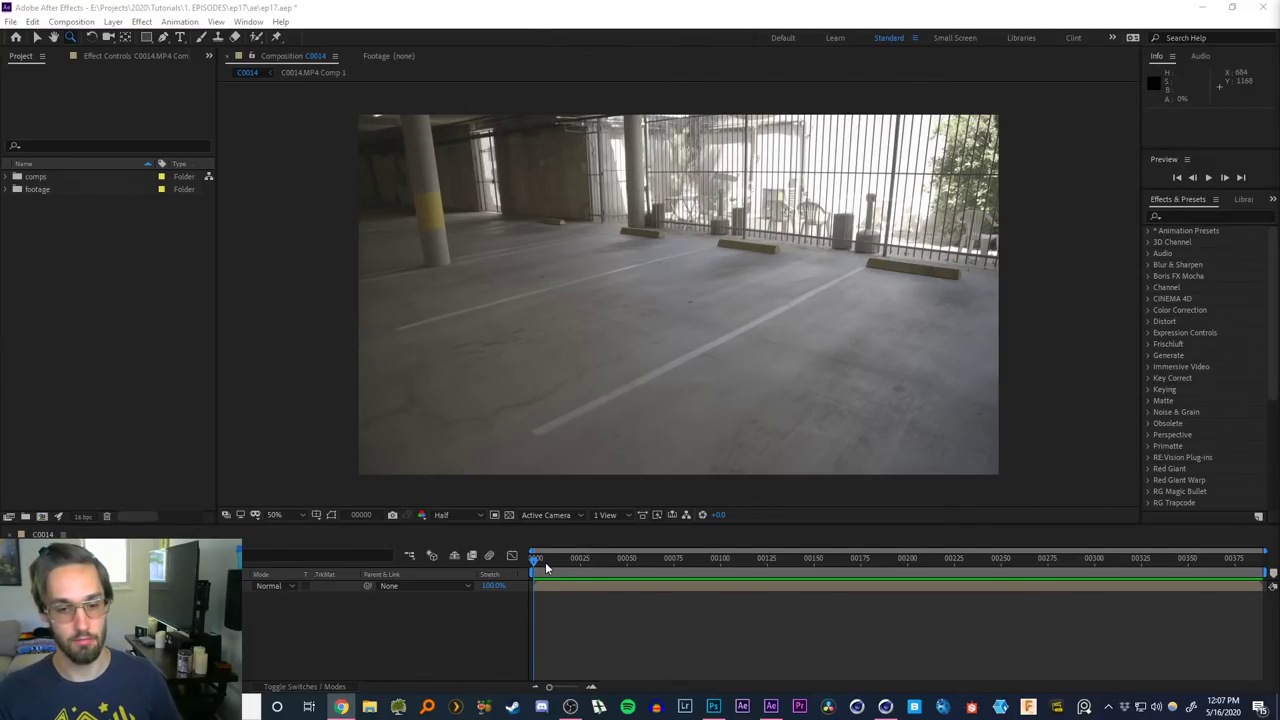
mouse_move(543, 566)
left_mouse_down()
mouse_move(561, 568)
mouse_move(500, 565)
mouse_move(1265, 560)
mouse_move(530, 558)
mouse_move(802, 576)
mouse_move(912, 569)
mouse_move(531, 560)
left_mouse_up()
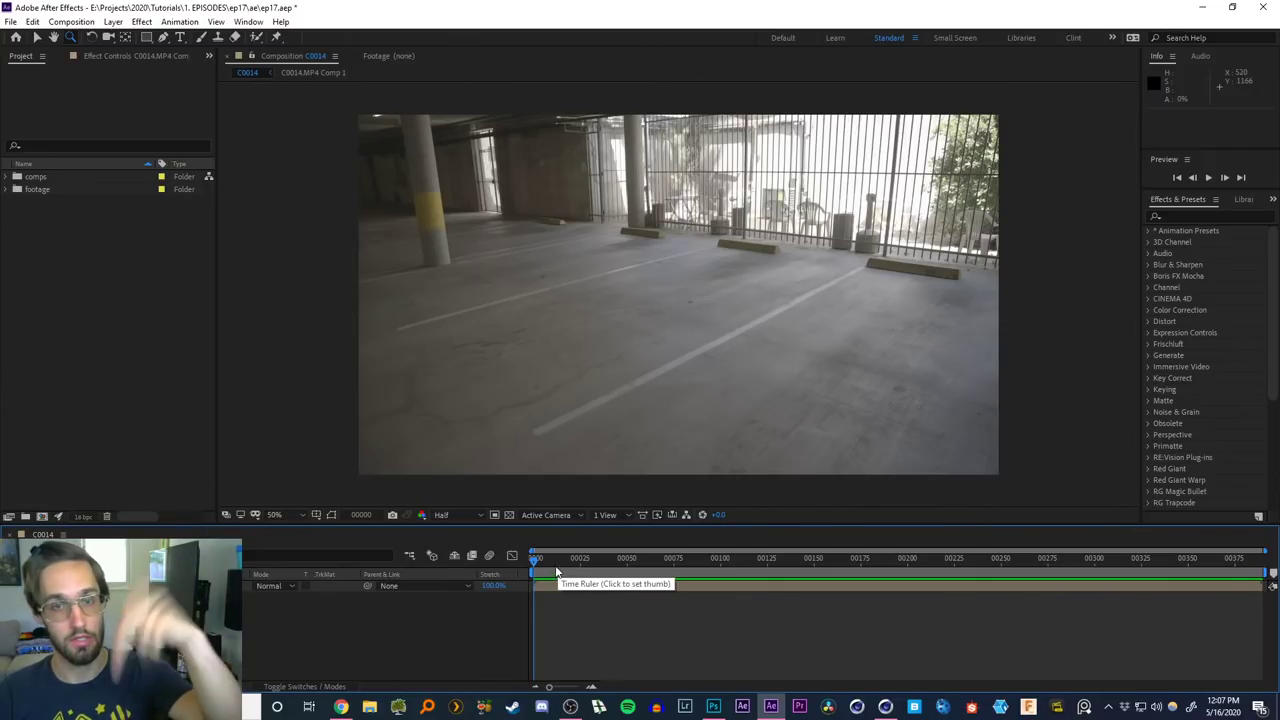
left_click_drag(556, 559, 529, 560)
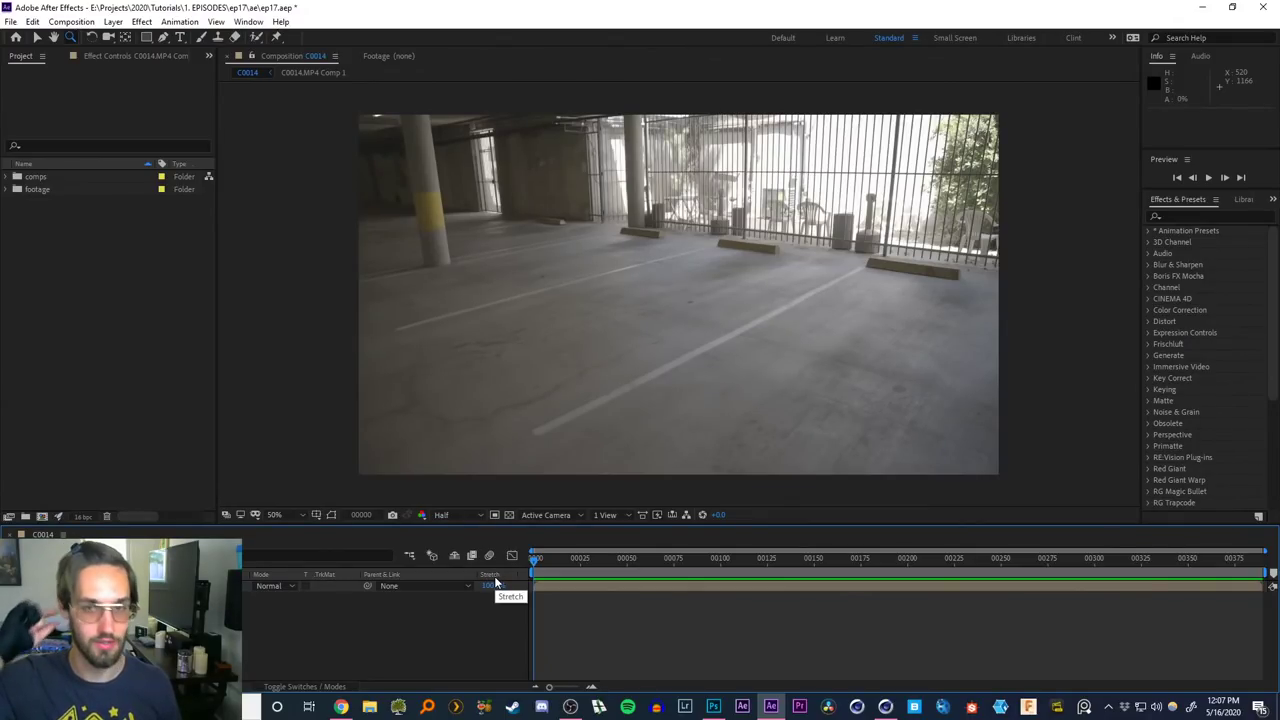
left_click(559, 562)
left_click_drag(590, 566, 455, 556)
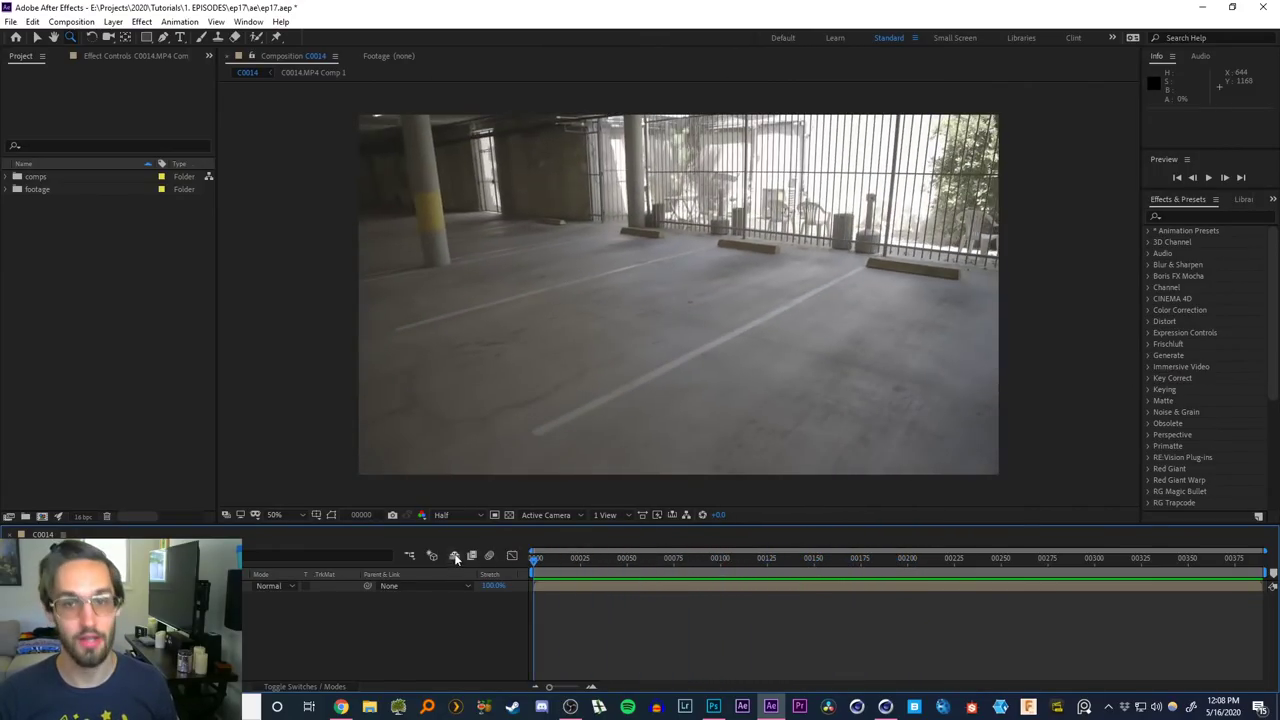
Select the C0014.MP4 Comp 1 layer, undo its accidental time shift, and show its 3D Camera Tracker effect settings
left_click(180, 586)
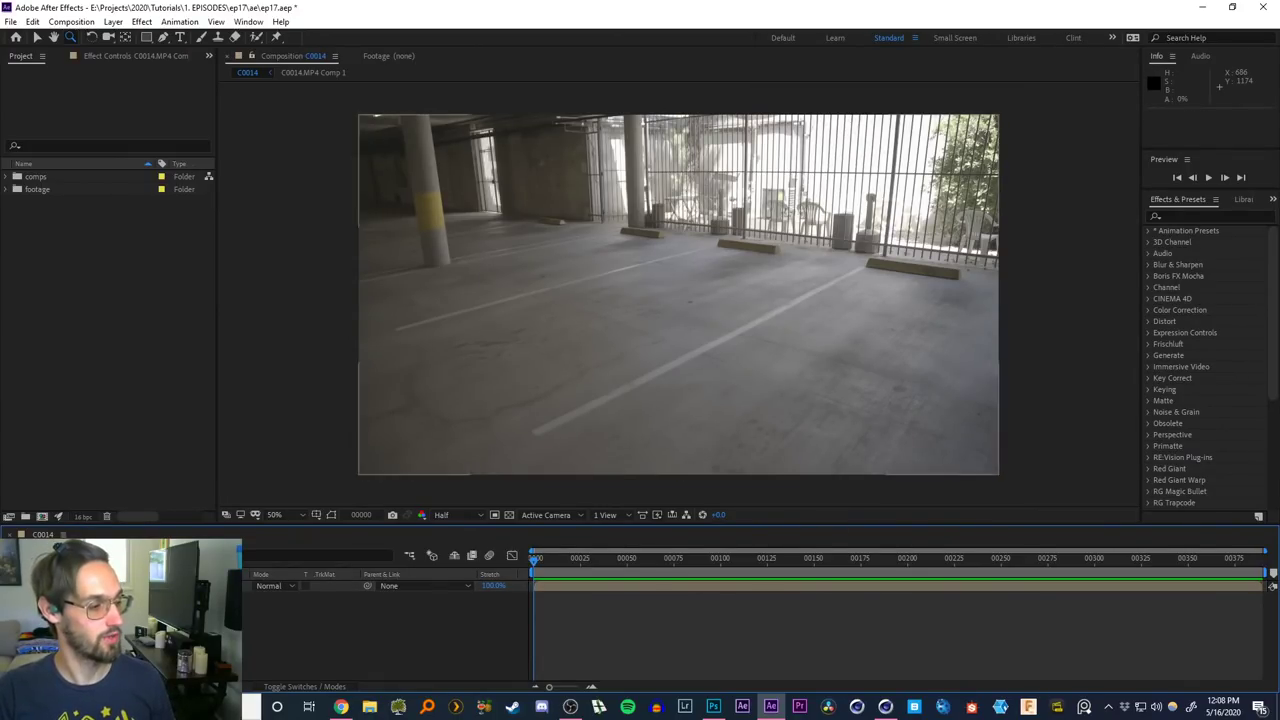
left_click_drag(560, 586, 530, 558)
key("ctrl+z")
left_click(114, 57)
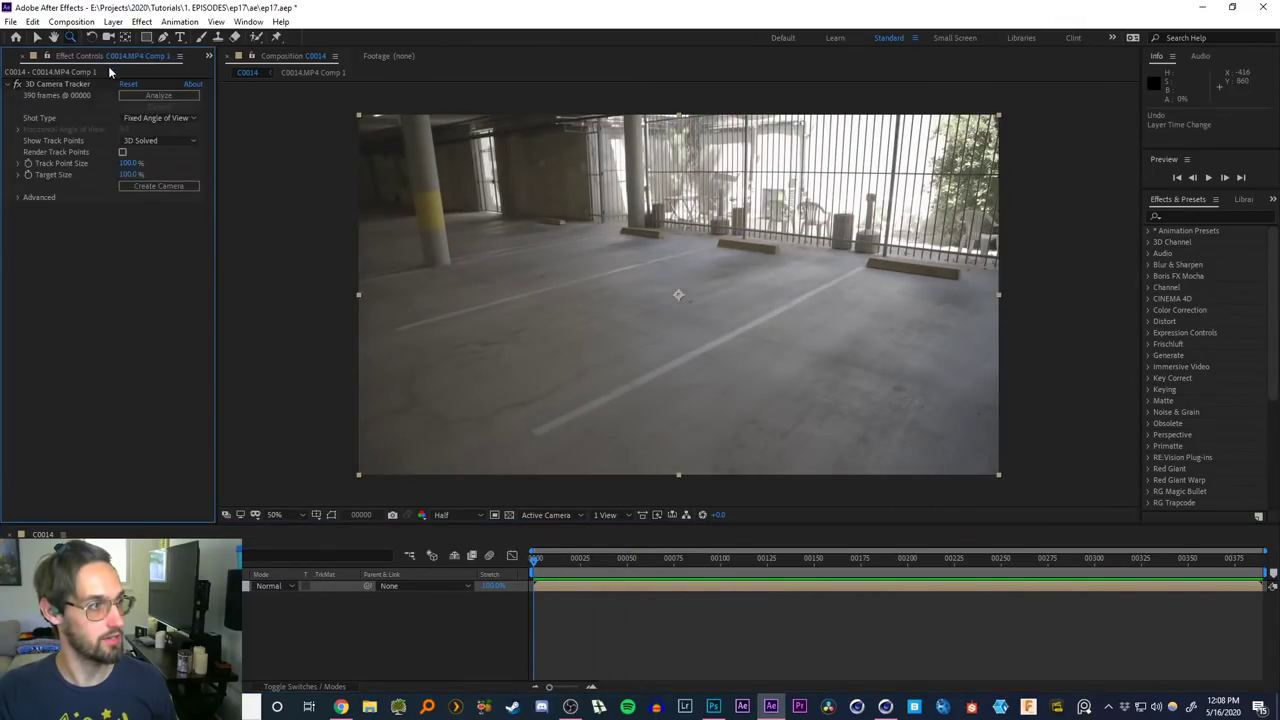
left_click(58, 84)
left_click(584, 564)
left_click_drag(585, 568, 421, 545)
key("F2")
left_click(130, 586)
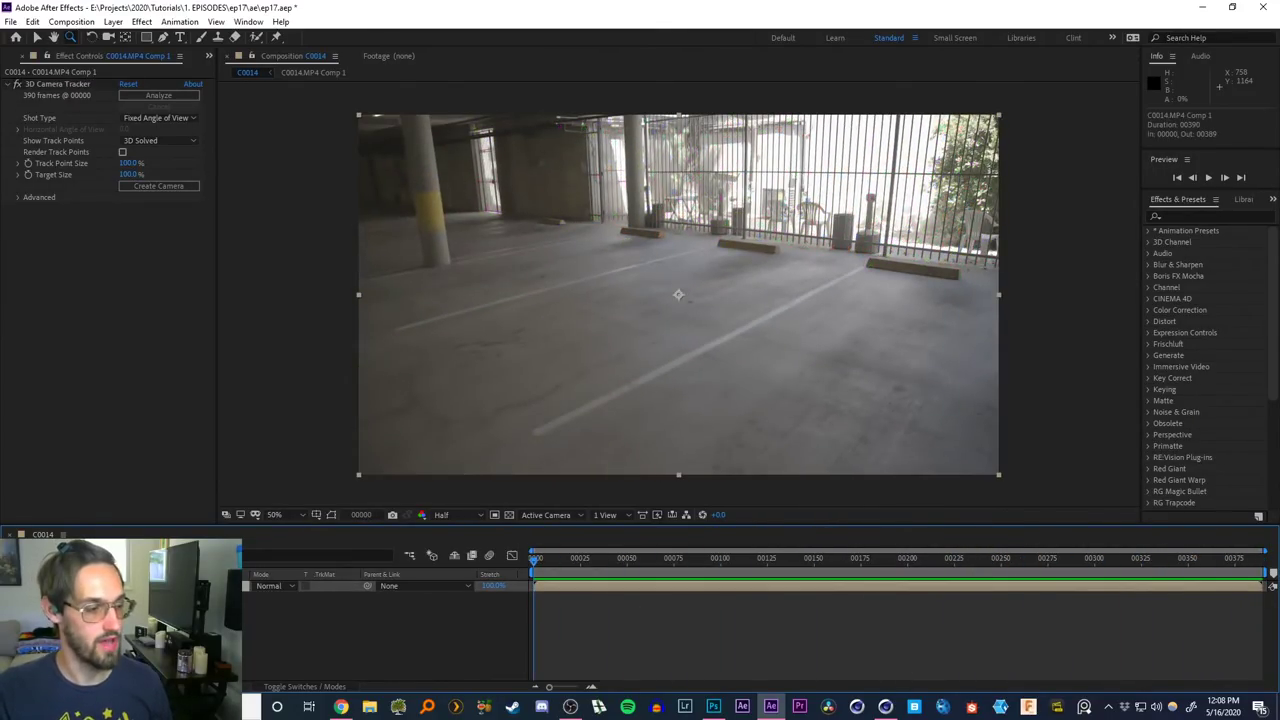
Search the effects library for "camera" and locate the 3D Camera Tracker effect
left_click(1172, 215)
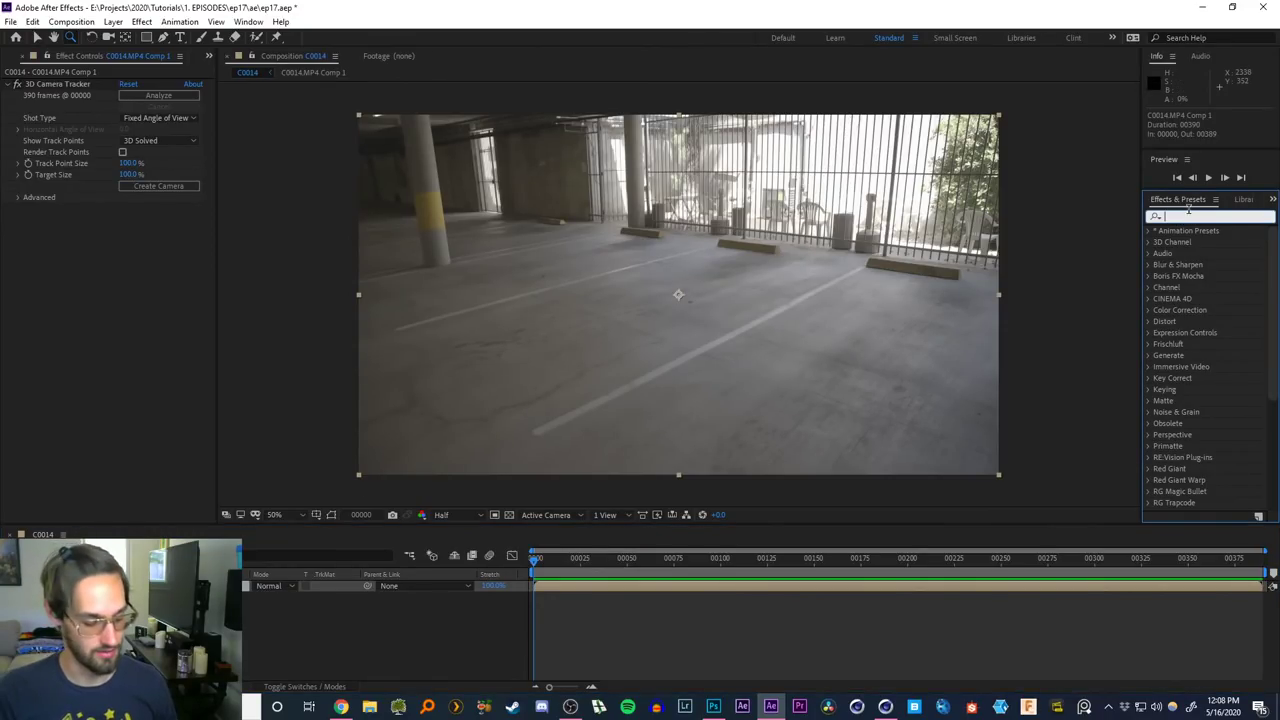
type("camera")
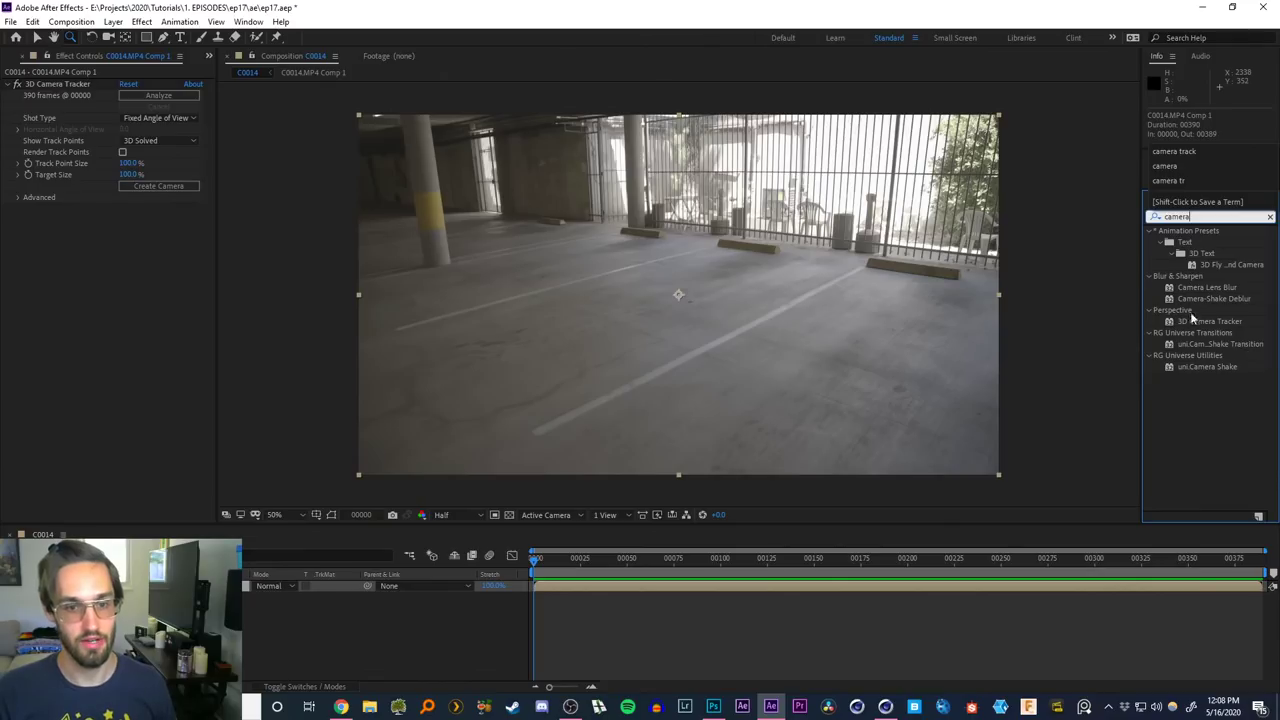
left_click(1201, 321)
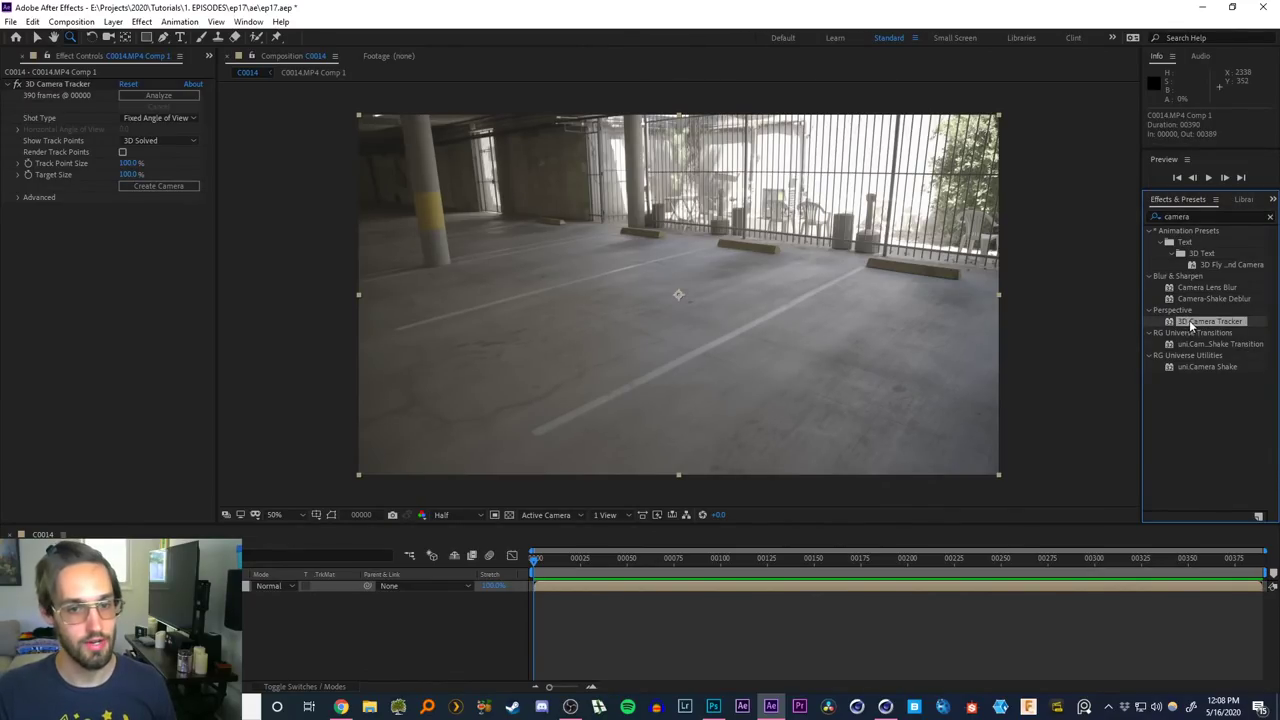
mouse_move(1189, 320)
left_mouse_down()
mouse_move(889, 304)
mouse_move(1020, 370)
mouse_move(791, 552)
mouse_move(771, 595)
mouse_move(1184, 323)
left_mouse_up()
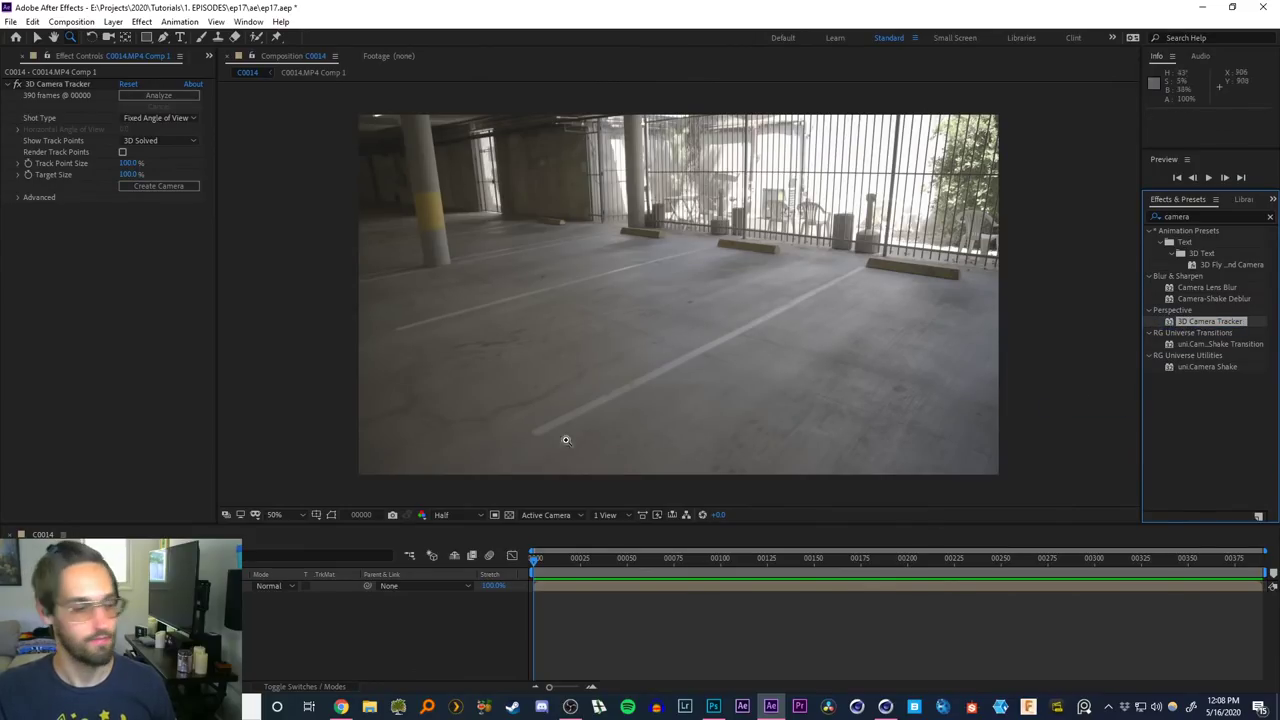
With the footage layer selected, find 3D Camera Tracker in the Perspective effects category
left_click(160, 586)
left_click(141, 21)
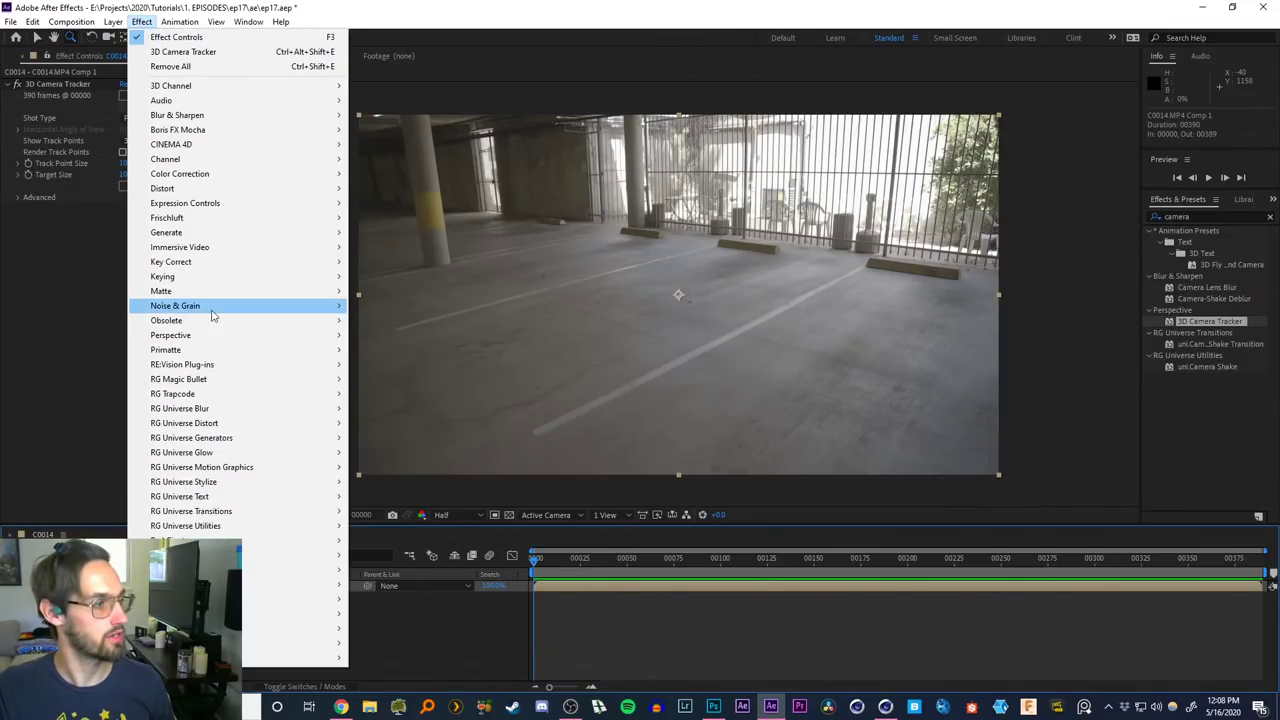
mouse_move(320, 335)
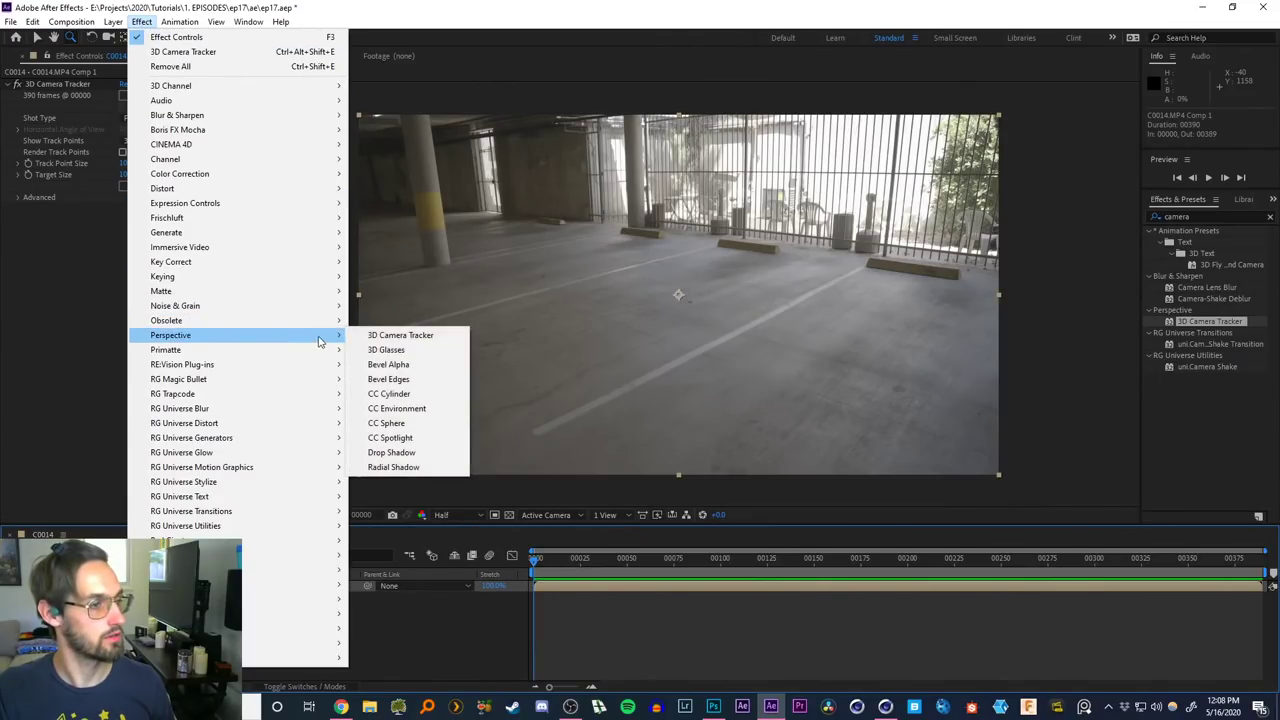
left_click(419, 336)
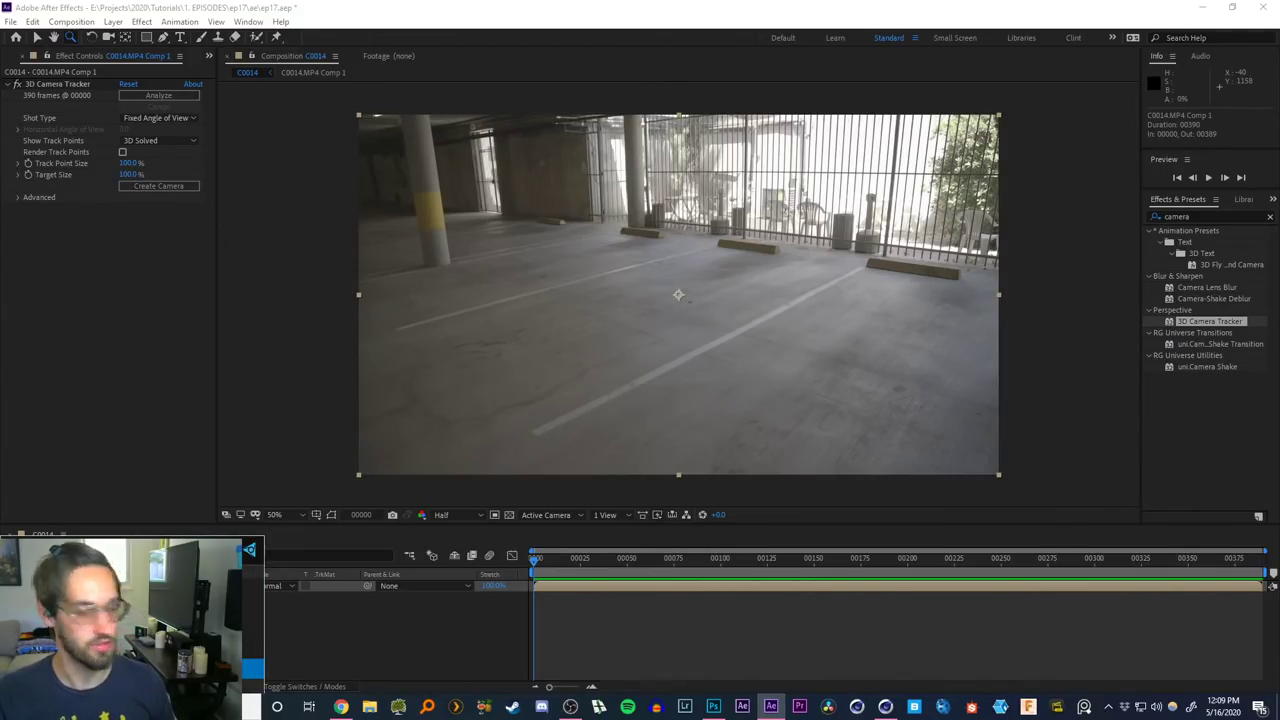
left_click(306, 660)
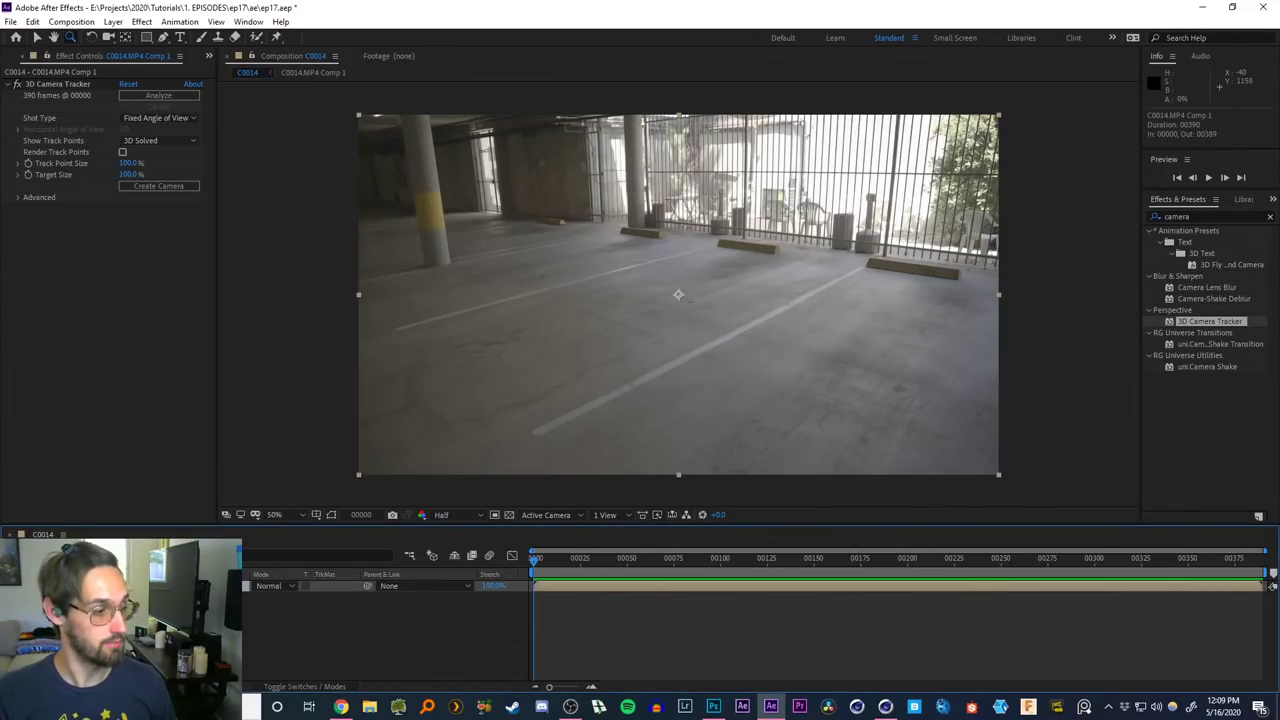
Display the 3D Camera Tracker's track points over the footage and check the average error in its Advanced settings
left_click(58, 86)
left_click(548, 566)
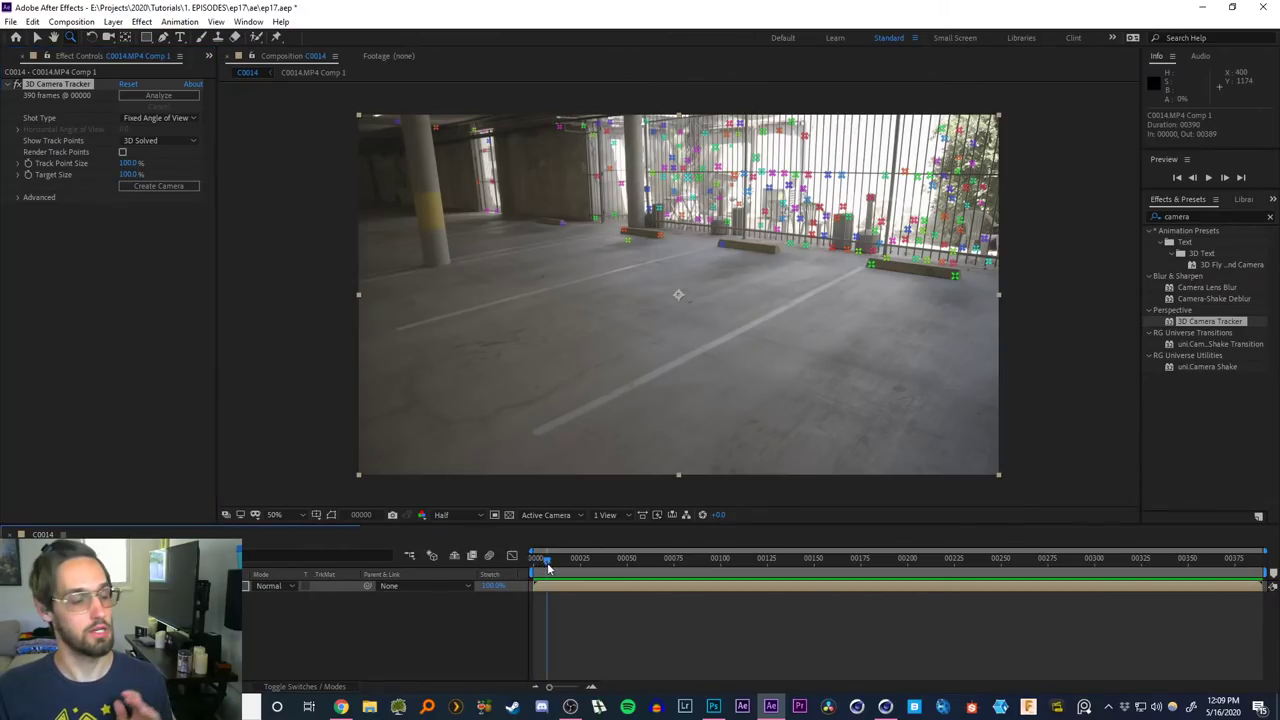
left_click_drag(548, 566, 438, 558)
left_click(18, 198)
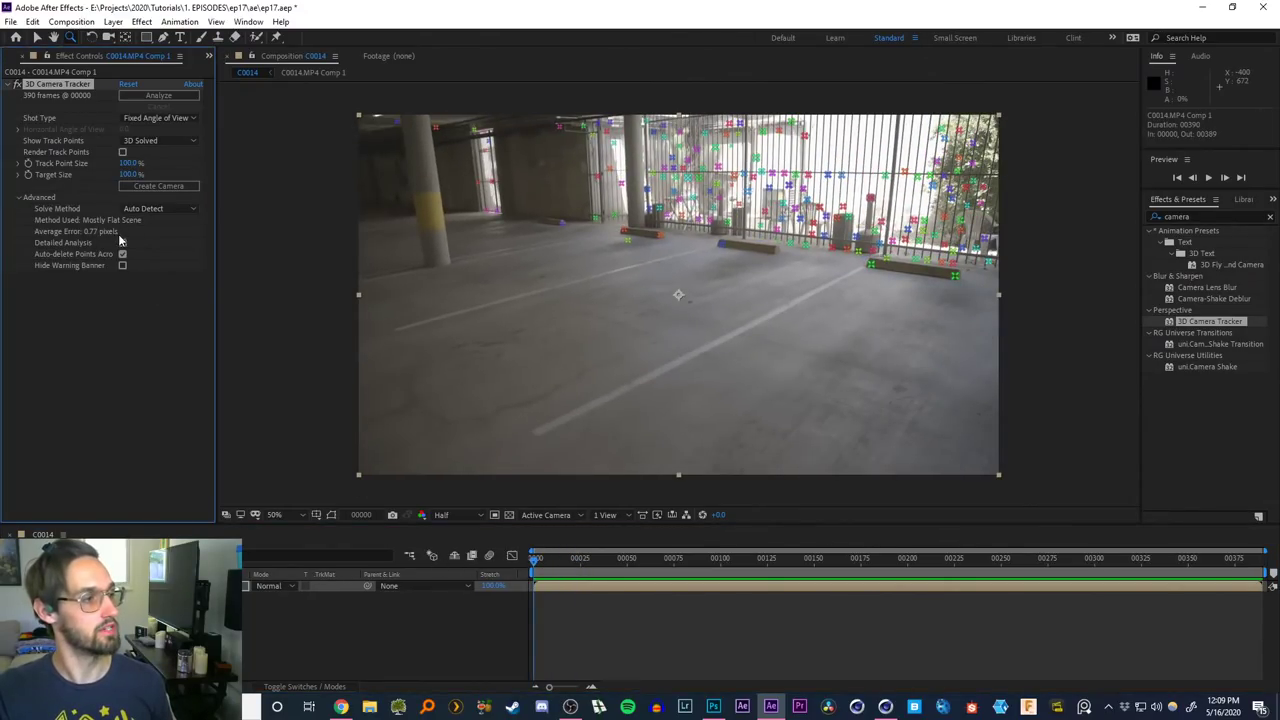
left_click(18, 198)
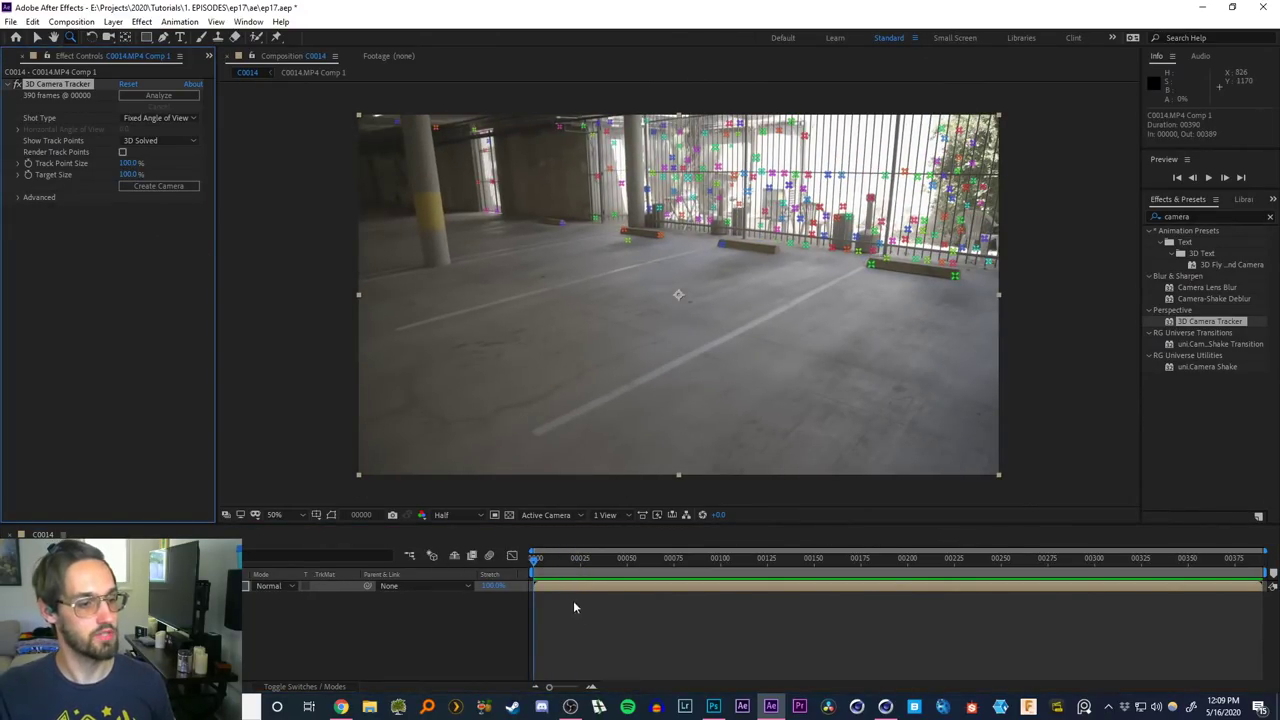
left_click(575, 560)
left_click_drag(632, 573, 491, 538)
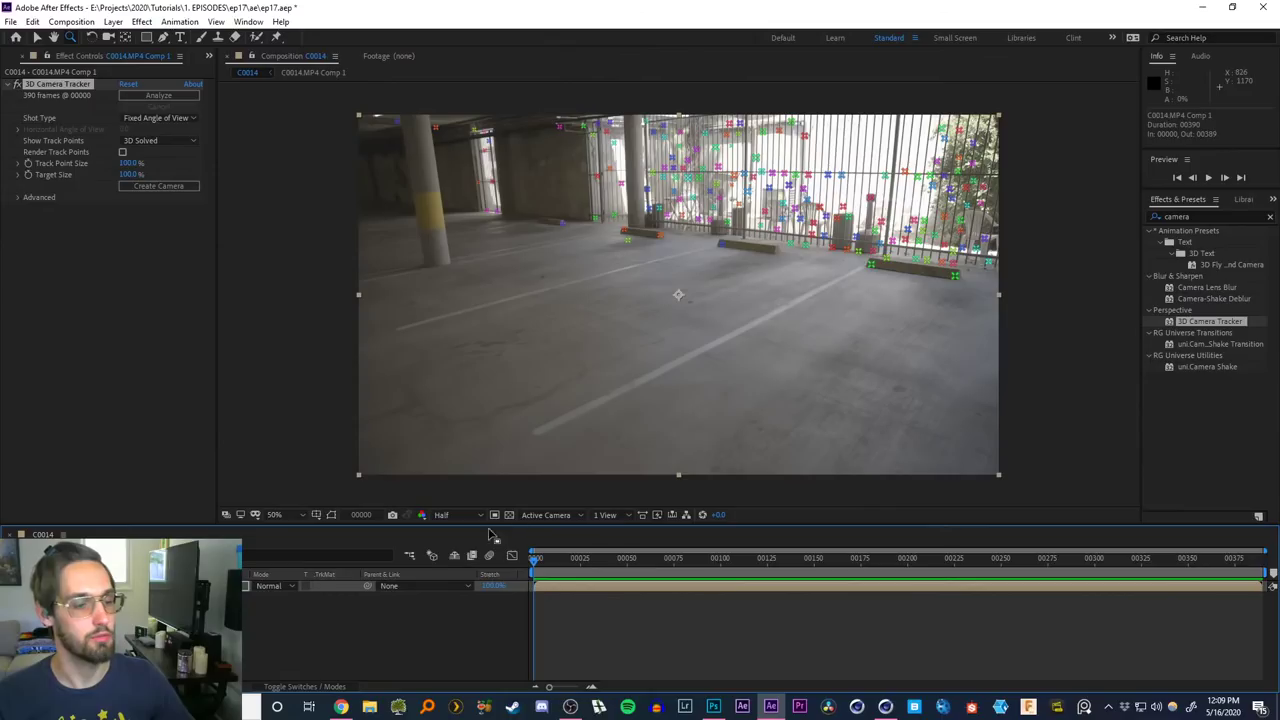
mouse_move(545, 568)
left_mouse_down()
mouse_move(828, 564)
mouse_move(533, 566)
left_mouse_up()
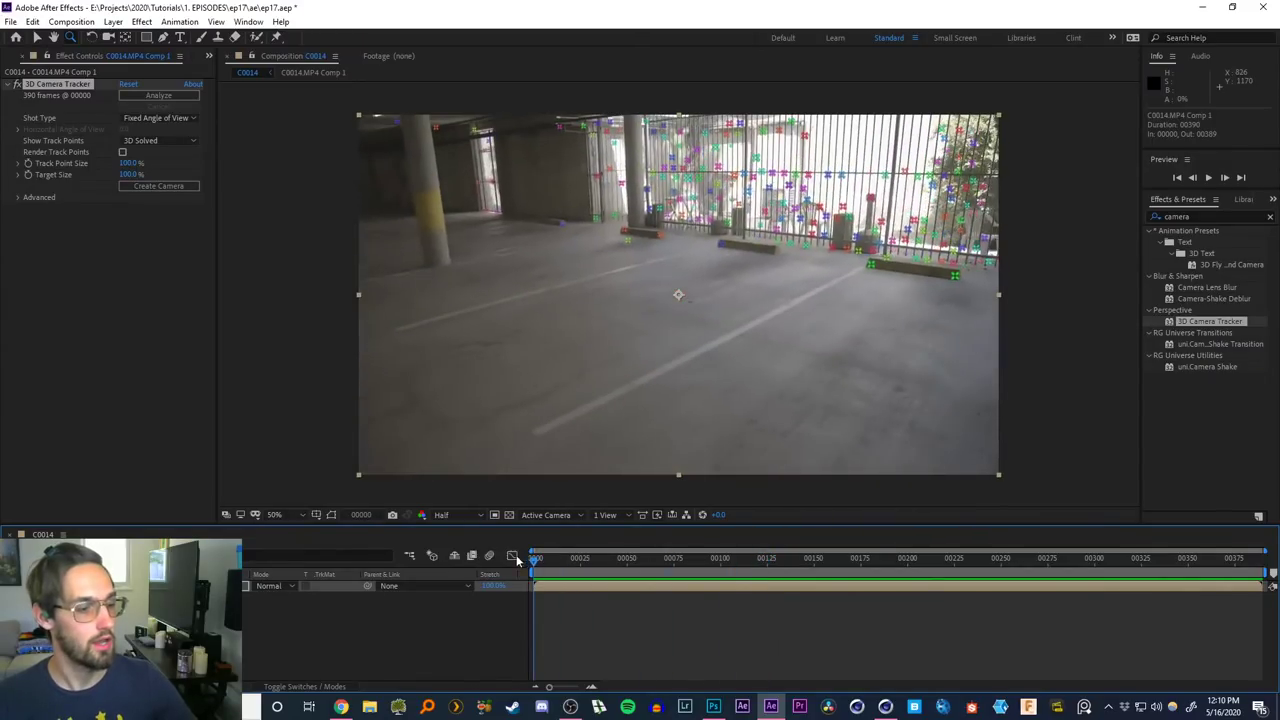
left_click(7, 23)
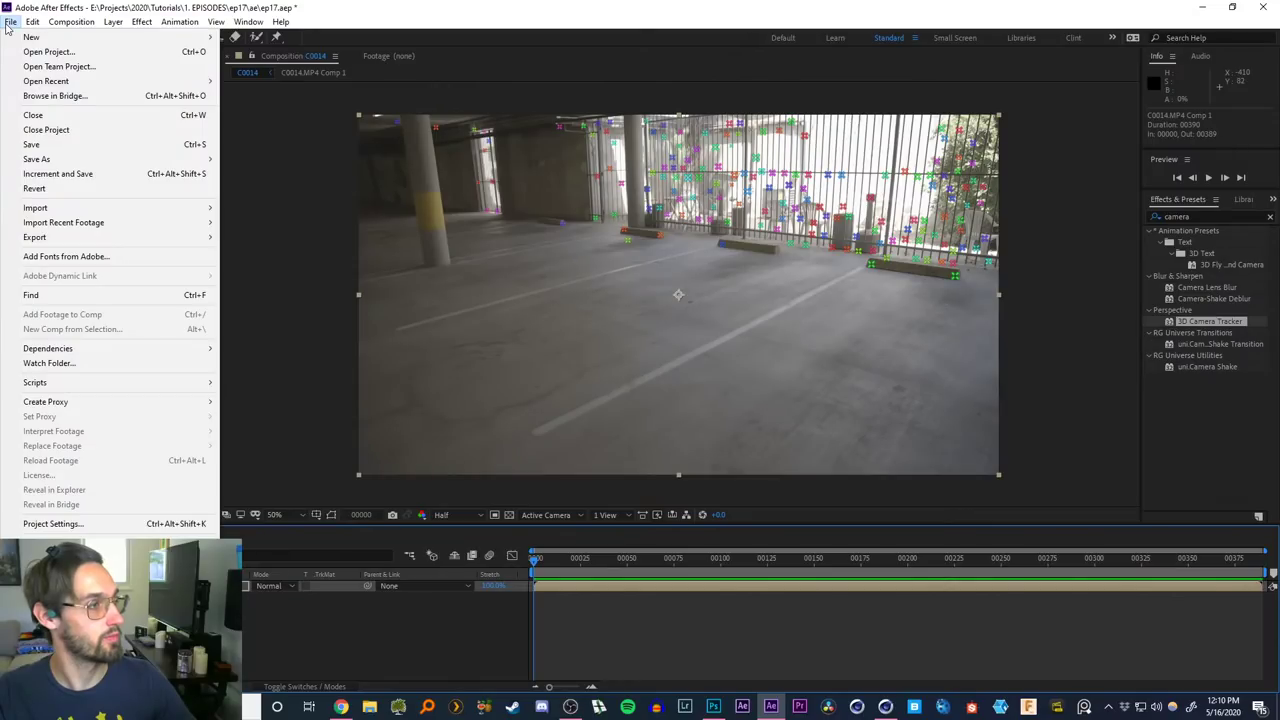
left_click(8, 24)
left_click(36, 22)
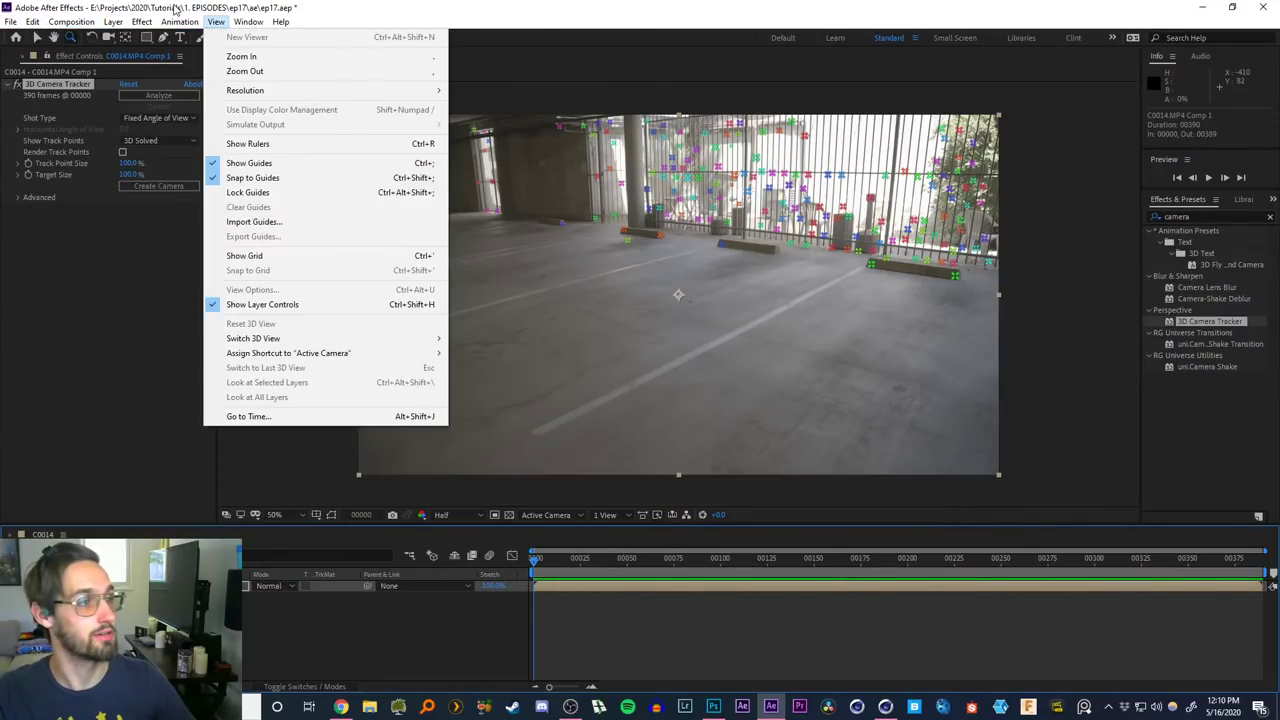
left_click(177, 10)
left_click(142, 625)
left_click(142, 586)
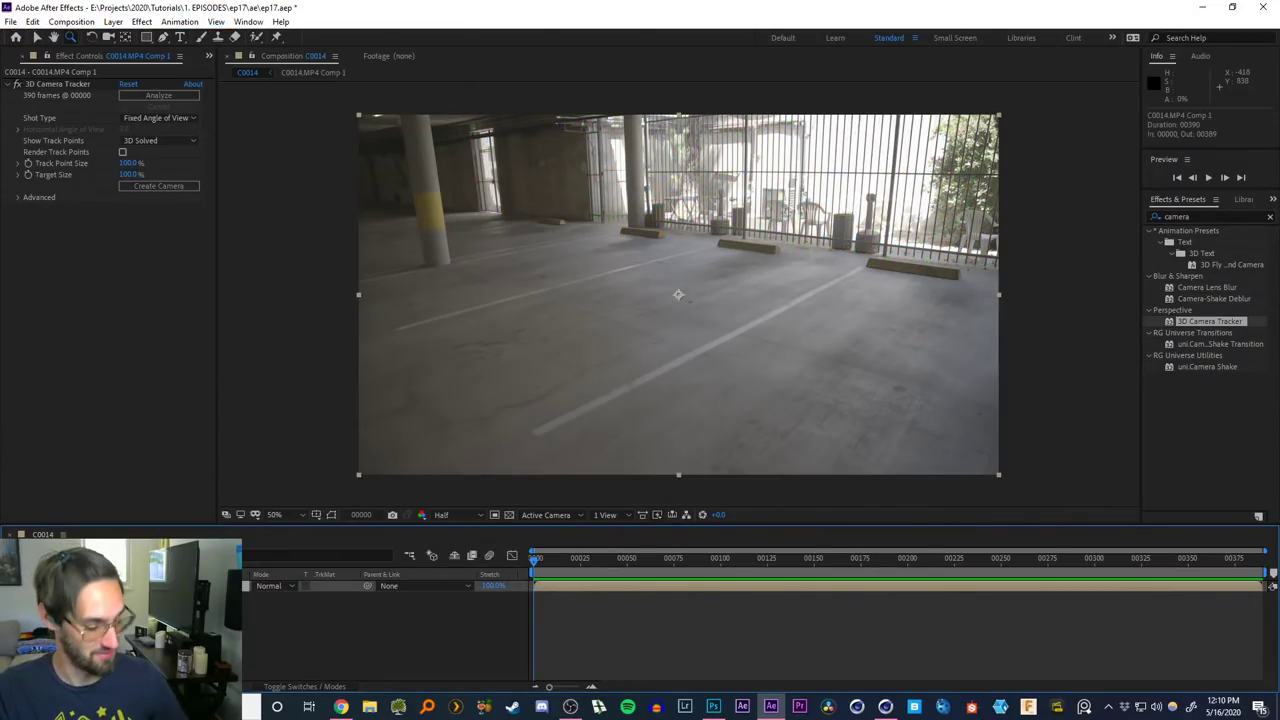
key("ctrl+space")
type("ele")
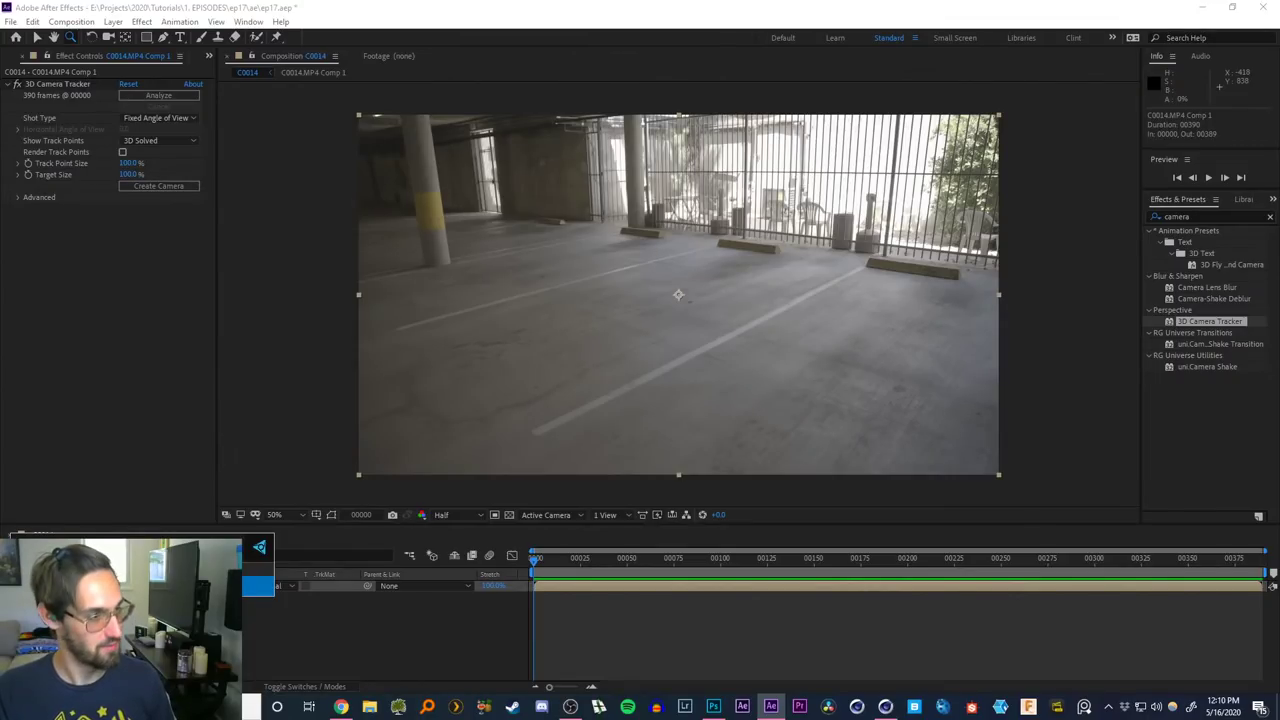
key("Return")
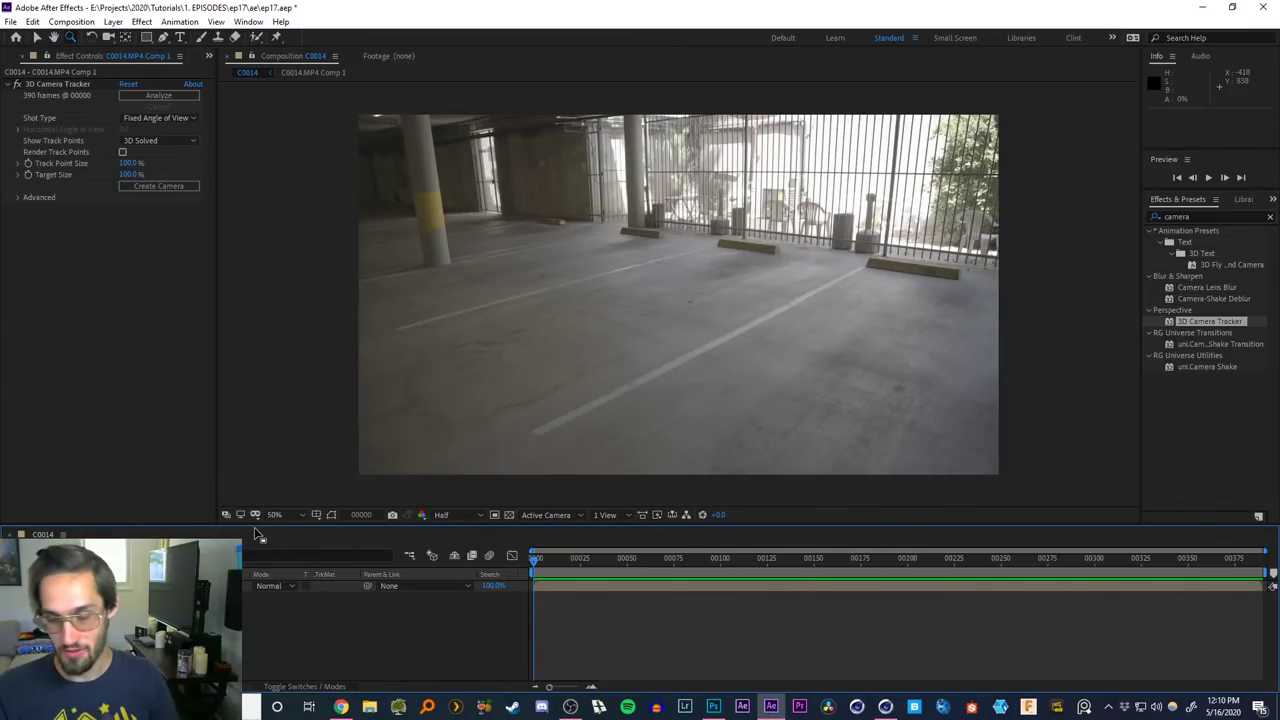
Set the ground plane and origin from four widely spaced track points on the garage floor at frame 93
left_click_drag(540, 562, 737, 595)
left_click(57, 88)
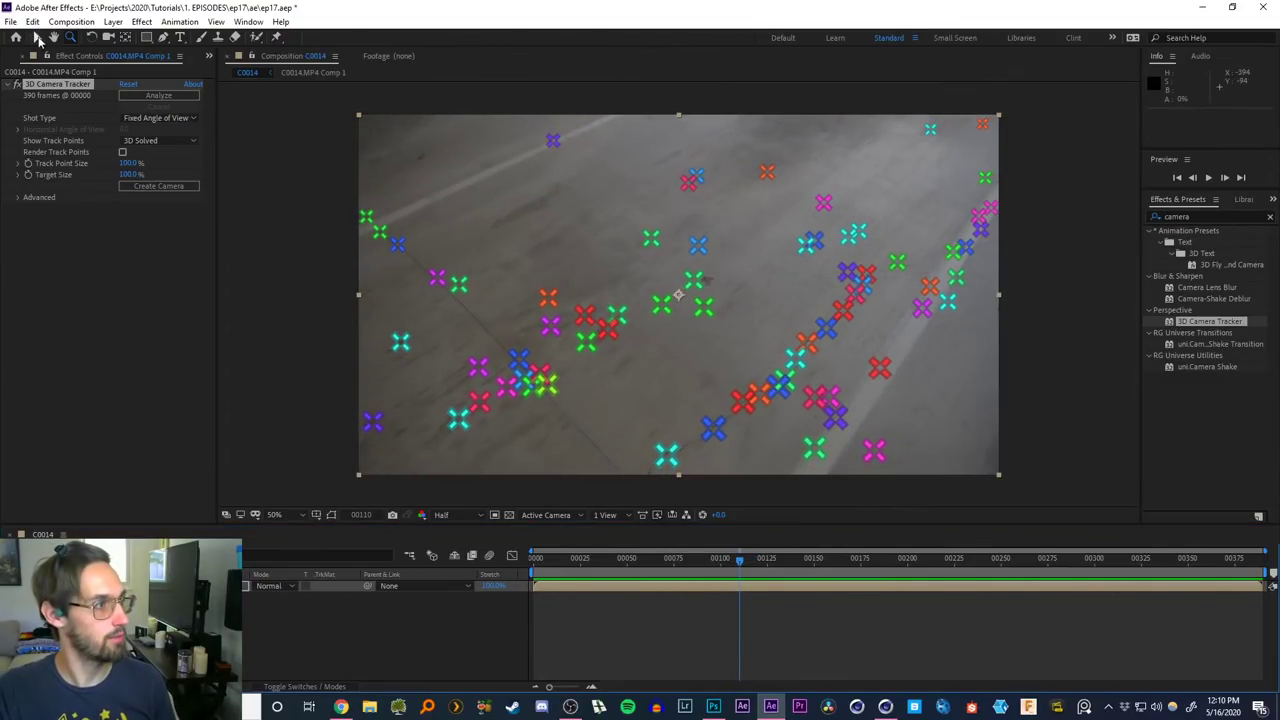
left_click(37, 37)
left_click(666, 455)
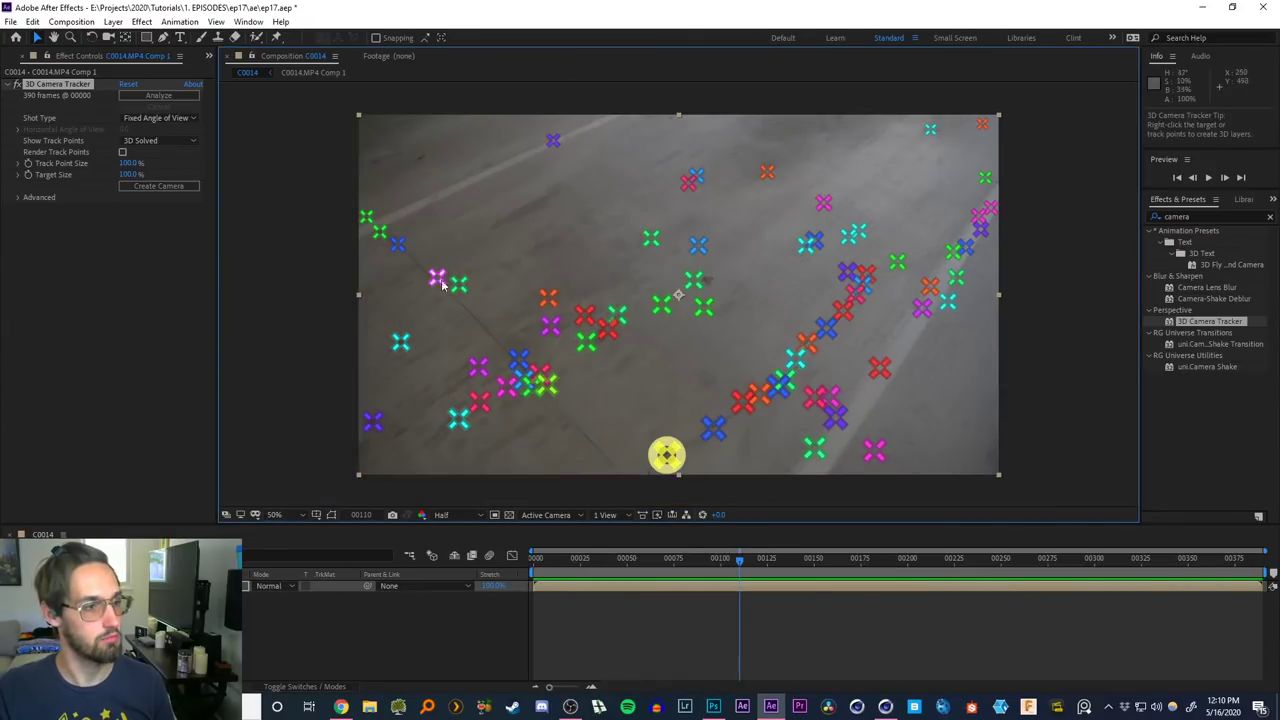
left_click_drag(737, 565, 706, 566)
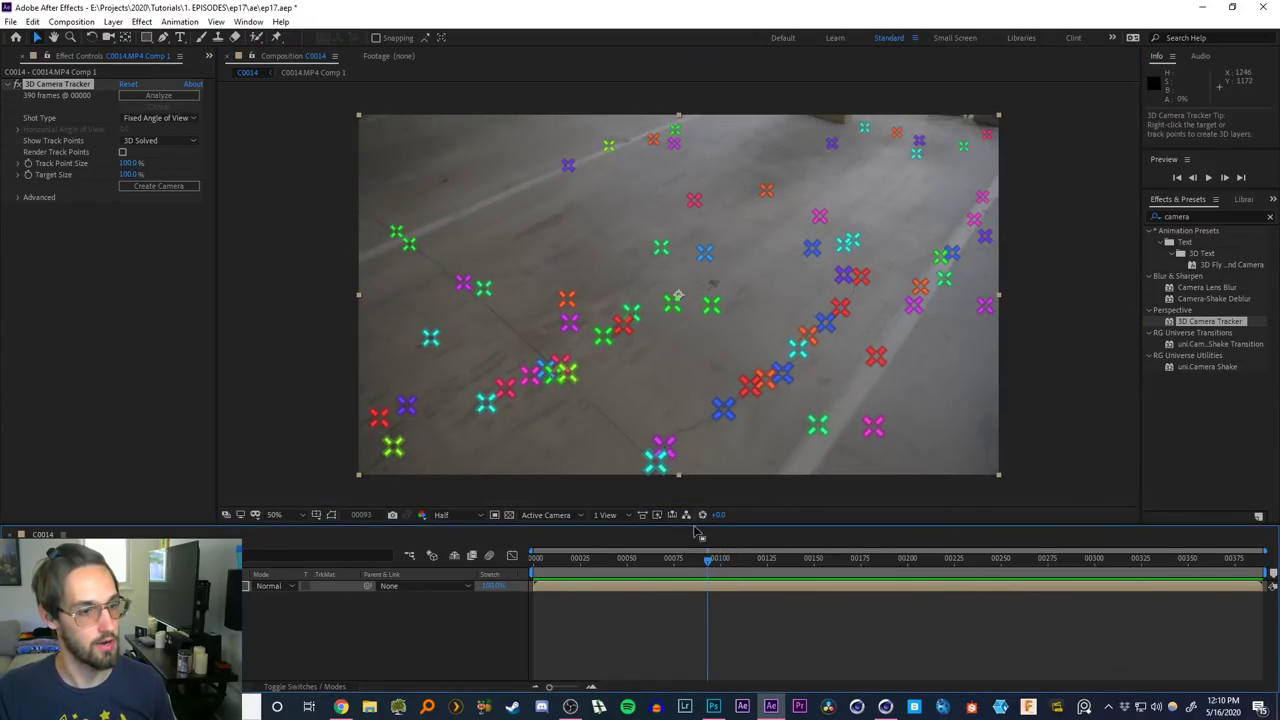
left_click(409, 243, "shift")
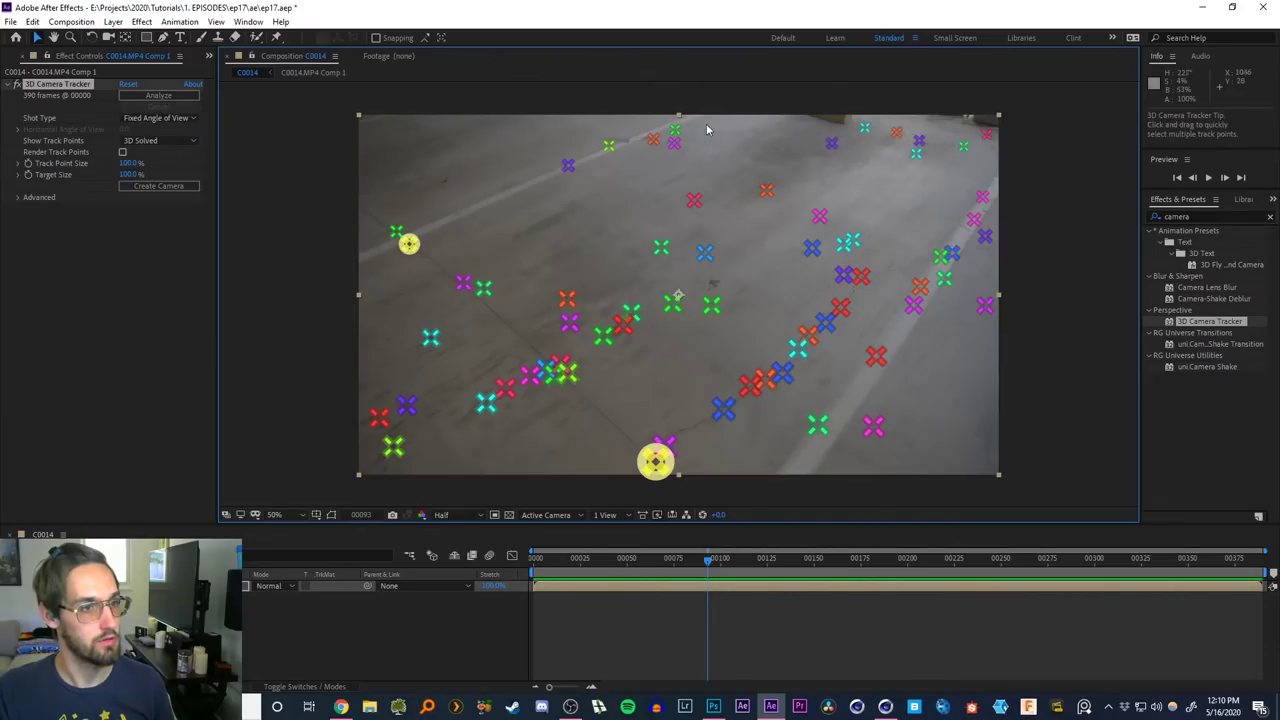
left_click(675, 130, "shift")
left_click(973, 219, "shift")
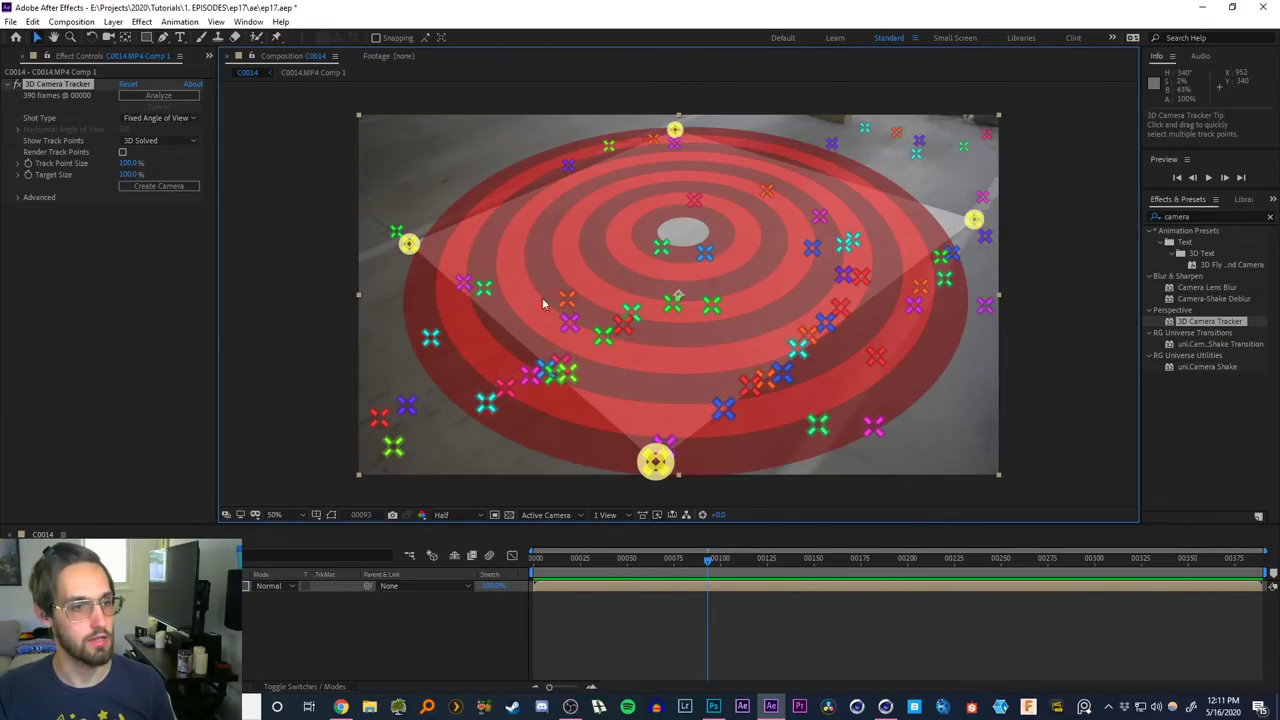
right_click(685, 245)
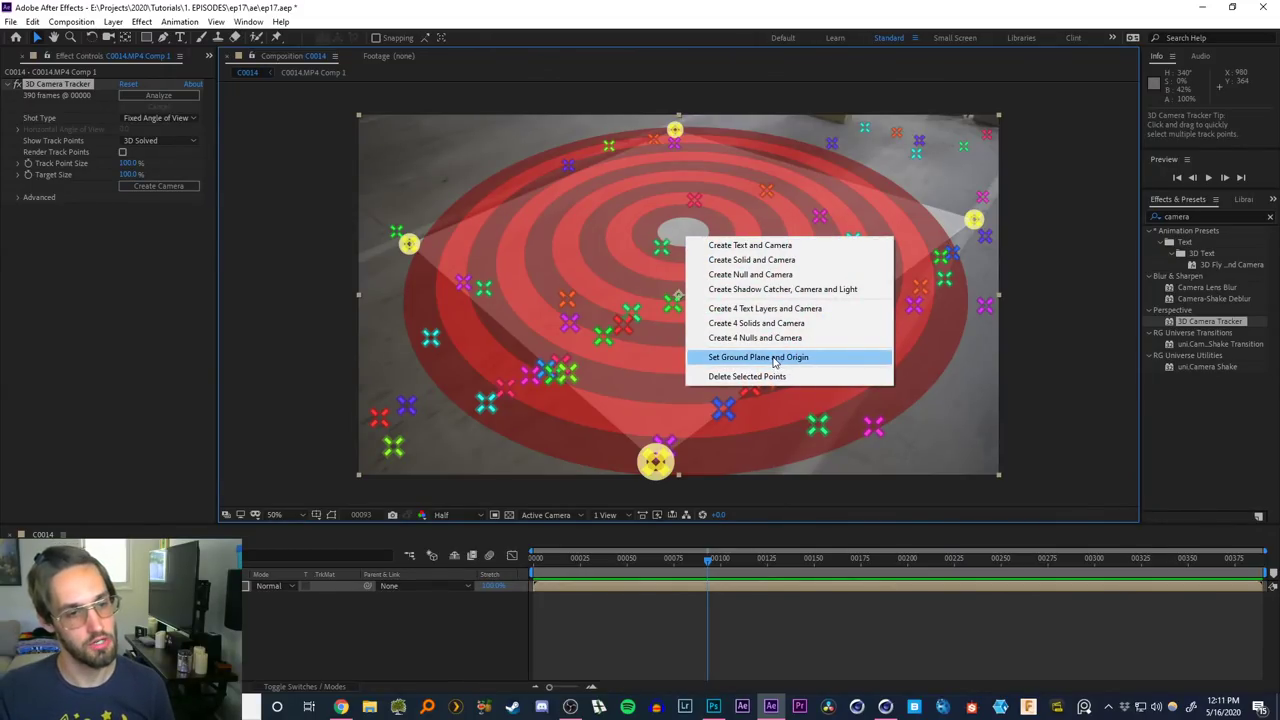
left_click(770, 360)
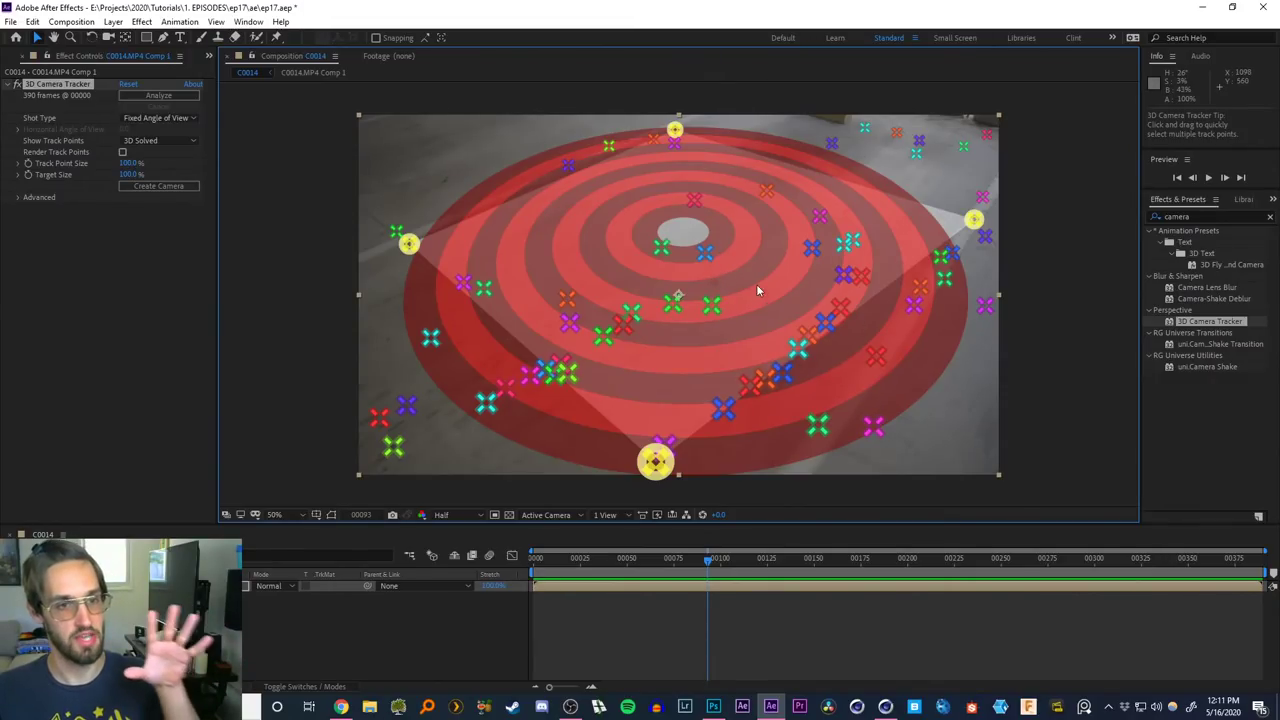
Create a solid and camera from the four selected floor points, and return to the first frame to check its placement
right_click(726, 263)
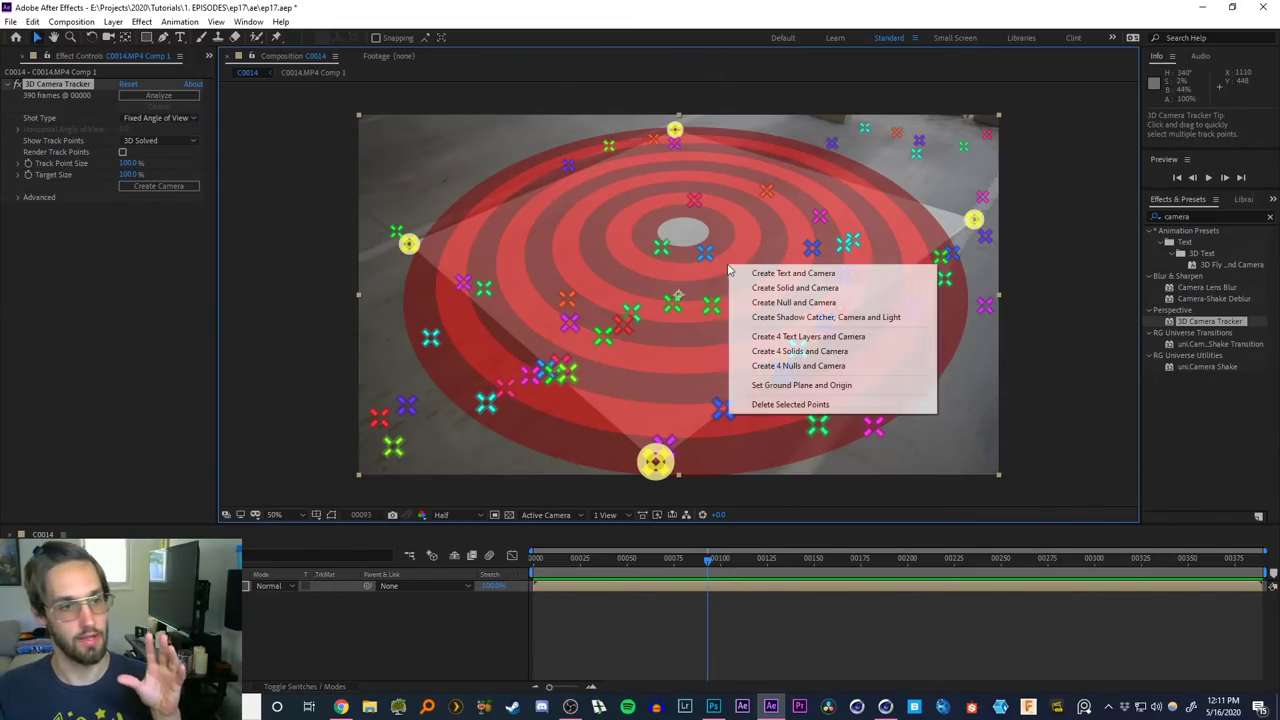
left_click(800, 290)
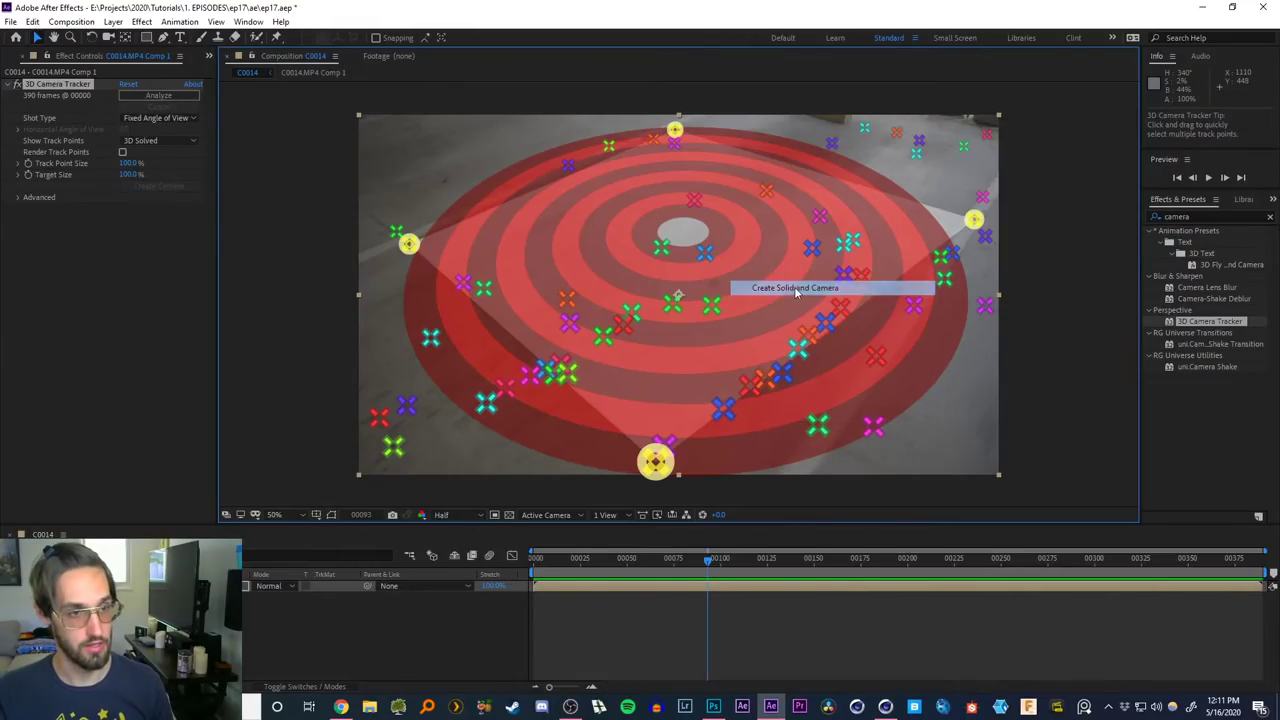
left_click(677, 296)
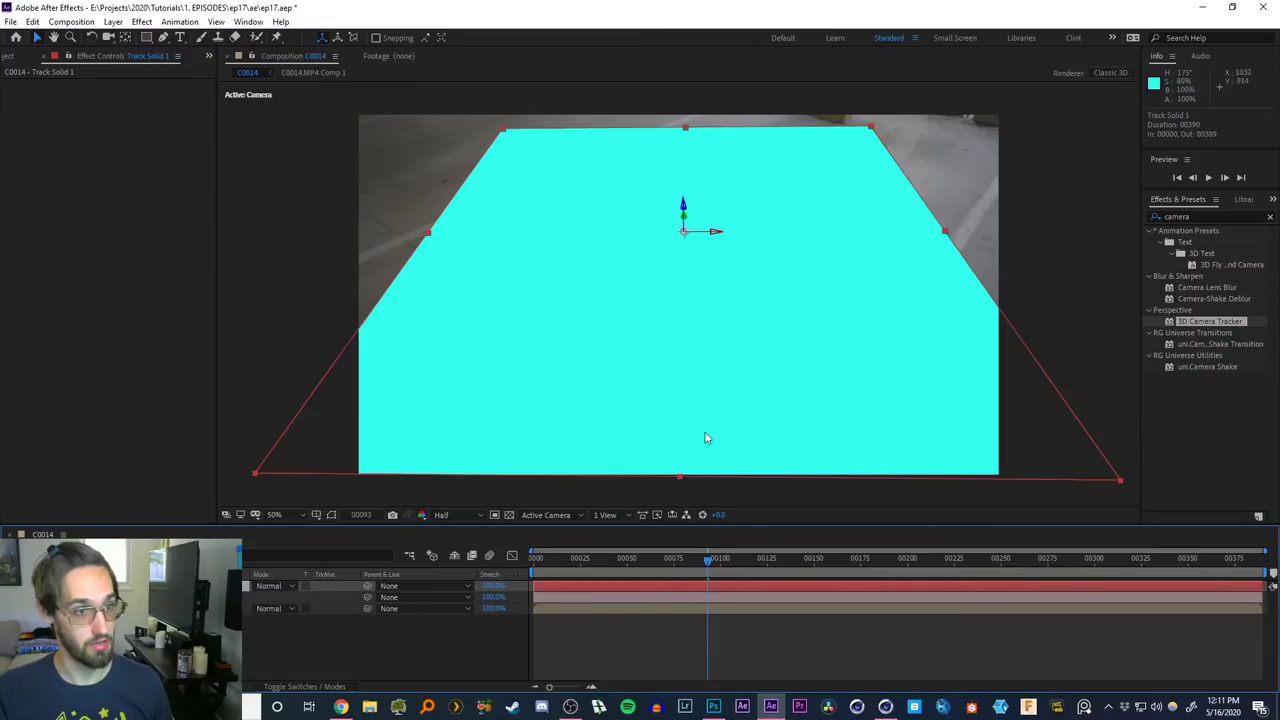
left_click_drag(707, 560, 533, 585)
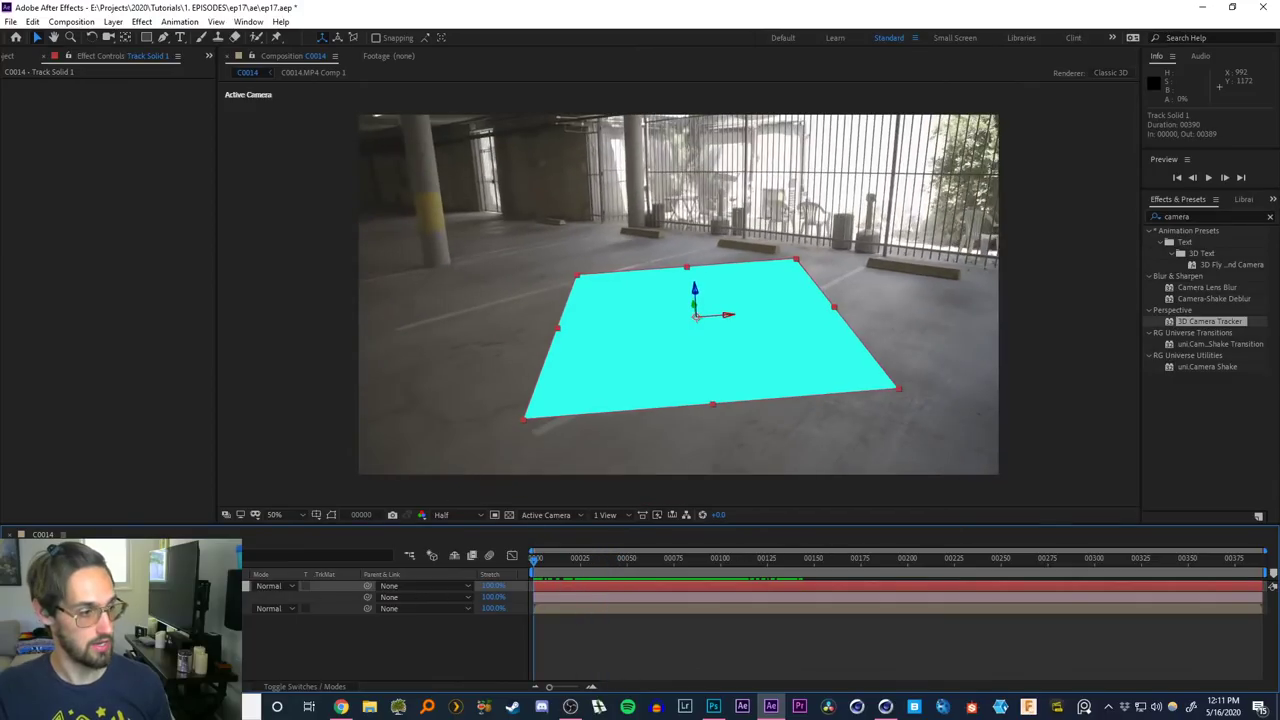
Delete the tracked solid and the tracker camera from the composition
left_click(200, 640)
left_click(200, 597)
key("Delete")
left_click(200, 586)
key("Delete")
Re-analyze the footage layer's 3D Camera Tracker with Detailed Analysis enabled in the Advanced settings
left_click(200, 586)
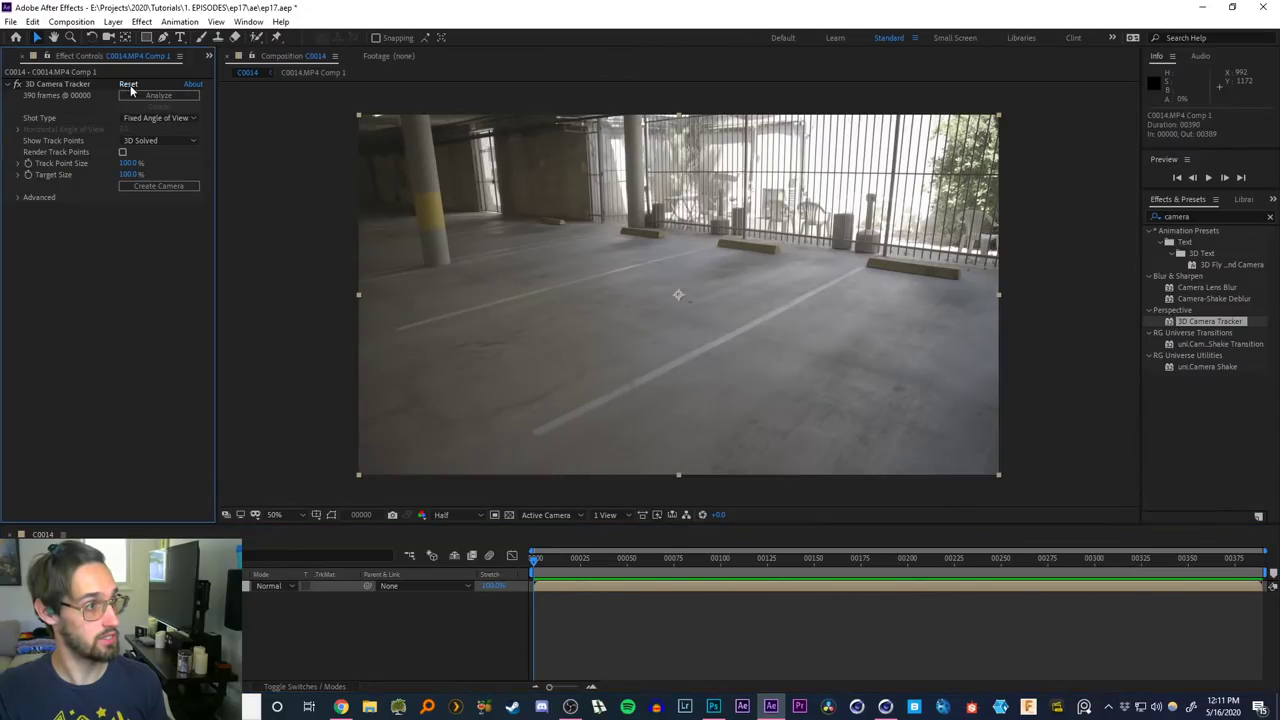
left_click(17, 198)
left_click(122, 242)
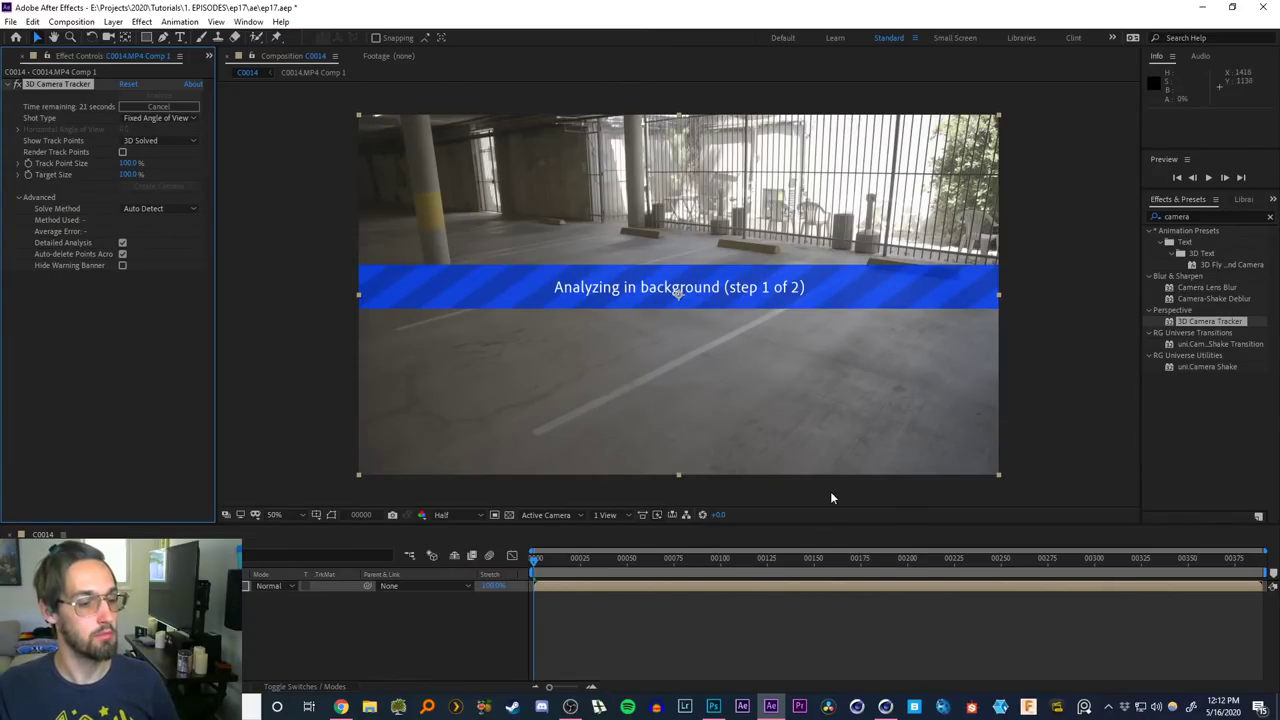
Switch to Photoshop and close the sinkhole image with the software logos, discarding its changes
left_click(713, 706)
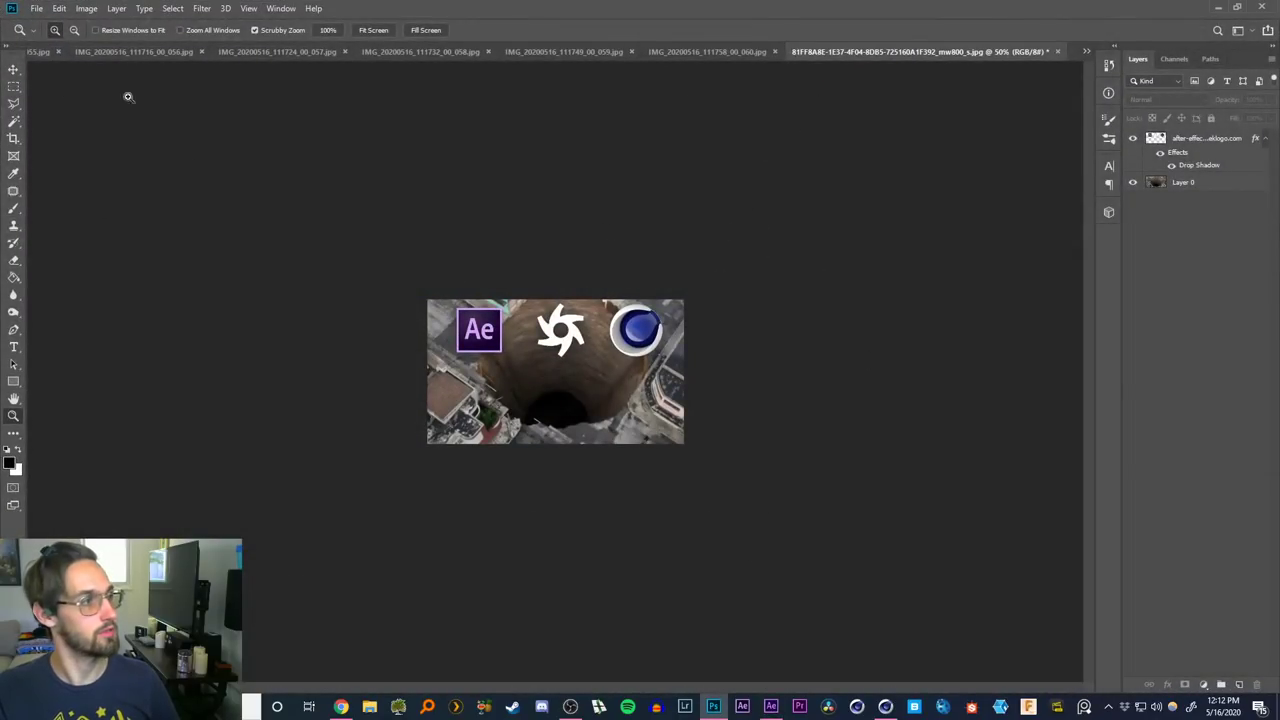
left_click(1058, 51)
left_click(645, 278)
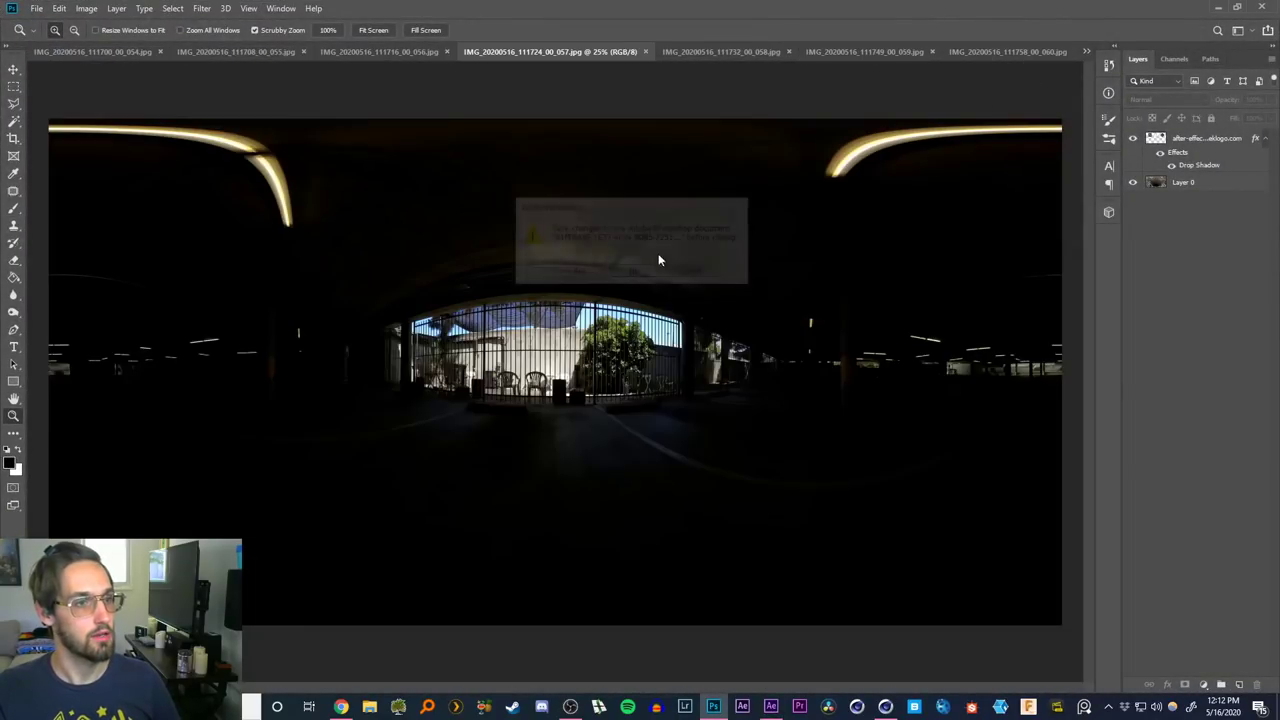
Examine the bracketed 360-degree garage exposures one after another, from the brightest image (051) to the darkest (060)
left_click(78, 59)
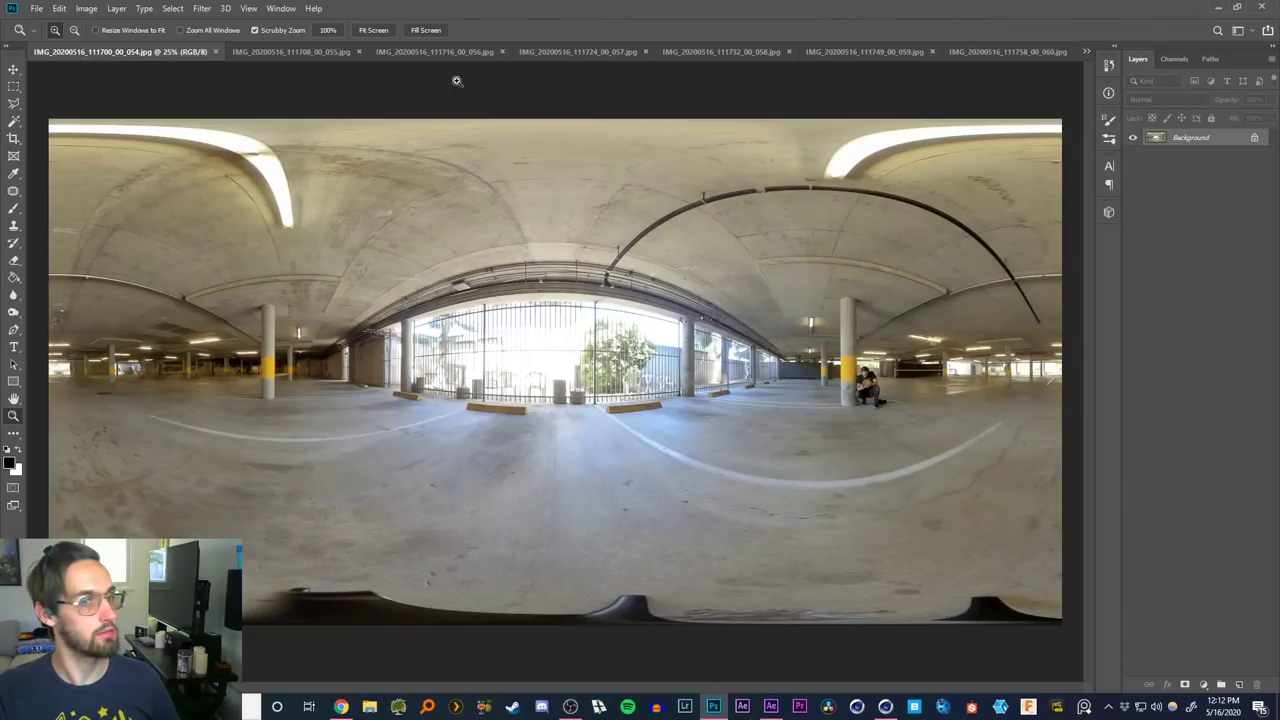
left_click(1087, 52)
left_click(1172, 55)
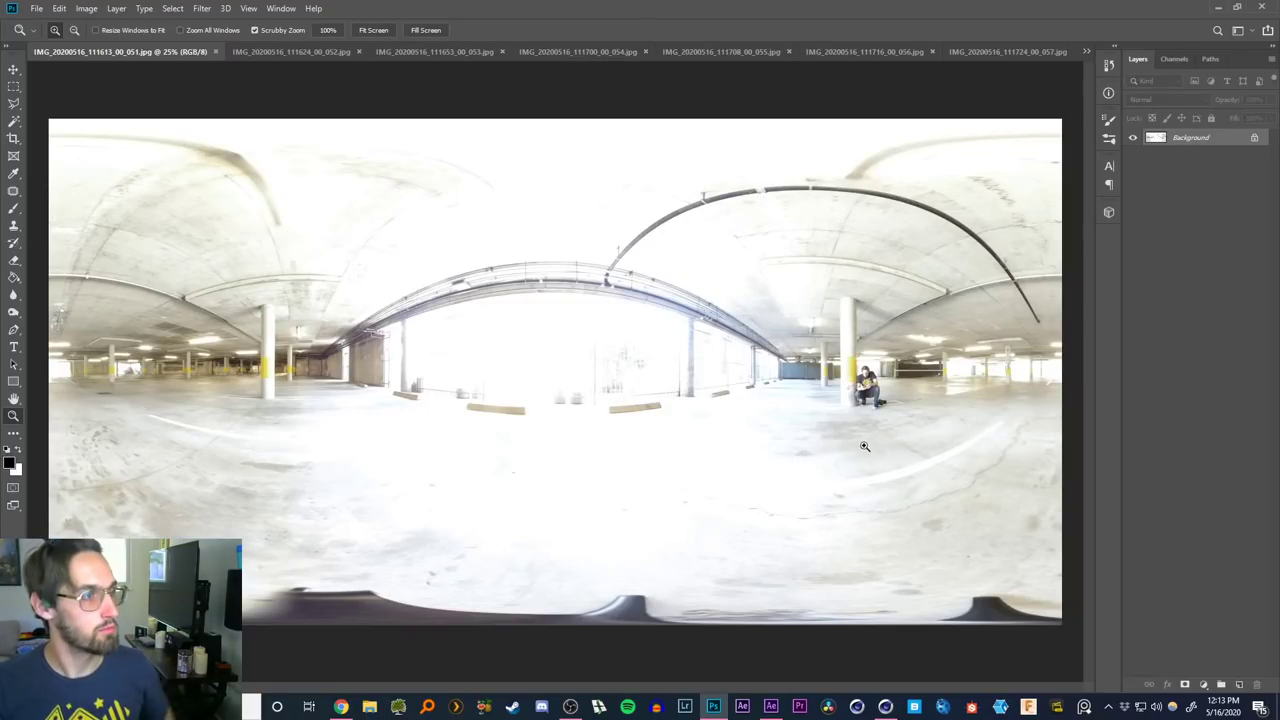
left_click(283, 52)
left_click(414, 52)
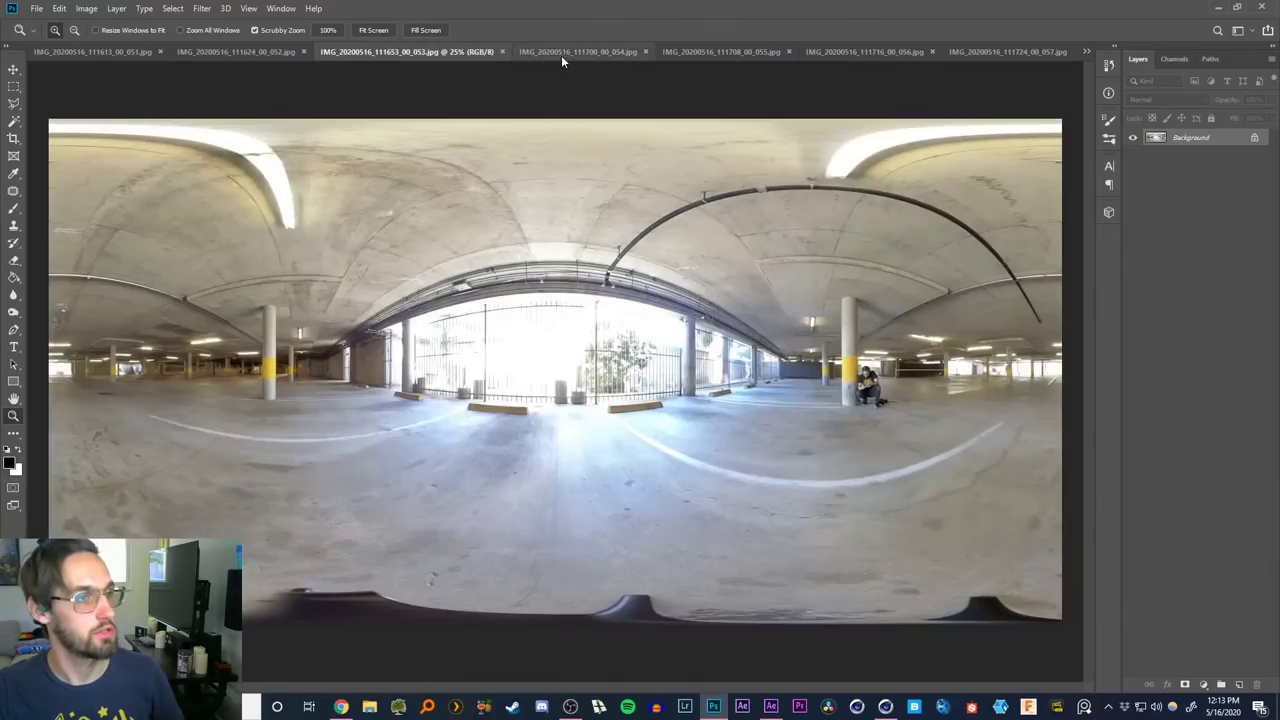
left_click(561, 54)
left_click(715, 52)
left_click(849, 52)
left_click(1048, 52)
left_click(1087, 51)
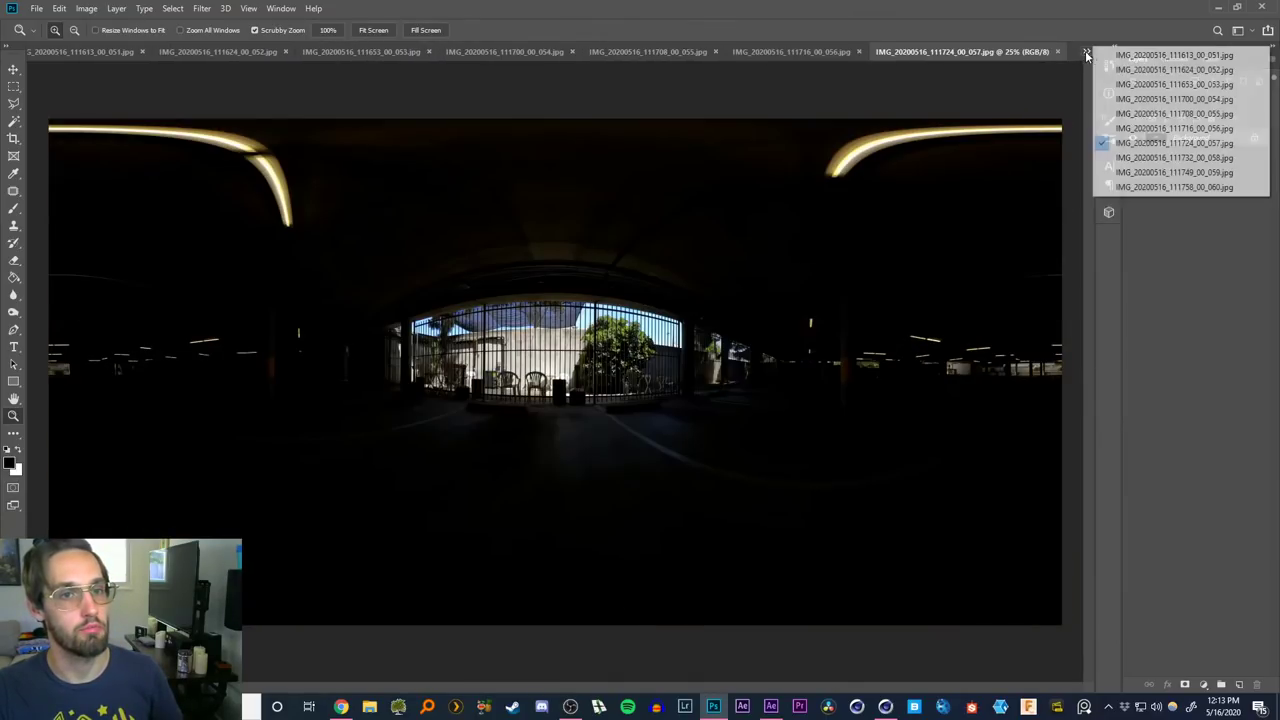
left_click(1143, 158)
left_click(1087, 51)
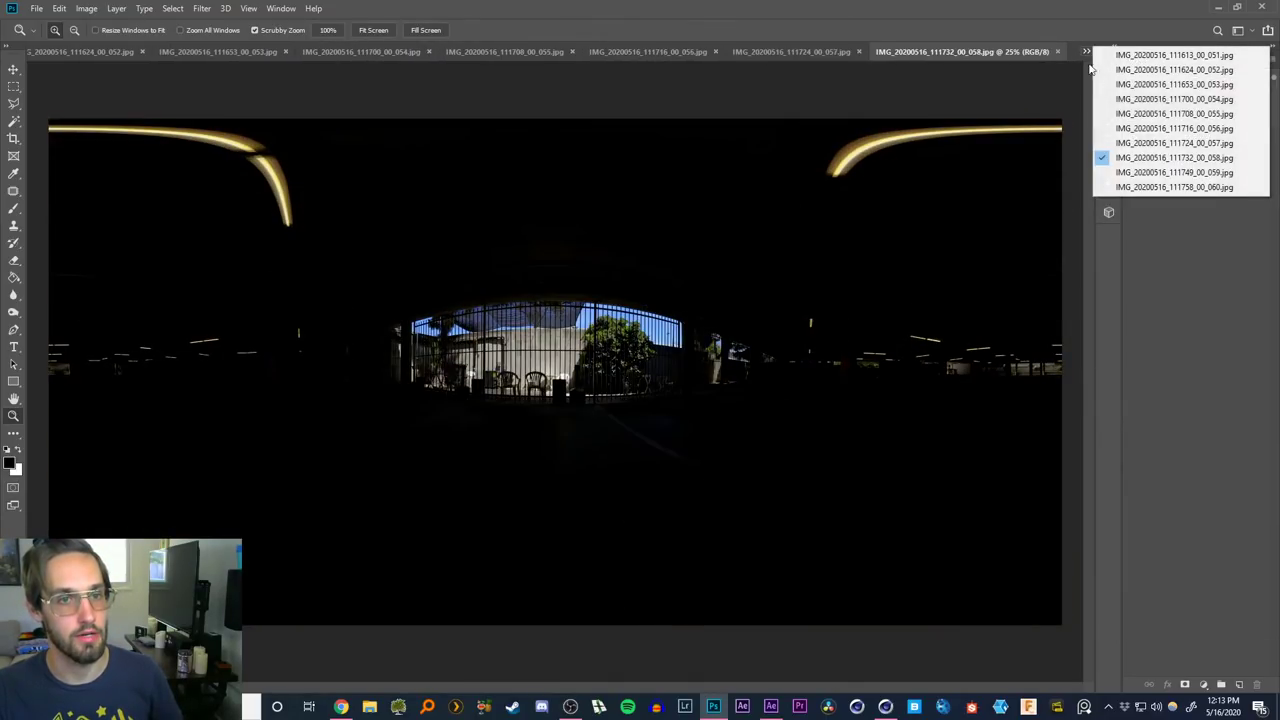
left_click(1145, 172)
left_click(1087, 51)
left_click(1145, 186)
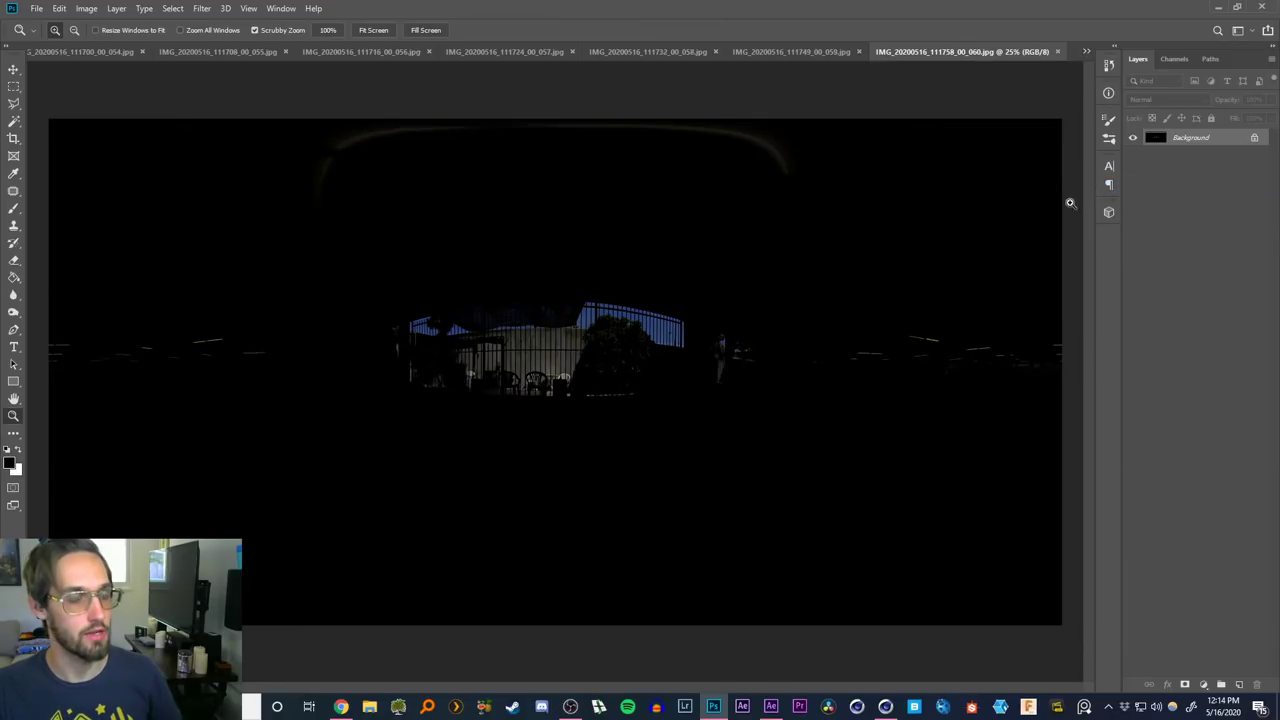
Switch to Cinema 4D and raise the OctaneCamera's thin lens F-stop to about 4.36
left_click(885, 708)
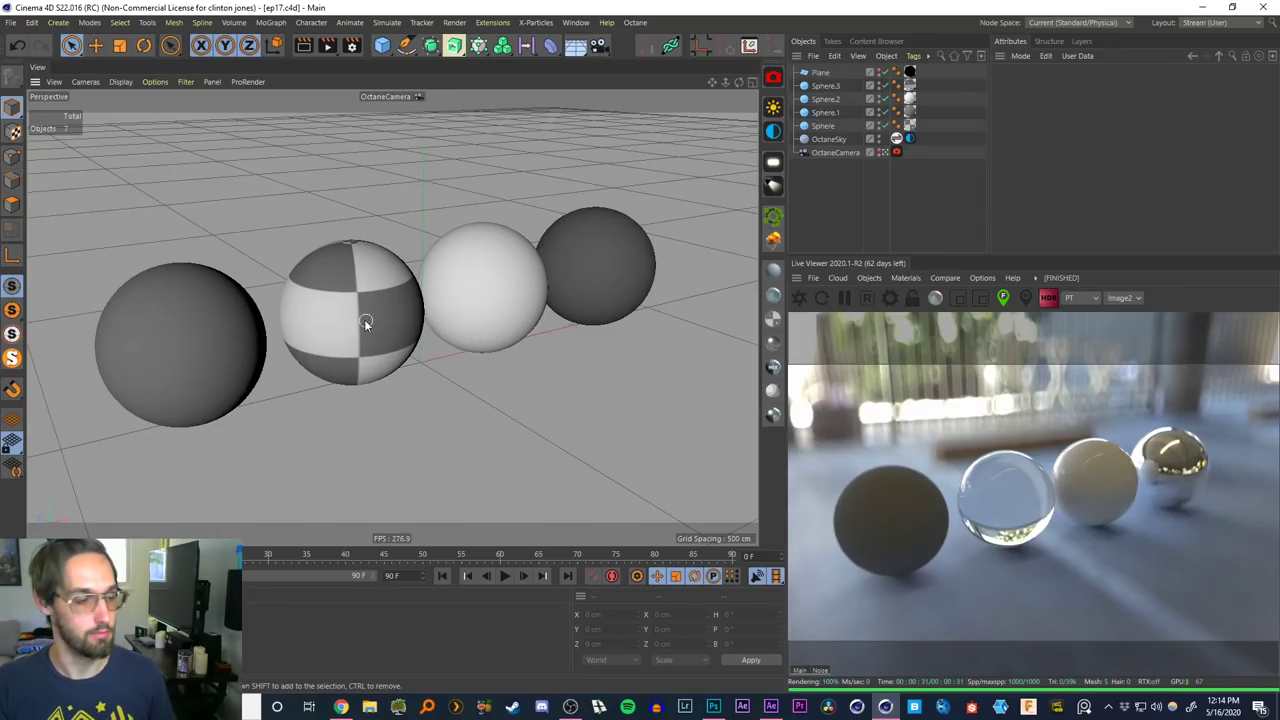
scroll(366, 340, "down", 5)
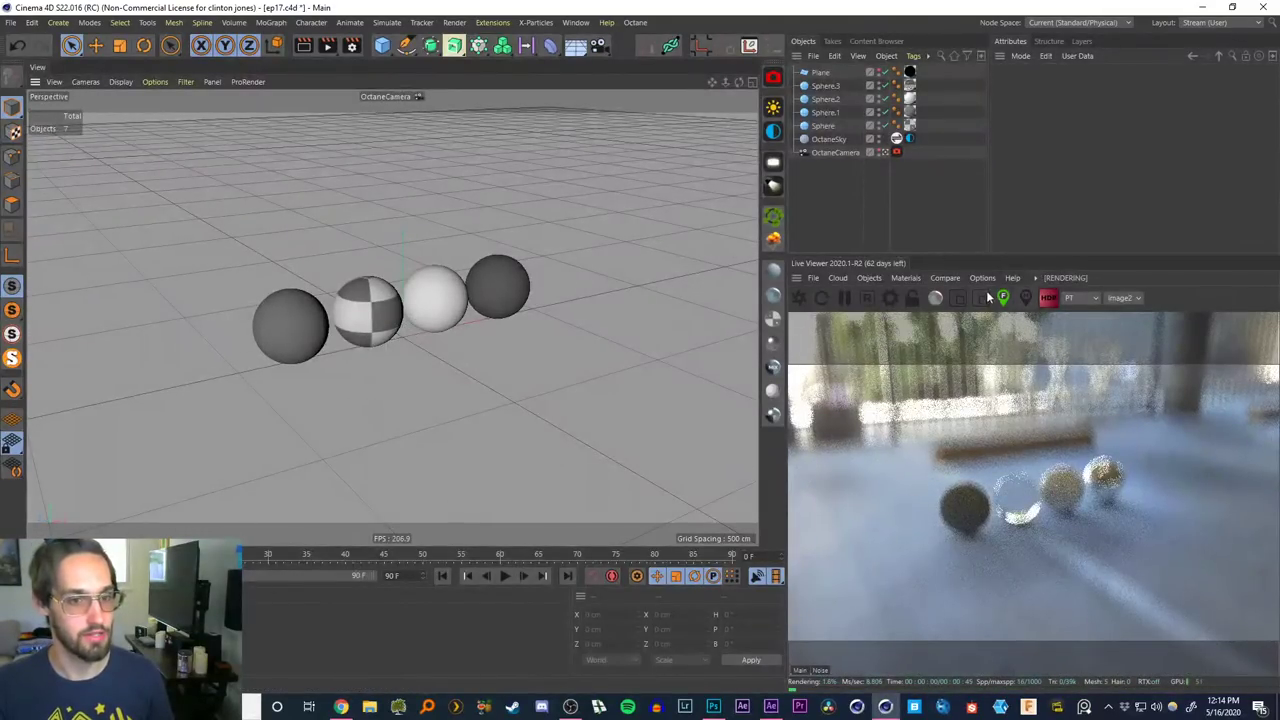
left_click(895, 152)
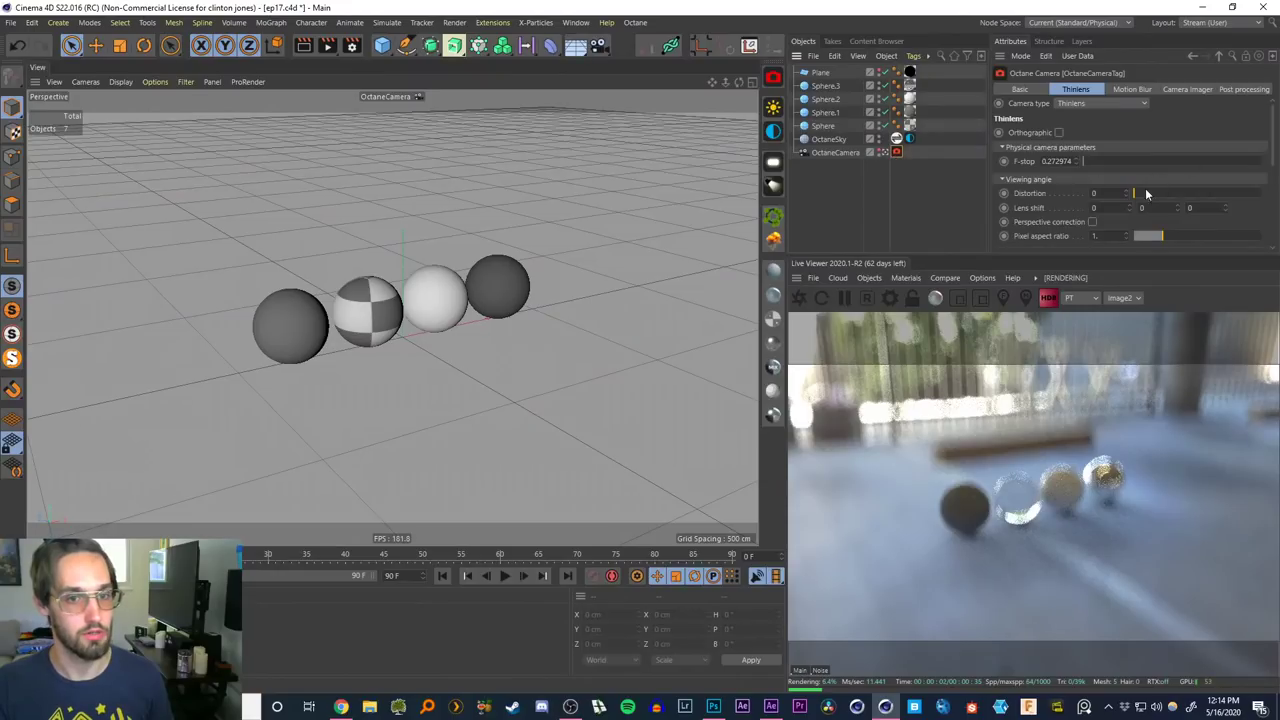
left_click_drag(1110, 163, 1163, 165)
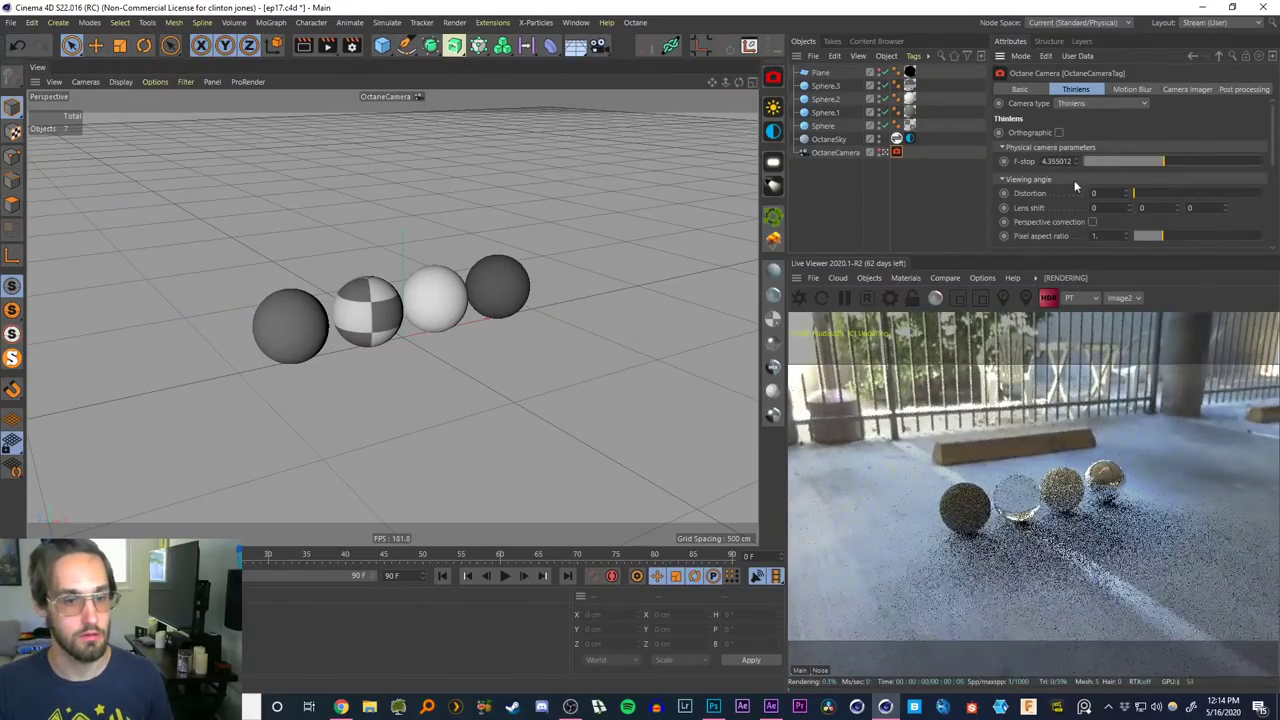
Examine the four spheres' lighting, reflections and shadows in the live render from several angles
left_click_drag(459, 307, 457, 266, "alt")
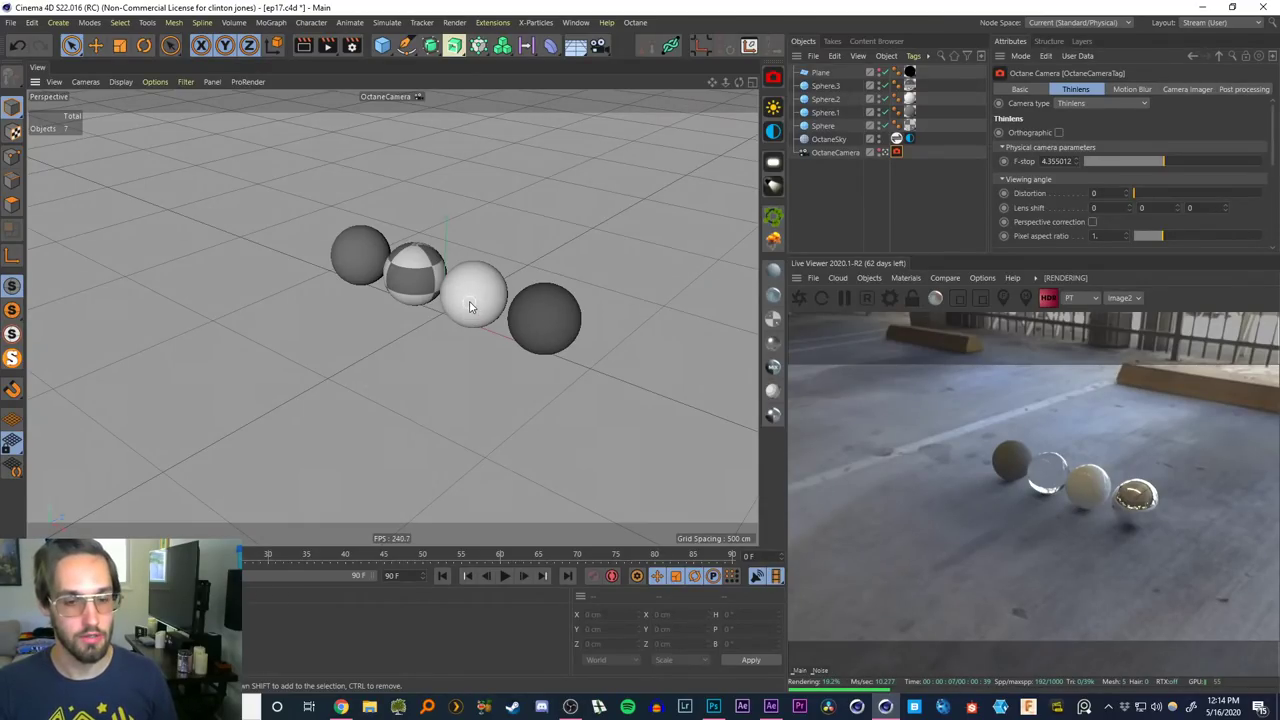
left_click_drag(479, 298, 568, 288, "alt")
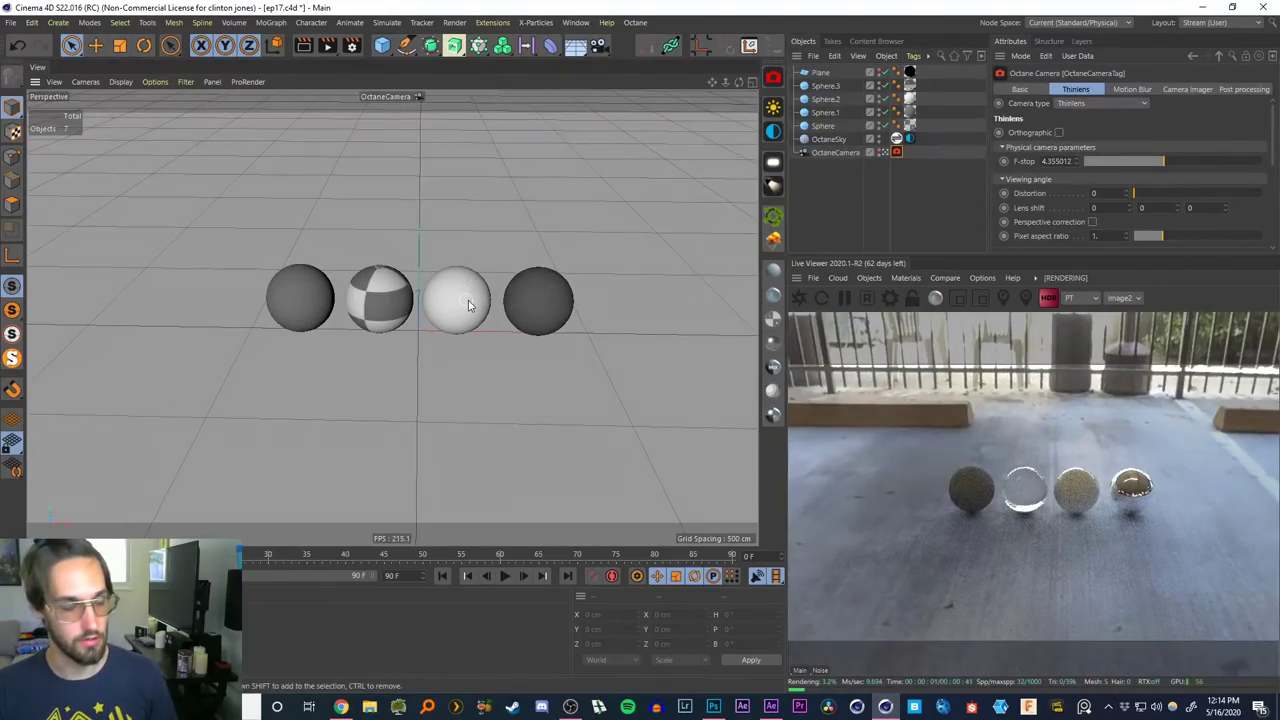
left_click_drag(468, 305, 334, 309, "alt")
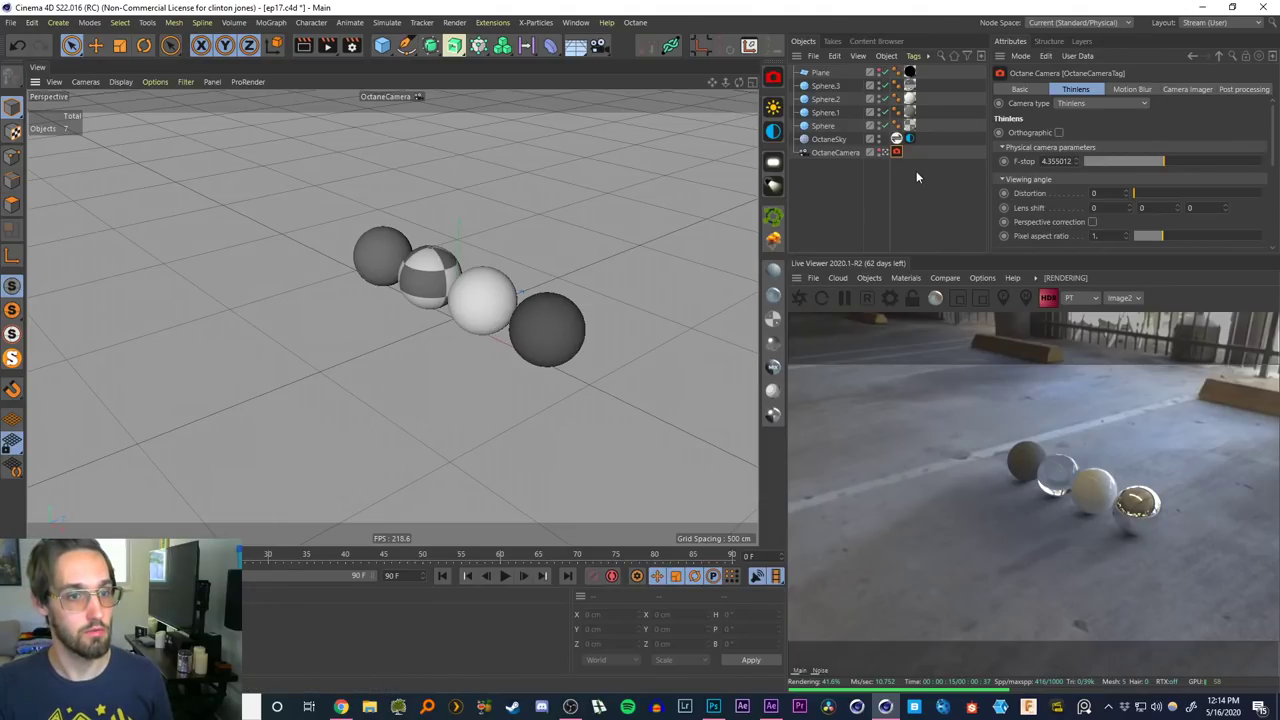
Browse the Personal pack in the HDRI Browser through the OctaneSky's HDRI Link, without loading another HDRI
left_click(897, 139)
left_click(1032, 124)
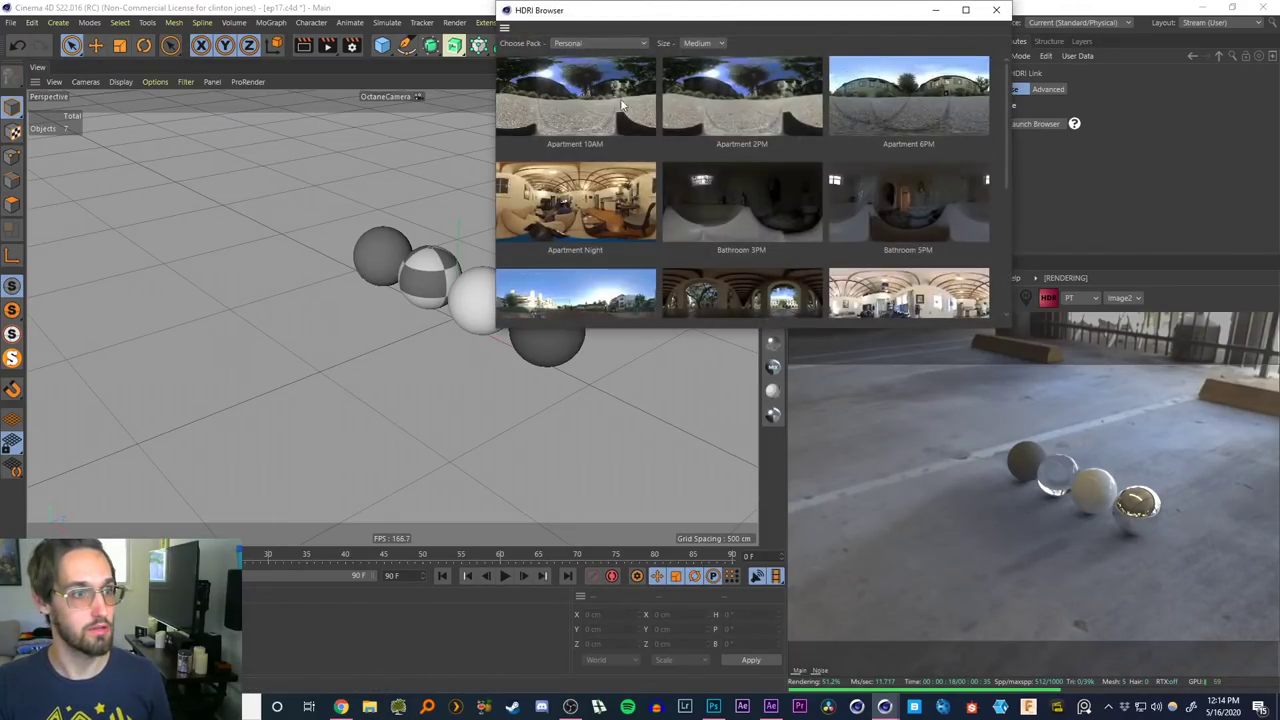
scroll(1003, 156, "down", 1)
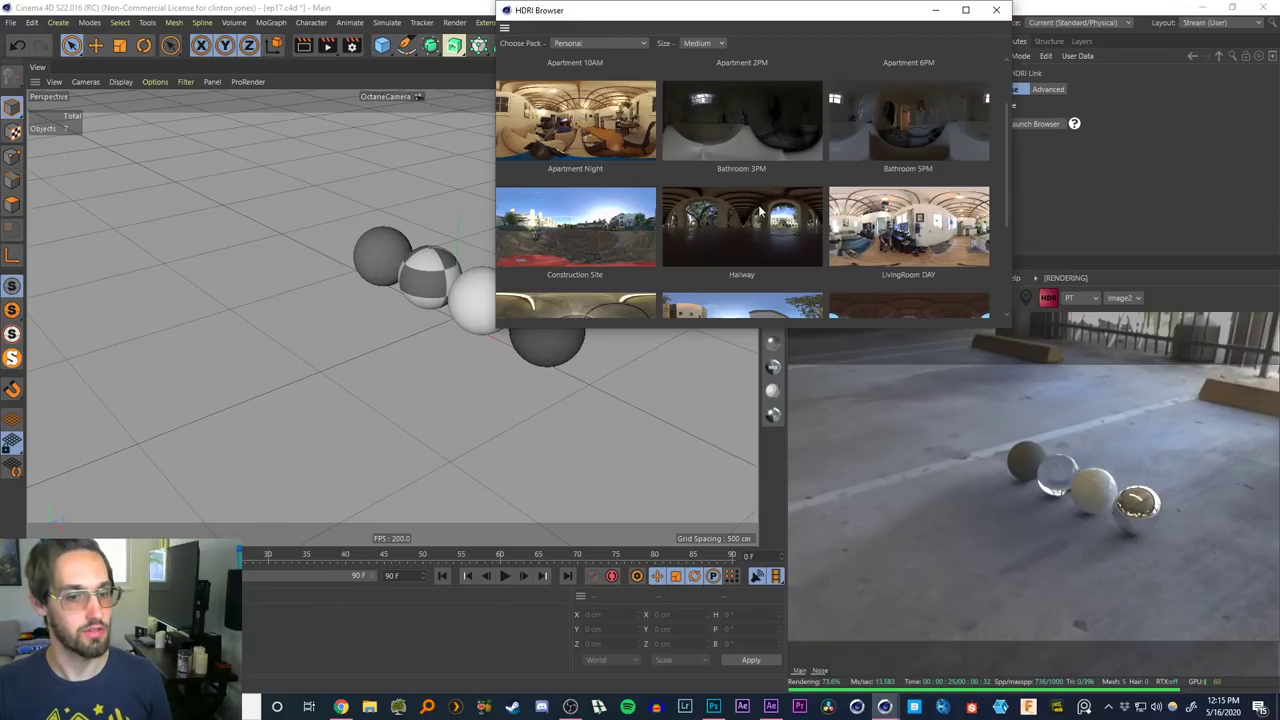
left_click(996, 12)
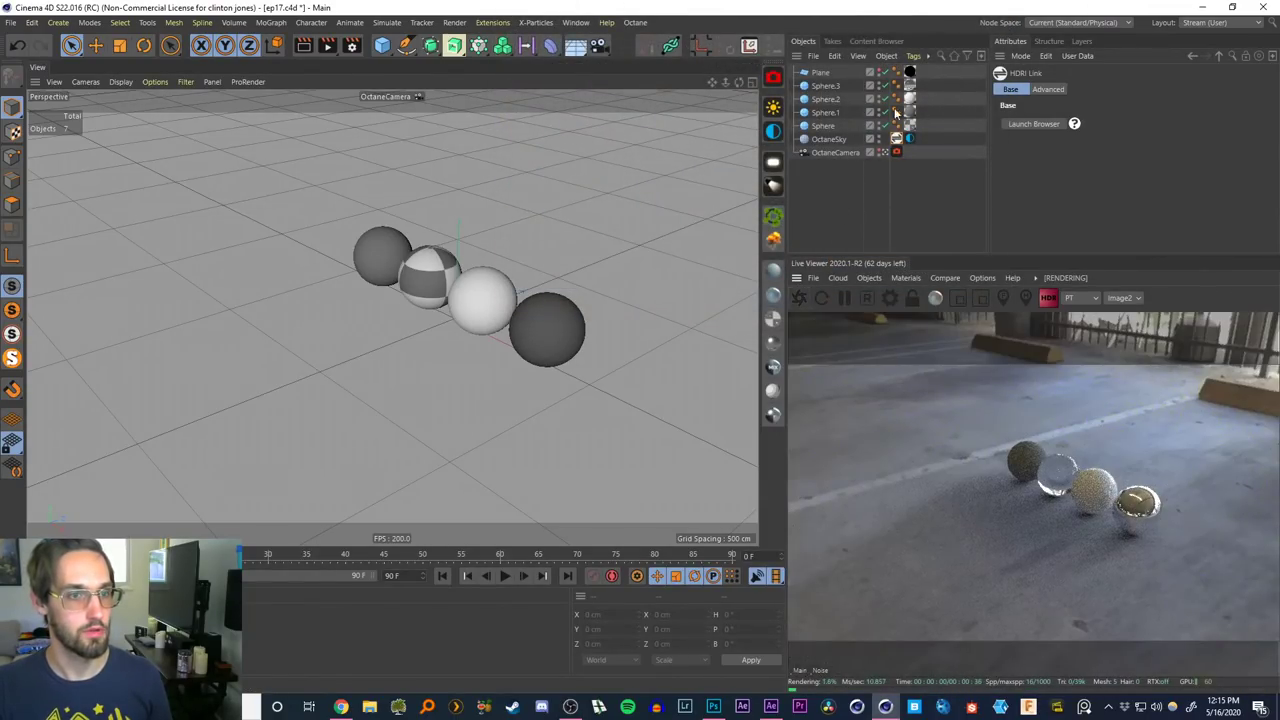
left_click(1030, 124)
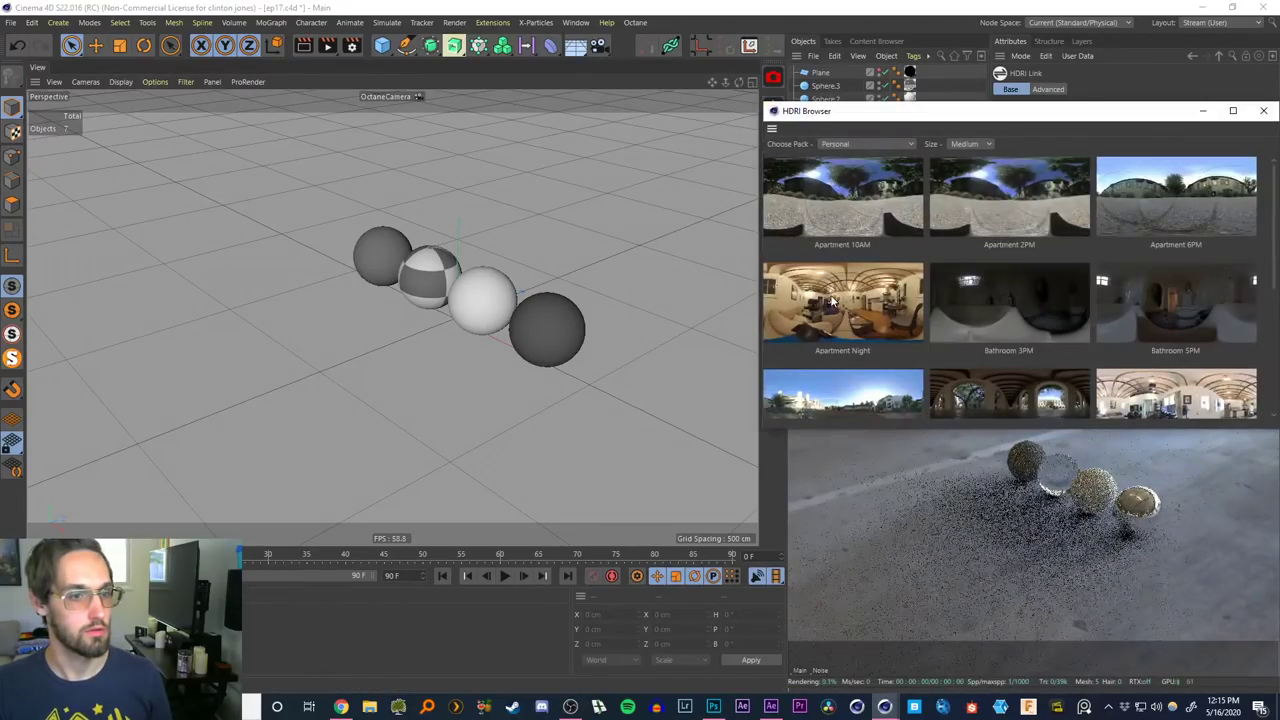
left_click_drag(1055, 111, 589, 109)
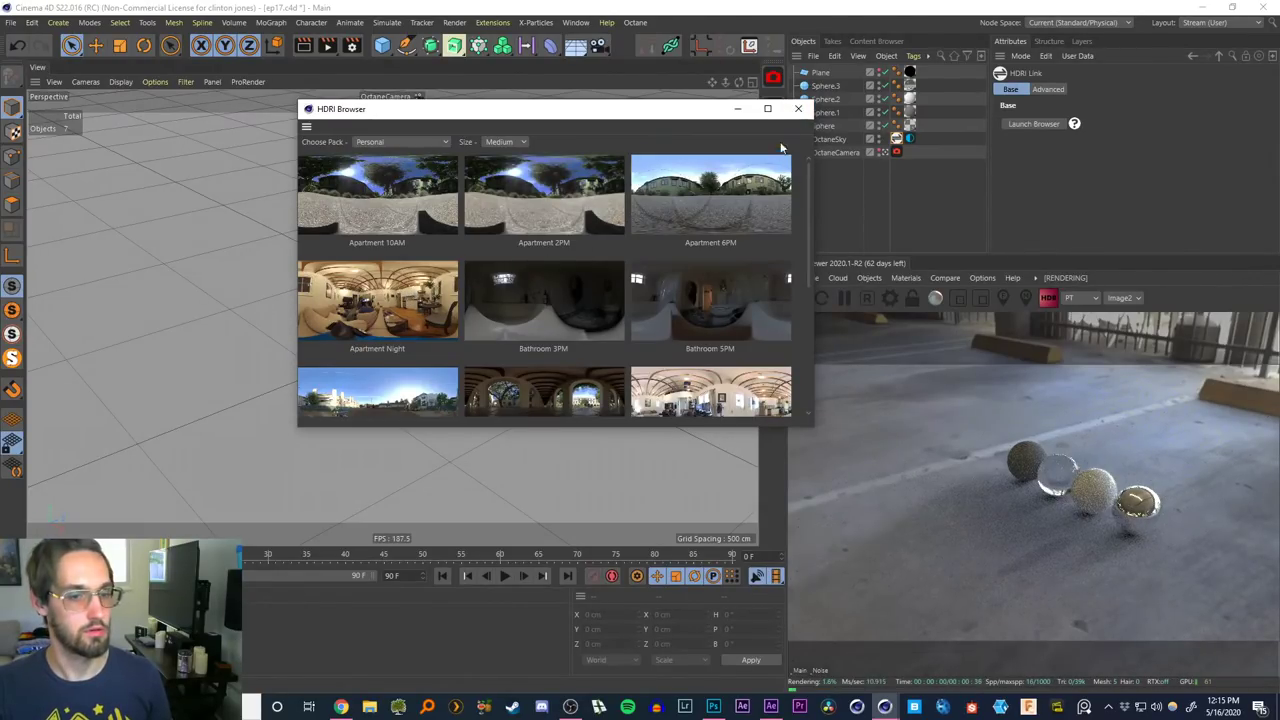
left_click(798, 108)
left_click(826, 139)
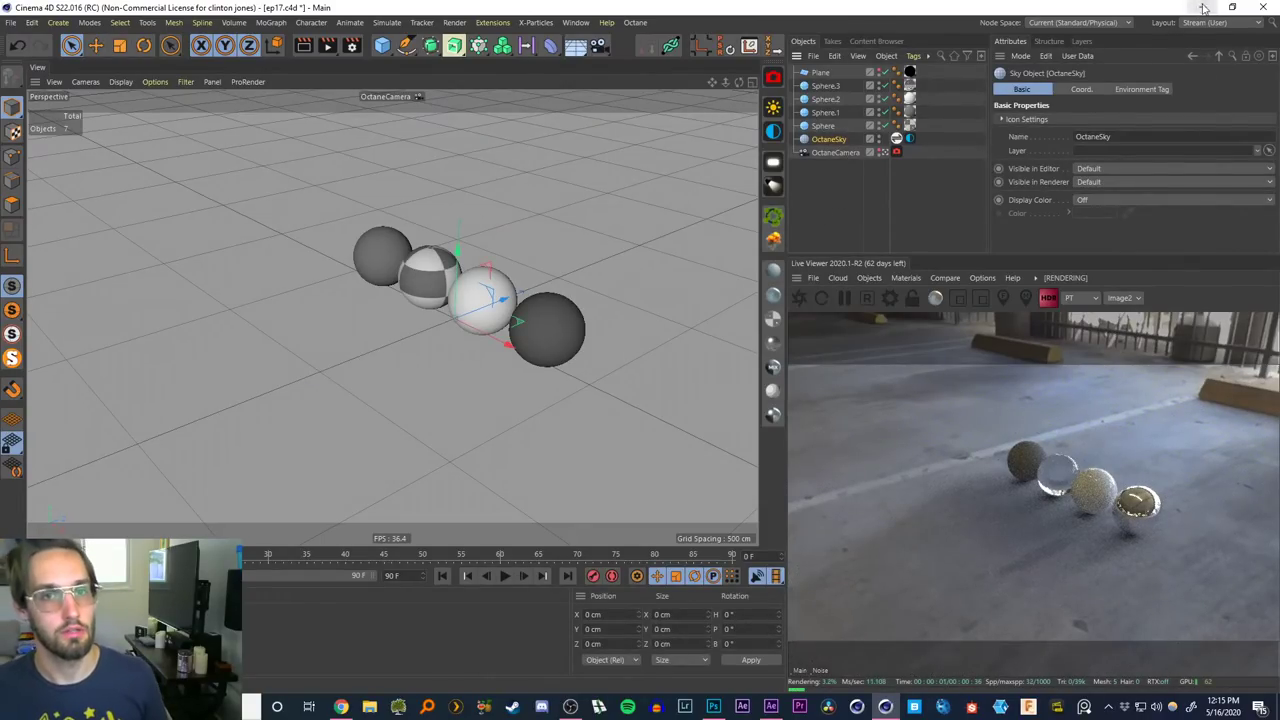
Switch back to After Effects and play the footage to review the newly solved track points
left_click(1202, 7)
left_click(1218, 8)
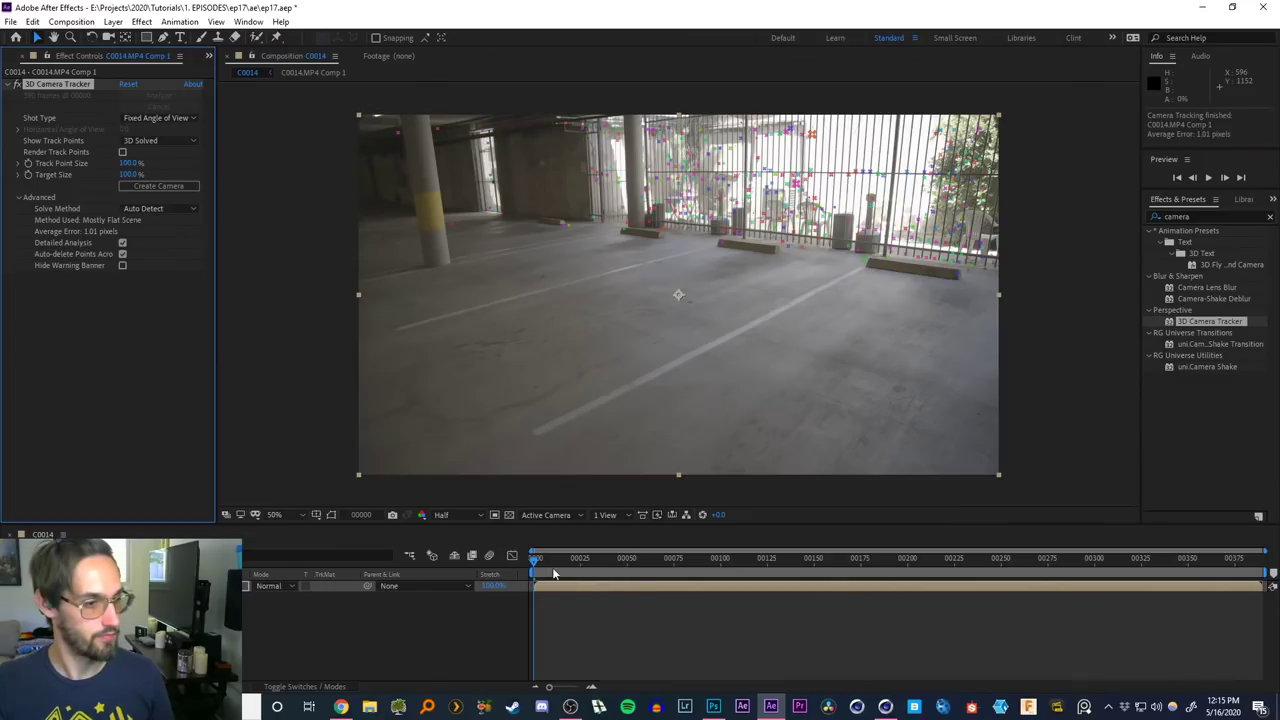
key("space")
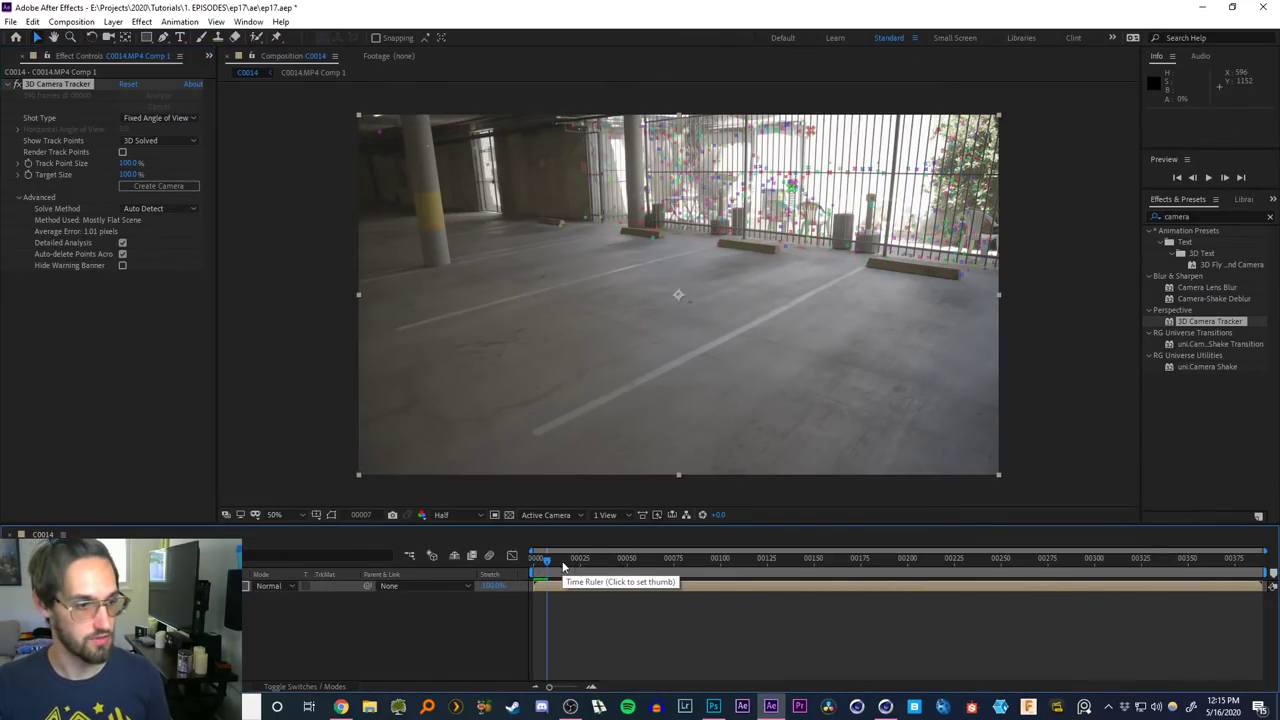
Set the ground plane and origin from a large group of floor track points at frame 284, and create a solid and camera there
left_click_drag(540, 562, 1065, 533)
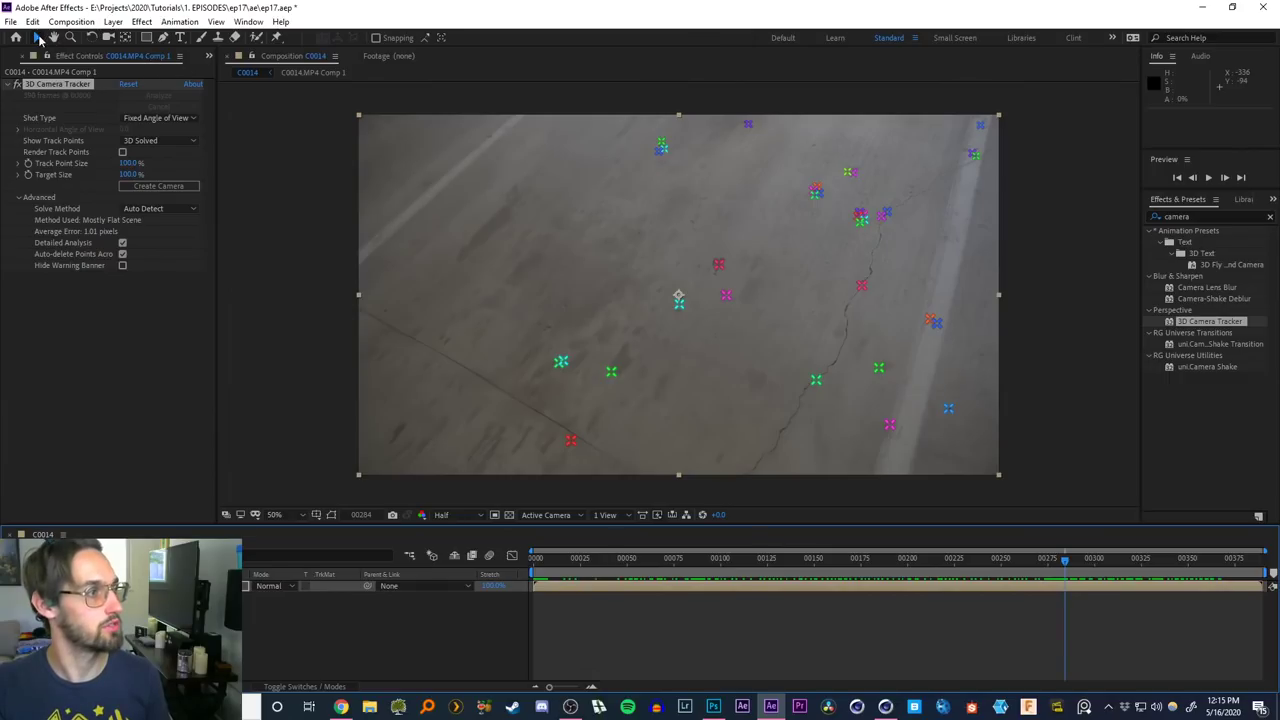
left_click(36, 38)
mouse_move(575, 462)
left_mouse_down()
mouse_move(477, 420)
mouse_move(670, 135)
mouse_move(640, 460)
left_mouse_up()
right_click(692, 334)
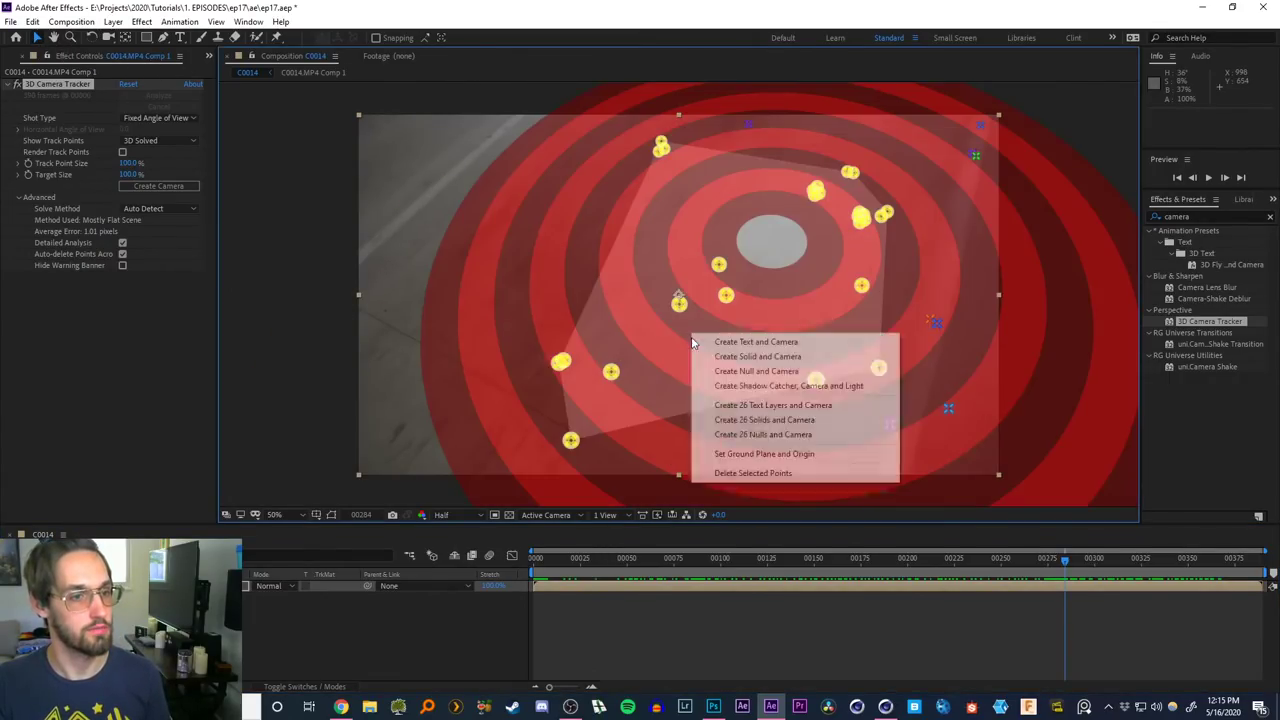
left_click(764, 453)
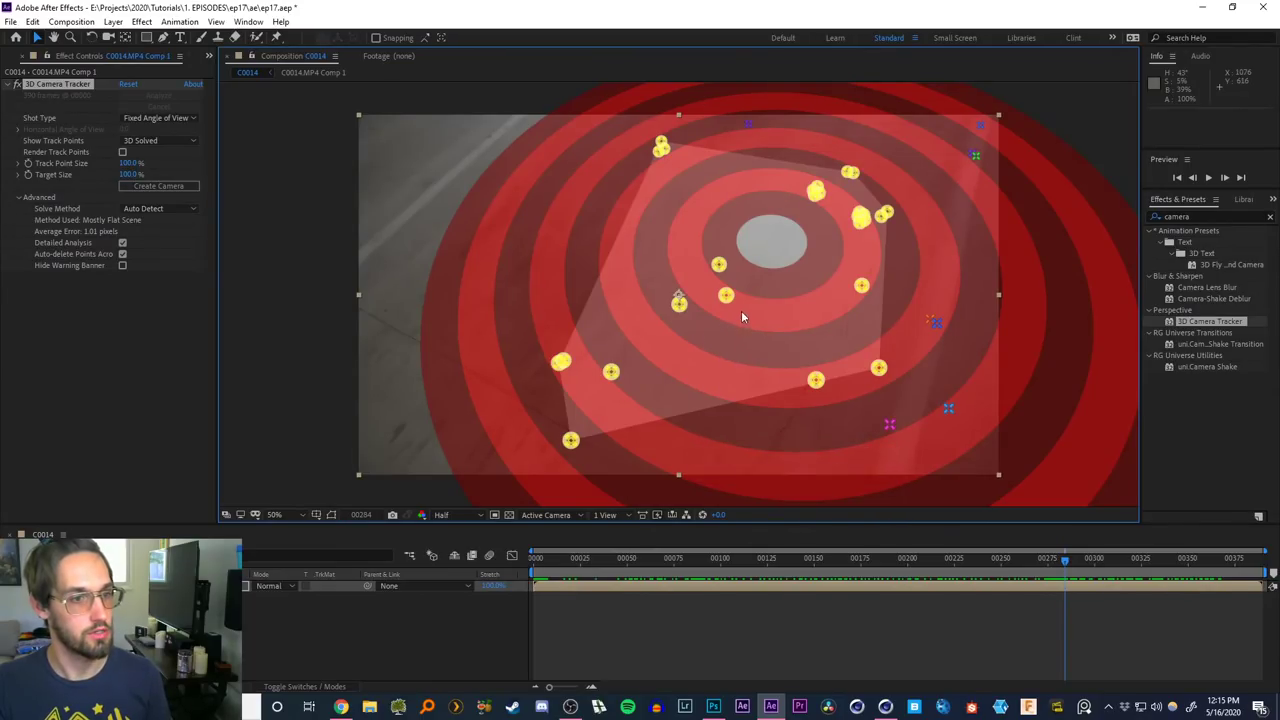
right_click(741, 325)
left_click(784, 349)
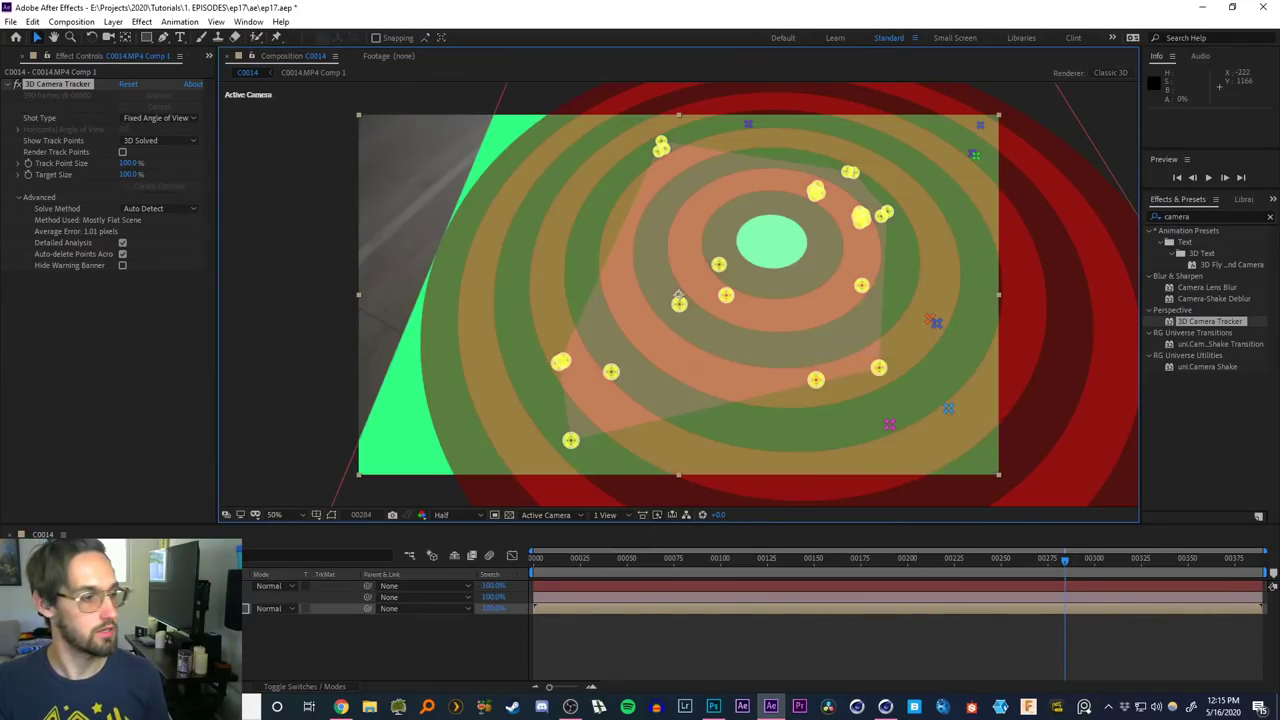
Apply the Grid effect to the tracked solid and check how it sticks to the floor from frame 284 back to the first frame
left_click(1120, 585)
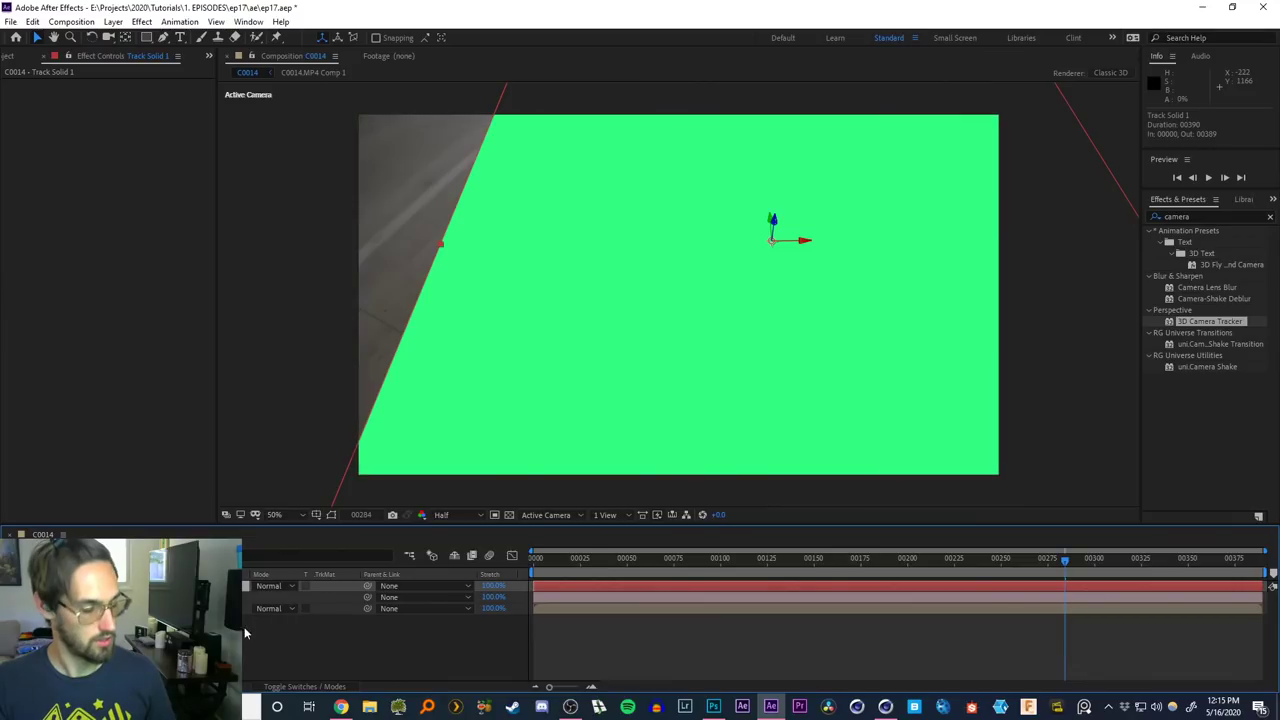
key("ctrl+space")
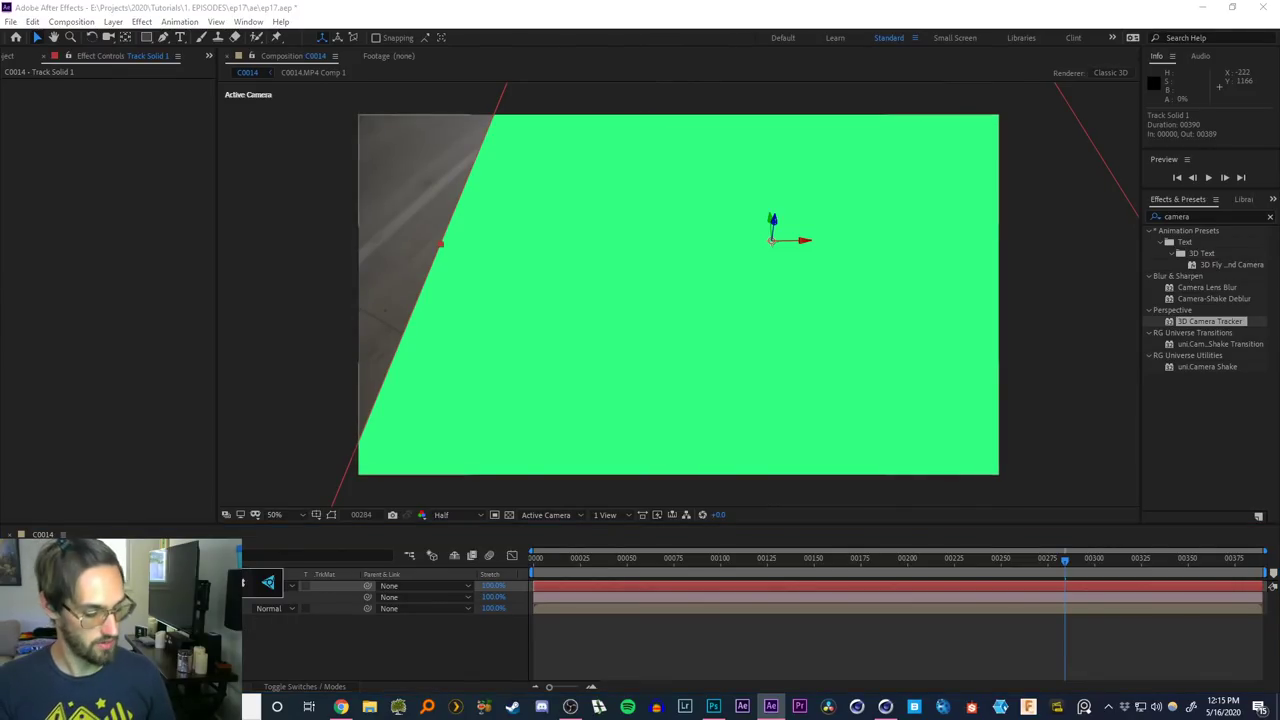
key("Return")
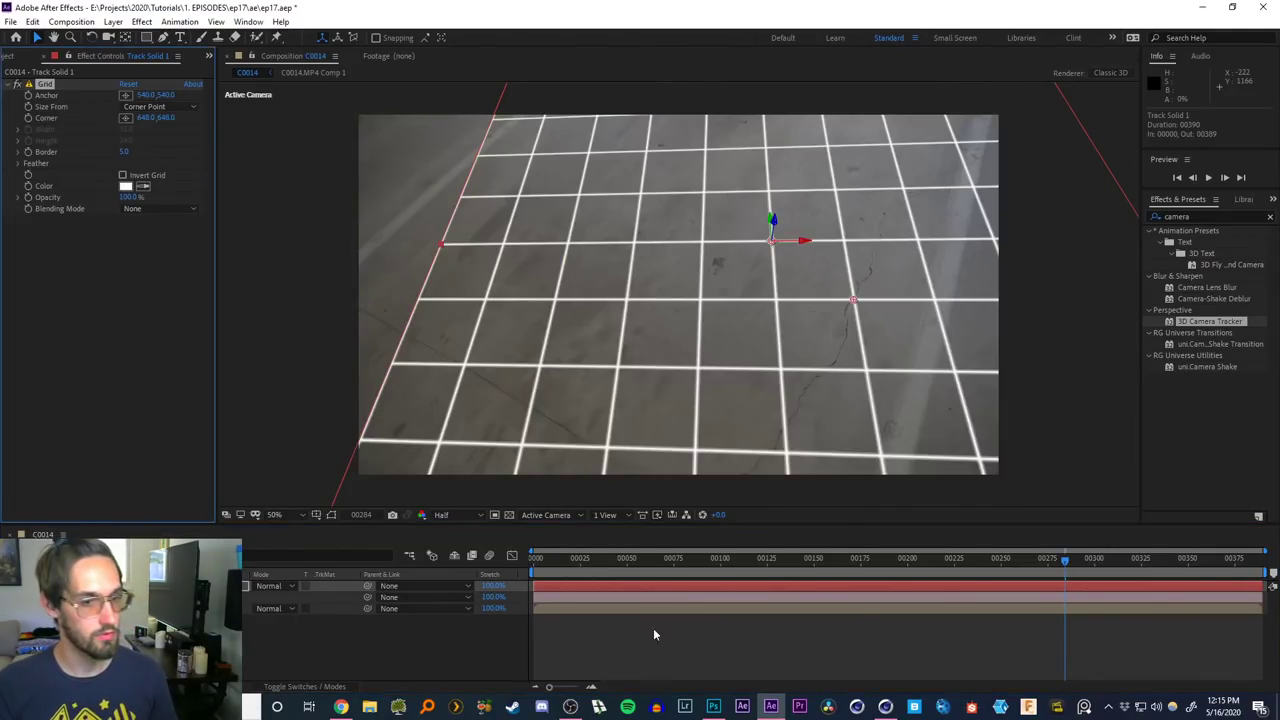
left_click_drag(1052, 562, 533, 568)
key("F2")
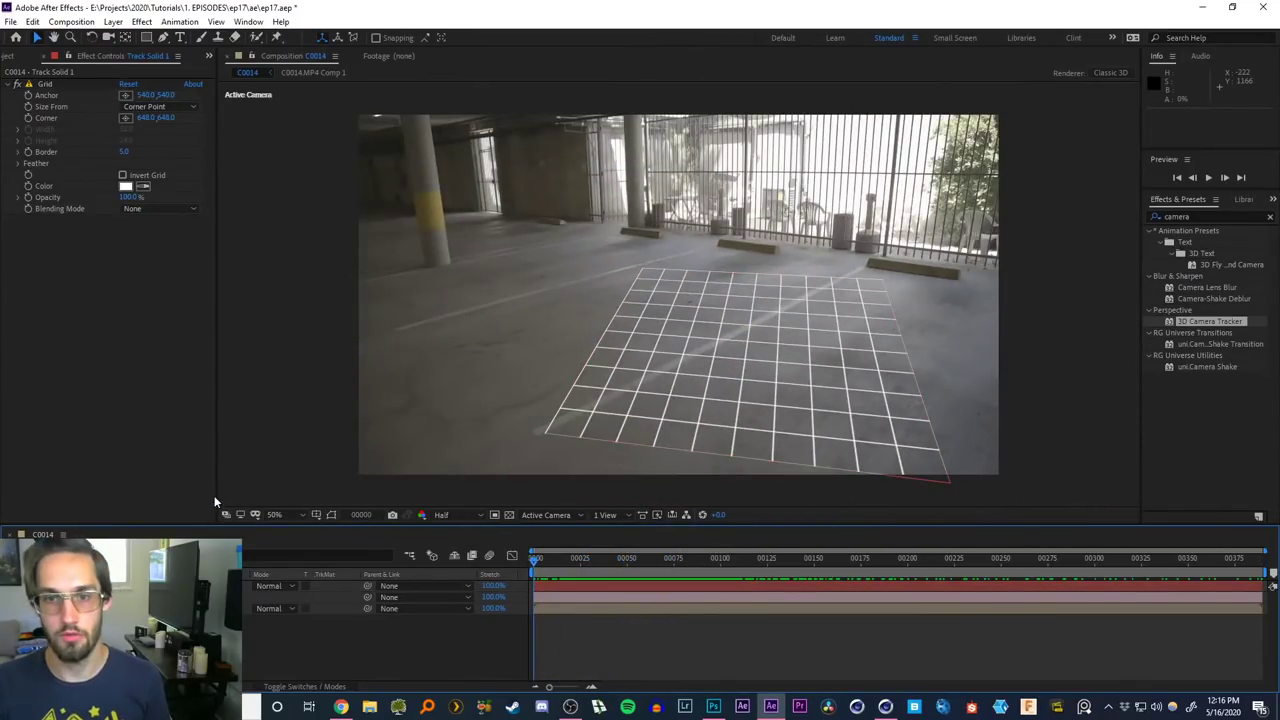
Delete the Grid effect and the tracked solid, keeping the tracker camera
left_click(80, 240)
left_click(48, 92)
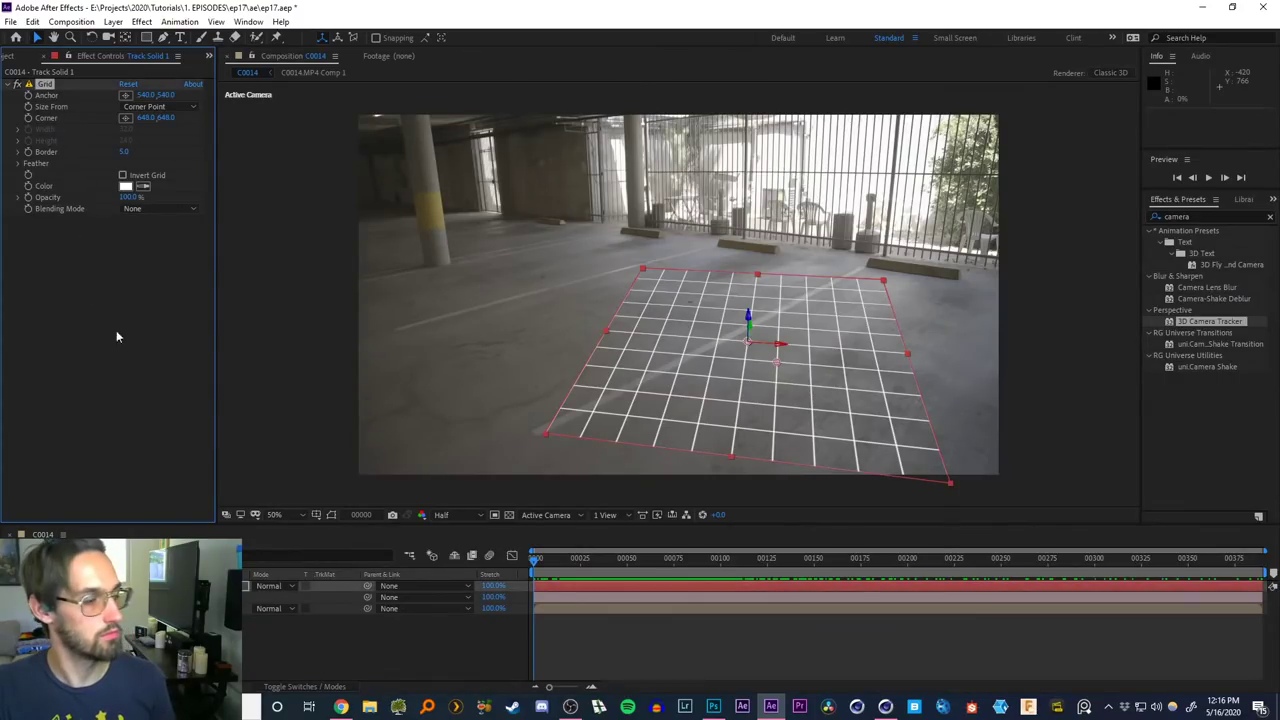
key("Delete")
key("Delete")
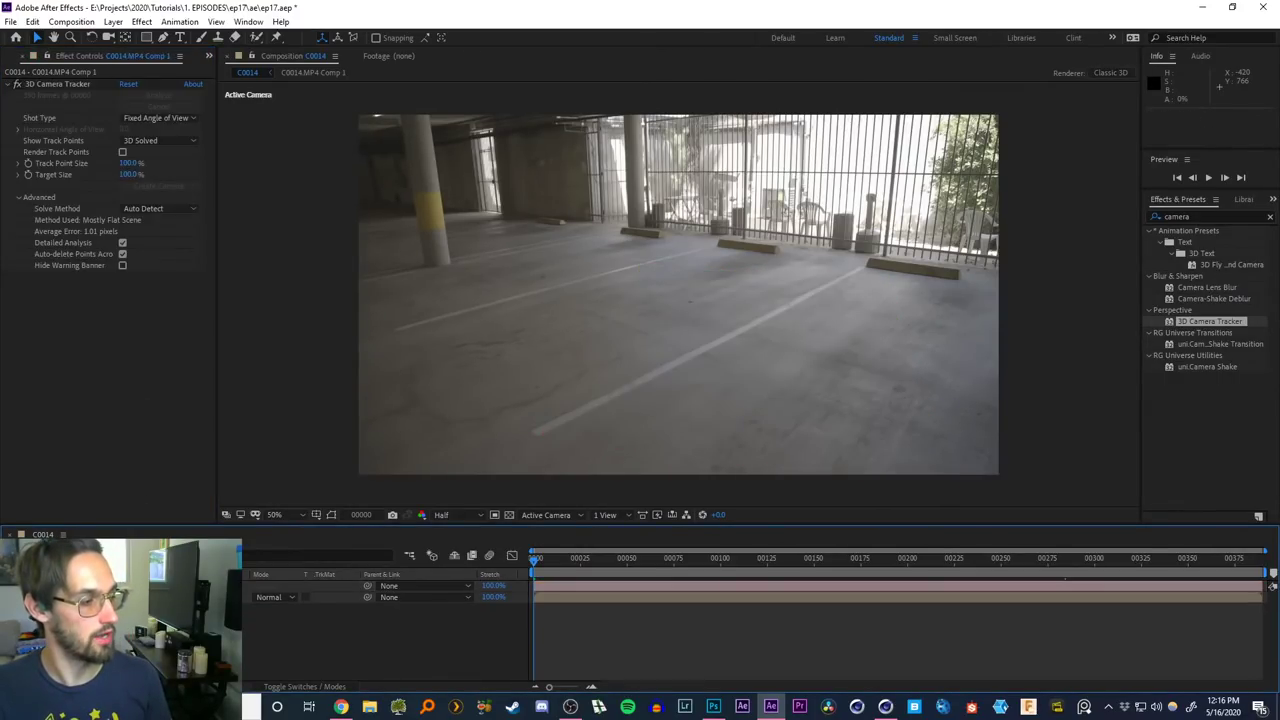
Delete the tracker camera layer and select the C0014.MP4 Comp 1 layer
key("Delete")
left_click(140, 586)
left_click(133, 346)
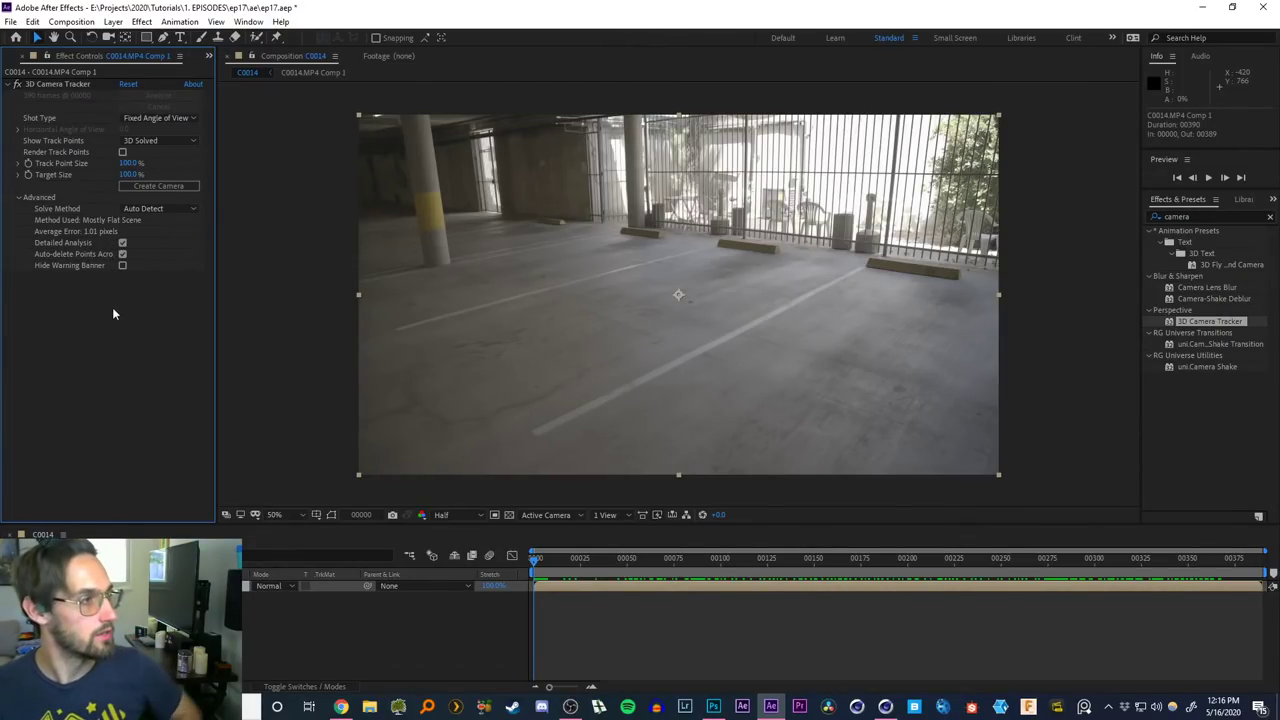
Open the C0014.MP4 Comp 1 precomp and apply Unsharp Mask to its clip with a radius of 50
double_click(140, 586)
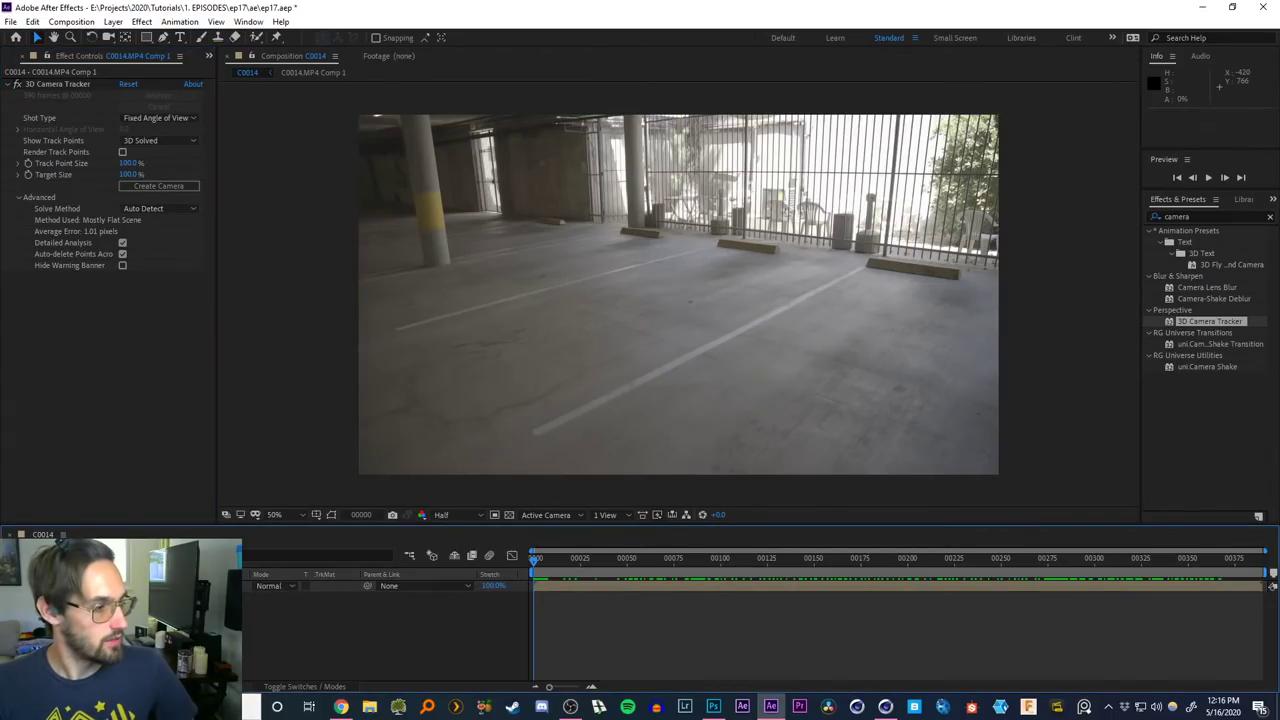
left_click(550, 586)
left_click_drag(535, 558, 440, 543)
left_click(150, 620)
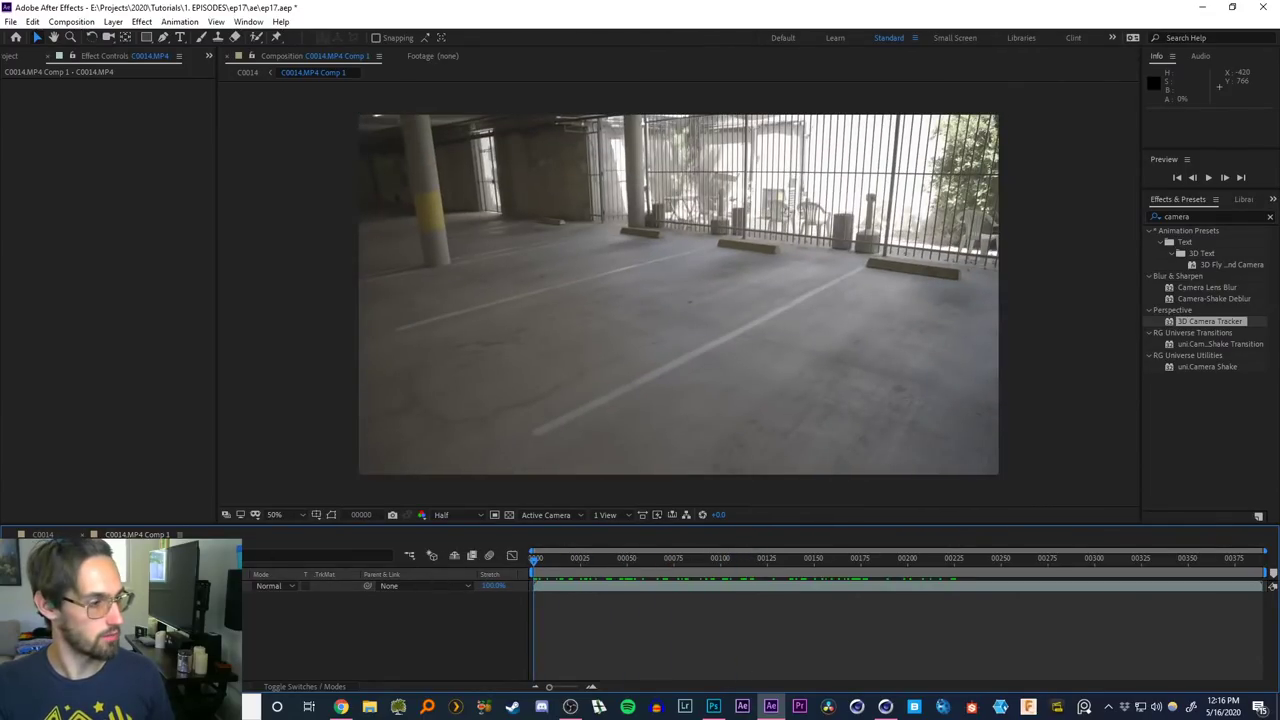
left_click(150, 586)
key("ctrl+space")
type("unsharp")
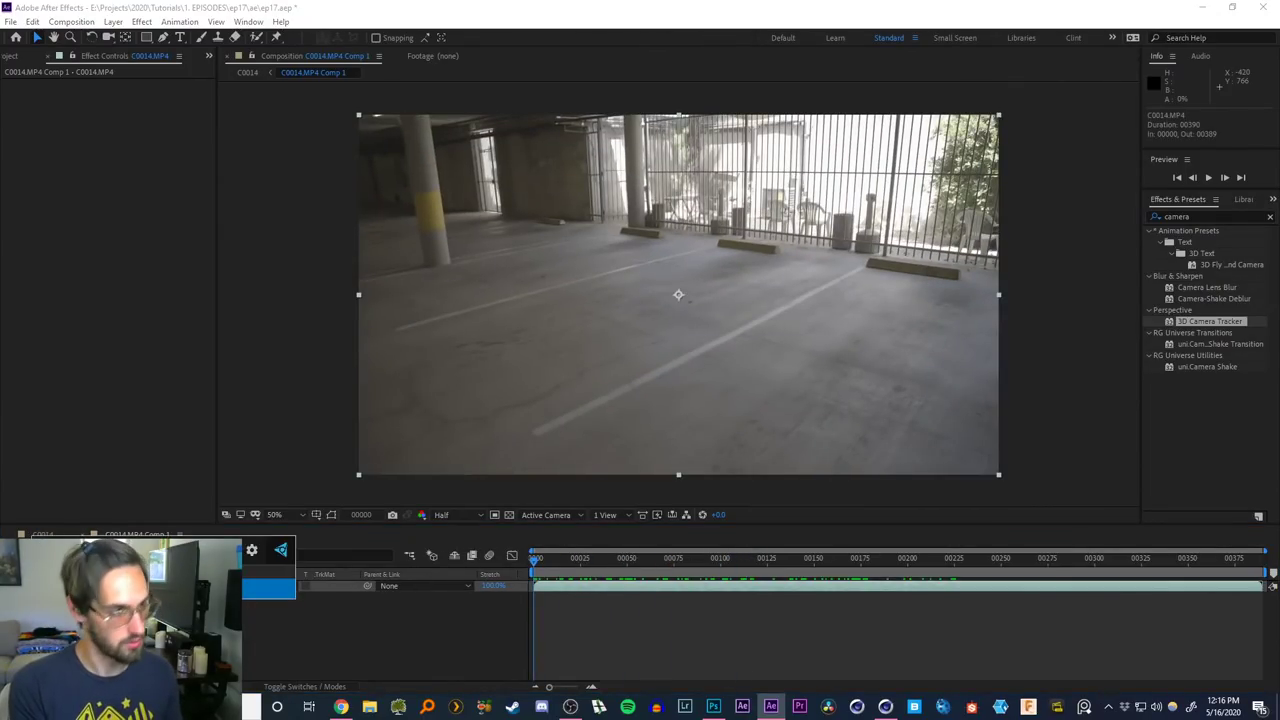
key("Return")
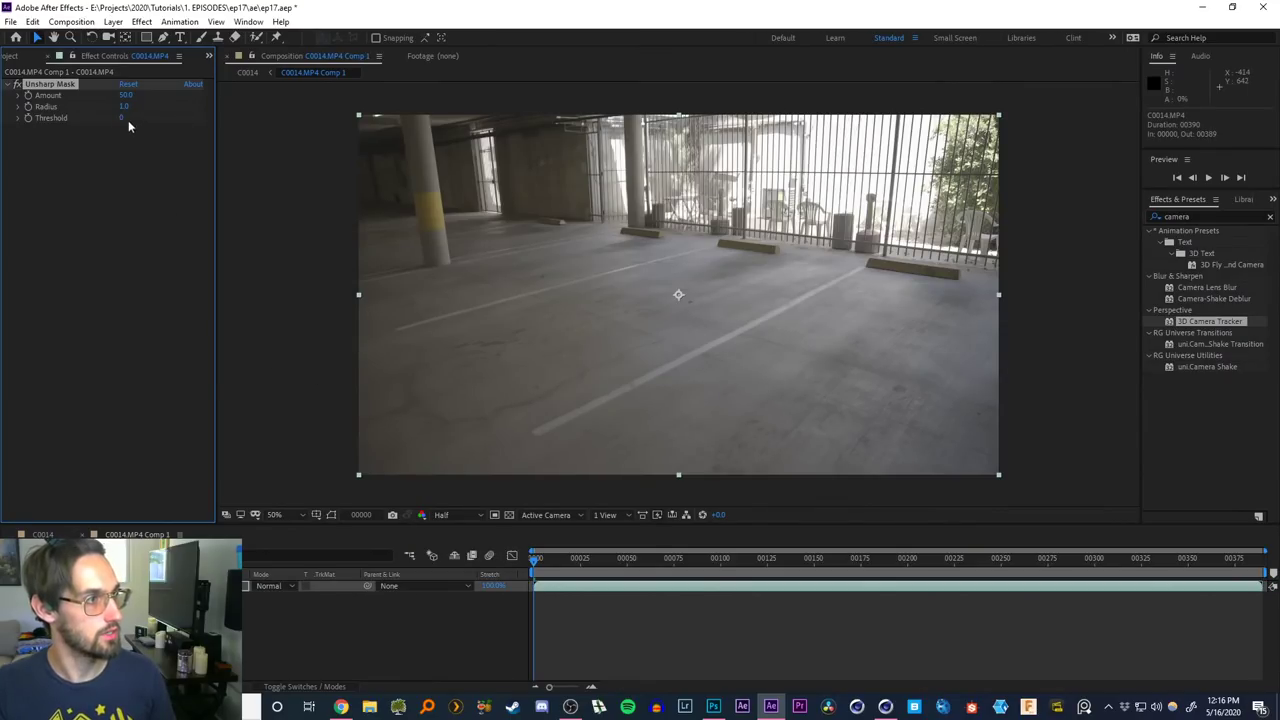
type("50")
key("Return")
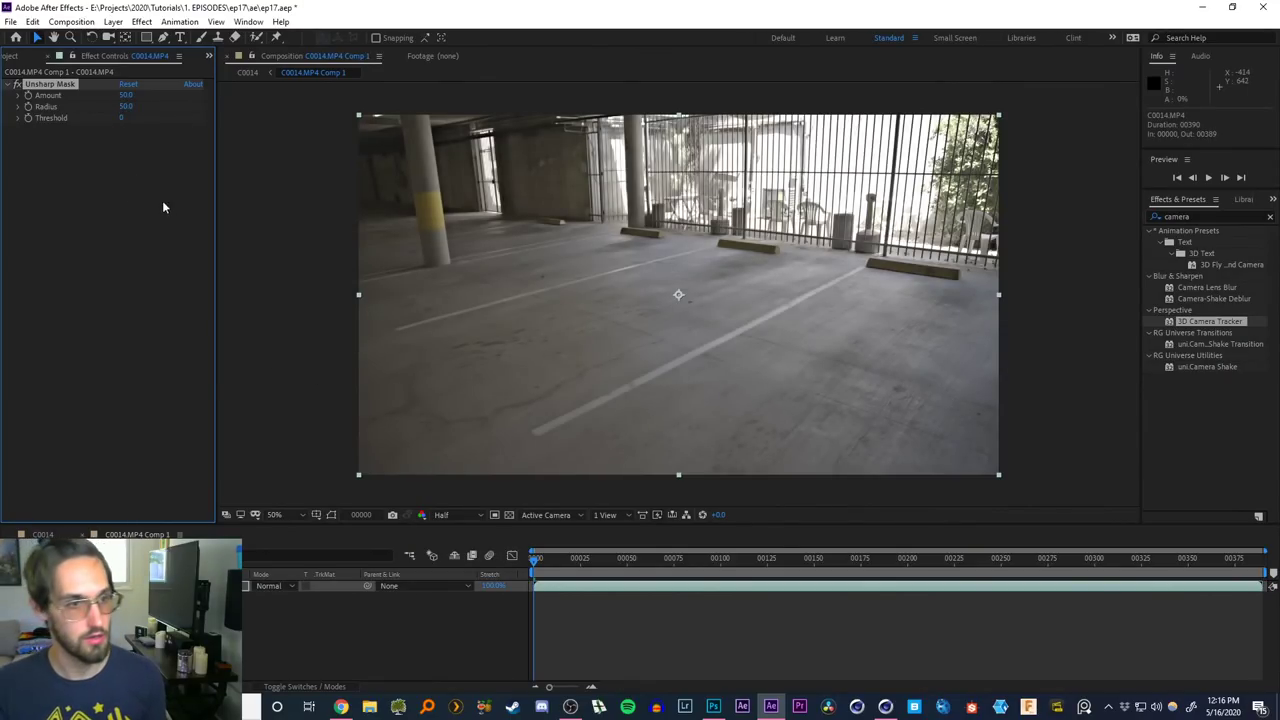
Duplicate the Unsharp Mask effect and set the copy's radius to 25
left_click(105, 248)
left_click(50, 84)
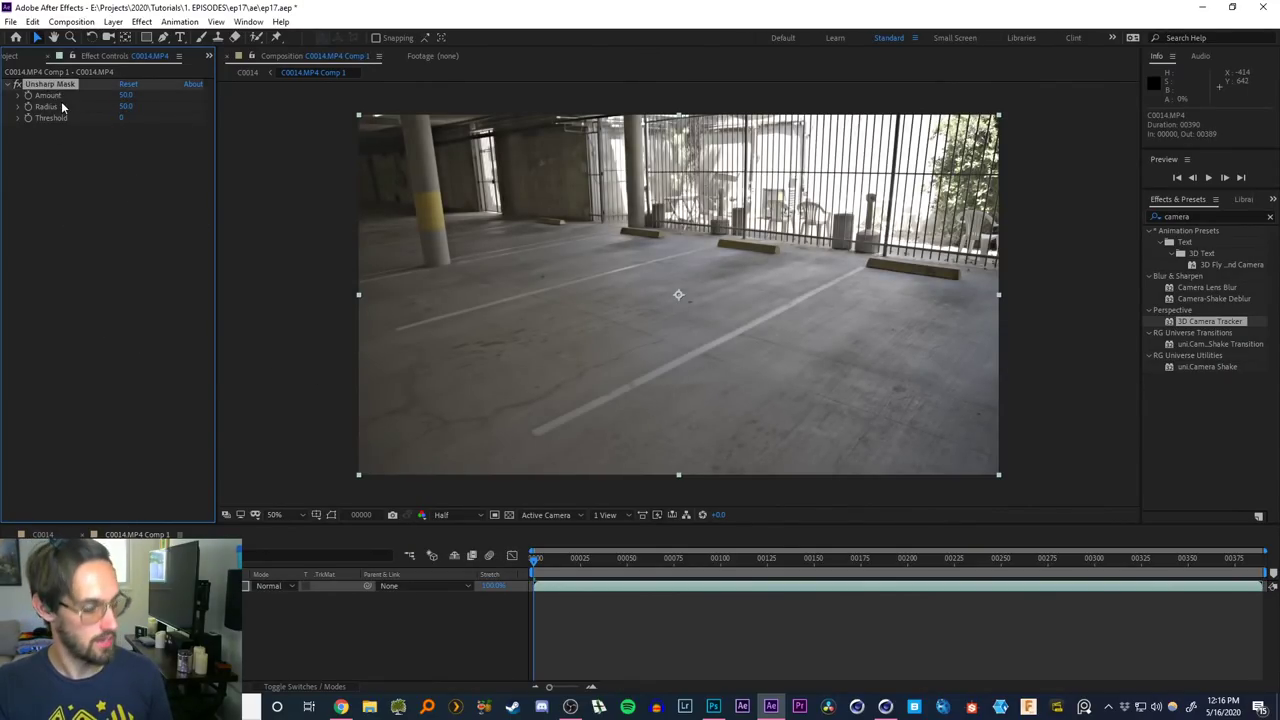
key("ctrl+d")
key("Tab")
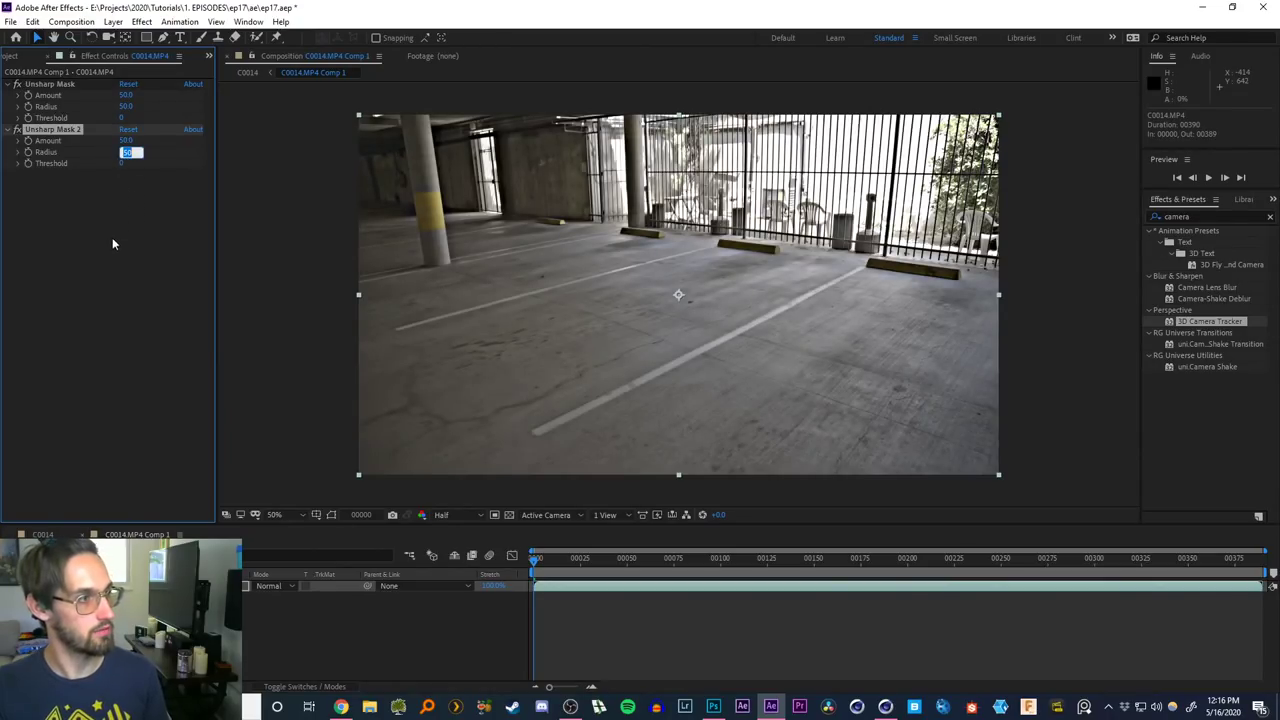
type("25")
key("Return")
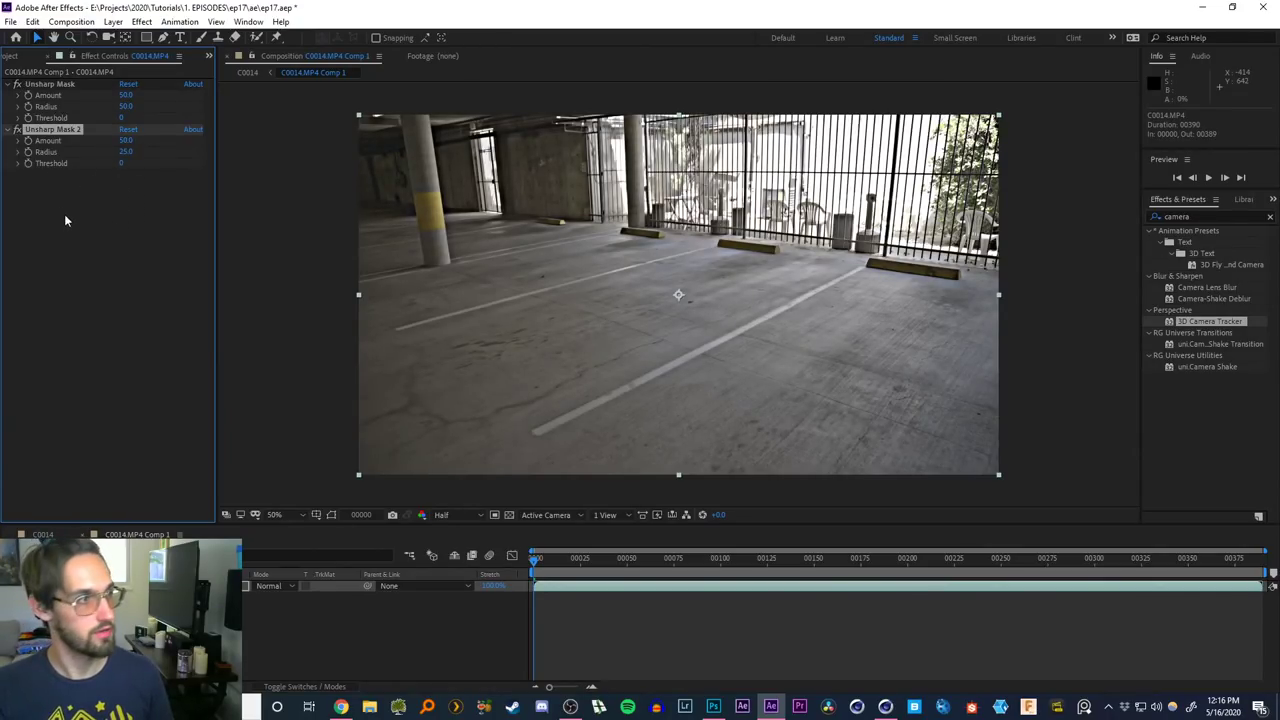
Duplicate the second Unsharp Mask, trying a radius of 10 on the new copy before setting it to 5
left_click(55, 129)
key("ctrl+d")
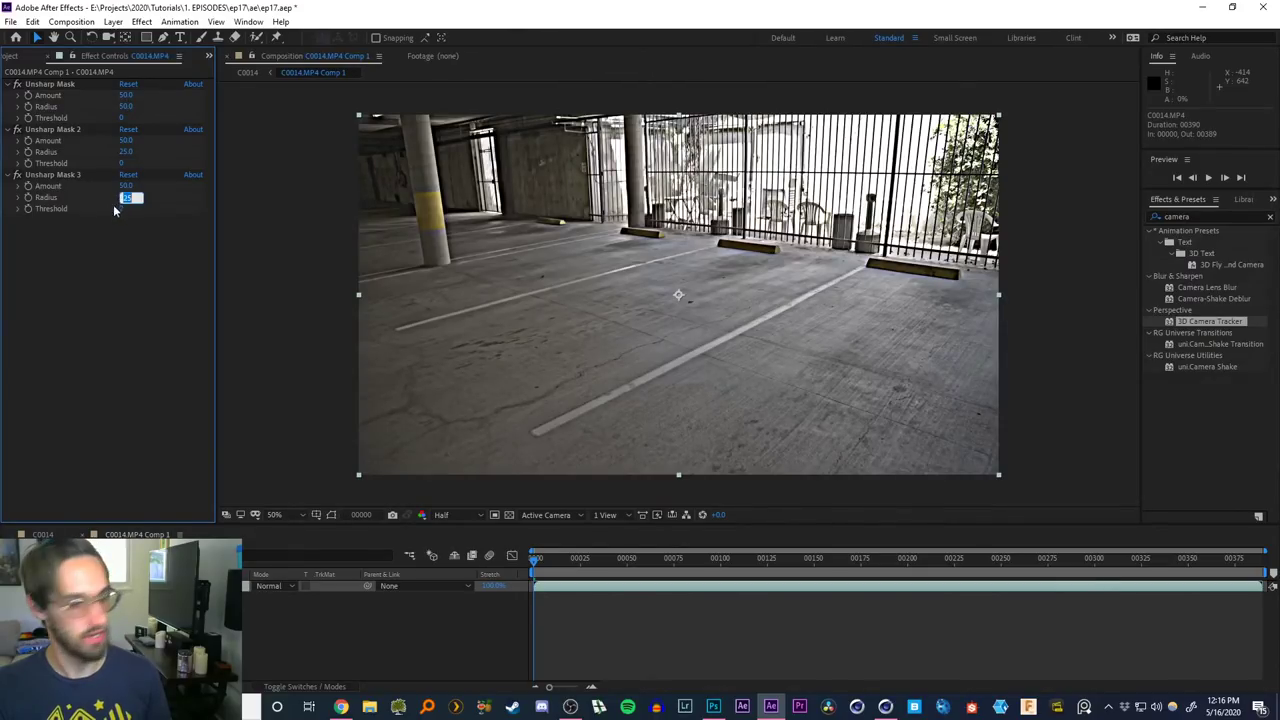
type("10")
key("Return")
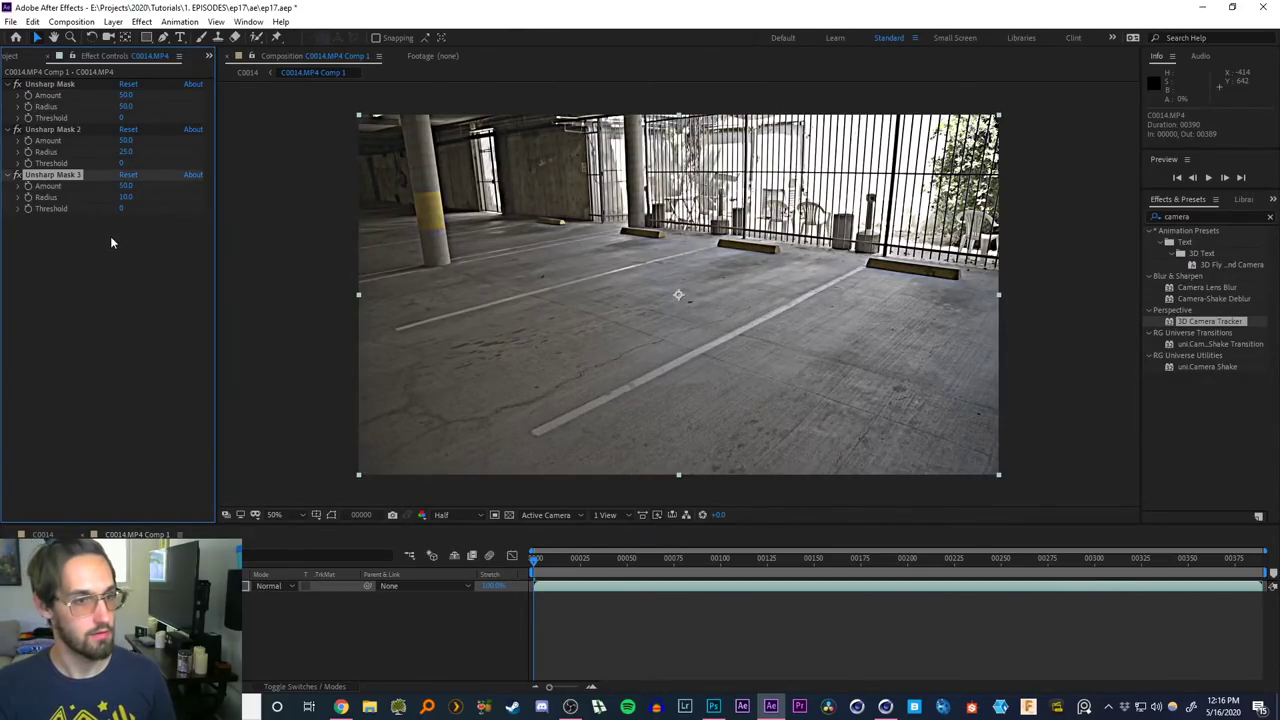
left_click(126, 197)
type("5")
key("Return")
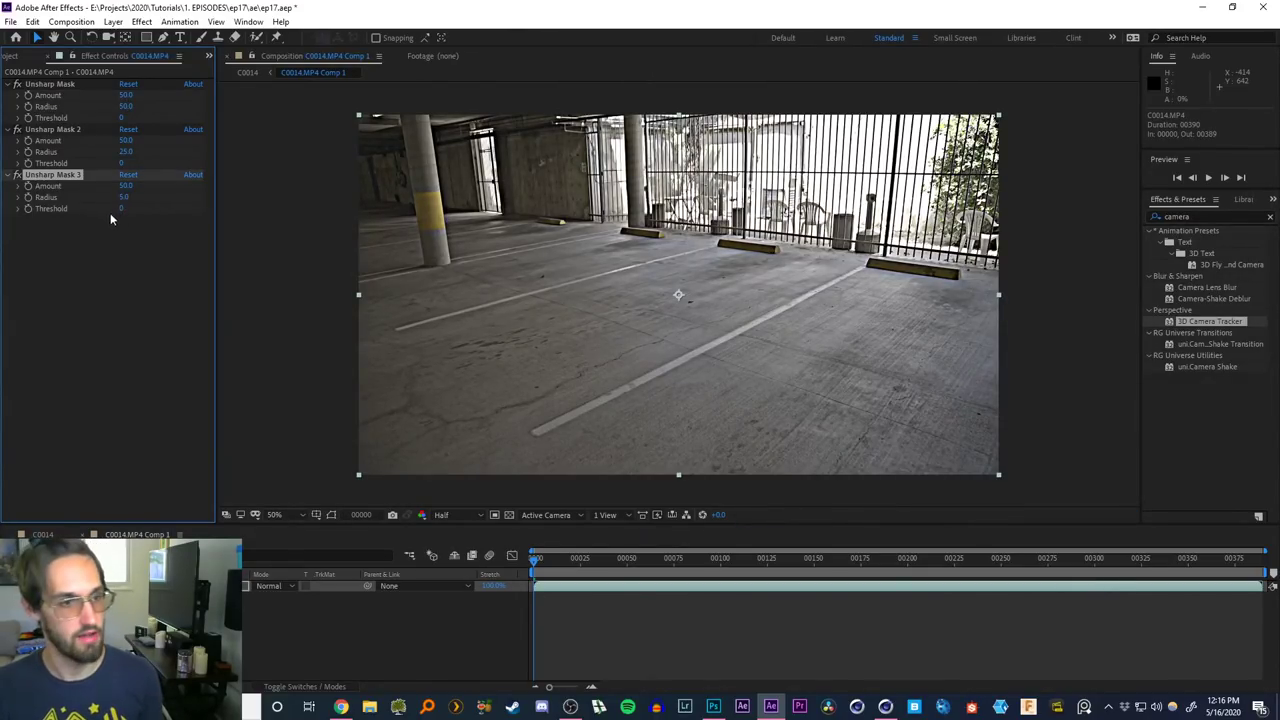
Set the radius of the second Unsharp Mask to 20
left_click(125, 151)
type("20")
key("Return")
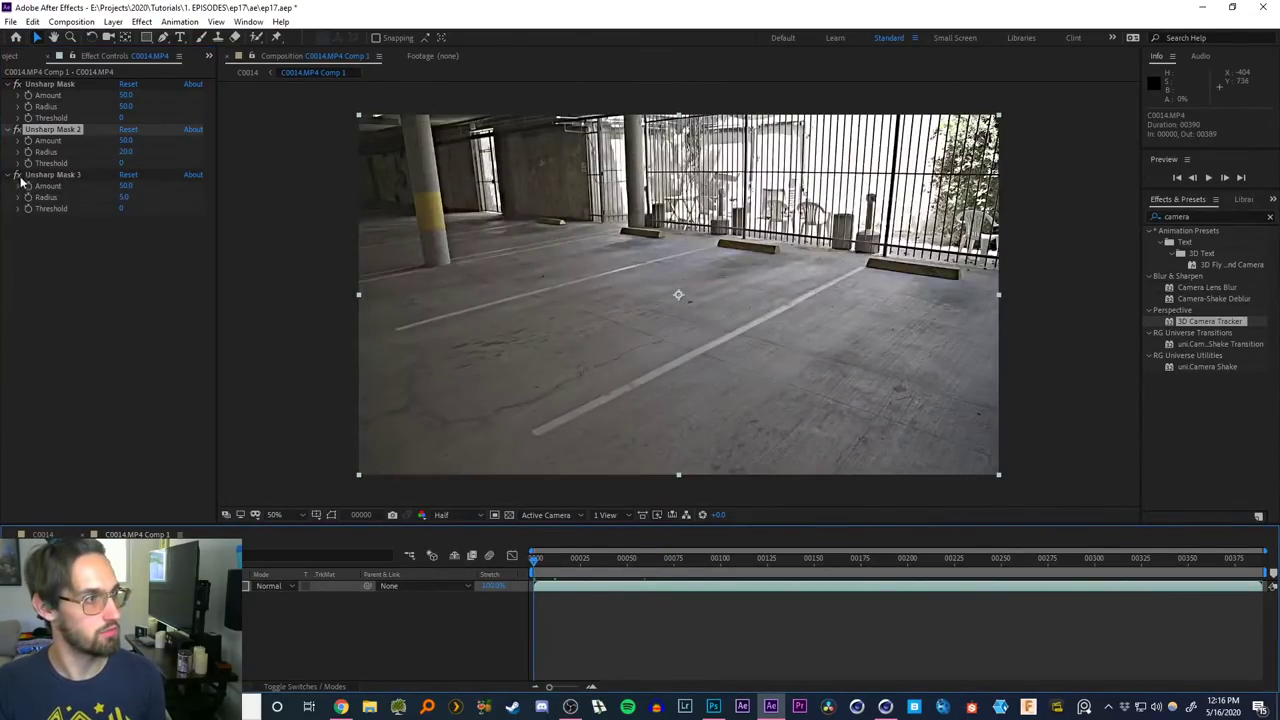
Compare the footage with all three Unsharp Masks off and on, leave them on, and return to the C0014 composition
left_click_drag(18, 174, 20, 86)
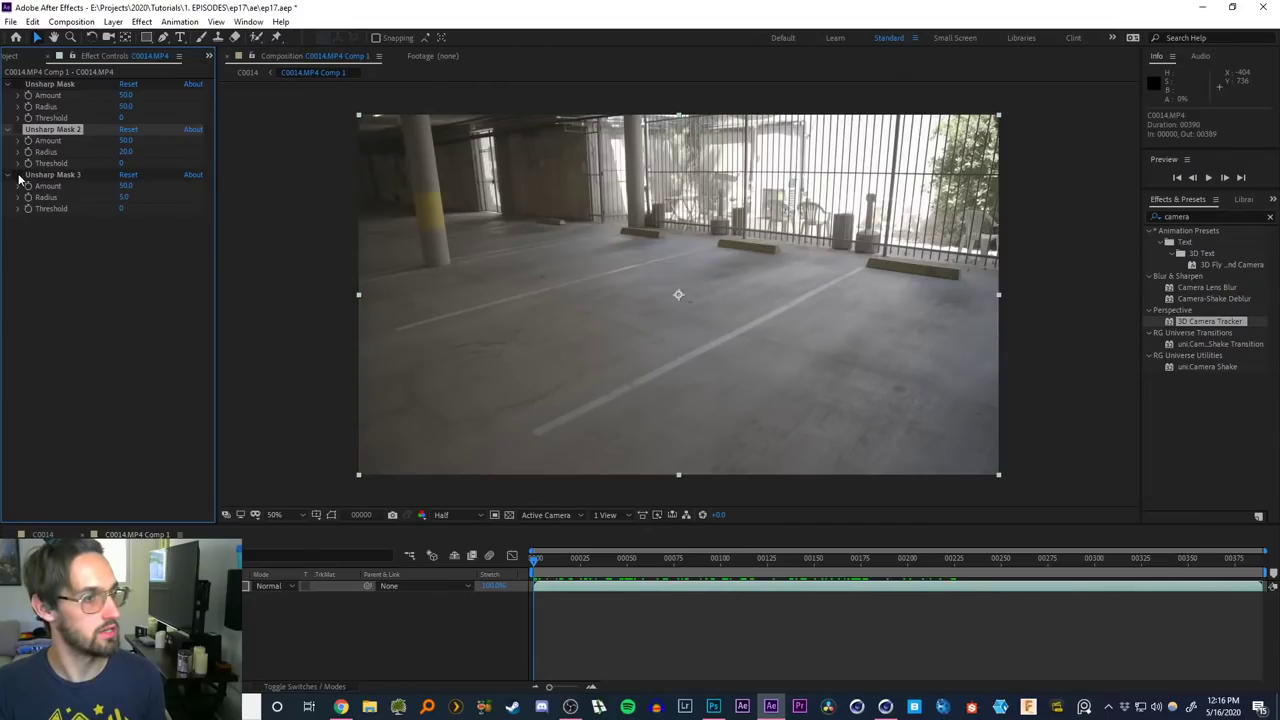
left_click_drag(18, 176, 19, 74)
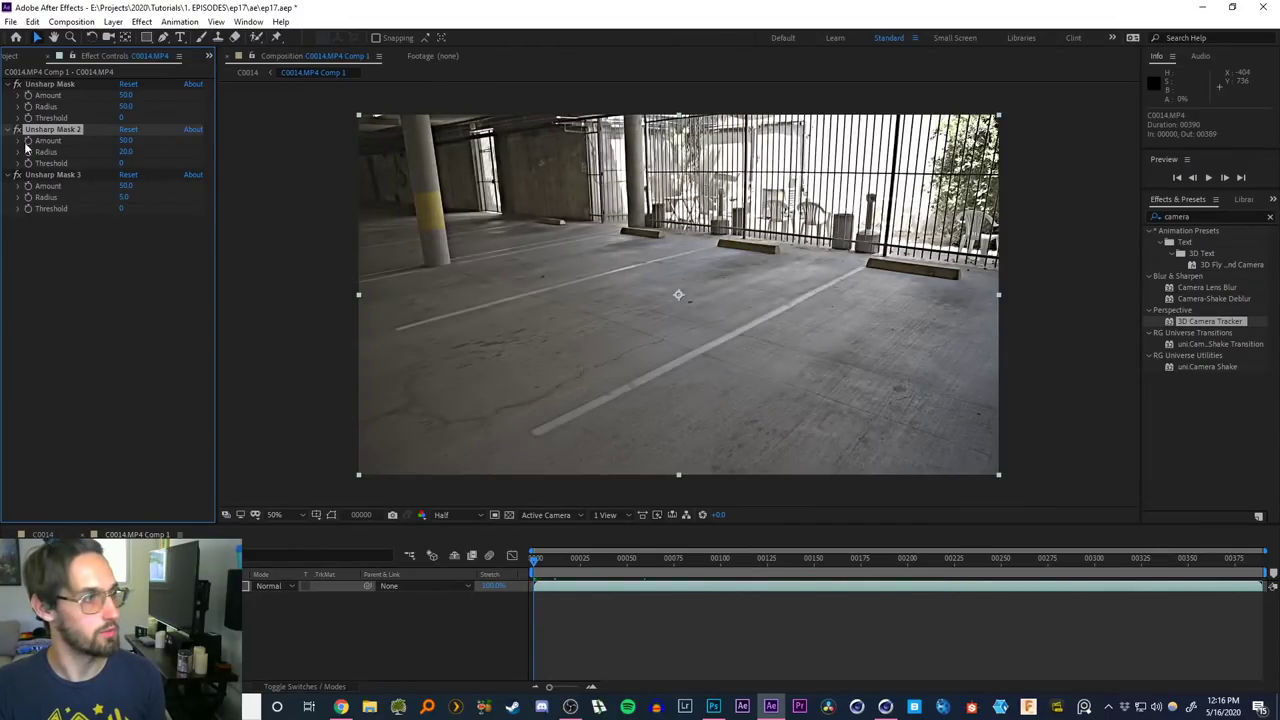
left_click_drag(18, 176, 19, 80)
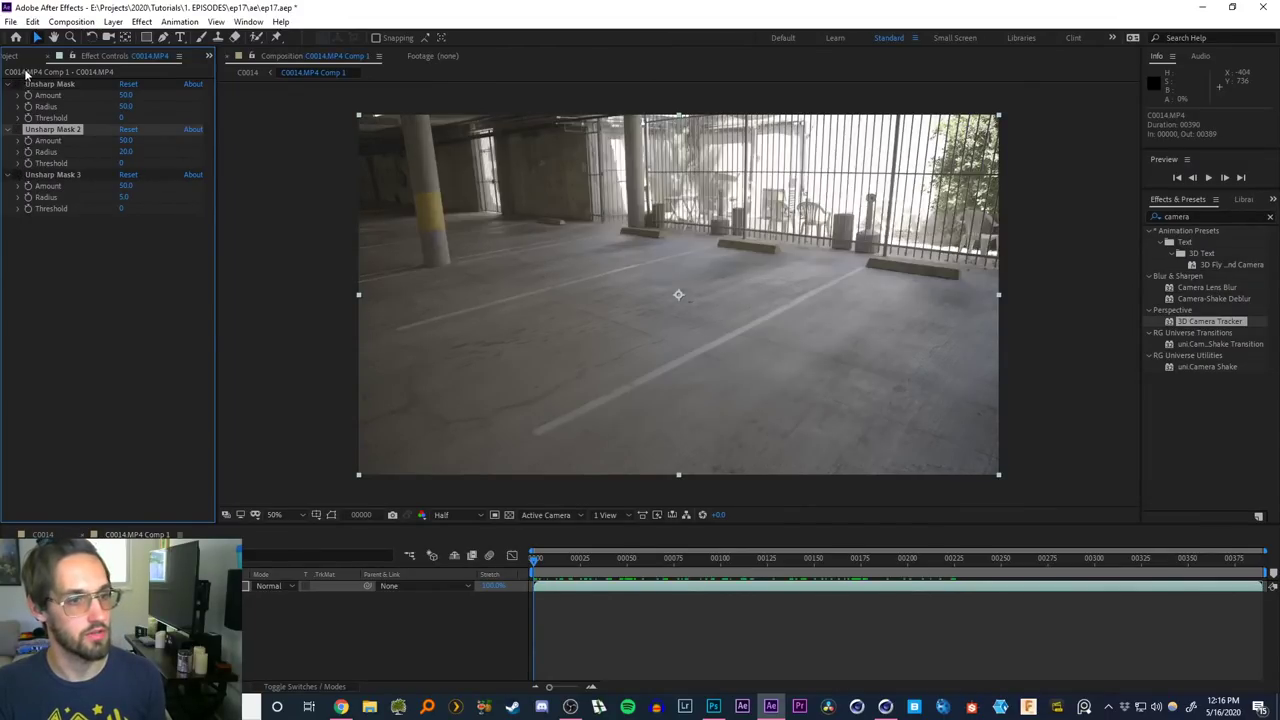
left_click(17, 174)
left_click(17, 129)
left_click(17, 84)
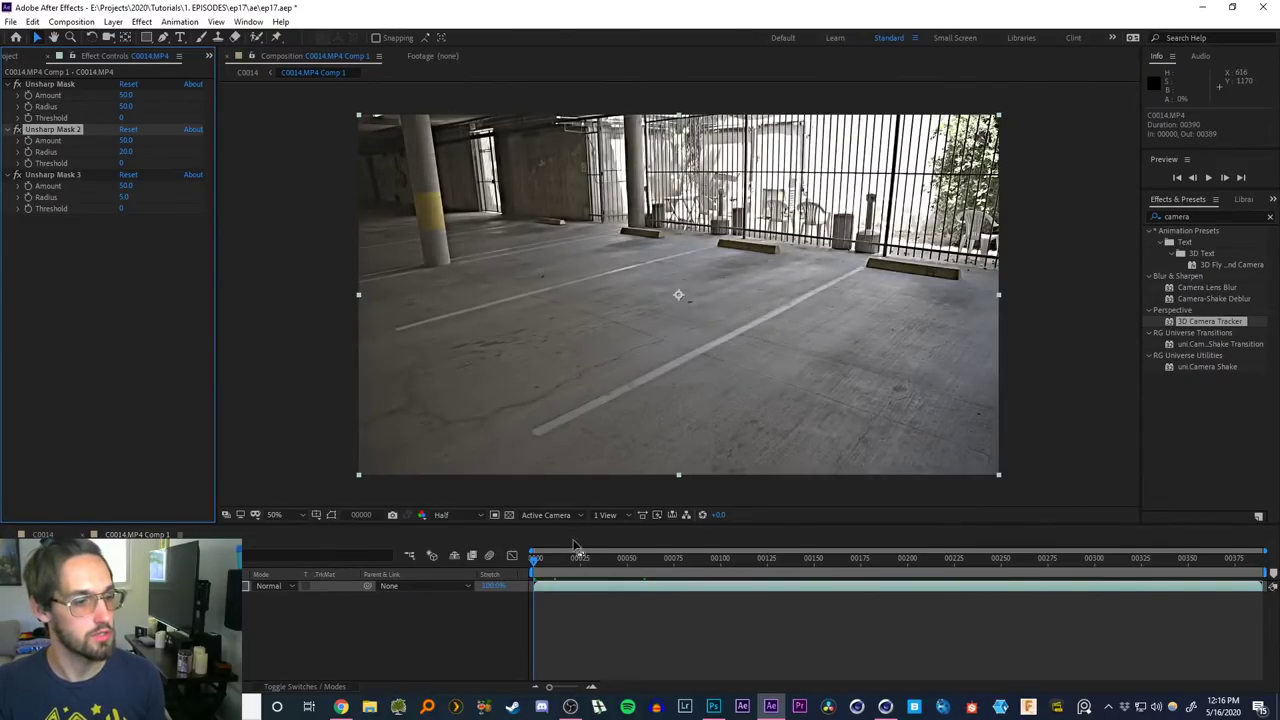
left_click_drag(578, 557, 429, 530)
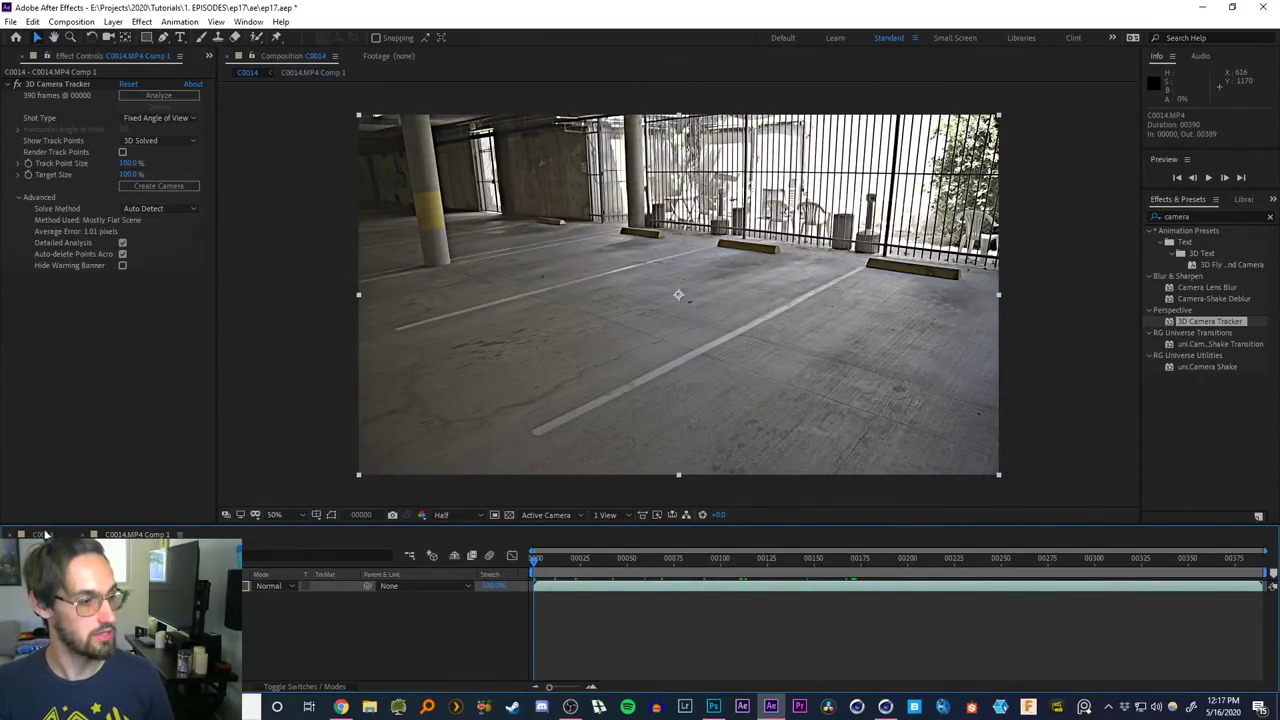
Set the 3D Camera Tracker's Shot Type to Specify Angle of View on the C0014.MP4 Comp 1 layer
left_click(120, 586)
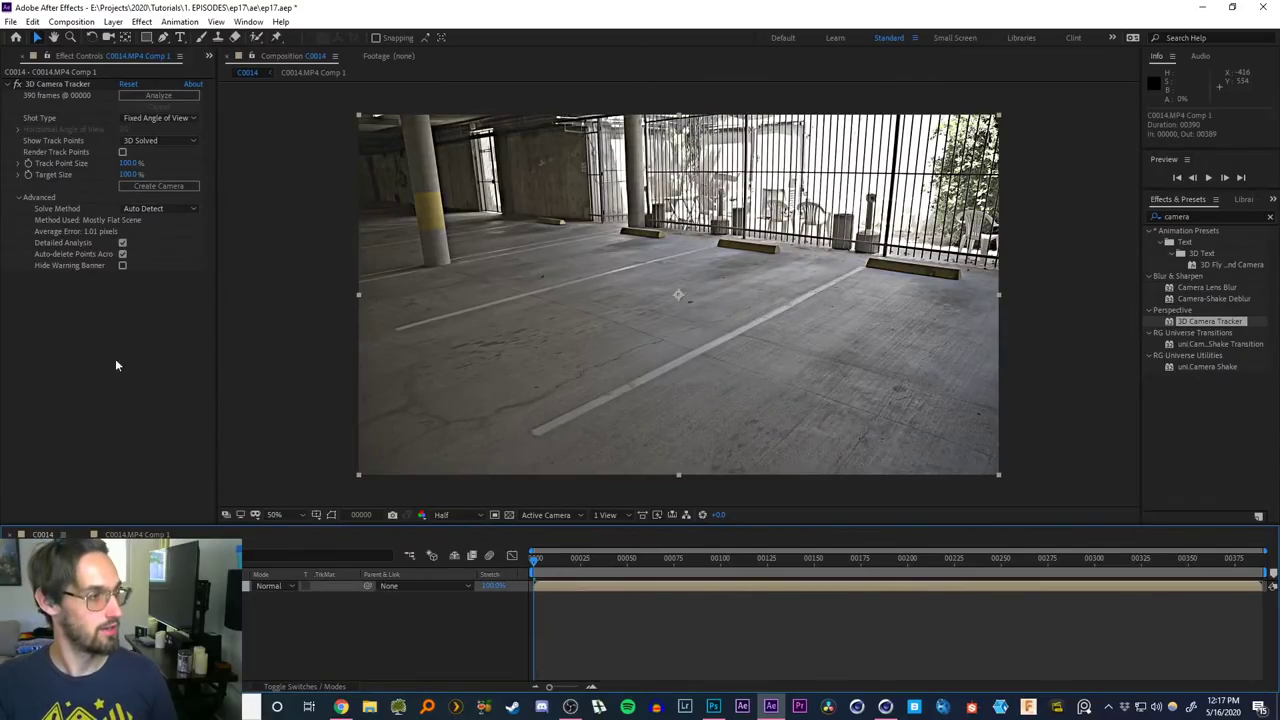
left_click(115, 362)
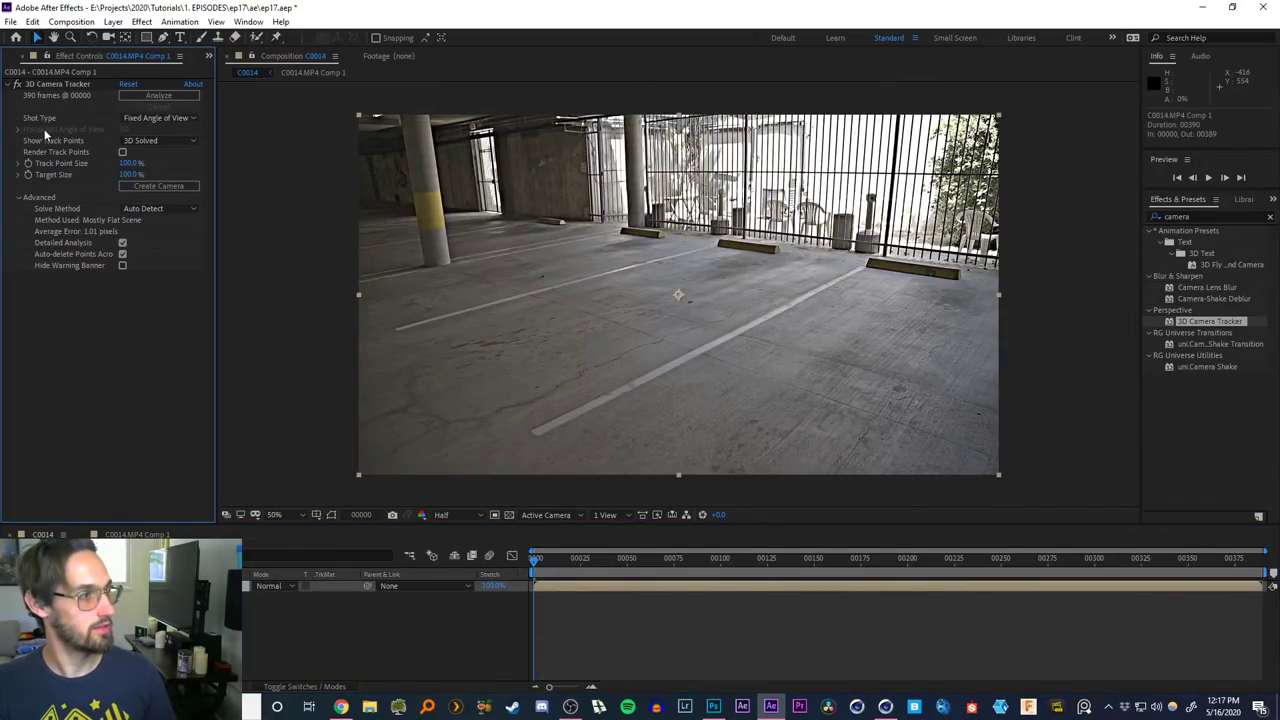
left_click(18, 130)
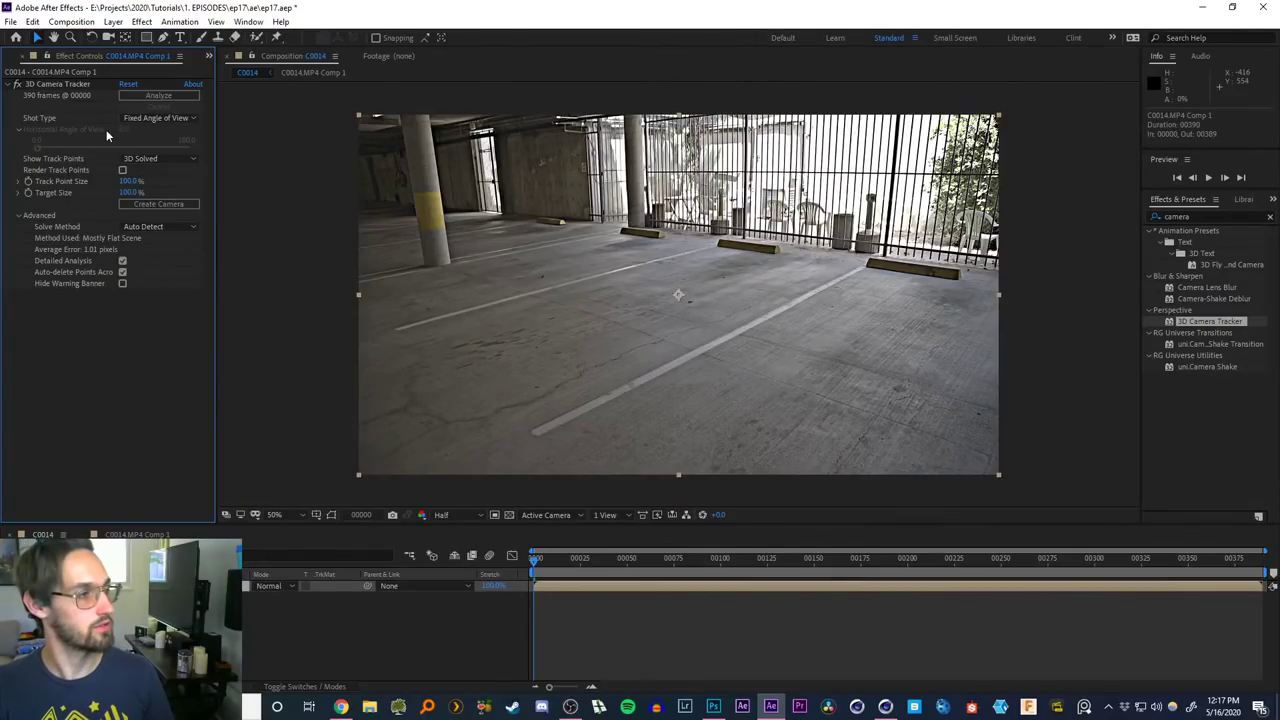
left_click(150, 118)
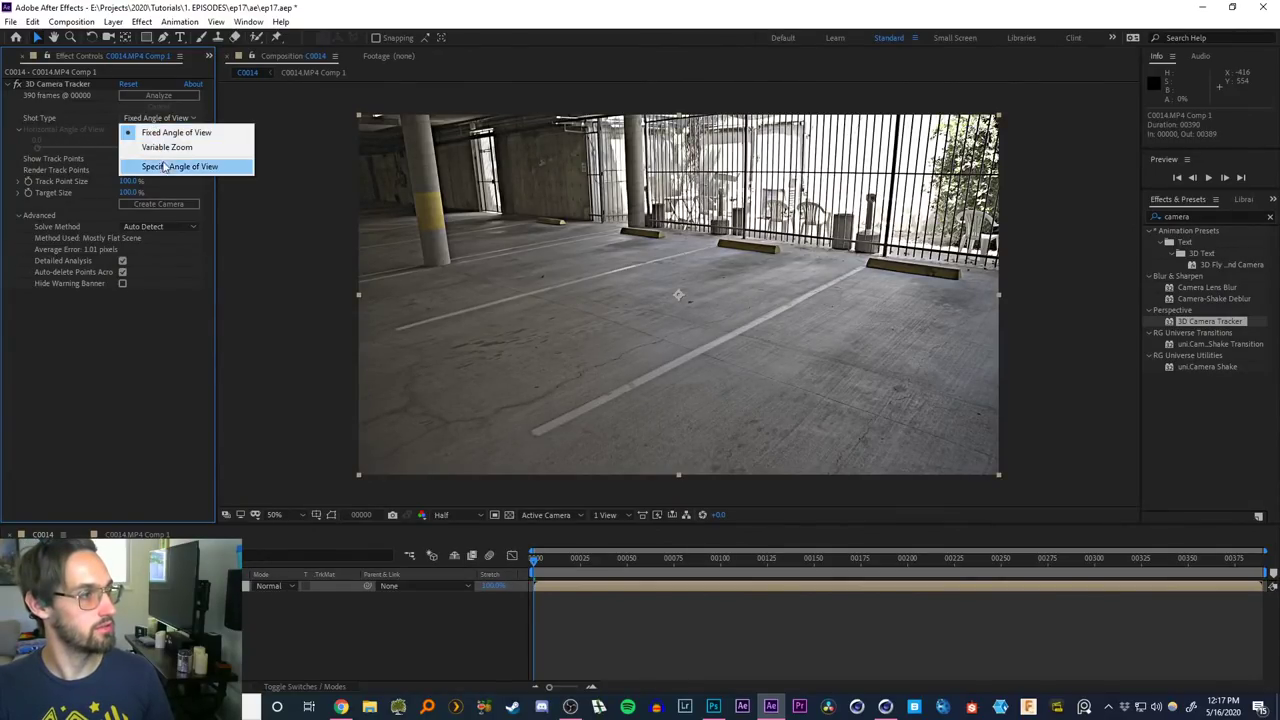
left_click(171, 167)
left_click(158, 118)
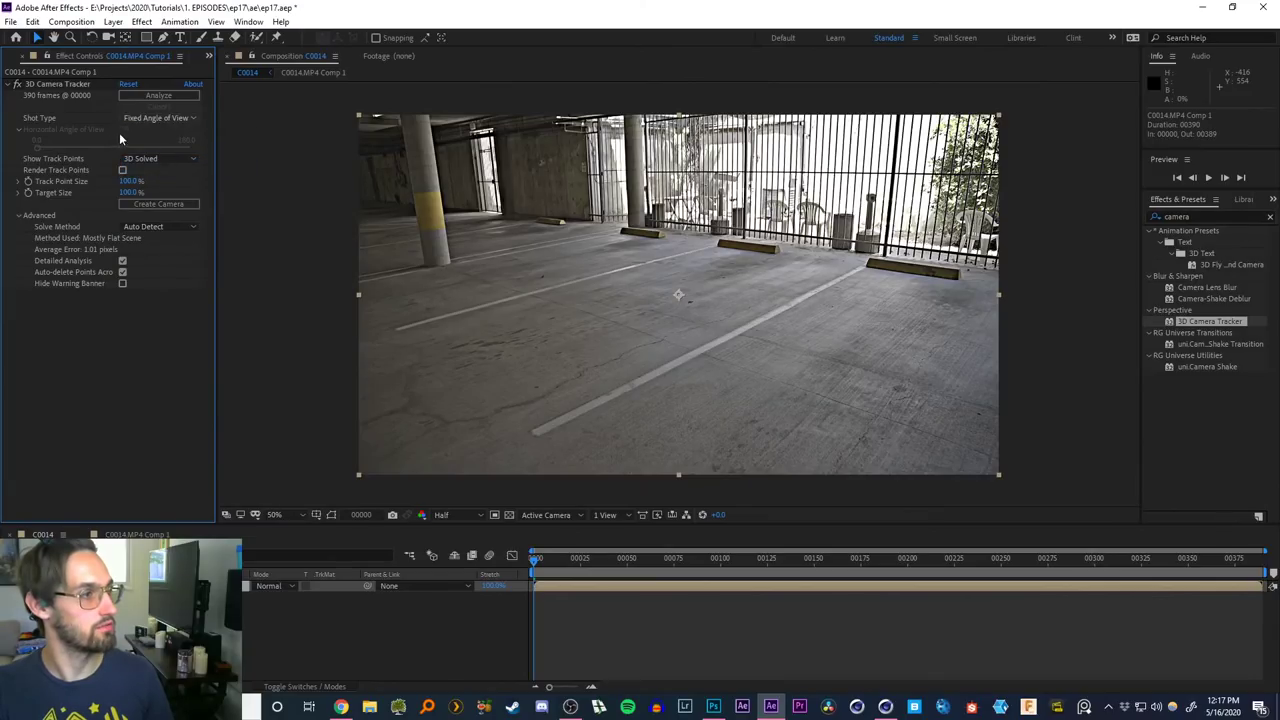
left_click(134, 134)
key("Return")
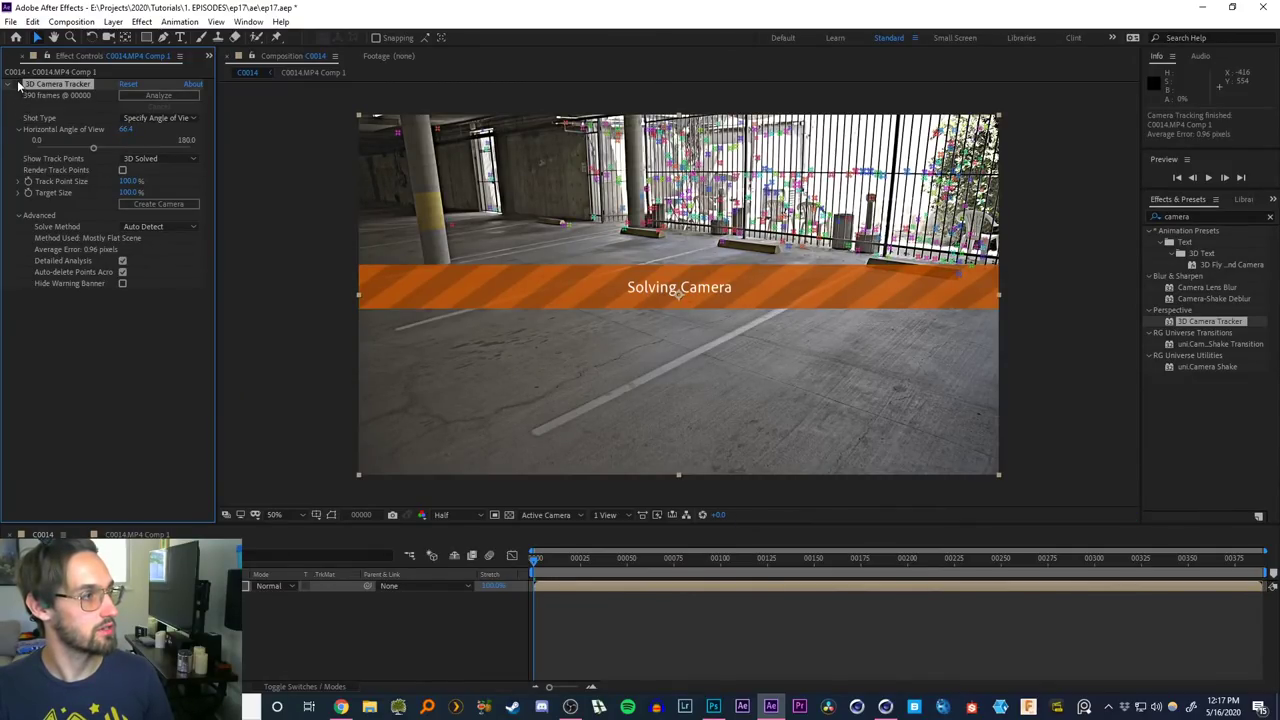
Set the 3D Camera Tracker's Horizontal Angle of View to 24
left_click(126, 159)
left_click(125, 131)
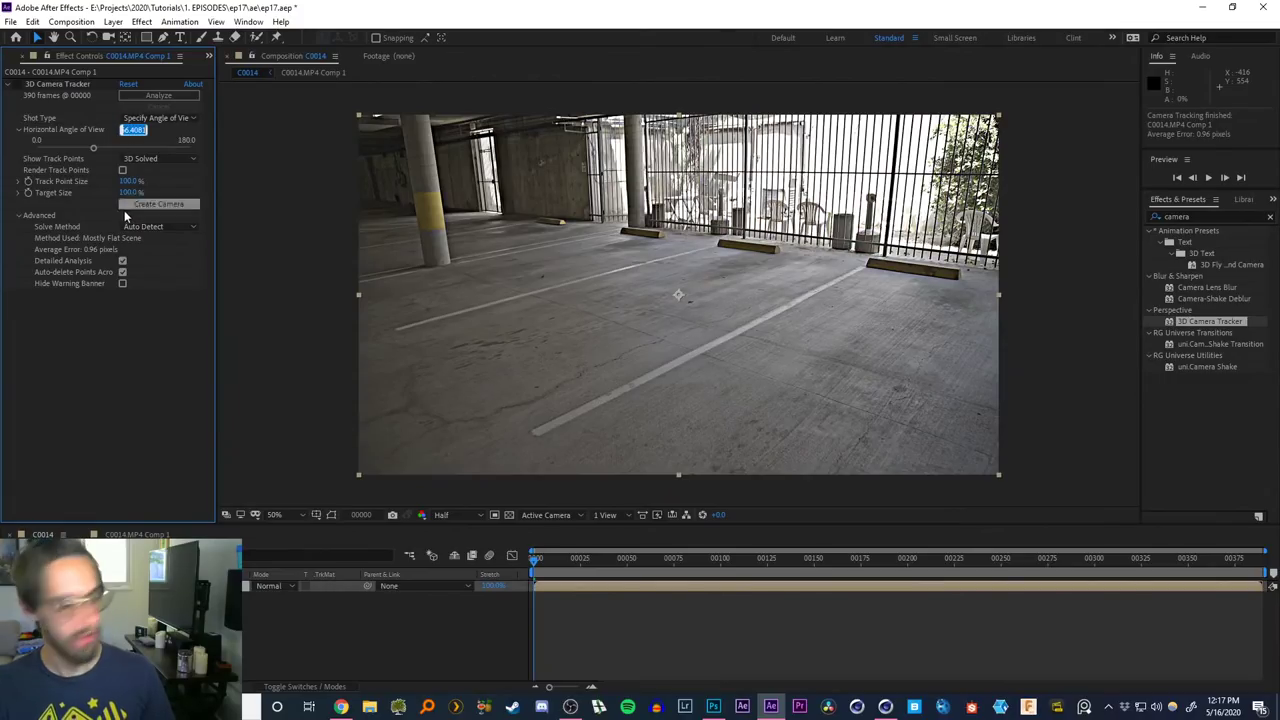
type("24")
key("Return")
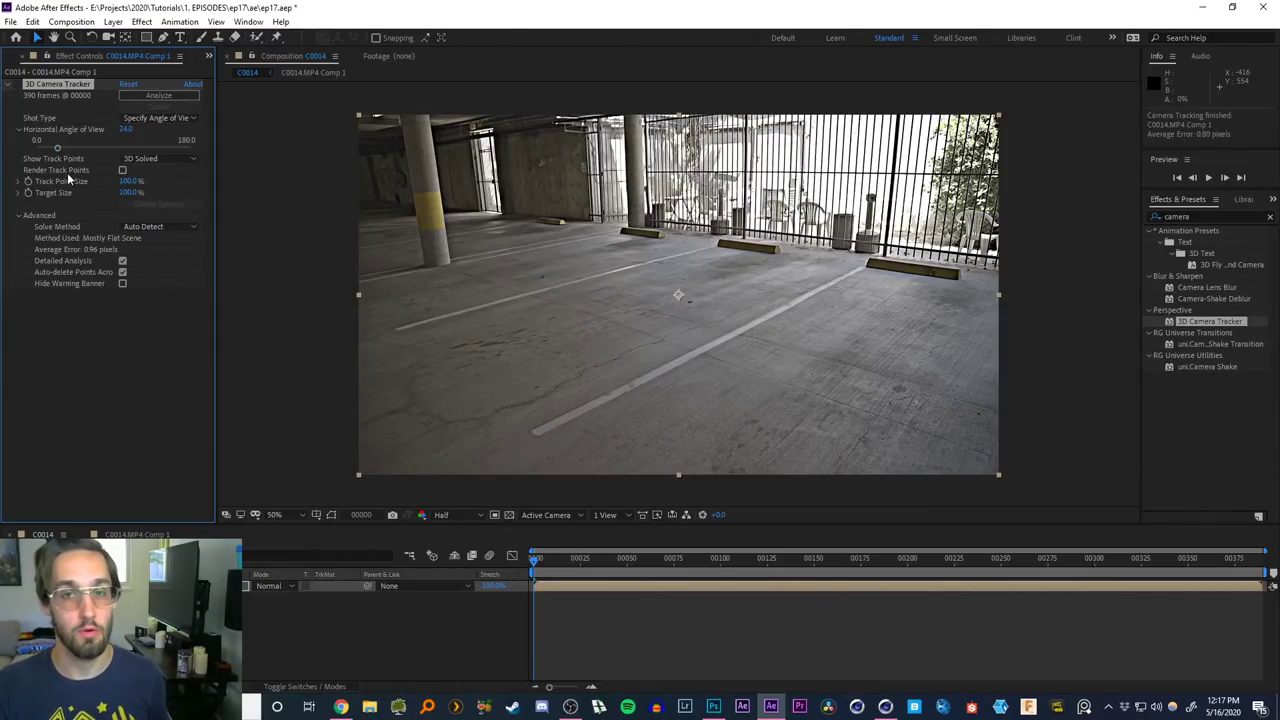
Switch to Chrome and search Google for "focal length horizontal field of view"
left_click(341, 706)
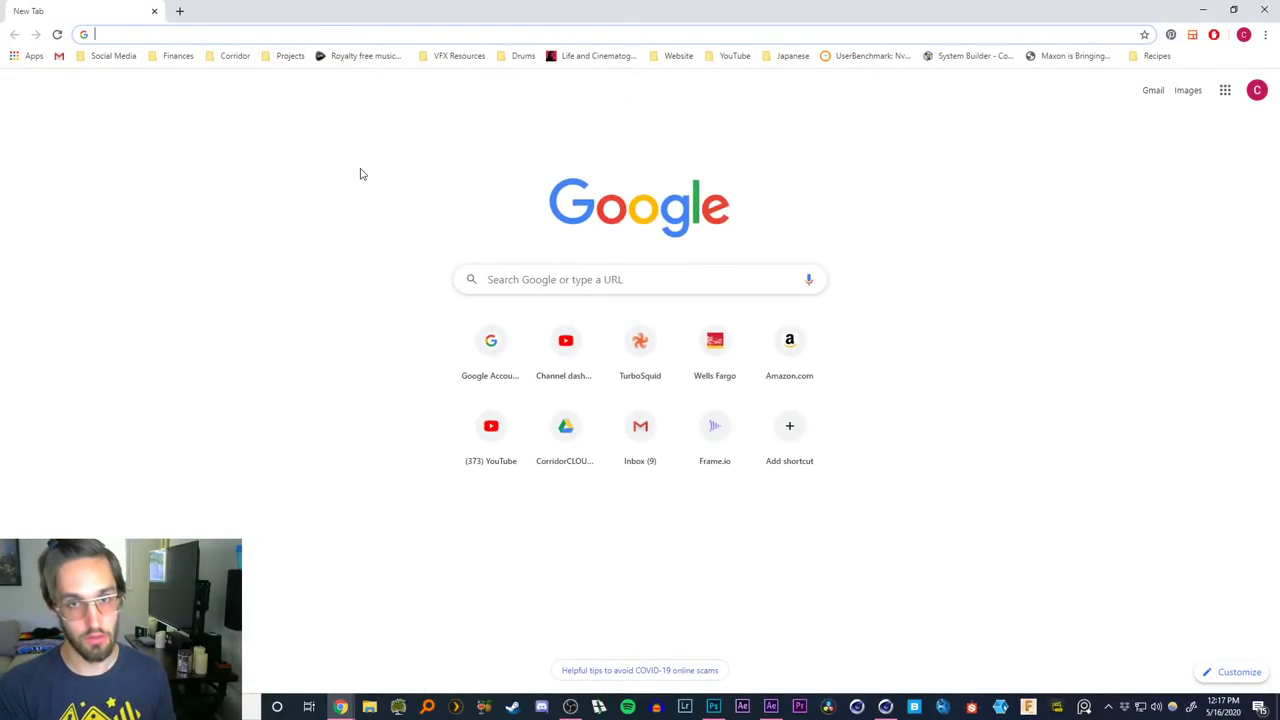
type("fo")
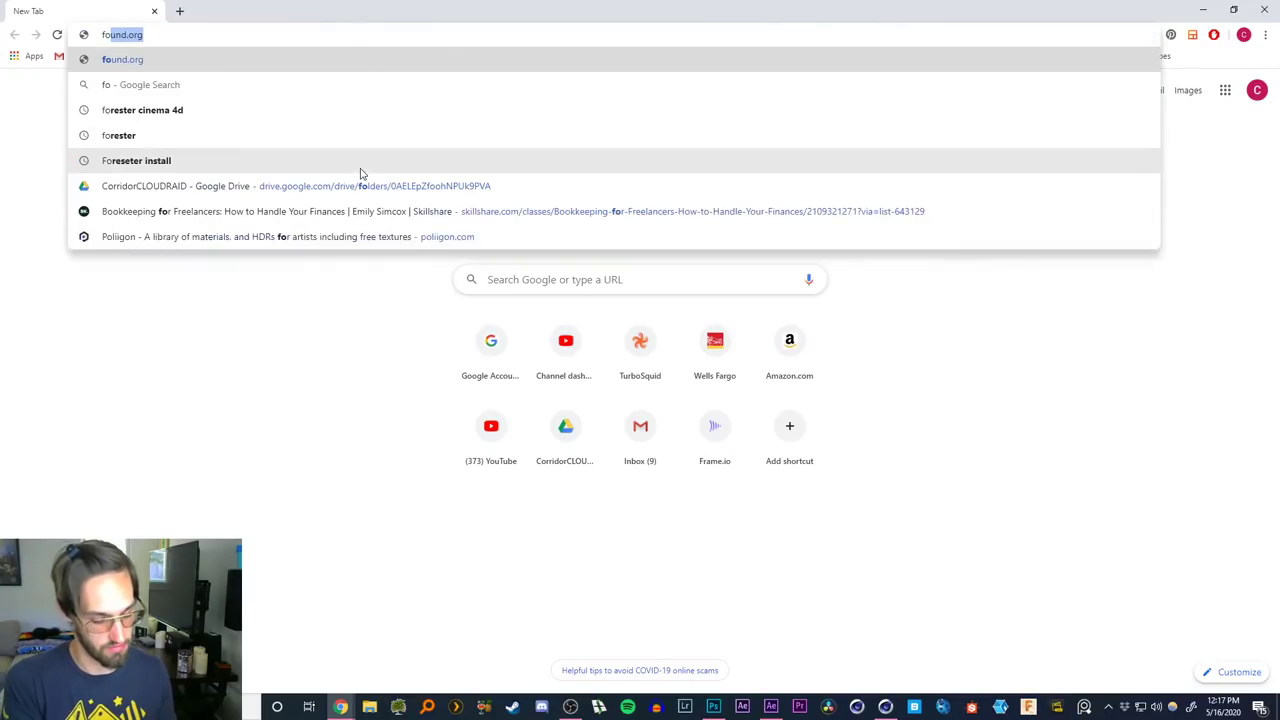
type("cal length t")
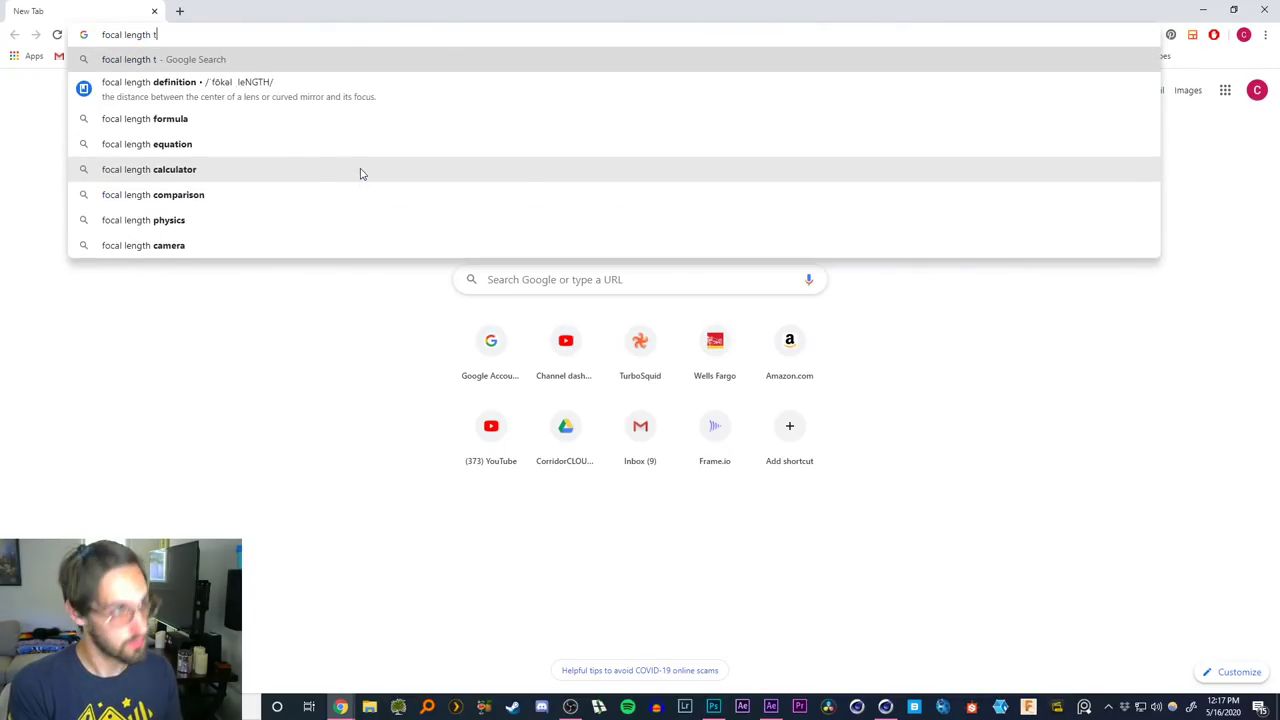
type("o horizontal")
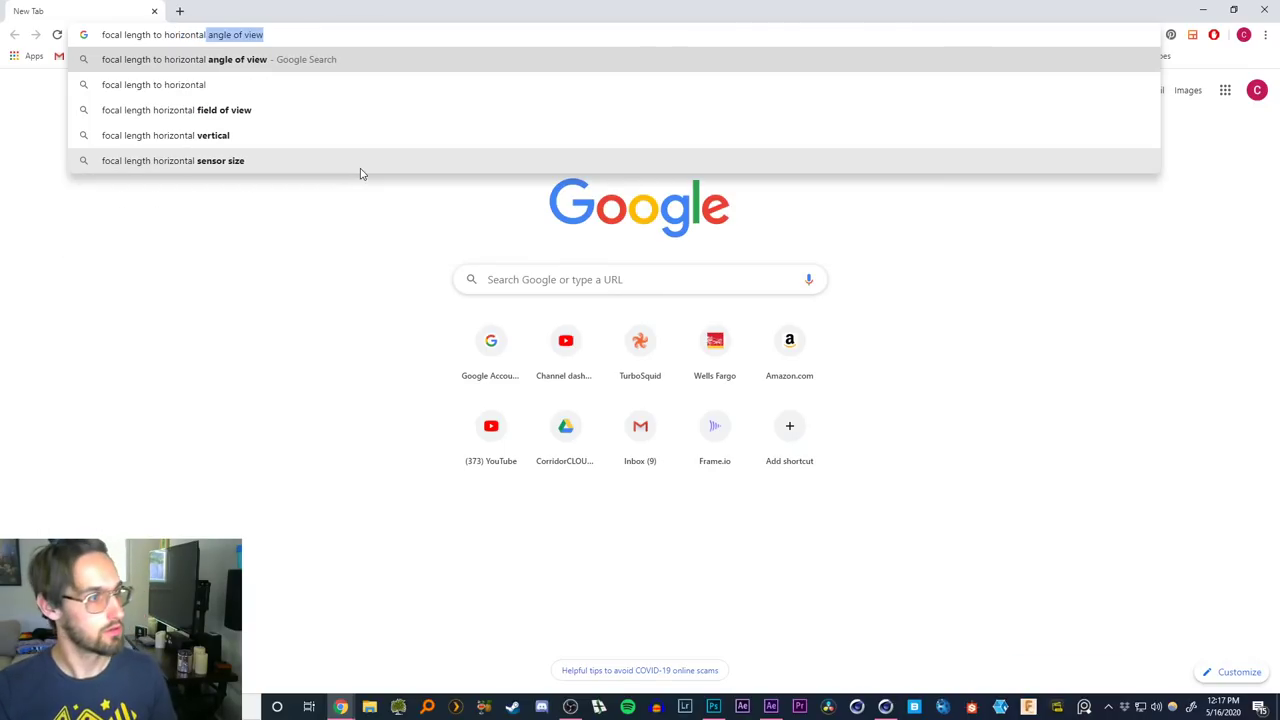
left_click(186, 112)
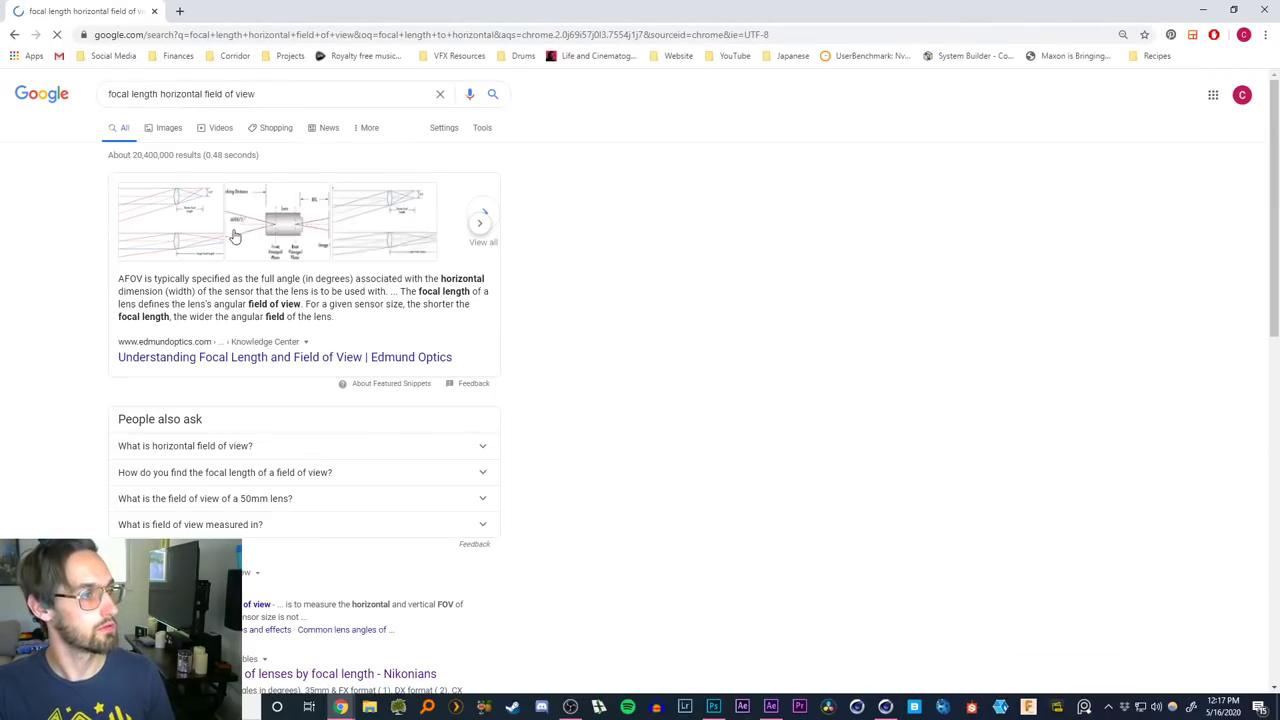
Open the Nikonians FOV Tables page and examine the horizontal angles of view listed by lens focal length
scroll(85, 418, "down", 2)
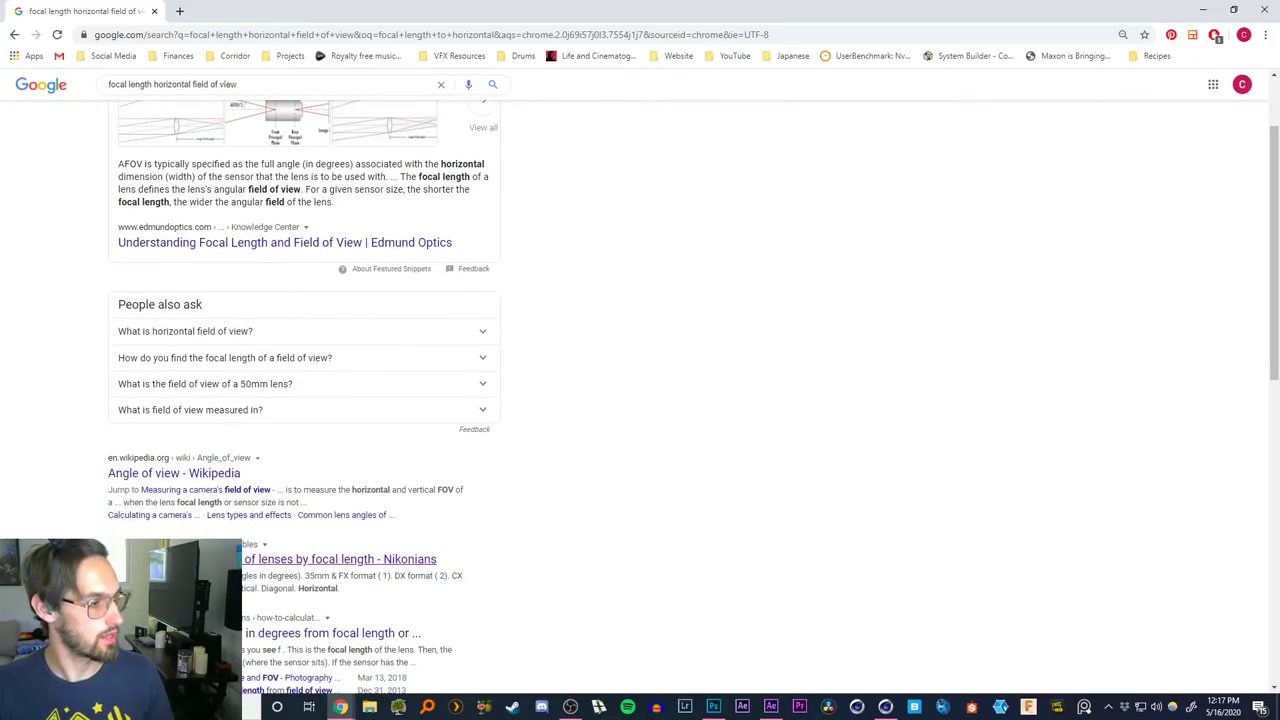
left_click(200, 559)
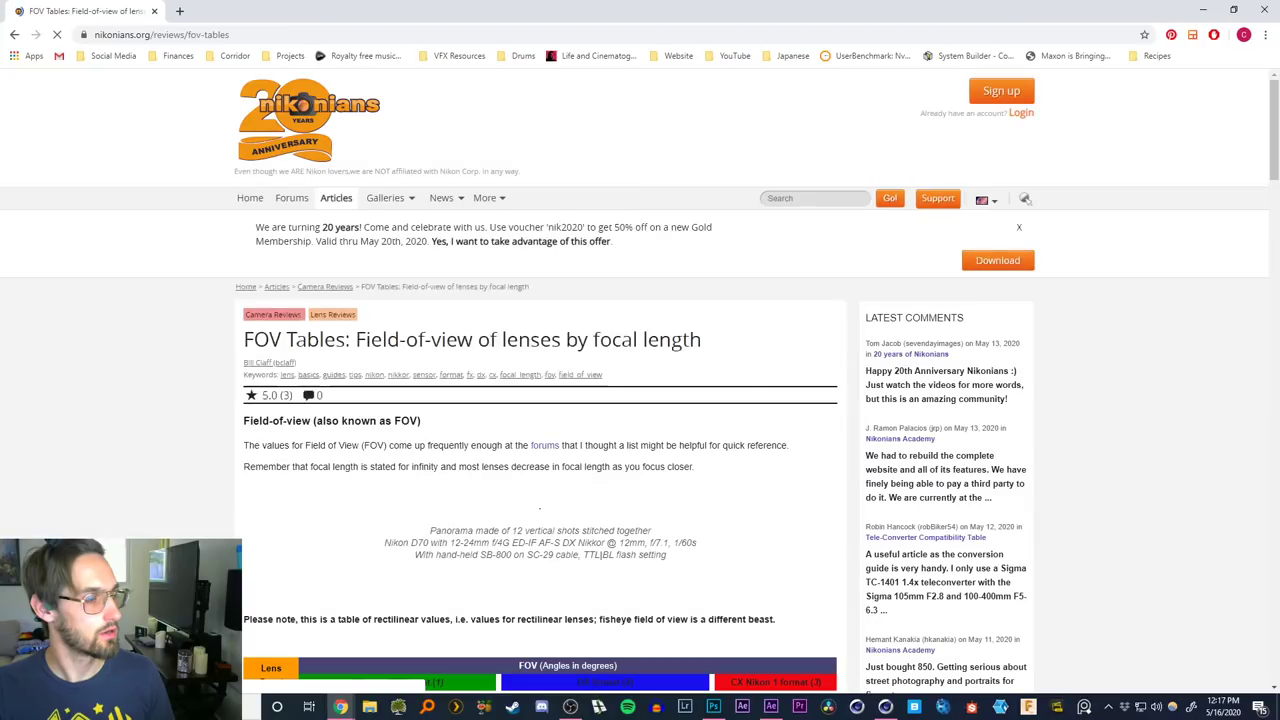
scroll(160, 529, "down", 4)
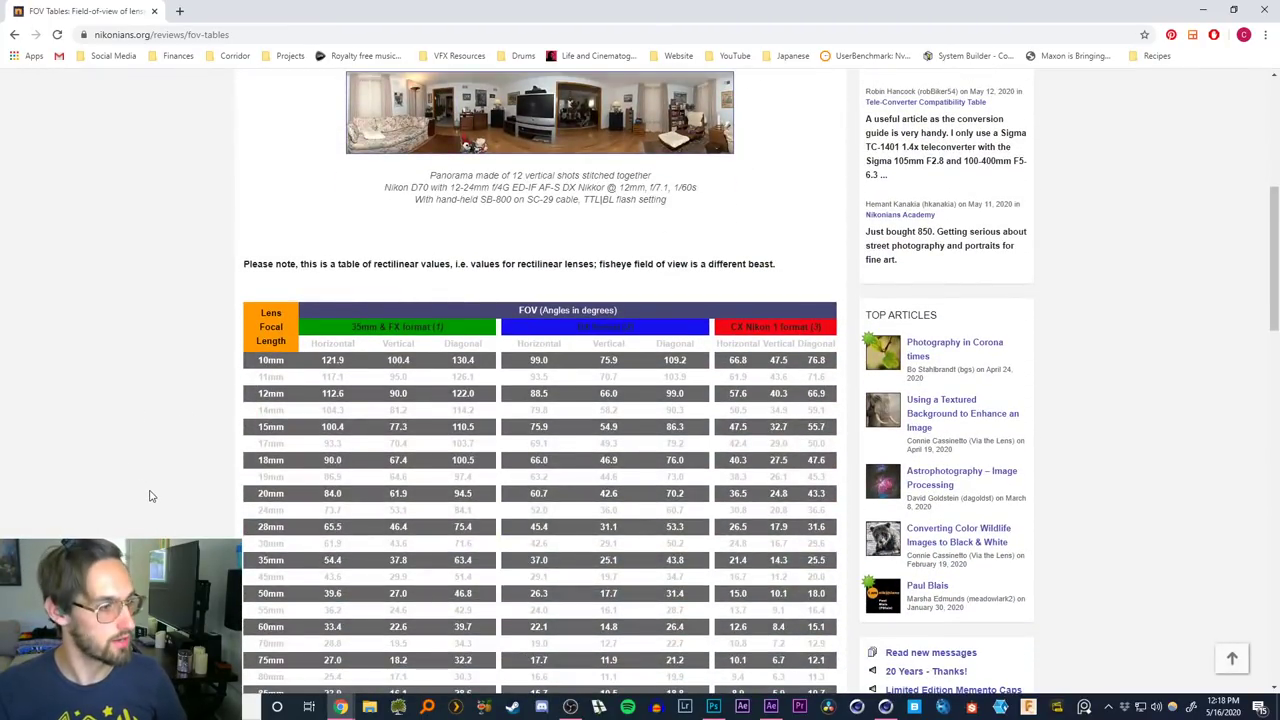
scroll(168, 470, "down", 1)
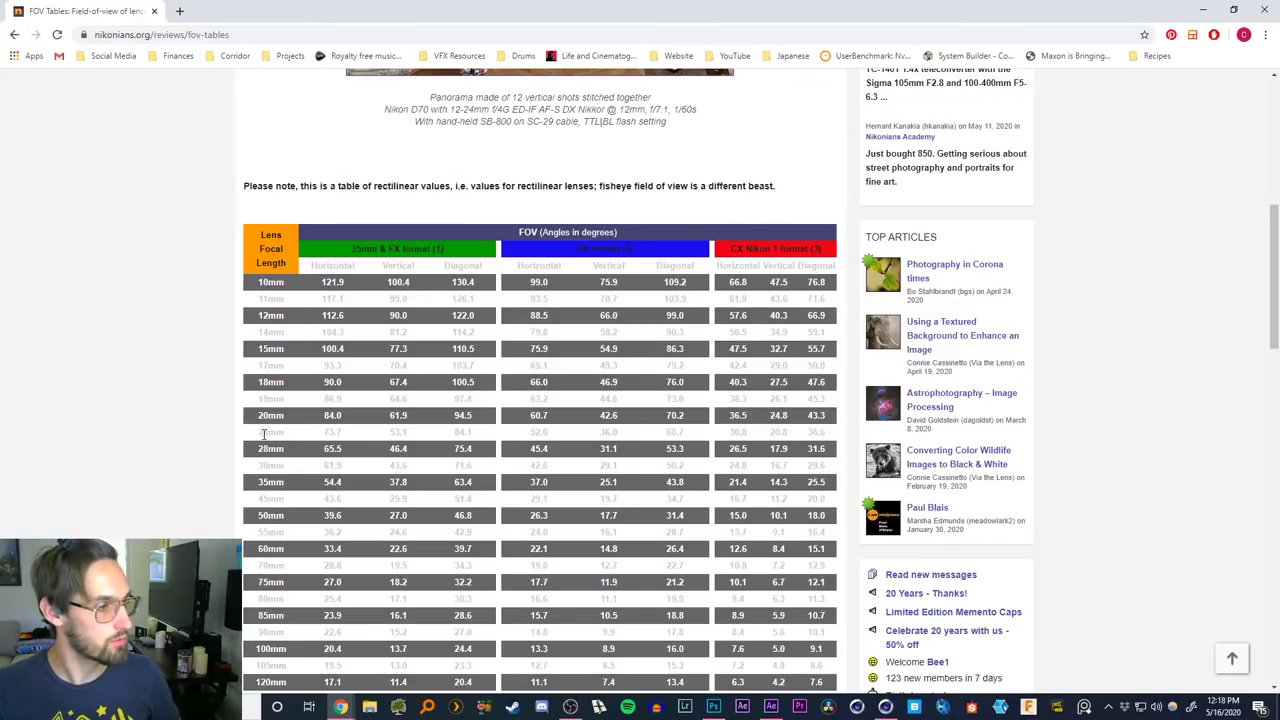
Copy the 24mm lens's 73.7 horizontal angle from the FOV table and set it as the 3D Camera Tracker's Horizontal Angle of View
left_click_drag(258, 432, 286, 433)
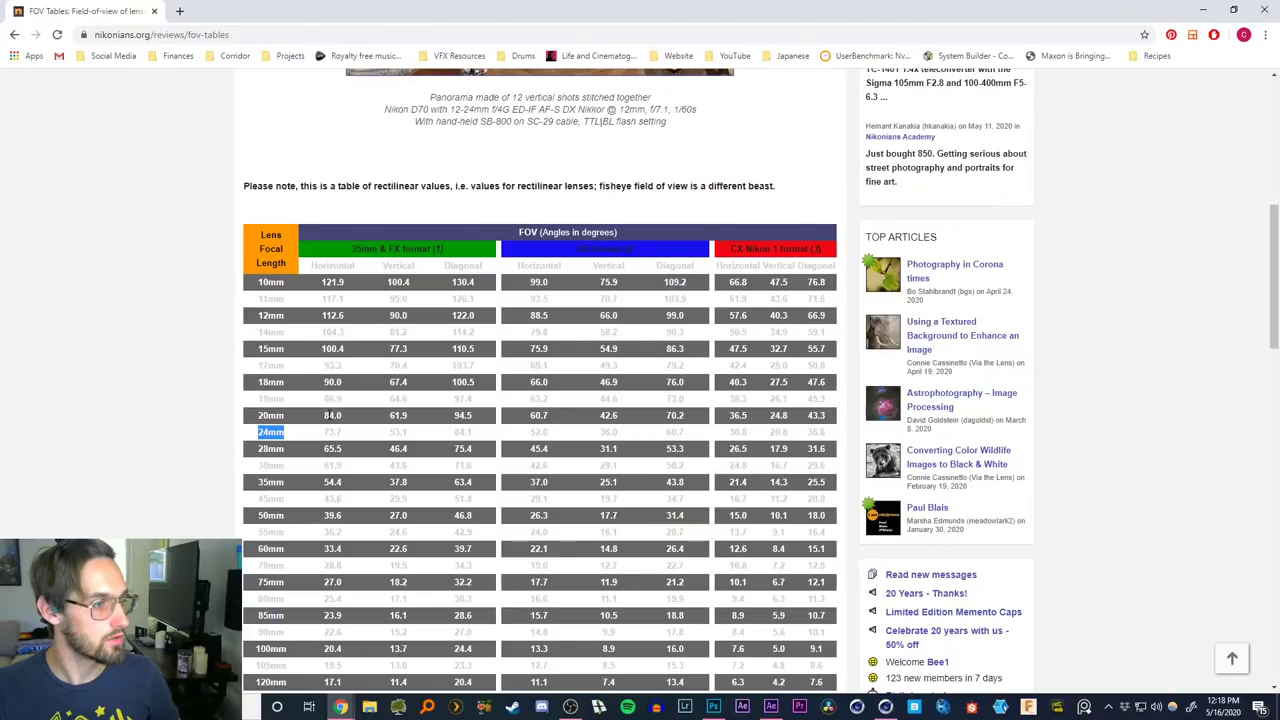
left_click_drag(324, 432, 344, 433)
key("ctrl+c")
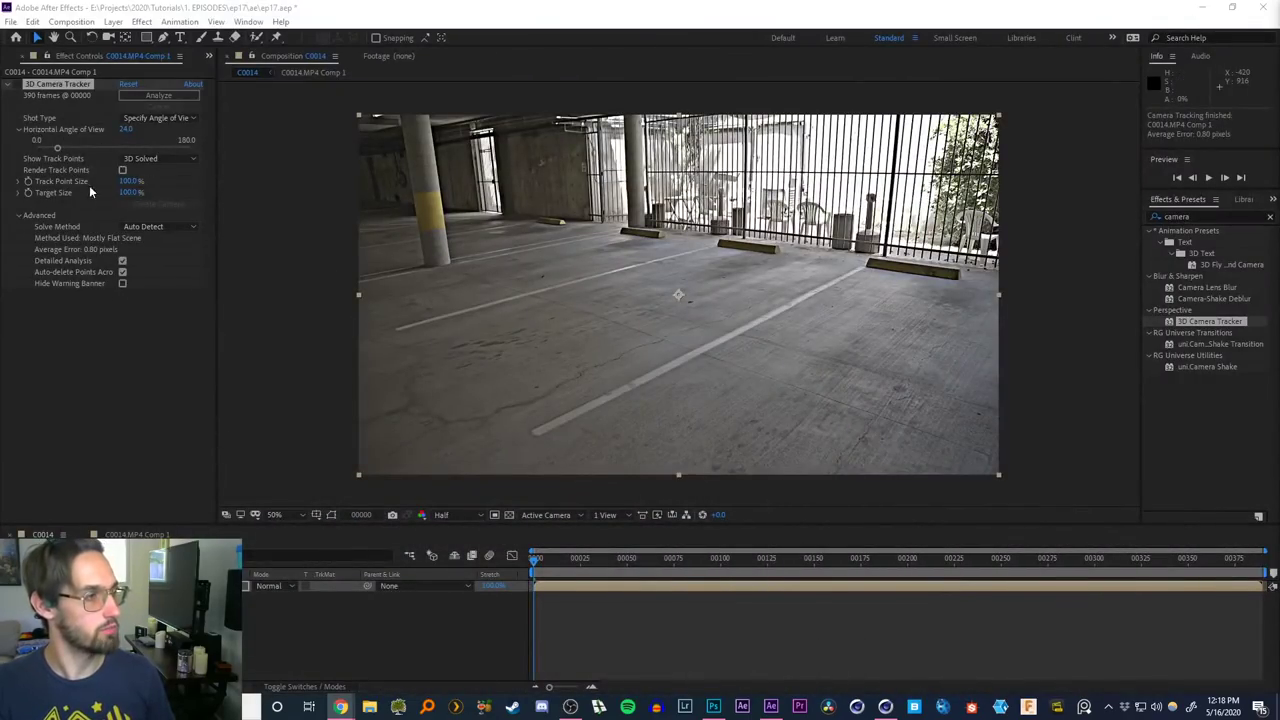
left_click(125, 129)
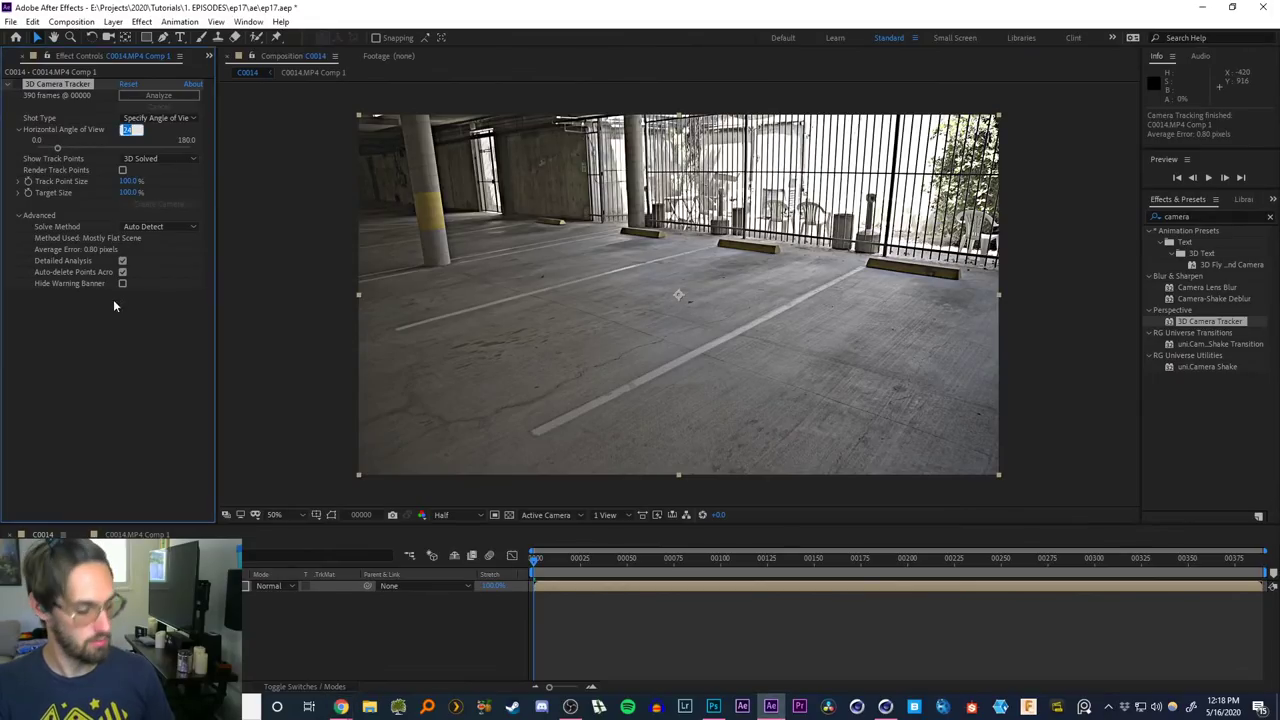
key("ctrl+v")
key("Return")
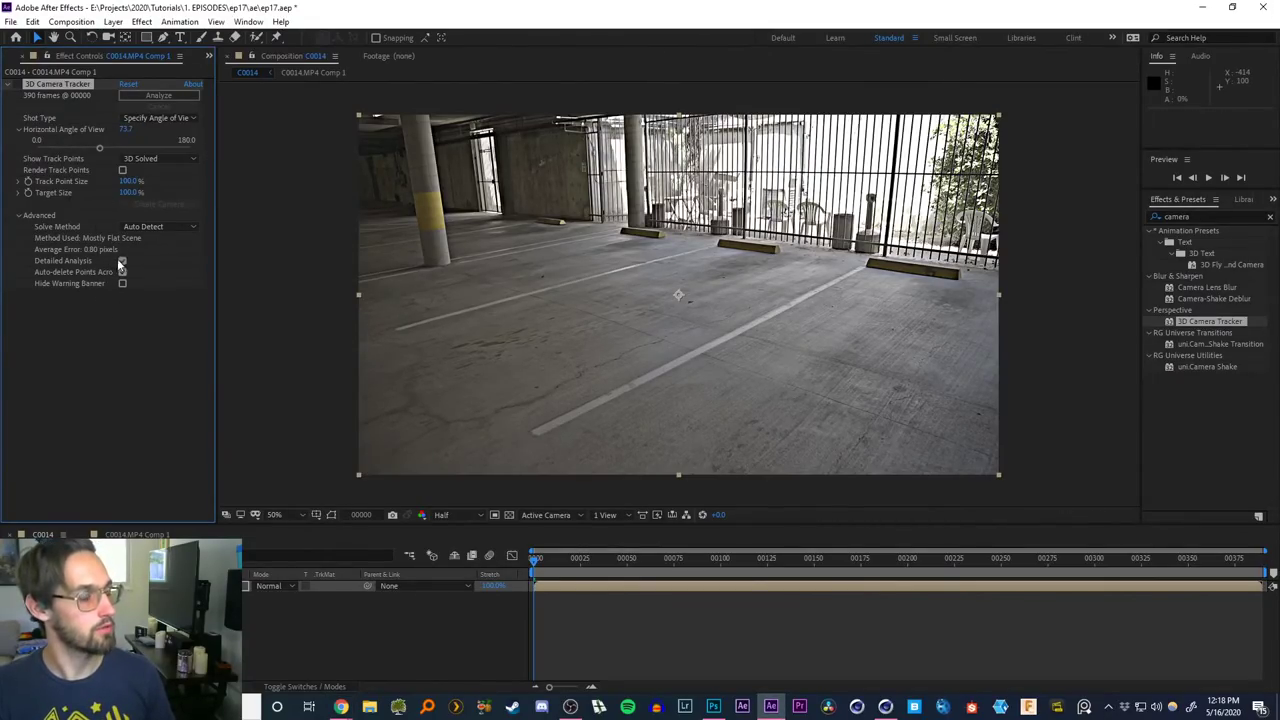
Enable the 3D Camera Tracker effect and analyze the footage with the specified angle of view
left_click(19, 85)
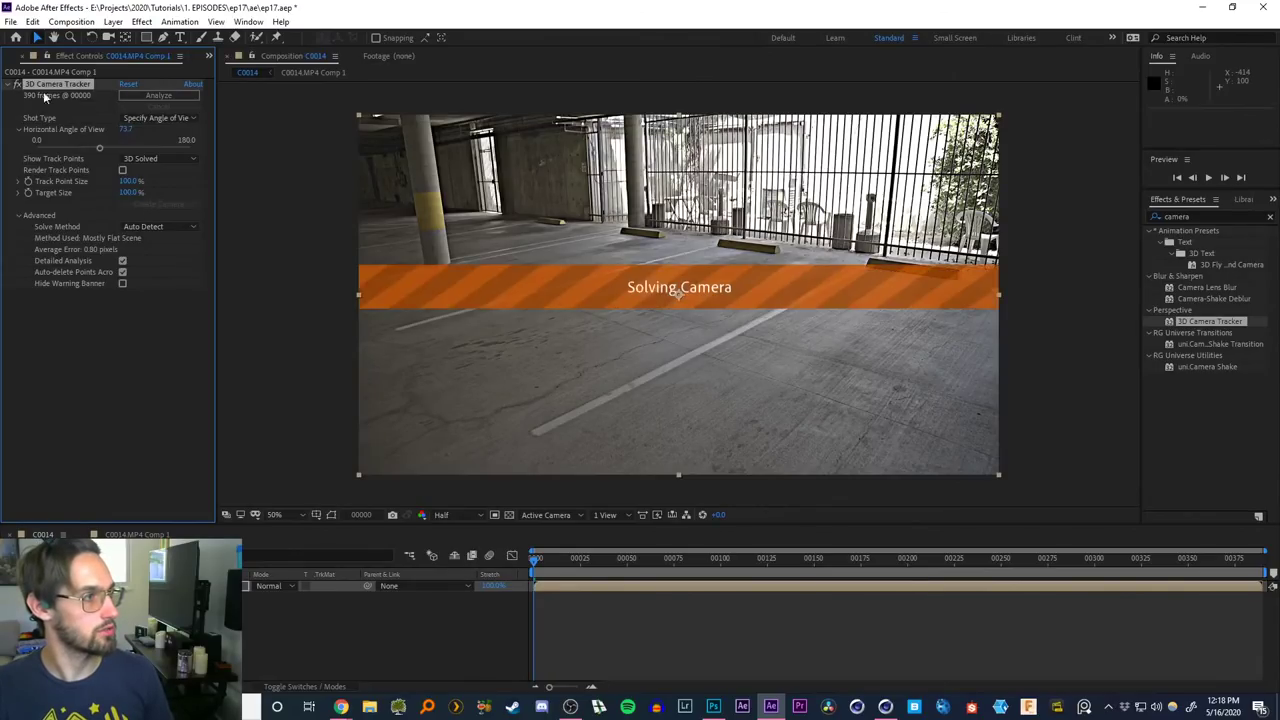
left_click(152, 96)
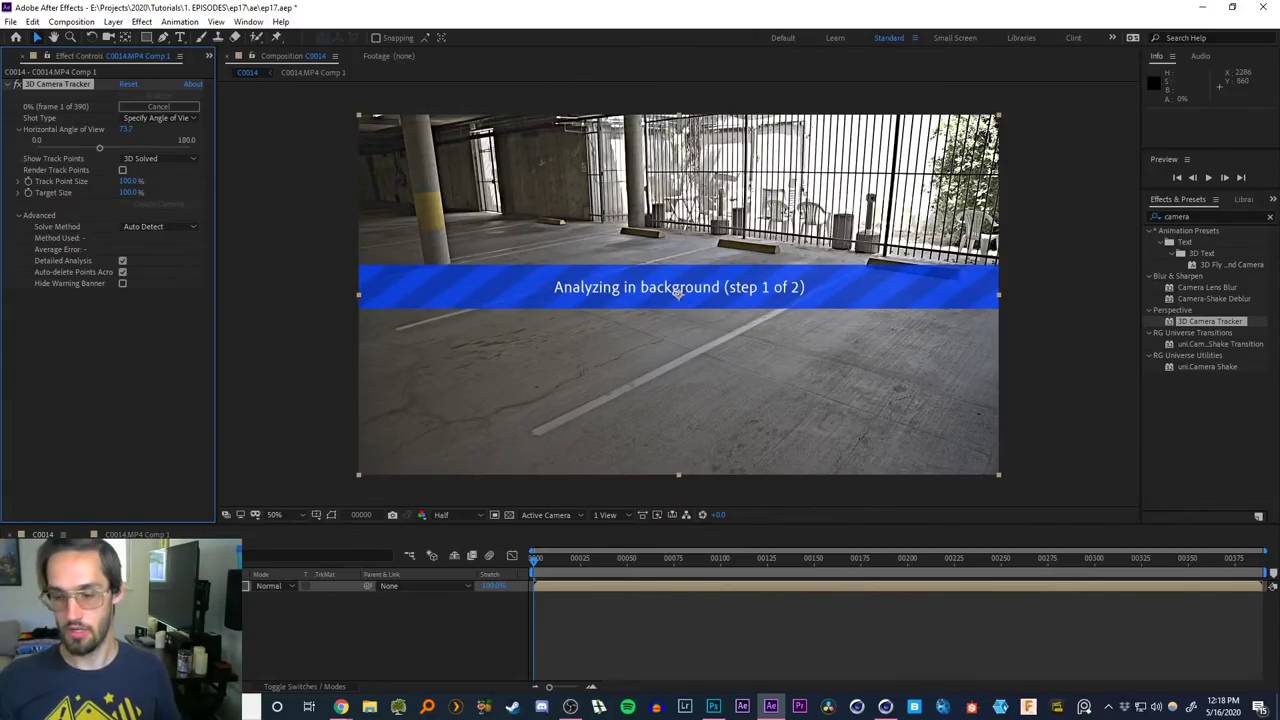
key("alt+Tab")
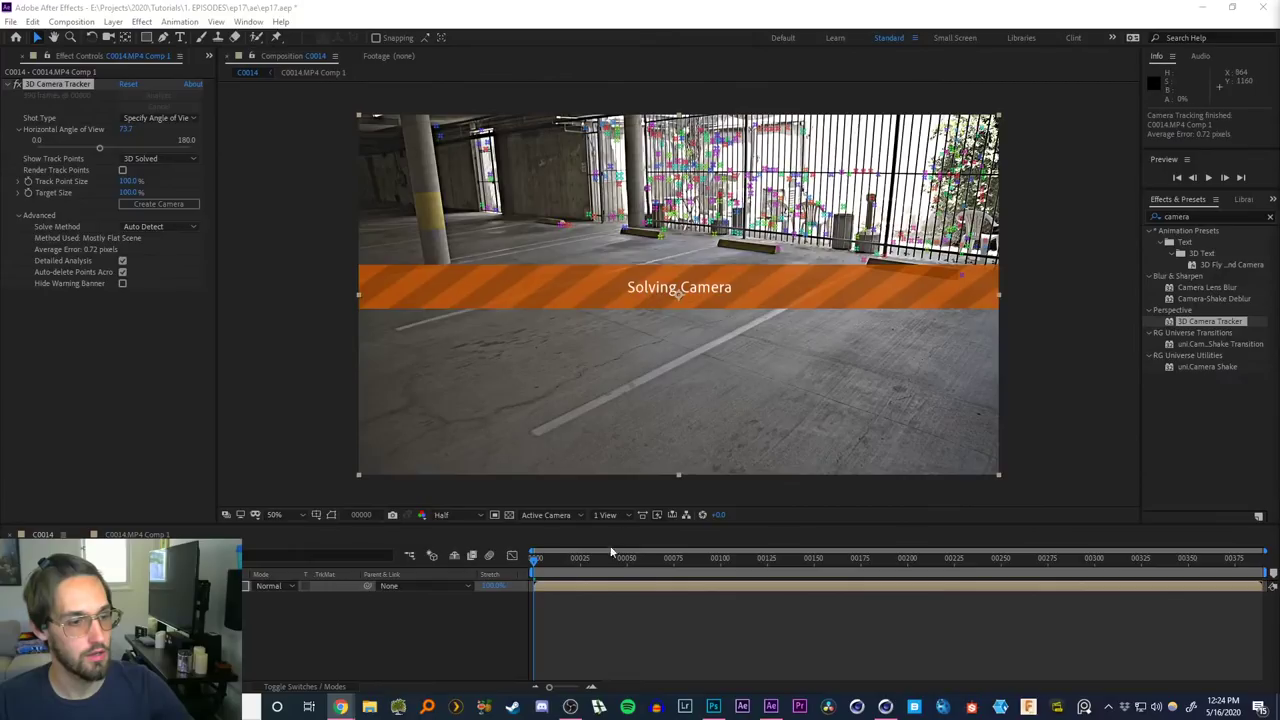
At frame 90, select the floor's track points, set the ground plane and origin, and create a solid and camera from them
mouse_move(548, 573)
left_mouse_down()
mouse_move(715, 562)
mouse_move(568, 550)
mouse_move(534, 555)
mouse_move(624, 565)
mouse_move(534, 561)
mouse_move(649, 561)
mouse_move(531, 563)
left_mouse_up()
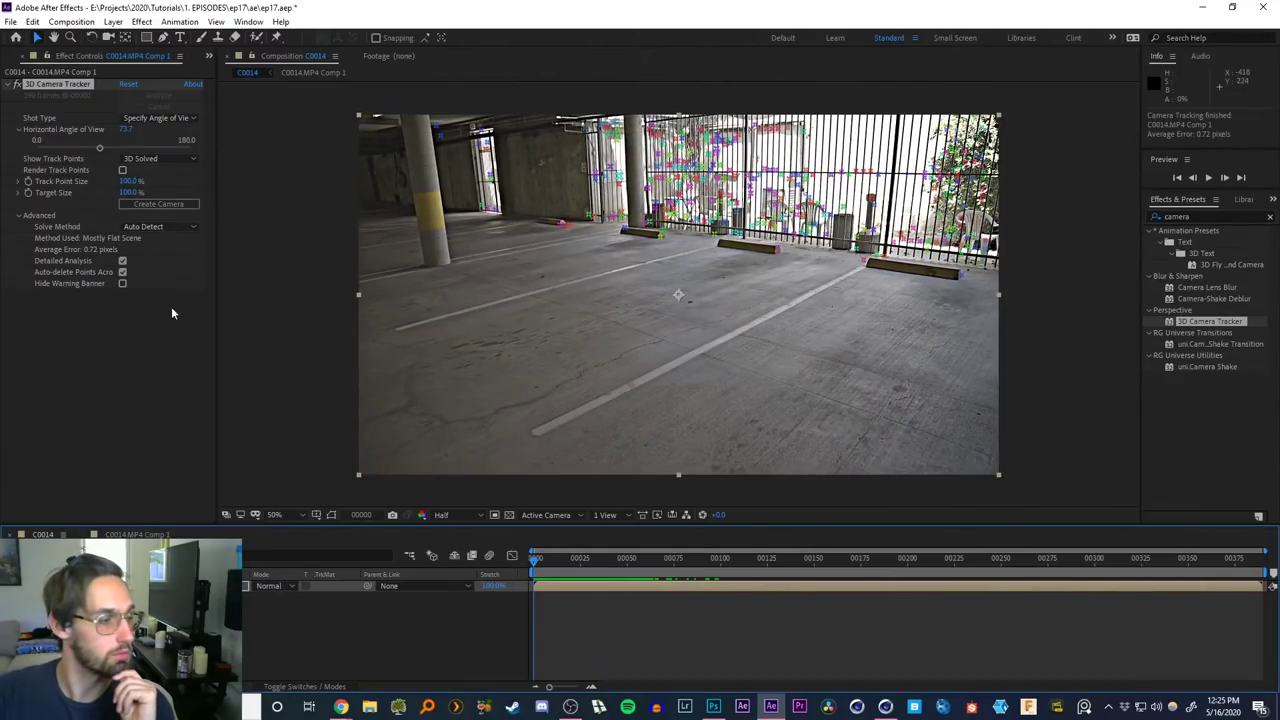
left_click_drag(572, 560, 704, 548)
mouse_move(716, 462)
left_mouse_down()
mouse_move(710, 151)
mouse_move(742, 412)
left_mouse_up()
right_click(684, 357)
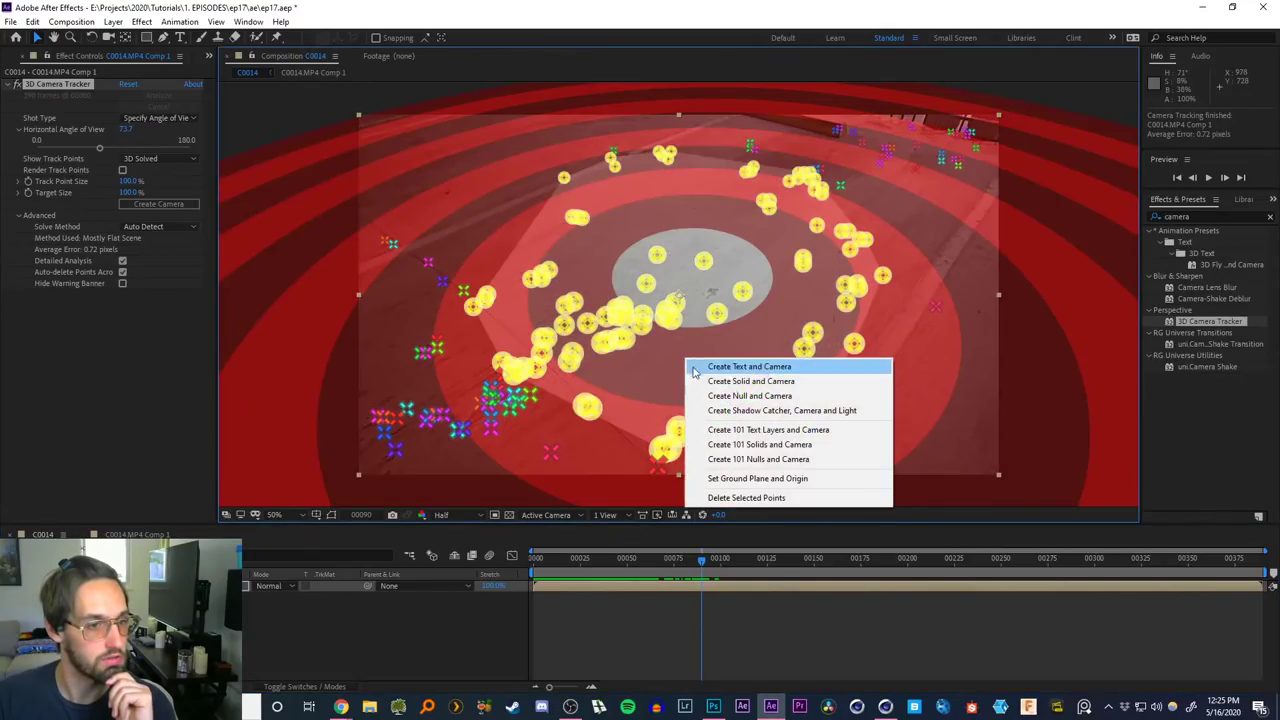
left_click(728, 477)
right_click(678, 340)
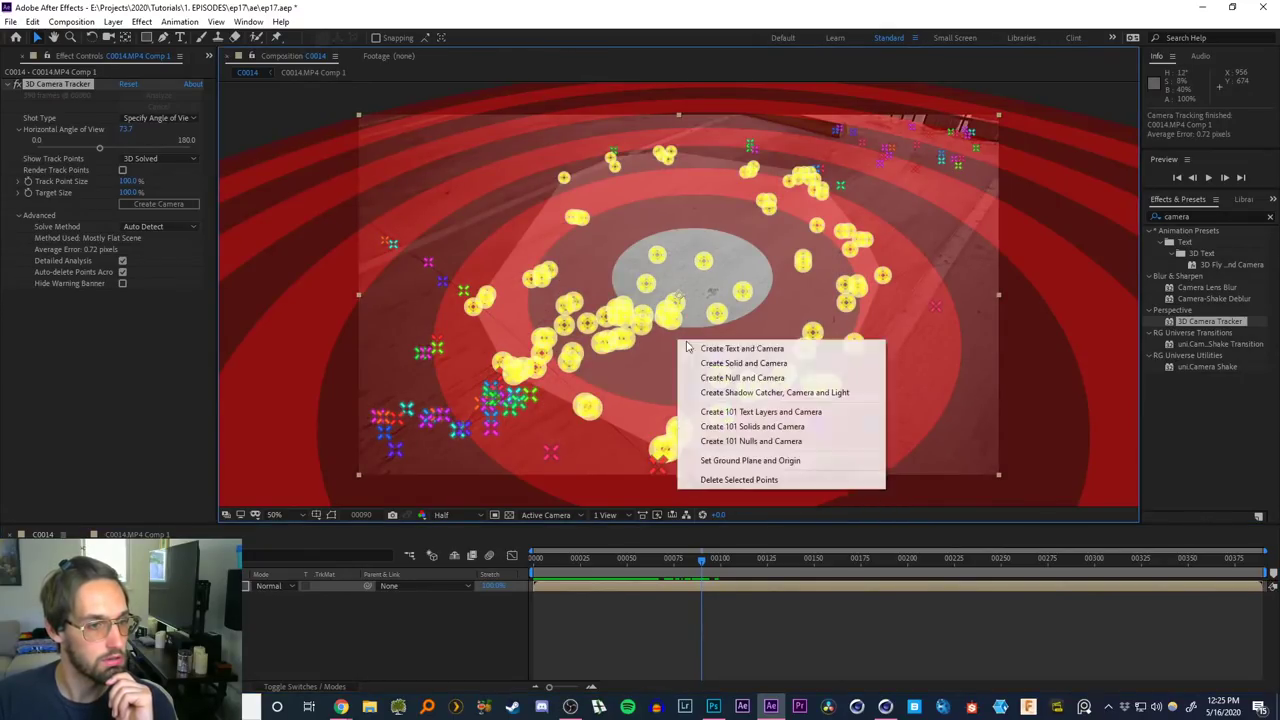
left_click(743, 363)
Apply the Grid effect to the Track Solid 1 layer and scrub back to the first frame to check the track
left_click(192, 586)
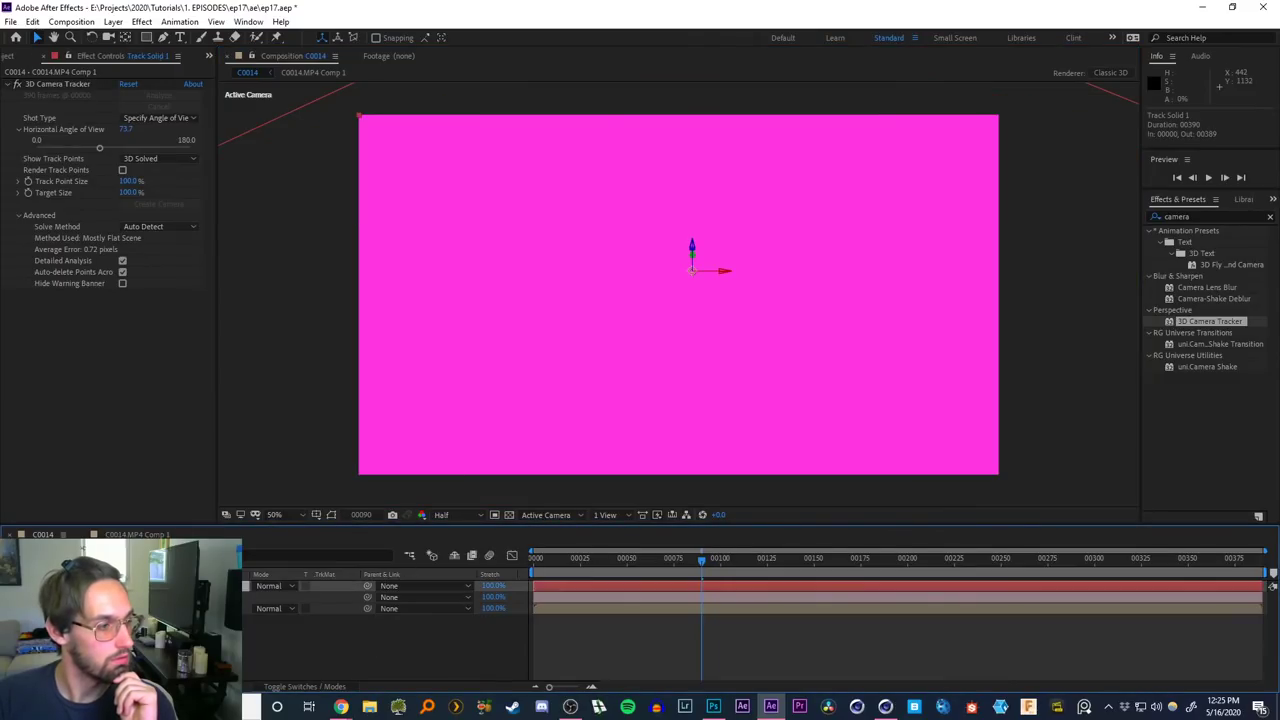
key("ctrl+space")
key("ctrl+space")
type("grid")
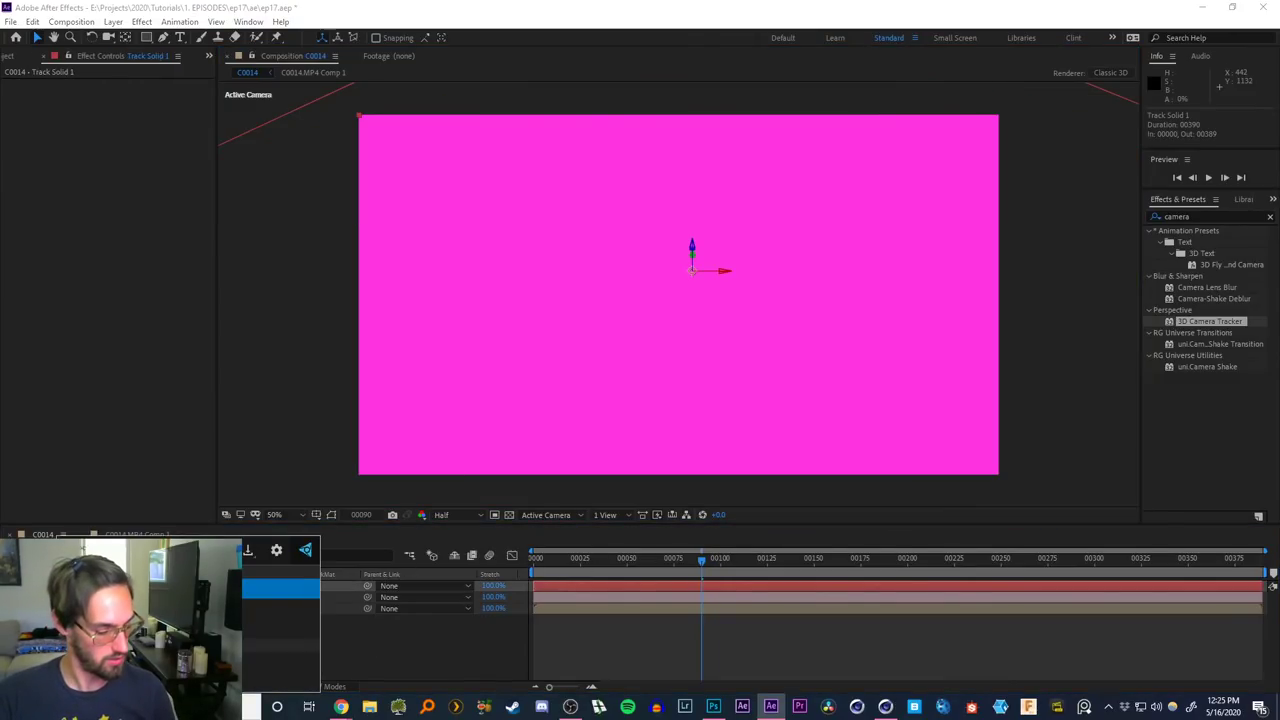
key("Return")
left_click_drag(706, 563, 535, 561)
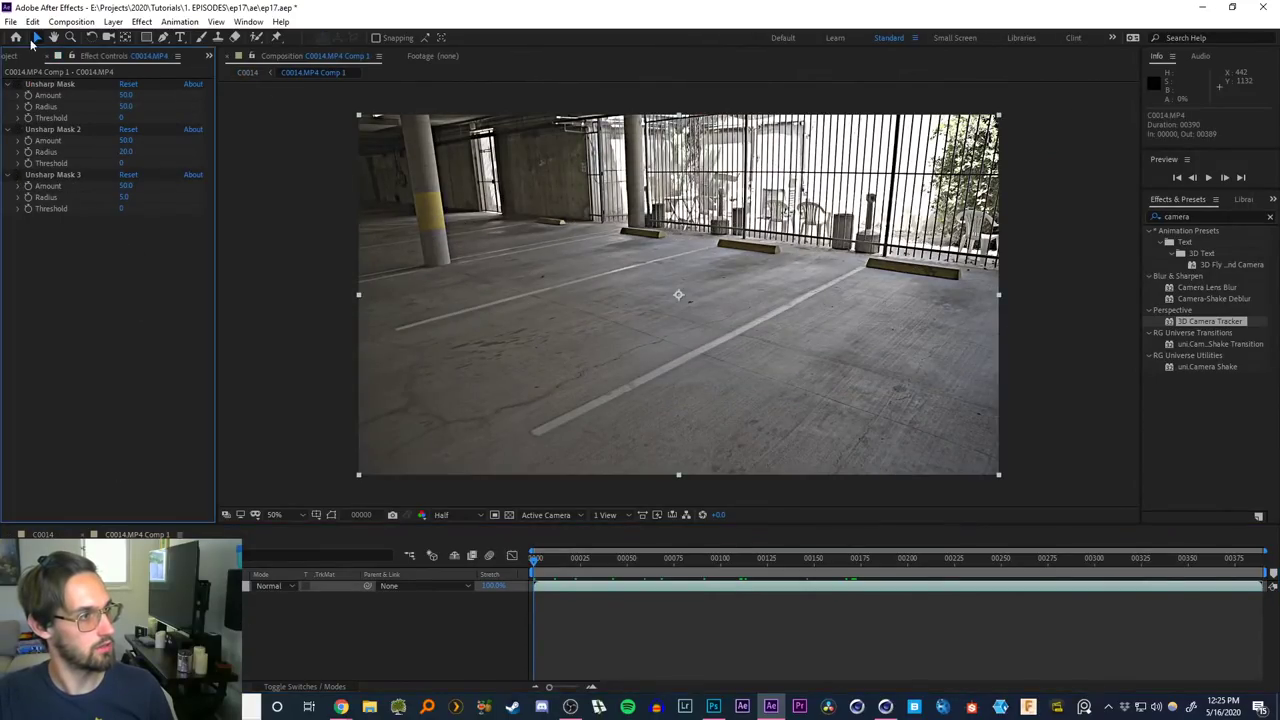
Return to the C0014 composition and delete the track solid and tracker camera layers
left_click(250, 73)
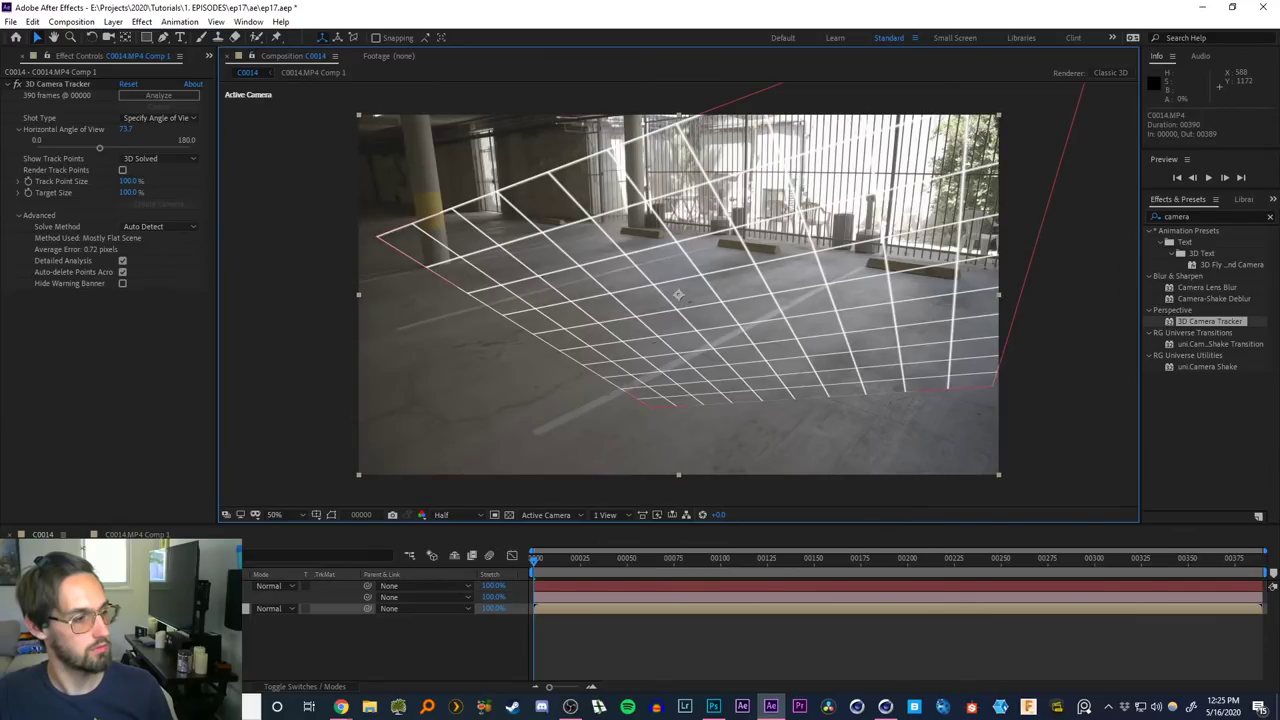
left_click(200, 586)
key("Delete")
left_click(200, 586)
key("Delete")
Turn off Detailed Analysis and reset the 3D Camera Tracker to its default settings on the C0014.MP4 Comp 1 layer
left_click(150, 586)
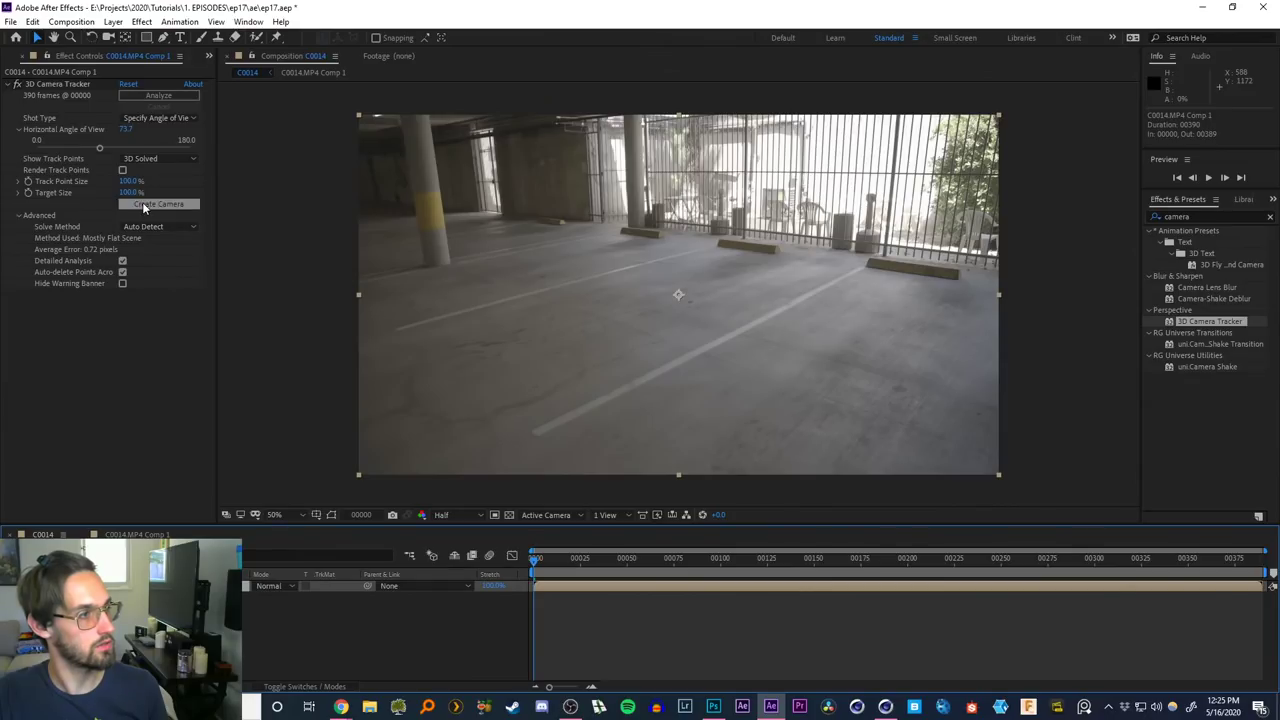
left_click(152, 119)
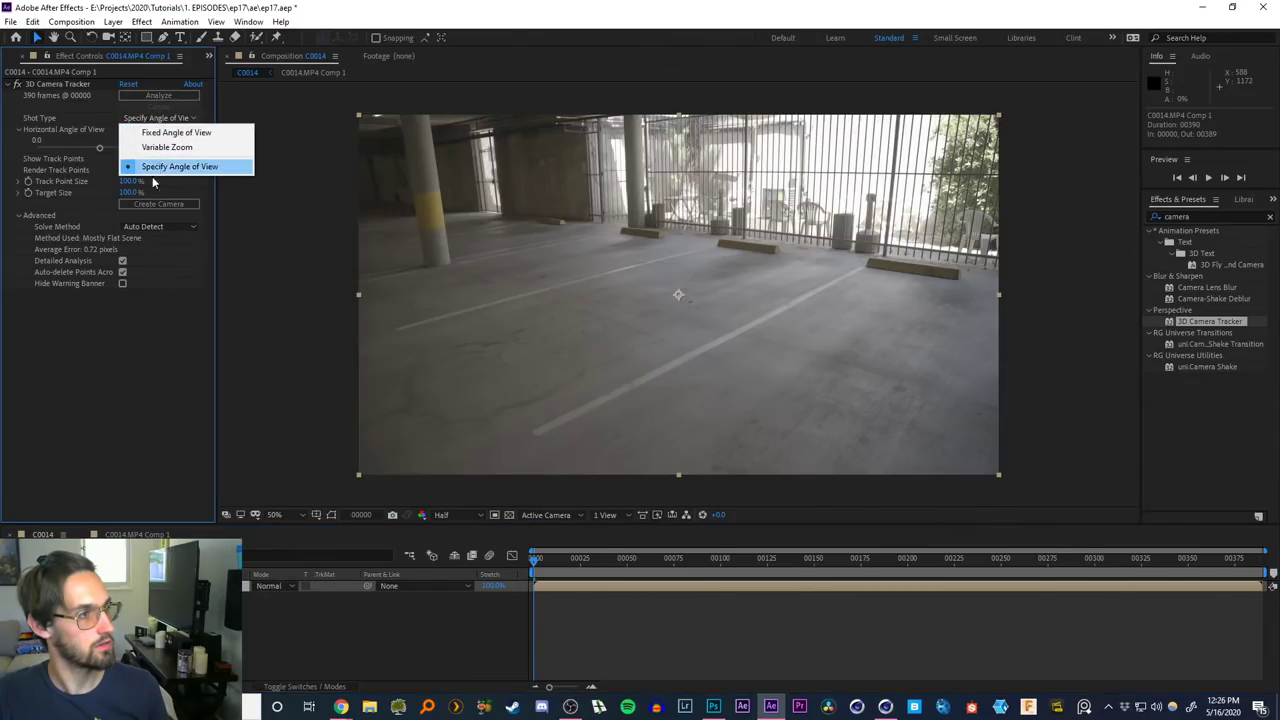
left_click(152, 164)
left_click(122, 261)
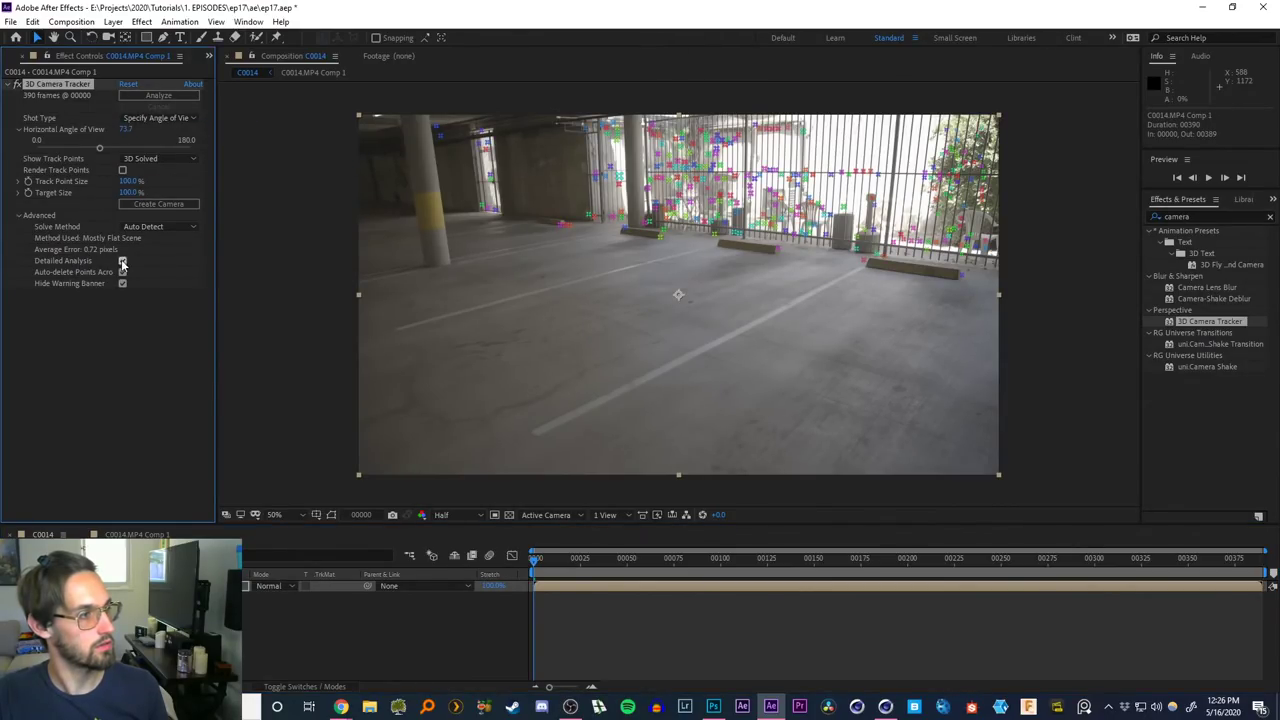
left_click(122, 261)
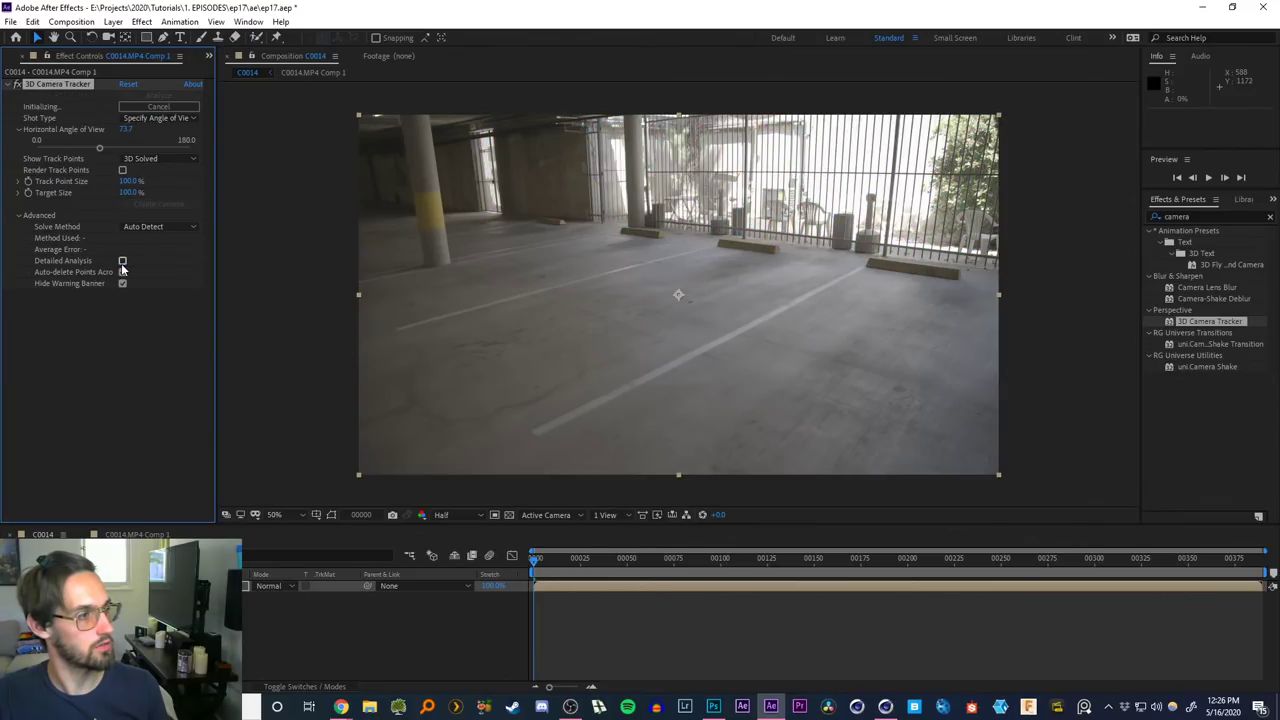
left_click(129, 86)
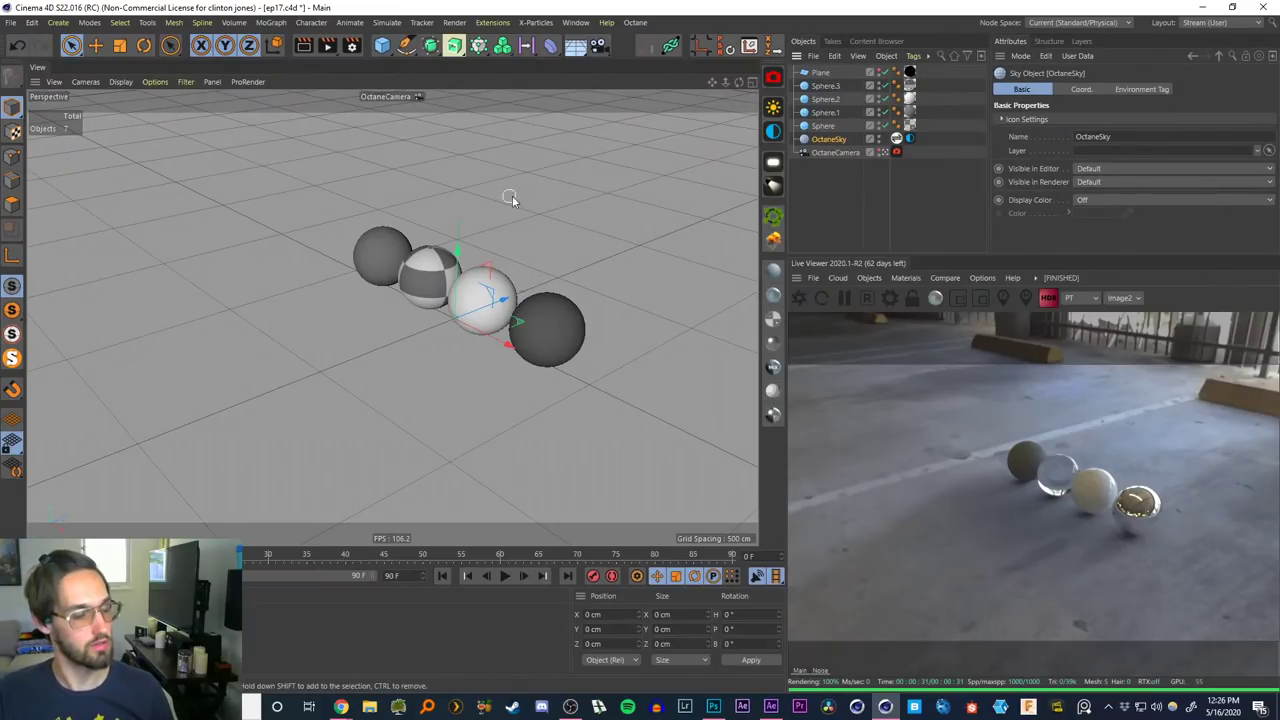
Switch to Cinema 4D, check the scene with its four spheres toggled off and on, and create a new empty scene
left_click(457, 232)
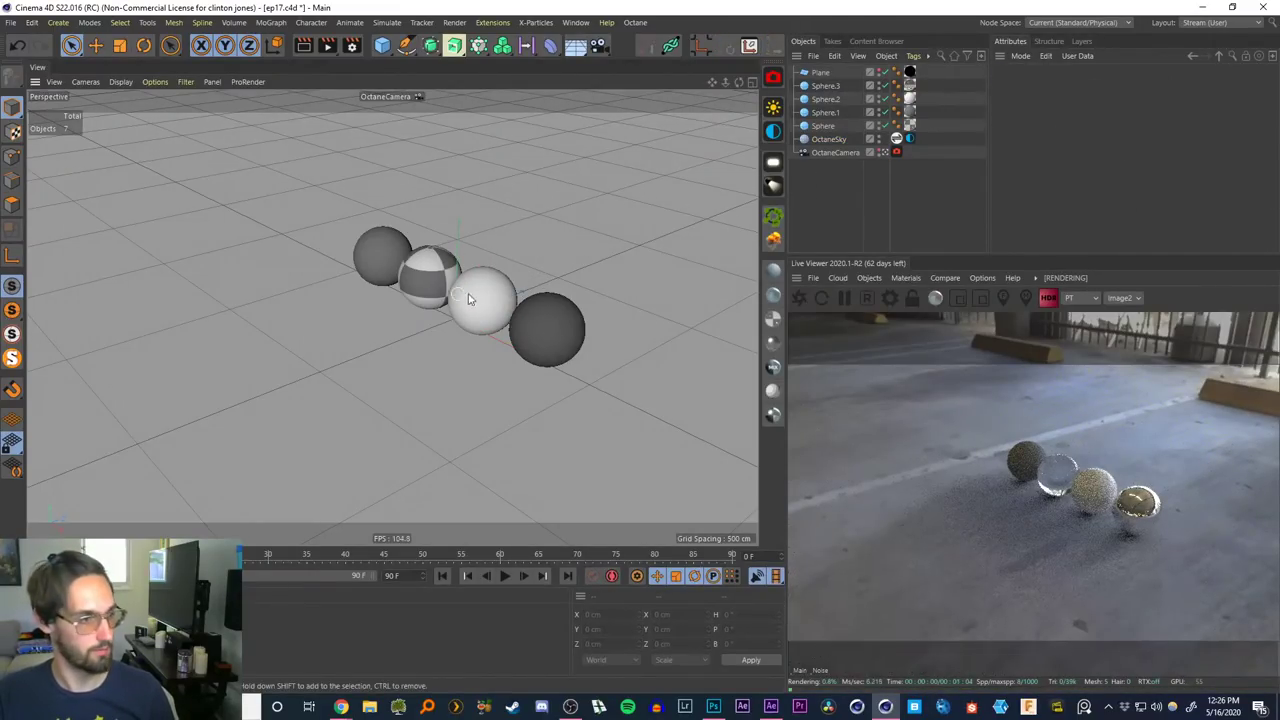
mouse_move(457, 290)
left_mouse_down("alt")
mouse_move(483, 283)
mouse_move(458, 290)
left_mouse_up("alt")
middle_click_drag(457, 290, 401, 296, "alt")
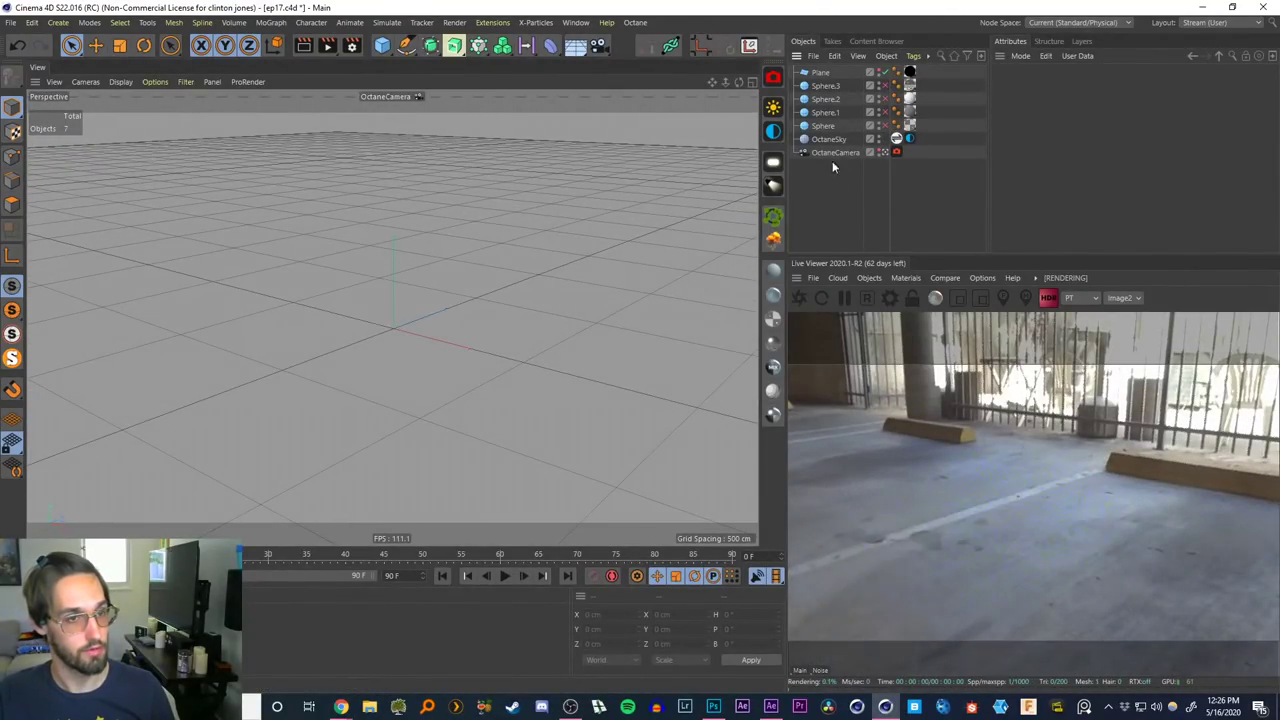
left_click_drag(885, 126, 893, 79)
key("ctrl+z")
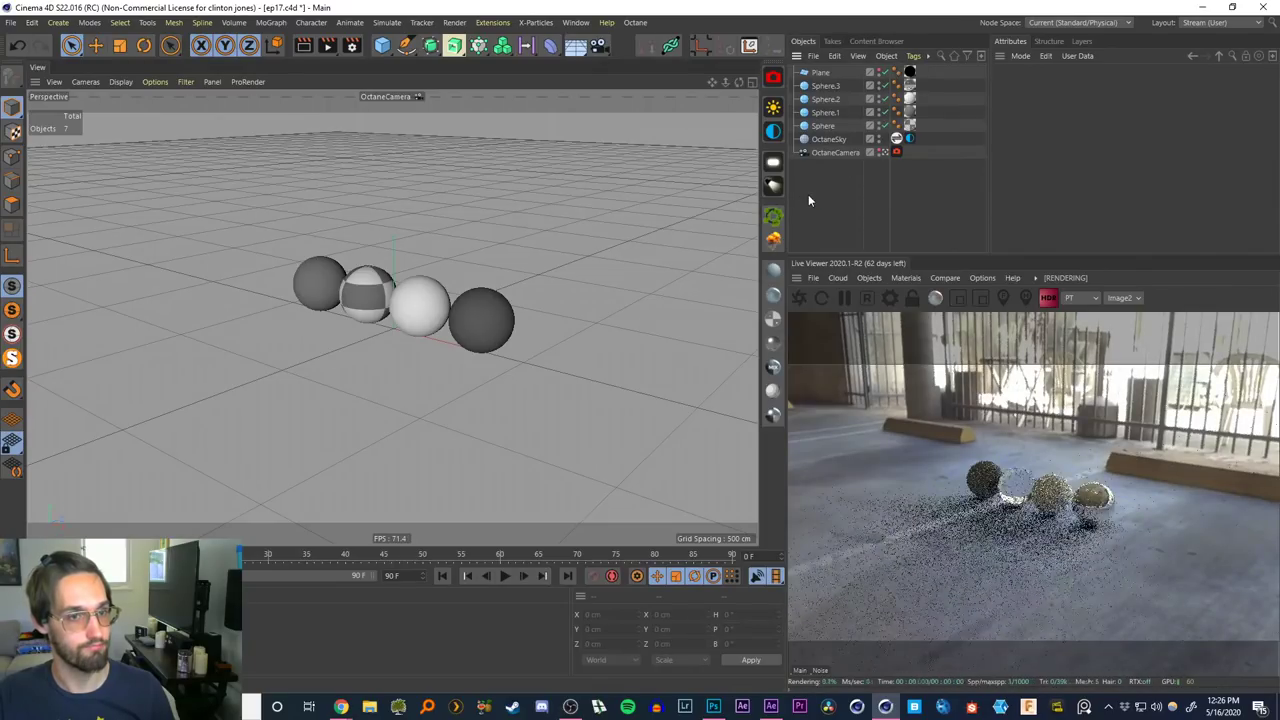
key("ctrl+n")
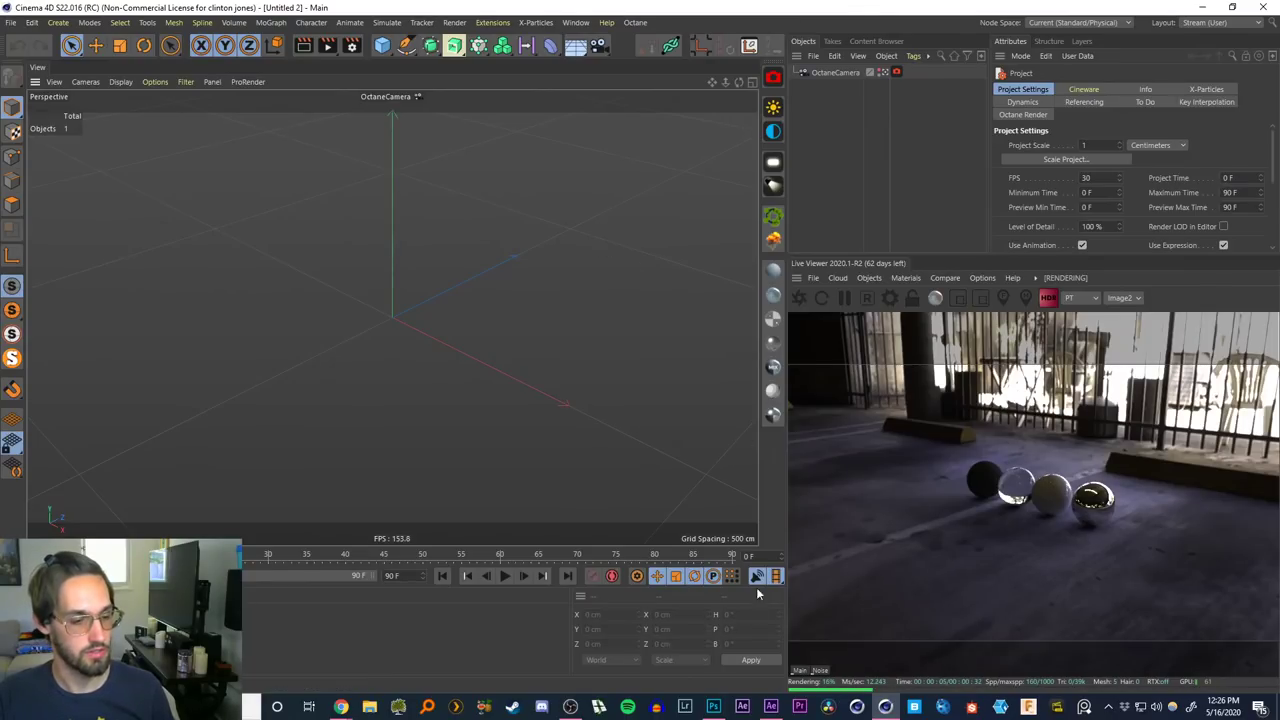
Switch to After Effects and go to frame 101 to examine the solved track points on the floor
left_click(771, 707)
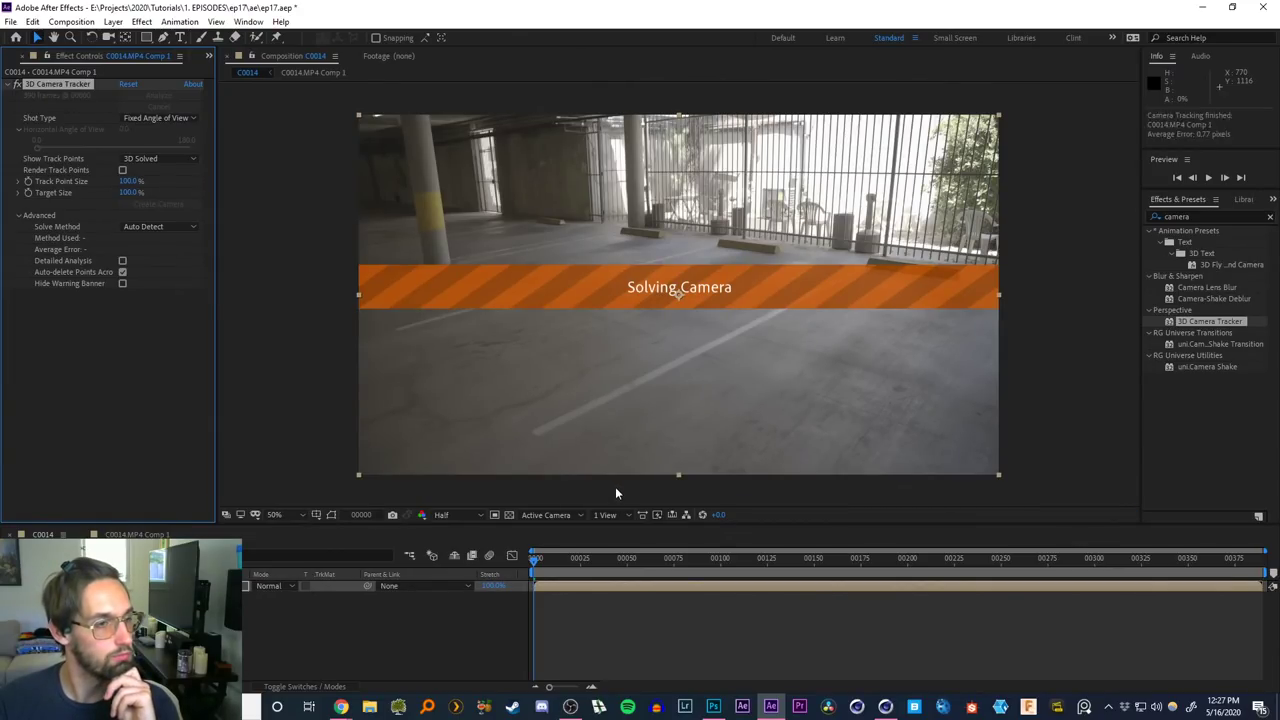
left_click_drag(551, 558, 722, 566)
mouse_move(681, 373)
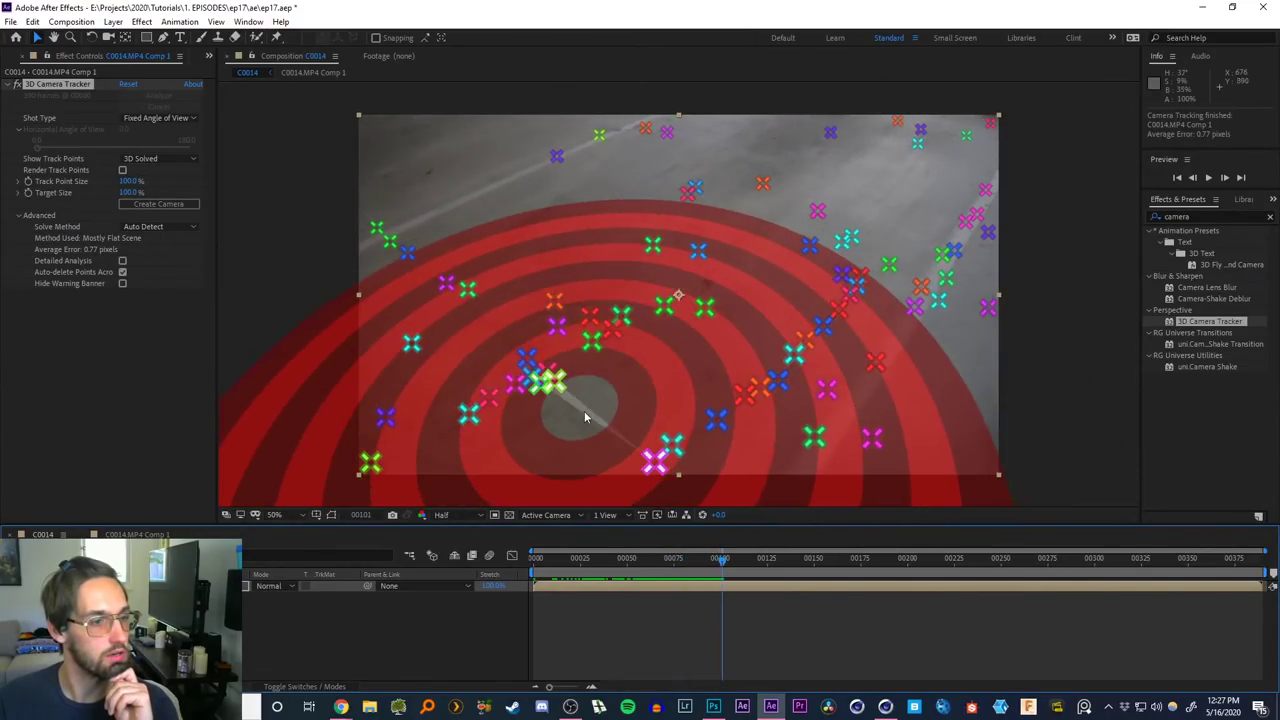
Try creating a solid and camera from a single floor track point and scaling the solid up
right_click(664, 307)
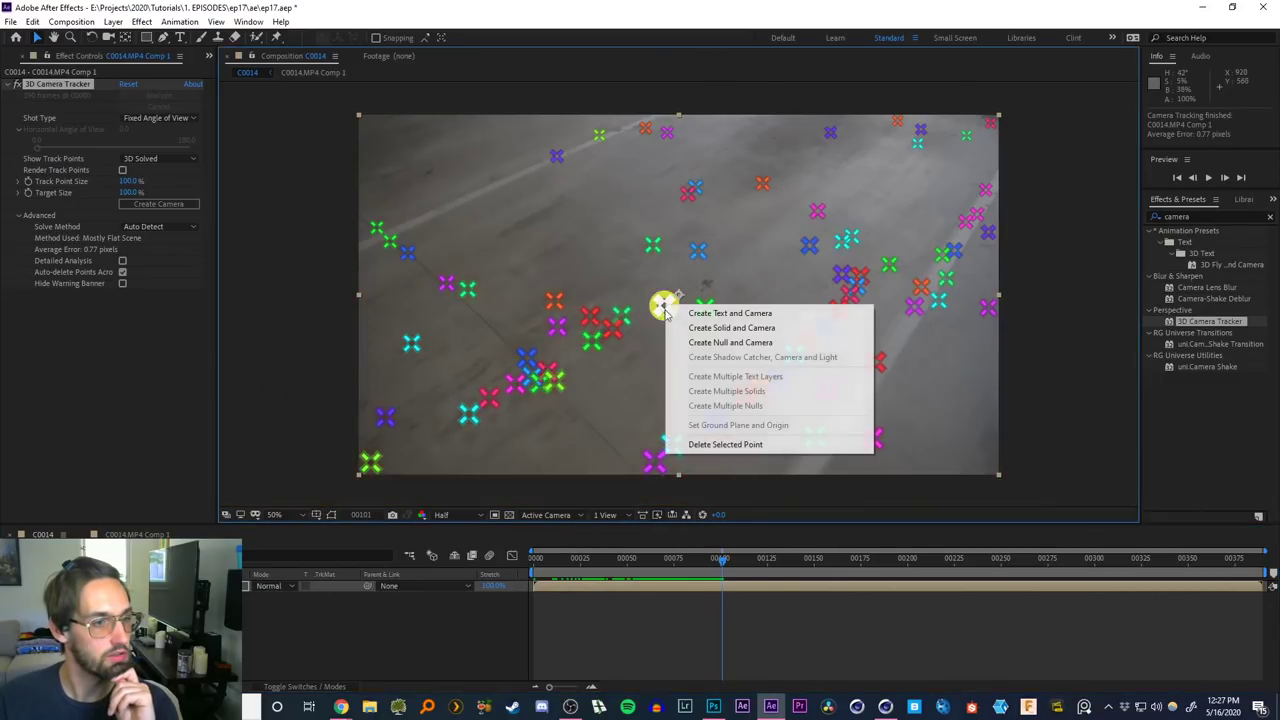
left_click(731, 328)
left_click(150, 586)
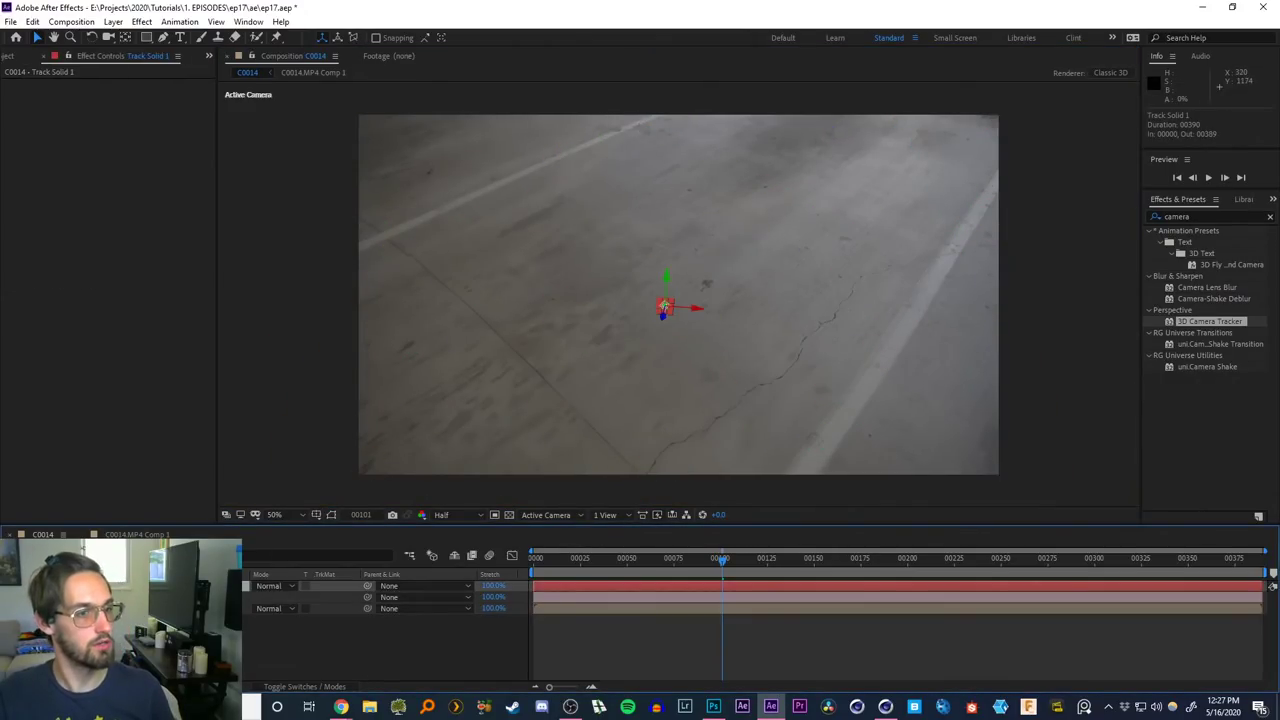
key("s")
left_click_drag(285, 596, 1258, 518)
key("r")
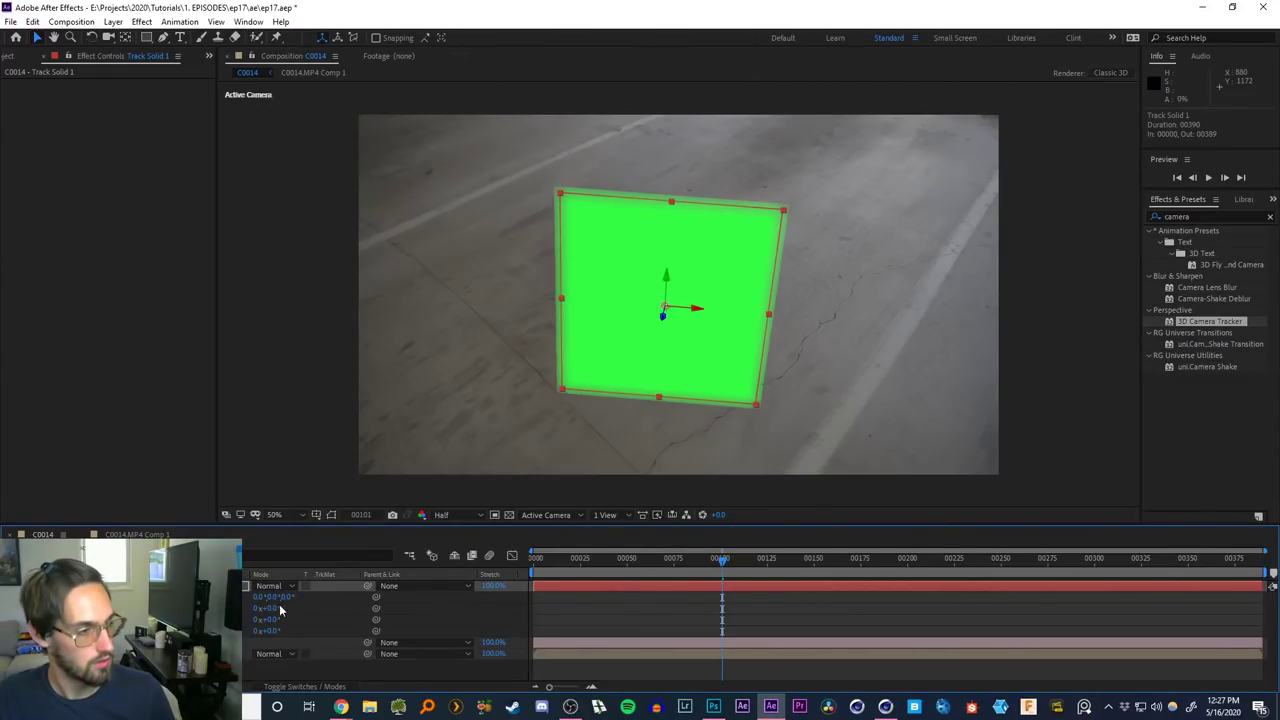
key("ctrl+z")
key("ctrl+z")
key("ctrl+z")
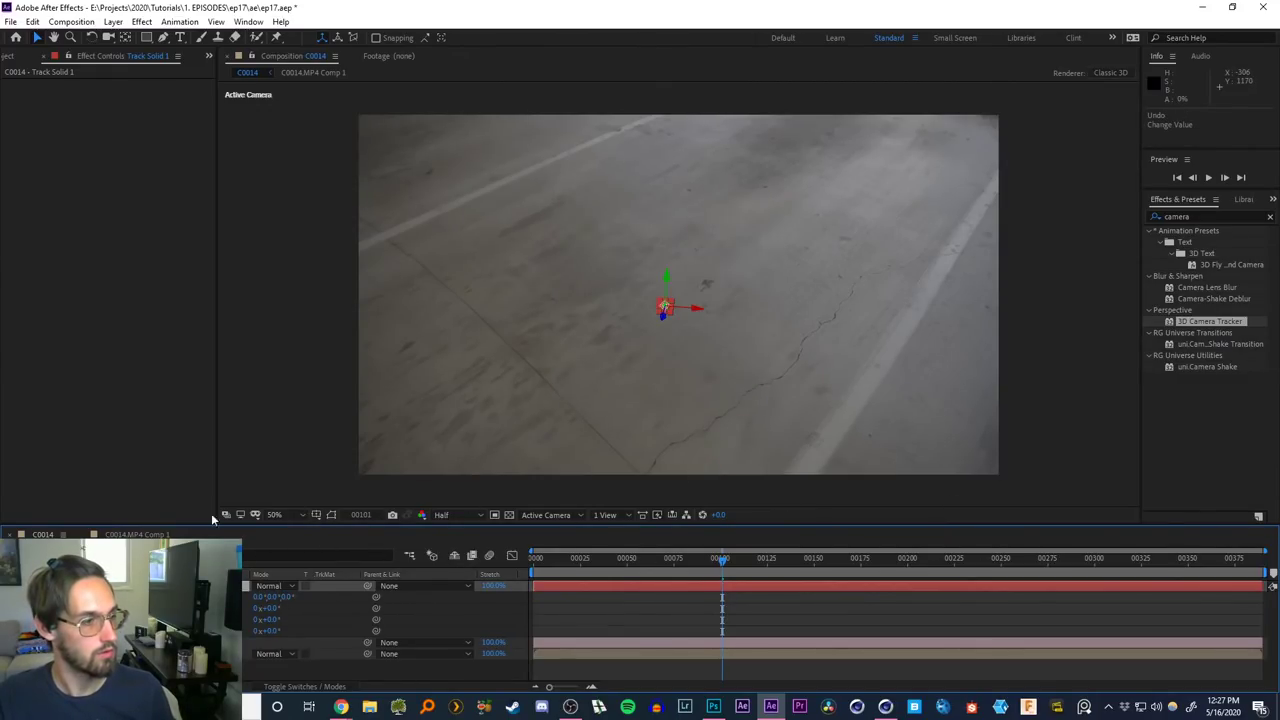
Select a group of track points on the floor and set the ground plane and origin from them
mouse_move(606, 437)
left_mouse_down()
mouse_move(851, 391)
mouse_move(690, 462)
left_mouse_up()
right_click(695, 369)
left_click(756, 488)
Try creating a null and camera from the selected floor track points and scaling the null up
right_click(700, 318)
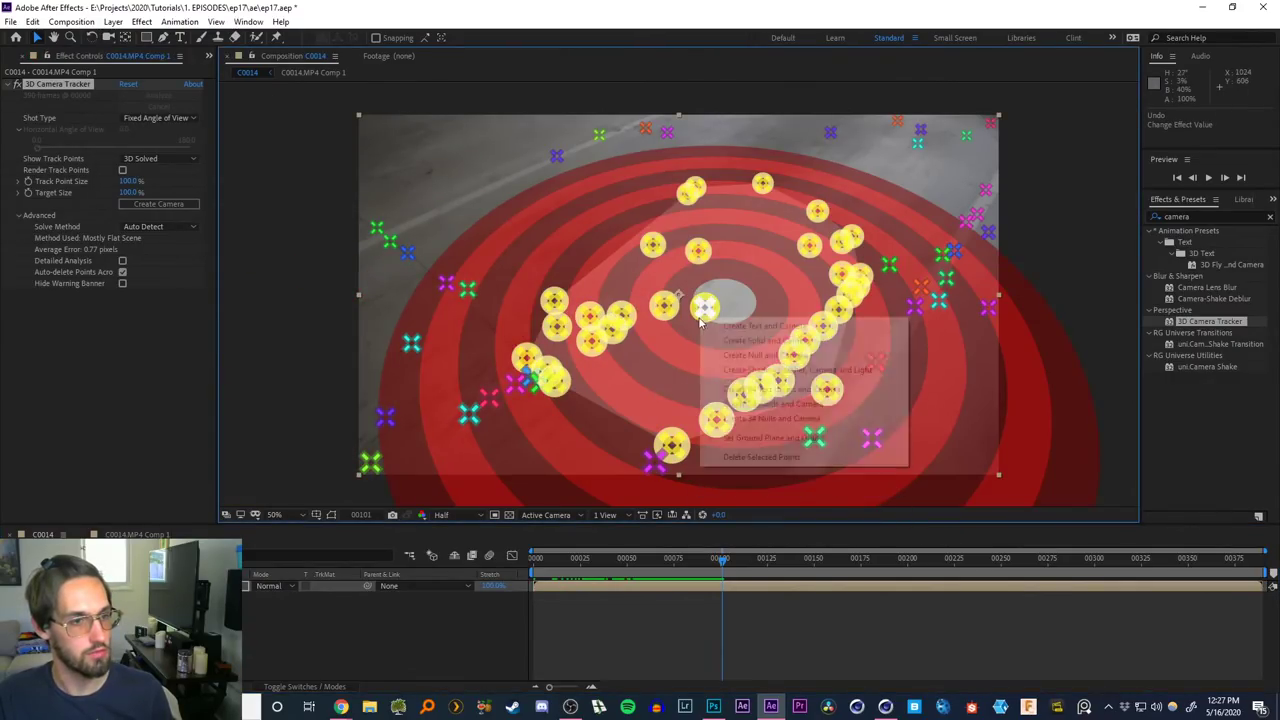
left_click(760, 337)
left_click(150, 586)
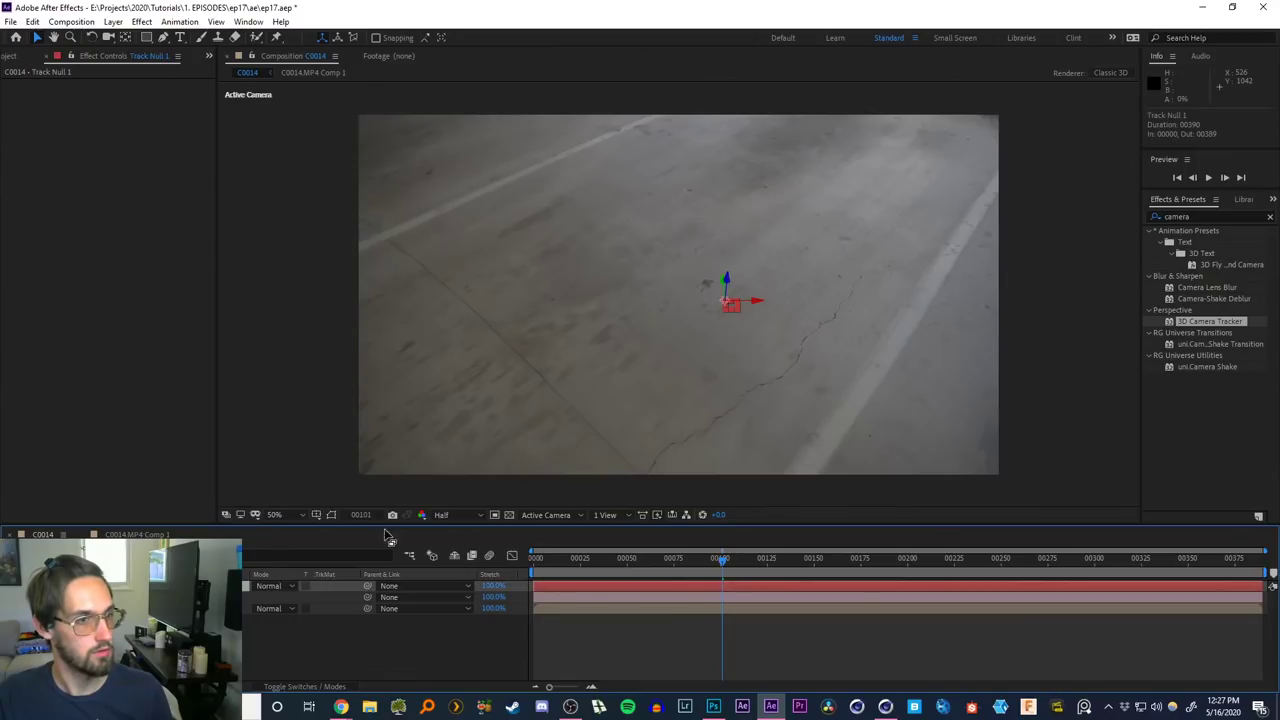
key("s")
left_click_drag(315, 598, 829, 550)
key("ctrl+z")
key("ctrl+z")
key("ctrl+z")
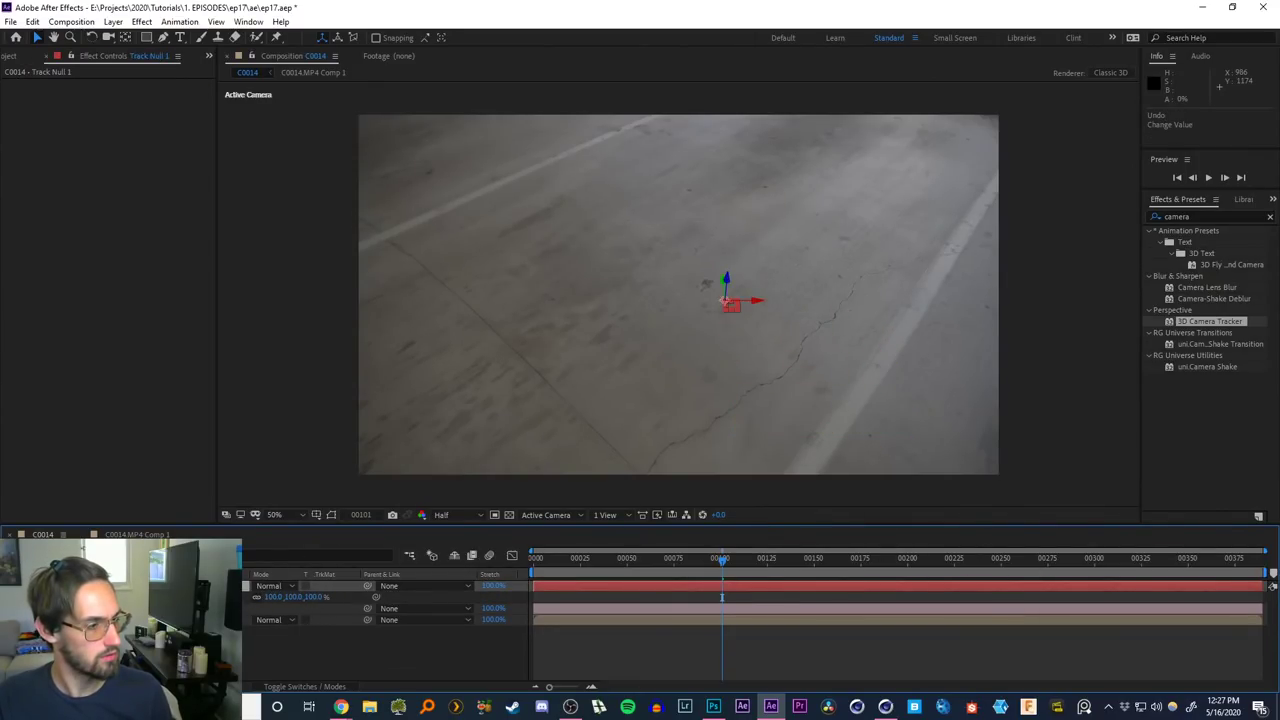
Select the floor track points around the frame's center, create a solid and camera, and scrub to the first frame
mouse_move(655, 404)
left_mouse_down()
mouse_move(851, 314)
mouse_move(700, 405)
left_mouse_up()
right_click(674, 370)
key("Escape")
right_click(713, 353)
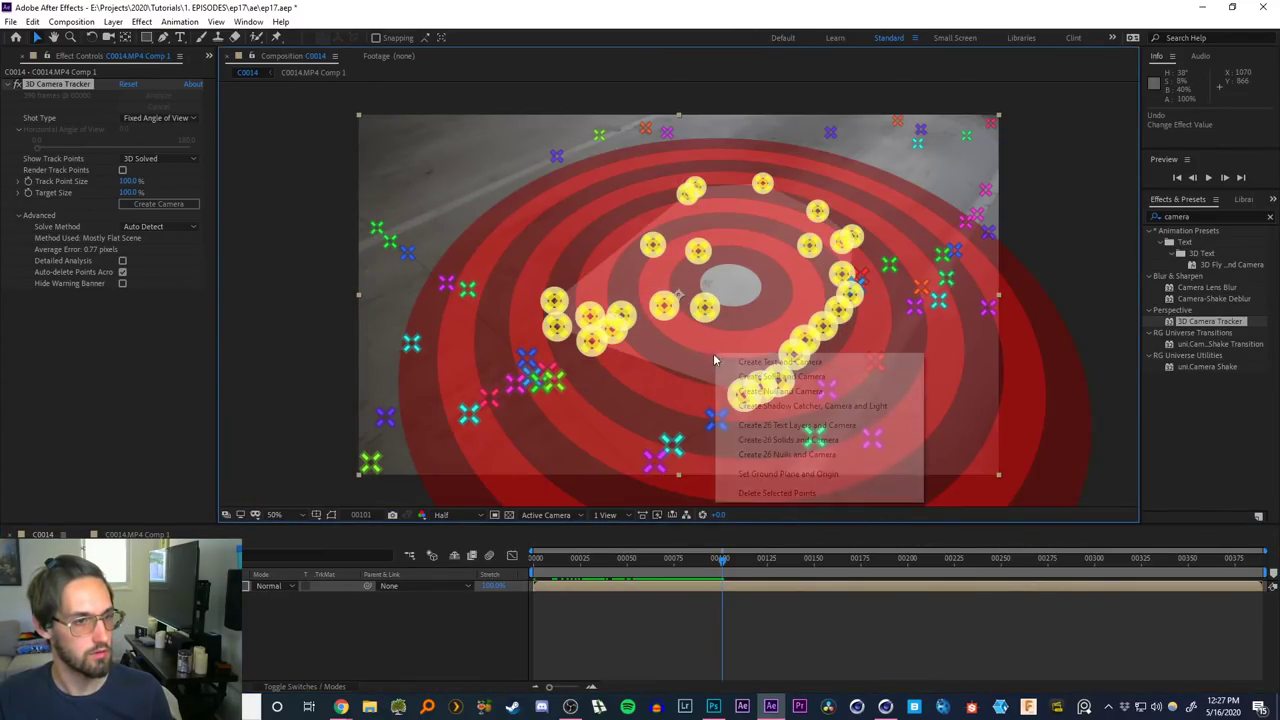
left_click(765, 377)
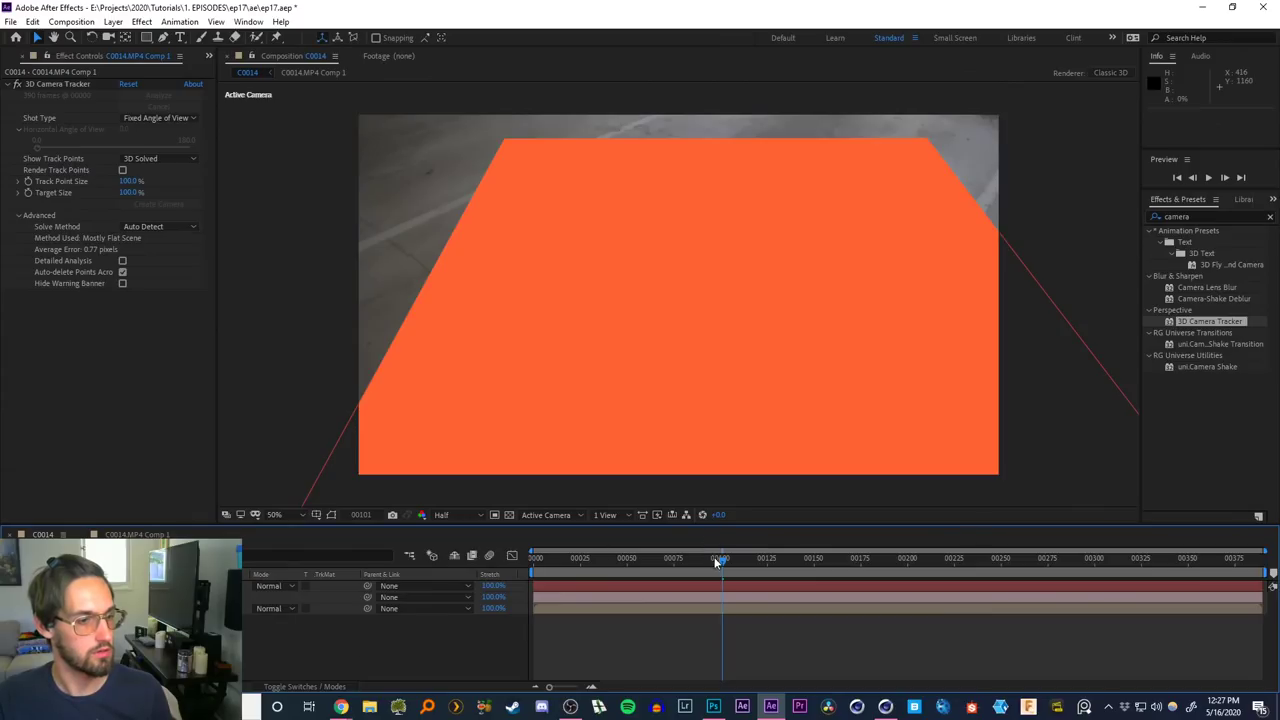
left_click_drag(714, 557, 410, 587)
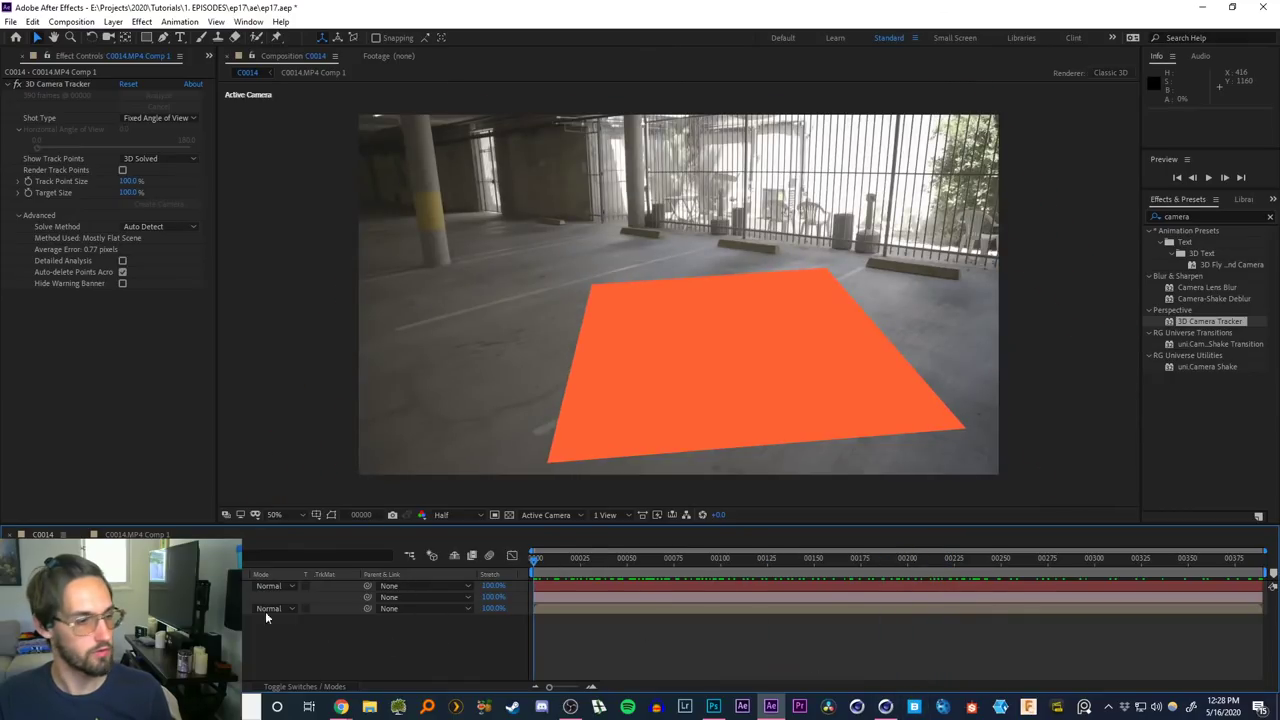
Hide the orange solid and add the C0014 composition to the render queue with the _JPEG Sequence_ output module template
left_click(14, 586)
left_click(200, 608)
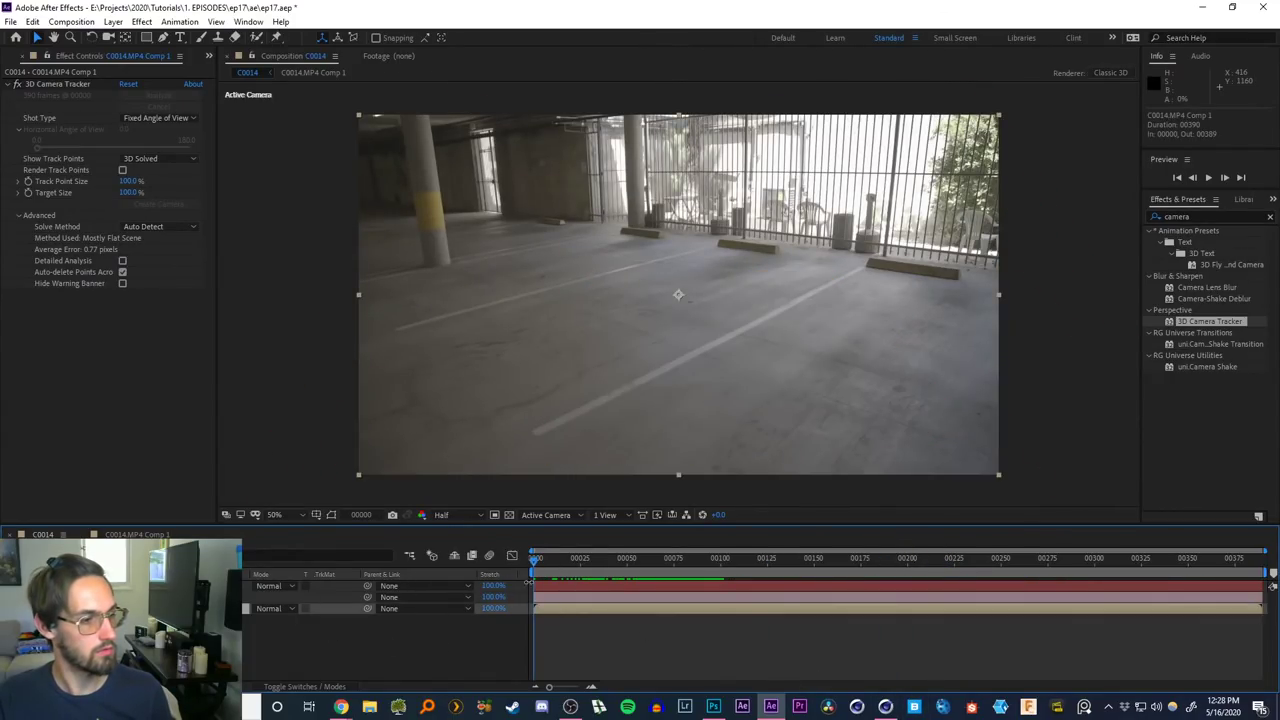
left_click_drag(555, 567, 356, 574)
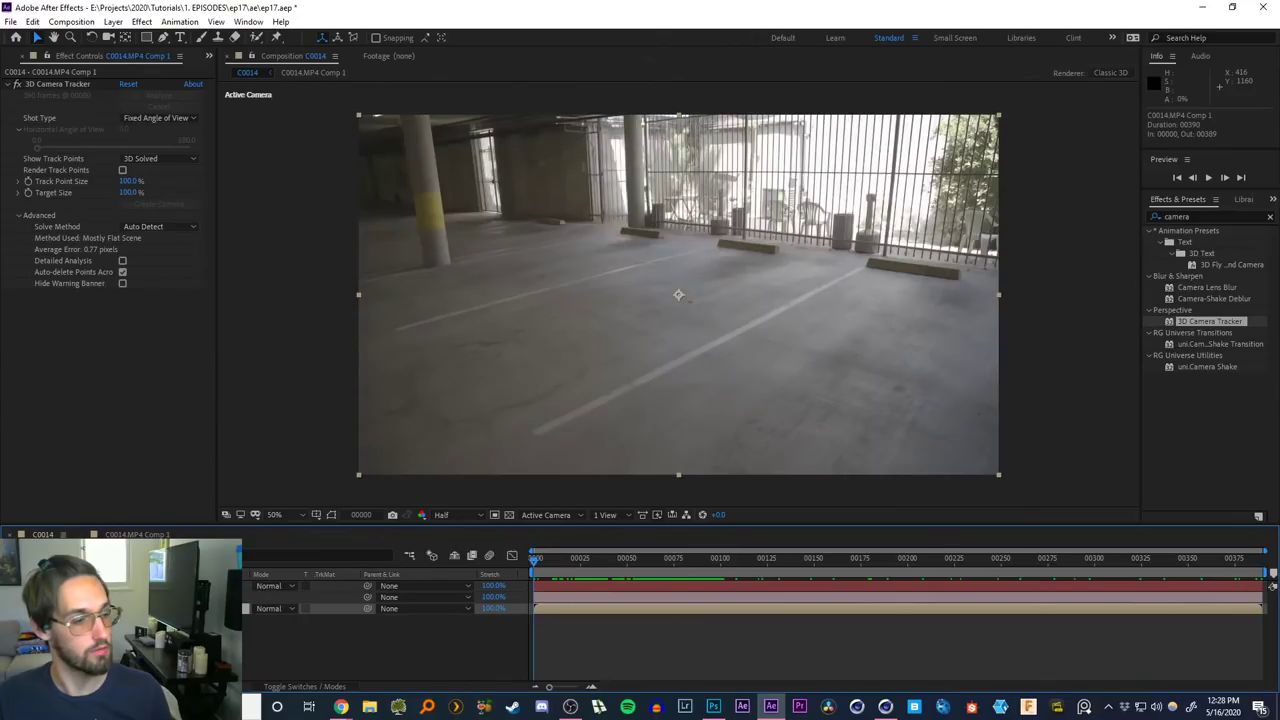
key("F2")
key("ctrl+m")
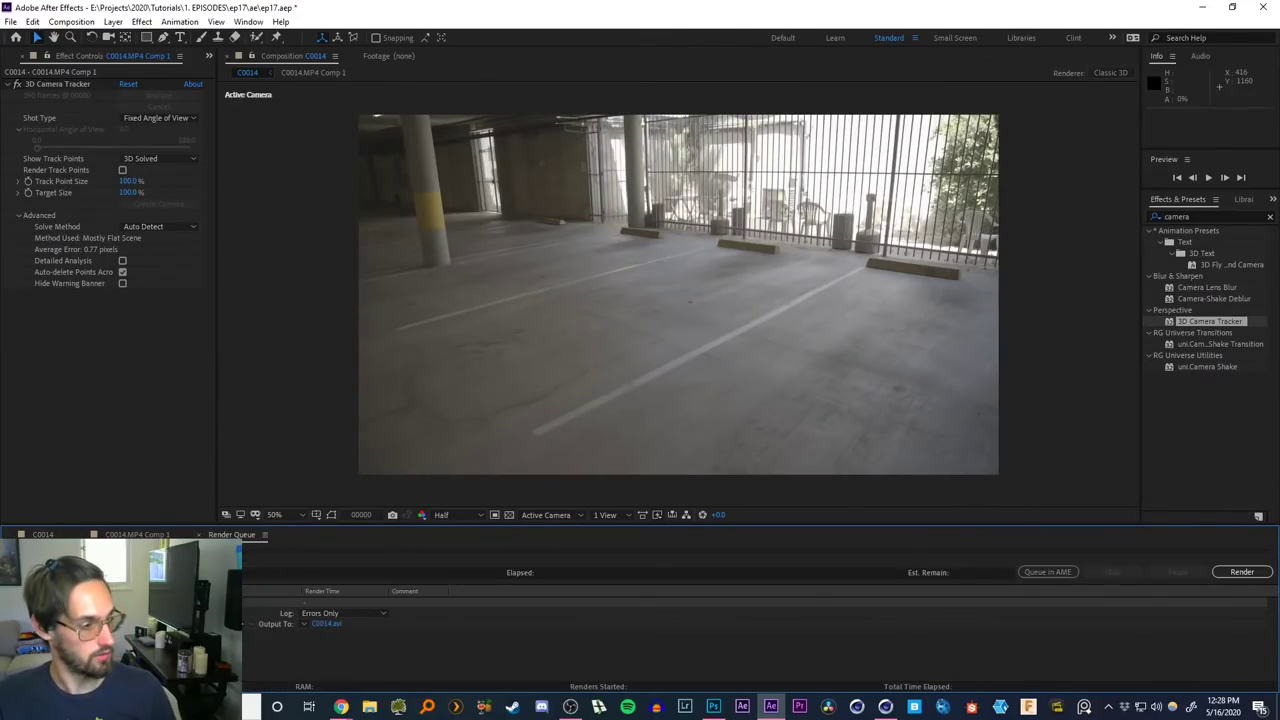
left_click(88, 623)
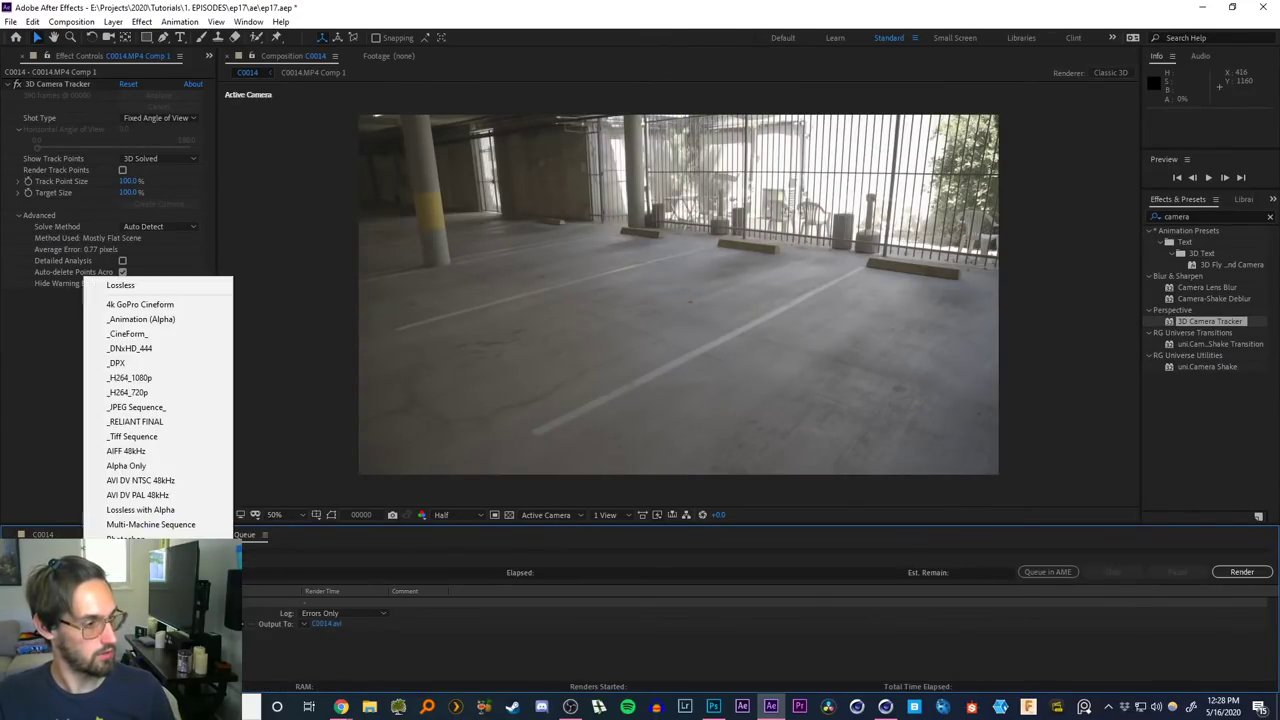
left_click(138, 407)
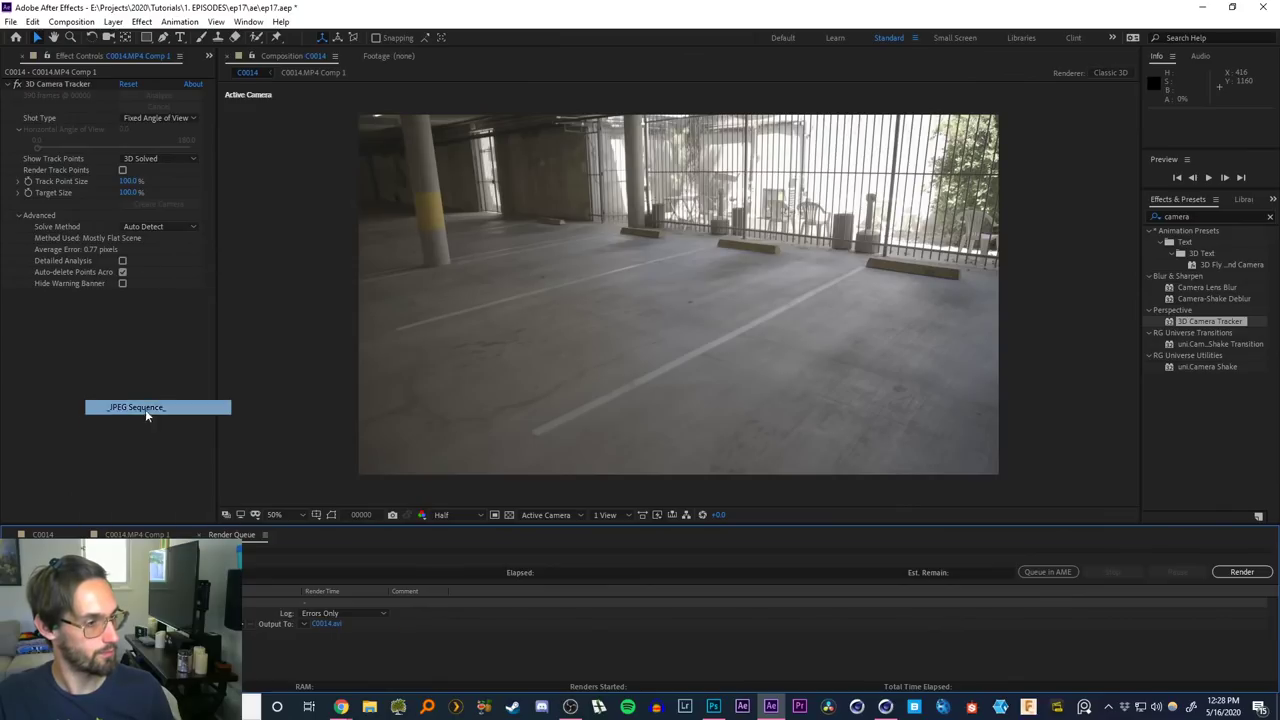
Browse the render's output location to the ep17 folder under Tutorials > 1. EPISODES
left_click(325, 623)
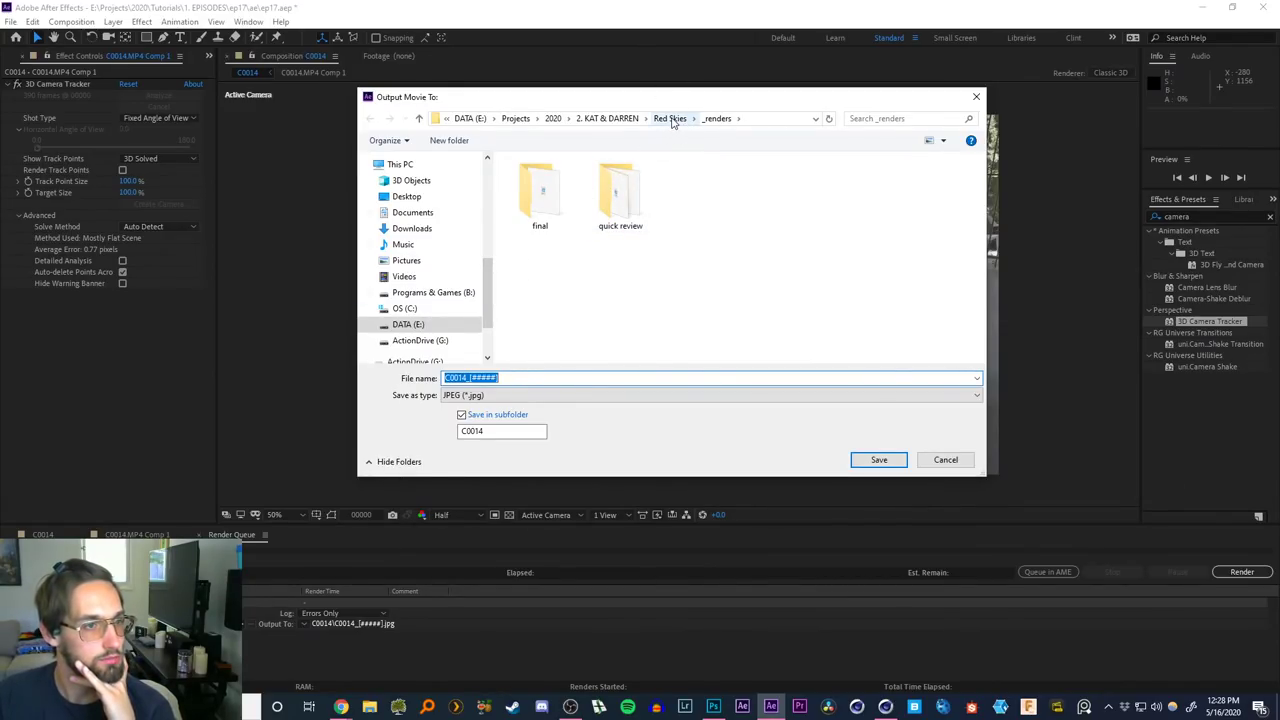
left_click(553, 118)
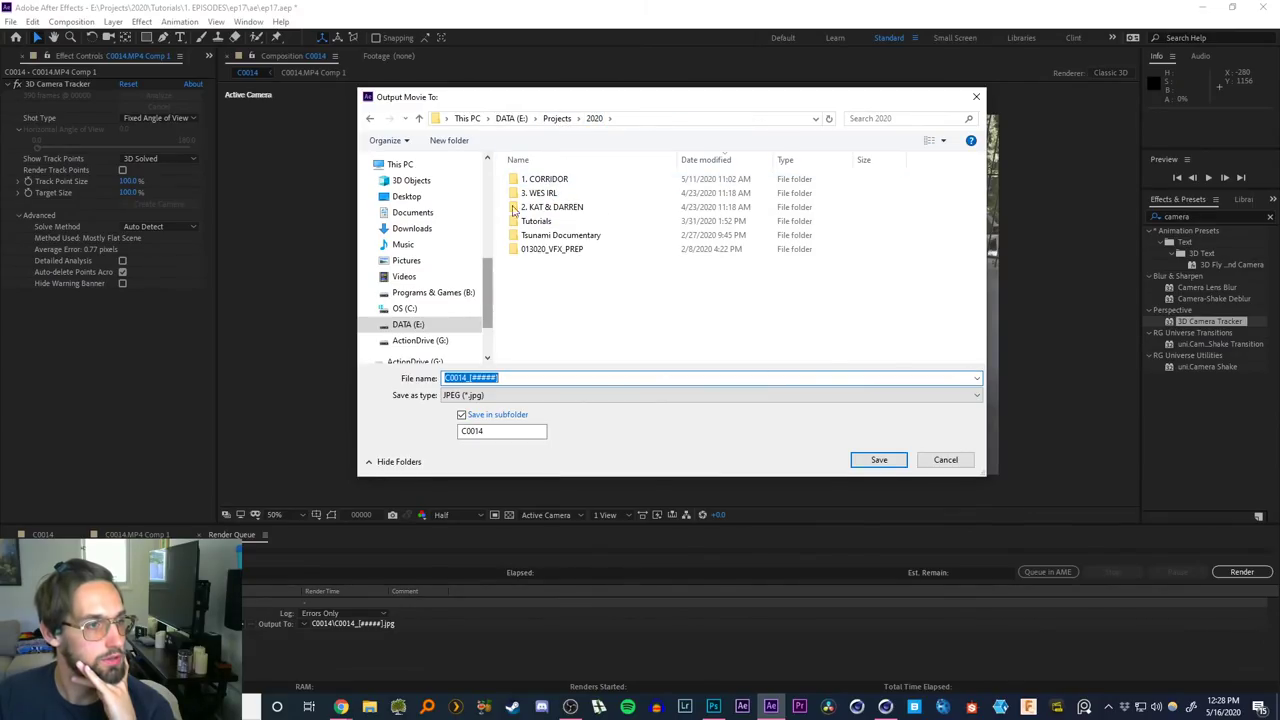
left_click_drag(490, 296, 490, 289)
scroll(440, 258, "up", 3)
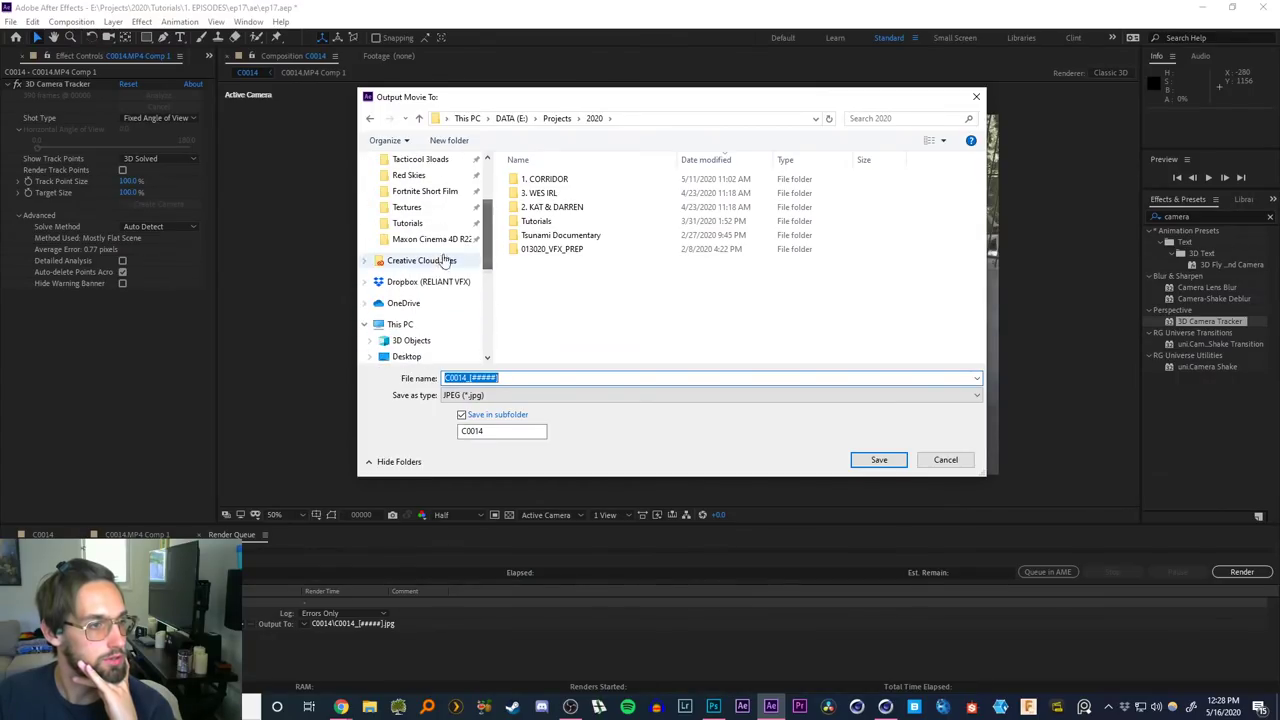
left_click(407, 223)
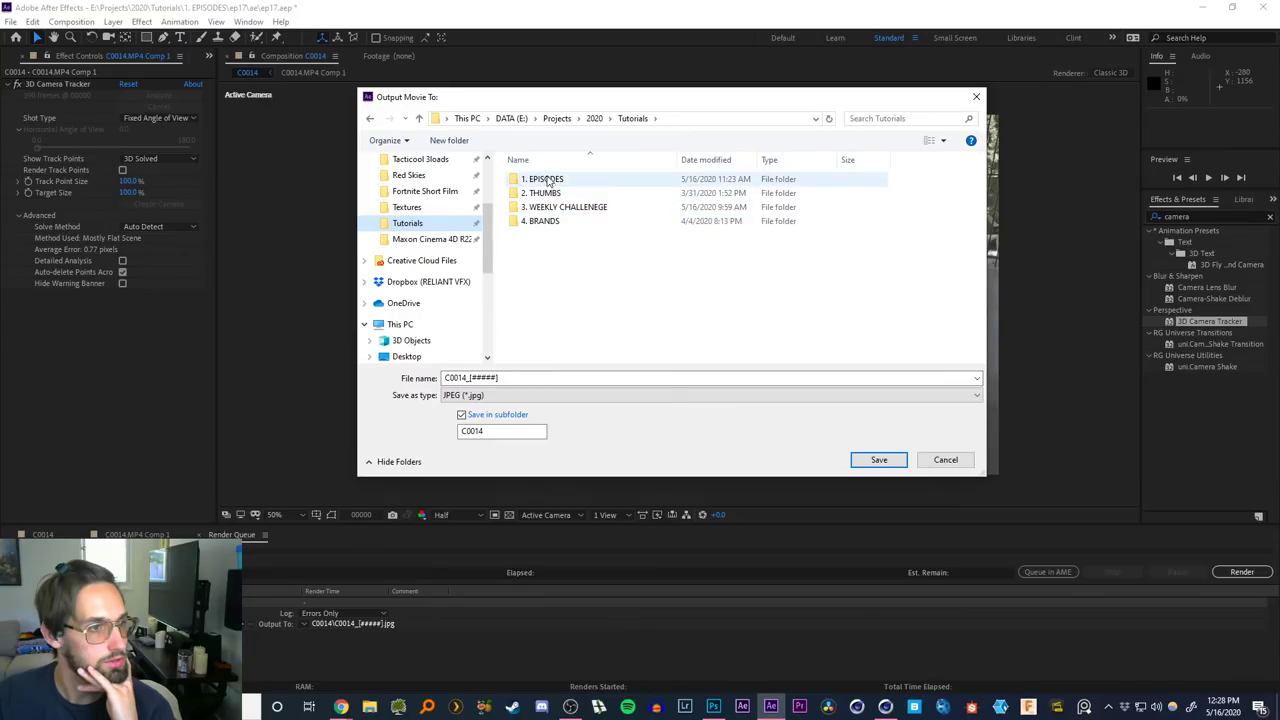
double_click(544, 180)
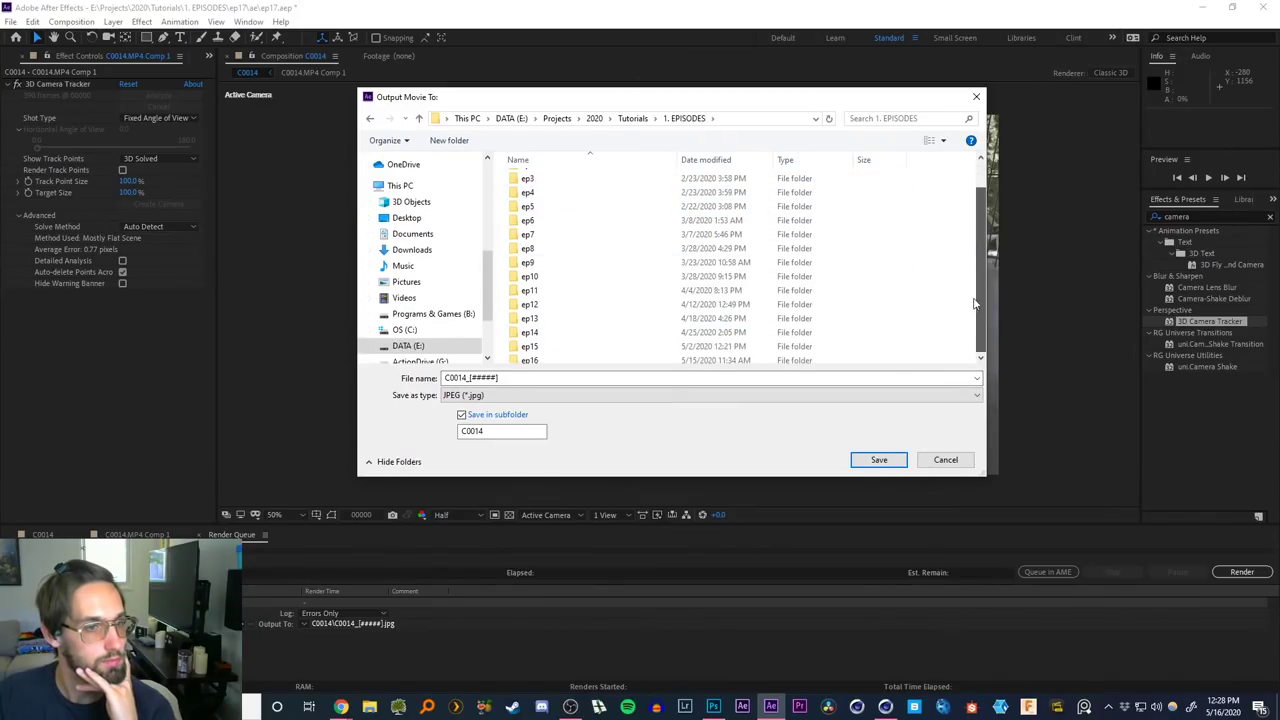
scroll(533, 355, "down", 1)
double_click(529, 356)
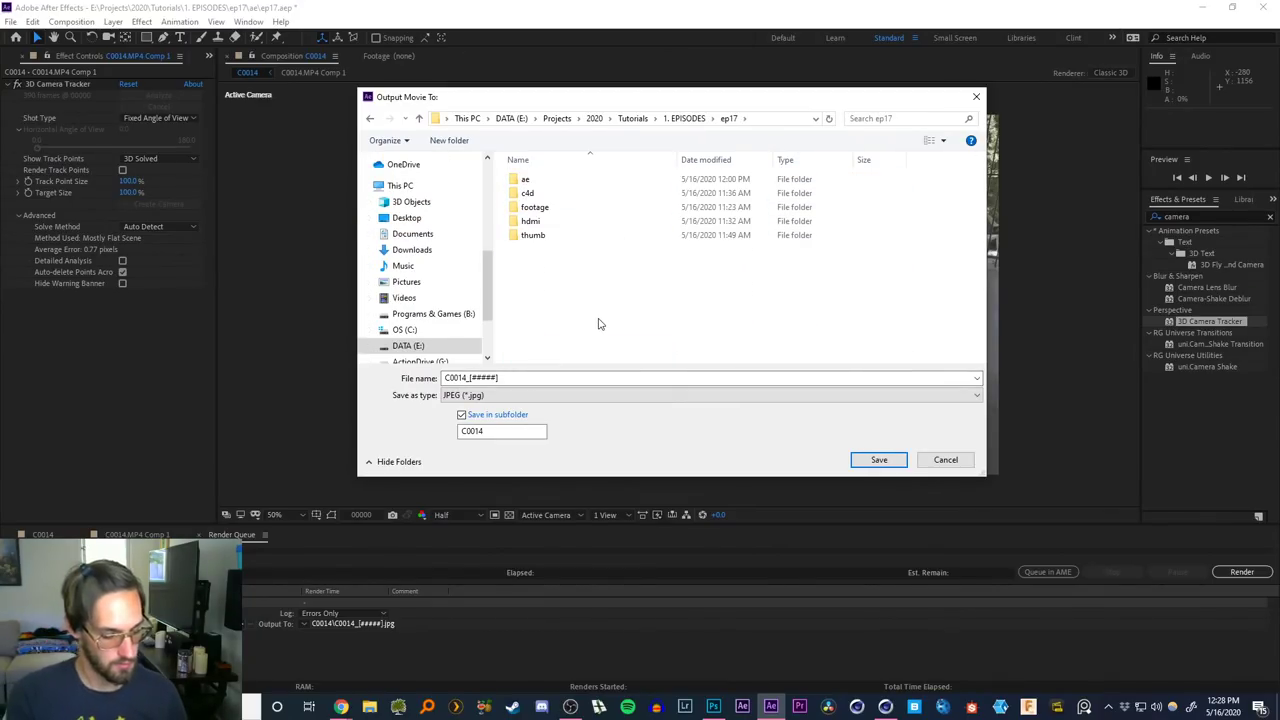
Create a tracking folder in ep17, save the C0014 JPEG sequence output there in a C0014 subfolder, and render it
key("ctrl+shift+n")
type("tracking")
key("Return")
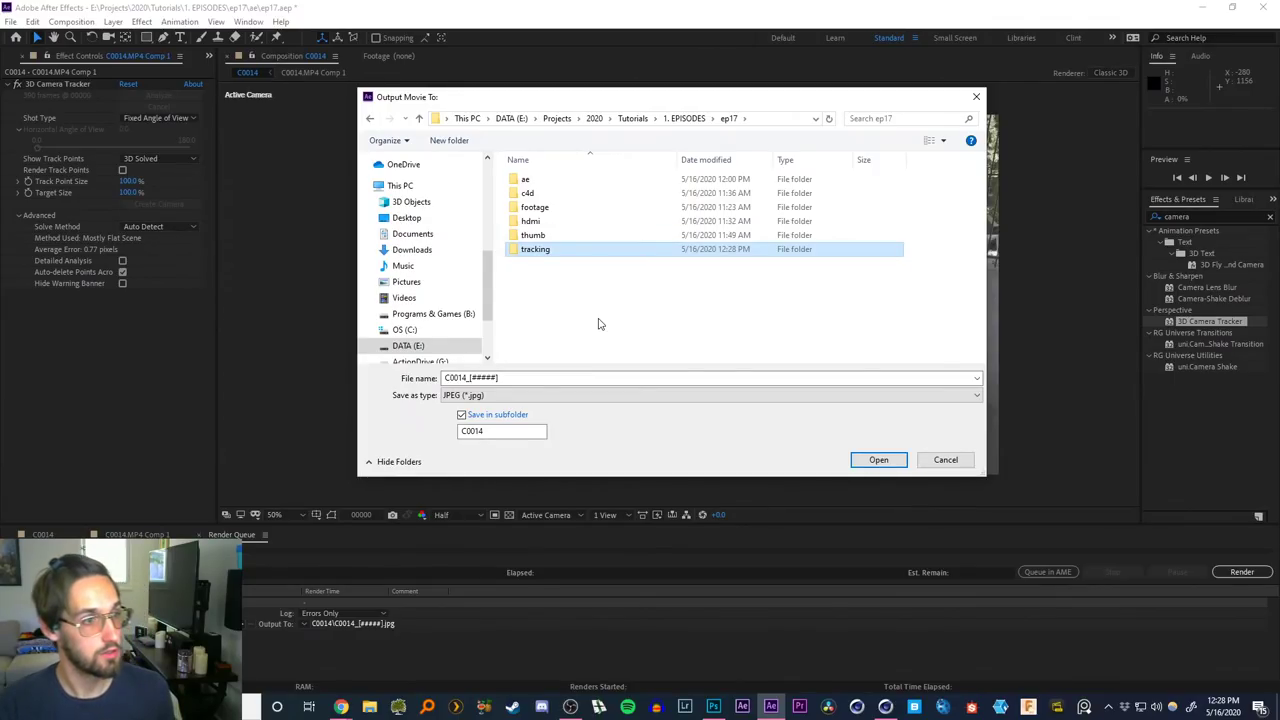
key("Return")
left_click(880, 461)
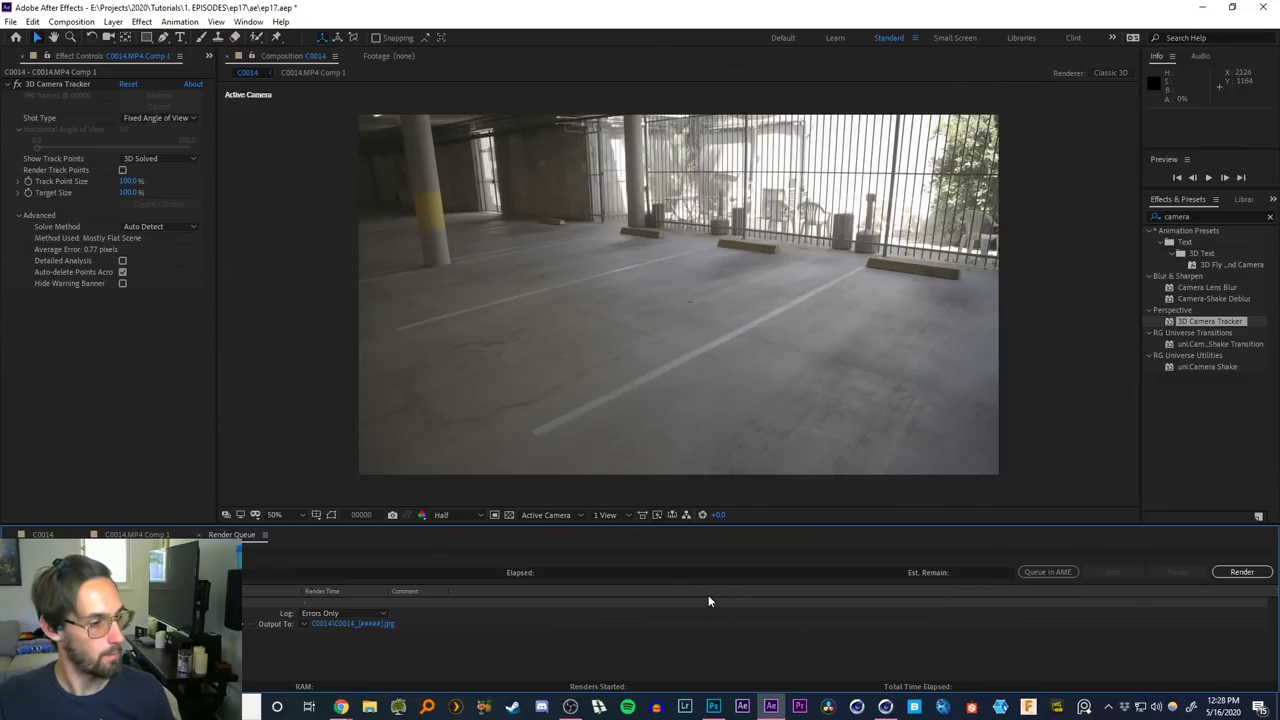
left_click(1240, 571)
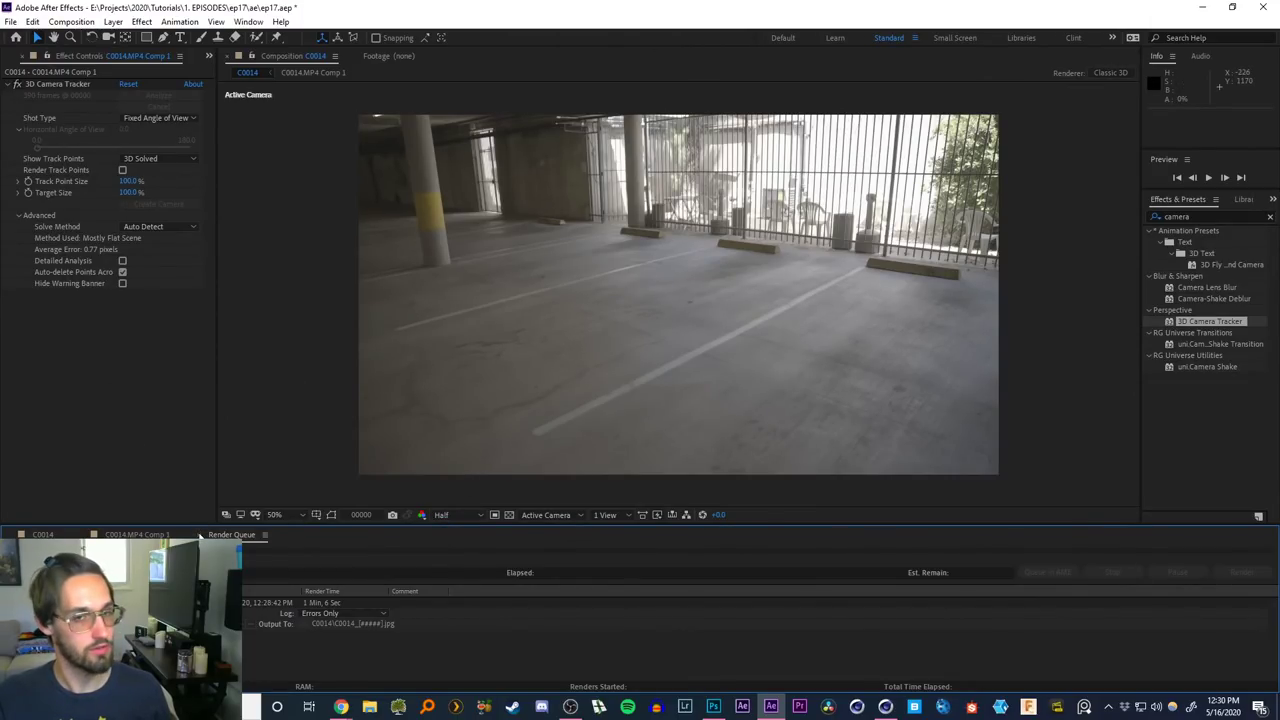
Switch to Cinema 4D and run a Full Solve motion track on the sequence starting at C0014_00000 in ep17\tracking\C0014
left_click(885, 707)
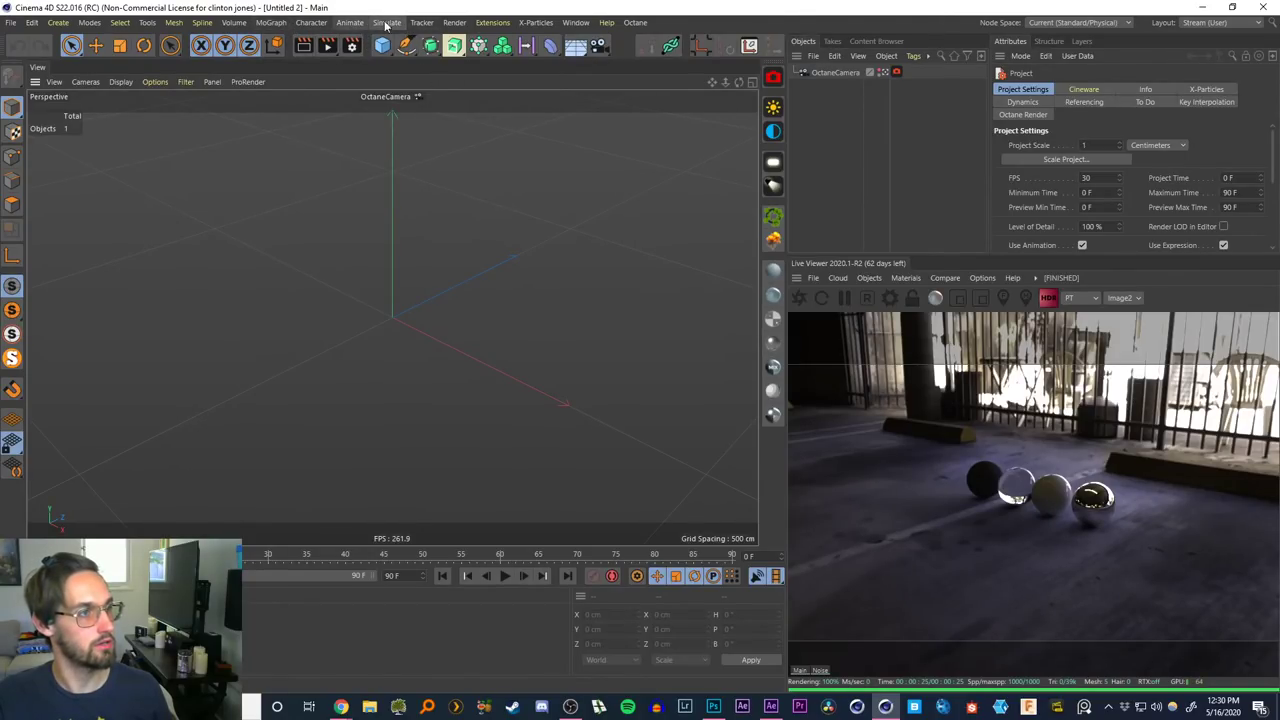
left_click(421, 23)
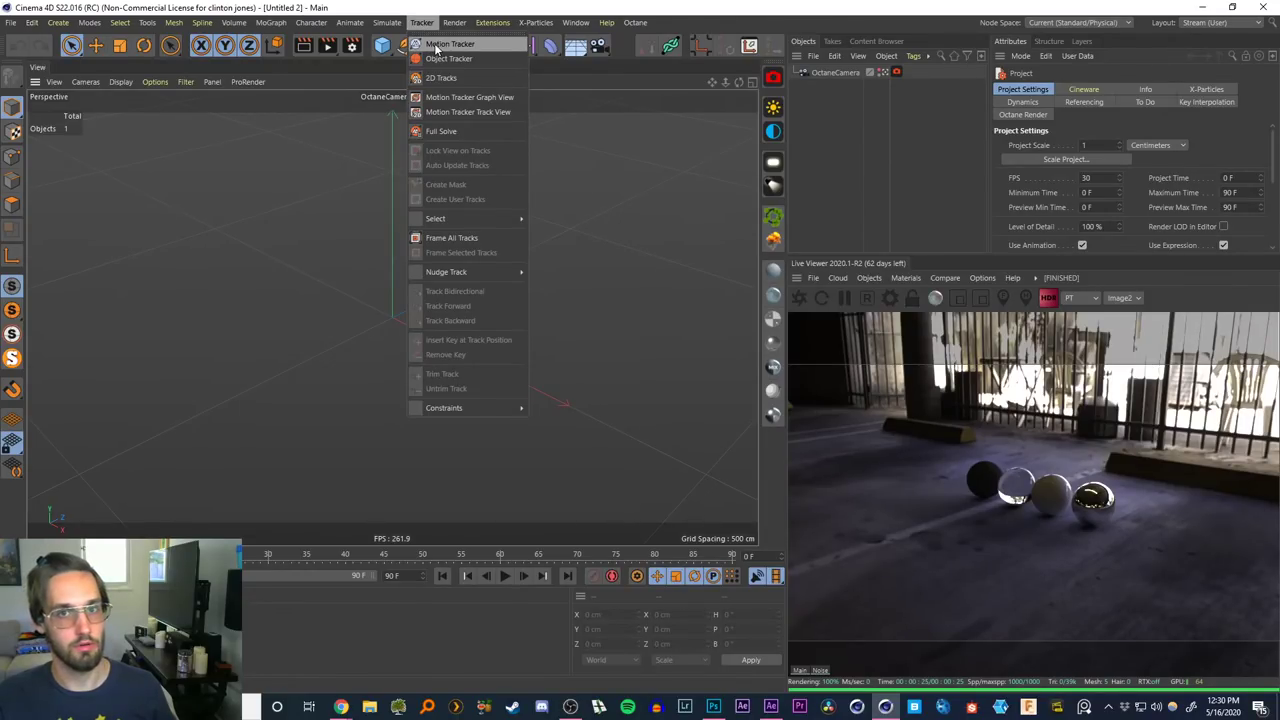
left_click(435, 131)
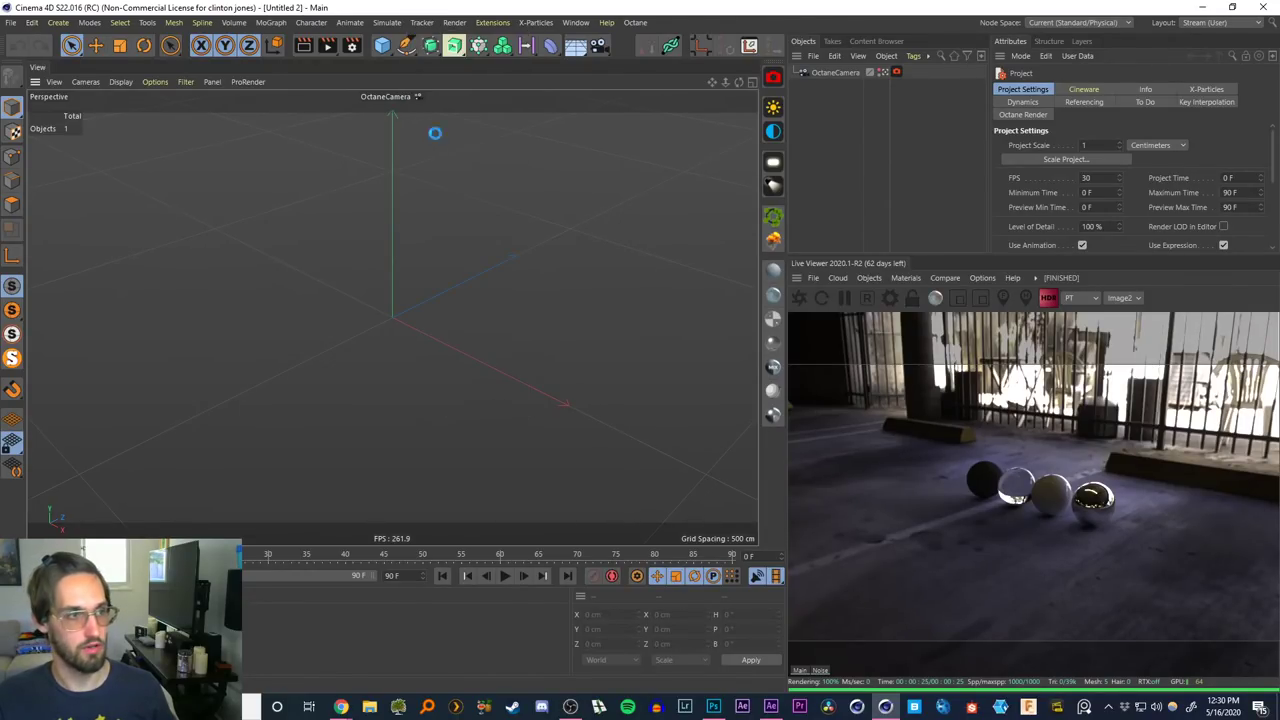
left_click_drag(169, 264, 175, 173)
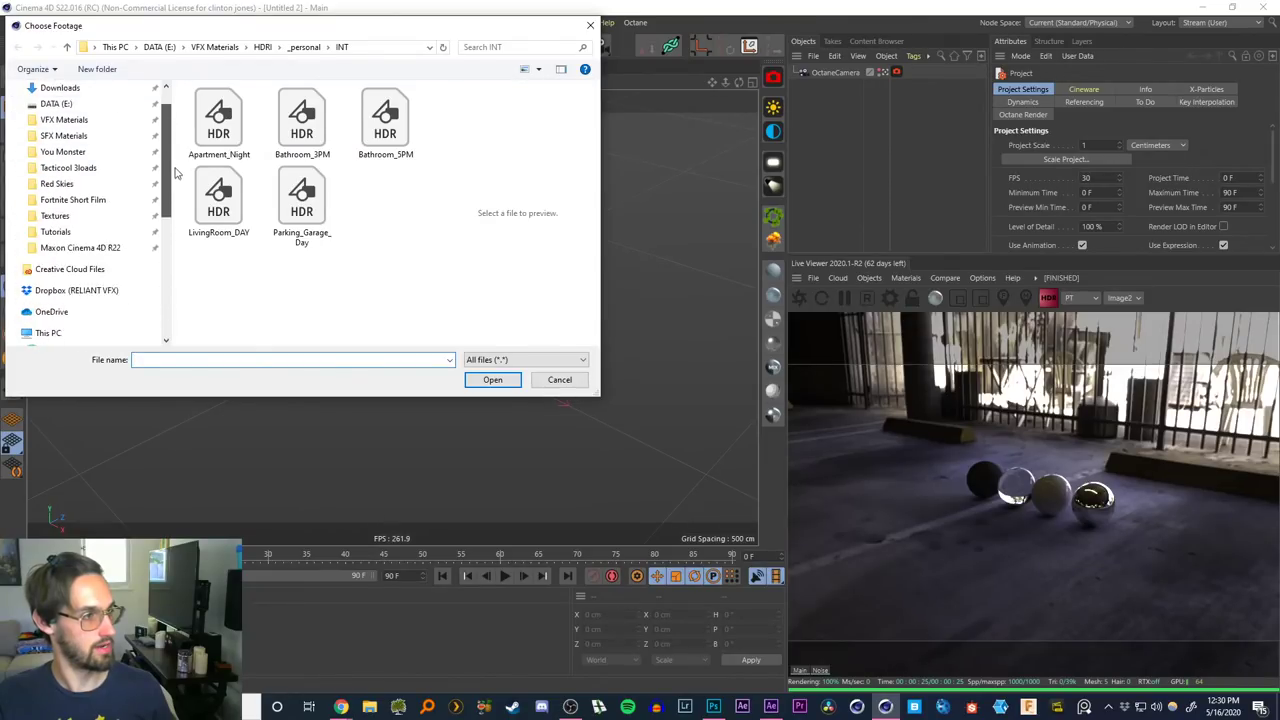
left_click(55, 247)
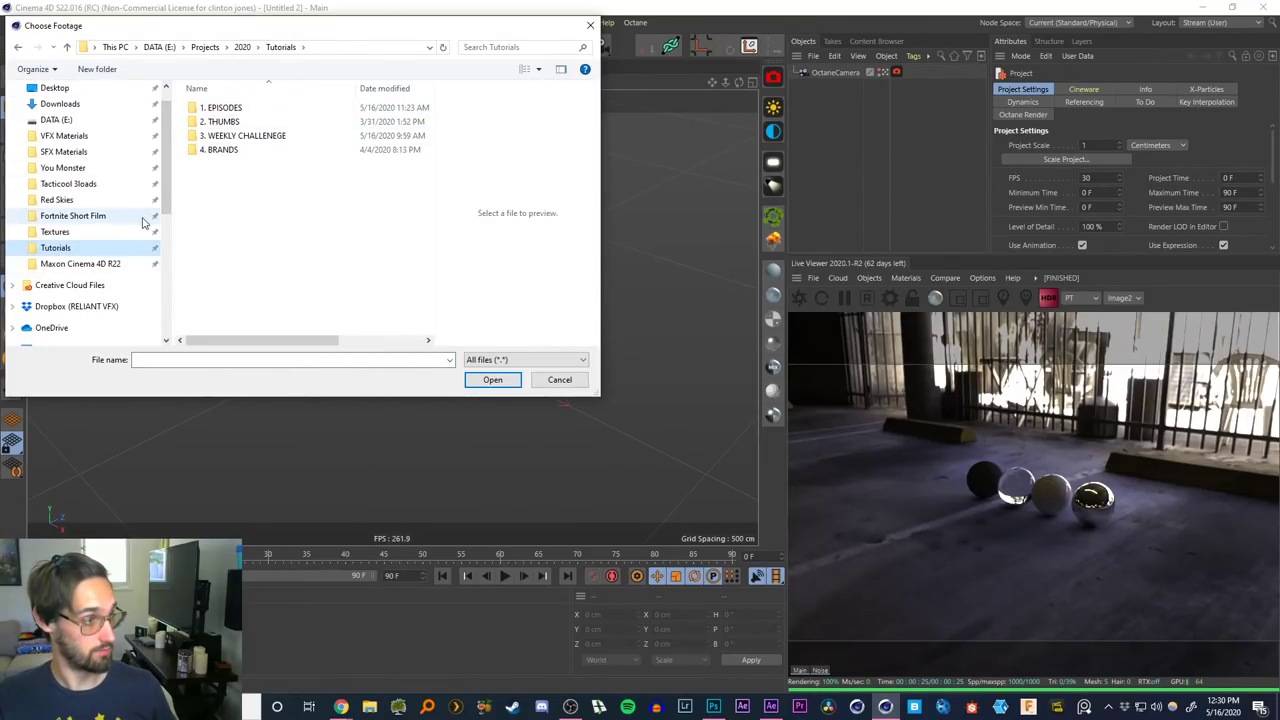
double_click(224, 107)
double_click(212, 317)
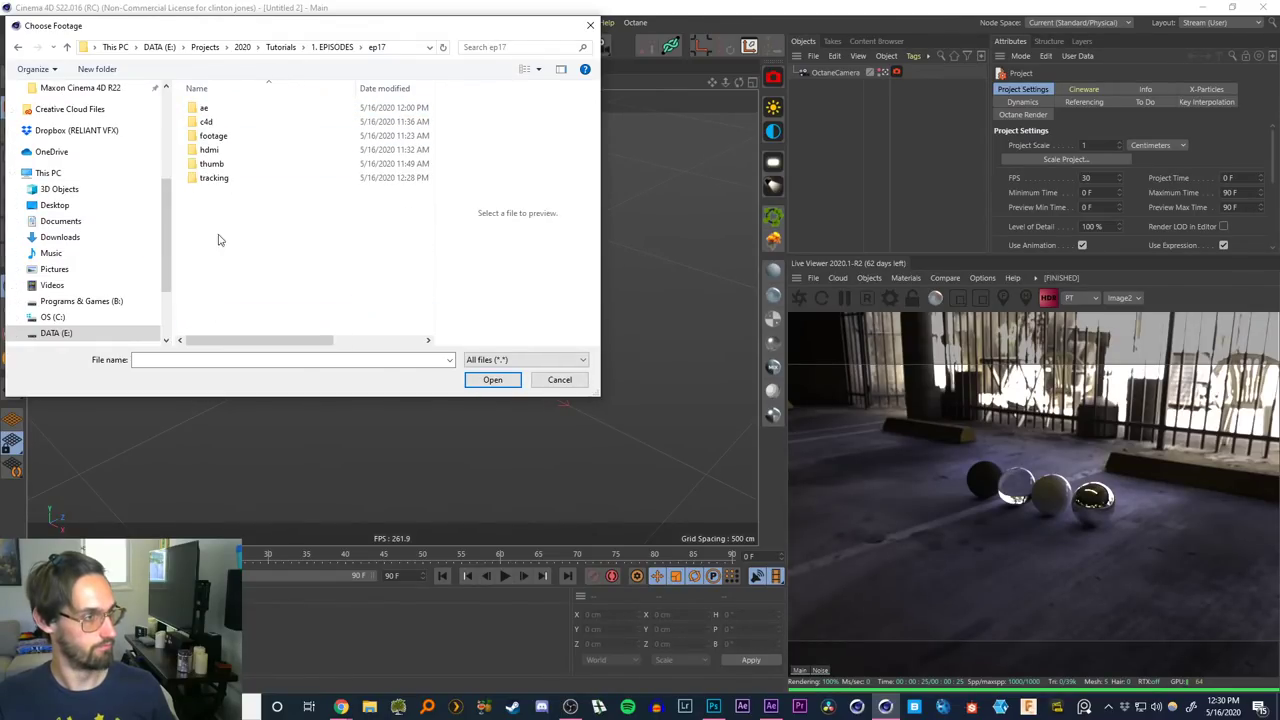
double_click(212, 177)
double_click(213, 110)
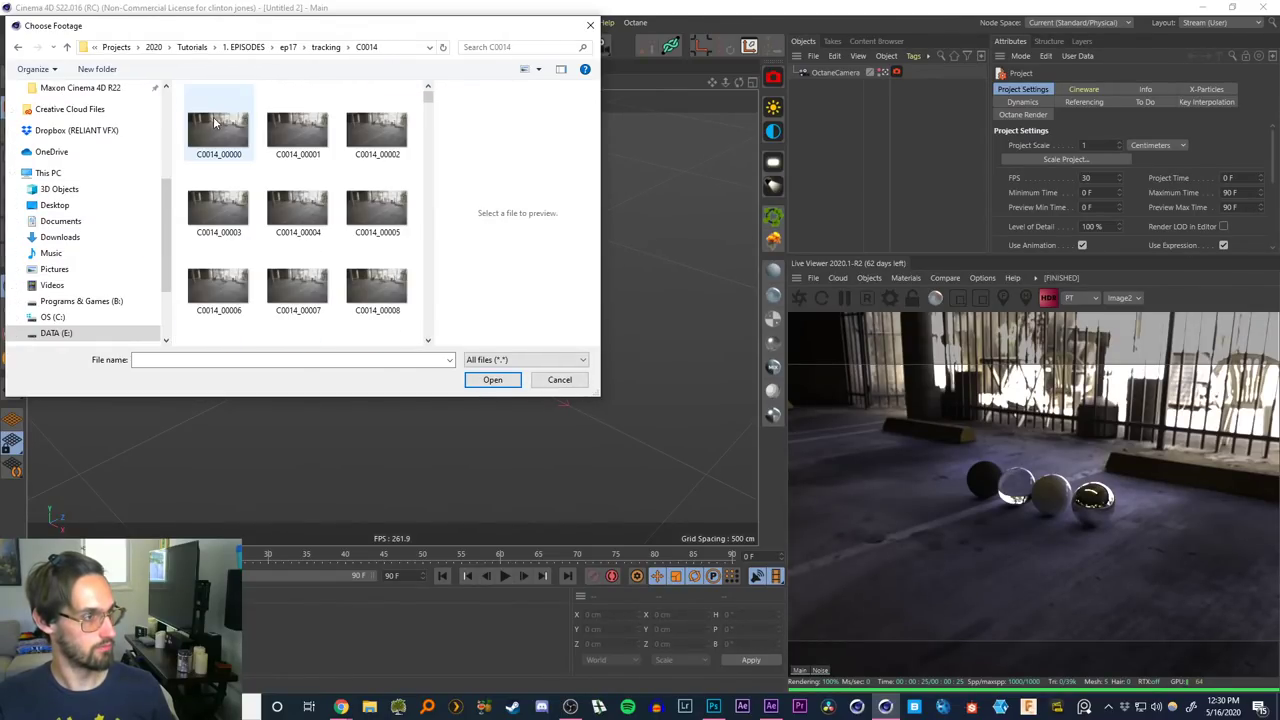
left_click(214, 122)
left_click(492, 380)
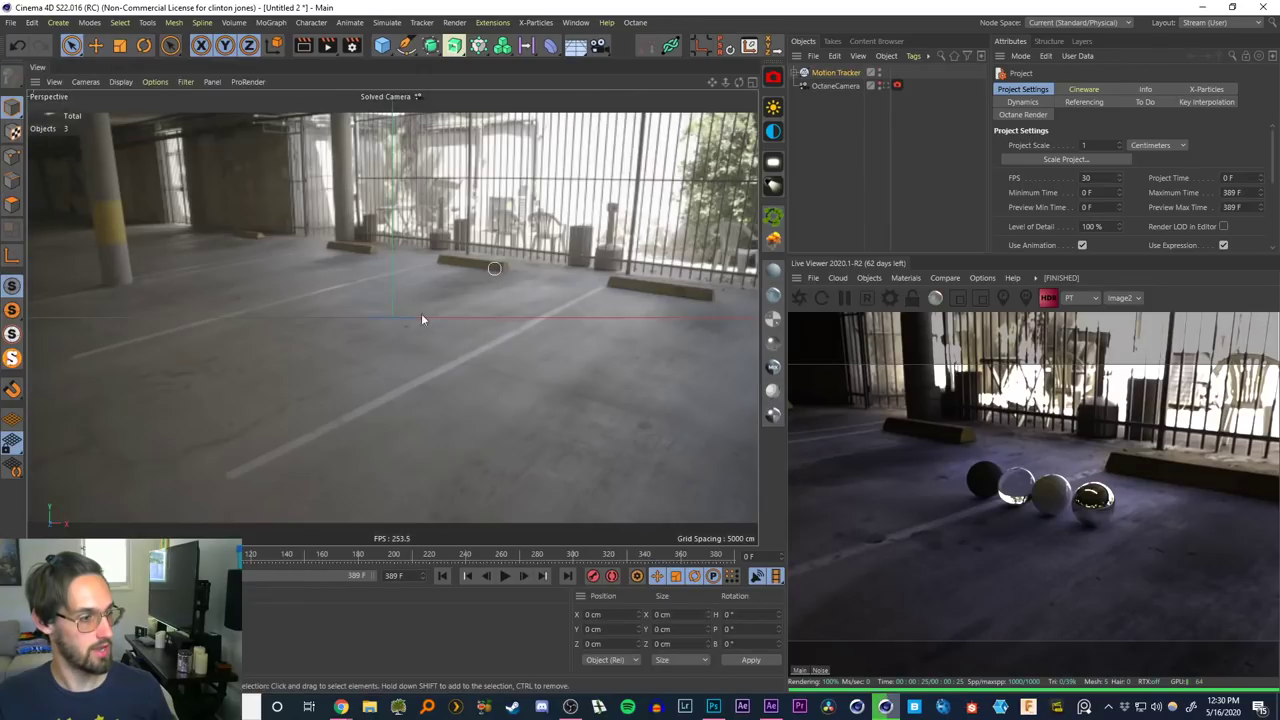
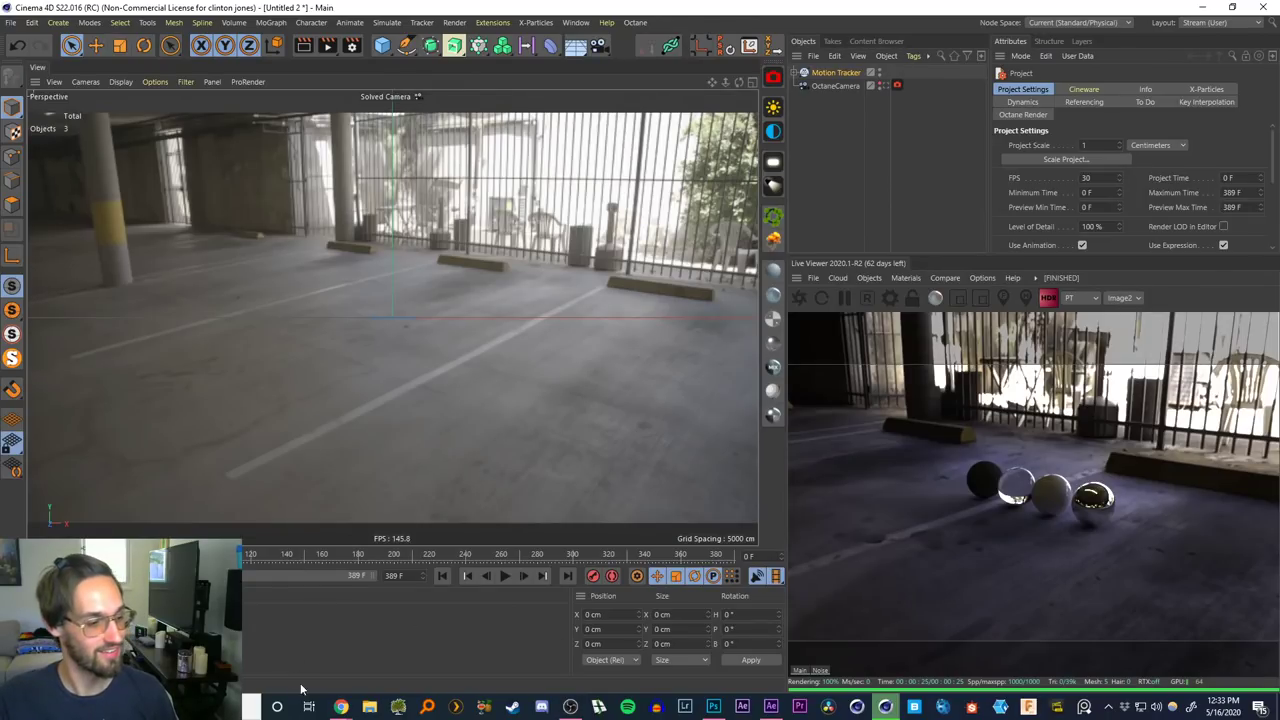
mouse_move(340, 707)
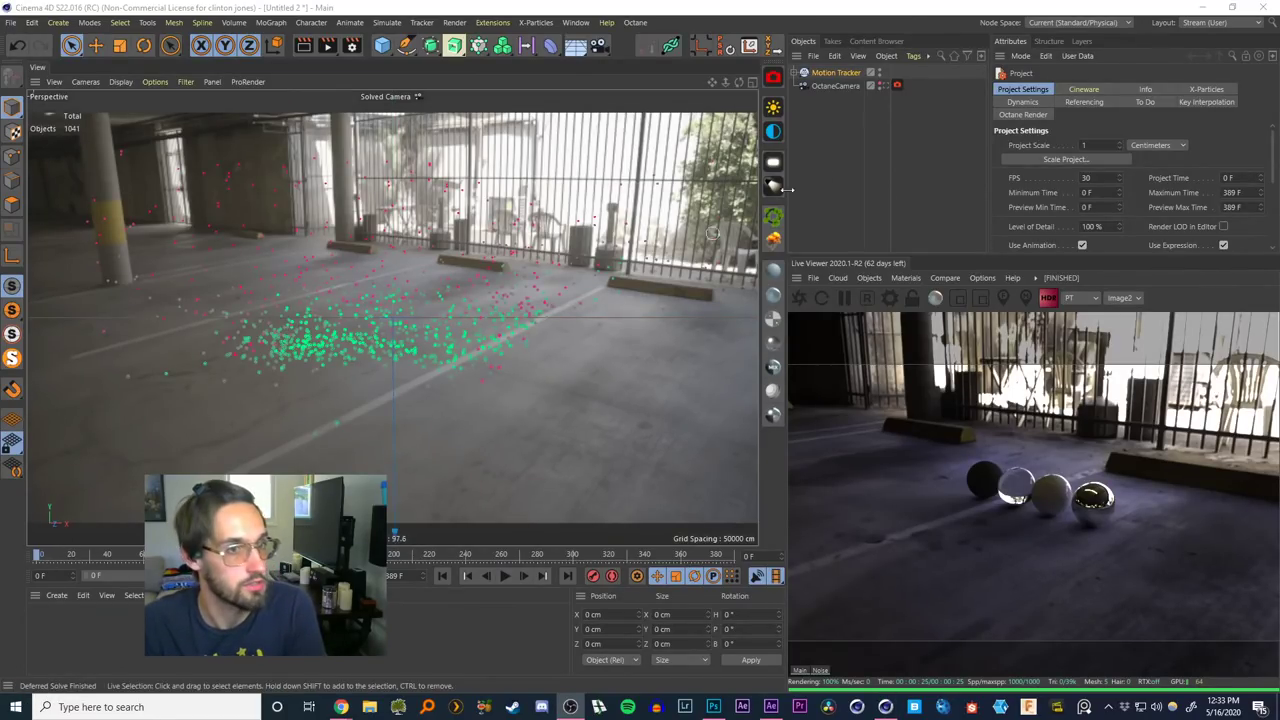
Expand the Motion Tracker hierarchy and move the Octane camera tag from OctaneCamera to Solved Camera
left_click(884, 86)
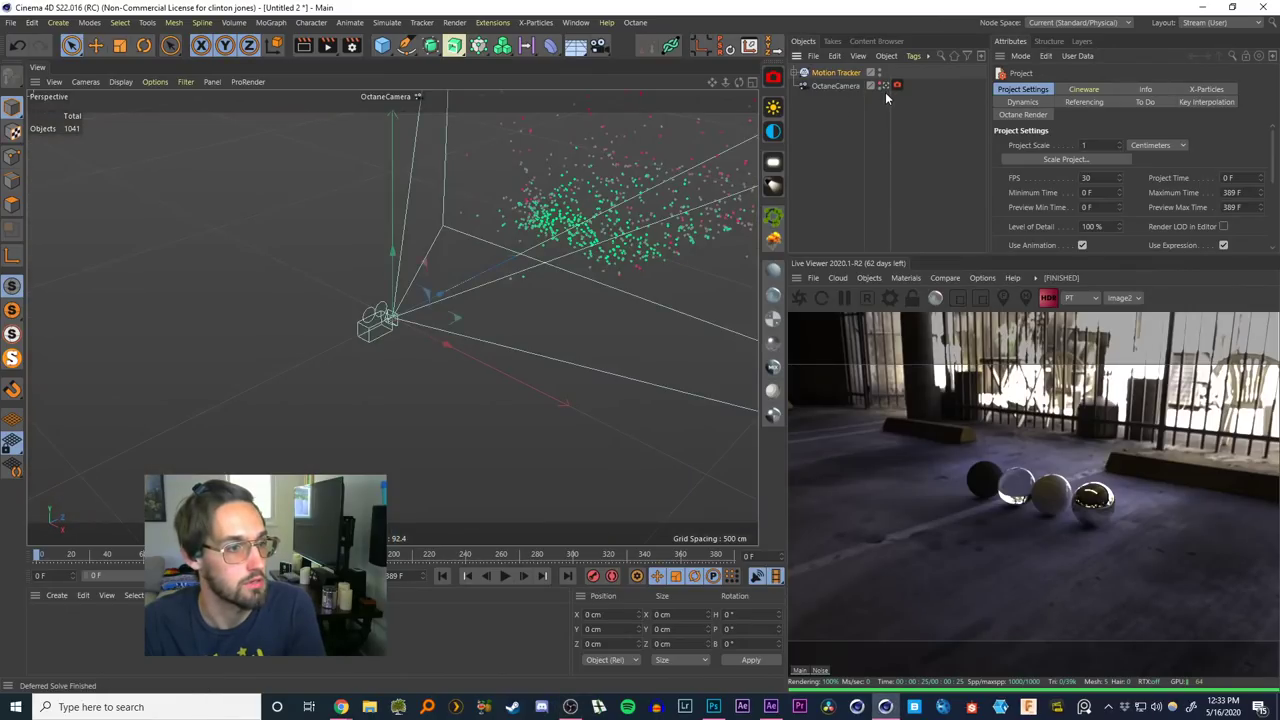
left_click(884, 86)
left_click(804, 72)
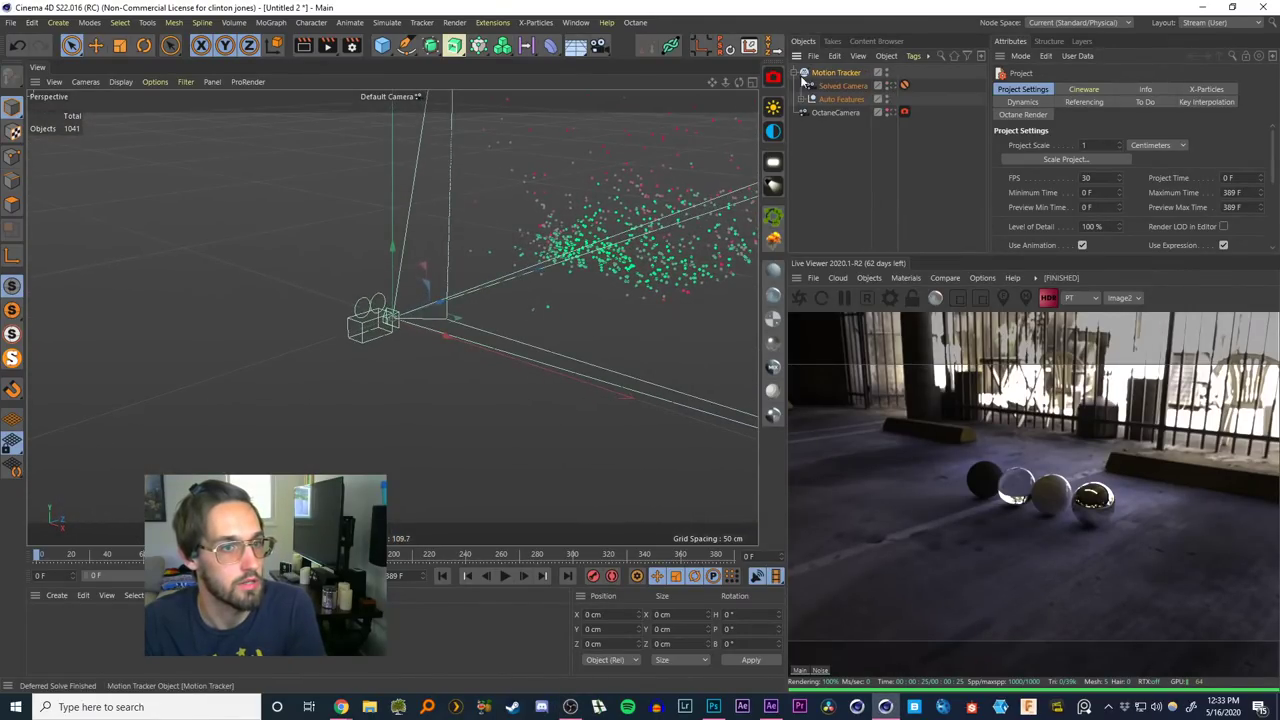
left_click(833, 114)
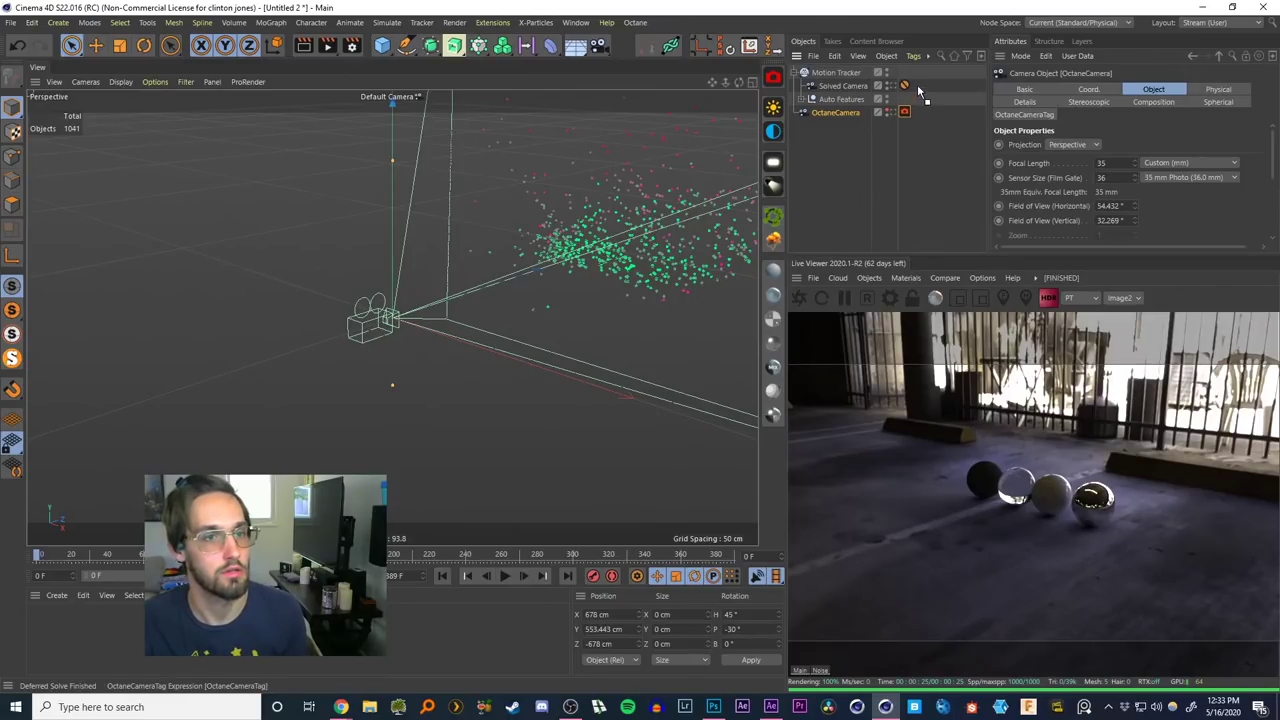
left_click_drag(918, 90, 917, 86)
Delete OctaneCamera, look through Solved Camera, and scrub the timeline to check the track
left_click(824, 114)
key("Delete")
left_click(891, 86)
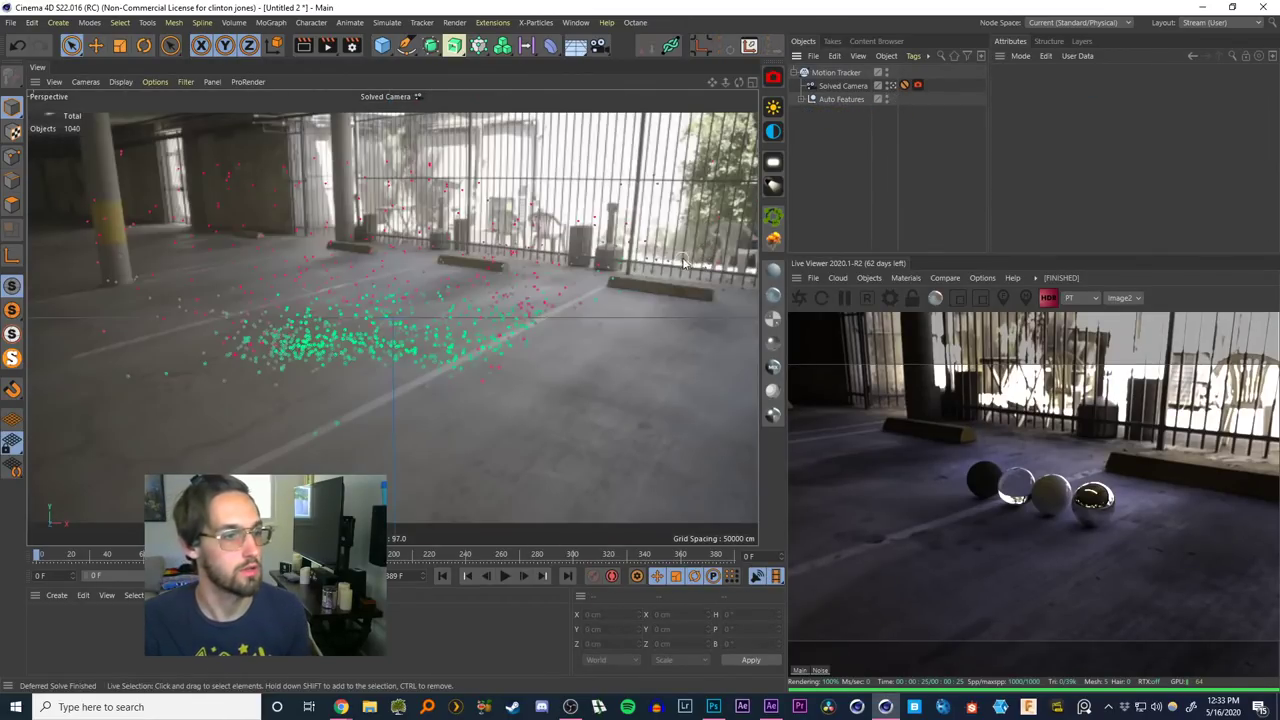
left_click_drag(82, 553, 31, 514)
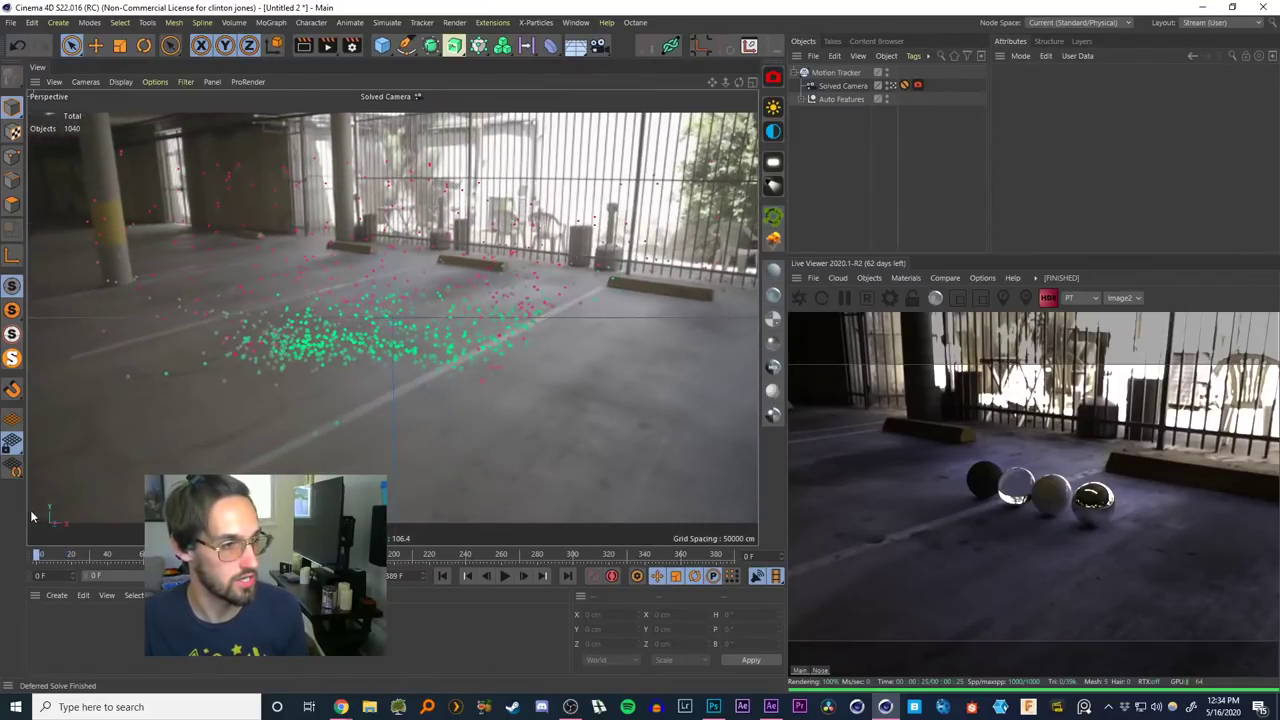
Try adding a cube to the solved scene and scaling it down, undo the scaling, and delete the cube
left_click(382, 45)
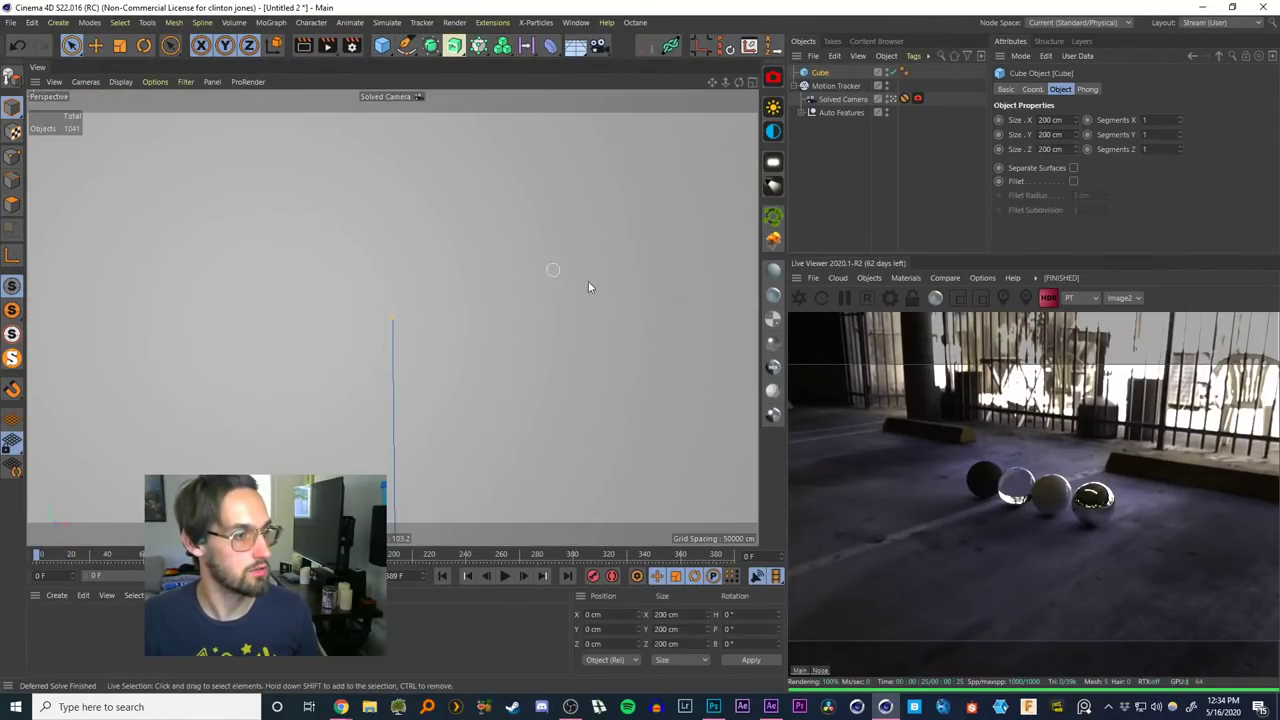
key("t")
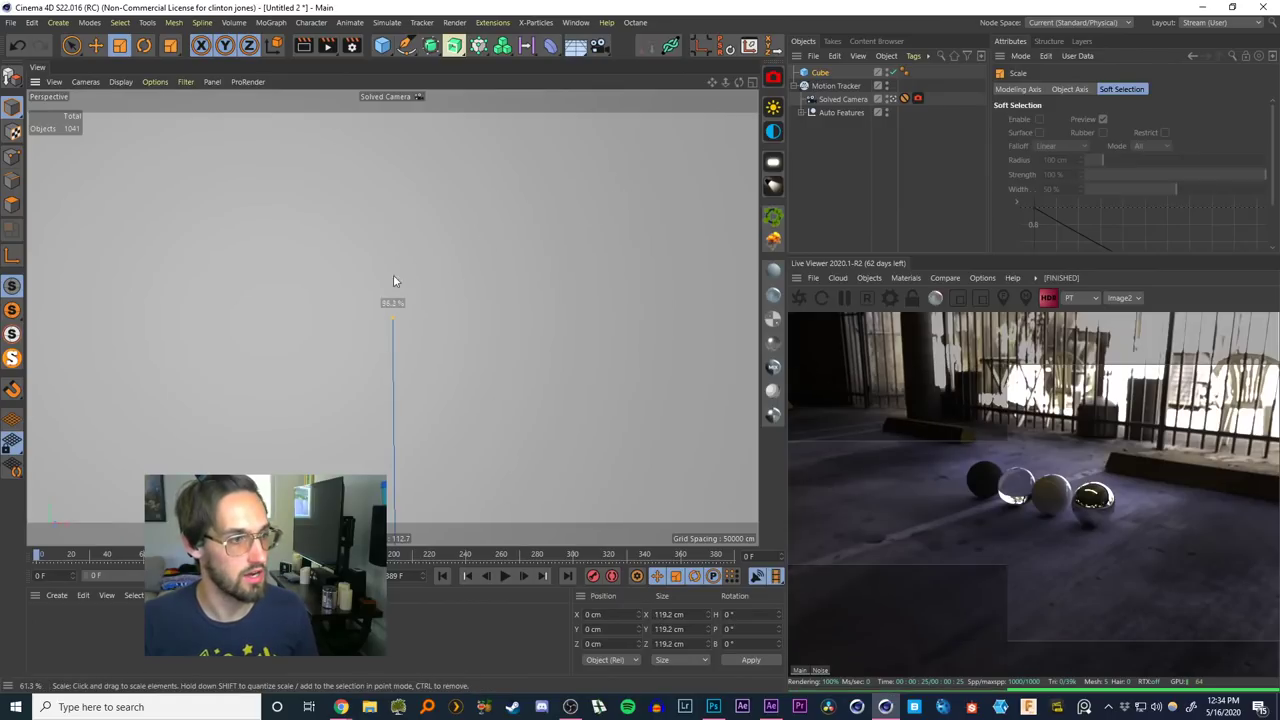
left_click_drag(393, 274, 175, 387)
key("ctrl+z")
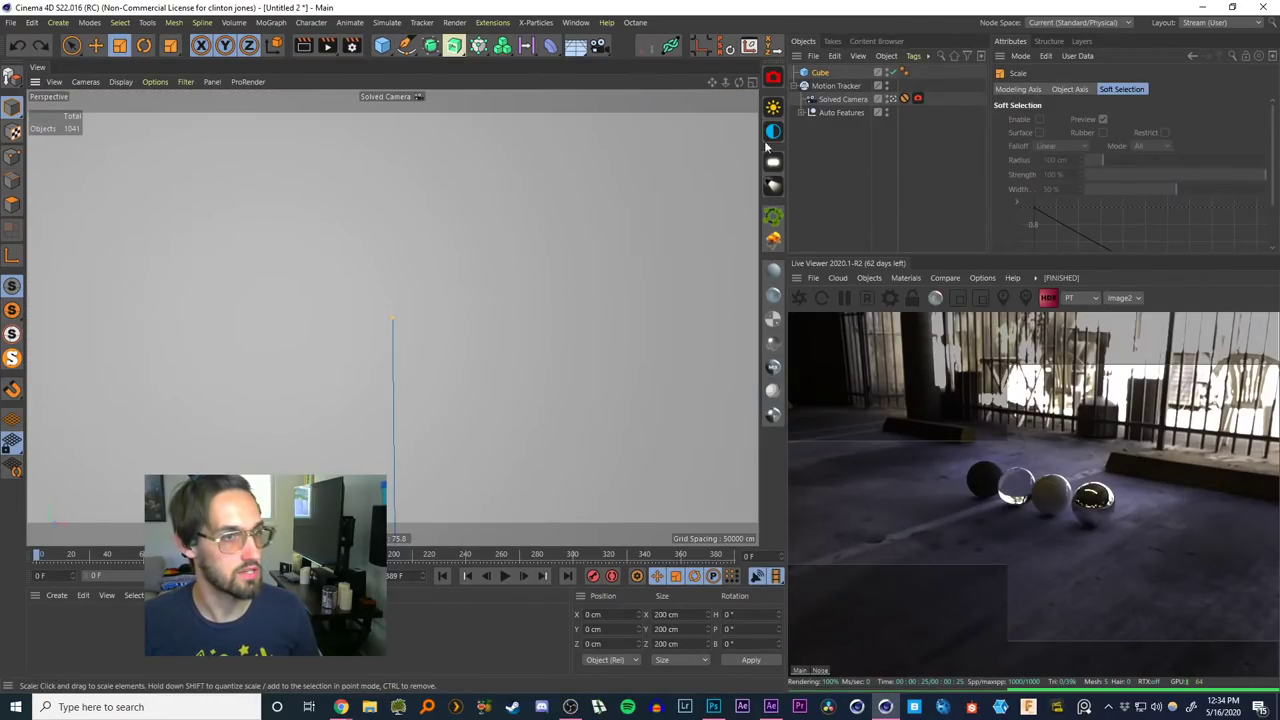
key("ctrl+z")
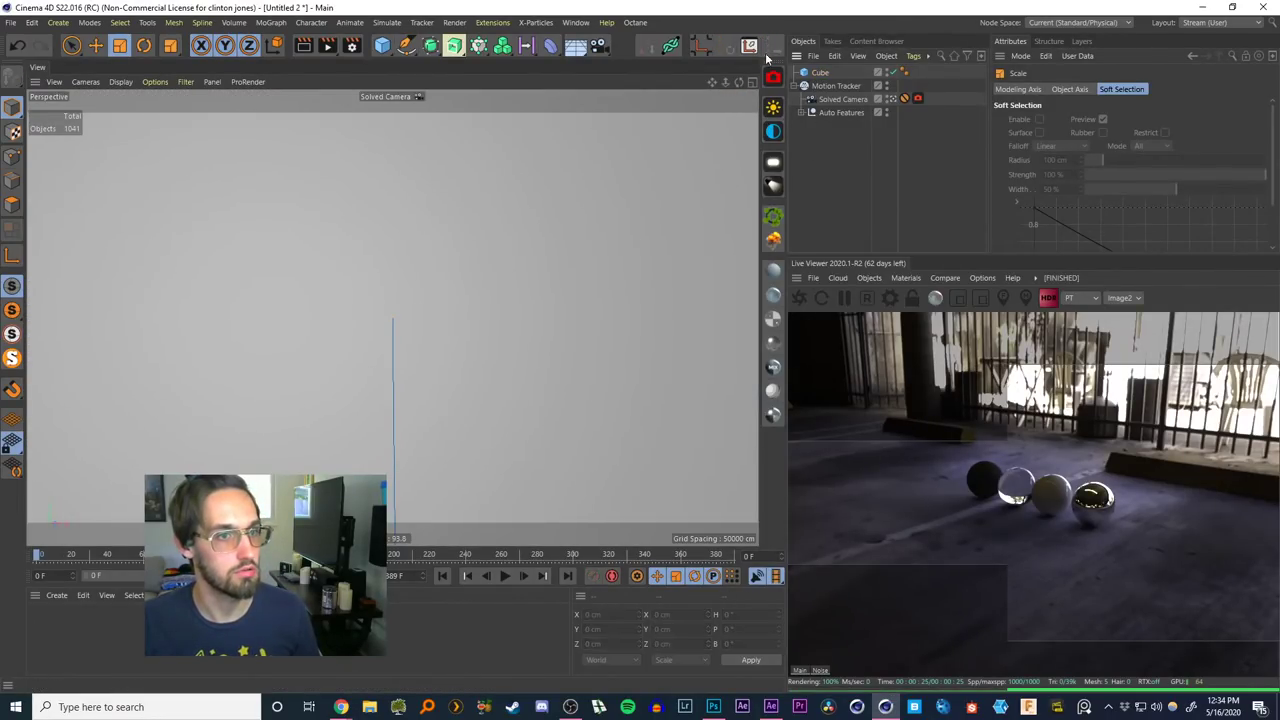
left_click(826, 73)
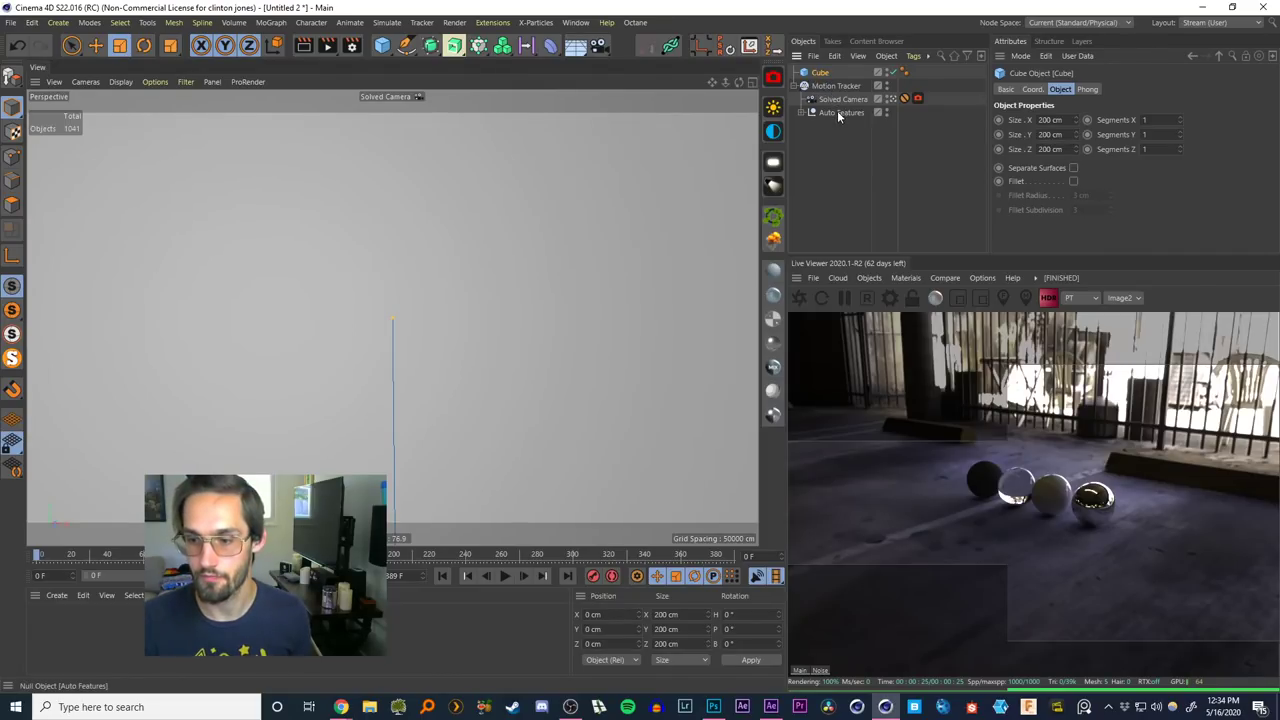
key("Delete")
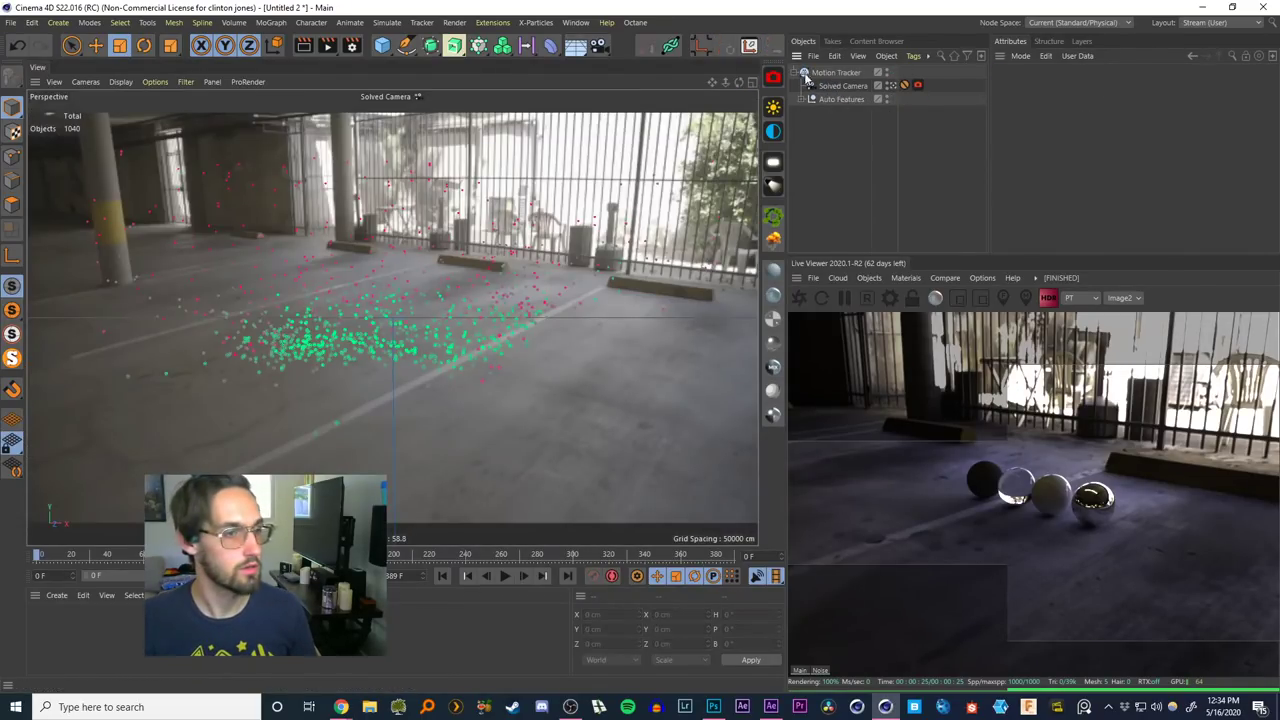
Leave the Solved Camera view and examine the tracked point cloud and camera from several angles
left_click(893, 86)
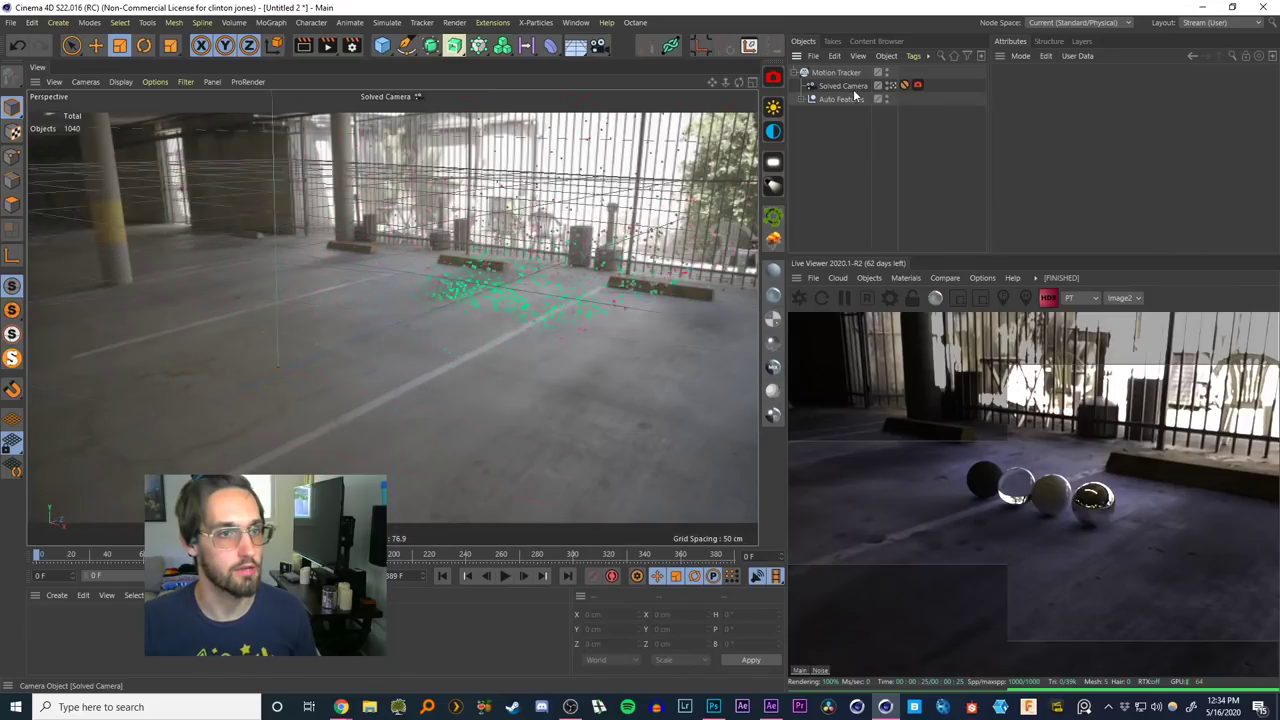
middle_click_drag(571, 217, 310, 286, "alt")
right_click_drag(312, 310, 295, 394, "alt")
left_click_drag(295, 398, 345, 269, "alt")
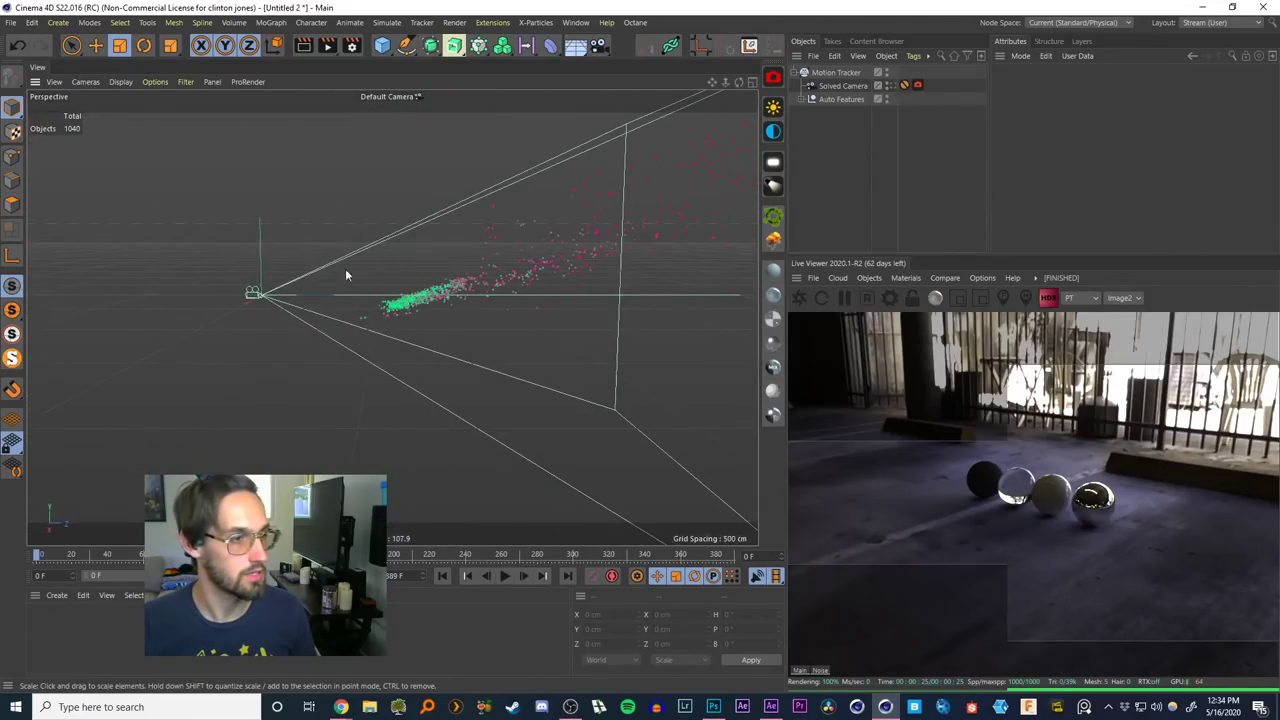
right_click_drag(429, 317, 466, 246, "alt")
left_click_drag(466, 246, 708, 147, "alt")
Enlarge the Motion Tracker's attribute area and review its Footage, 3D Solve and Reconstruction settings
left_click(838, 73)
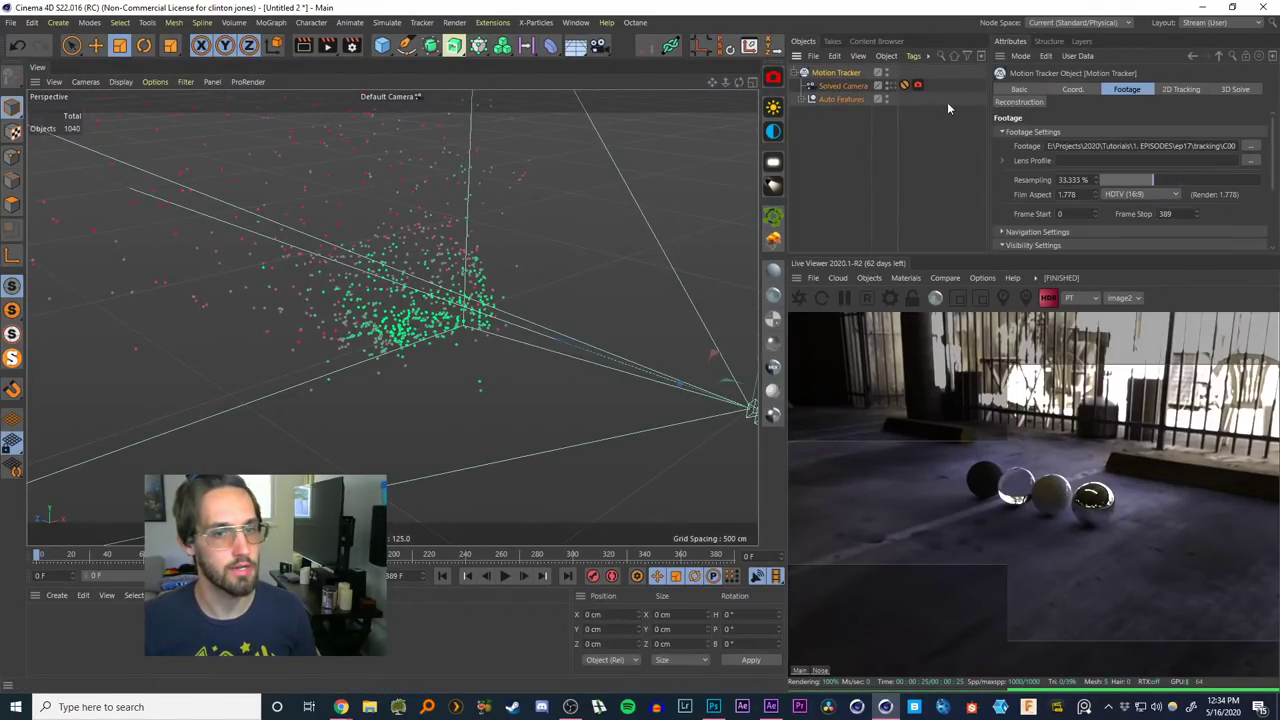
left_click_drag(1030, 256, 1025, 374)
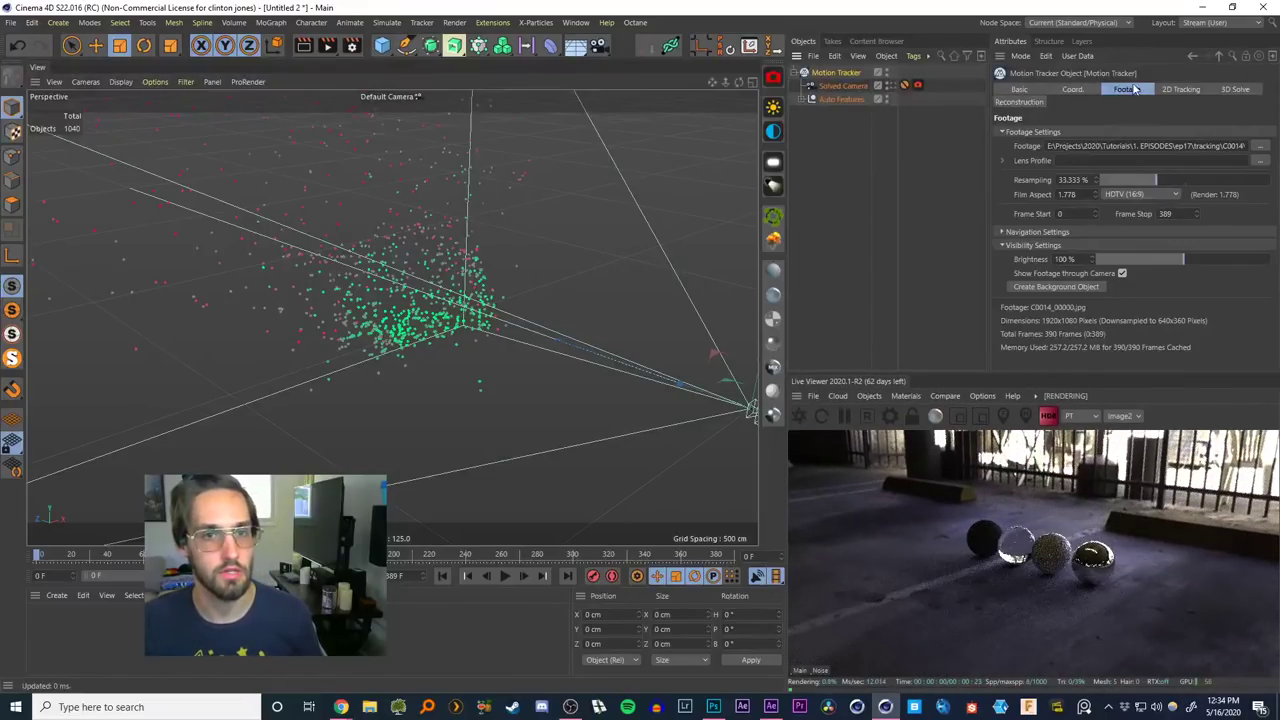
left_click(1220, 89)
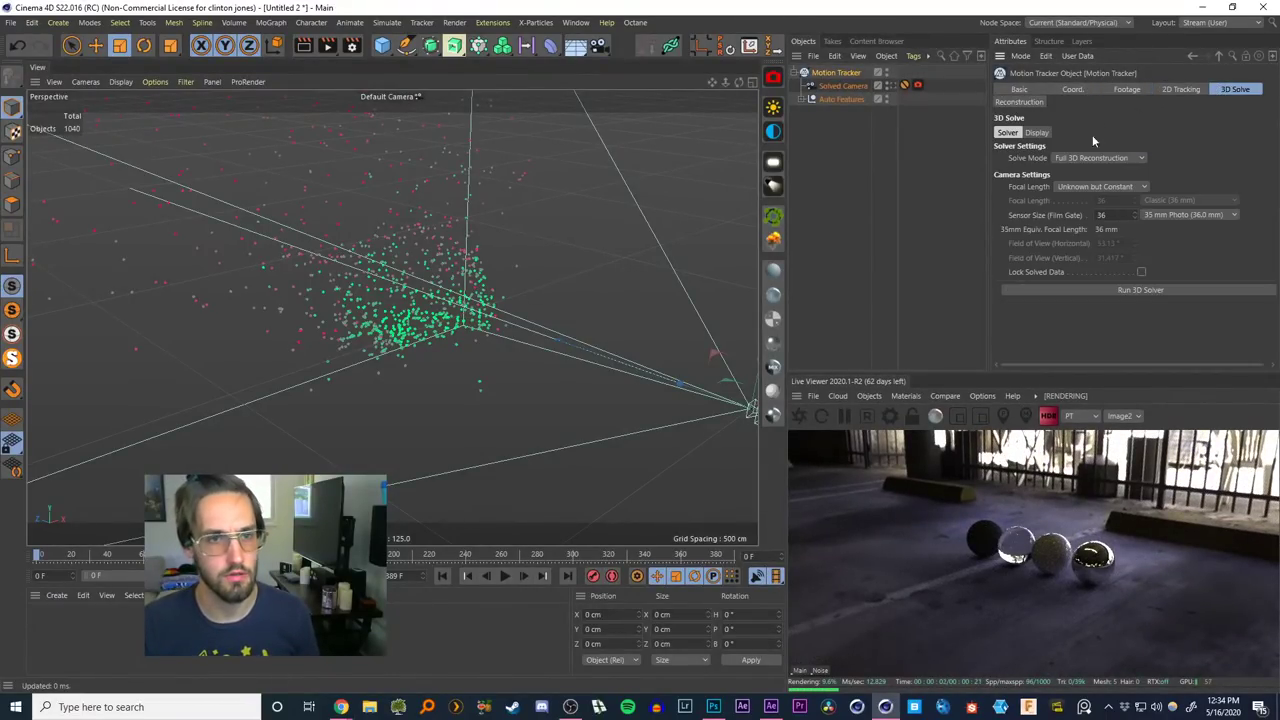
left_click(1019, 103)
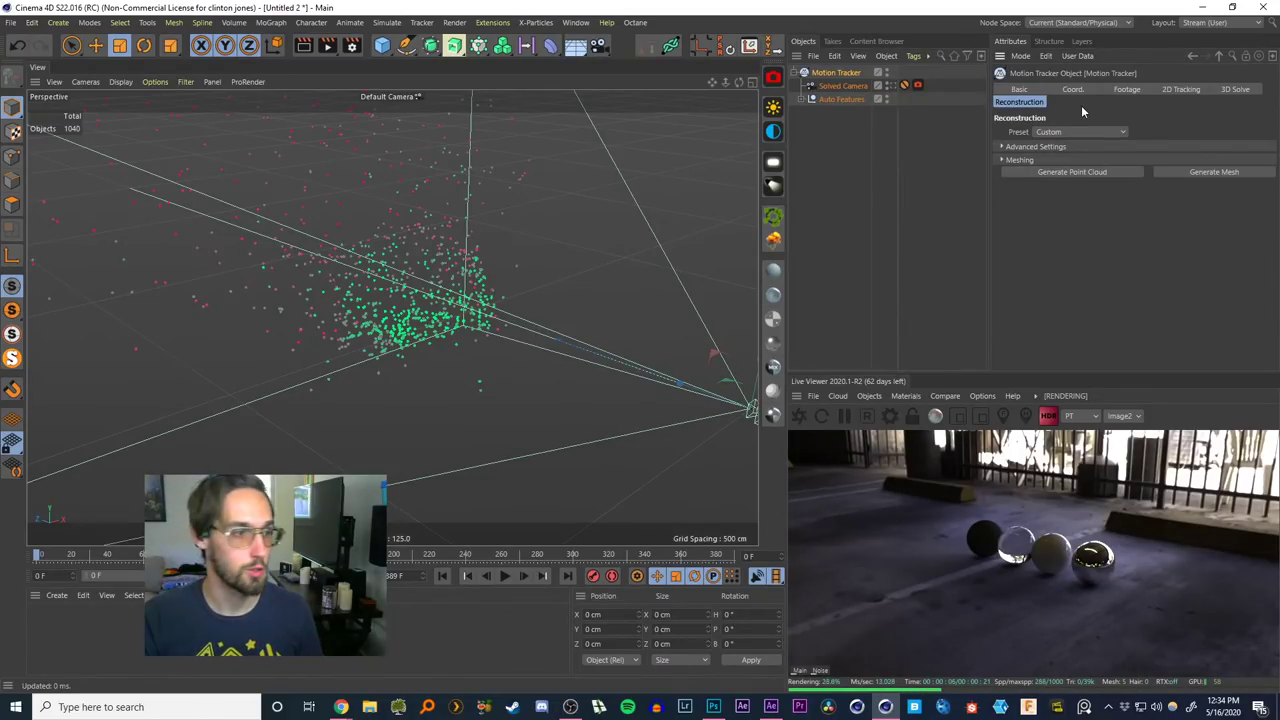
Expand Auto Features, inspect a single green track point and its available commands, and collapse the list again
left_click(803, 100)
scroll(440, 316, "up", 5)
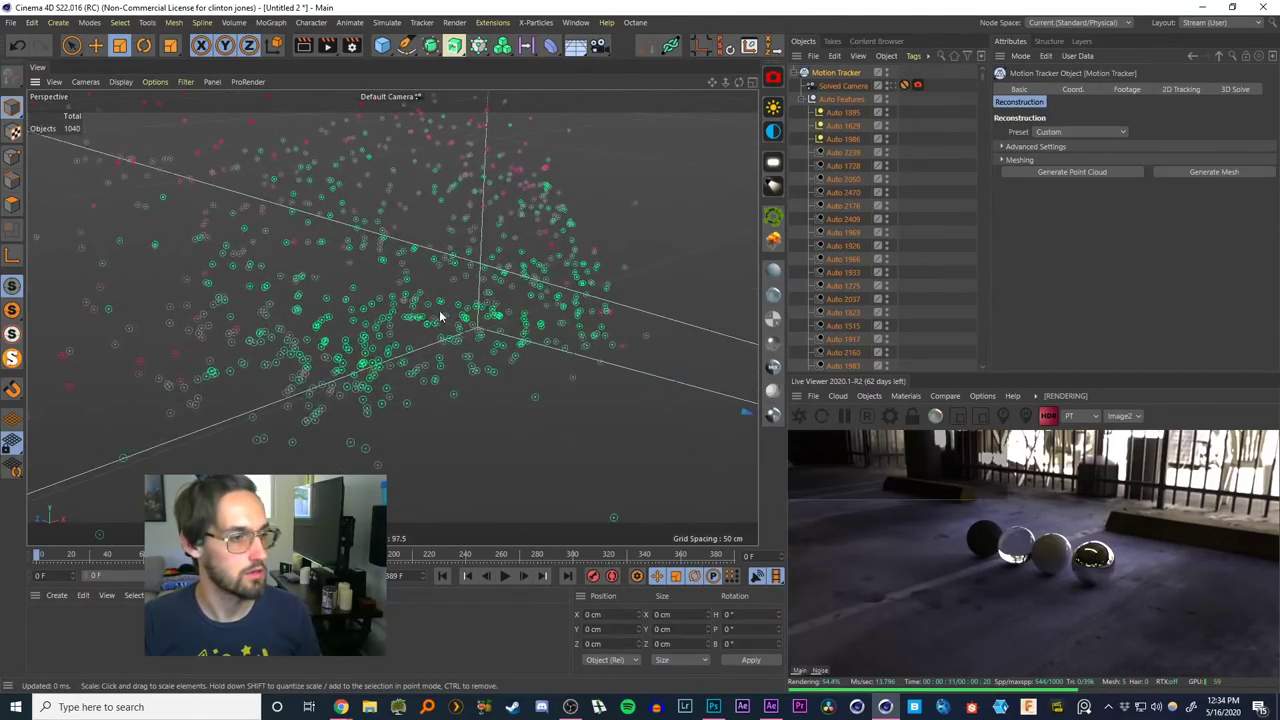
left_click(428, 332)
right_click(428, 330)
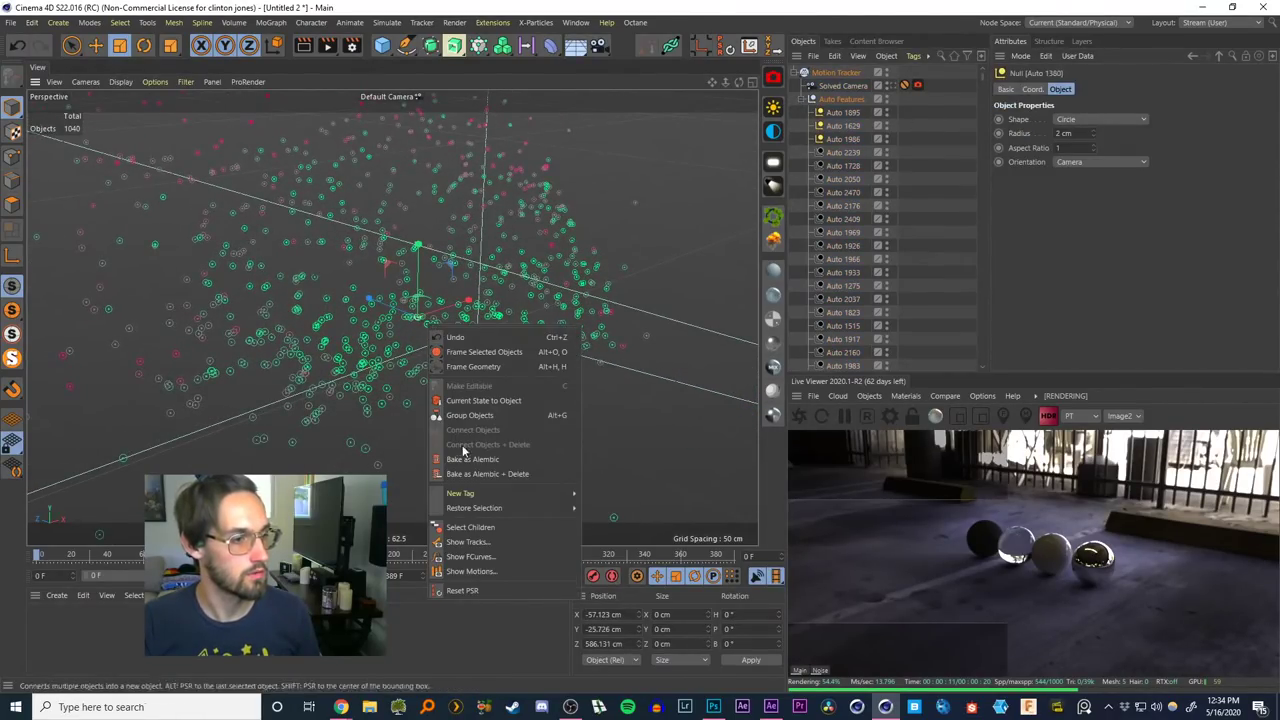
left_click(1028, 250)
left_click_drag(477, 287, 524, 268, "alt")
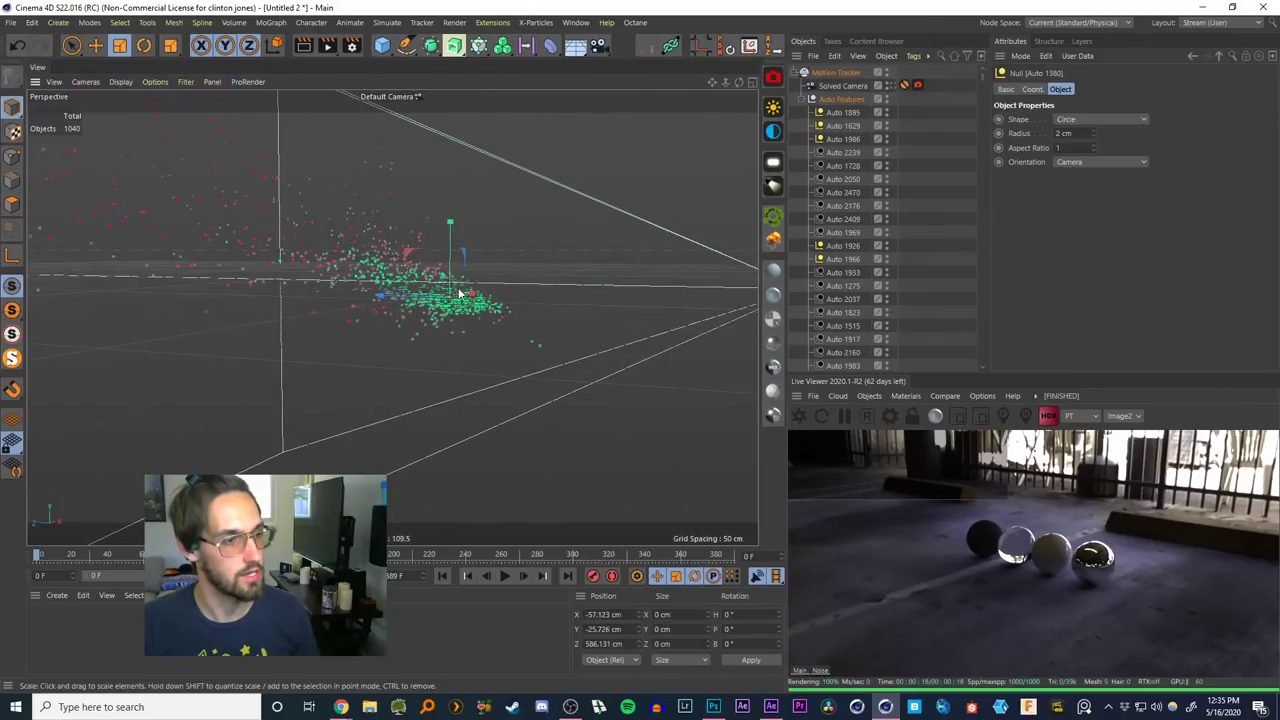
left_click_drag(459, 294, 480, 292, "alt")
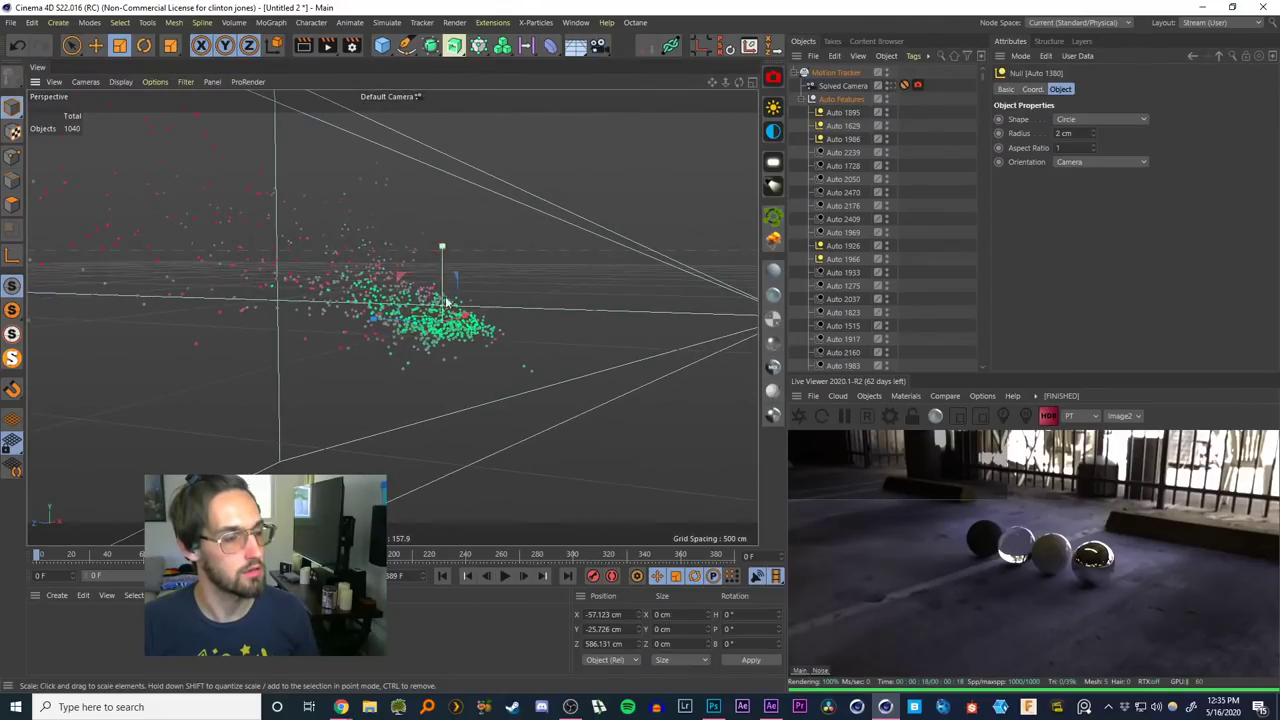
left_click(811, 99)
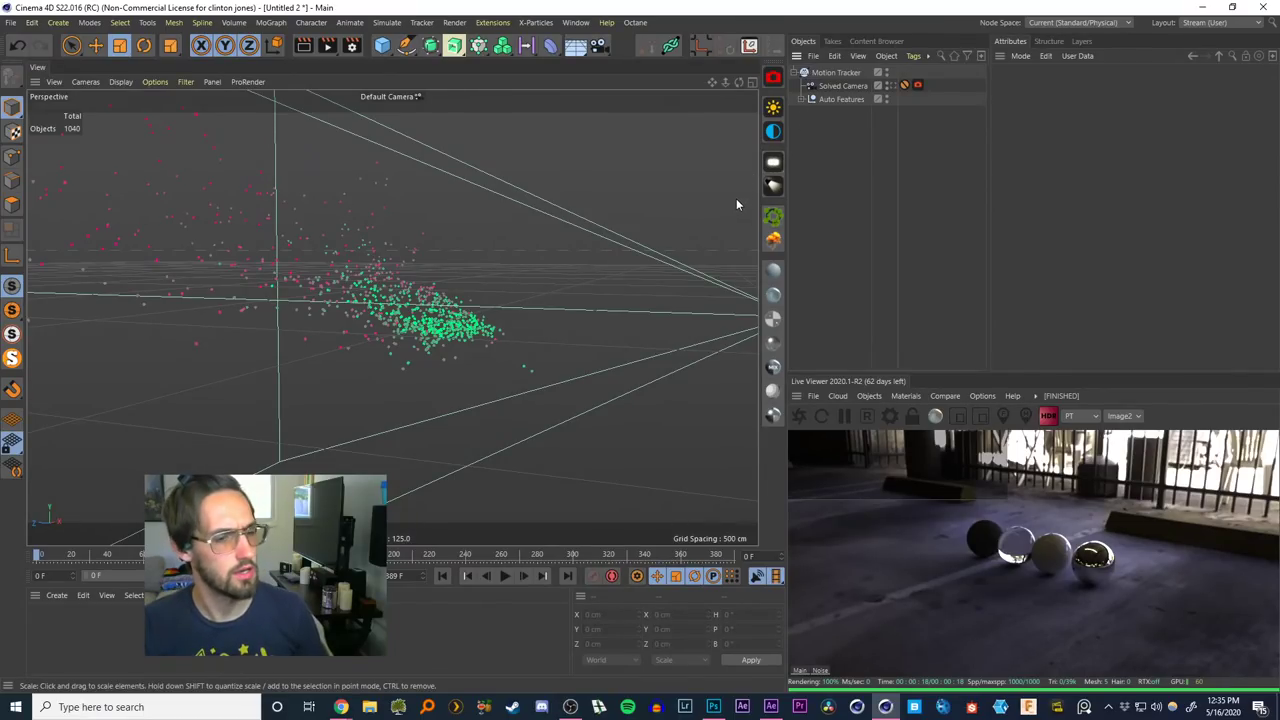
Examine how the track points lie relative to the solved camera and its frustum from different angles
left_click_drag(446, 339, 510, 331, "alt")
left_click(826, 74)
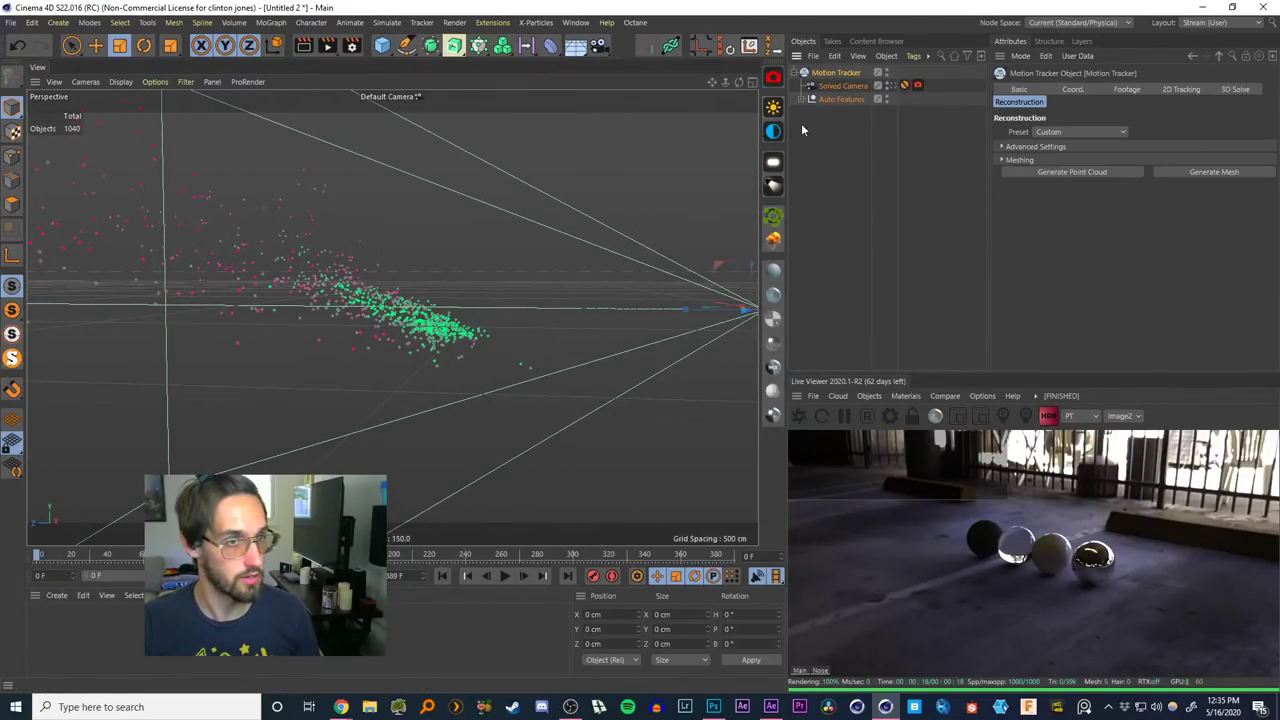
left_click_drag(434, 263, 388, 246, "alt")
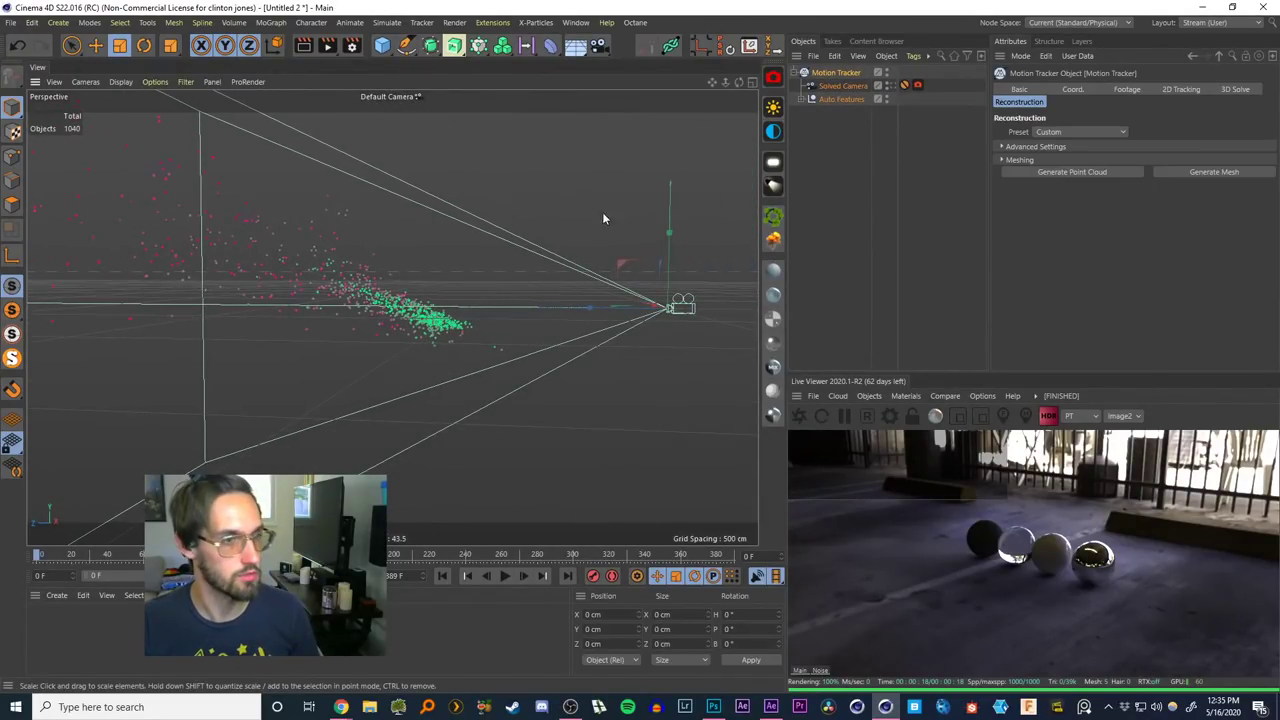
left_click_drag(436, 310, 371, 325, "alt")
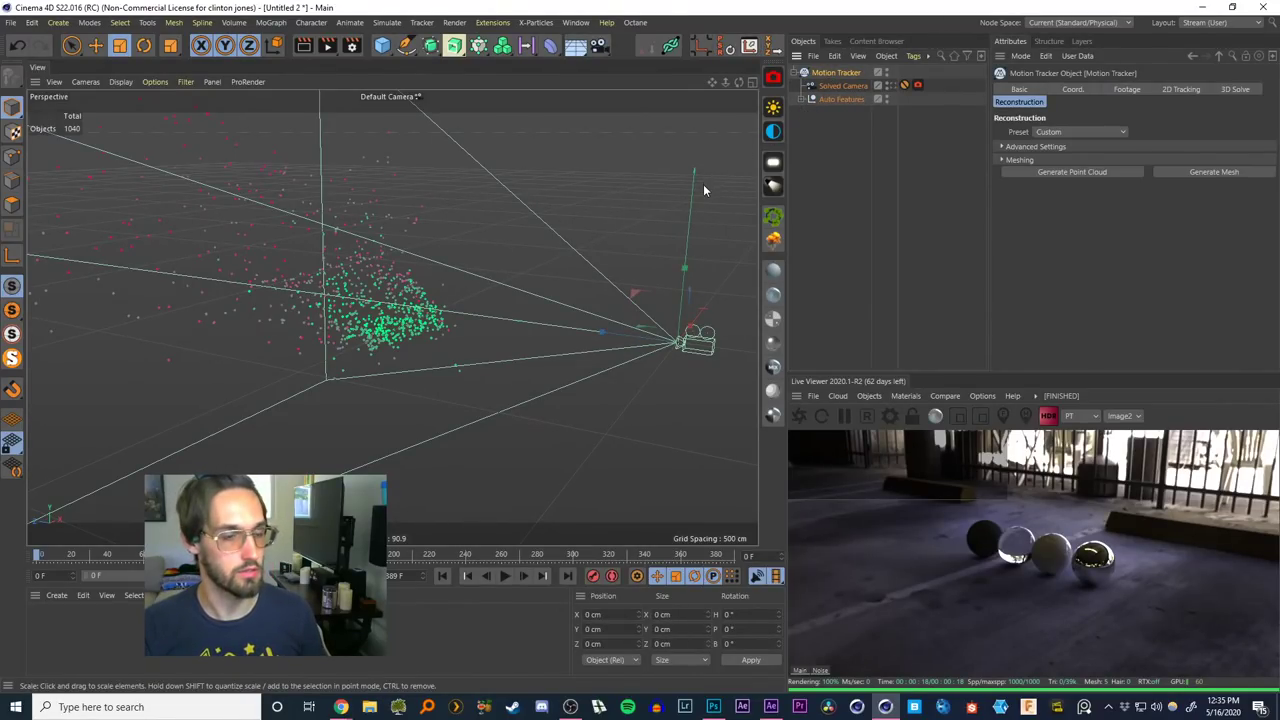
left_click(814, 138)
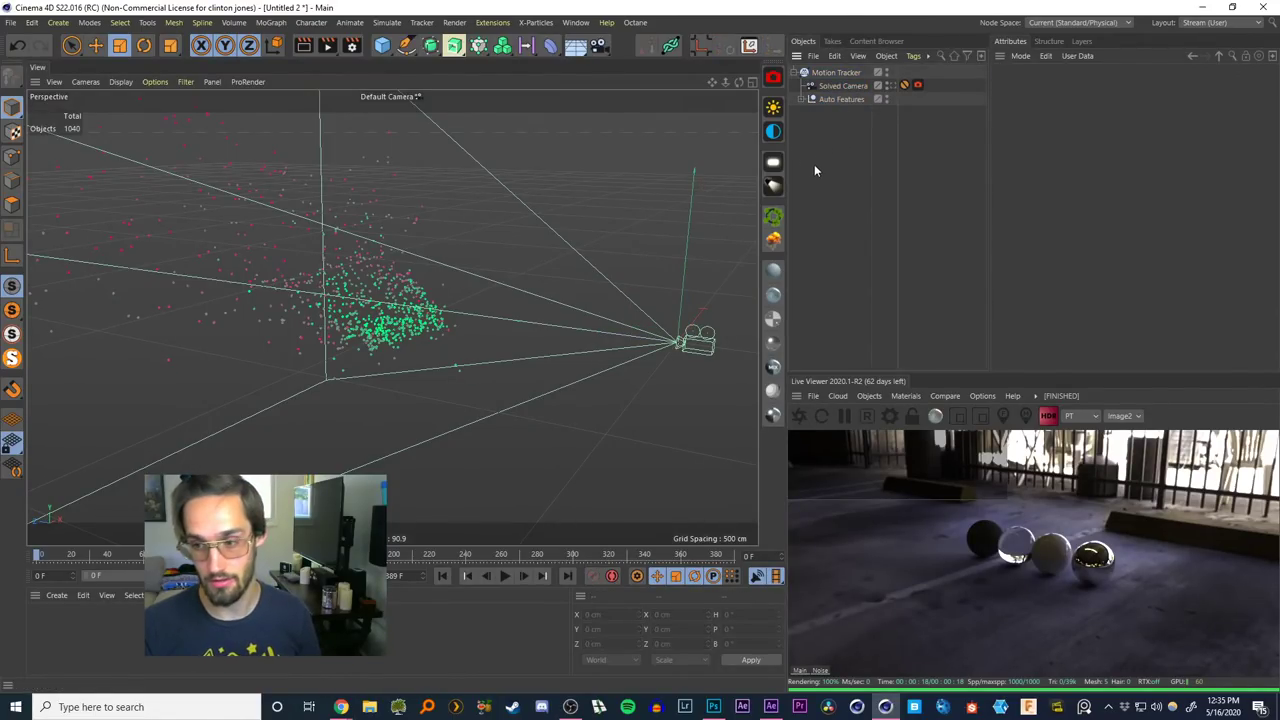
mouse_move(411, 318)
left_mouse_down("alt")
mouse_move(489, 288)
mouse_move(423, 271)
mouse_move(483, 283)
mouse_move(413, 312)
mouse_move(428, 308)
left_mouse_up("alt")
Look through Solved Camera and generate a mesh from the Motion Tracker's Reconstruction settings
left_click(828, 74)
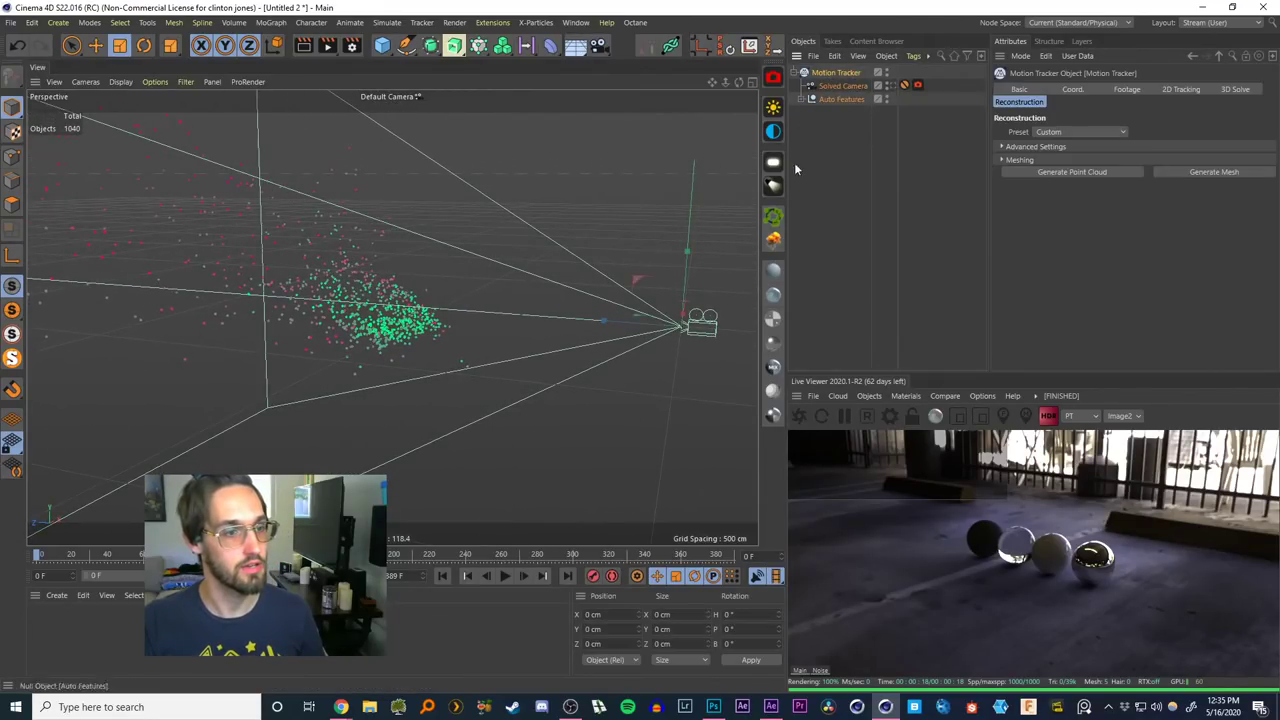
left_click(888, 86)
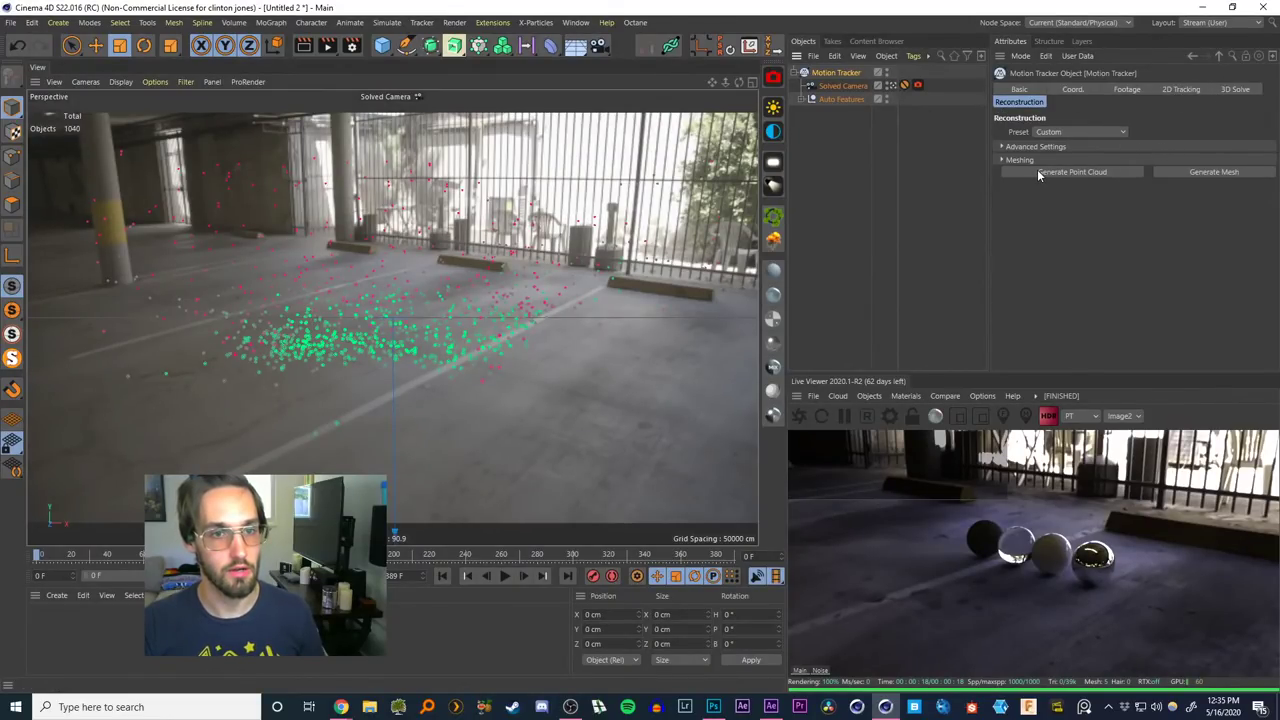
left_click(1205, 173)
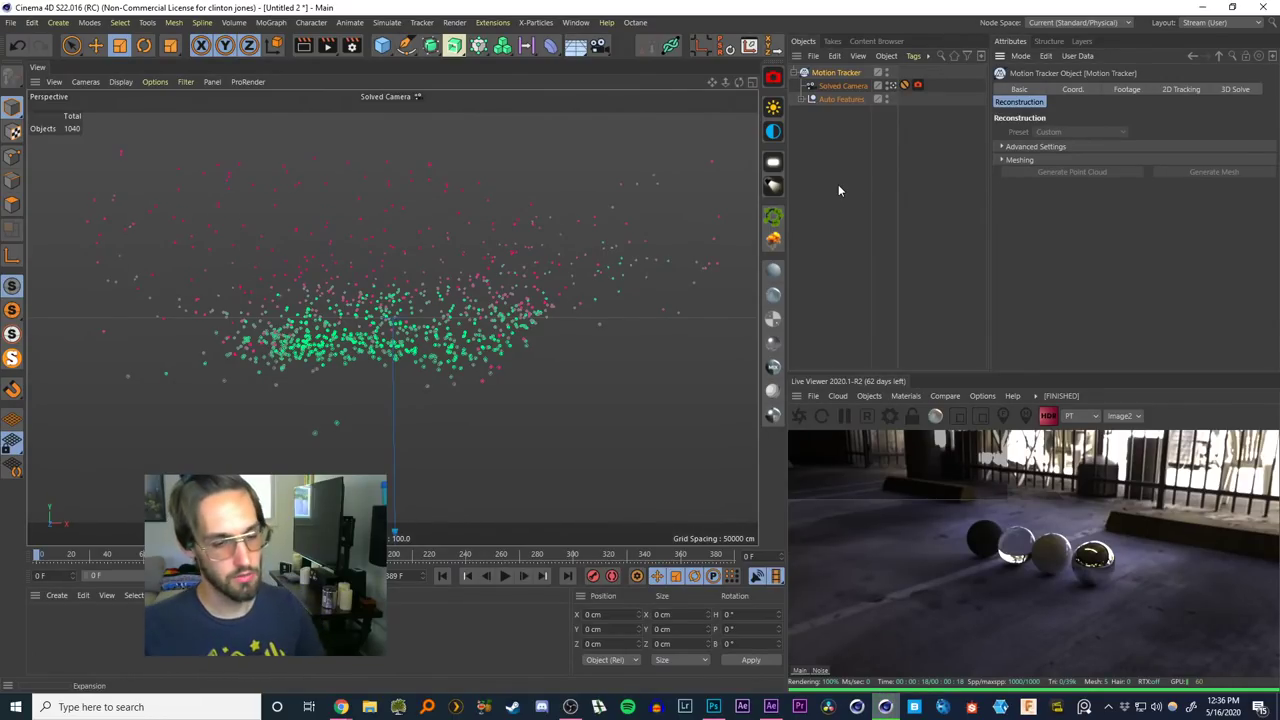
Switch to After Effects, open C0014.MP4 Comp 1 and select its C0014.MP4 layer
left_click(771, 707)
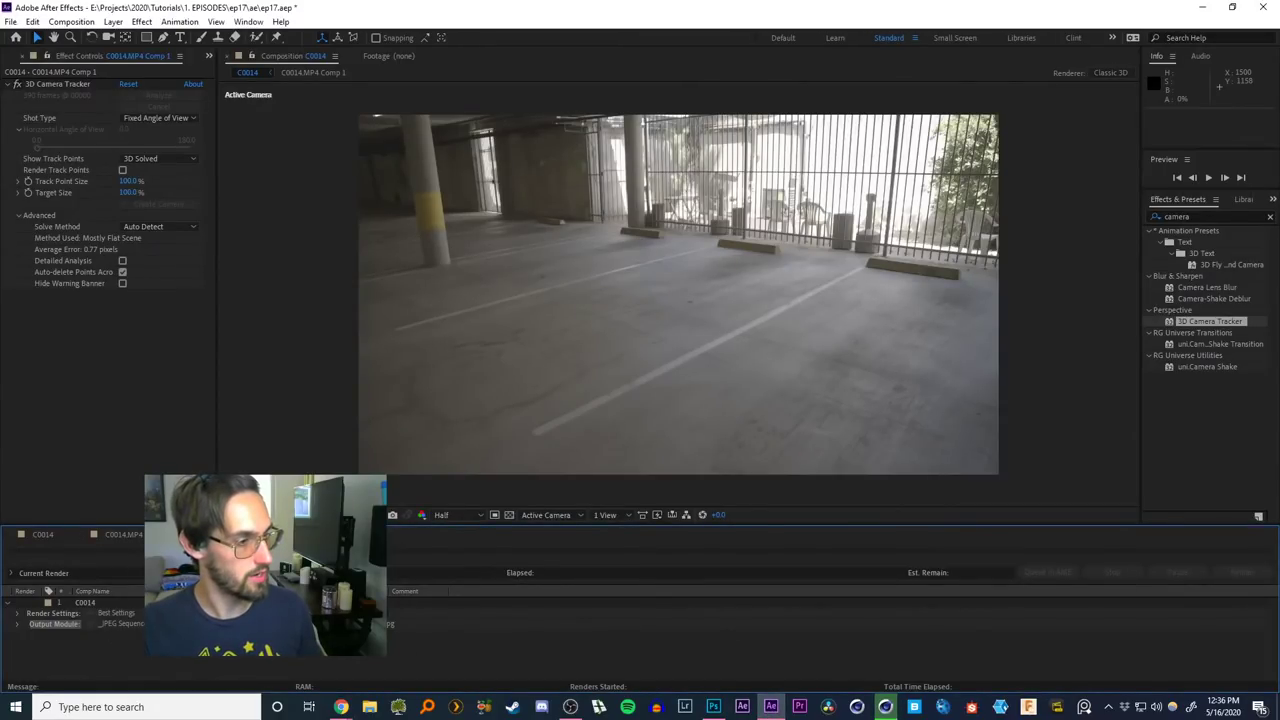
left_click(124, 534)
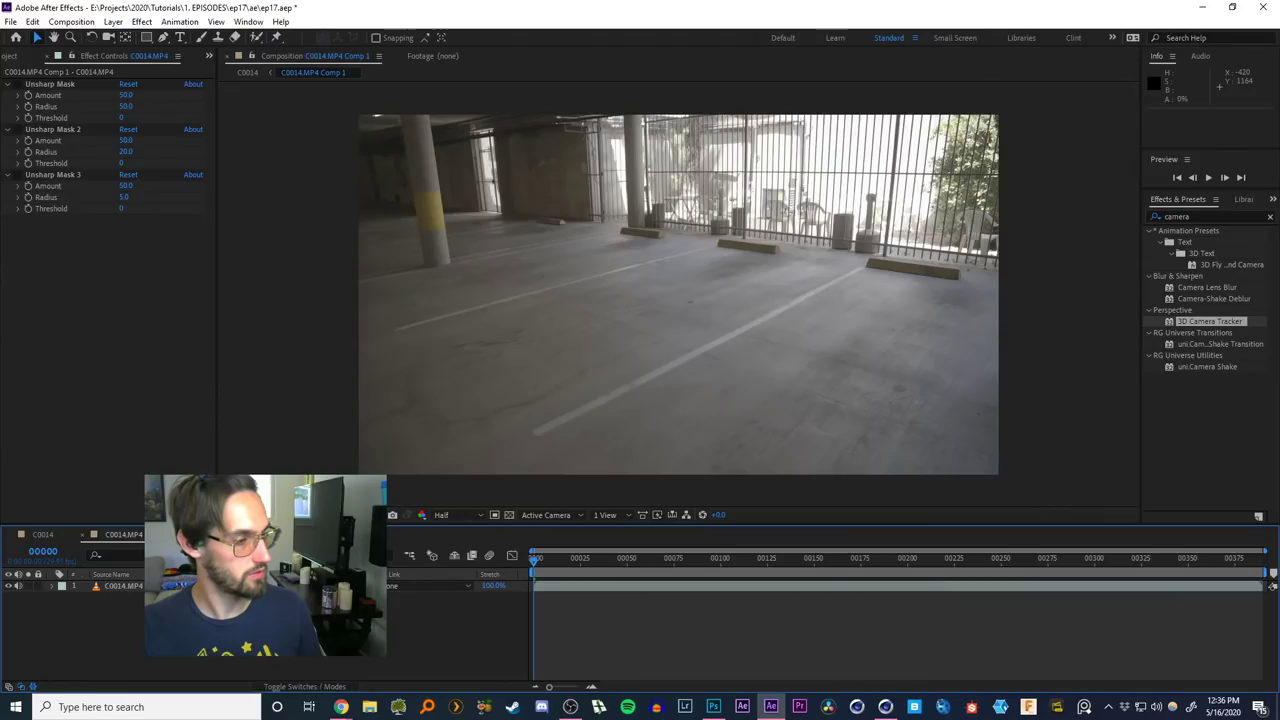
left_click(123, 586)
left_click(65, 618)
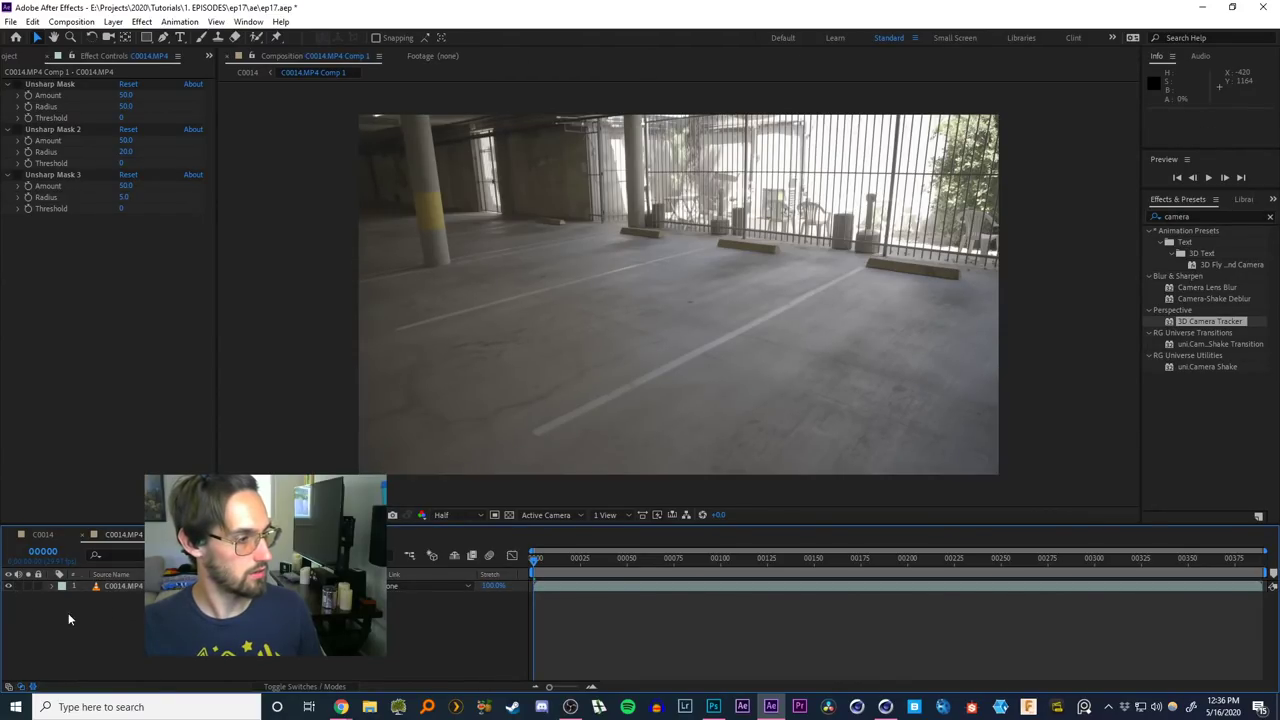
left_click(122, 590)
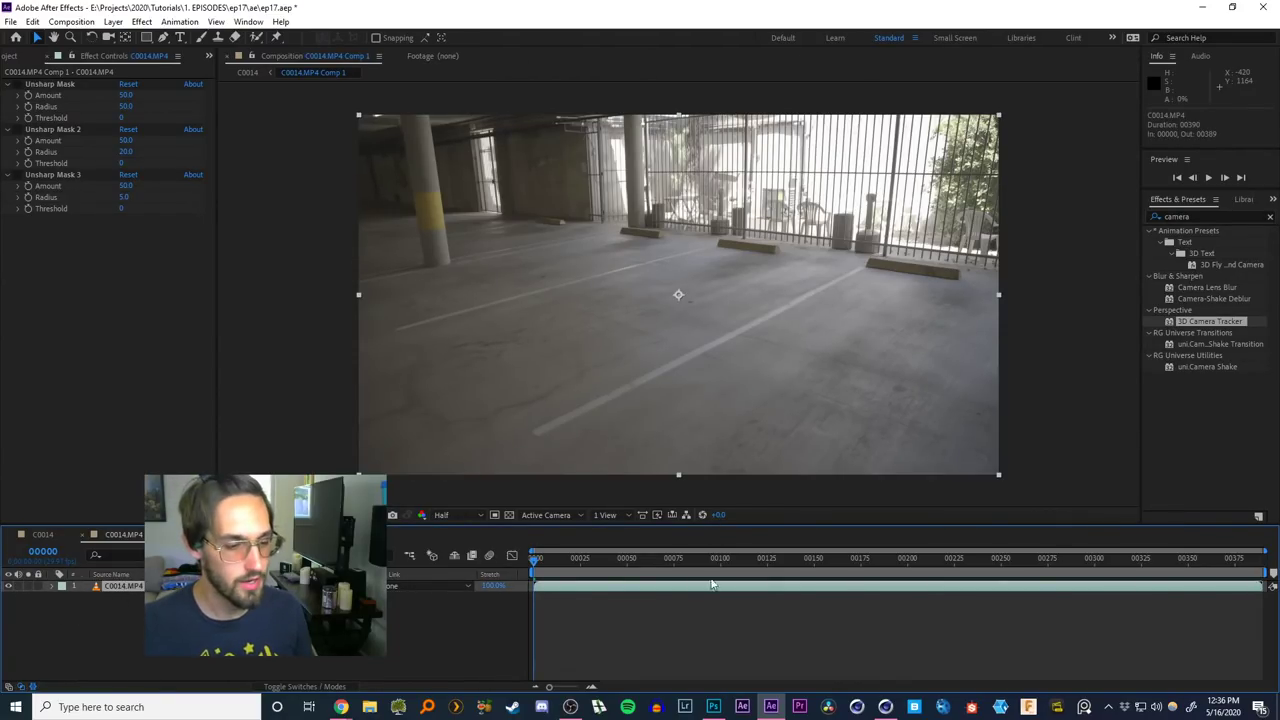
Switch to Cinema 4D and play the animation from the start to check the generated scene mesh against the footage
left_click(885, 707)
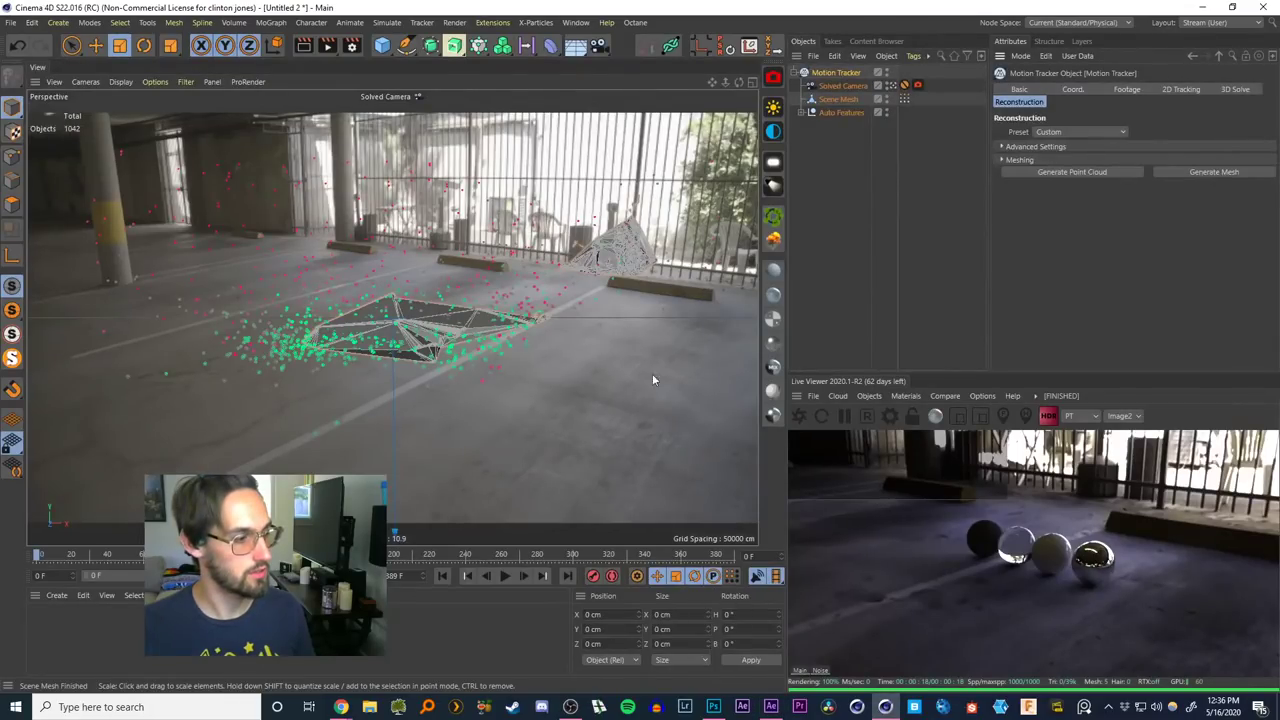
left_click_drag(40, 556, 74, 563)
left_click(442, 576)
left_click(505, 577)
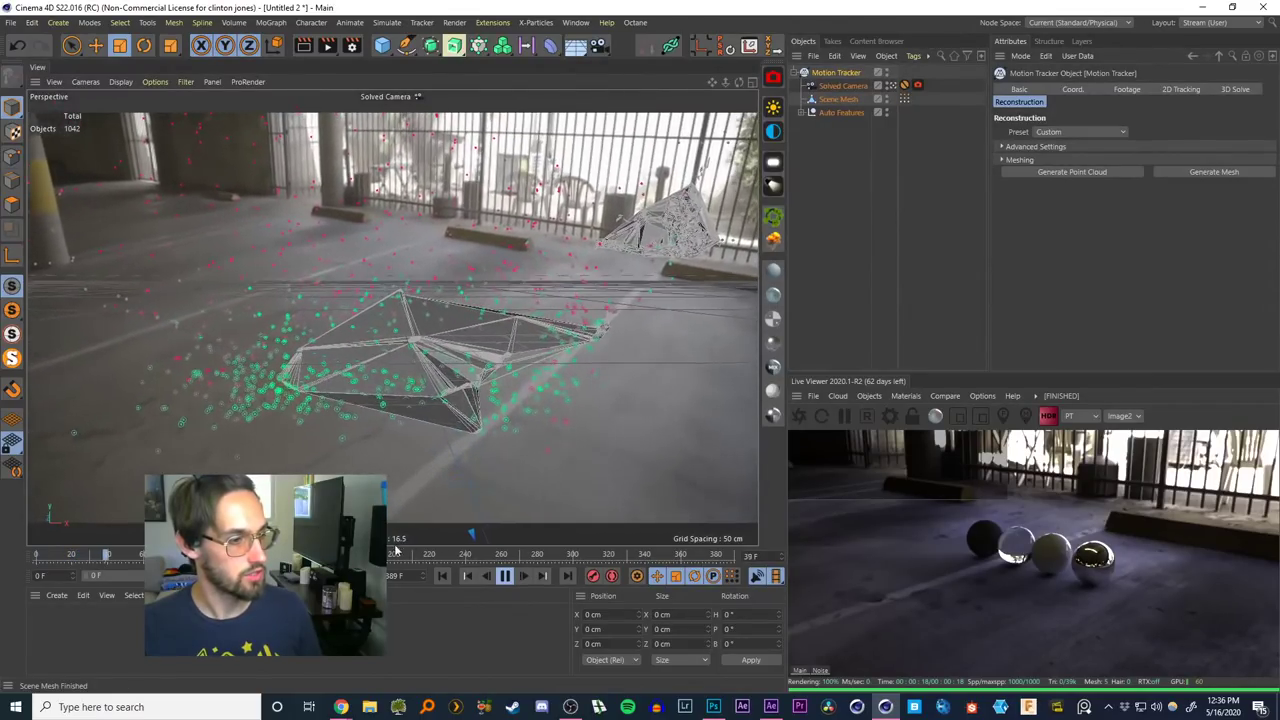
left_click(505, 577)
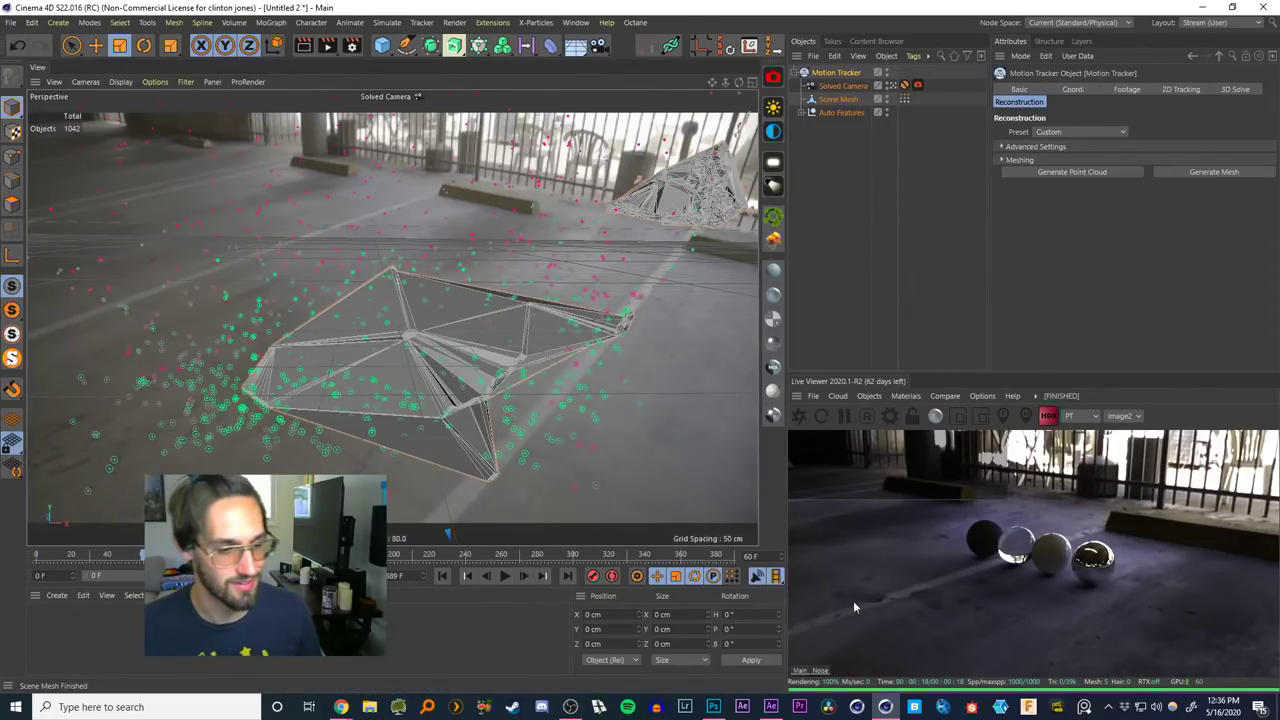
Switch to After Effects and queue C0014.MP4 Comp 1 for rendering with the _JPEG Sequence_ output template
left_click(771, 707)
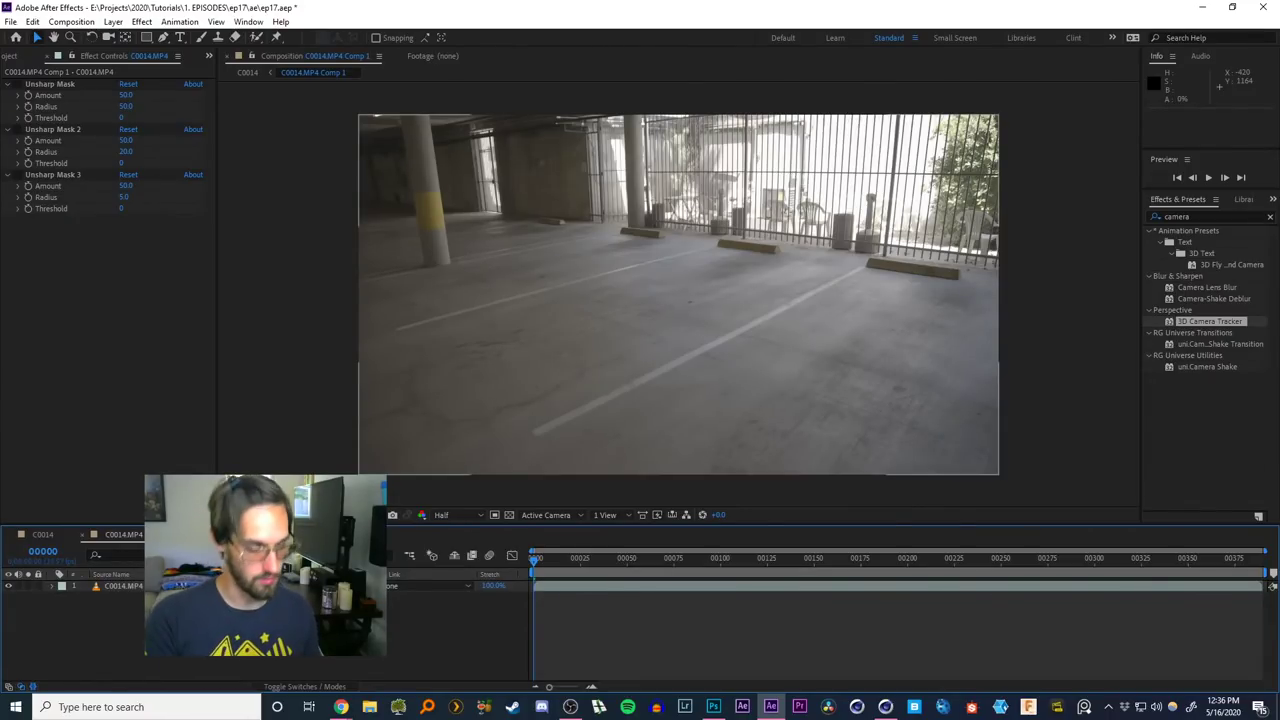
key("ctrl+m")
left_click(86, 658)
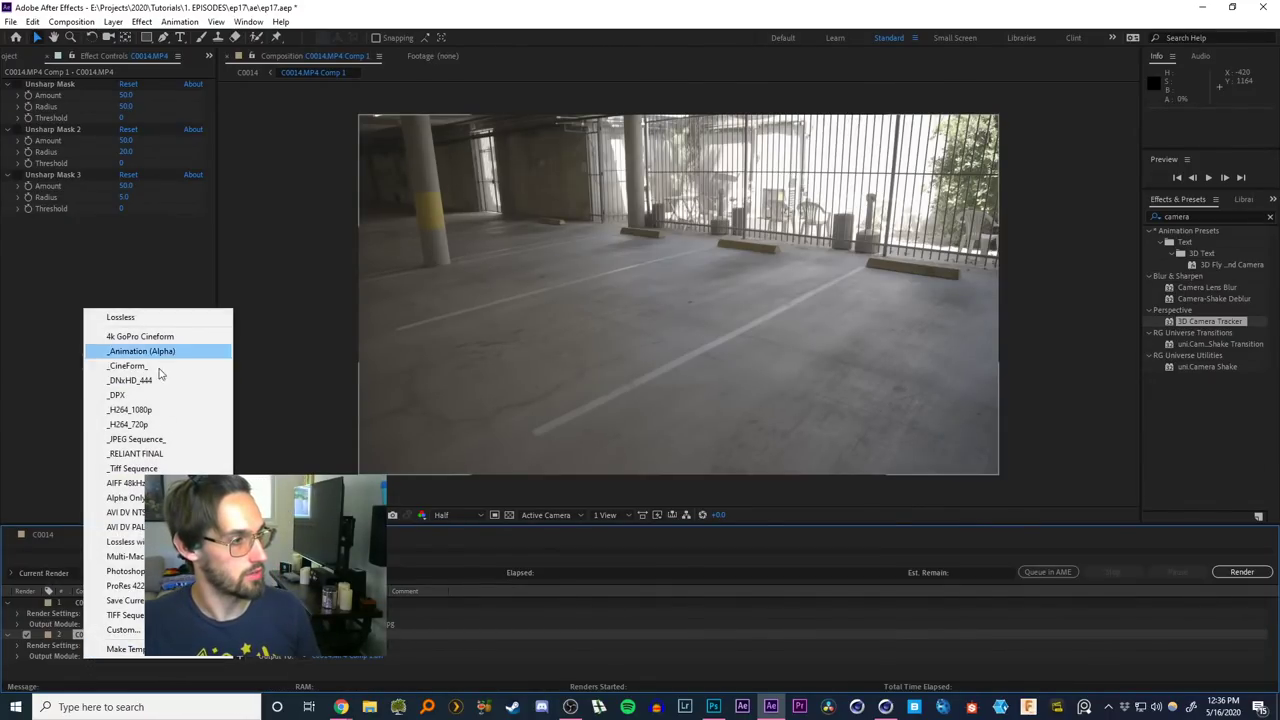
left_click(145, 439)
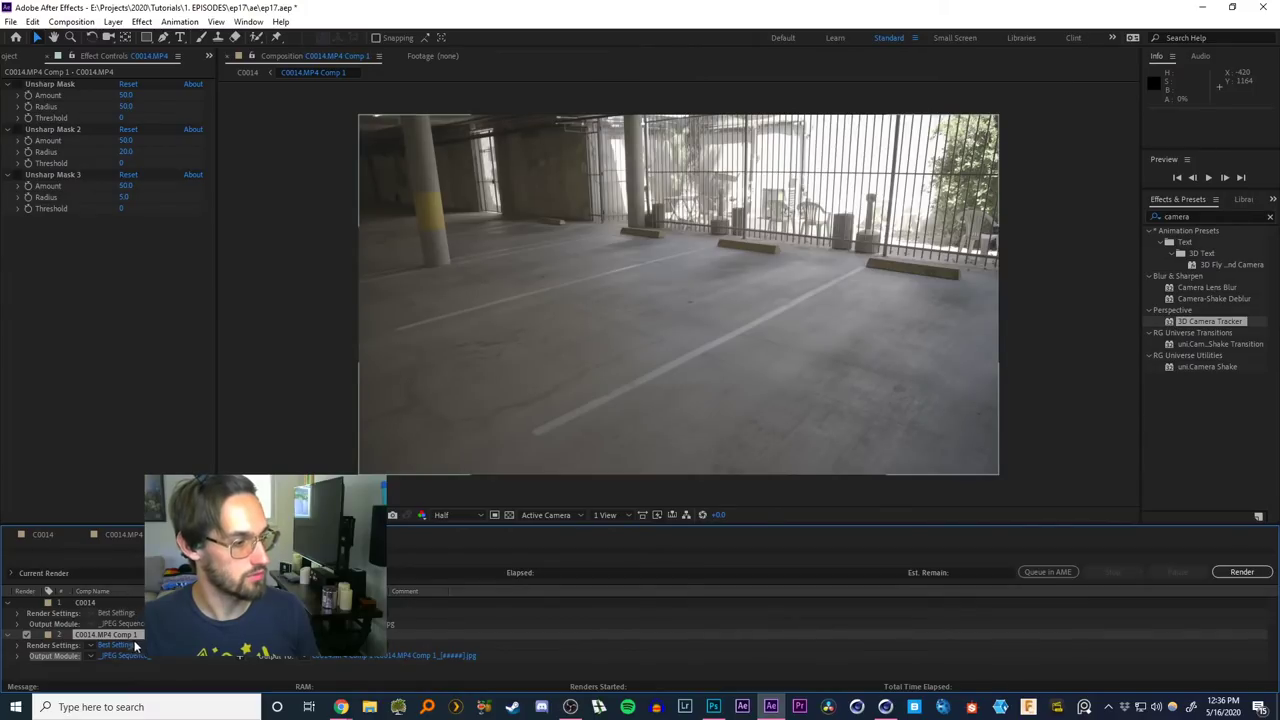
Compare the Third and Half resolutions in the render settings of C0014.MP4 Comp 1 and set the resolution to Half
left_click(126, 645)
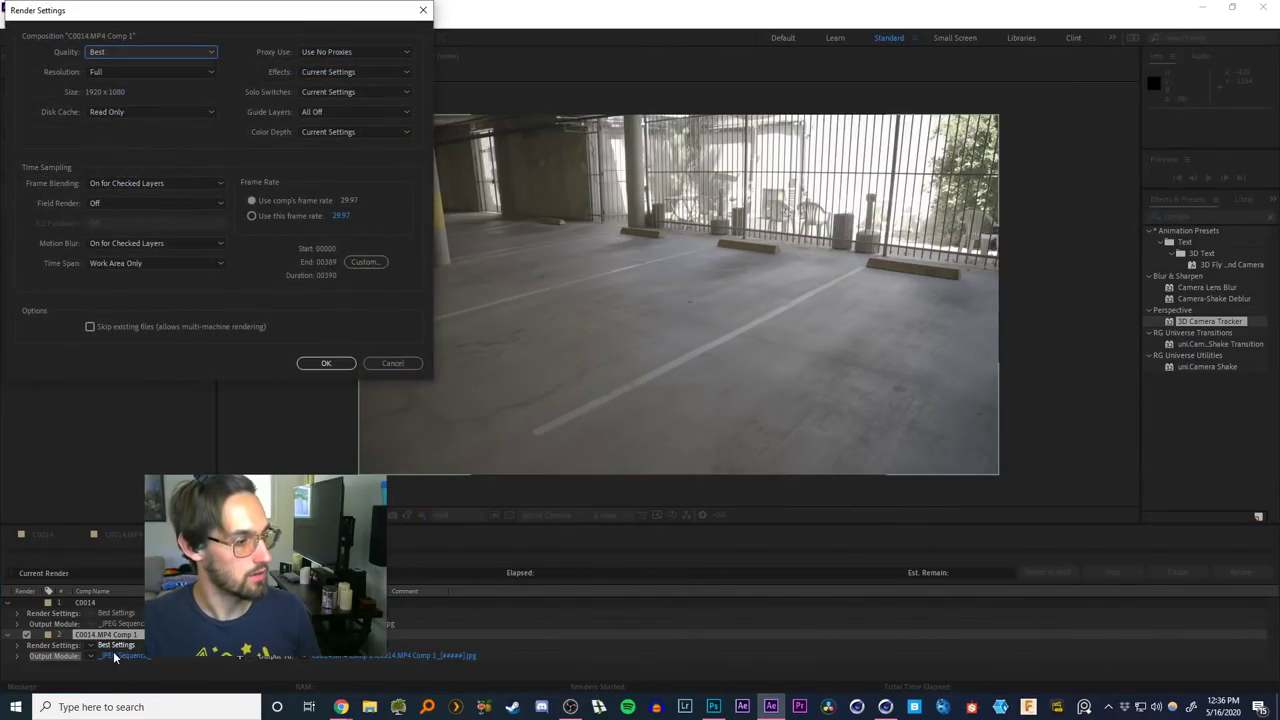
left_click(107, 72)
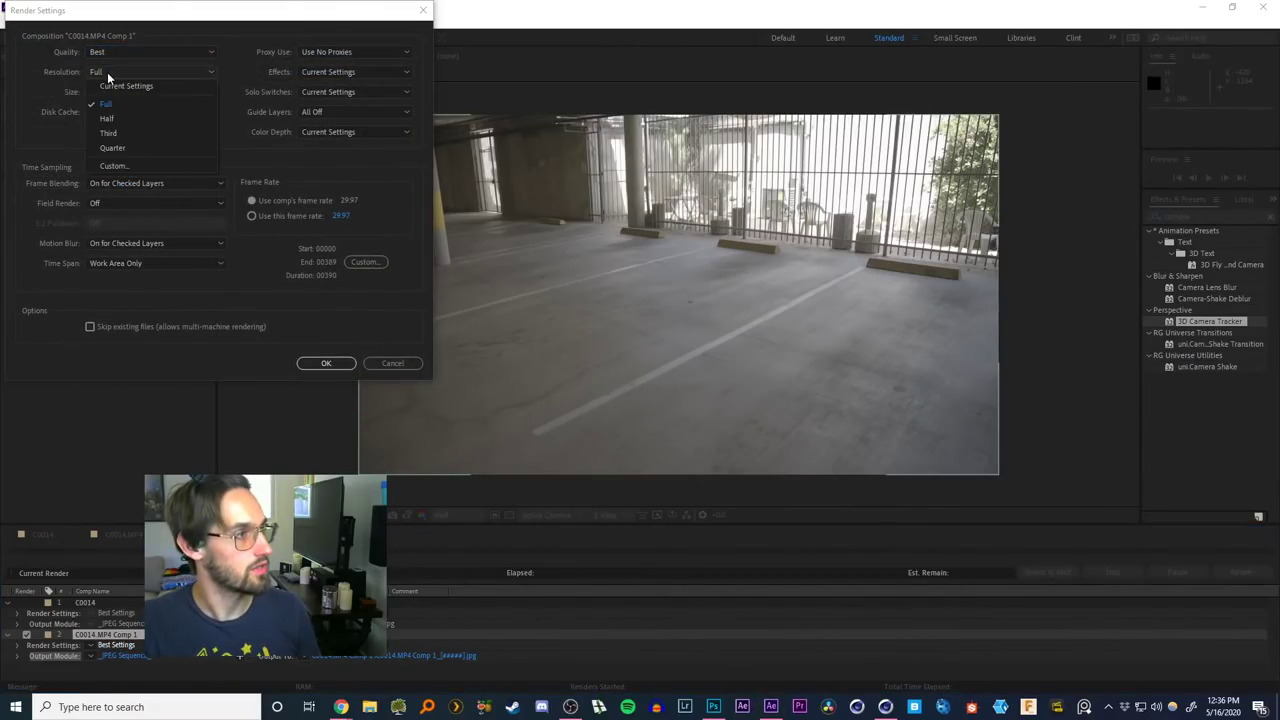
left_click(110, 132)
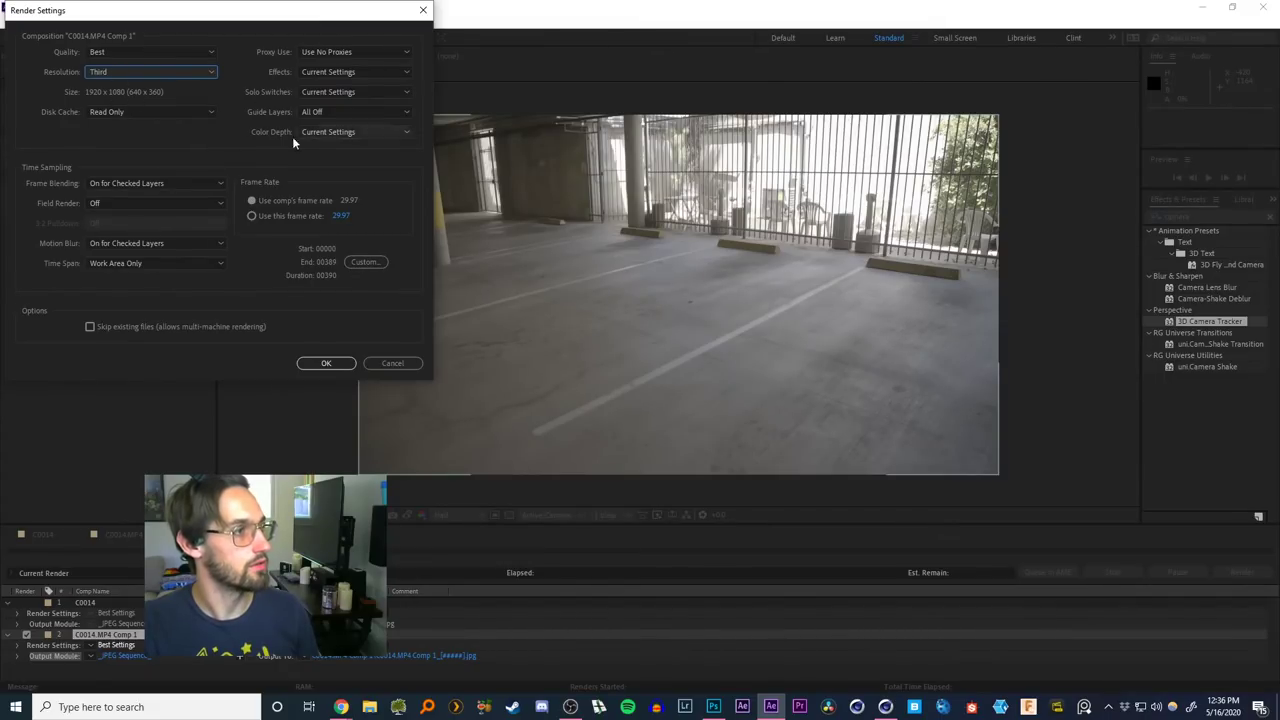
left_click(133, 71)
left_click(116, 135)
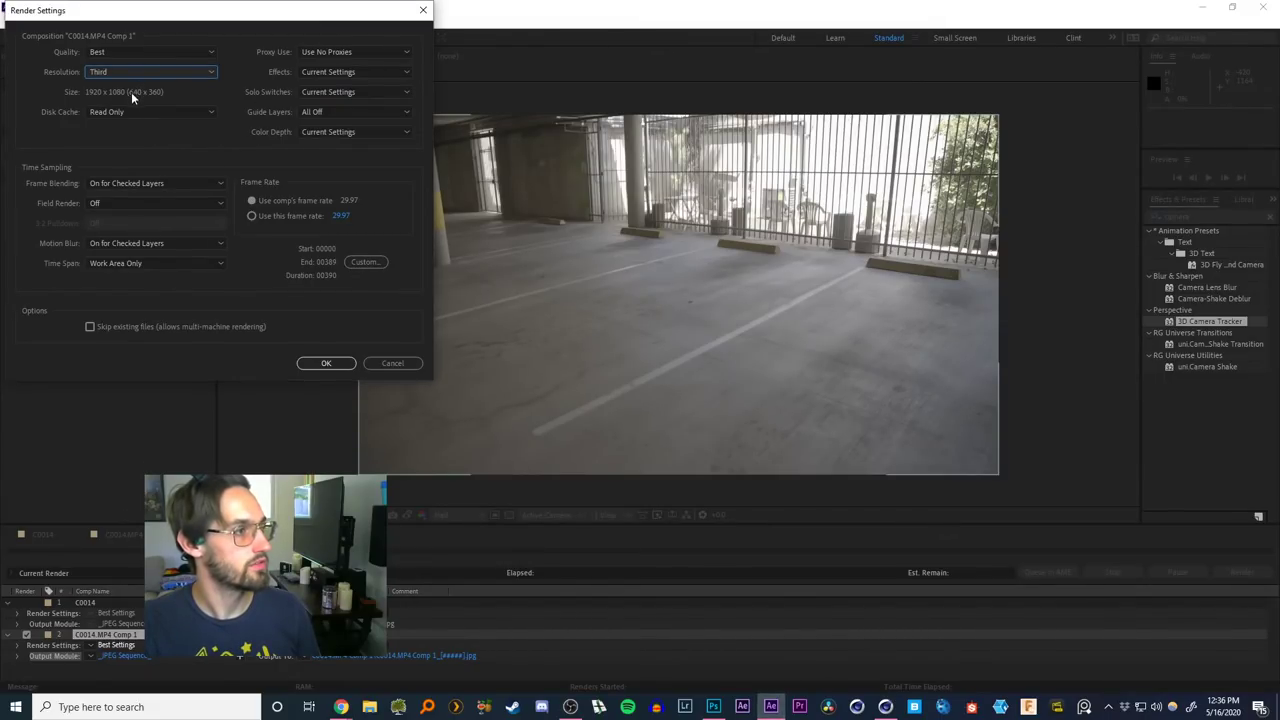
left_click(108, 119)
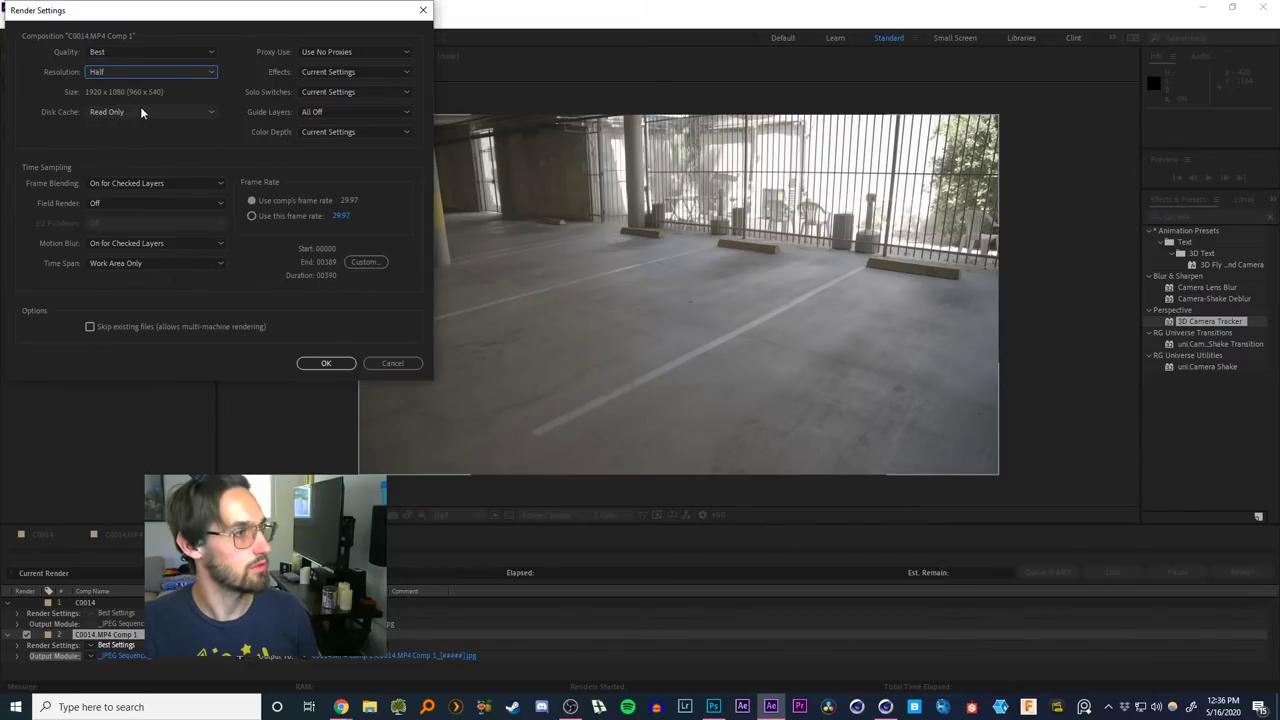
left_click(326, 363)
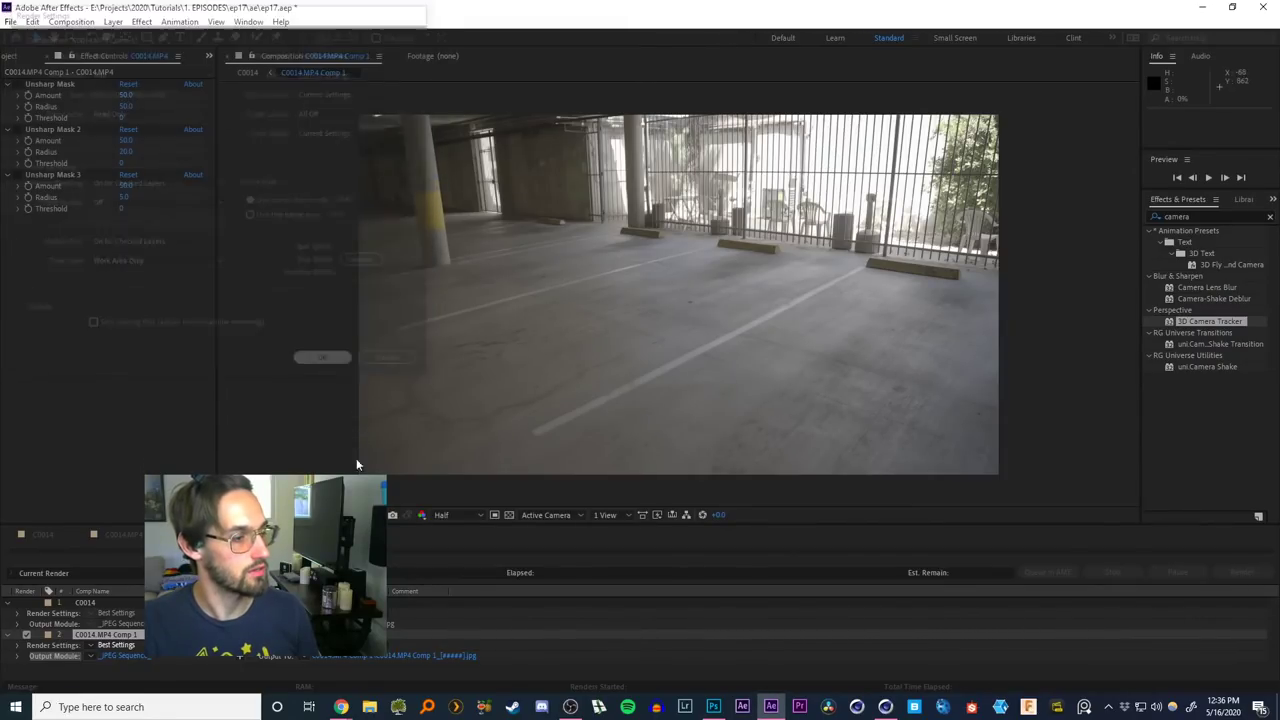
Set the JPEG sequence output to the ep17 tracking folder in subfolder C0014.MP4 Comp 1 and start the render
left_click(380, 656)
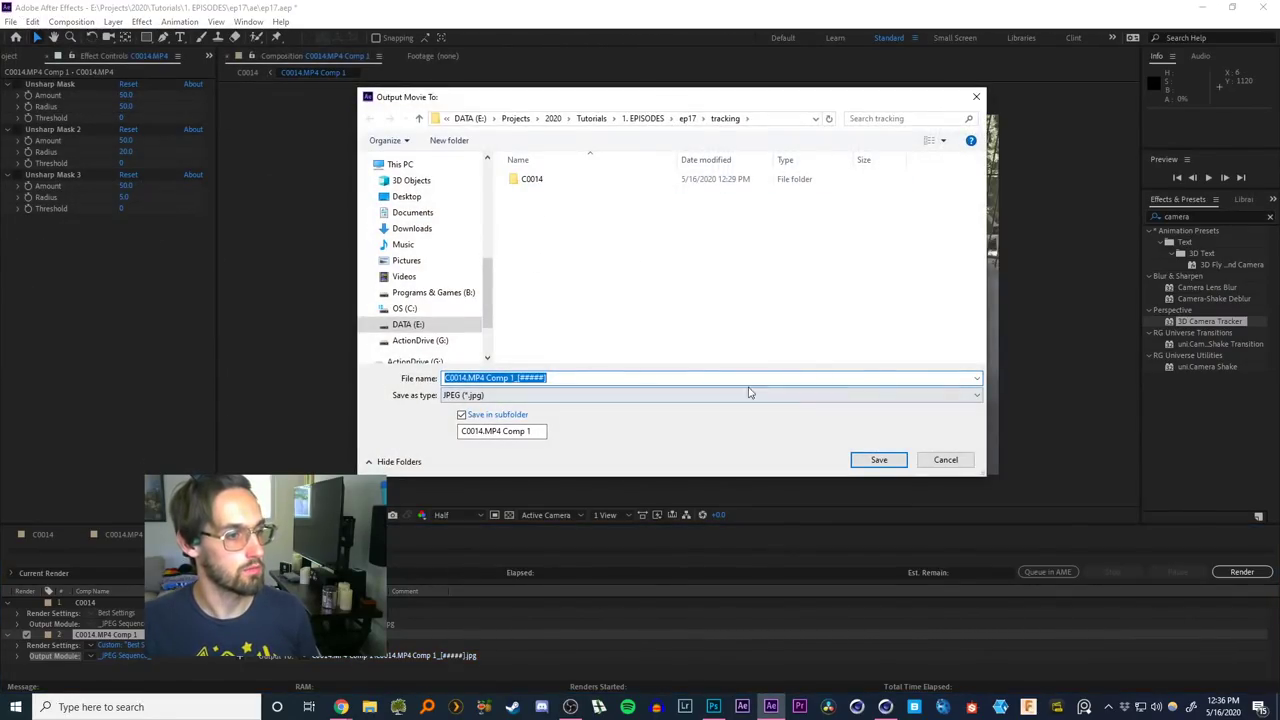
left_click(870, 461)
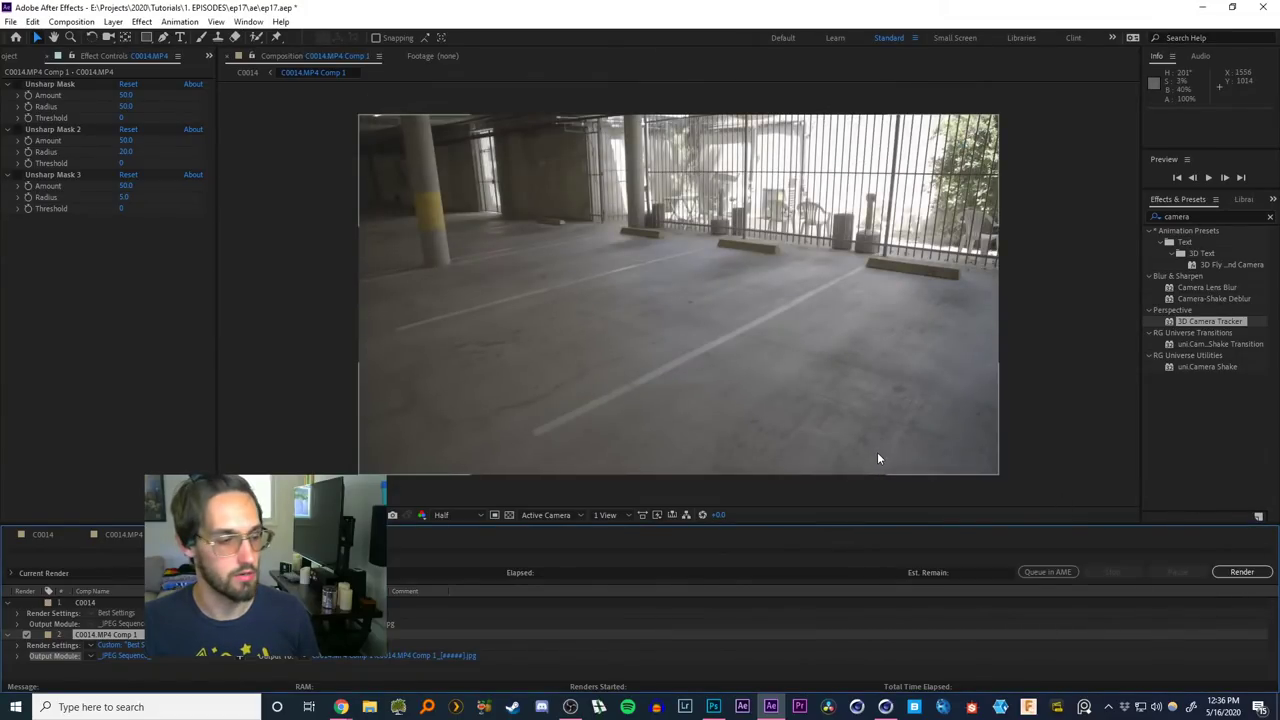
left_click(1220, 576)
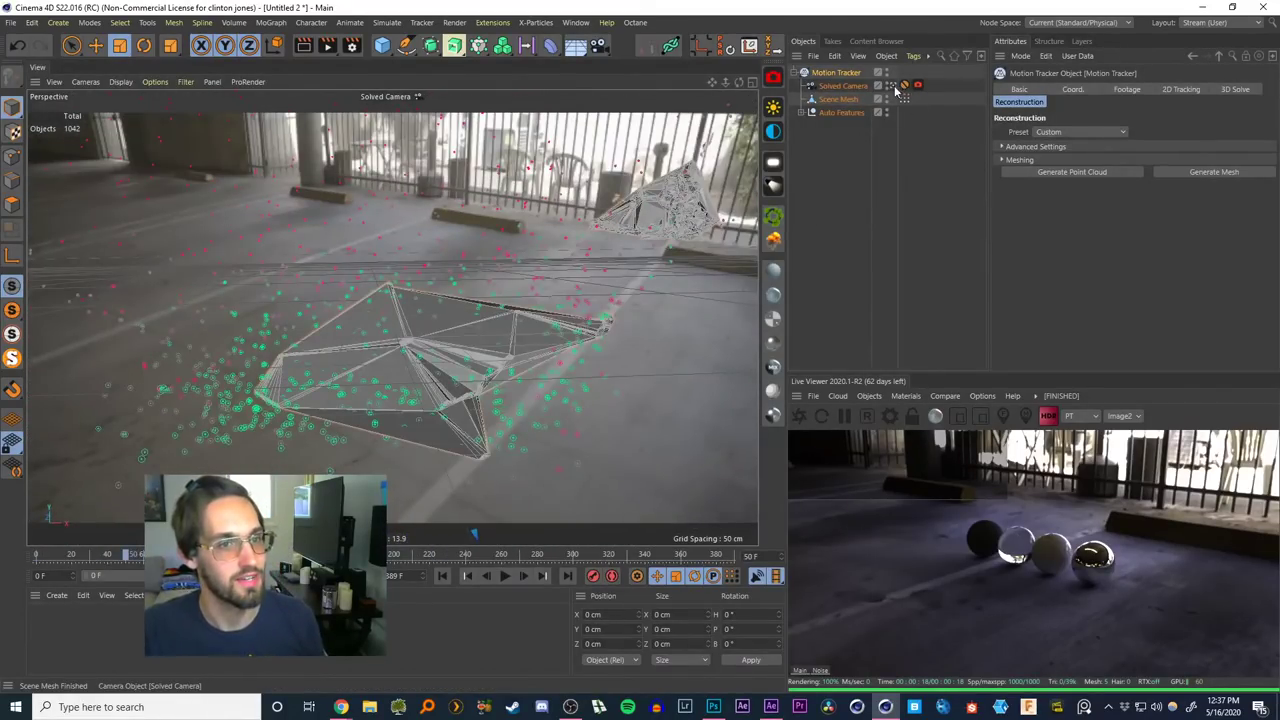
Switch to Cinema 4D, leave the Solved Camera view and select the Scene Mesh from an outside viewpoint
left_click(893, 86)
scroll(354, 343, "up", 3)
left_click_drag(354, 343, 353, 300, "alt")
scroll(356, 331, "up", 5)
left_click(831, 100)
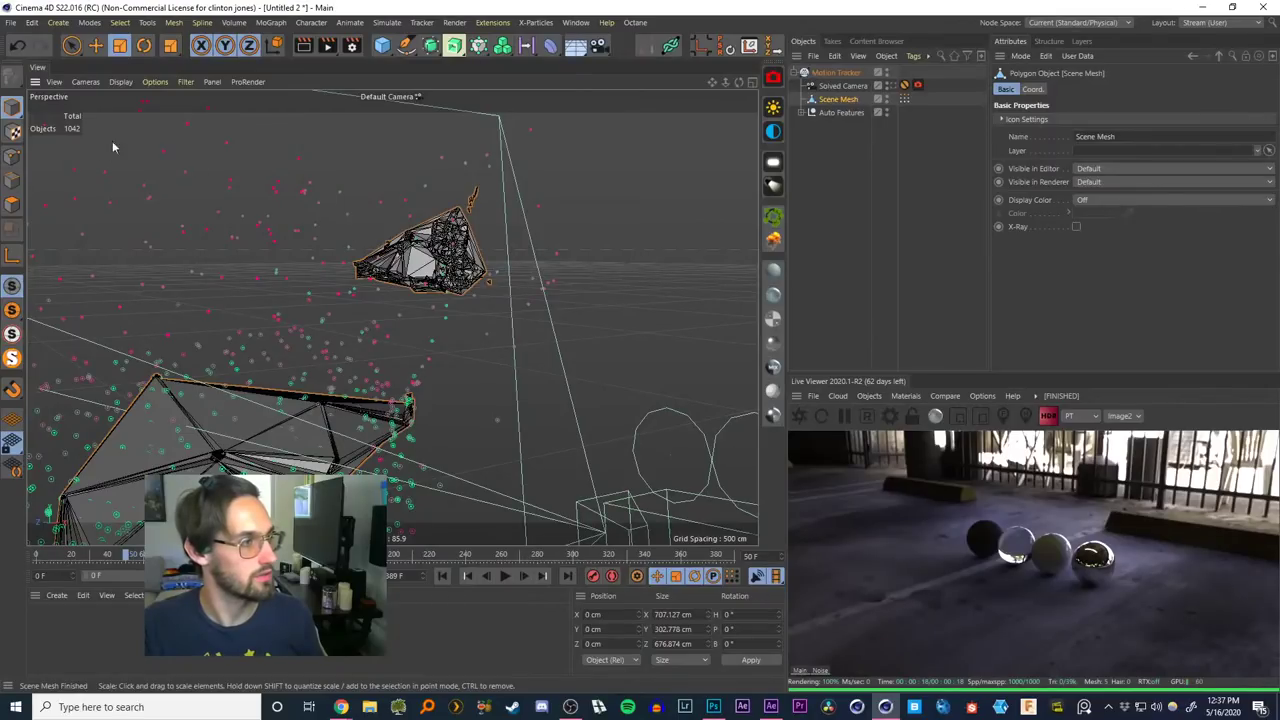
key("alt+Tab")
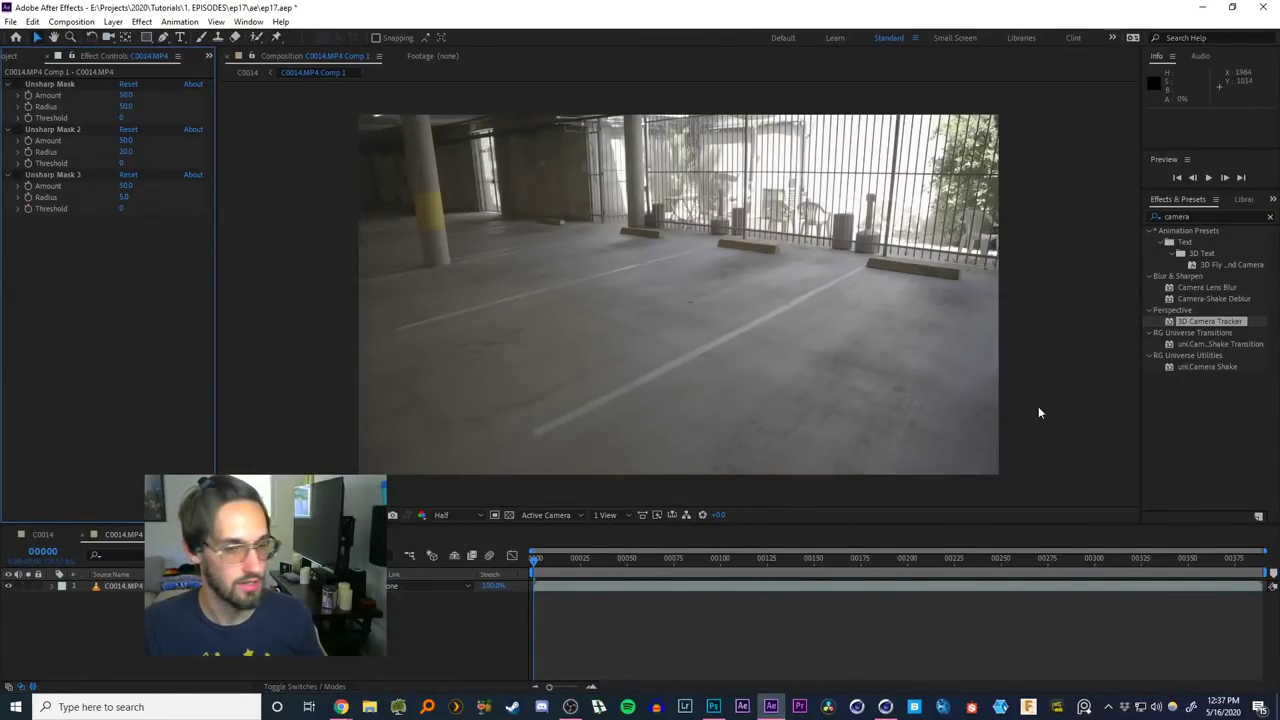
left_click(1205, 7)
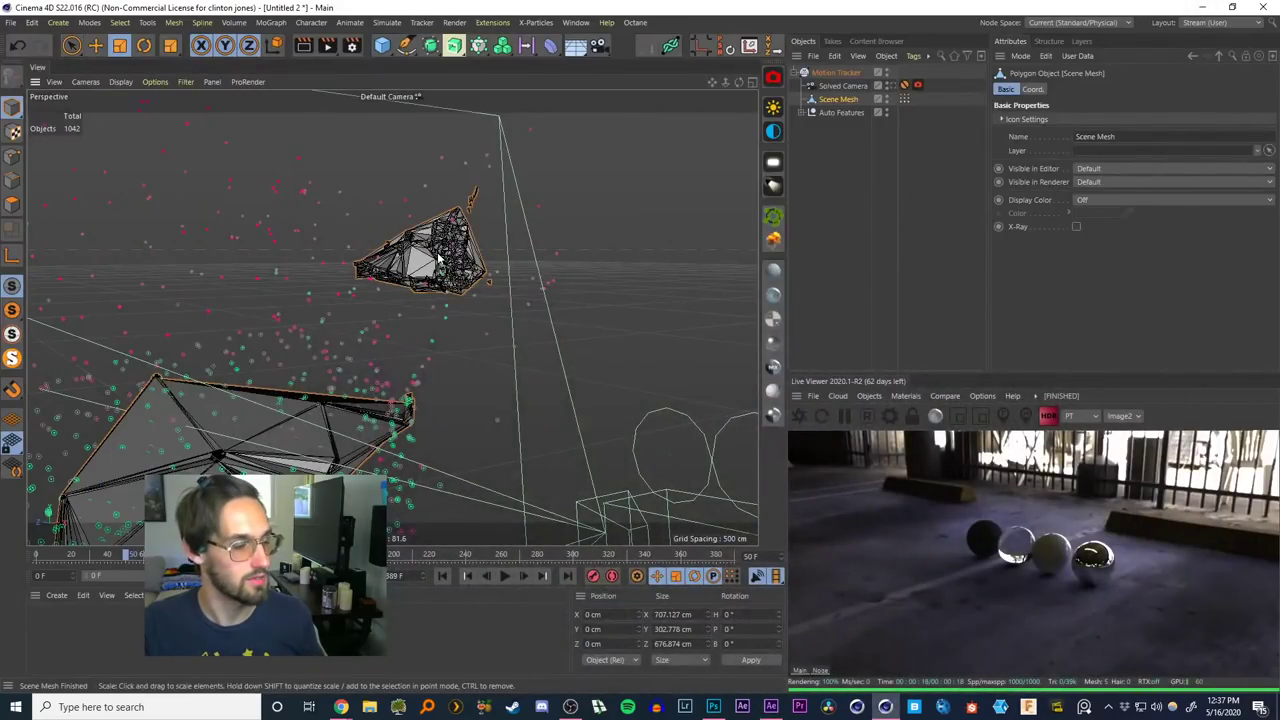
Examine the Scene Mesh and tracked points relative to the solved camera from several outside angles
middle_click_drag(438, 258, 443, 248, "alt")
left_click(811, 131)
right_click_drag(398, 275, 344, 327, "alt")
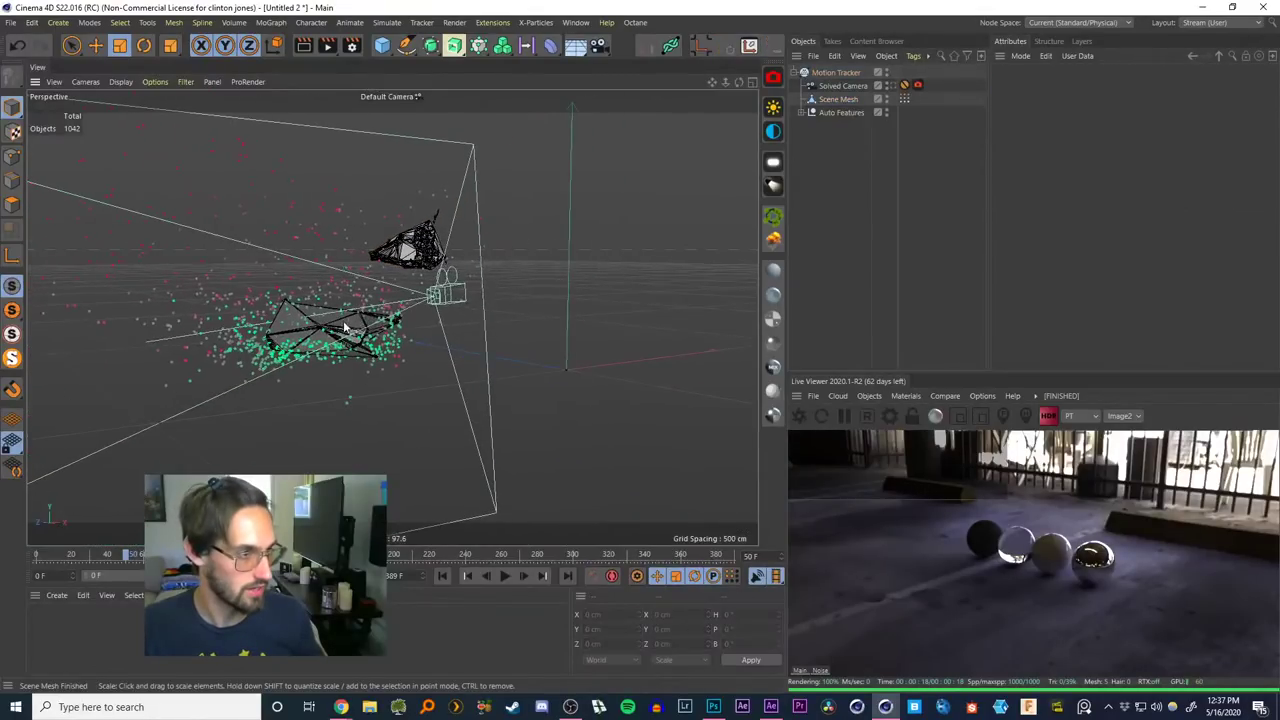
left_click_drag(345, 327, 517, 293, "alt")
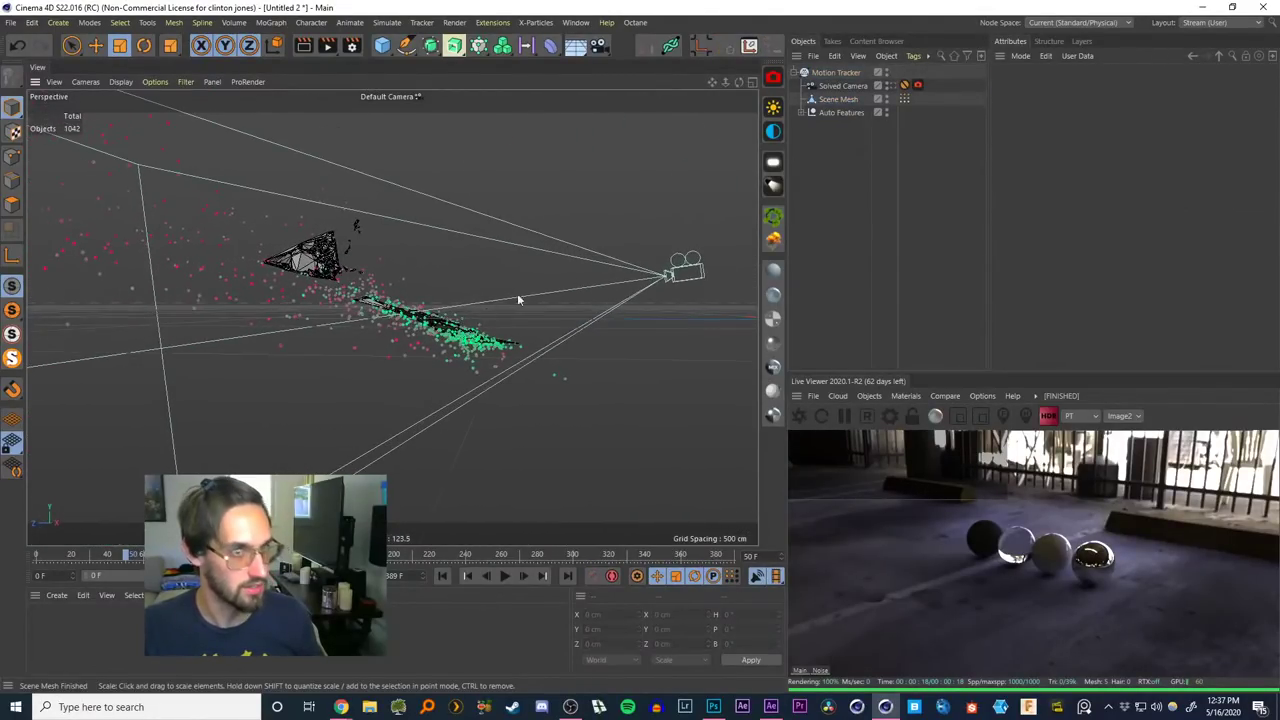
left_click_drag(405, 343, 473, 292, "alt")
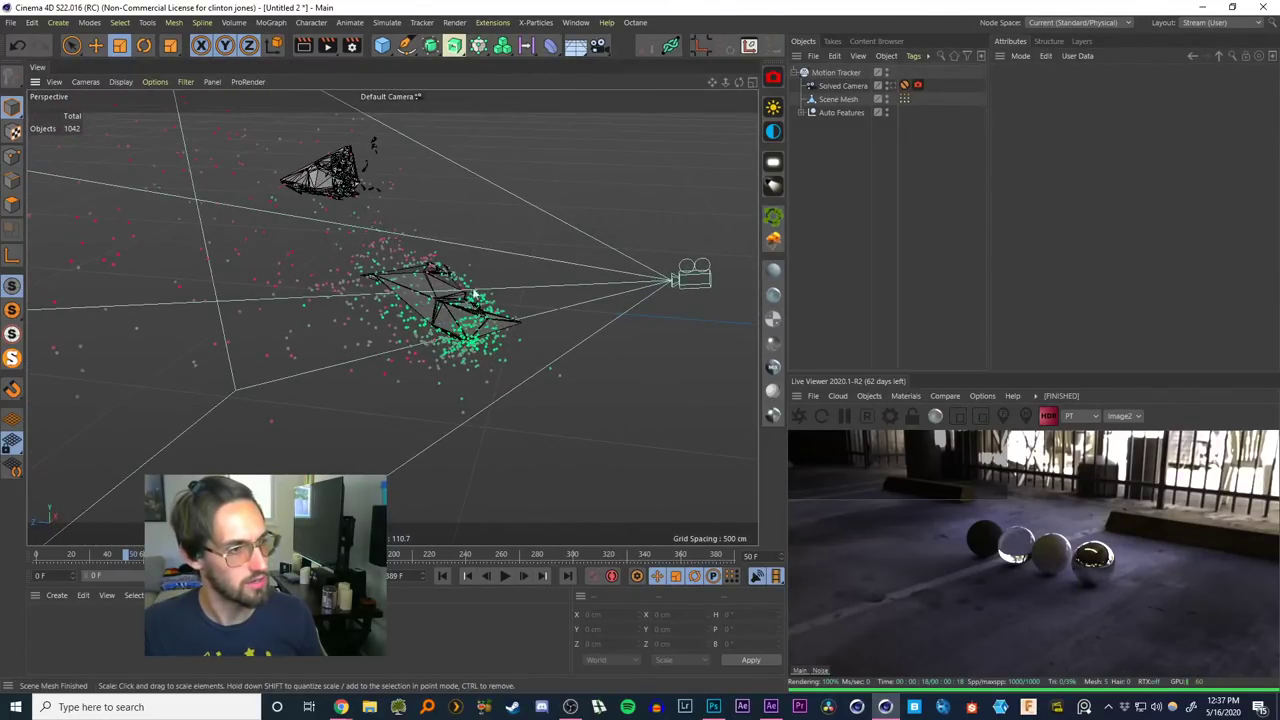
left_click(428, 316)
left_click_drag(677, 176, 345, 382, "alt")
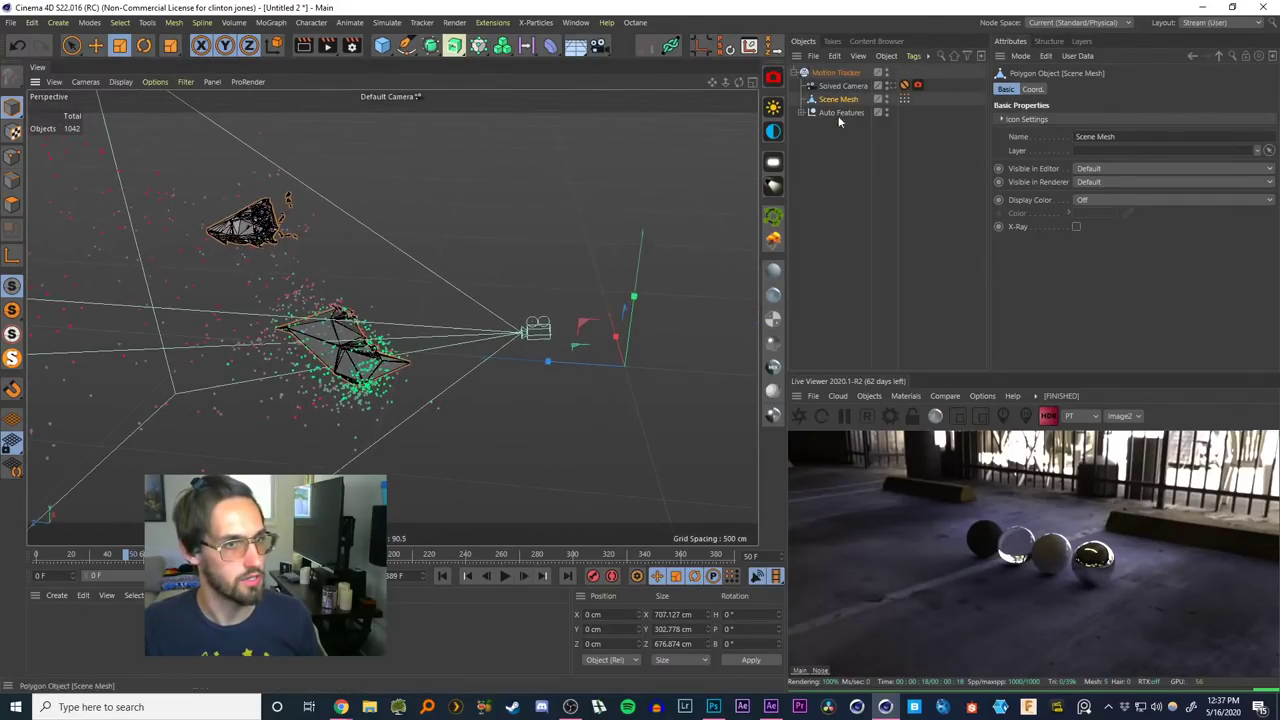
Delete the Protection tag from the Solved Camera and group the Motion Tracker under a new parent null
left_click(835, 73)
left_click_drag(391, 297, 424, 291, "alt")
key("r")
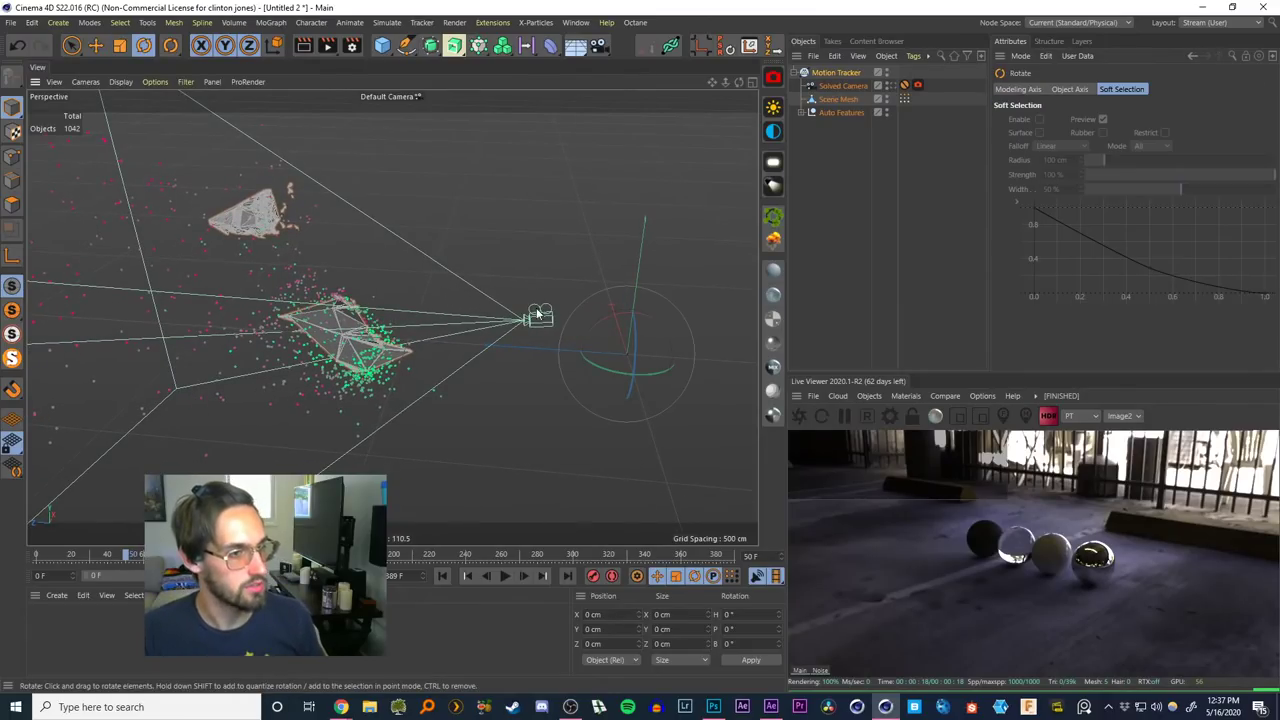
left_click(910, 86)
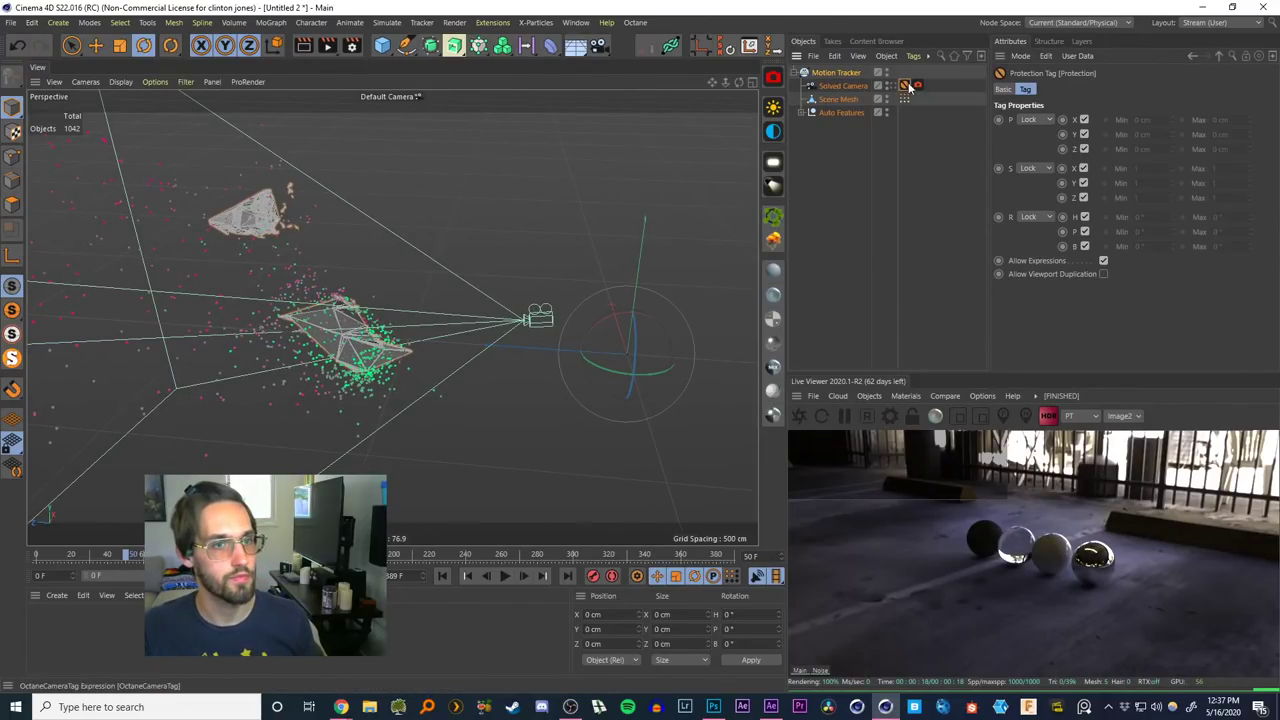
key("Delete")
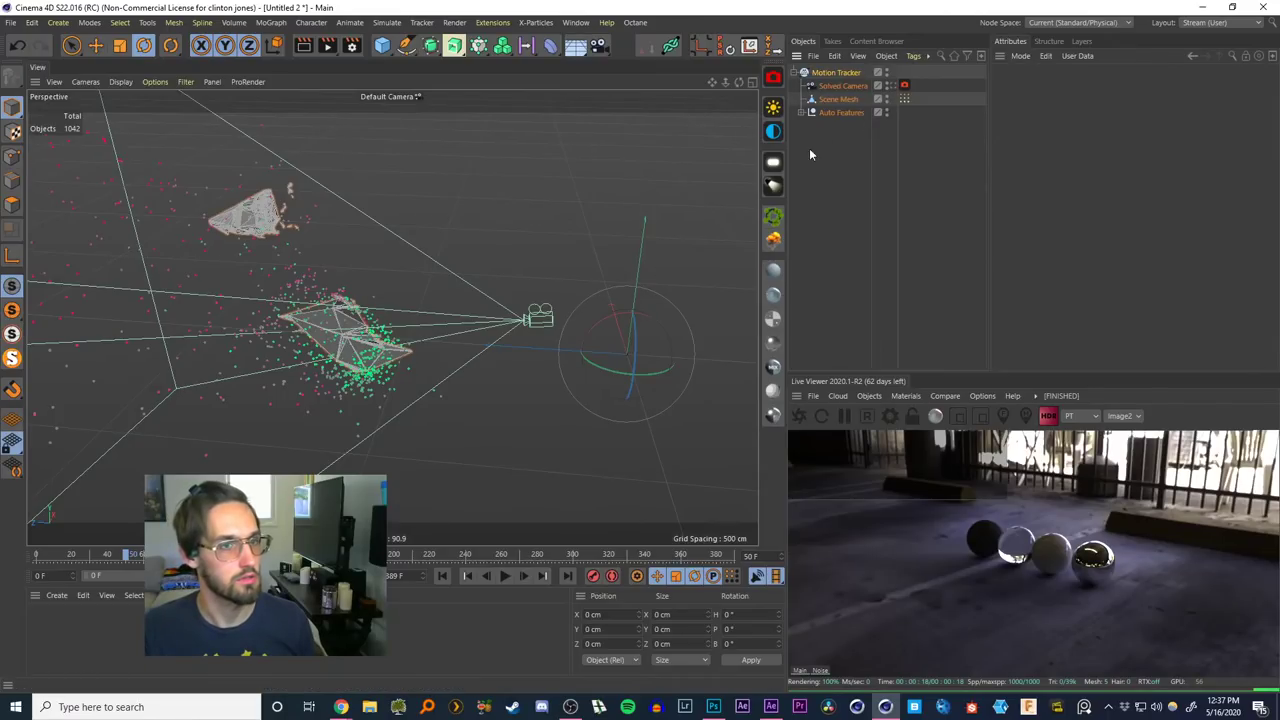
left_click(836, 72)
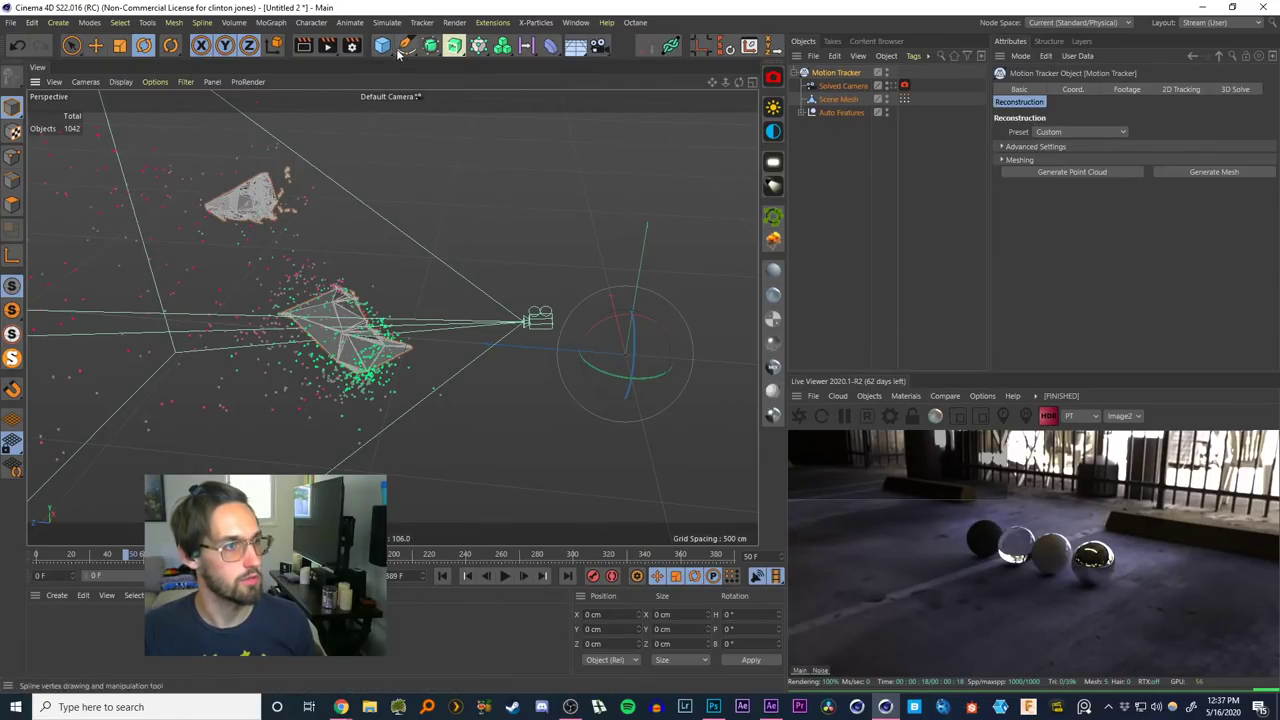
left_click_drag(383, 52, 416, 58)
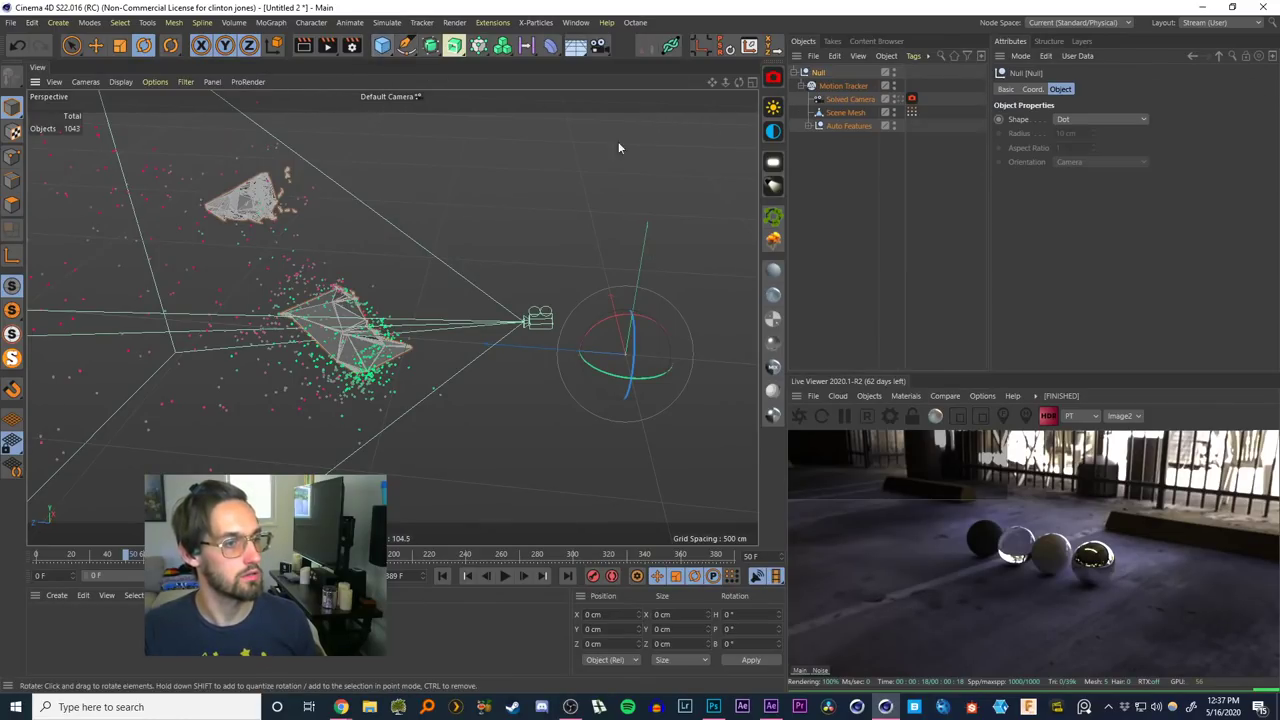
Try pitching the parent null to about -30° and scaling it down while playing the animation, and undo the changes
left_click_drag(613, 323, 602, 312)
left_click(504, 575)
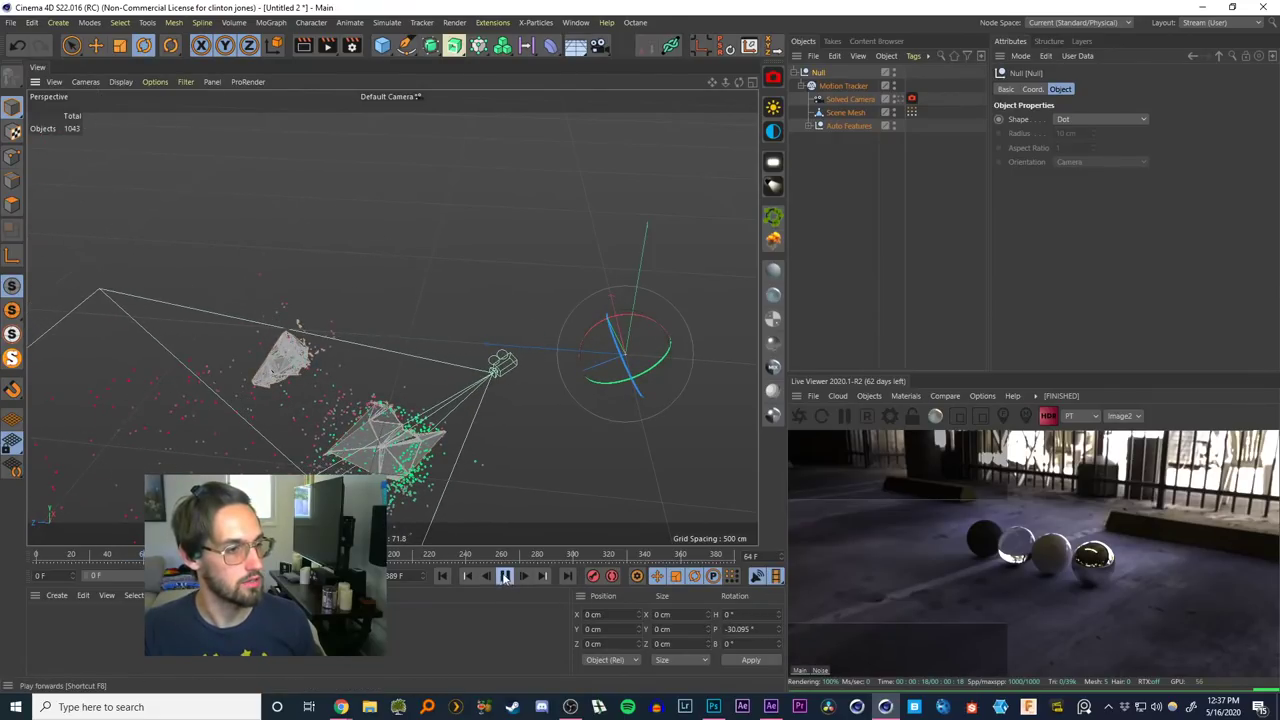
left_click(442, 575)
key("t")
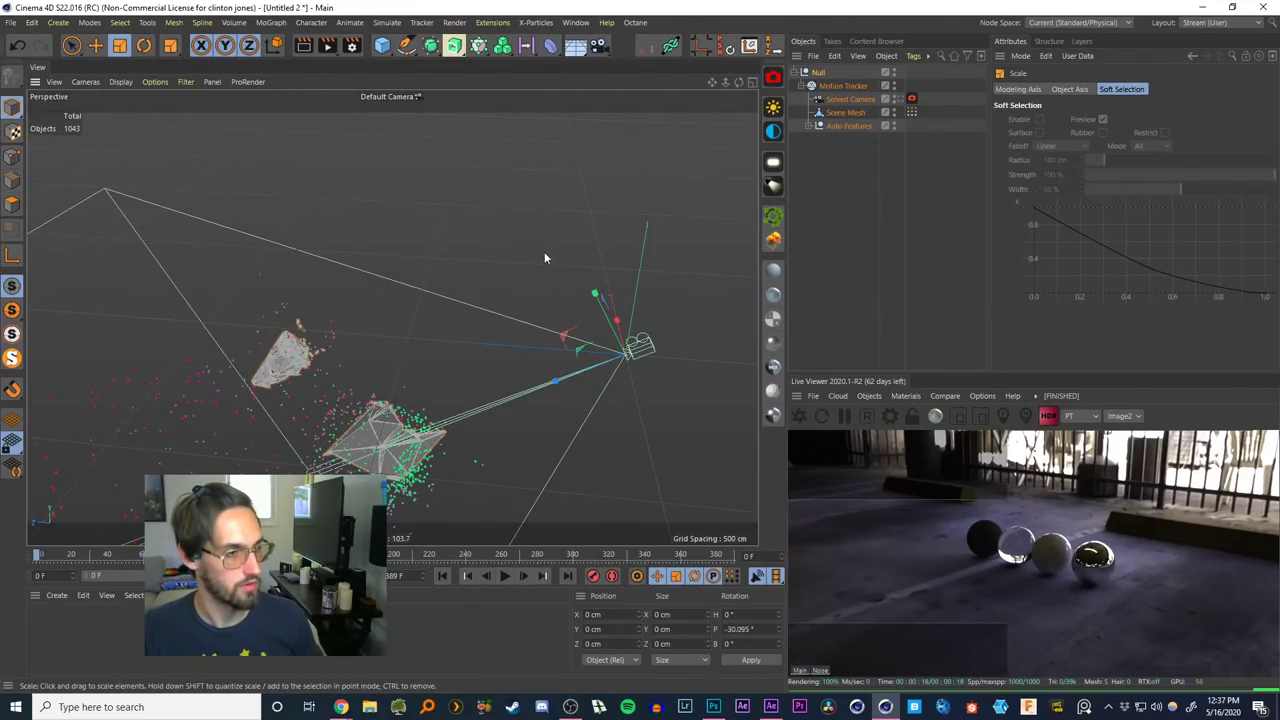
left_click_drag(546, 257, 447, 328)
left_click(506, 576)
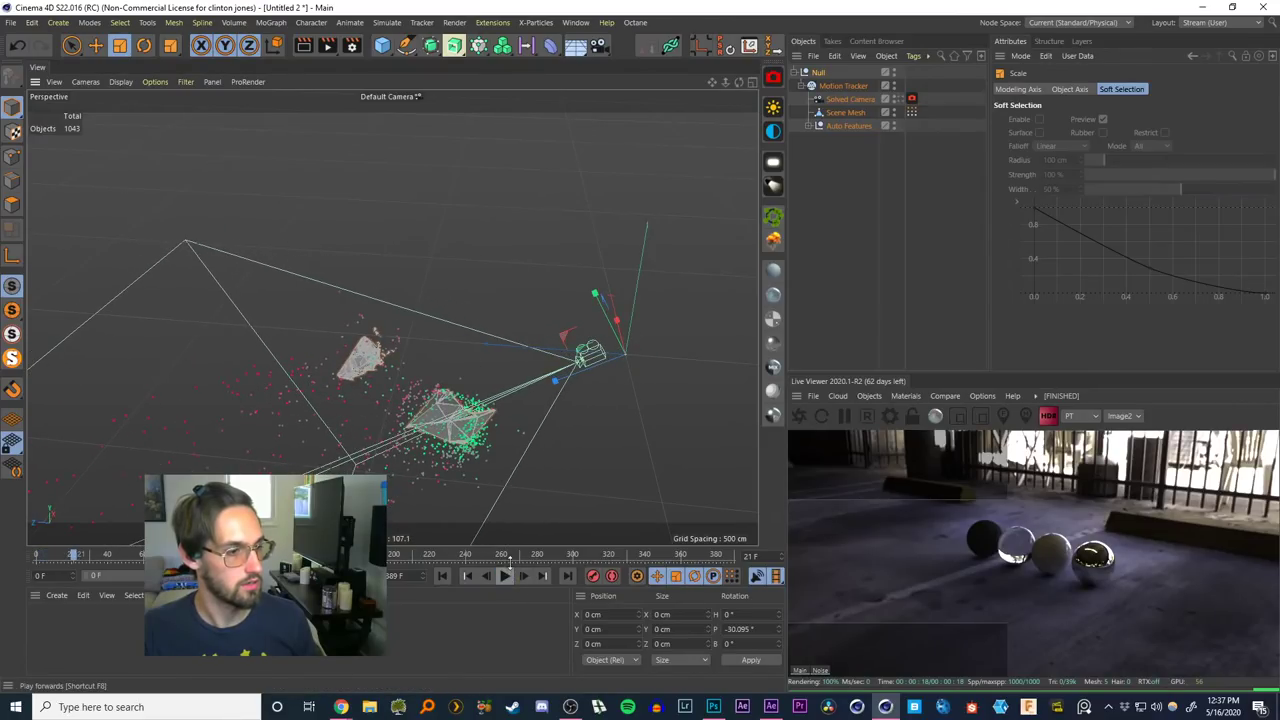
key("ctrl+z")
key("ctrl+z")
Try to move the parent null's axis along Z toward the ground mesh, and undo the moves
left_click_drag(417, 346, 414, 268, "alt")
left_click_drag(357, 357, 332, 399, "alt")
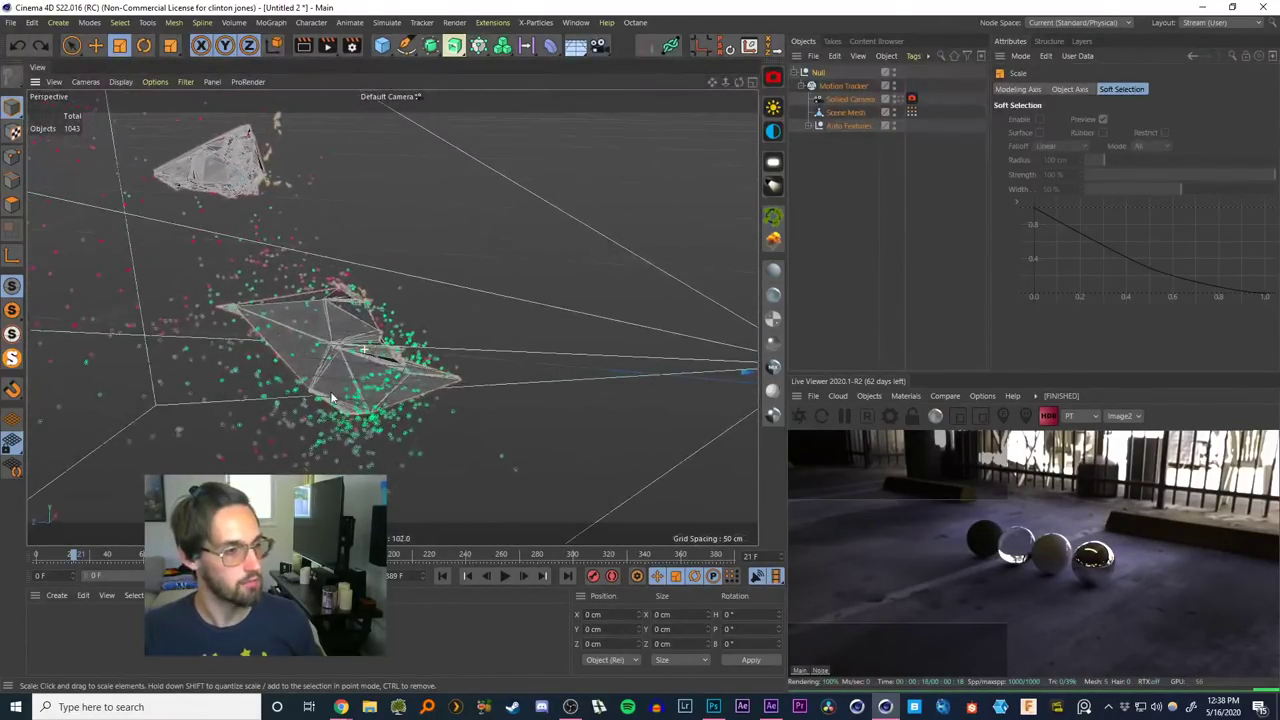
left_click(836, 181)
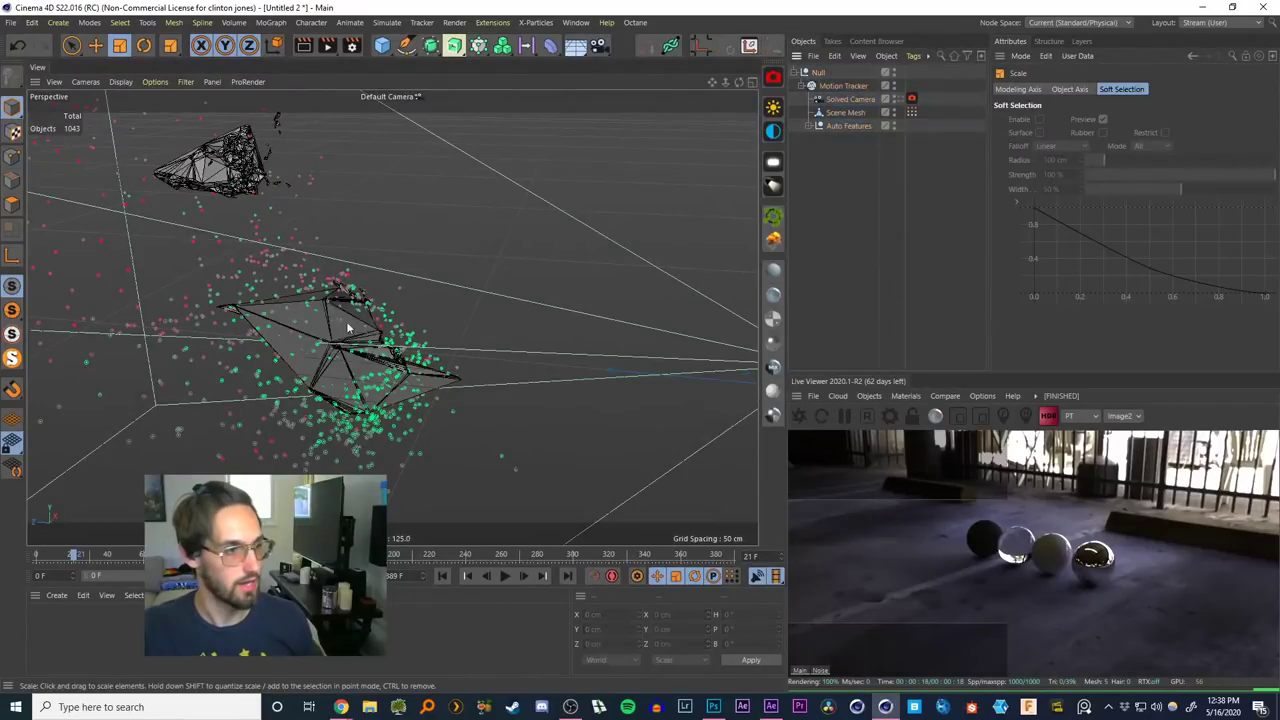
left_click(818, 72)
scroll(408, 315, "down", 3)
middle_click_drag(416, 325, 391, 313, "alt")
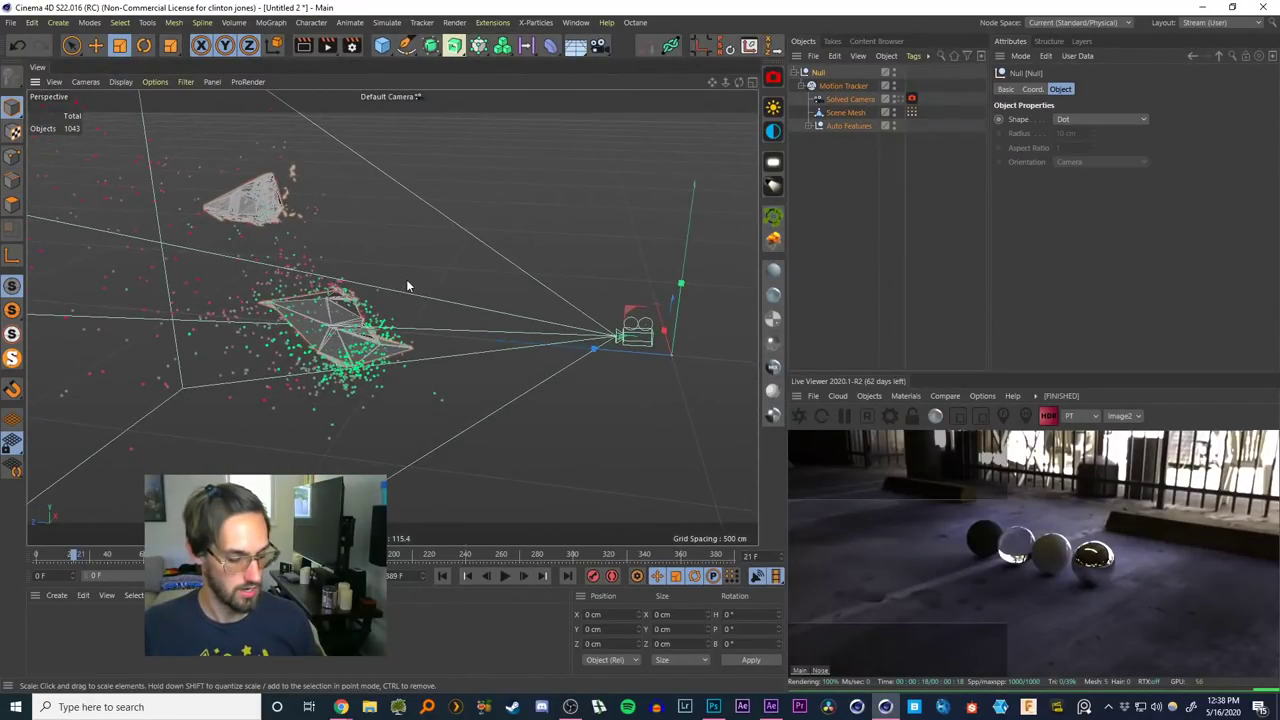
key("e")
left_click_drag(627, 355, 313, 337)
key("ctrl+z")
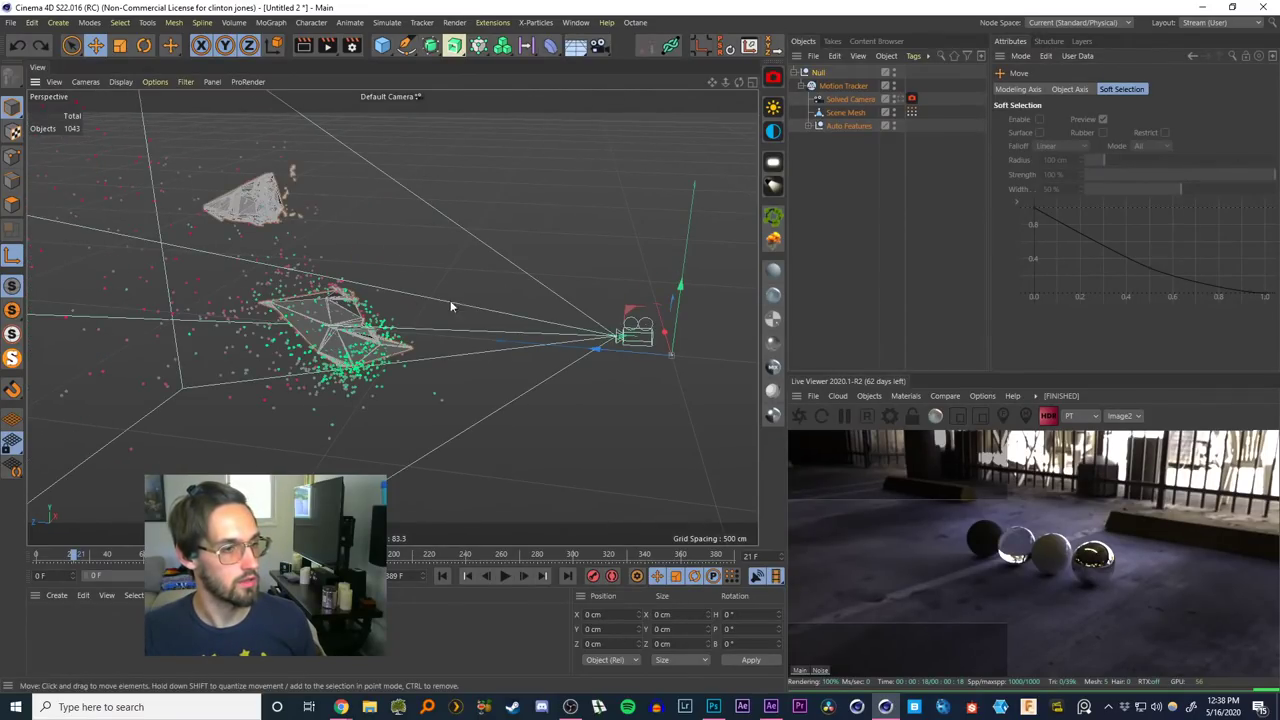
left_click_drag(604, 351, 478, 341)
key("ctrl+z")
Group the null under a second parent null and move the new null's axis along Z to about 671 cm, inside the ground mesh
left_click(819, 73)
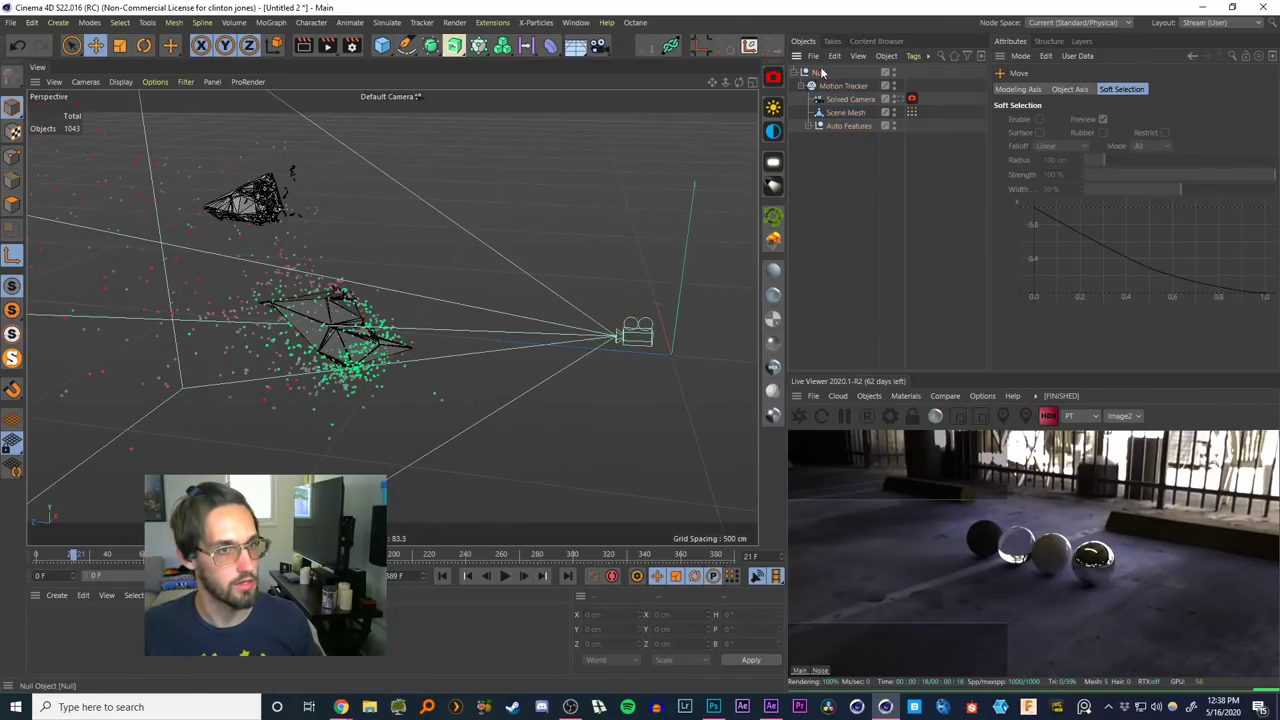
left_click_drag(384, 45, 433, 75, "alt")
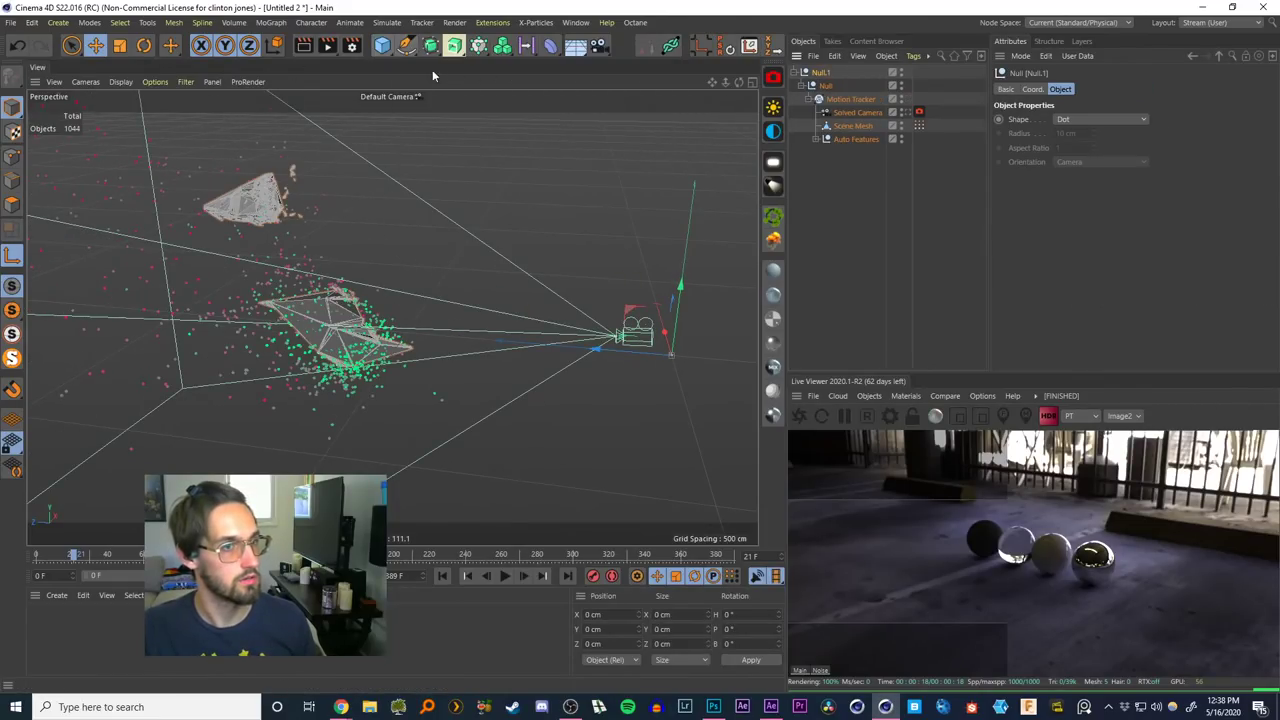
left_click(816, 178)
left_click(812, 75)
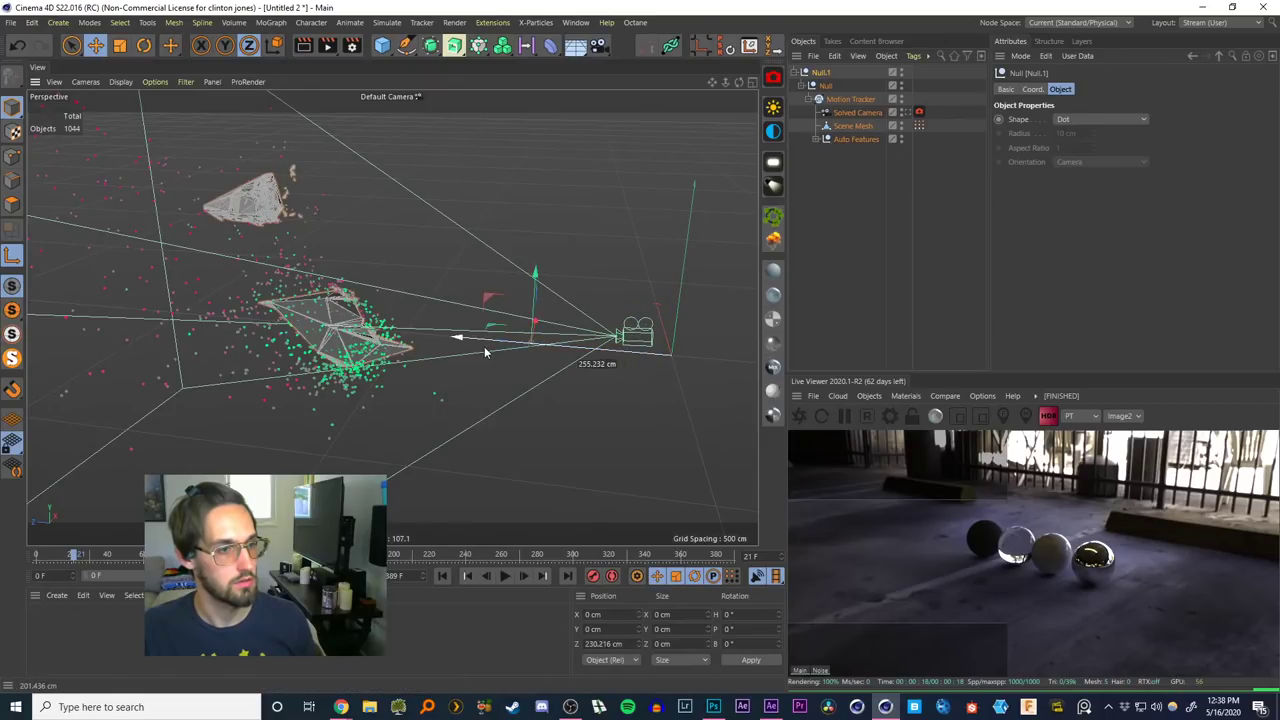
left_click_drag(301, 353, 288, 351)
right_click_drag(330, 326, 386, 210, "alt")
left_click_drag(386, 210, 507, 251, "alt")
In the Right view, rotate the outer null's axis to about 18.1° pitch so it follows the ground mesh's slope
left_click(752, 85)
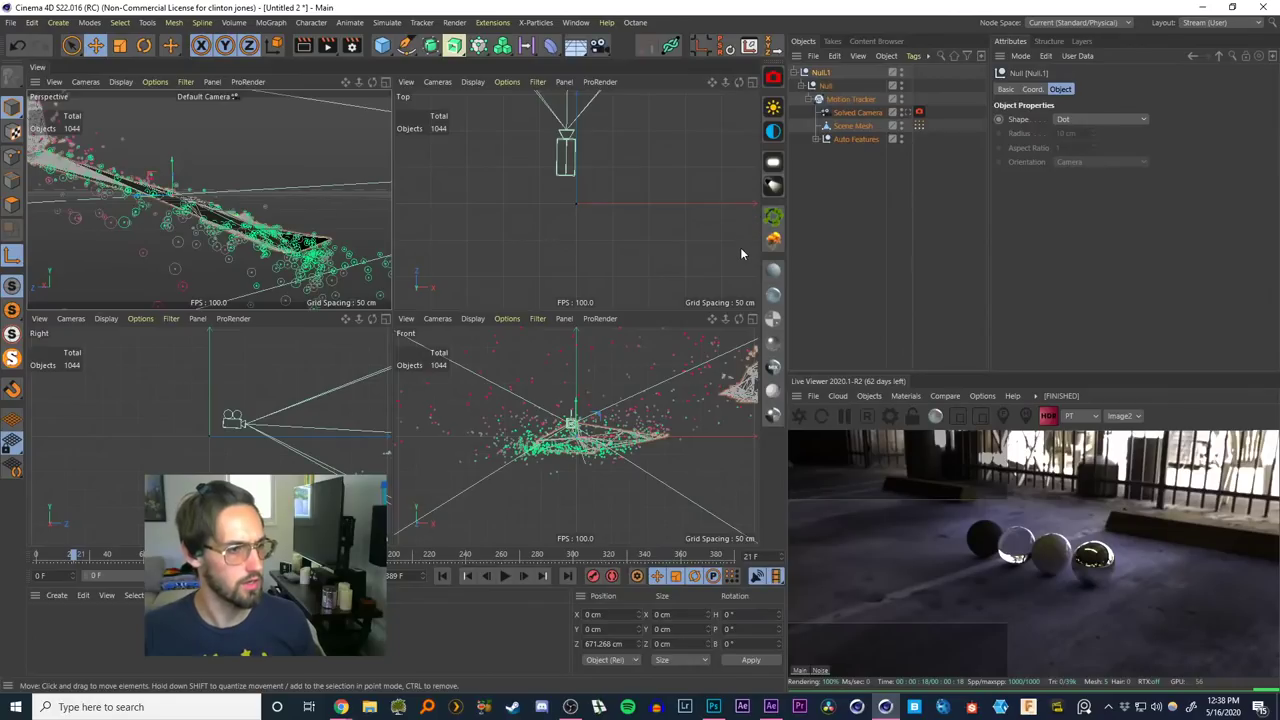
left_click(385, 318)
left_click_drag(630, 322, 489, 287, "alt")
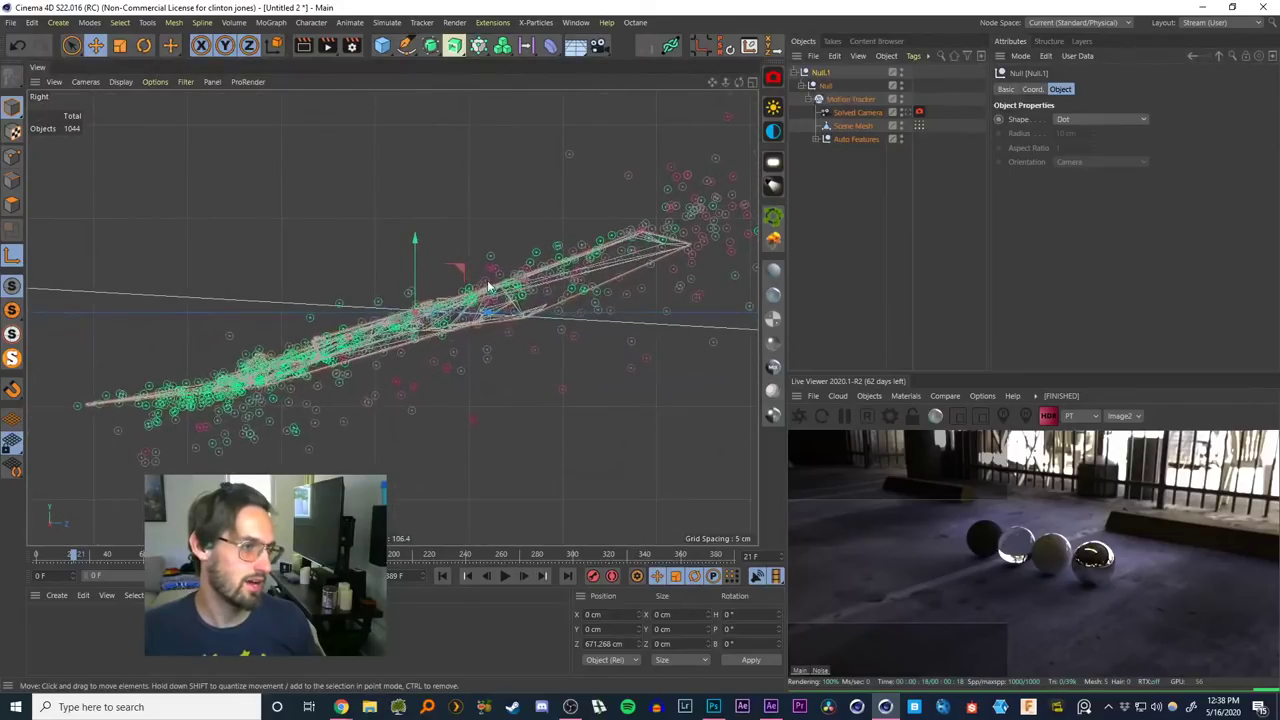
key("r")
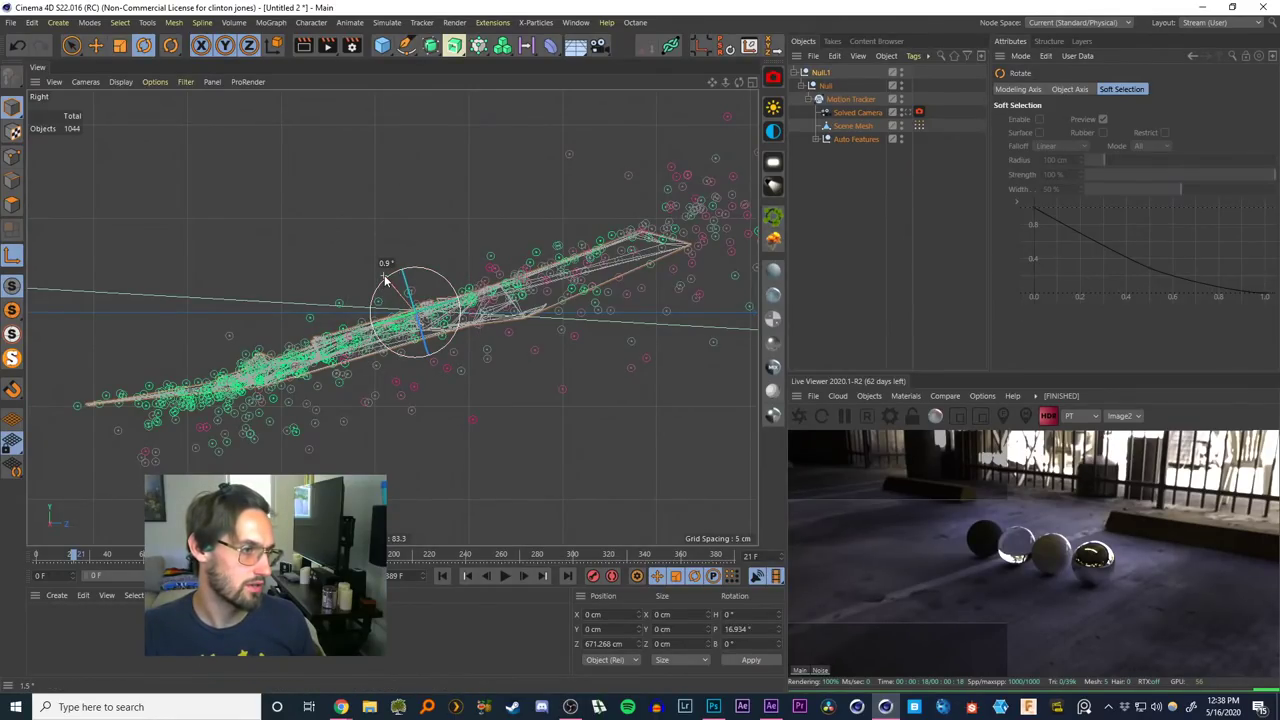
scroll(425, 318, "down", 6)
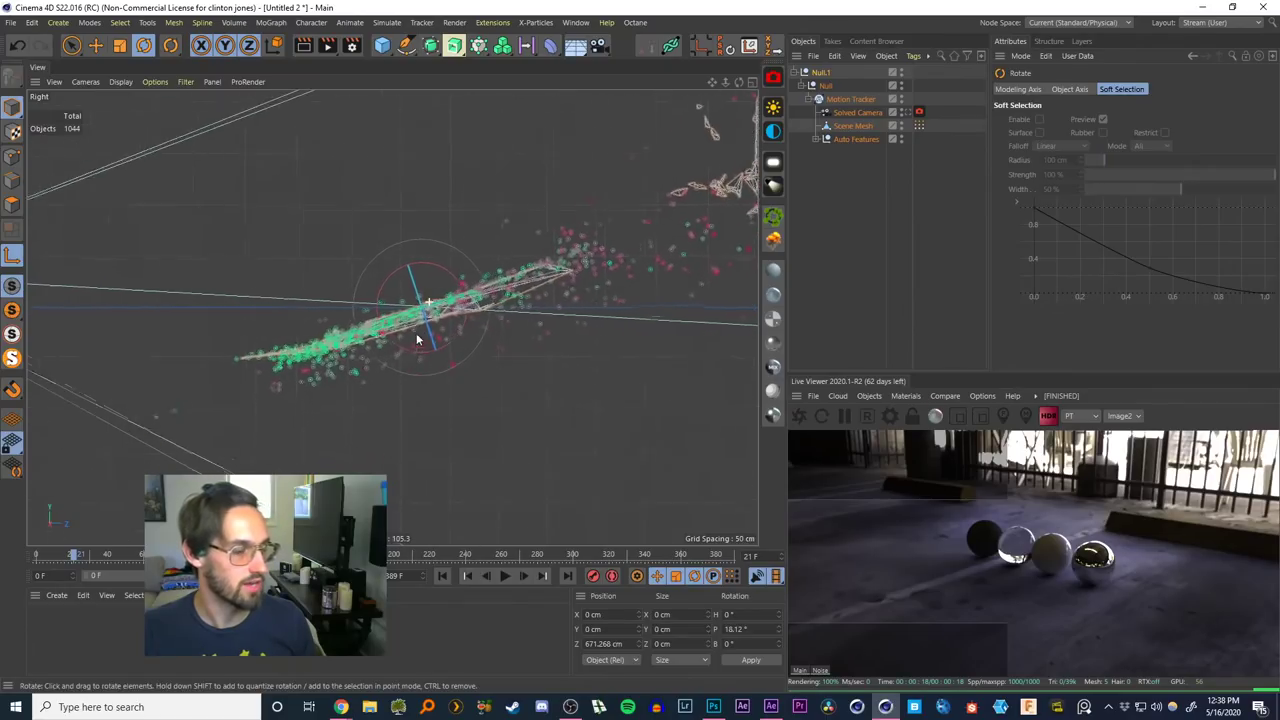
middle_click_drag(417, 337, 368, 347, "alt")
Examine the outer null's axis alignment against the ground mesh in the Perspective view
left_click(751, 83)
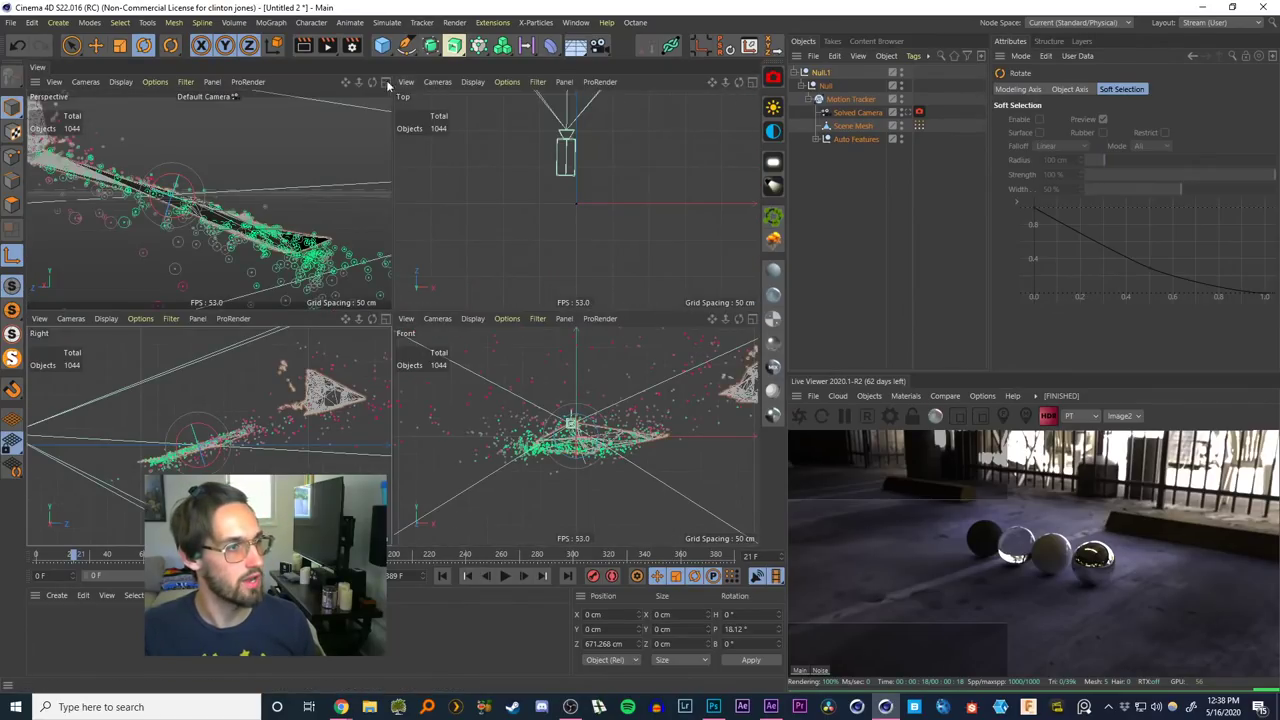
left_click(386, 82)
left_click_drag(440, 326, 400, 380, "alt")
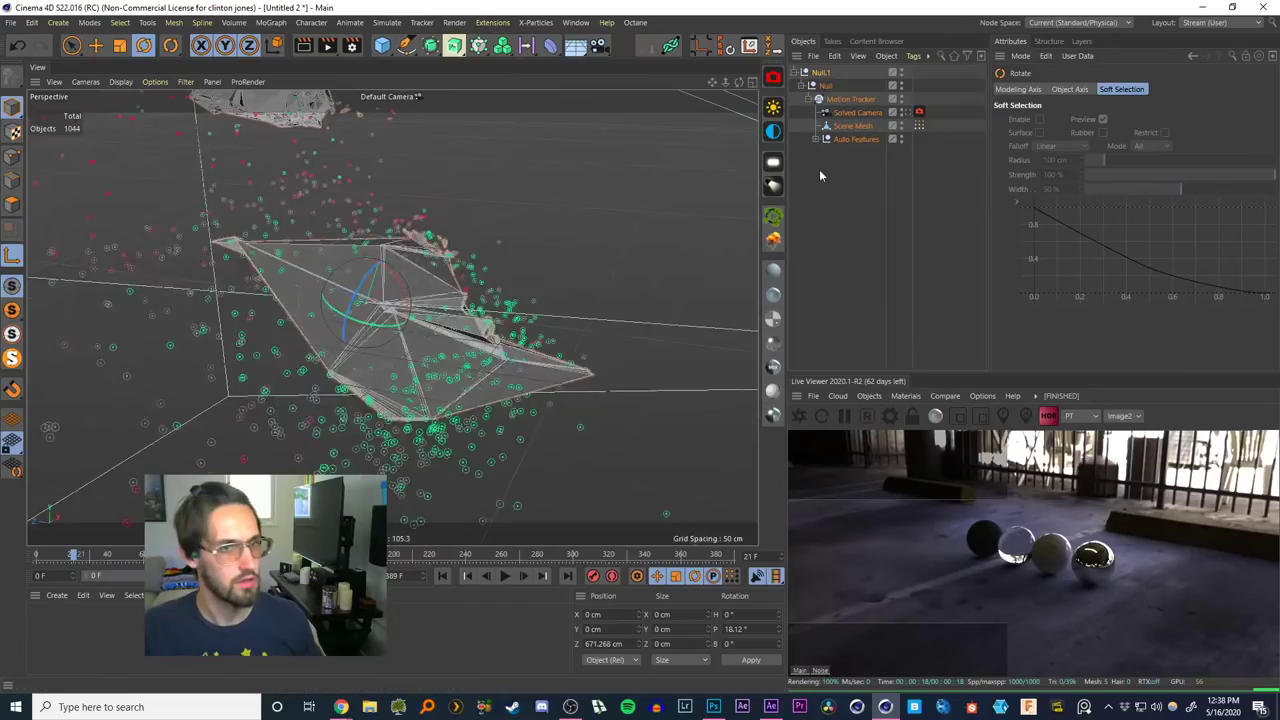
left_click(819, 169)
left_click(821, 72)
left_click_drag(371, 309, 340, 320, "alt")
right_click_drag(339, 319, 350, 450, "alt")
left_click_drag(382, 320, 320, 363, "alt")
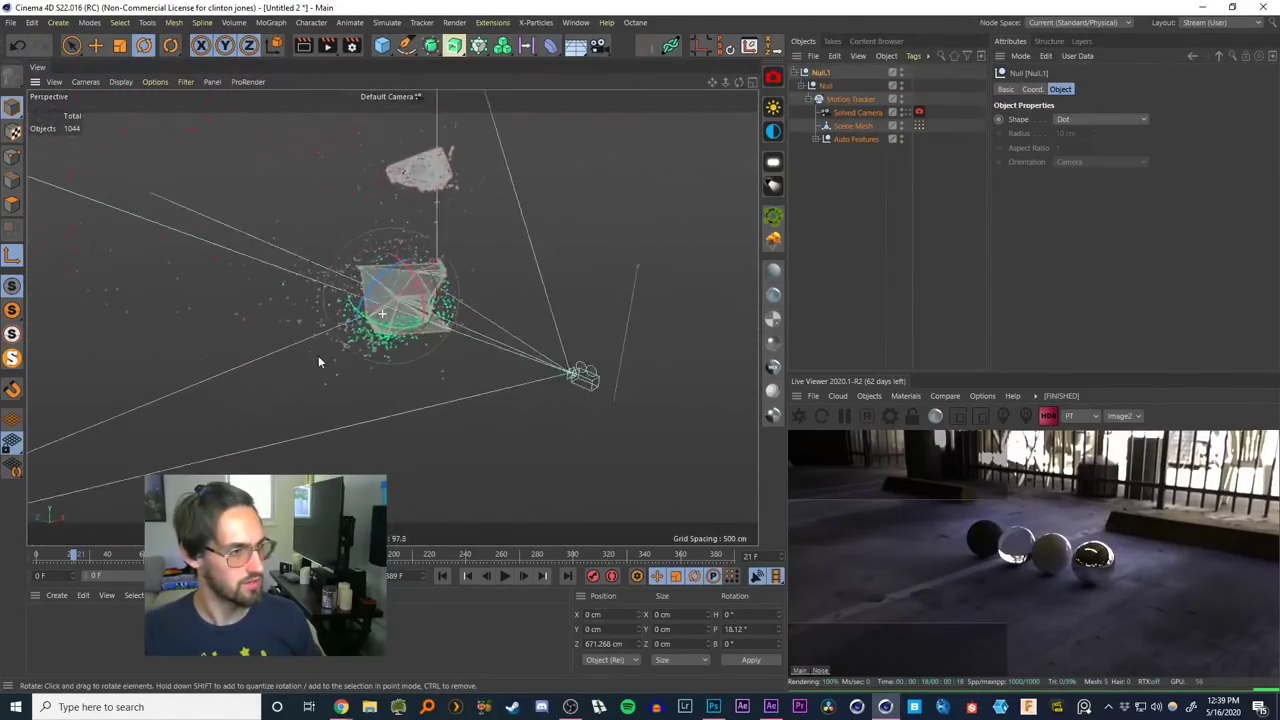
Rotate the outer null's axis to about 21.8° pitch to follow the ground mesh's slope more closely
right_click_drag(382, 320, 397, 349, "alt")
left_click_drag(345, 340, 387, 266, "alt")
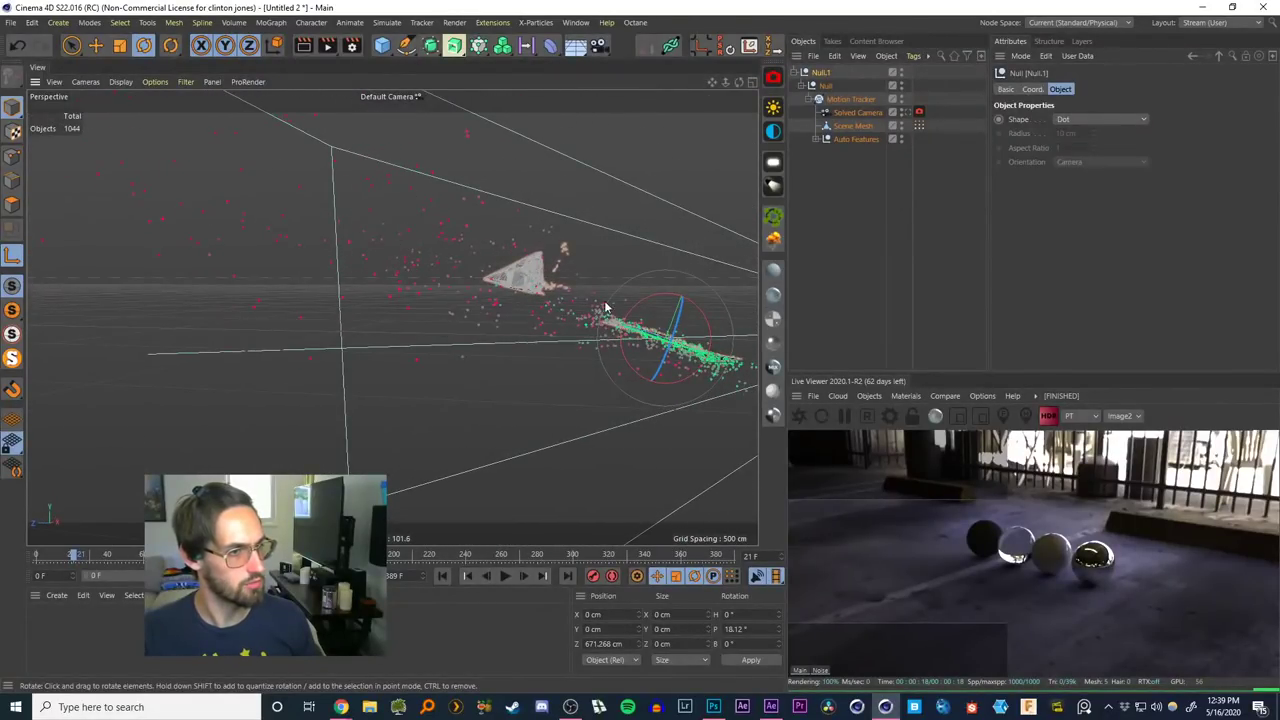
middle_click_drag(605, 307, 410, 297, "alt")
right_click_drag(420, 298, 540, 230, "alt")
middle_click_drag(410, 398, 408, 312, "alt")
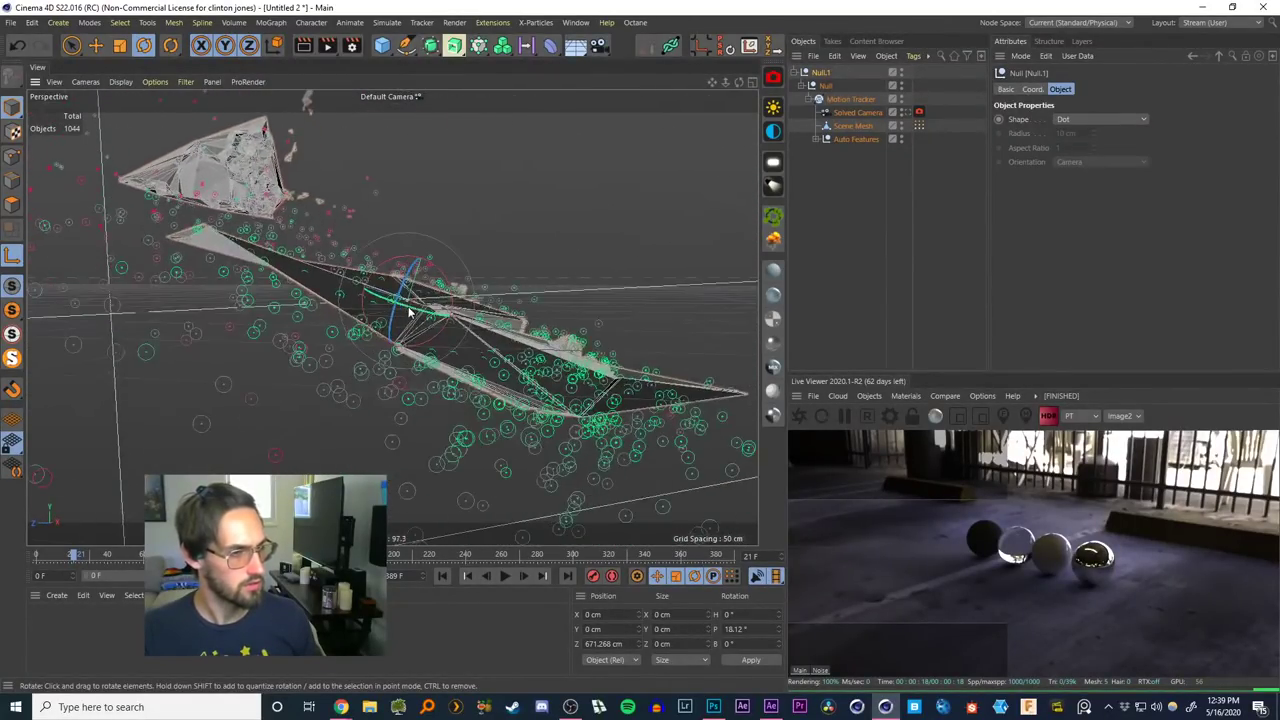
left_click_drag(408, 312, 433, 266, "alt")
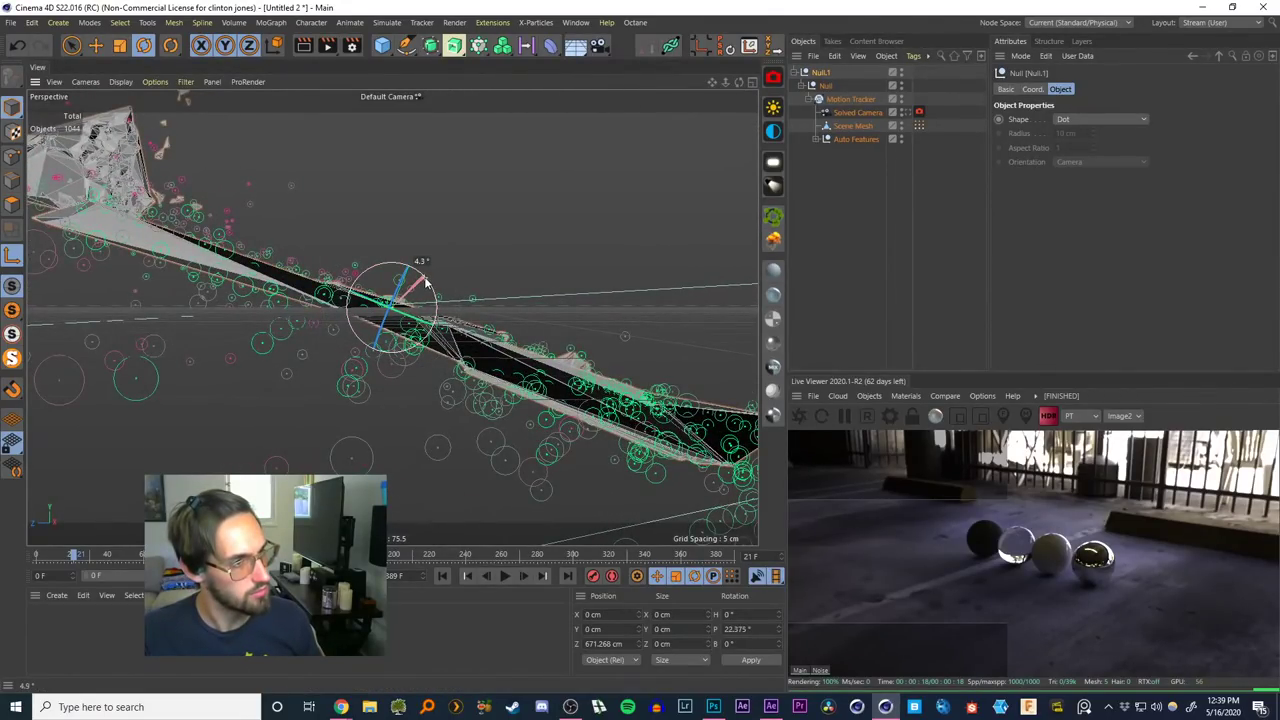
left_click_drag(425, 283, 426, 285)
scroll(429, 312, "up", 2)
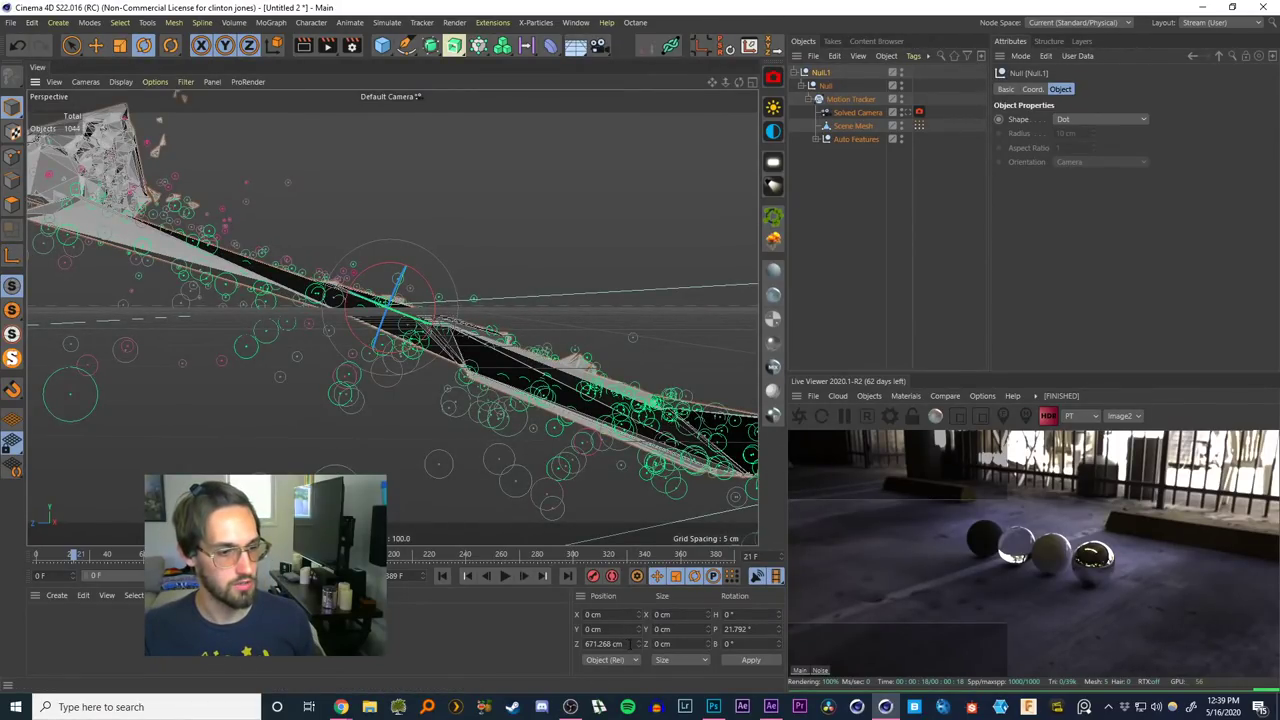
Set the outer null's Z position to 0 cm and its pitch to 0° to level the tracked scene at the origin
type("0")
key("Return")
double_click(737, 629)
type("0")
key("Return")
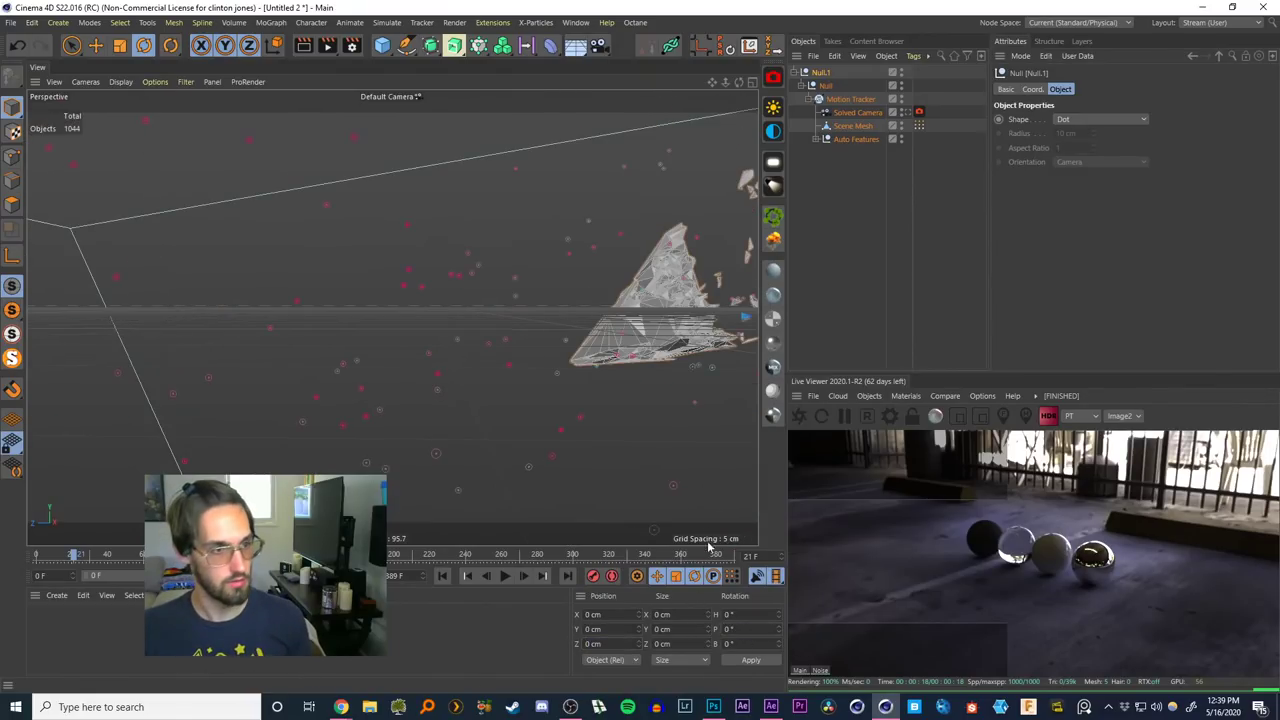
left_click_drag(642, 296, 390, 345, "alt")
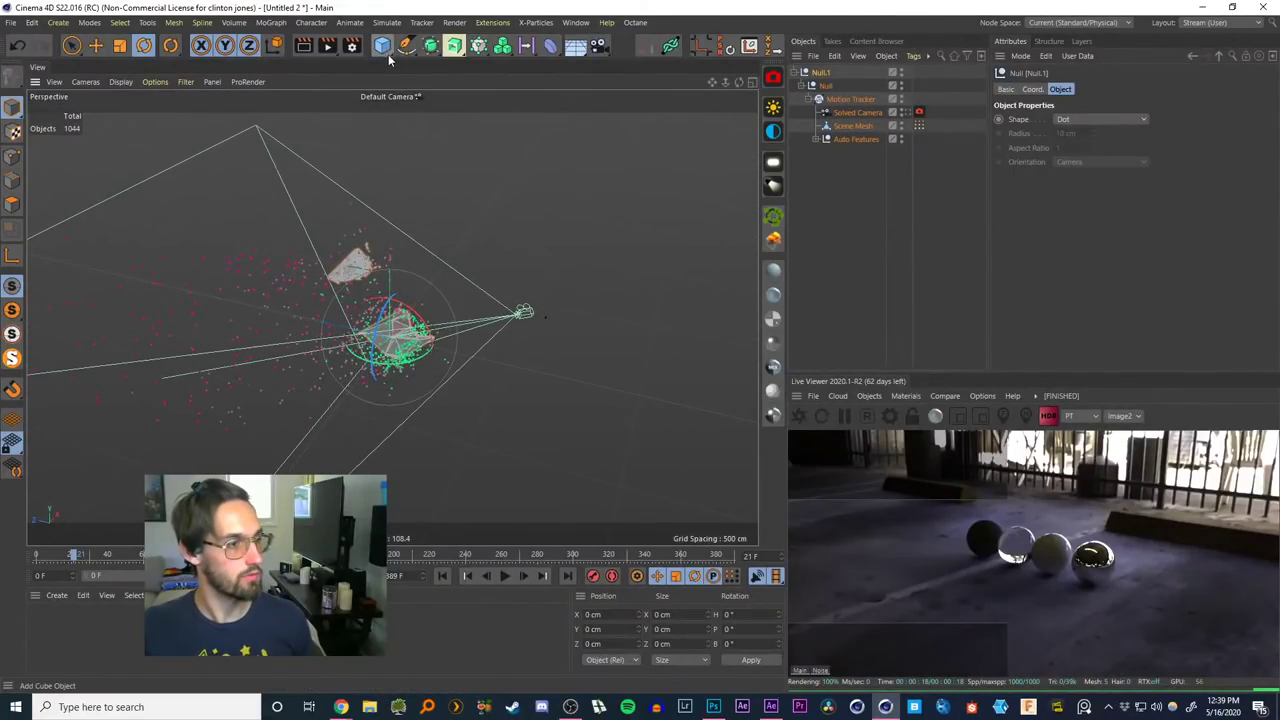
Add a Figure object at the scene origin as a human scale reference
left_click(383, 47)
key("ctrl+z")
left_click_drag(382, 46, 571, 135)
right_click_drag(414, 240, 441, 237, "alt")
mouse_move(440, 241)
left_mouse_down("alt")
mouse_move(245, 252)
mouse_move(432, 254)
left_mouse_up("alt")
right_click_drag(432, 254, 335, 356, "alt")
left_click(854, 214)
Look through the Solved Camera at frame 0 and try scaling the outer null against the figure
left_click(824, 86)
left_click_drag(440, 259, 418, 259, "alt")
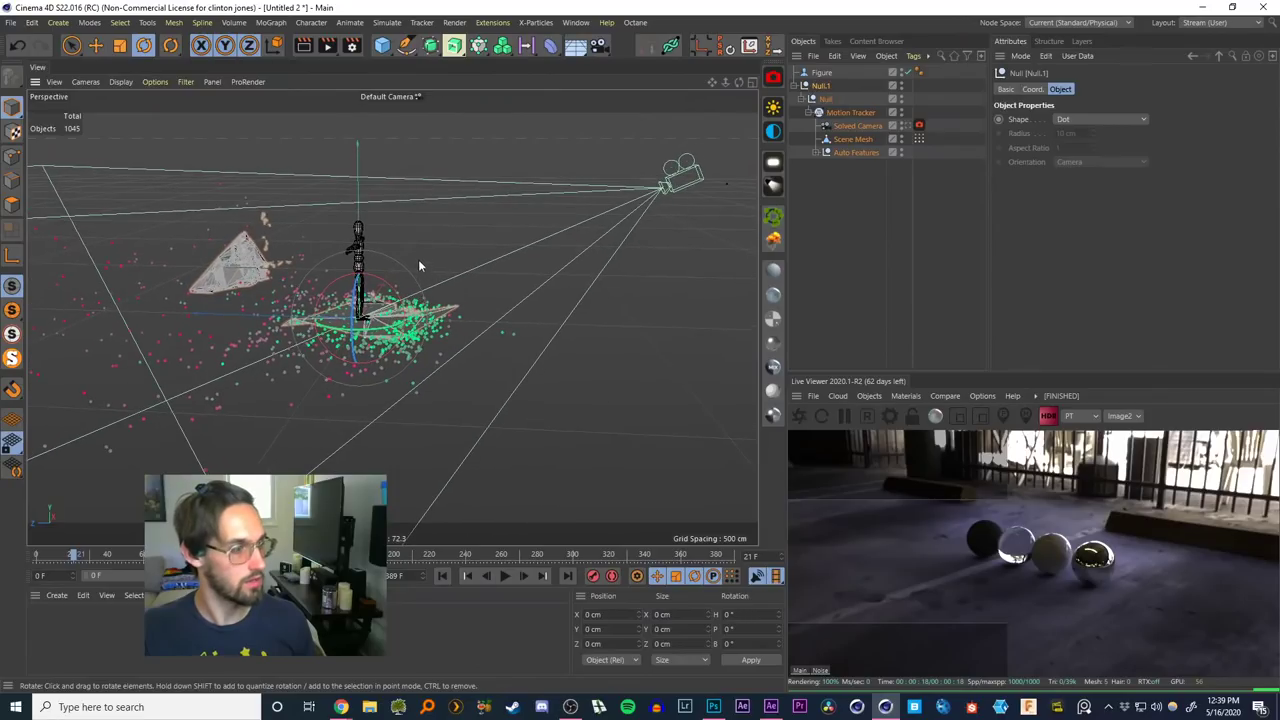
key("t")
left_click_drag(522, 311, 525, 283)
left_click(905, 126)
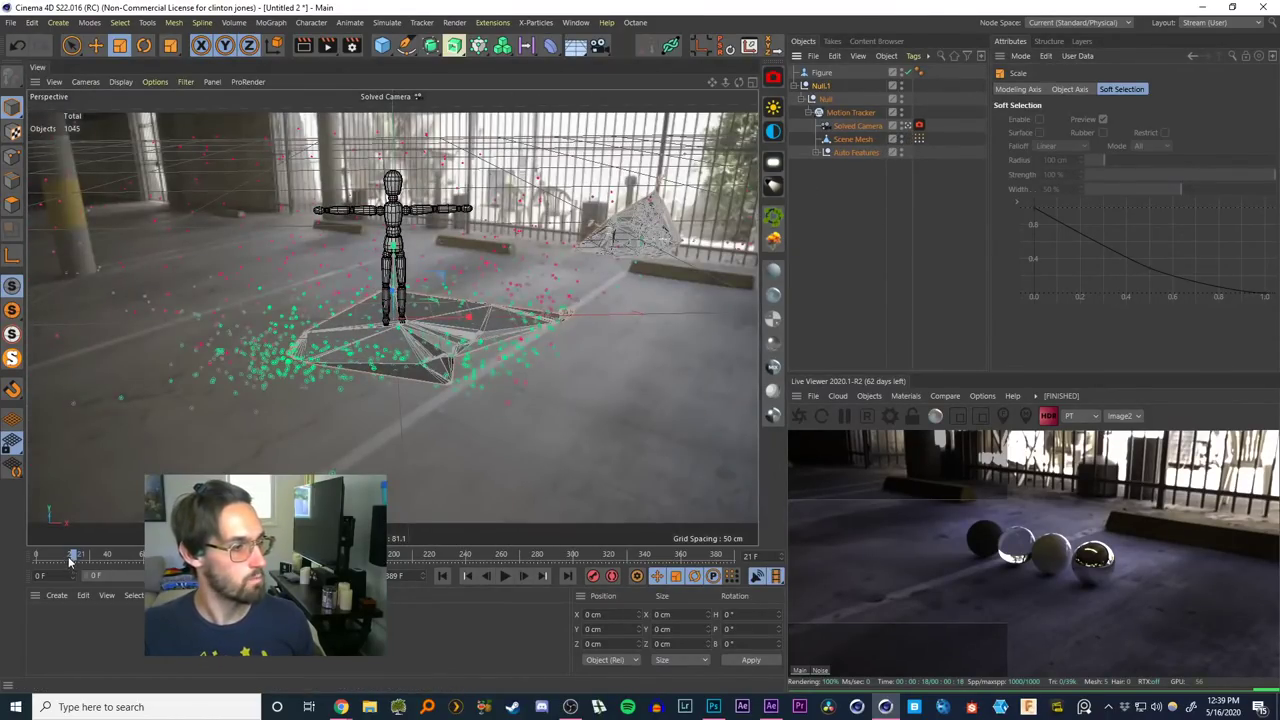
left_click_drag(70, 562, 30, 556)
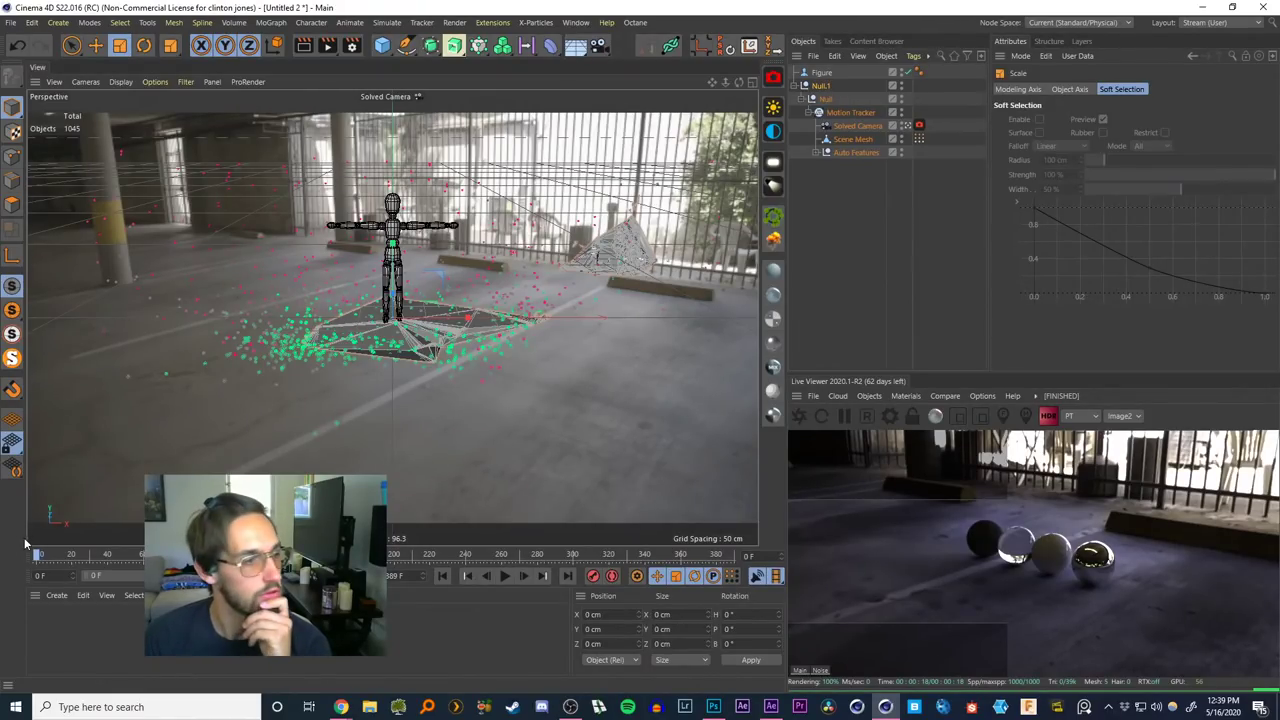
mouse_move(24, 543)
left_mouse_down()
mouse_move(71, 545)
mouse_move(20, 542)
left_mouse_up()
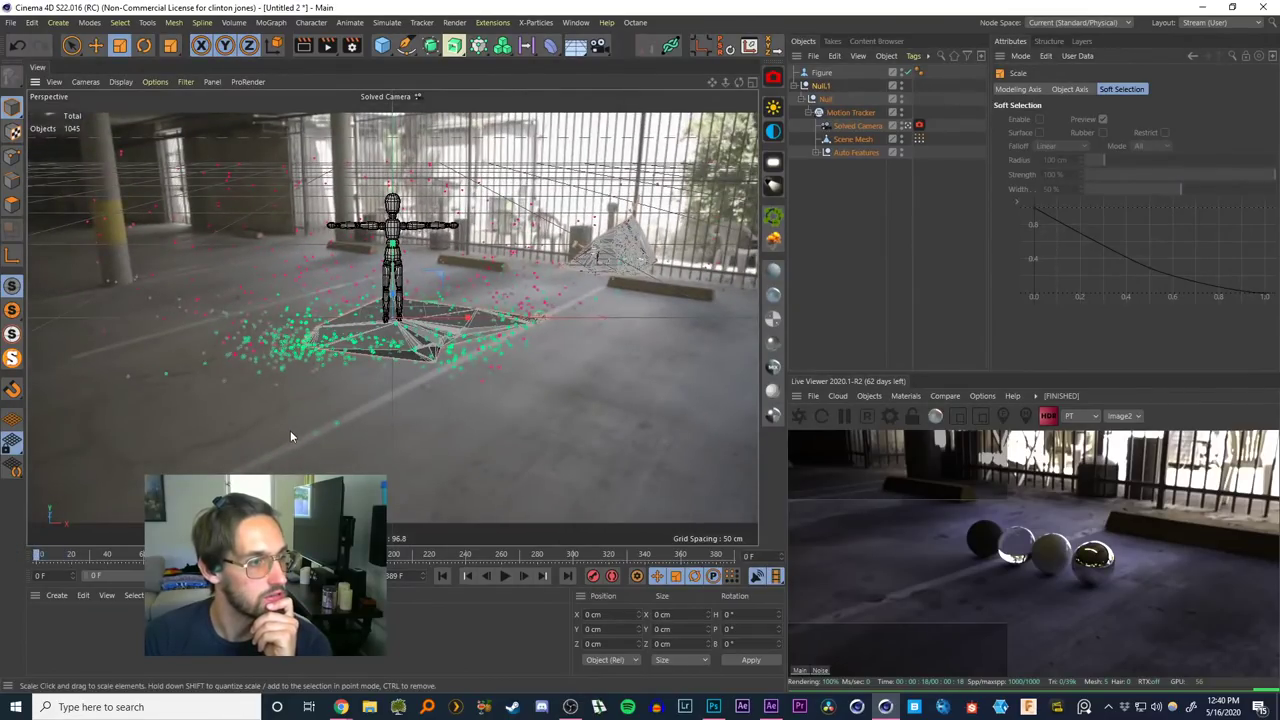
left_click_drag(290, 436, 150, 495)
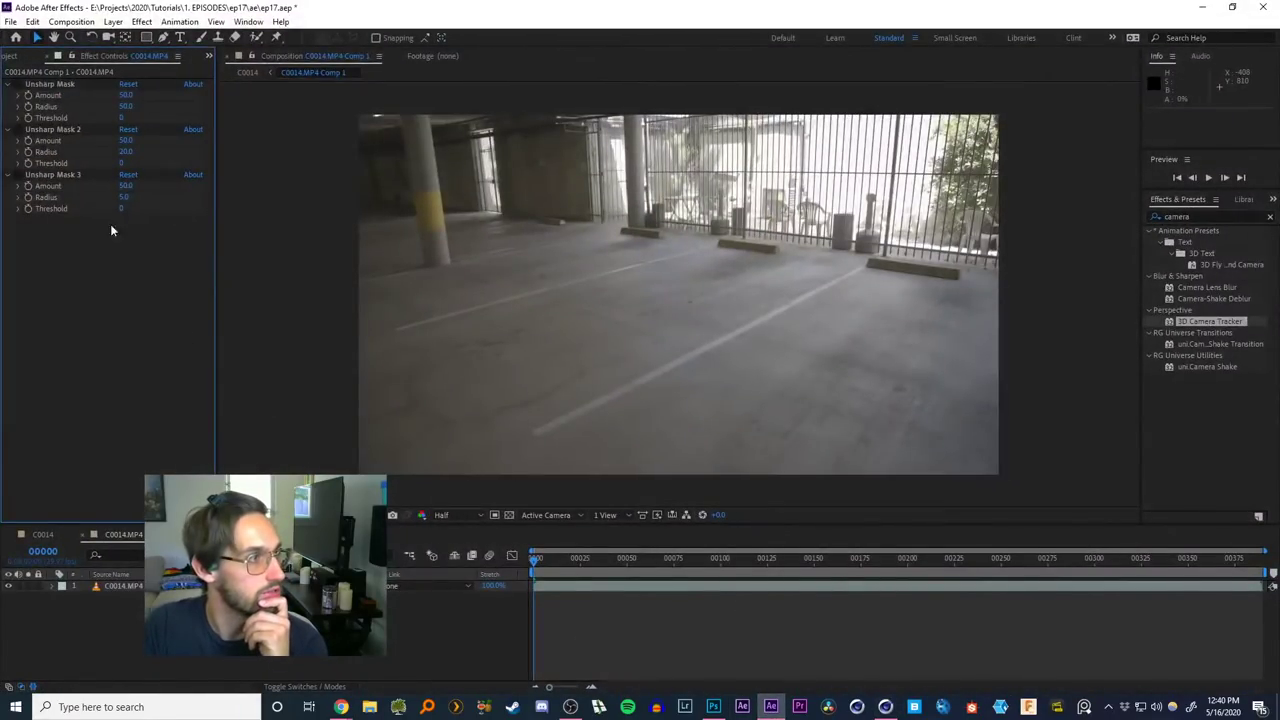
In After Effects, open the C0015.MP4 footage and scrub to the person standing in the garage as a height reference
left_click(12, 57)
left_click(6, 189)
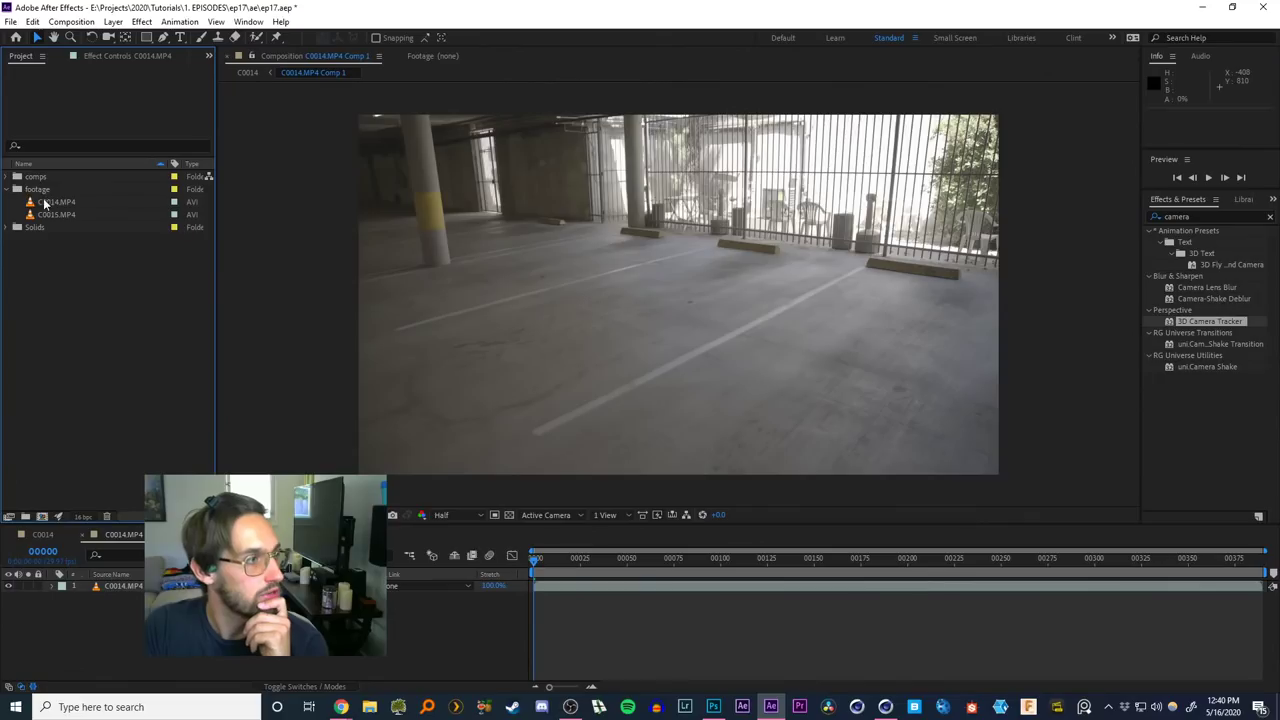
left_click(41, 203)
double_click(43, 215)
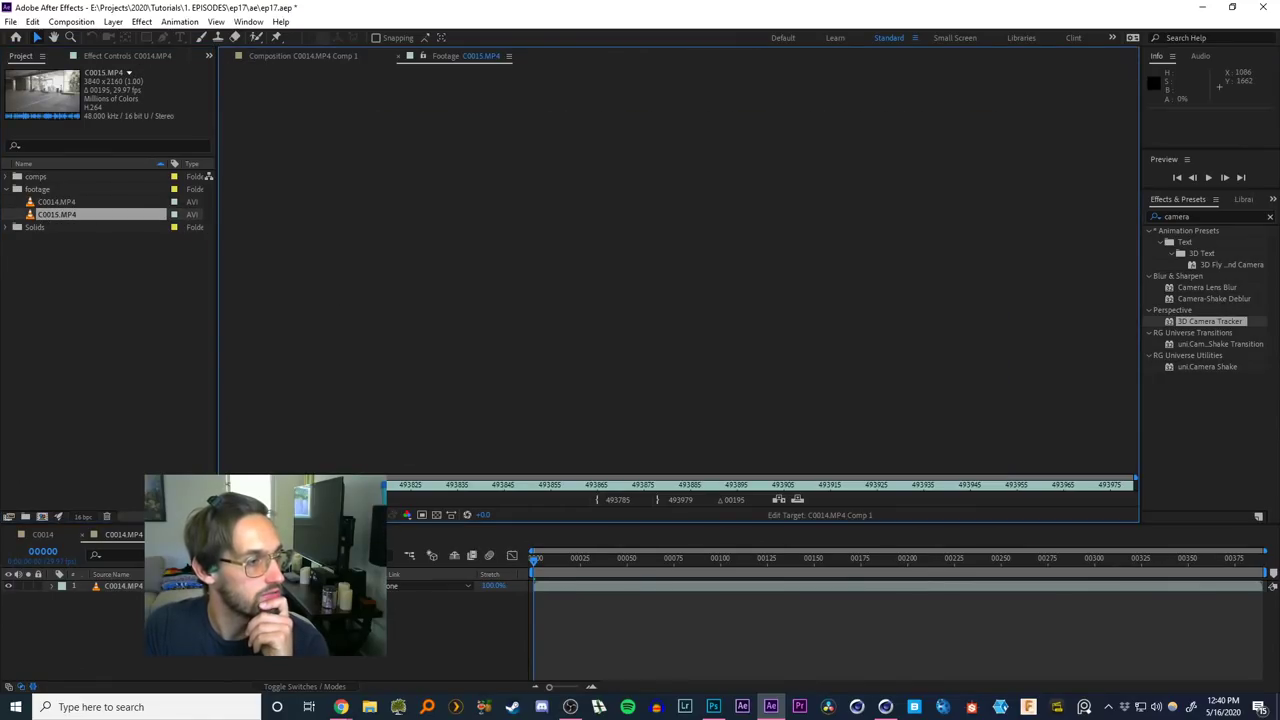
left_click_drag(484, 480, 623, 474)
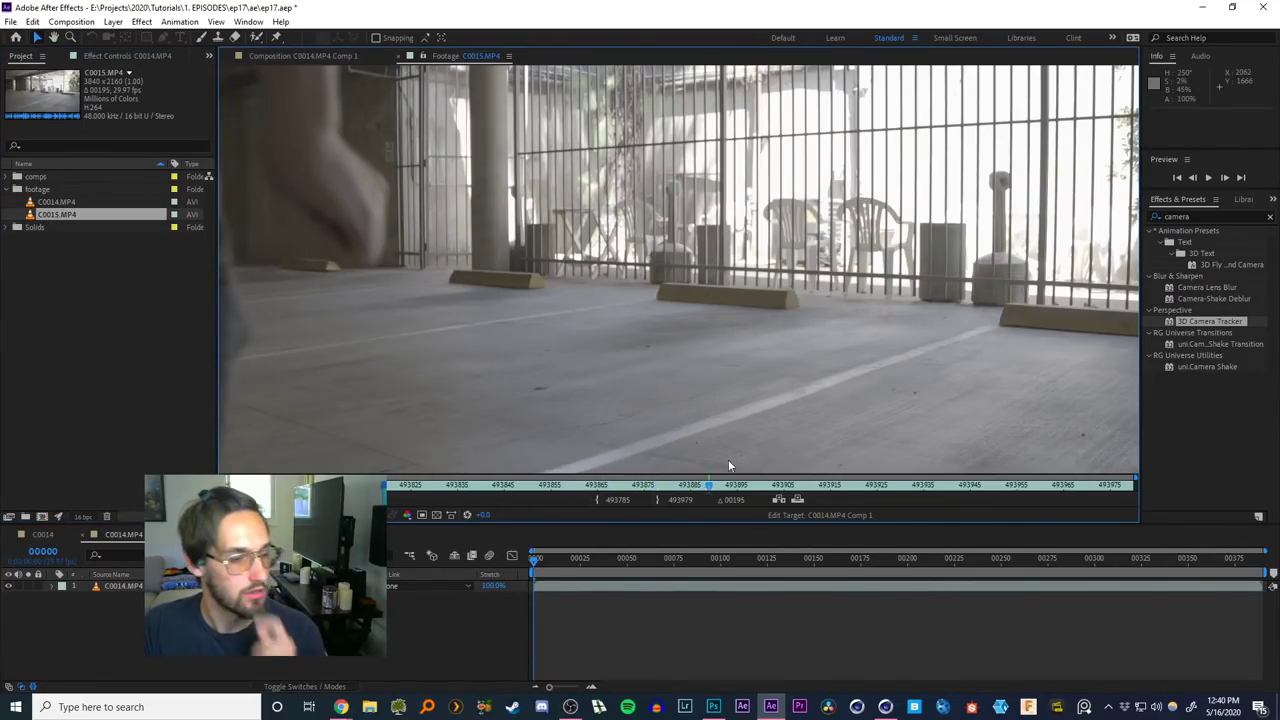
key("shift+slash")
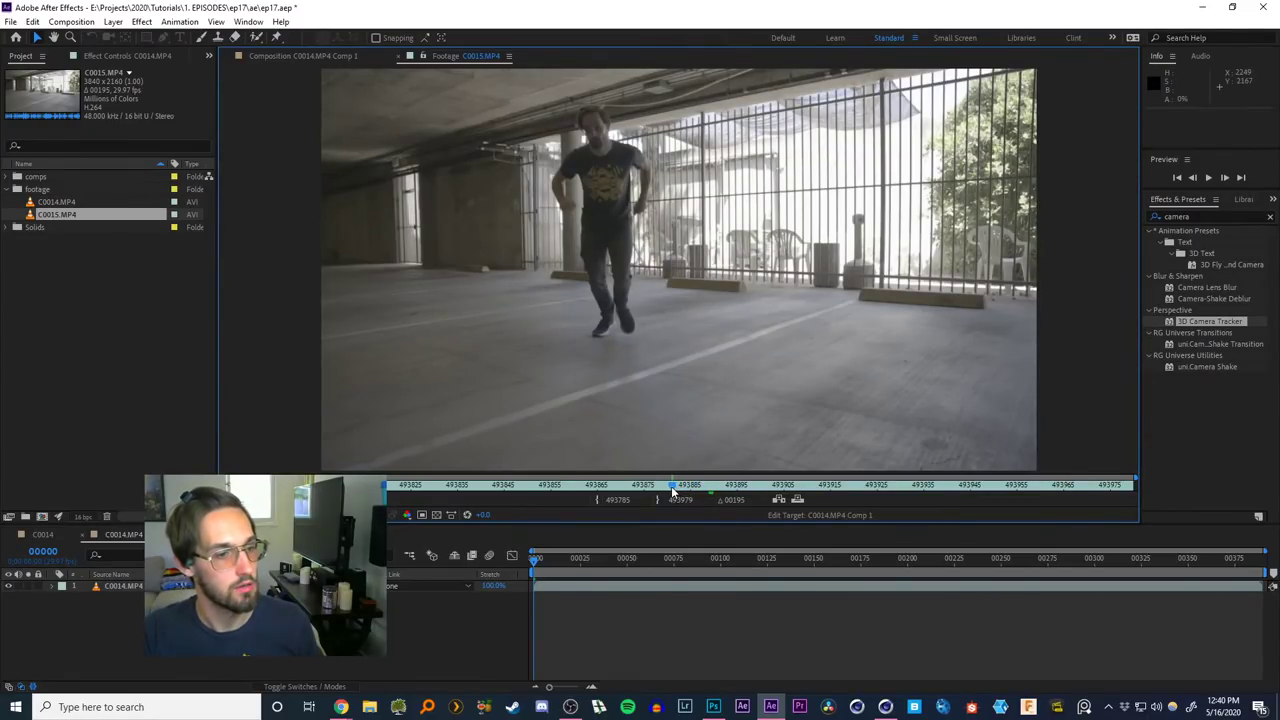
left_click_drag(627, 490, 613, 490)
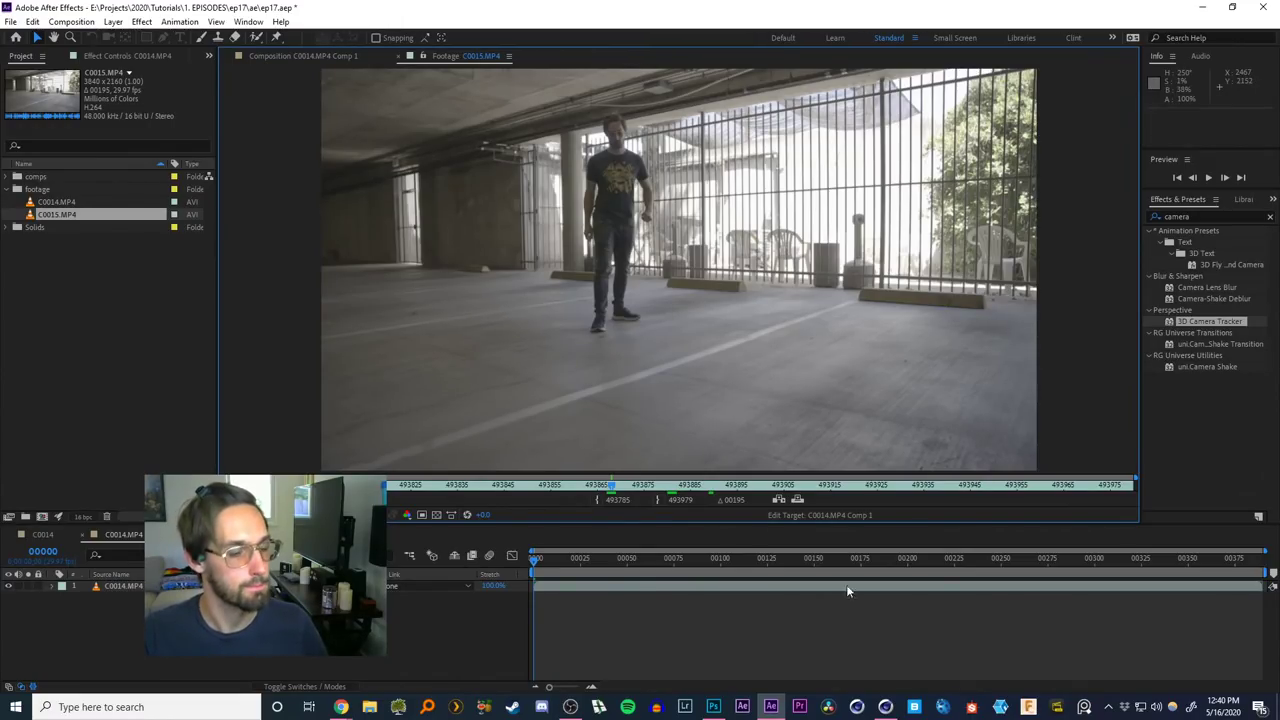
Switch back to Cinema 4D and undo the outer null's trial scaling
left_click(884, 708)
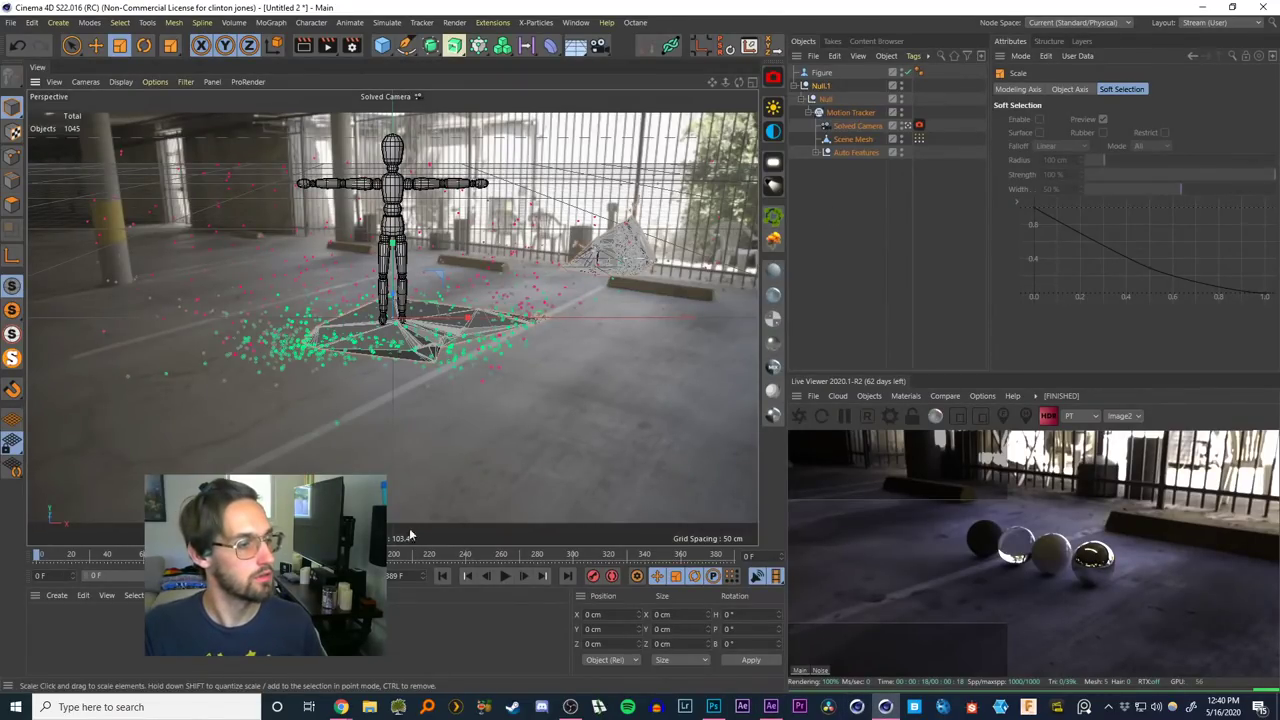
left_click_drag(40, 555, 10, 532)
key("ctrl+z")
Try scaling the inner null in the Solved Camera view, and undo it
left_click(826, 98)
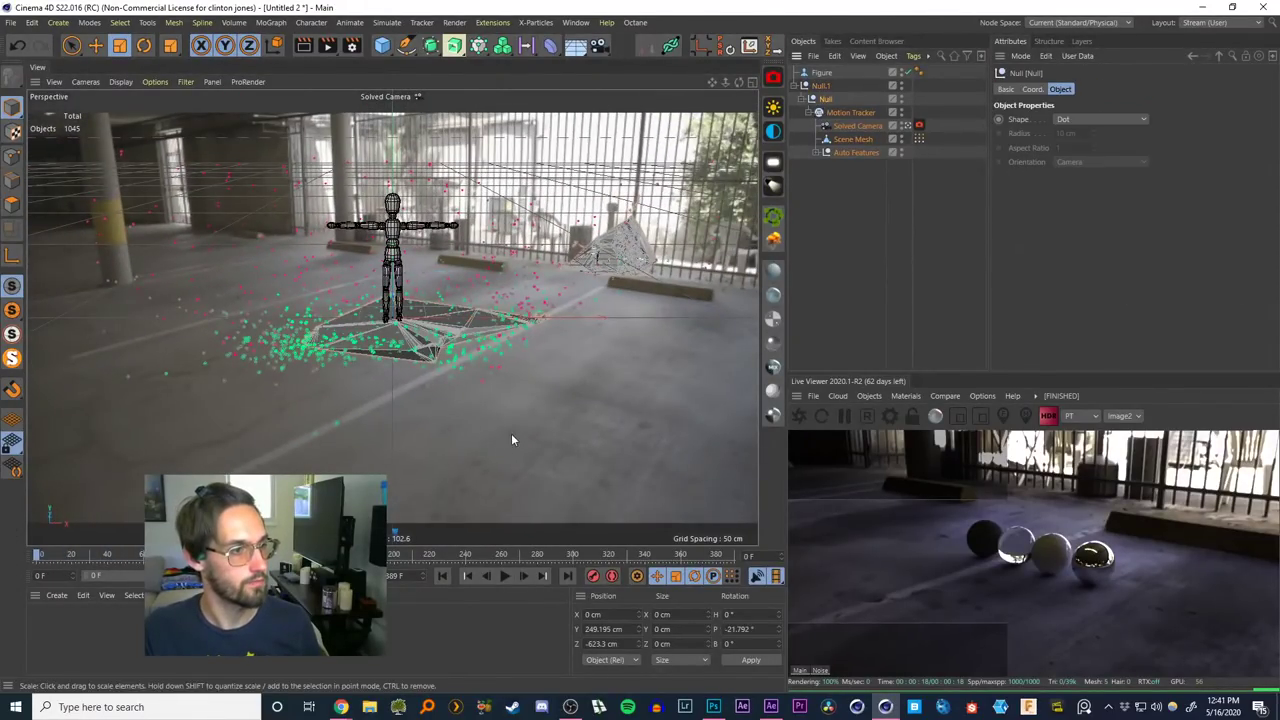
mouse_move(506, 420)
left_mouse_down()
mouse_move(779, 341)
mouse_move(521, 416)
left_mouse_up()
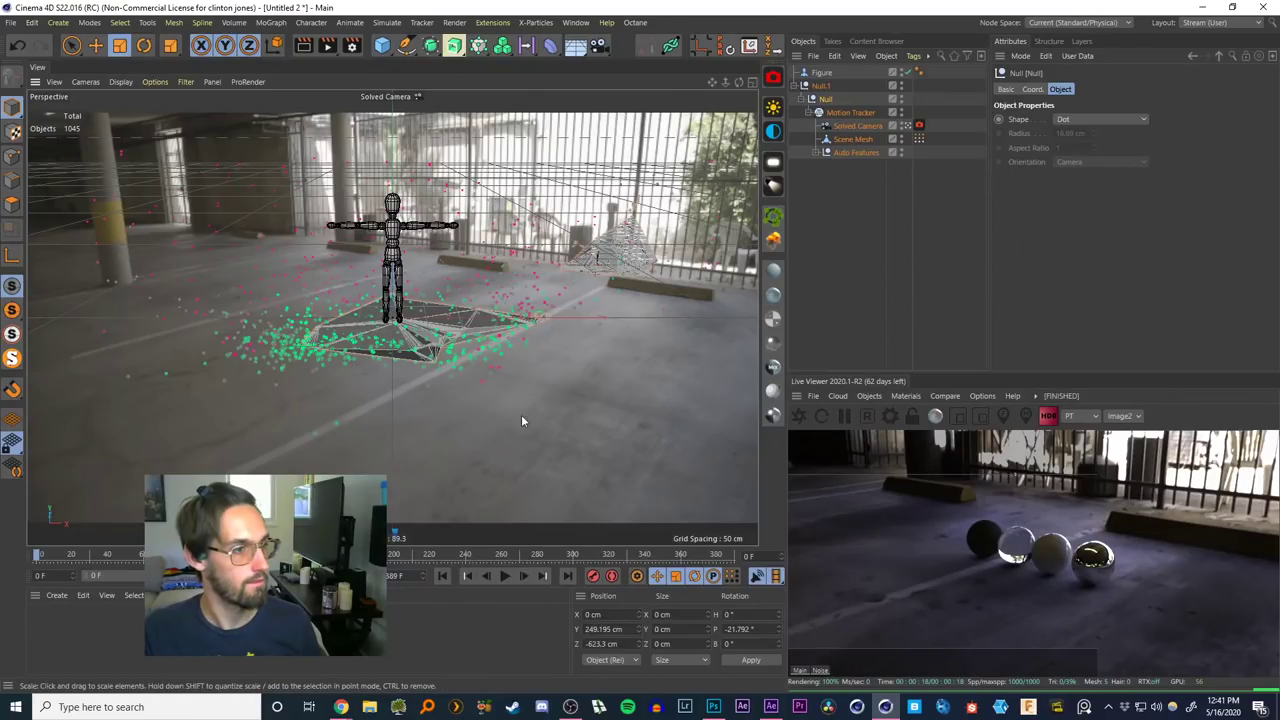
left_click_drag(56, 559, 2, 563)
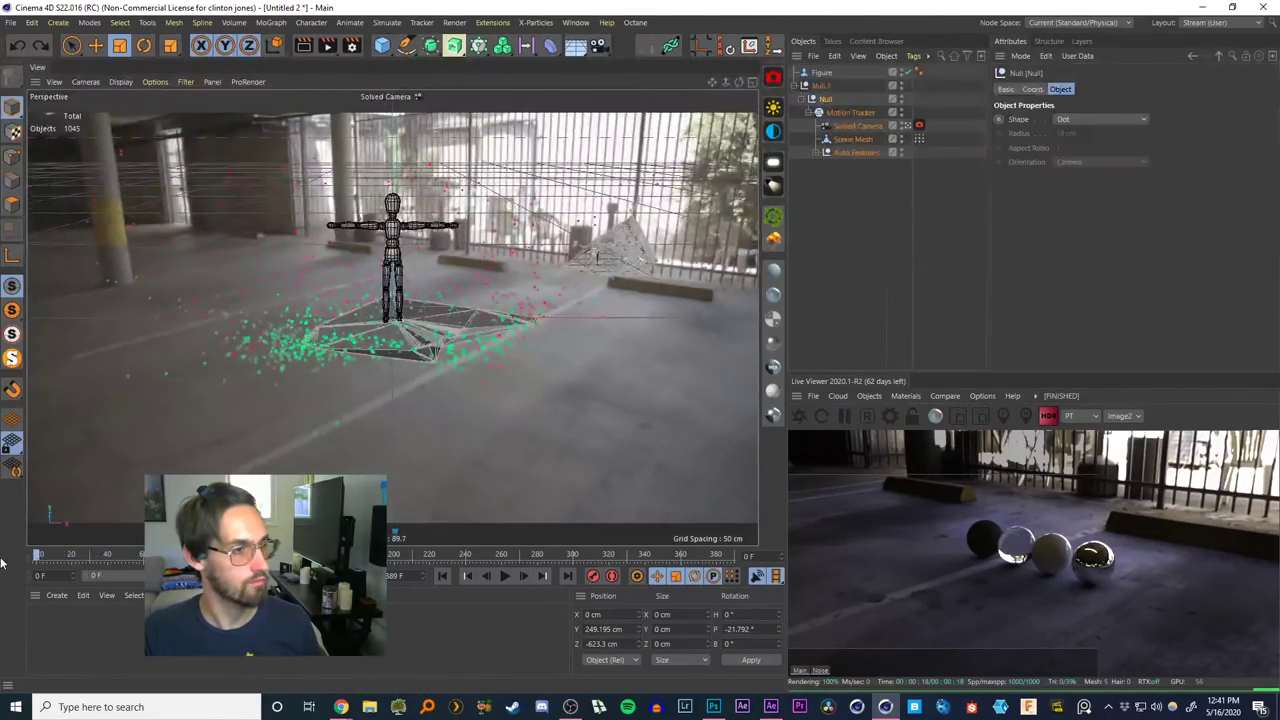
left_click(752, 81)
left_click(386, 83)
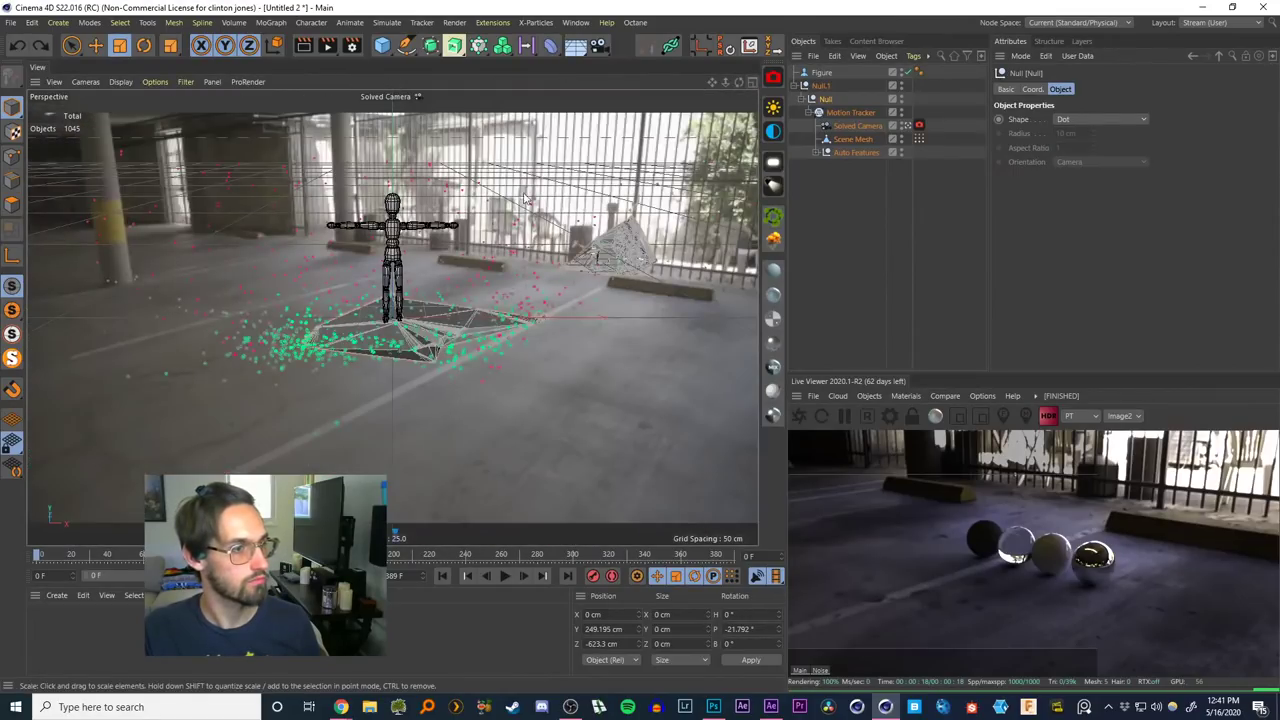
Leave the Solved Camera view and try scaling the outer null from the default camera
left_click(906, 126)
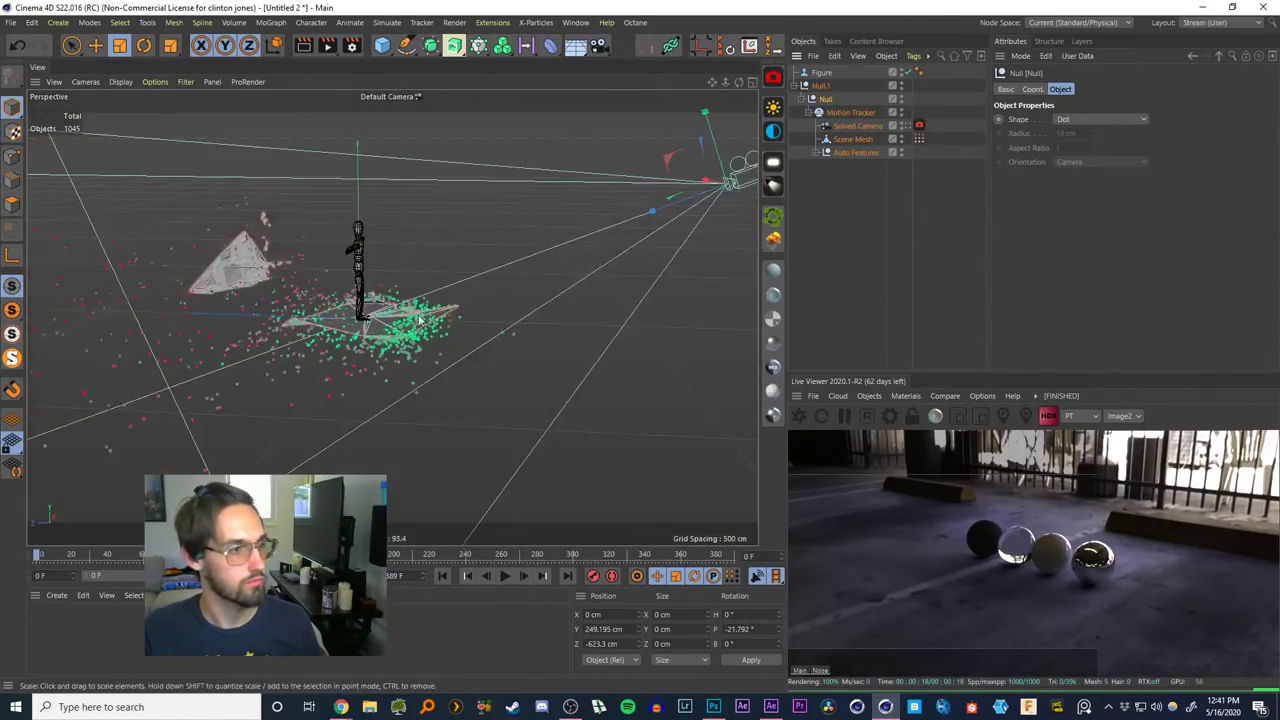
scroll(404, 331, "down", 4)
left_click(854, 190)
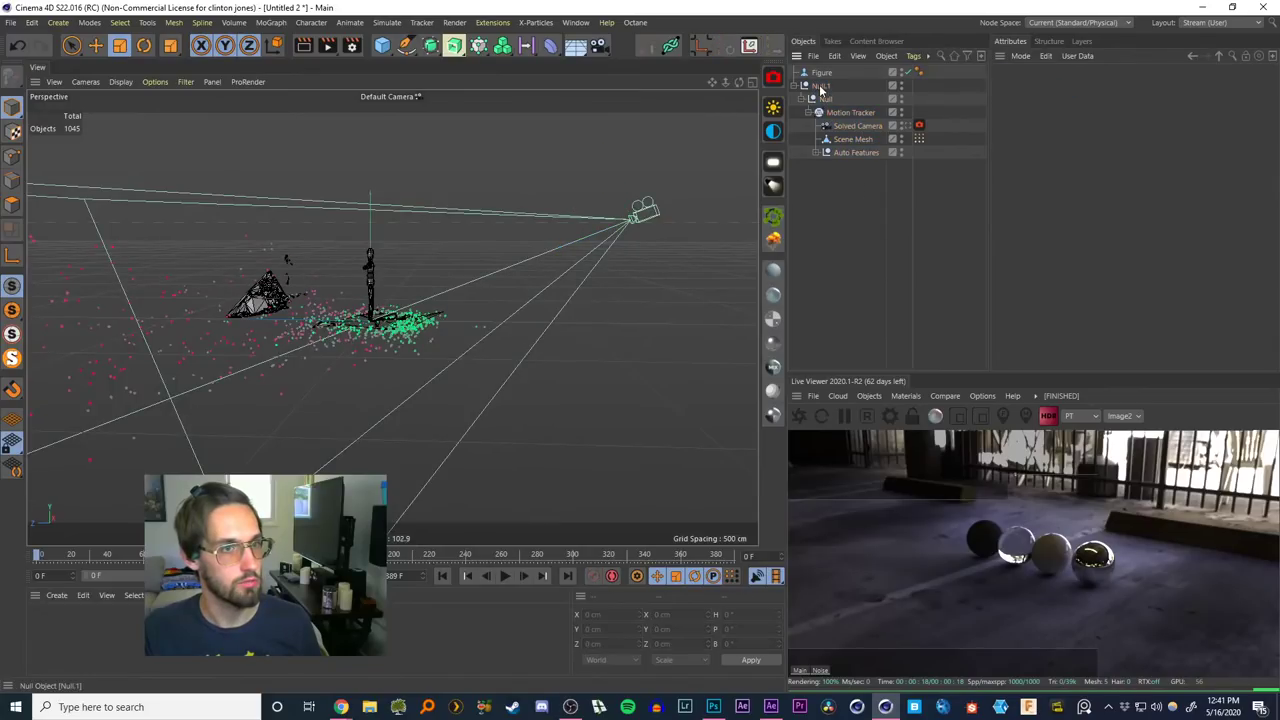
left_click(820, 86)
key("t")
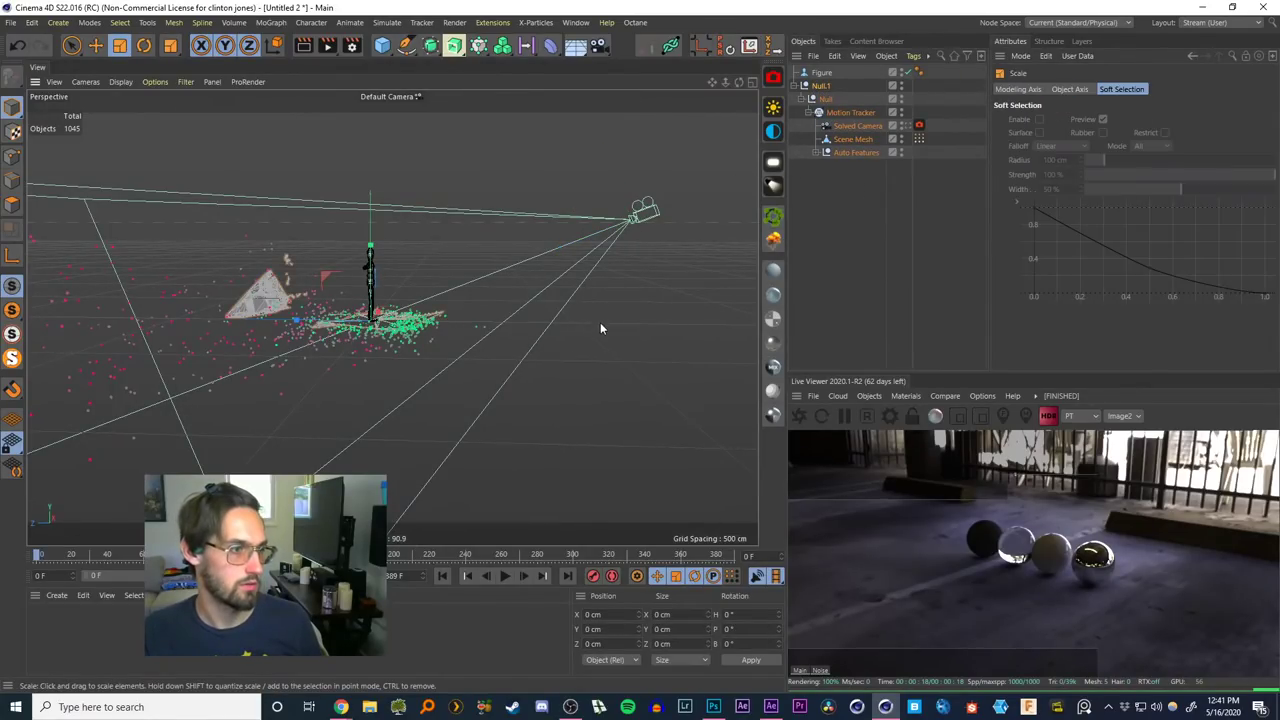
left_click_drag(604, 316, 530, 296)
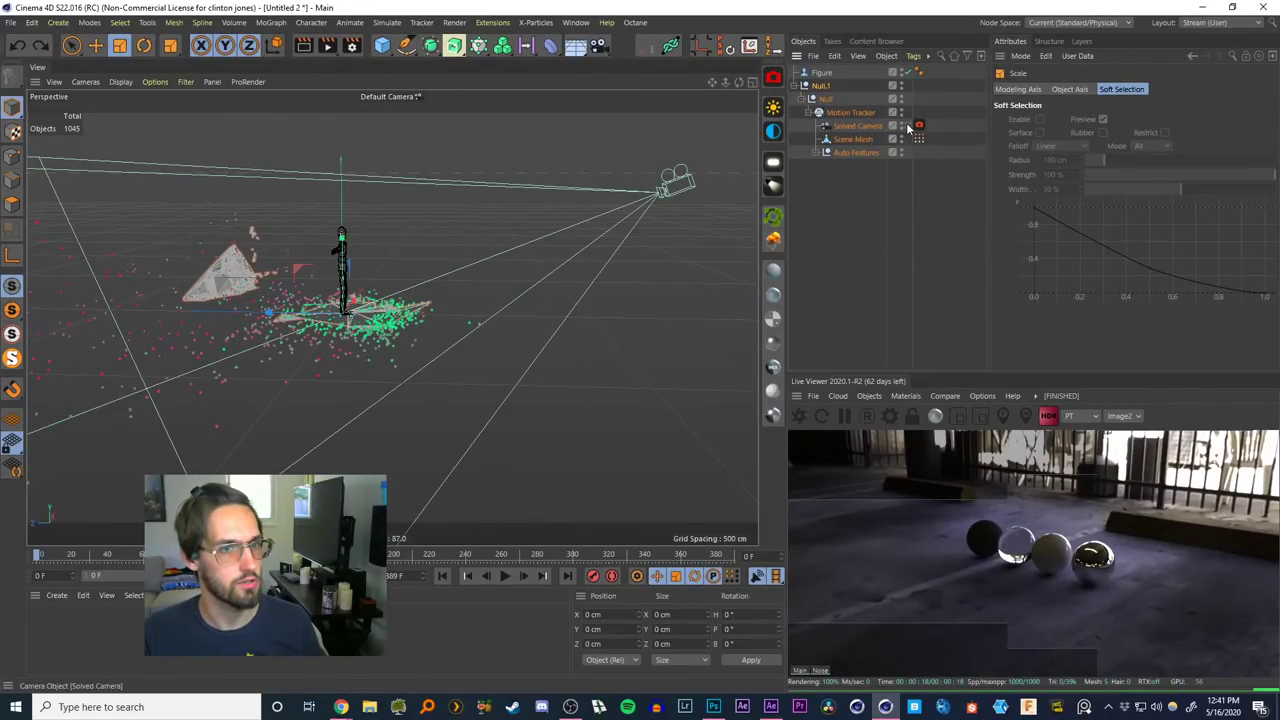
Return to the Solved Camera view, try scaling the outer null against the figure, and undo it
left_click(918, 126)
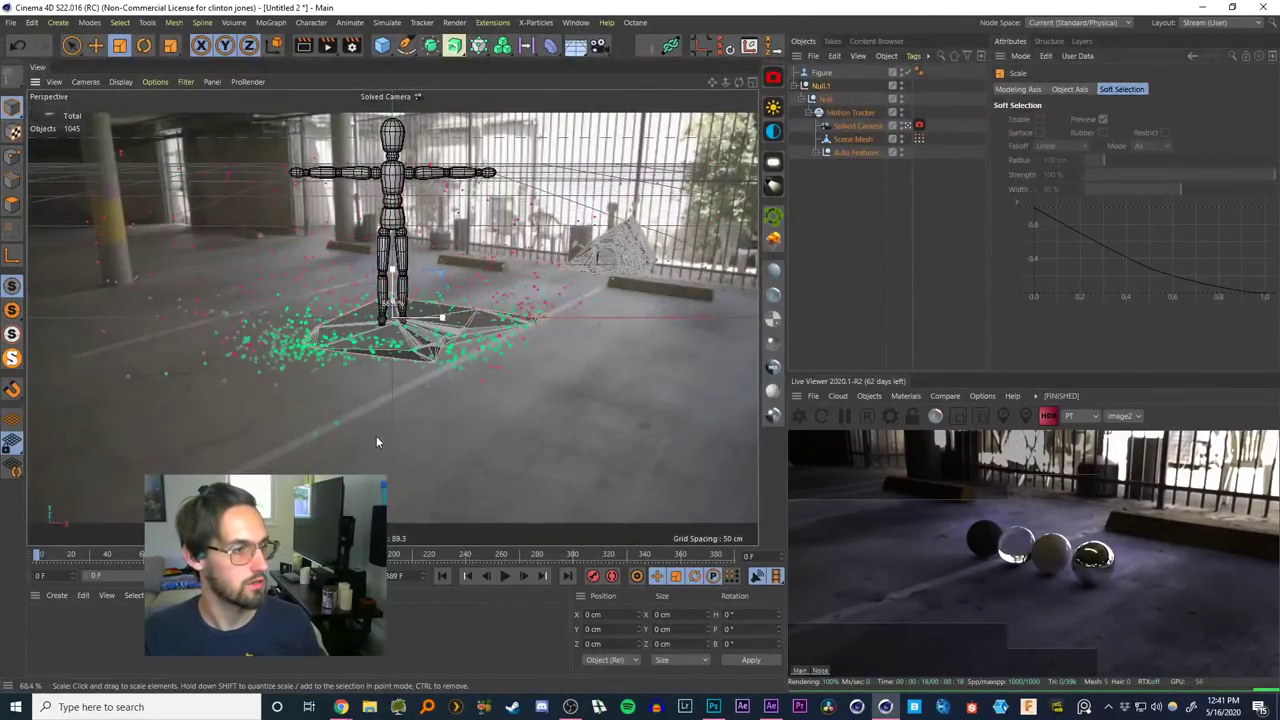
left_click_drag(376, 441, 264, 453)
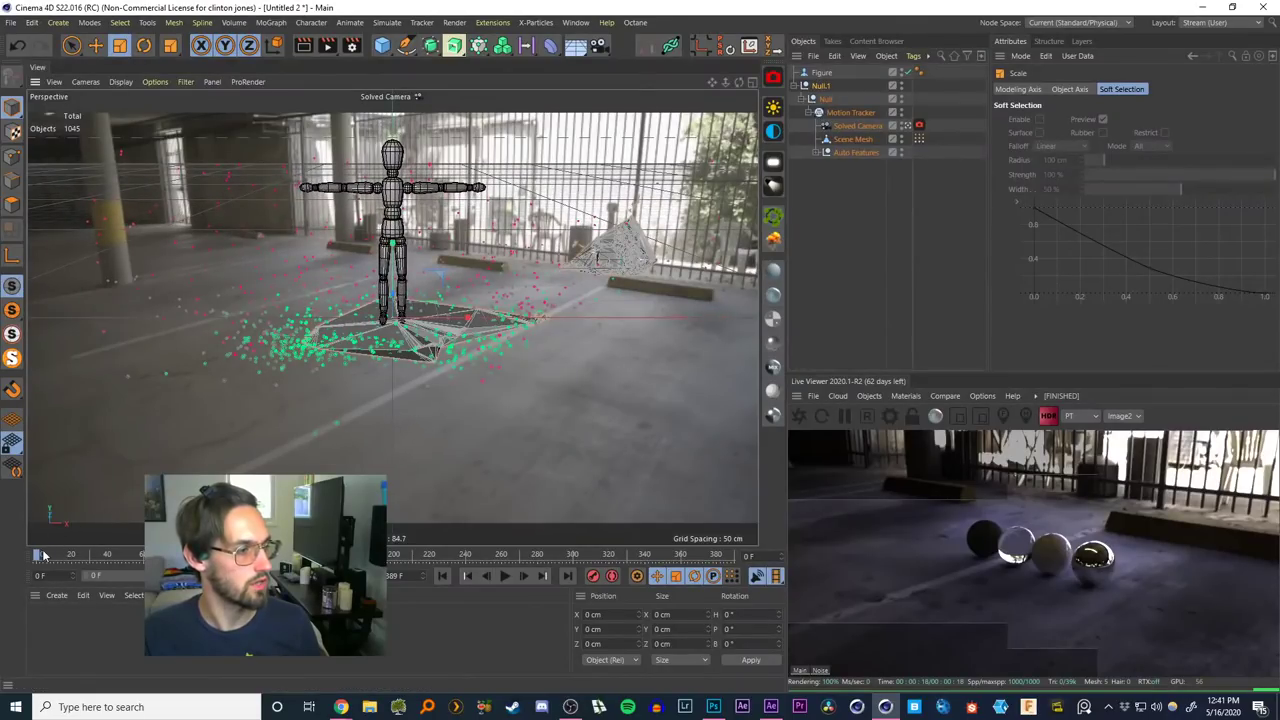
left_click_drag(43, 555, 5, 521)
key("ctrl+z")
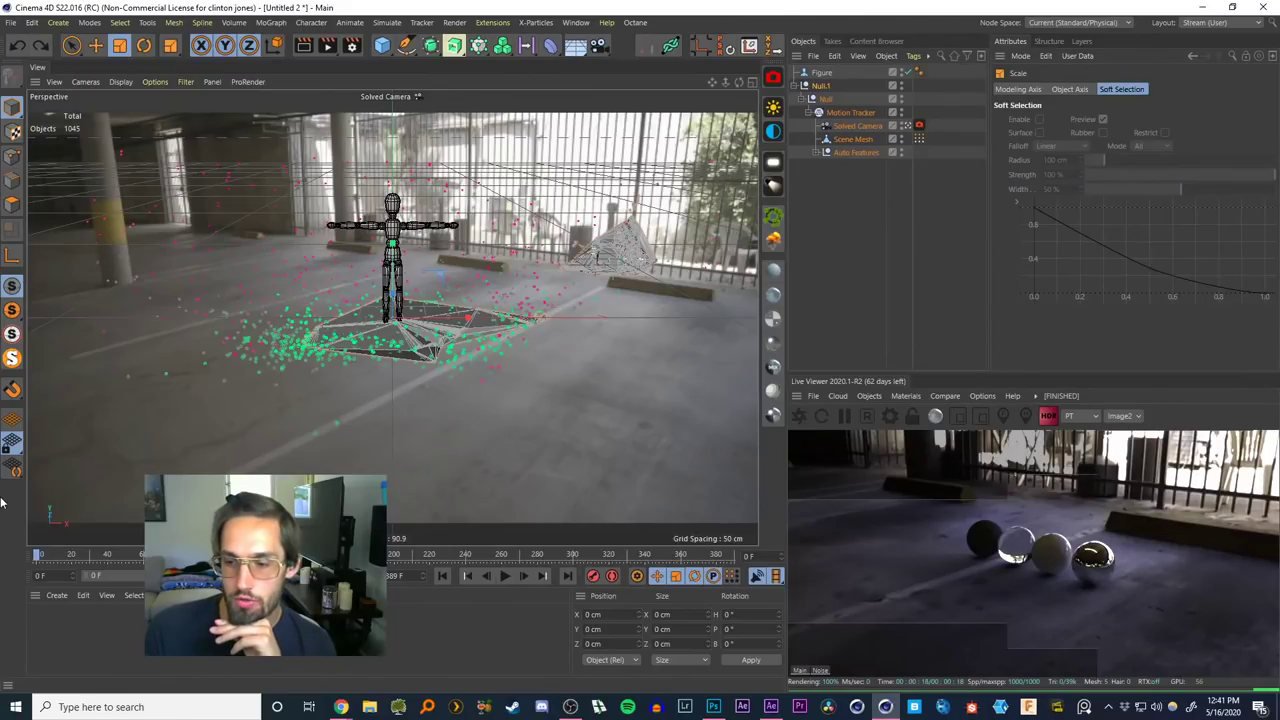
Review the Scene Mesh's vertex color tag and the Motion Tracker's 3D Solve and 2D Tracking settings
left_click(918, 140)
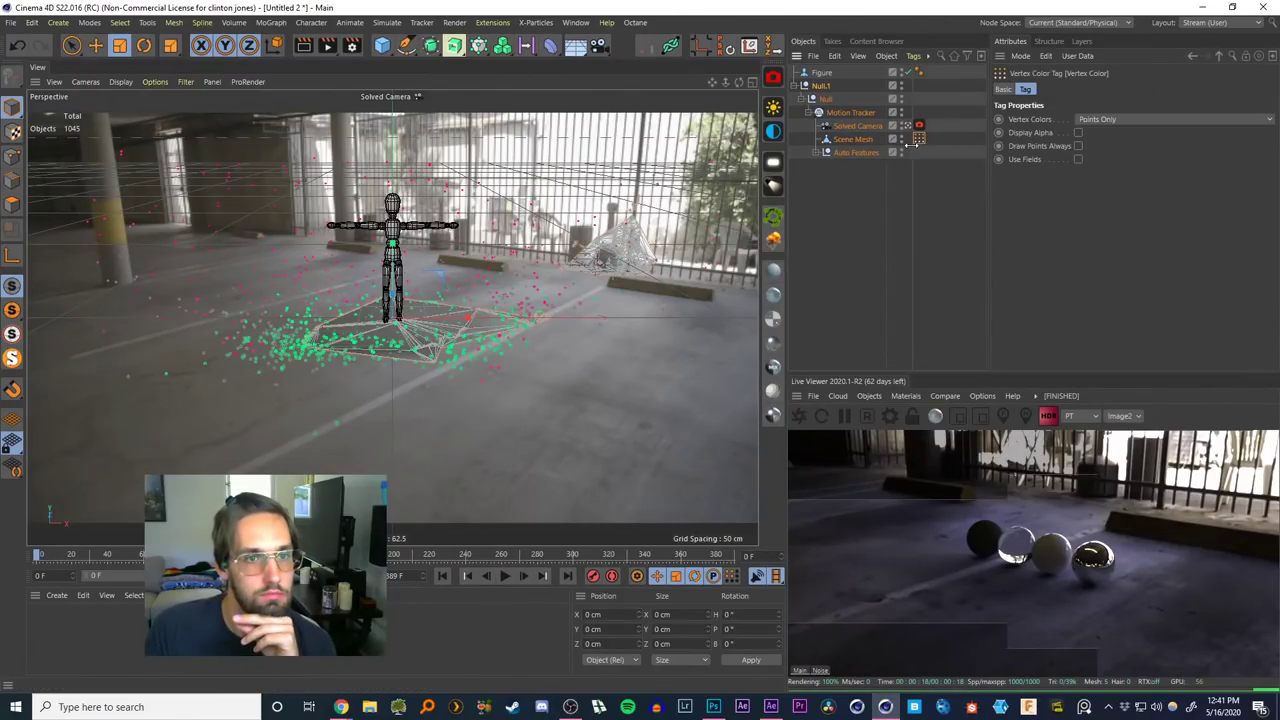
left_click(849, 113)
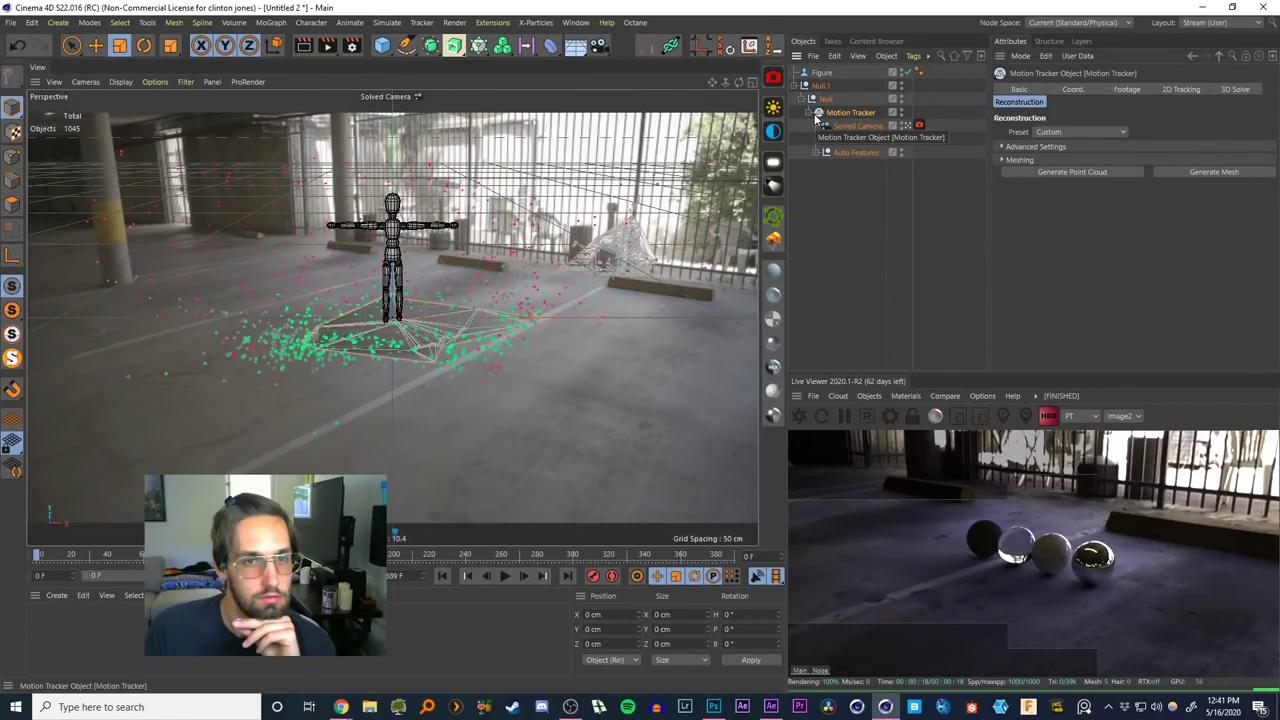
left_click(1218, 91)
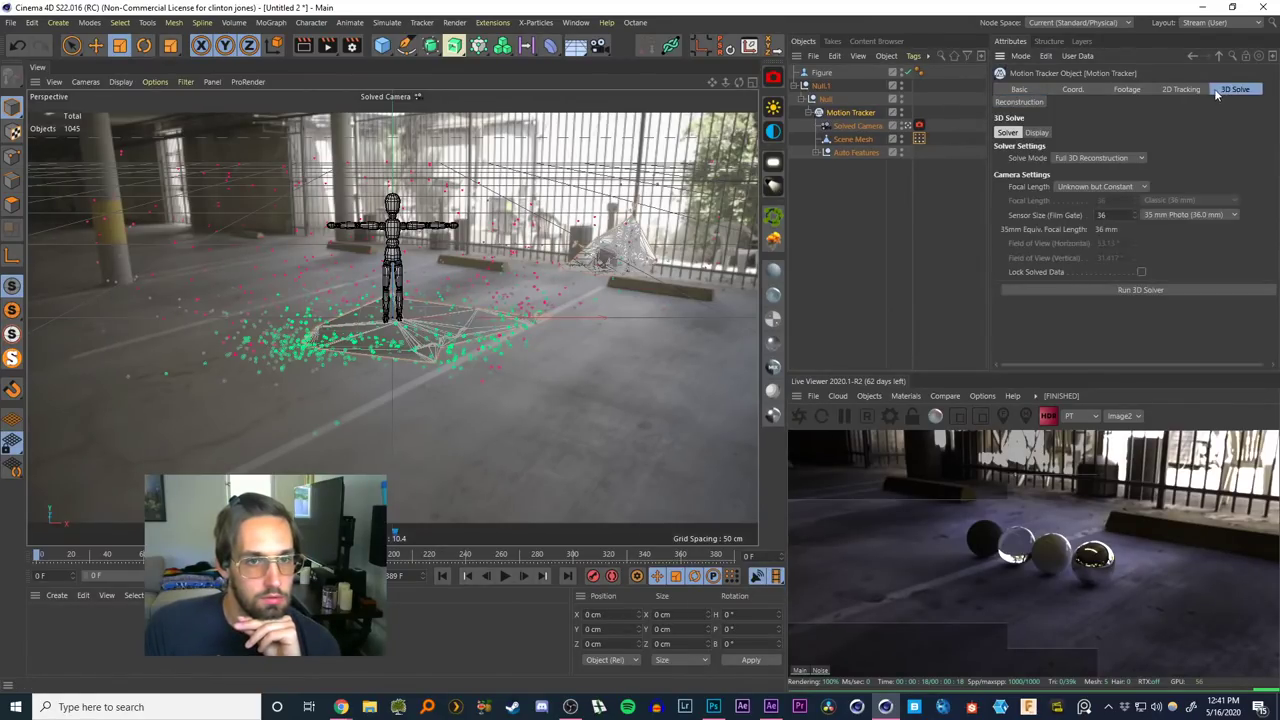
left_click(1161, 92)
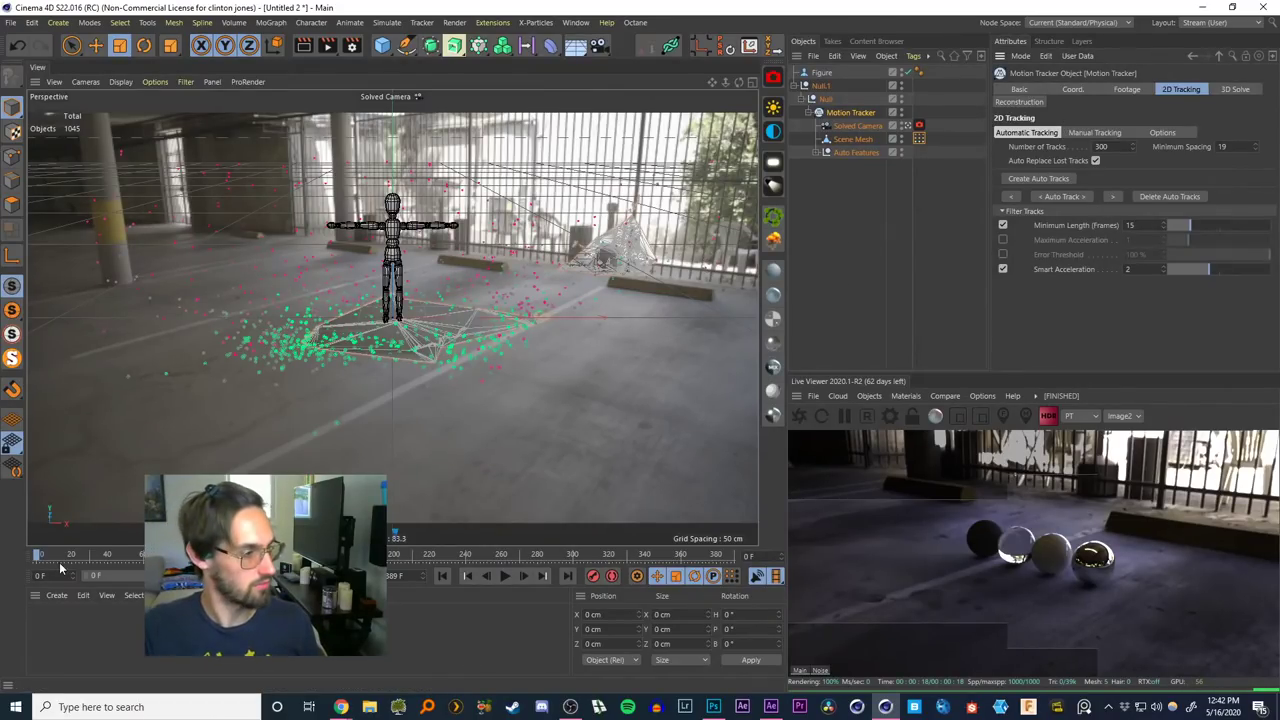
left_click_drag(40, 556, 184, 556)
Add a 400 × 400 cm plane at the origin beneath the figure as a ground reference
left_click(852, 232)
left_click(820, 74)
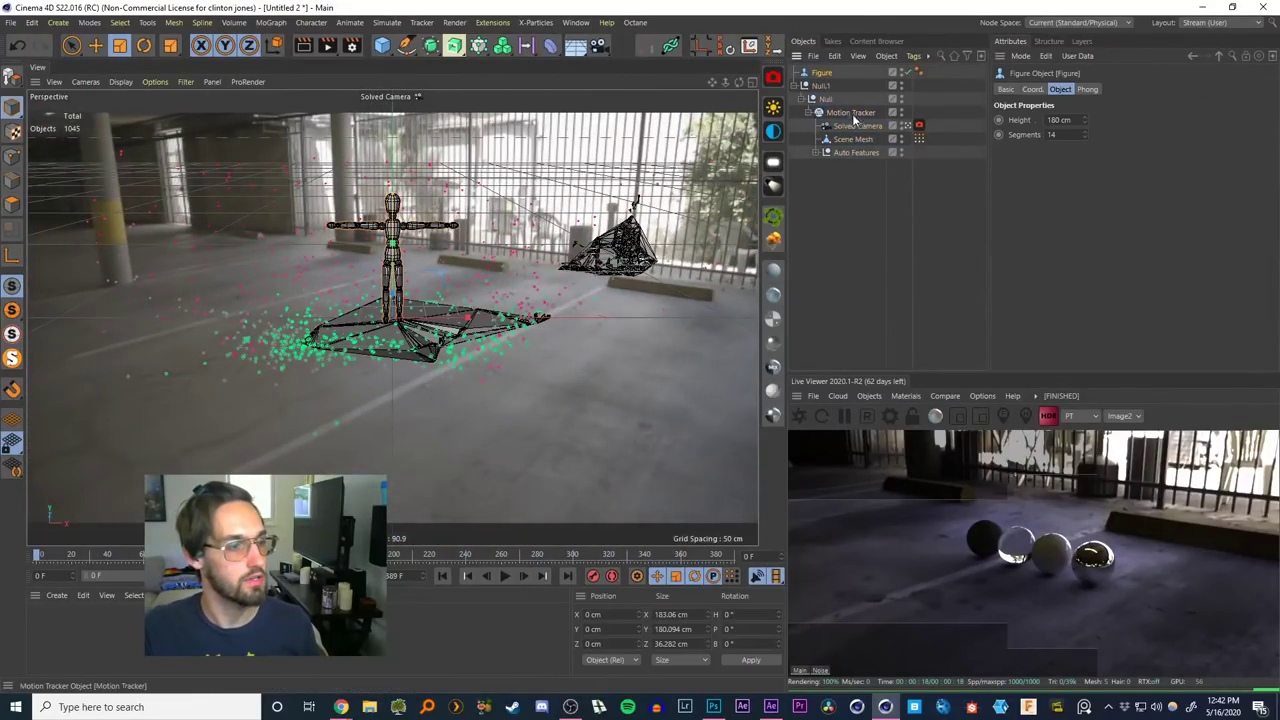
left_click_drag(382, 46, 504, 90)
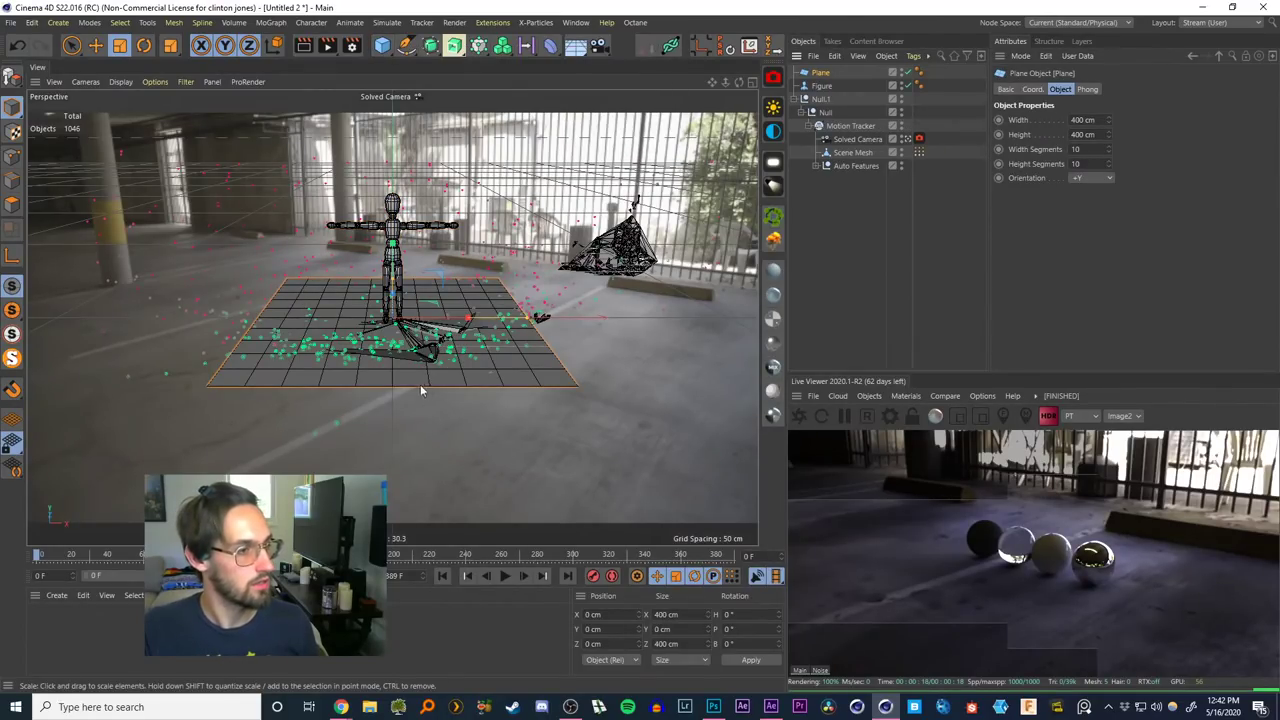
Try rotating the outer null to about H 46.2°, P 3.0°, B 2.9° to align the figure and plane with the garage floor
key("r")
left_click(821, 100)
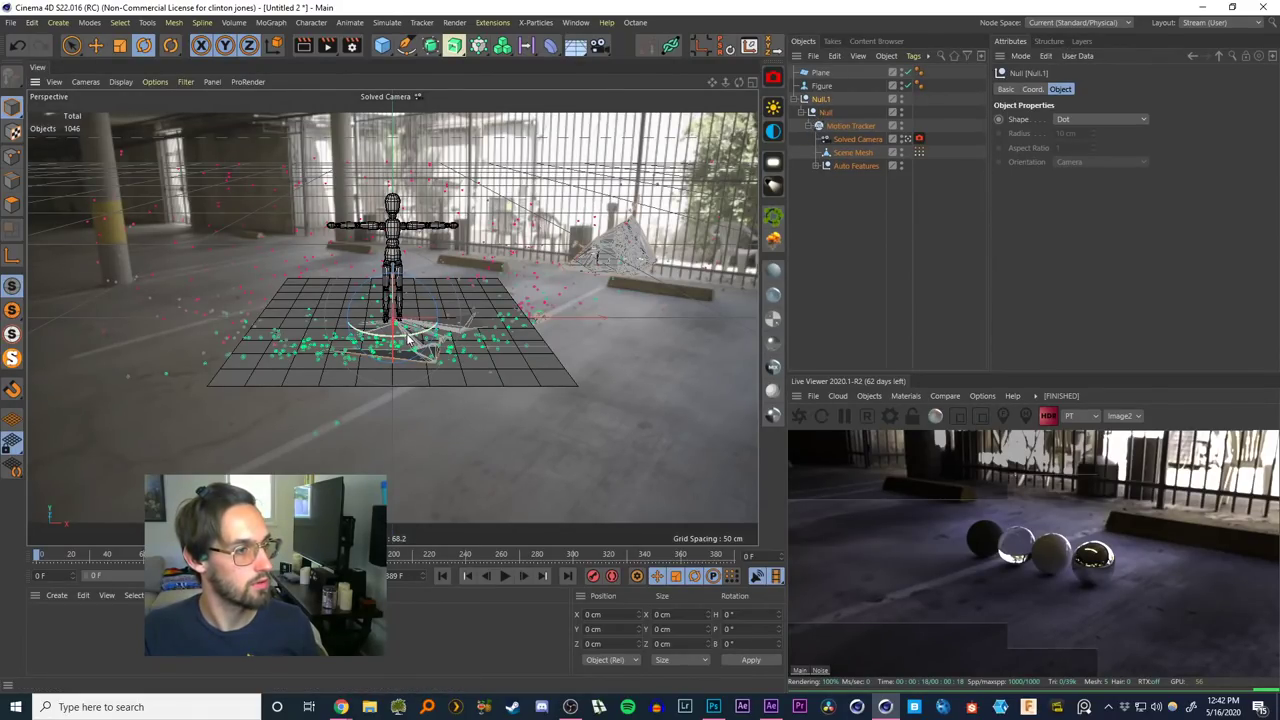
left_click_drag(408, 340, 650, 362)
mouse_move(393, 298)
left_mouse_down()
mouse_move(396, 334)
mouse_move(402, 295)
left_mouse_up()
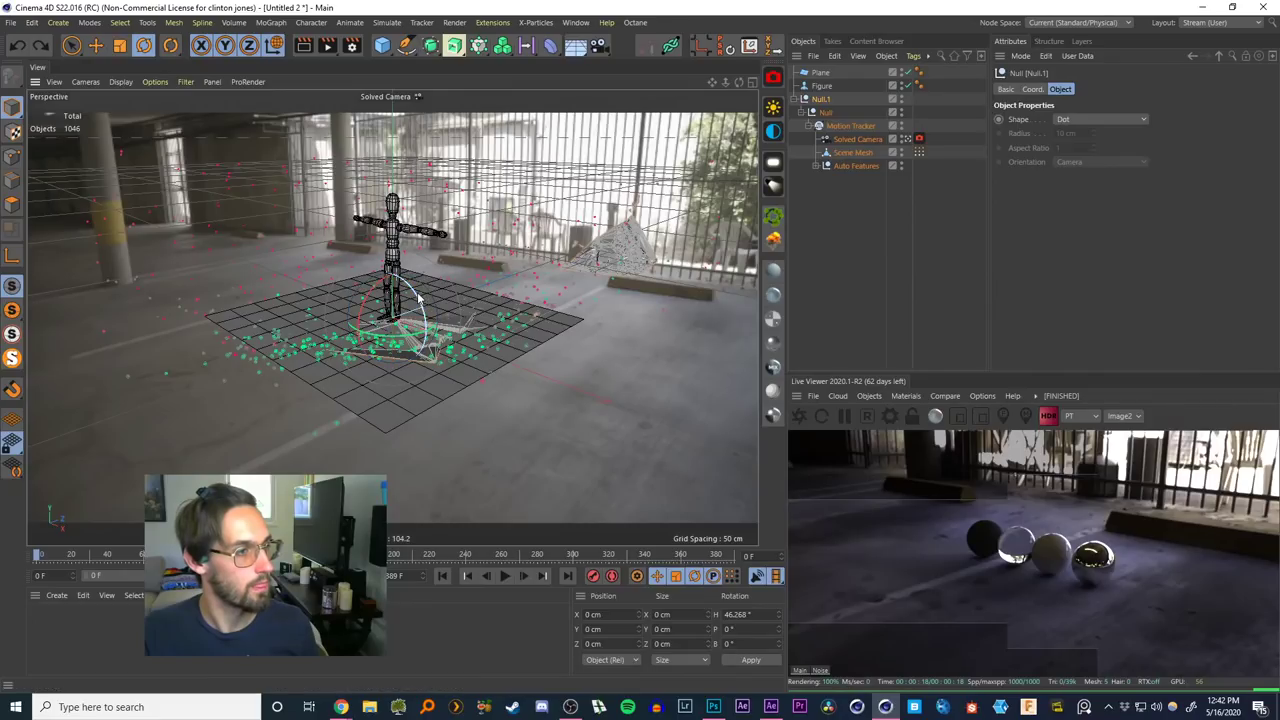
mouse_move(416, 298)
left_mouse_down()
mouse_move(405, 275)
mouse_move(418, 301)
left_mouse_up()
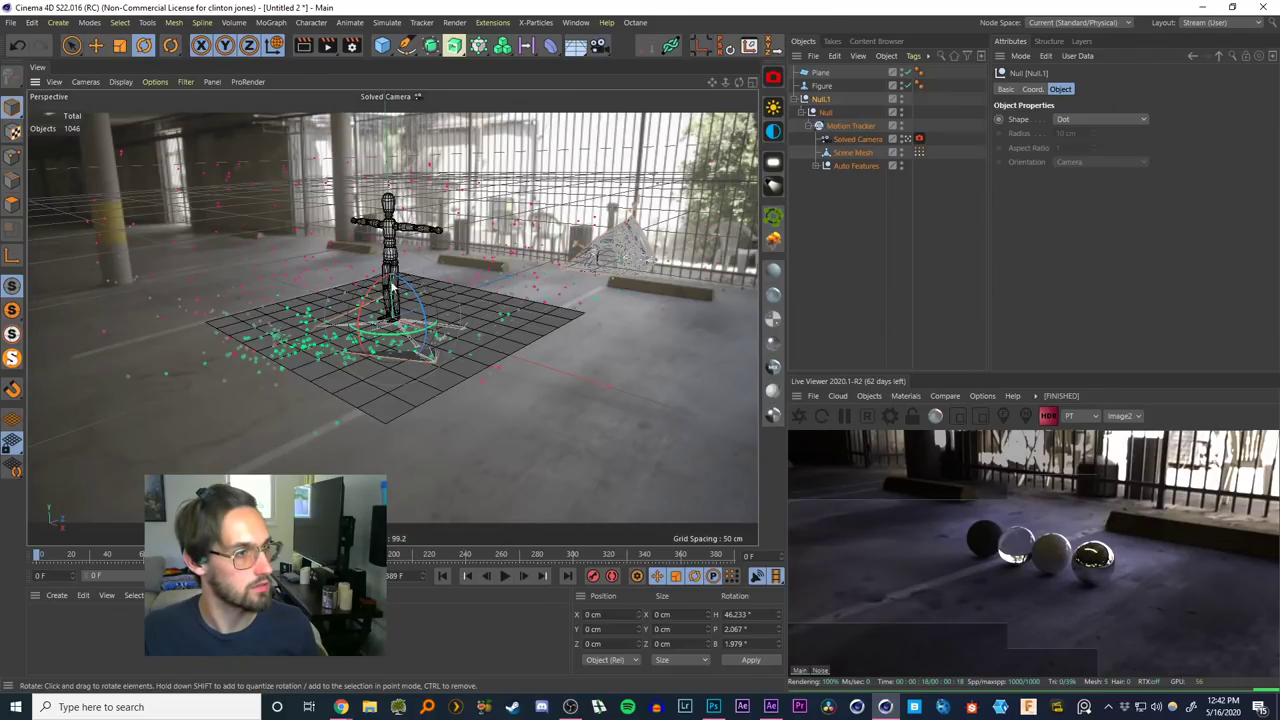
left_click_drag(418, 300, 419, 299)
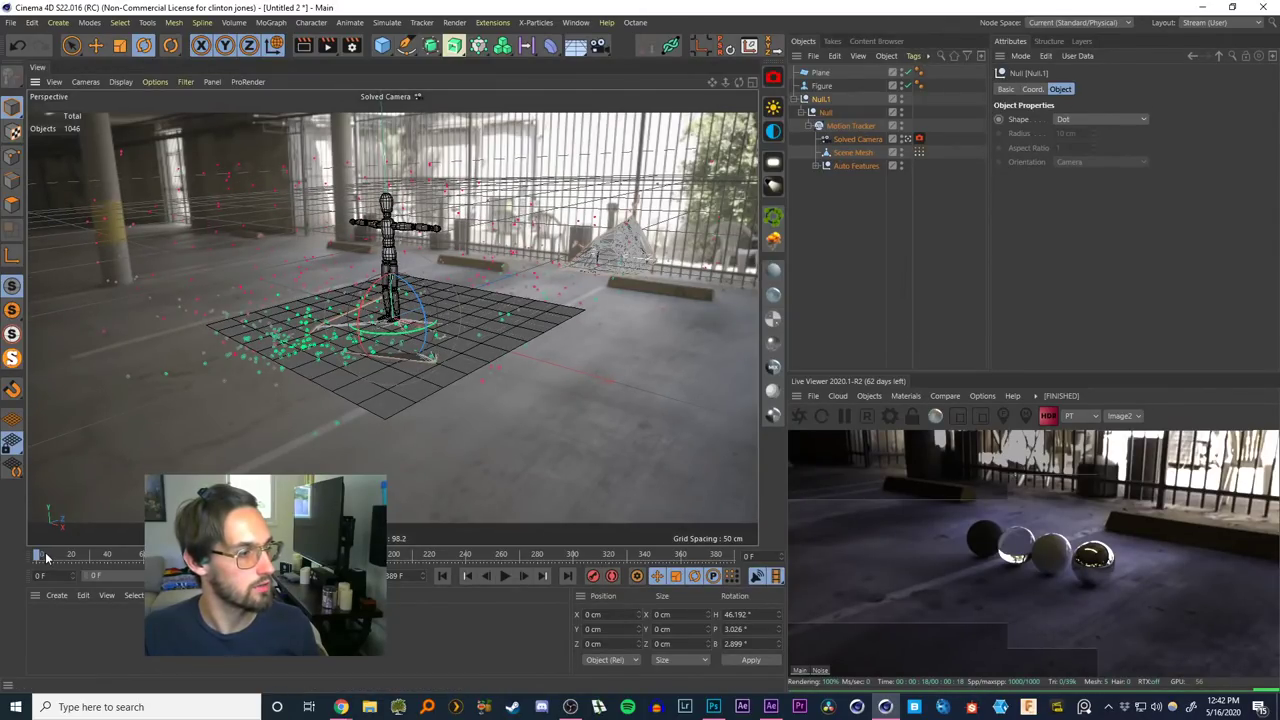
left_click_drag(42, 556, 20, 522)
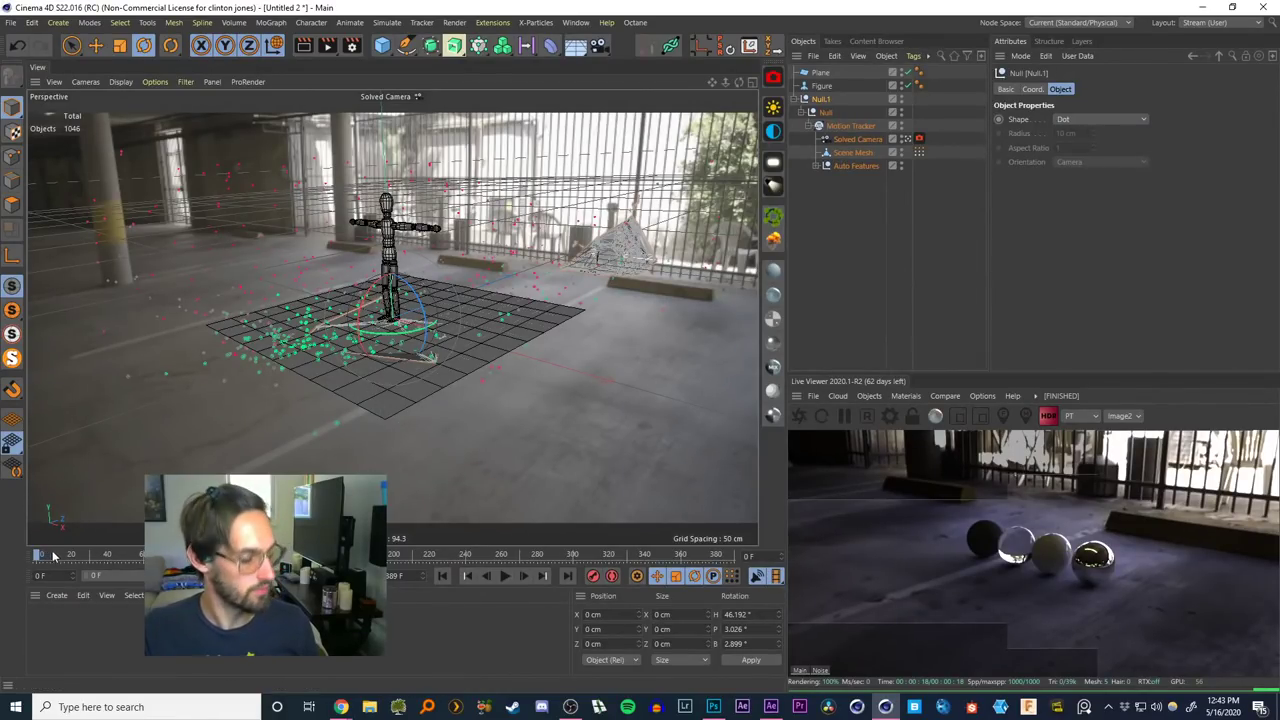
Save the project over the existing ep17 file in the c4d folder and clear the object selection
key("ctrl+s")
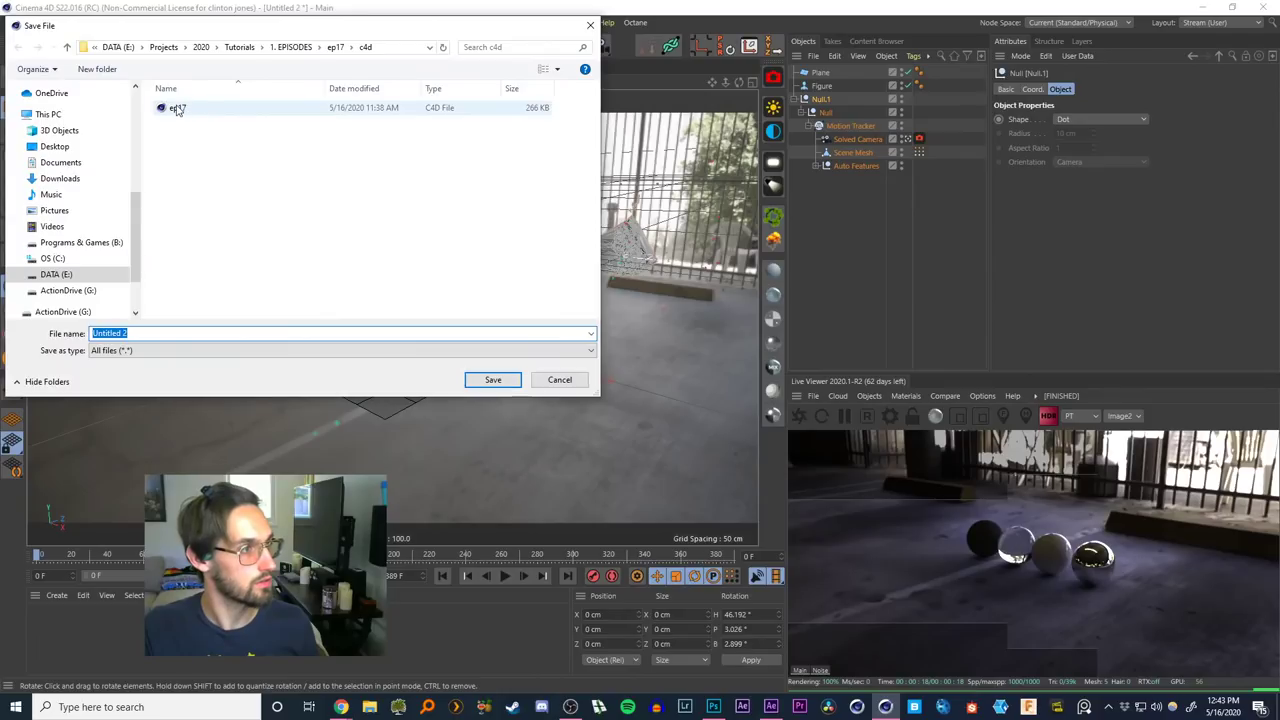
double_click(177, 108)
left_click(668, 352)
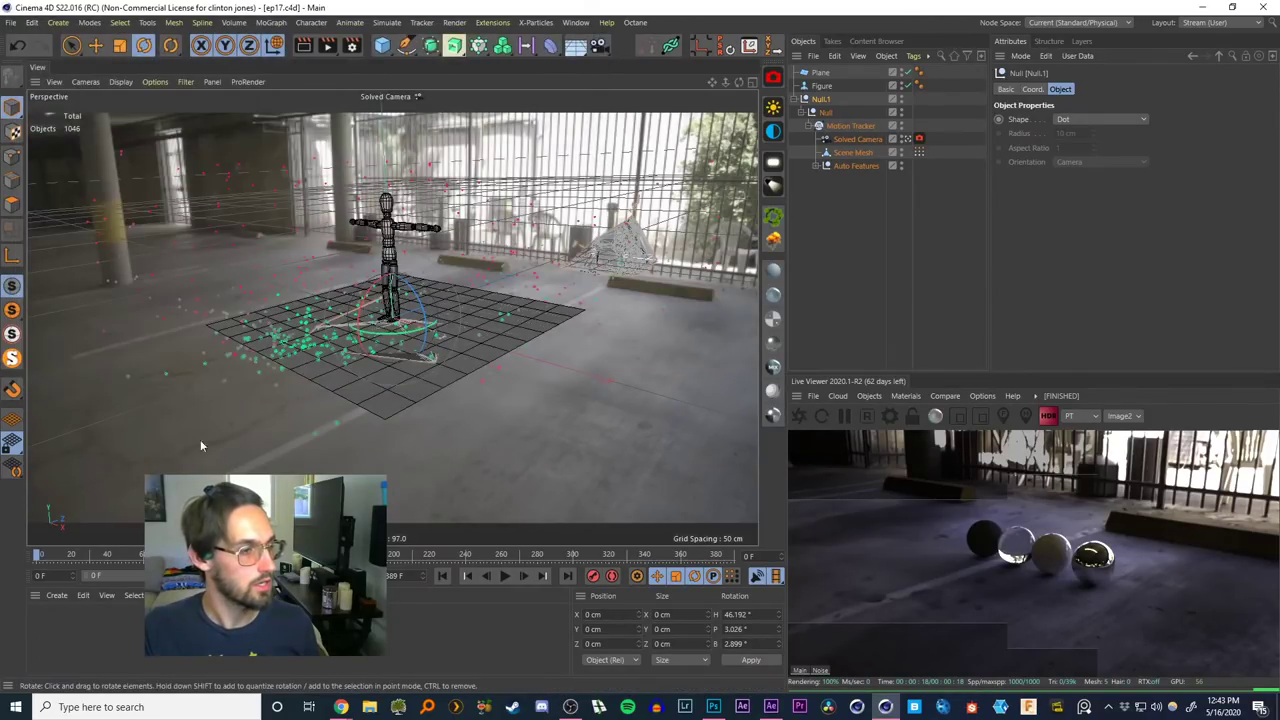
mouse_move(48, 558)
left_mouse_down()
mouse_move(230, 558)
mouse_move(34, 560)
left_mouse_up()
left_click(845, 244)
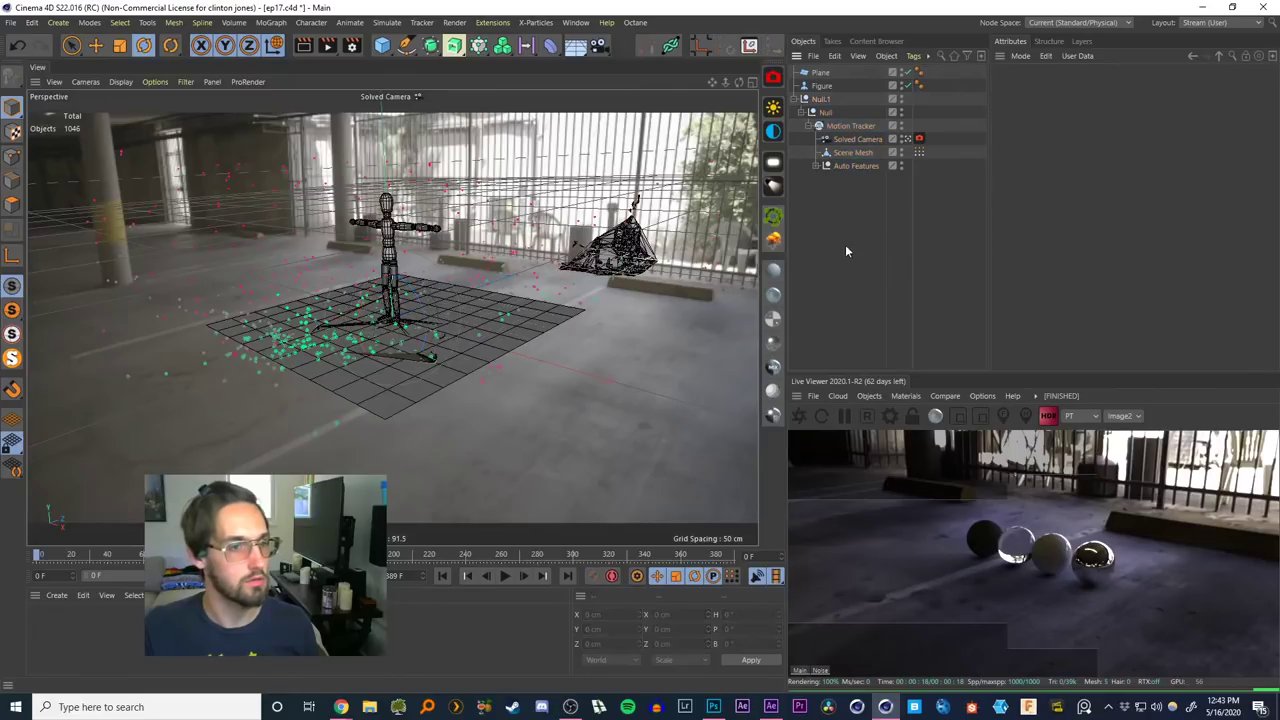
Switch to the other open ep17 project, inspect its diffuse material and OctaneSky, and return to the camera-tracking project
left_click(576, 22)
left_click(594, 409)
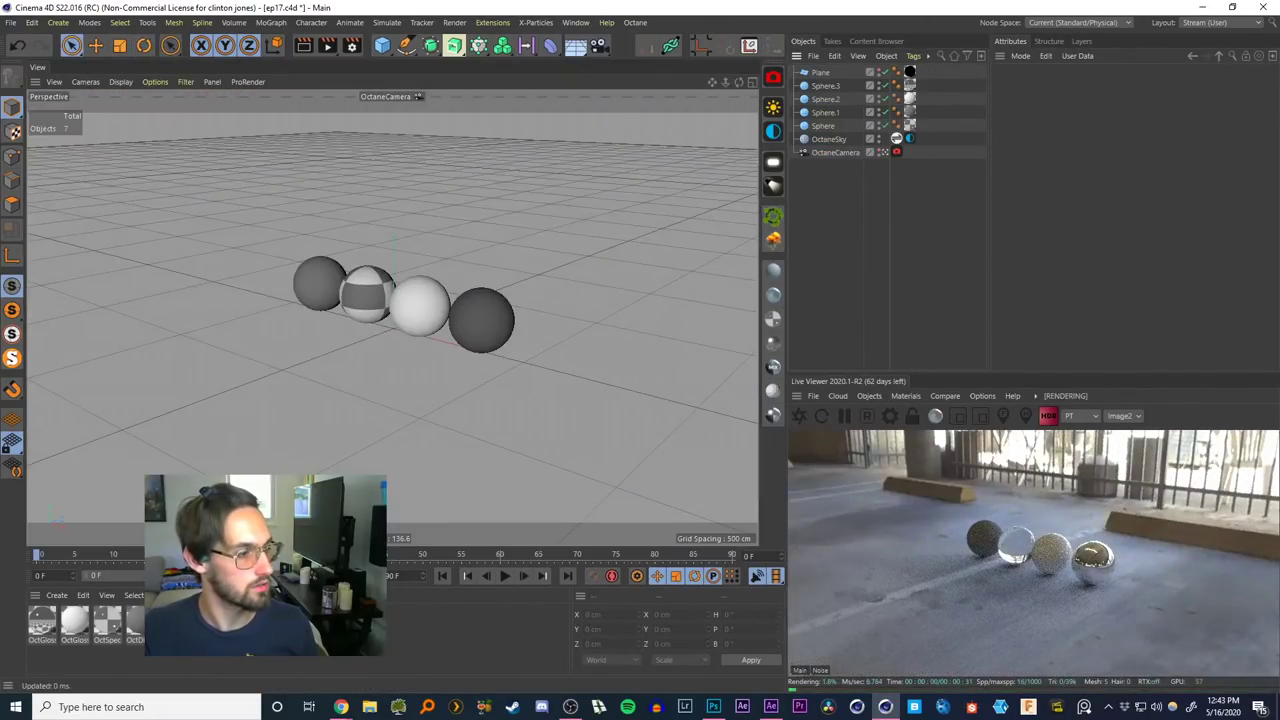
left_click_drag(170, 640, 31, 649)
left_click(136, 624)
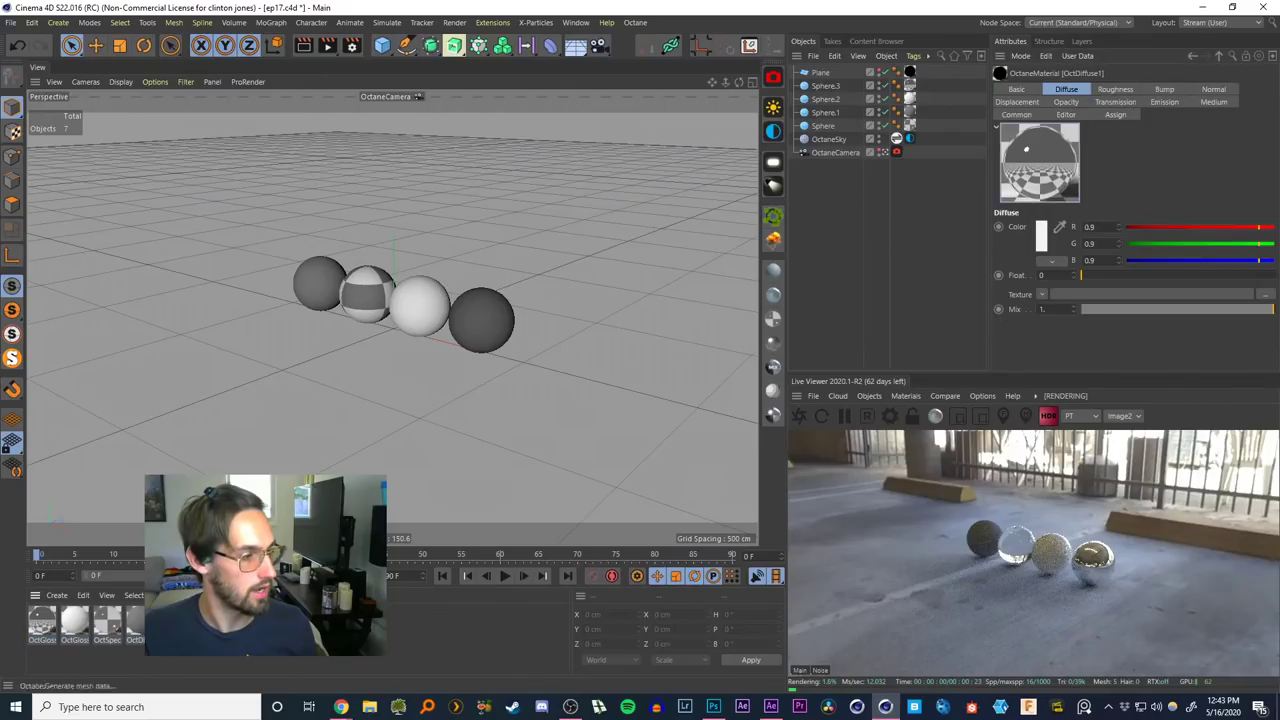
left_click(828, 139)
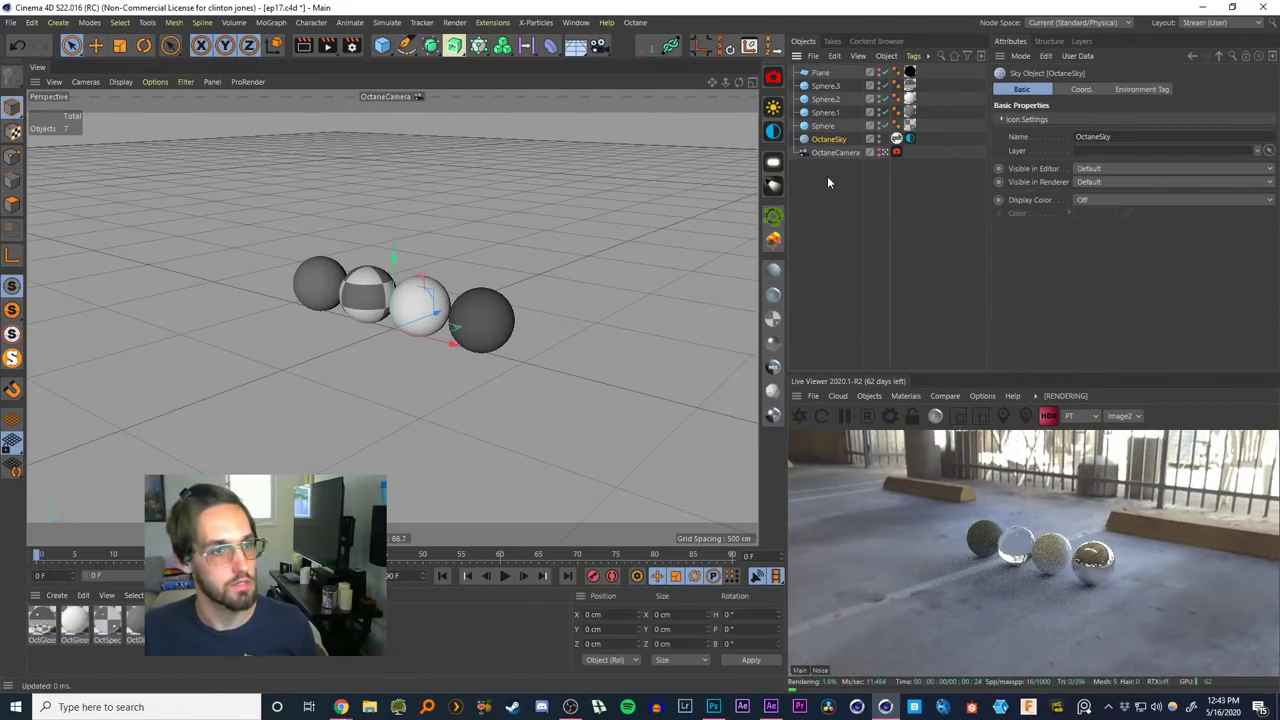
left_click(834, 208)
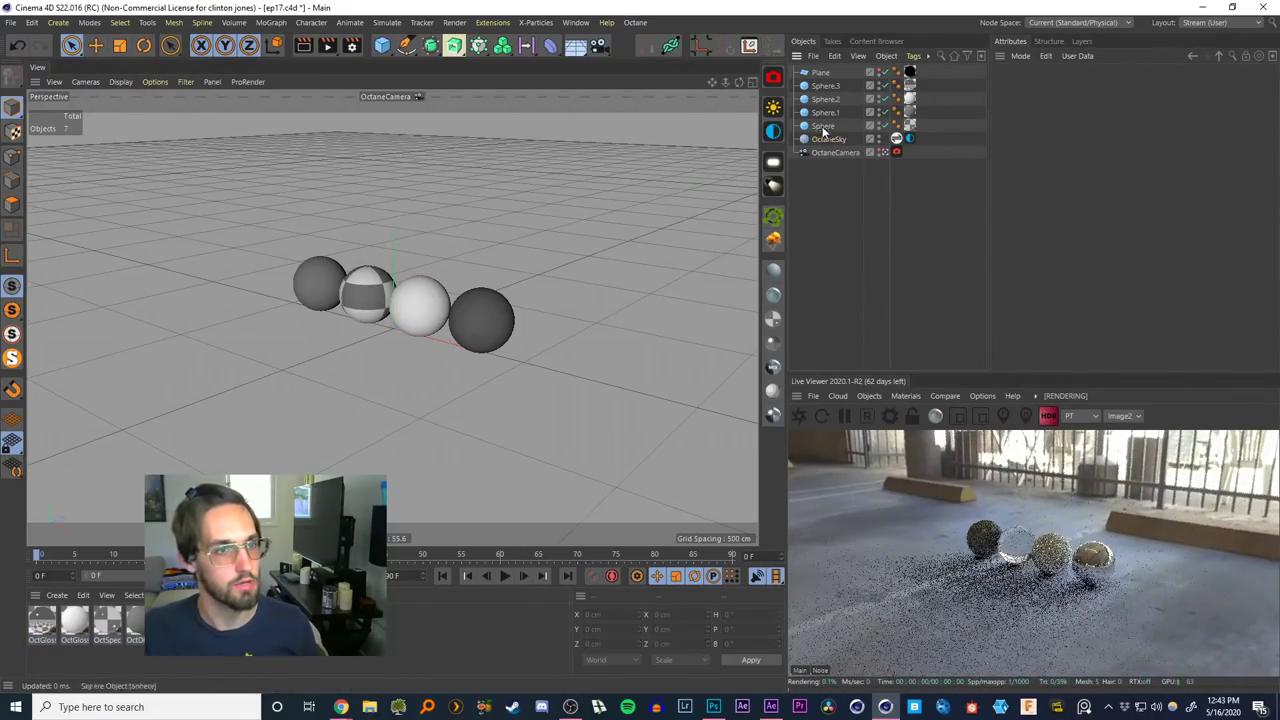
left_click(576, 22)
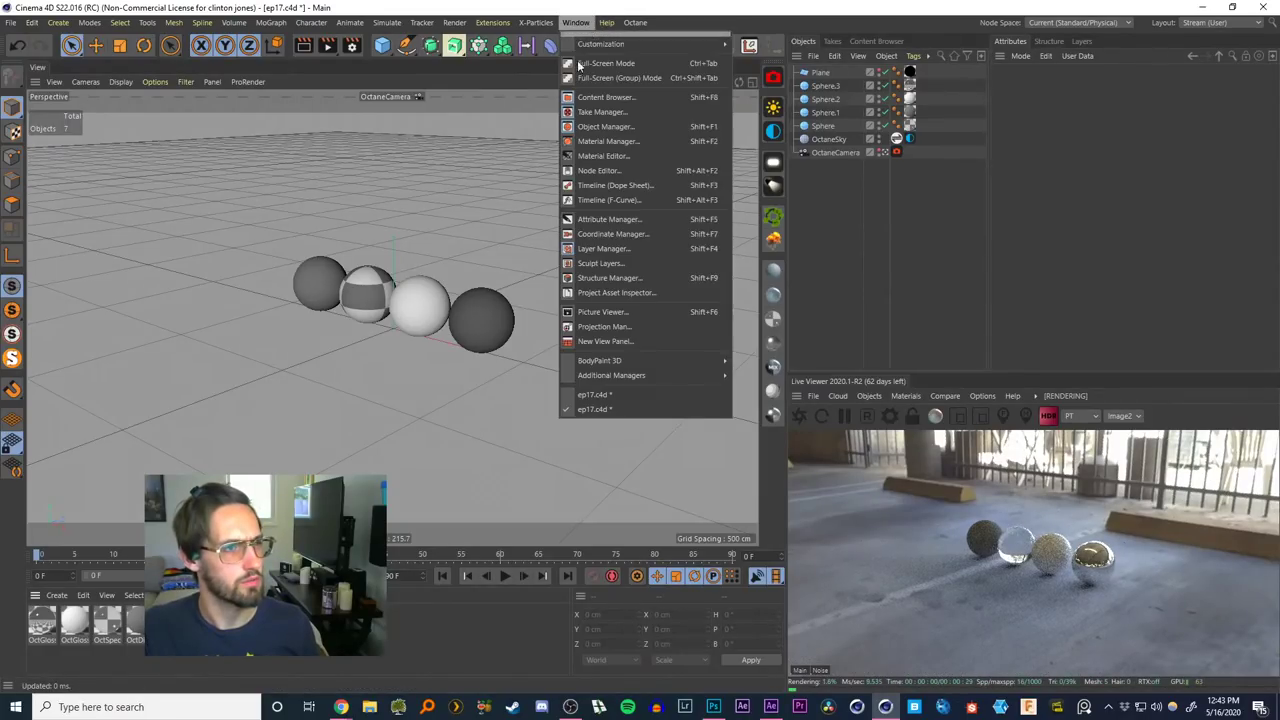
left_click(610, 397)
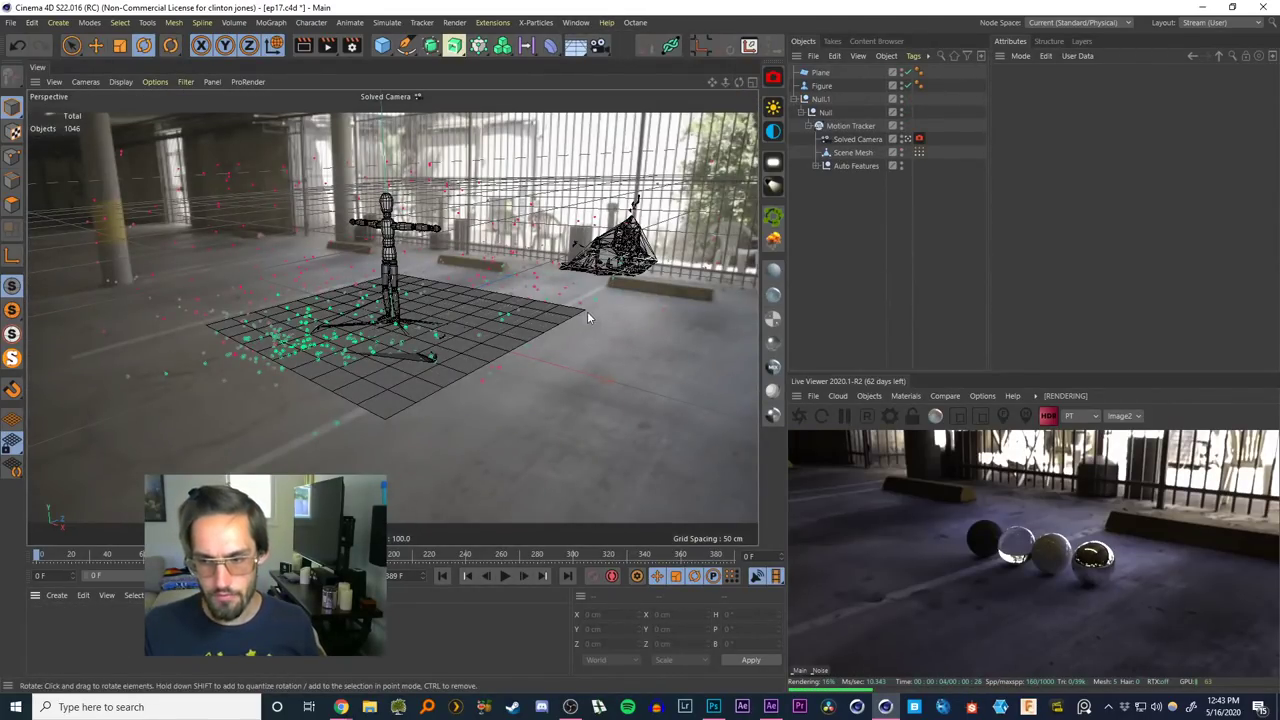
Delete the Scene Mesh and hide the Auto Features to clear the view of the figure and plane
left_click(850, 153)
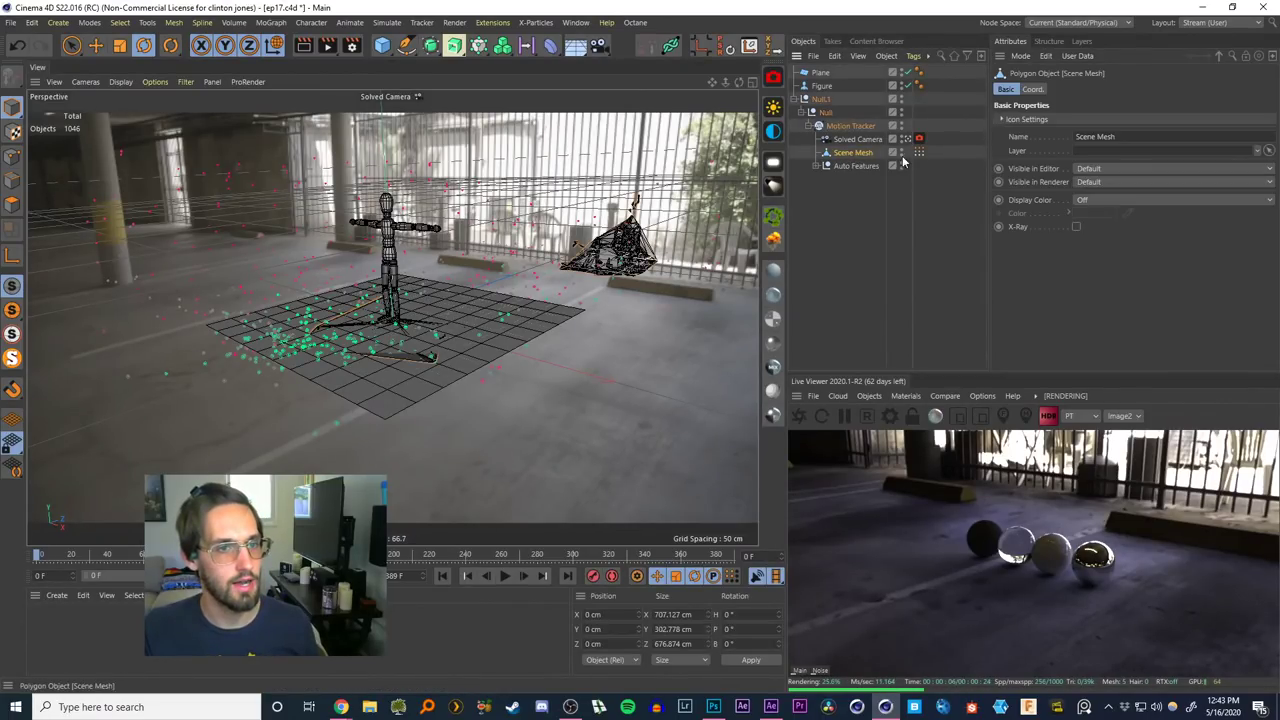
key("Delete")
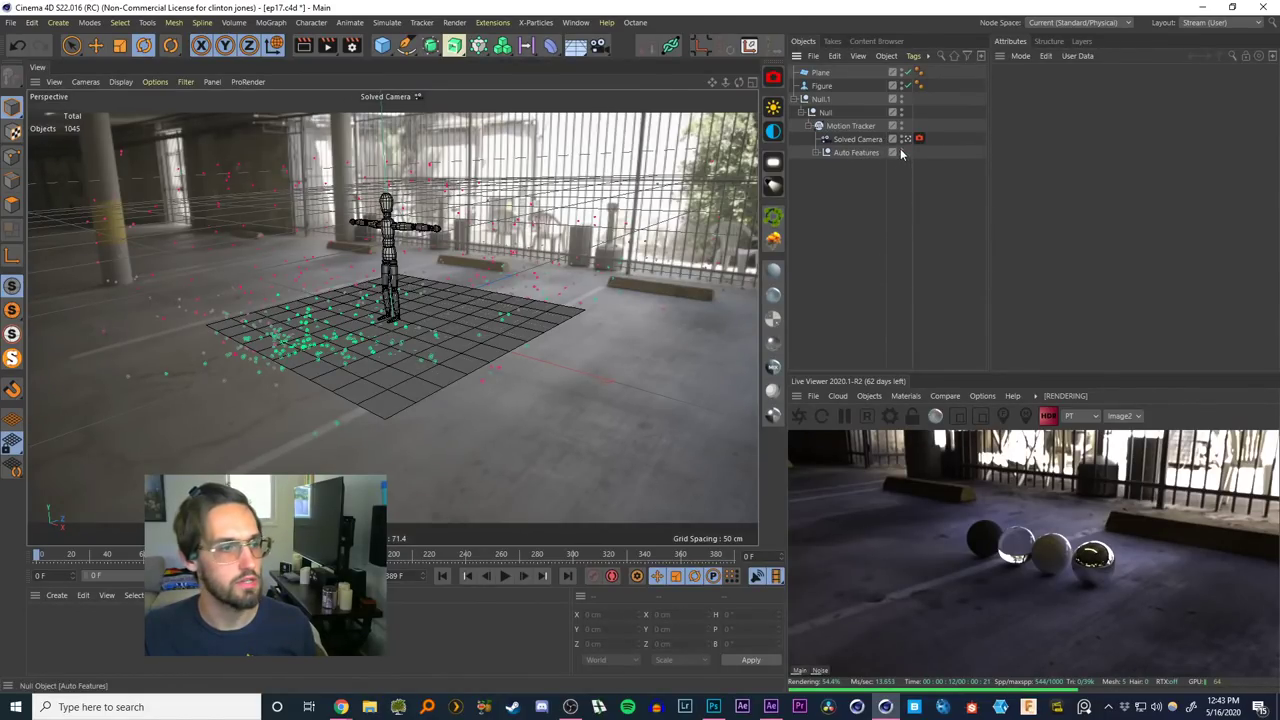
mouse_move(45, 560)
left_mouse_down()
mouse_move(754, 543)
mouse_move(32, 540)
left_mouse_up()
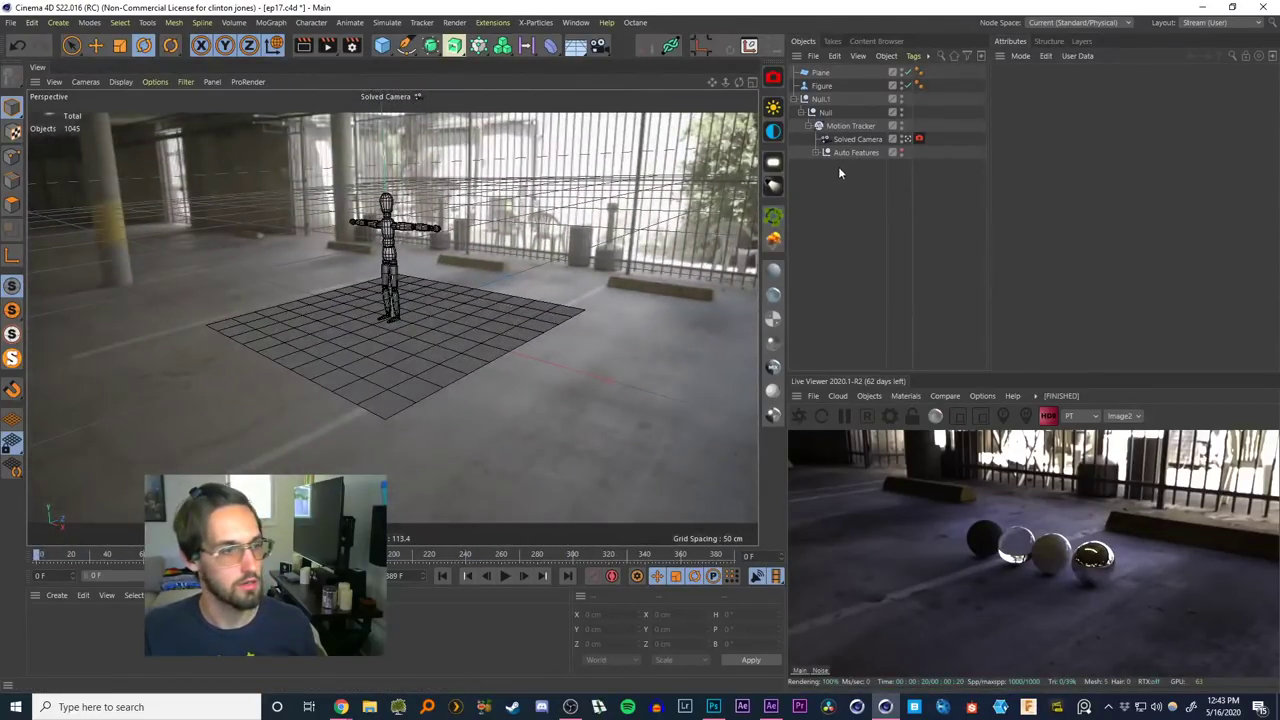
left_click(825, 112)
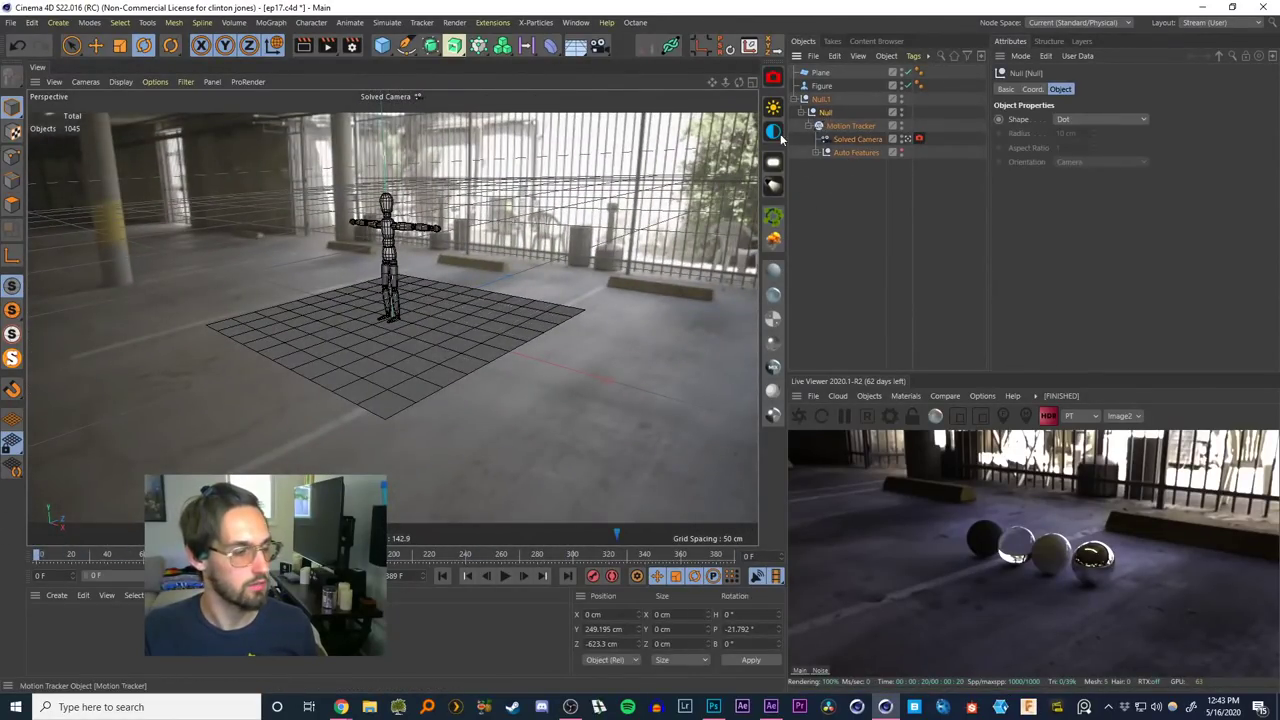
left_click_drag(49, 557, 2, 563)
left_click(830, 183)
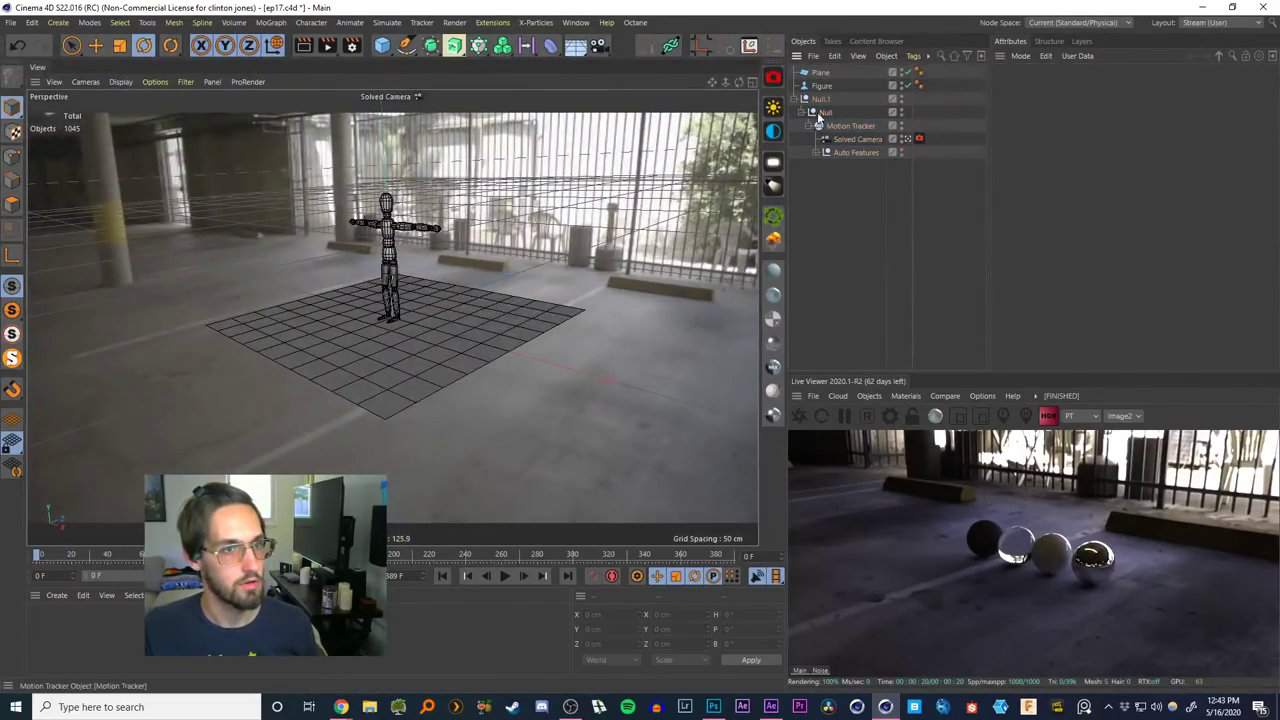
Disable the plane, scrub through the footage to check the figure's placement, and undo back to before the outer null's rotation
left_click(903, 85)
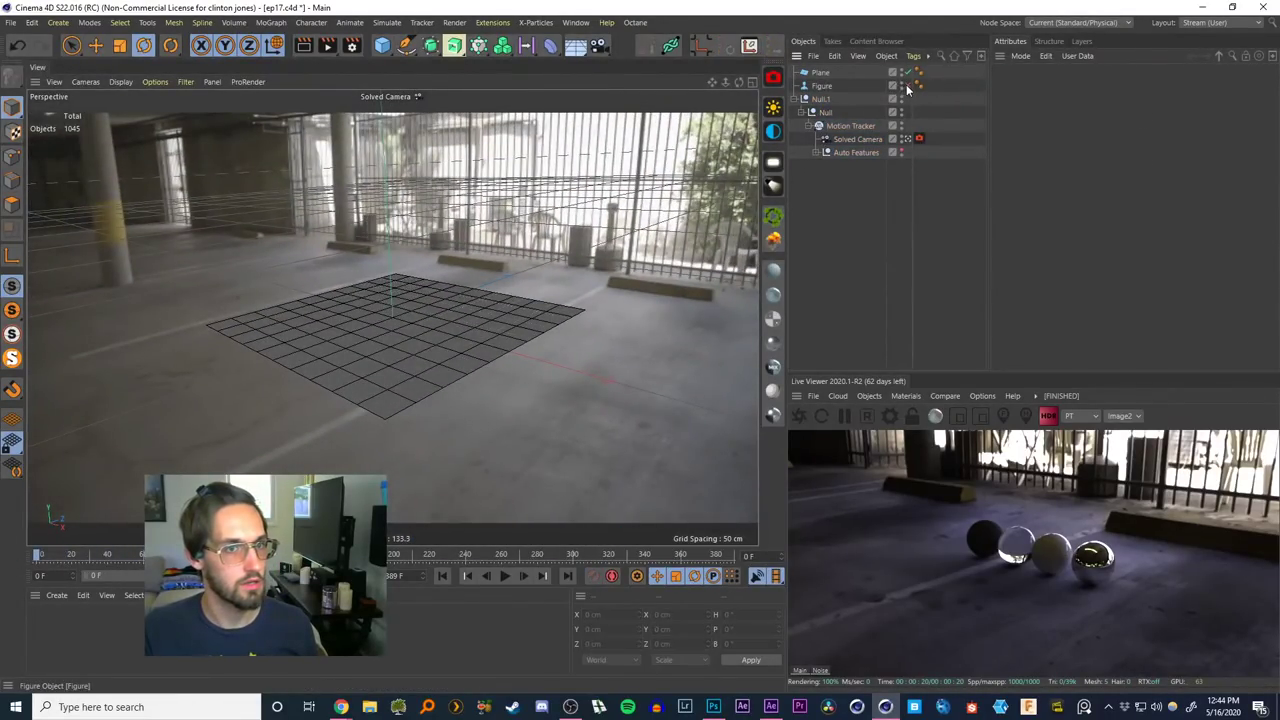
left_click(907, 85)
left_click(907, 72)
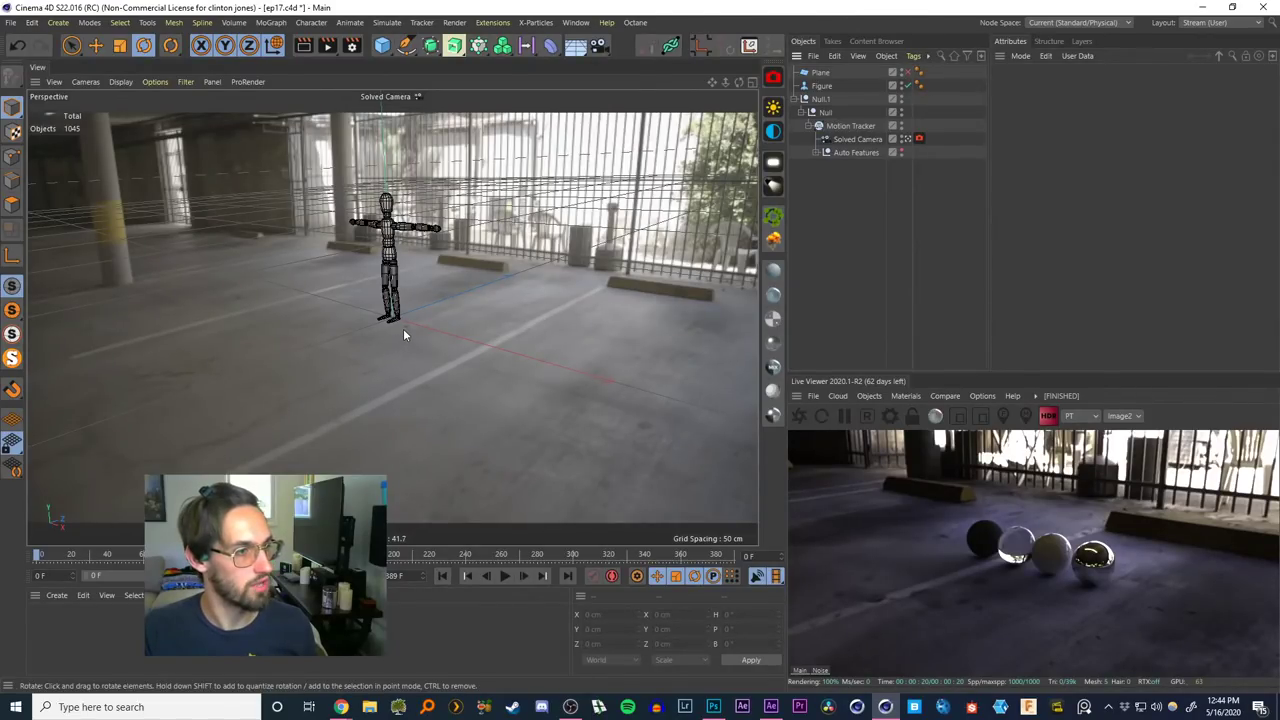
left_click_drag(105, 556, 424, 556)
left_click(504, 576)
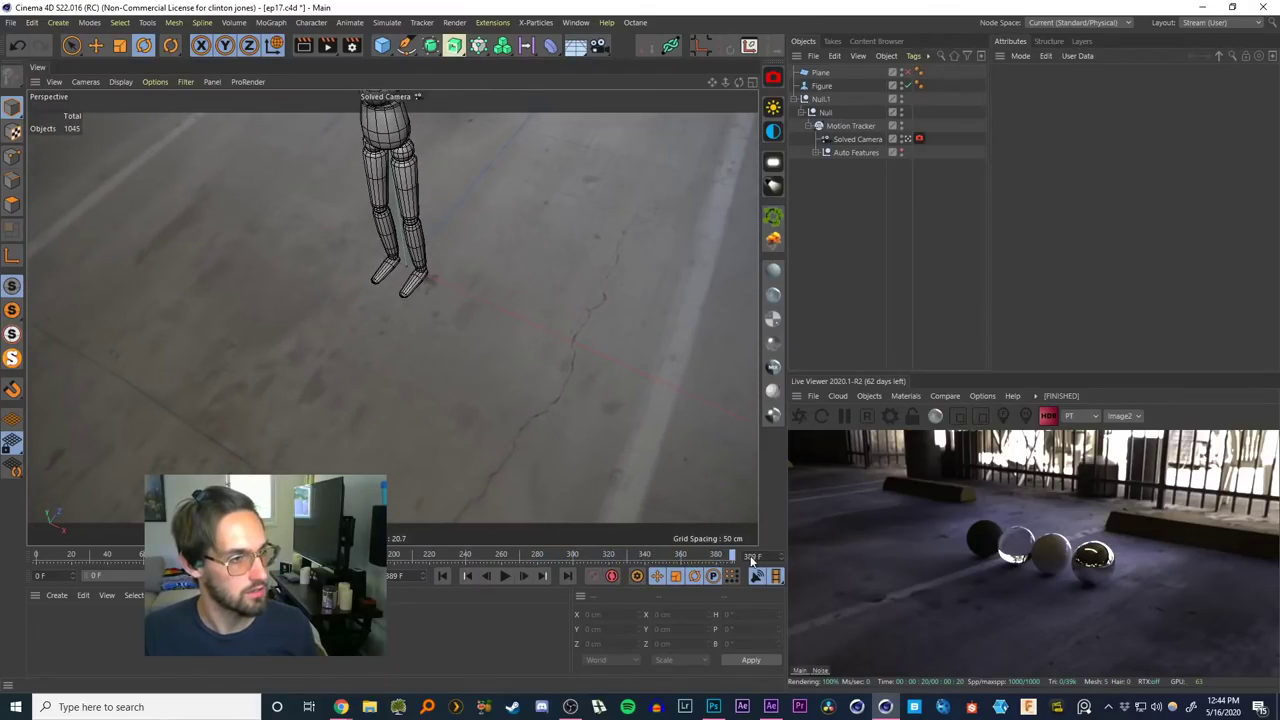
left_click_drag(672, 556, 36, 555)
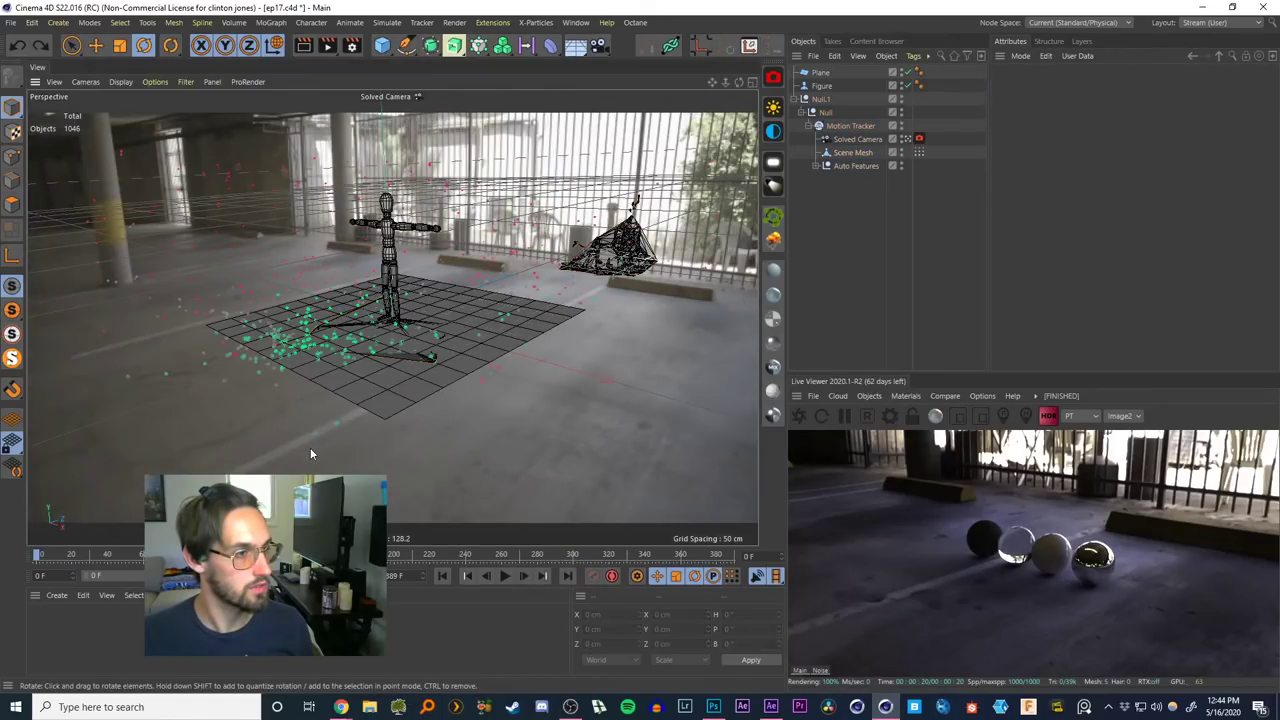
key("ctrl+z")
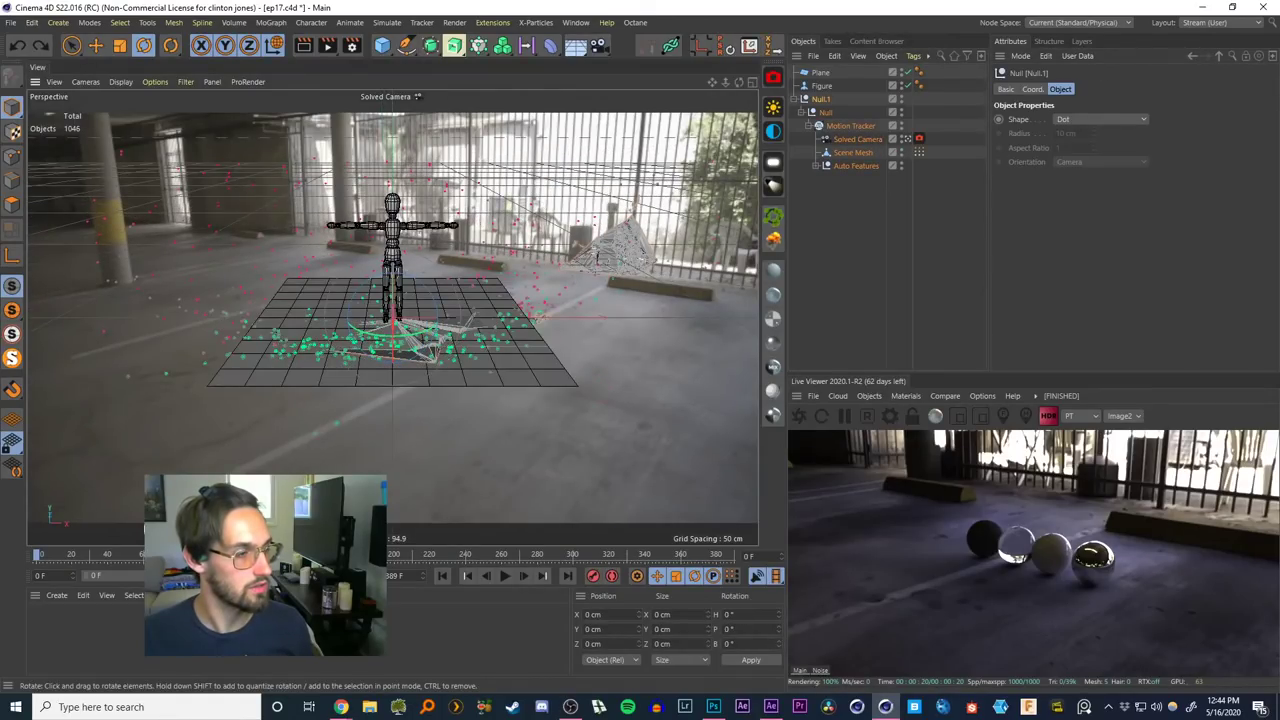
Try deleting the Scene Mesh with the figure disabled, undo the deletion, and re-enable the figure
left_click(897, 91)
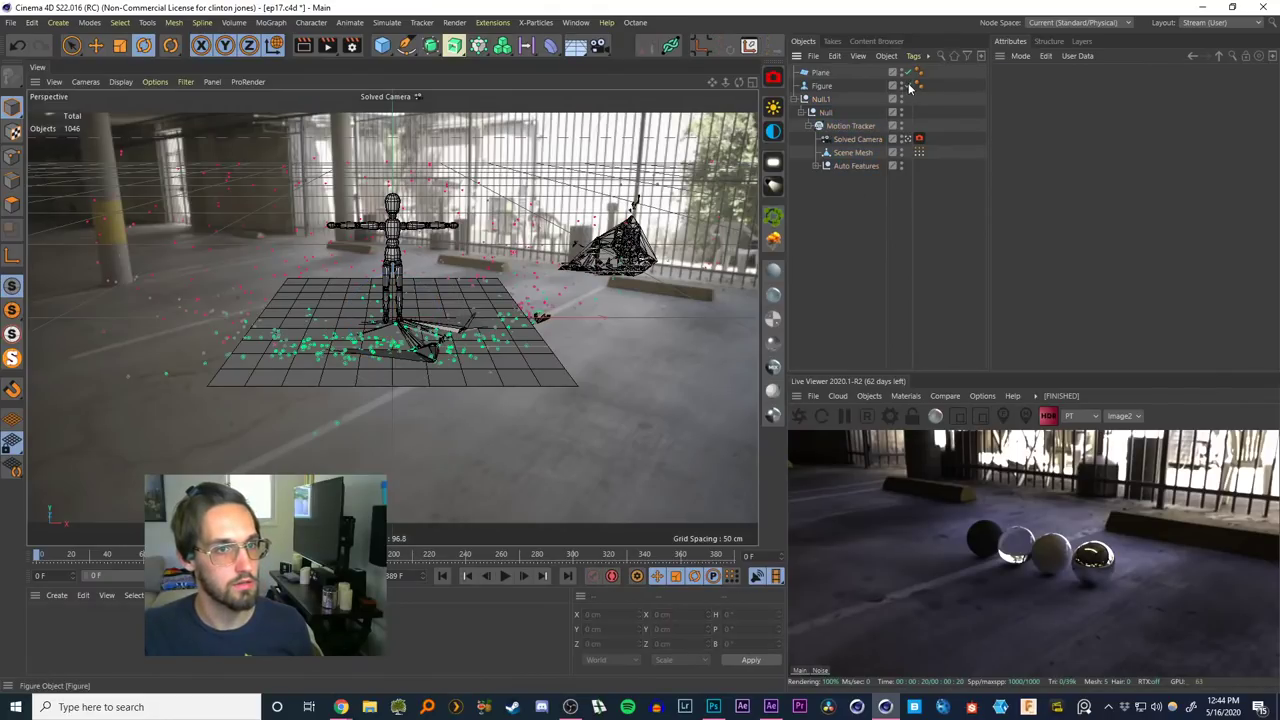
left_click(852, 152)
key("Delete")
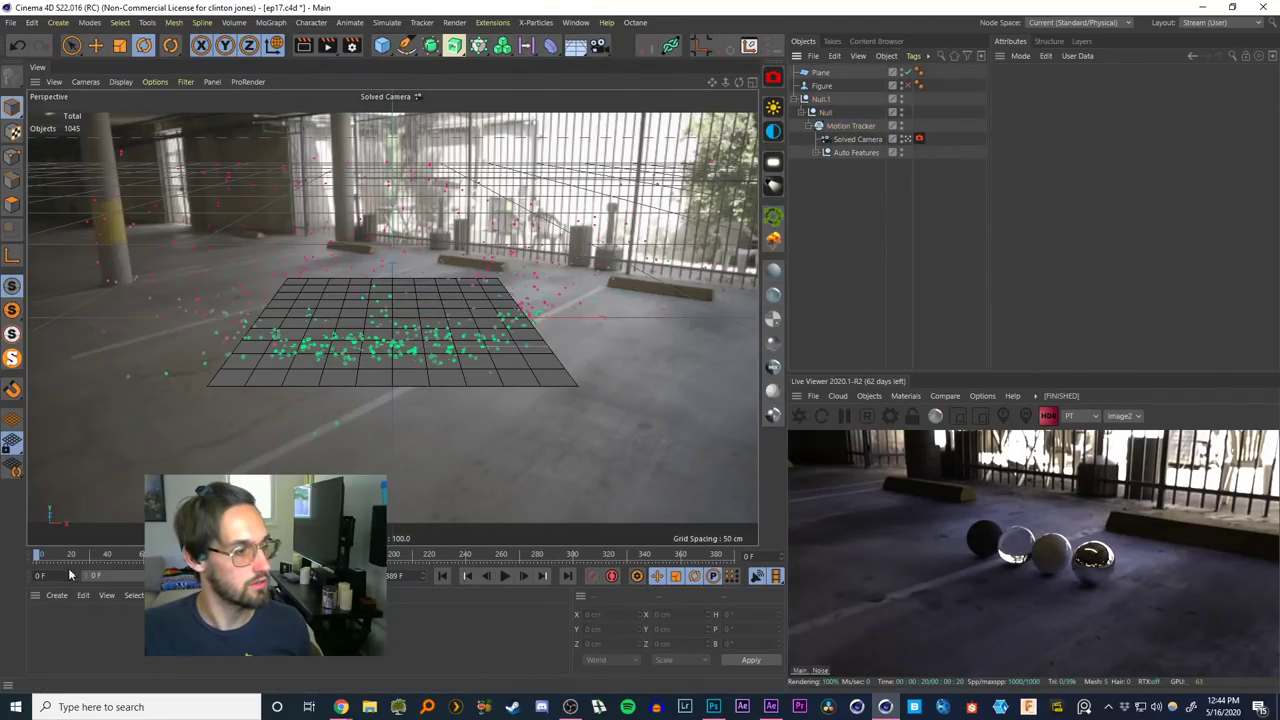
key("ctrl+z")
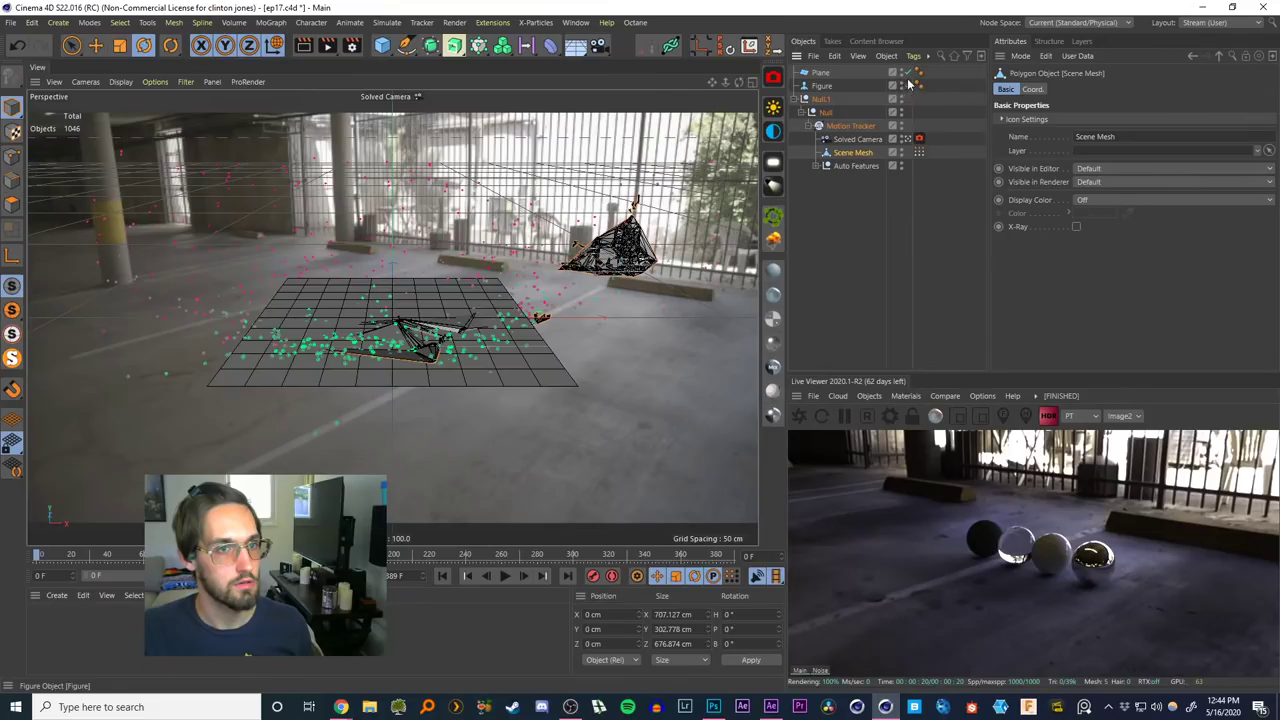
left_click(907, 85)
Delete the Scene Mesh and hide the Auto Features, checking the figure against the footage with the plane temporarily disabled
left_click(907, 72)
key("Delete")
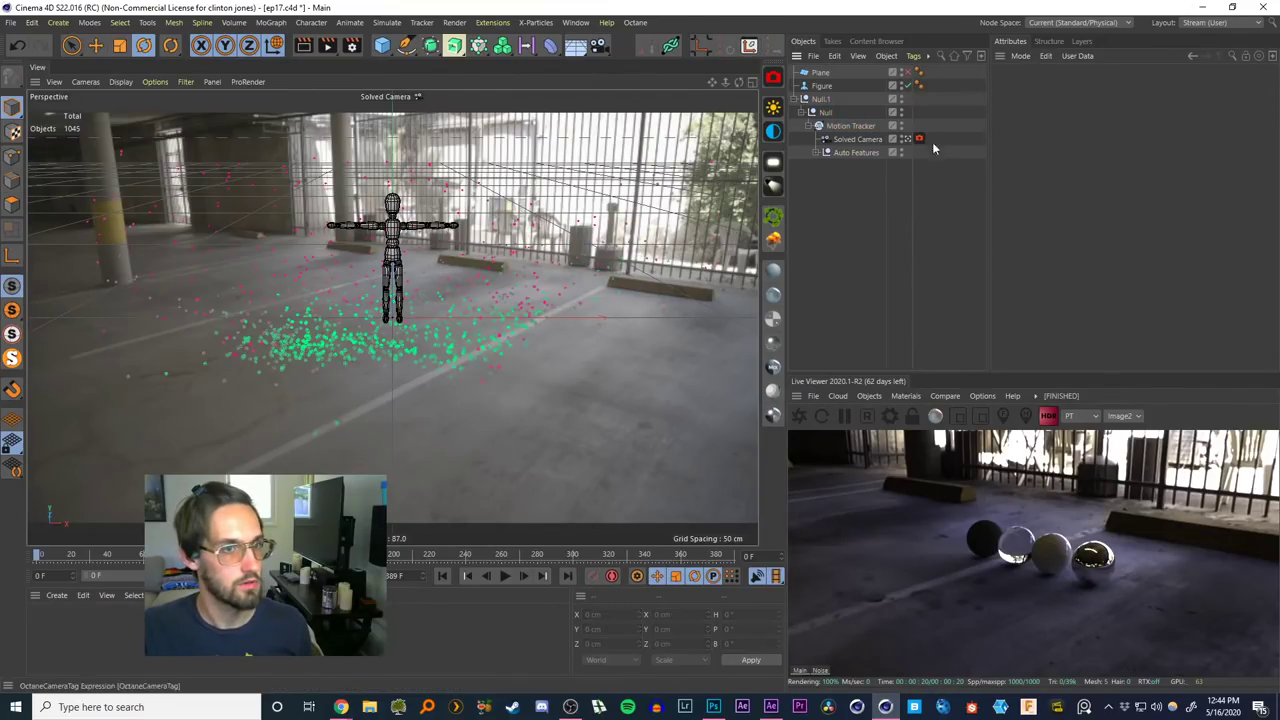
left_click(901, 152)
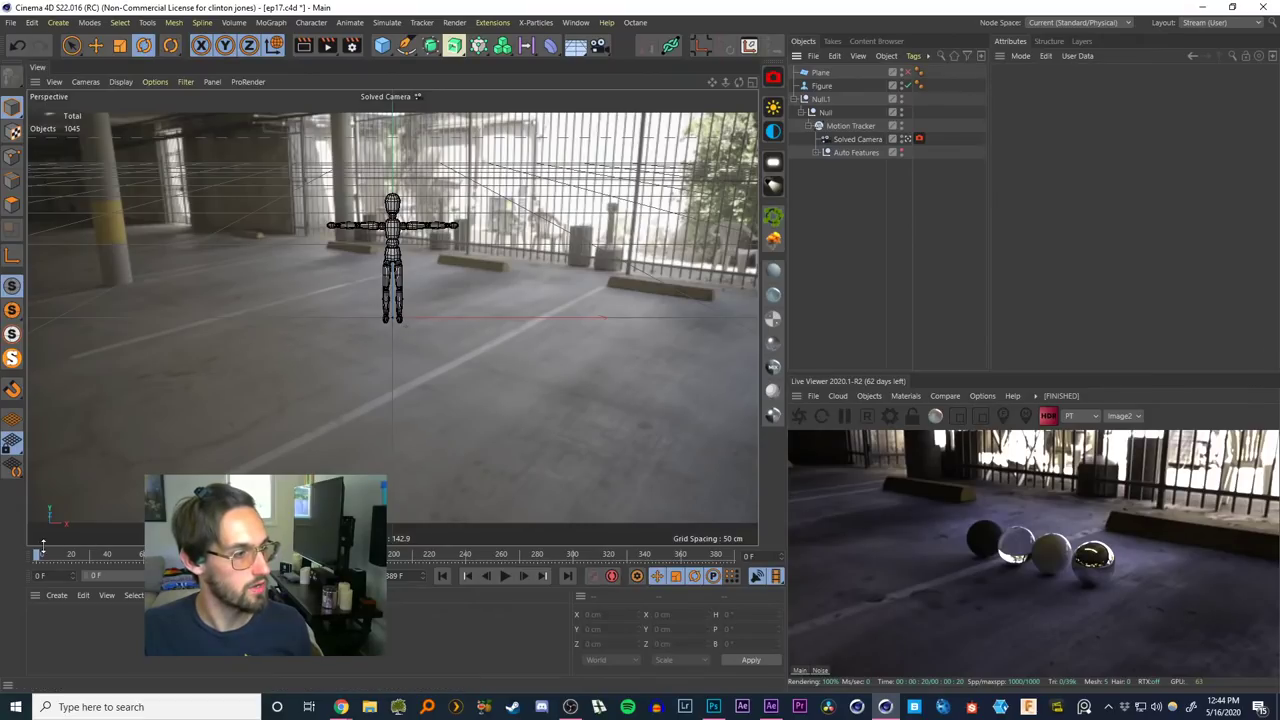
mouse_move(43, 555)
left_mouse_down()
mouse_move(200, 562)
mouse_move(36, 556)
left_mouse_up()
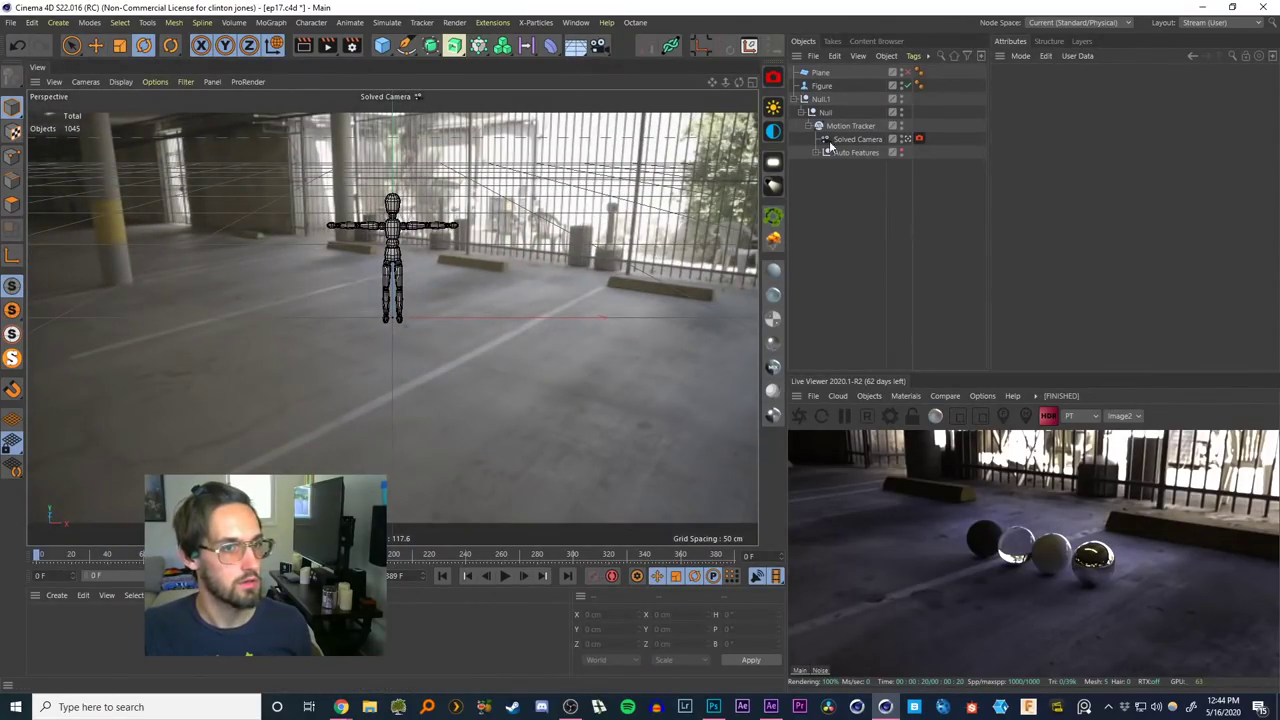
left_click(896, 72)
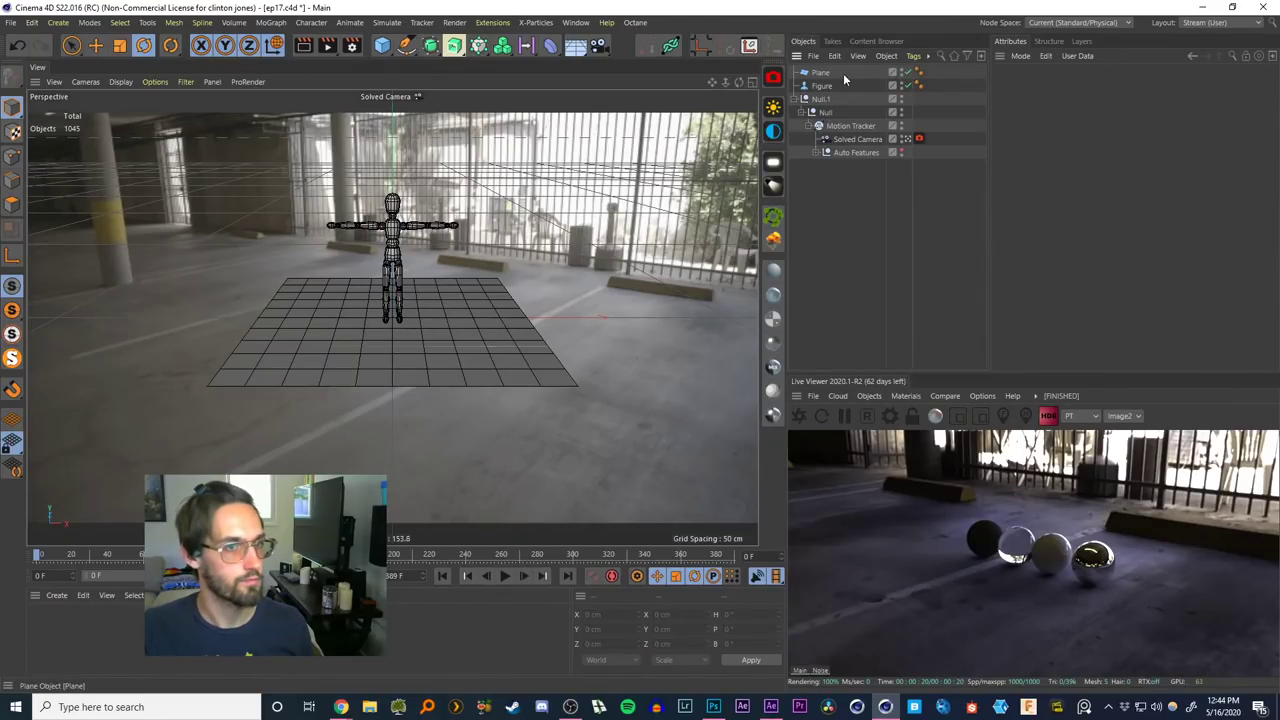
left_click_drag(405, 345, 362, 343)
key("ctrl+z")
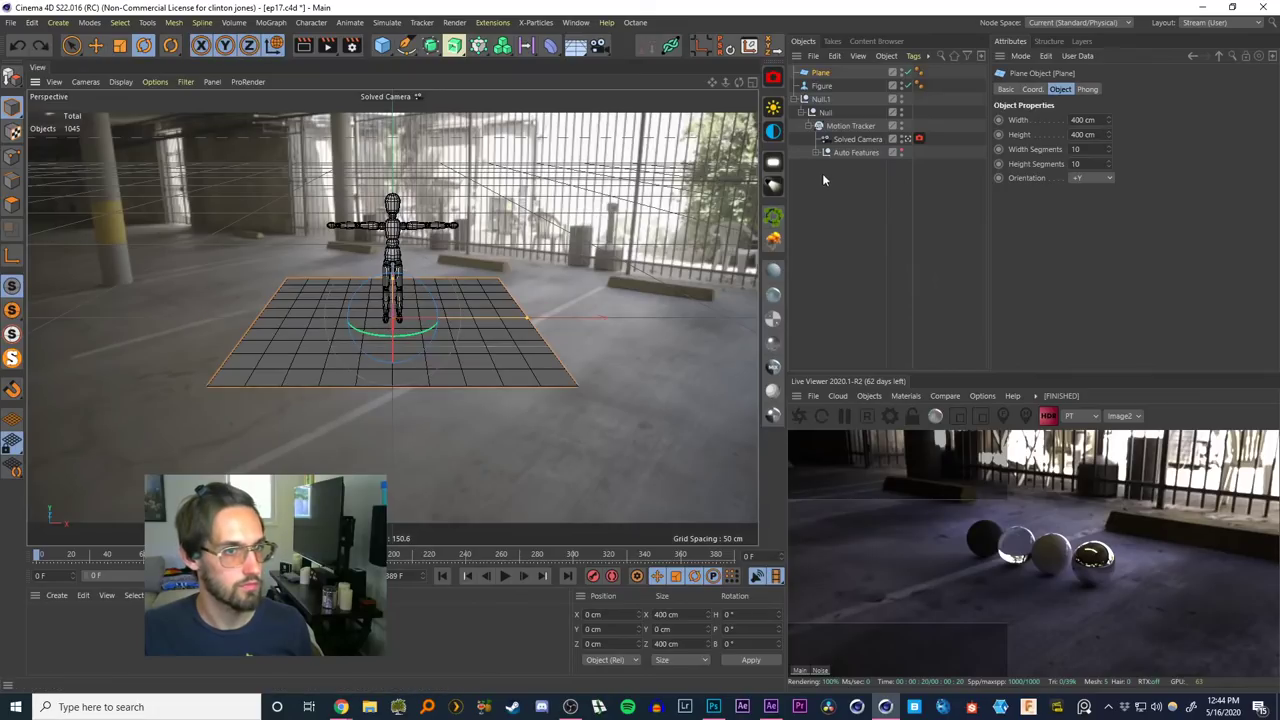
key("ctrl+z")
Rotate the outer null to about H 46.4°, P 3.0°, B 2.8° and review the Rotate tool's axis settings
left_click_drag(410, 340, 580, 345)
left_click_drag(414, 288, 416, 296)
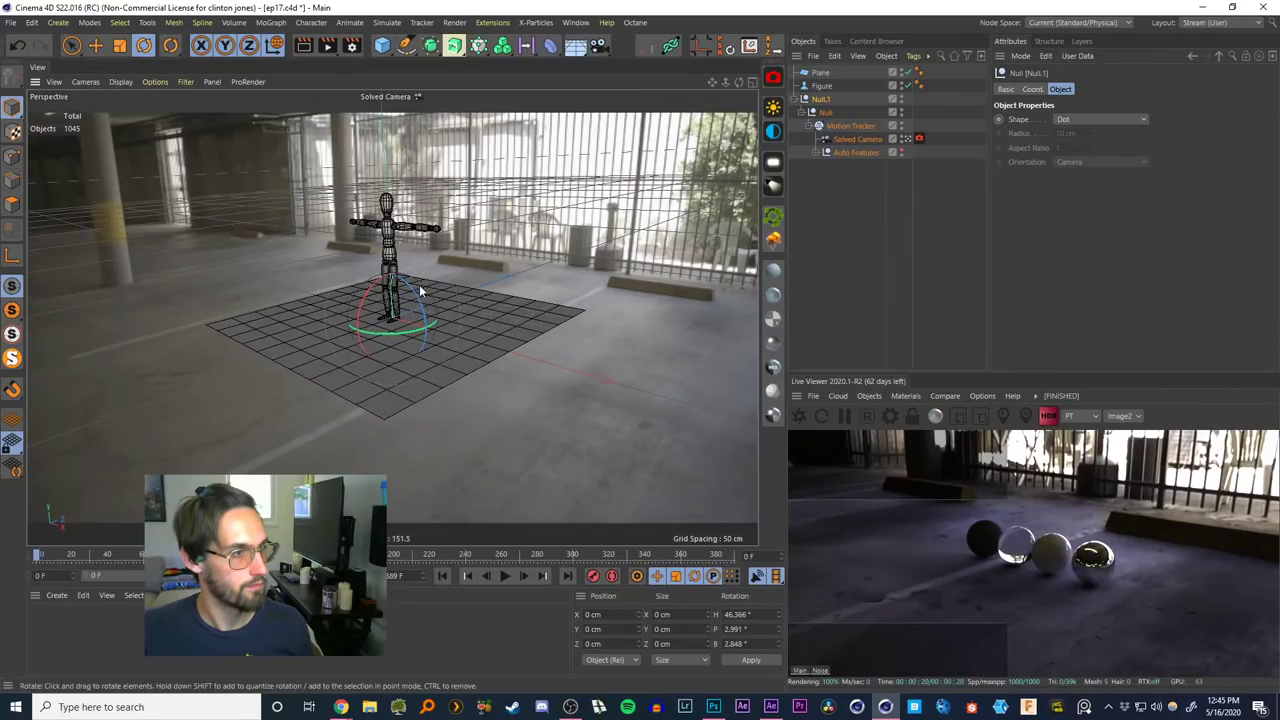
left_click(948, 104)
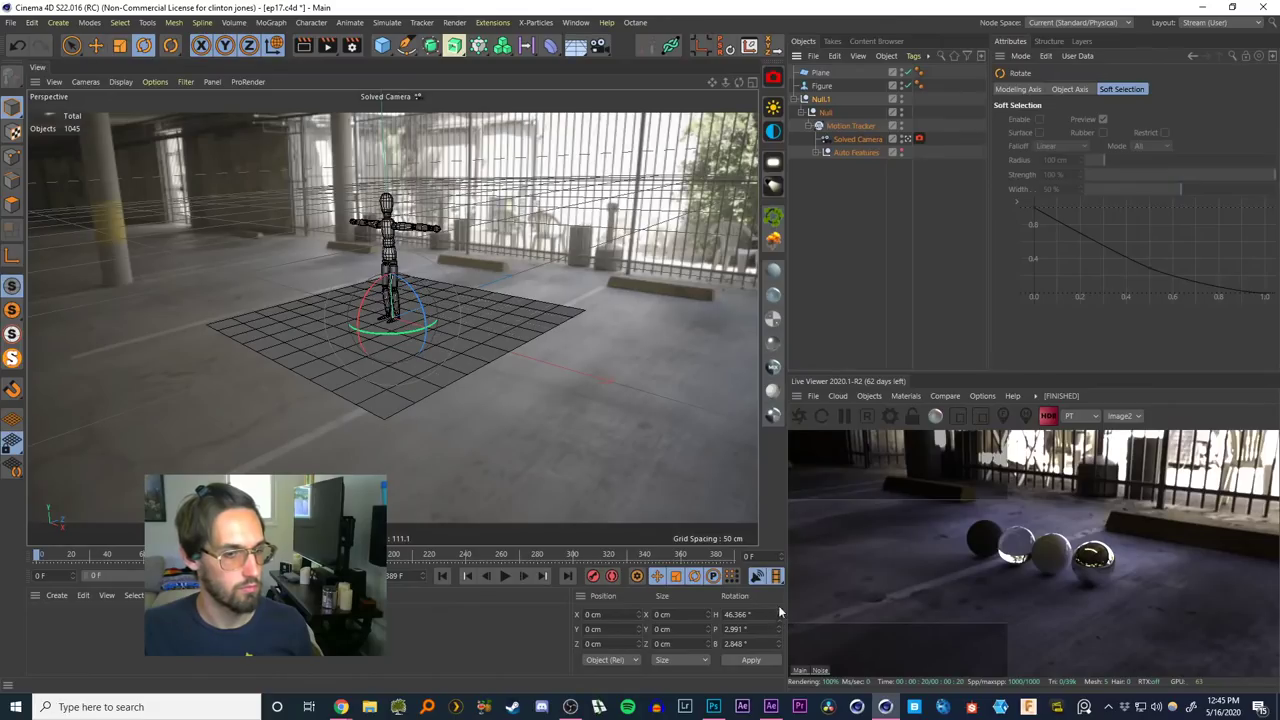
left_click(1067, 89)
left_click(1033, 89)
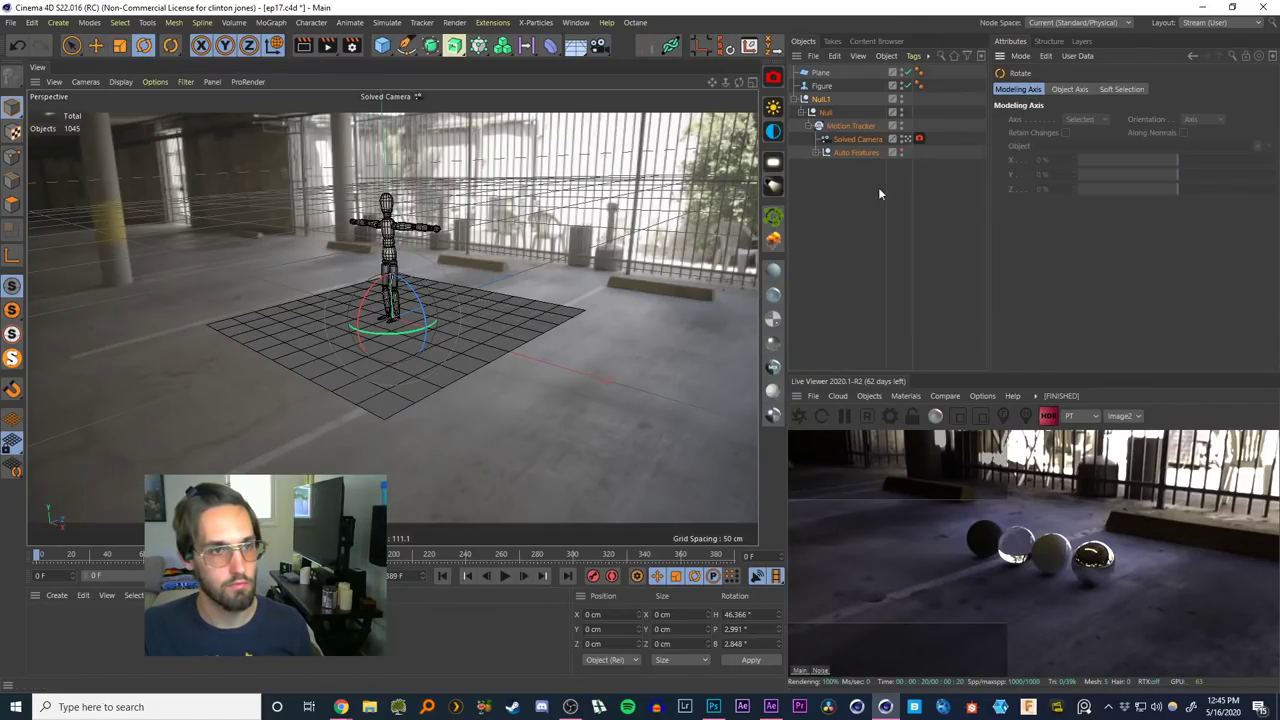
Rotate the outer null to about H 46.3°, P 3.4°, B 3.2° and scrub the footage to check the figure, saving the scene
left_click(879, 188)
left_click(821, 99)
left_click(1032, 89)
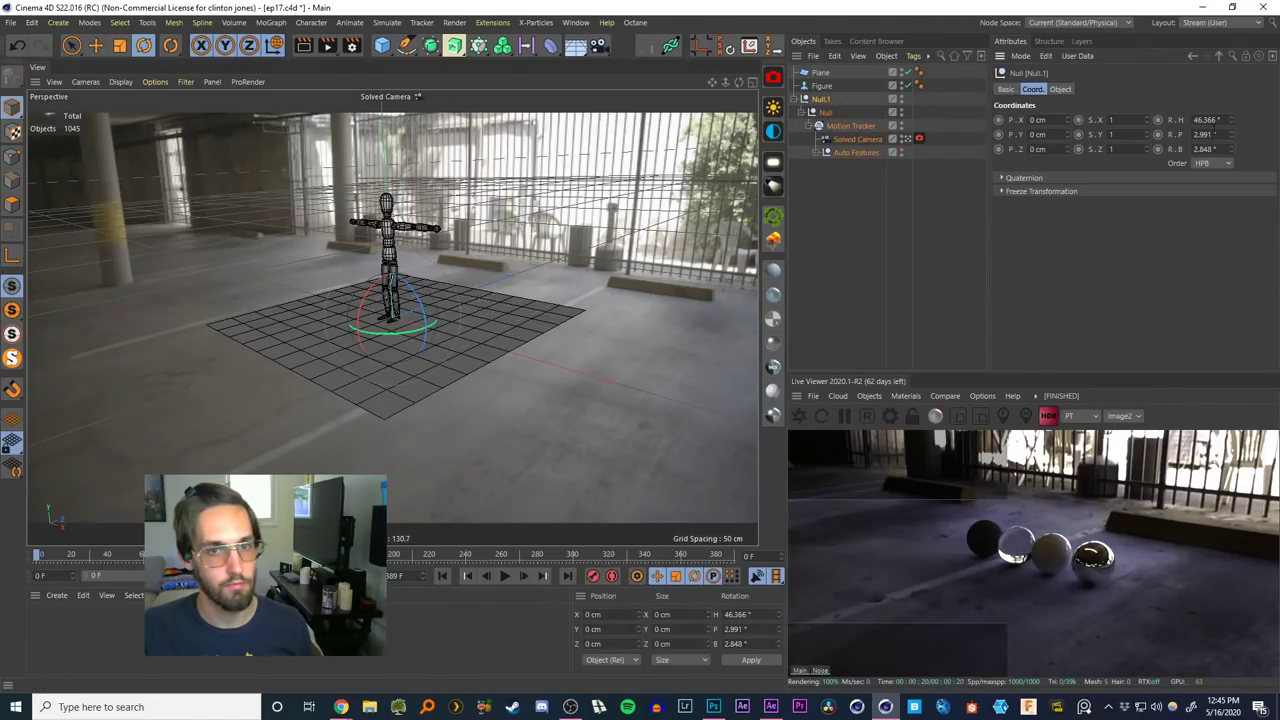
left_click(1232, 134)
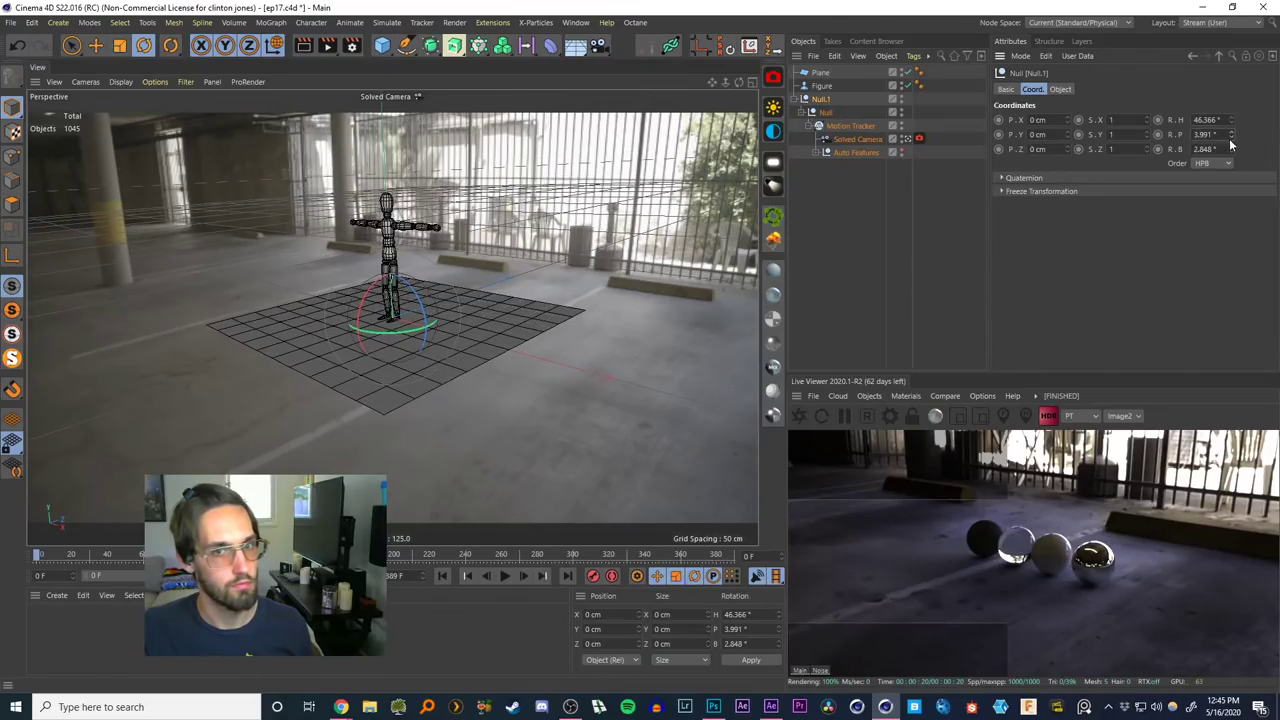
left_click(1232, 138)
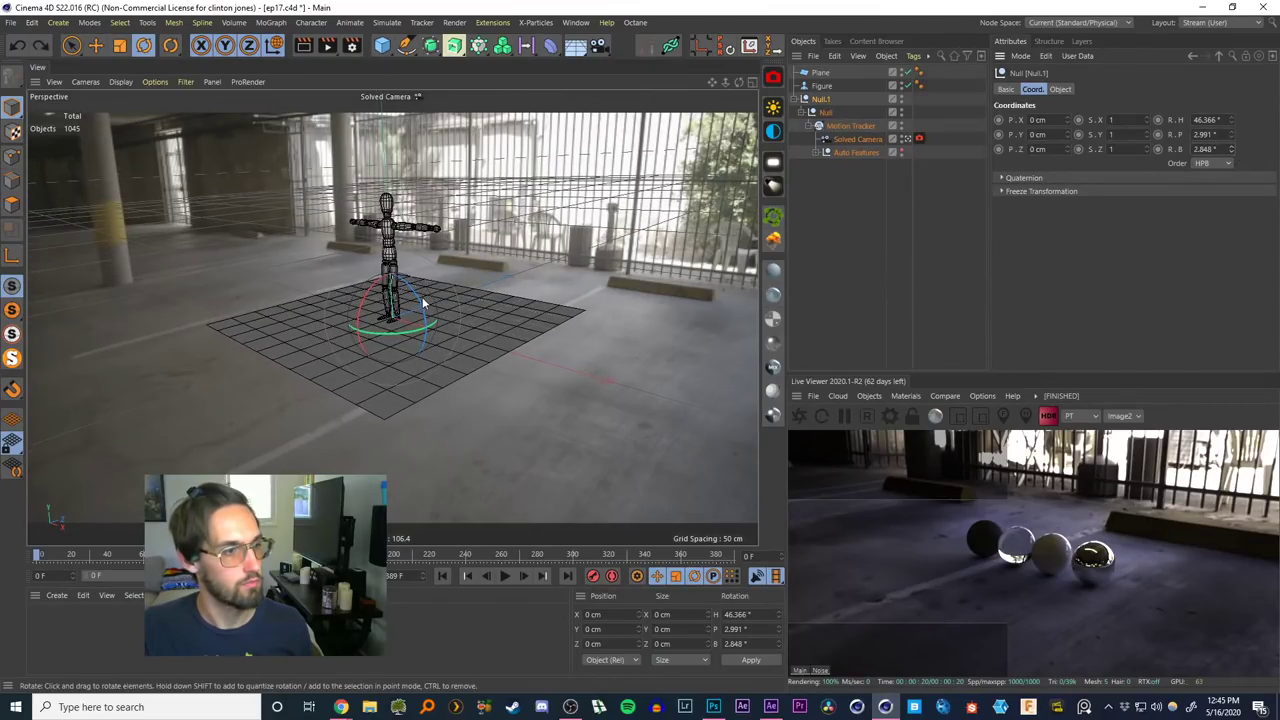
mouse_move(420, 303)
left_mouse_down()
mouse_move(418, 291)
mouse_move(418, 305)
left_mouse_up()
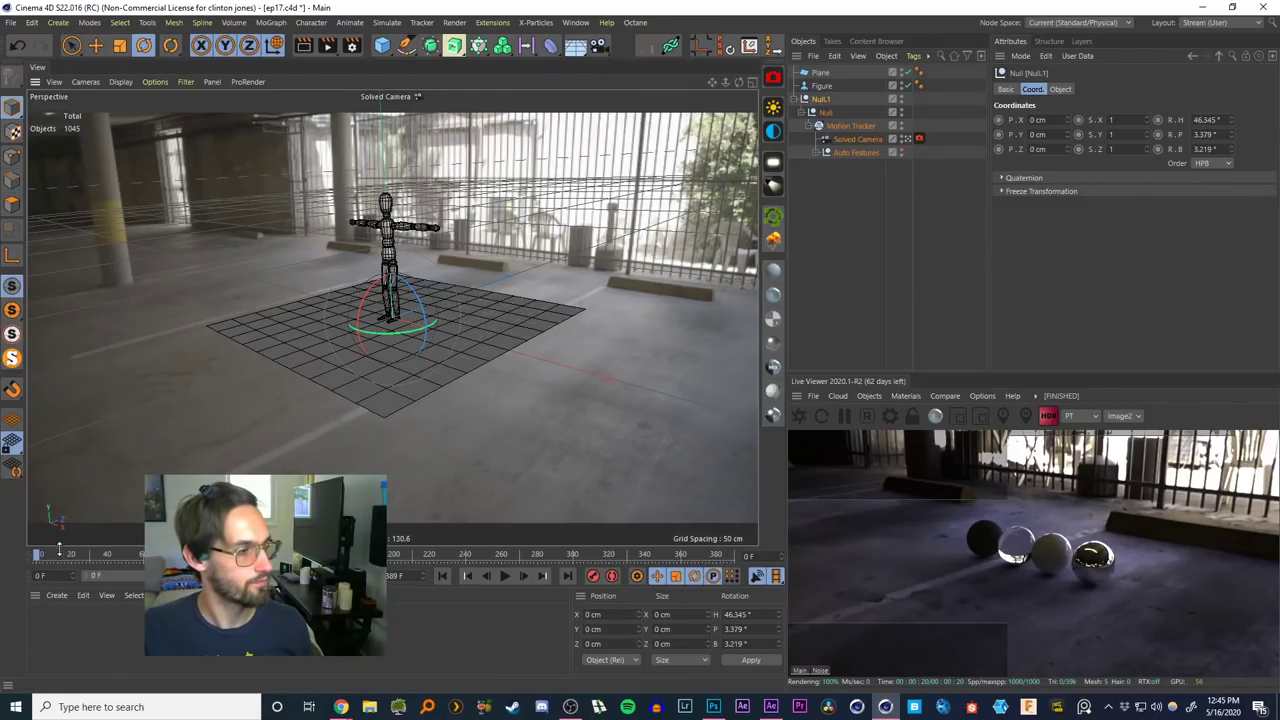
left_click_drag(59, 554, 2, 553)
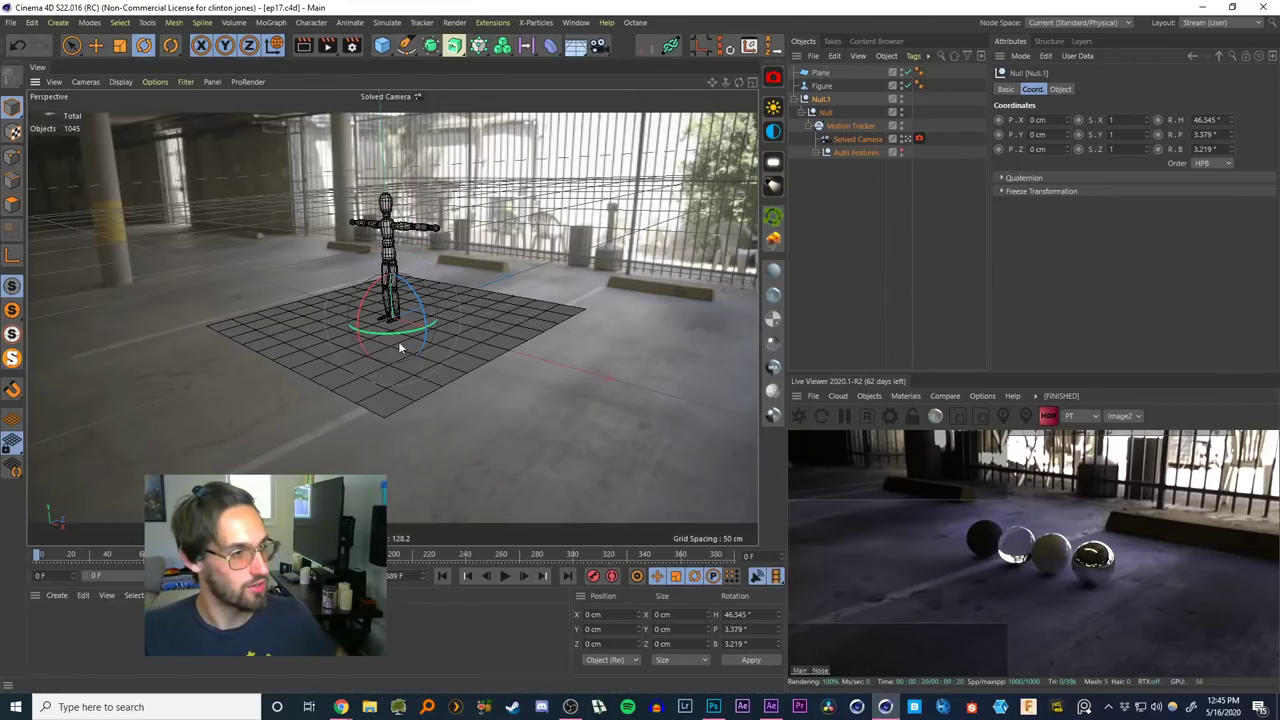
mouse_move(38, 555)
left_mouse_down()
mouse_move(150, 555)
mouse_move(38, 554)
left_mouse_up()
Switch to After Effects, open the C0014.MP4 footage, and preview the C0014 composition
left_click(762, 708)
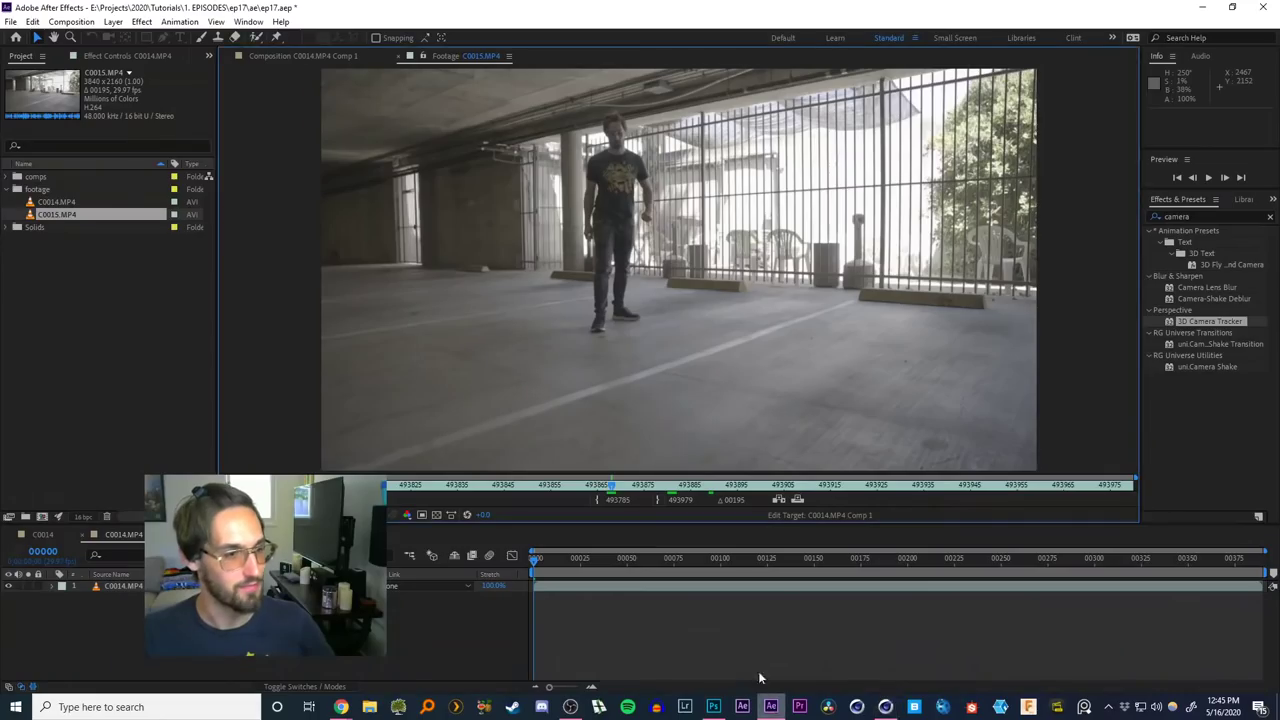
double_click(45, 202)
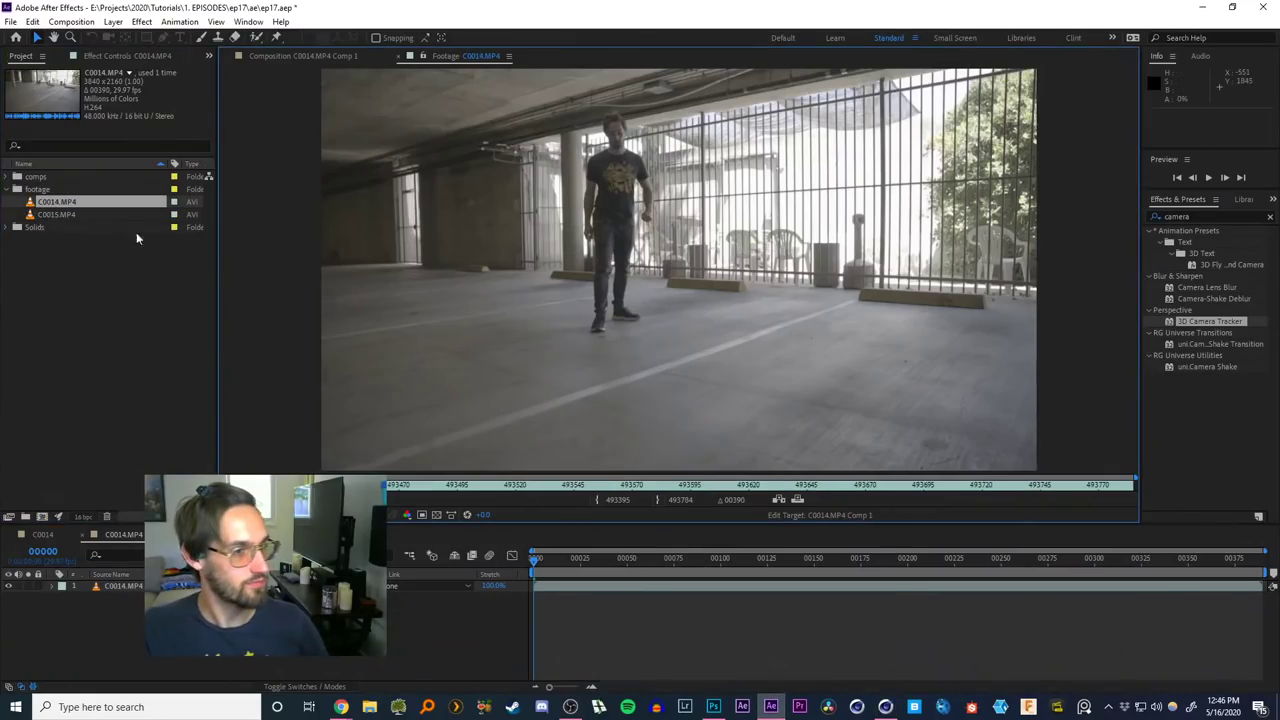
left_click_drag(551, 559, 233, 270)
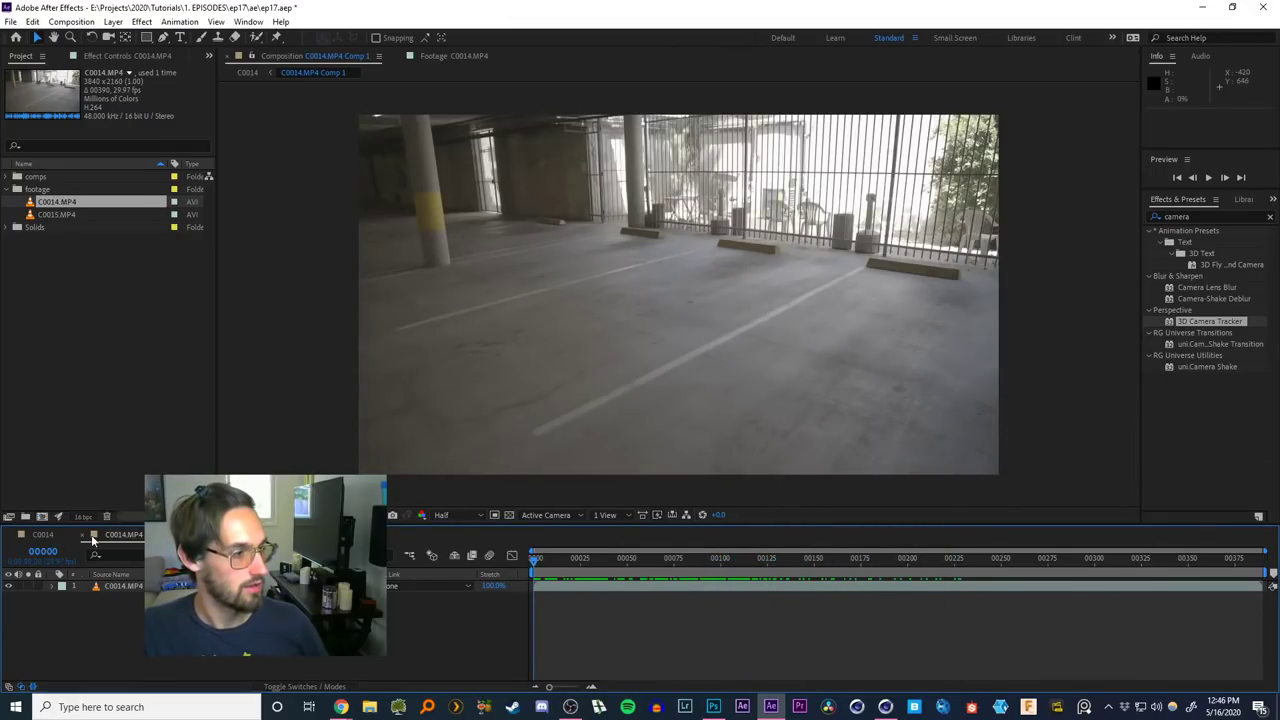
left_click(50, 535)
key("space")
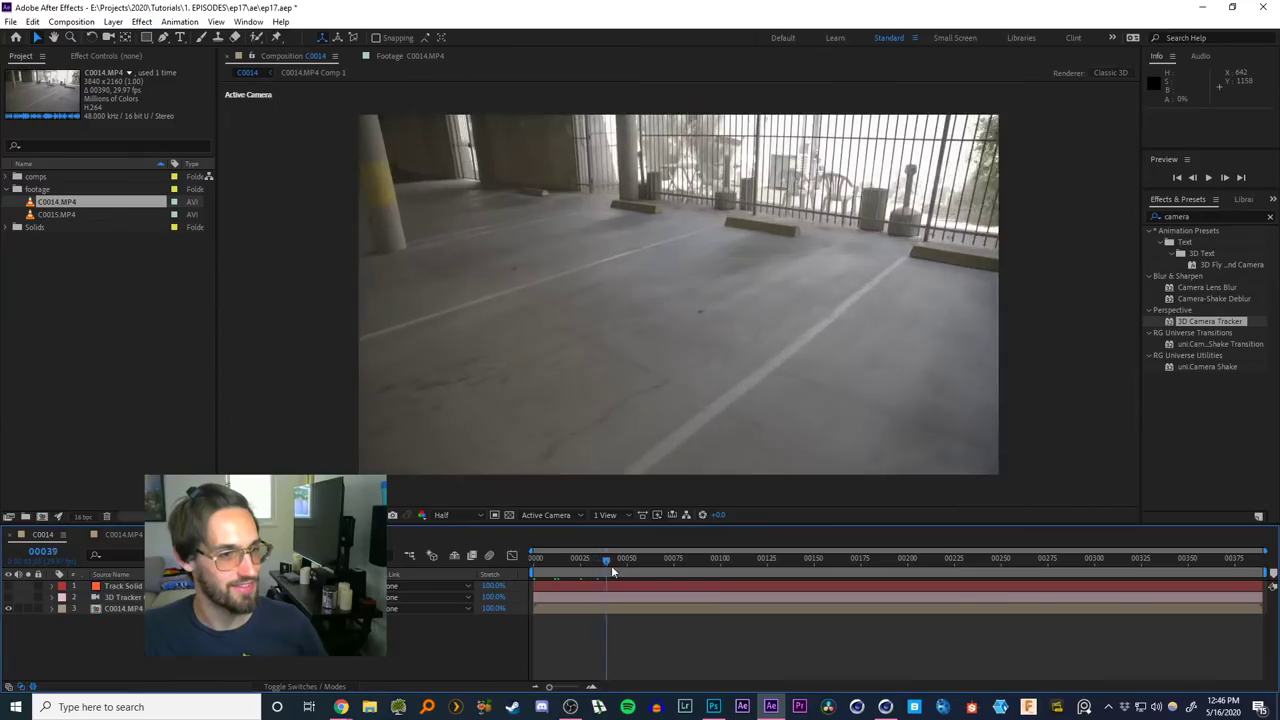
key("space")
Show the Track Solid and 3D tracker camera layers, and apply the Grid effect to the solid
left_click(8, 585)
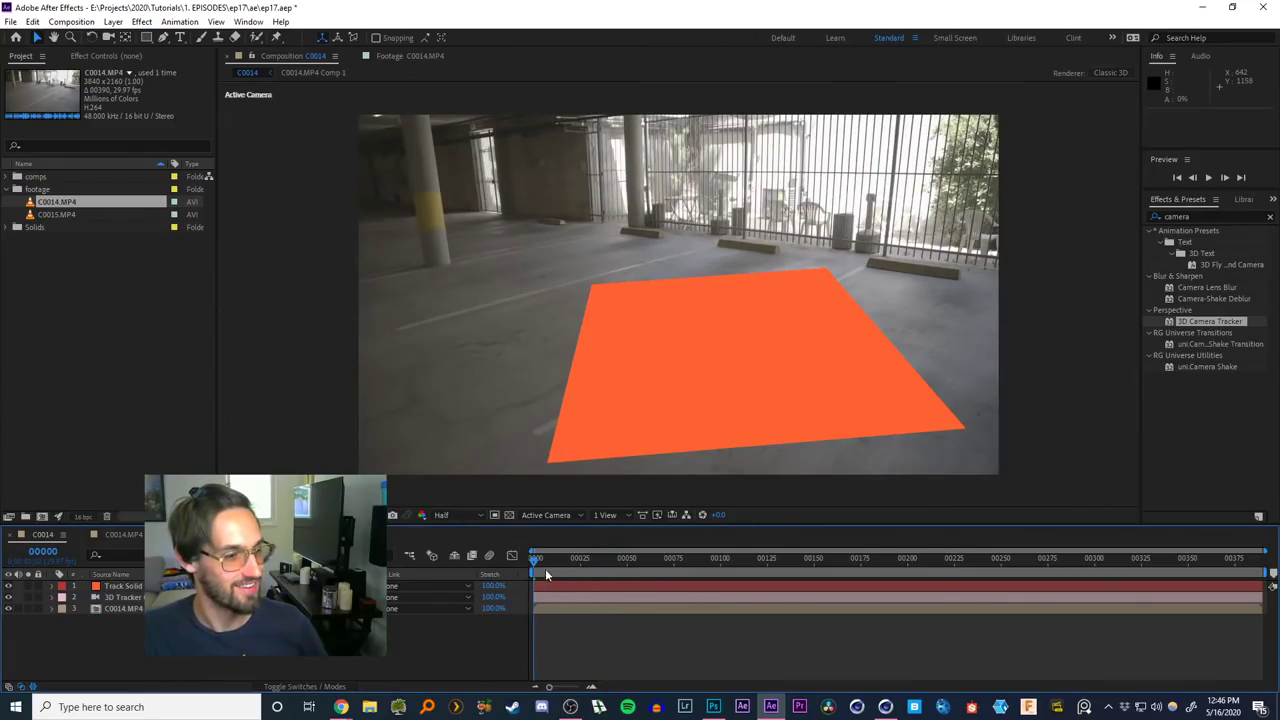
left_click_drag(545, 575, 634, 565)
left_click(138, 587)
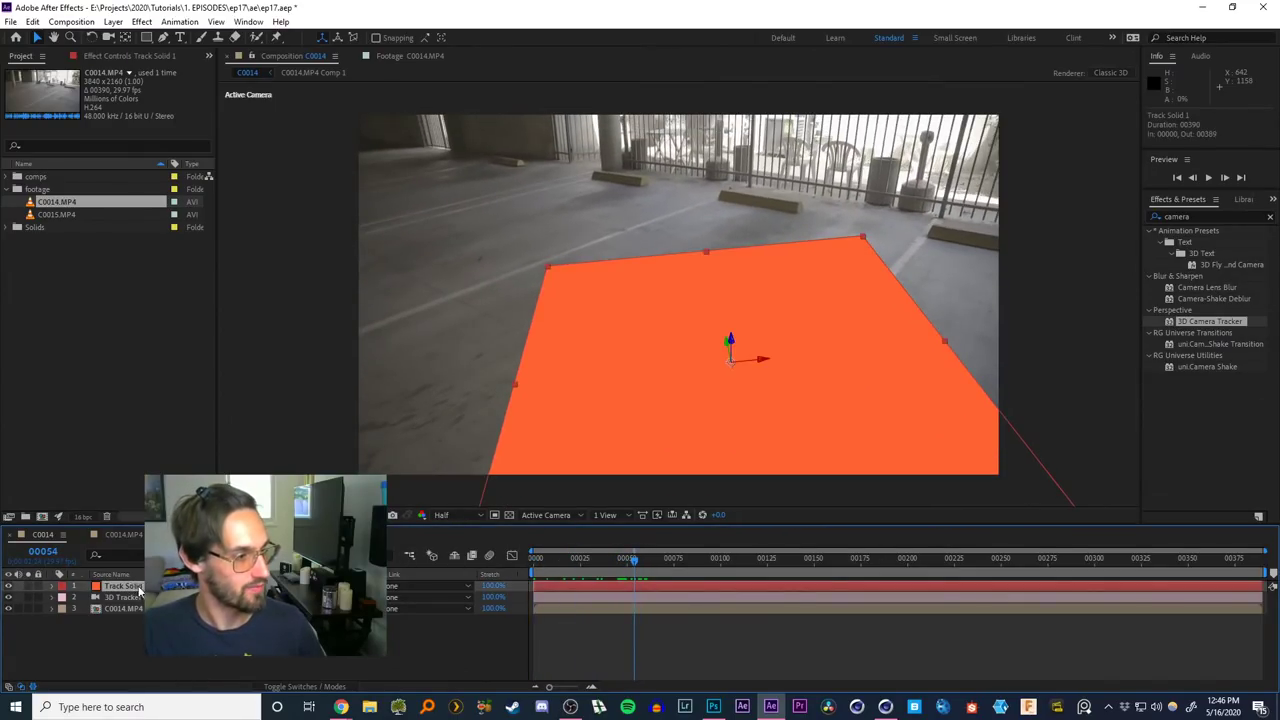
key("ctrl+space")
type("gr")
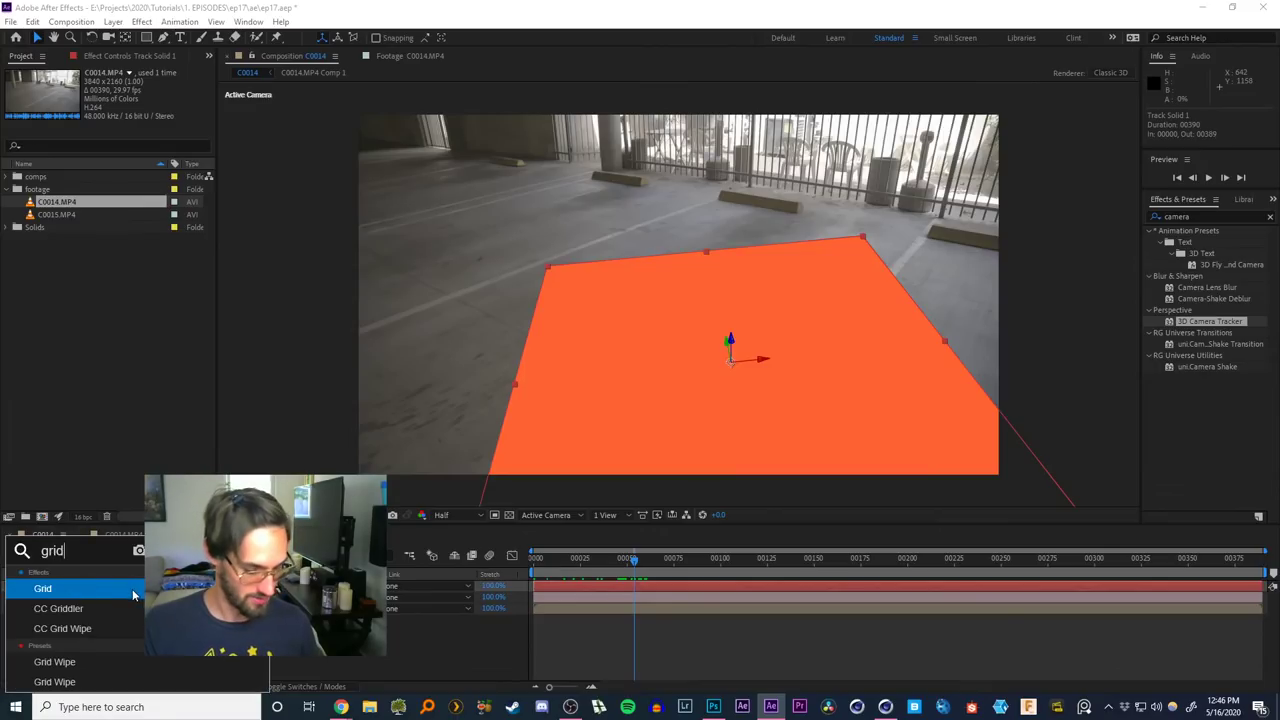
type("id")
key("Return")
Set the preview to Quarter resolution, and play and scrub the composition to check how the grid follows the floor
left_click_drag(633, 572, 733, 569)
left_click(461, 516)
left_click(470, 591)
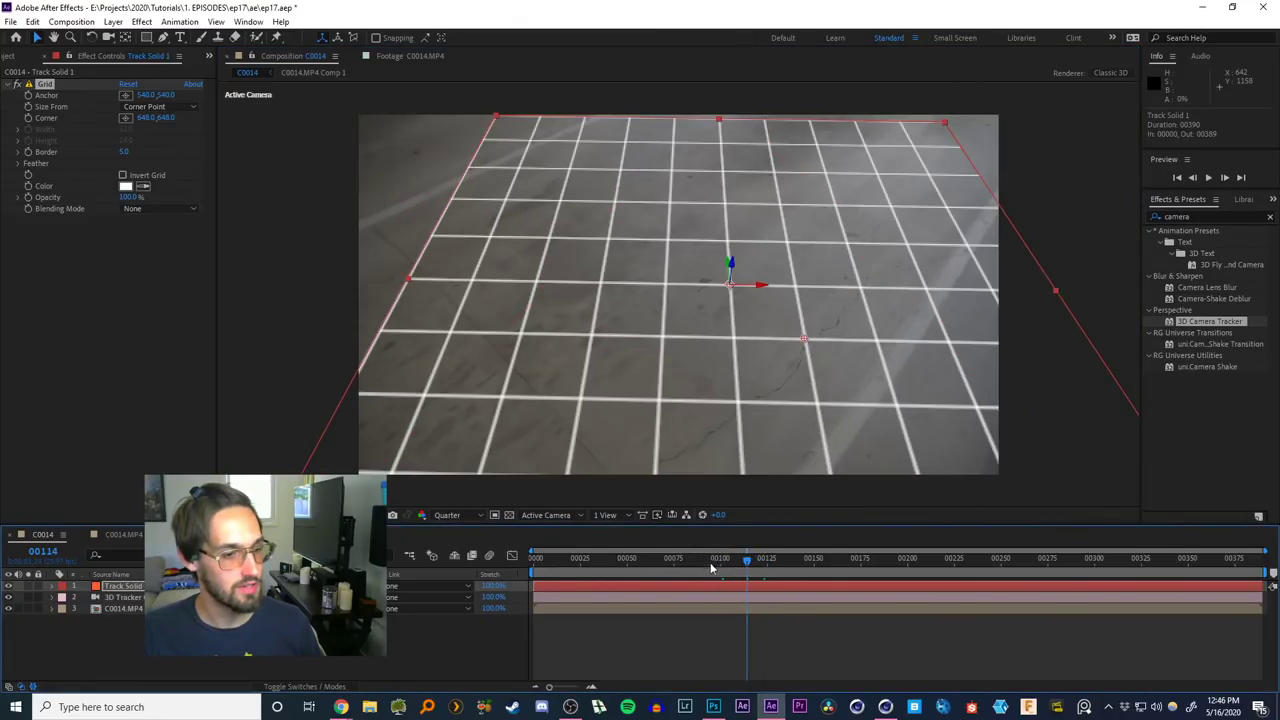
key("space")
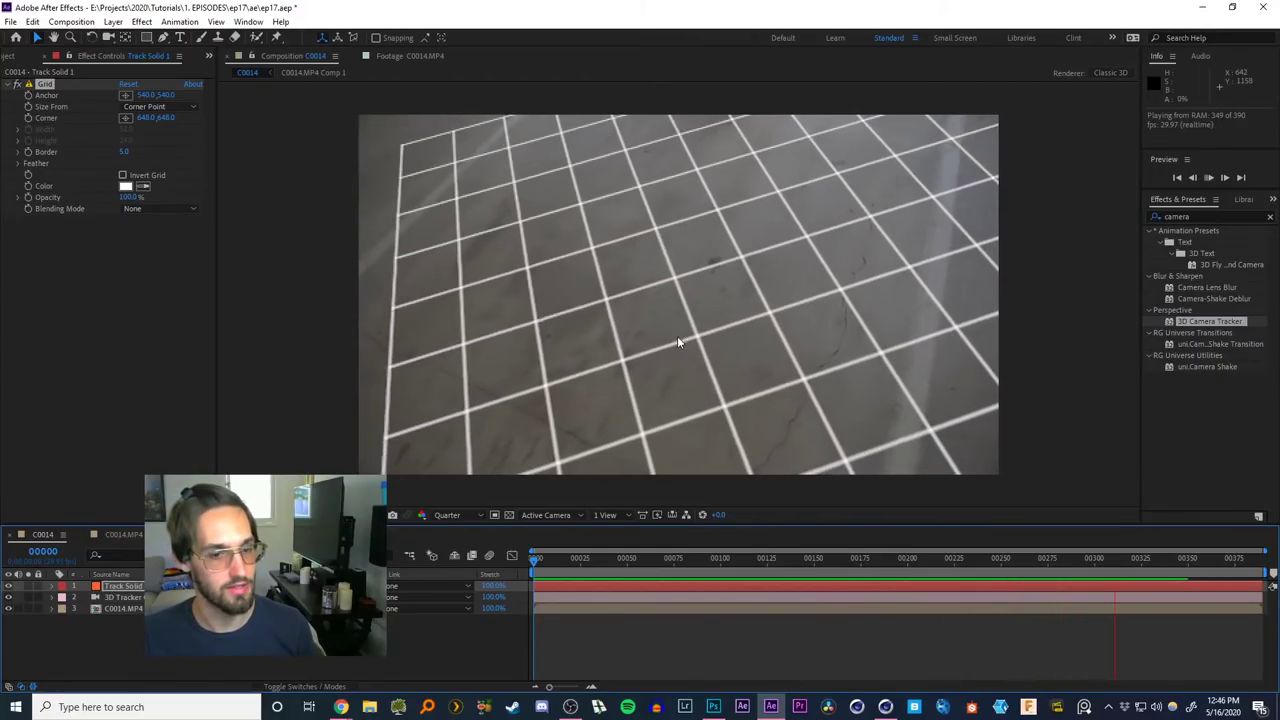
left_click(1173, 560)
left_click_drag(1145, 565, 601, 574)
left_click_drag(641, 568, 472, 565)
Enable all three Unsharp Mask effects on the footage in C0014.MP4 Comp 1, return to C0014, and save the project
double_click(120, 609)
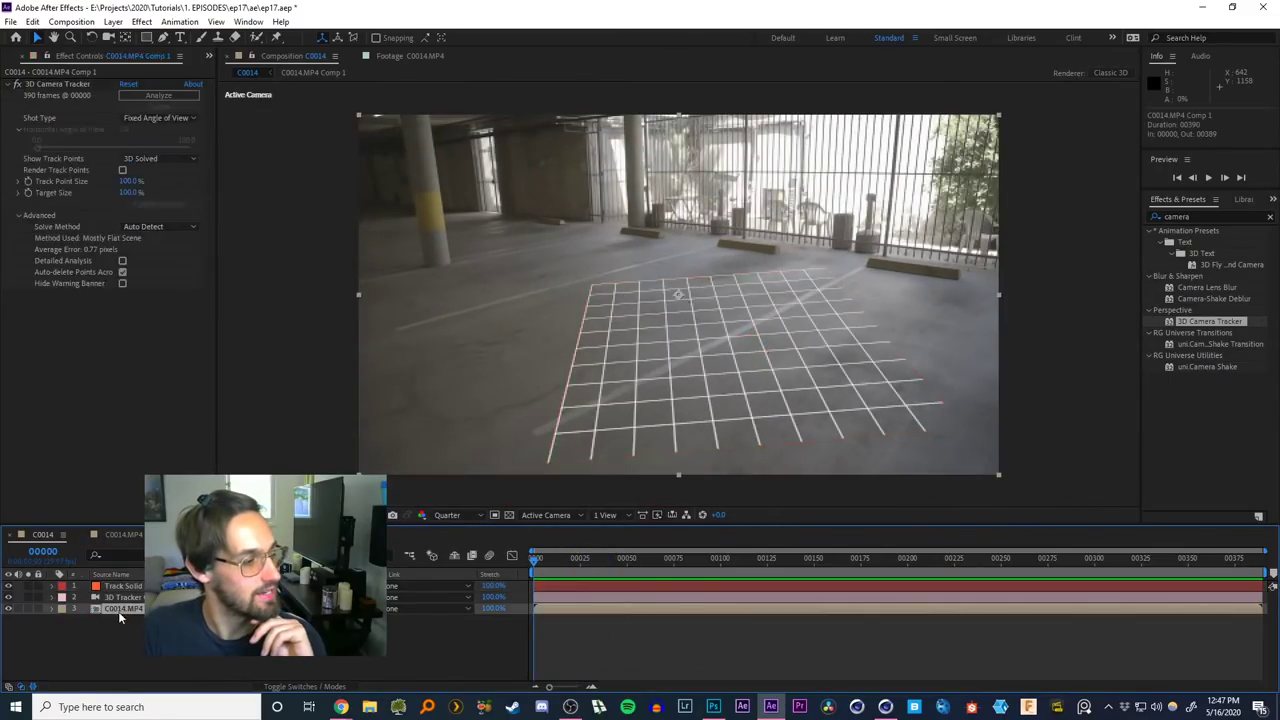
left_click(123, 586)
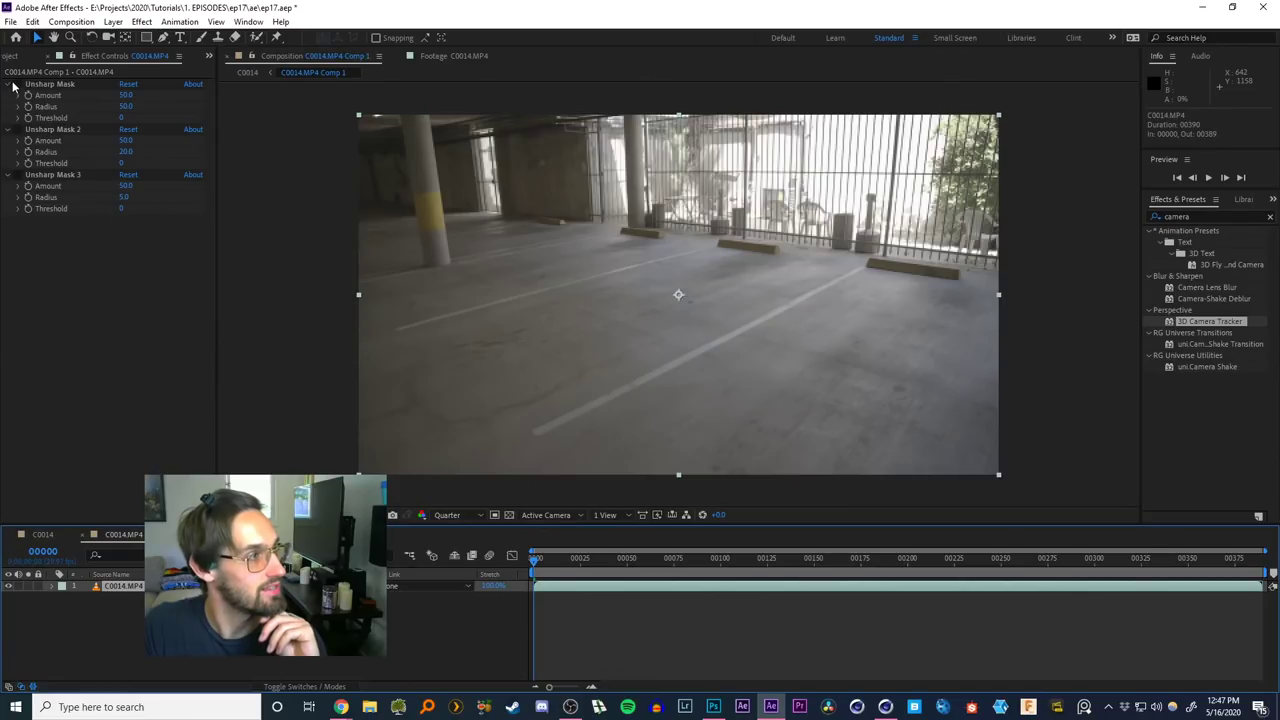
left_click(18, 224)
left_click(249, 74)
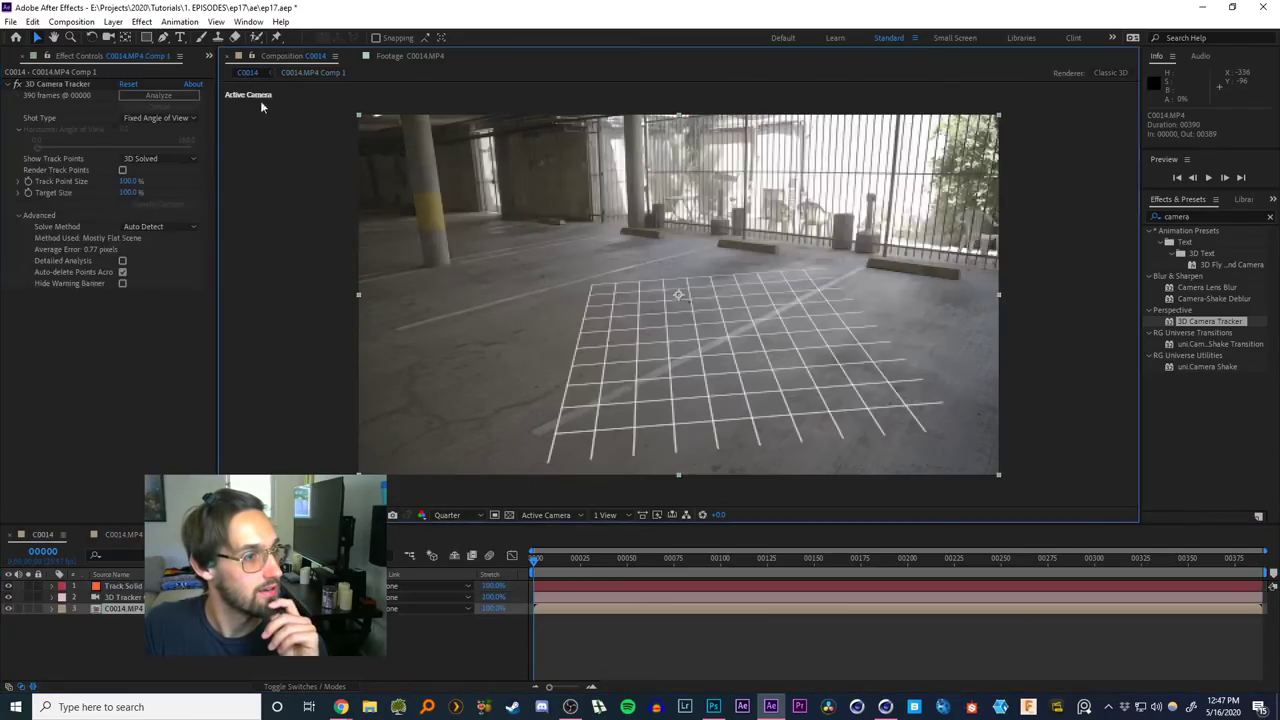
left_click_drag(553, 566, 400, 520)
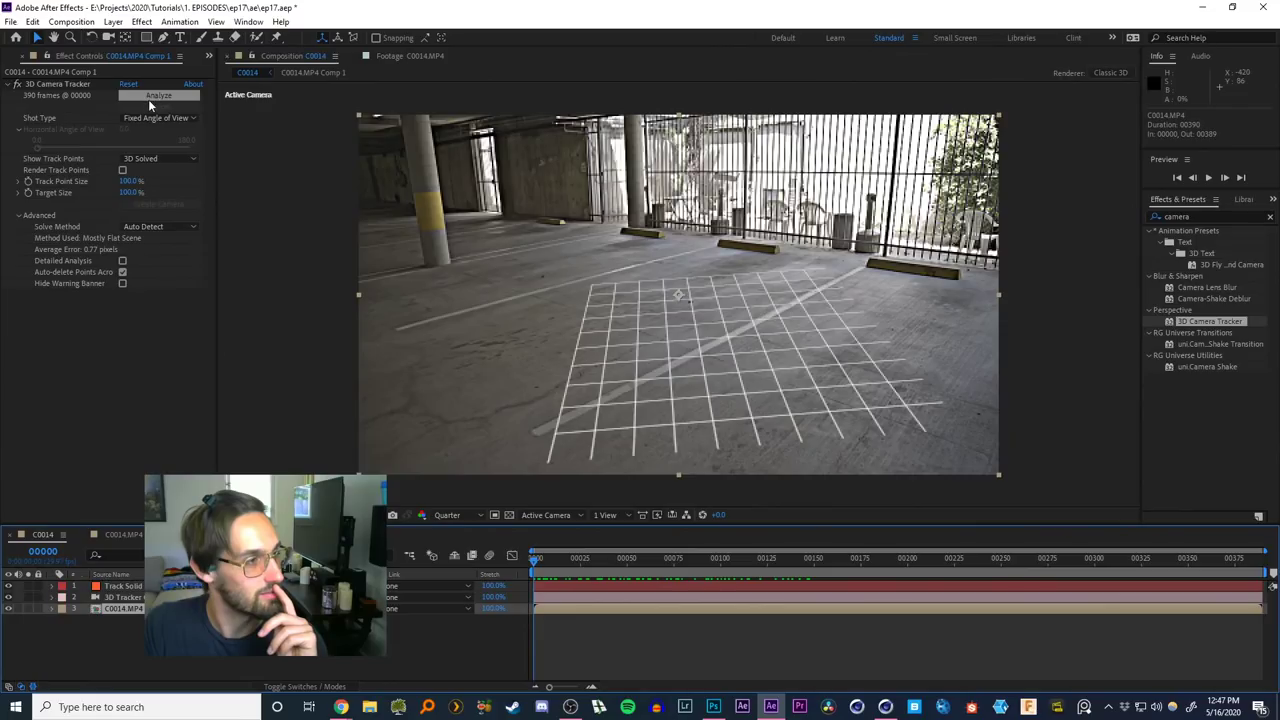
key("ctrl+s")
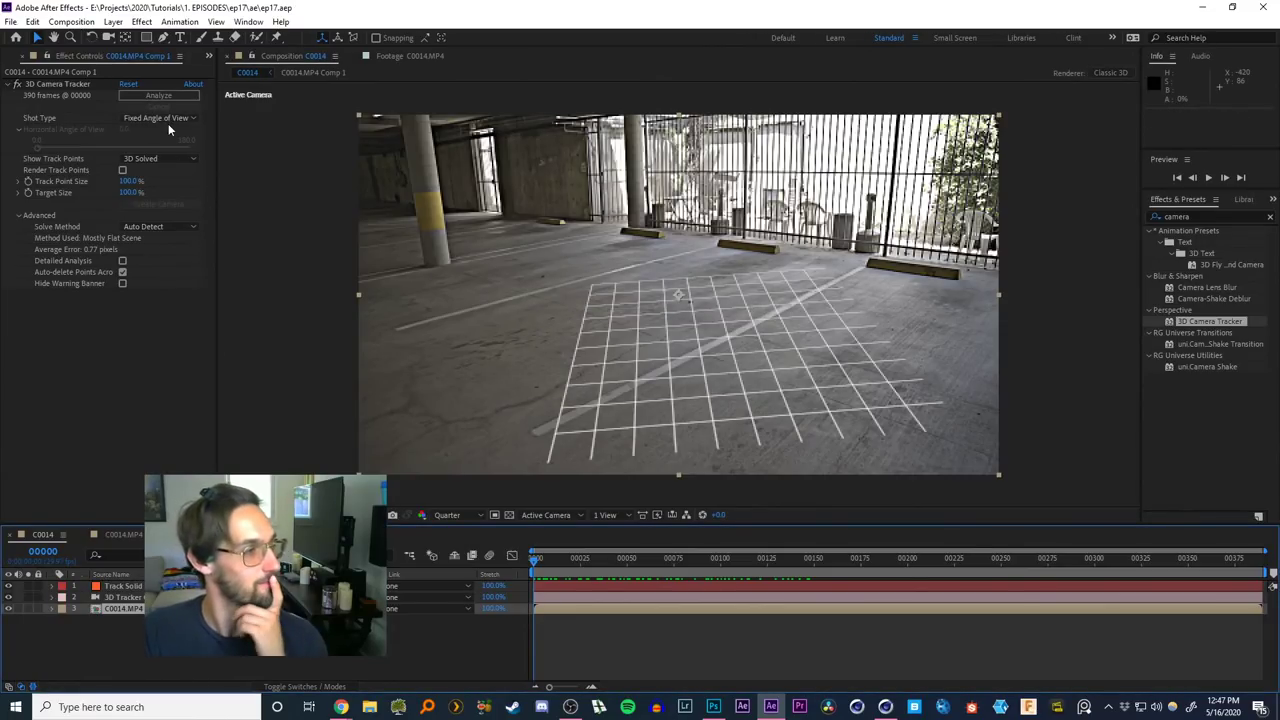
Enable Detailed Analysis in the footage's 3D Camera Tracker and set the shot type to Specify Angle of View with 73.7 horizontal
left_click(131, 610)
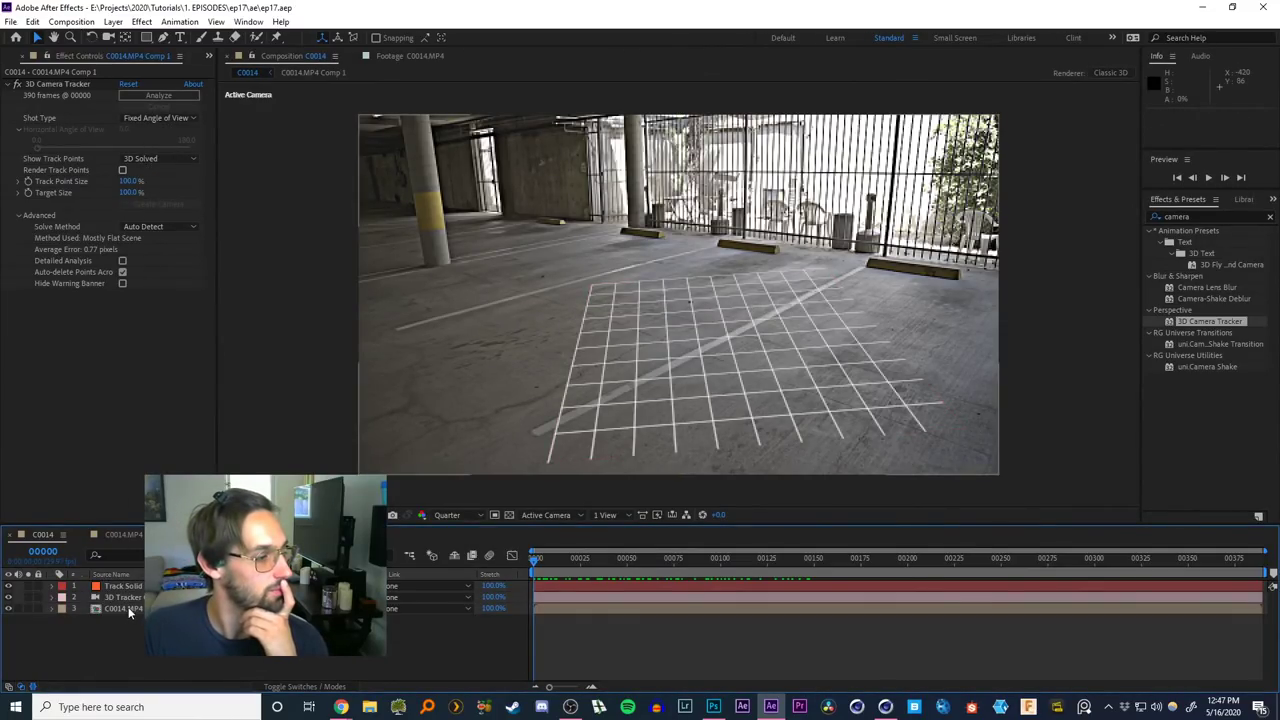
left_click(122, 262)
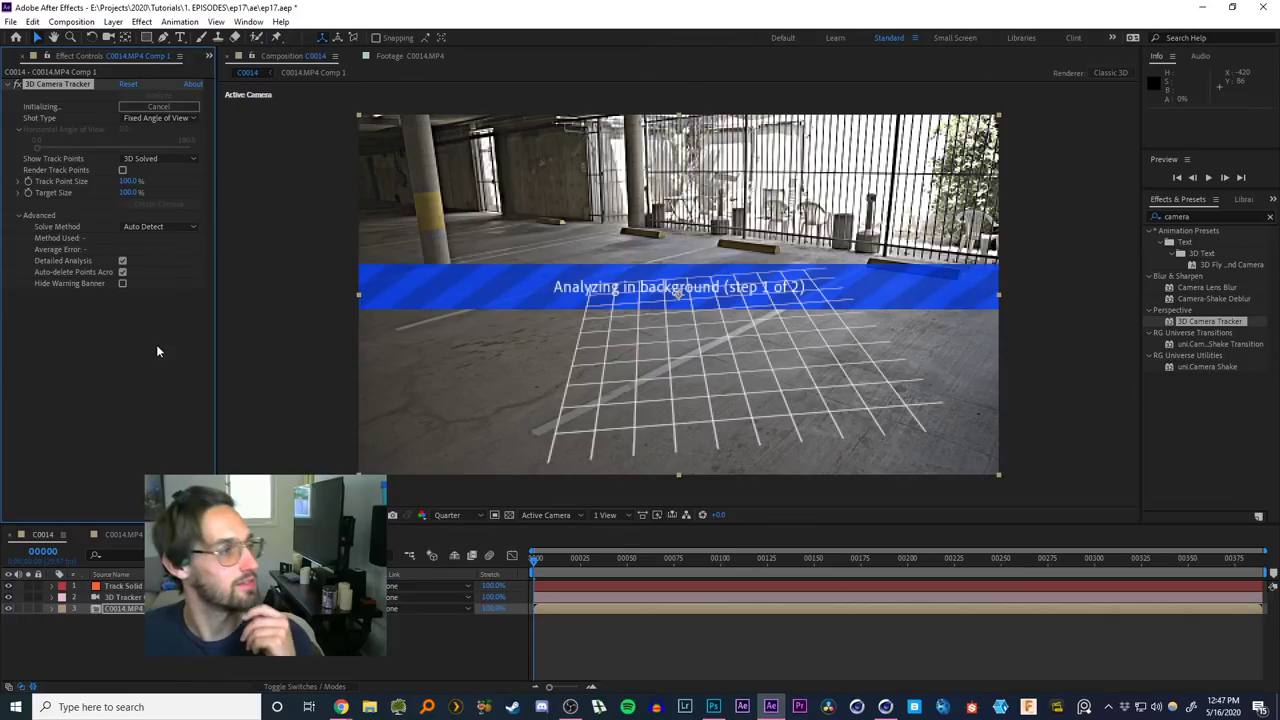
left_click(152, 117)
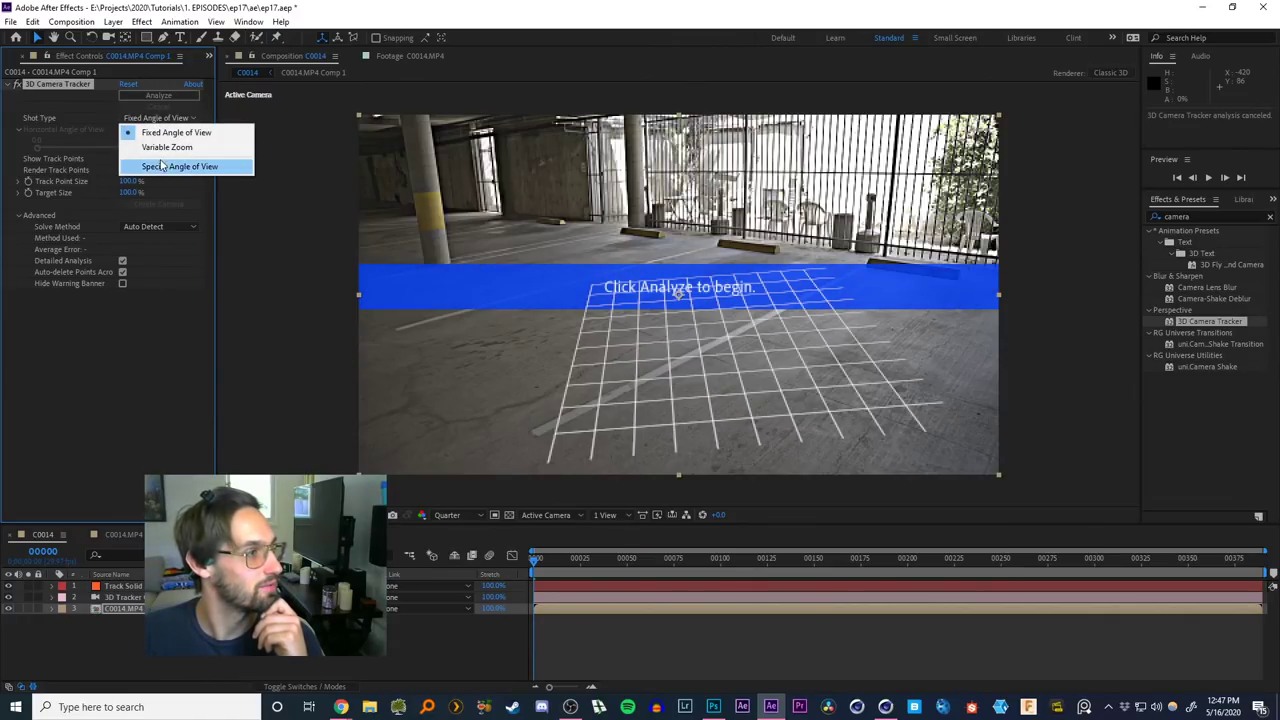
left_click(165, 165)
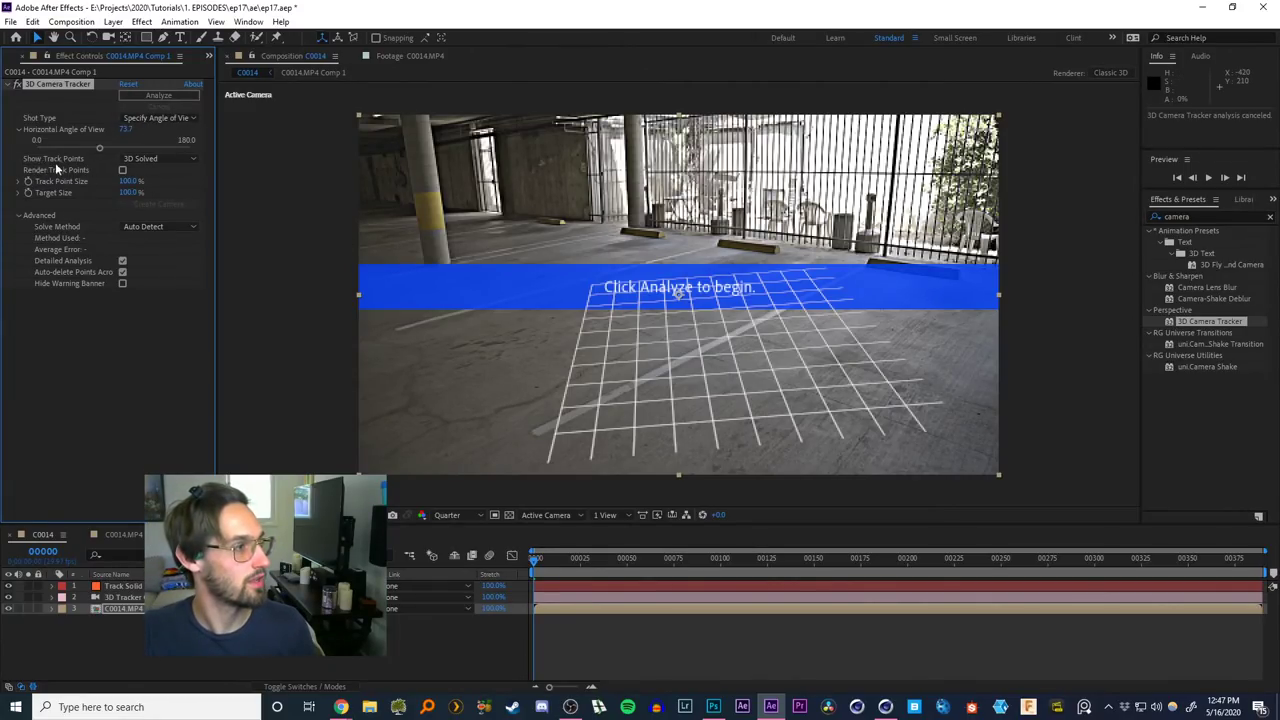
left_click(127, 163)
left_click(150, 182)
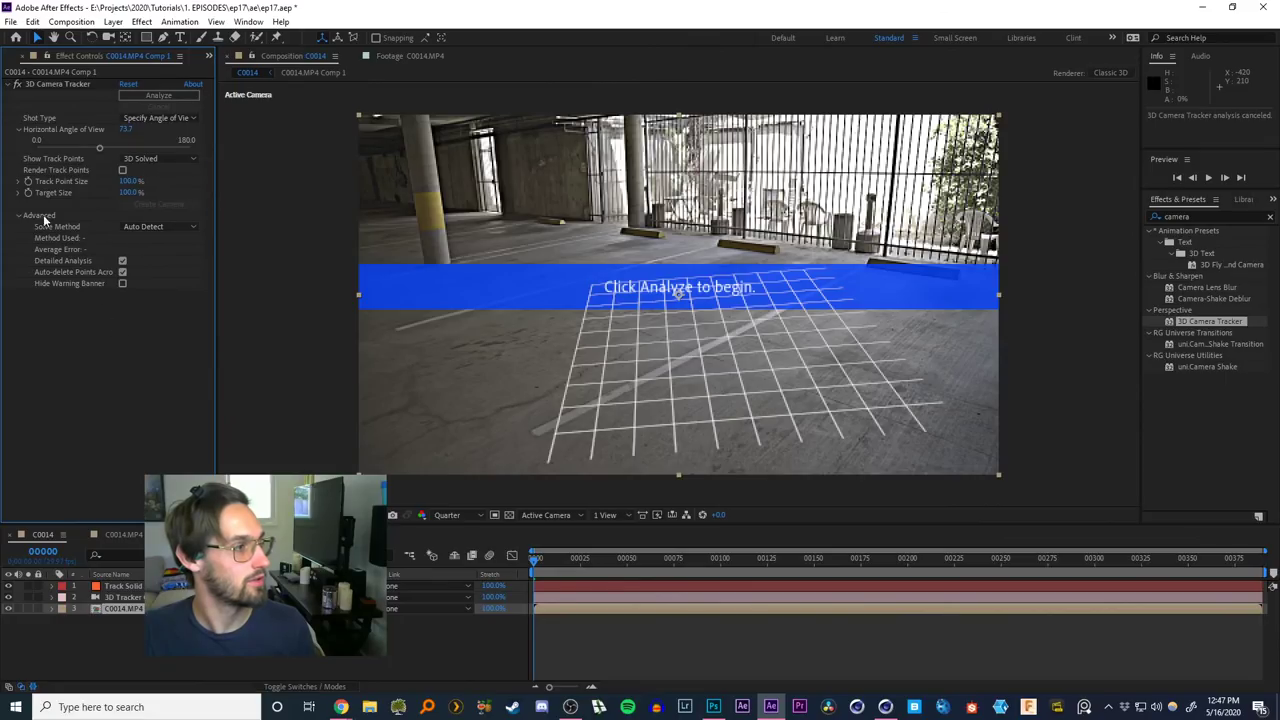
Set the camera tracker's solve method to Mostly Flat Scene and start the analysis
left_click(138, 228)
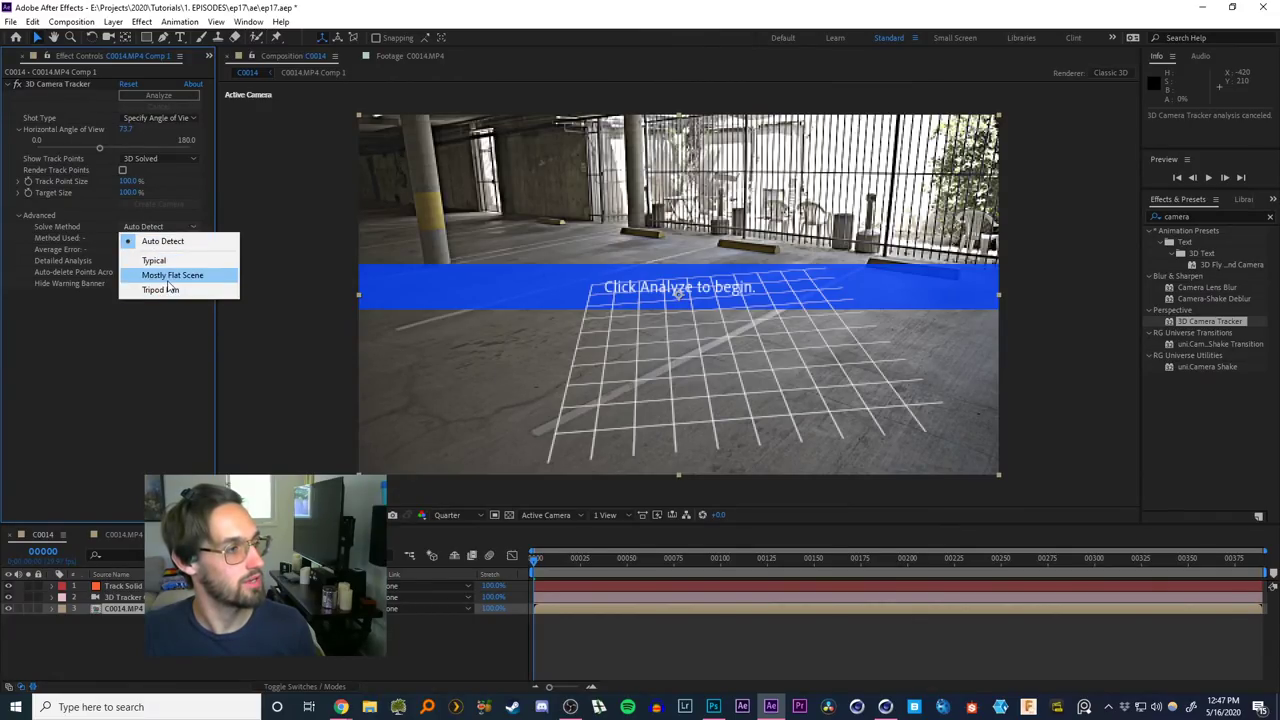
left_click(173, 281)
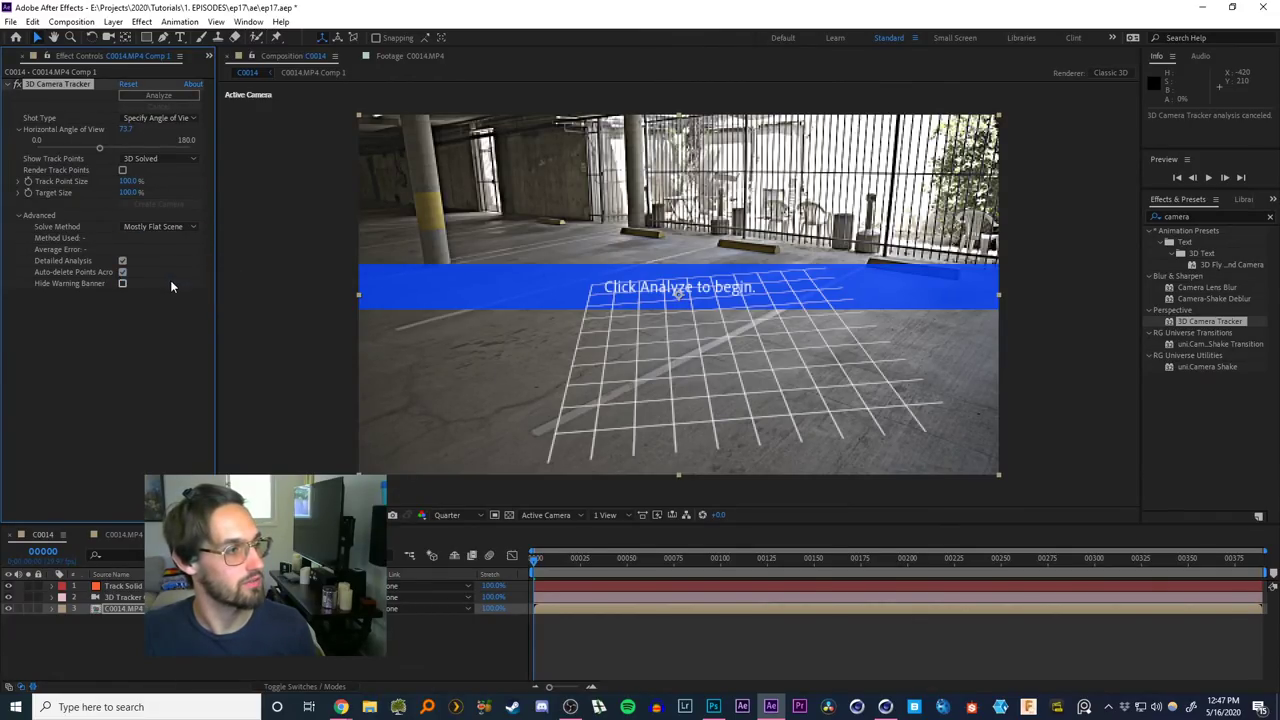
left_click(128, 96)
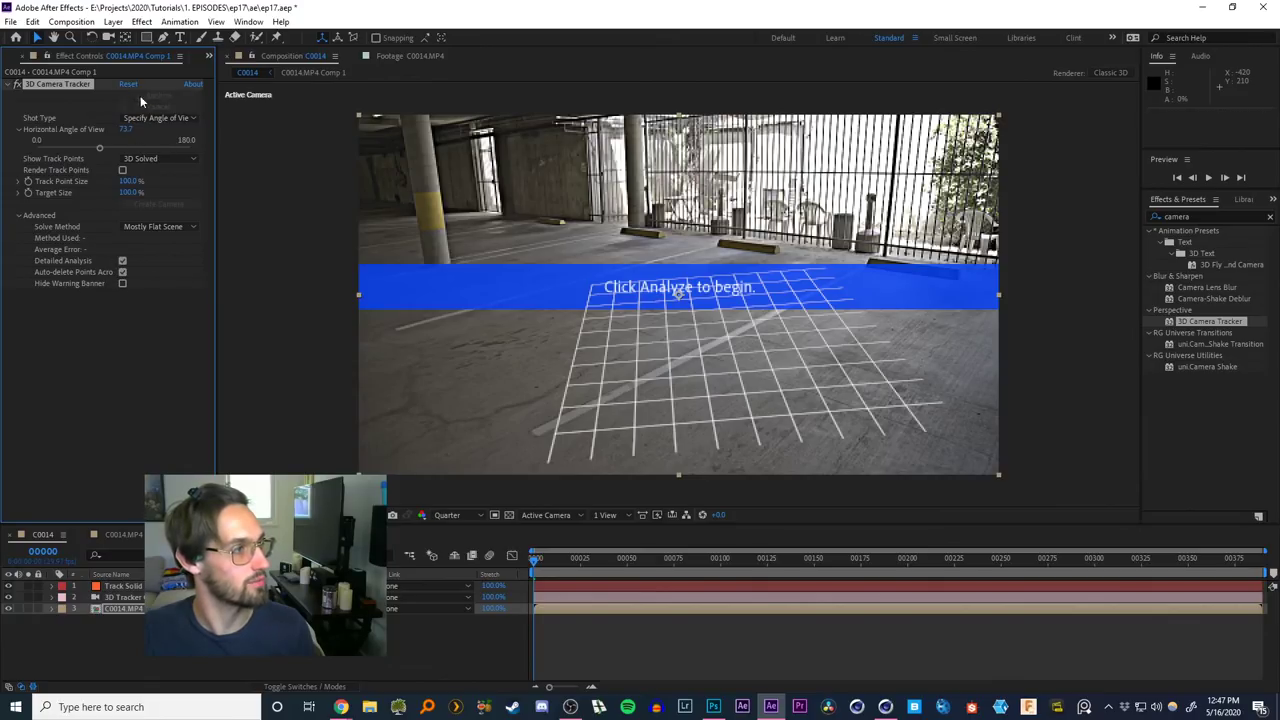
Look at the Cinema 4D scene while the analysis runs, and return to the tracked footage layer in After Effects
left_click(885, 707)
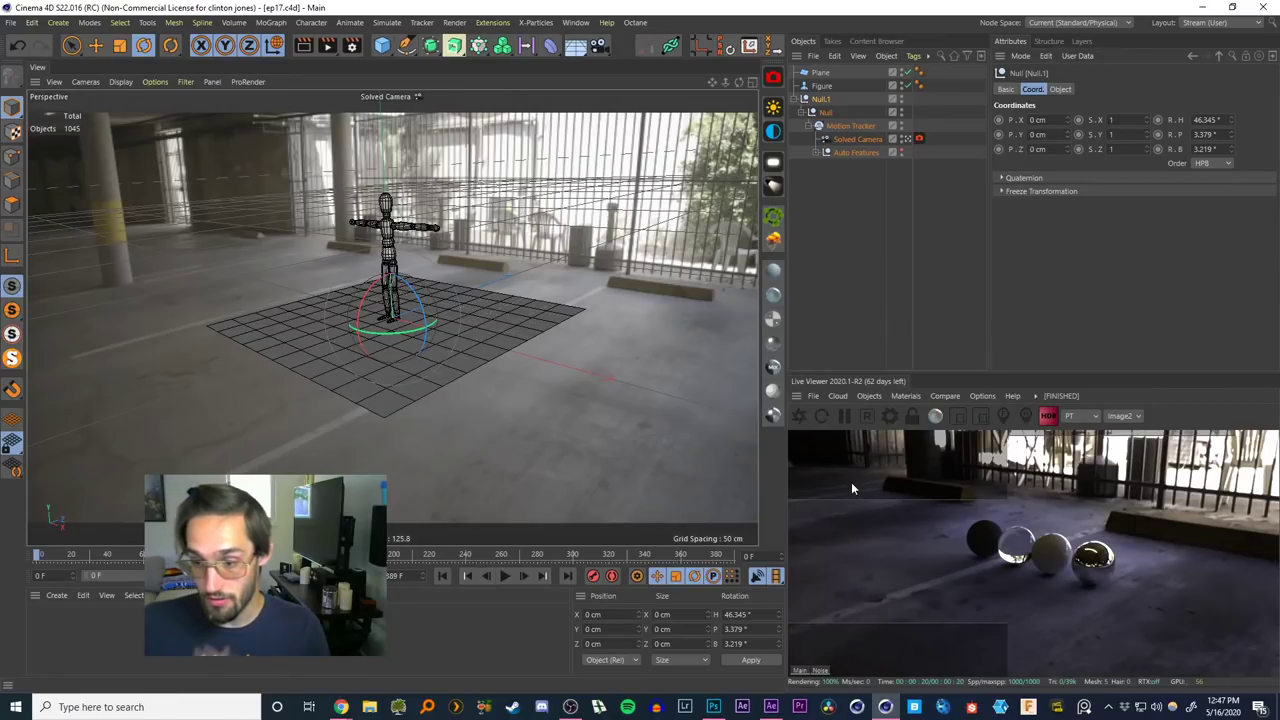
left_click(770, 707)
left_click(126, 625)
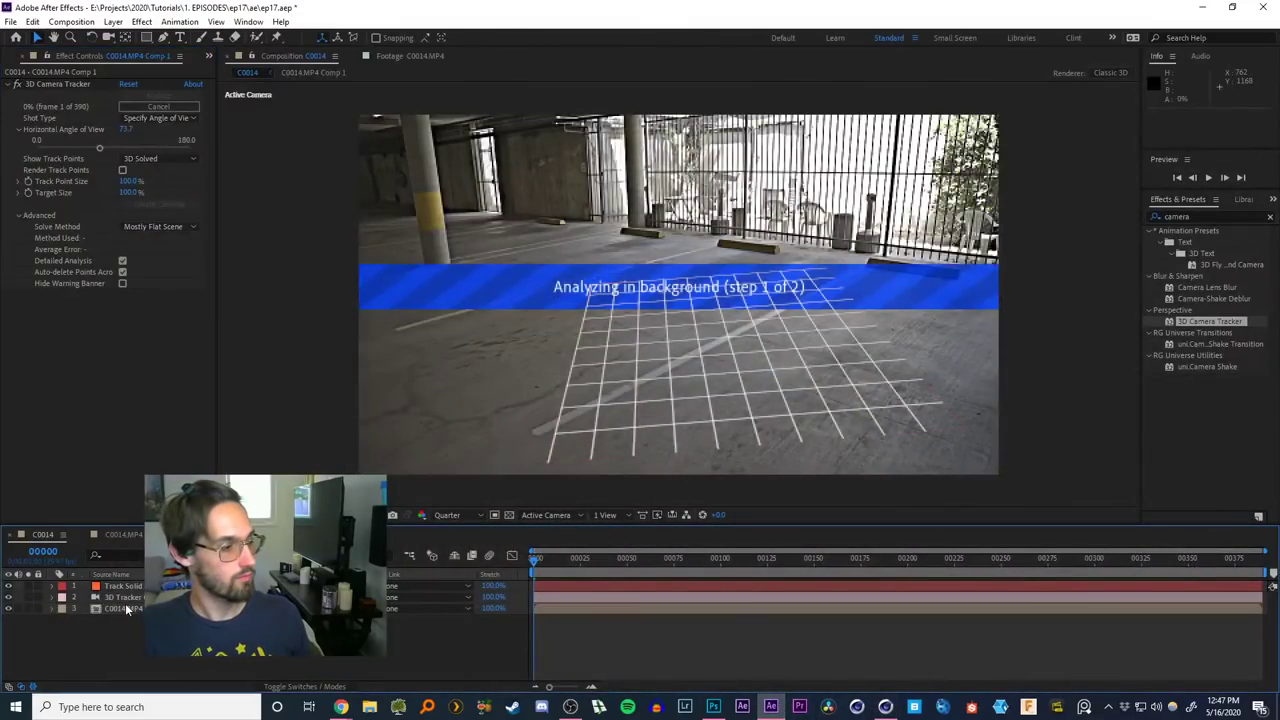
left_click(126, 608)
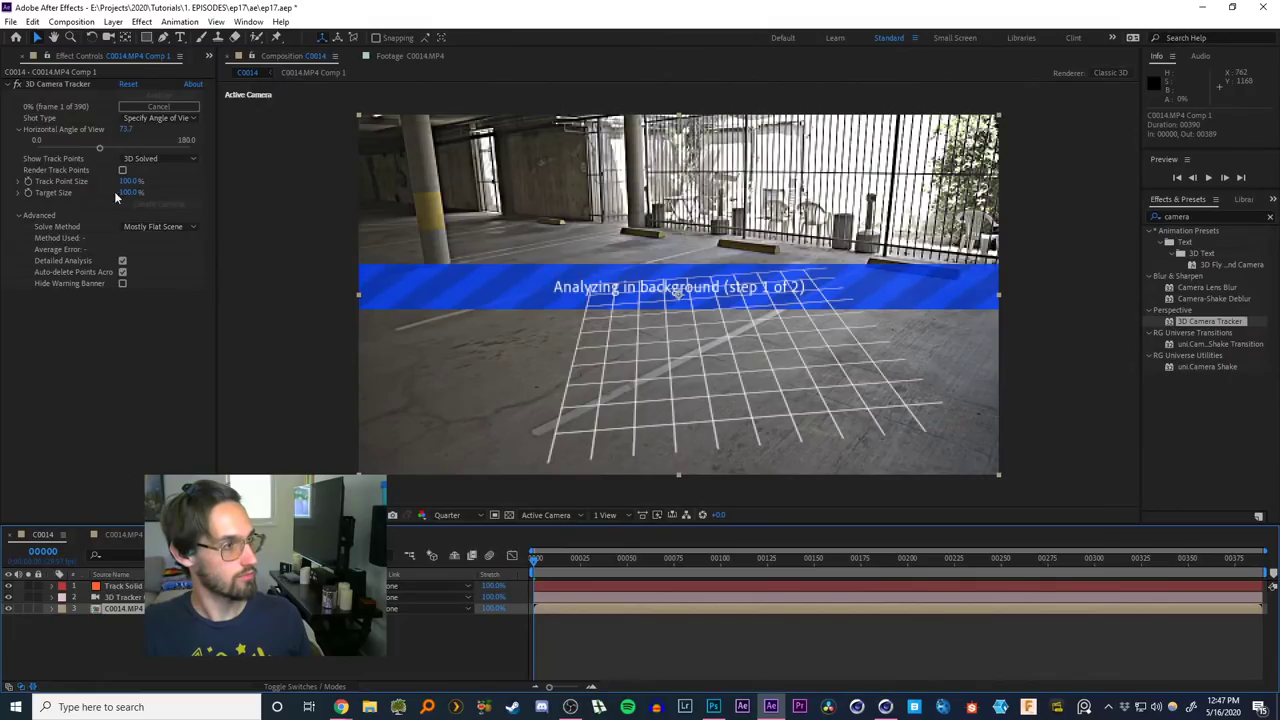
Reverse the footage in C0014.MP4 Comp 1 with a -100% stretch, align its start to frame 0, and scrub through the result
double_click(130, 608)
left_click(133, 627)
left_click(129, 587)
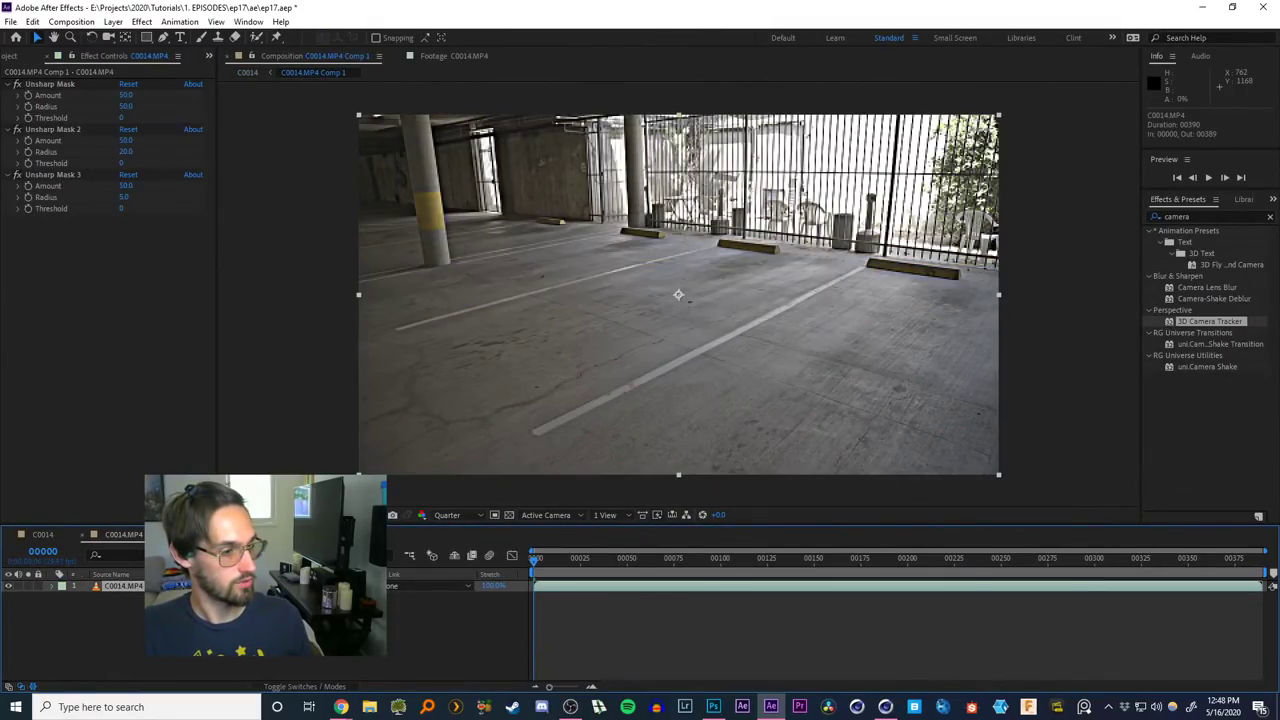
left_click(489, 587)
type("-100")
key("Return")
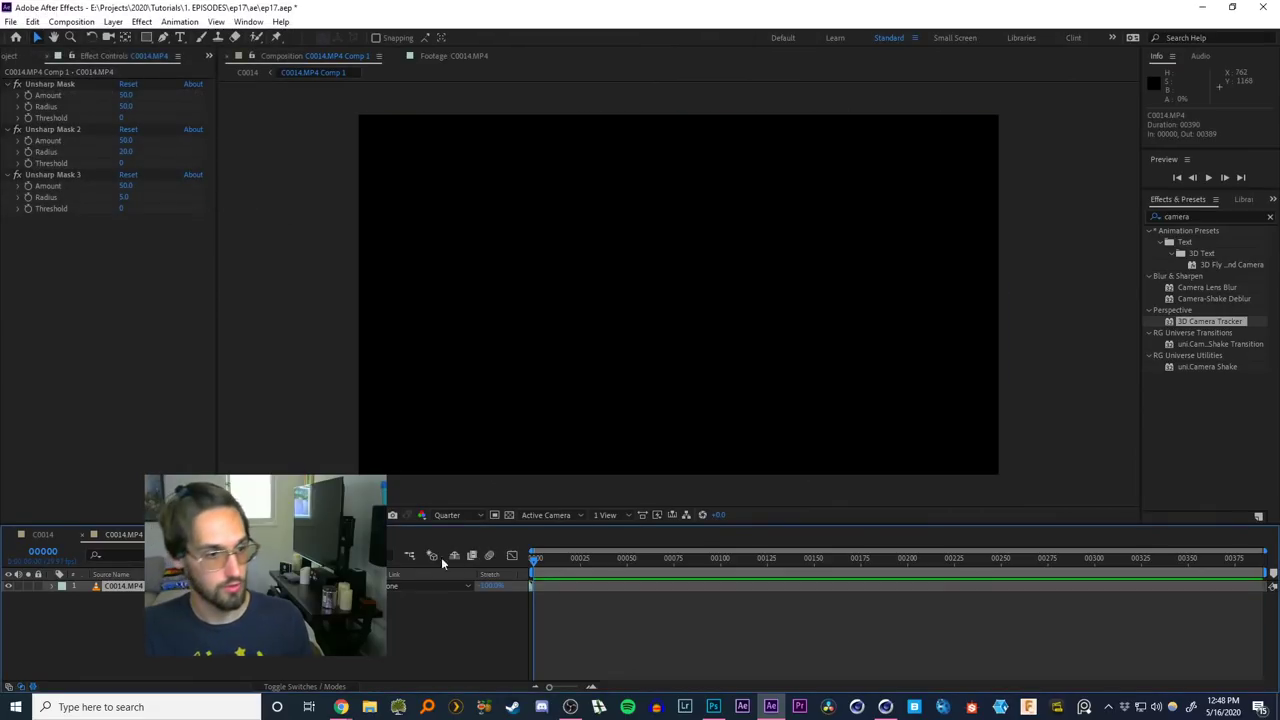
key("[")
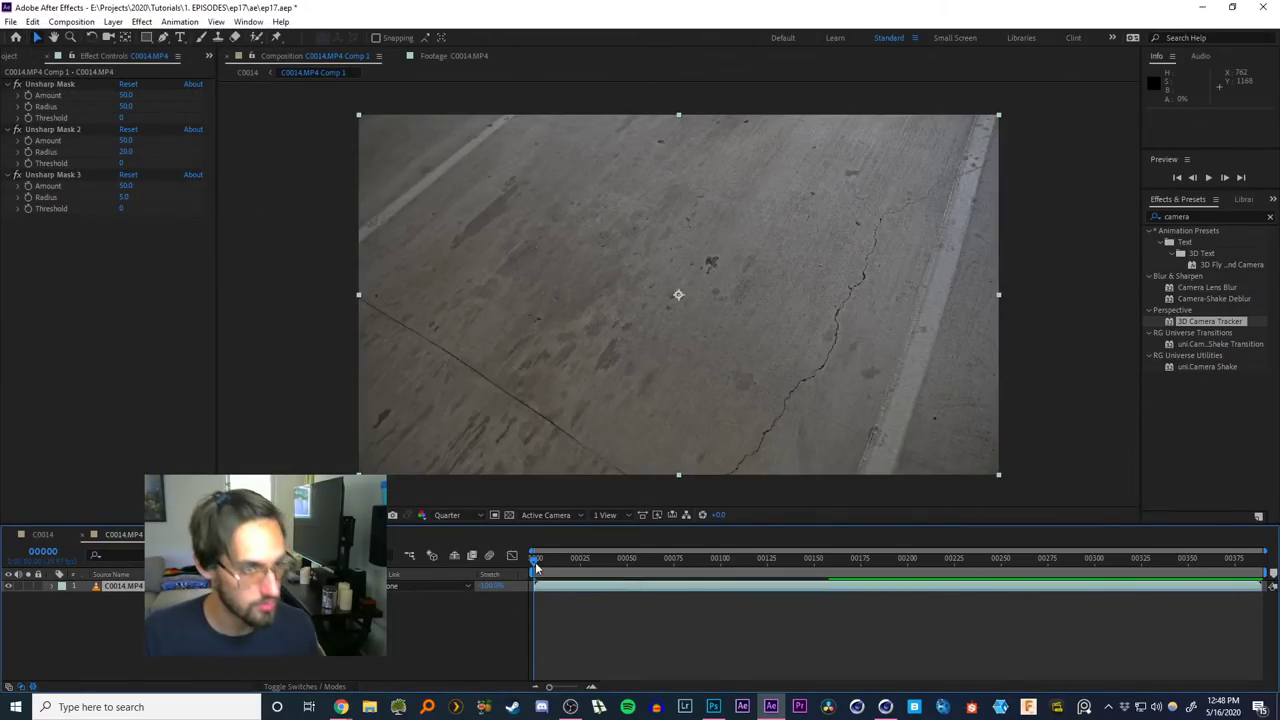
left_click_drag(535, 562, 1003, 523)
key("space")
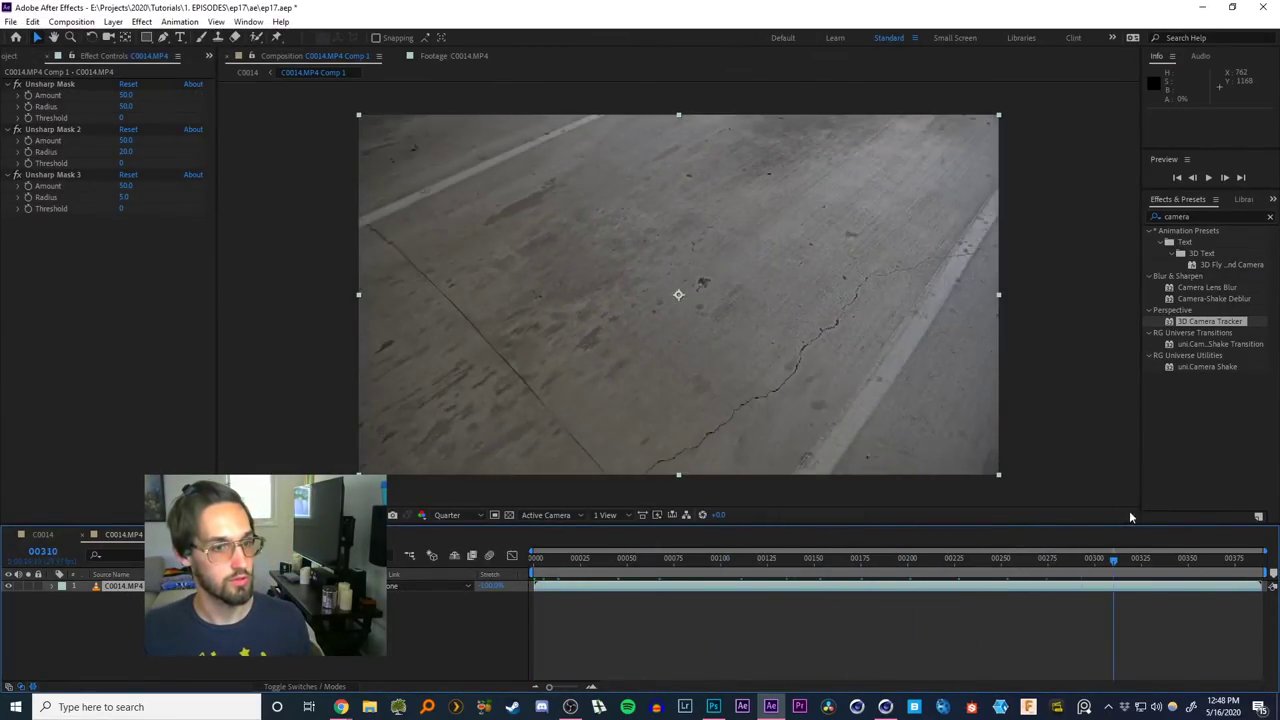
left_click(180, 620)
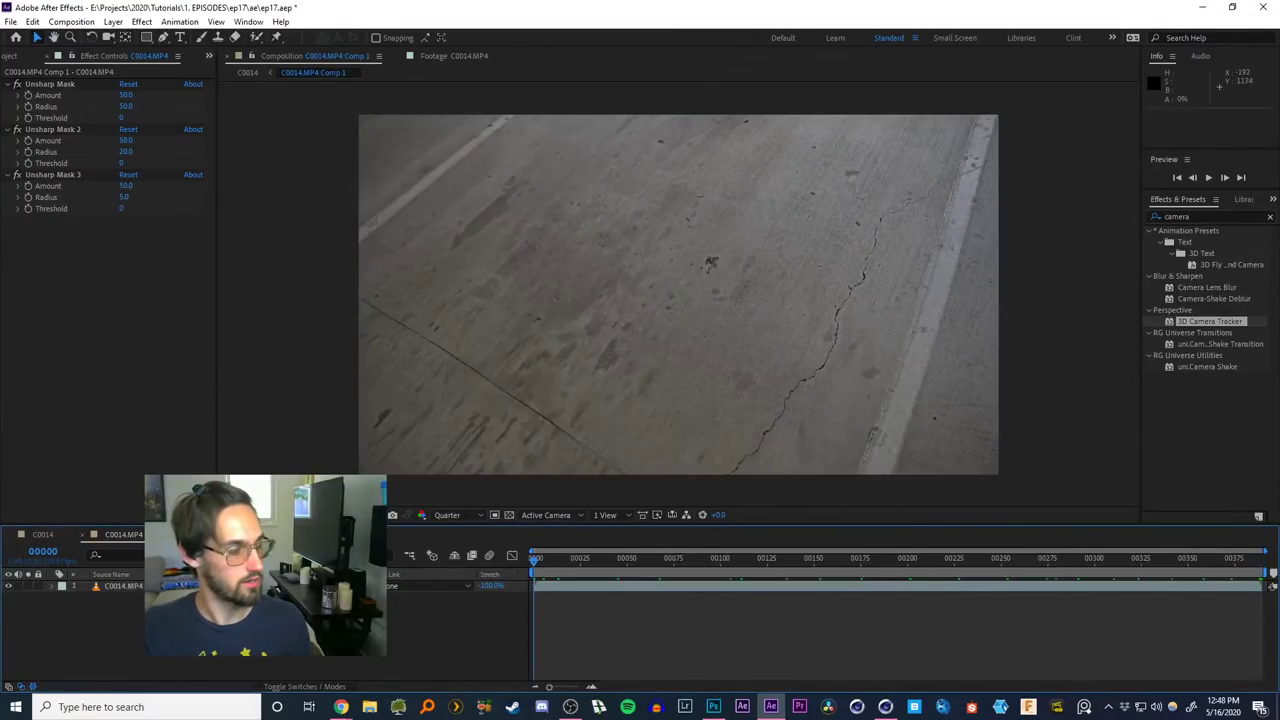
In the C0014 comp, set the 3D Camera Tracker to Fixed Angle of View and Auto Detect without Detailed Analysis, and restart the analysis
left_click(128, 586)
left_click(247, 73)
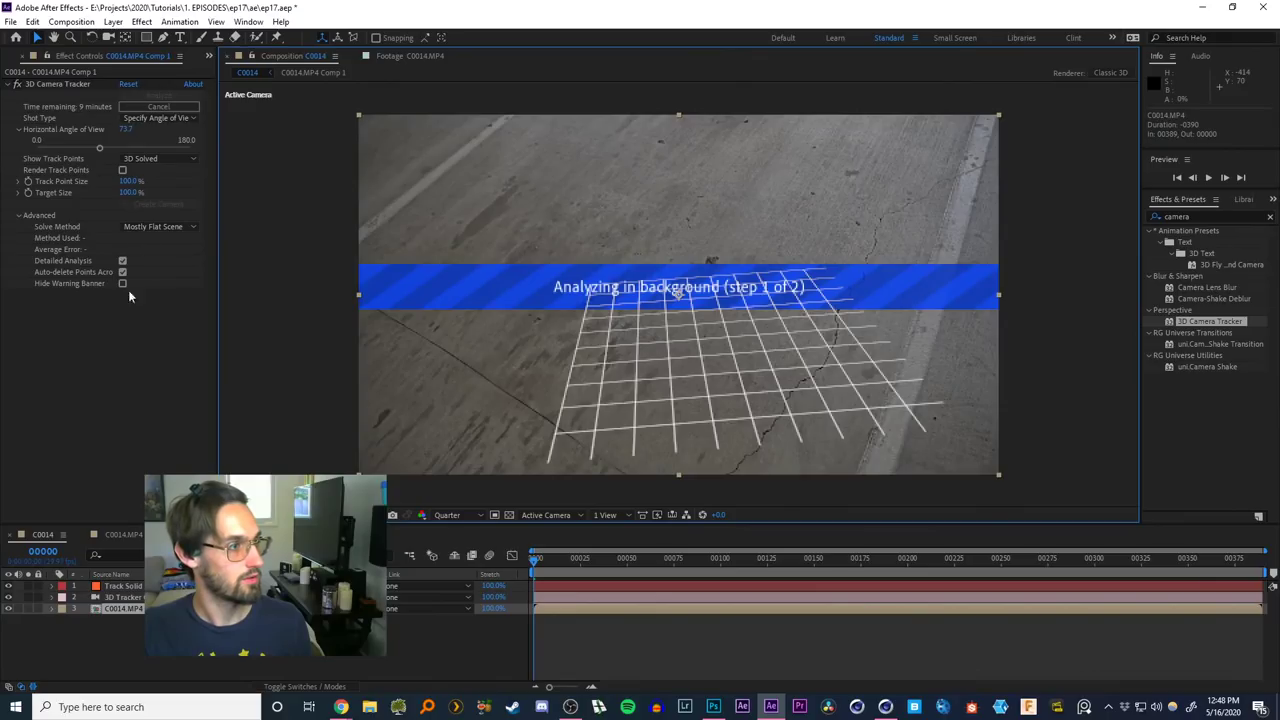
left_click(158, 118)
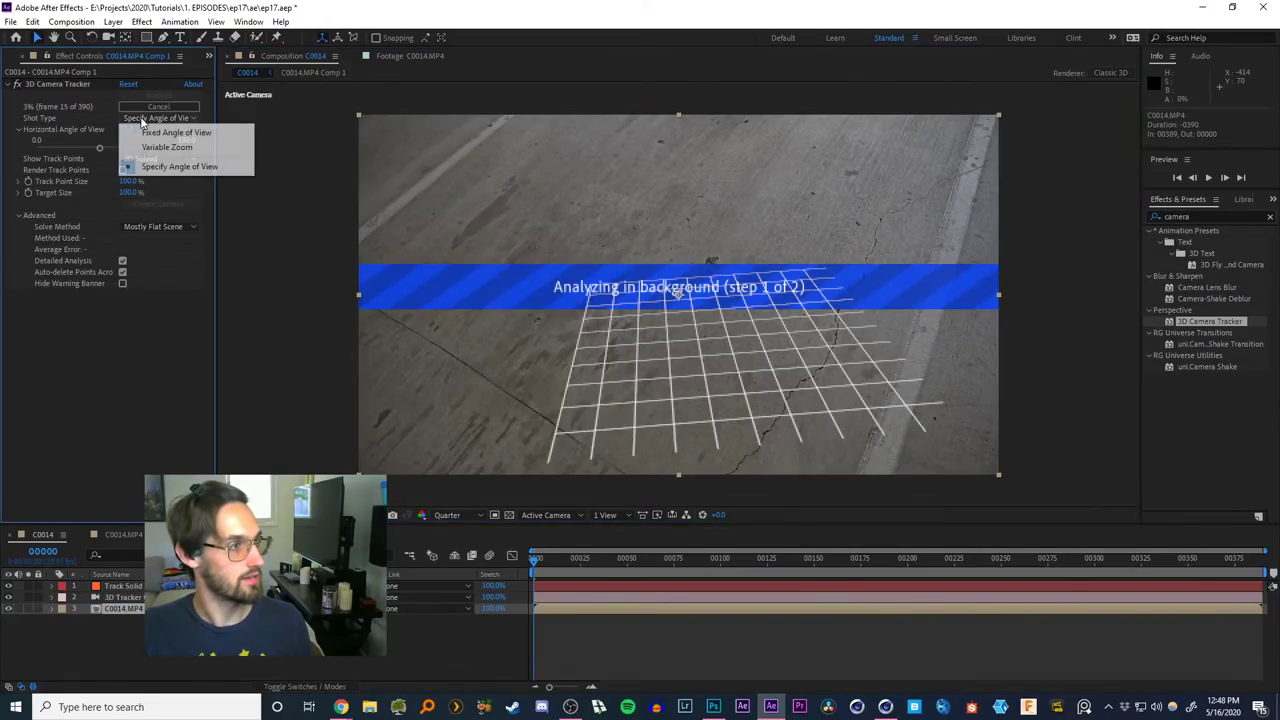
left_click(180, 133)
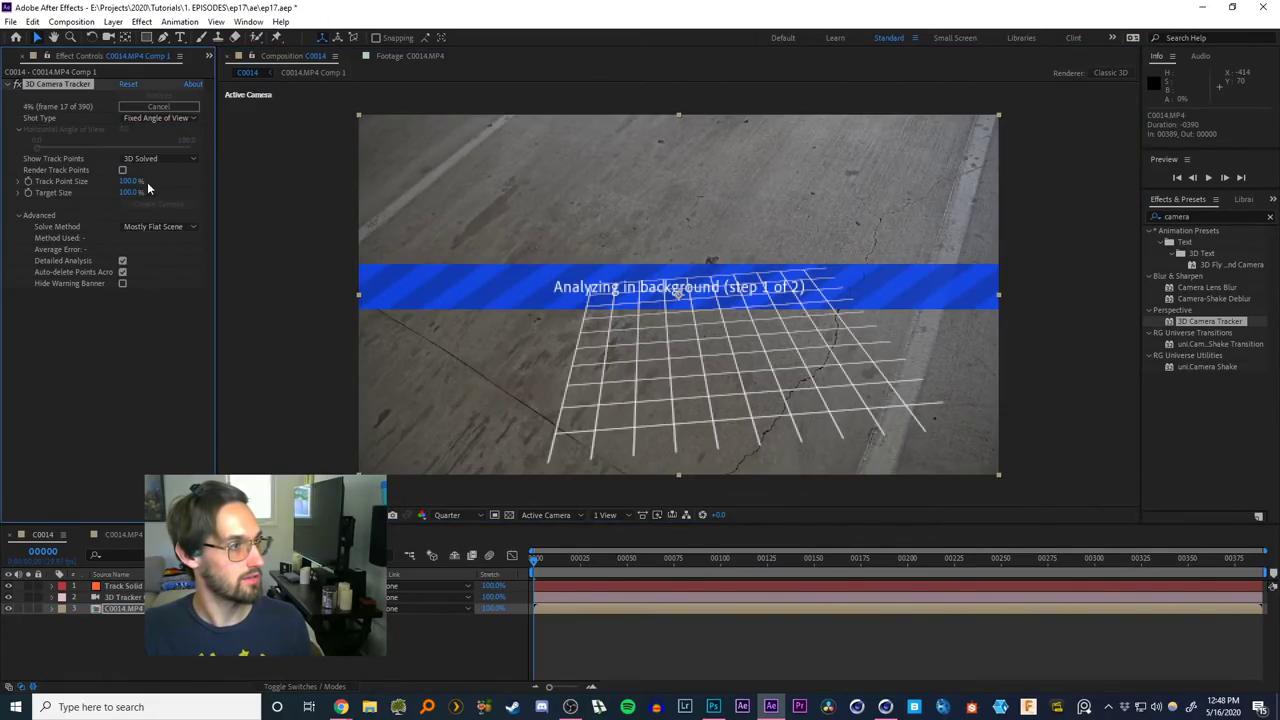
left_click(158, 226)
left_click(150, 240)
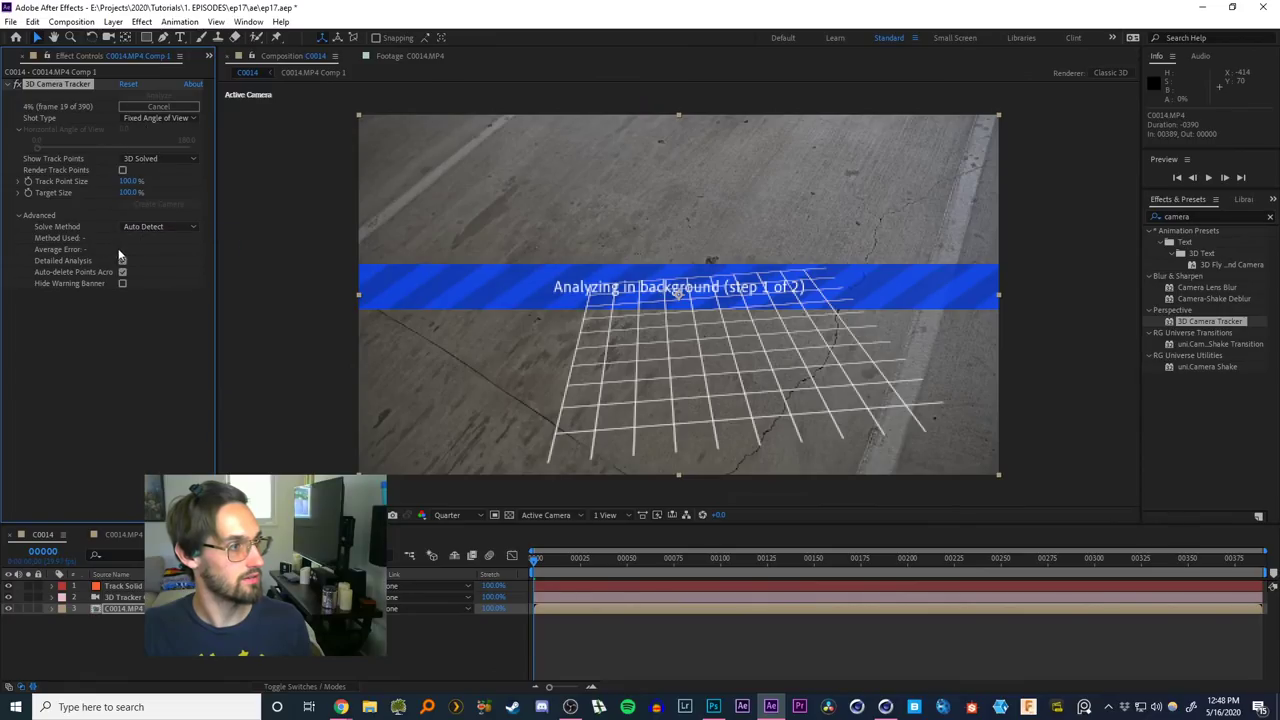
left_click(156, 107)
left_click(144, 94)
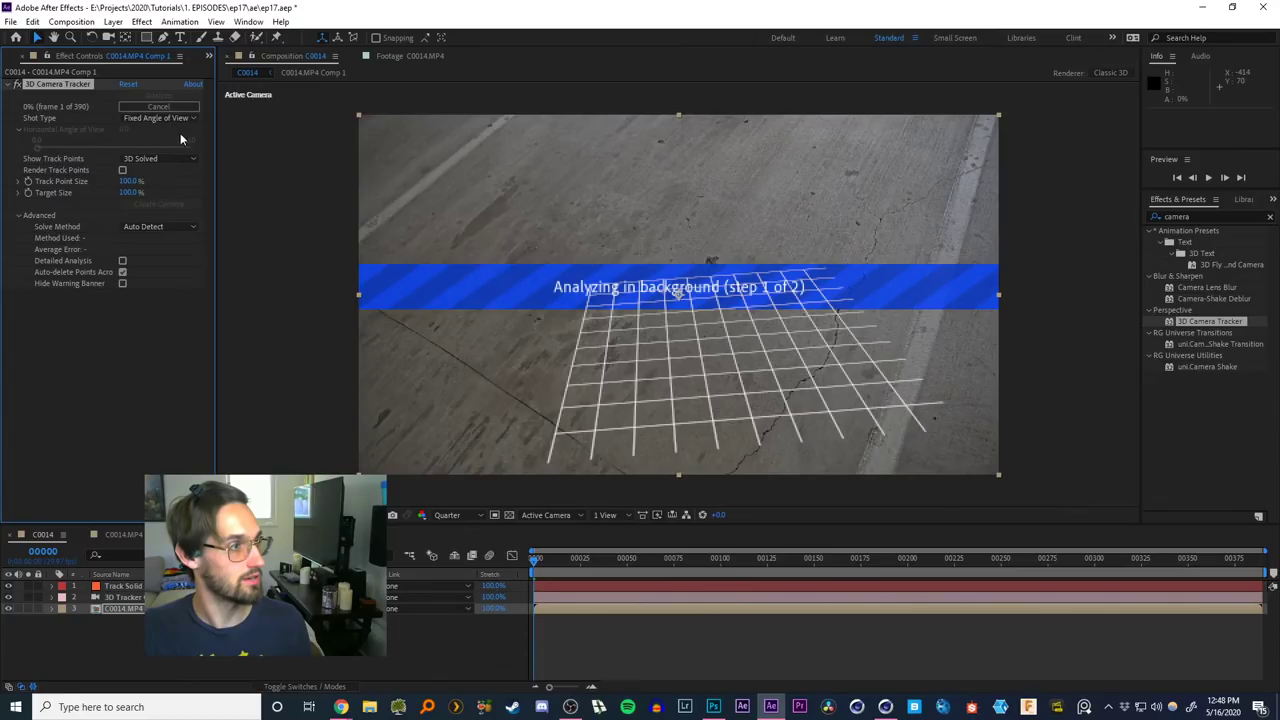
Delete the Track Solid and 3D Tracker Camera layers from the C0014 comp
left_click(111, 599)
left_click(113, 588, "shift")
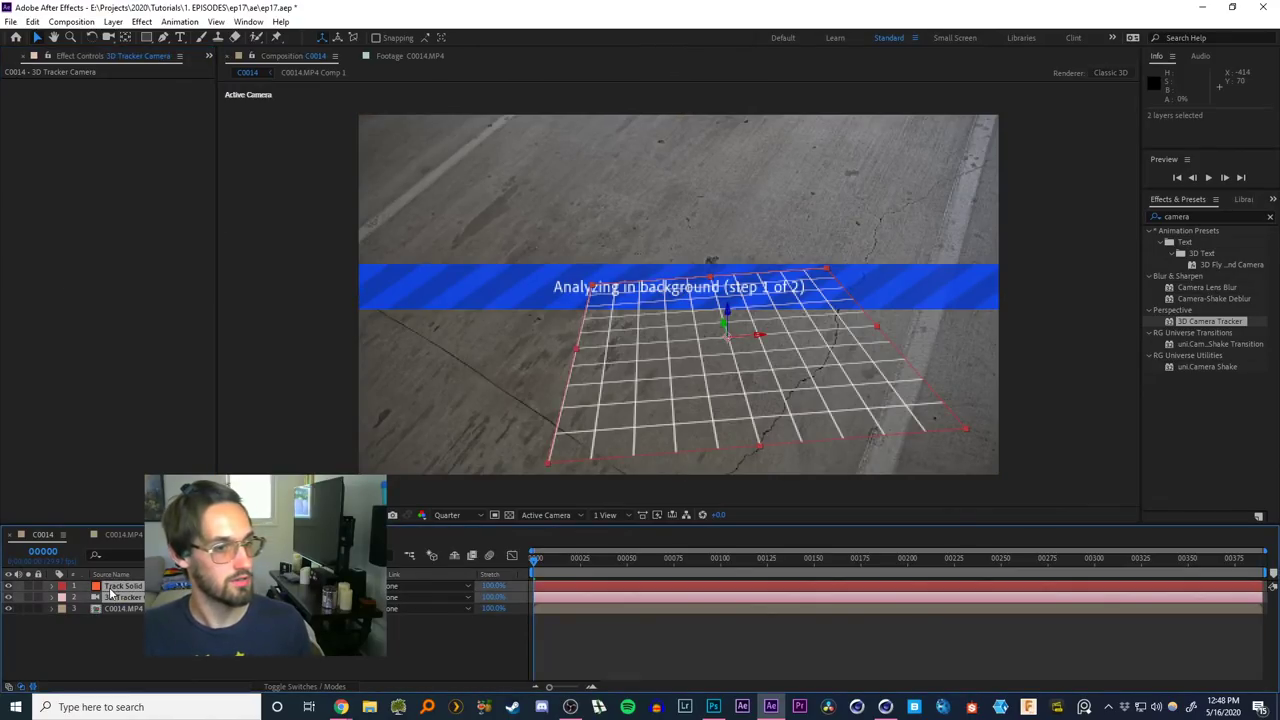
key("Delete")
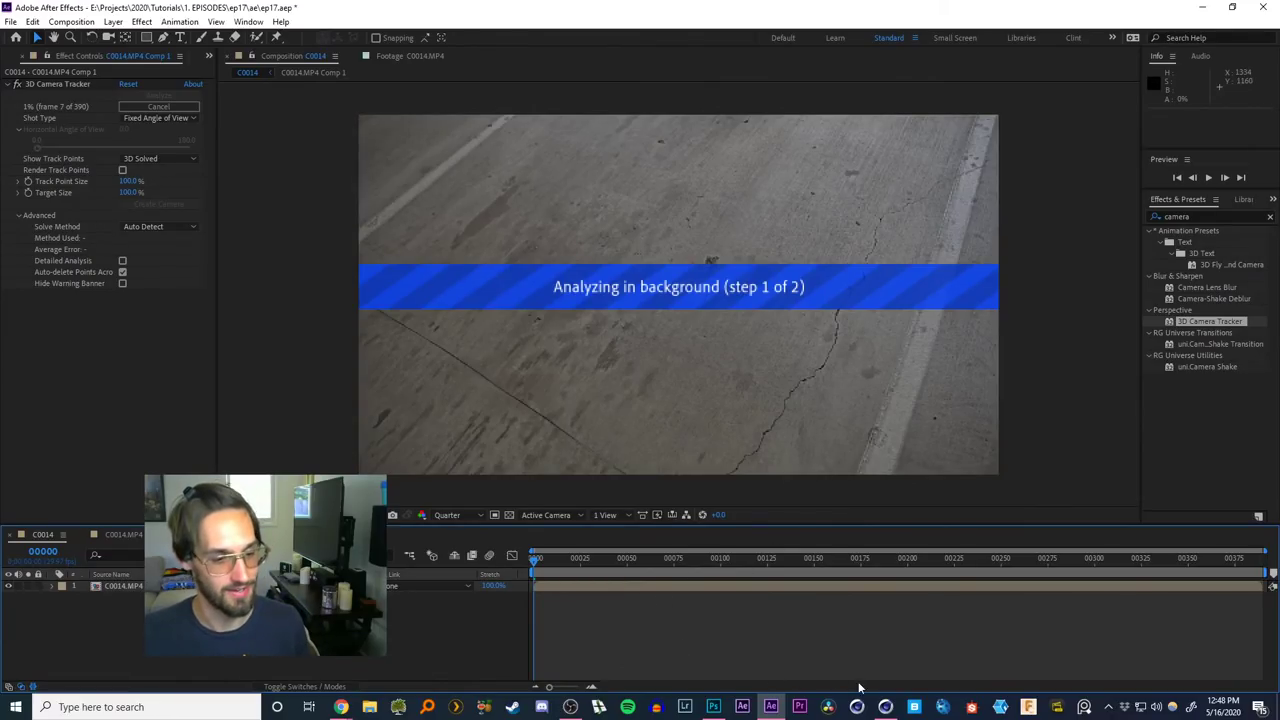
Switch to Cinema 4D, disable the Plane, and scrub the timeline start to check the figure against the solved shot
left_click(885, 707)
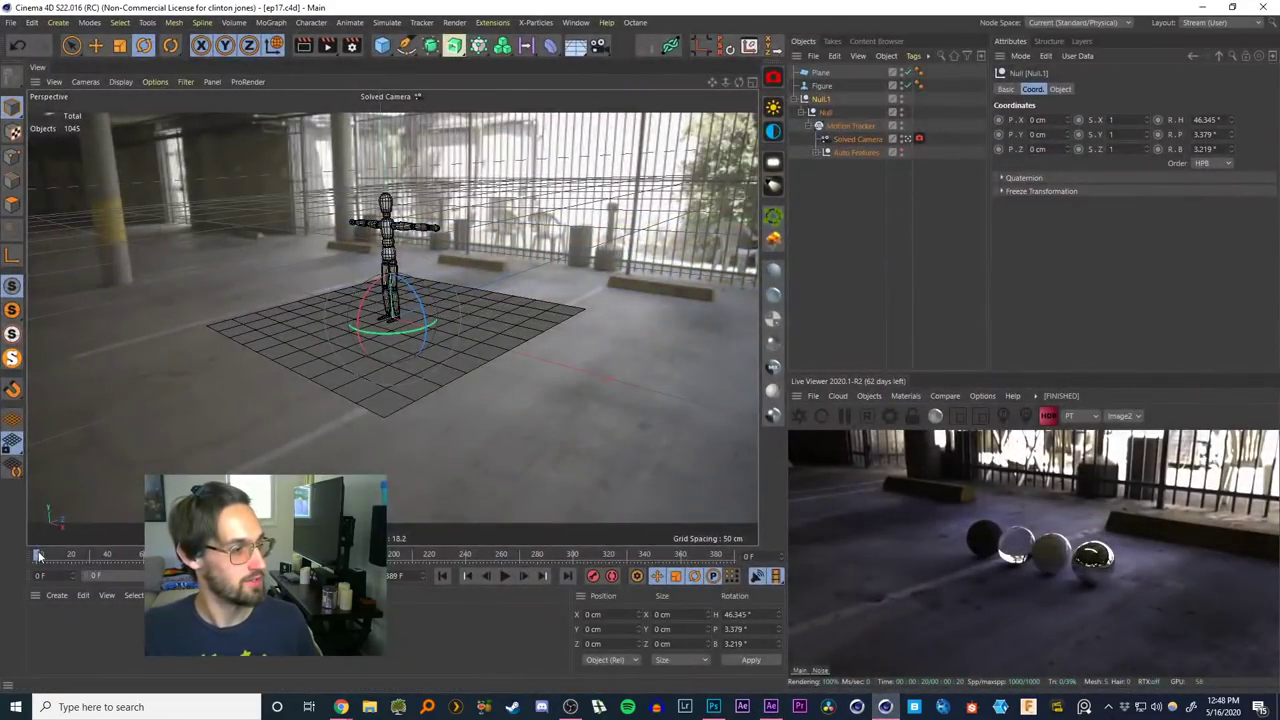
left_click(78, 557)
key("shift+f")
left_click(846, 214)
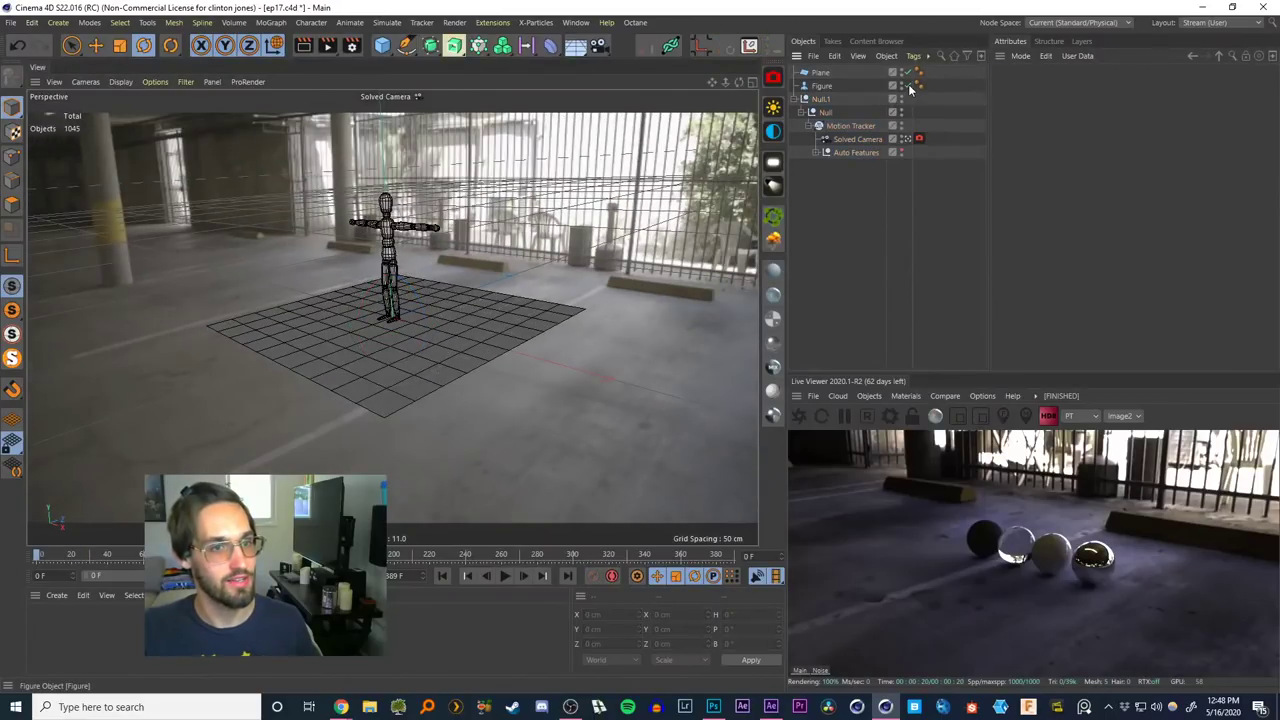
left_click(907, 86)
left_click(901, 85)
left_click(901, 72)
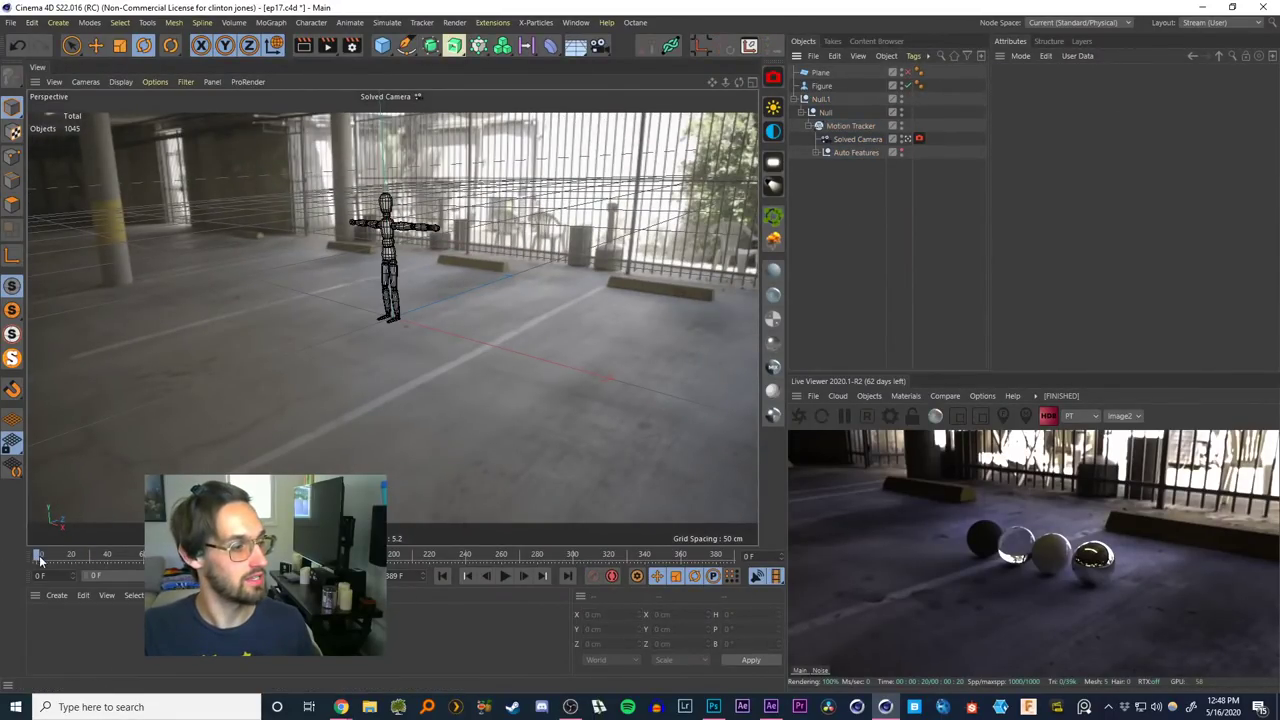
left_click_drag(40, 557, 10, 561)
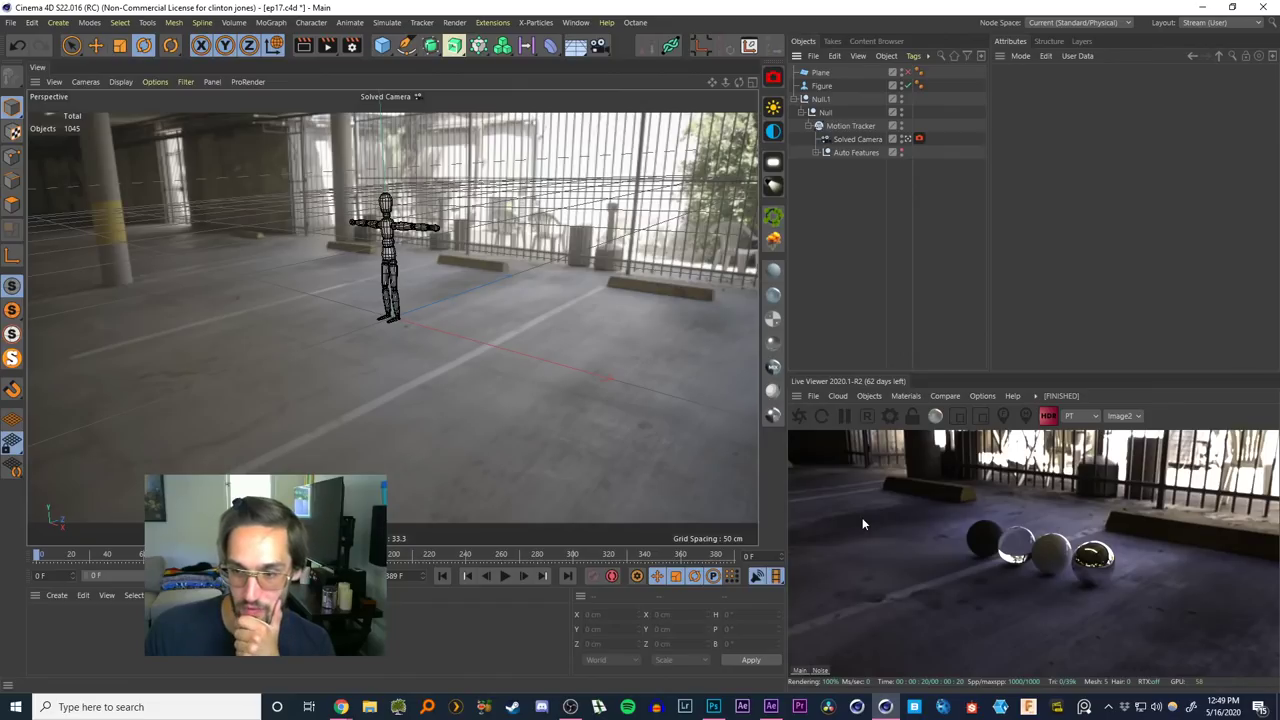
Switch to After Effects and set the composition preview resolution to Full
left_click(771, 708)
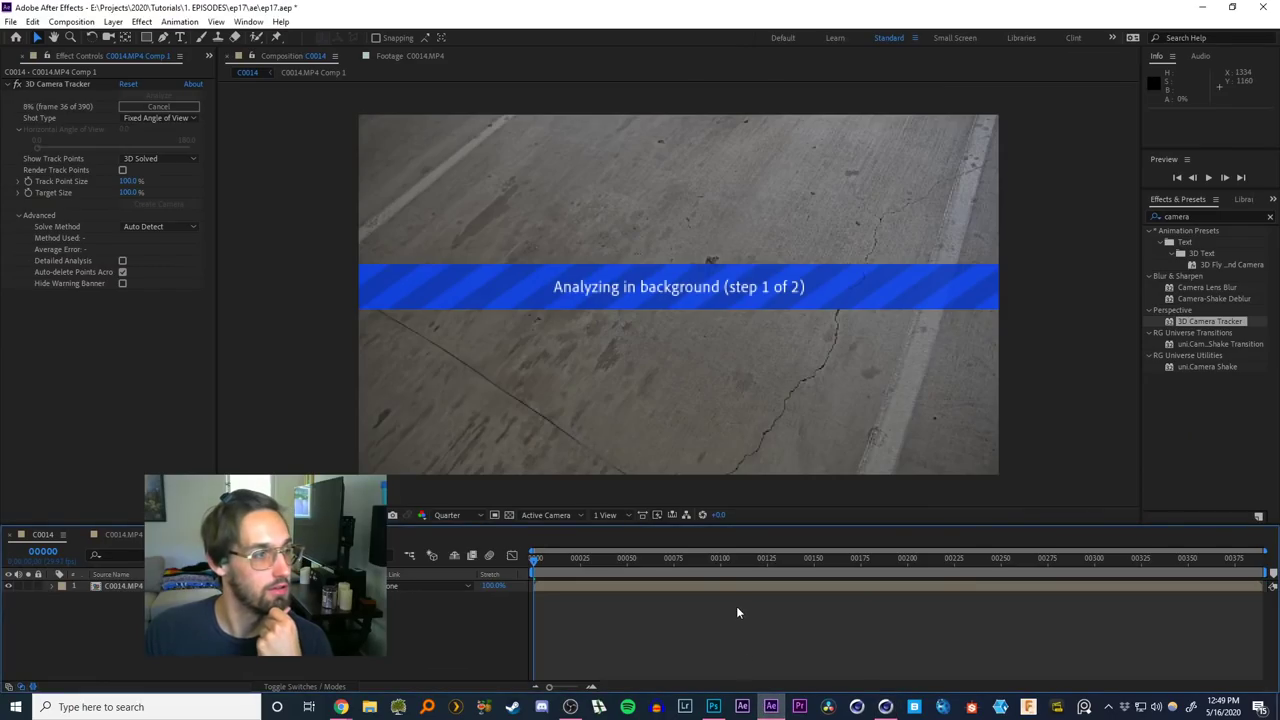
left_click(447, 515)
left_click(447, 531)
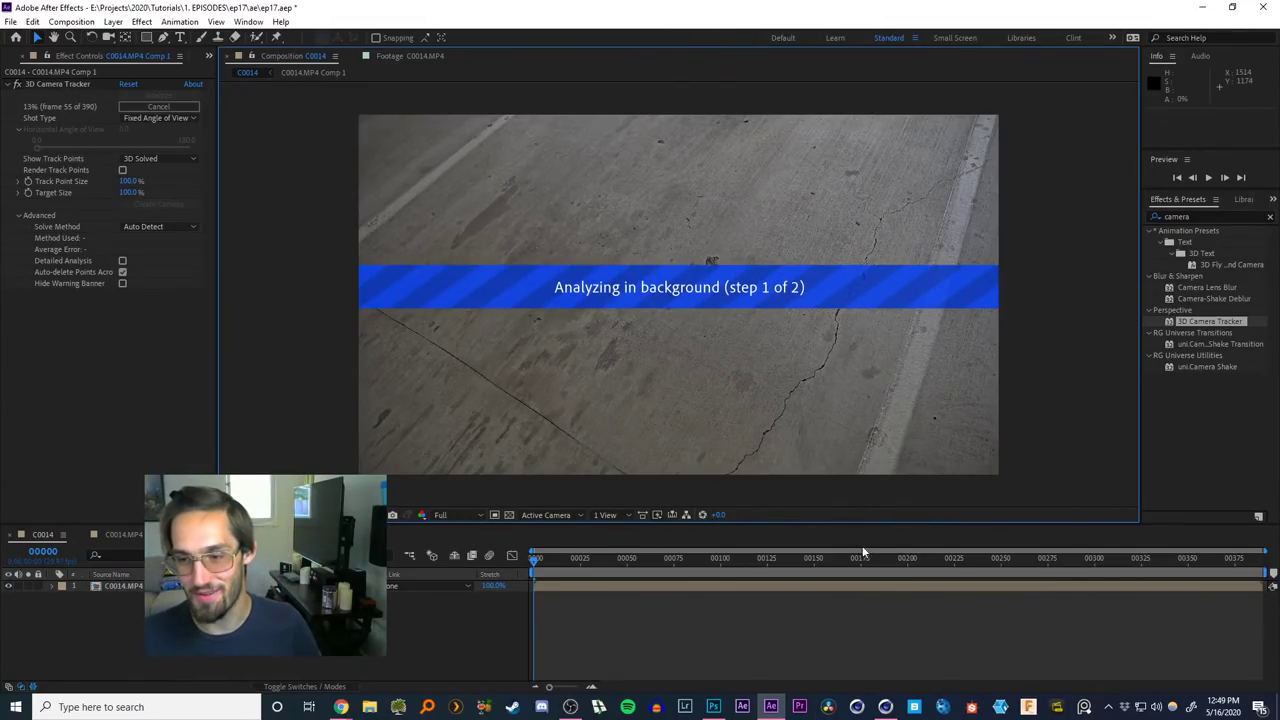
Switch to Cinema 4D and delete the Figure and Plane objects from the tracked scene
left_click(885, 707)
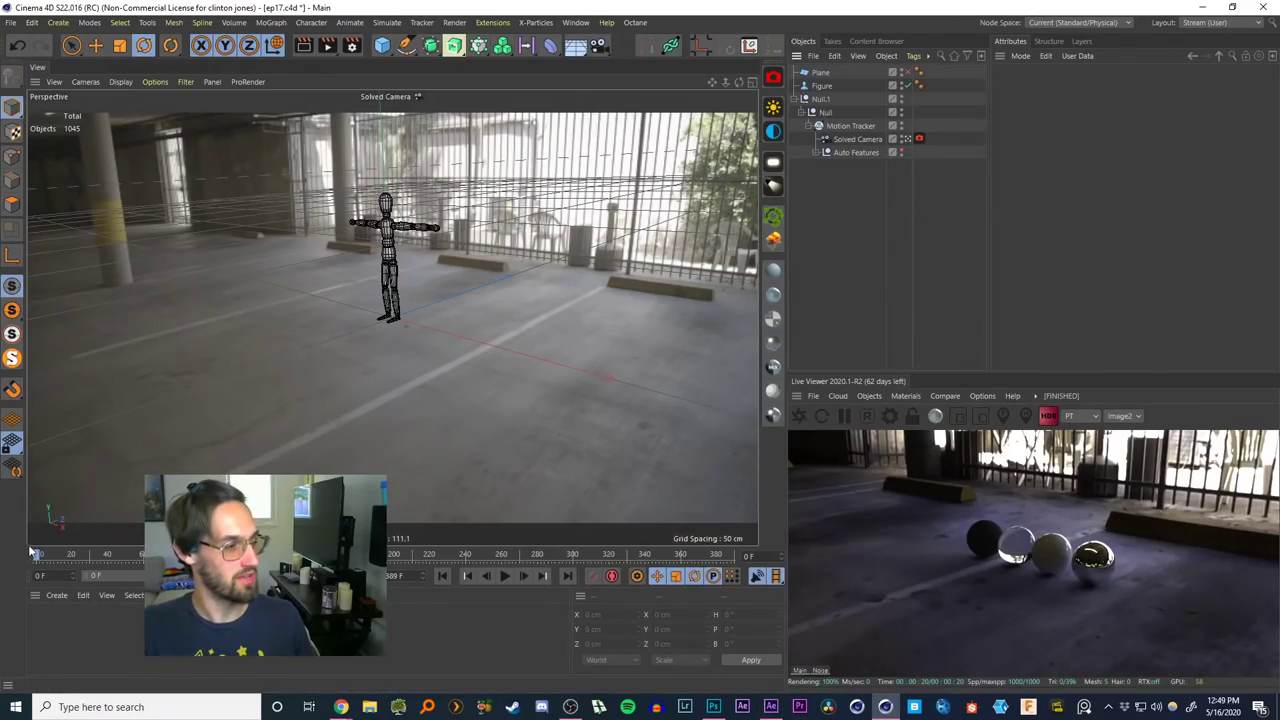
mouse_move(36, 555)
left_mouse_down()
mouse_move(155, 557)
mouse_move(36, 556)
left_mouse_up()
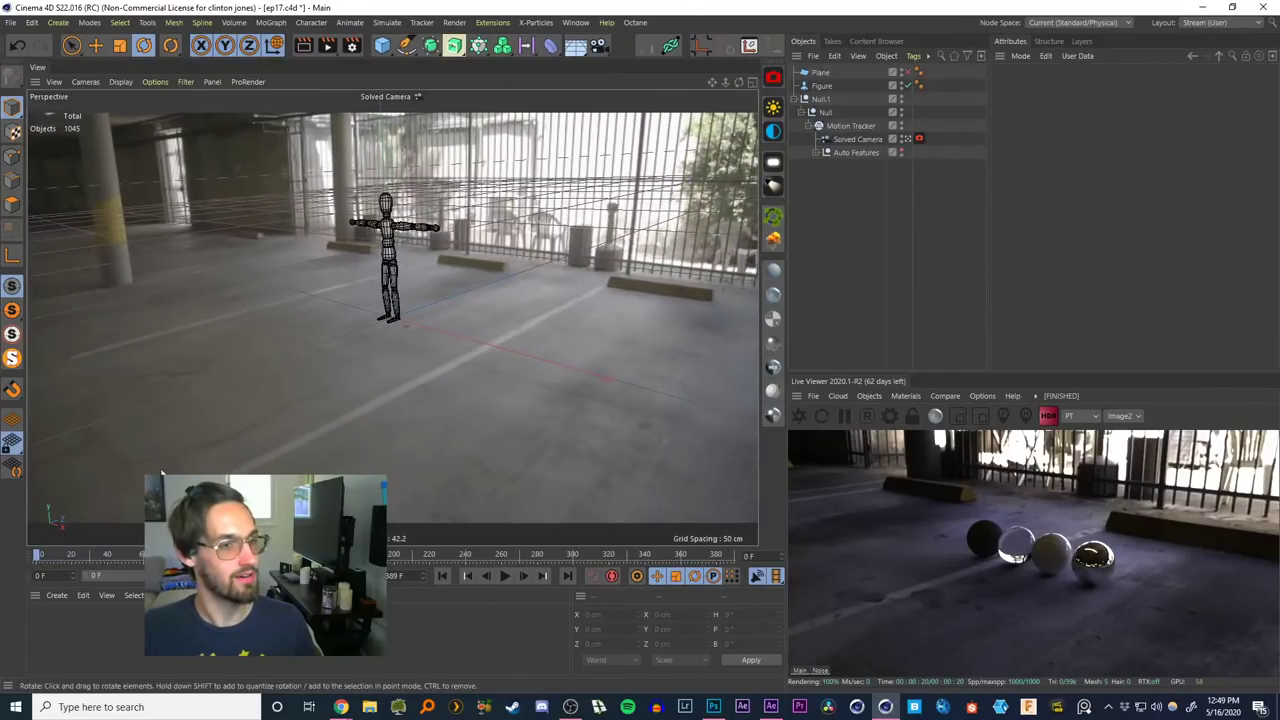
left_click(797, 99)
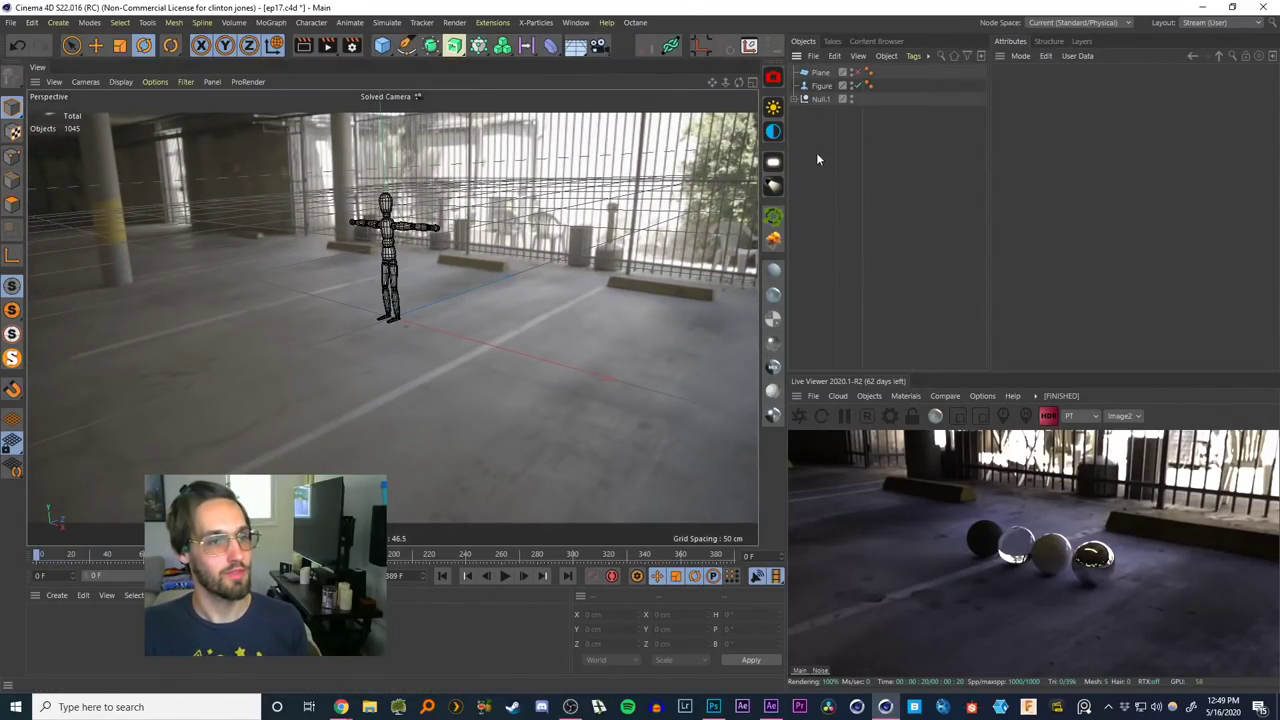
left_click(796, 100)
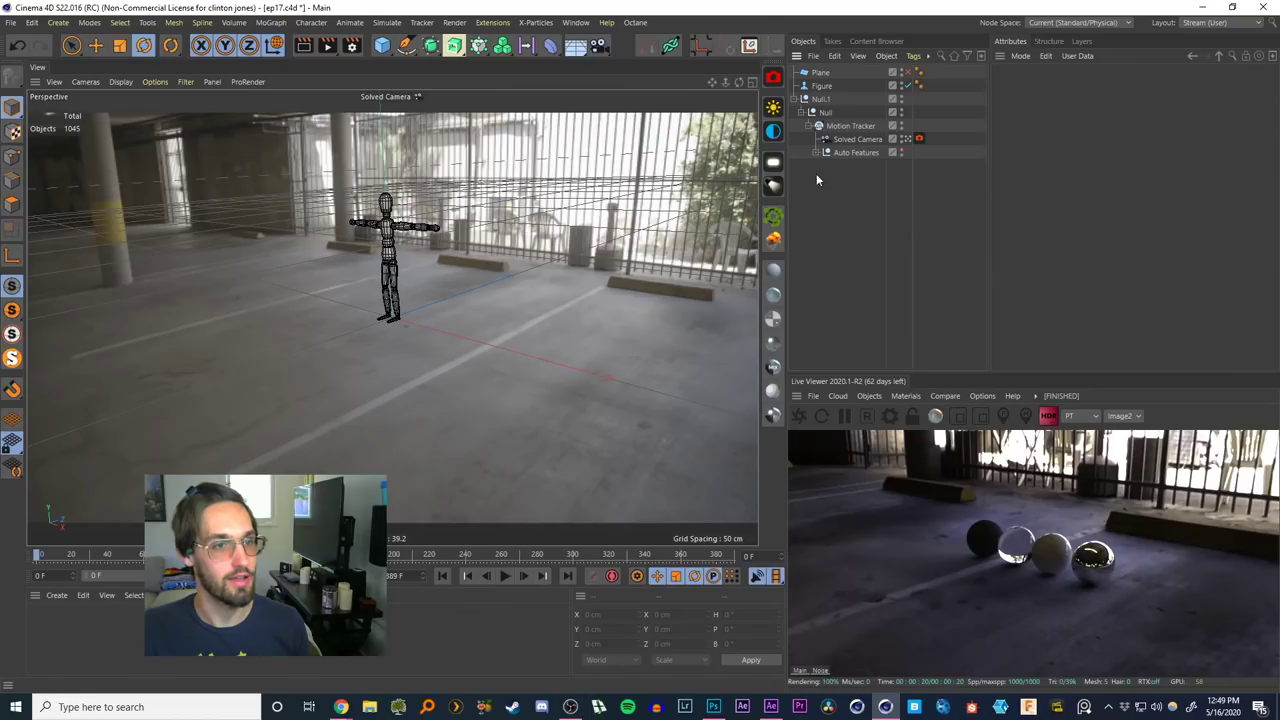
left_click(797, 99)
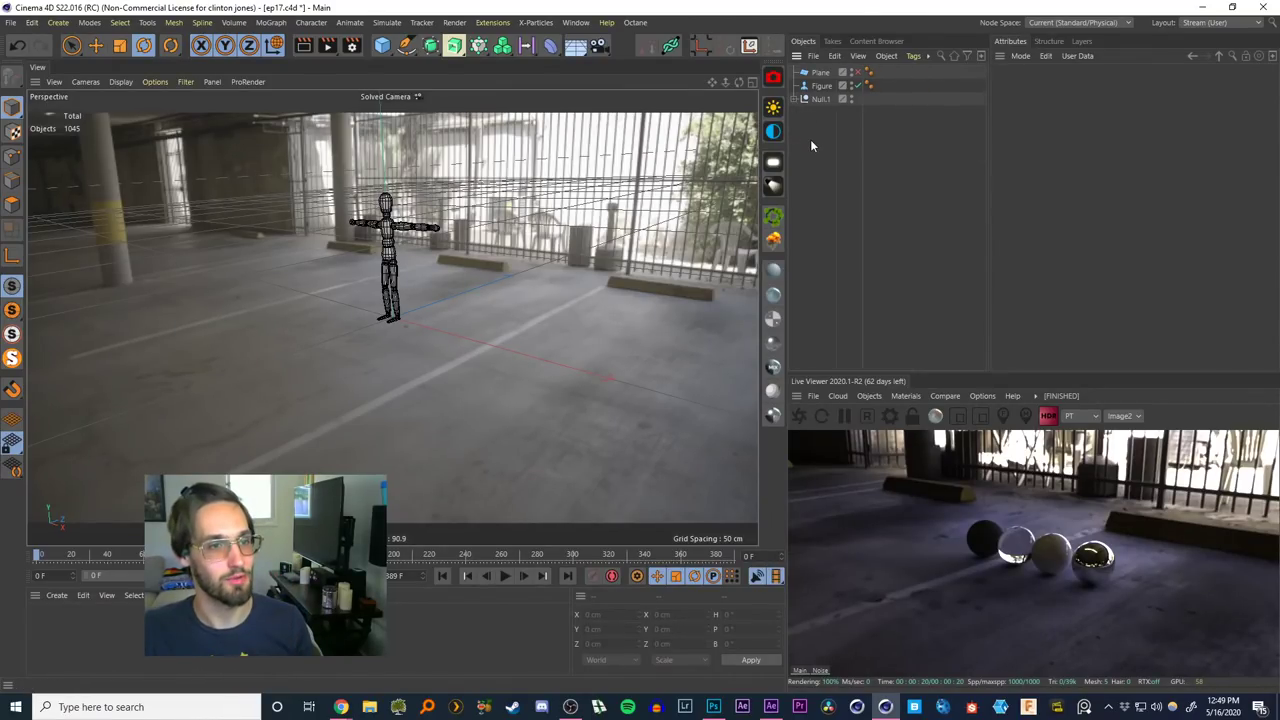
left_click(821, 86)
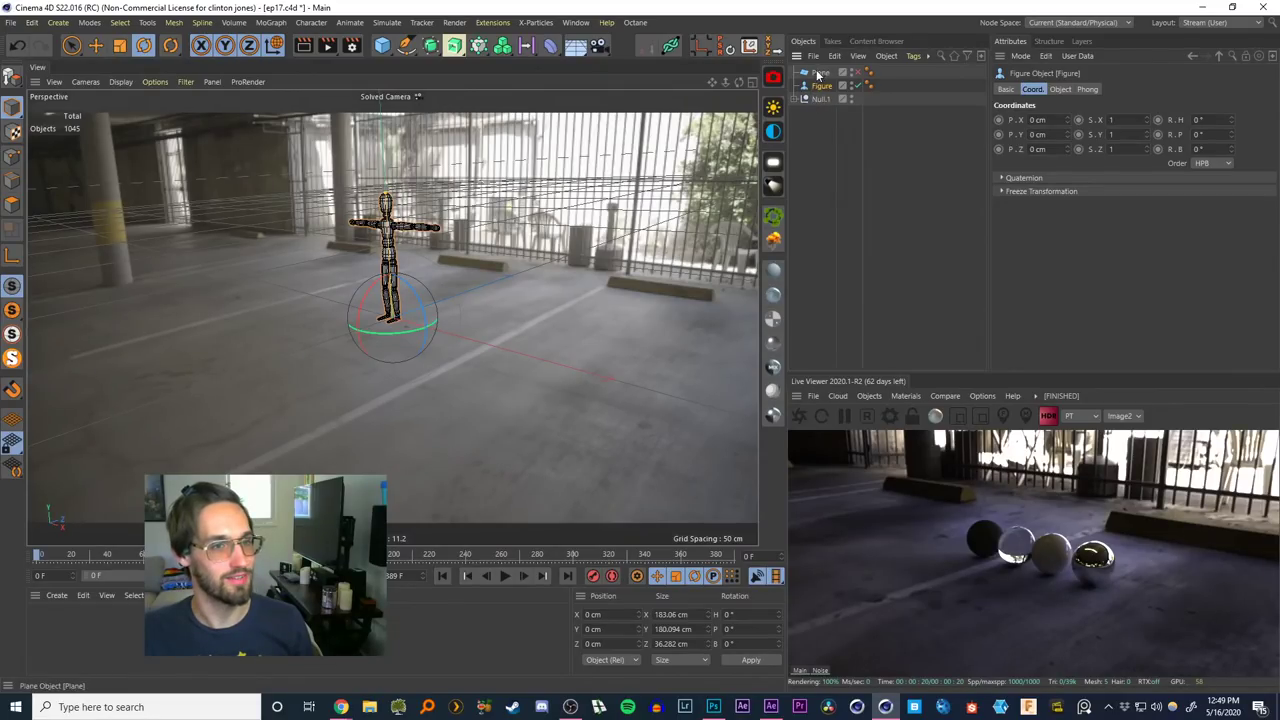
key("Delete")
left_click(820, 76)
key("Delete")
Hide Null.1 in both the viewport and the renderer, and collapse its hierarchy
left_click(817, 73)
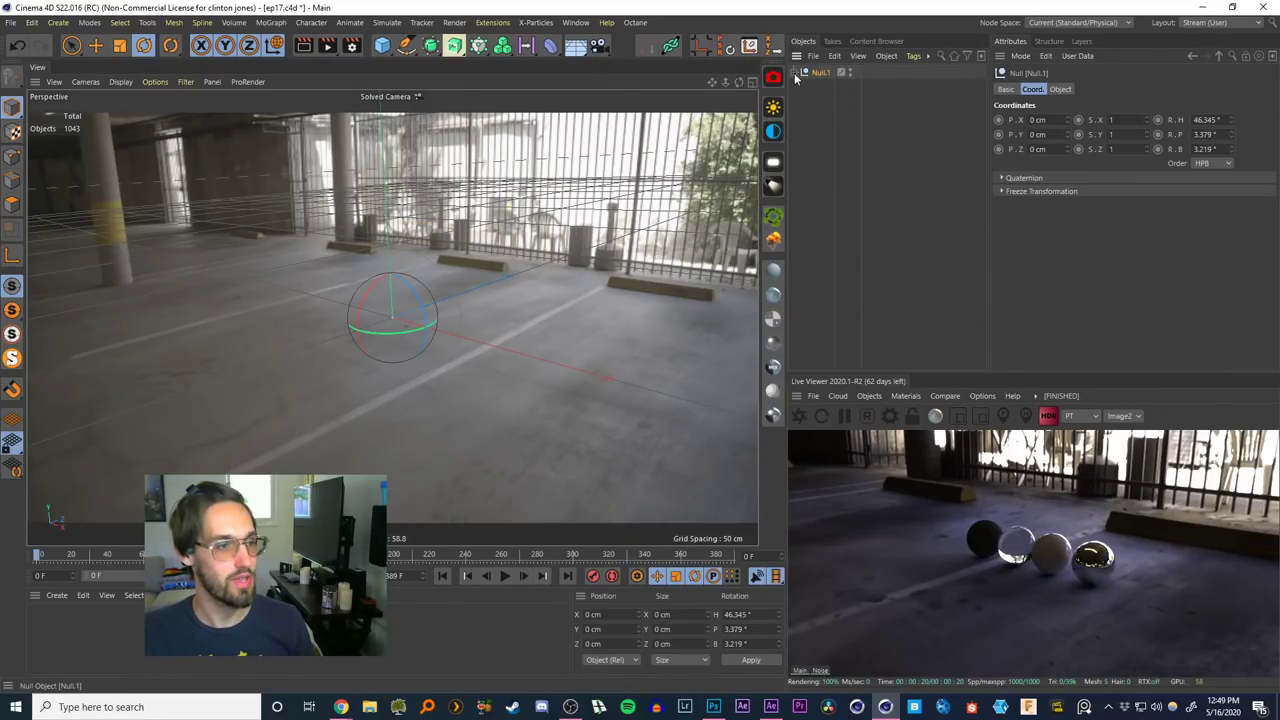
left_click(797, 73, "ctrl")
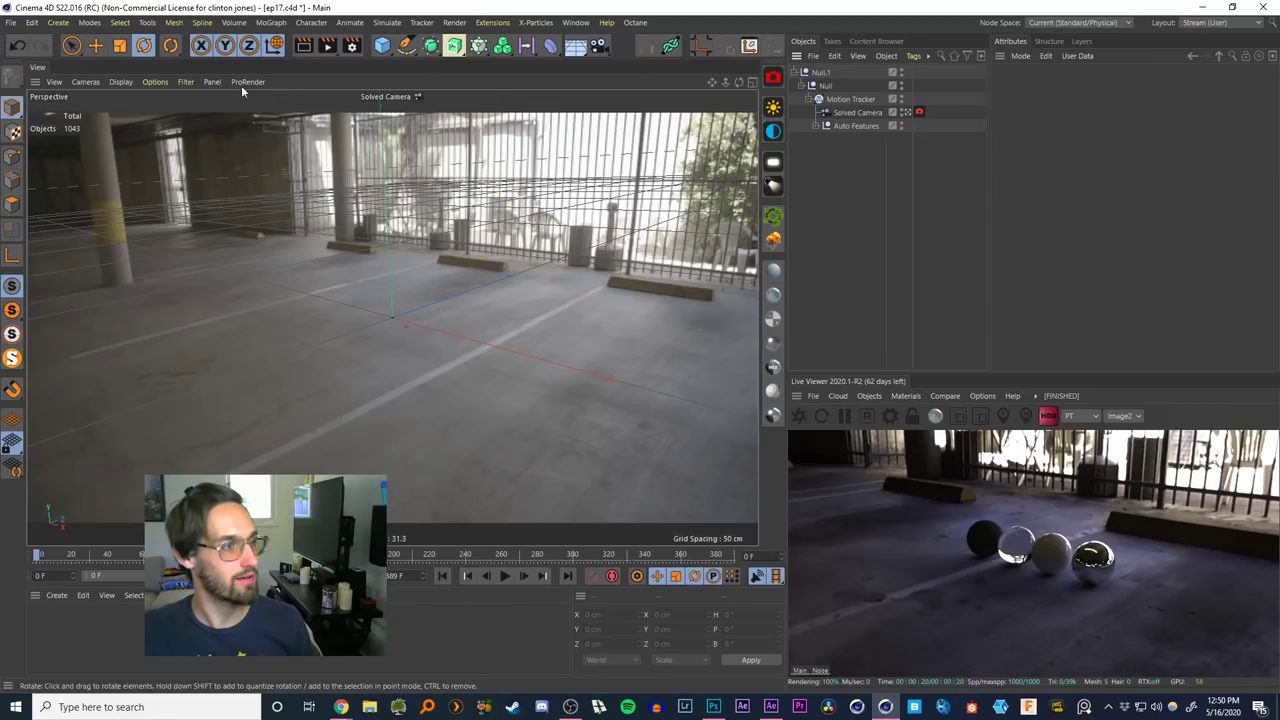
left_click(209, 82)
mouse_move(181, 83)
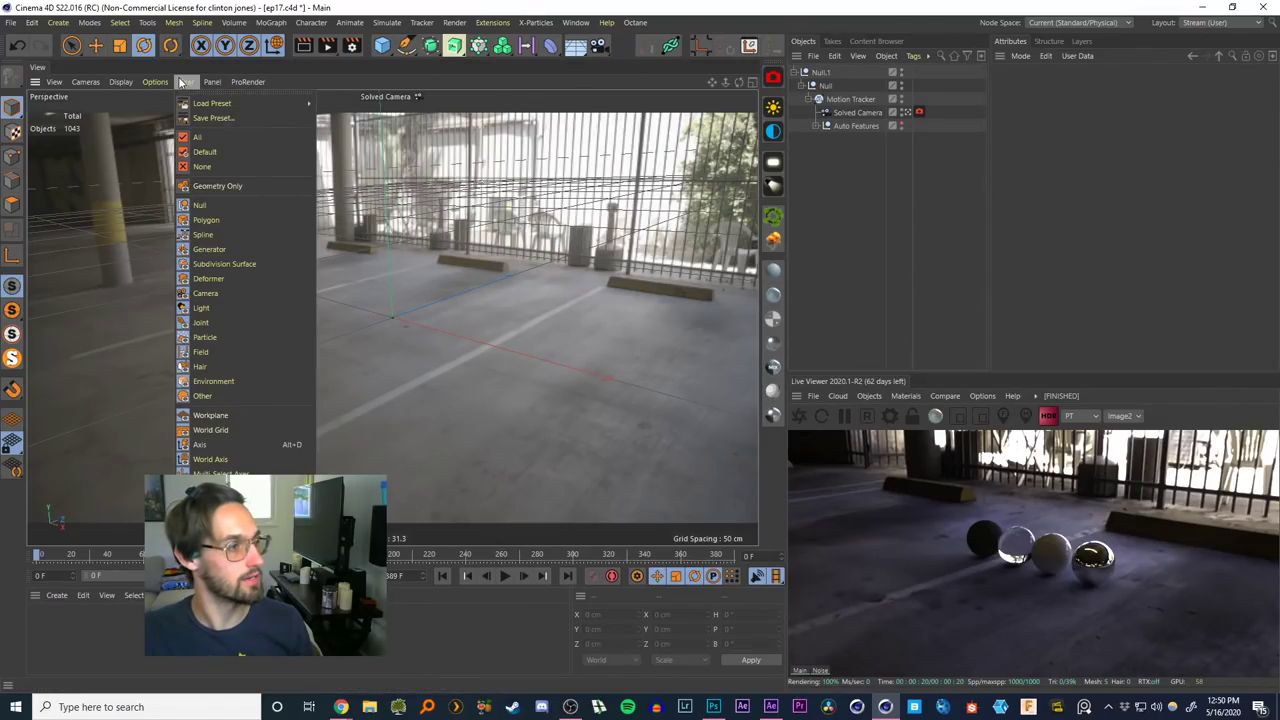
left_click(290, 6)
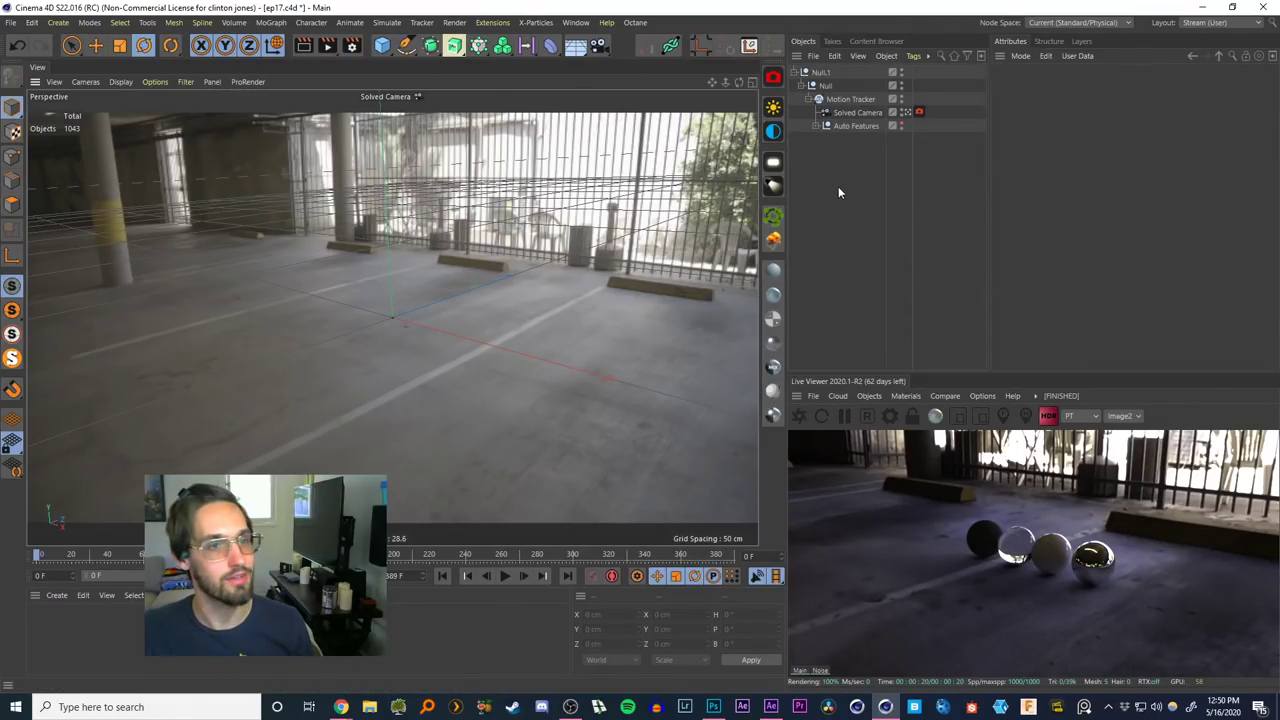
left_click(797, 74)
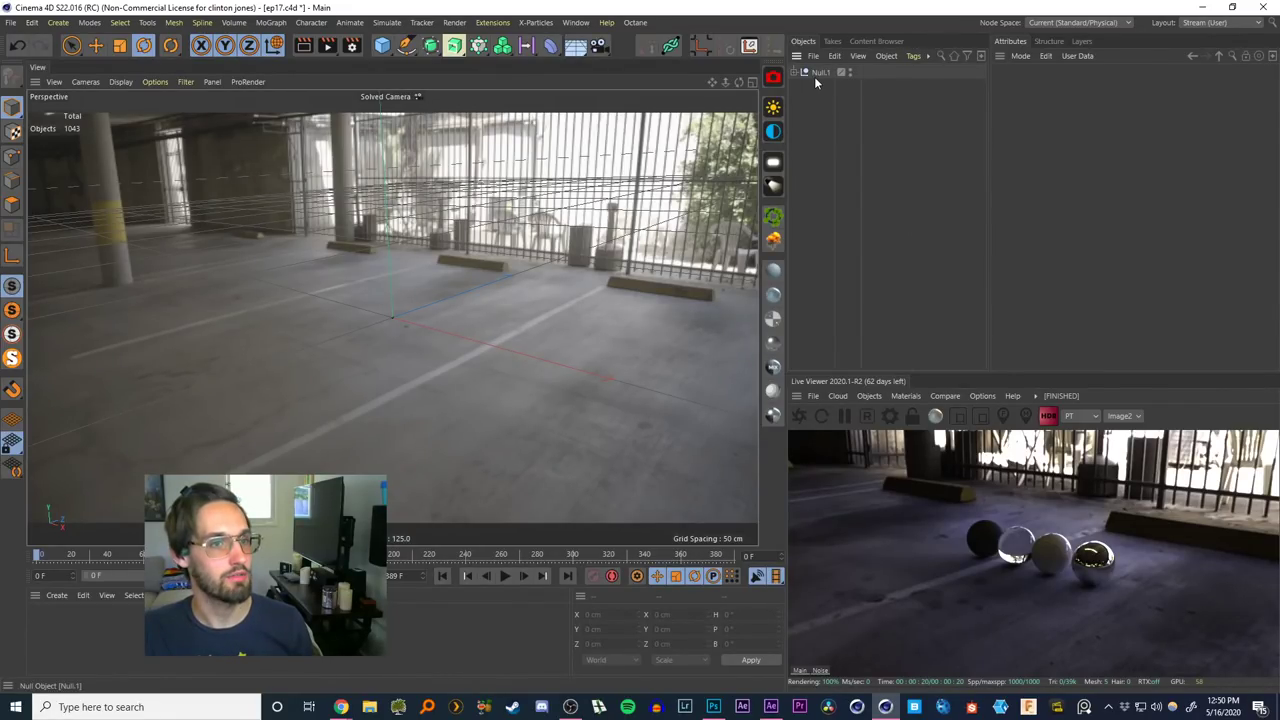
left_click(797, 73)
left_click(805, 86)
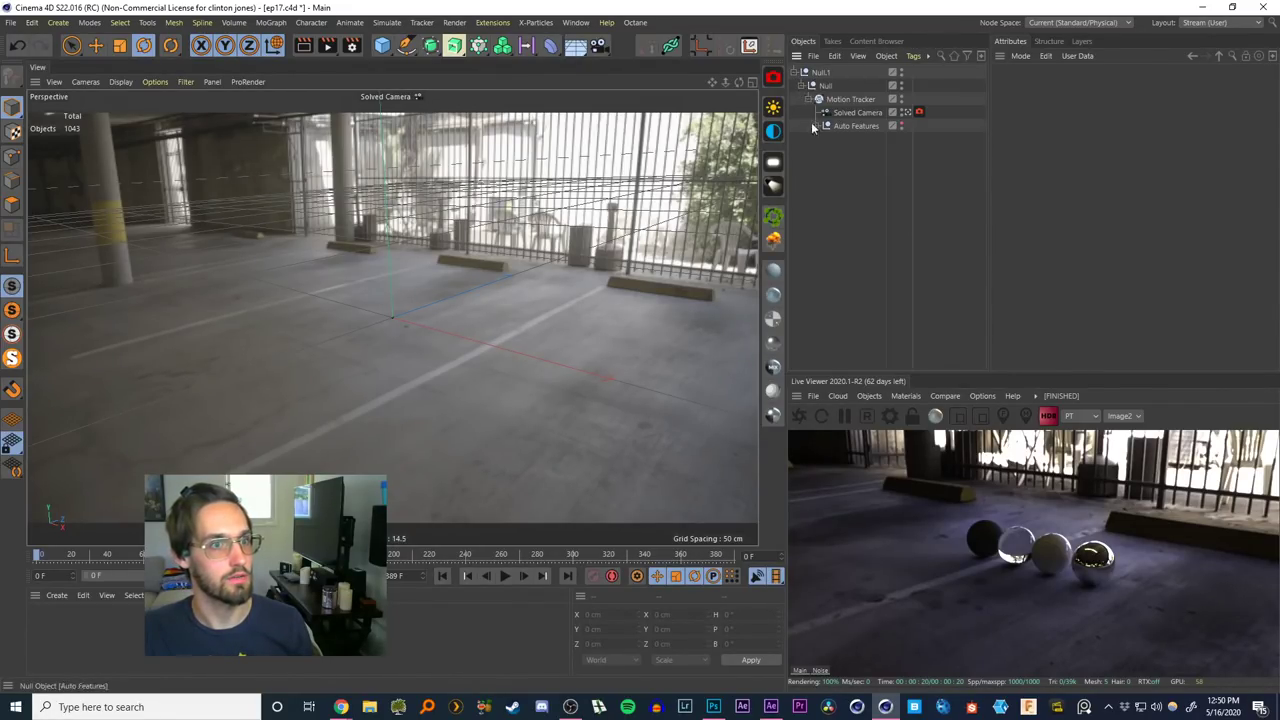
left_click(797, 73)
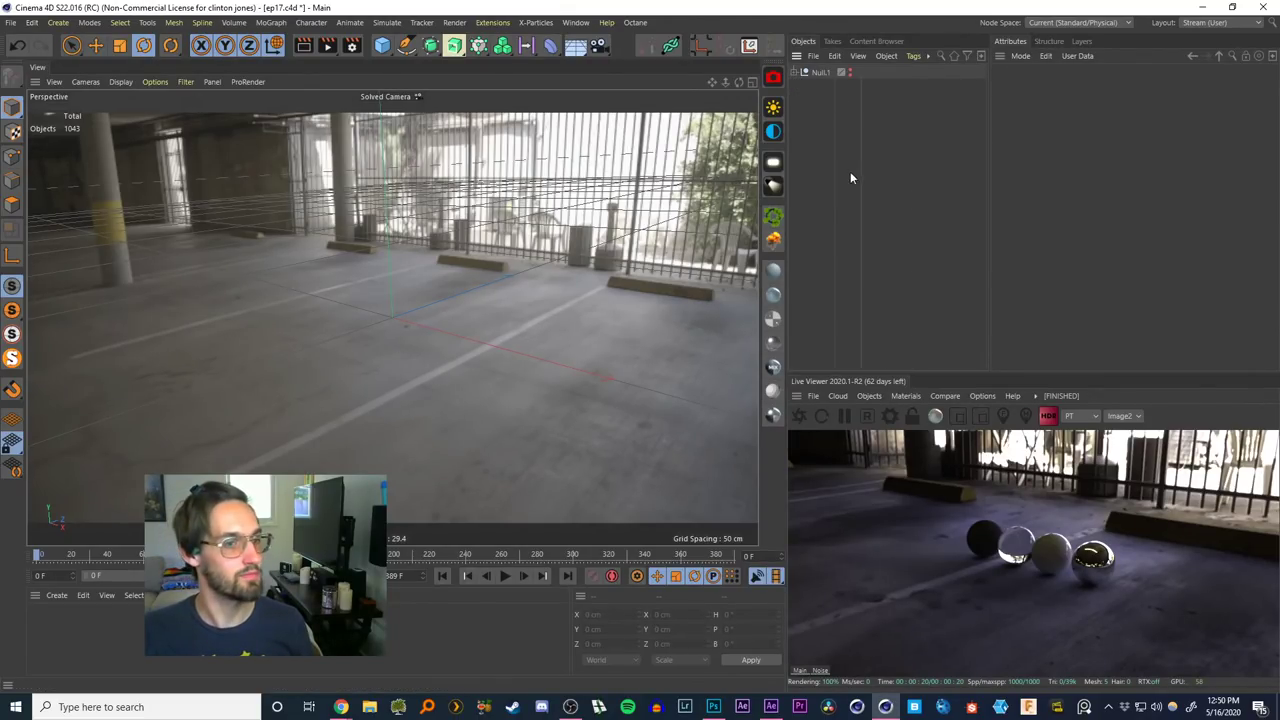
Add a Background object and leave the Solved Camera to view the scene through the default camera
left_click_drag(575, 45, 638, 160)
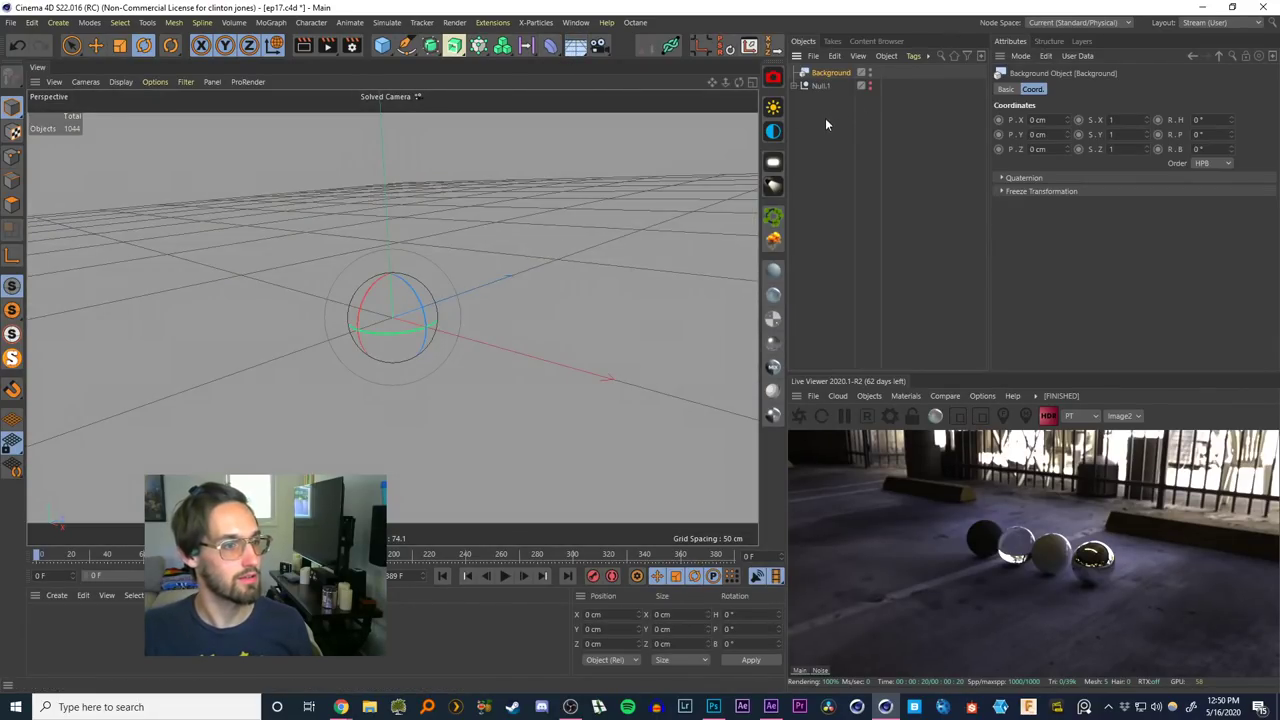
left_click(804, 85)
left_click(906, 126)
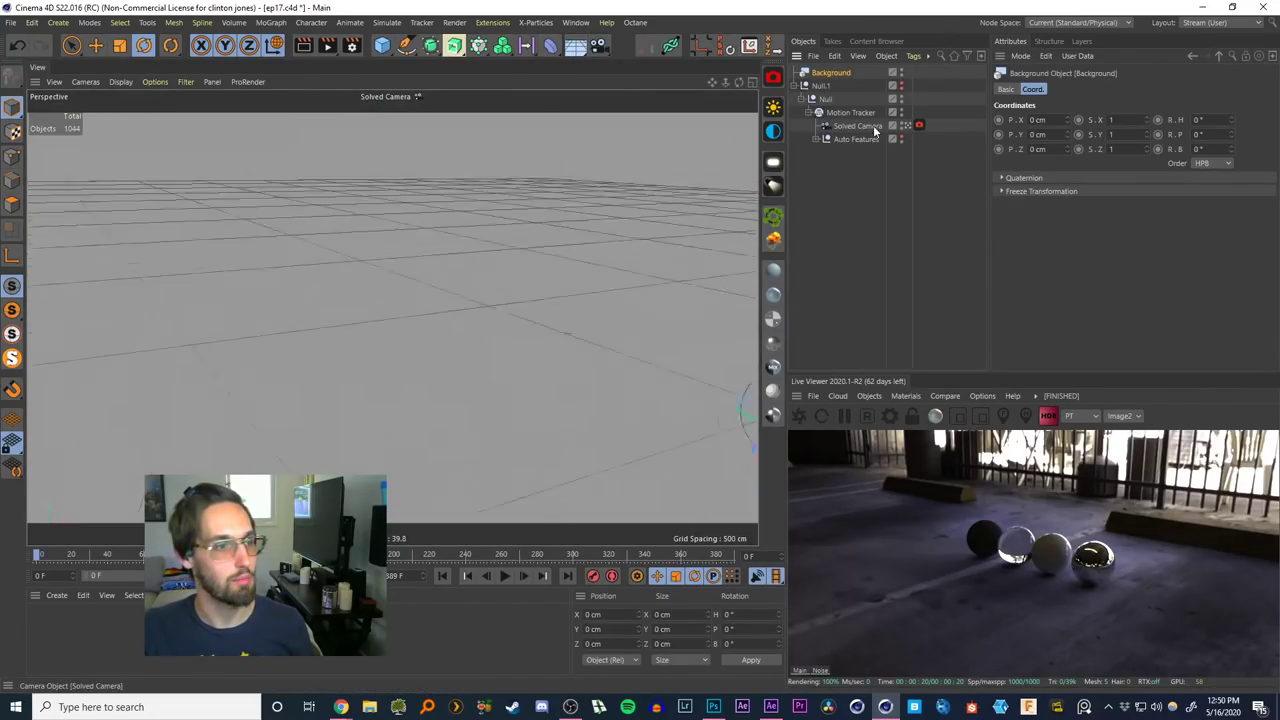
left_click_drag(372, 299, 460, 295, "alt")
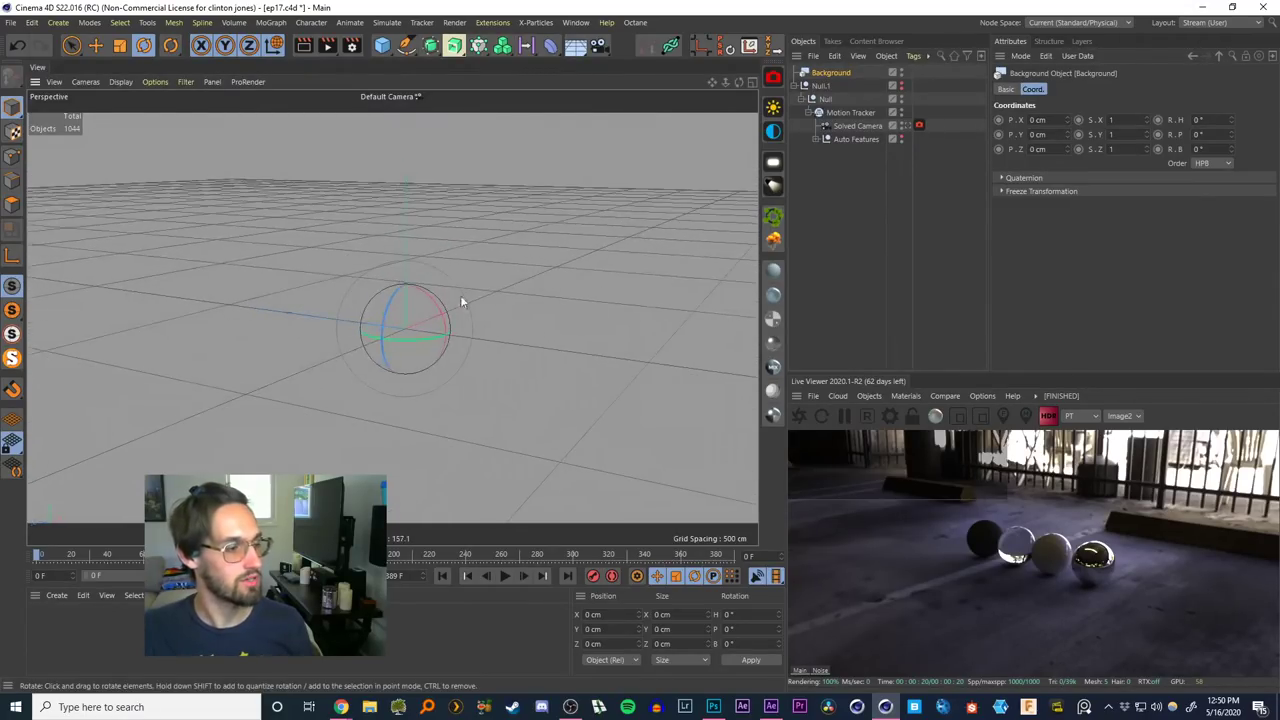
Create an Octane diffuse material and open its Diffuse channel for editing
left_click(773, 274)
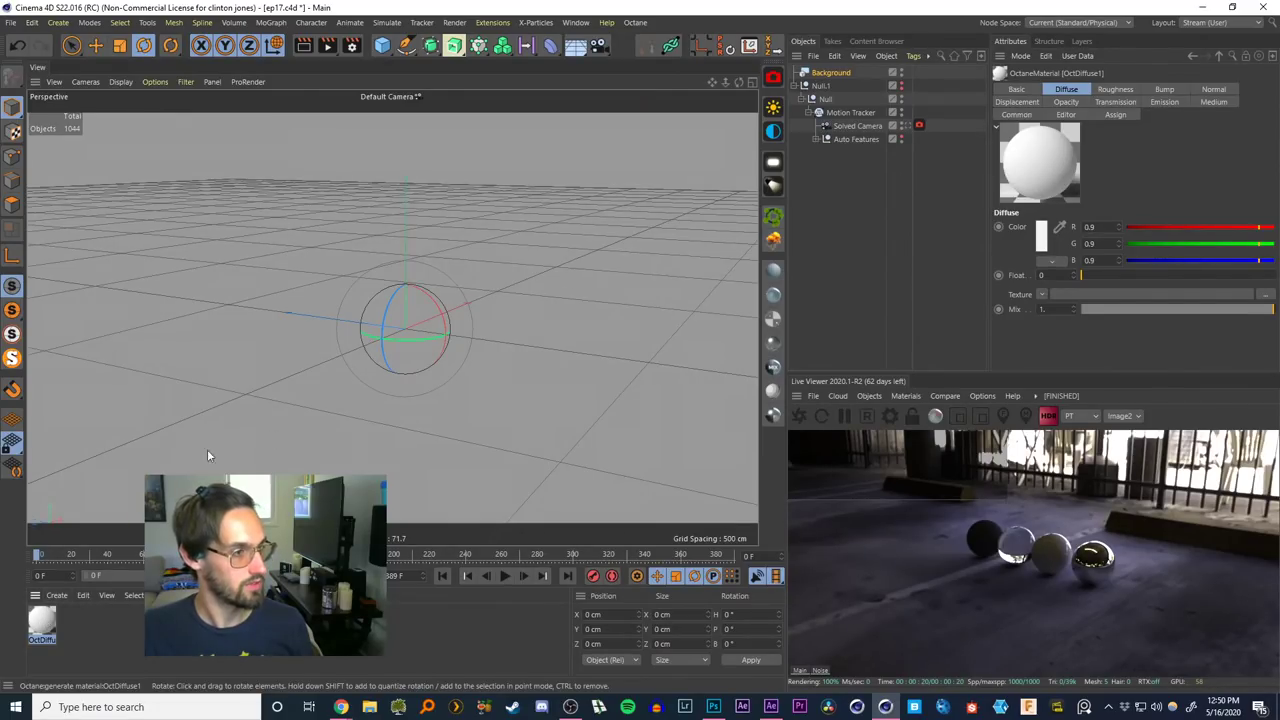
double_click(42, 624)
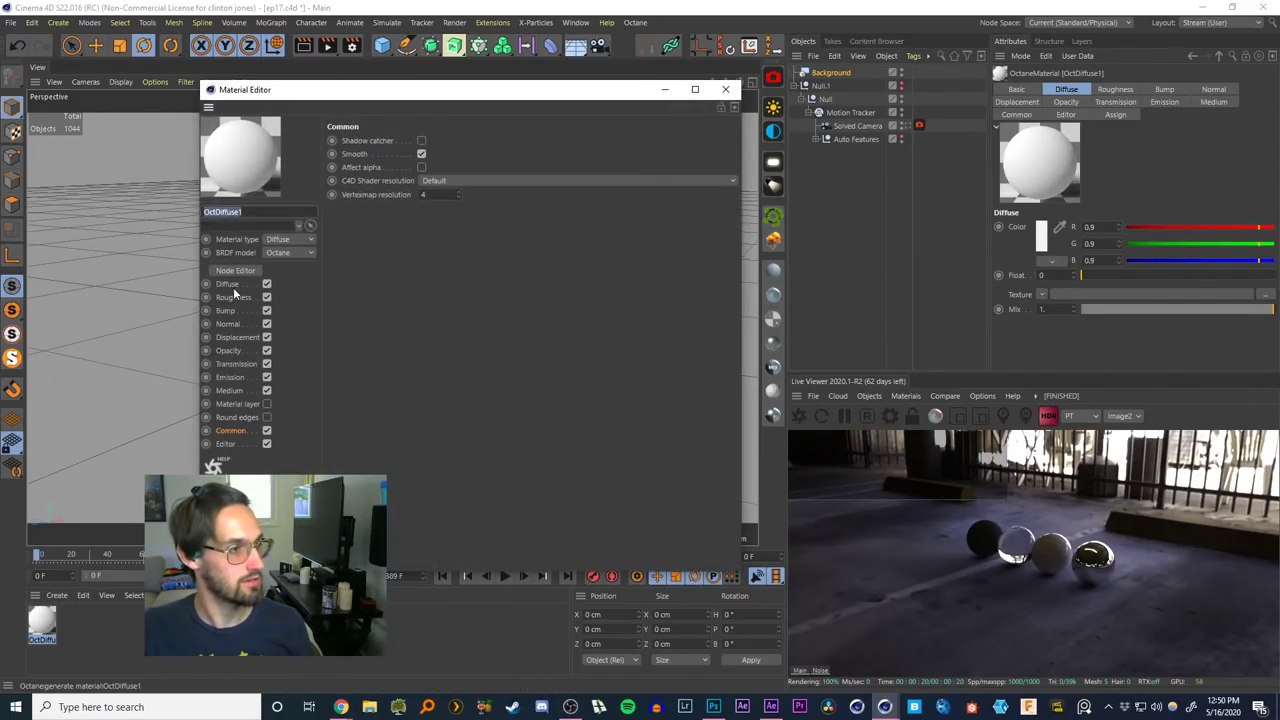
left_click(230, 286)
Load an image from the C0014.MP4 Comp 1 folder as the diffuse texture without copying it to the project, and open its shader settings
left_click(375, 208)
left_click(396, 236)
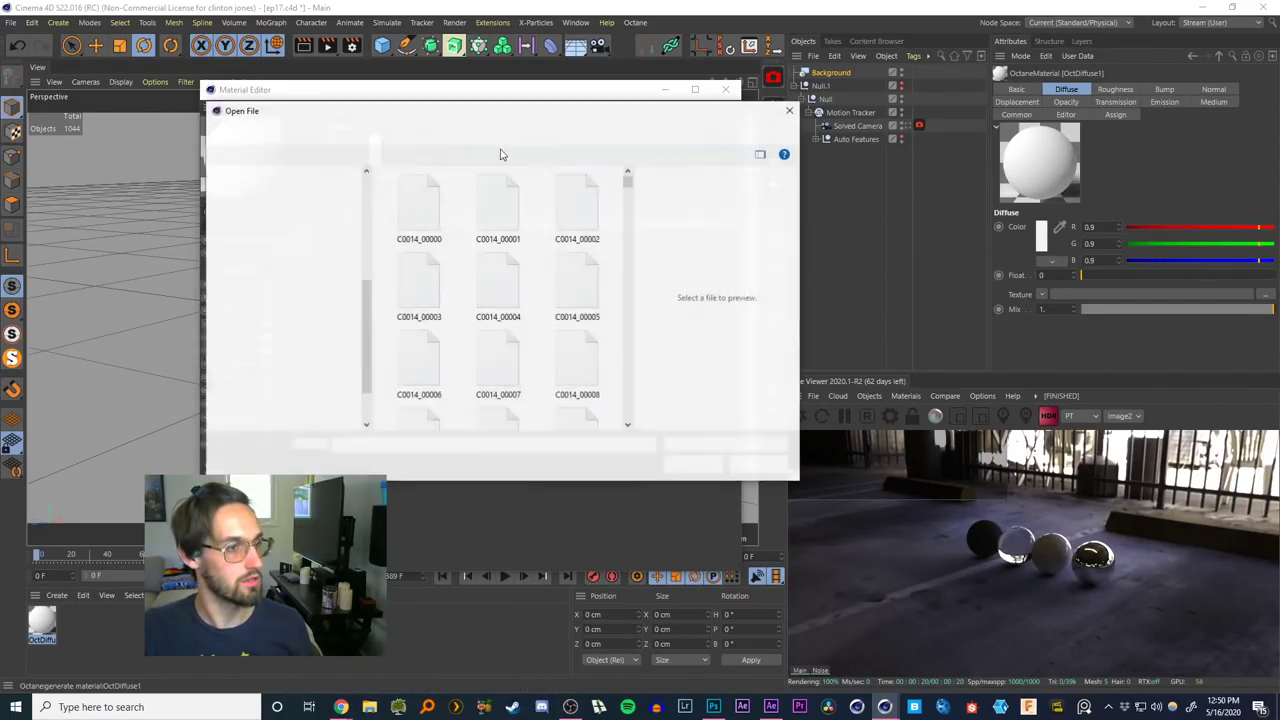
left_click(525, 132)
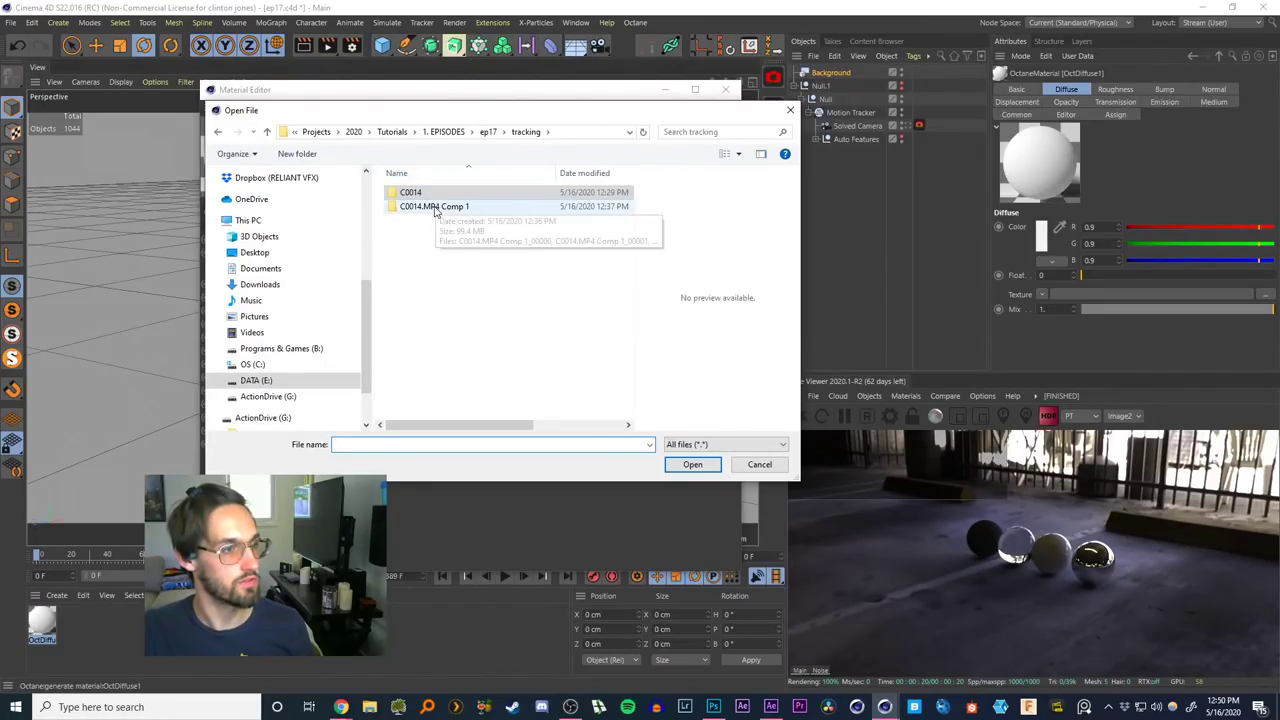
double_click(428, 208)
double_click(418, 222)
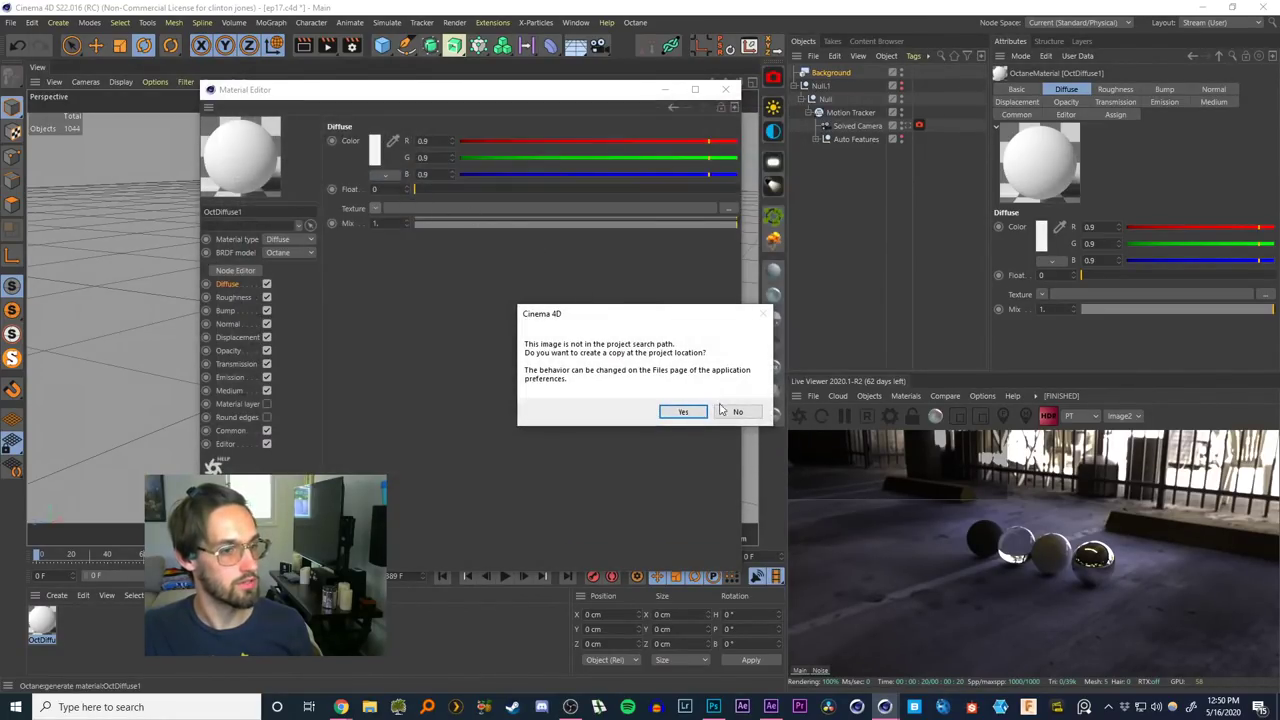
left_click(737, 411)
left_click(382, 240)
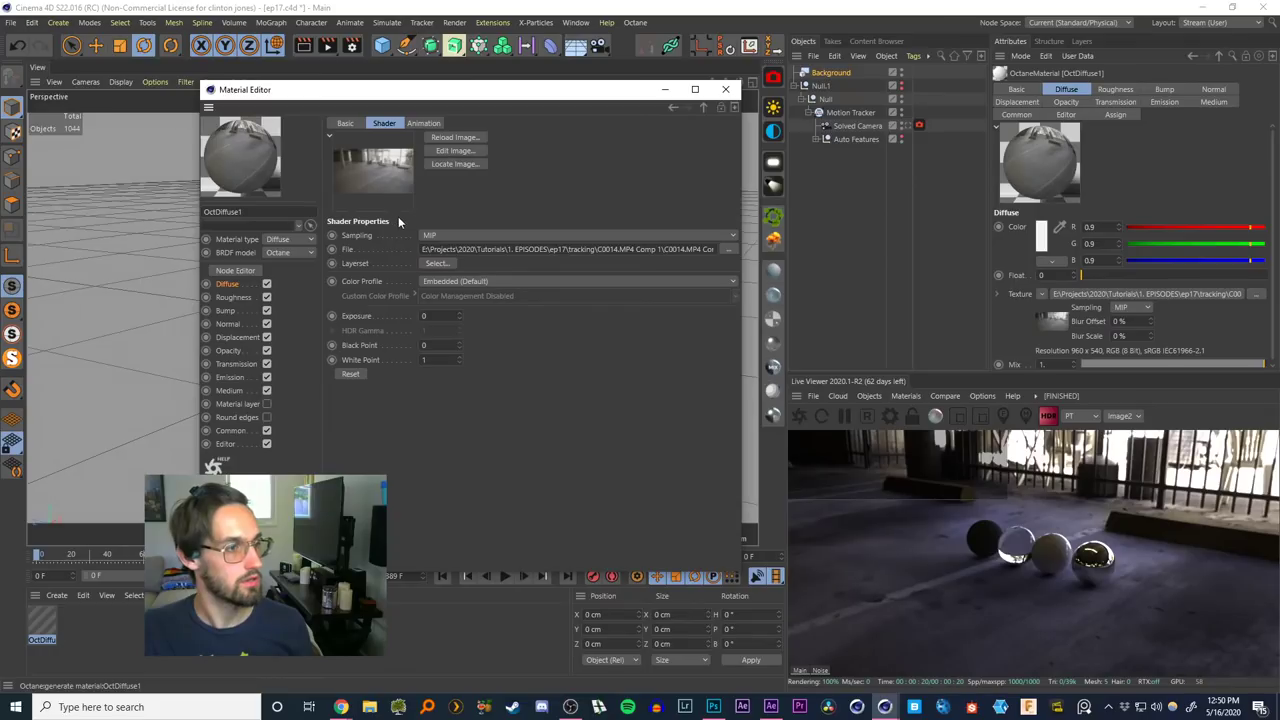
Calculate the diffuse texture's movie frame range and enable Animate Preview in the material's Editor settings
left_click(425, 124)
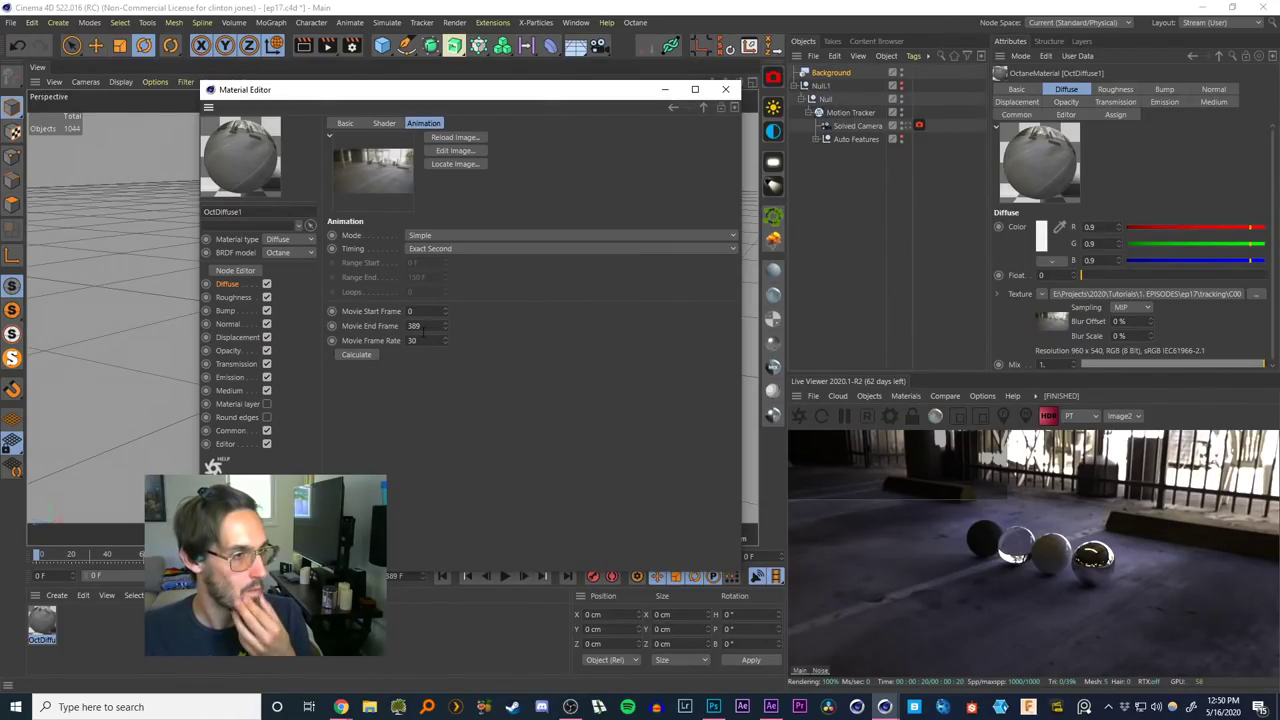
left_click(225, 445)
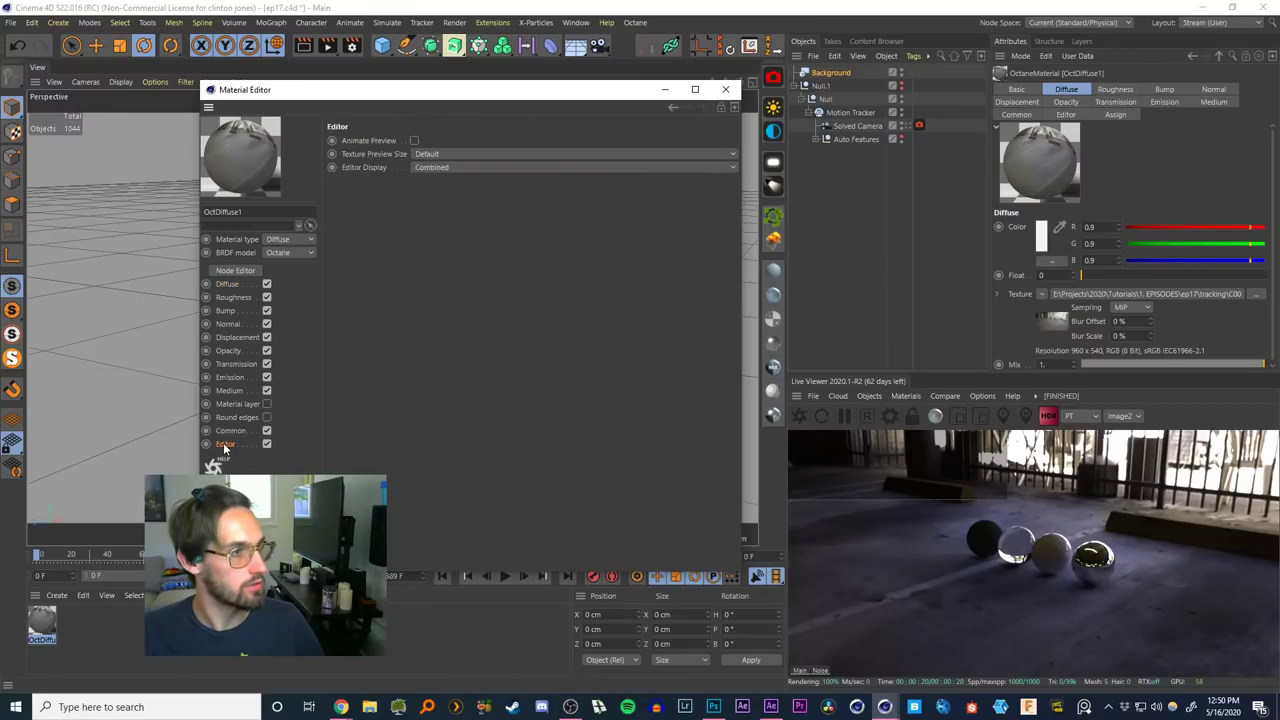
left_click(229, 431)
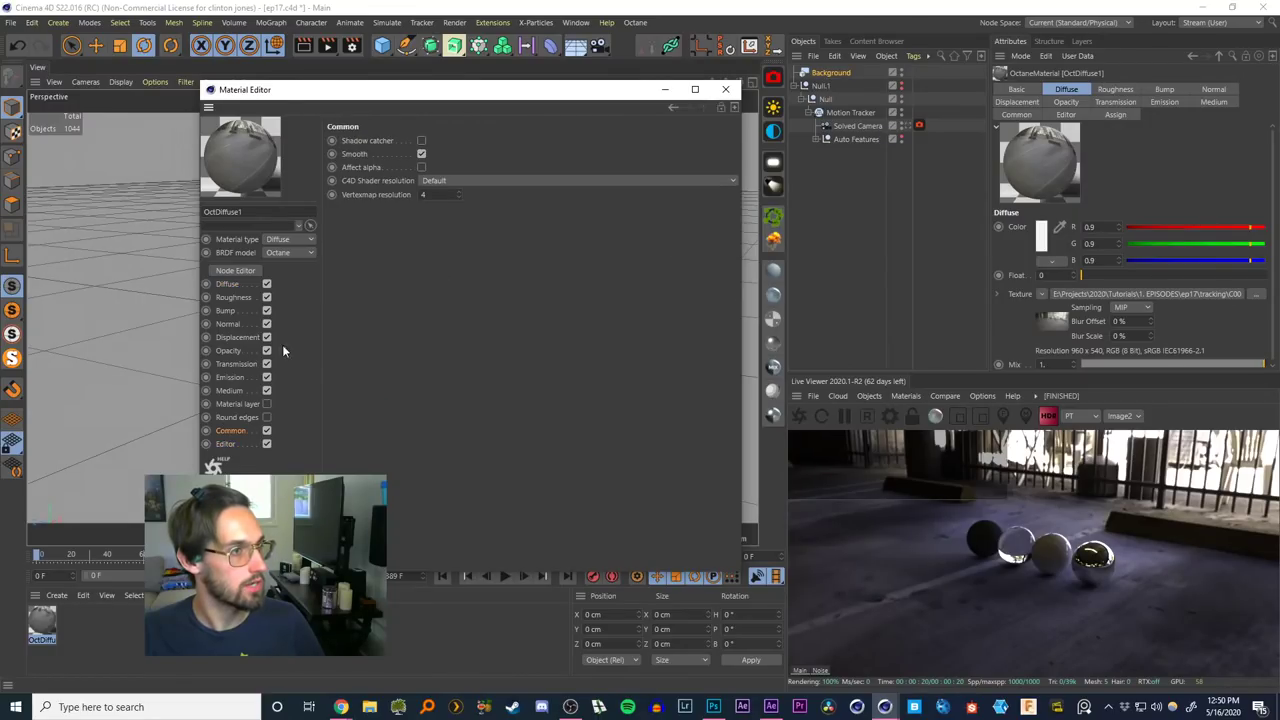
left_click(225, 444)
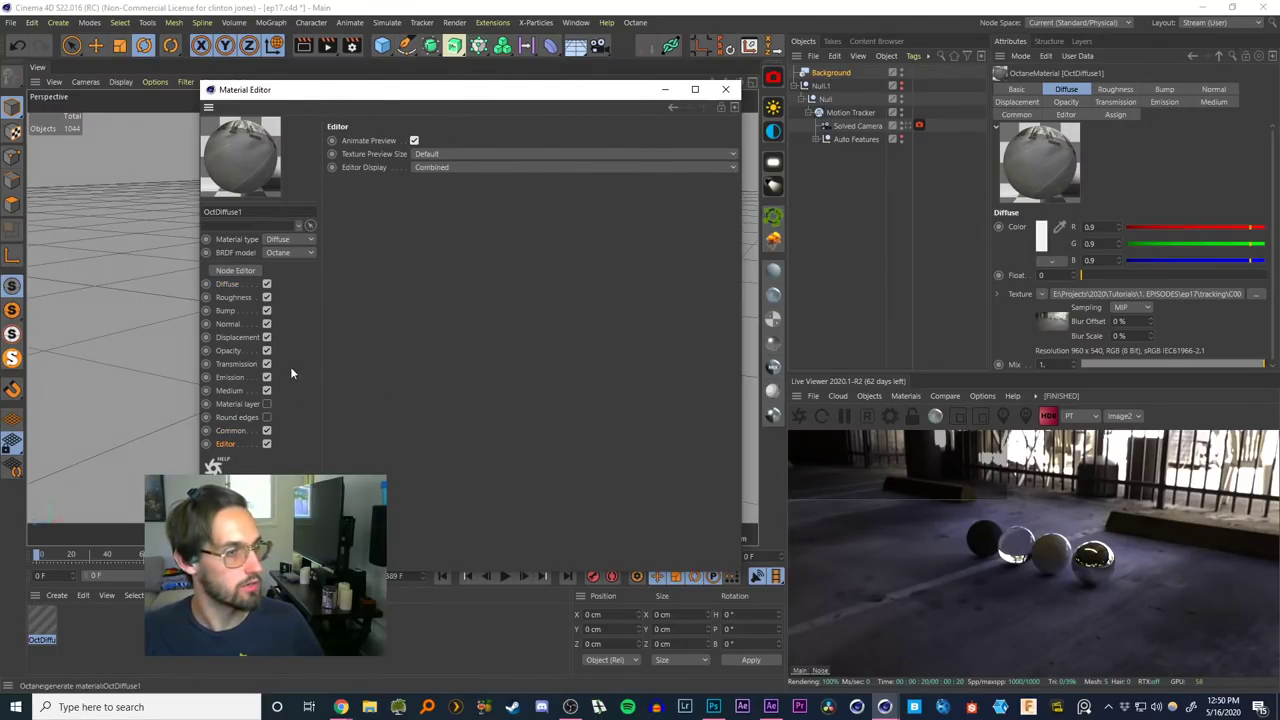
left_click(725, 89)
Apply the OctDiffuse1 material to the Background object and scrub the timeline to check the footage's playback
left_click_drag(52, 621, 834, 74)
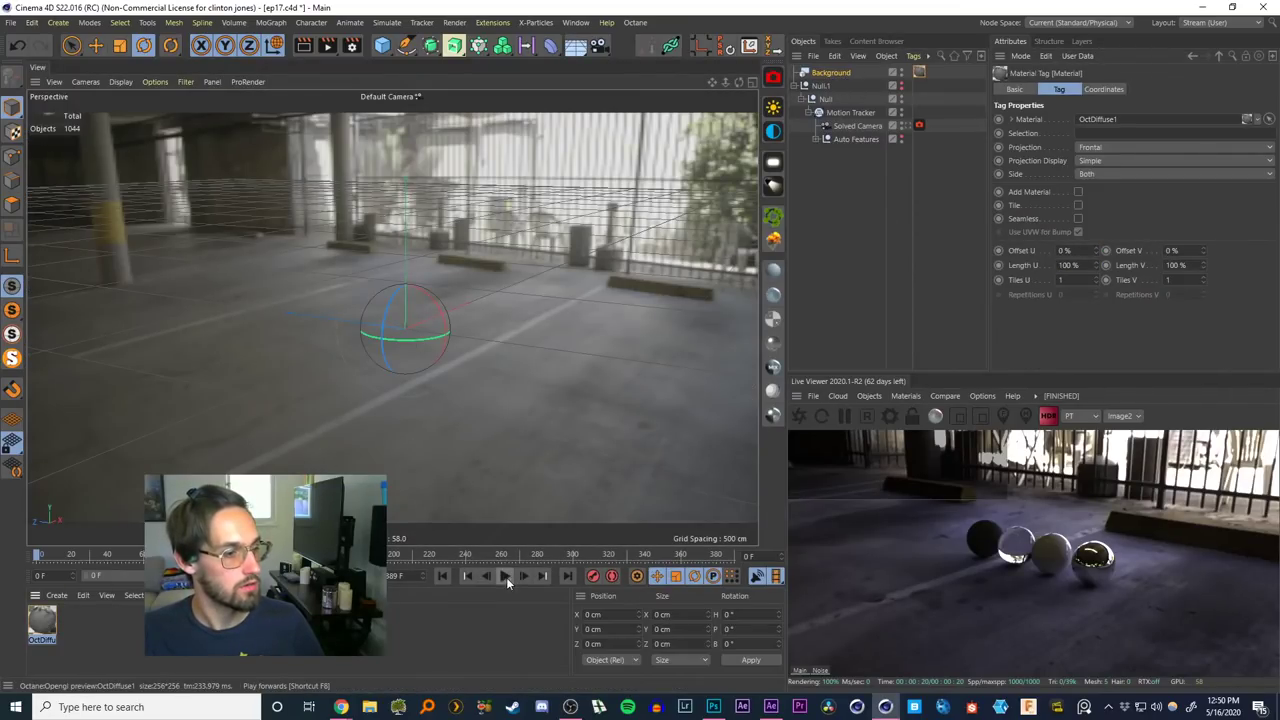
left_click(440, 578)
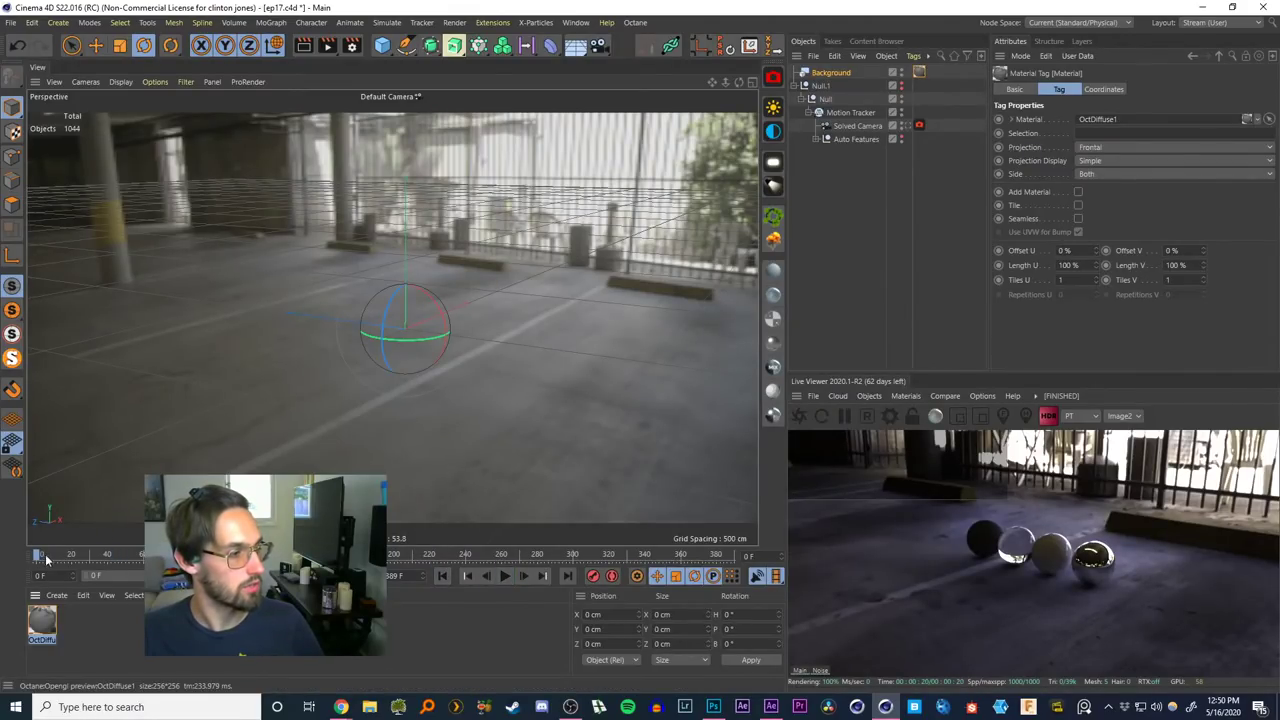
left_click_drag(275, 555, 36, 554)
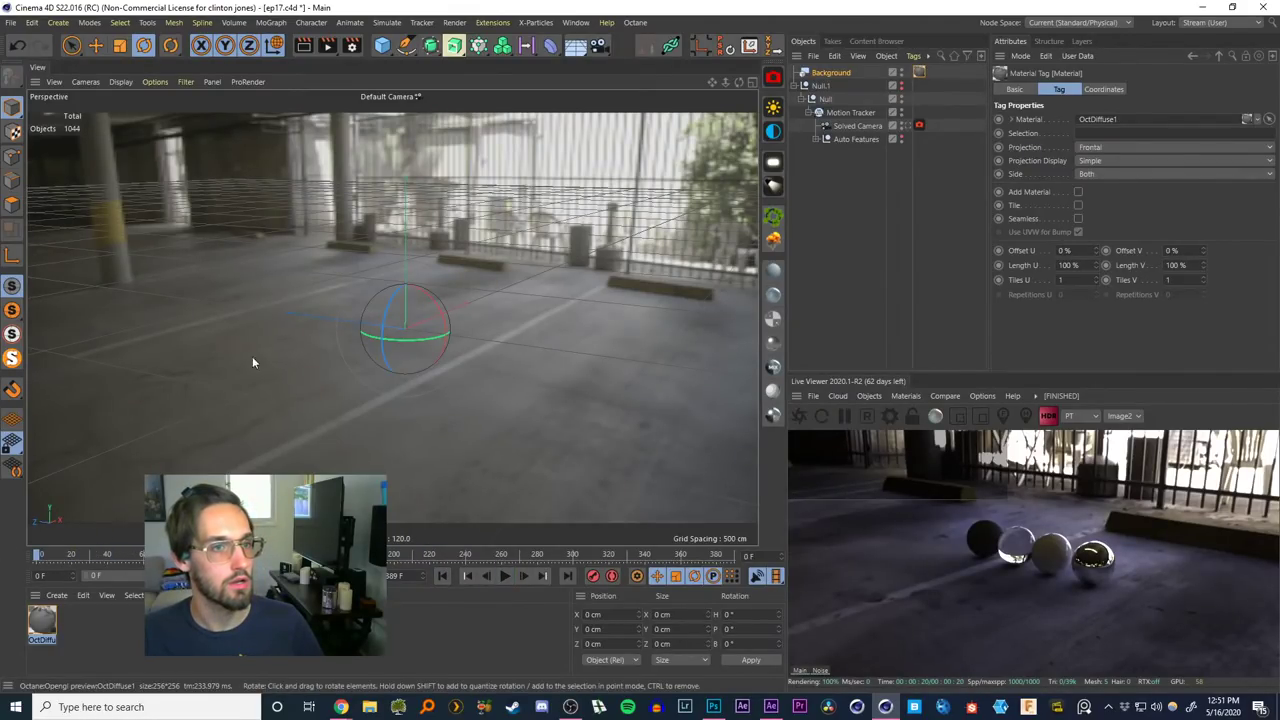
Reopen the OctDiffuse1 material's Diffuse channel to review its texture settings
double_click(43, 620)
left_click(228, 285)
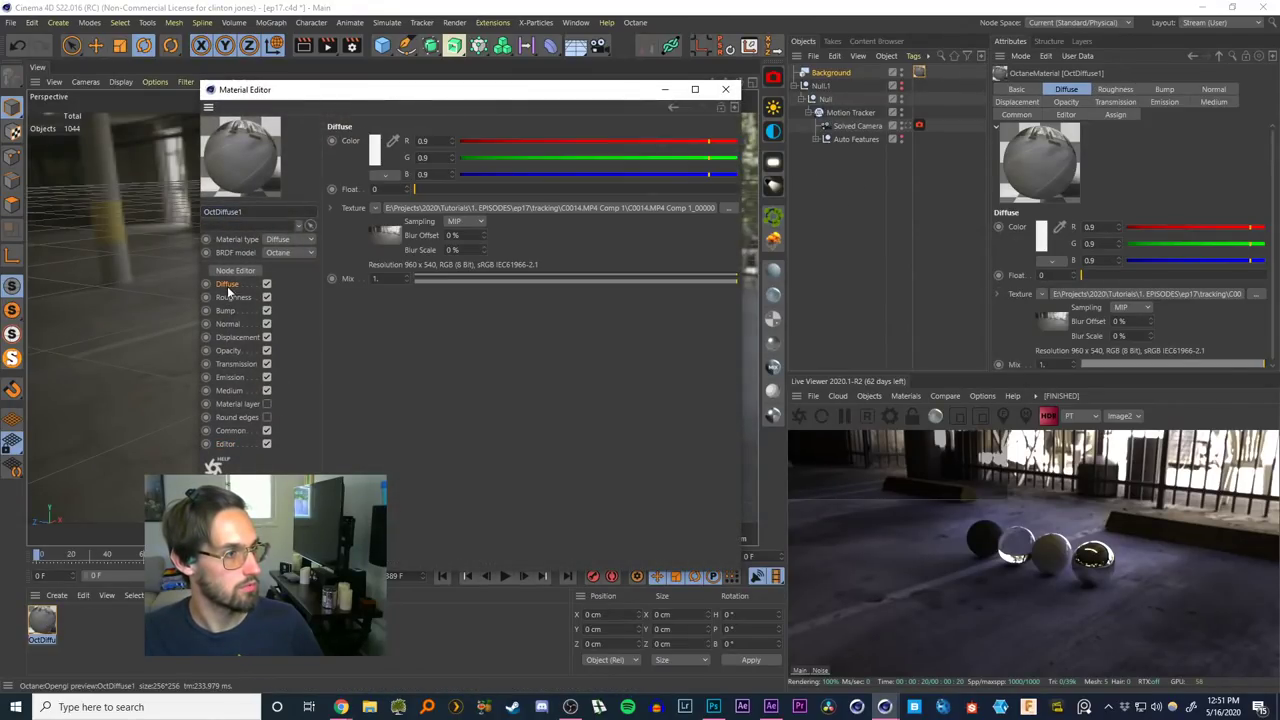
Recalculate the movie frame range of OctDiffuse1's diffuse image sequence and check the material's Animate Preview setting
left_click(388, 235)
left_click(422, 125)
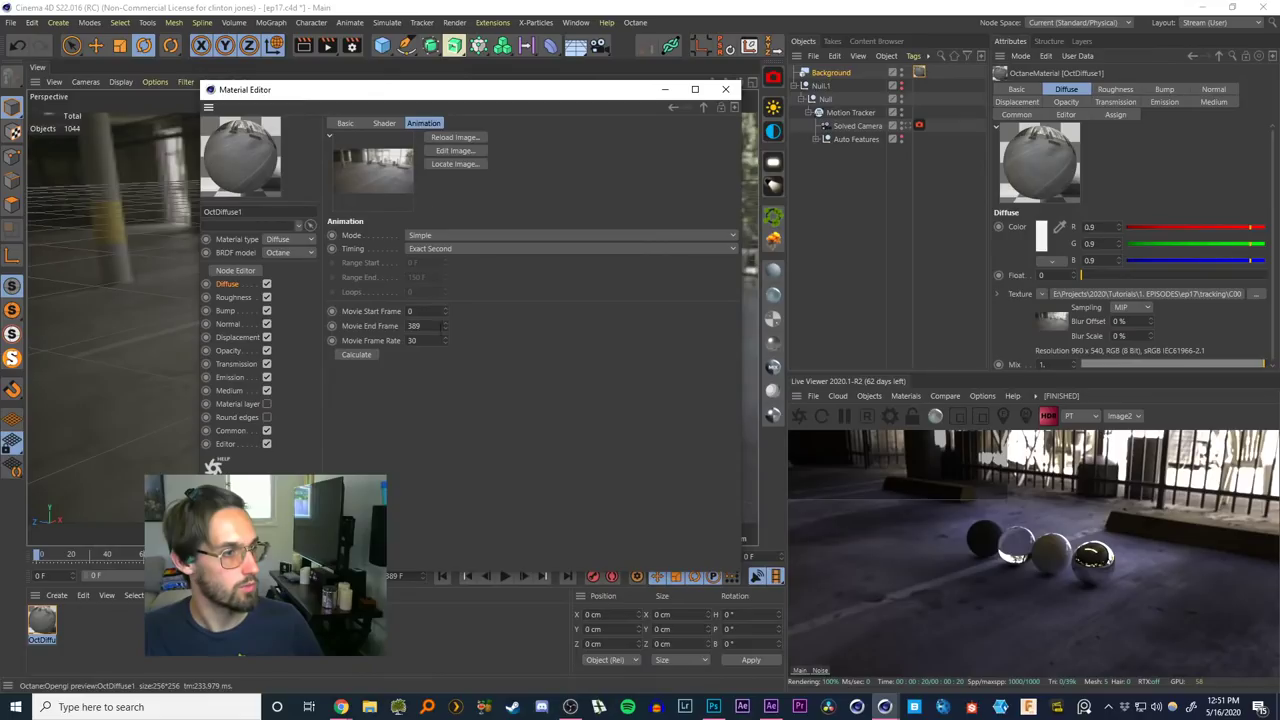
left_click(356, 355)
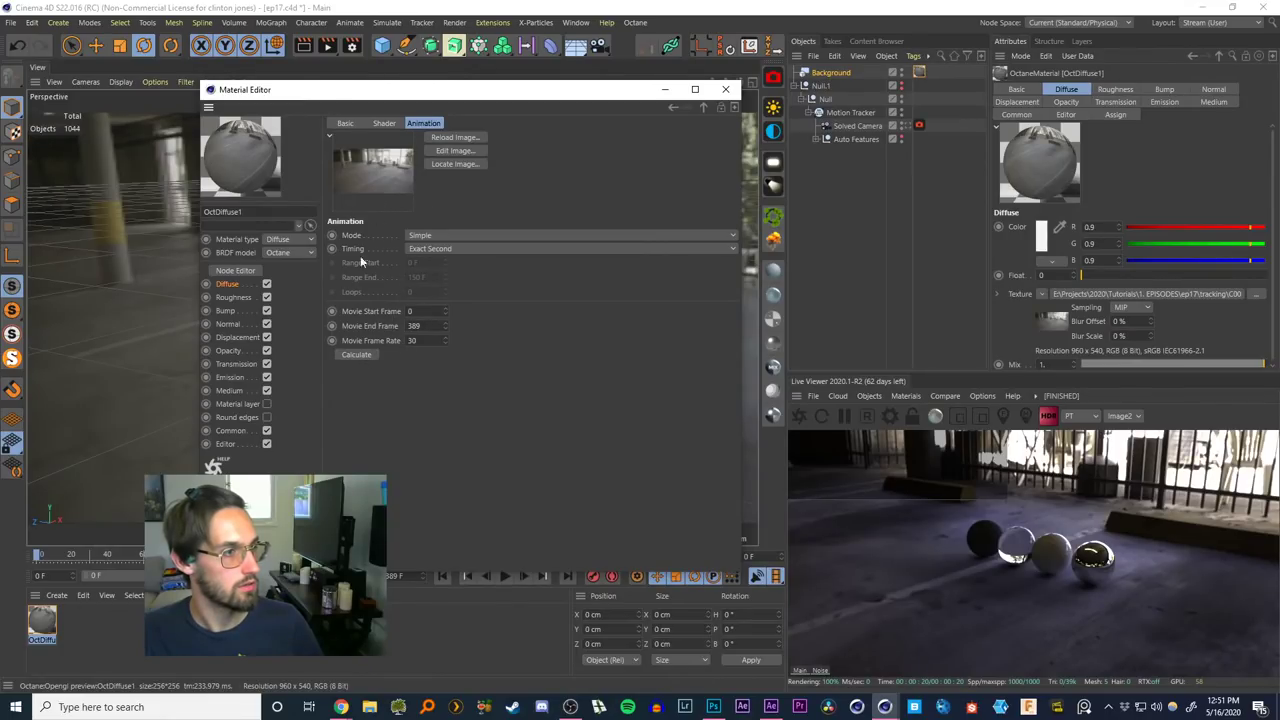
left_click(225, 444)
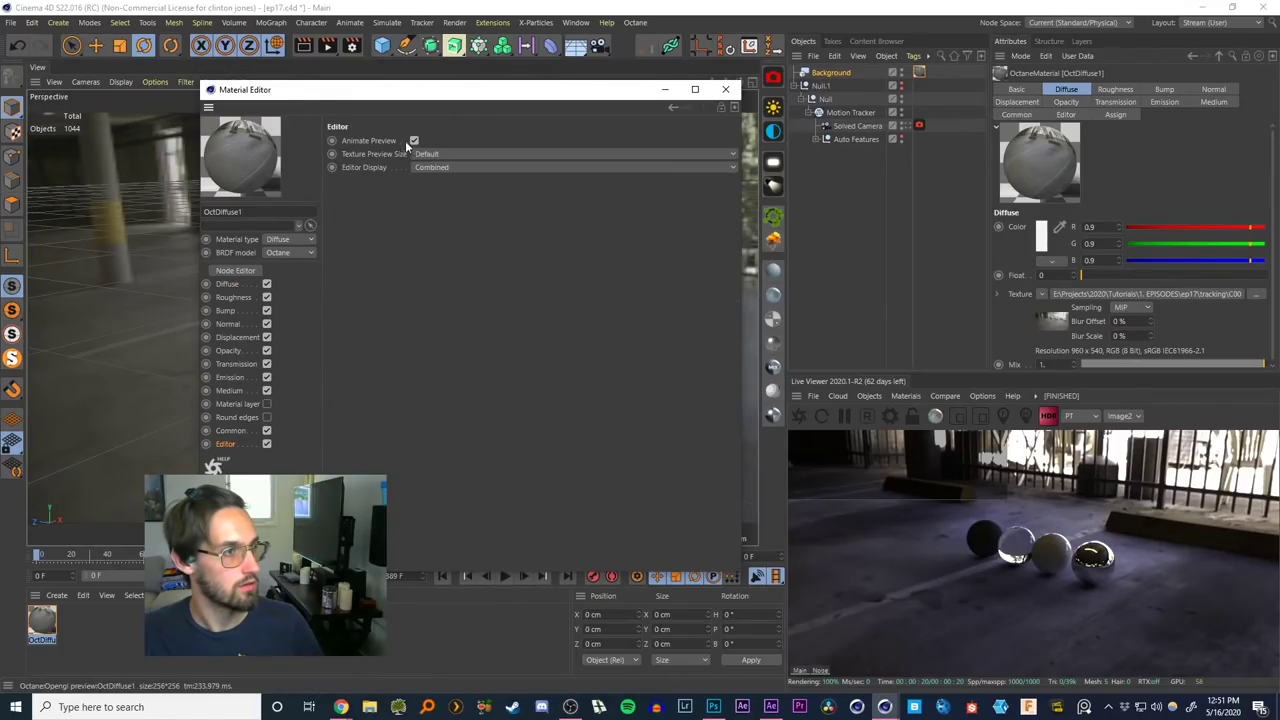
left_click(726, 89)
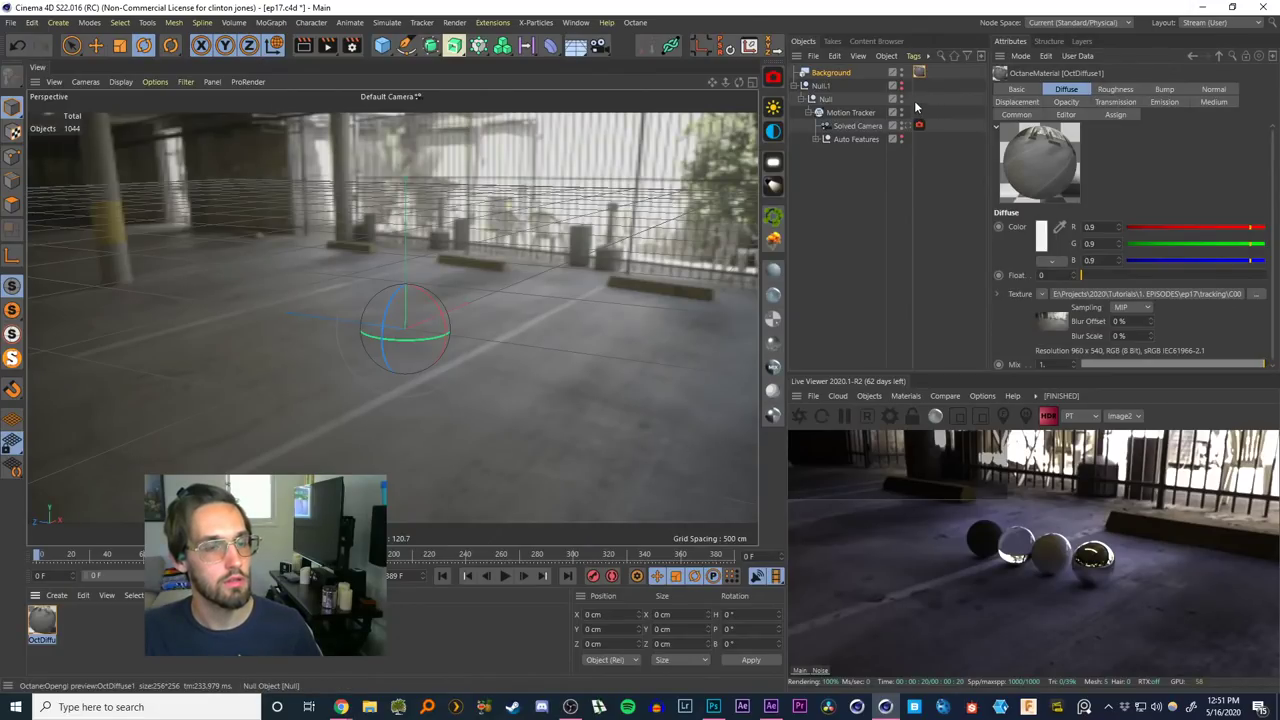
Play the timeline to preview the Background footage in the viewport, and return to frame 0
left_click(838, 200)
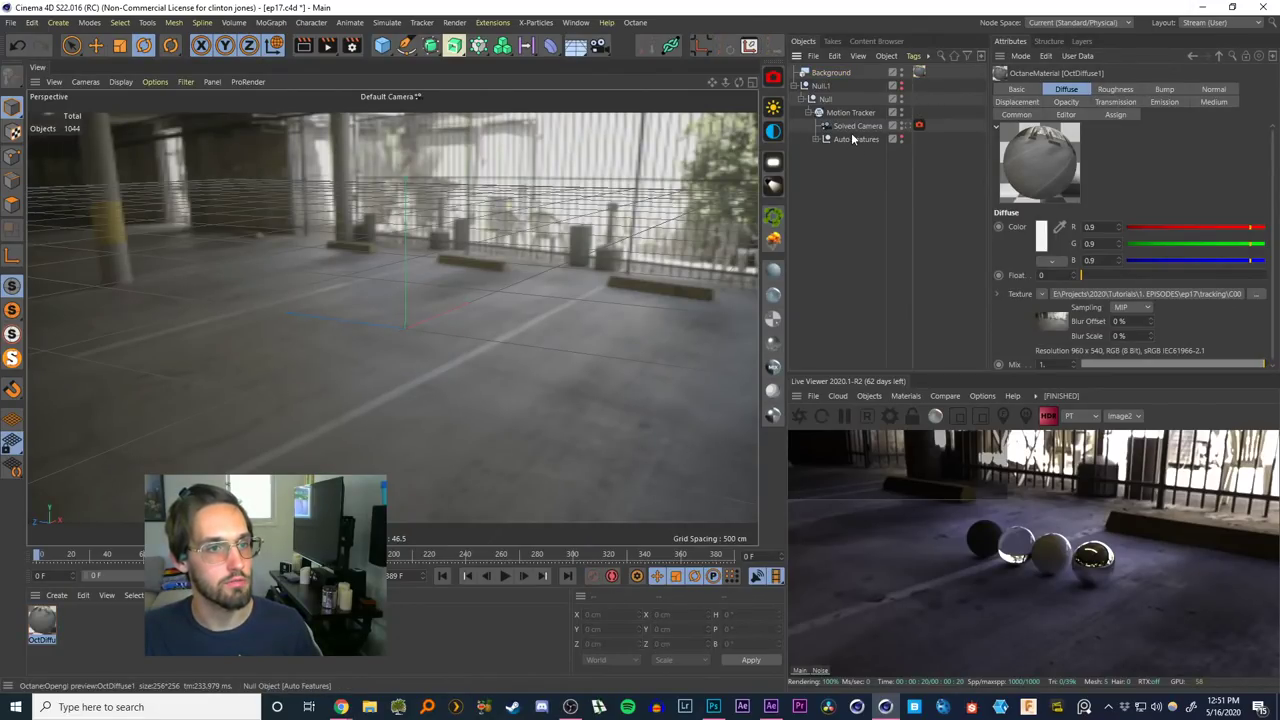
left_click(828, 74)
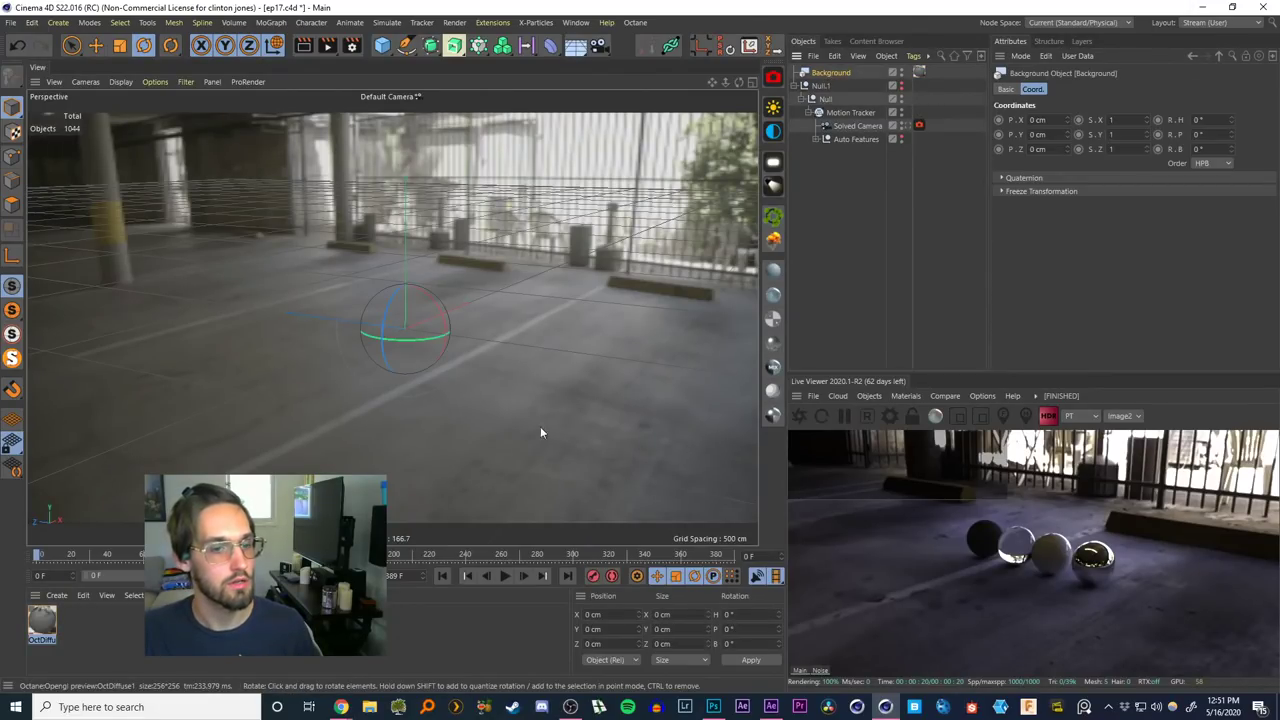
left_click(506, 577)
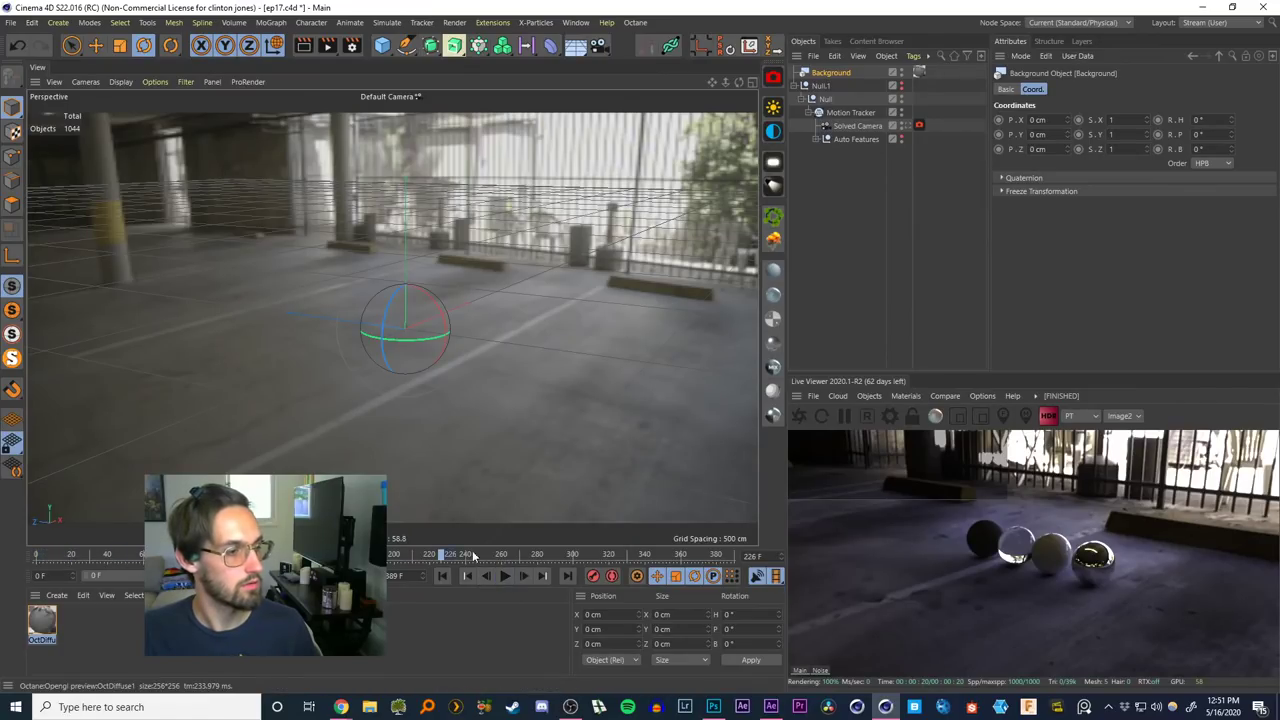
left_click_drag(768, 530, 26, 536)
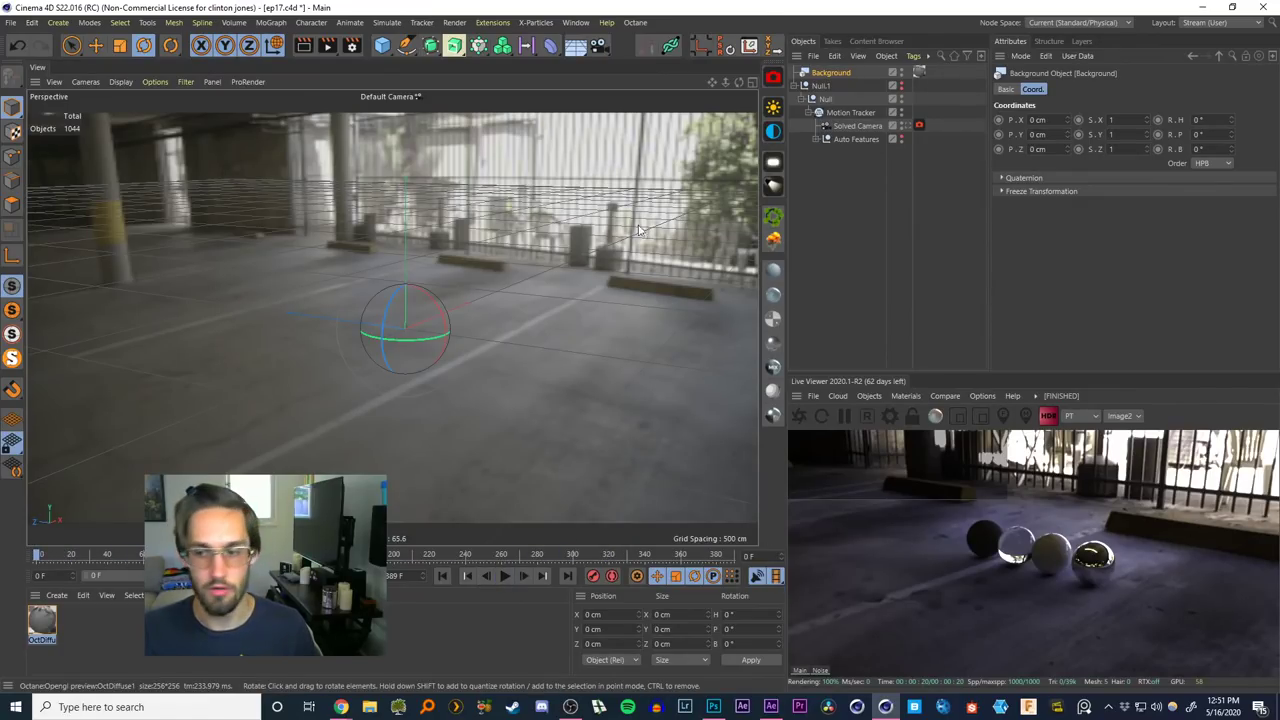
Collapse the Null.1 hierarchy, and restart the Live Viewer render with the Background's material tag selected
left_click(887, 174)
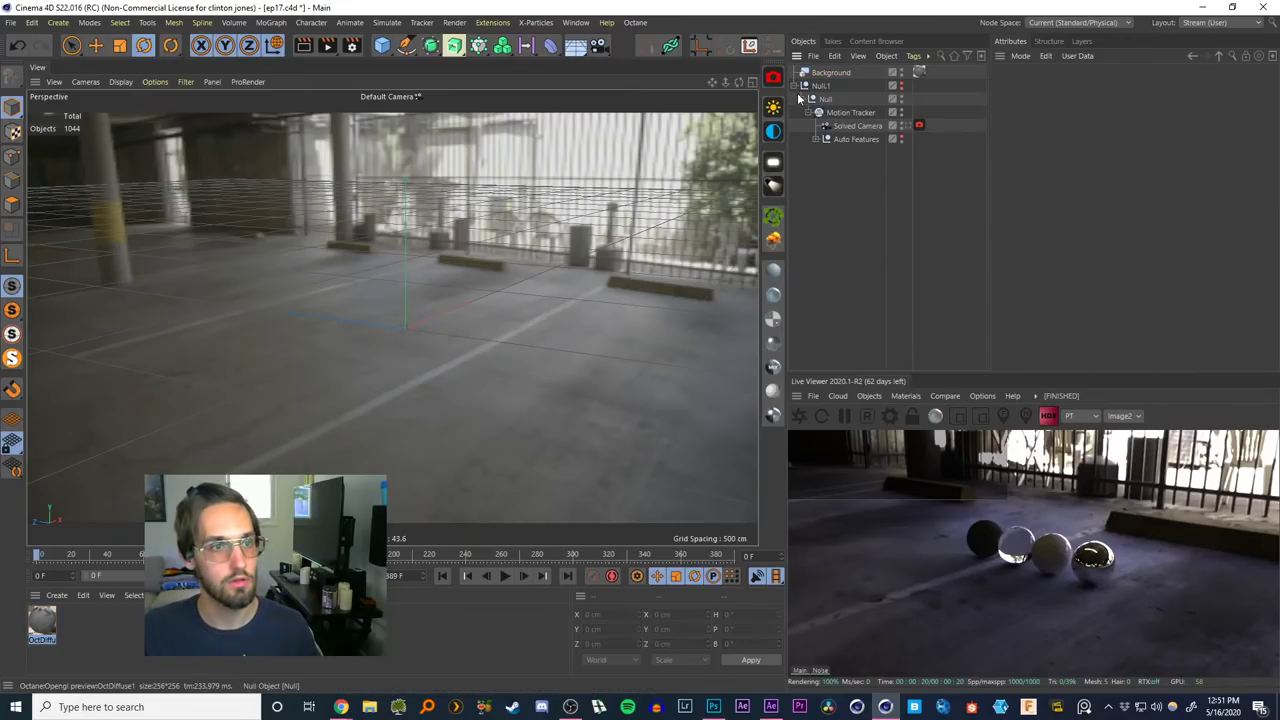
left_click(794, 86)
left_click(826, 74)
left_click(888, 72)
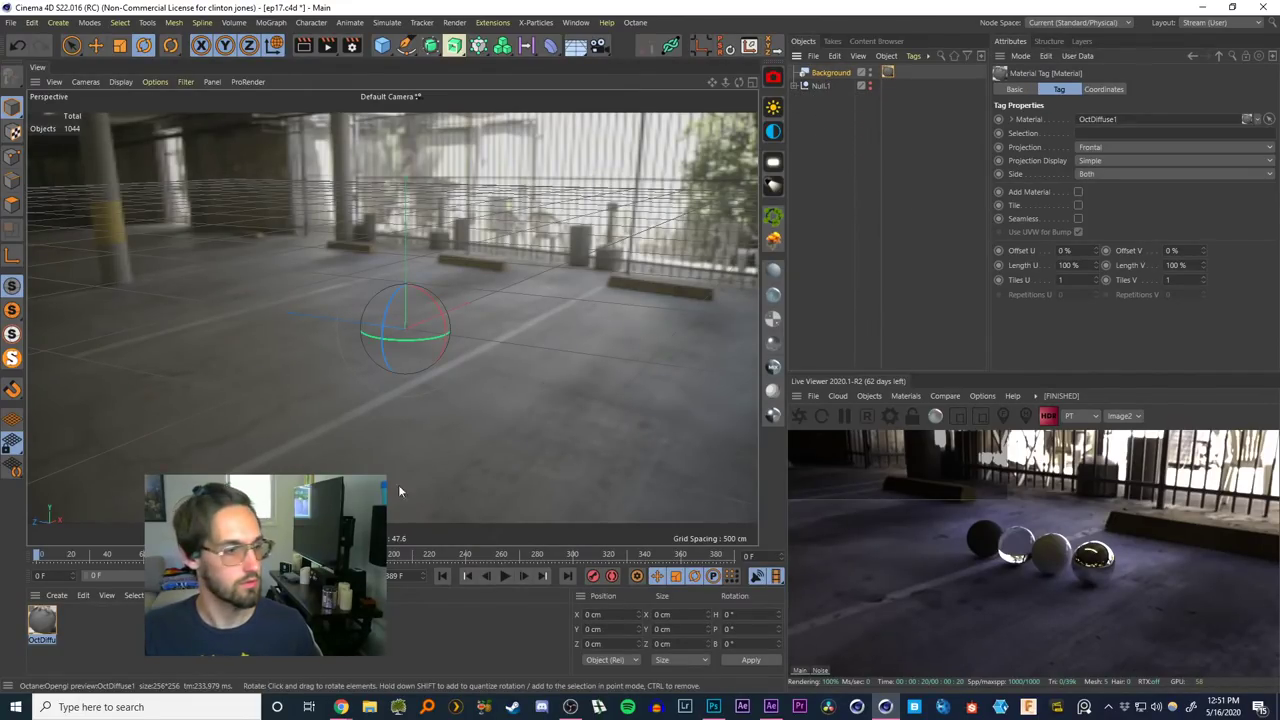
left_click(799, 418)
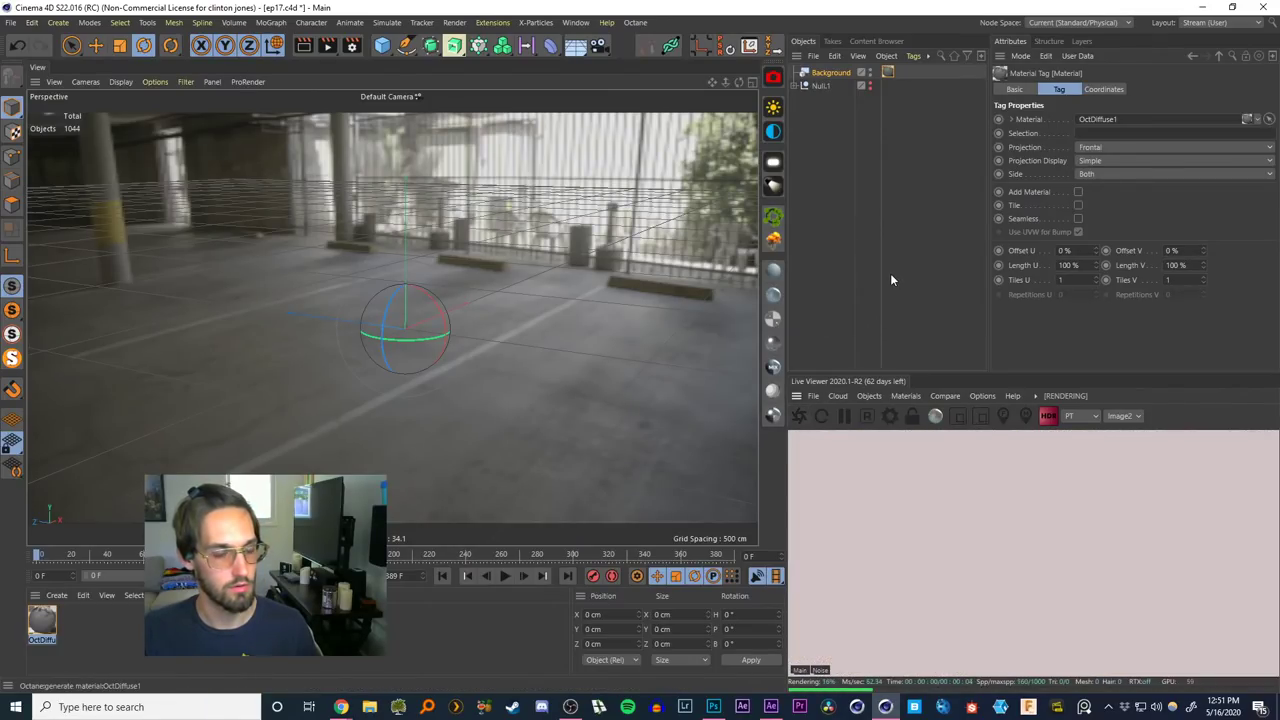
Enable Alpha channel and turn off Keep environment in the Octane Pathtracing kernel settings
left_click(640, 24)
left_click(641, 84)
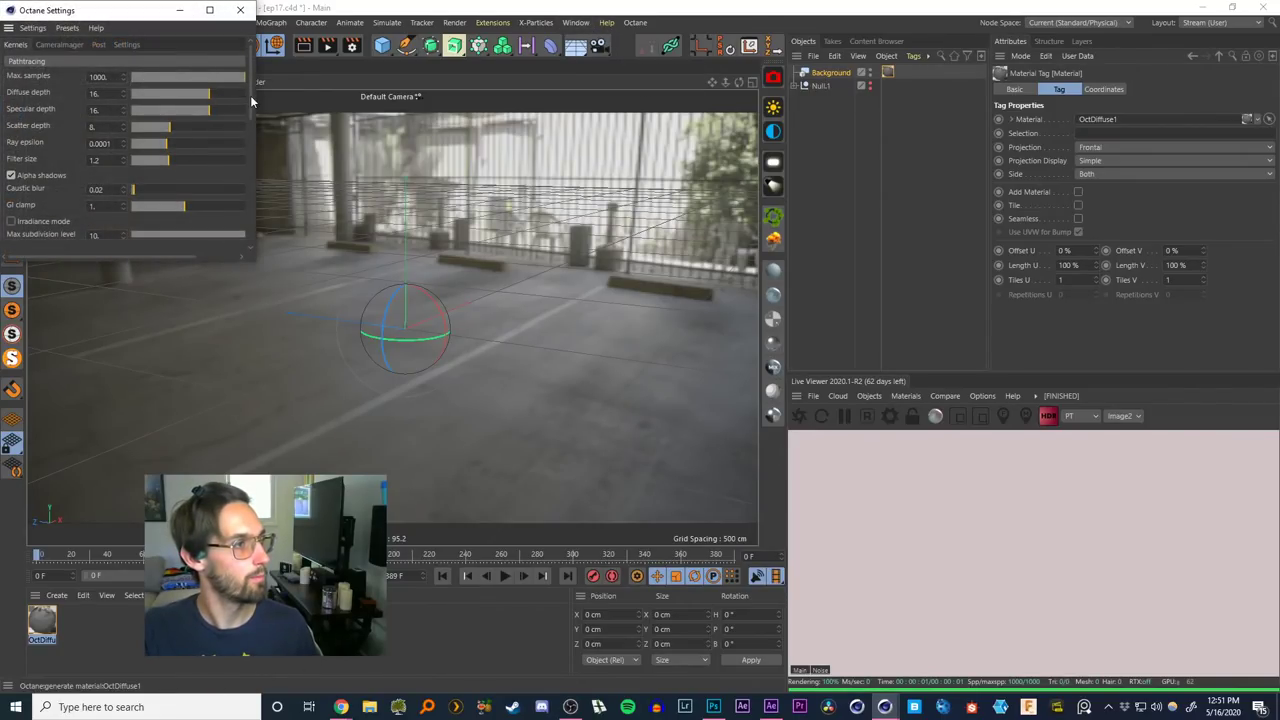
left_click_drag(251, 101, 243, 142)
left_click(12, 141)
left_click(12, 154)
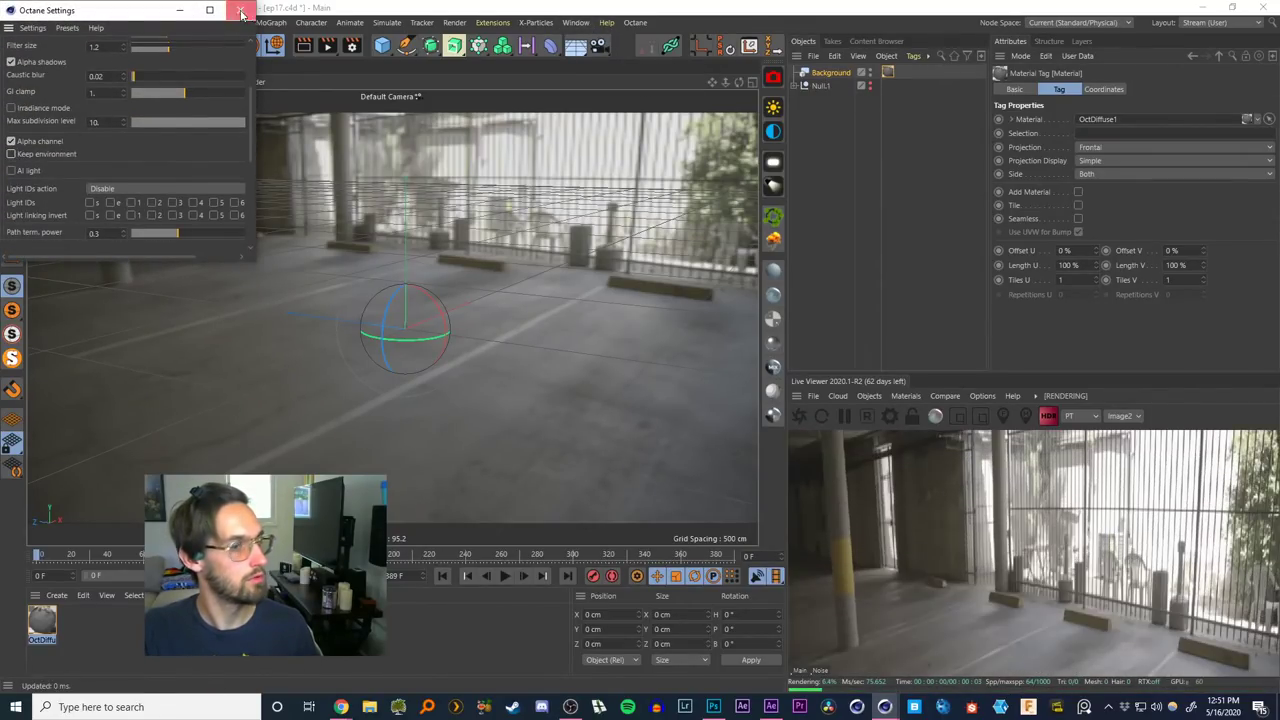
left_click(241, 12)
Scrub the timeline to check the background footage in the Live Viewer, and return to frame 0
left_click_drag(74, 556, 188, 556)
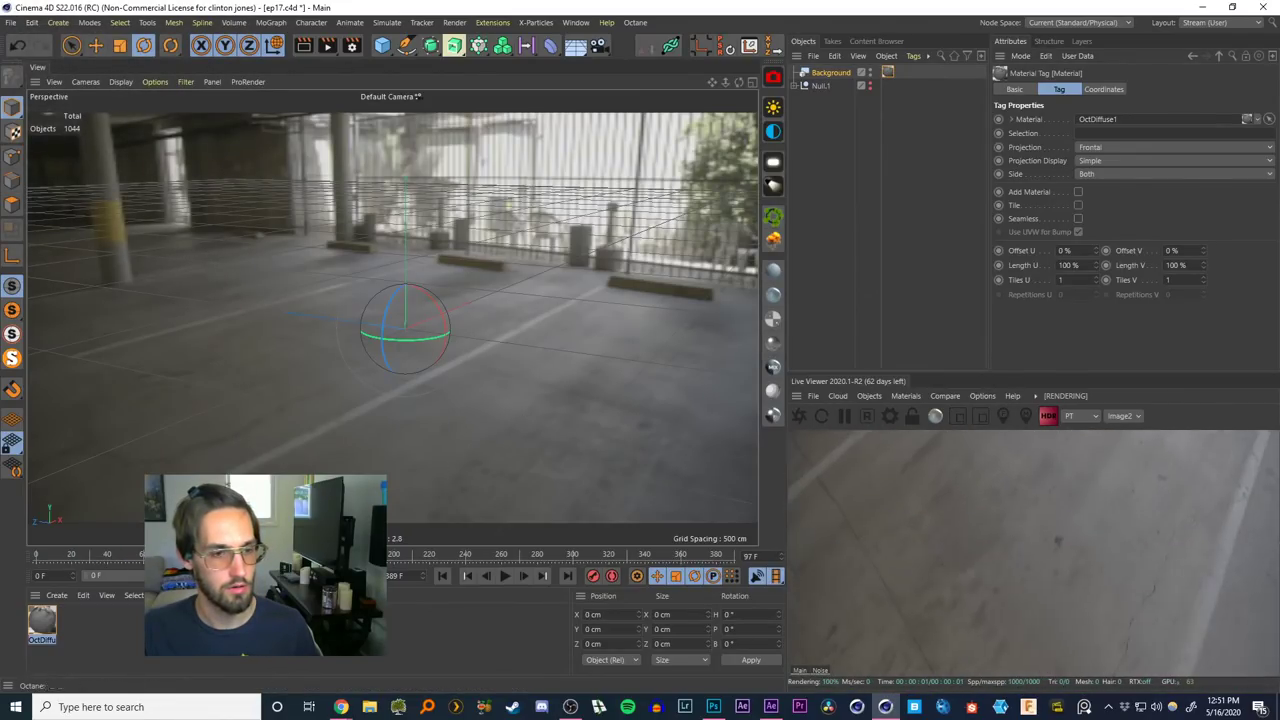
left_click_drag(360, 556, 35, 556)
left_click(809, 127)
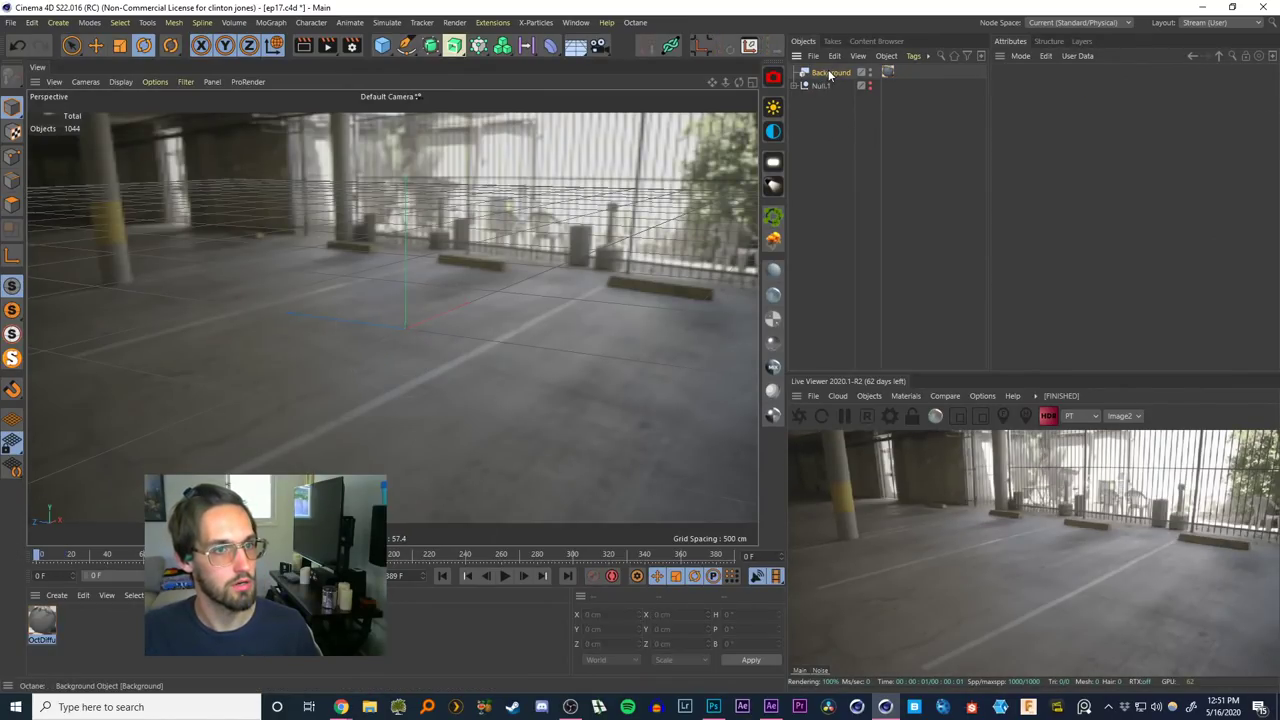
Expand Null.1 and hide its child Null together with the Motion Tracker, Solved Camera and Auto Features
left_click(820, 86)
left_click(794, 86)
left_click(837, 174)
left_click(820, 86)
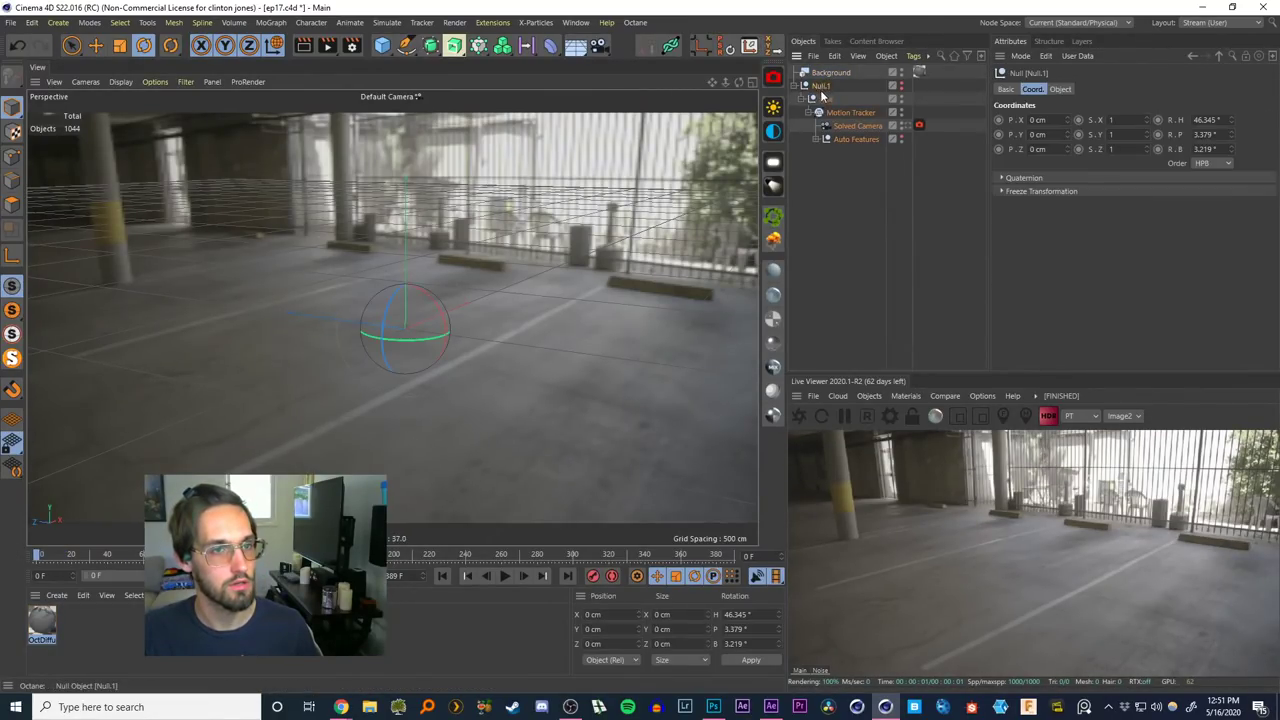
left_click(848, 179)
left_click(901, 99)
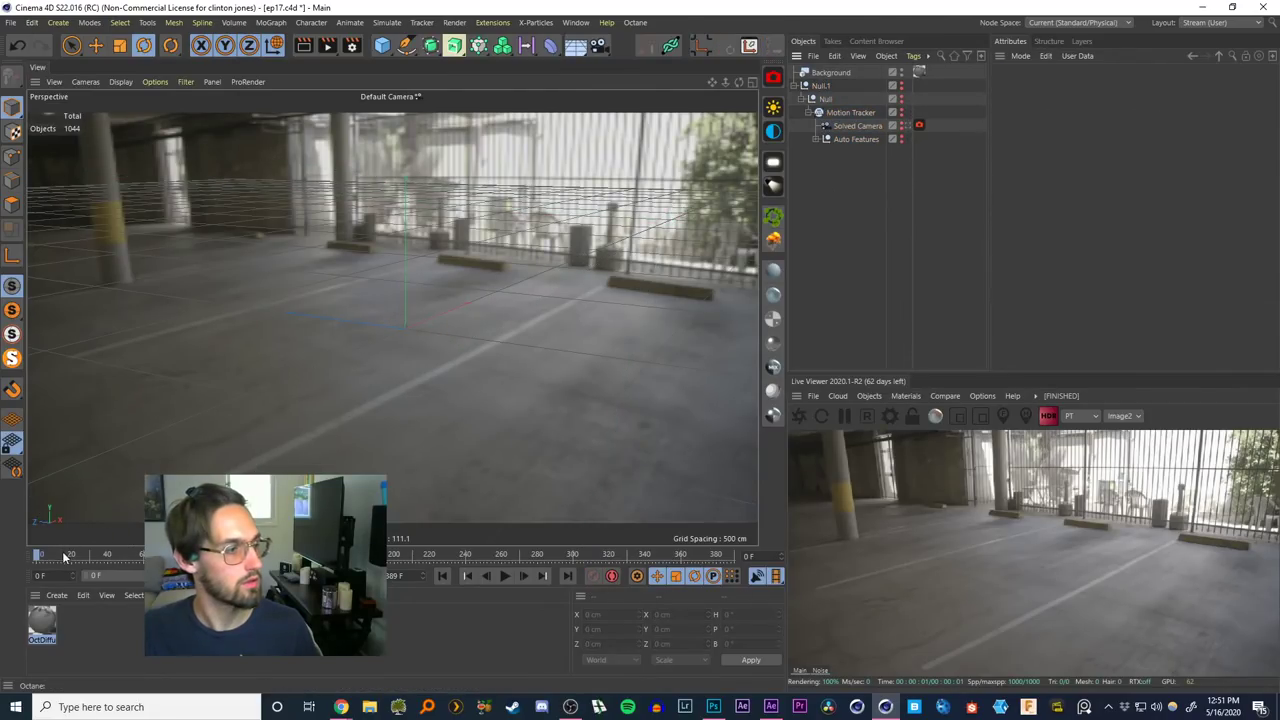
Switch the viewport to look through the Solved Camera
left_click_drag(55, 555, 14, 553)
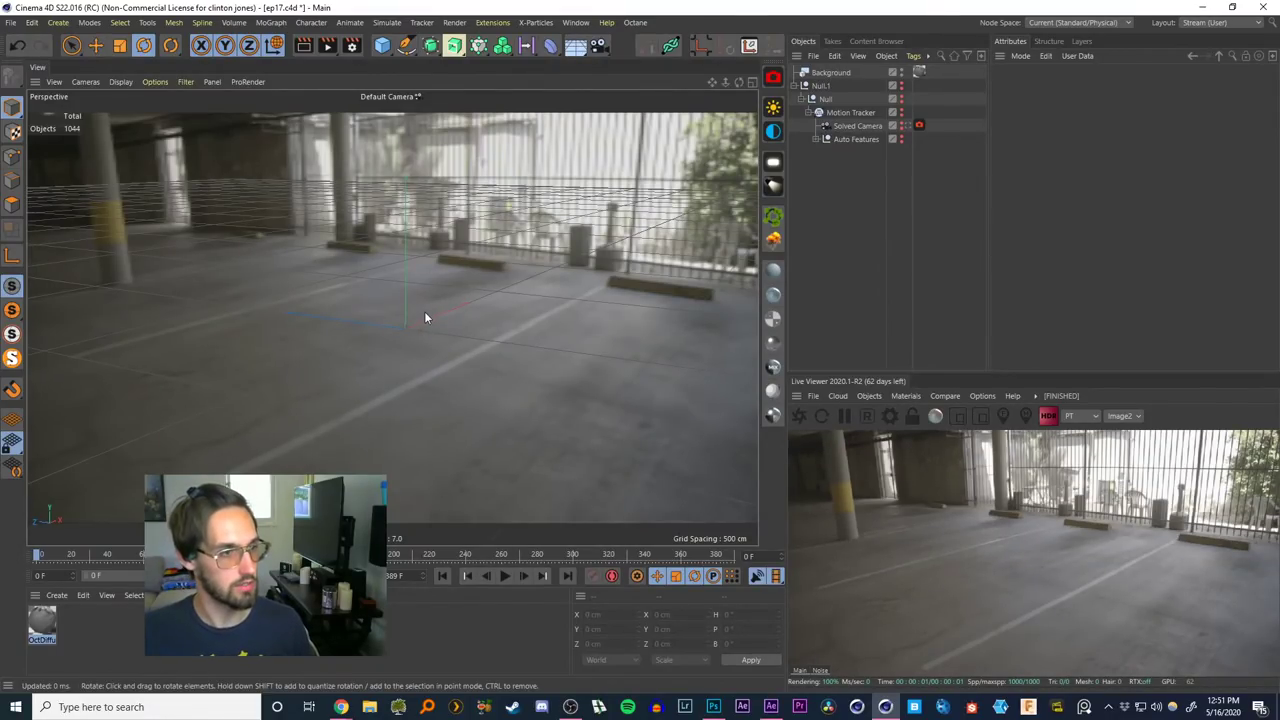
mouse_move(392, 317)
left_mouse_down("alt")
mouse_move(438, 326)
mouse_move(417, 306)
mouse_move(397, 320)
mouse_move(420, 326)
mouse_move(405, 318)
left_mouse_up("alt")
left_click(382, 45)
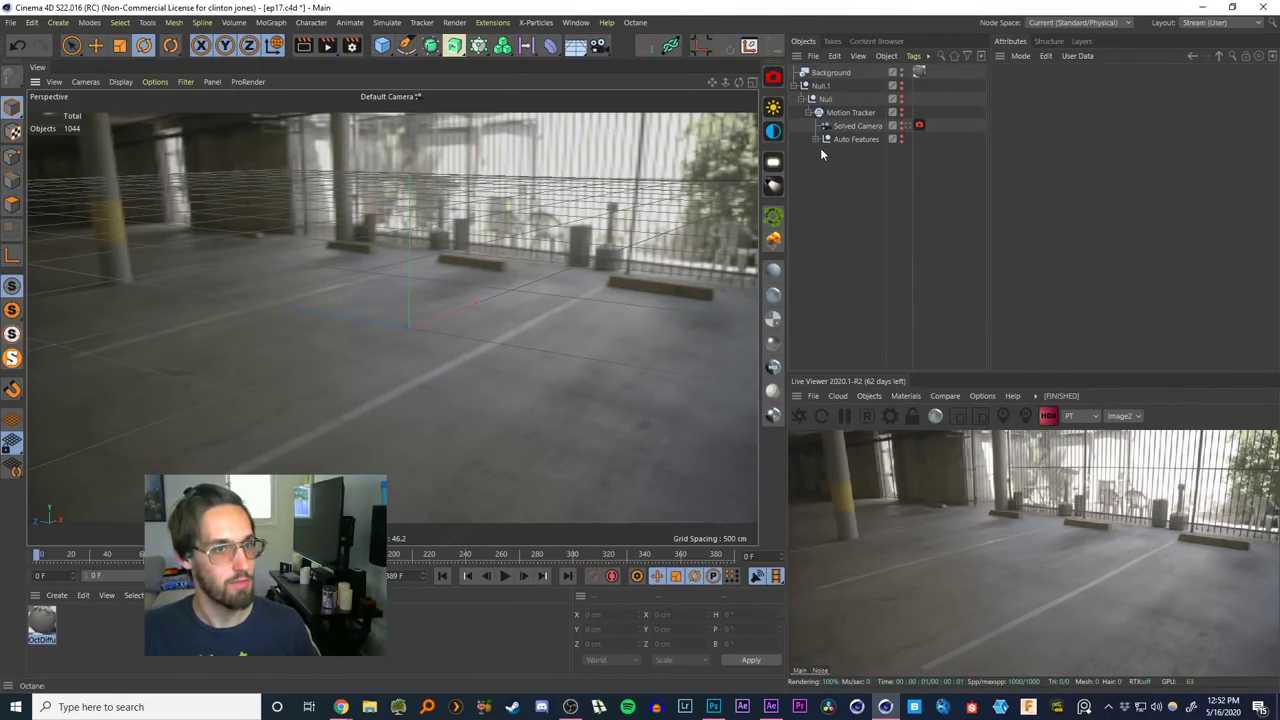
left_click(918, 125)
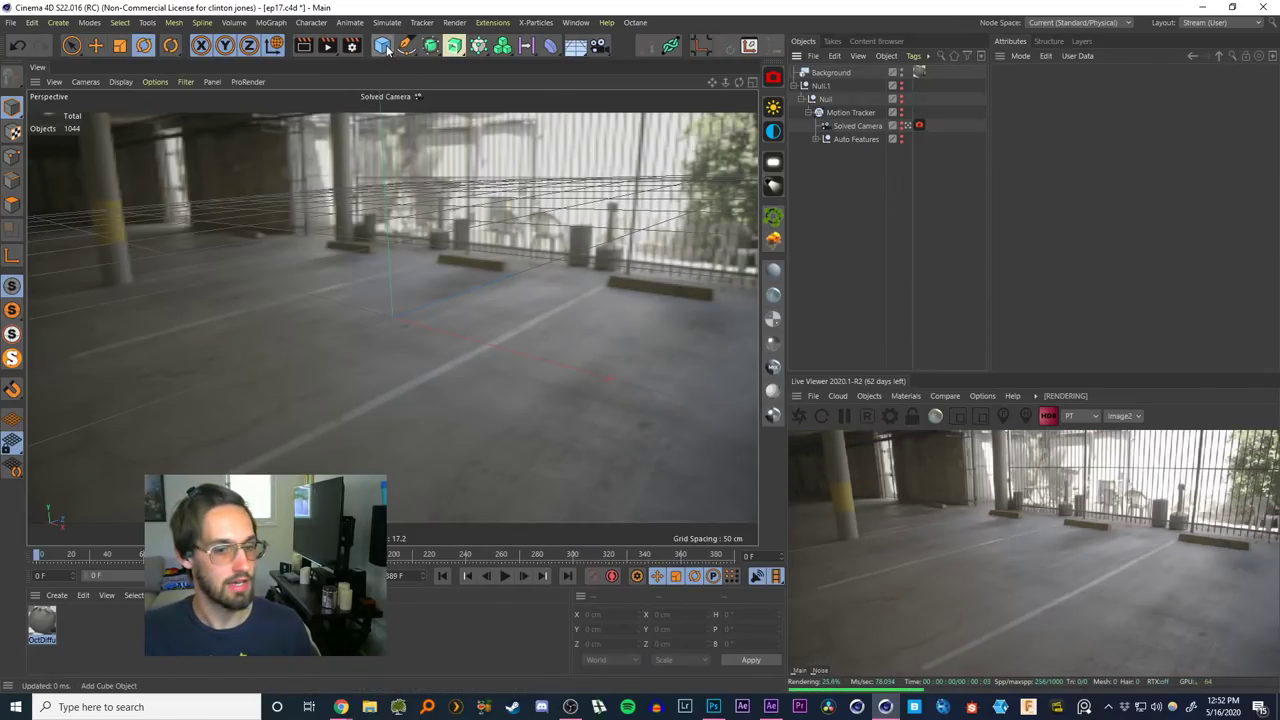
Add a Figure and a Plane primitive at the scene origin
left_click(382, 45)
left_click(572, 142)
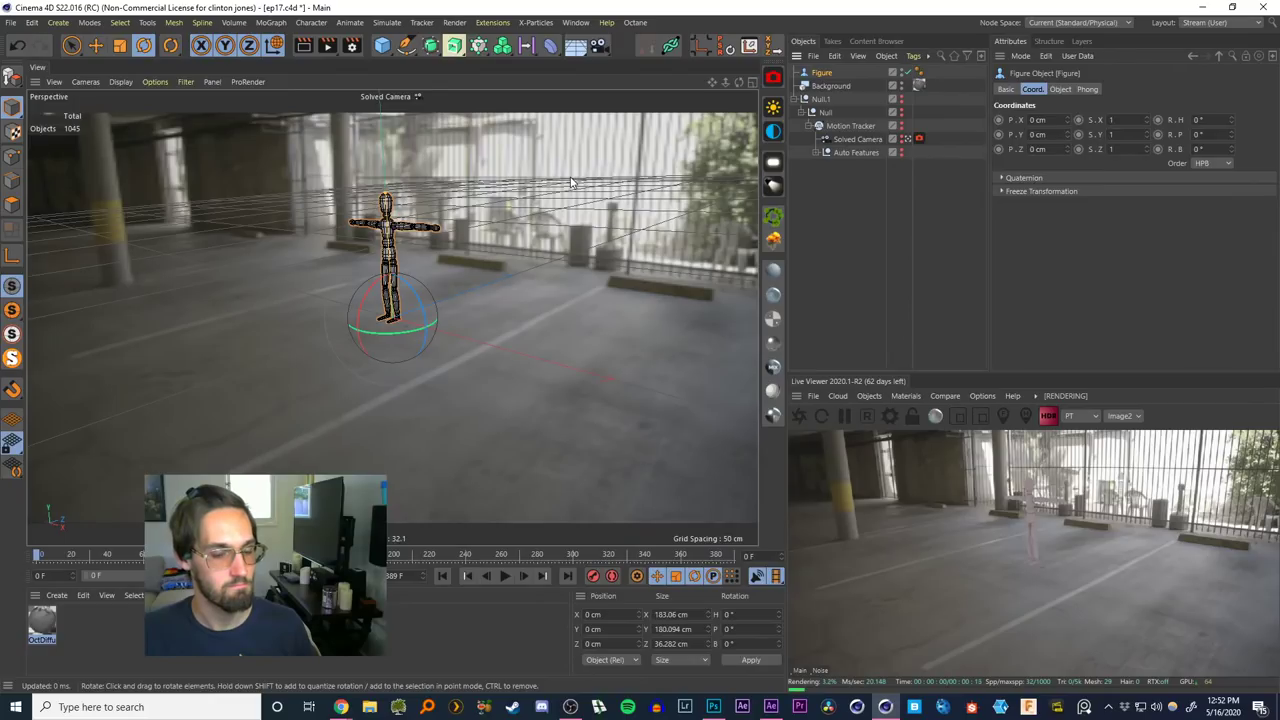
left_click(820, 203)
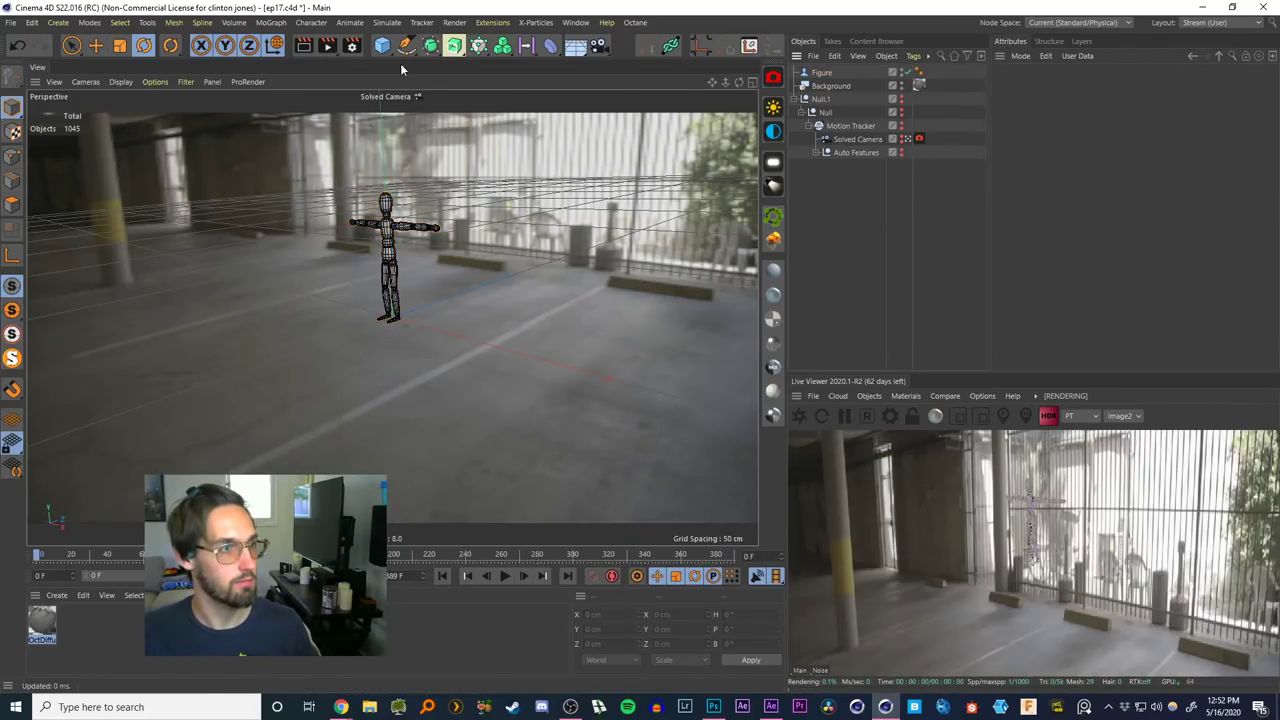
left_click(382, 45)
left_click(482, 90)
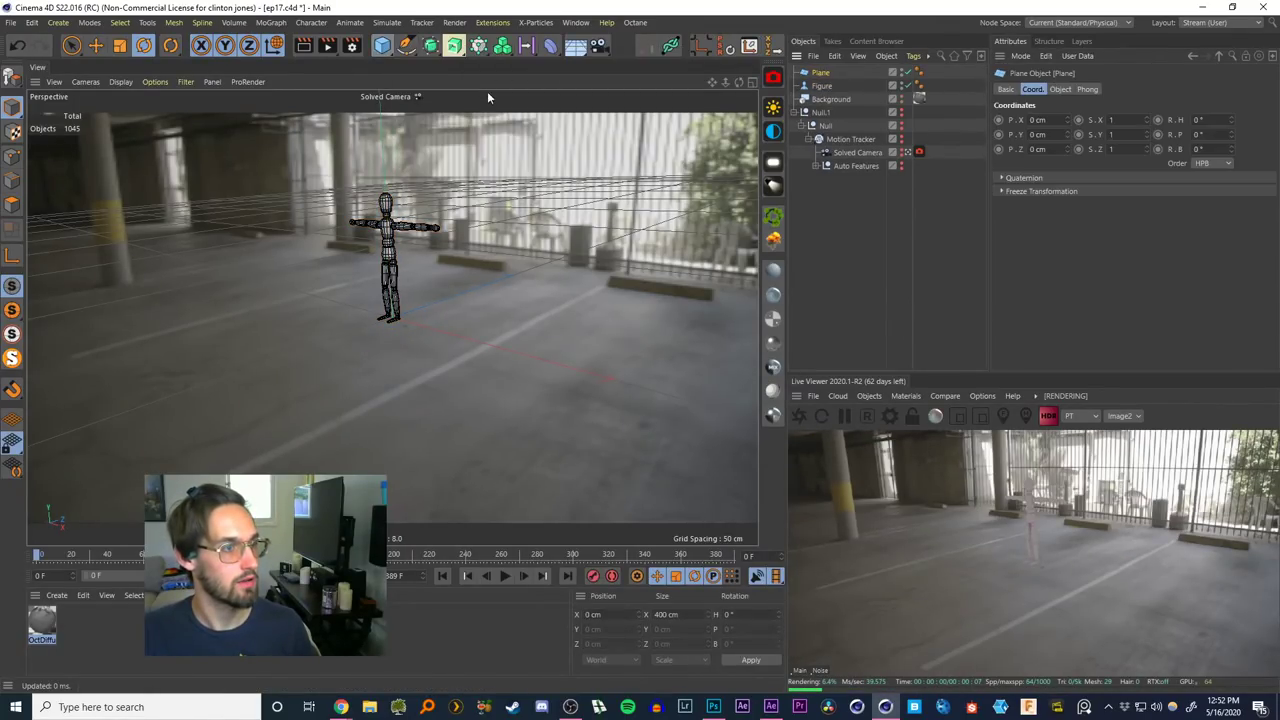
Create an Octane diffuse material with Shadow catcher enabled and apply it to the Plane
left_click(775, 268)
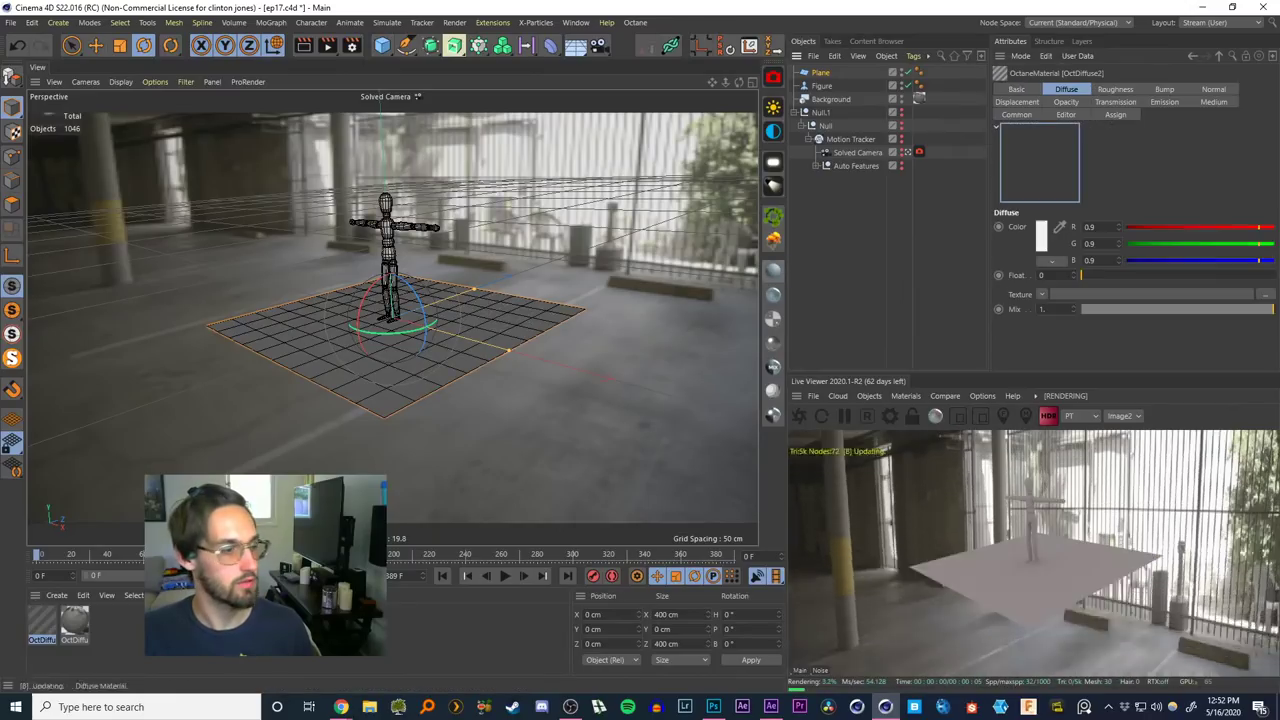
double_click(42, 622)
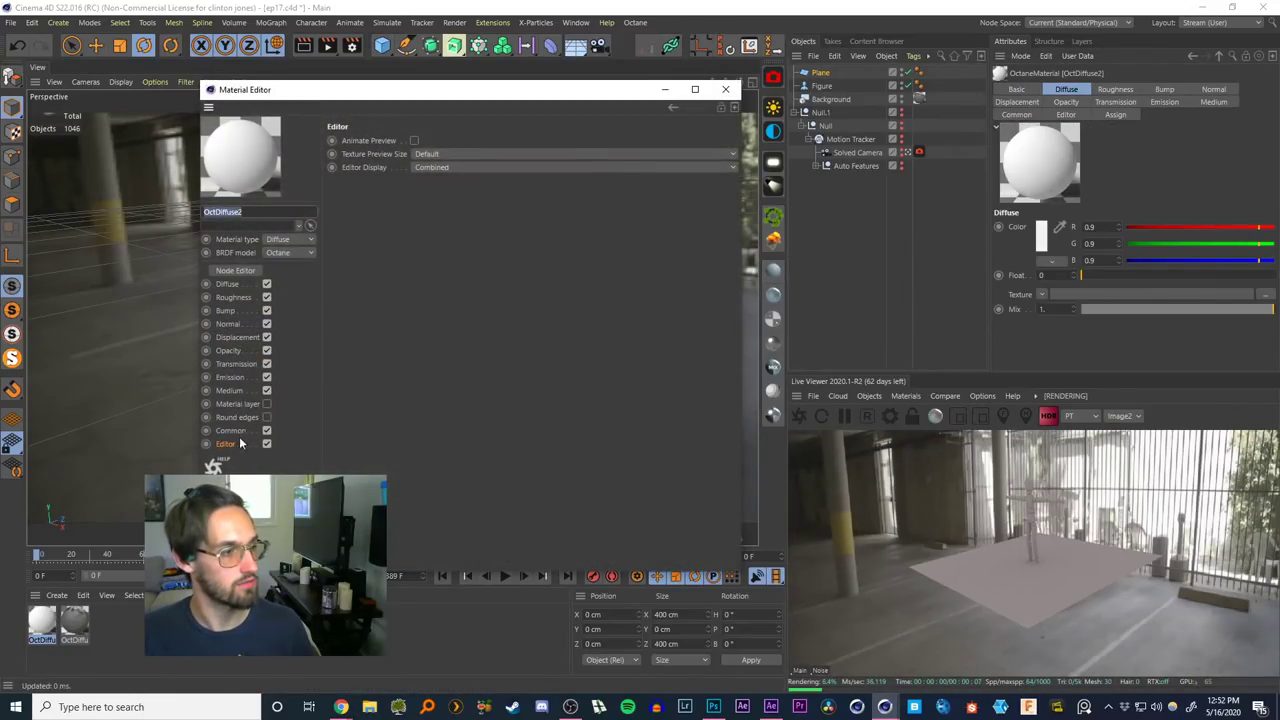
left_click(236, 433)
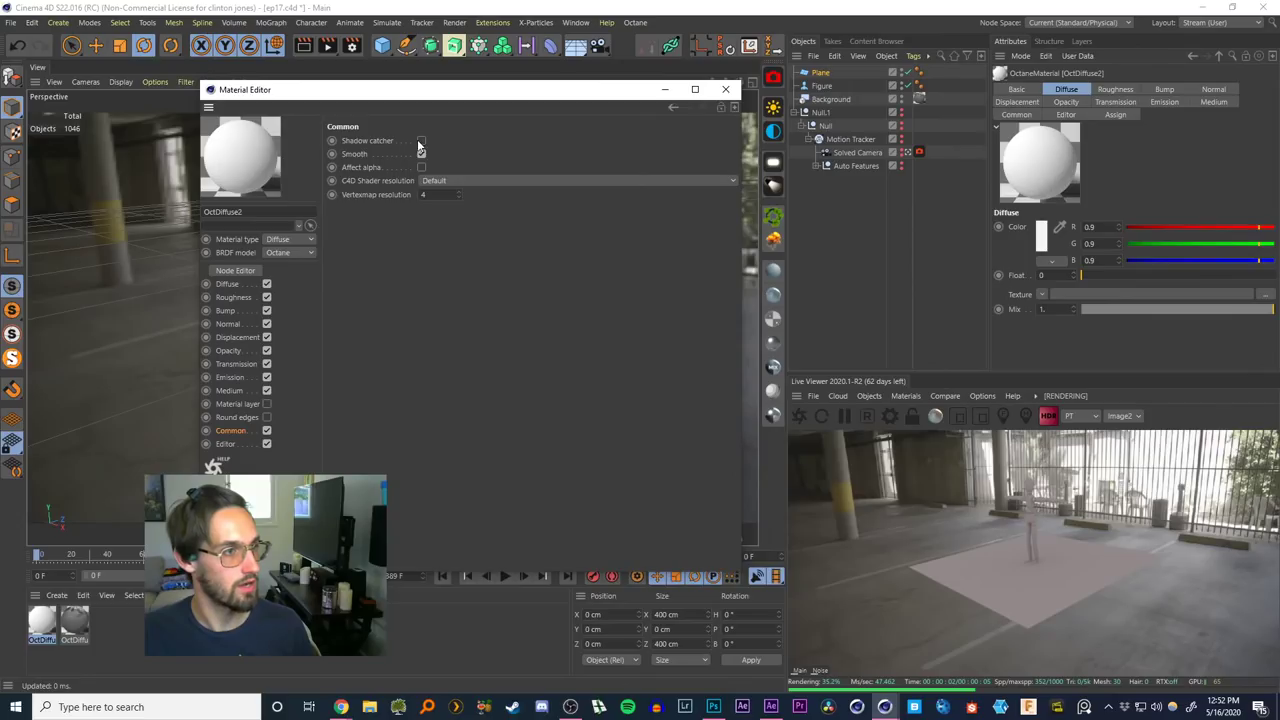
left_click(420, 141)
left_click(725, 89)
left_click_drag(42, 622, 389, 406)
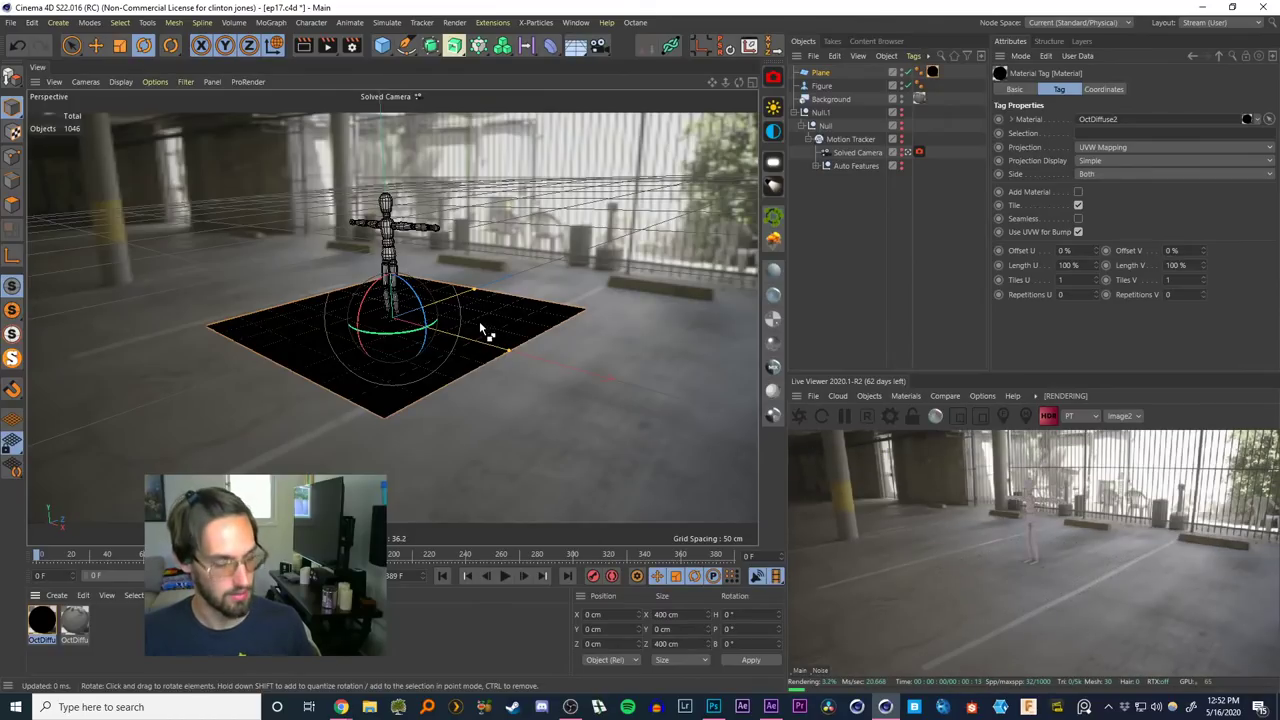
Create a new project and add a Background object to it
key("ctrl+n")
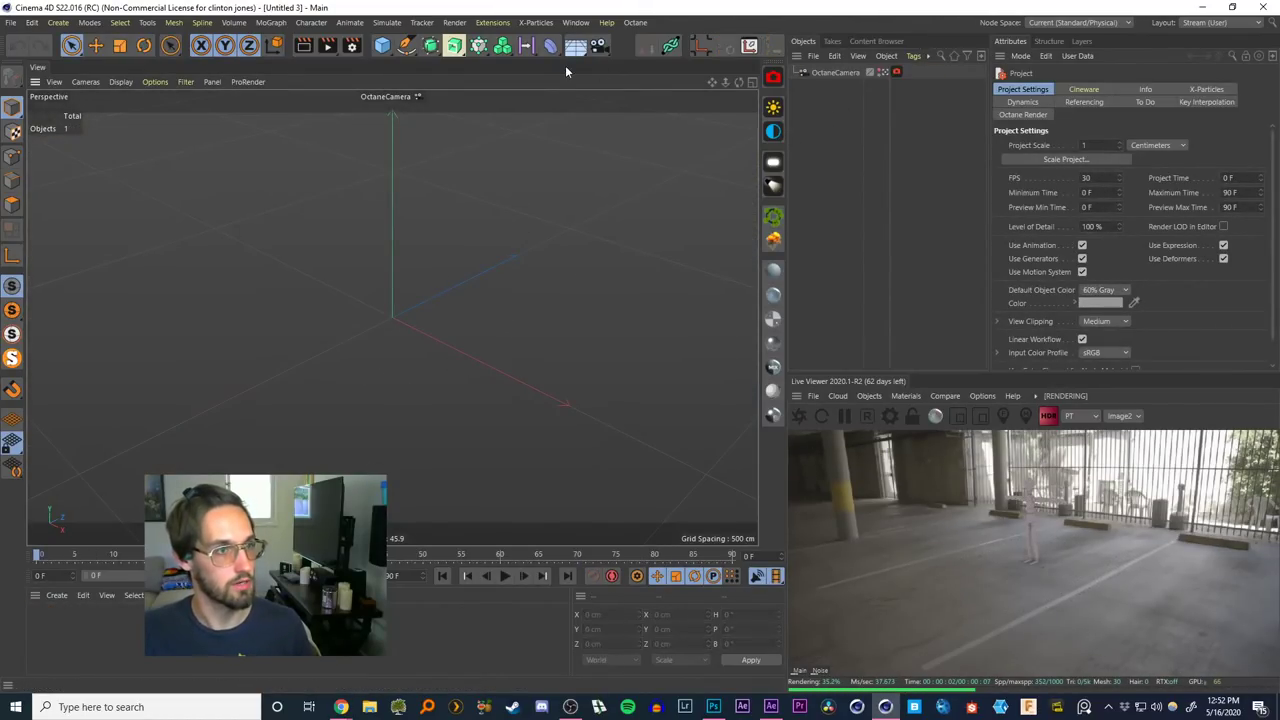
left_click(576, 54)
left_click(629, 166)
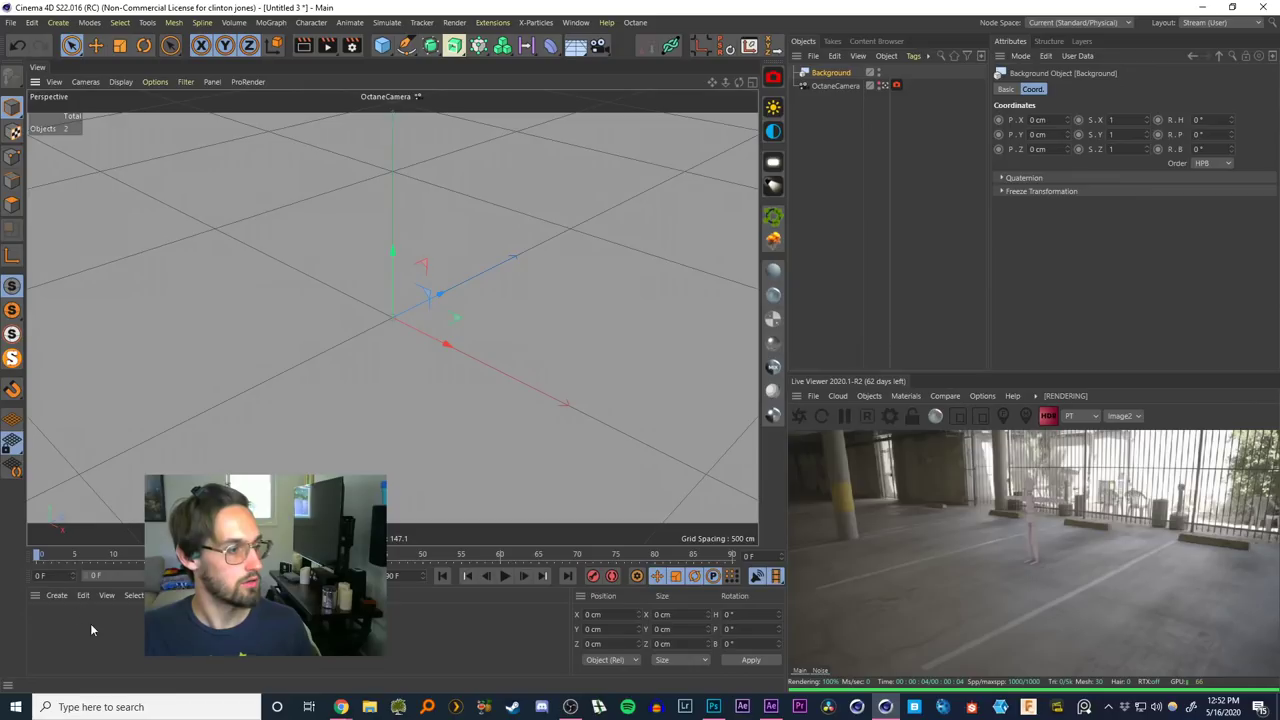
Create a new standard material in the new project
double_click(50, 620)
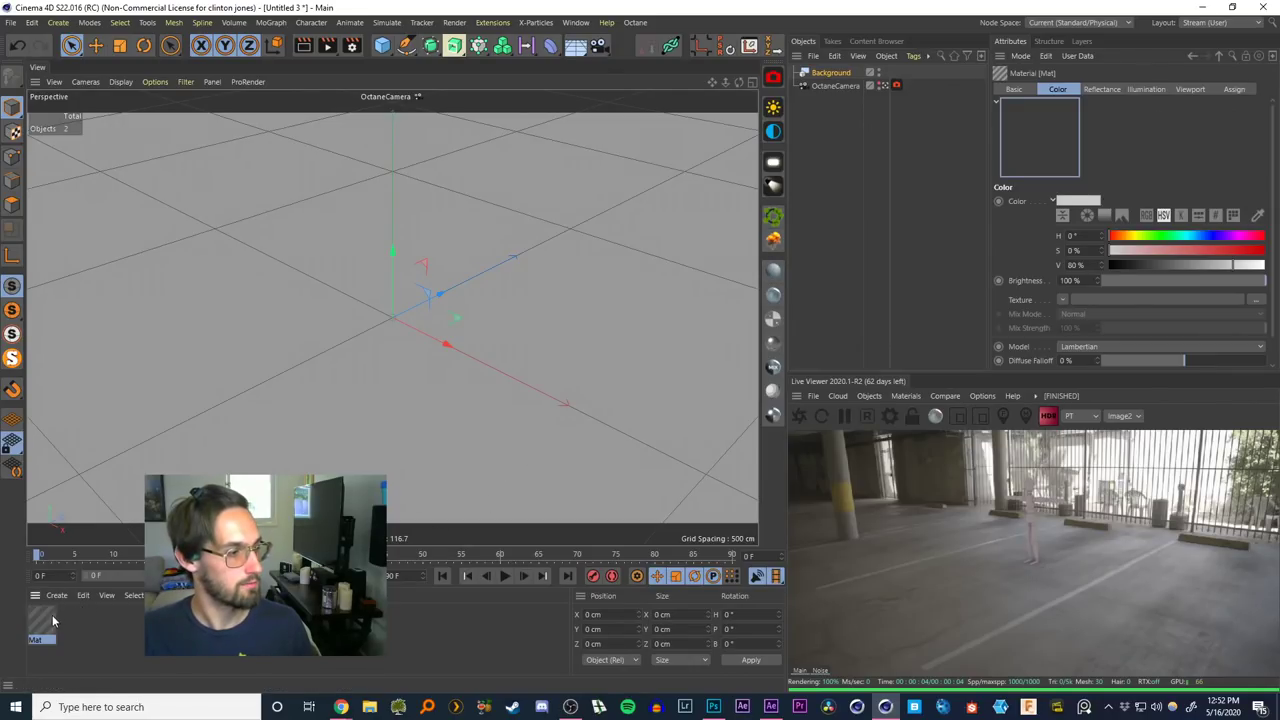
left_click_drag(44, 624, 300, 261)
left_click_drag(130, 486, 43, 628)
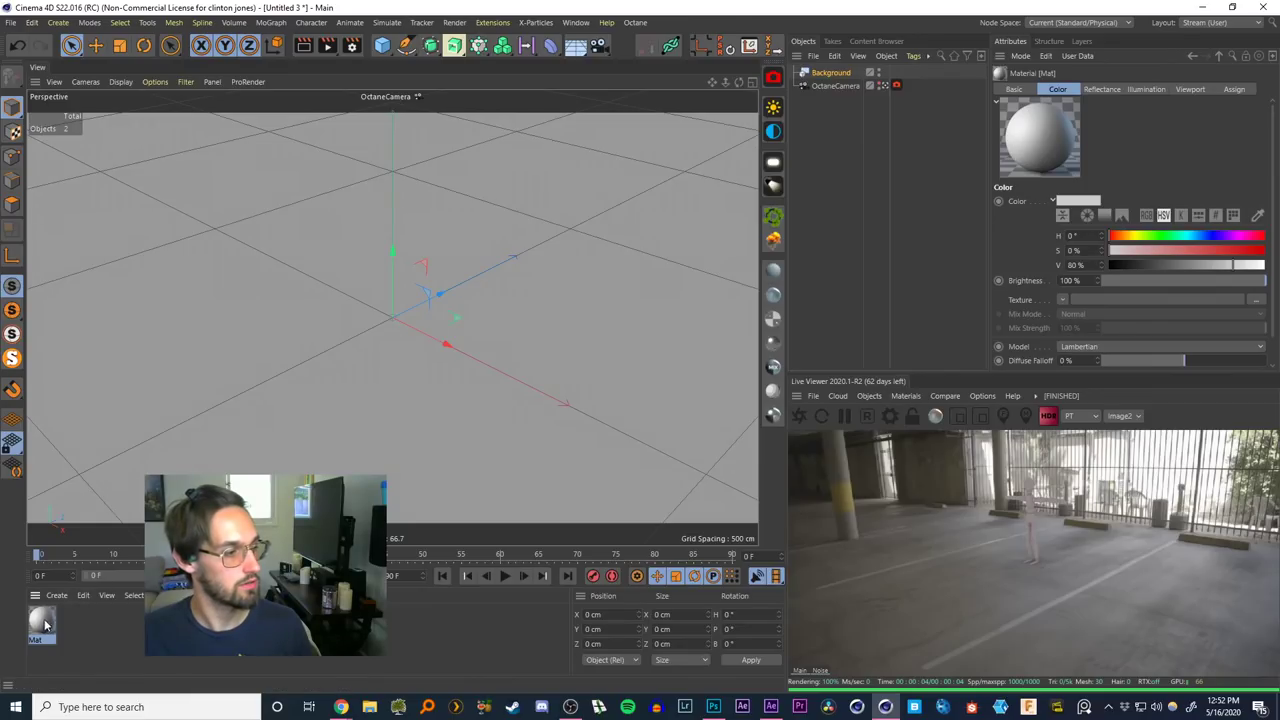
Load C0014.MP4 Comp 1_00000 as the material's color texture without copying it to the project location
double_click(42, 622)
left_click(360, 240)
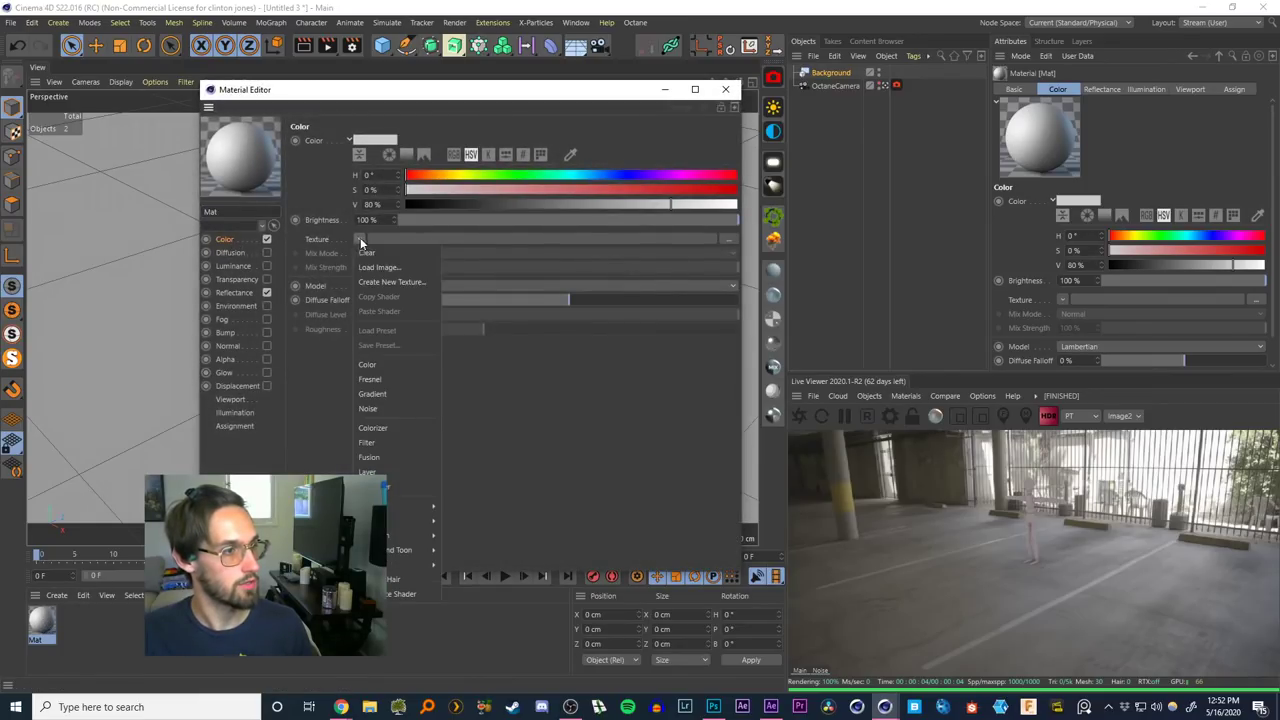
left_click(376, 269)
left_click(418, 213)
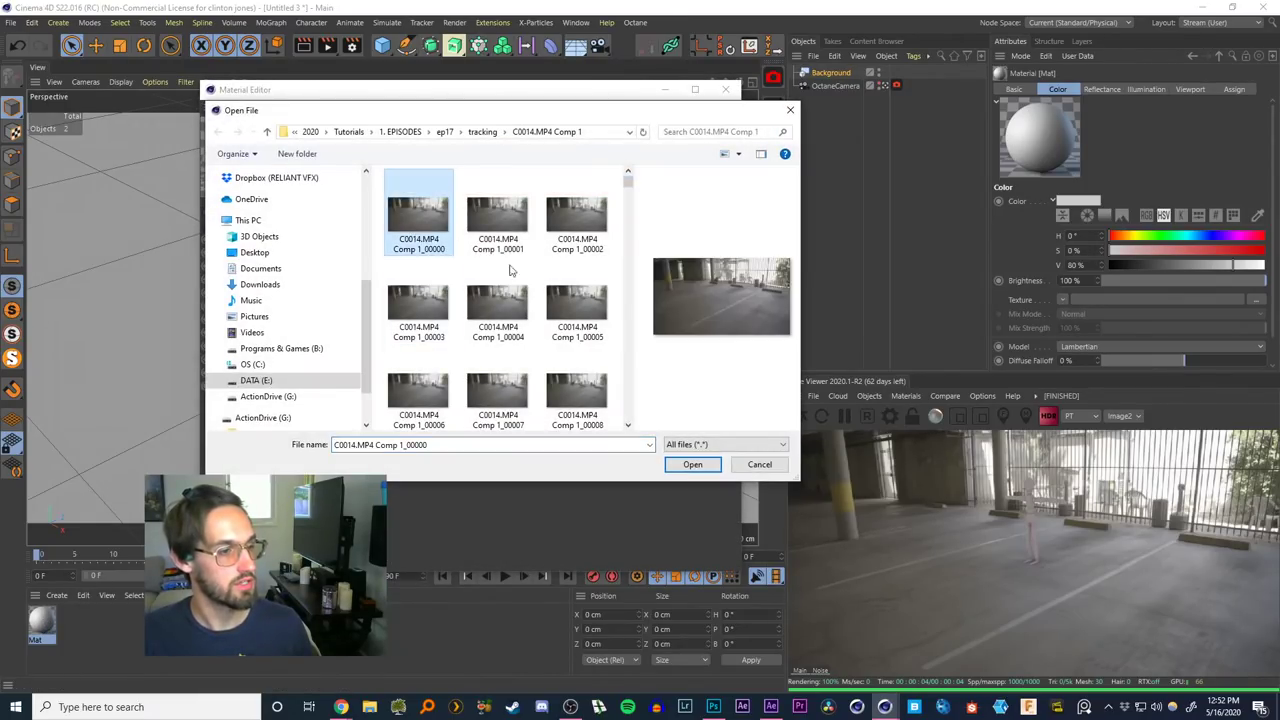
left_click(692, 464)
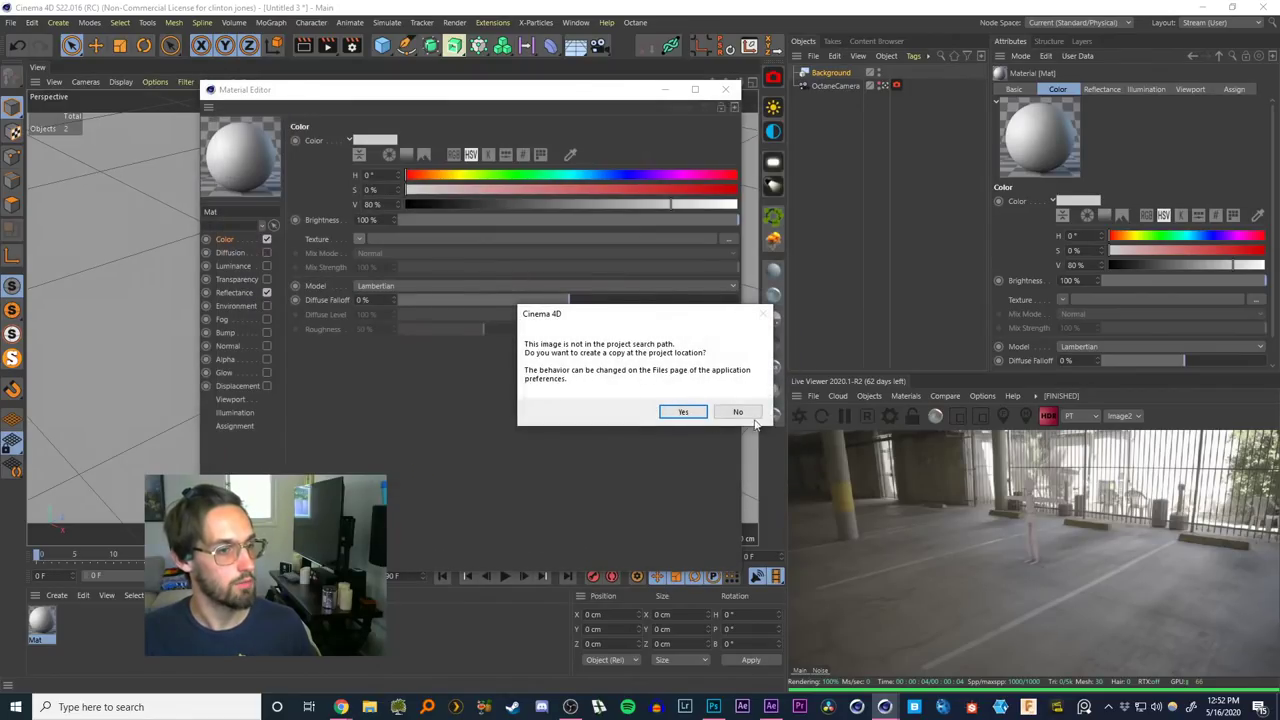
left_click(748, 413)
Calculate the color texture's movie frame range and turn on Animate Preview for the material
left_click(370, 264)
left_click(384, 123)
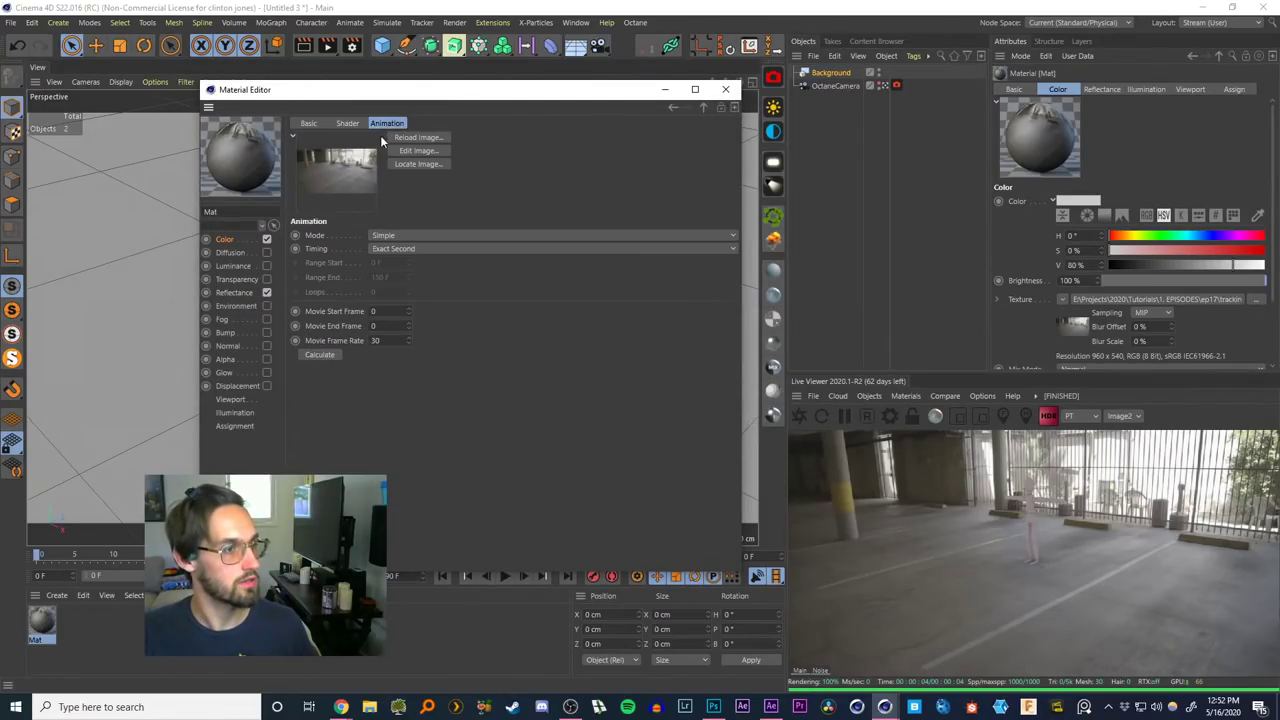
left_click(324, 355)
left_click(231, 399)
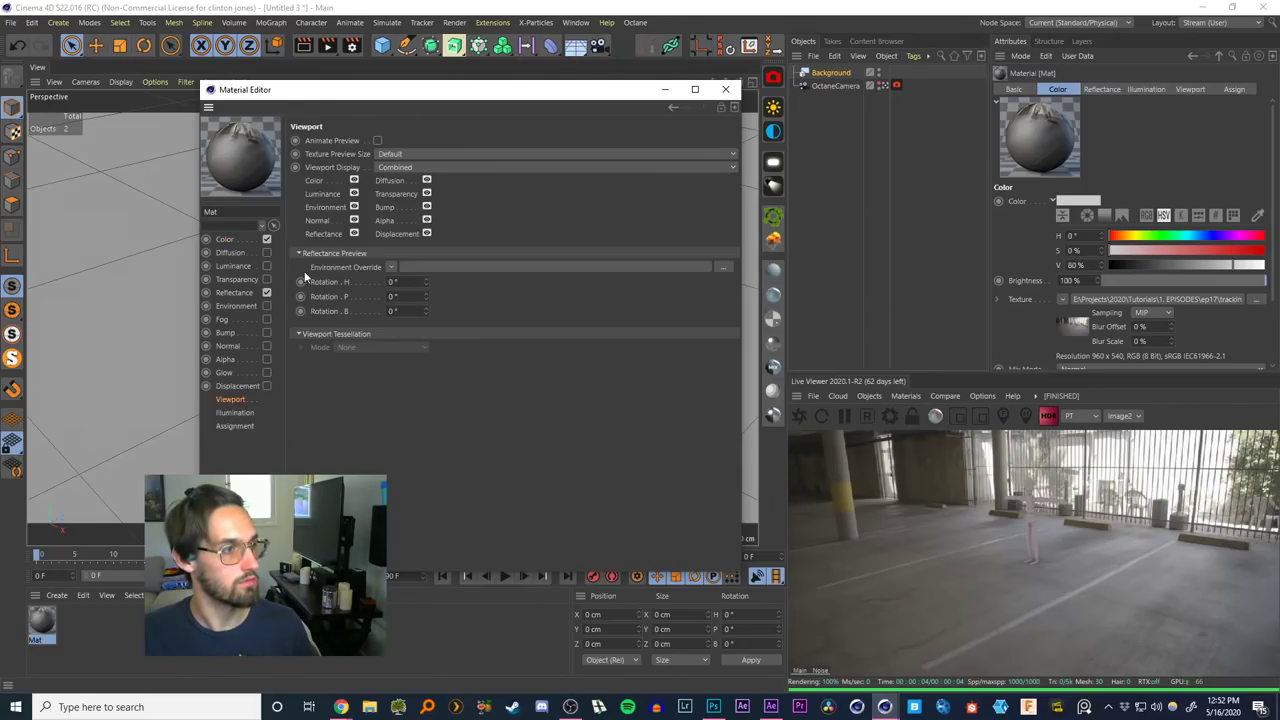
left_click(377, 142)
left_click(725, 89)
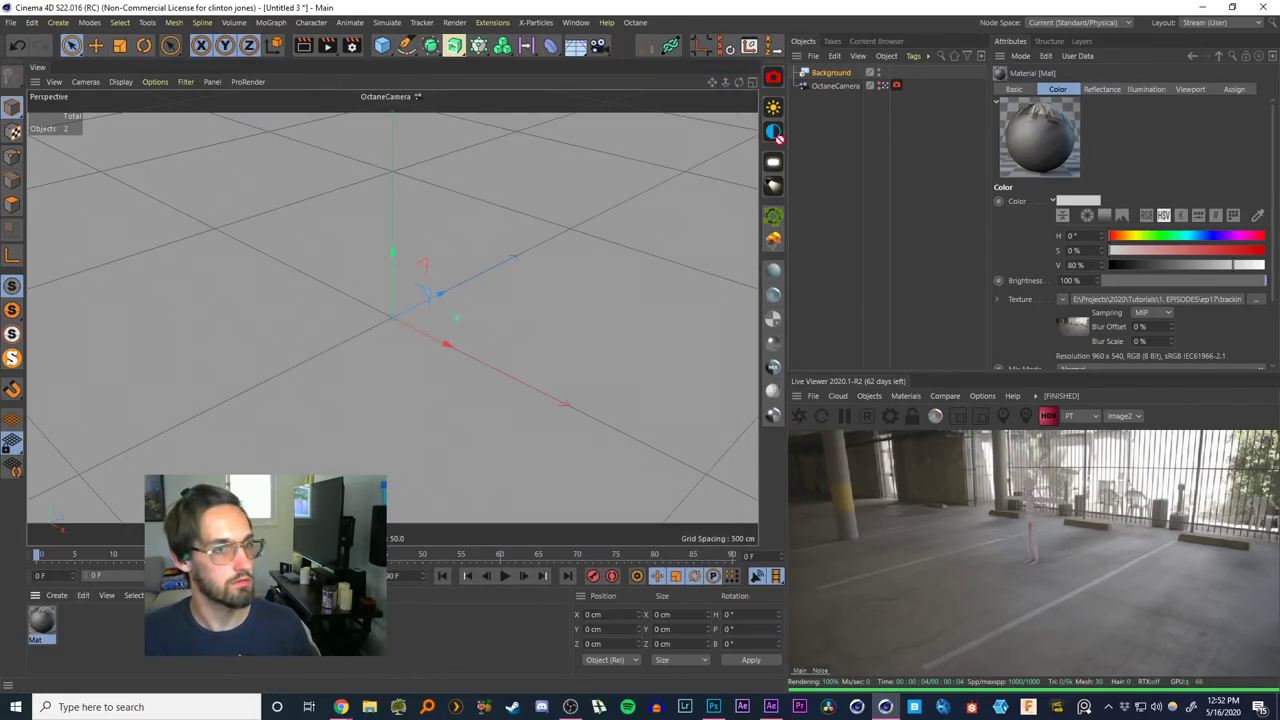
Apply the footage material to the Background object, play the timeline to check it, and return to the start
left_click_drag(840, 80, 836, 74)
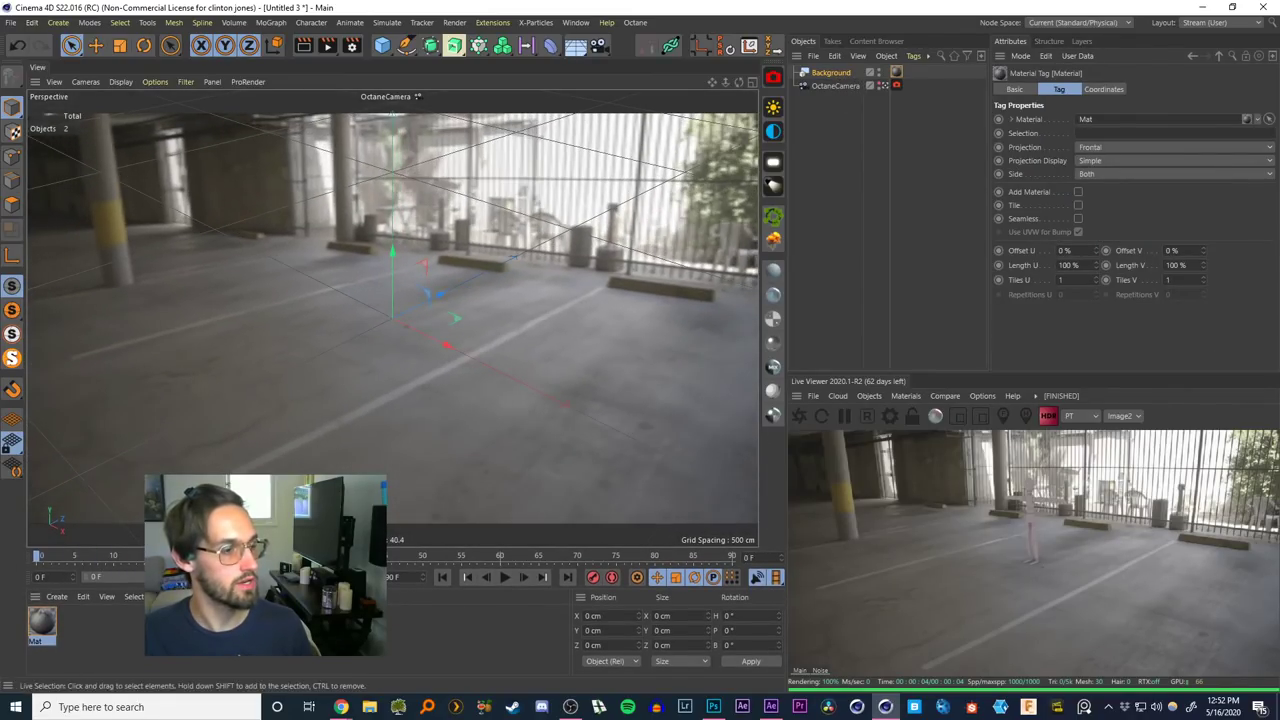
left_click(505, 577)
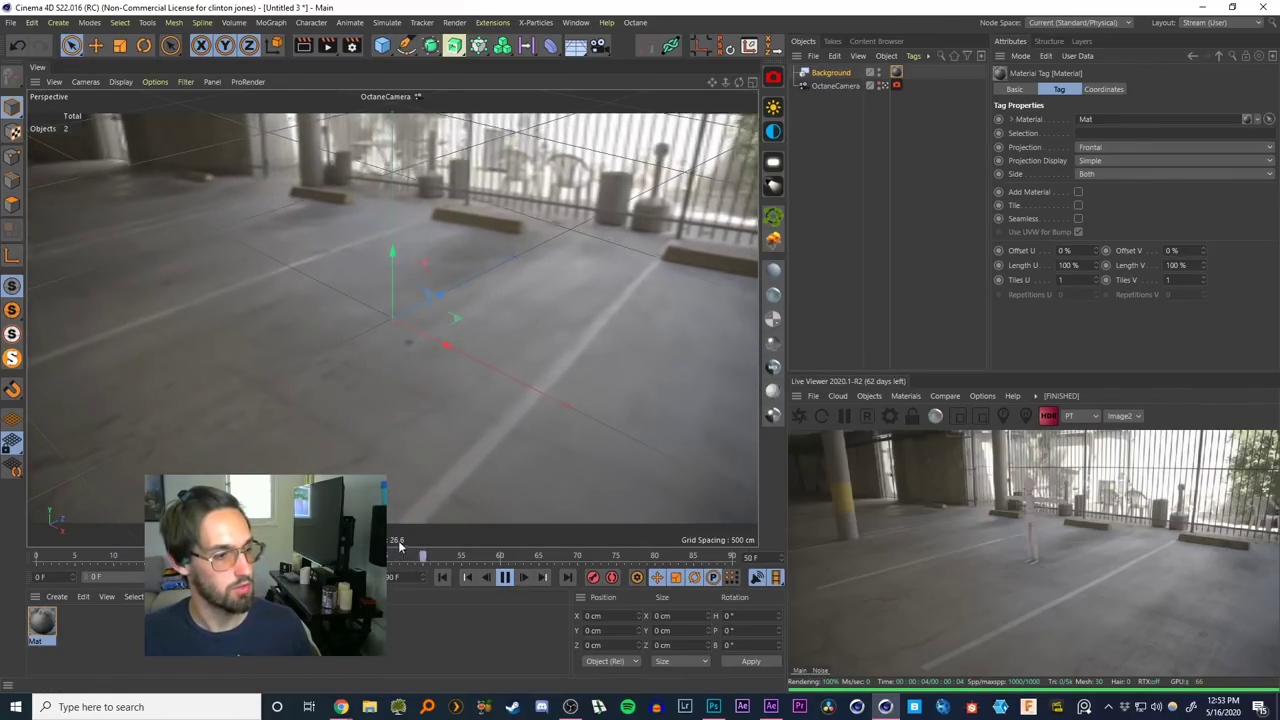
left_click(443, 580)
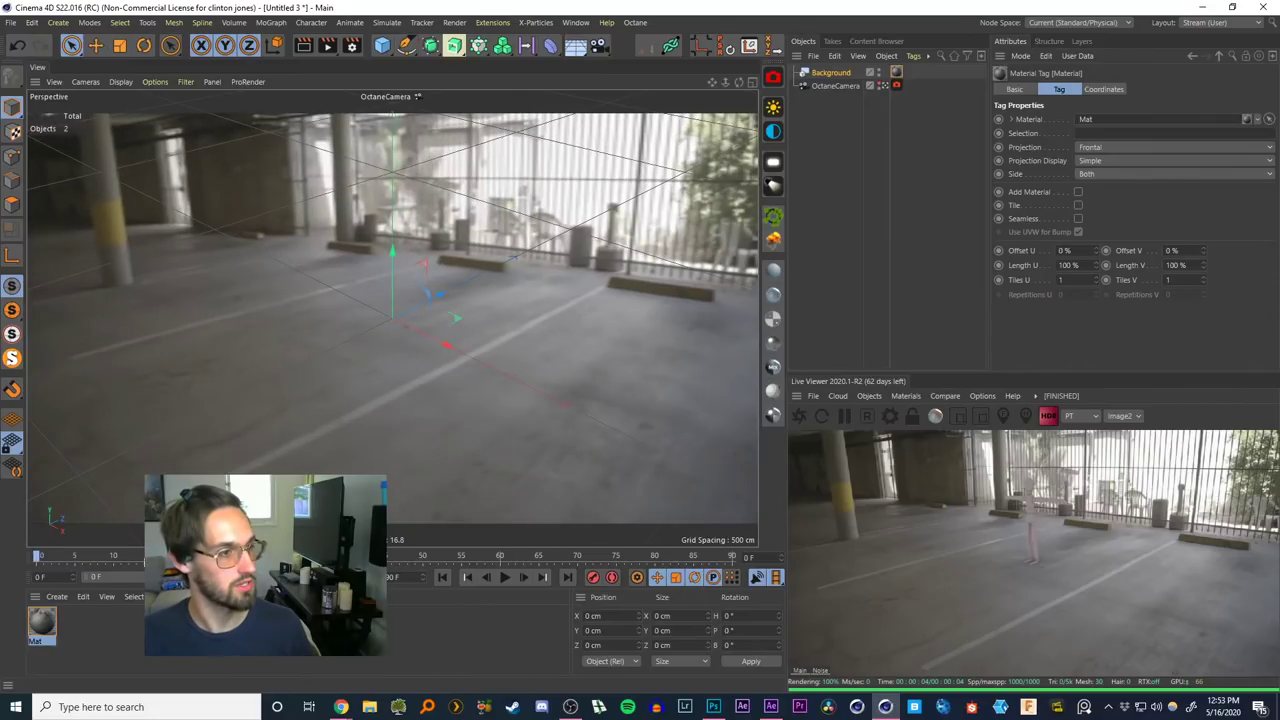
Add a Sphere and apply a new Octane glossy material to it
left_click(382, 45)
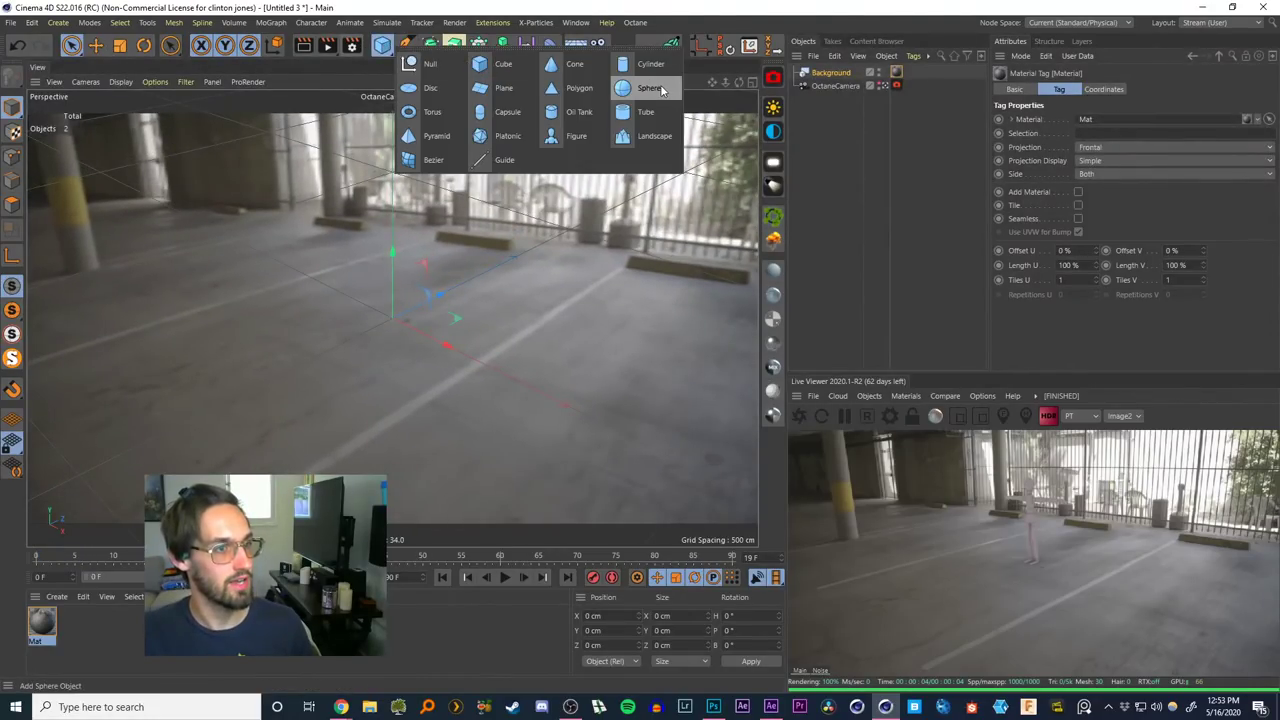
left_click(650, 88)
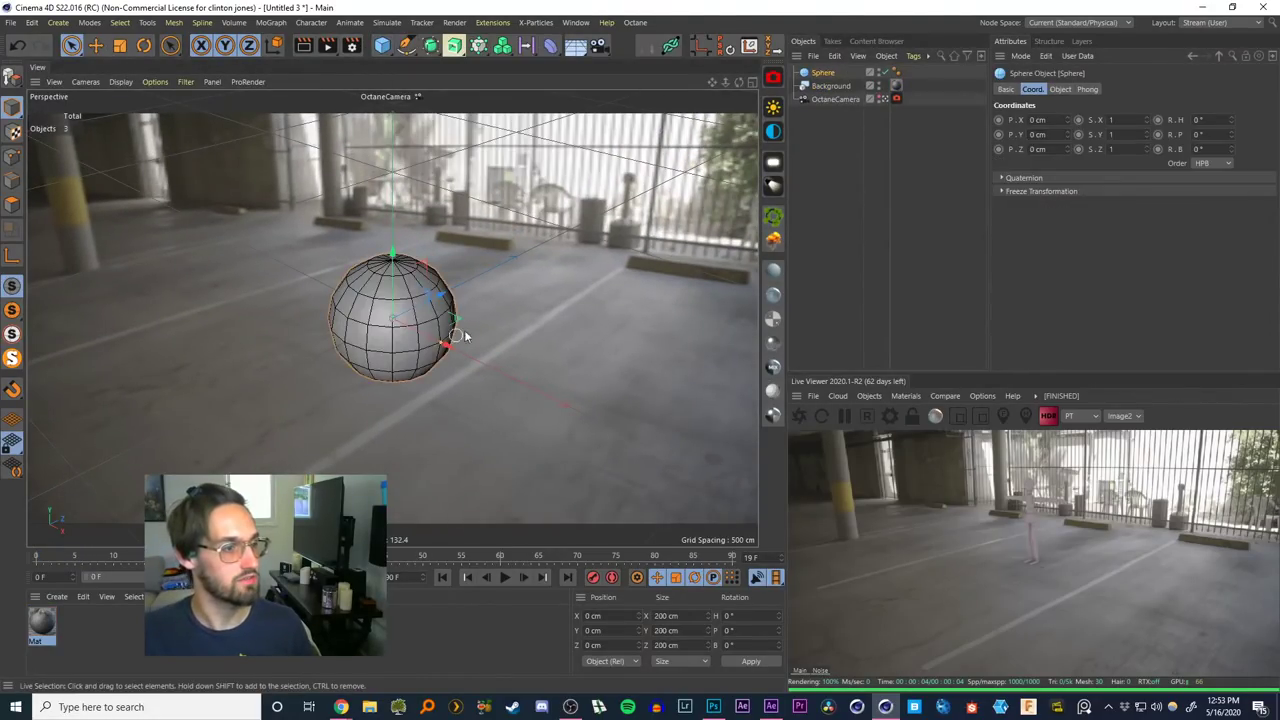
left_click(774, 298)
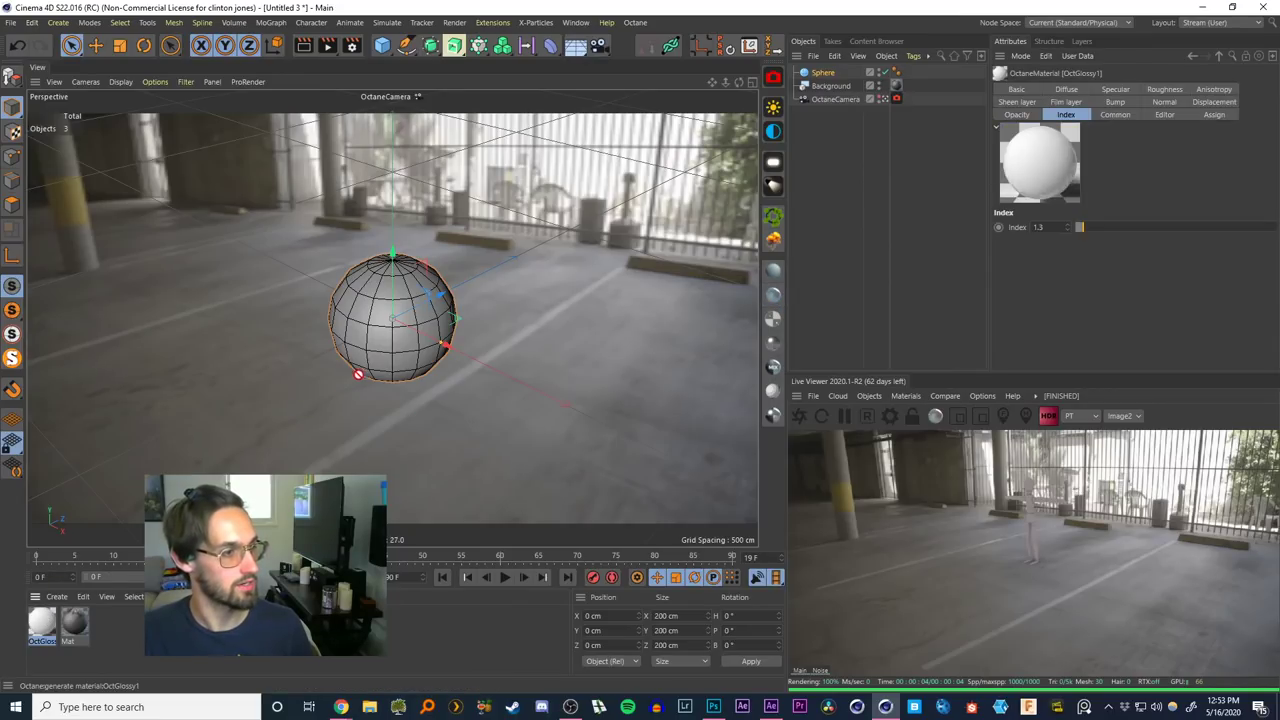
left_click_drag(358, 374, 372, 360)
Set the glossy material's Index to 1 to make it fully reflective
double_click(42, 622)
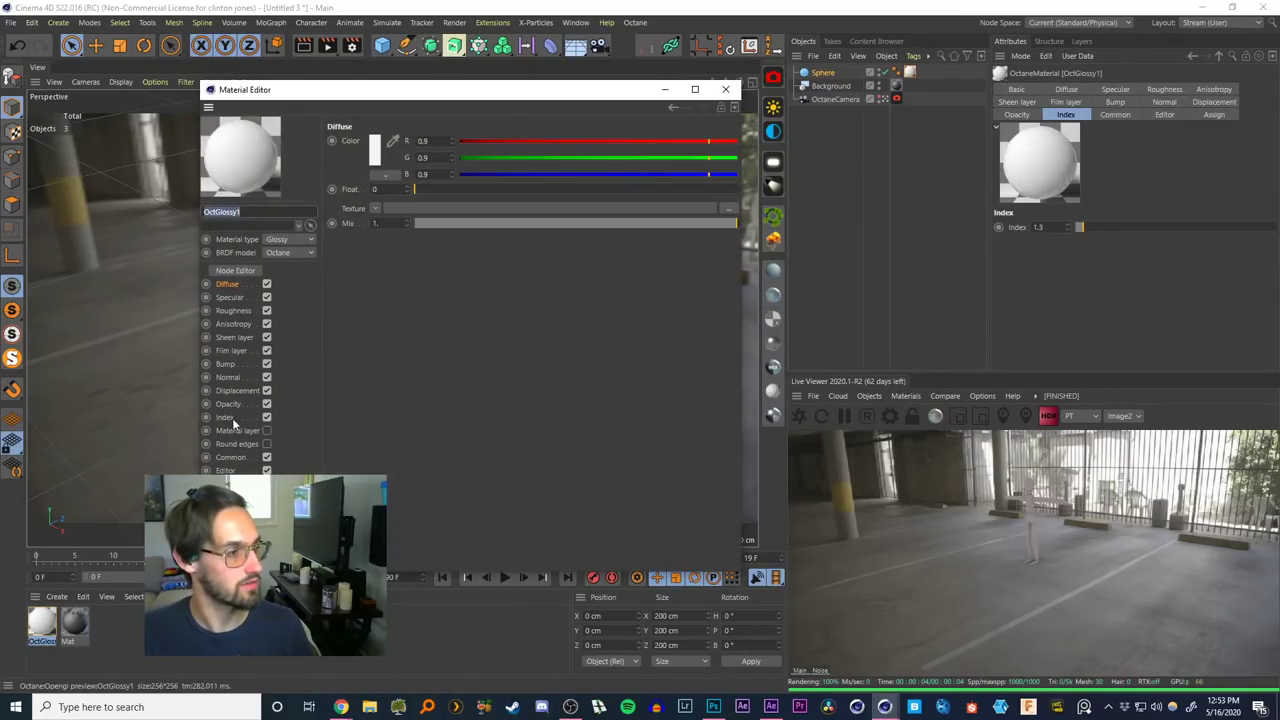
left_click(228, 418)
type("1.")
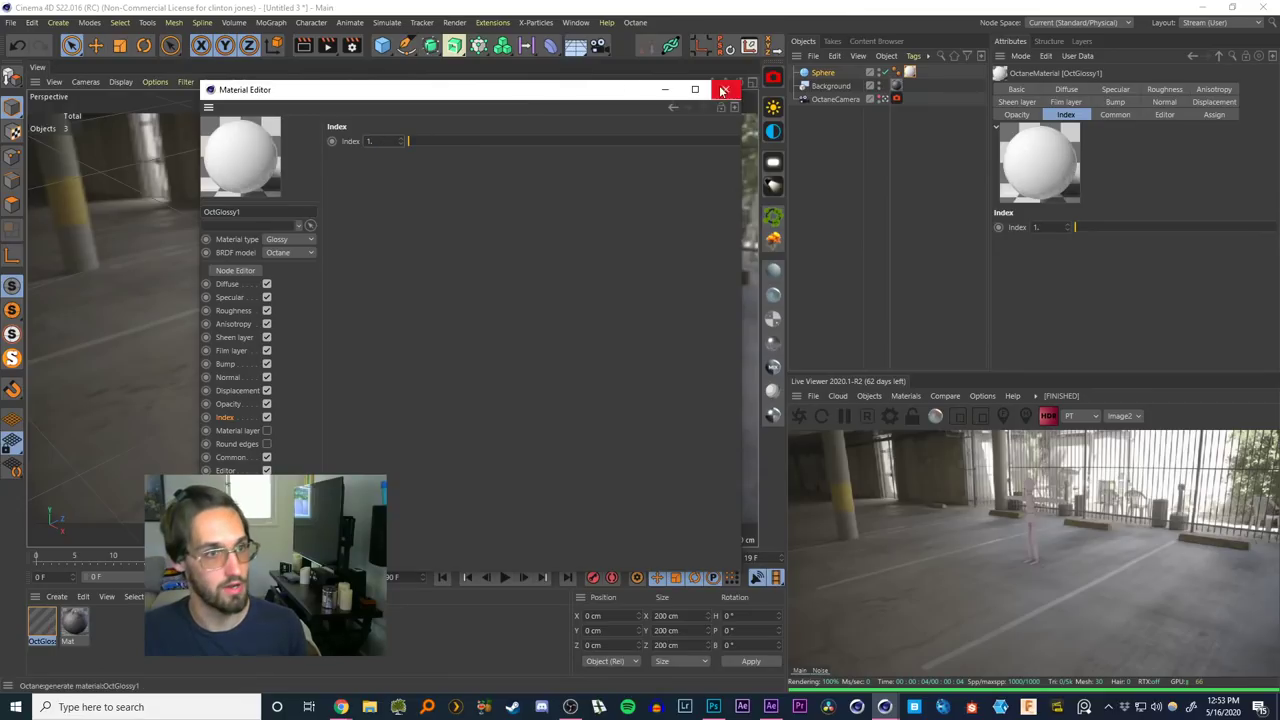
left_click(725, 89)
Reapply the glossy material to the Sphere and delete the duplicate material tag
left_click_drag(385, 349, 388, 346)
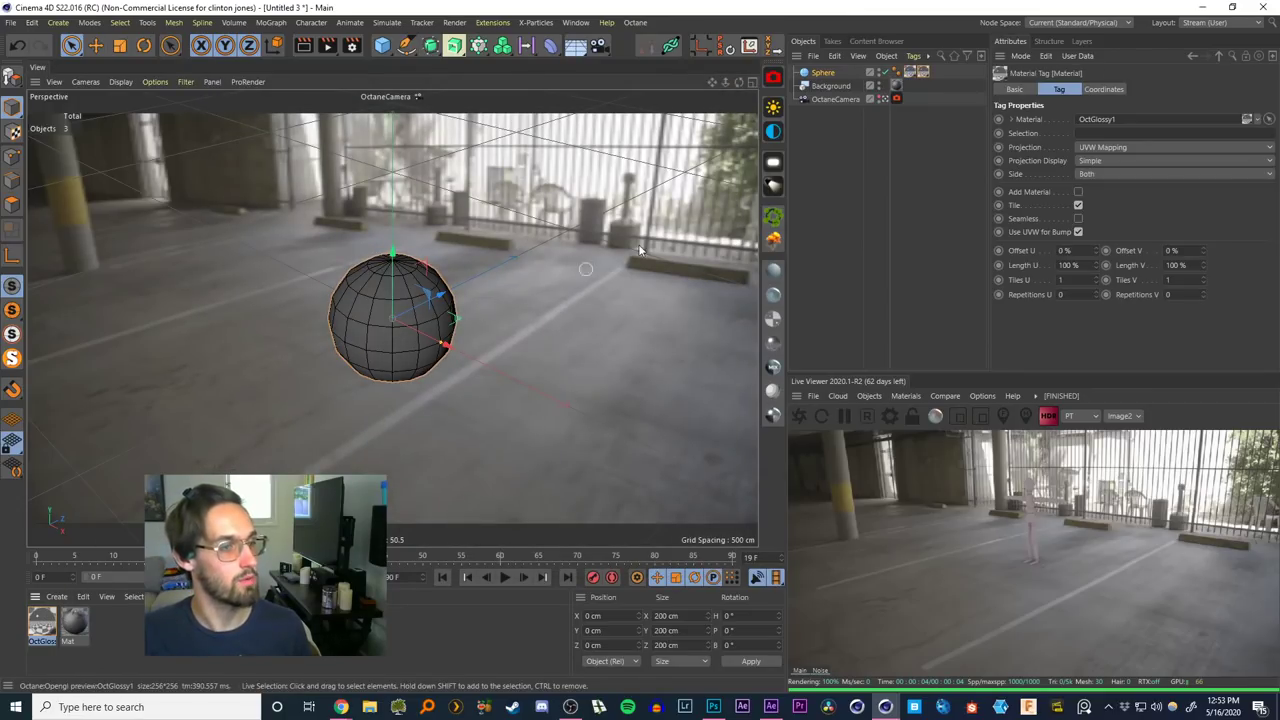
left_click(823, 72)
left_click(913, 73)
key("Delete")
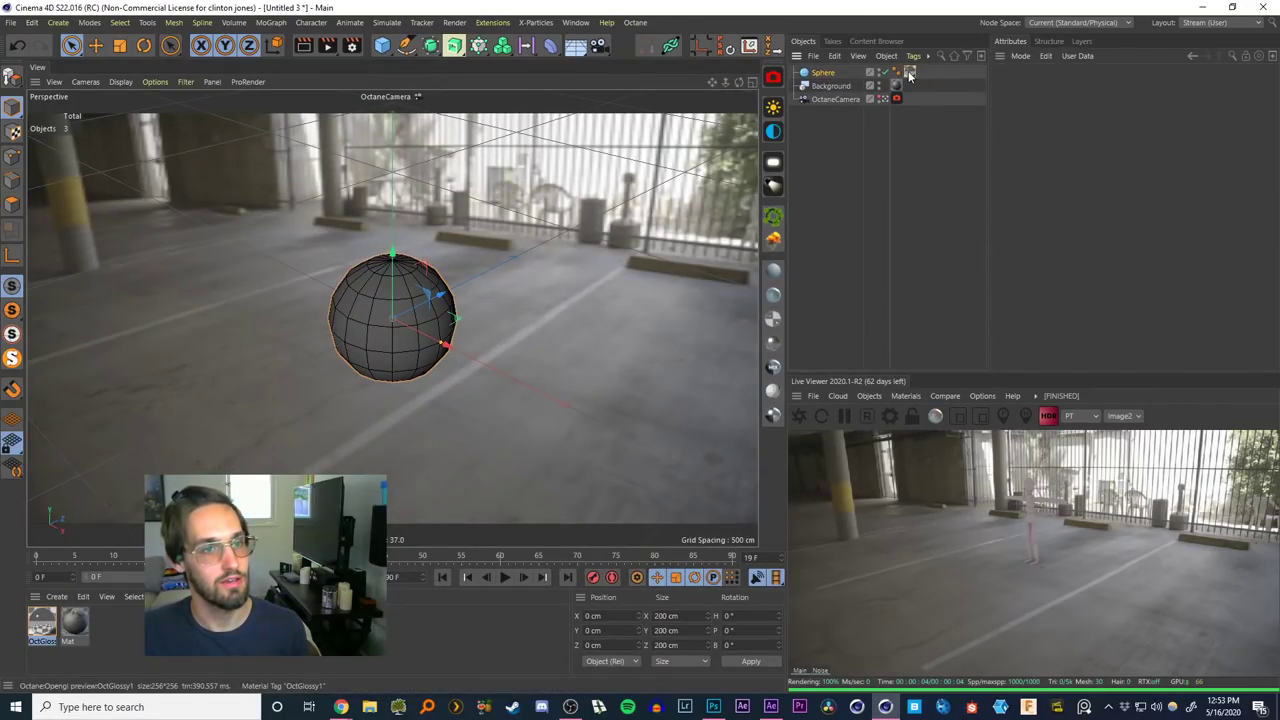
Set the Sphere's segments to 100
left_click(820, 74)
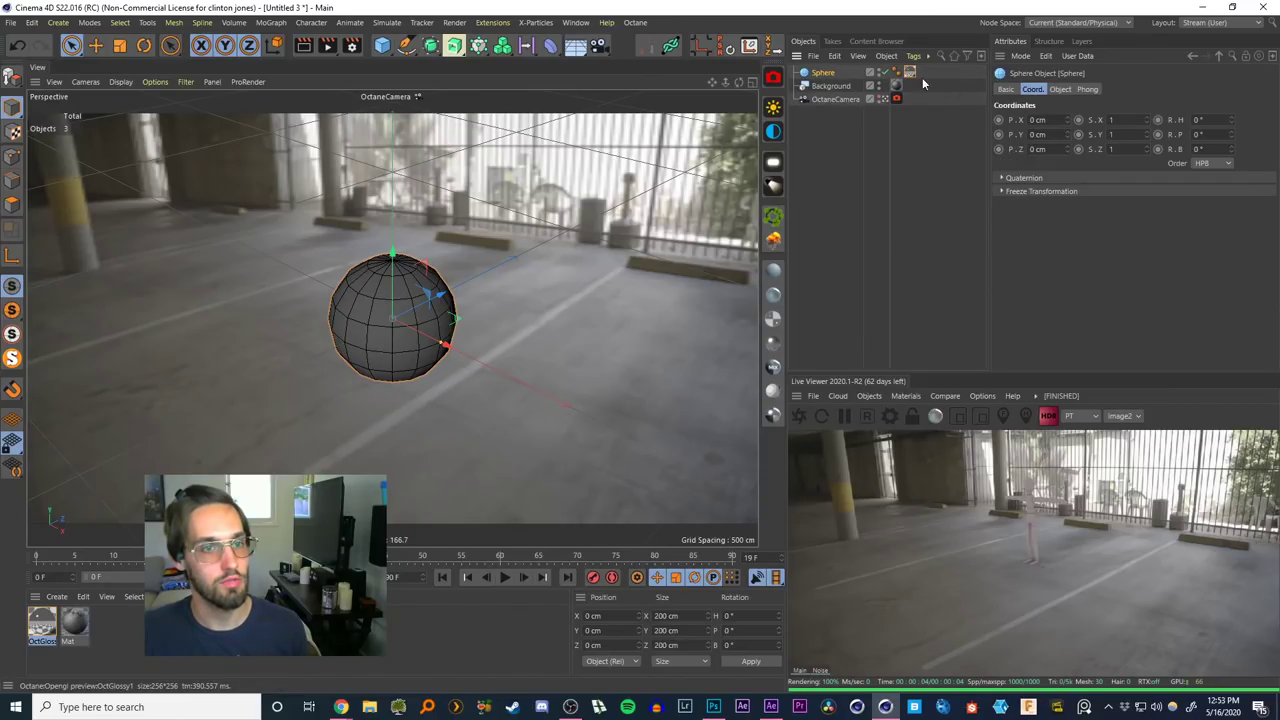
left_click(1060, 89)
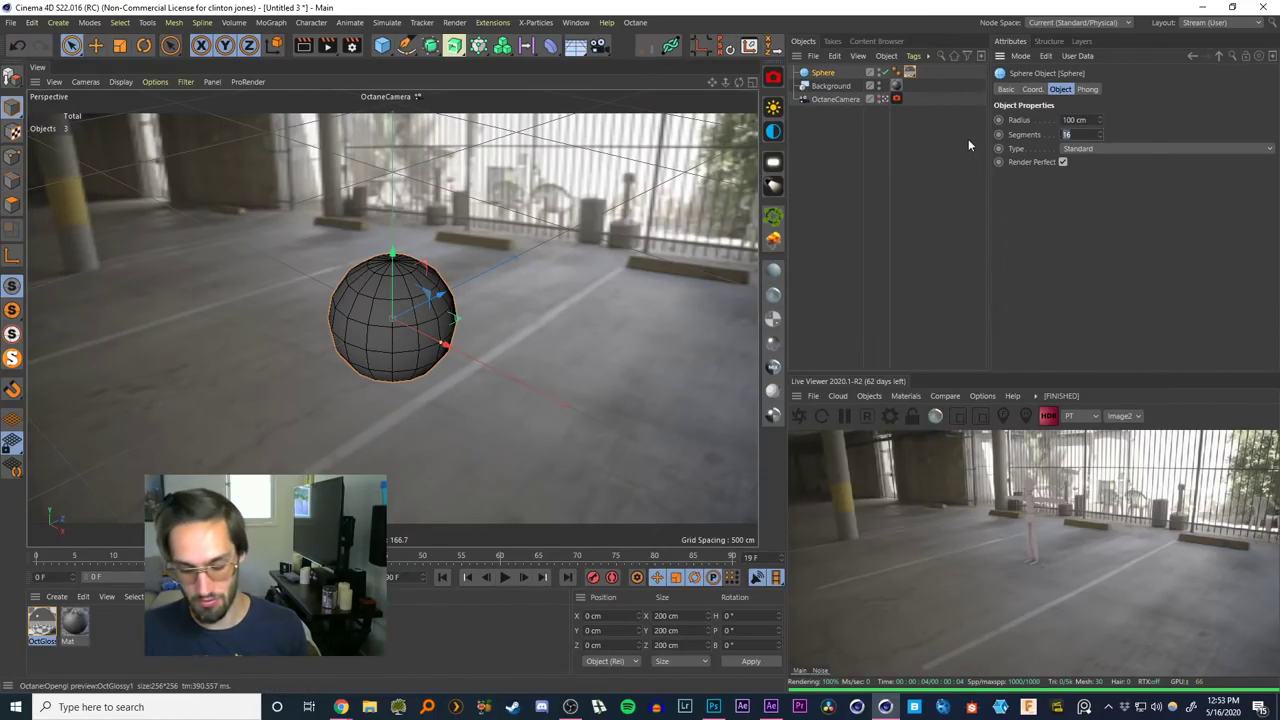
type("100")
key("Return")
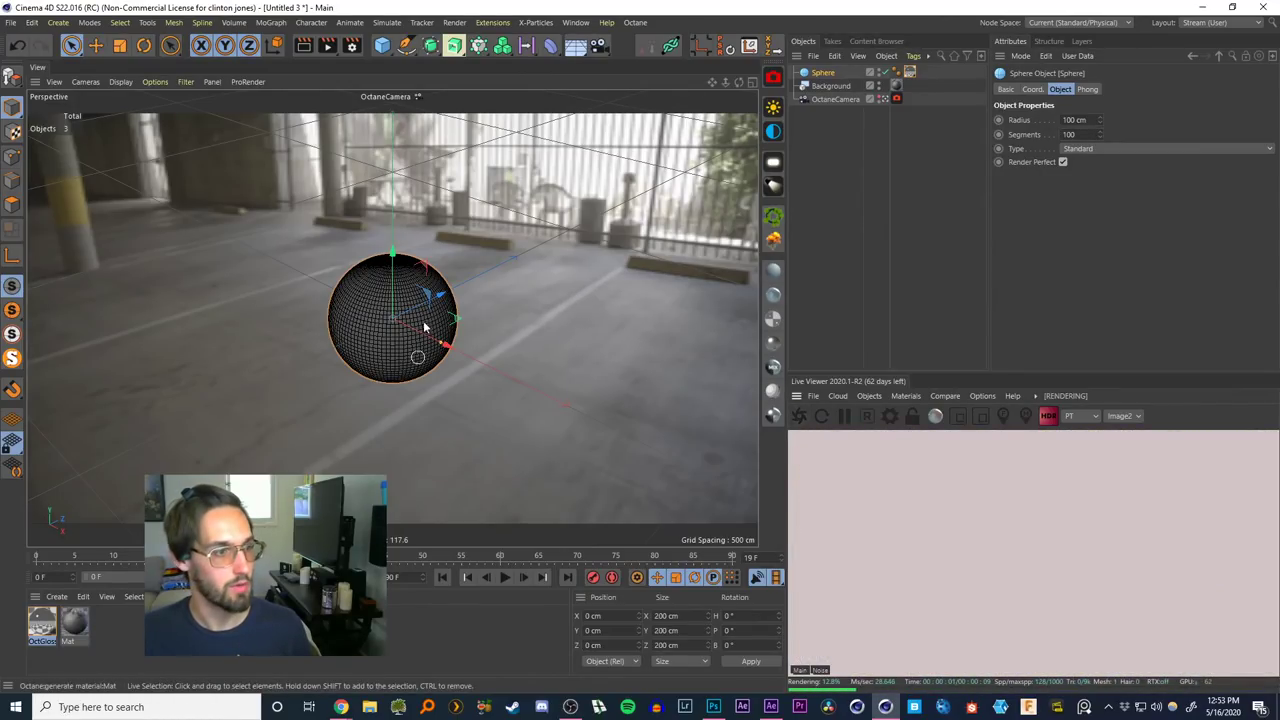
Add an Octane HDRI environment sky and attach an HDRI Link tag to it
left_click(830, 191)
left_click(773, 131)
left_click(829, 73)
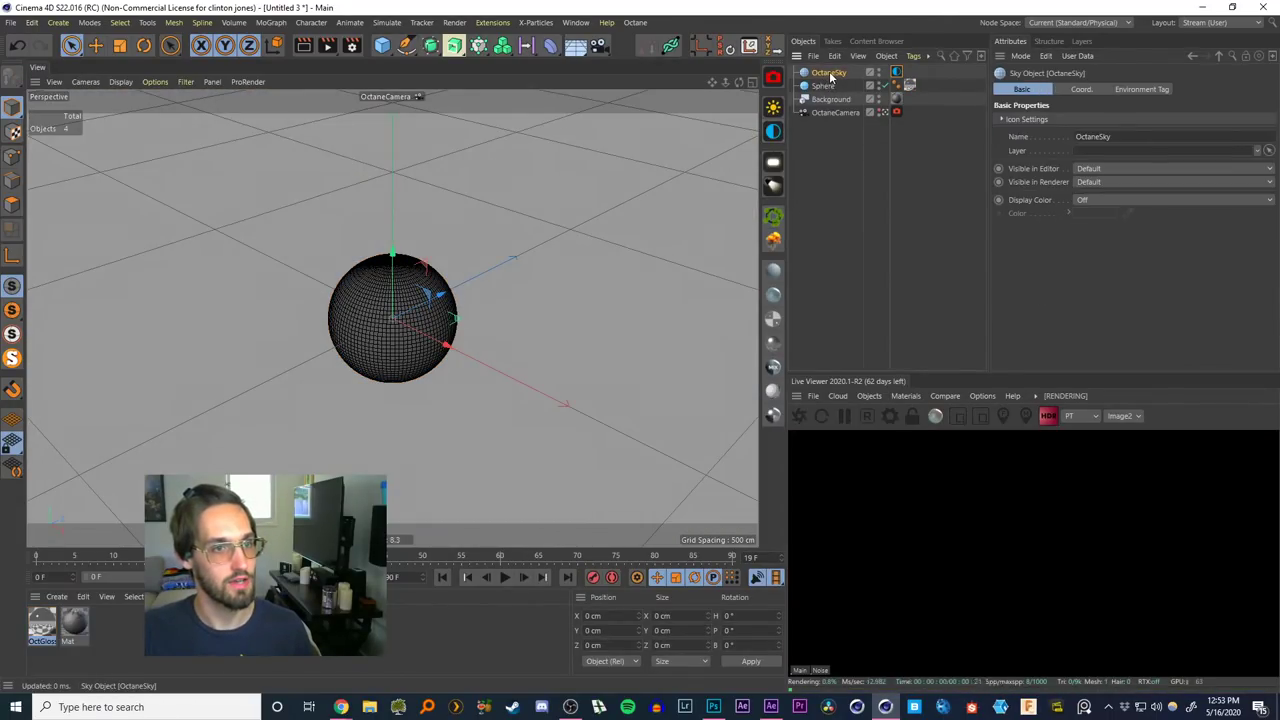
right_click(829, 76)
left_click(860, 241)
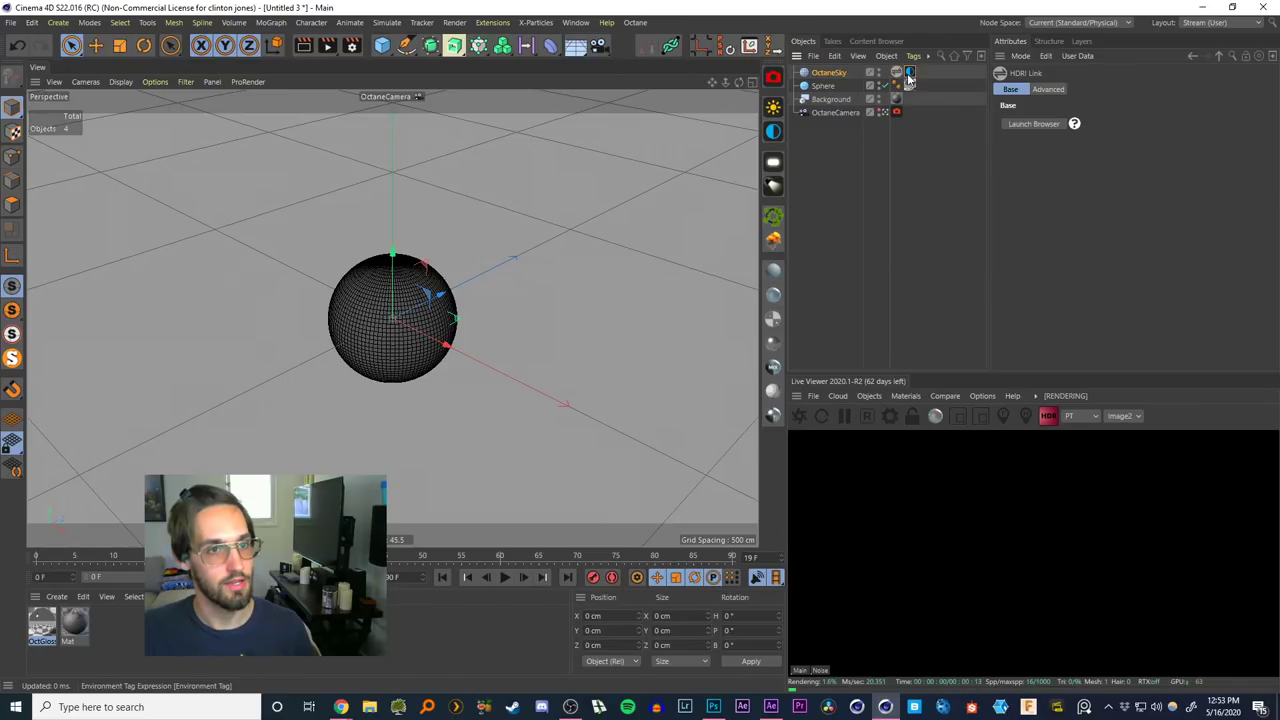
Link the sky's environment texture to its HDRI Link tag
left_click(908, 73)
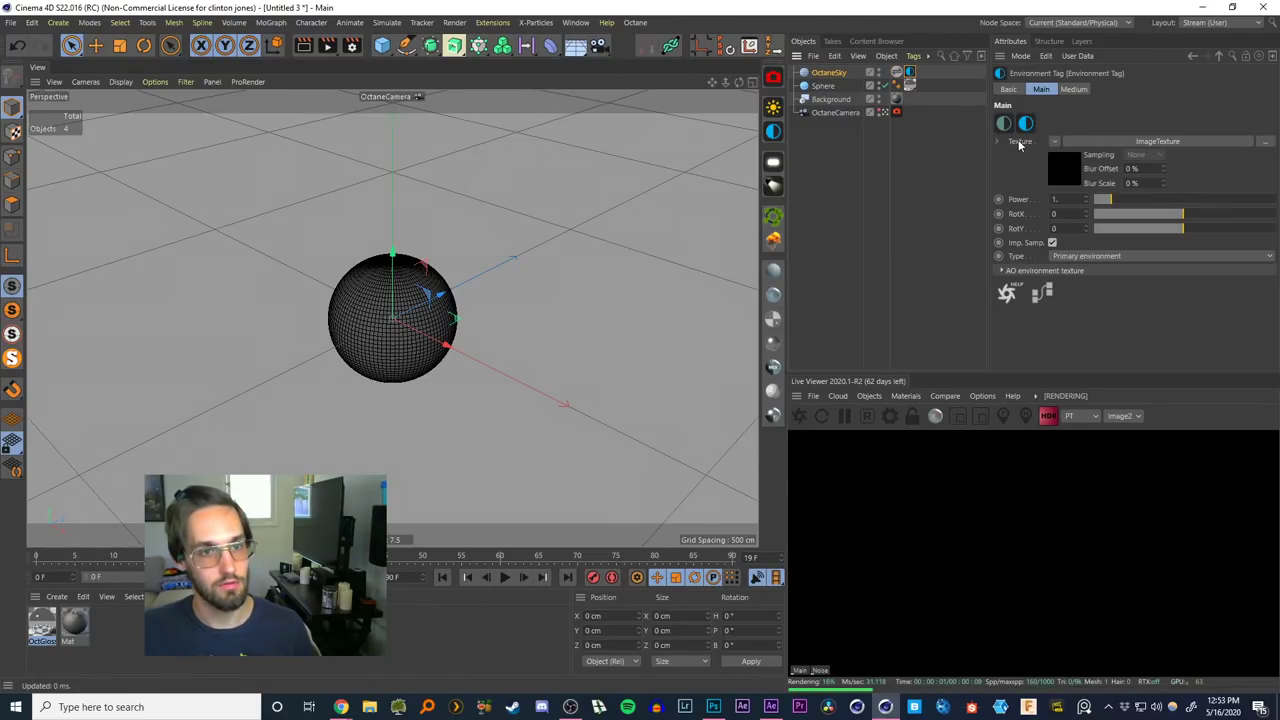
left_click_drag(1018, 141, 1012, 142)
left_click_drag(897, 77, 897, 76)
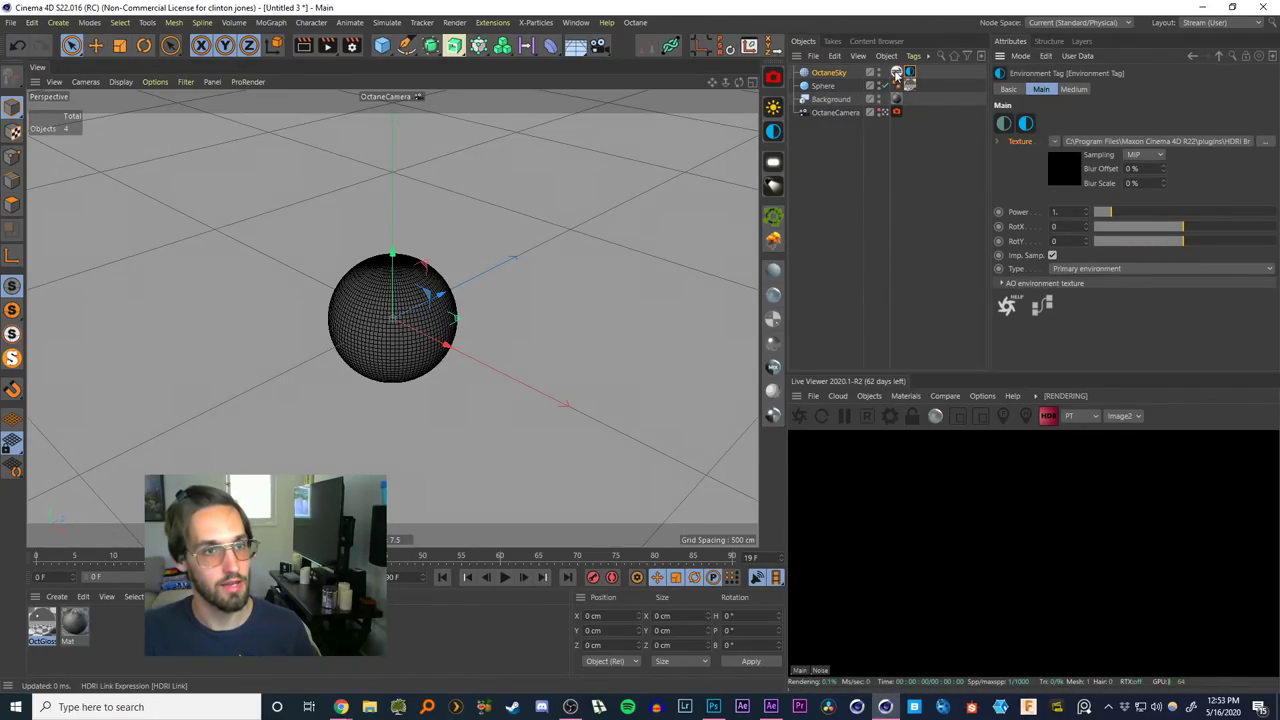
Load the Parking Garage Day HDRI from the Personal pack as the sky's environment image
left_click(897, 75)
left_click(1030, 122)
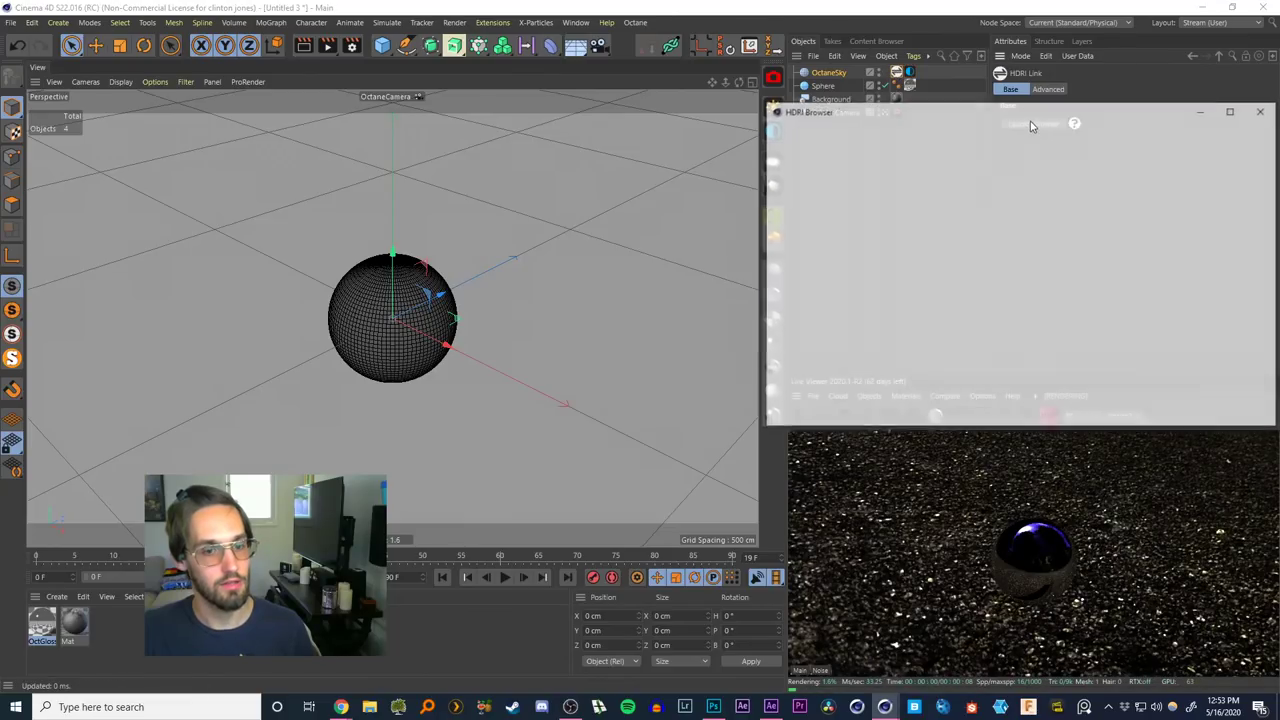
left_click_drag(977, 117, 423, 137)
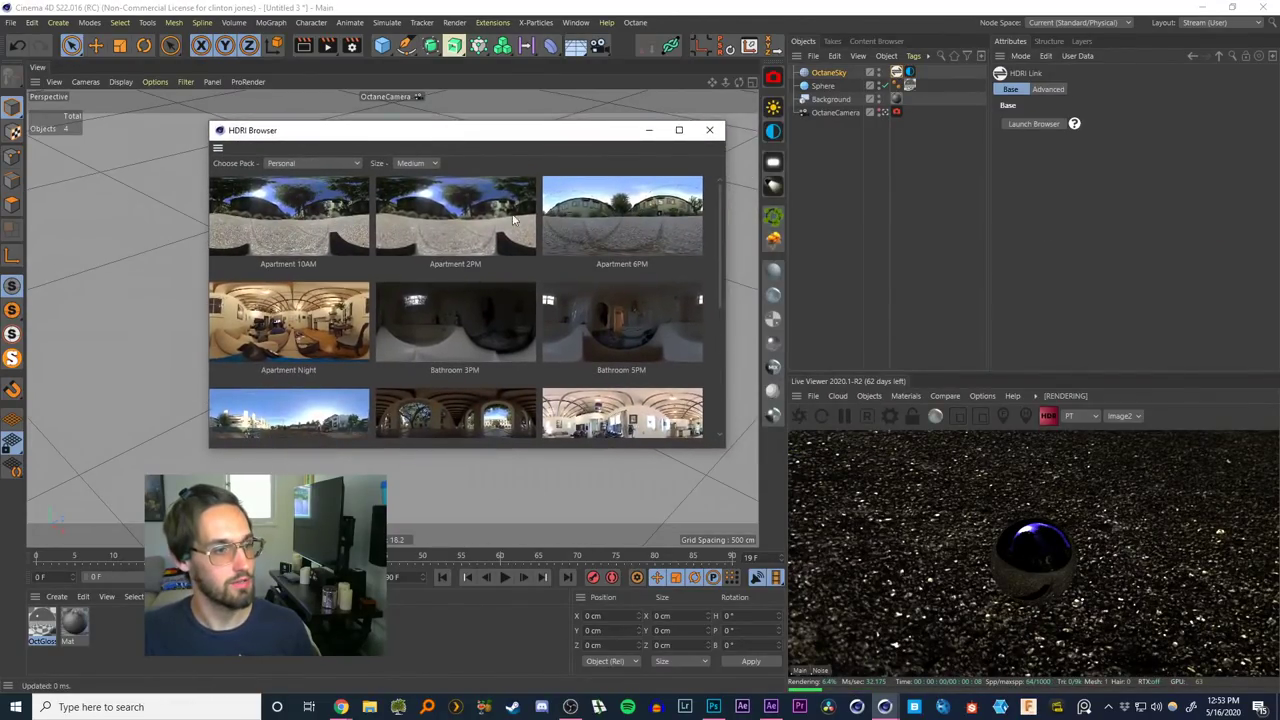
left_click_drag(719, 260, 721, 402)
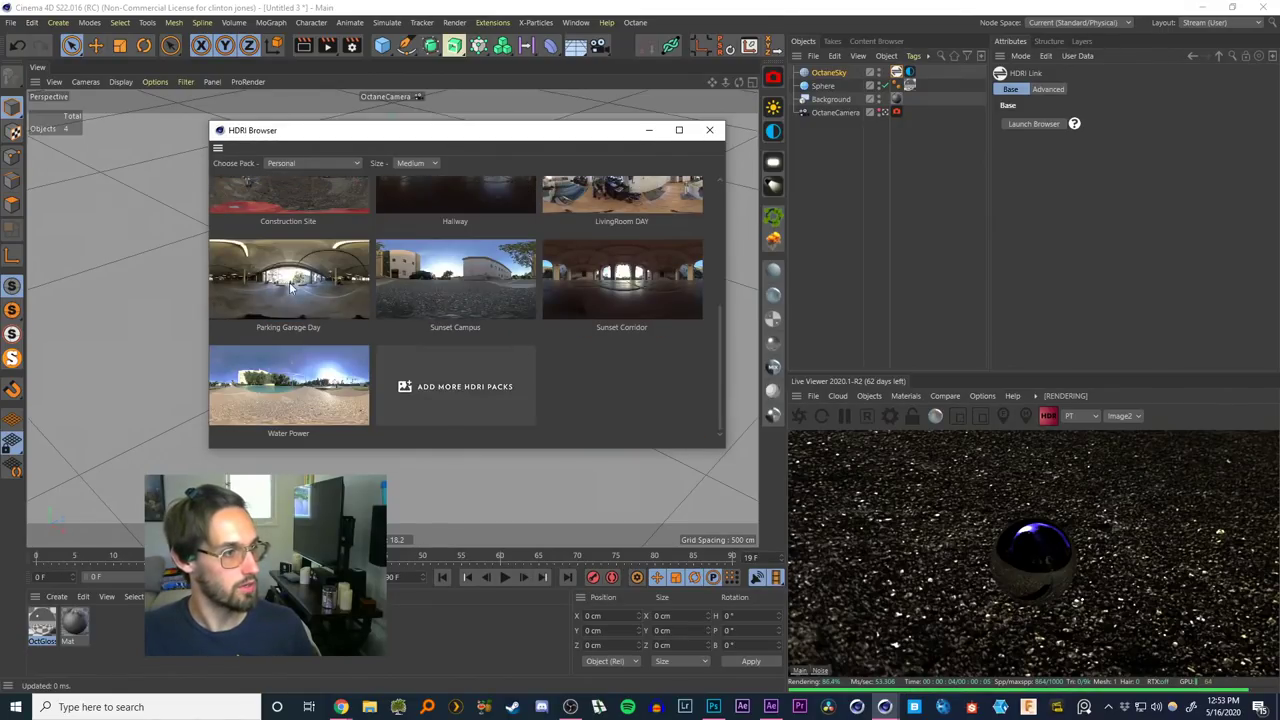
left_click(532, 242)
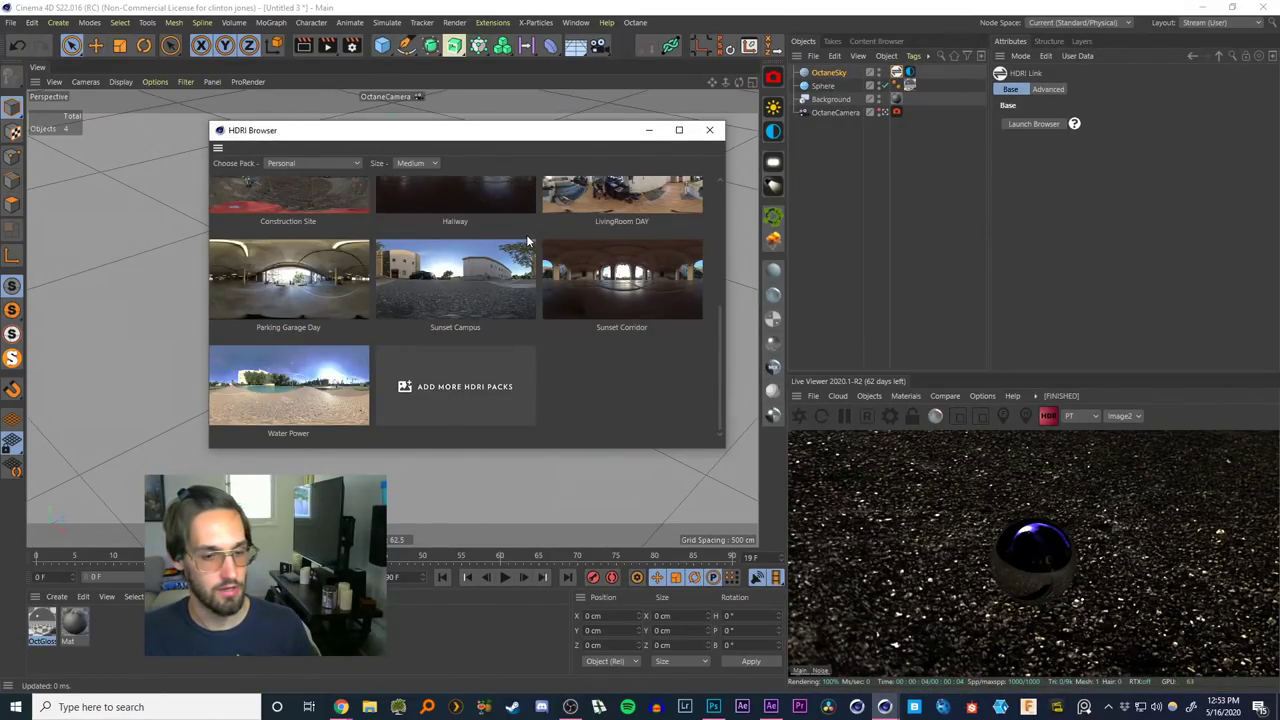
left_click(709, 130)
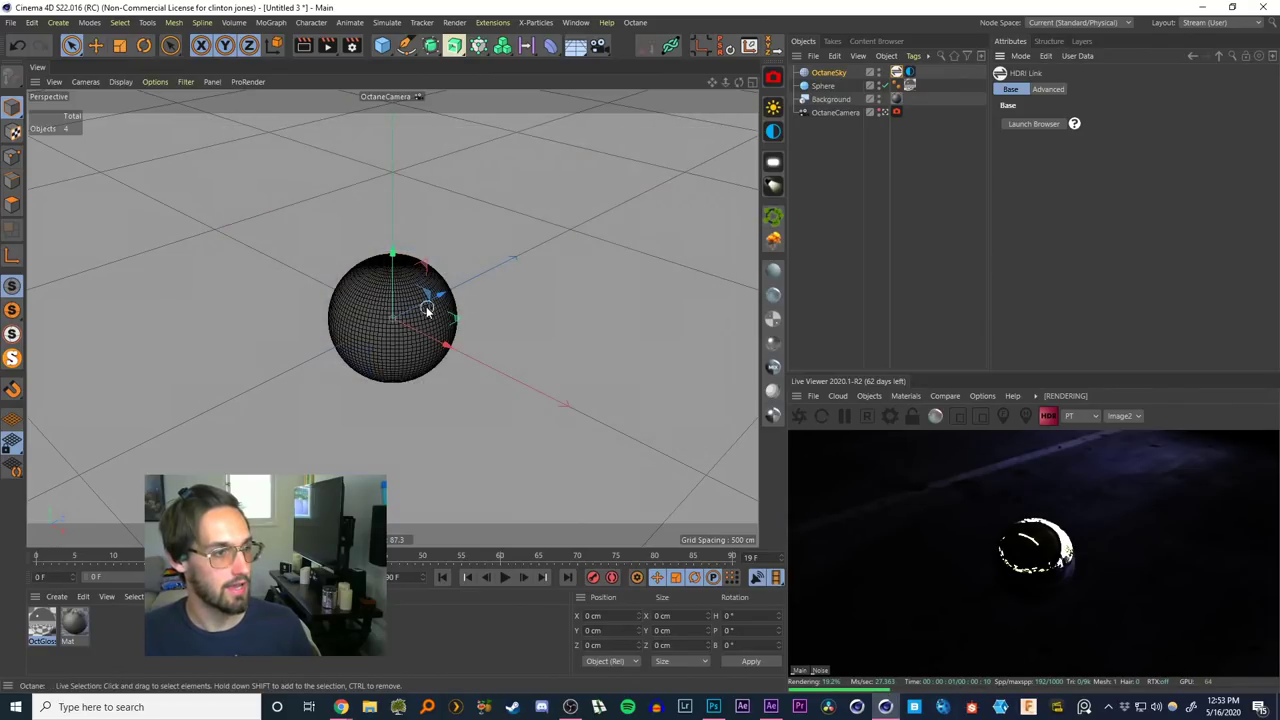
Enlarge the Live Viewer to inspect the garage HDRI reflected in the Sphere
left_click_drag(428, 294, 456, 318, "alt")
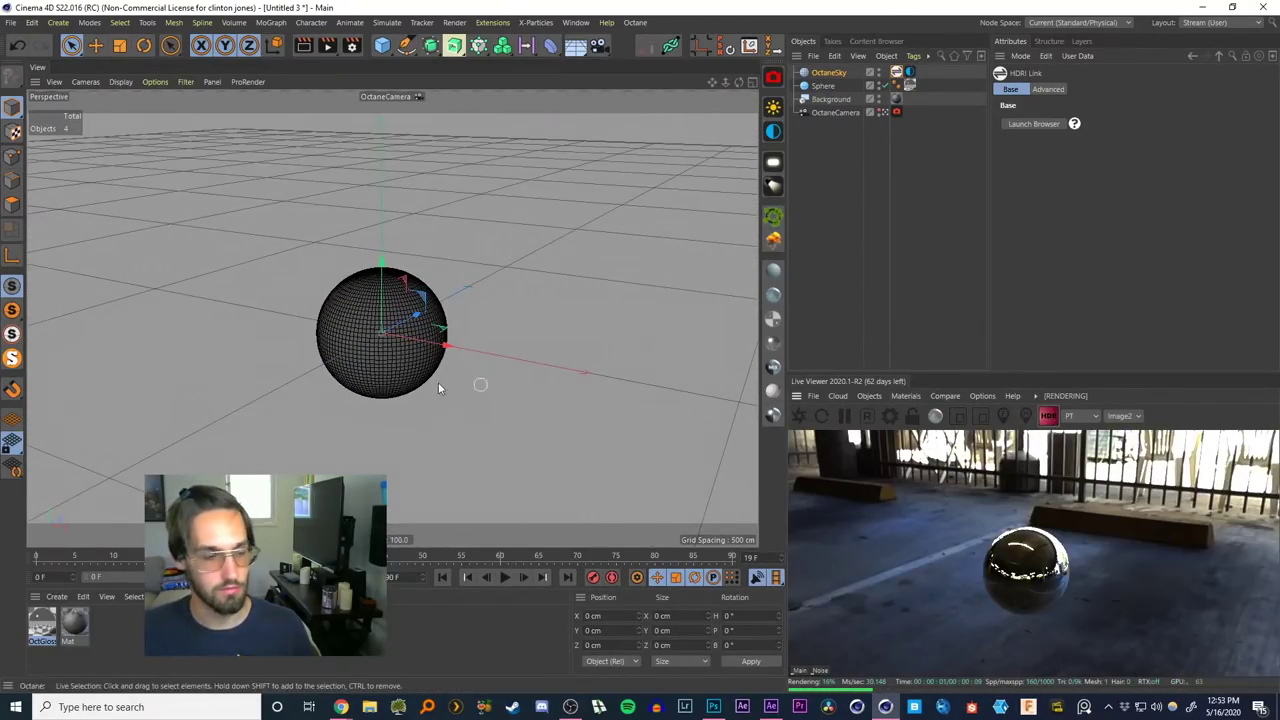
mouse_move(408, 357)
left_mouse_down("alt")
mouse_move(362, 346)
mouse_move(405, 338)
left_mouse_up("alt")
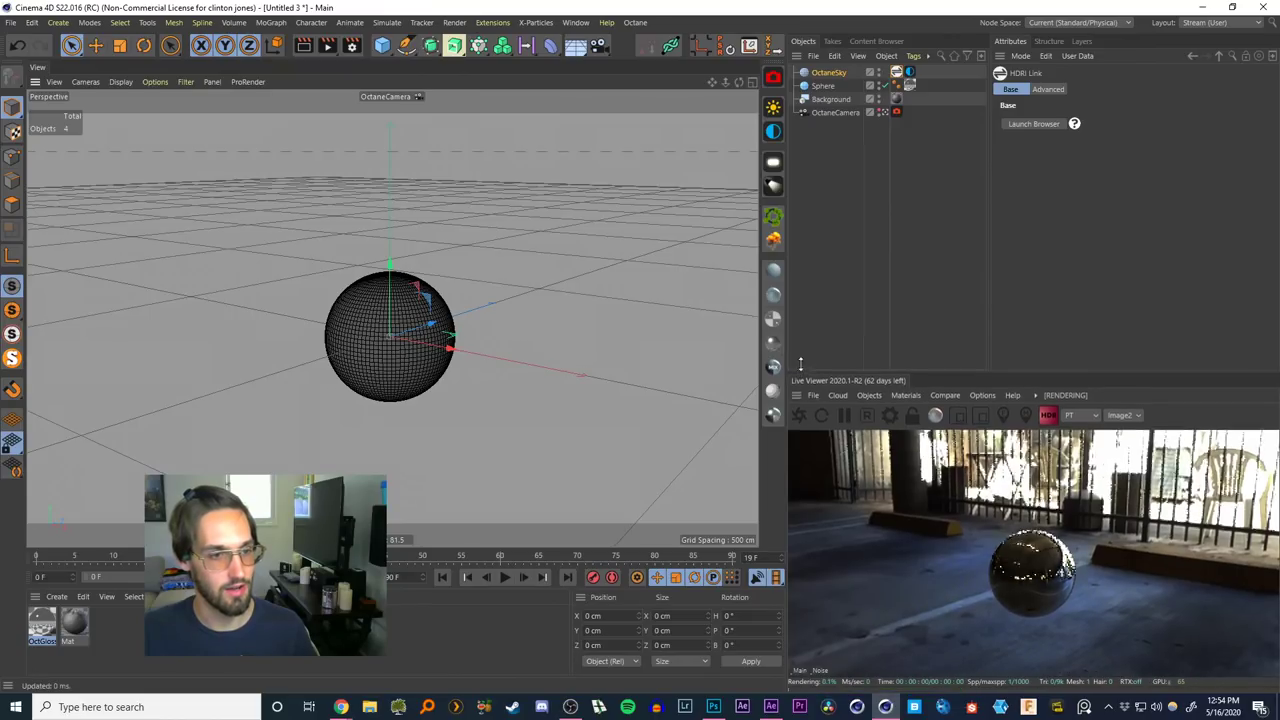
left_click_drag(797, 372, 797, 272)
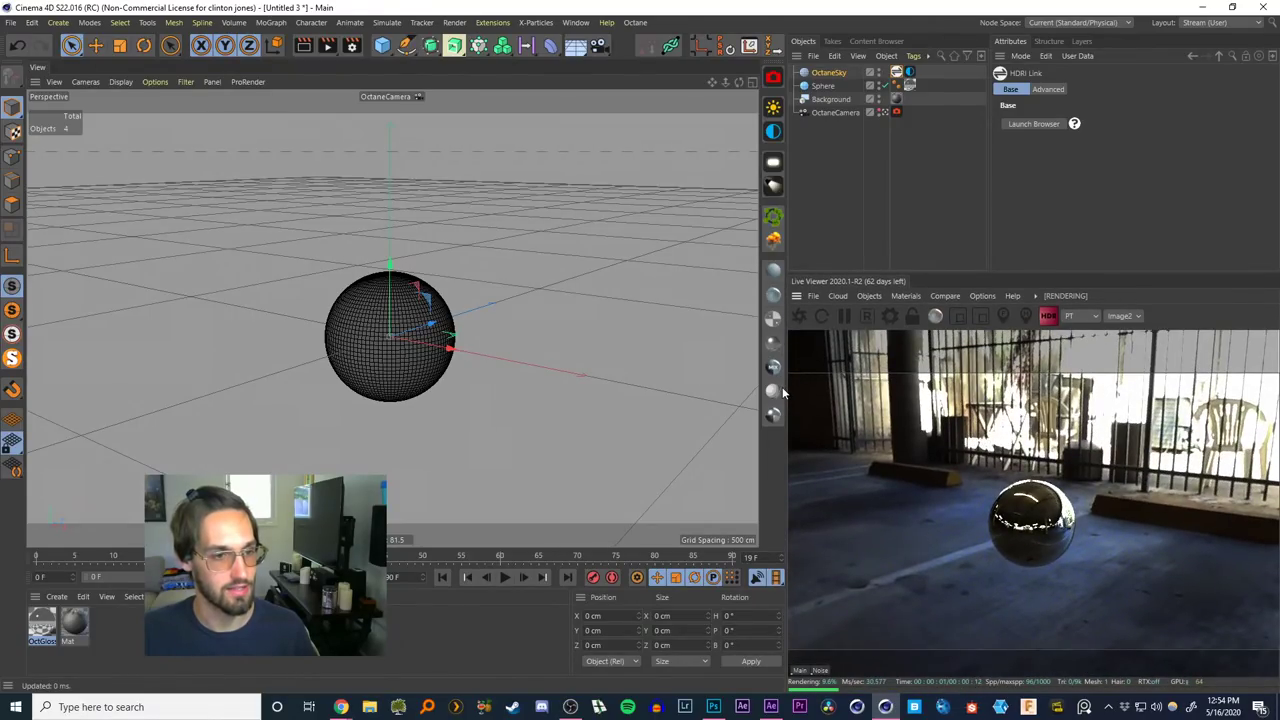
left_click_drag(788, 392, 700, 395)
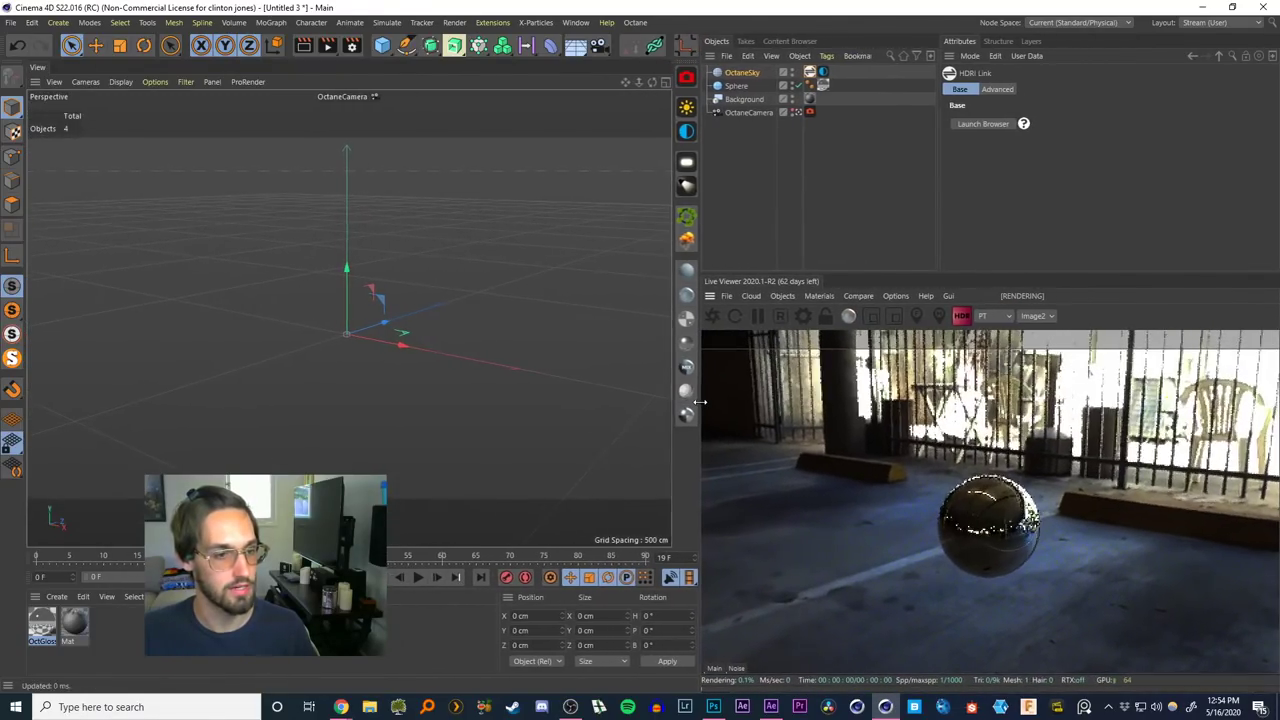
Set the color profile of the OctaneSky environment's HDRI bitmap to Linear
left_click(823, 72)
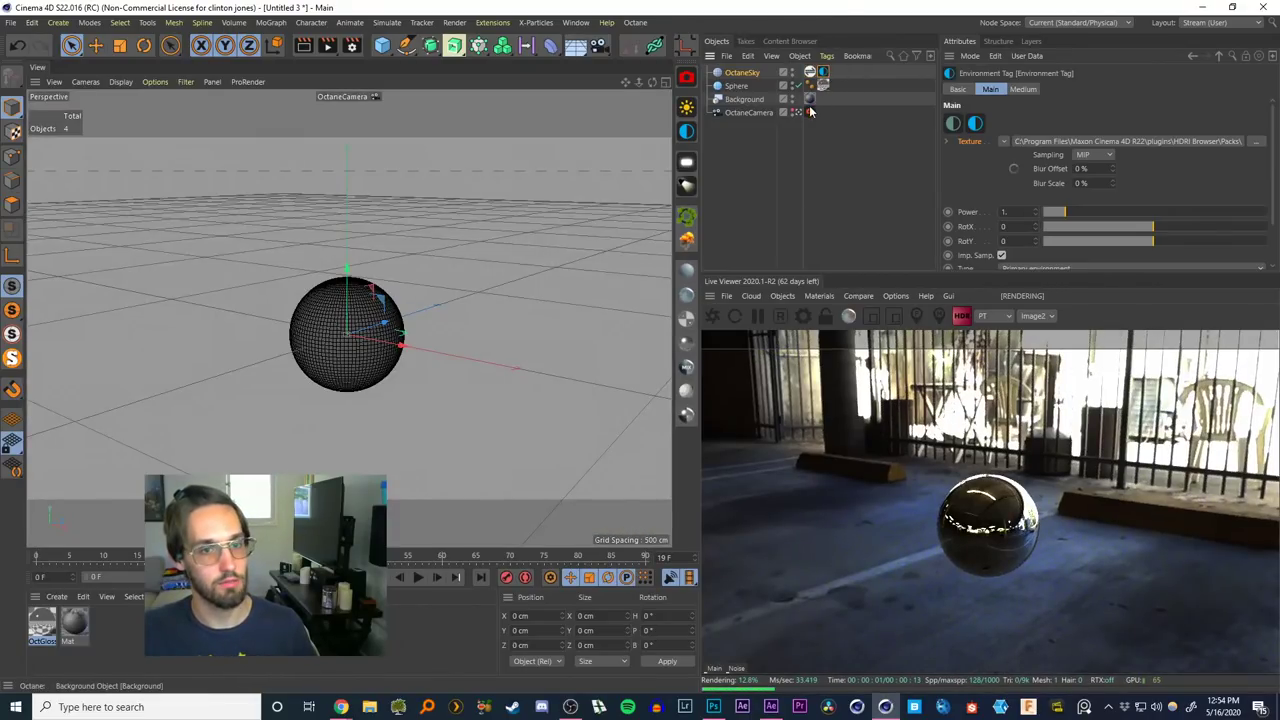
left_click_drag(915, 270, 916, 289)
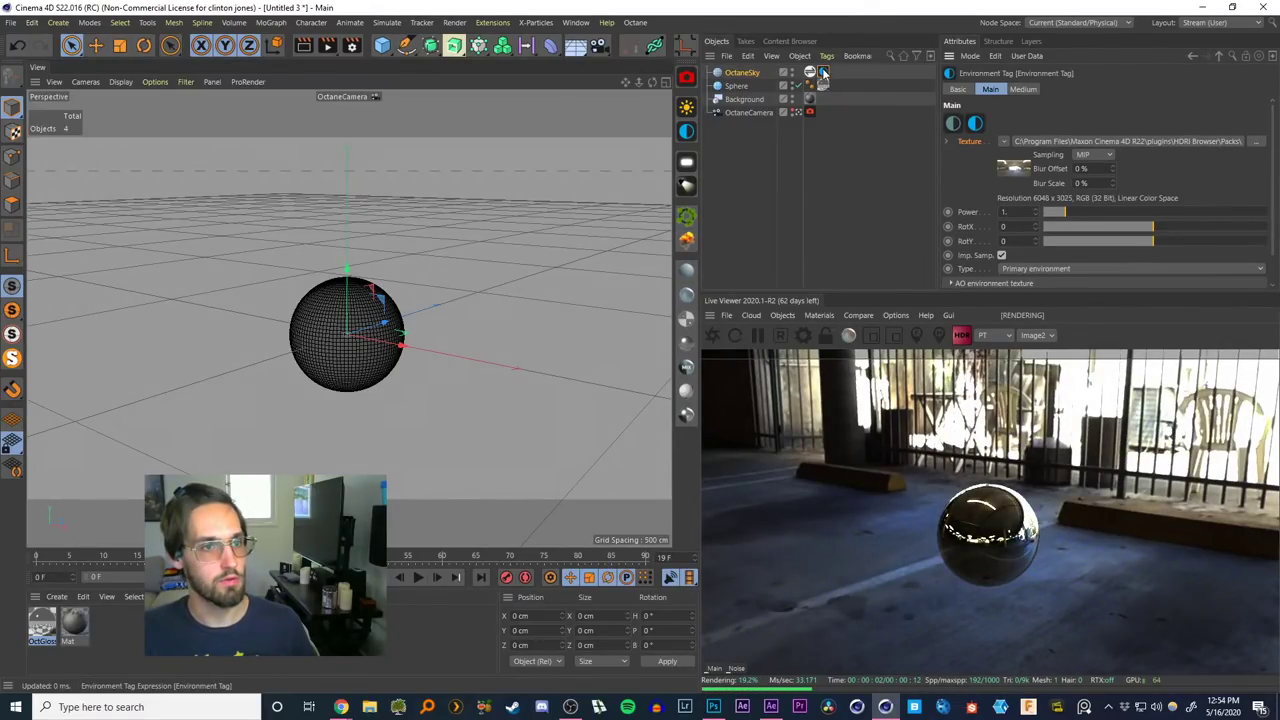
left_click(1013, 168)
left_click_drag(1270, 208, 1257, 182)
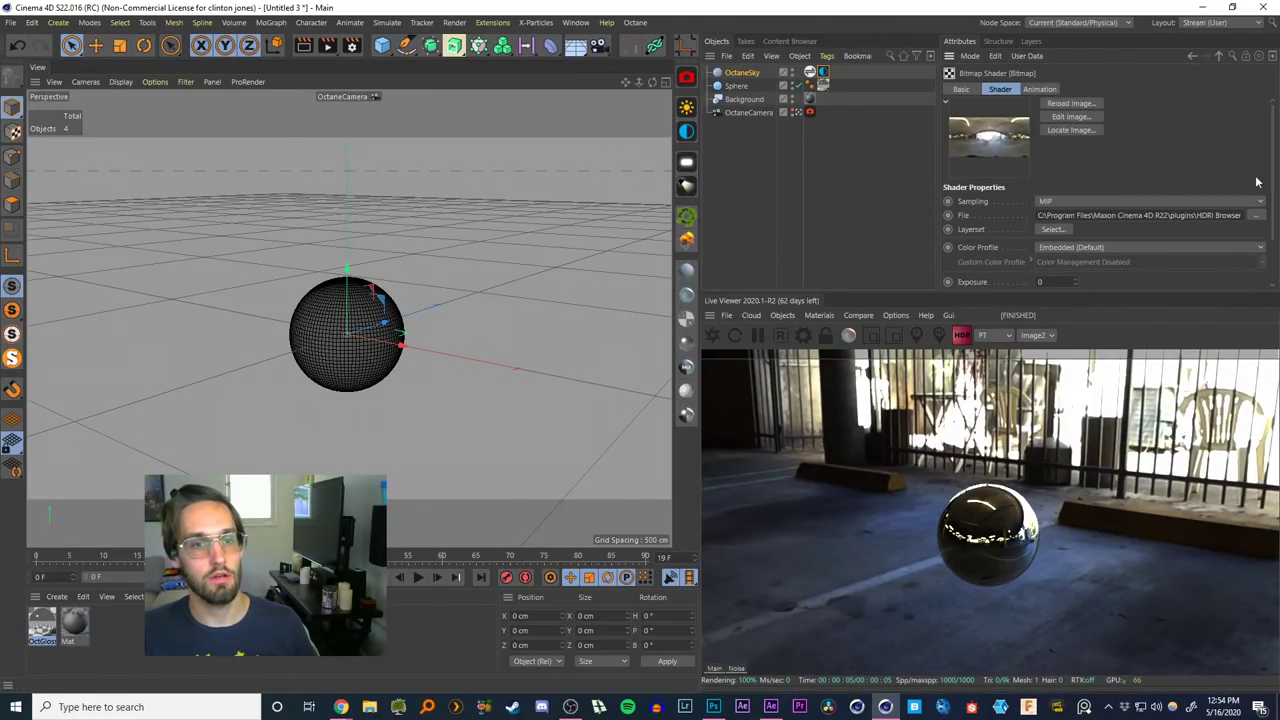
left_click(1056, 248)
left_click(1060, 261)
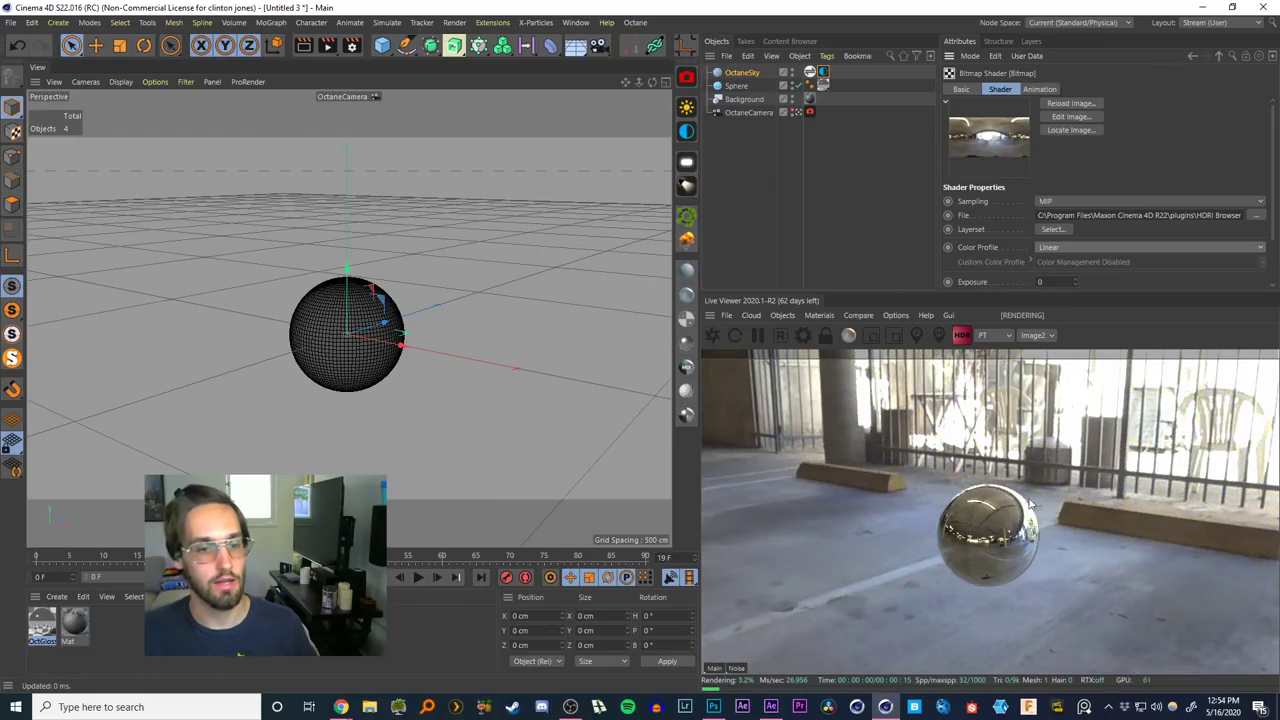
Turn on the alpha channel in the Octane render settings
left_click(743, 137)
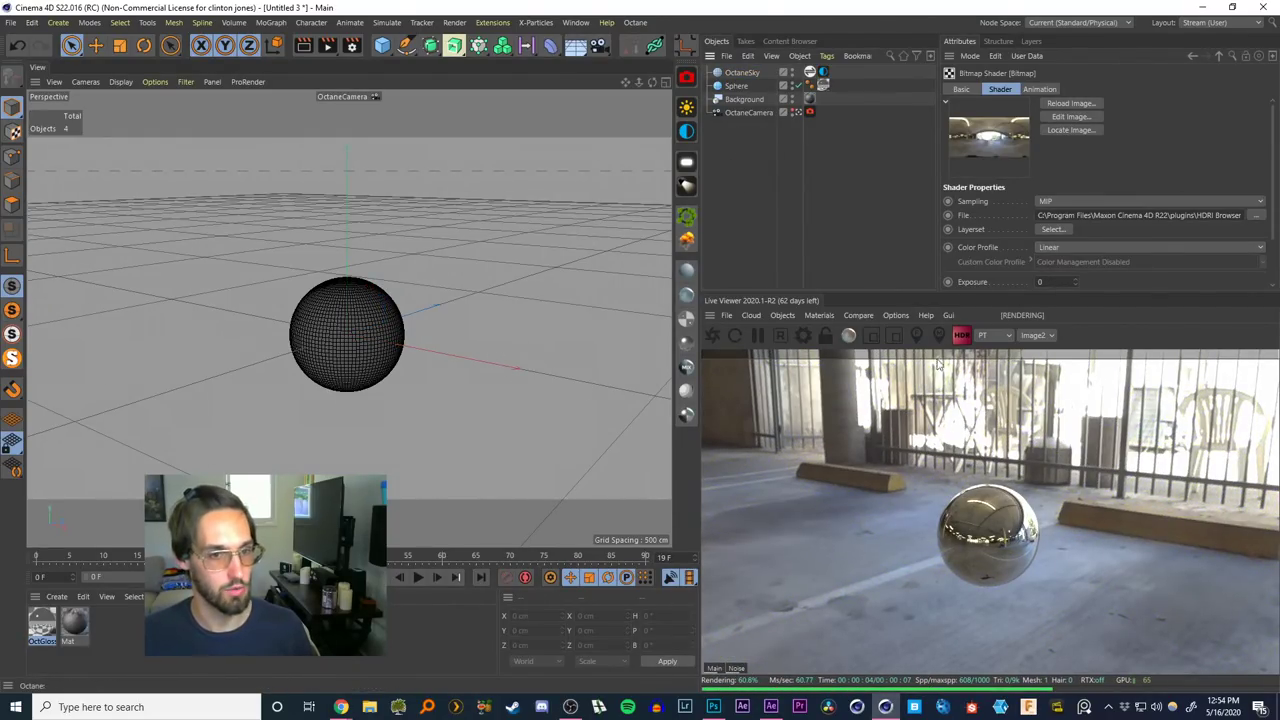
left_click(575, 22)
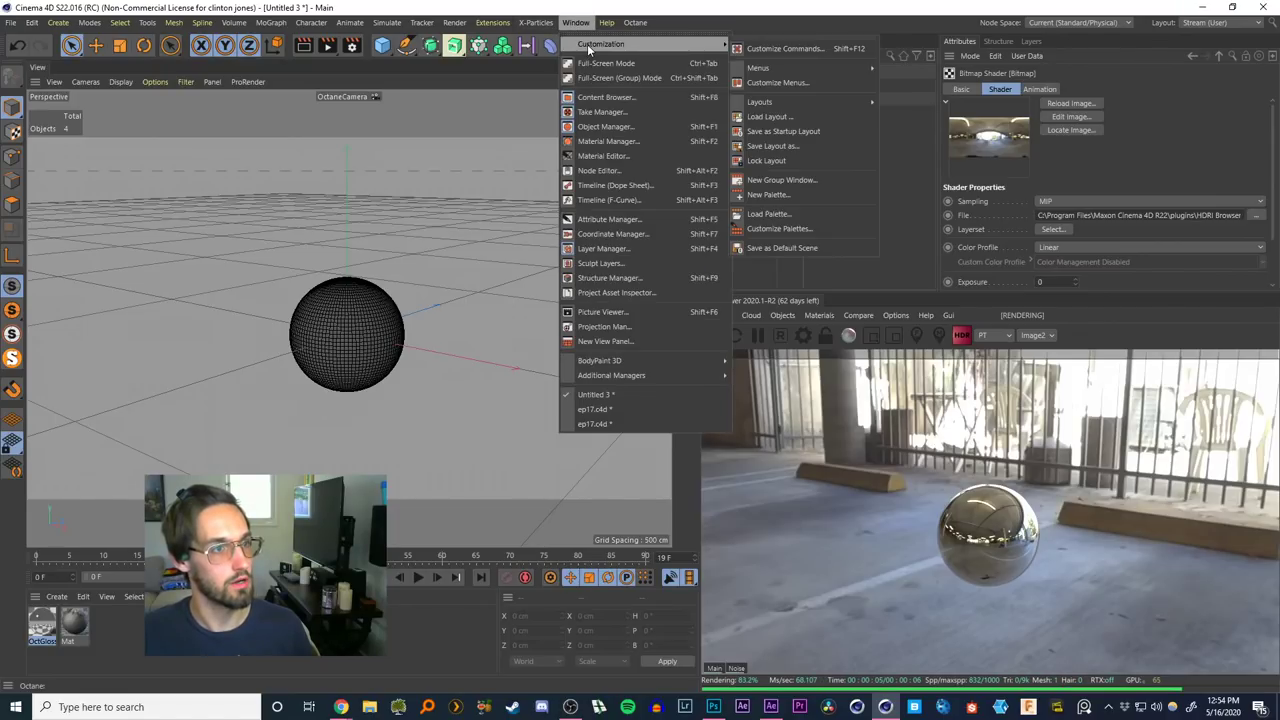
mouse_move(634, 23)
left_click(664, 73)
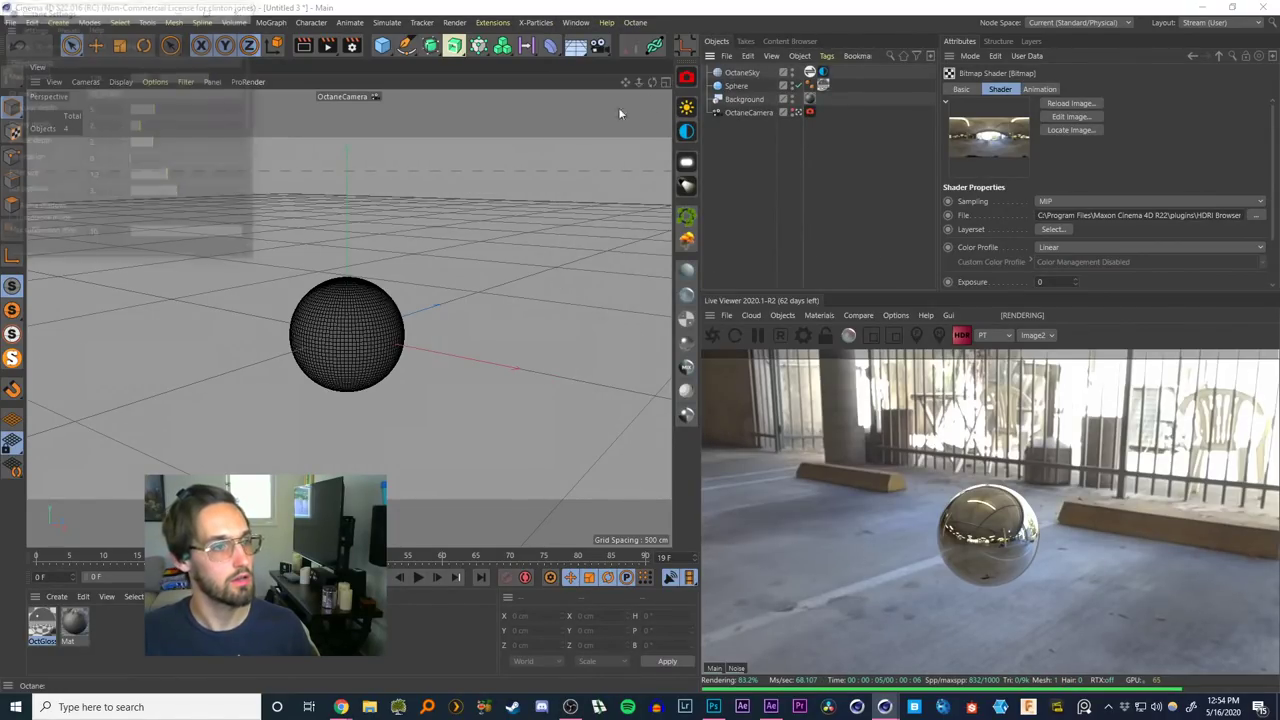
scroll(250, 116, "down", 3)
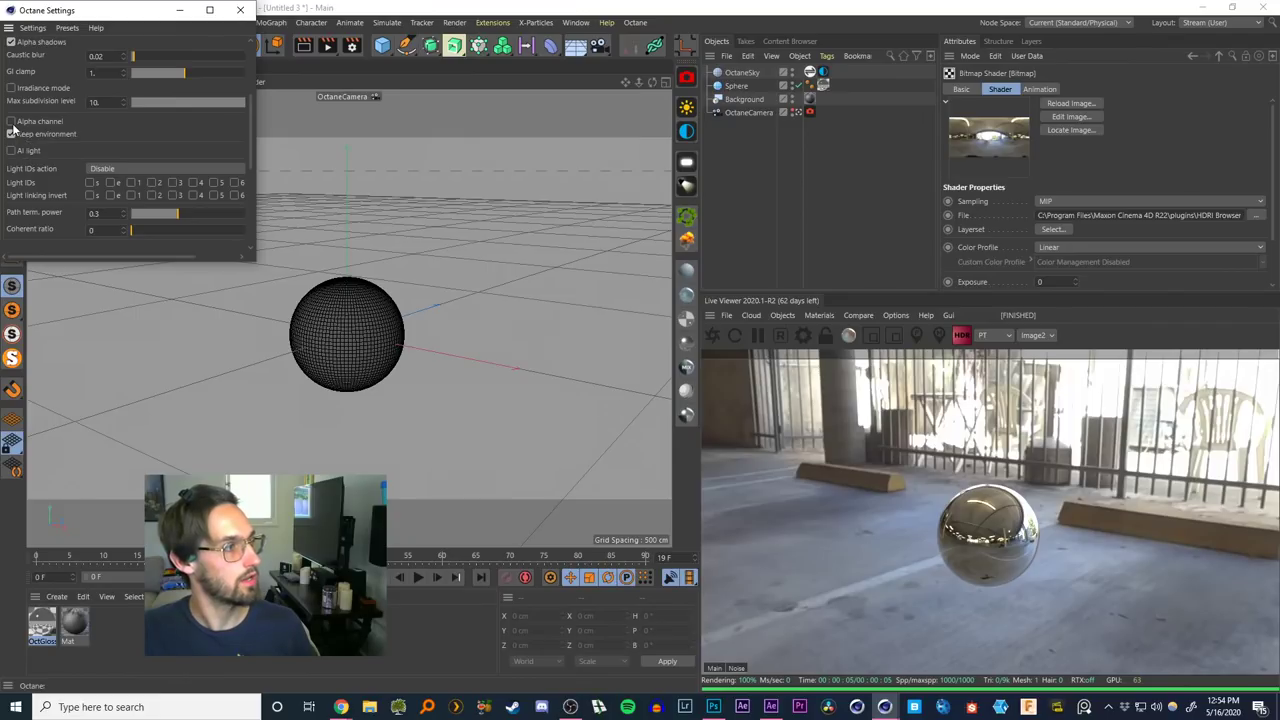
left_click(11, 122)
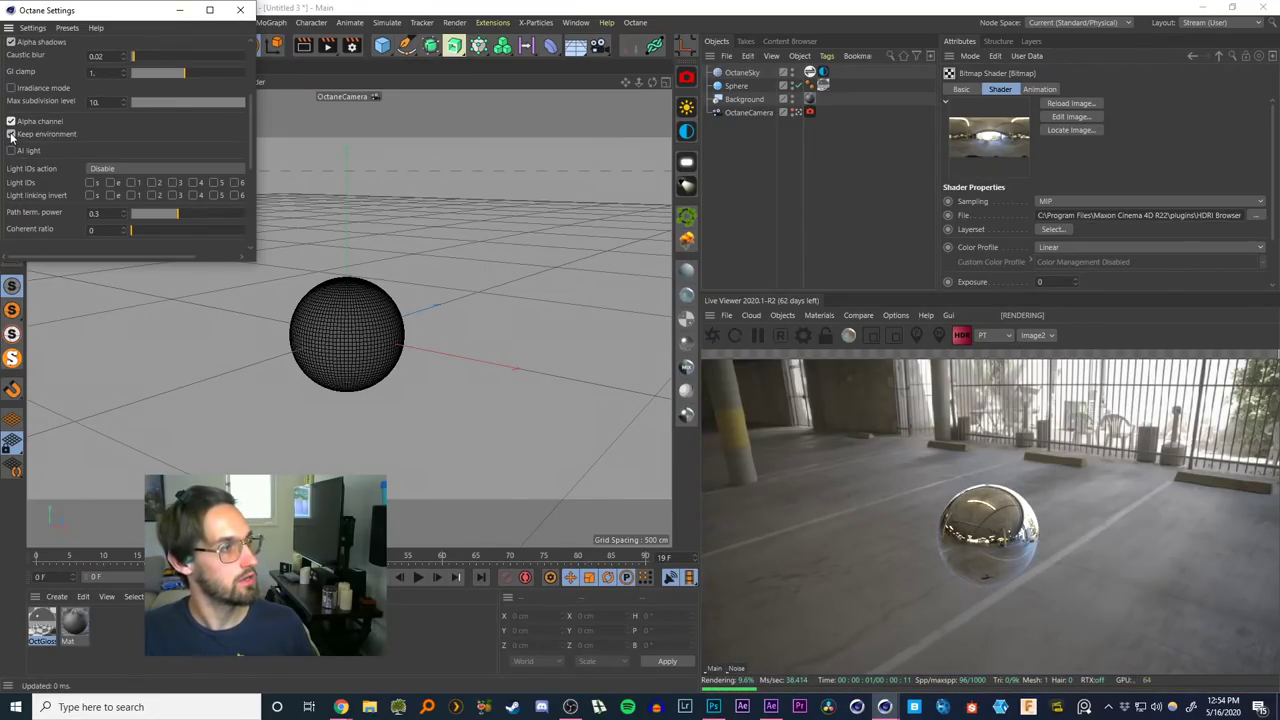
left_click(240, 10)
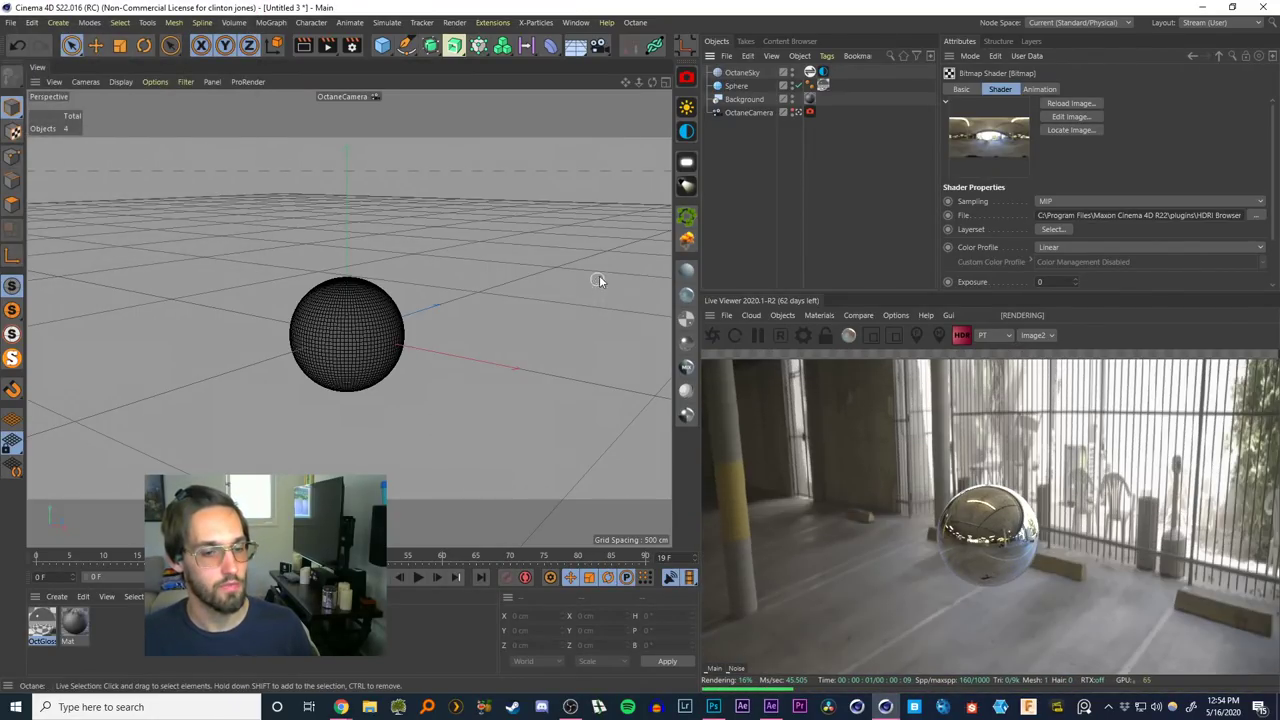
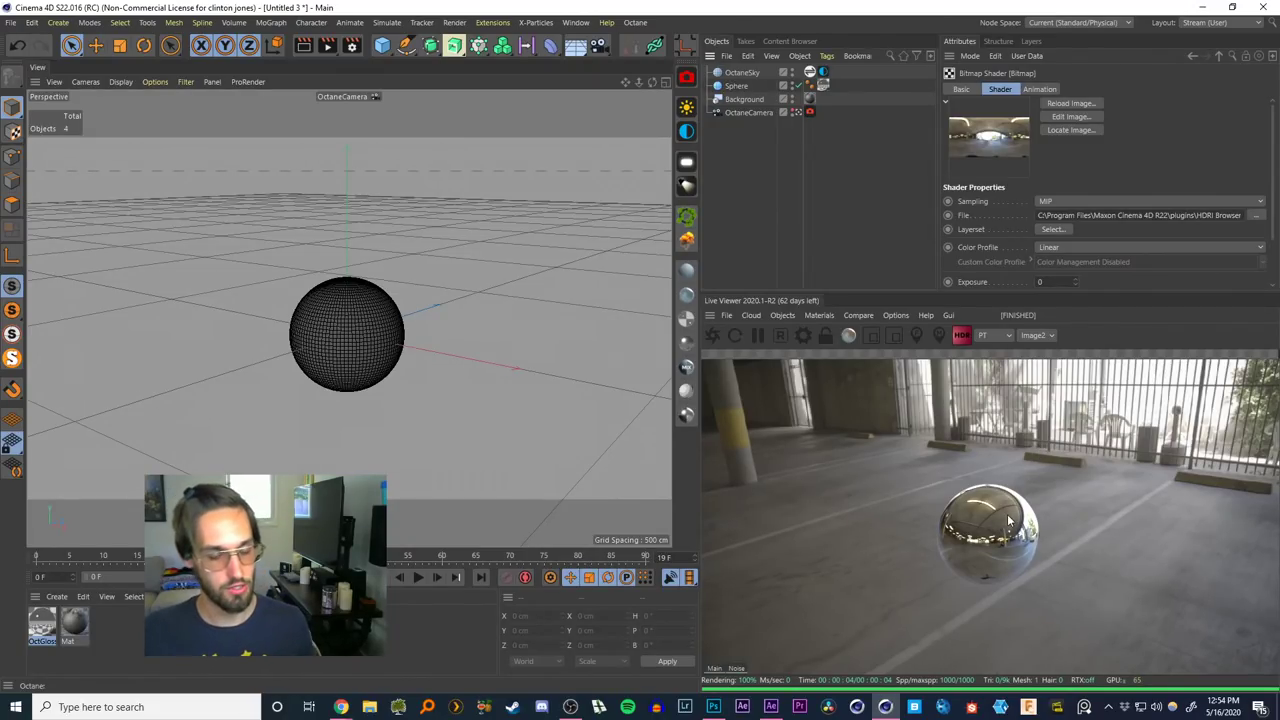
Add a plane at the origin and scale it up to about 1090 cm square
left_click(382, 45)
left_click(500, 95)
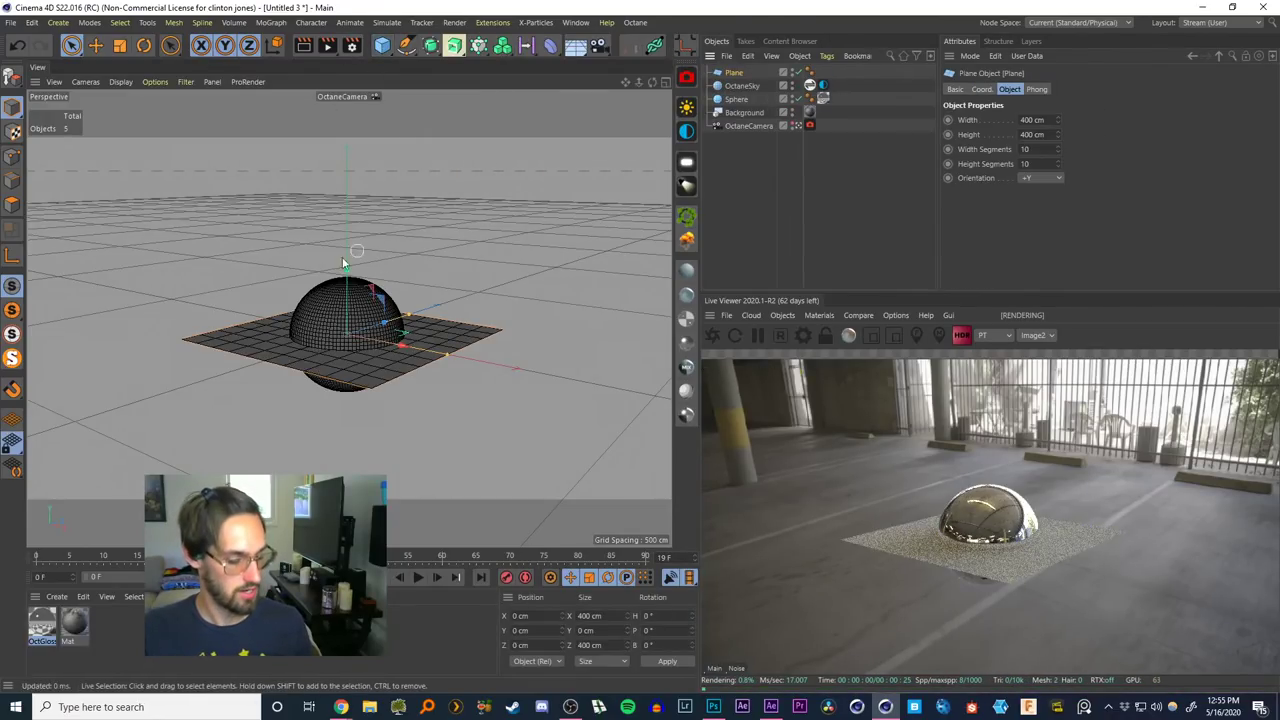
key("t")
left_click_drag(396, 335, 460, 211)
Lower the Plane to a Y position of -100 cm so it sits beneath the sphere
left_click(734, 74)
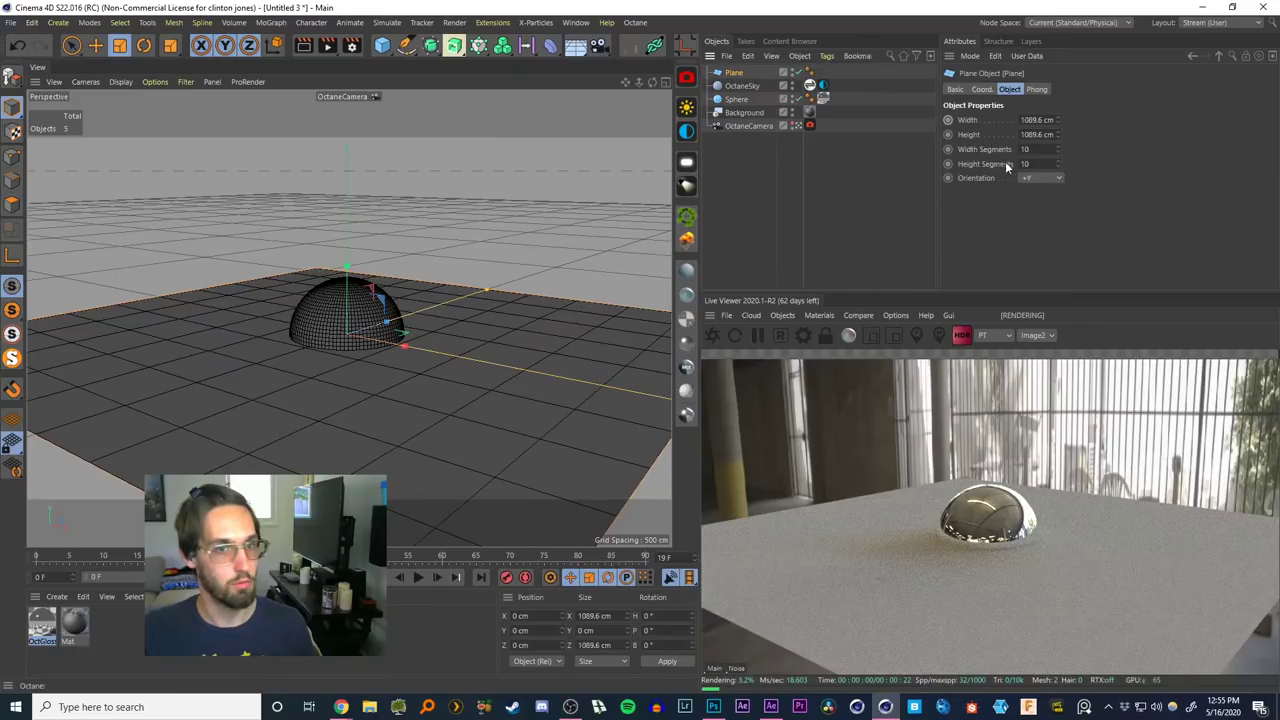
left_click(982, 89)
left_click_drag(1003, 134, 774, 173)
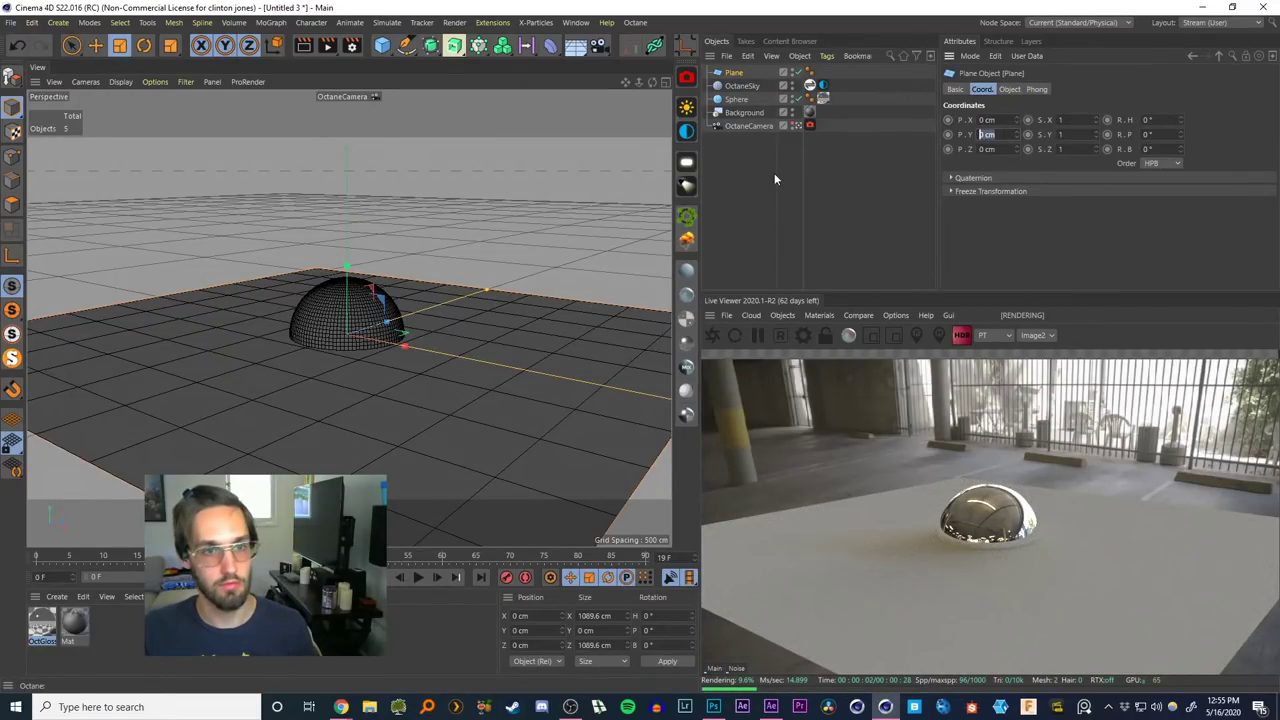
type("-100")
key("Return")
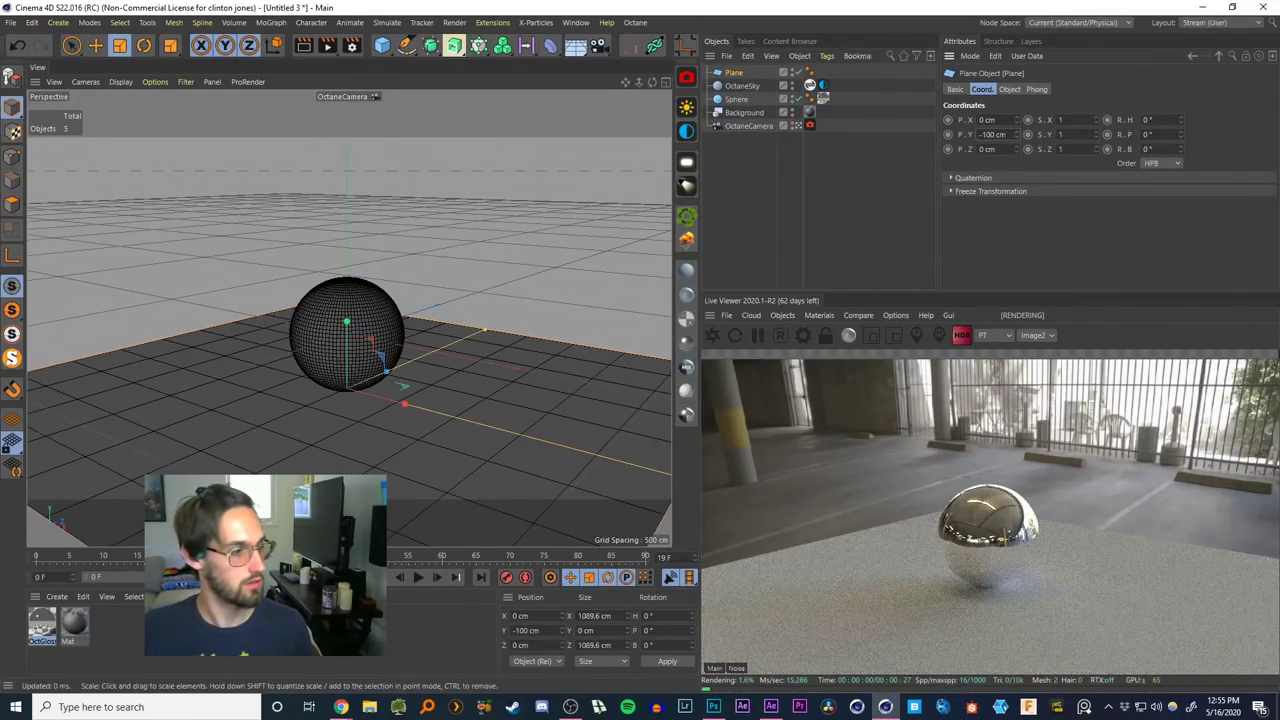
Create an Octane Diffuse material and make it a shadow catcher in its Common settings
left_click(686, 270)
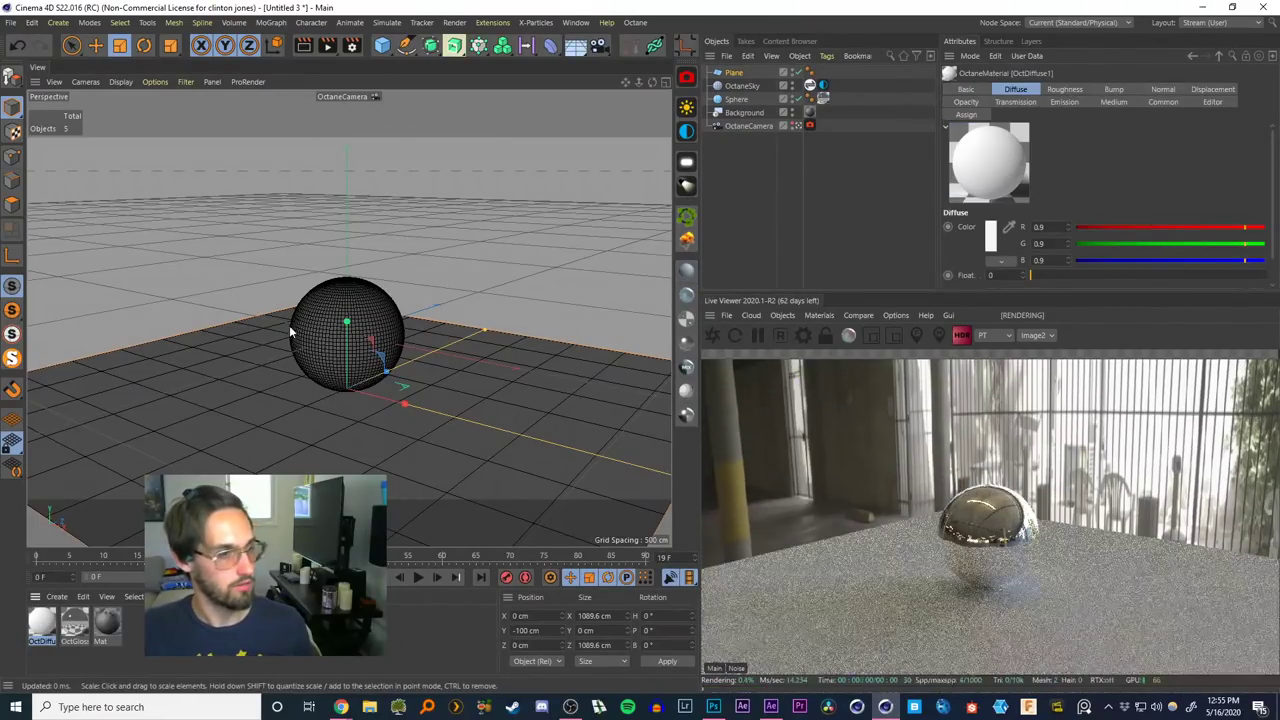
double_click(41, 622)
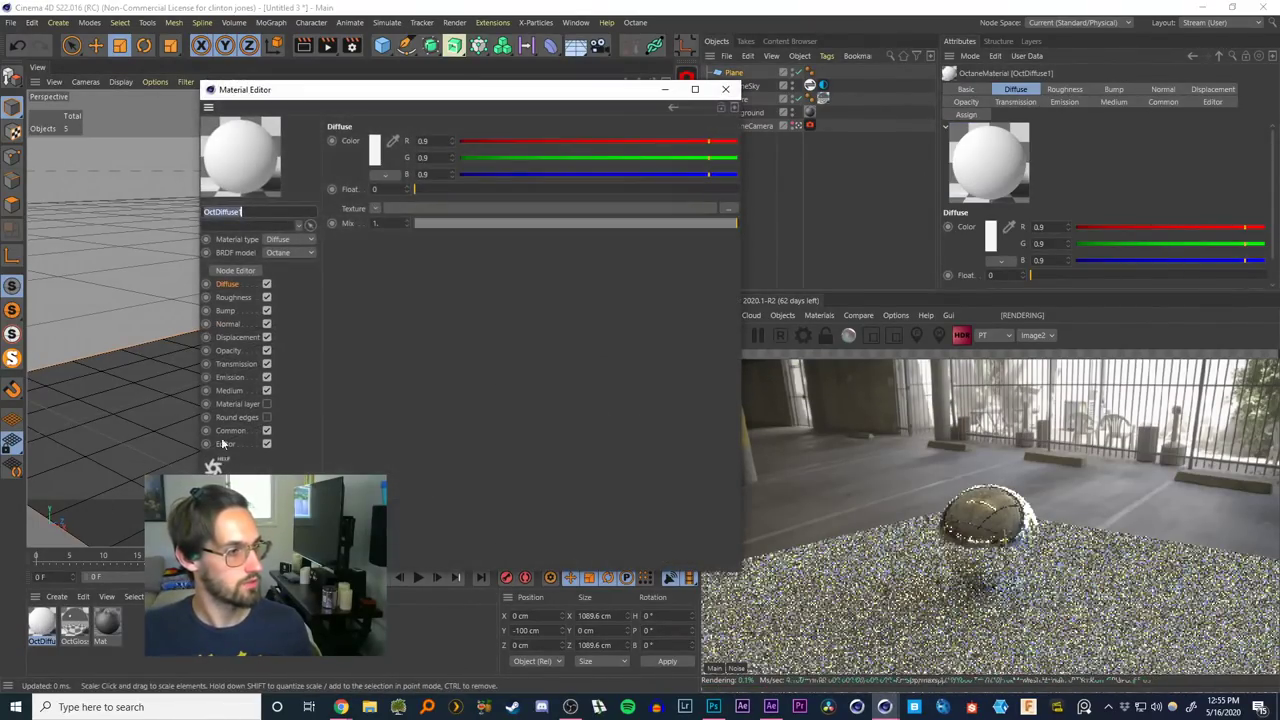
left_click(230, 430)
left_click(421, 140)
left_click(729, 92)
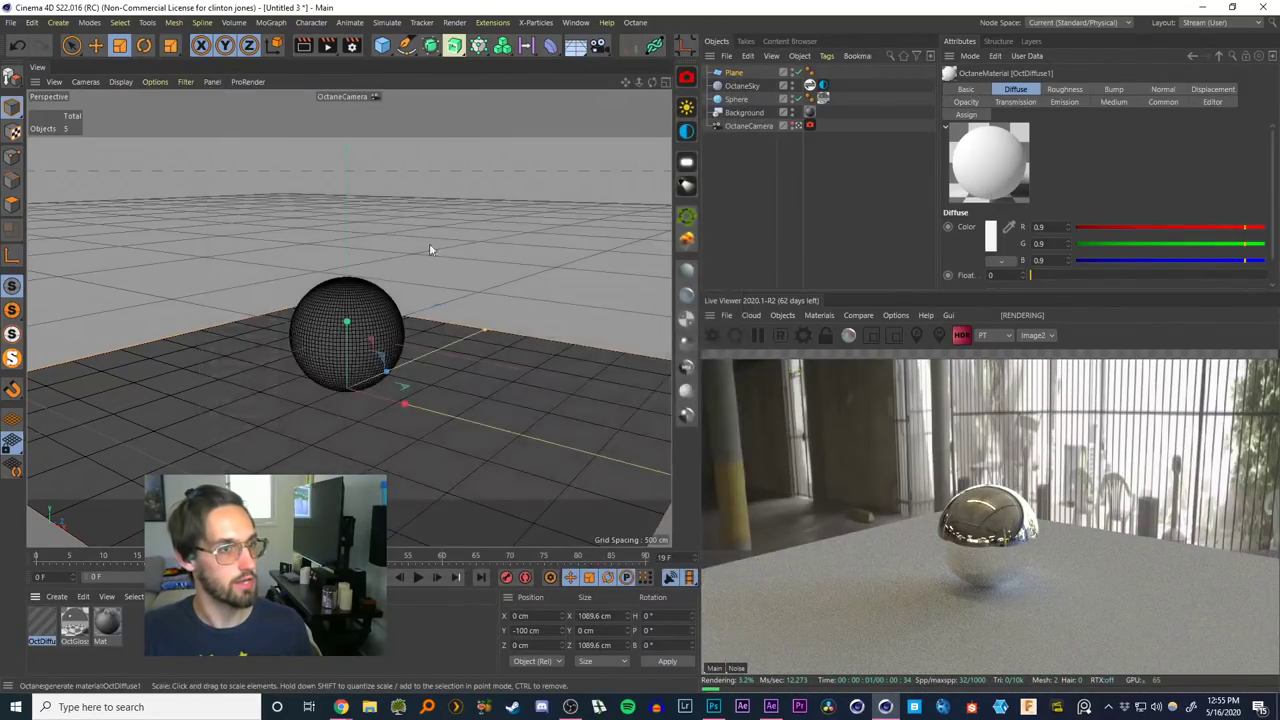
Apply the shadow-catcher material to the Plane and toggle the Plane off and on to compare the sphere's shadow and reflection
left_click_drag(210, 422, 209, 414)
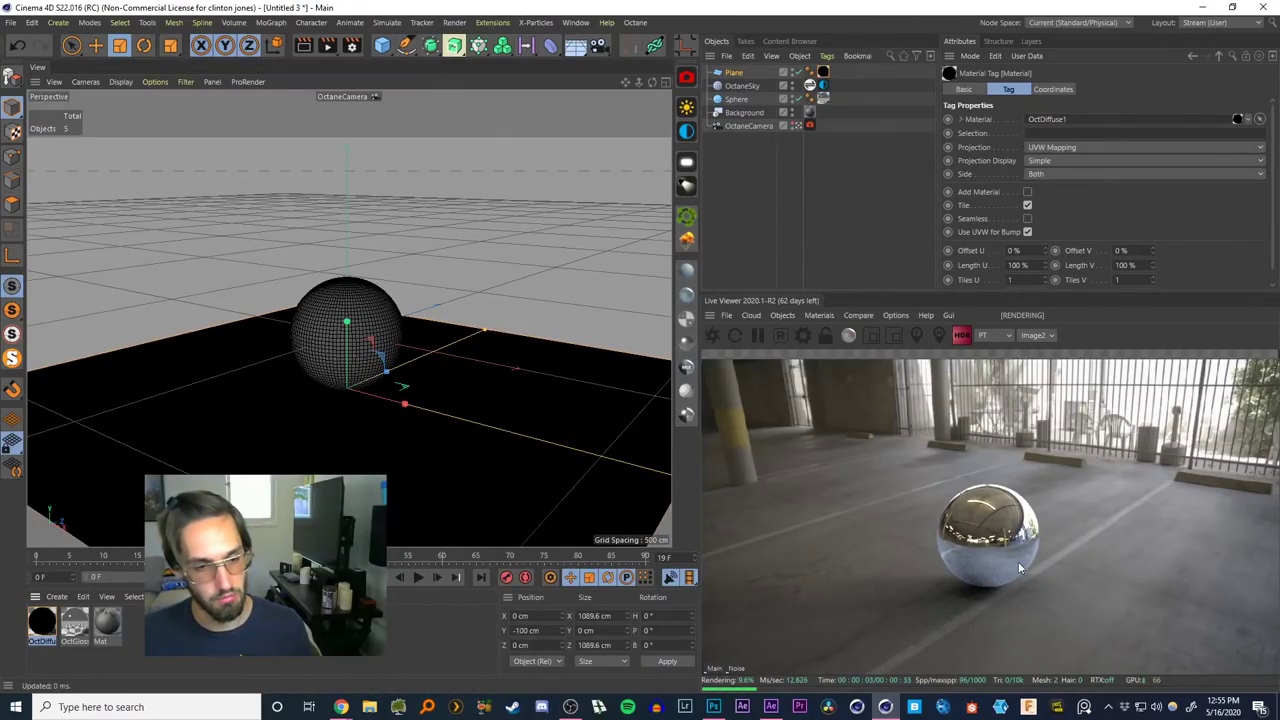
left_click(798, 74)
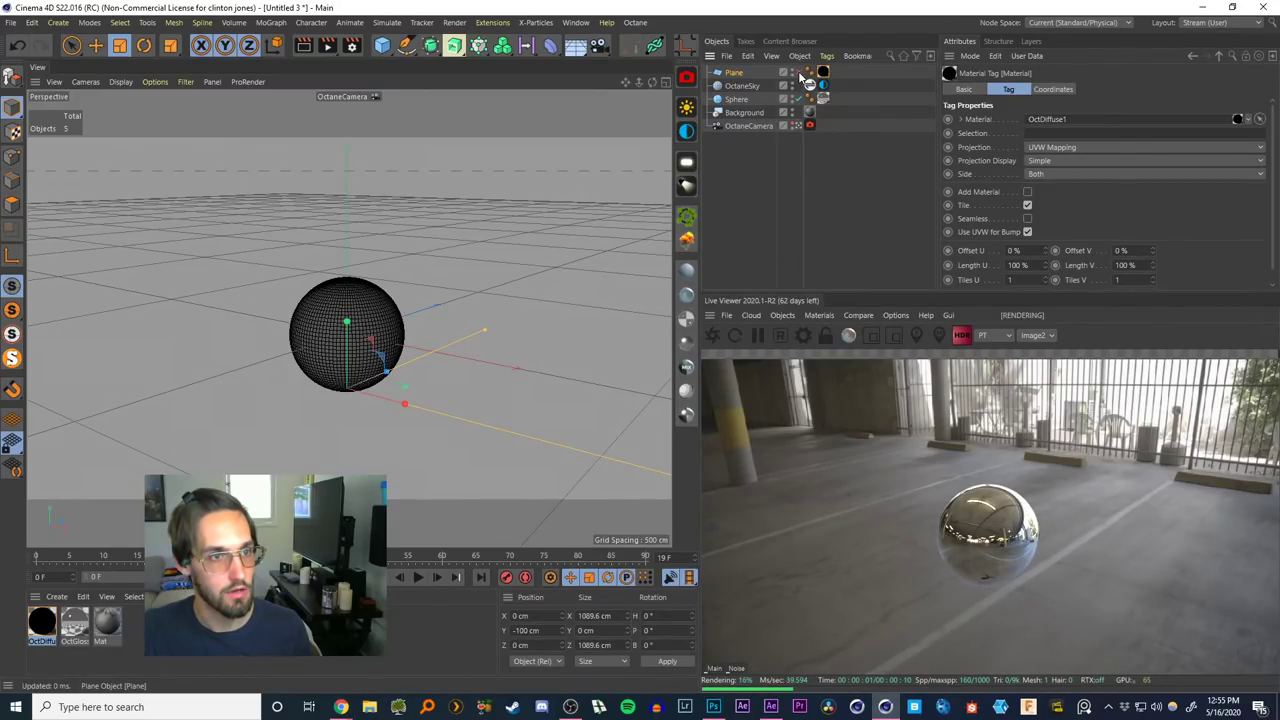
left_click(798, 74)
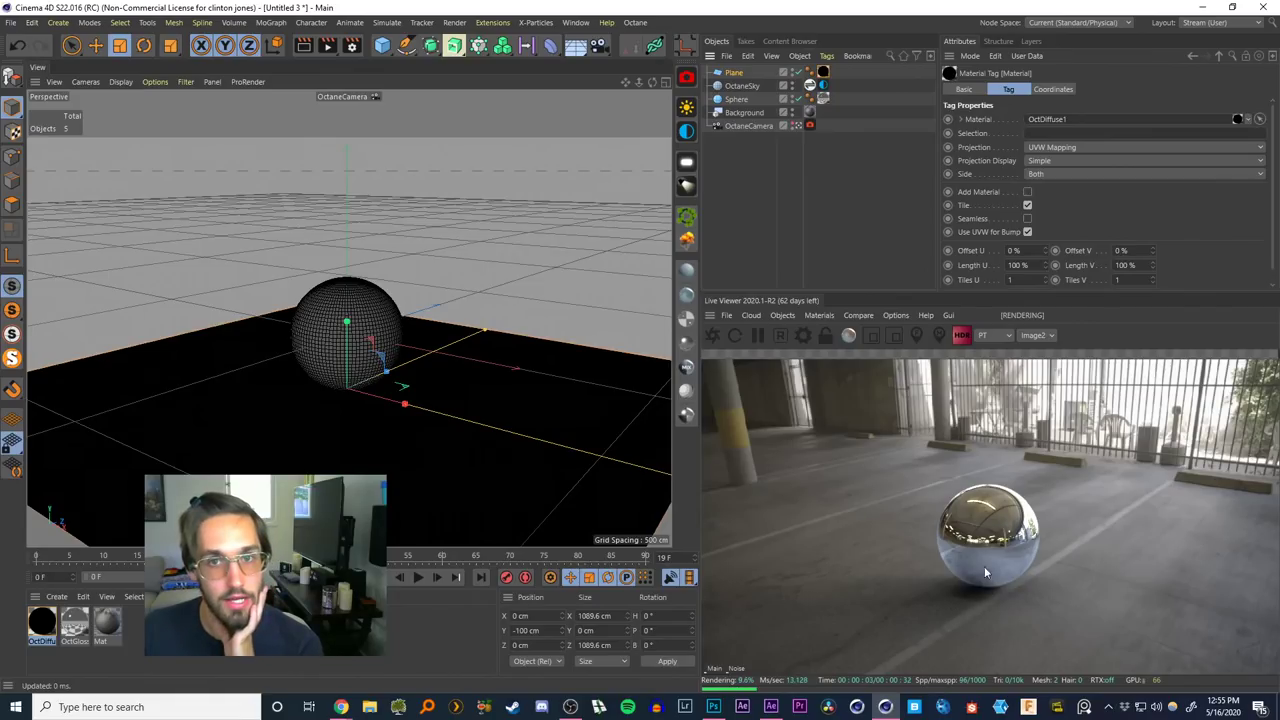
left_click(799, 74)
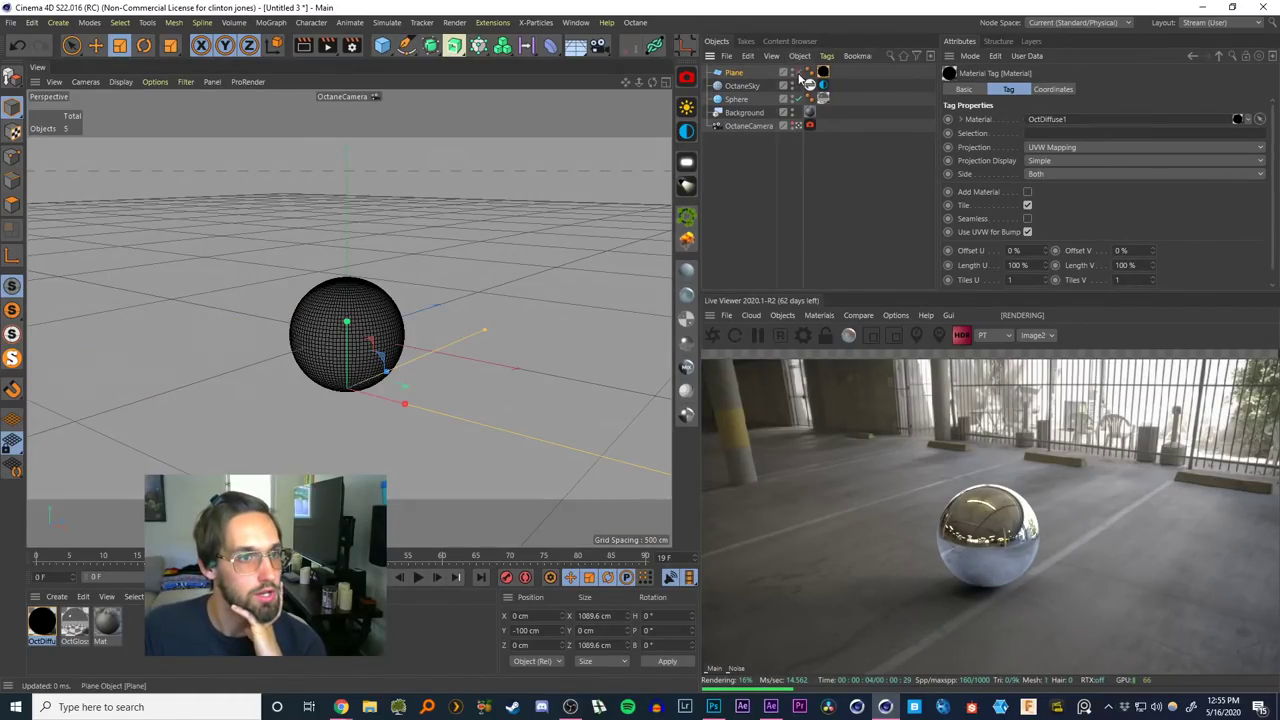
left_click(799, 74)
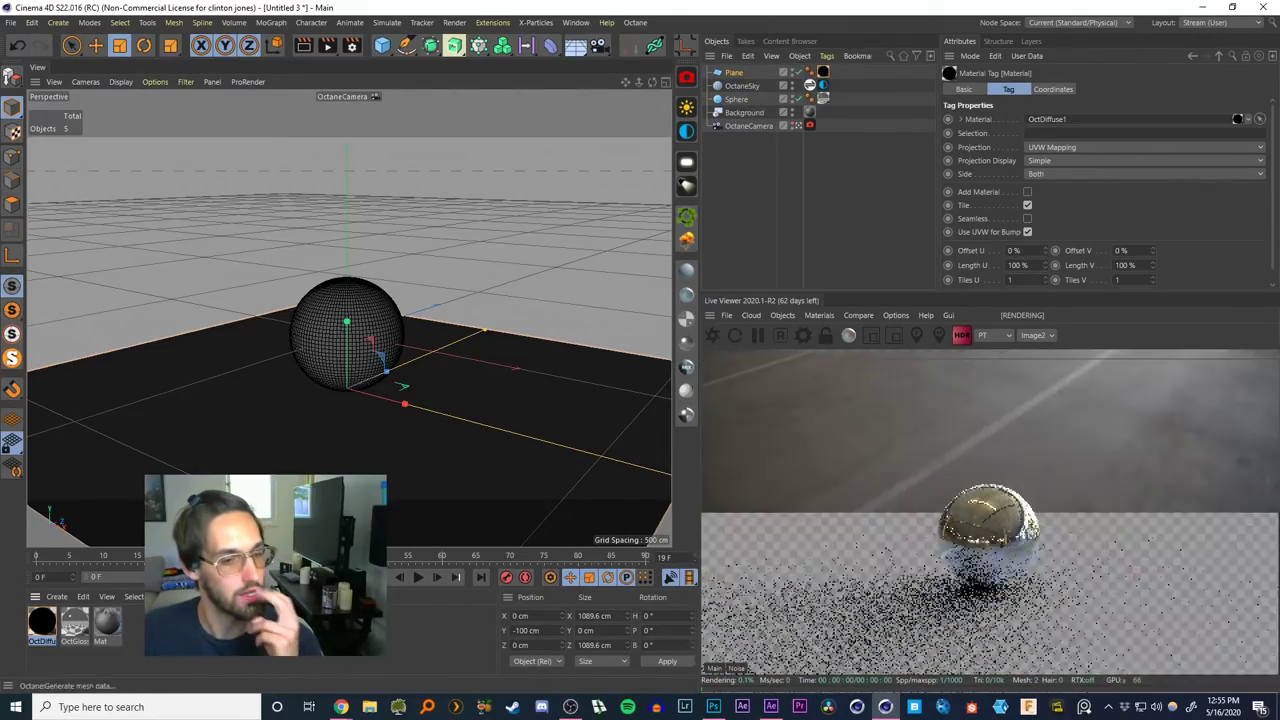
Apply the Mat footage material to the Plane and delete the Plane's OctDiffuse1 material tag
left_click_drag(107, 625, 822, 76)
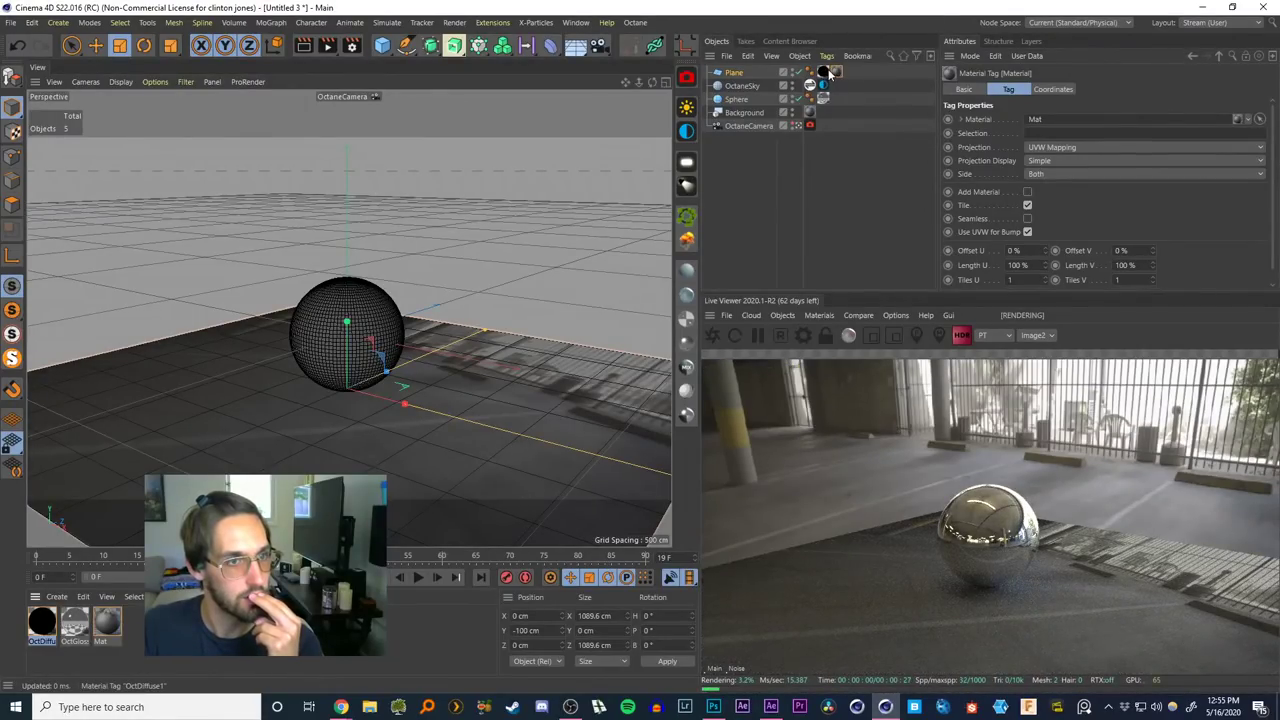
left_click_drag(850, 70, 846, 71)
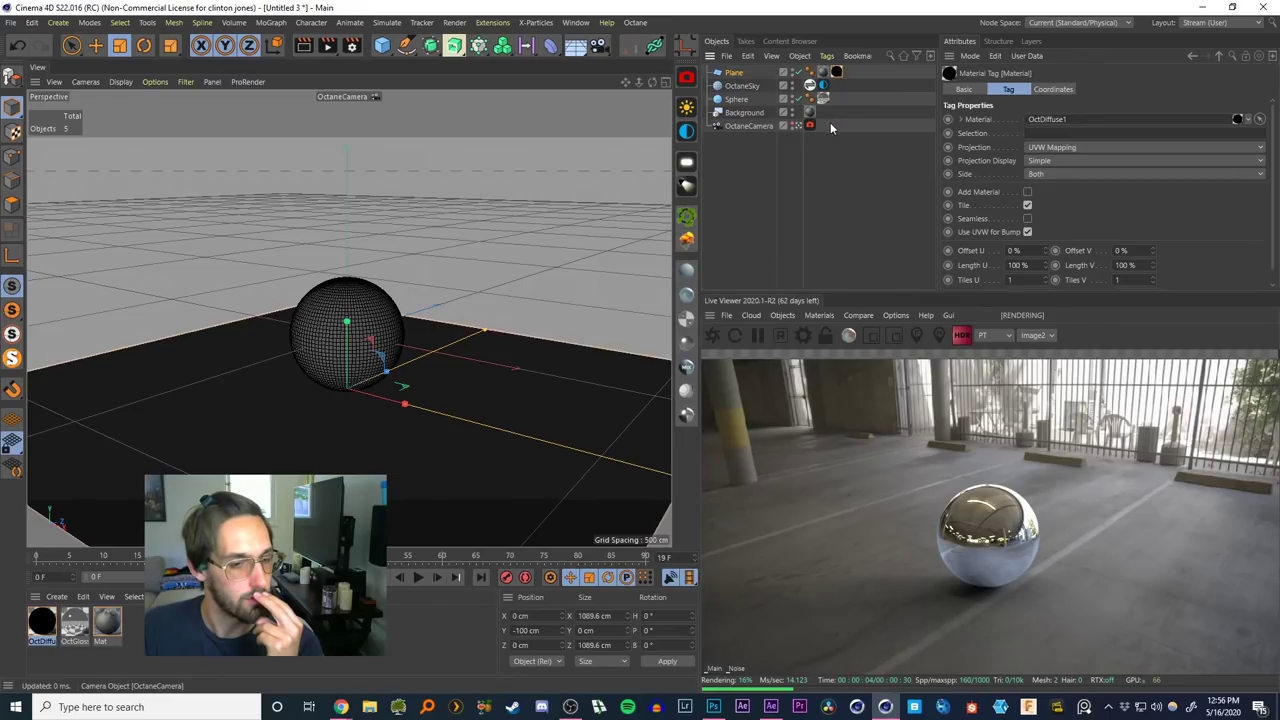
left_click(740, 184)
left_click(822, 73)
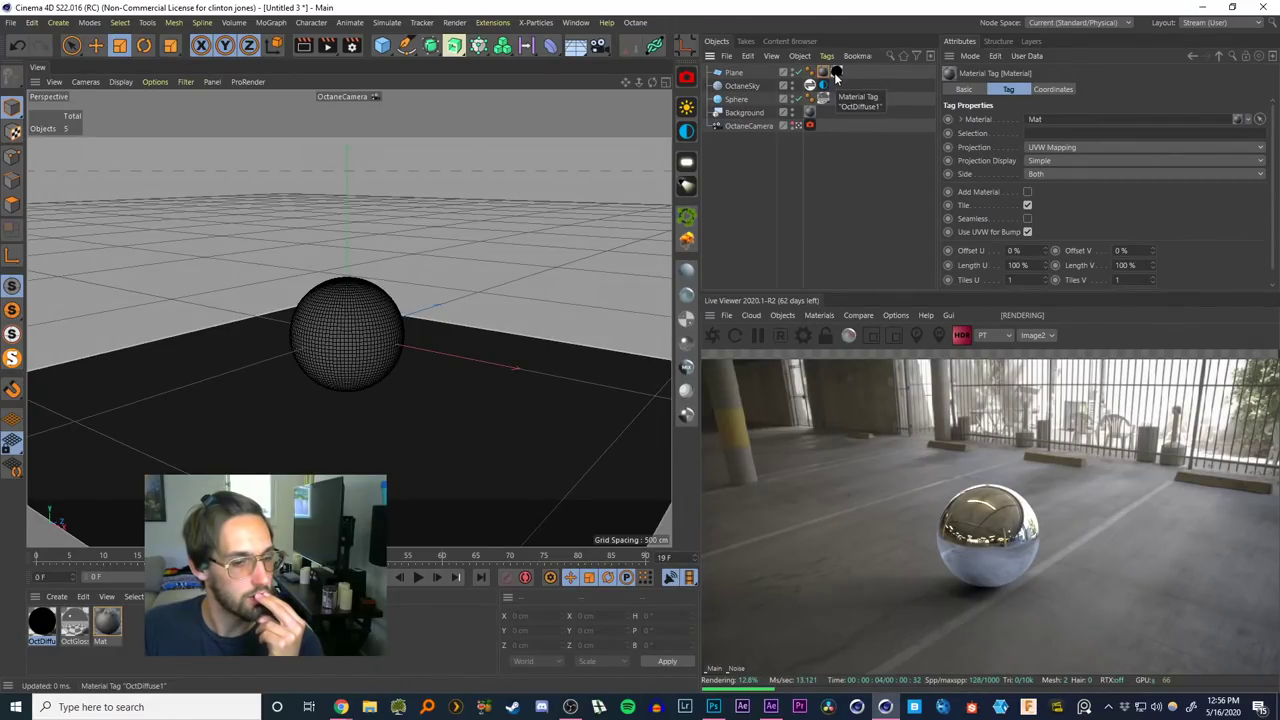
left_click_drag(821, 82, 809, 112, "ctrl")
left_click(836, 73)
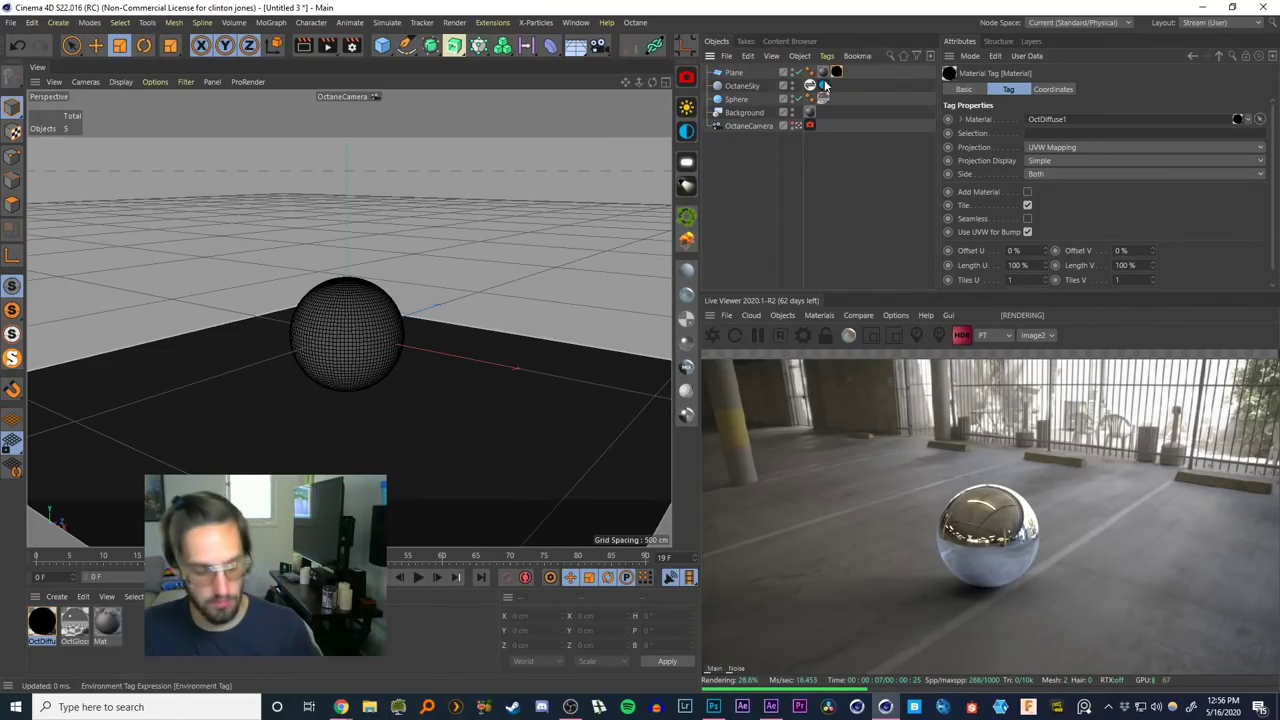
key("Delete")
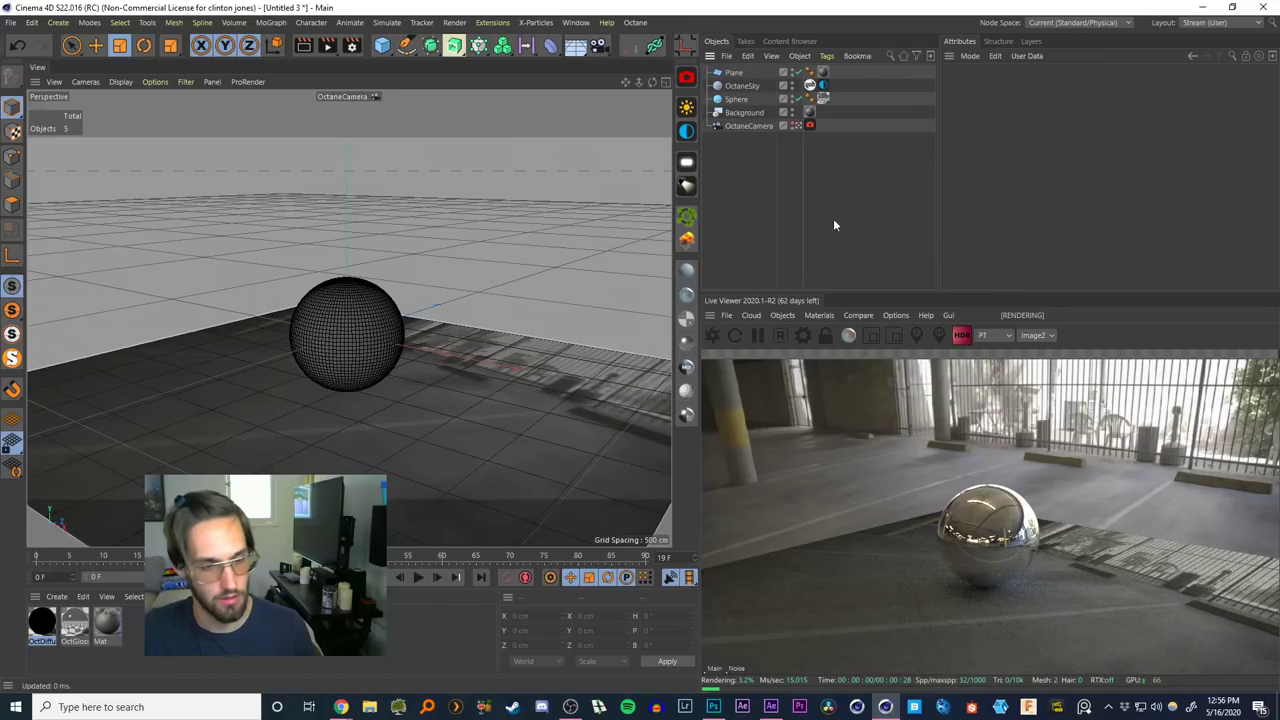
Set the Plane's Mat tag to Camera Mapping projection from OctaneCamera with the HDTV (16:9) film aspect
left_click(730, 74)
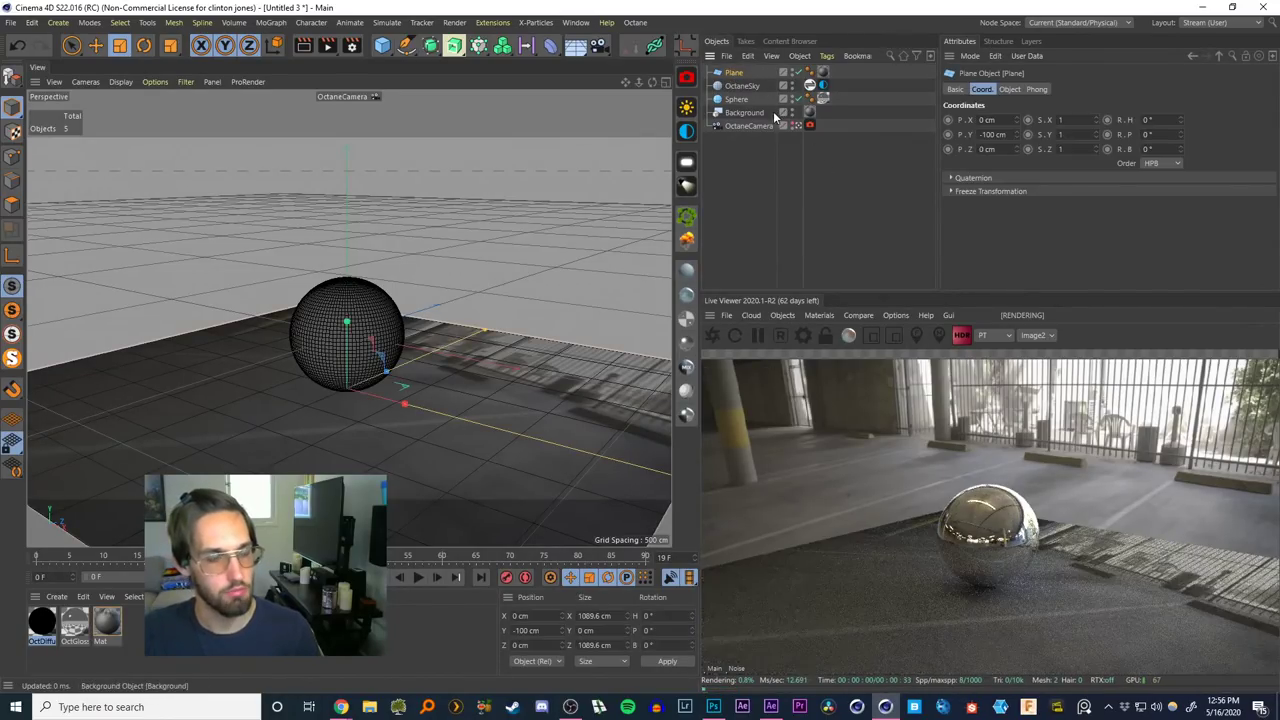
left_click(822, 73)
left_click(1032, 148)
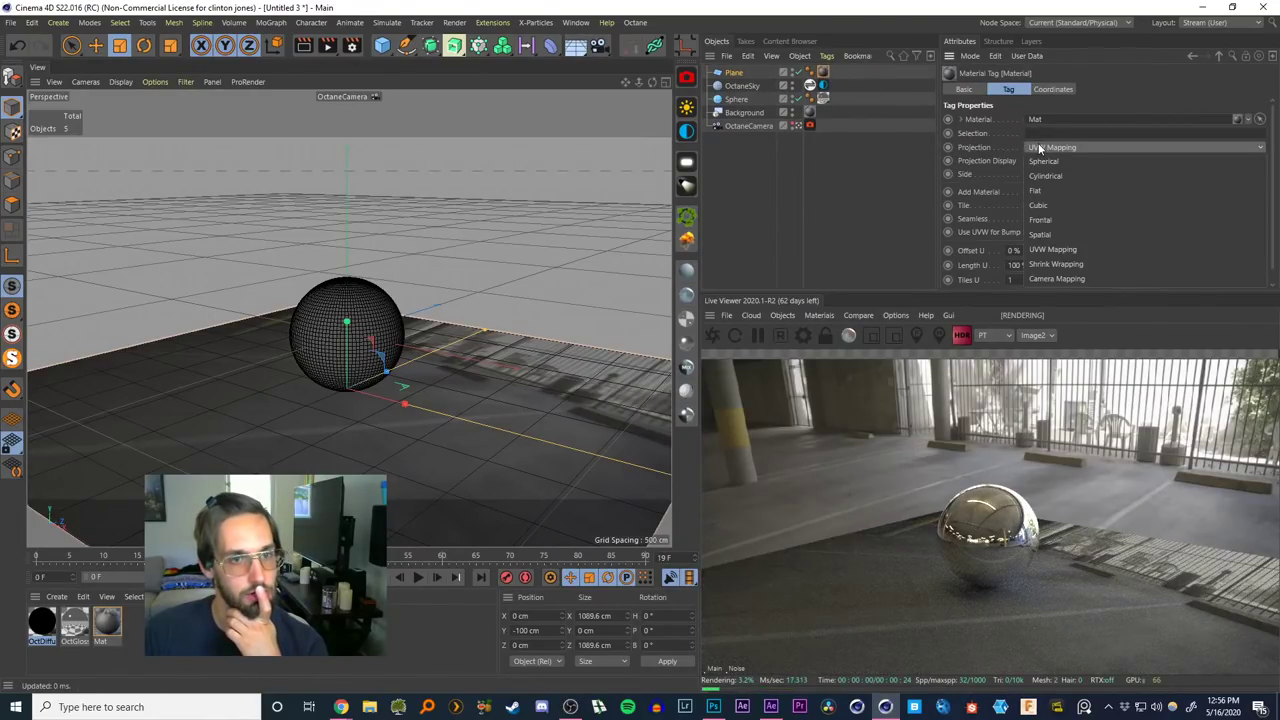
left_click(1061, 277)
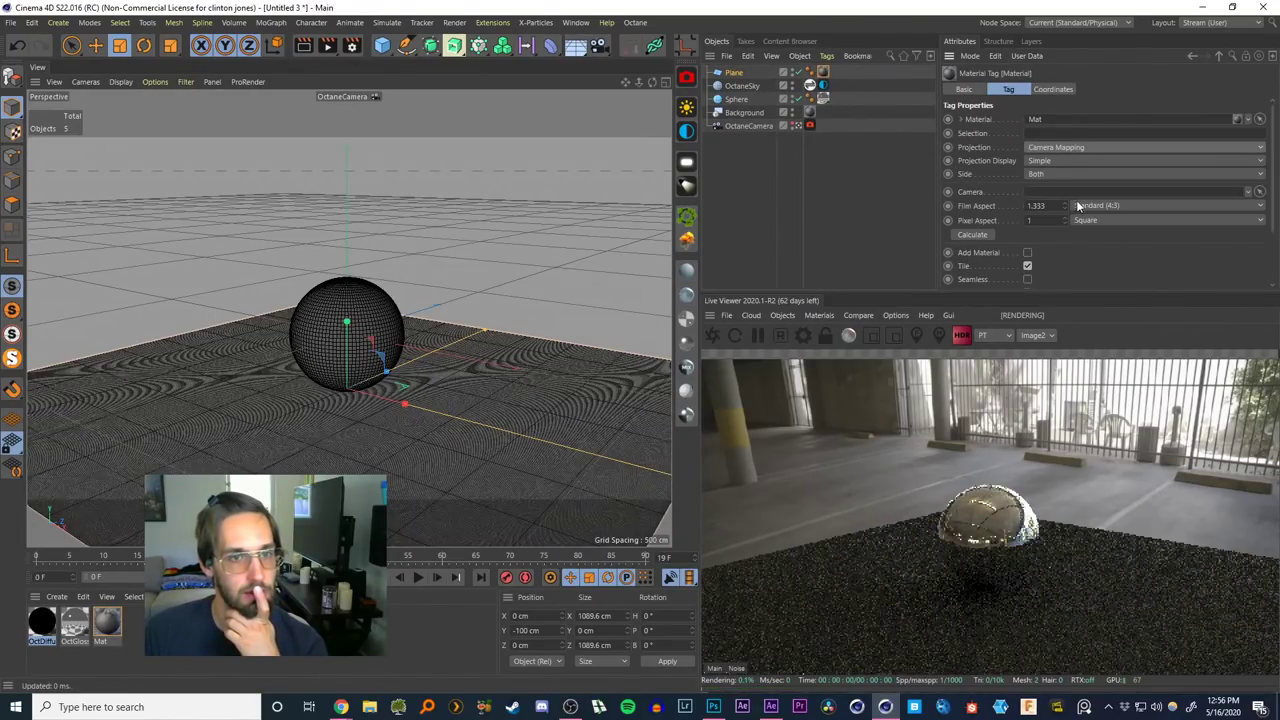
left_click(741, 126)
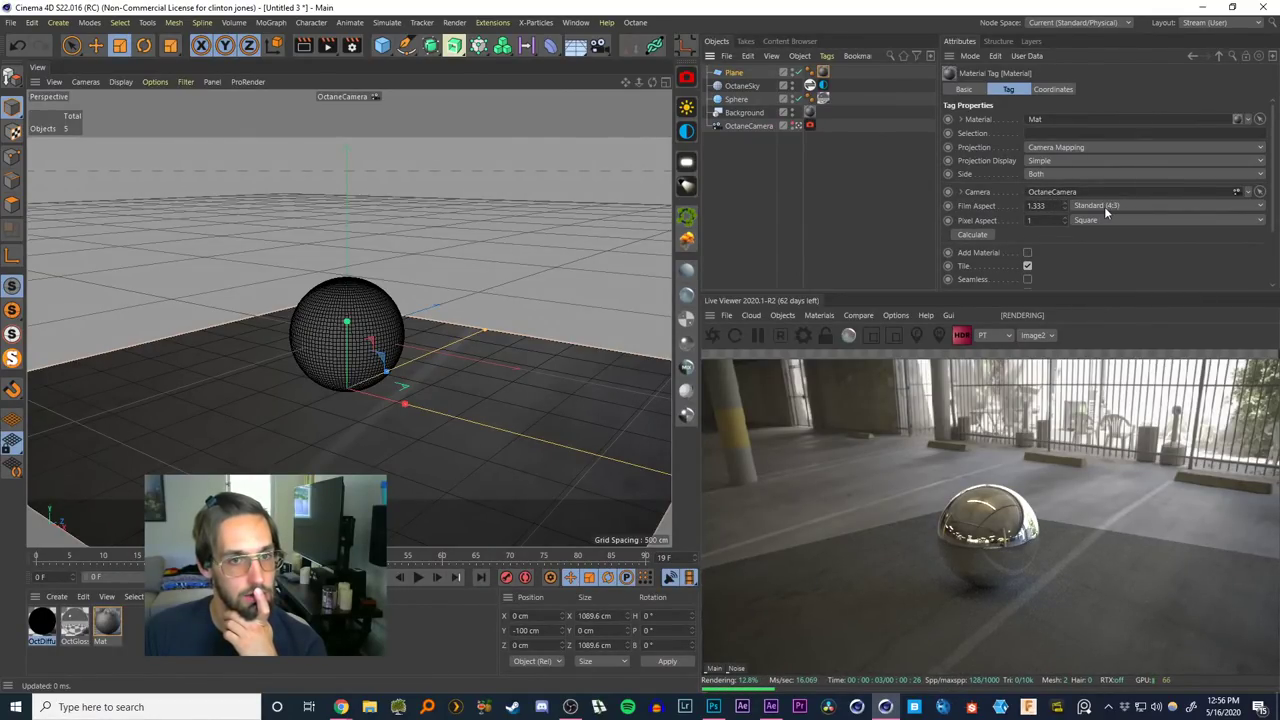
left_click(1095, 207)
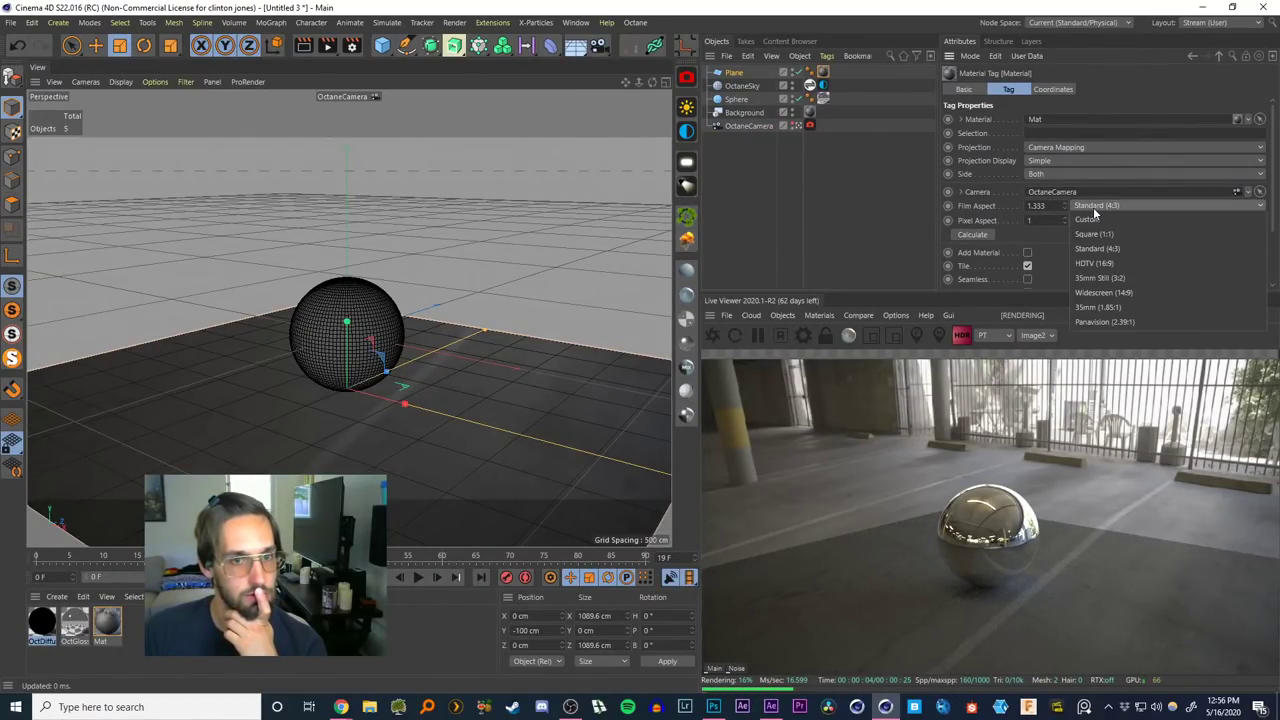
left_click(1094, 263)
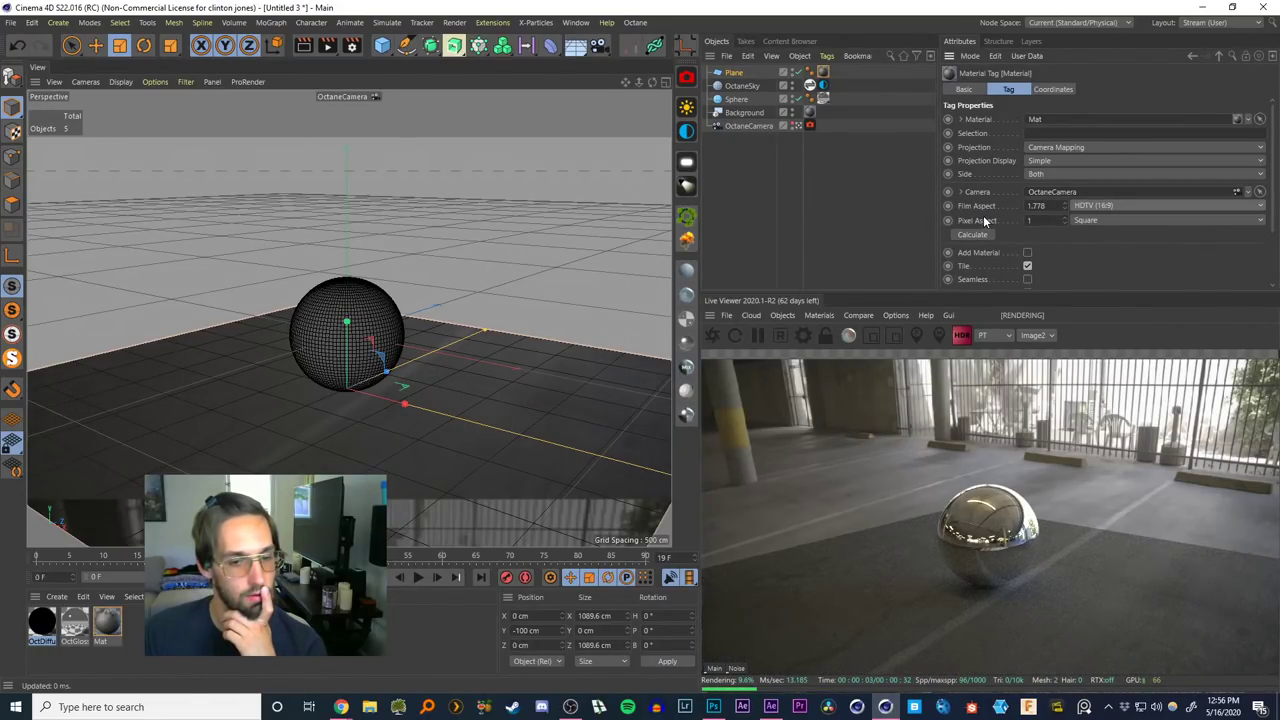
Toggle the Plane off and on to compare its projected footage with the background in the render
left_click(795, 73)
left_click(795, 73)
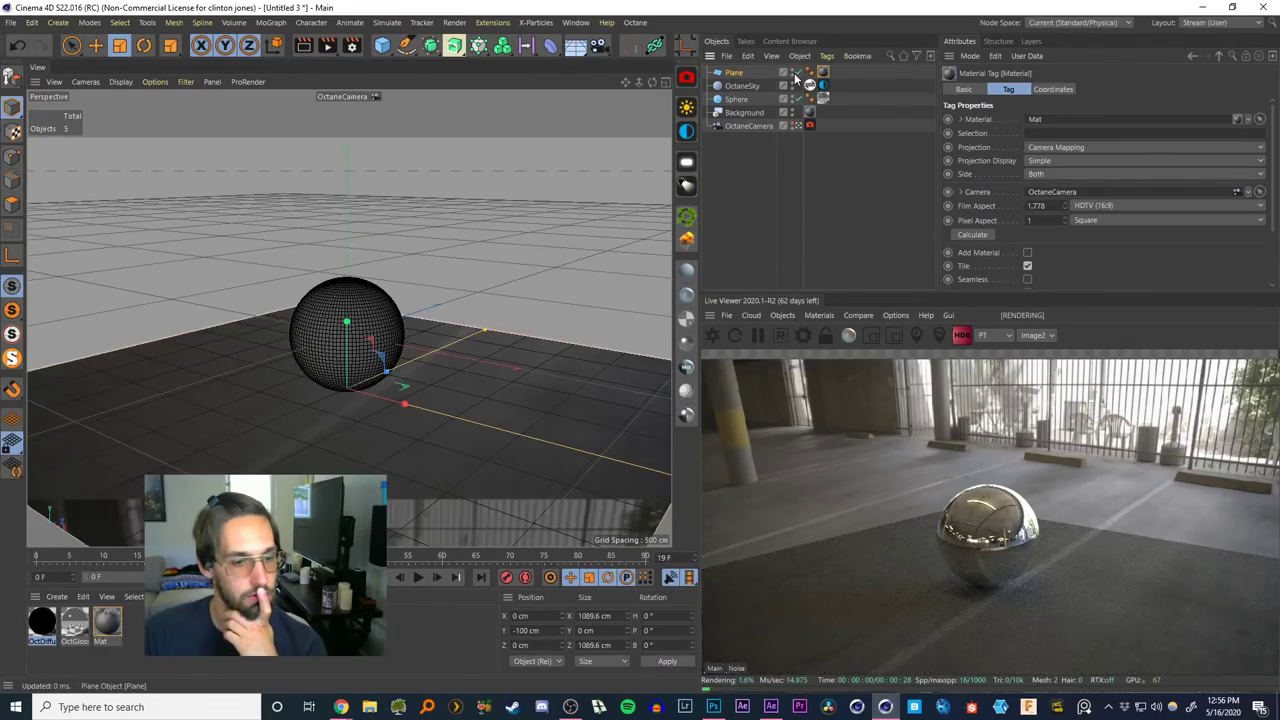
left_click(795, 73)
left_click(795, 73)
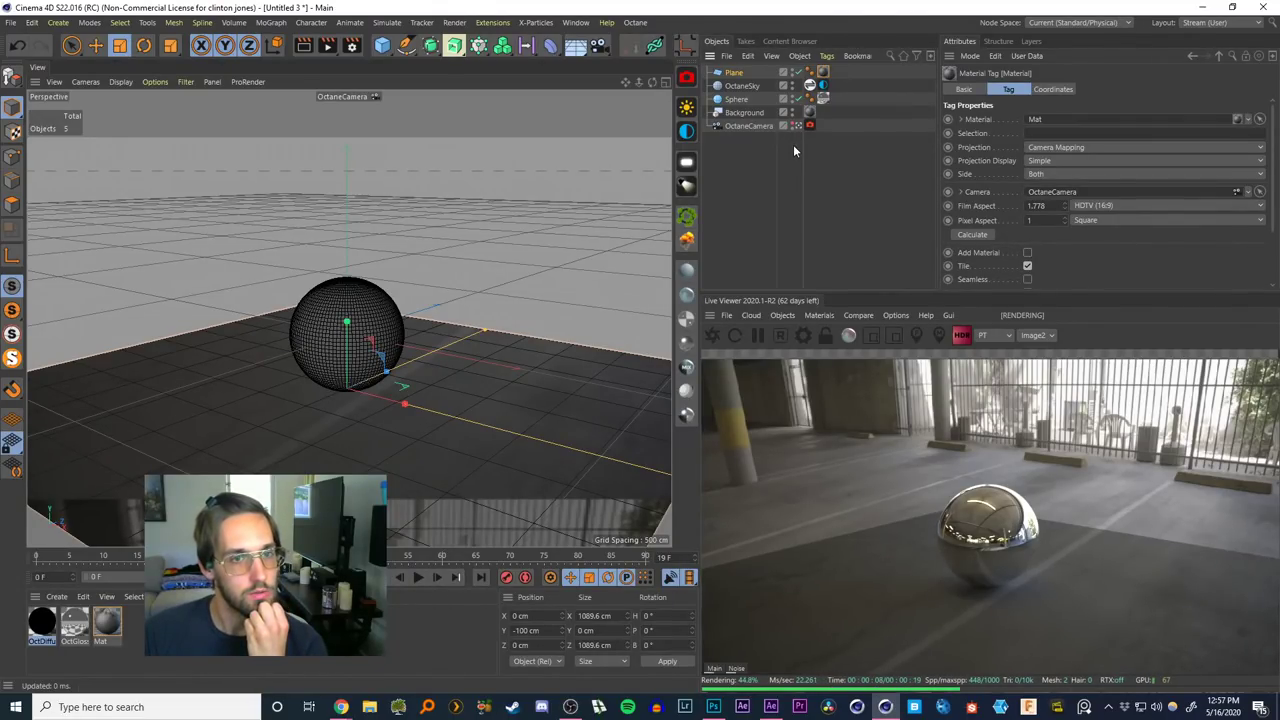
Move the Mat material's footage texture from Color to Luminance, with only the Luminance channel enabled and Color and Reflectance disabled
double_click(107, 622)
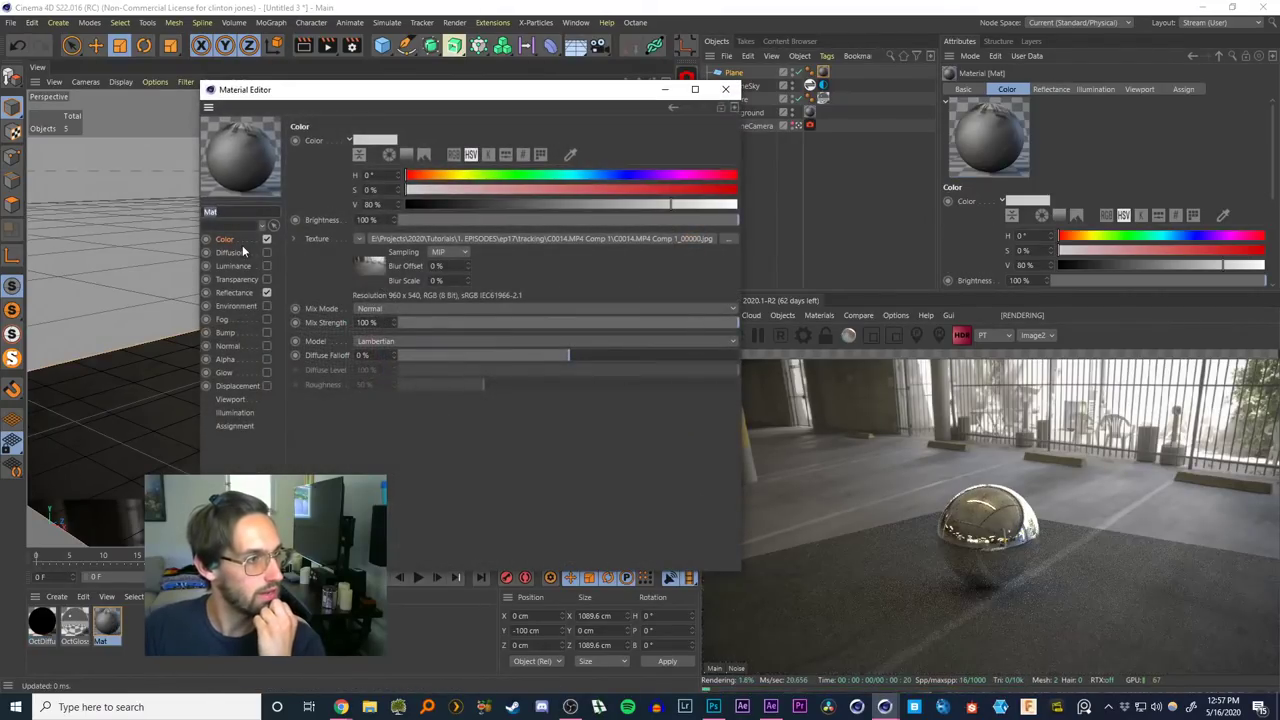
right_click(311, 242)
left_click(322, 281)
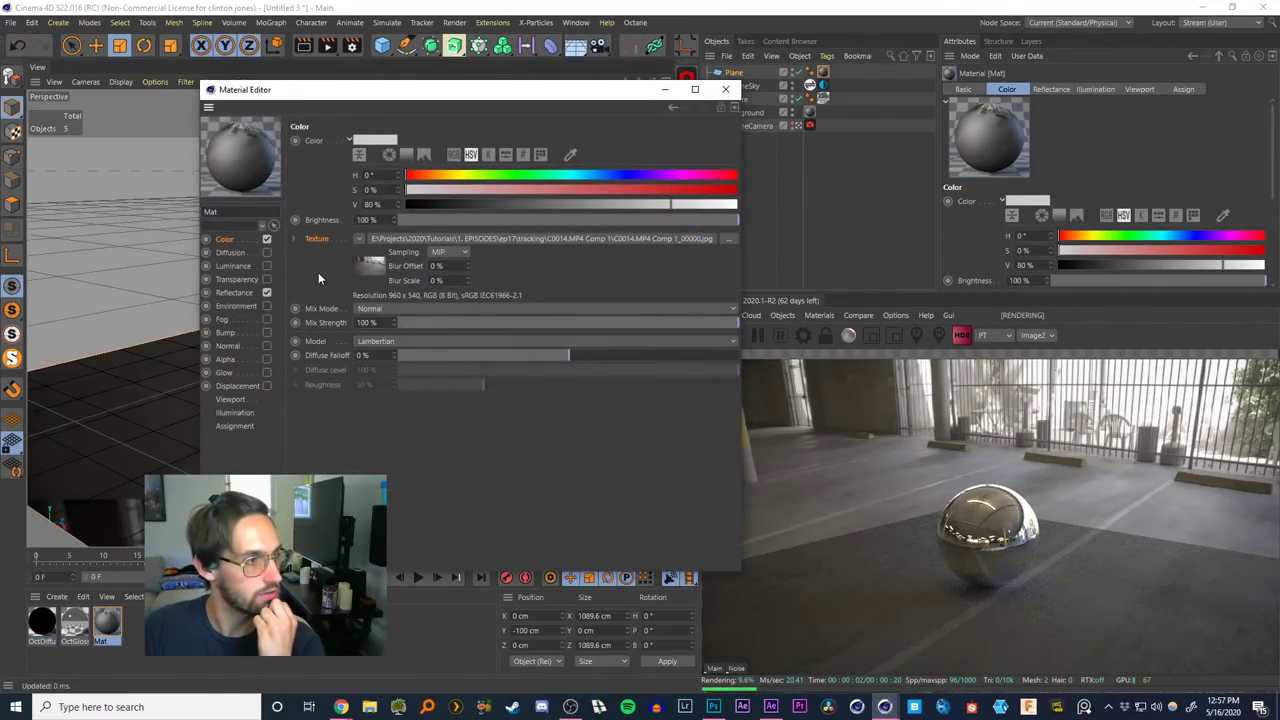
left_click(266, 266)
left_click(267, 239)
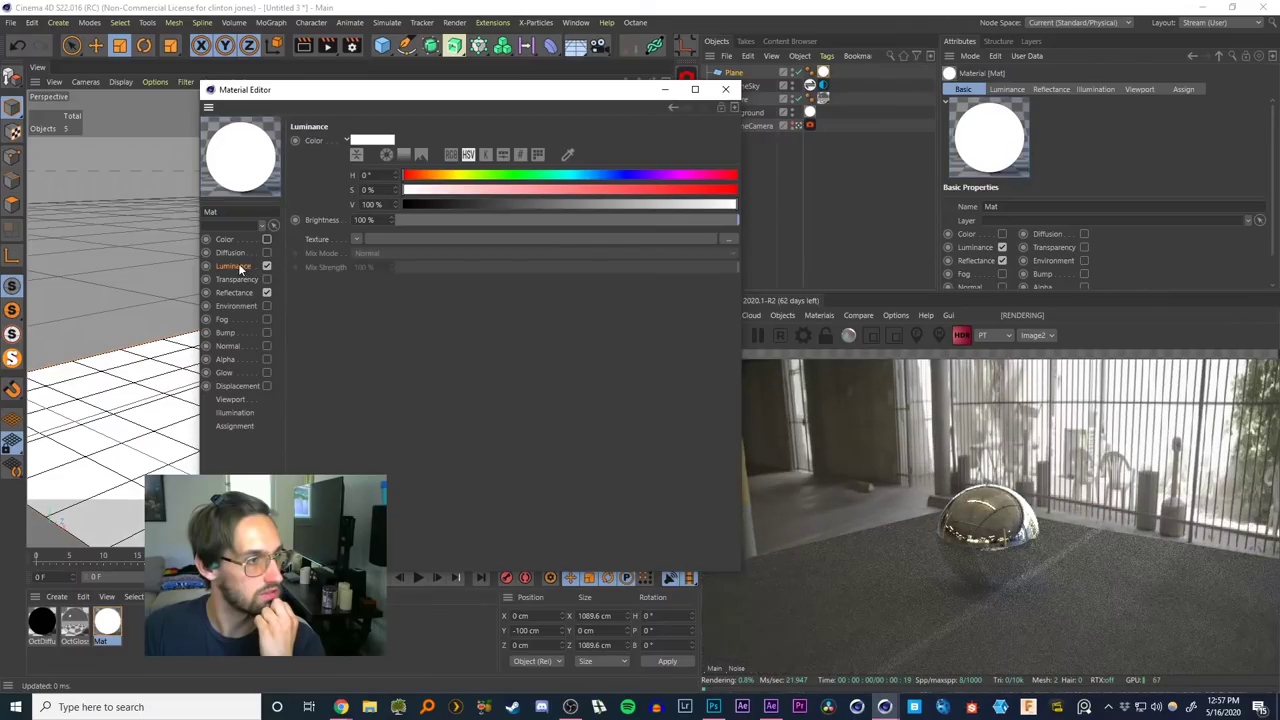
right_click(317, 241)
left_click(345, 293)
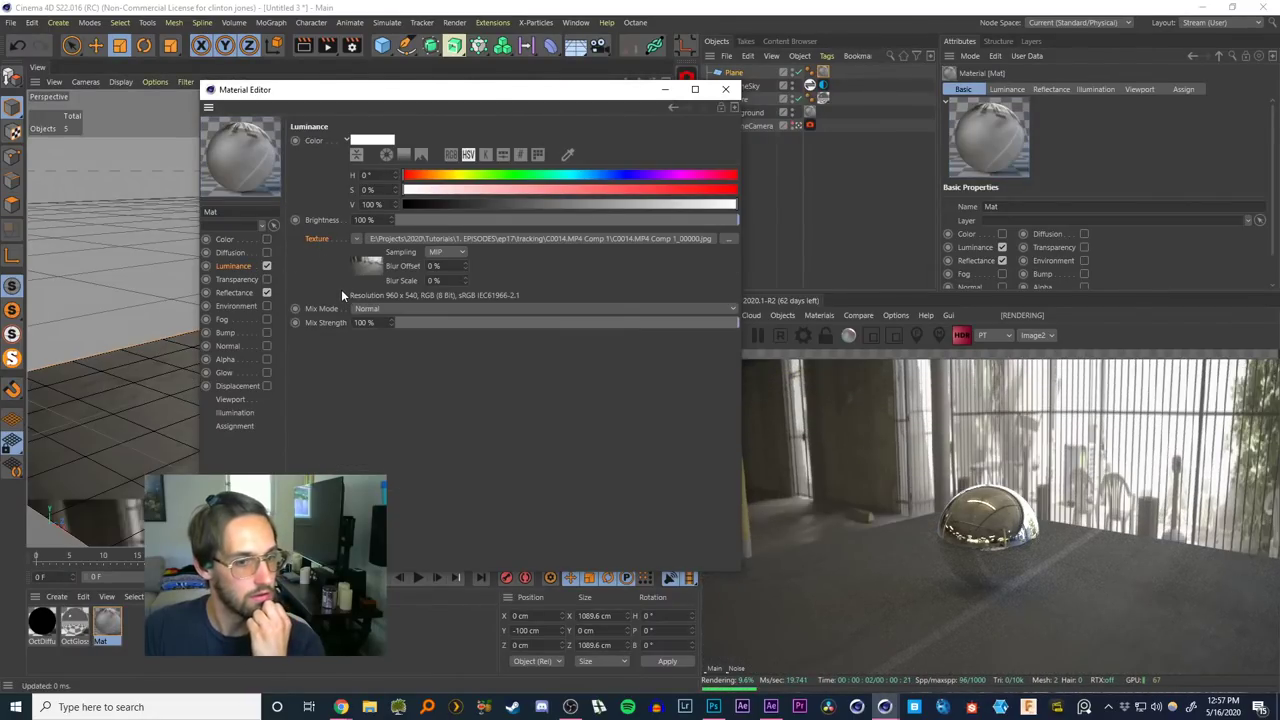
left_click(266, 292)
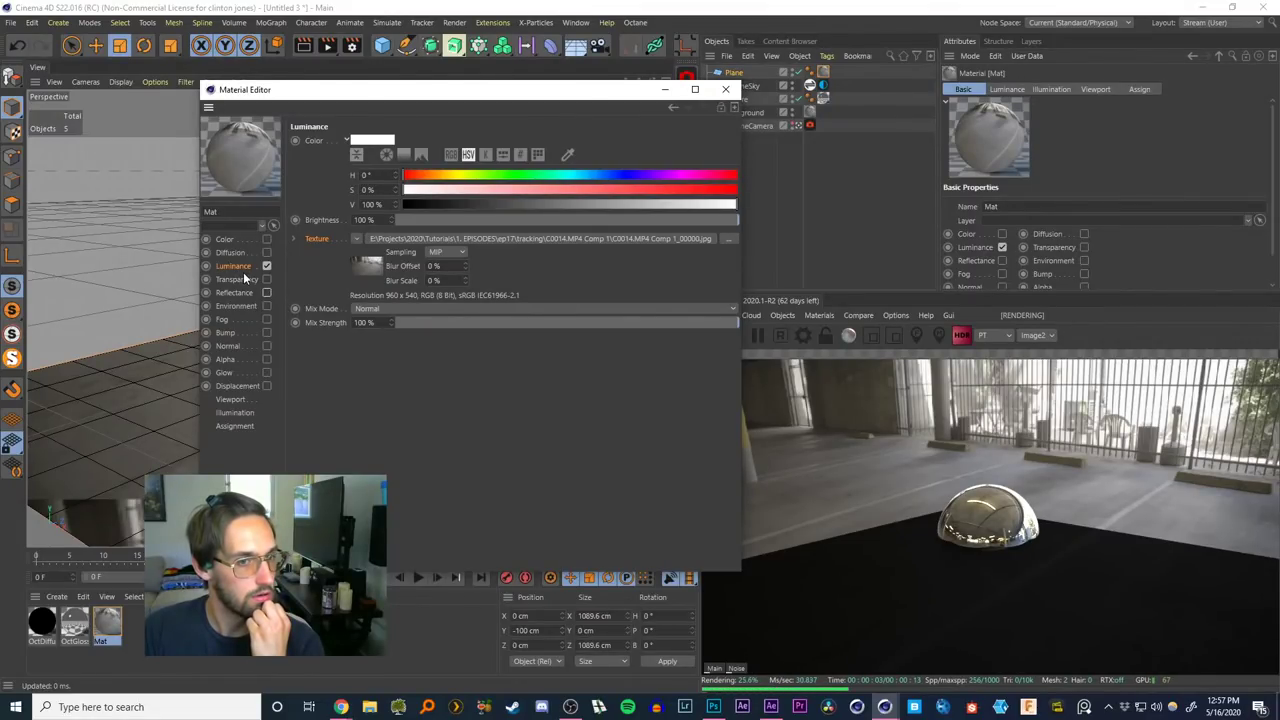
left_click(725, 89)
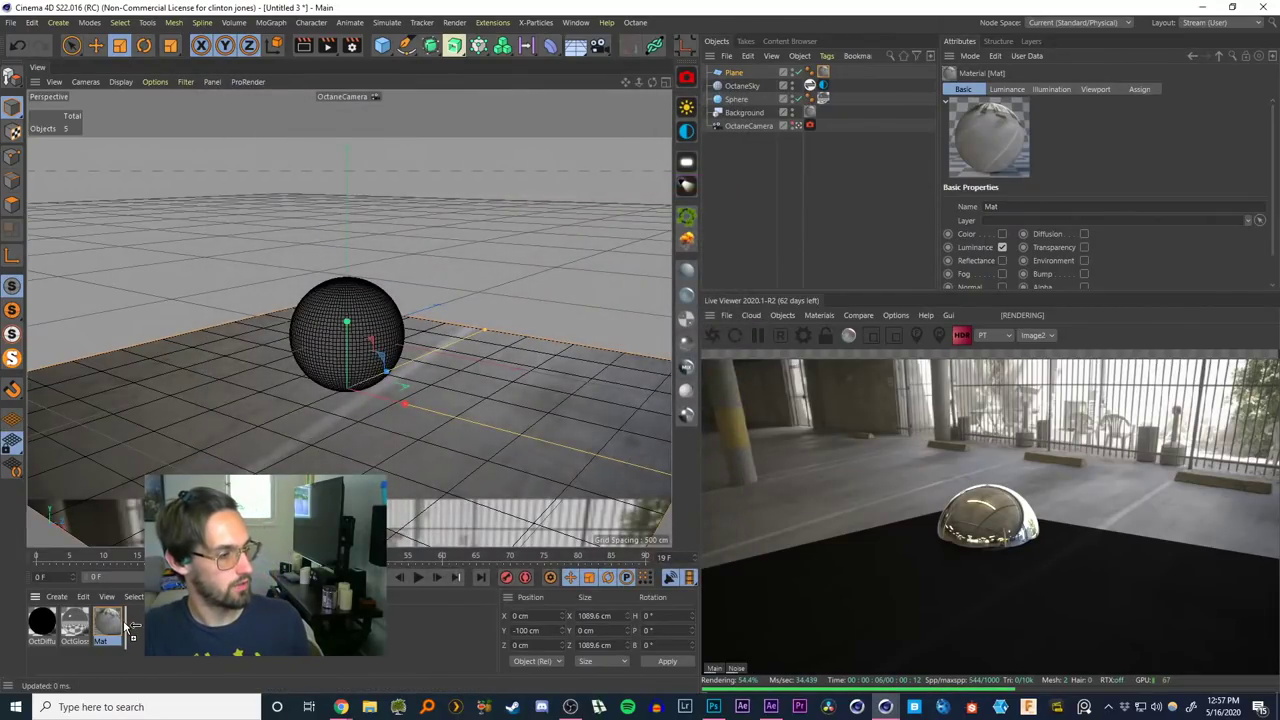
left_click_drag(124, 623, 130, 626, "ctrl")
key("Delete")
key("ctrl+z")
key("ctrl+z")
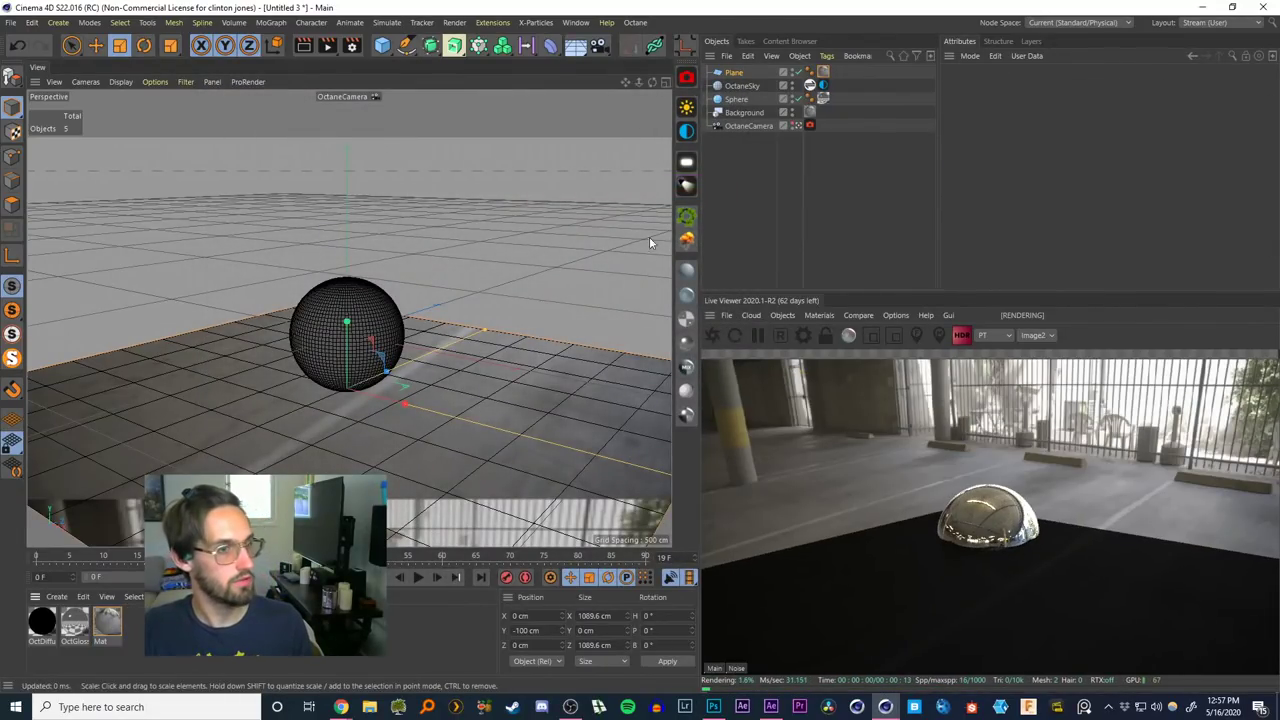
Create an Octane diffuse material and copy the footage texture from Mat's Luminance channel into its Diffuse texture
left_click(686, 272)
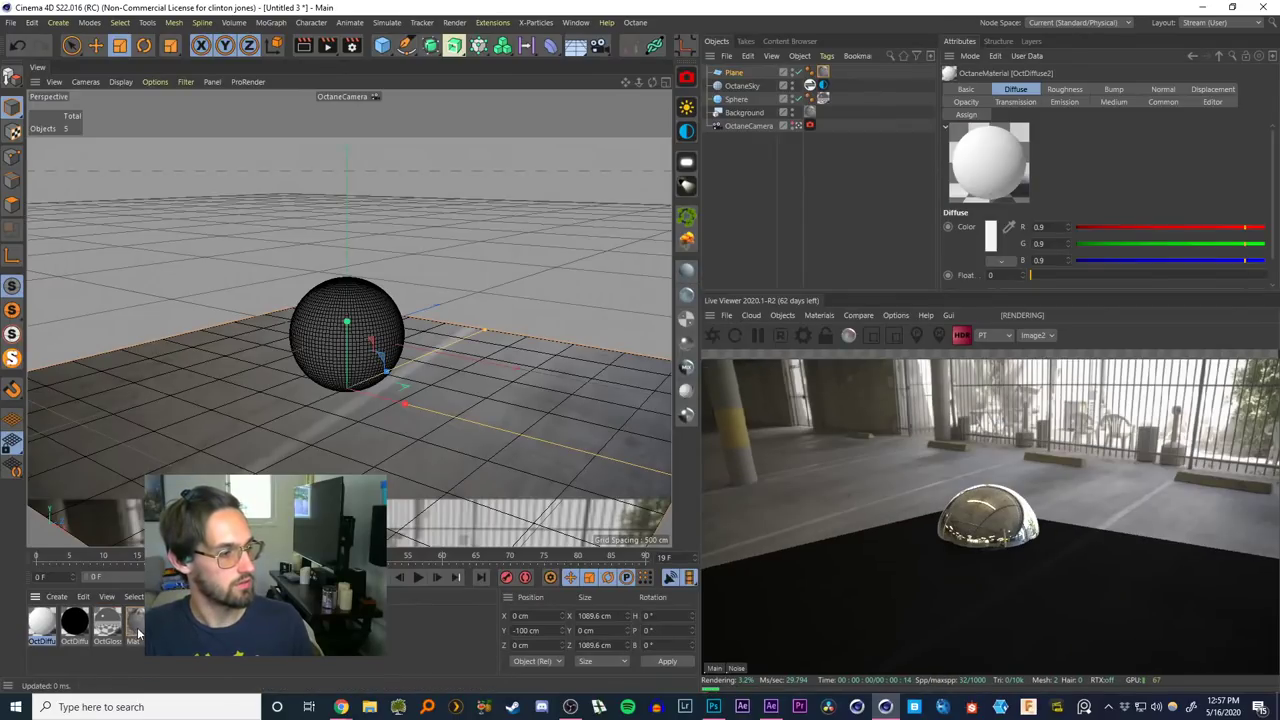
double_click(134, 625)
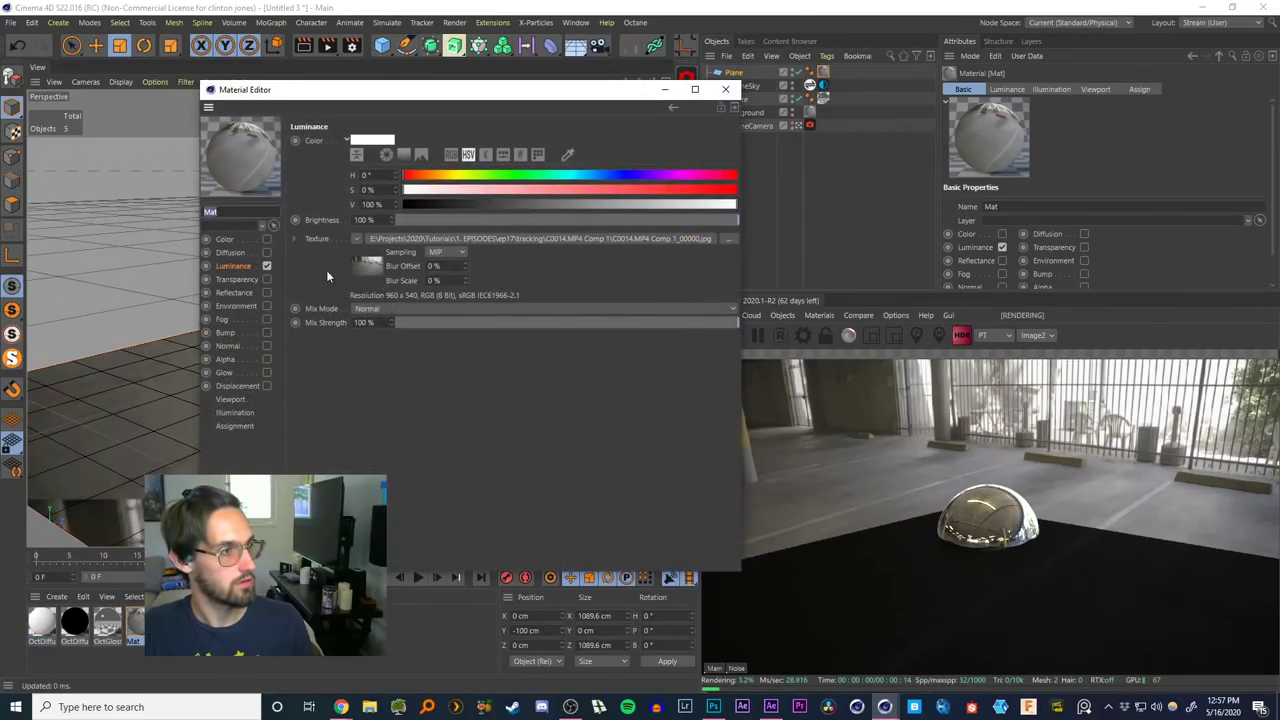
right_click(318, 238)
left_click(341, 280)
left_click(42, 624)
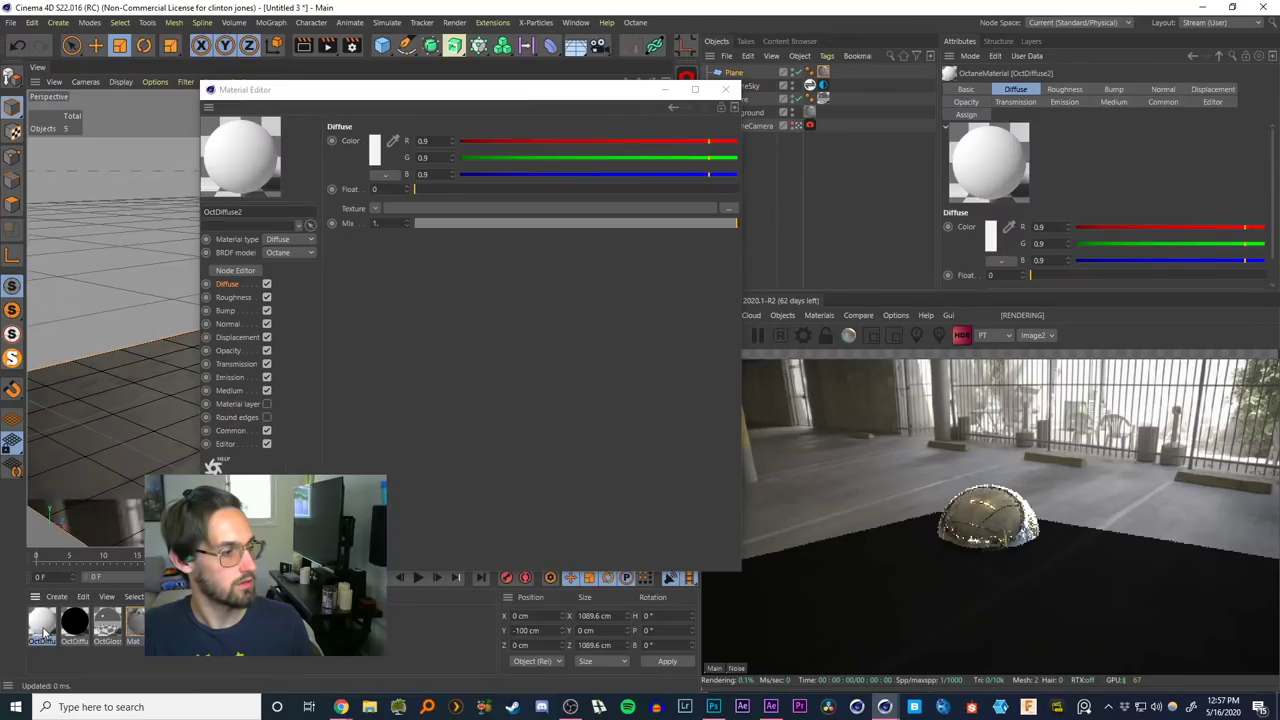
right_click(231, 288)
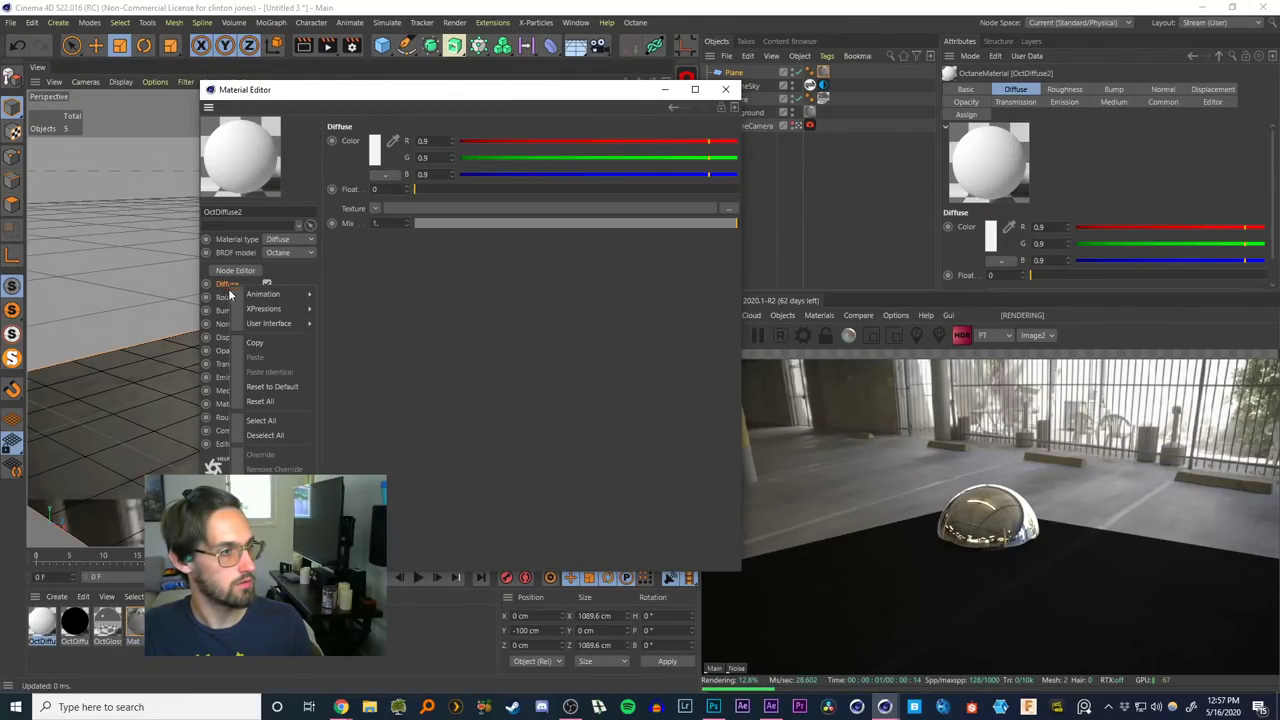
left_click(225, 291)
right_click(350, 212)
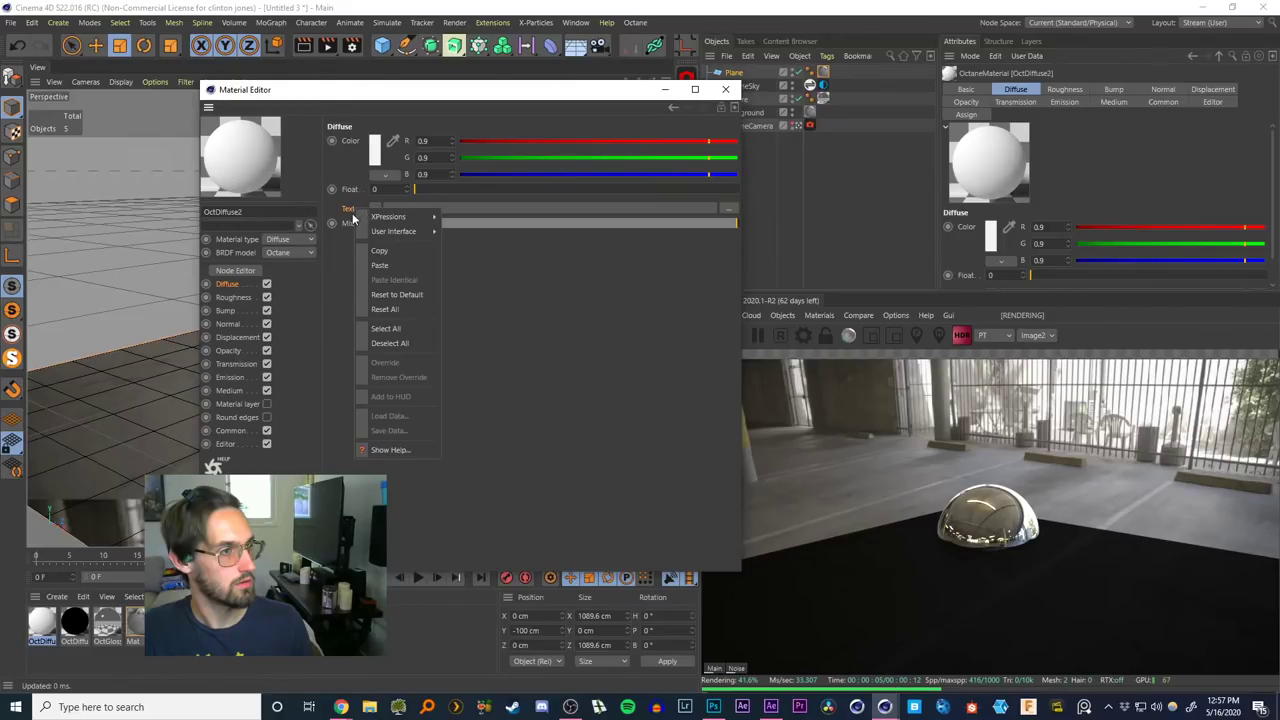
left_click(379, 265)
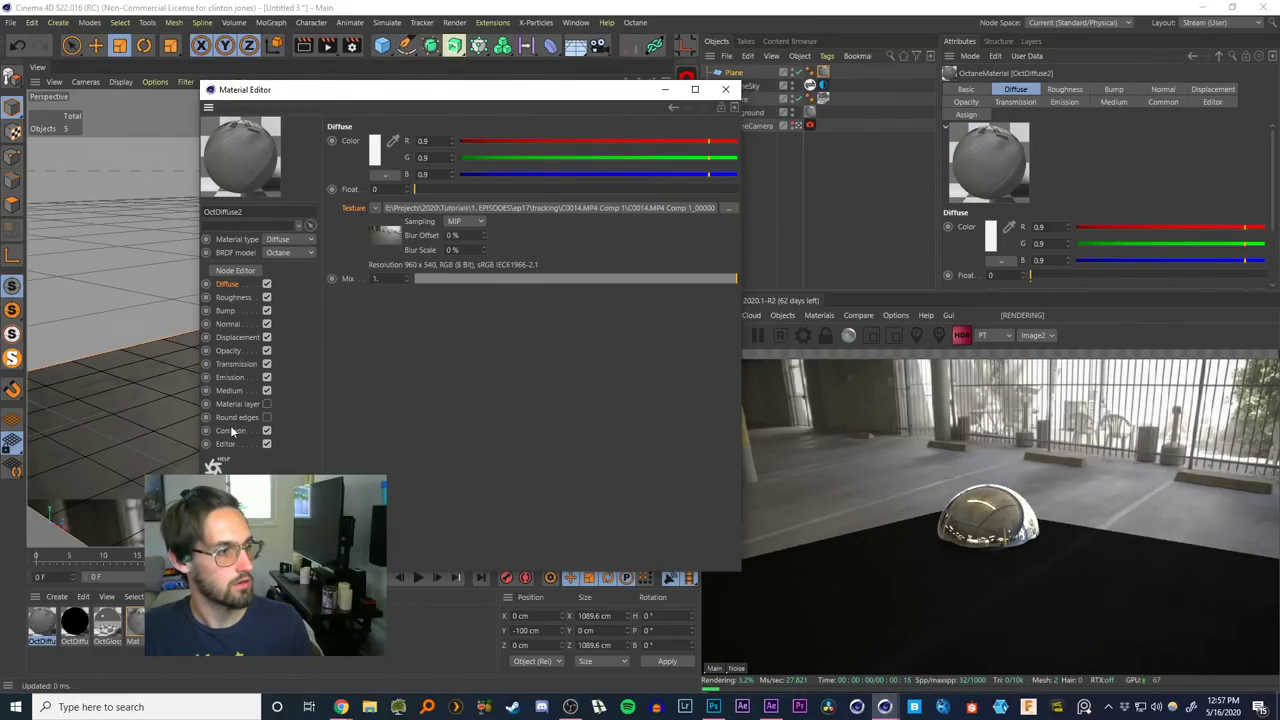
Check the new diffuse material's channels and the animation timing and frame range of its footage texture
left_click(231, 430)
left_click(226, 443)
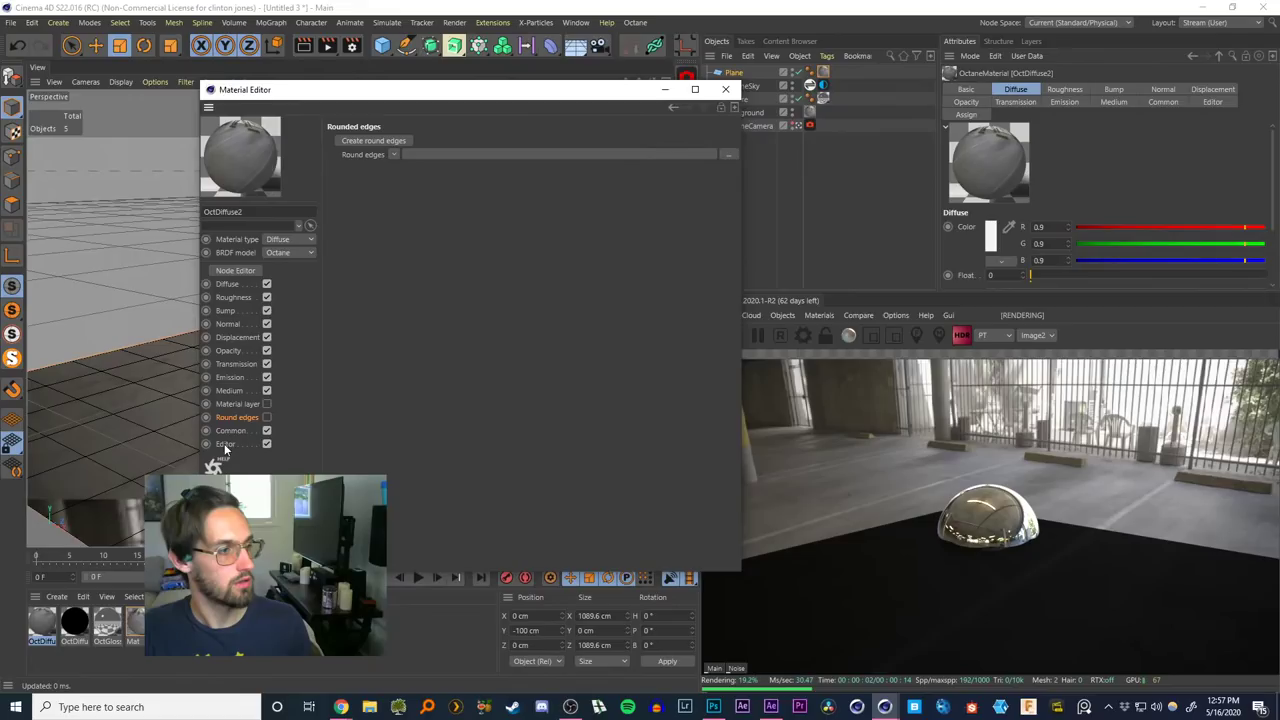
left_click(229, 285)
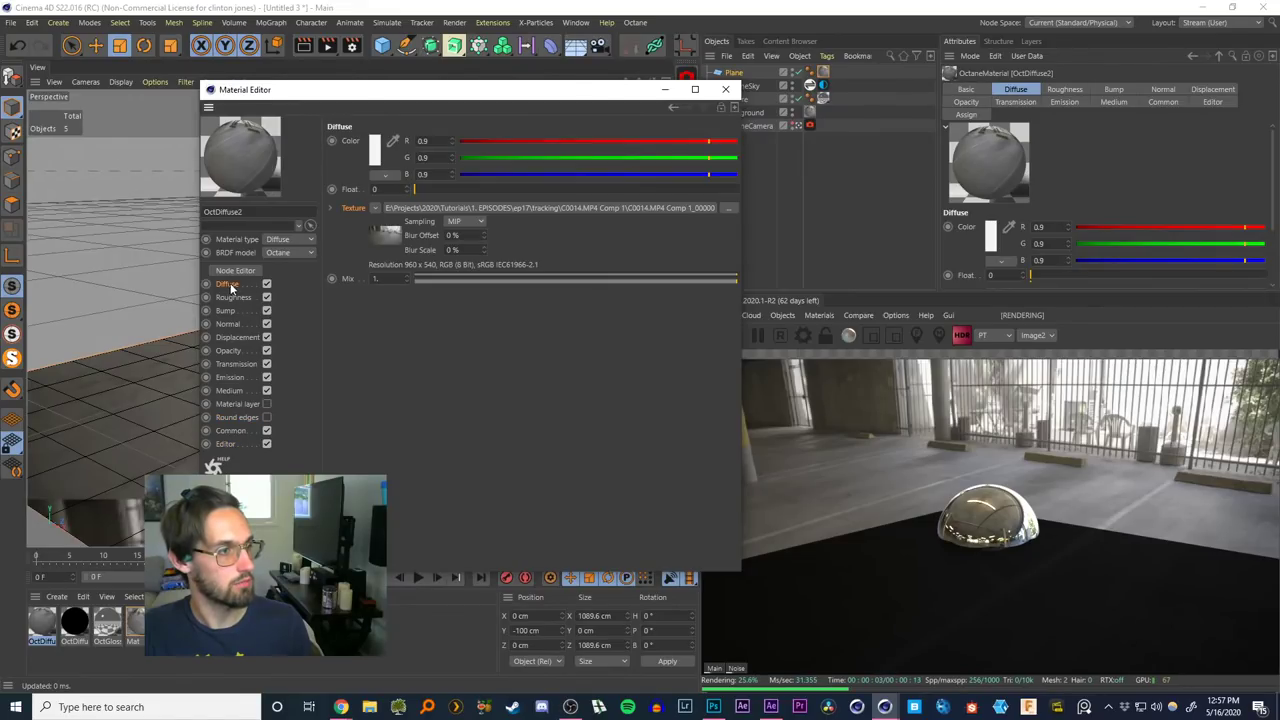
left_click(385, 232)
left_click(423, 123)
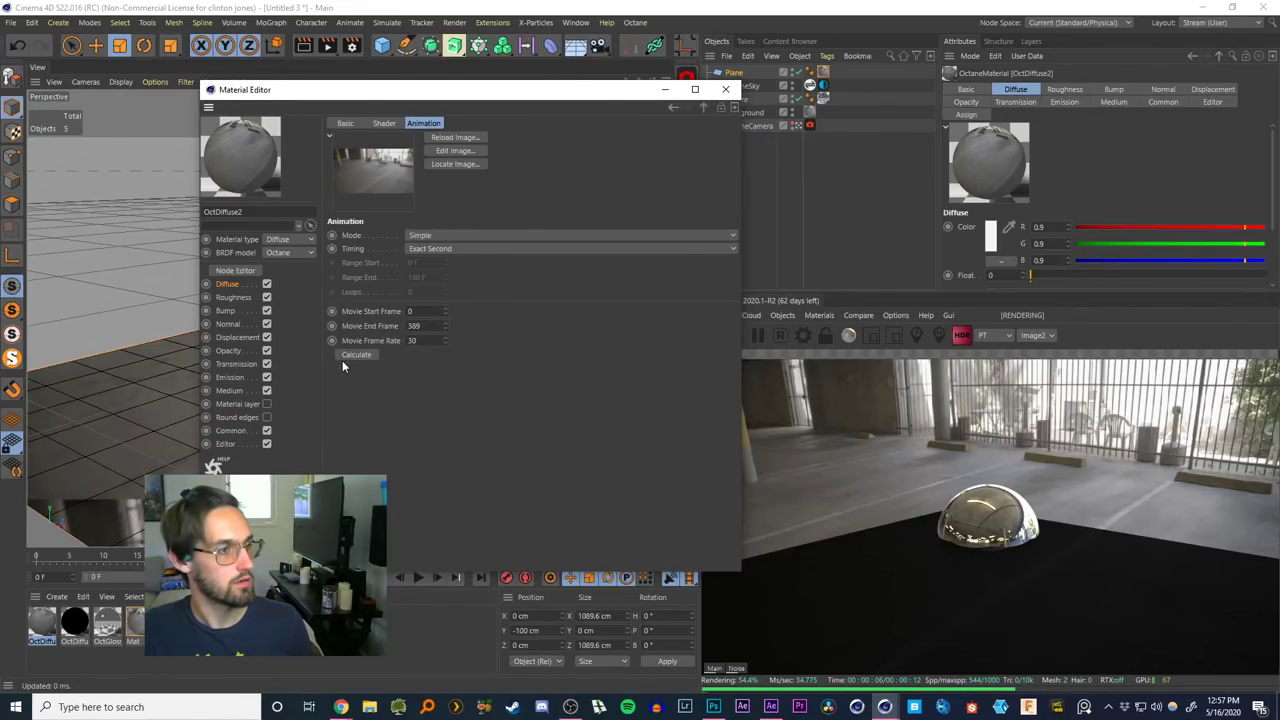
left_click(725, 89)
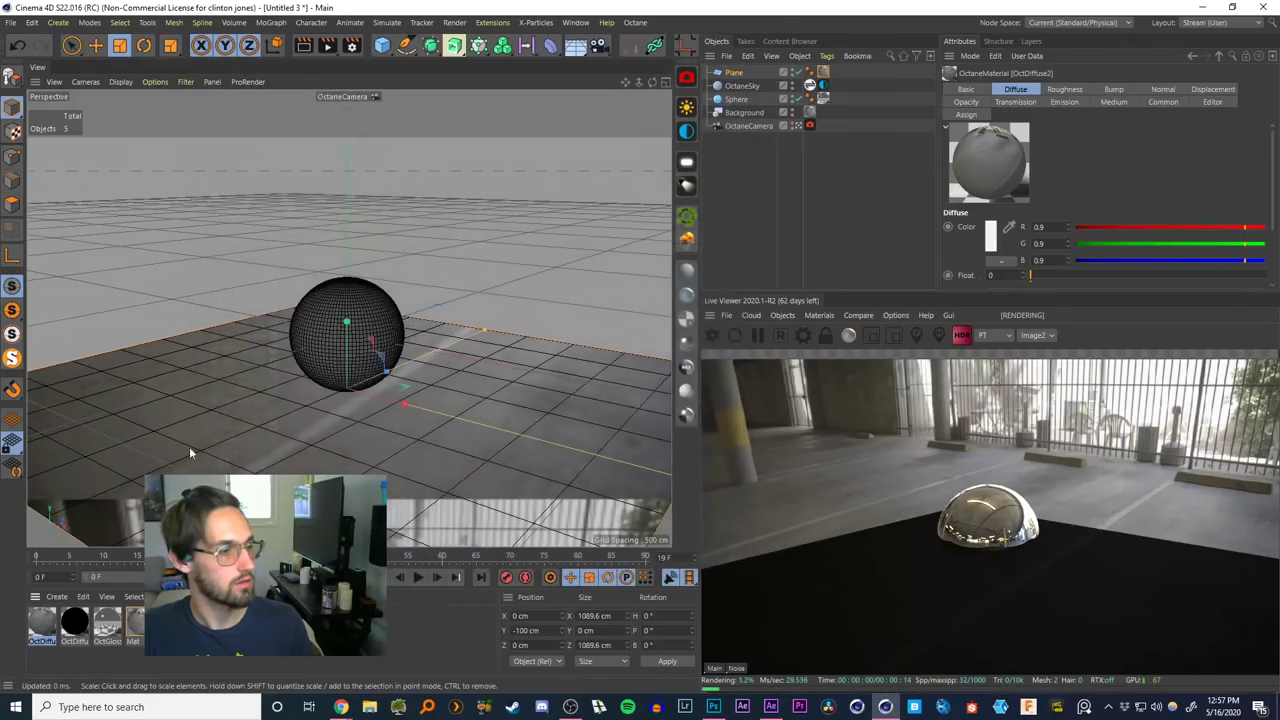
Apply OctDiffuse2 to the Plane with Camera Mapping projection from OctaneCamera and the HDTV (16:9) film aspect
left_click_drag(40, 622, 734, 75)
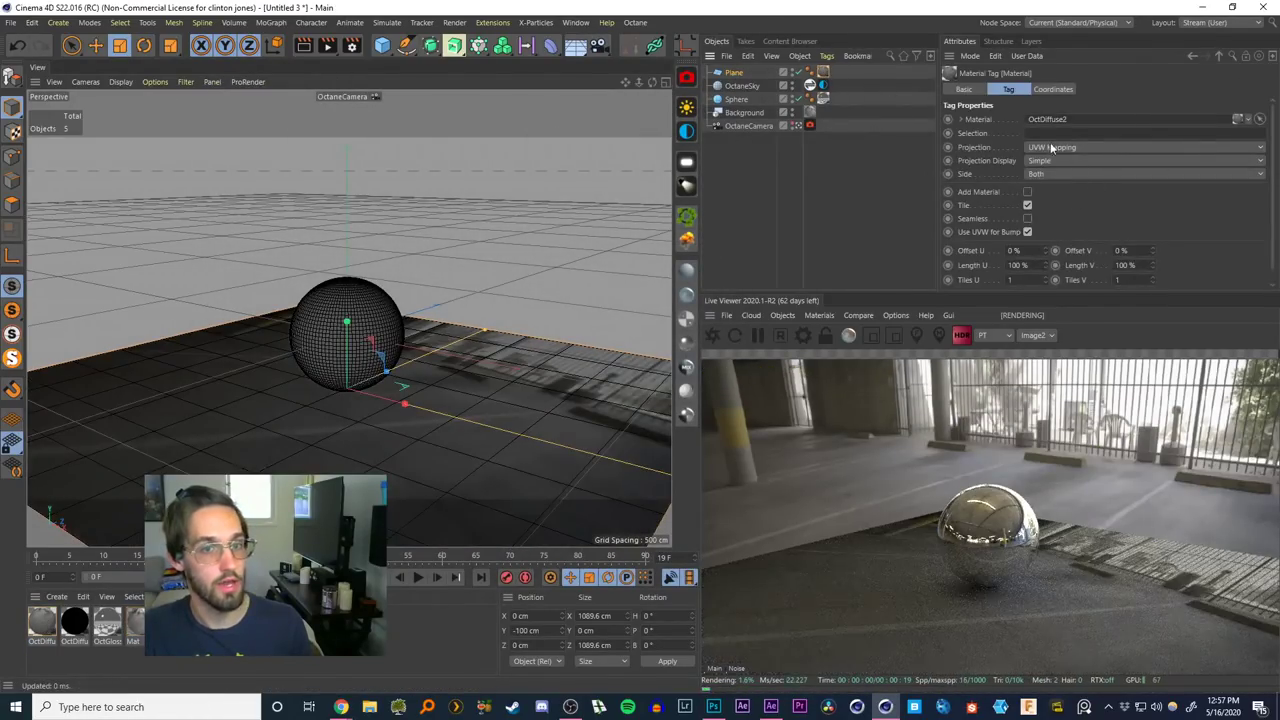
left_click(1048, 161)
left_click(1049, 155)
left_click(1051, 149)
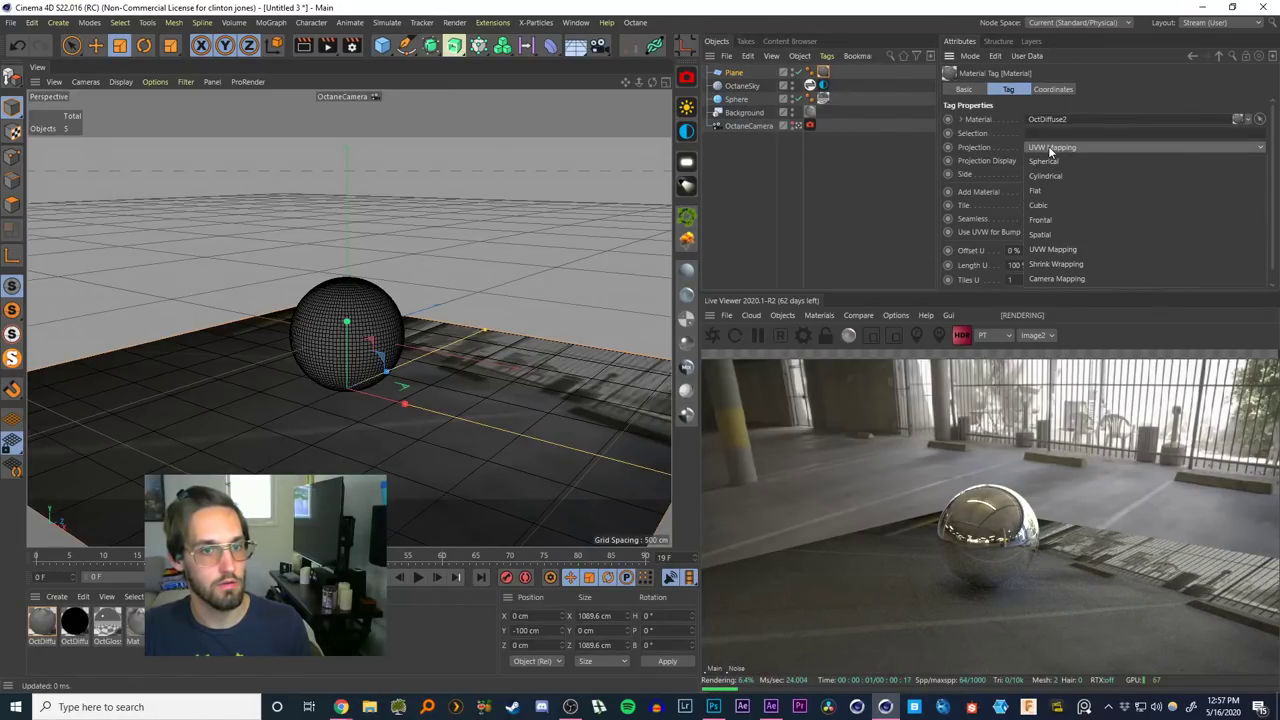
left_click(1051, 278)
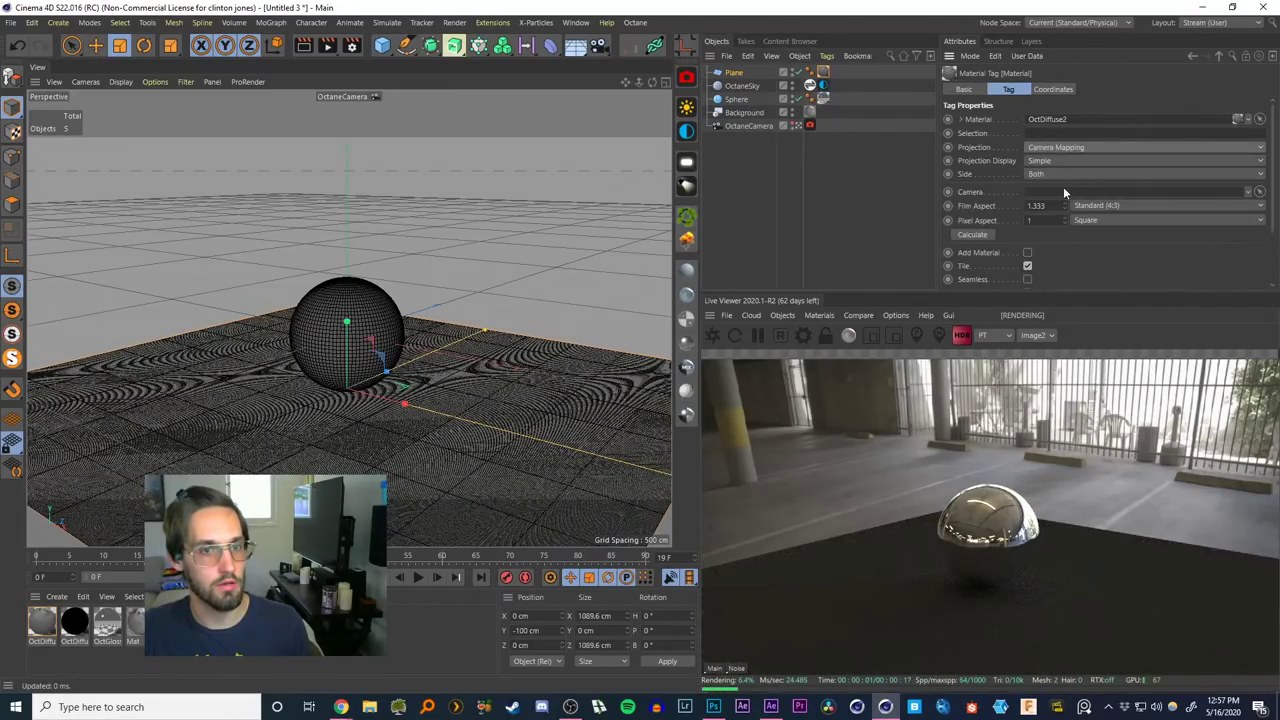
left_click_drag(746, 127, 1049, 194)
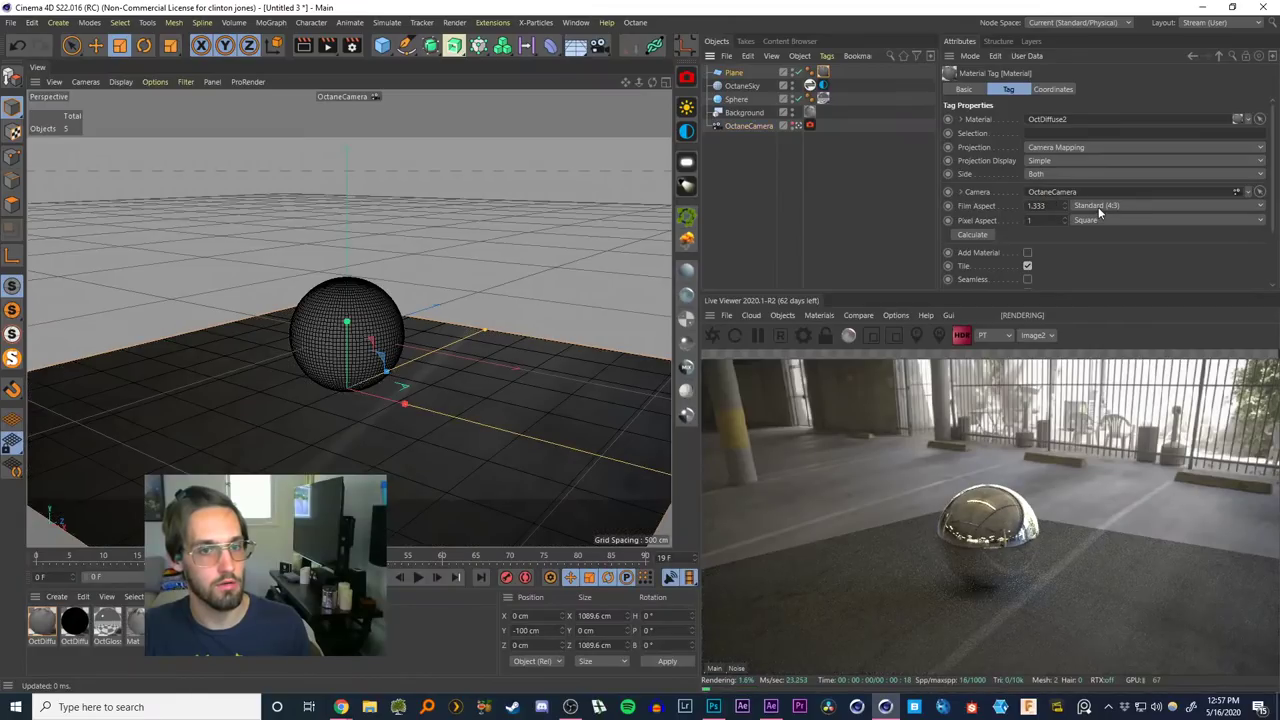
left_click(1095, 205)
left_click(1112, 262)
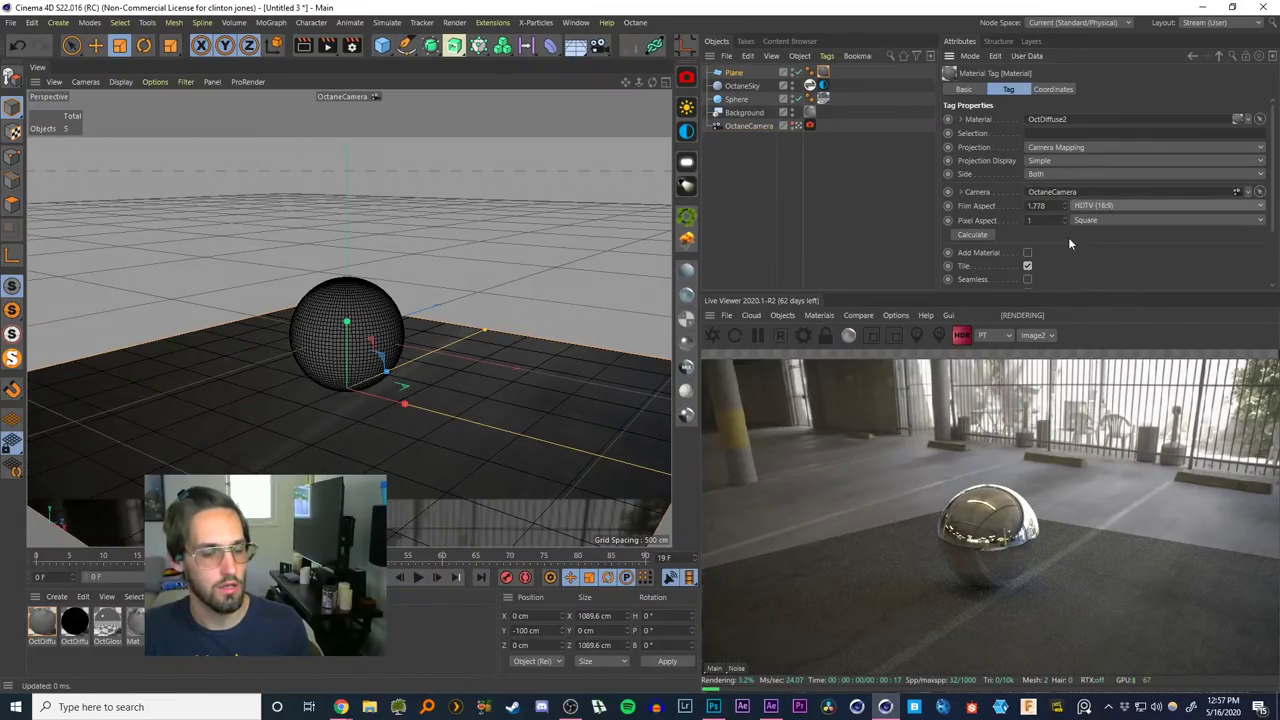
Open the OctDiffuse2 material in the Octane Node Editor and bring its node graph into clear view
double_click(44, 618)
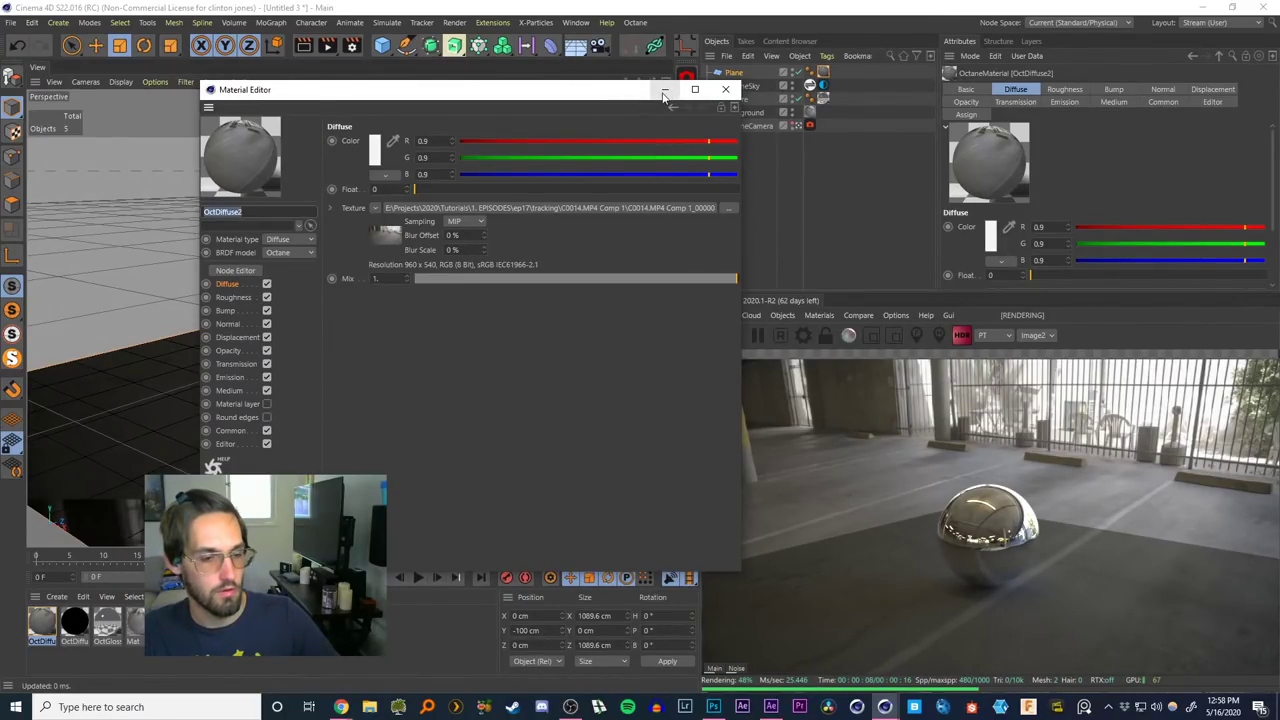
right_click(229, 286)
mouse_move(284, 297)
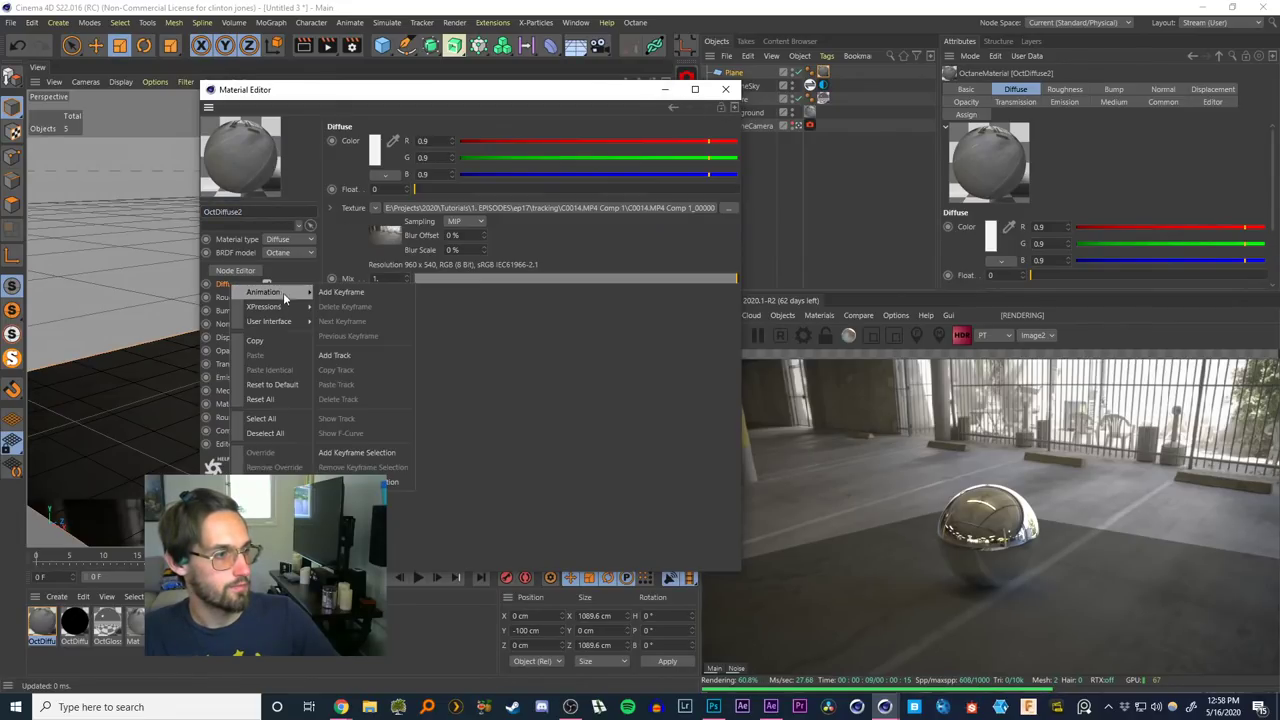
left_click(473, 349)
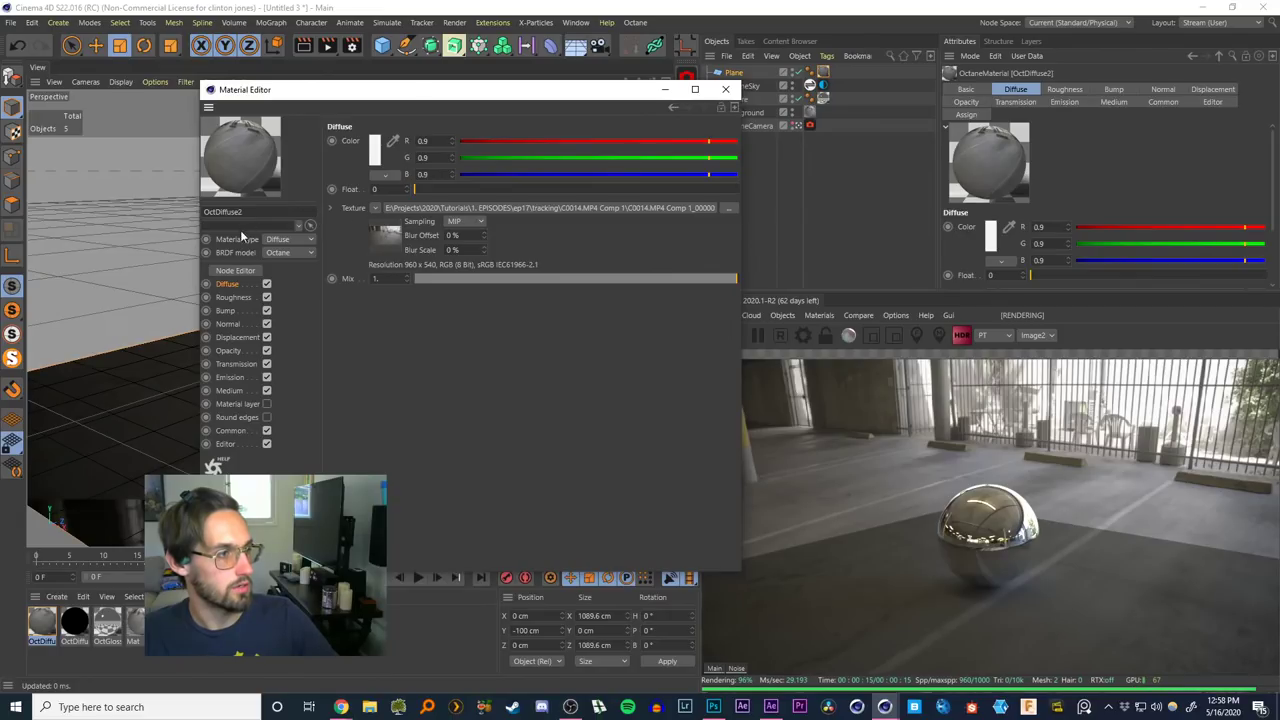
left_click(235, 270)
left_click_drag(505, 404, 569, 336)
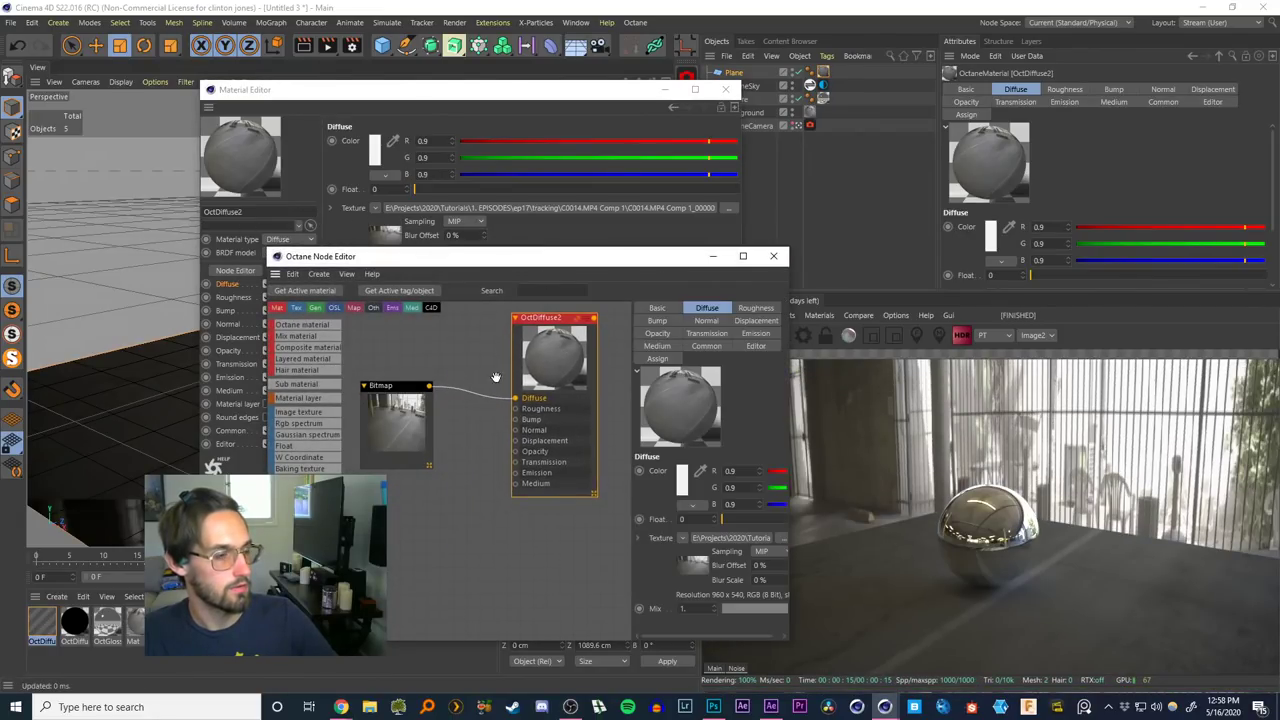
Try Exposure values of 1 and 2 on the Bitmap node, and return the Exposure to 0
left_click_drag(401, 412, 404, 393)
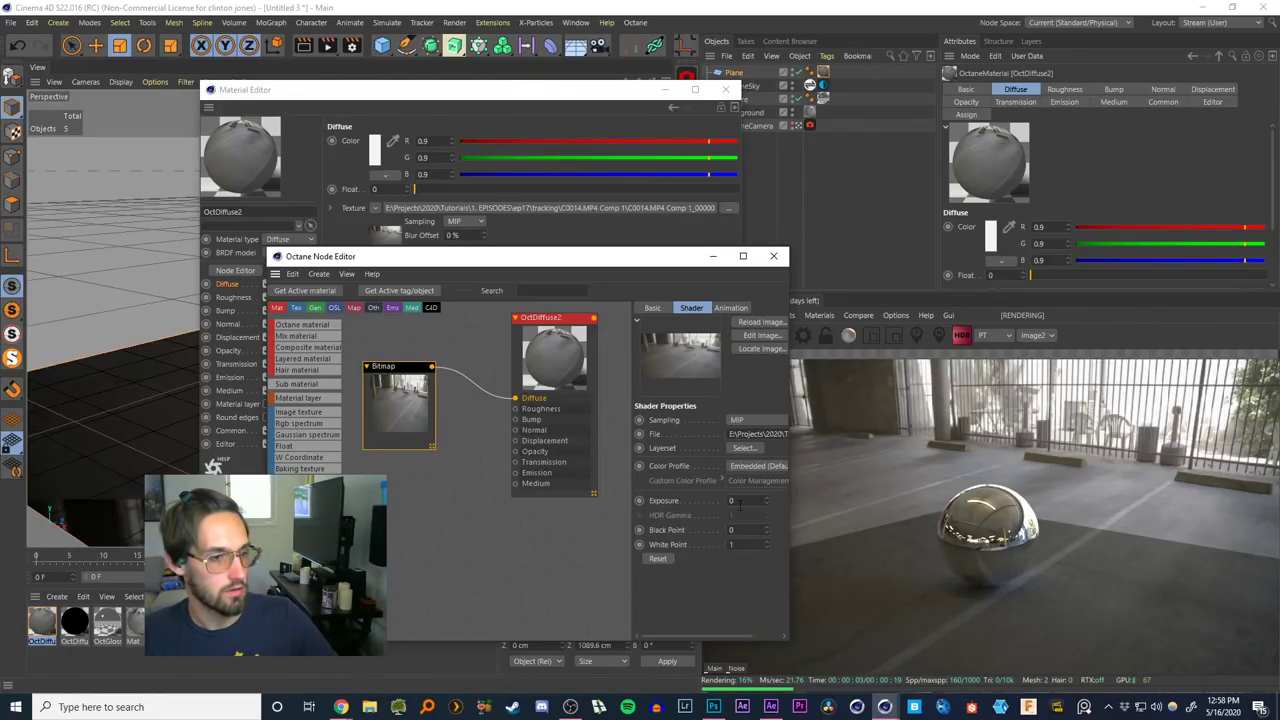
type("1")
key("Return")
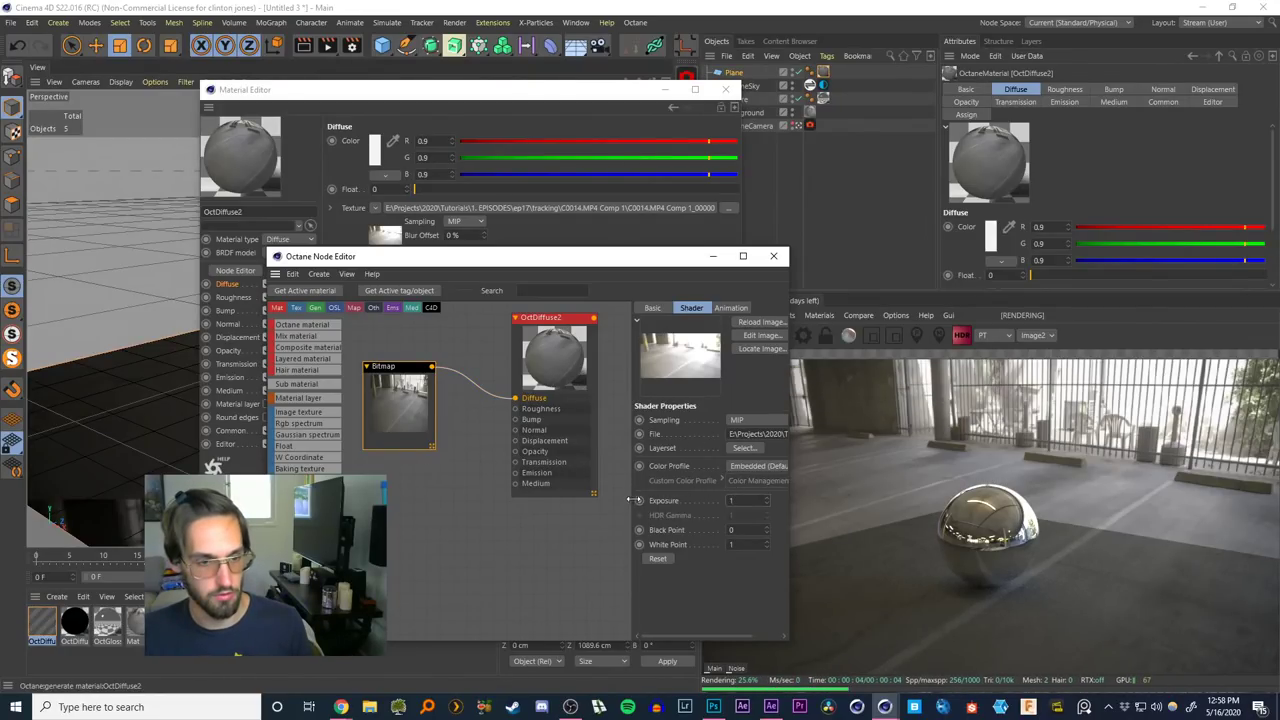
left_click_drag(742, 501, 688, 506)
type("2")
key("Return")
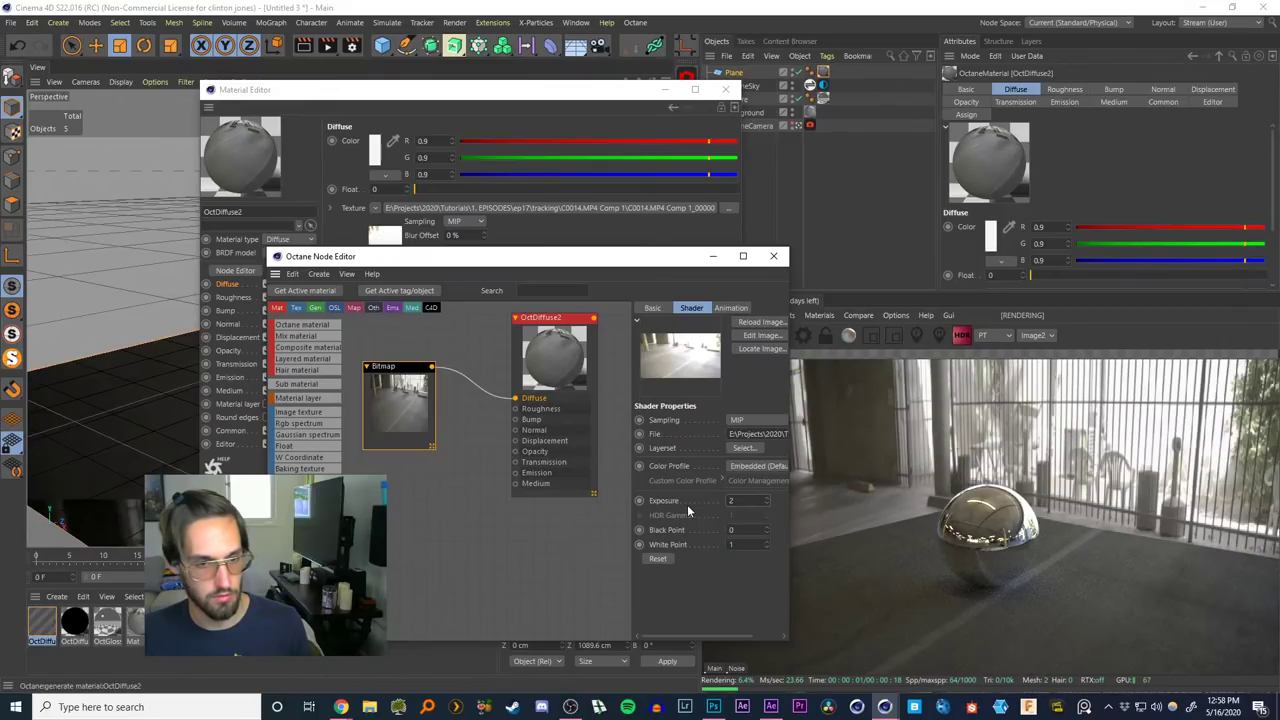
type("0")
key("Return")
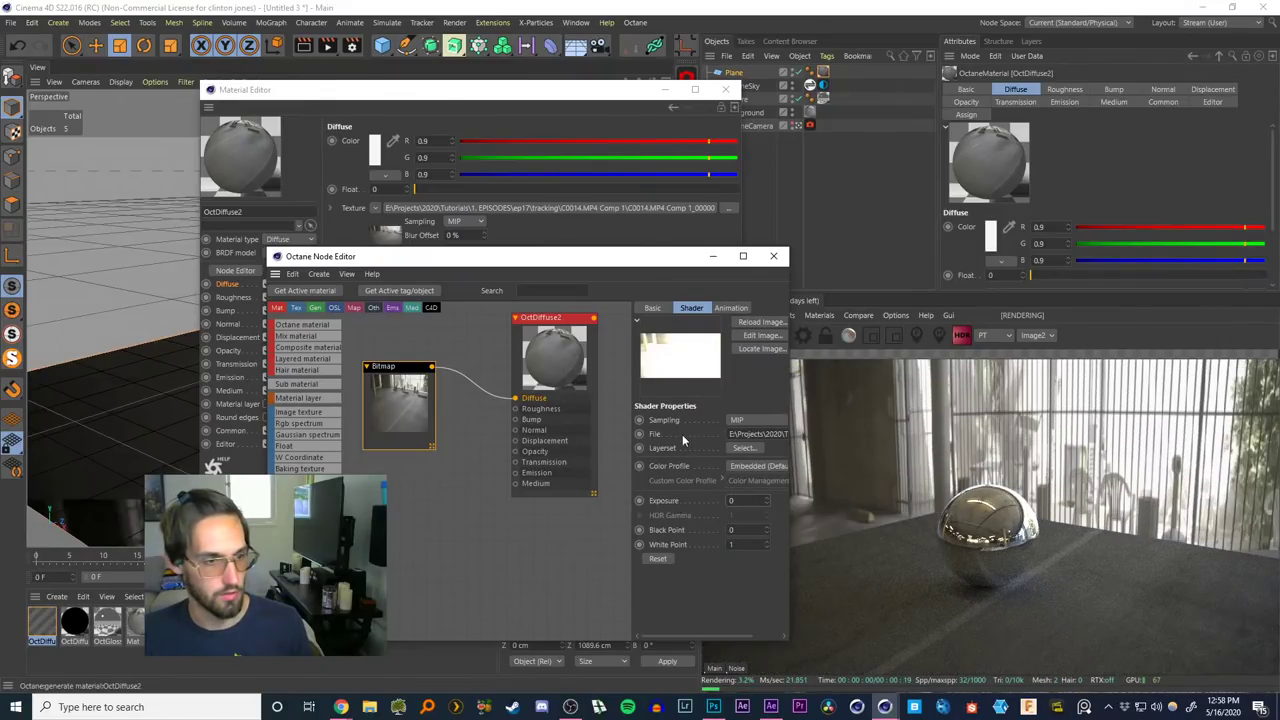
Insert a ColorCorrection node between the Bitmap node and the Diffuse input of OctDiffuse2
left_click_drag(554, 360, 581, 367)
left_click_drag(417, 398, 414, 389)
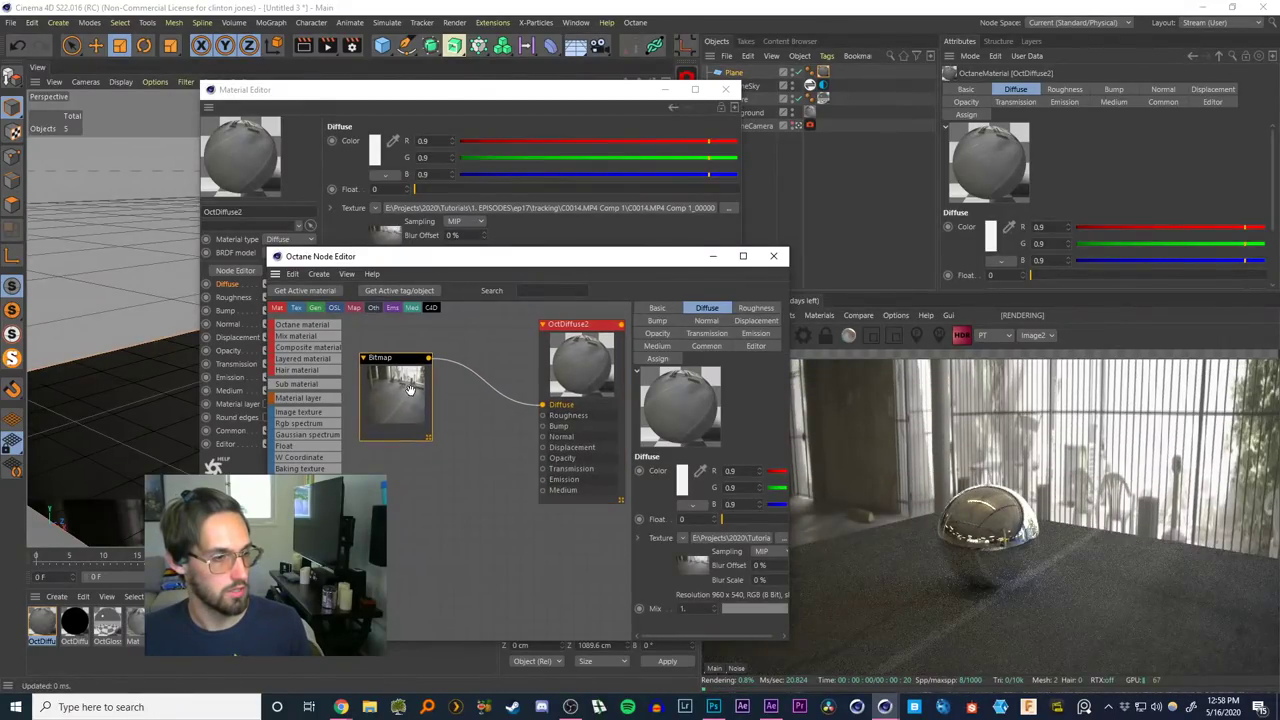
scroll(305, 400, "down", 4)
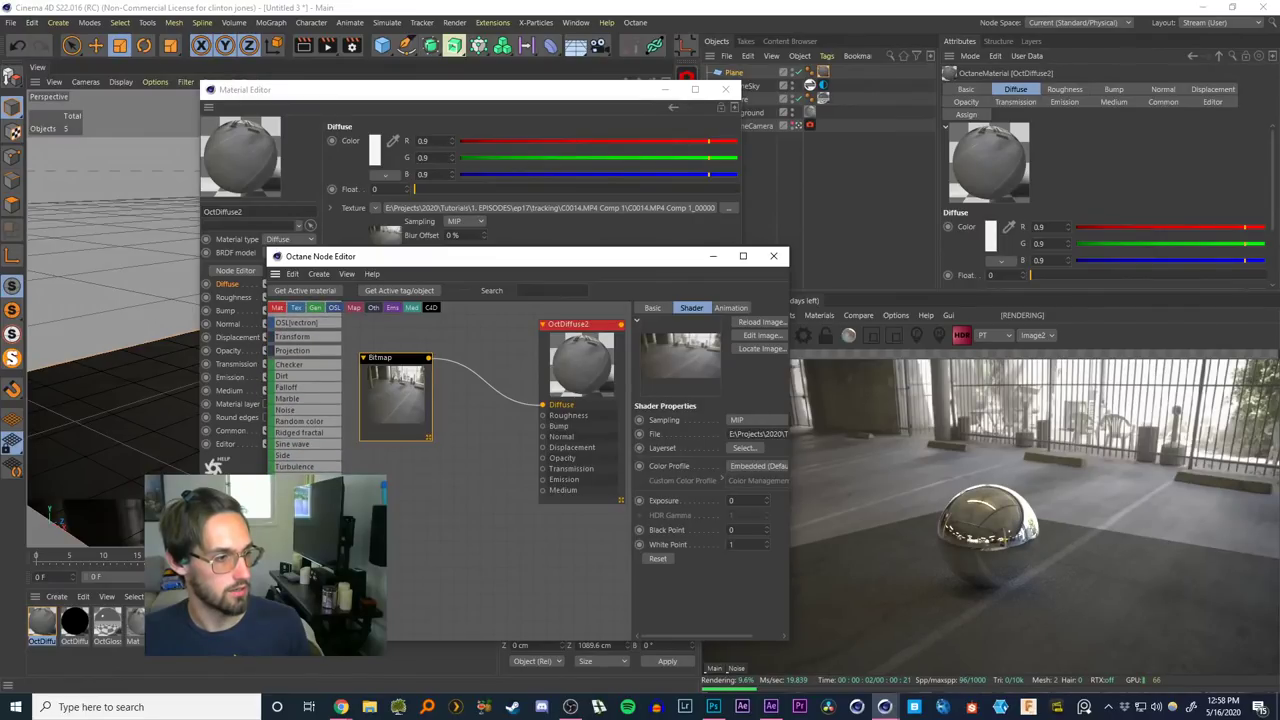
left_click_drag(492, 387, 489, 385)
left_click_drag(399, 366, 374, 375)
left_click(481, 391)
left_click_drag(481, 391, 468, 389)
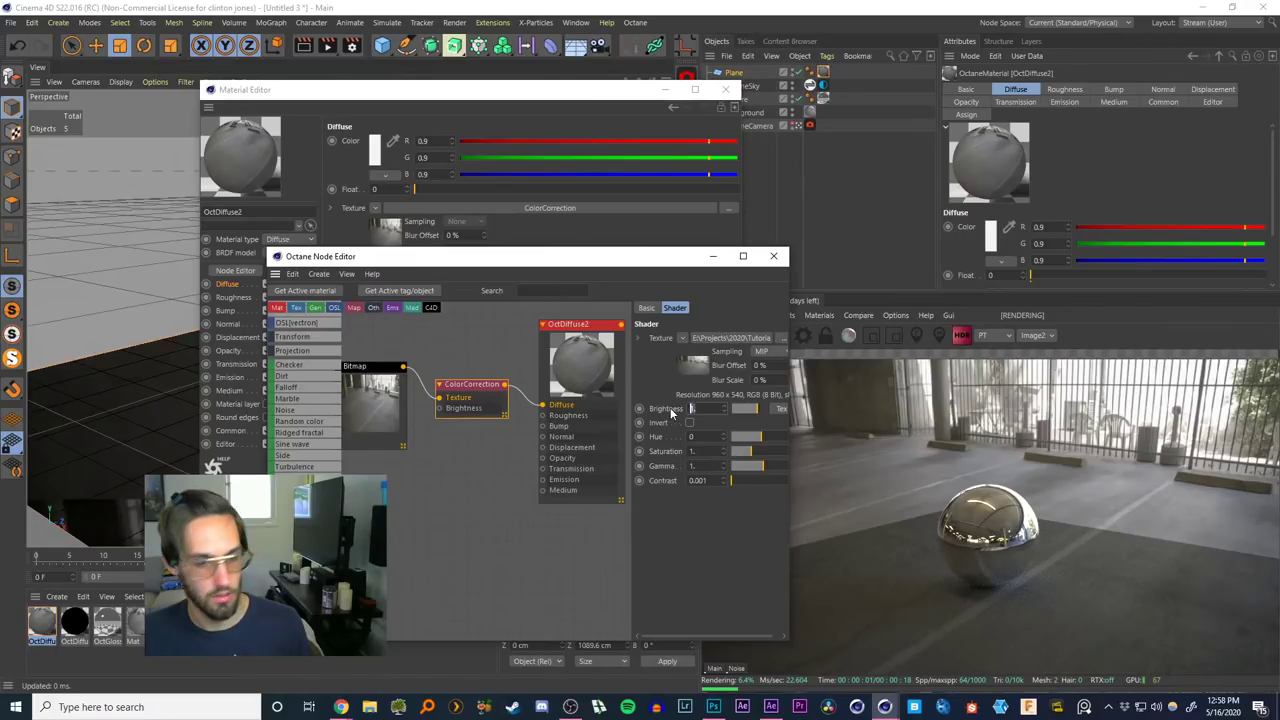
Set the ColorCorrection node's Brightness to 1 and move the Node Editor window clear of the render
type("1")
key("Return")
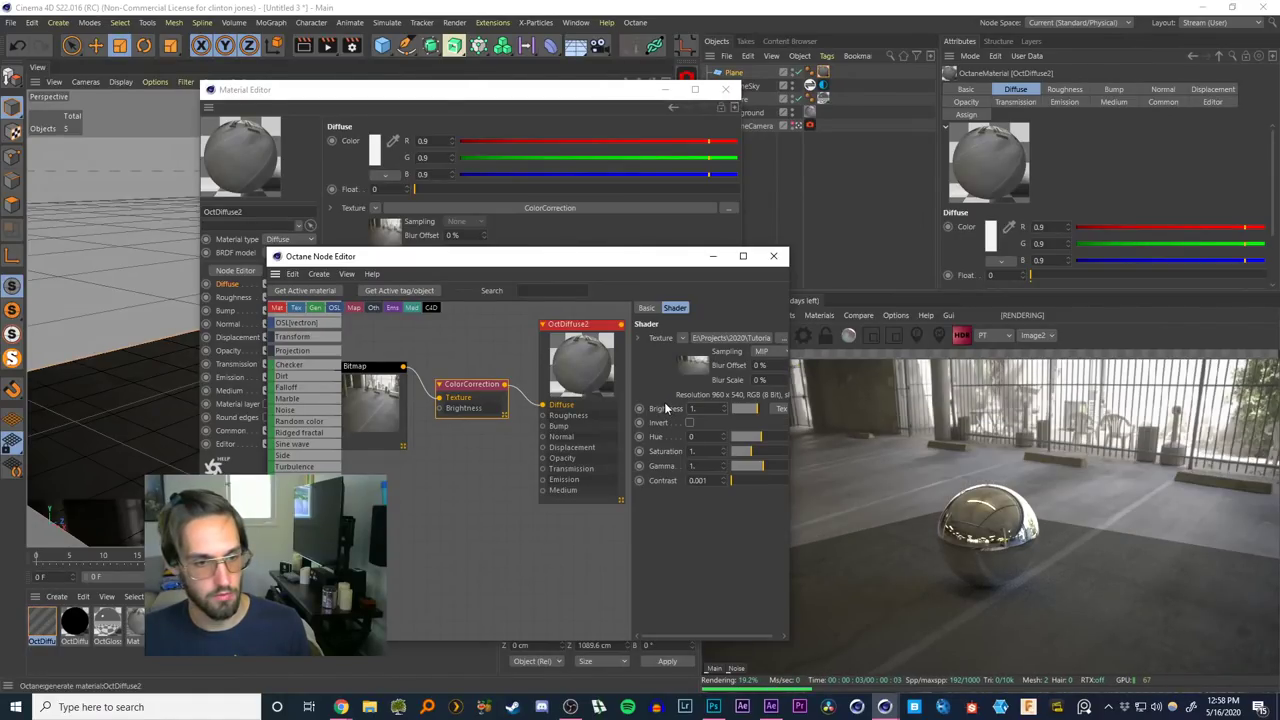
left_click_drag(674, 269, 530, 265)
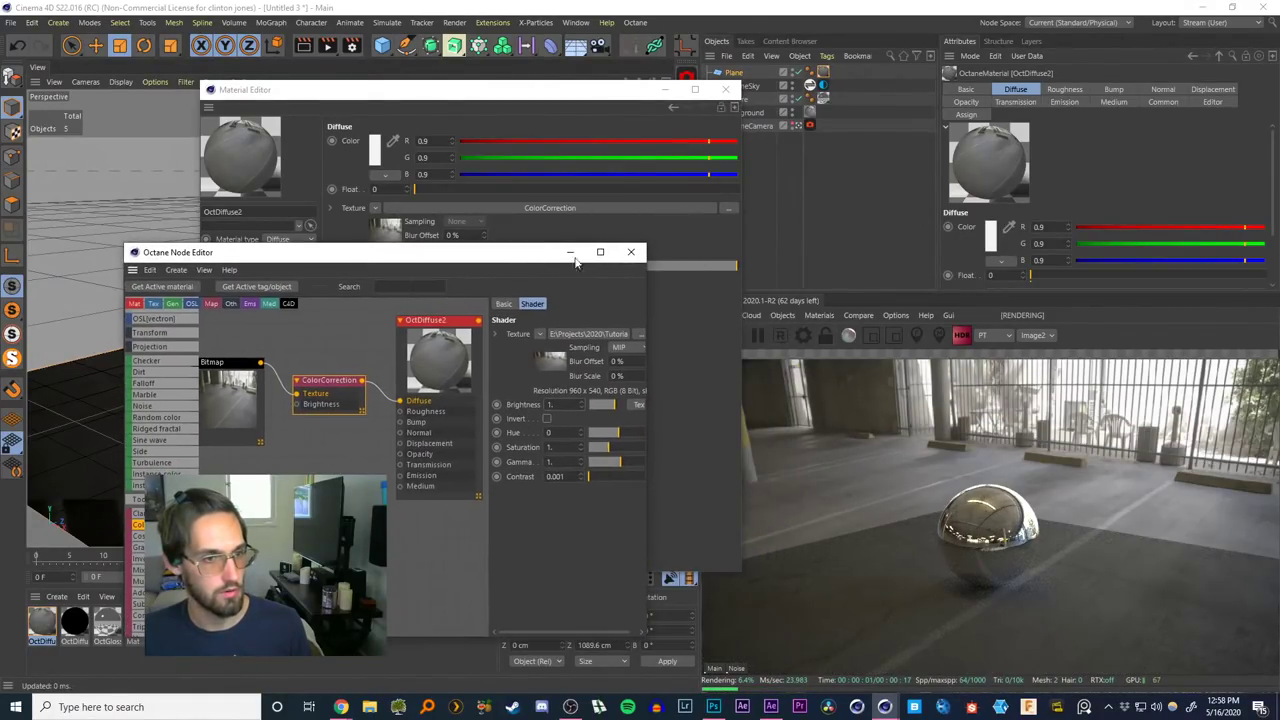
Close the Material Editor and move the Octane Node Editor so its node settings stay accessible
left_click(725, 89)
left_click(713, 337)
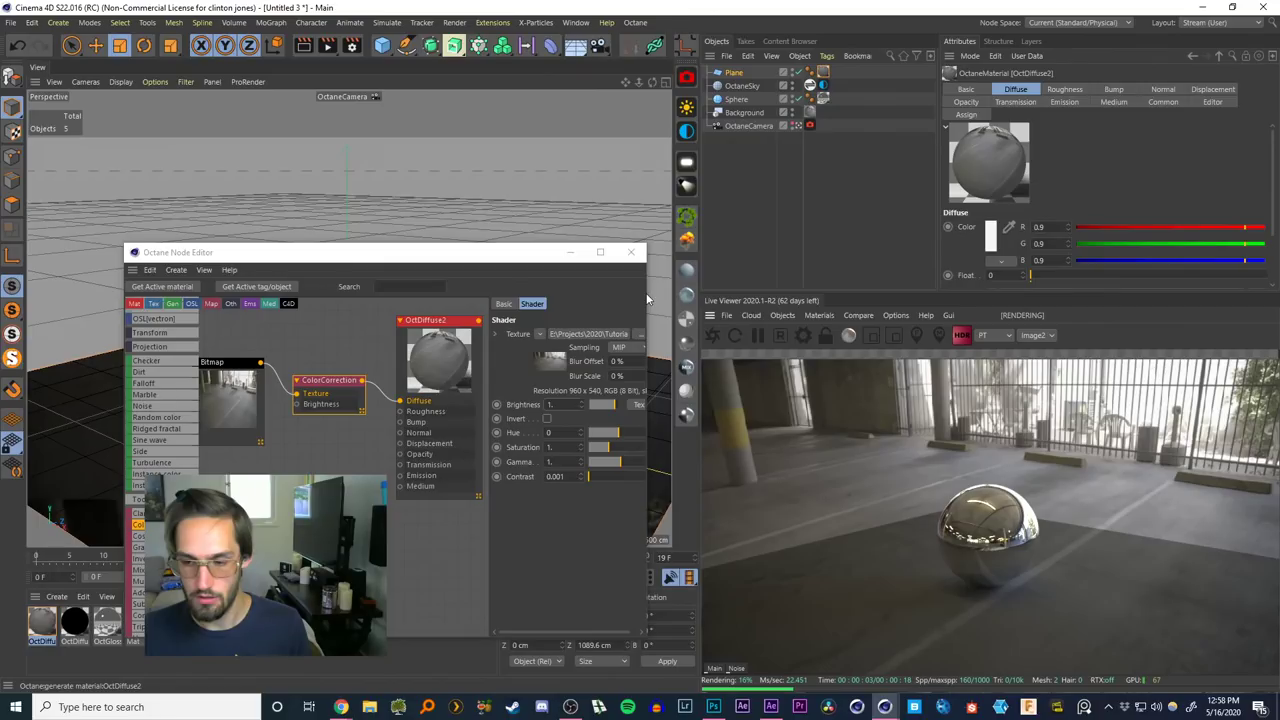
left_click_drag(379, 260, 389, 200)
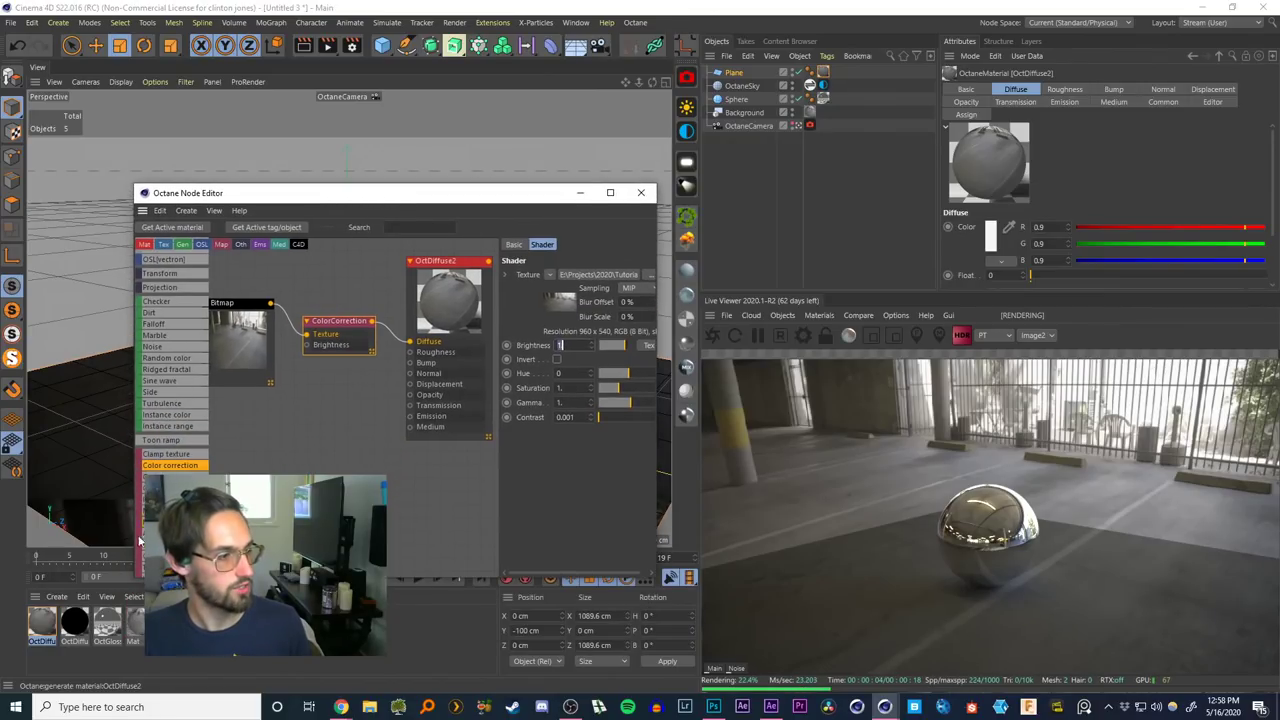
Review the node graph, Common and Roughness settings of the OctDiffuse1 material, and close the Octane Node Editor
left_click(74, 620)
left_click(325, 367)
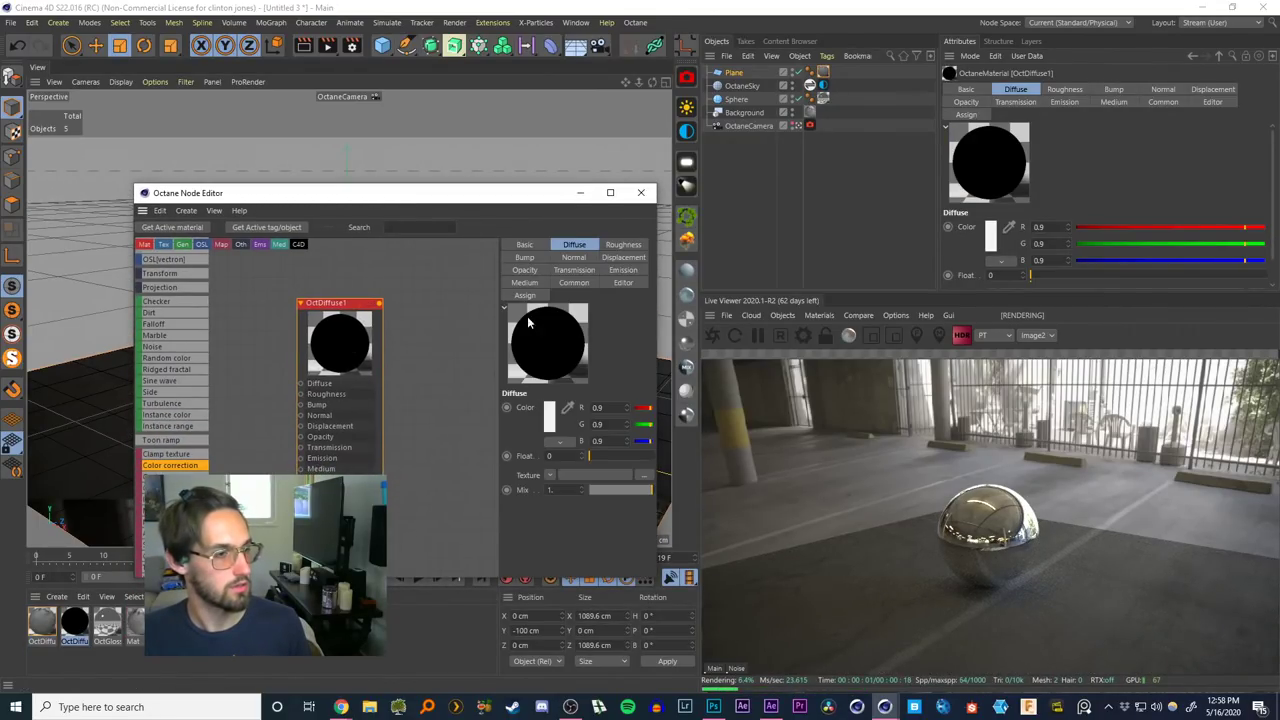
left_click(1163, 101)
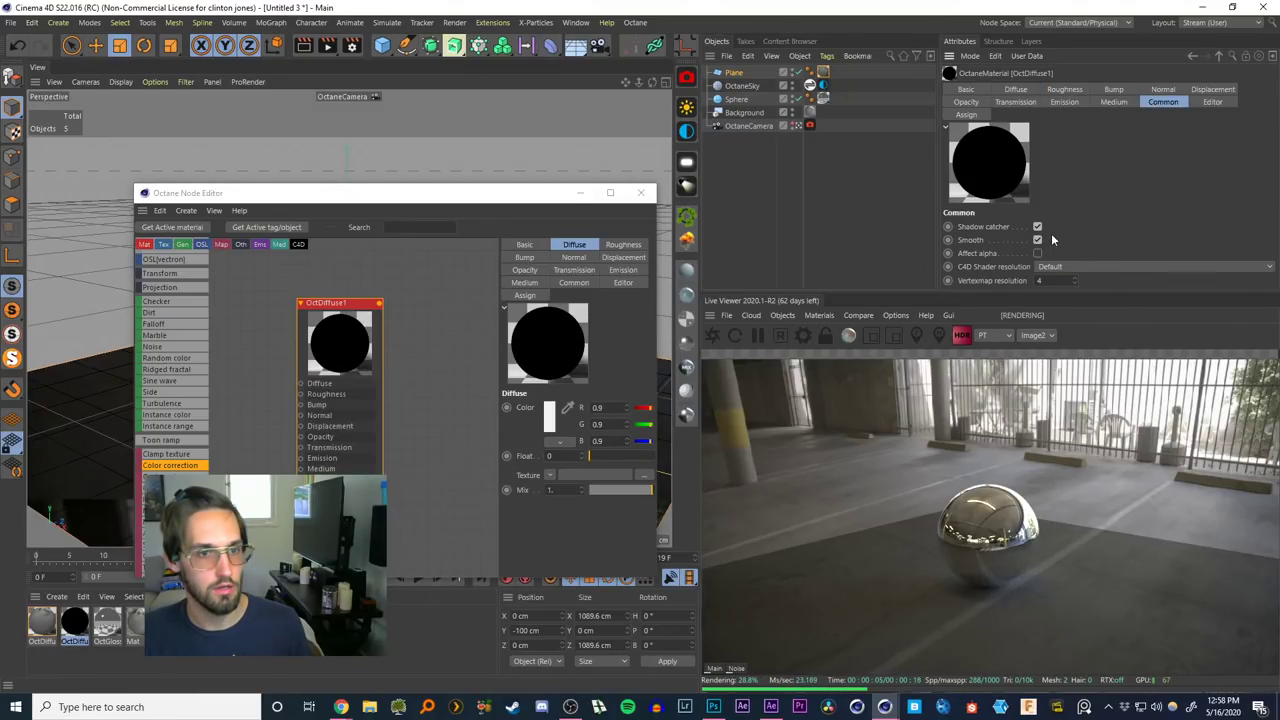
left_click(1064, 90)
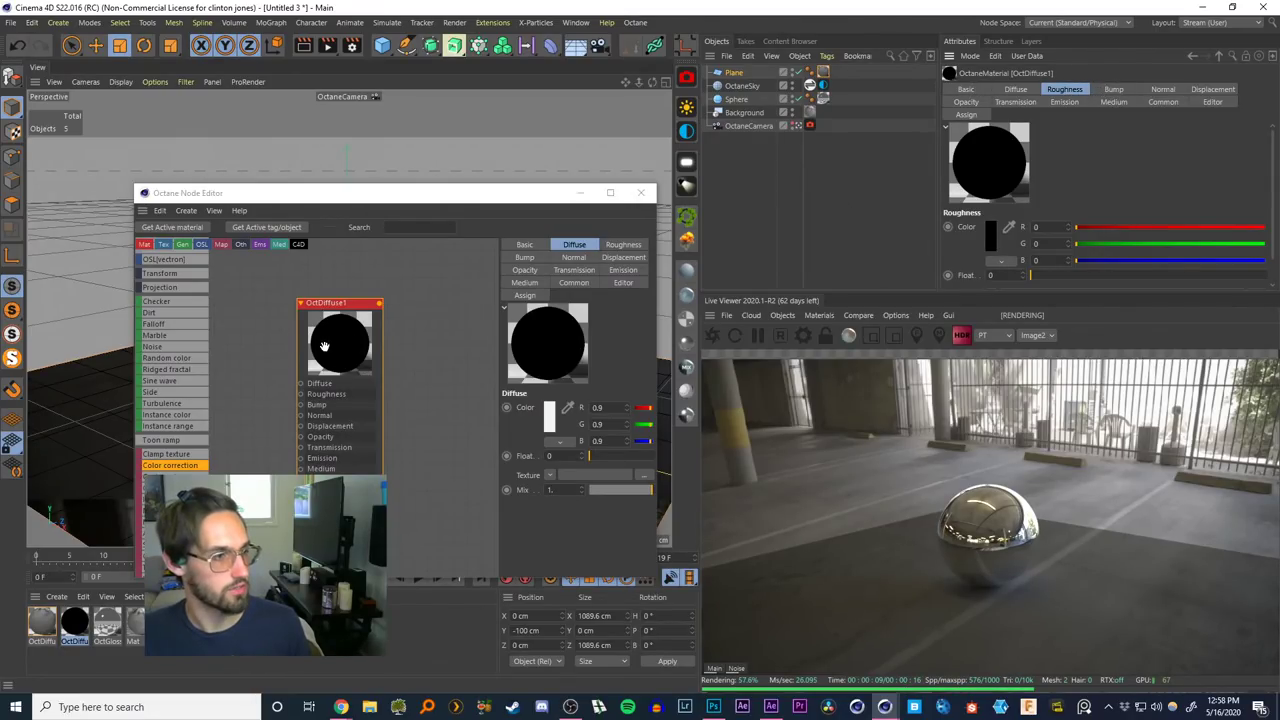
left_click_drag(323, 346, 327, 351)
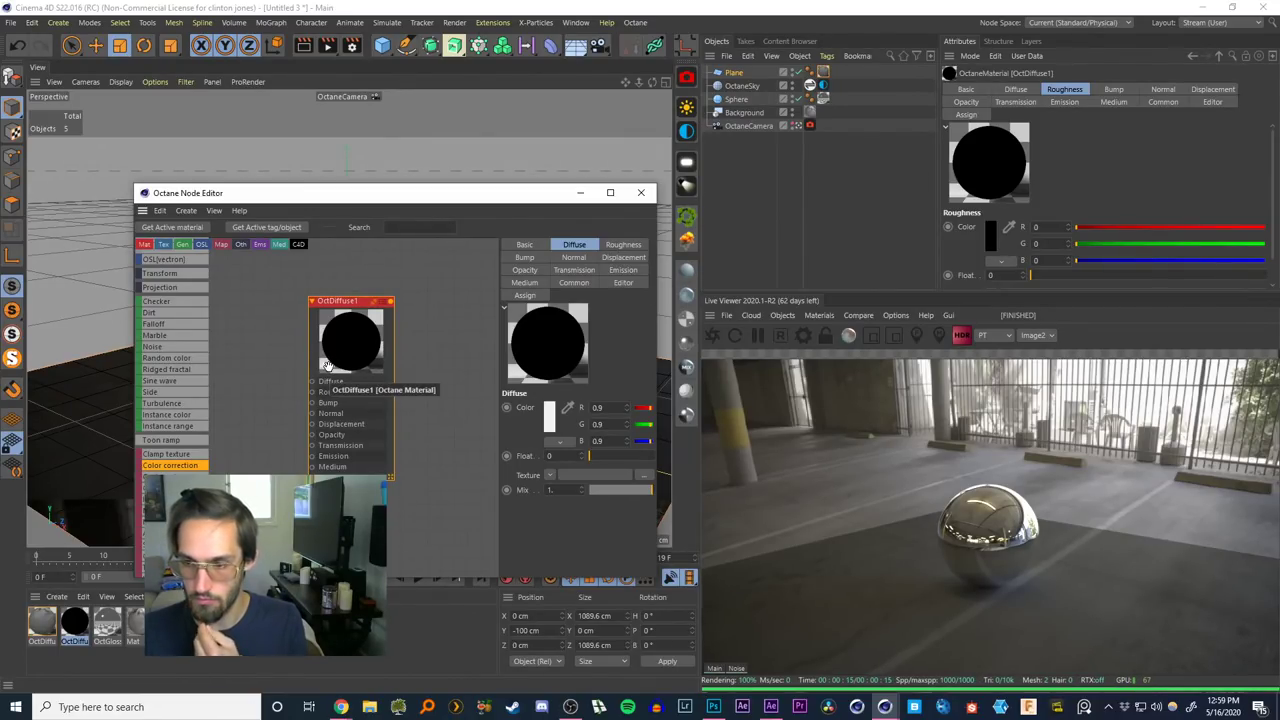
left_click(642, 194)
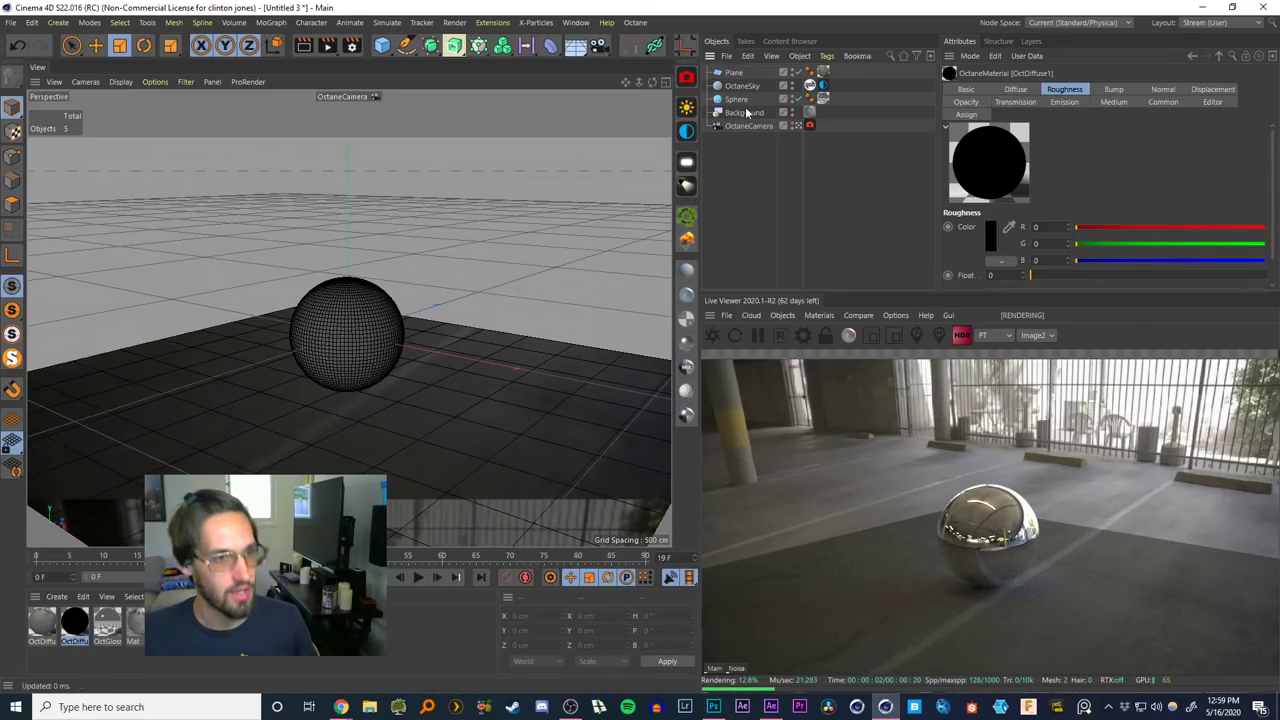
Inspect the Luminance channel of the Mat background material and close the Material Editor
left_click(42, 622)
double_click(131, 624)
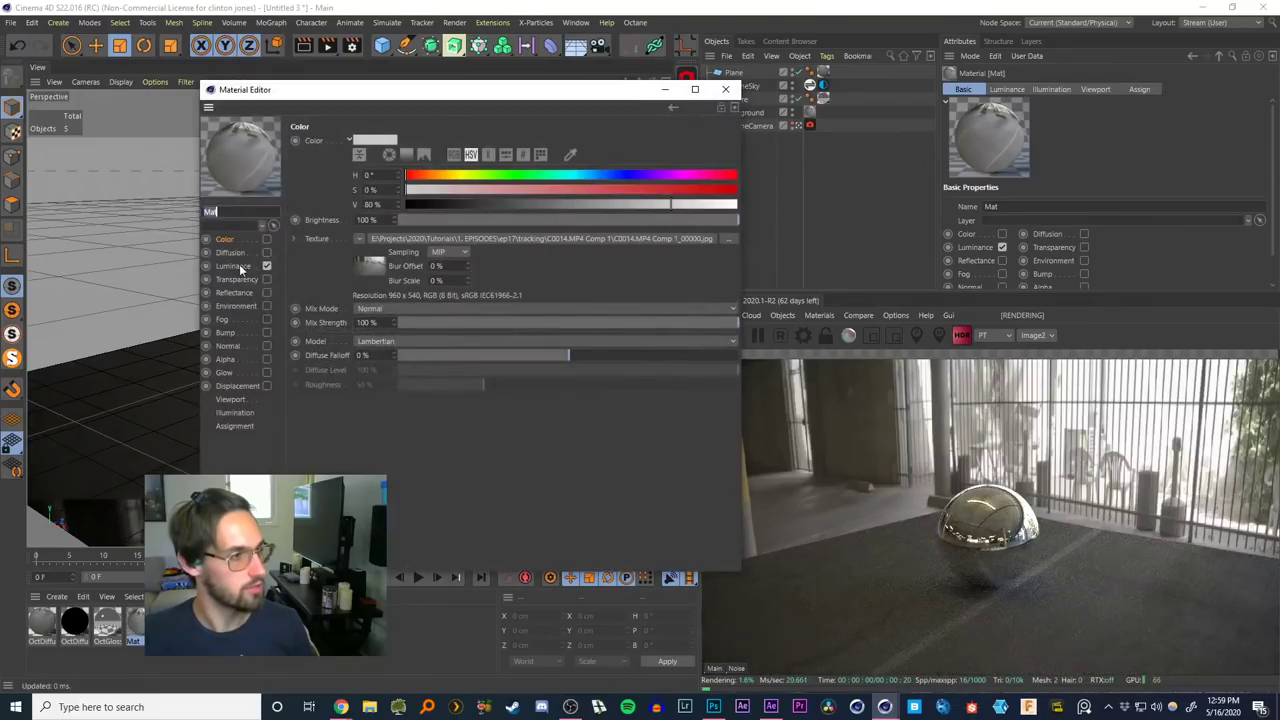
left_click(236, 266)
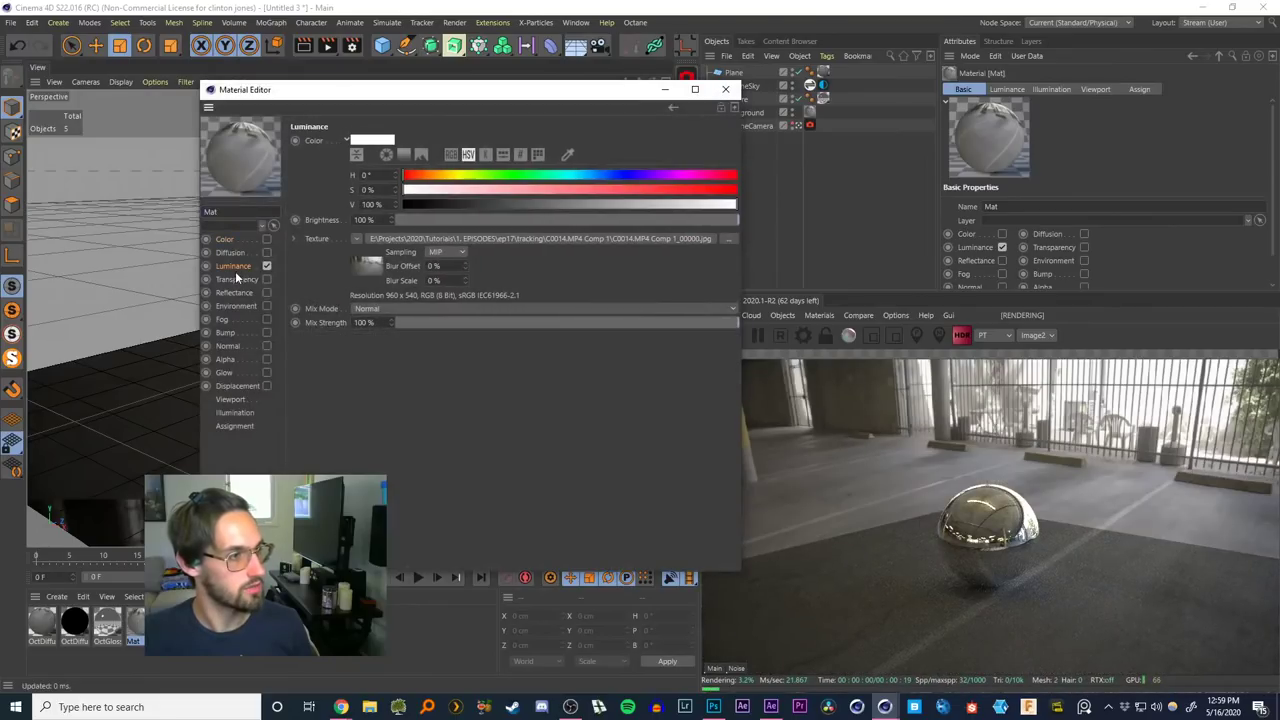
left_click(725, 89)
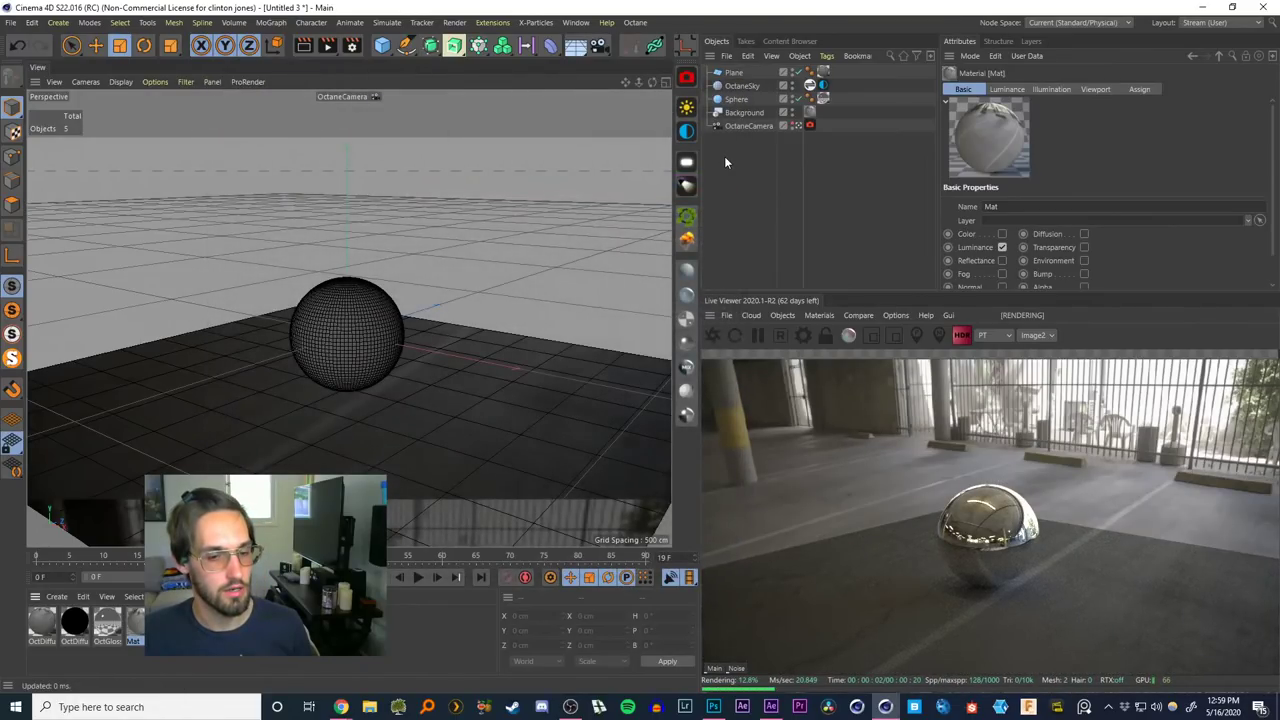
Compare the Live Viewer's tonemap types and return it to HDR
left_click(986, 336)
left_click(975, 338)
left_click(962, 339)
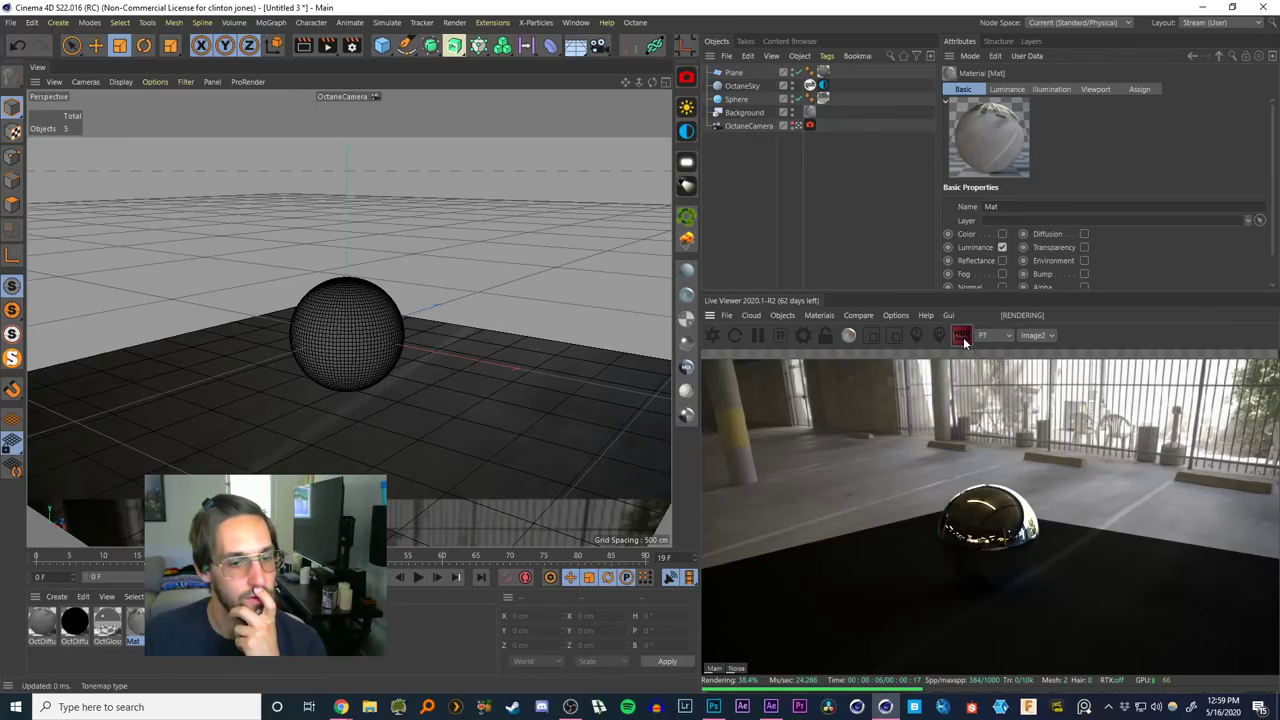
left_click(961, 336)
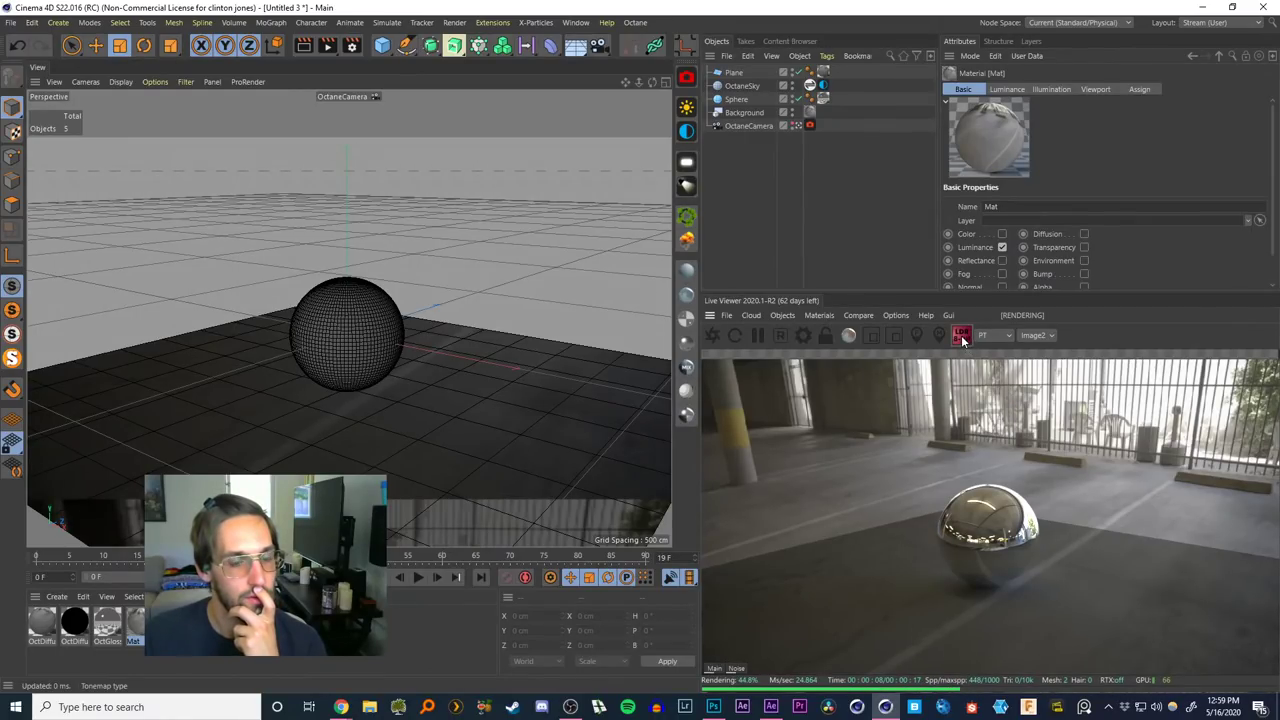
Try the DL render kernel in the Live Viewer, return to PT, and view the sphere and Plane from farther away
left_click(991, 337)
left_click(989, 350)
left_click(993, 340)
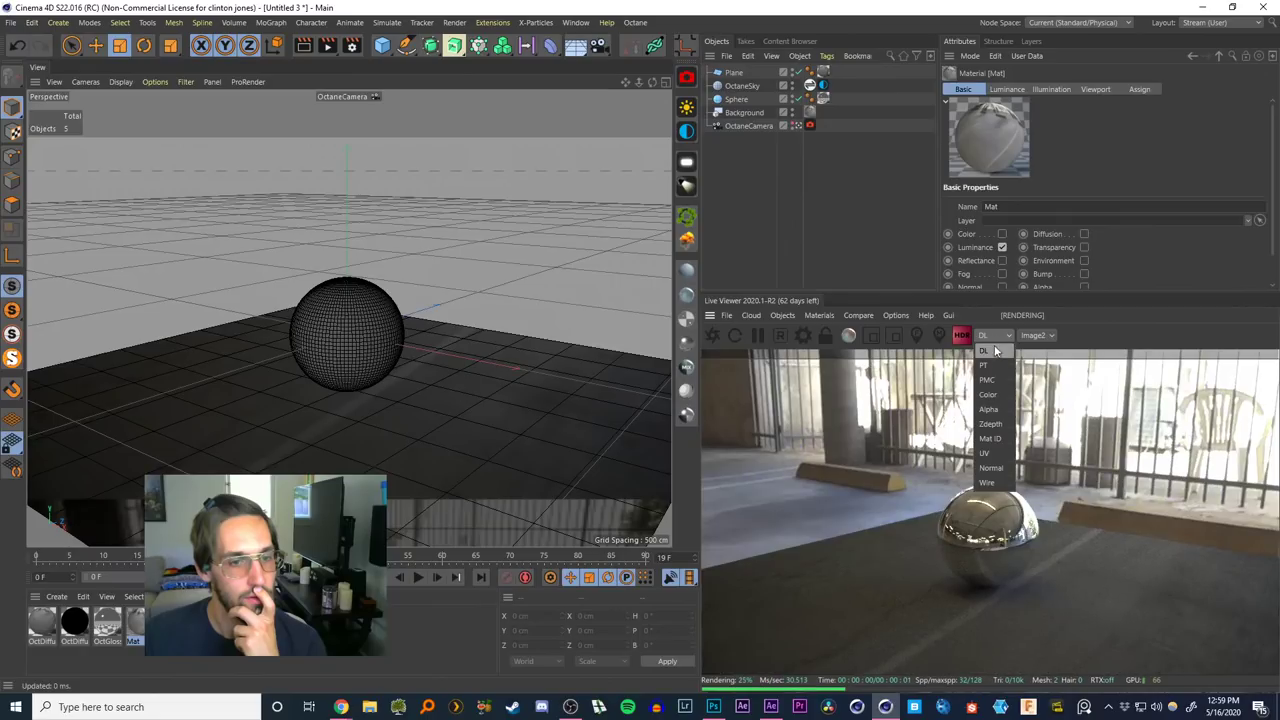
left_click(993, 363)
left_click(991, 337)
left_click(994, 390)
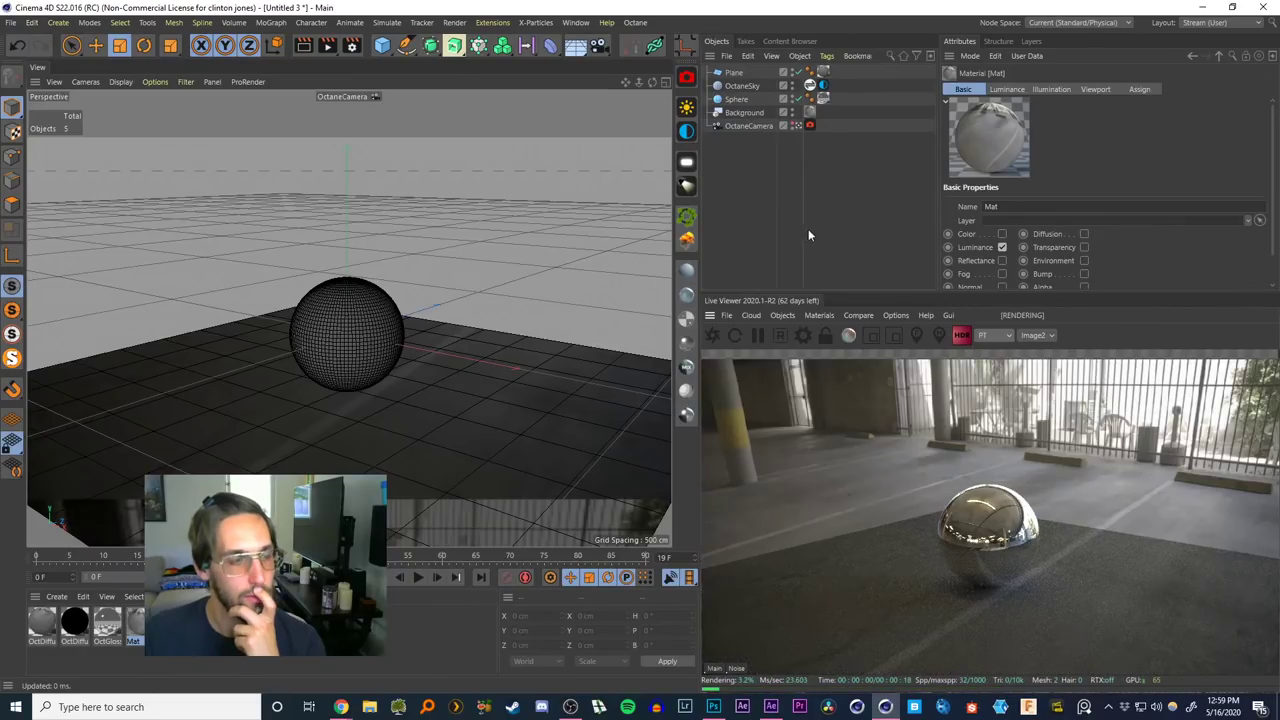
mouse_move(360, 338)
left_mouse_down()
mouse_move(339, 398)
mouse_move(344, 372)
mouse_move(338, 389)
mouse_move(358, 371)
mouse_move(326, 366)
mouse_move(360, 345)
left_mouse_up()
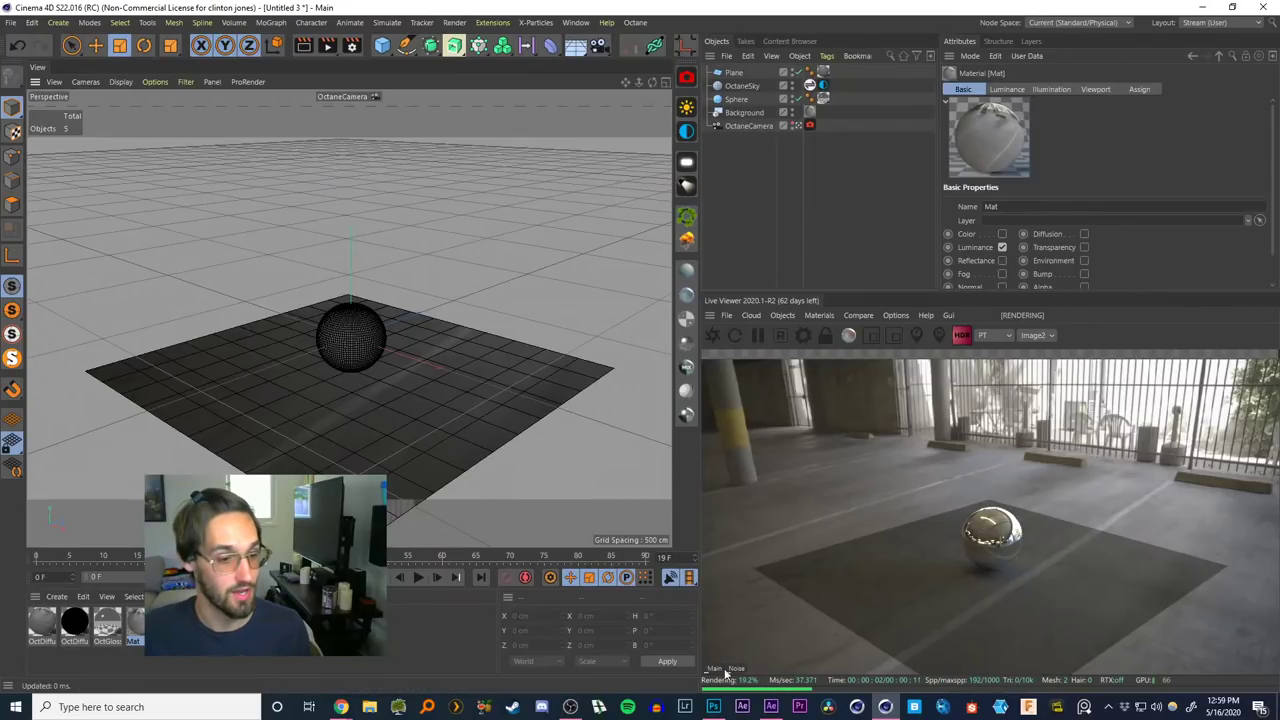
Switch to After Effects, display the 3D Camera Tracker's track points on the C0014 footage, and go to frame 172
left_click(768, 706)
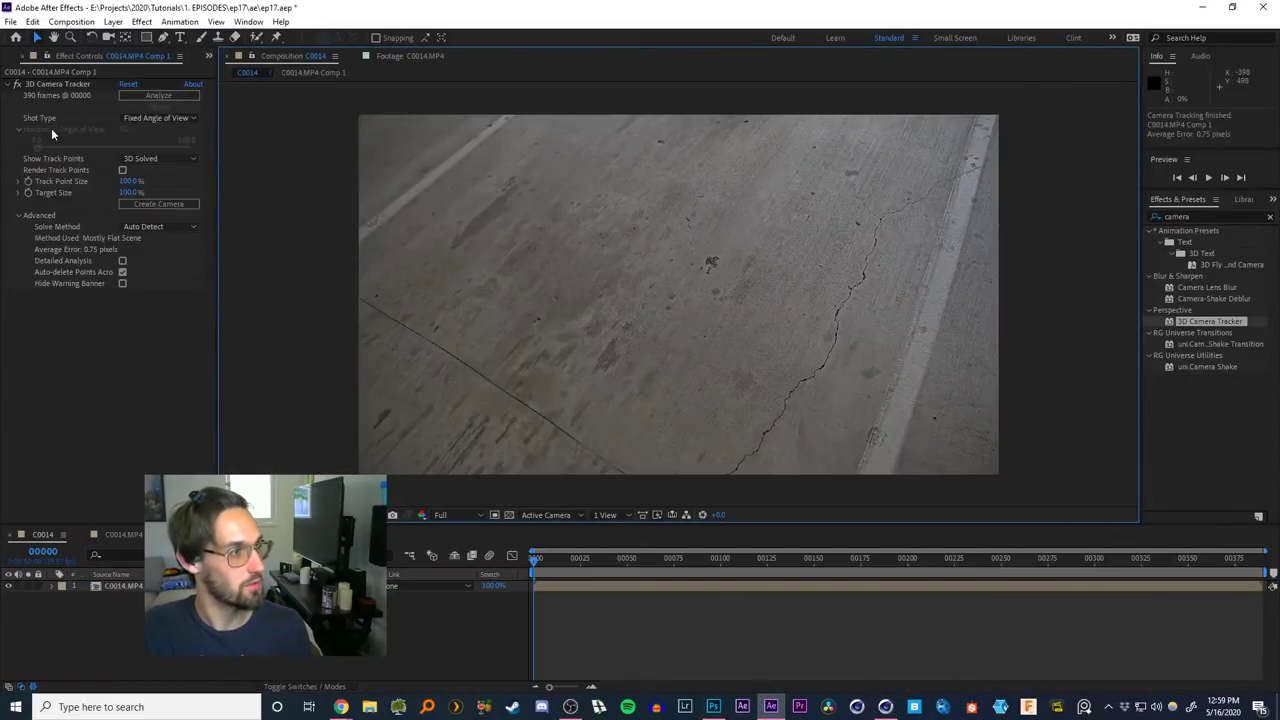
left_click(50, 85)
left_click_drag(547, 569, 1158, 565)
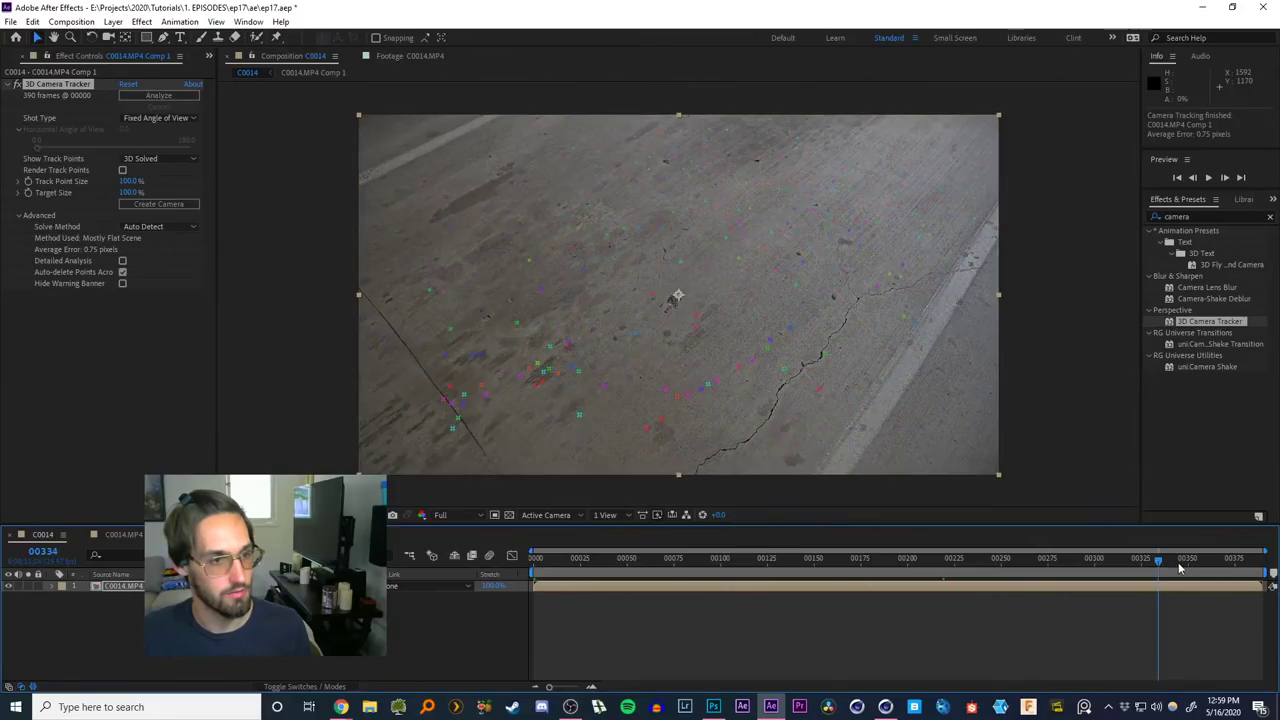
left_click(1260, 565)
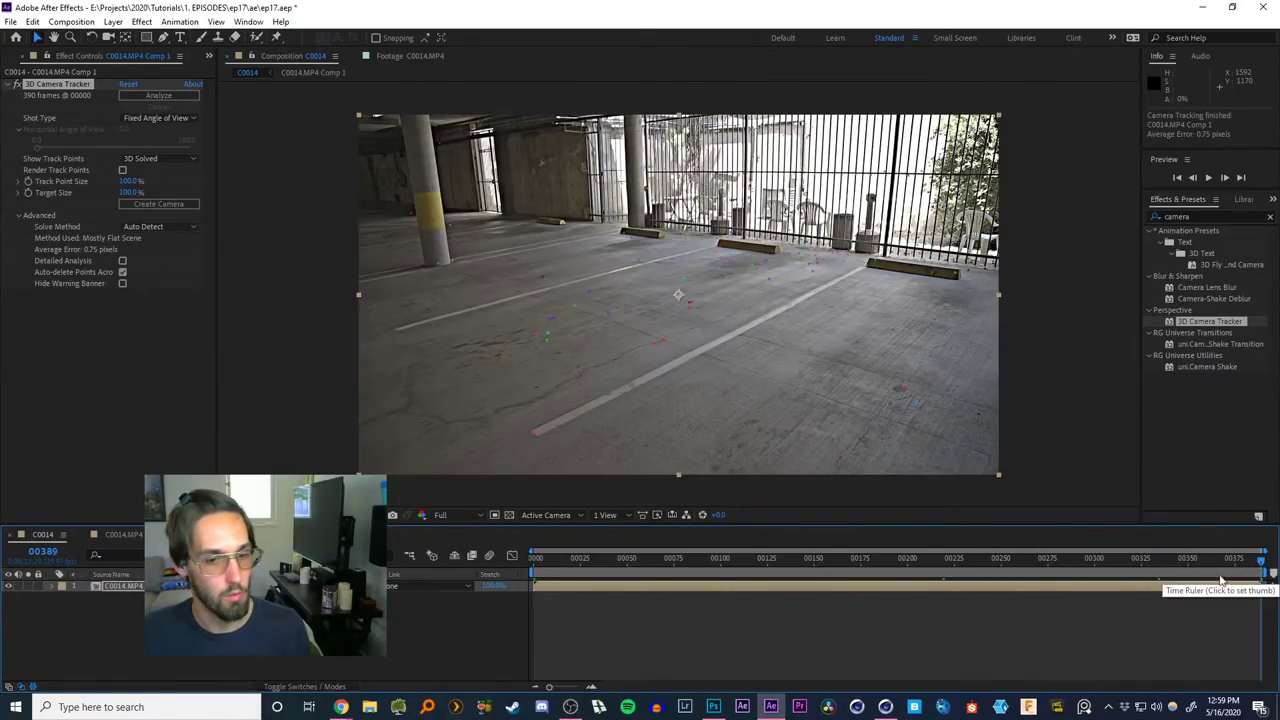
left_click_drag(876, 563, 855, 562)
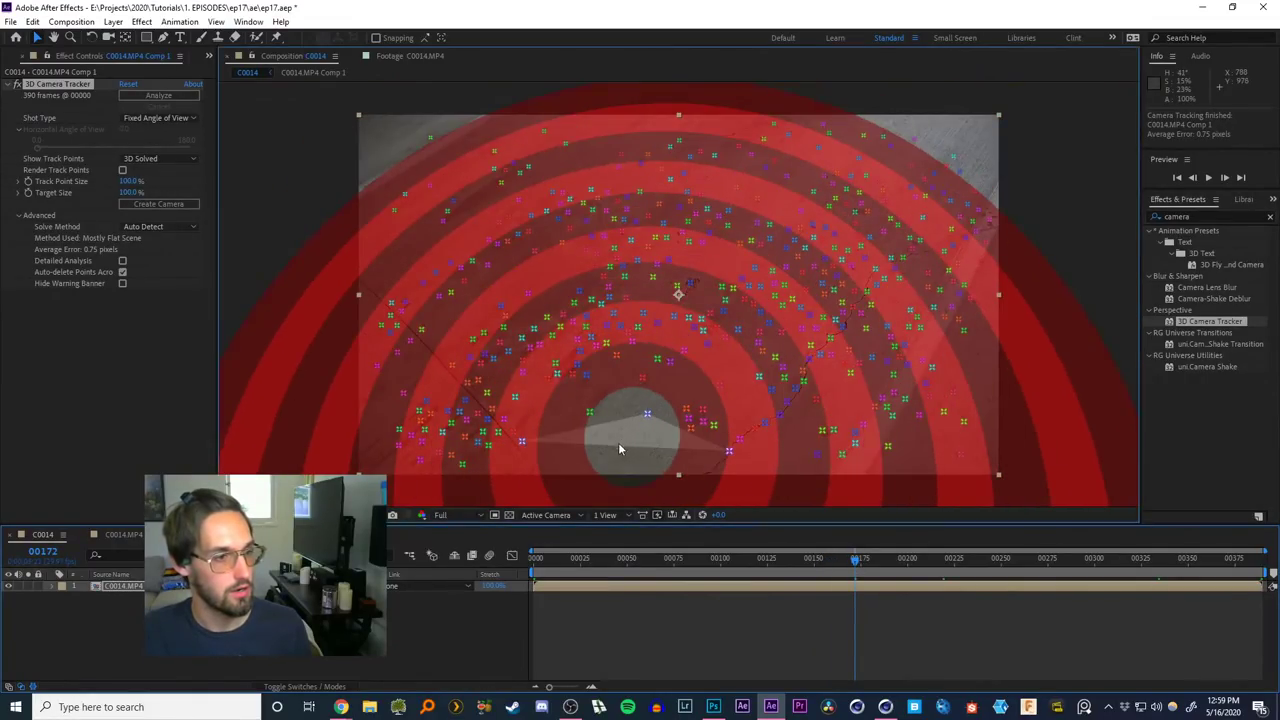
Set the ground plane and origin from a central group of floor track points, and create a solid and camera there
mouse_move(618, 442)
left_mouse_down()
mouse_move(508, 285)
mouse_move(750, 383)
mouse_move(660, 400)
left_mouse_up()
right_click(660, 346)
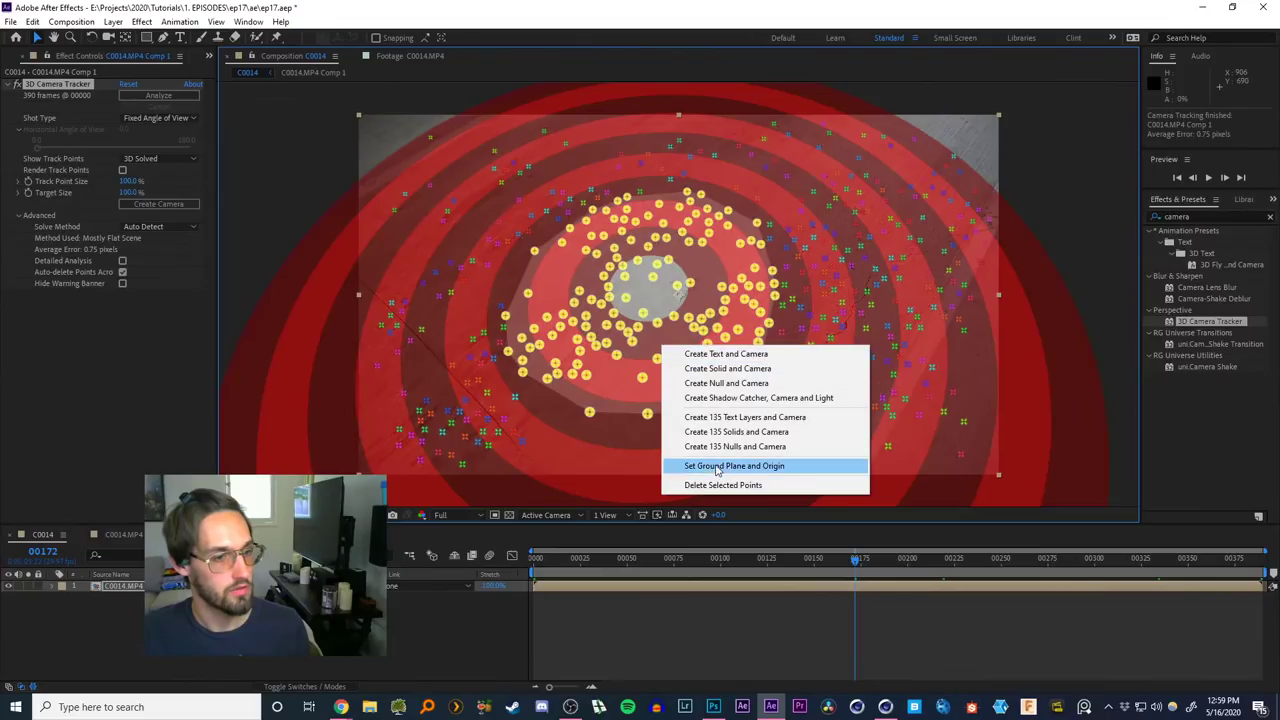
left_click(720, 466)
right_click(650, 316)
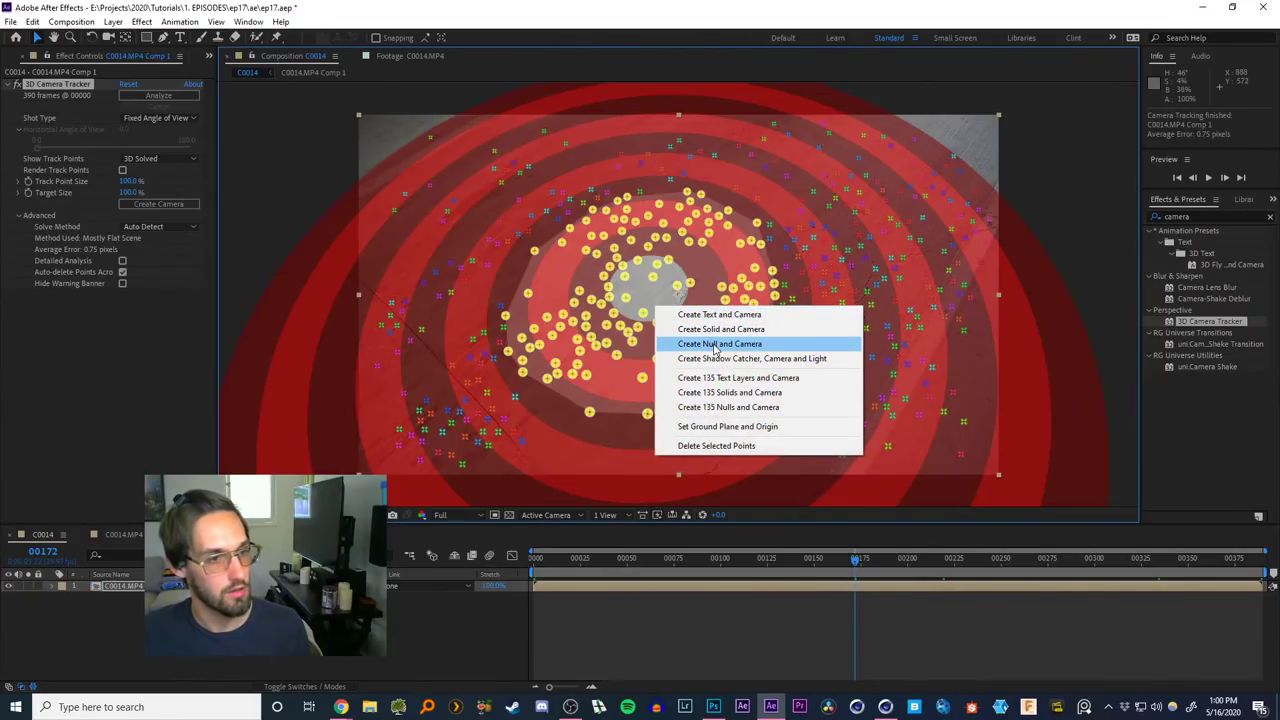
left_click(717, 330)
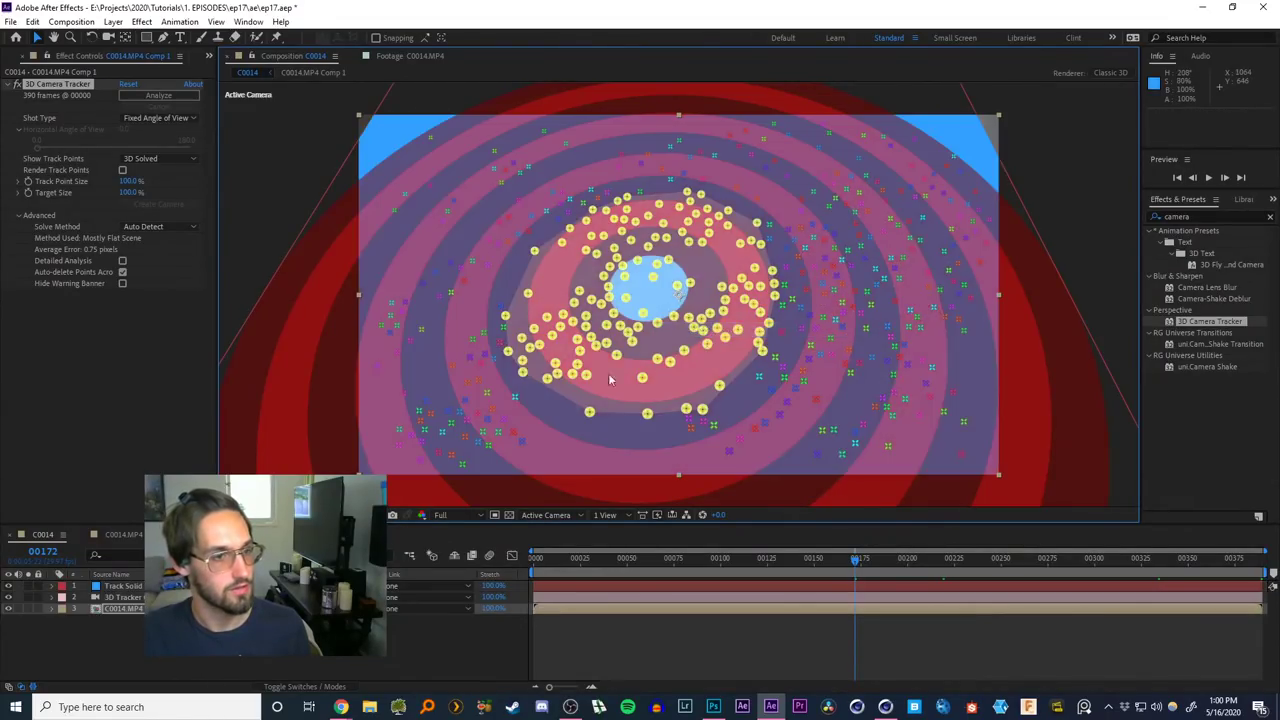
Apply the Grid effect to the Track Solid layer
left_click(122, 587)
key("ctrl+space")
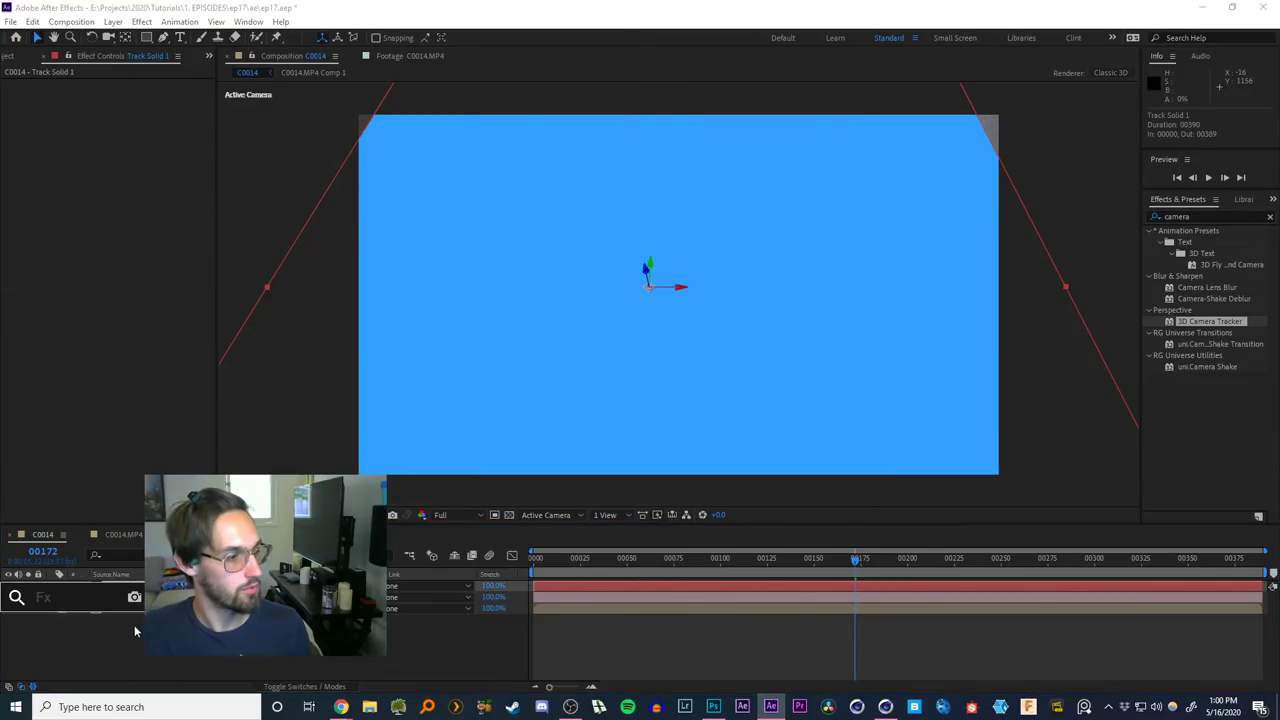
type("id")
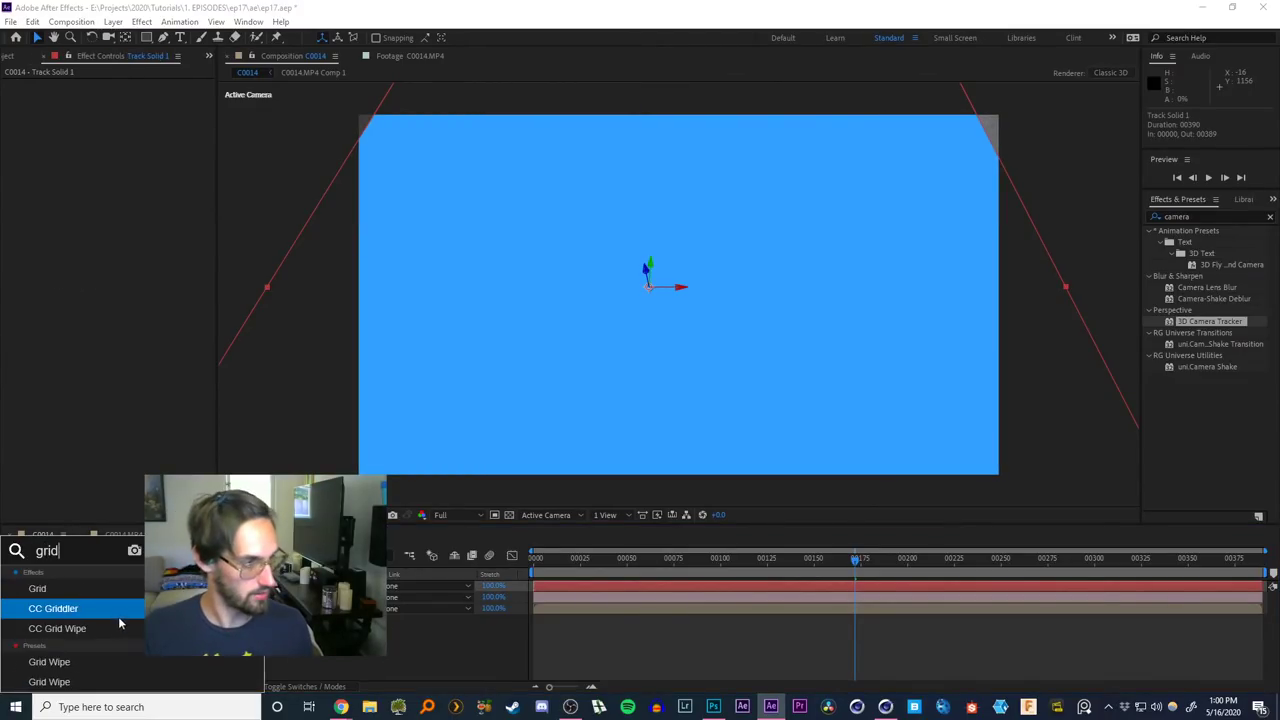
left_click(40, 588)
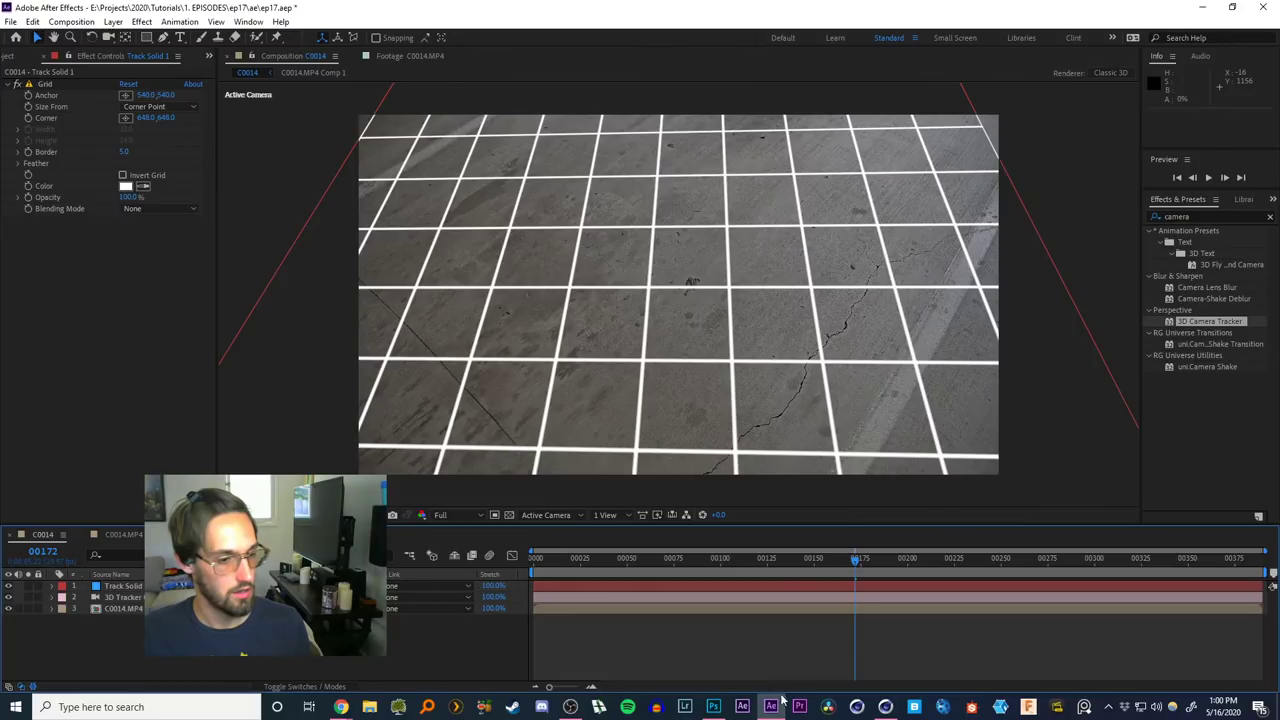
Preview the grid's tracking over the footage from the first frame at Quarter resolution, and scrub through it to check for drift
left_click(447, 515)
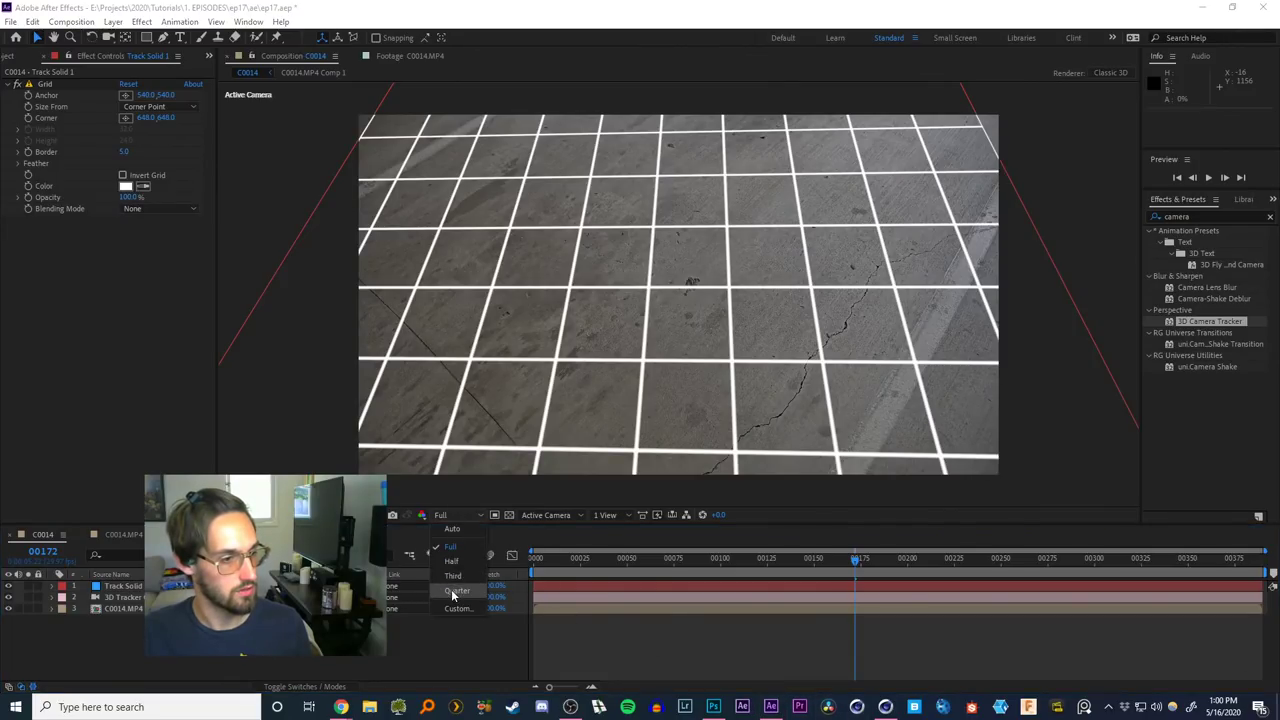
left_click(457, 591)
key("Home")
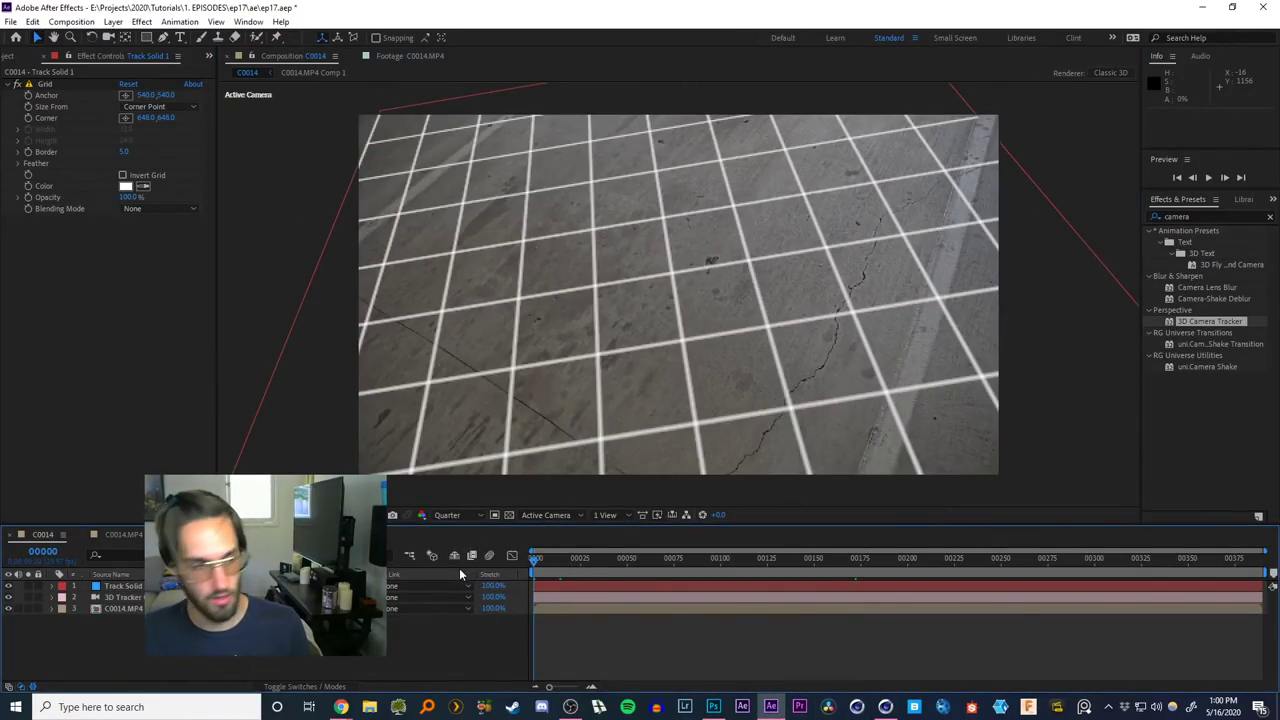
key("space")
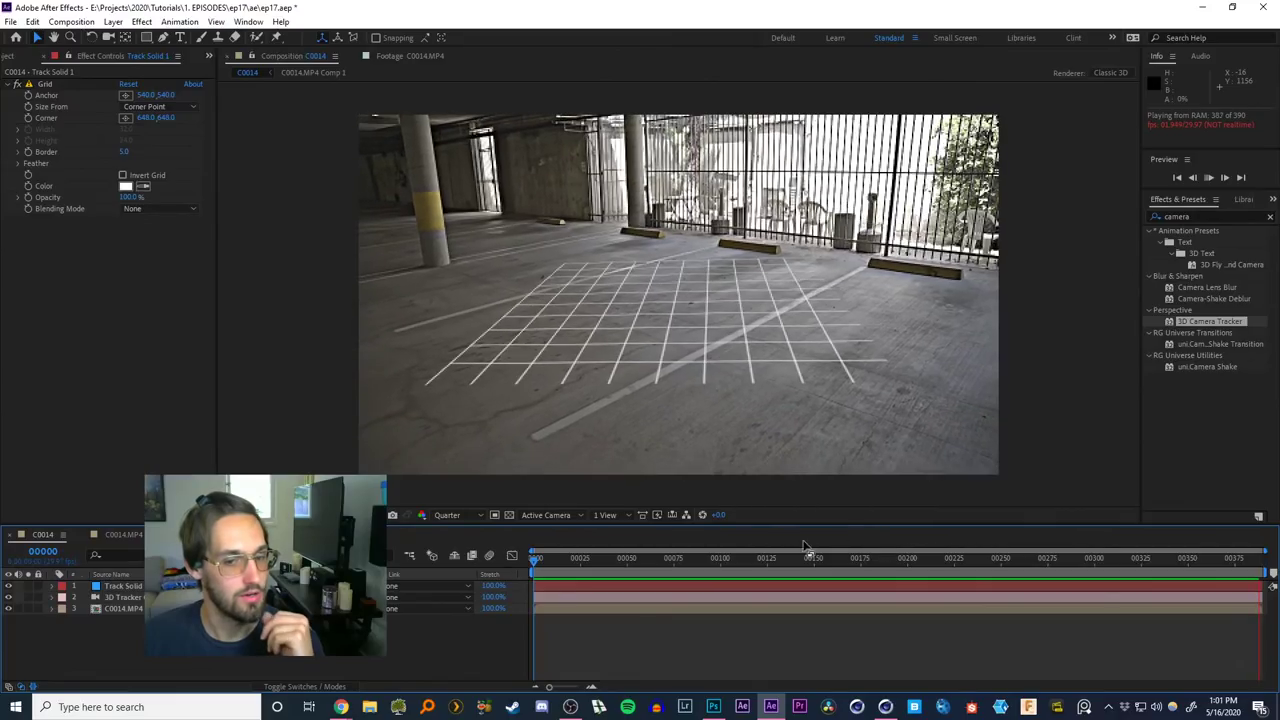
left_click_drag(570, 572, 916, 562)
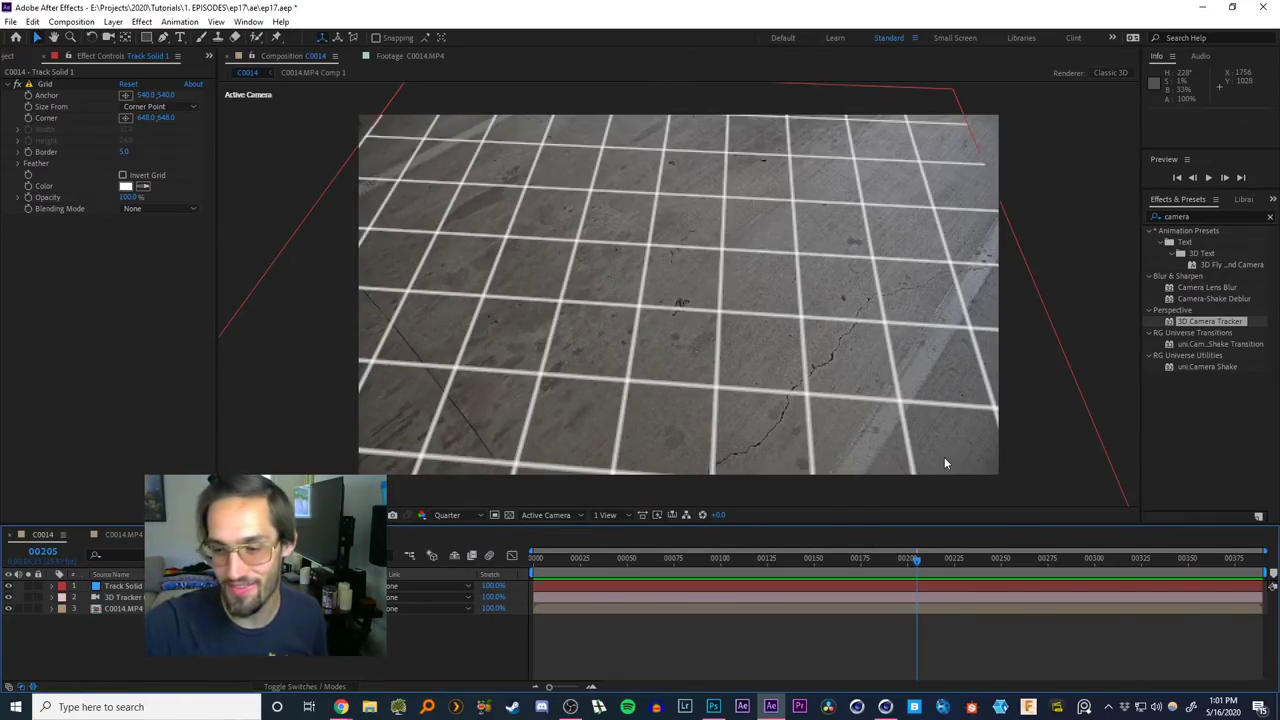
left_click_drag(562, 575, 857, 568)
At frame 373, turn the Track Solid through its Orientation so the grid lines run parallel to the painted parking line
left_click(104, 588)
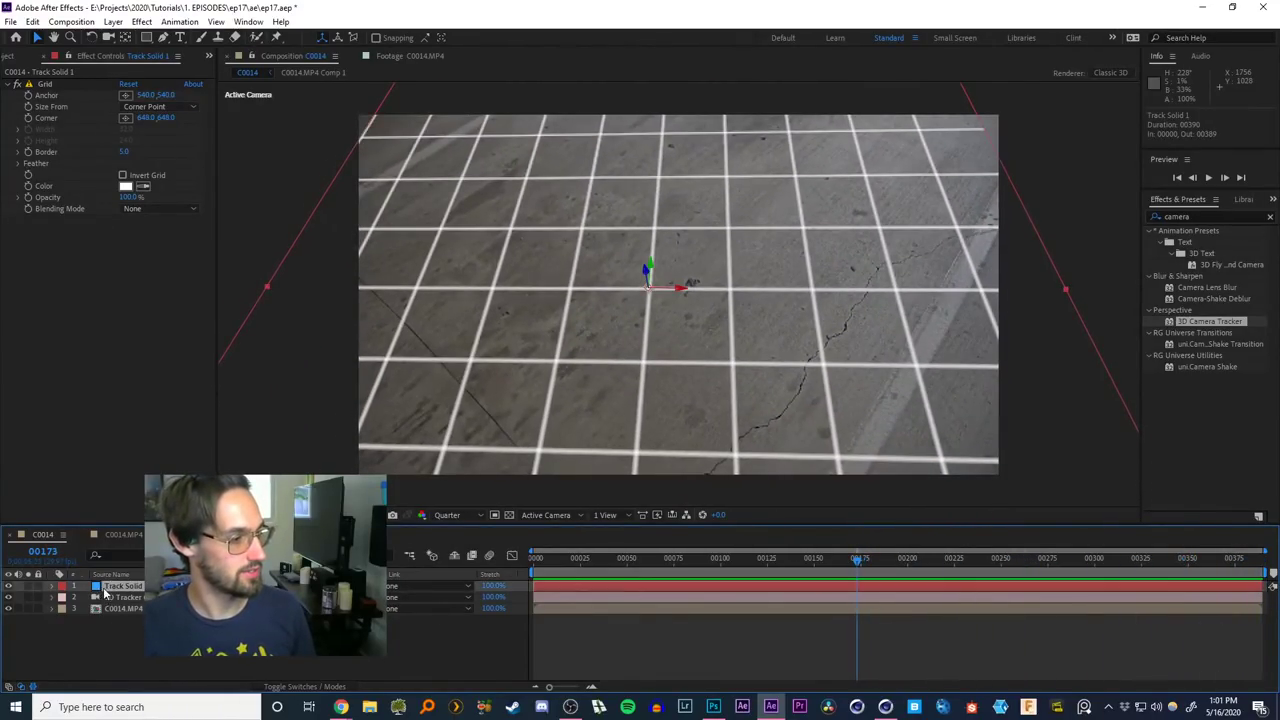
left_click_drag(832, 560, 1231, 554)
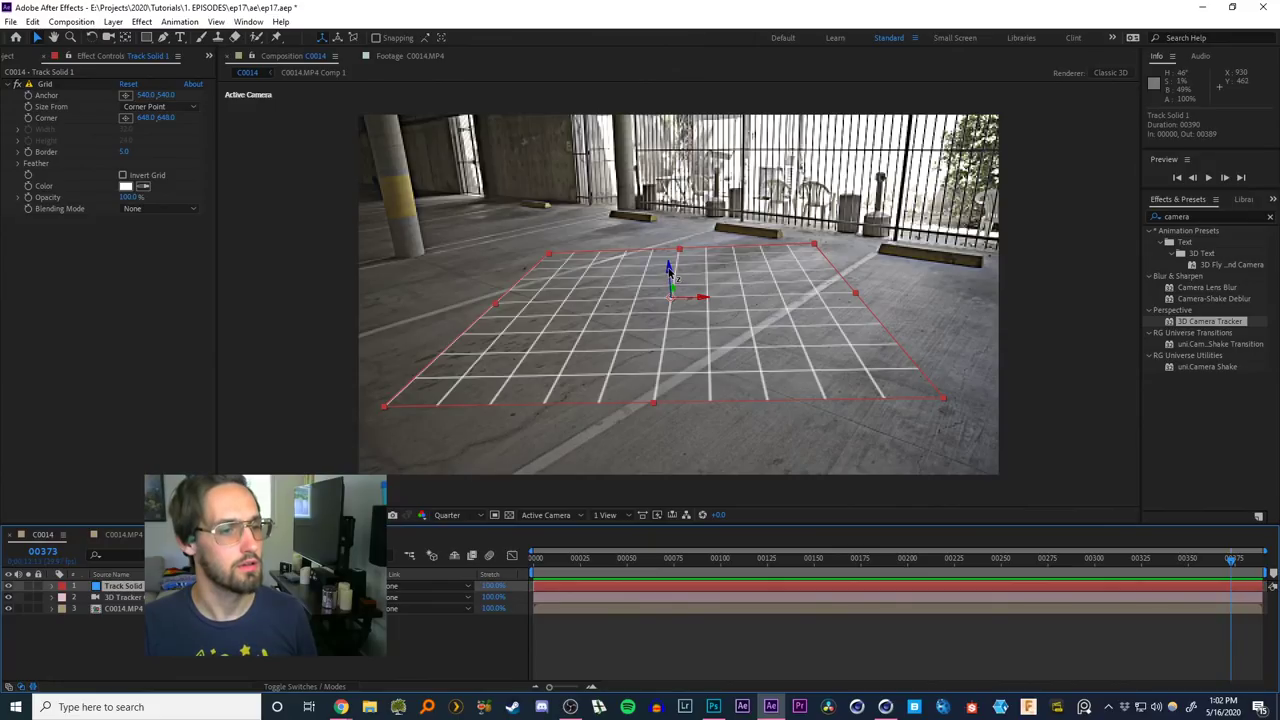
key("r")
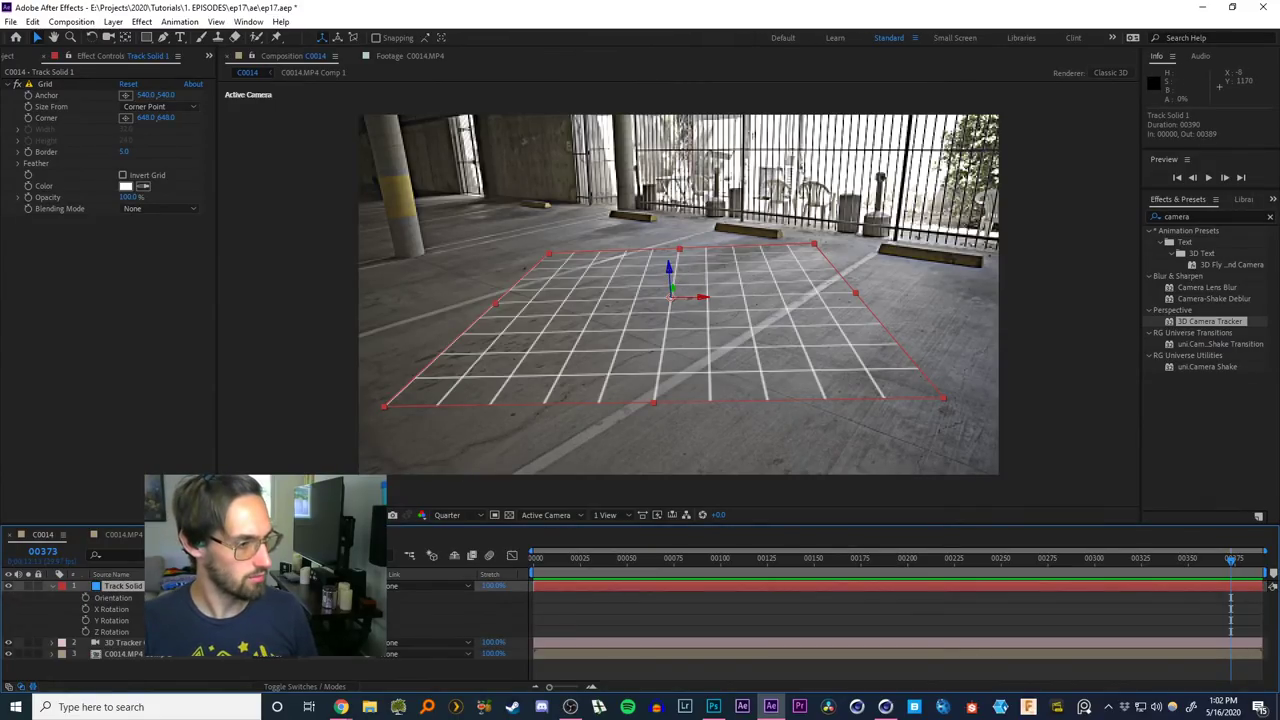
left_click_drag(316, 597, 540, 590)
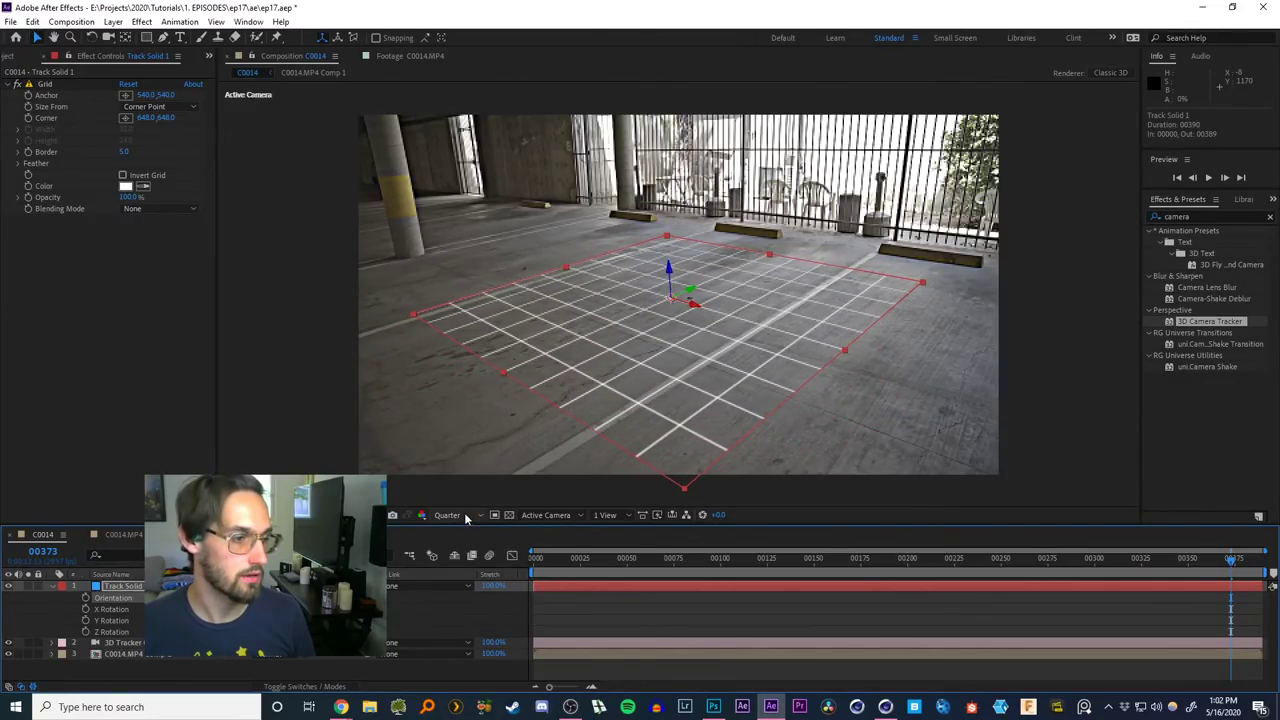
Set the composition preview resolution to Half and fine-tune the Track Solid's rotation against the garage floor
left_click(447, 515)
left_click(458, 558)
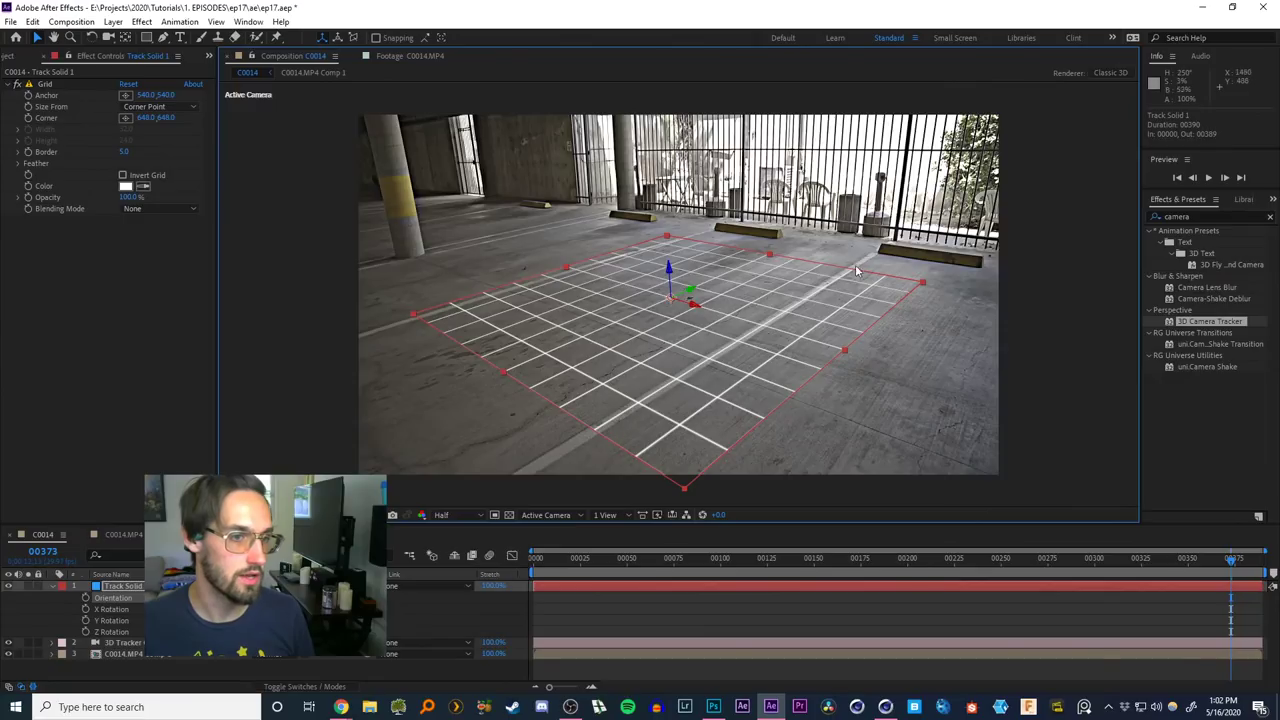
left_click_drag(230, 631, 228, 631)
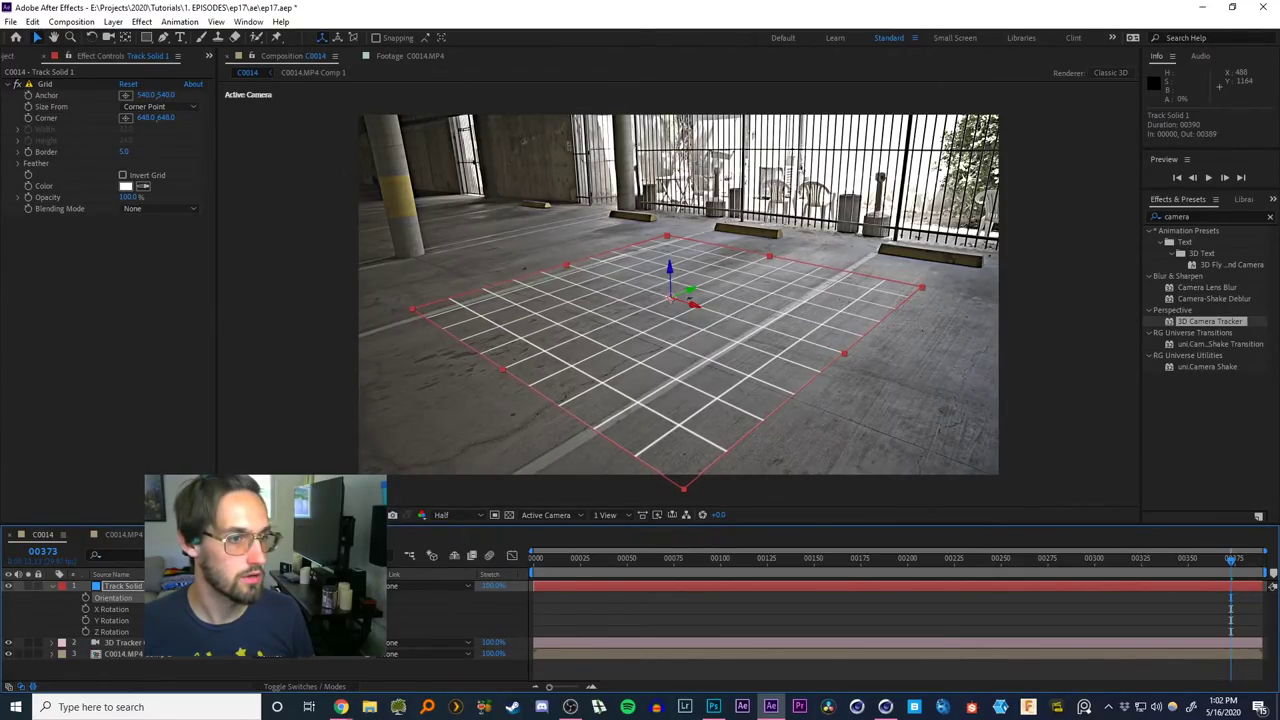
Undo the last rotation change, readjust the Track Solid's rotation at frame 373, and scrub the footage to check the grid's alignment
key("ctrl+z")
left_click_drag(227, 609, 226, 609)
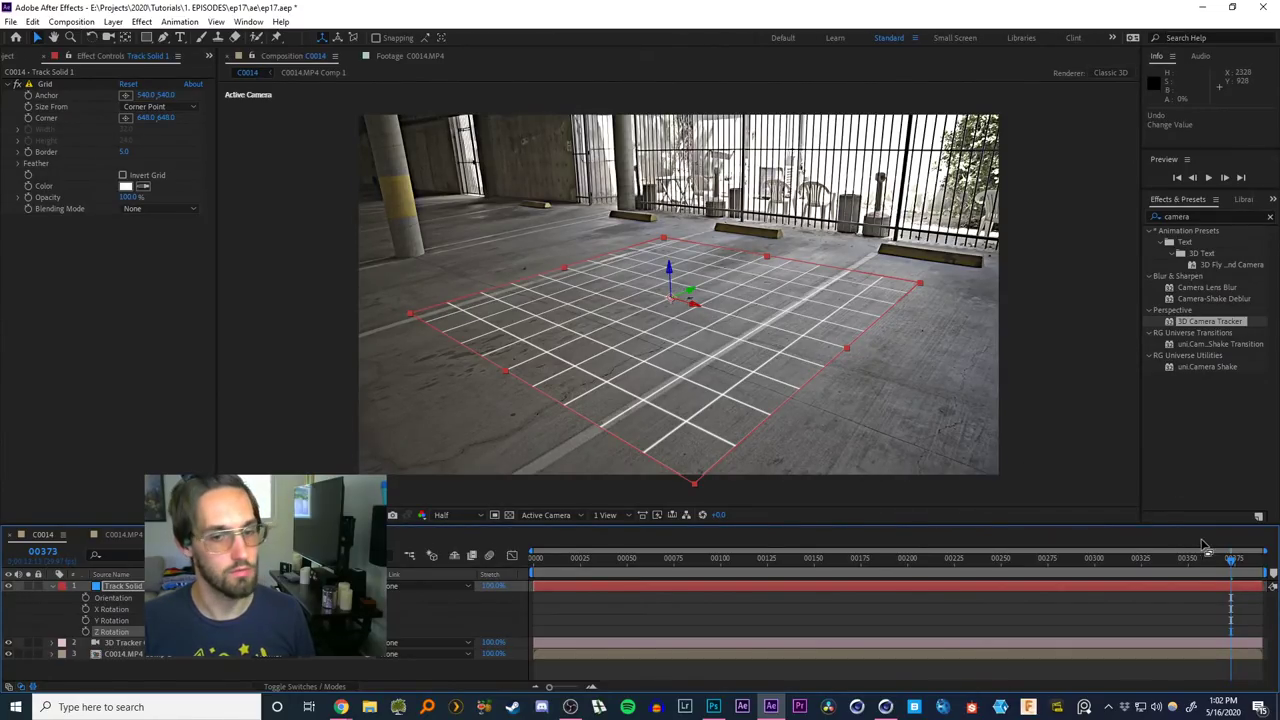
left_click_drag(1212, 560, 1135, 578)
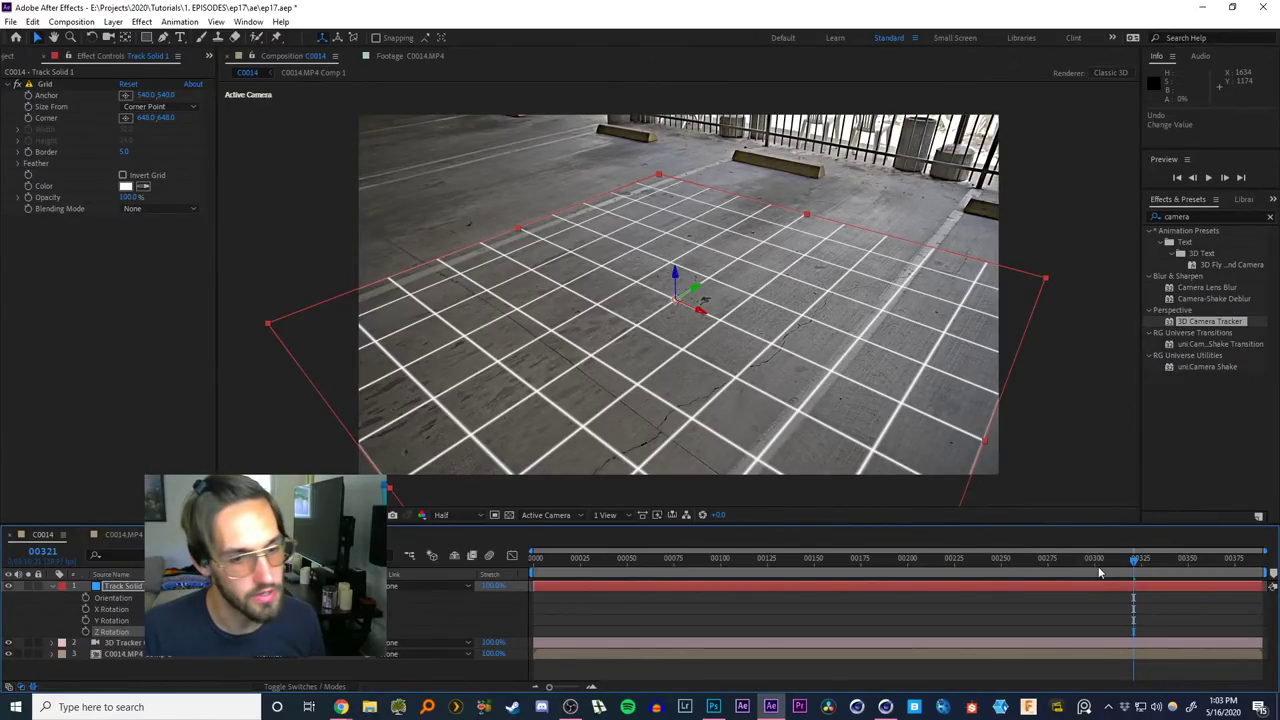
left_click_drag(1096, 568, 490, 570)
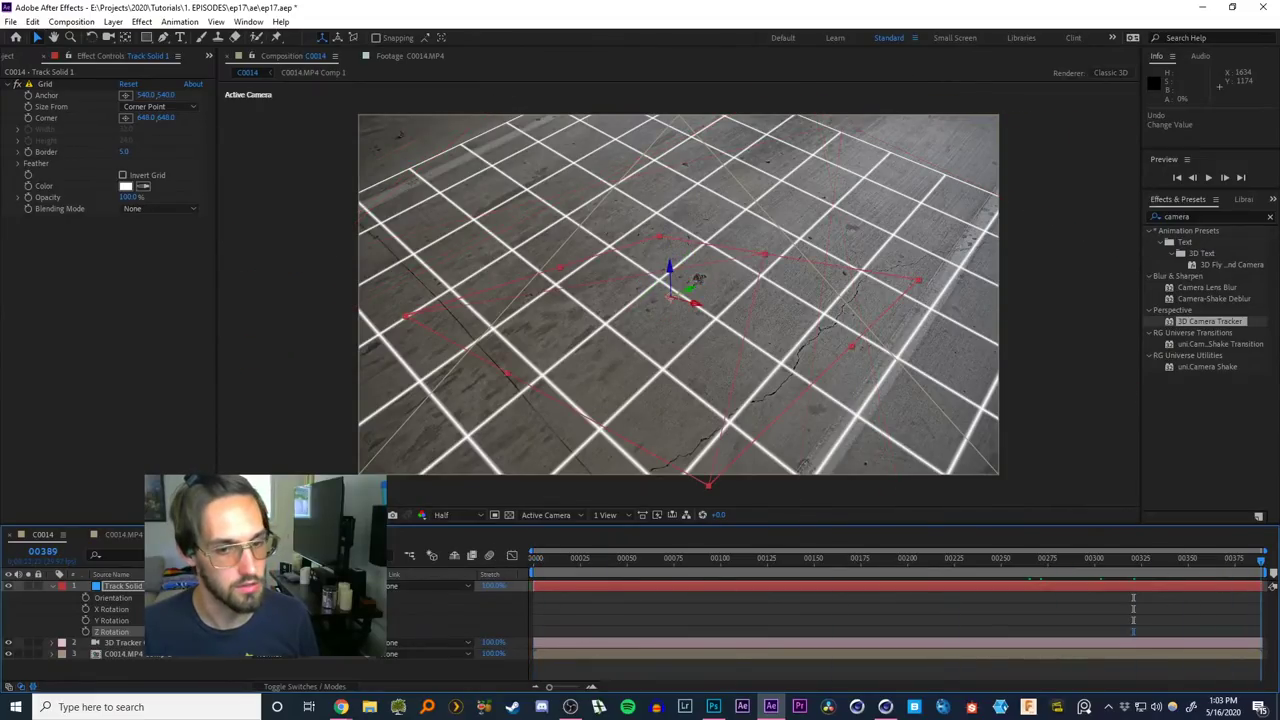
key("End")
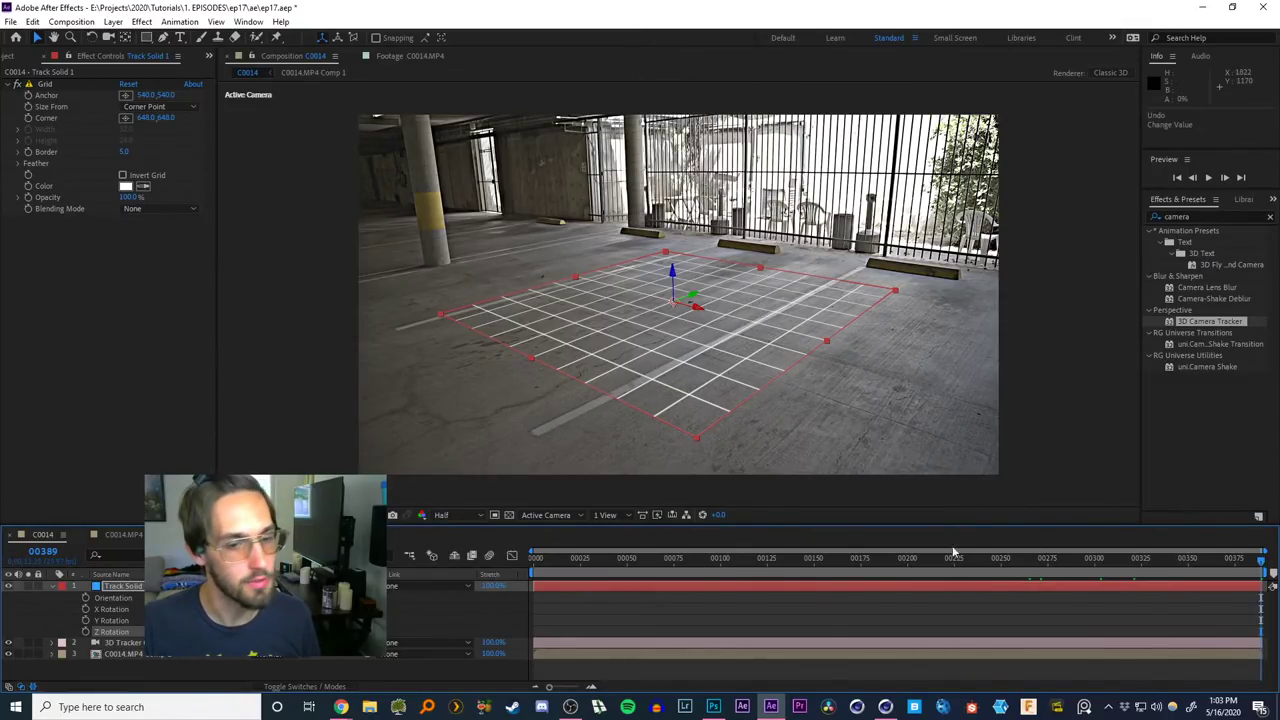
left_click_drag(880, 560, 1035, 570)
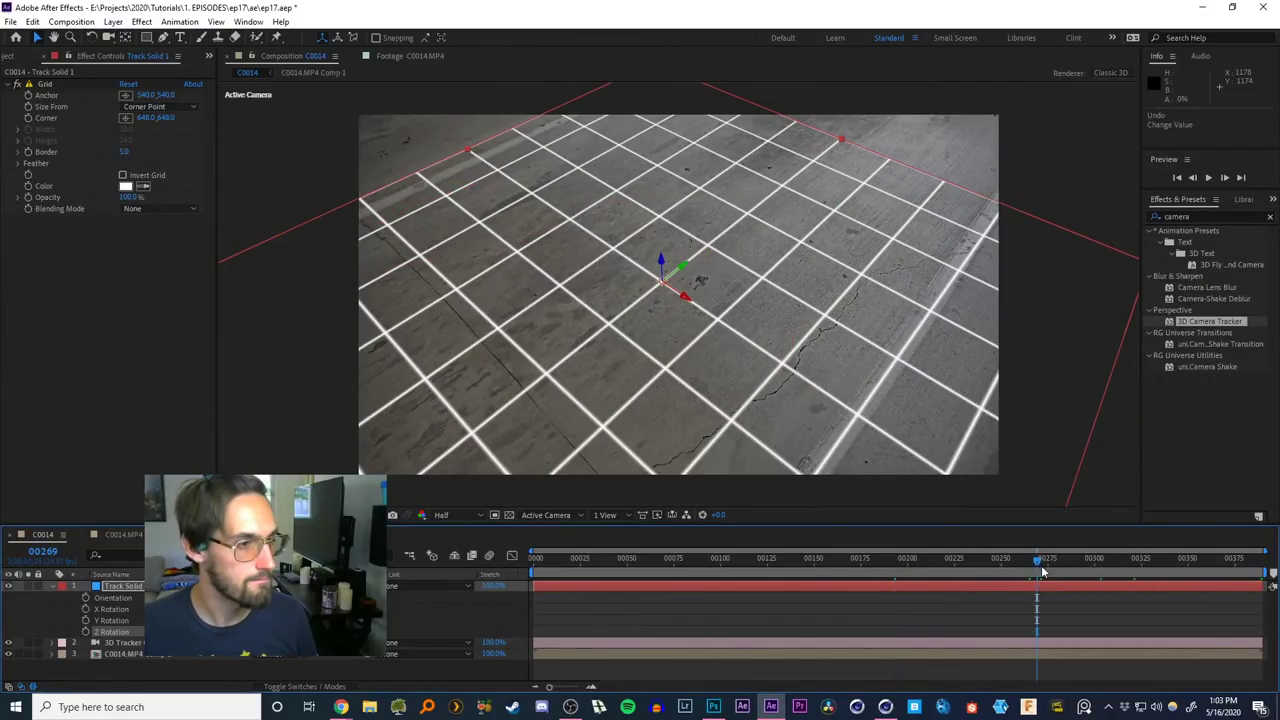
left_click_drag(1041, 570, 1147, 572)
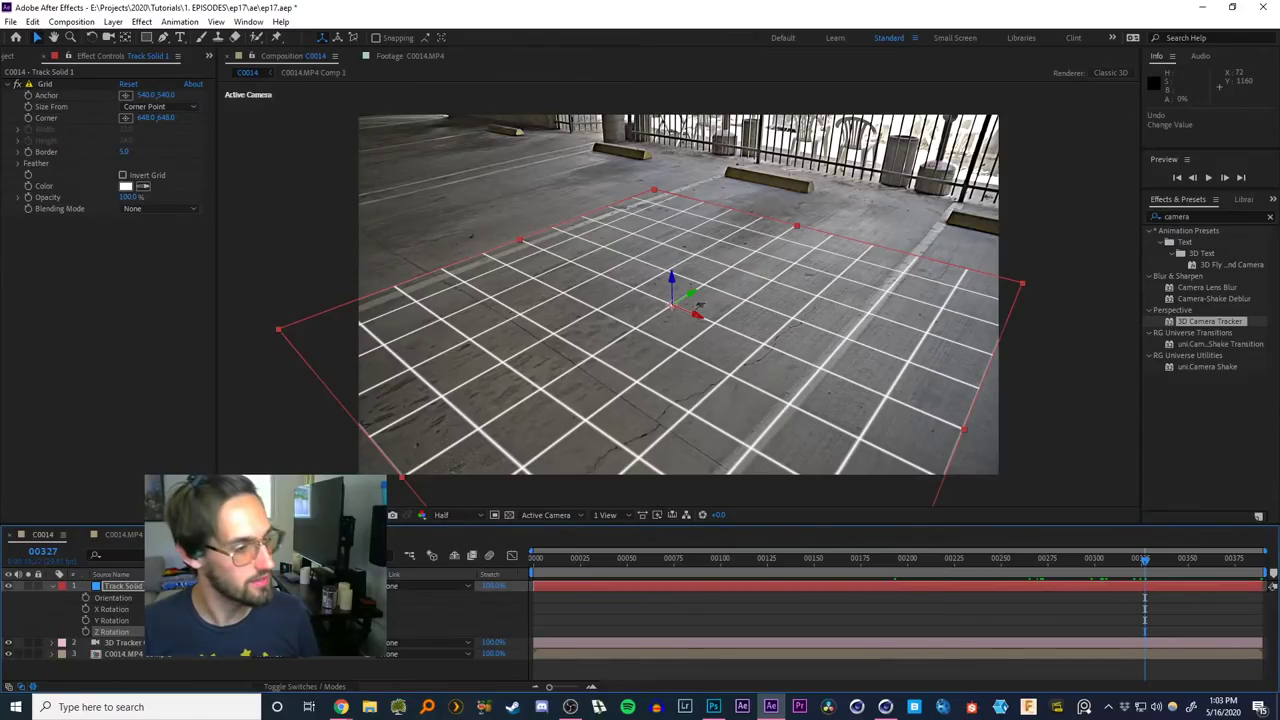
Fine-tune the Track Solid's Y Rotation around frames 327 to 330 so the grid follows the parking lines, and check it at frame 380
left_click_drag(262, 620, 291, 620)
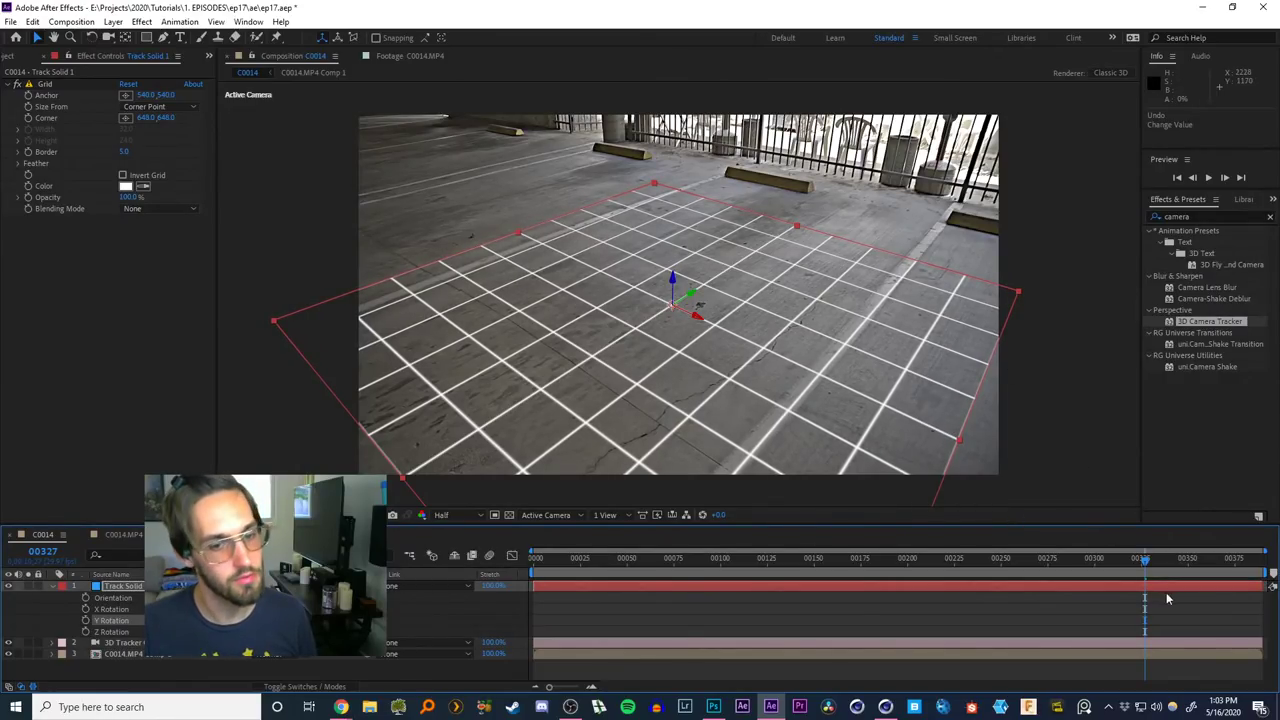
mouse_move(1141, 568)
left_mouse_down()
mouse_move(1194, 568)
mouse_move(1151, 568)
left_mouse_up()
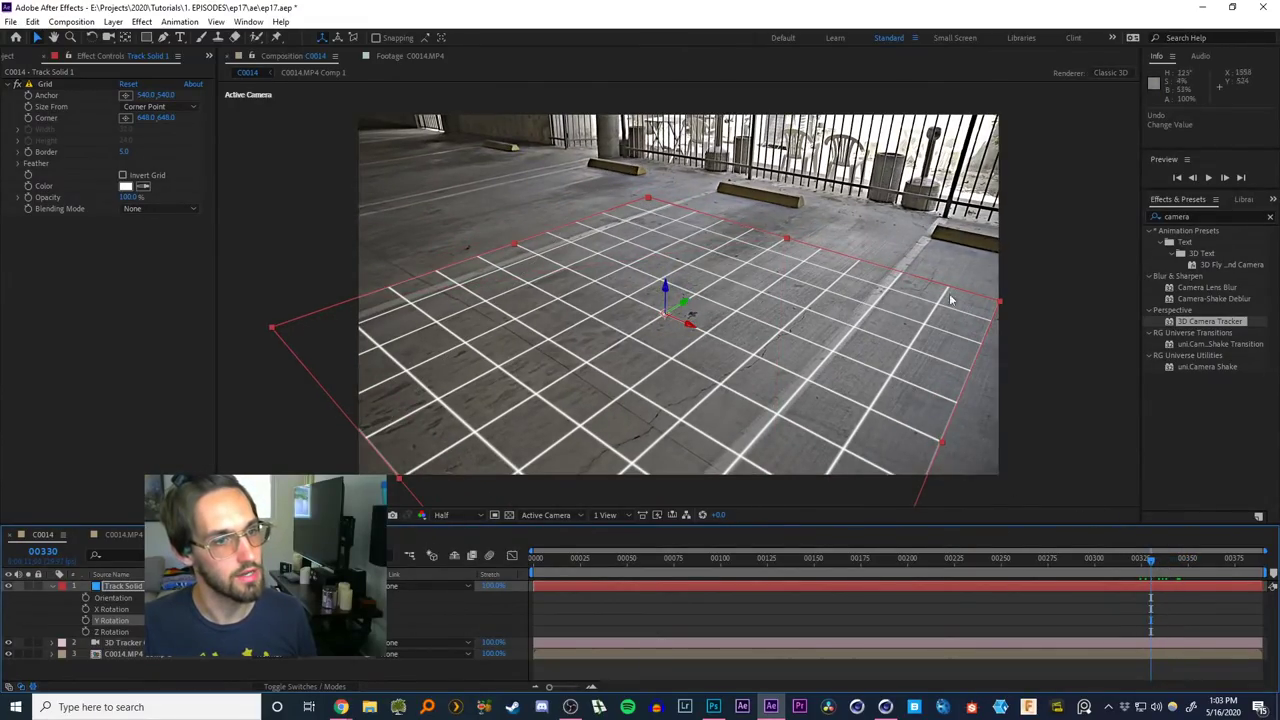
key("ctrl+shift+z")
key("ctrl+z")
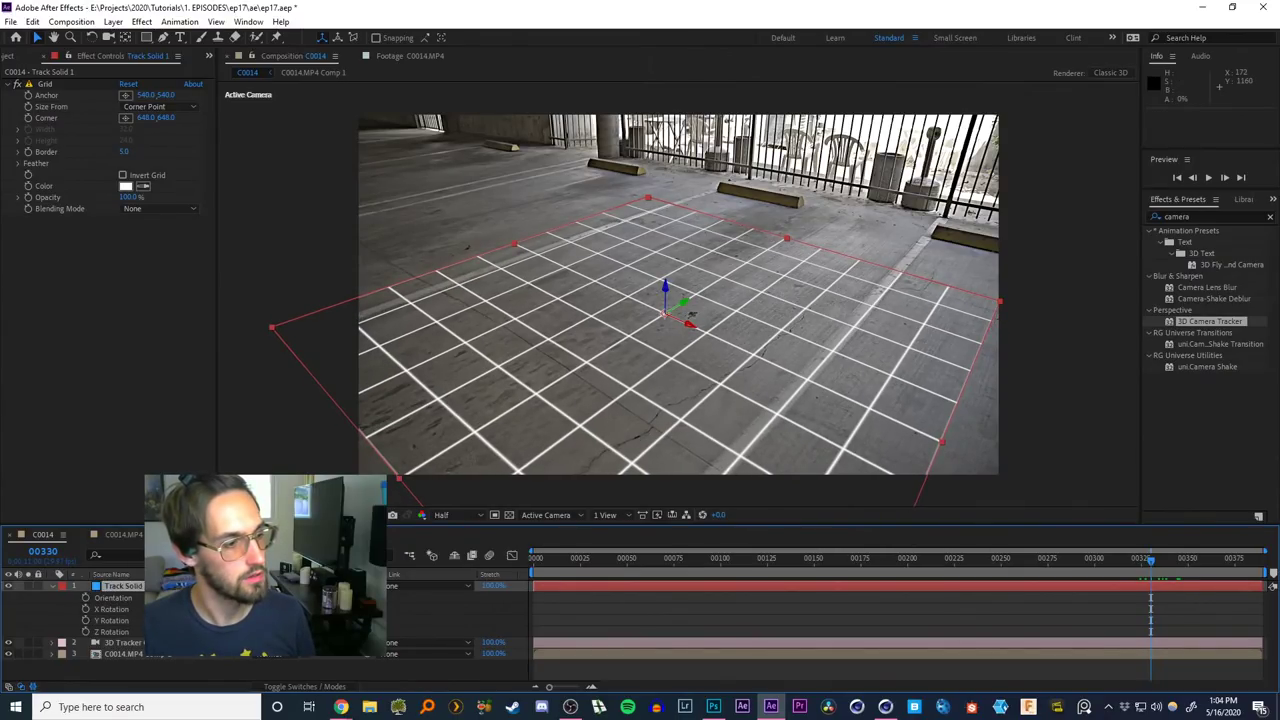
mouse_move(250, 620)
left_mouse_down()
mouse_move(270, 620)
mouse_move(252, 620)
left_mouse_up()
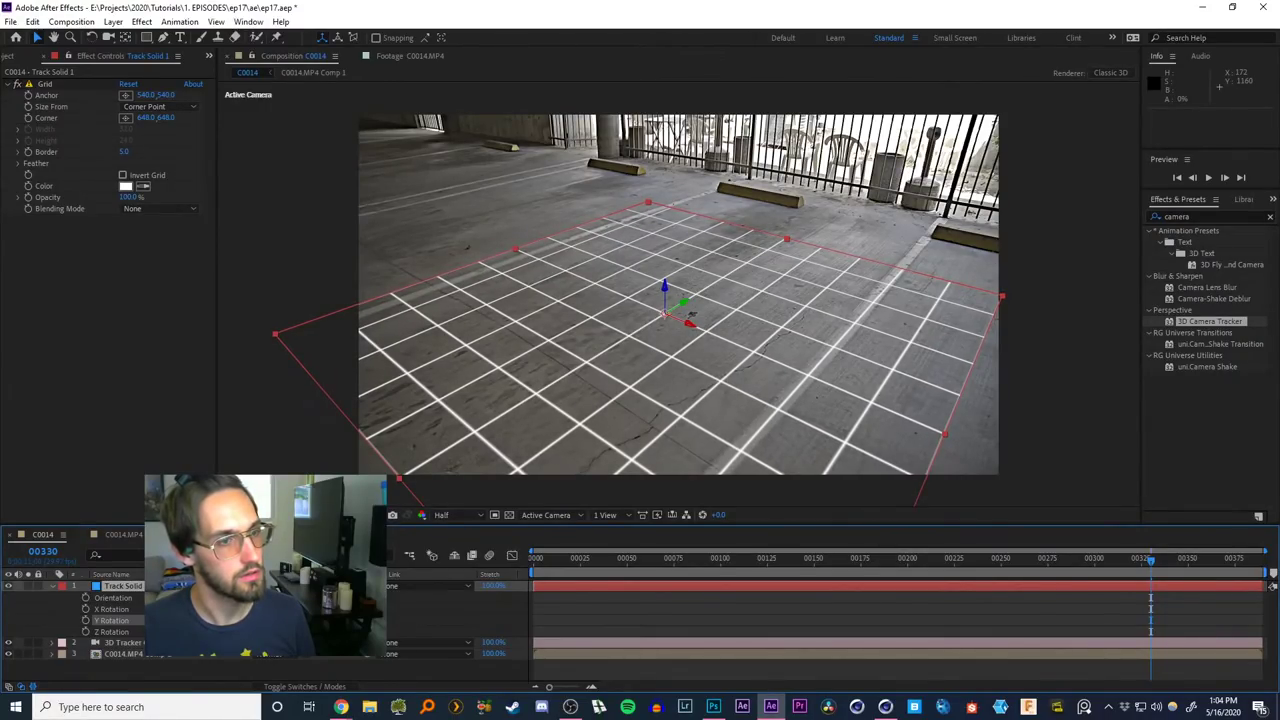
left_click_drag(1128, 568, 1245, 567)
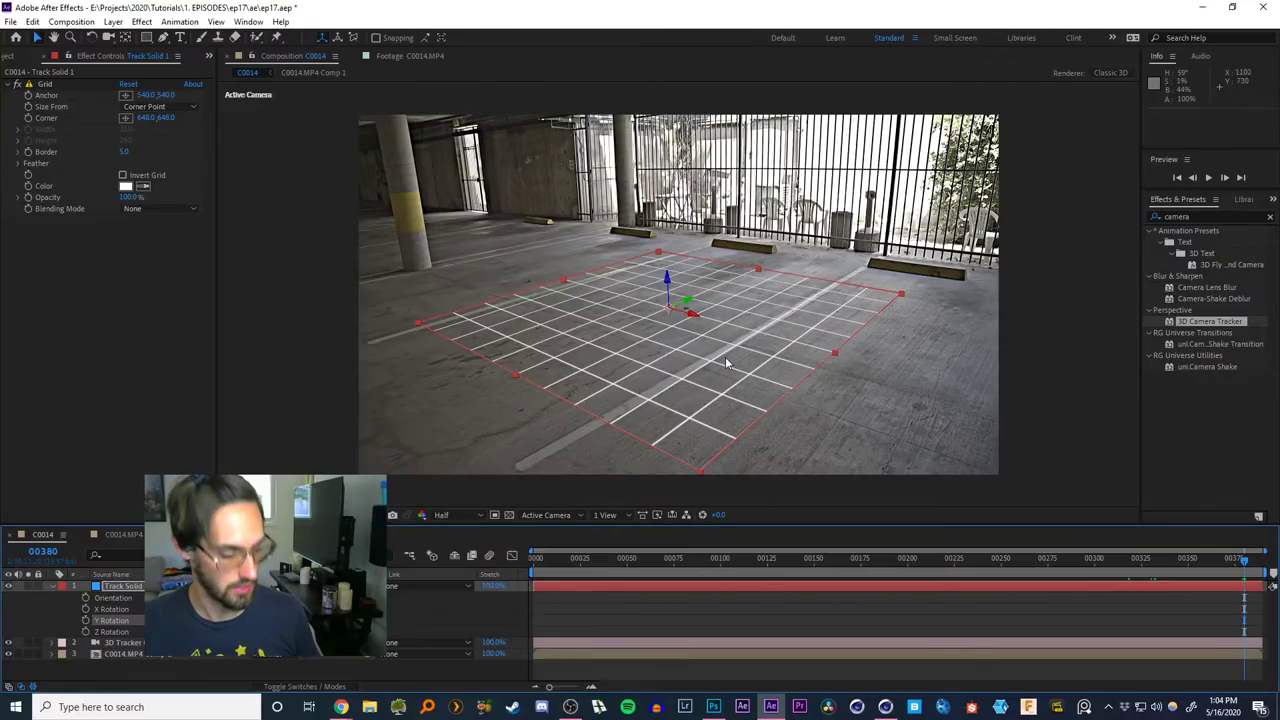
Rename the Track Solid layer to FLOOR and parent the 3D Tracker Camera to it
left_click(52, 586)
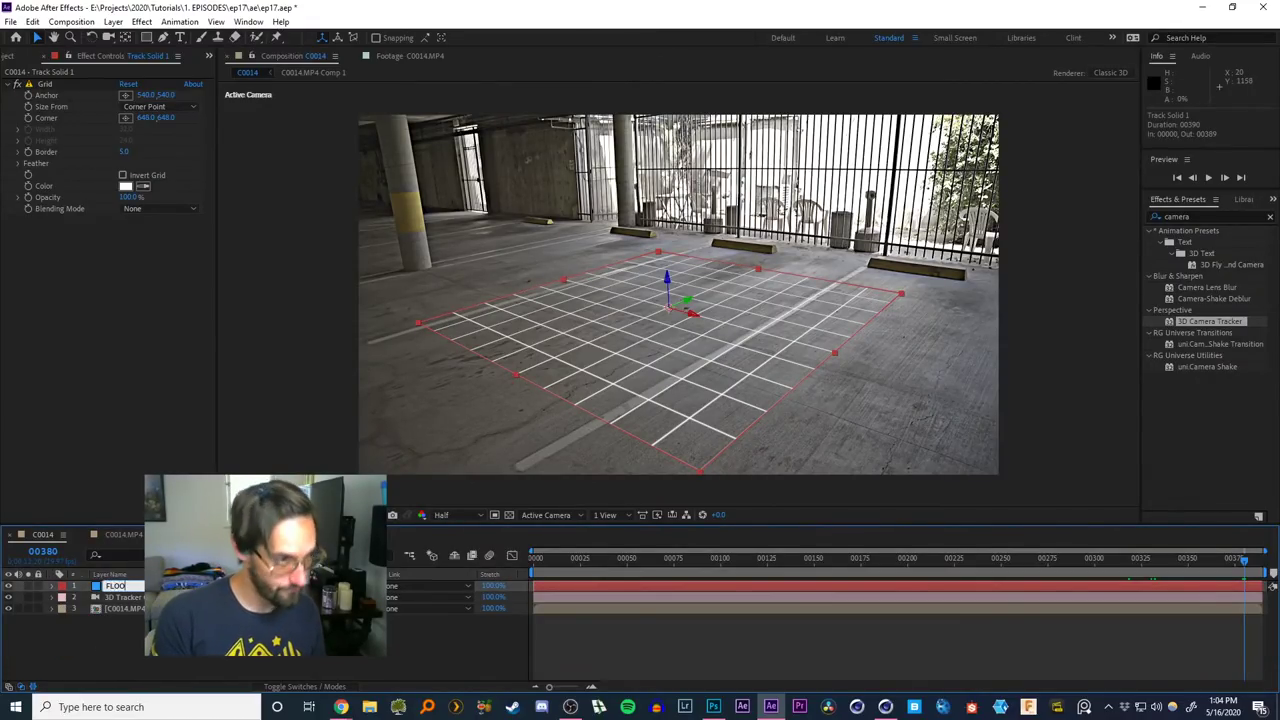
type("R")
key("Return")
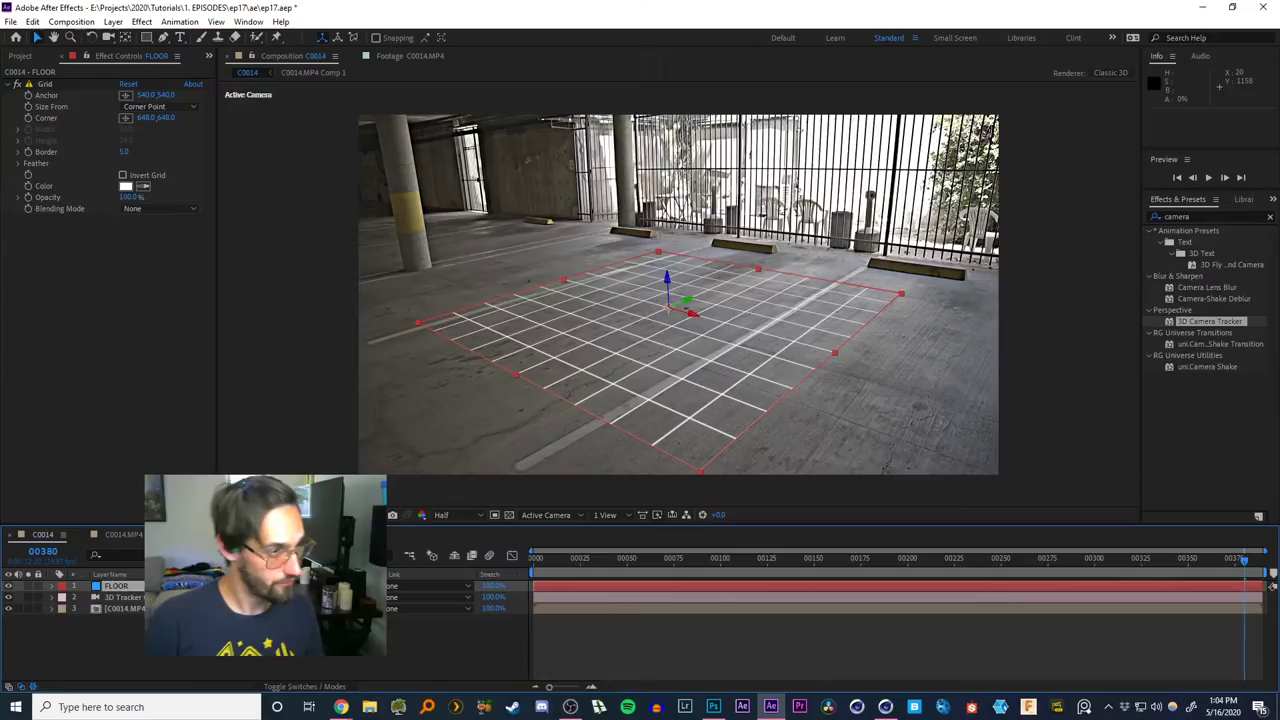
left_click(130, 597)
left_click_drag(374, 597, 140, 586)
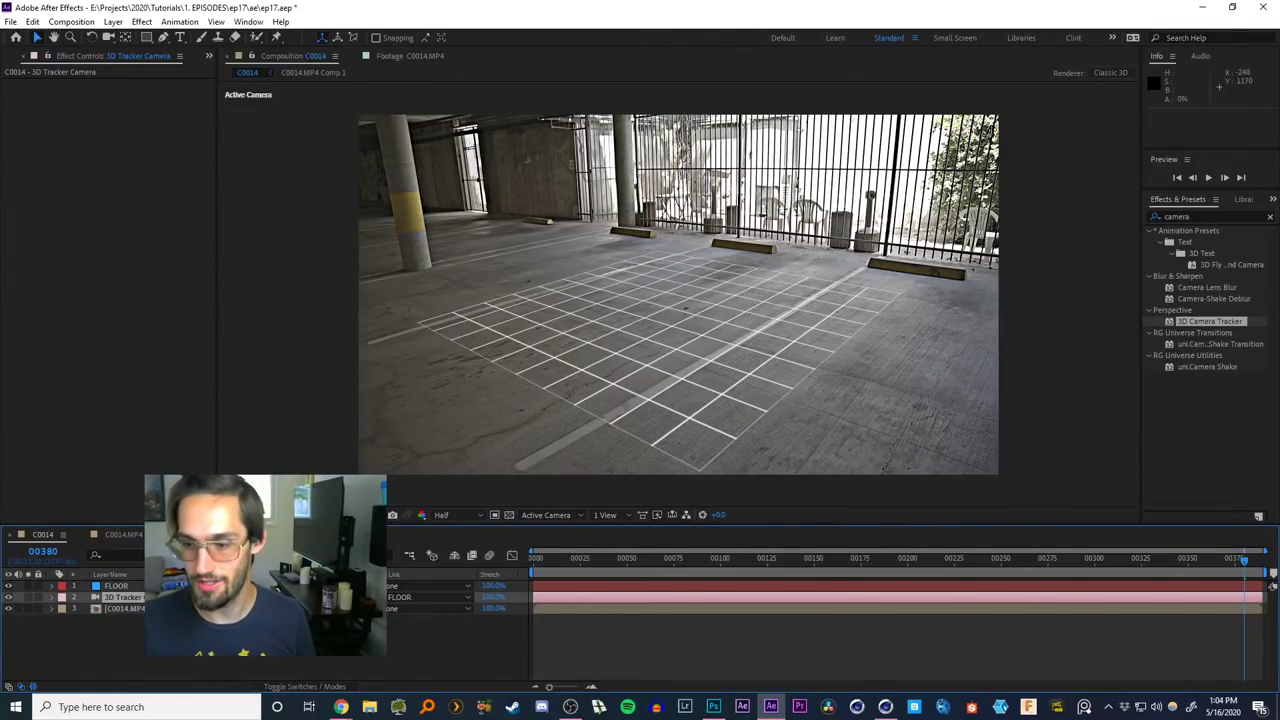
Disable all three Unsharp Mask effects on the footage in C0014.MP4 Comp 1 and return to the C0014 composition
left_click(122, 609)
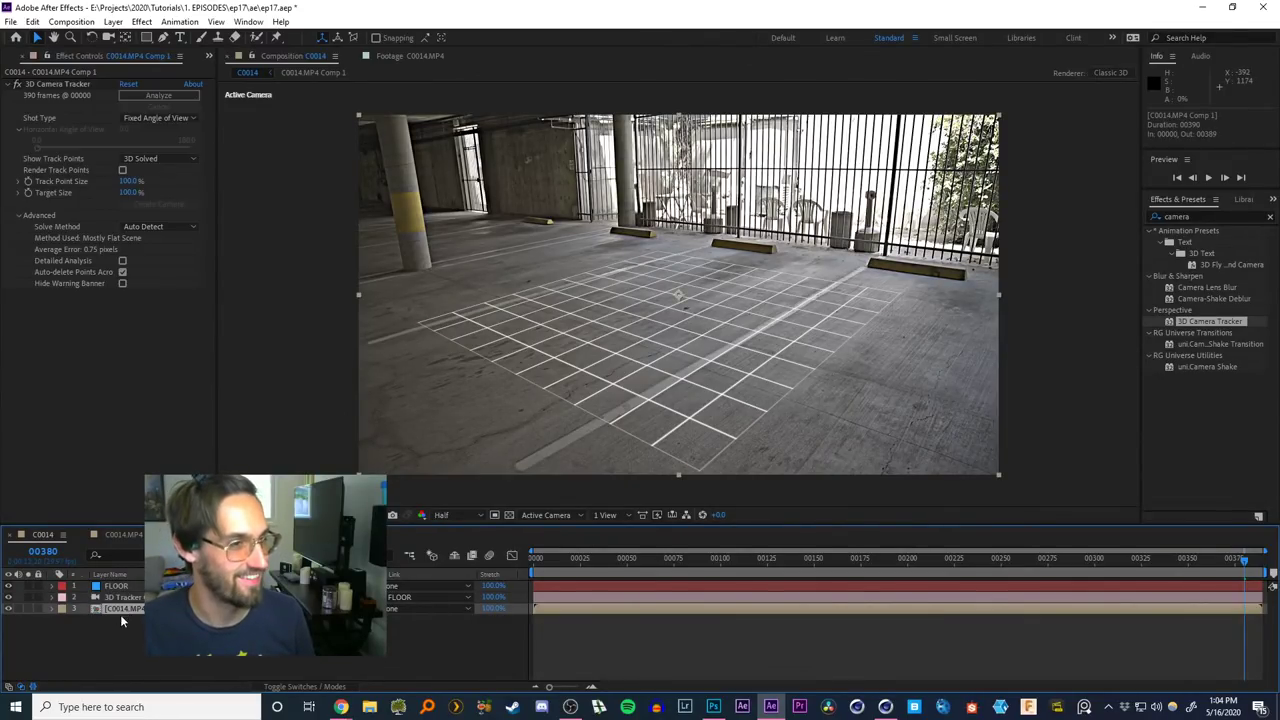
left_click(120, 535)
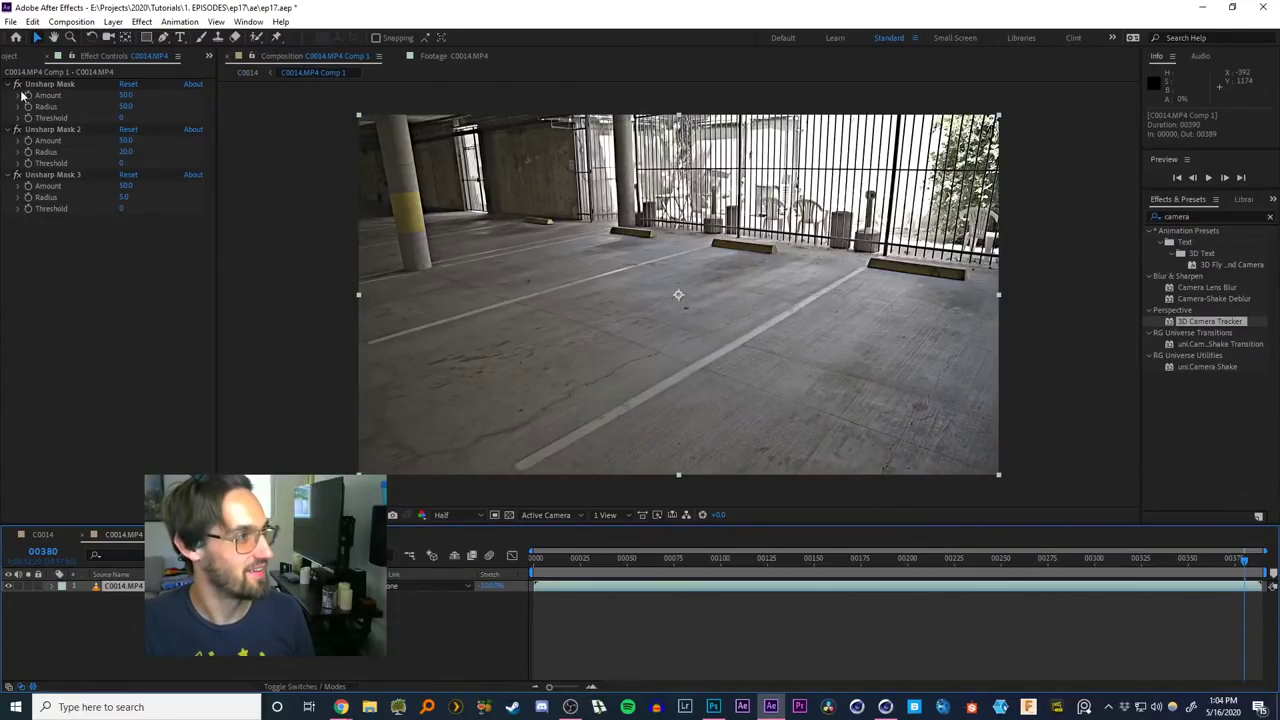
left_click_drag(17, 84, 17, 212)
left_click(254, 72)
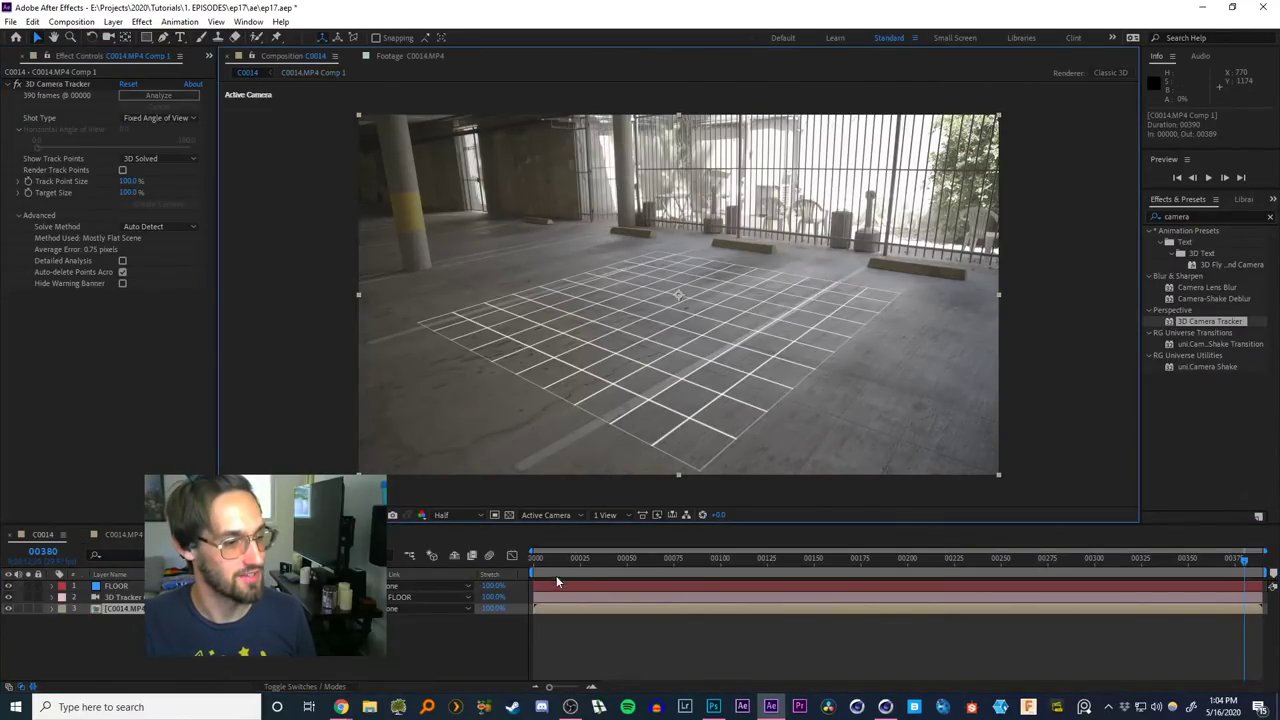
Scrub through the C0014 composition up to frame 360 to check how the grid sticks to the garage floor
left_click_drag(556, 568, 798, 562)
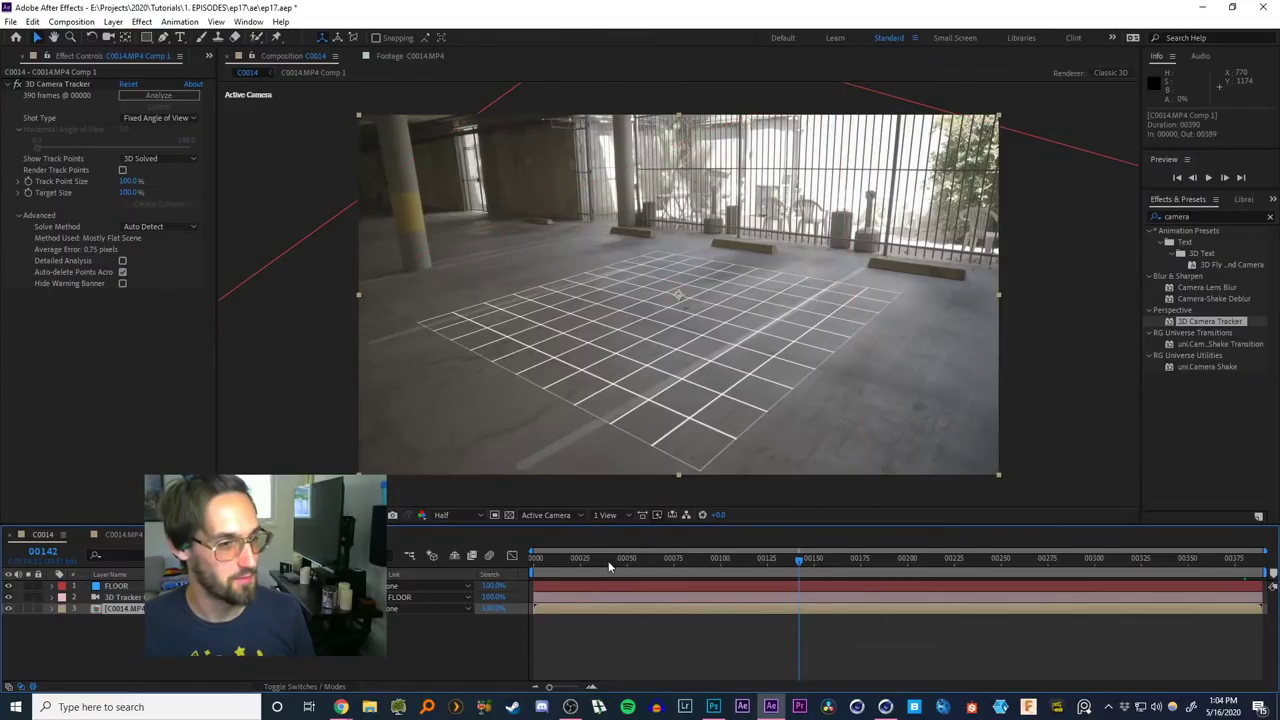
left_click(669, 568)
left_click(675, 566)
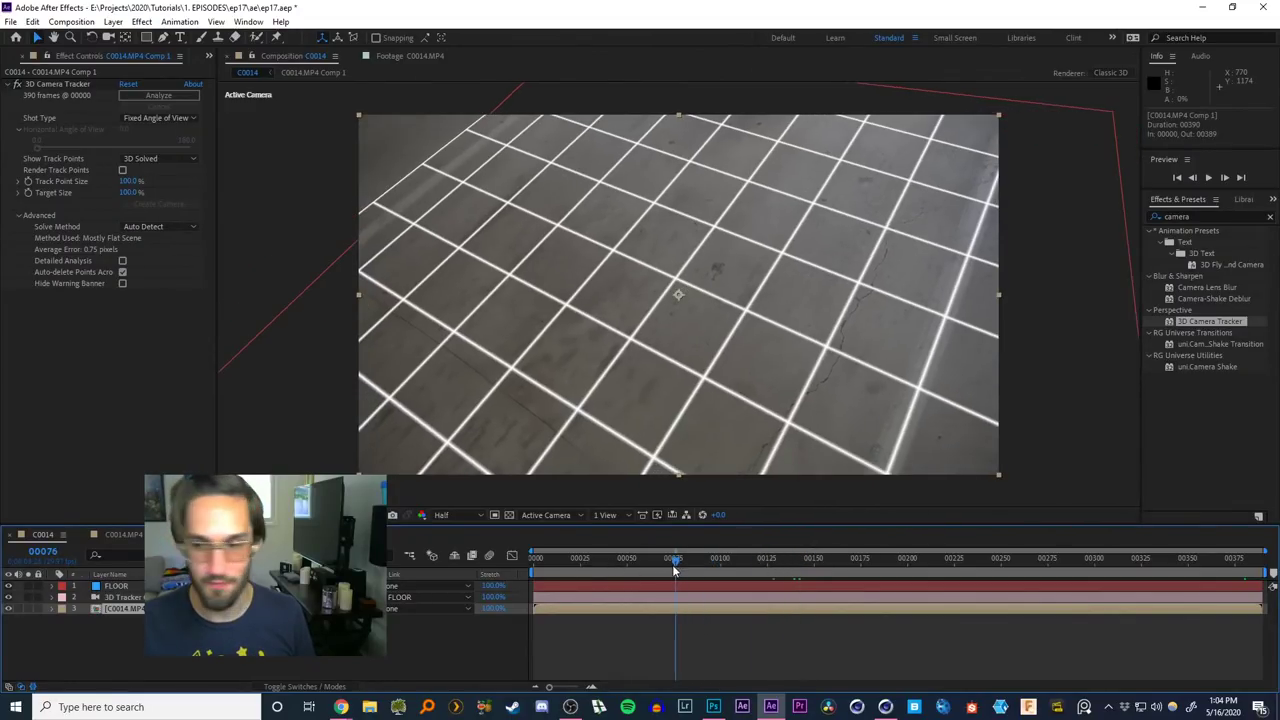
left_click_drag(673, 567, 670, 567)
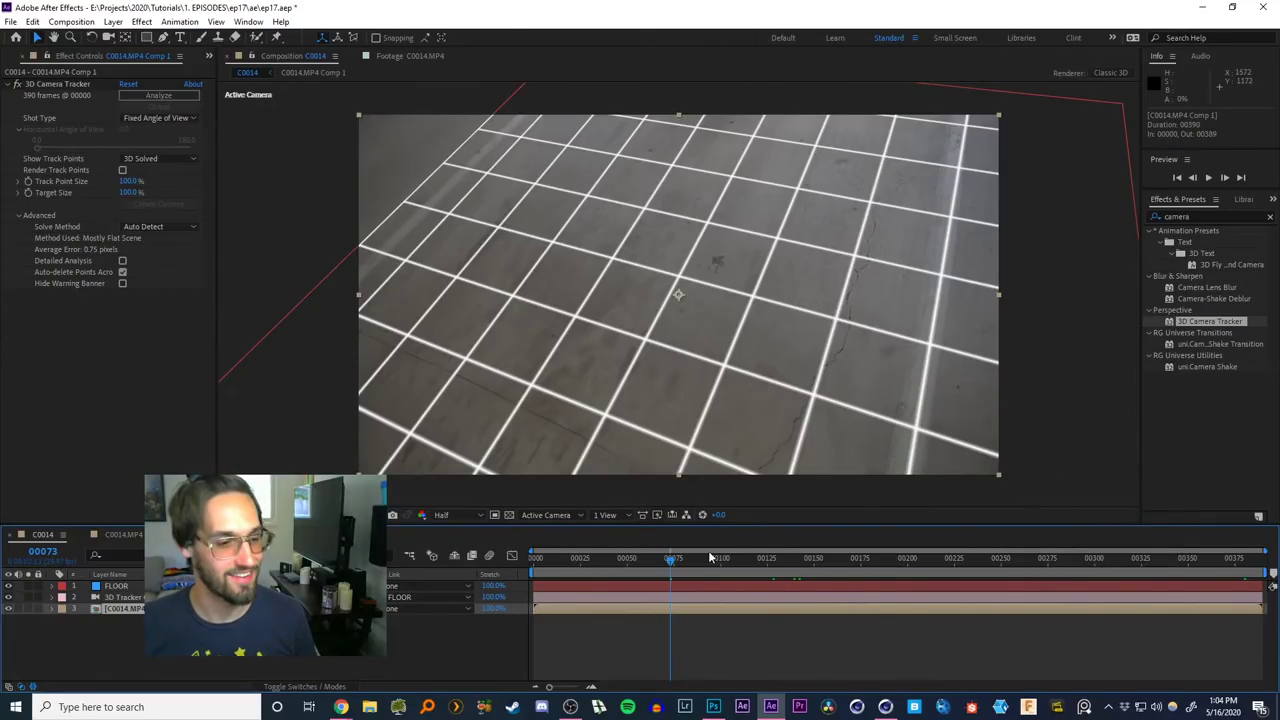
left_click_drag(640, 566, 906, 562)
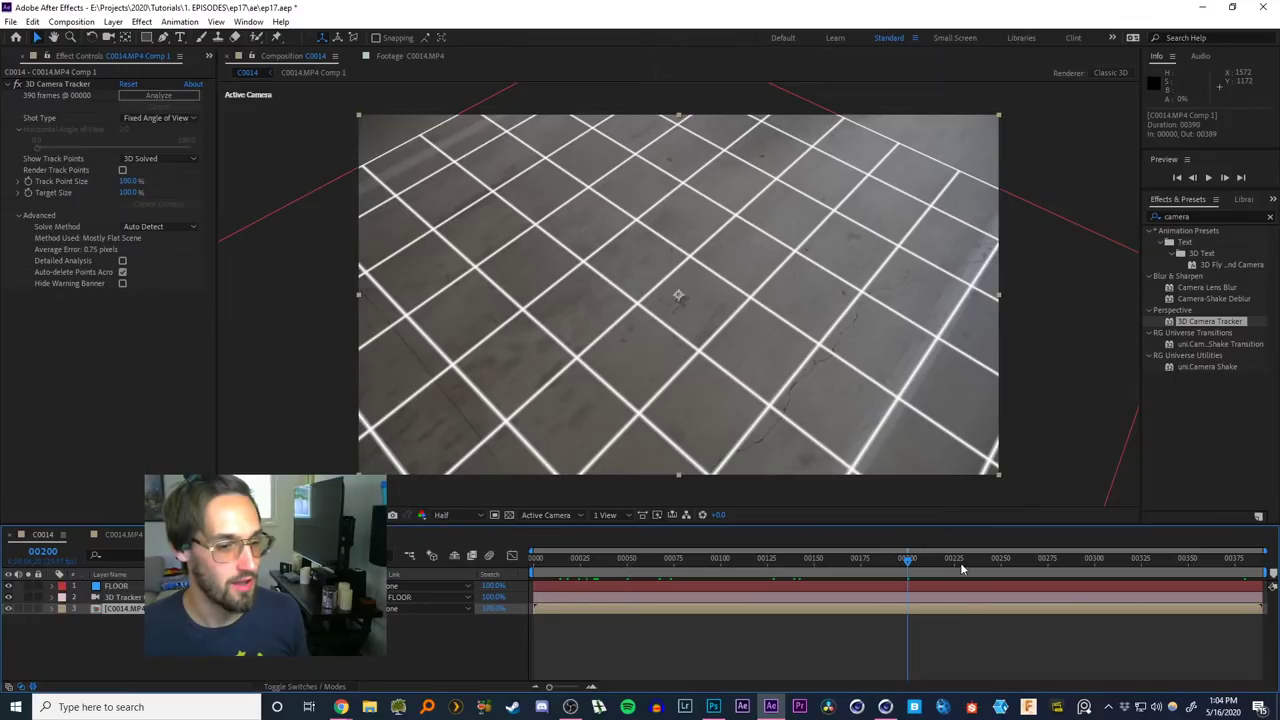
left_click_drag(962, 569, 1207, 566)
Add a temporary solid as a 3D layer to compare its corner with the floor grid's centre, and delete it
left_click(115, 587)
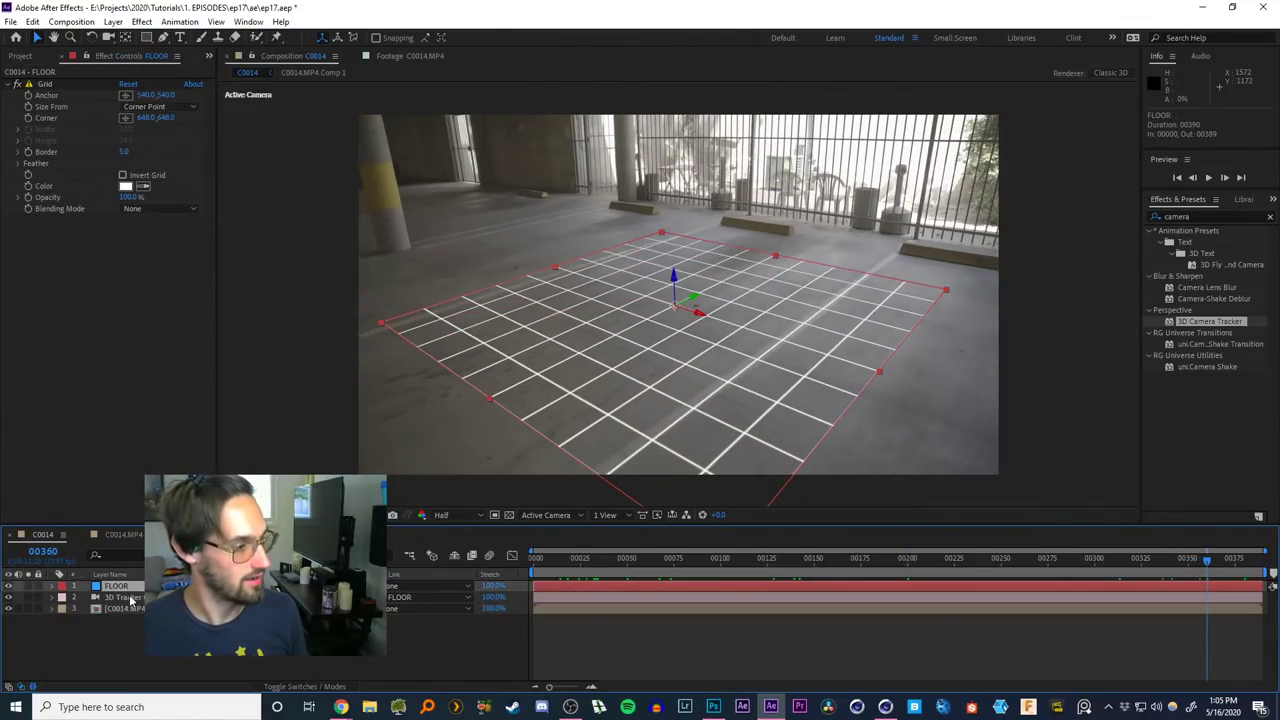
left_click(175, 657)
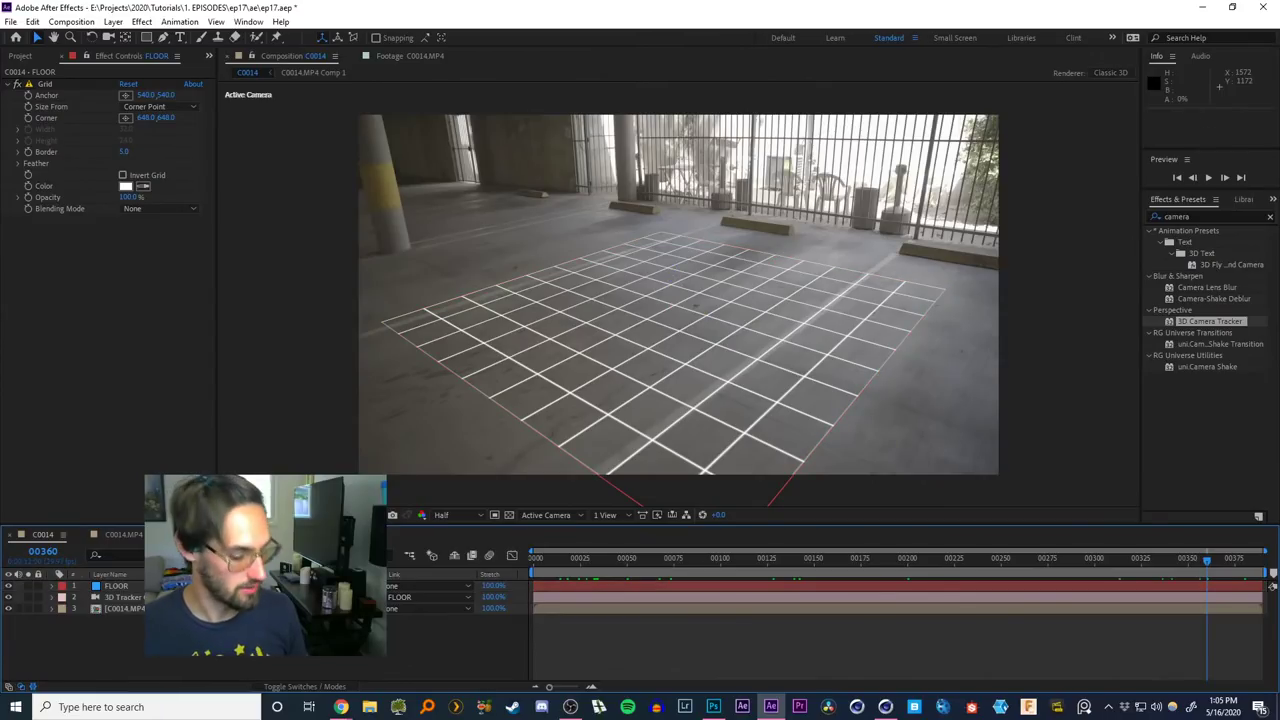
key("ctrl+y")
left_click(208, 270)
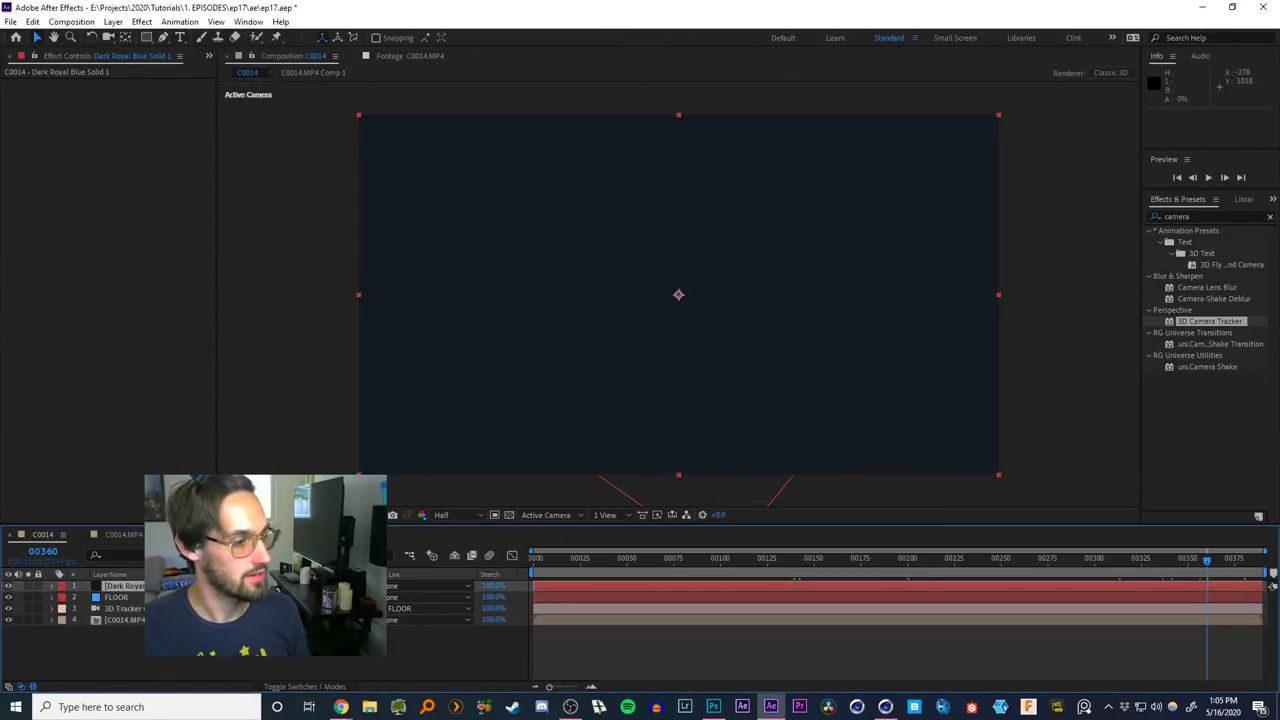
left_click(294, 686)
left_click(330, 586)
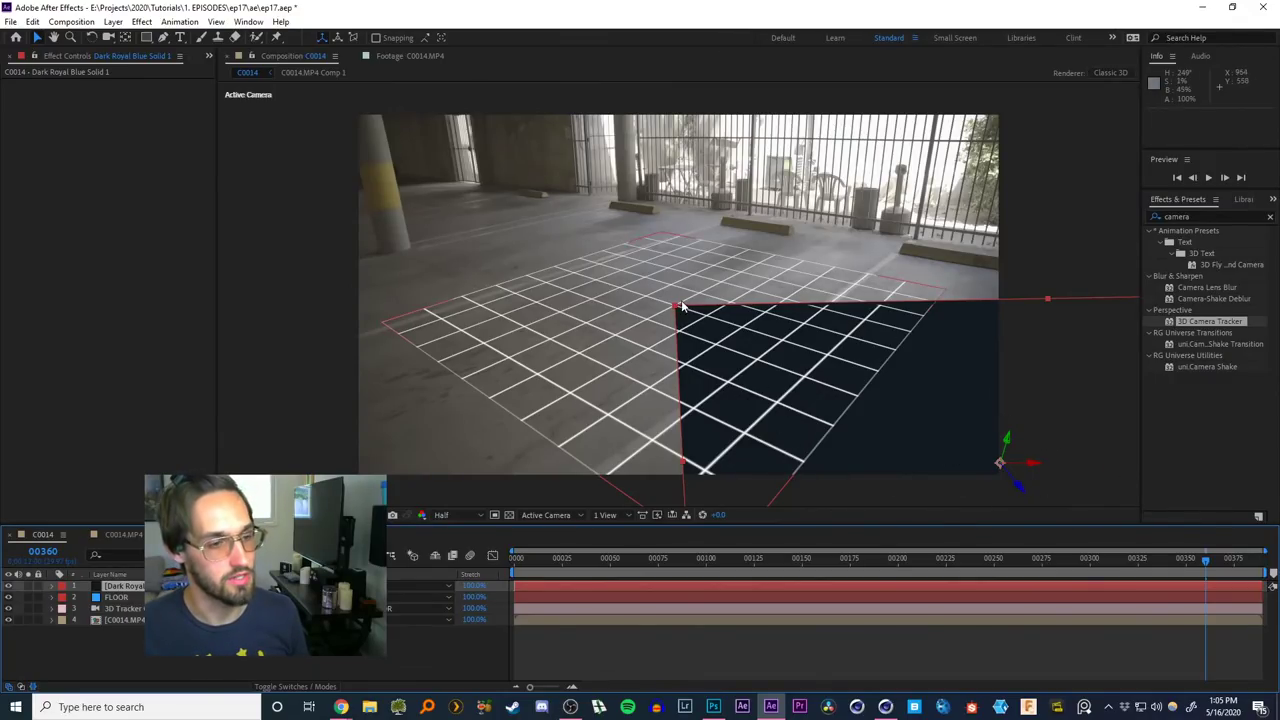
left_click(128, 663)
left_click(124, 586)
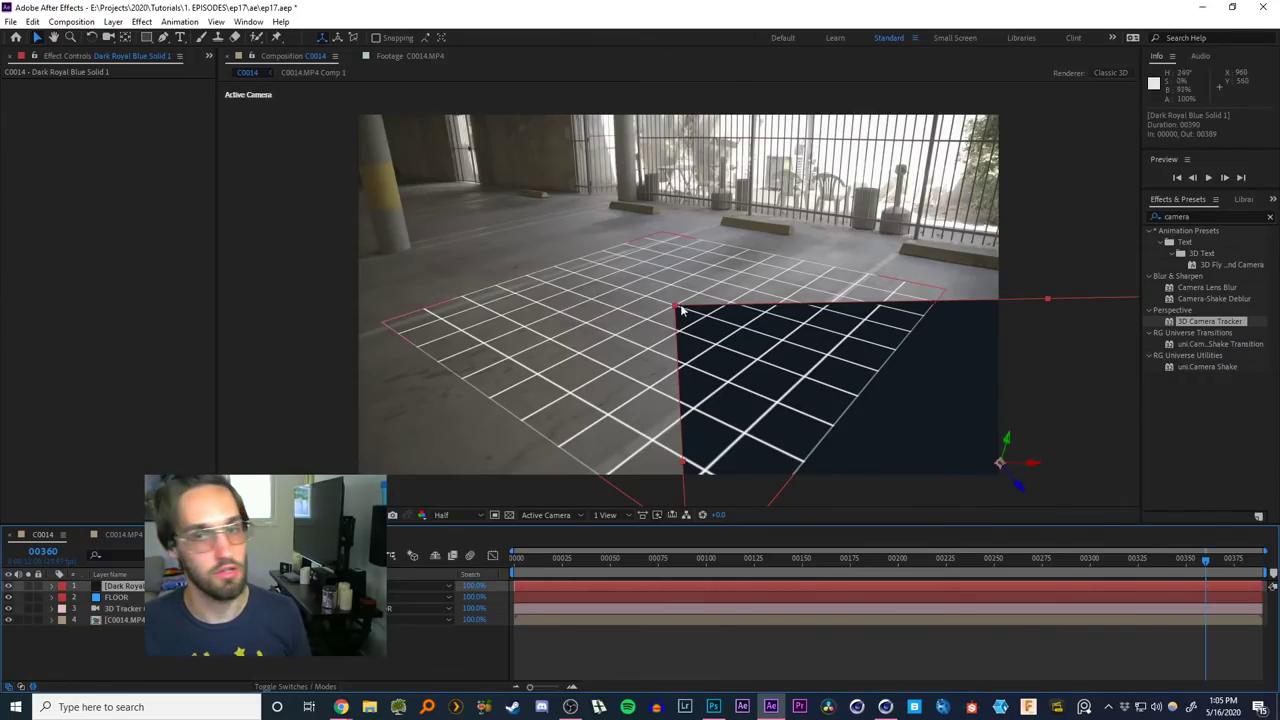
key("Delete")
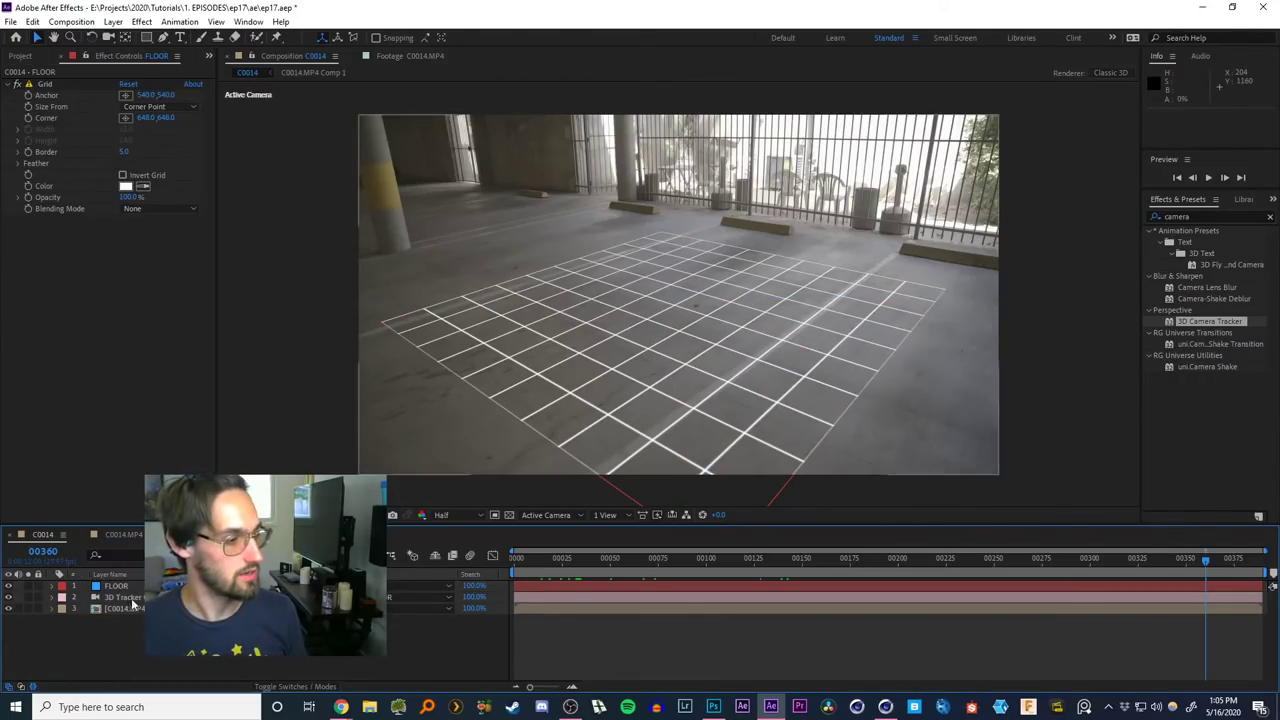
Check the C0014 composition's frame size in its settings and set the FLOOR layer's position to the composition's centre
left_click(130, 598)
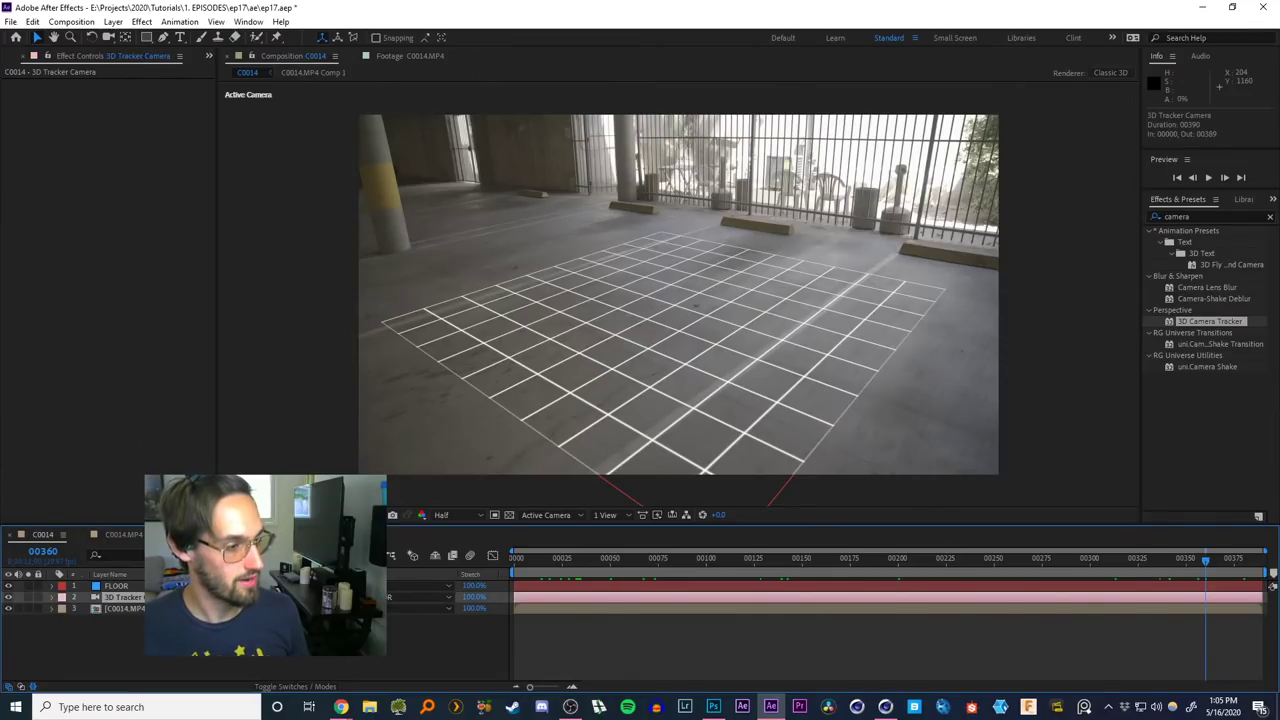
left_click(128, 638)
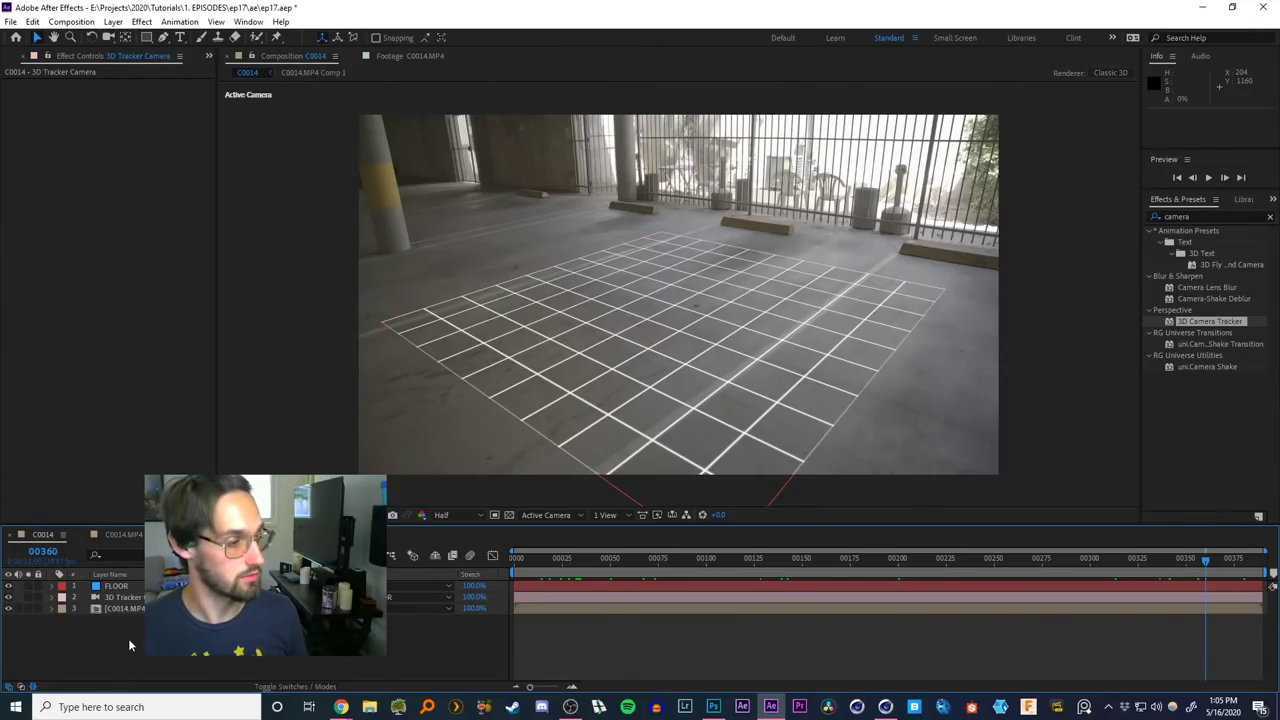
left_click(106, 586)
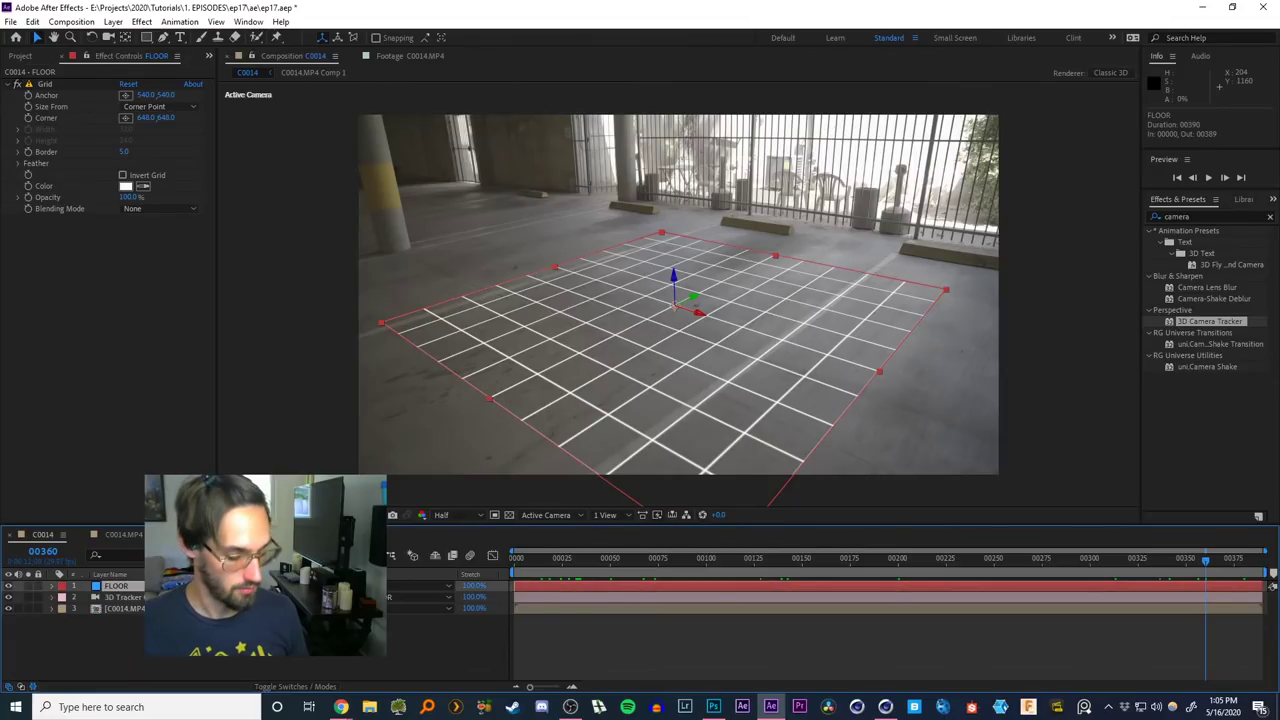
key("p")
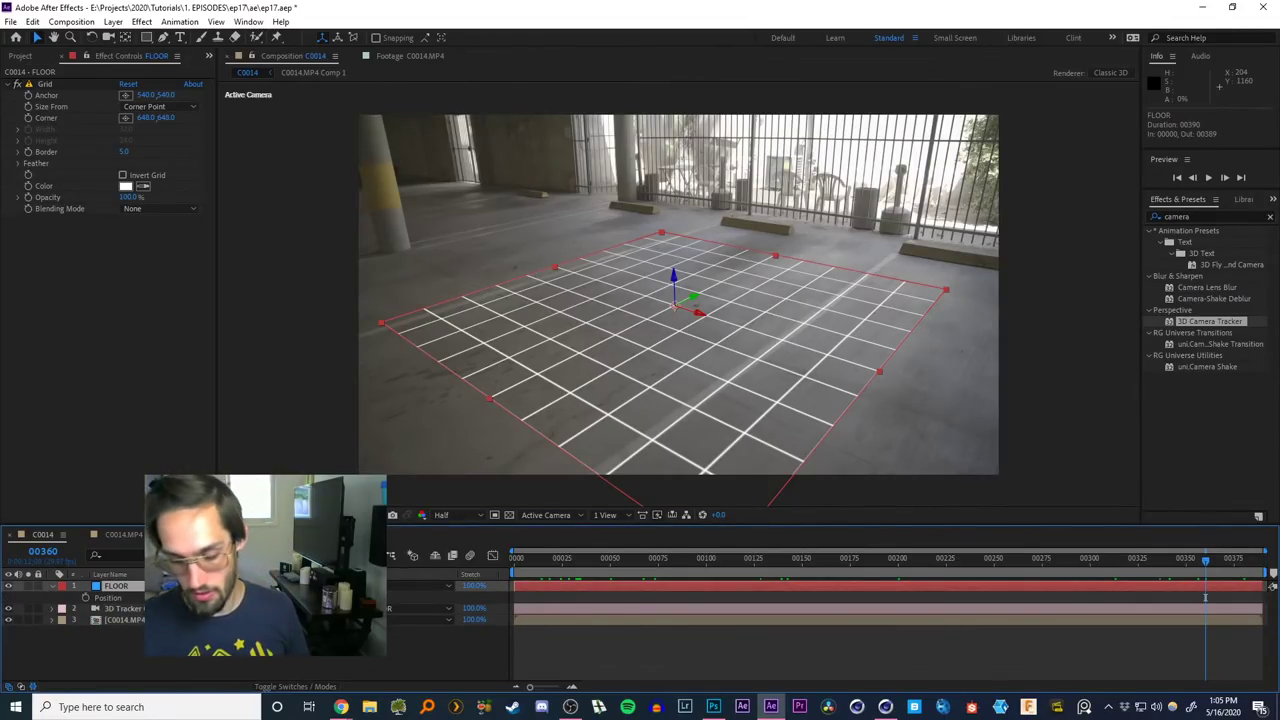
left_click(242, 675)
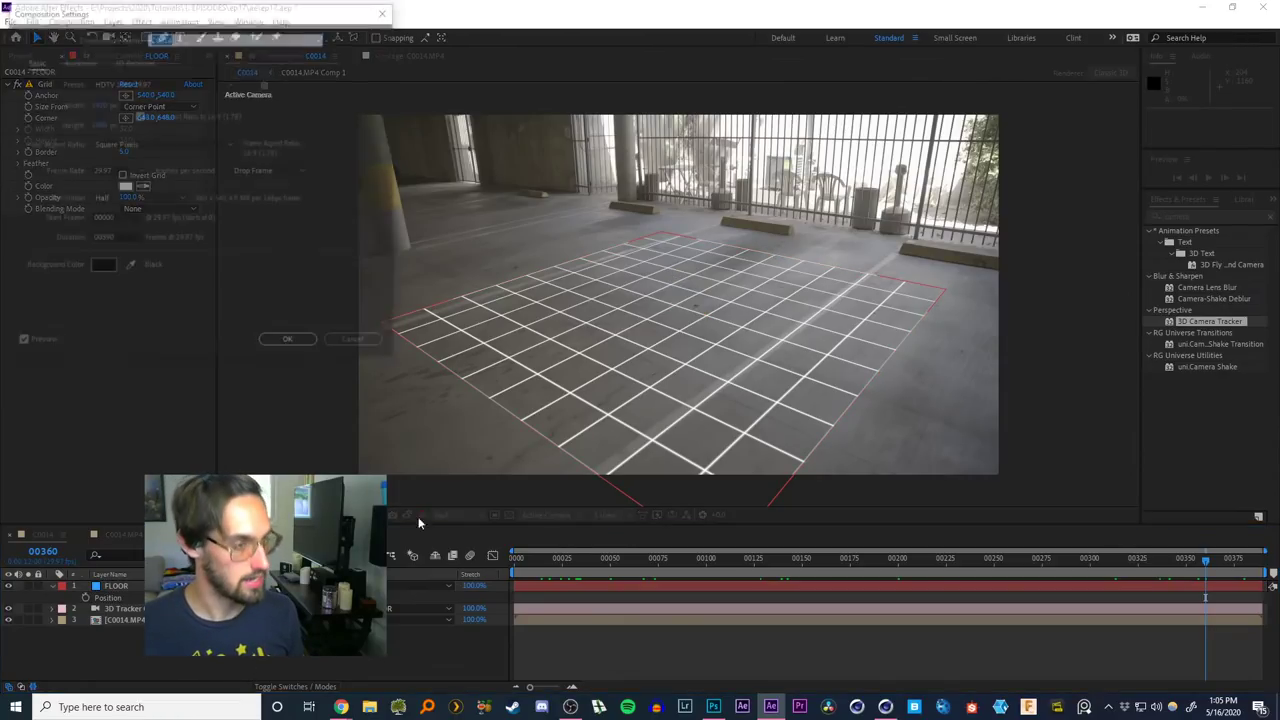
key("ctrl+k")
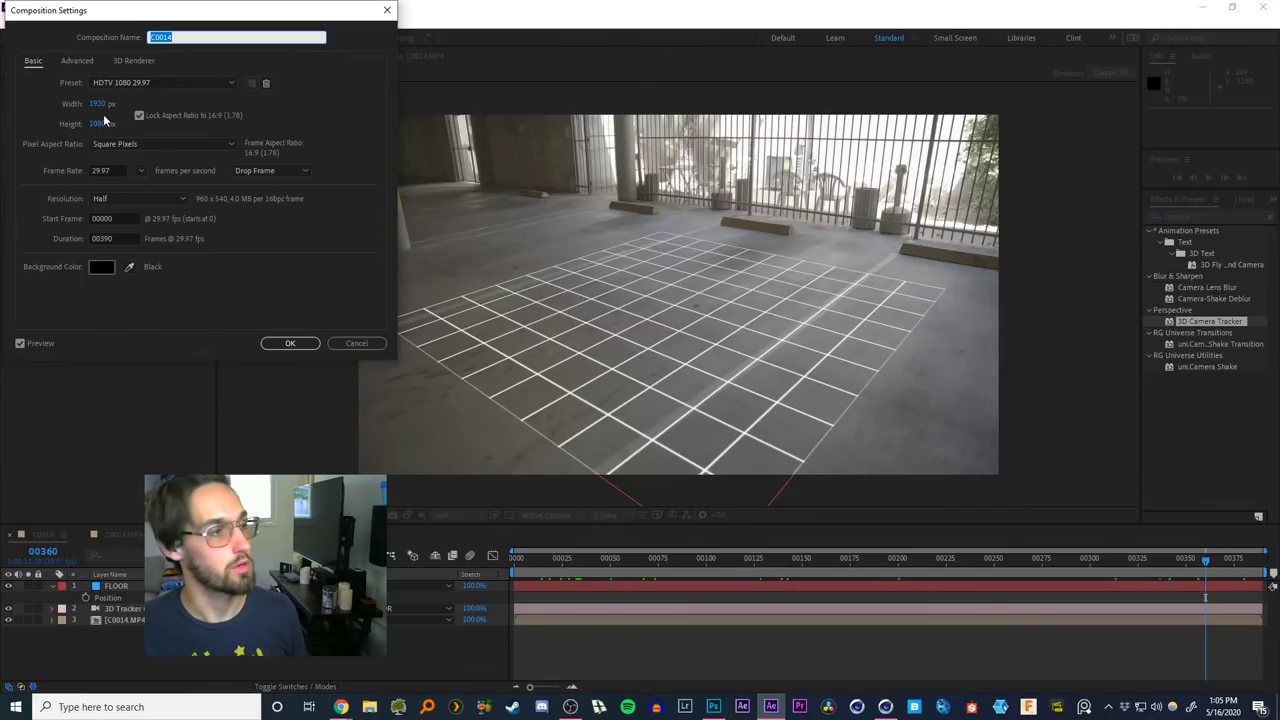
left_click(357, 343)
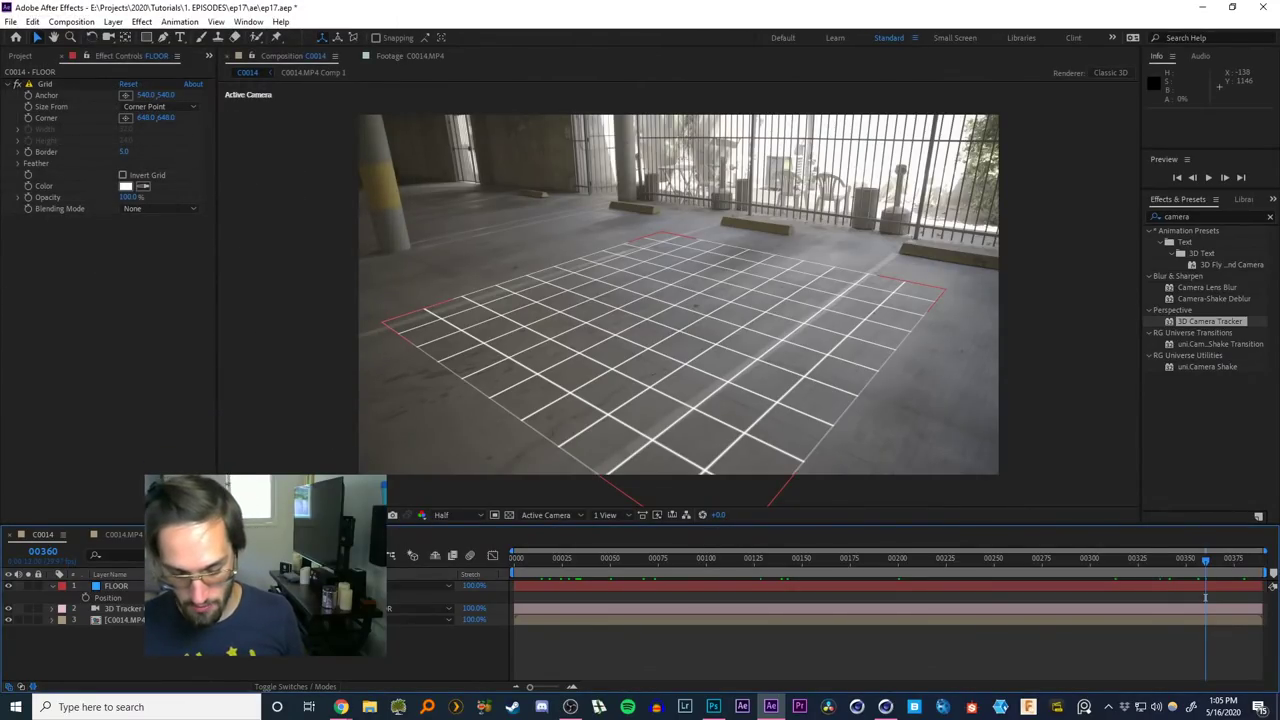
left_click(1205, 597)
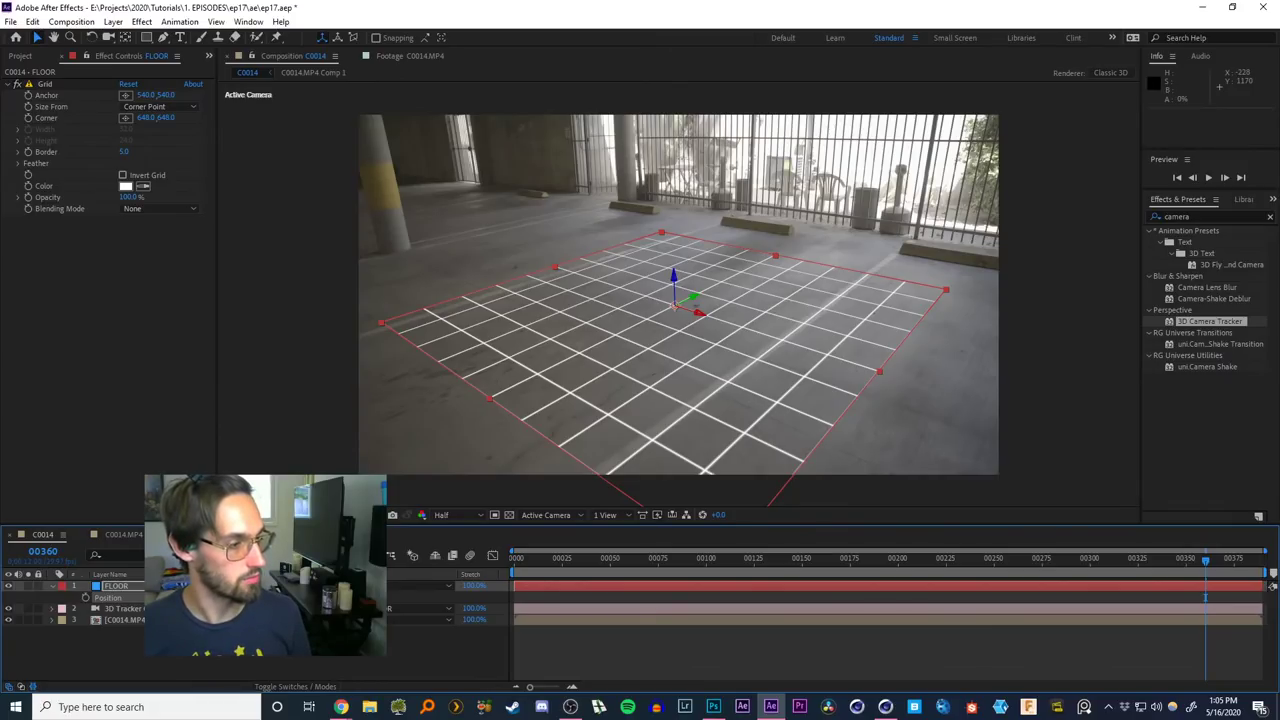
key("Return")
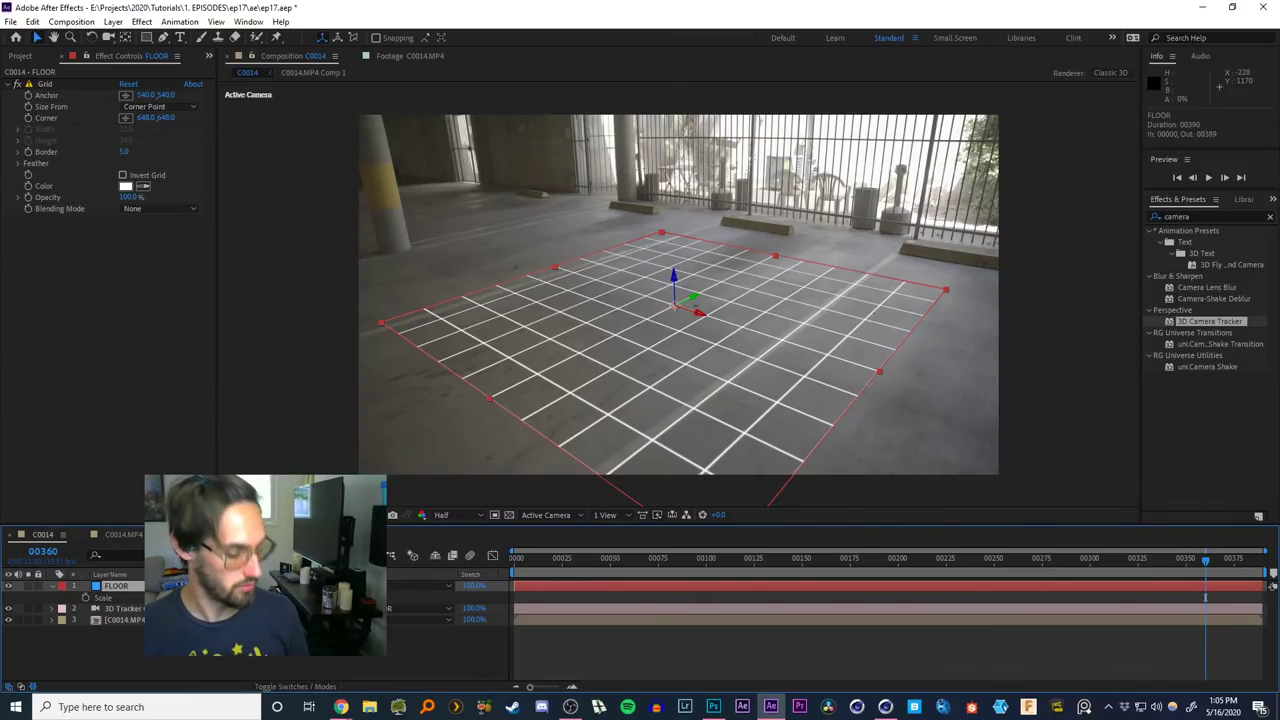
Reveal the FLOOR layer's rotation properties and check its orientation
key("r")
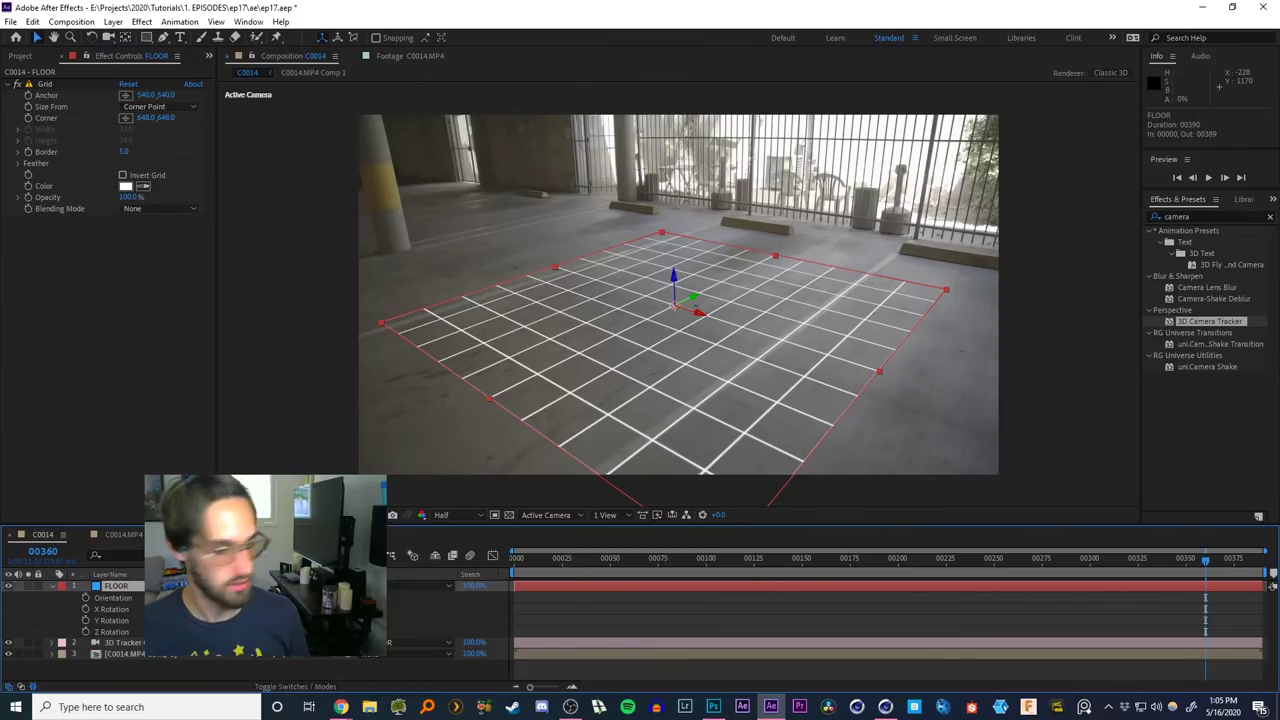
left_click(113, 598)
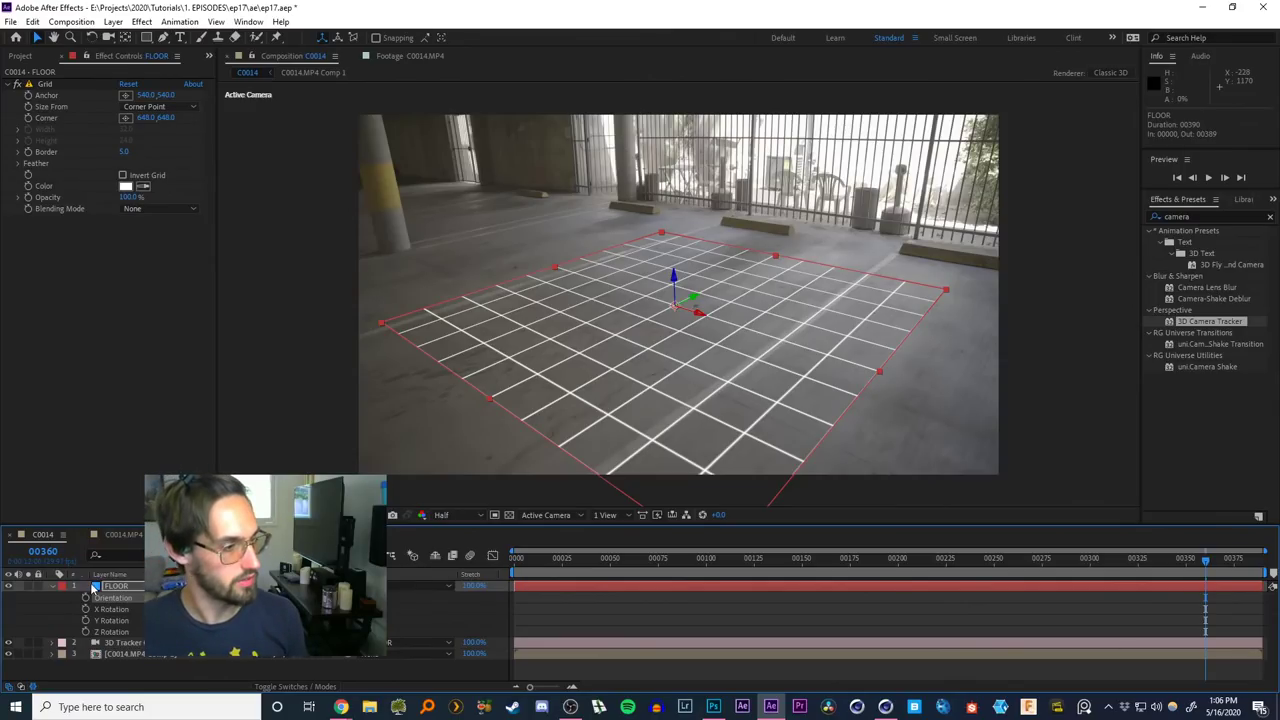
left_click(53, 588)
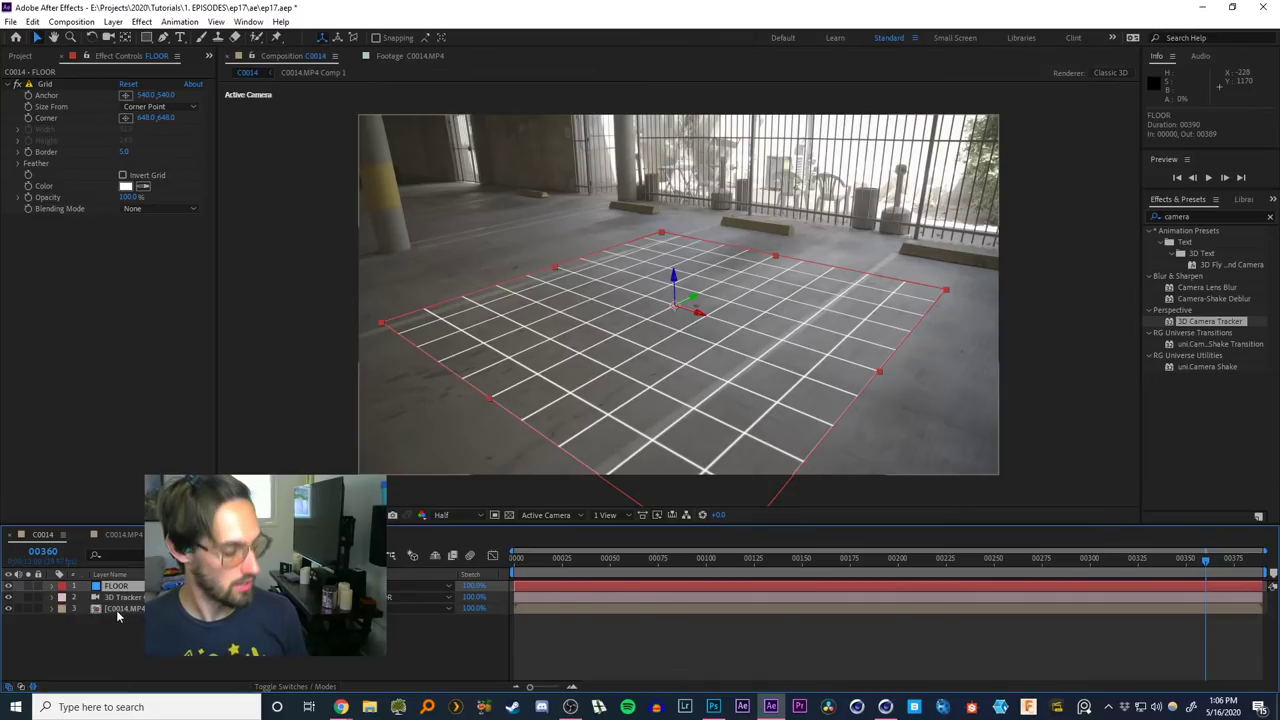
left_click(158, 656)
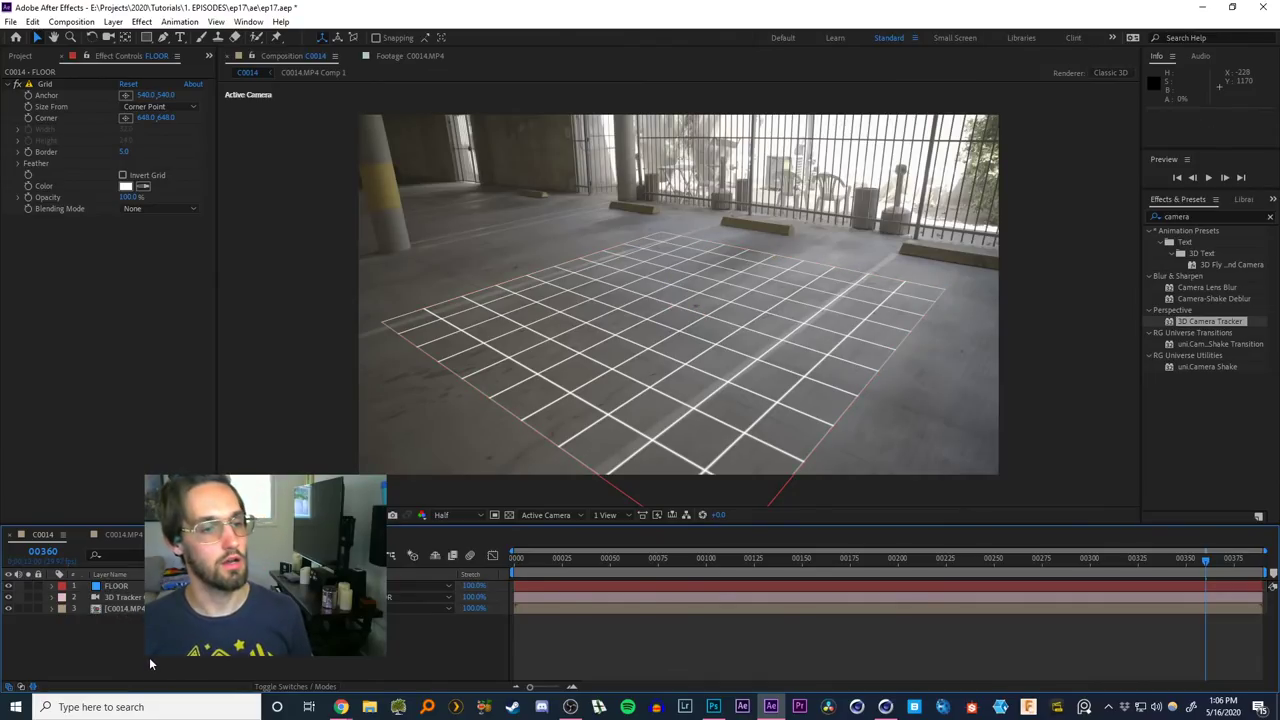
Add a new Dark Royal Blue solid as a 3D layer to compare its placement with the floor grid
key("ctrl+y")
left_click(226, 270)
key("ctrl+v")
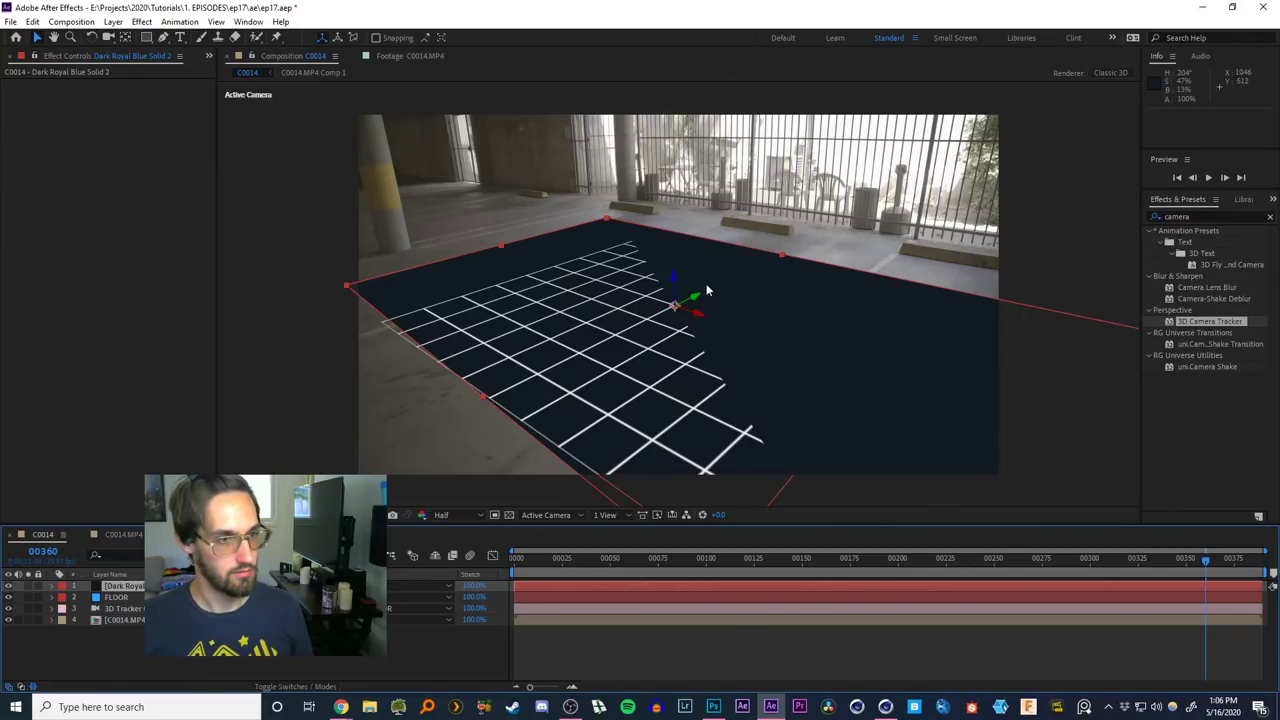
key("w")
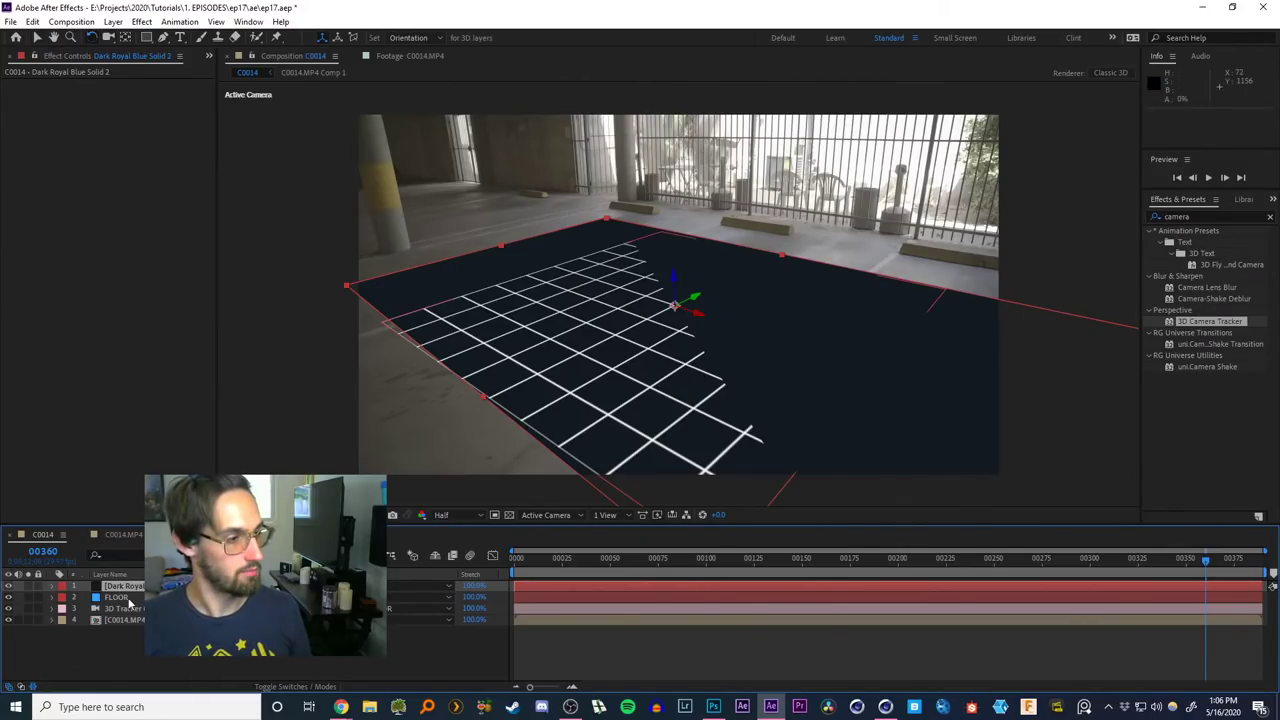
Set the FLOOR layer's orientation to 90° to stand the solid upright relative to the grid
left_click(680, 330)
type("r")
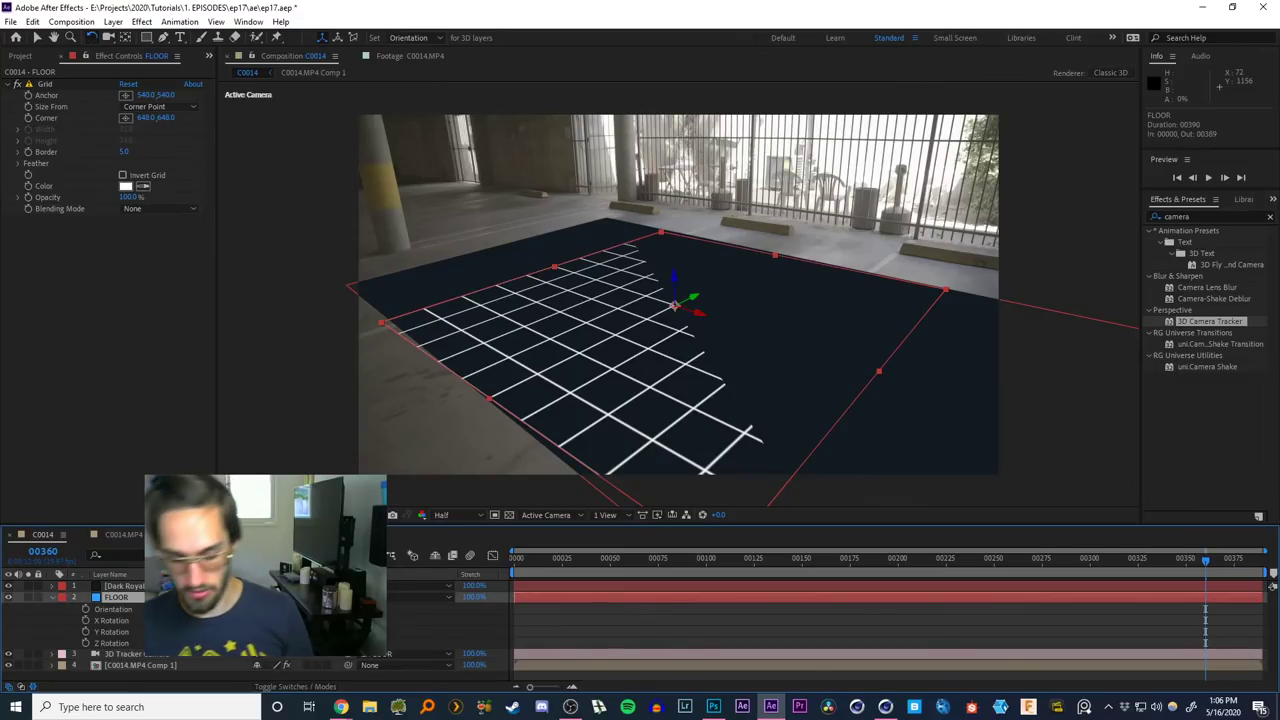
type("90")
key("Return")
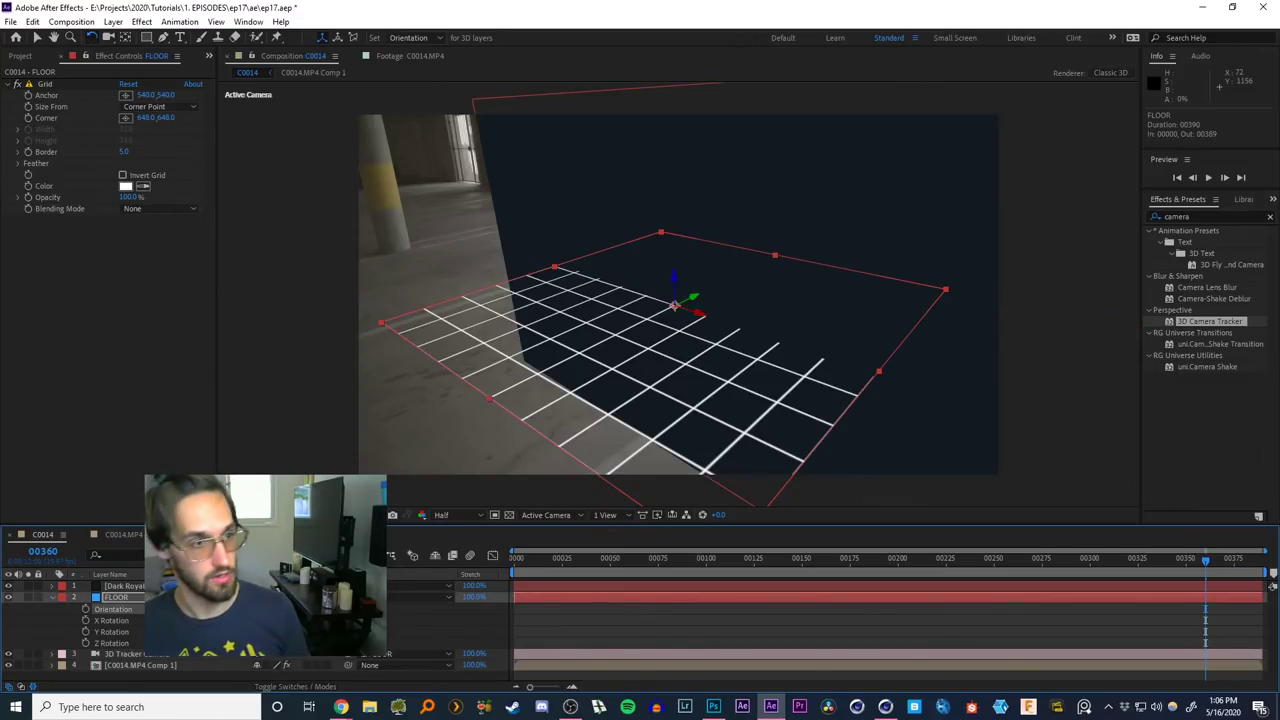
left_click(52, 598)
left_click(650, 348)
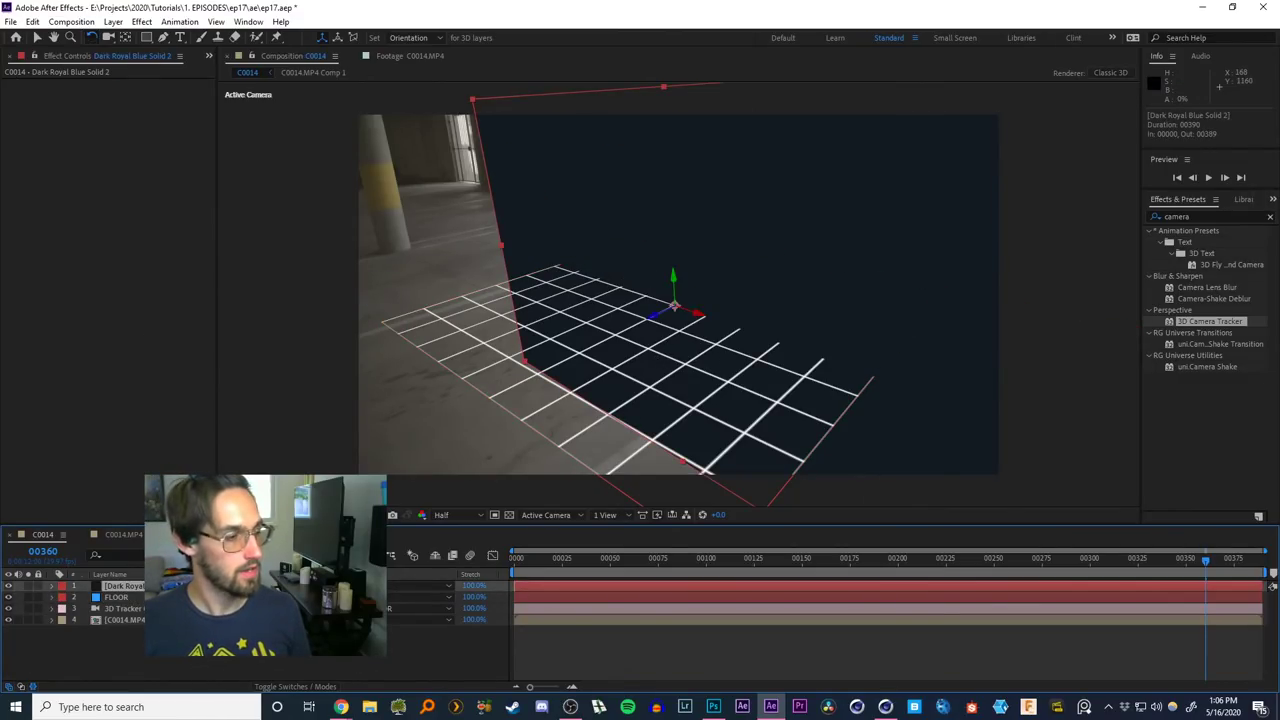
Adjust the FLOOR layer's scale to make the upright solid smaller relative to the garage scene
left_click(116, 598)
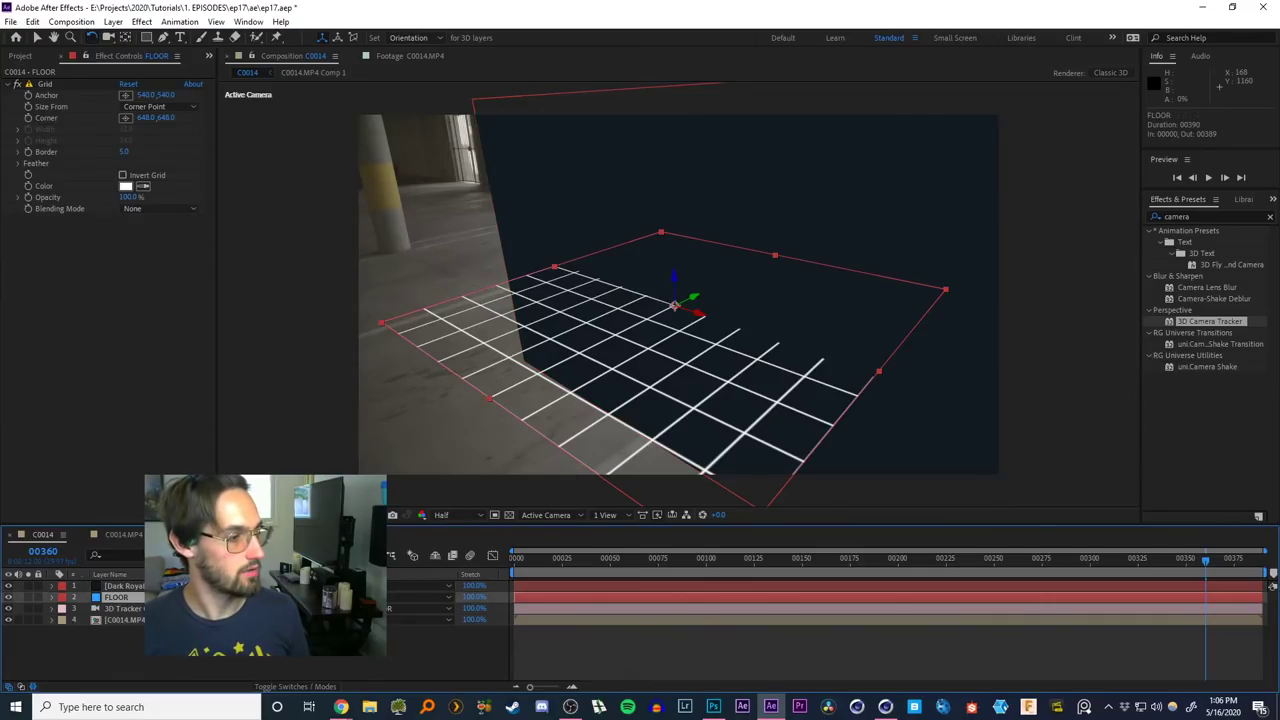
key("s")
left_click_drag(330, 607, 450, 613)
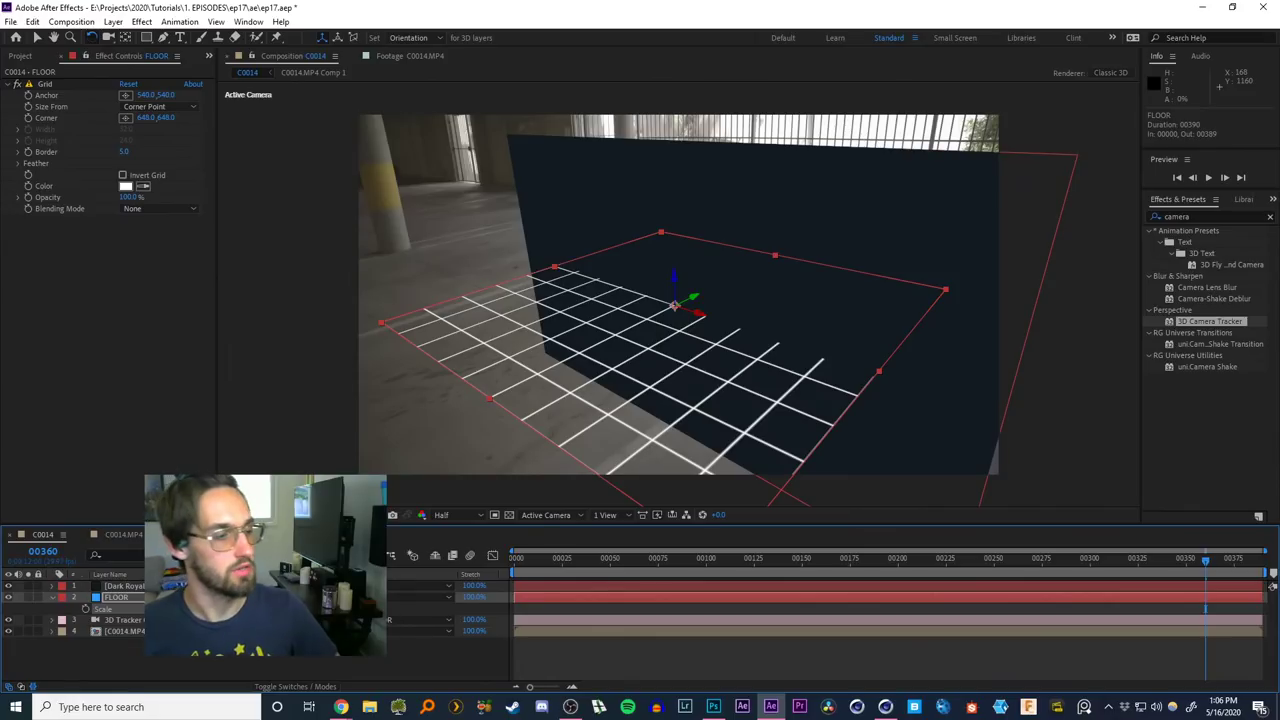
left_click(142, 652)
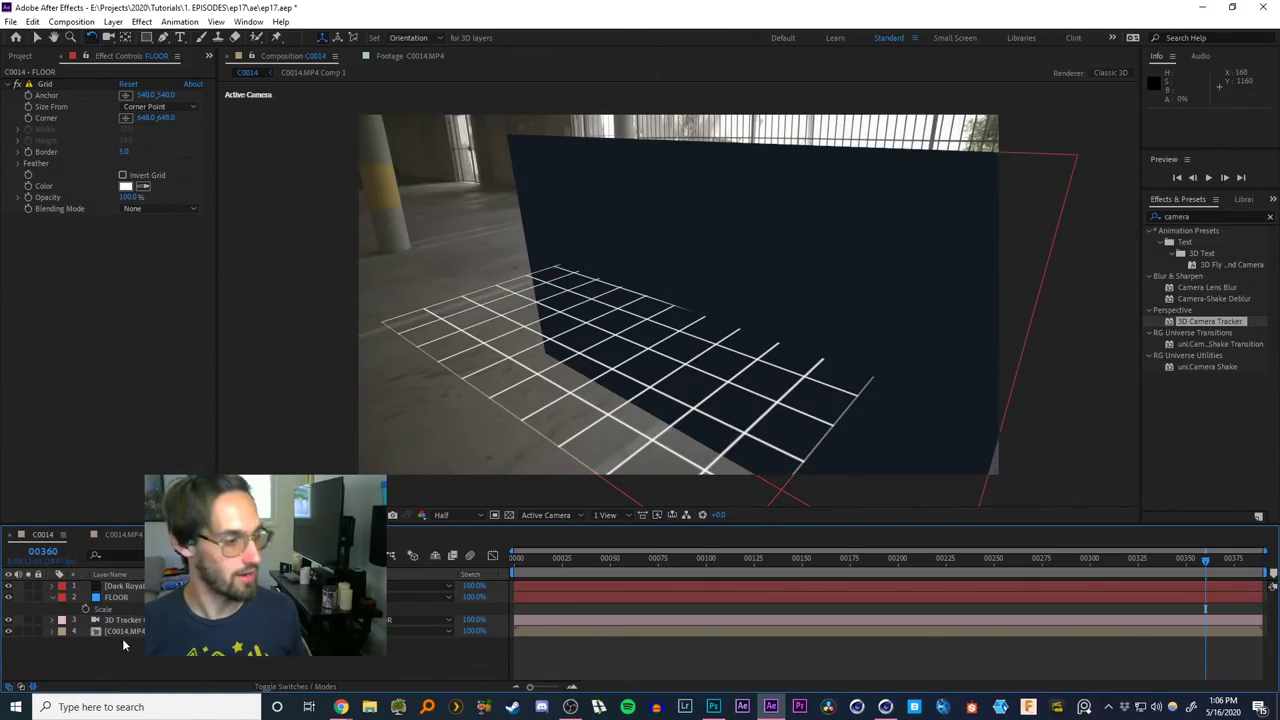
Set the 3D Tracker Camera's parent to None and collapse the FLOOR layer's properties
left_click(390, 622)
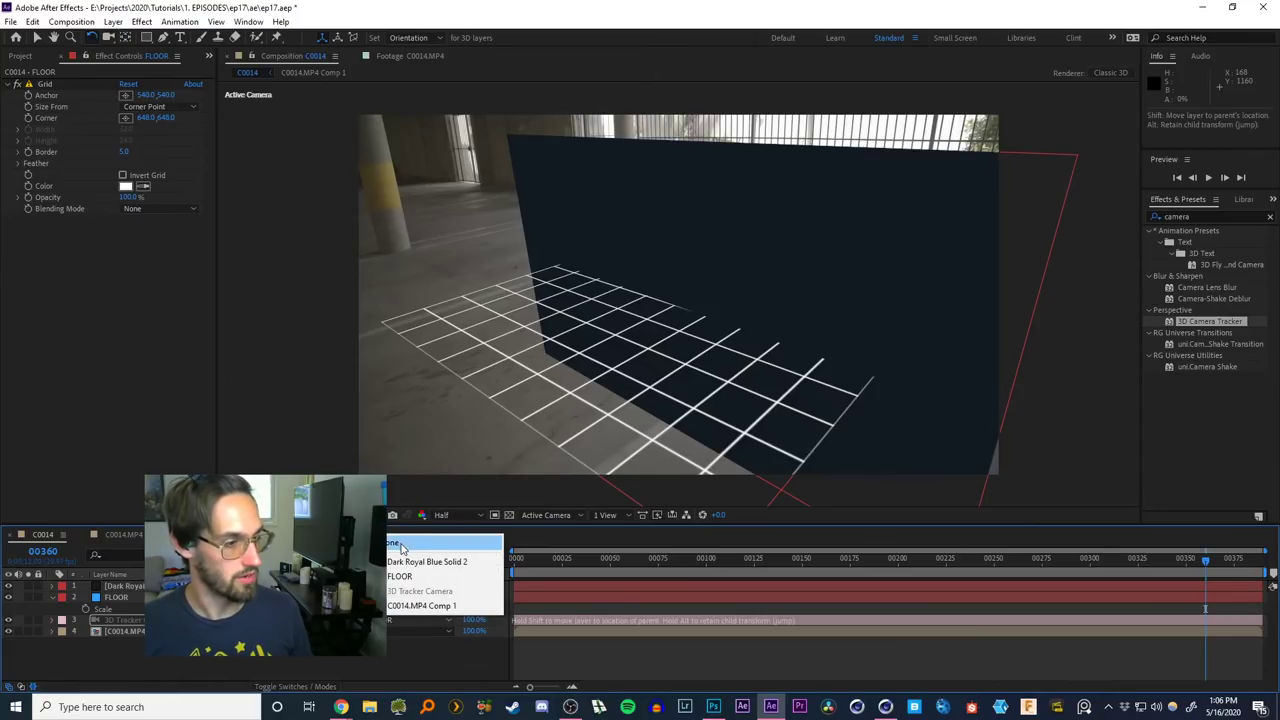
left_click(396, 542)
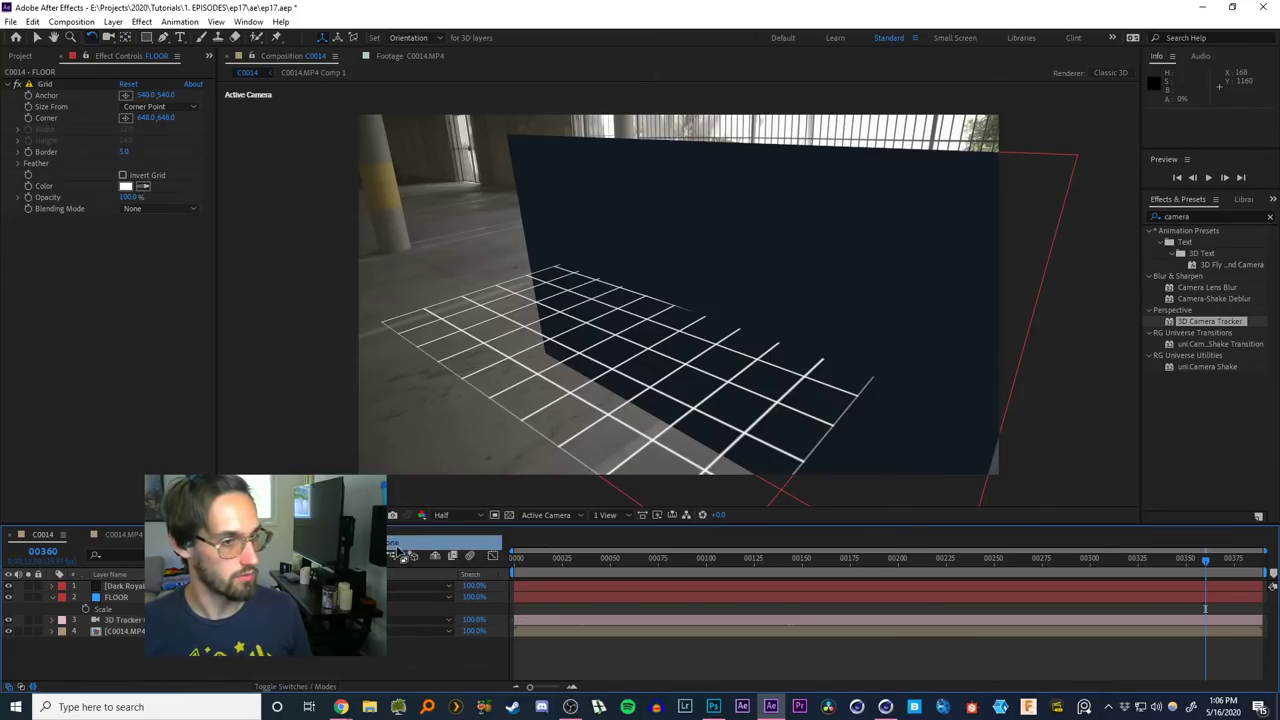
left_click(52, 598)
left_click(112, 599)
left_click(112, 650)
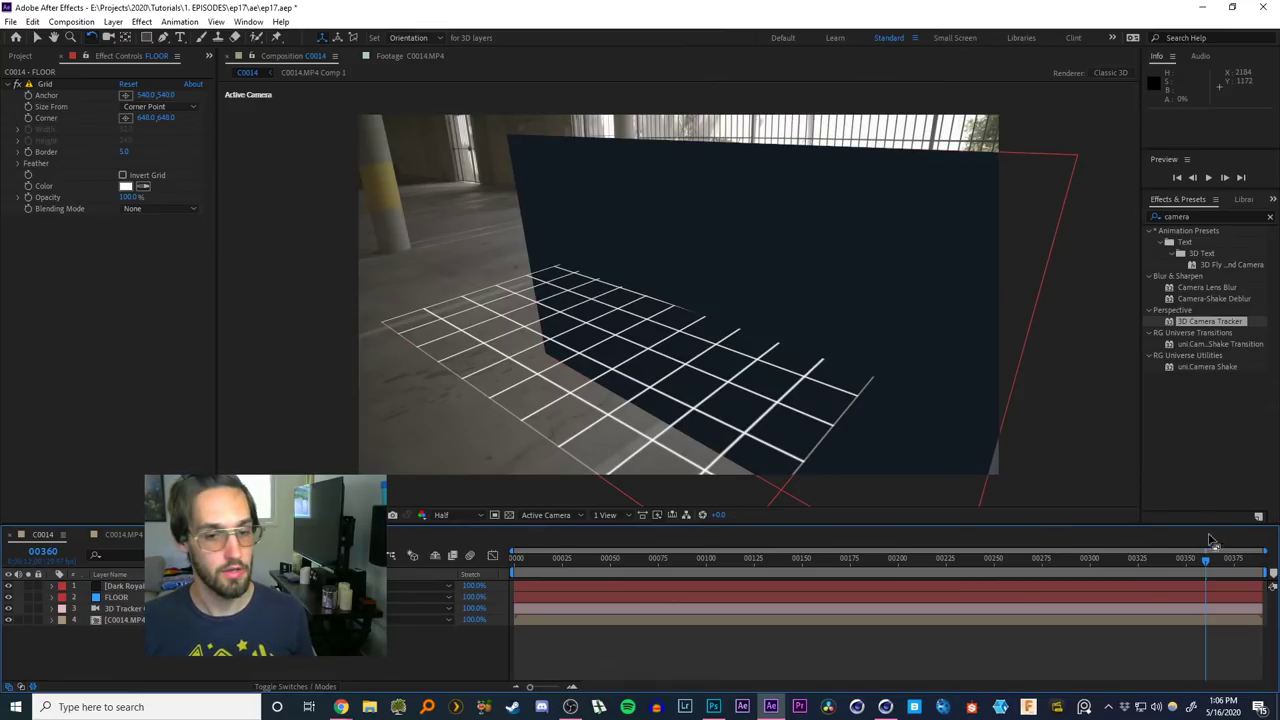
Scrub back to frame 275 to check how the solid and floor grid follow the footage
left_click(116, 597)
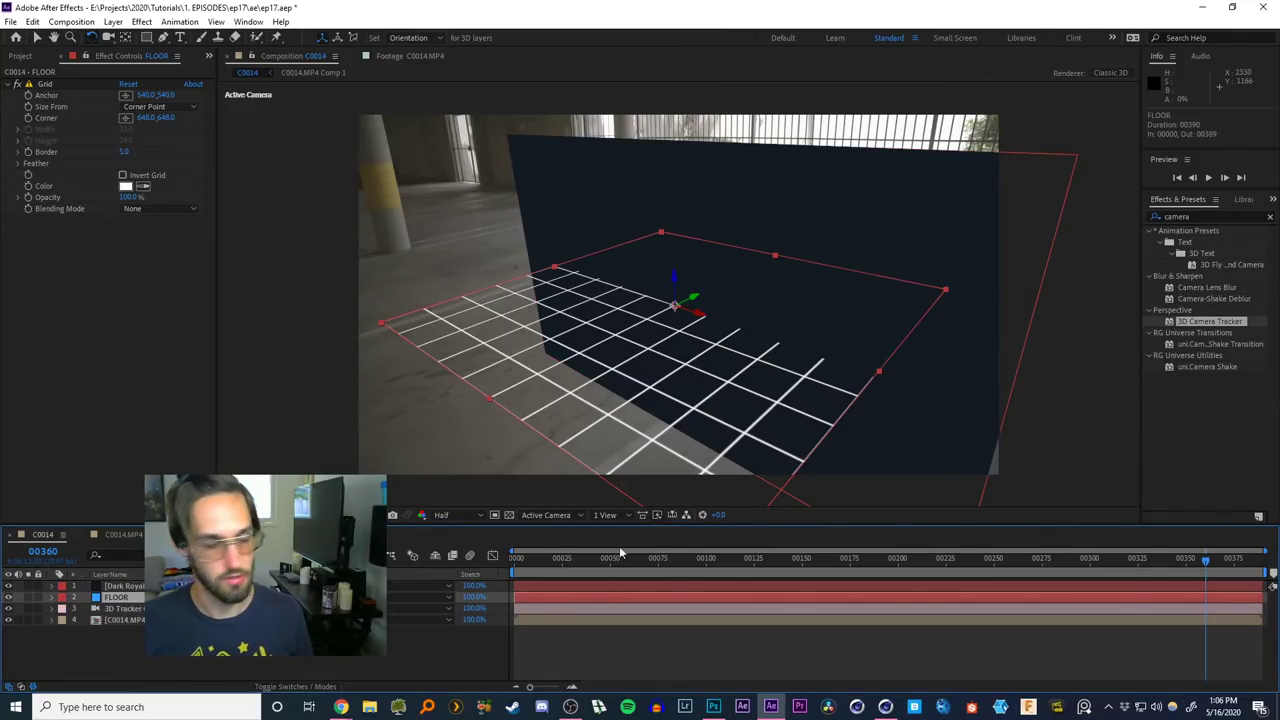
left_click(130, 663)
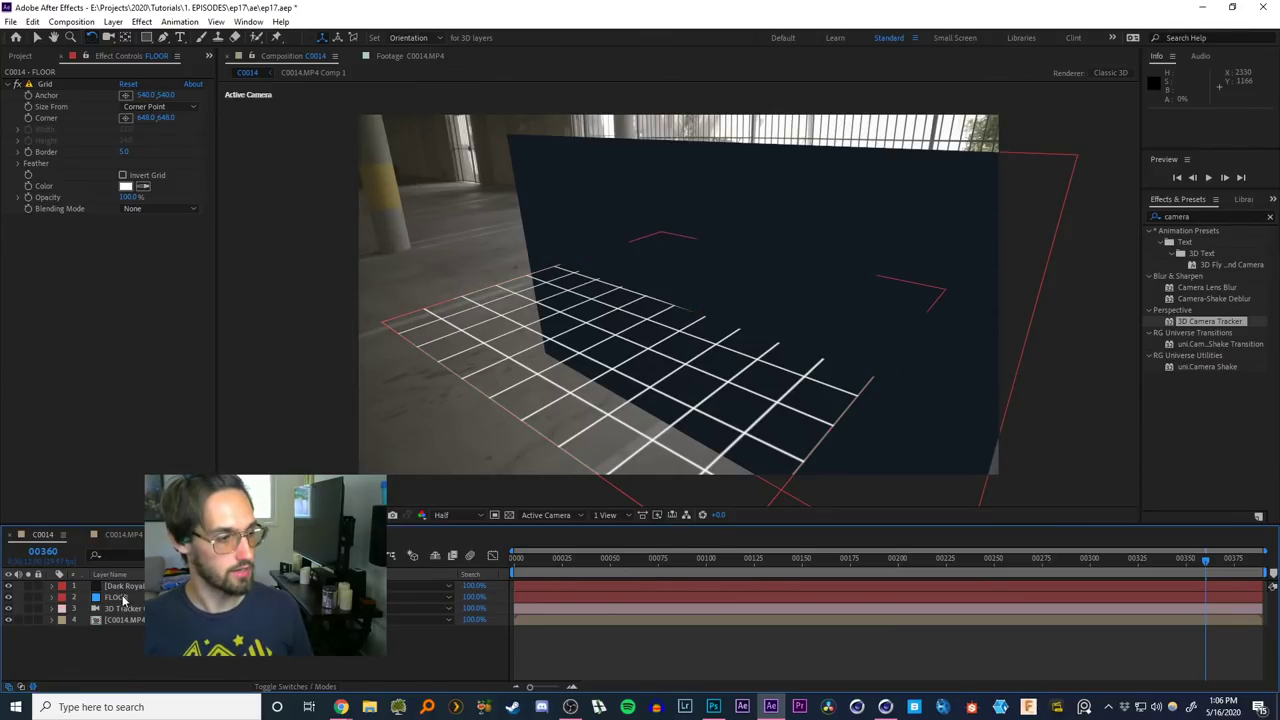
left_click(116, 597)
left_click(113, 630)
left_click_drag(1203, 570, 1042, 563)
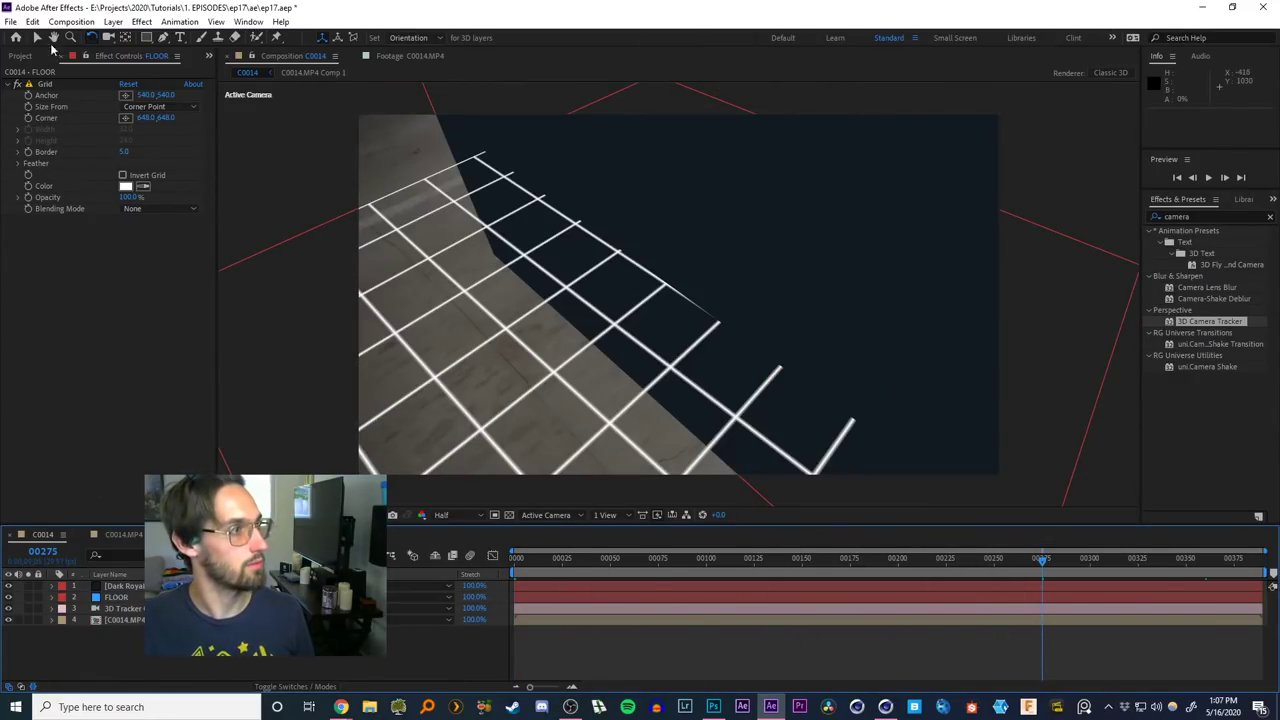
Export the composition with the MAXON Cinema 4D Exporter as C0014 into a subfolder of the ep17 project folder
left_click(9, 22)
mouse_move(157, 238)
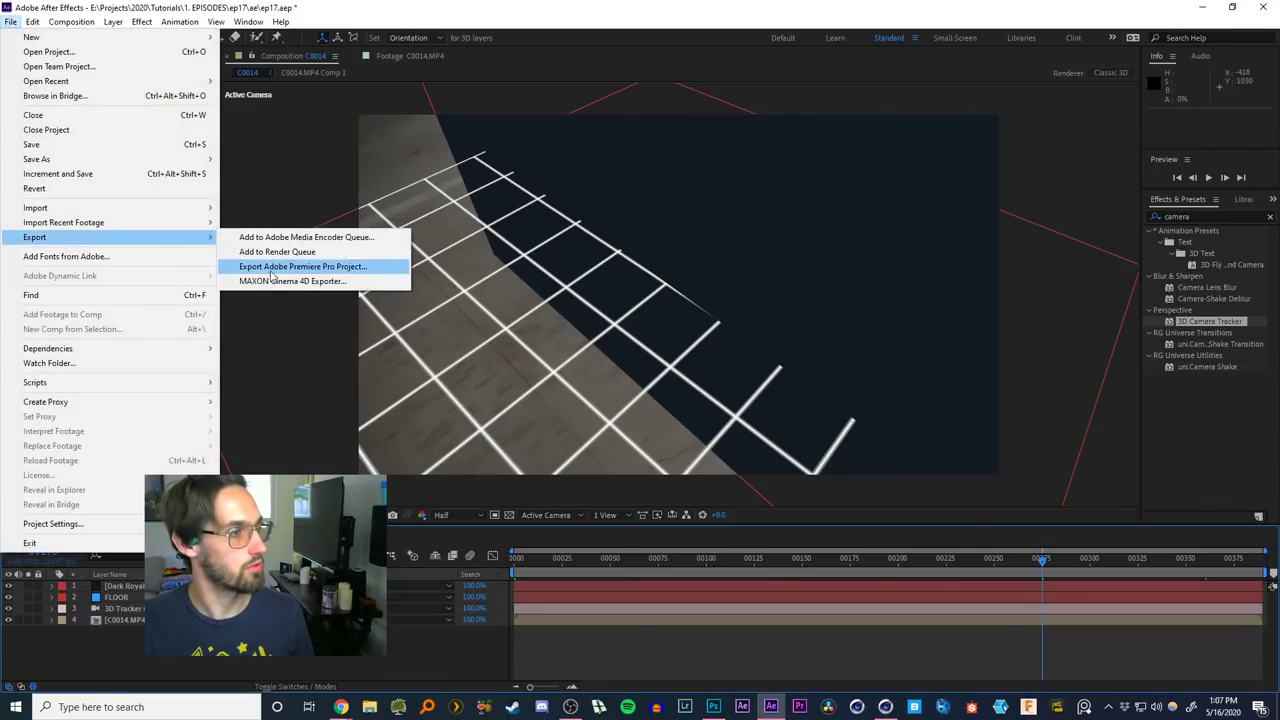
left_click(293, 281)
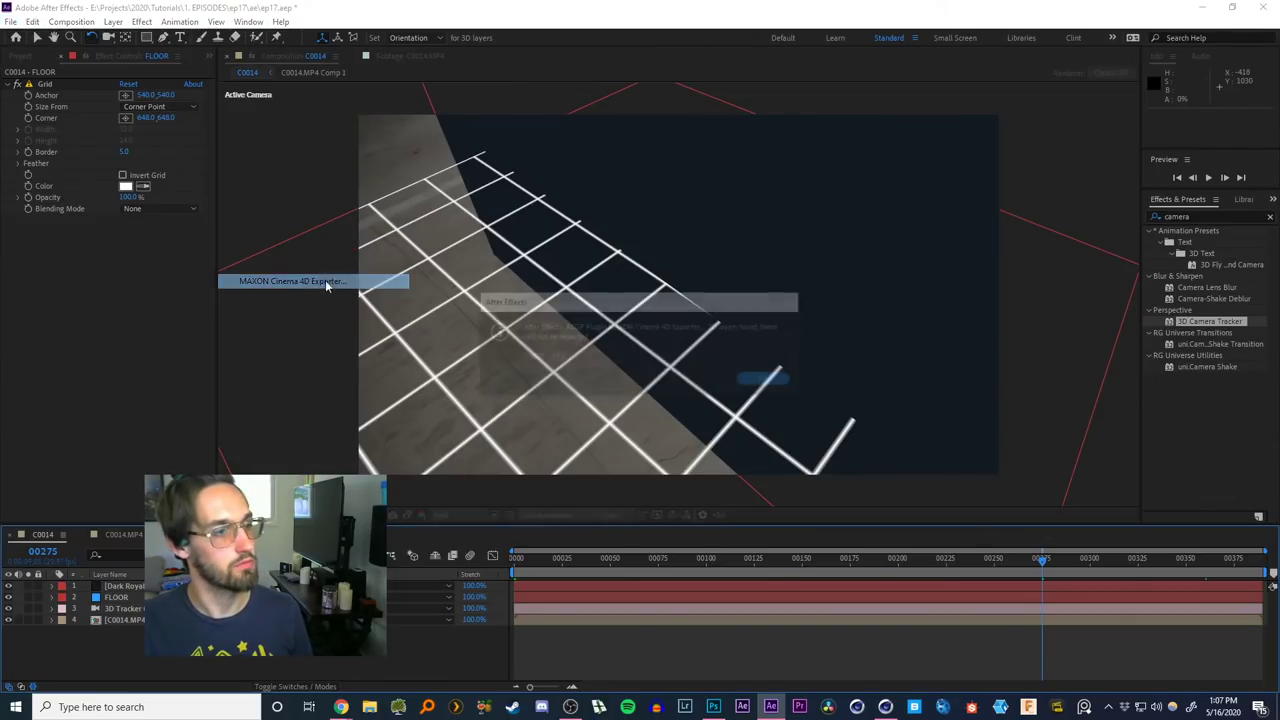
left_click(766, 380)
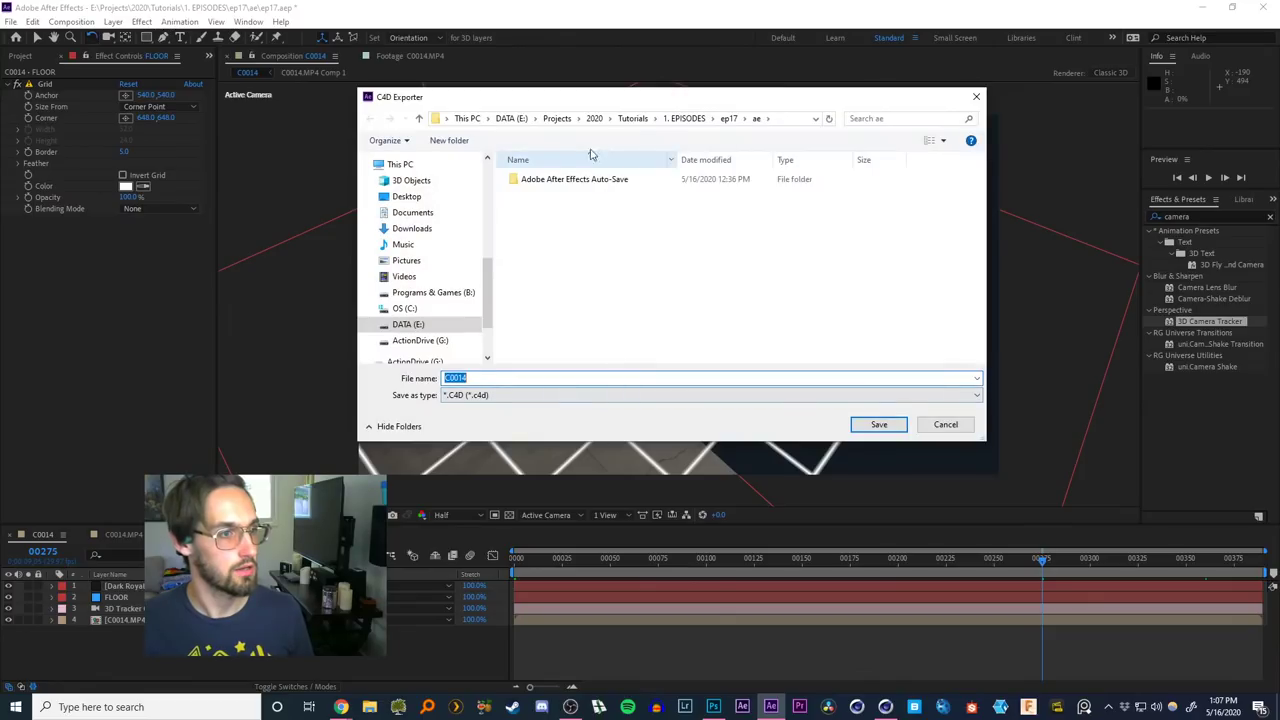
left_click(730, 120)
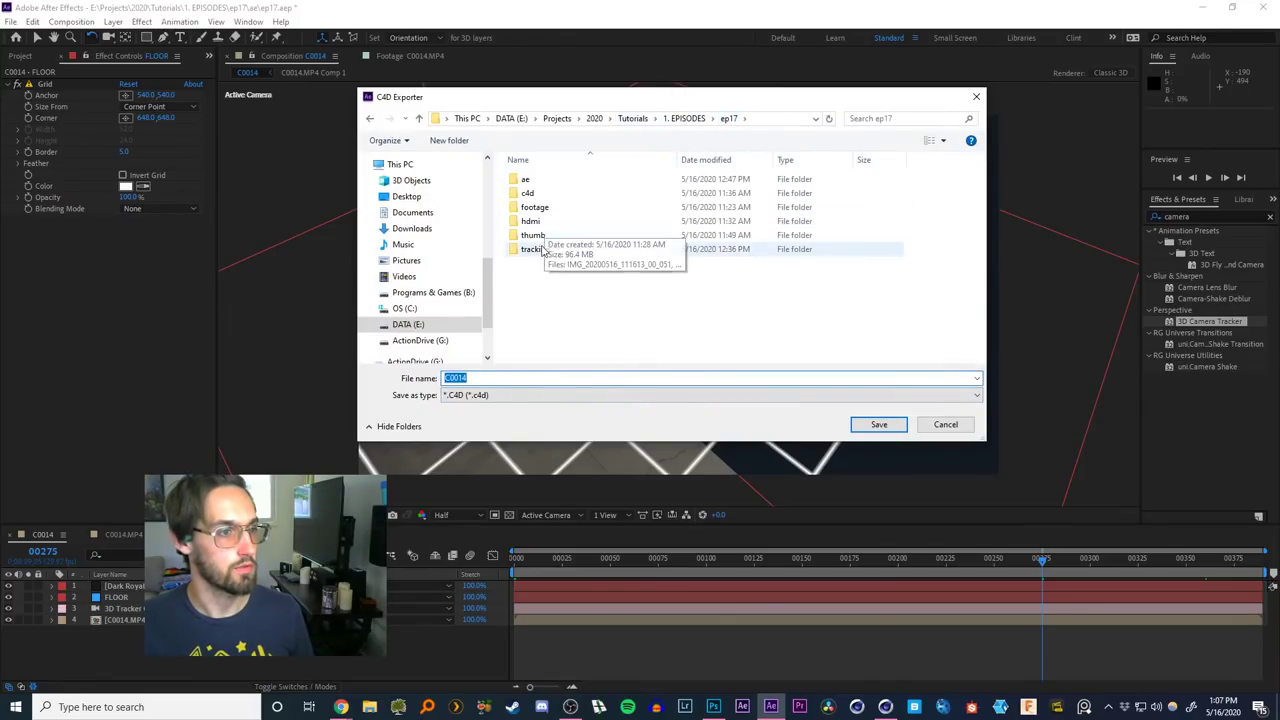
double_click(545, 228)
left_click(890, 425)
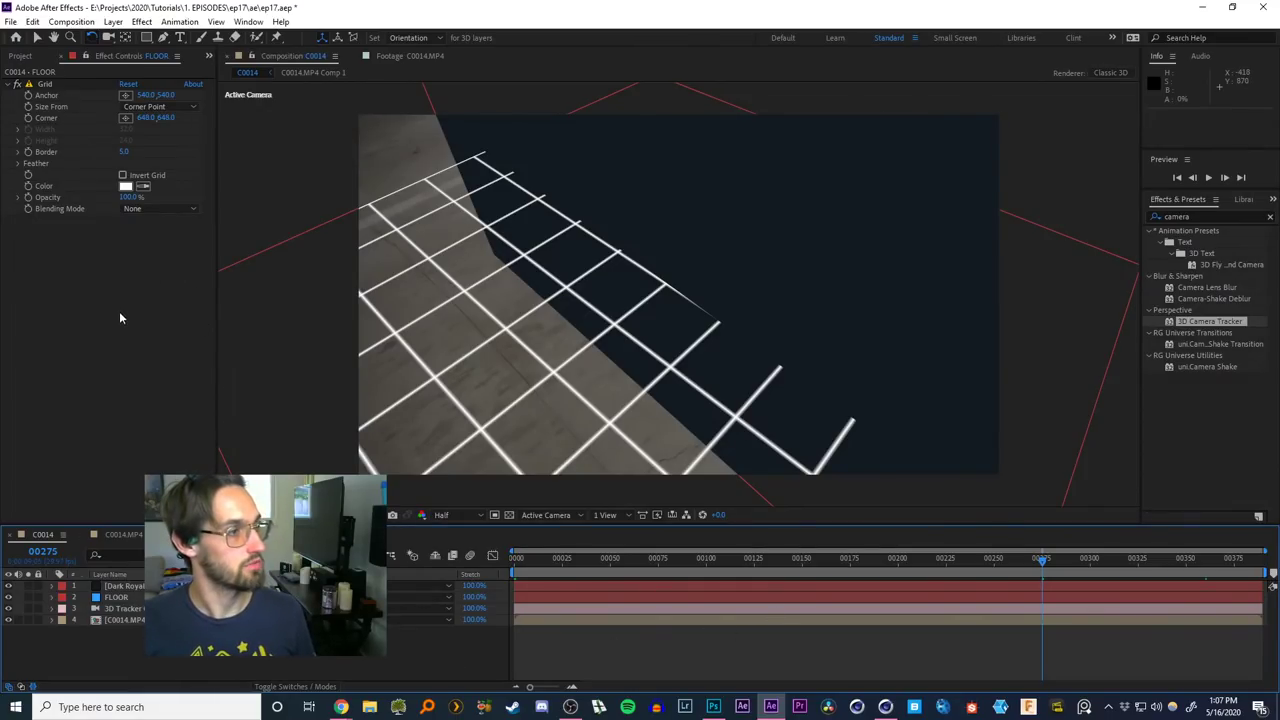
Switch to Cinema 4D with the Octane sphere scene and undo the last change there
left_click(1255, 9)
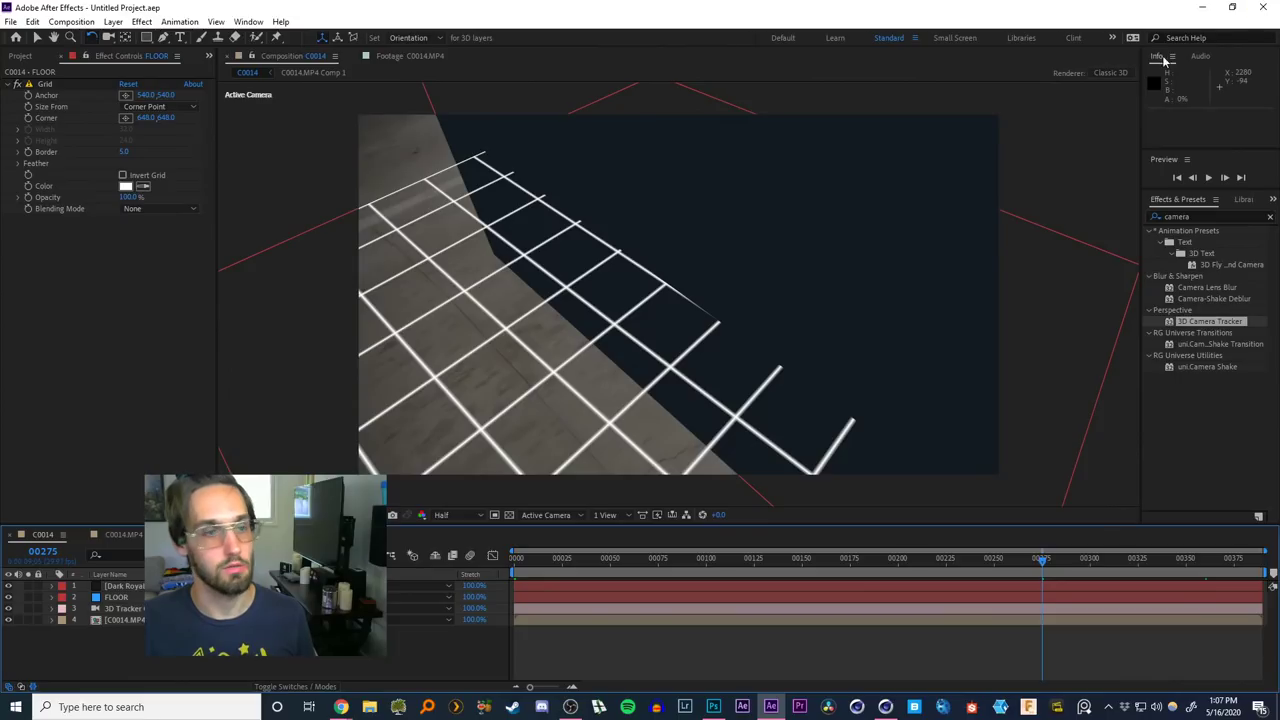
key("alt+Tab")
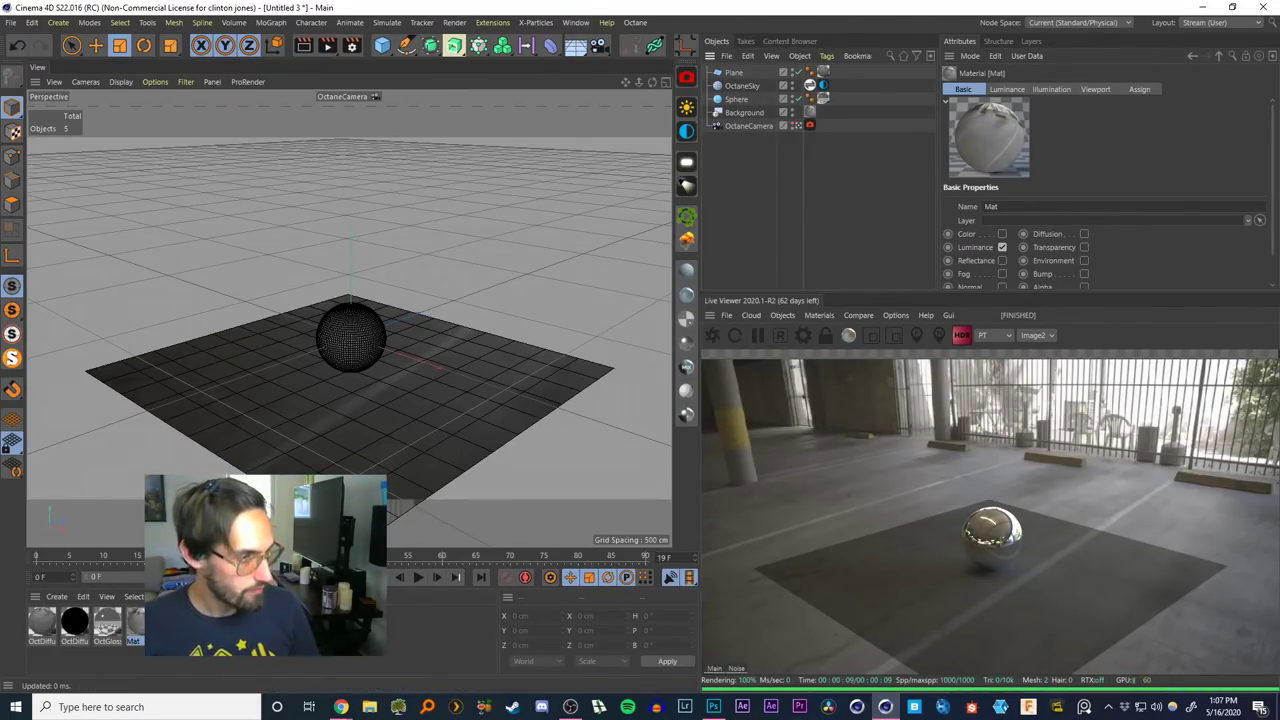
key("ctrl+z")
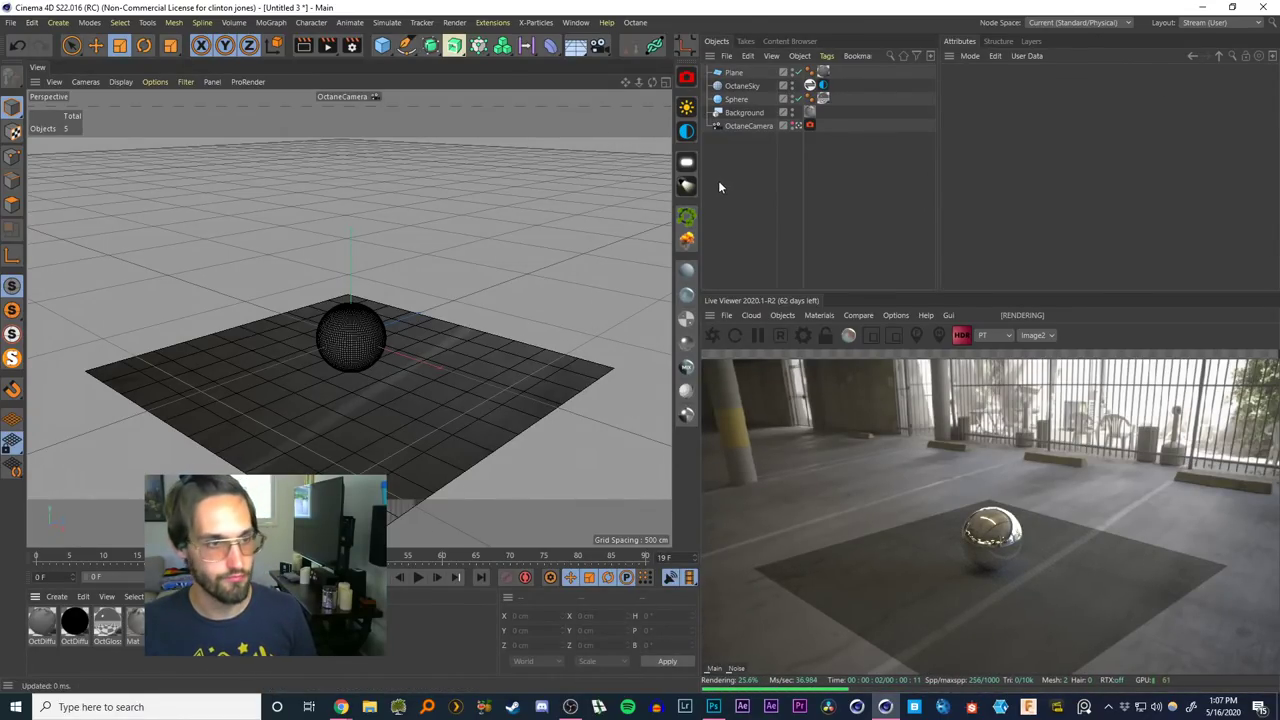
Open the exported C0014 scene from the tracking folder of the ep17 project
left_click(10, 22)
left_click(45, 48)
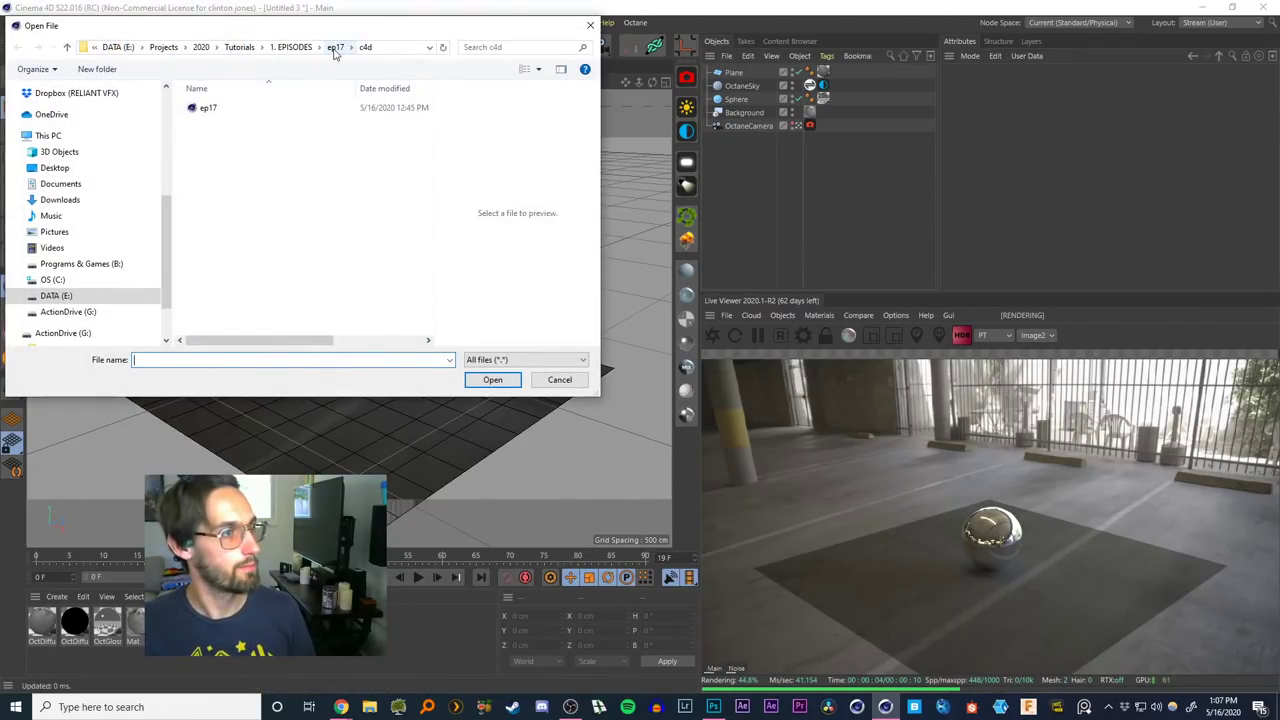
left_click(335, 47)
double_click(212, 177)
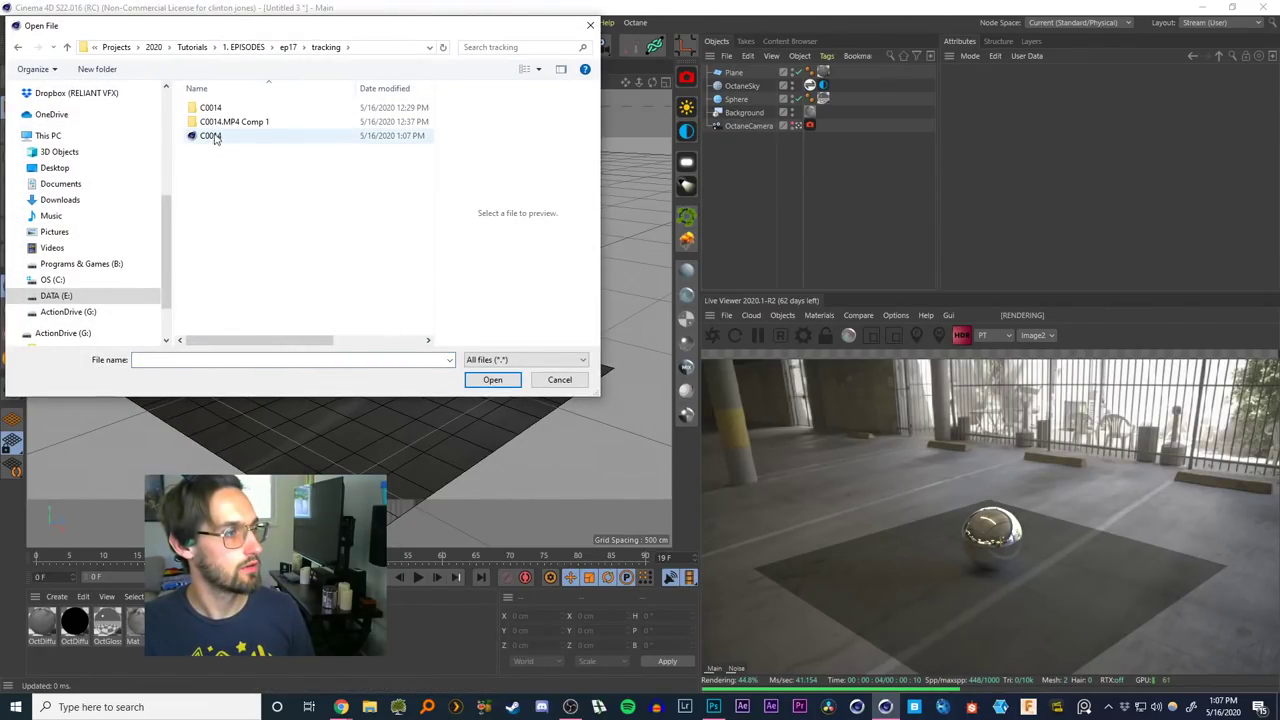
double_click(212, 136)
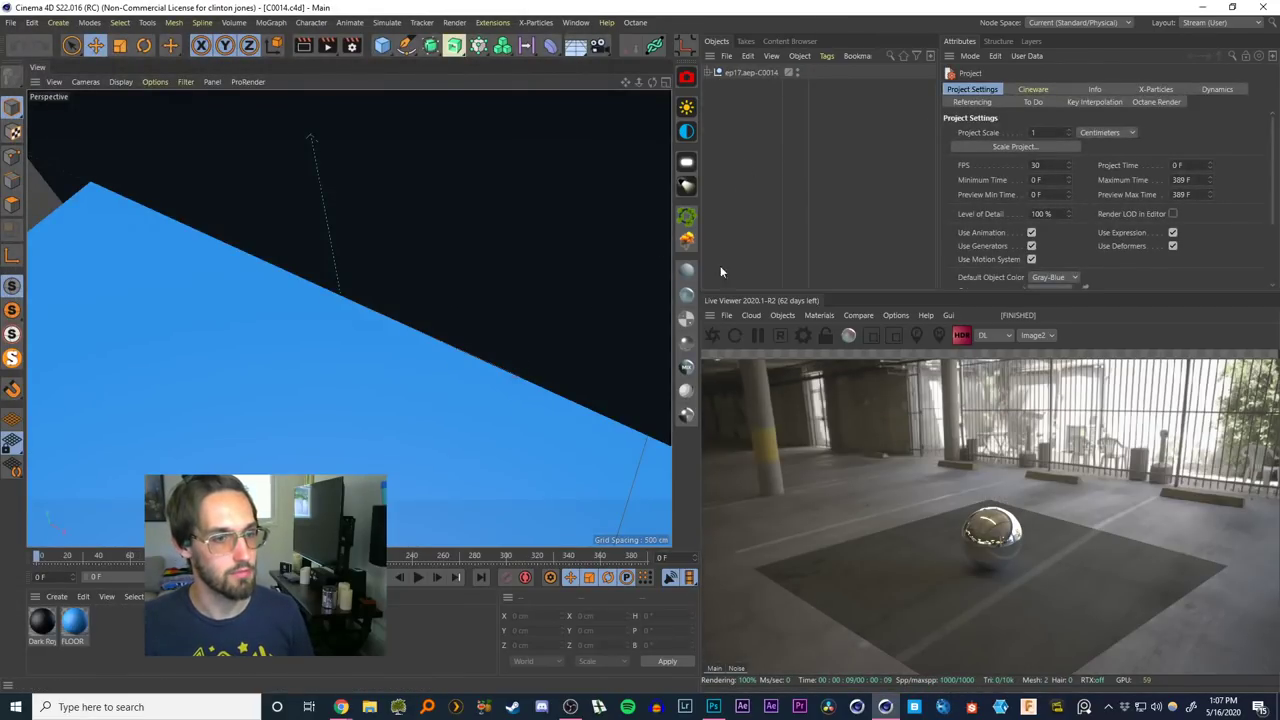
Expand the ep17.aep-C0014 null, scrub to frame 389 and examine the 3D Tracker Camera's keyframes in the dope sheet
left_click(708, 73)
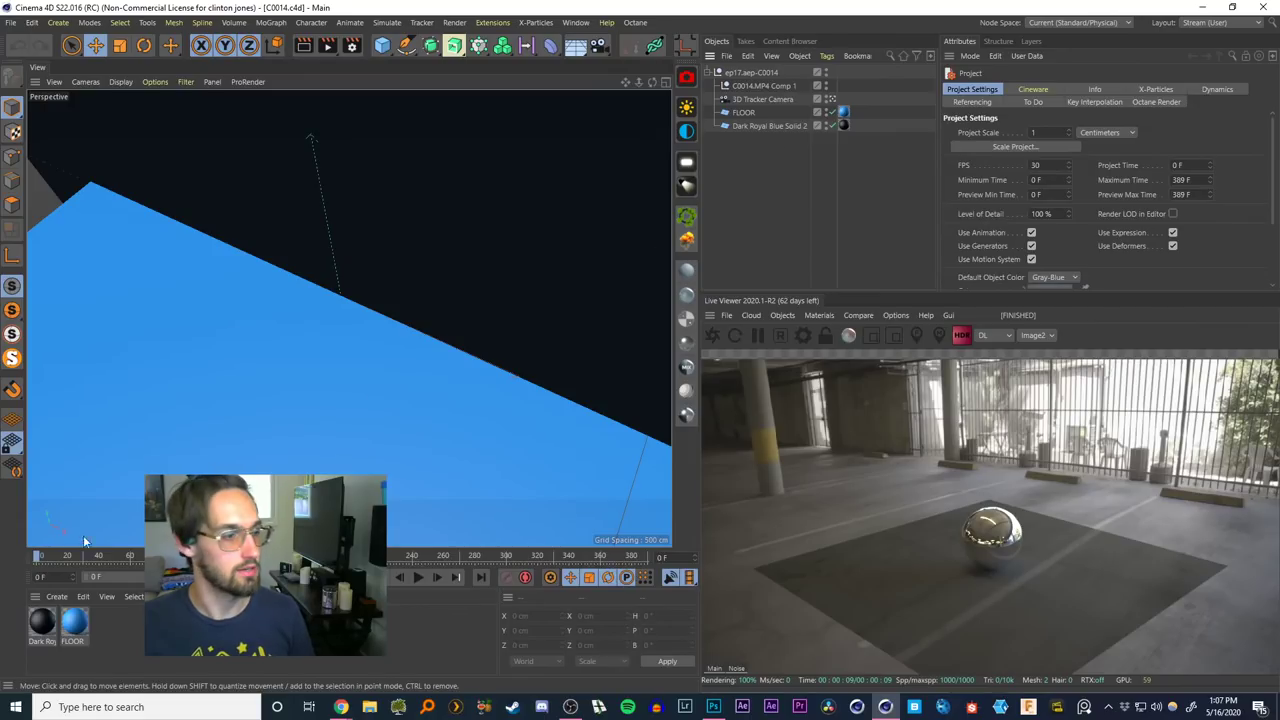
left_click_drag(39, 557, 650, 552)
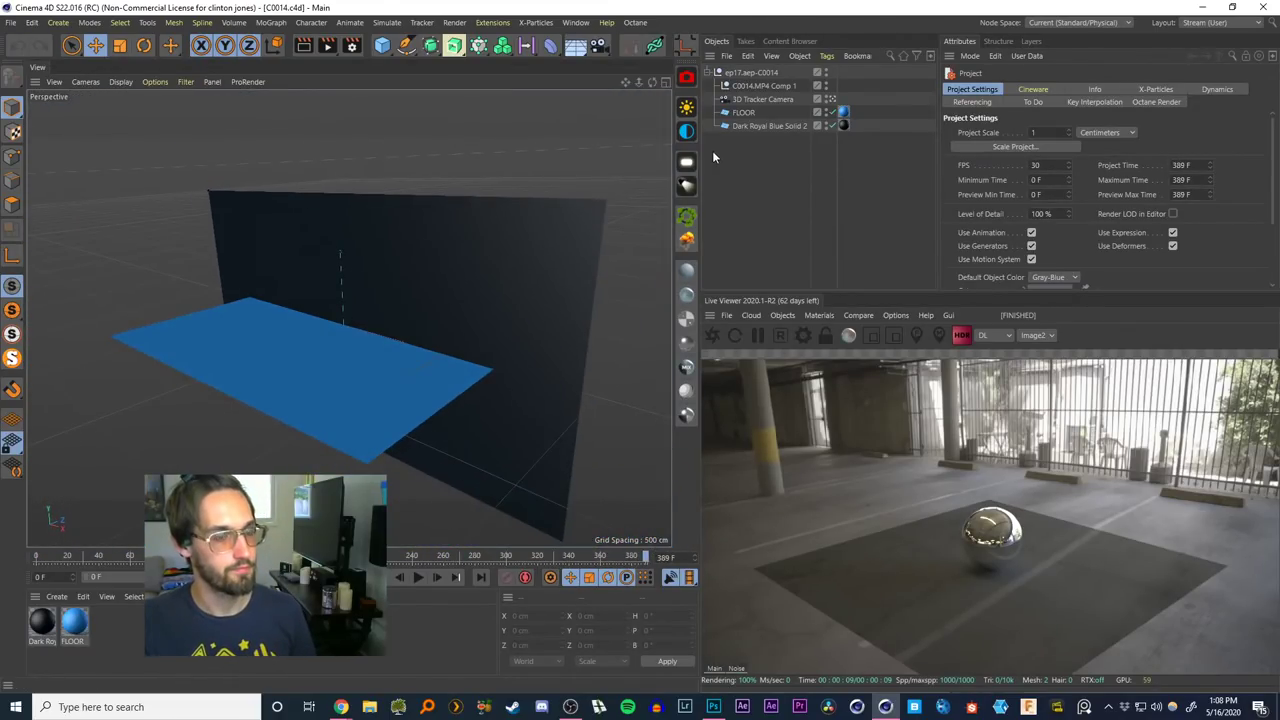
key("shift+F3")
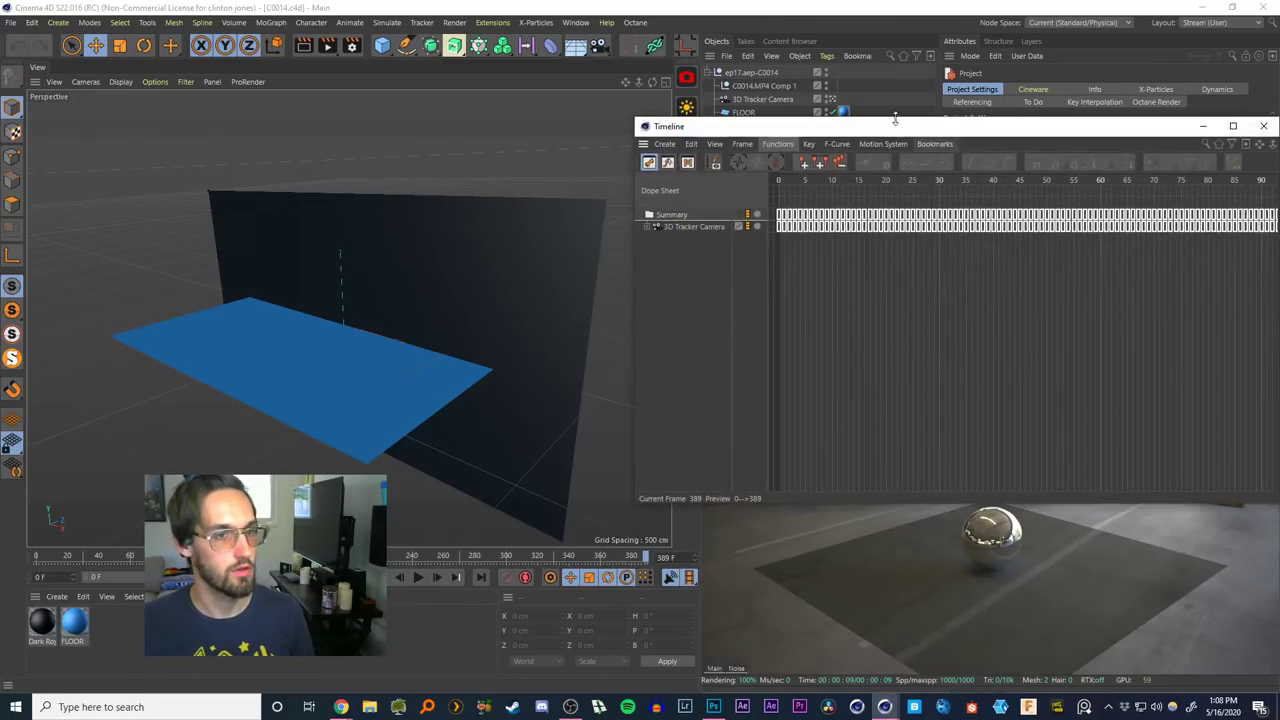
left_click_drag(880, 128, 605, 148)
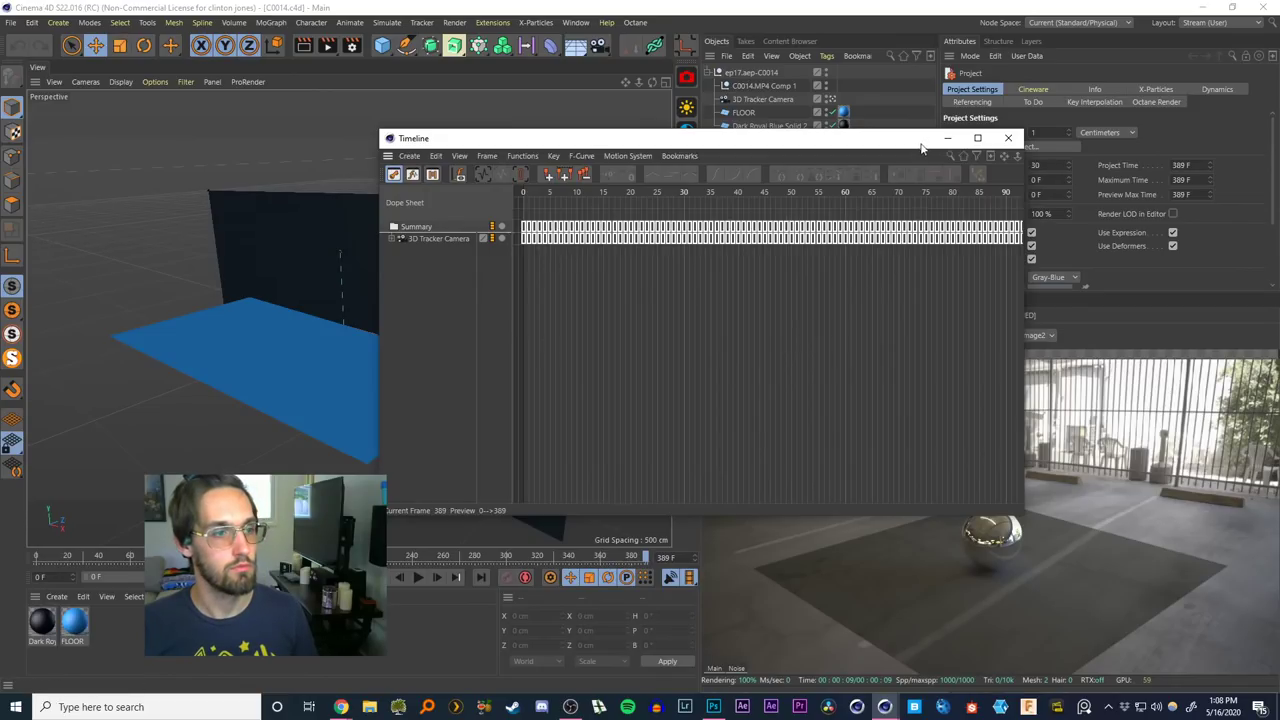
left_click(1007, 139)
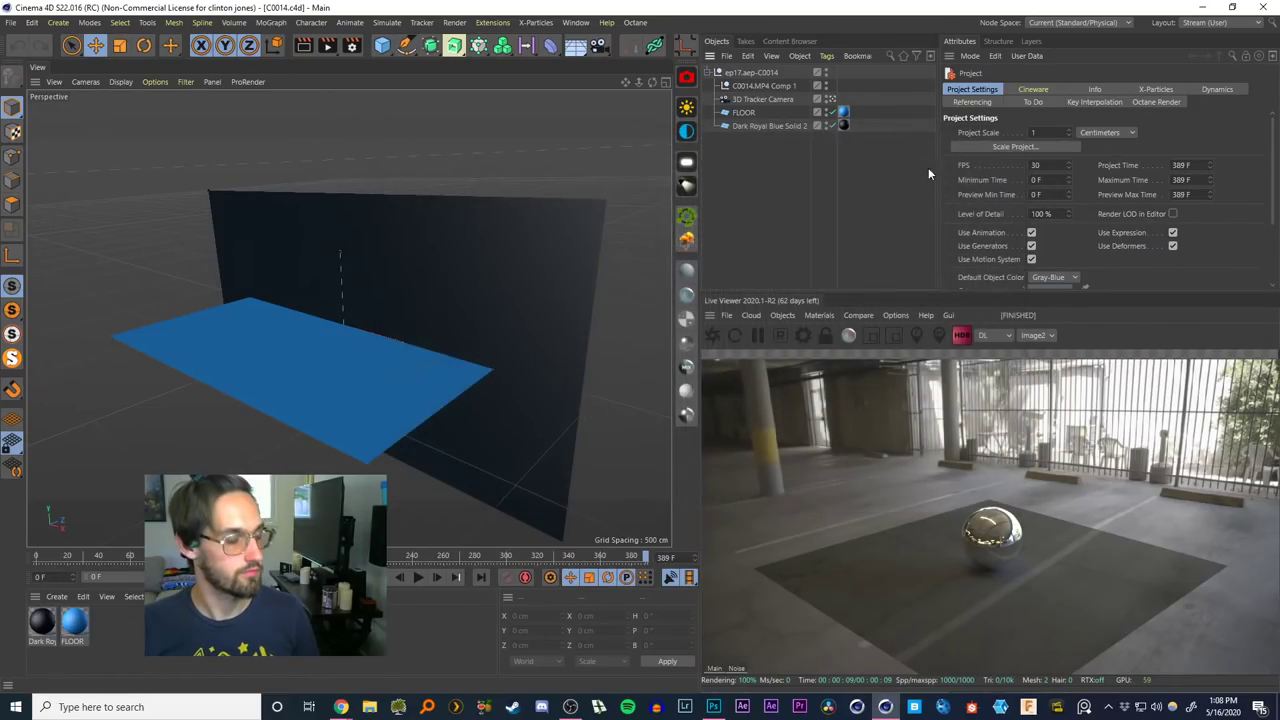
Scrub through the shot and delete the upright Dark Royal Blue Solid 2 plane
left_click_drag(644, 558, 673, 557)
key("shift+f")
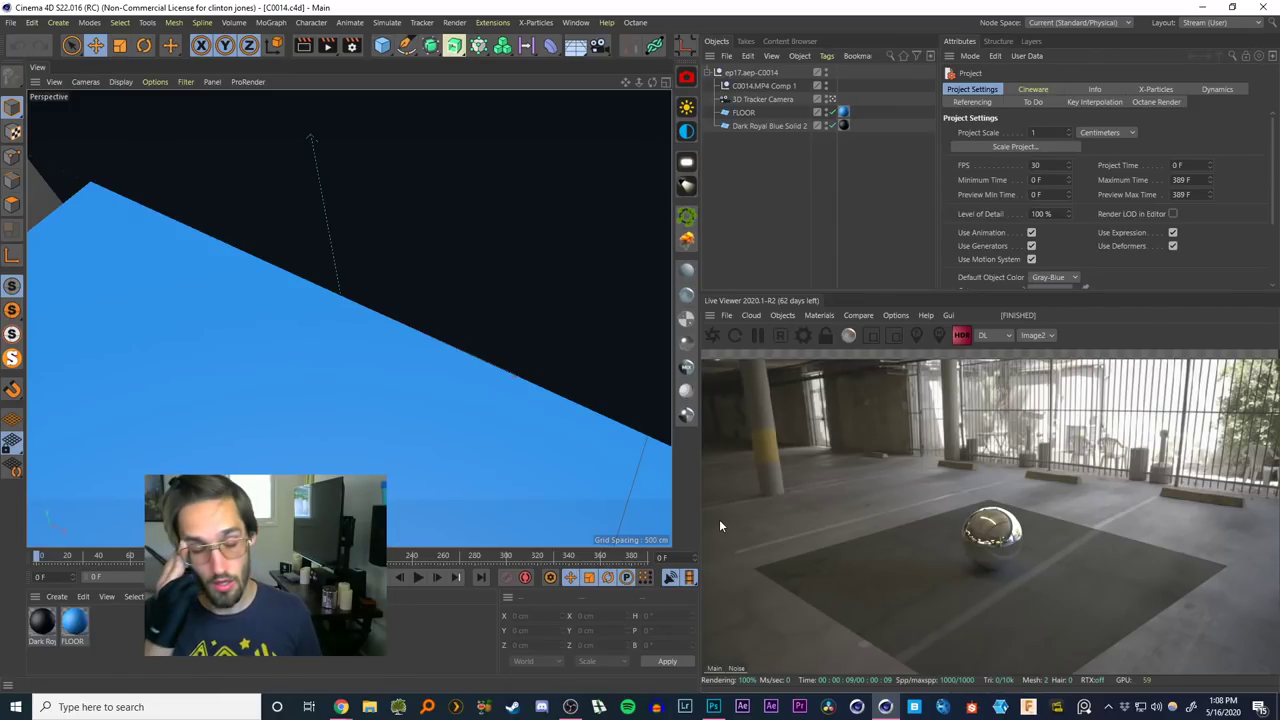
left_click_drag(40, 558, 740, 576)
left_click(564, 292)
key("Delete")
Copy the ep17.aep-C0014 null with its children into the Untitled 3 sphere scene
left_click(576, 23)
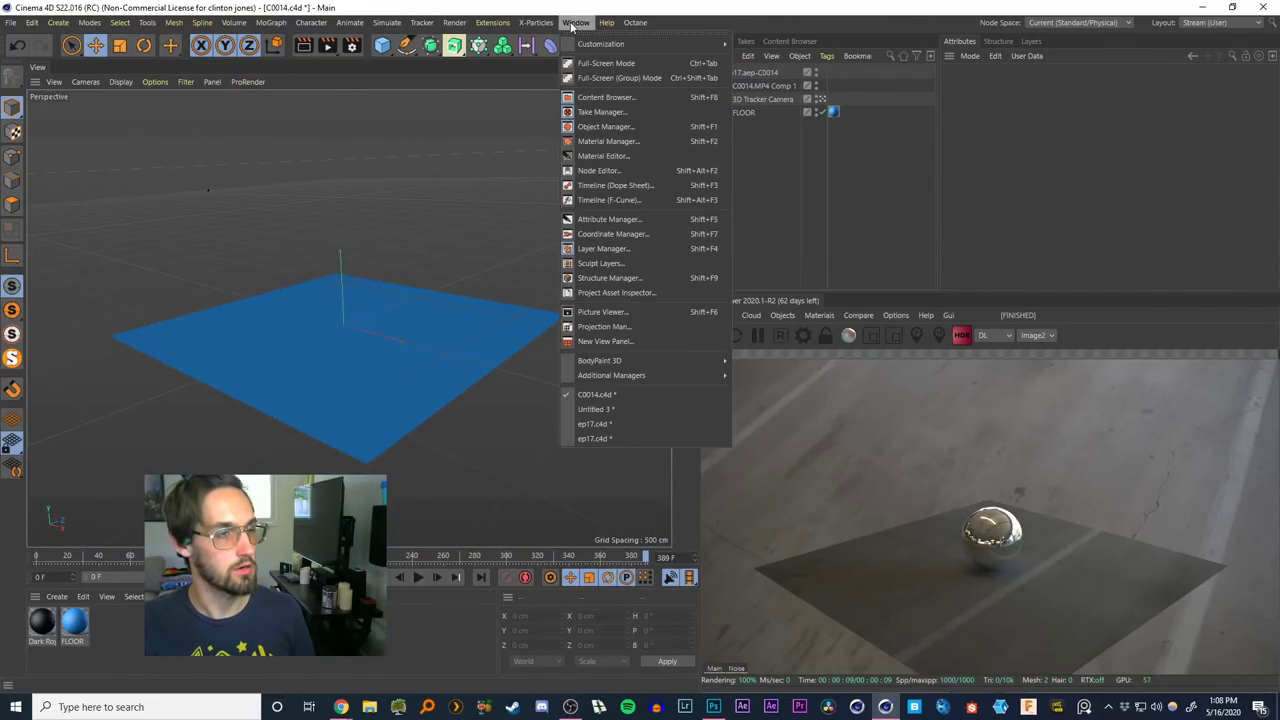
left_click(592, 5)
left_click(707, 73)
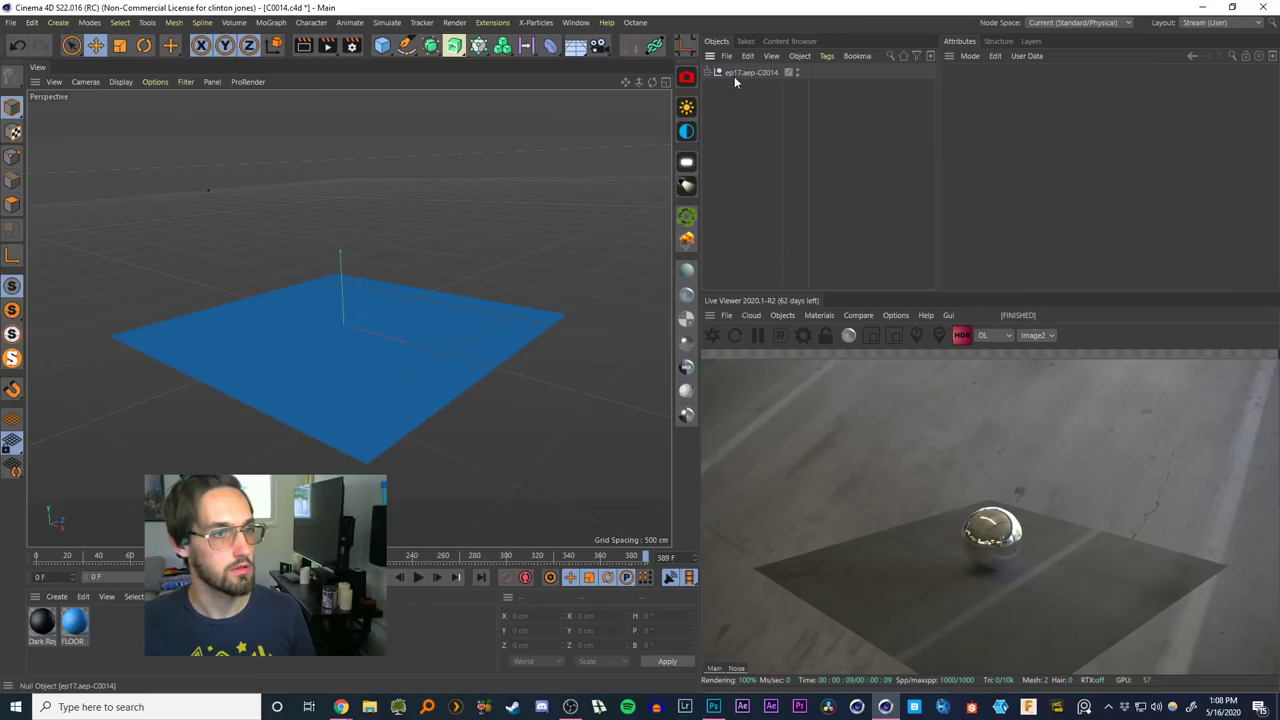
left_click(738, 76)
left_click(575, 22)
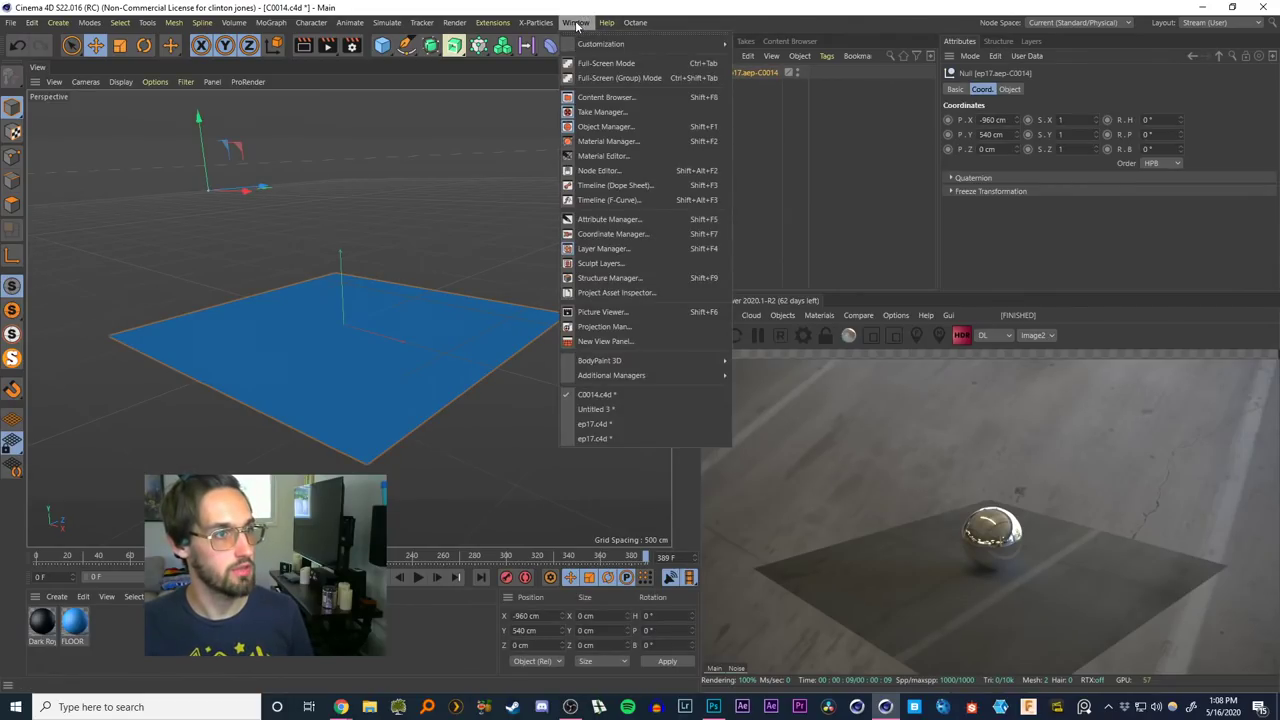
left_click(590, 410)
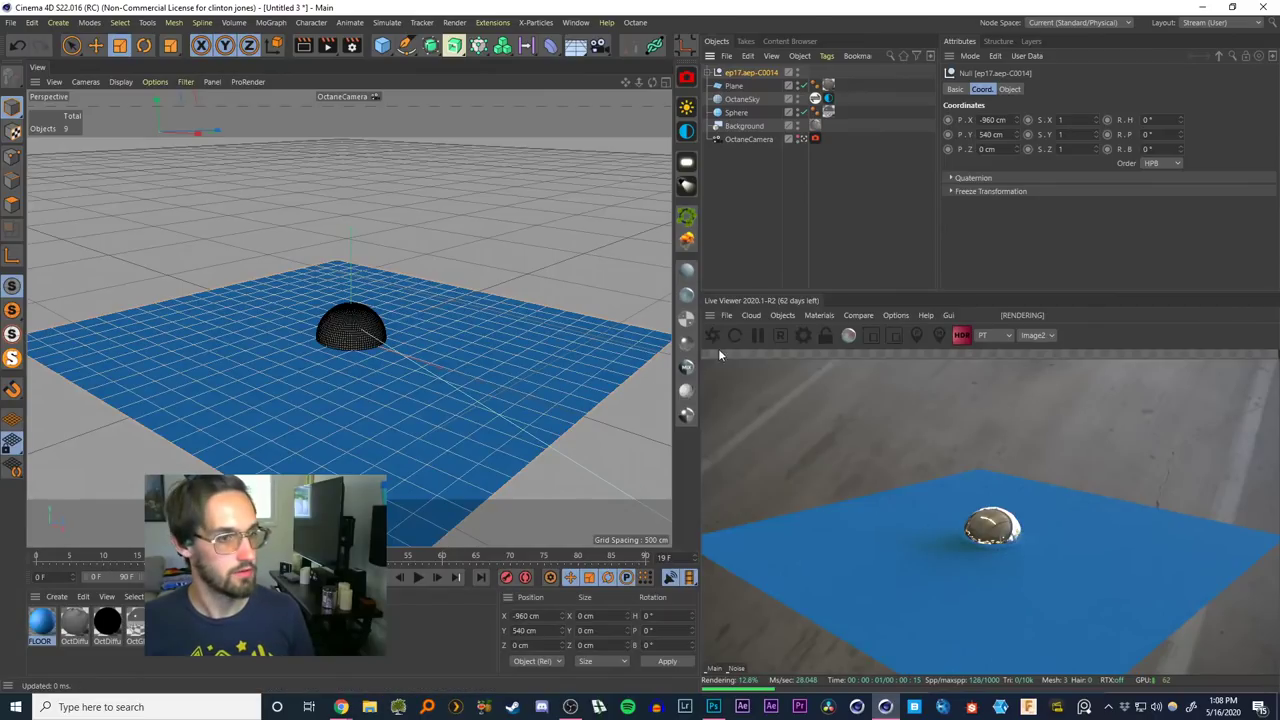
Pause the Octane live render and move the Octane camera tag from OctaneCamera to the 3D Tracker Camera
left_click(758, 335)
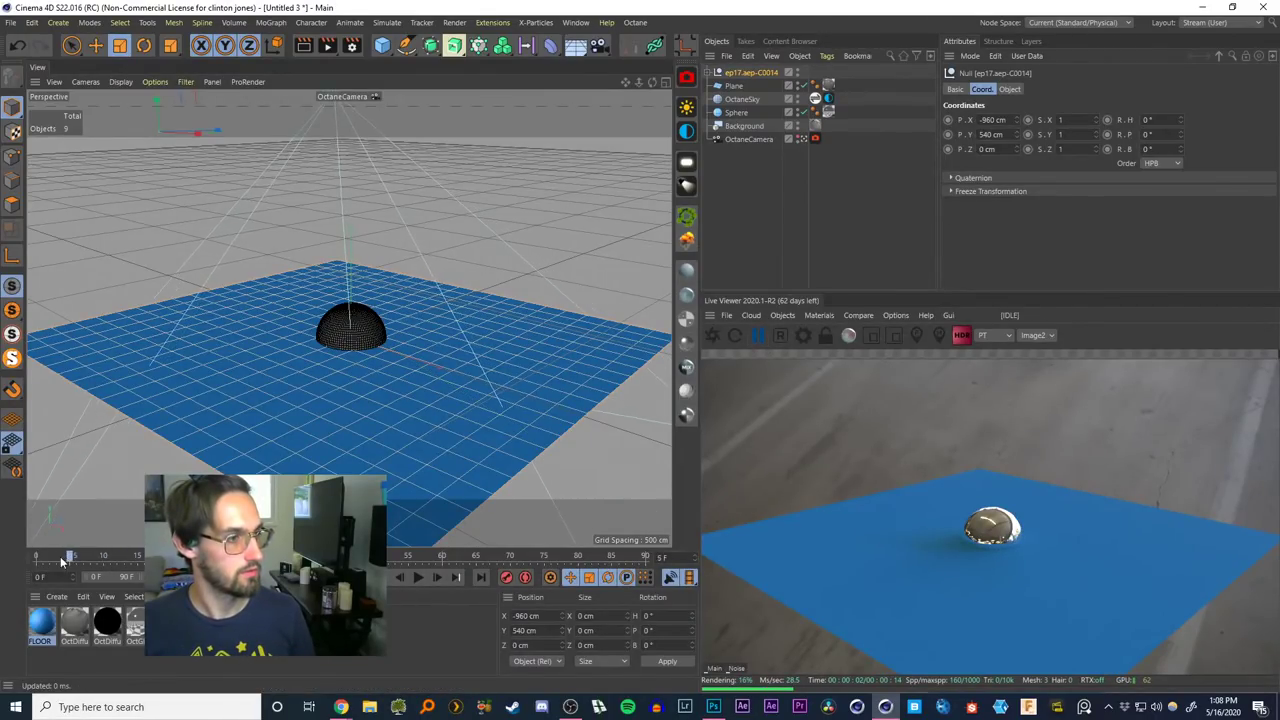
left_click(707, 72)
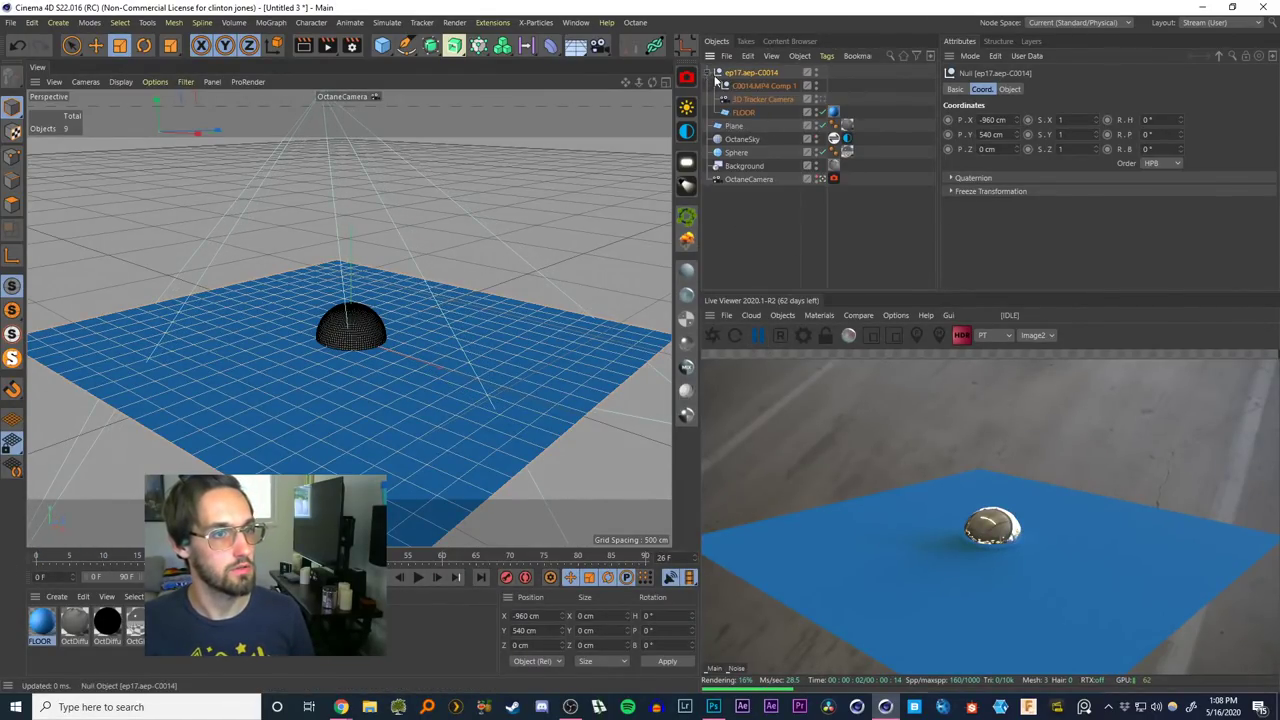
left_click(768, 208)
left_click_drag(840, 104, 836, 99)
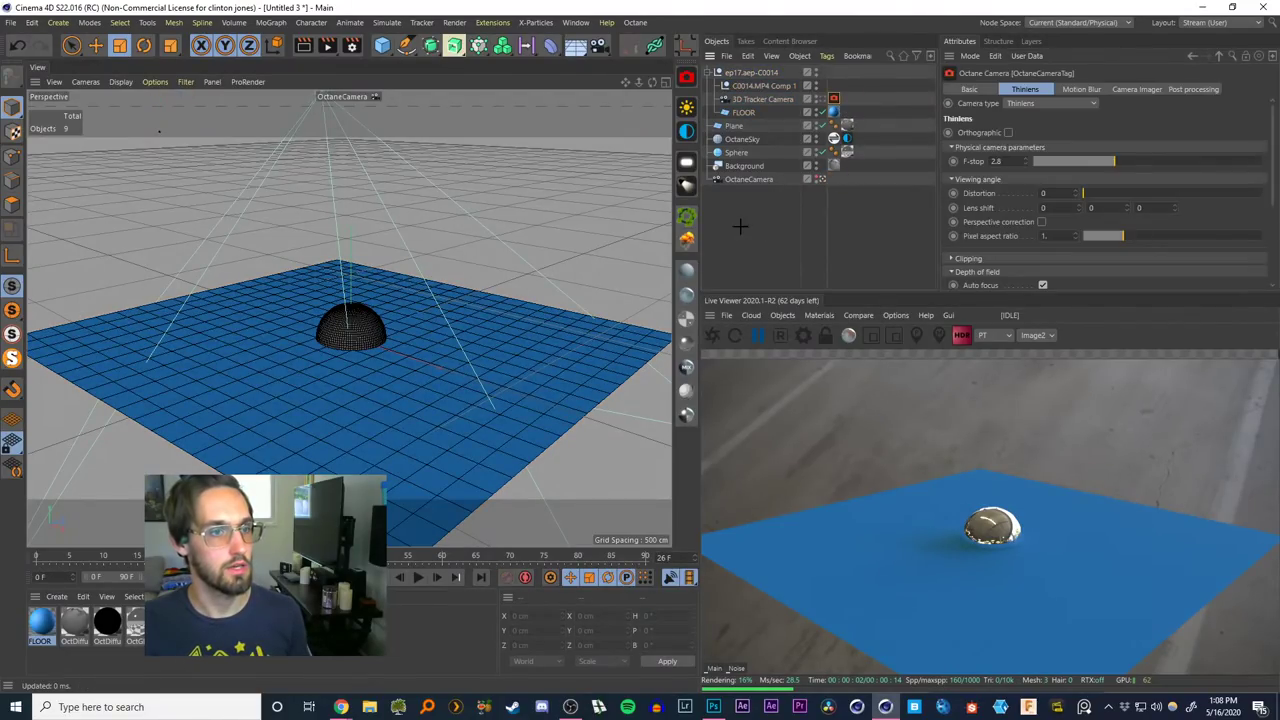
Delete the OctaneCamera and make the 3D Tracker Camera the active view
left_click(746, 179)
key("Delete")
left_click(822, 101)
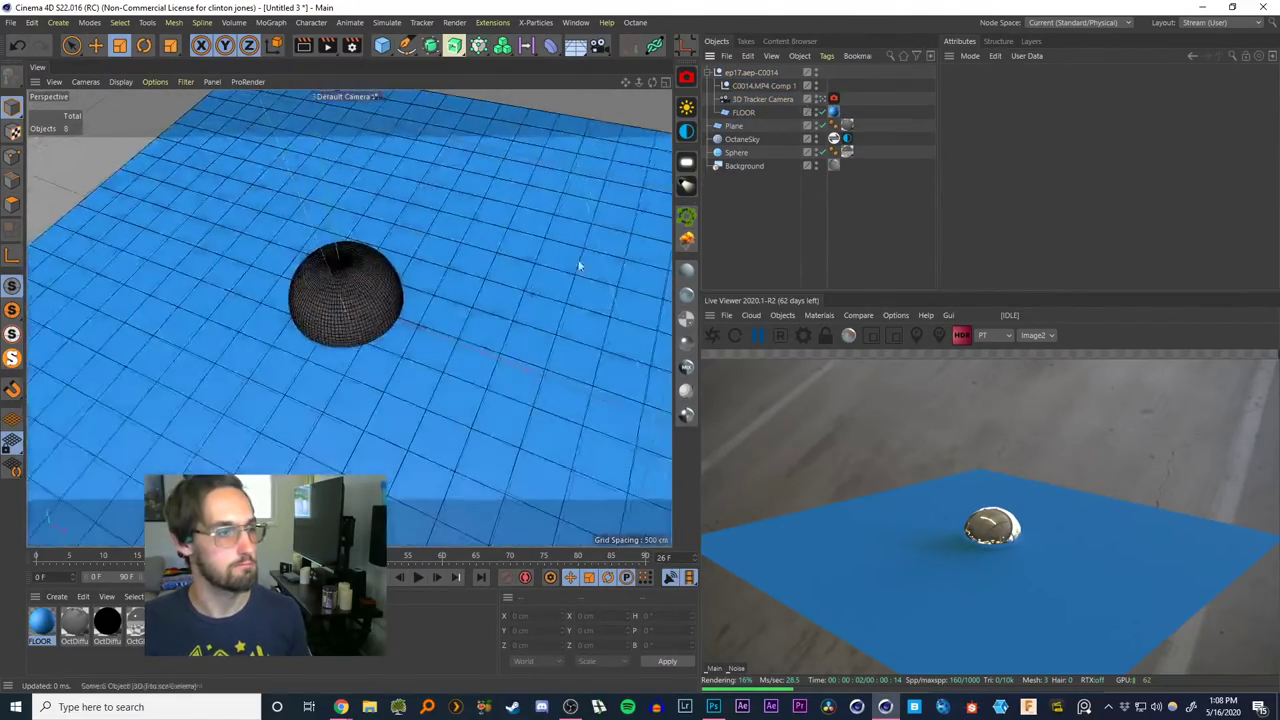
Check the C0014 scene's frame range and extend the Untitled 3 scene's timeline to 389 frames
left_click_drag(143, 556, 659, 546)
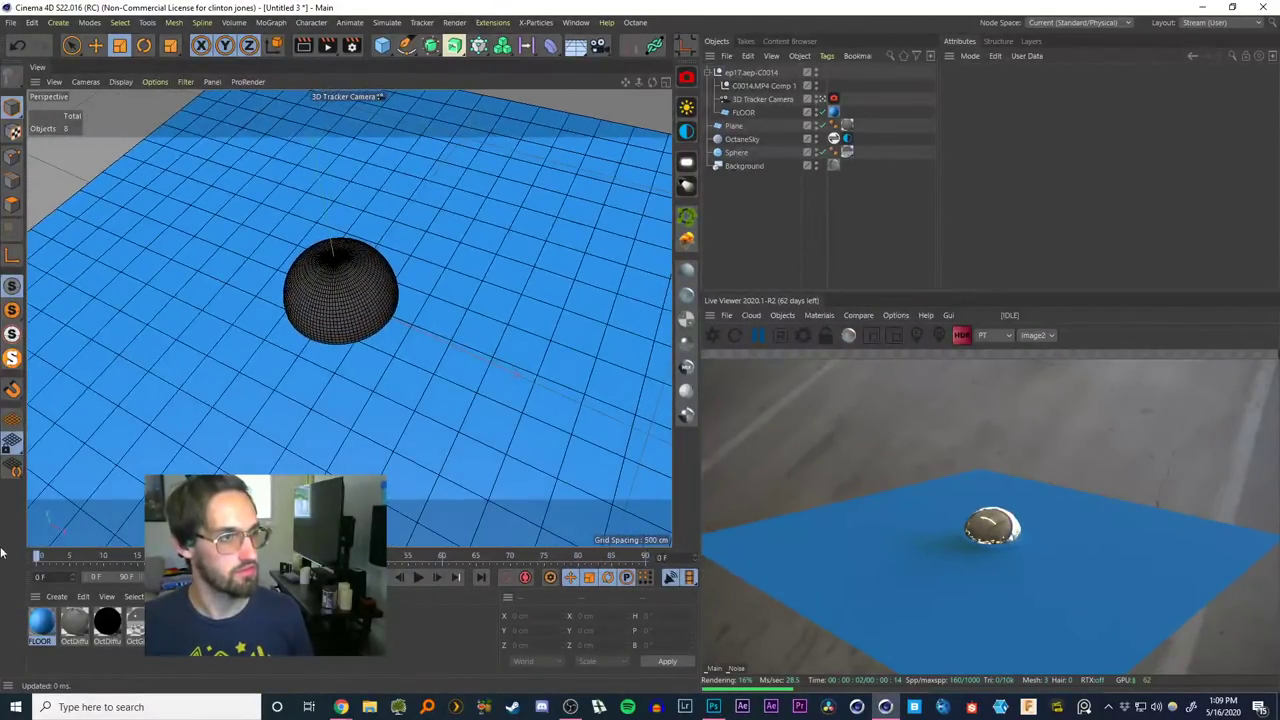
left_click(575, 22)
left_click(614, 400)
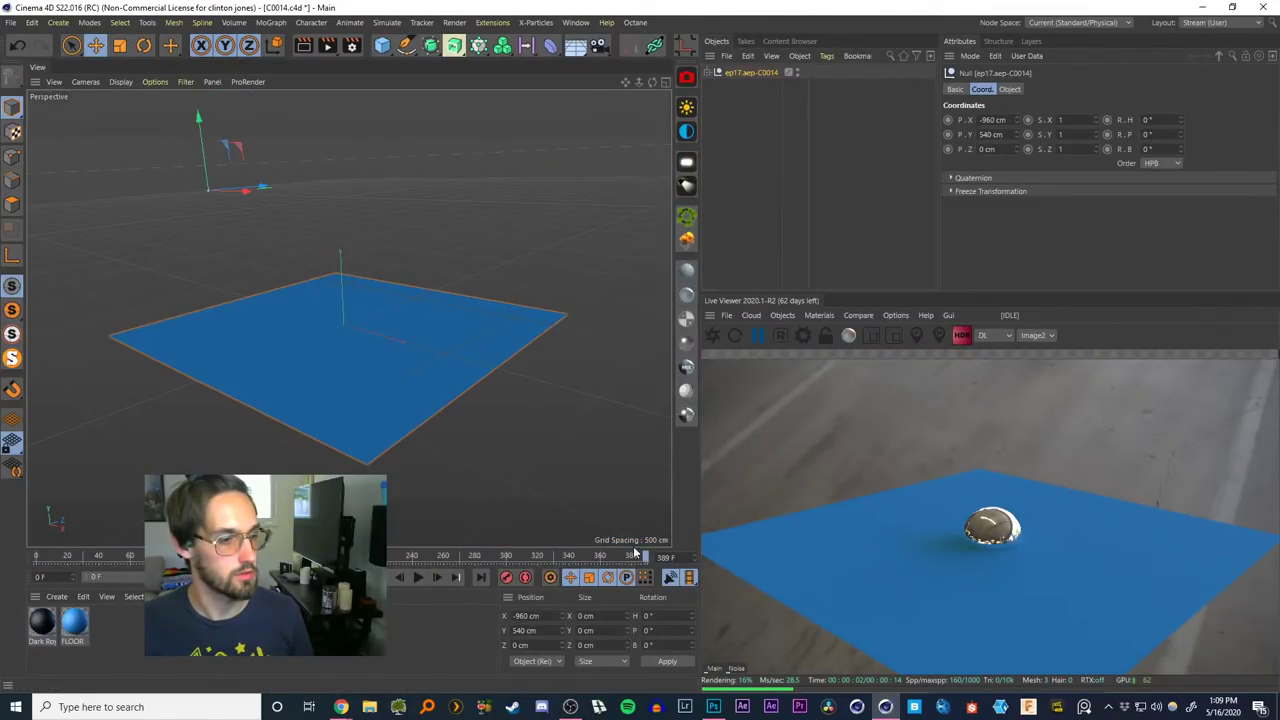
left_click(575, 22)
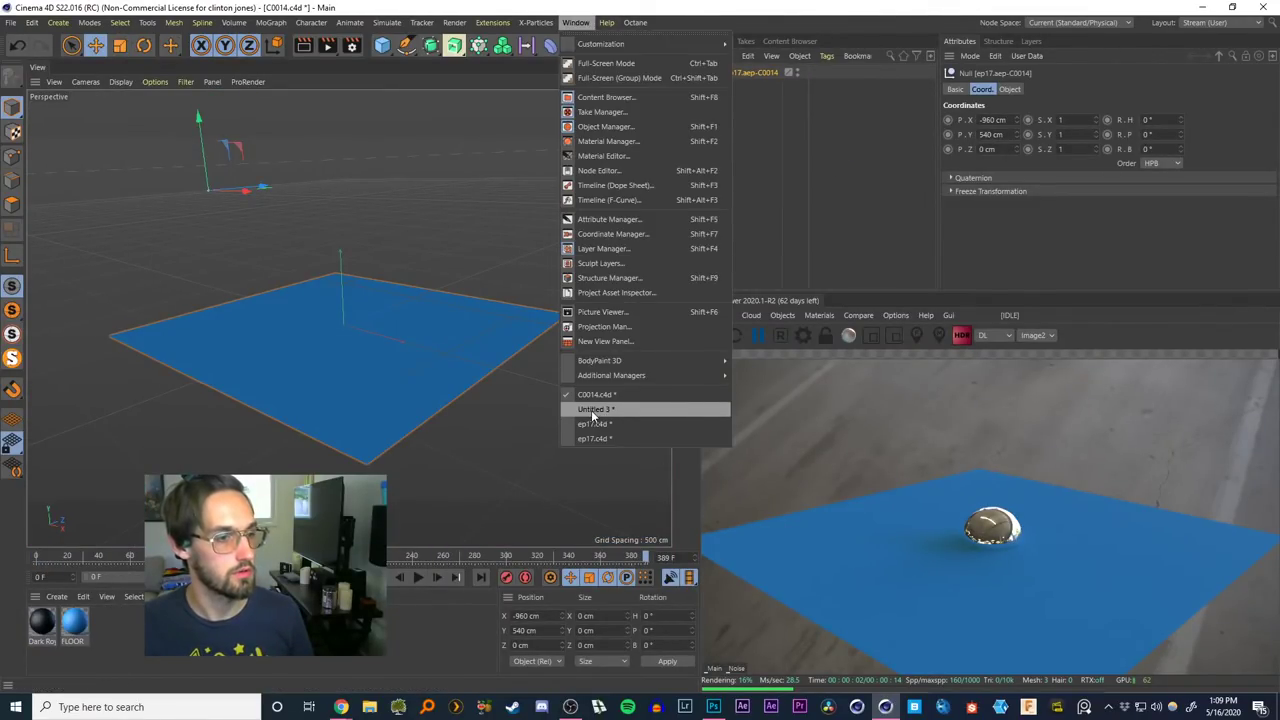
left_click(598, 415)
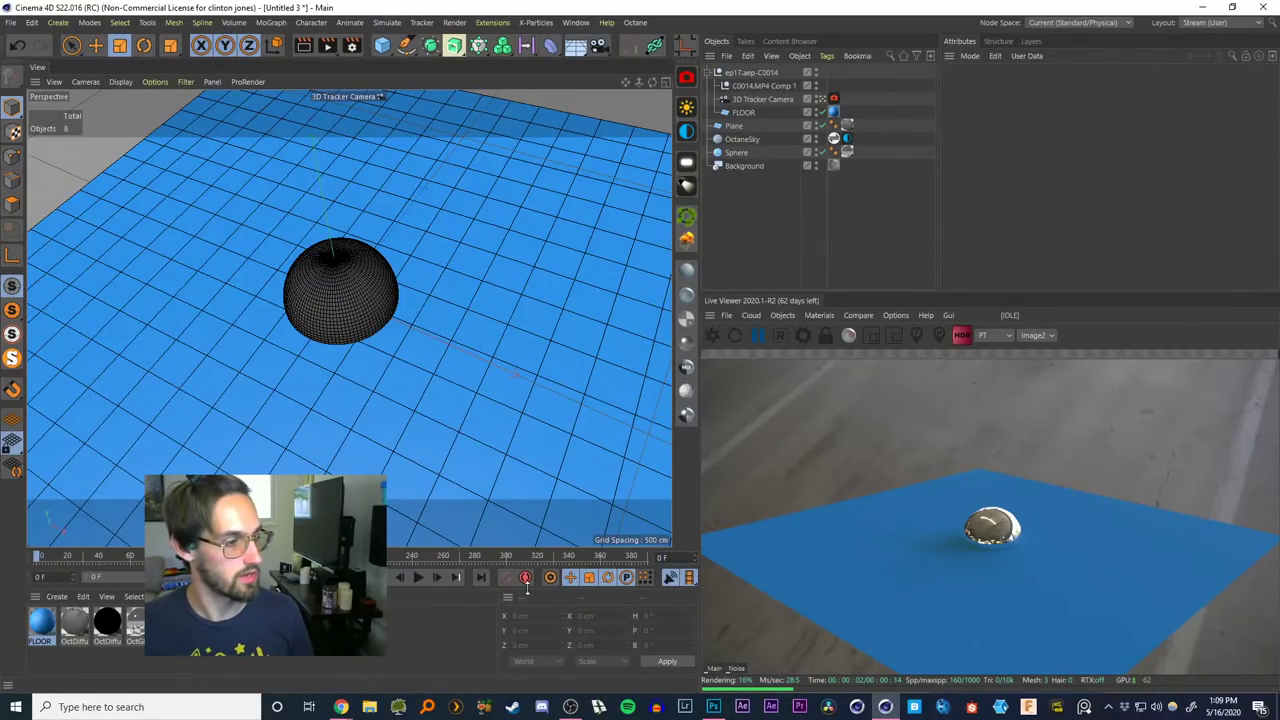
Scrub the tracked camera move to frame 389 and check the project's frame rate in the project settings
left_click_drag(54, 557, 716, 557)
key("ctrl+d")
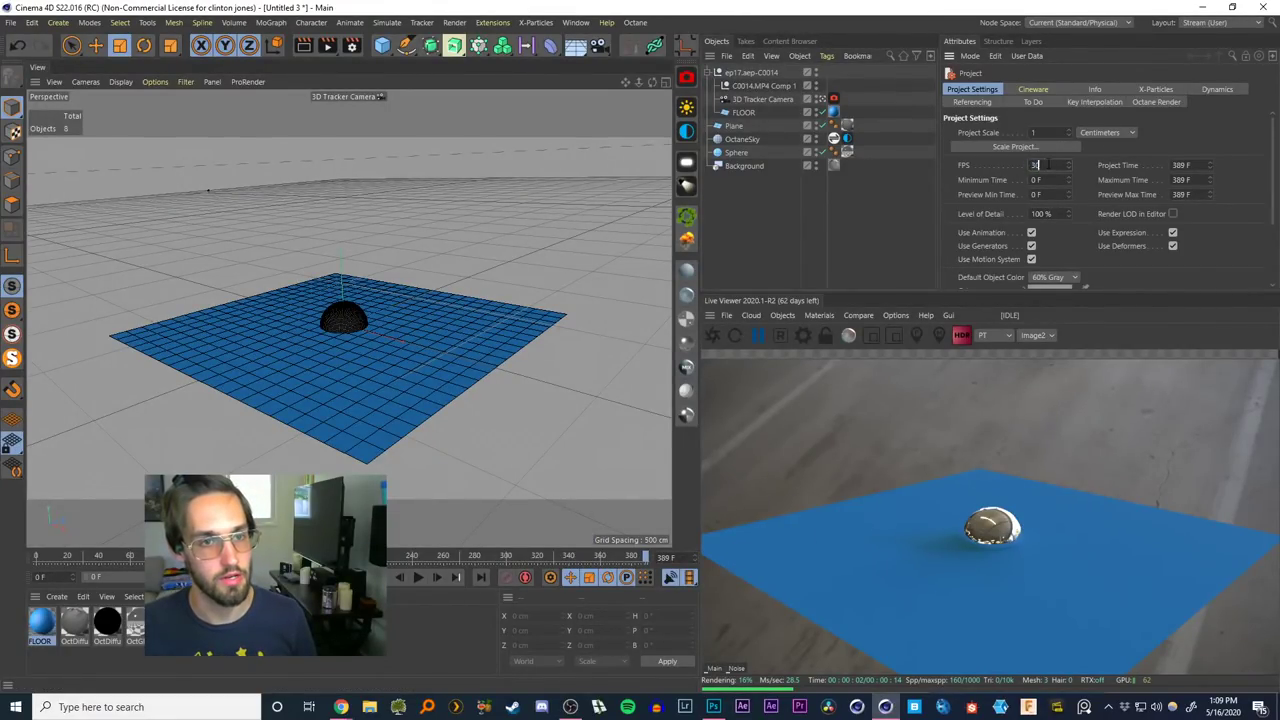
left_click_drag(87, 560, 648, 558)
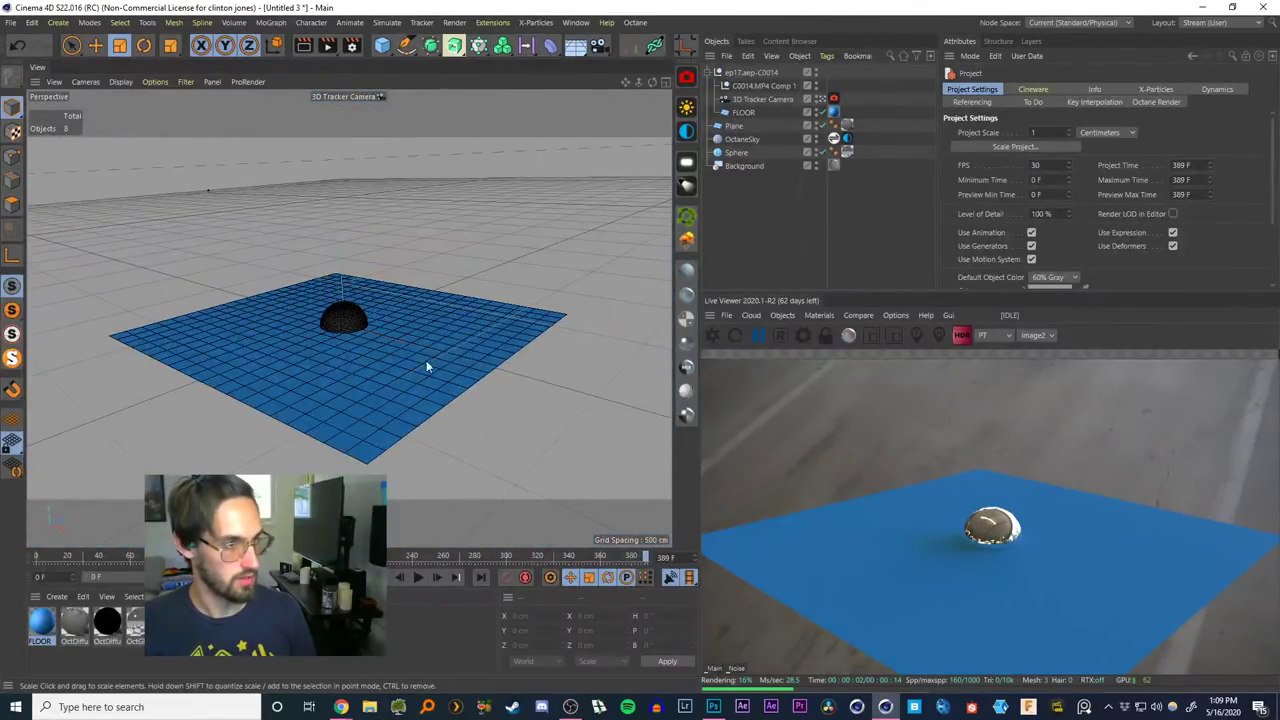
Save the scene as ep17 in the c4d folder, replacing the existing file, and restart the Octane live render
key("ctrl+s")
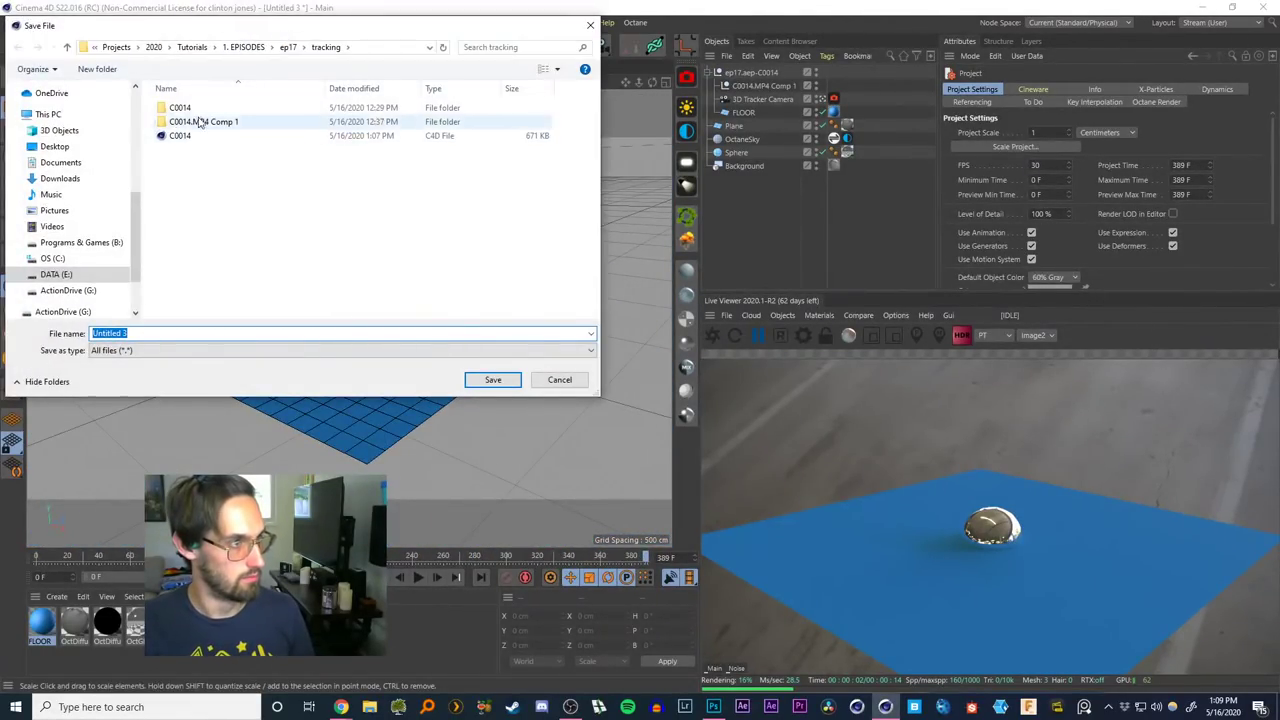
left_click(288, 49)
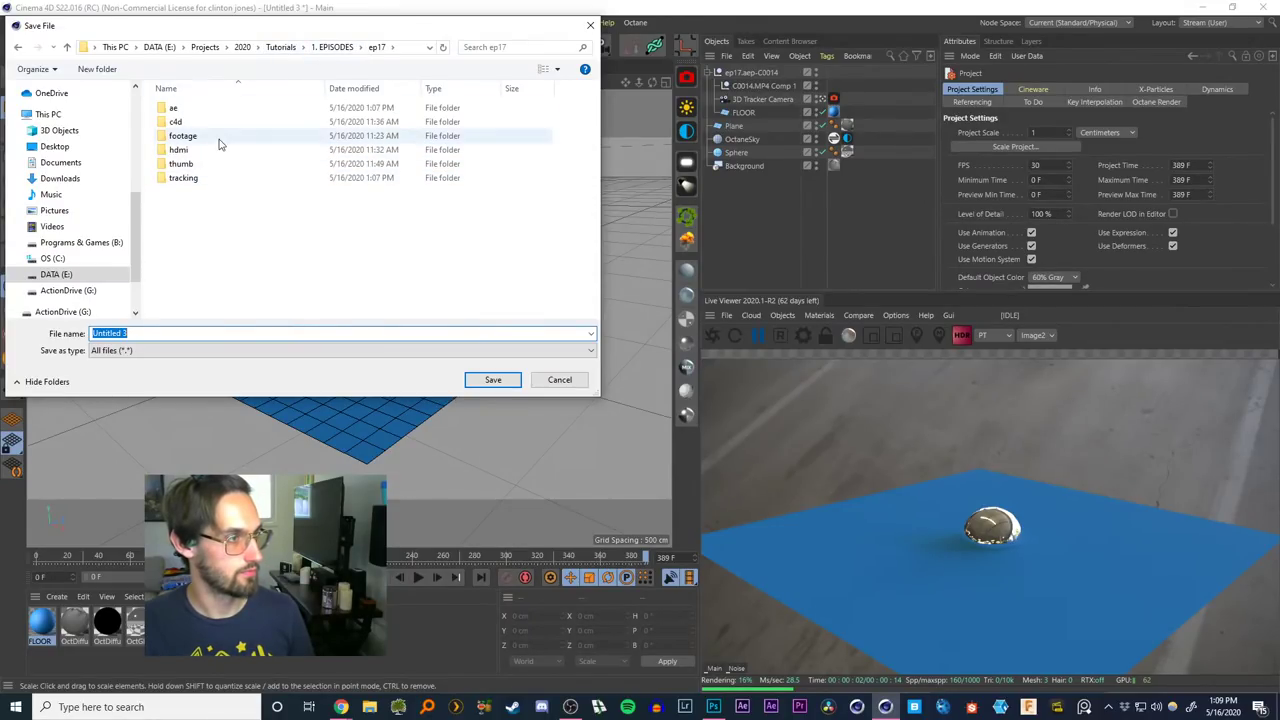
double_click(175, 121)
double_click(177, 107)
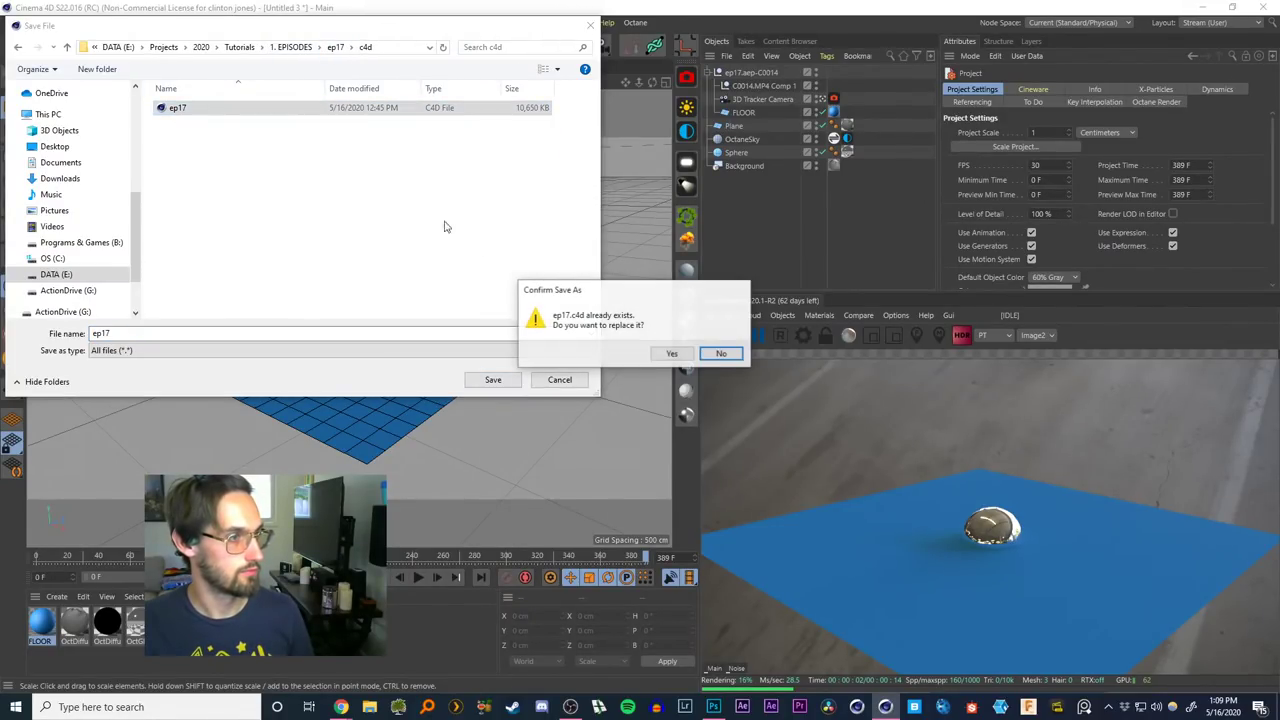
left_click(670, 354)
left_click(714, 345)
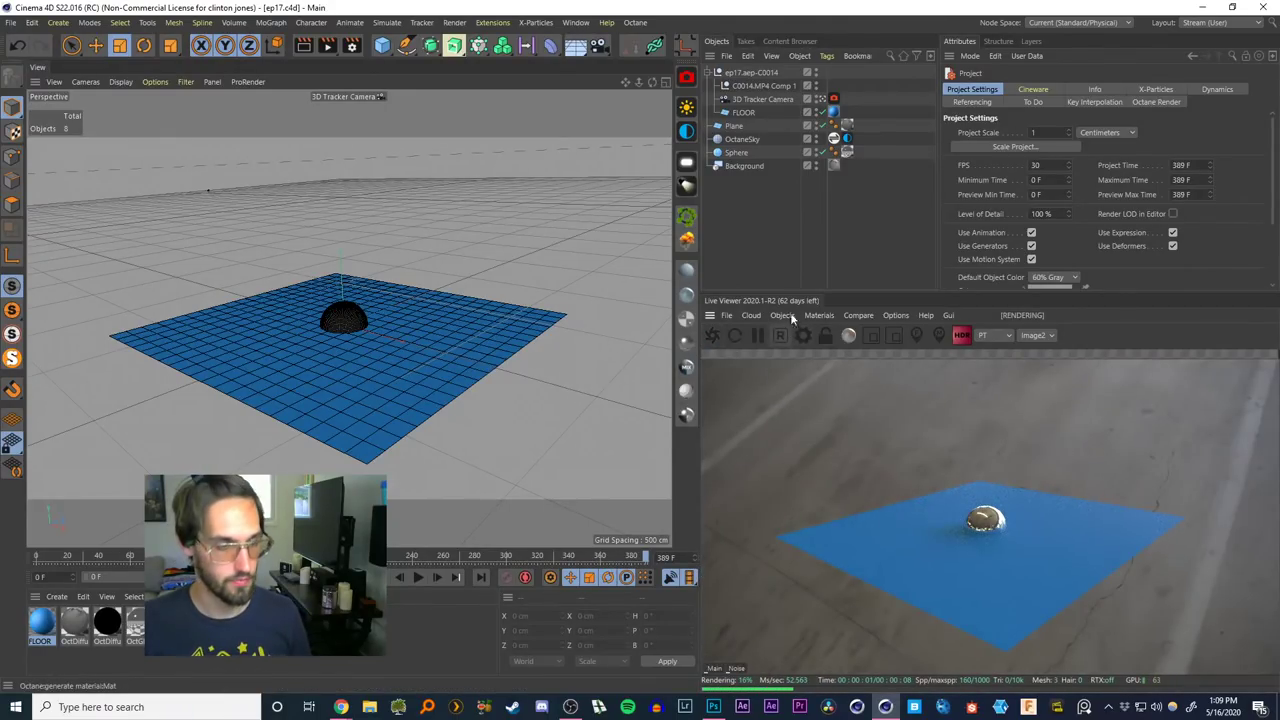
Examine the Background object and its material tag's projection settings
left_click(756, 101)
left_click(752, 124)
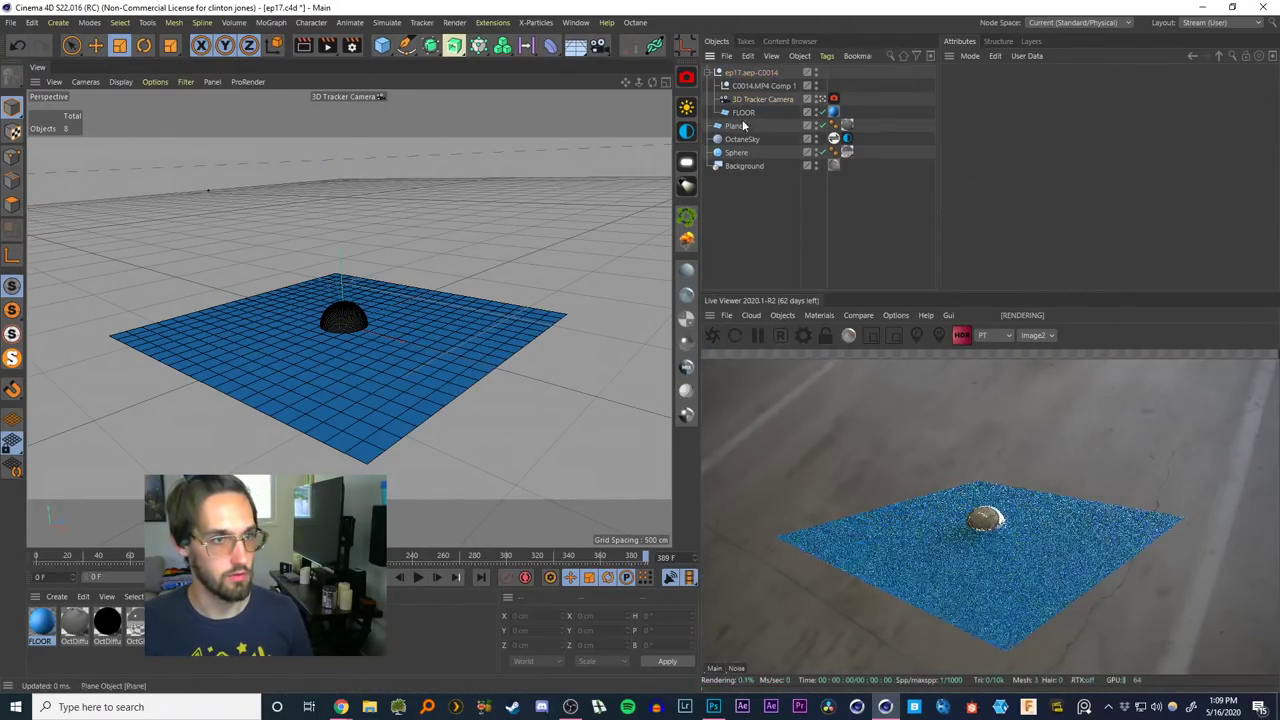
left_click(743, 112)
left_click(743, 177)
left_click(745, 166)
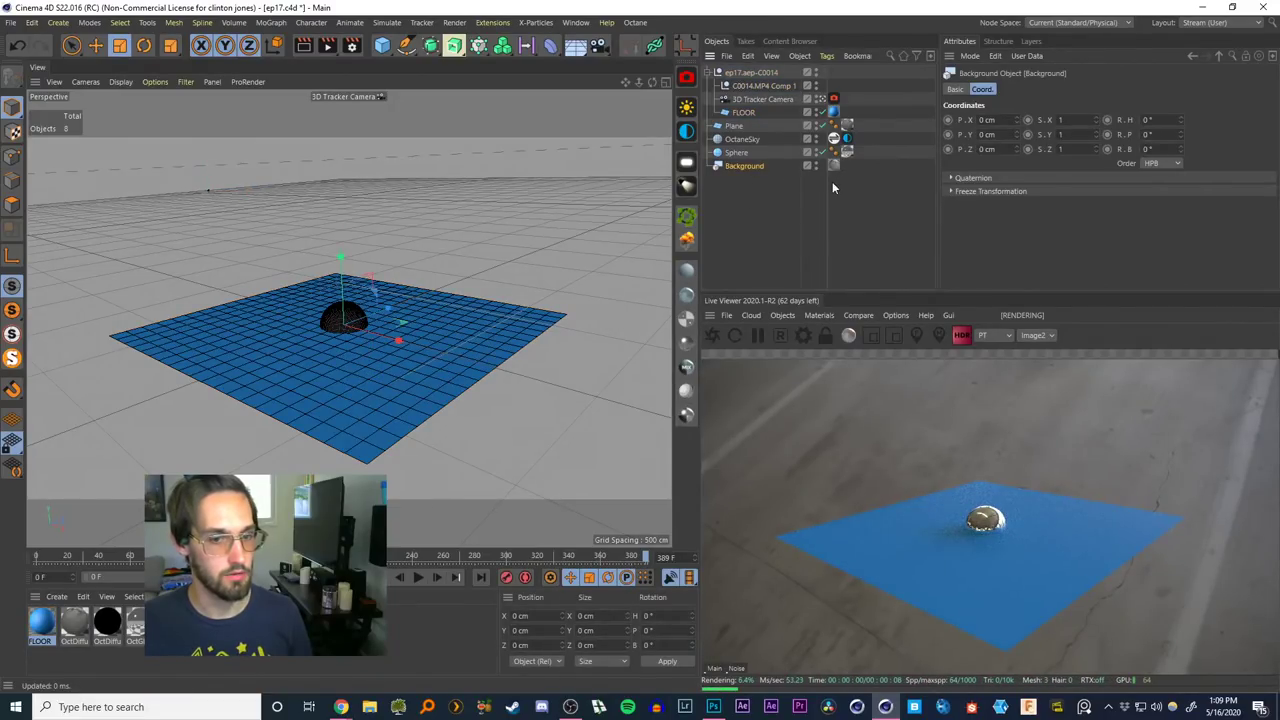
left_click(746, 196)
left_click(834, 166)
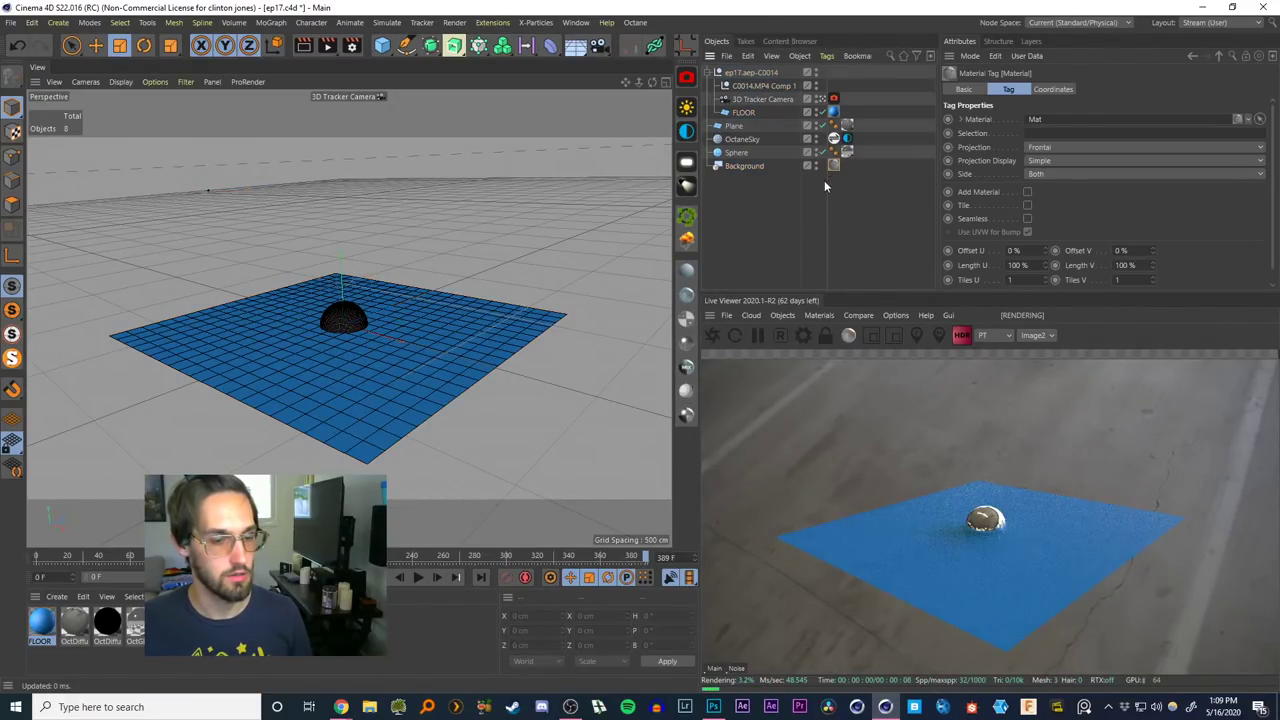
left_click(751, 196)
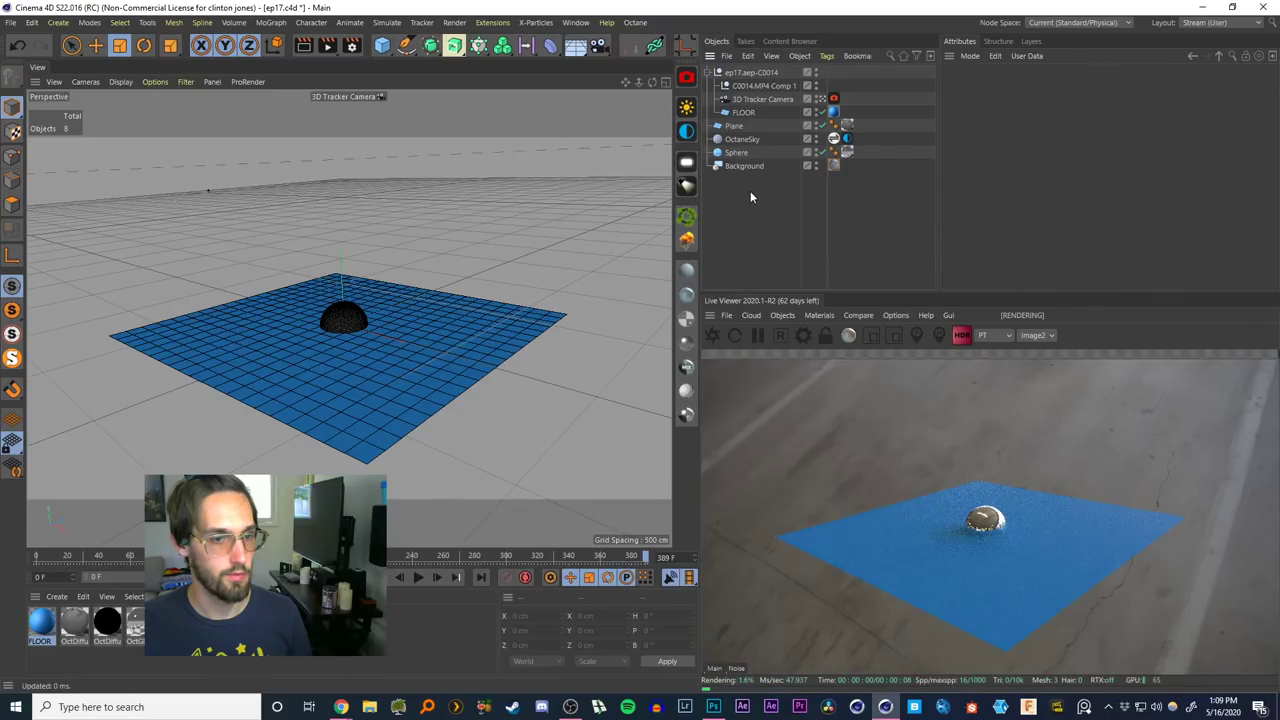
Return to frame 0 and reverse the Mat material's luminance image sequence by setting its movie start frame to 389 and end frame to 0
left_click_drag(626, 558, 18, 565)
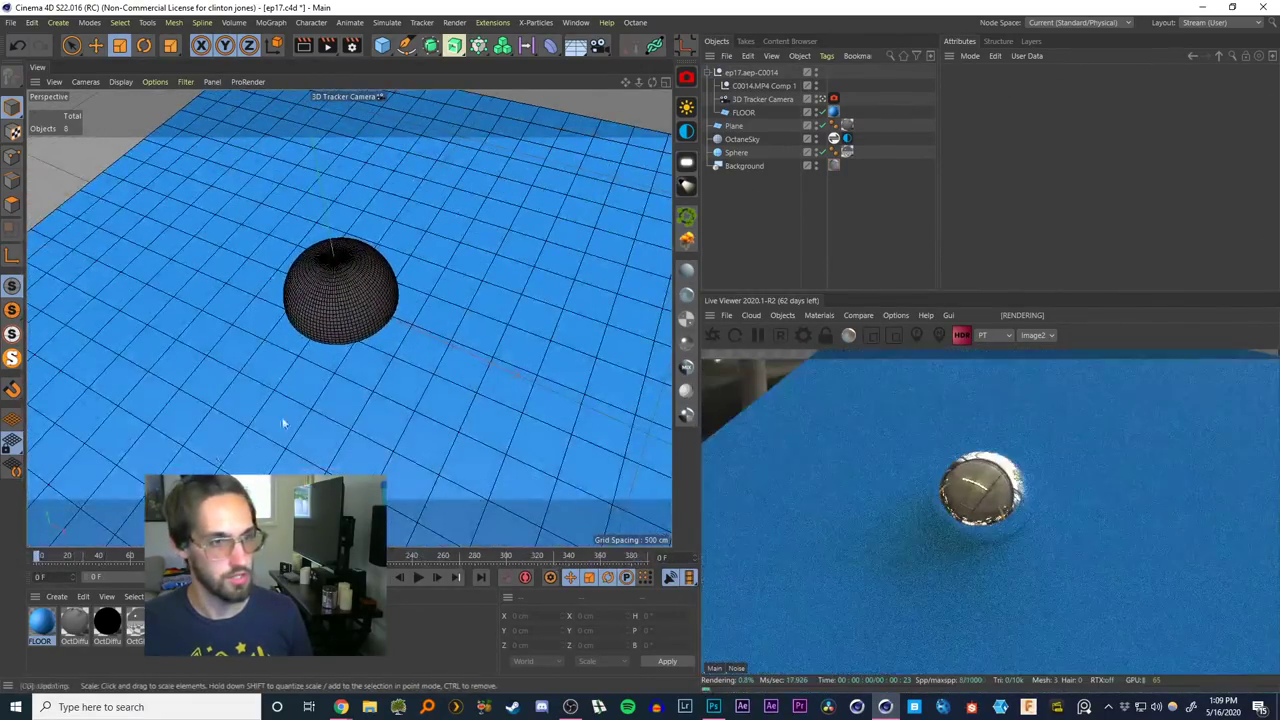
double_click(173, 622)
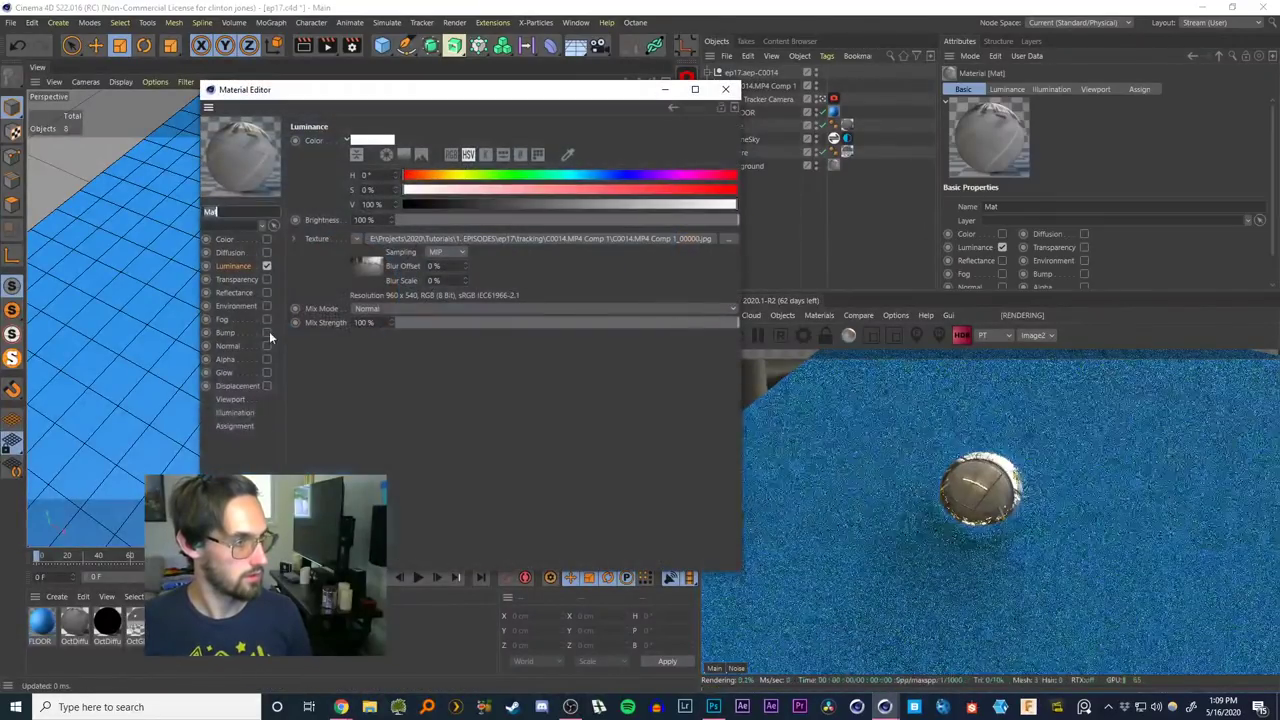
left_click(361, 268)
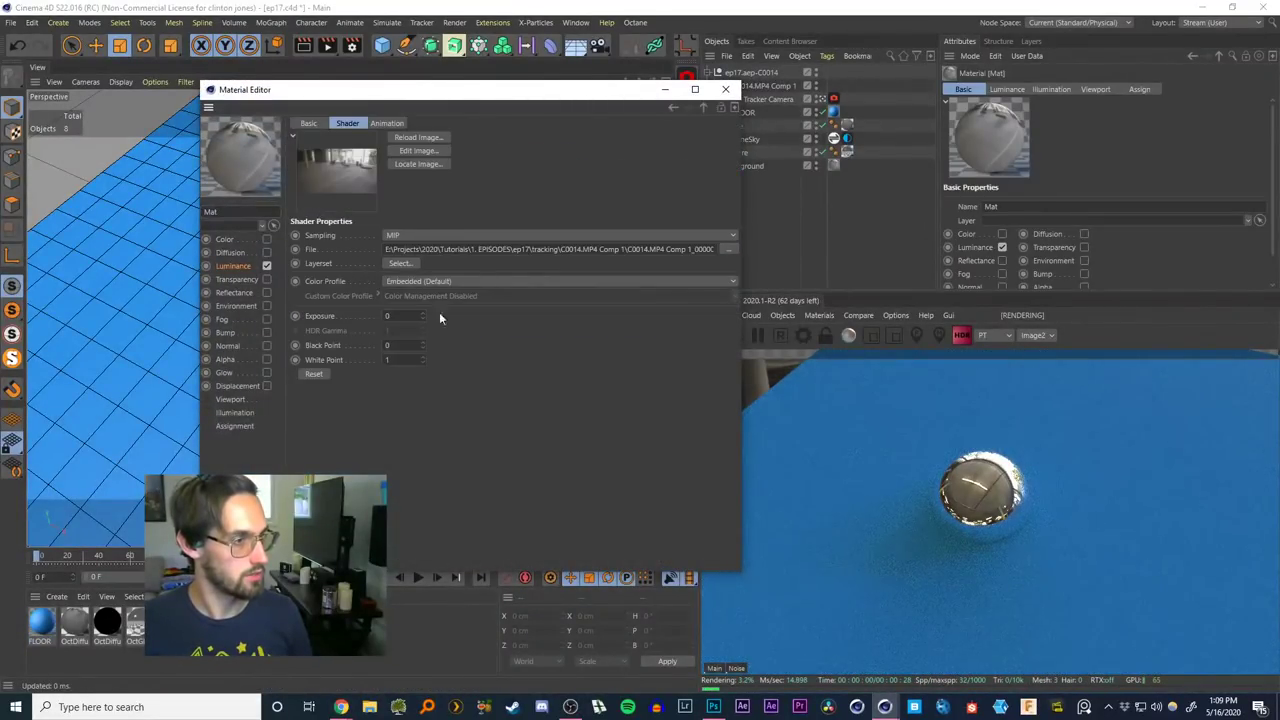
left_click(384, 123)
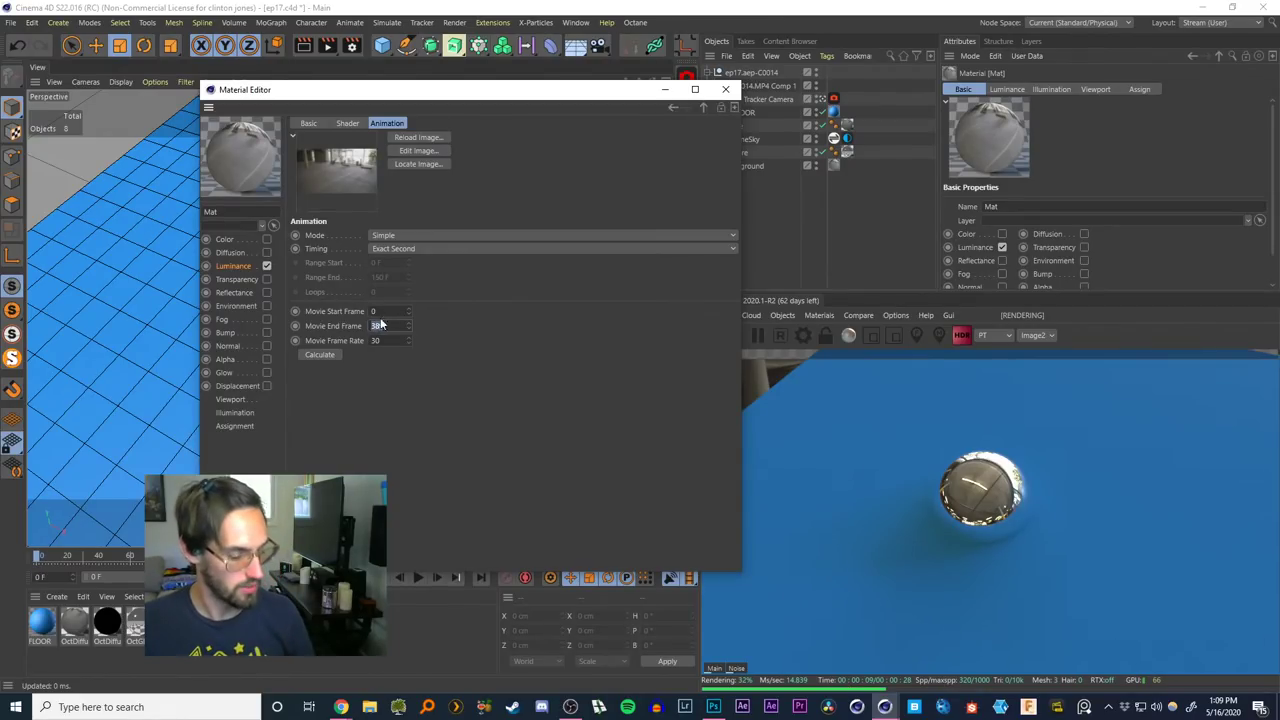
type("389")
key("Tab")
type("0")
key("Return")
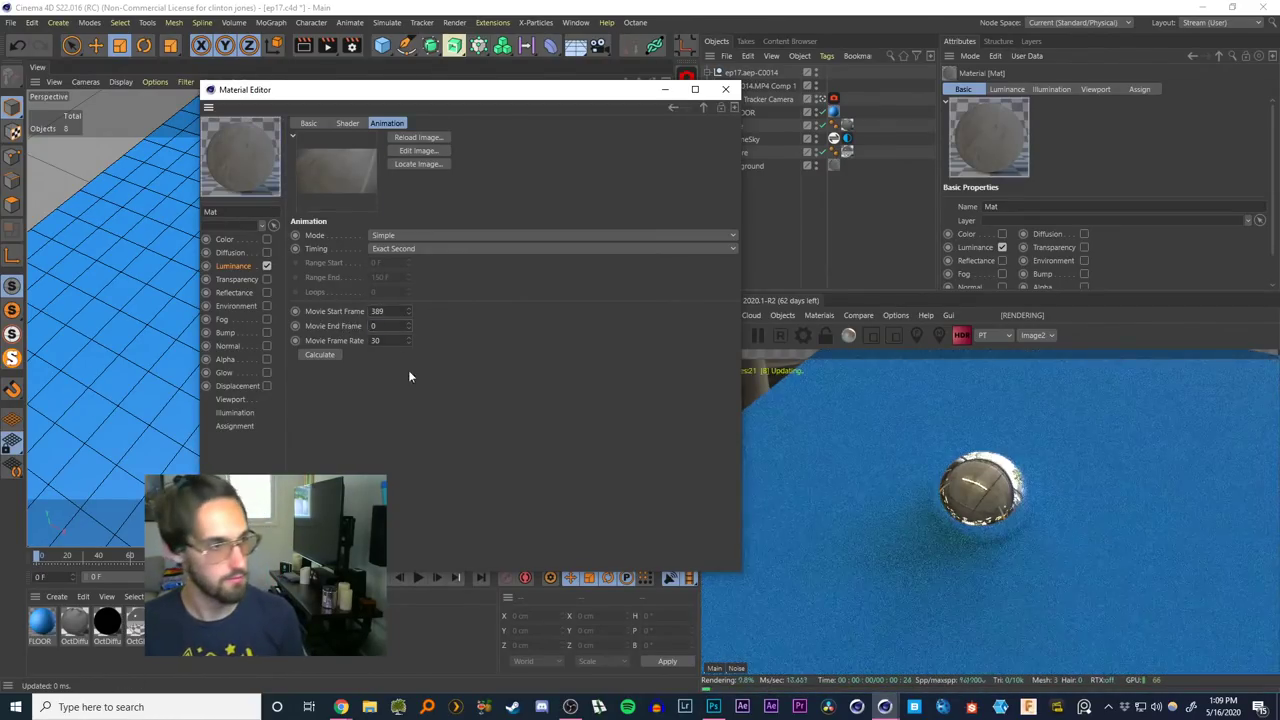
left_click(725, 89)
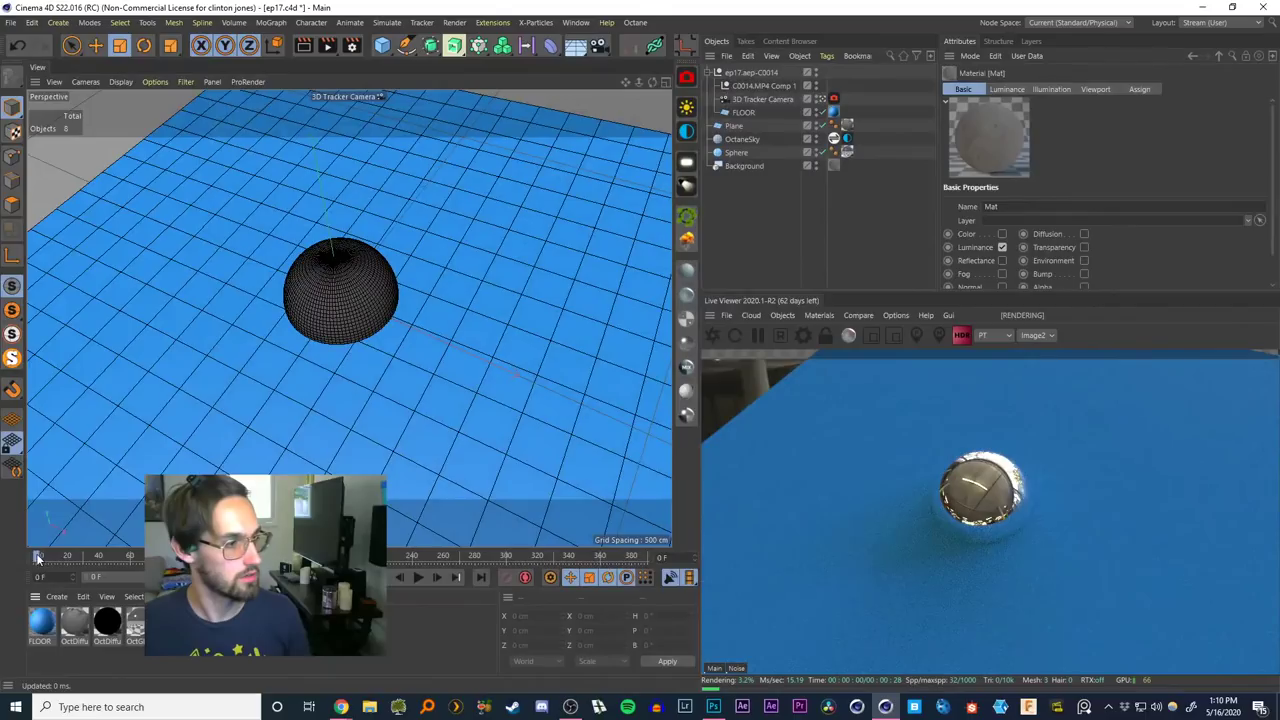
Scrub to frame 234, disable the FLOOR and Plane objects, and return the timeline to frame 0
left_click_drag(37, 558, 428, 535)
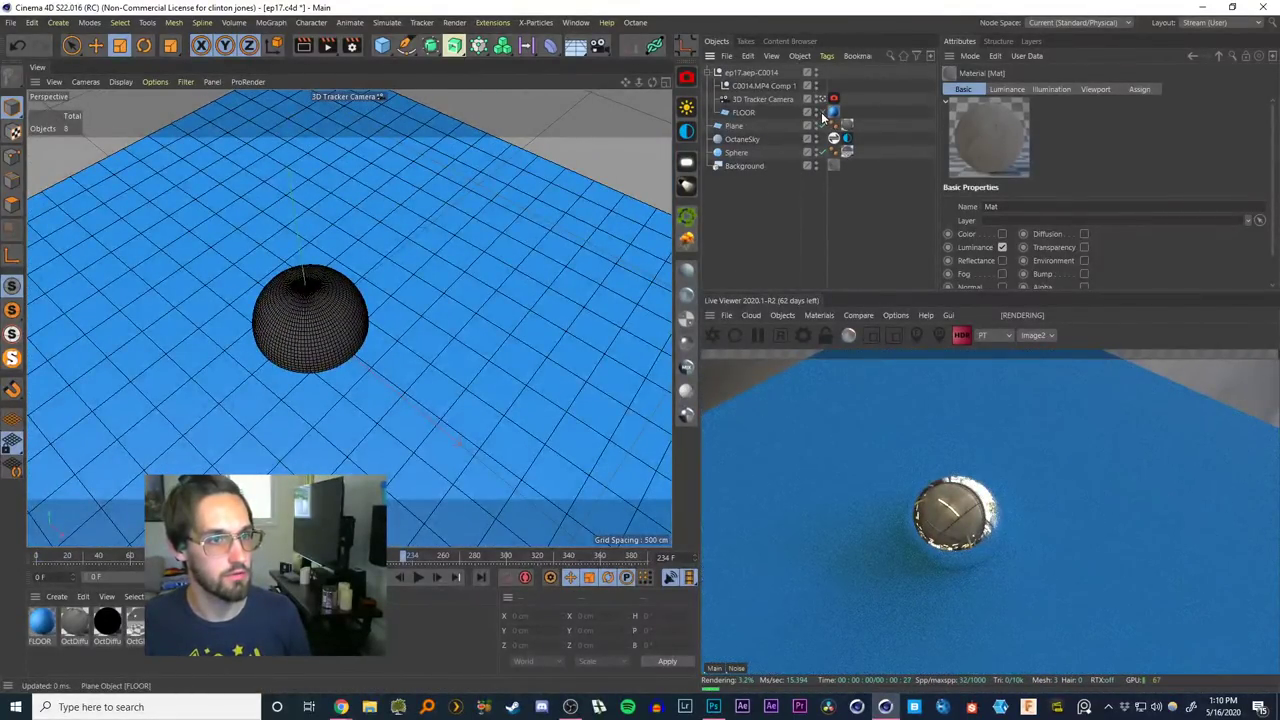
left_click(822, 112)
left_click(821, 128)
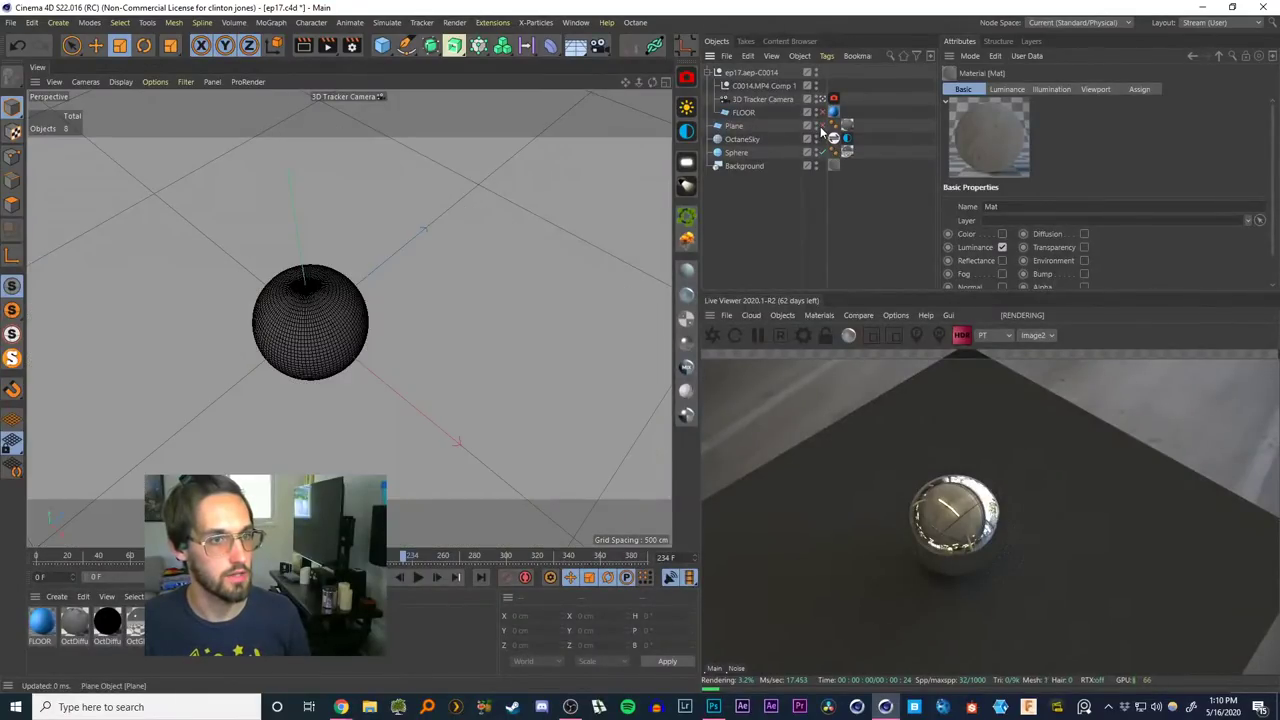
left_click_drag(398, 556, 8, 556)
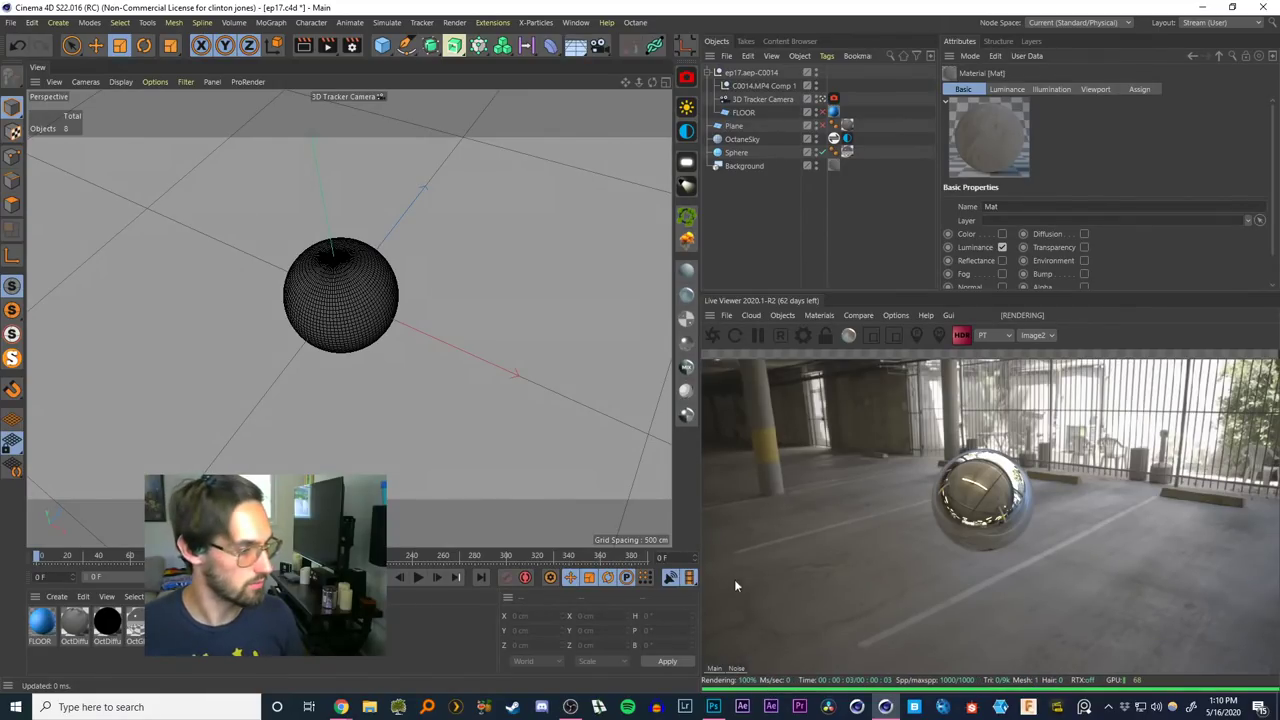
Switch to After Effects, open the ep17 project, hide the top three layers of C0014, and go to frame 0
left_click(770, 707)
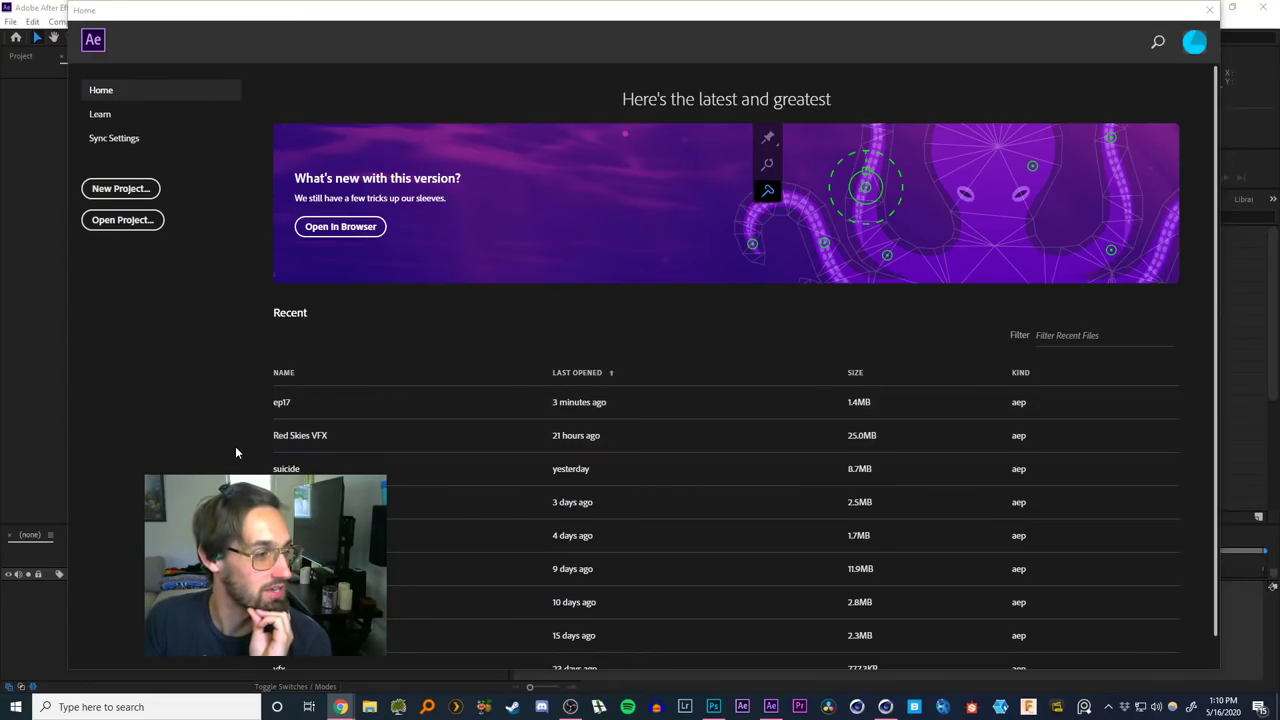
left_click(280, 404)
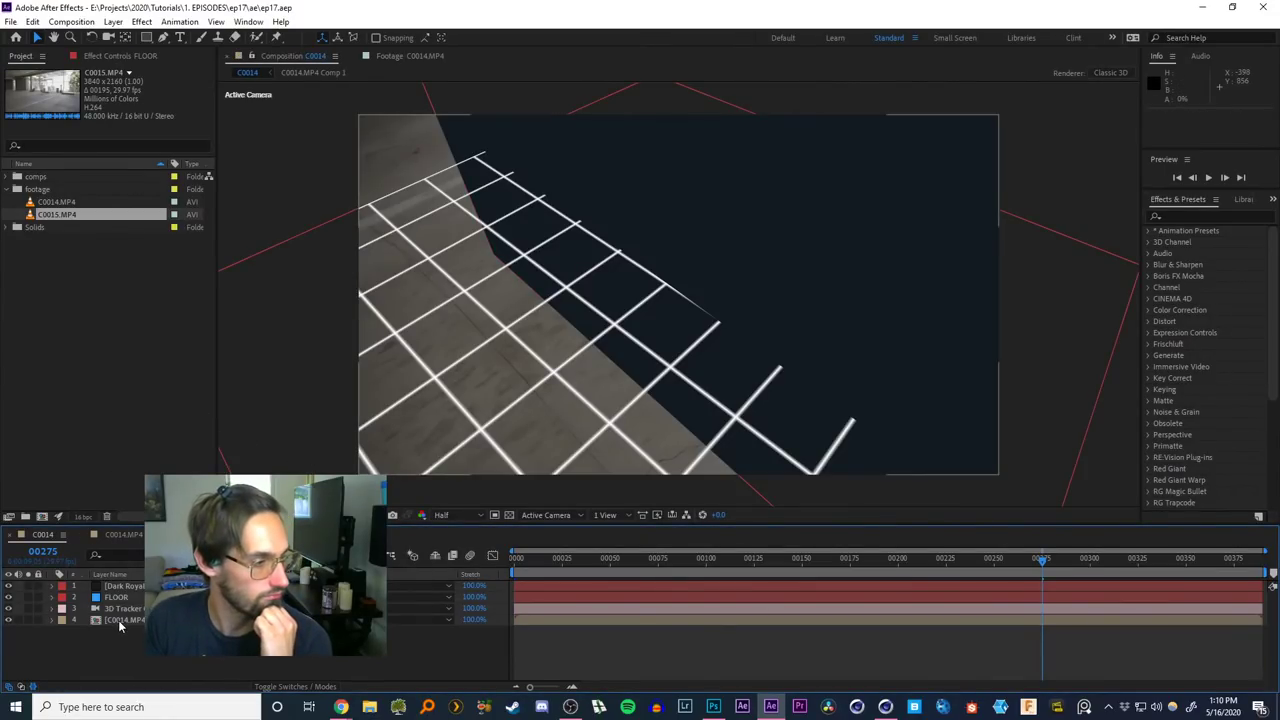
left_click_drag(8, 586, 8, 608)
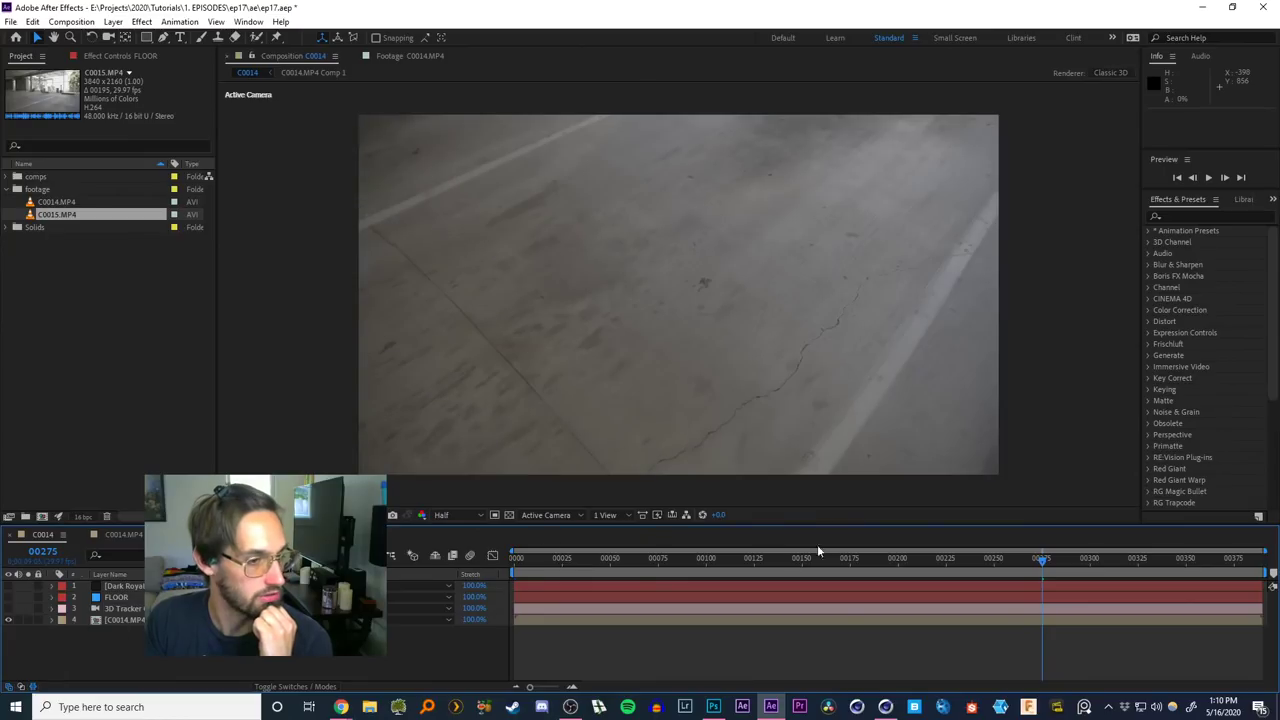
left_click_drag(646, 560, 512, 566)
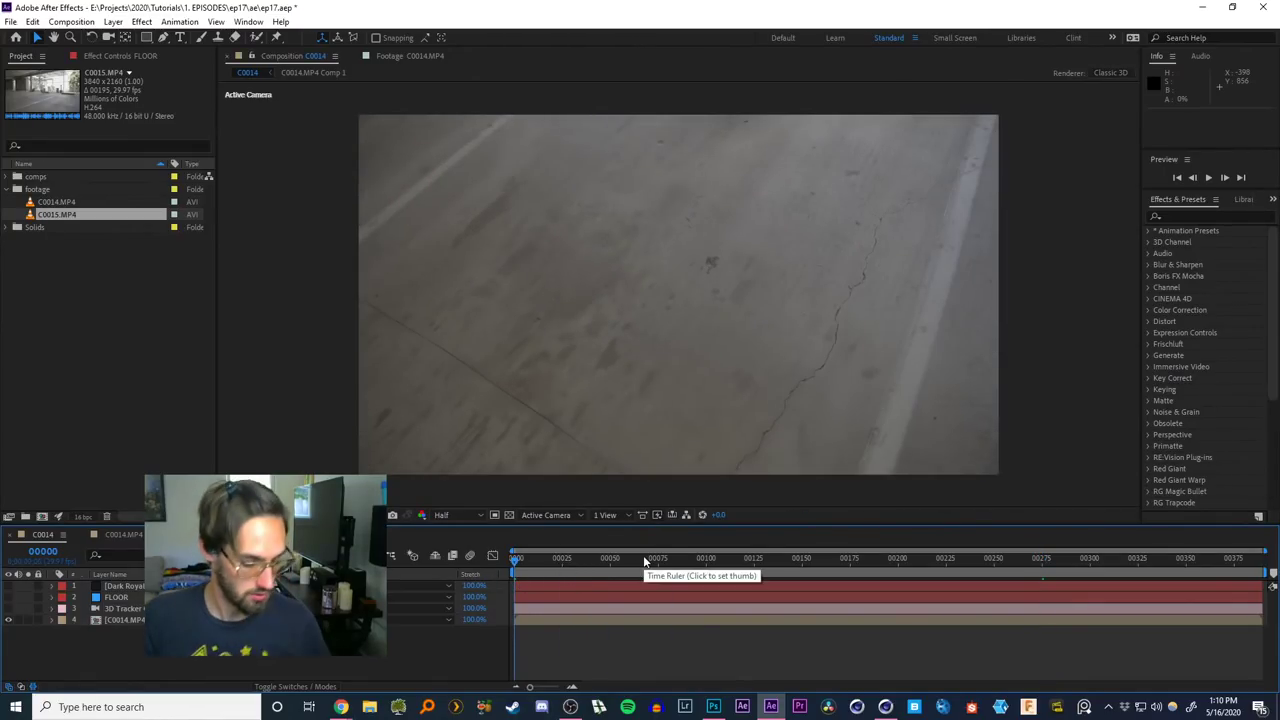
Add the C0014 composition to the render queue with the _JPEG Sequence_ output module
key("ctrl+m")
scroll(100, 640, "down", 1)
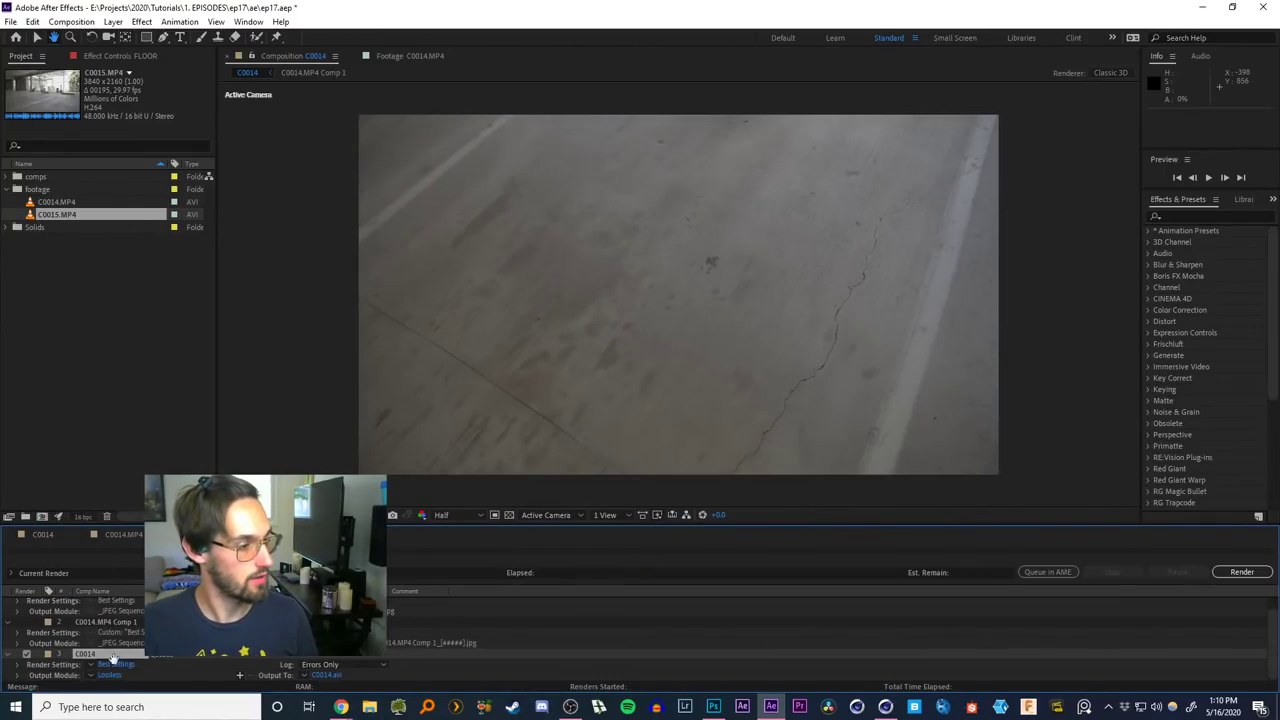
left_click(110, 675)
left_click(136, 460)
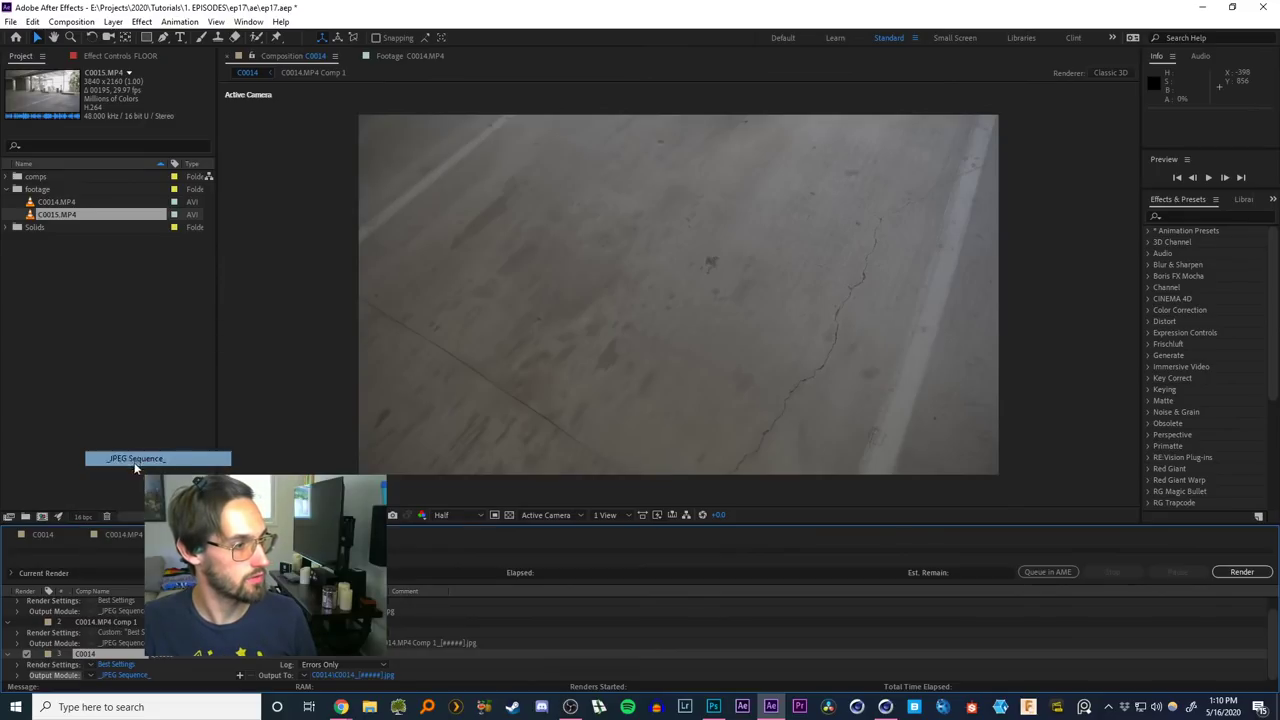
Set the C0014 render settings to Best quality and Third resolution
left_click(116, 664)
left_click(117, 72)
left_click(126, 67)
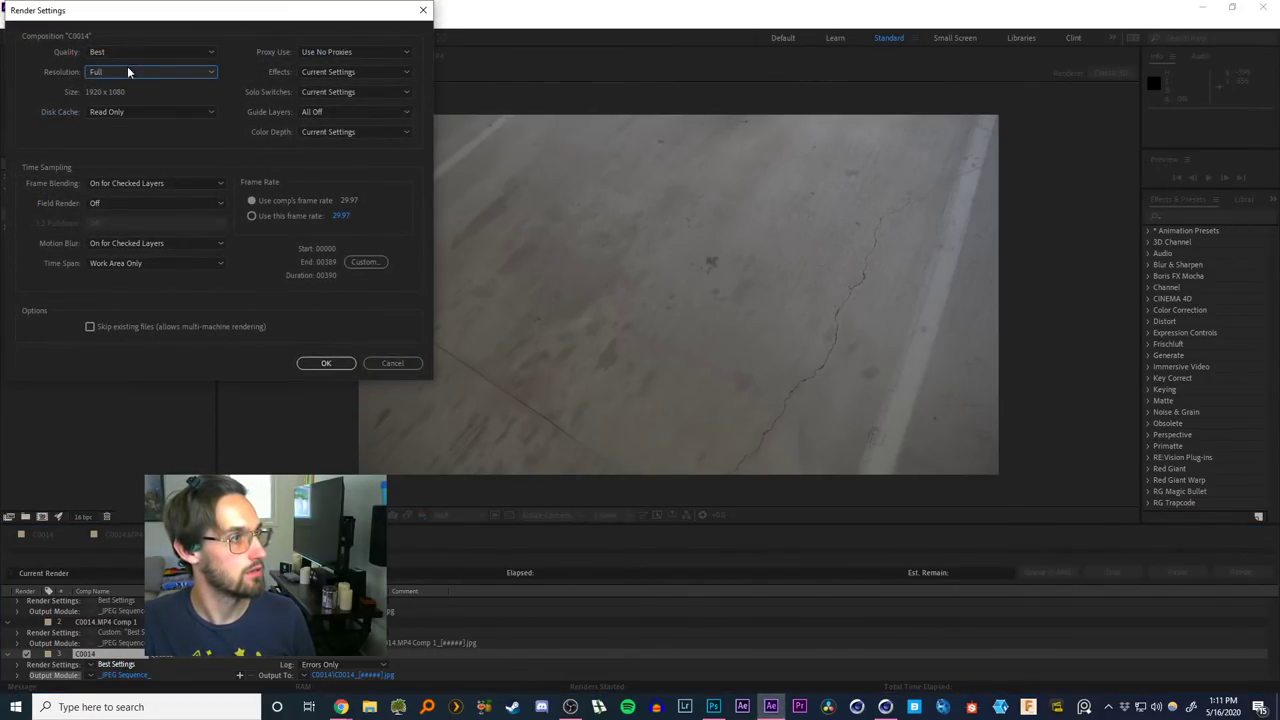
left_click(127, 52)
left_click(124, 51)
left_click(119, 72)
left_click(118, 147)
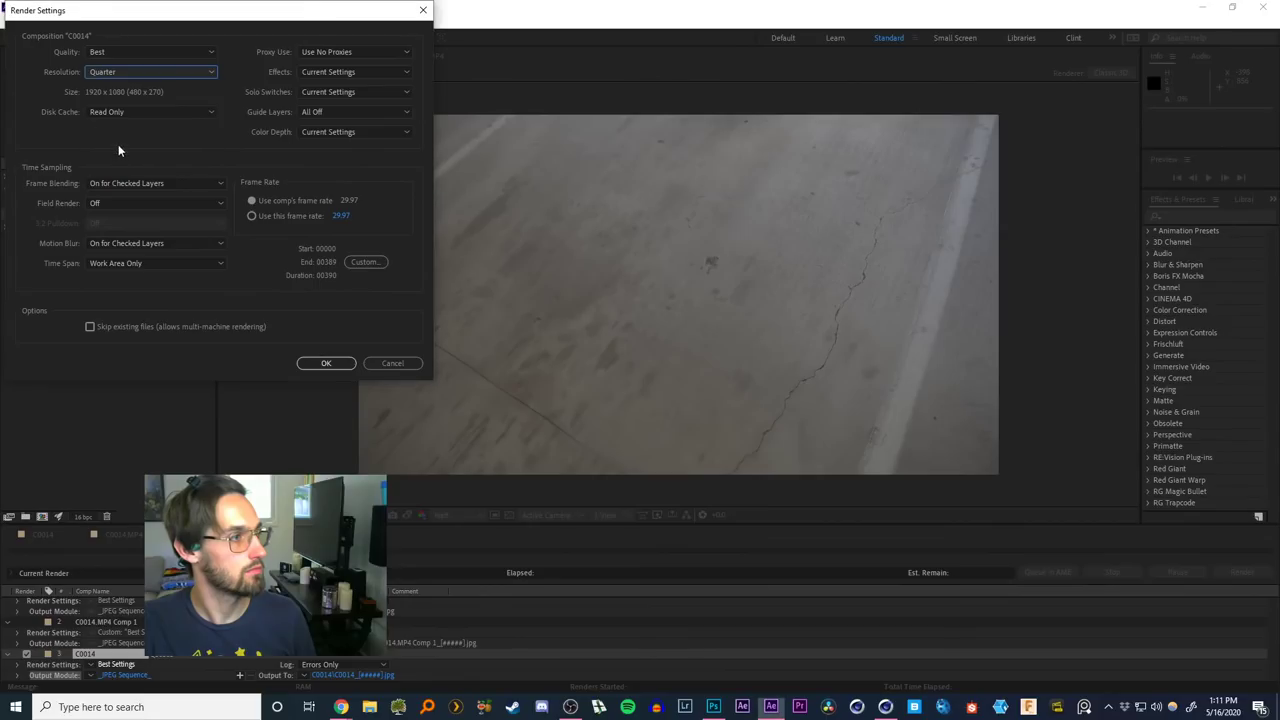
left_click(155, 73)
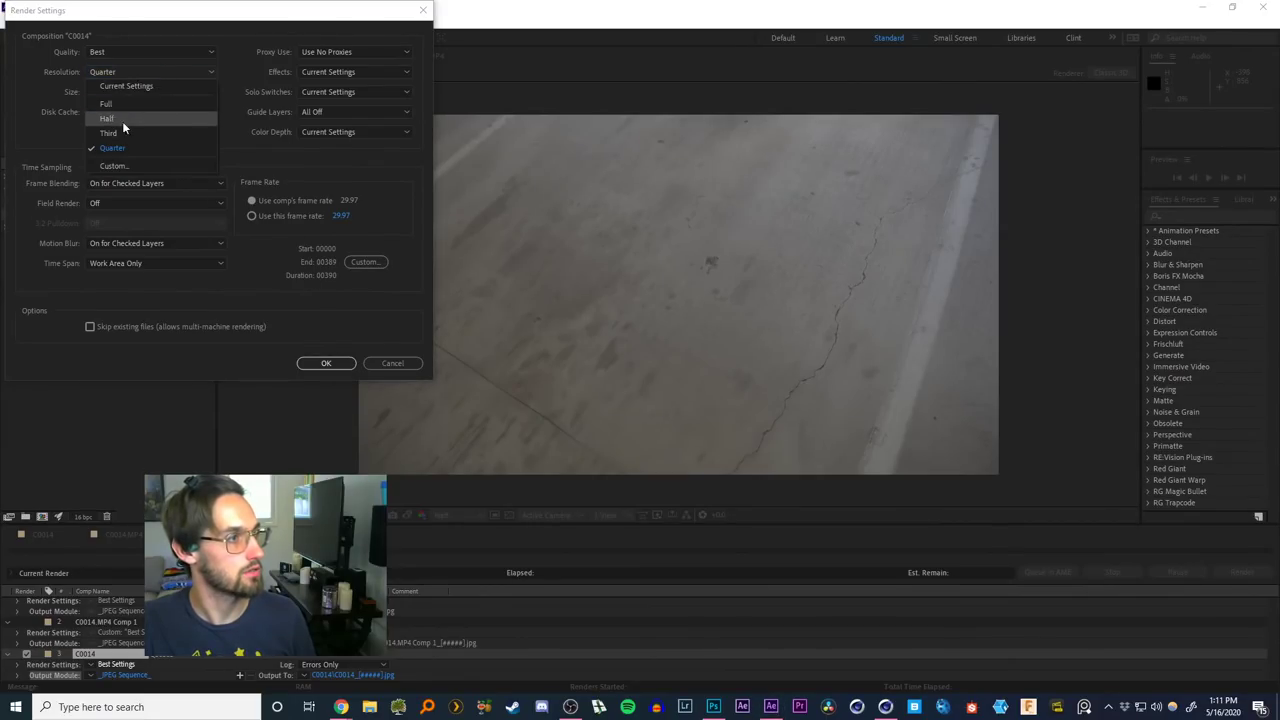
left_click(120, 134)
left_click(323, 363)
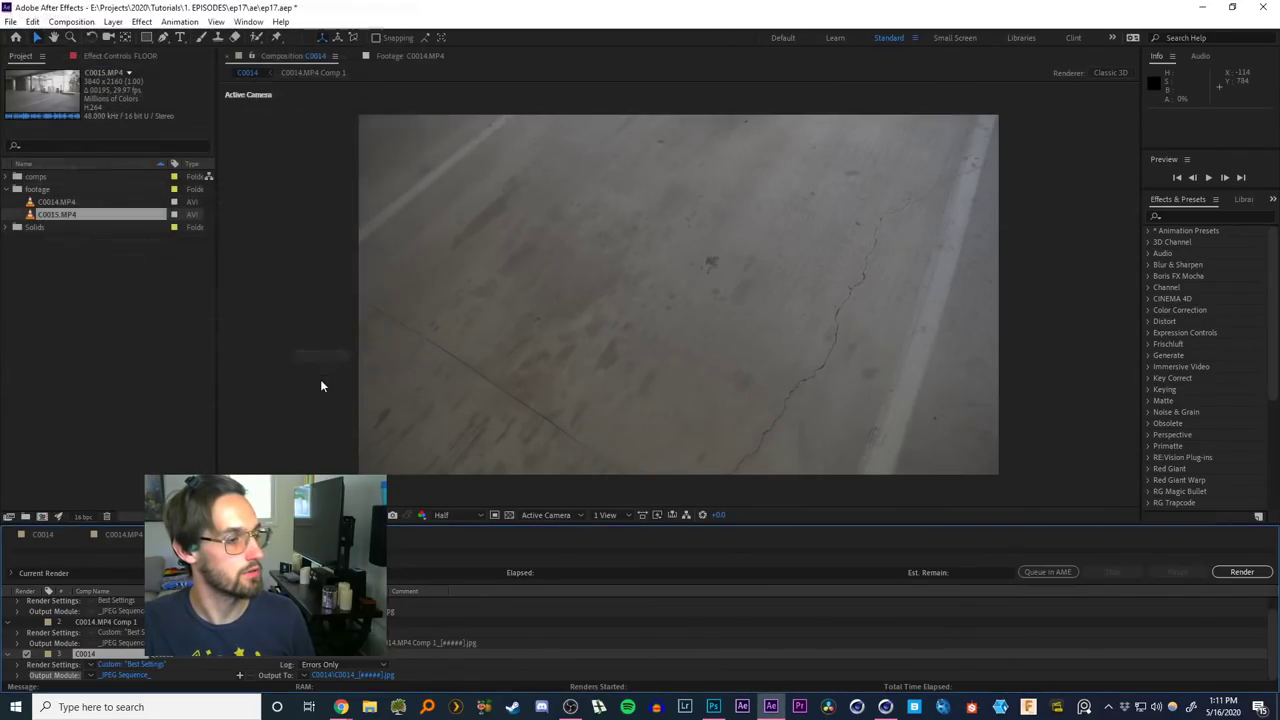
Name the C0014 render output C0014_v3_[#####] in the tracking folder and start the render
left_click(345, 676)
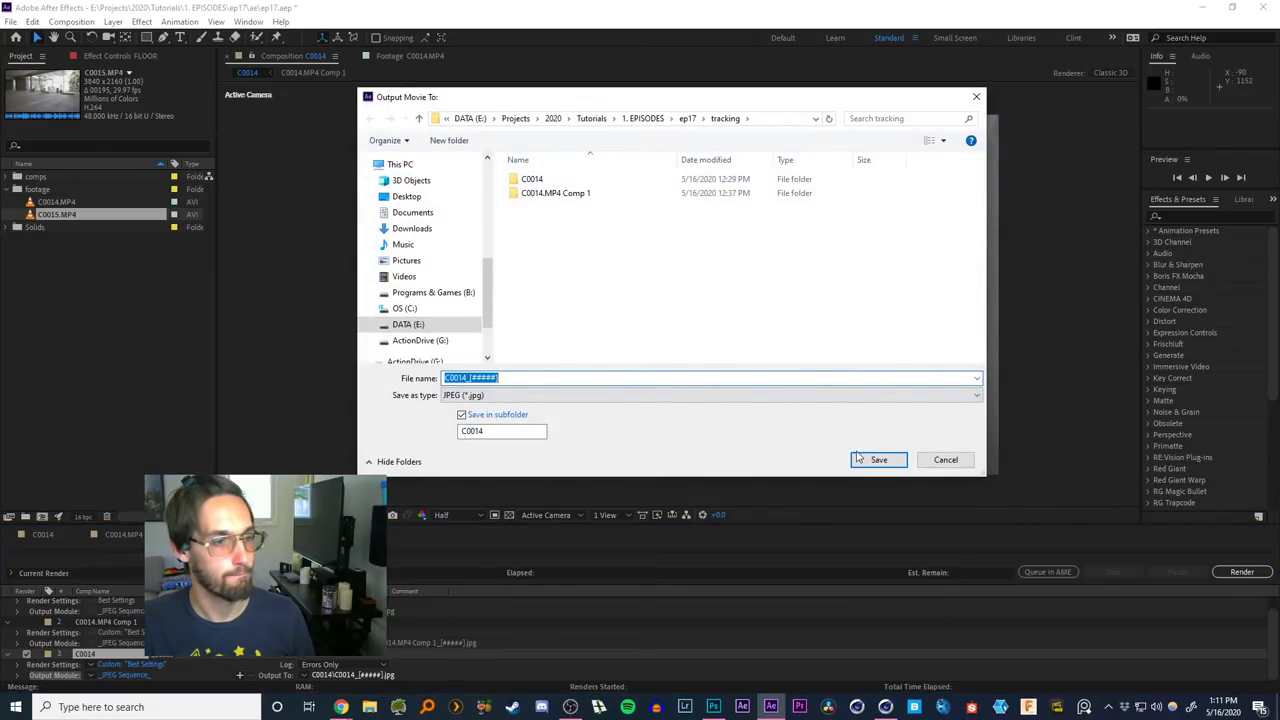
left_click(471, 377)
type("v3")
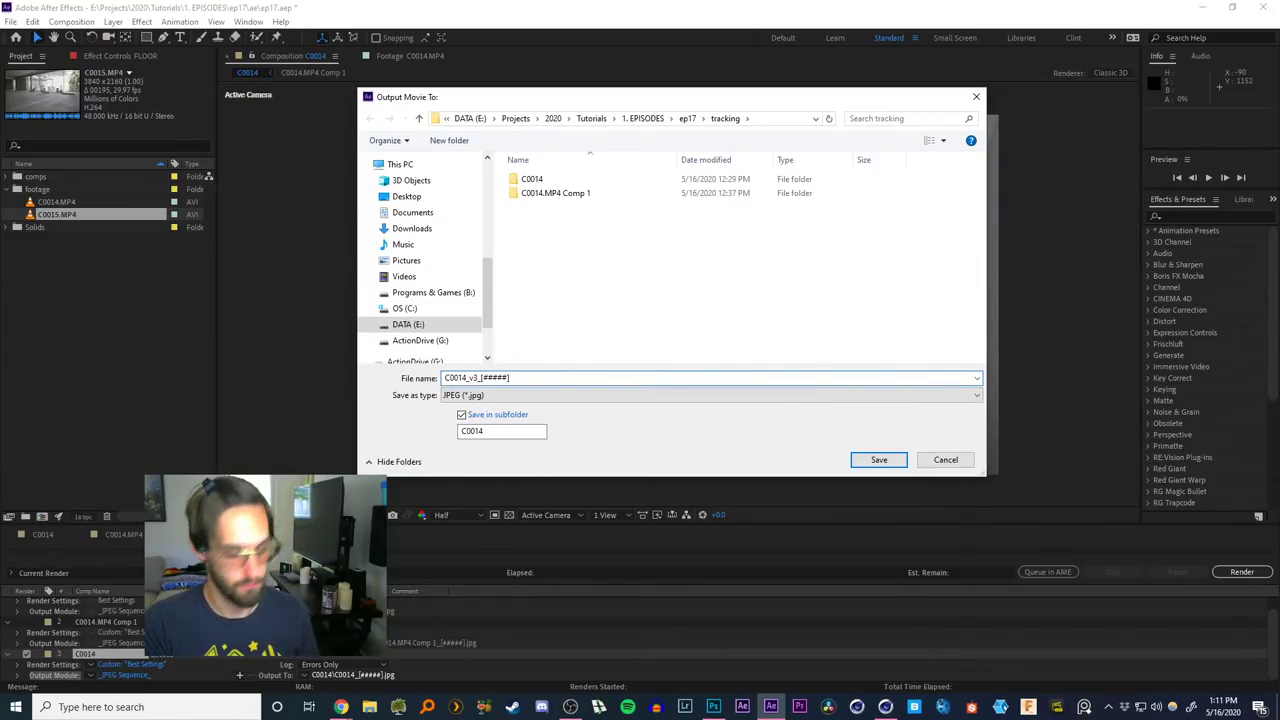
key("Return")
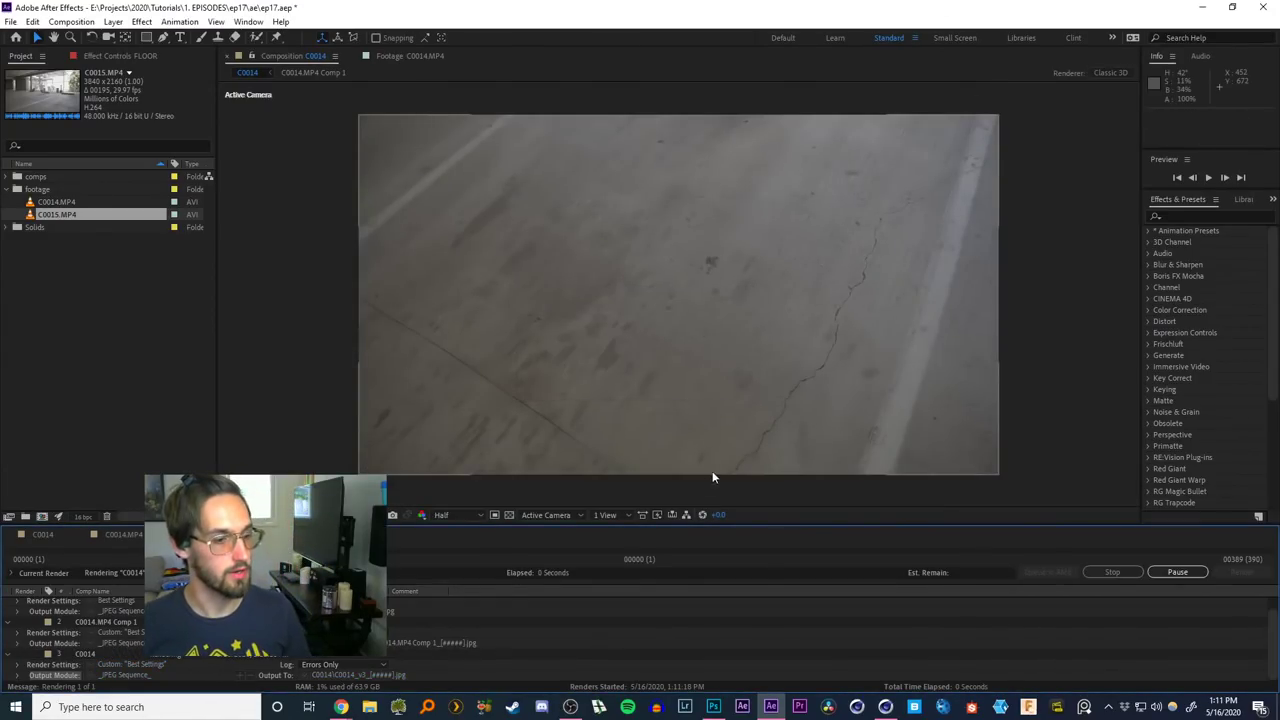
Close Photoshop, check the Cinema 4D scene, and stop the C0014 render in After Effects
left_click(713, 706)
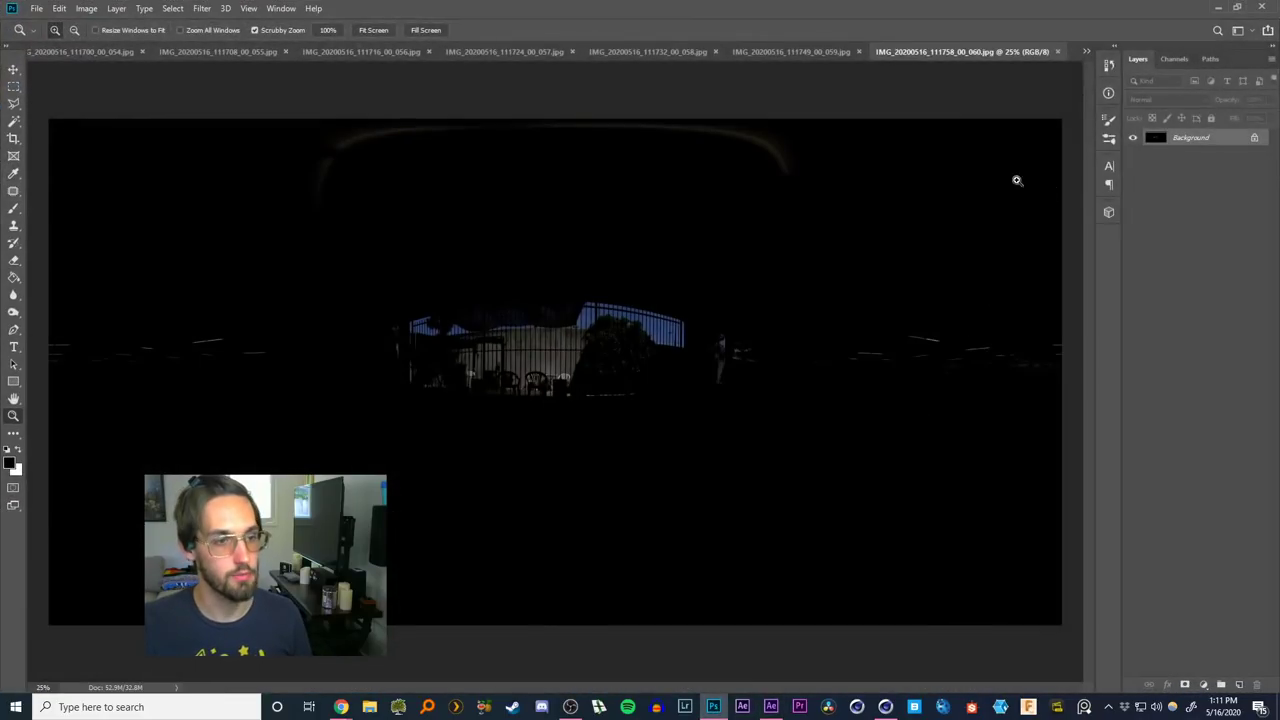
left_click(1259, 10)
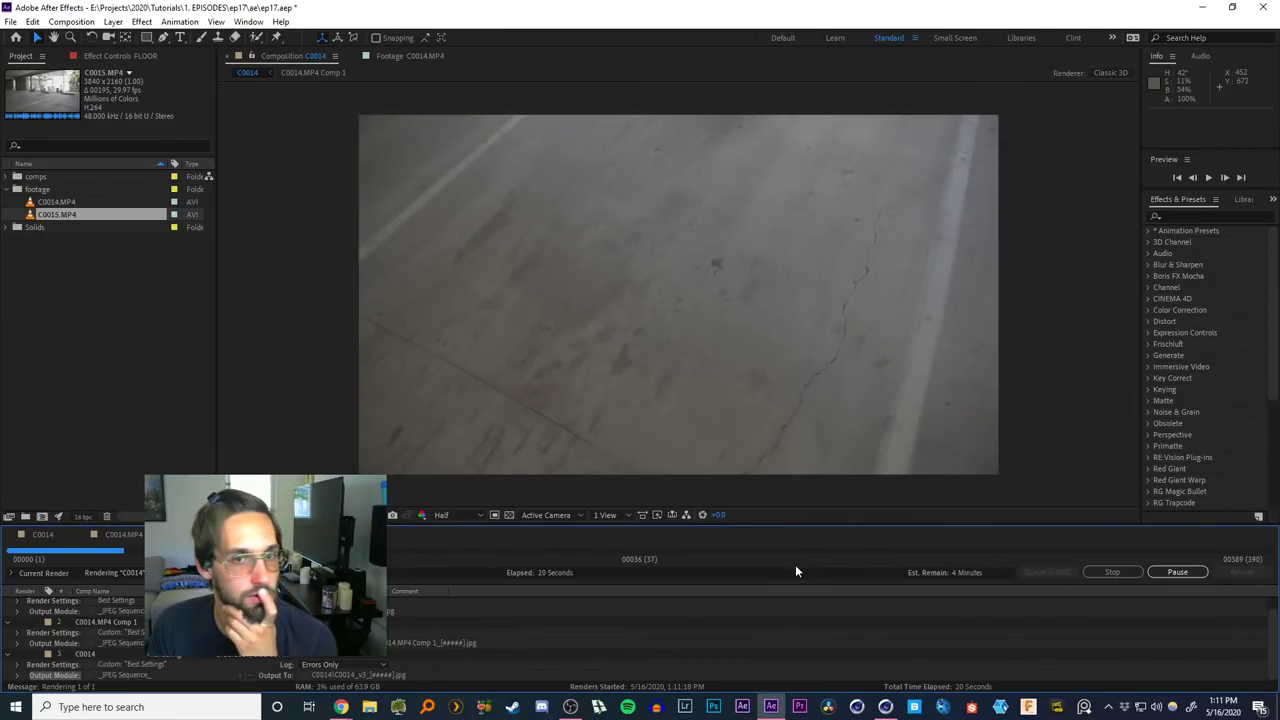
left_click(885, 707)
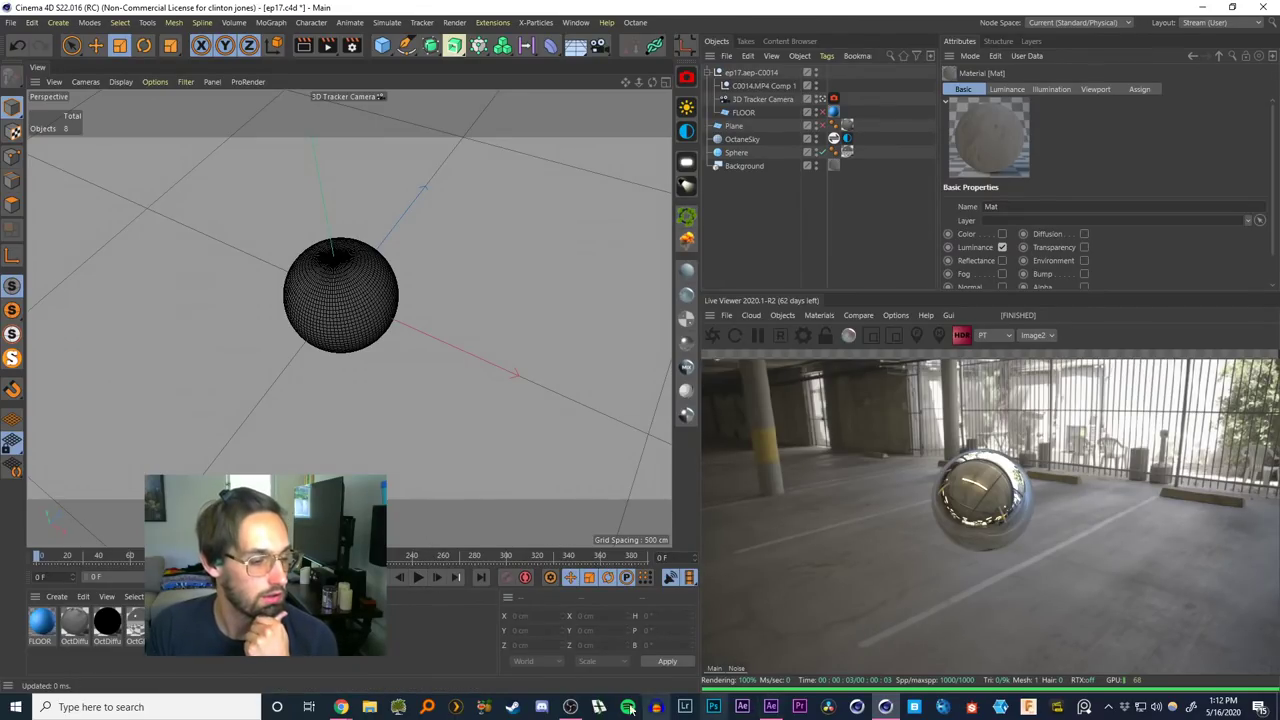
left_click(771, 707)
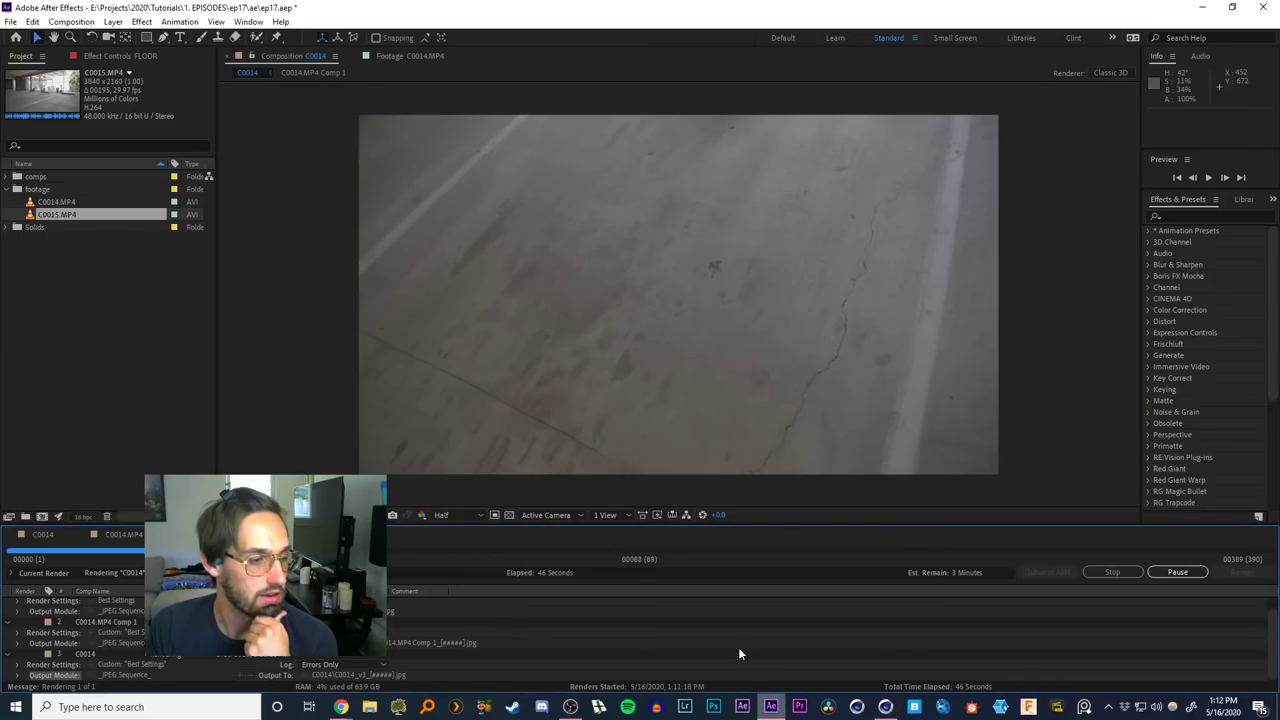
left_click(1112, 572)
Return to the C0014 composition, select the 3D Tracker Camera layer, and turn the visibility of the top three layers back on
left_click(45, 535)
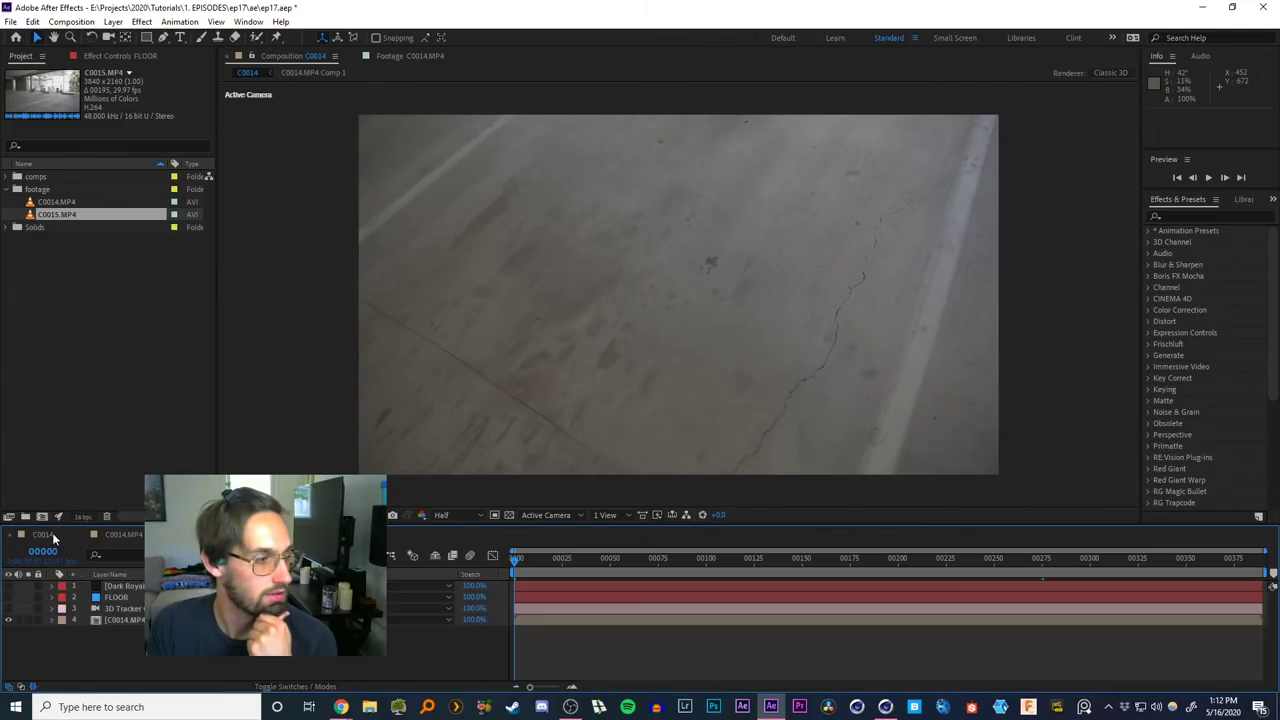
left_click(113, 609)
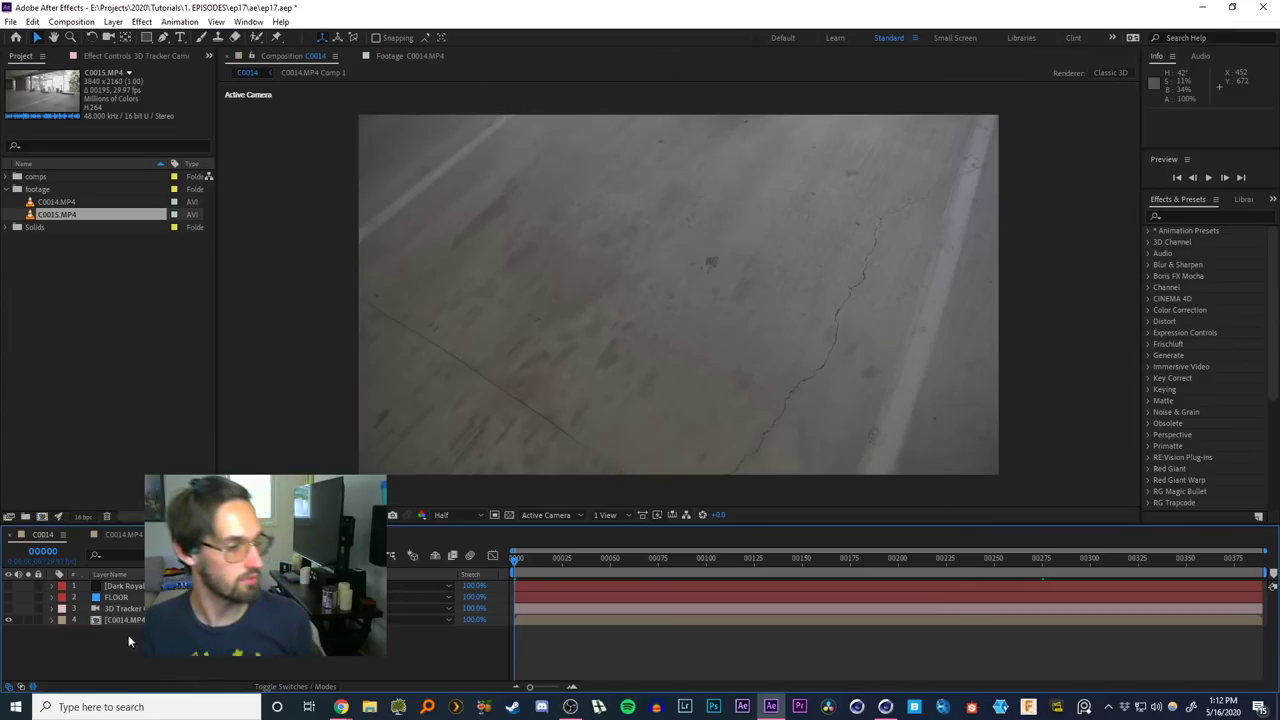
left_click(119, 609)
left_click(122, 631)
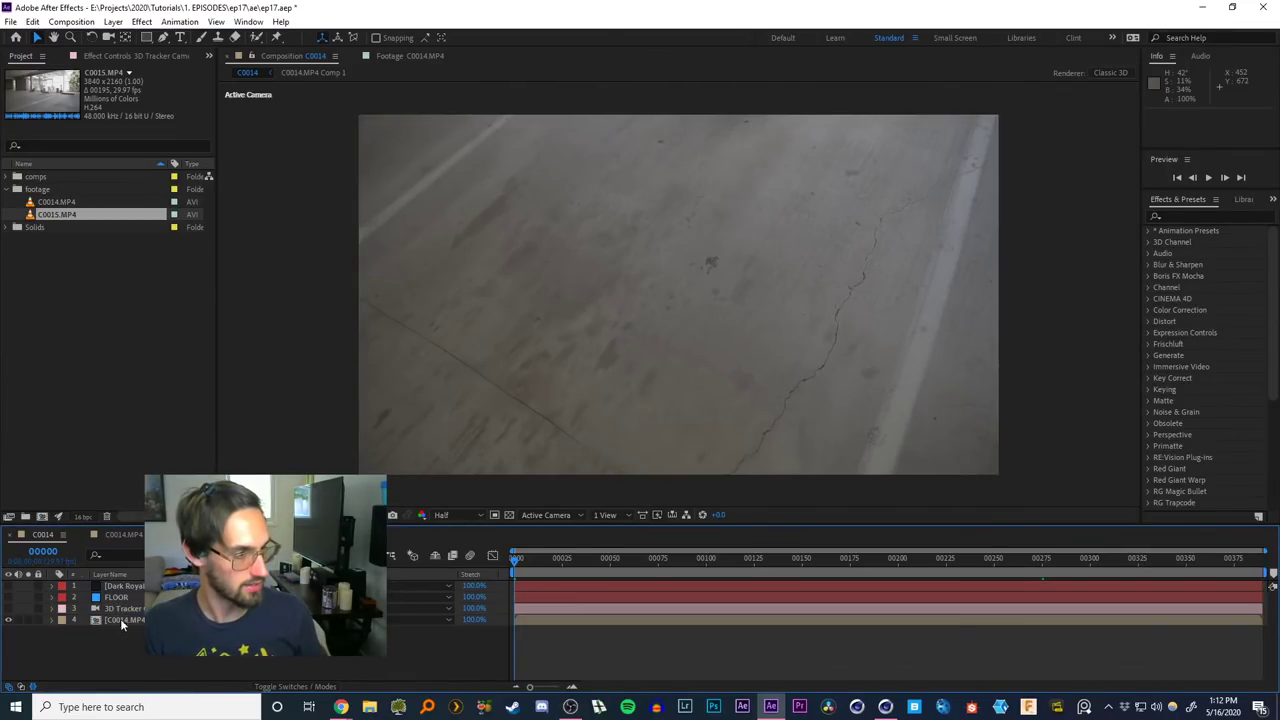
left_click(114, 609)
left_click_drag(9, 608, 9, 586)
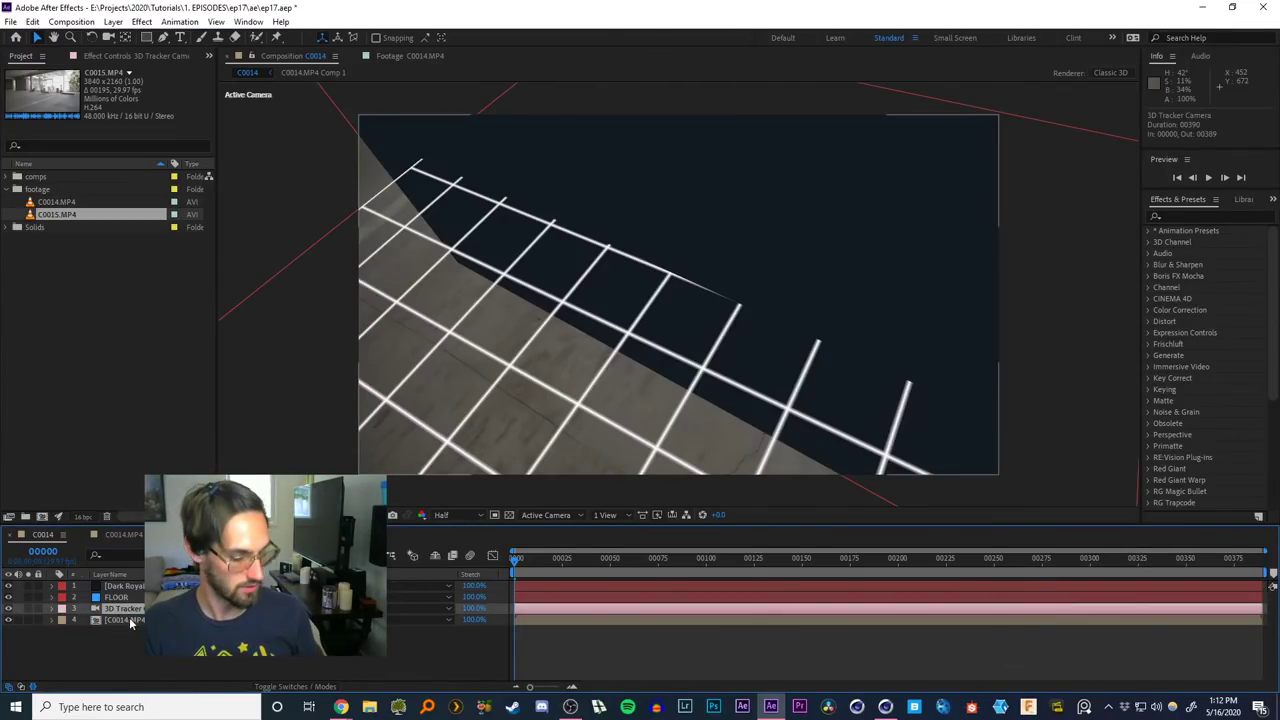
Reverse the 3D Tracker Camera layer with a stretch factor of -100 and realign it with the composition's time range
left_click(478, 608)
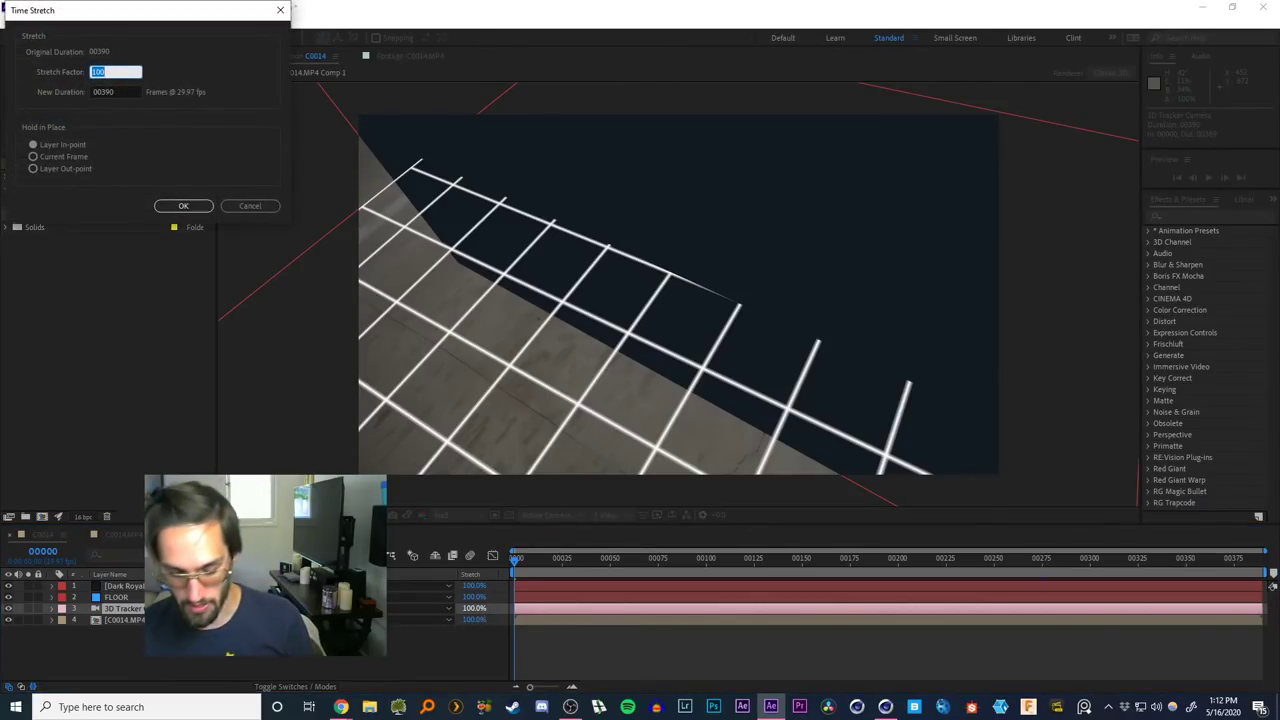
type("-100")
key("Return")
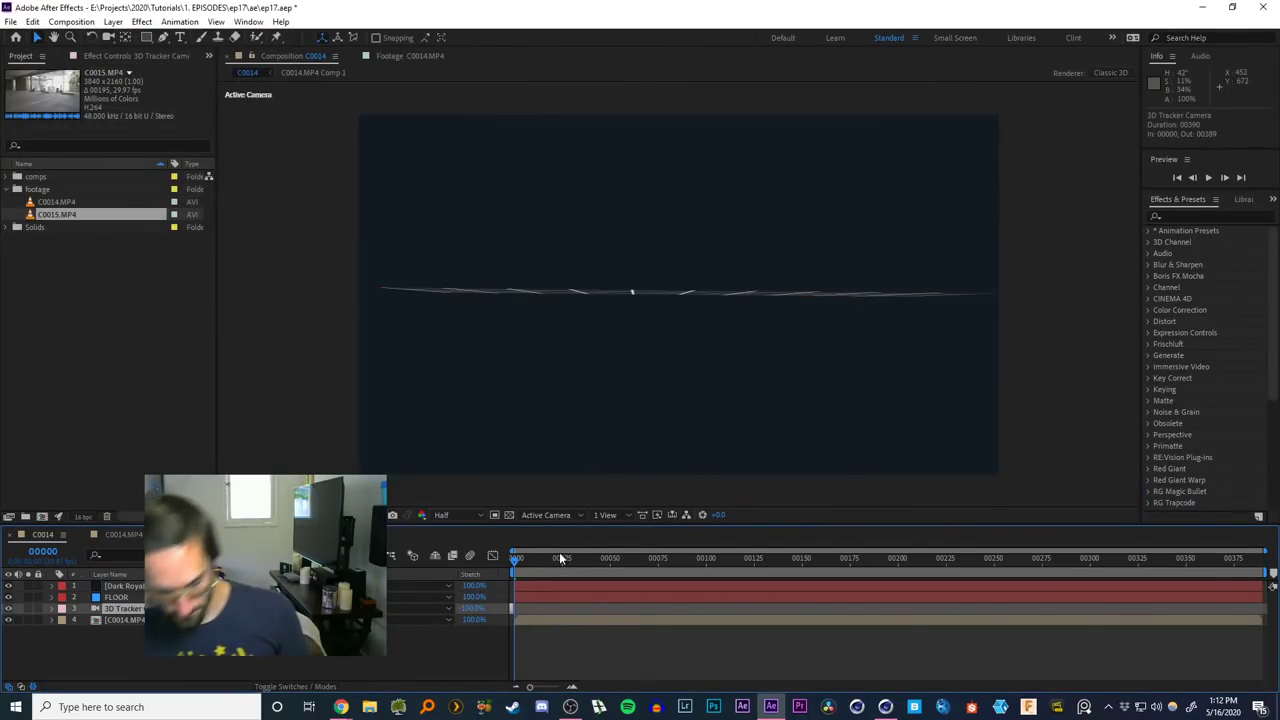
key("bracketright")
mouse_move(527, 560)
left_mouse_down()
mouse_move(985, 560)
mouse_move(514, 558)
left_mouse_up()
left_click(130, 637)
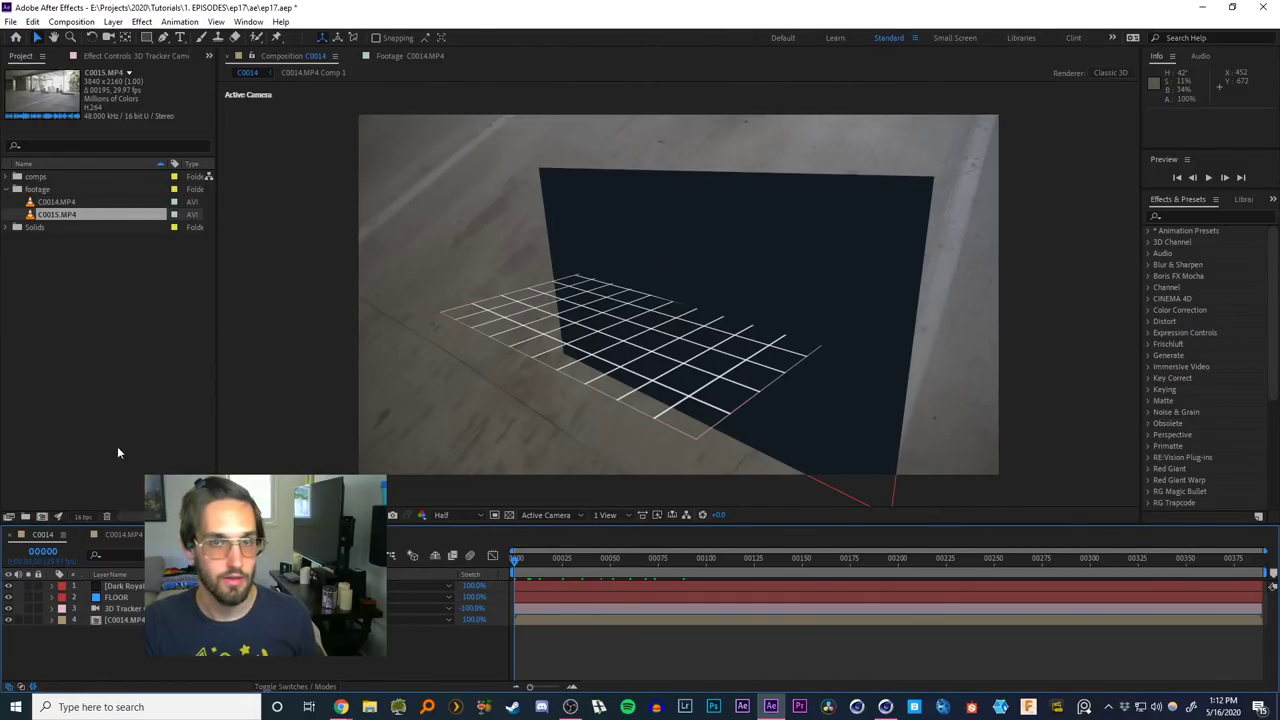
Export the C0014 composition with the MAXON Cinema 4D Exporter as C0014_v2 in the ep17 tracking folder
left_click(10, 21)
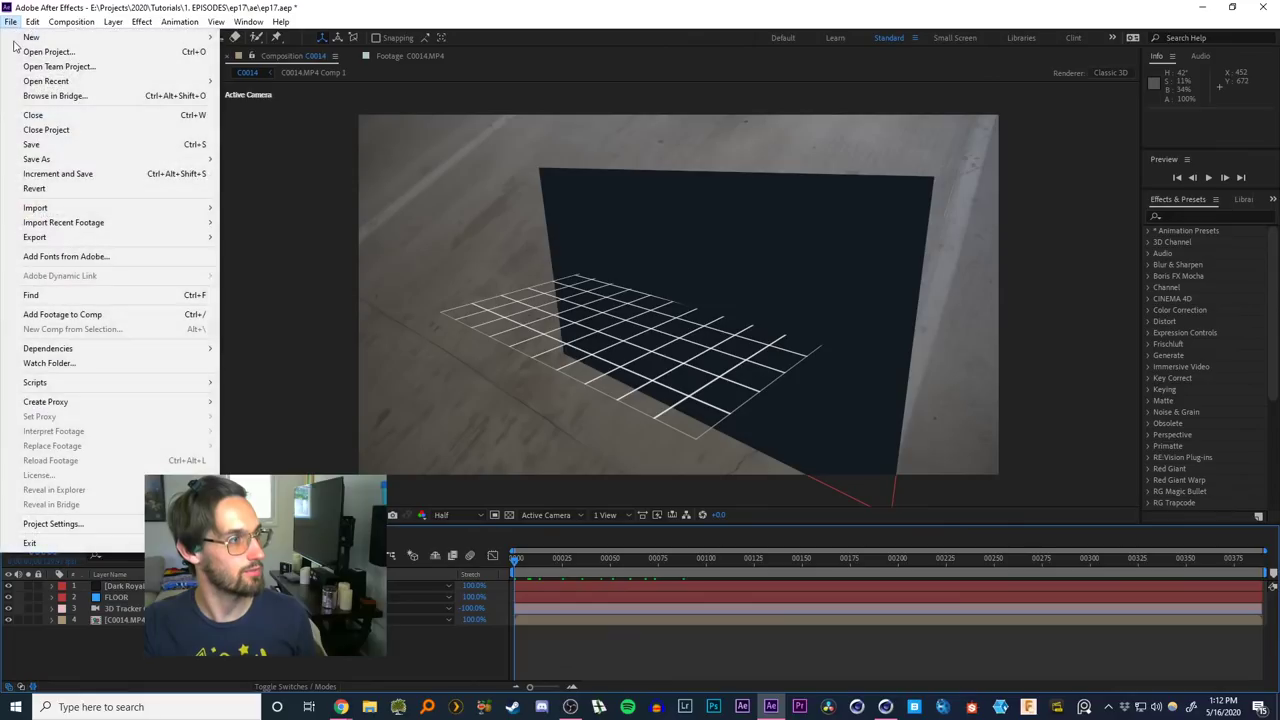
mouse_move(187, 209)
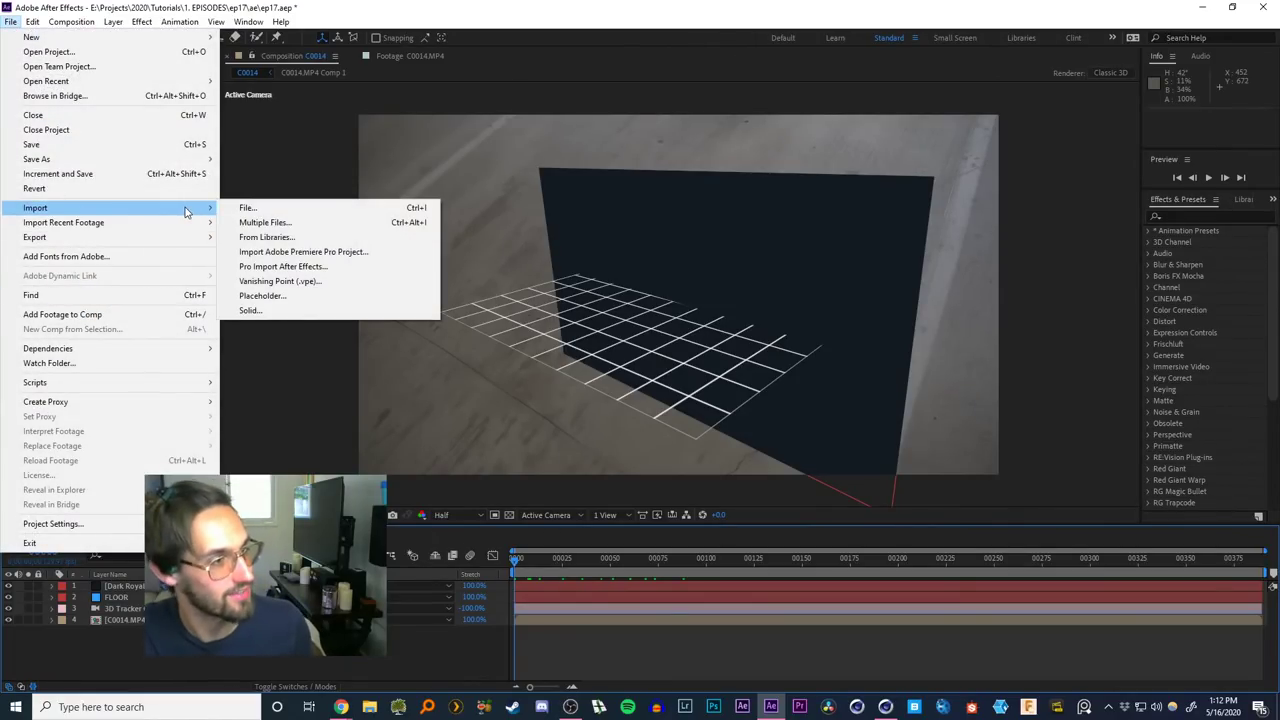
mouse_move(187, 237)
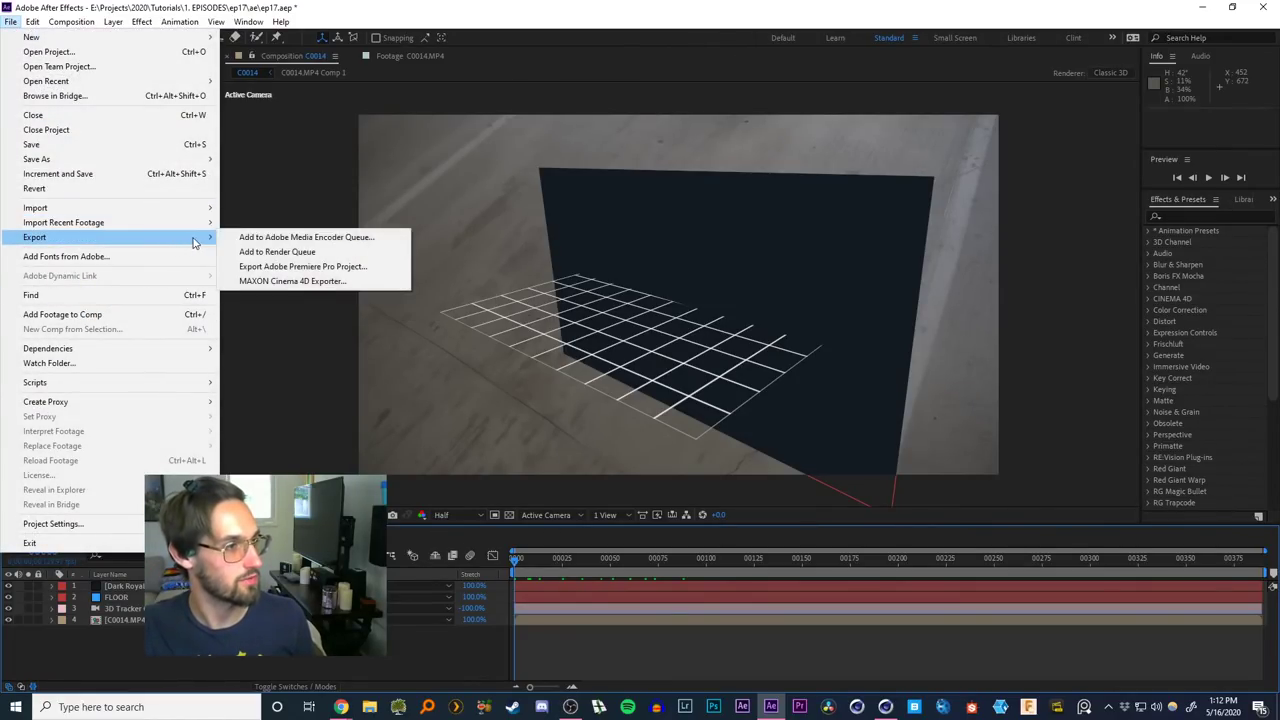
left_click(253, 282)
left_click(760, 380)
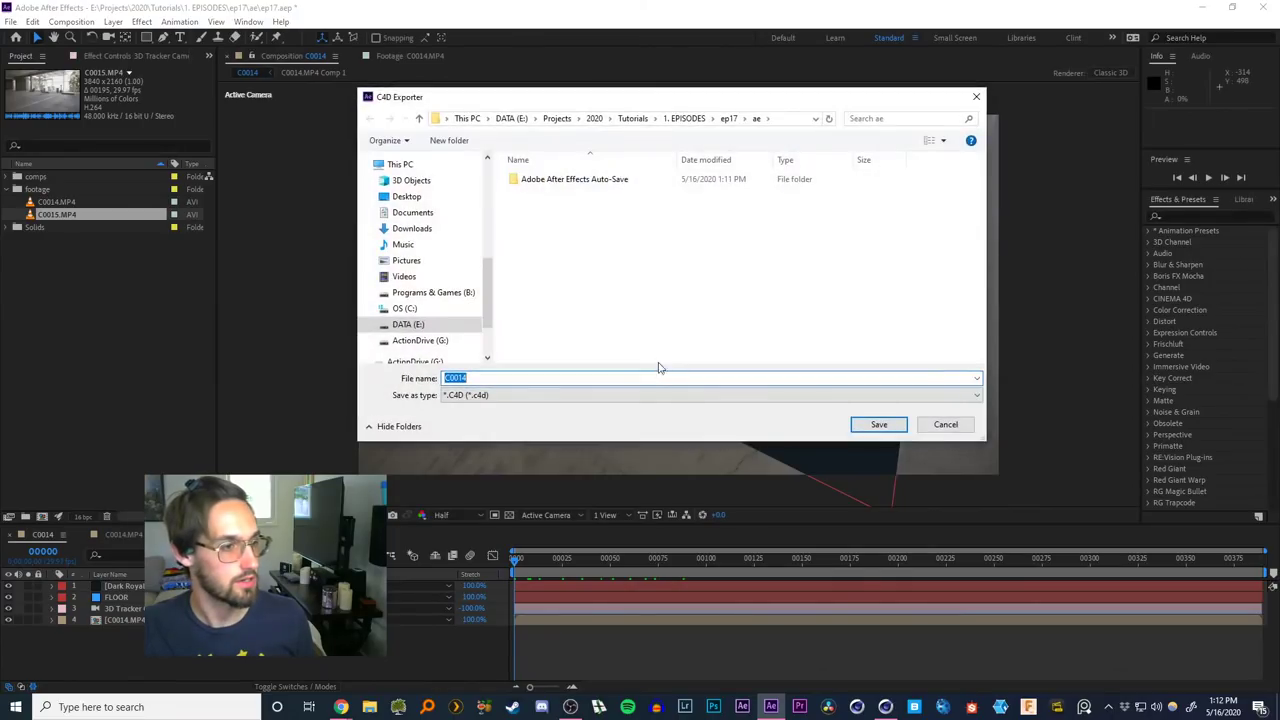
left_click(730, 119)
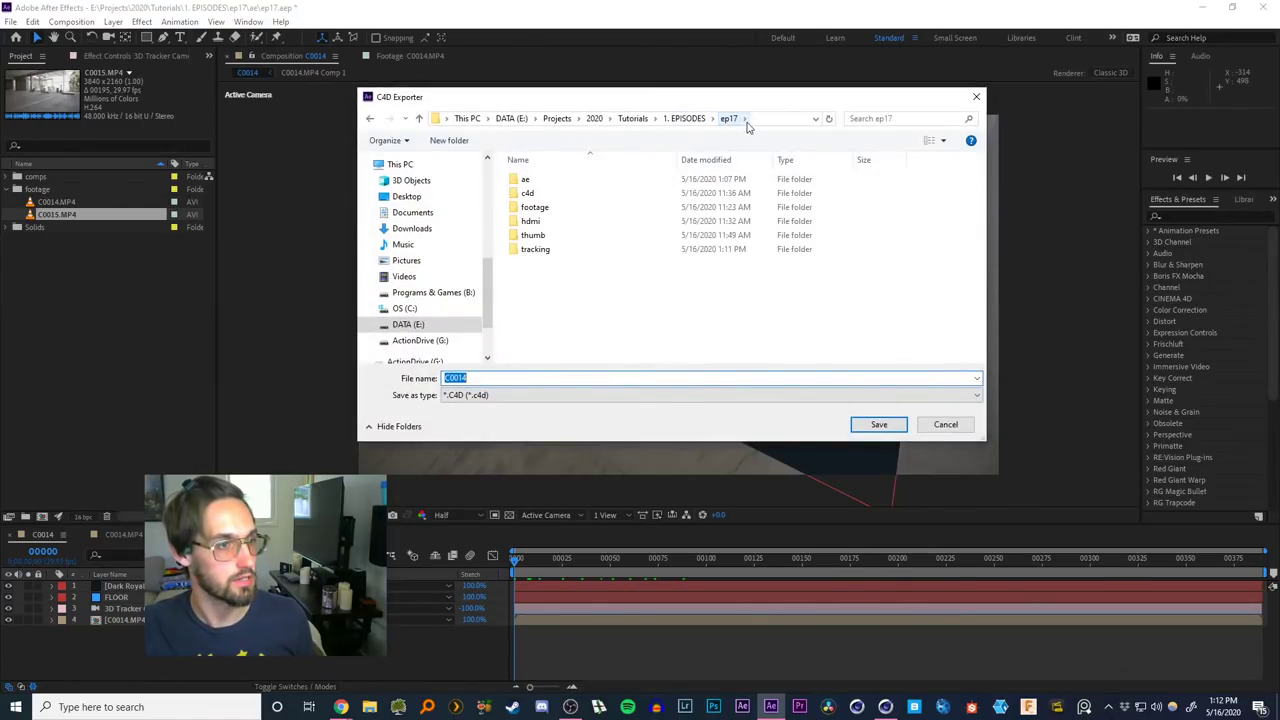
double_click(533, 250)
left_click(533, 210)
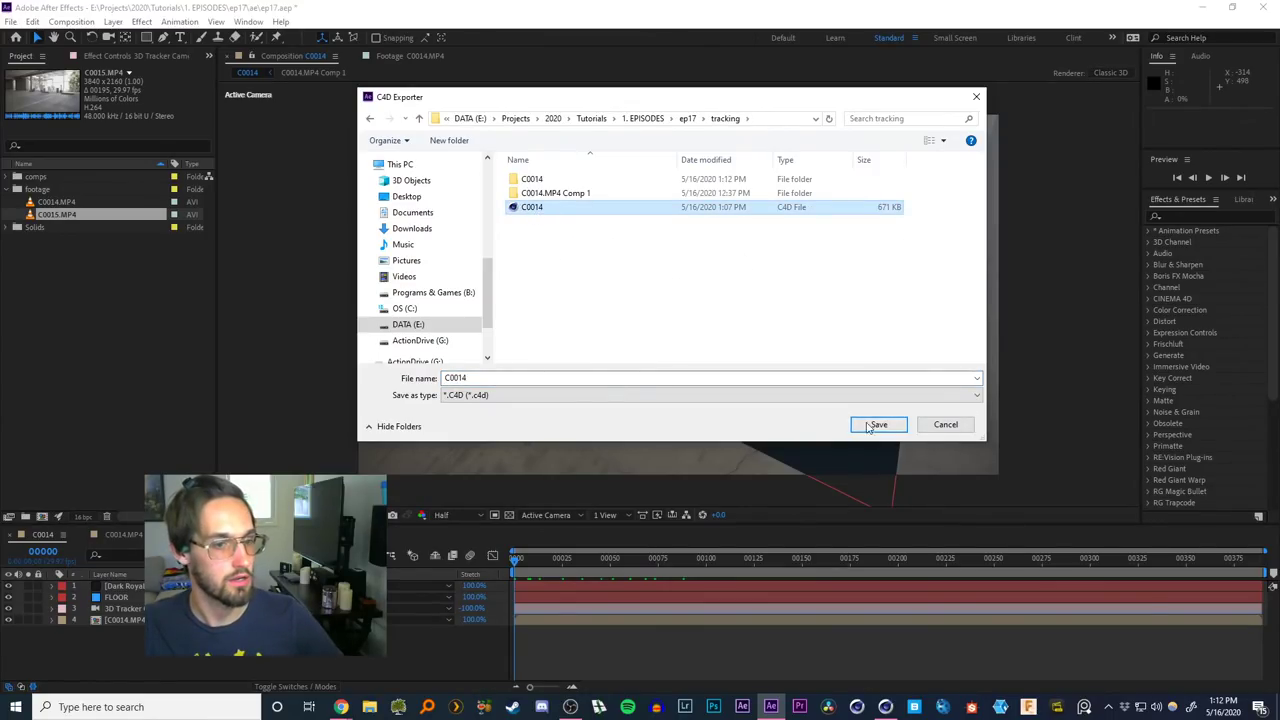
double_click(483, 378)
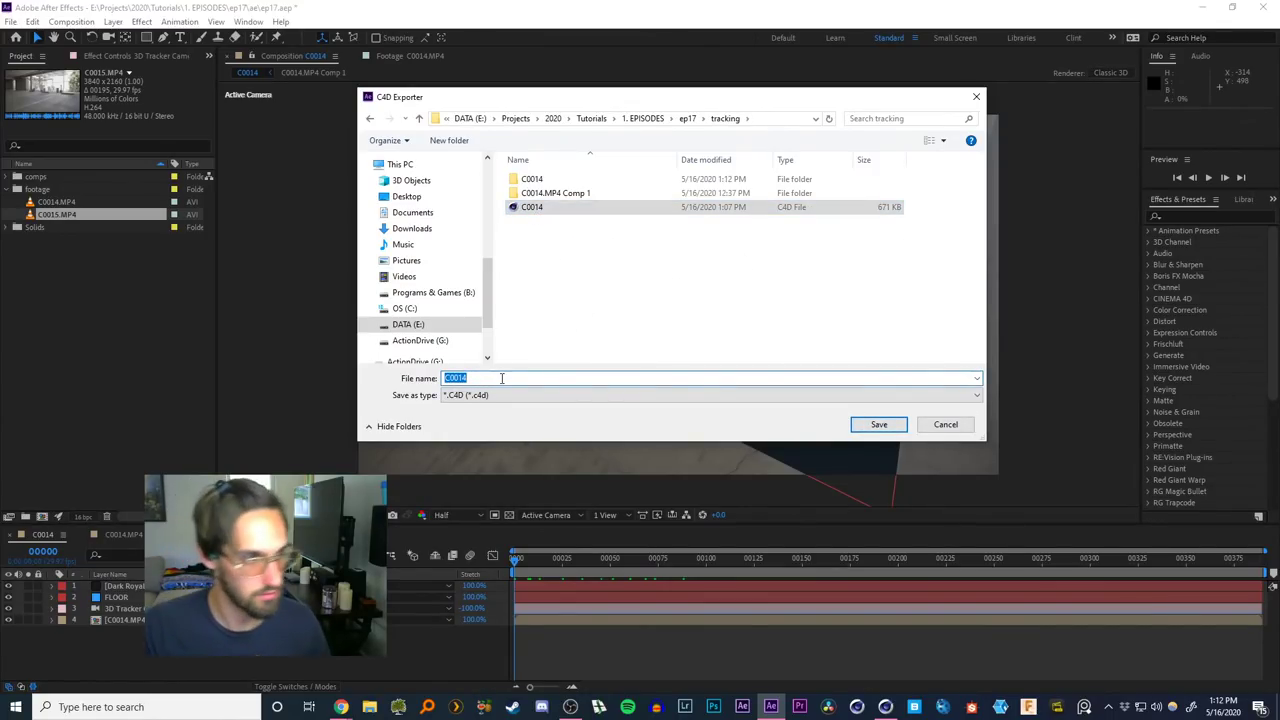
left_click(481, 378)
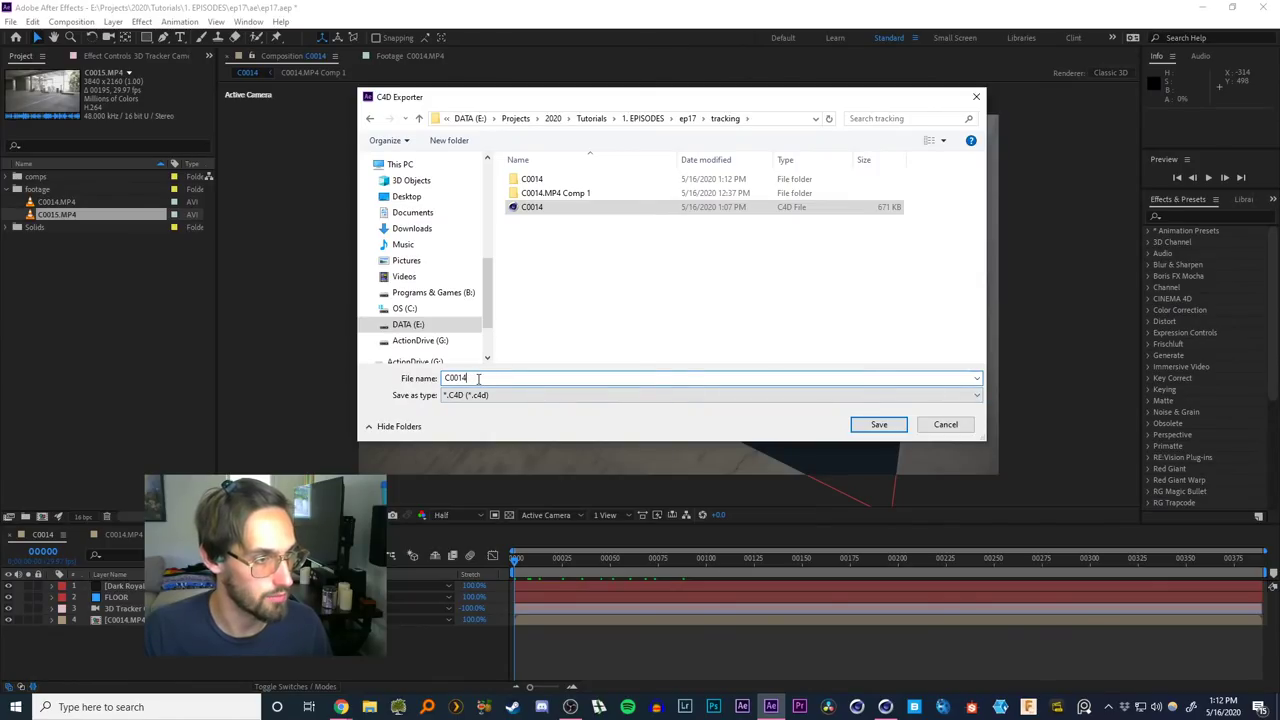
type("_v")
key("Return")
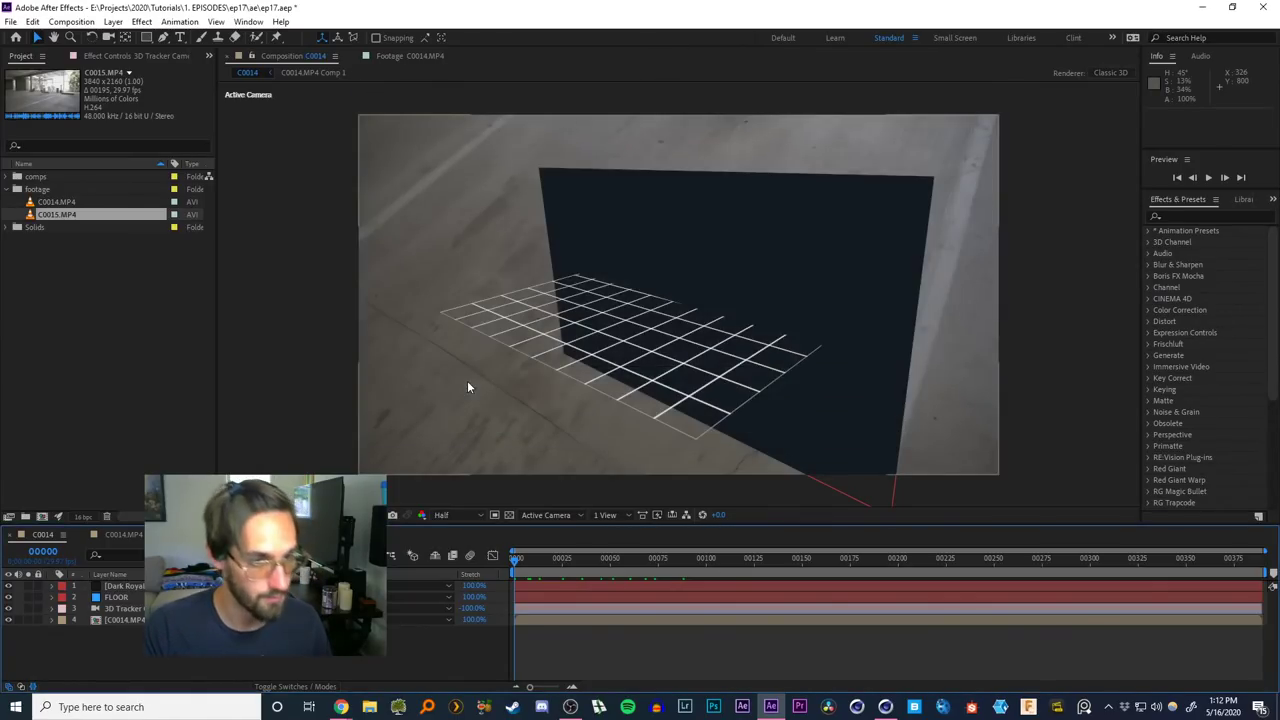
Switch to Cinema 4D and open the exported C0014_v2 scene from the ep17 tracking folder
left_click(882, 704)
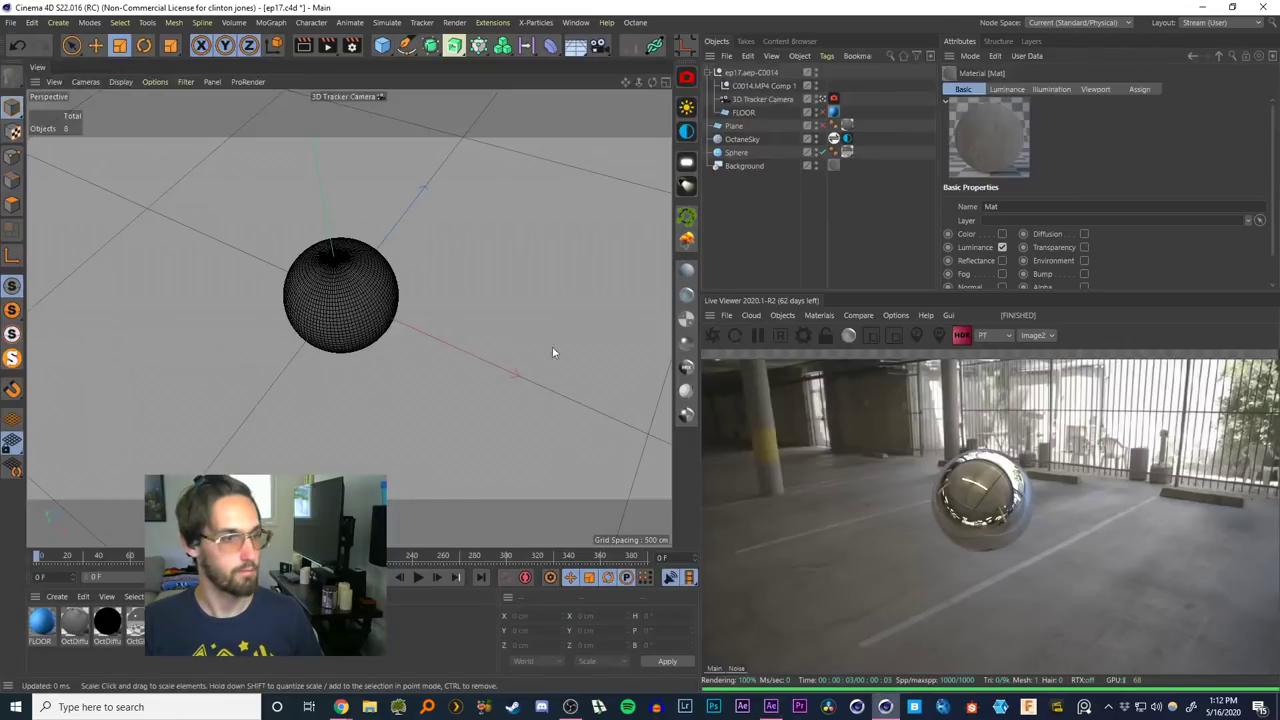
left_click(10, 22)
left_click(38, 57)
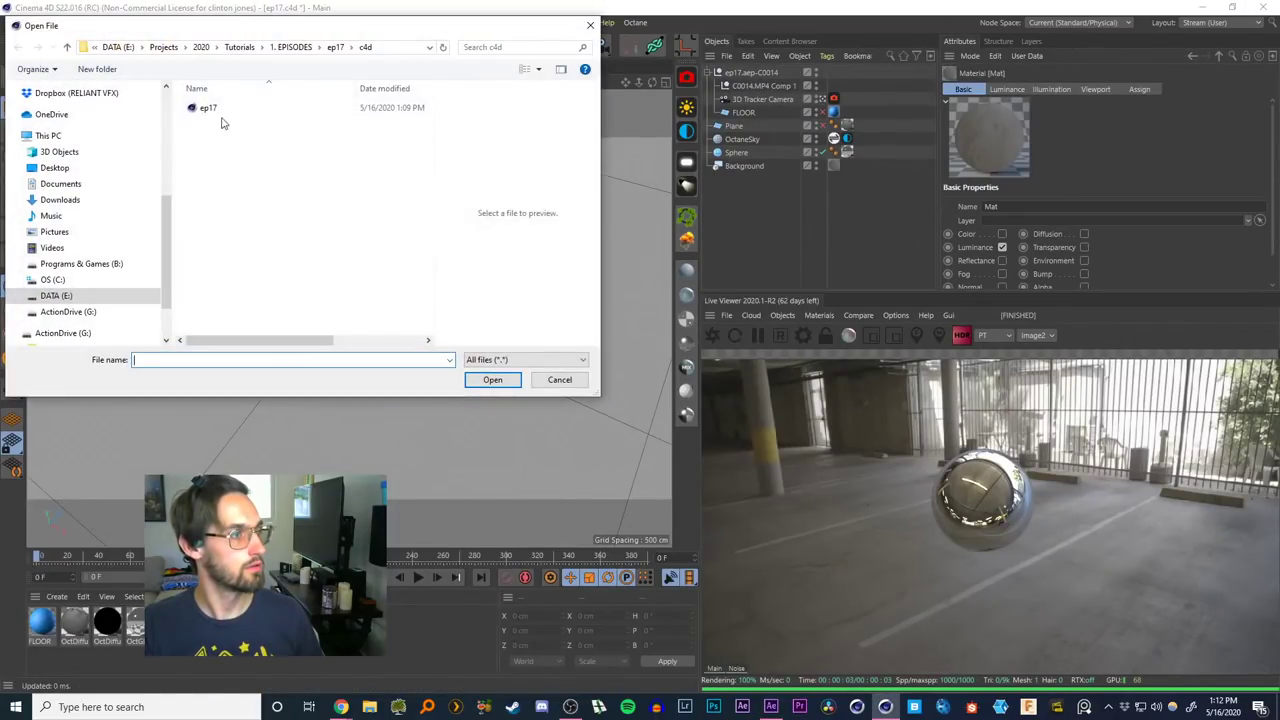
left_click(338, 48)
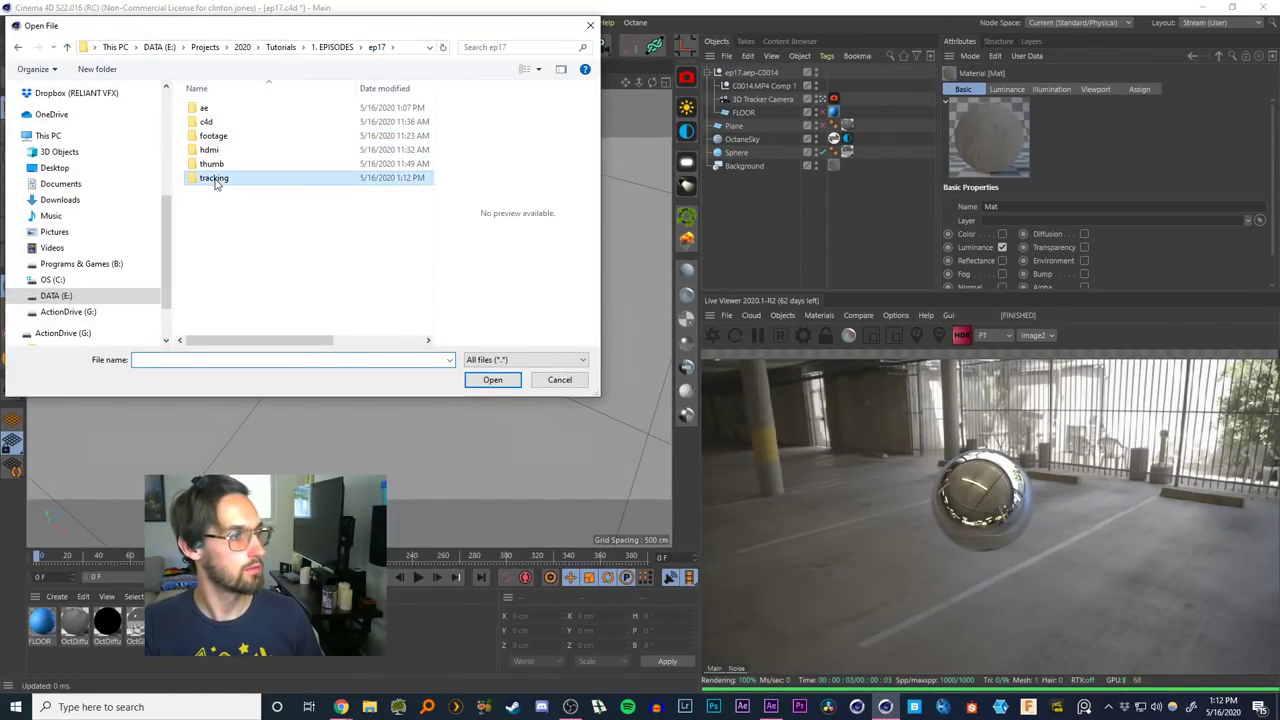
double_click(211, 177)
double_click(213, 150)
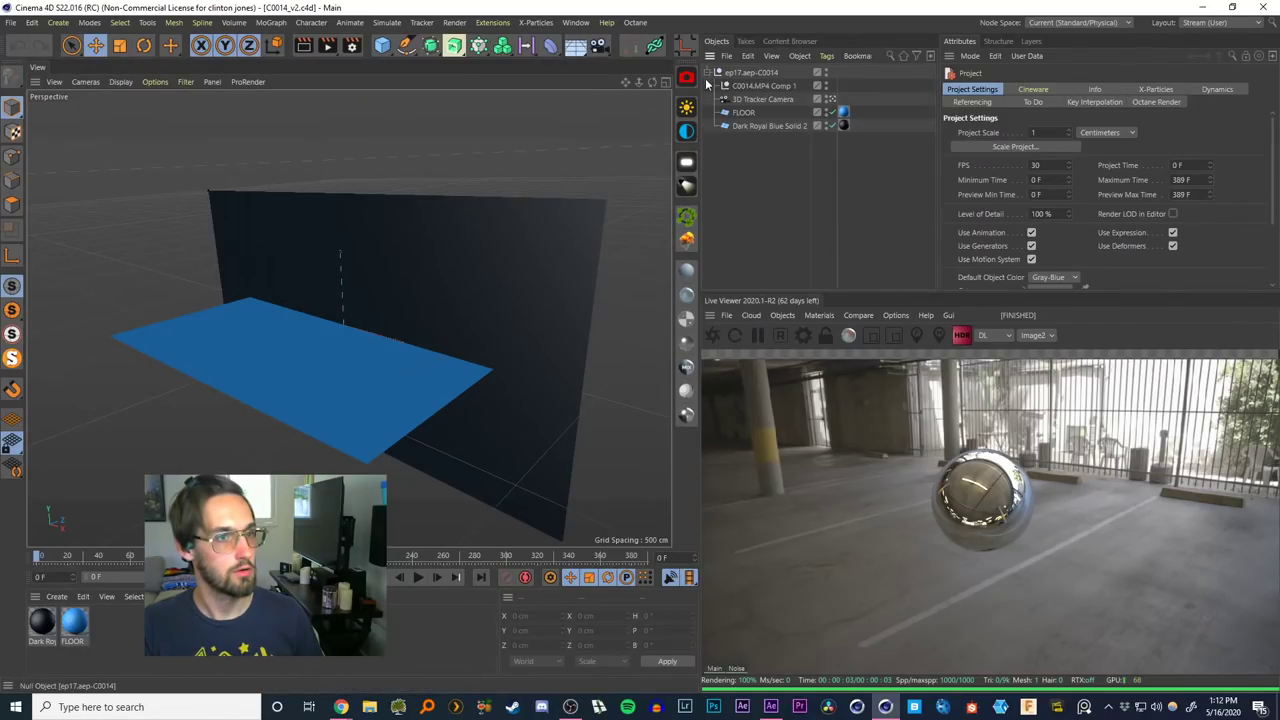
Inspect the 3D Tracker Camera's animation tracks in the Timeline, expanding its Rotation tracks
left_click(55, 560)
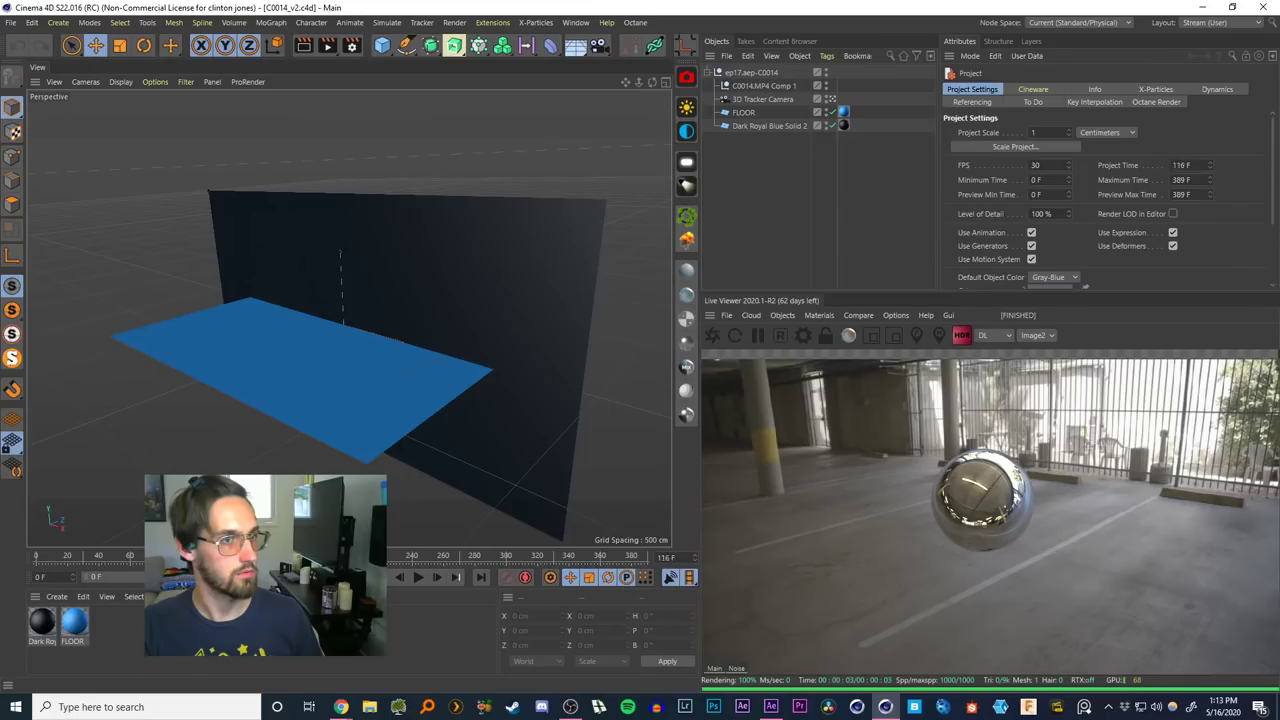
left_click(762, 99)
key("shift+f")
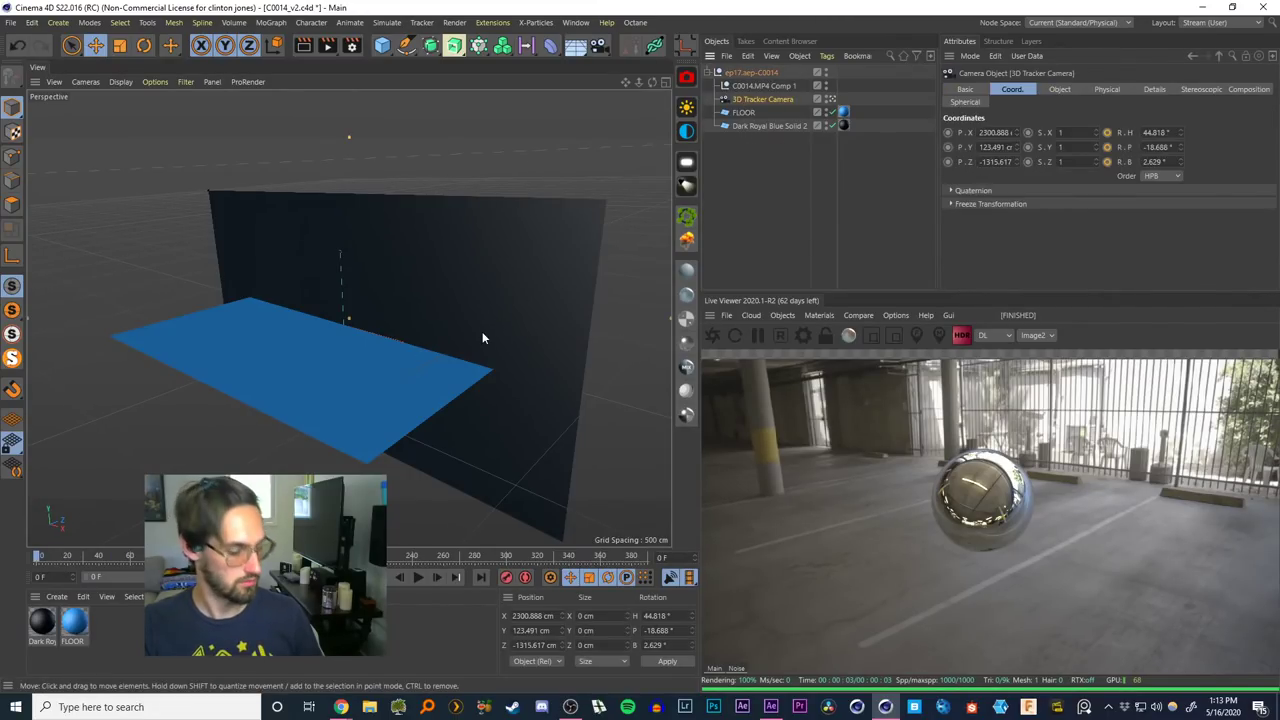
key("shift+F3")
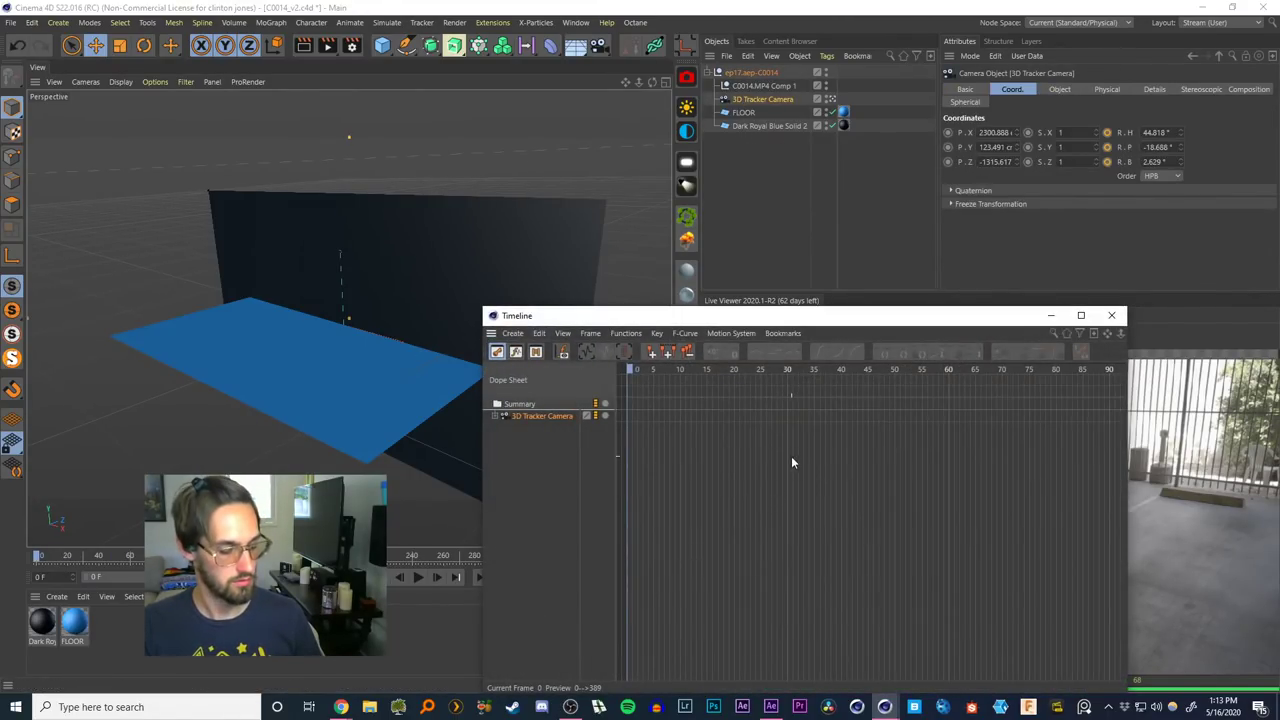
right_click_drag(886, 464, 693, 511, "alt")
right_click_drag(975, 468, 630, 492, "alt")
middle_click_drag(985, 446, 620, 470, "alt")
left_click(504, 416)
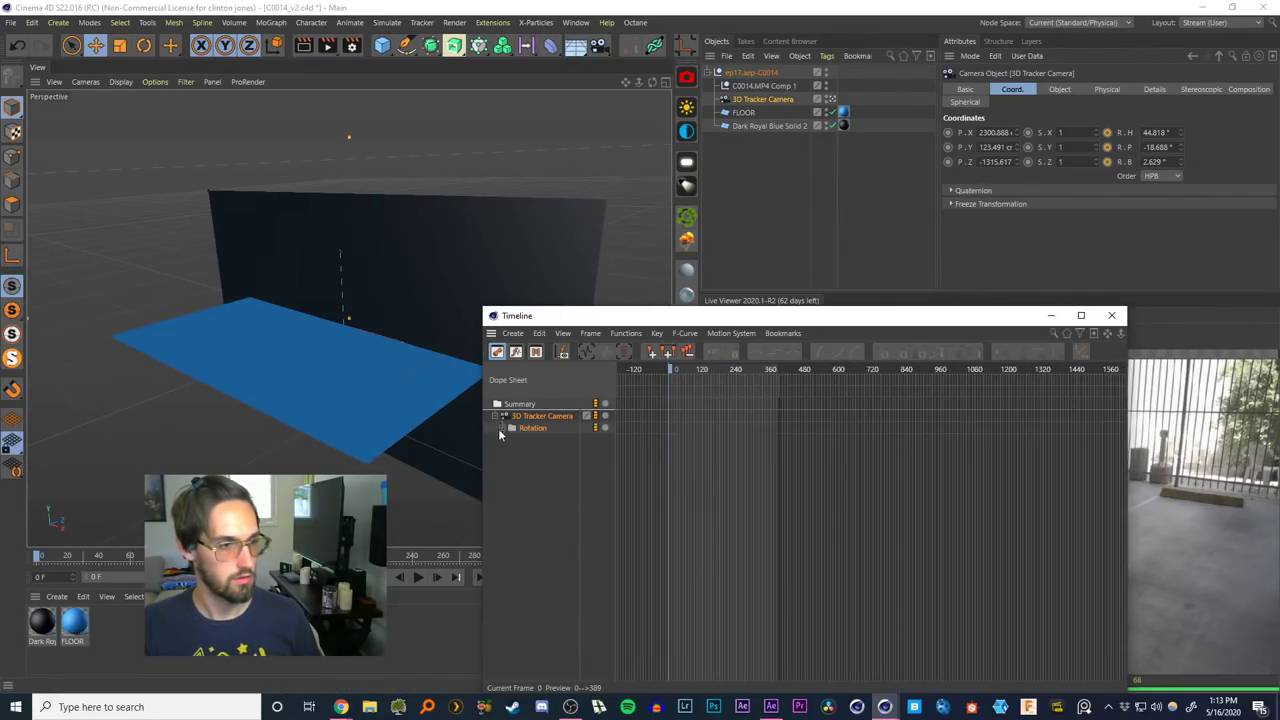
left_click(501, 428)
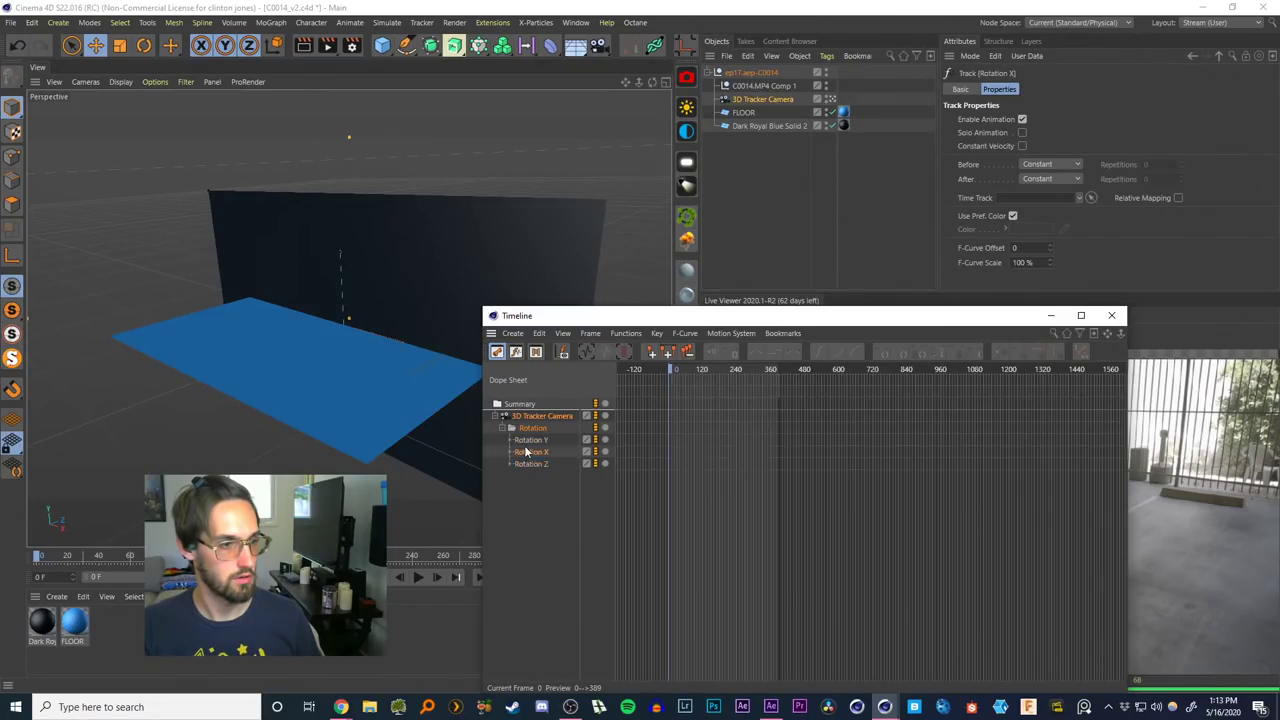
Return to After Effects, reveal the 3D Tracker Camera layer's keyframes, and preview the camera motion
left_click(771, 707)
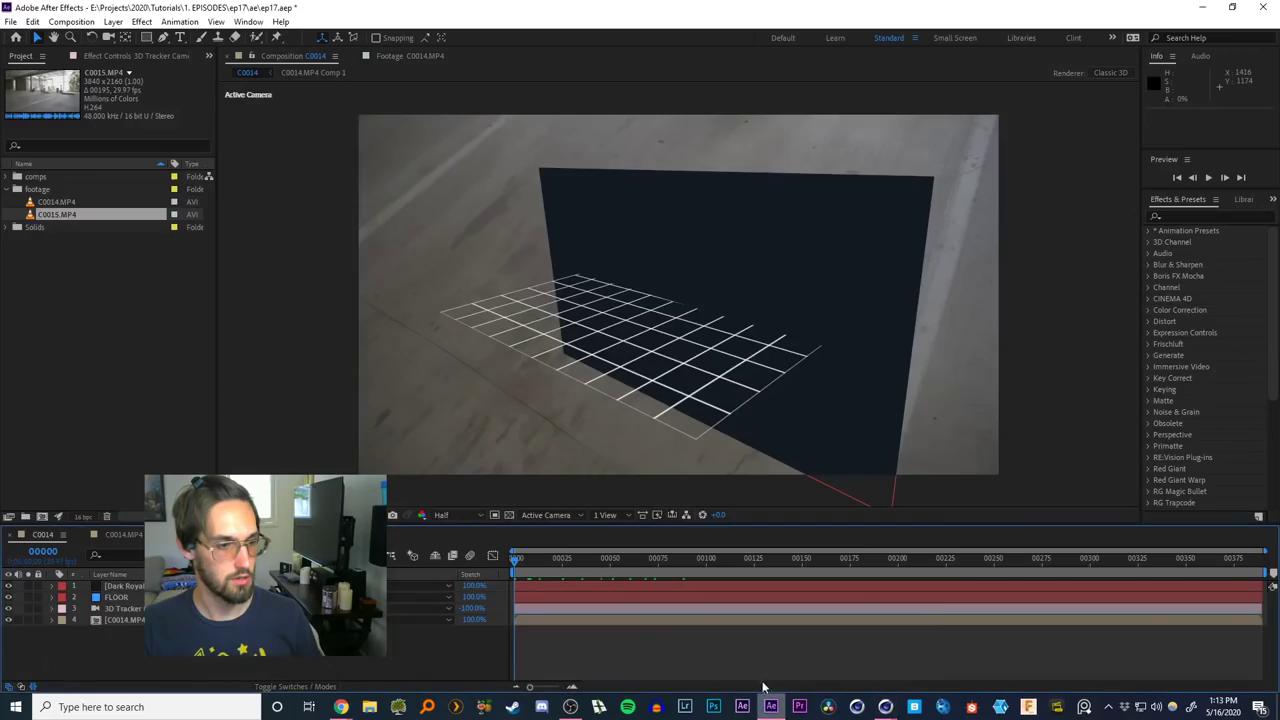
left_click(529, 609)
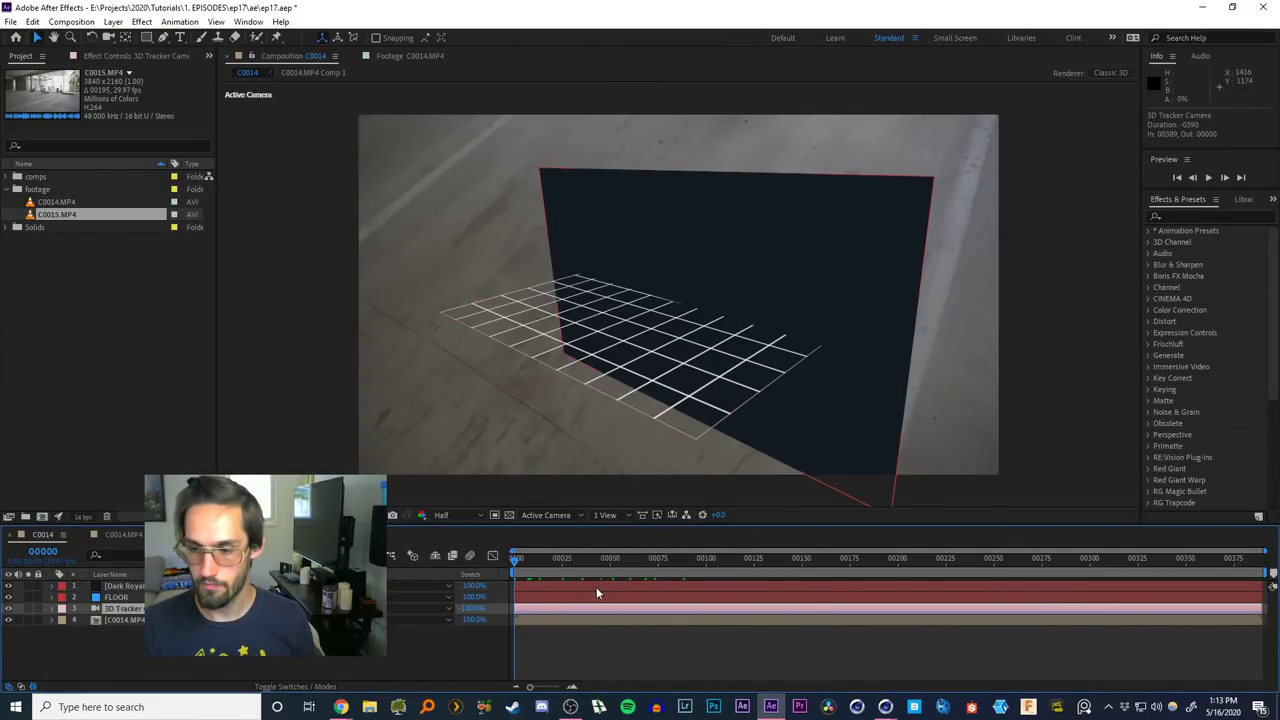
key("u")
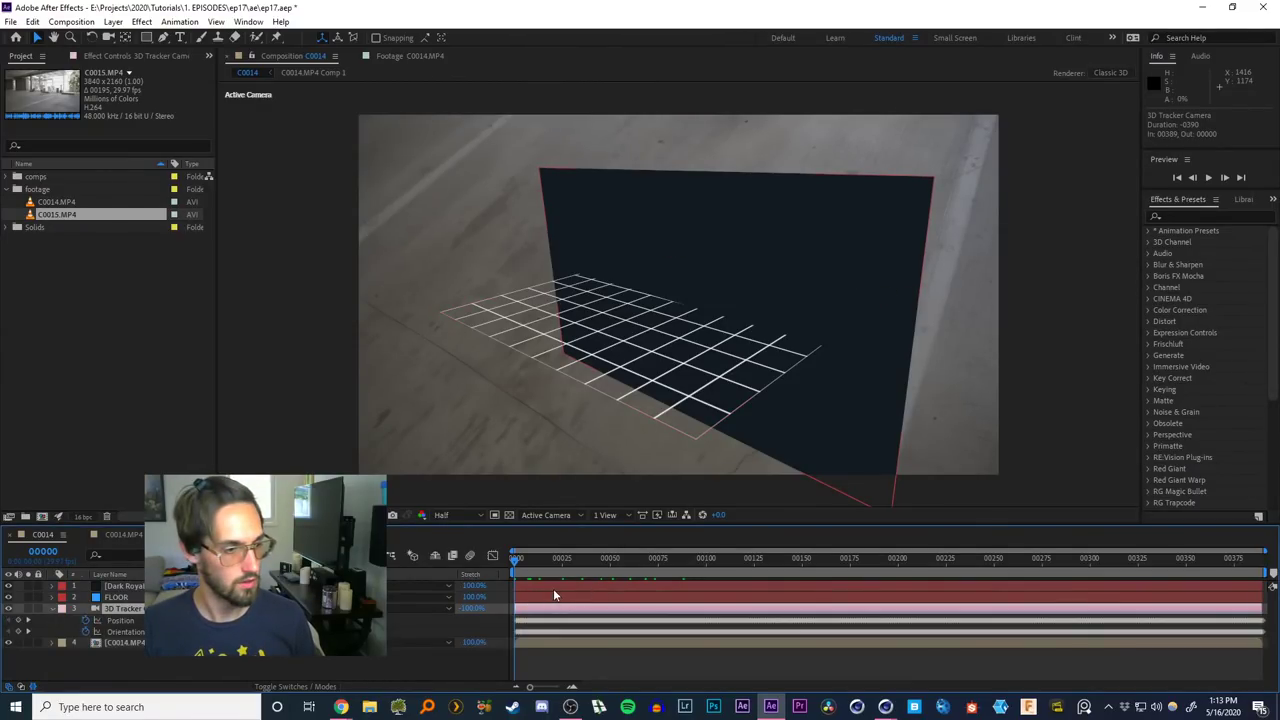
left_click_drag(517, 560, 790, 566)
left_click_drag(800, 567, 420, 555)
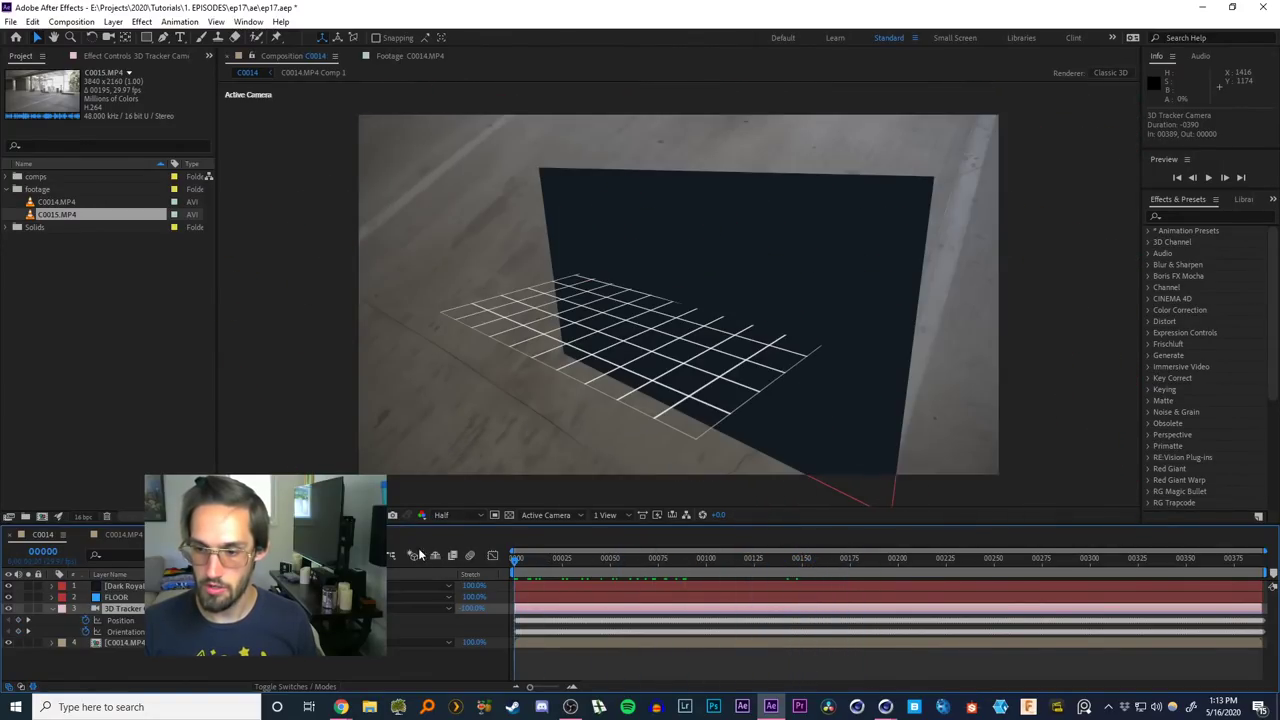
key("space")
key("space")
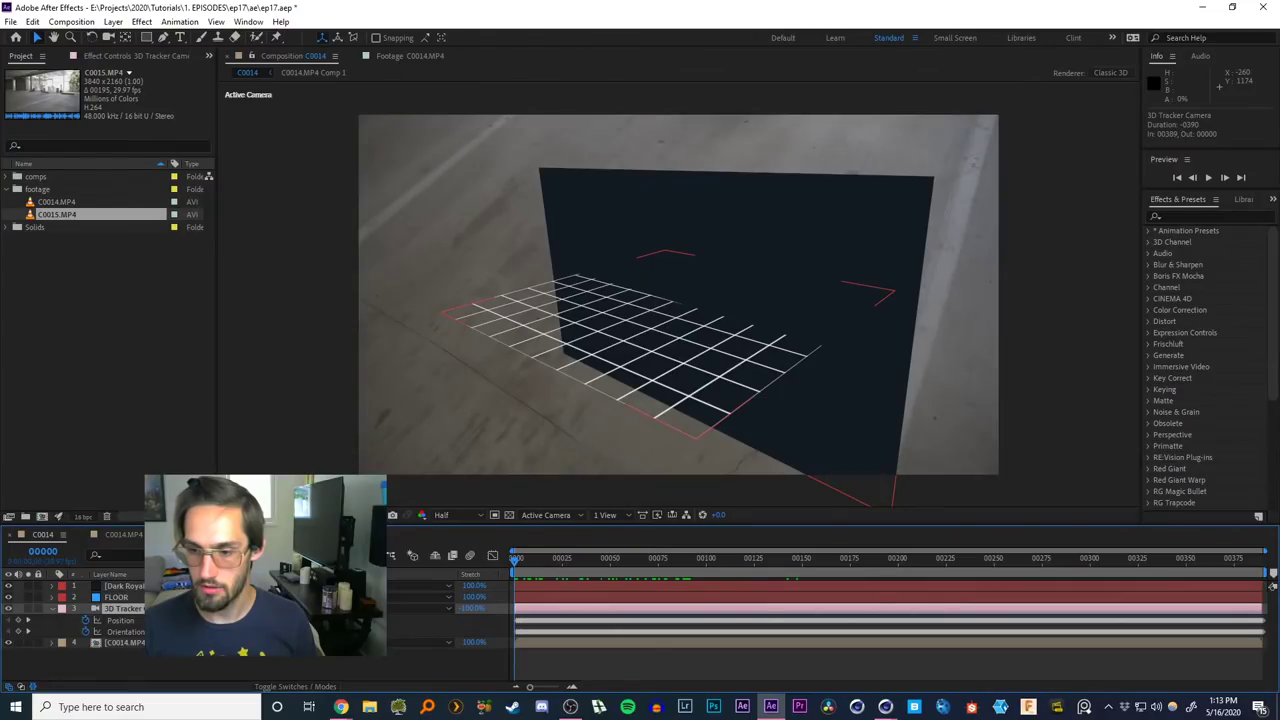
mouse_move(515, 558)
left_mouse_down()
mouse_move(713, 555)
mouse_move(515, 558)
left_mouse_up()
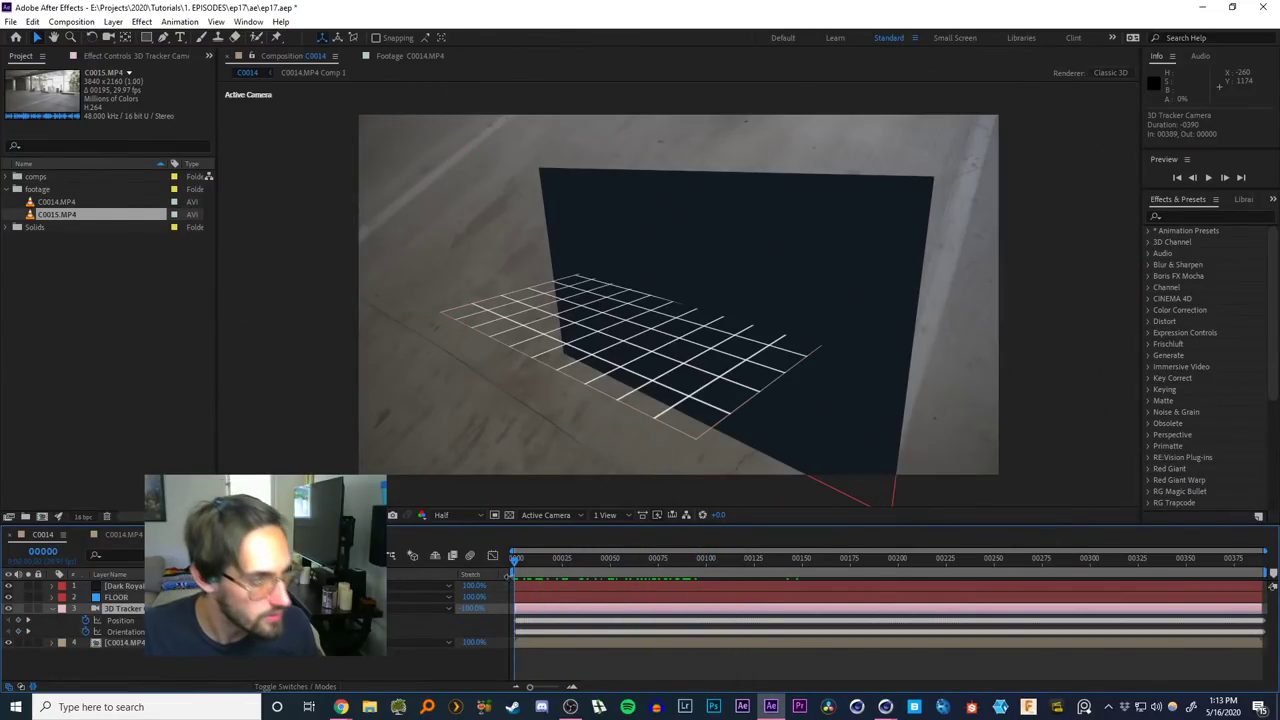
Check the first keyframes of the 3D Tracker Camera layer up close and set its stretch factor back to 100
left_click(572, 687)
left_click(572, 687)
left_click(572, 687)
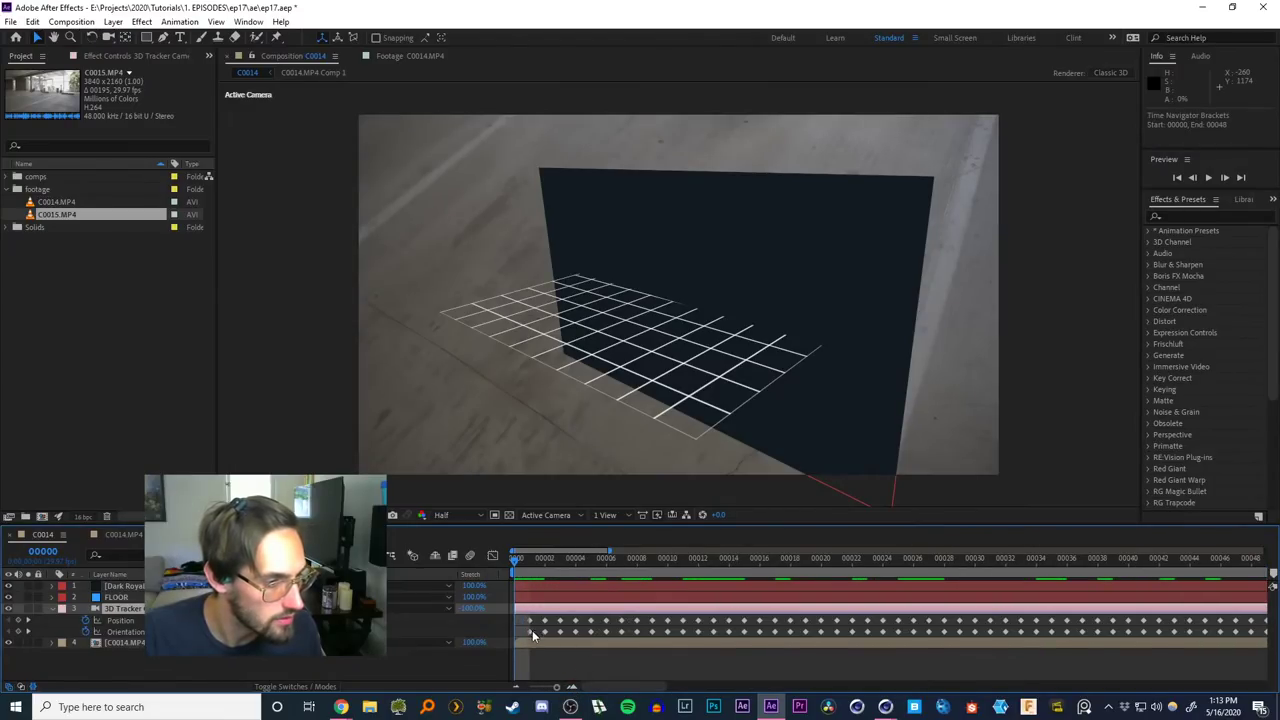
left_click(468, 609)
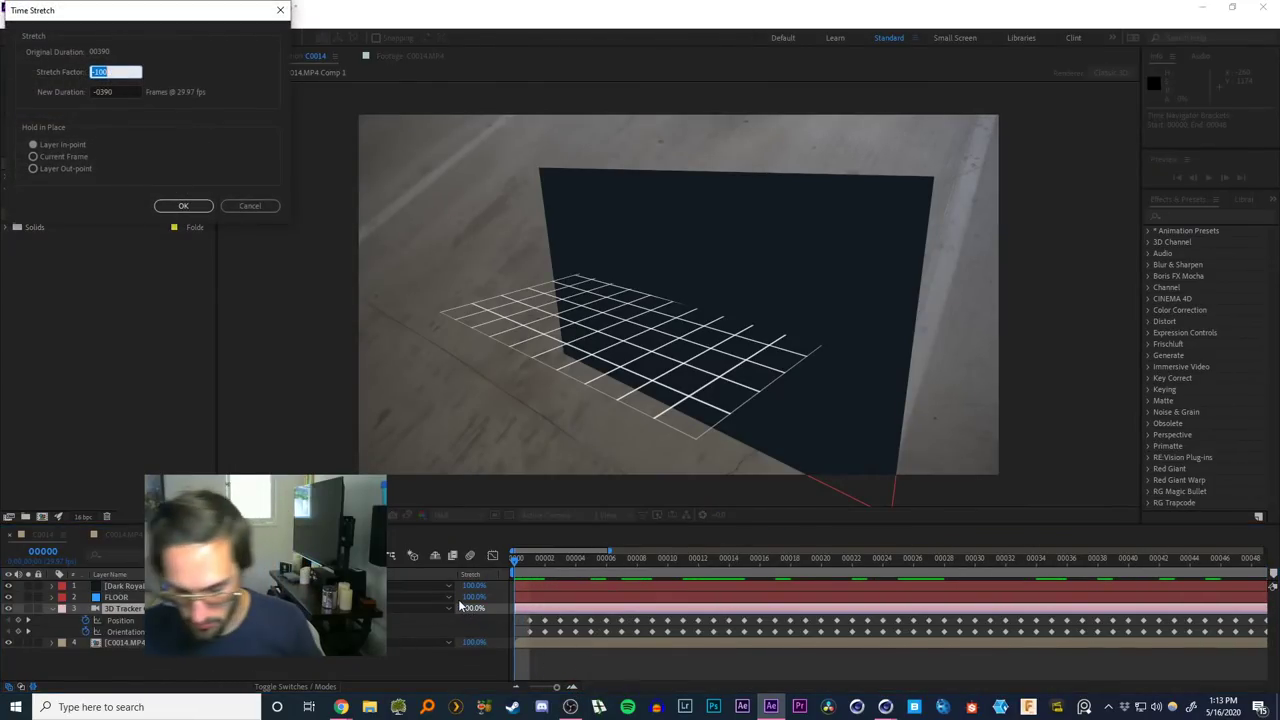
type("100")
key("Return")
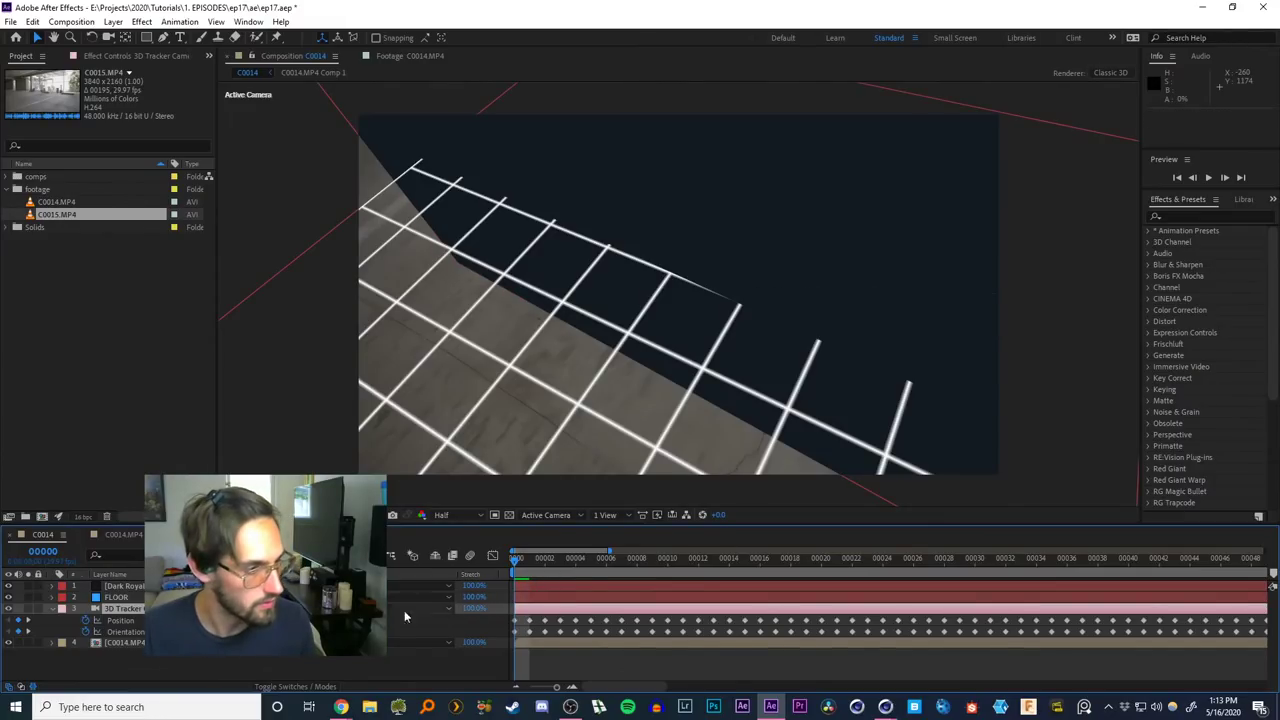
Select the 3D Tracker Camera's keyframes across the whole timeline and paste a second copy of the camera layer
left_click(118, 609)
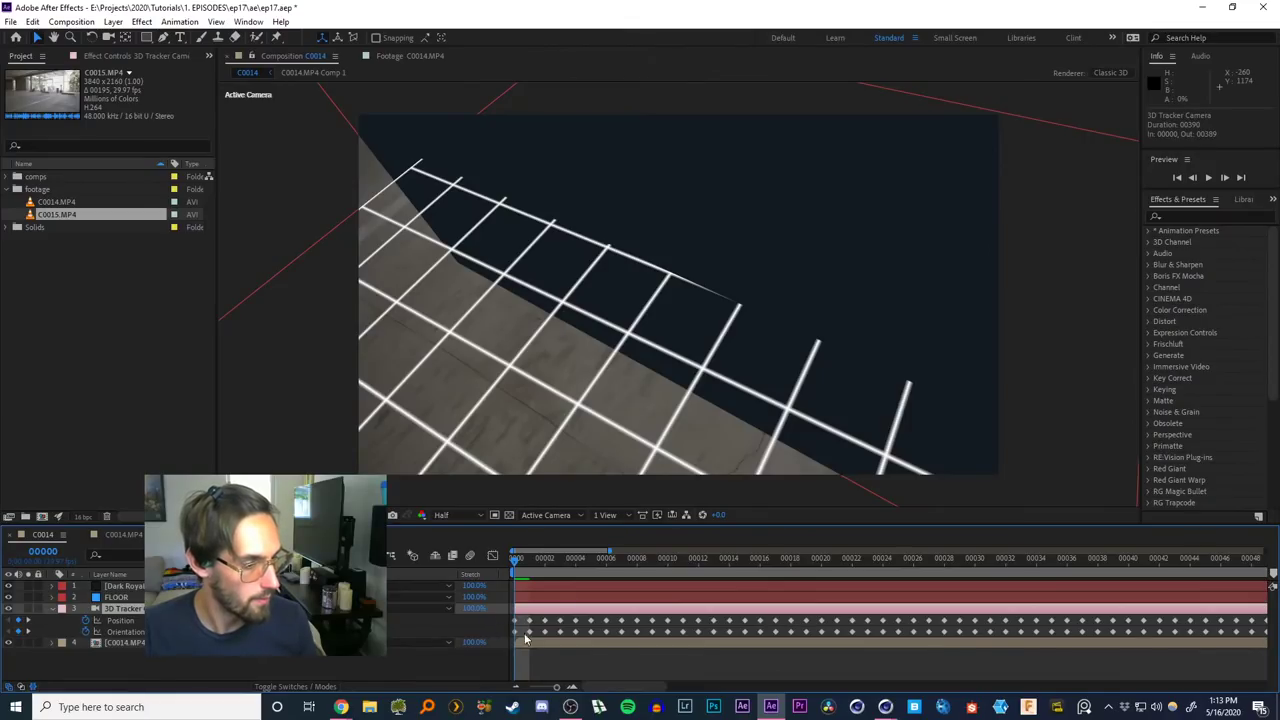
left_click_drag(556, 688, 520, 690)
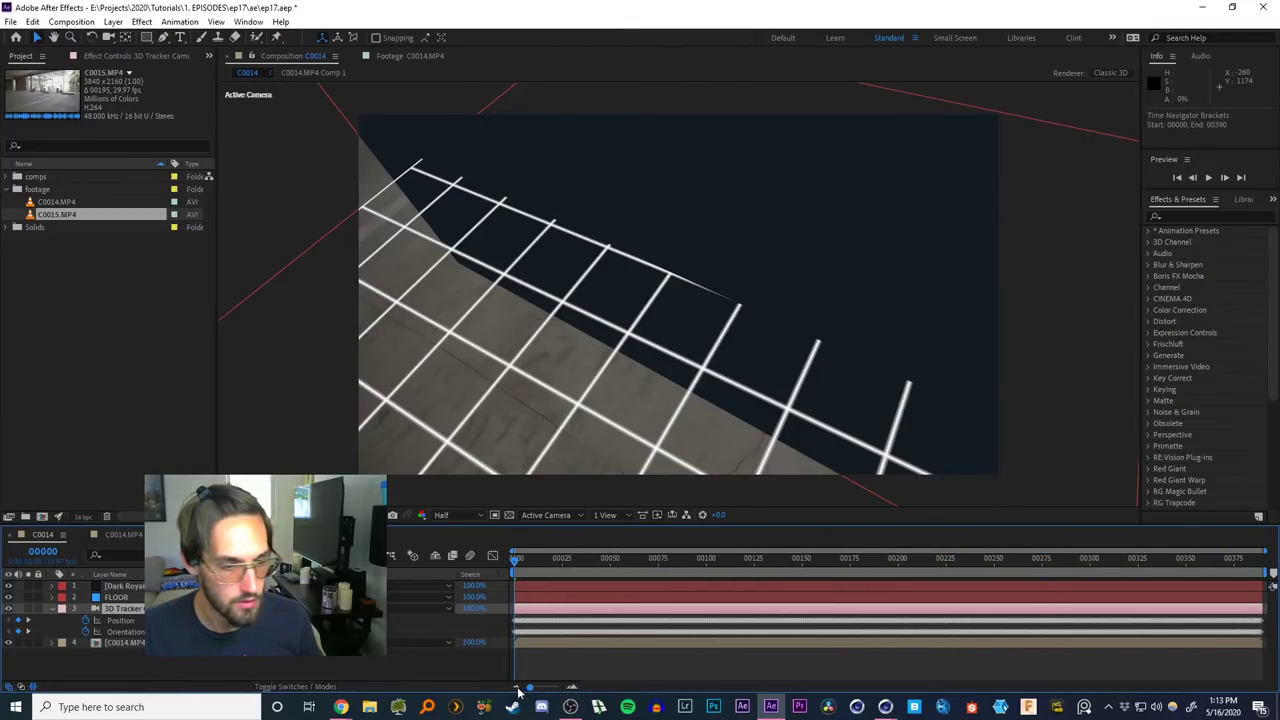
left_click_drag(1270, 640, 506, 626)
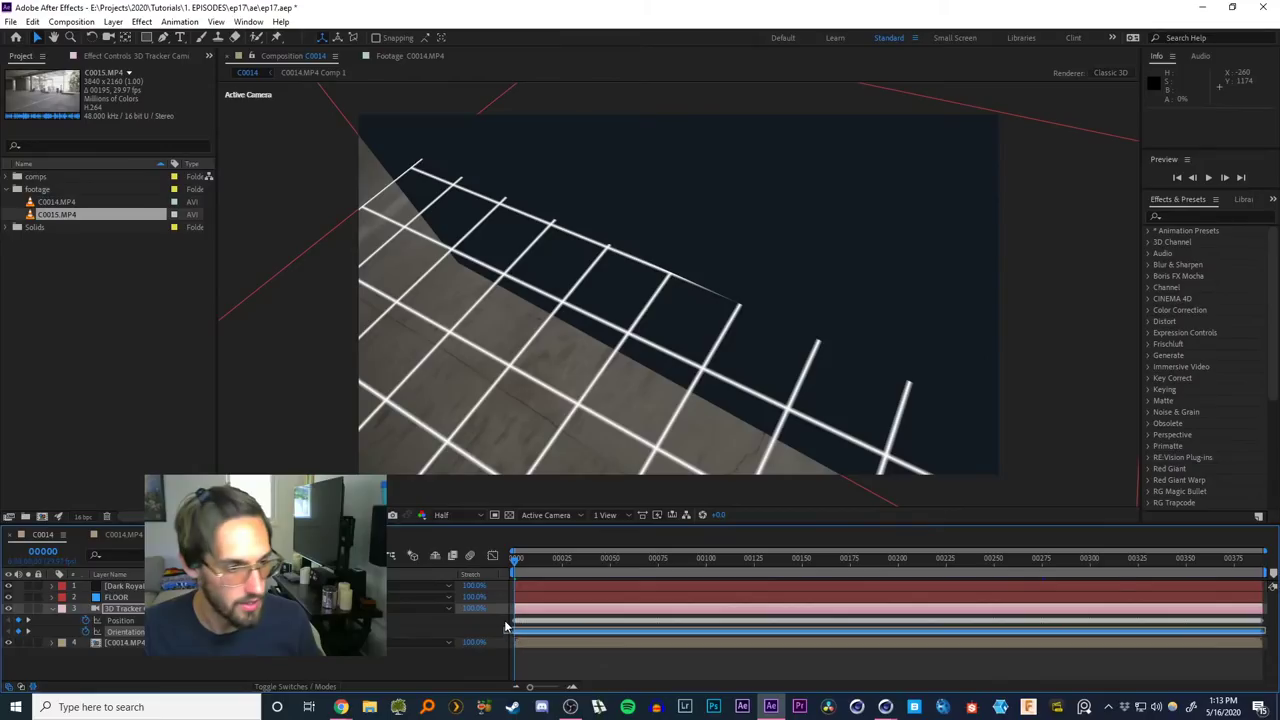
left_click(120, 609)
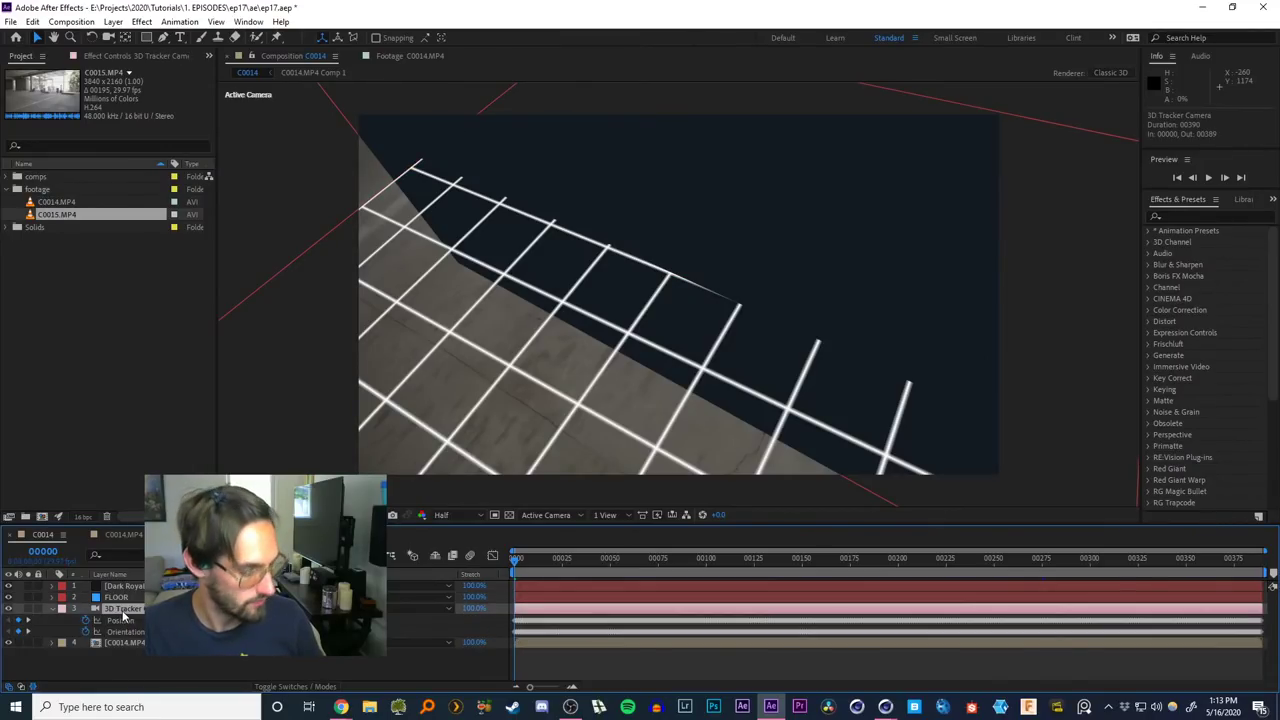
key("ctrl+v")
left_click(128, 680)
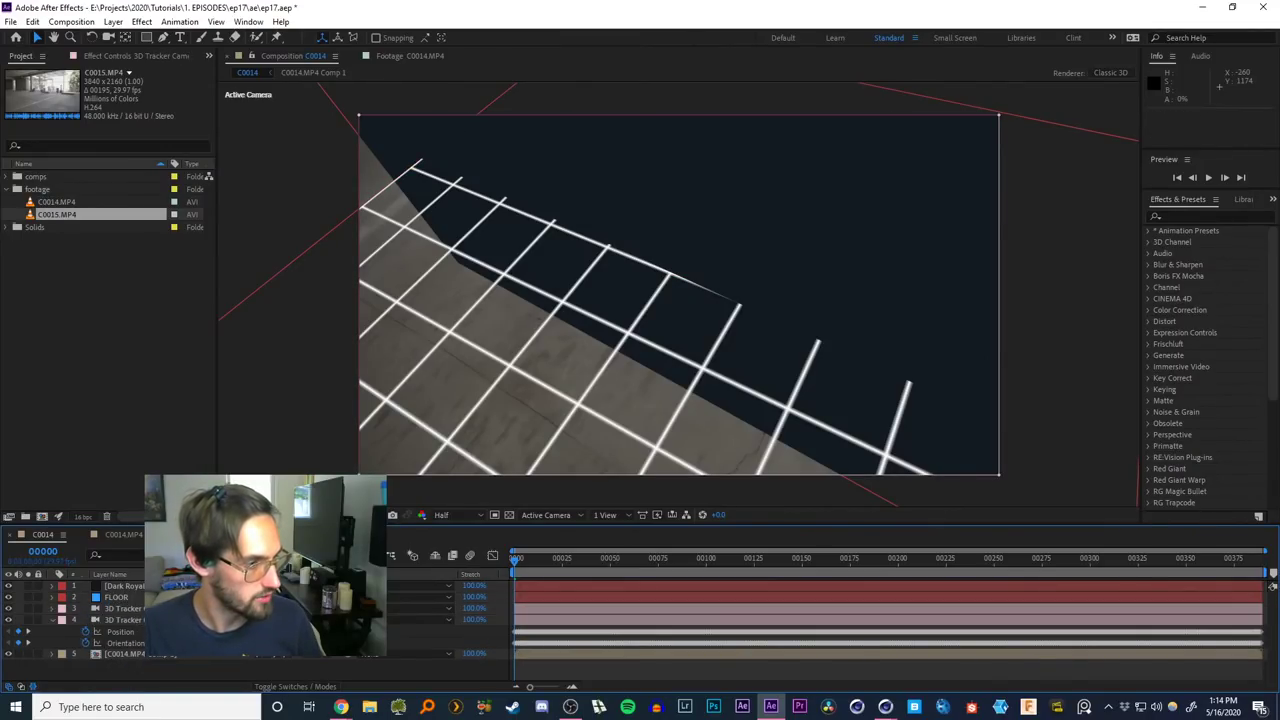
Undo the attempted edit to the camera keyframes, delete the extra 3D Tracker Camera layer, and leave the time stretch settings without changes
left_click(124, 620)
left_click_drag(510, 646, 789, 640)
key("ctrl+z")
left_click(132, 620)
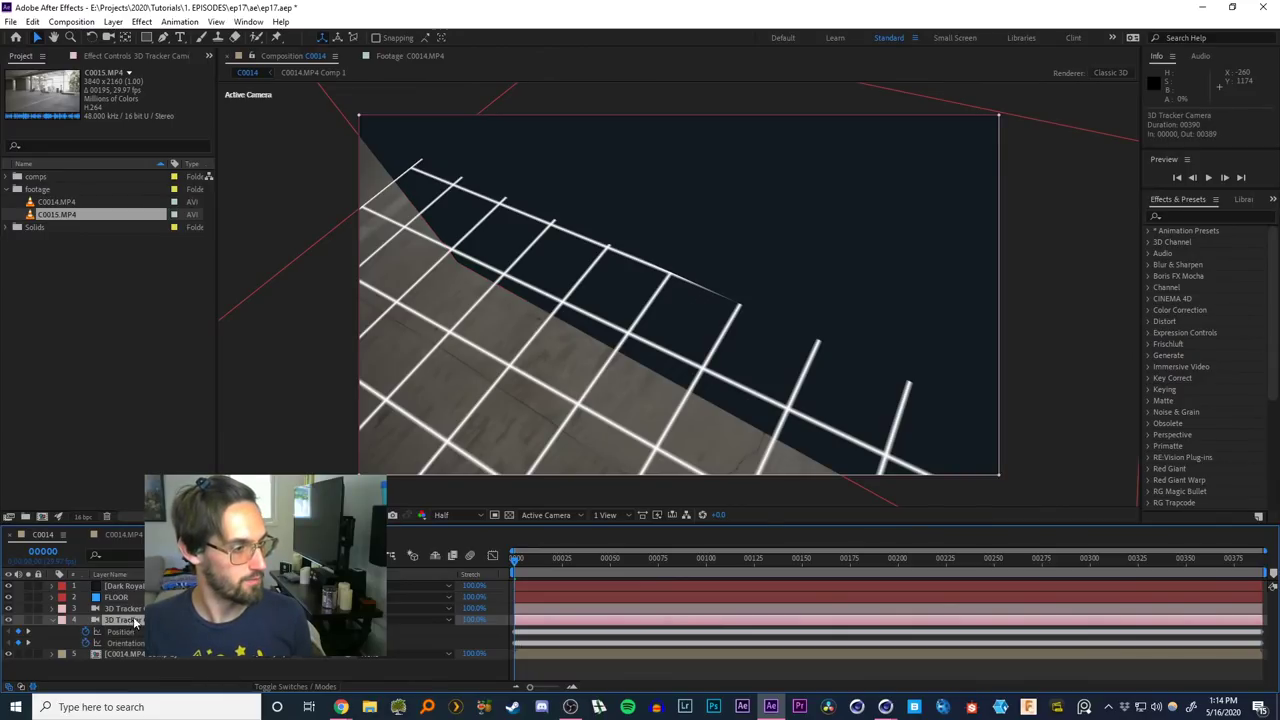
left_click(137, 609)
key("Delete")
left_click(472, 608)
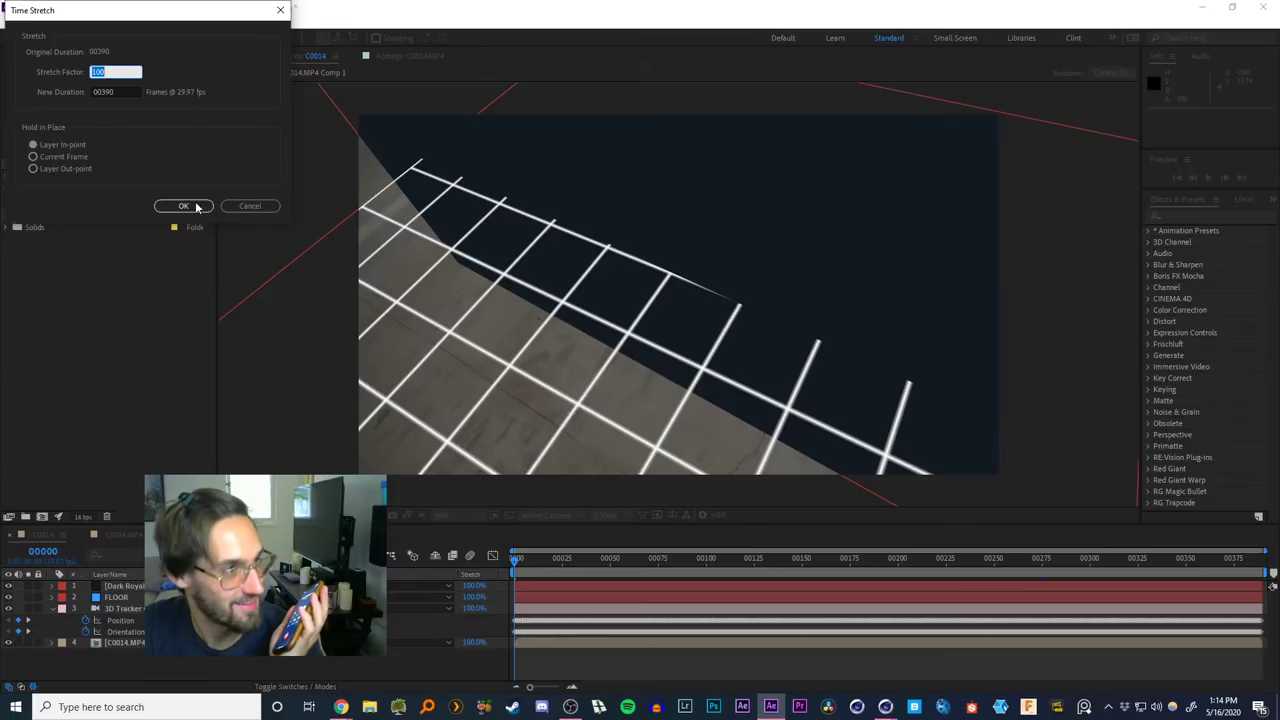
left_click(236, 208)
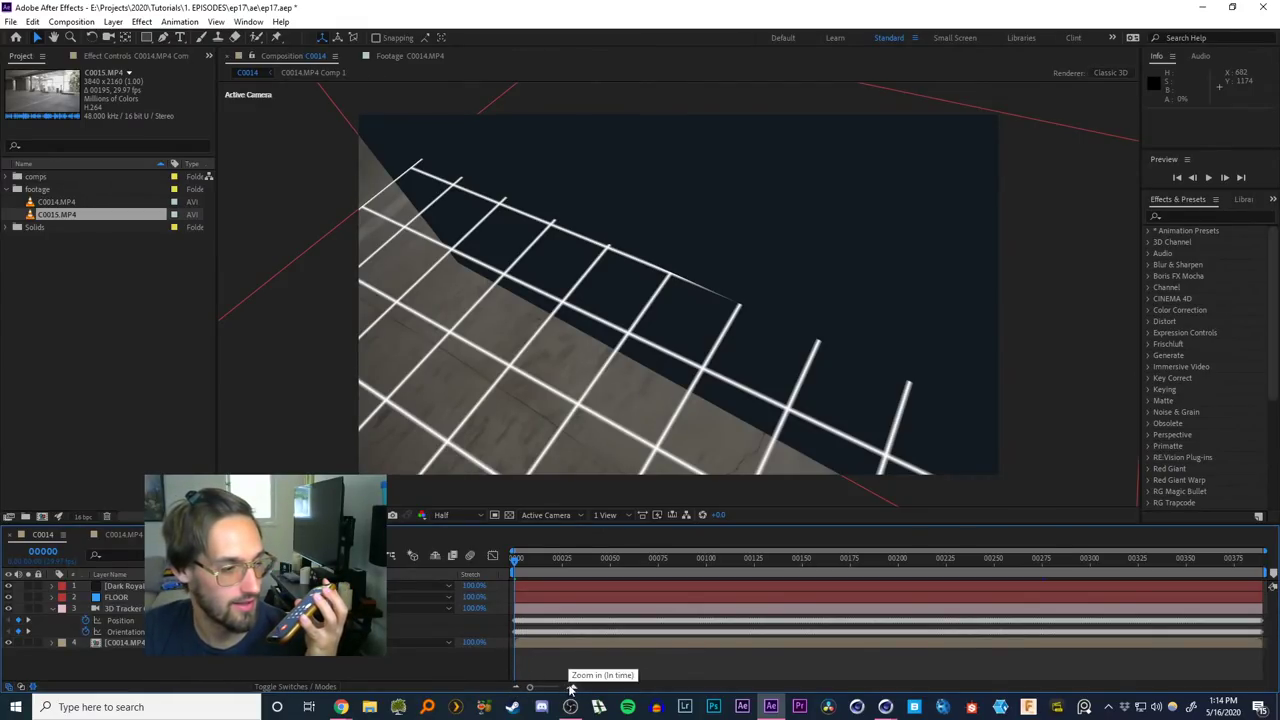
Time-reverse all position and orientation keyframes of the 3D Tracker Camera layer and scrub the timeline to check the motion
left_click(122, 610)
left_click(518, 631)
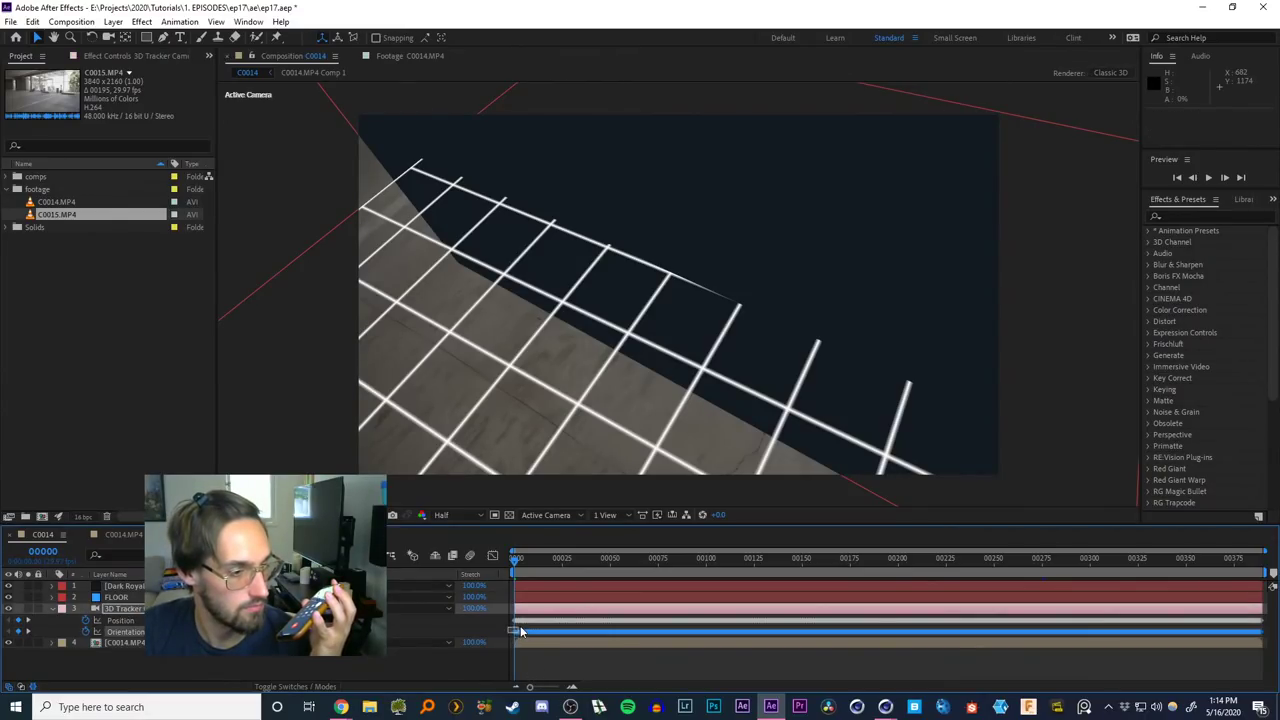
left_click_drag(520, 631, 1262, 618)
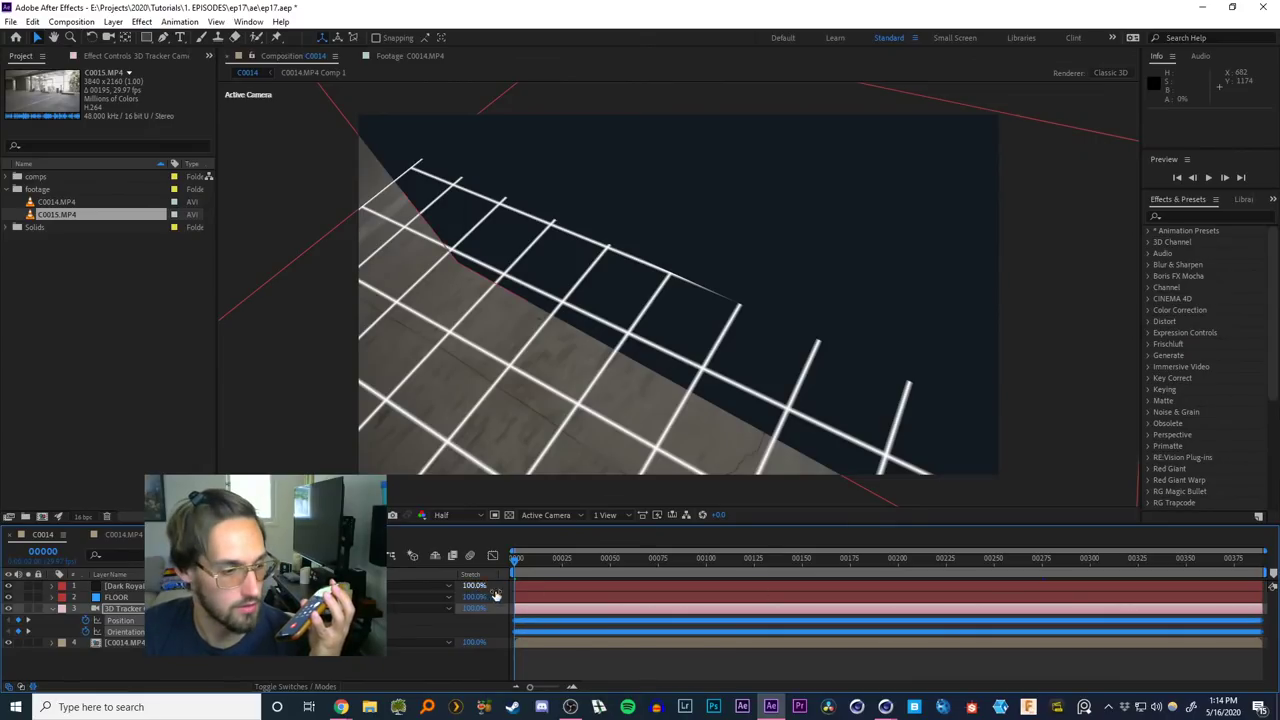
right_click(541, 621)
mouse_move(628, 610)
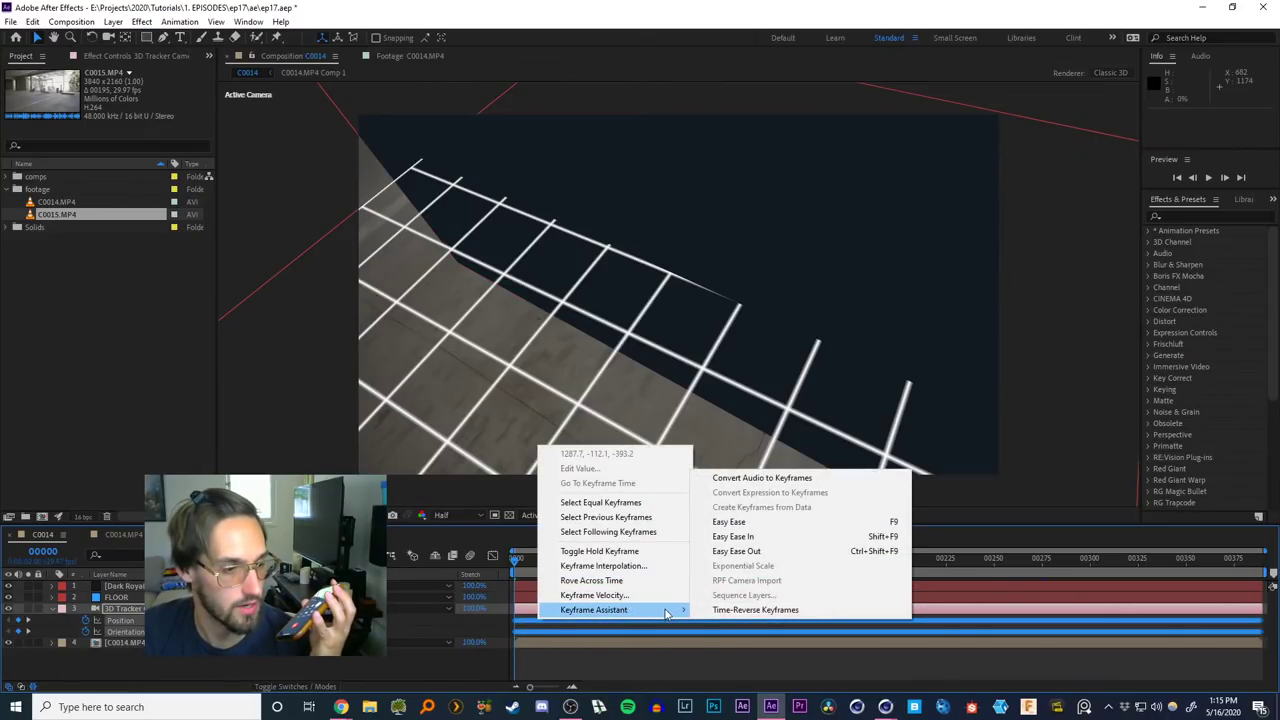
left_click(722, 610)
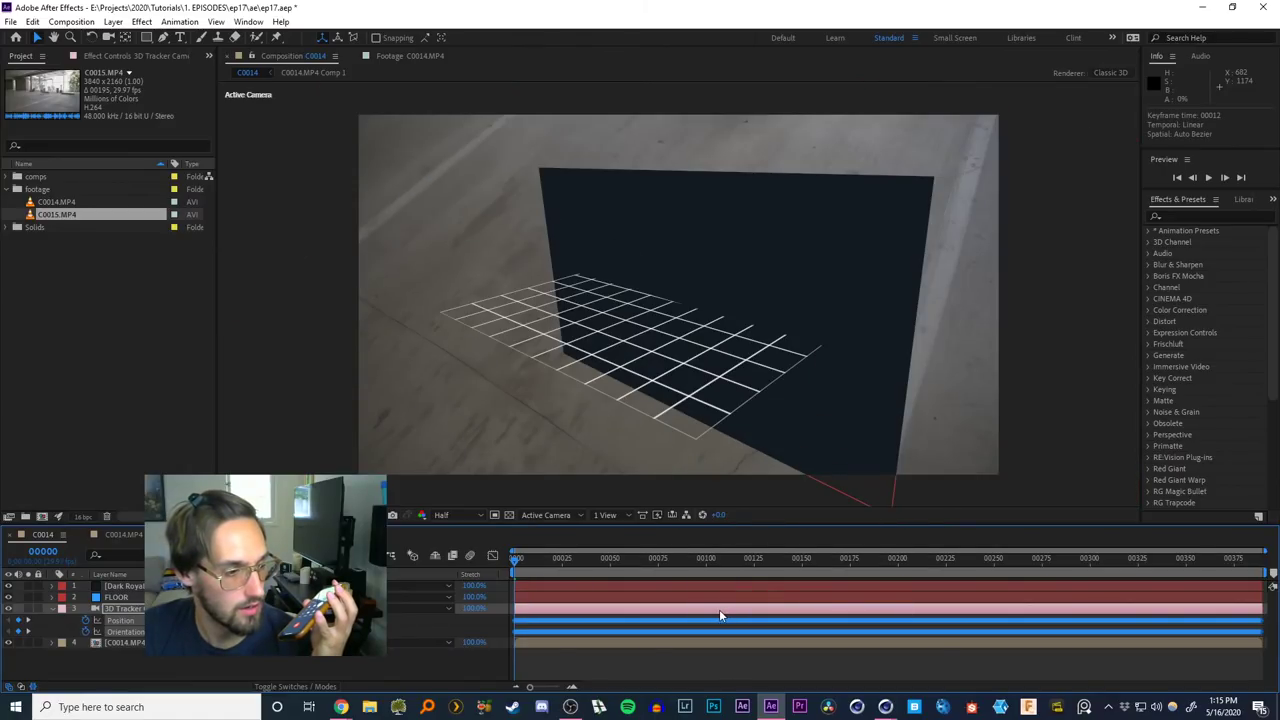
left_click_drag(512, 562, 397, 596)
left_click(170, 672)
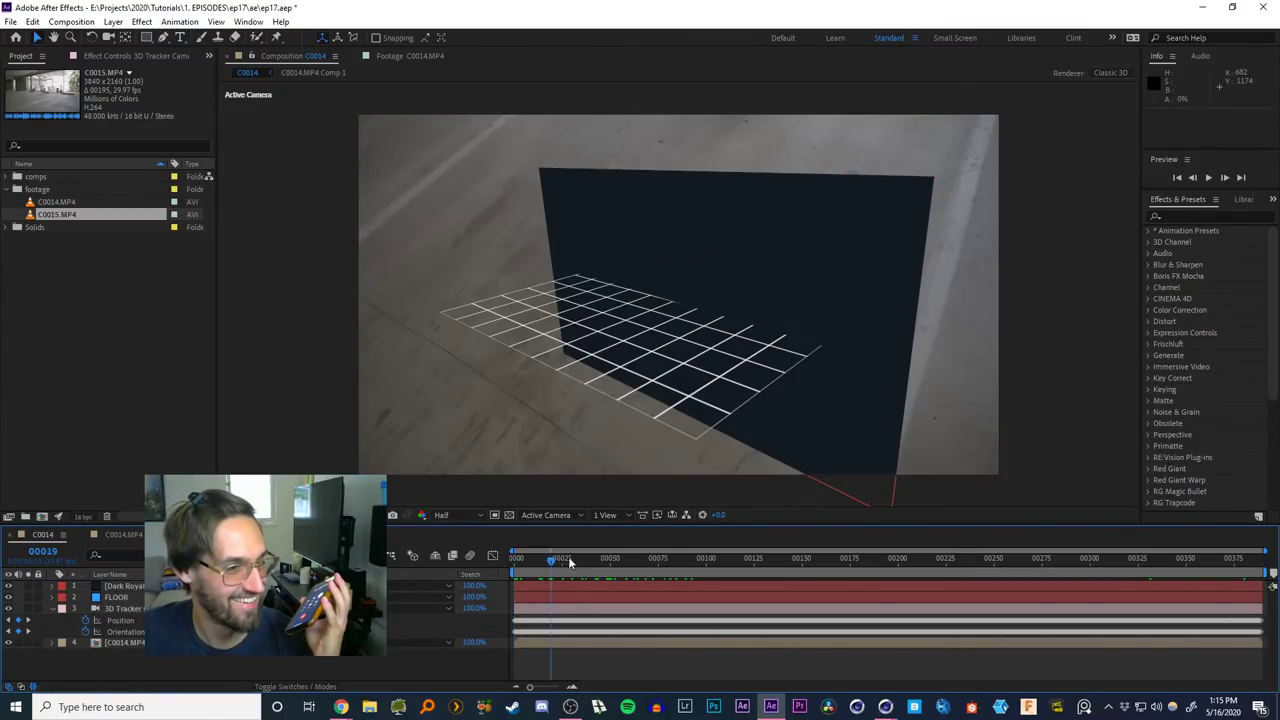
left_click(712, 558)
left_click_drag(731, 544, 411, 561)
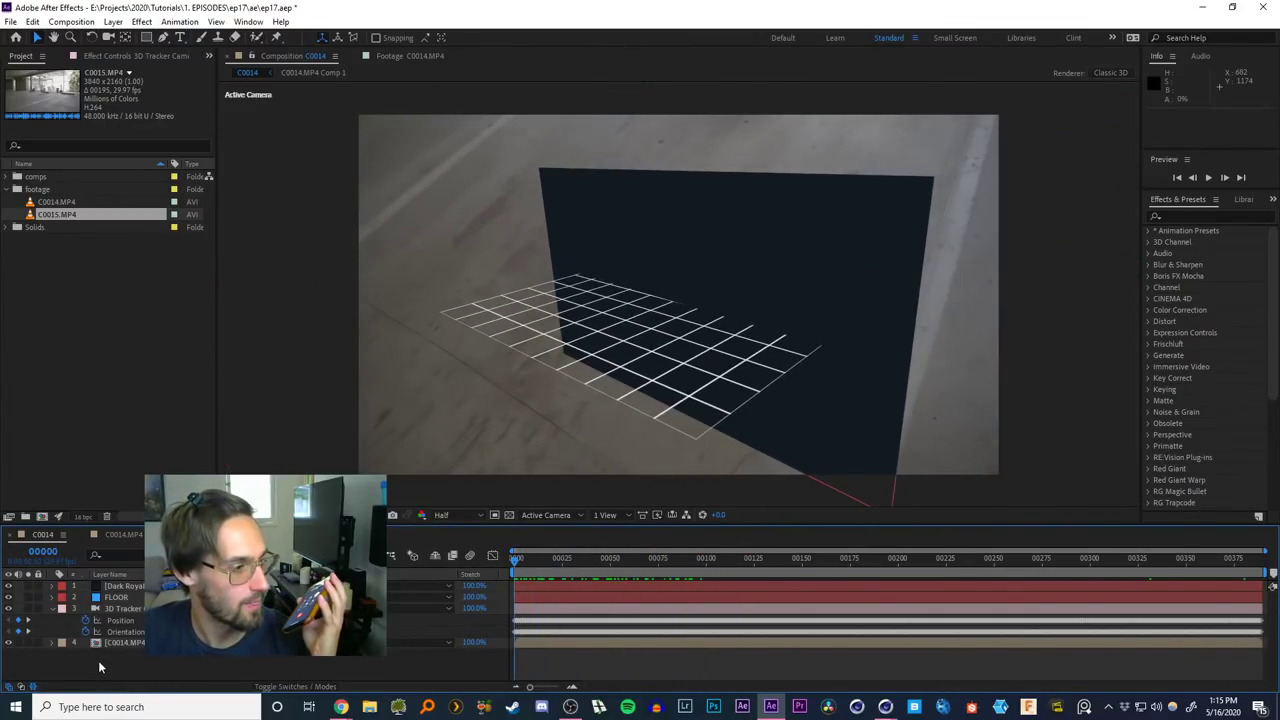
Export the composition with the MAXON Cinema 4D Exporter, overwriting C0014_v2 in the tracking folder
left_click(10, 22)
mouse_move(183, 237)
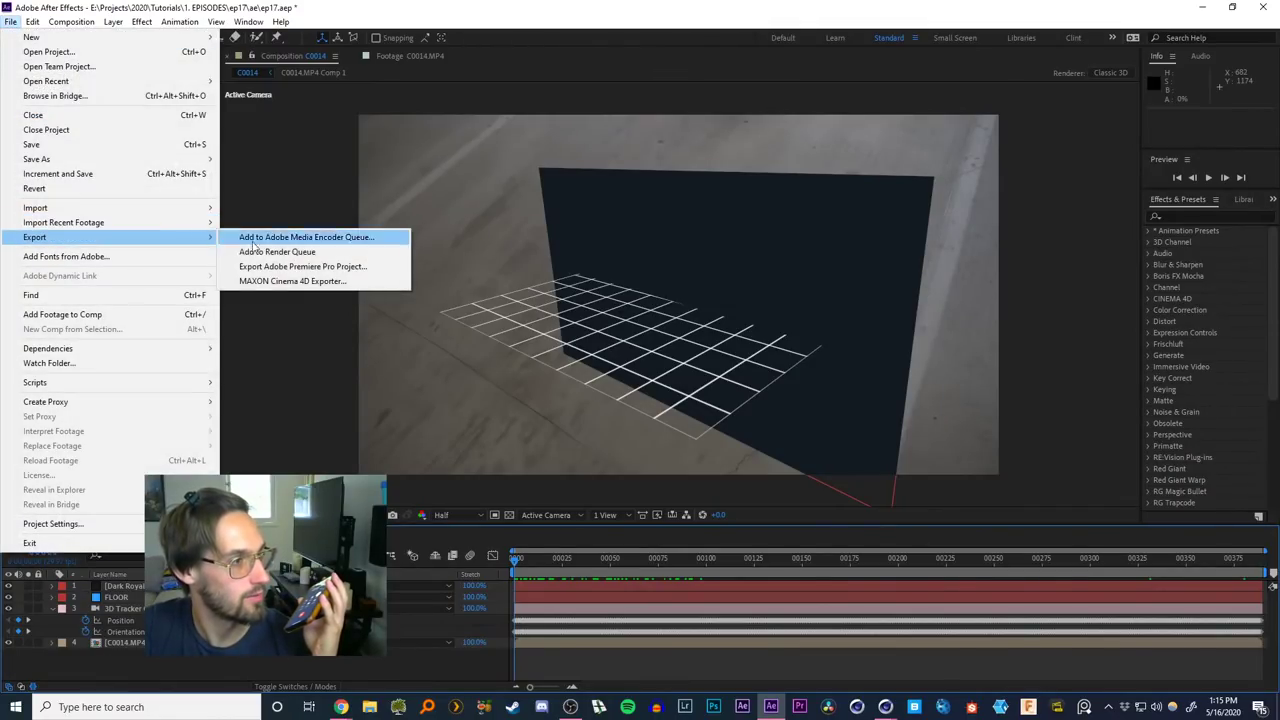
left_click(270, 284)
left_click(774, 388)
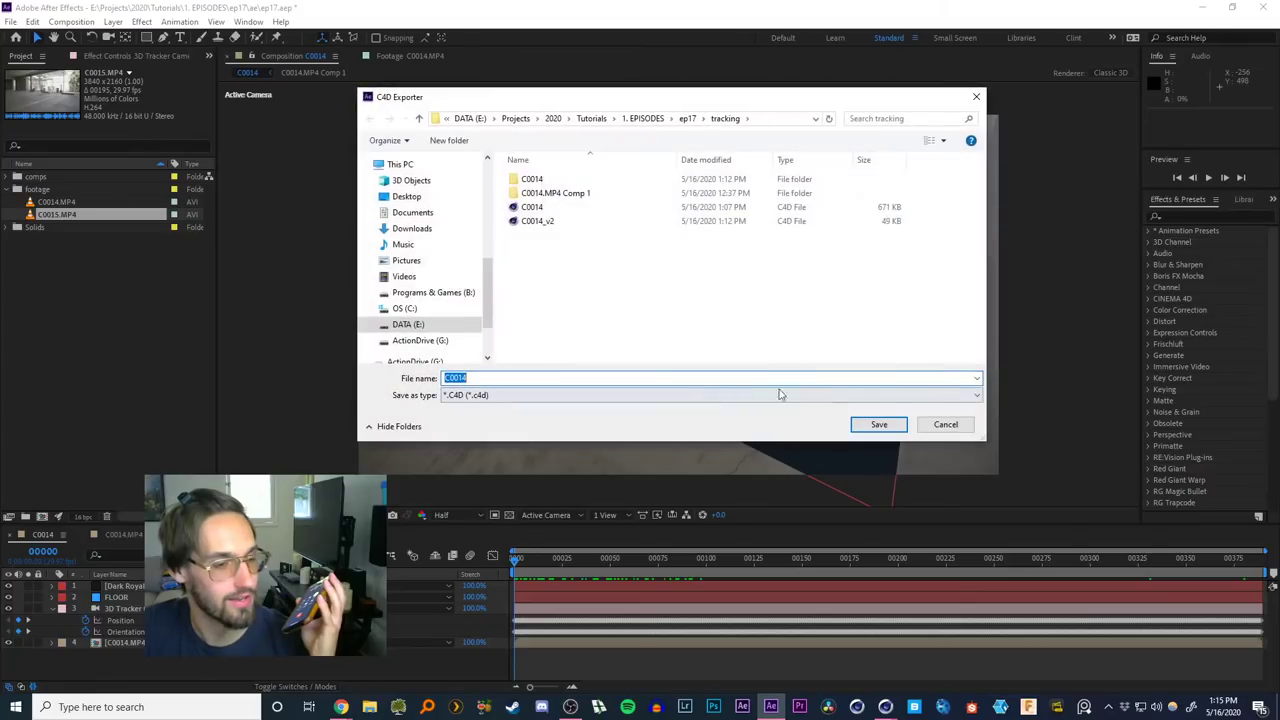
left_click(537, 221)
left_click(879, 424)
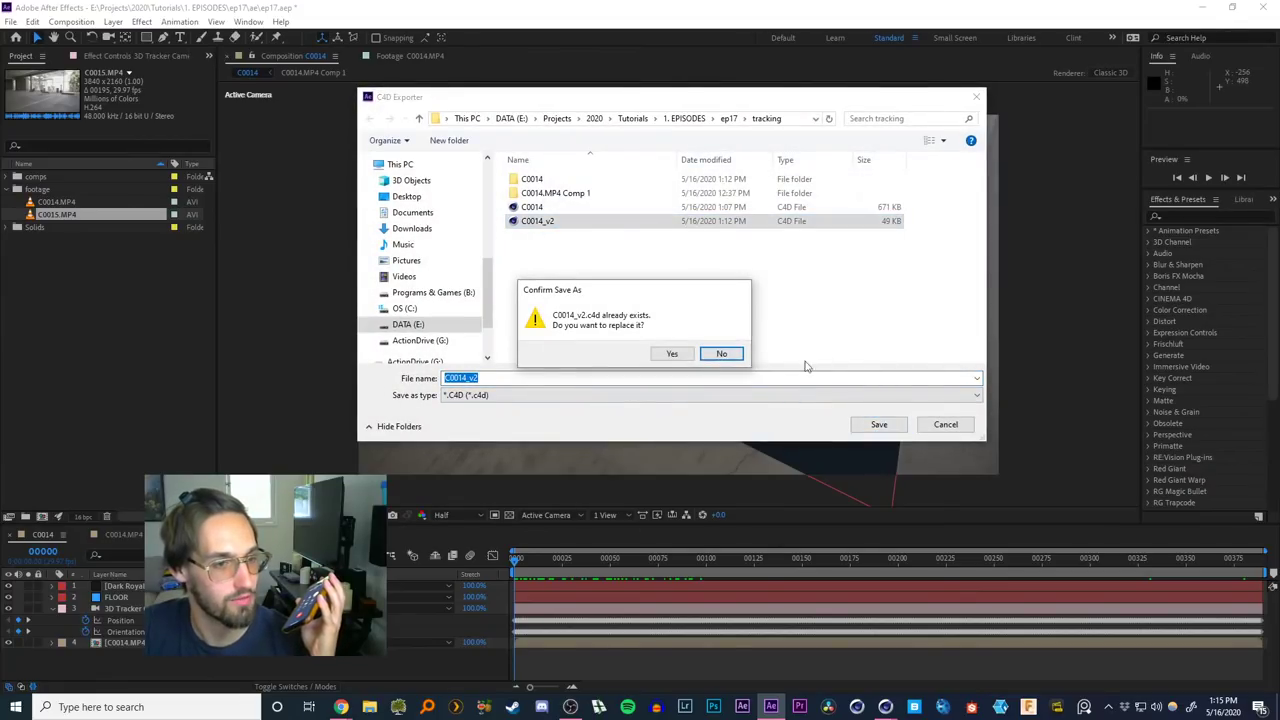
left_click(671, 354)
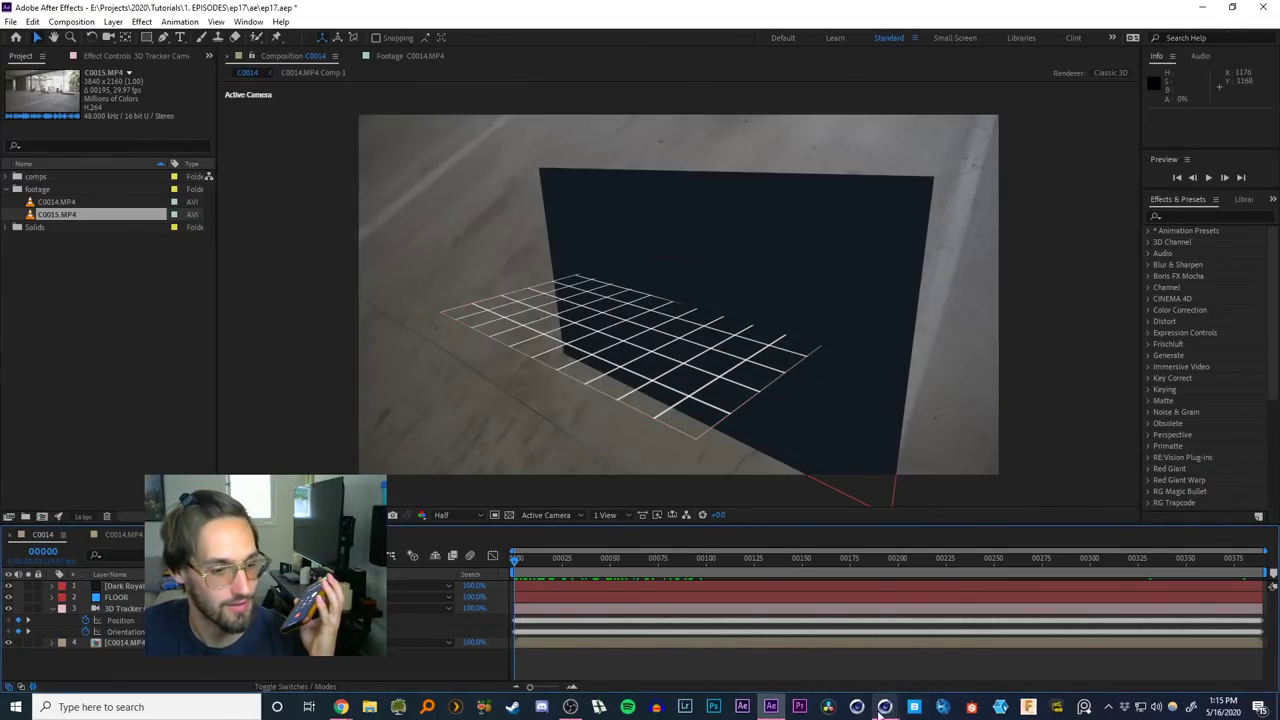
Switch to Cinema 4D, put away the Timeline window, and open the re-exported C0014_v2 file
mouse_move(884, 706)
left_click(840, 655)
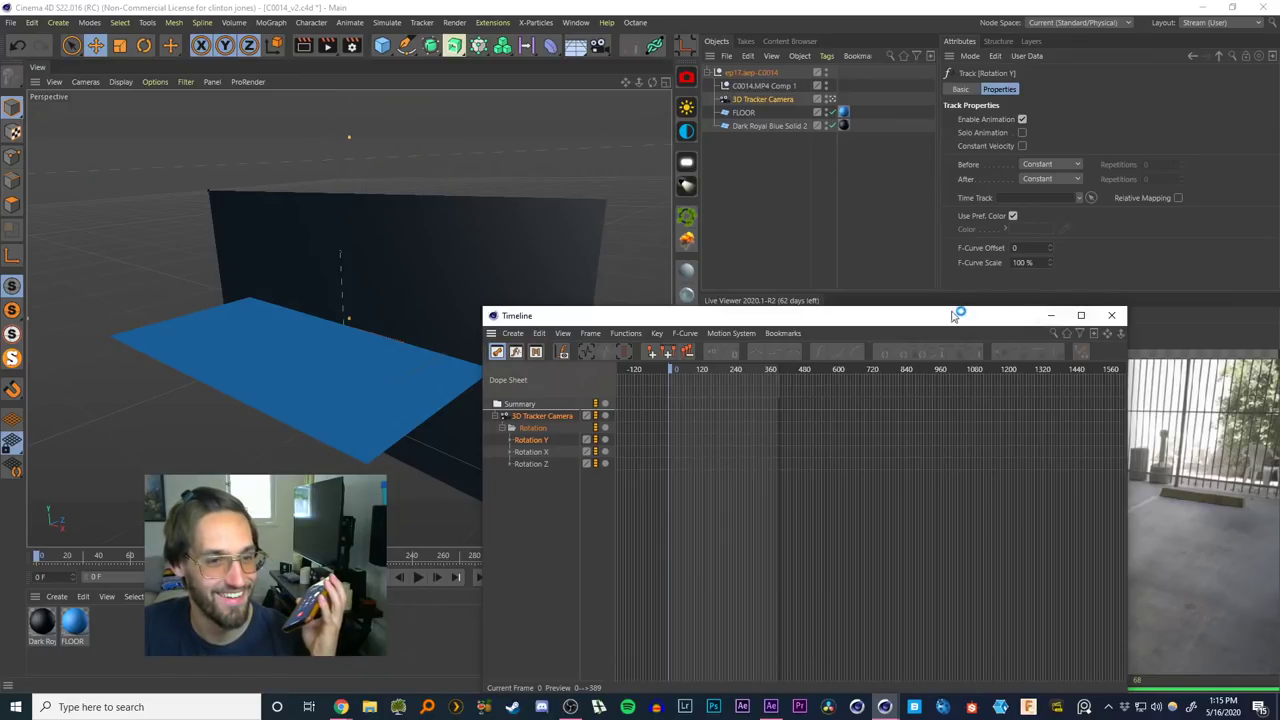
left_click_drag(948, 310, 878, 253)
left_click(863, 211)
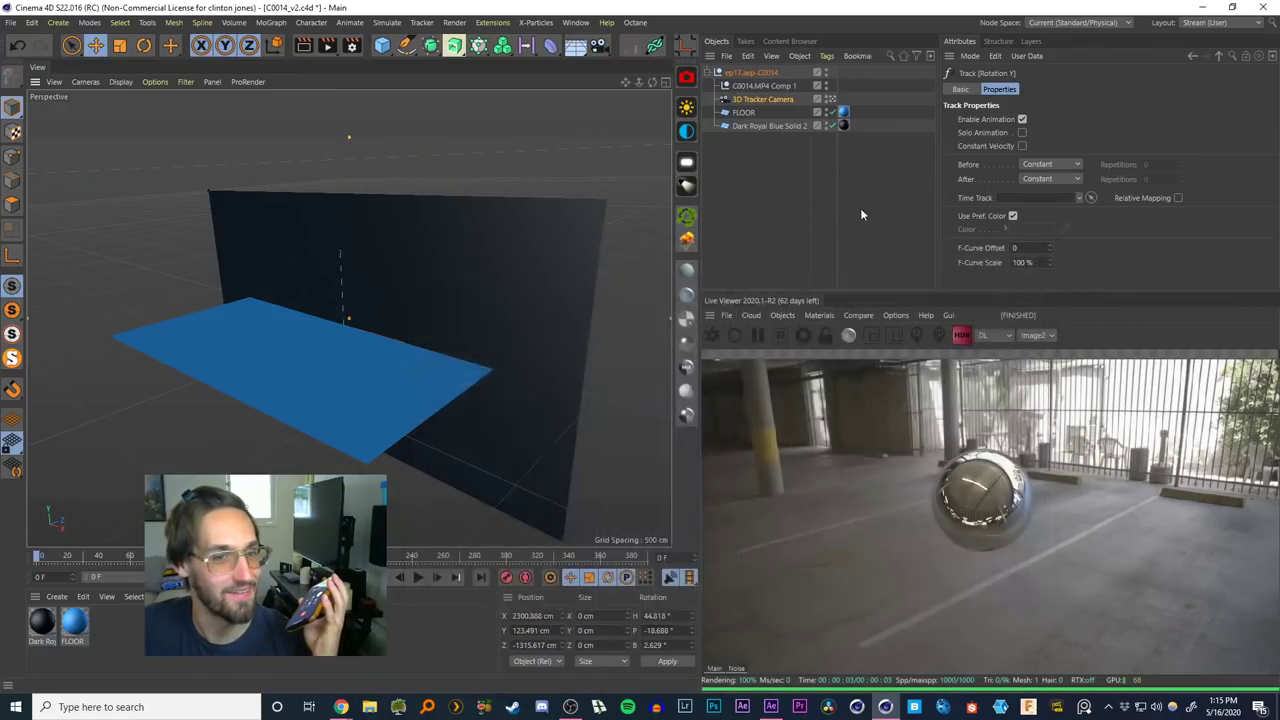
left_click(10, 22)
left_click(40, 58)
double_click(225, 147)
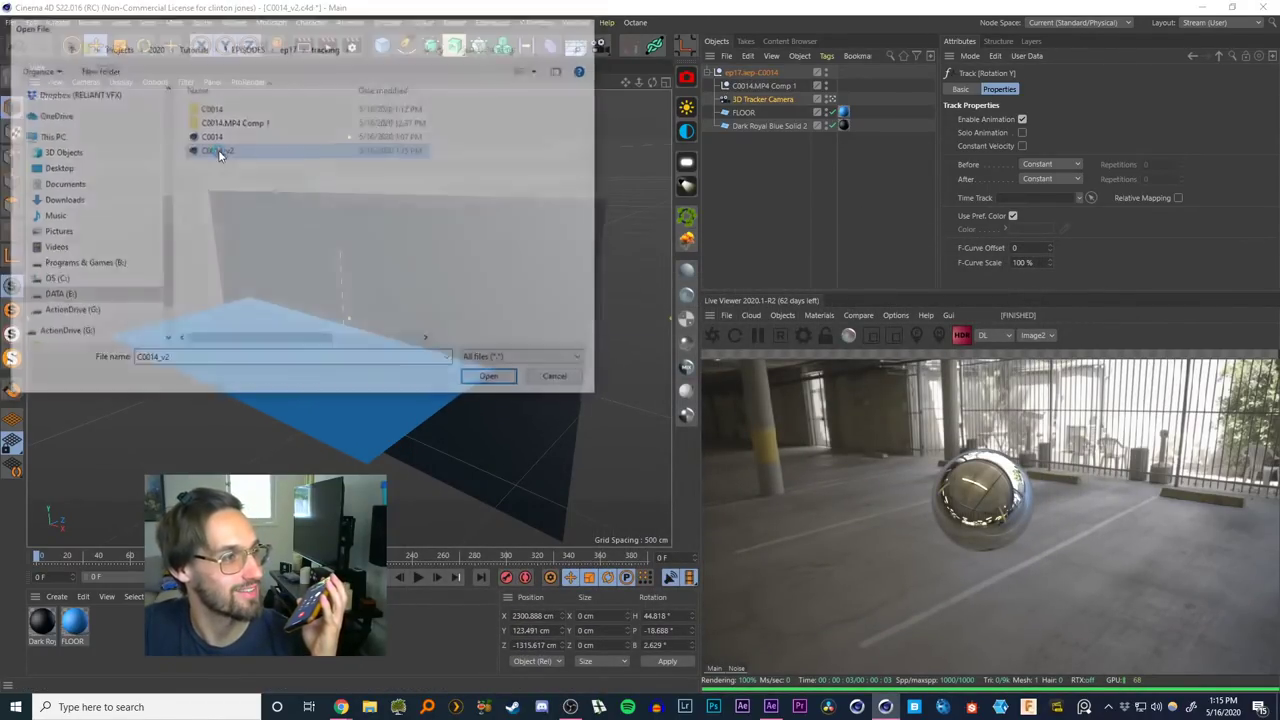
left_click(643, 401)
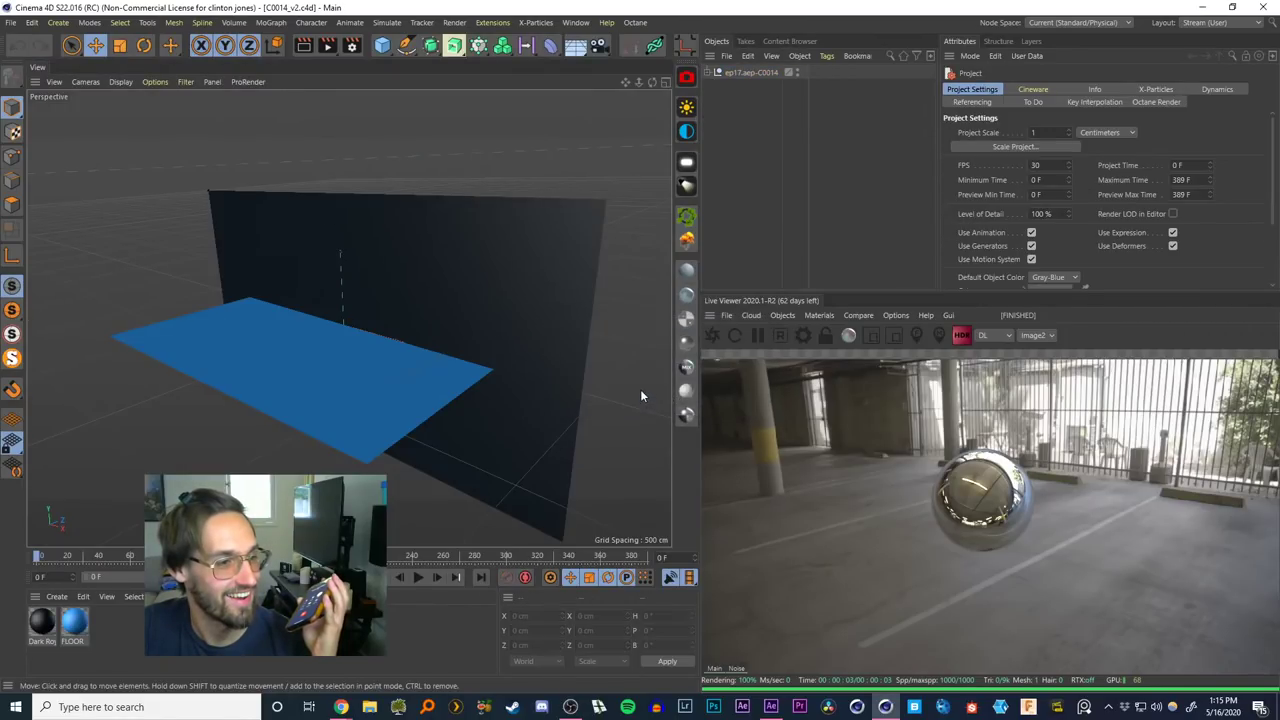
Expand the imported ep17.aep-C0014 null, select its 3D Tracker Camera, and scrub the animation to check the camera's path
left_click_drag(95, 552, 710, 551)
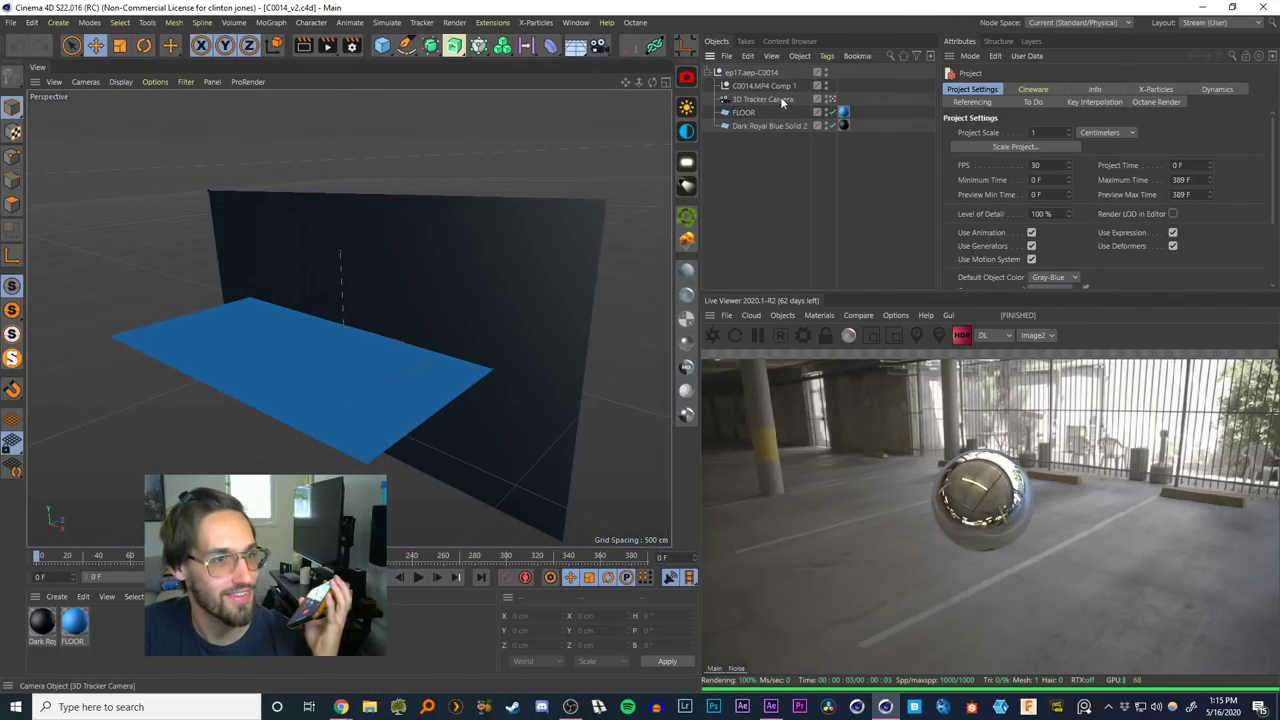
left_click(760, 99)
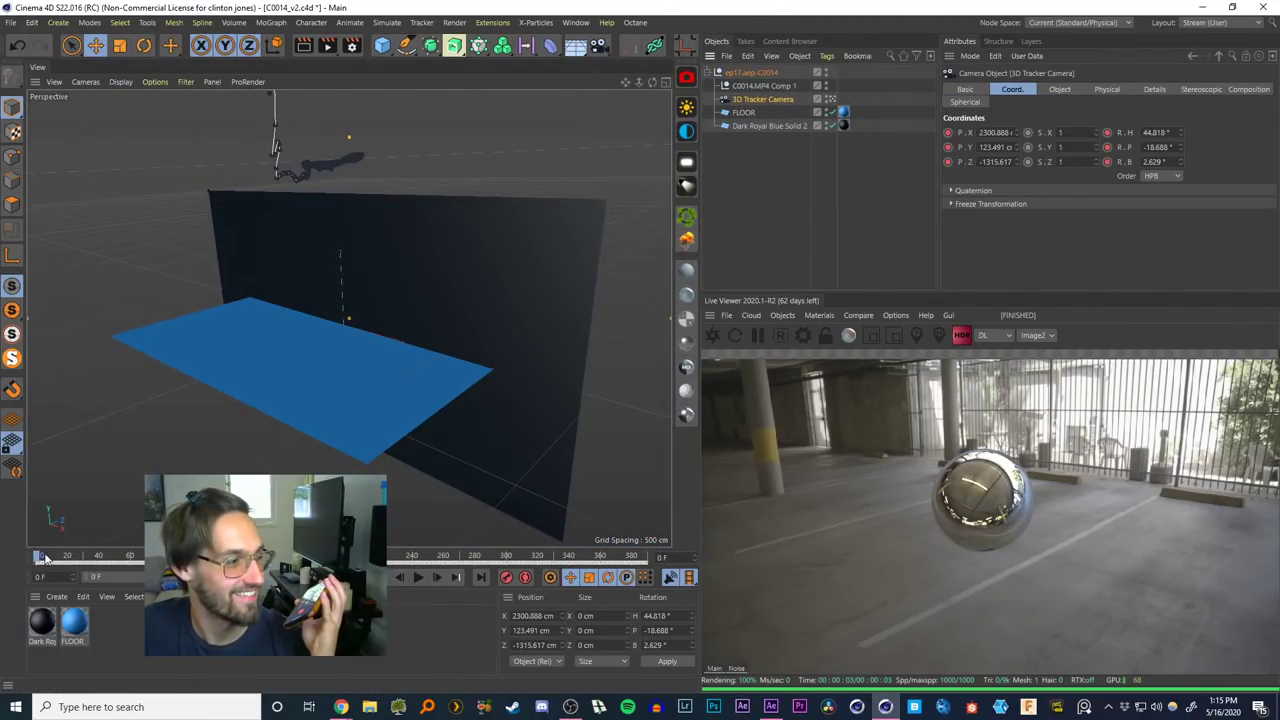
left_click_drag(42, 557, 14, 536)
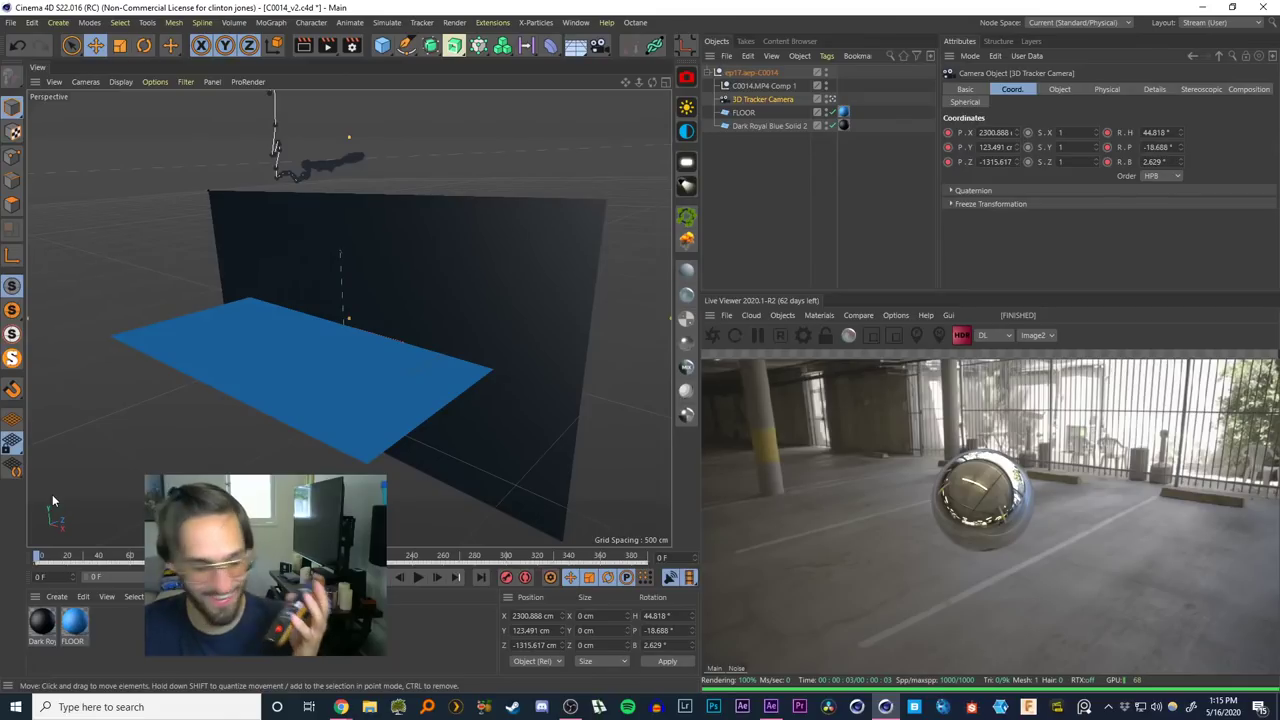
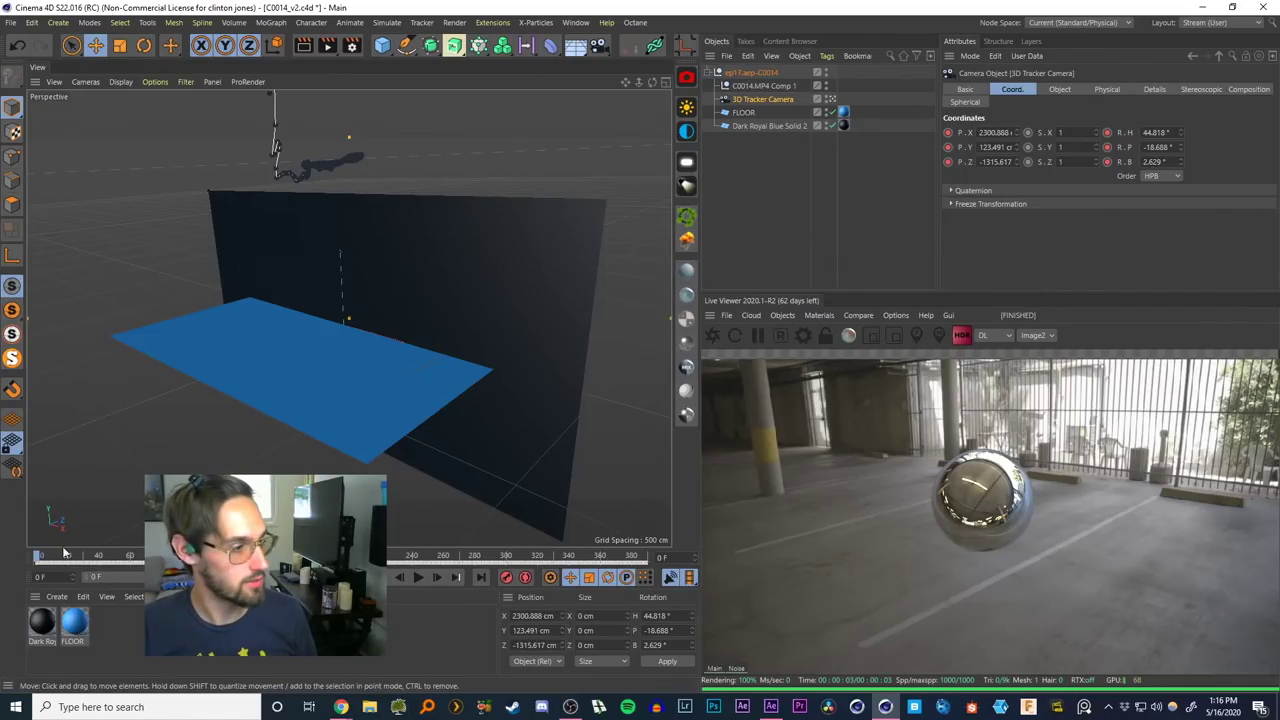
left_click_drag(42, 556, 1, 548)
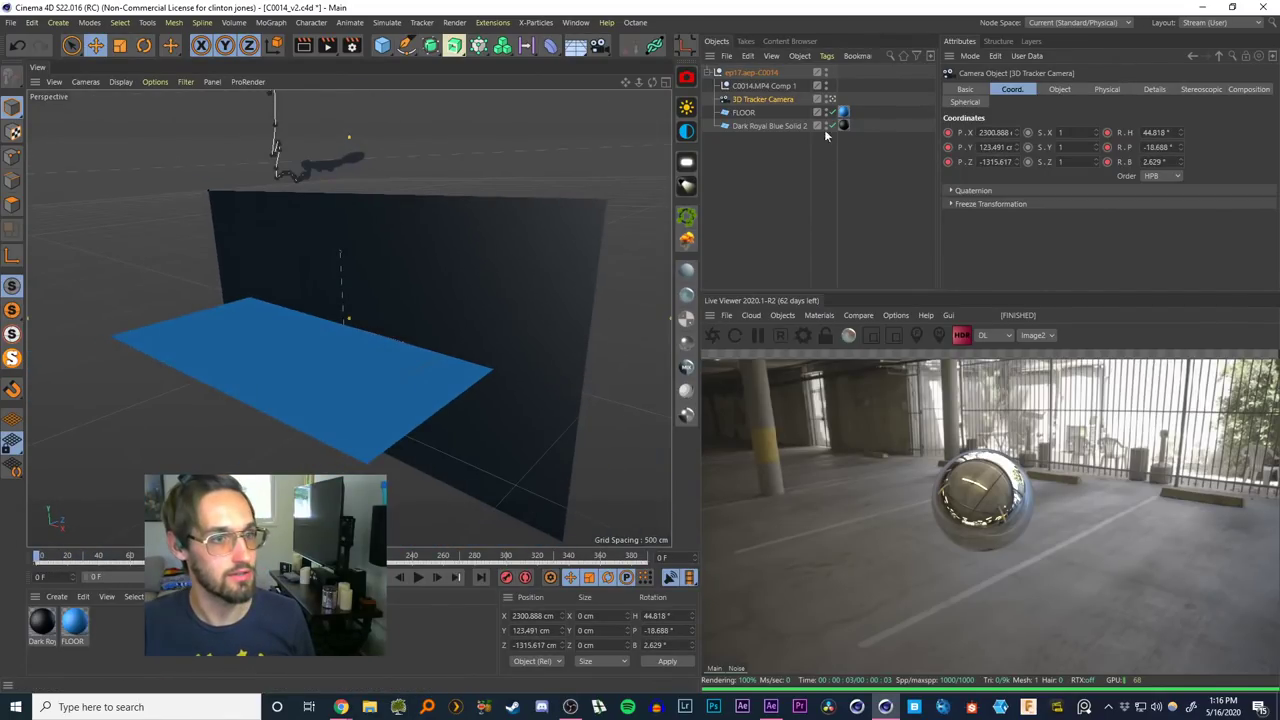
Copy the whole ep17.aep-C0014 null from C0014_v2.c4d and bring up the ep17.c4d scene containing the sphere
left_click(774, 156)
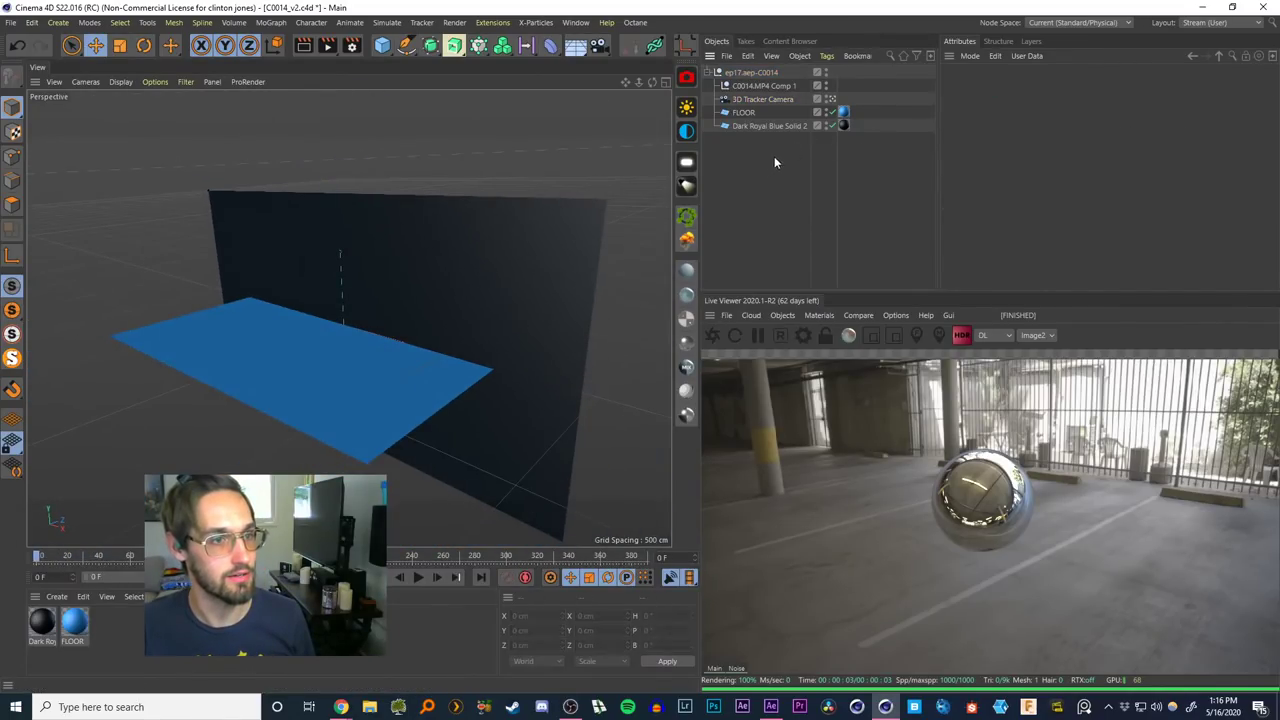
left_click(745, 73)
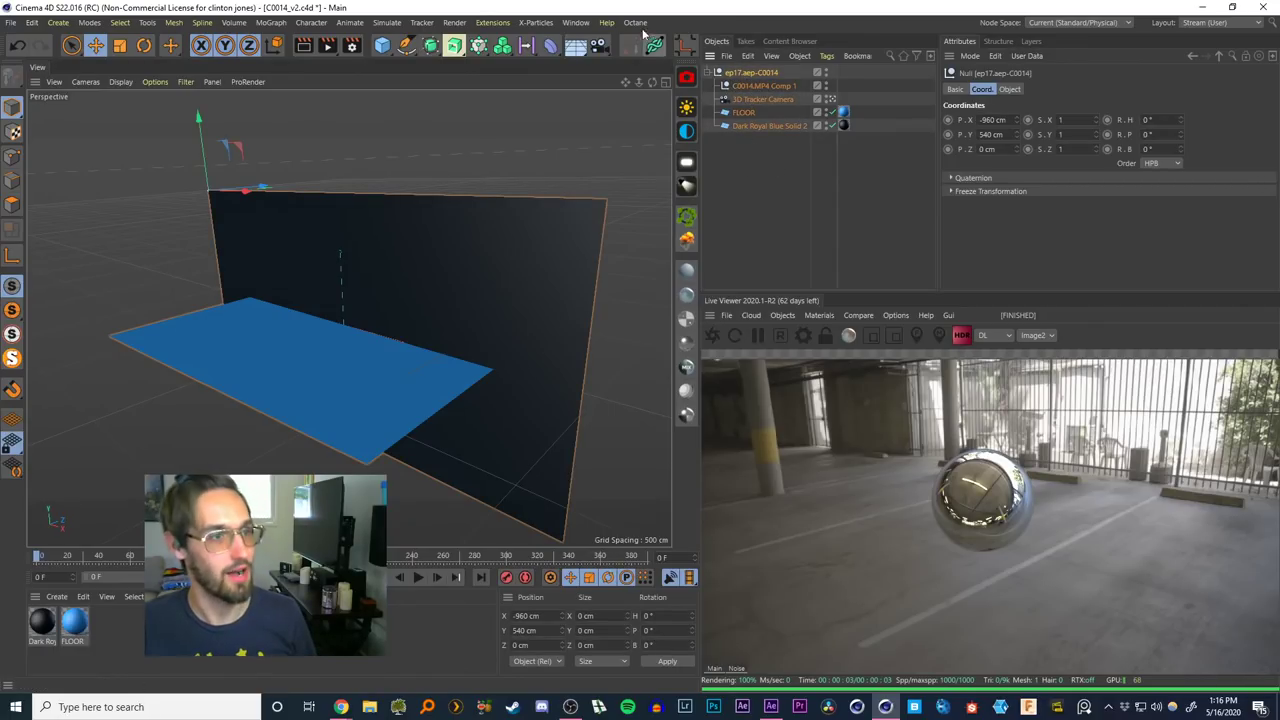
left_click(575, 22)
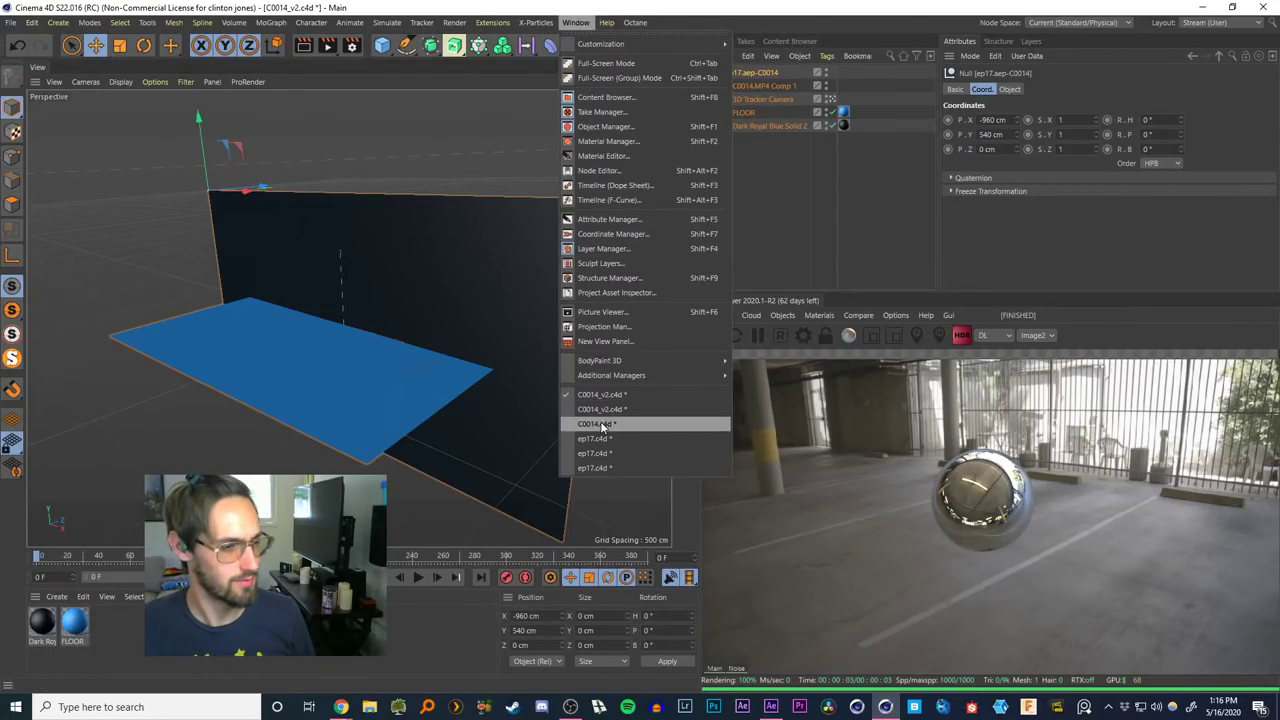
left_click(600, 424)
left_click(575, 22)
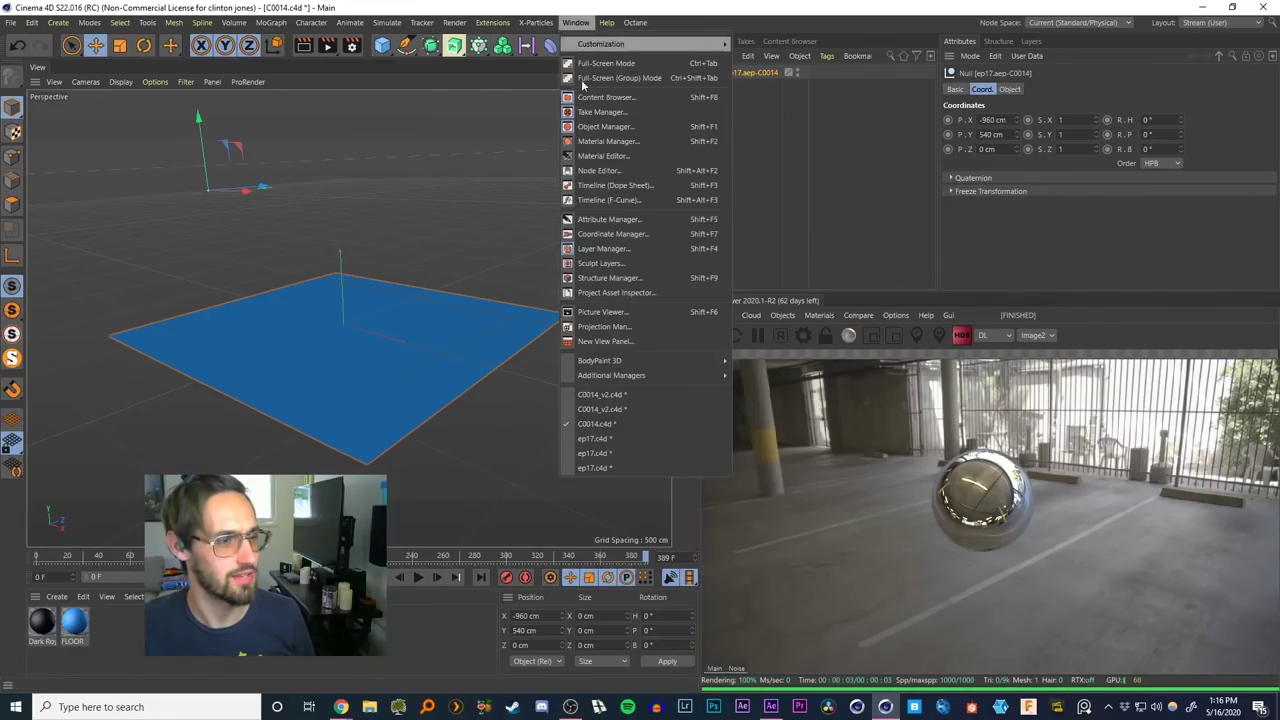
left_click(588, 445)
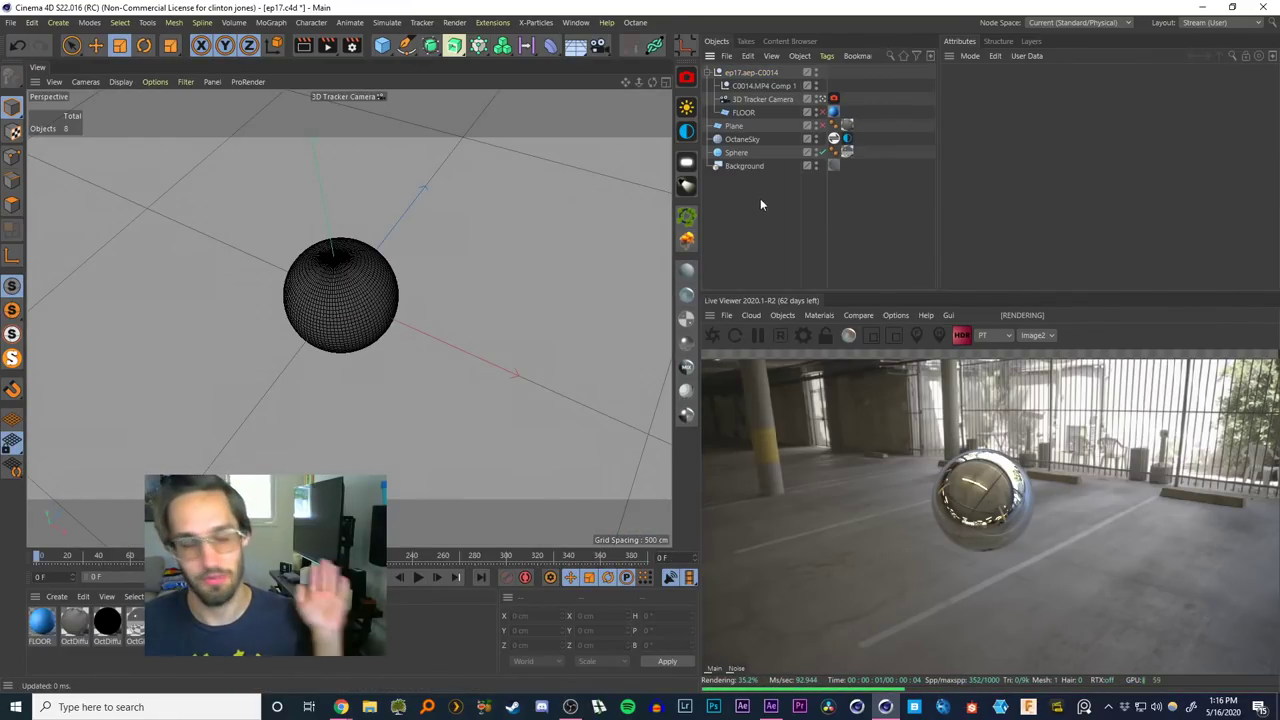
left_click(707, 73)
left_click(742, 73)
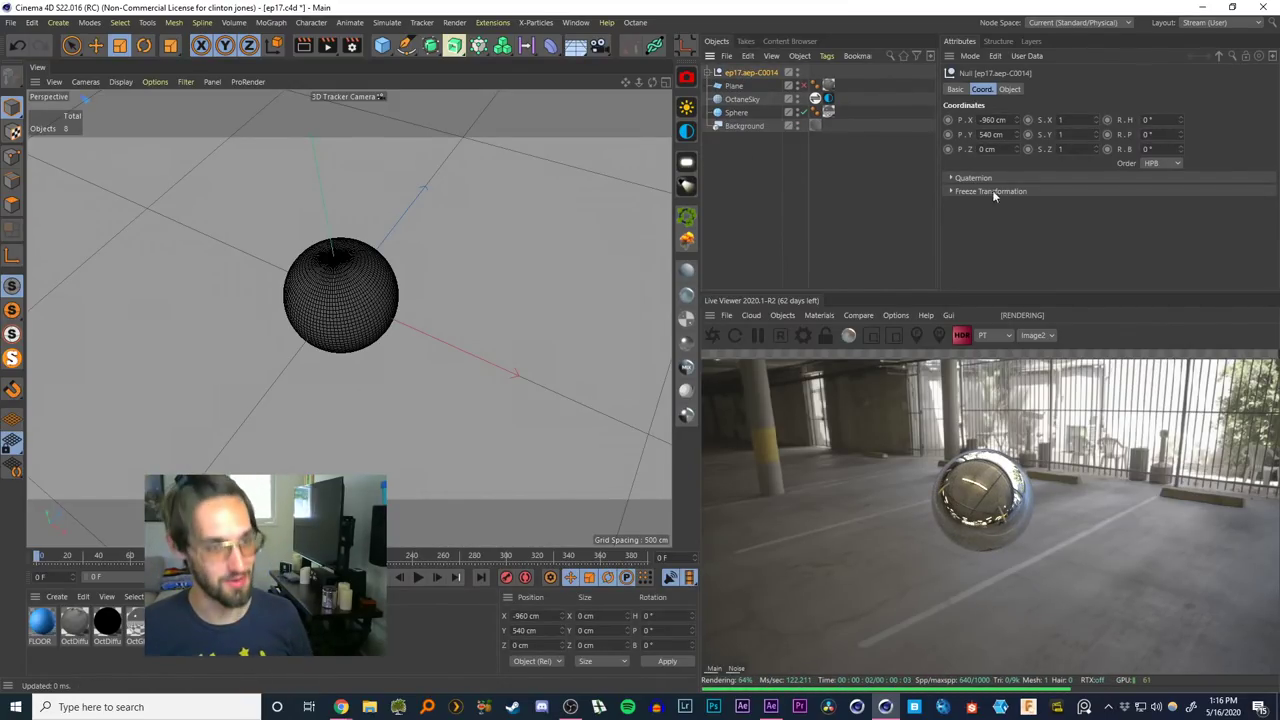
key("Delete")
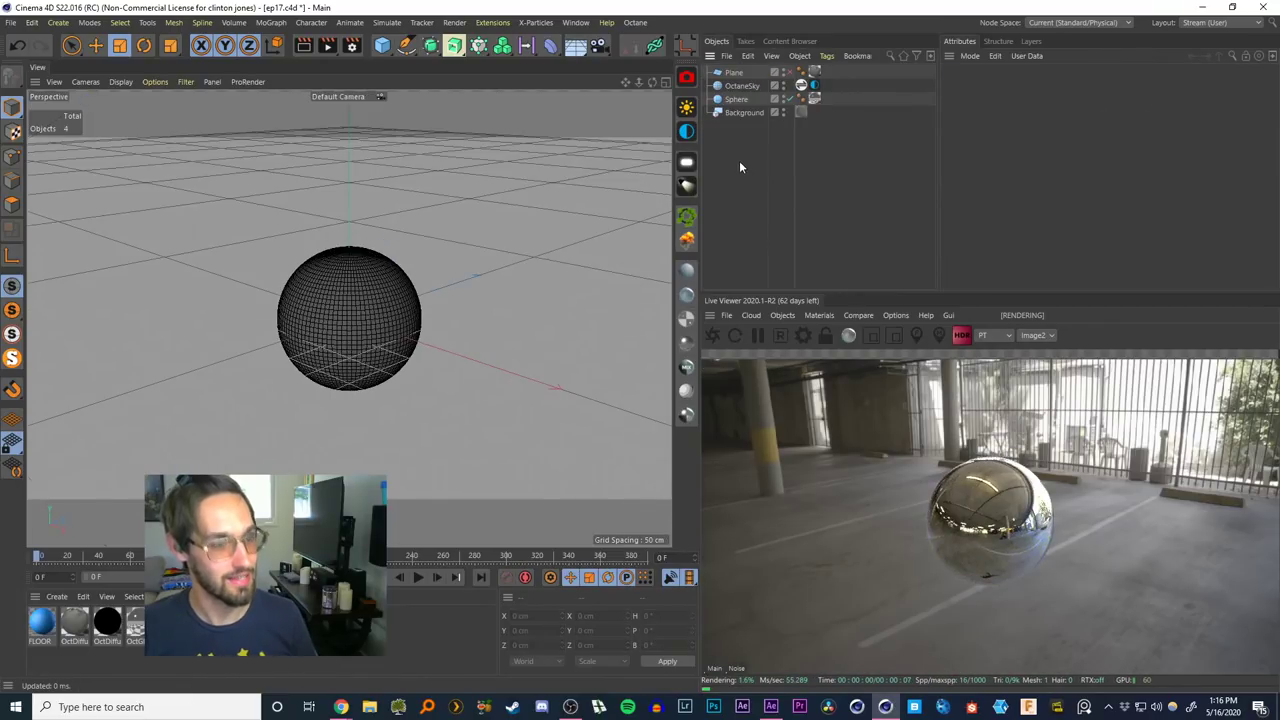
key("ctrl+z")
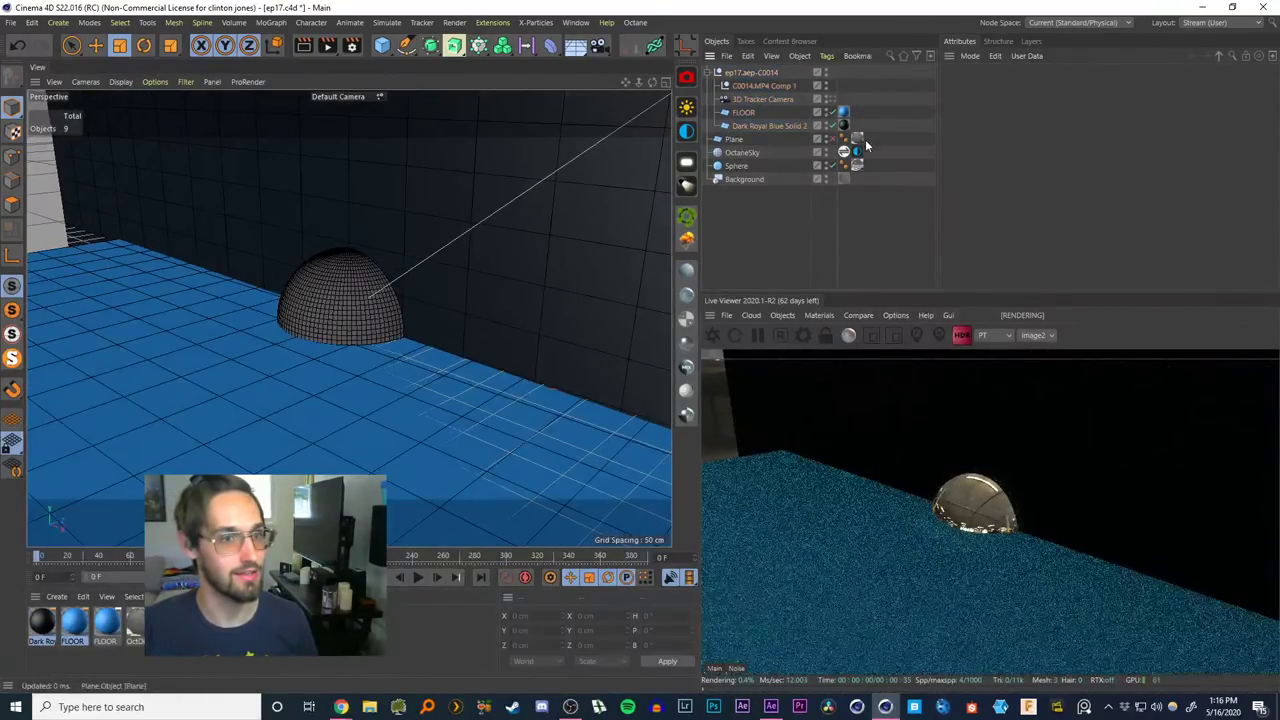
key("ctrl+z")
key("ctrl+z")
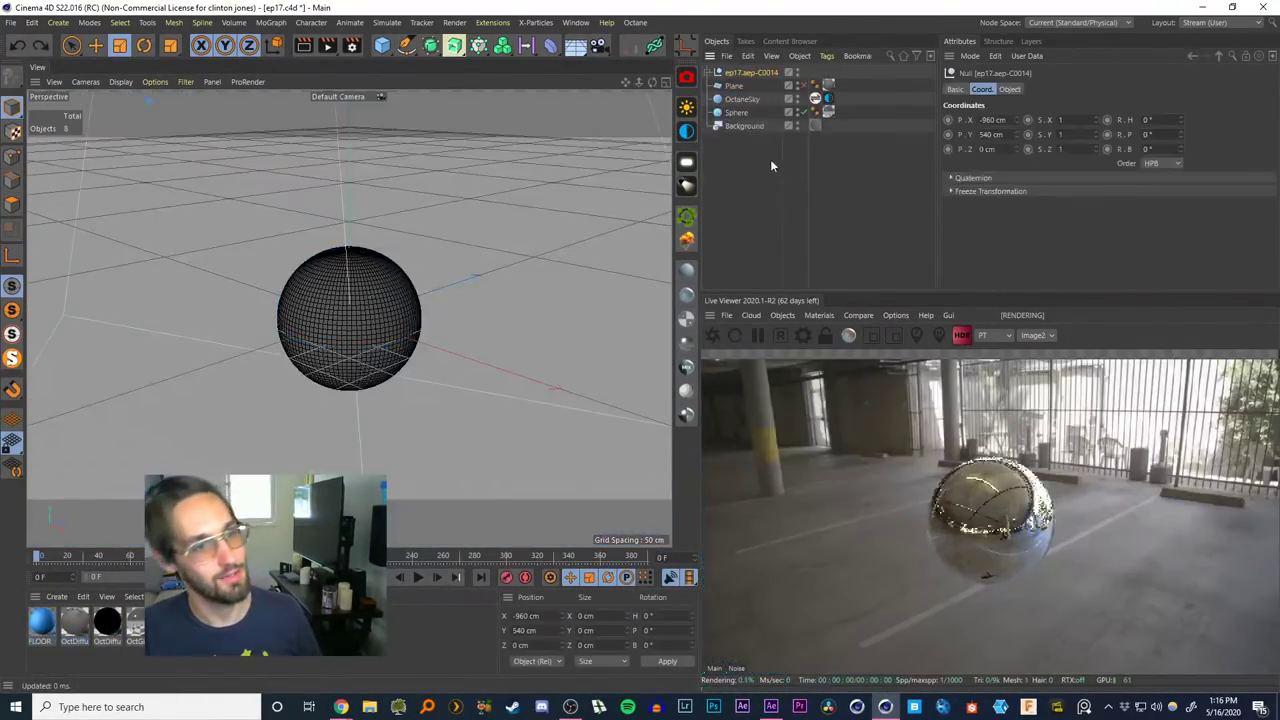
Move the Octane camera tag from the old 3D Tracker Camera onto the Background object
left_click(749, 160)
left_click(707, 72)
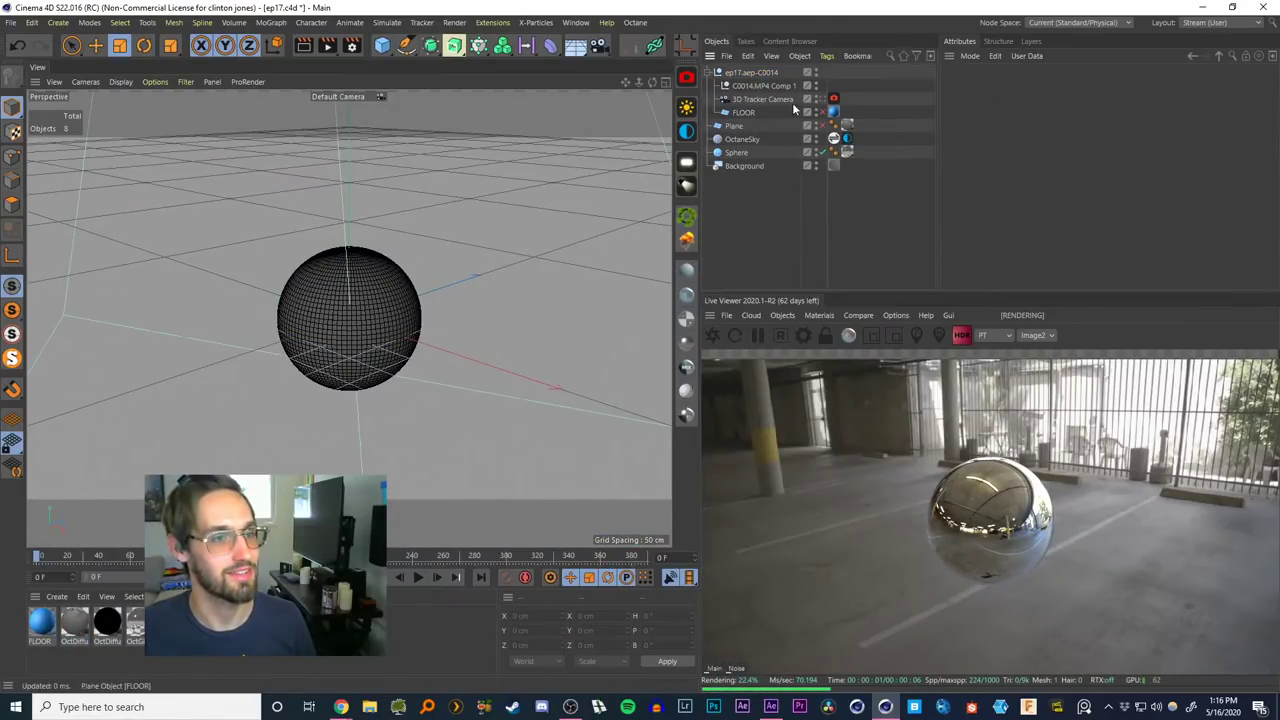
left_click(834, 98)
left_click_drag(865, 153, 839, 166)
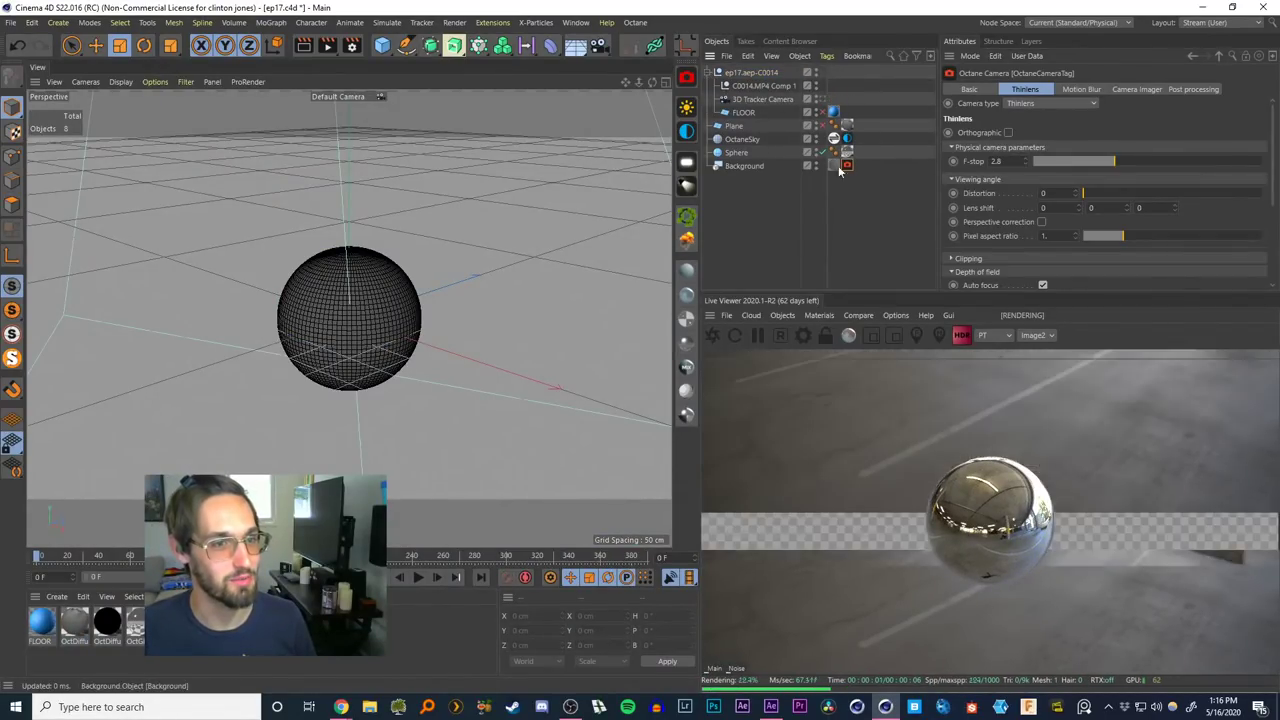
Replace the old ep17.aep-C0014 null with the copied one, move the Octane camera tag to its 3D Tracker Camera, and view through it
left_click(738, 73)
key("Delete")
key("ctrl+z")
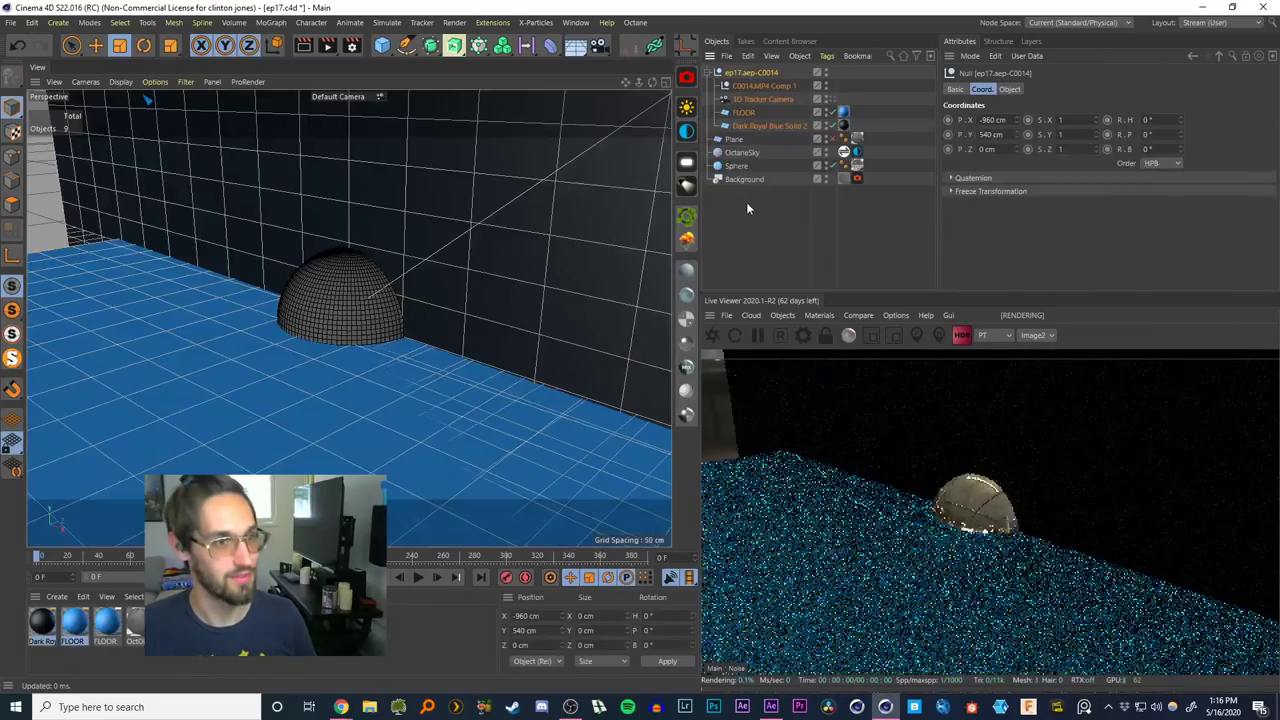
left_click(843, 100)
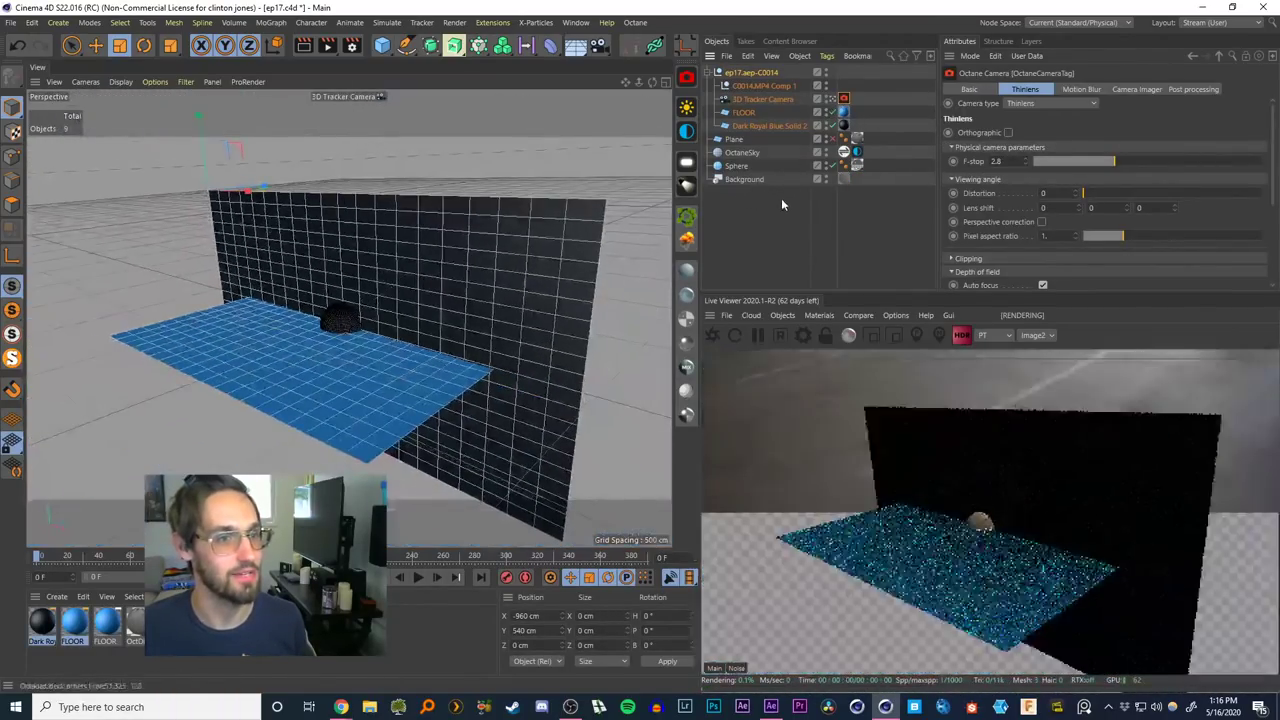
left_click(758, 222)
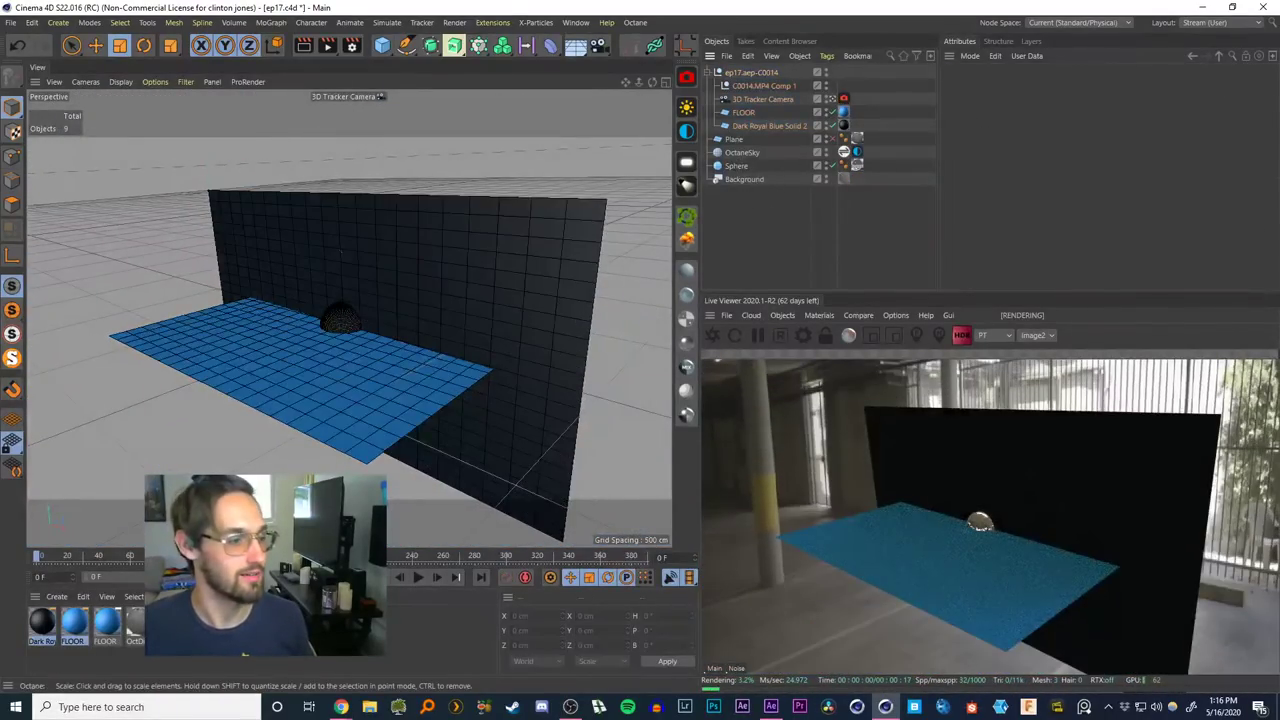
left_click(771, 707)
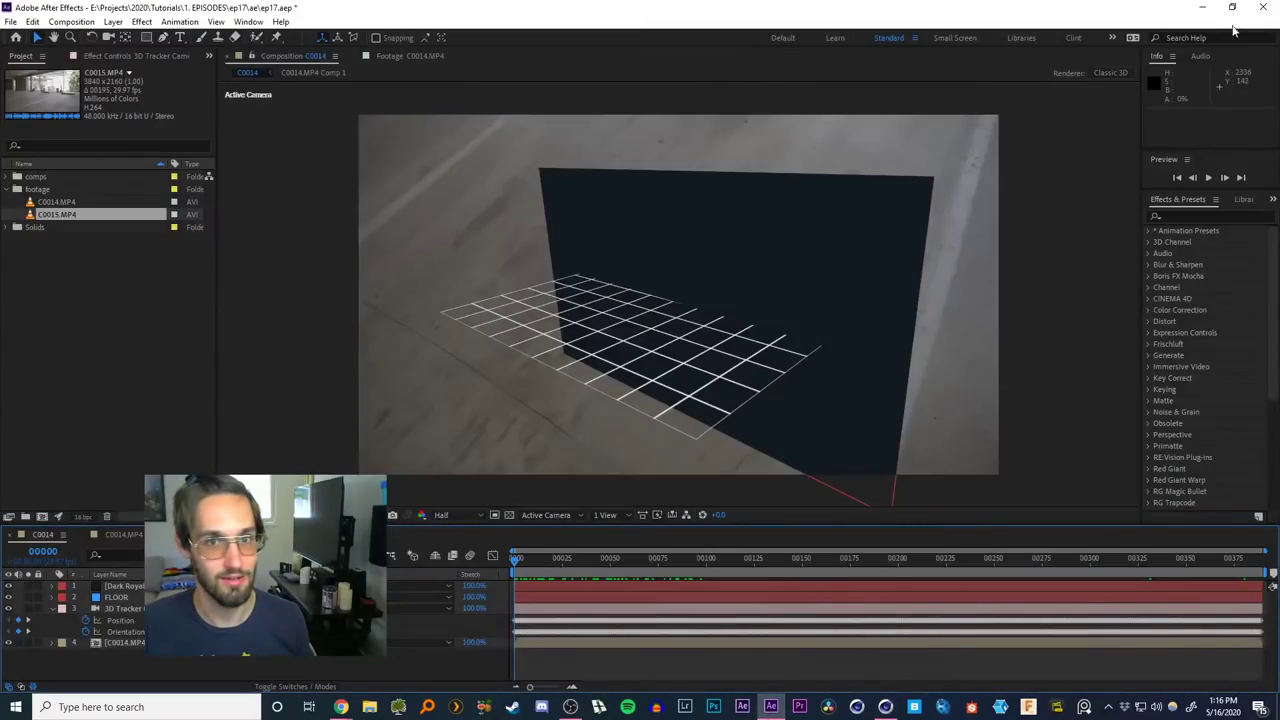
left_click(1259, 9)
left_click(703, 370)
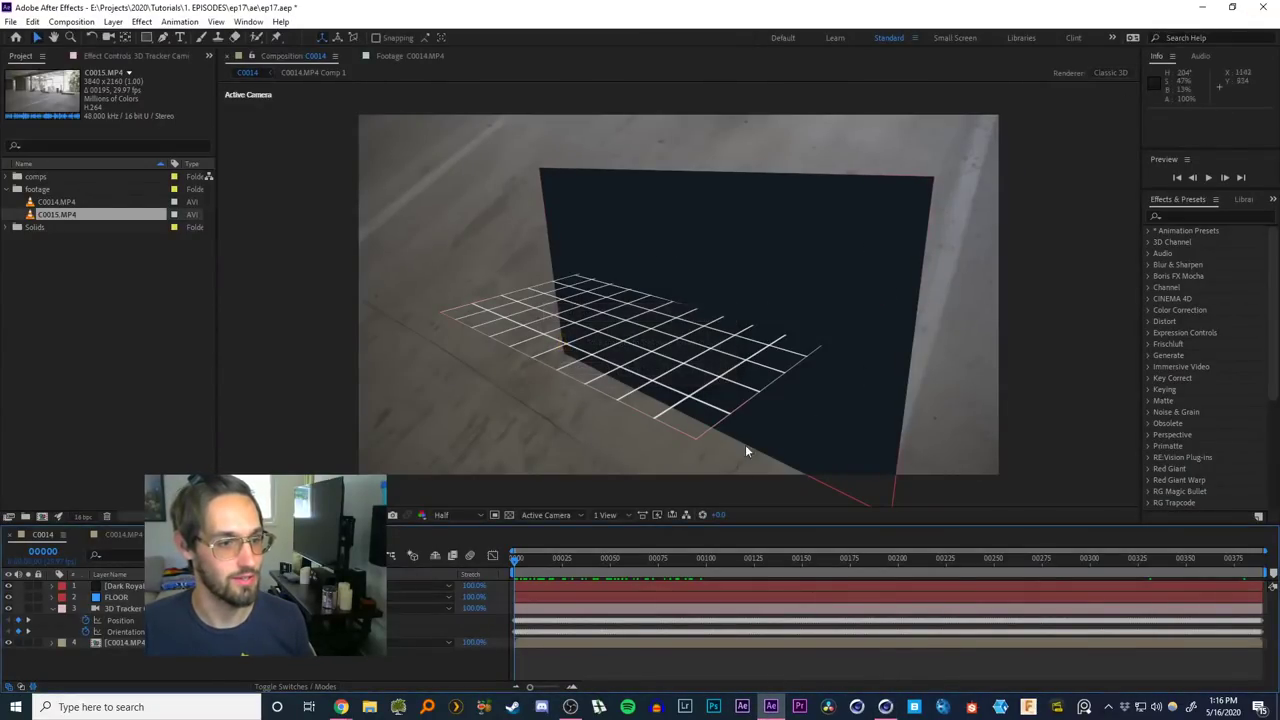
left_click(885, 707)
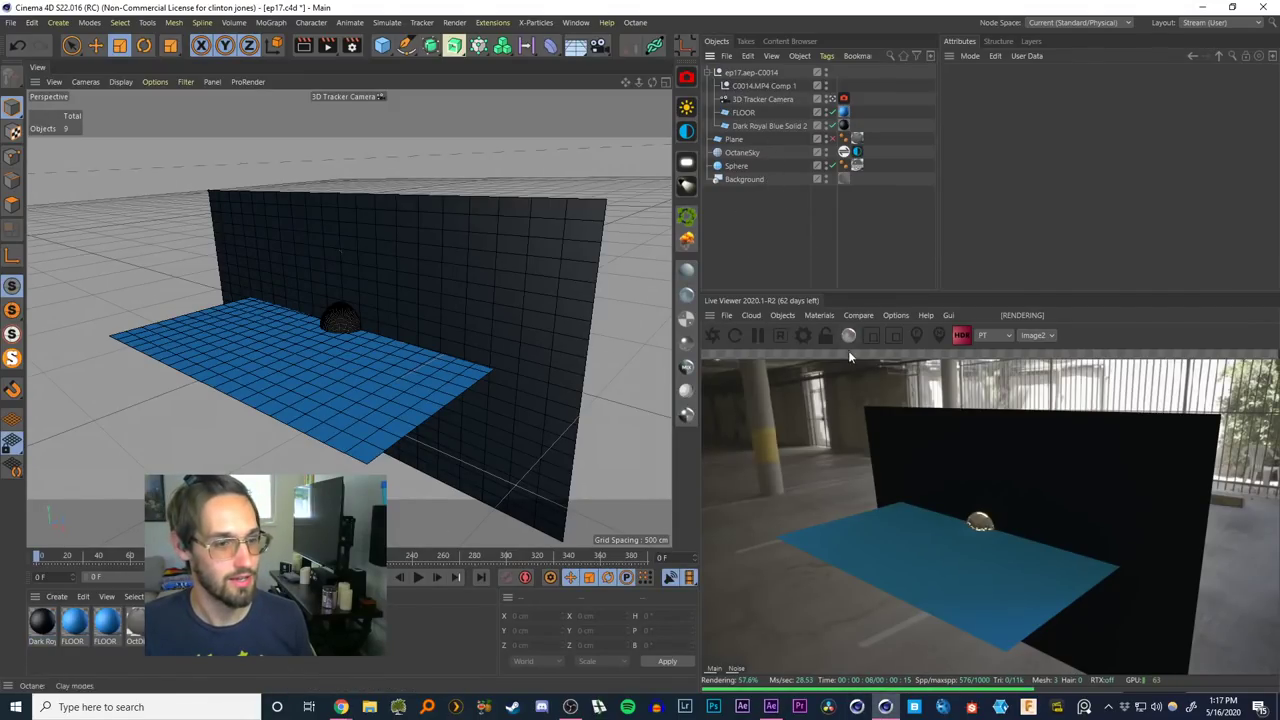
Pause the live render, delete the Dark Royal Blue Solid 2 plane from the scene, and return to the first frame
left_click(757, 336)
left_click_drag(42, 559, 508, 555)
key("shift+f")
left_click(538, 290)
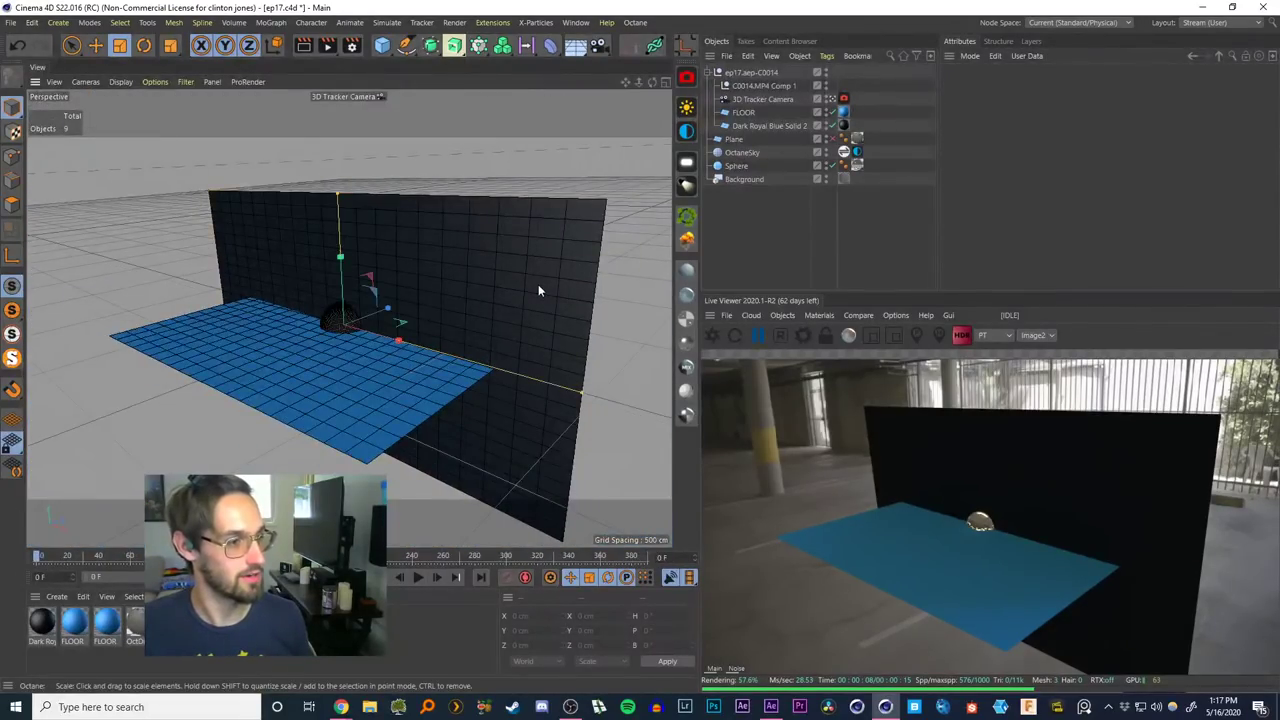
key("Delete")
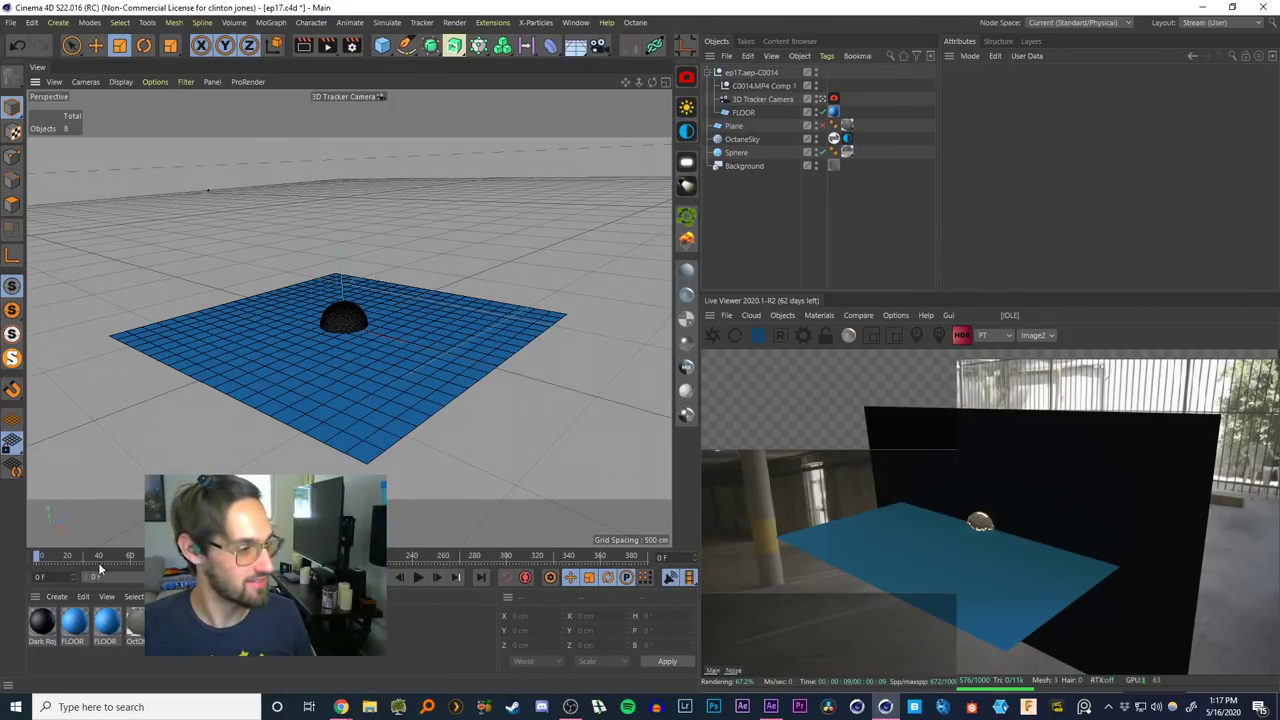
mouse_move(40, 556)
left_mouse_down()
mouse_move(62, 560)
mouse_move(36, 558)
left_mouse_up()
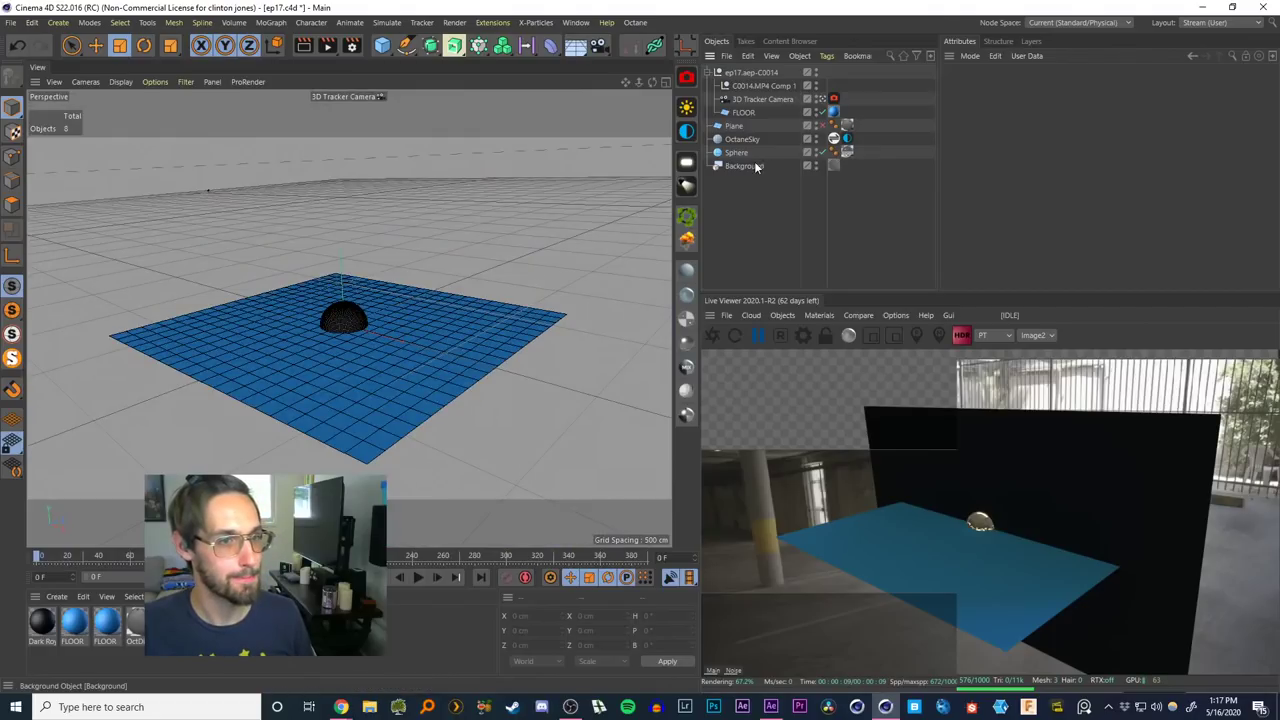
Delete the C0014.MP4 Comp 1 object from the ep17.aep-C0014 null
left_click(745, 166)
left_click(749, 158)
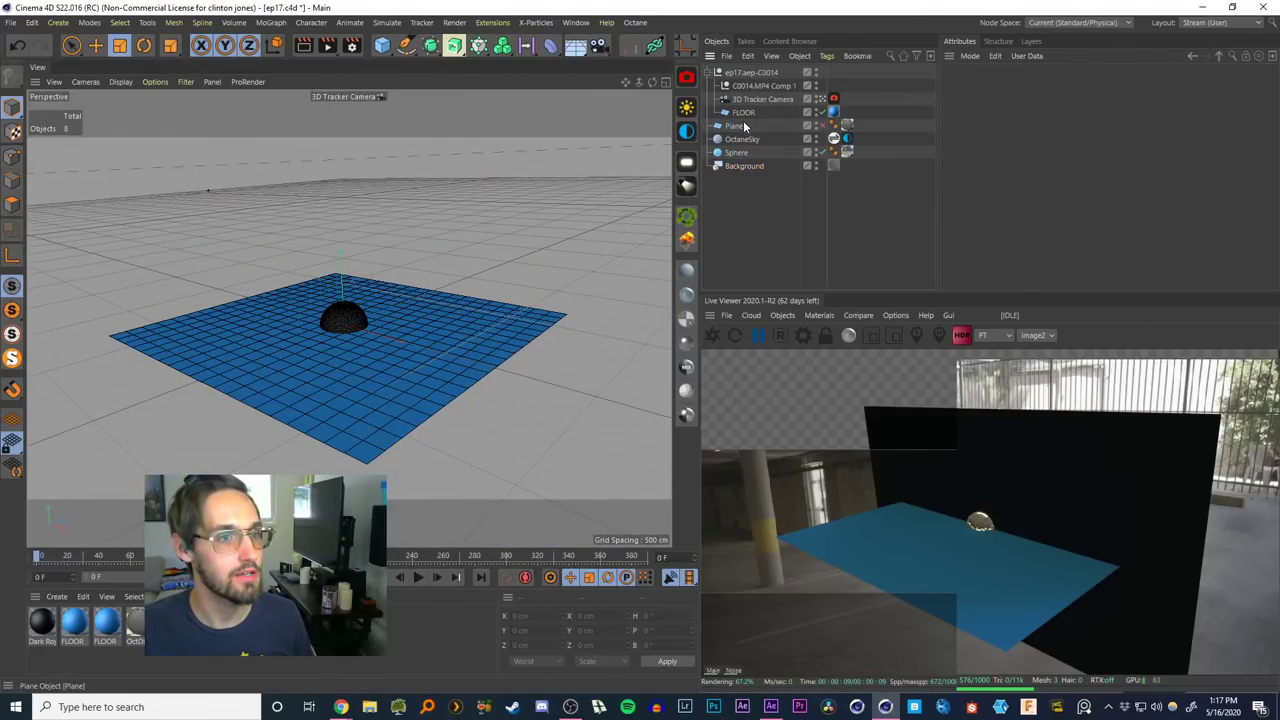
left_click(743, 114)
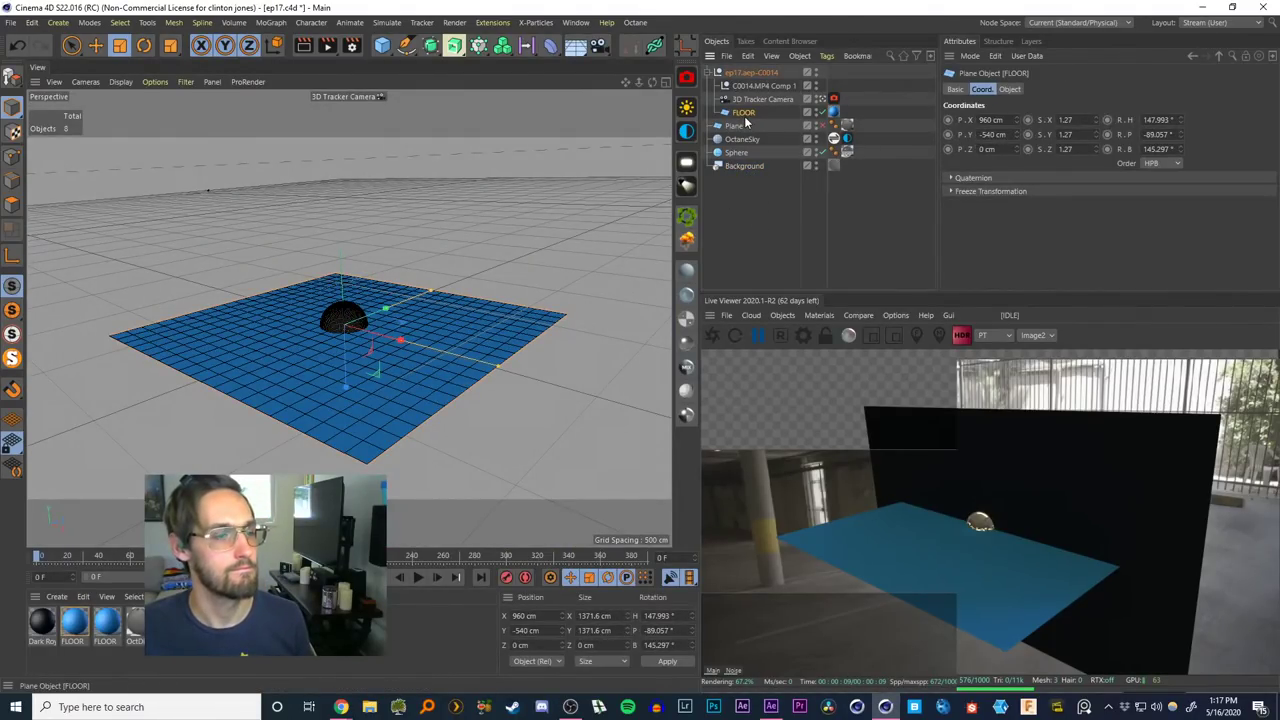
left_click(750, 87)
key("Delete")
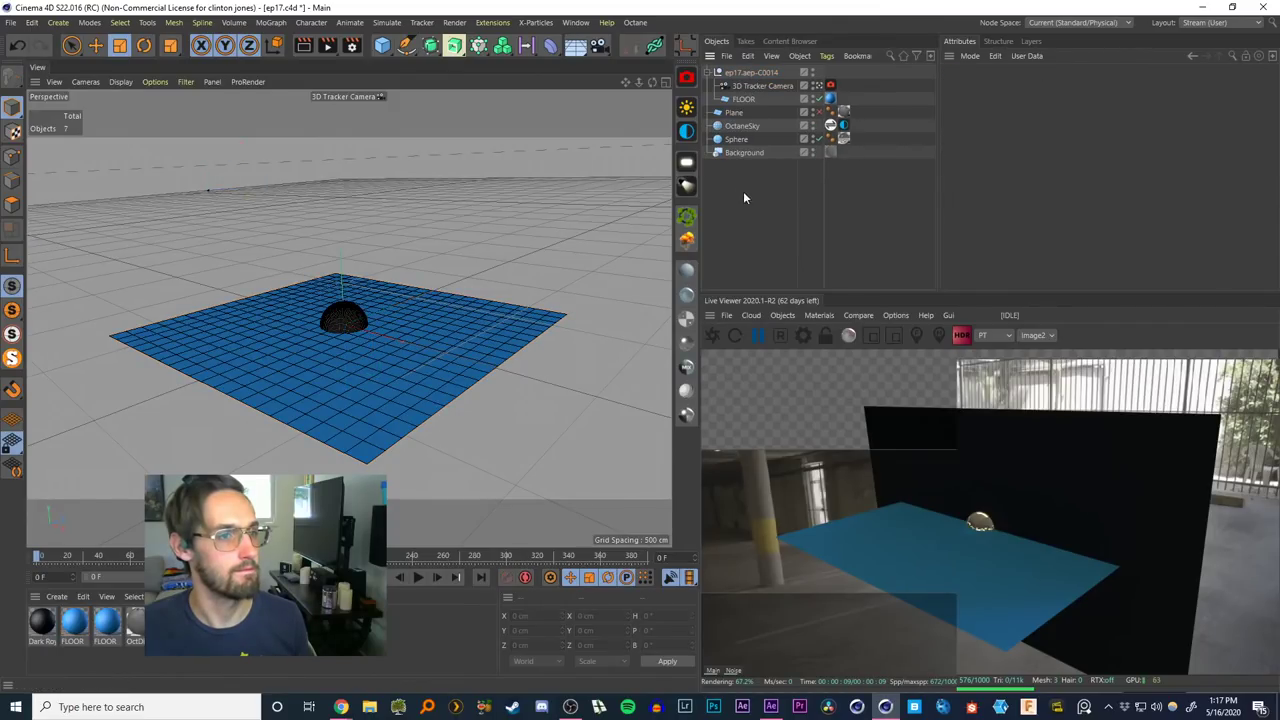
Move the Background object above OctaneSky in the object list and hide OctaneSky so the footage shows in the viewport
left_click(743, 153)
left_click(728, 181)
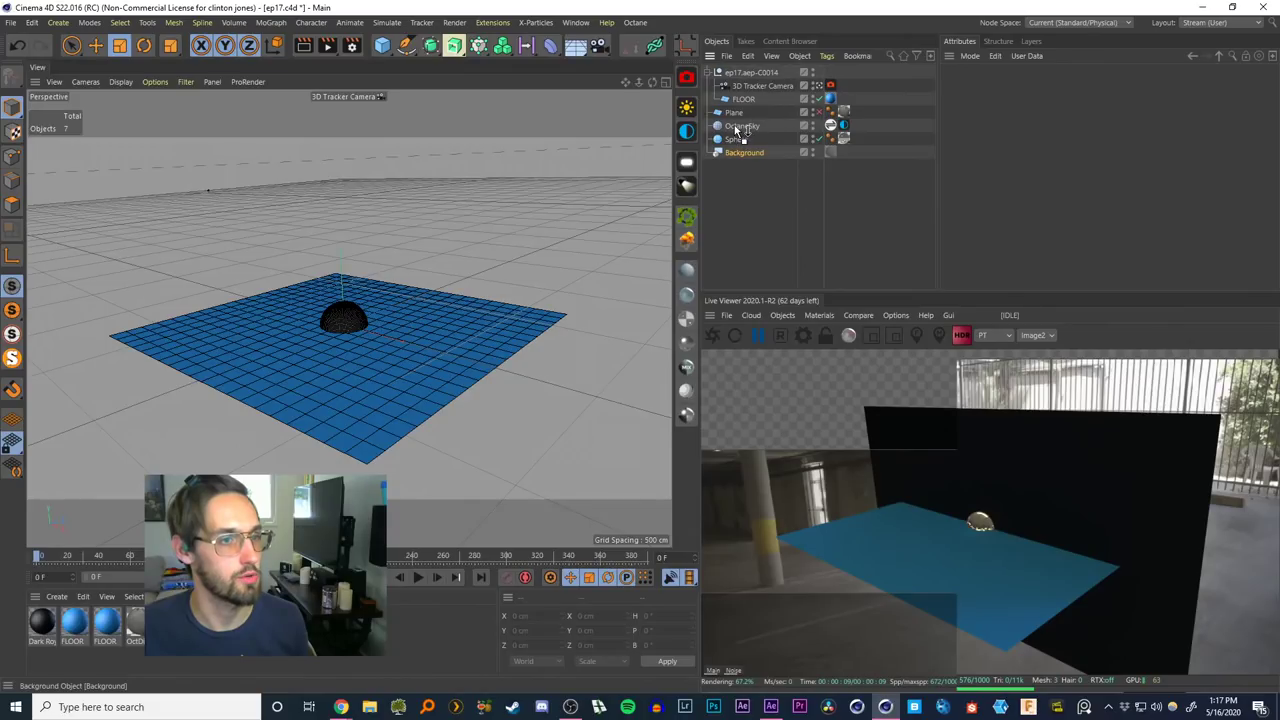
left_click_drag(734, 127, 735, 120)
left_click(739, 153)
left_click(739, 140)
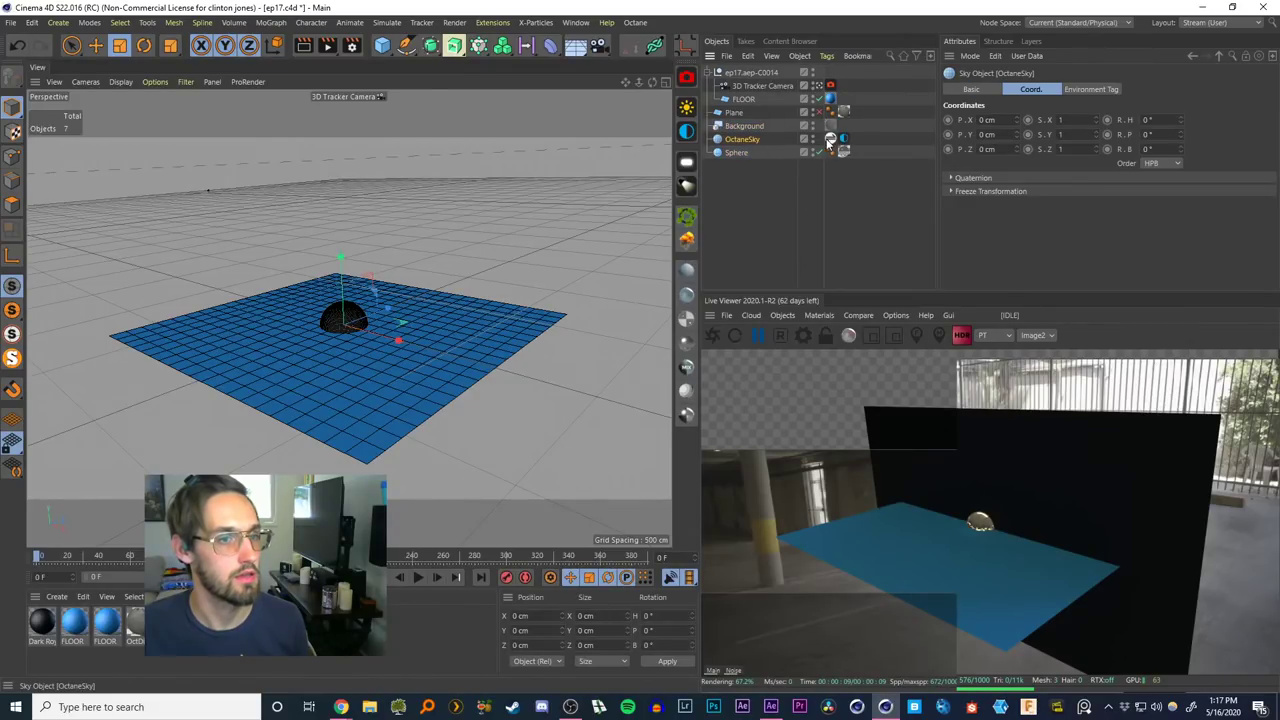
left_click(806, 143)
left_click_drag(57, 545, 36, 600)
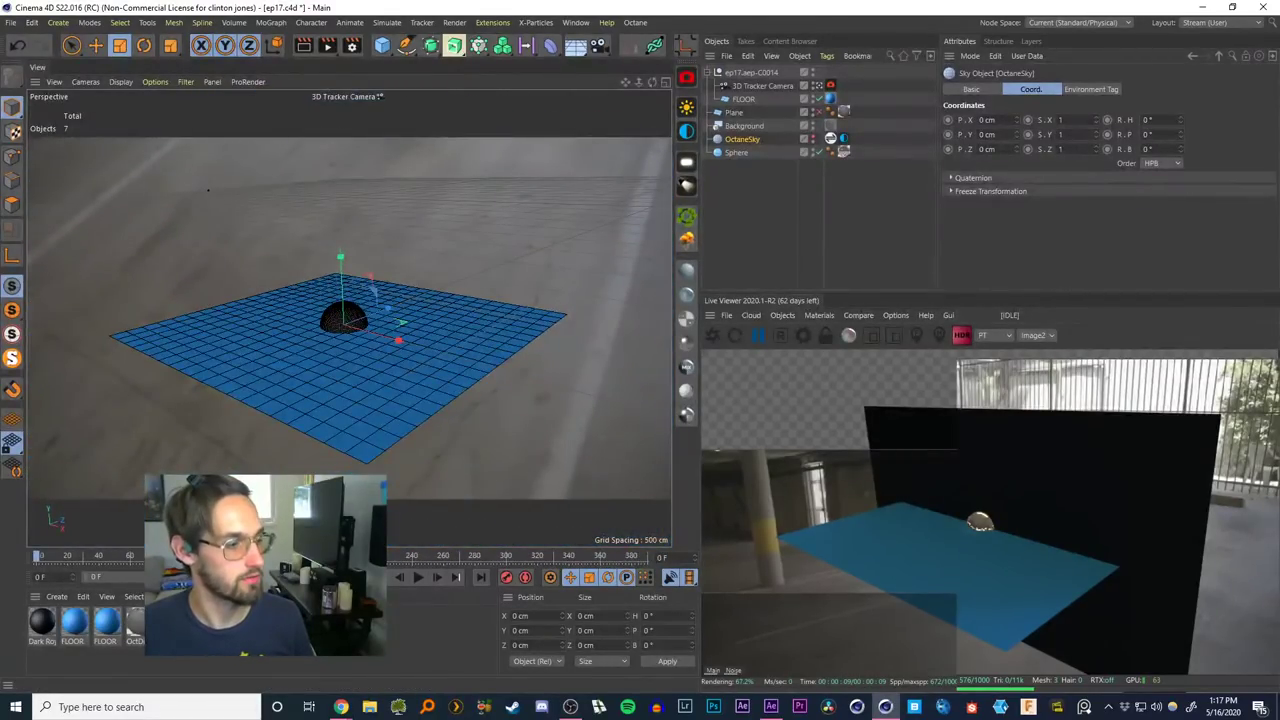
Set the background material's luminance image sequence to movie start frame 0 and movie end frame 385
double_click(172, 622)
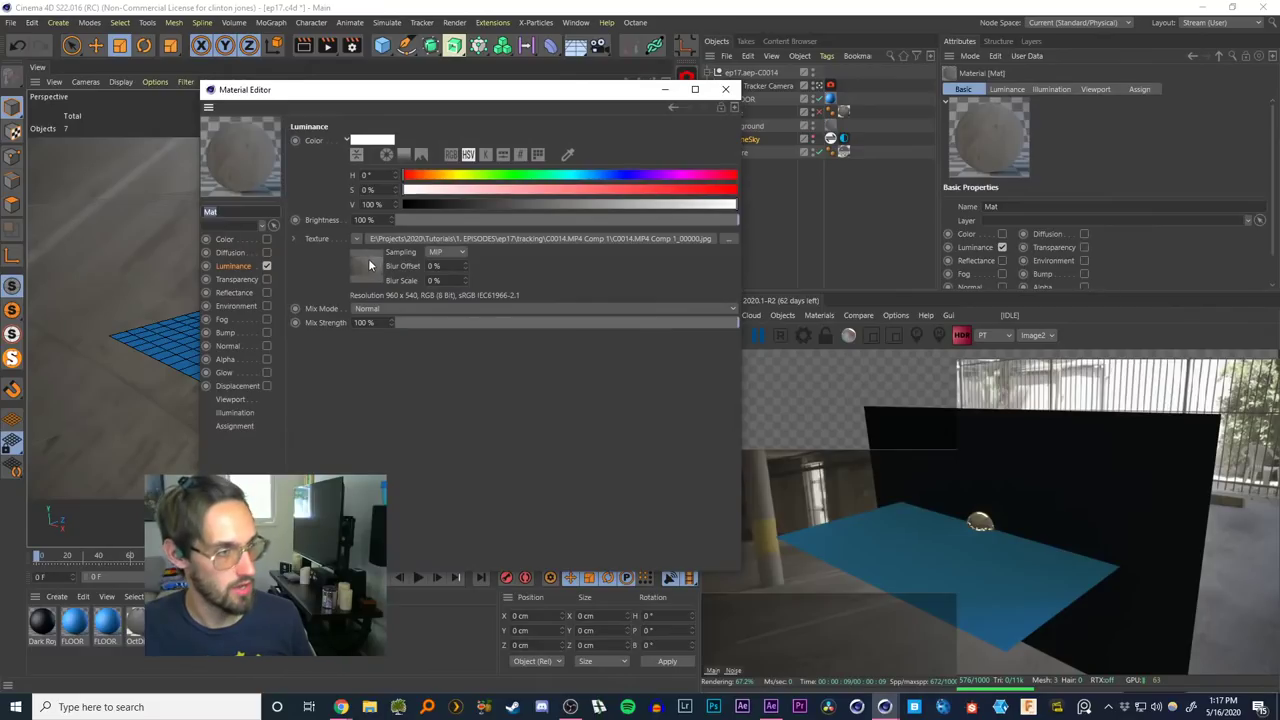
left_click(369, 264)
left_click(384, 124)
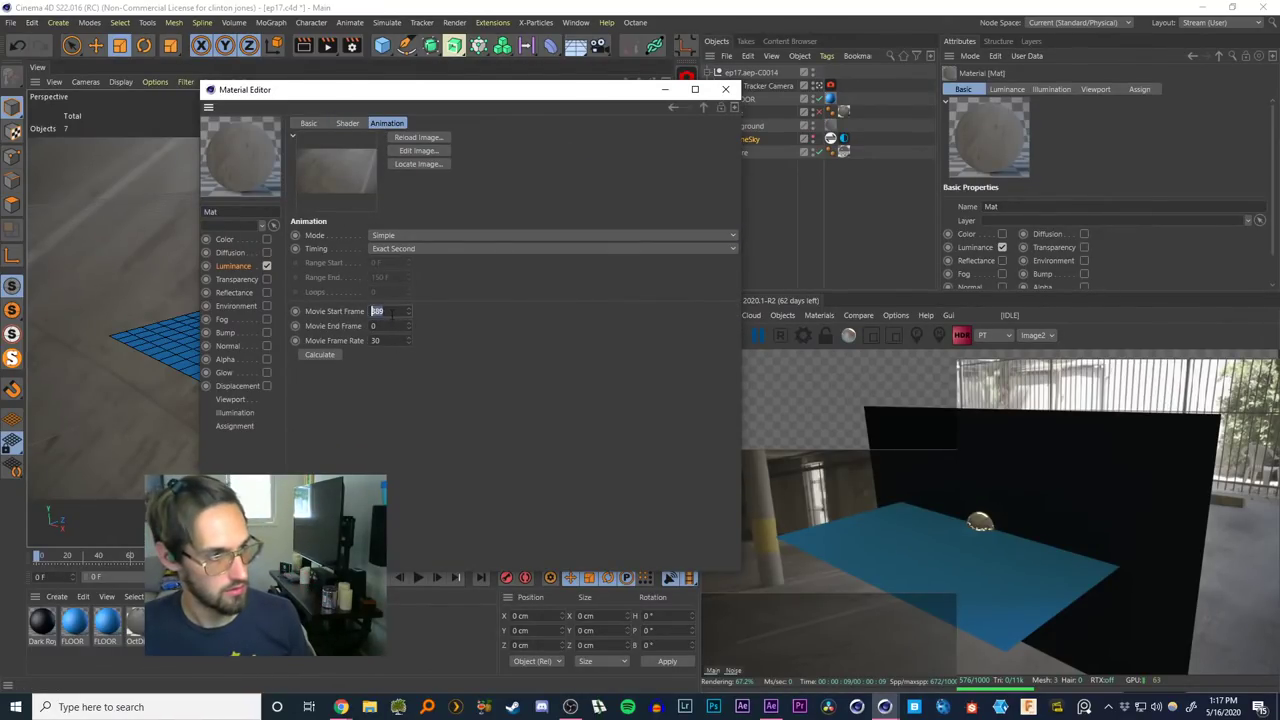
left_click(388, 325)
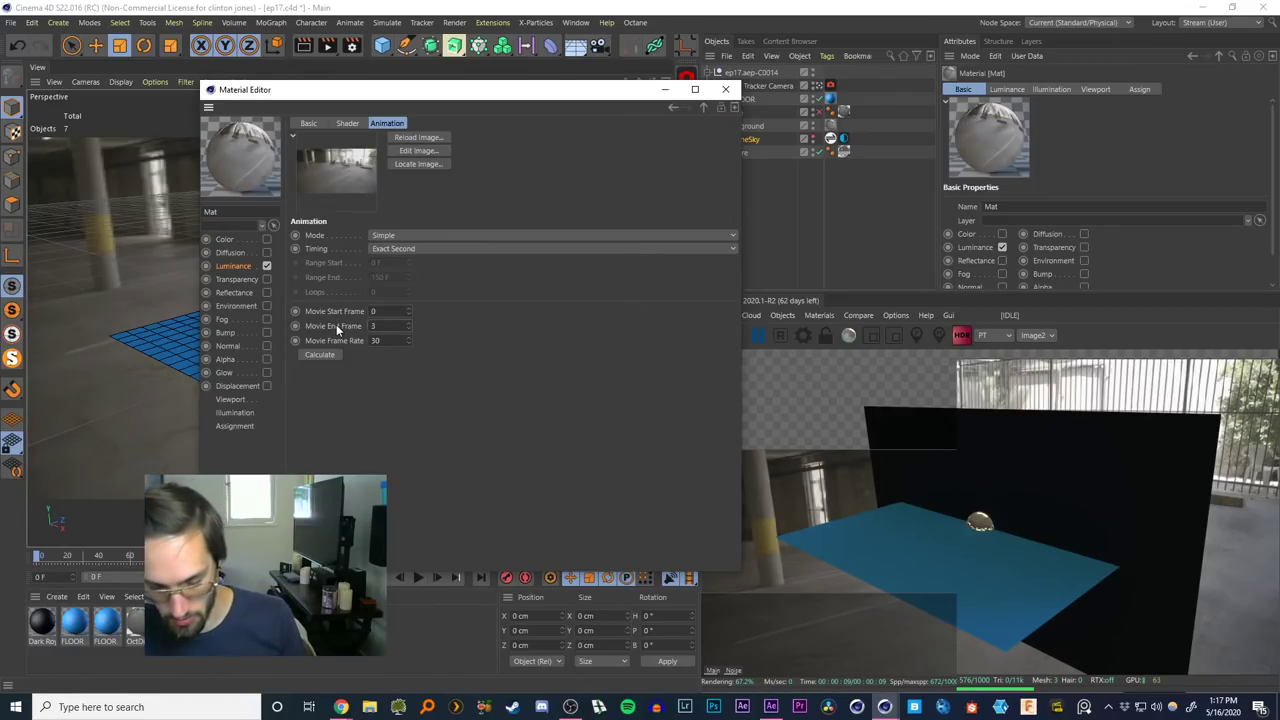
type("385")
left_click(725, 89)
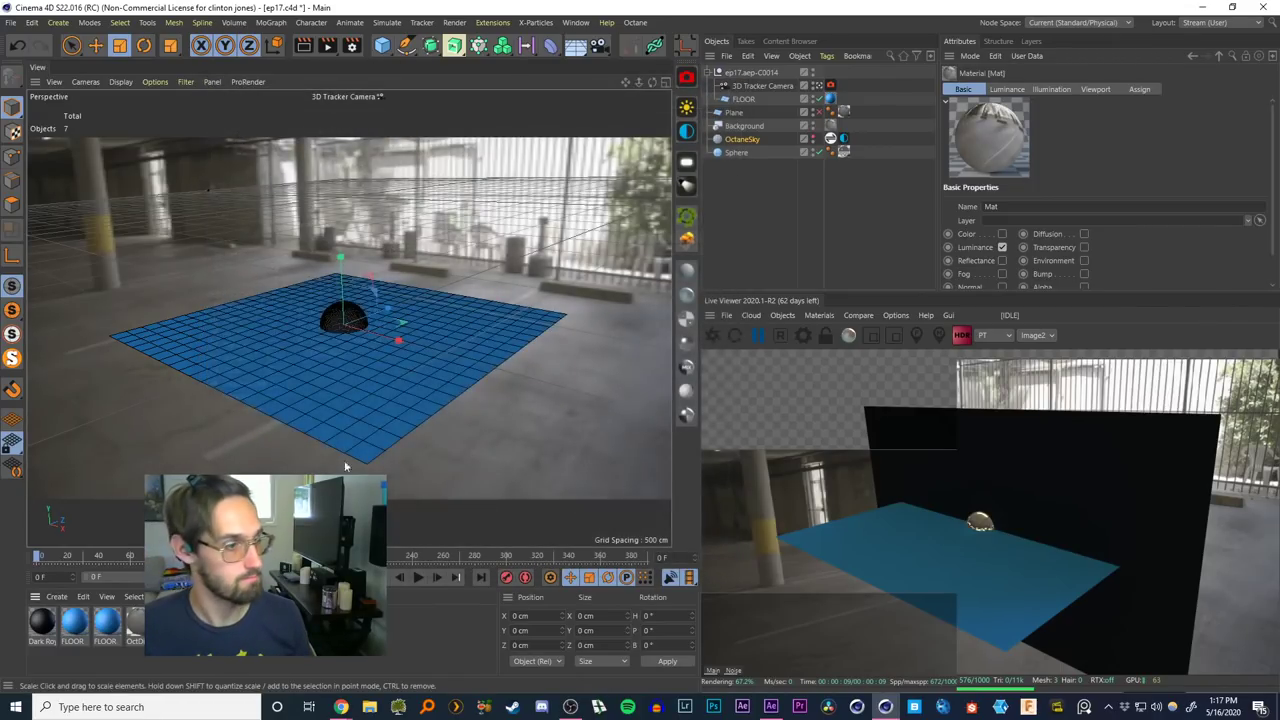
Play the animation to check the camera move against the background footage, and return to the first frame
left_click(429, 576)
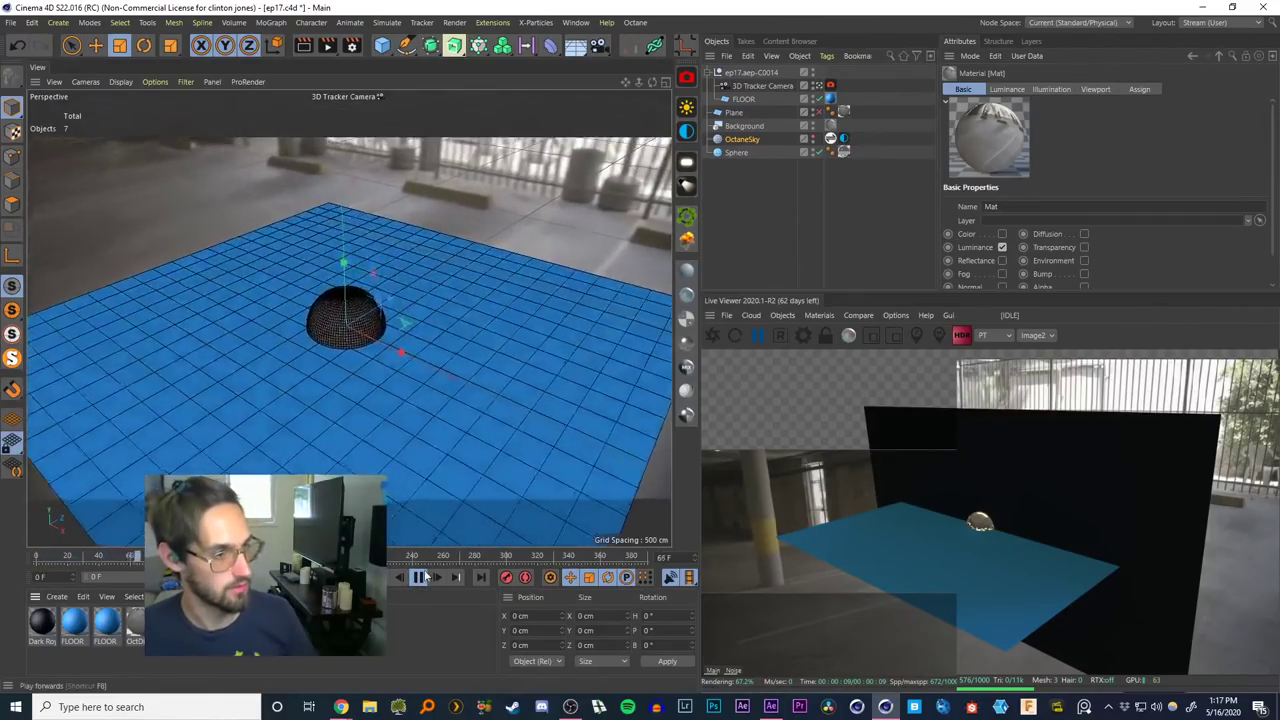
left_click(418, 577)
left_click(356, 577)
left_click_drag(40, 559, 2, 570)
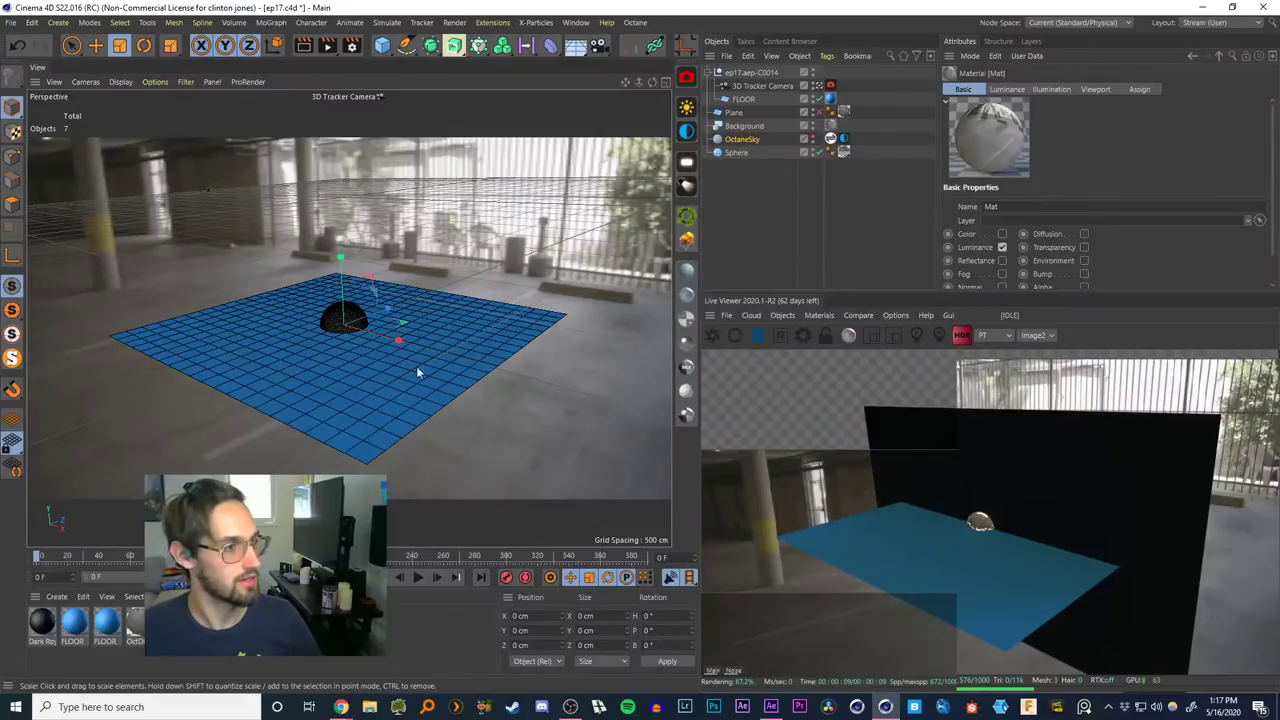
Collapse the ep17.aep-C0014 null and rename it as SCENE
left_click(755, 166)
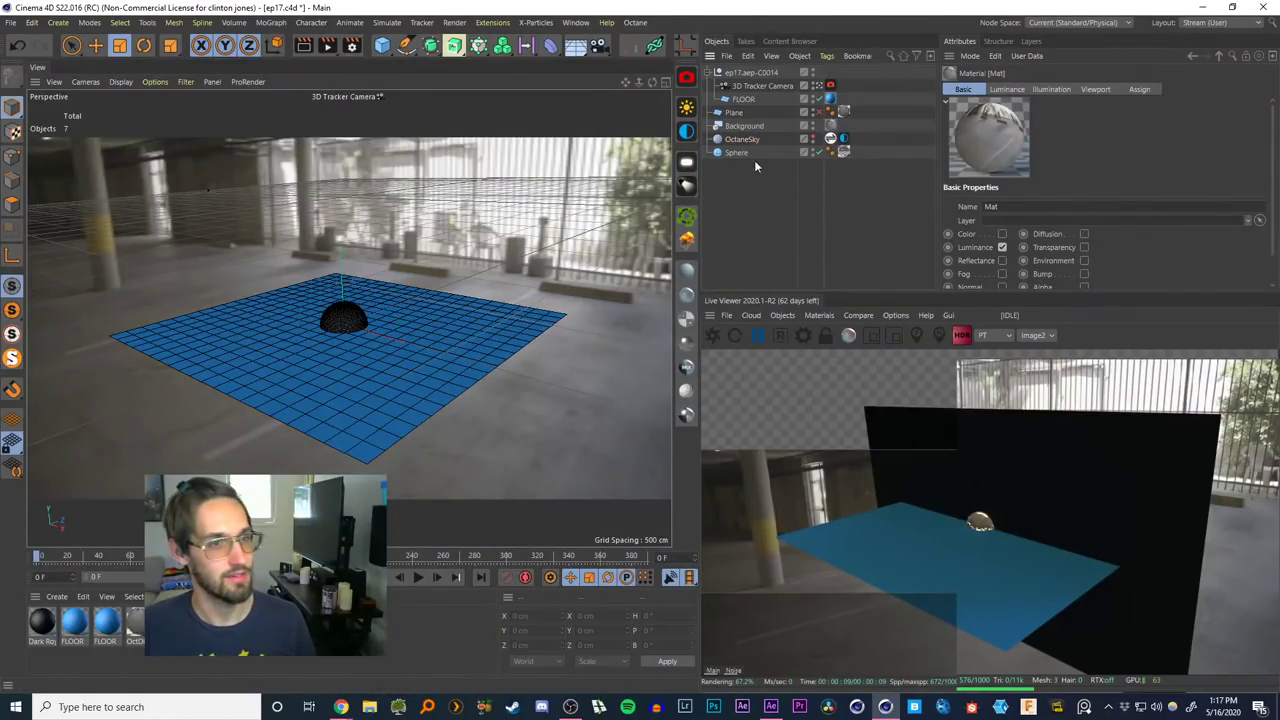
left_click(709, 73)
left_click(740, 73)
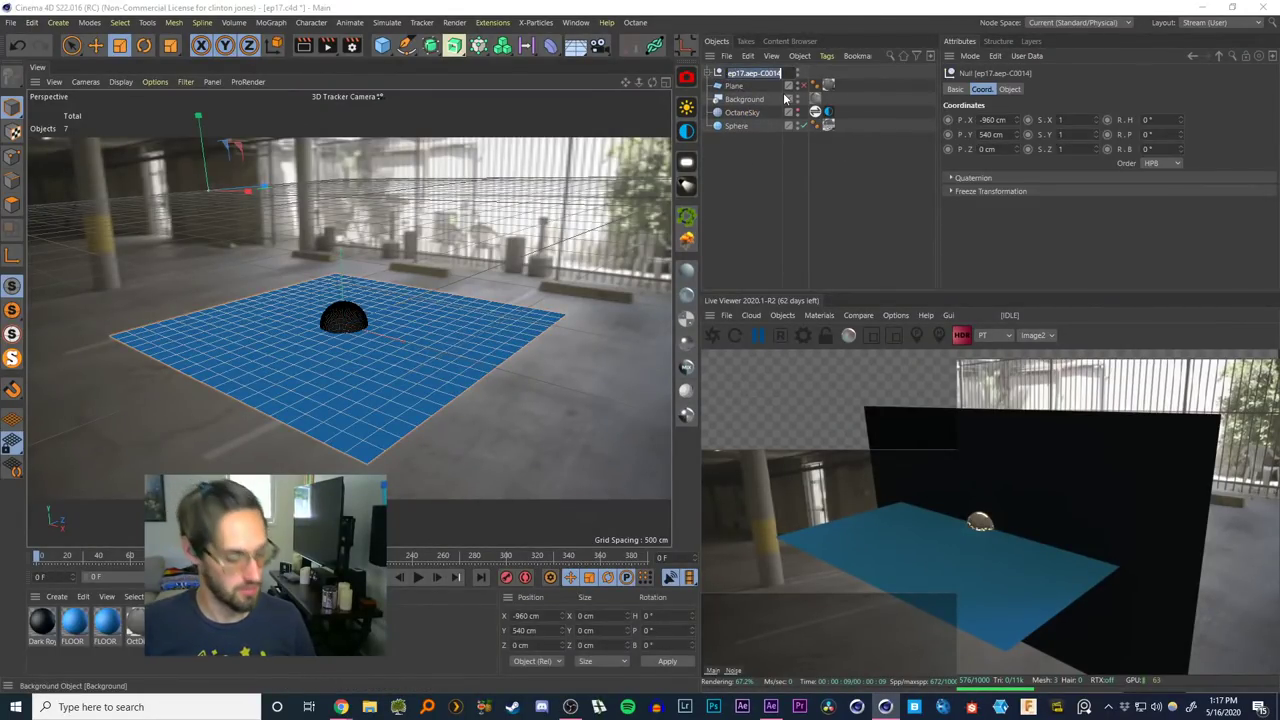
type("SCENE")
key("Return")
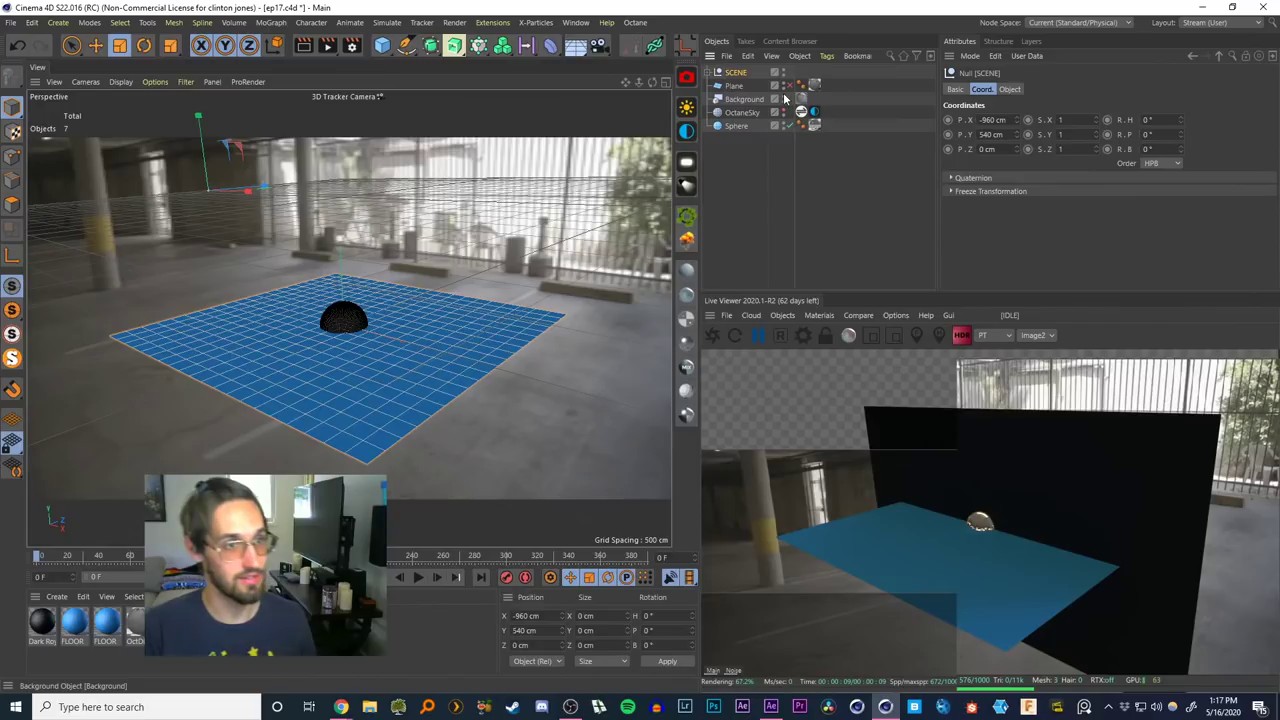
Delete the FLOOR plane from the SCENE null and collapse the null again
left_click(764, 206)
left_click(708, 73)
left_click(743, 99)
key("Delete")
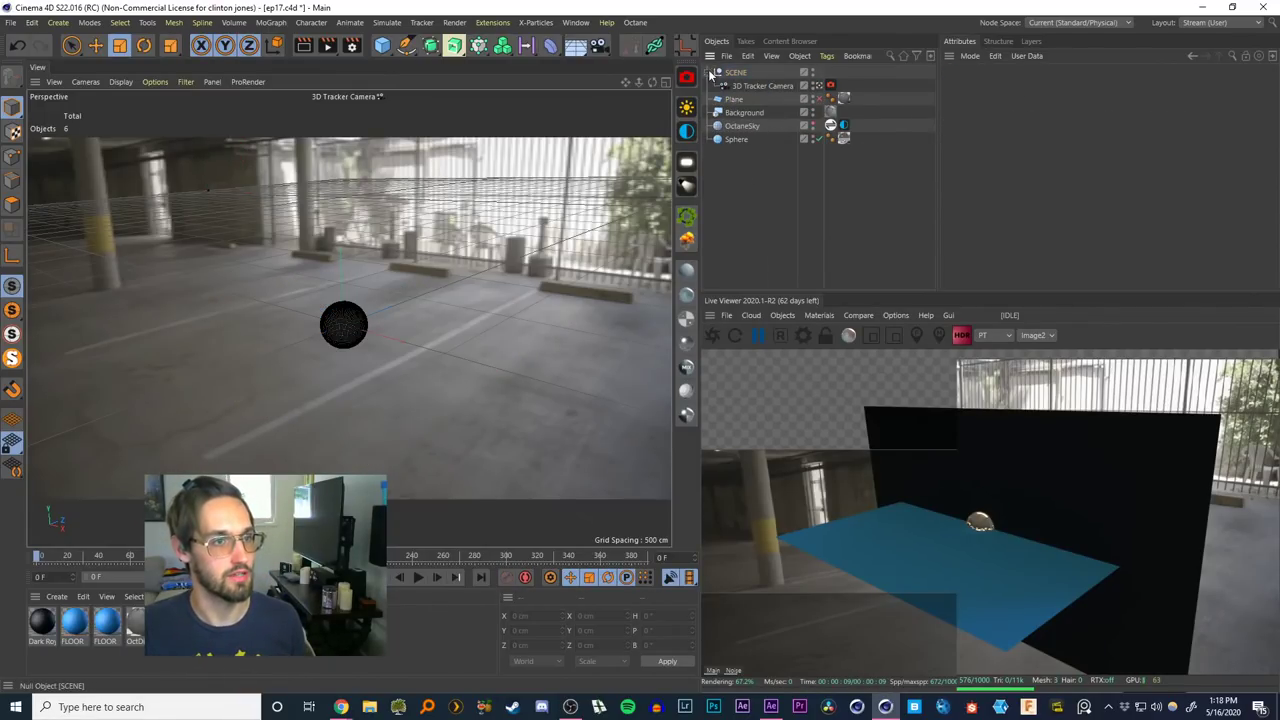
left_click(709, 73)
Enable the Plane under the sphere and scale it up to about 2682 cm square
left_click(731, 86)
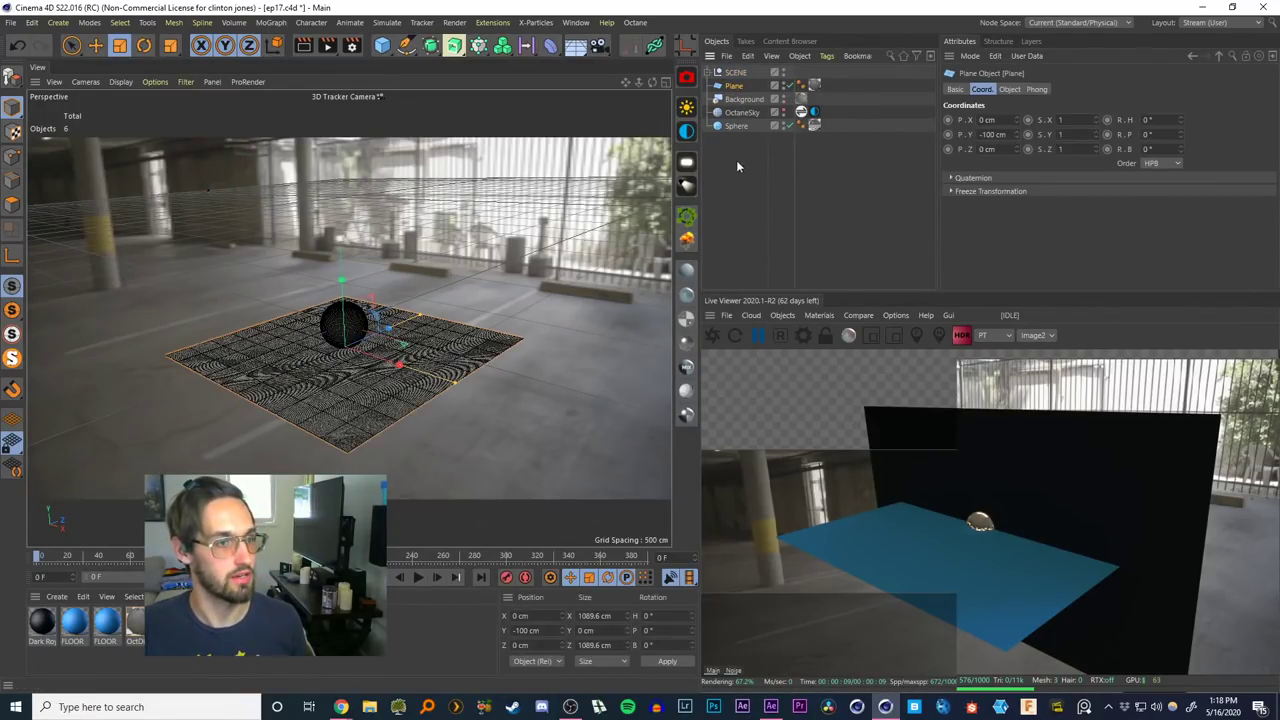
left_click(737, 166)
left_click(733, 86)
key("t")
left_click_drag(590, 250, 1270, 108)
left_click(716, 165)
left_click(732, 86)
Open the properties of the Plane's OctDiffuse2 material tag
left_click(813, 84)
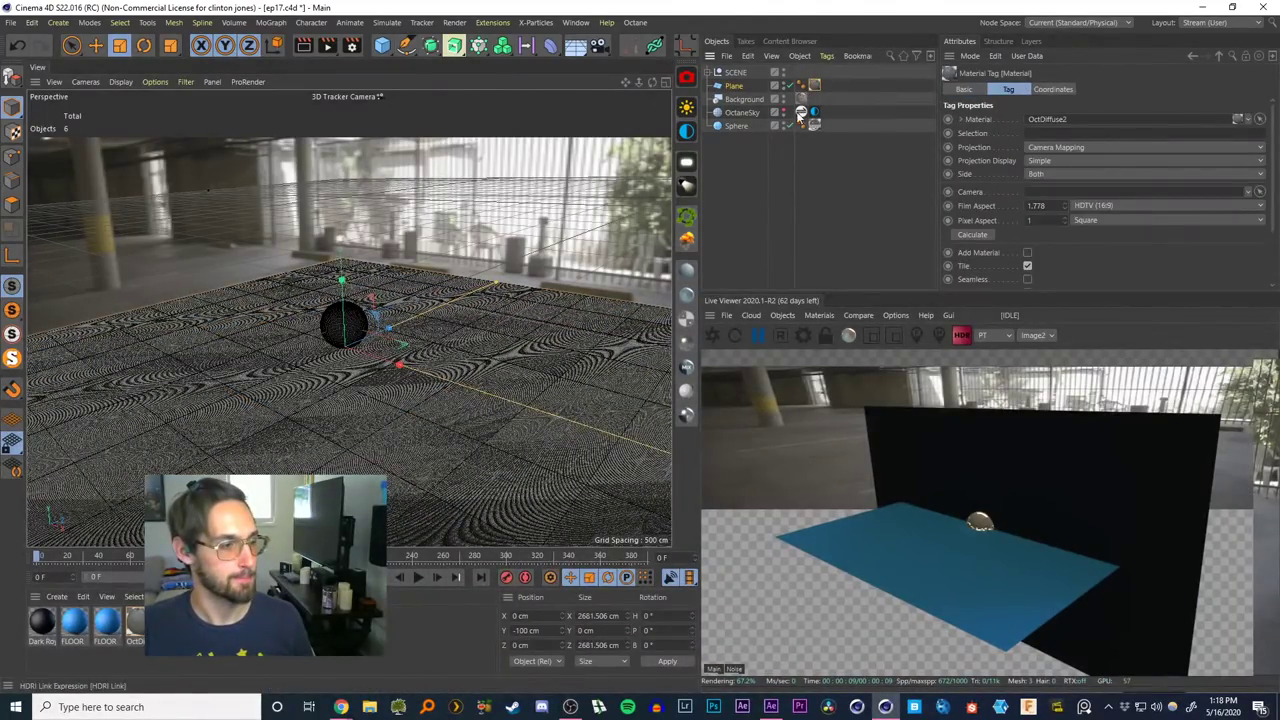
Assign the 3D Tracker Camera as projection camera for the plane's OctDiffuse2 material tag and scrub the timeline to test it
left_click(751, 177)
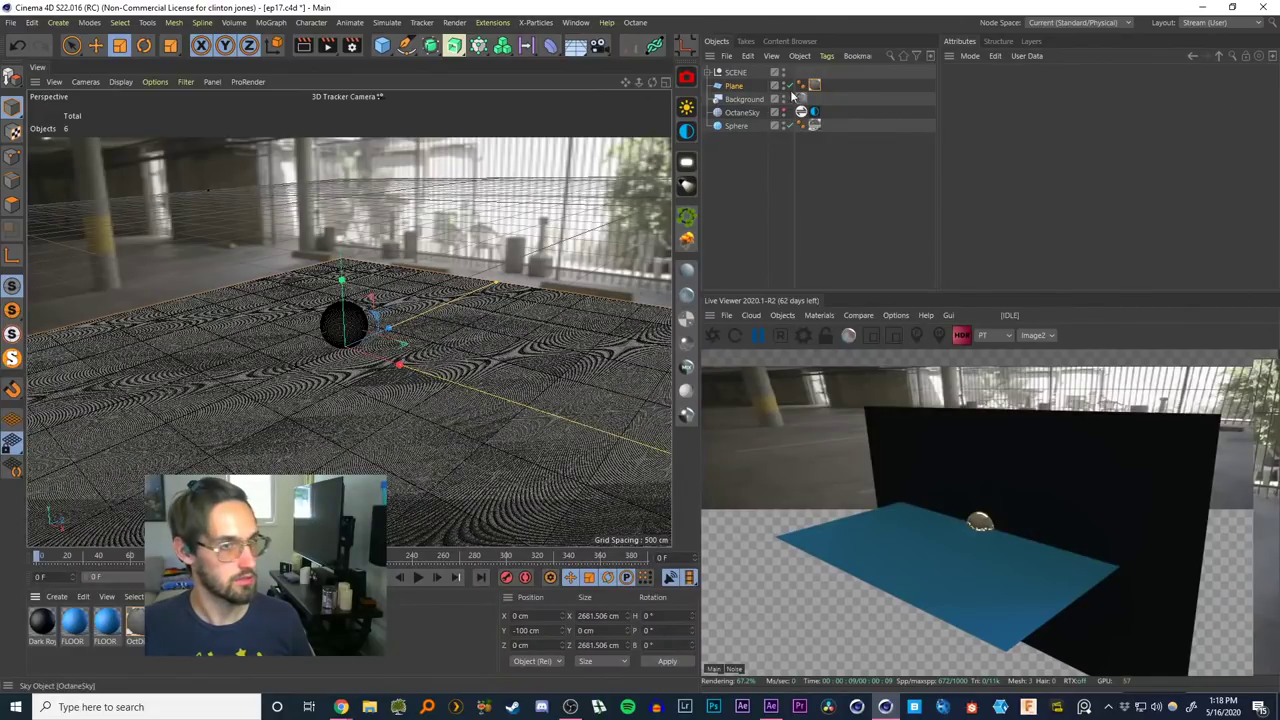
left_click(813, 86)
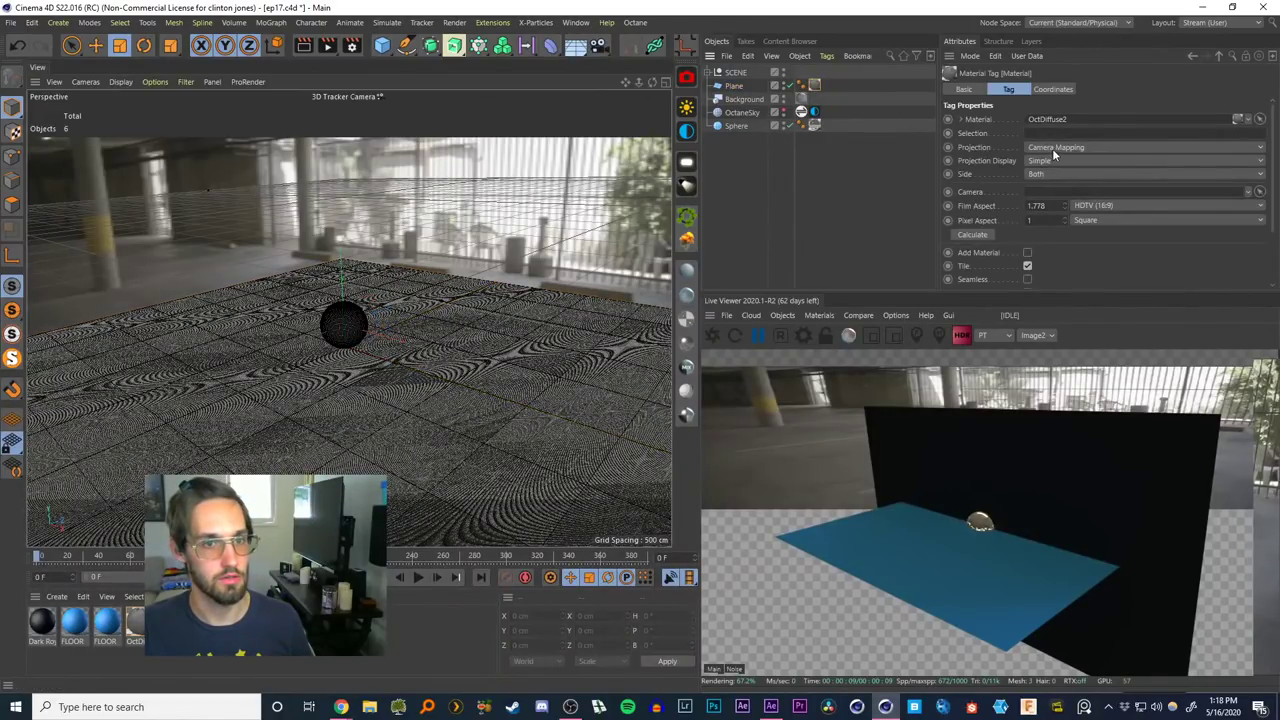
left_click(708, 72)
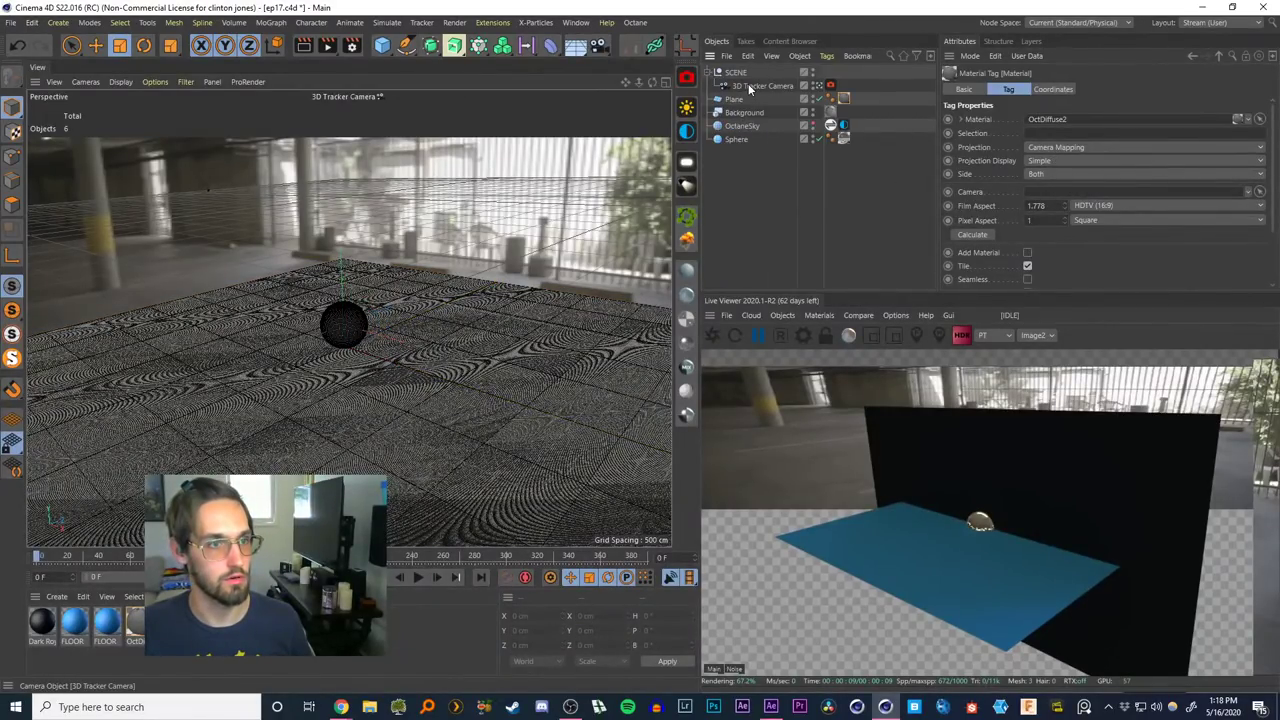
left_click_drag(1066, 180, 1062, 191)
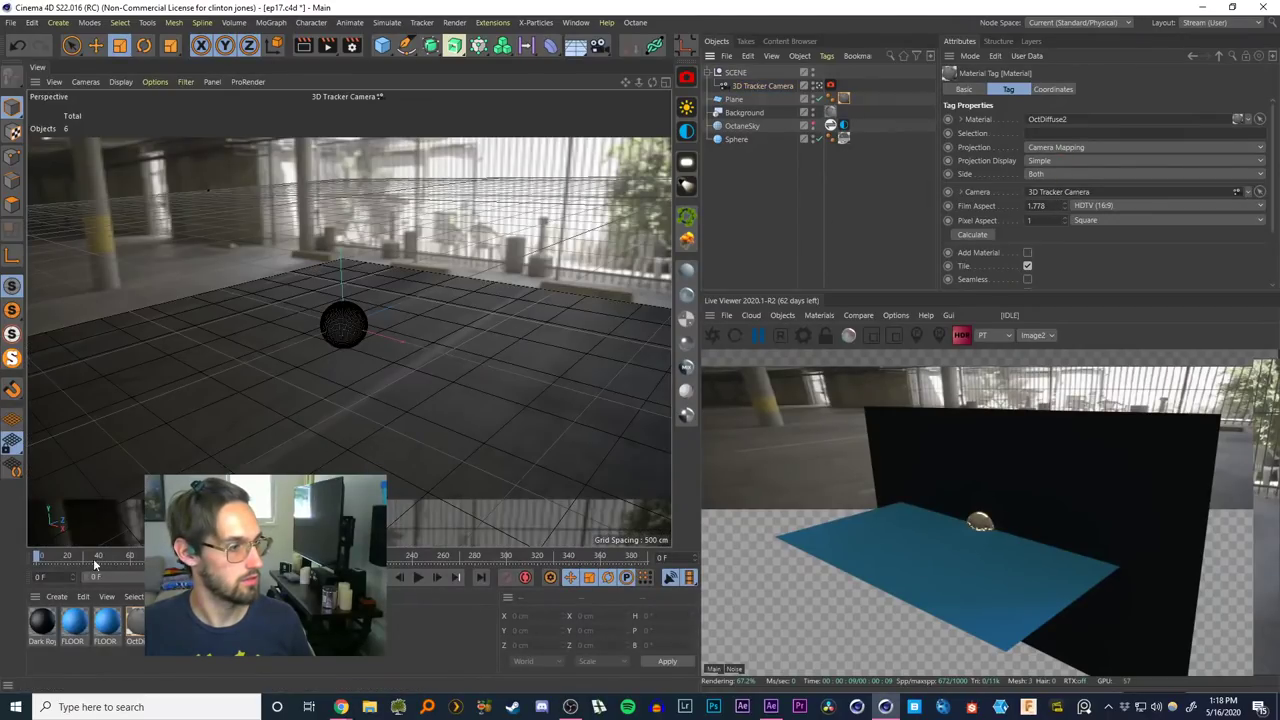
left_click(58, 560)
mouse_move(57, 560)
left_mouse_down()
mouse_move(160, 558)
mouse_move(36, 557)
left_mouse_up()
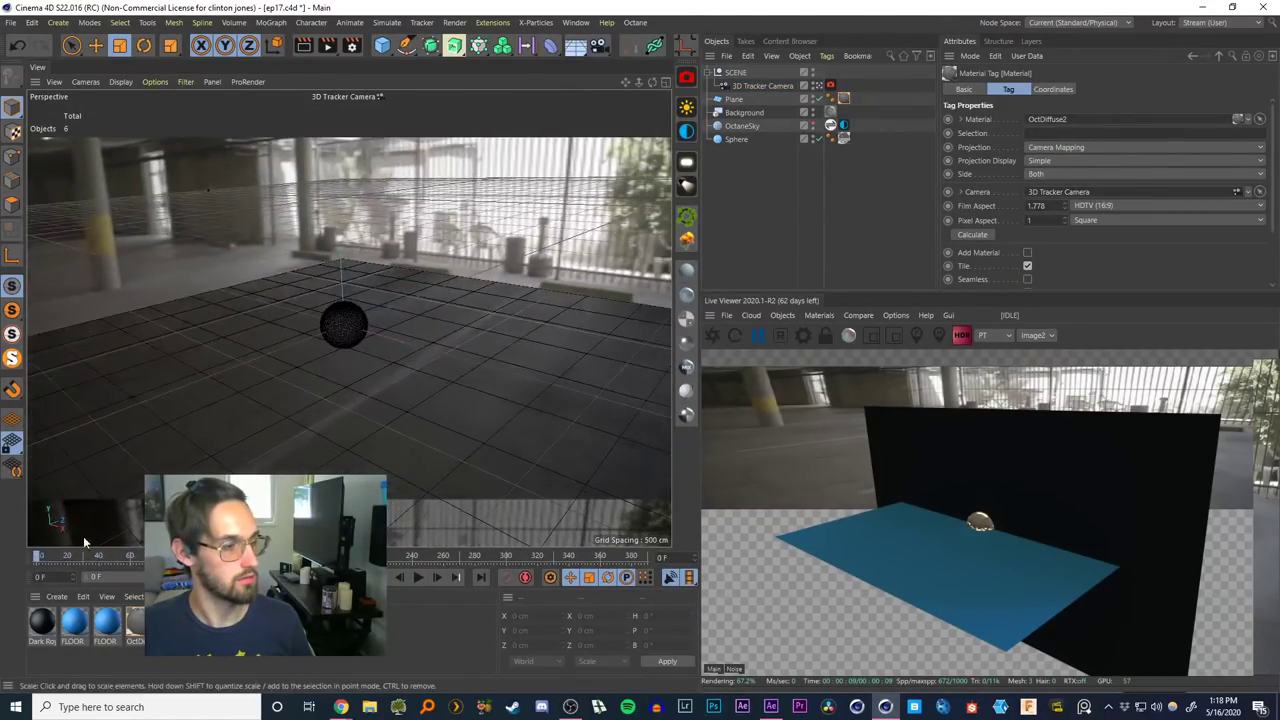
Delete the OctDiffuse2 material and apply the Mat material to the plane
left_click(170, 671)
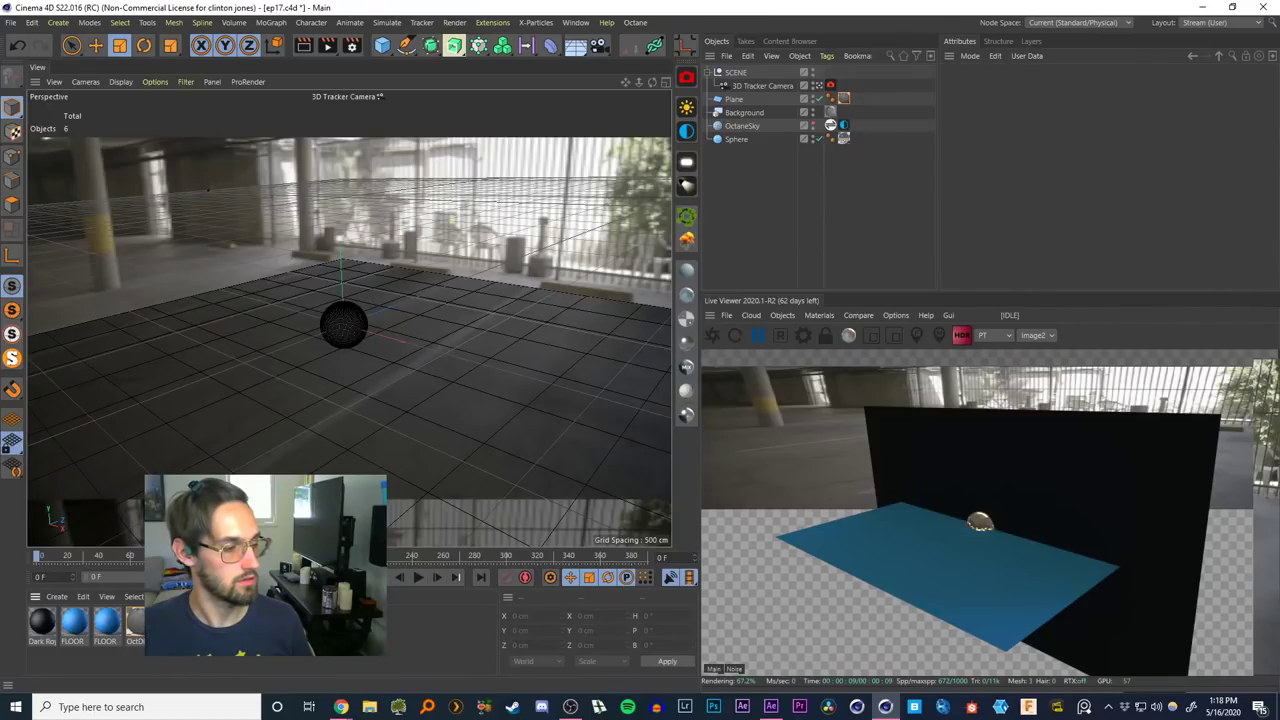
left_click(140, 628)
key("Delete")
left_click(170, 625)
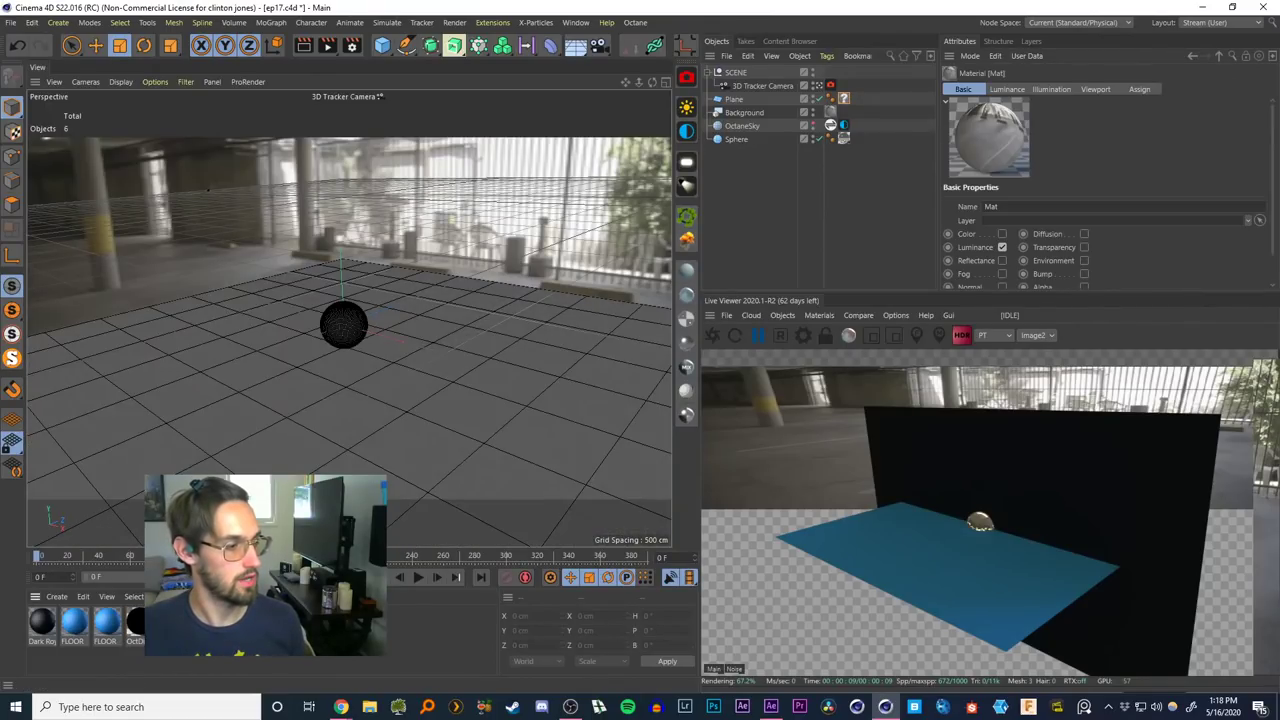
left_click_drag(742, 104, 740, 100)
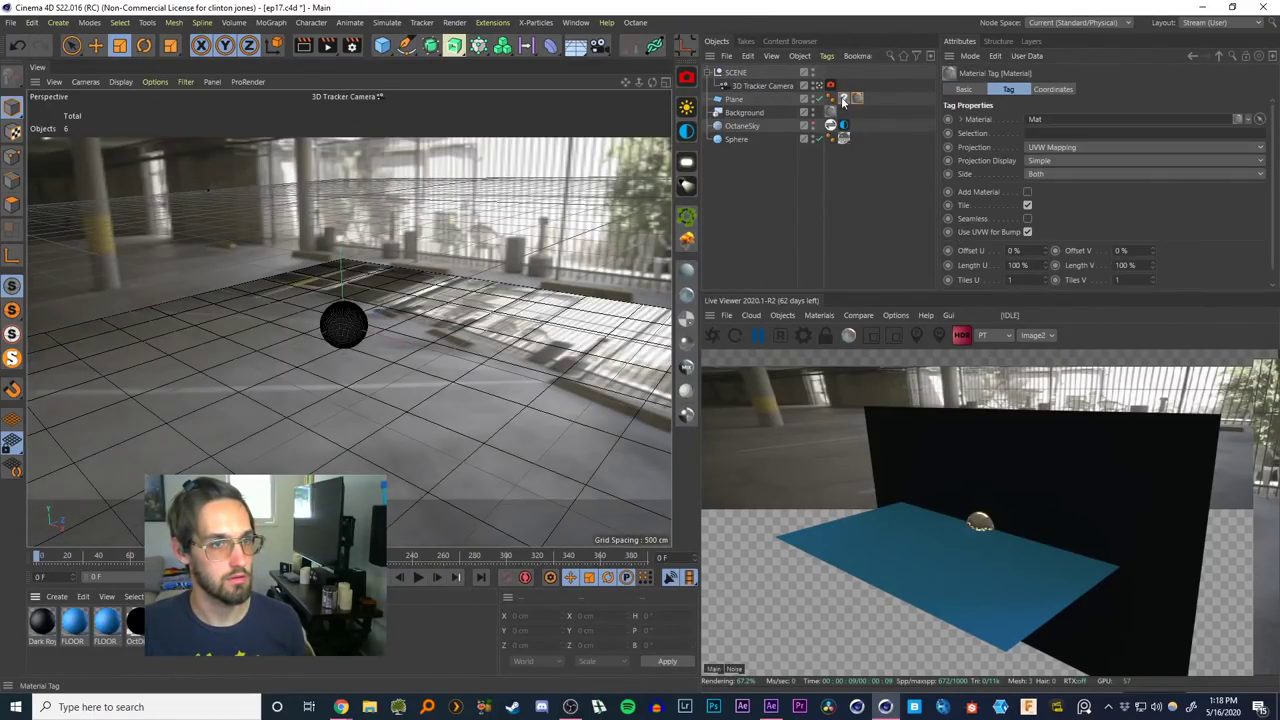
Set the plane's Mat tag to Camera Mapping with HDTV (16:9) film aspect, projected from the 3D Tracker Camera
left_click(1043, 148)
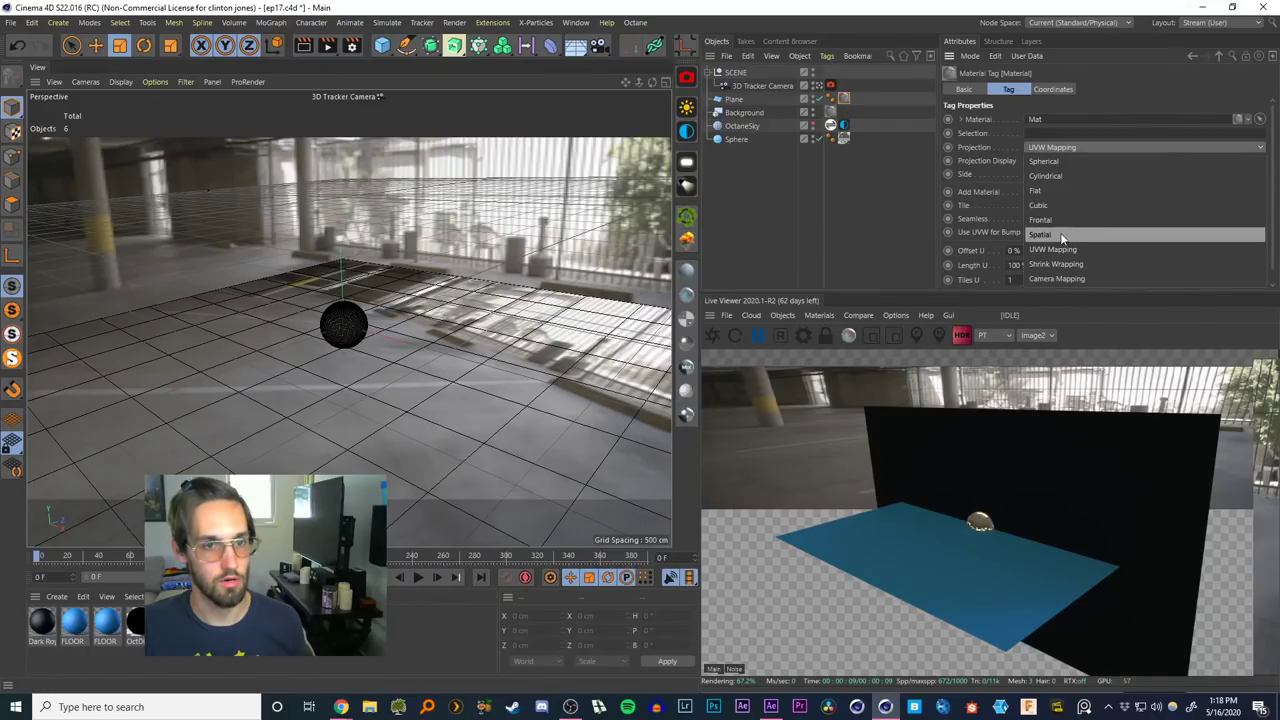
left_click(1053, 279)
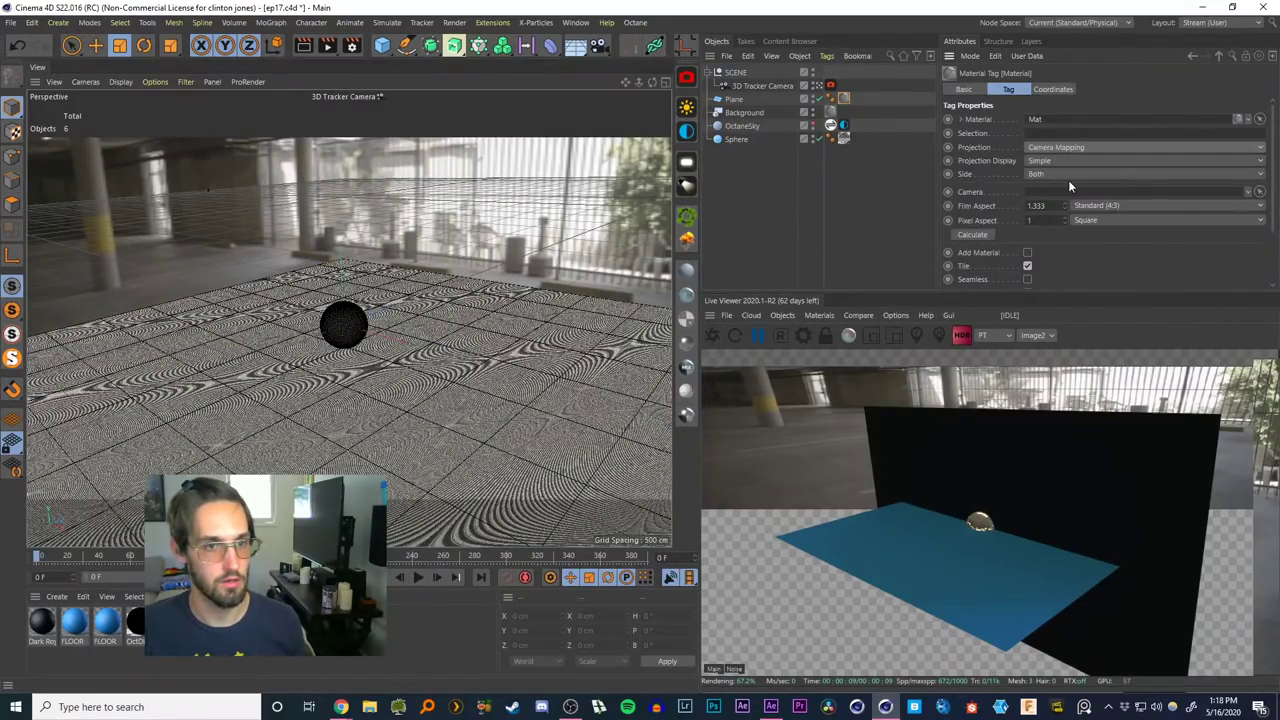
left_click(1100, 205)
left_click(1105, 264)
left_click_drag(760, 86, 970, 192)
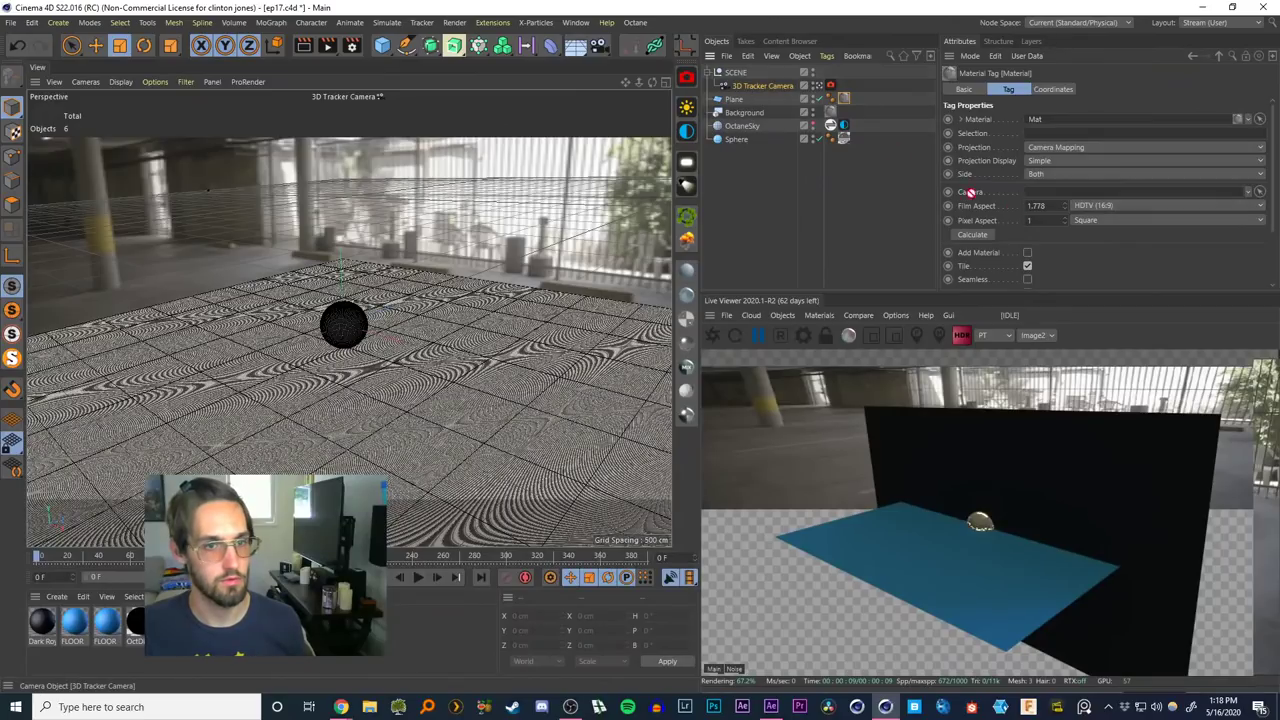
left_click_drag(54, 558, 1, 548)
Disable the plane and scrub the timeline to check how the sphere tracks against the footage
left_click(744, 191)
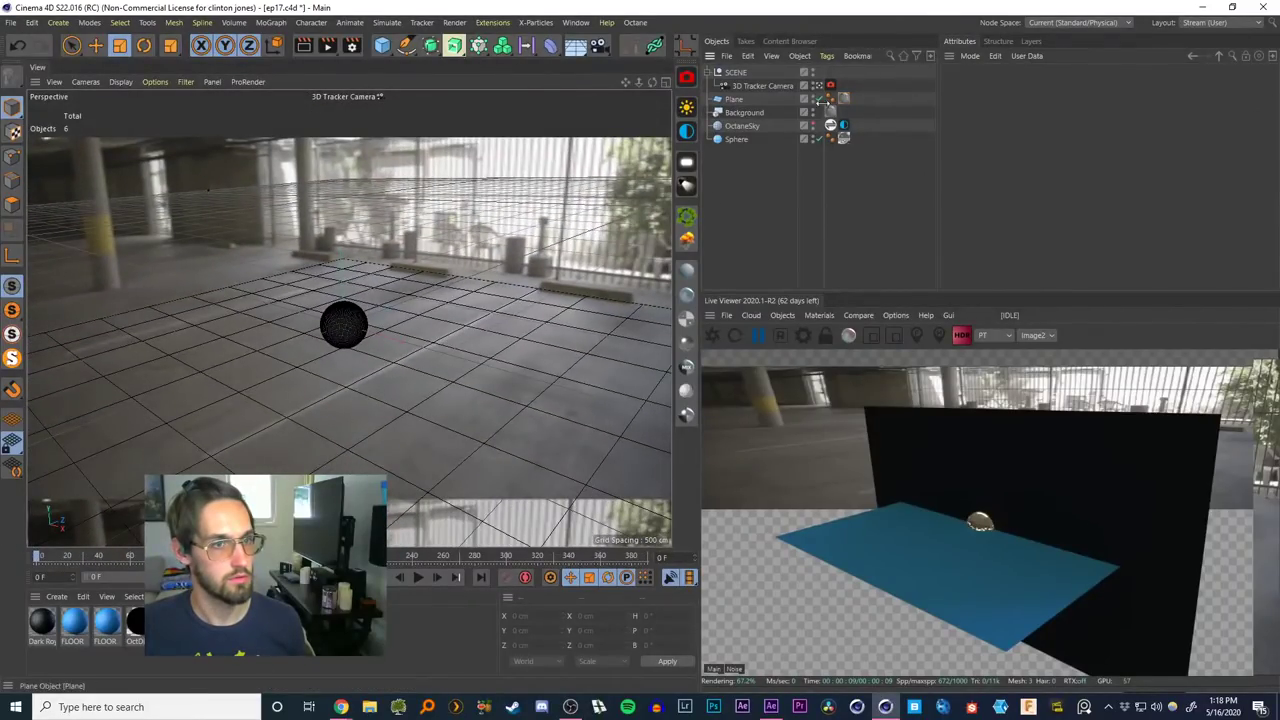
left_click(734, 100)
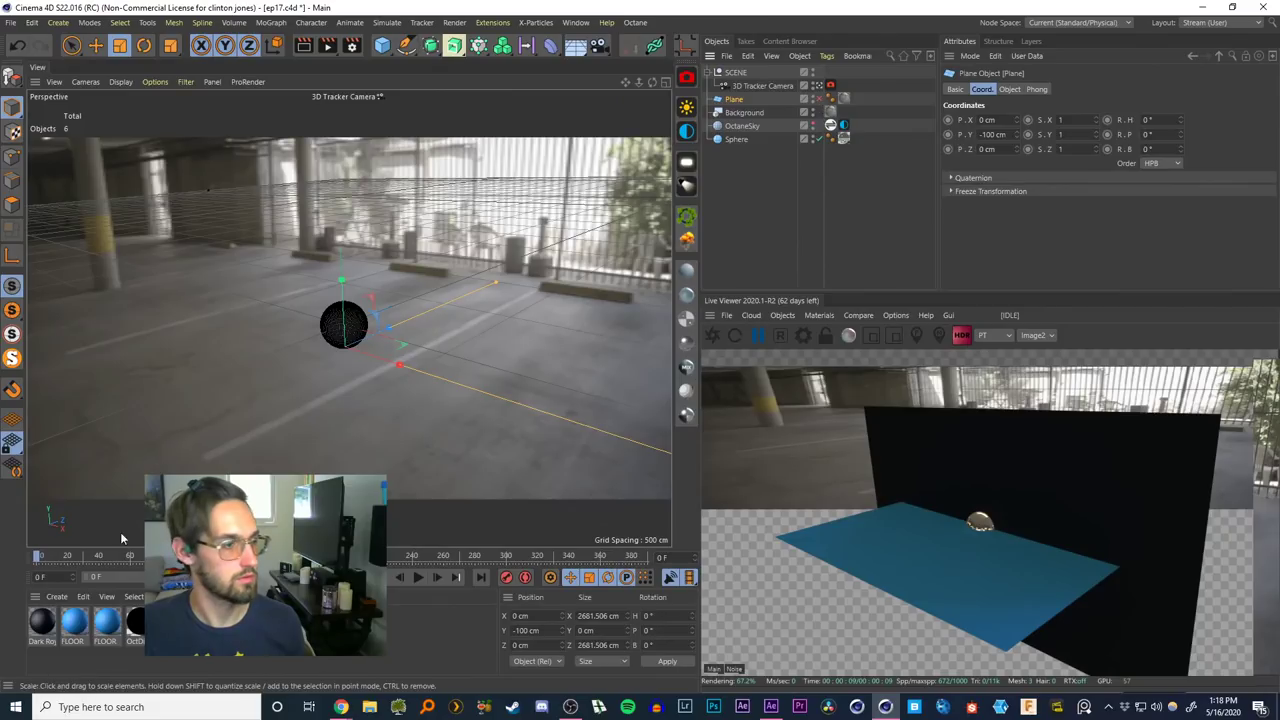
left_click_drag(51, 558, 2, 554)
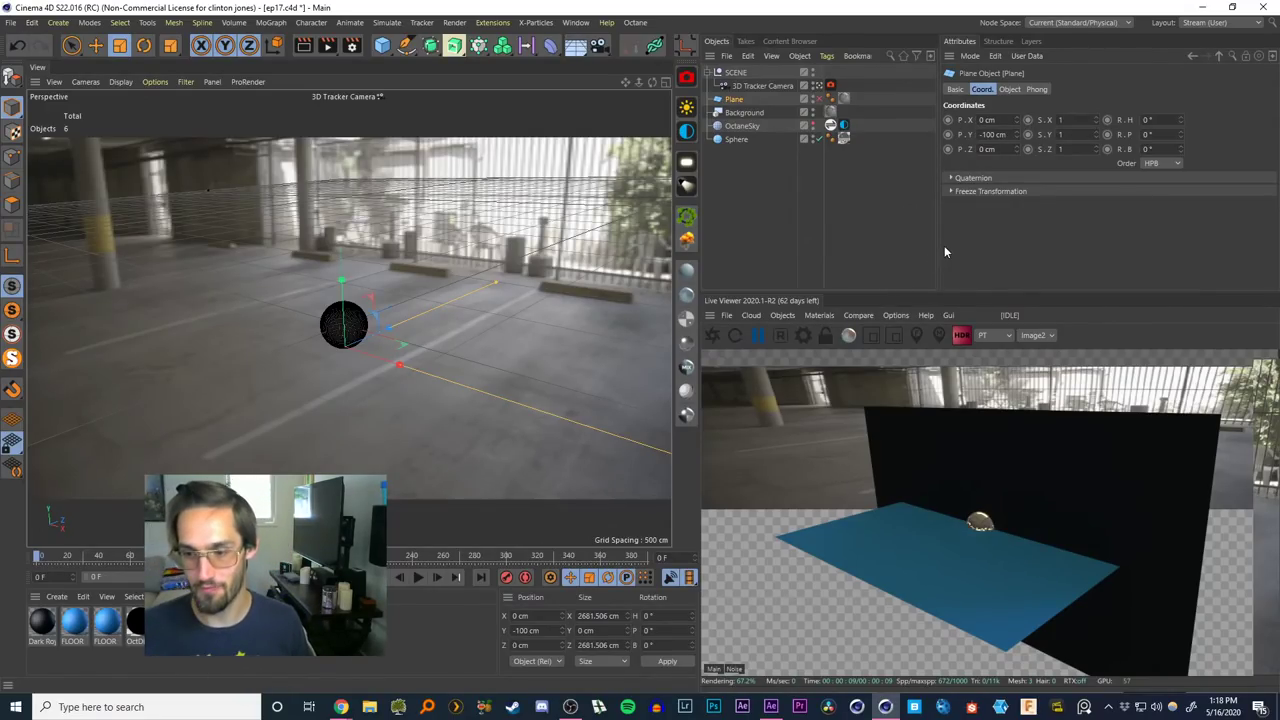
left_click_drag(46, 561, 3, 568)
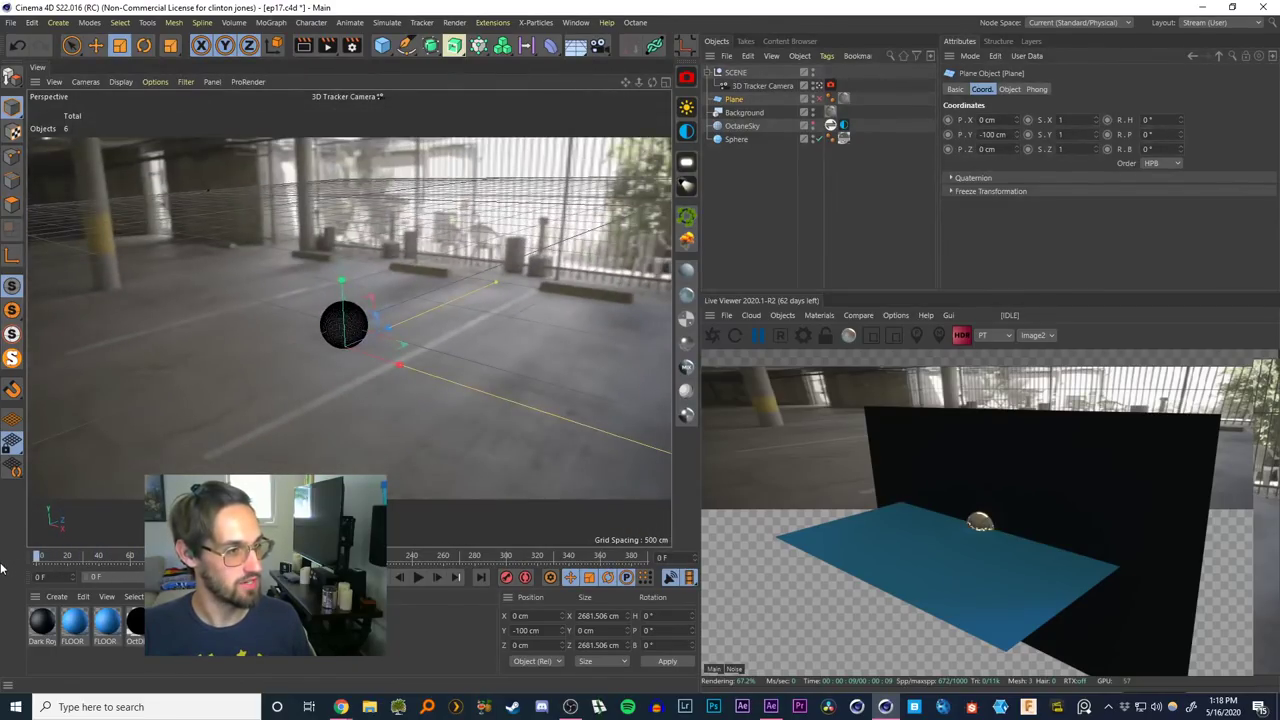
Leave the 3D Tracker Camera view and examine the sphere and the SCENE hierarchy from the default camera
left_click(741, 173)
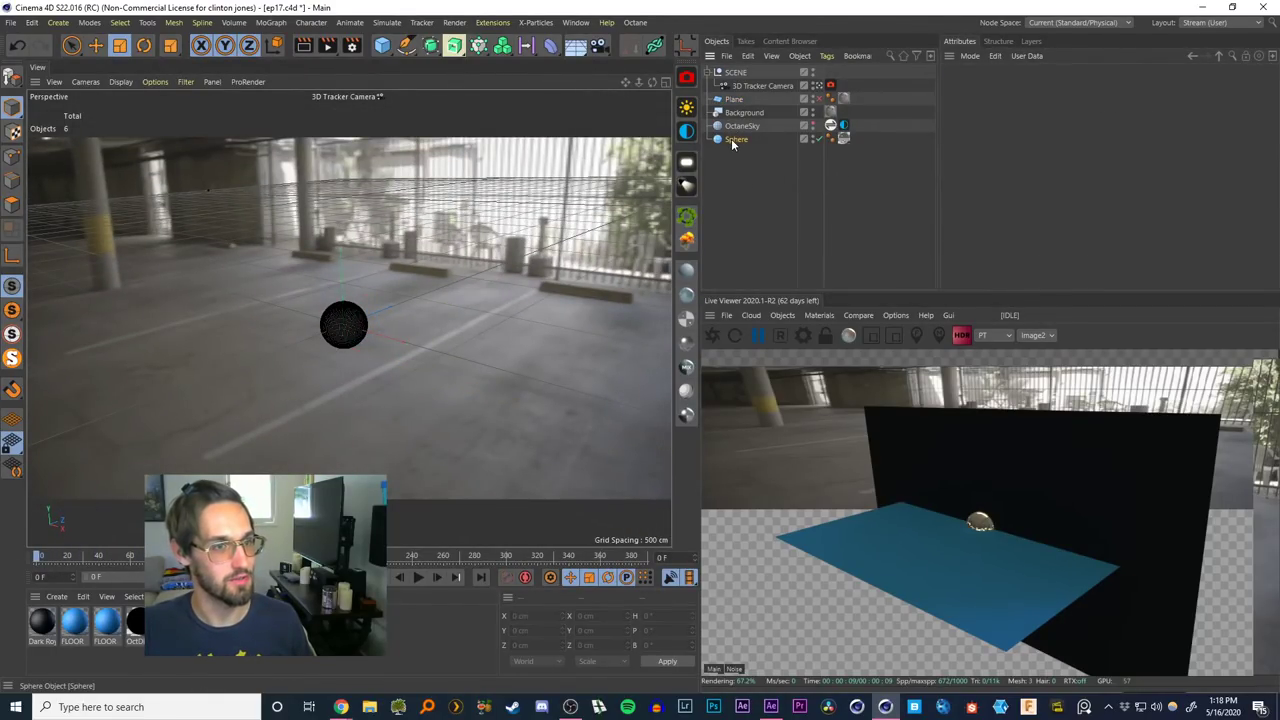
left_click(736, 139)
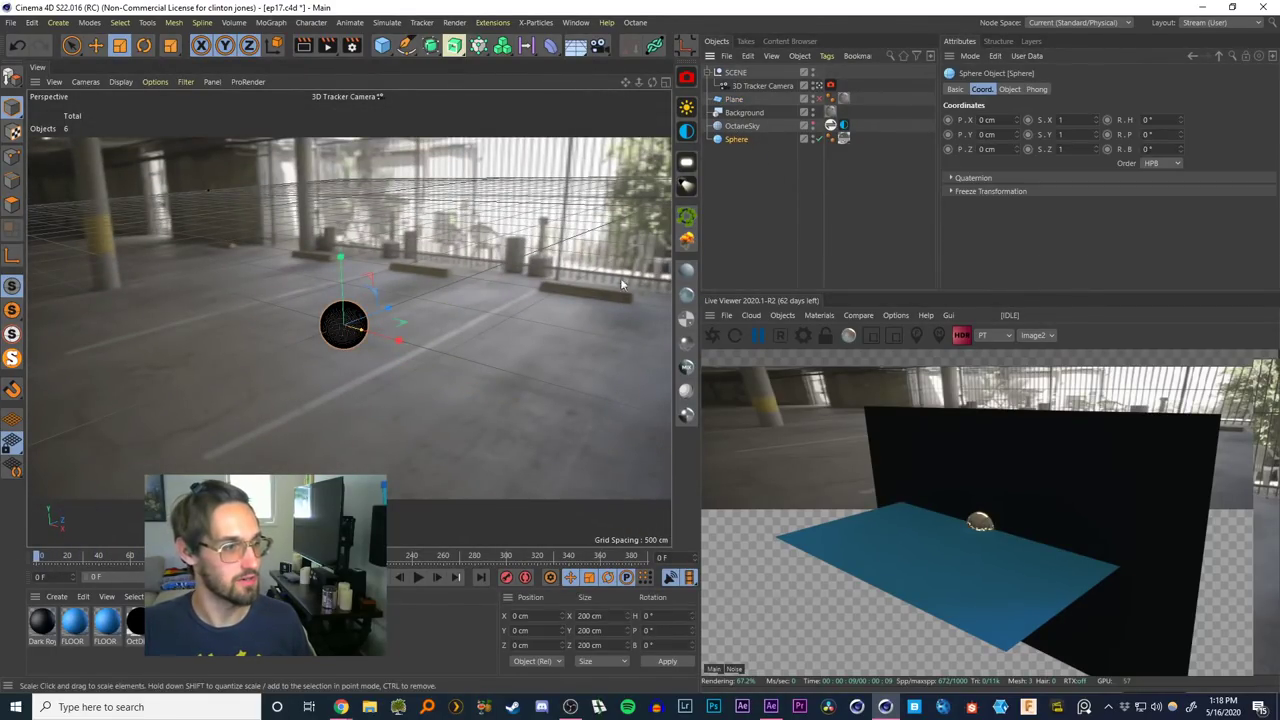
left_click(818, 88)
right_click_drag(385, 301, 357, 374, "alt")
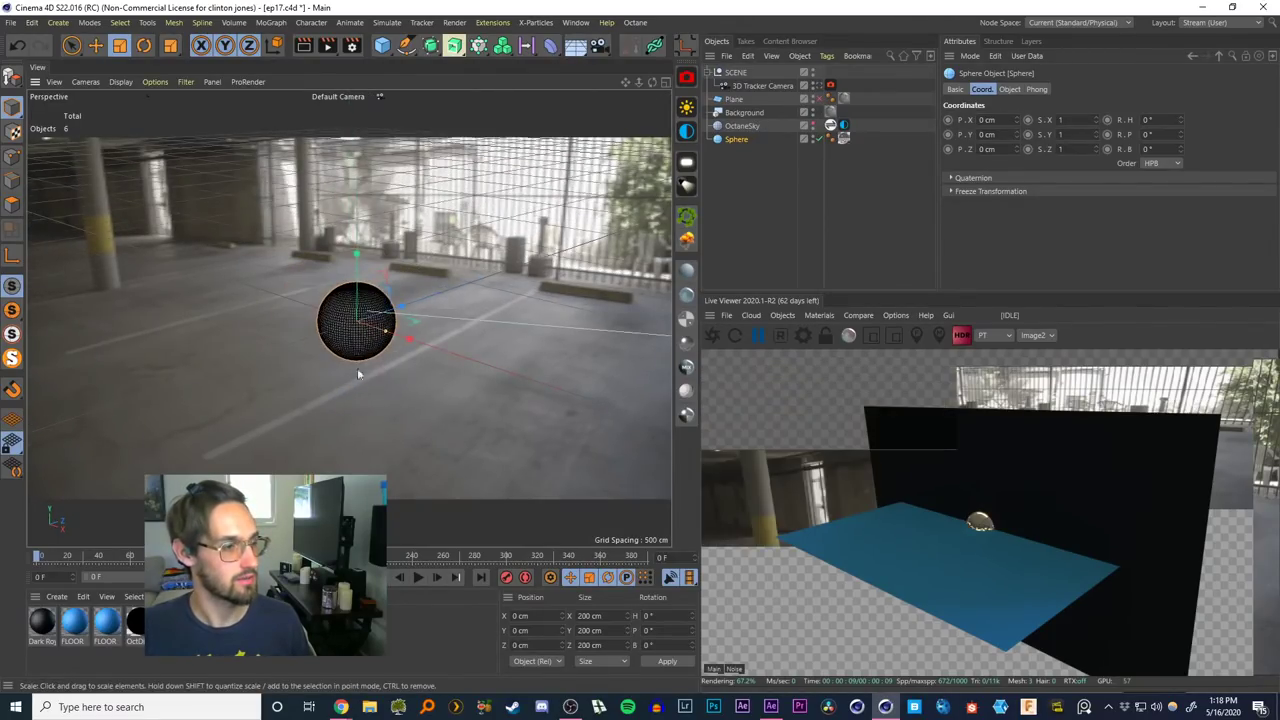
left_click_drag(357, 374, 640, 211, "alt")
left_click(707, 72)
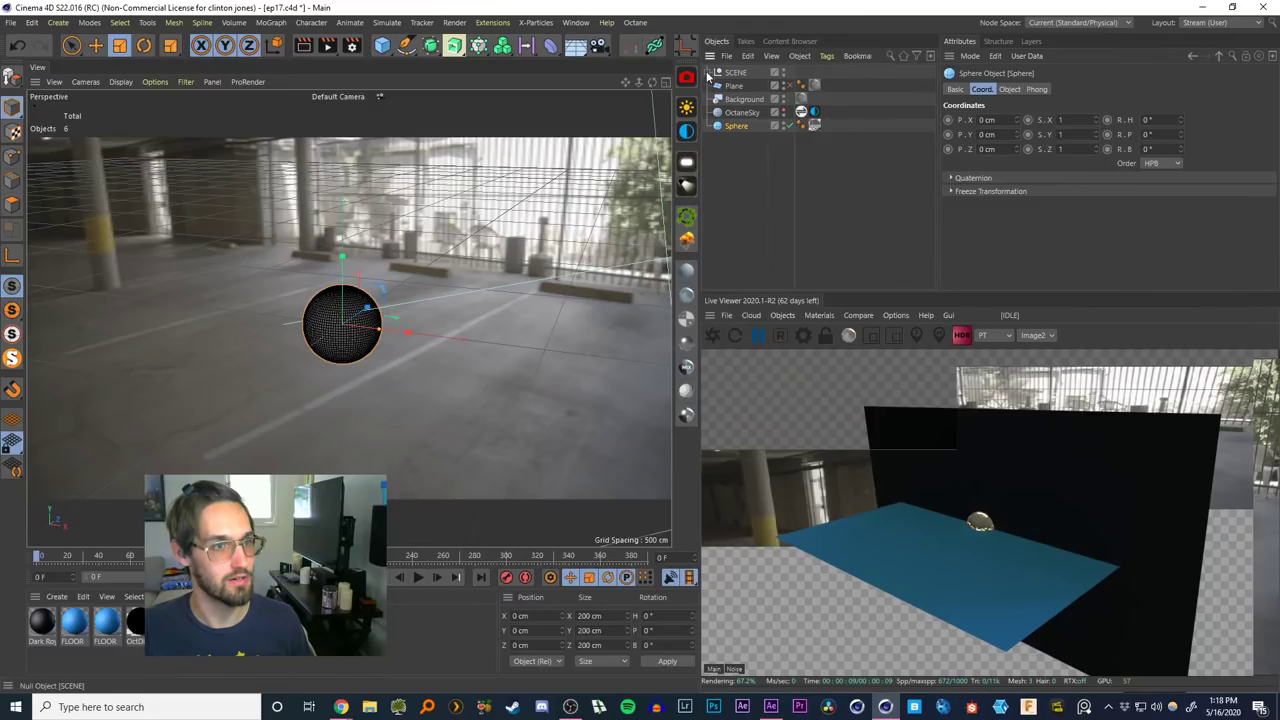
left_click(707, 72)
left_click(735, 100)
left_click(750, 179)
left_click(746, 86)
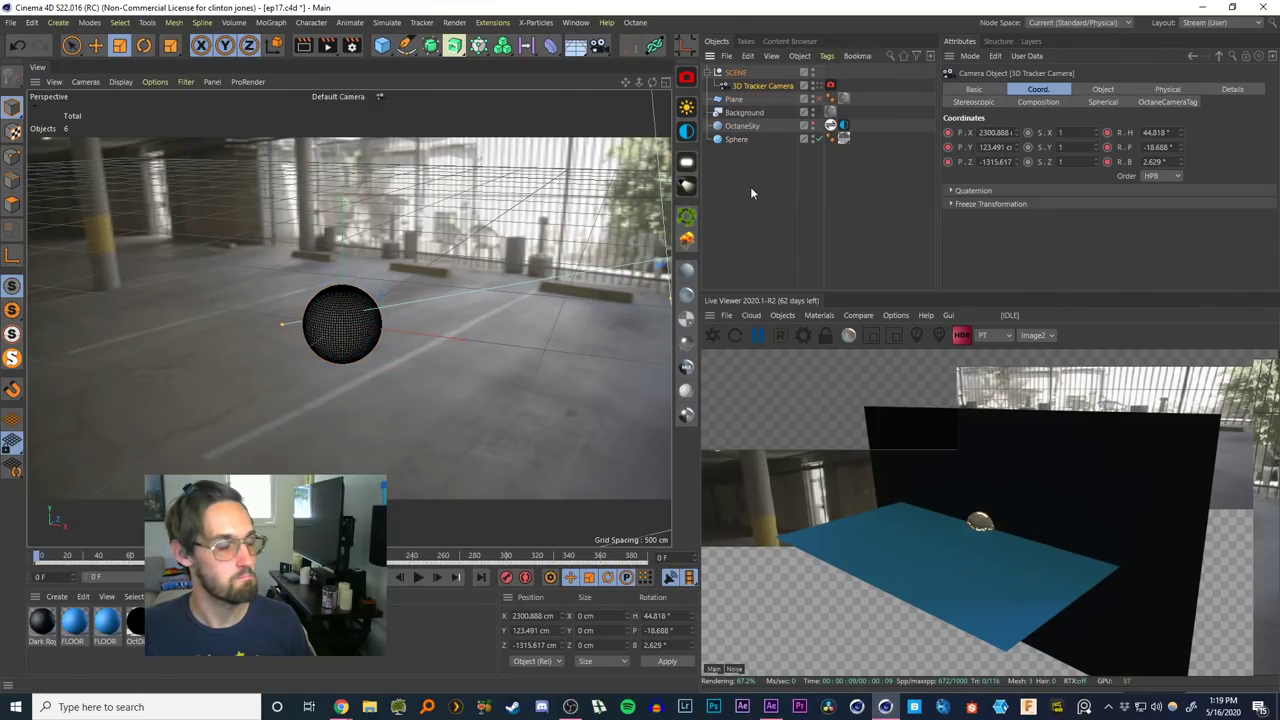
Undo the recent plane, material and scaling changes back to the point where the FLOOR plane exists under SCENE
key("ctrl+z")
key("ctrl+z")
key("ctrl+z")
key("ctrl+z")
key("ctrl+z")
key("ctrl+z")
key("ctrl+z")
key("ctrl+z")
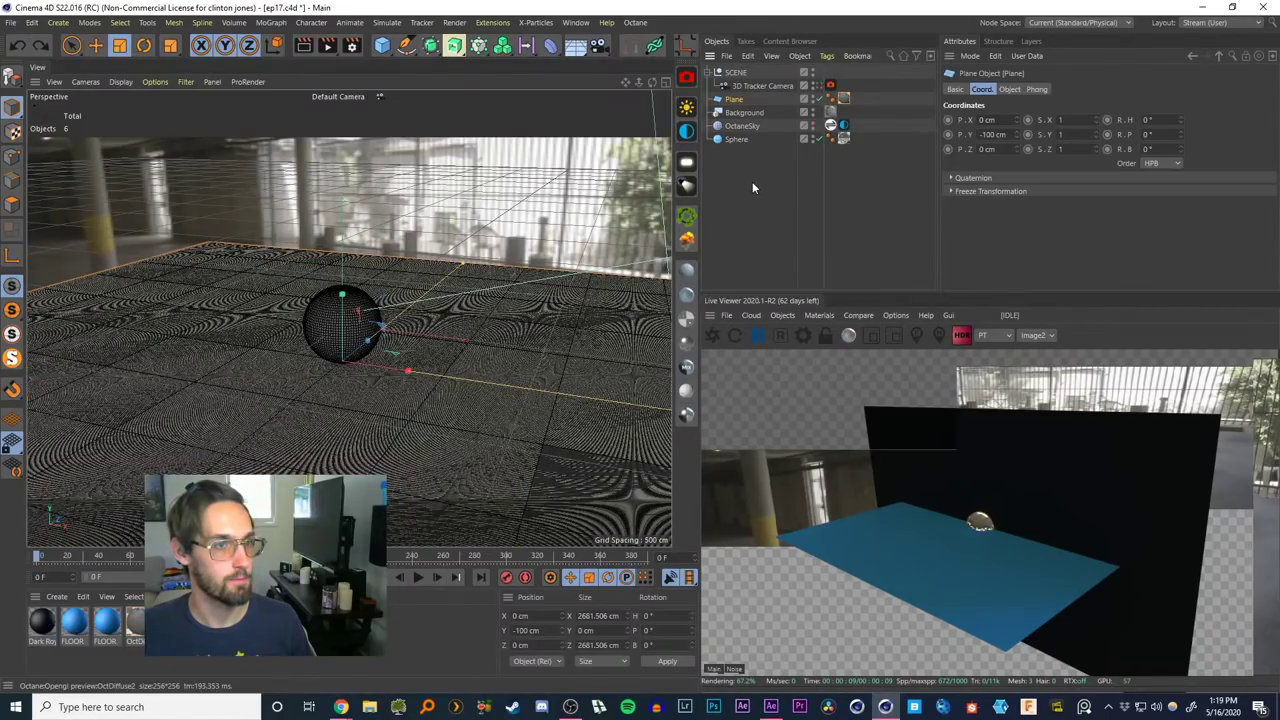
key("ctrl+z")
key("ctrl+z")
key("ctrl+z")
key("ctrl+z")
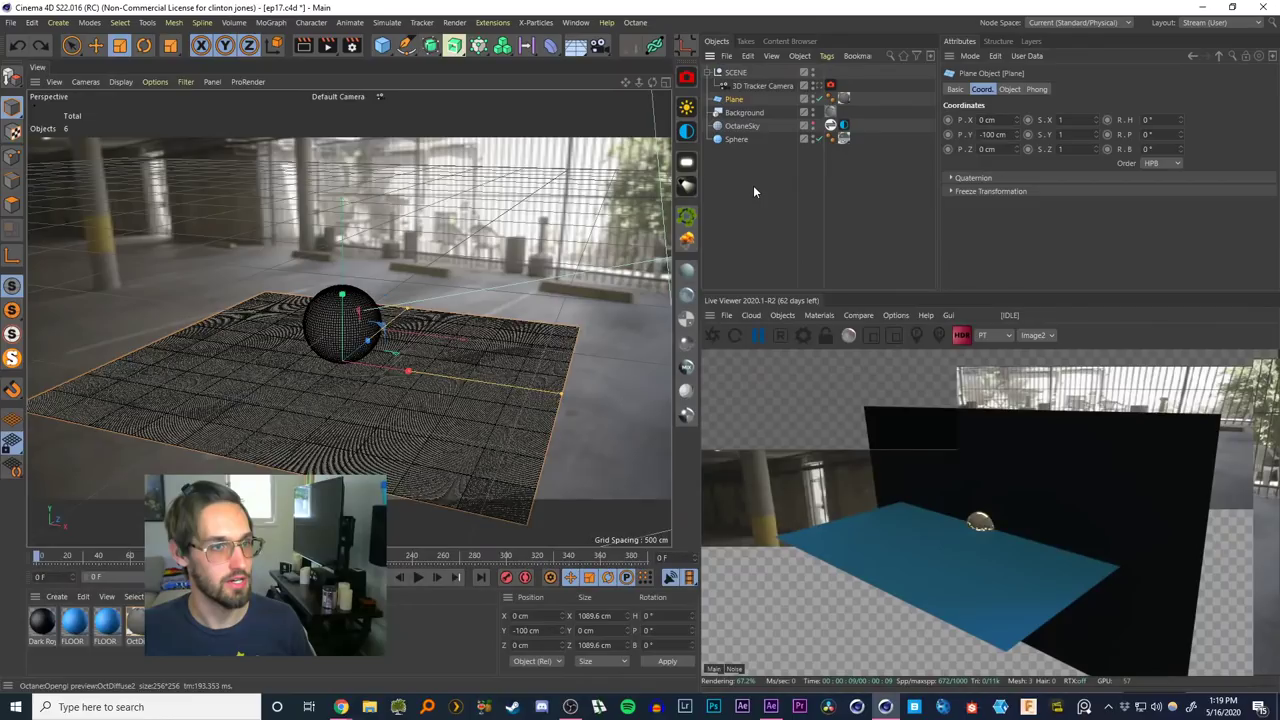
left_click(756, 189)
left_click(744, 100)
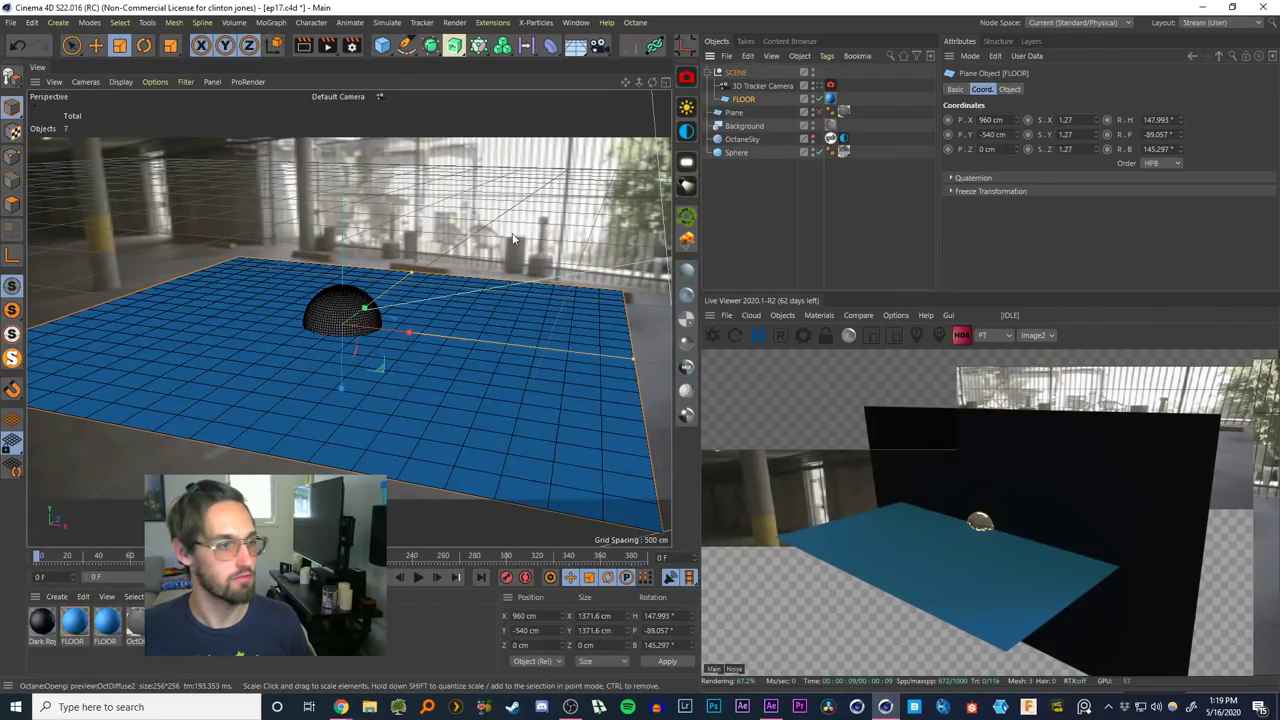
left_click(762, 201)
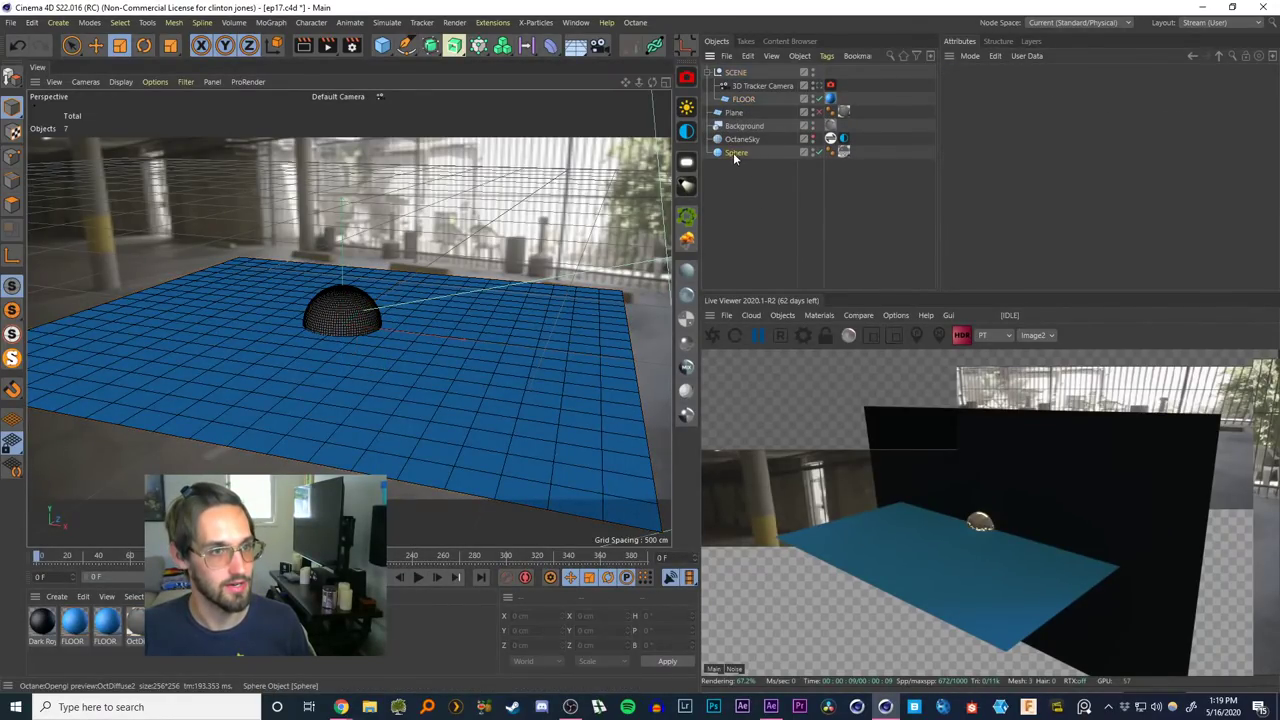
Delete the sphere from the scene
left_click(734, 154)
left_click(740, 186)
left_click(733, 152)
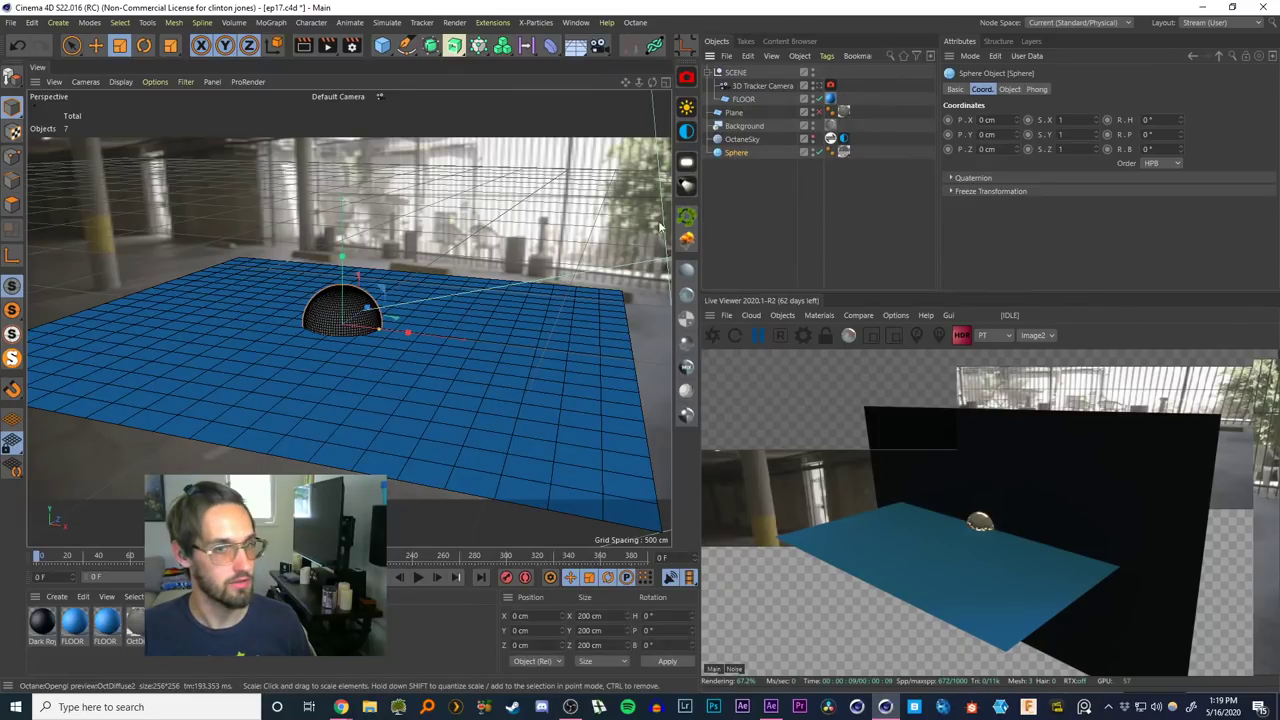
key("e")
left_click(737, 153)
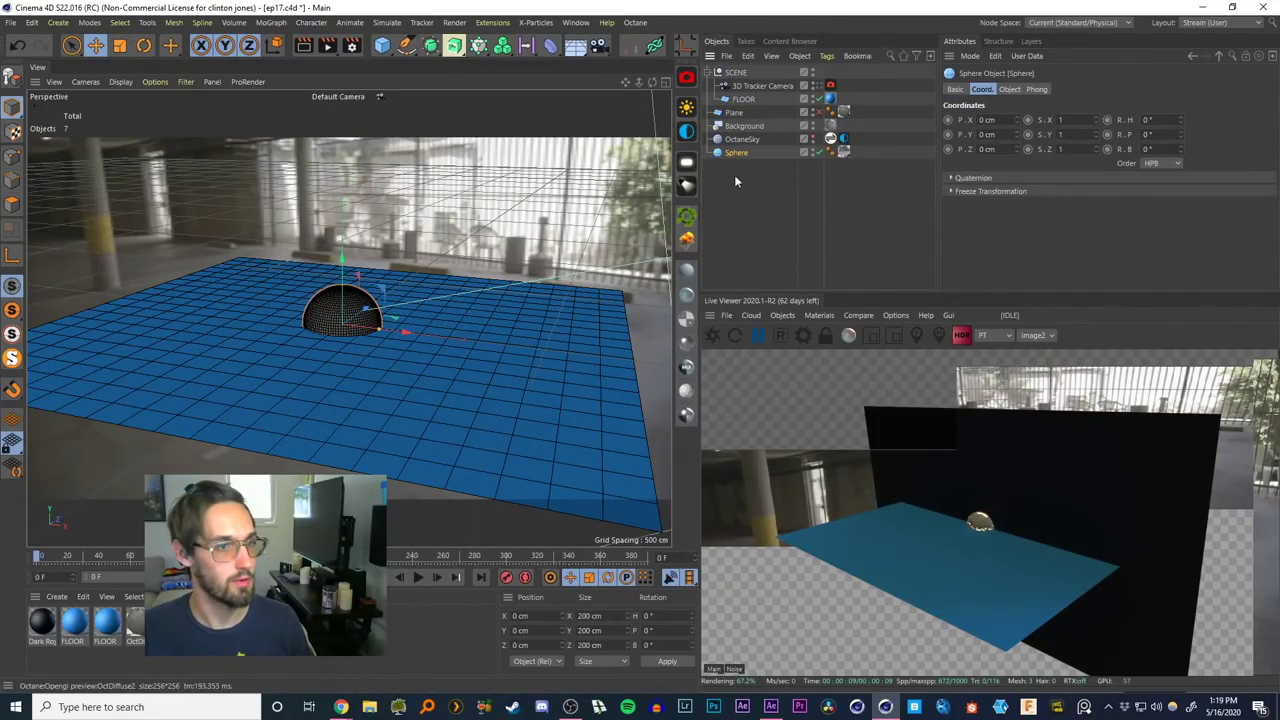
key("Delete")
Add a Figure primitive standing at the origin on the floor plane
left_click(382, 45)
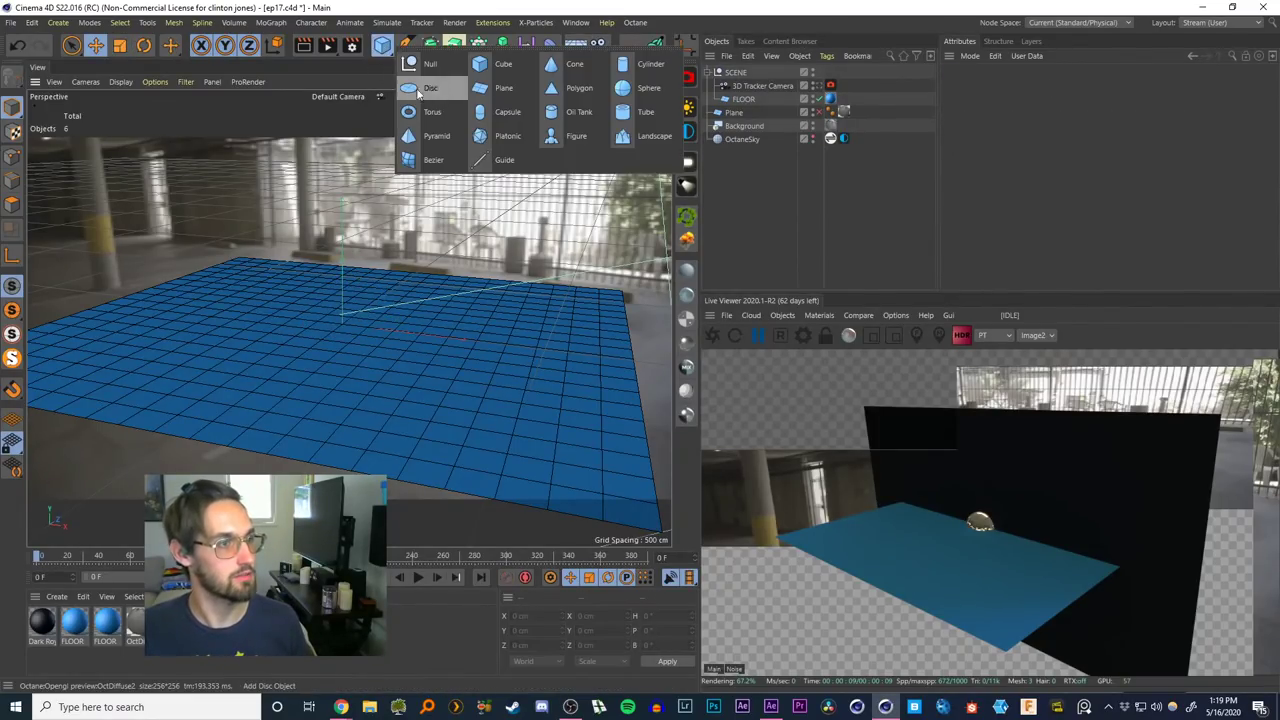
left_click(560, 136)
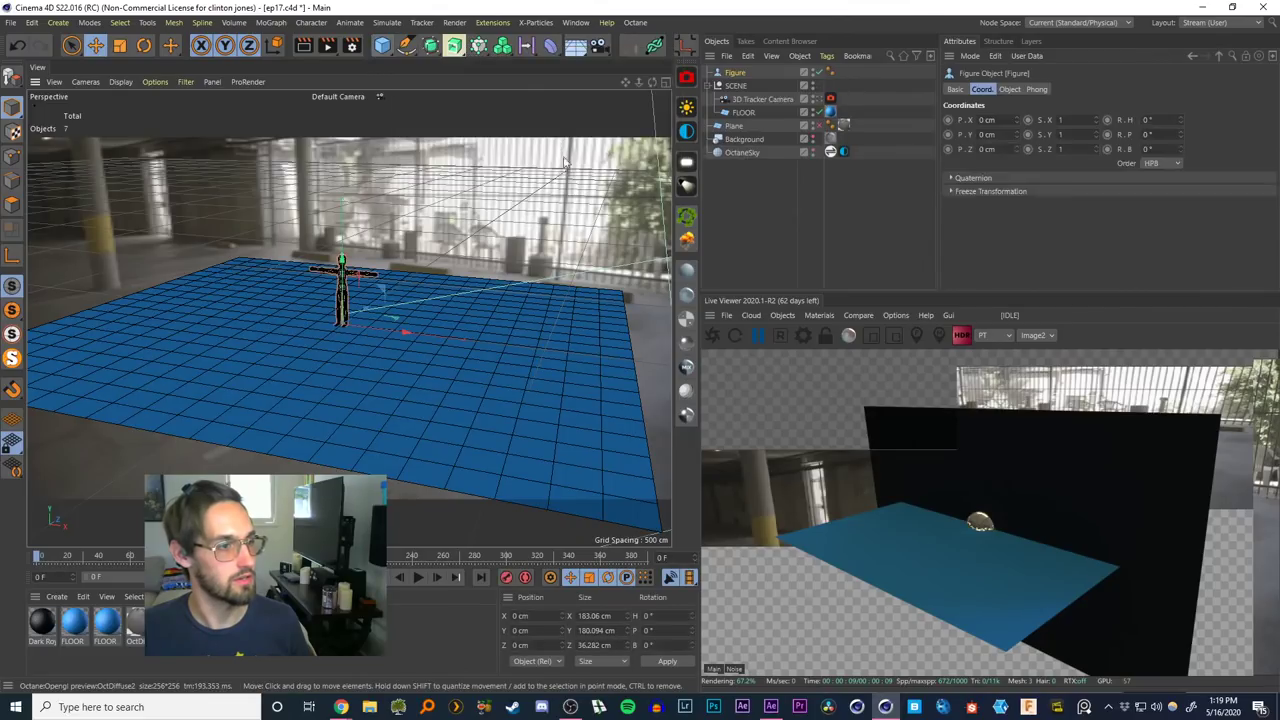
left_click(738, 202)
Check the figure and floor through the 3D Tracker Camera while scrubbing, and examine the SCENE null's placement from the default camera
left_click_drag(395, 316, 420, 280, "alt")
left_click(819, 99)
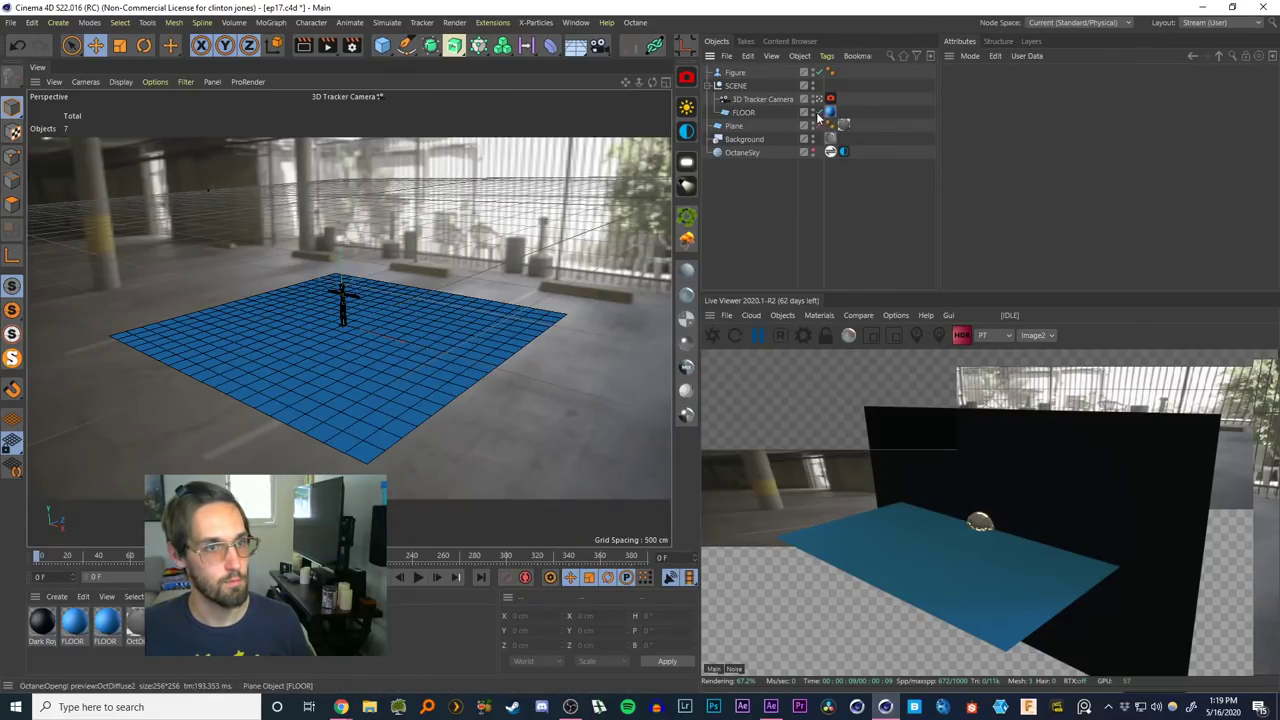
mouse_move(41, 557)
left_mouse_down()
mouse_move(505, 551)
mouse_move(85, 543)
mouse_move(37, 555)
left_mouse_up()
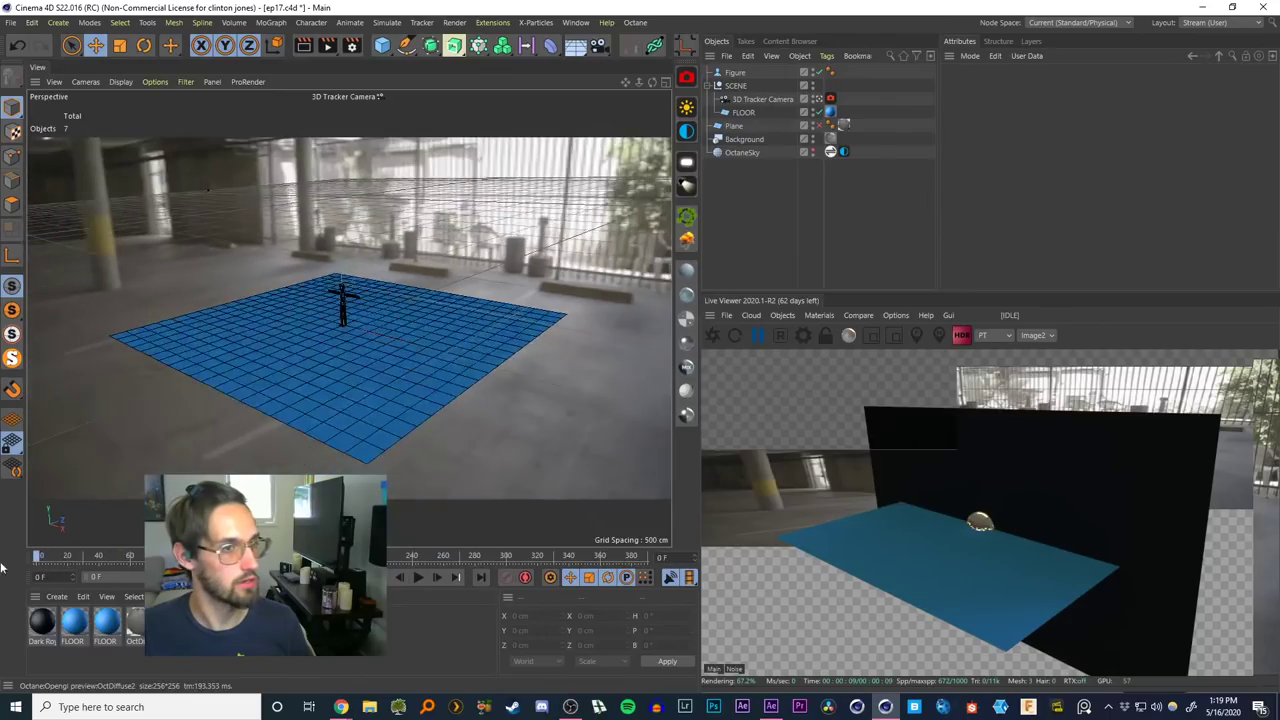
left_click(819, 99)
left_click_drag(457, 329, 394, 329, "alt")
scroll(385, 318, "down", 4)
middle_click_drag(374, 306, 329, 350, "alt")
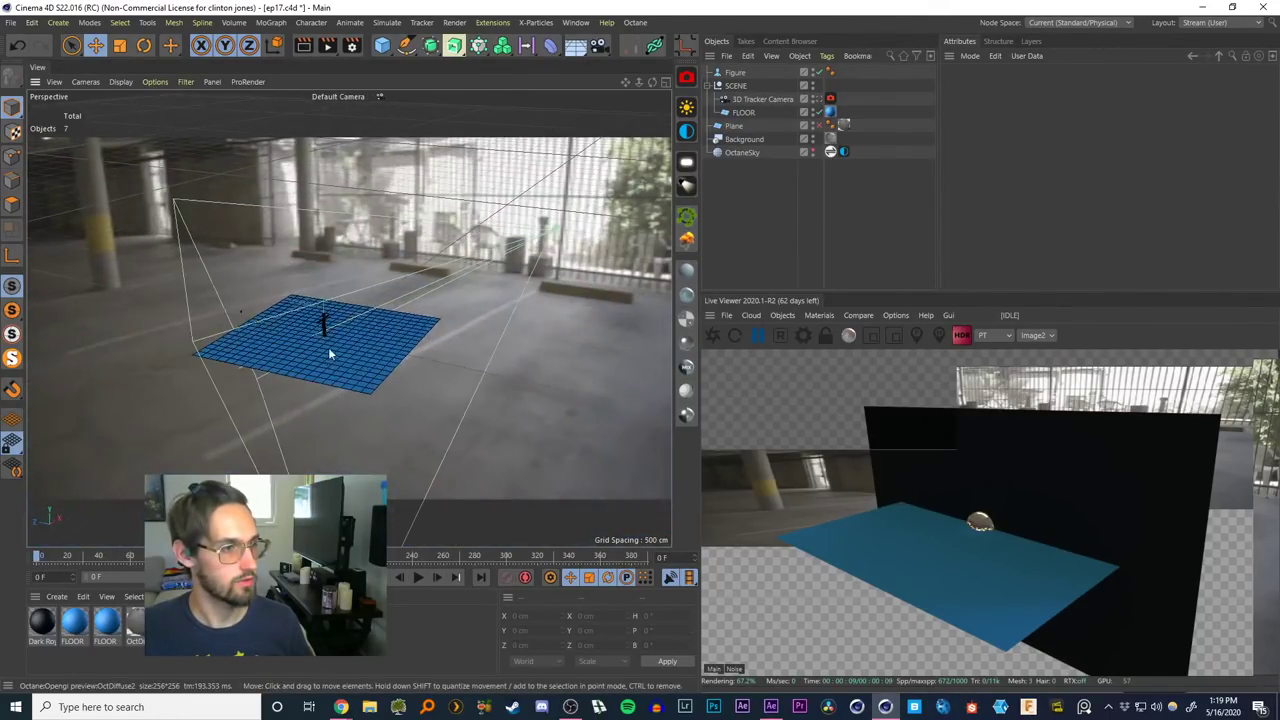
scroll(327, 326, "up", 3)
left_click(736, 85)
left_click_drag(336, 310, 244, 322, "alt")
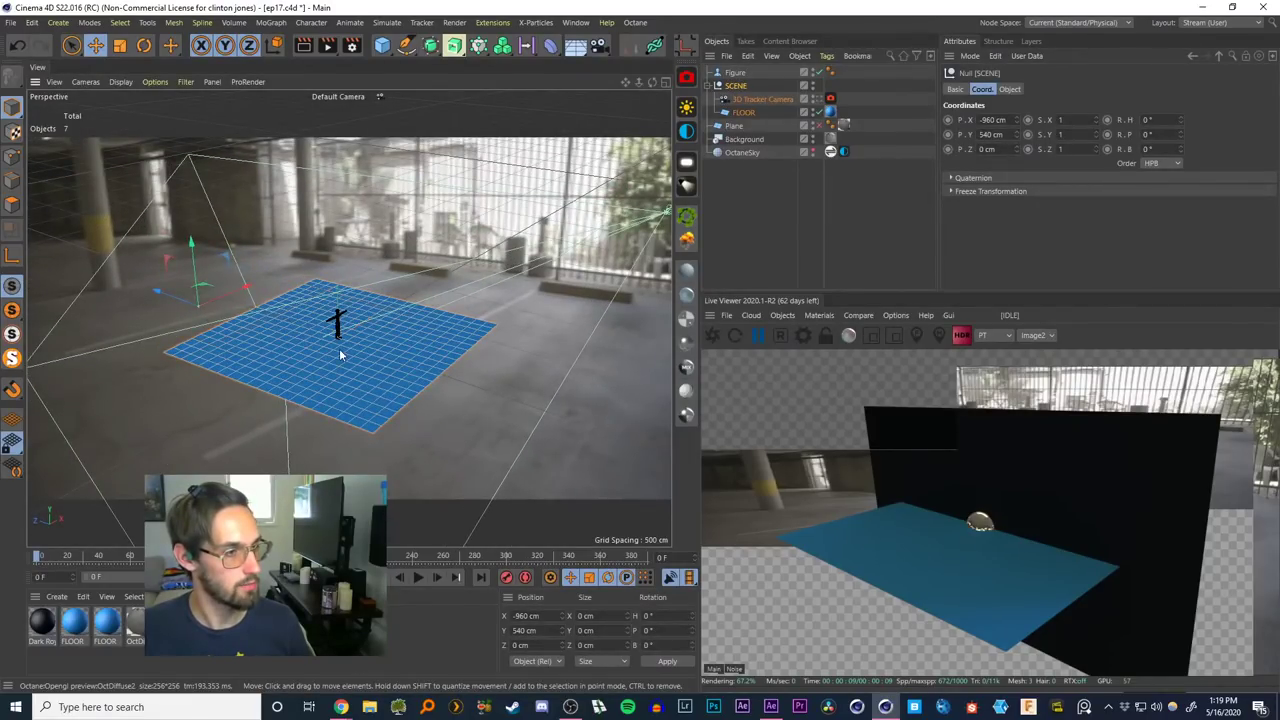
left_click_drag(340, 355, 283, 332, "alt")
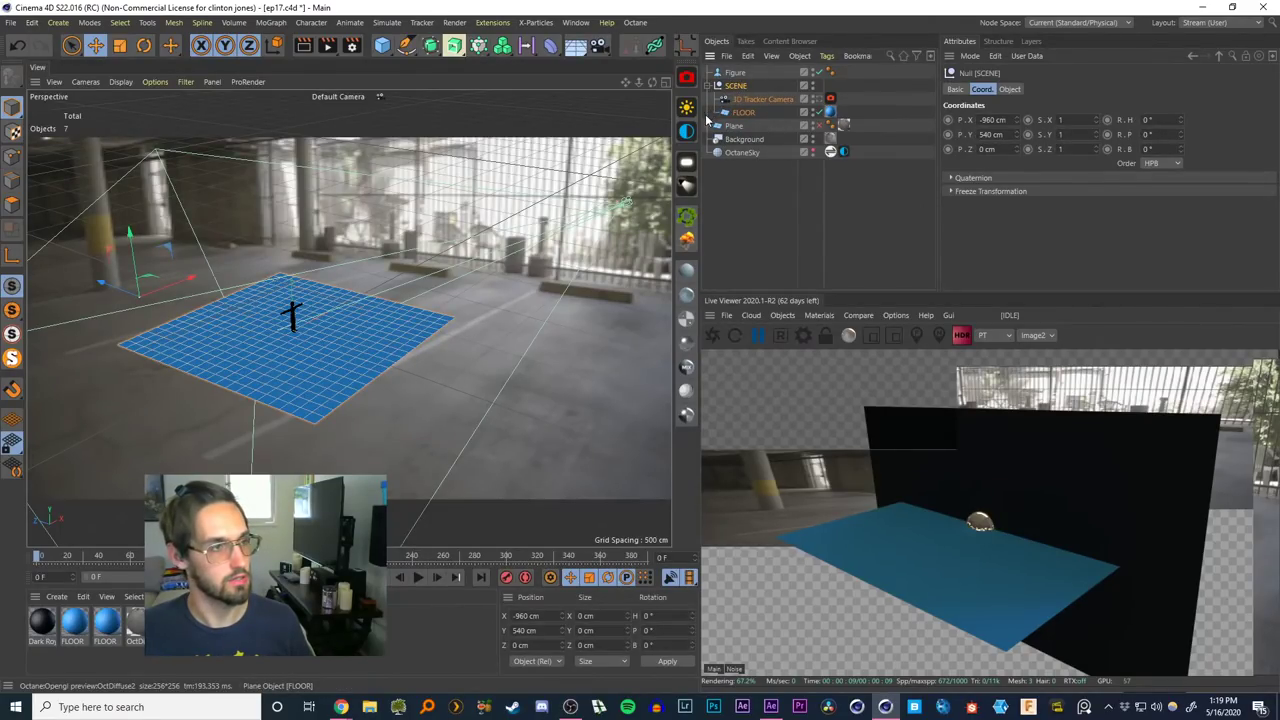
Add a Null object to the scene and select it in the object hierarchy
left_click(383, 47)
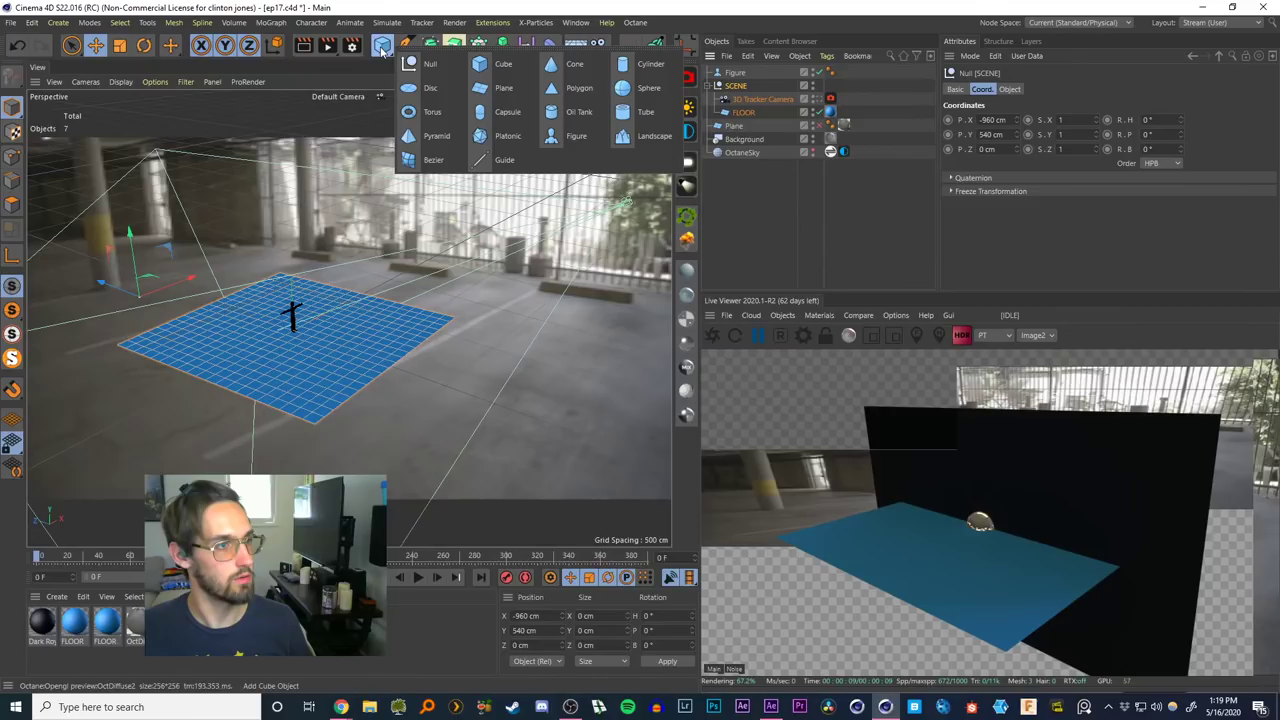
left_click(421, 68)
left_click(732, 127)
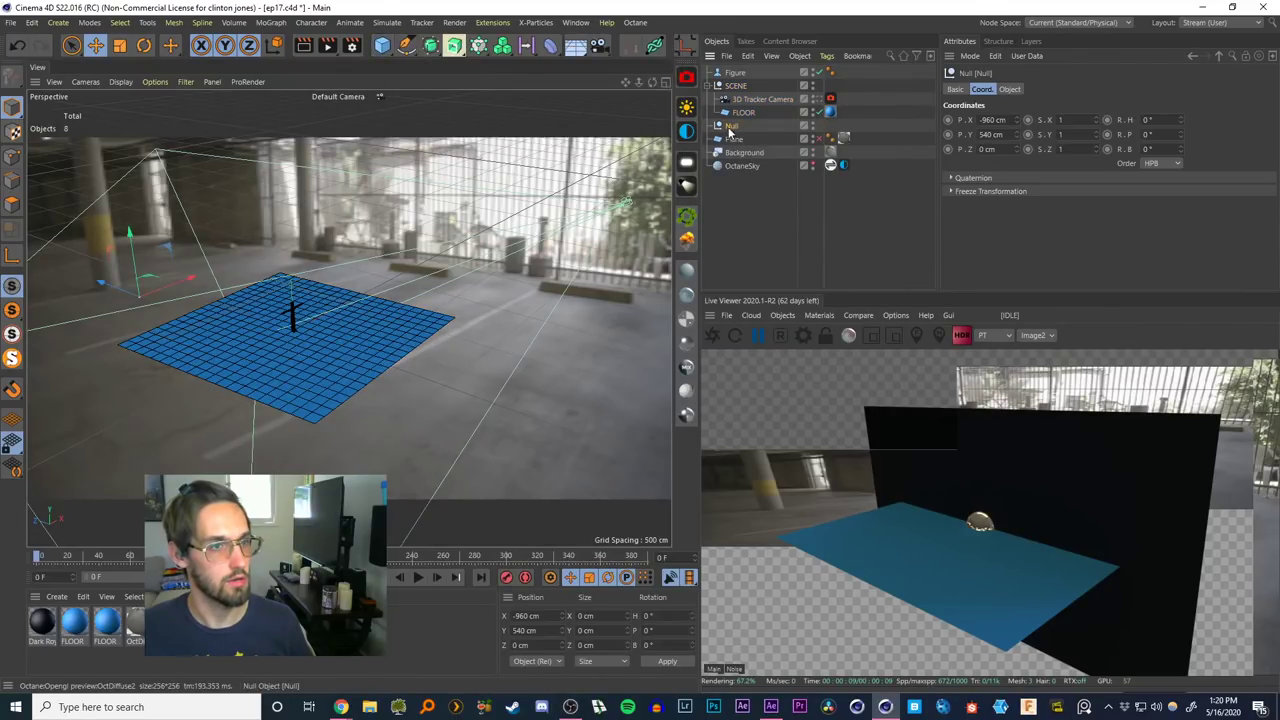
Delete the unused Null and create a new Null at the origin as the parent of the SCENE null
key("Delete")
left_click(739, 86)
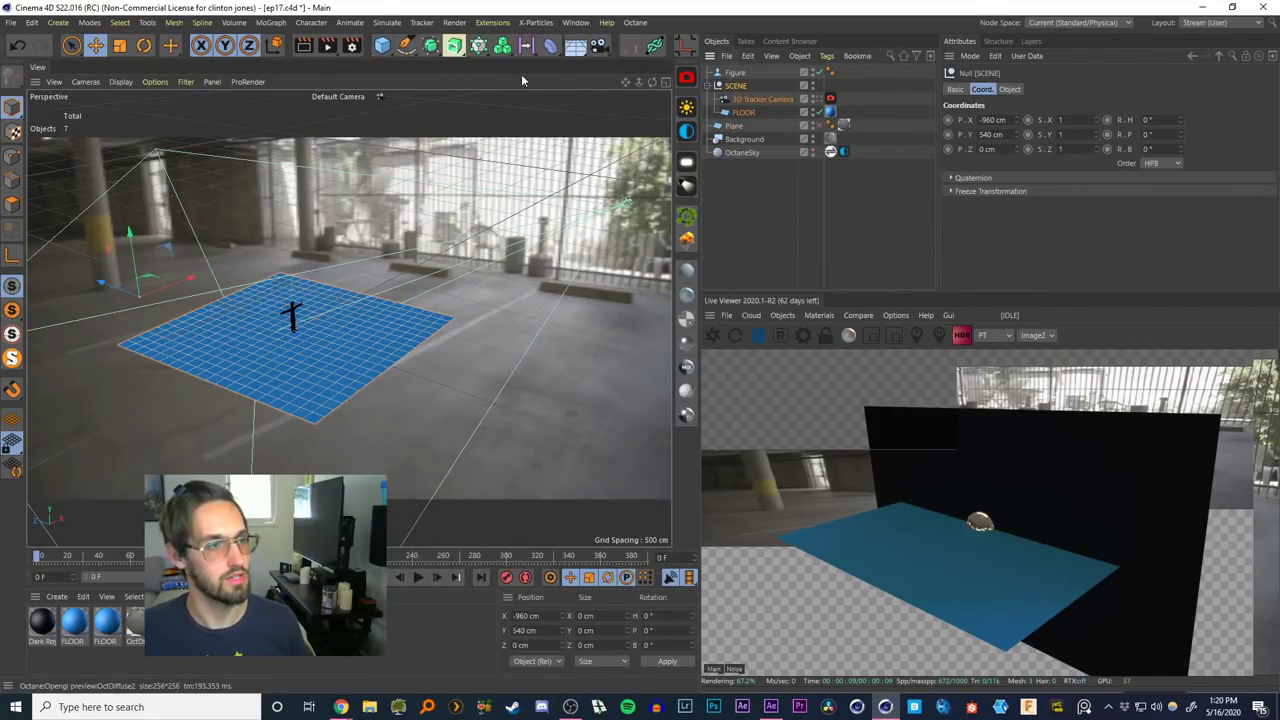
left_click(385, 47)
left_click(421, 68, "alt")
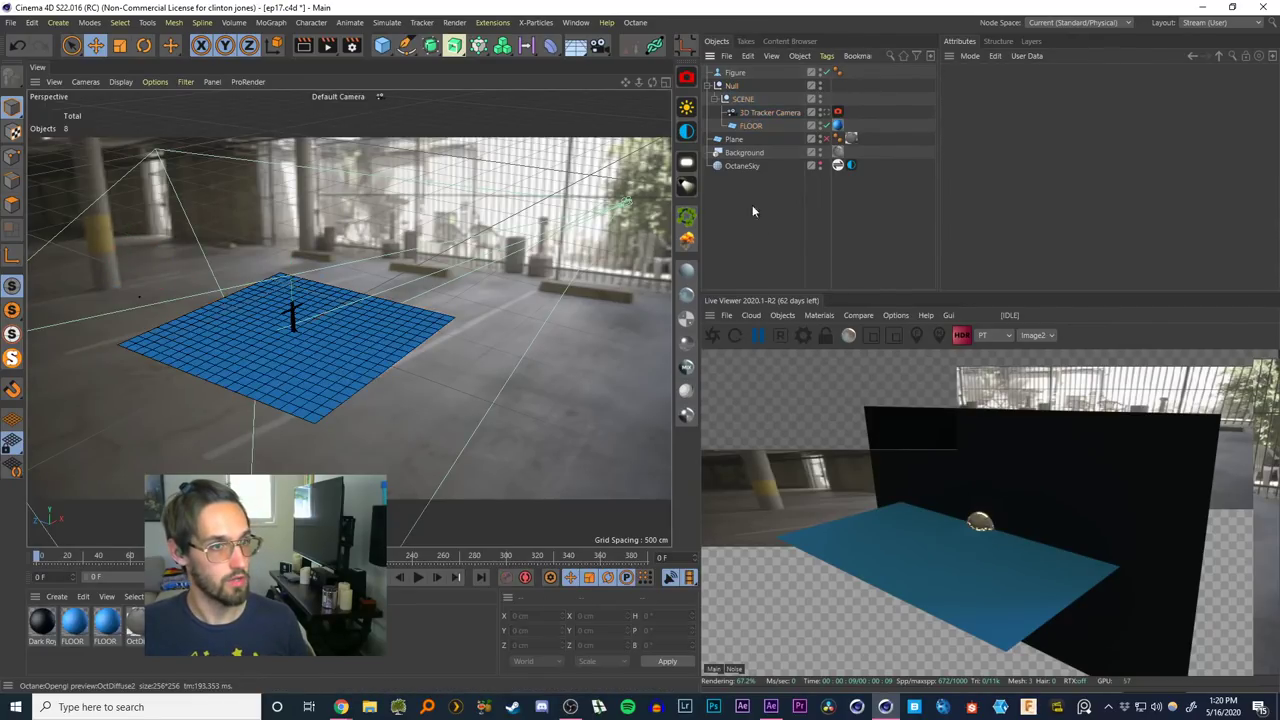
Try scaling down the parent Null's hierarchy from the default camera, play the animation to check it, and undo the scaling
left_click_drag(398, 290, 460, 272, "alt")
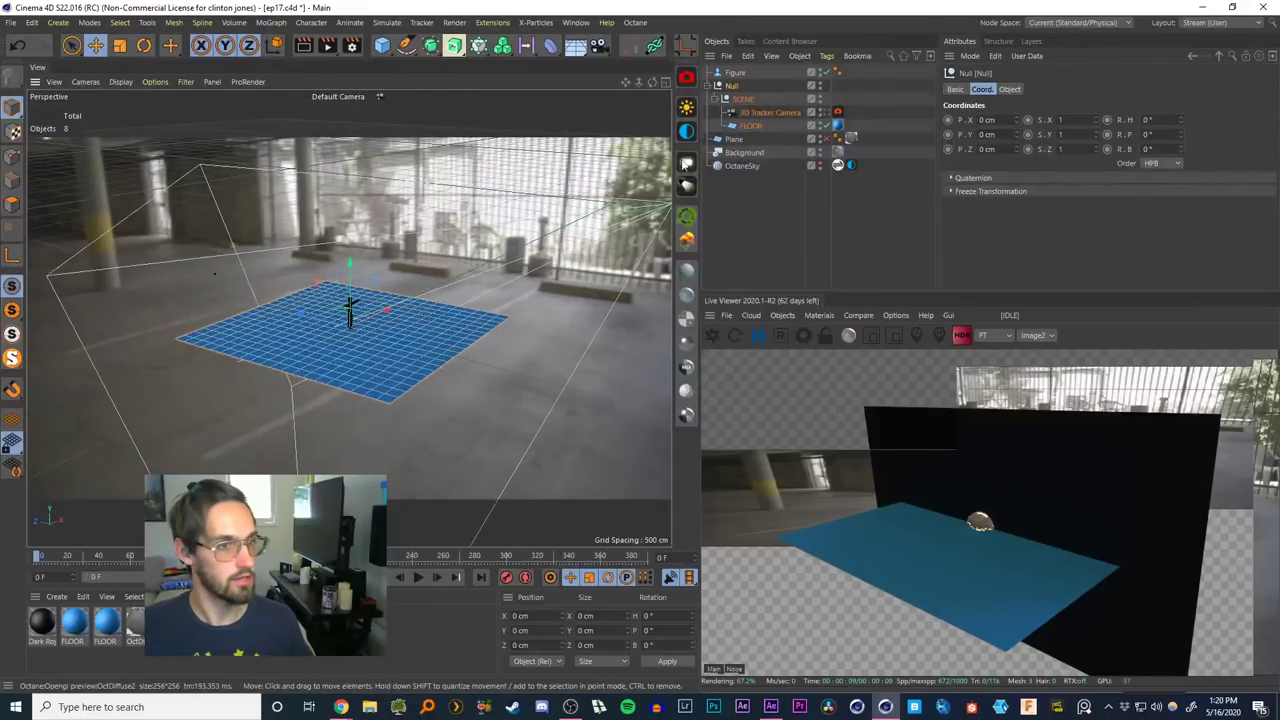
mouse_move(372, 325)
right_mouse_down("alt")
mouse_move(383, 294)
mouse_move(371, 333)
right_mouse_up("alt")
mouse_move(371, 332)
left_mouse_down("alt")
mouse_move(423, 285)
mouse_move(447, 361)
mouse_move(361, 334)
mouse_move(386, 313)
left_mouse_up("alt")
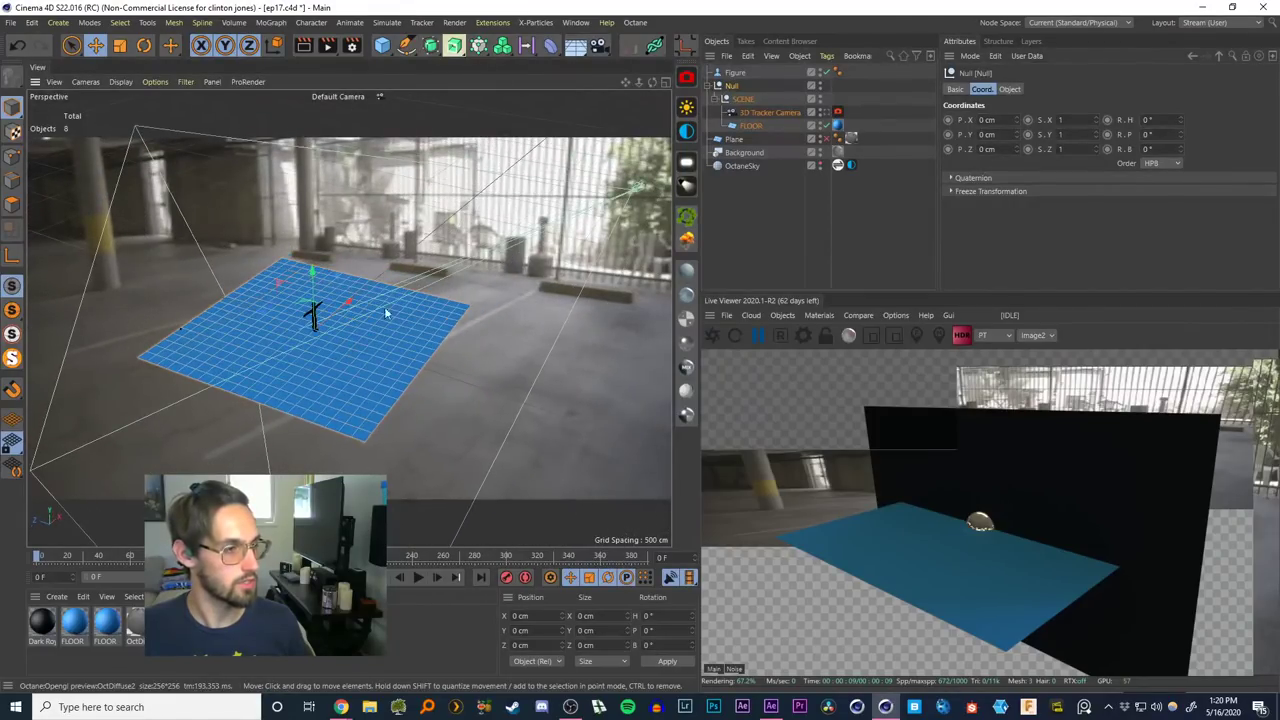
right_click_drag(312, 315, 350, 284, "alt")
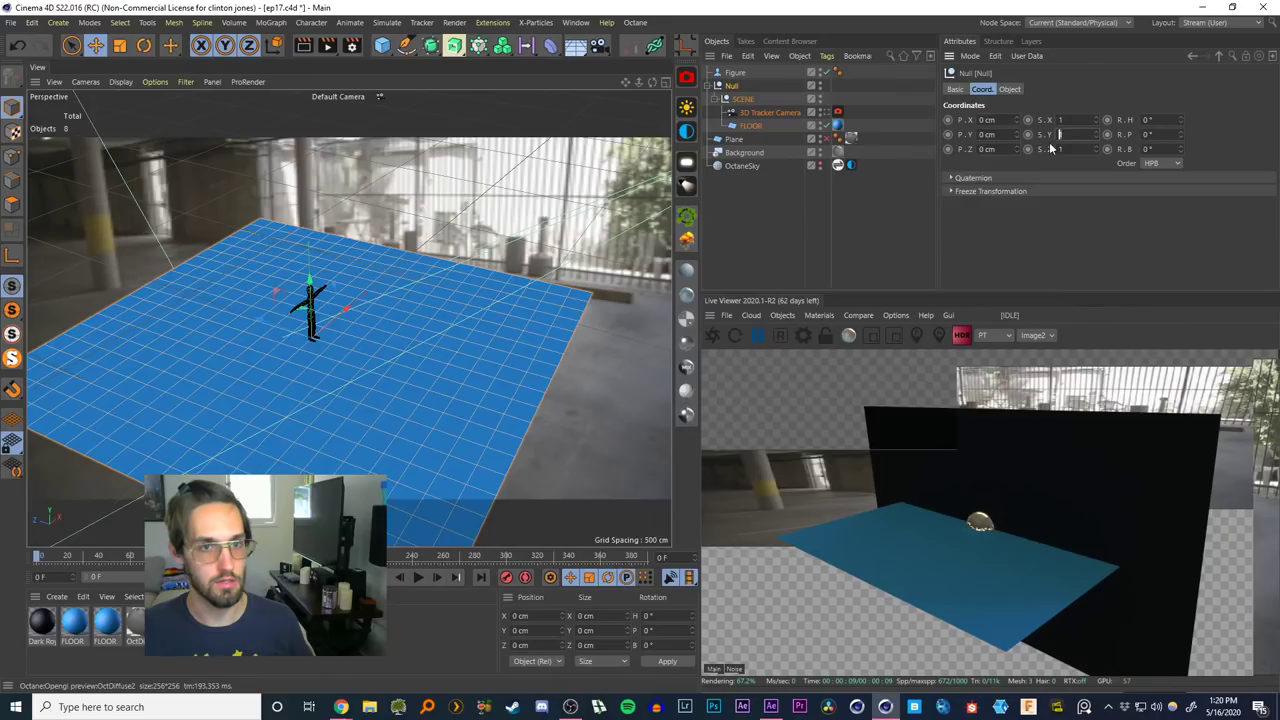
left_click(818, 215)
left_click(741, 99)
key("t")
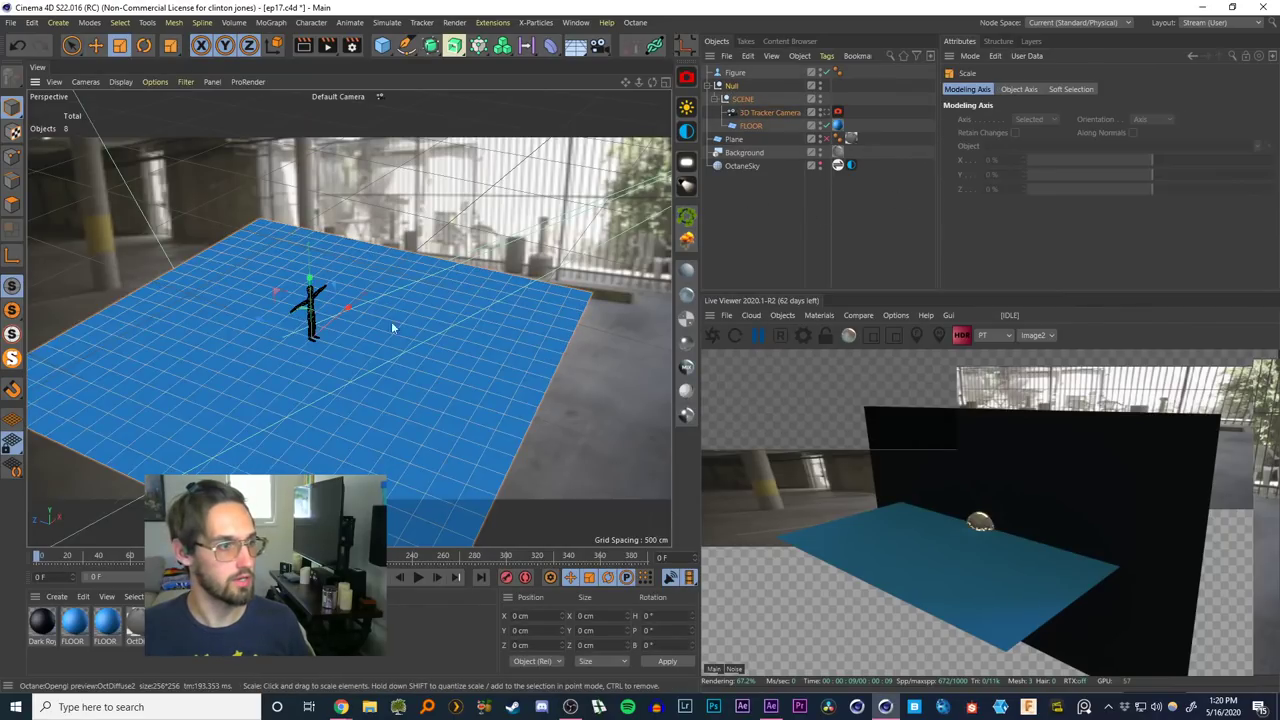
left_click_drag(394, 329, 196, 415)
left_click(418, 577)
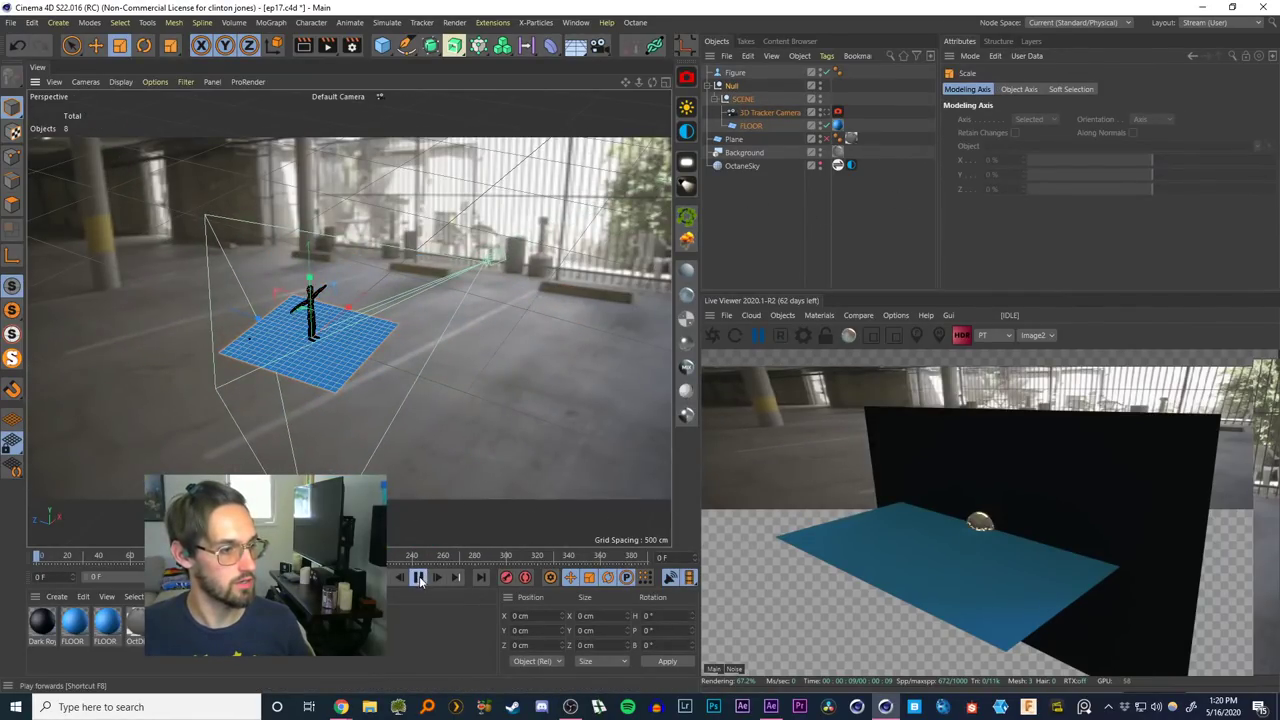
left_click(355, 577)
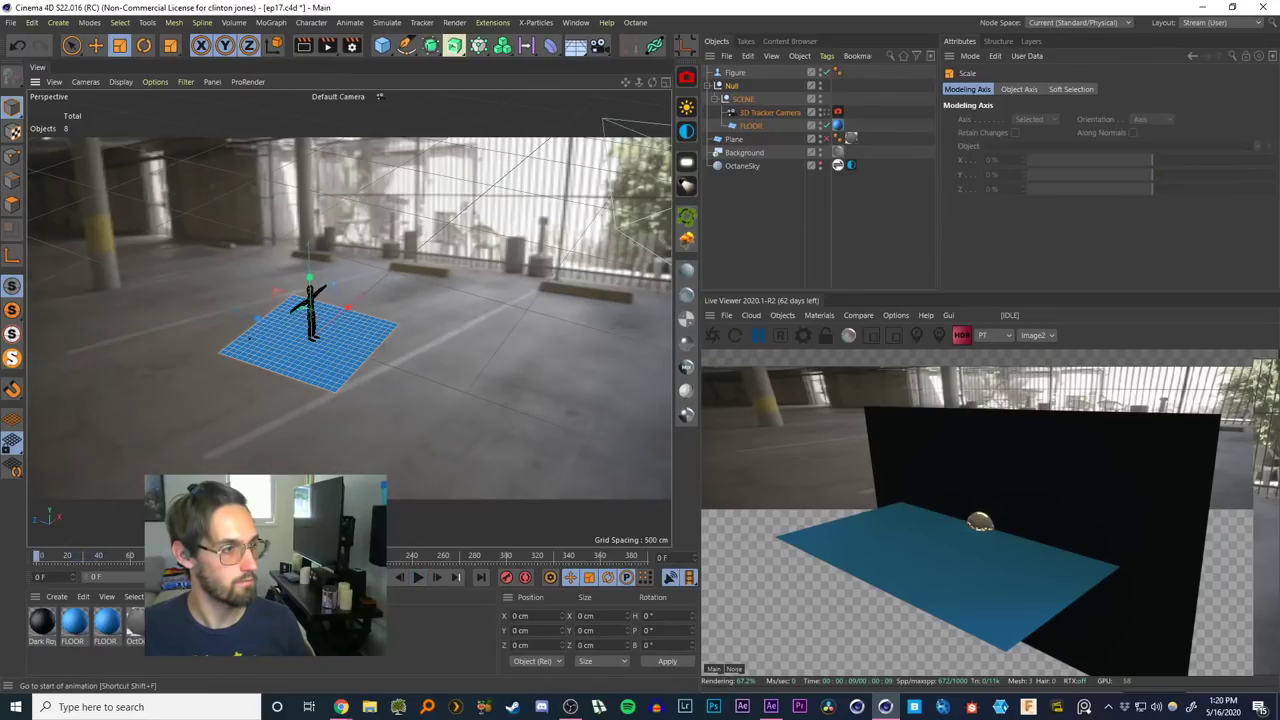
key("ctrl+z")
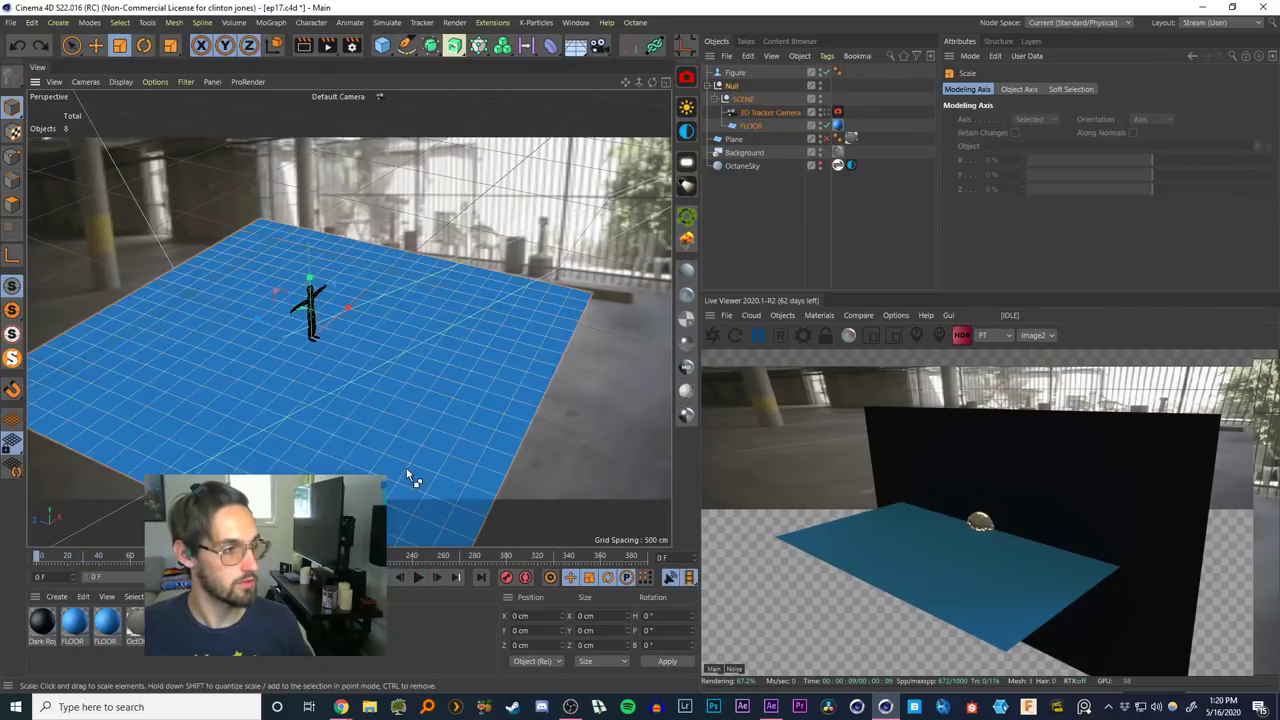
Look through the 3D Tracker Camera and scale the parent Null down freehand, checking the figure's size against the footage with playback
left_click(825, 112)
left_click_drag(411, 363, 205, 485)
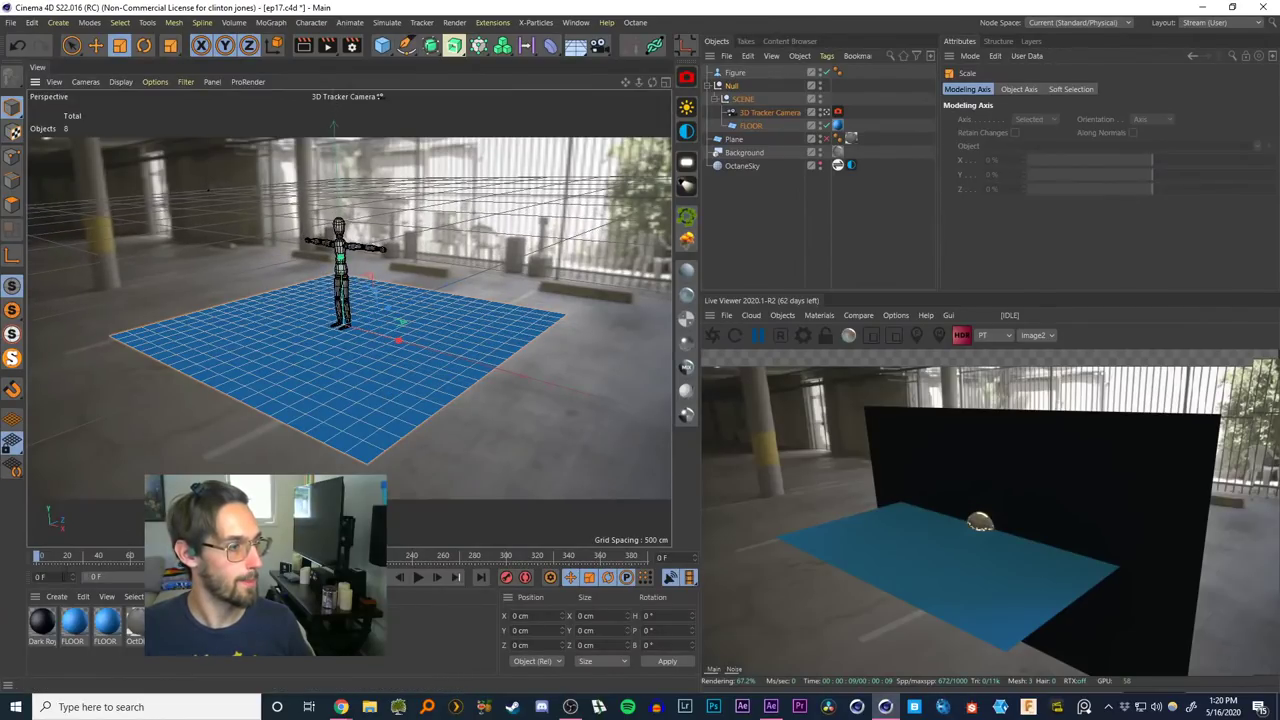
left_click(417, 577)
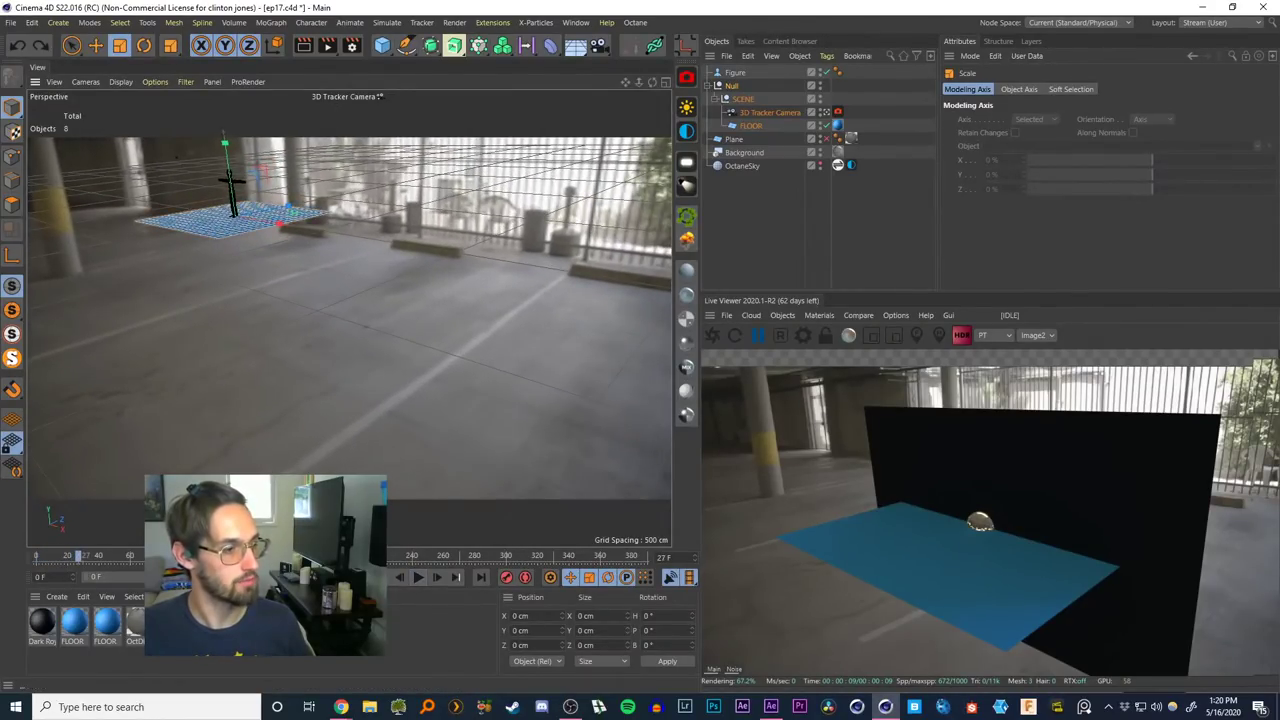
left_click(355, 577)
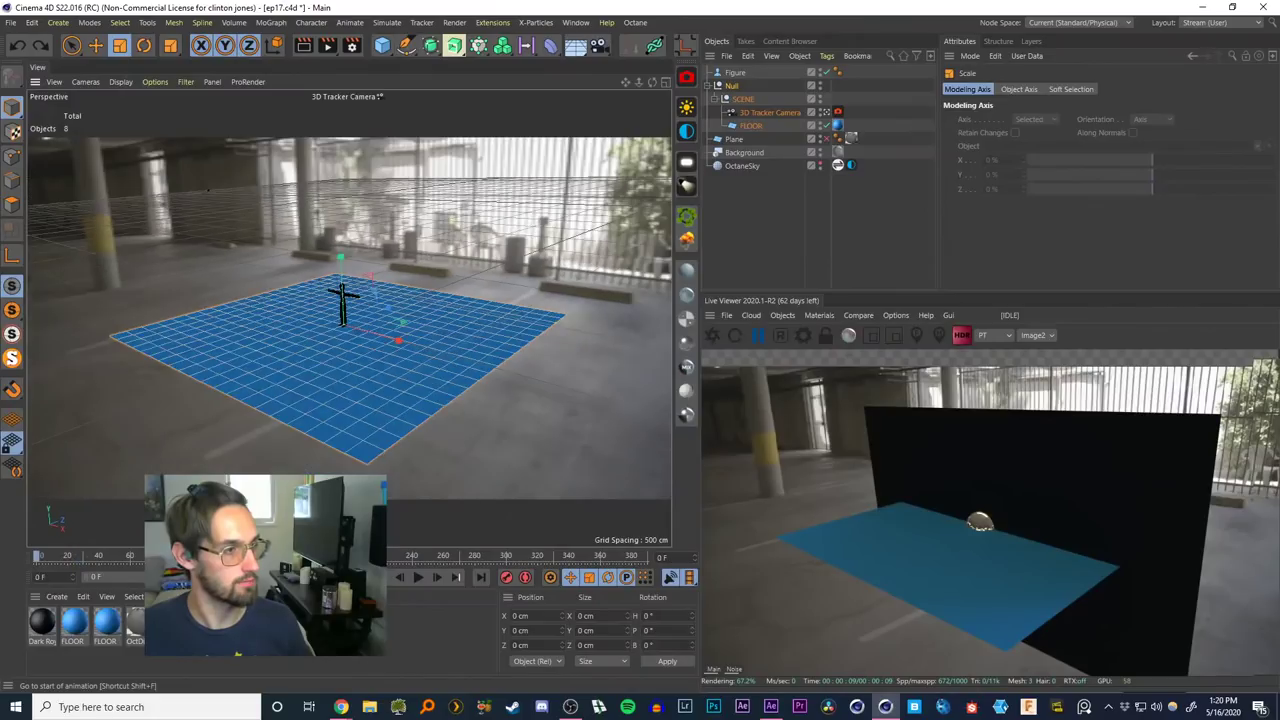
left_click(580, 360)
Set the parent Null's scale to 0.5 on X, Y and Z, and scrub the timeline to check the figure
left_click(735, 86)
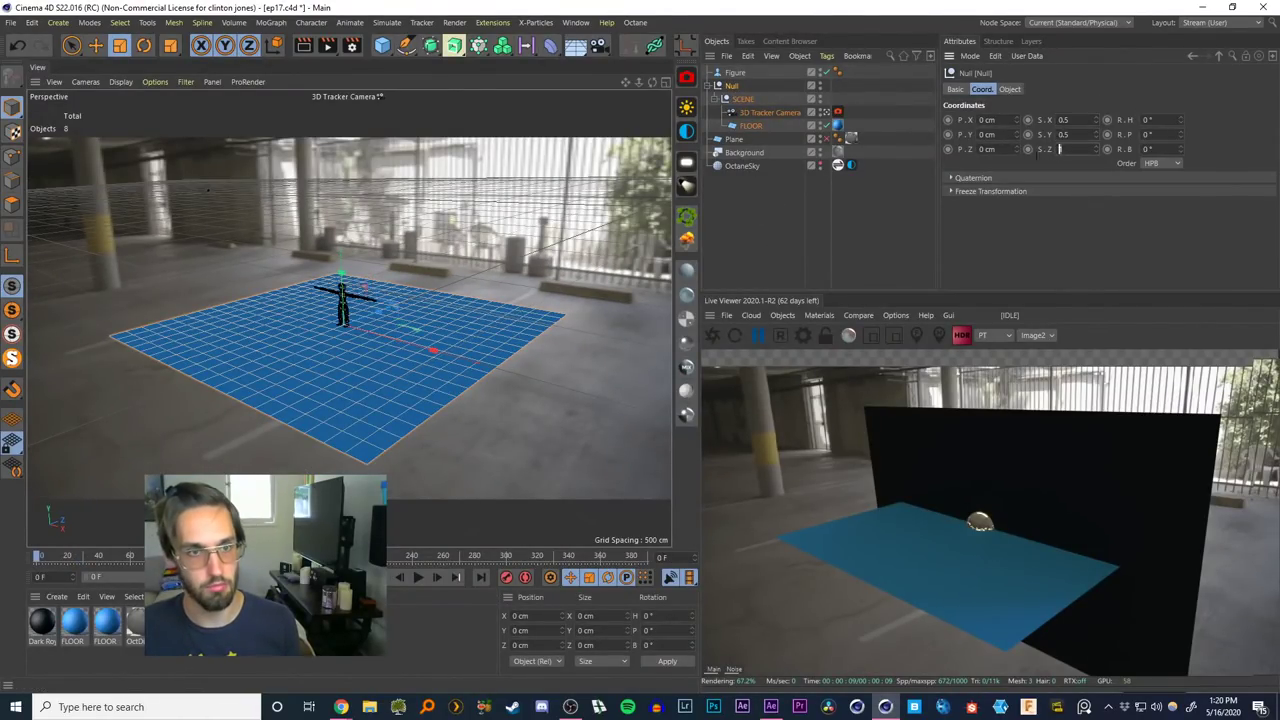
left_click(776, 222)
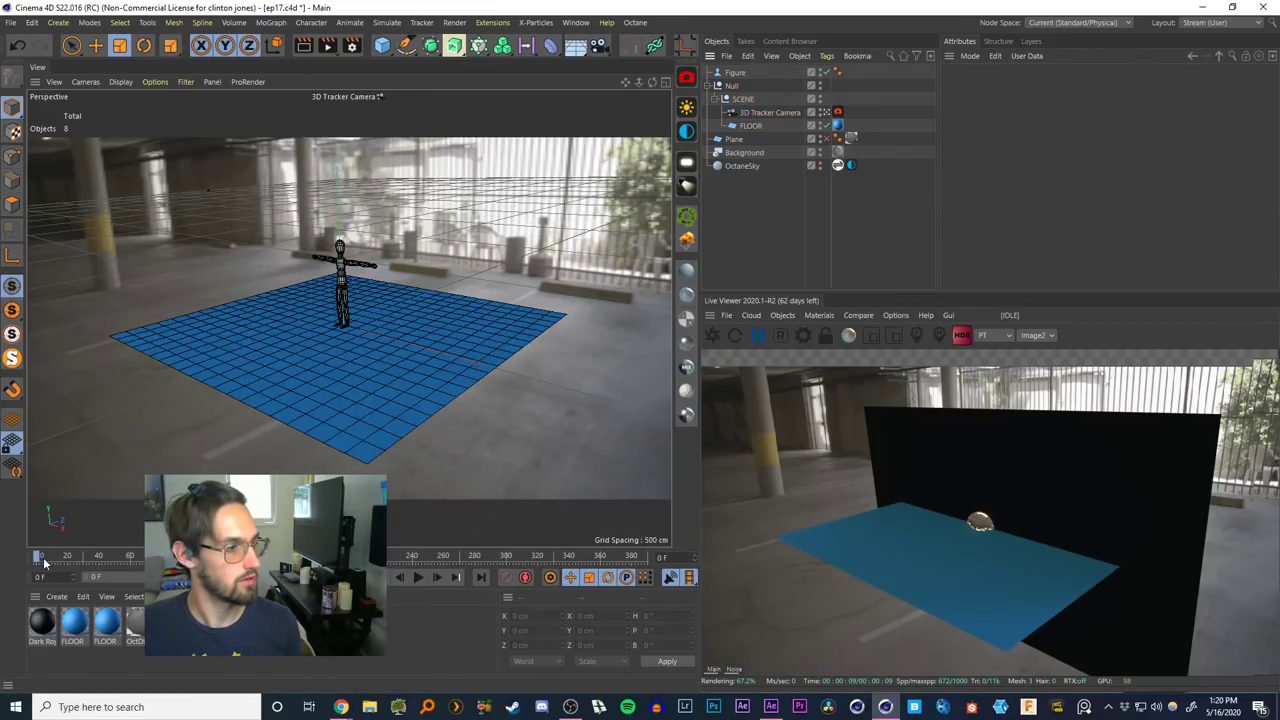
left_click_drag(44, 564, 3, 568)
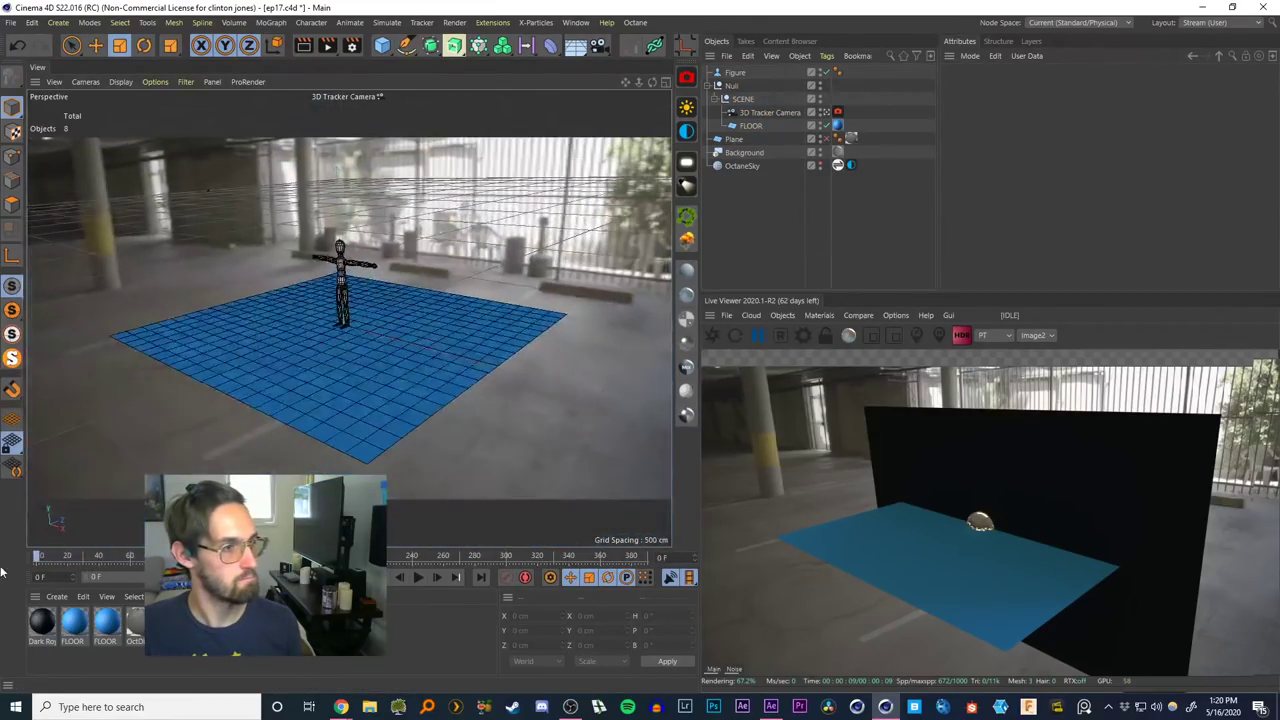
Set the parent Null's scale to 0.3 on X, Y and Z, and scrub the first frames to check the figure's size
left_click(732, 87)
double_click(1064, 120)
type(".3")
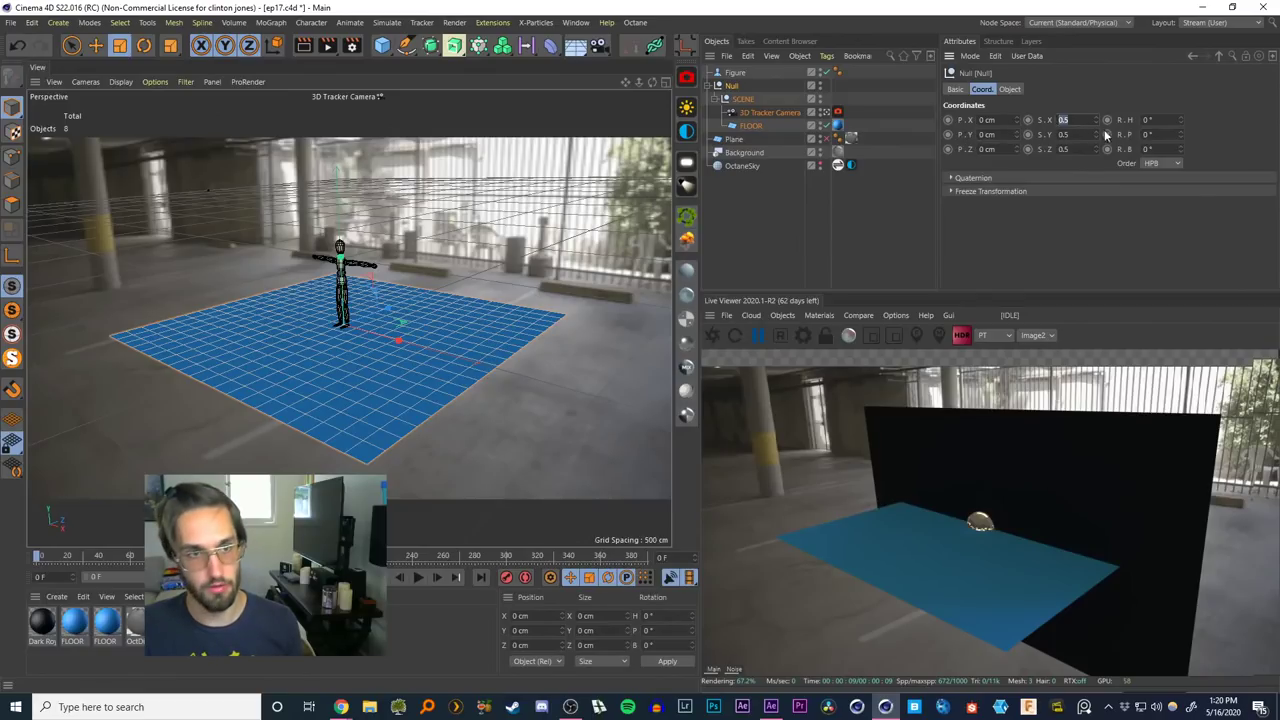
key("Tab")
type(".3")
key("Tab")
type(".3")
left_click(779, 223)
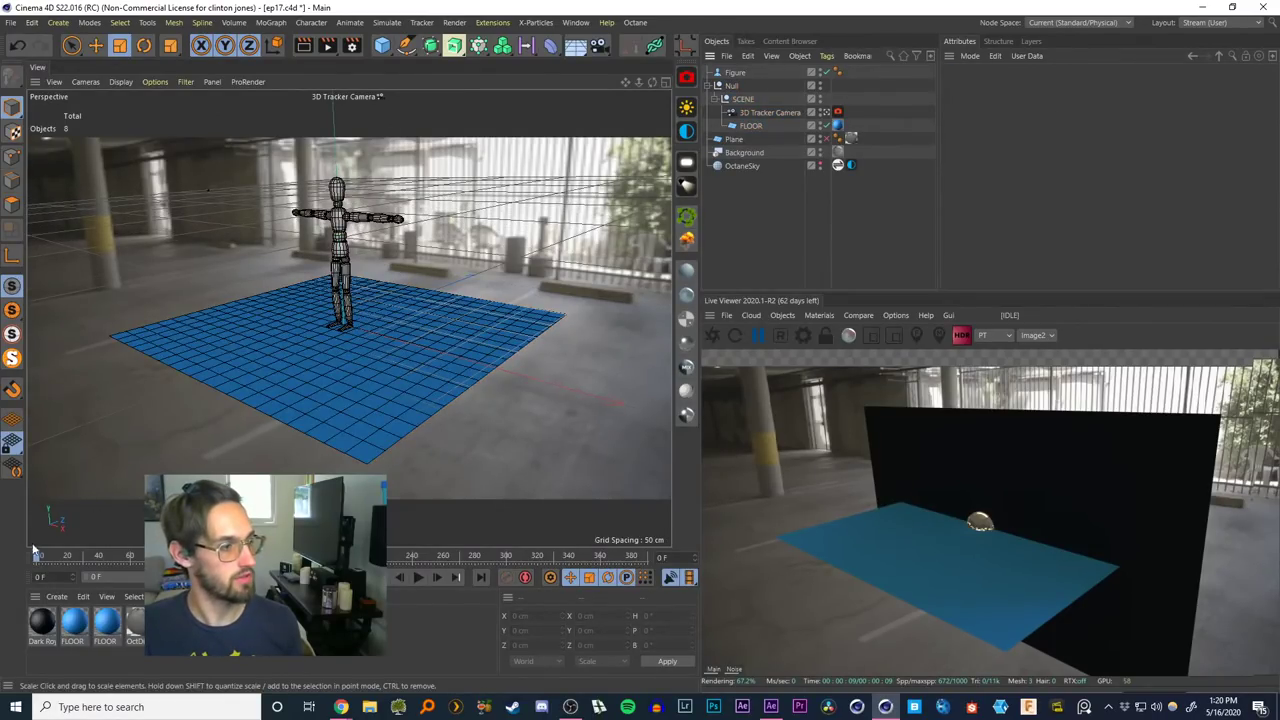
mouse_move(34, 556)
left_mouse_down()
mouse_move(68, 562)
mouse_move(20, 563)
mouse_move(128, 628)
mouse_move(17, 538)
left_mouse_up()
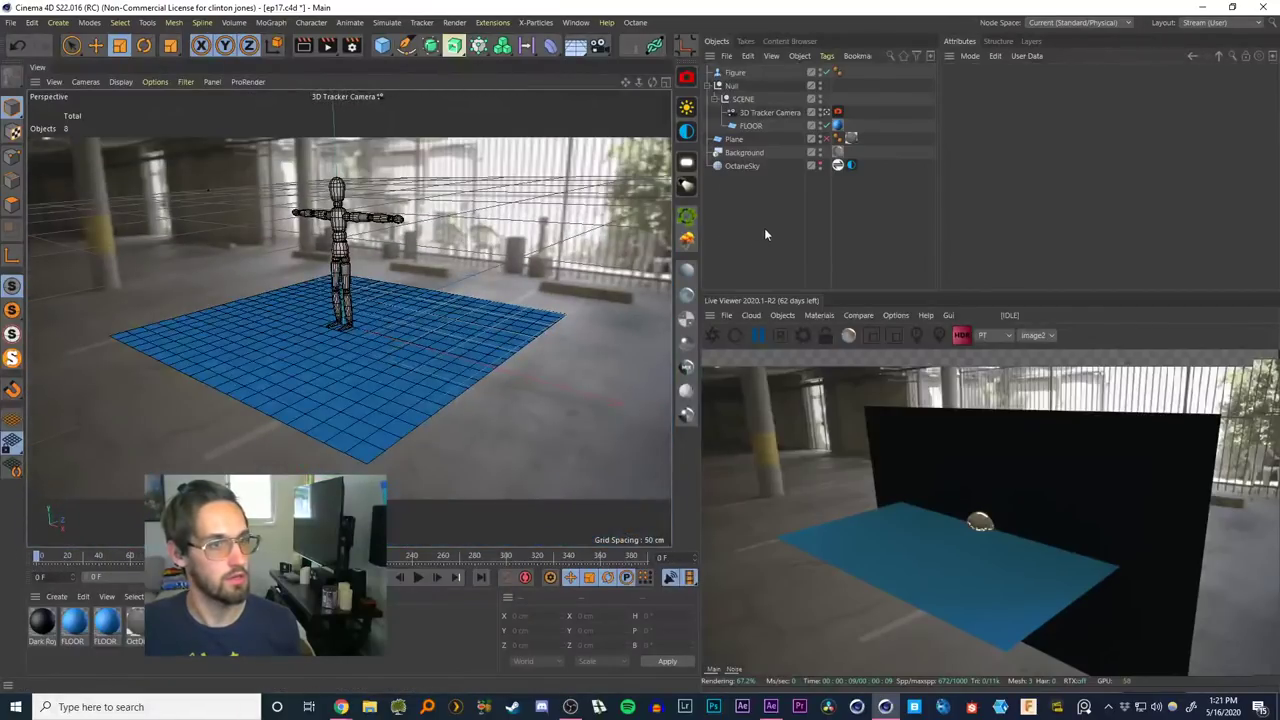
Hide the FLOOR plane and scrub the timeline to check how the figure's feet stick to the garage floor
left_click(827, 126)
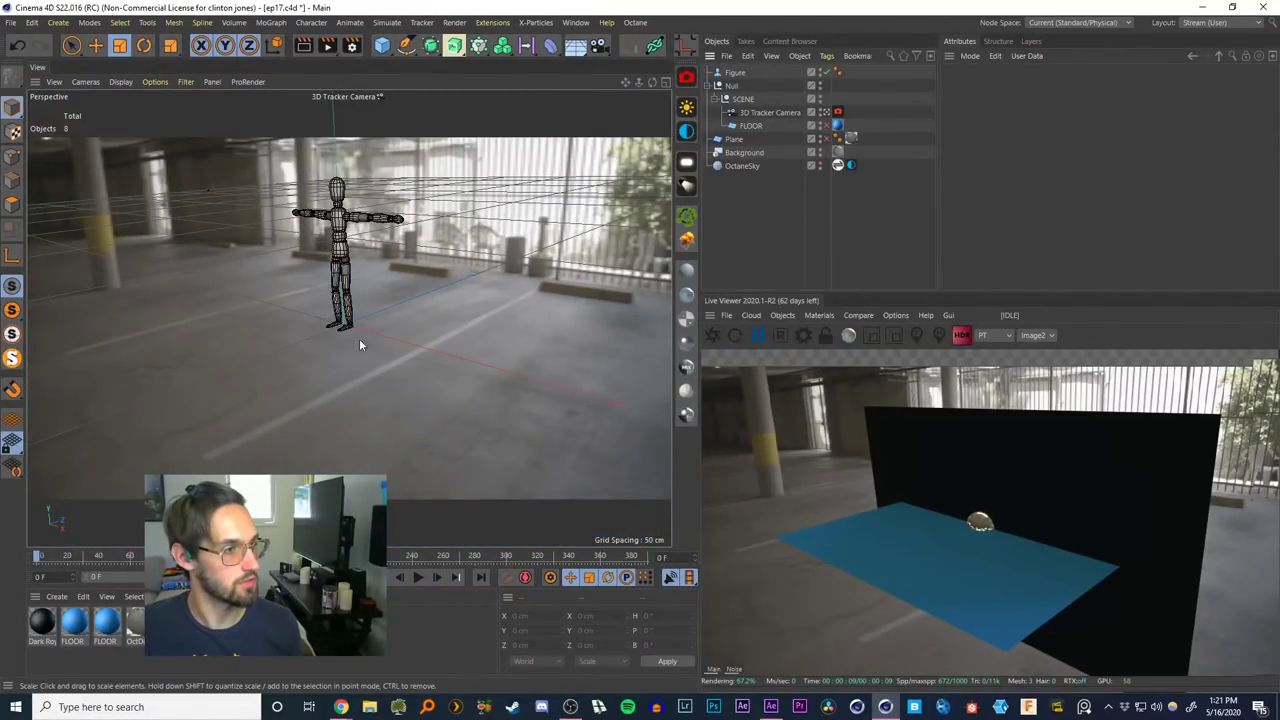
left_click_drag(64, 560, 36, 558)
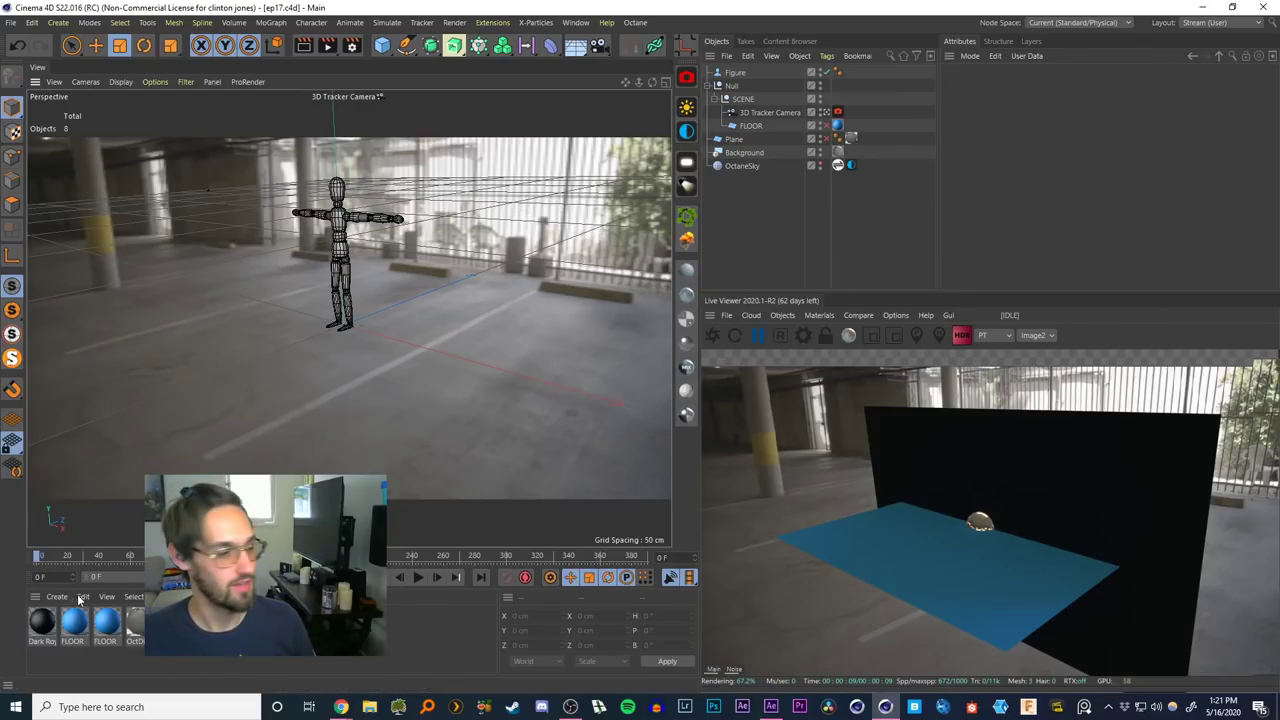
mouse_move(42, 558)
left_mouse_down()
mouse_move(574, 540)
mouse_move(26, 553)
left_mouse_up()
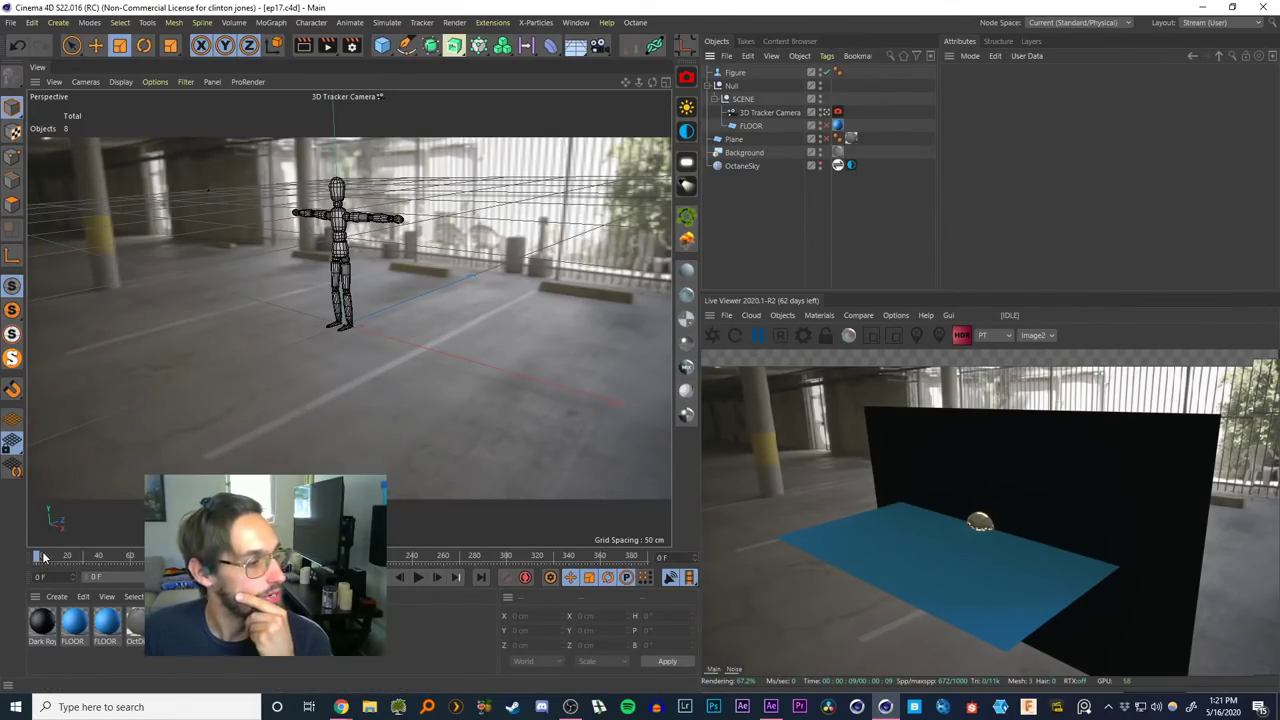
mouse_move(43, 558)
left_mouse_down()
mouse_move(118, 567)
mouse_move(26, 572)
left_mouse_up()
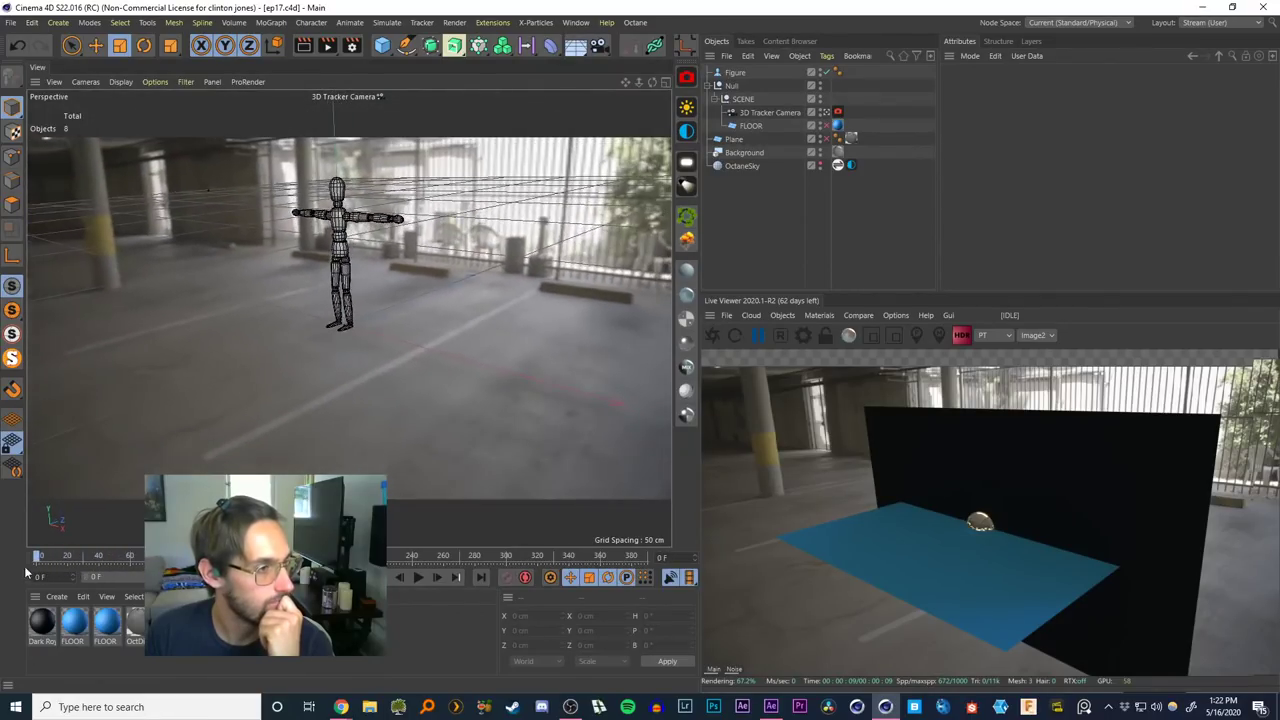
Add a Cylinder primitive at the origin and convert it to an editable polygon object
left_click(382, 48)
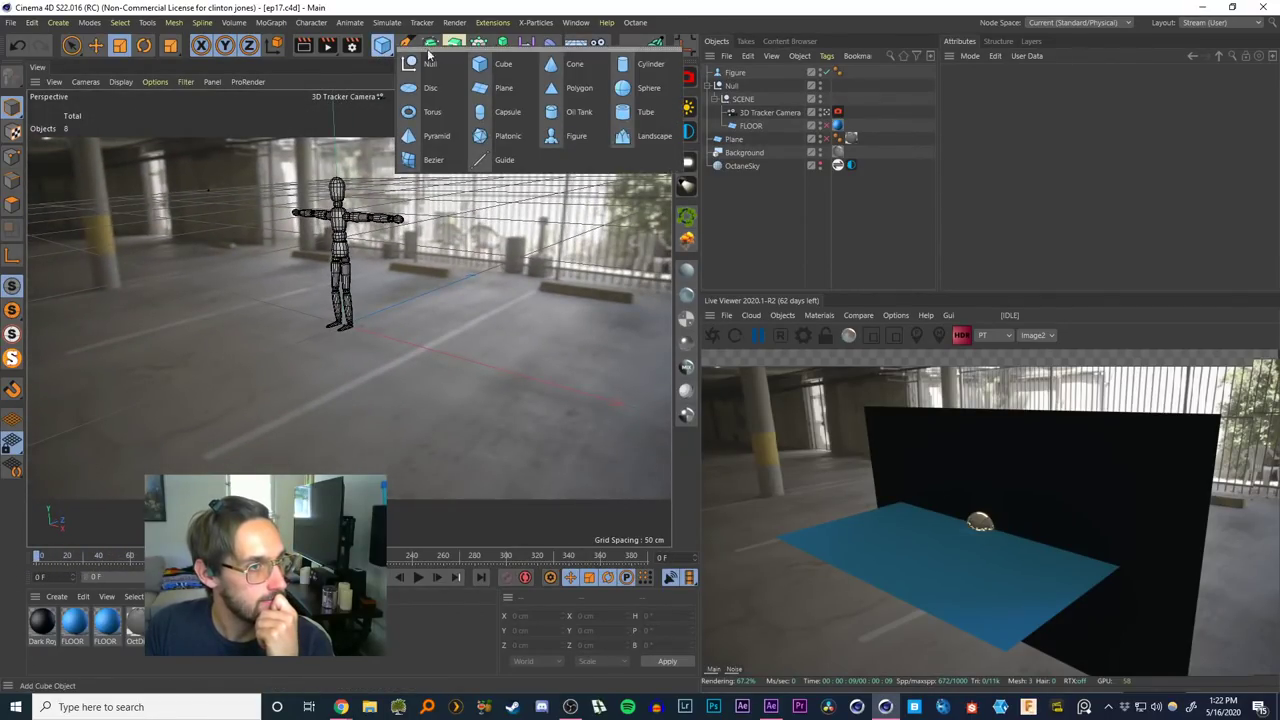
left_click(643, 66)
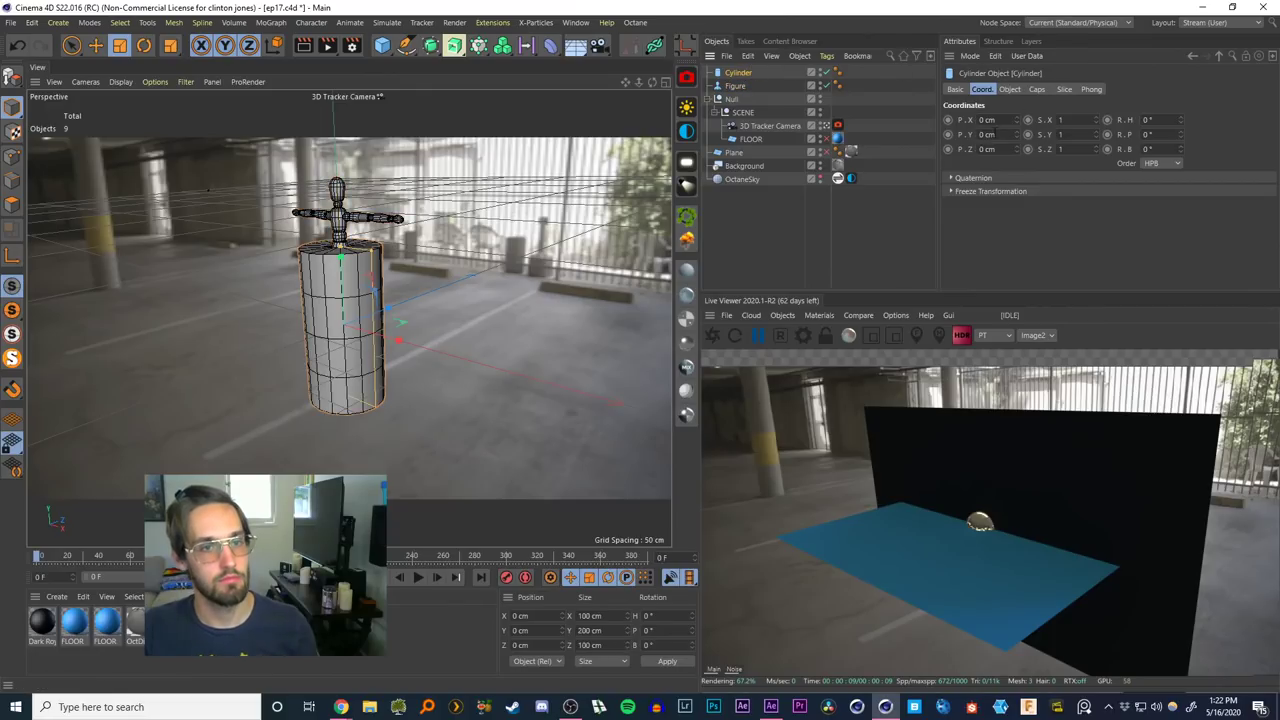
left_click(762, 181)
left_click(740, 74)
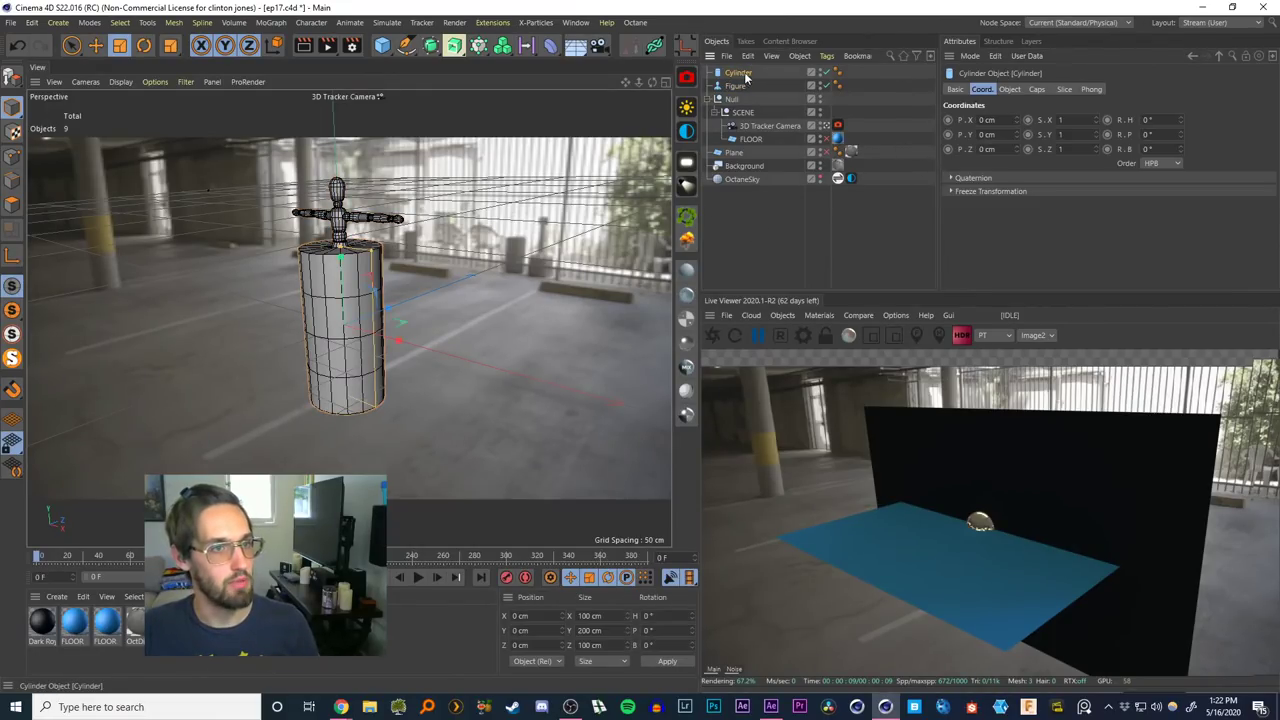
left_click(1012, 89)
left_click(760, 230)
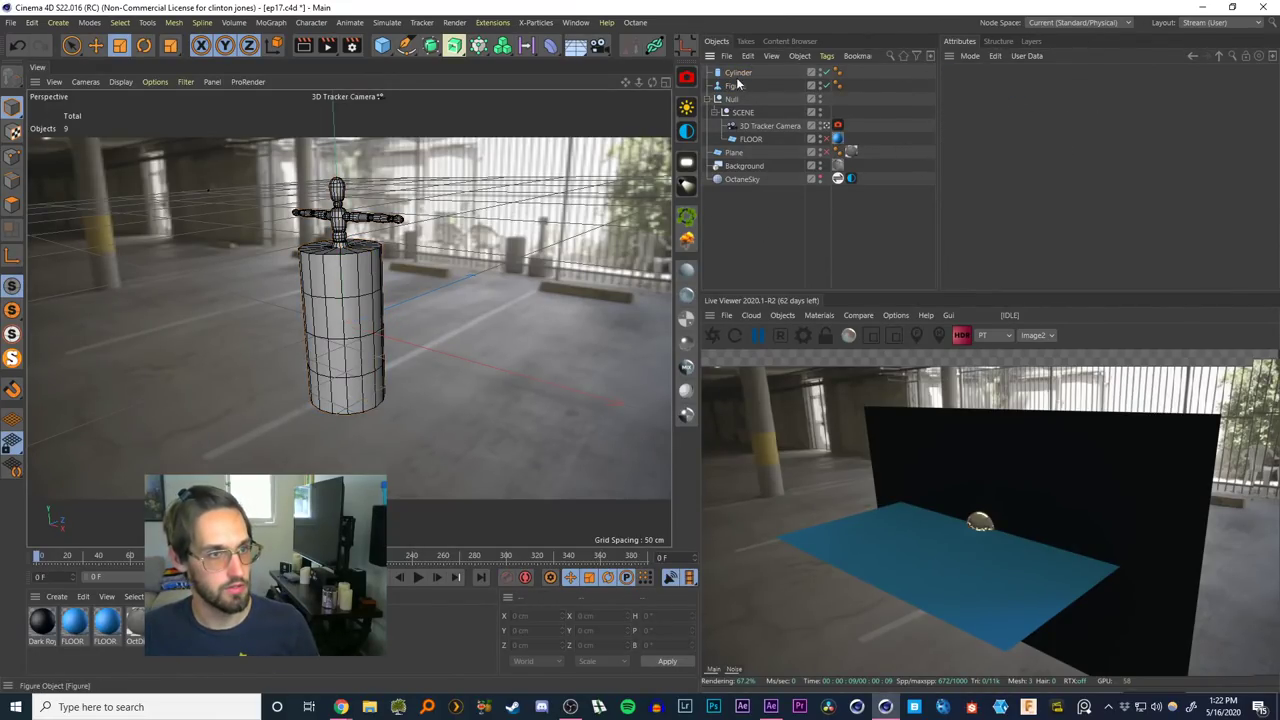
left_click(739, 74)
key("c")
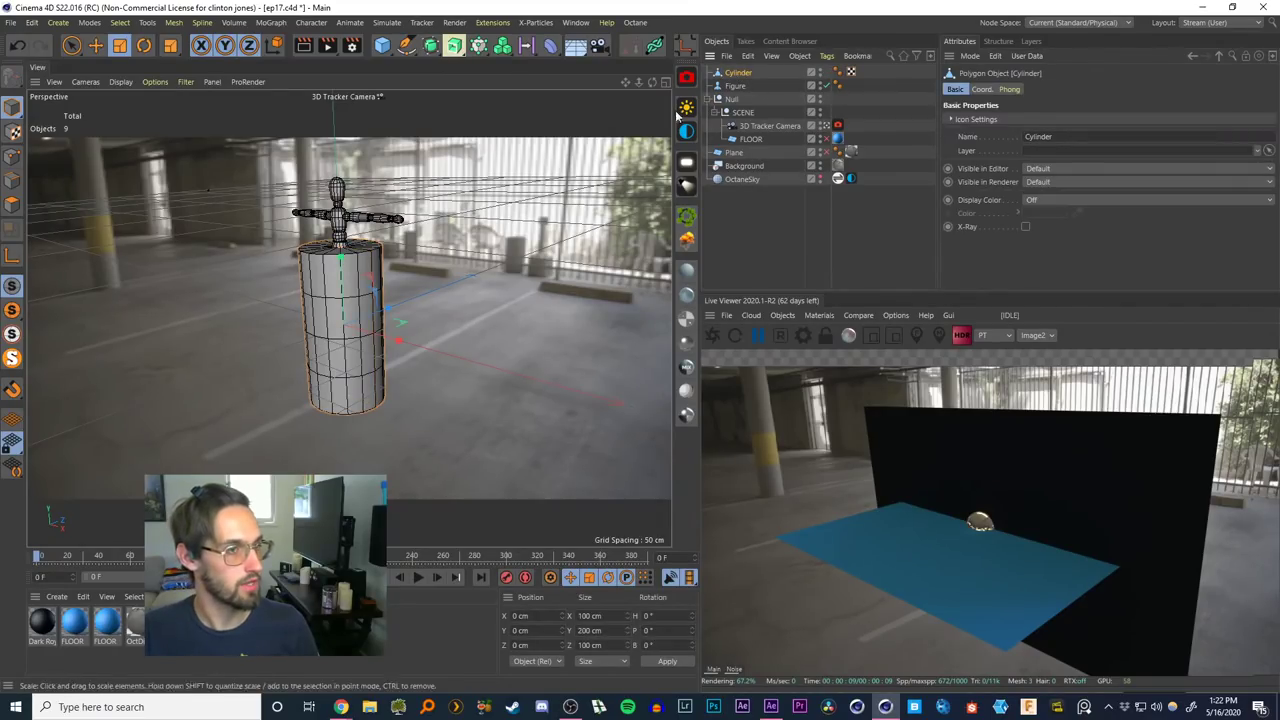
Delete the cylinder's top cap polygons in Polygons mode, working from the default camera
left_click(836, 126)
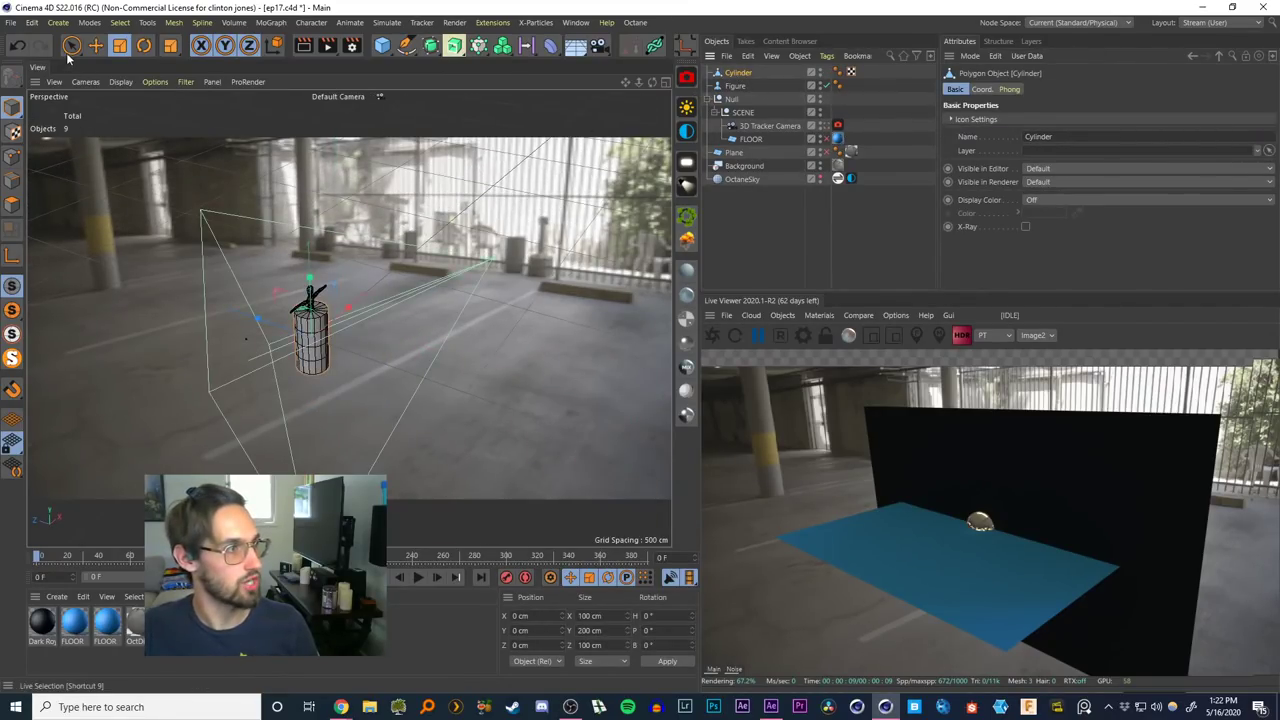
left_click(12, 206)
scroll(305, 298, "up", 5)
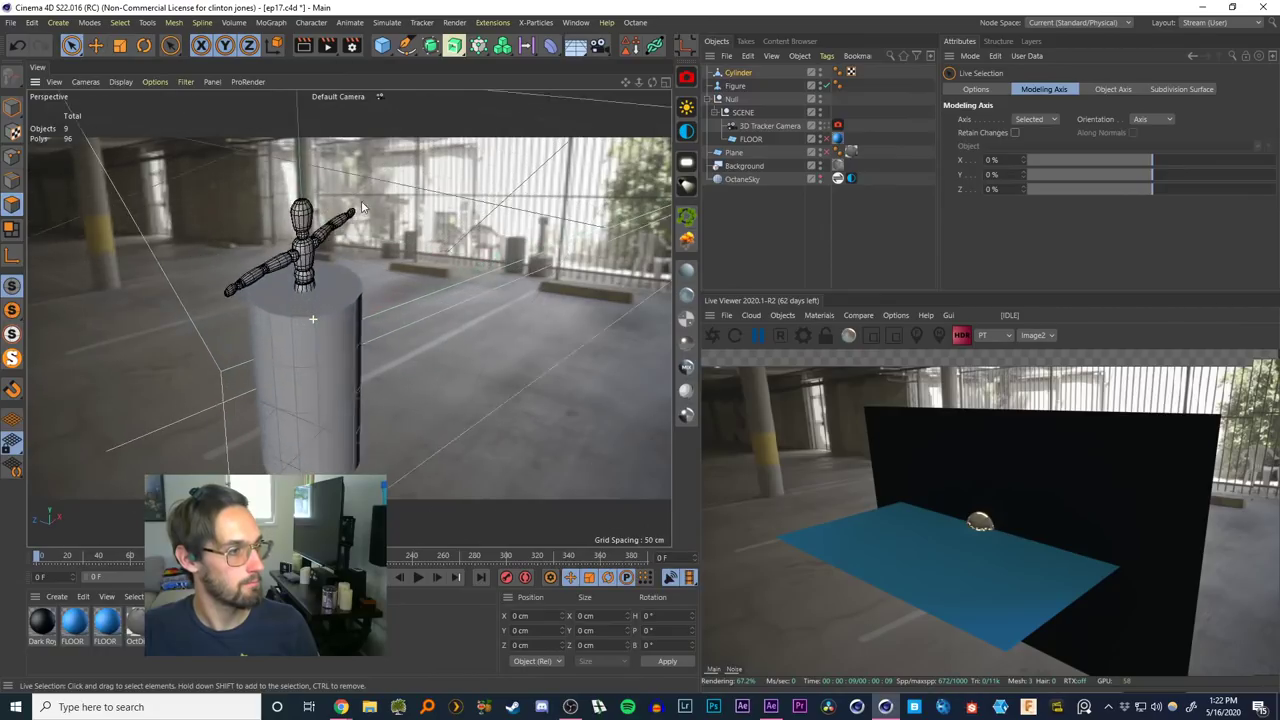
left_click(305, 298)
key("Delete")
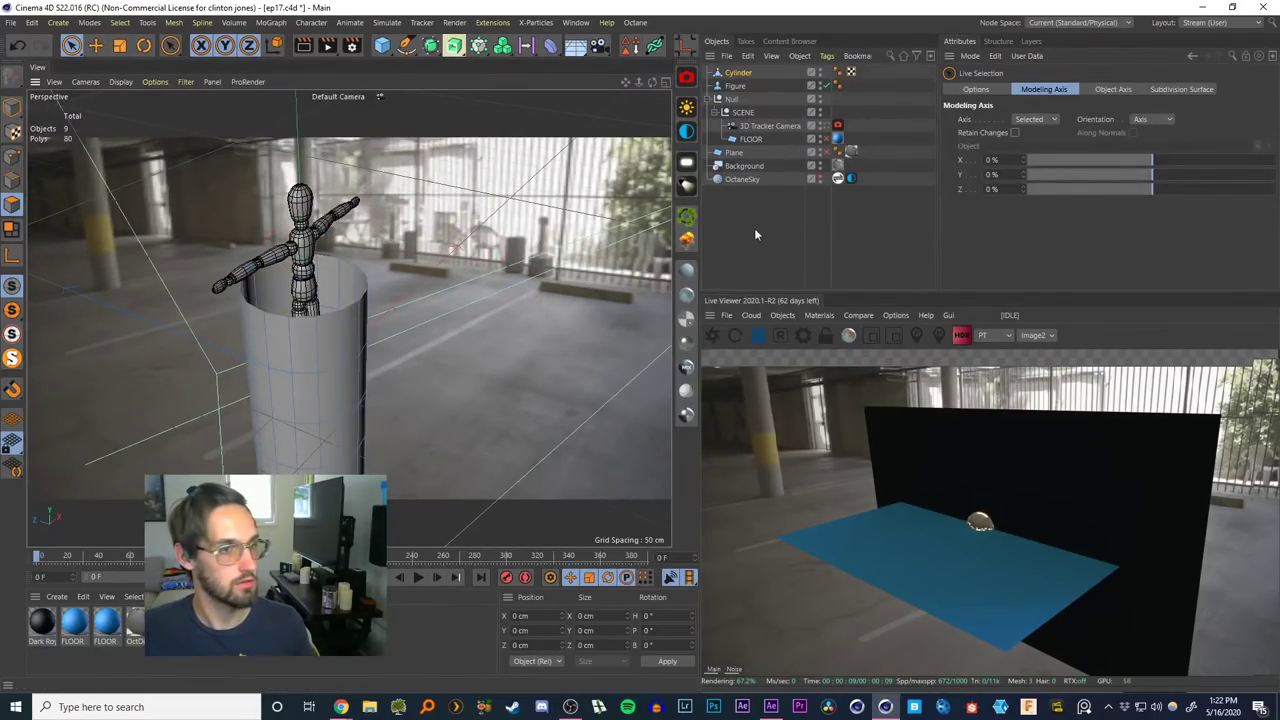
Hide the figure and return to the view through the 3D Tracker Camera
left_click(819, 85)
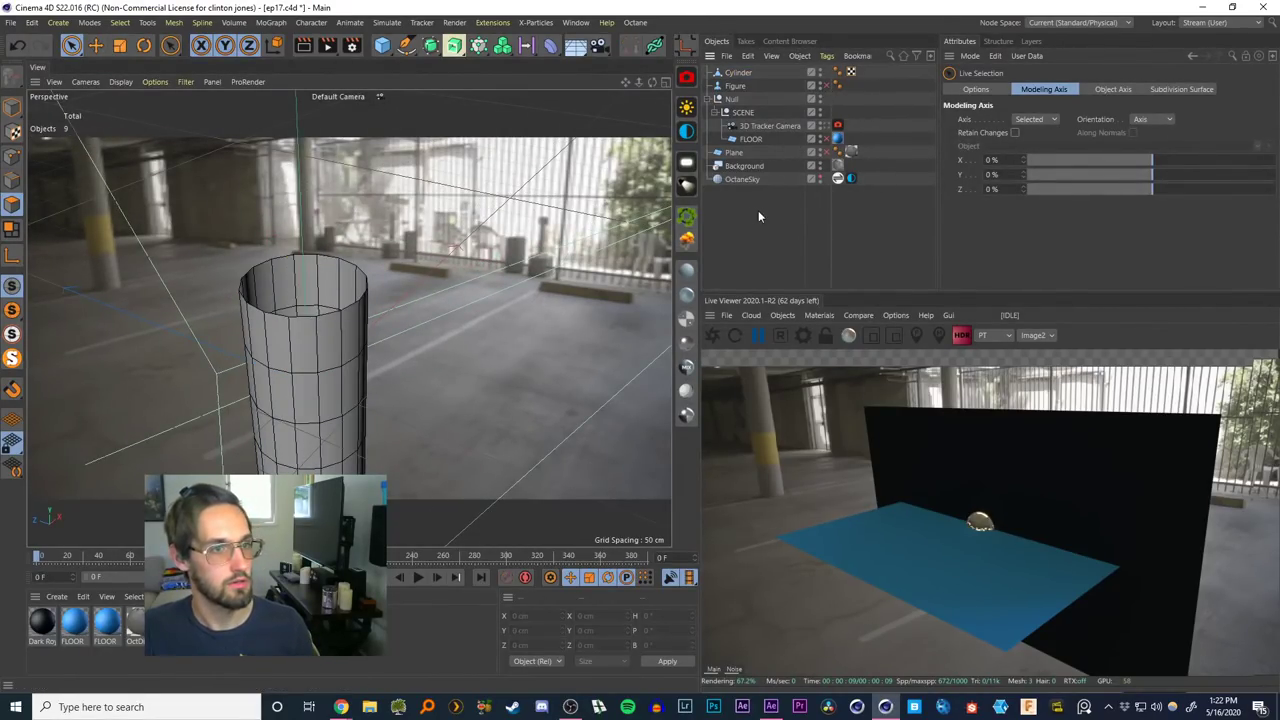
left_click(830, 127)
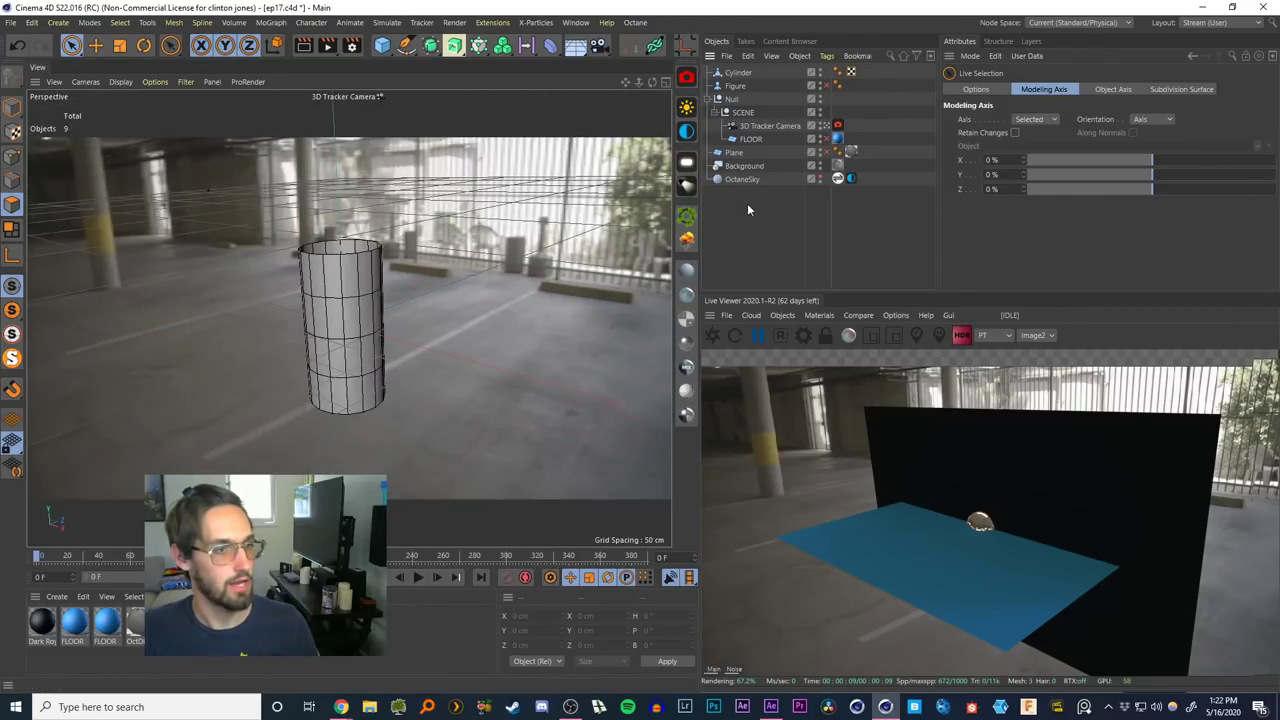
Select the cylinder in Model mode and widen the viewport area to reveal more of the toolbar
left_click(744, 75)
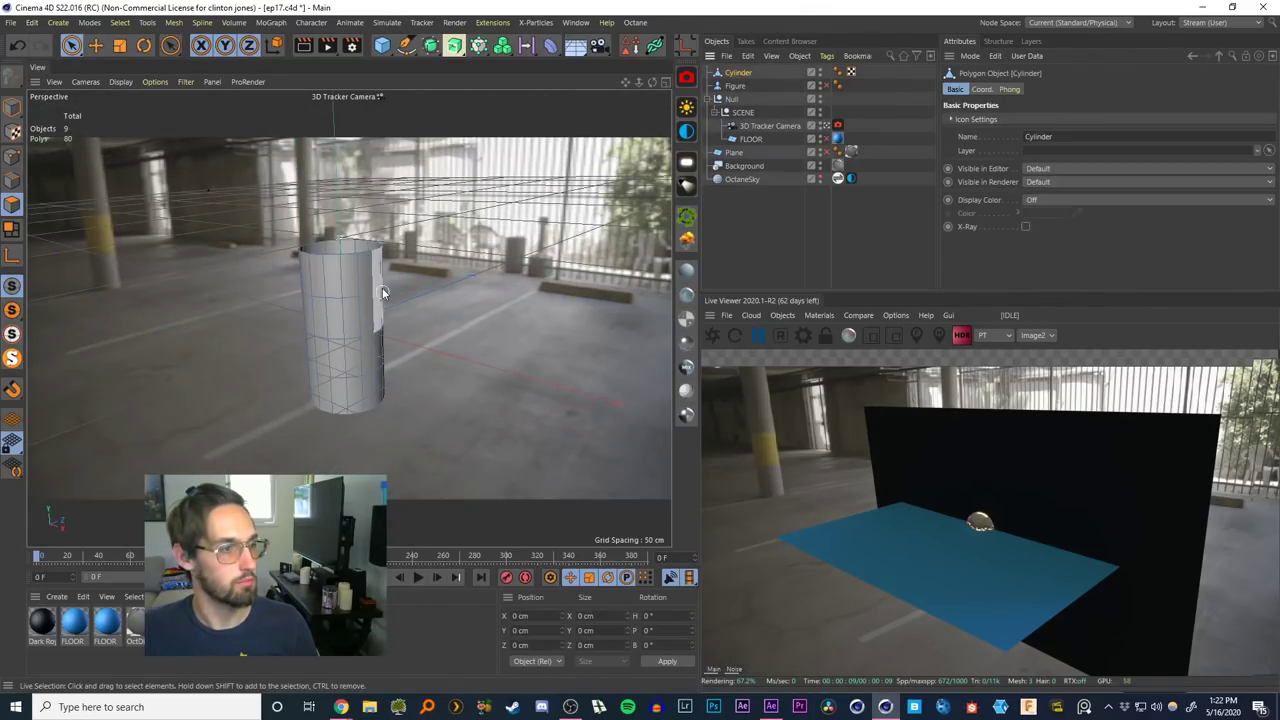
left_click(12, 110)
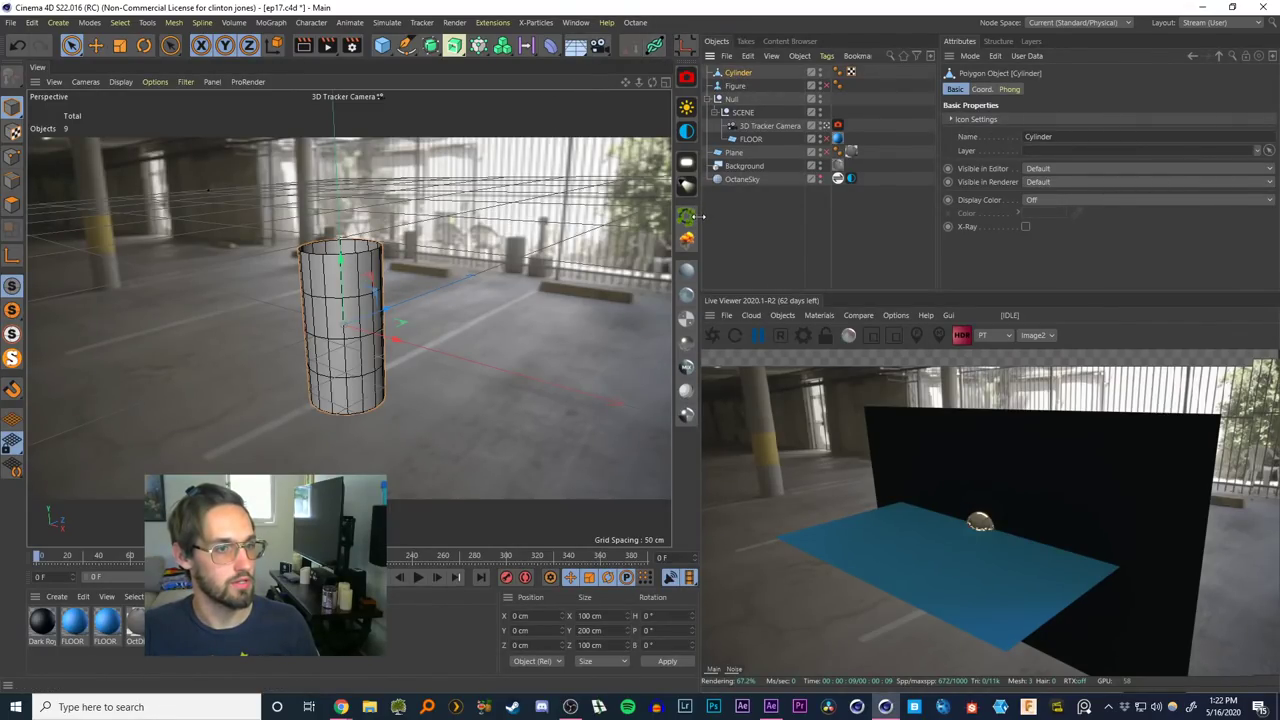
left_click_drag(703, 216, 776, 216)
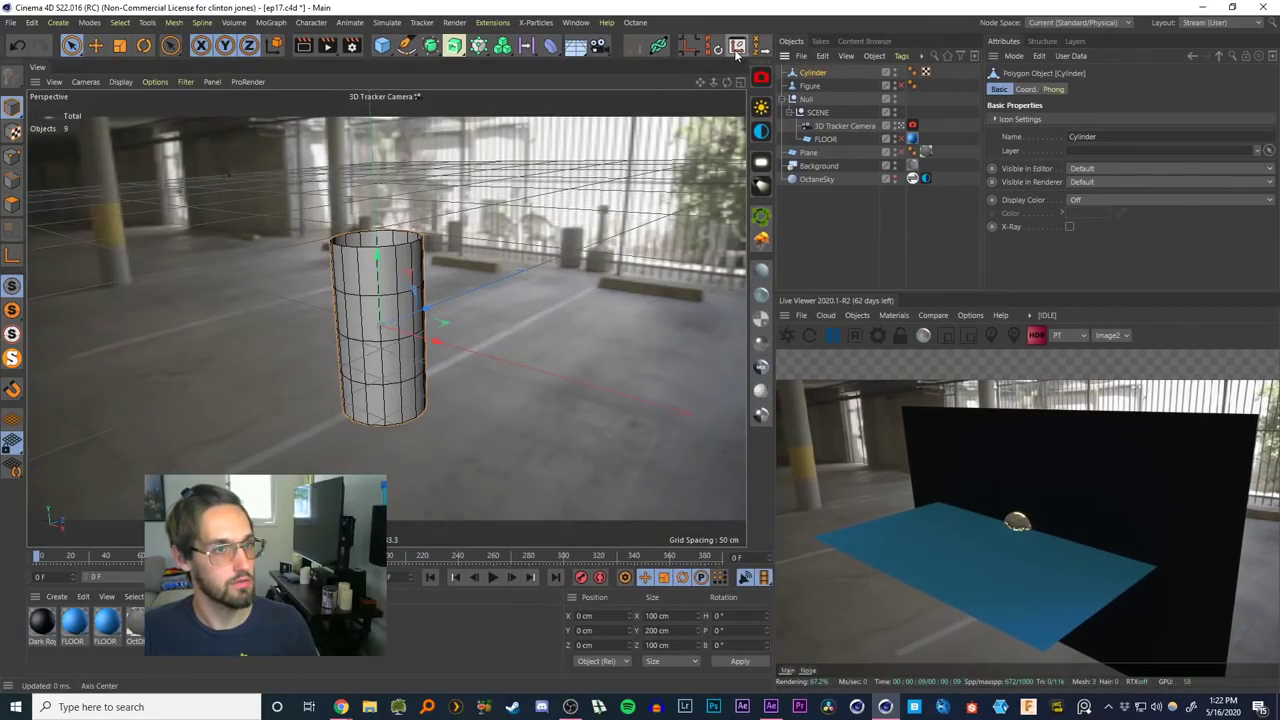
Move the cylinder's axis to its top with Axis Center at Y 100% and set its Y position to 0 cm
left_click(740, 47)
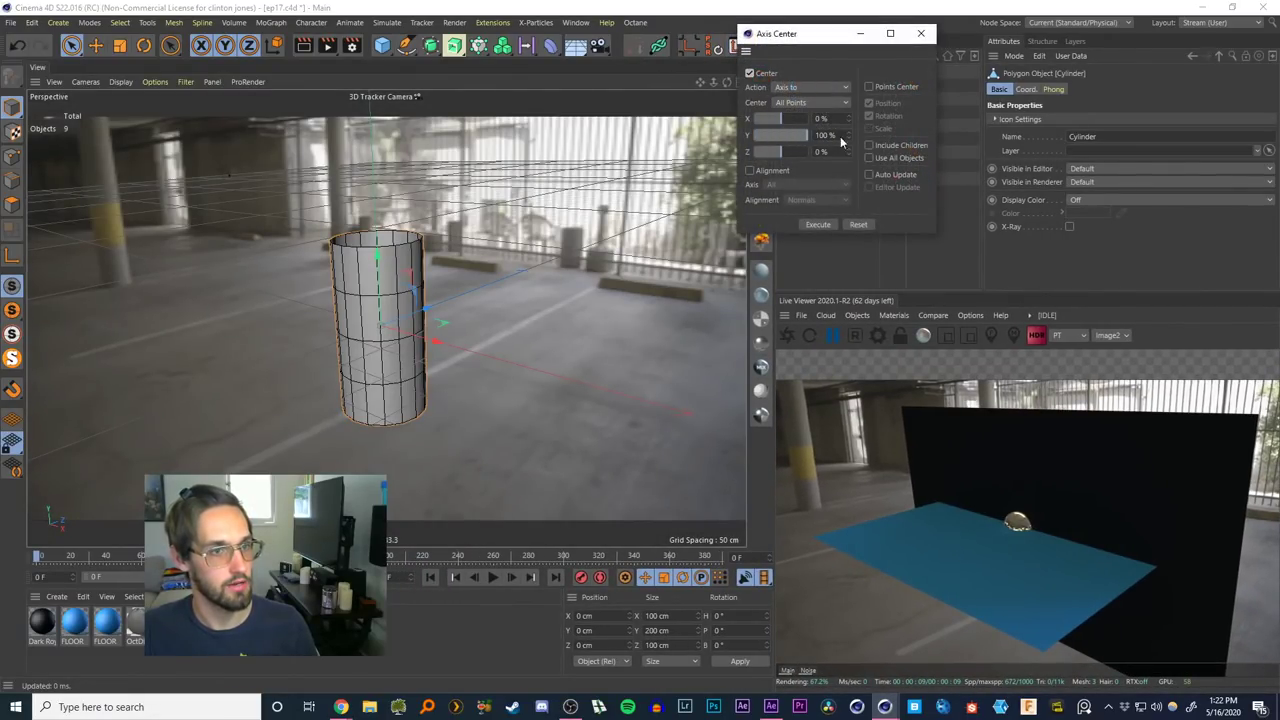
left_click(921, 33)
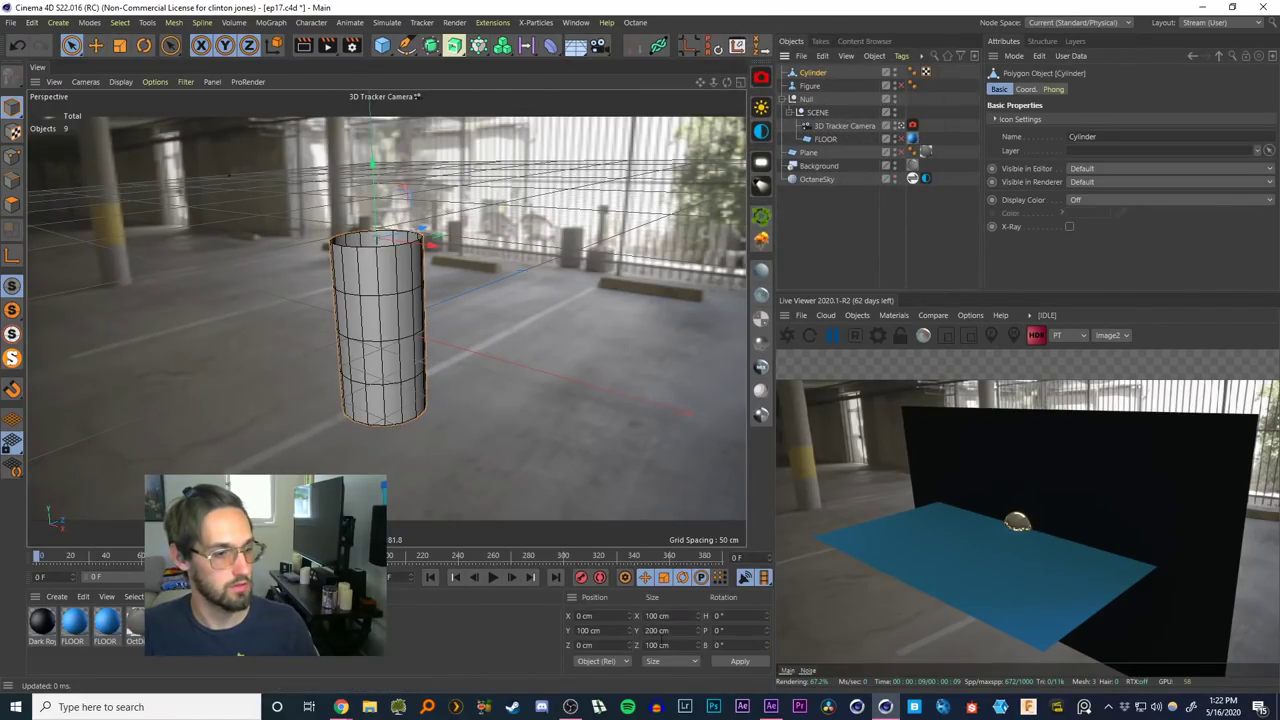
key("Return")
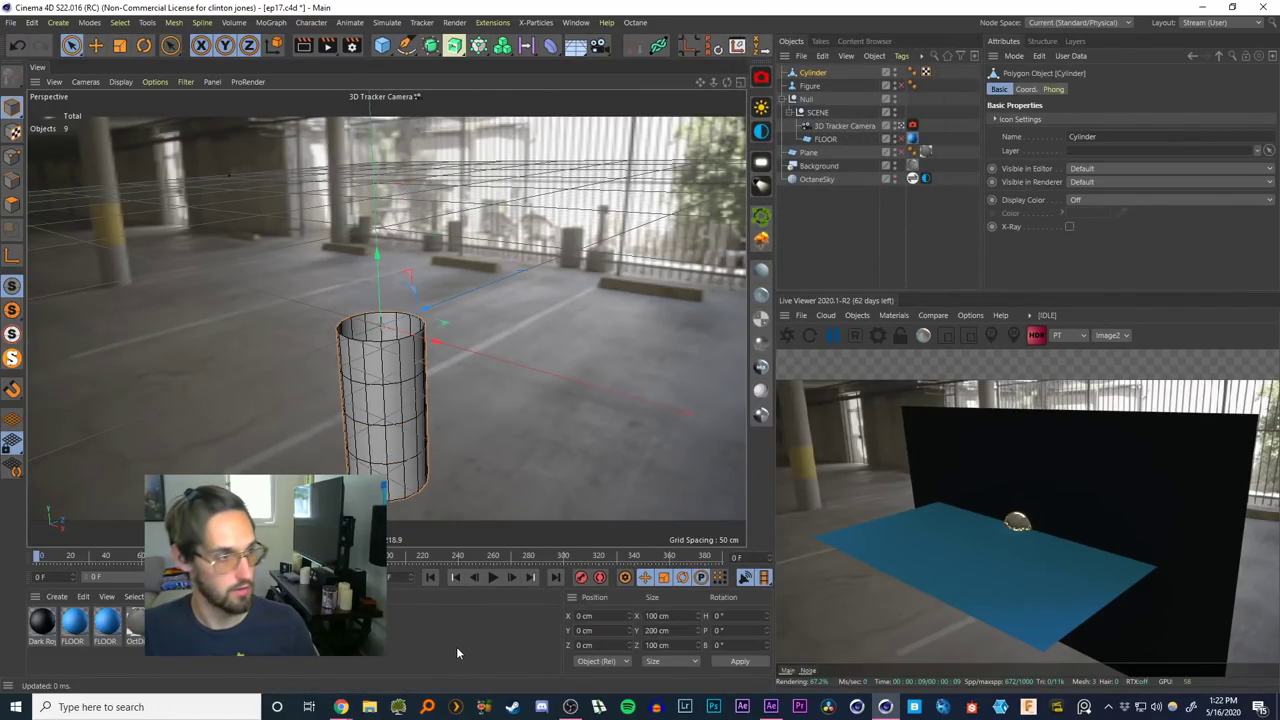
left_click(848, 205)
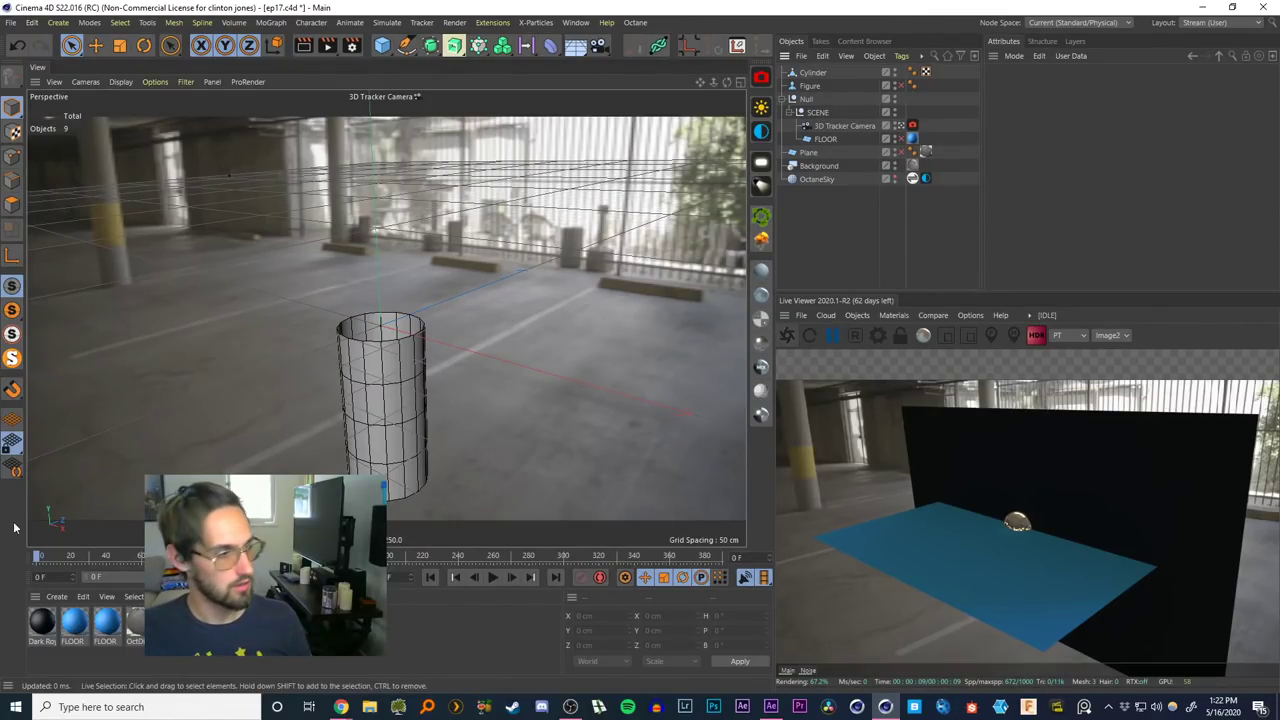
Scale the cylinder up to about 582 cm wide and 1163 cm tall, and move it to about X -114 cm, Z 146 cm
left_click_drag(40, 563, 167, 558)
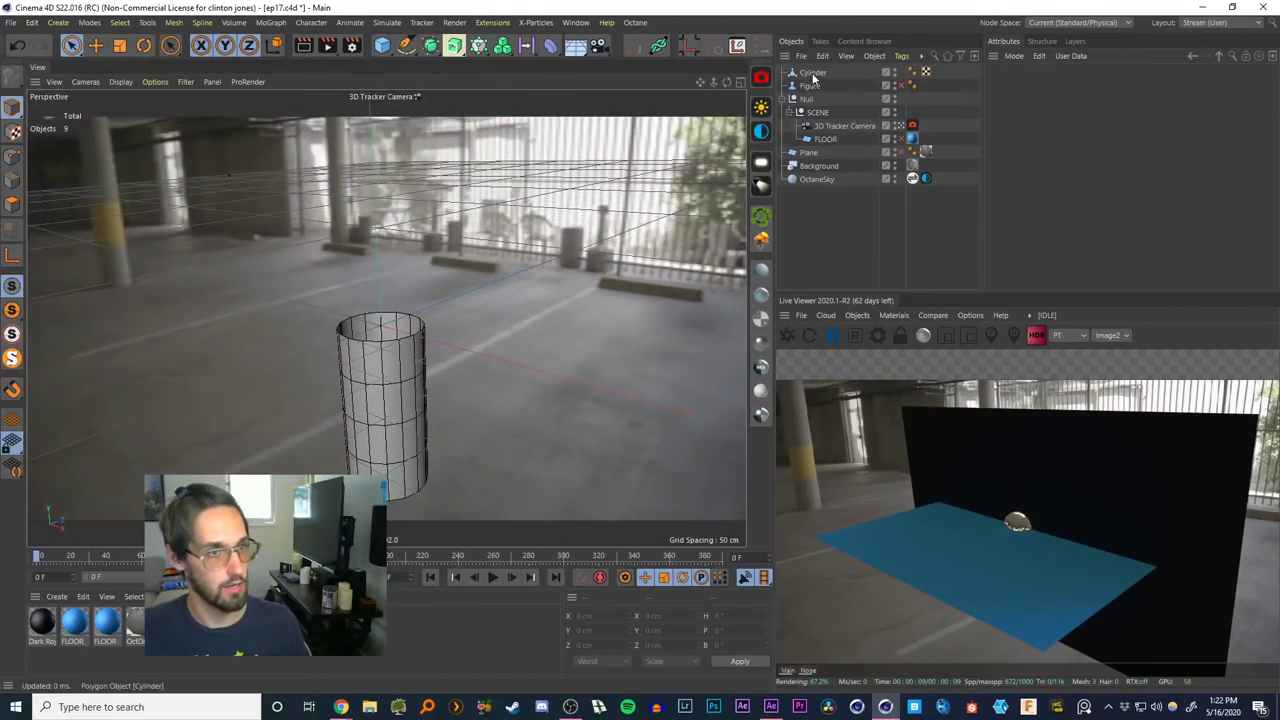
left_click(434, 362)
key("t")
left_click_drag(320, 311, 580, 378)
left_click_drag(47, 559, 385, 556)
key("e")
left_click_drag(400, 318, 456, 172)
key("t")
left_click_drag(318, 292, 754, 340)
key("e")
left_click_drag(456, 169, 446, 84)
left_click(810, 73)
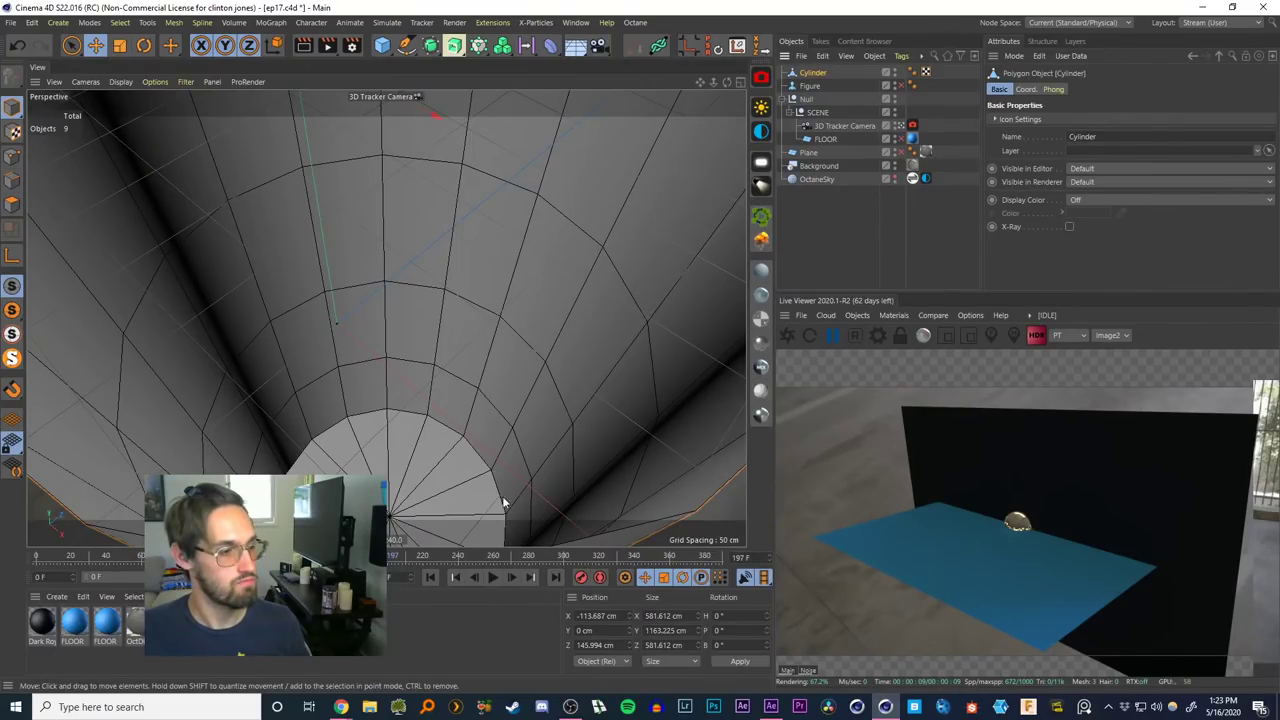
Reduce the cylinder to about 373 cm wide and 747 cm tall, repositioned at about X -43 cm, Z 70 cm
left_click_drag(296, 550, 158, 550)
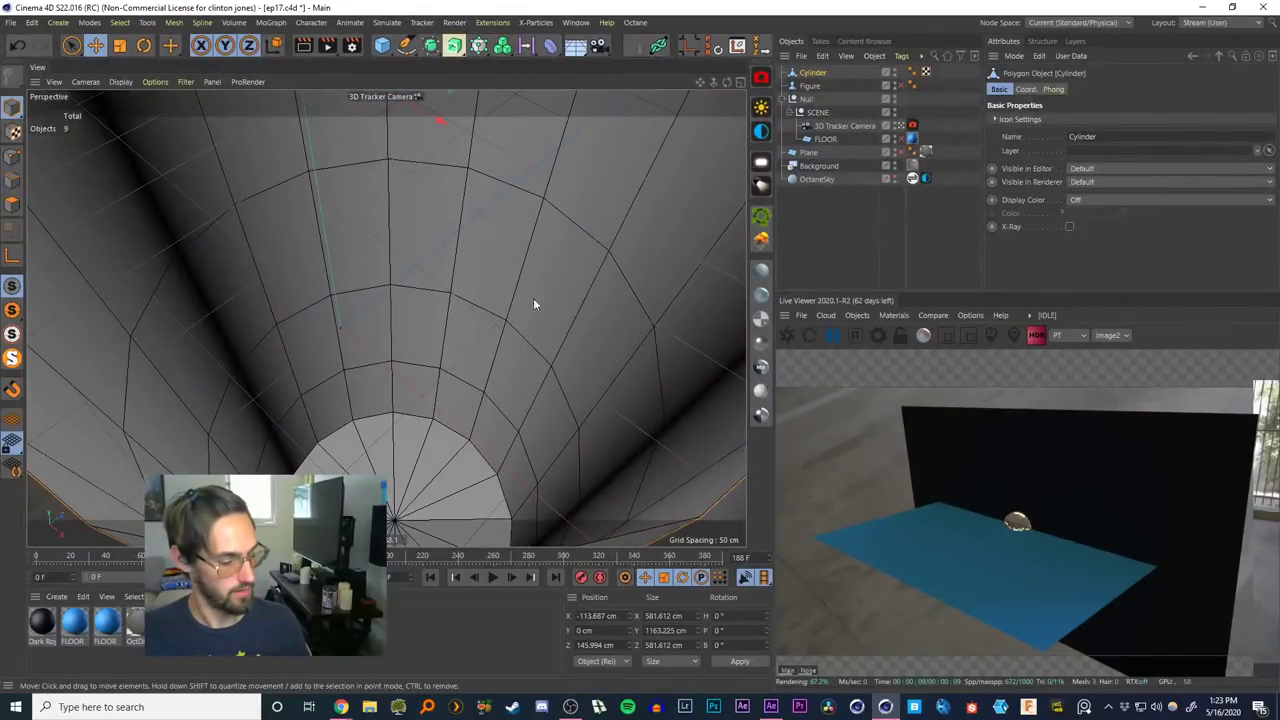
key("t")
left_click_drag(533, 300, 435, 256)
key("e")
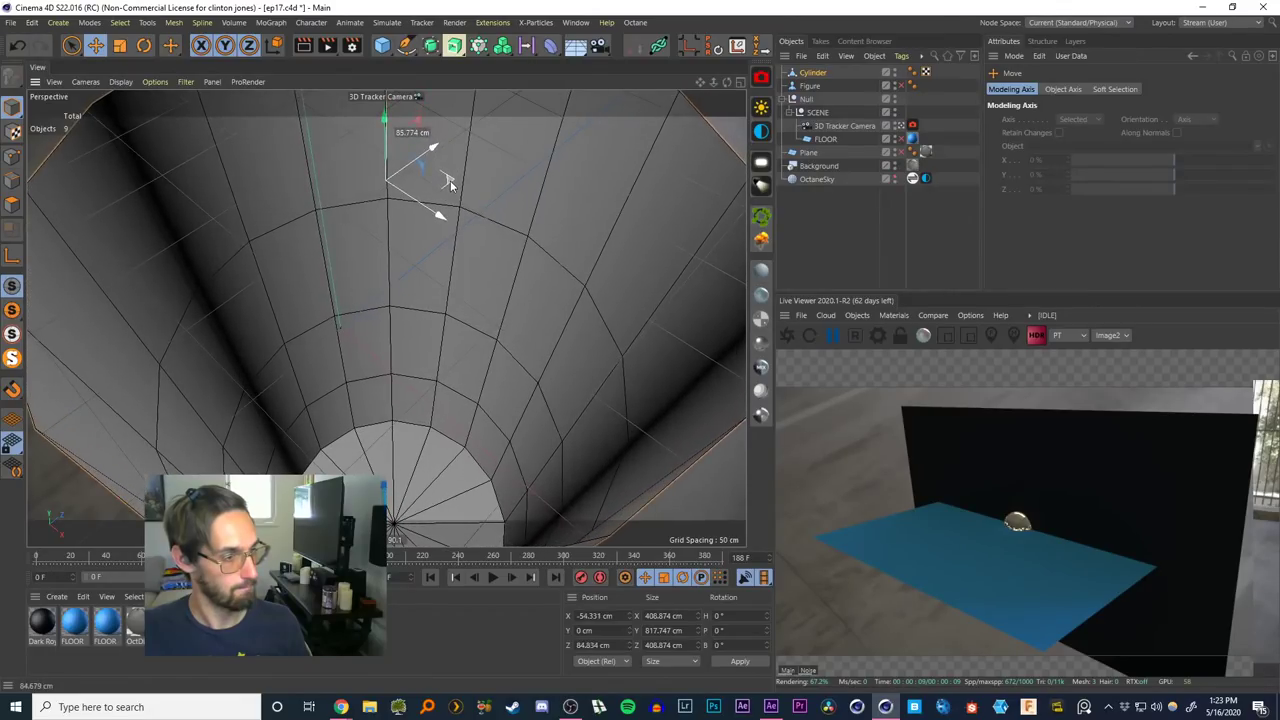
left_click_drag(367, 557, 2, 568)
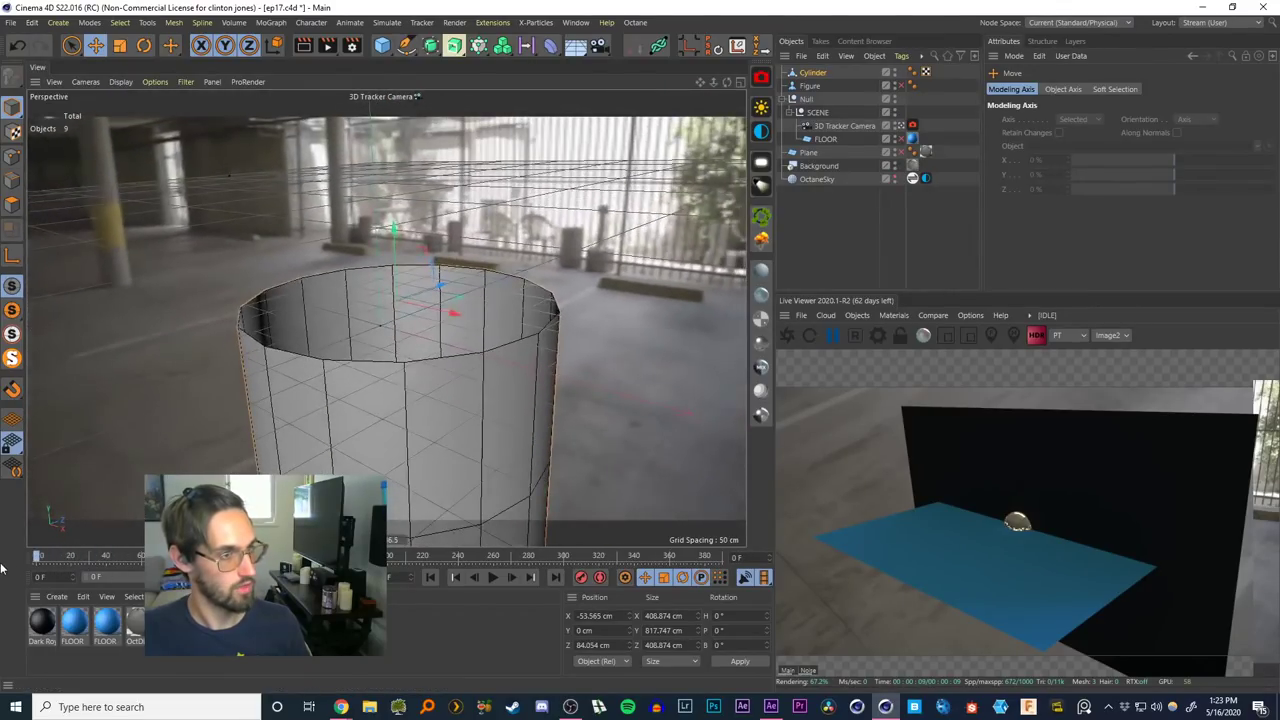
left_click_drag(441, 286, 461, 306)
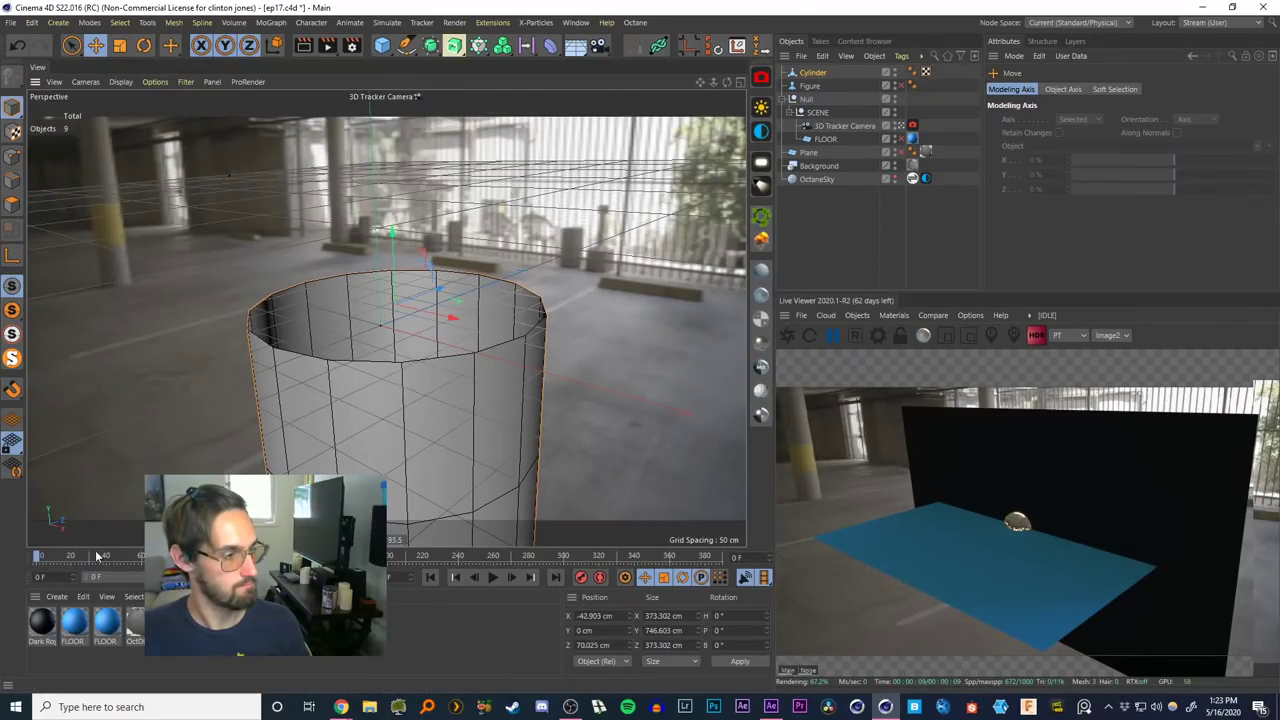
Shift the cylinder to about X -24 cm and scale it to about 393 cm wide and 785 cm tall, checking its placement across the footage
left_click_drag(97, 556, 722, 550)
left_click_drag(508, 560, 535, 566)
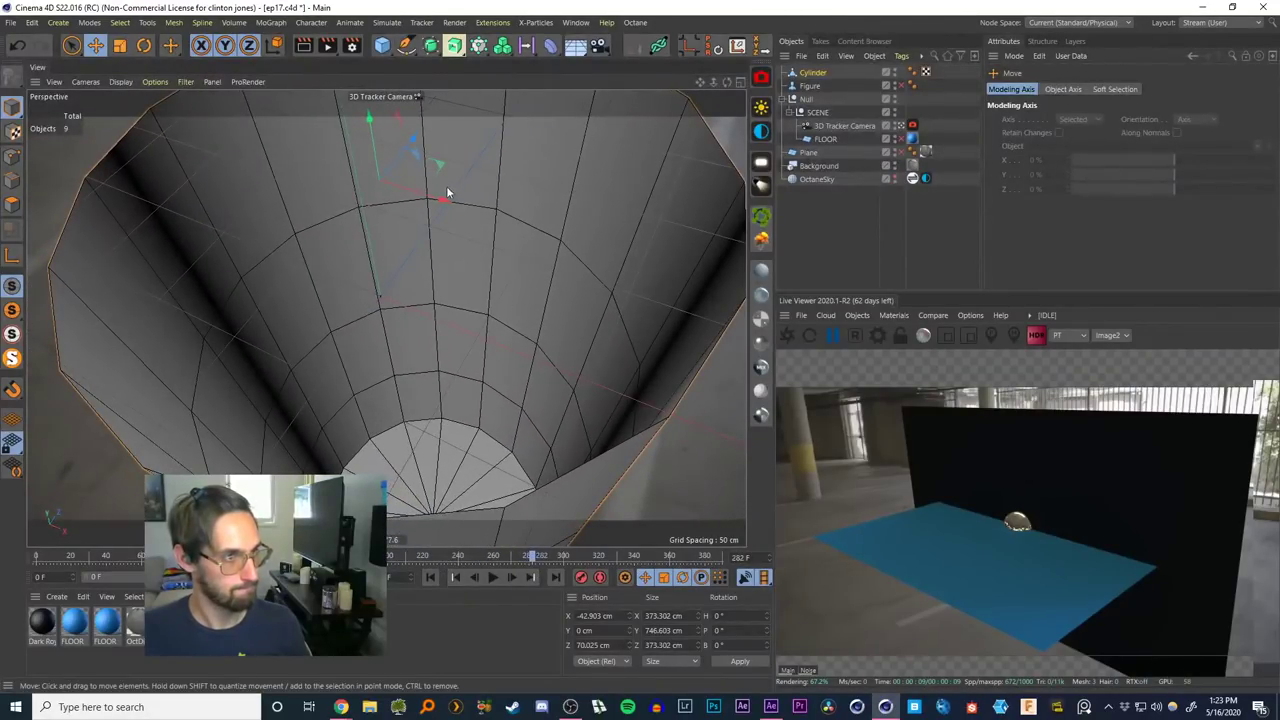
mouse_move(443, 200)
left_mouse_down()
mouse_move(483, 215)
mouse_move(464, 207)
left_mouse_up()
key("t")
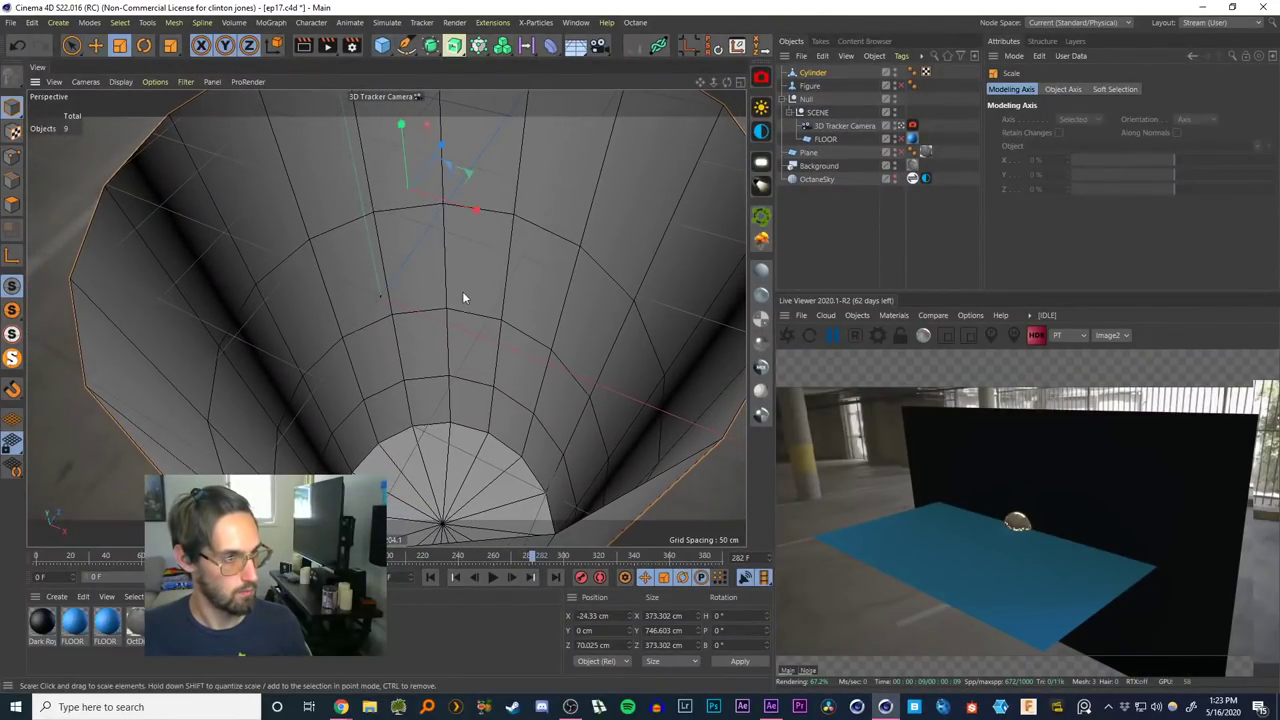
left_click_drag(462, 291, 496, 278)
key("e")
left_click_drag(492, 557, 219, 545)
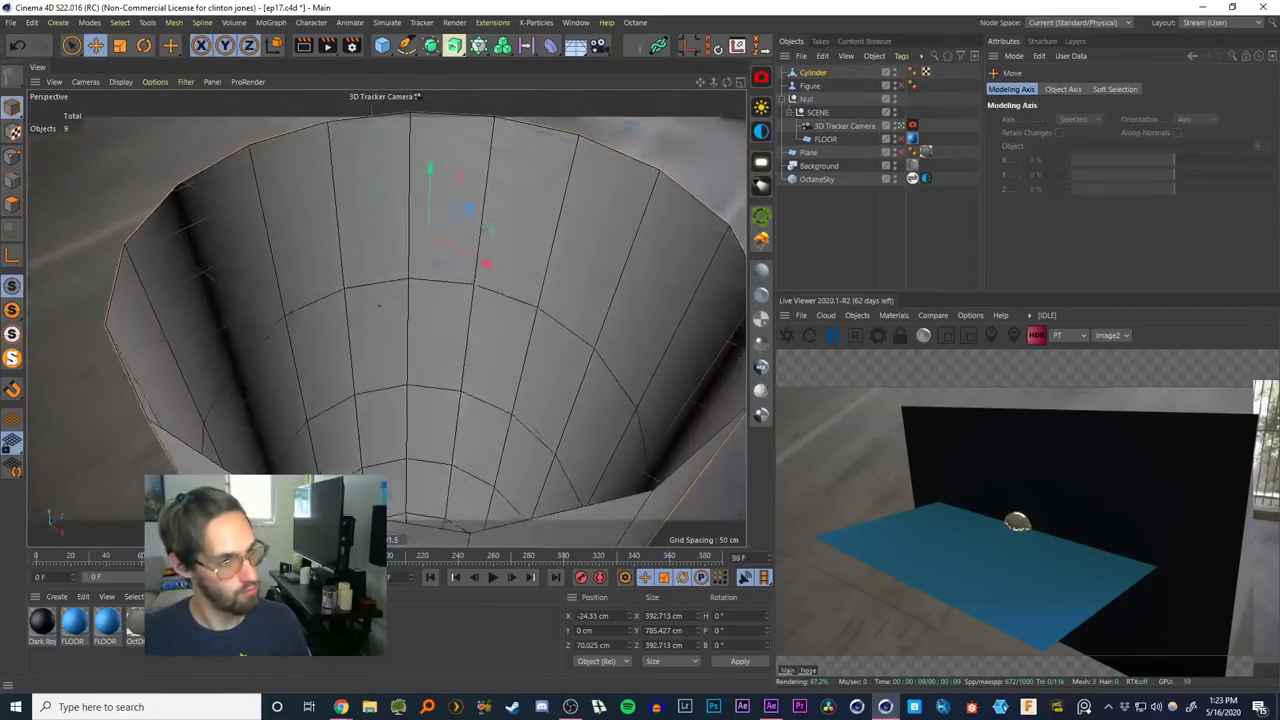
left_click_drag(188, 555, 33, 545)
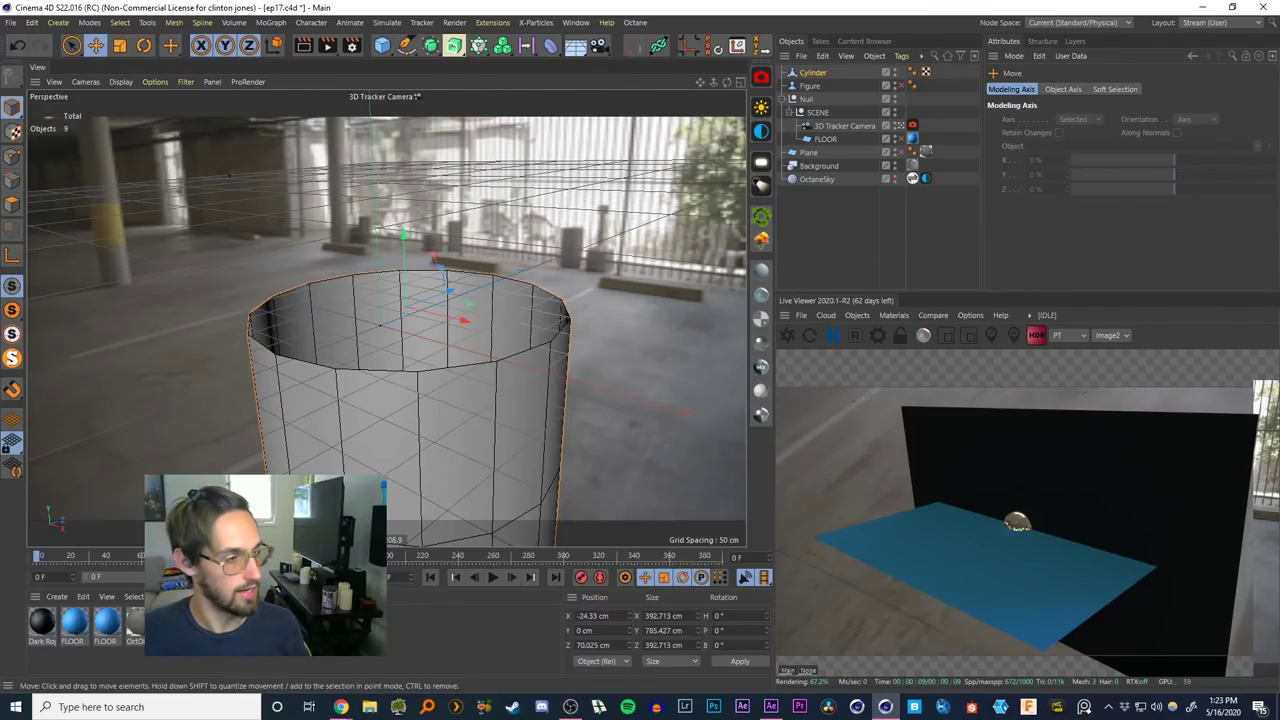
mouse_move(40, 557)
left_mouse_down()
mouse_move(147, 557)
mouse_move(34, 567)
left_mouse_up()
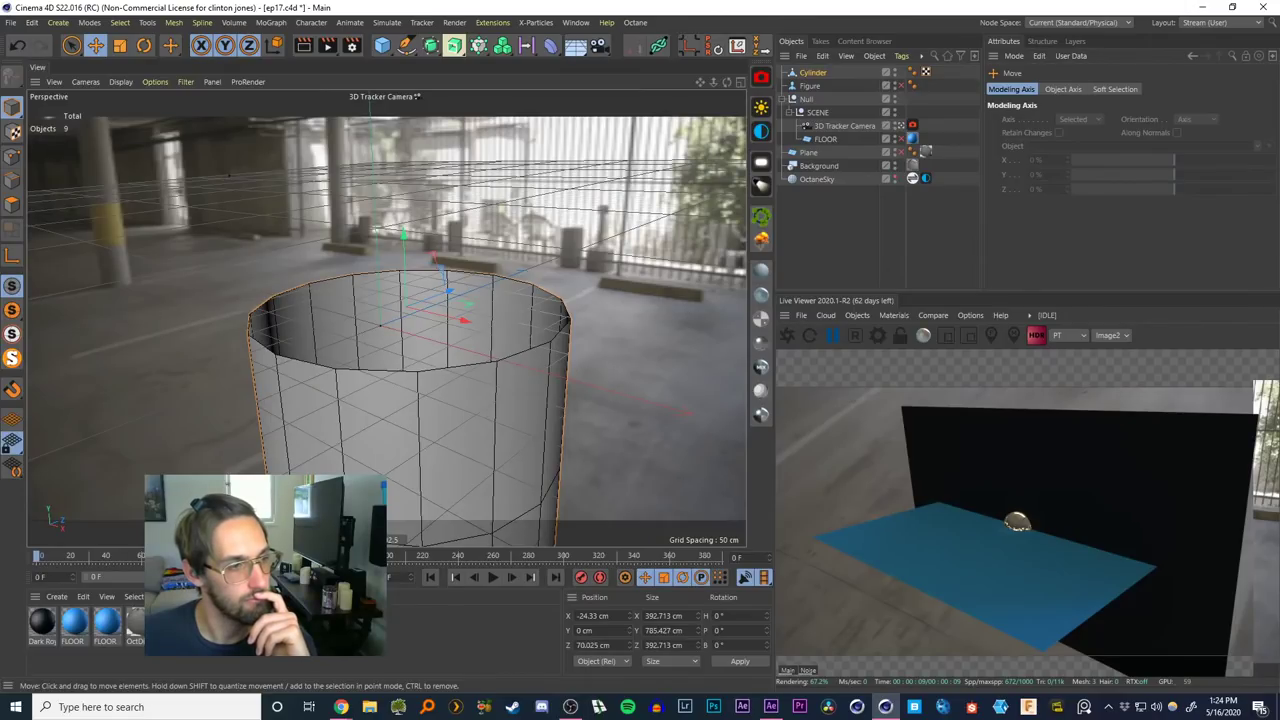
left_click(12, 204)
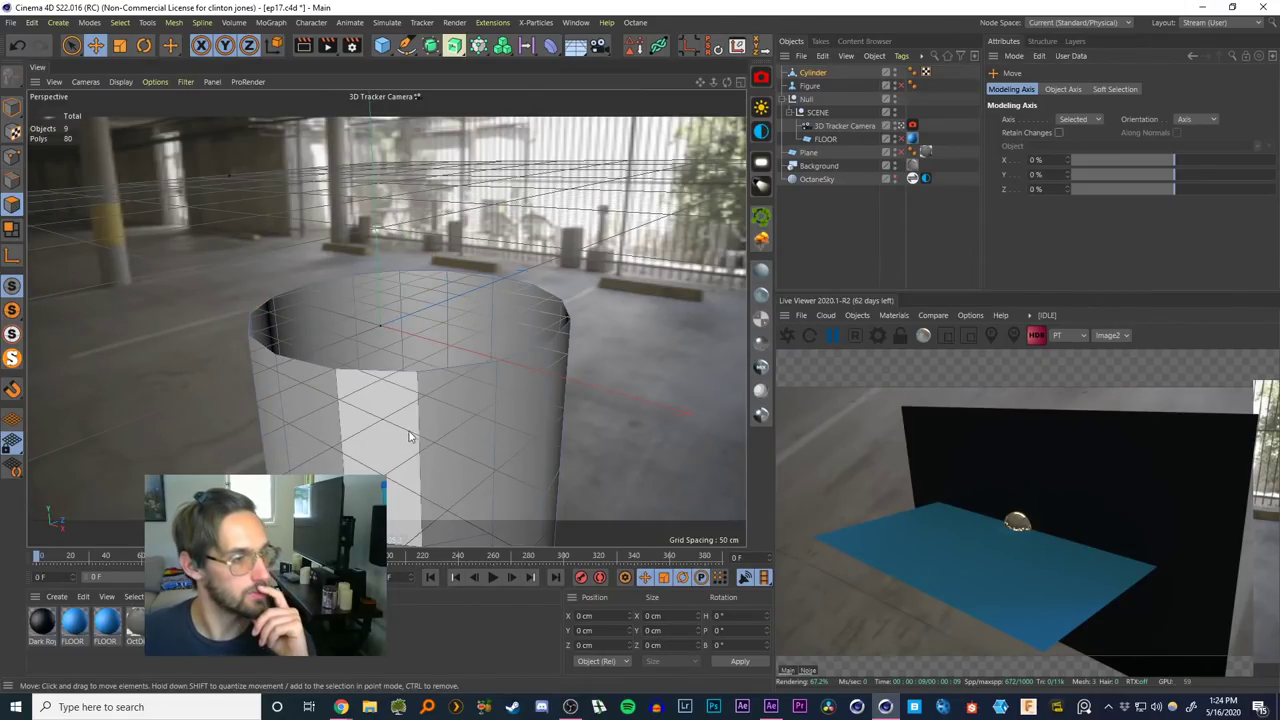
key("u")
key("l")
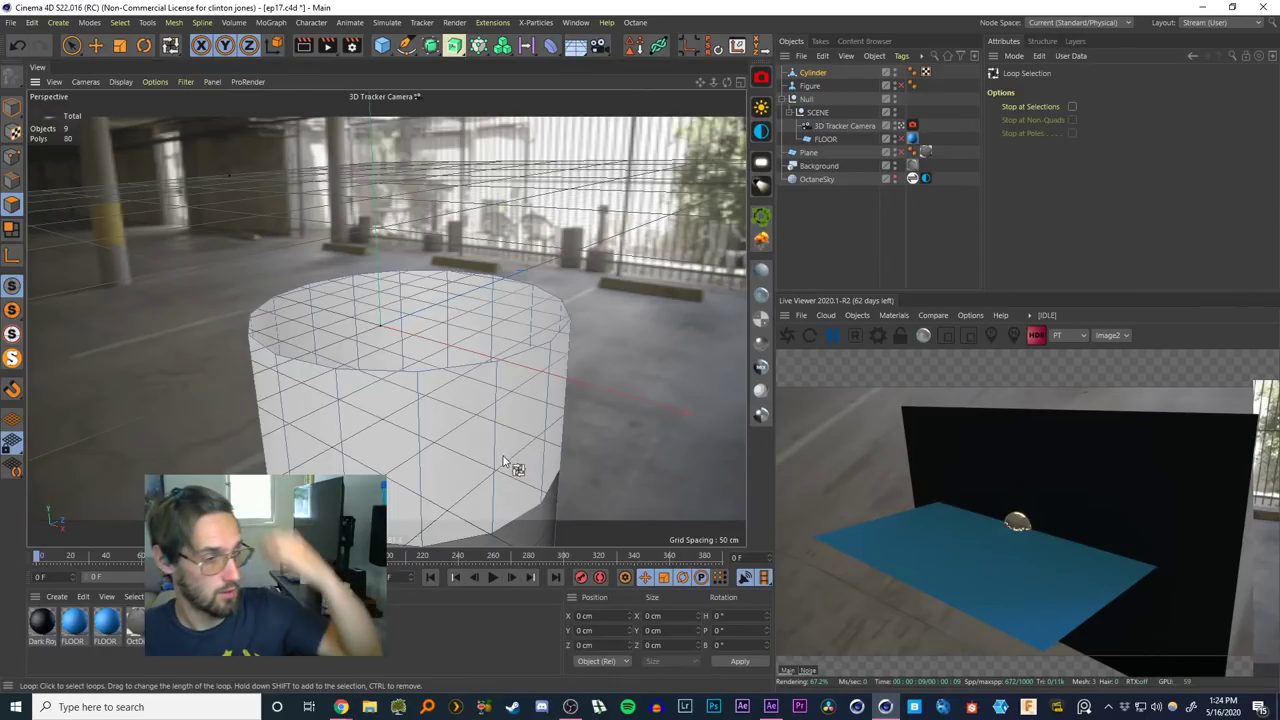
key("Delete")
key("ctrl+z")
key("ctrl+z")
key("ctrl+z")
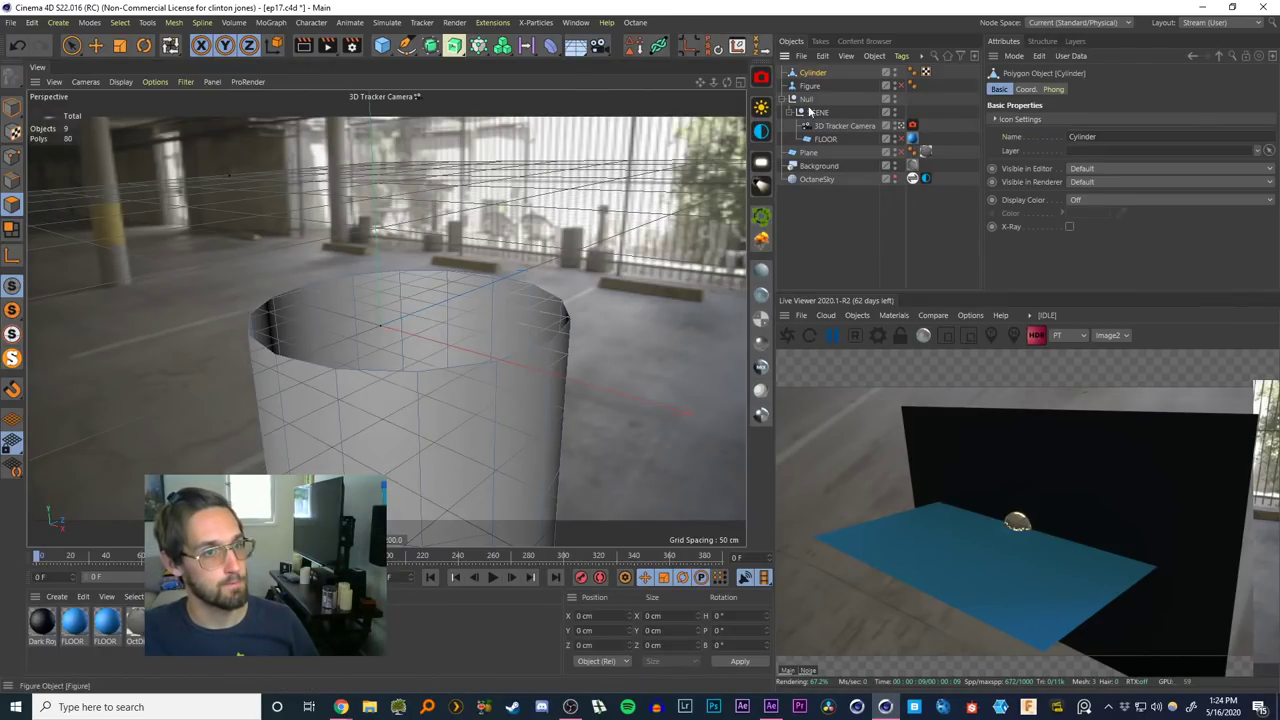
Extrude the cylinder's top rim edge loop outward into a flat surface about 5900 cm wide and switch to Polygons mode
left_click(12, 180)
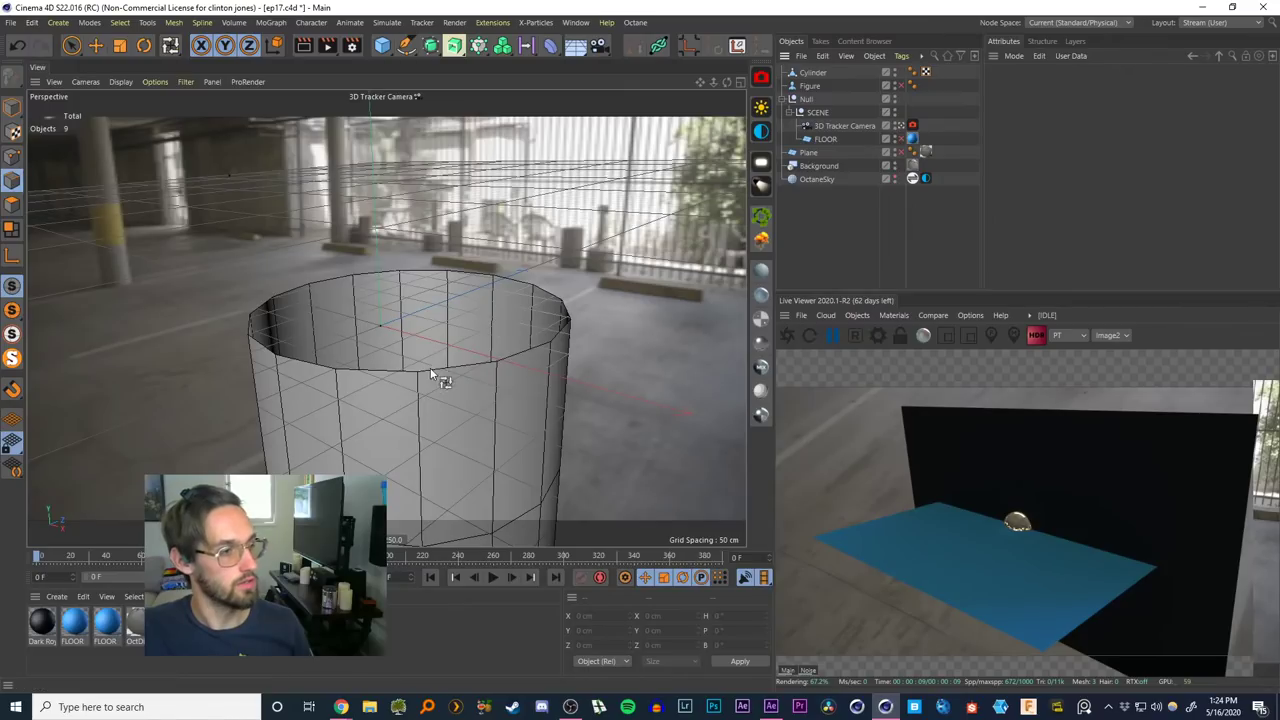
left_click(810, 73)
left_click(553, 341)
key("t")
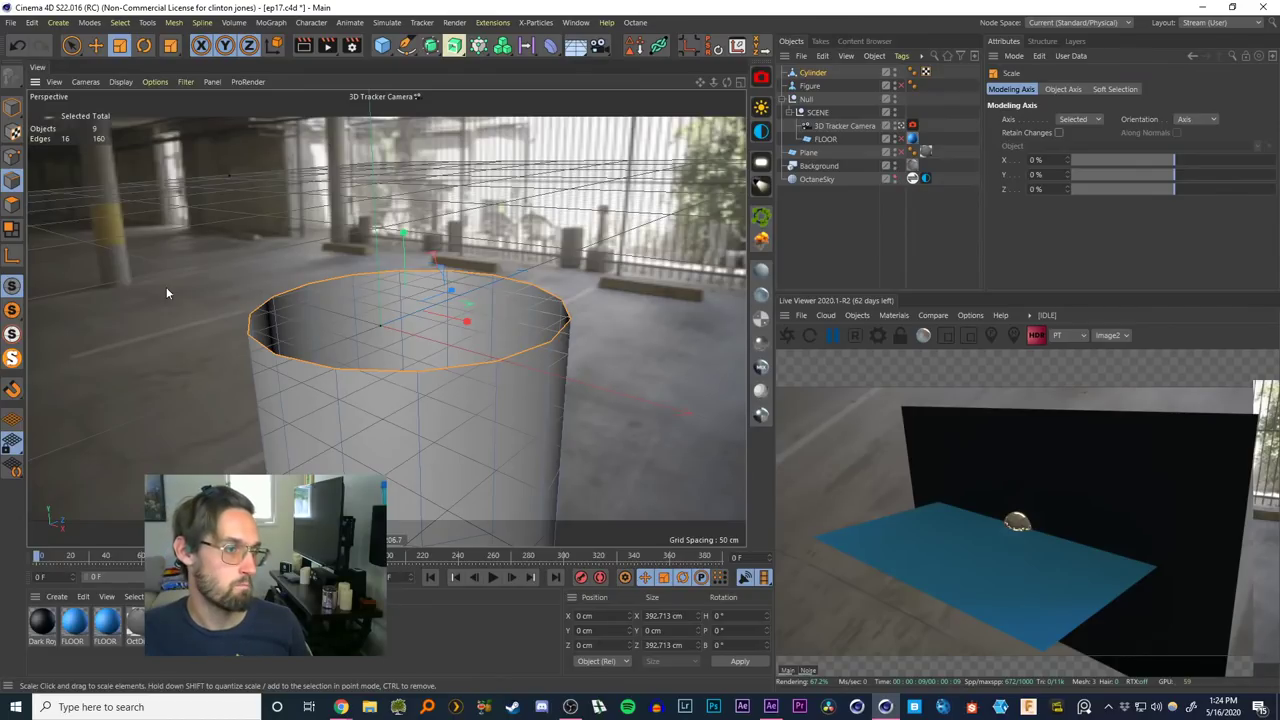
left_click_drag(125, 314, 900, 258)
key("ctrl+z")
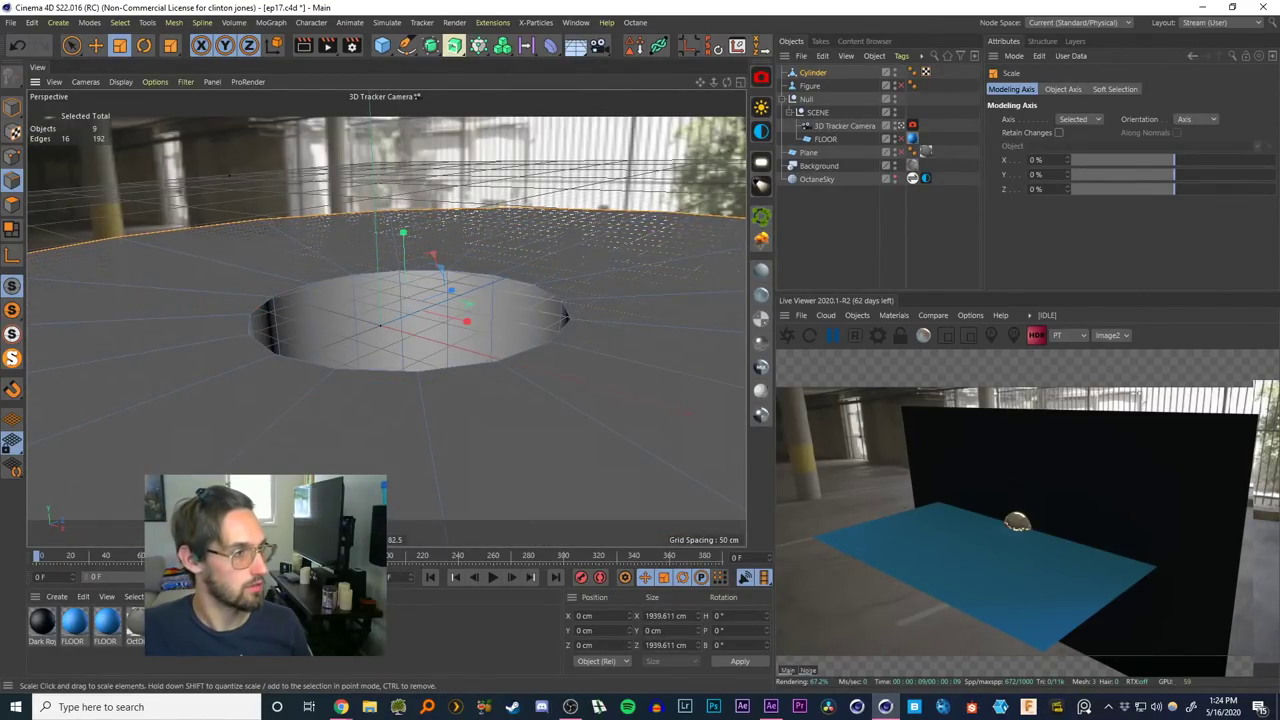
left_click_drag(406, 156, 645, 362)
key("Return")
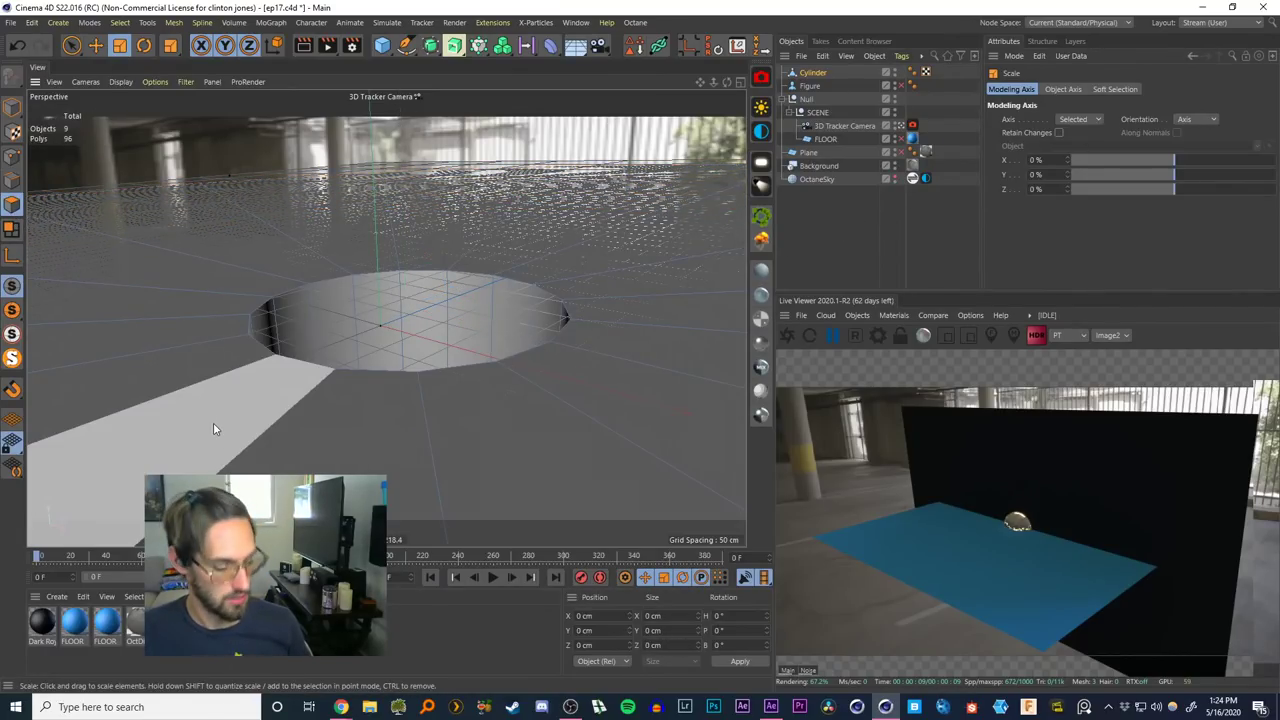
Select all of the cylinder's polygons and align their normals
key("u")
key("l")
left_click(280, 385)
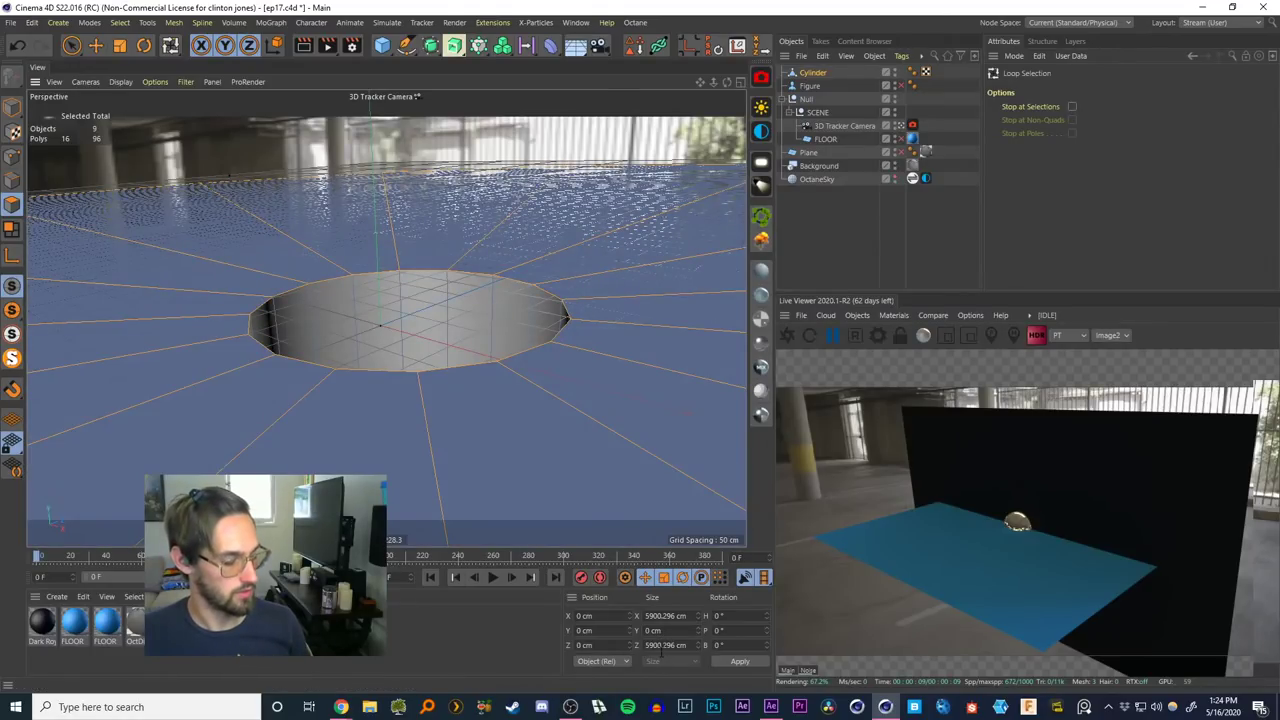
key("ctrl+a")
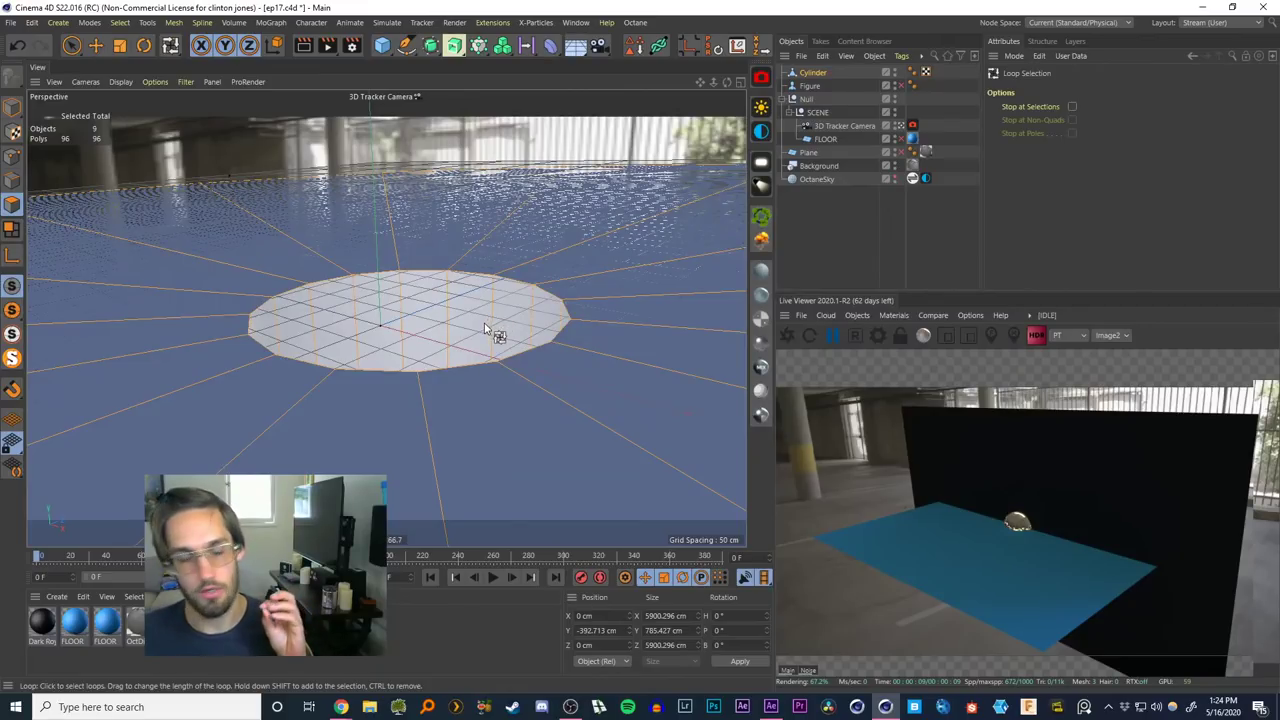
right_click(486, 334)
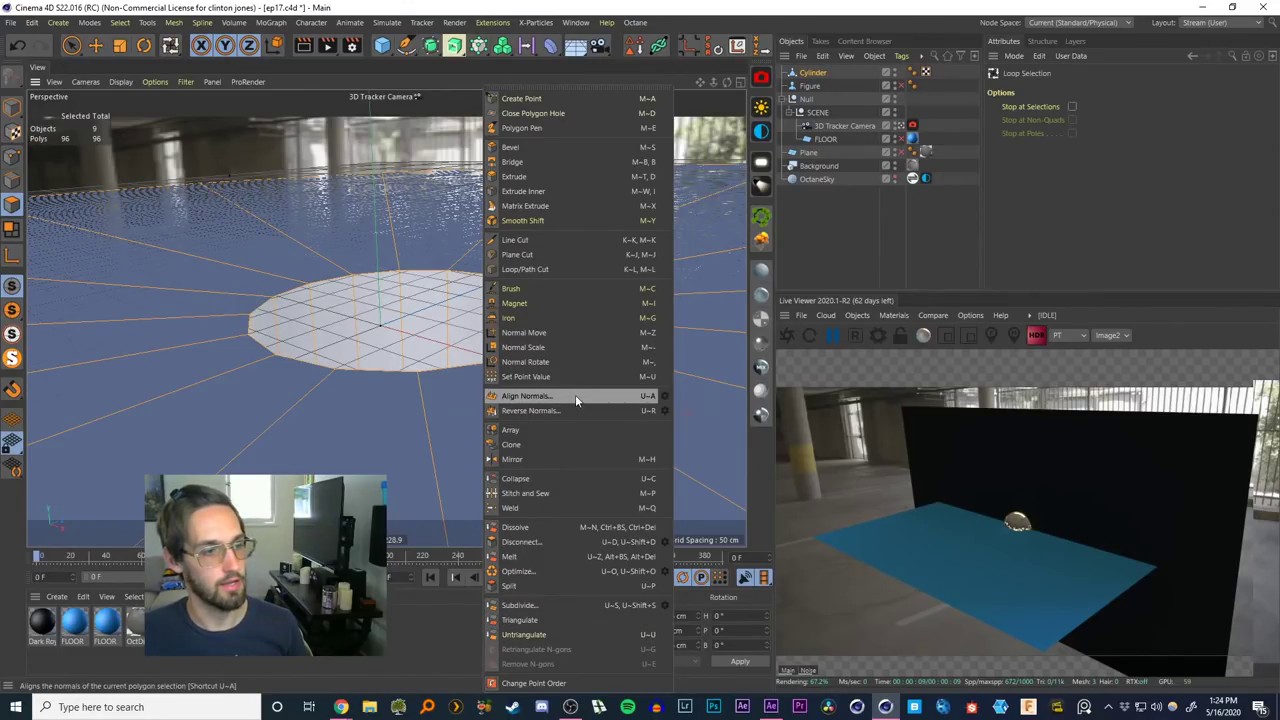
left_click(607, 397)
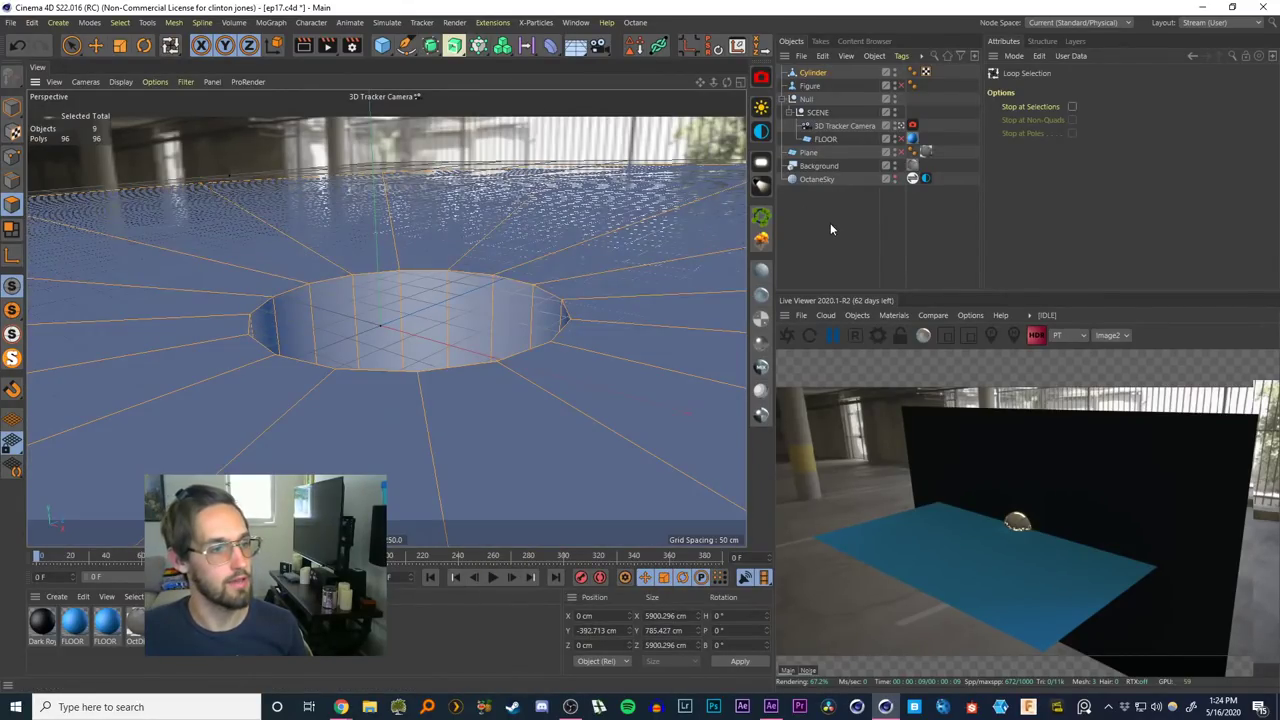
Reverse the normals of all the cylinder's polygons and activate Live Selection
left_click(824, 220)
left_click(813, 72)
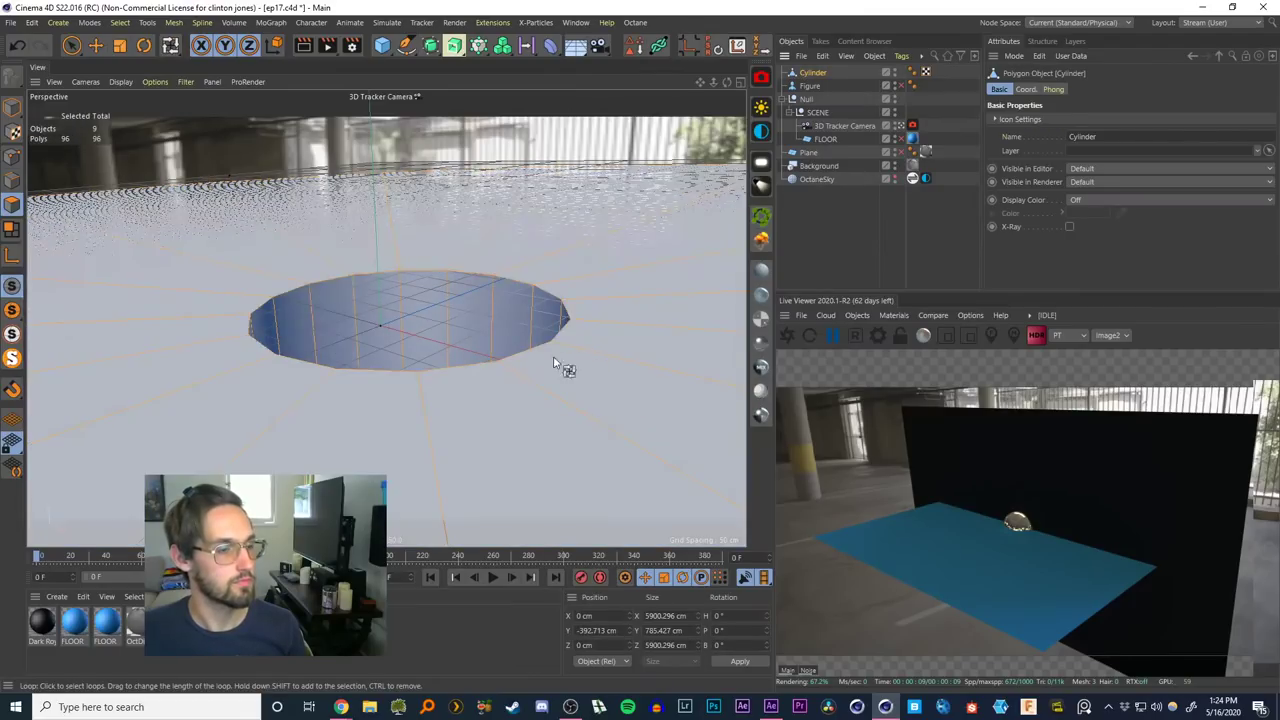
right_click(555, 365)
left_click(576, 407)
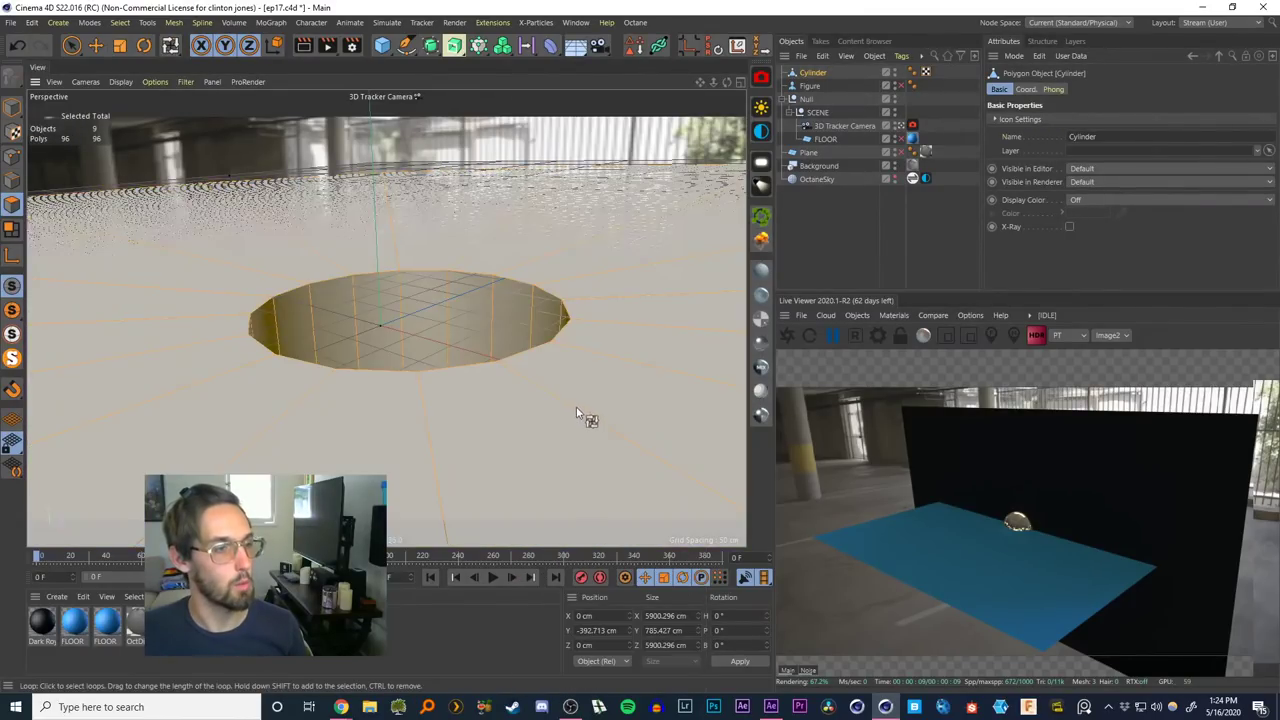
left_click(71, 46)
right_click(490, 321)
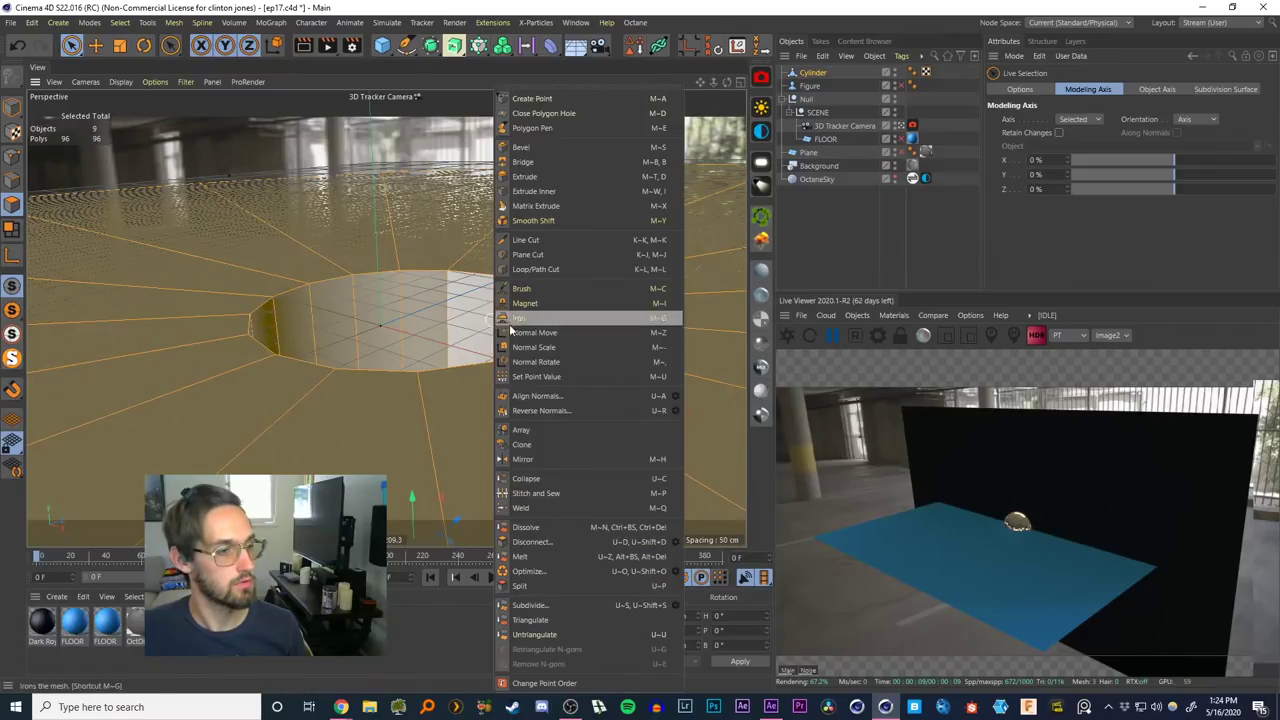
left_click(781, 234)
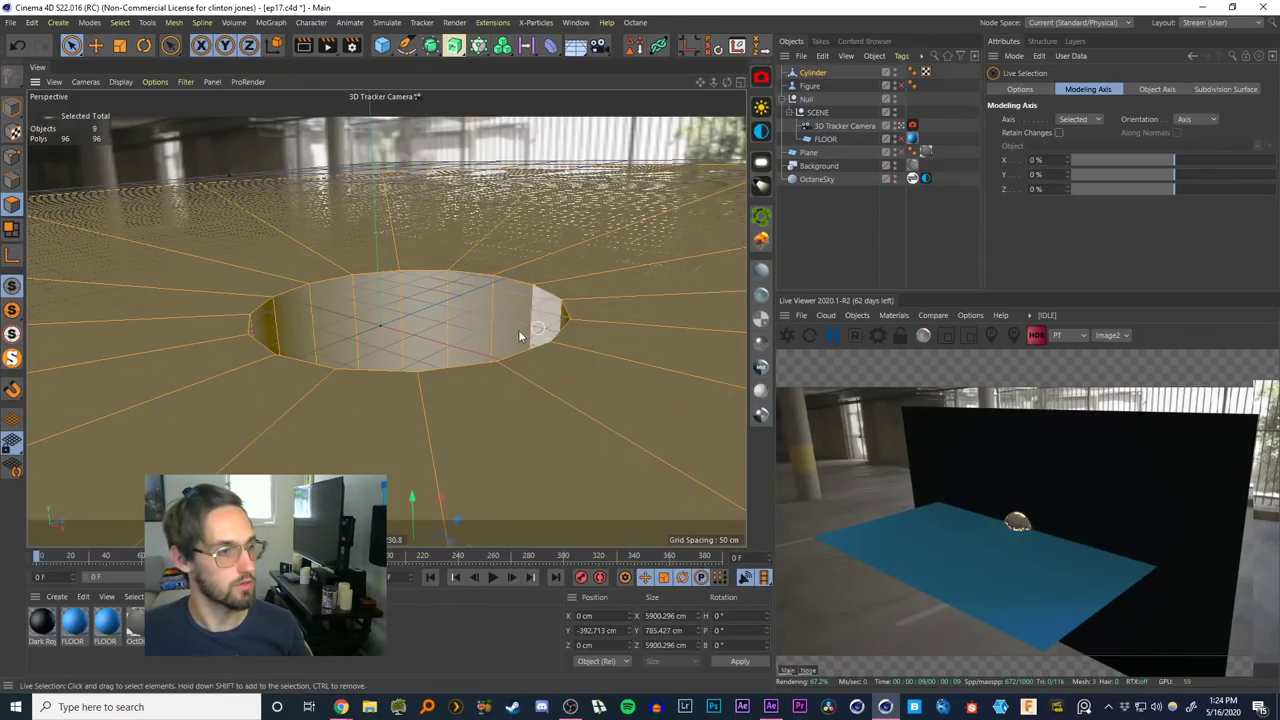
Loop-select the flat polygon ring around the hole and assign the black OctDiffuse1 material to that selection
key("u")
key("l")
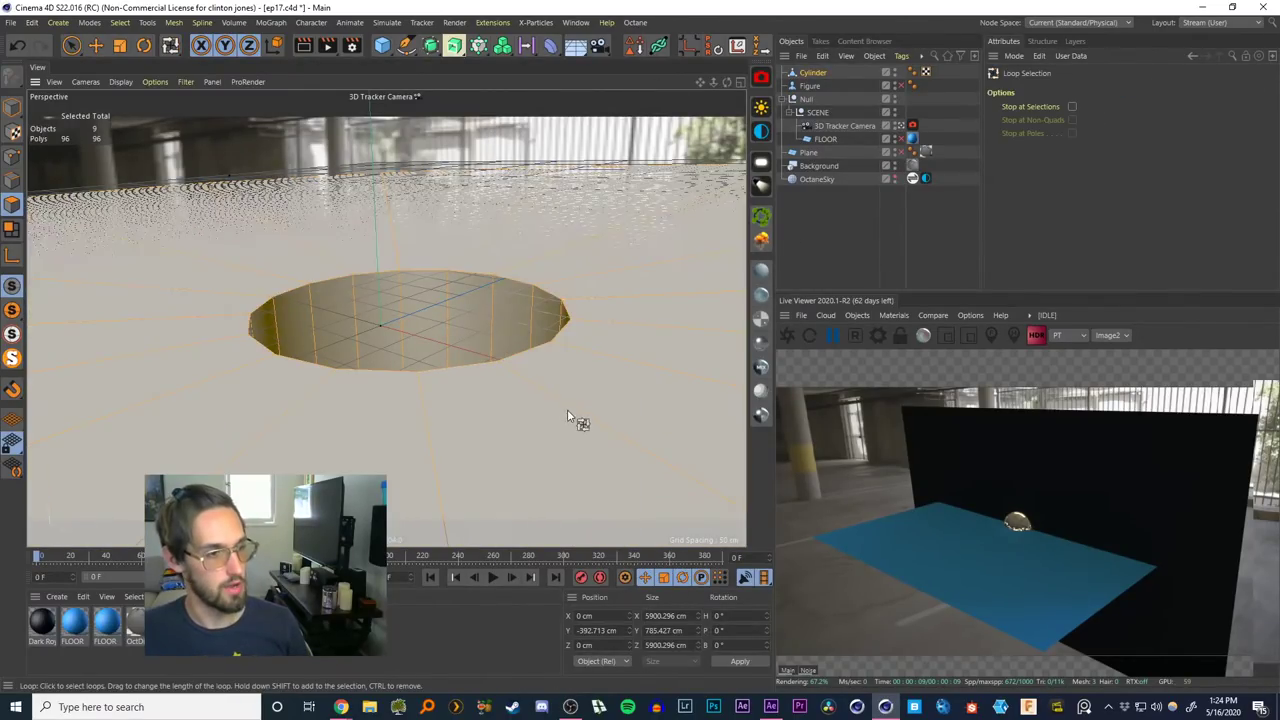
left_click(680, 365)
left_click_drag(137, 622, 215, 412)
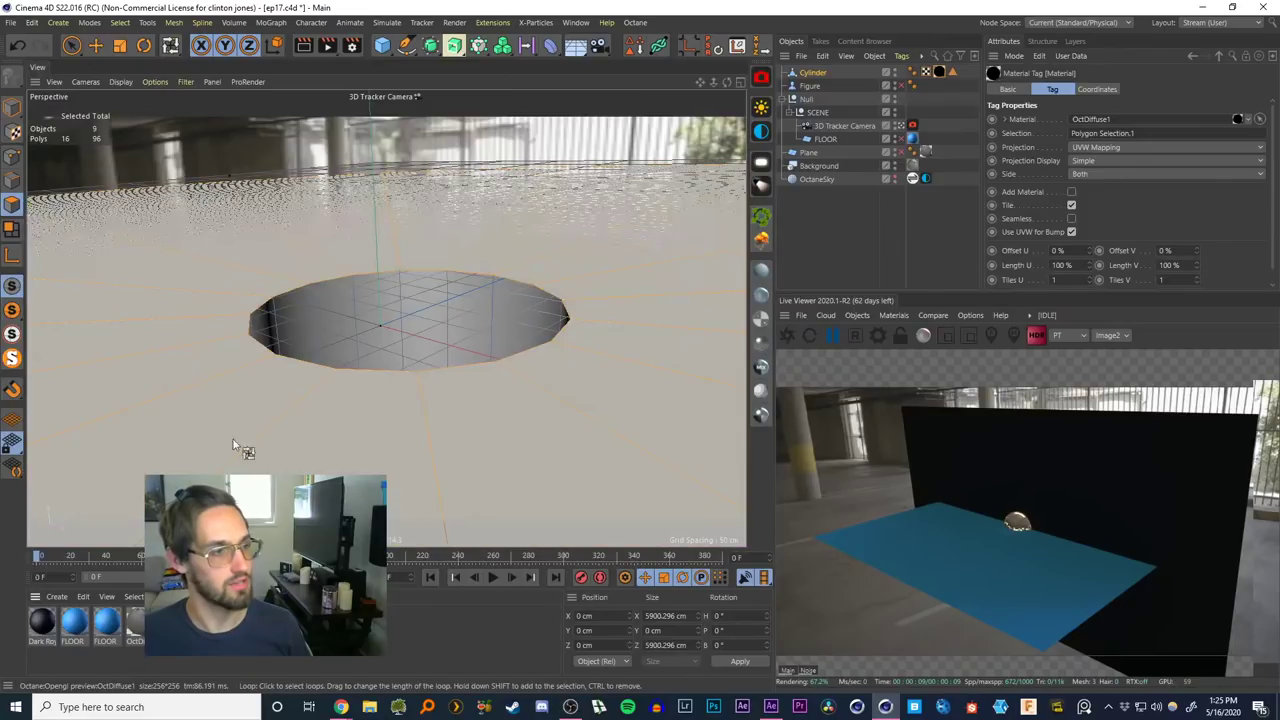
left_click(814, 241)
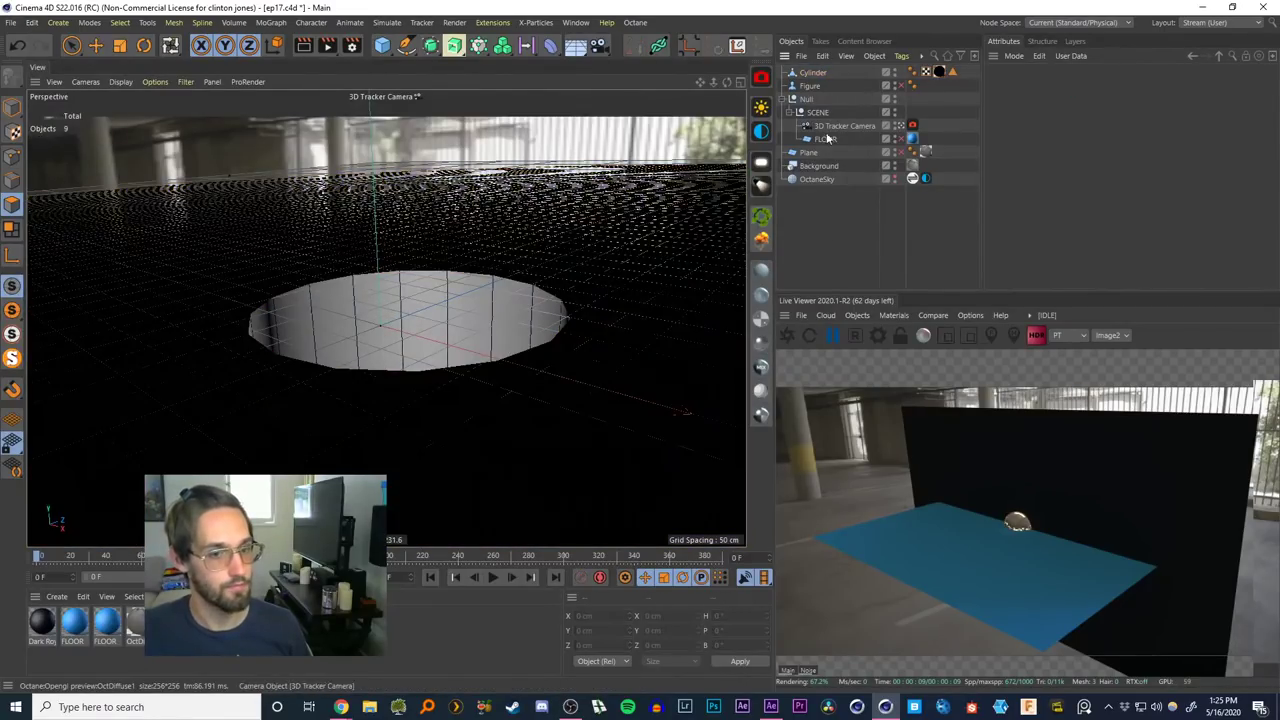
Restart the Octane live render and examine the hole in the garage floor at frame 49
left_click(787, 337)
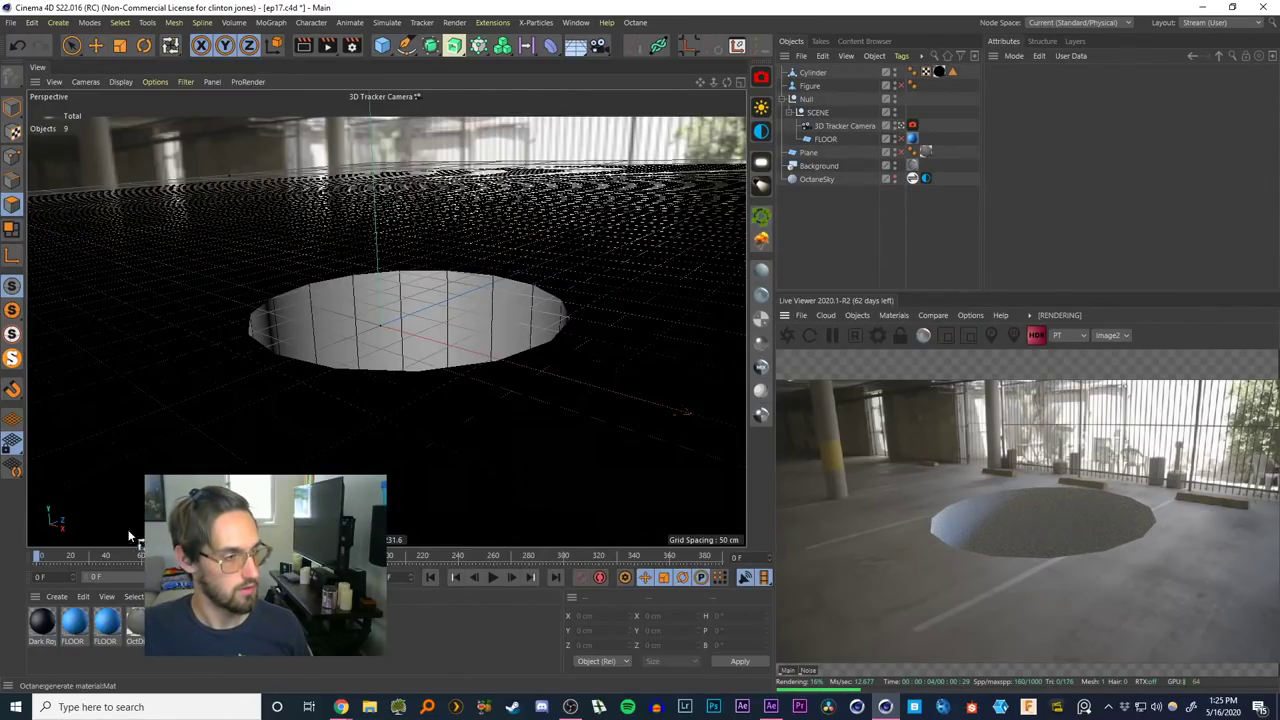
left_click_drag(55, 565, 125, 568)
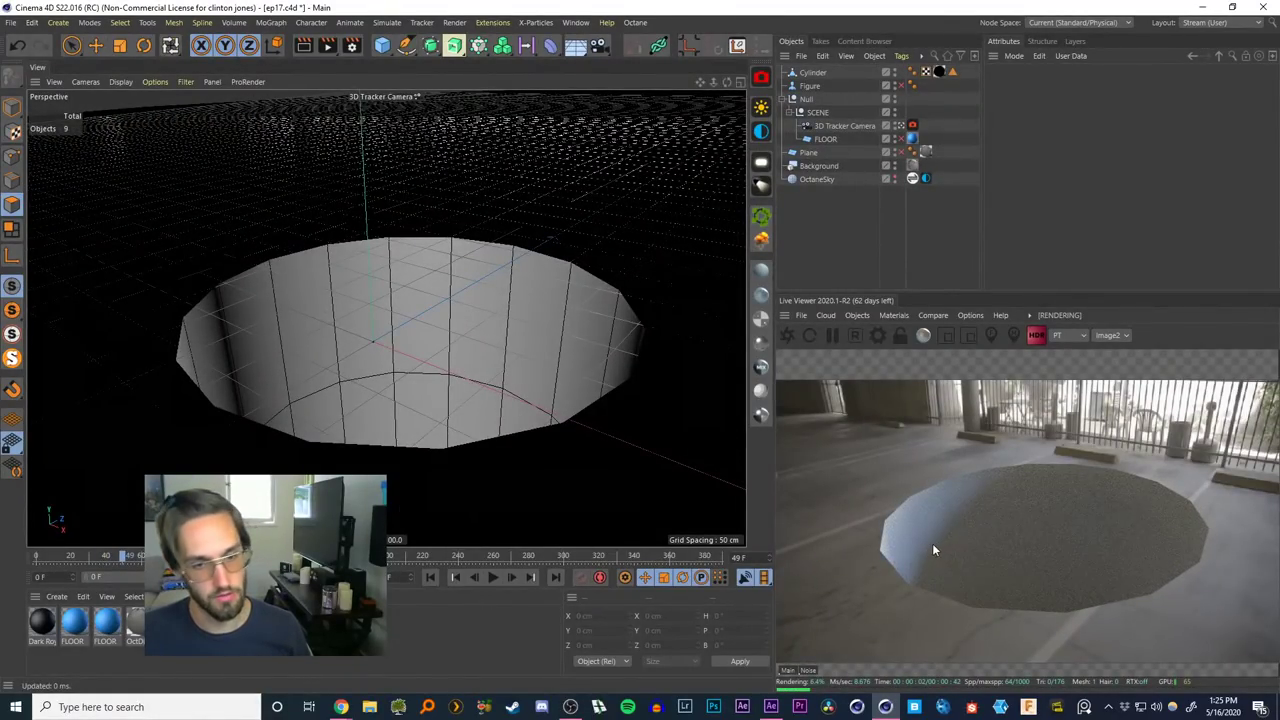
Examine the rendered hole at frame 131 and return to the first frame
left_click_drag(123, 564, 174, 564)
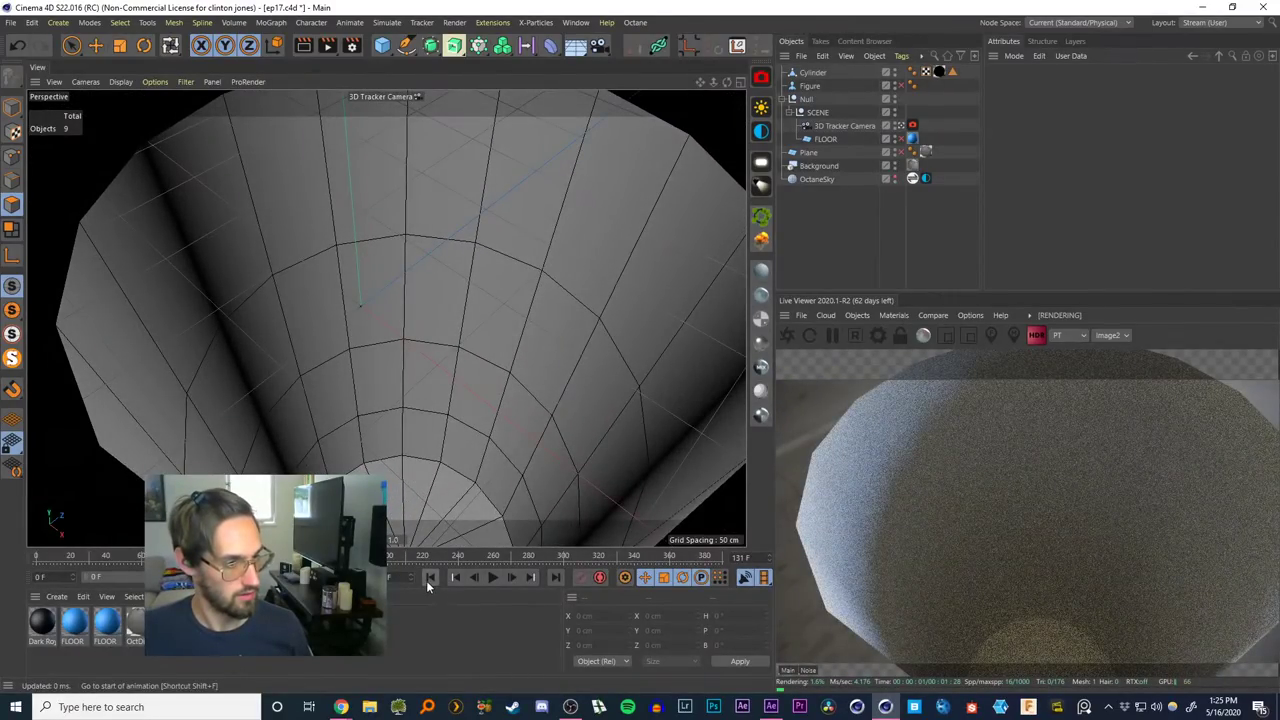
left_click(429, 578)
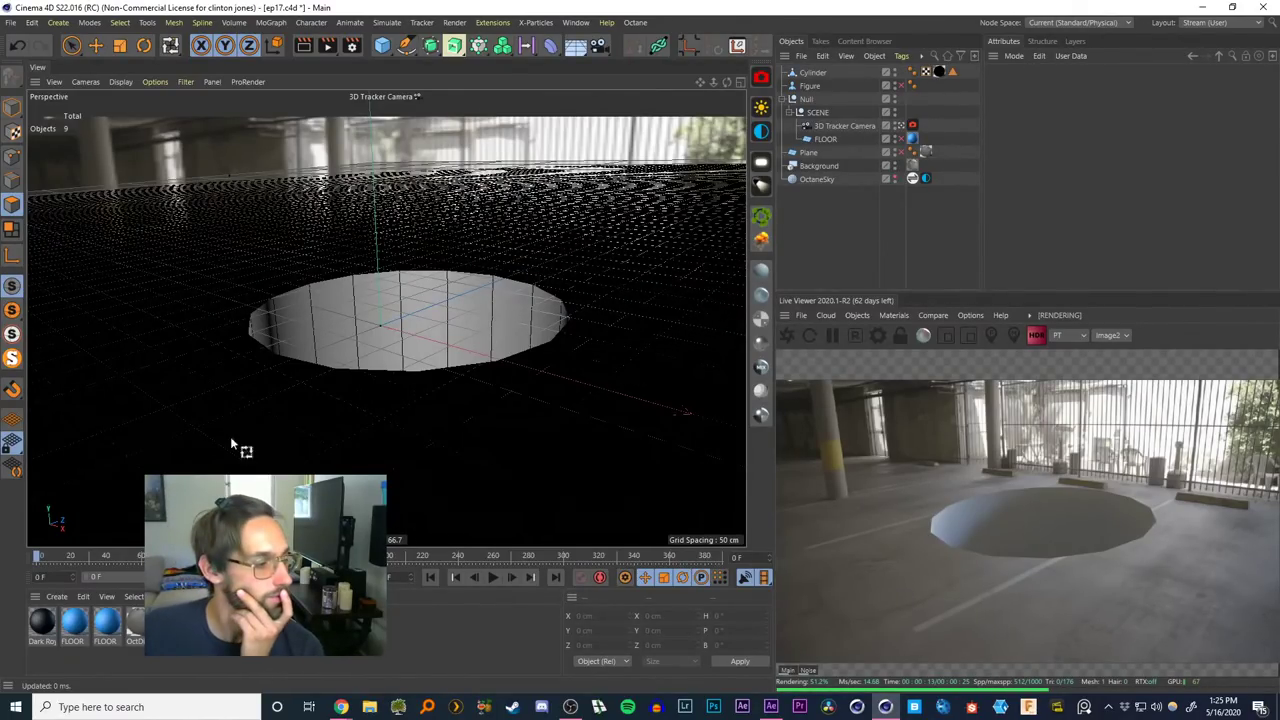
left_click(884, 235)
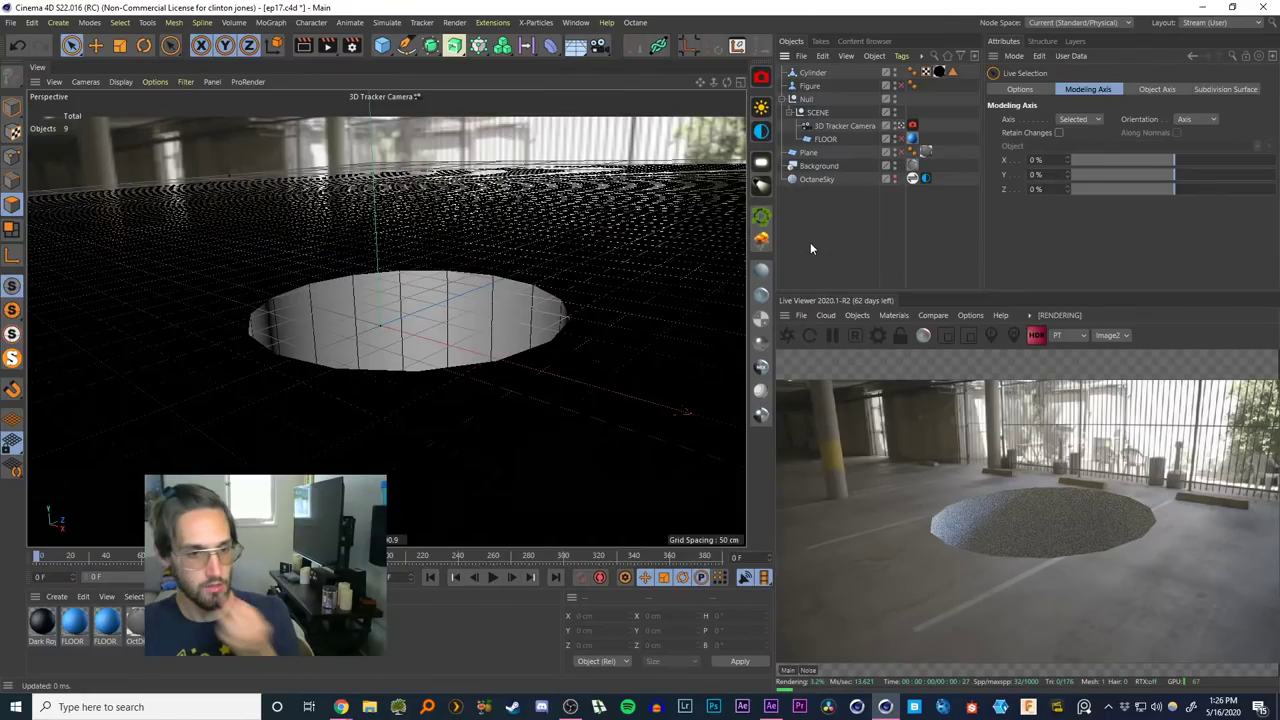
Add a sphere primitive at the scene origin and set its segments to 100
left_click(382, 45)
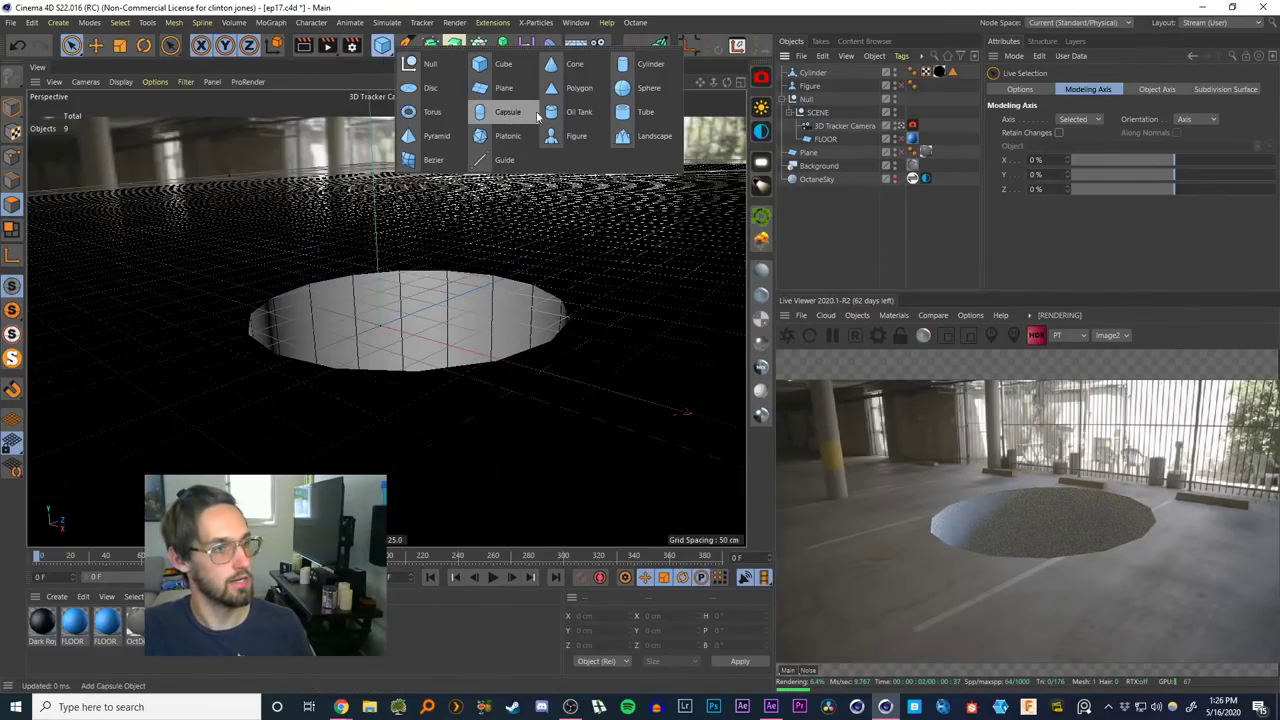
left_click(628, 90)
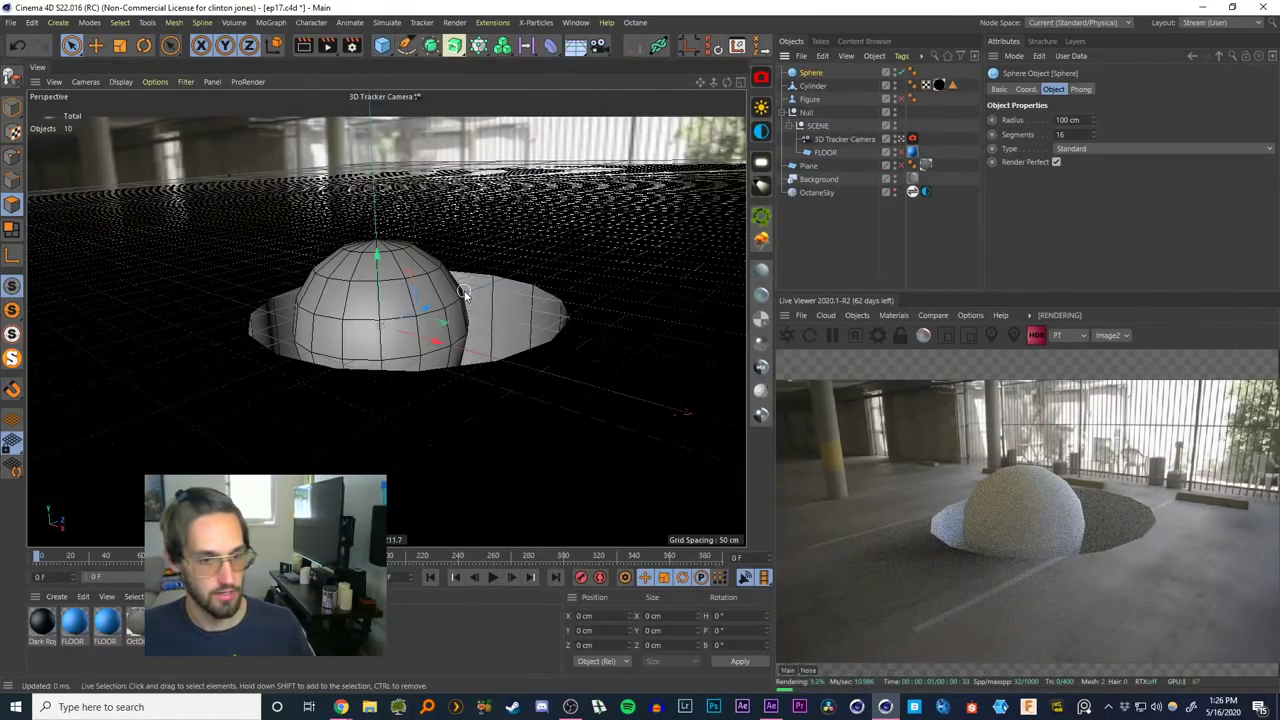
key("e")
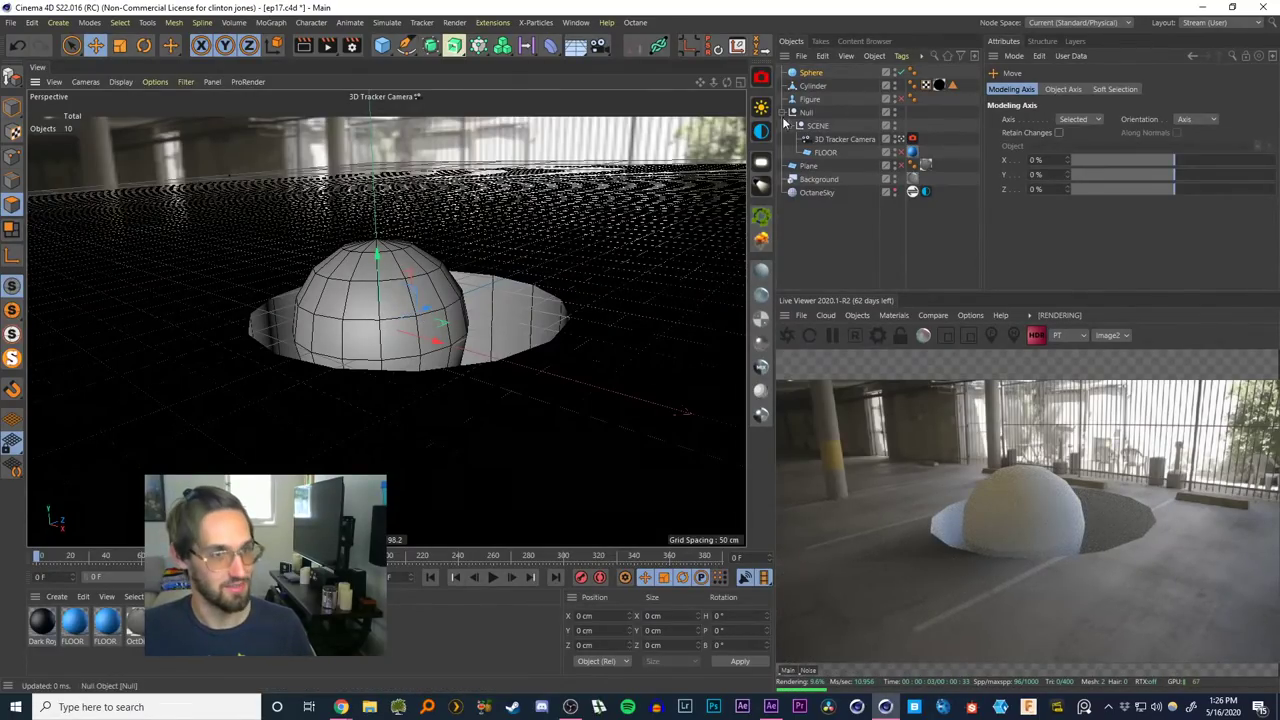
left_click(420, 313)
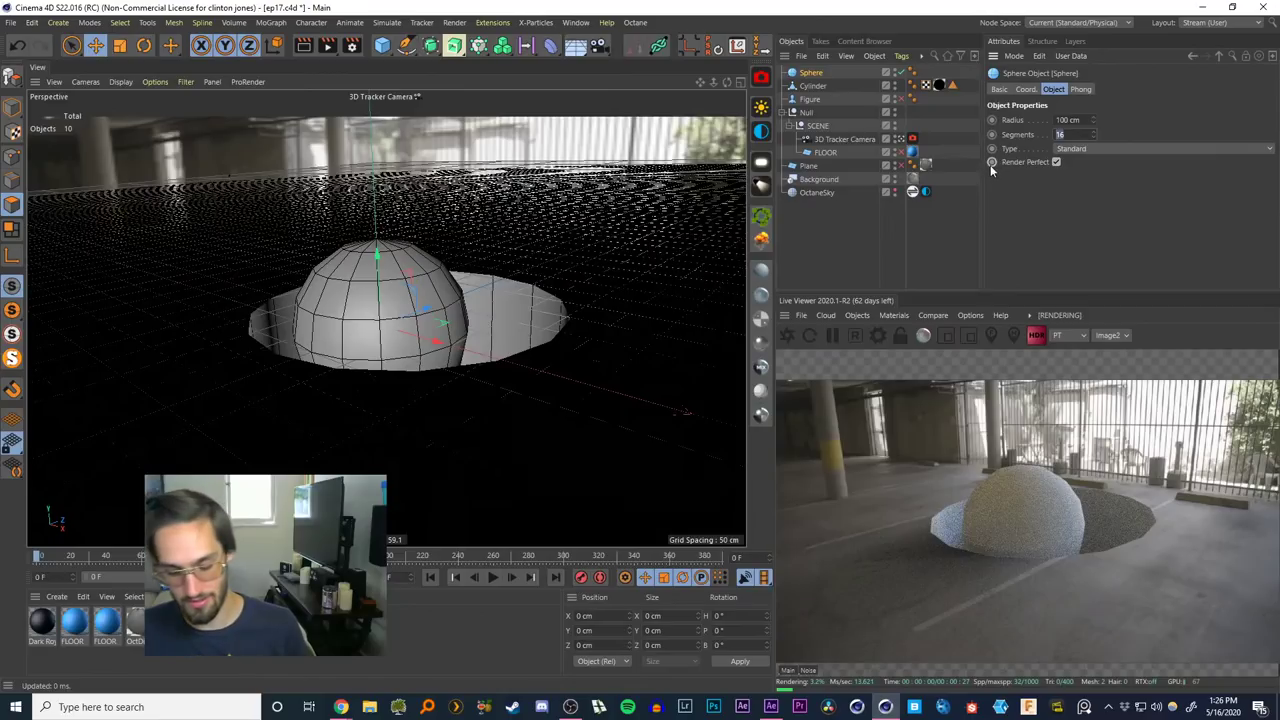
type("100")
key("Return")
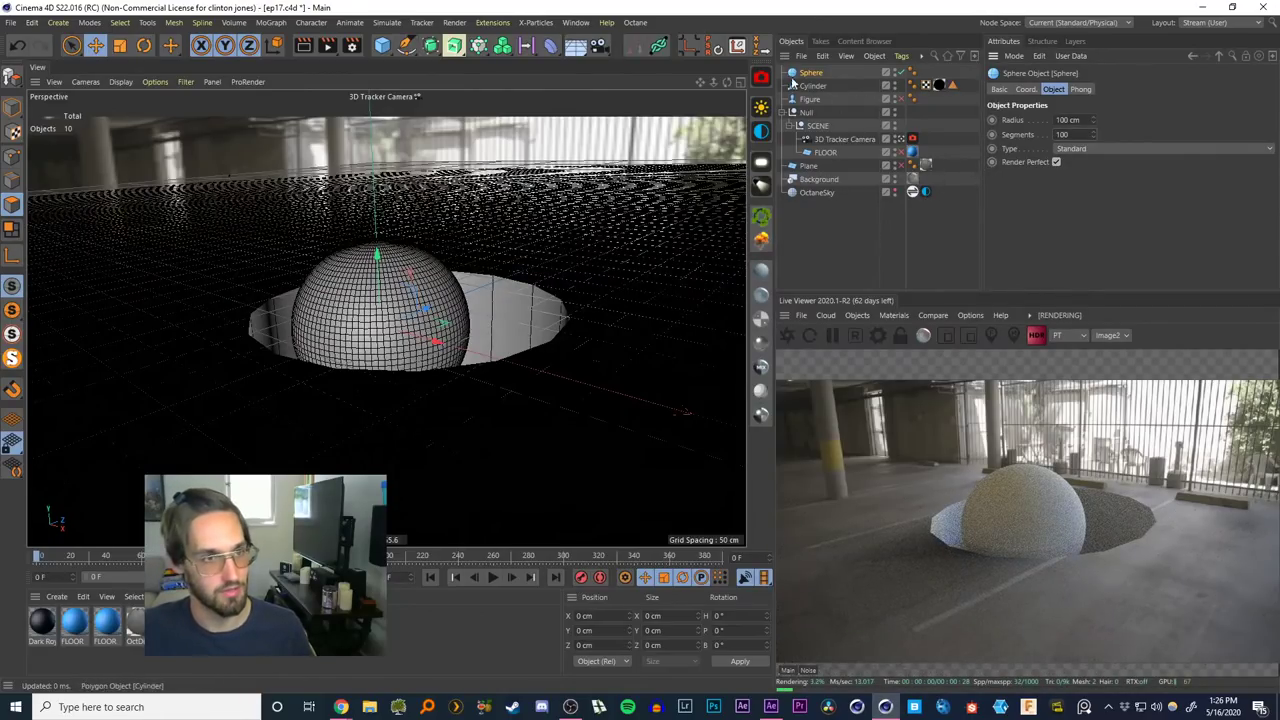
Assign the OctGlossy1 material to the sphere and examine its reflections around frame 82 of the shot
left_click_drag(172, 622, 362, 348)
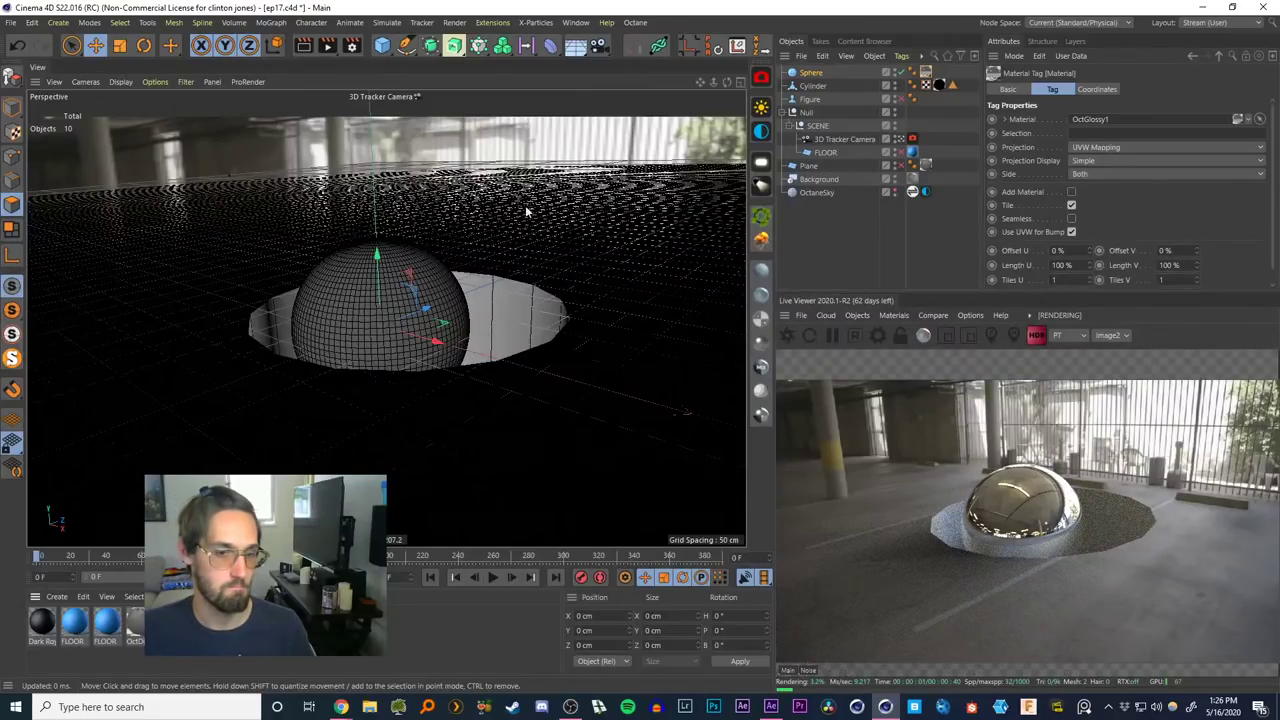
left_click_drag(76, 557, 186, 559)
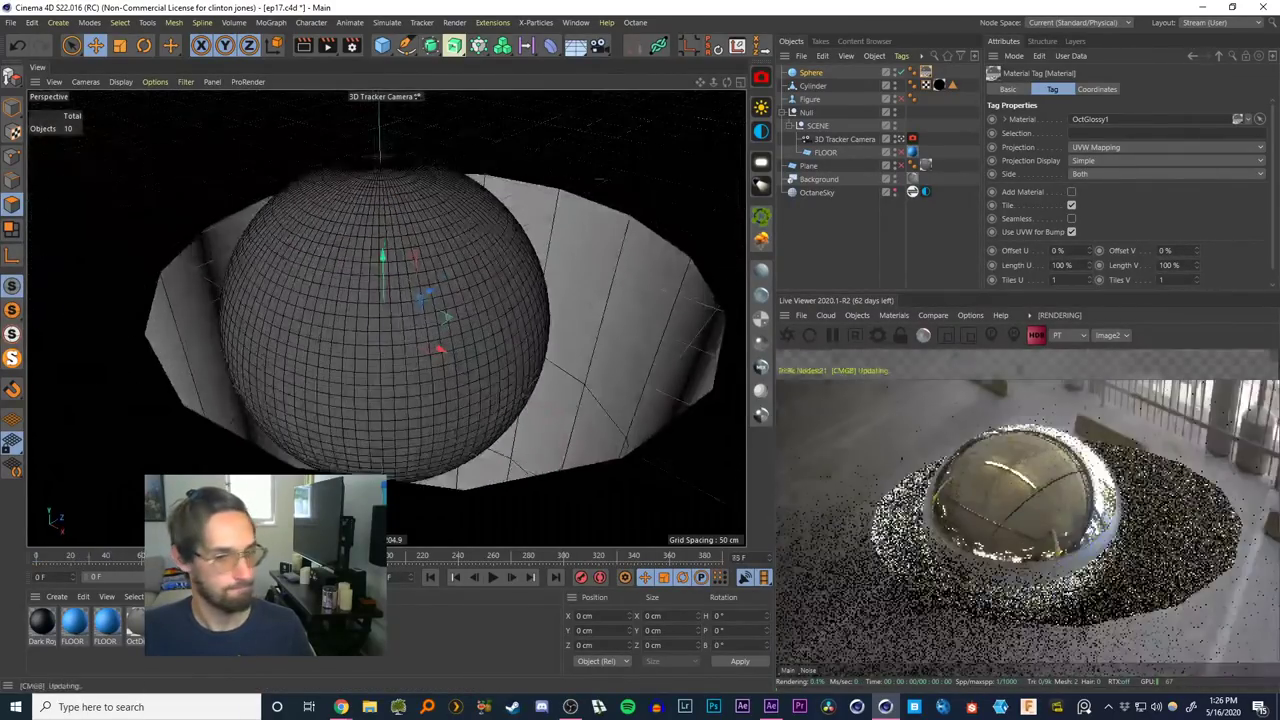
scroll(398, 369, "up", 2)
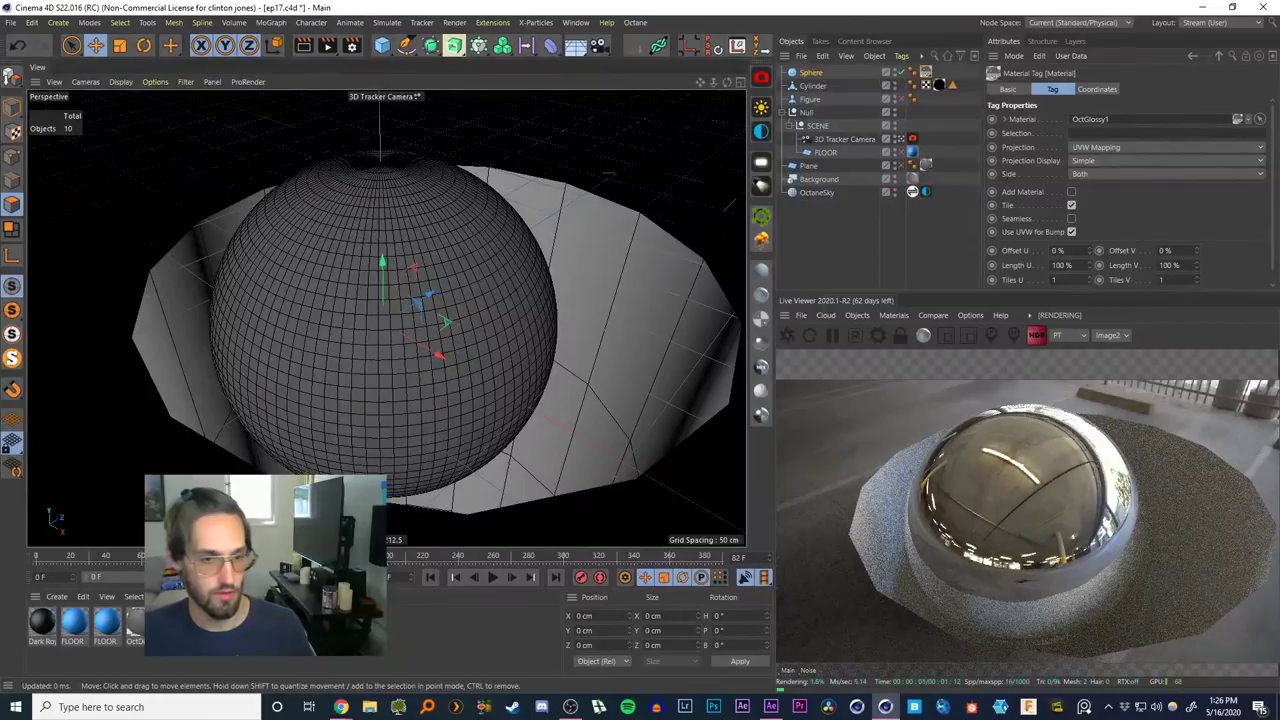
scroll(352, 245, "down", 6)
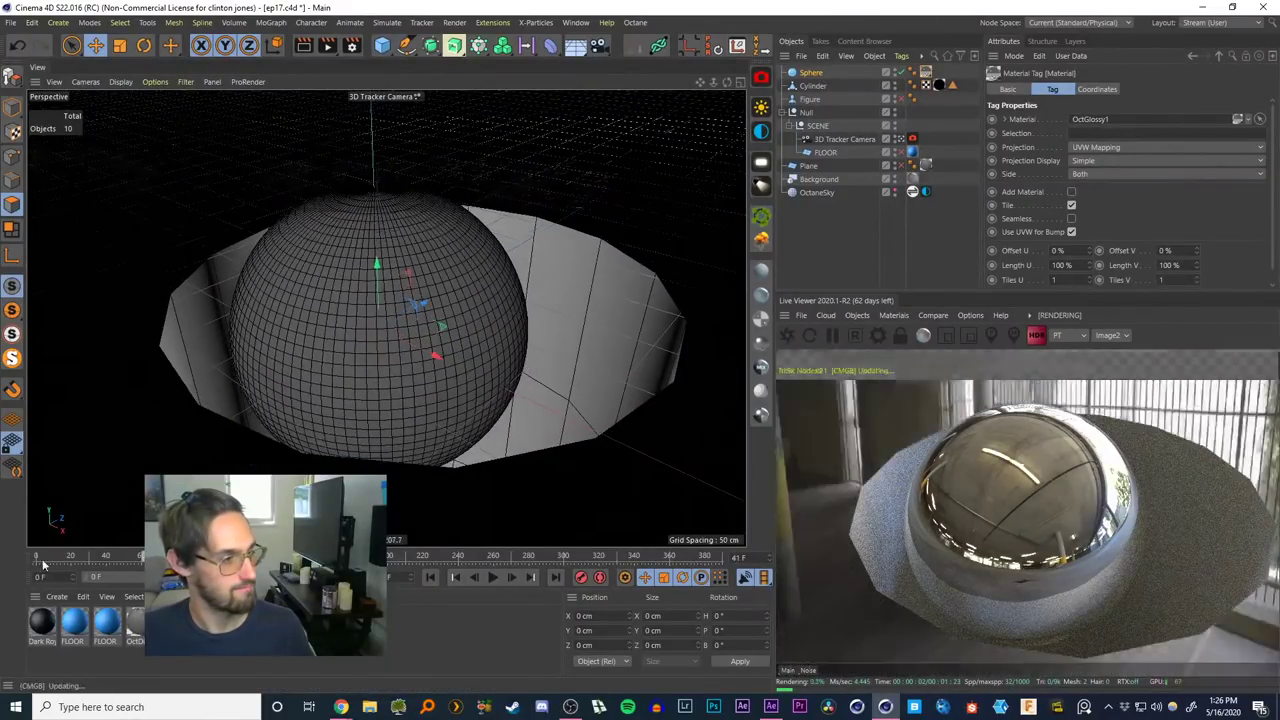
Move the sphere down into the hole and raise it along Y until it sits above the floor
key("e")
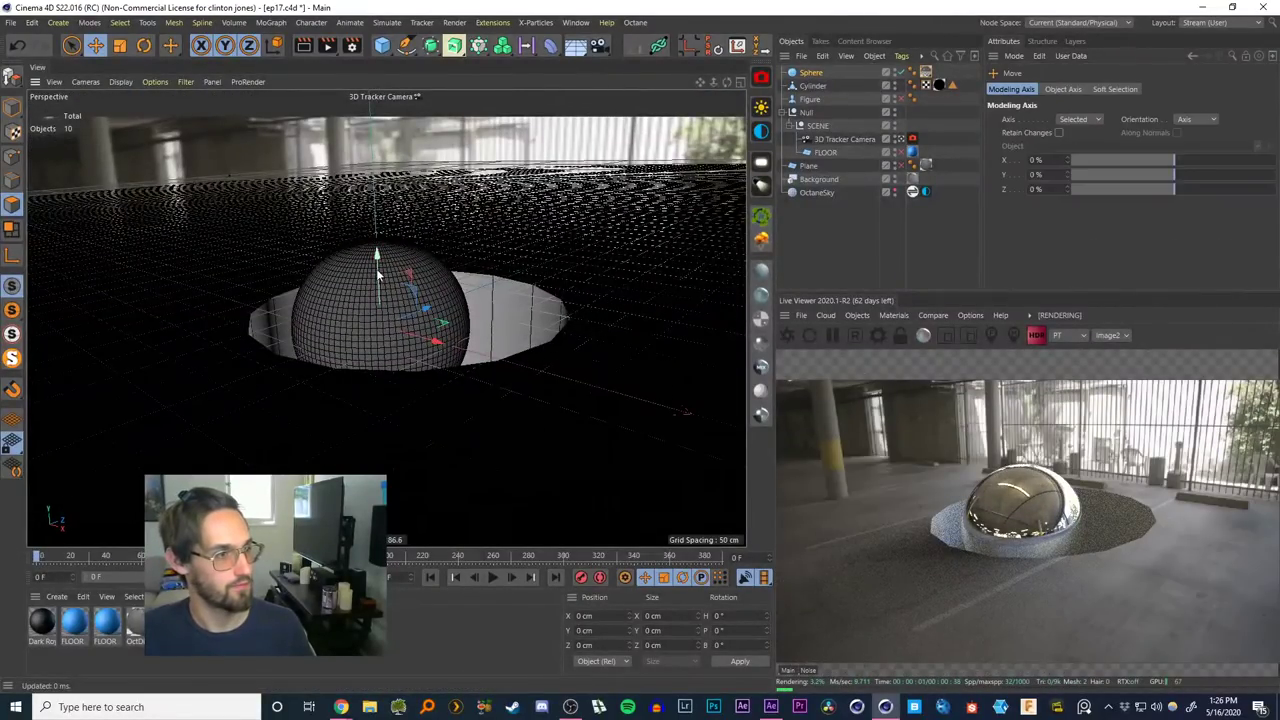
left_click_drag(378, 269, 378, 324)
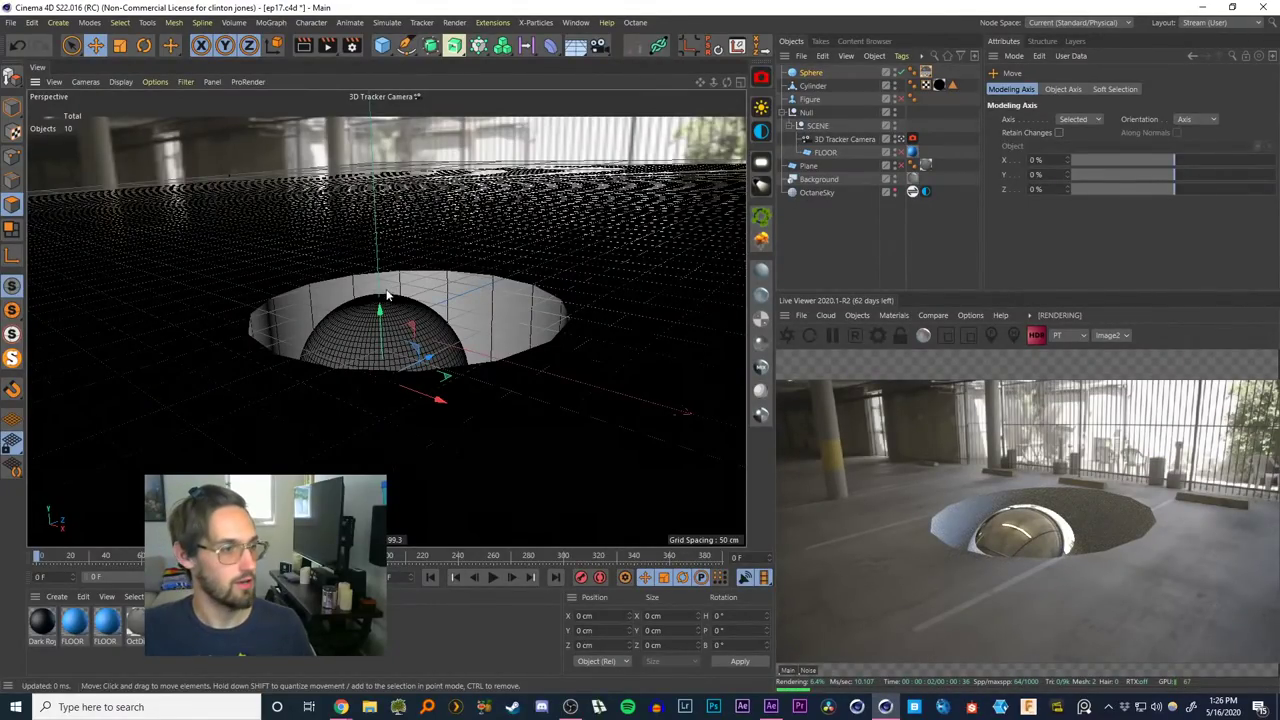
left_click_drag(380, 311, 381, 151)
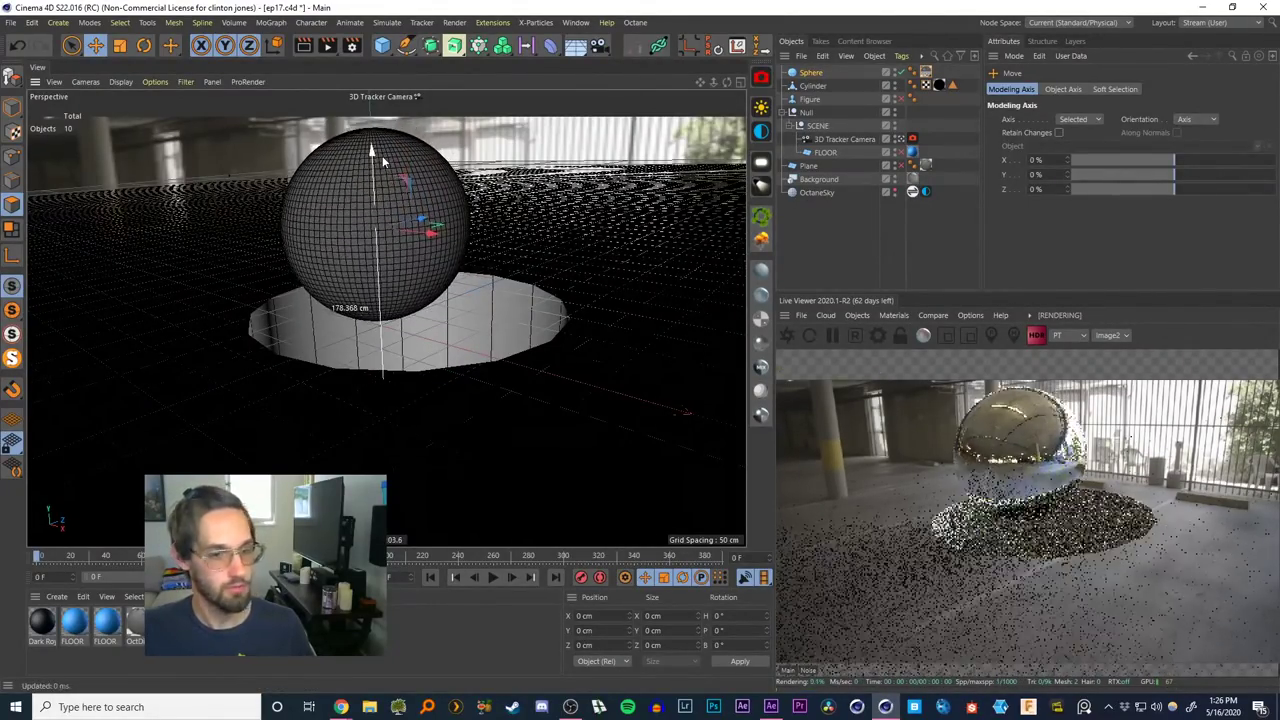
Hide the cylinder and move the sphere closer to the camera and slightly lower over the garage floor
left_click(895, 87, "alt")
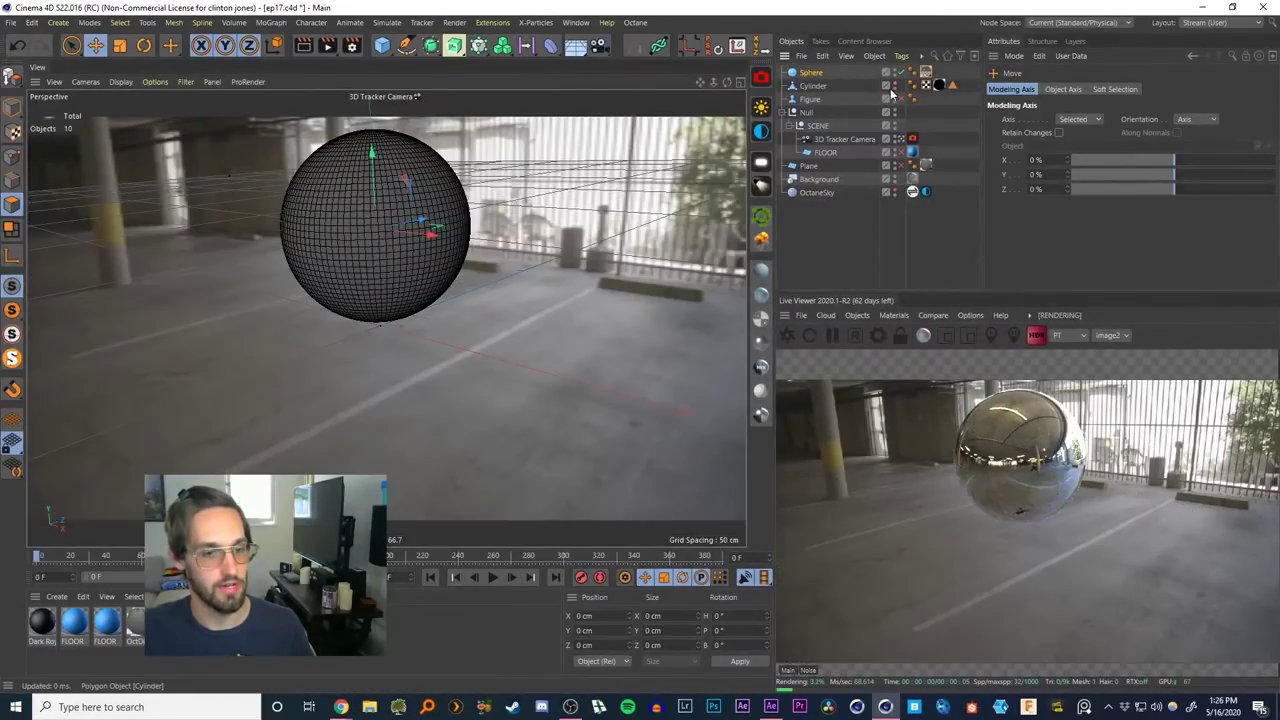
left_click_drag(421, 225, 394, 275)
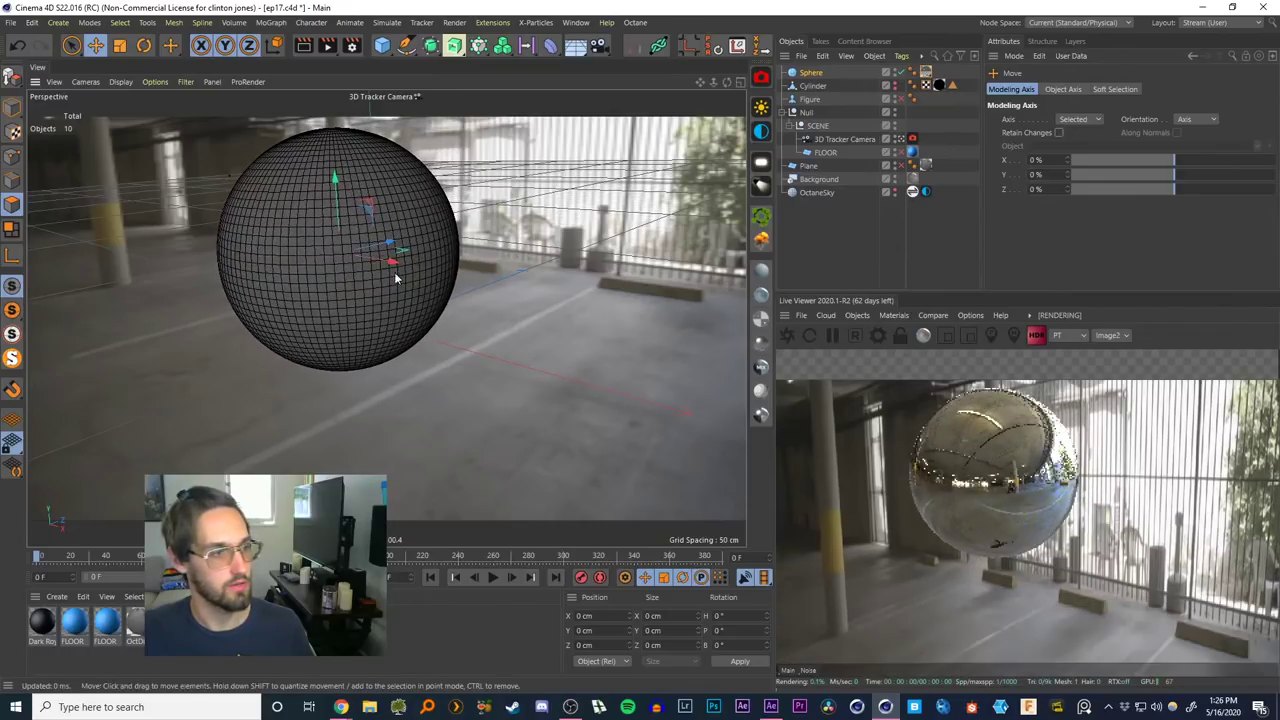
left_click_drag(337, 211, 340, 242)
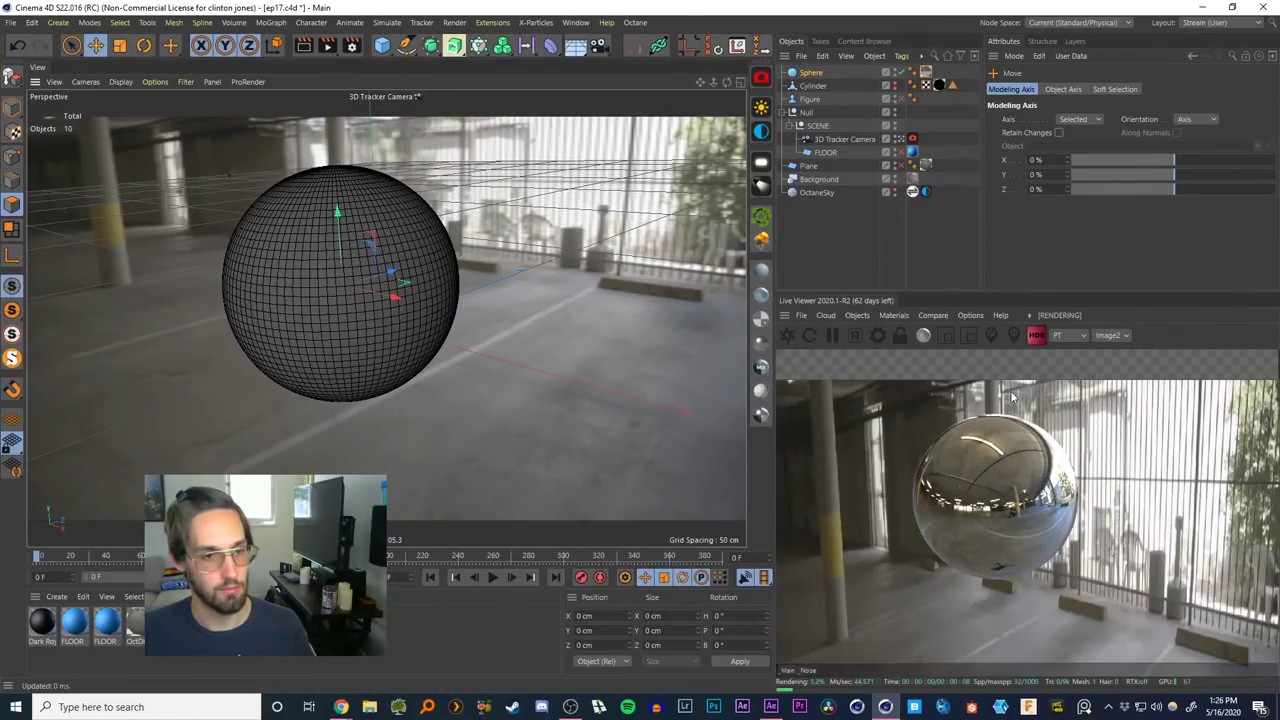
Lock the Live Viewer's render resolution and set its scale to 0.5
left_click(900, 335)
left_click_drag(1104, 335, 1000, 334)
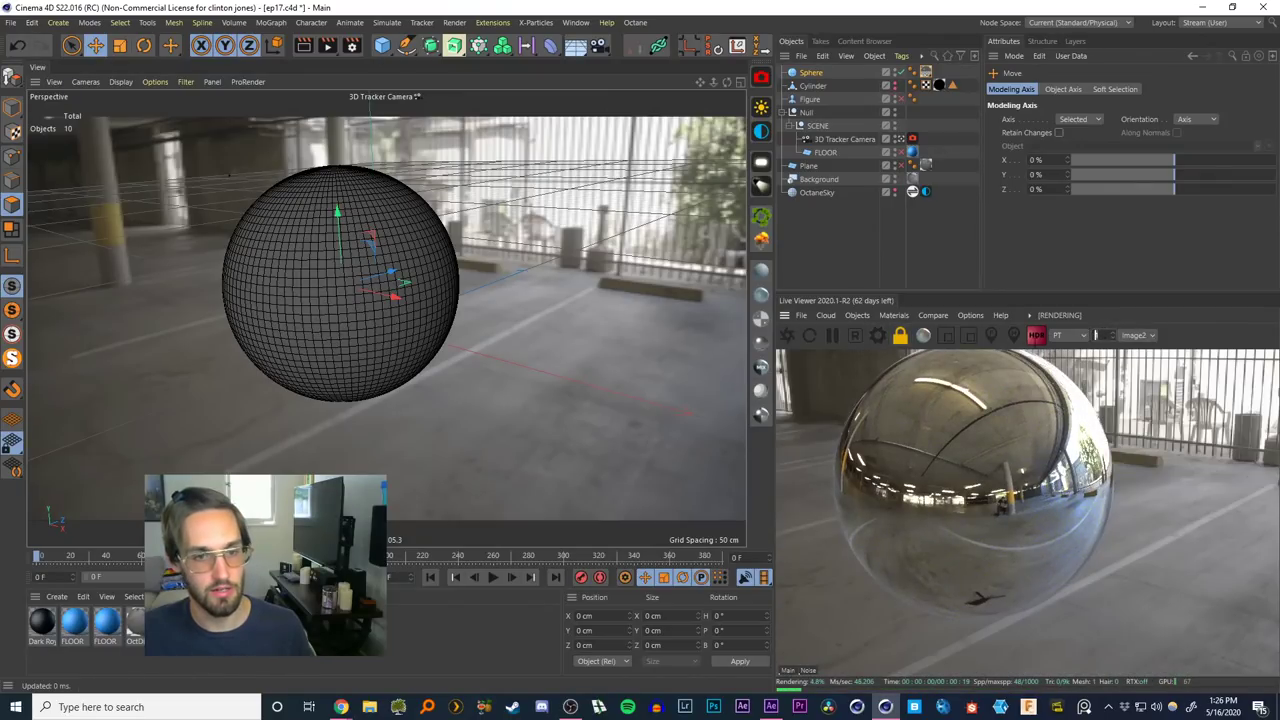
type("0.5")
key("Return")
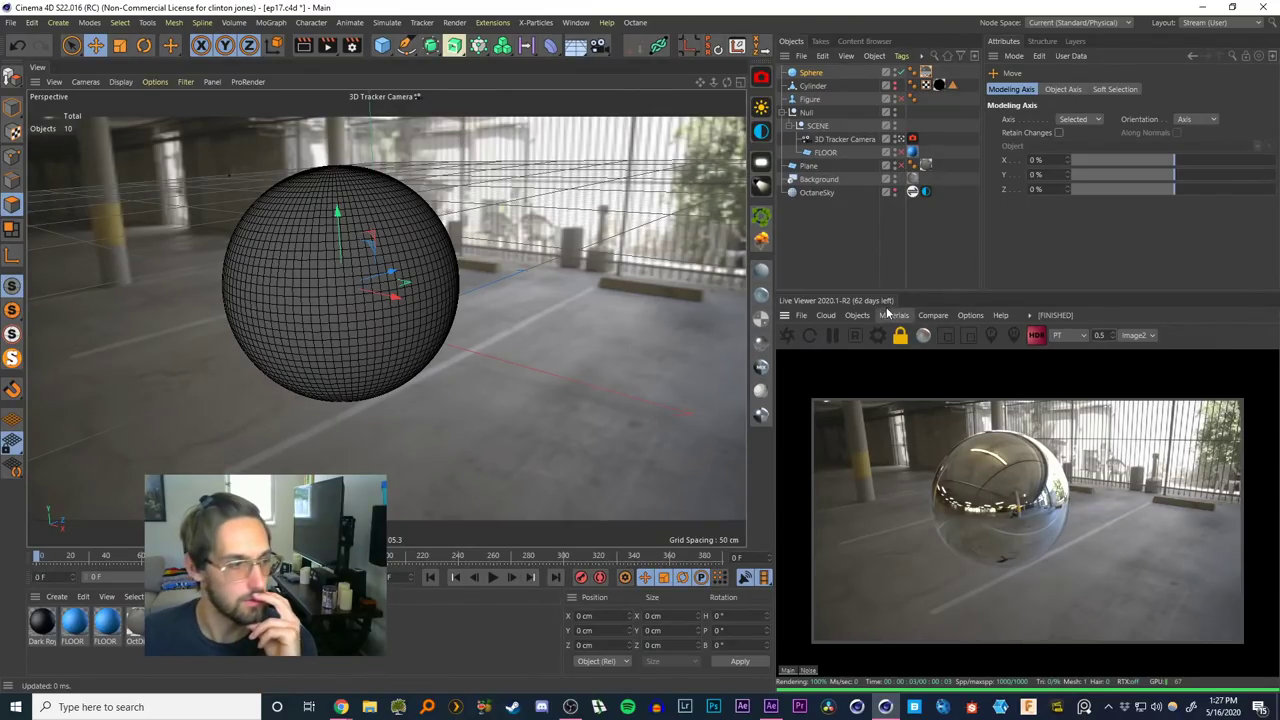
Separate the overlapping nodes of the OctaneSky environment in the node editor and delete the unconnected Bitmap node
left_click(926, 192)
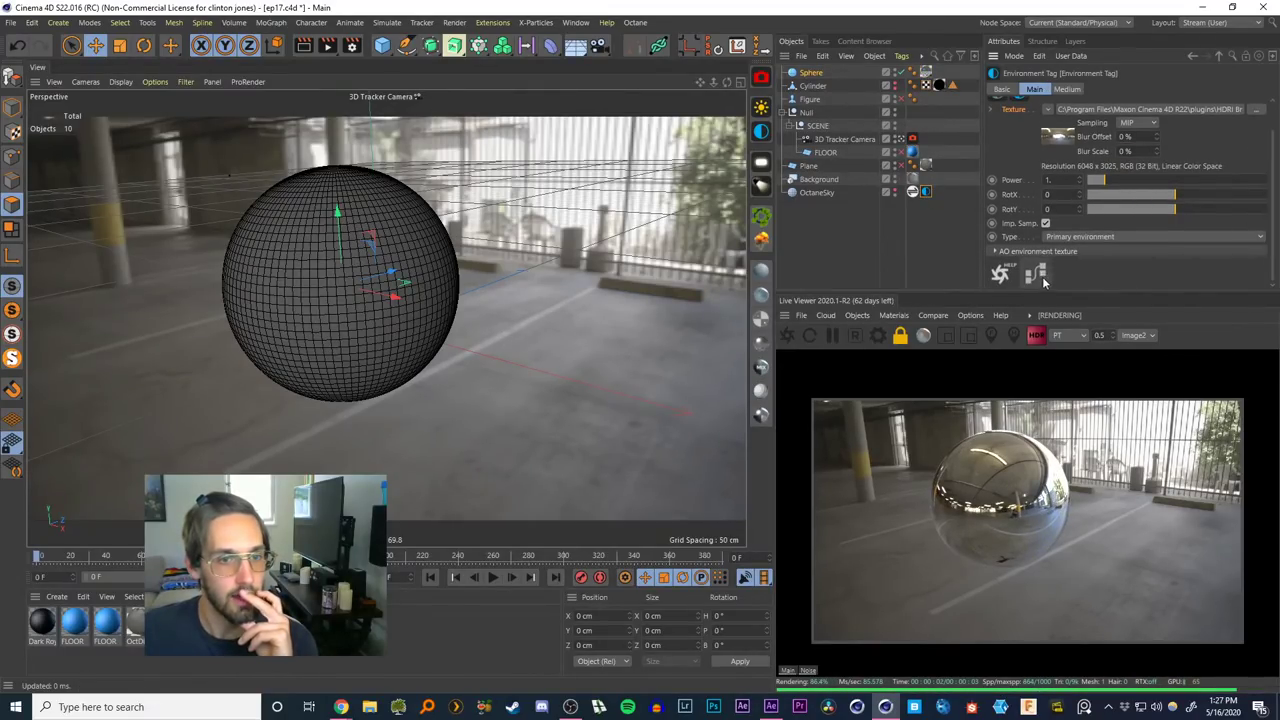
left_click(1000, 272)
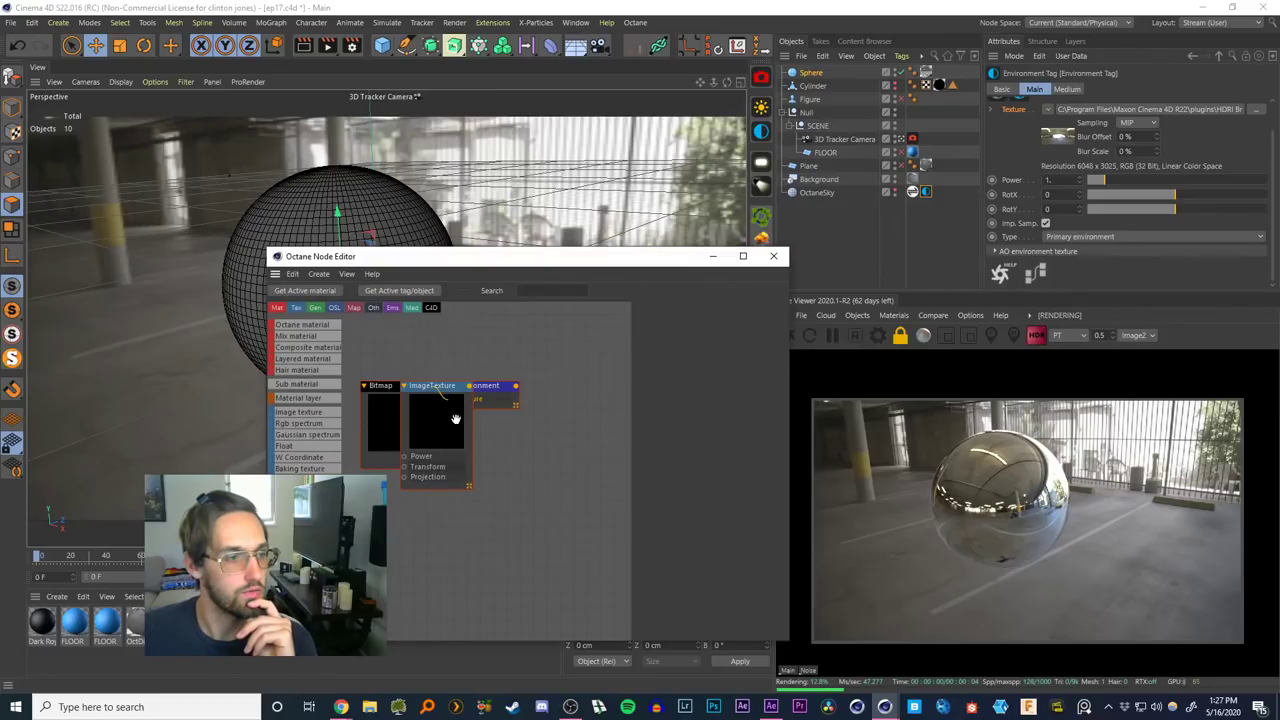
left_click_drag(438, 419, 576, 398)
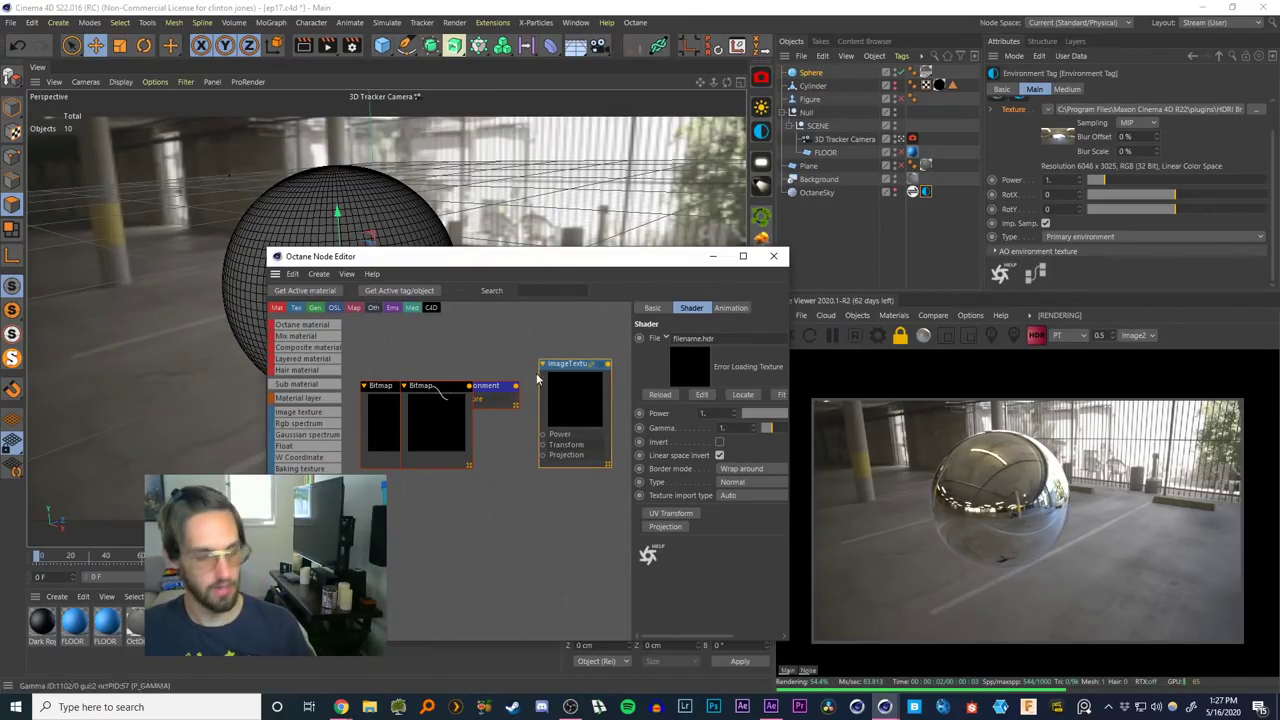
left_click_drag(427, 408, 468, 520)
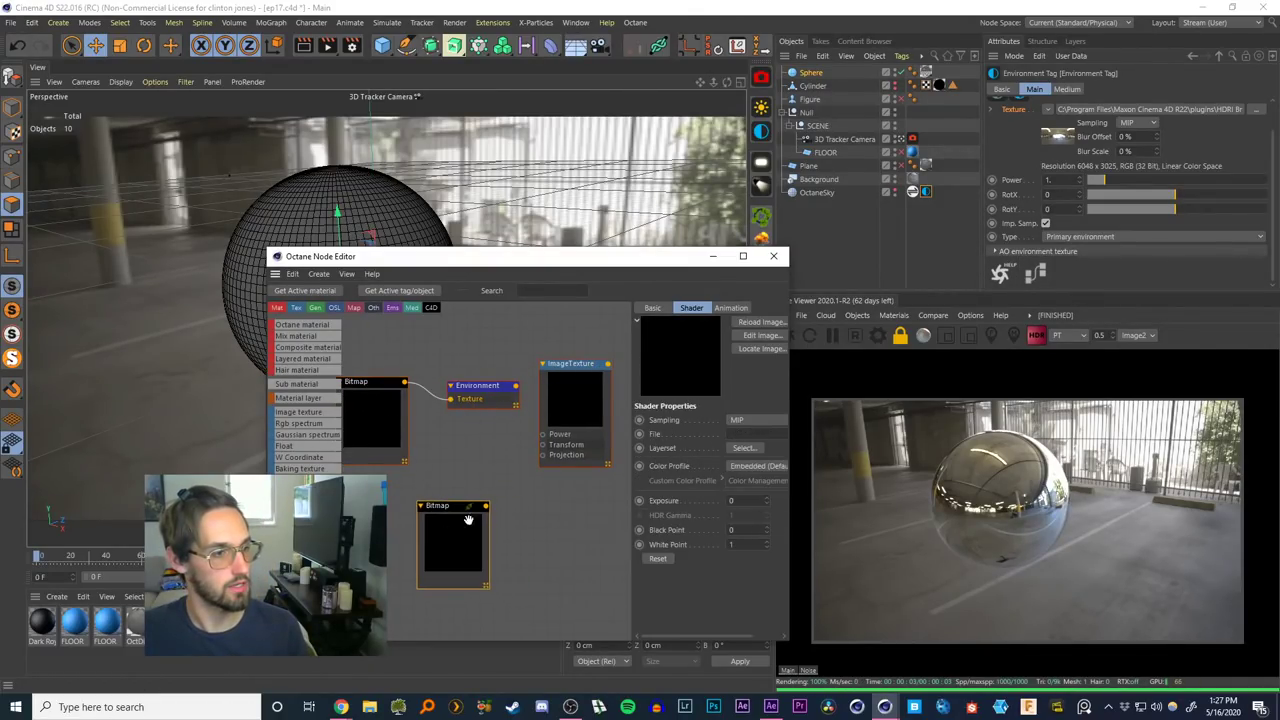
key("Delete")
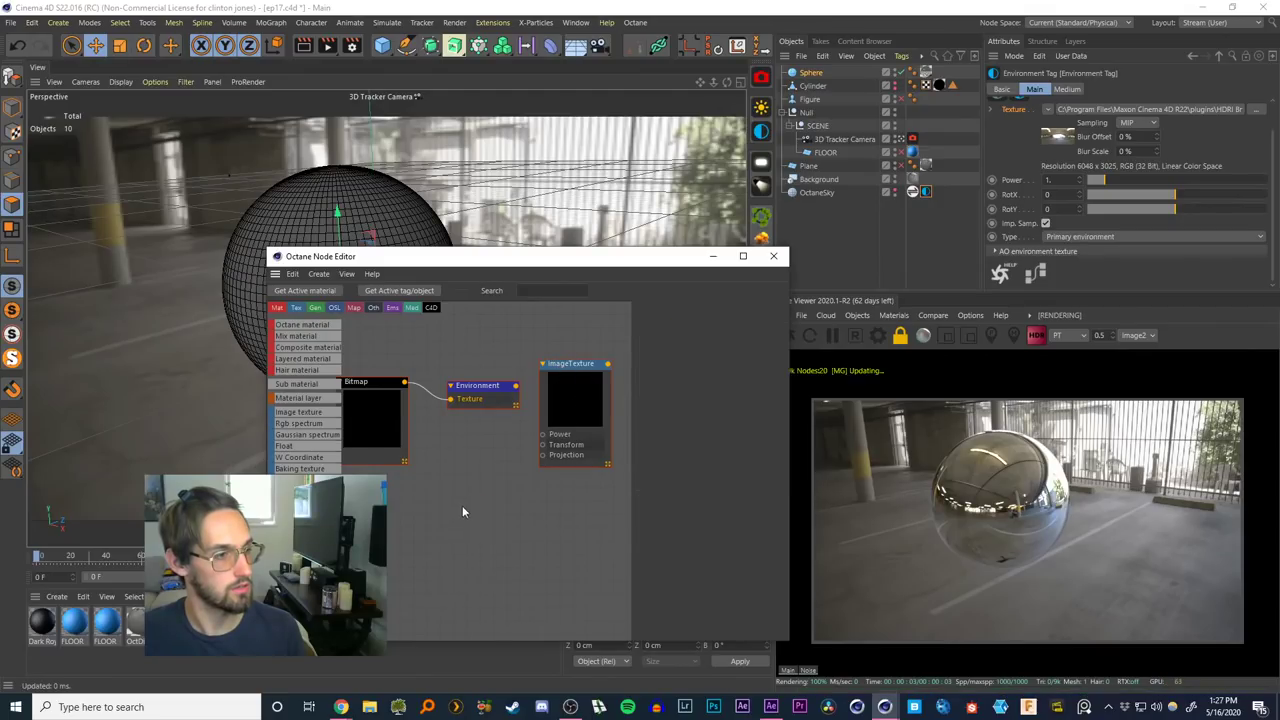
left_click_drag(478, 390, 476, 366)
left_click_drag(389, 501, 591, 367)
left_click(776, 257)
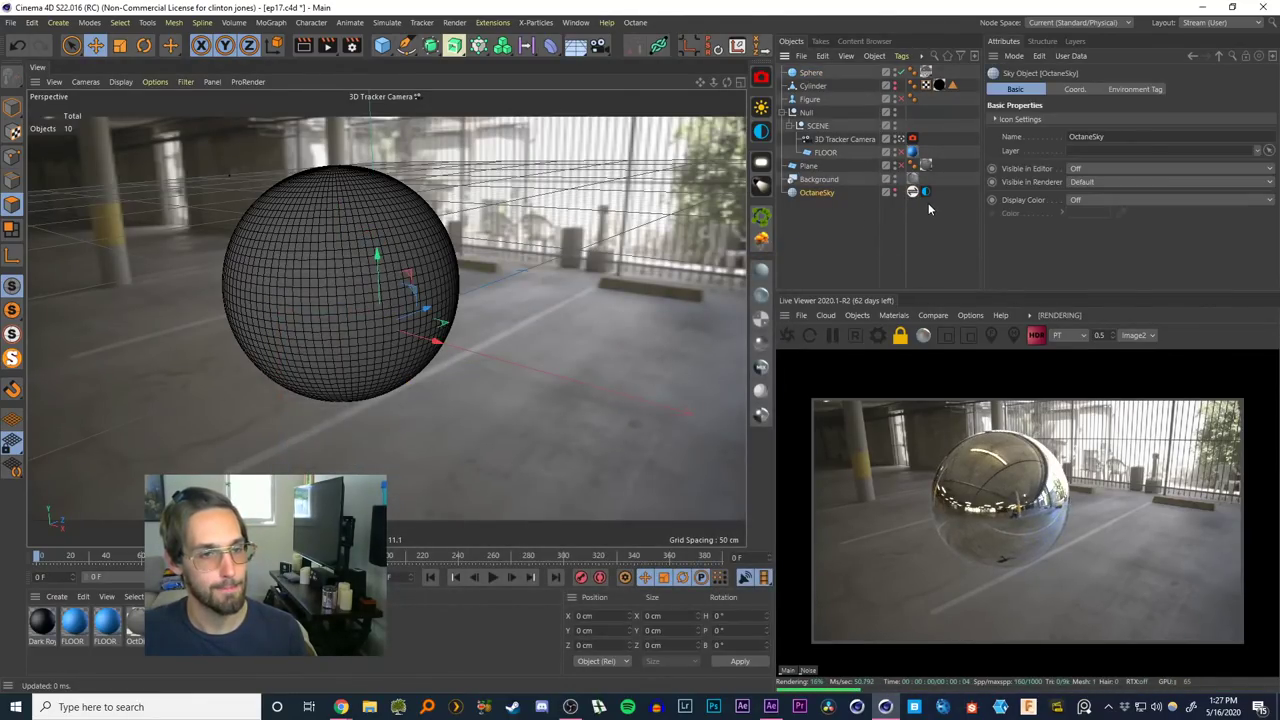
Delete the HDRI browser tag from OctaneSky and check the environment tag's node setup again
left_click(913, 192)
key("Delete")
left_click(912, 192)
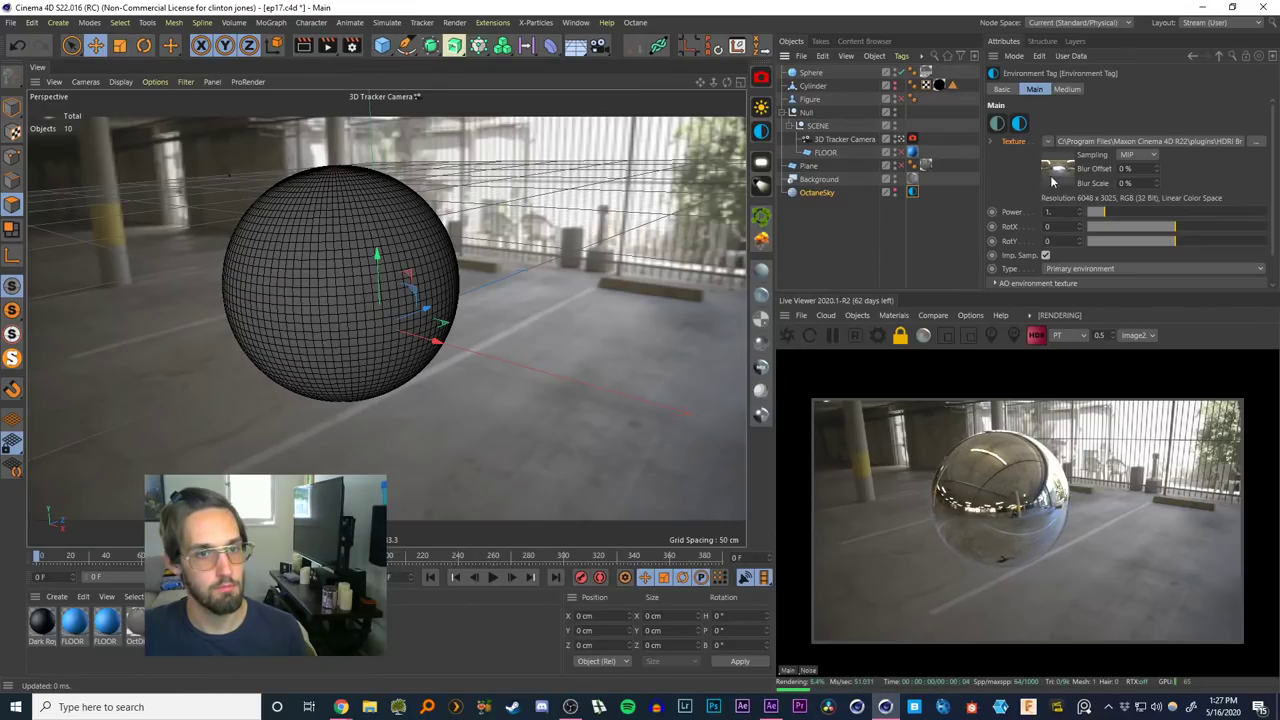
scroll(1273, 195, "down", 1)
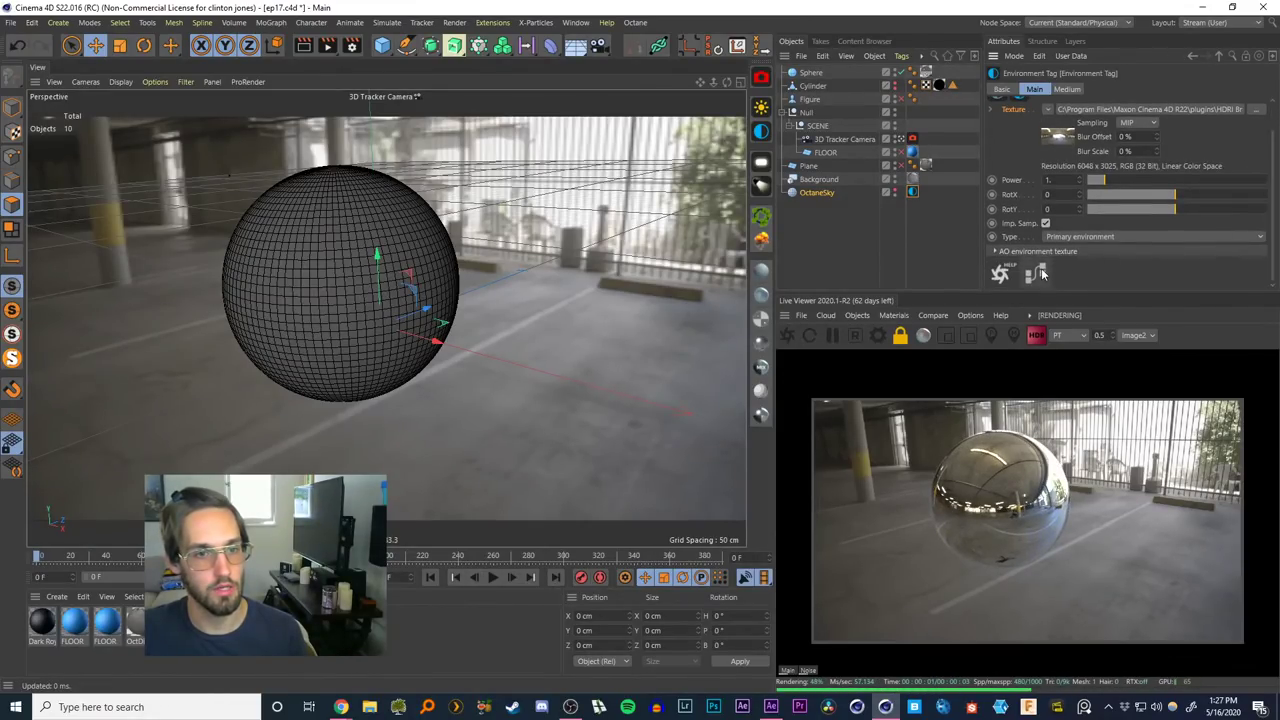
left_click(1035, 272)
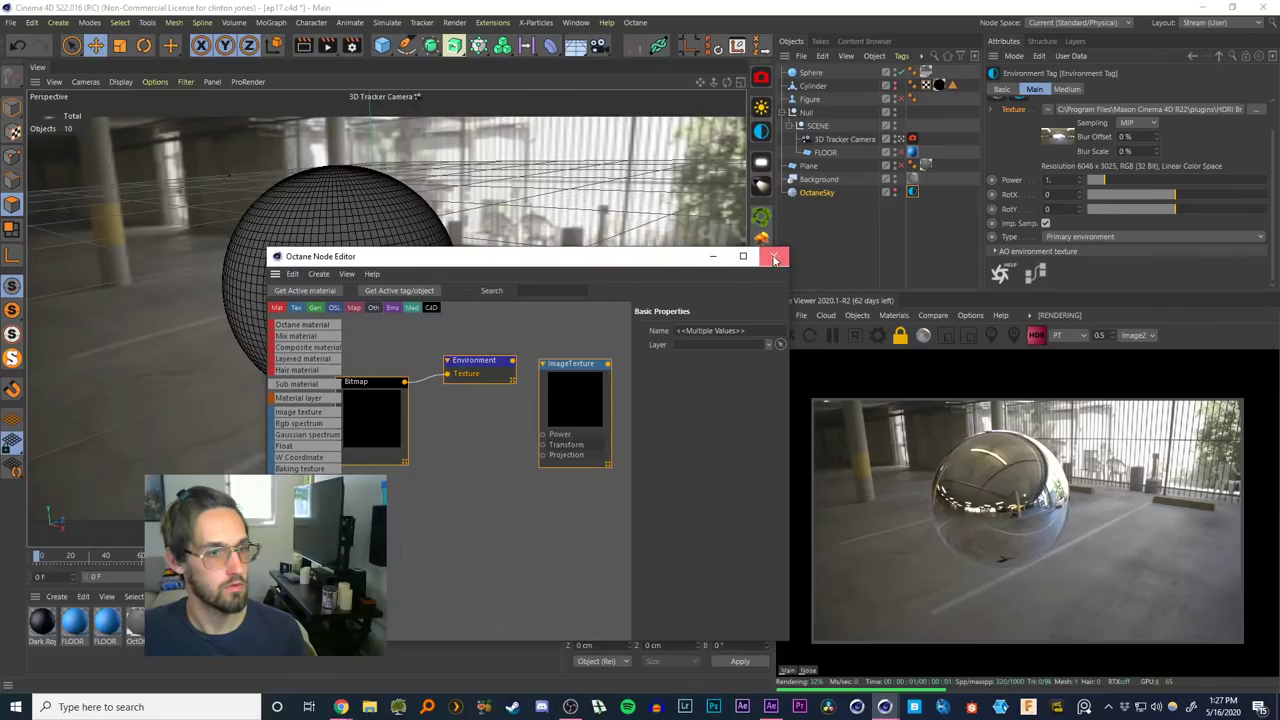
left_click(773, 256)
Replace the existing OctaneSky with a new Octane HDRI environment and show its environment tag settings
left_click(814, 194)
left_click_drag(814, 194, 816, 70)
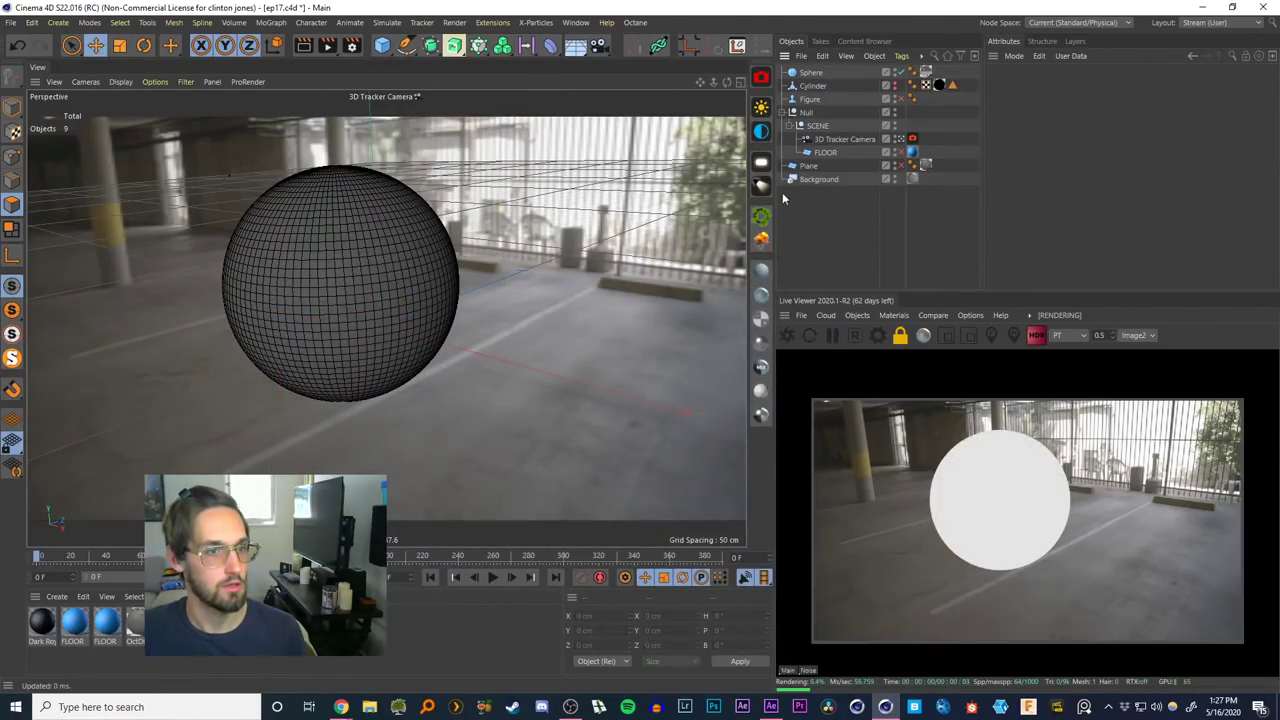
left_click(913, 72)
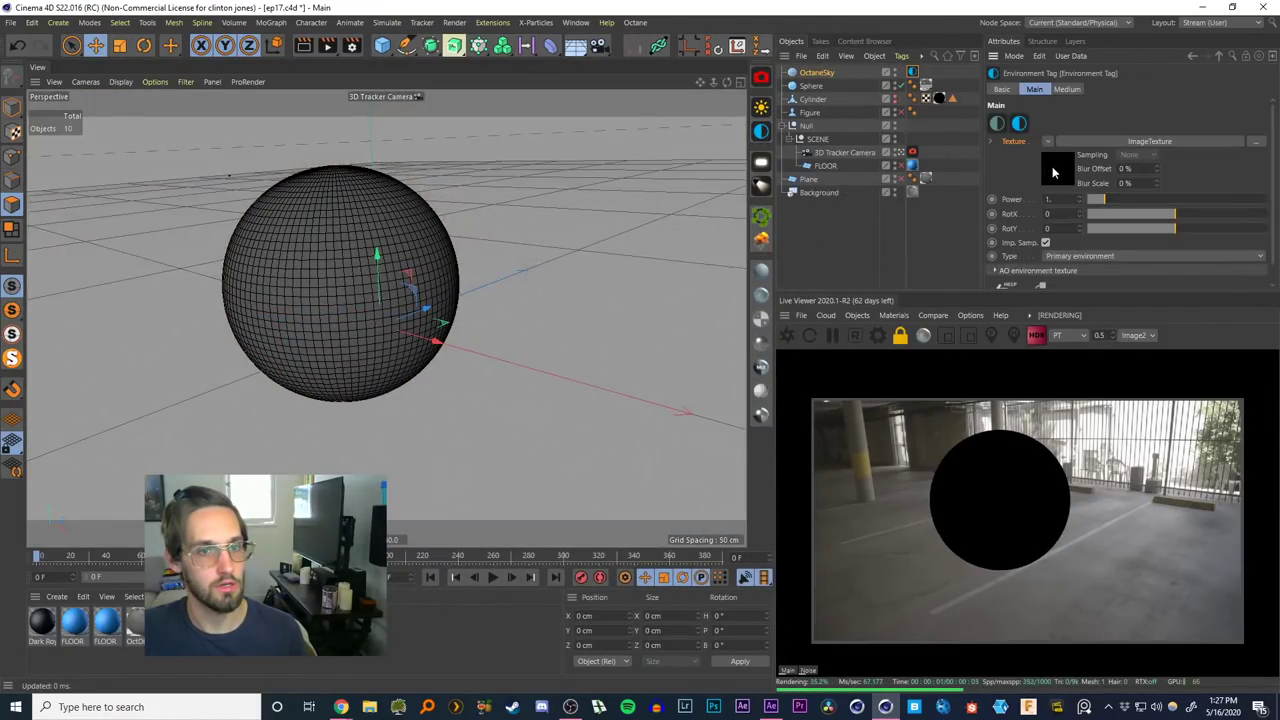
Load the Parking_Garage_Day HDR file from the ep17 hdmi folder into the new sky's ImageTexture
left_click(1150, 141)
left_click(1256, 119)
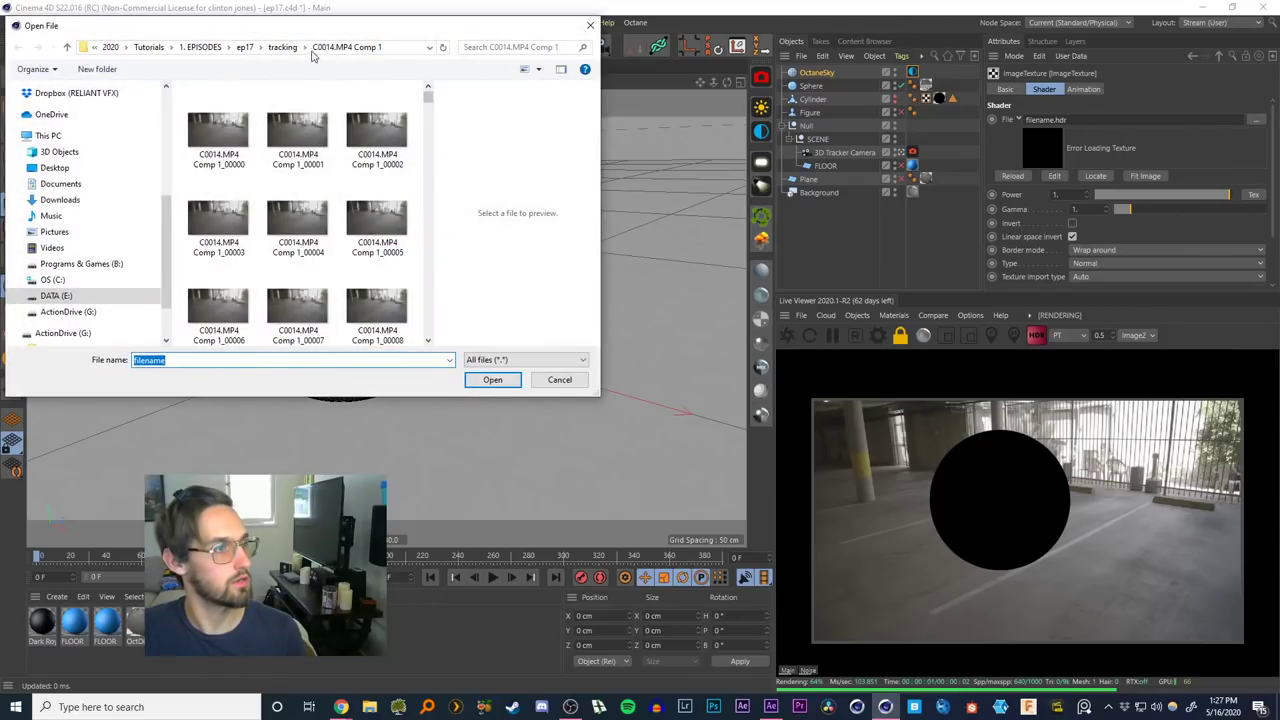
left_click(200, 47)
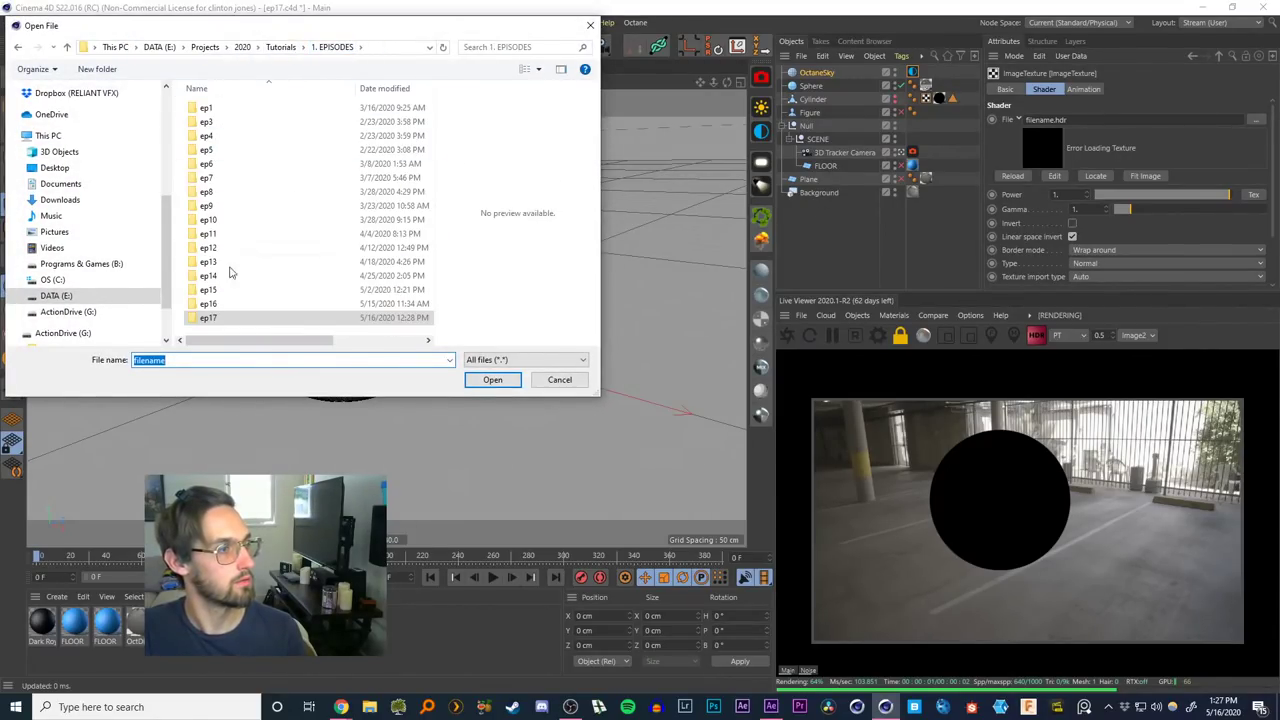
double_click(206, 317)
double_click(207, 149)
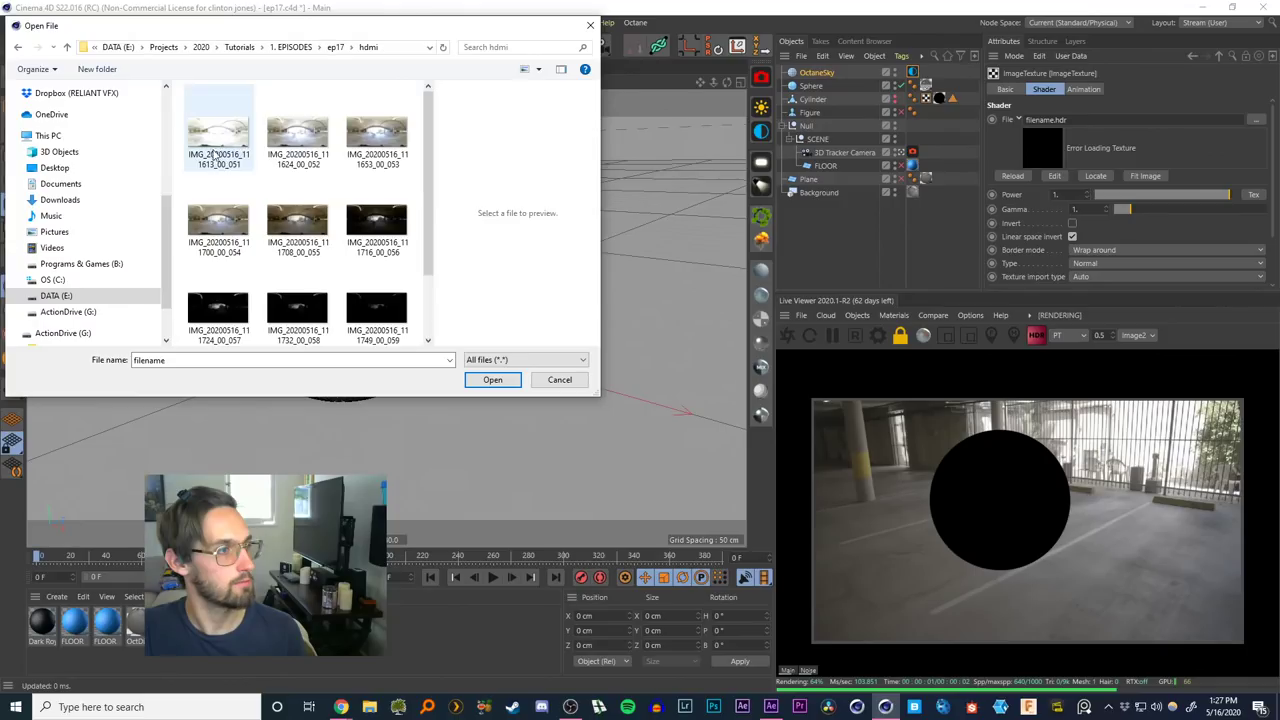
scroll(433, 171, "down", 3)
double_click(297, 298)
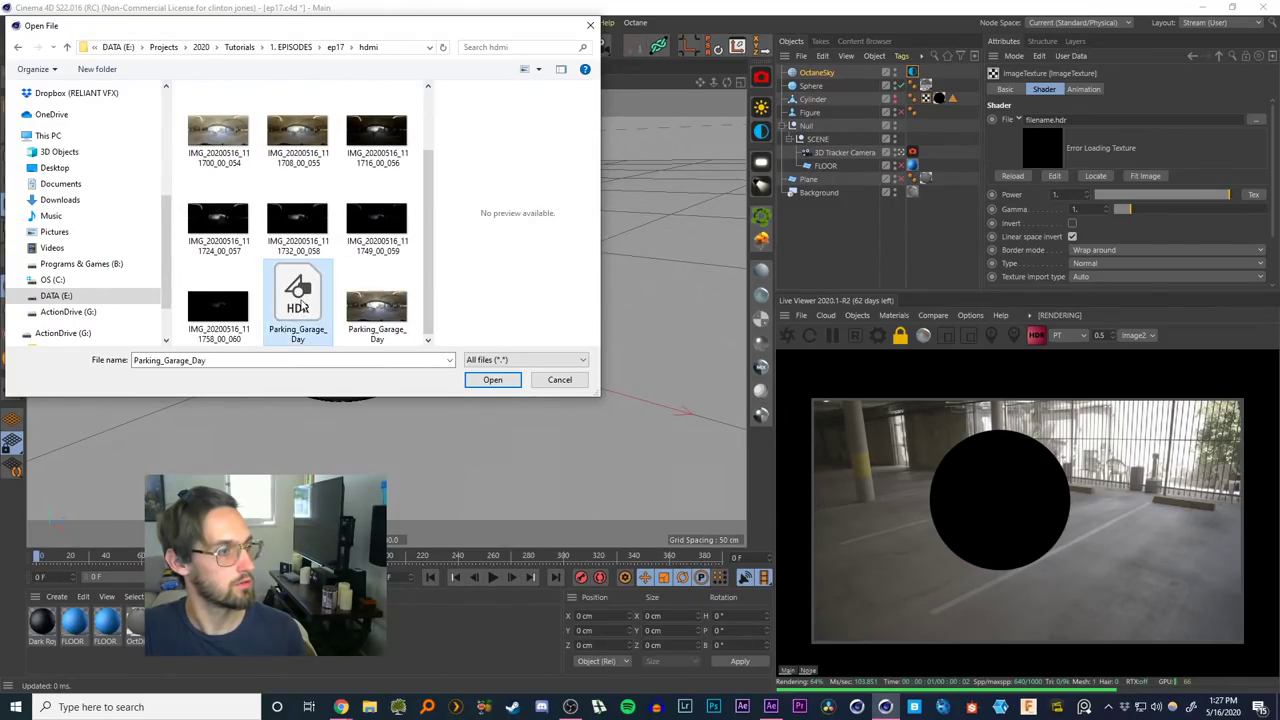
Confirm loading the Parking_Garage_Day image and open the OctaneSky environment tag's node setup
left_click(739, 409)
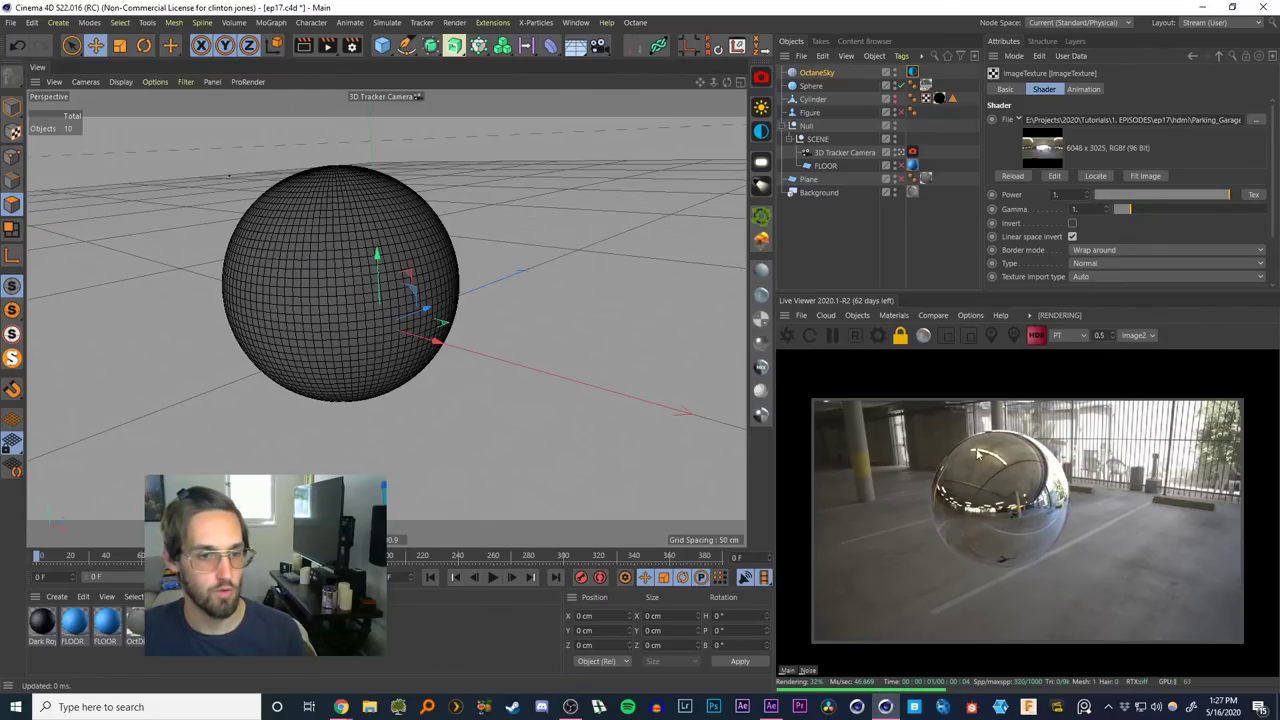
scroll(1063, 260, "down", 2)
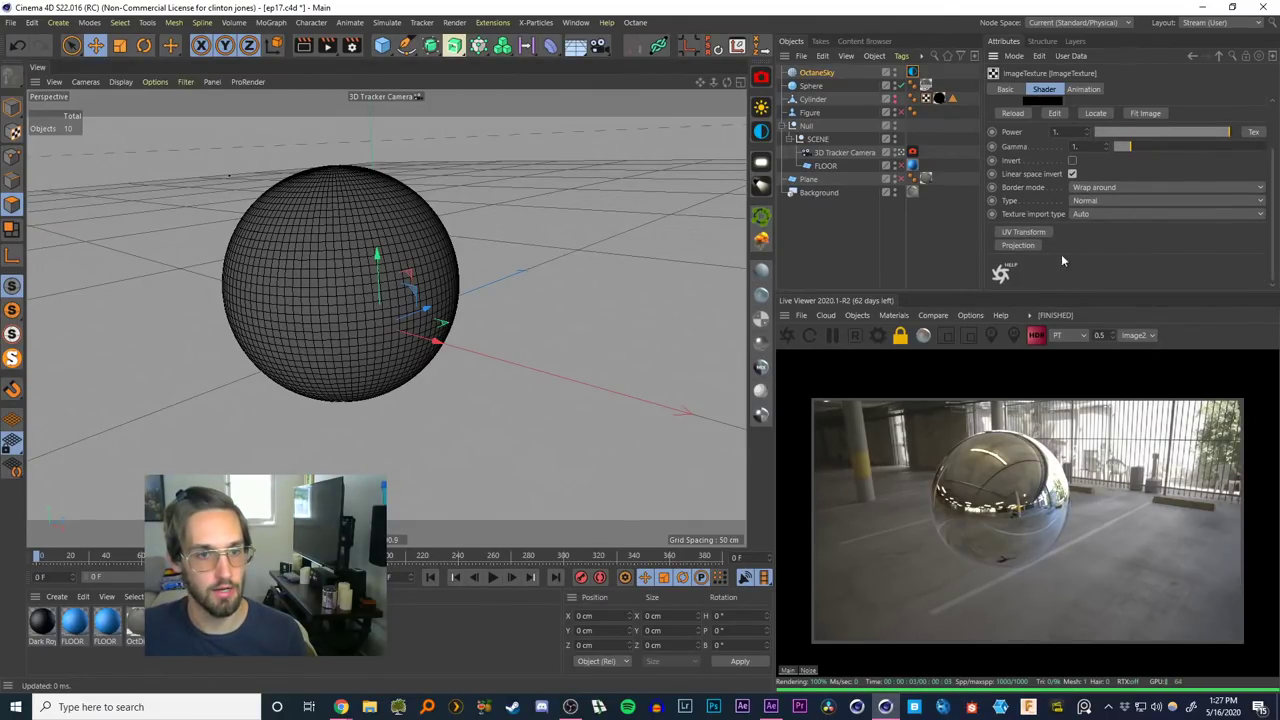
left_click(912, 72)
left_click(1035, 273)
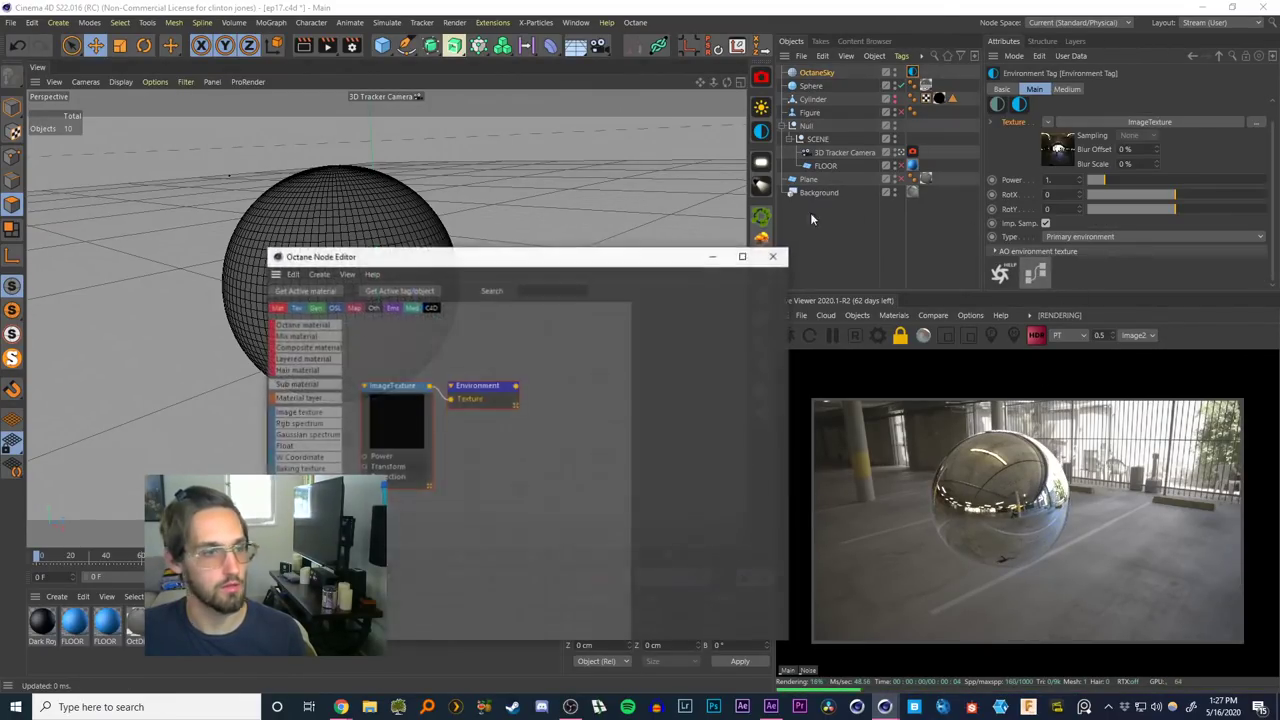
Spread the ImageTexture and Environment nodes apart and show the Environment node's settings
left_click_drag(486, 384, 567, 362)
left_click_drag(403, 406, 434, 388)
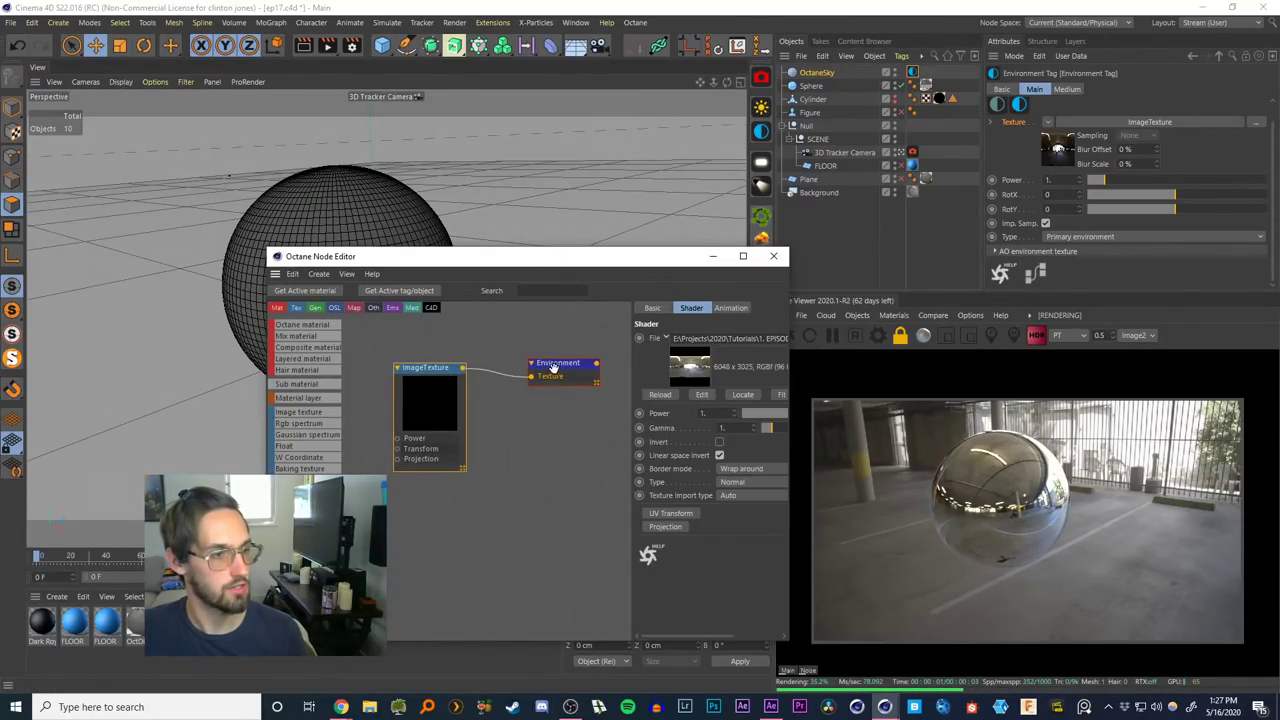
left_click_drag(554, 368, 563, 363)
left_click_drag(442, 395, 426, 414)
left_click_drag(568, 361, 543, 382)
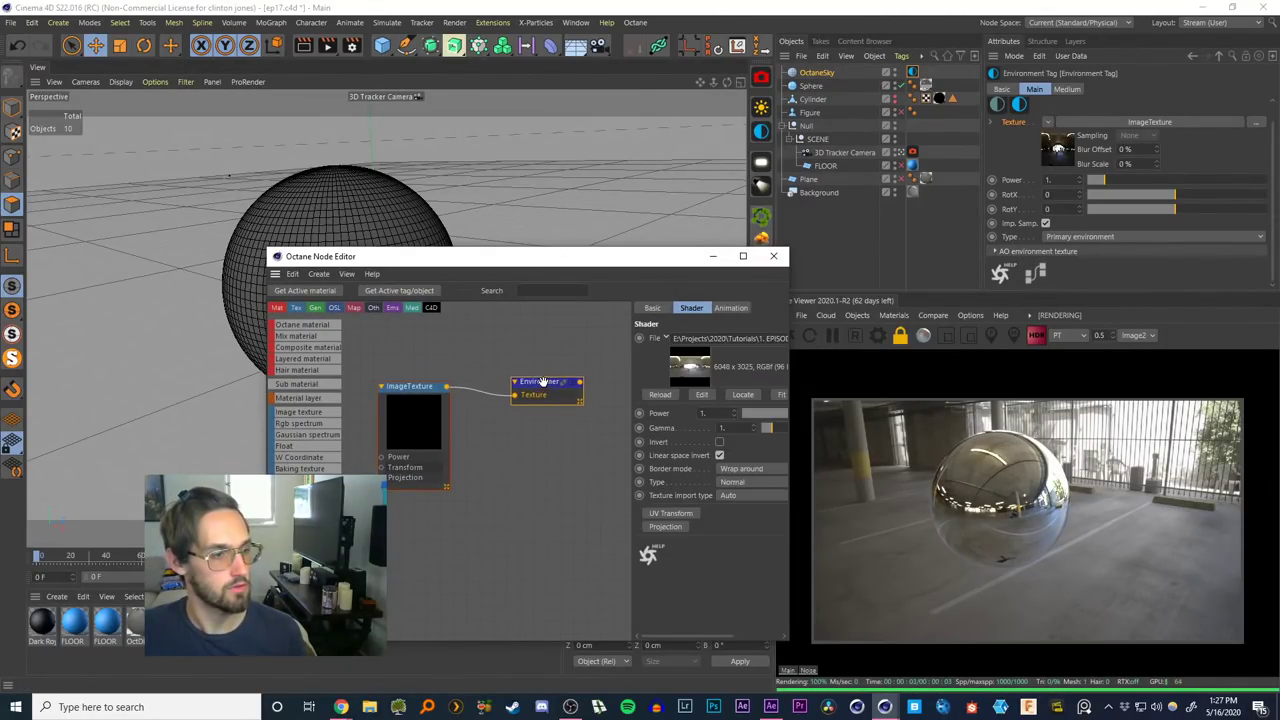
left_click(542, 382)
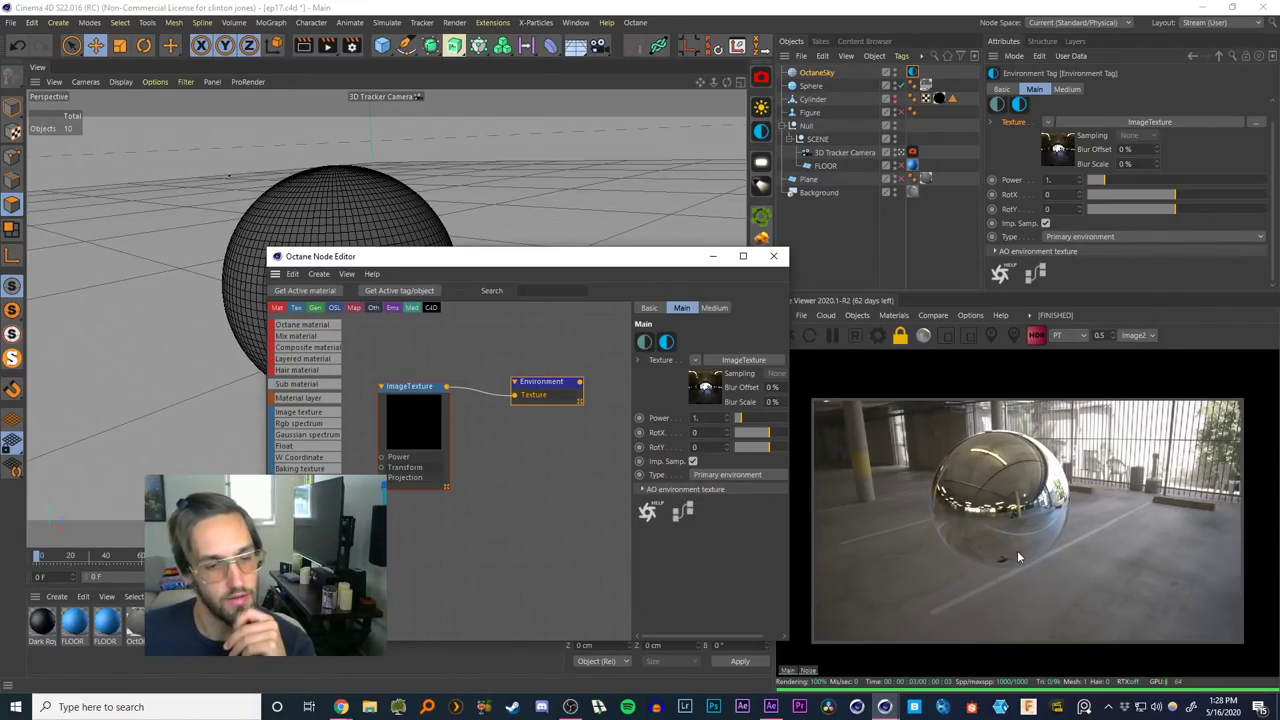
Insert a ColorCorrection node between the ImageTexture and Environment nodes and space the three nodes out
left_click_drag(543, 384, 584, 373)
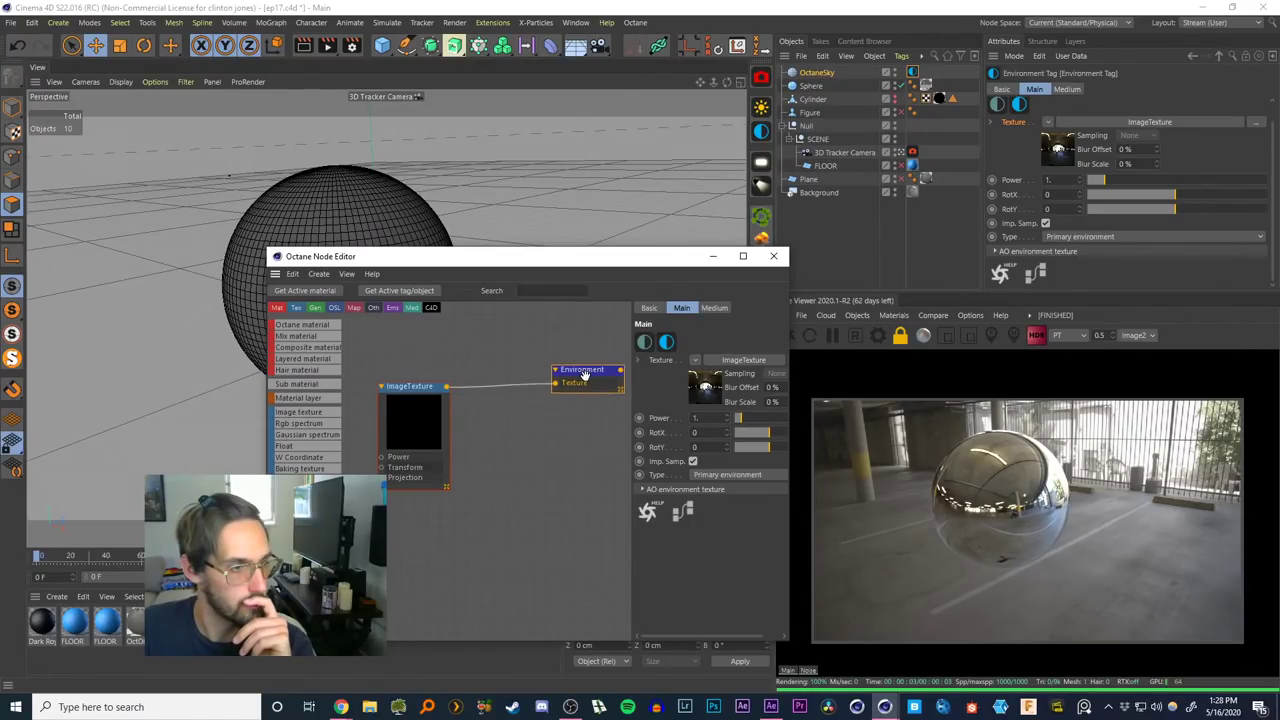
scroll(325, 428, "down", 3)
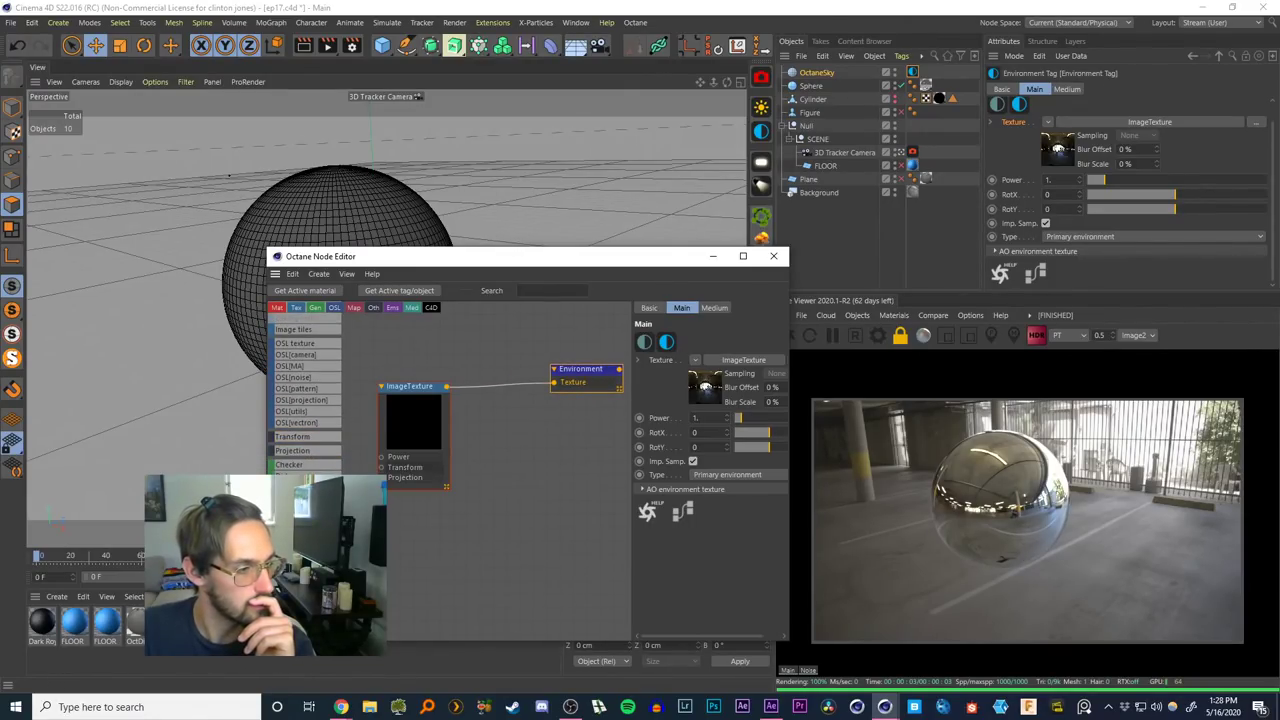
left_click_drag(497, 389, 503, 383)
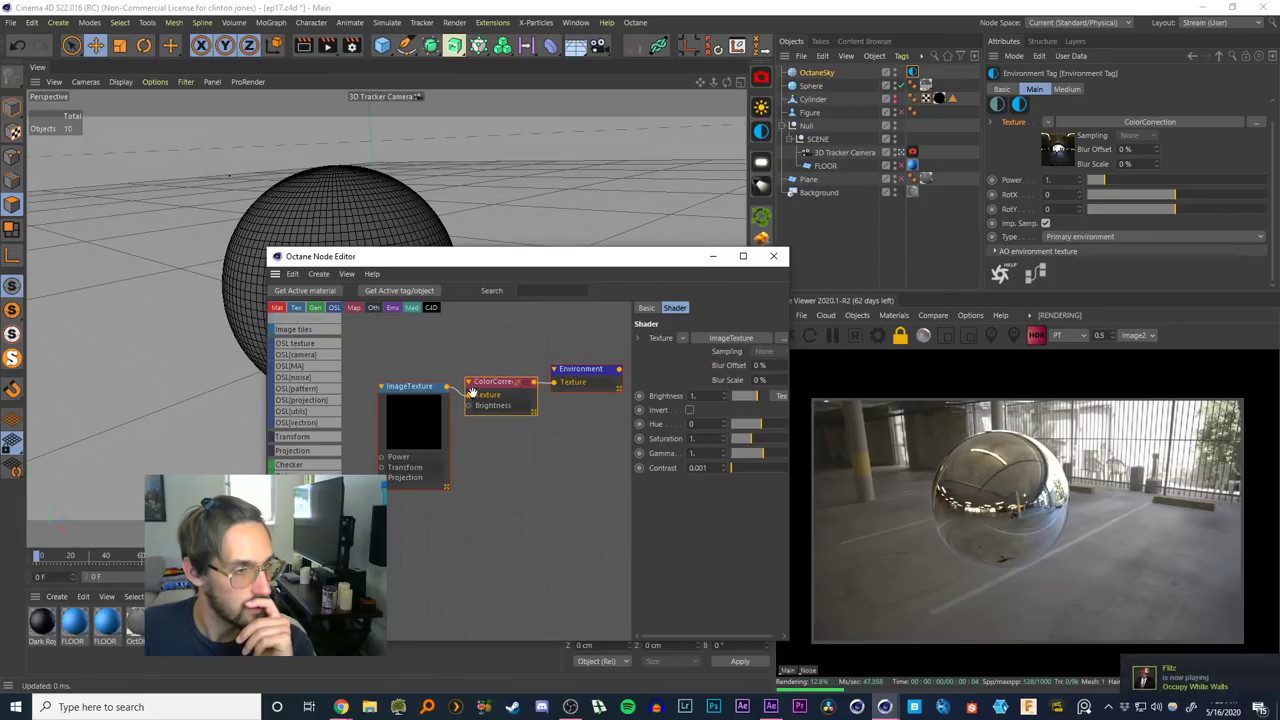
left_click_drag(425, 406, 399, 411)
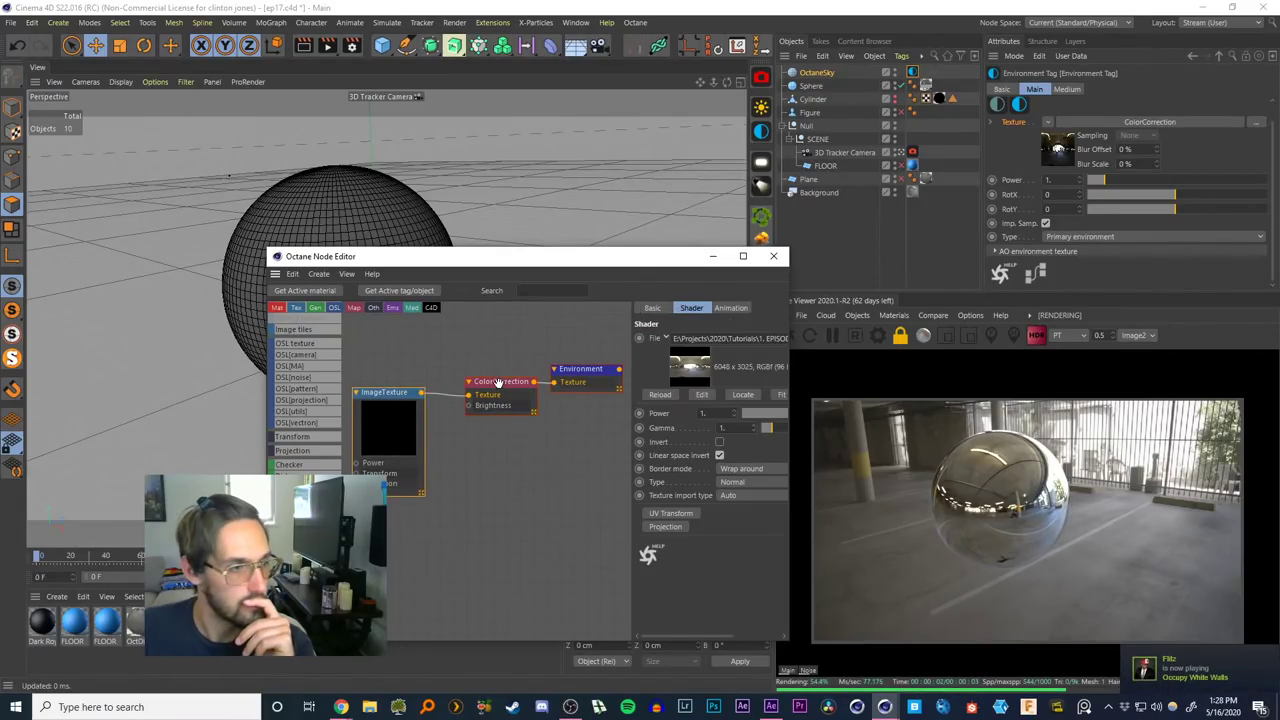
left_click_drag(495, 382, 485, 380)
left_click_drag(580, 372, 575, 365)
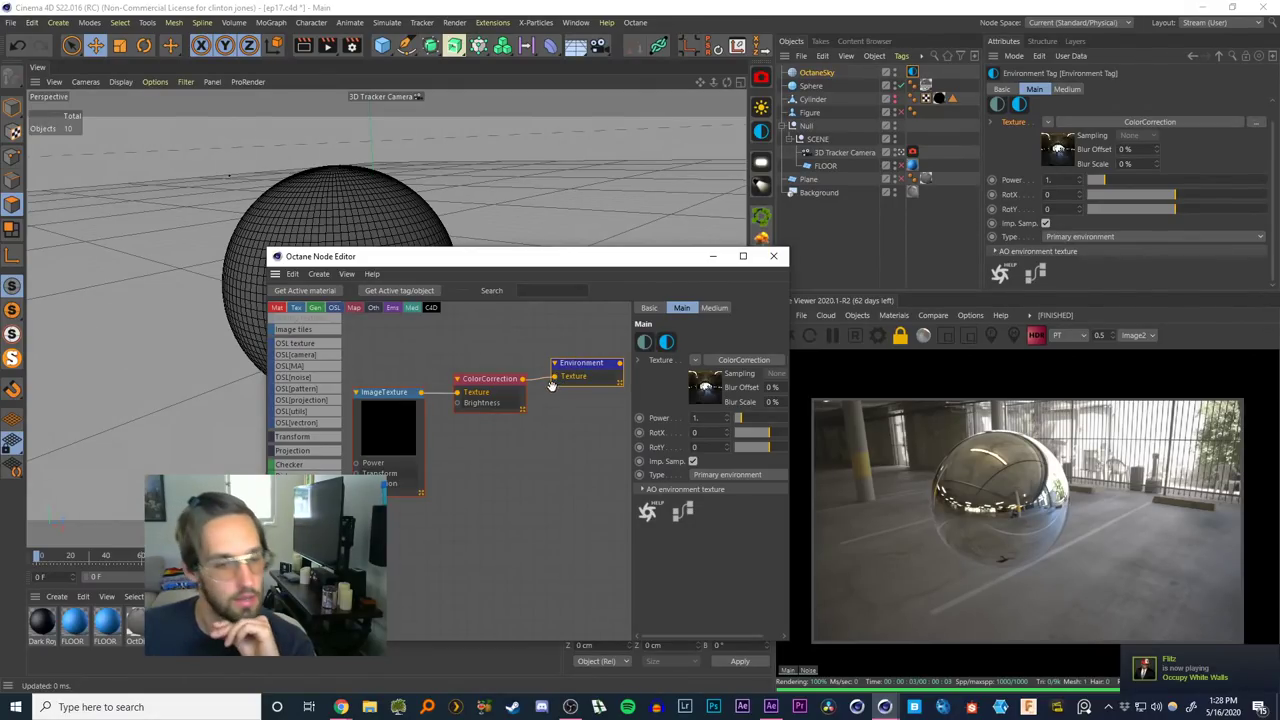
Set the ColorCorrection node's gamma to 0.9
left_click(488, 382)
left_click_drag(489, 383, 488, 385)
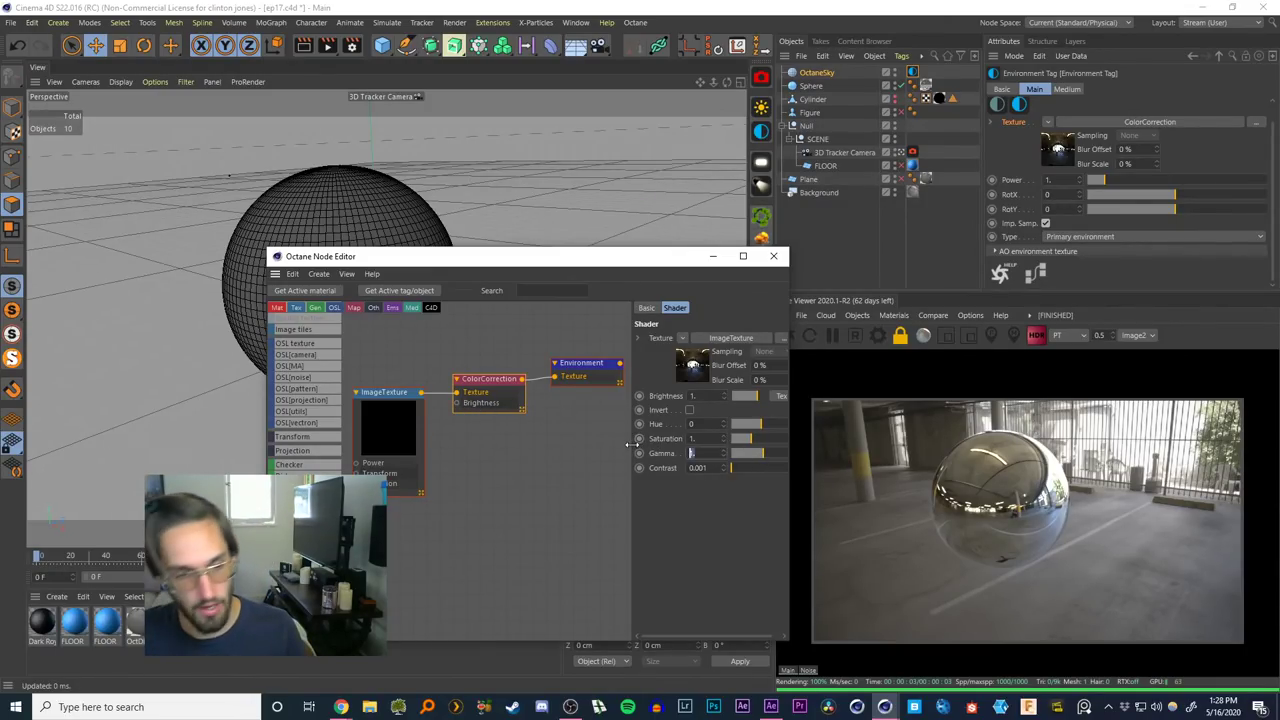
type("0.9")
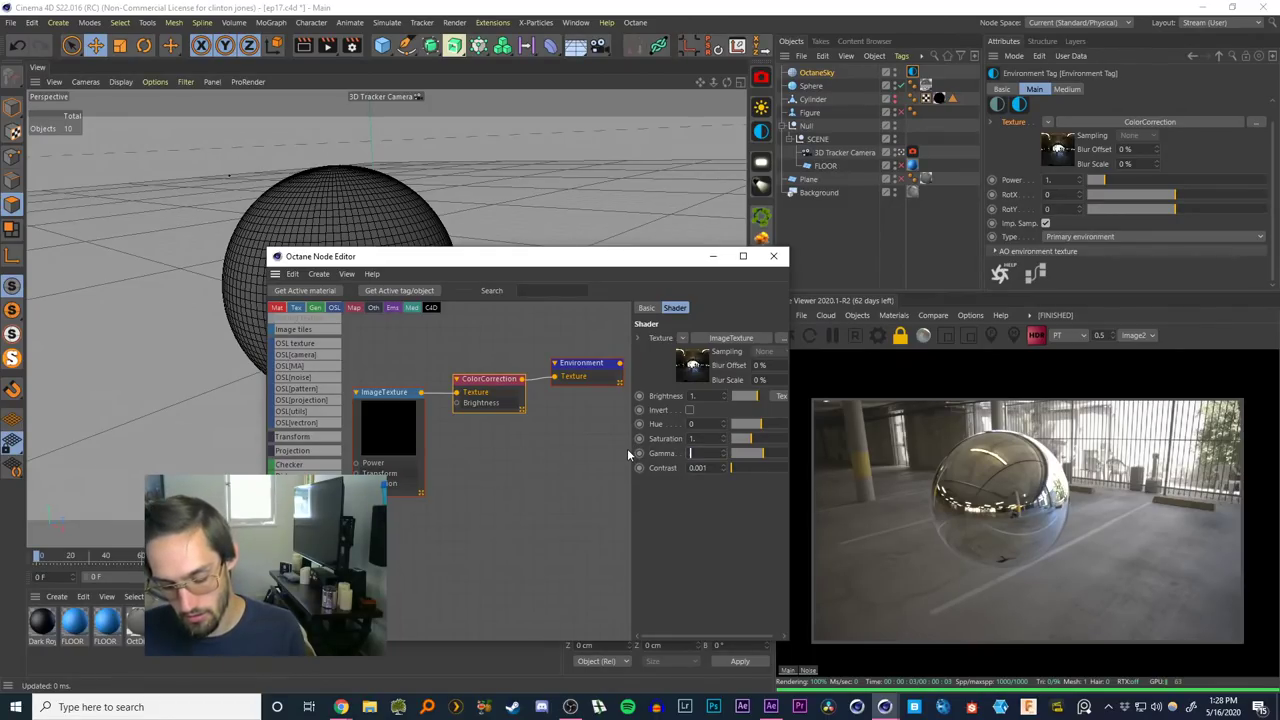
key("Return")
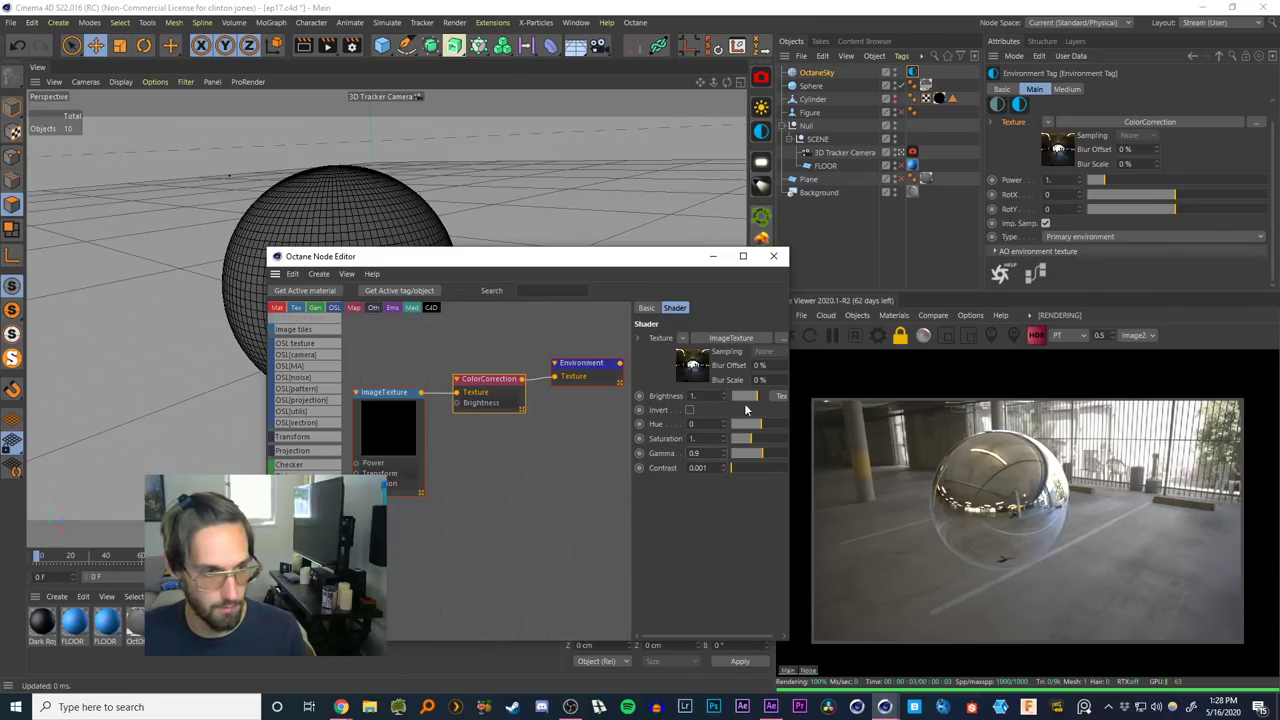
Try brightness values of 0.5 and 0.7 on the ColorCorrection node
double_click(692, 396)
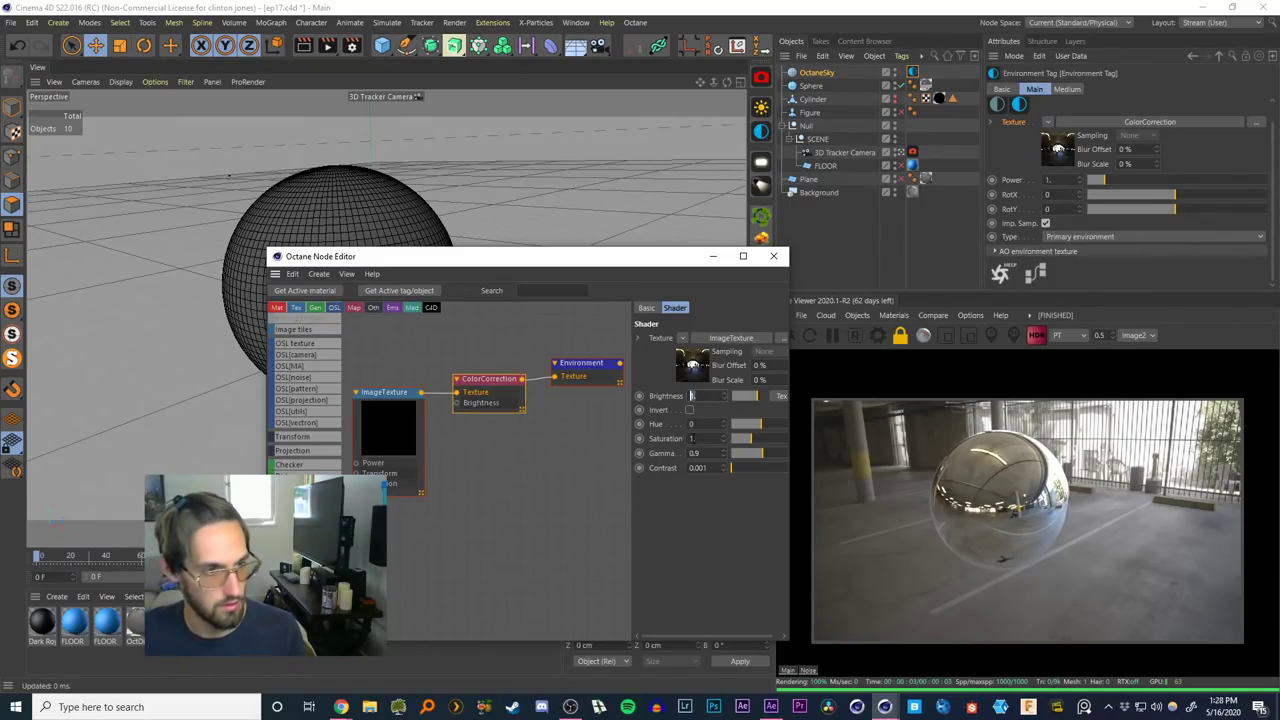
type("0.5")
key("Return")
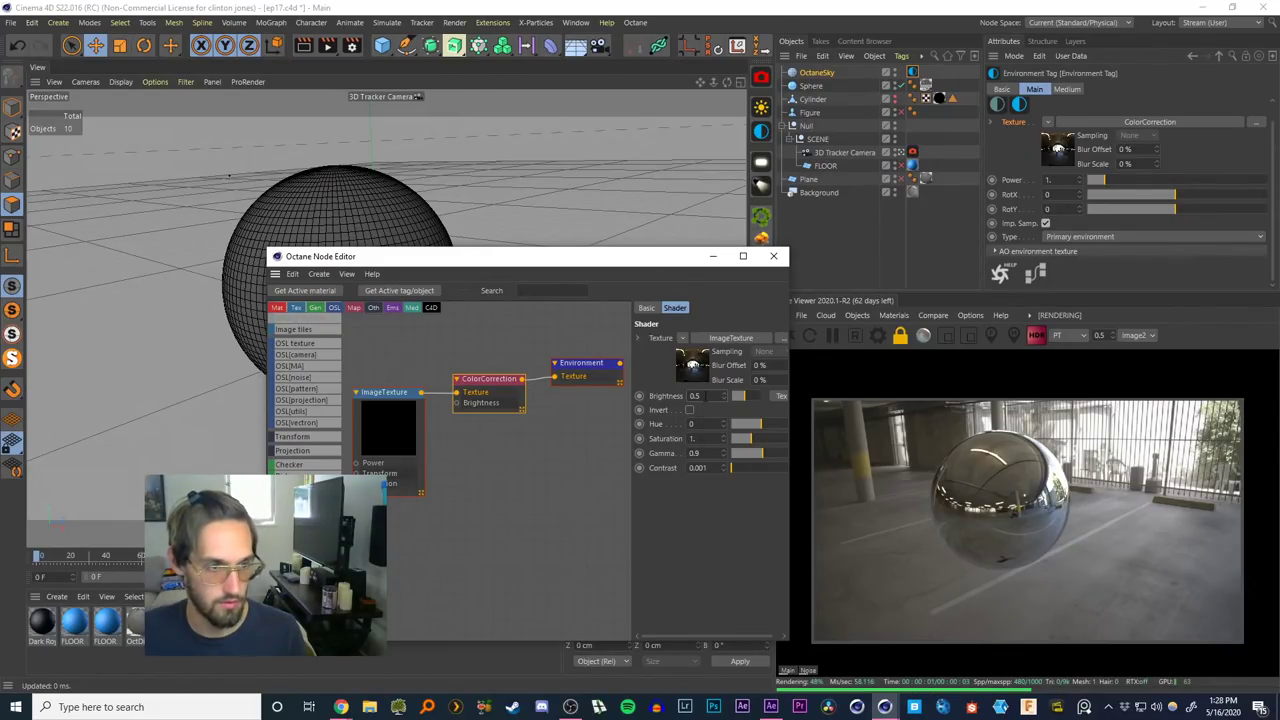
left_click_drag(703, 396, 626, 404)
type("0.7")
key("Return")
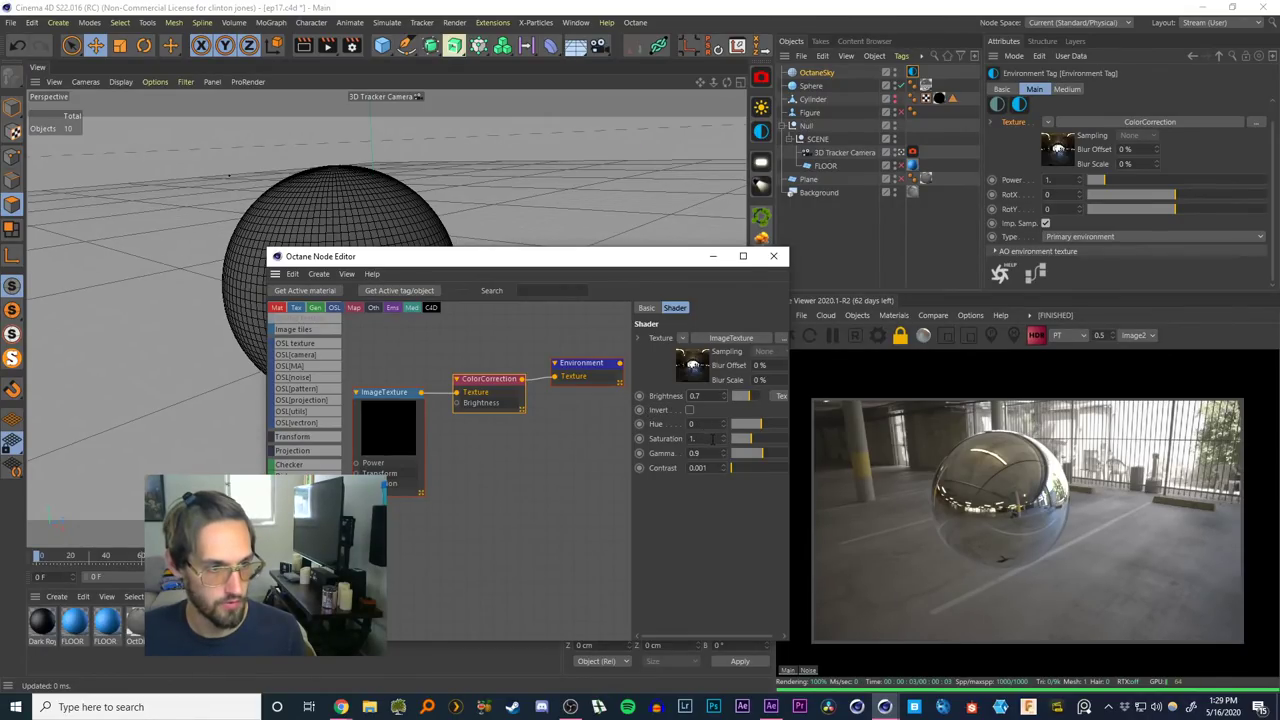
Set the ColorCorrection node's saturation to 0.8 and its brightness to 0.85
type("0.8")
key("Return")
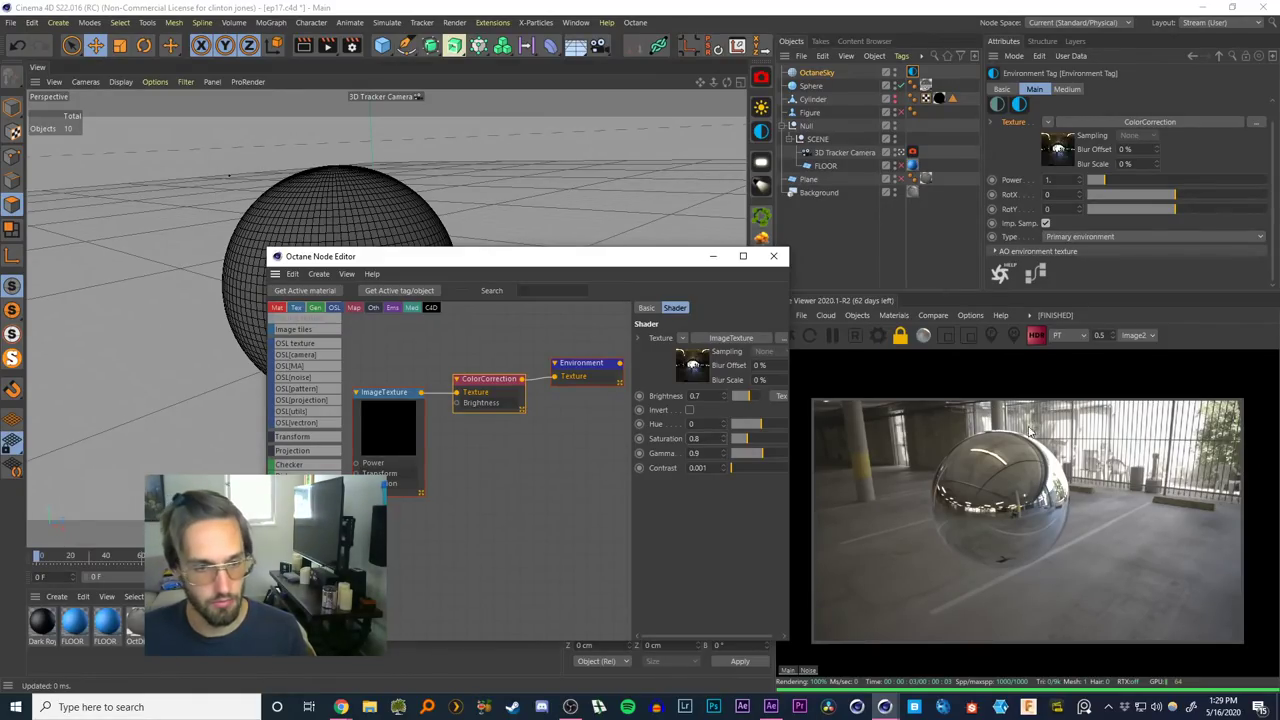
left_click_drag(711, 396, 553, 412)
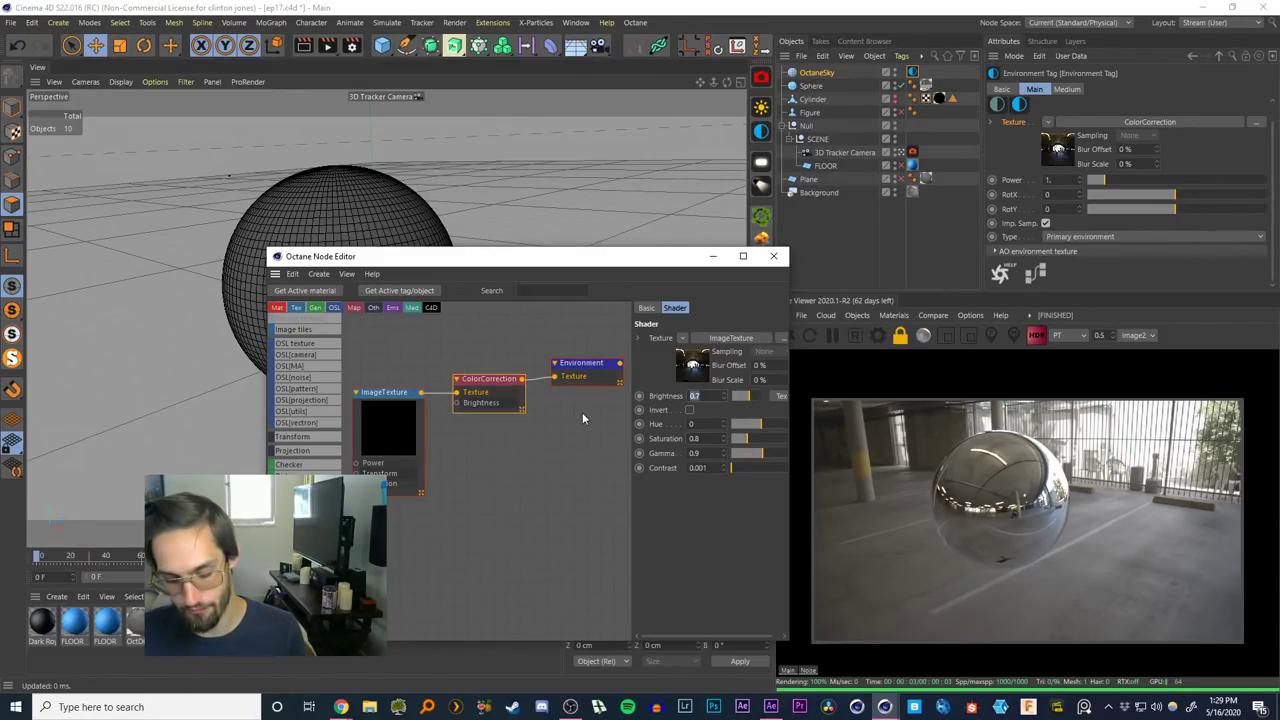
type("0.85")
key("Return")
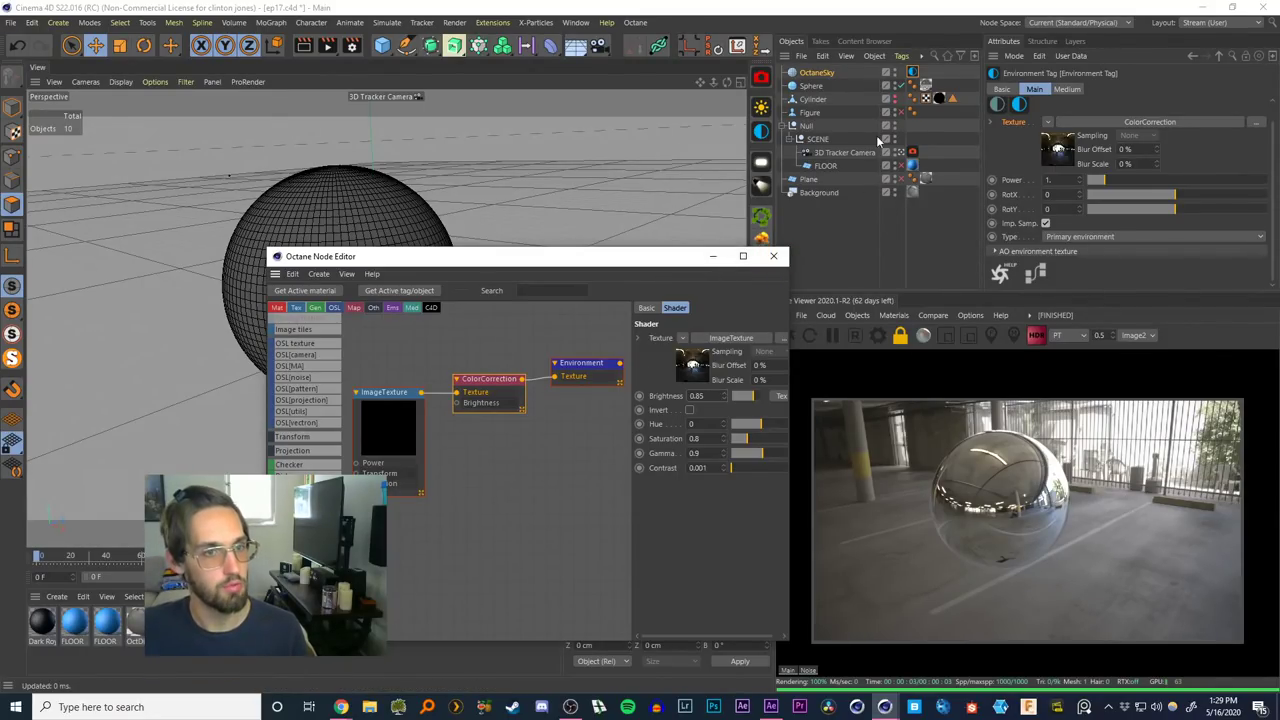
Close the node editor and switch the Live Viewer's render kernel to direct lighting (DL)
left_click(773, 256)
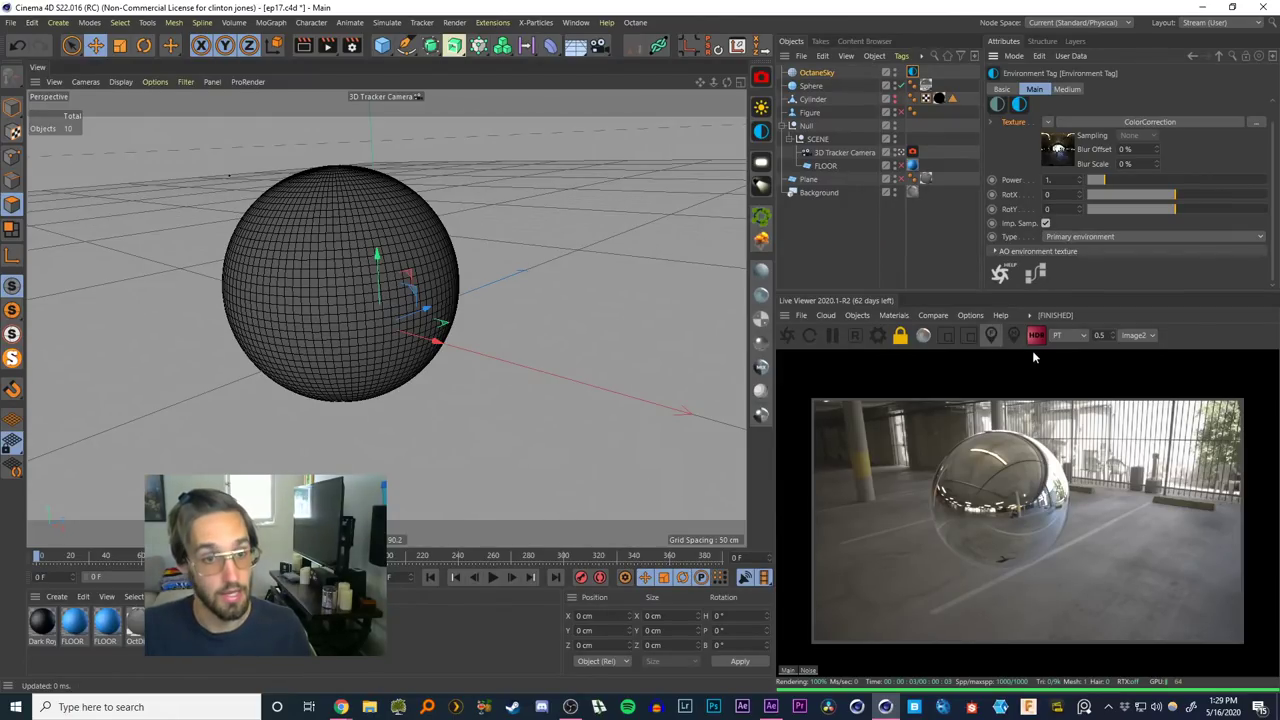
left_click(1068, 339)
left_click(1080, 352)
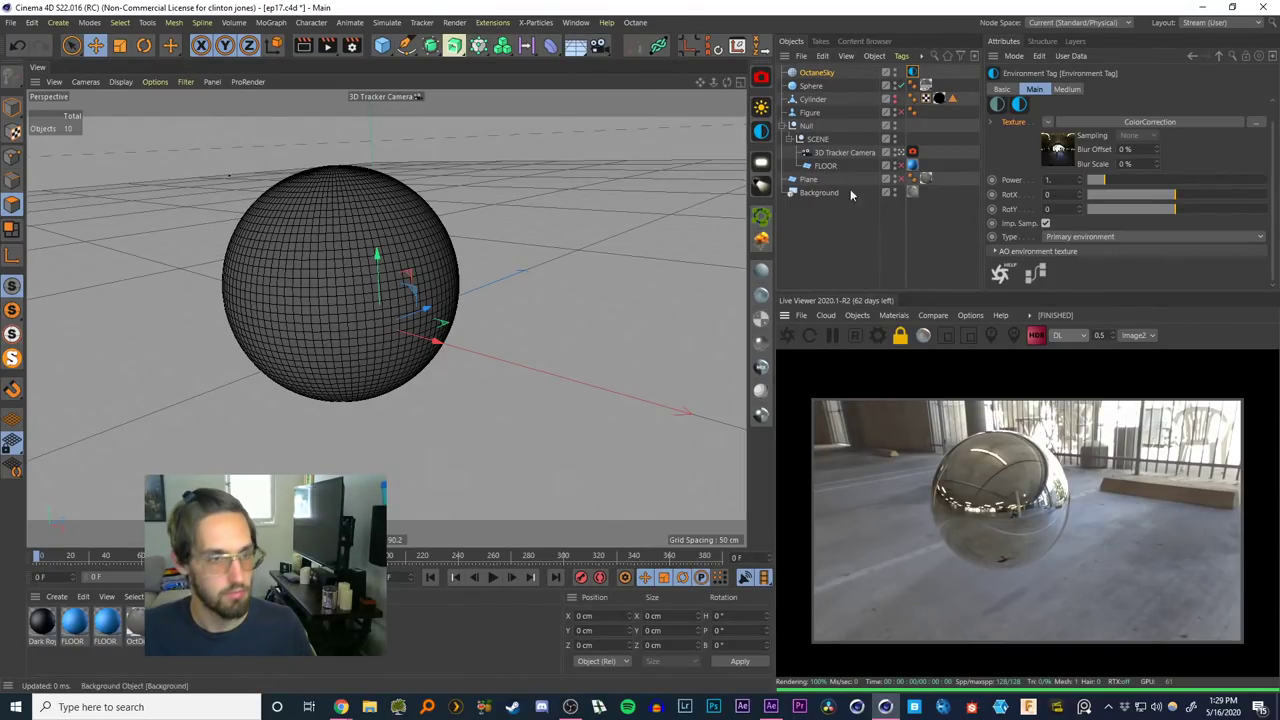
Add a UV Transform node to the OctaneSky's ImageTexture and place it clear of the other nodes
left_click(912, 74)
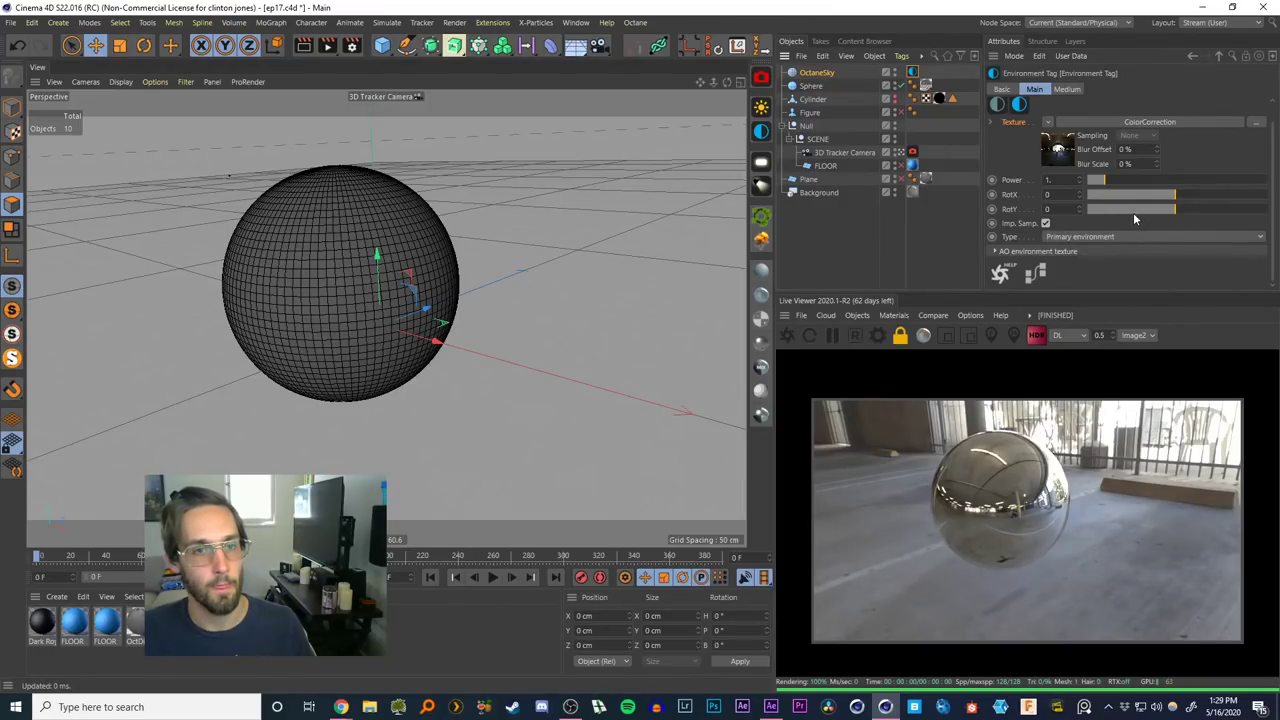
left_click(1035, 272)
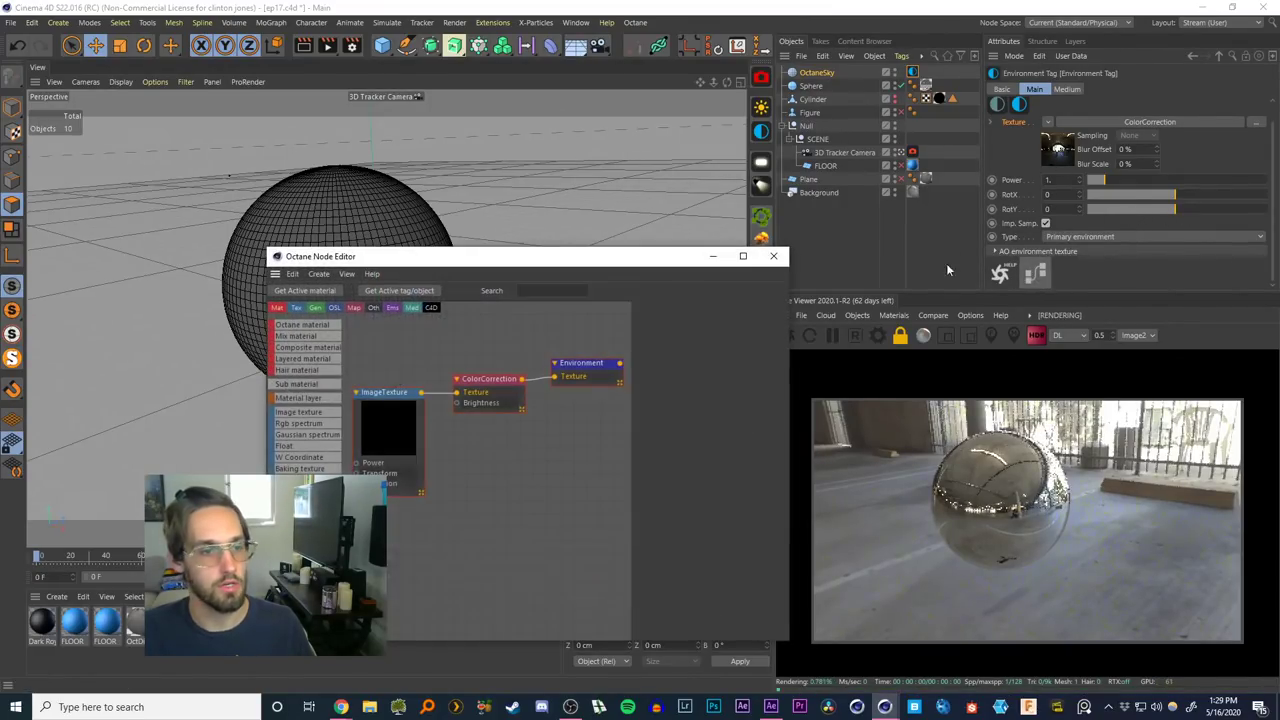
left_click(399, 430)
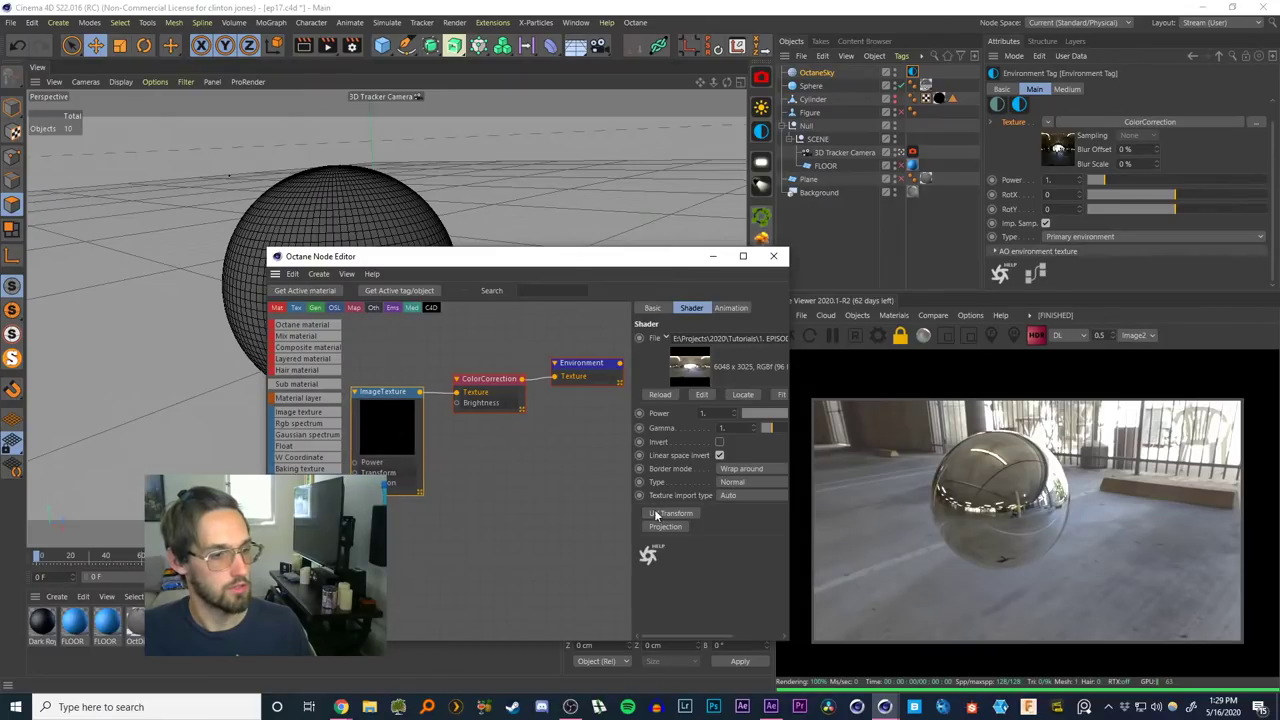
left_click(668, 513)
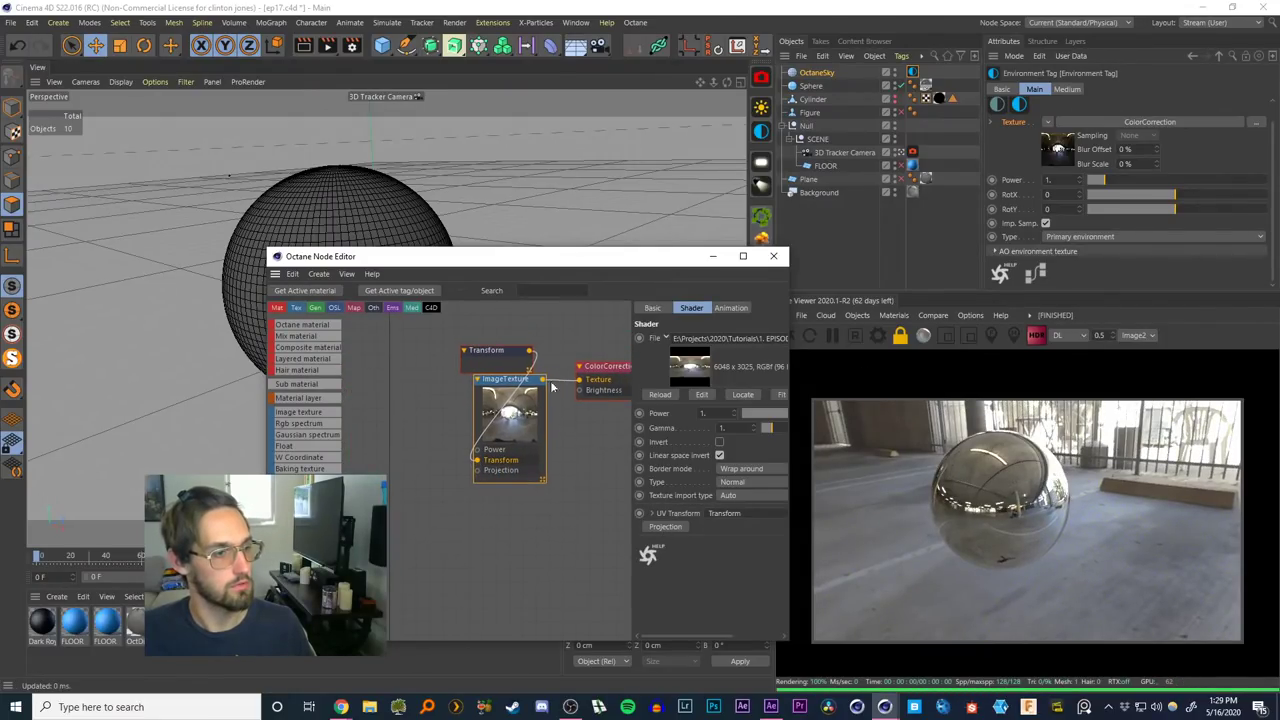
left_click_drag(440, 398, 387, 438)
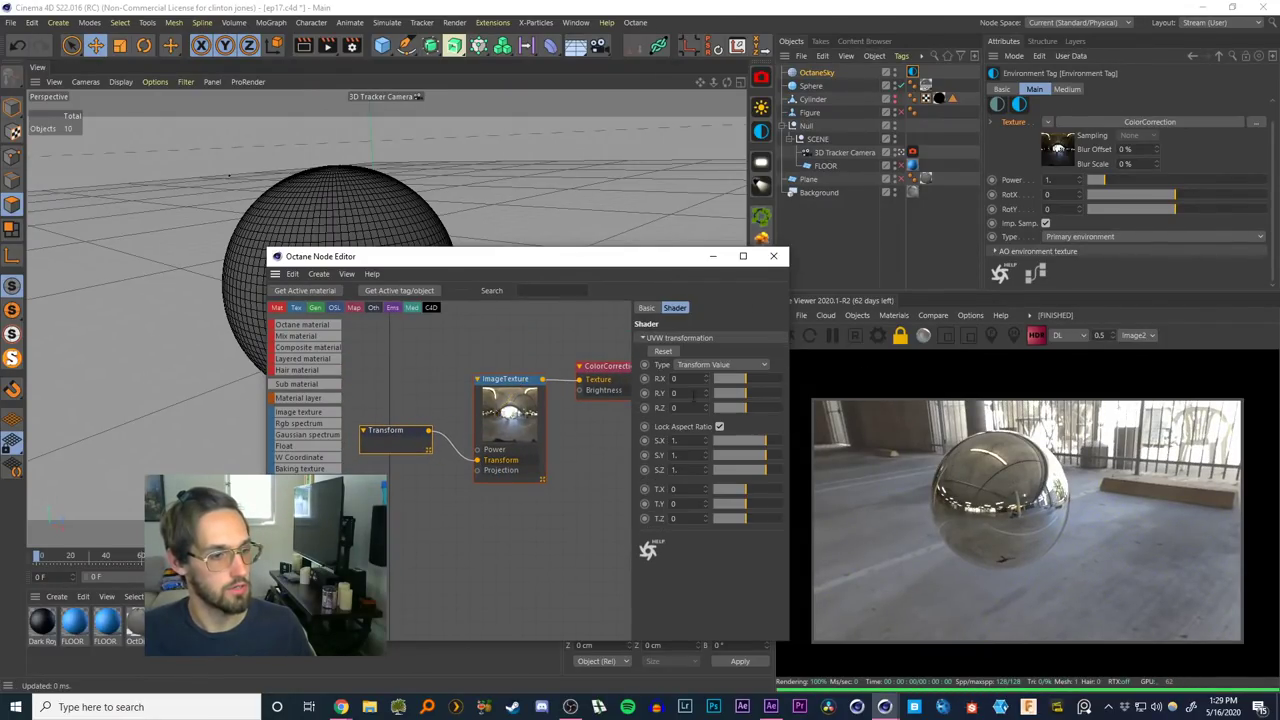
Shift the HDRI with the Transform node's translation values and undo the trial changes, leaving T.X at about -0.0101
mouse_move(752, 517)
left_mouse_down()
mouse_move(757, 490)
mouse_move(748, 497)
left_mouse_up()
key("ctrl+z")
key("ctrl+z")
key("ctrl+z")
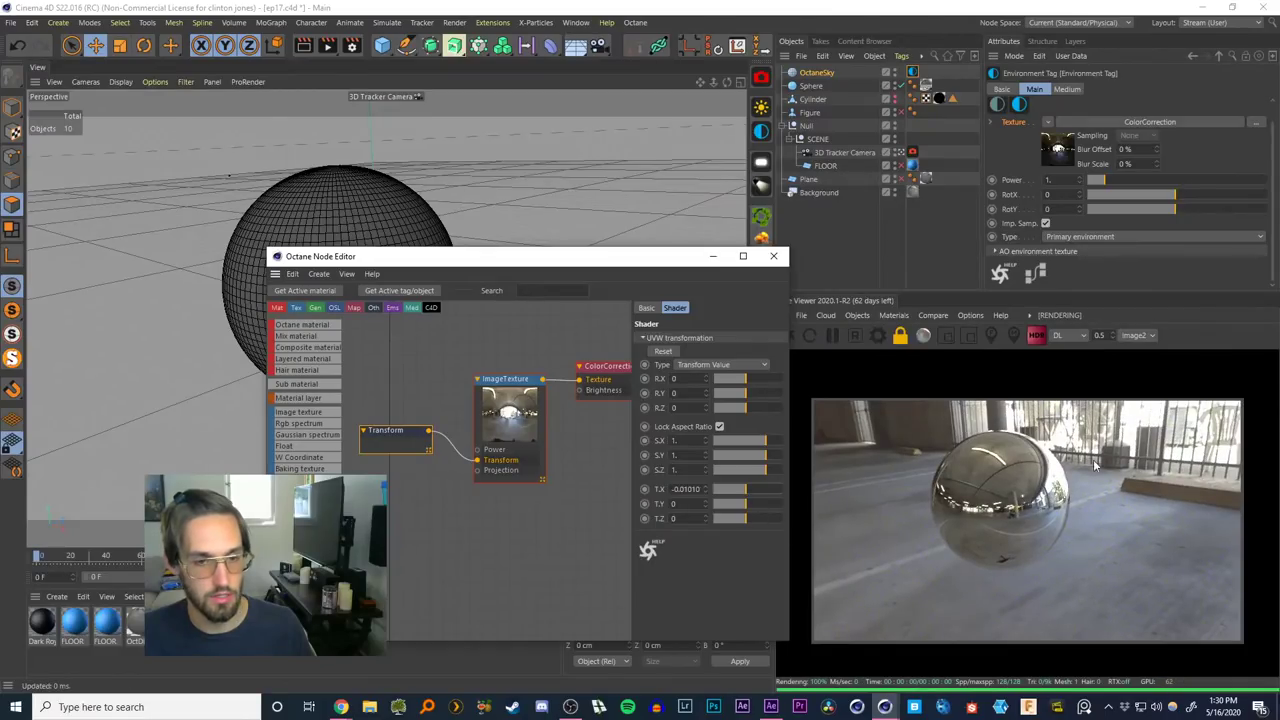
Close the node editor, switch the Live Viewer's render kernel back to path tracing (PT) and clear the object selection
left_click(773, 256)
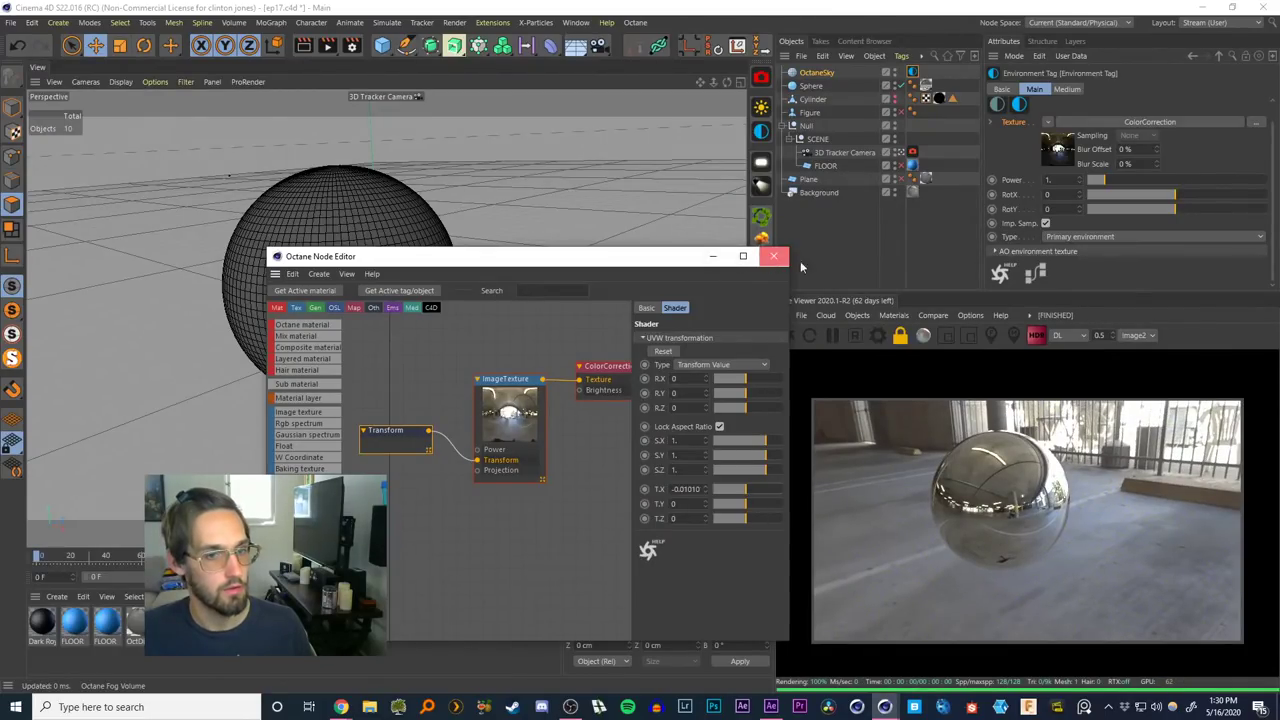
left_click(1057, 335)
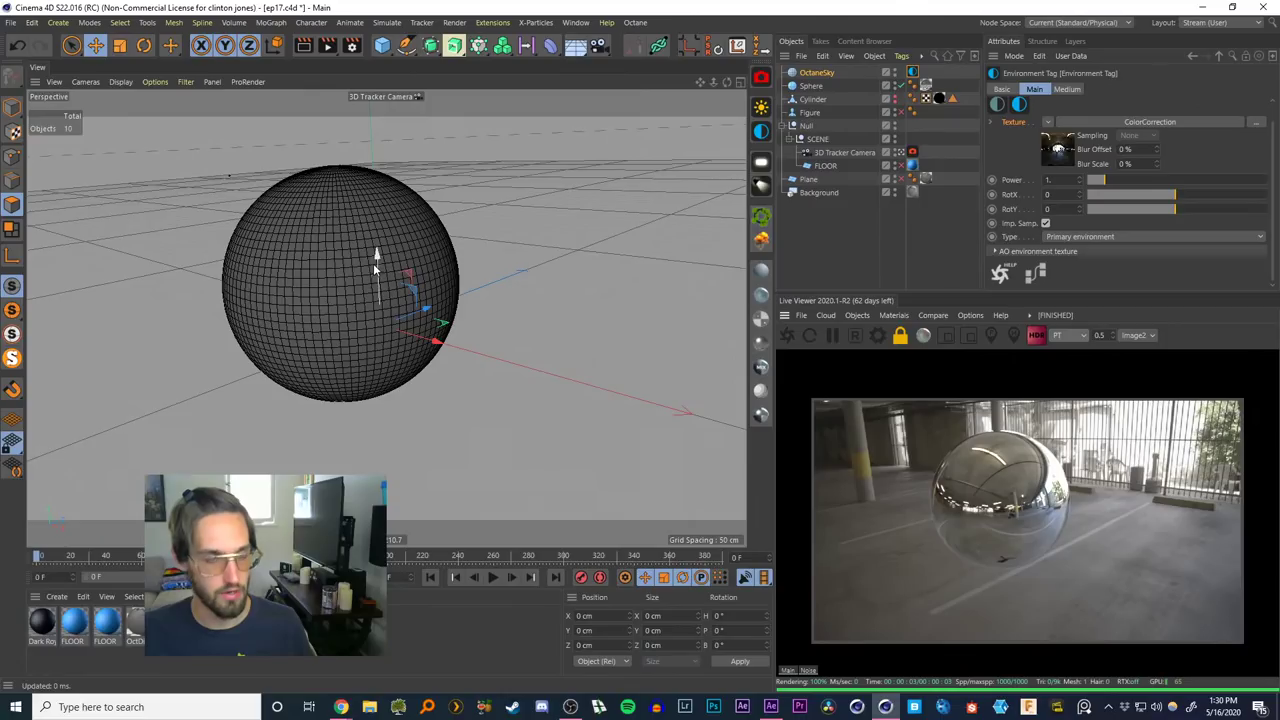
left_click(843, 218)
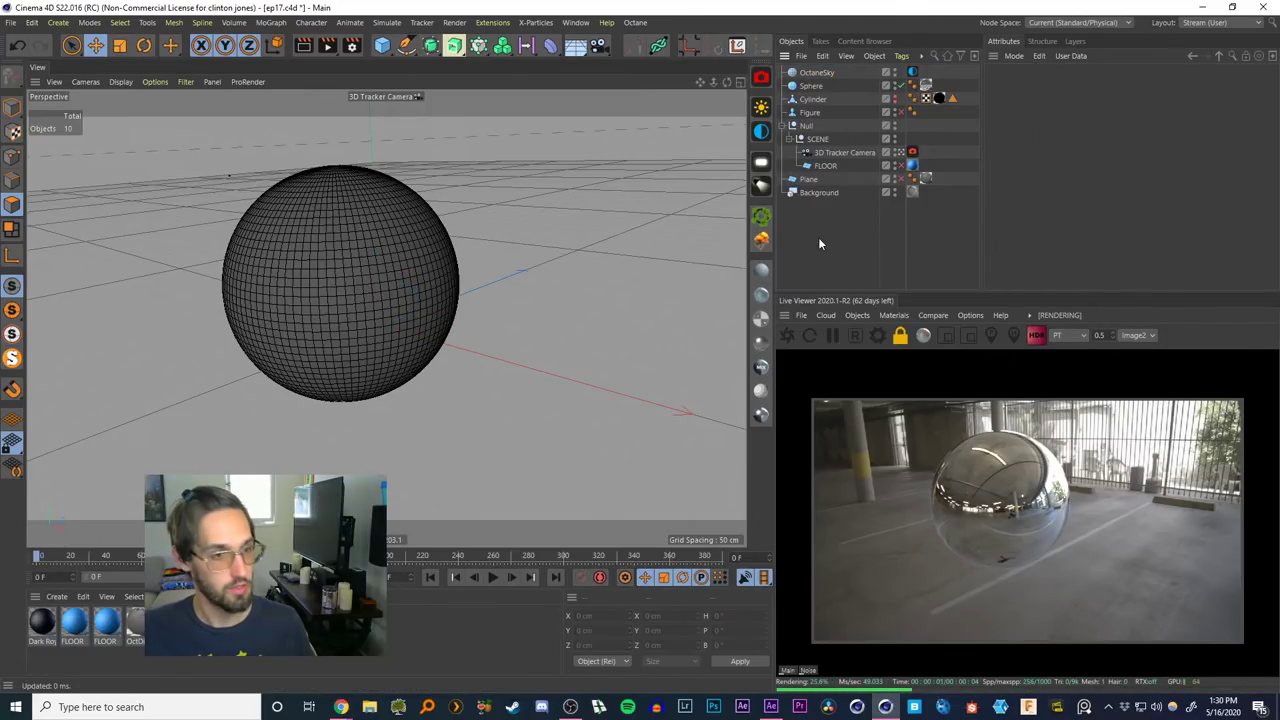
Rename the top-level Null that holds the tracked camera and floor as SCENE
left_click(783, 126)
left_click(783, 126)
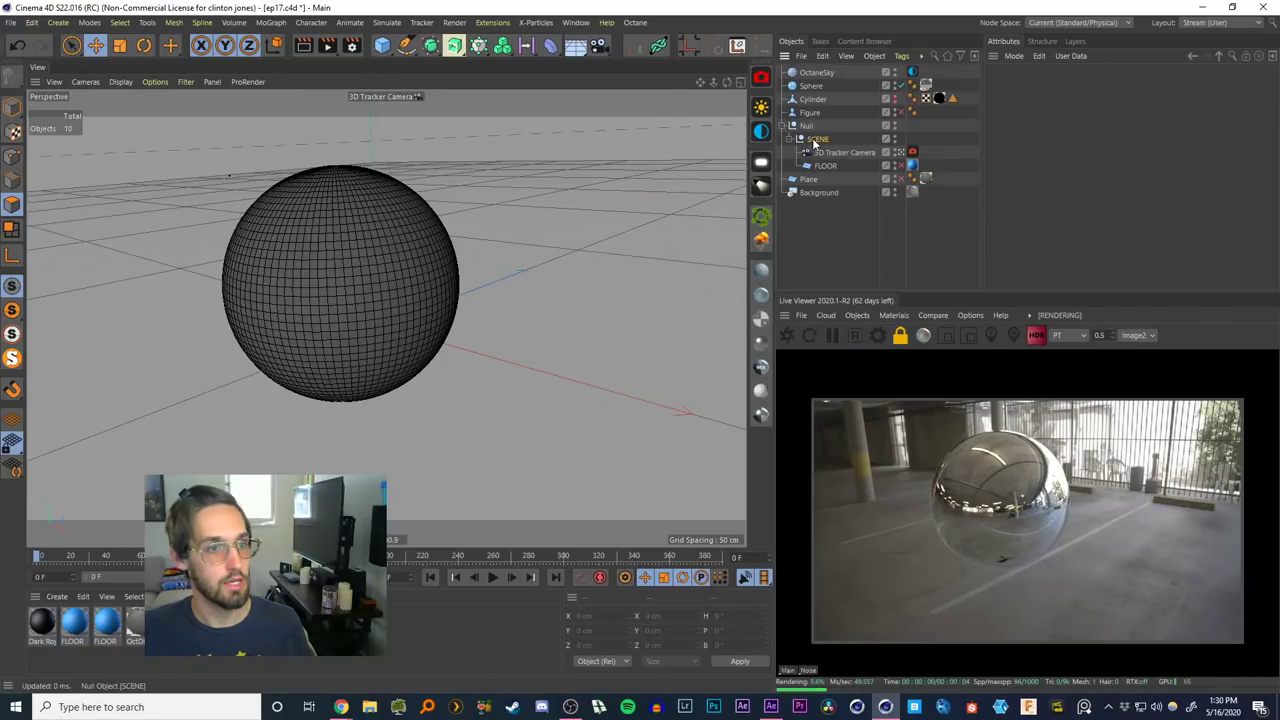
left_click(806, 126)
type("SCENE")
key("Return")
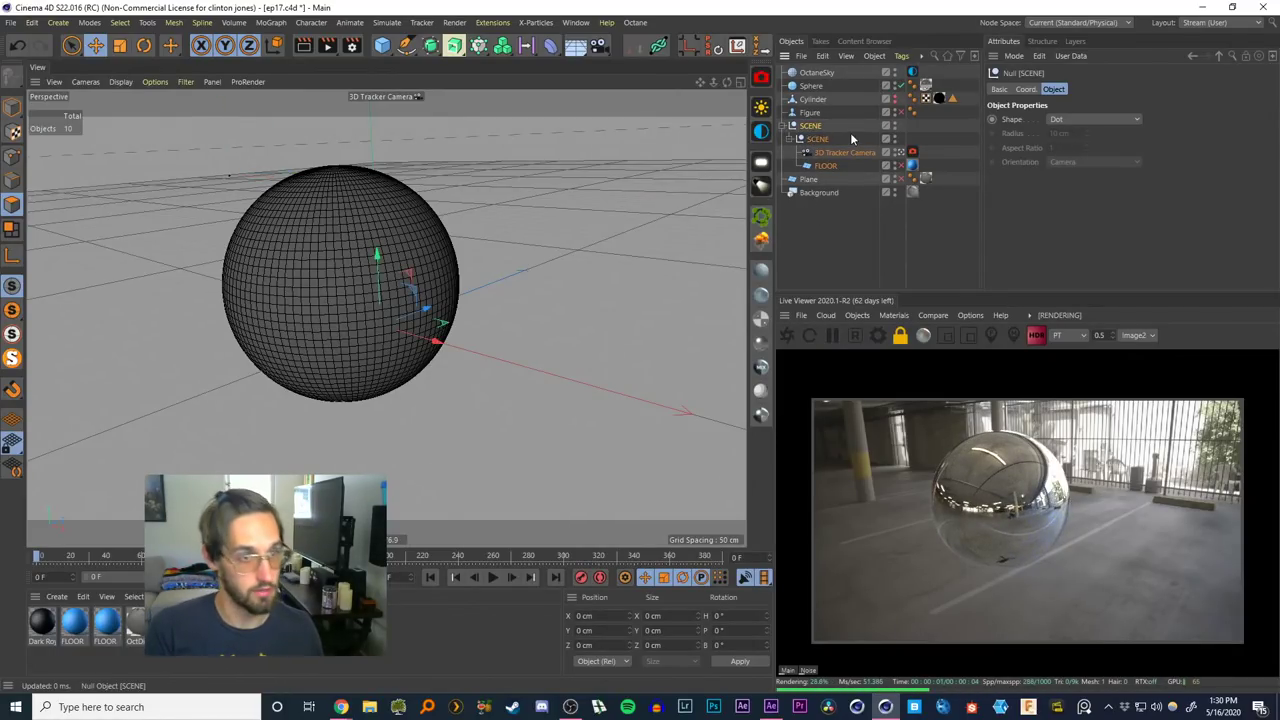
Delete the large Plane object from the scene
left_click(783, 126)
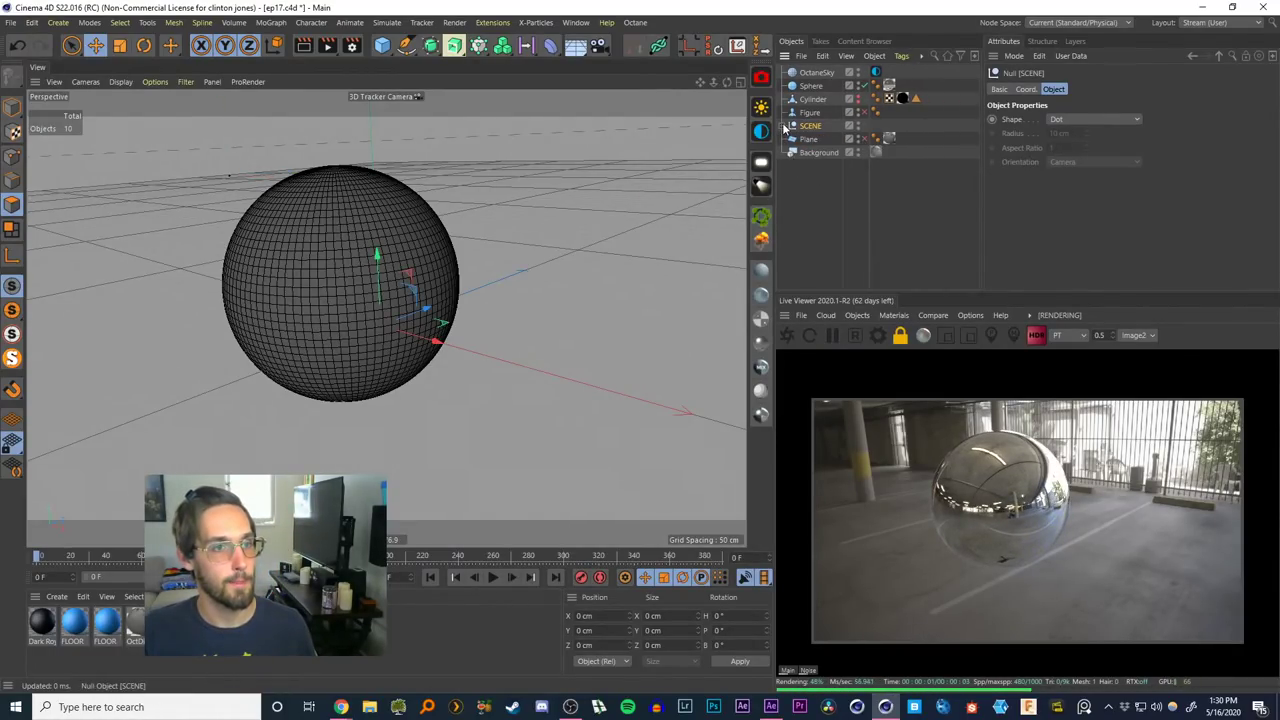
left_click(783, 126)
left_click(828, 236)
left_click(809, 179)
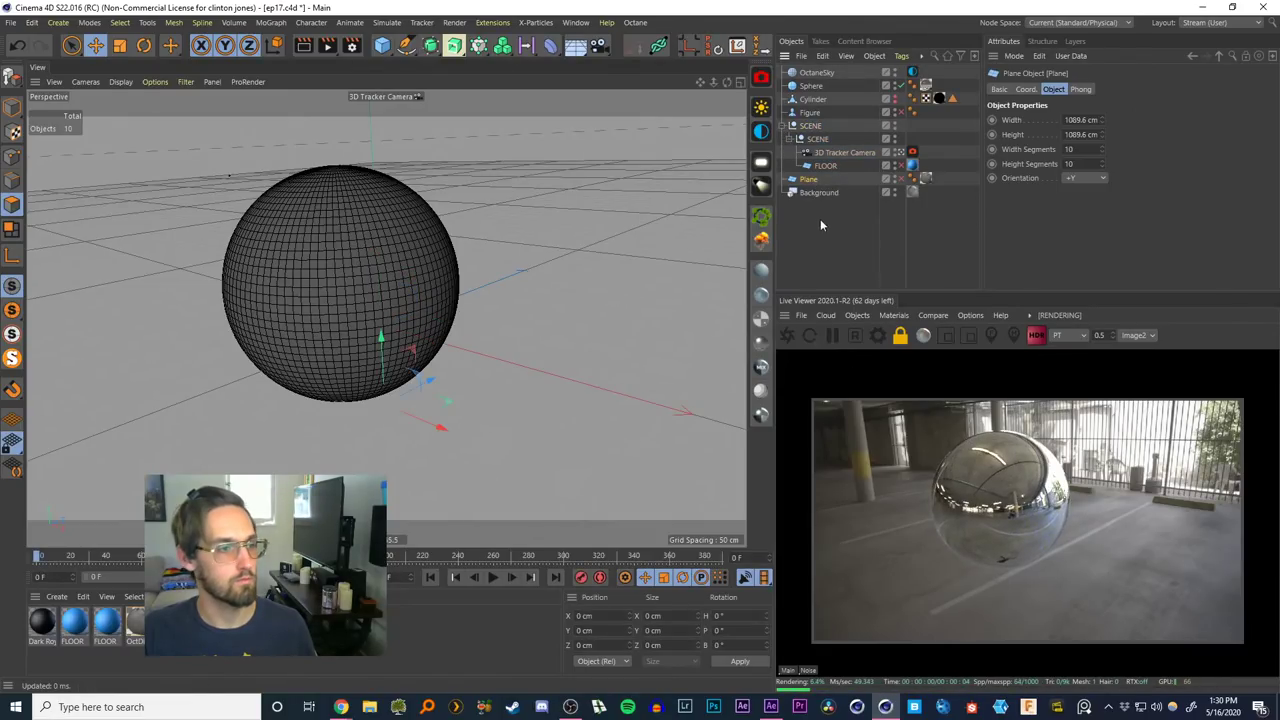
left_click(899, 179)
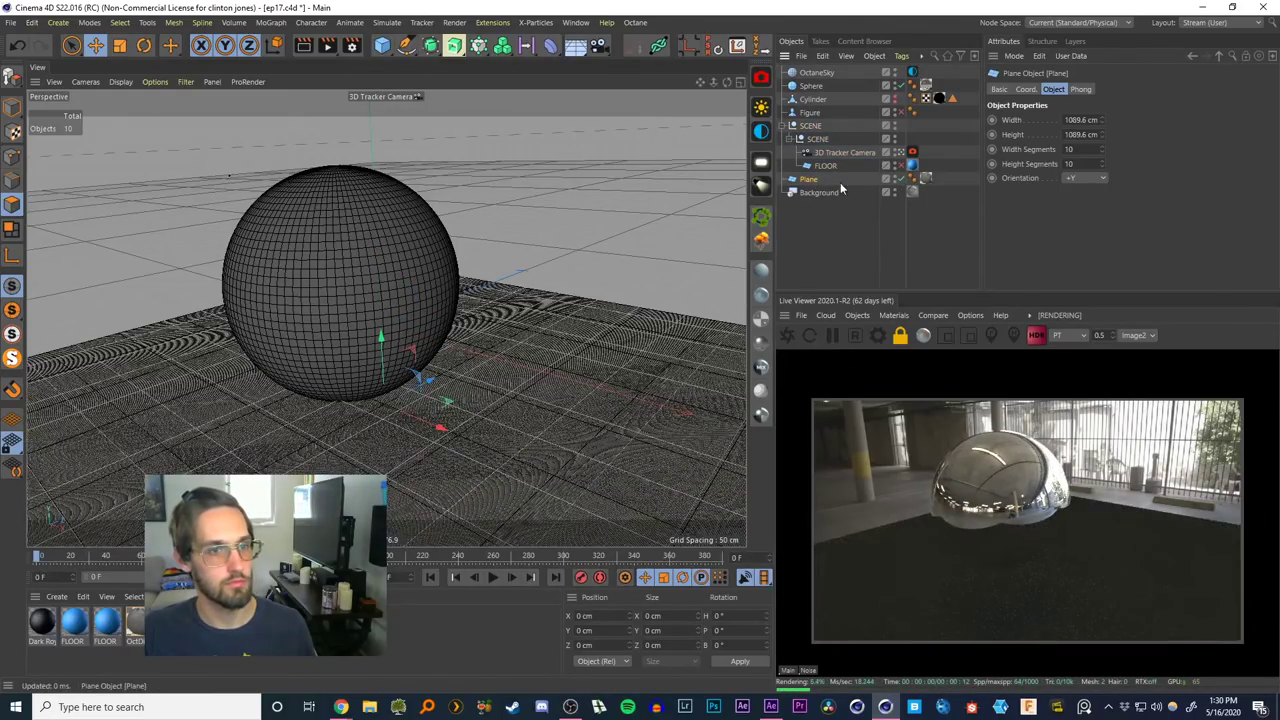
key("Delete")
Enable the FLOOR plane inside the inner SCENE null and clear the selection
left_click(826, 165)
left_click(899, 165)
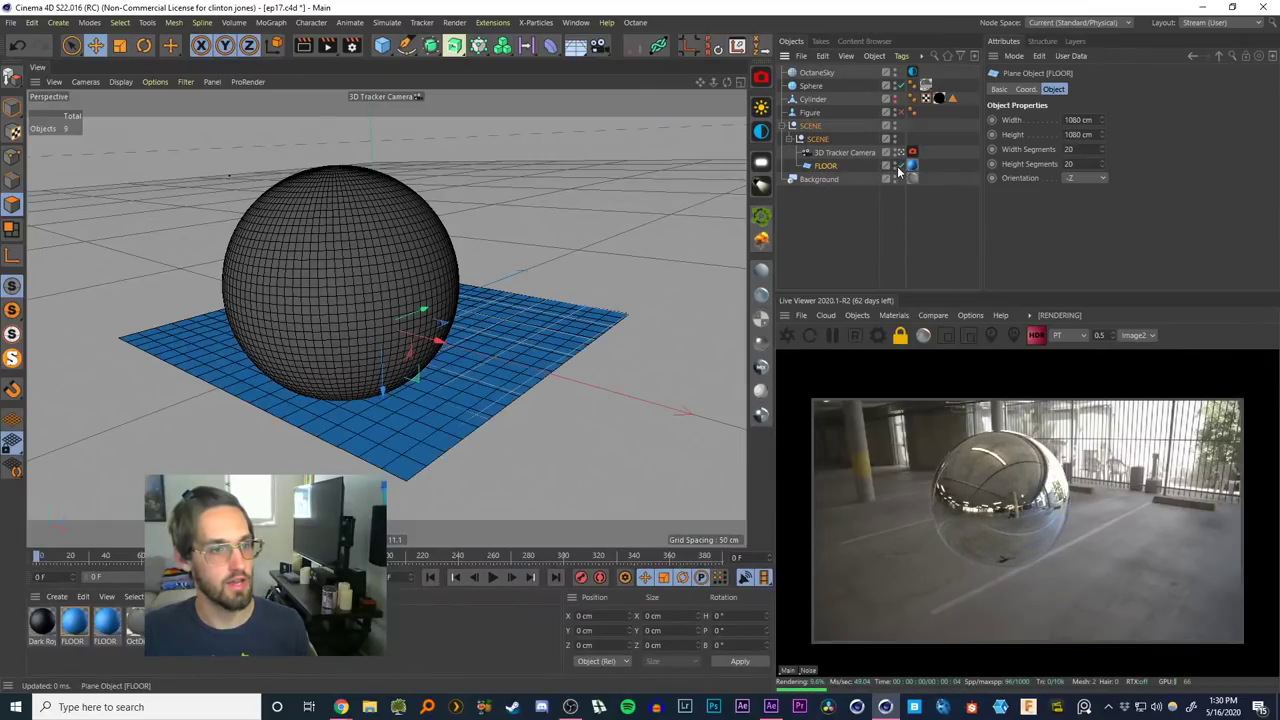
left_click(848, 200)
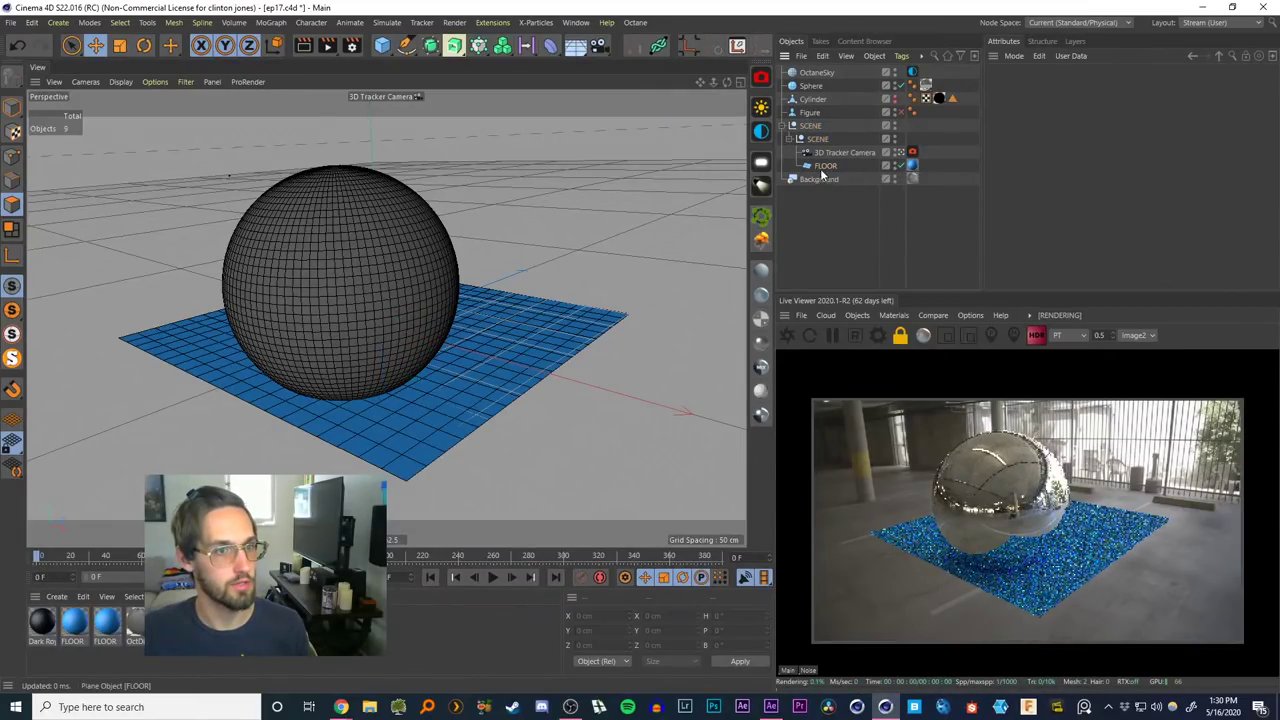
left_click(823, 167)
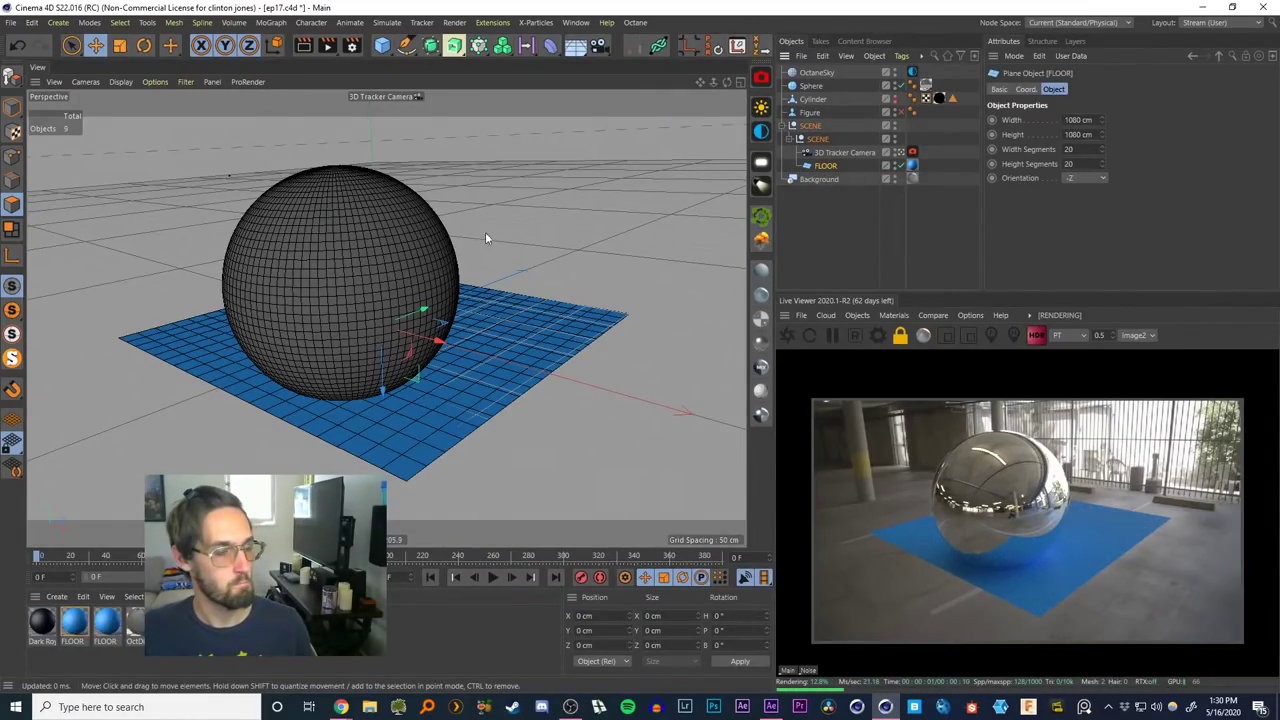
left_click(823, 228)
left_click(826, 167)
left_click(823, 200)
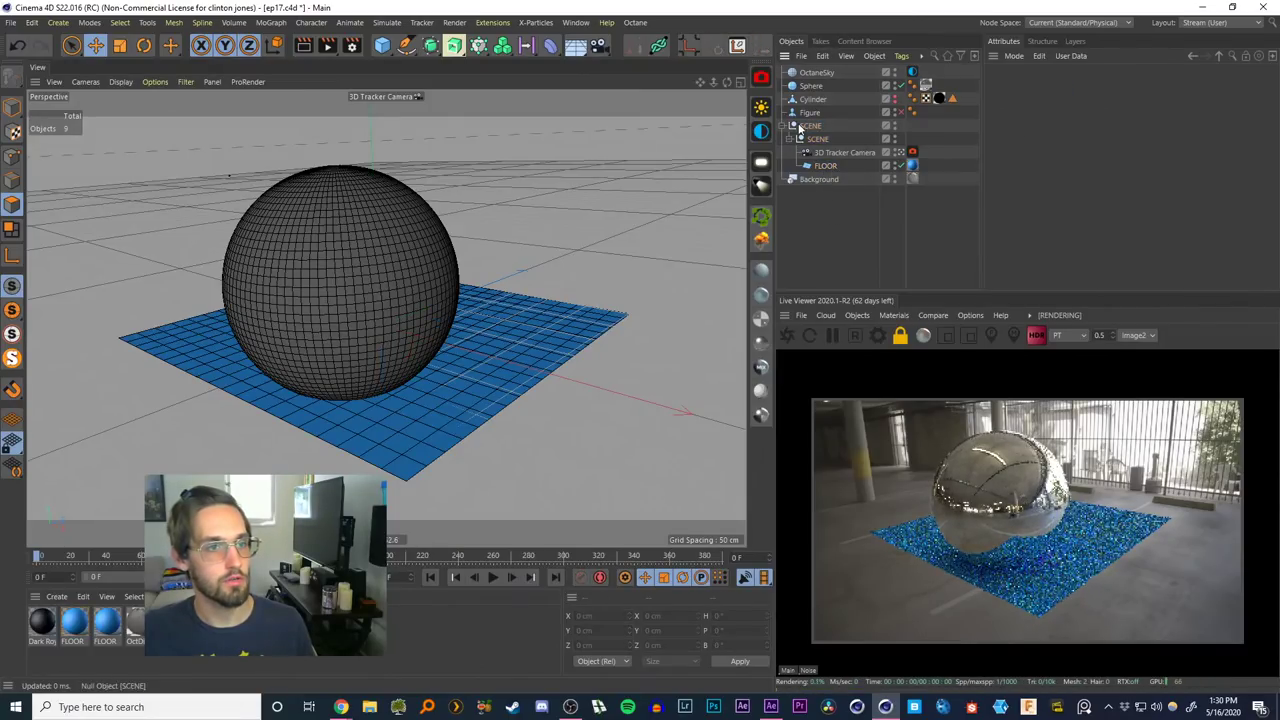
Delete the Figure and Cylinder objects from the scene
left_click(812, 113)
key("Delete")
left_click(814, 101)
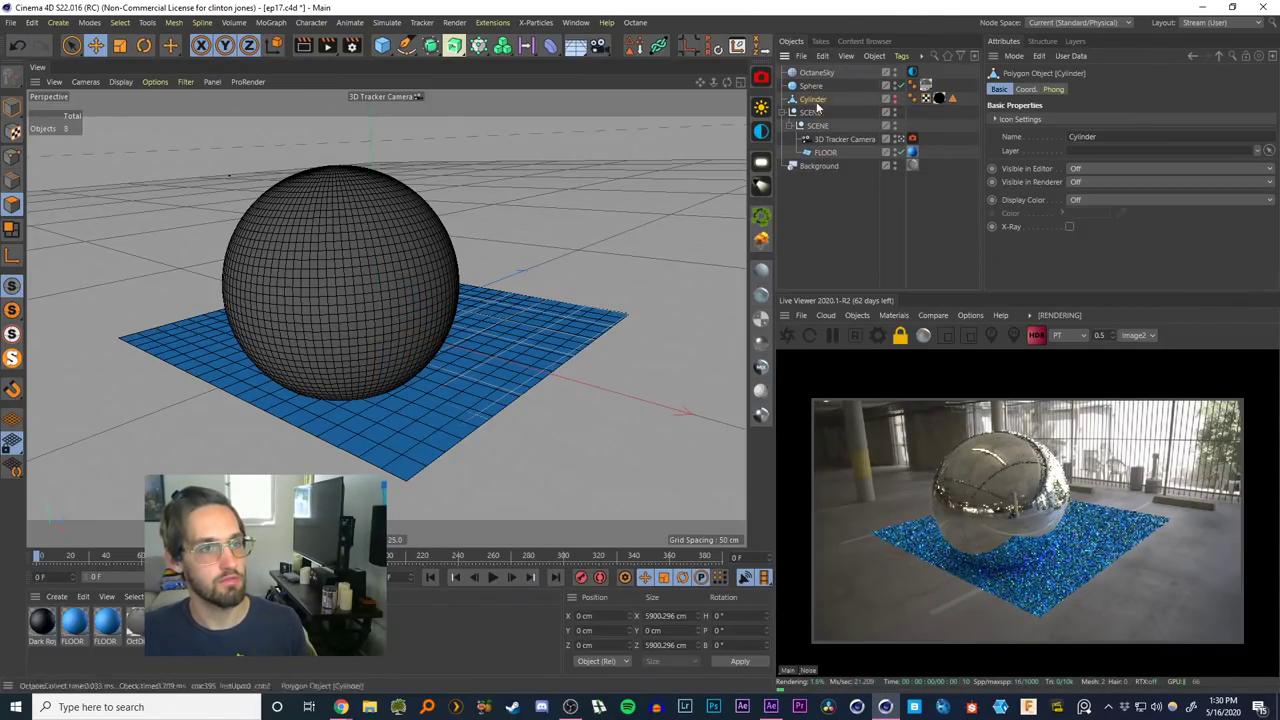
left_click(918, 182)
left_click(809, 100)
key("Delete")
Rename the Sphere object as ChromeBall
left_click(811, 86)
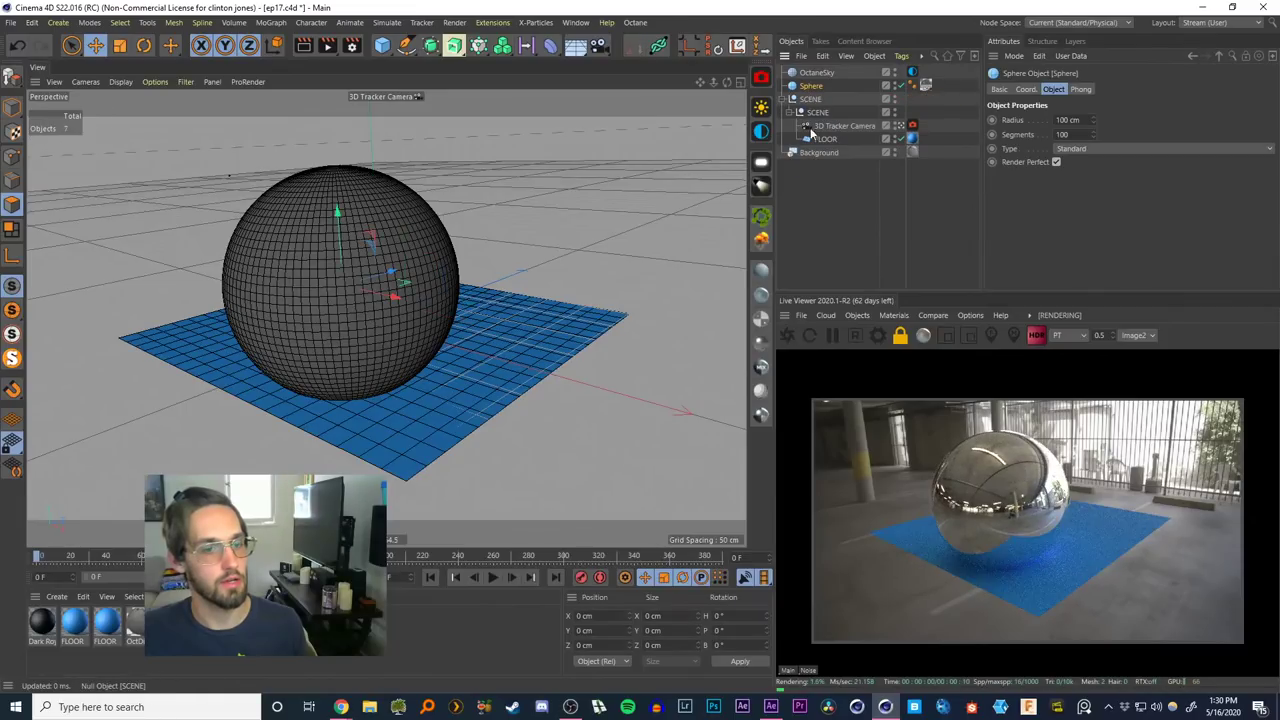
double_click(811, 86)
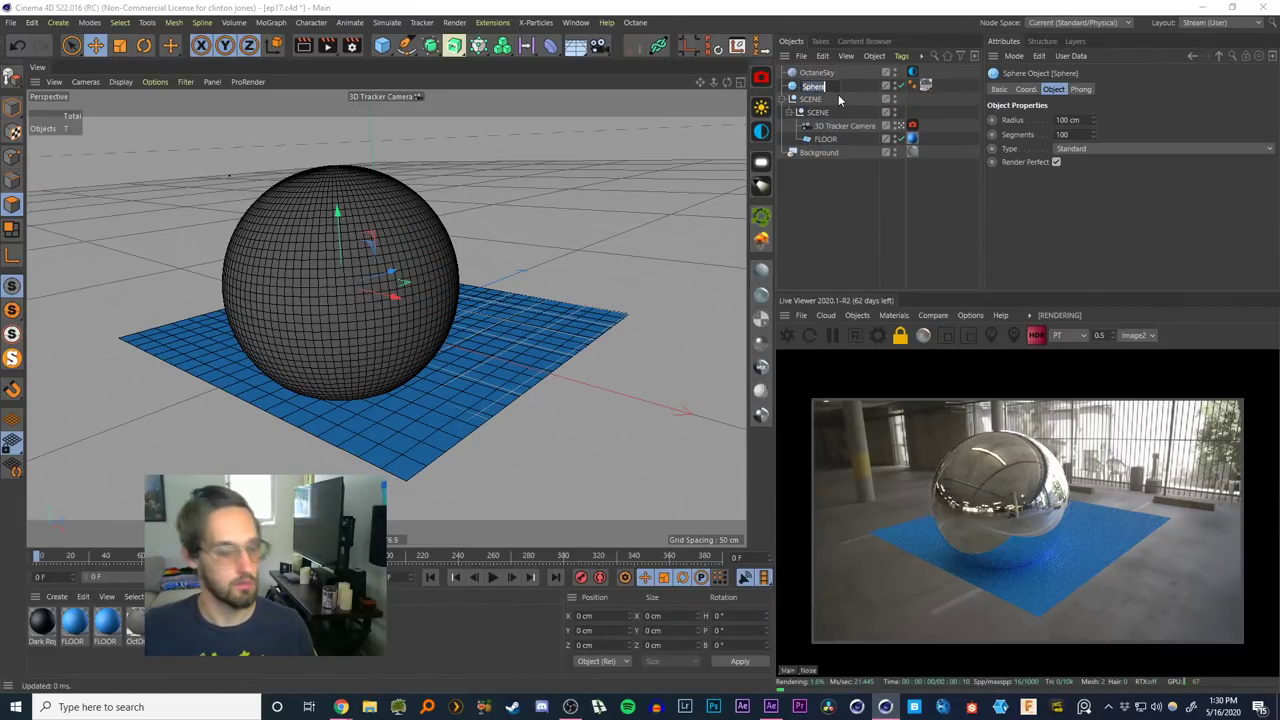
type("ChromeBall")
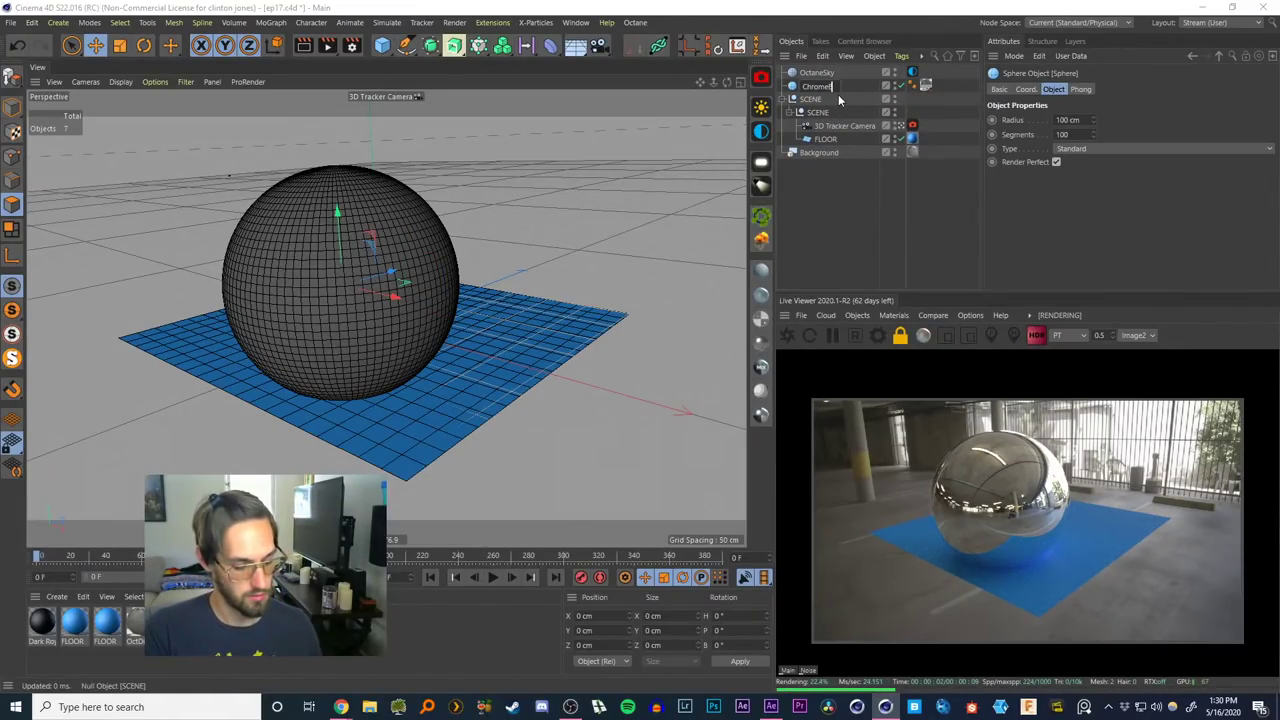
key("Return")
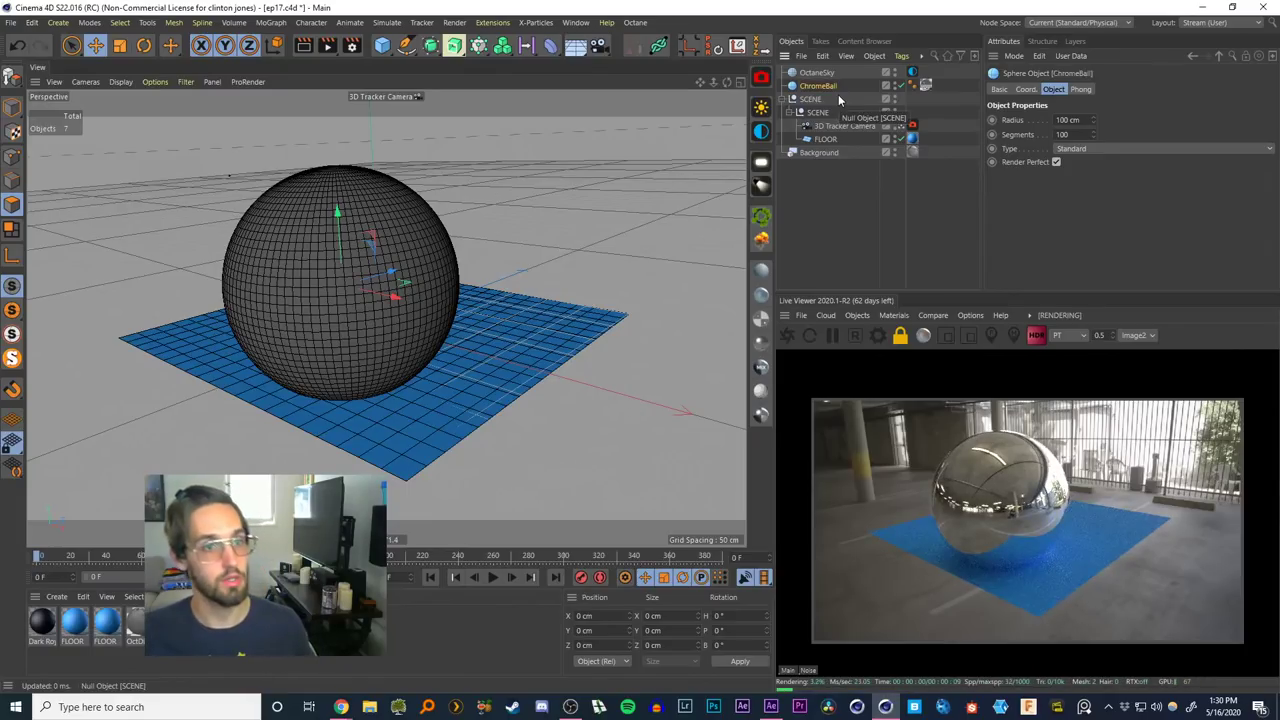
Hide ChromeBall in both the editor and the render, and move it into the inner SCENE null below FLOOR
left_click(894, 86, "alt")
left_click(894, 86, "alt")
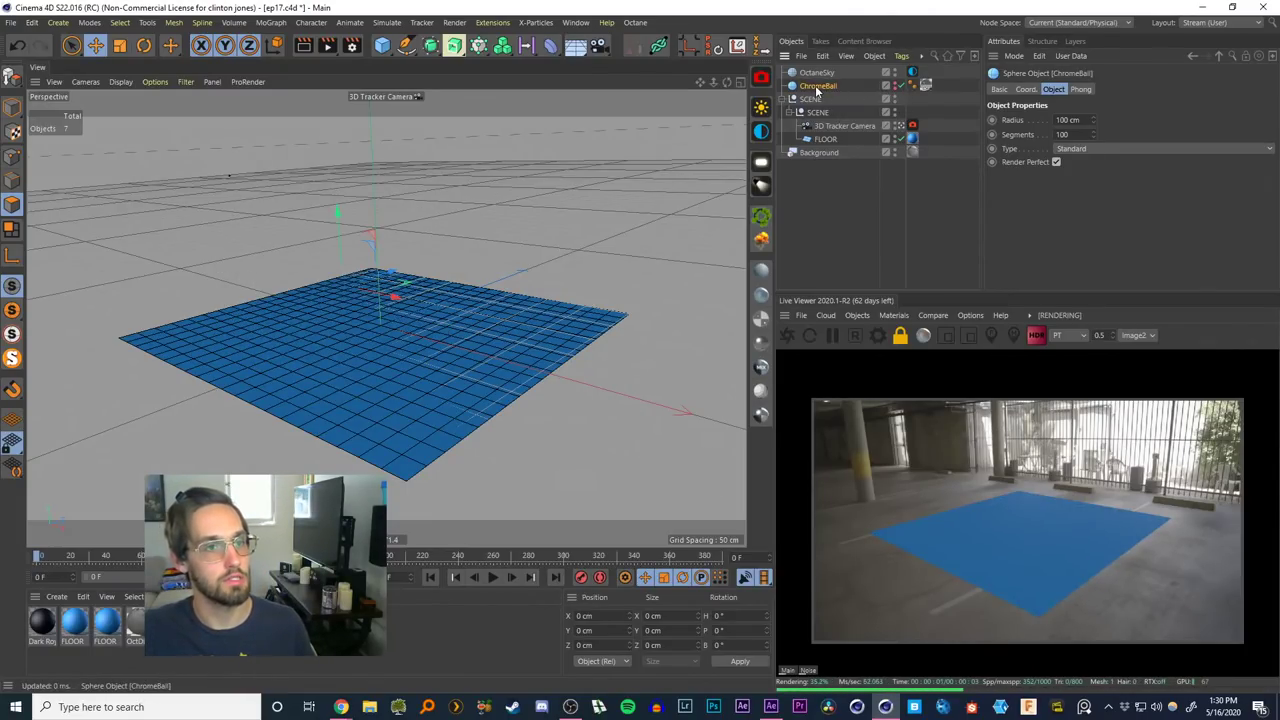
left_click_drag(820, 116, 830, 146)
Move OctaneSky and Background into the inner SCENE null and collapse the whole SCENE hierarchy
left_click(811, 78)
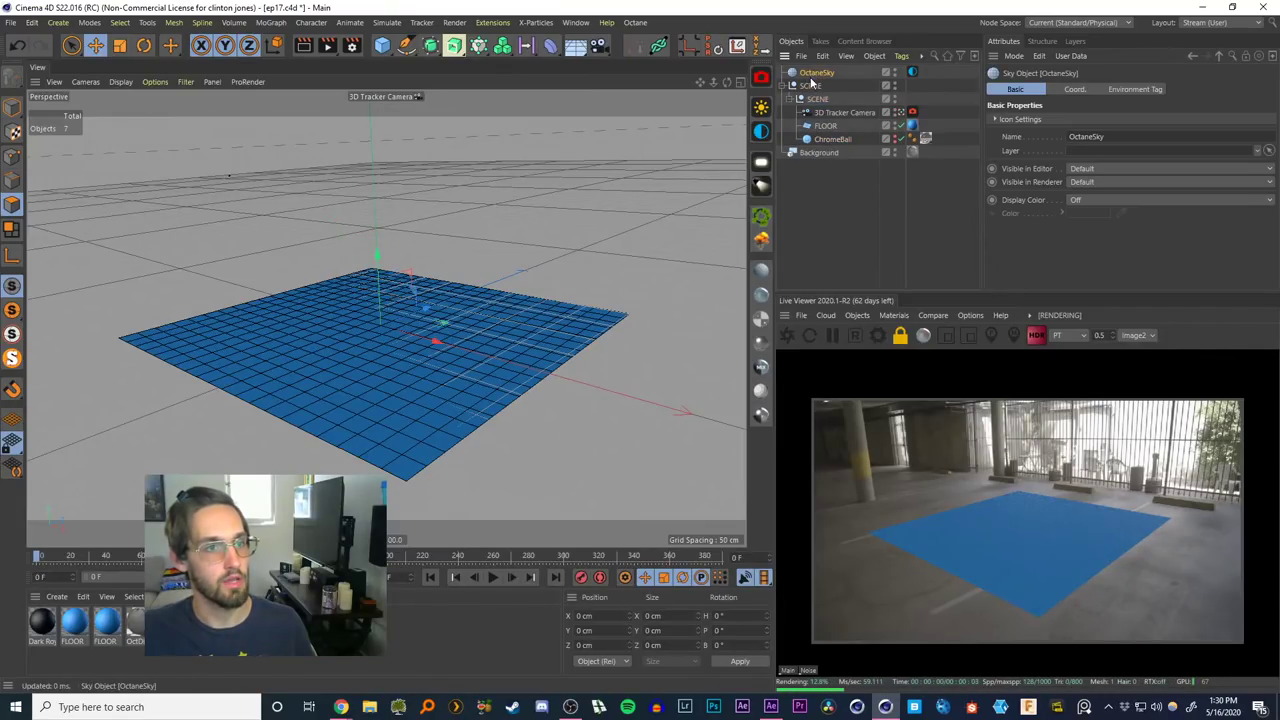
left_click_drag(817, 101, 819, 100)
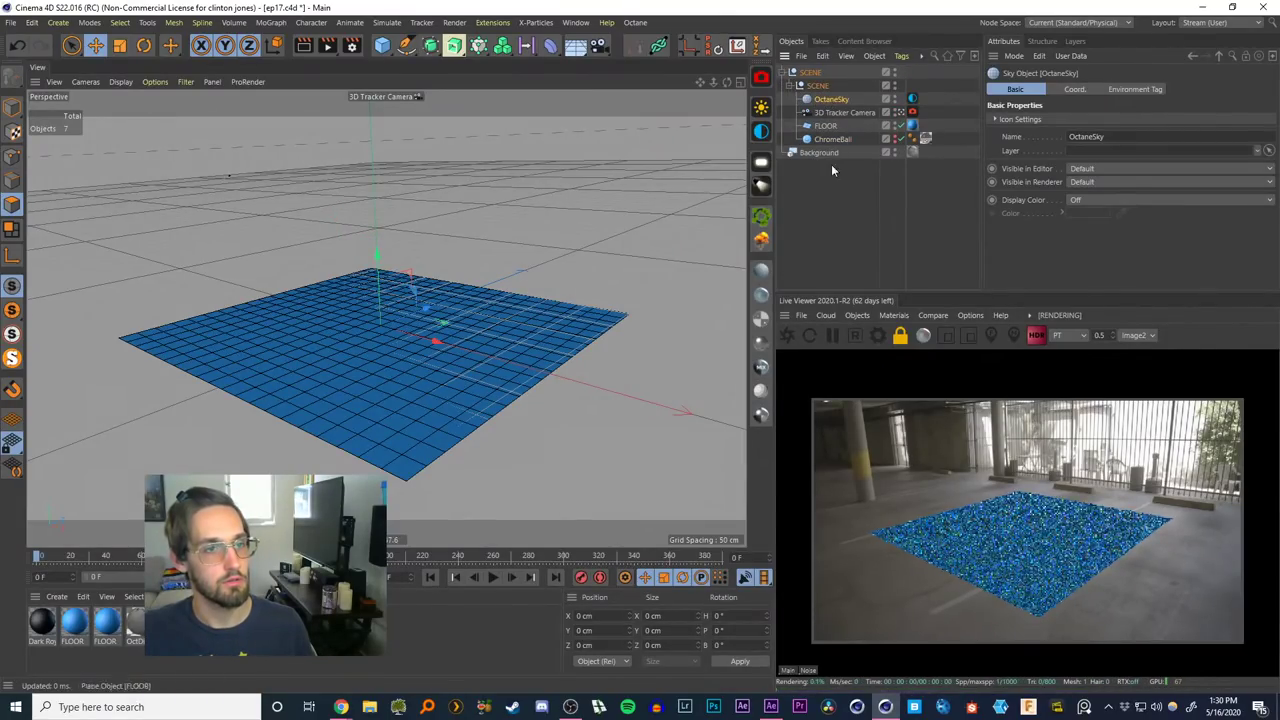
left_click(831, 168)
left_click(783, 73)
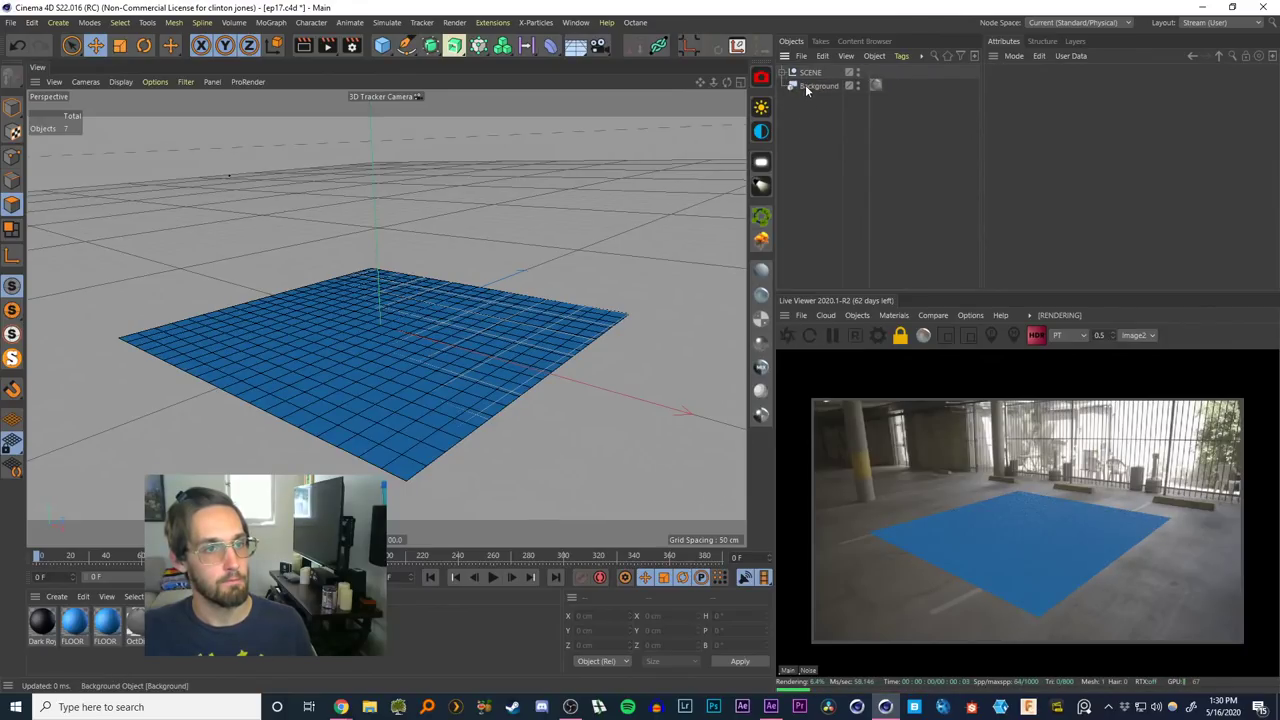
left_click(783, 72)
left_click(790, 86)
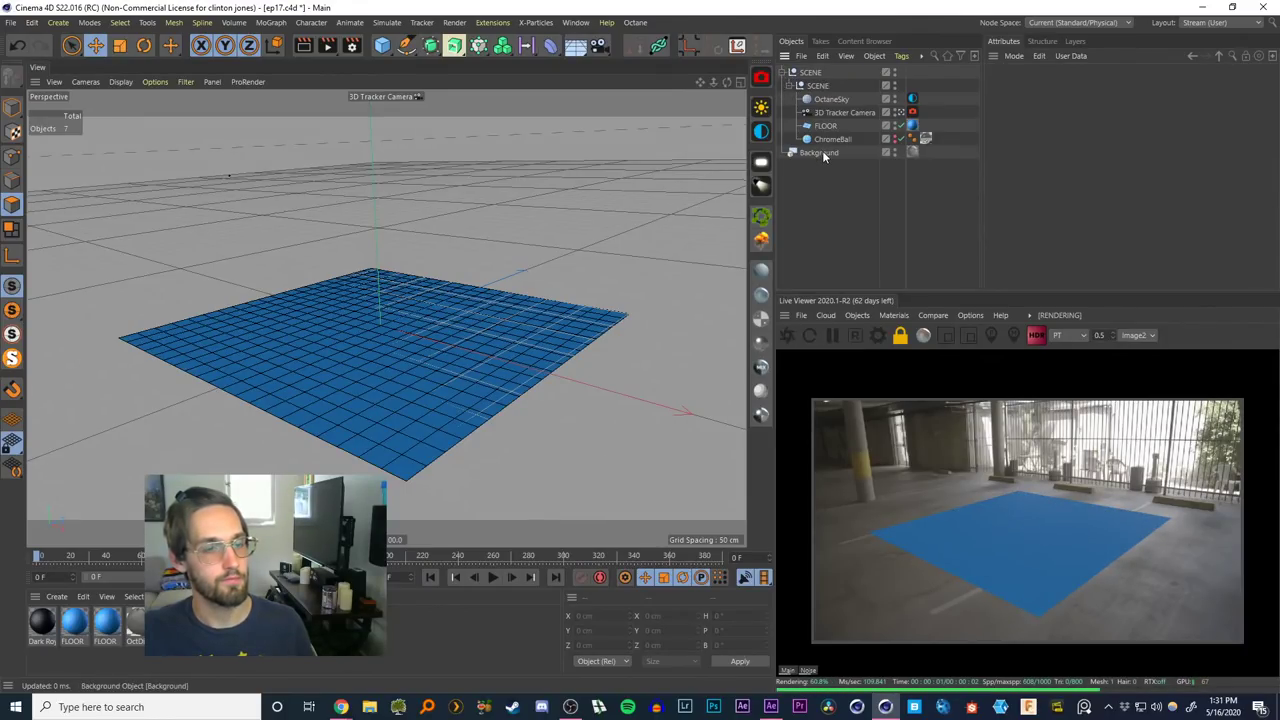
left_click_drag(817, 88, 817, 86)
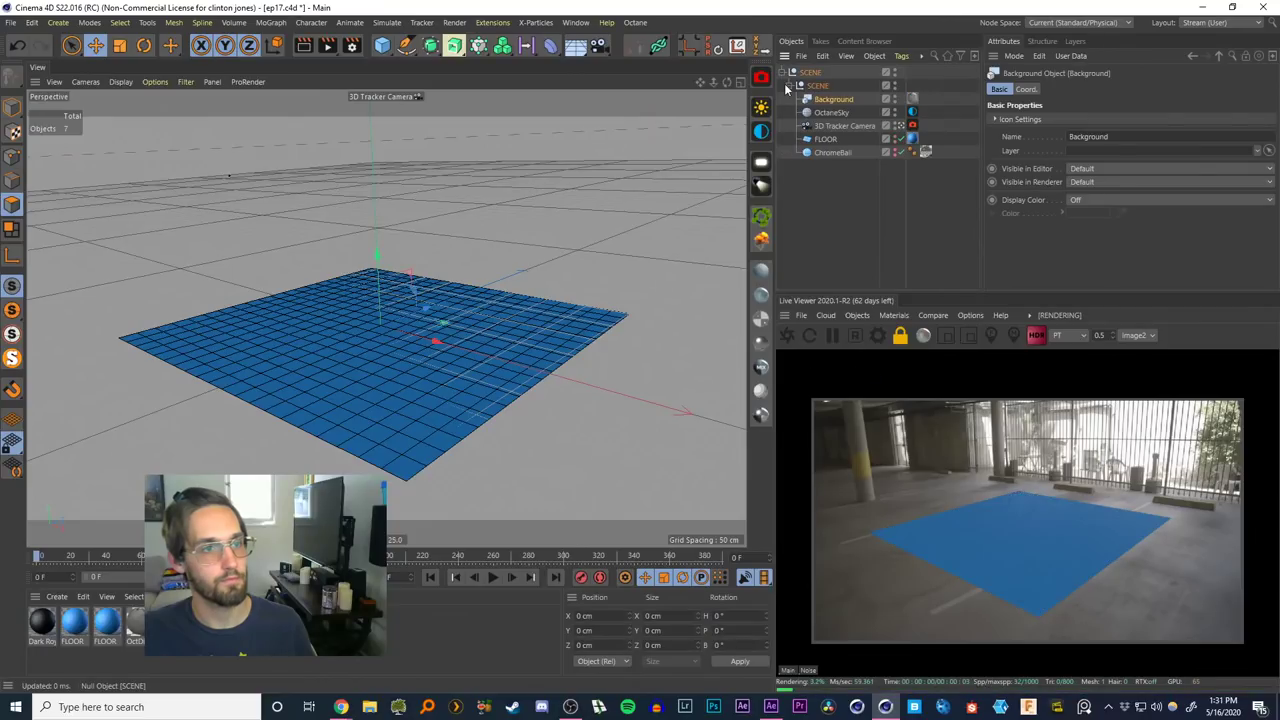
left_click(789, 86)
left_click(783, 72)
left_click(794, 129)
mouse_move(42, 561)
left_mouse_down()
mouse_move(148, 563)
mouse_move(34, 558)
left_mouse_up()
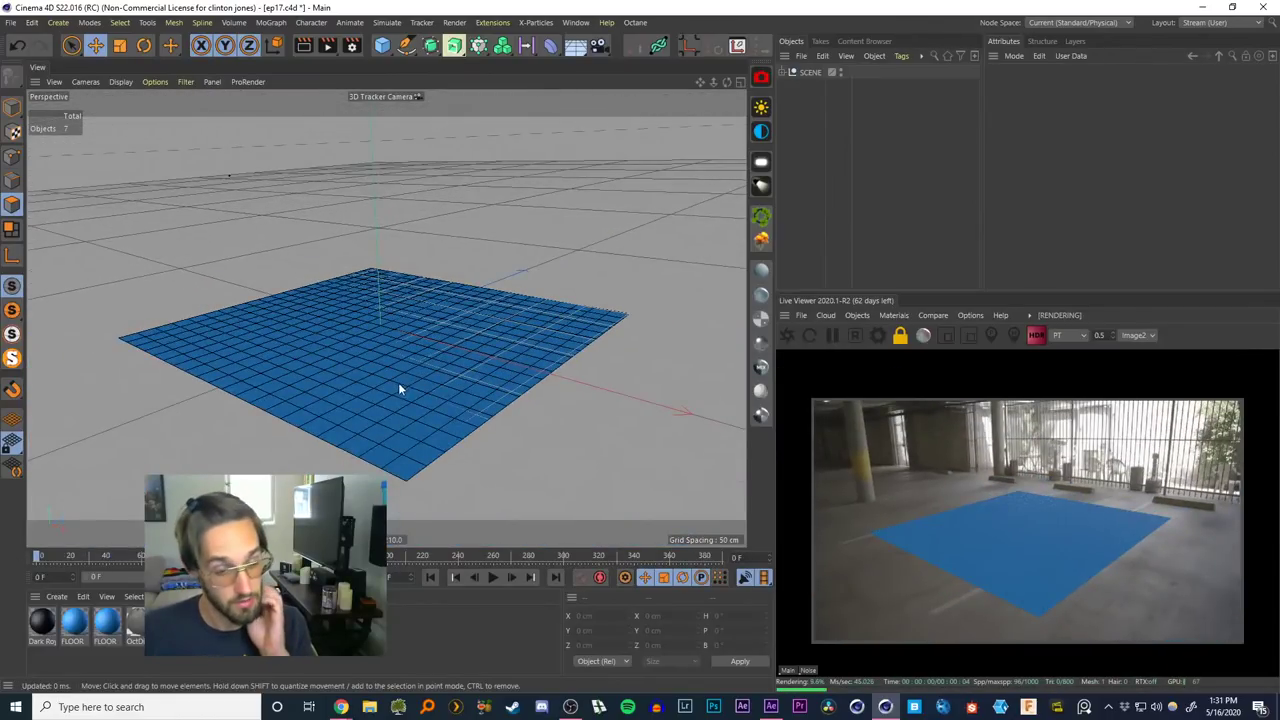
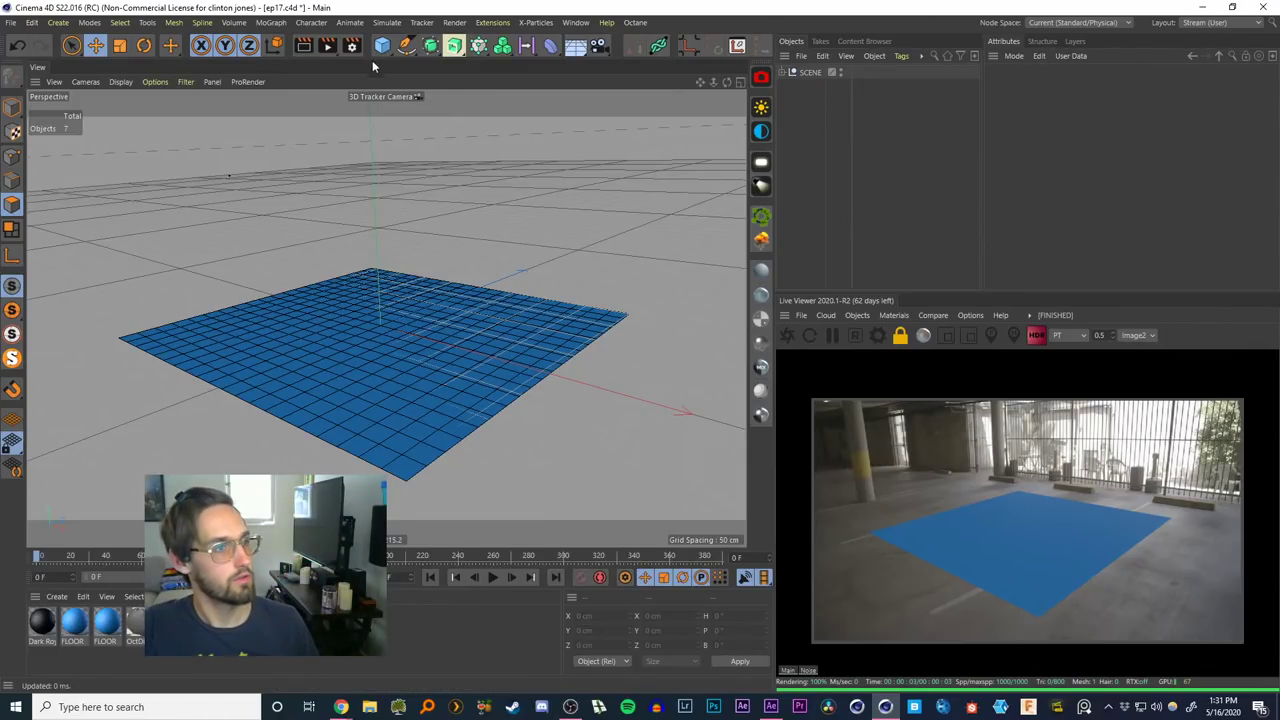
left_click_drag(382, 46, 620, 5)
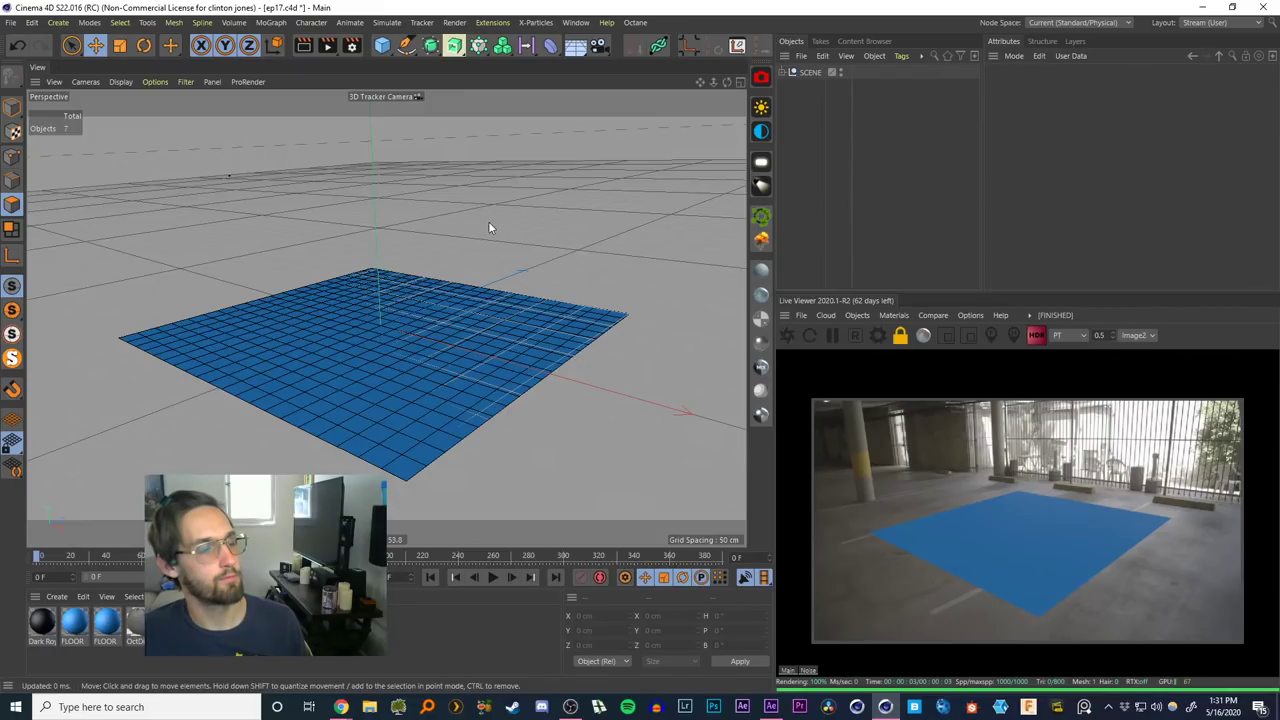
left_click(383, 48)
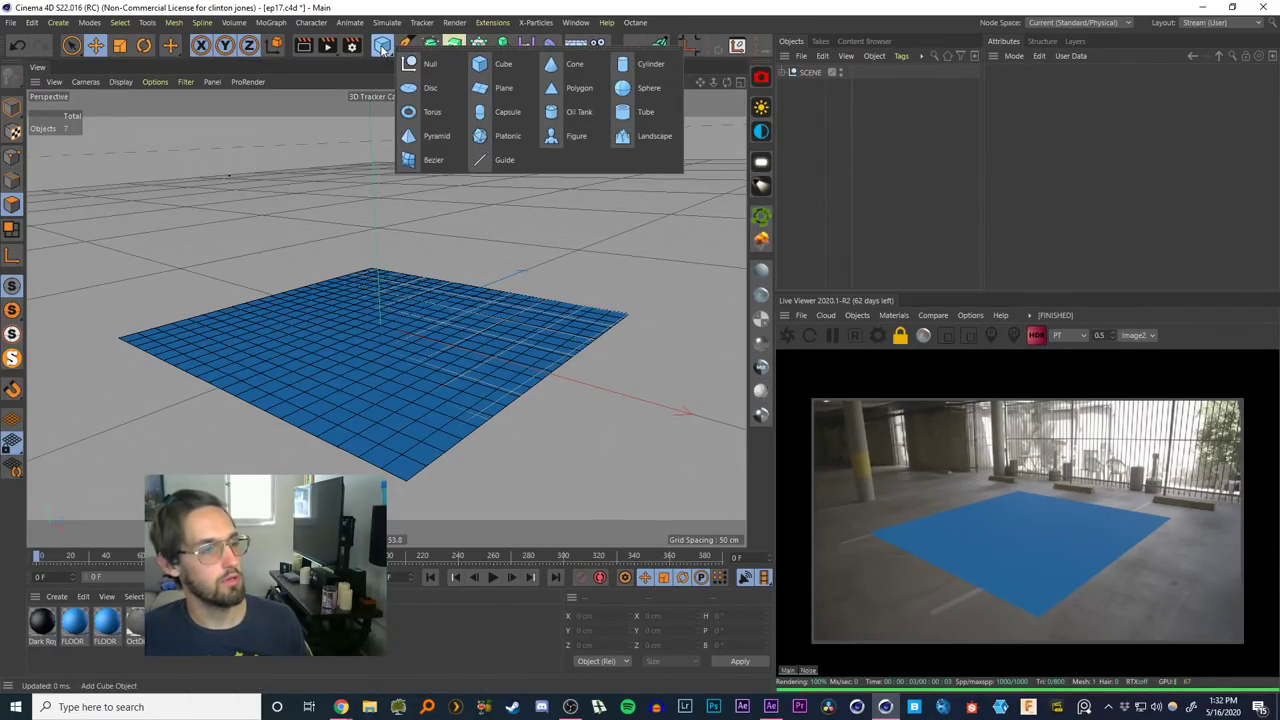
Maximize the Top view and frame the floor grid in it
left_click(740, 84)
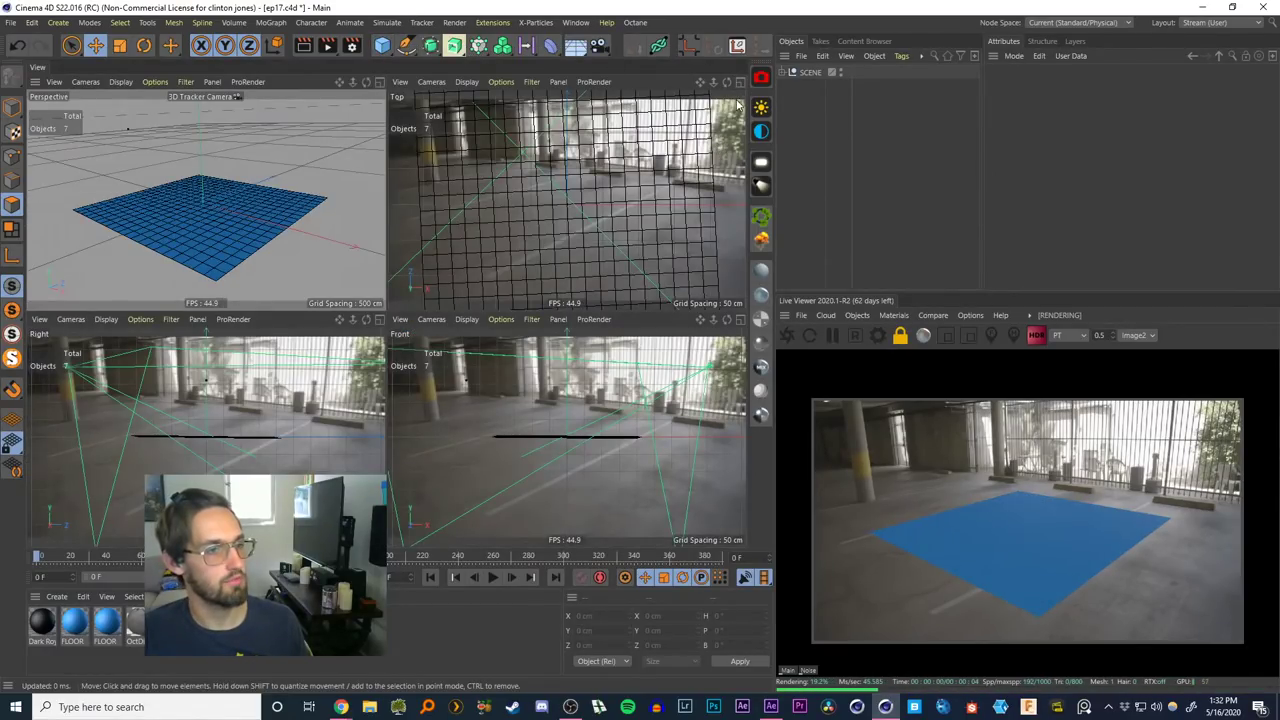
left_click(741, 84)
right_click_drag(426, 318, 409, 357, "alt")
scroll(409, 362, "up", 5)
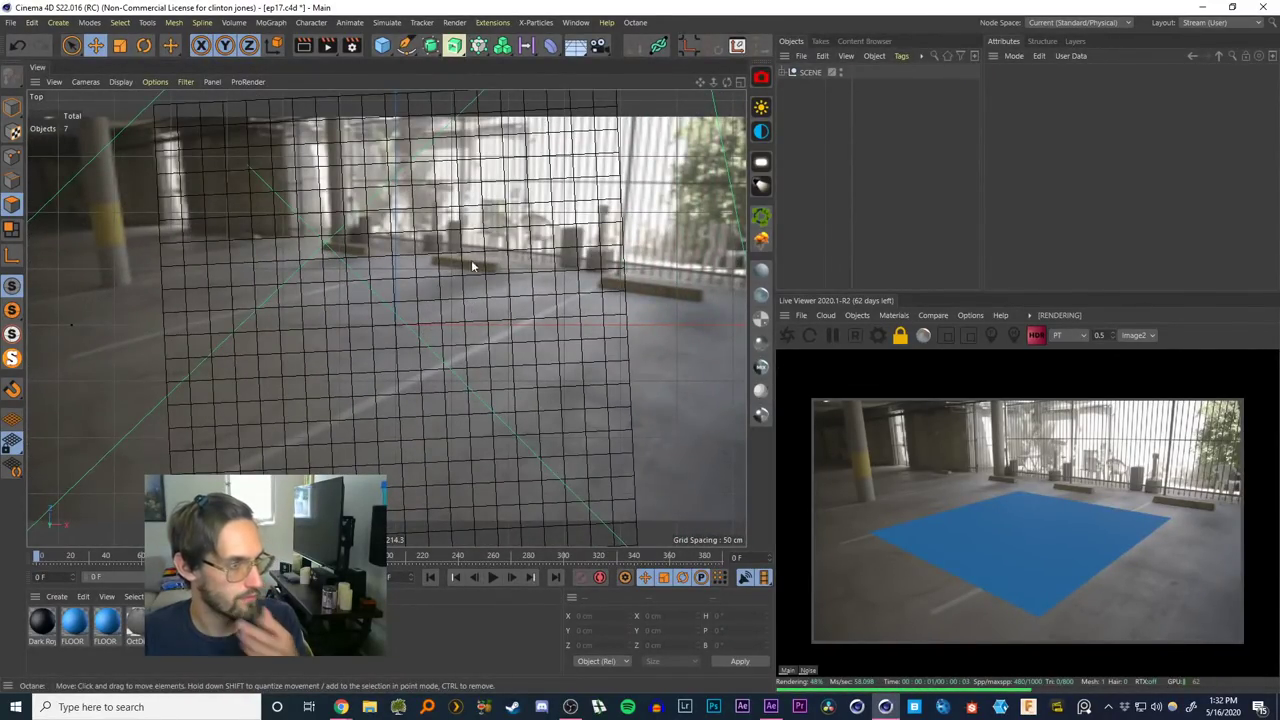
Expand the SCENE hierarchy and hide Background and the 3D Tracker Camera in the editor, keeping FLOOR enabled
left_click(787, 72)
left_click(798, 86)
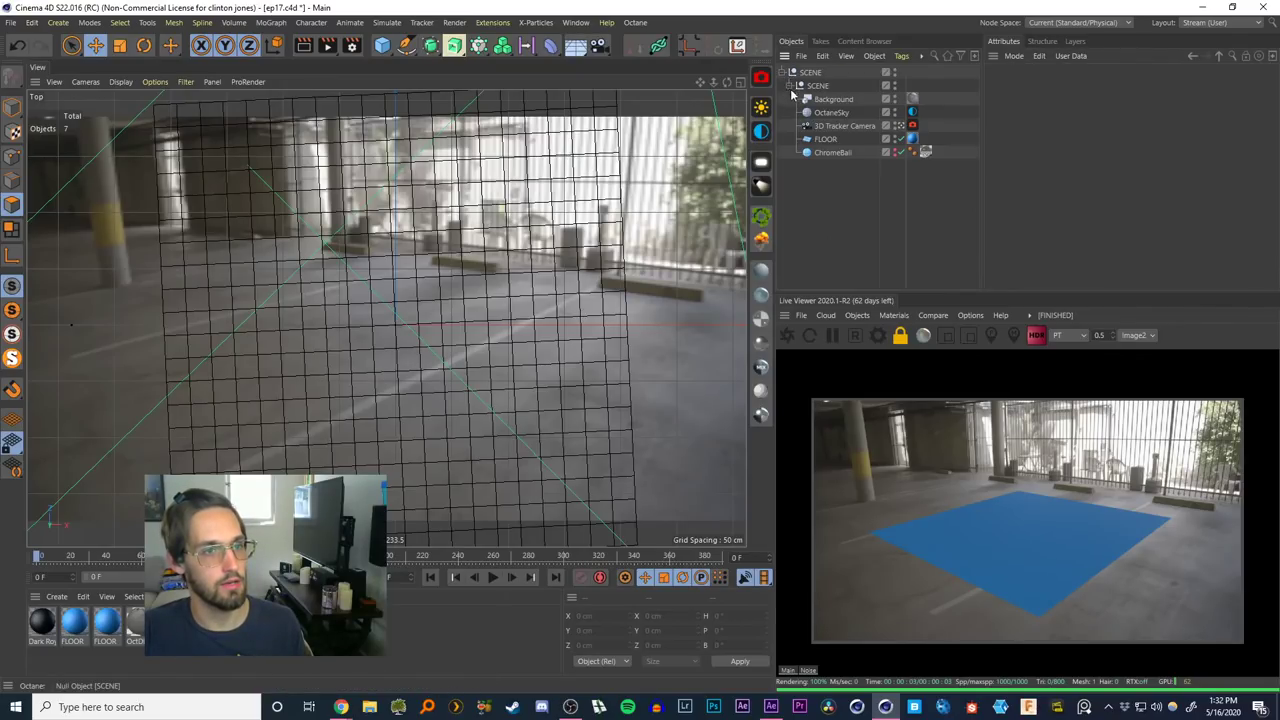
left_click(895, 99)
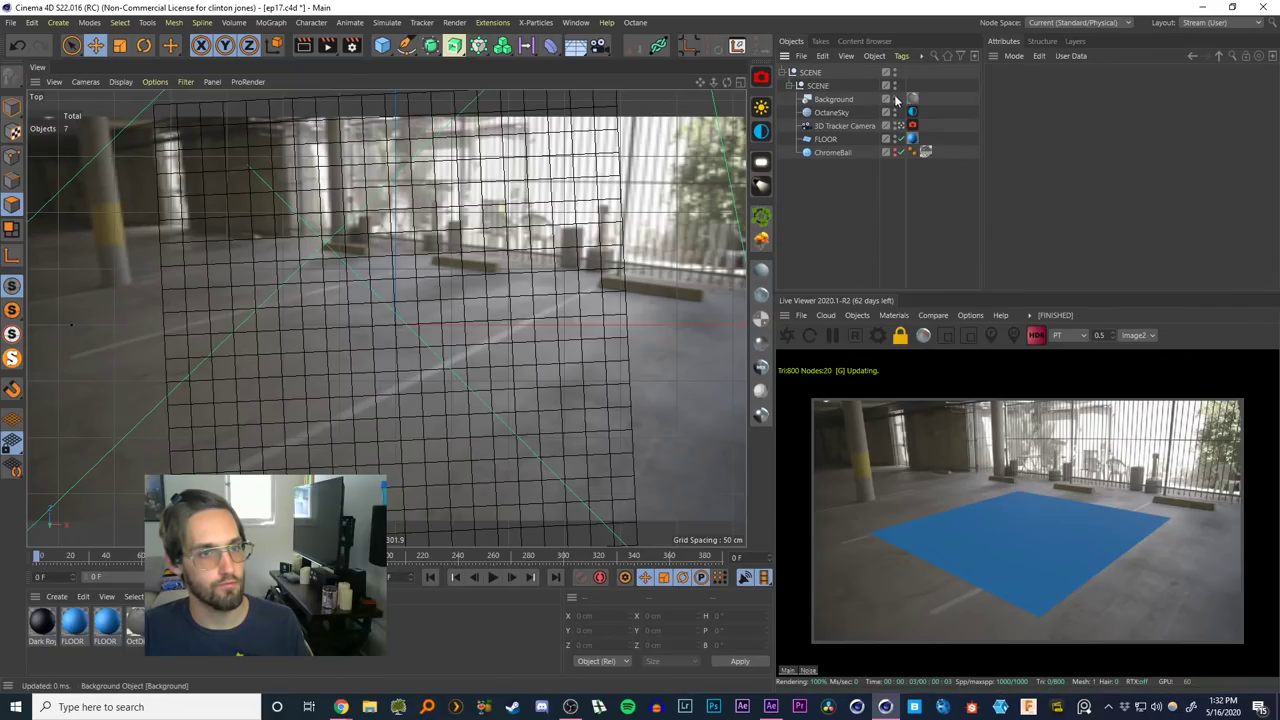
middle_click_drag(469, 269, 500, 262, "alt")
double_click(894, 123)
scroll(422, 306, "up", 2)
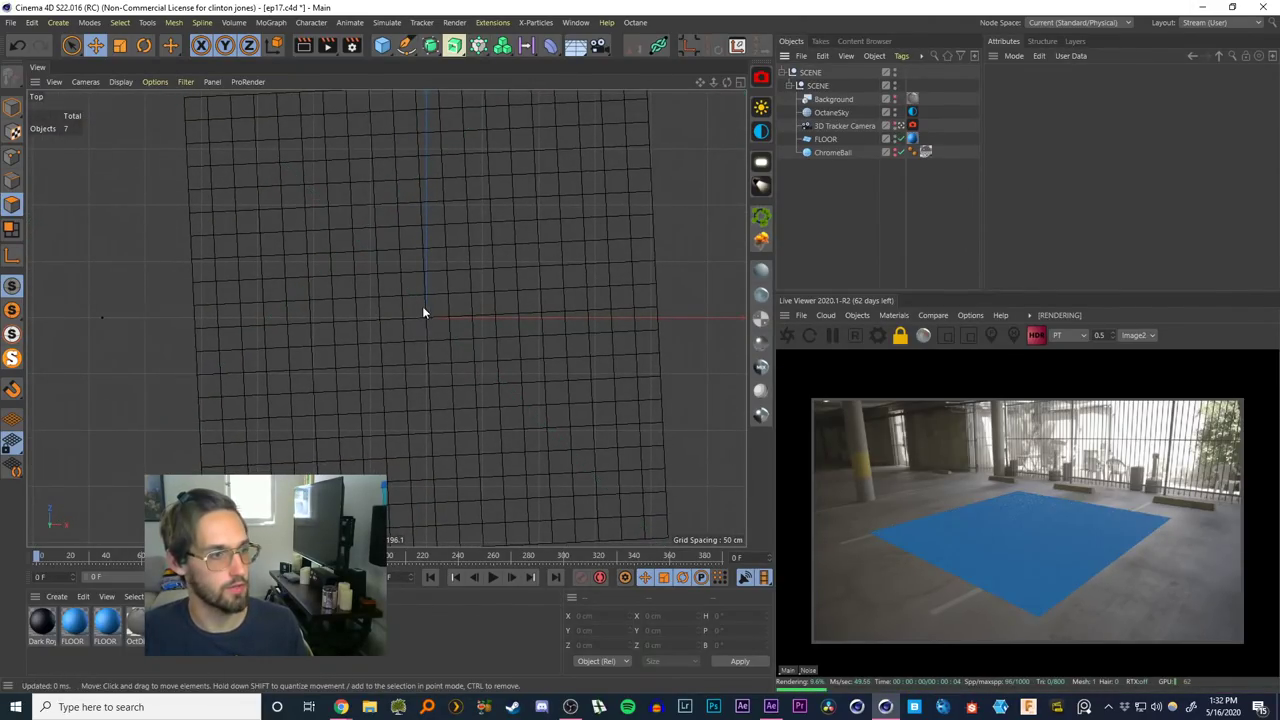
scroll(414, 358, "down", 5)
scroll(414, 358, "up", 2)
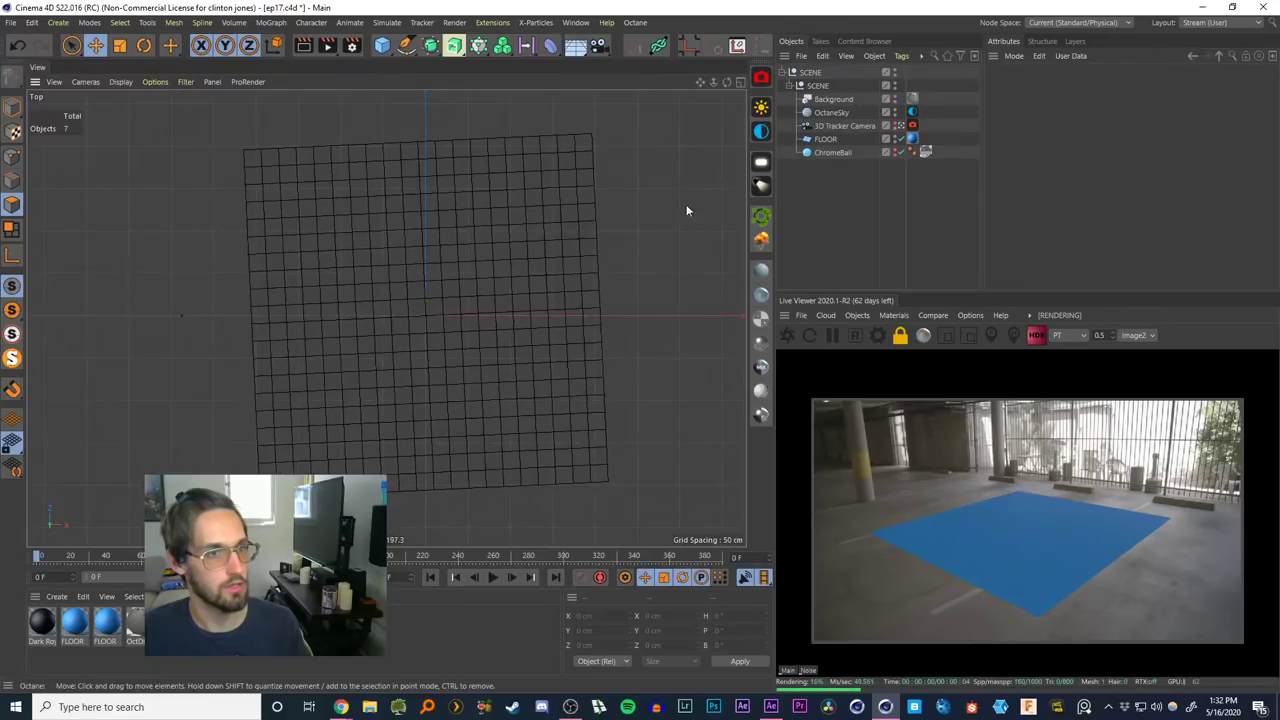
left_click(902, 140)
left_click(902, 140)
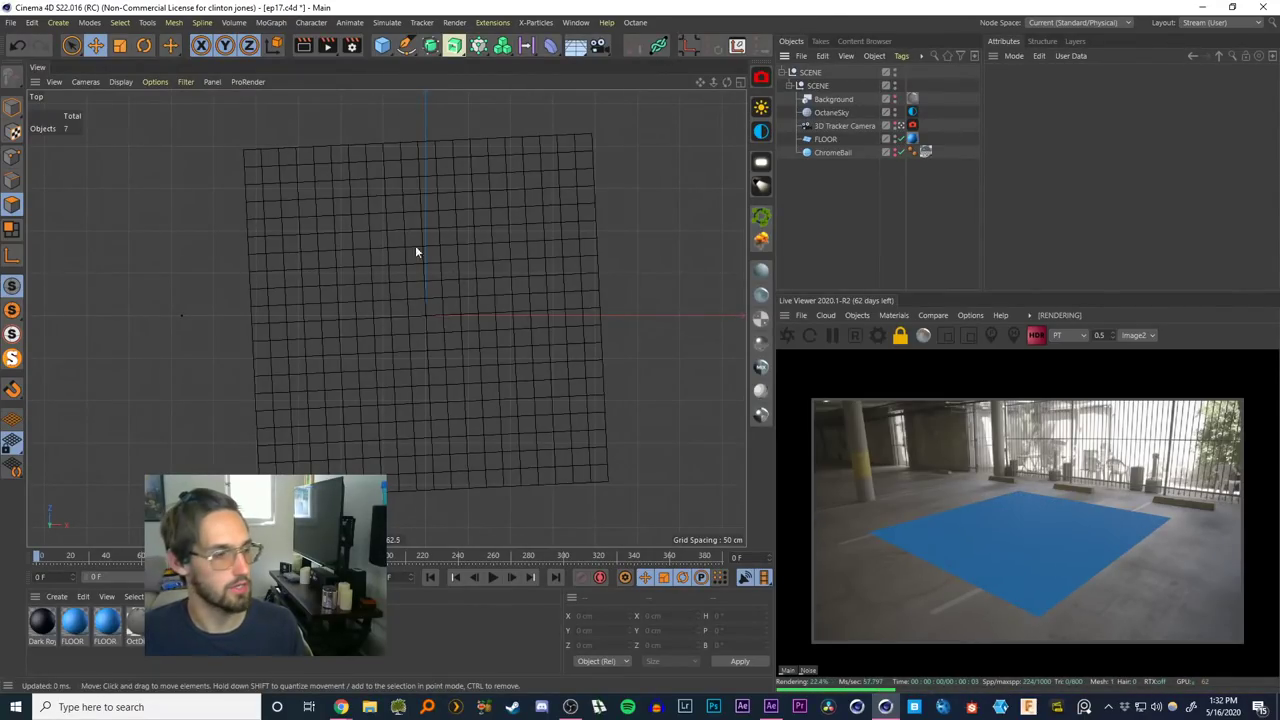
Sketch a jagged, roughly circular spline for the hole's outline over the floor grid in the Top view, and return to the four-view layout
left_click(406, 48)
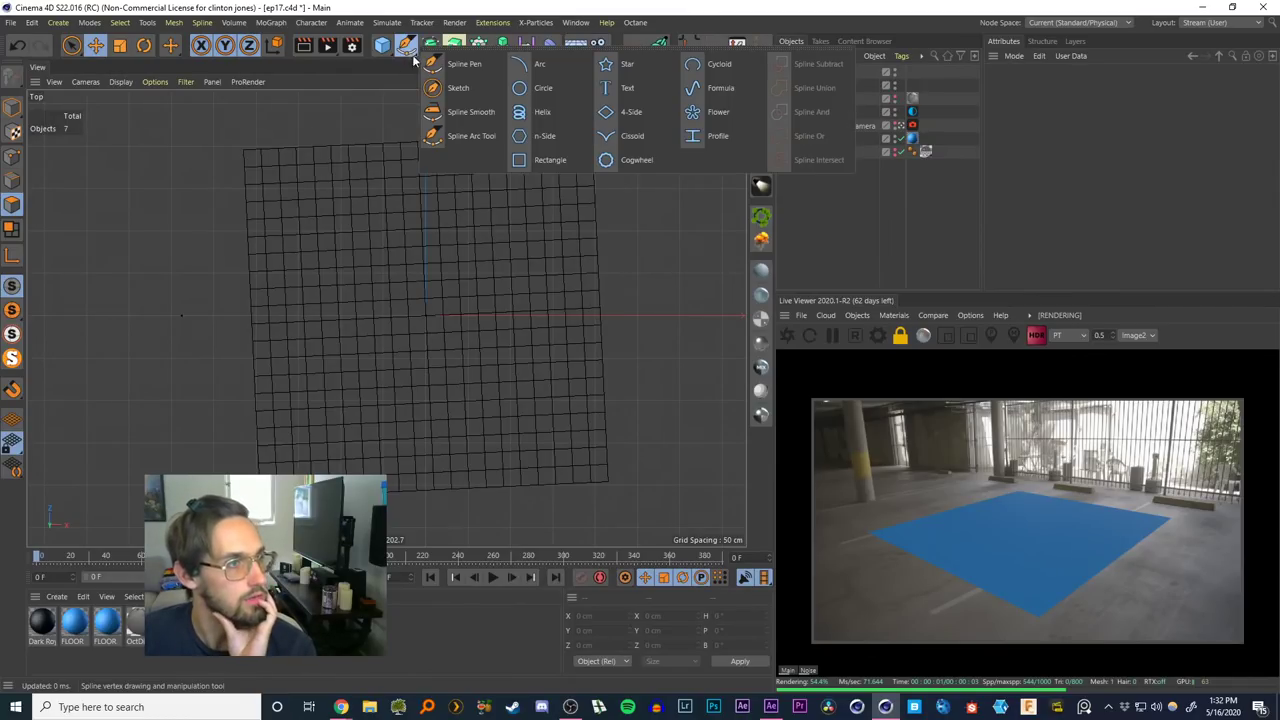
left_click(458, 88)
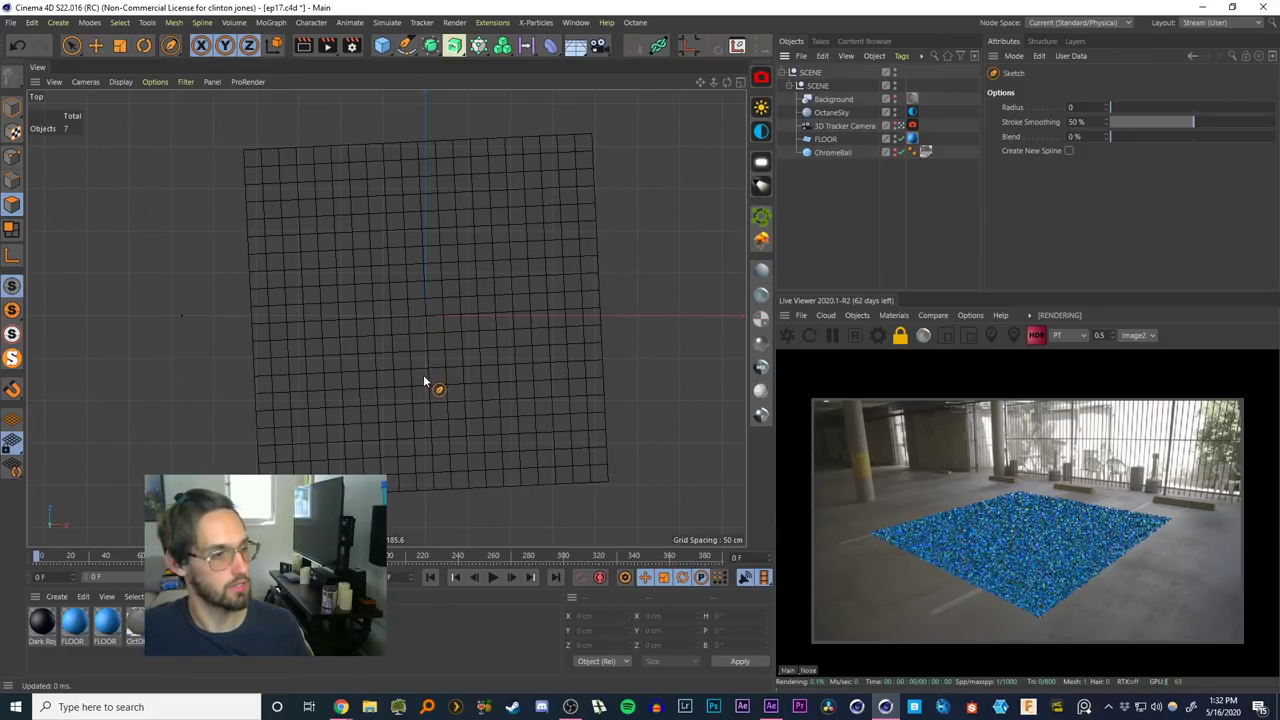
scroll(435, 360, "up", 2)
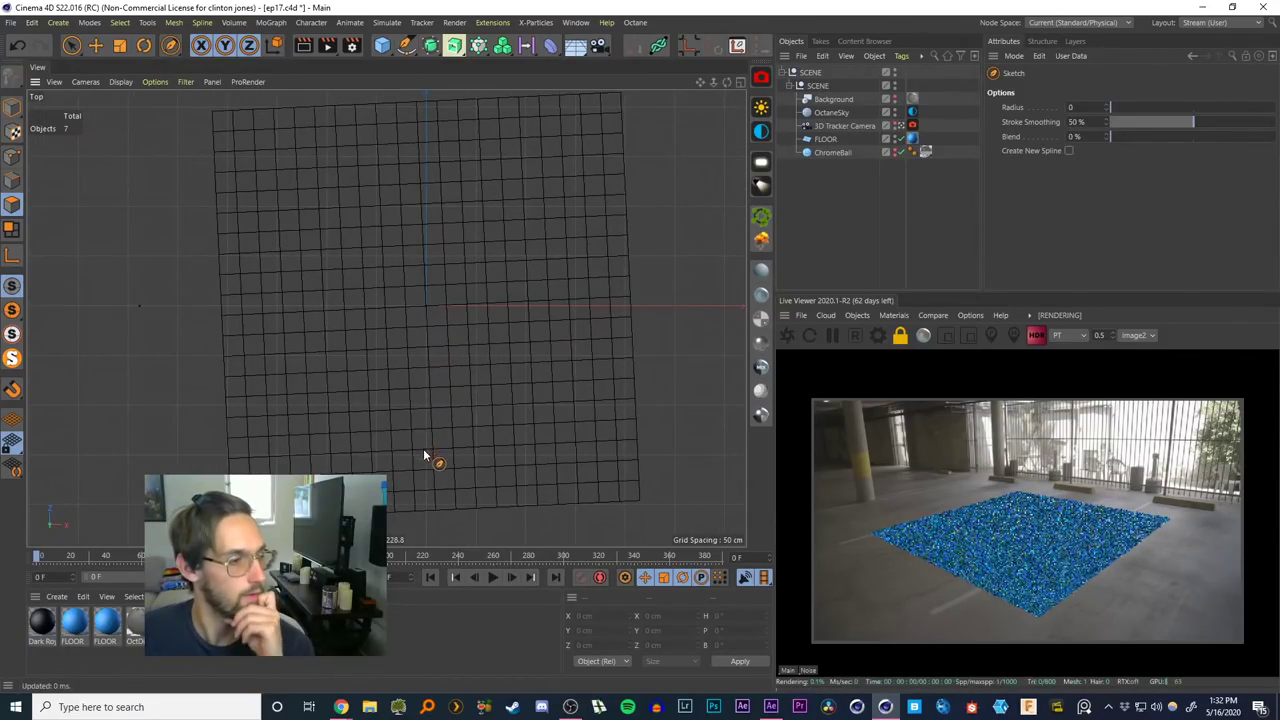
left_click_drag(428, 462, 349, 423)
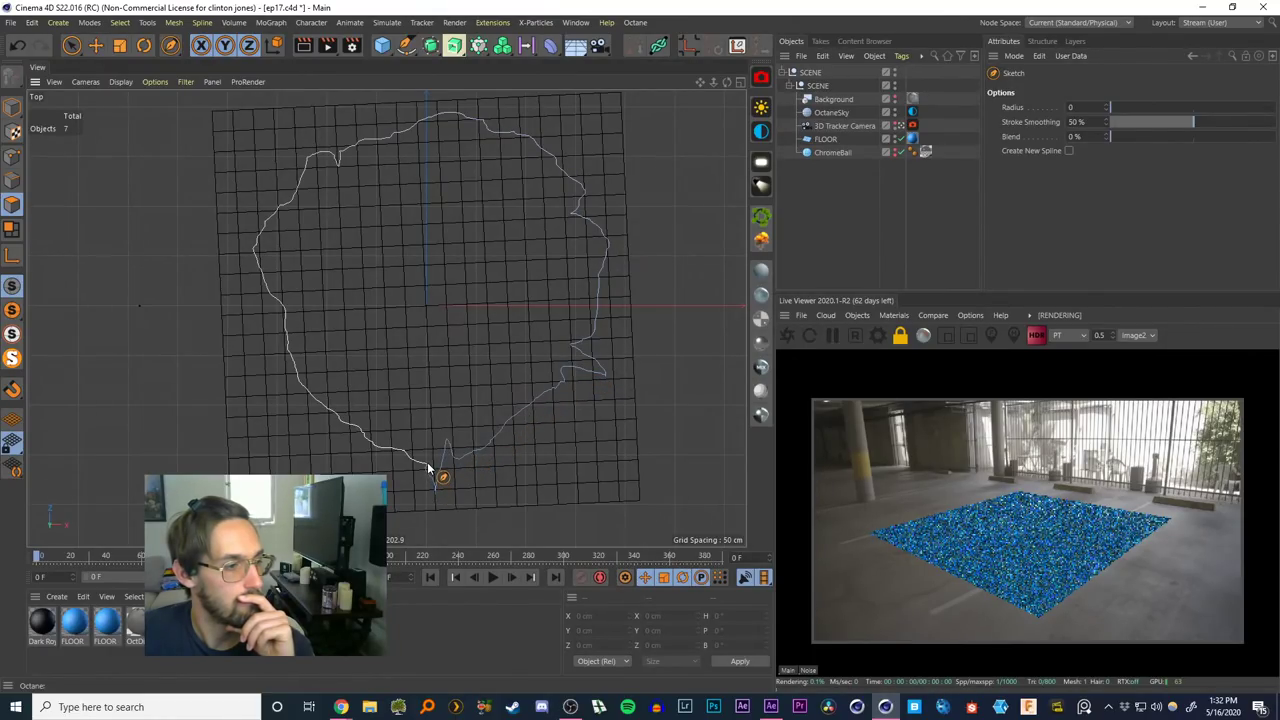
left_click_drag(428, 466, 434, 484)
left_click(842, 76)
left_click(811, 73)
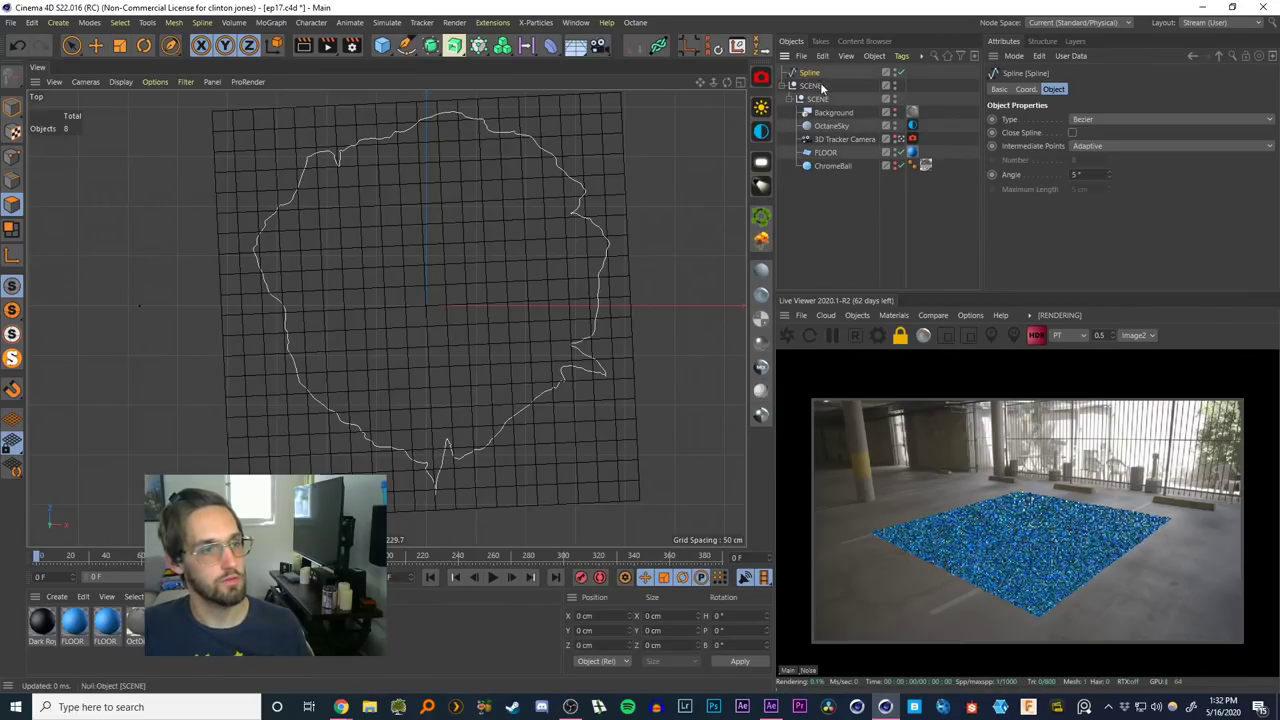
left_click(739, 83)
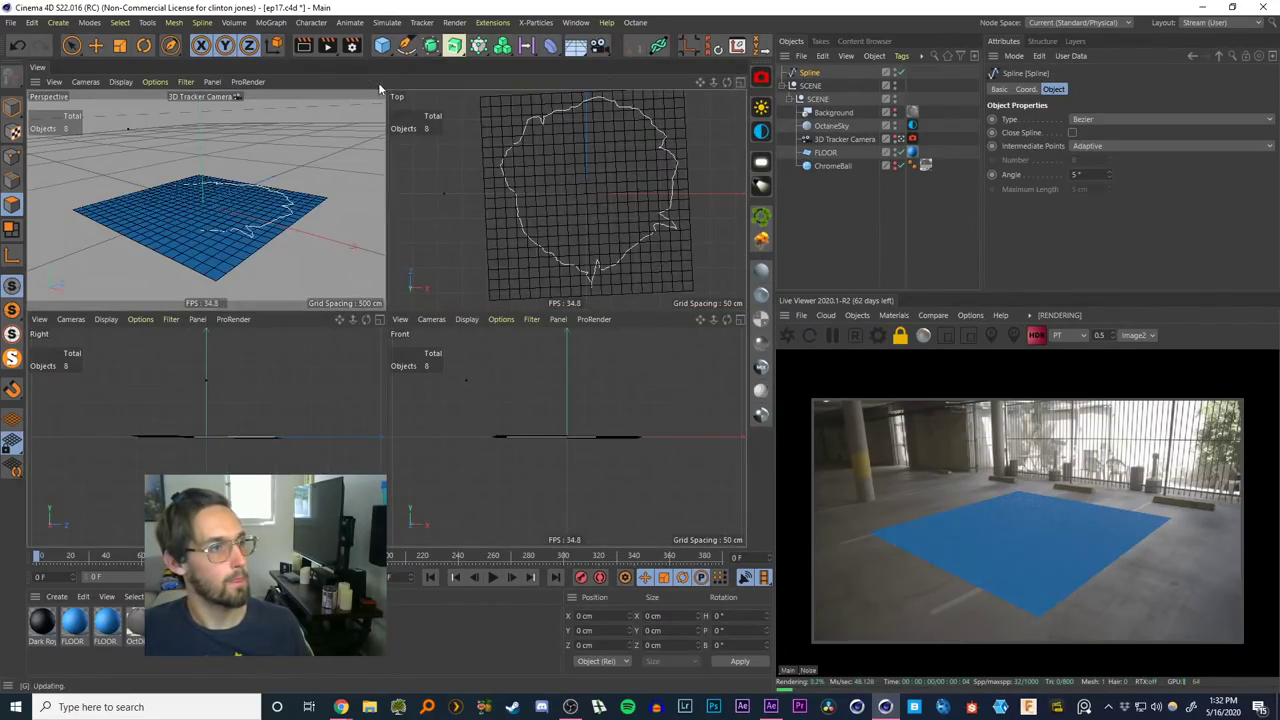
Maximize the Perspective view and place the hole's outline spline inside a new Extrude generator
left_click(378, 82)
left_click(790, 196)
left_click(808, 73)
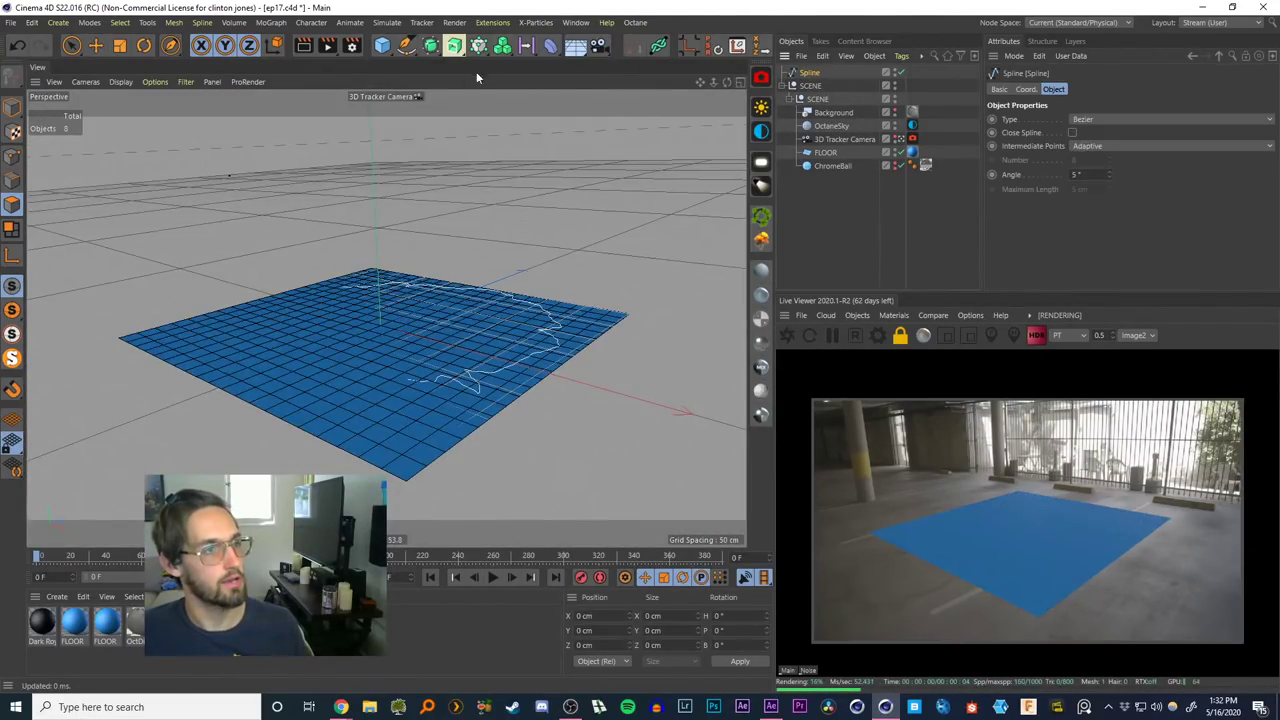
left_click(454, 45, "alt")
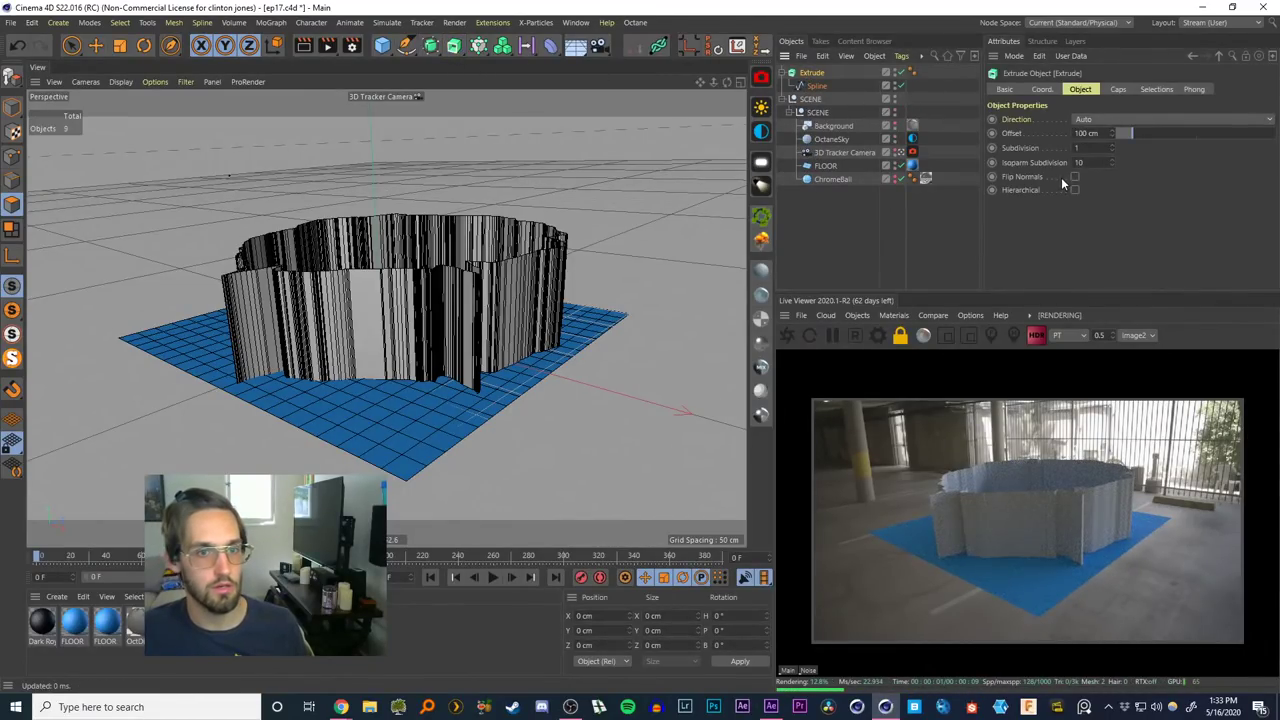
Try switching the Extrude's Start Cap and End Cap off and back on
left_click(1120, 89)
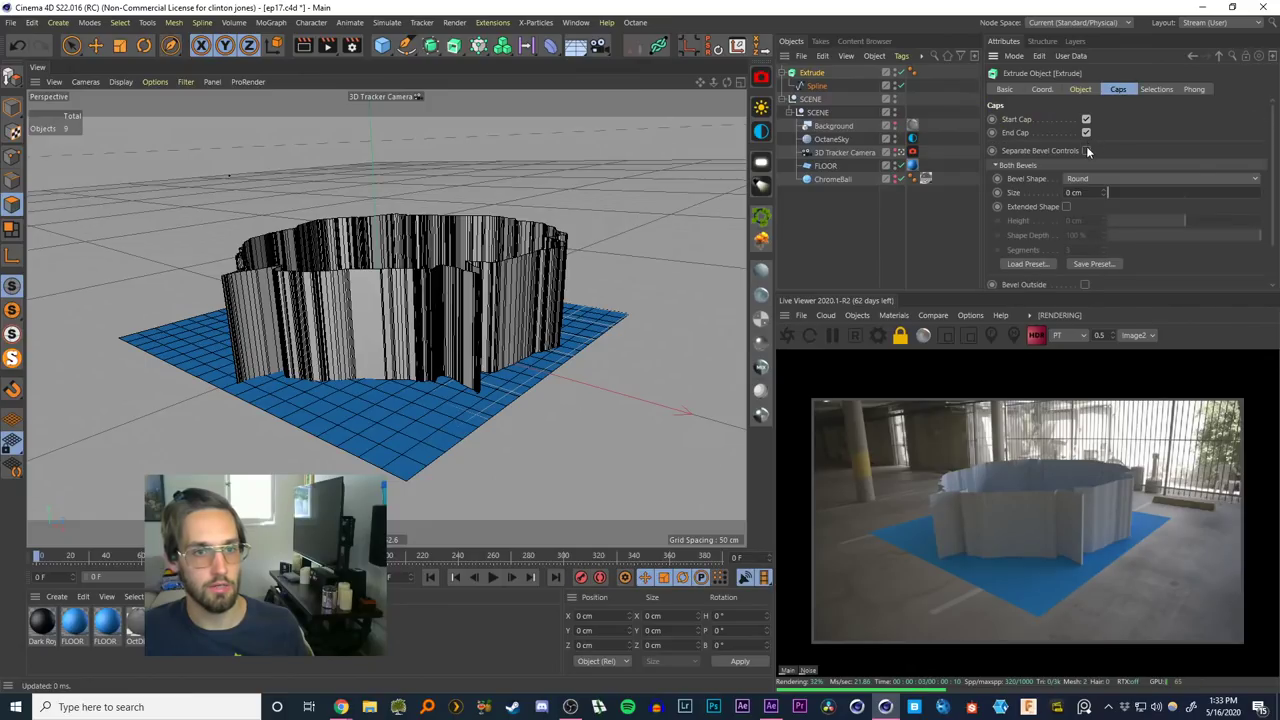
left_click(1086, 119)
left_click(1086, 132)
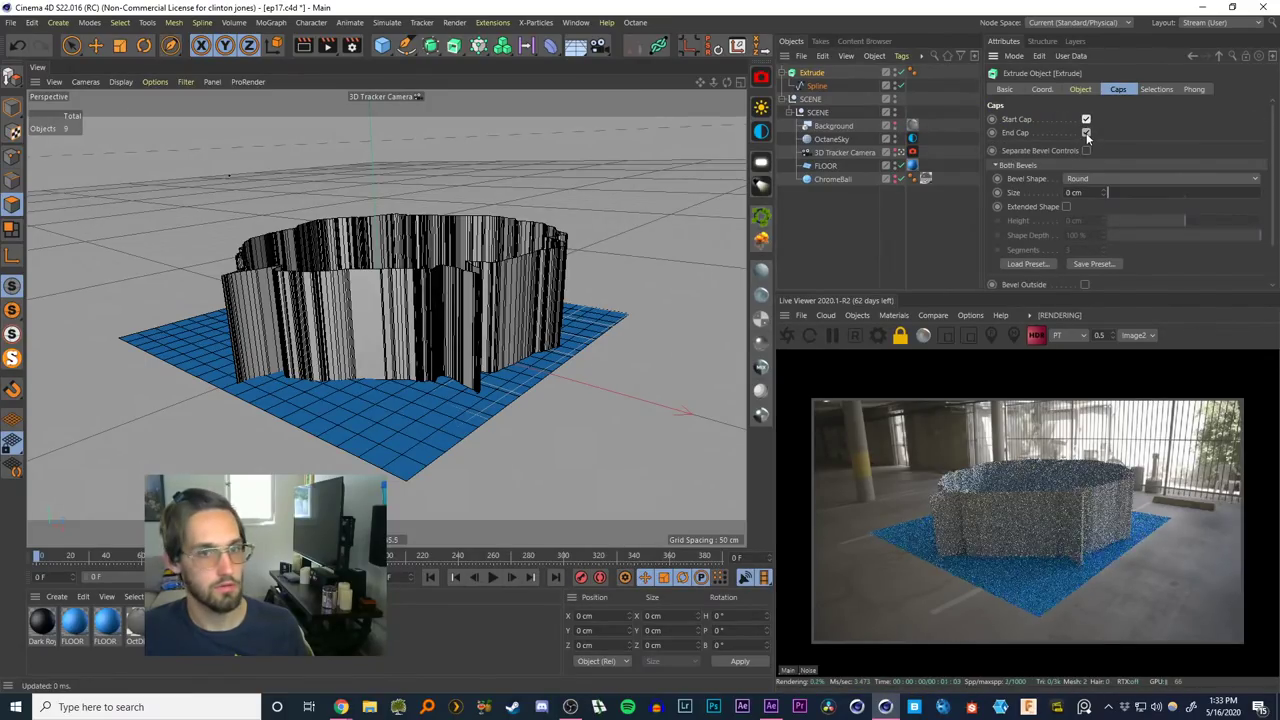
left_click(1086, 178)
left_click(1086, 178)
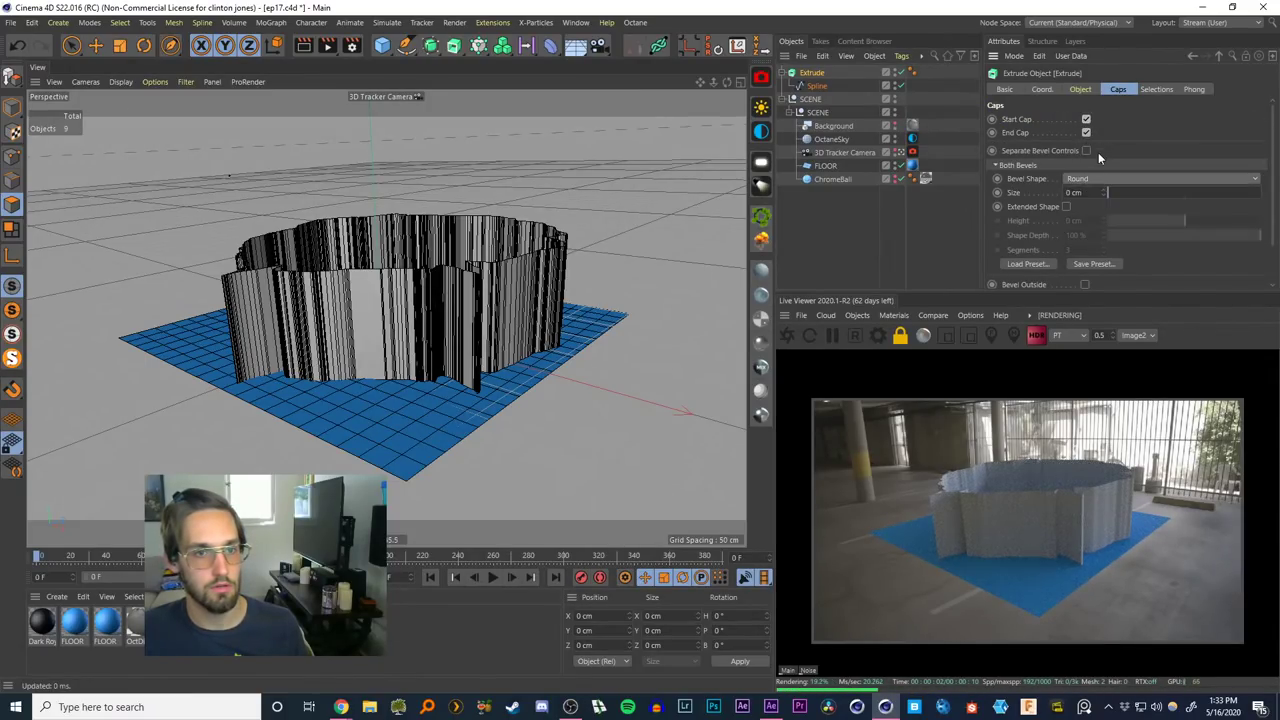
left_click(1086, 132)
left_click(1086, 120)
left_click(1086, 119)
left_click(1086, 132)
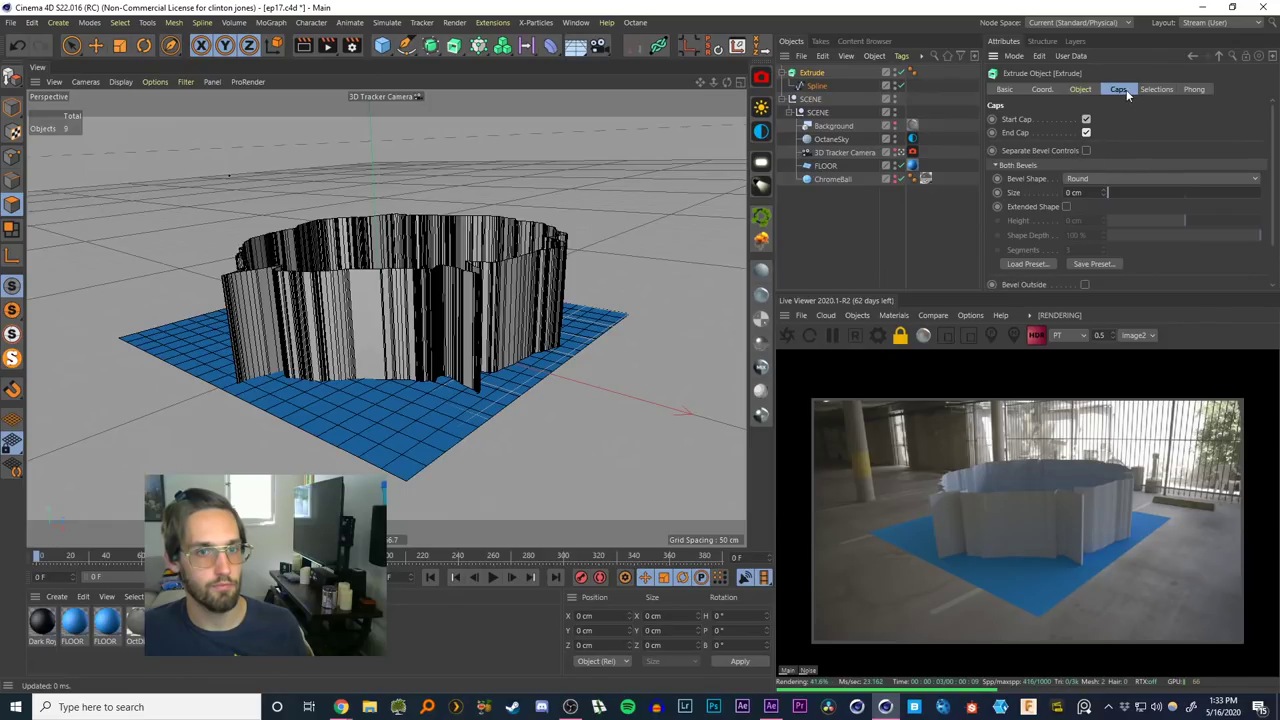
Leave the 3D Tracker Camera for the default camera, activate Live Selection and view the extruded wall from above
left_click(816, 86)
left_click(813, 73)
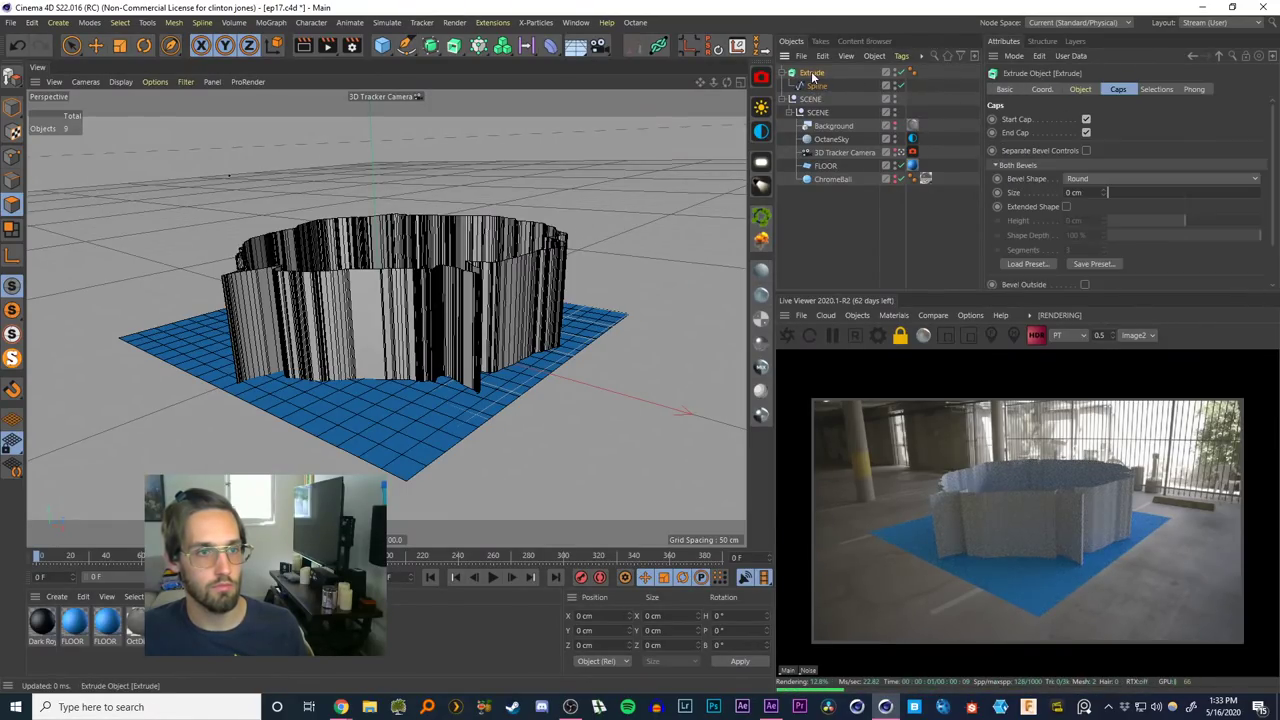
left_click(901, 152)
left_click_drag(414, 269, 496, 389, "alt")
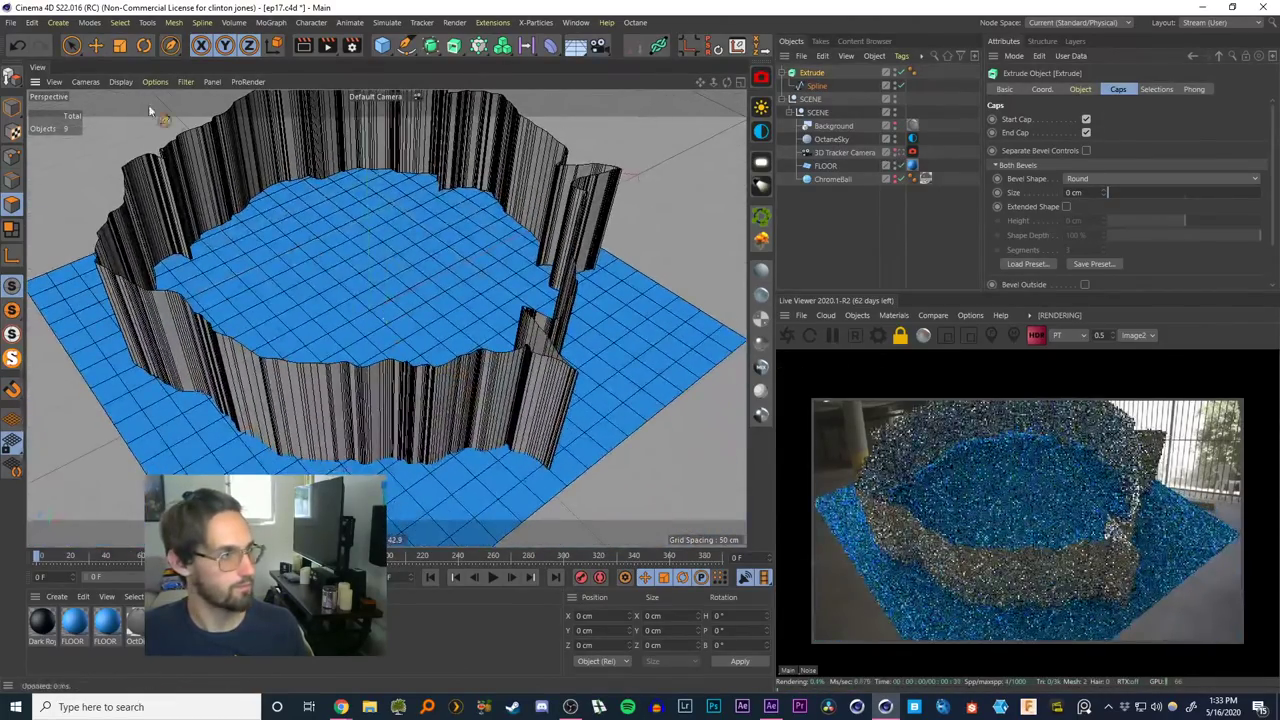
left_click_drag(71, 45, 119, 68)
scroll(466, 366, "up", 3)
left_click_drag(478, 330, 493, 312, "alt")
left_click_drag(493, 308, 386, 318, "alt")
left_click_drag(453, 349, 566, 280, "alt")
scroll(546, 322, "down", 3)
middle_click_drag(566, 280, 537, 295, "alt")
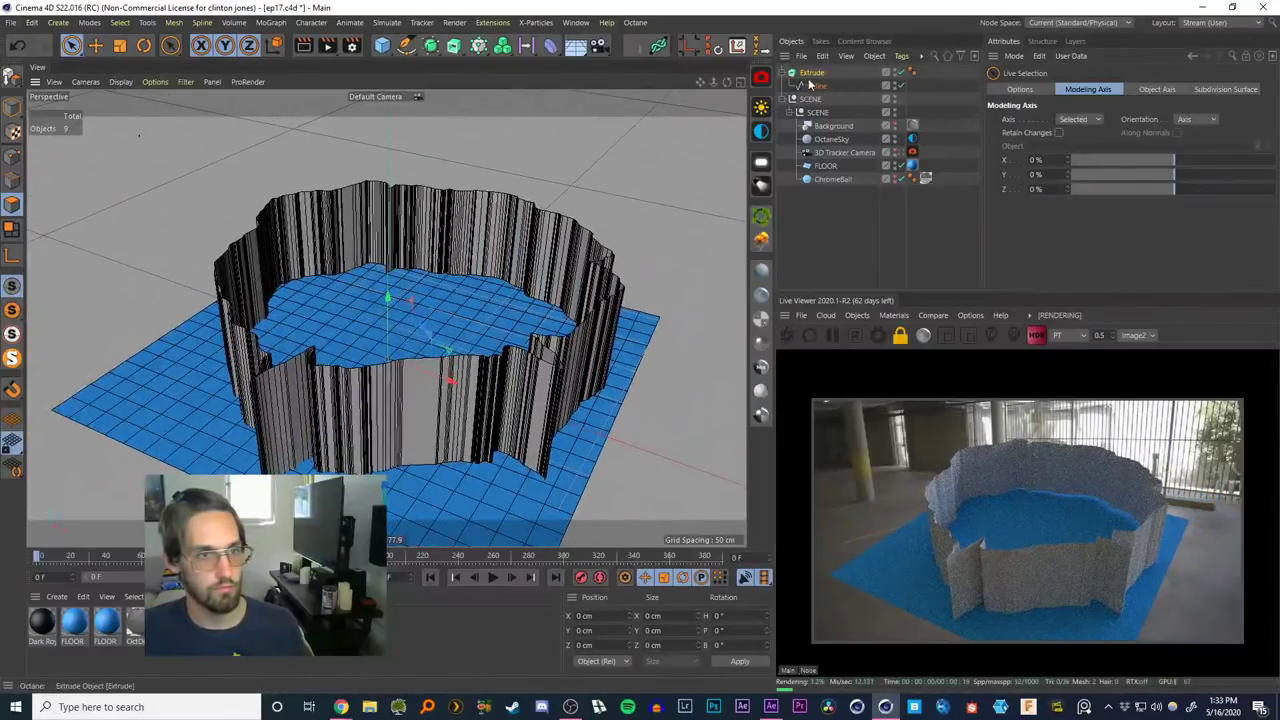
Try toggling the Extrude's caps and Separate Bevel Controls after checking its Direction options
left_click(811, 74)
left_click(1081, 90)
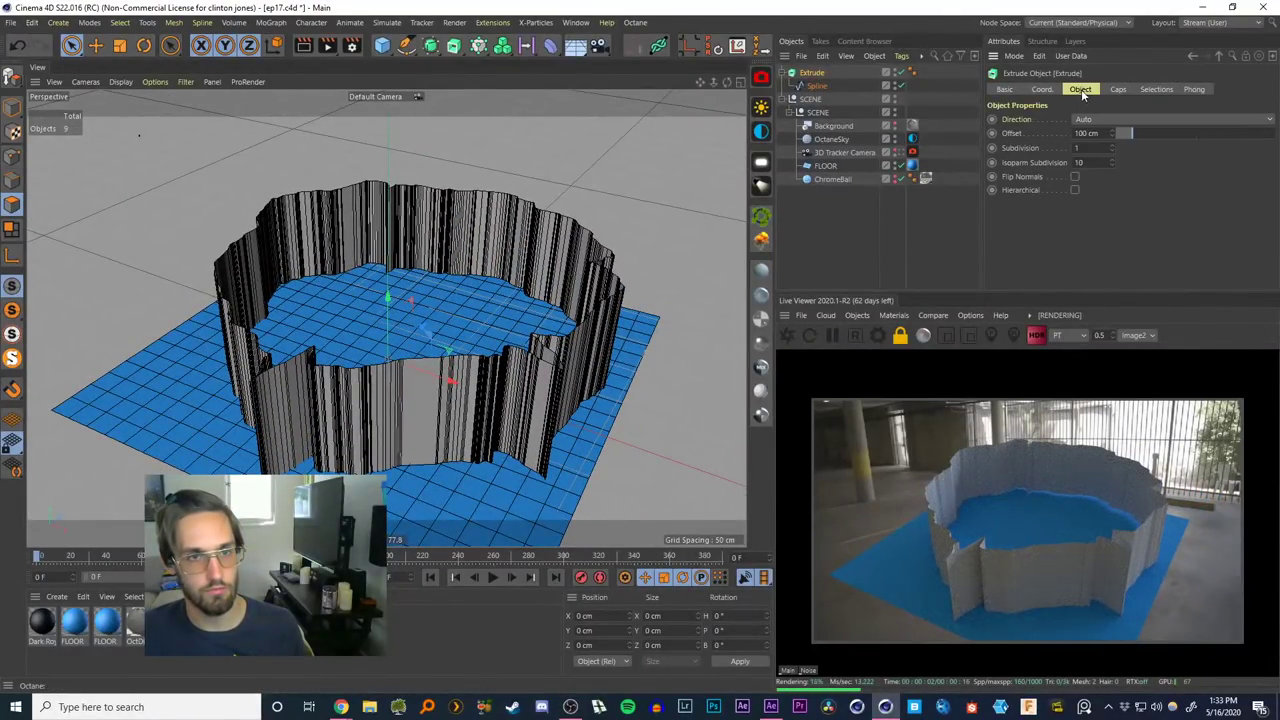
left_click(1098, 119)
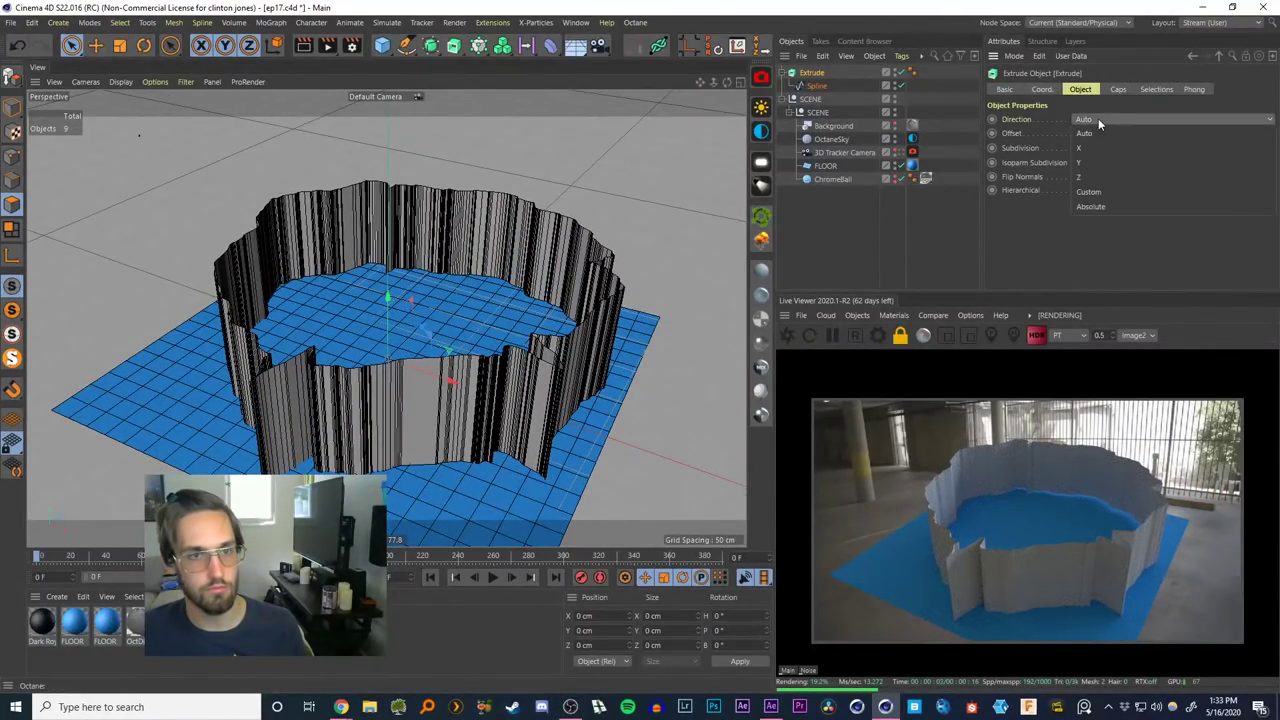
left_click(1028, 229)
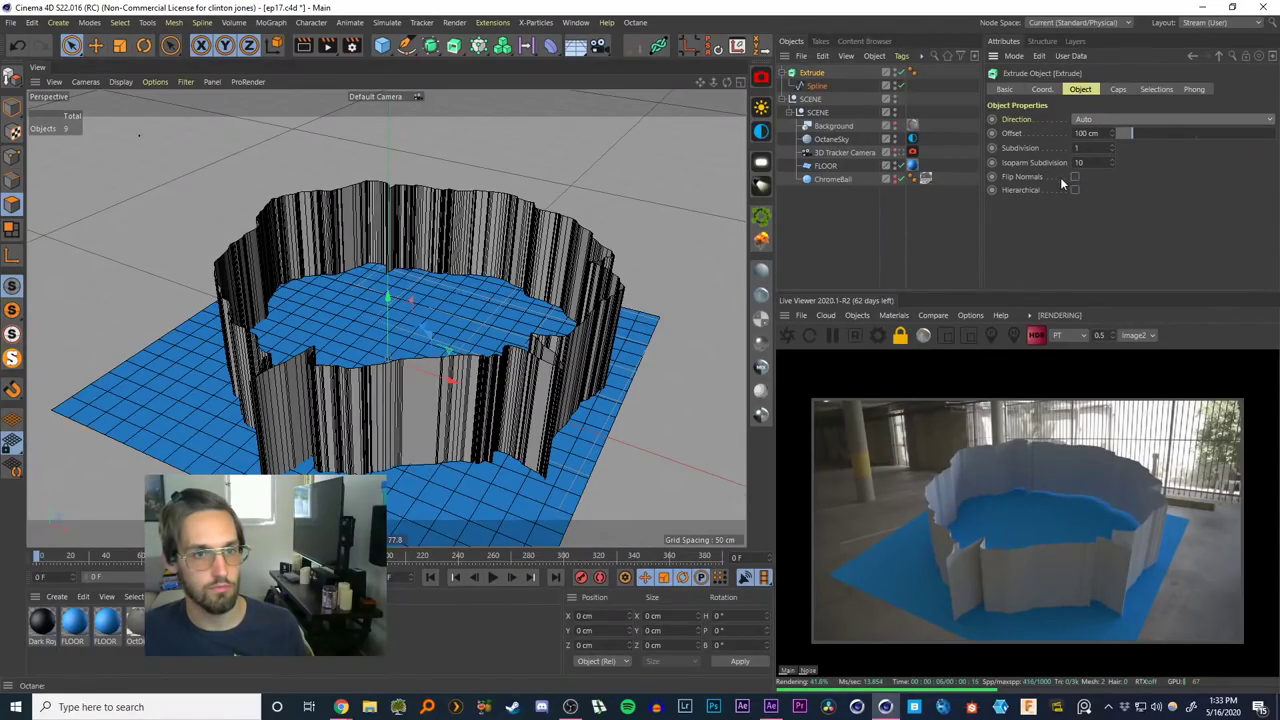
left_click(1118, 88)
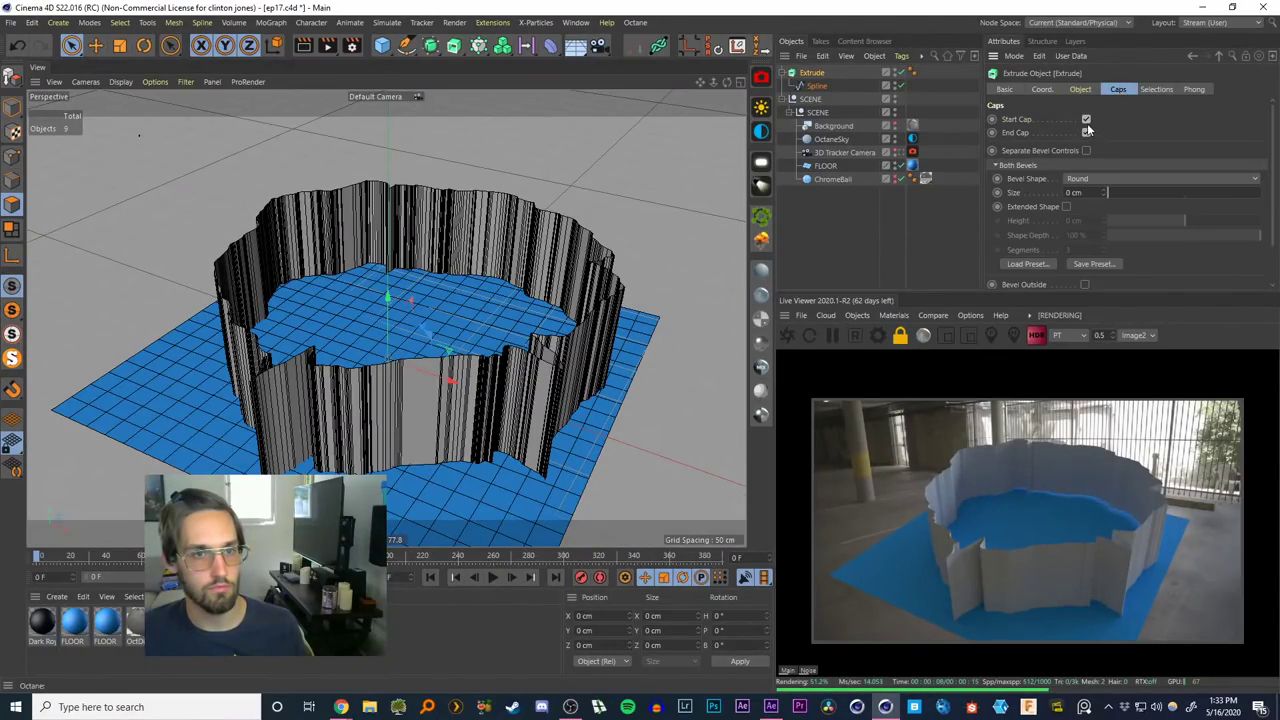
left_click(1086, 133)
left_click(1086, 120)
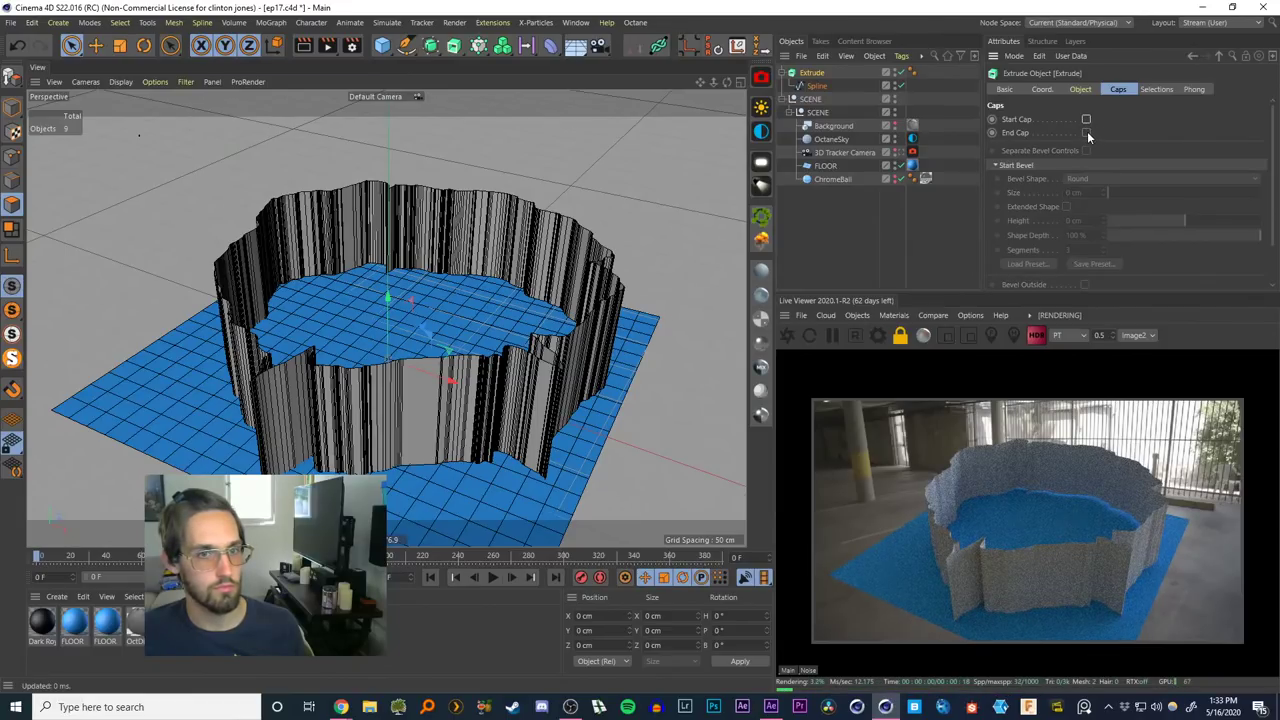
left_click(1086, 120)
left_click(1086, 133)
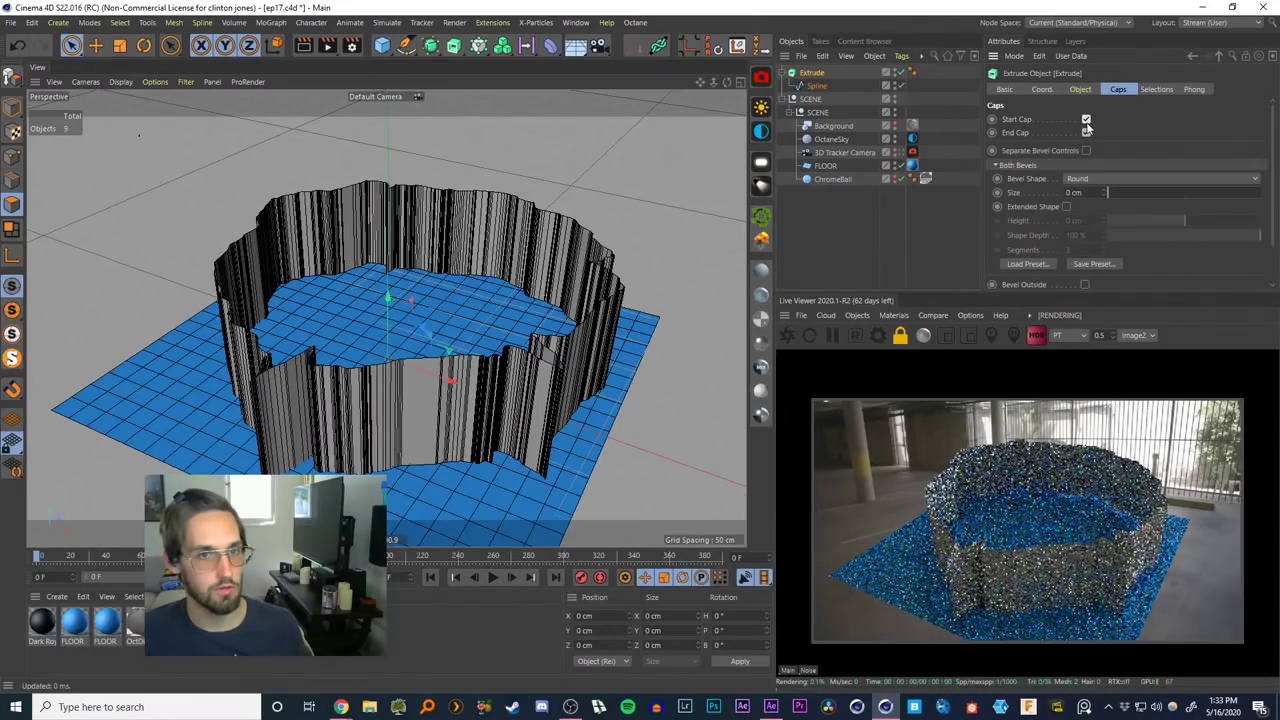
left_click(1086, 151)
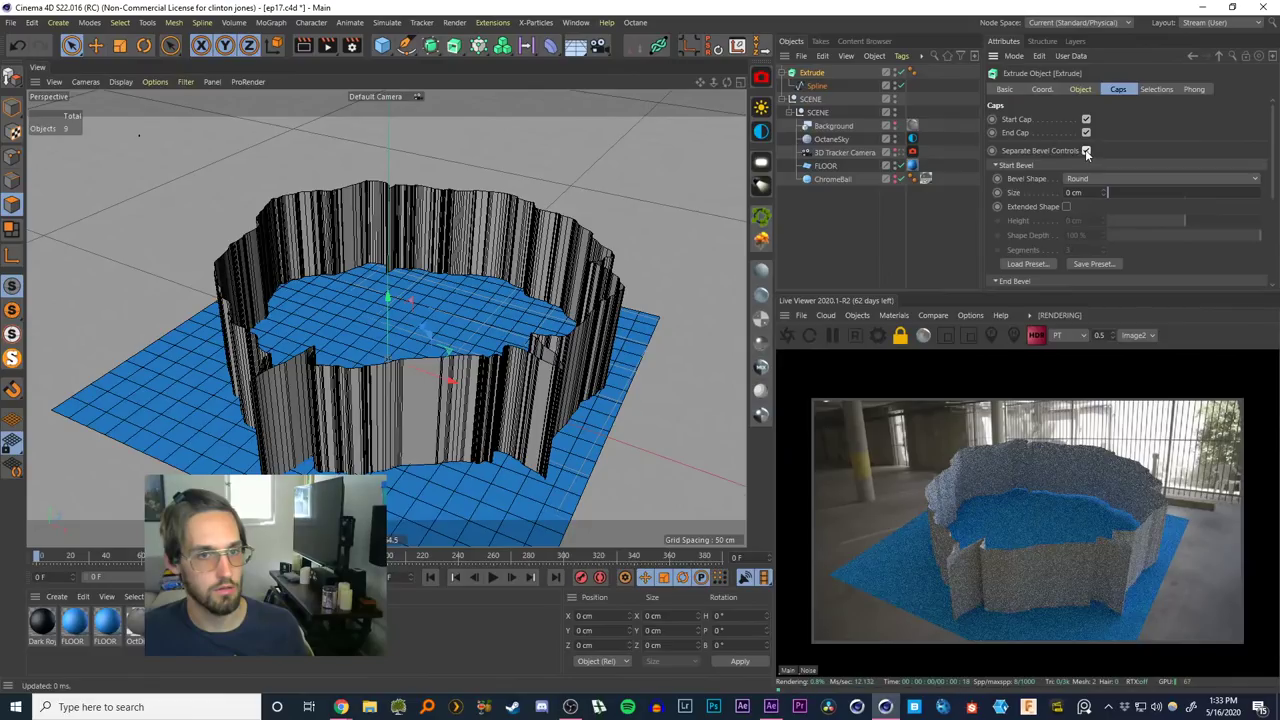
left_click(1086, 151)
Try the Curve bevel shape on the Extrude's caps and return it to Round
right_click_drag(520, 384, 540, 310, "alt")
mouse_move(540, 310)
left_mouse_down("alt")
mouse_move(508, 314)
mouse_move(540, 285)
left_mouse_up("alt")
left_click(1095, 180)
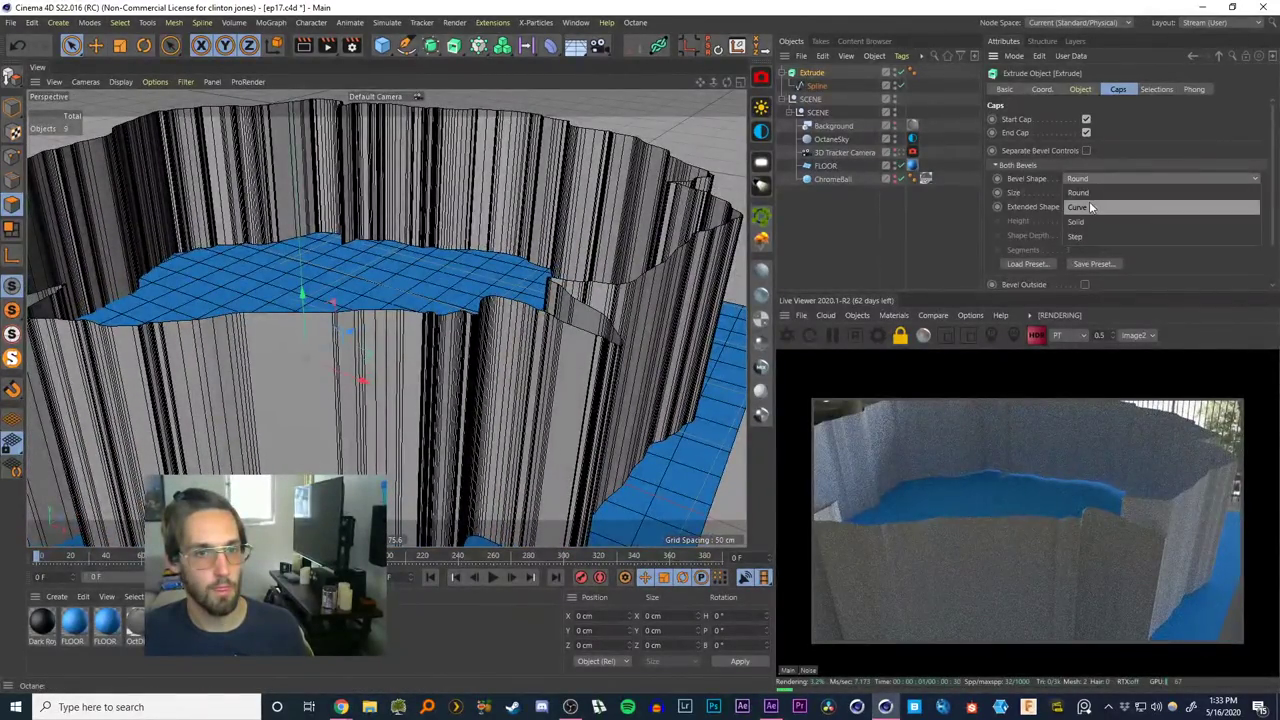
left_click(1088, 206)
left_click(1088, 180)
left_click(1086, 192)
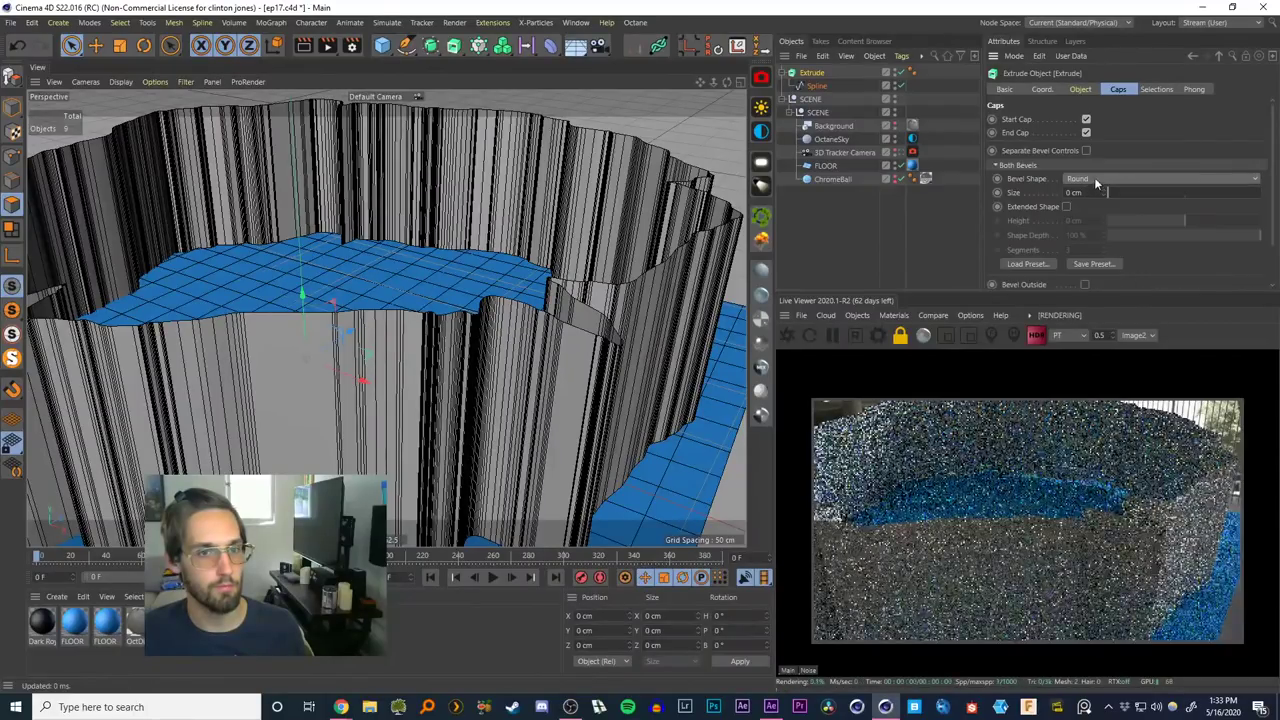
Examine the overlapping ends of the extruded wall up close and from several angles
scroll(556, 328, "up", 3)
mouse_move(557, 330)
left_mouse_down("alt")
mouse_move(503, 318)
mouse_move(530, 280)
mouse_move(550, 318)
mouse_move(525, 326)
mouse_move(557, 351)
mouse_move(545, 330)
mouse_move(581, 328)
mouse_move(571, 313)
left_mouse_up("alt")
scroll(593, 323, "up", 3)
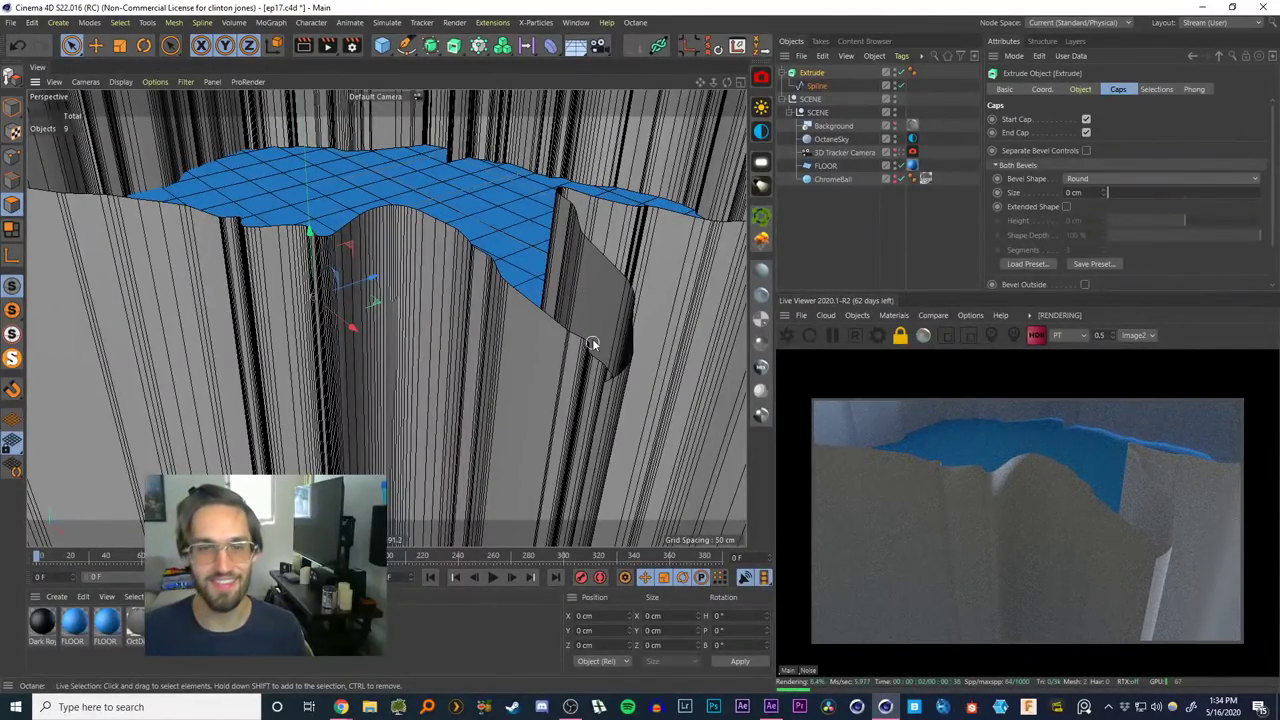
mouse_move(570, 283)
left_mouse_down("alt")
mouse_move(502, 395)
mouse_move(587, 273)
left_mouse_up("alt")
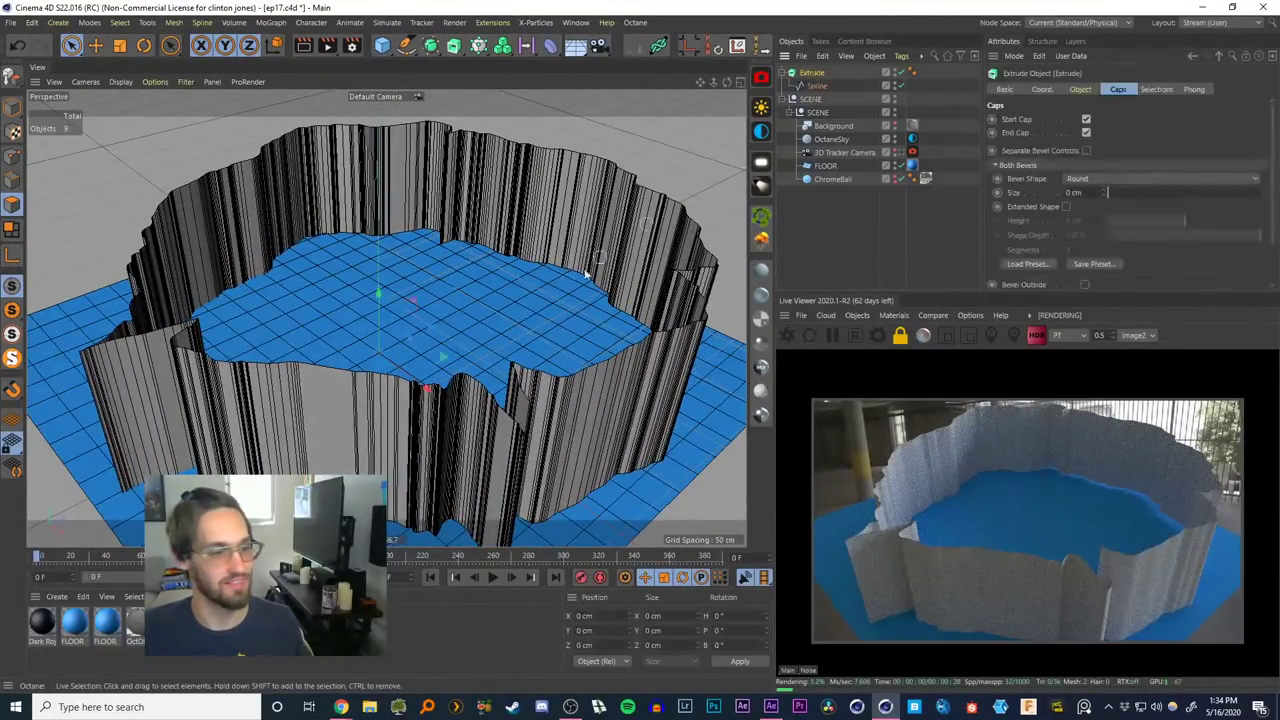
scroll(430, 366, "up", 3)
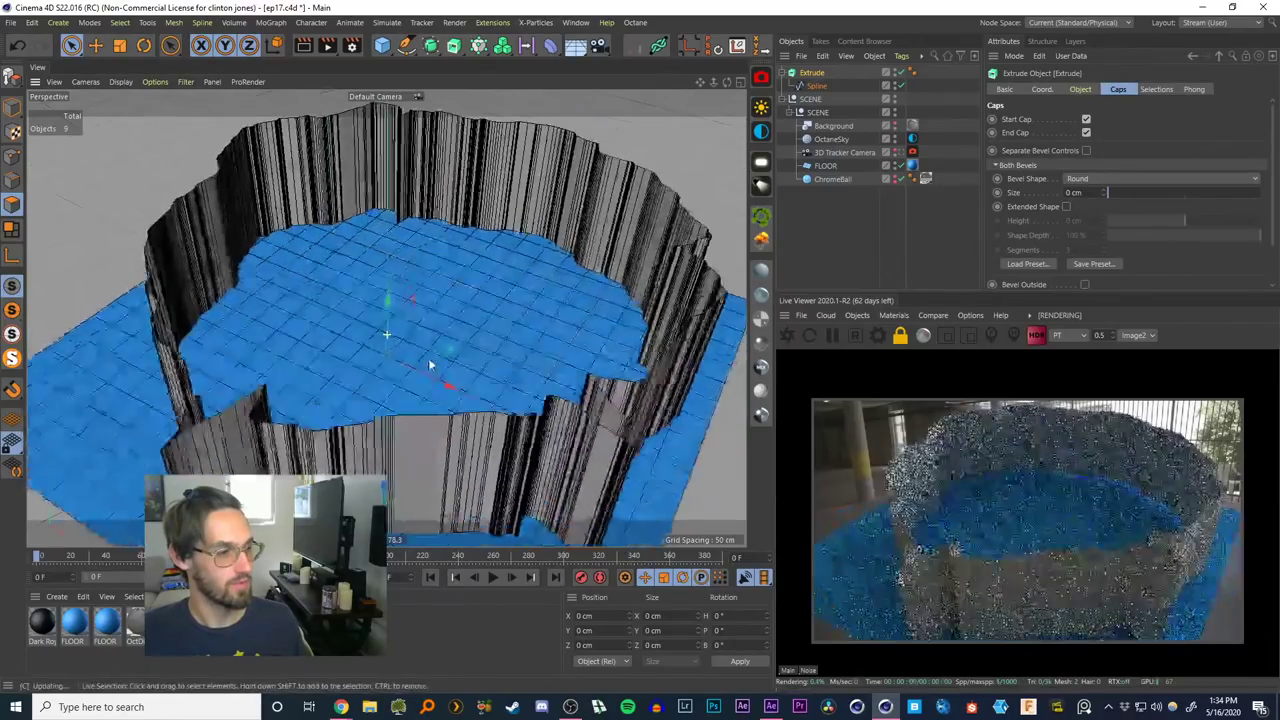
left_click_drag(430, 366, 606, 238, "alt")
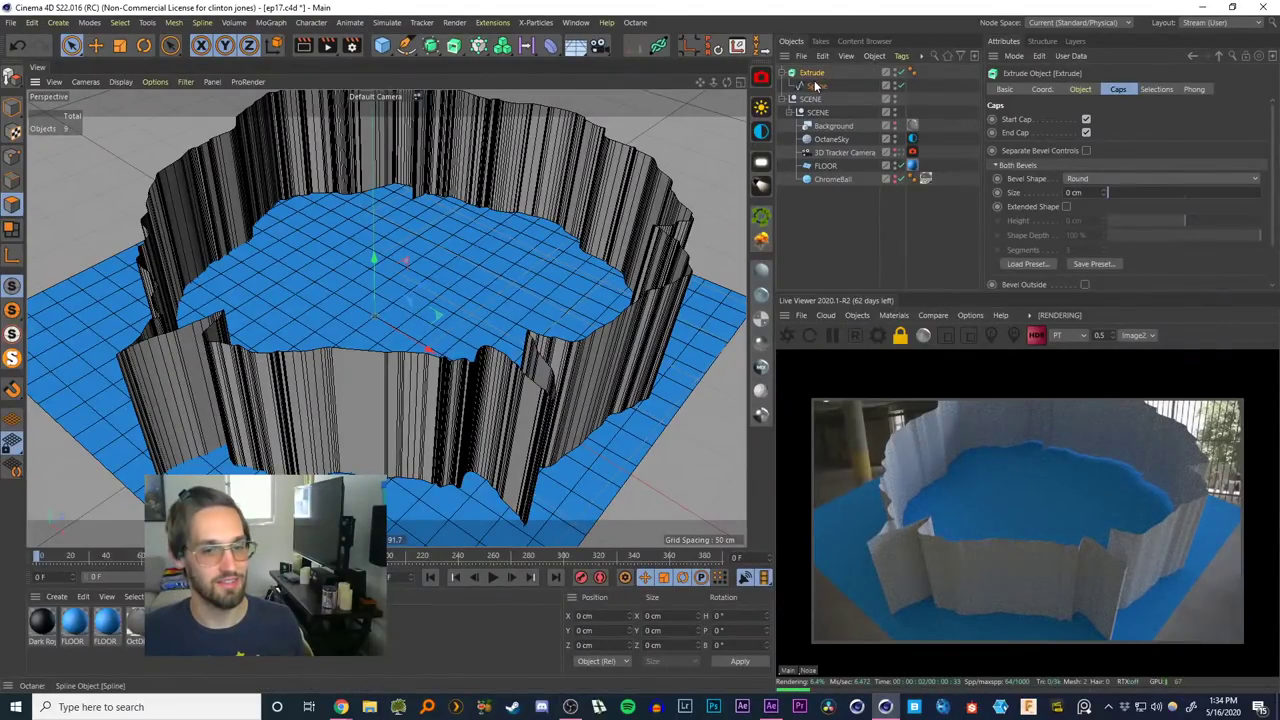
left_click_drag(609, 347, 570, 360, "alt")
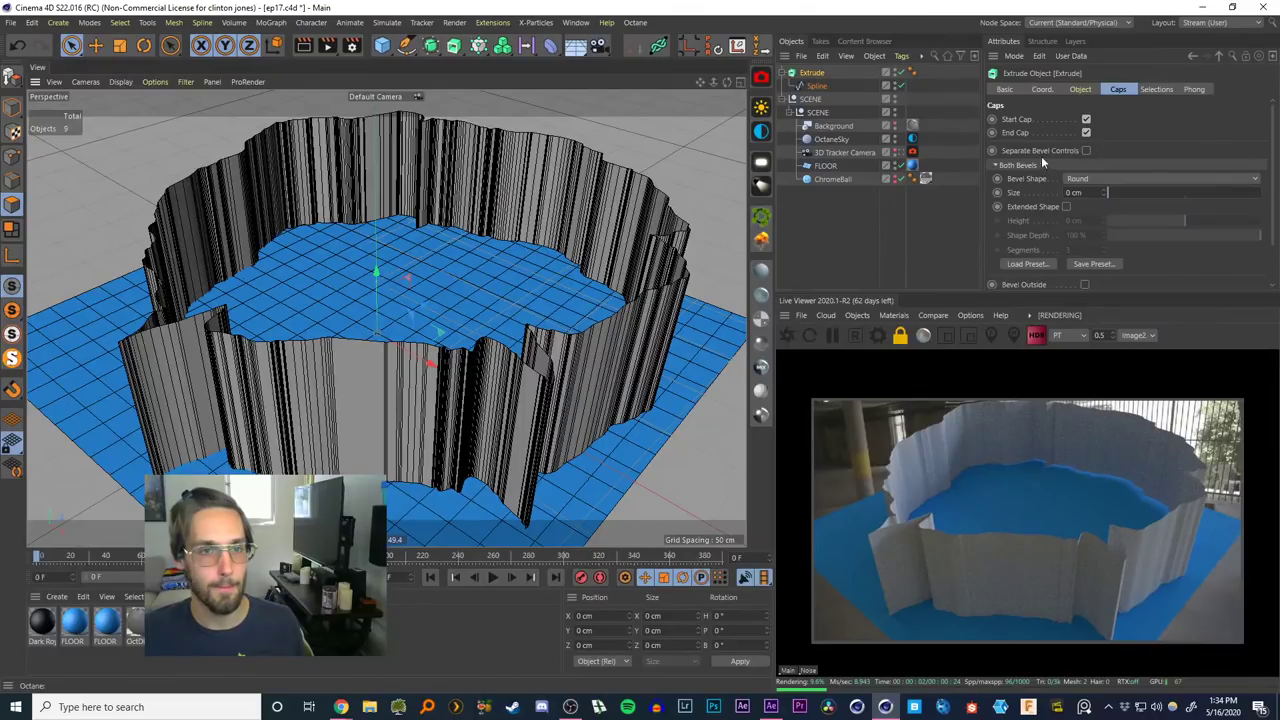
Try toggling Bevel Outside and Break Phong Rounding on the Extrude and check its Caps Type options
scroll(1268, 177, "down", 2)
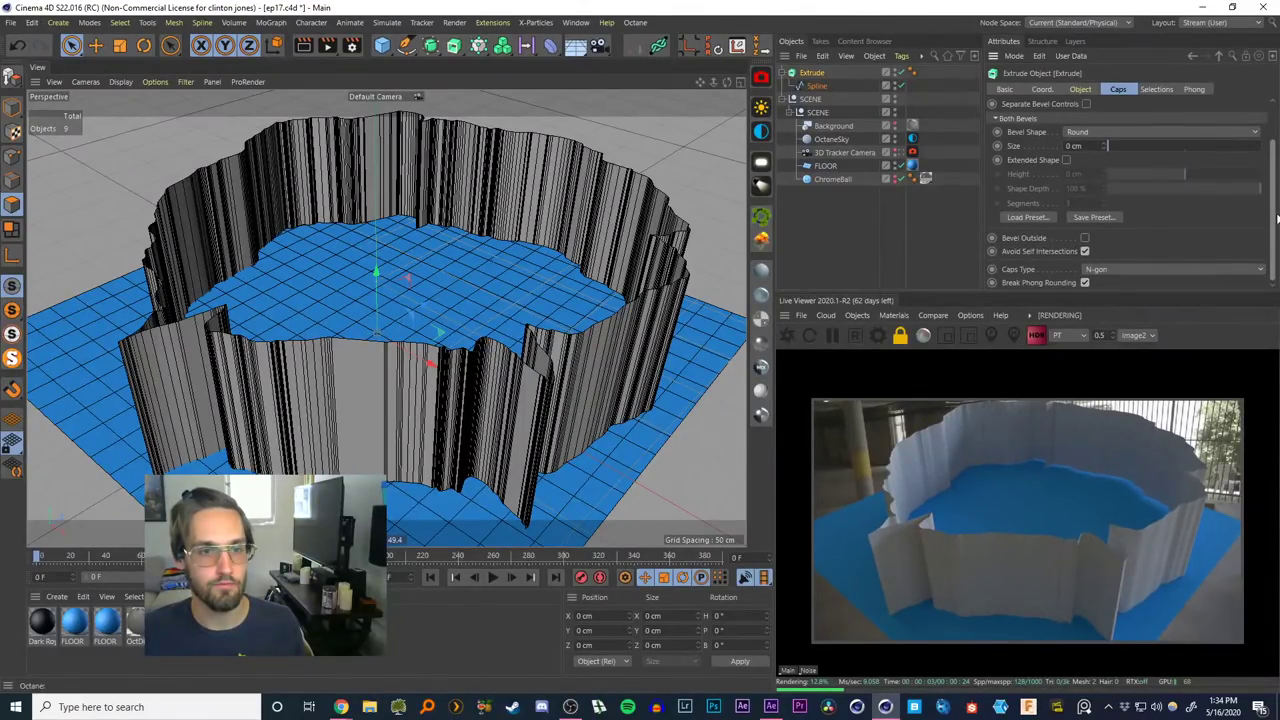
left_click(1086, 243)
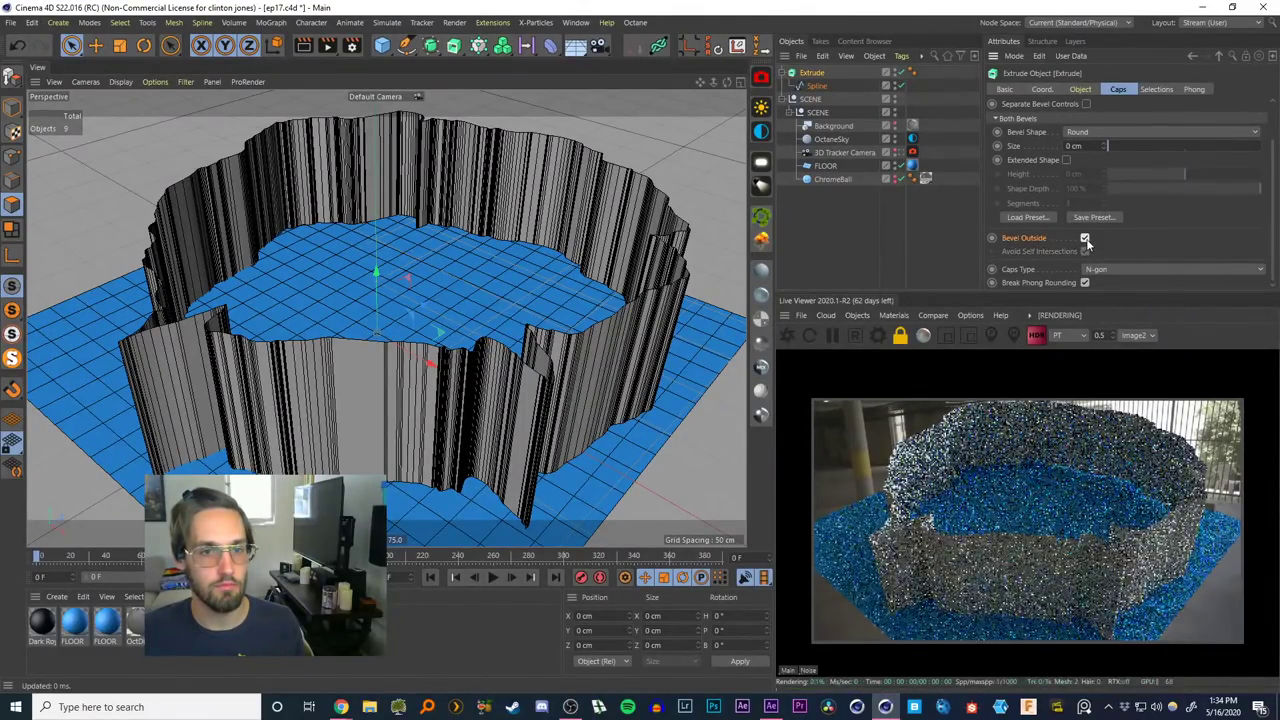
left_click(1086, 243)
left_click(1086, 282)
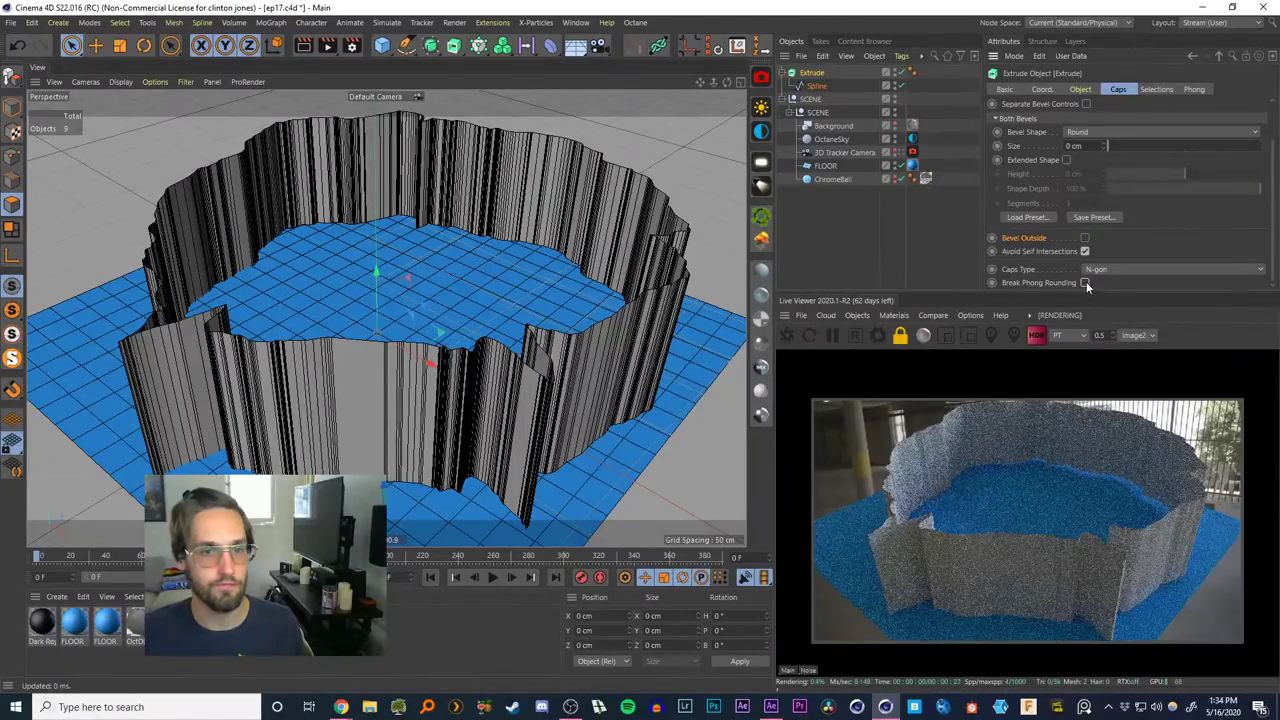
left_click(1086, 282)
left_click(1097, 273)
left_click(1228, 242)
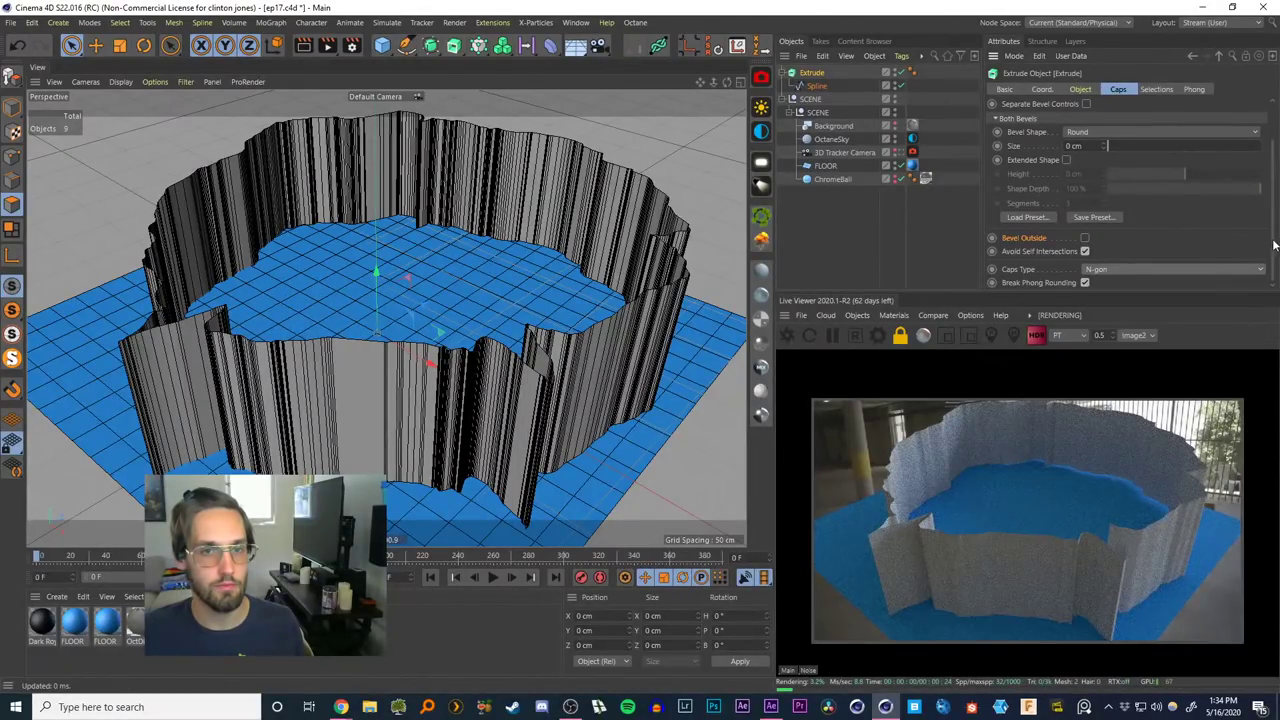
Try toggling the Extrude's Shell, Start Cap and End Cap polygon selections
left_click(1155, 89)
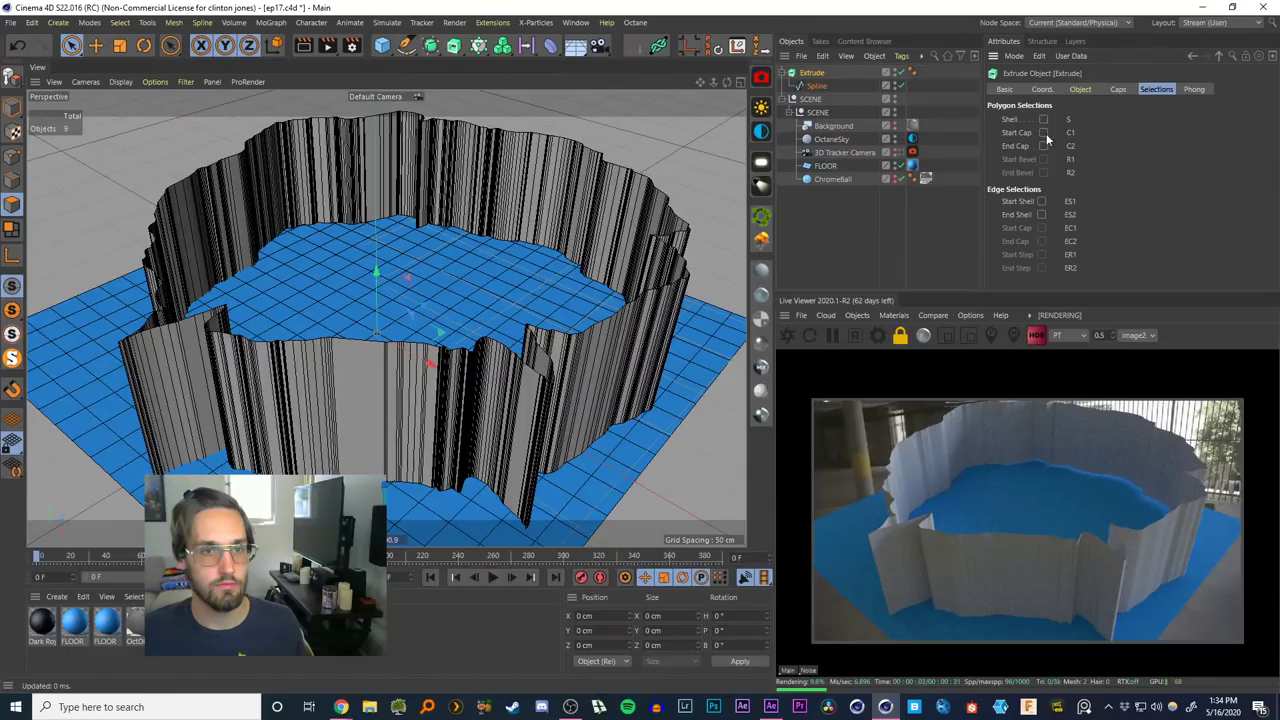
left_click(1043, 120)
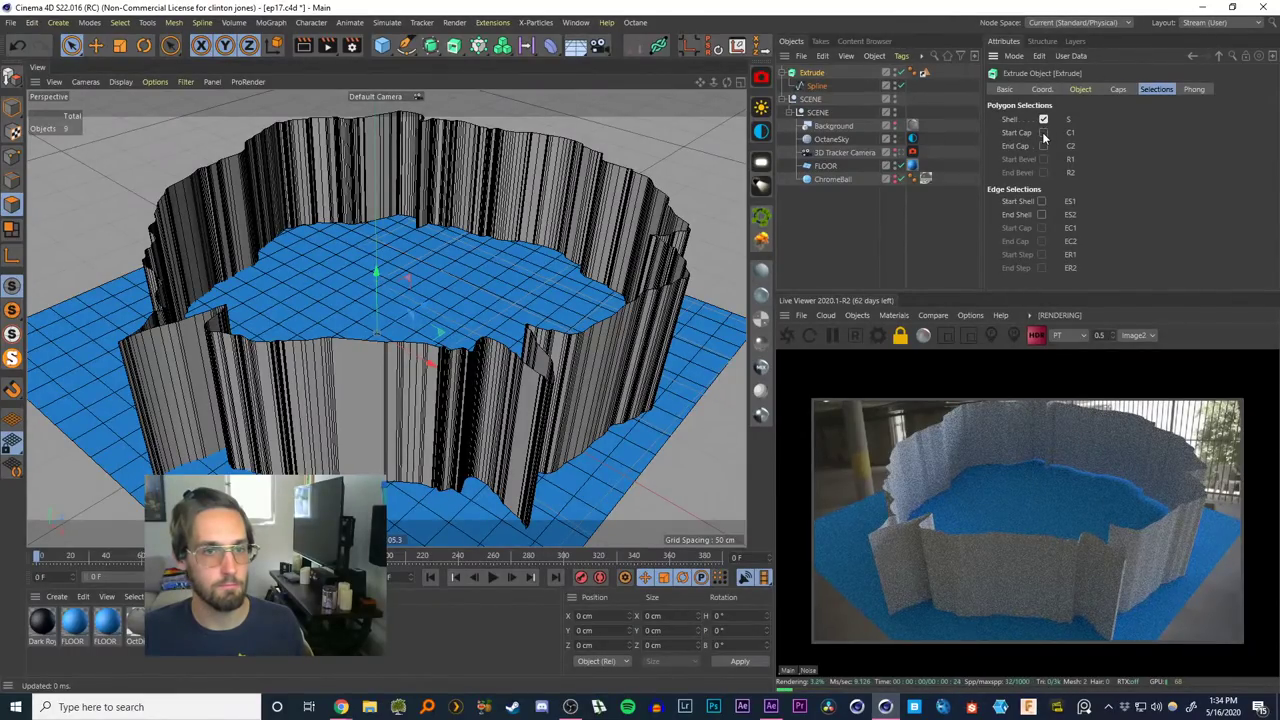
left_click(1043, 133)
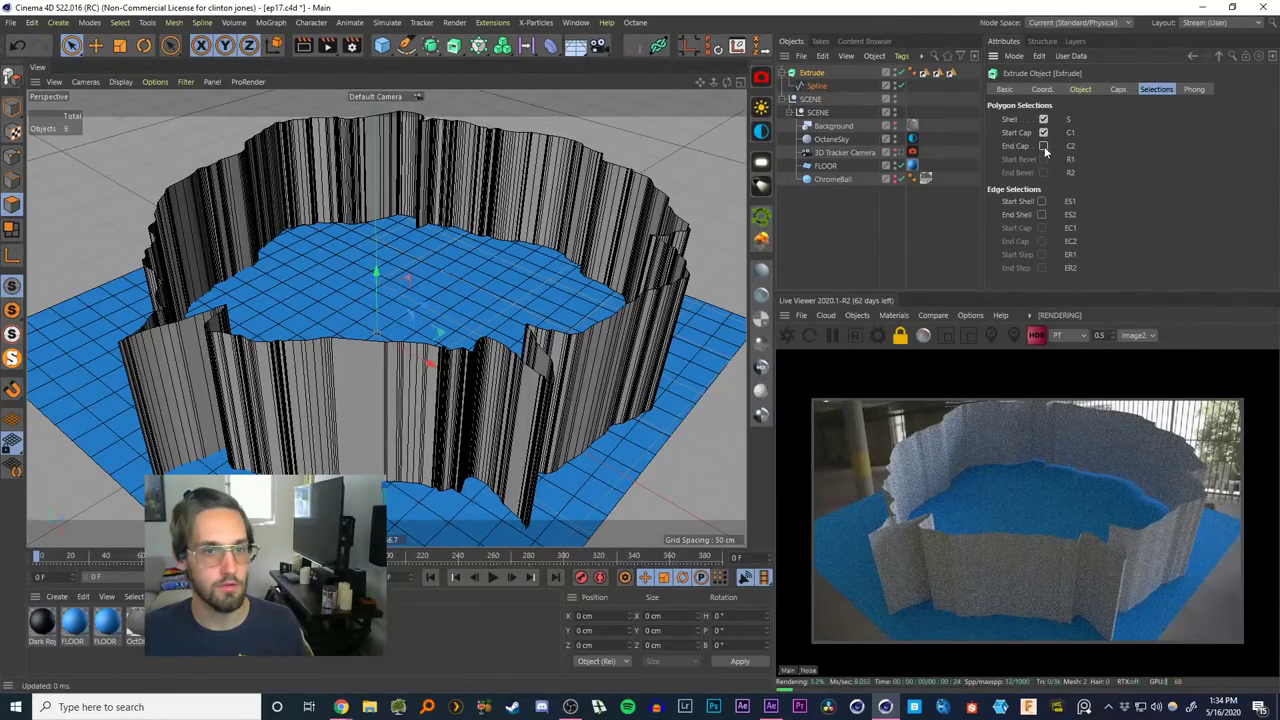
left_click(1043, 146)
Try the Absolute extrusion direction and return the Extrude's Direction to Auto
left_click(1079, 89)
left_click(1090, 118)
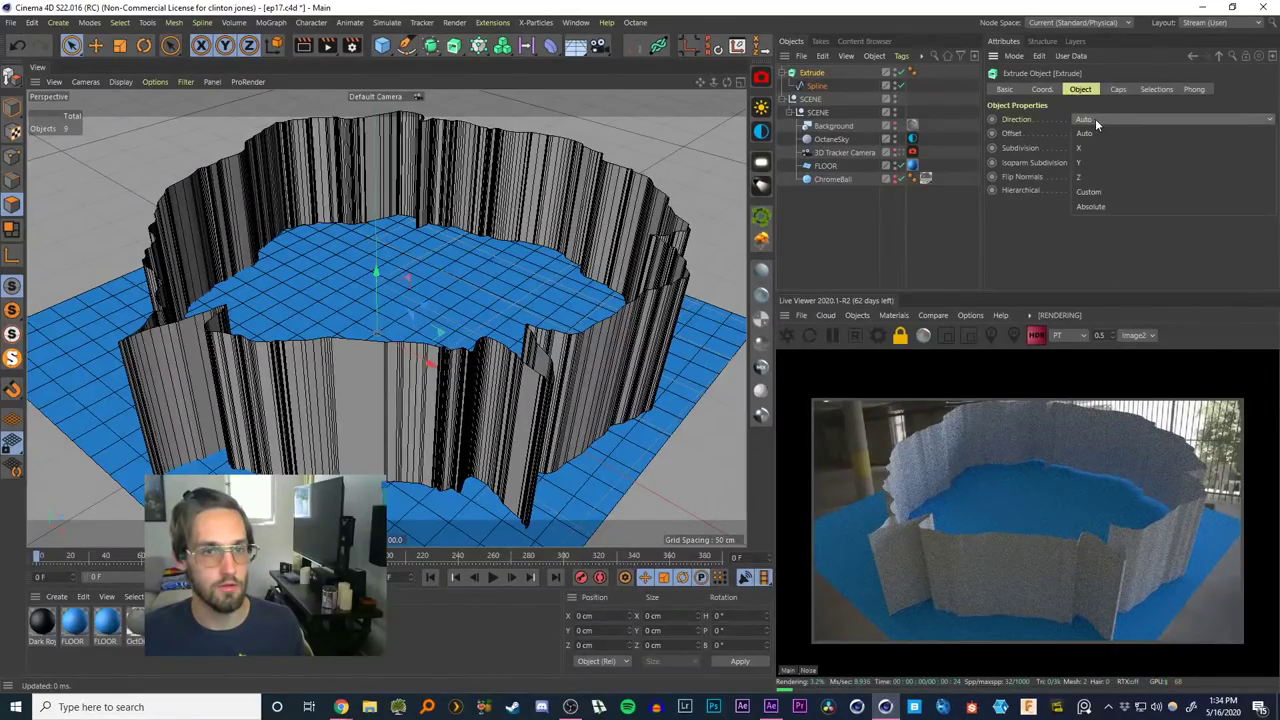
left_click(1093, 207)
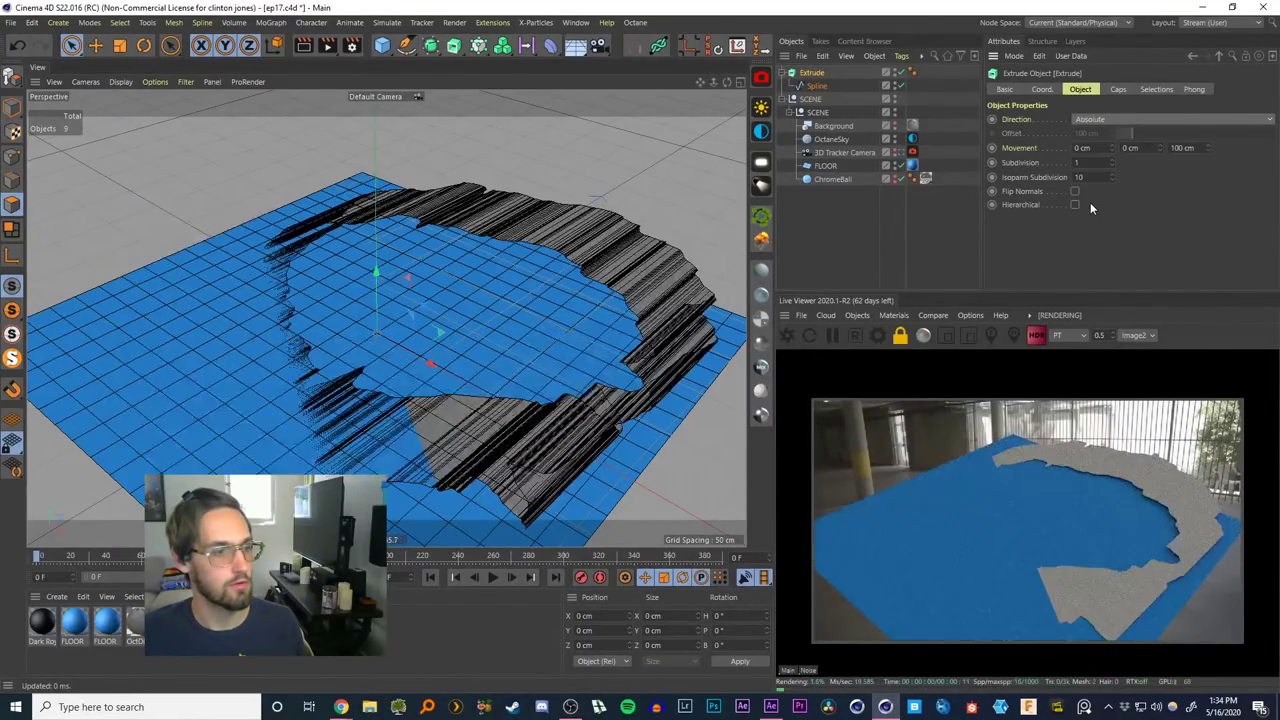
left_click(1088, 120)
left_click(1087, 133)
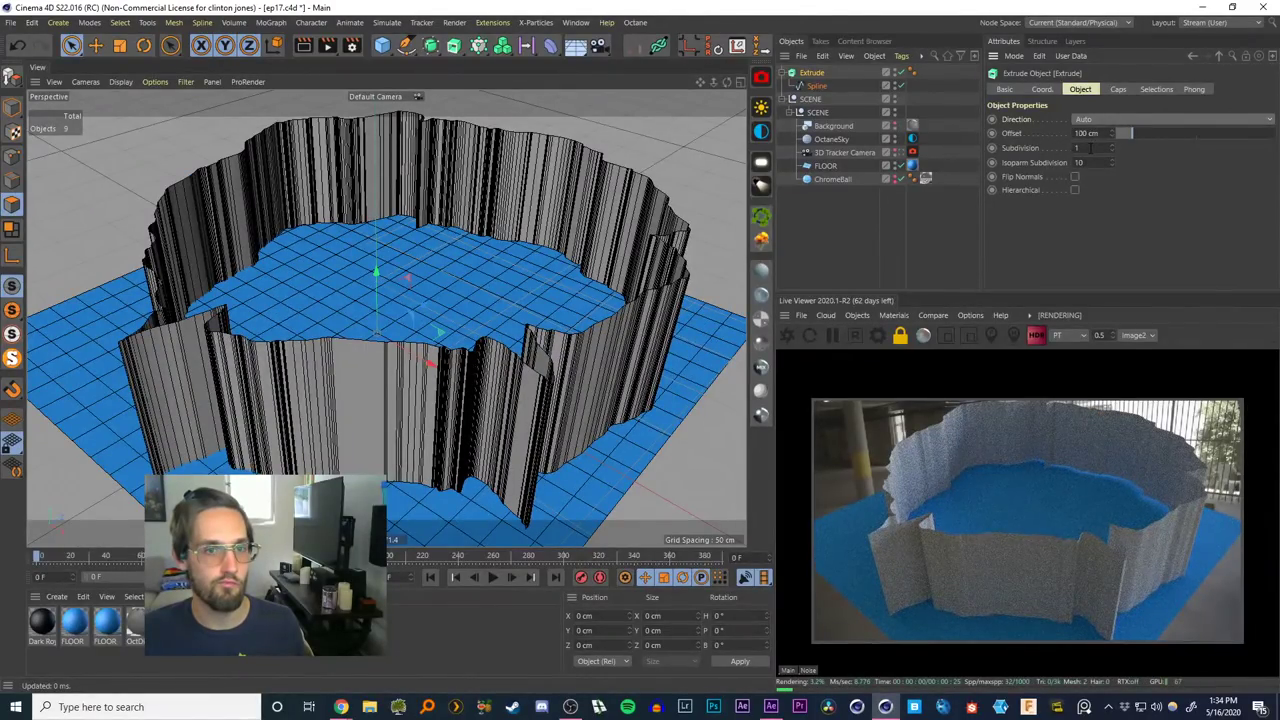
Convert the Extrude generator into an editable polygon object and close in on the wall's overlapping ends
left_click_drag(418, 338, 434, 360, "alt")
key("c")
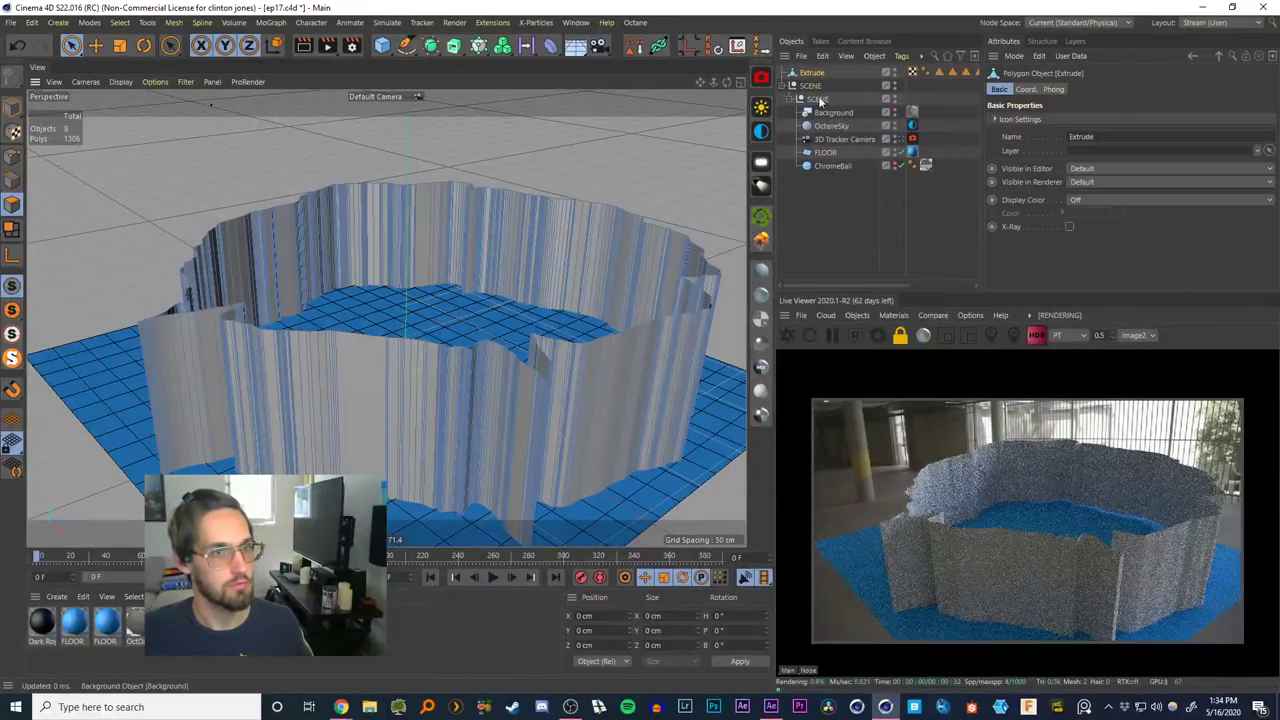
right_click_drag(520, 350, 395, 288, "alt")
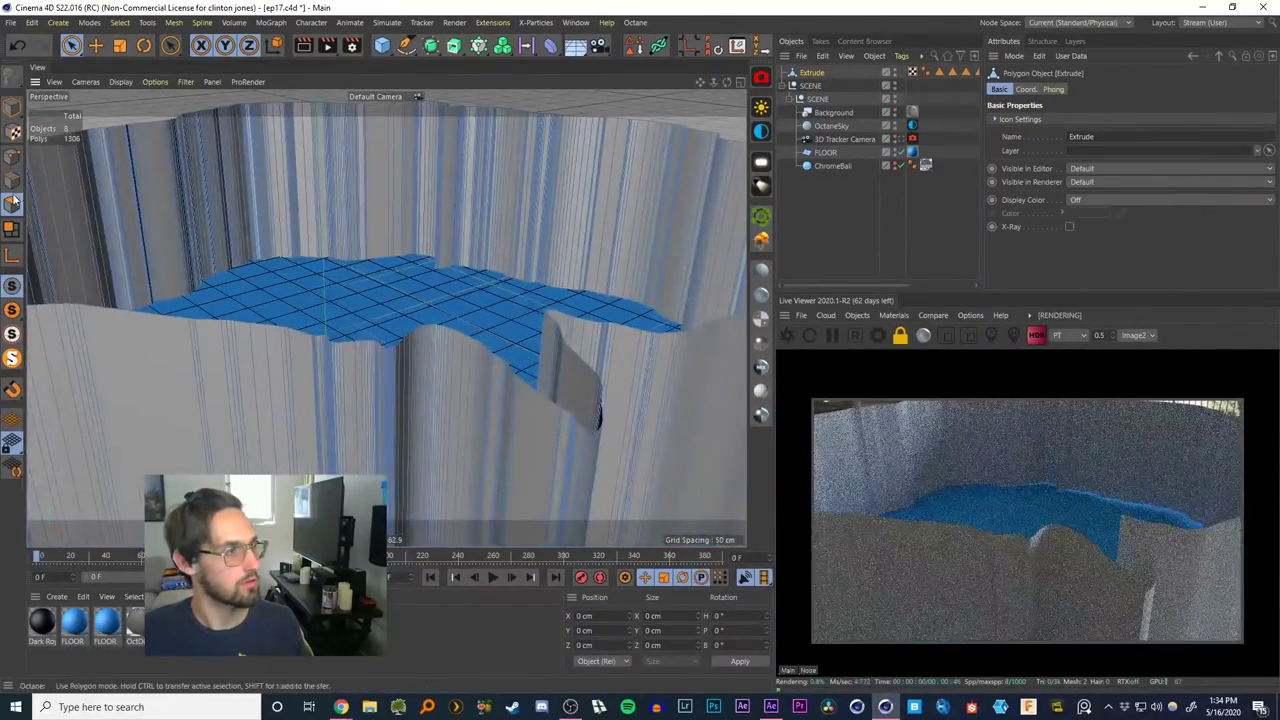
Start the Close Polygon Hole tool on the converted Extrude wall
left_click_drag(209, 305, 213, 310, "alt")
scroll(213, 309, "up", 2)
right_click(322, 90)
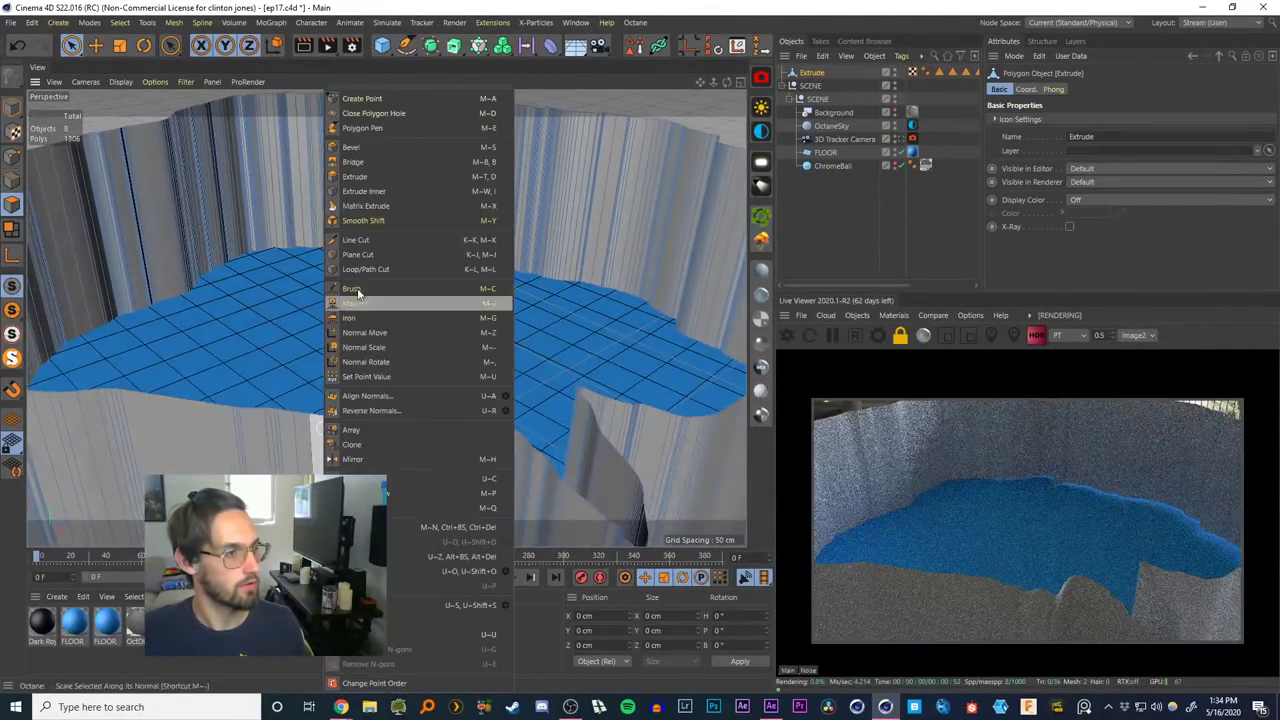
left_click(369, 116)
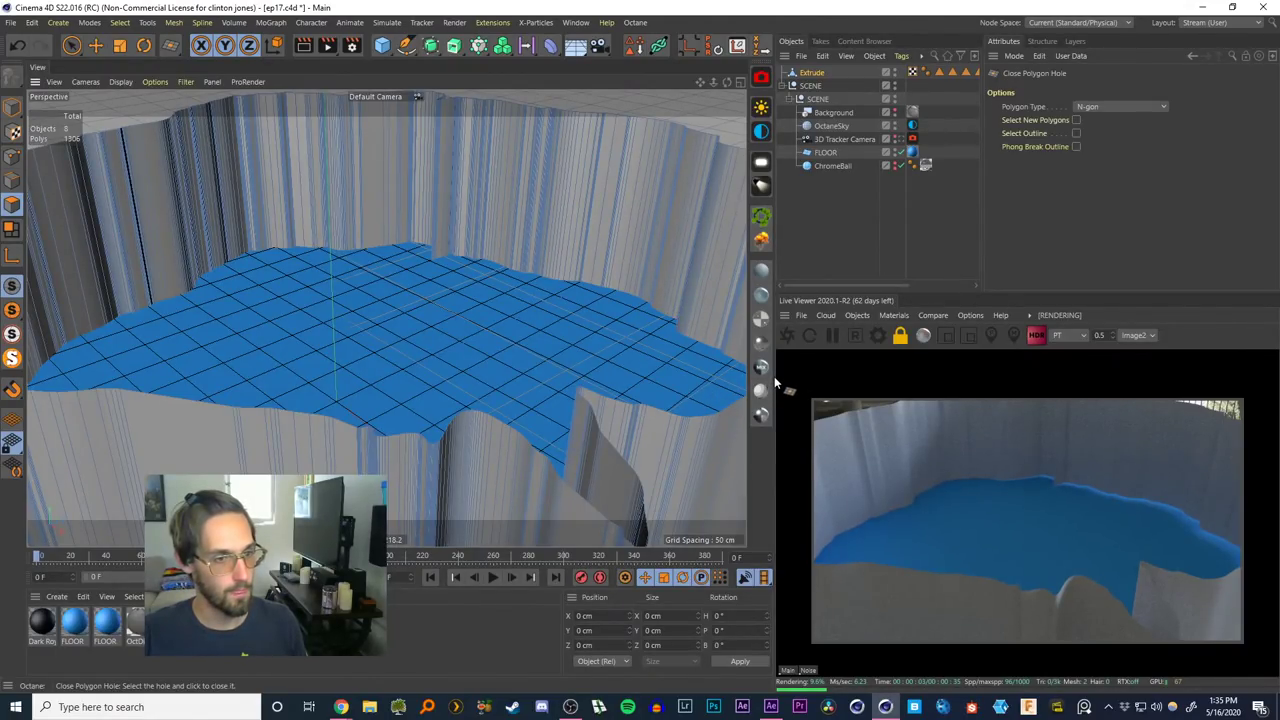
Switch to After Effects and try to close the ep17.aep project
left_click(773, 707)
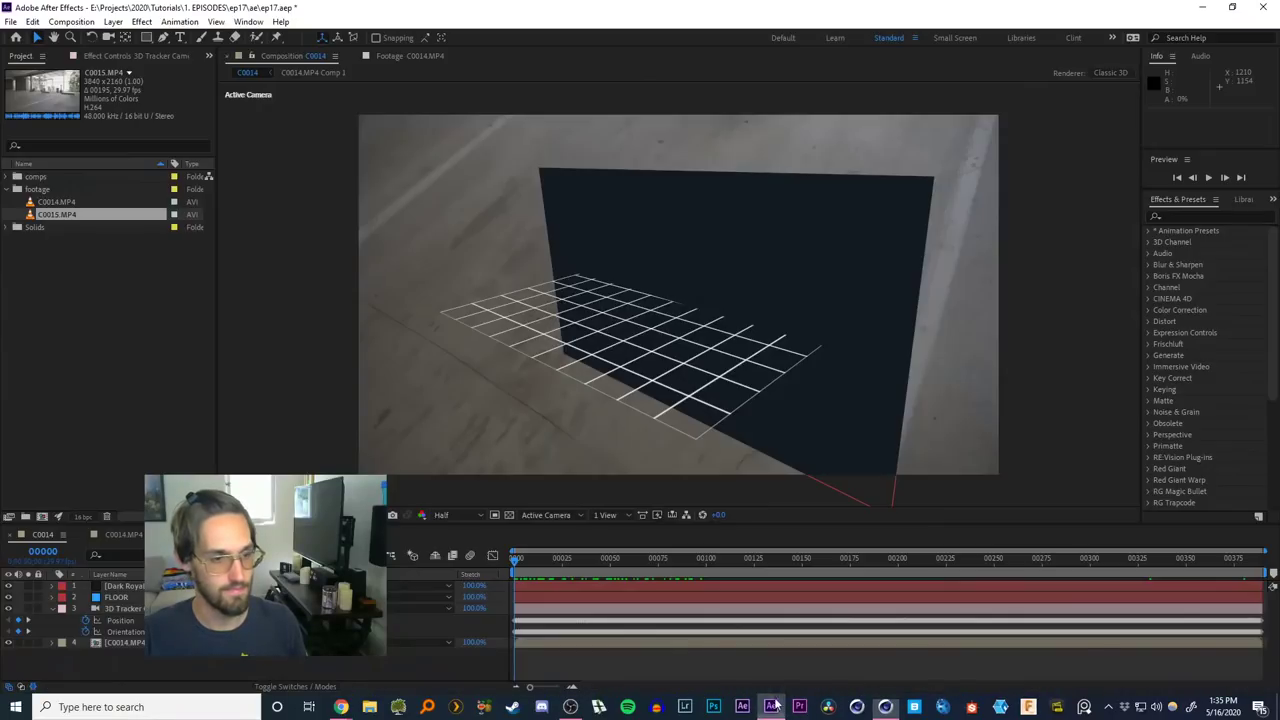
left_click(1262, 7)
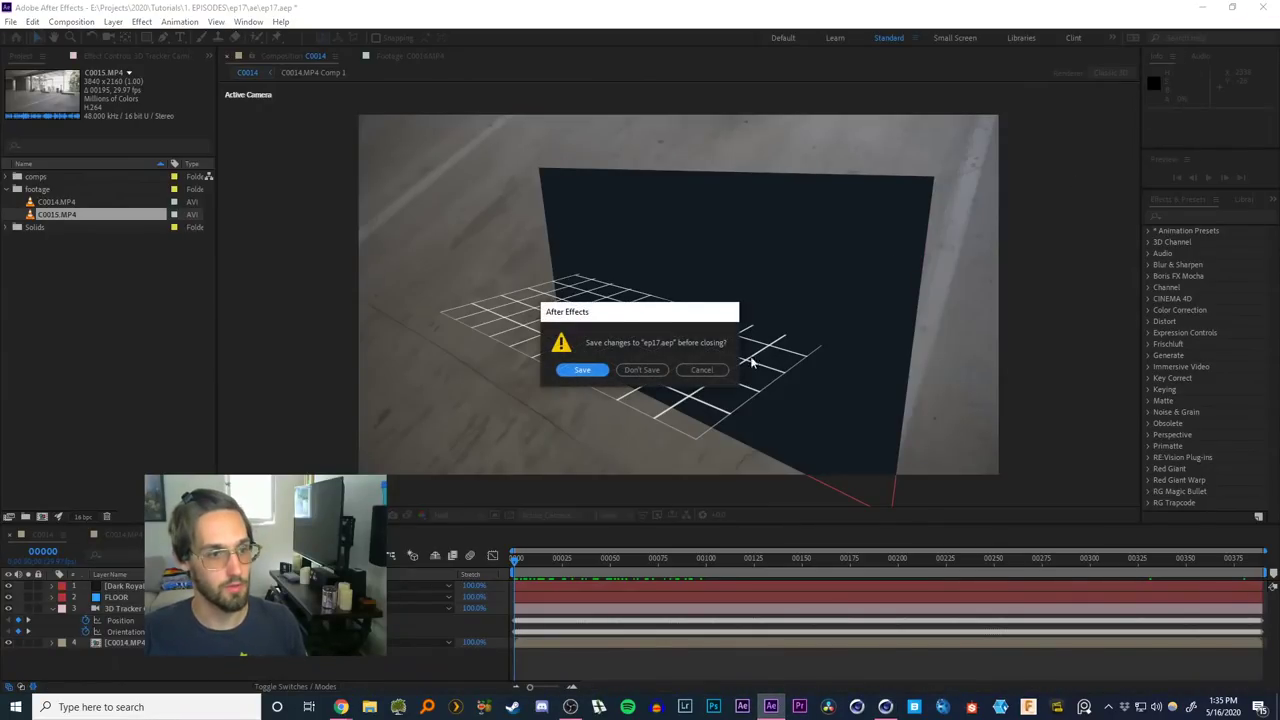
left_click(700, 370)
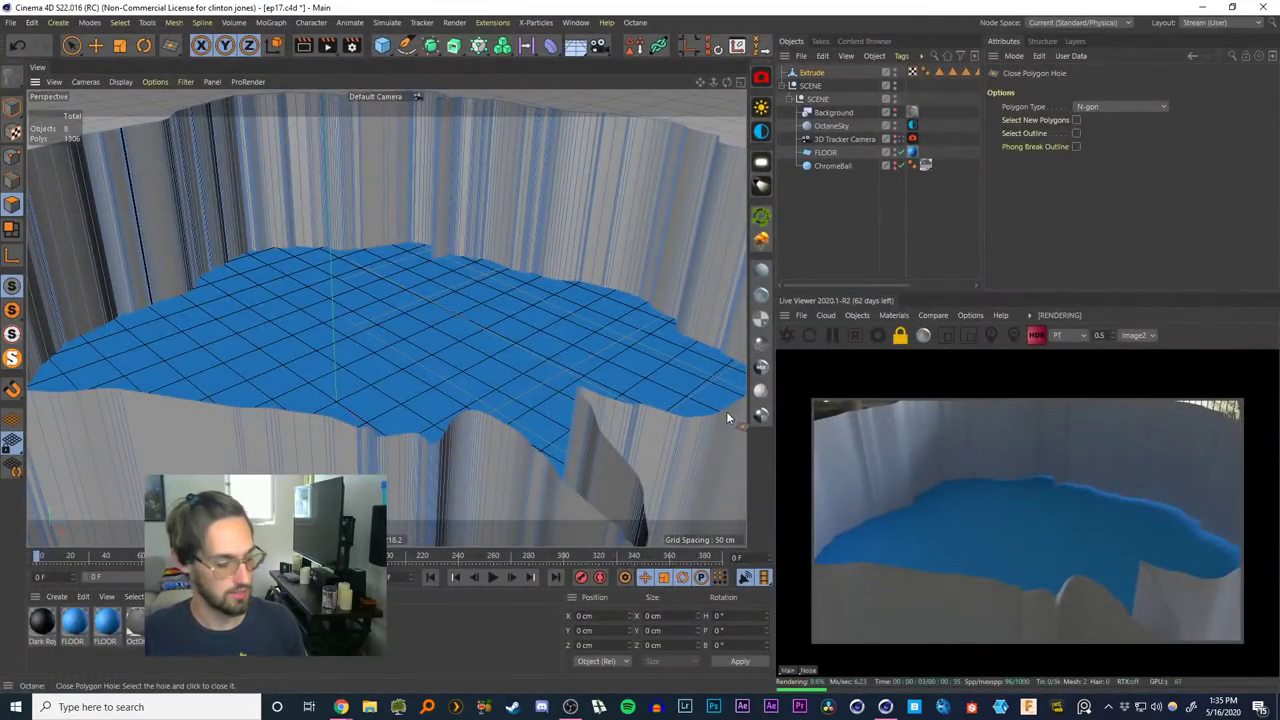
Force-quit the frozen Cinema 4D with Task Manager, closing Task Manager when done
key("ctrl+shift+Escape")
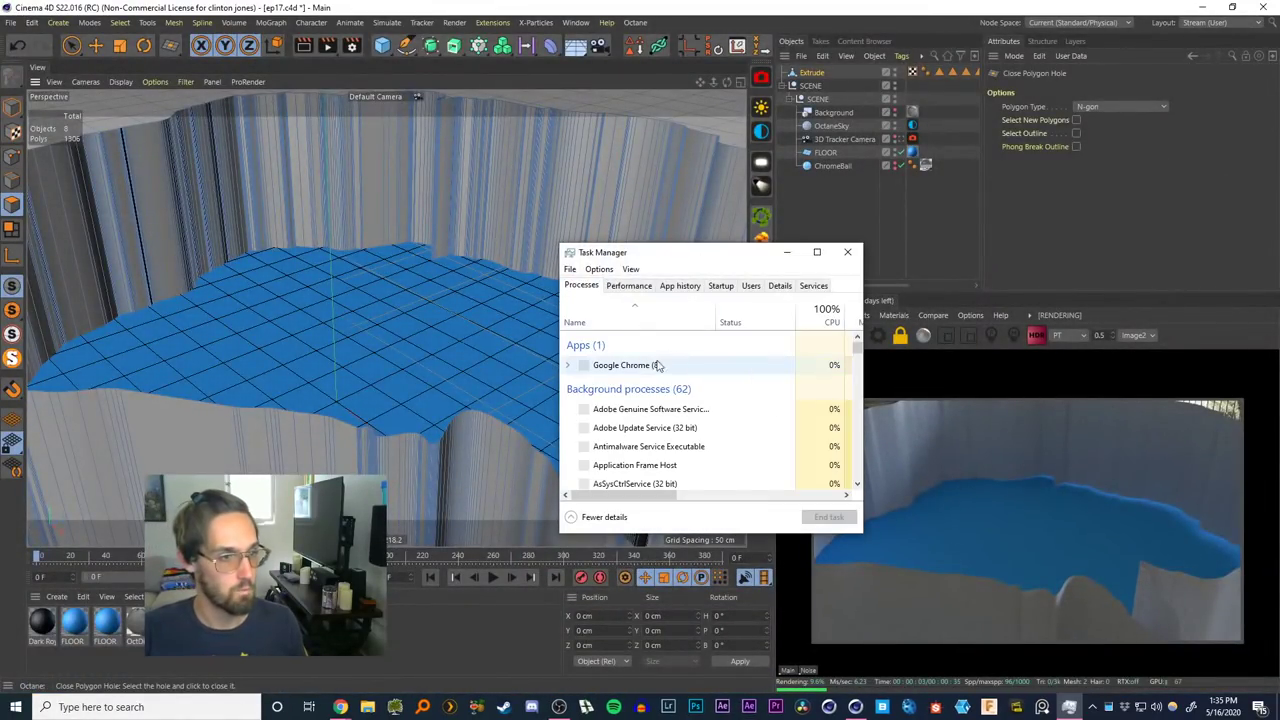
left_click(828, 517)
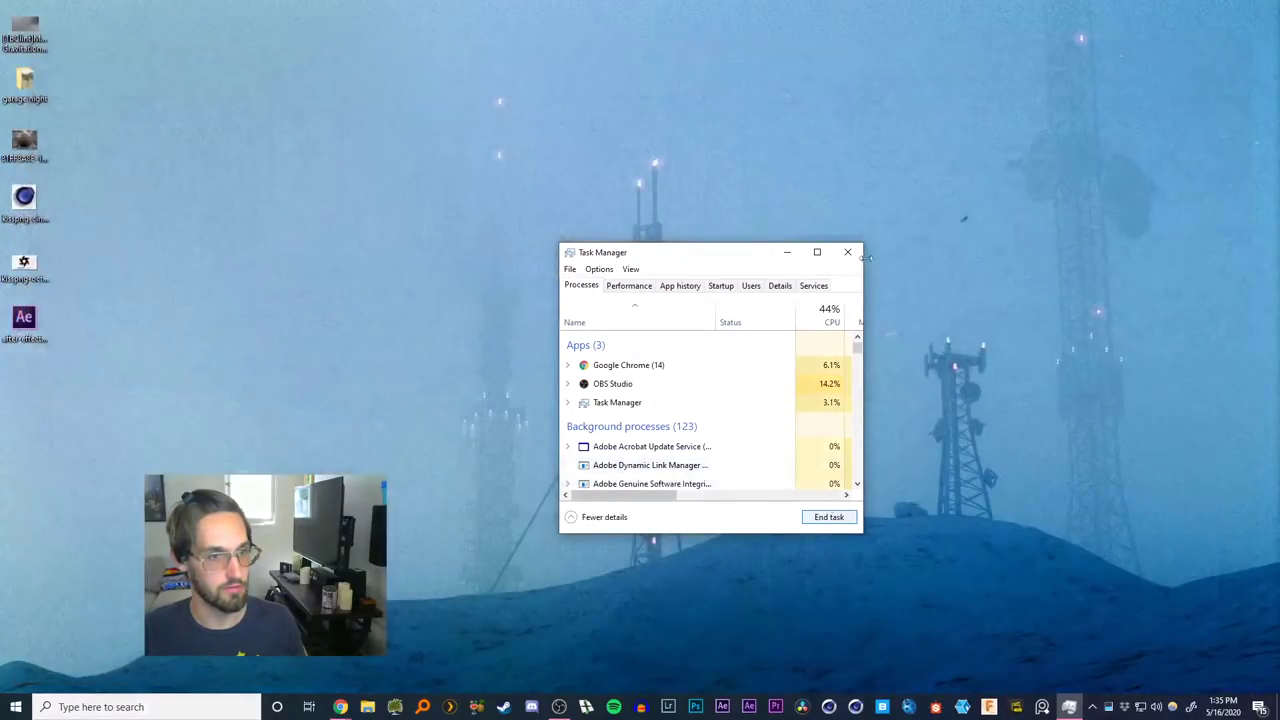
left_click(847, 252)
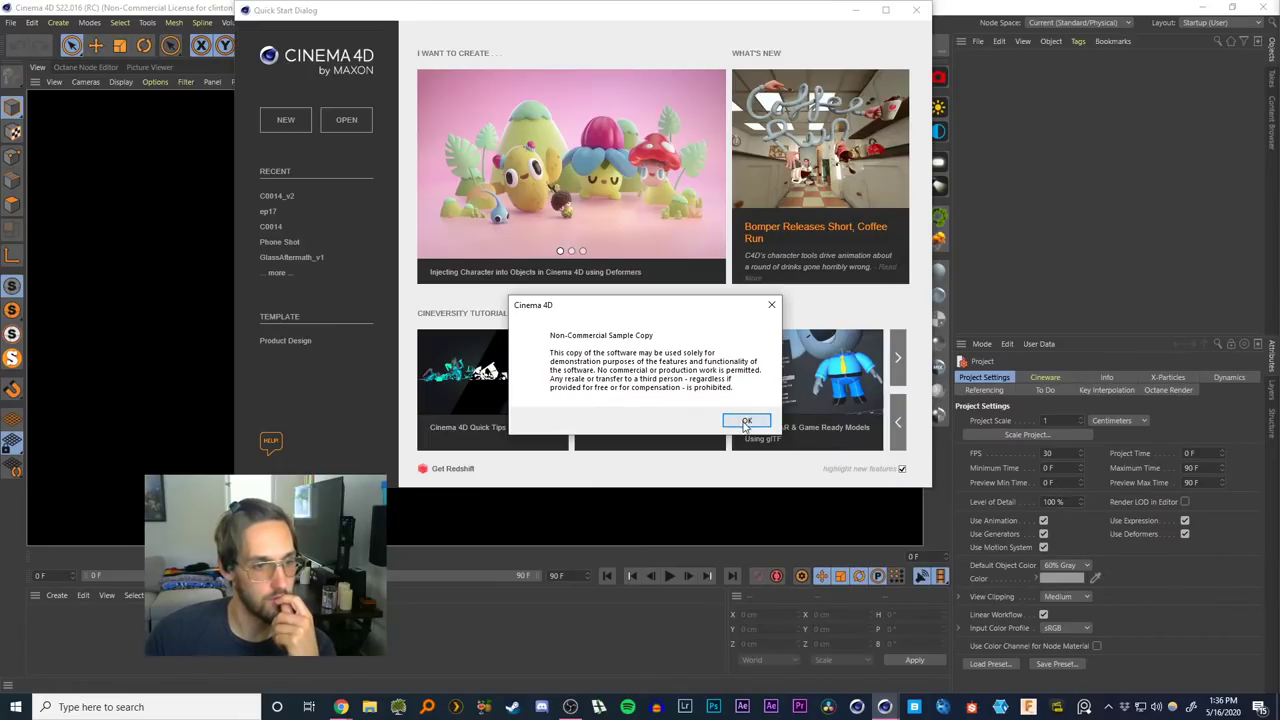
Dismiss the licence notice and Quick Start dialog in the relaunched Cinema 4D and load the Stream layout
left_click(746, 420)
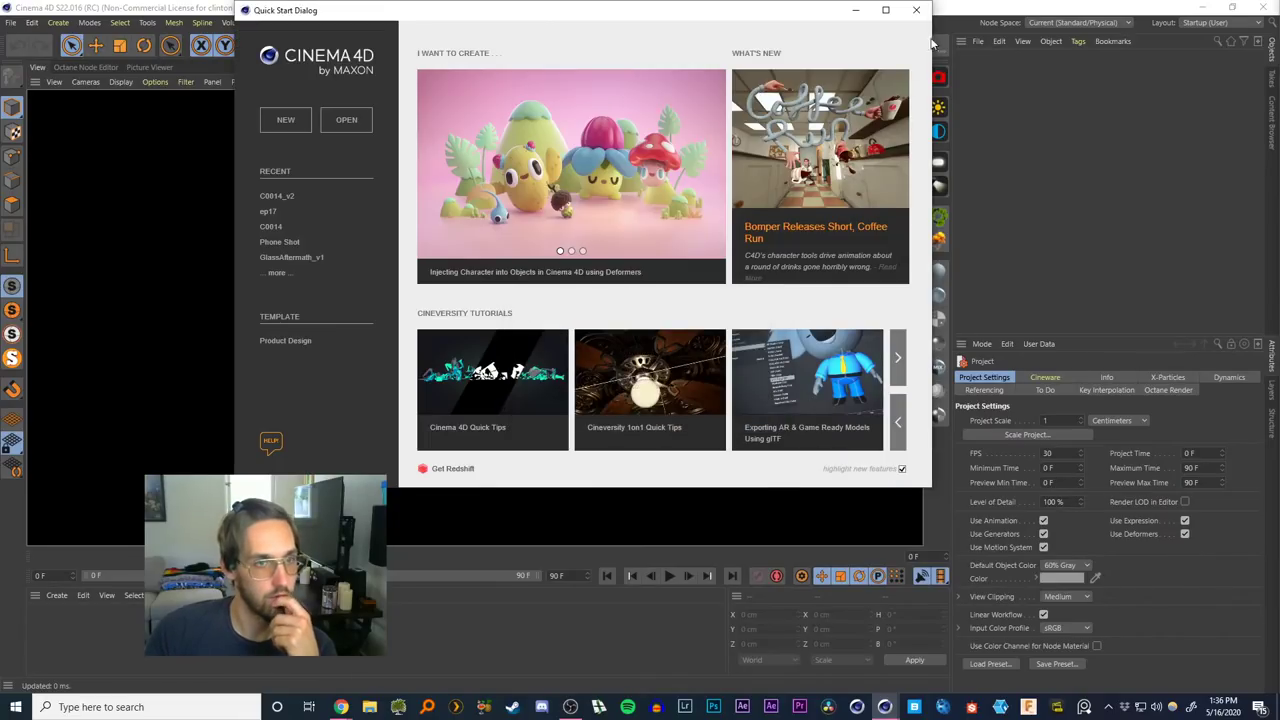
left_click(916, 10)
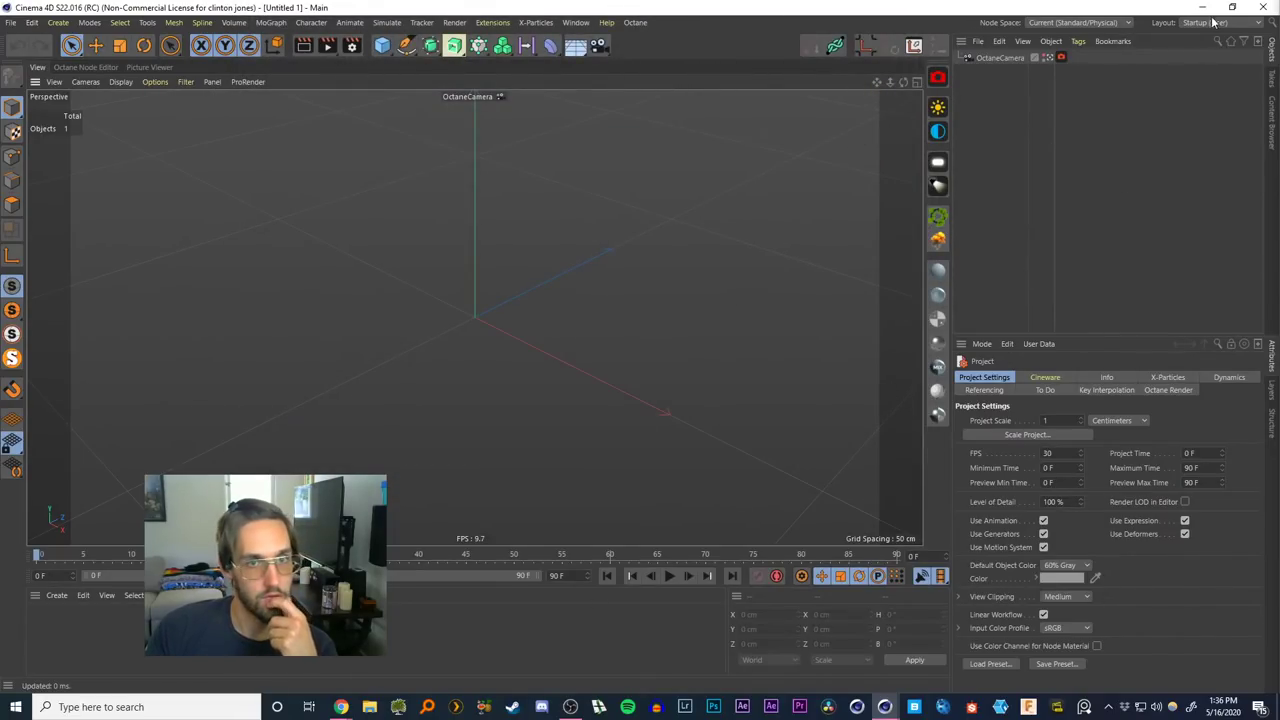
left_click(1208, 22)
left_click(1200, 183)
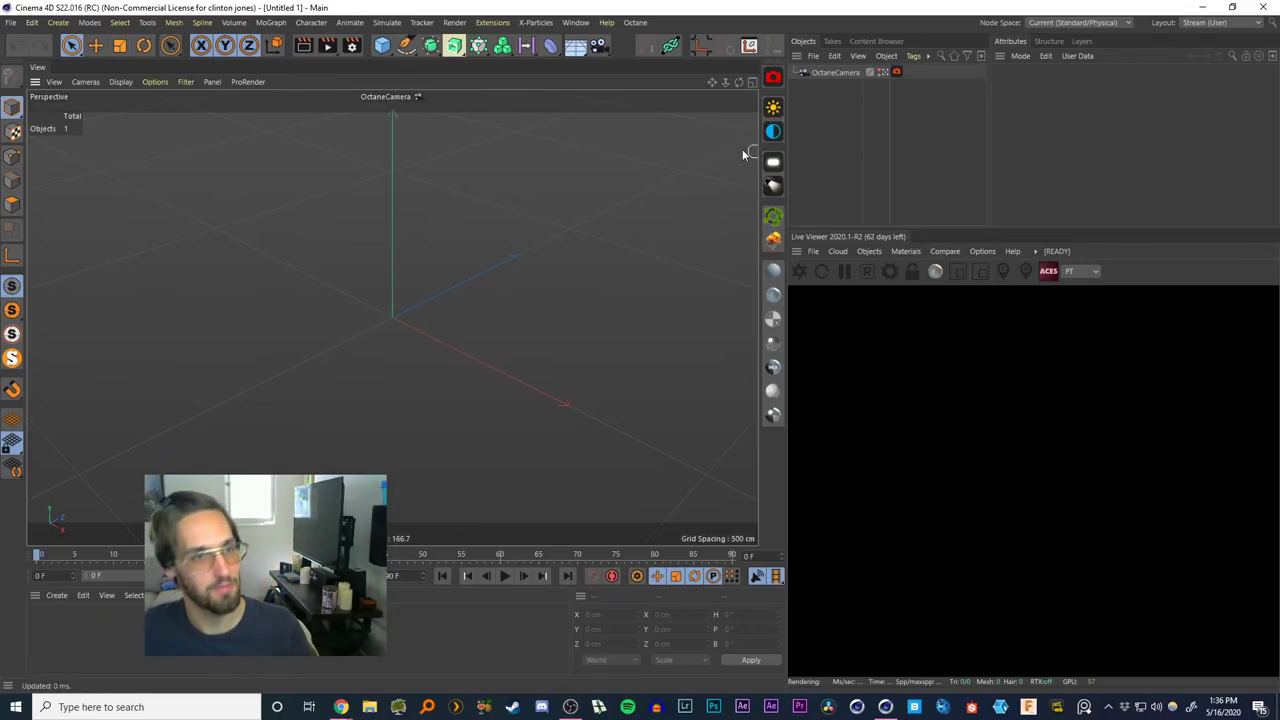
Open the C0014_v2 project from the tracking folder and expand its ep17.aep-C0014 null
left_click(10, 22)
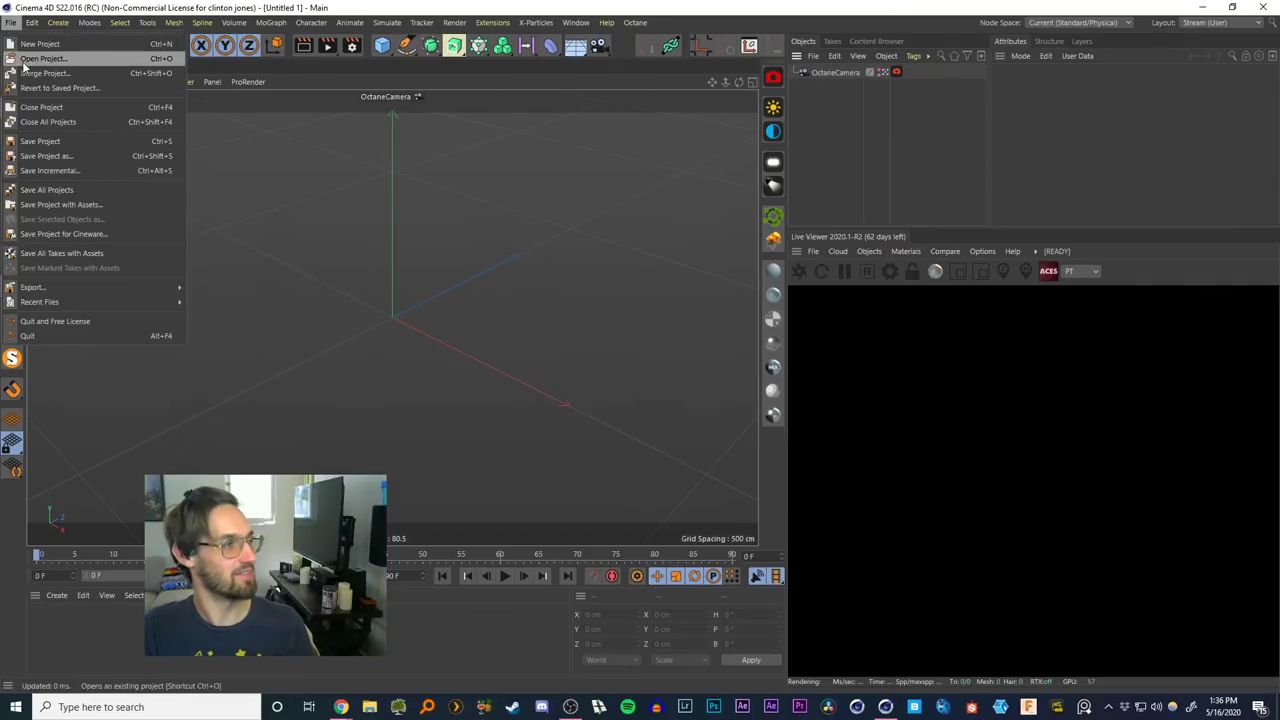
left_click(30, 58)
double_click(218, 157)
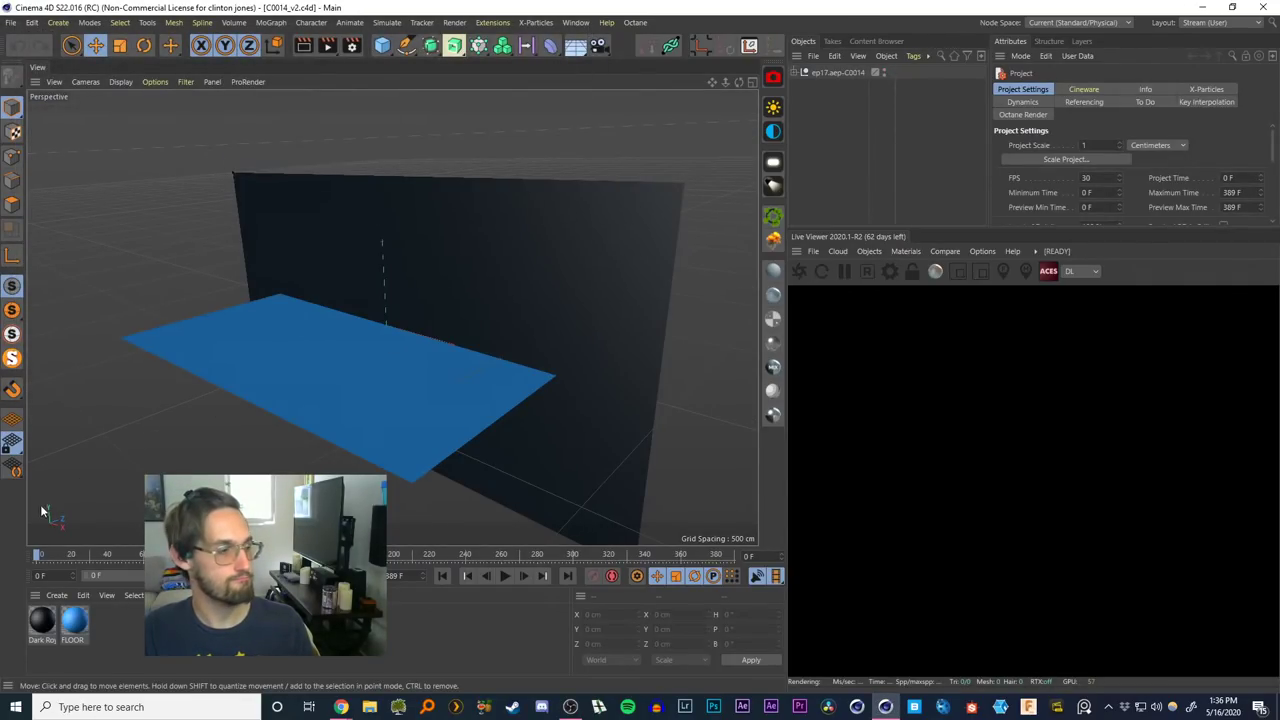
mouse_move(43, 556)
left_mouse_down()
mouse_move(181, 556)
mouse_move(36, 555)
left_mouse_up()
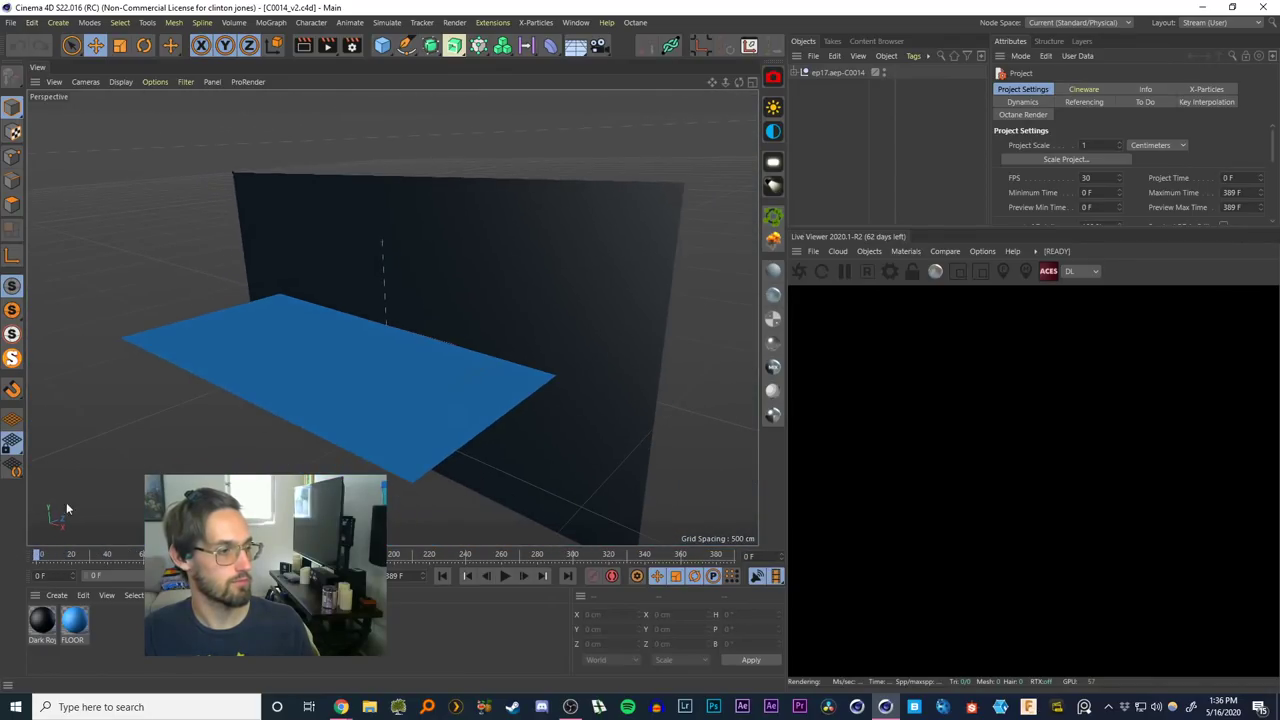
left_click(816, 76)
left_click(794, 72)
left_click(830, 160)
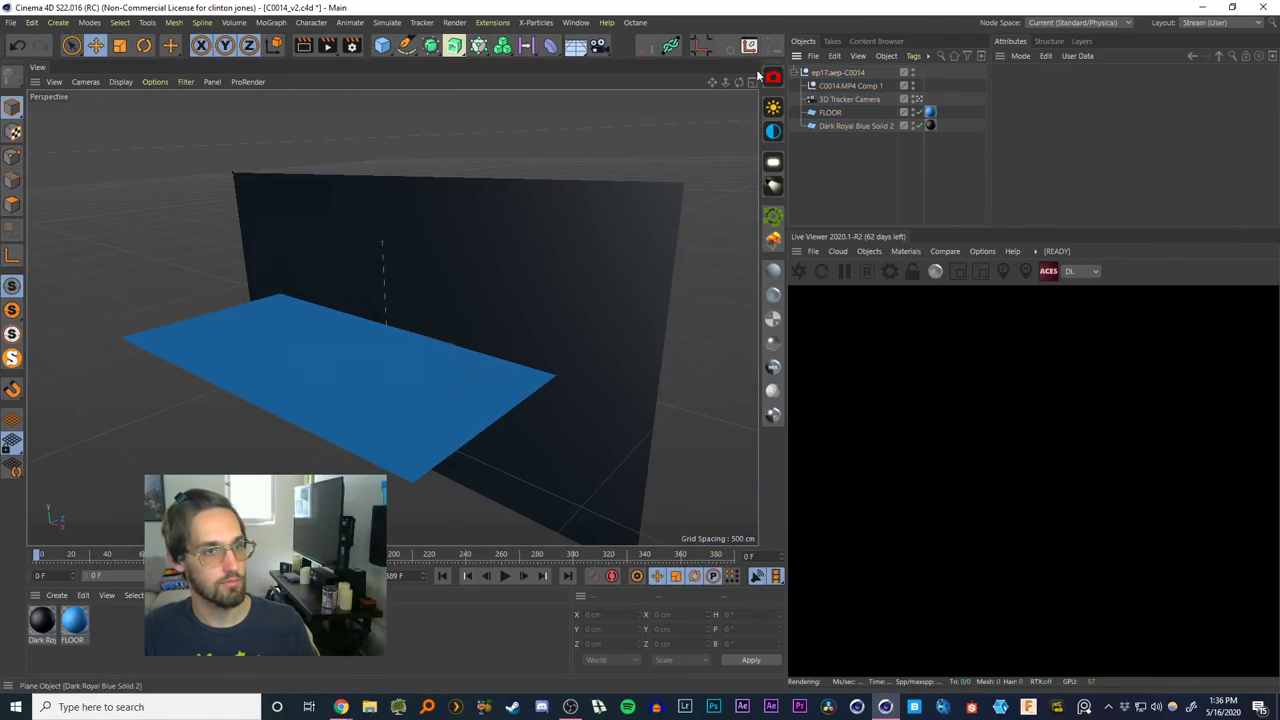
left_click(10, 22)
mouse_move(100, 301)
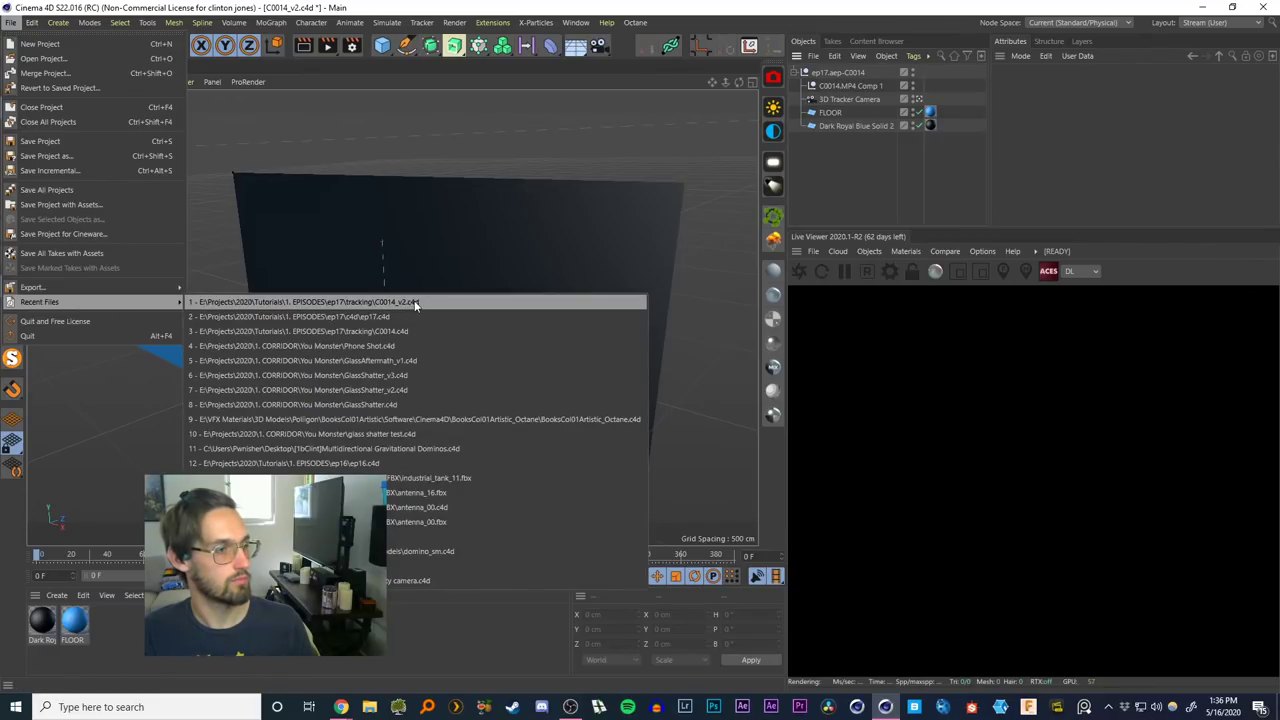
left_click(494, 22)
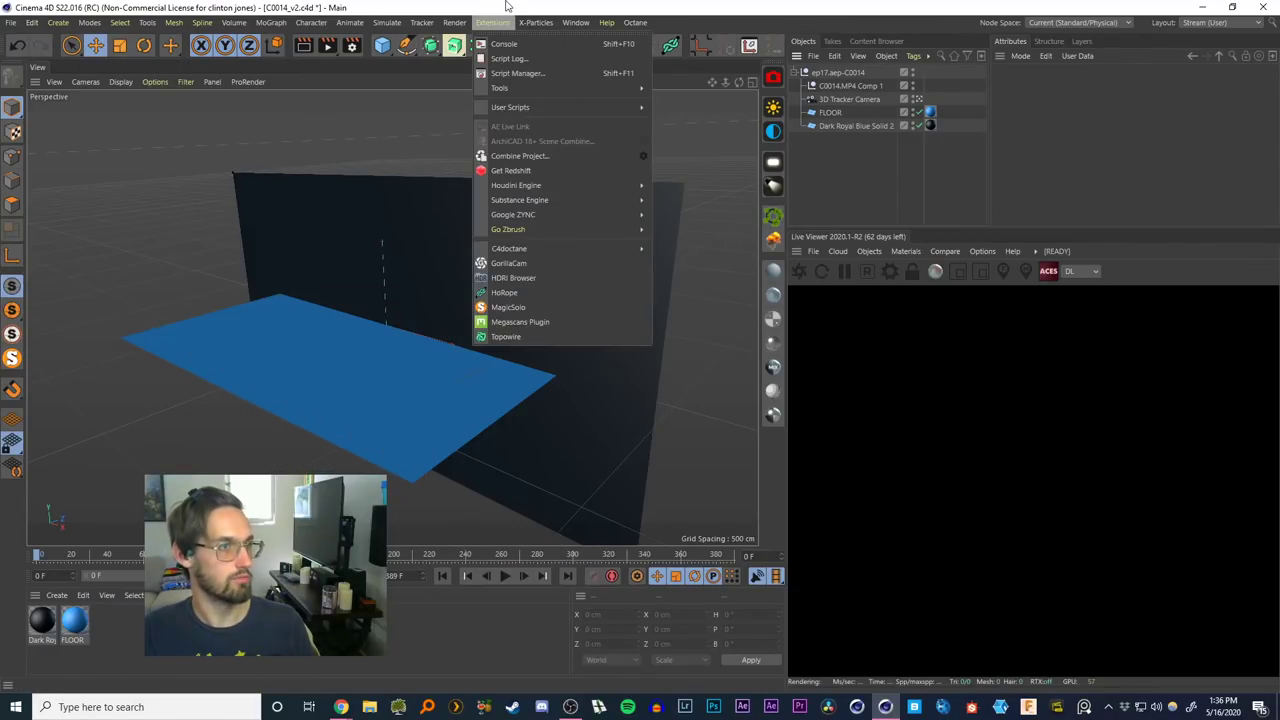
left_click(506, 5)
left_click(369, 707)
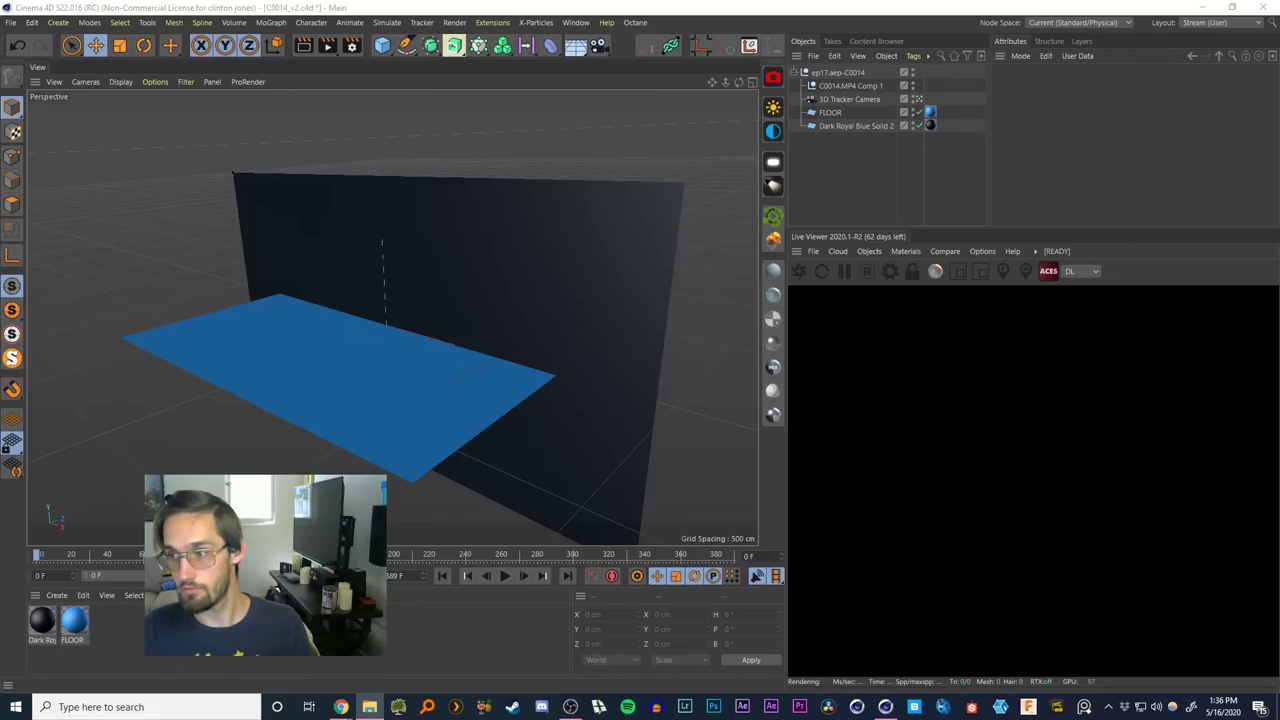
key("alt+Tab")
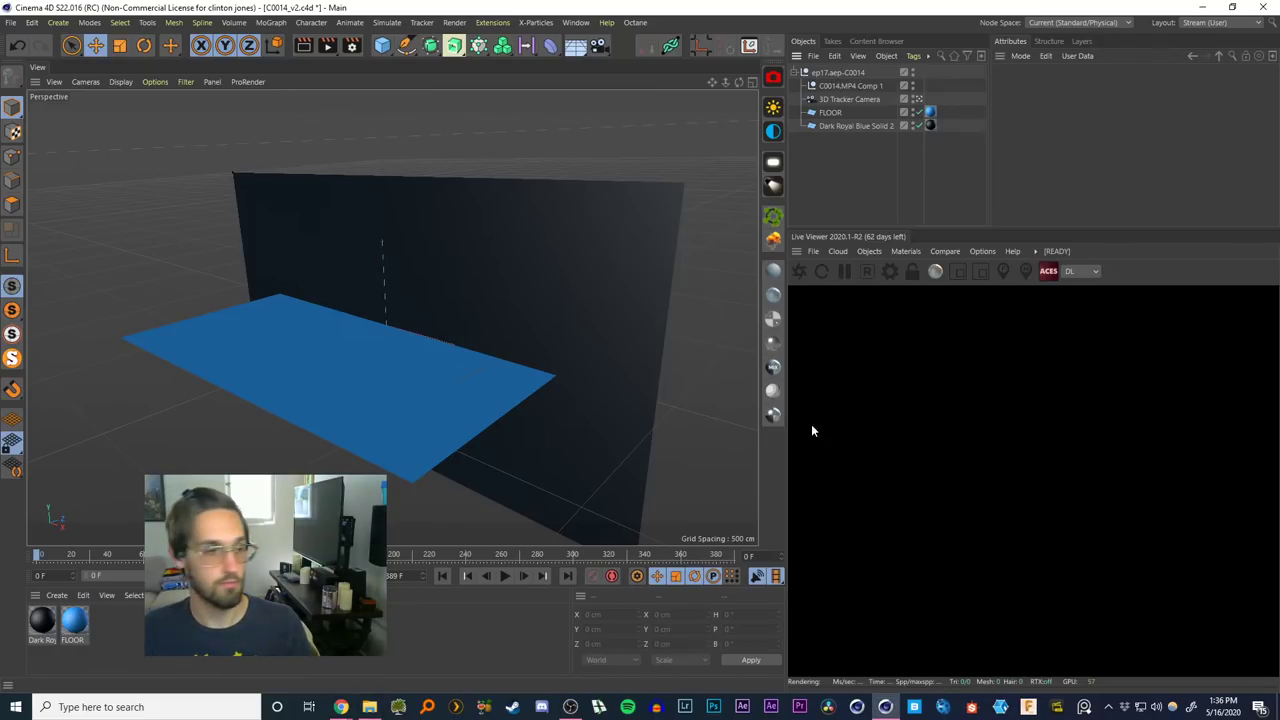
left_click(836, 72)
left_click_drag(52, 559, 474, 543)
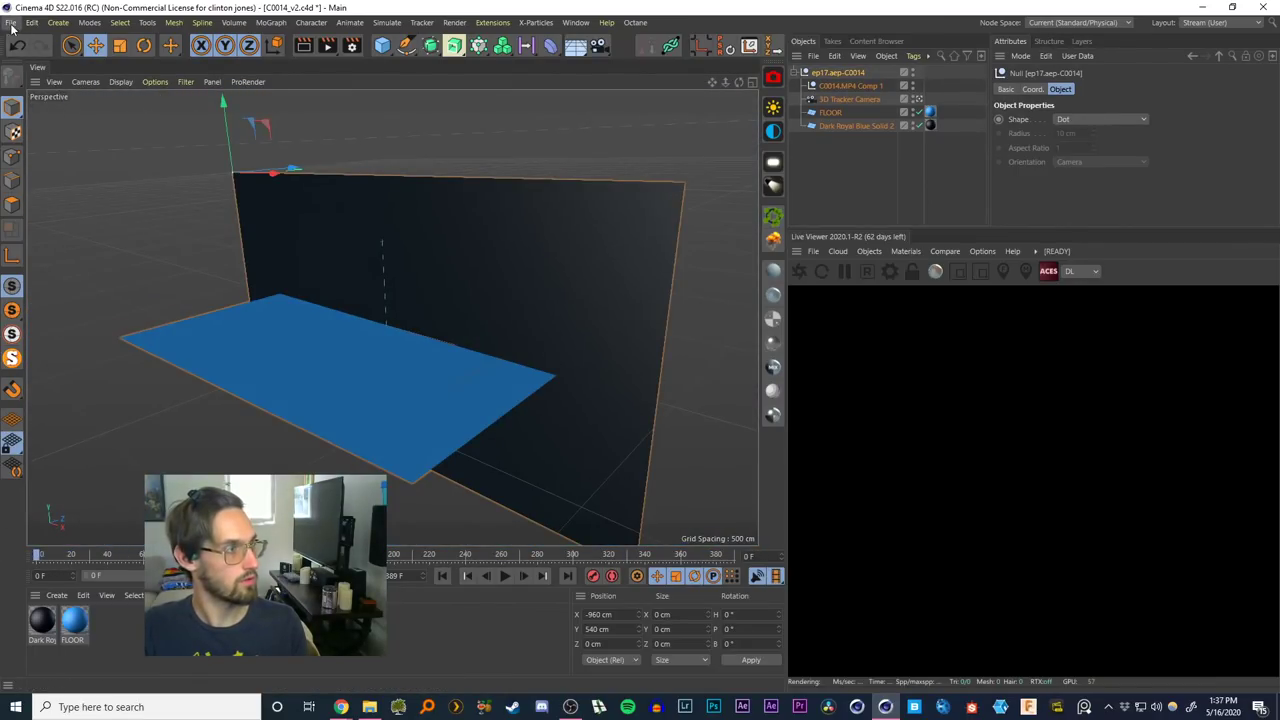
Open the ep17 project from the episode's c4d folder
left_click(10, 22)
left_click(45, 50)
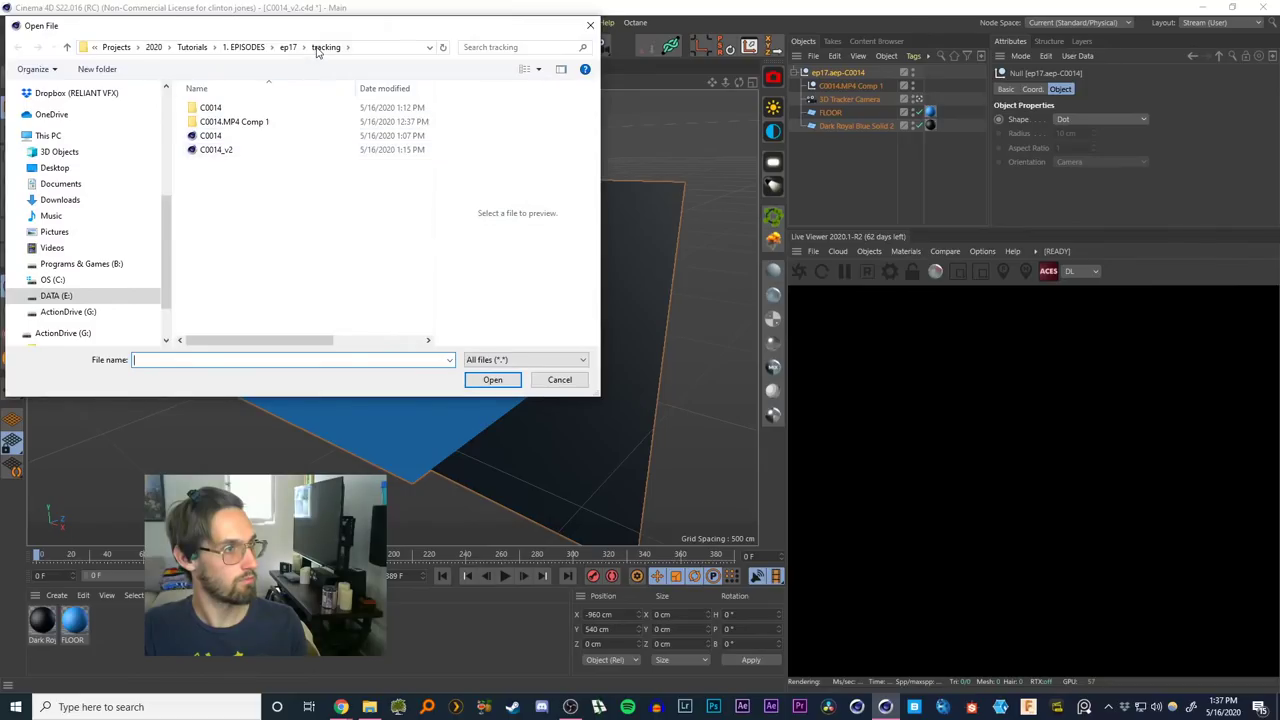
left_click(287, 49)
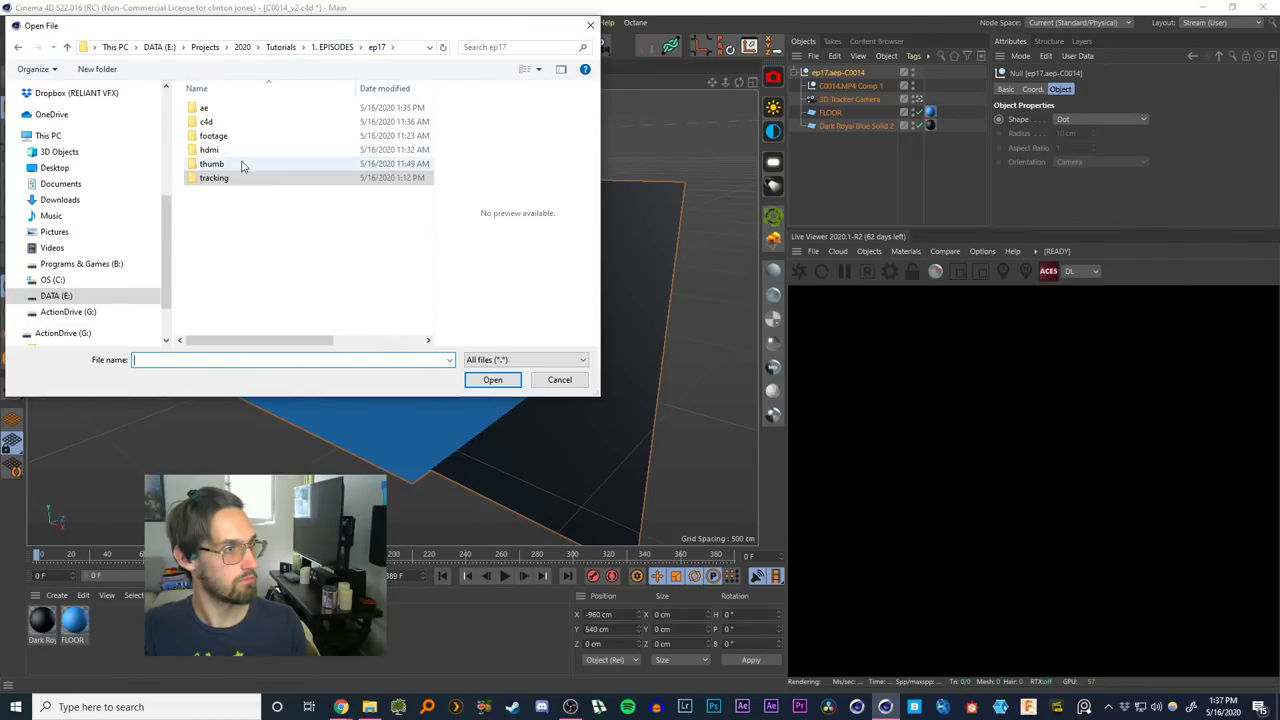
double_click(209, 121)
double_click(208, 108)
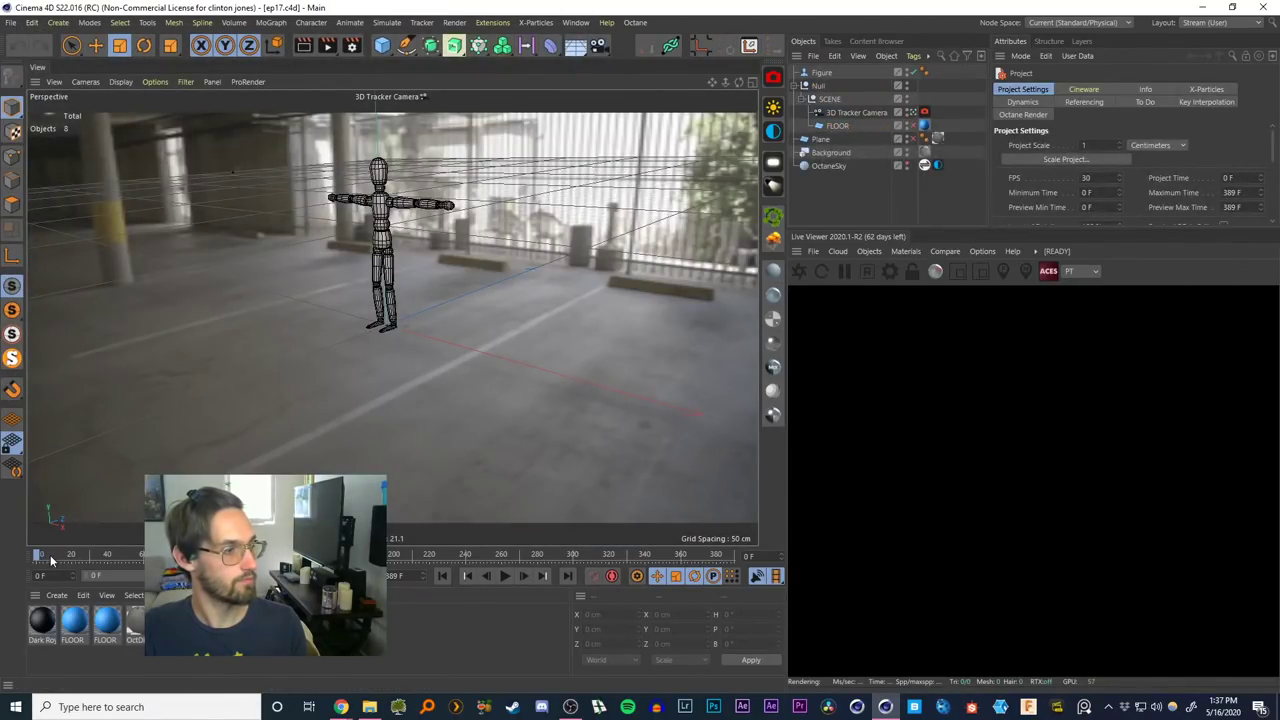
mouse_move(45, 556)
left_mouse_down()
mouse_move(349, 549)
mouse_move(674, 520)
mouse_move(37, 554)
left_mouse_up()
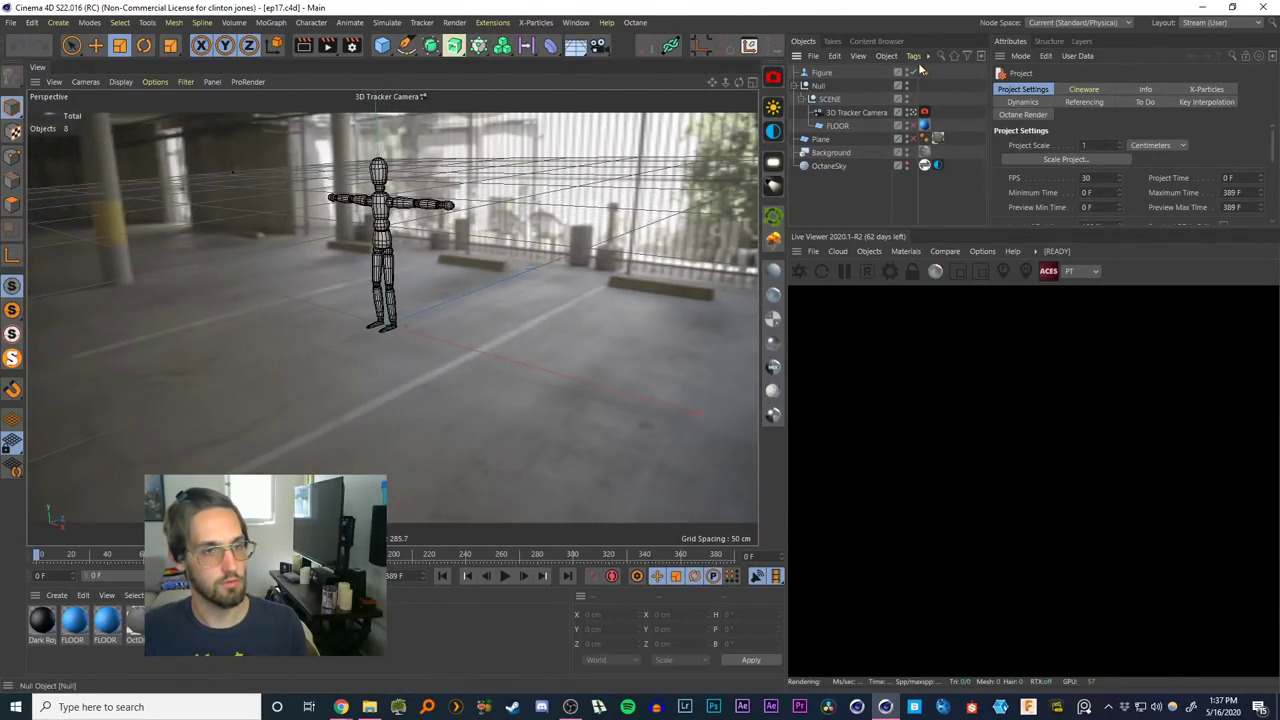
Collapse the Null hierarchy and disable the Figure object
left_click(797, 86)
left_click(876, 73)
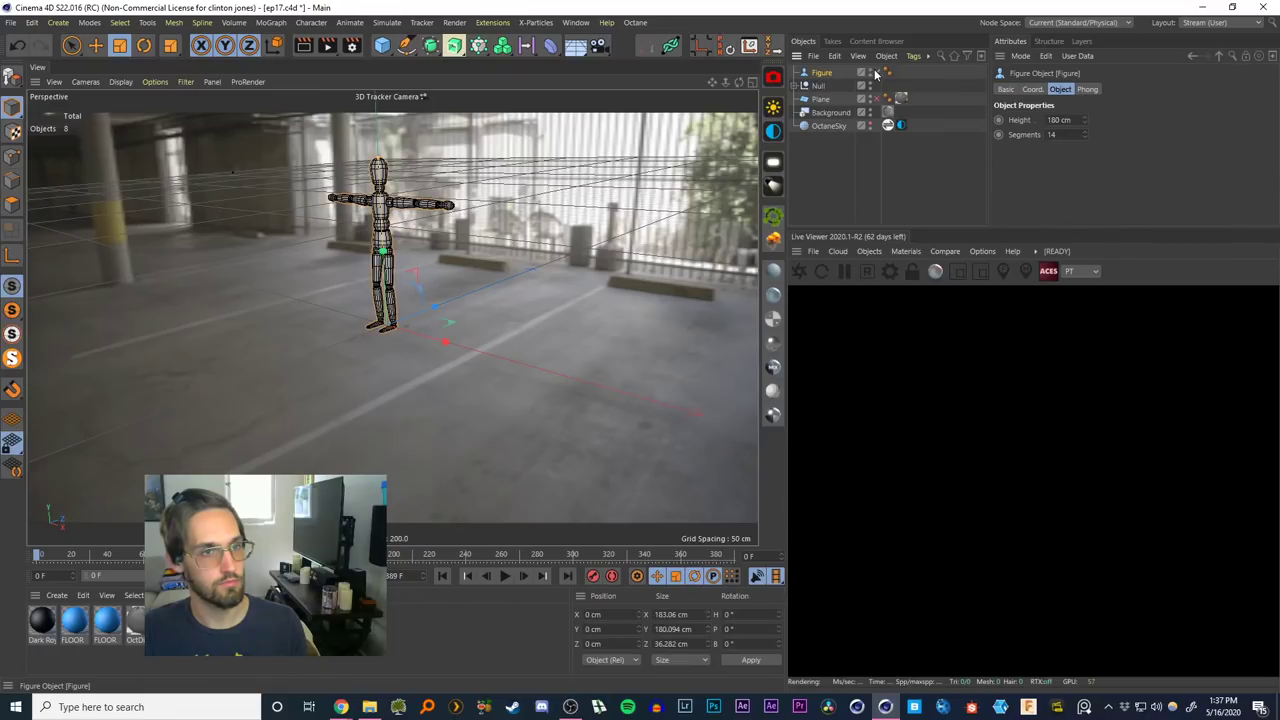
left_click(876, 73)
left_click(831, 166)
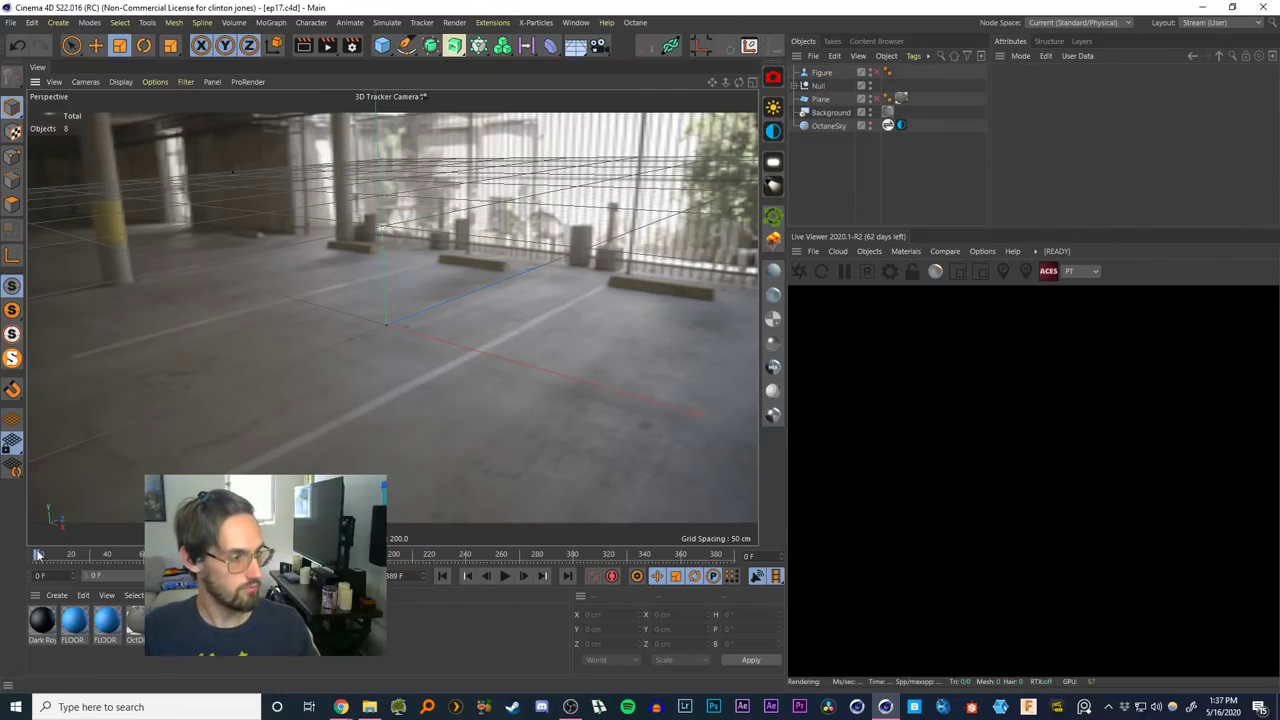
left_click_drag(37, 554, 2, 563)
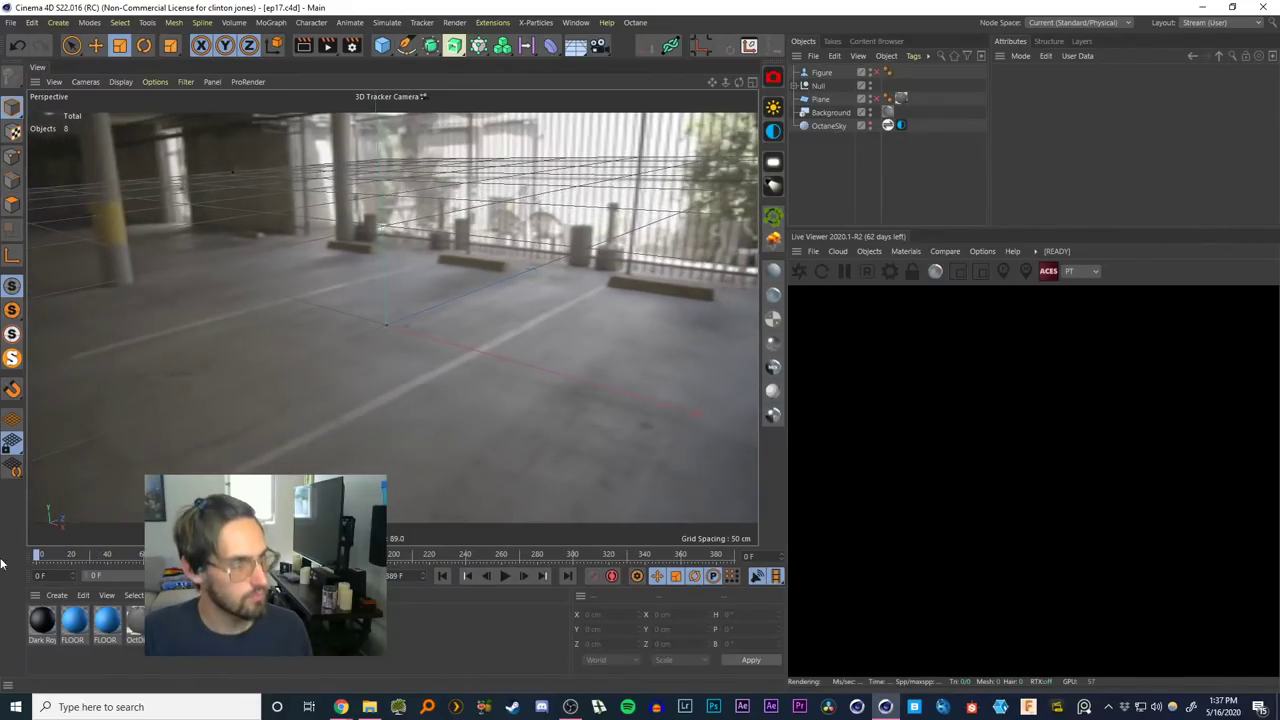
Enable the FLOOR plane inside the Null's SCENE group and work in the maximized Top view
left_click(803, 86)
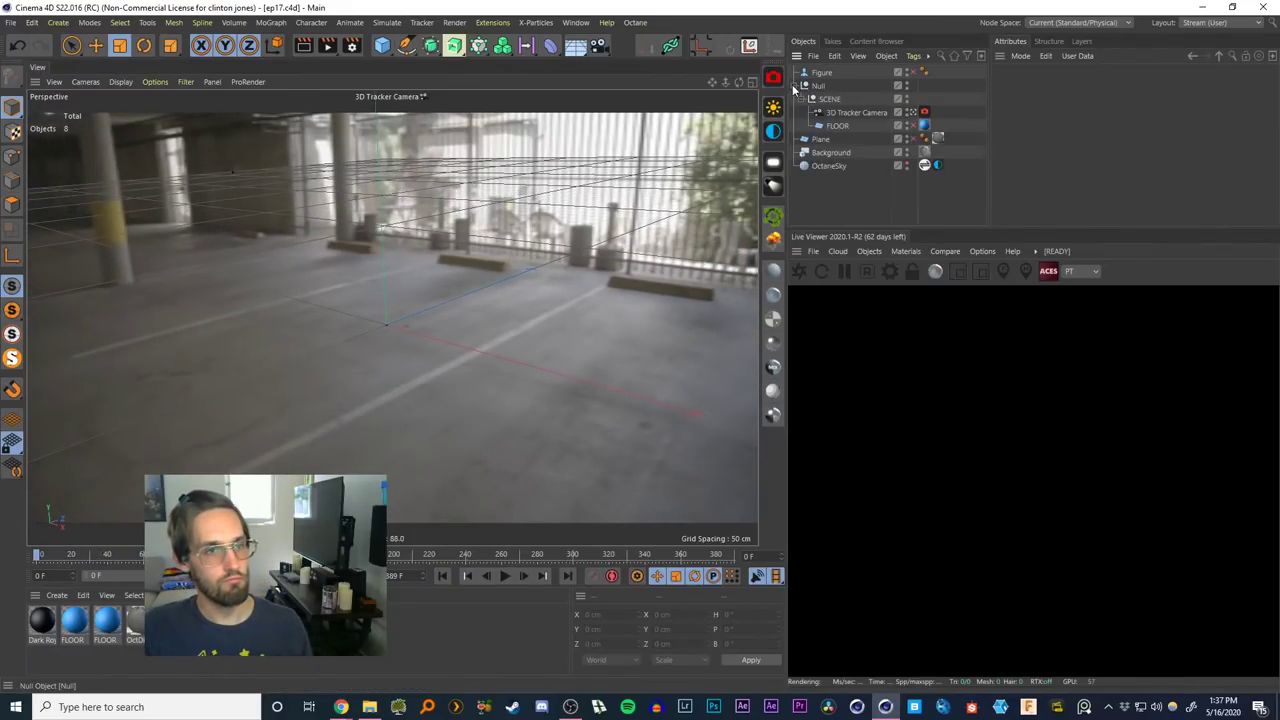
left_click(906, 124)
left_click(910, 125)
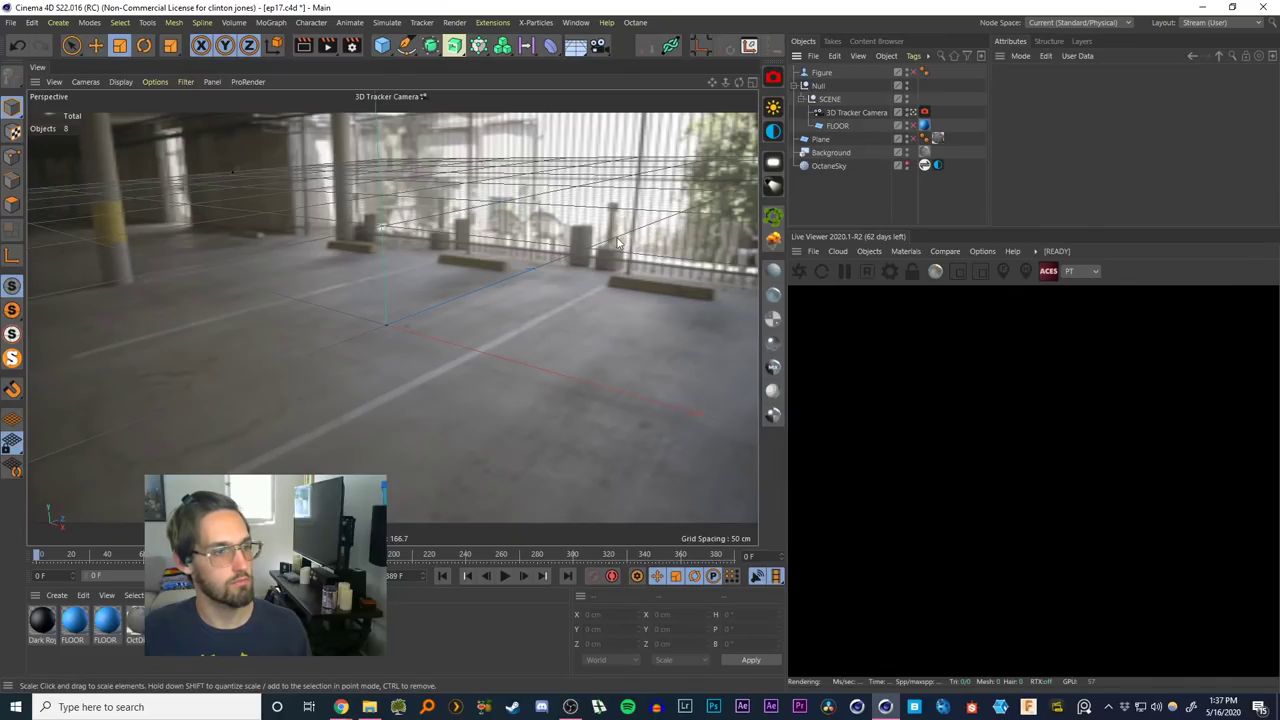
left_click(752, 82)
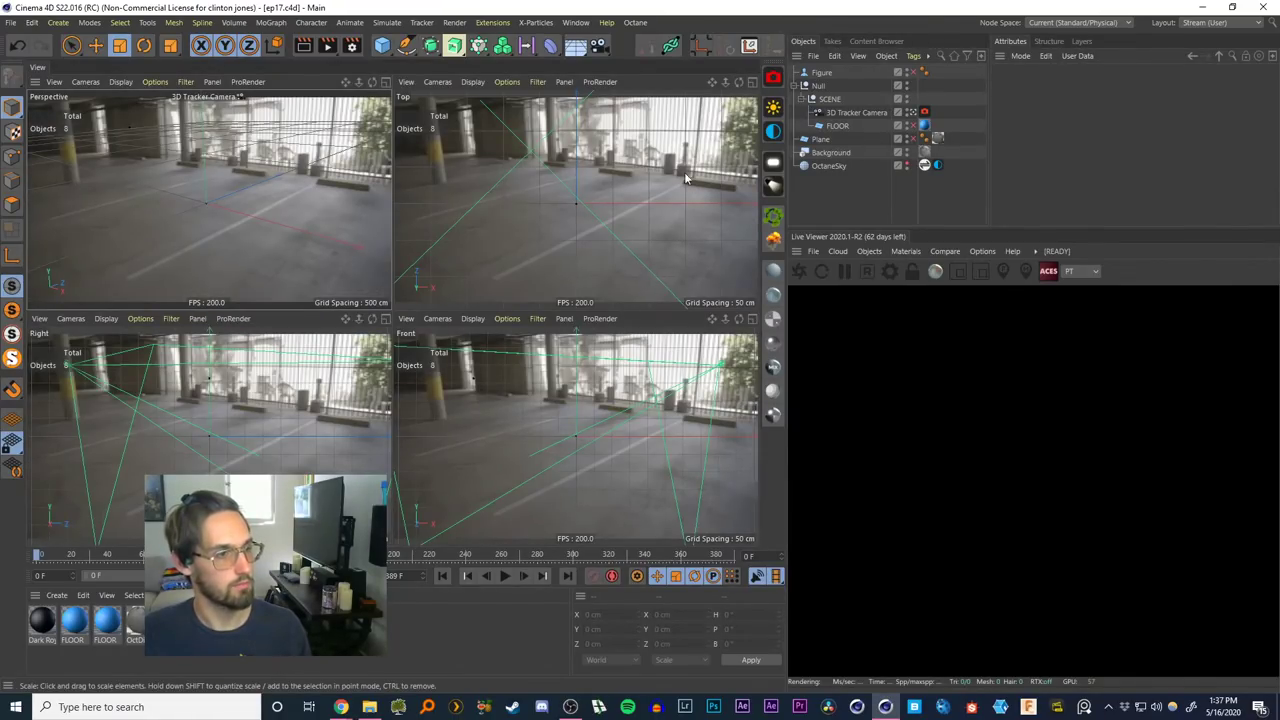
middle_click(585, 198)
middle_click_drag(410, 314, 451, 336)
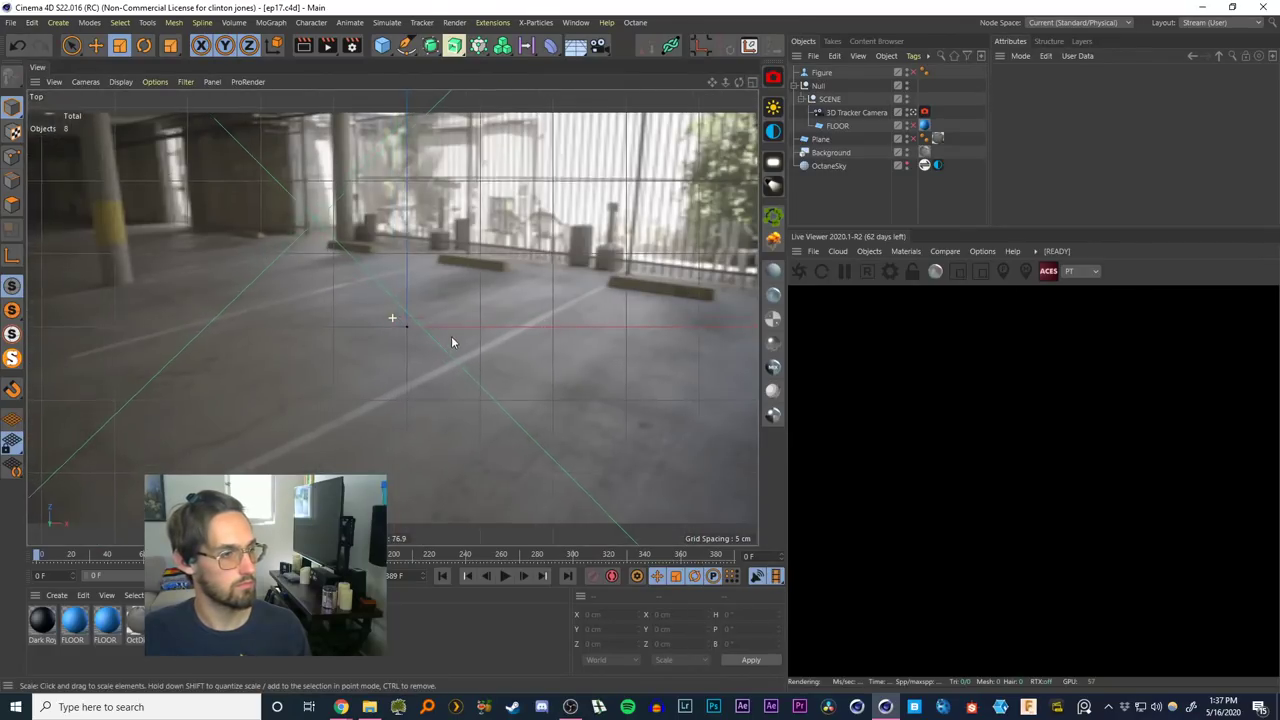
left_click(912, 127)
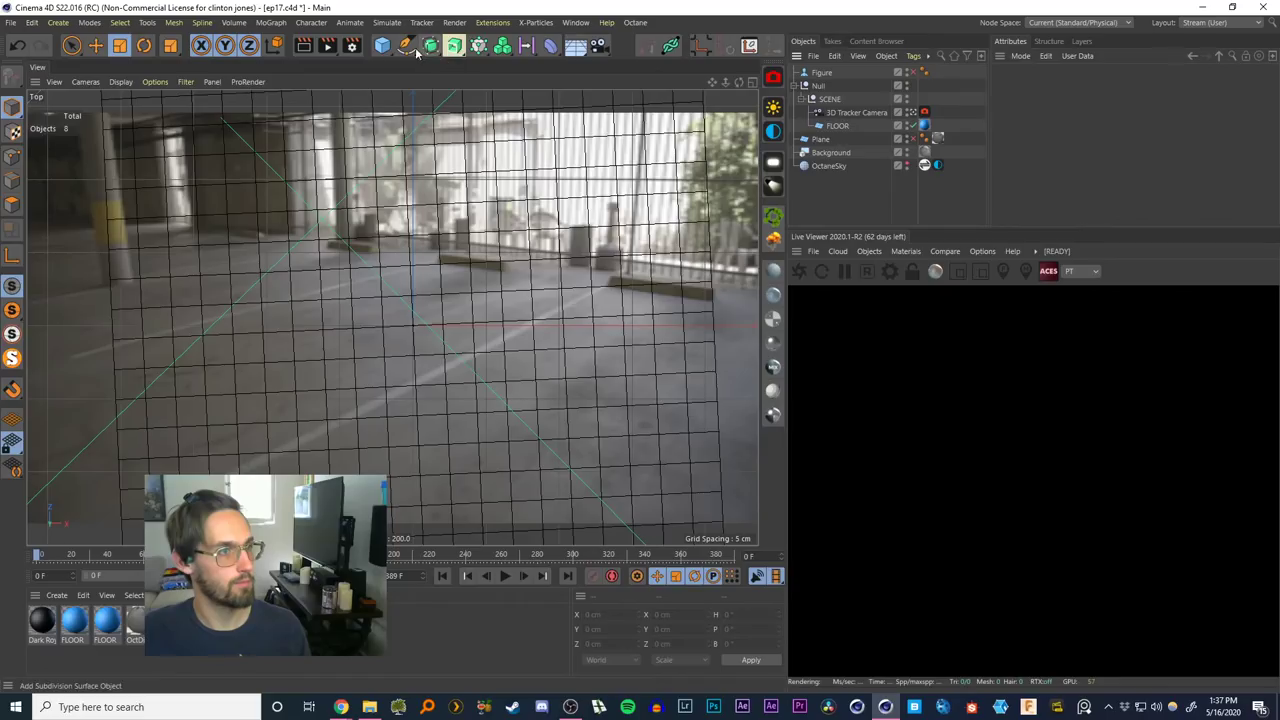
Sketch an irregular, roughly circular spline about 359 by 364 cm within the FLOOR plane in the Top view
left_click_drag(405, 46, 446, 87)
scroll(455, 340, "down", 6)
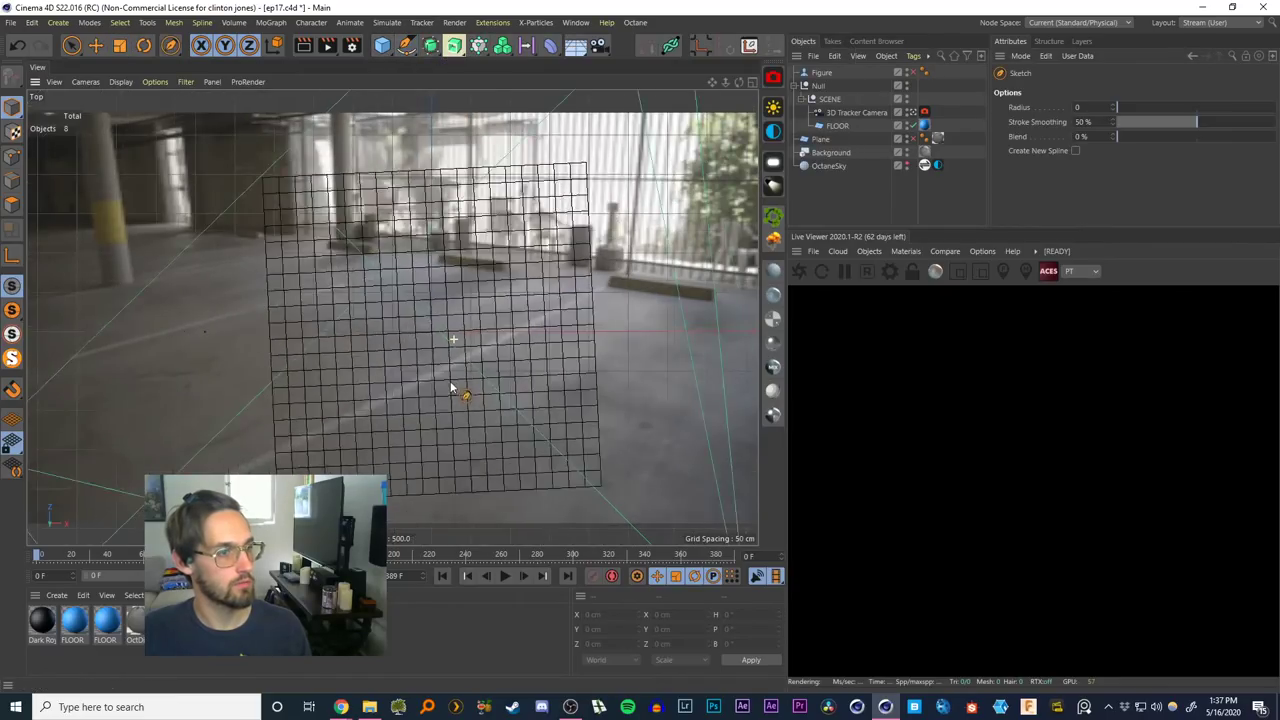
scroll(449, 383, "up", 1)
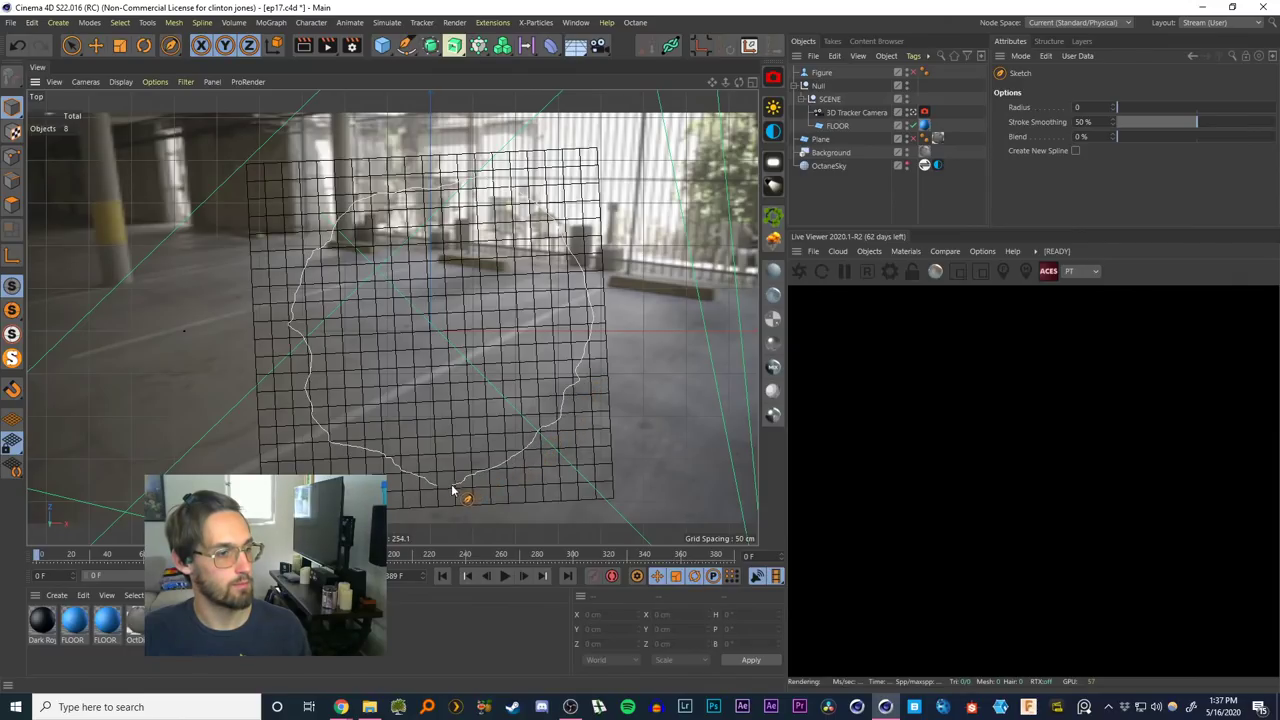
left_click_drag(435, 490, 437, 492)
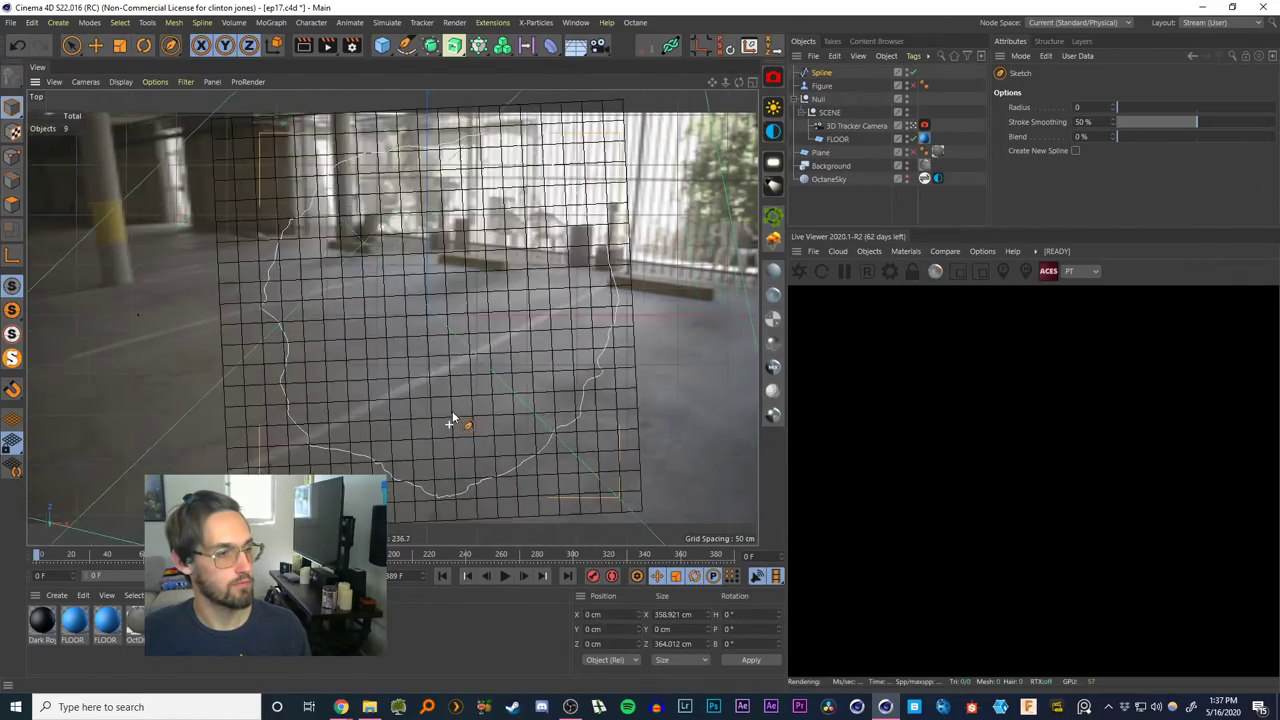
Put the sketched spline under an Extrude generator with a 20 cm offset, working in the maximized Perspective view
left_click(752, 83)
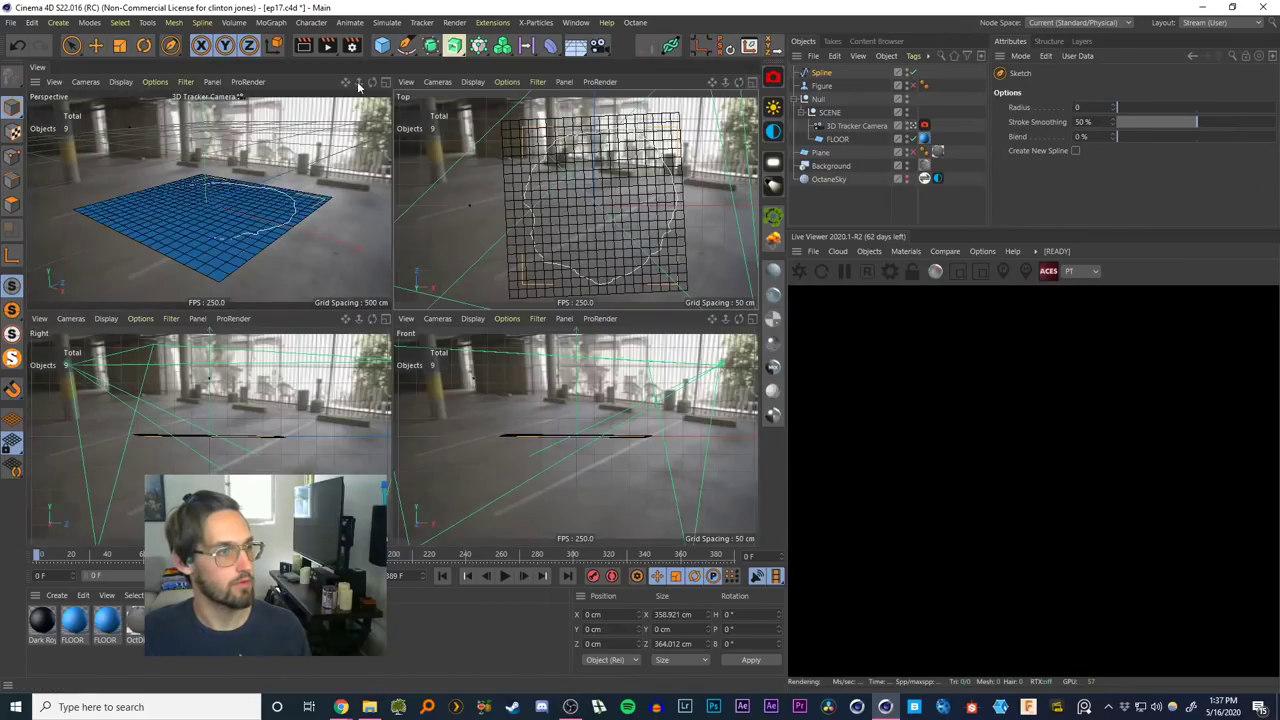
left_click(386, 83)
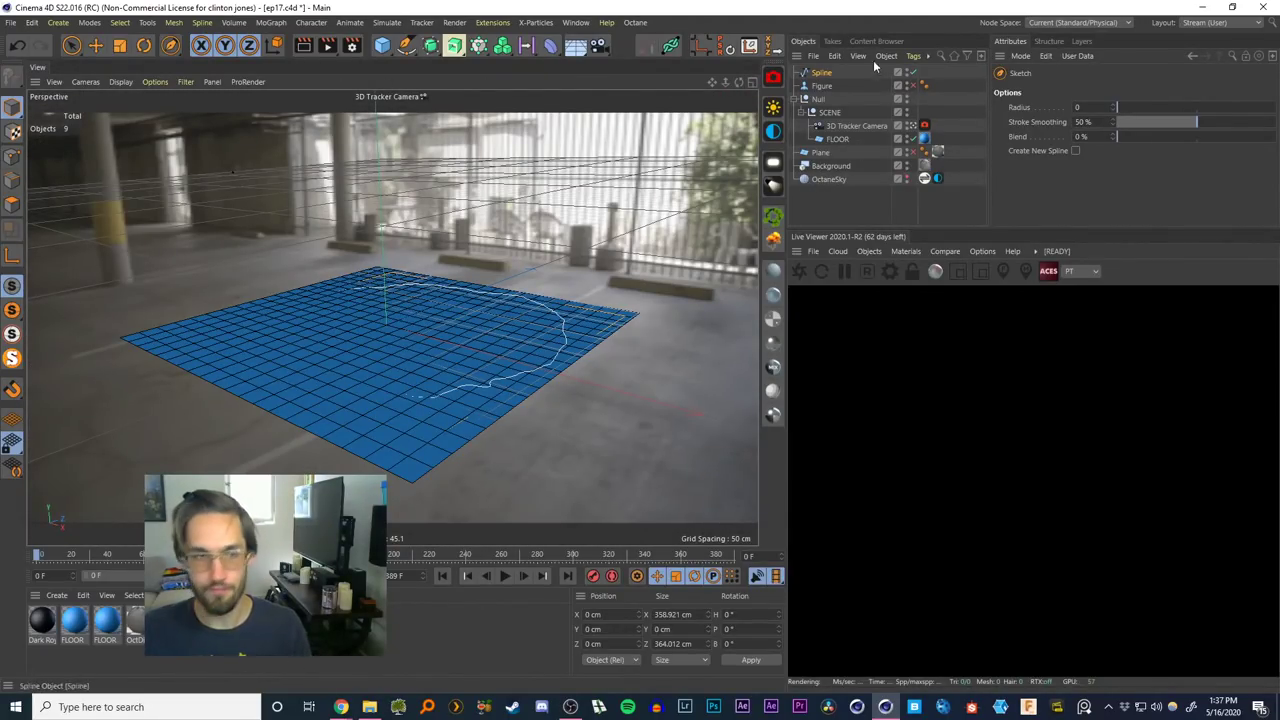
left_click(821, 73)
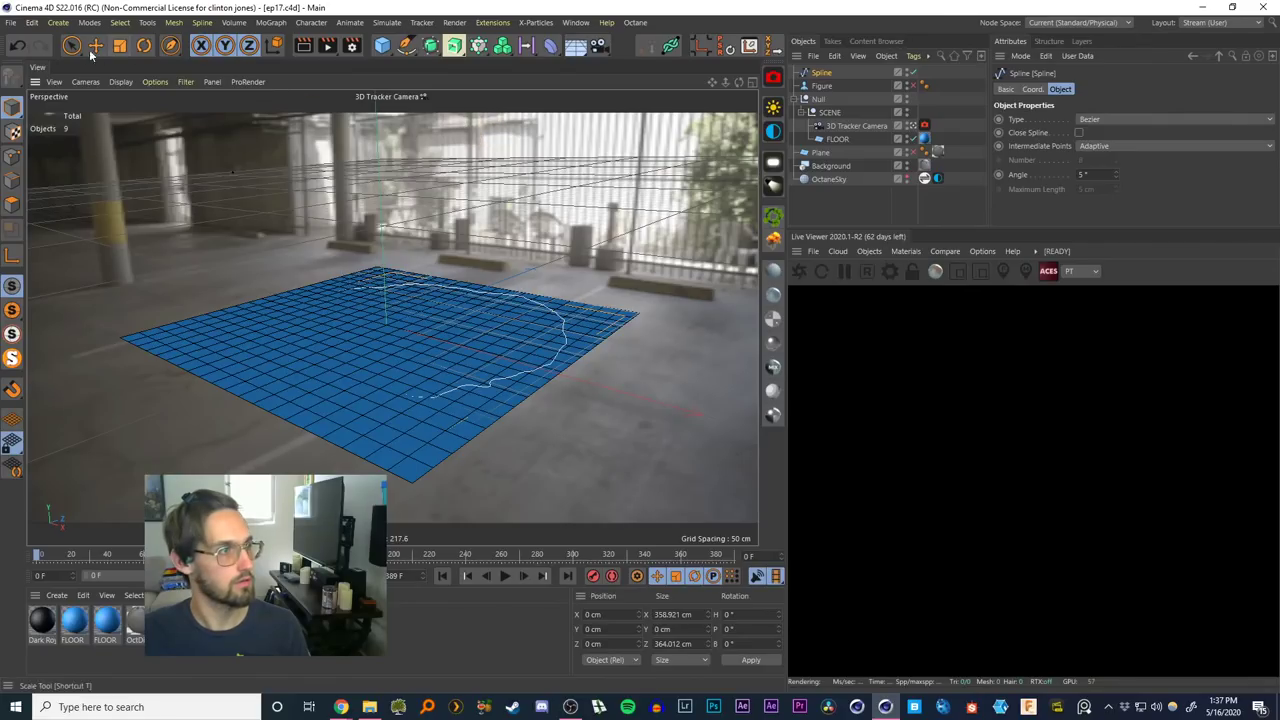
left_click(454, 47, "alt")
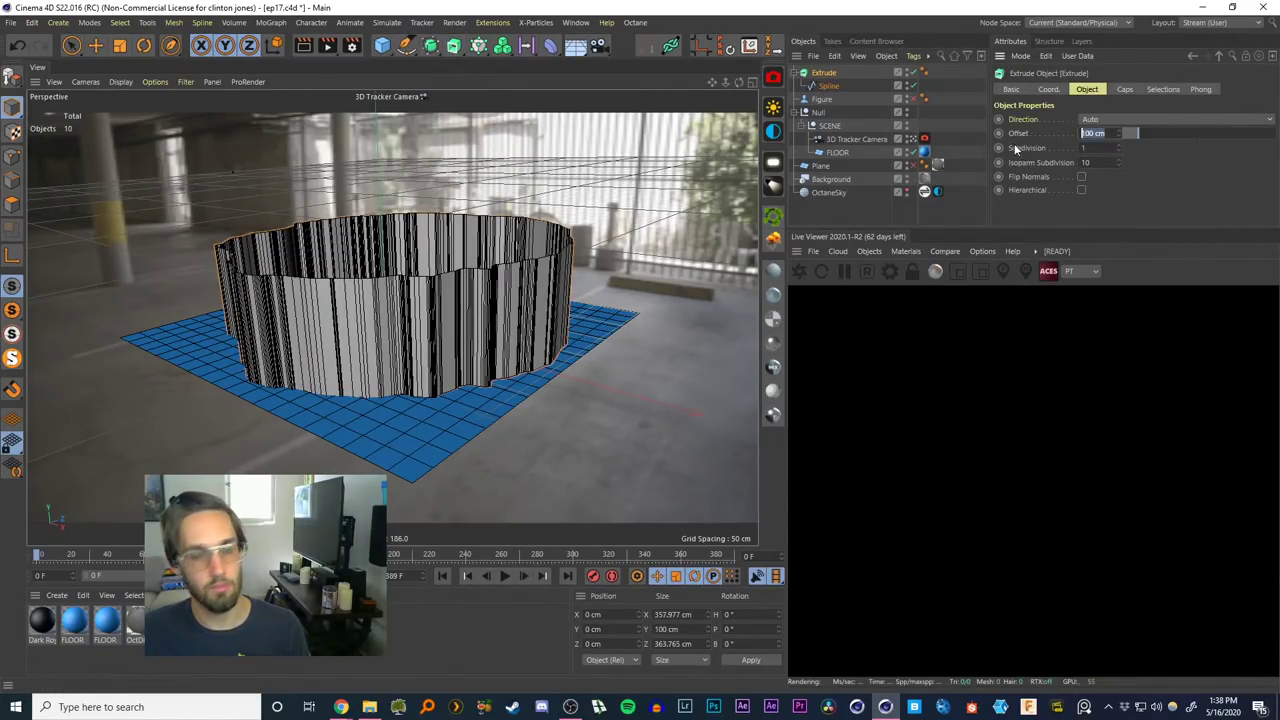
key("Return")
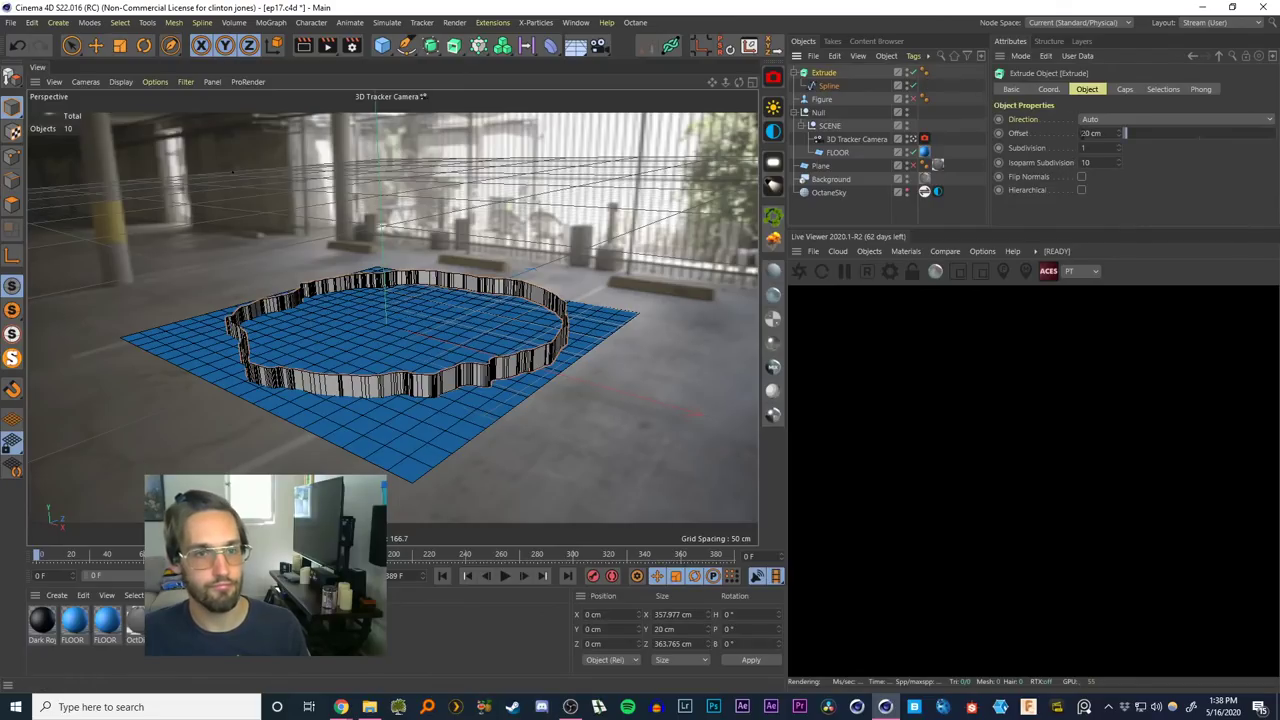
Convert the Extrude generator into an editable polygon object
left_click(1124, 89)
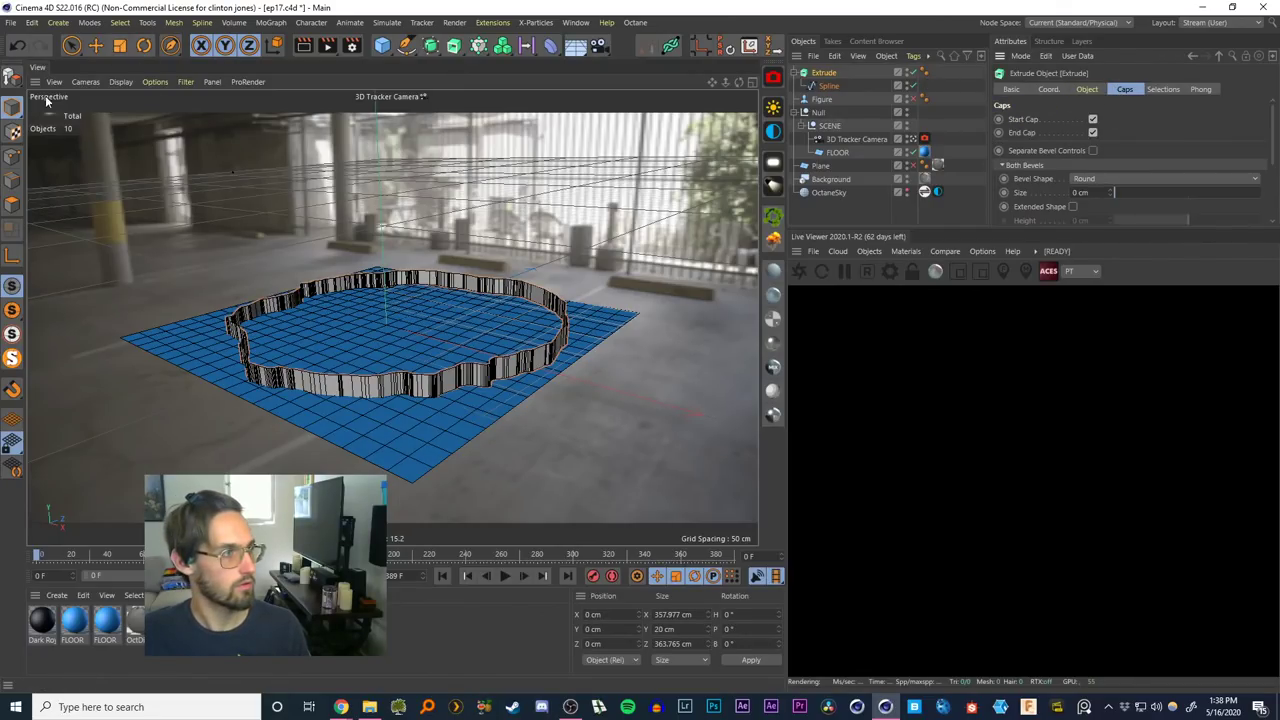
left_click(74, 47)
key("c")
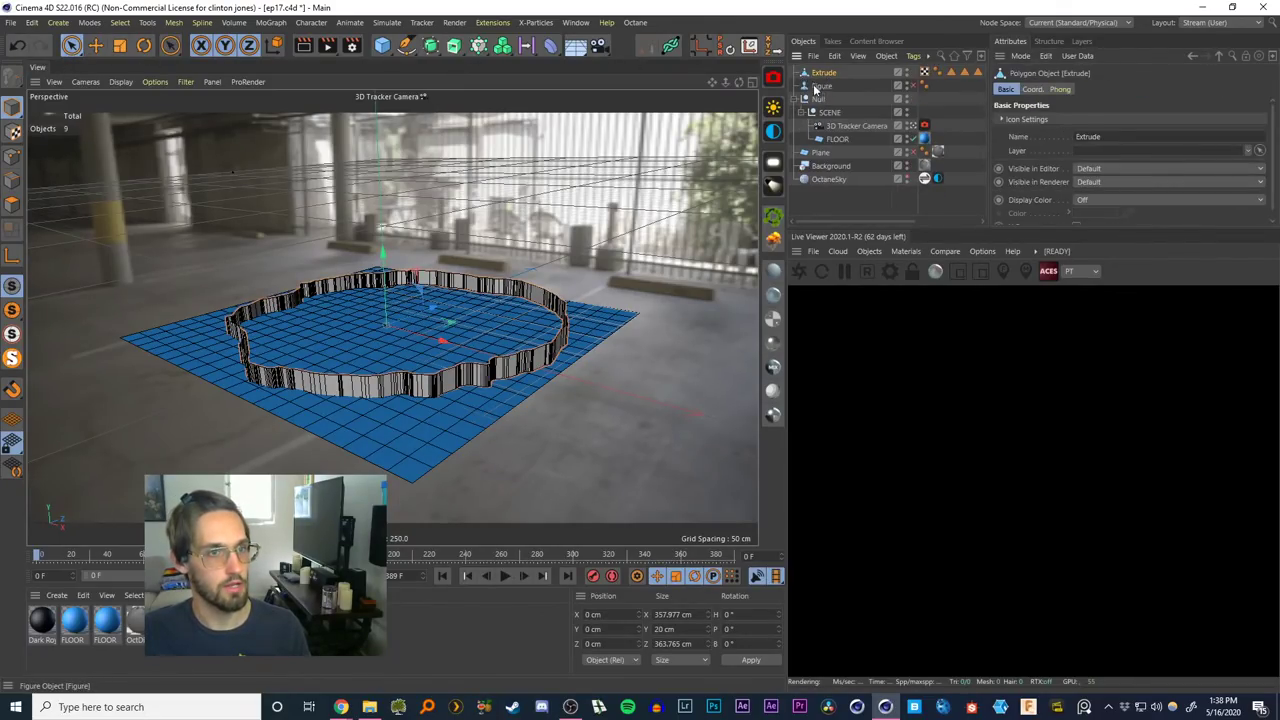
scroll(460, 320, "up", 5)
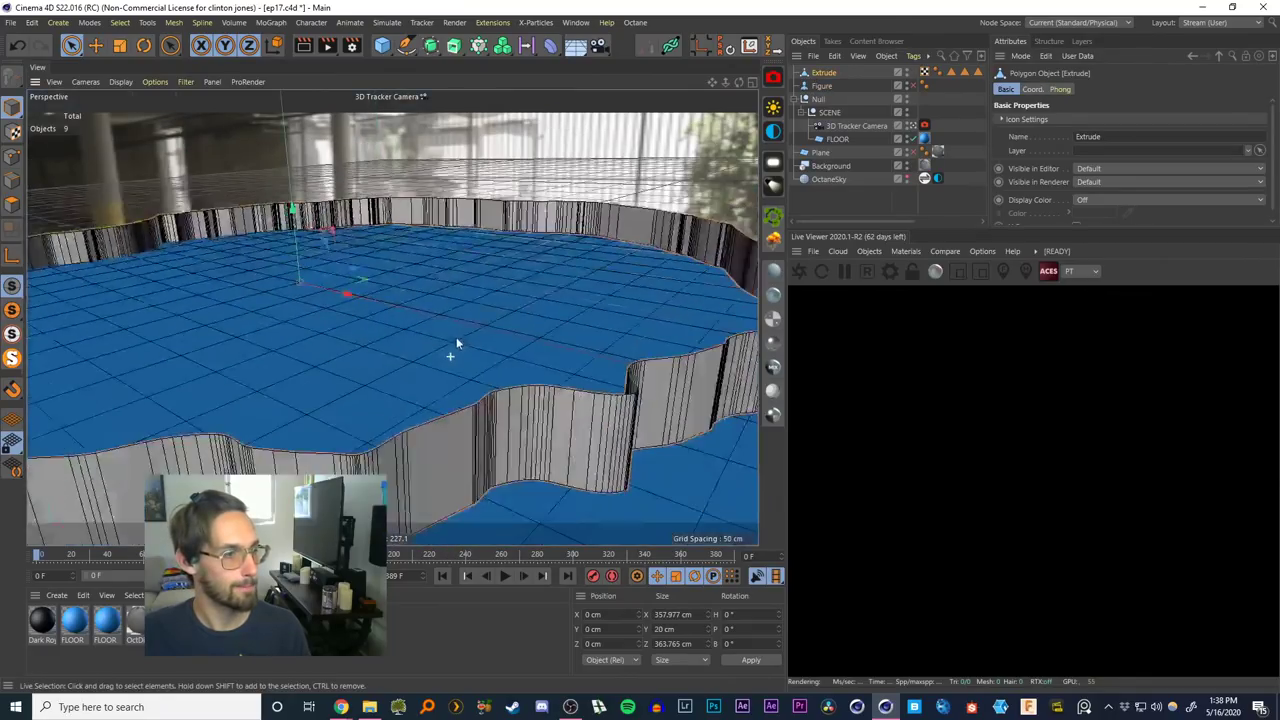
scroll(456, 342, "down", 4)
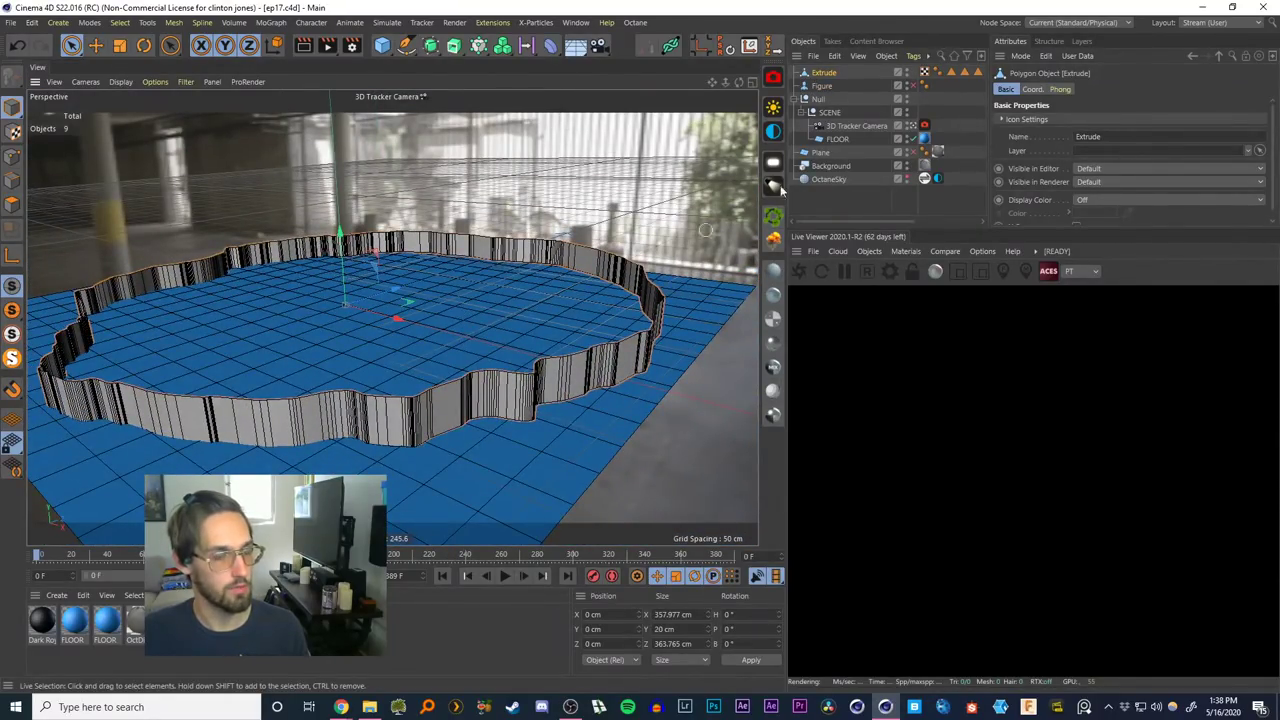
Play the tracked shot through the 3D Tracker Camera to check how the extruded ring sits on the floor
left_click(505, 577)
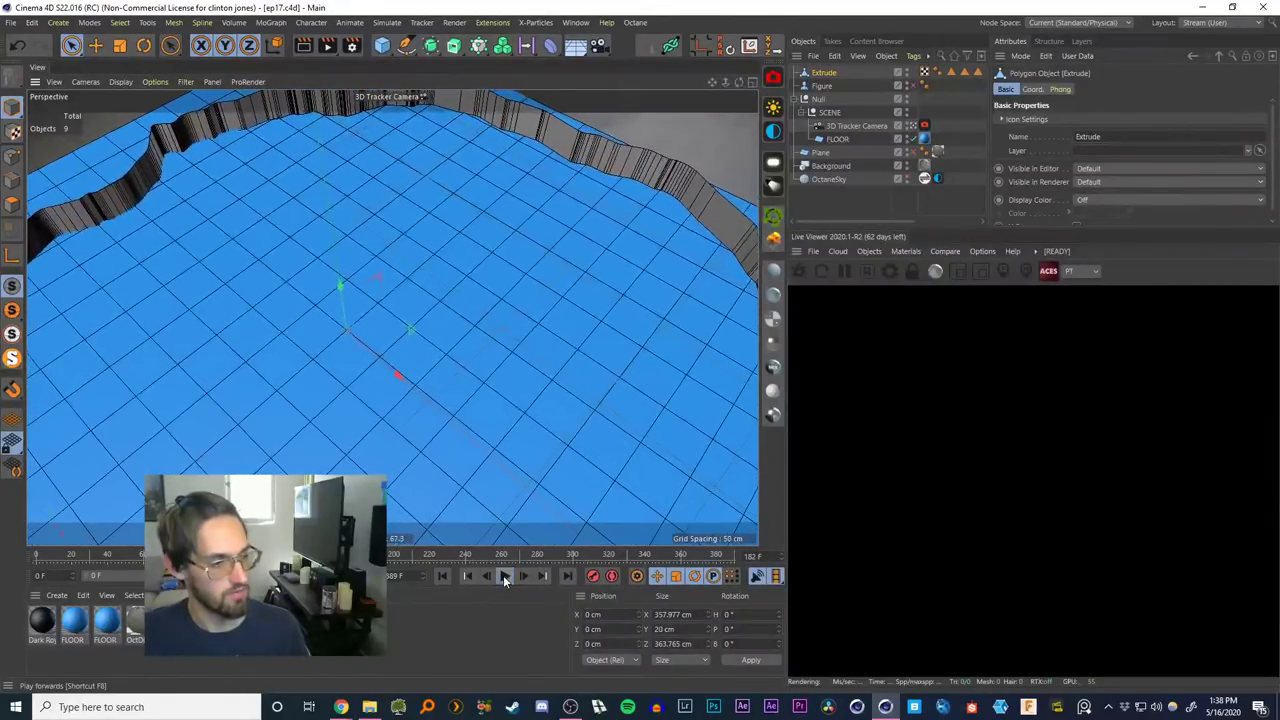
left_click(442, 576)
left_click(840, 127)
left_click_drag(409, 331, 465, 328, "alt")
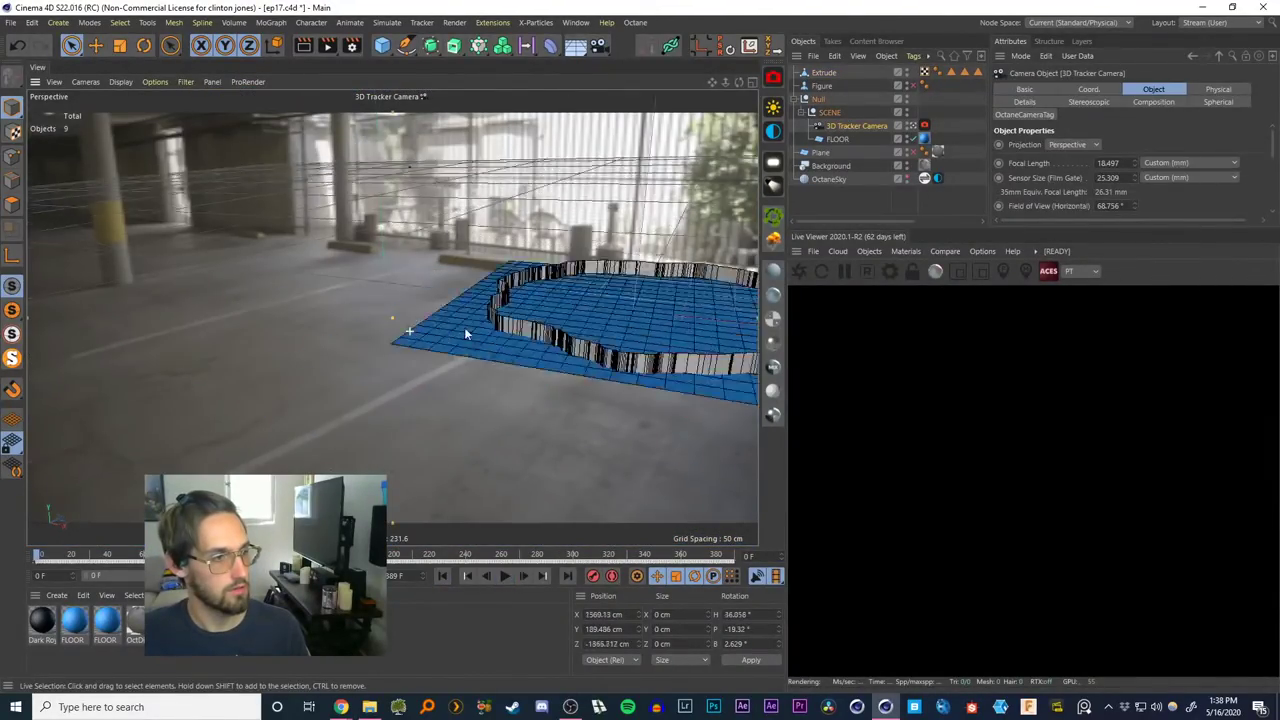
left_click(505, 577)
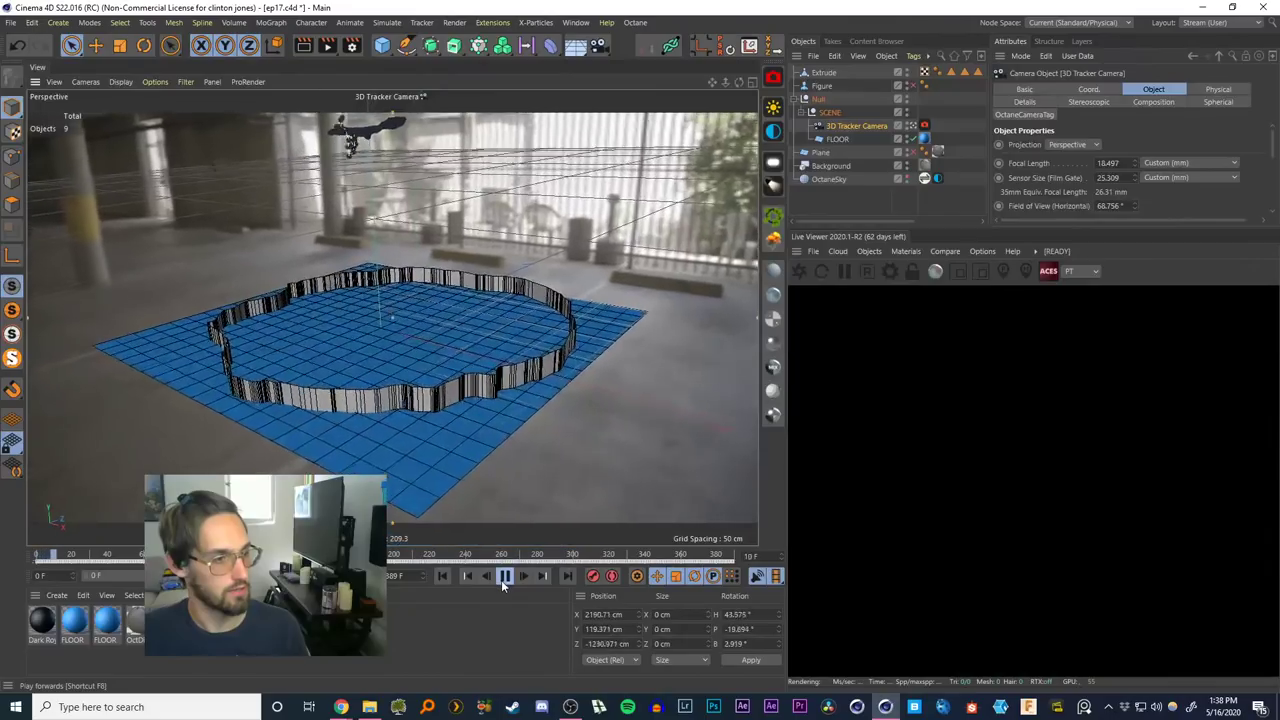
left_click(505, 577)
left_click(829, 112)
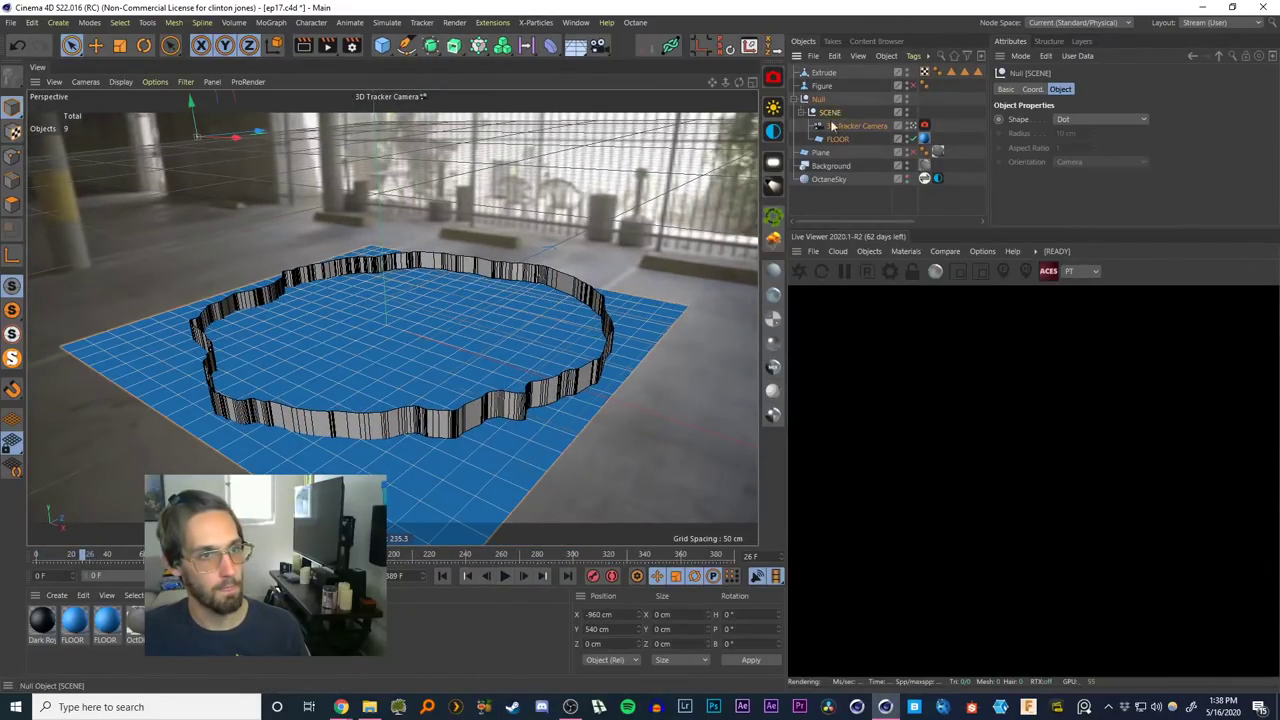
Leave the 3D Tracker Camera for the default camera and frame the Extrude ring closely
left_click(820, 76)
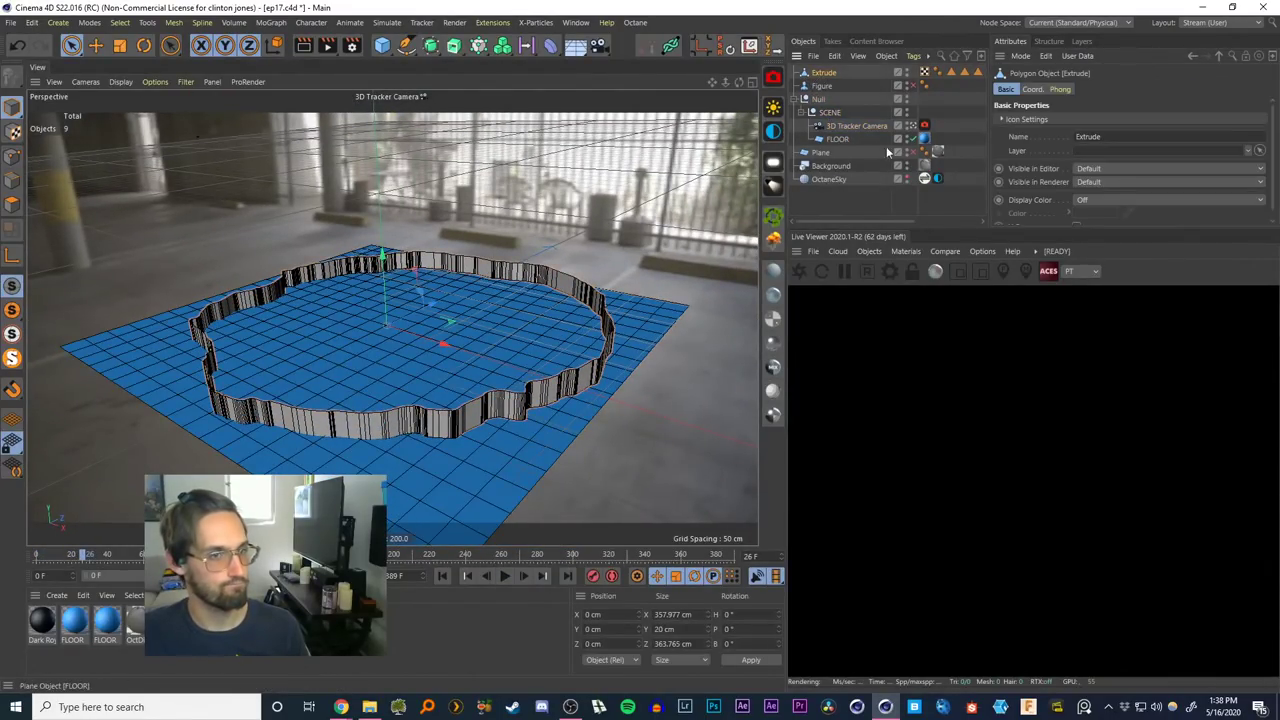
left_click(913, 126)
right_click_drag(383, 331, 462, 307, "alt")
left_click_drag(462, 307, 427, 265, "alt")
middle_click_drag(427, 265, 477, 269, "alt")
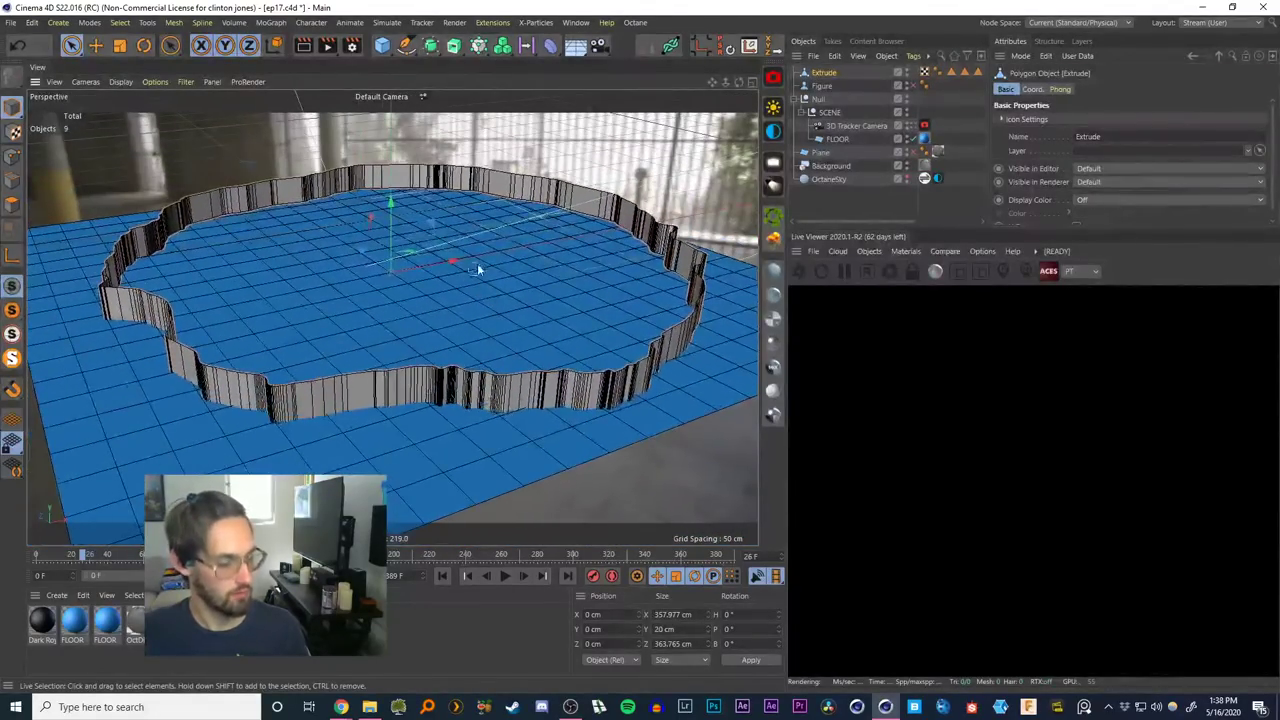
Try to cap the upper opening of the Extrude ring with Close Polygon Hole
left_click(12, 204)
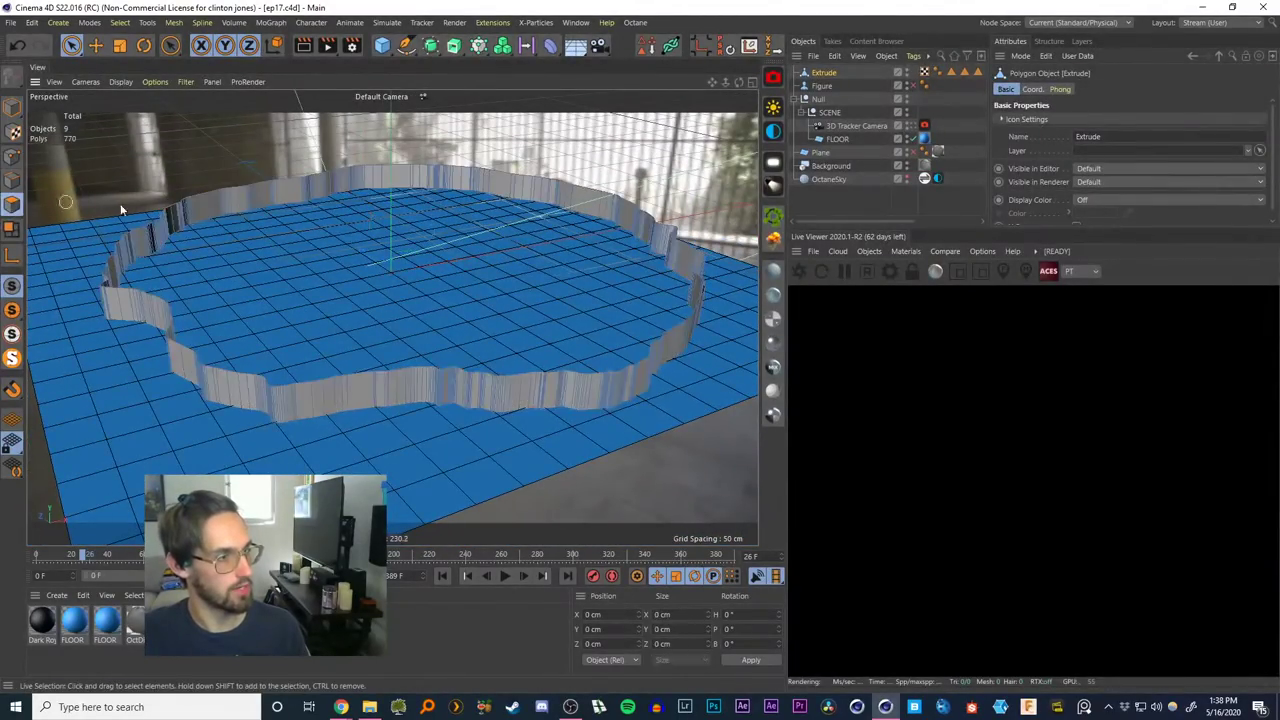
scroll(485, 358, "up", 2)
right_click(492, 365)
left_click(541, 114)
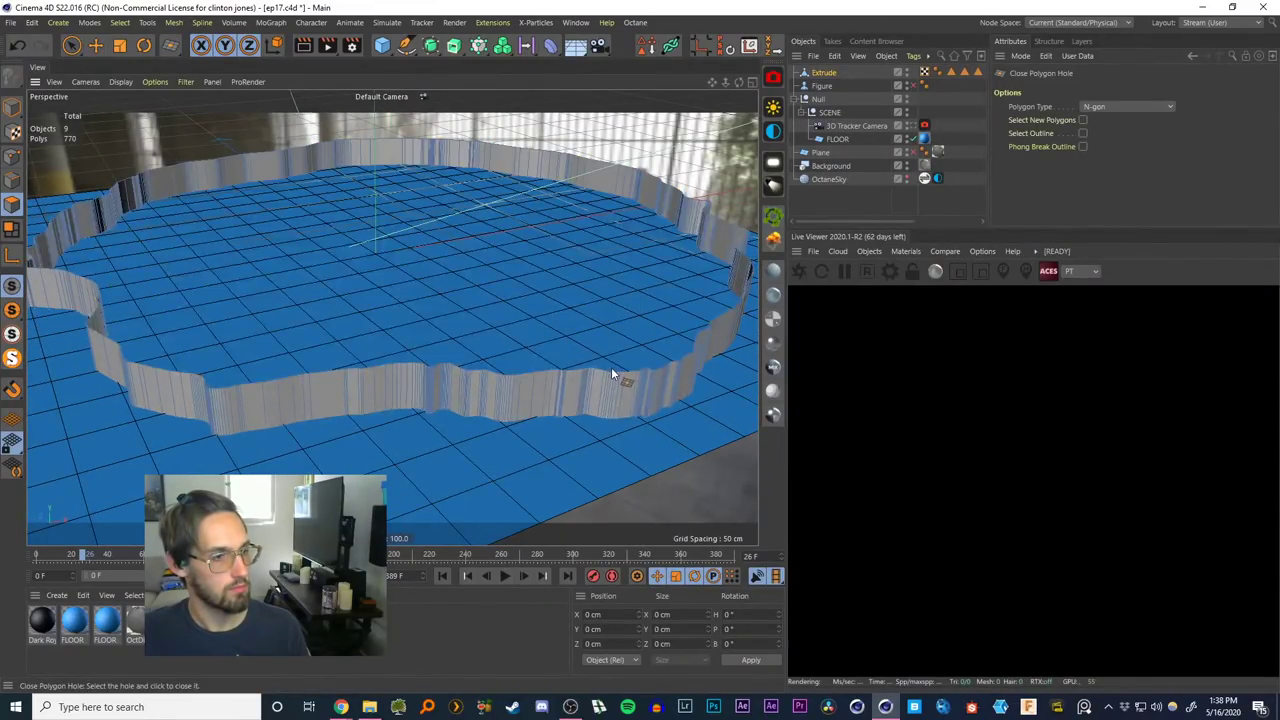
left_click(651, 373)
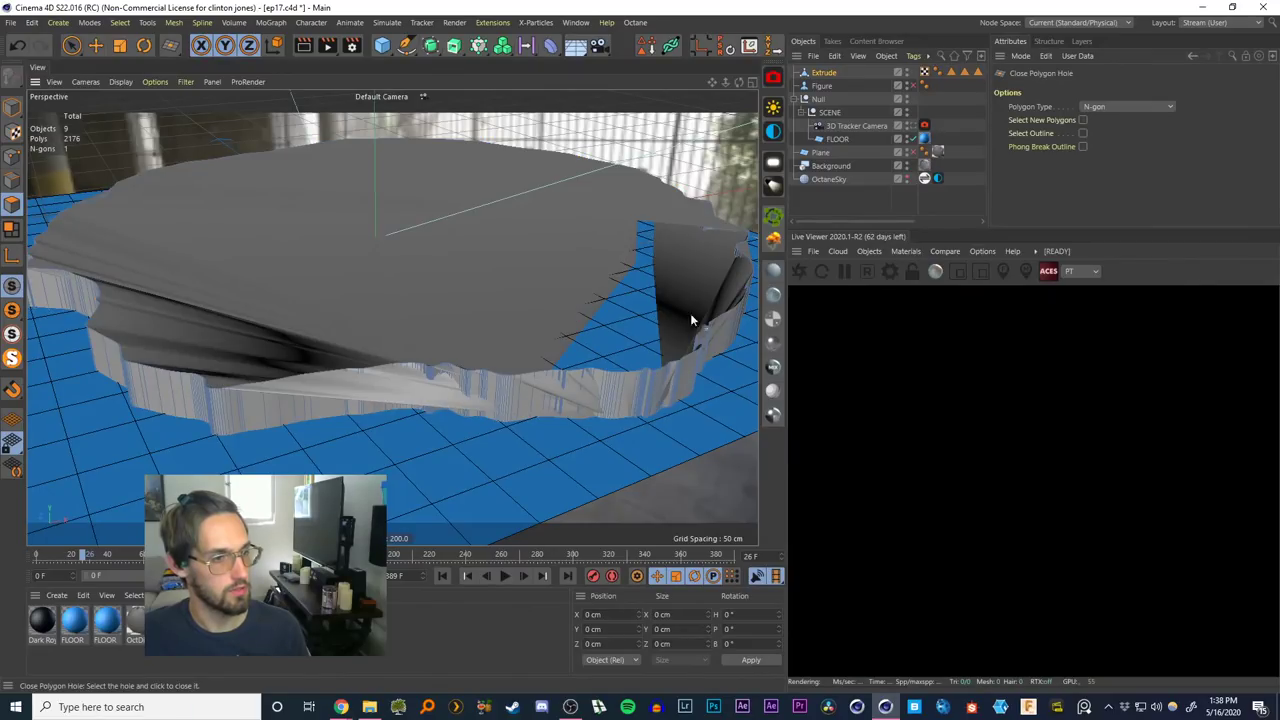
left_click_drag(690, 313, 644, 253, "alt")
key("ctrl+z")
Add a cube, scale it uniformly to about 371 cm so it covers the ring, and make it editable
left_click_drag(538, 300, 383, 153, "alt")
left_click_drag(378, 52, 505, 66)
key("t")
left_click_drag(362, 239, 436, 177)
key("c")
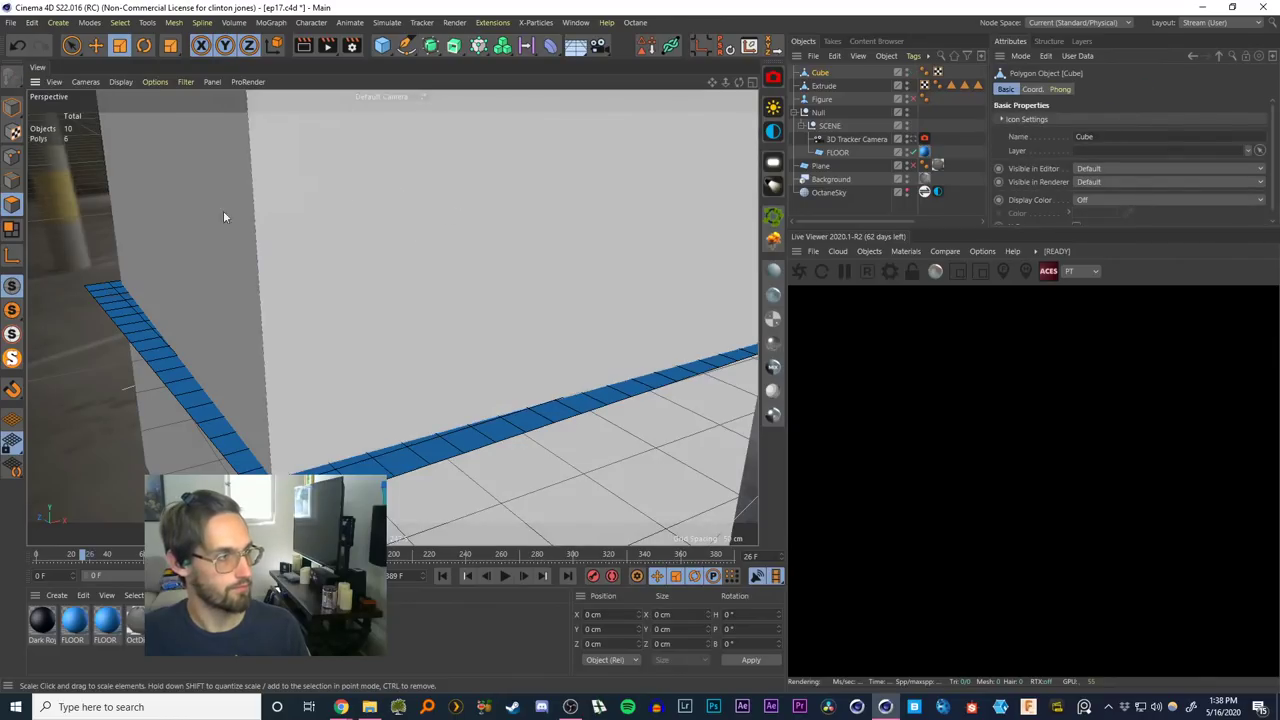
Flatten the cube into a slab about 11 cm thick and position it at about Y 12.5 cm, over the ring
left_click_drag(13, 113, 63, 126)
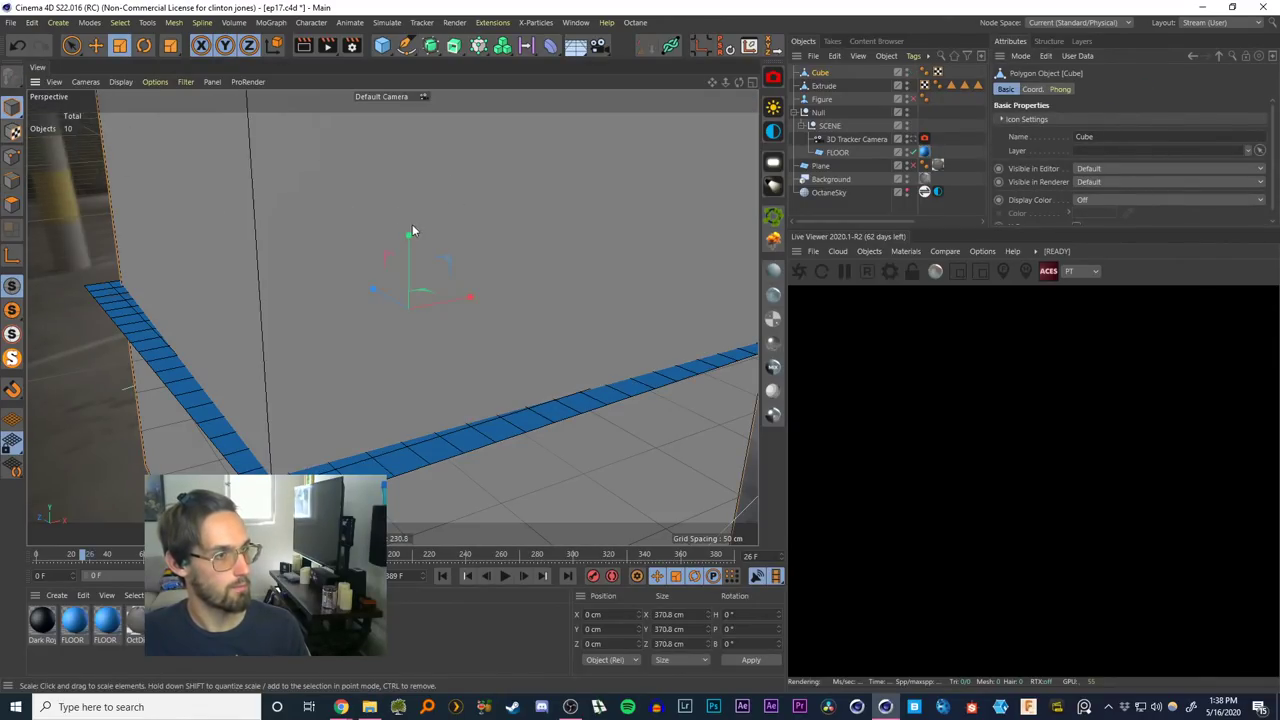
left_click_drag(412, 231, 409, 312)
key("e")
left_click_drag(411, 257, 410, 195)
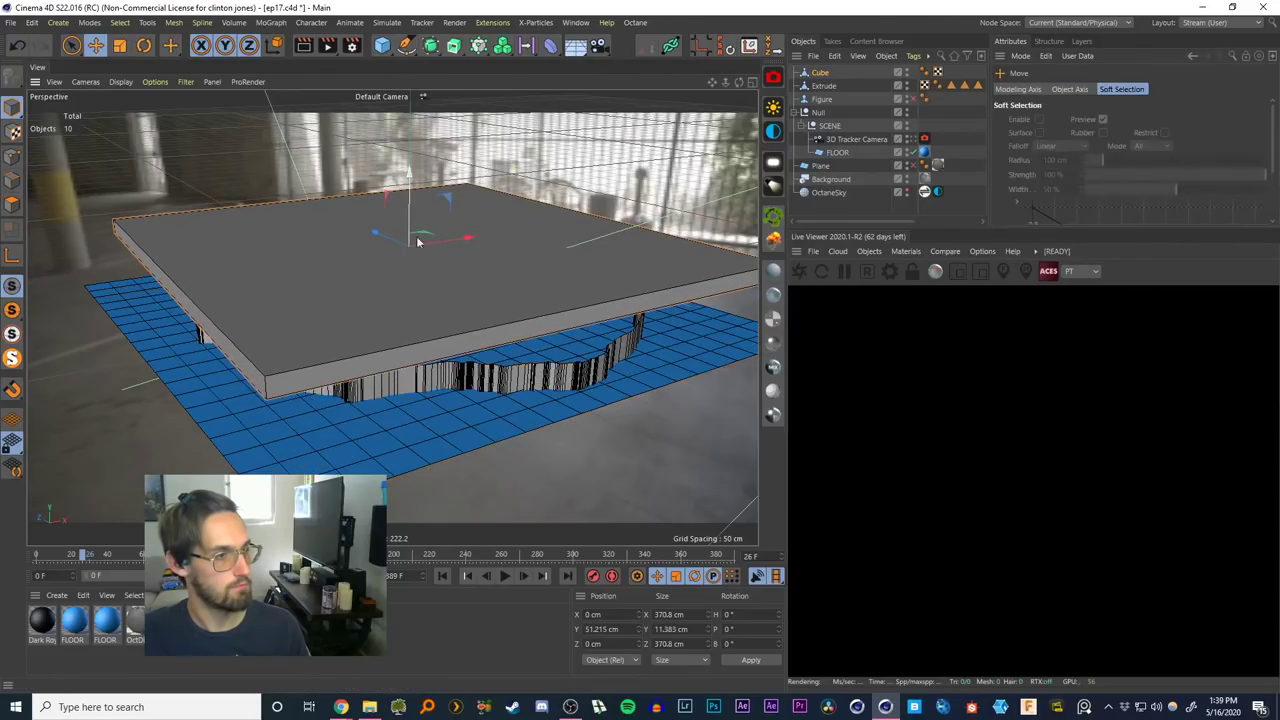
left_click_drag(443, 294, 438, 254, "alt")
mouse_move(369, 311)
left_mouse_down("alt")
mouse_move(383, 275)
mouse_move(352, 266)
mouse_move(358, 308)
left_mouse_up("alt")
left_click_drag(372, 410, 345, 374, "alt")
left_click_drag(289, 333, 291, 343)
left_click_drag(400, 373, 398, 385, "alt")
Group the Cube and Extrude objects under a Boole generator
left_click(820, 87)
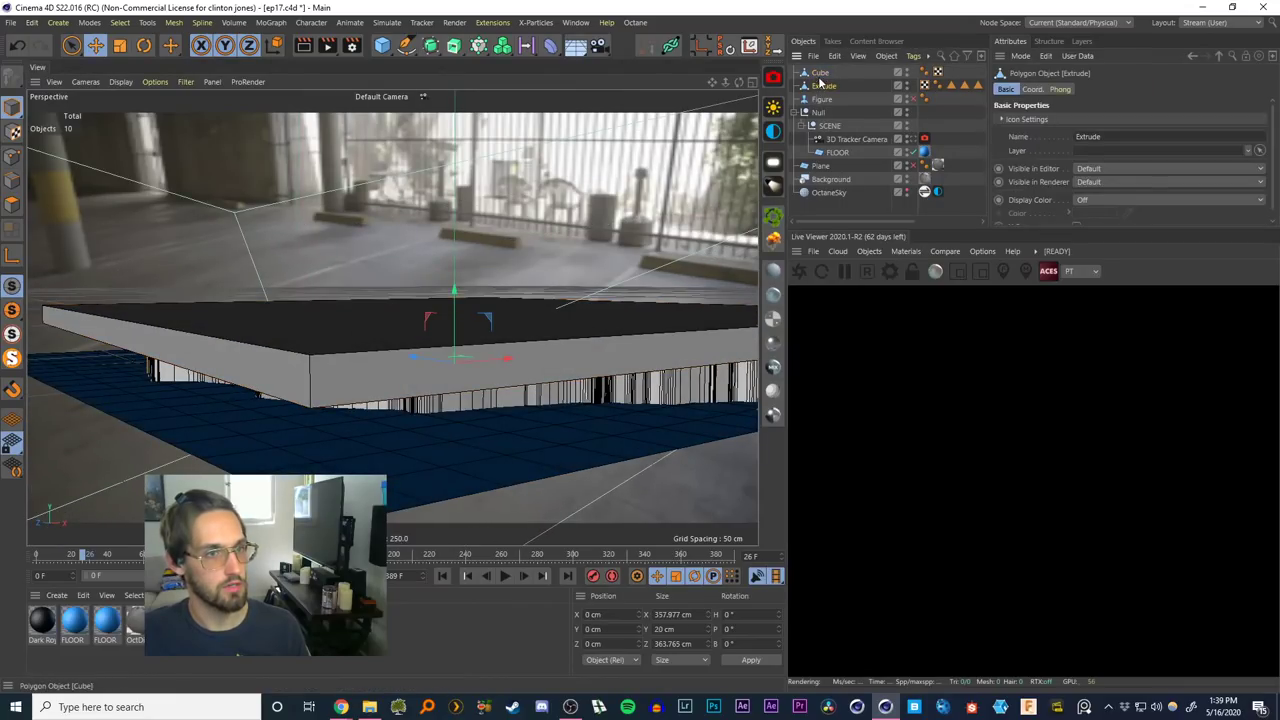
left_click(820, 74, "ctrl")
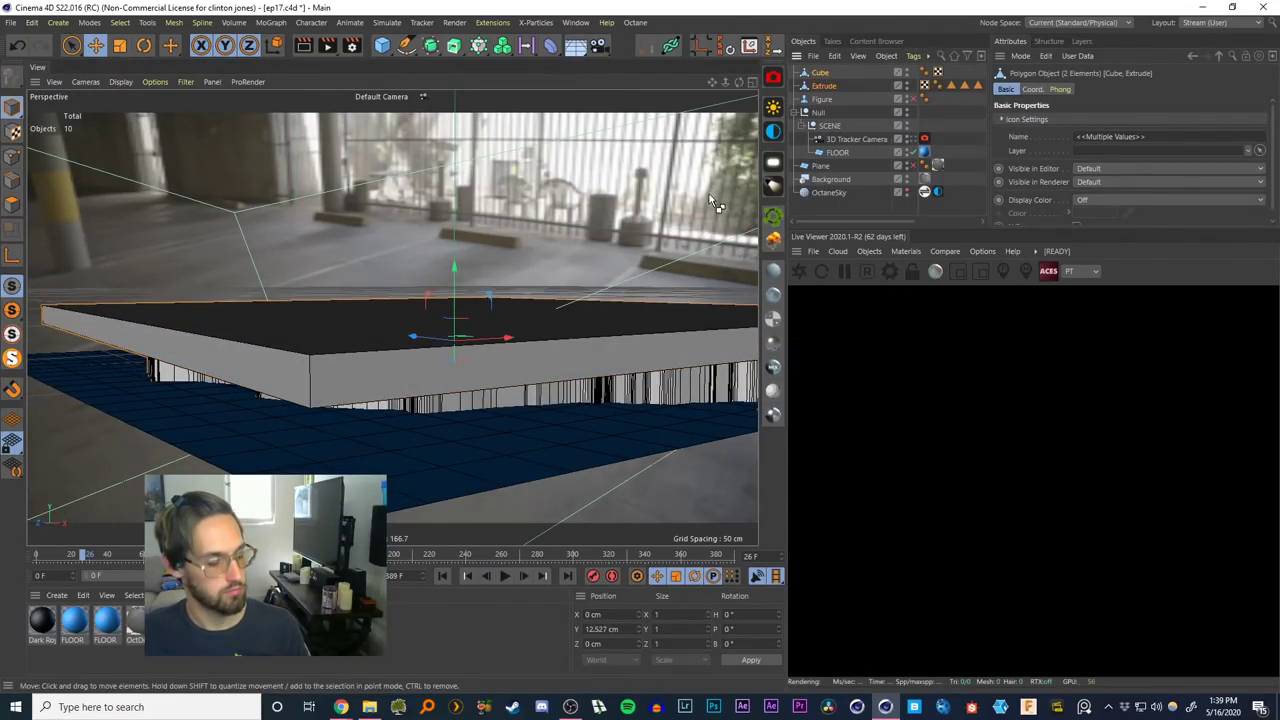
left_click(430, 45)
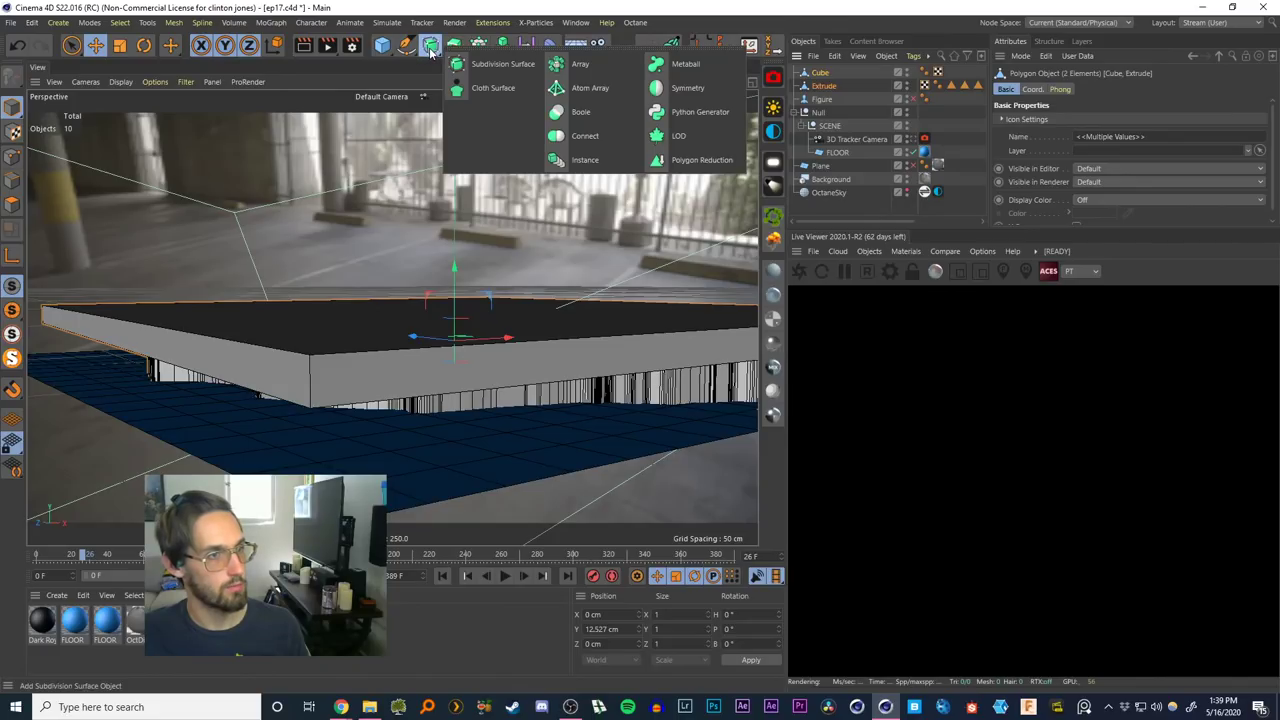
left_click(596, 116, "alt")
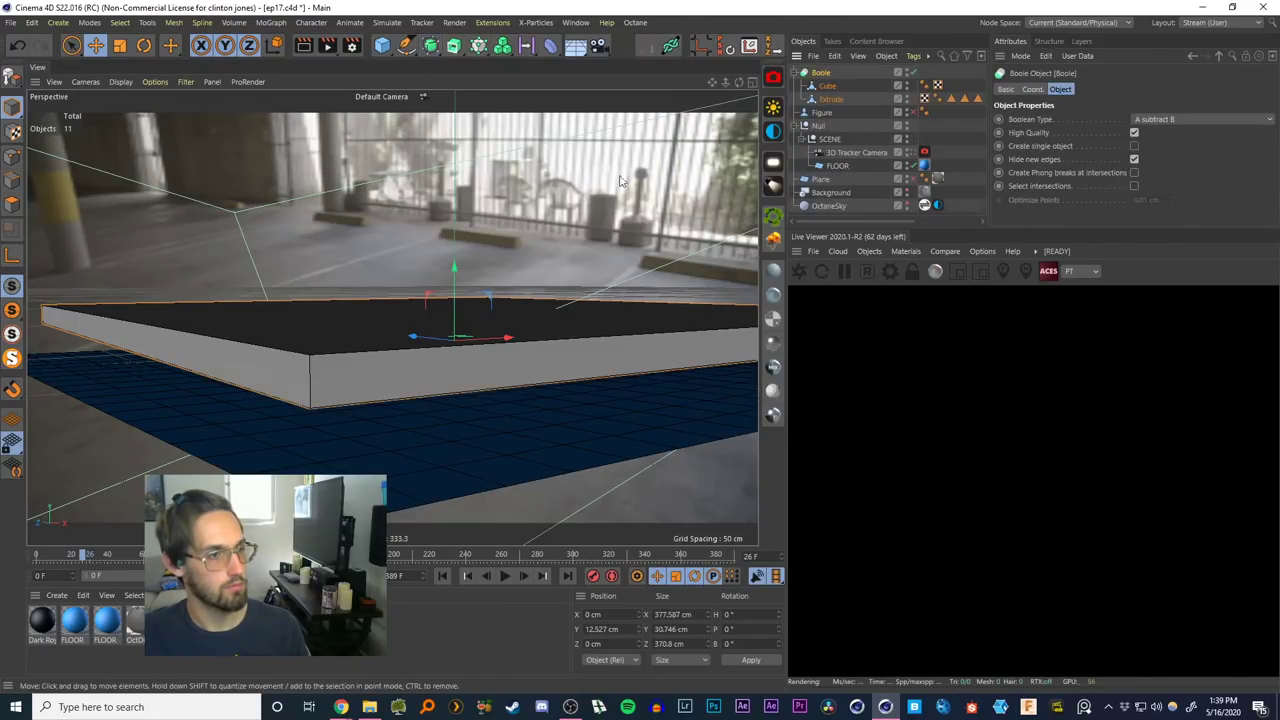
Move Extrude above Cube inside the Boole to swap the A and B operands
left_click(829, 101)
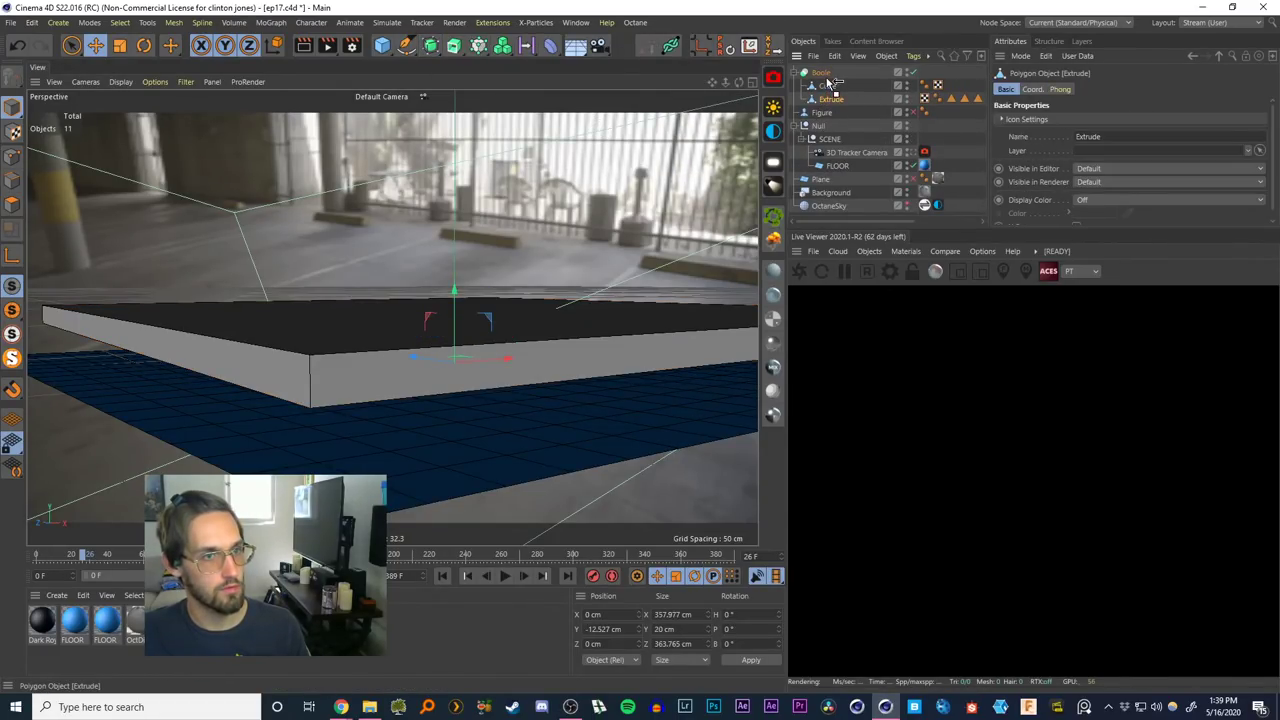
left_click_drag(829, 82, 826, 90)
left_click(820, 73)
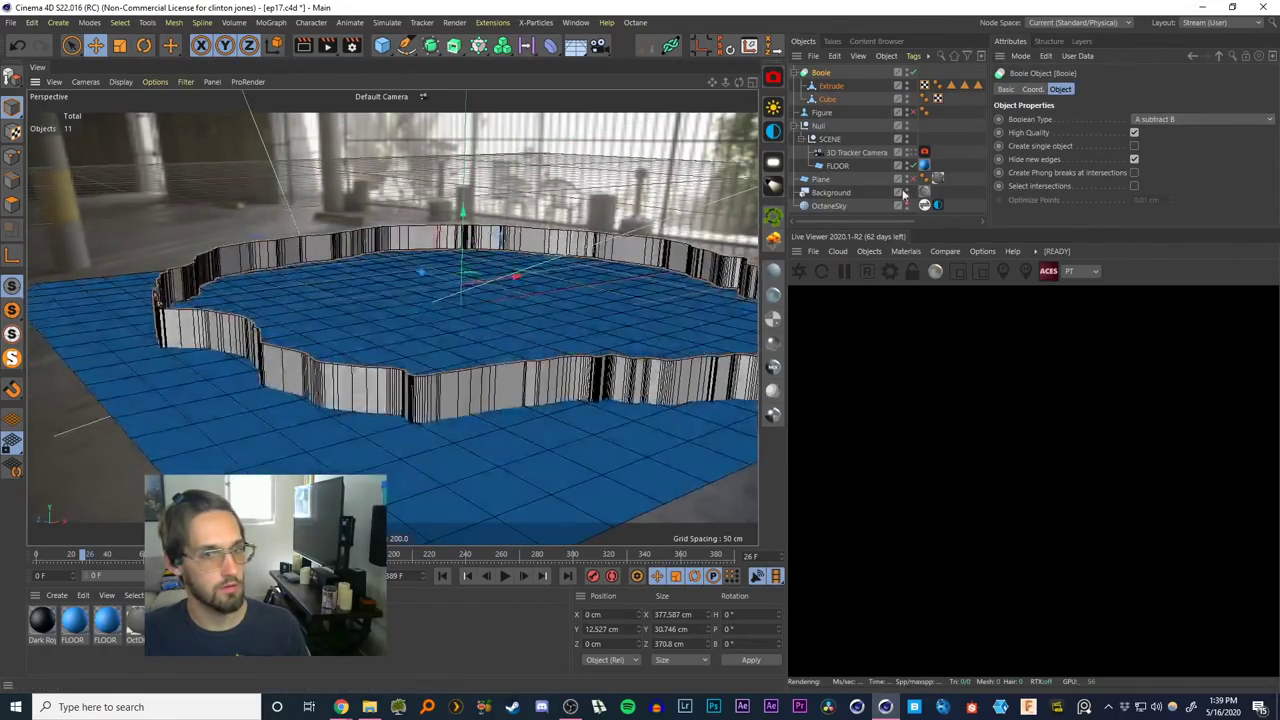
Try the A intersect B, A without B, A subtract B and A union B types on the Boole
left_click(1200, 119)
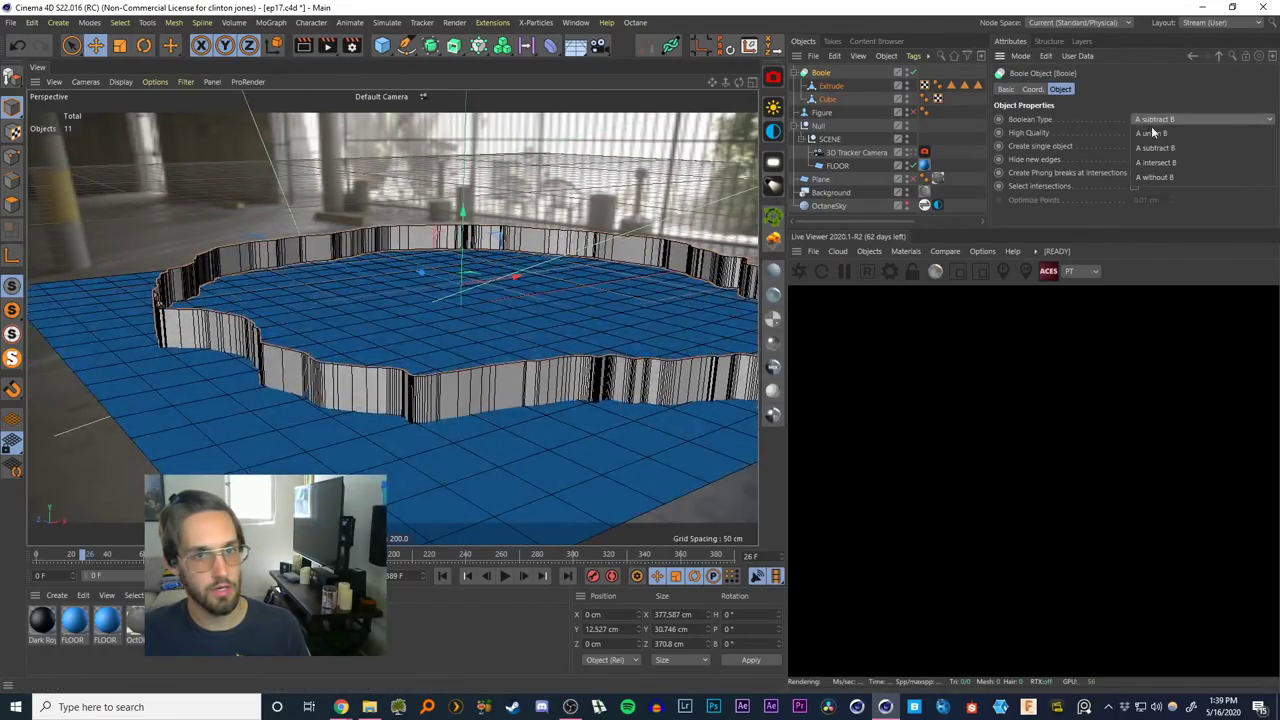
left_click(1154, 161)
left_click(1159, 120)
left_click(1162, 175)
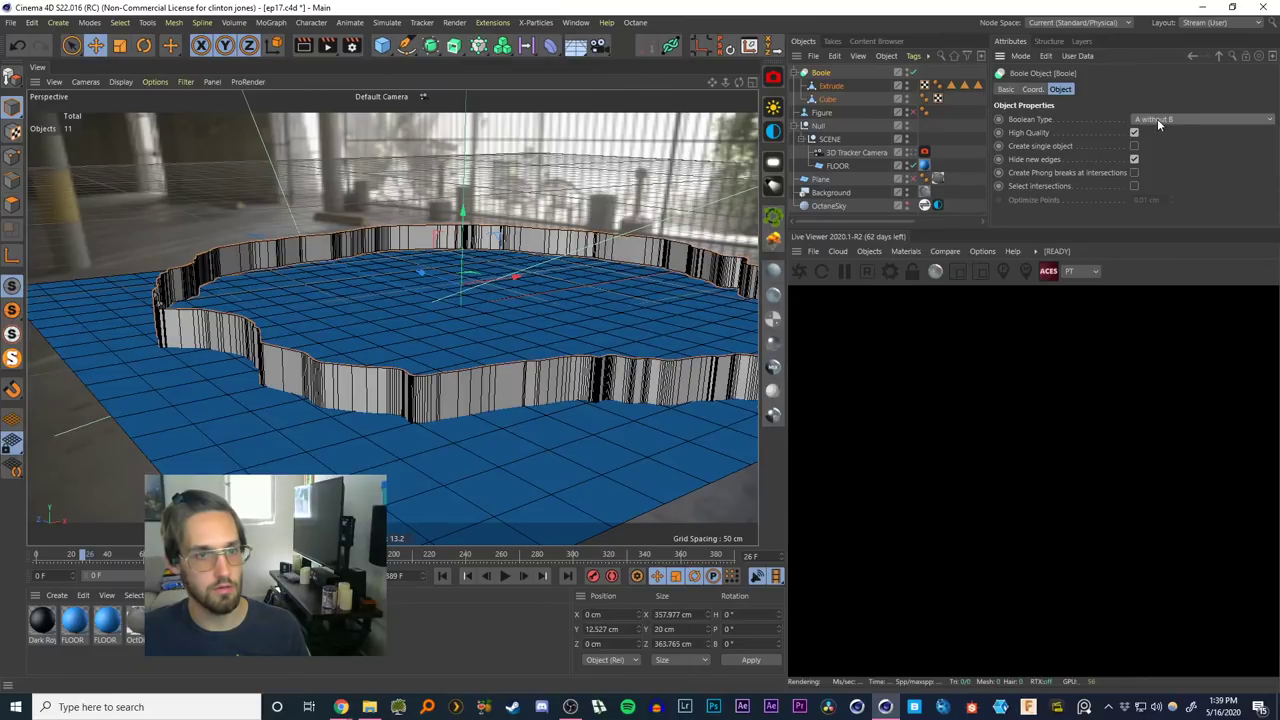
left_click(1157, 119)
left_click(1160, 148)
left_click(1157, 119)
left_click(1157, 132)
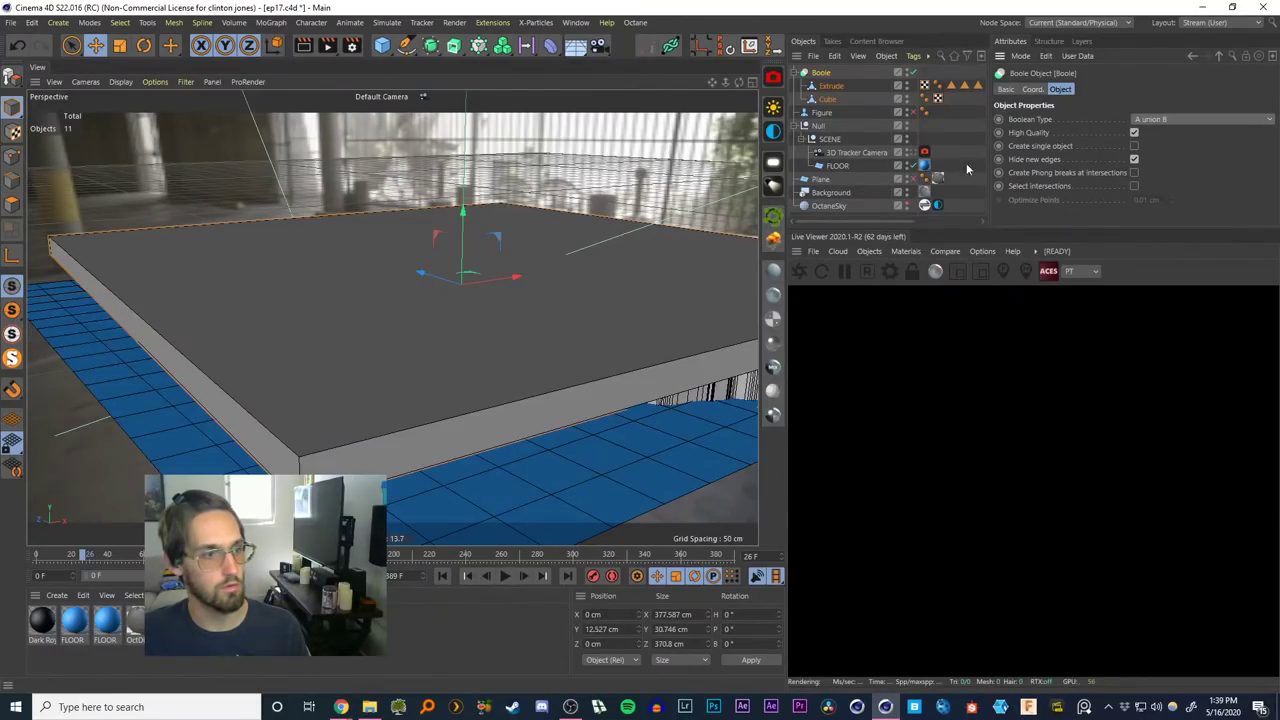
Move Cube back above Extrude inside the Boole and select the Boole
left_click_drag(829, 99, 830, 82)
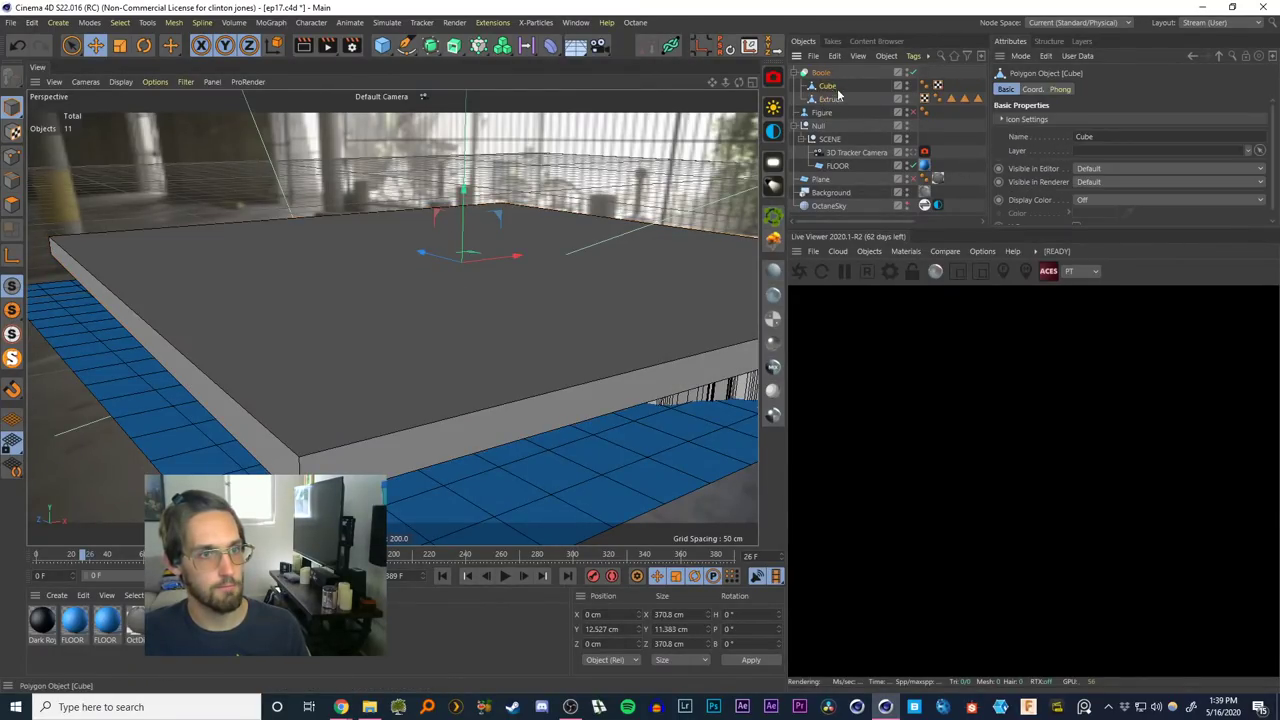
left_click(829, 99)
left_click(822, 73)
Try the A subtract B, A intersect B and A without B types on the Boole with Cube above Extrude
left_click(1157, 119)
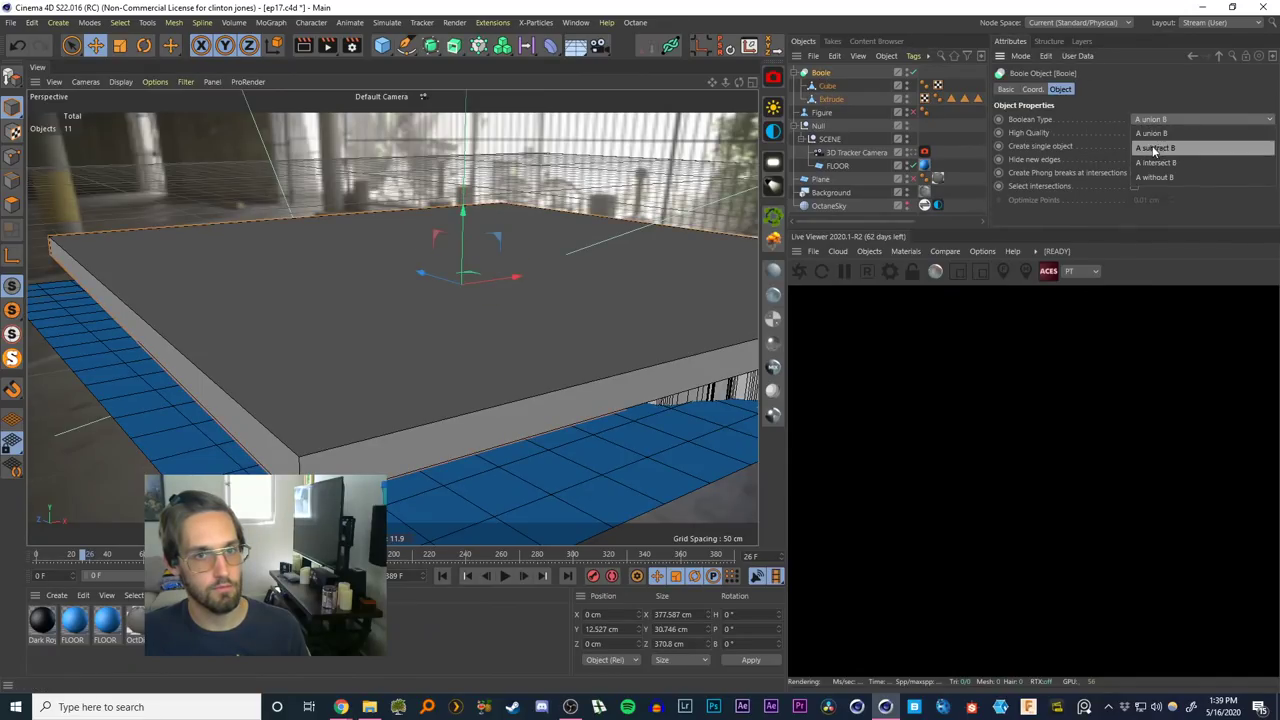
left_click(1154, 150)
left_click(1149, 118)
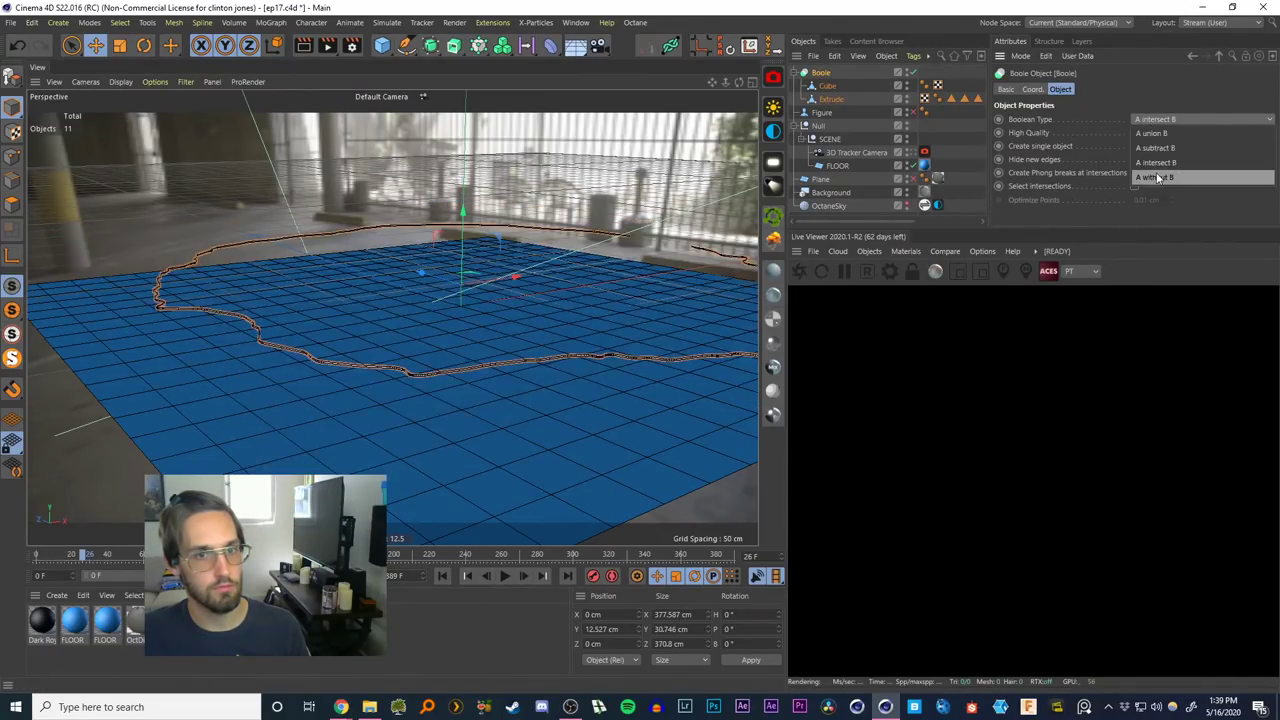
left_click(1160, 178)
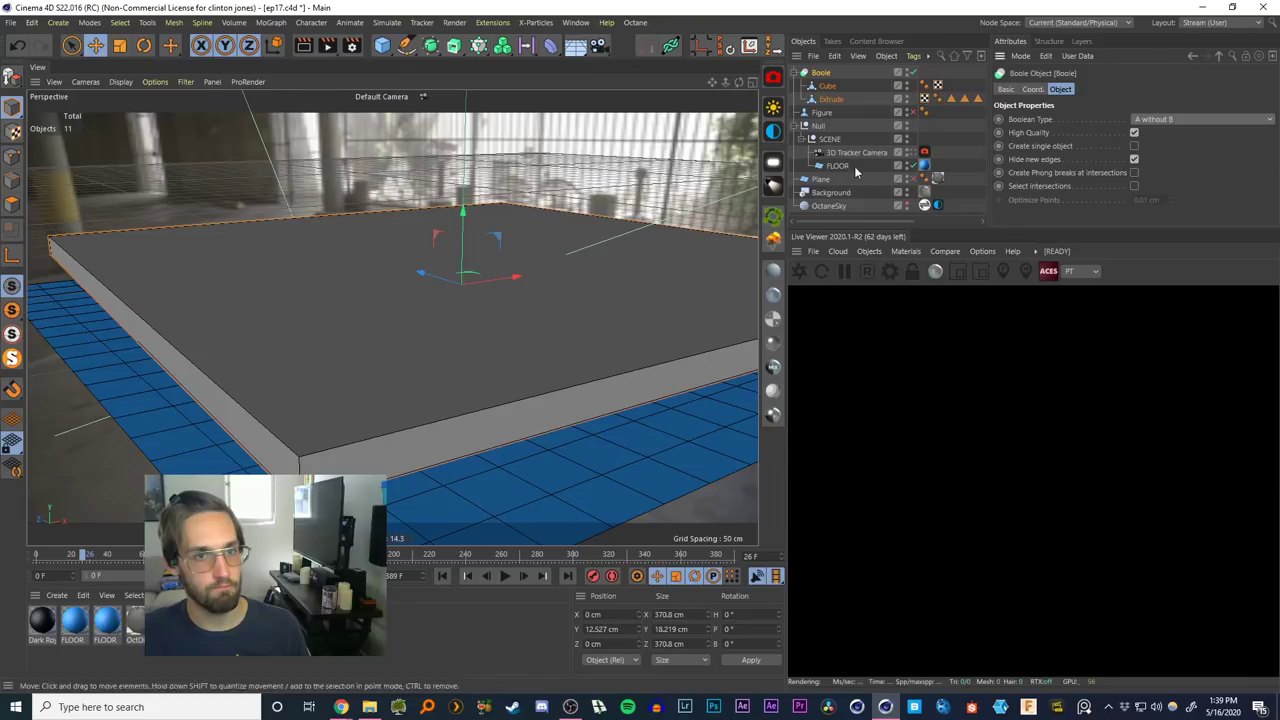
Enable Create single object on the Boole and try its union, subtract, intersect and without types again
left_click(1134, 147)
left_click(1156, 121)
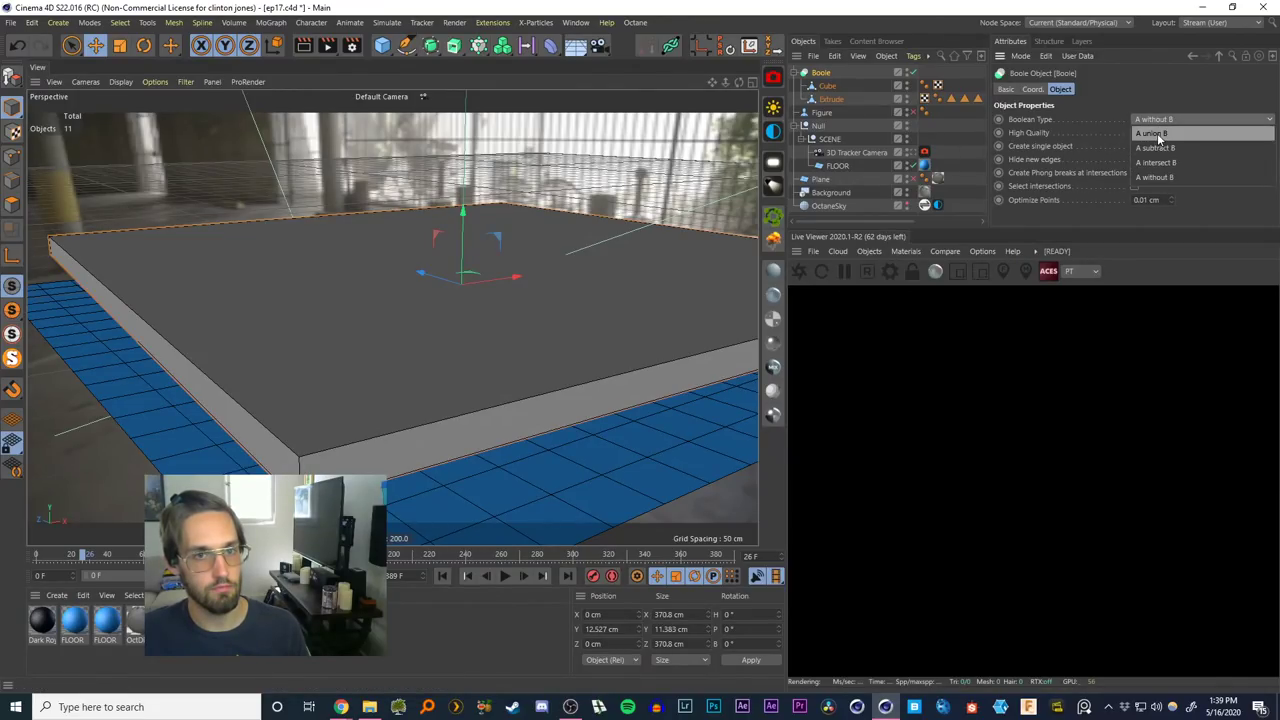
left_click(1157, 133)
left_click(1152, 121)
left_click(1153, 147)
left_click(1153, 121)
left_click(1155, 148)
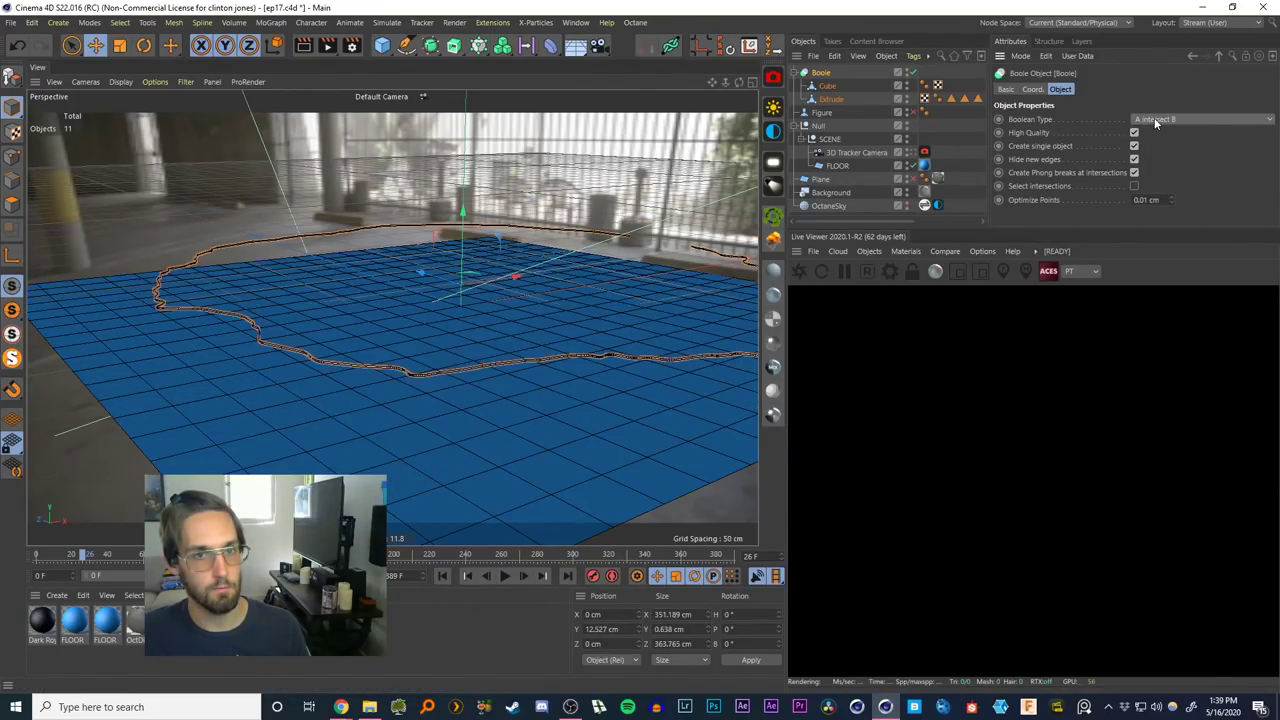
left_click(1155, 119)
left_click(1150, 176)
Move Extrude above Cube in the Boole and try the A union B, A subtract B, A intersect B and A without B types
left_click_drag(826, 99, 826, 80)
left_click(822, 74)
left_click(1154, 121)
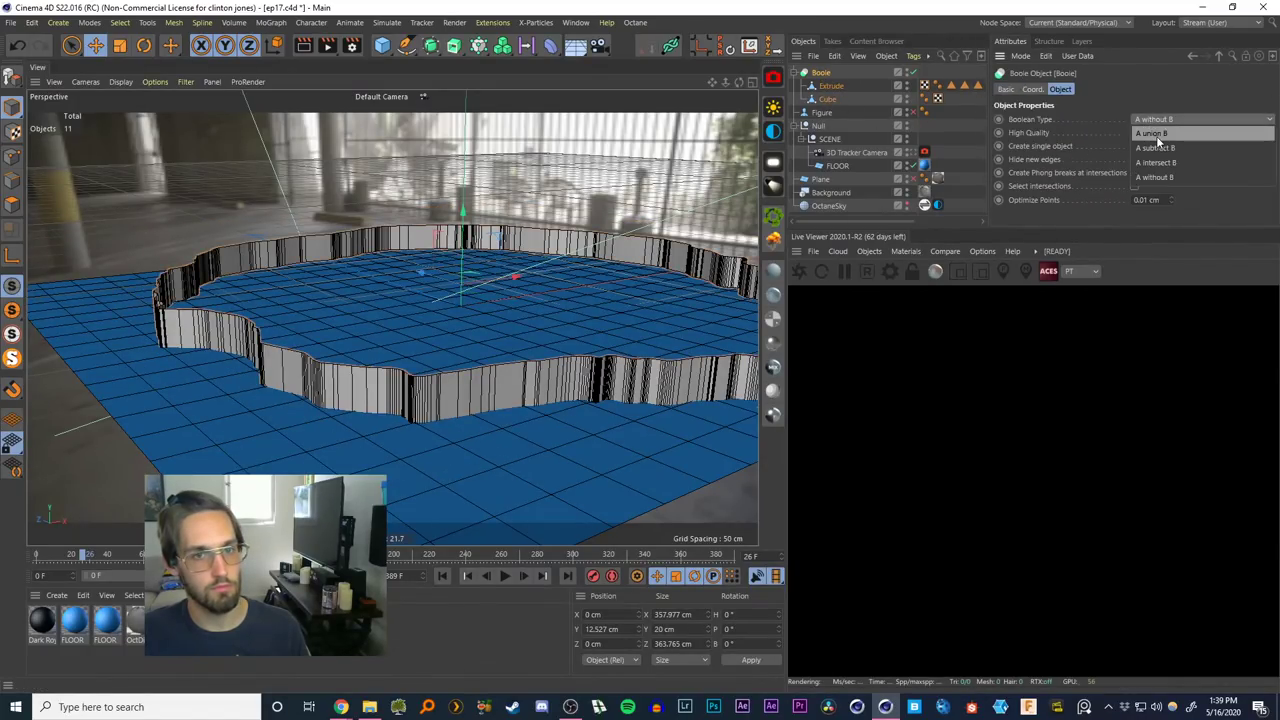
left_click(1157, 134)
left_click(1160, 121)
left_click(1160, 146)
left_click(1160, 125)
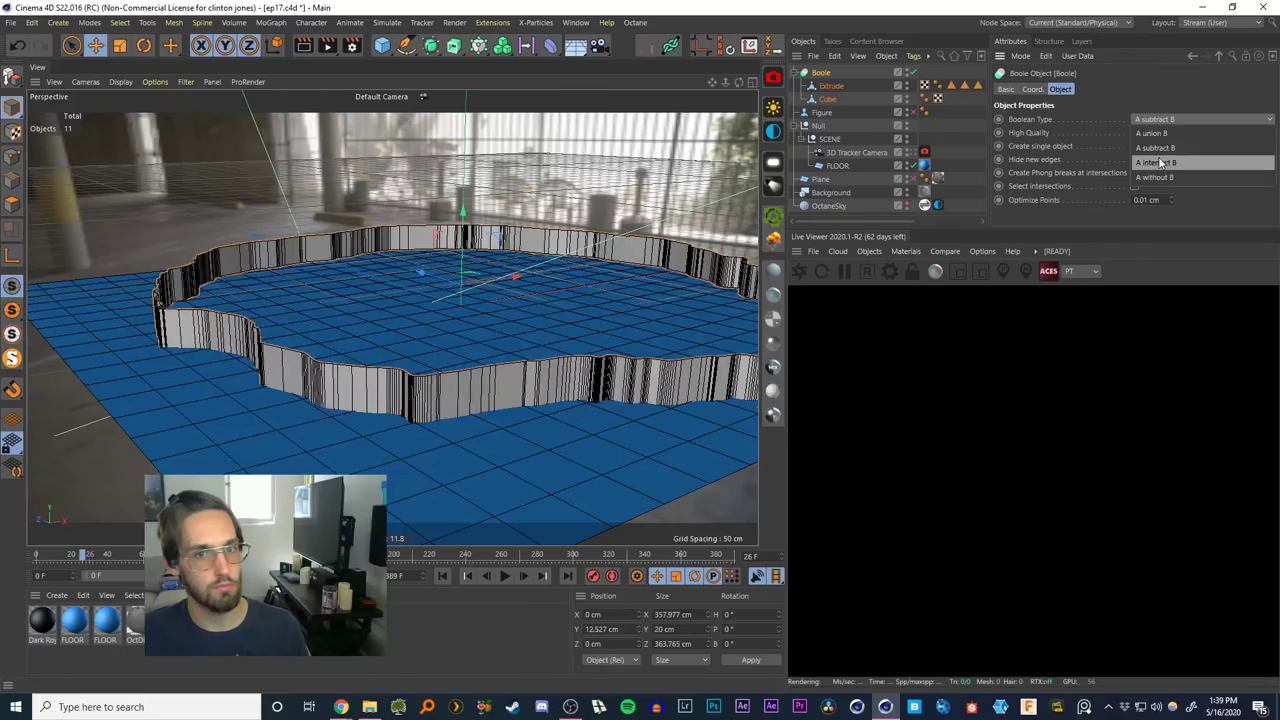
left_click(1157, 162)
left_click(1160, 120)
left_click(1155, 177)
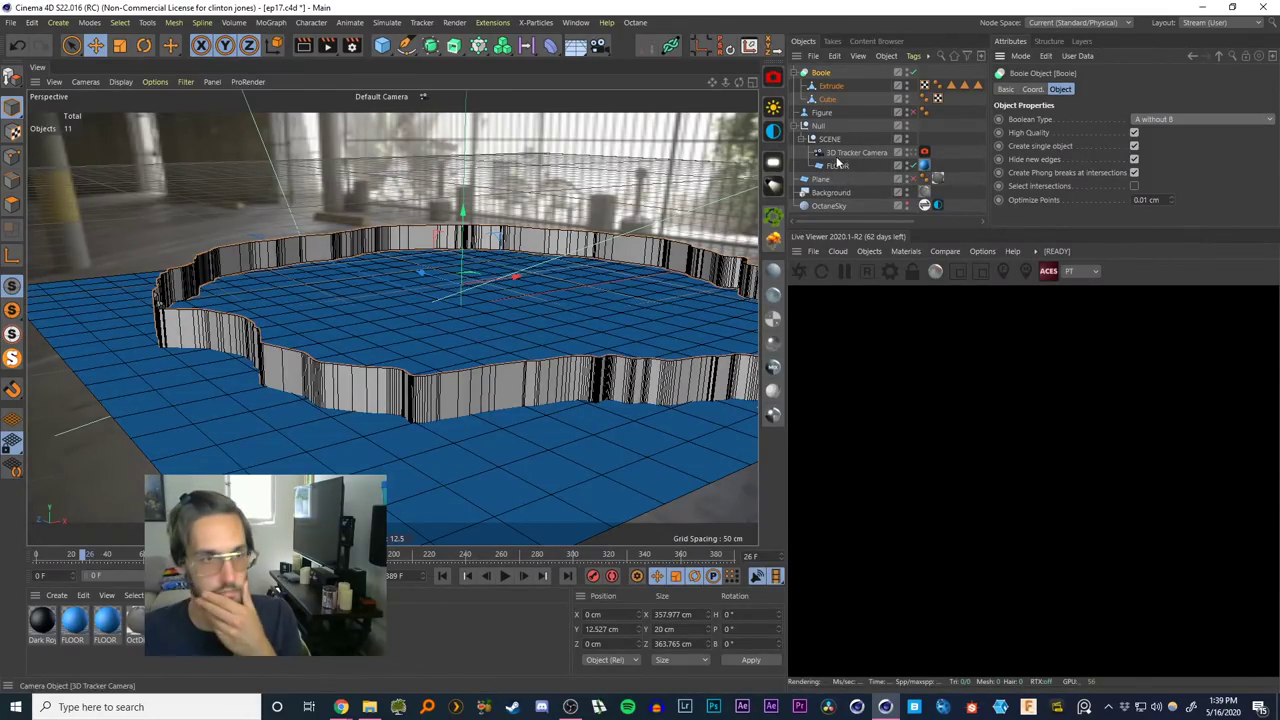
Move Extrude out of the Boole and delete the Boole together with Cube
left_click(826, 86)
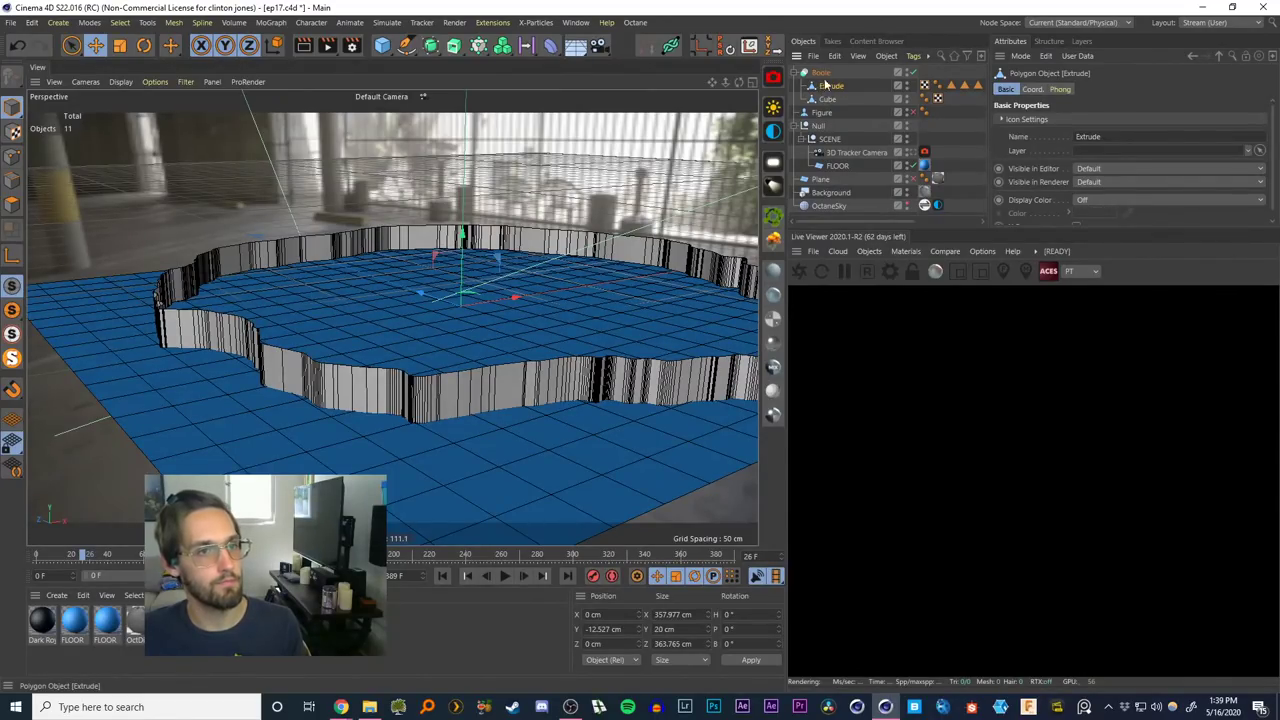
left_click_drag(824, 70, 824, 68)
left_click(823, 86)
key("Delete")
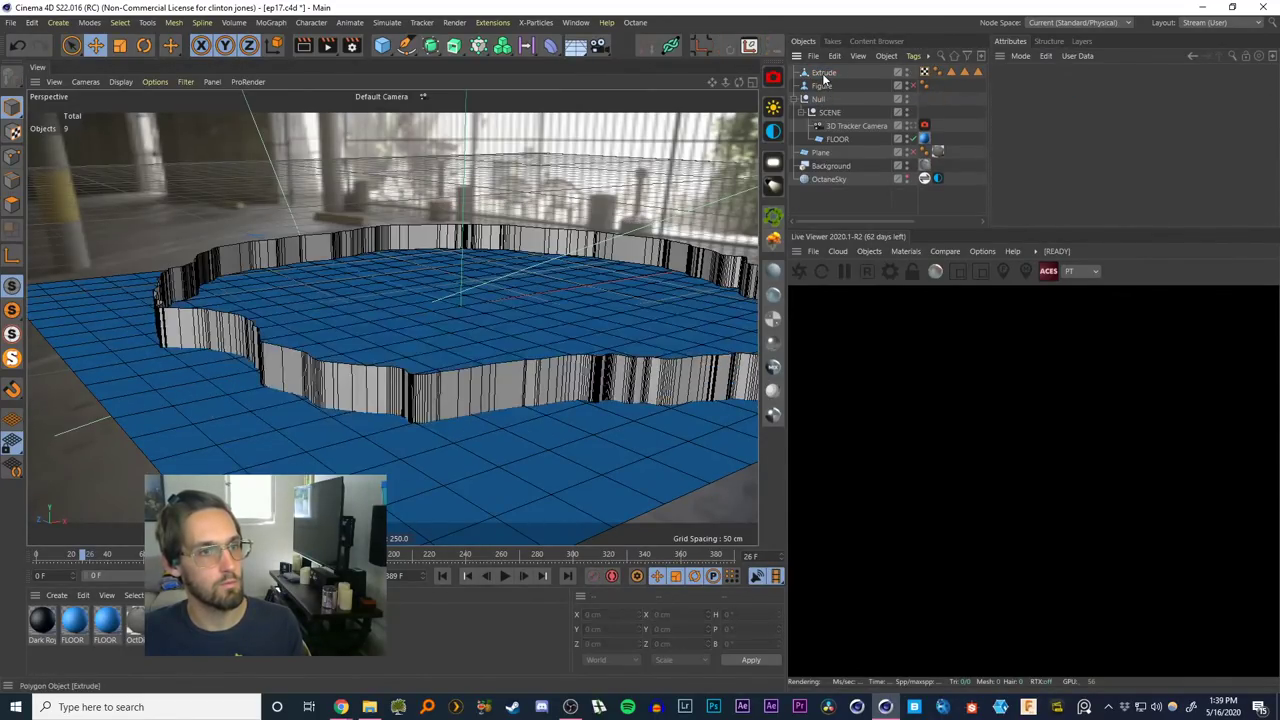
Loop-select the rim edges of the Extrude object's wall in edge mode
left_click(823, 74)
left_click(71, 45)
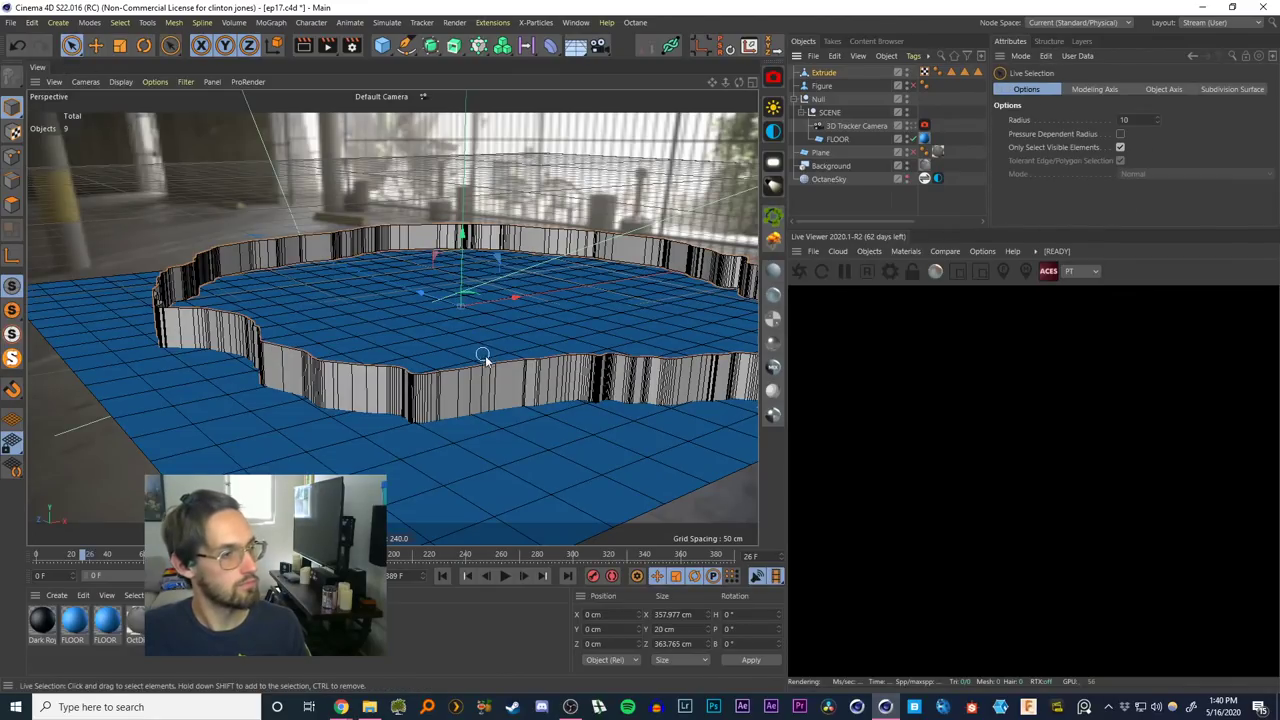
left_click_drag(485, 361, 414, 320, "alt")
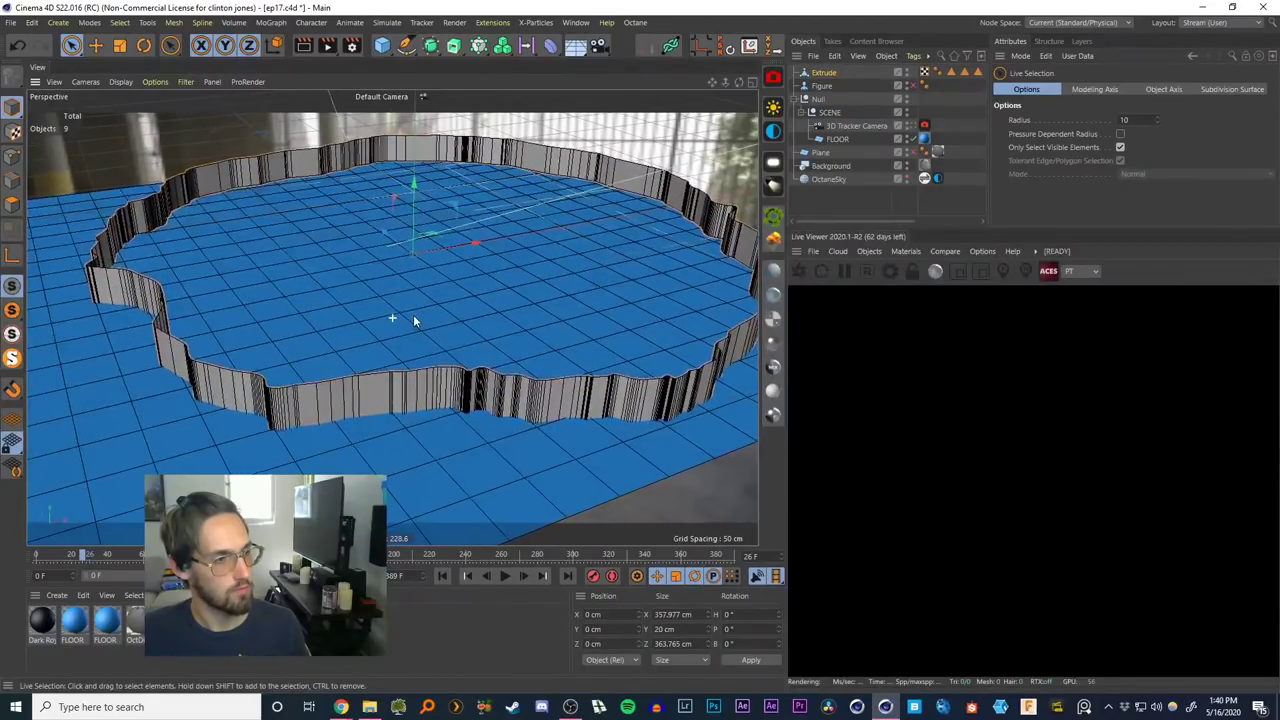
left_click(823, 73)
left_click(12, 180)
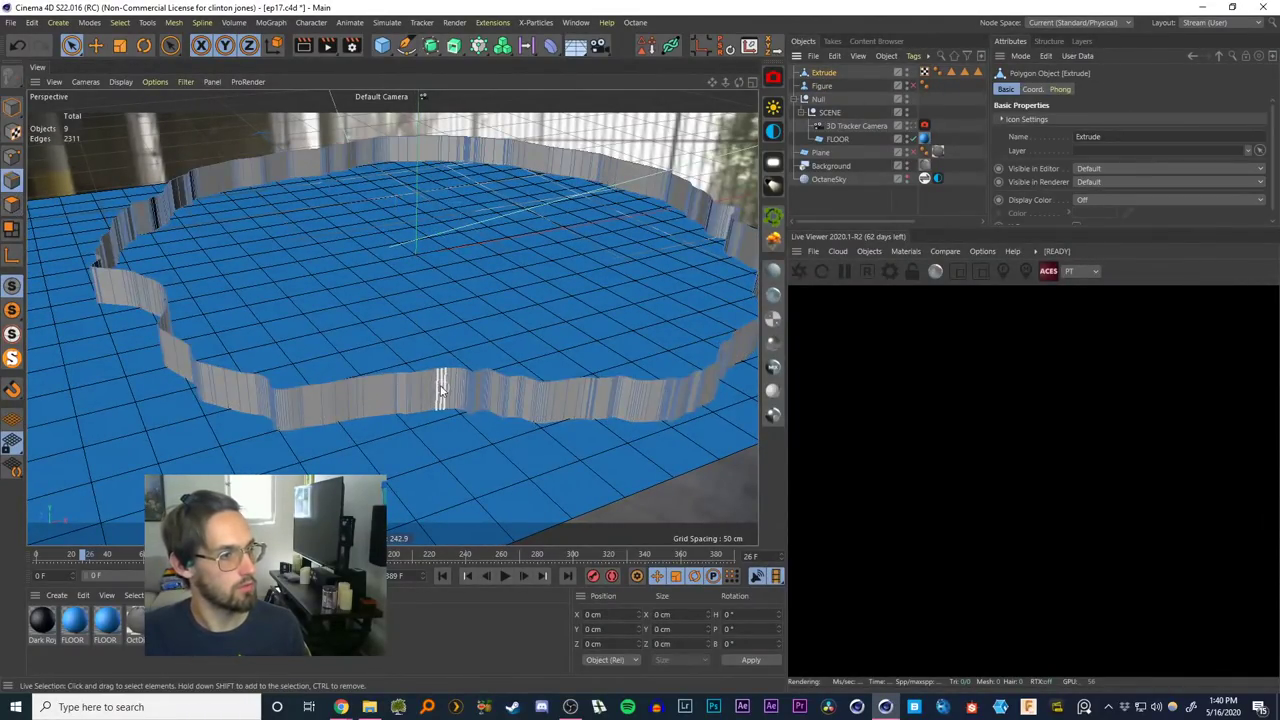
key("u")
key("l")
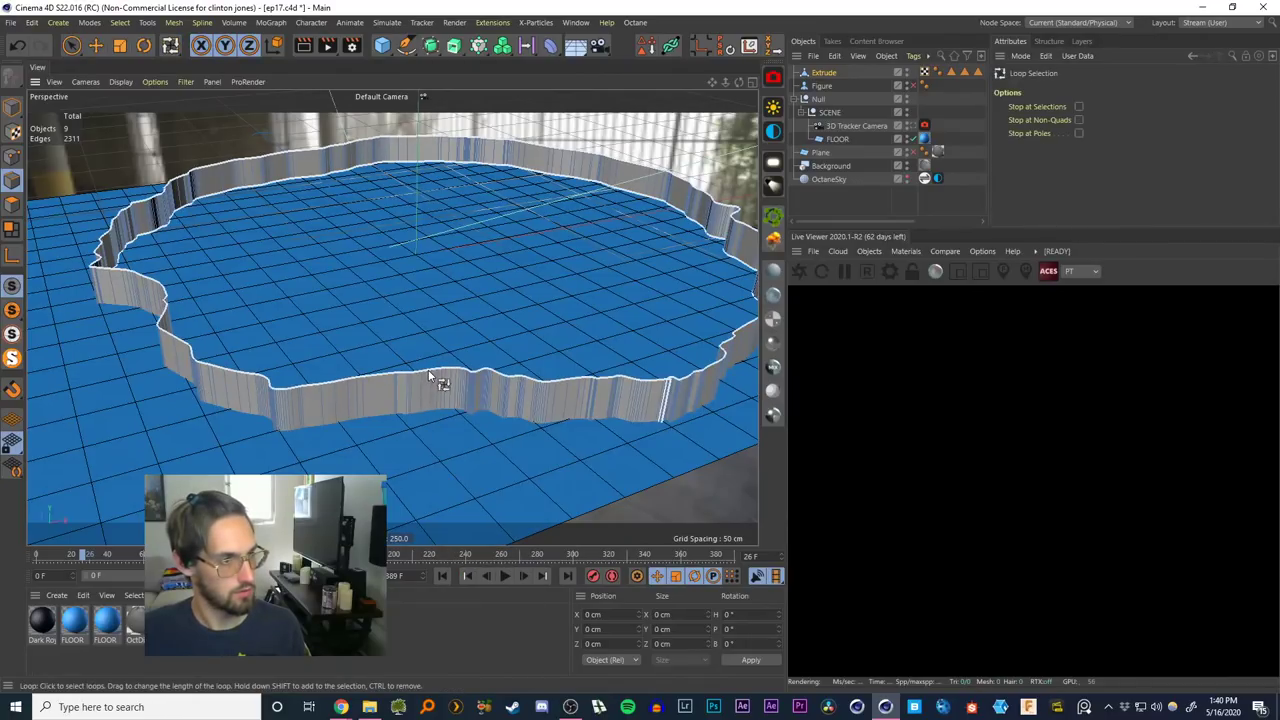
left_click(470, 358)
Bridge the two open end edges of the Extrude wall to close the gap in the outline
mouse_move(664, 375)
right_mouse_down("alt")
mouse_move(682, 362)
mouse_move(677, 377)
right_mouse_up("alt")
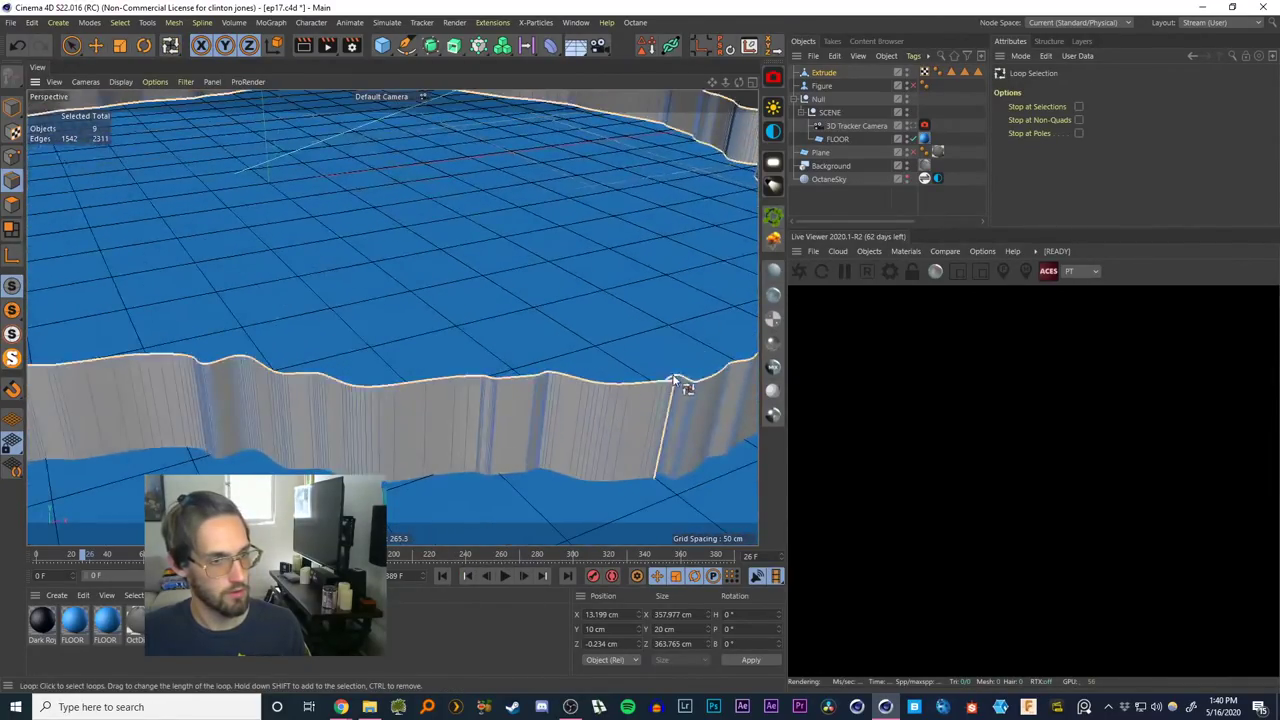
middle_click_drag(677, 377, 521, 356, "alt")
right_click_drag(517, 367, 556, 312, "alt")
left_click_drag(417, 374, 358, 438, "alt")
right_click_drag(429, 354, 462, 267, "alt")
left_click_drag(462, 270, 345, 418, "alt")
left_click_drag(424, 414, 410, 376, "alt")
left_click(12, 157)
scroll(408, 362, "up", 3)
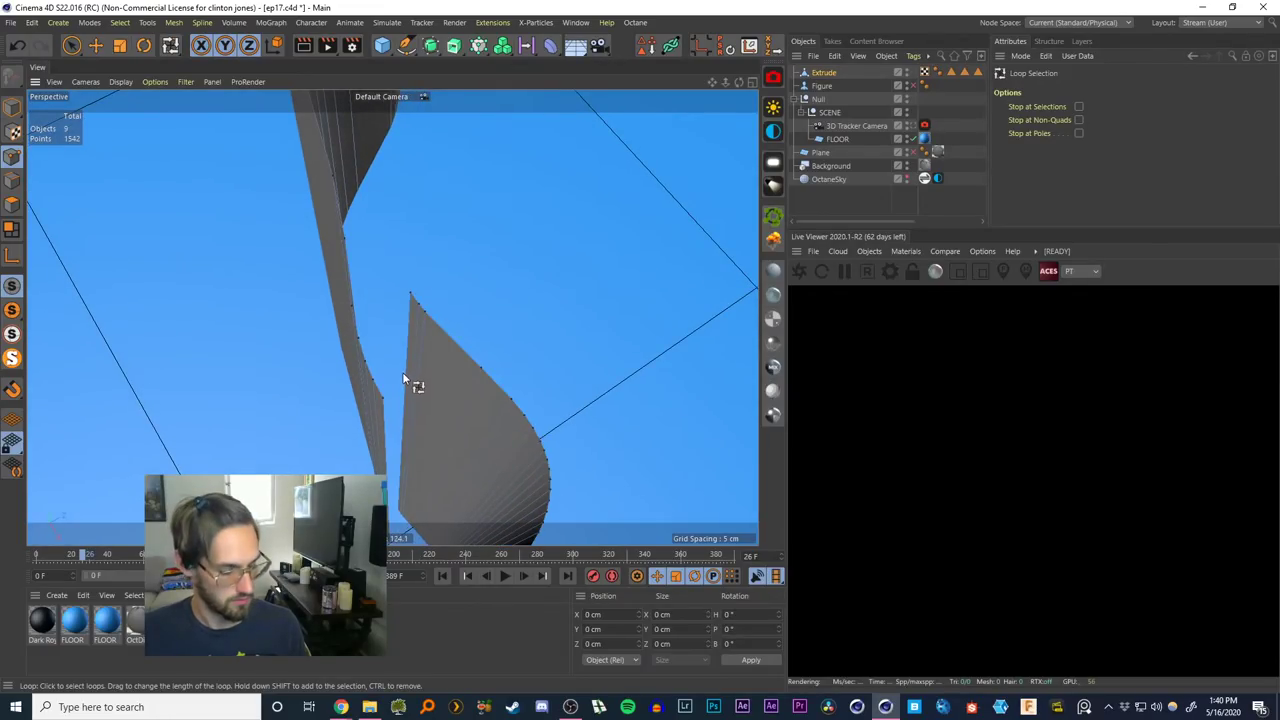
right_click(409, 372)
left_click(12, 181)
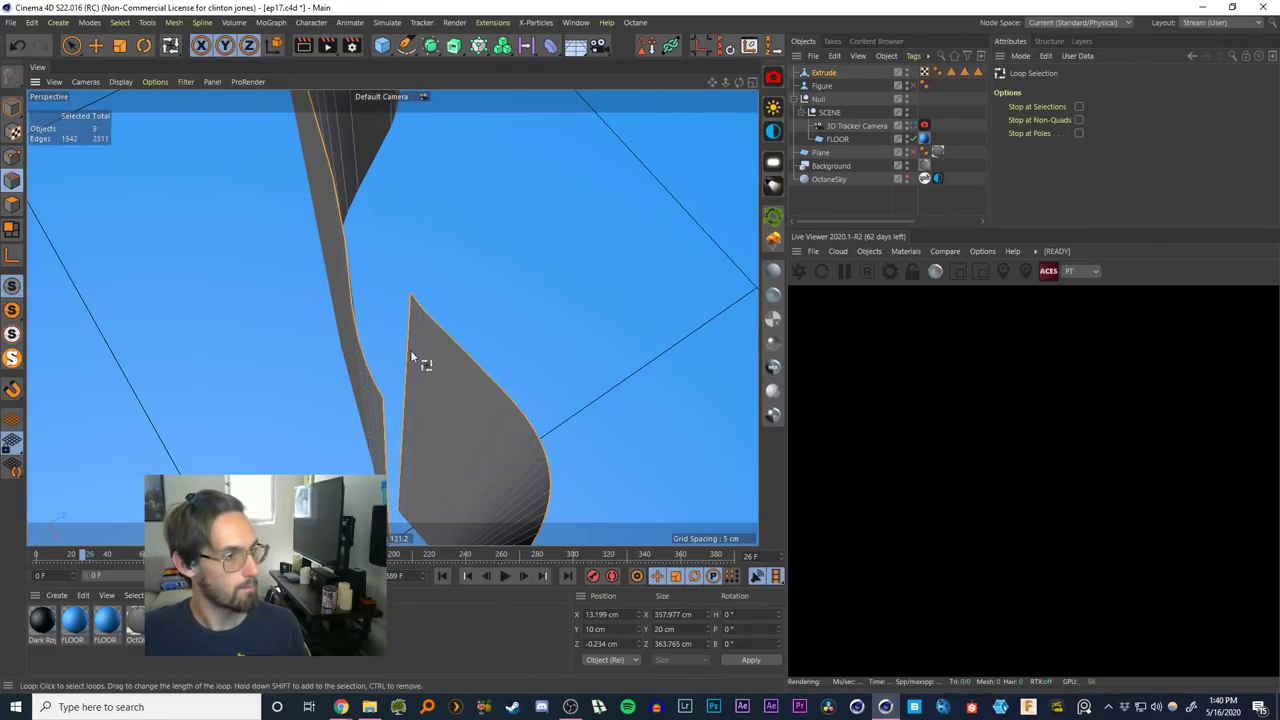
right_click(401, 383)
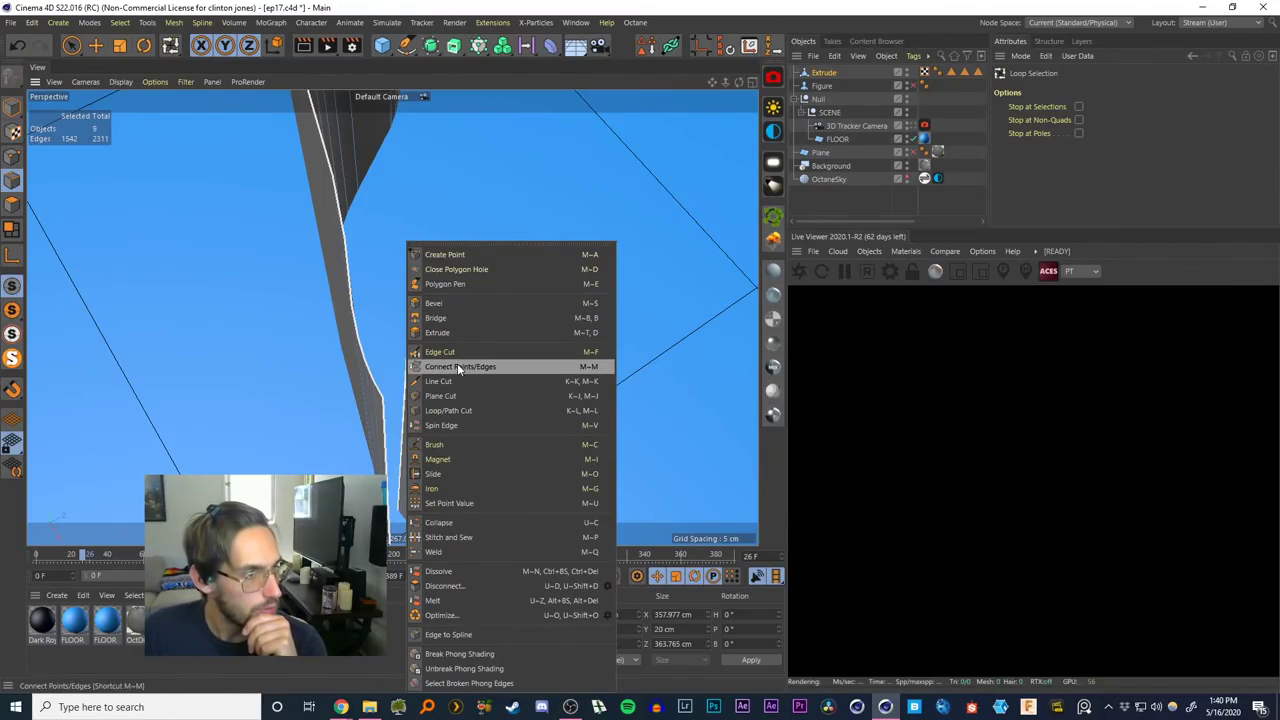
left_click(445, 318)
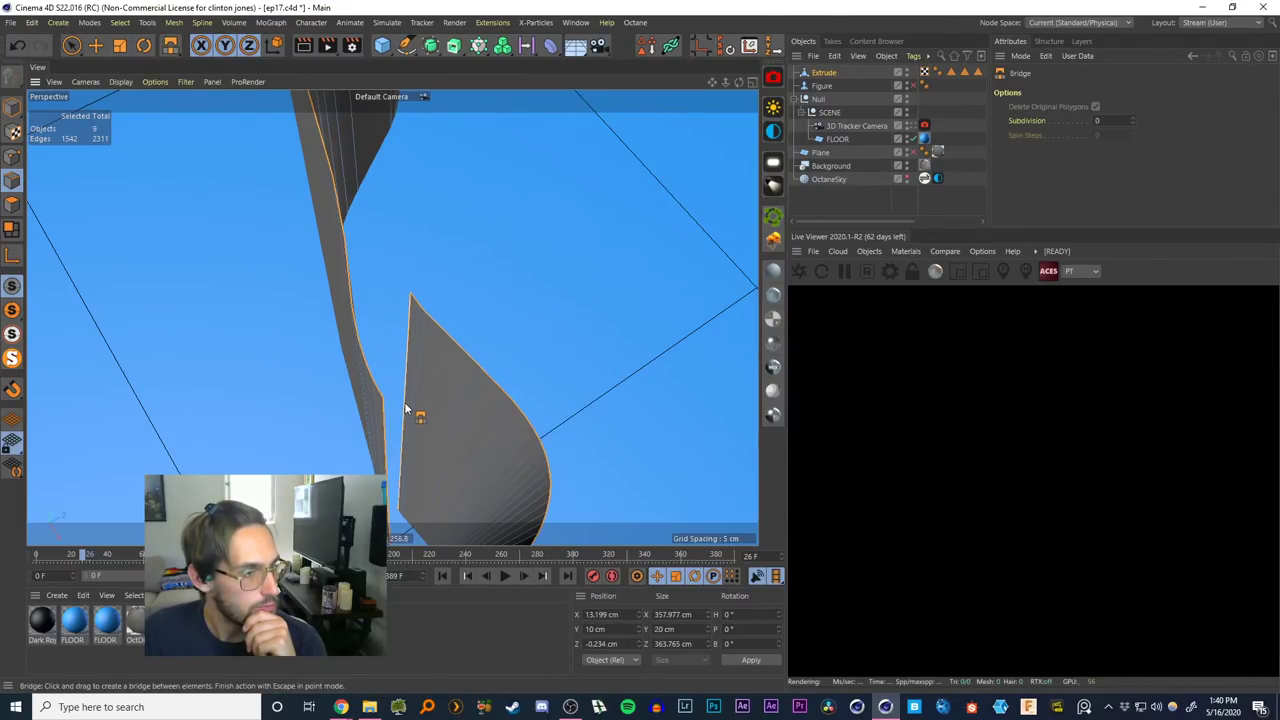
left_click_drag(398, 424, 388, 445)
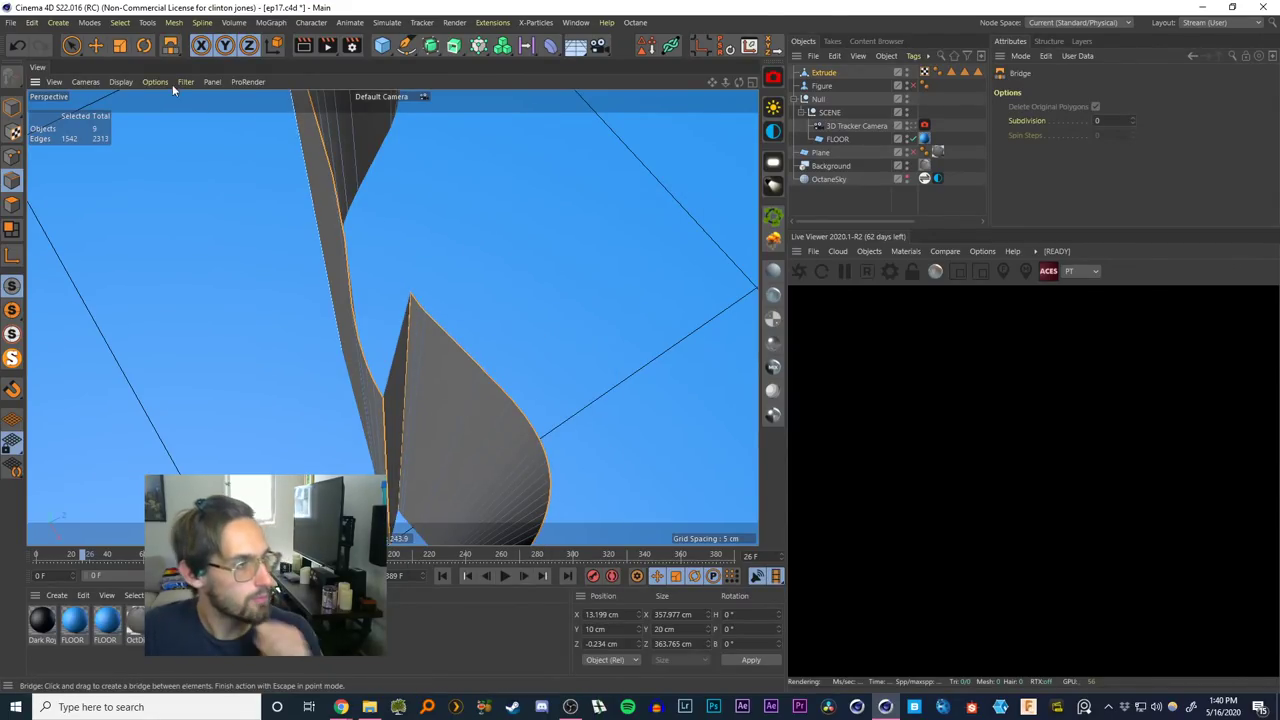
key("space")
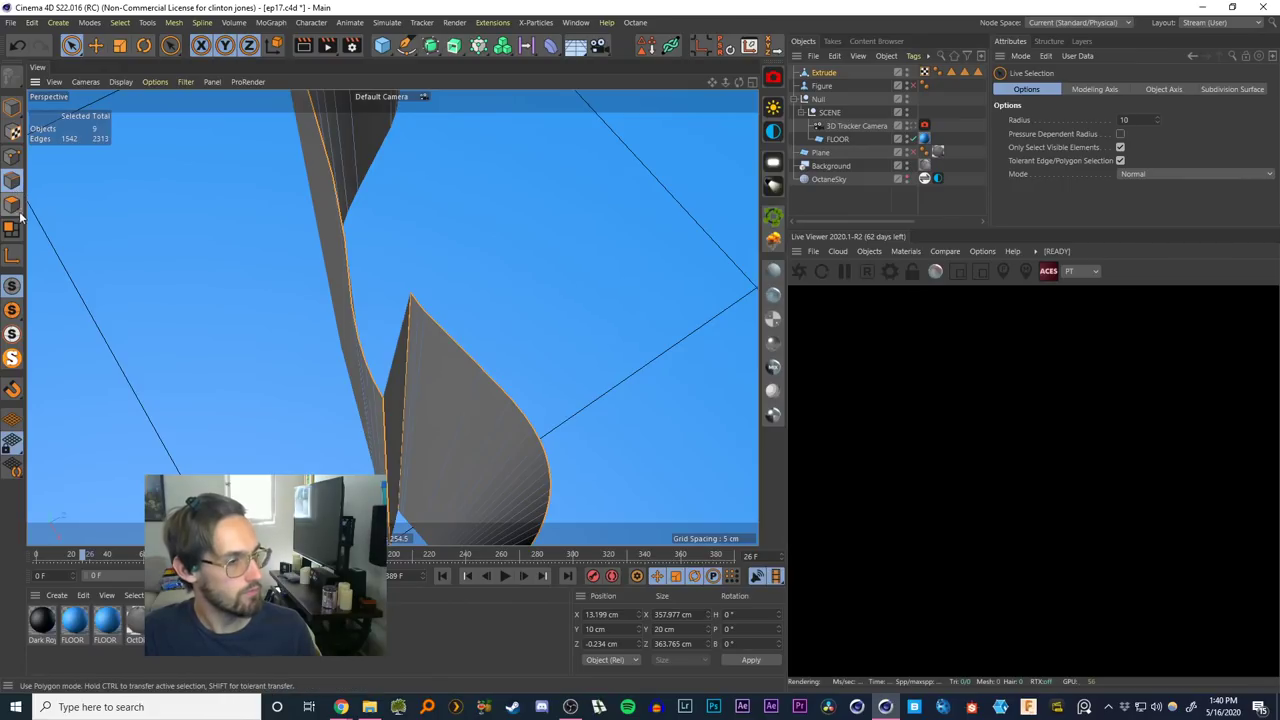
Check the bridged seam and loop-select only the upper rim edges of the Extrude wall
left_click_drag(409, 298, 668, 241, "alt")
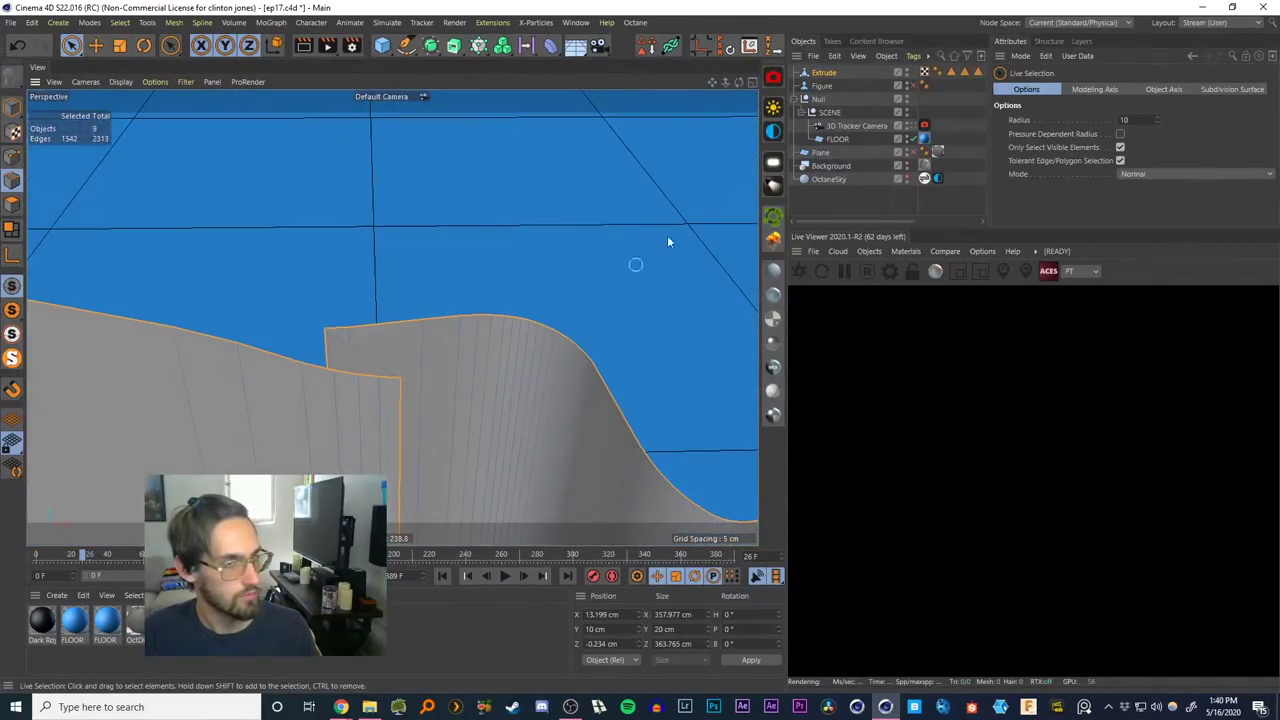
left_click(823, 73)
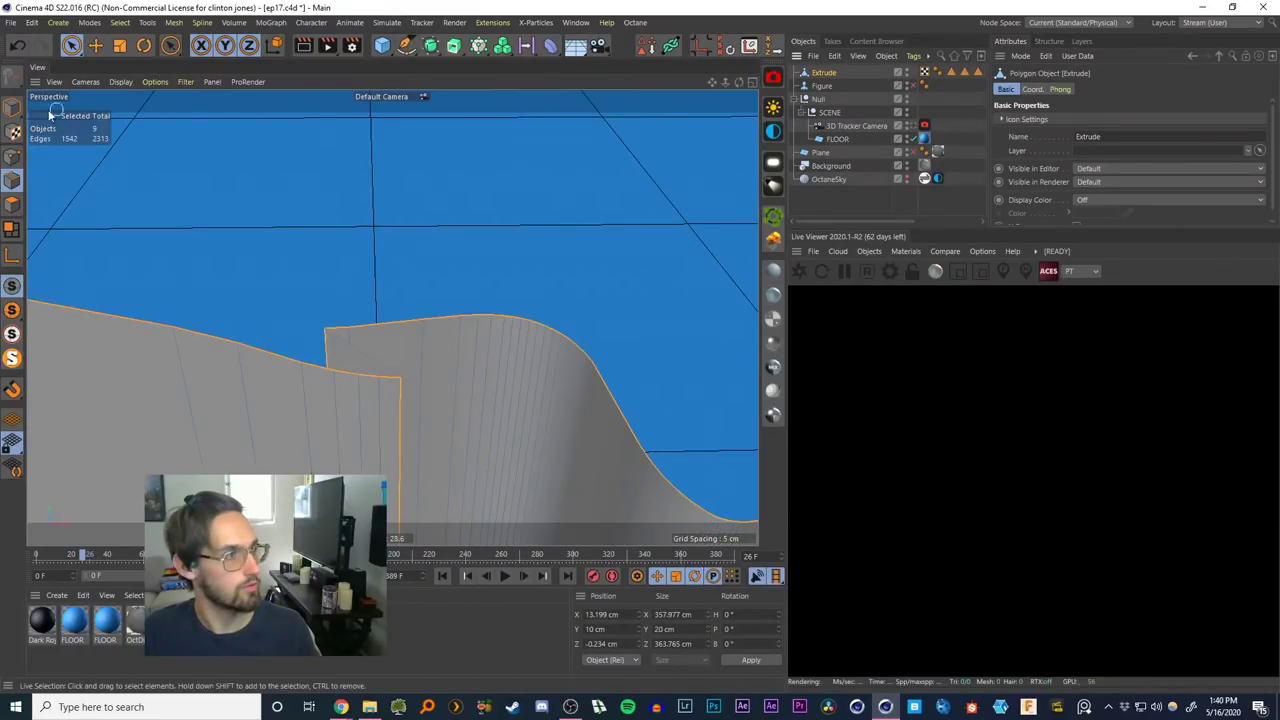
left_click(70, 46)
left_click_drag(390, 330, 425, 460, "alt")
scroll(375, 404, "down", 10)
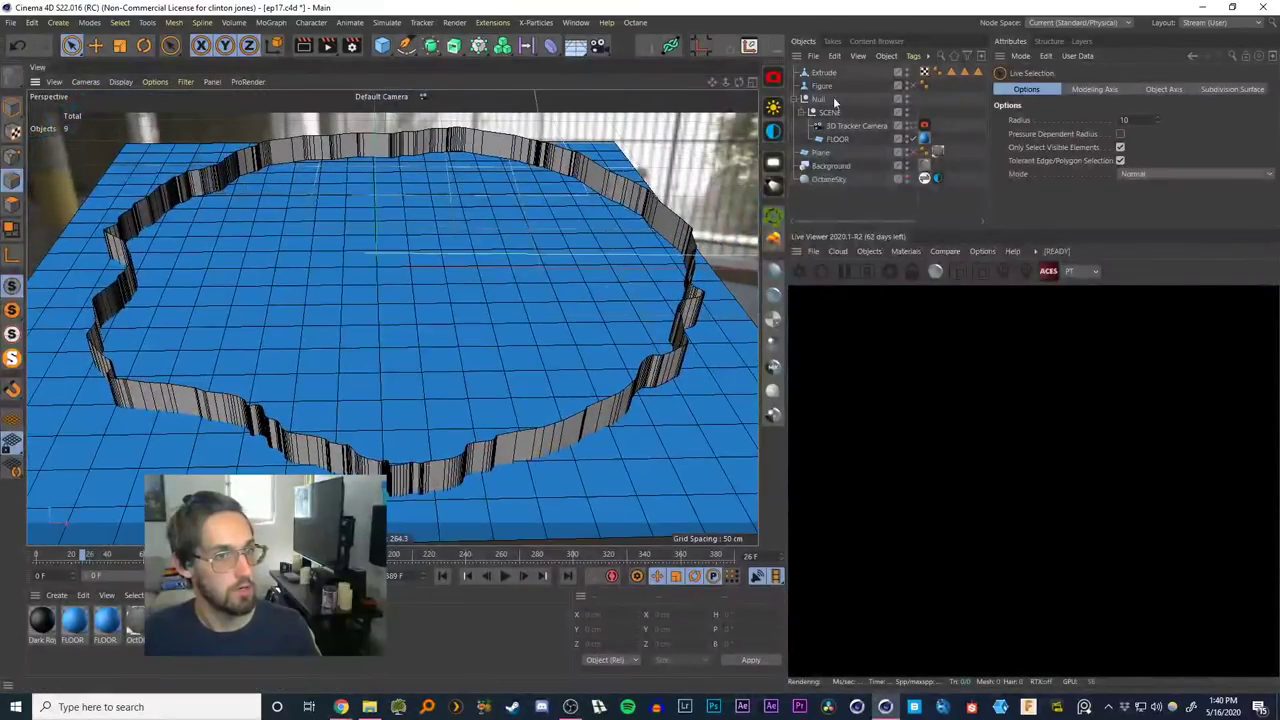
left_click(820, 75)
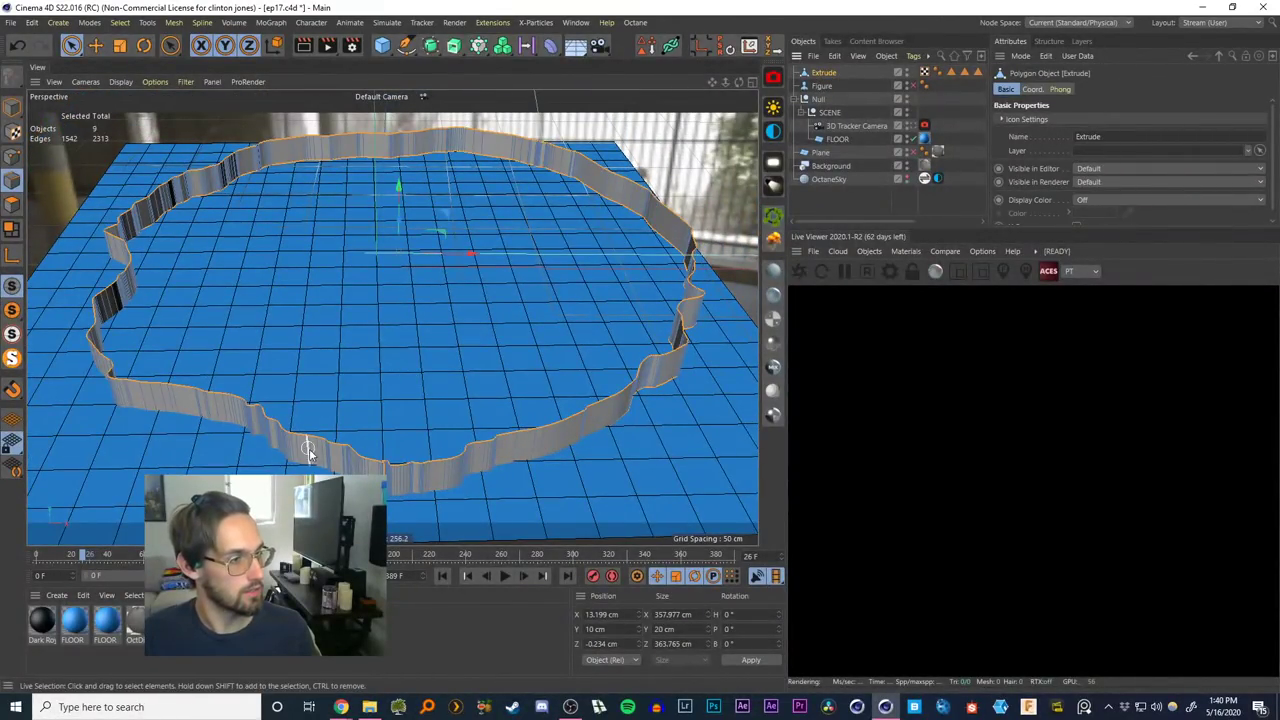
scroll(314, 446, "up", 8)
middle_click_drag(420, 433, 426, 376, "alt")
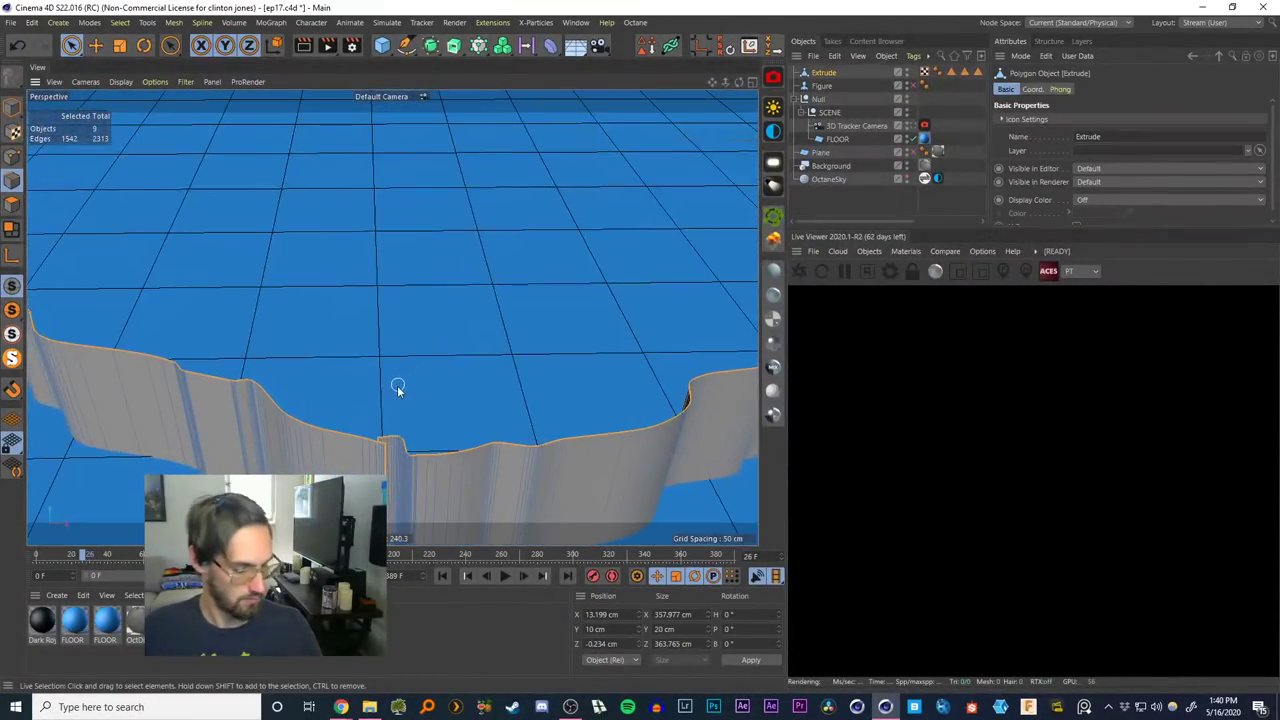
key("u")
key("l")
left_click(435, 458)
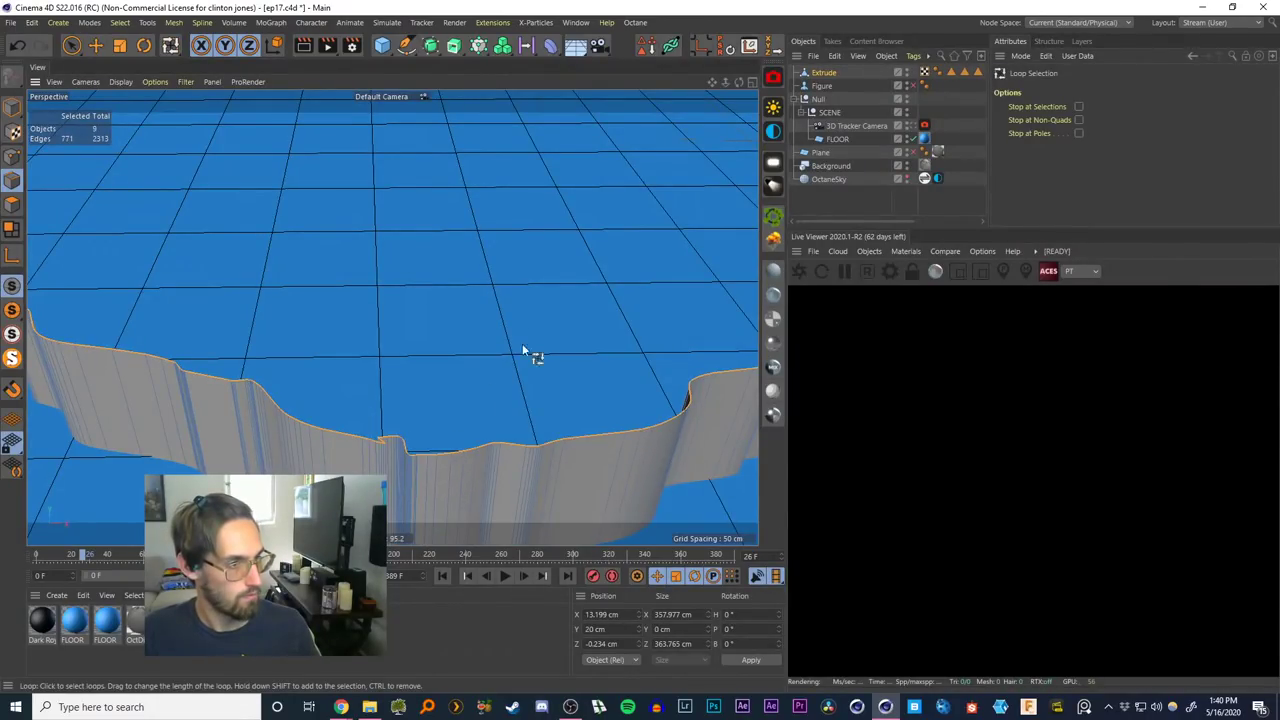
Try to scale the upper rim edge loop outward, then undo the scaling
scroll(522, 345, "down", 5)
left_click_drag(395, 236, 199, 148, "alt")
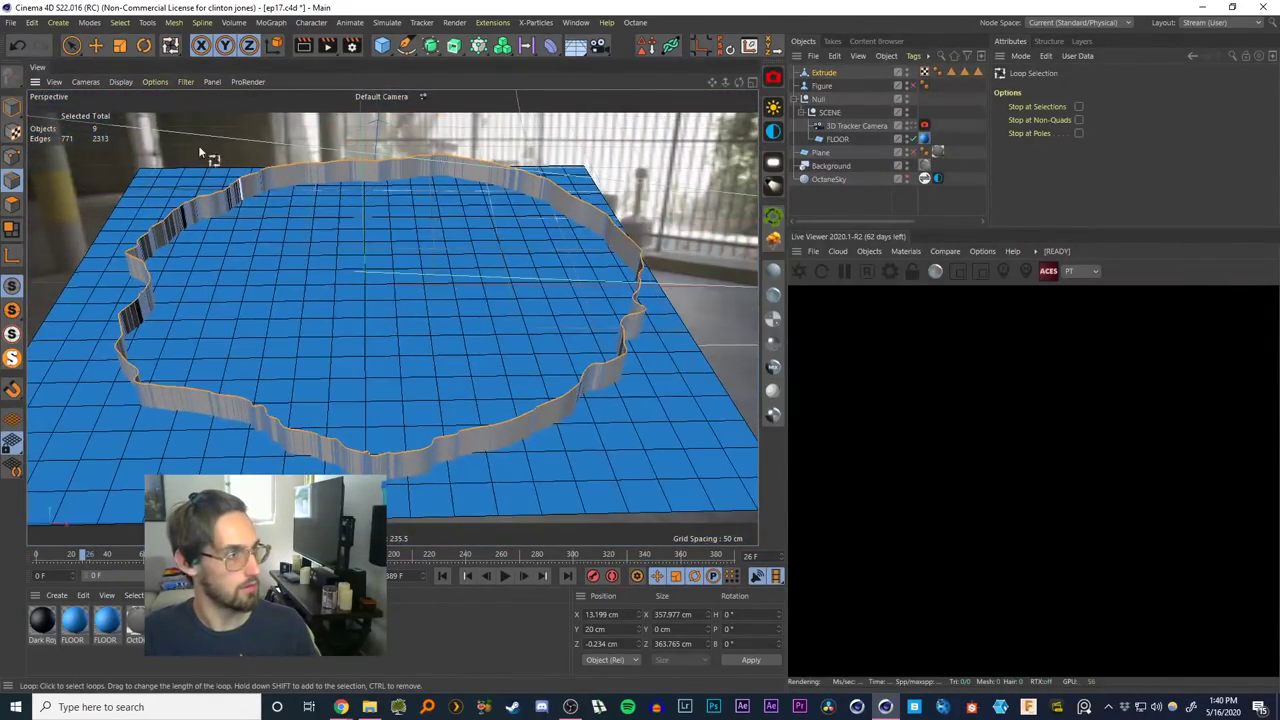
left_click_drag(71, 44, 137, 77)
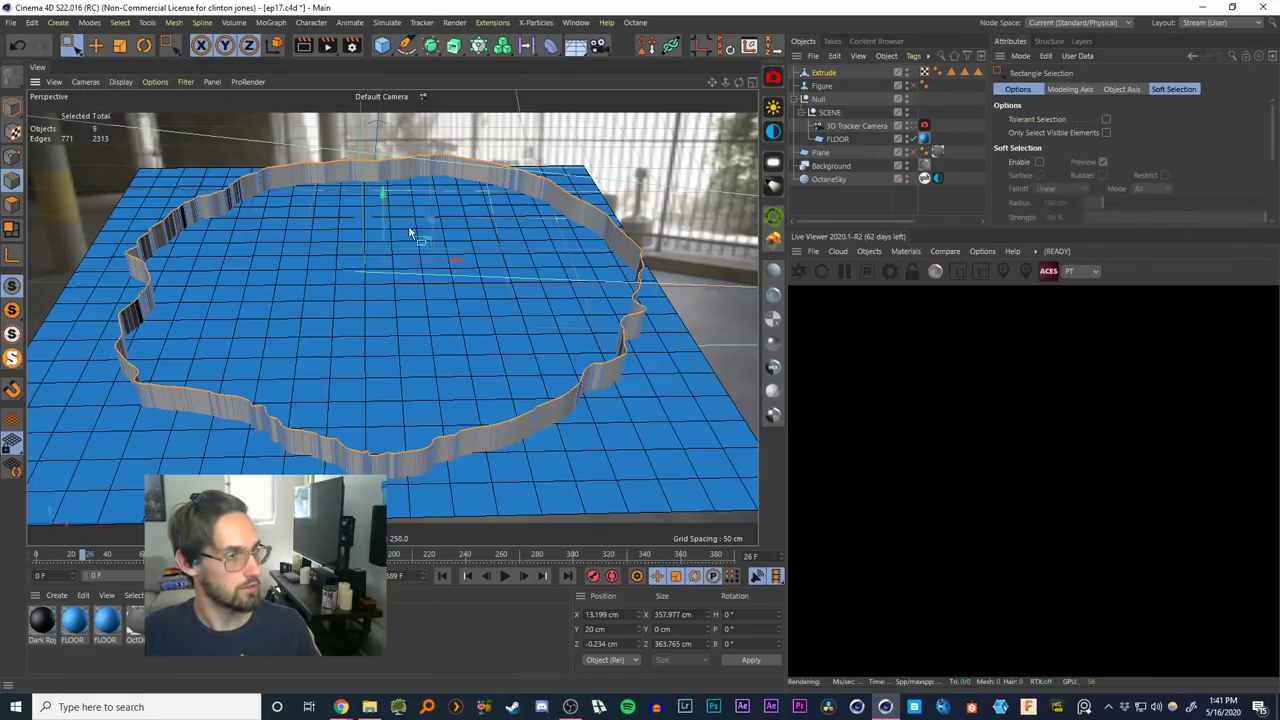
key("t")
left_click_drag(257, 294, 617, 261)
left_click_drag(477, 243, 443, 201, "alt")
key("ctrl+z")
Add the lower rim edge loop of the Extrude wall to the upper loop selection
left_click_drag(342, 345, 404, 214, "alt")
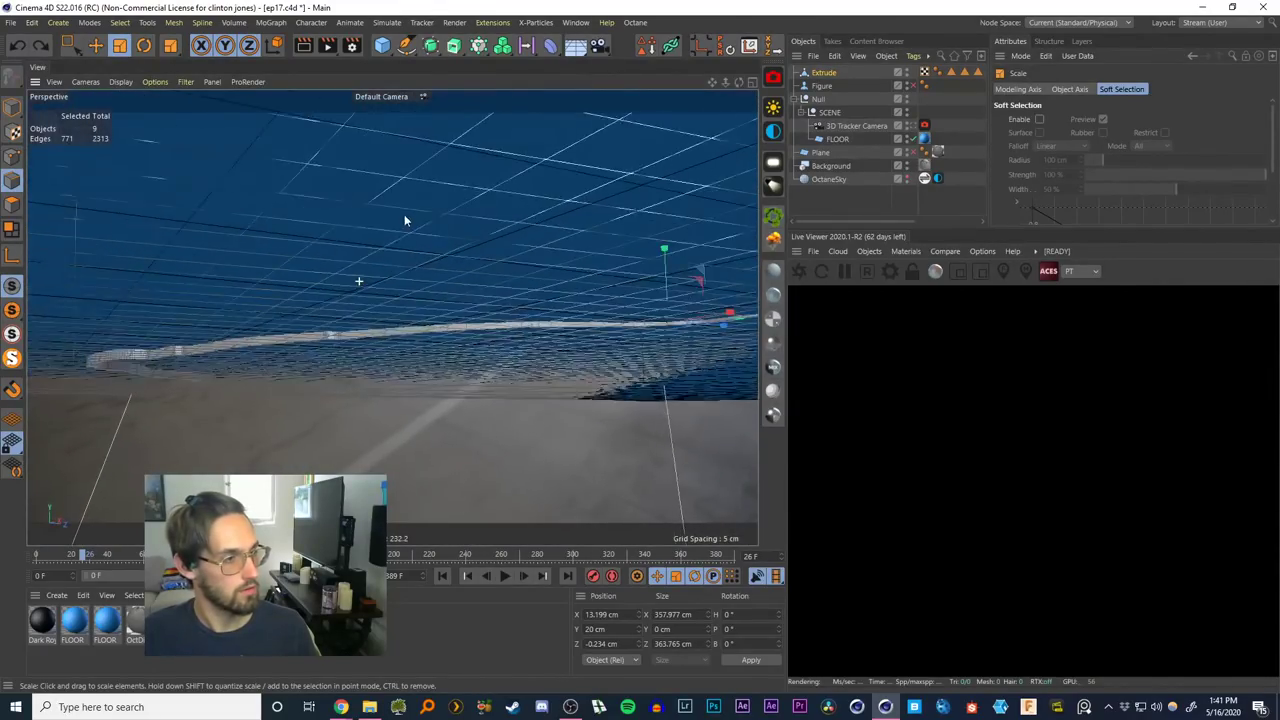
key("u")
key("l")
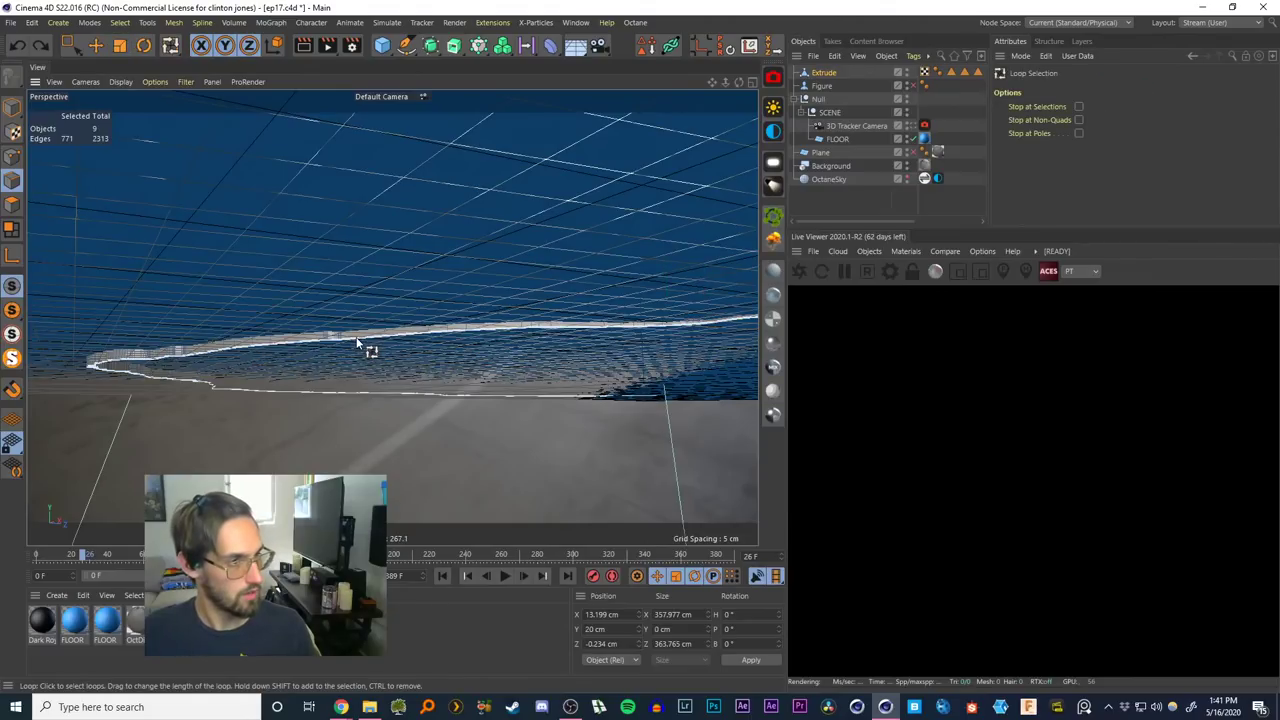
left_click_drag(380, 340, 480, 255, "alt")
left_click(388, 384, "shift")
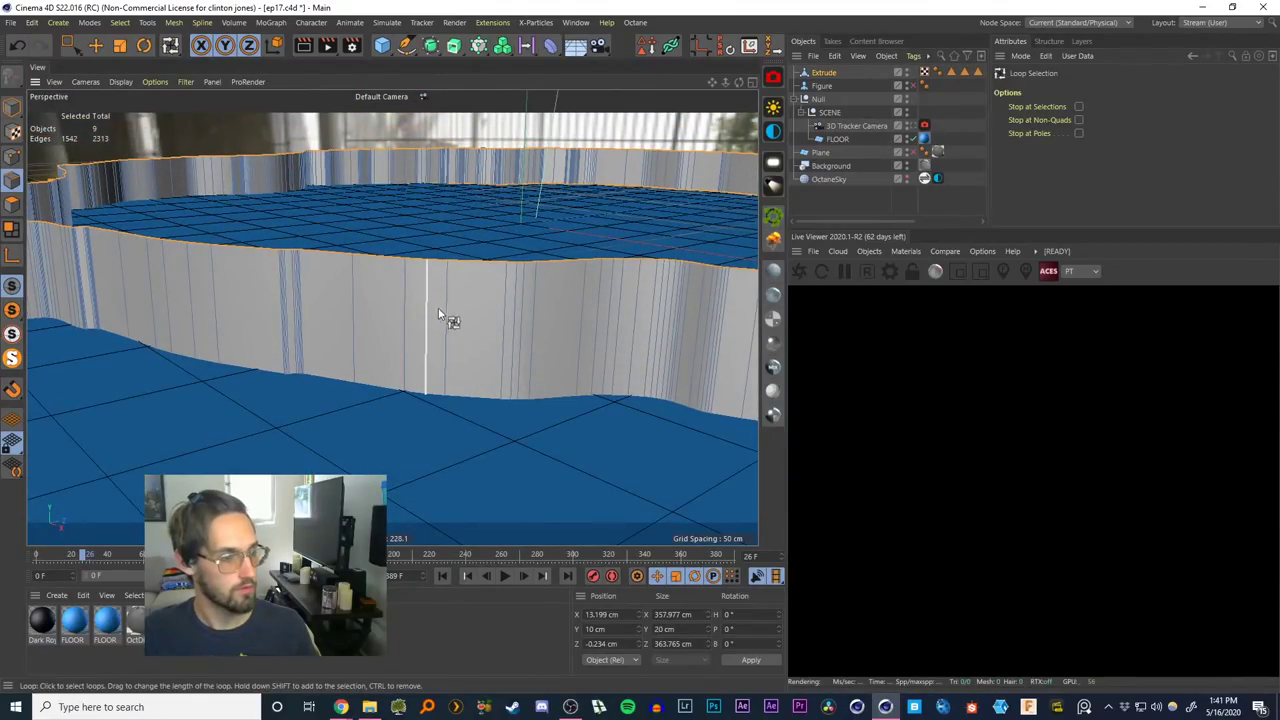
Extrude both rim edge loops outward by scaling them to about 1123 × 63 × 1141 cm, and keep the Extrude object selected
right_click_drag(438, 309, 382, 251, "alt")
key("t")
left_click_drag(389, 275, 1183, 177)
left_click_drag(72, 46, 108, 64)
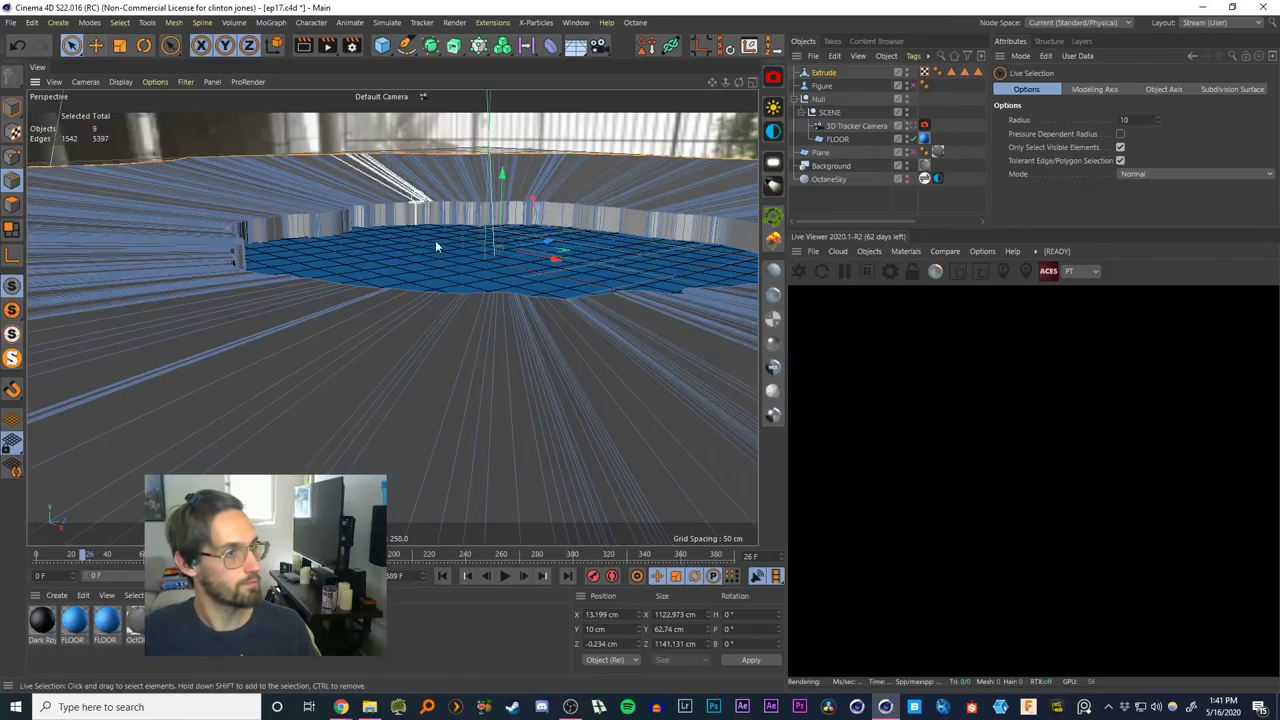
left_click_drag(440, 305, 560, 189, "alt")
left_click(838, 208)
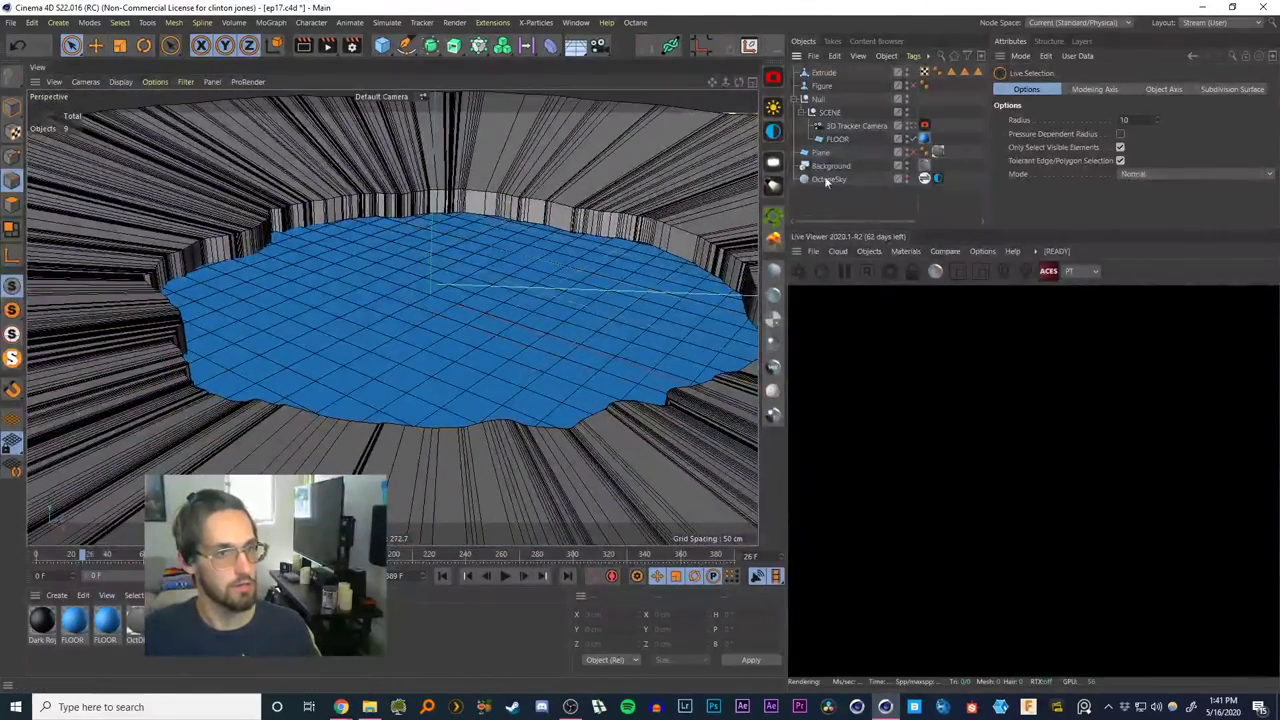
left_click(823, 74)
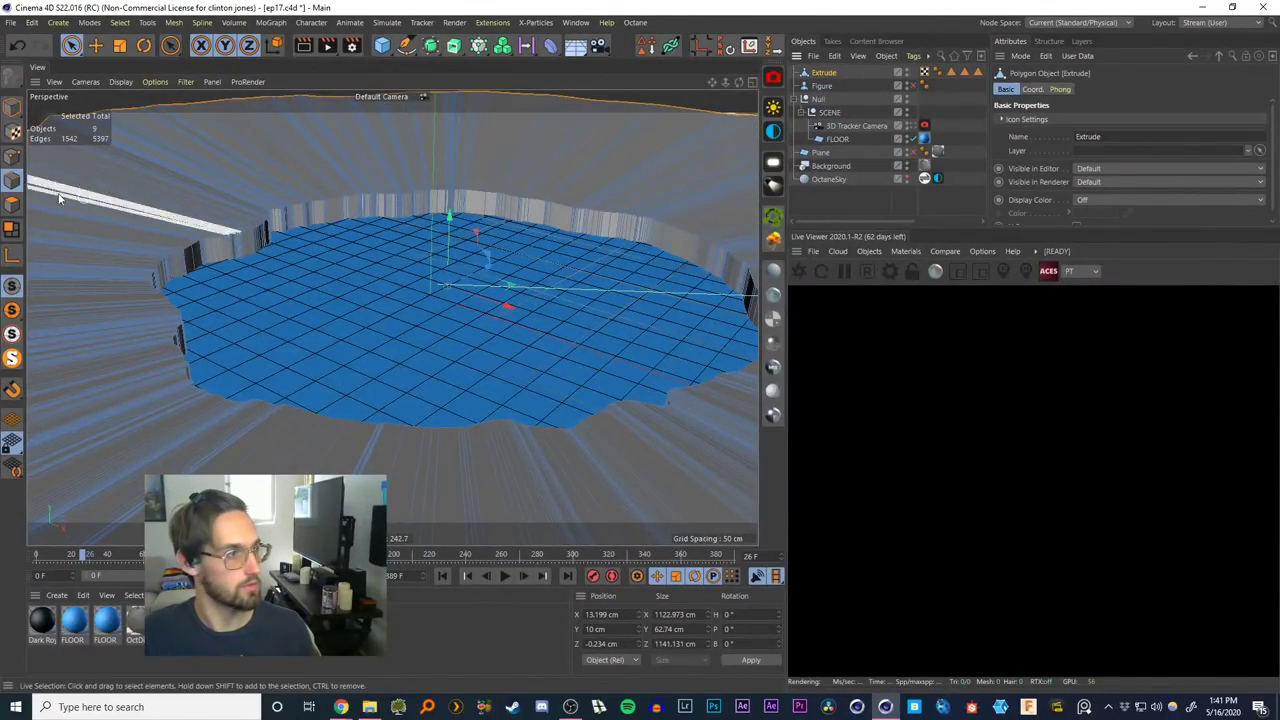
Lower the Extrude object to about Y -21.89 cm, and view it through the 3D Tracker Camera at frame 0
left_click(12, 107)
left_click_drag(430, 228, 430, 261)
left_click_drag(441, 332, 514, 289, "alt")
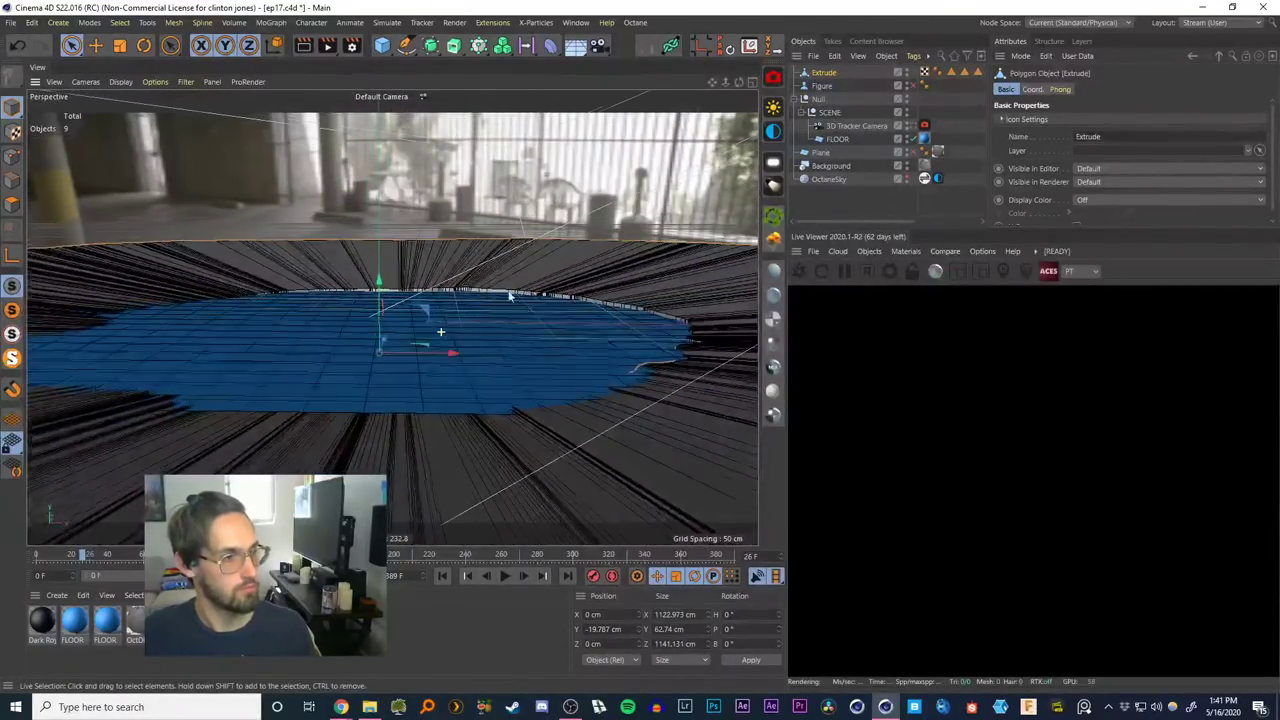
left_click_drag(380, 280, 378, 286)
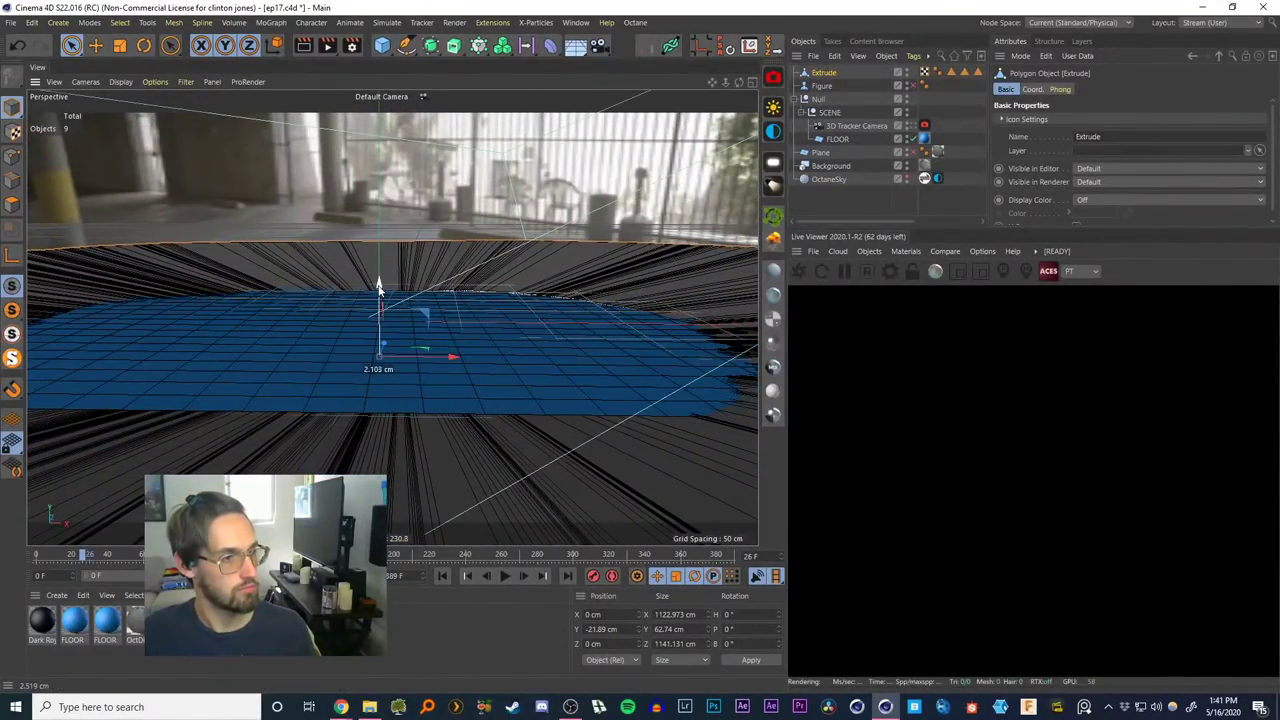
left_click(912, 126)
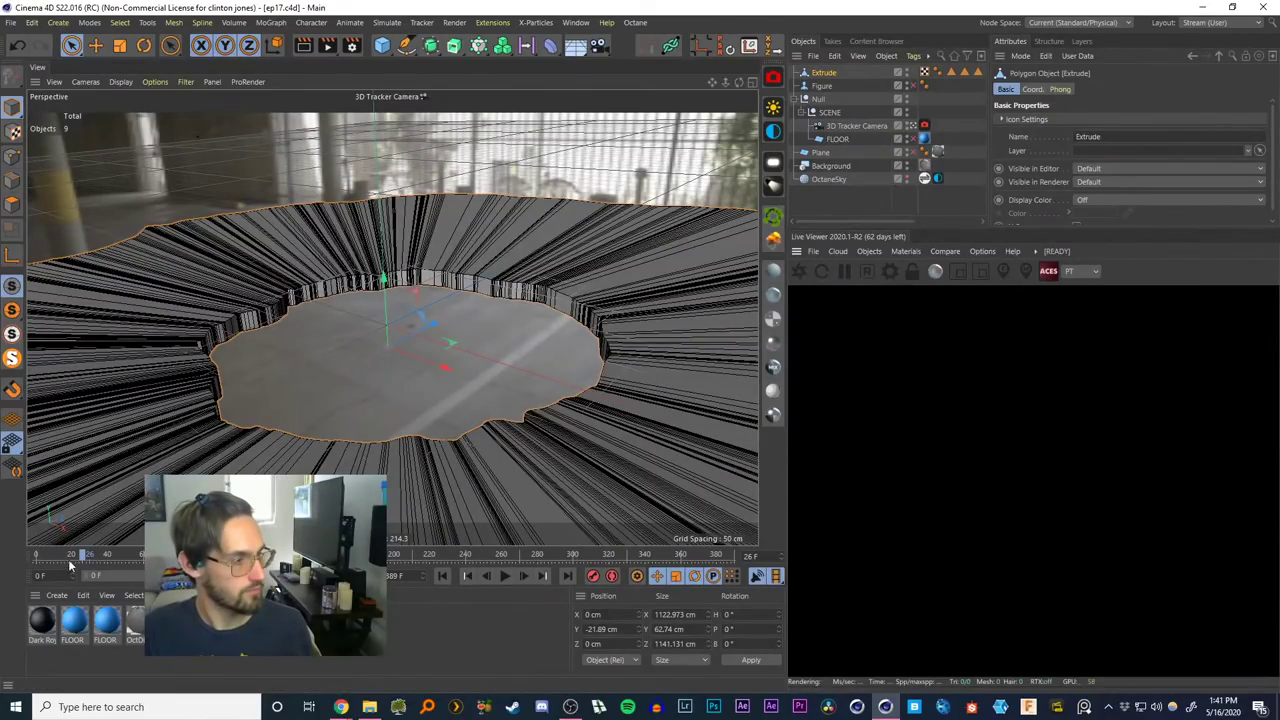
left_click_drag(82, 559, 2, 559)
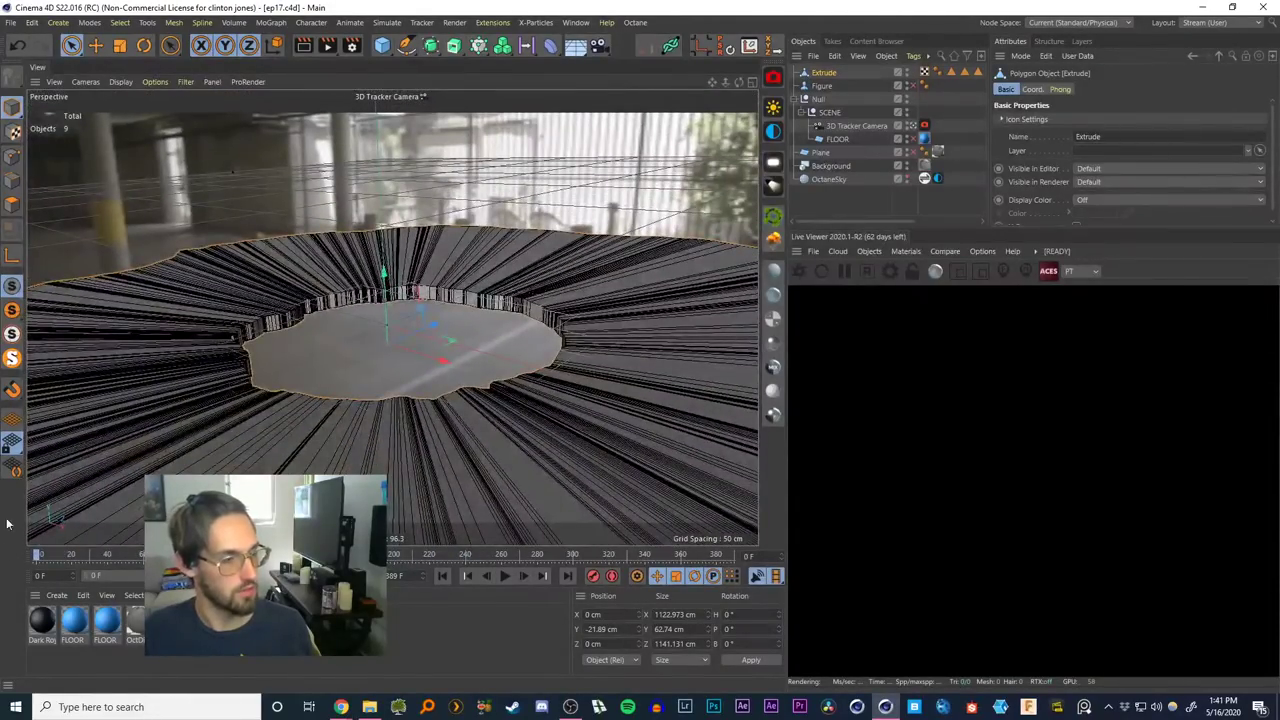
Loop-select the upper slab polygons around the hole and apply the black OctDiffuse1 material to that selection
left_click(845, 189)
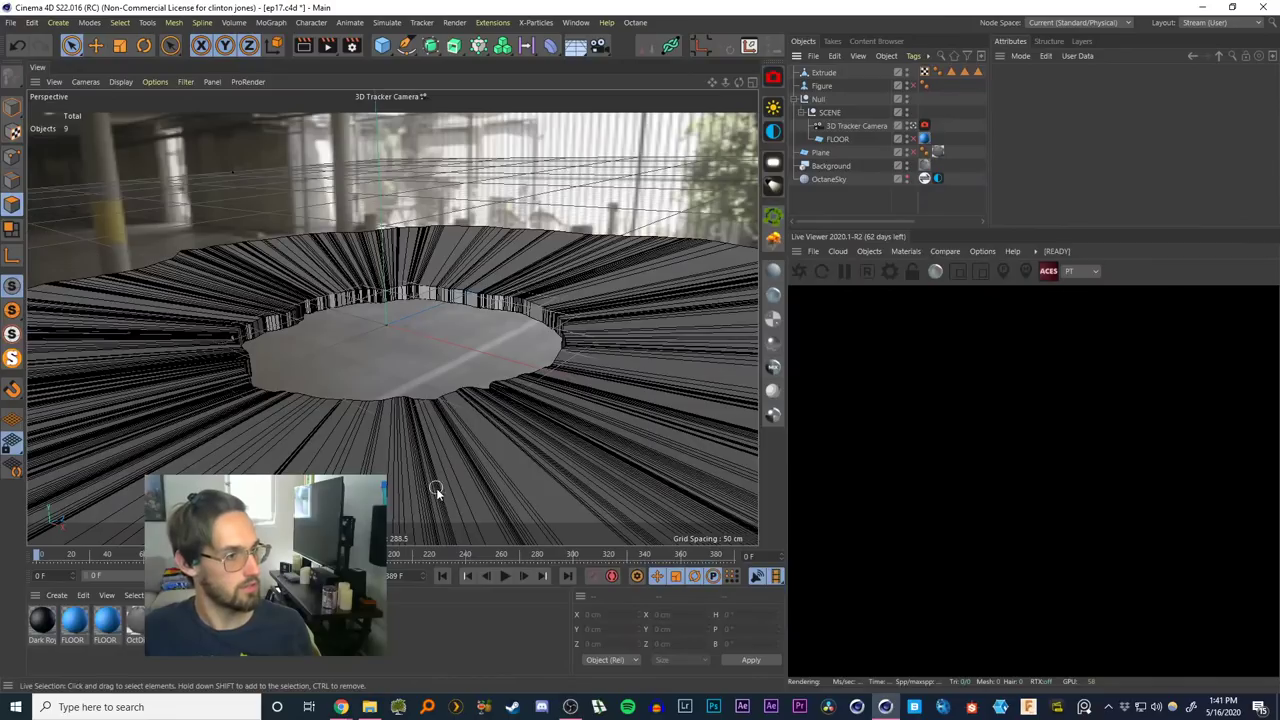
left_click(446, 460)
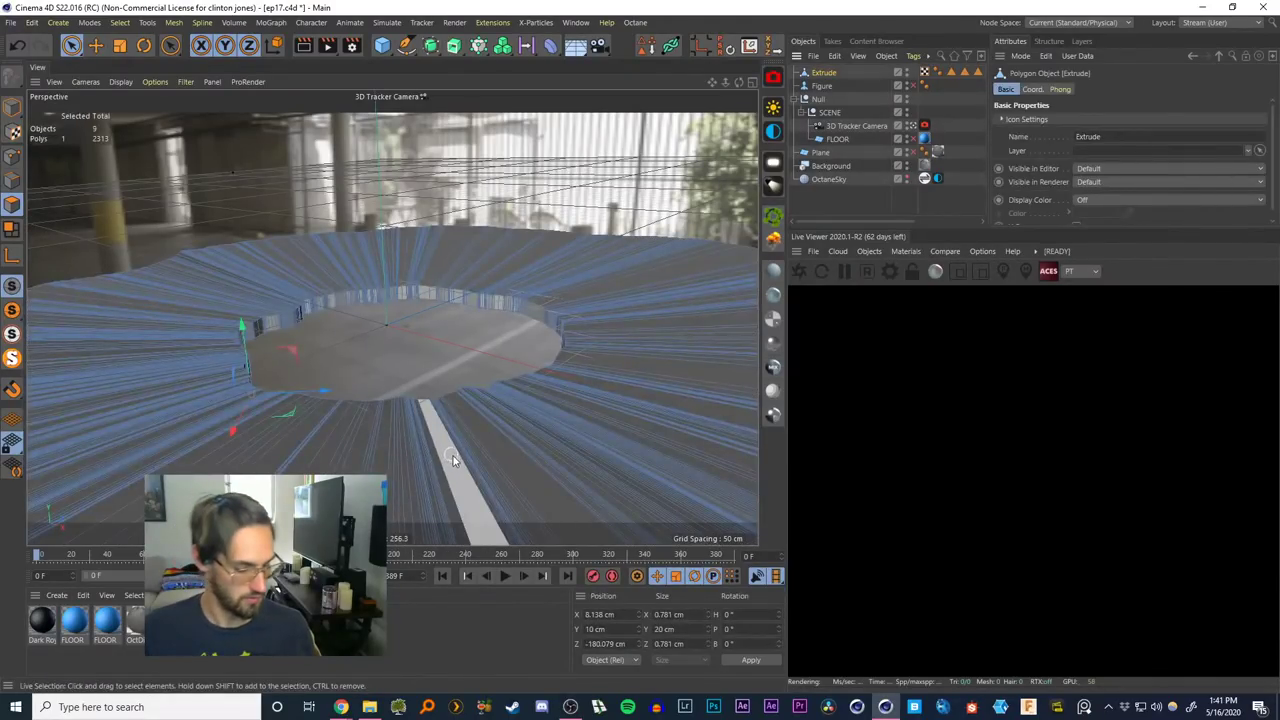
key("u")
key("l")
left_click(452, 457)
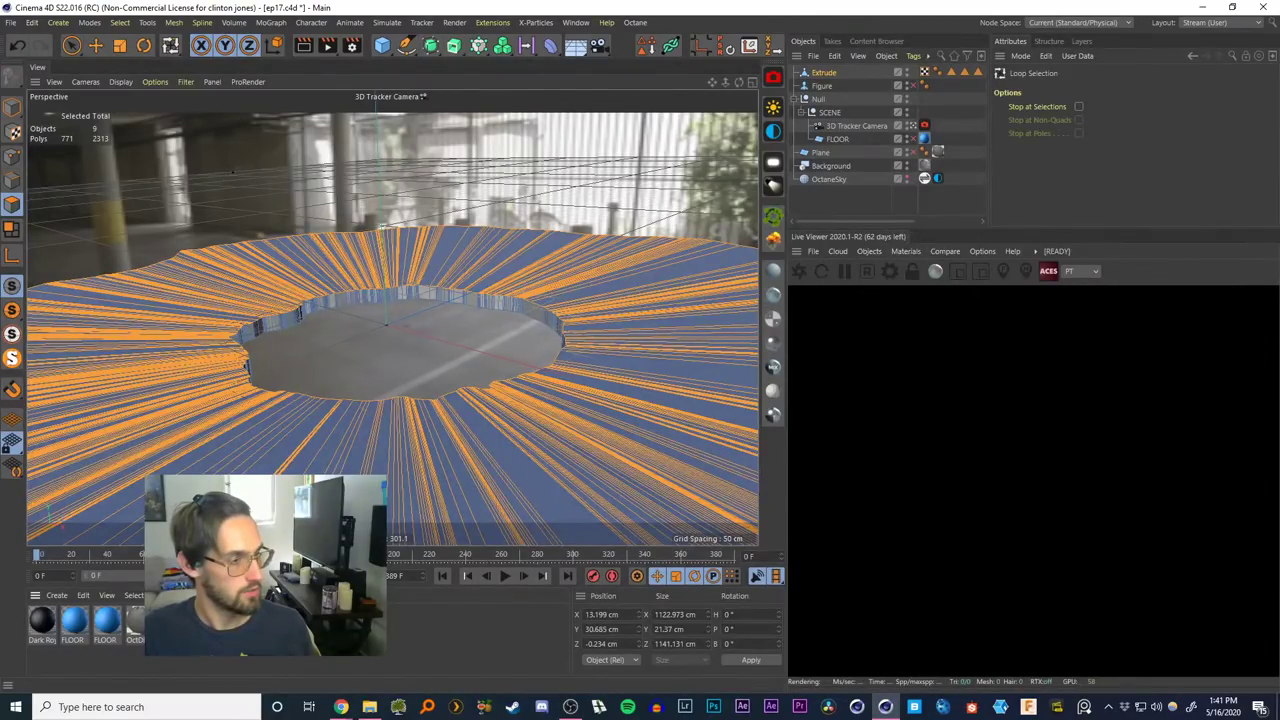
left_click_drag(170, 621, 330, 440)
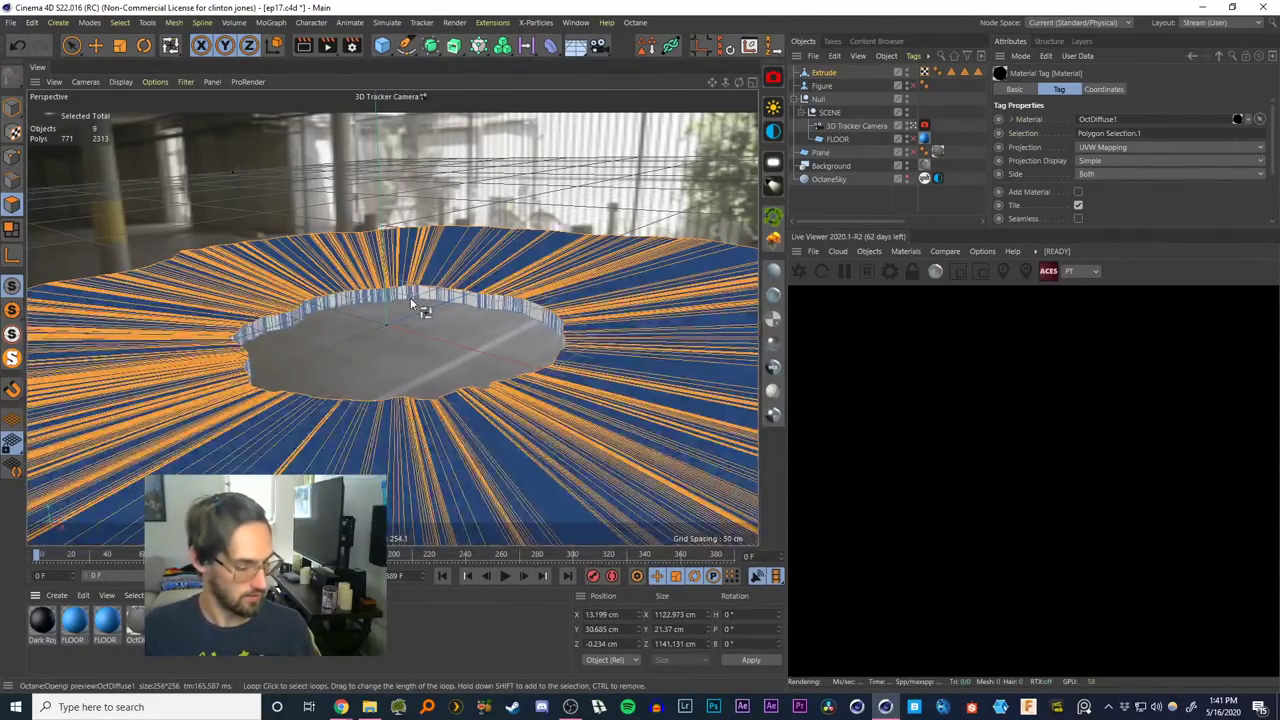
Select all polygons of the Extrude object and reverse their normals
key("ctrl+a")
right_click(476, 285)
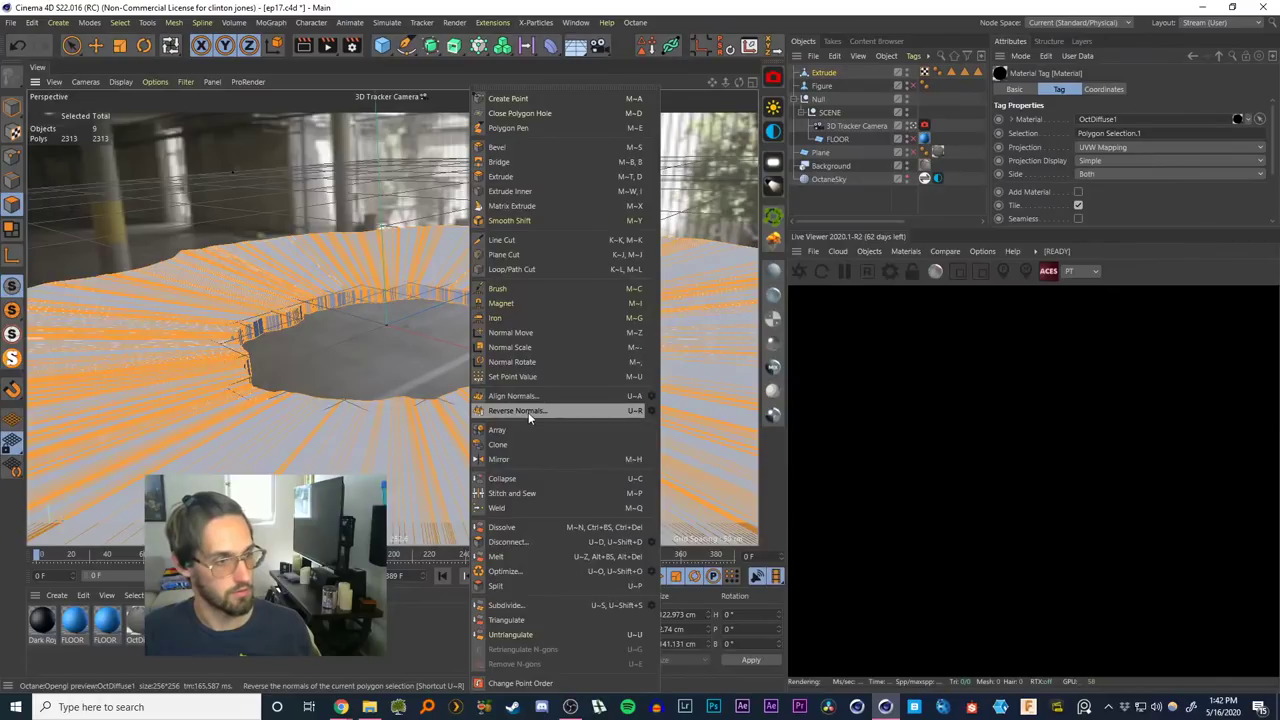
left_click(537, 411)
left_click(851, 204)
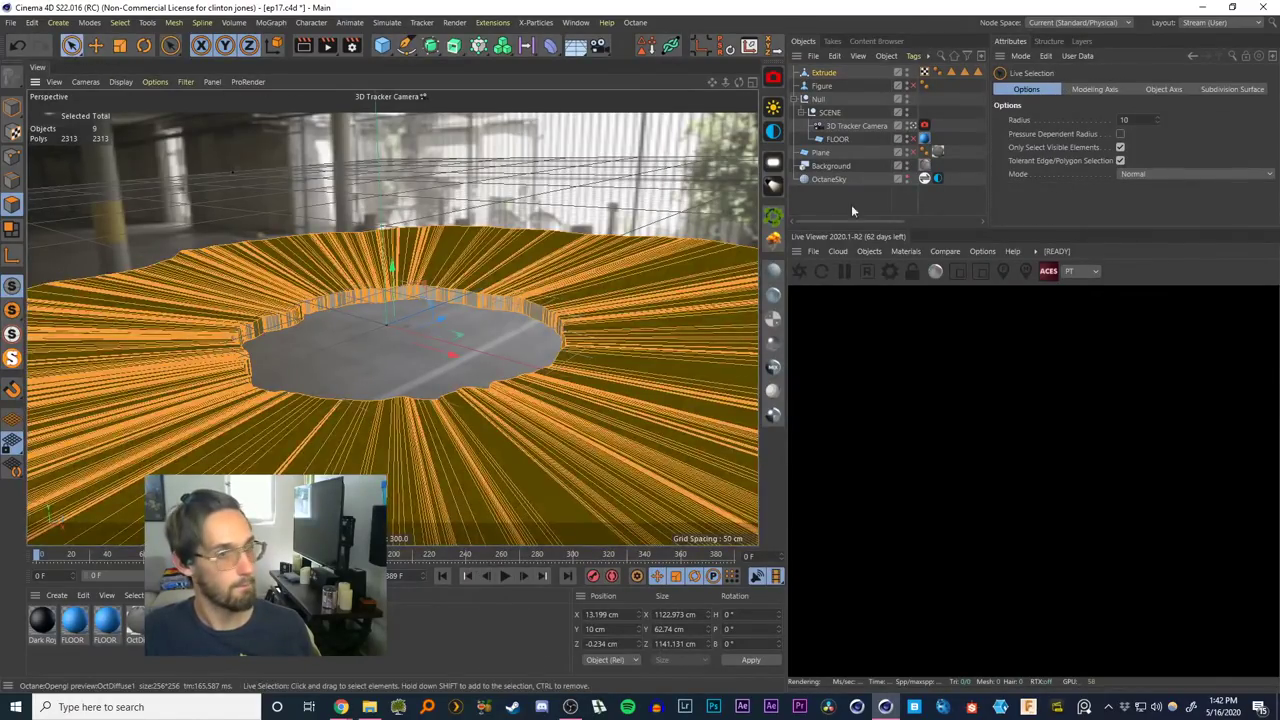
Run the Octane live render through the tracker camera, and switch to the default camera for a close view of the hole wall
left_click(821, 270)
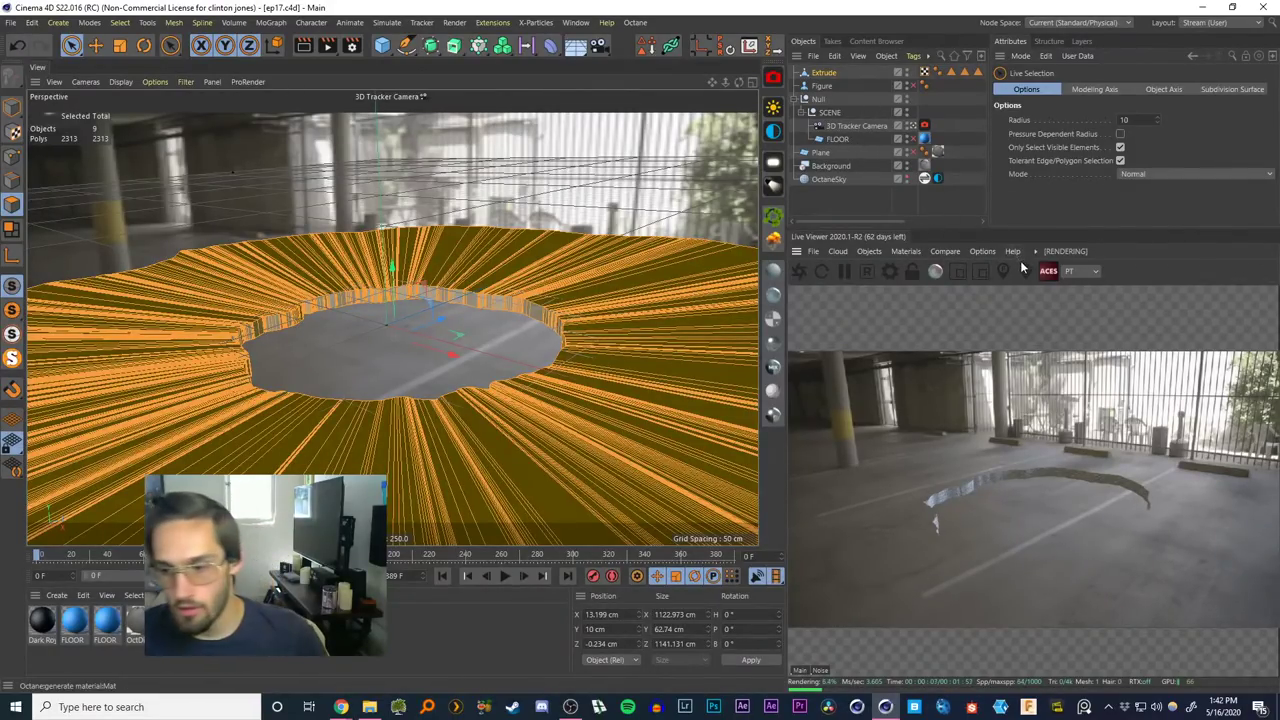
left_click(913, 126)
mouse_move(248, 314)
left_mouse_down("alt")
mouse_move(262, 282)
mouse_move(269, 301)
mouse_move(252, 313)
left_mouse_up("alt")
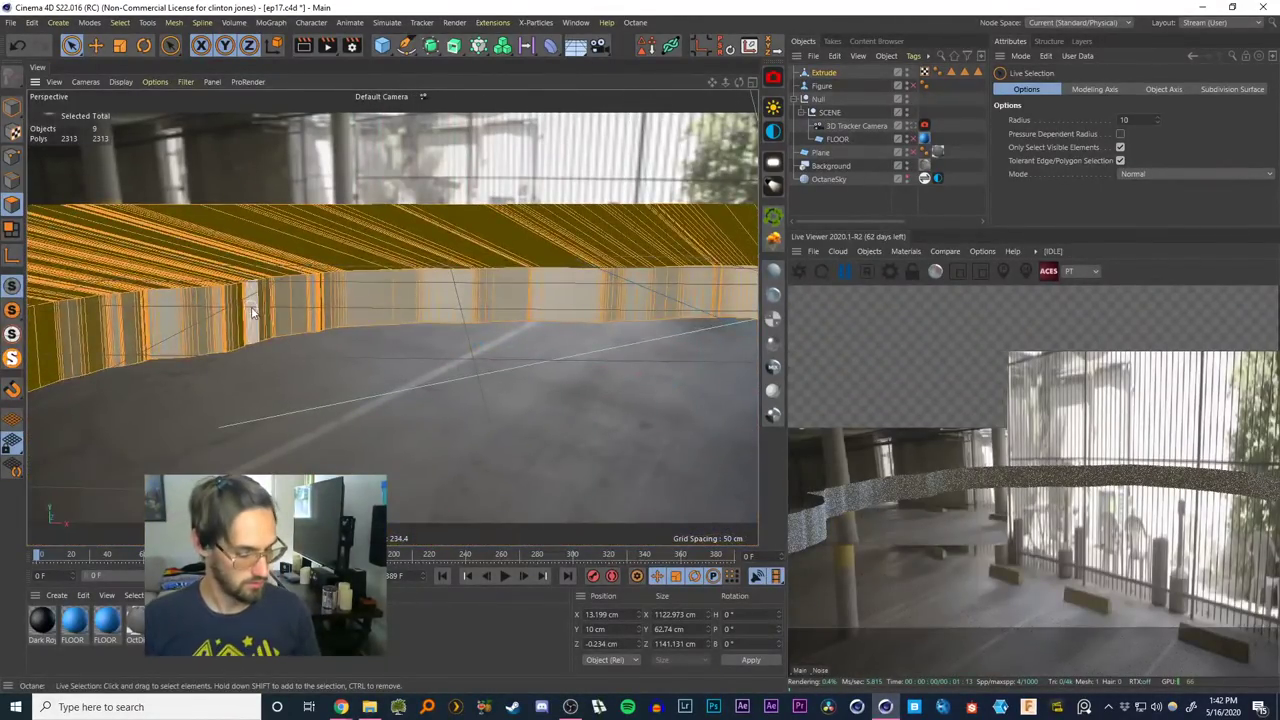
Try a single loop cut at 50% around the hole wall, and undo the cut
key("u")
key("l")
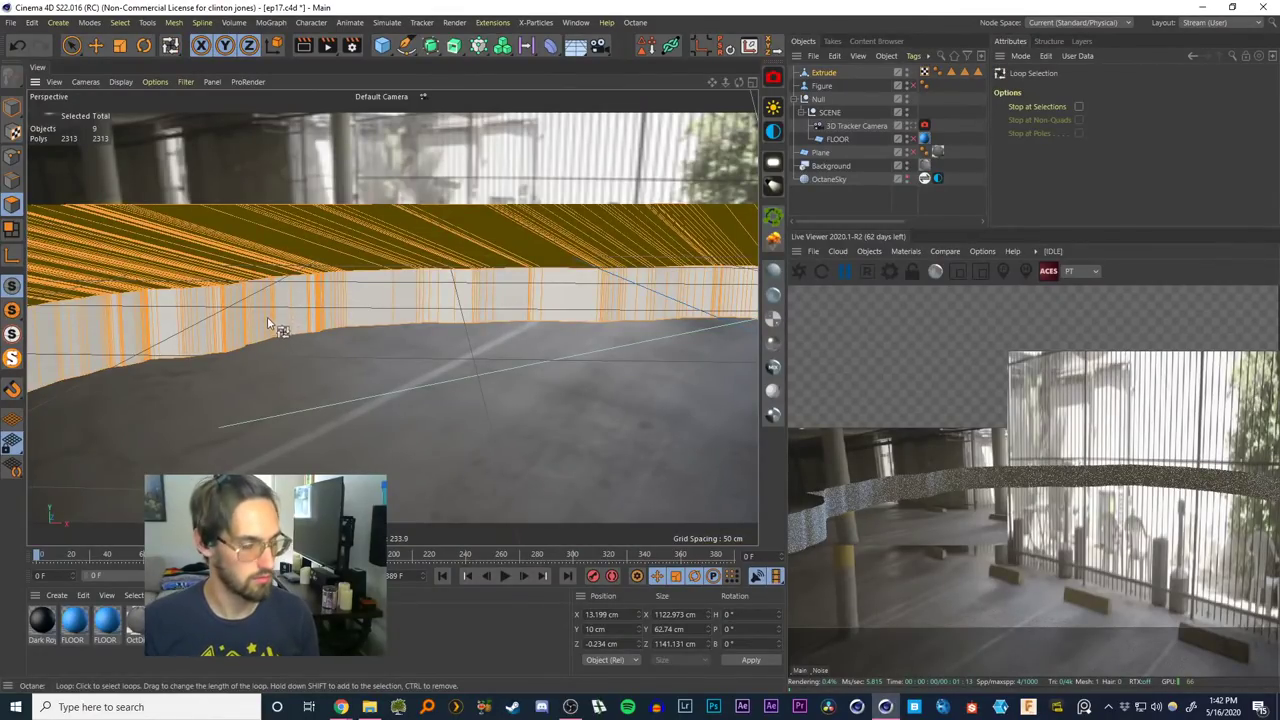
key("k")
key("l")
scroll(304, 288, "up", 5)
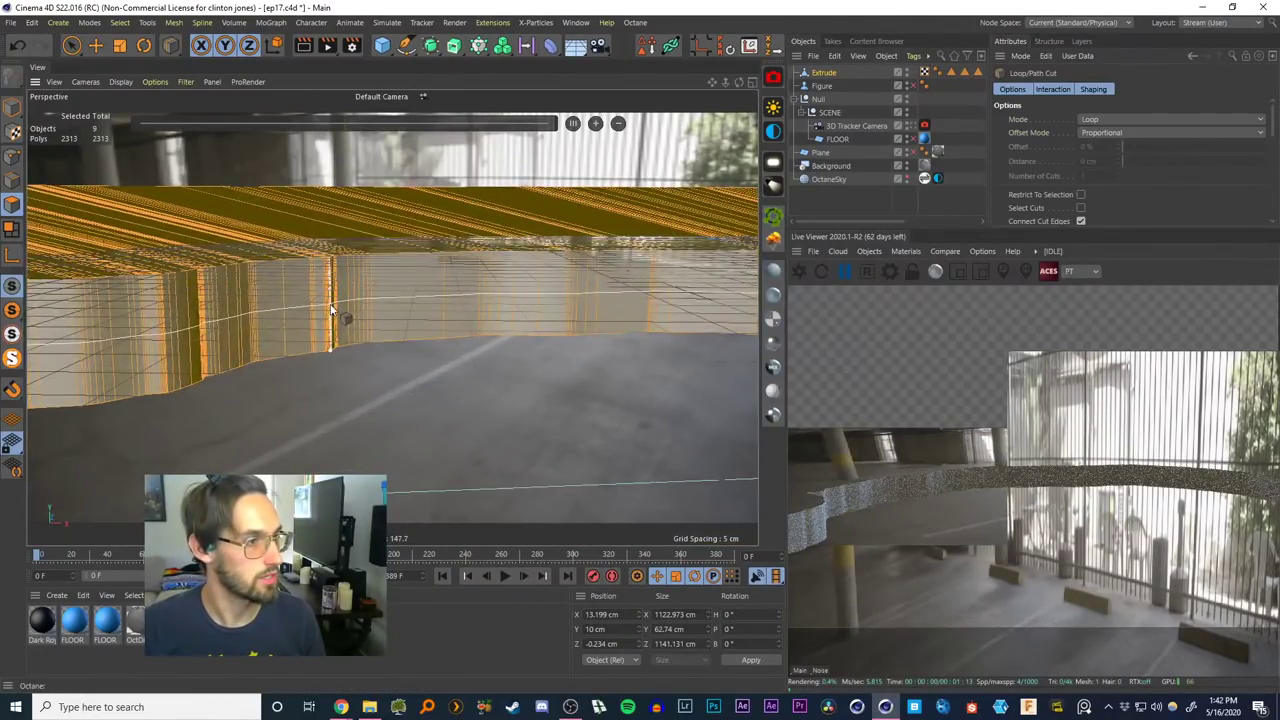
left_click(369, 318)
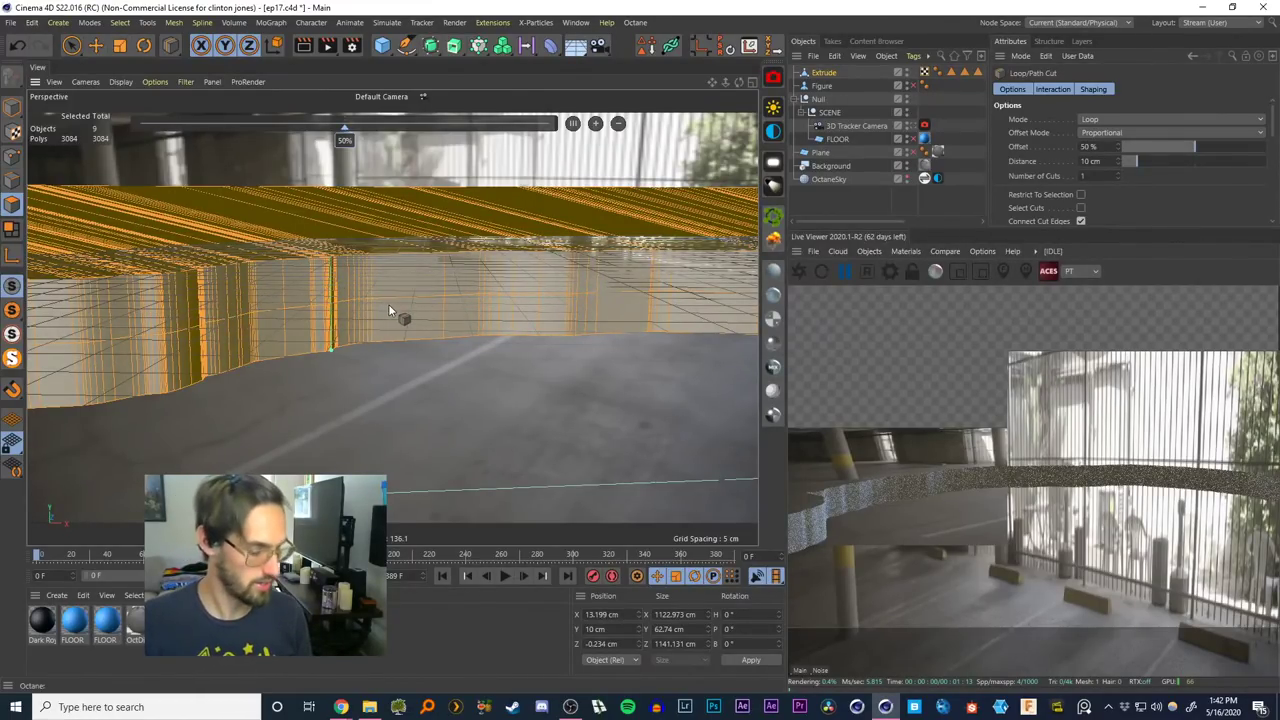
key("k")
key("k")
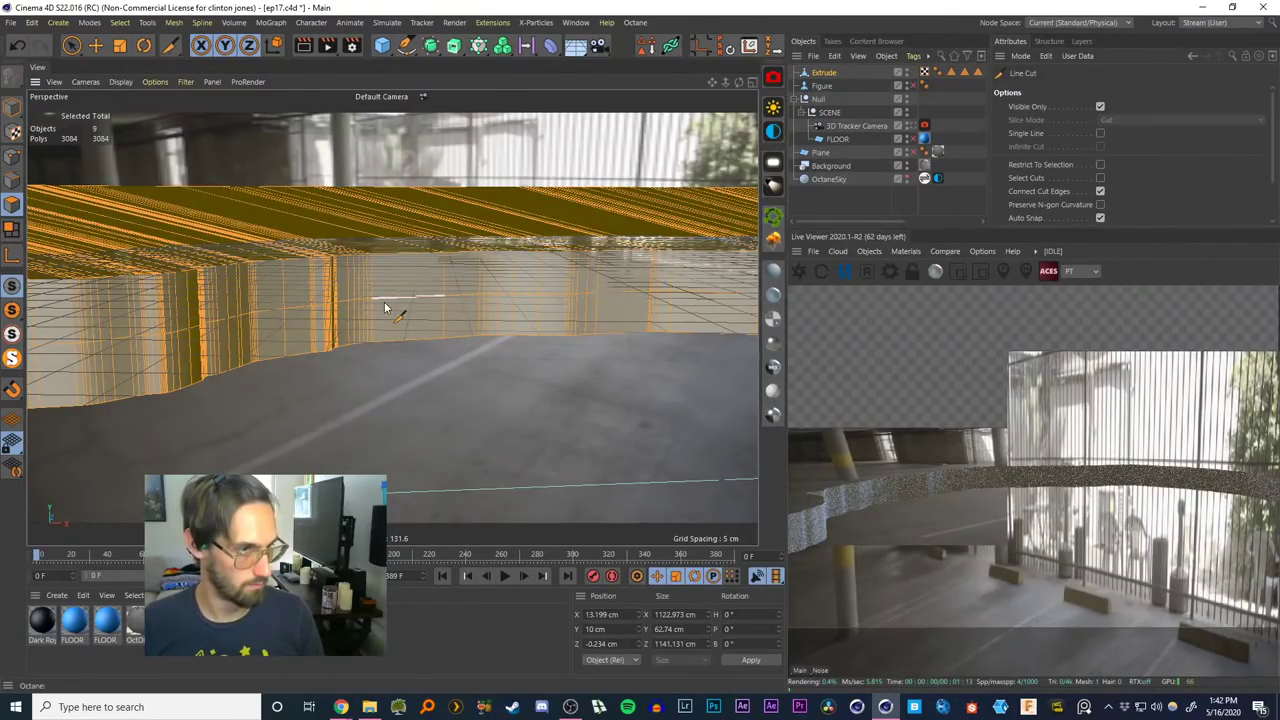
key("k")
key("ctrl+z")
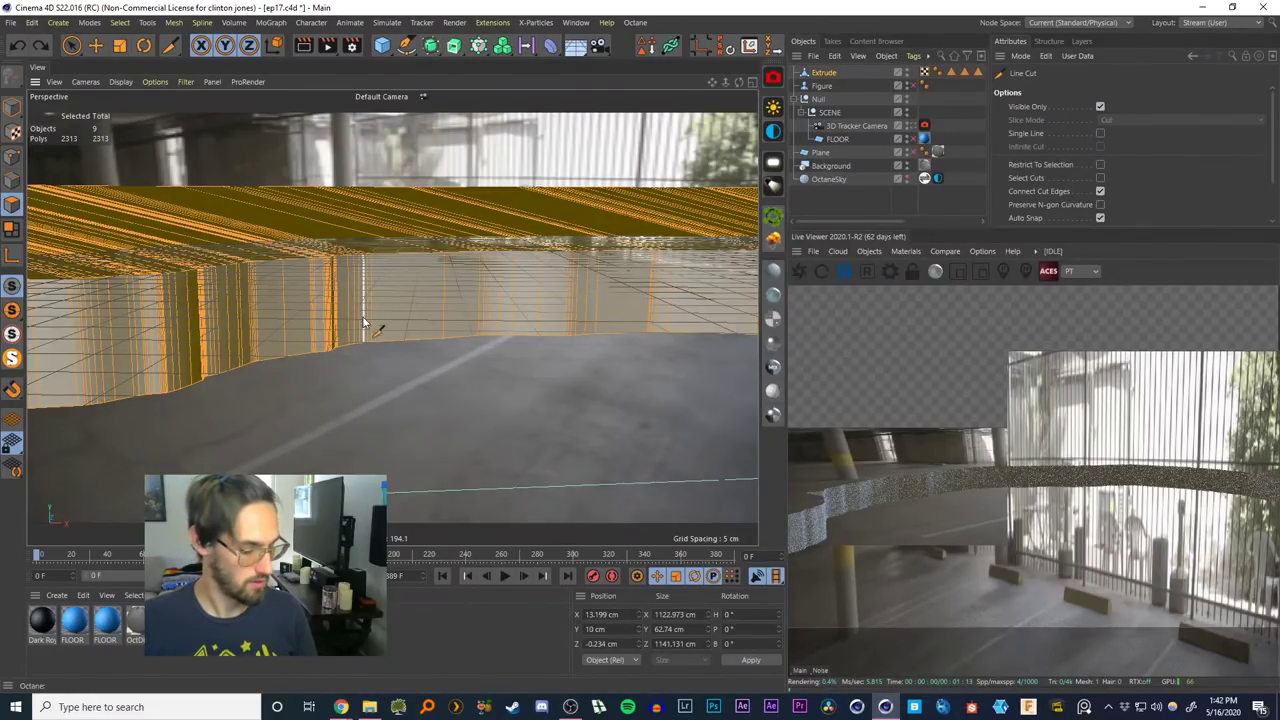
Cut seven evenly spaced edge loops around the hole wall with Loop/Path Cut
key("k")
key("l")
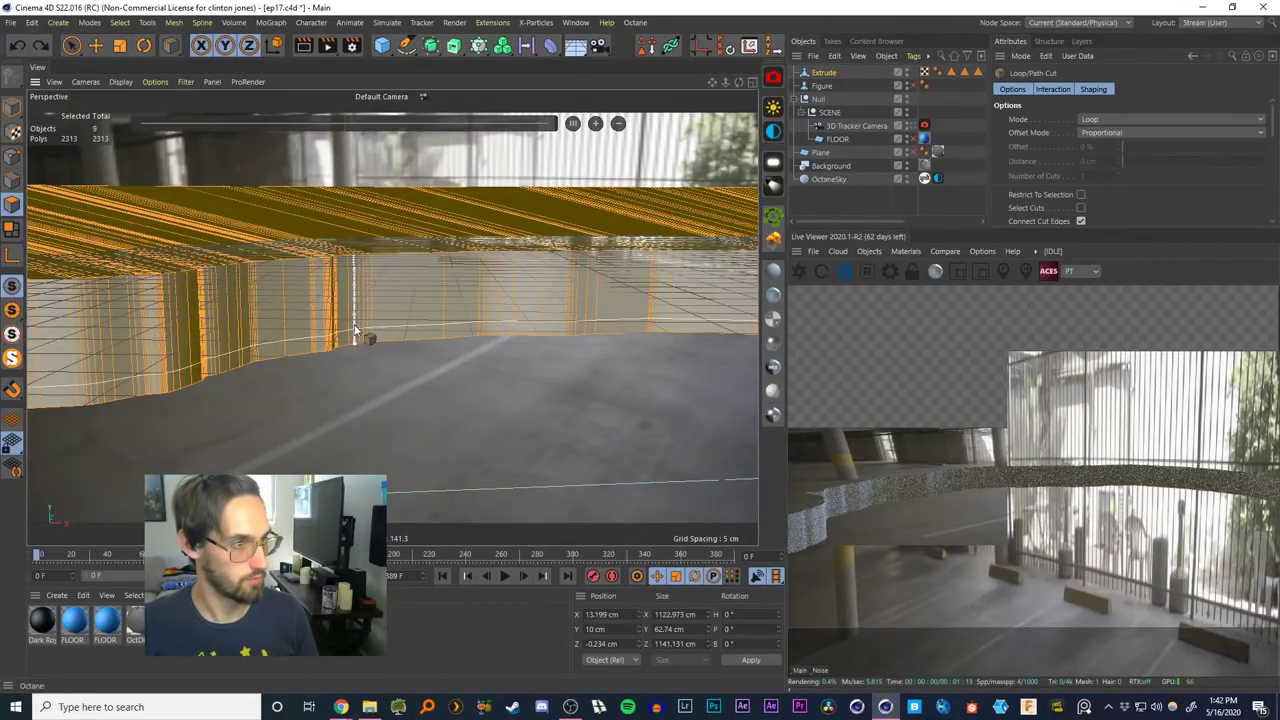
left_click(360, 300)
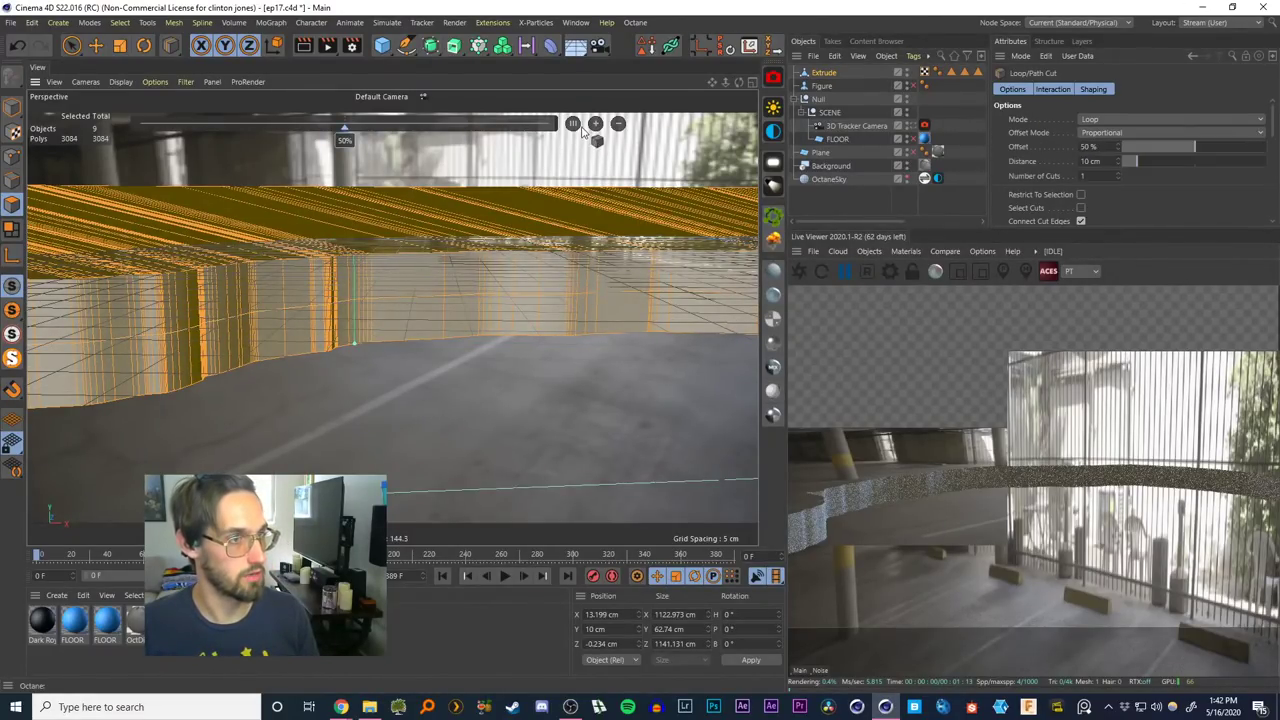
left_click(595, 123)
left_click(595, 123)
left_click(595, 123)
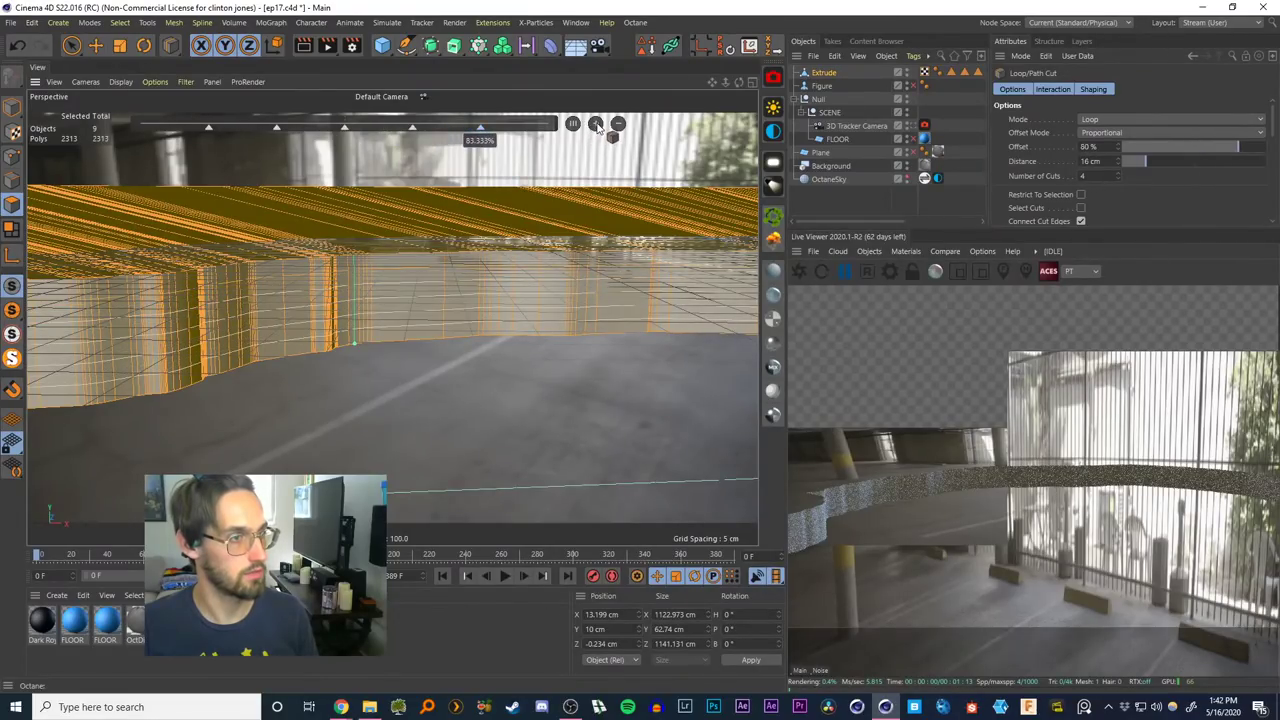
left_click(595, 123)
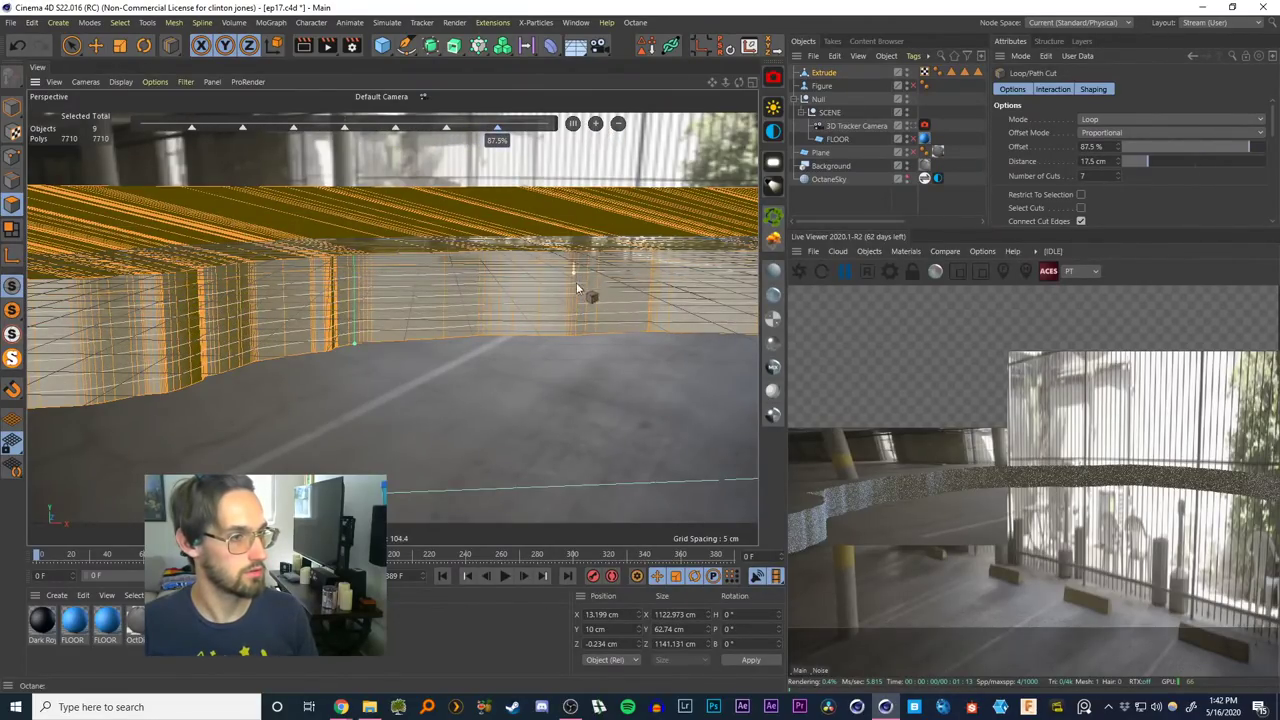
left_click_drag(439, 303, 430, 280, "alt")
left_click(71, 46)
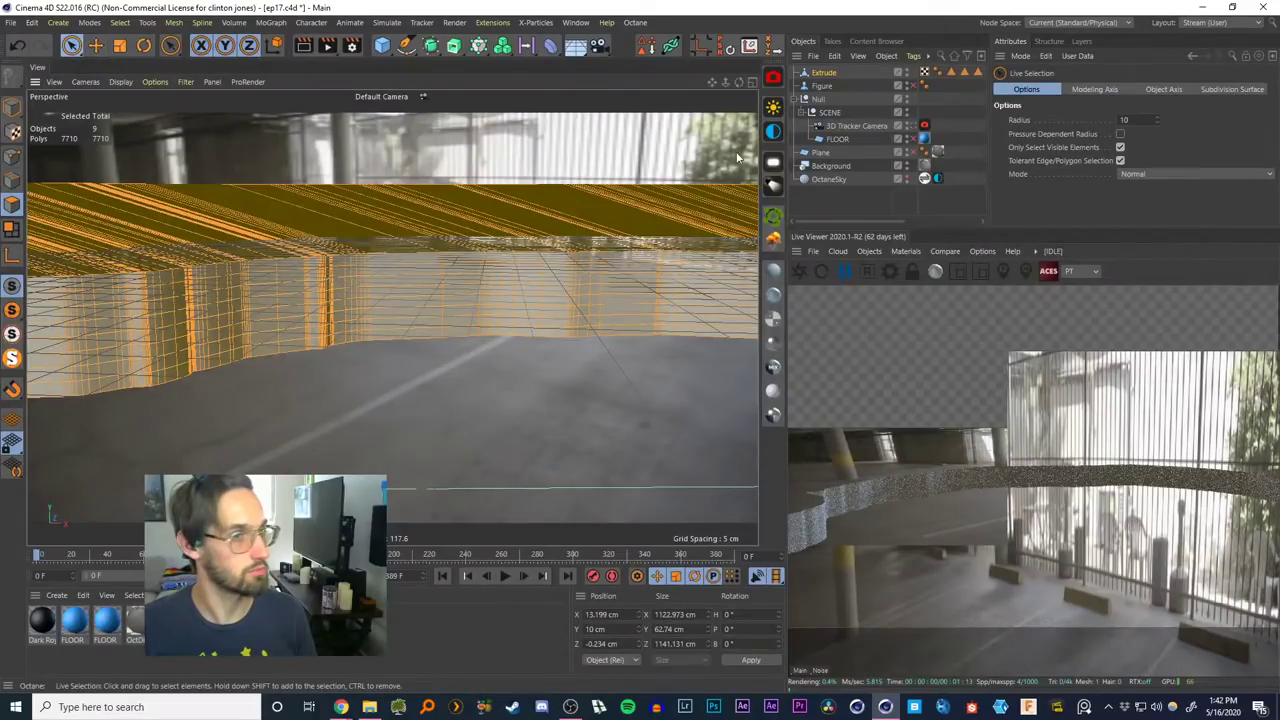
Deselect the Extrude object and examine the hole wall and slab from above and from the side
left_click(817, 208)
right_click_drag(494, 342, 469, 428, "alt")
left_click_drag(392, 318, 508, 207, "alt")
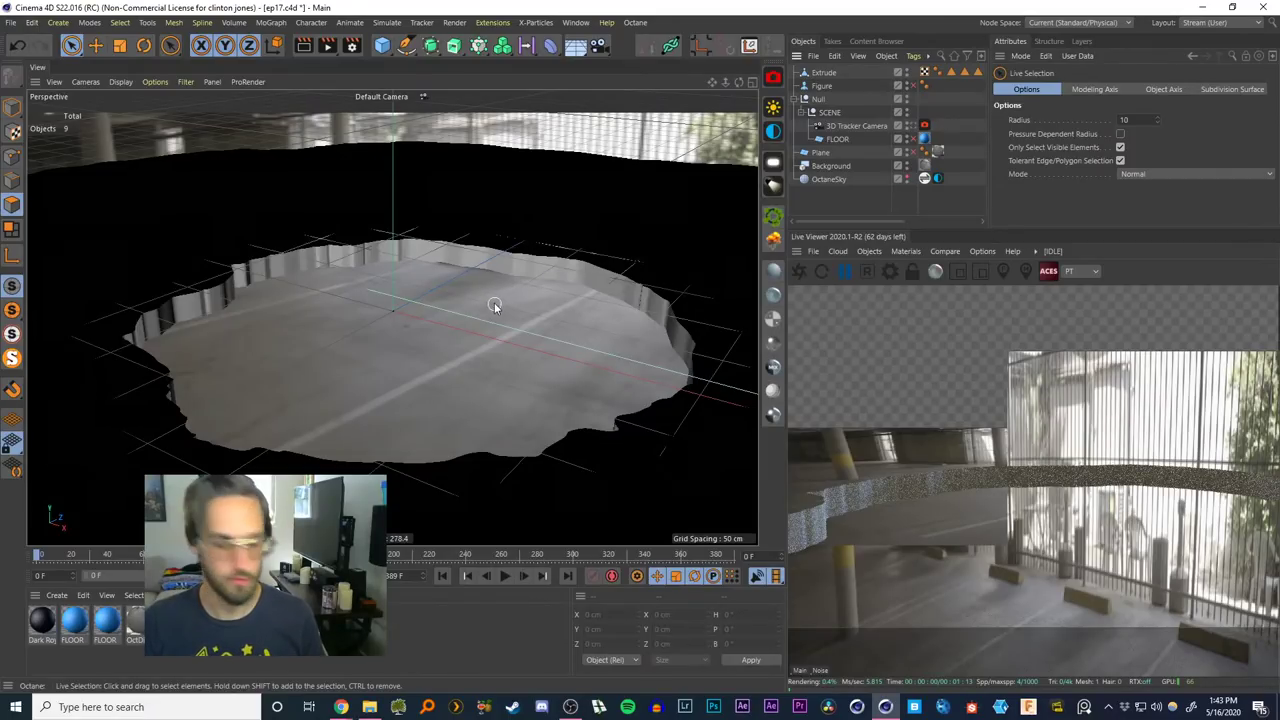
left_click_drag(417, 313, 397, 234, "alt")
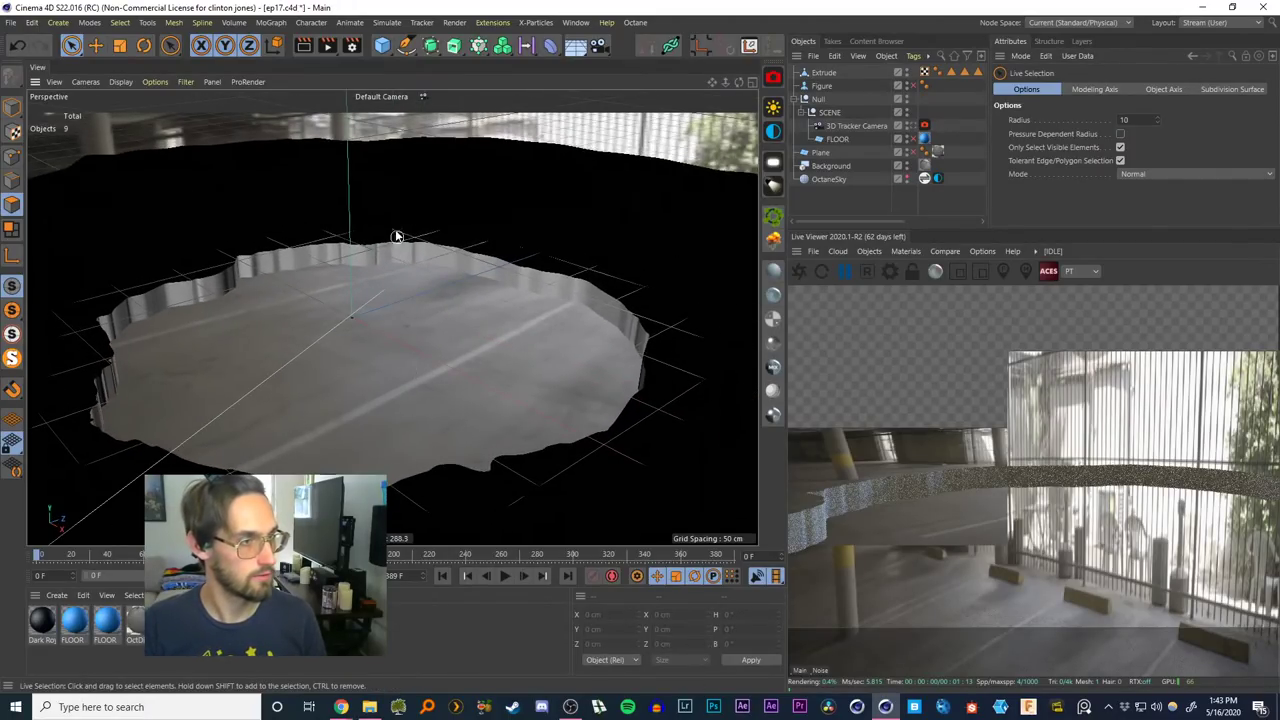
scroll(399, 240, "down", 5)
left_click_drag(416, 291, 584, 194, "alt")
scroll(354, 317, "up", 8)
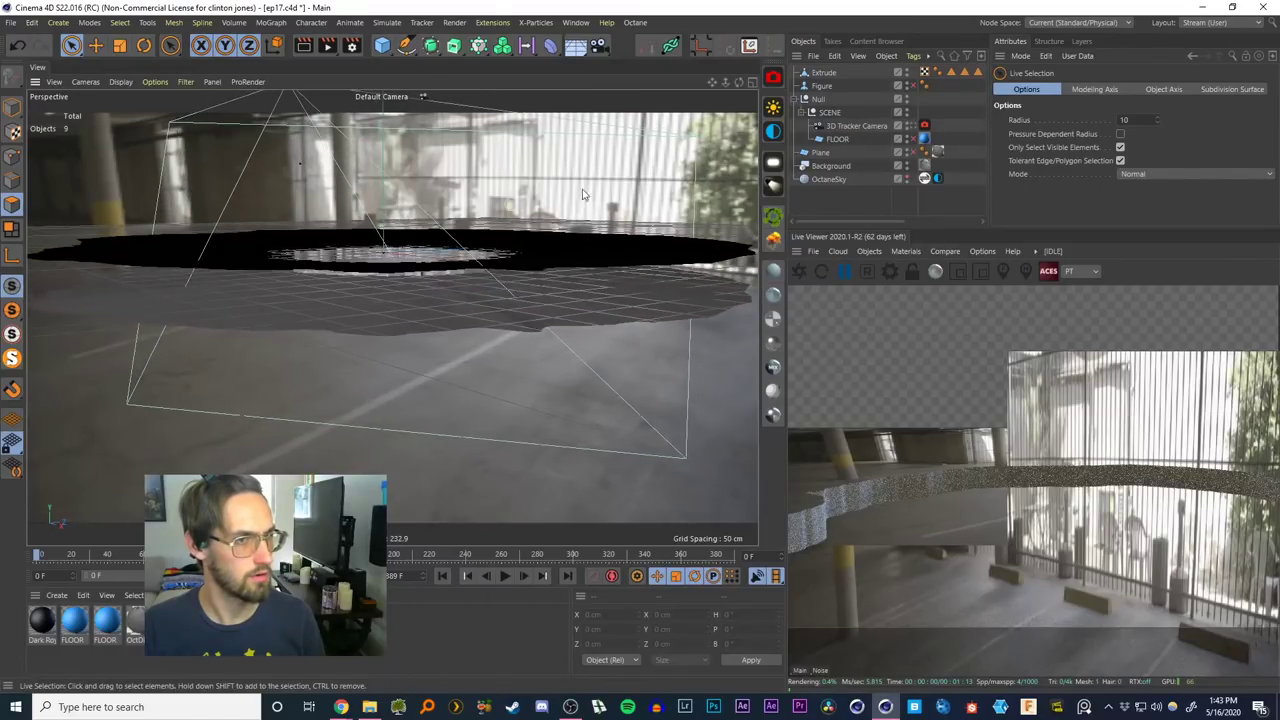
Loop-select the outer edges of both the lower and the upper slab layer of the Extrude object
left_click(822, 73)
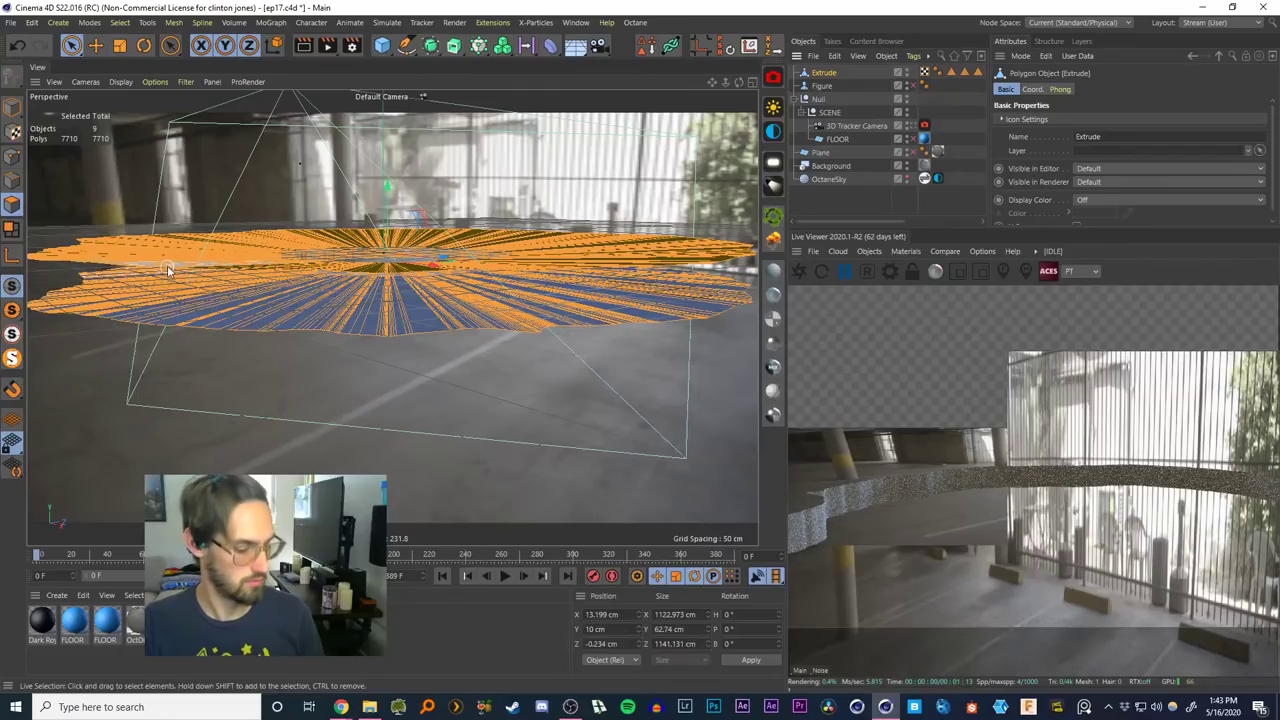
key("u")
key("l")
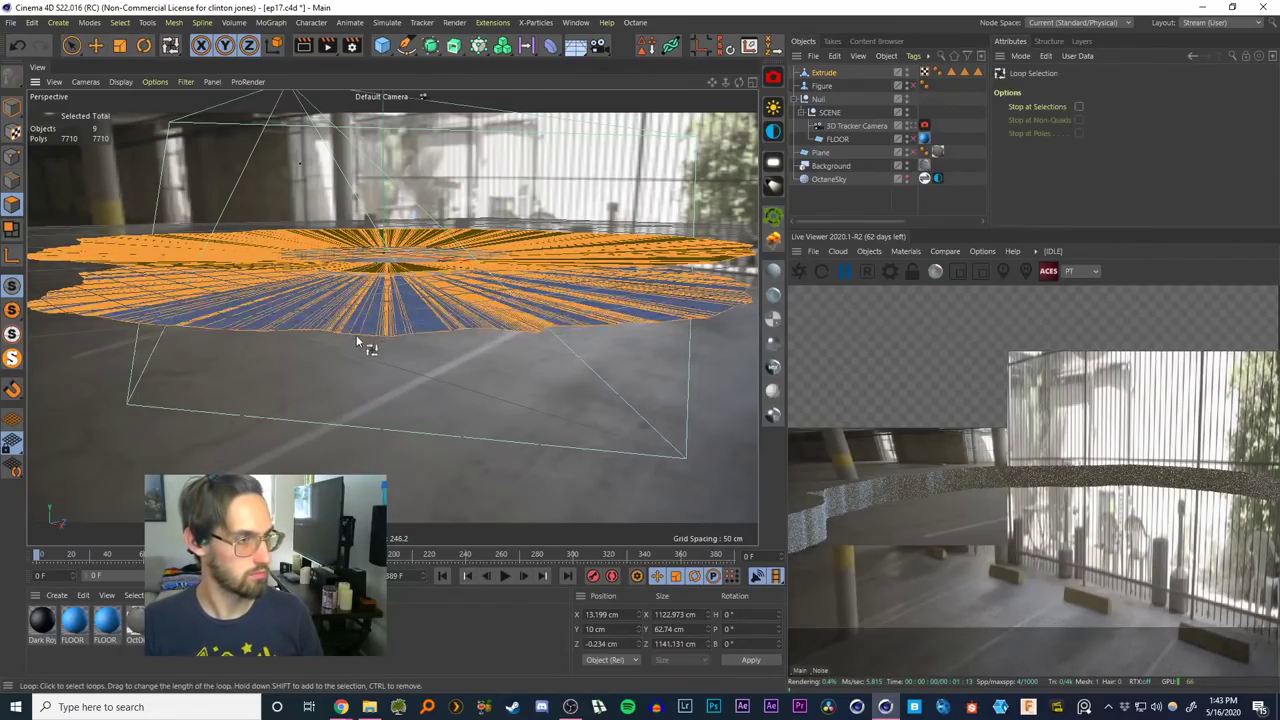
left_click(11, 182)
scroll(285, 331, "up", 2)
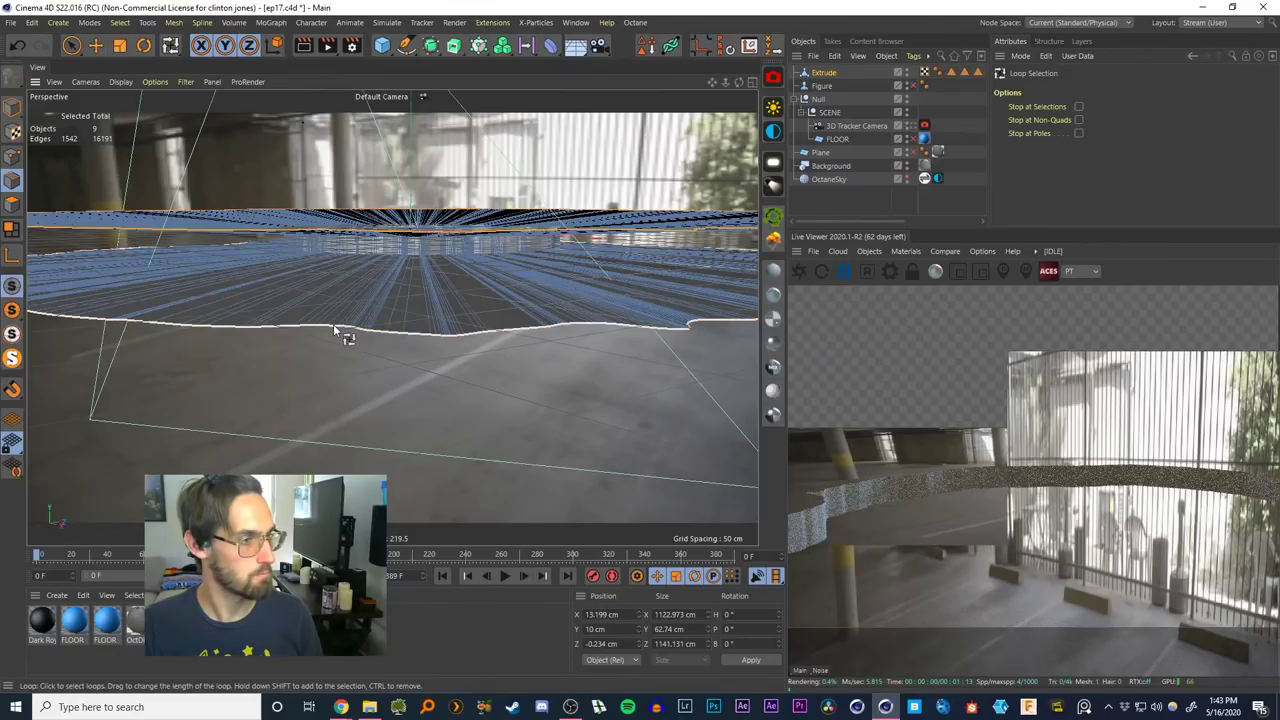
left_click(334, 324)
left_click_drag(360, 270, 551, 304, "alt")
left_click(415, 309, "shift")
Scale the two outer edge loops closer together vertically in the Front view, to a Y size of about 23 cm
key("t")
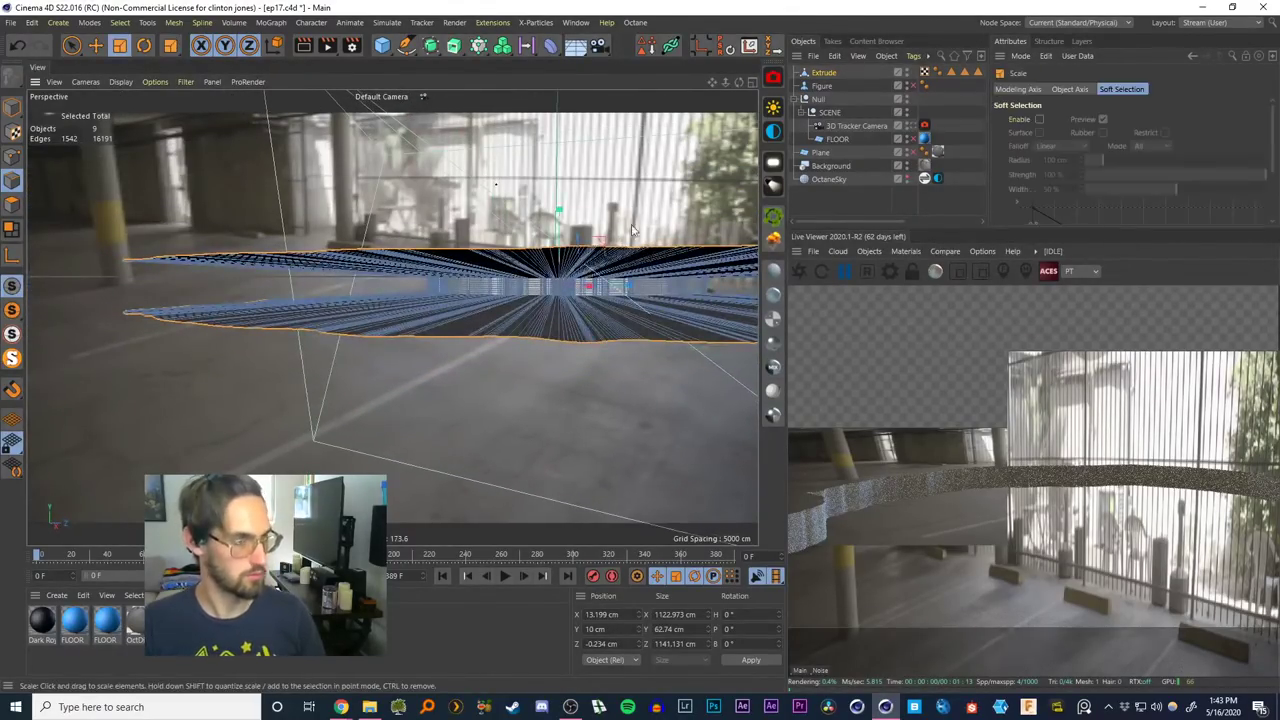
left_click(753, 82)
middle_click(740, 345)
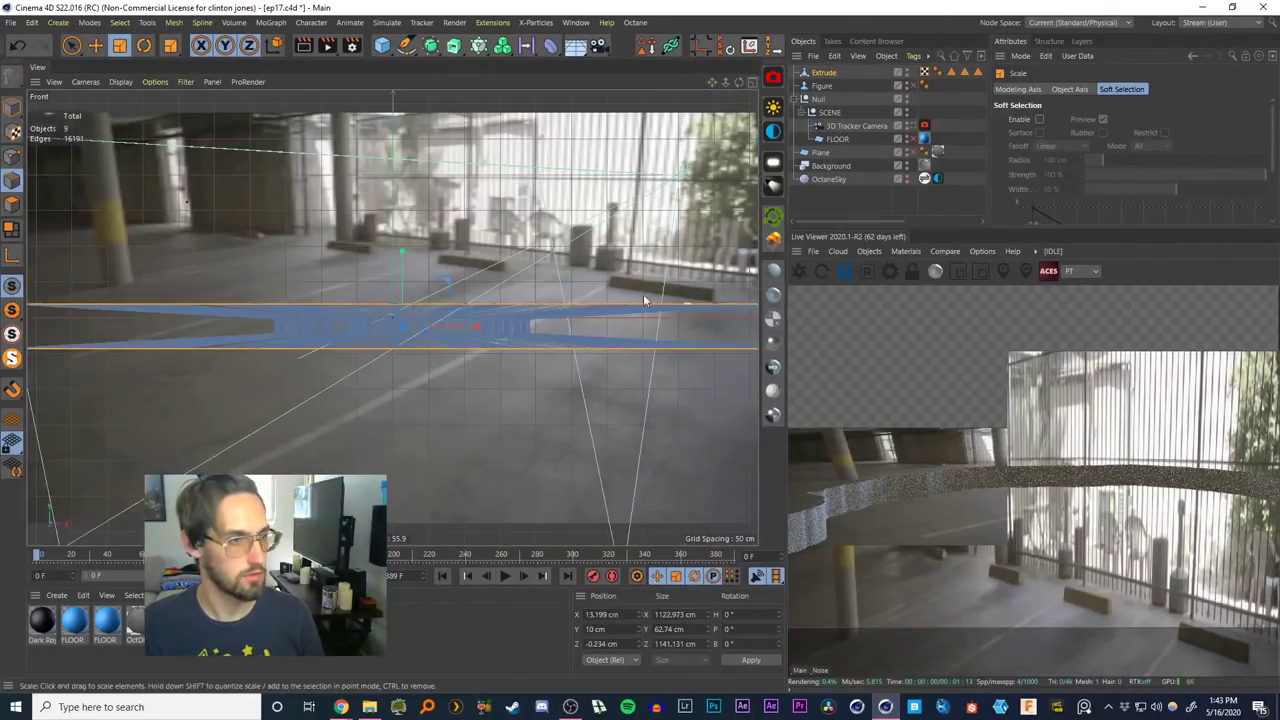
left_click_drag(400, 262, 403, 299)
left_click(751, 82)
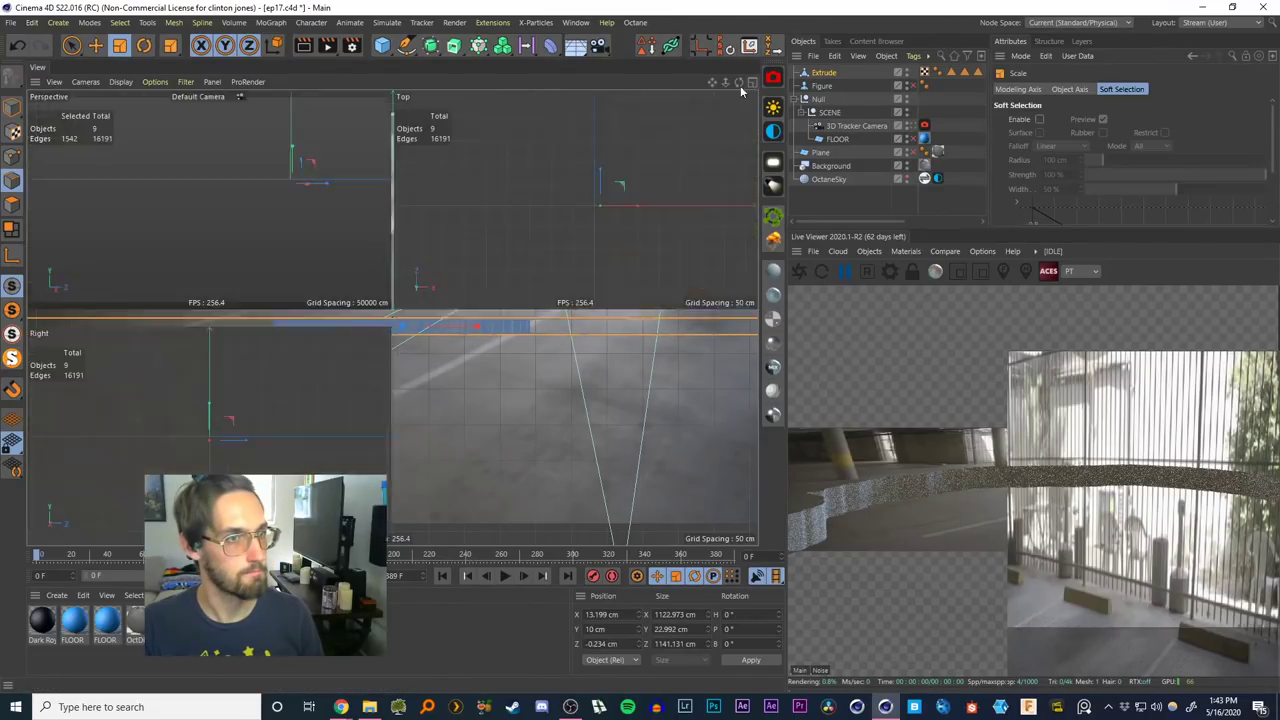
left_click(386, 82)
Deselect the Extrude object and examine the reshaped slab and hole rim from several angles
left_click(805, 188)
left_click_drag(529, 294, 566, 289, "alt")
left_click_drag(426, 326, 432, 366, "alt")
left_click_drag(71, 45, 110, 88)
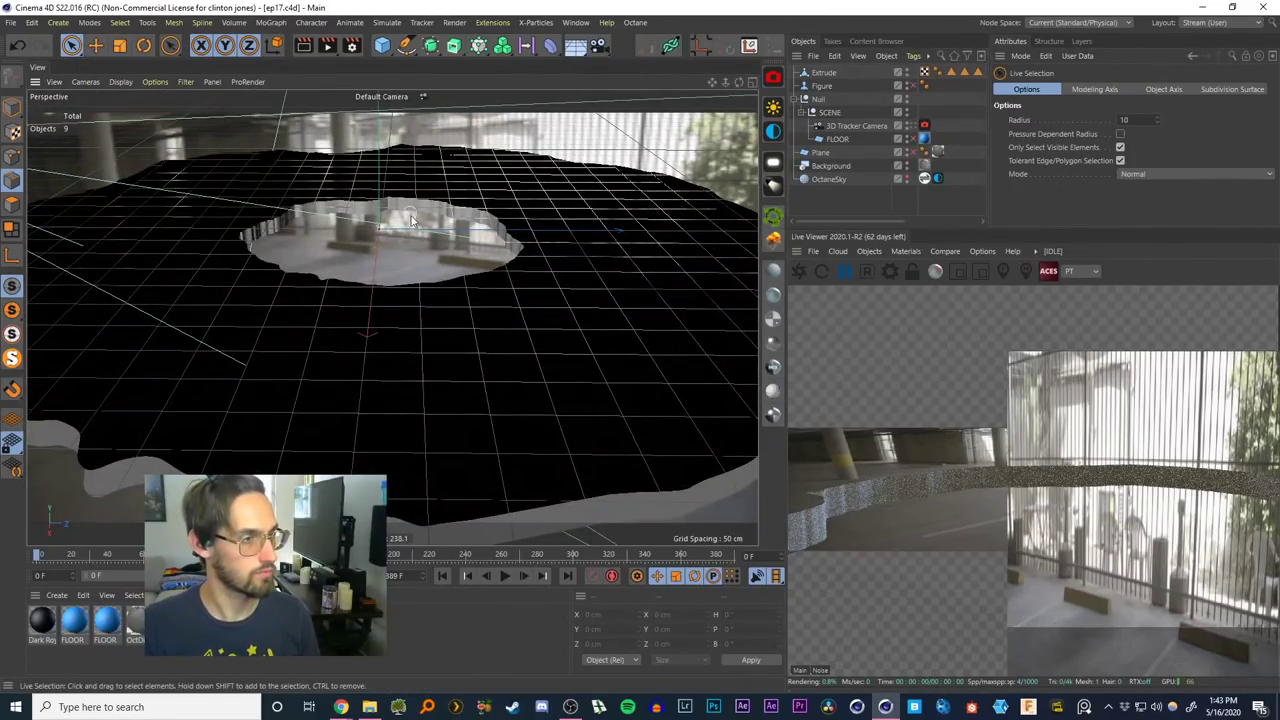
left_click_drag(399, 233, 416, 297, "alt")
right_click_drag(416, 297, 419, 339, "alt")
left_click_drag(419, 341, 476, 263, "alt")
right_click_drag(476, 263, 458, 308, "alt")
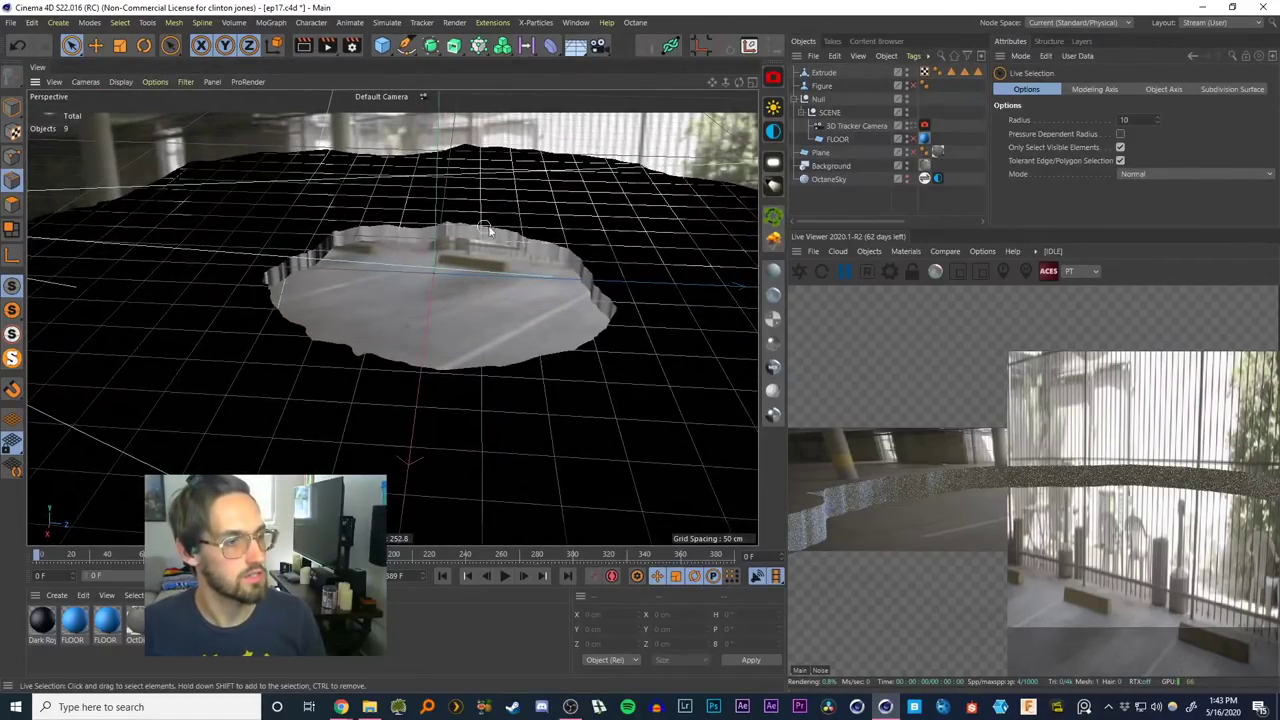
left_click_drag(466, 284, 483, 260, "alt")
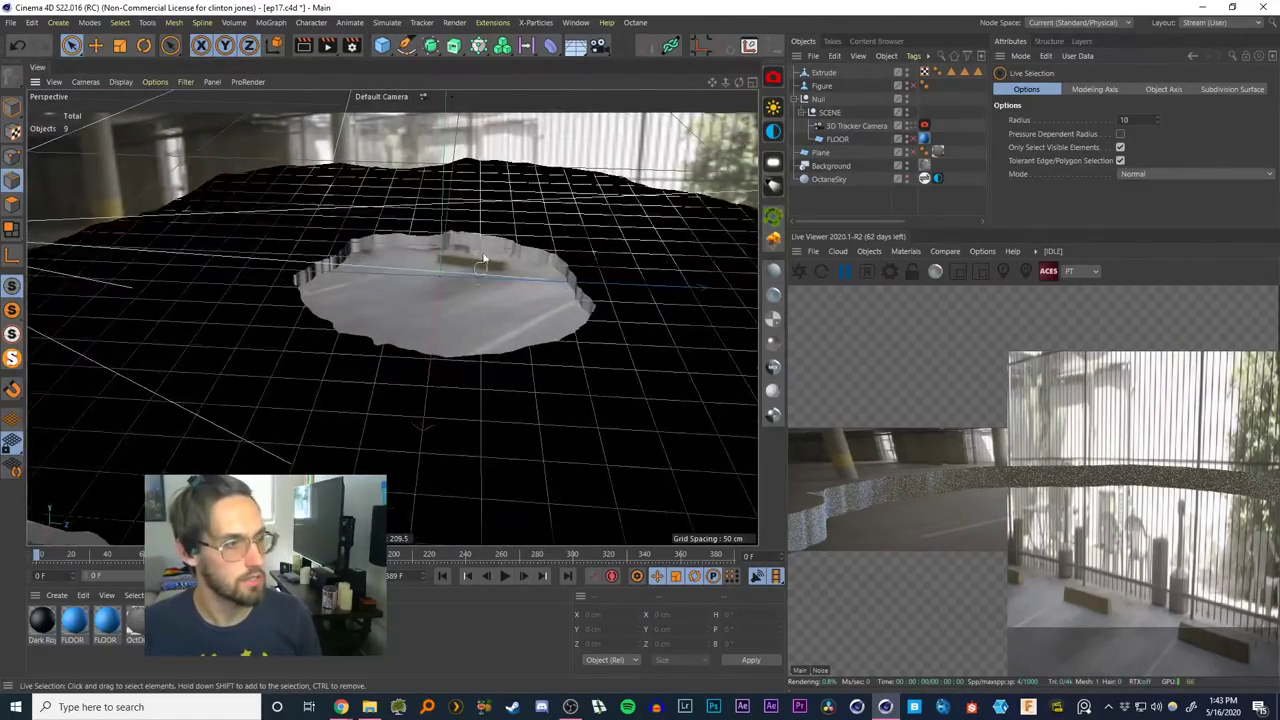
left_click(382, 48)
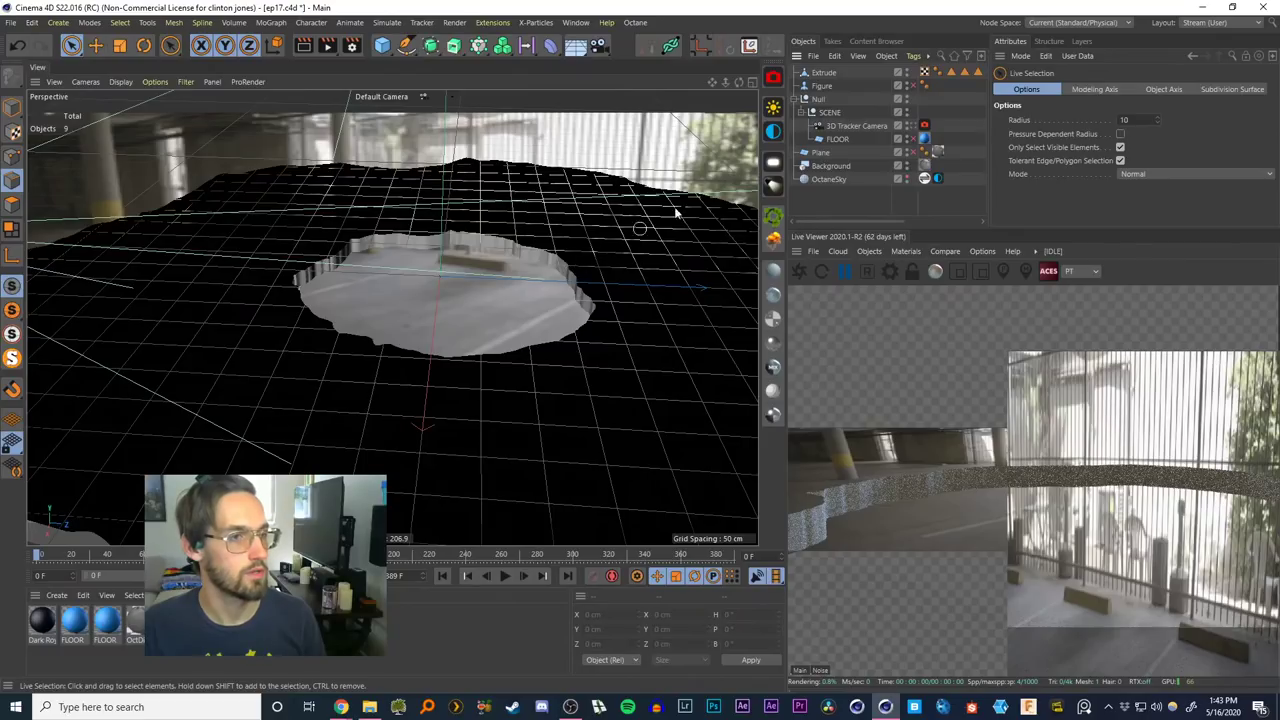
left_click_drag(447, 318, 461, 270, "alt")
left_click(430, 47)
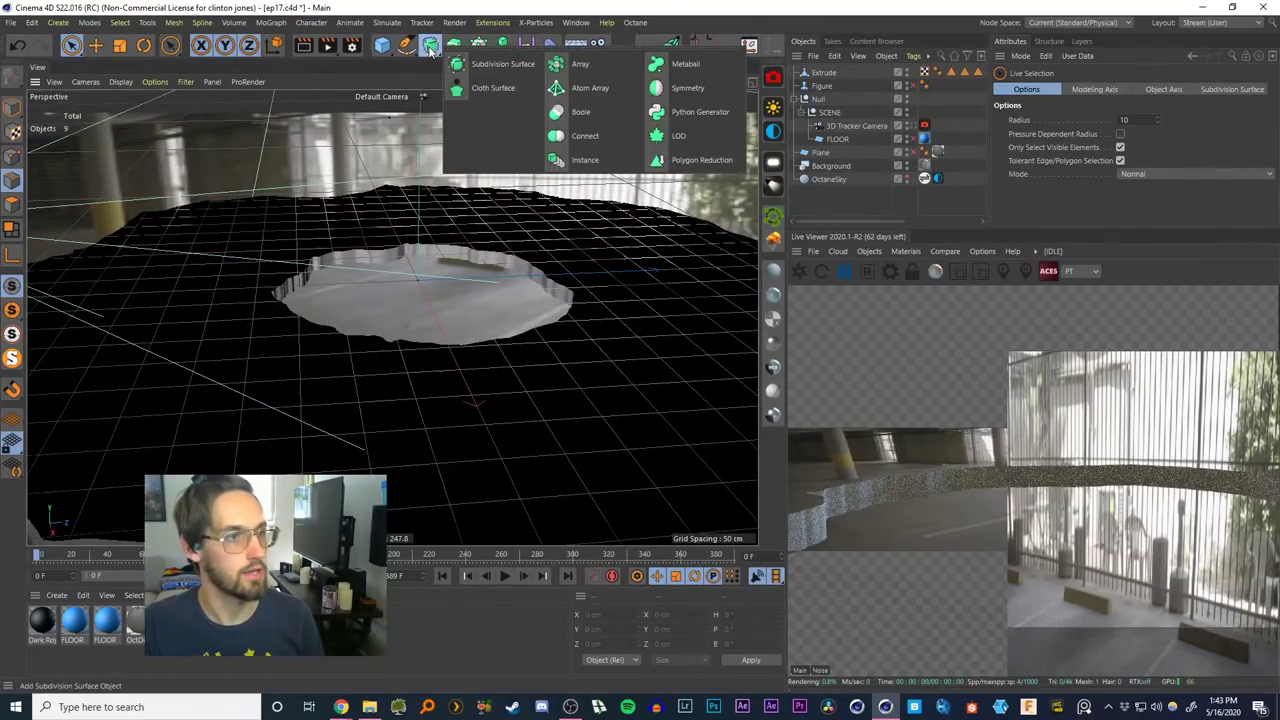
left_click(453, 47)
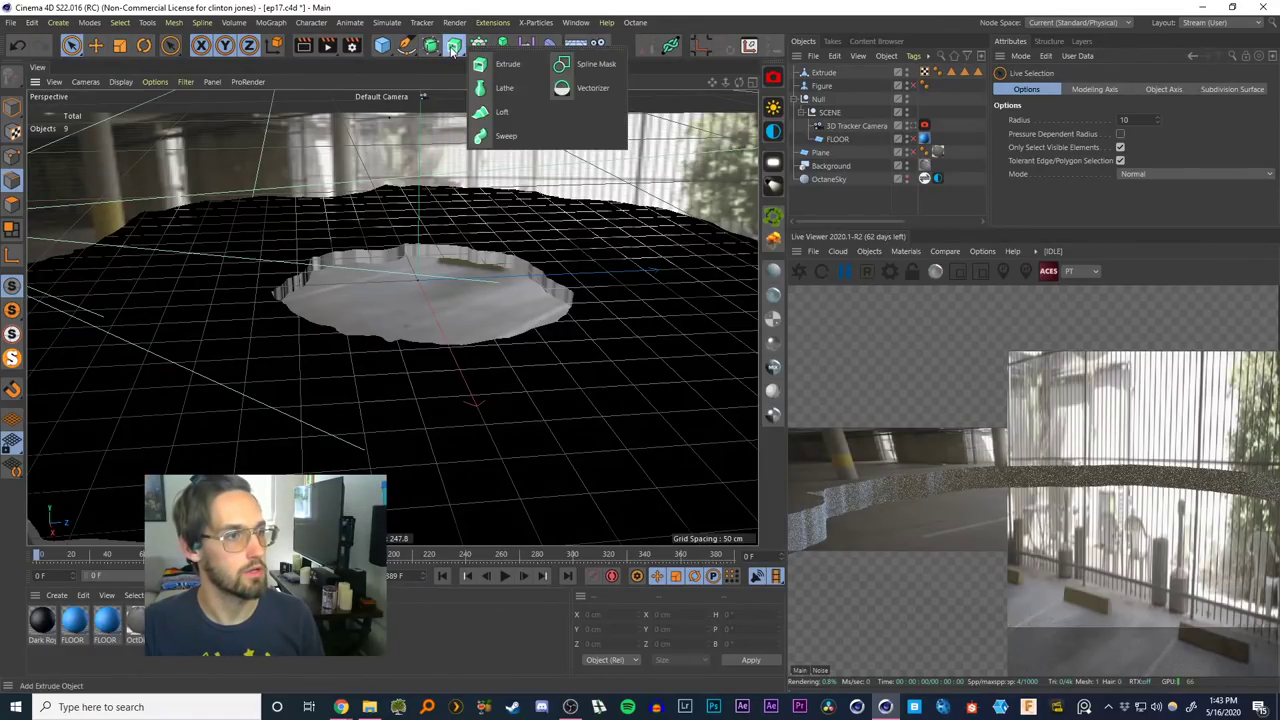
left_click_drag(448, 285, 466, 262, "alt")
Maximize the Front view and hide the Background and 3D Tracker Camera objects in the viewport
left_click(751, 88)
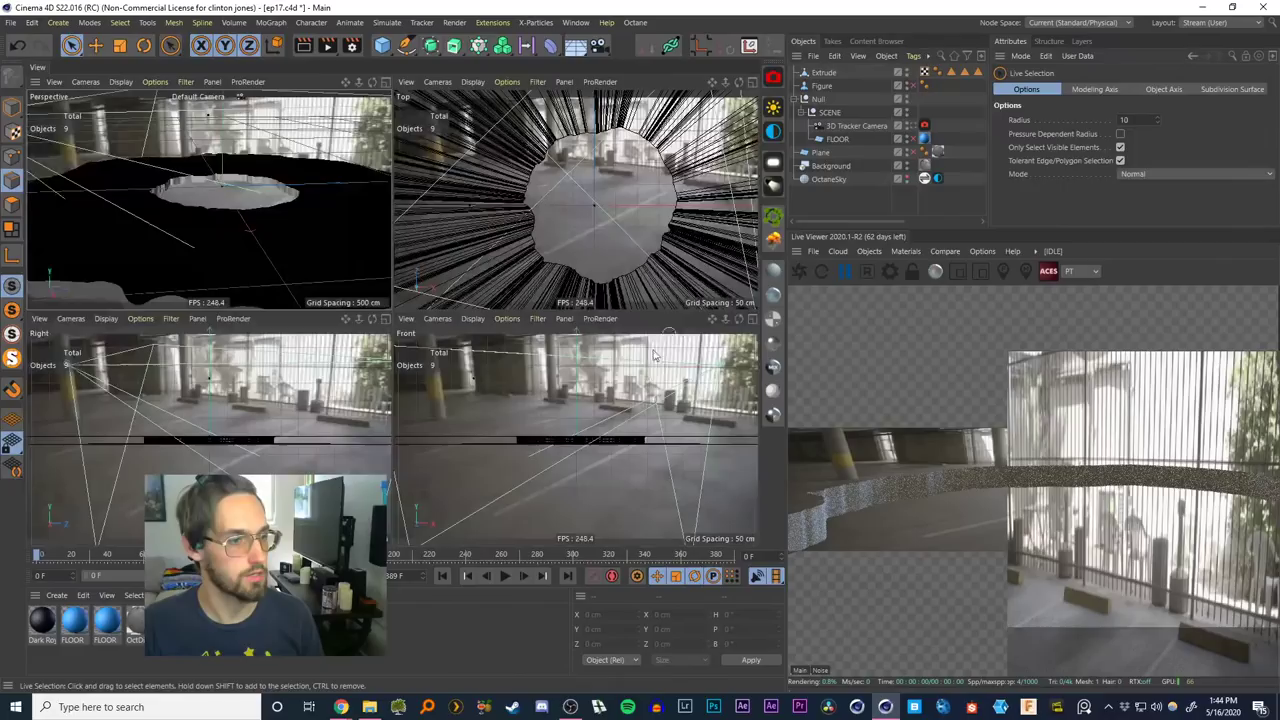
left_click(748, 323)
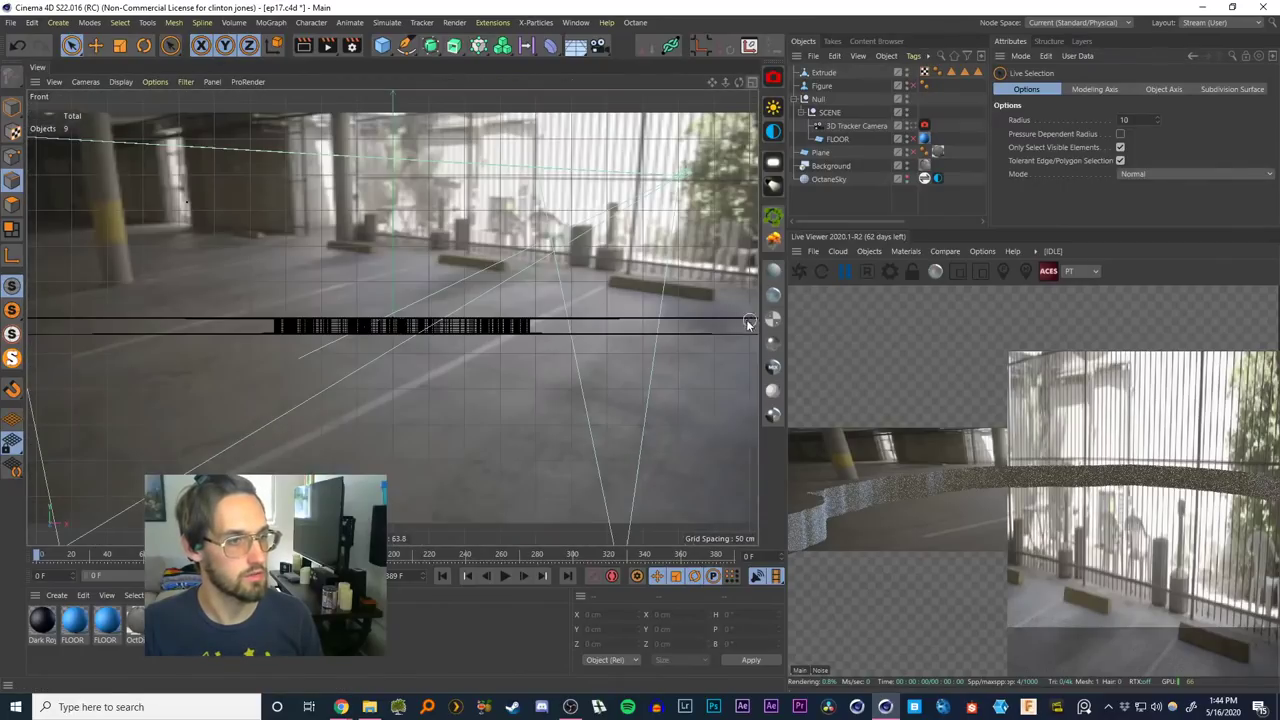
left_click(907, 165)
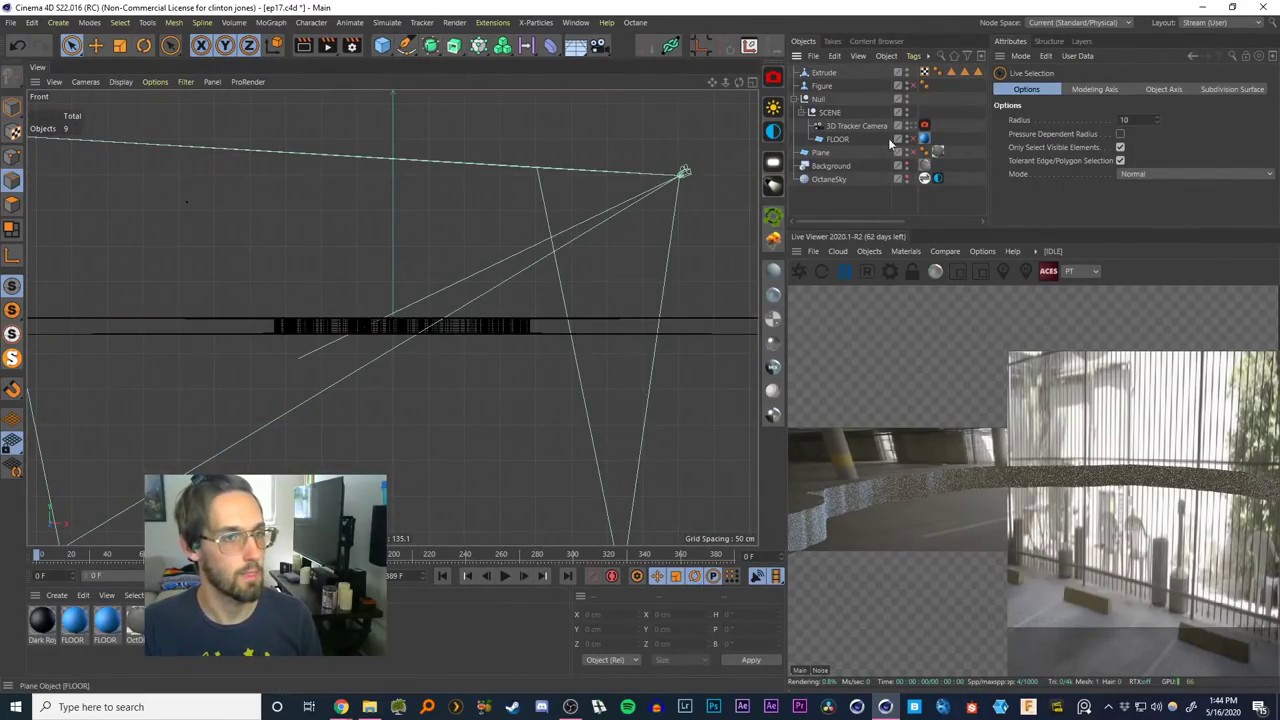
left_click(907, 126)
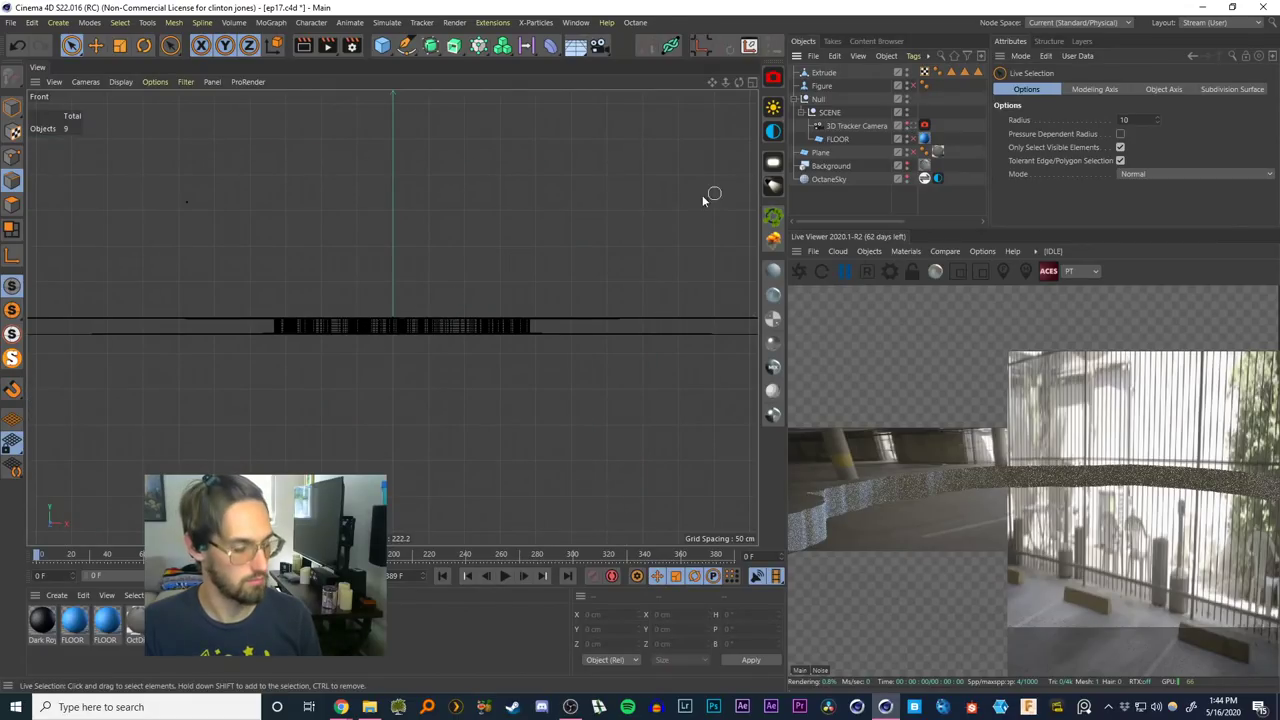
Start the Spline Pen for drawing a Bezier spline in the Front view, with the whole slab profile in frame
left_click(407, 49)
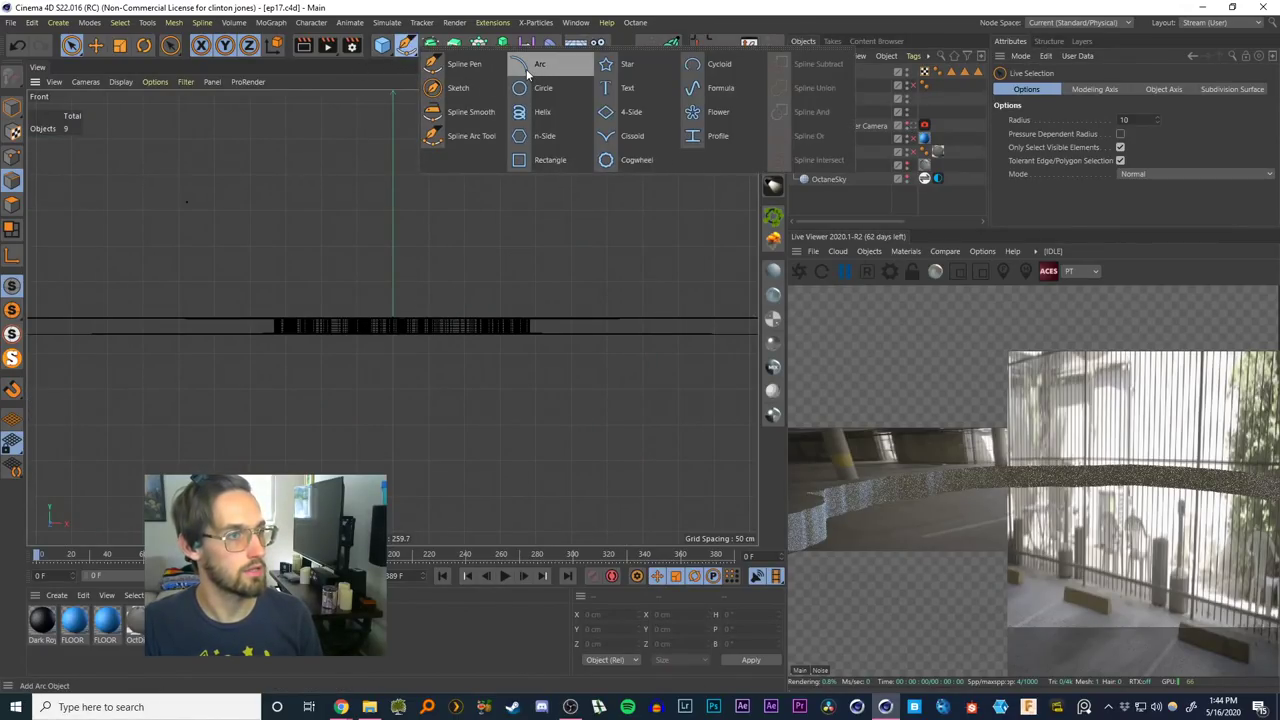
left_click(469, 67)
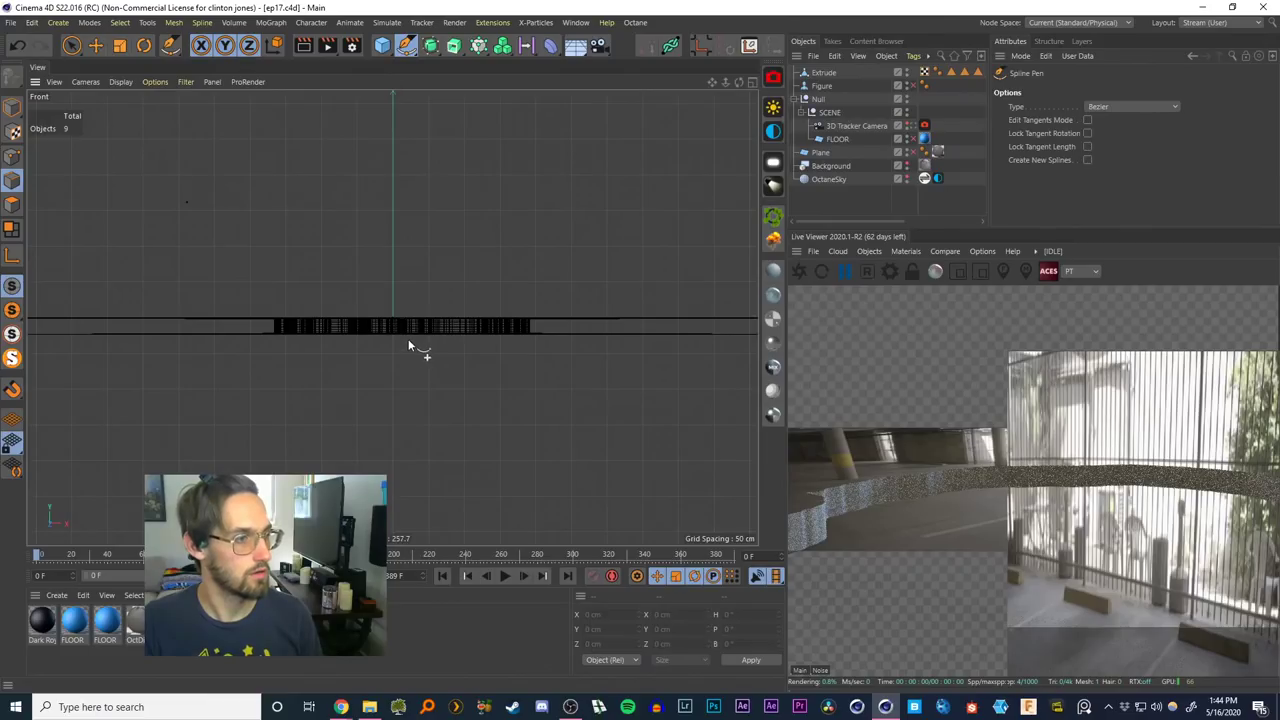
middle_click_drag(428, 322, 432, 274, "alt")
right_click_drag(414, 297, 400, 352, "alt")
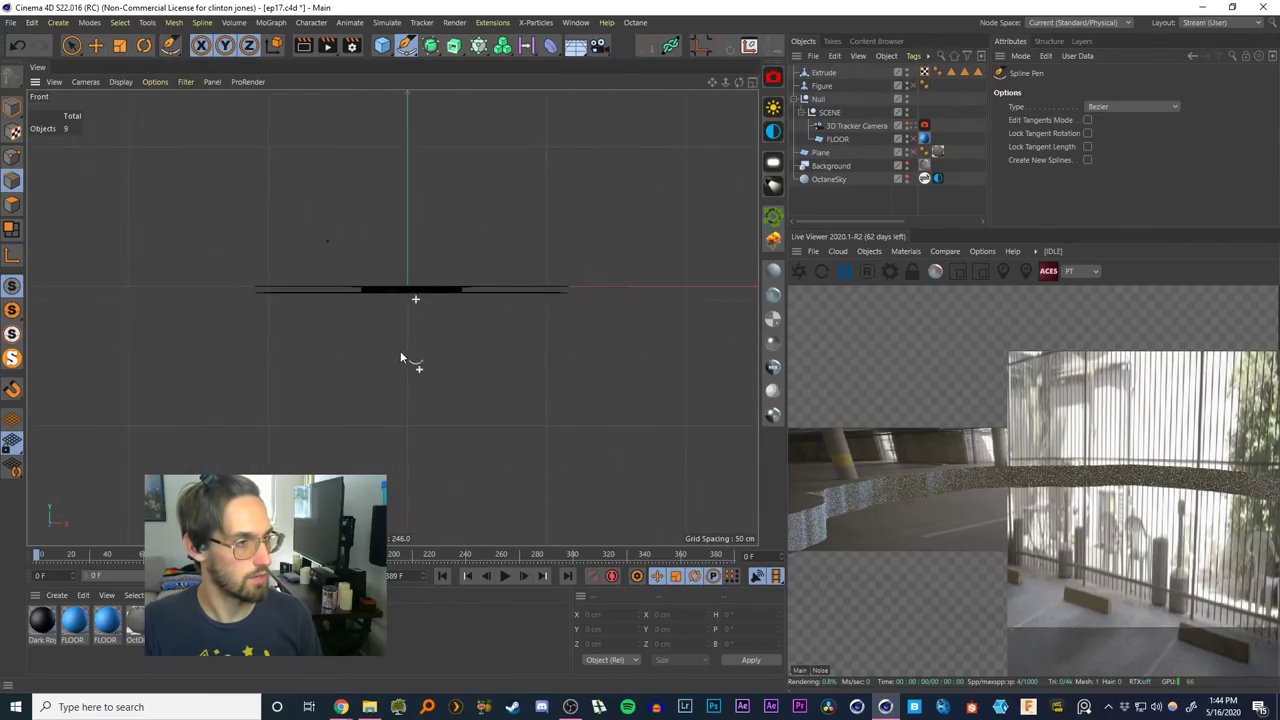
Draw a Bezier spline with the Spline Pen running nearly straight down from the ground plane's centre in the Front view
middle_click_drag(416, 298, 425, 261, "alt")
left_click(416, 254)
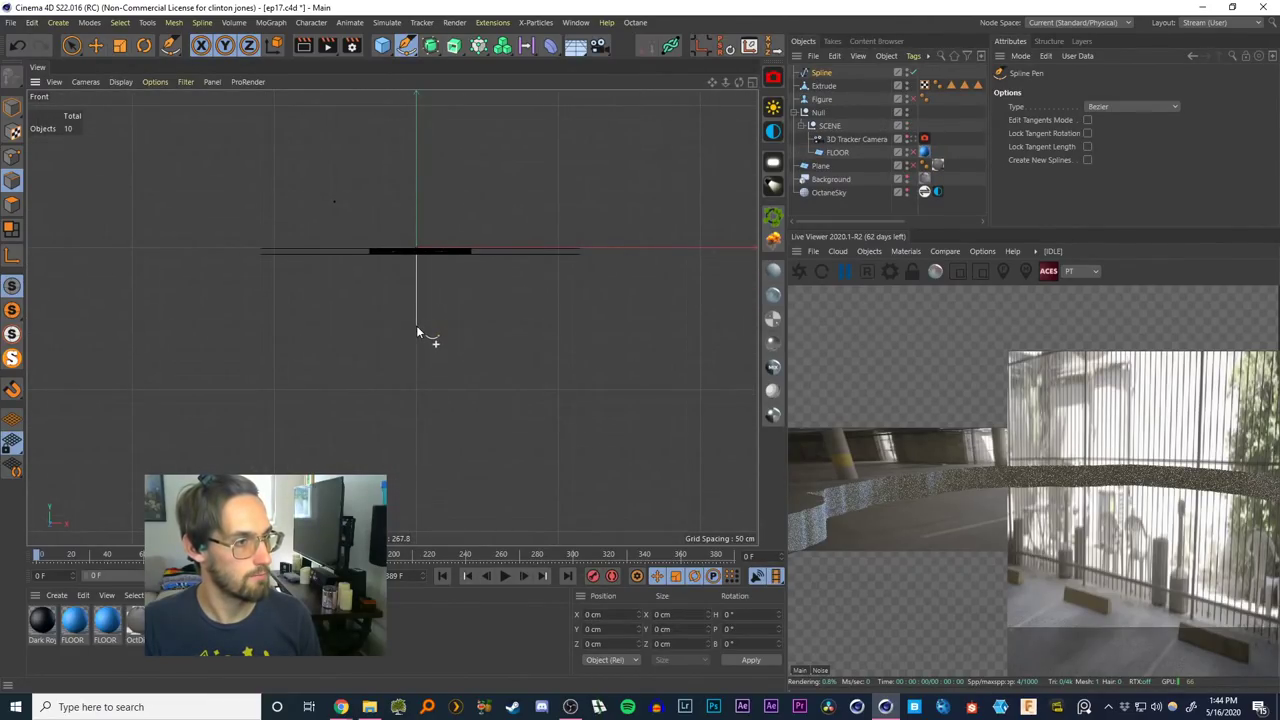
left_click(416, 515)
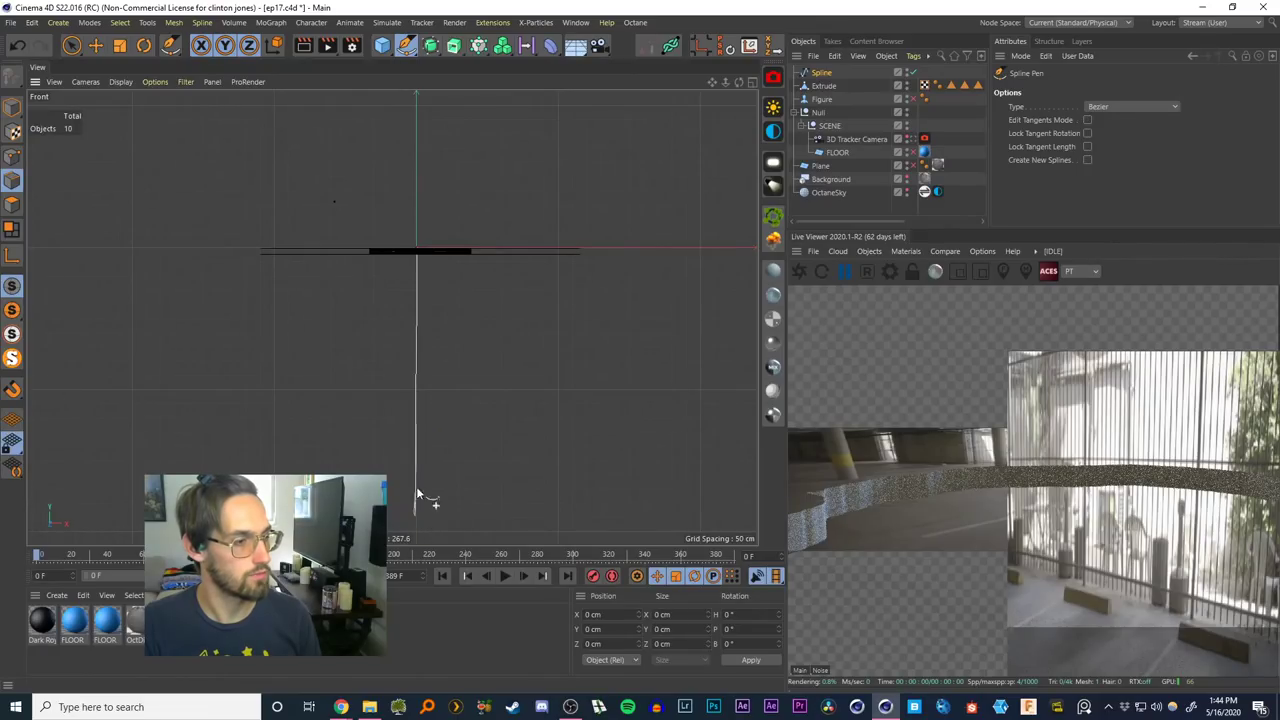
middle_click_drag(424, 425, 430, 257, "alt")
left_click(420, 396)
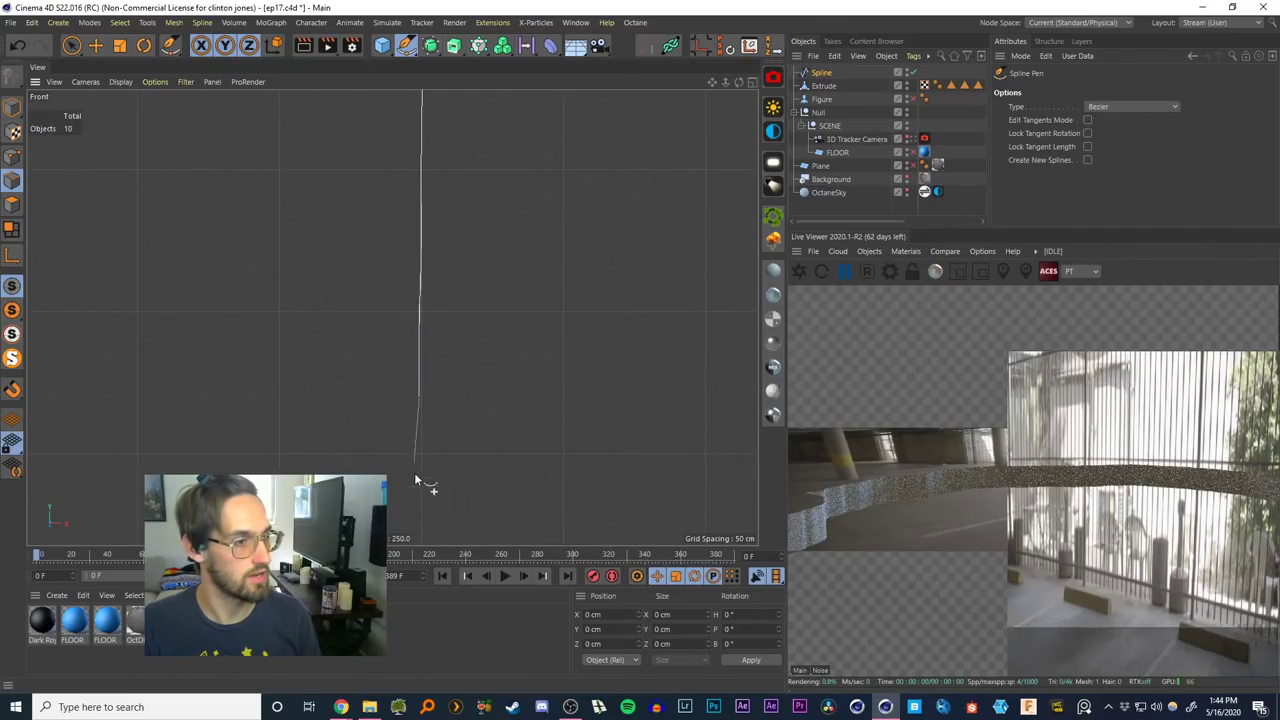
left_click(418, 497)
middle_click_drag(419, 455, 450, 298, "alt")
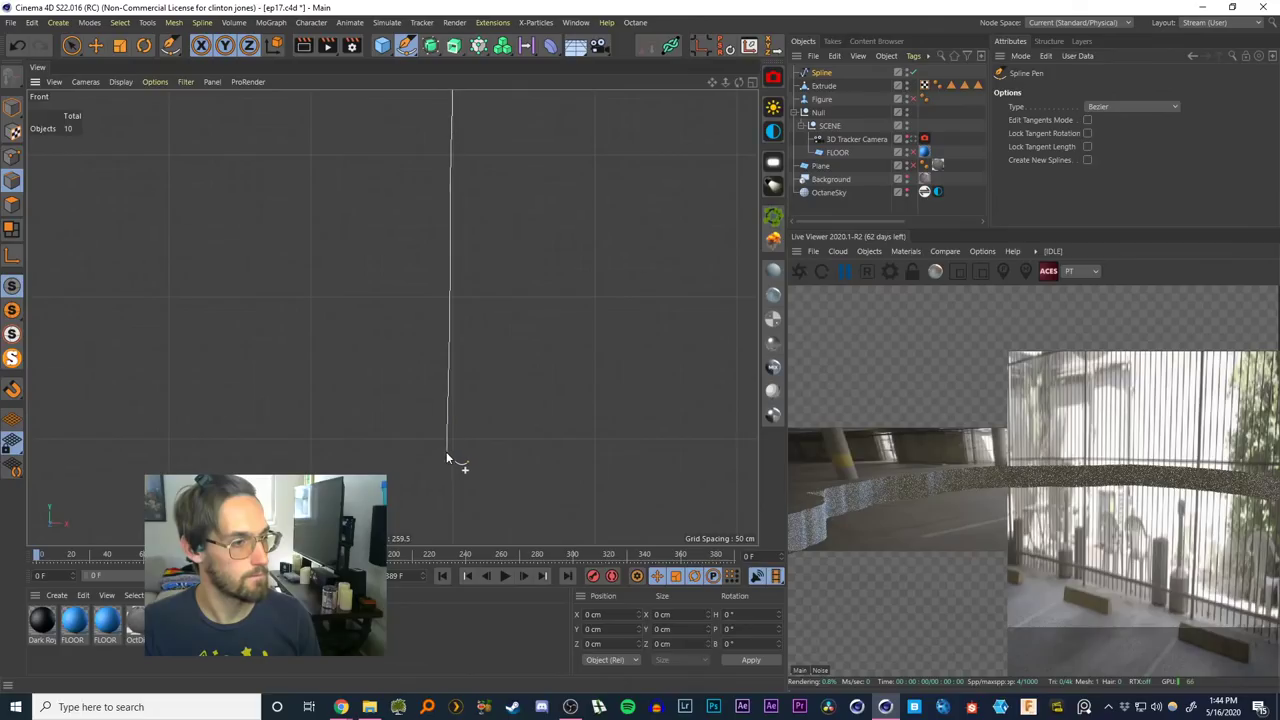
left_click(444, 540)
left_click(71, 47)
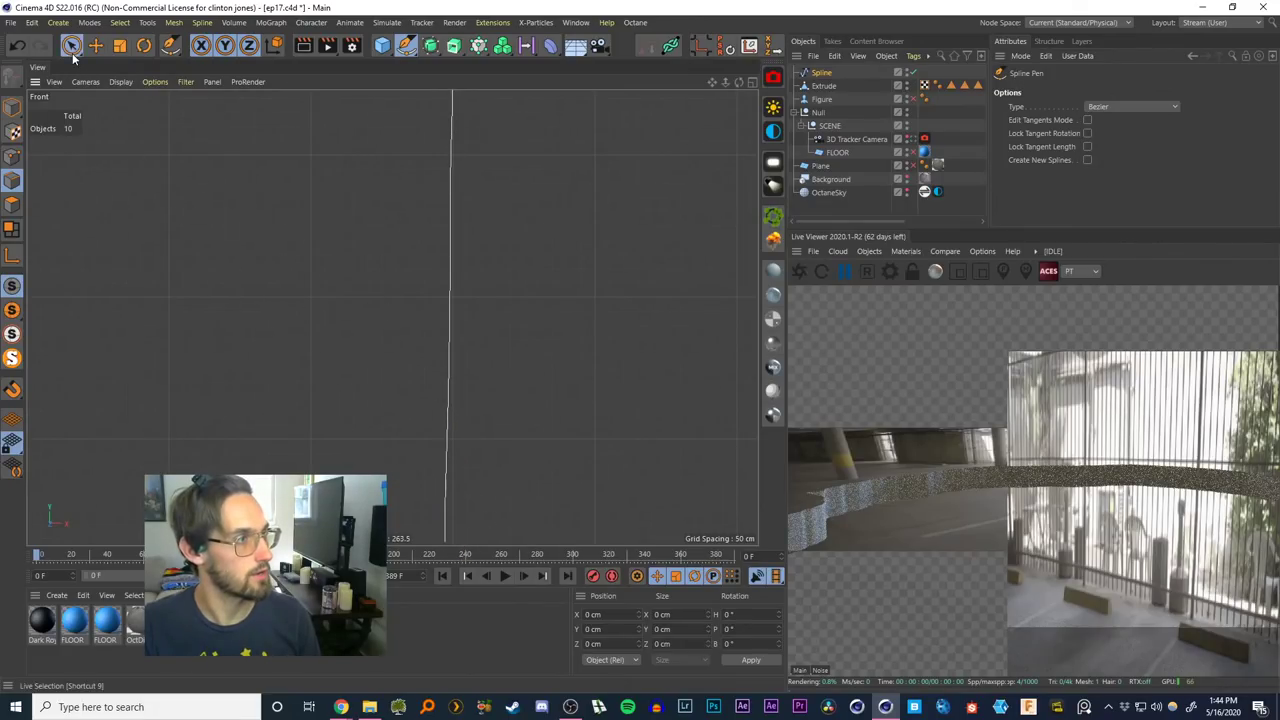
left_click(162, 61)
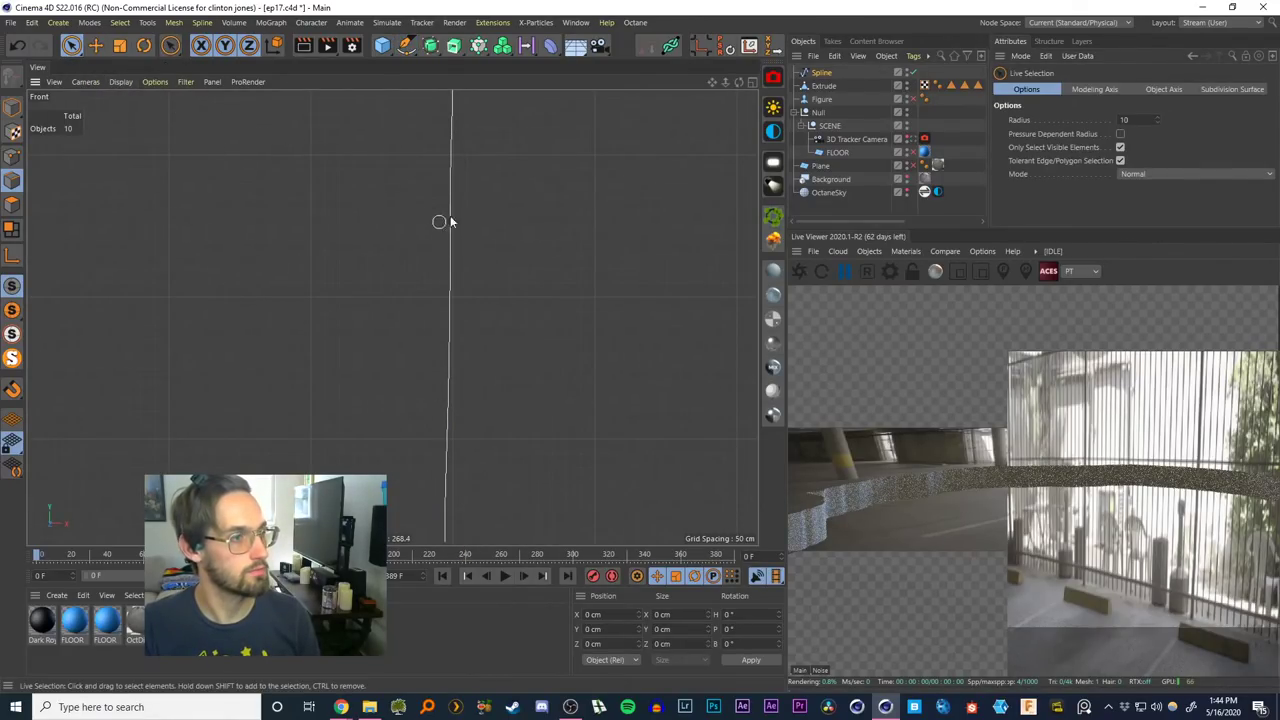
Add a circle spline with a 200 cm radius and sweep it along the vertical spline
middle_click_drag(451, 221, 422, 608, "alt")
left_click(819, 73)
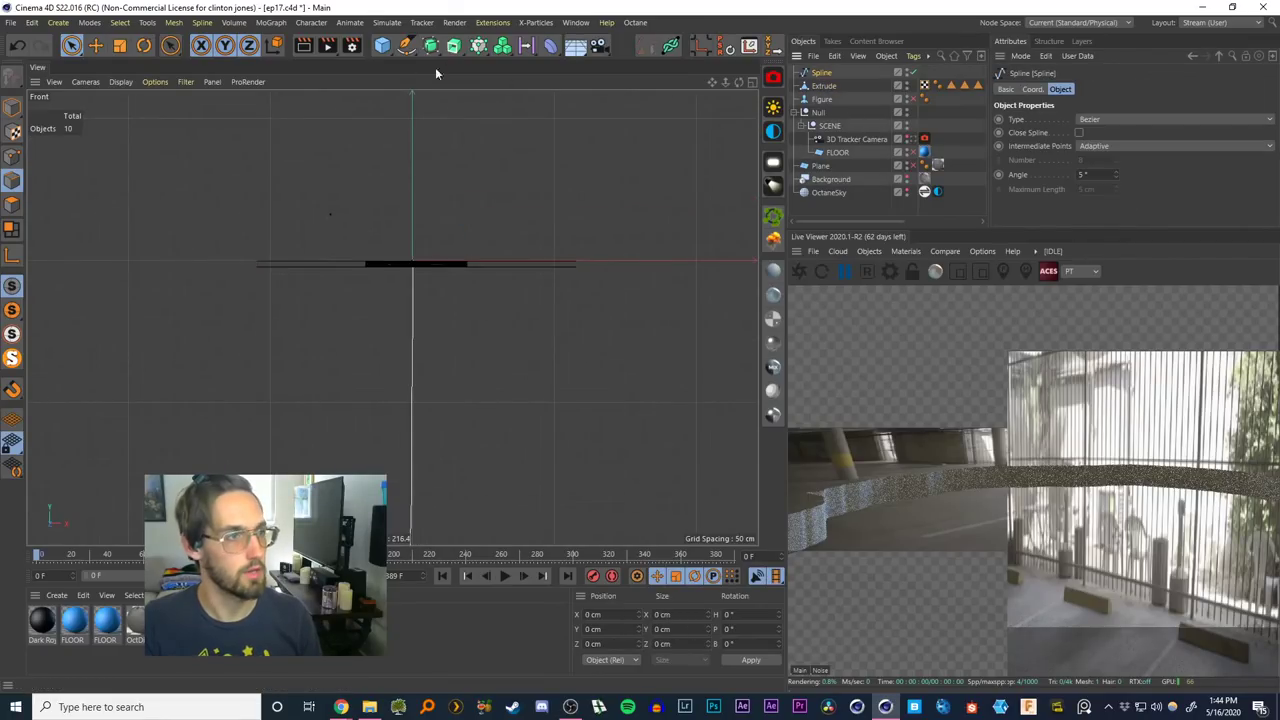
left_click_drag(383, 46, 545, 87)
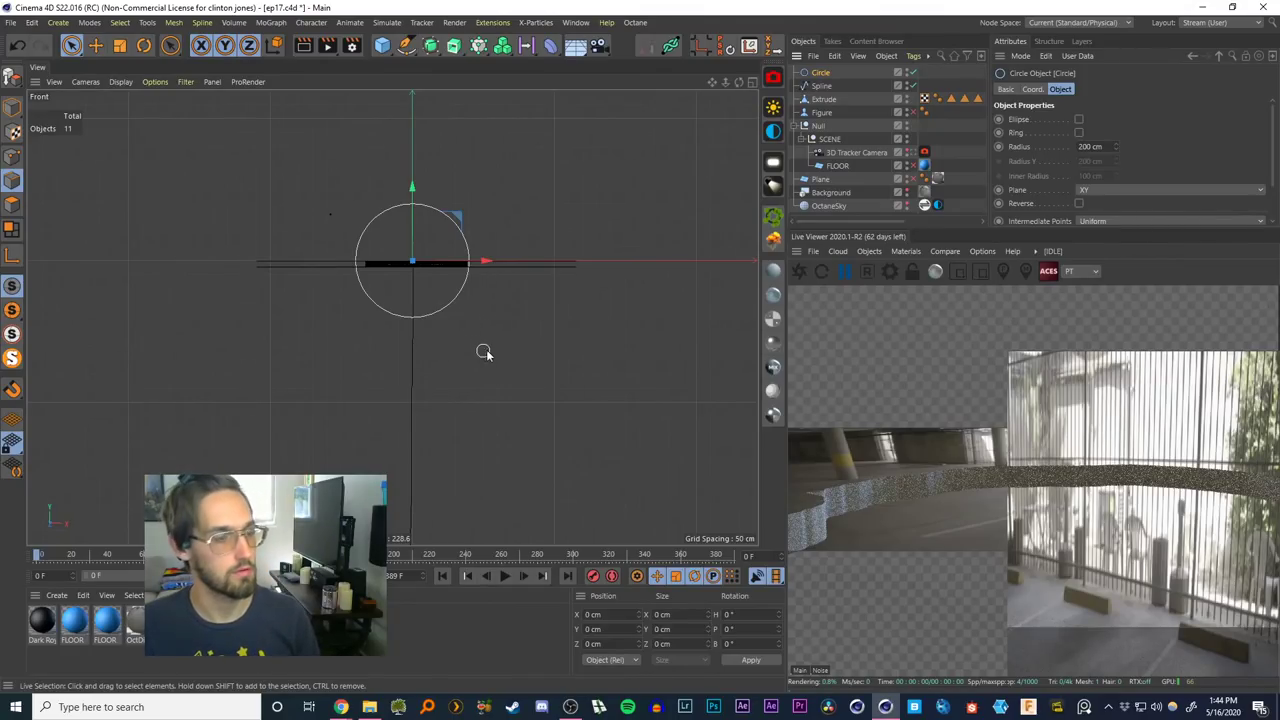
left_click(820, 87, "ctrl")
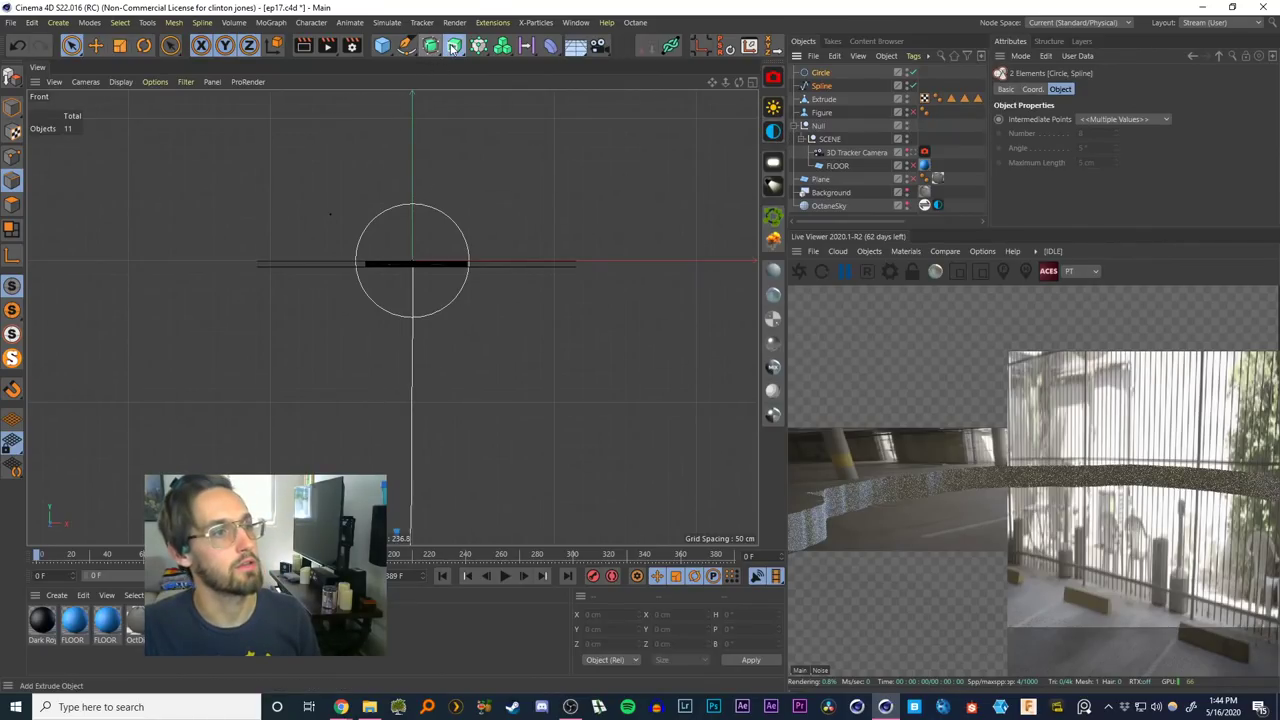
left_click_drag(453, 47, 497, 137)
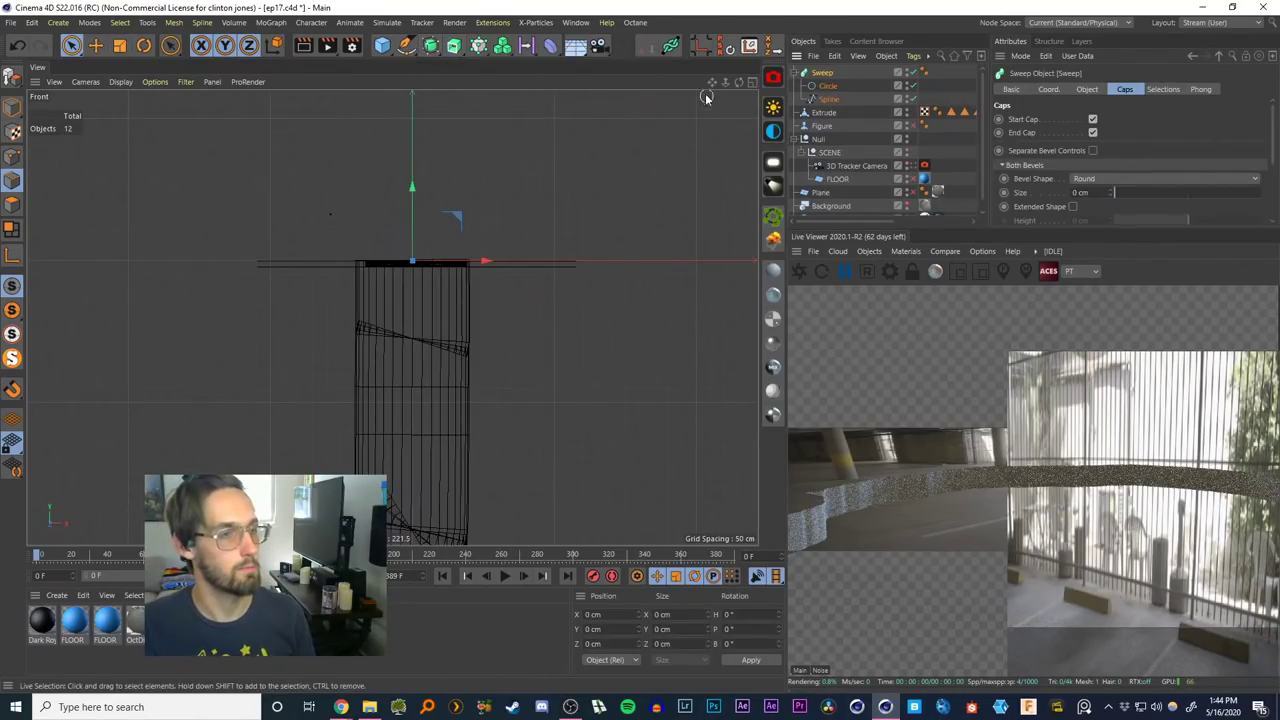
Set the path spline's intermediate points to Uniform
middle_click_drag(481, 390, 448, 203, "alt")
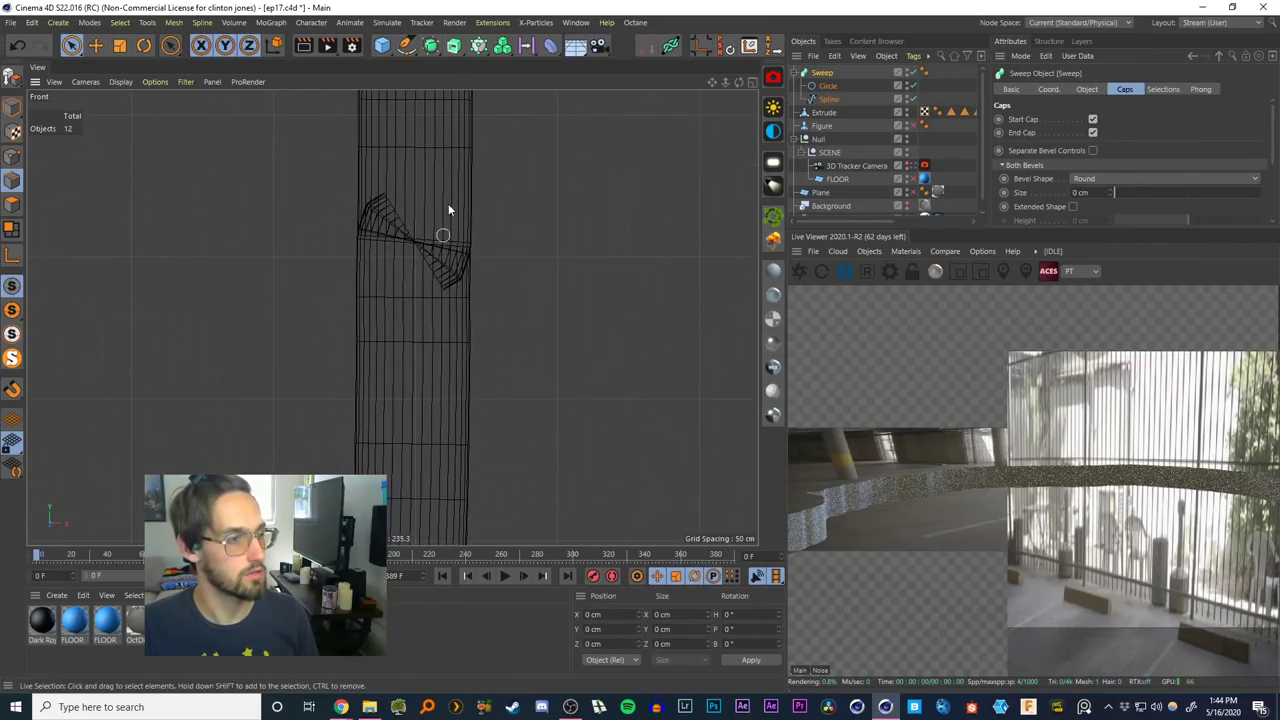
mouse_move(448, 270)
middle_mouse_down("alt")
mouse_move(451, 211)
mouse_move(456, 248)
middle_mouse_up("alt")
left_click(826, 100)
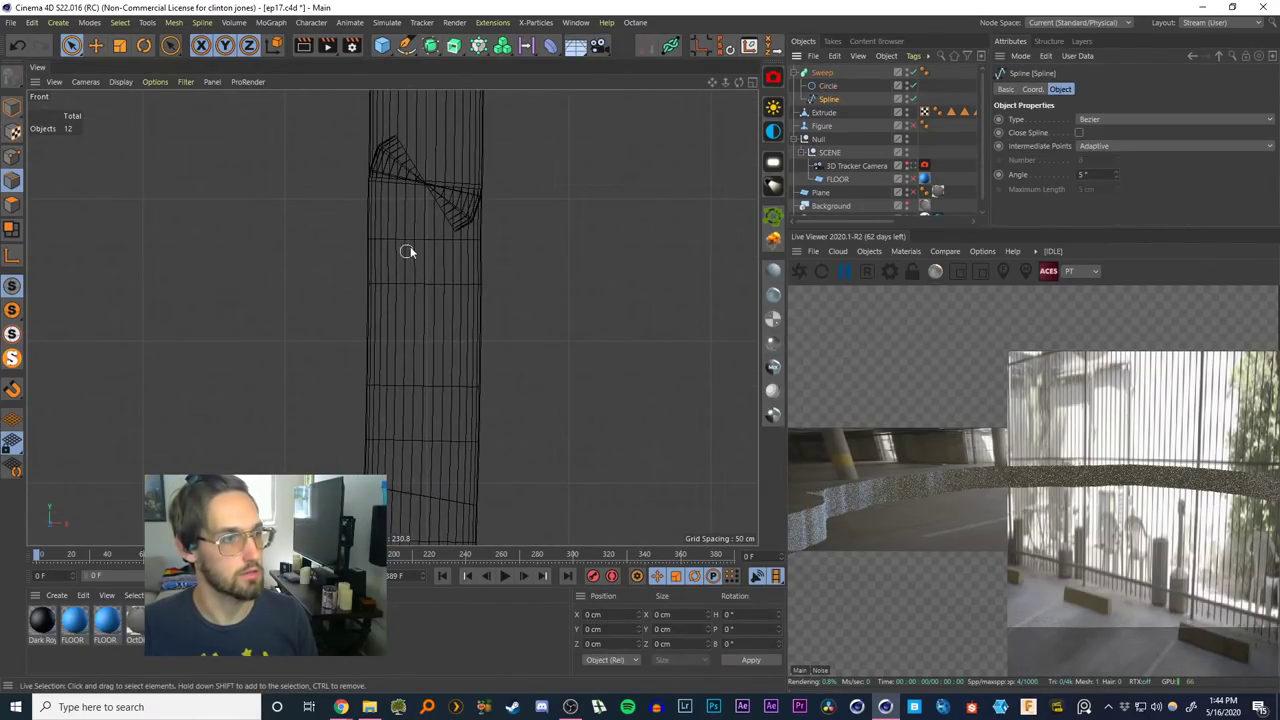
left_click(1092, 146)
left_click(1100, 190)
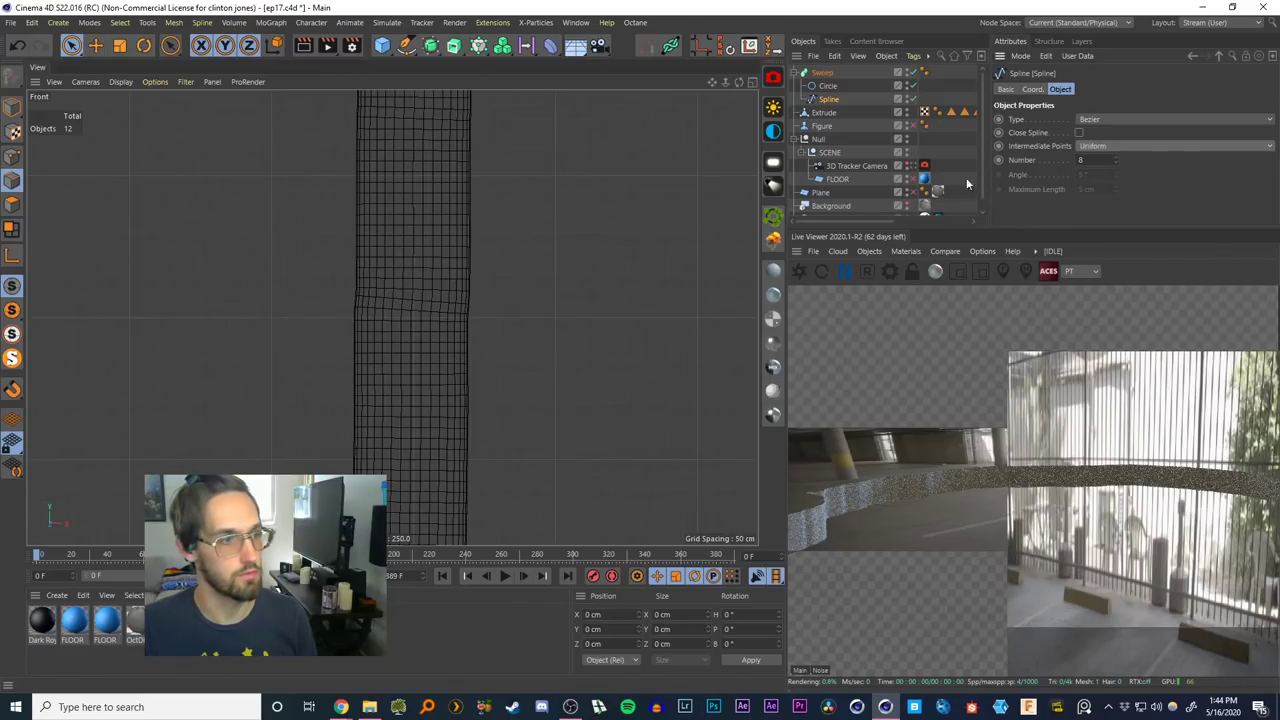
scroll(452, 266, "down", 2)
mouse_move(440, 373)
middle_mouse_down("alt")
mouse_move(449, 103)
mouse_move(451, 372)
middle_mouse_up("alt")
Disable the Sweep object's start cap, working in the full-size Perspective view so the hole's opening can be inspected
left_click(752, 82)
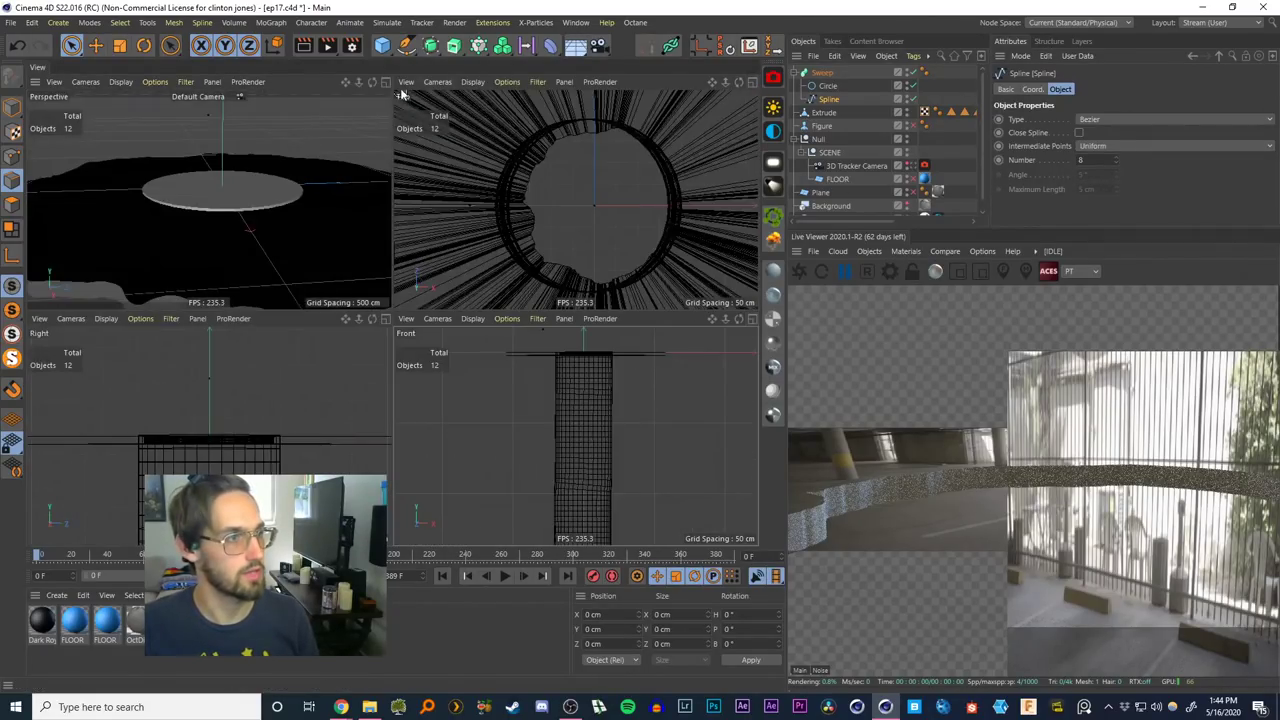
left_click(388, 82)
left_click_drag(523, 328, 484, 340, "alt")
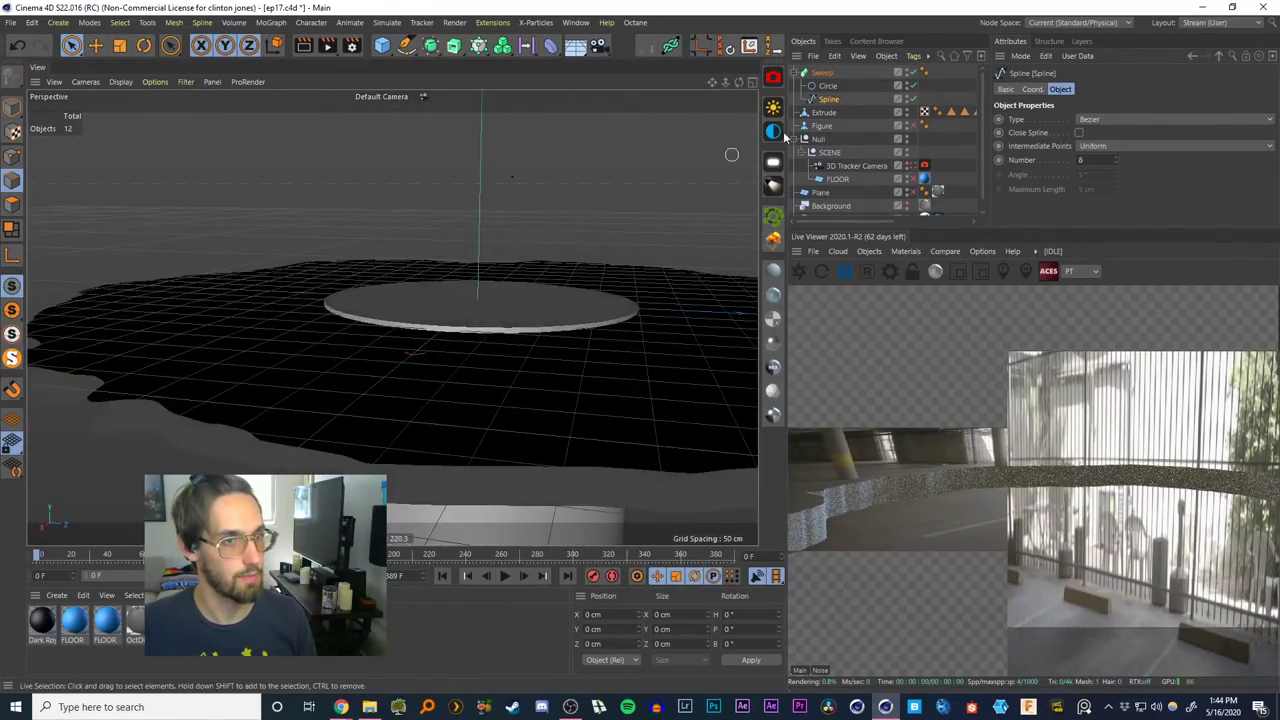
left_click(822, 73)
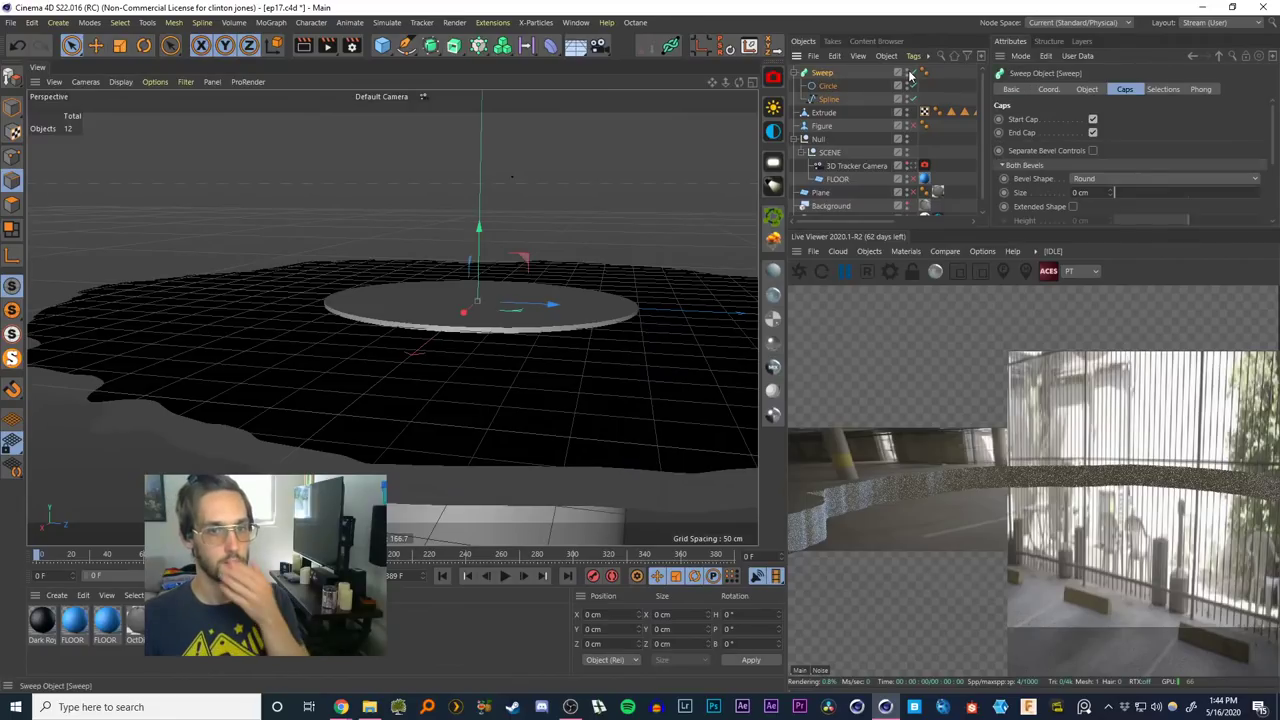
left_click(1092, 120)
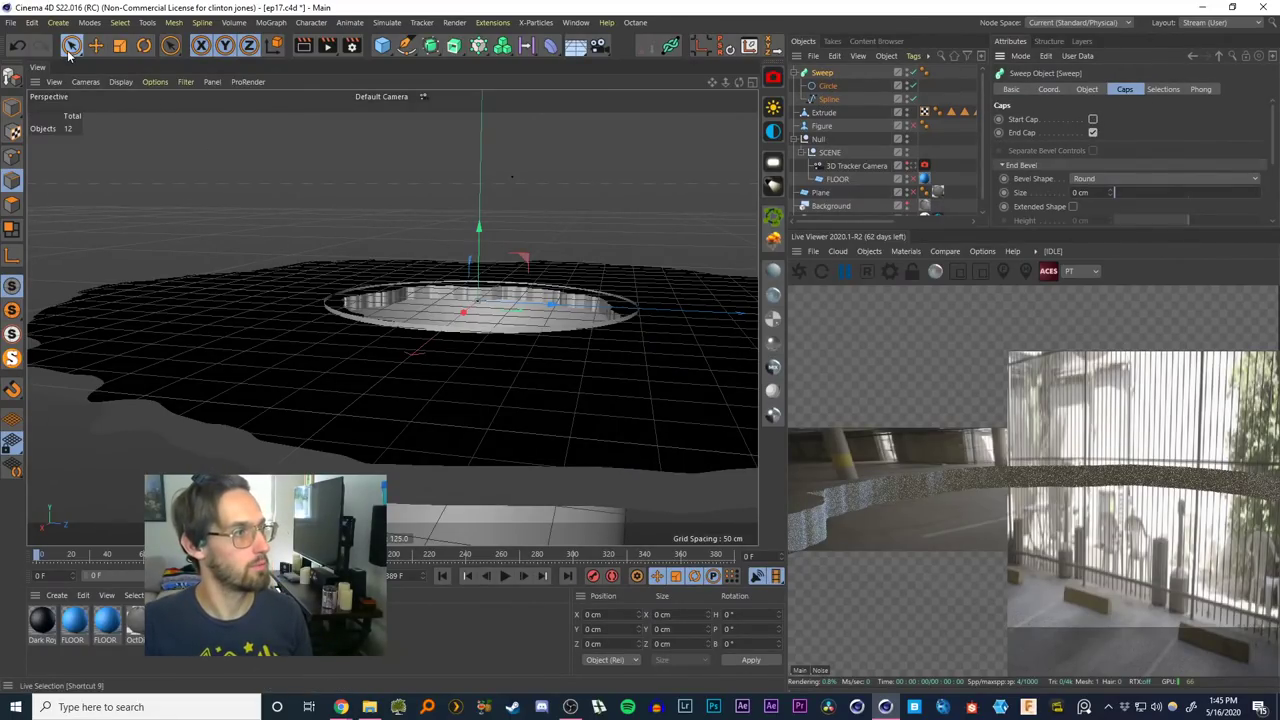
left_click_drag(405, 253, 458, 398, "alt")
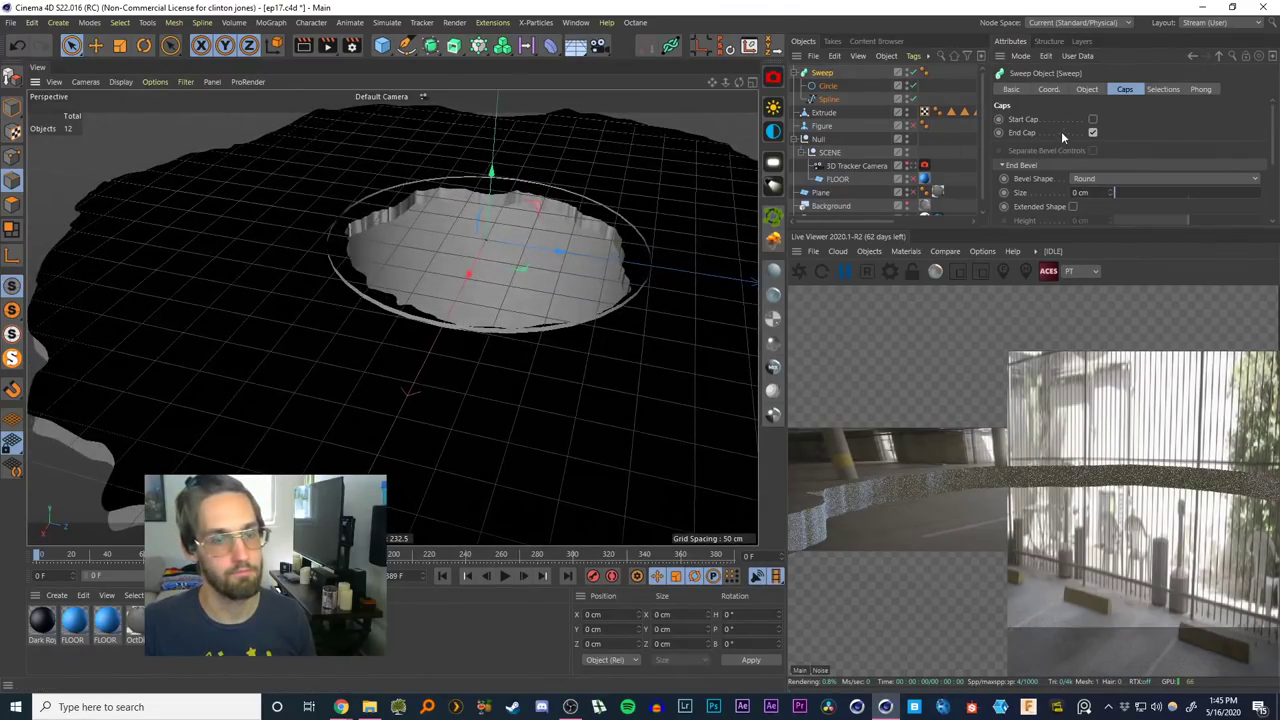
left_click_drag(532, 320, 467, 313, "alt")
Display shaded surfaces with wireframe lines and lower the Sweep about 14 cm beneath the ragged hole edge
key("n")
key("b")
right_click_drag(417, 264, 446, 275, "alt")
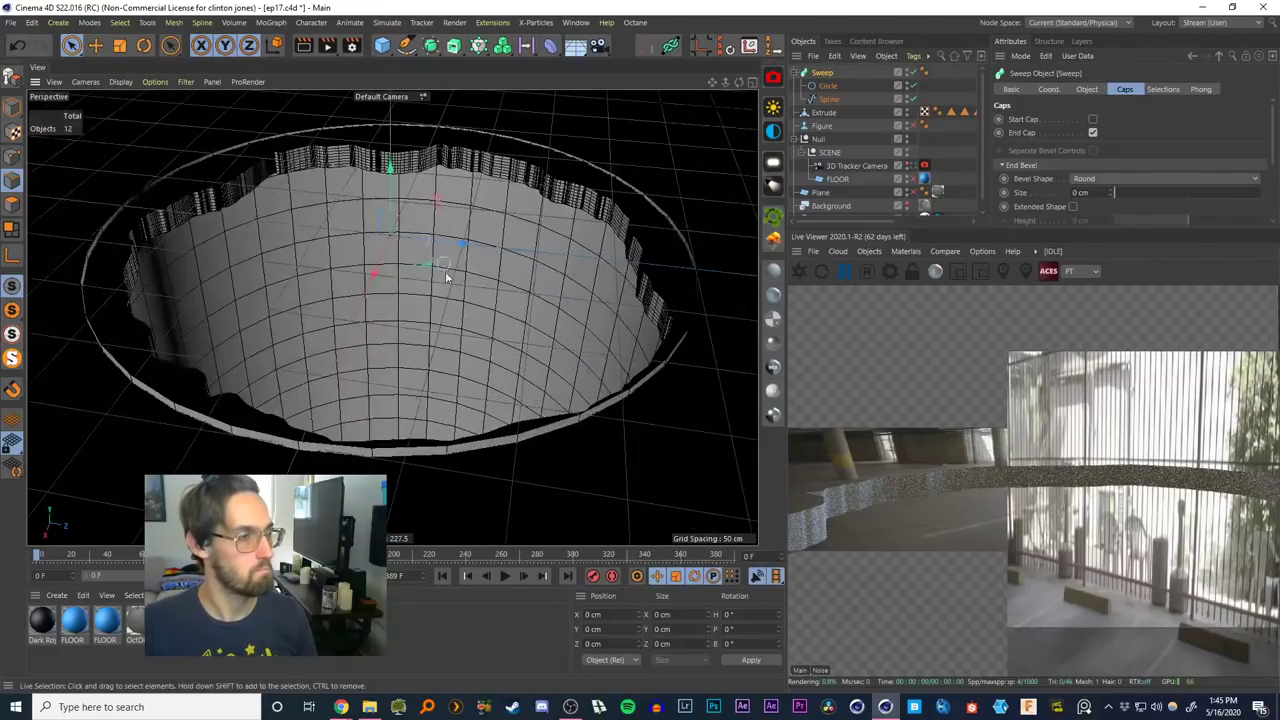
left_click_drag(446, 275, 431, 268, "alt")
mouse_move(354, 160)
left_mouse_down()
mouse_move(354, 192)
mouse_move(354, 175)
left_mouse_up()
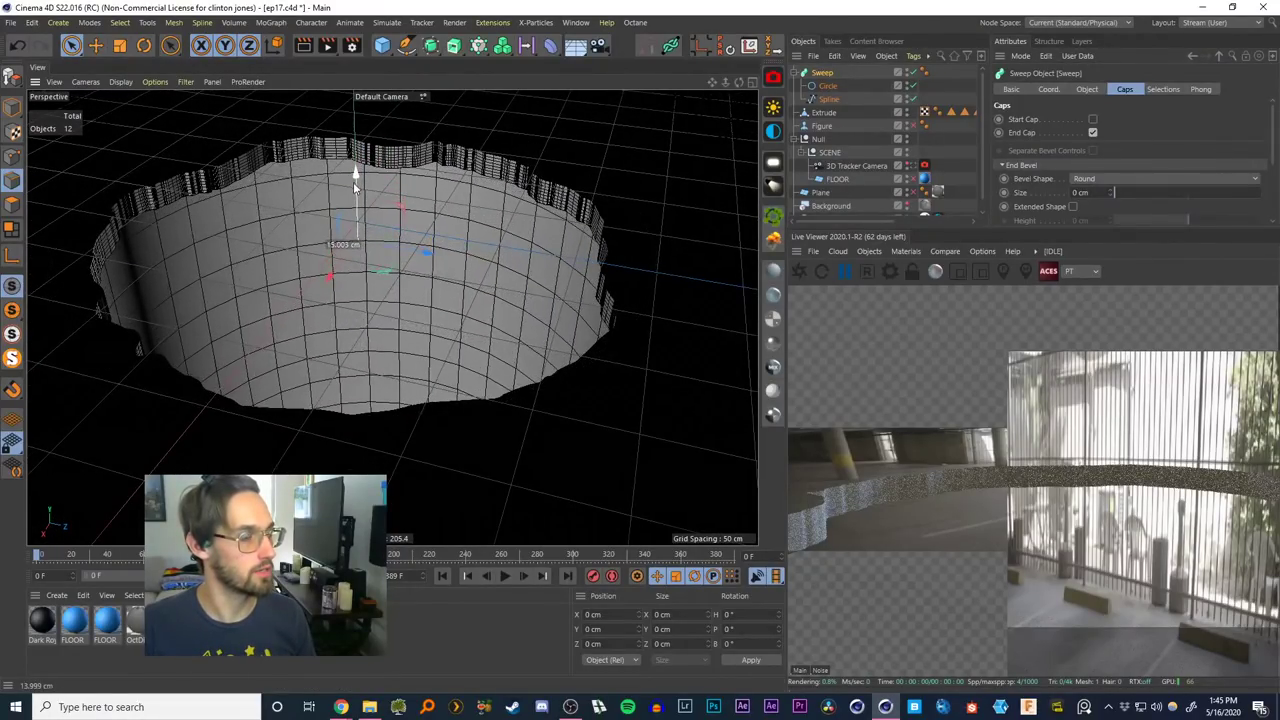
left_click_drag(434, 257, 490, 247, "alt")
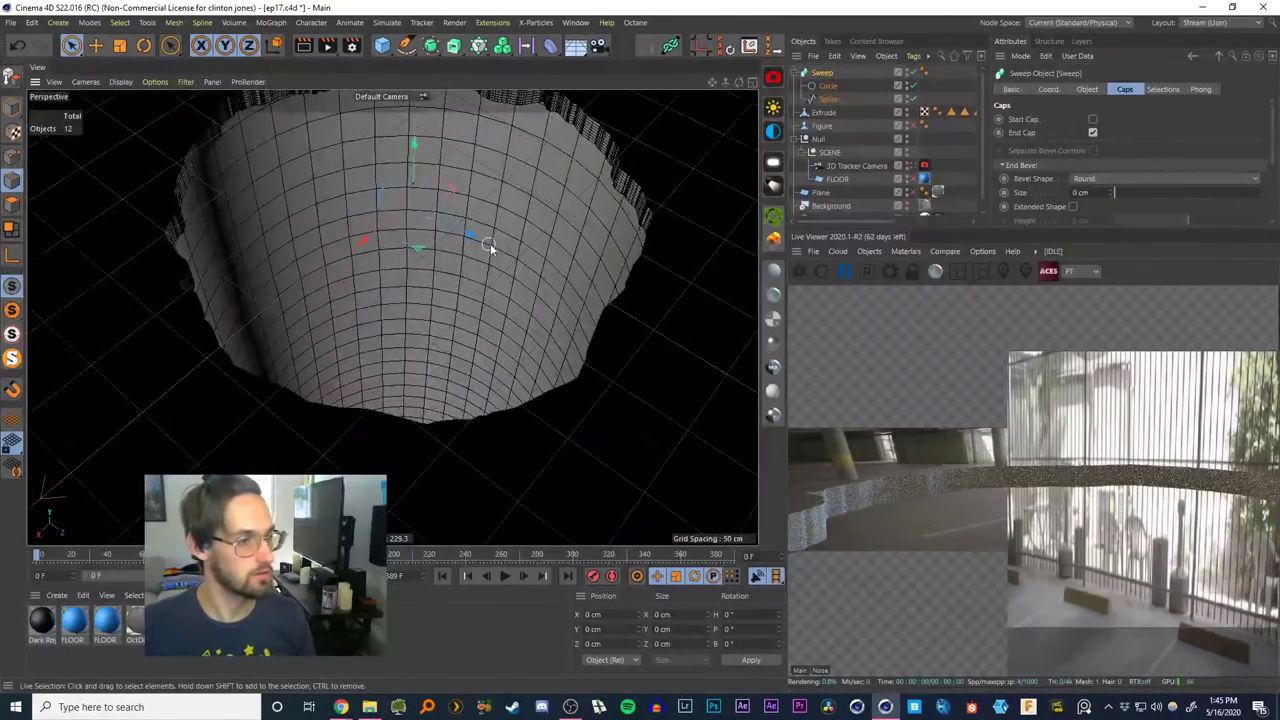
Look through the 3D Tracker Camera and scrub the timeline to frame 59 to examine the hole
left_click(822, 114)
left_click(821, 75)
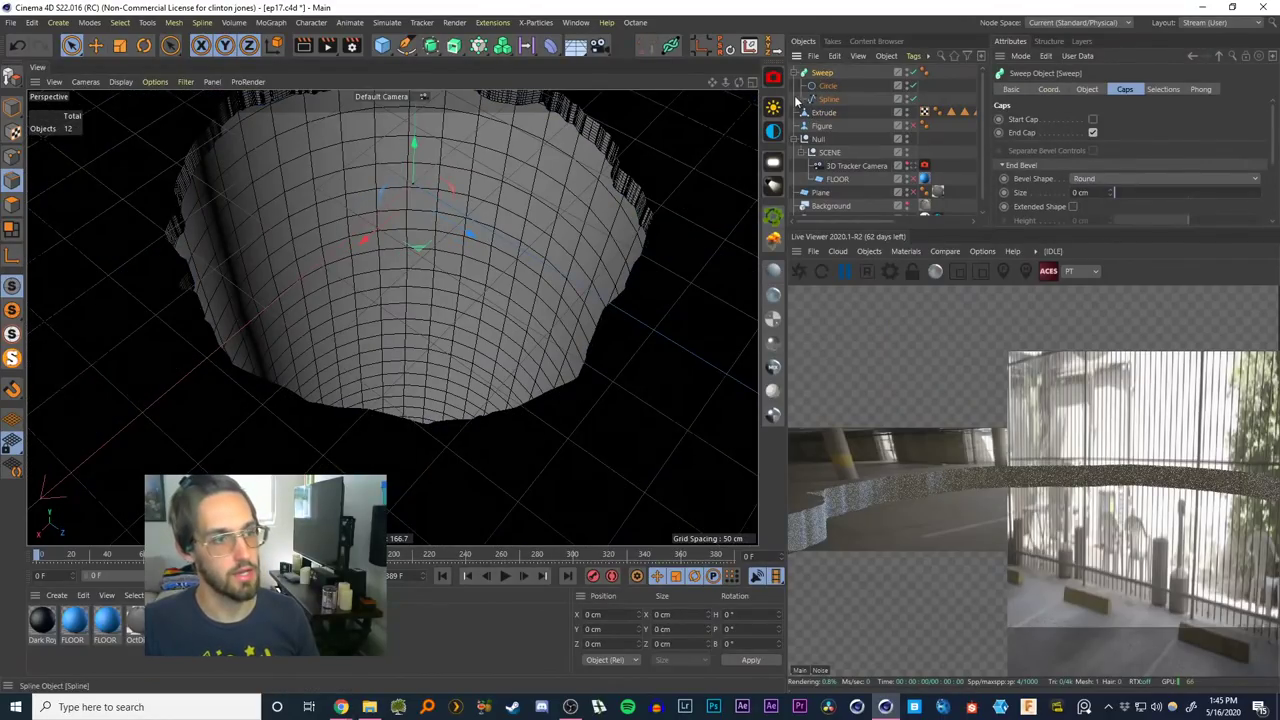
left_click_drag(716, 168, 449, 322, "alt")
left_click(922, 164)
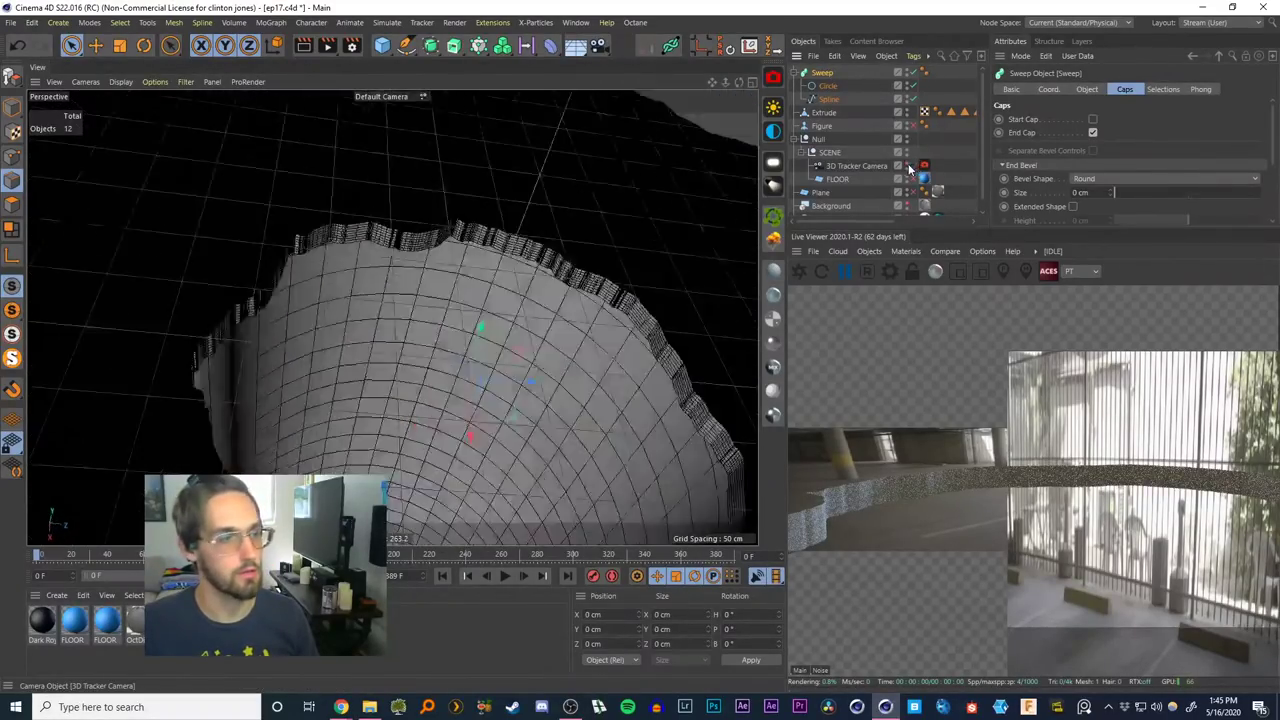
left_click_drag(42, 563, 141, 556)
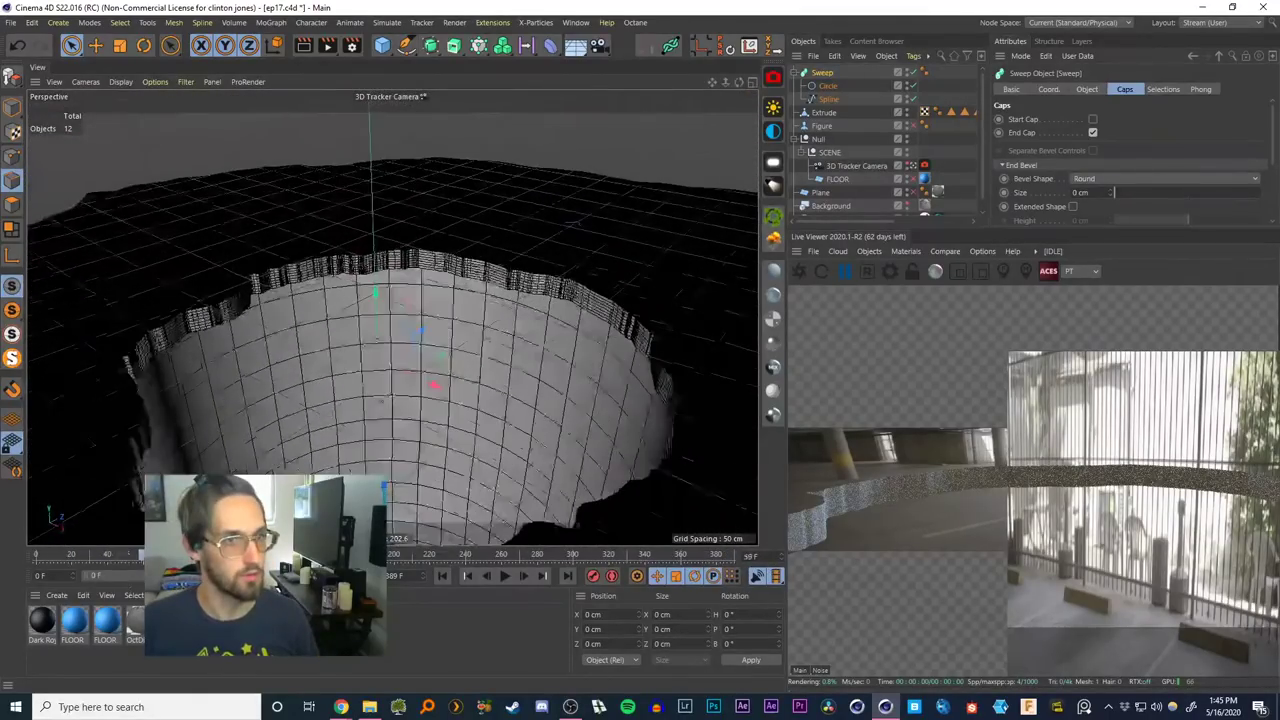
Open the path spline for point editing, go to frame 206, and frame the whole tube in the four-view layout
left_click(824, 100)
left_click(14, 156)
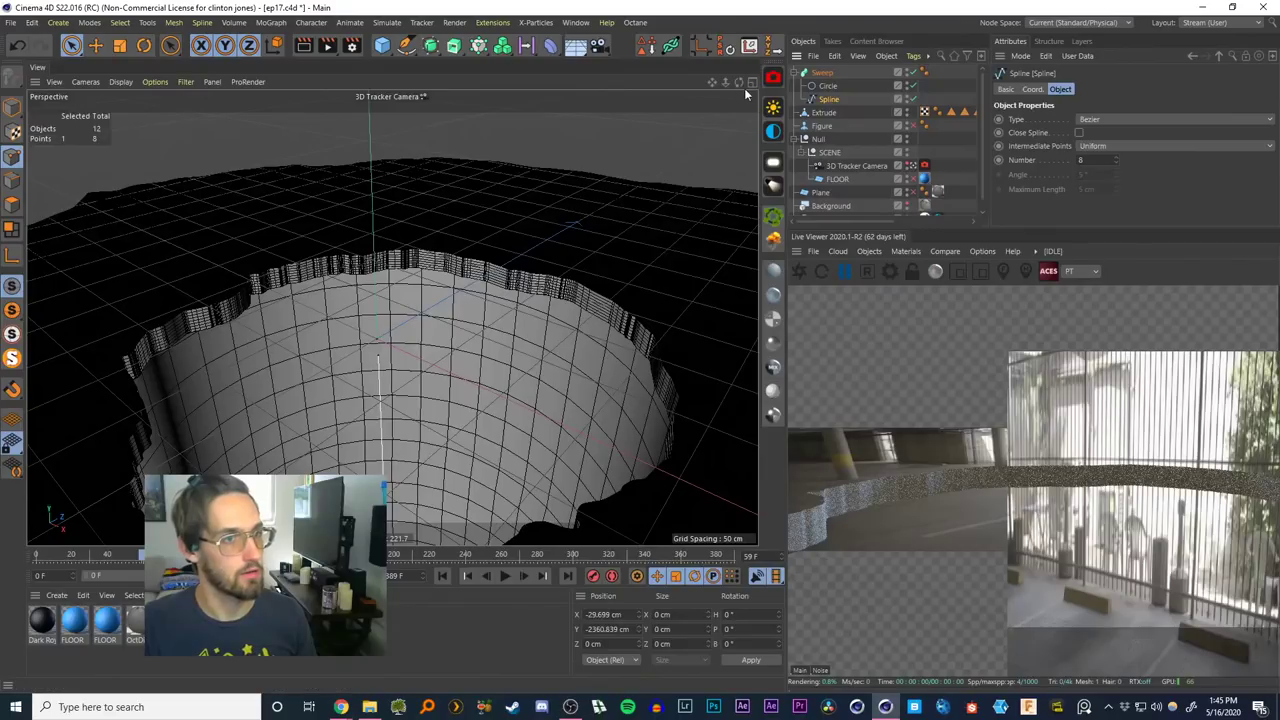
left_click_drag(142, 555, 408, 555)
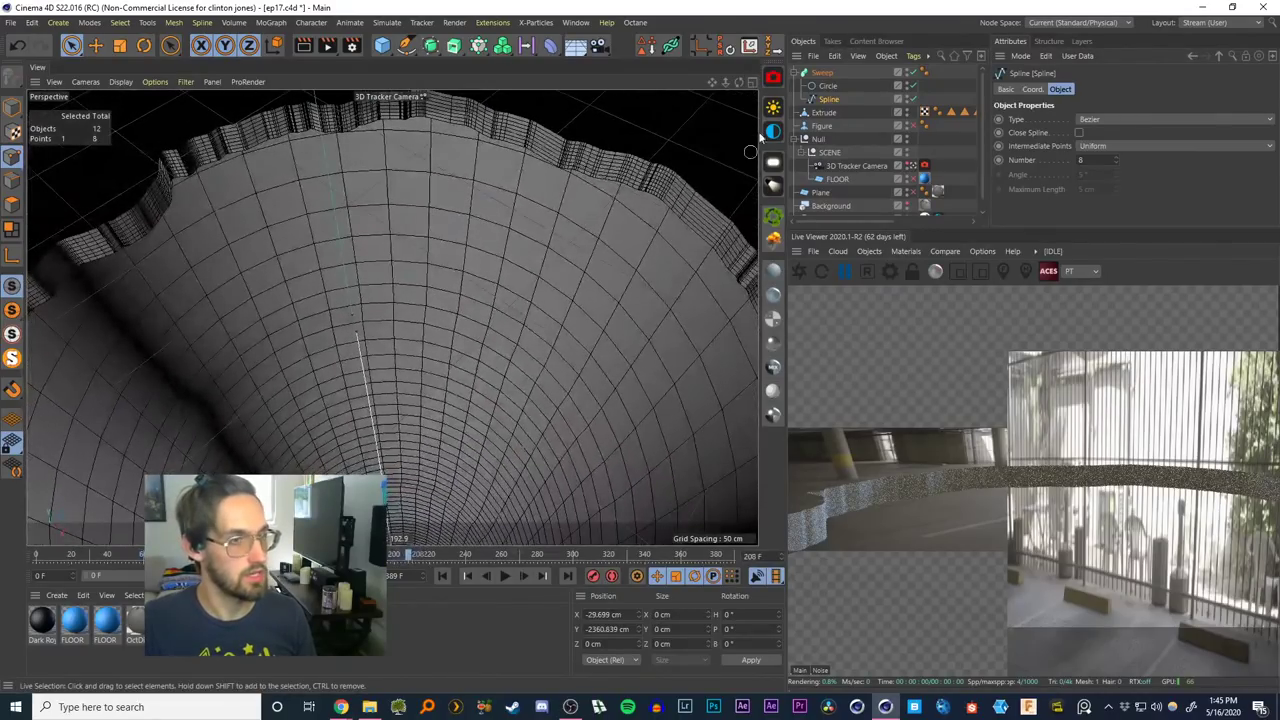
left_click(752, 82)
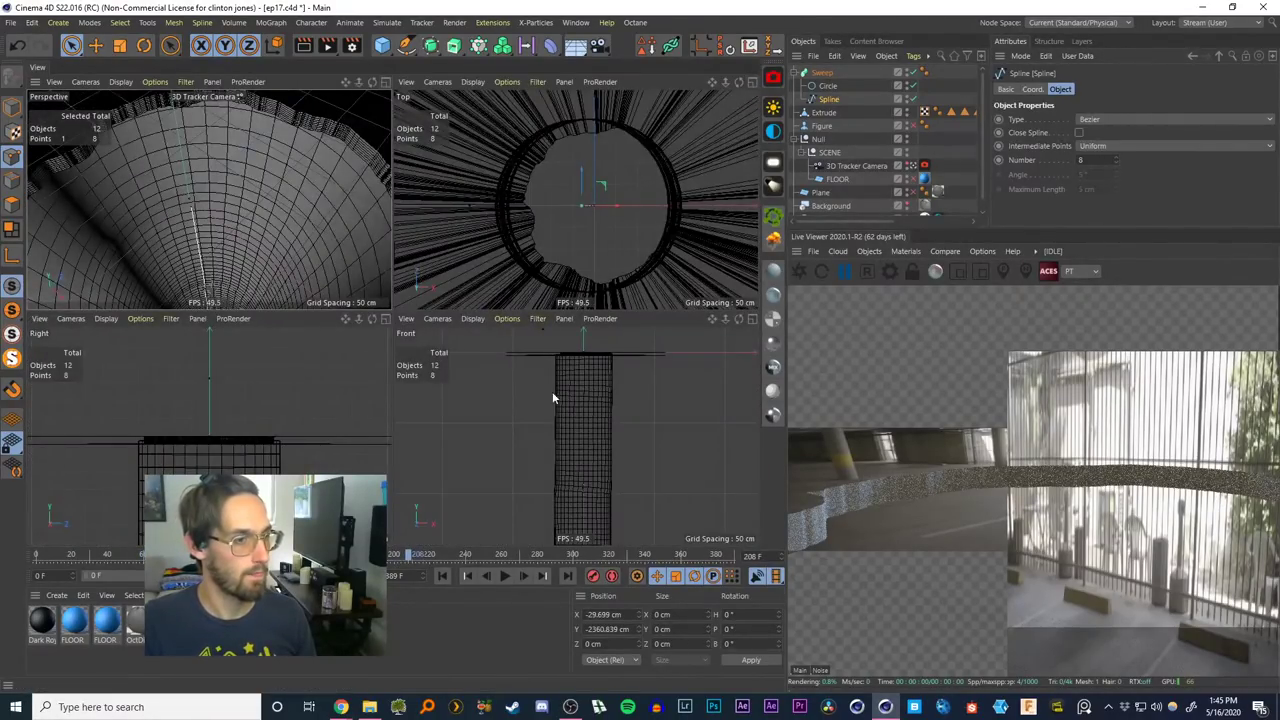
middle_click_drag(593, 458, 586, 400, "alt")
scroll(588, 462, "down", 4)
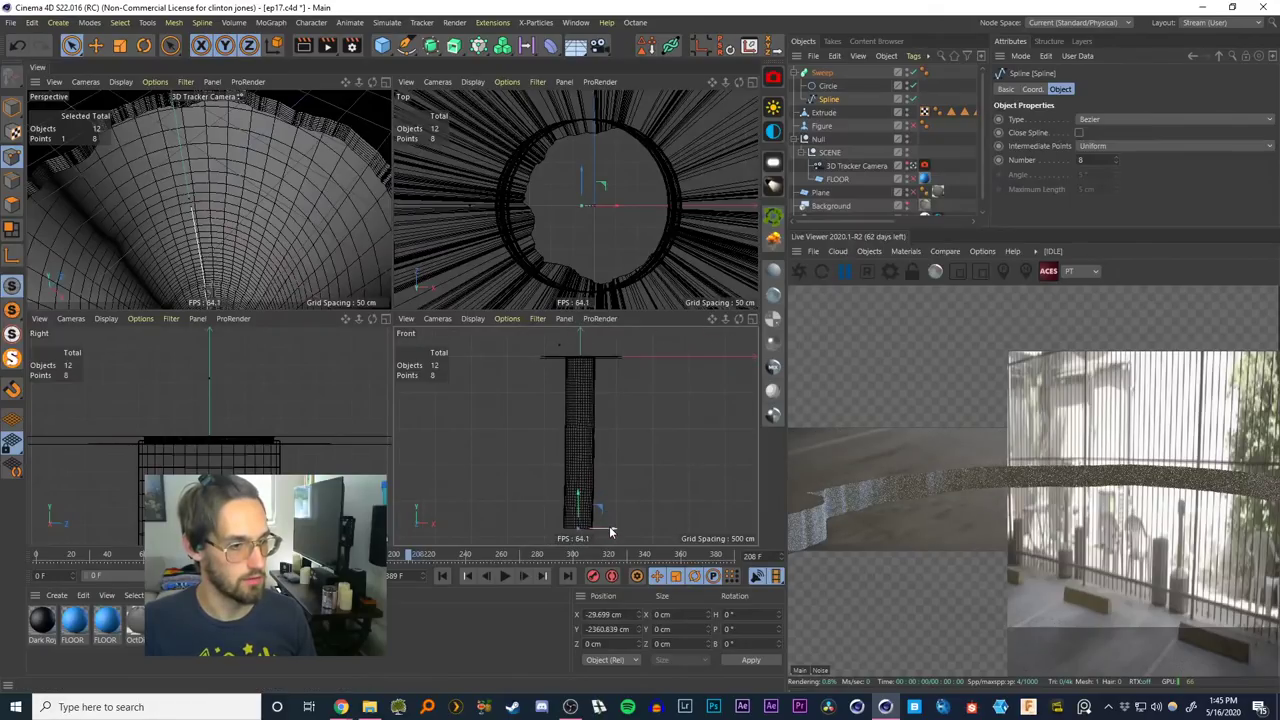
Try to shift the spline's lower points sideways in the Front view to bend the tube
left_click_drag(611, 531, 578, 446)
key("ctrl+z")
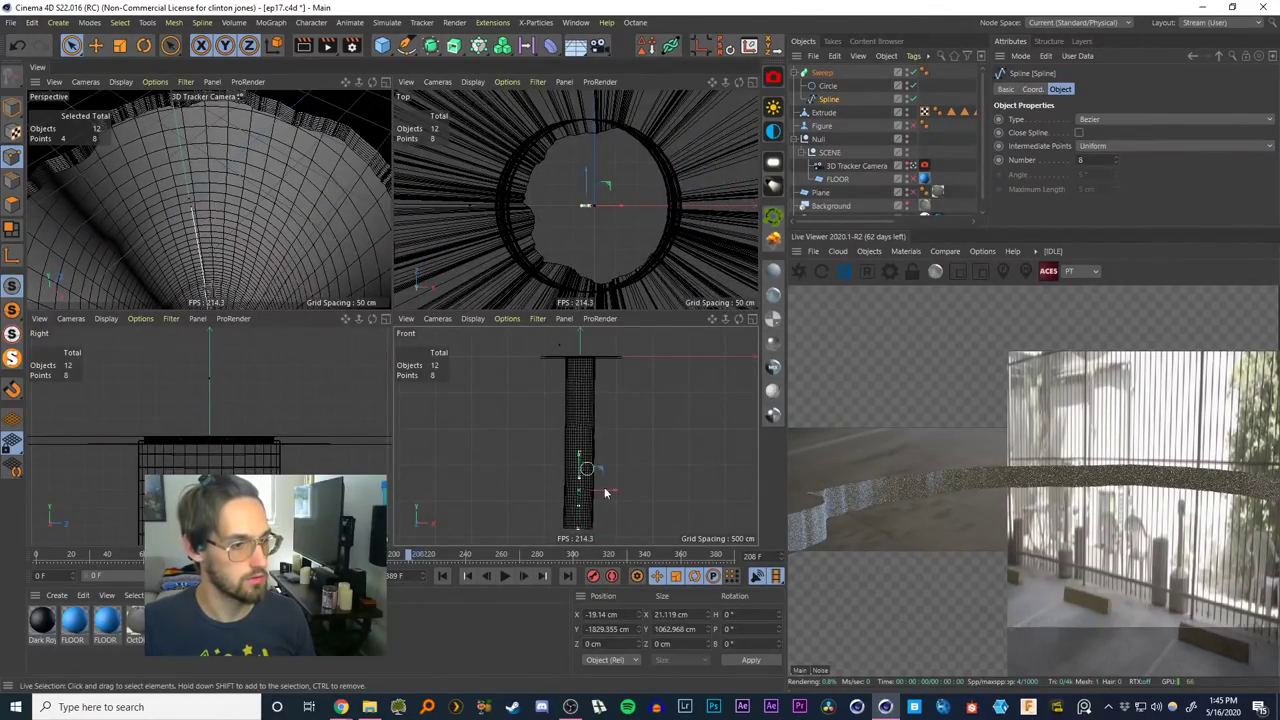
mouse_move(614, 495)
left_mouse_down()
mouse_move(634, 506)
mouse_move(588, 506)
mouse_move(605, 500)
left_mouse_up()
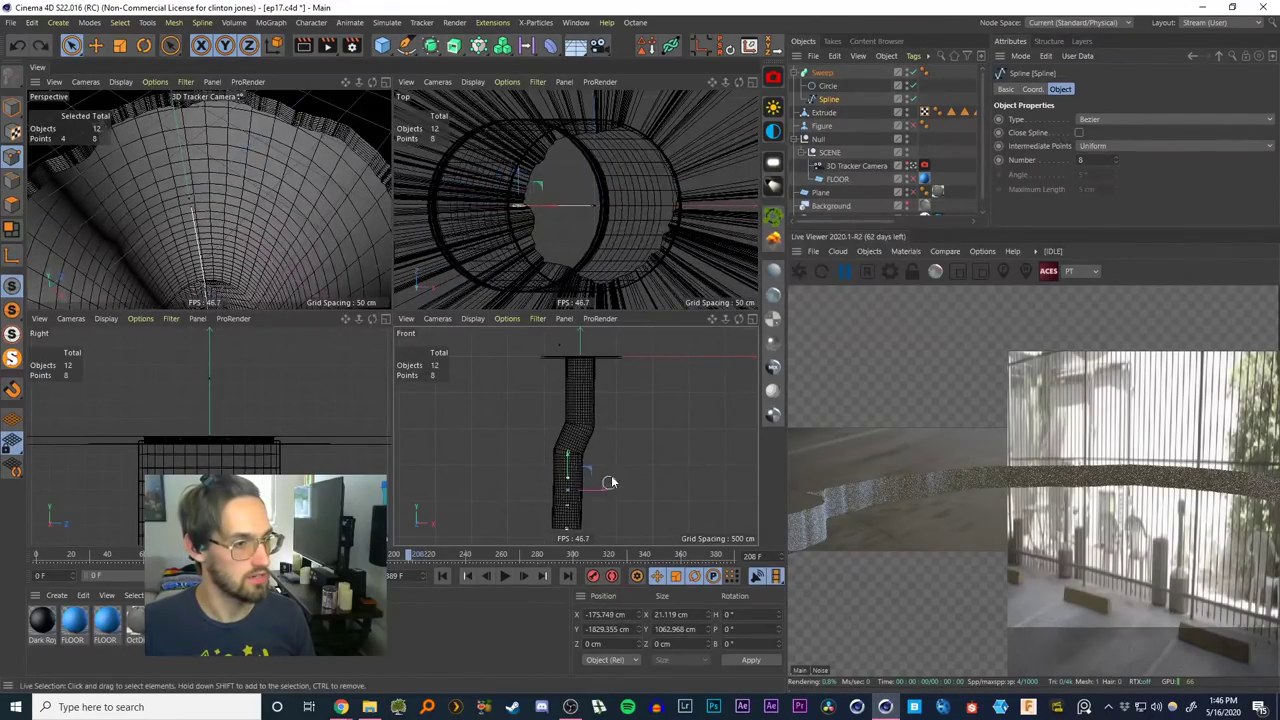
key("ctrl+z")
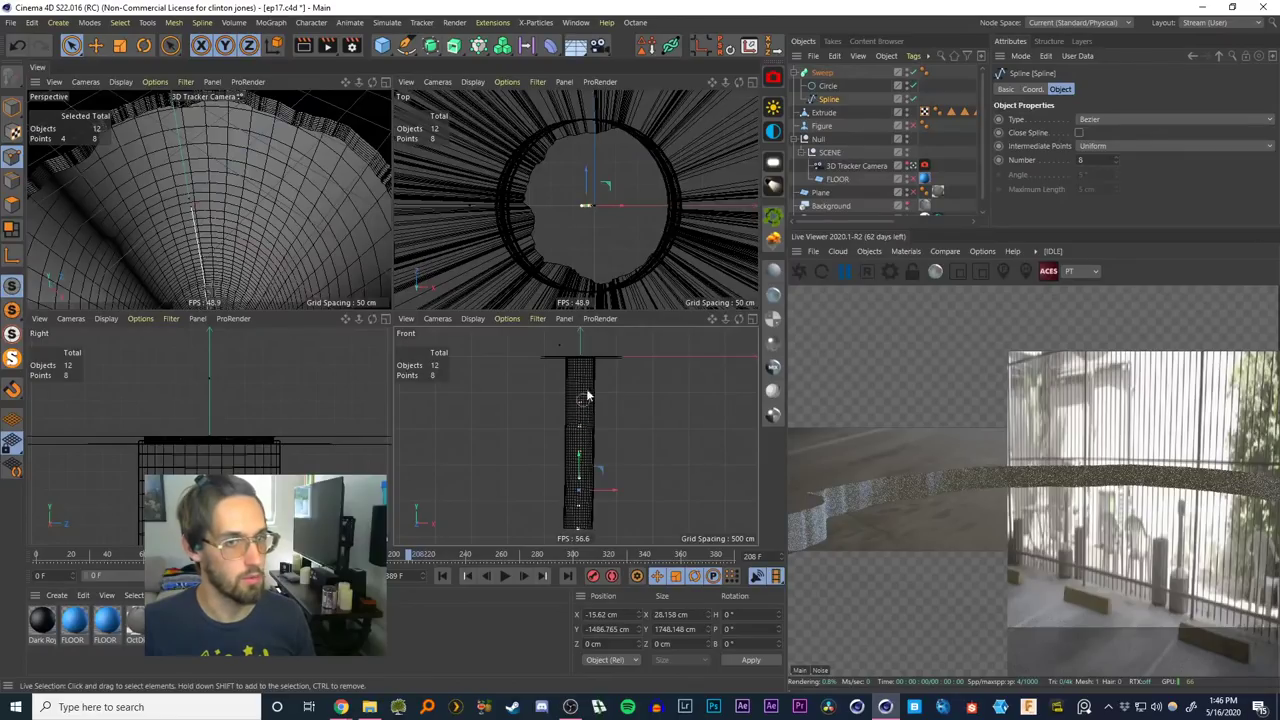
Try the B-Spline type on the path spline and bend the tube by moving its lower points sideways
left_click(1100, 119)
left_click(1102, 176)
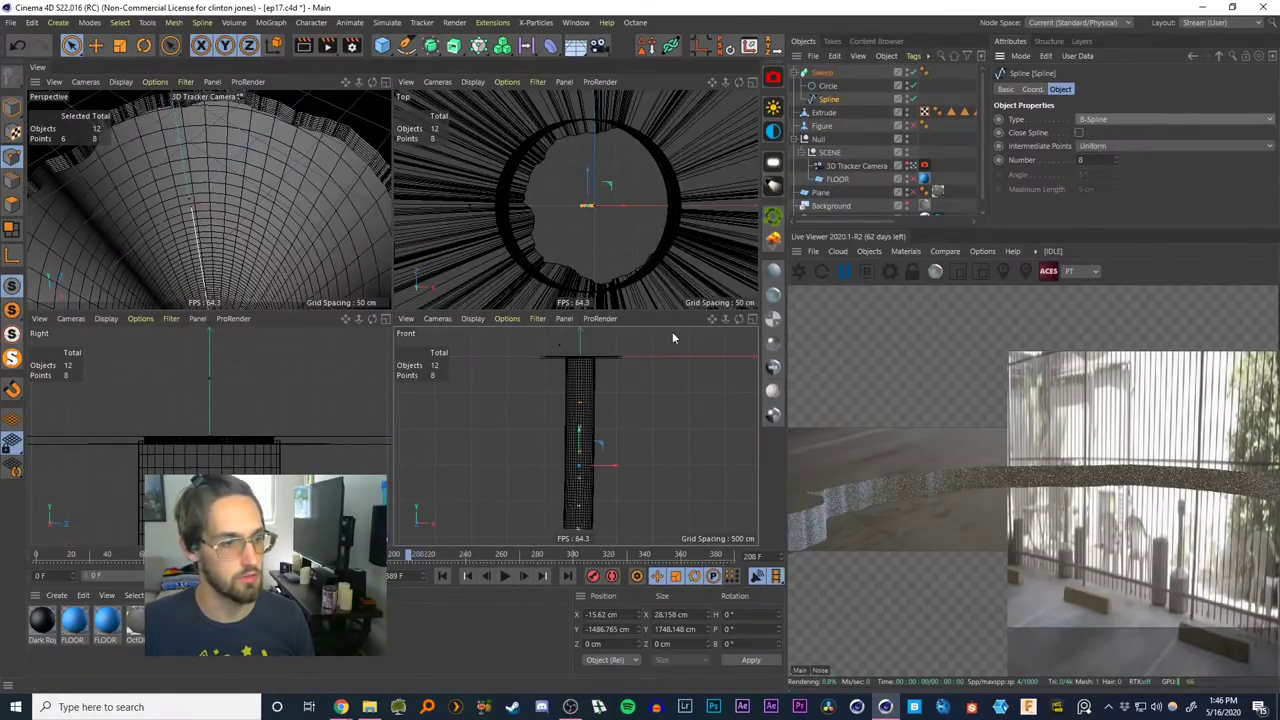
left_click_drag(606, 457, 588, 524)
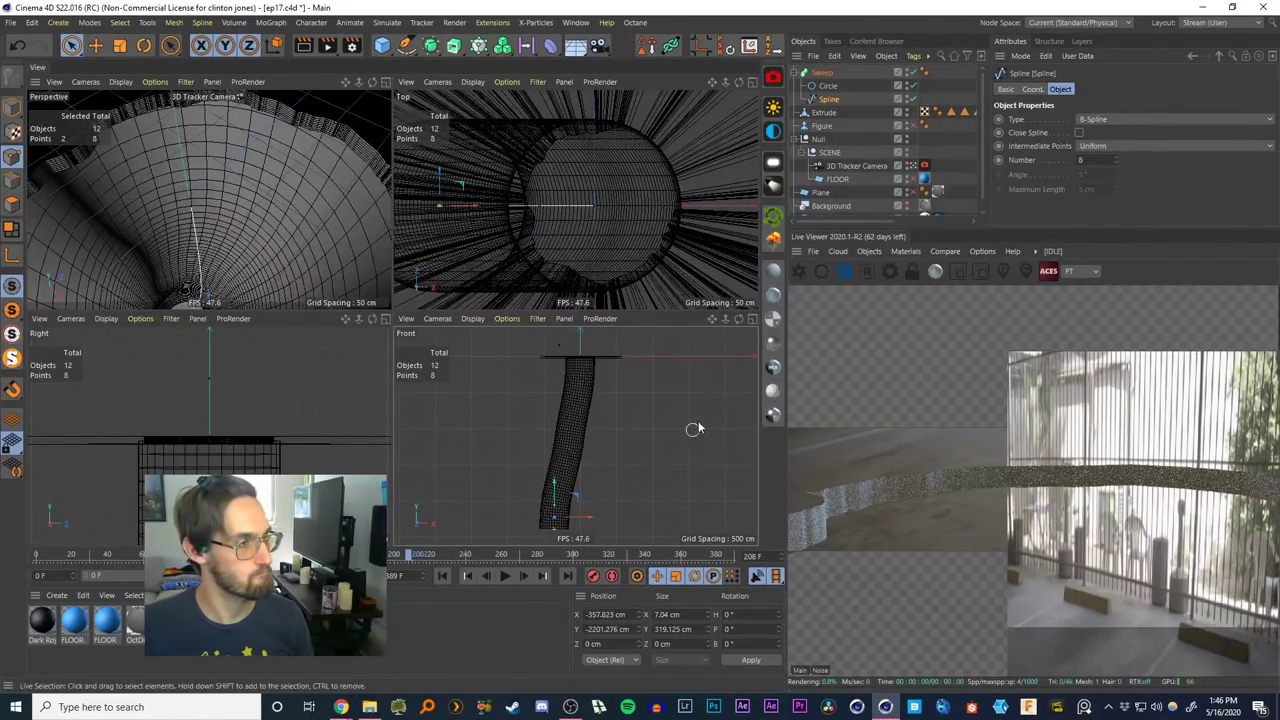
key("ctrl+z")
key("ctrl+z")
key("ctrl+z")
key("ctrl+z")
key("ctrl+z")
key("ctrl+z")
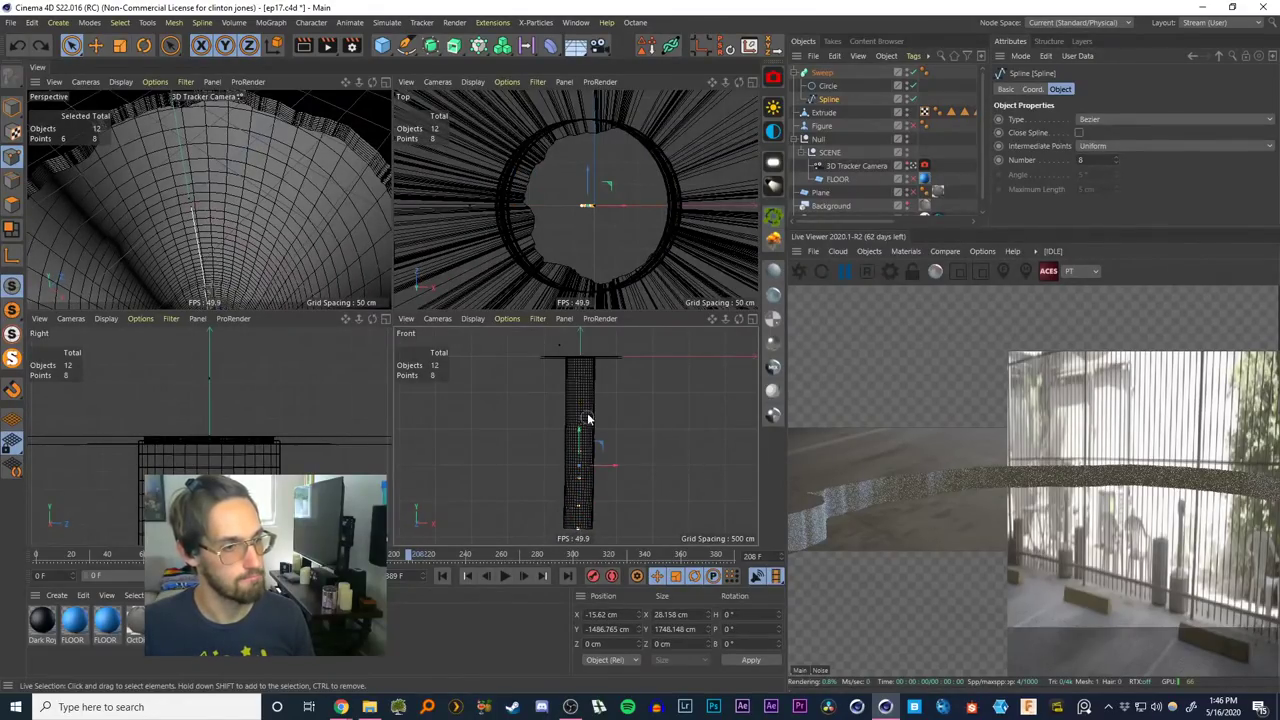
Rotate the spline's six lower points in the Front view, followed by the lowest three, to curve the tube progressively sideways
key("r")
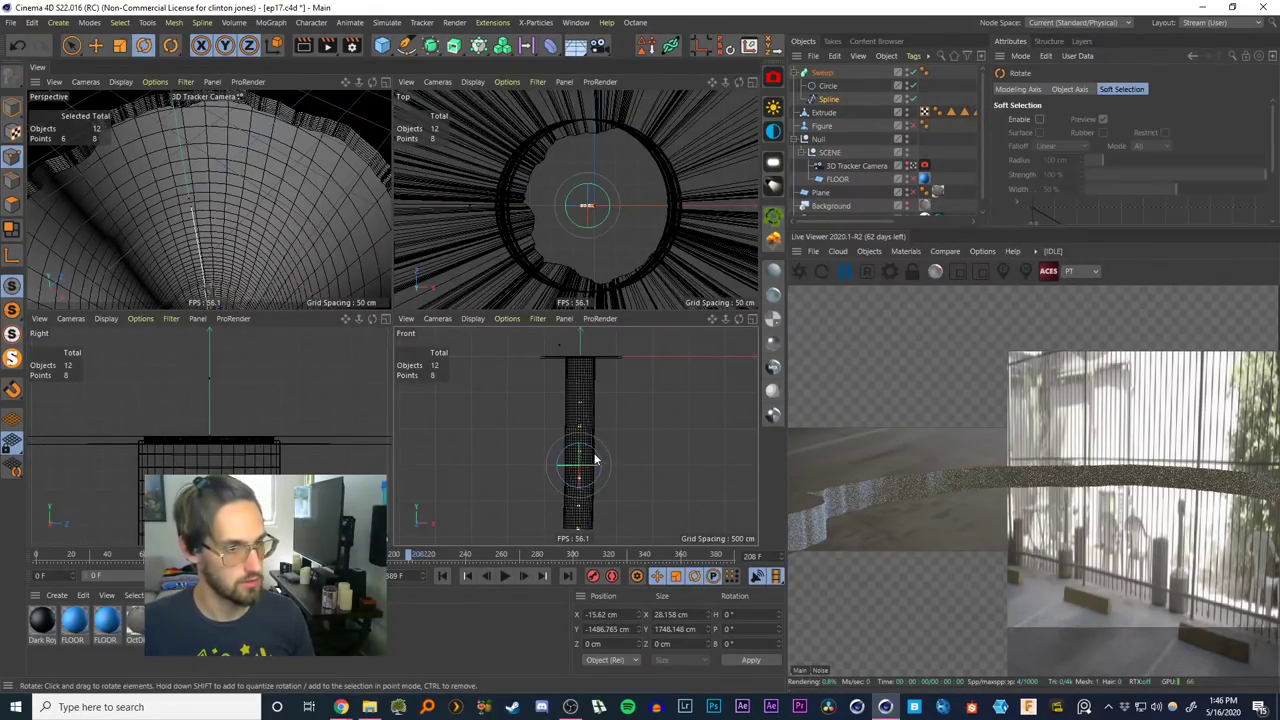
left_click_drag(596, 458, 587, 509)
key("e")
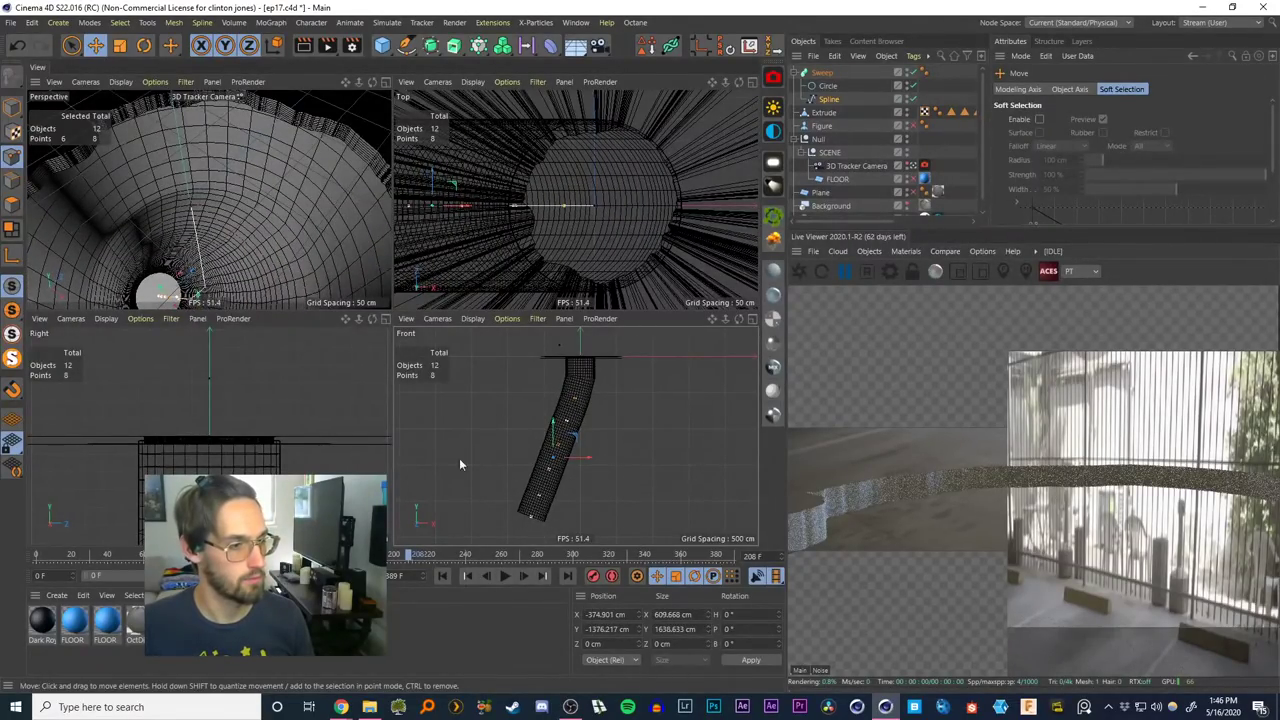
key("space")
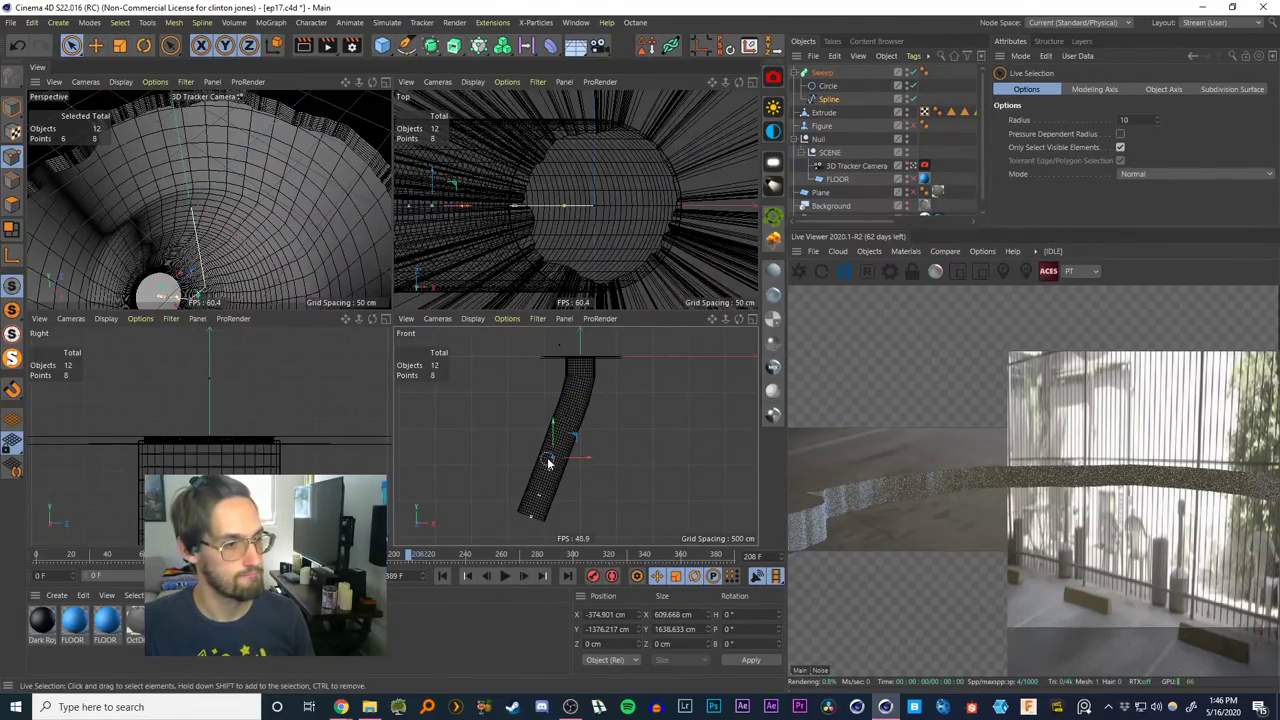
key("r")
left_click_drag(560, 480, 553, 460)
key("e")
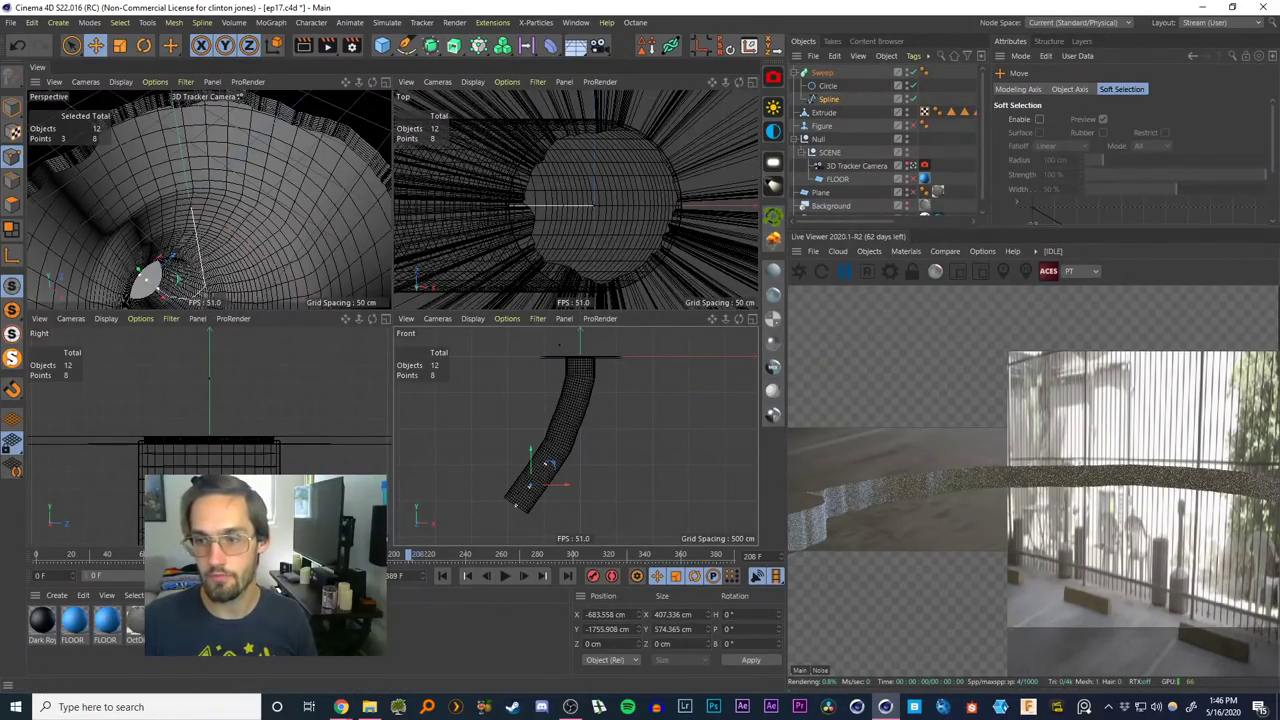
Frame the tube in the Right view and shift the spline's three lowest points along Z to about 64 cm
key("alt+Tab")
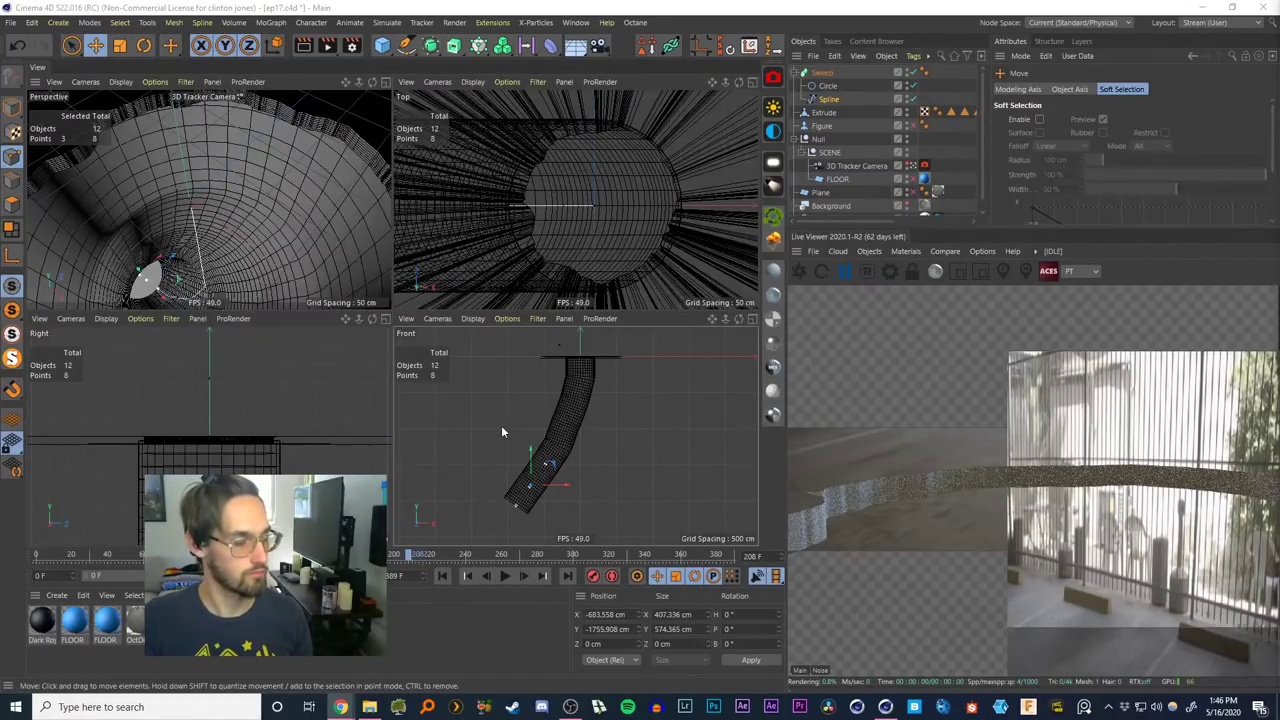
middle_click_drag(240, 468, 249, 330, "alt")
scroll(249, 445, "down", 3)
scroll(249, 445, "down", 5)
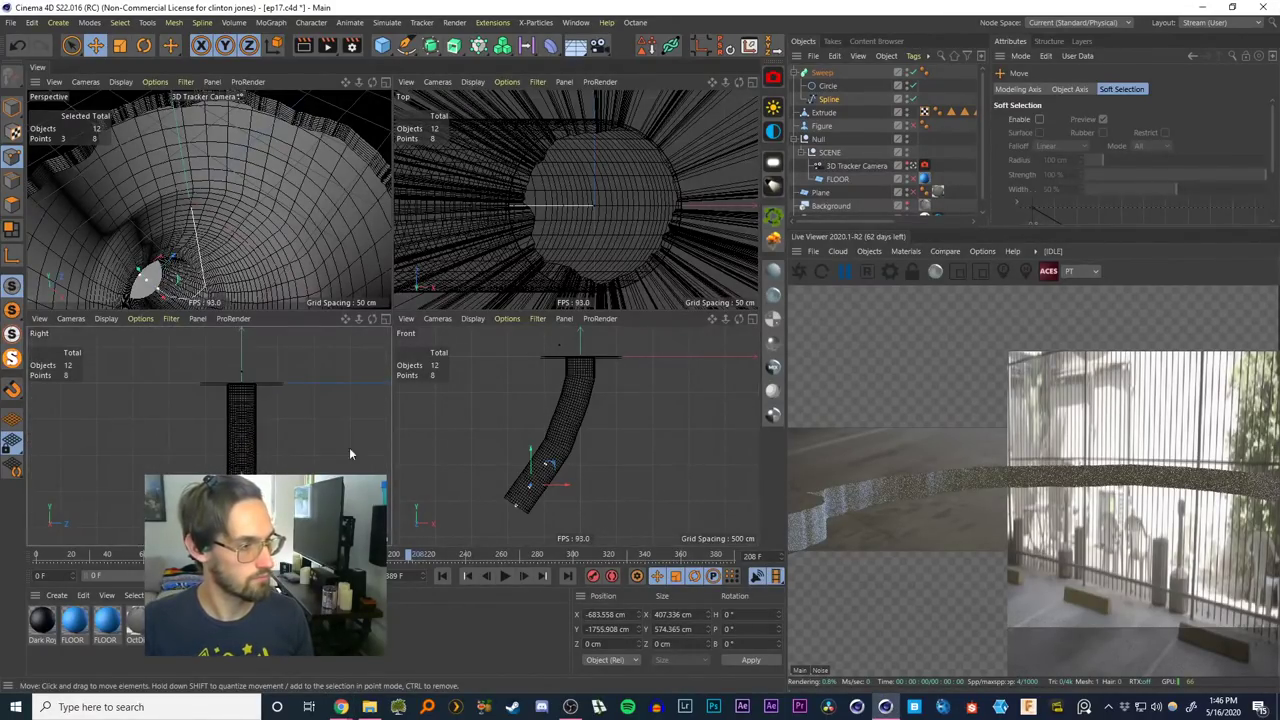
middle_click_drag(452, 464, 440, 438, "alt")
left_click_drag(242, 511, 258, 514)
key("ctrl+z")
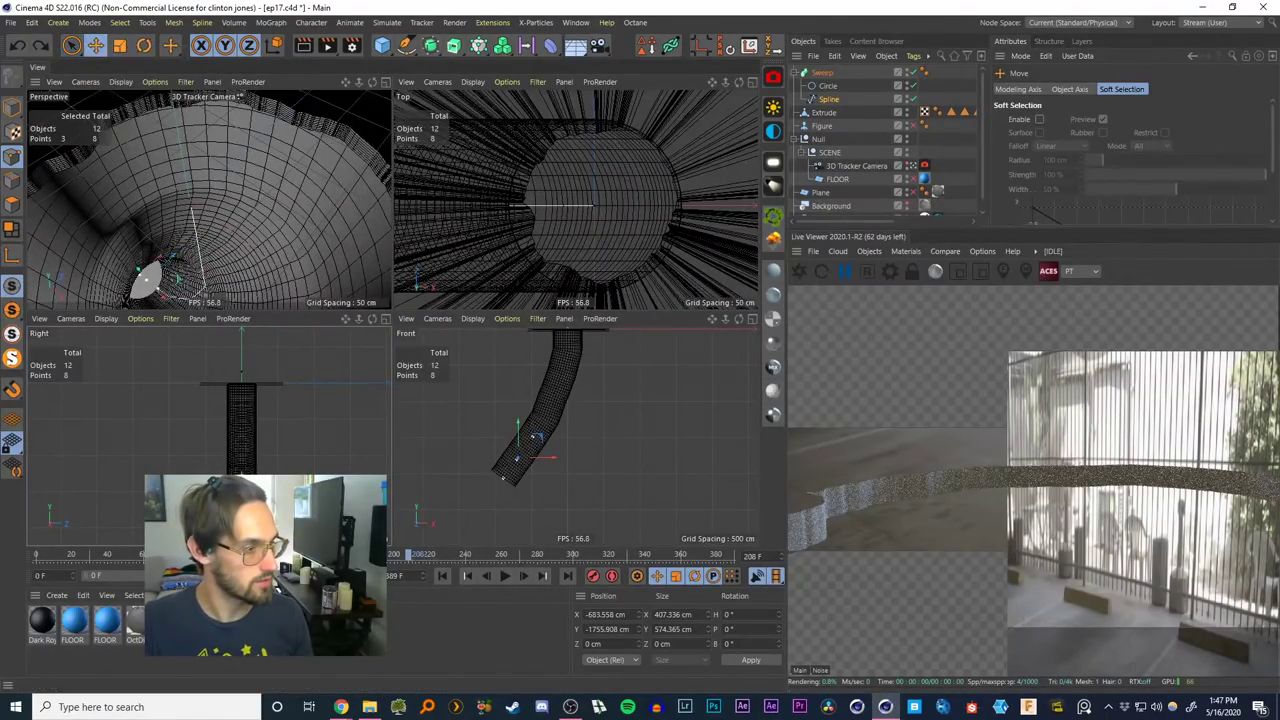
left_click_drag(242, 511, 257, 511)
left_click_drag(165, 268, 150, 276)
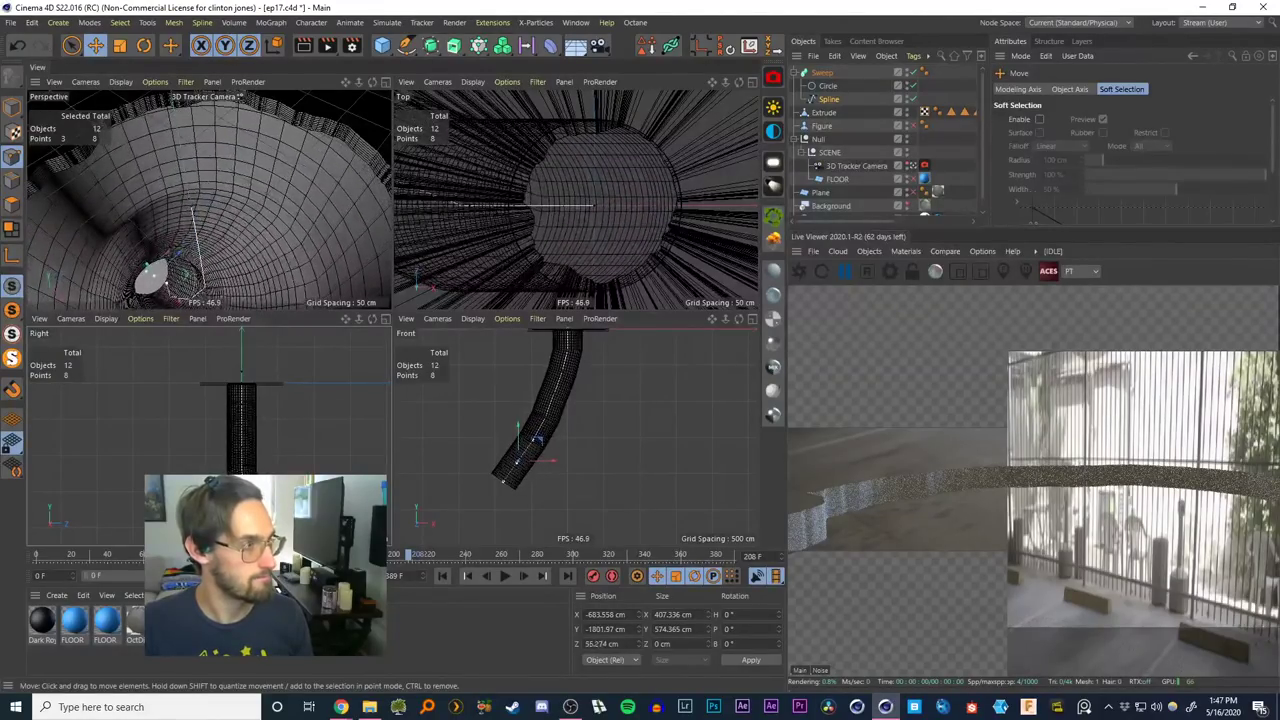
Shift two middle spline points about 74 cm in Z, and stretch the bottom point out to about X -2785, Y -5691 cm
left_click(71, 45)
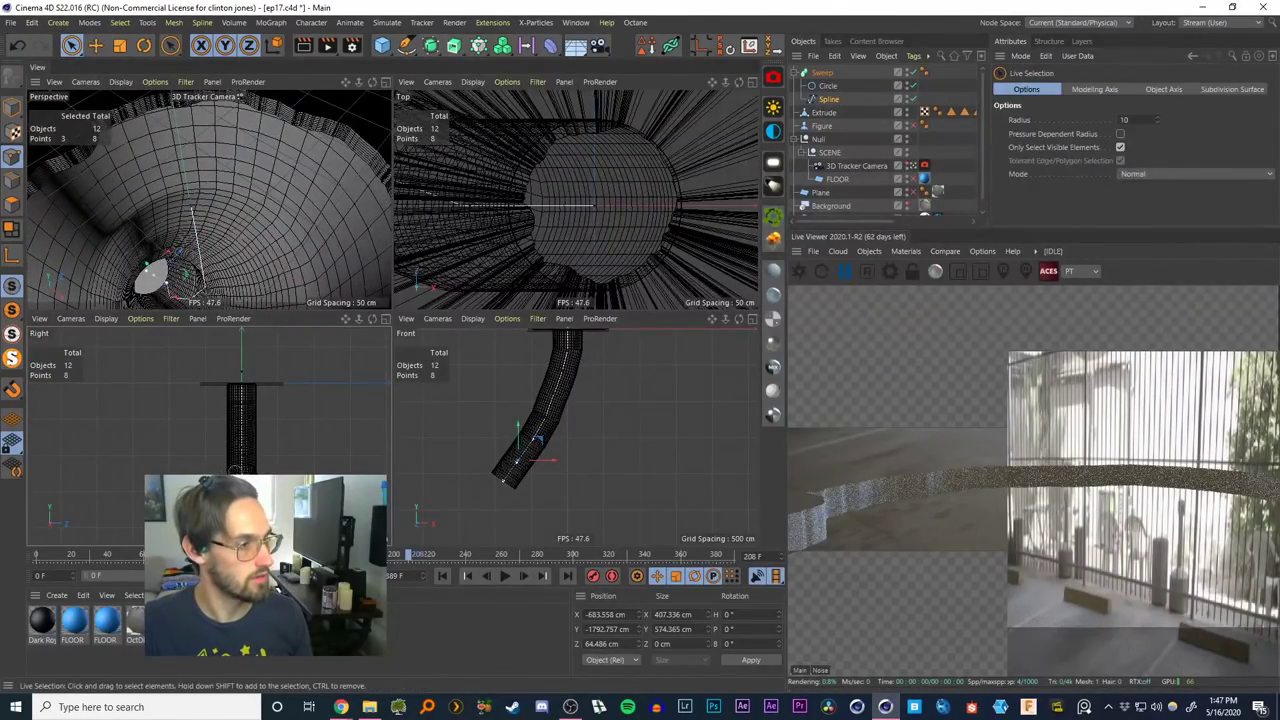
left_click(244, 441)
left_click_drag(280, 465, 284, 465)
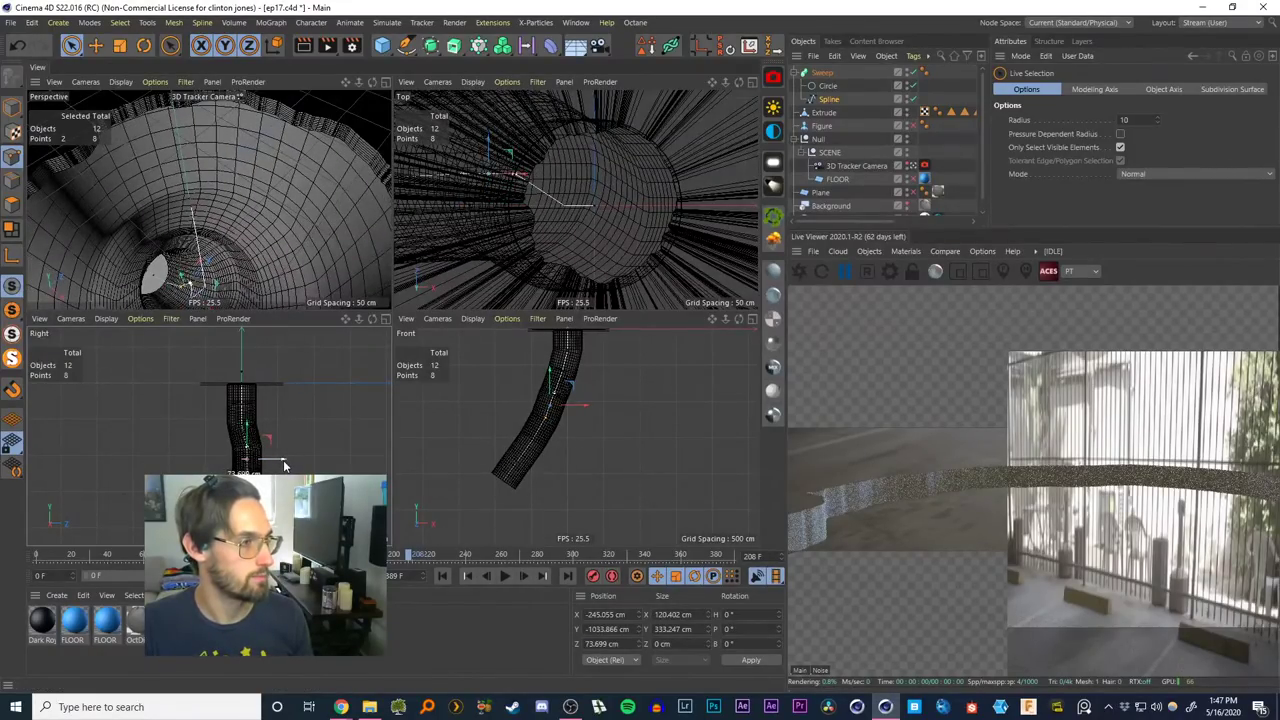
left_click(505, 481)
left_click_drag(523, 463, 398, 712)
Reposition the spline's upper and middle points in the enlarged camera view at frame 222 to reshape the tube's visible bend
left_click(386, 83)
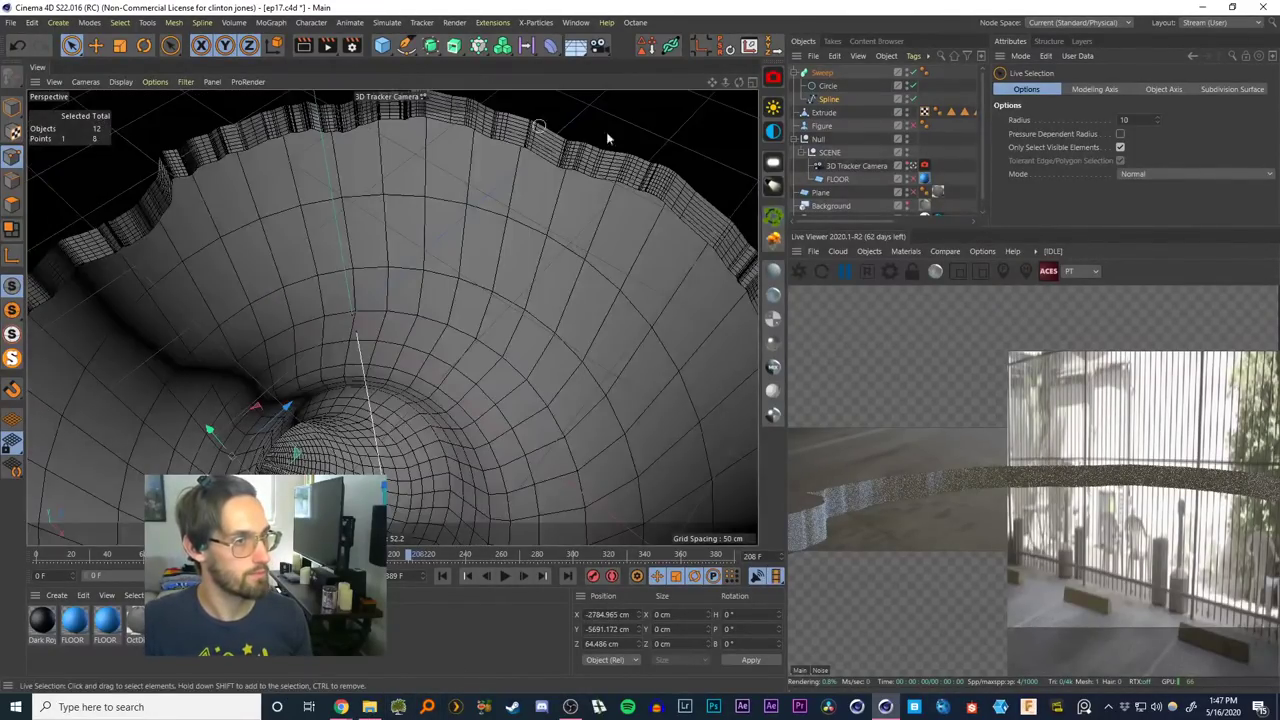
left_click_drag(400, 558, 432, 603)
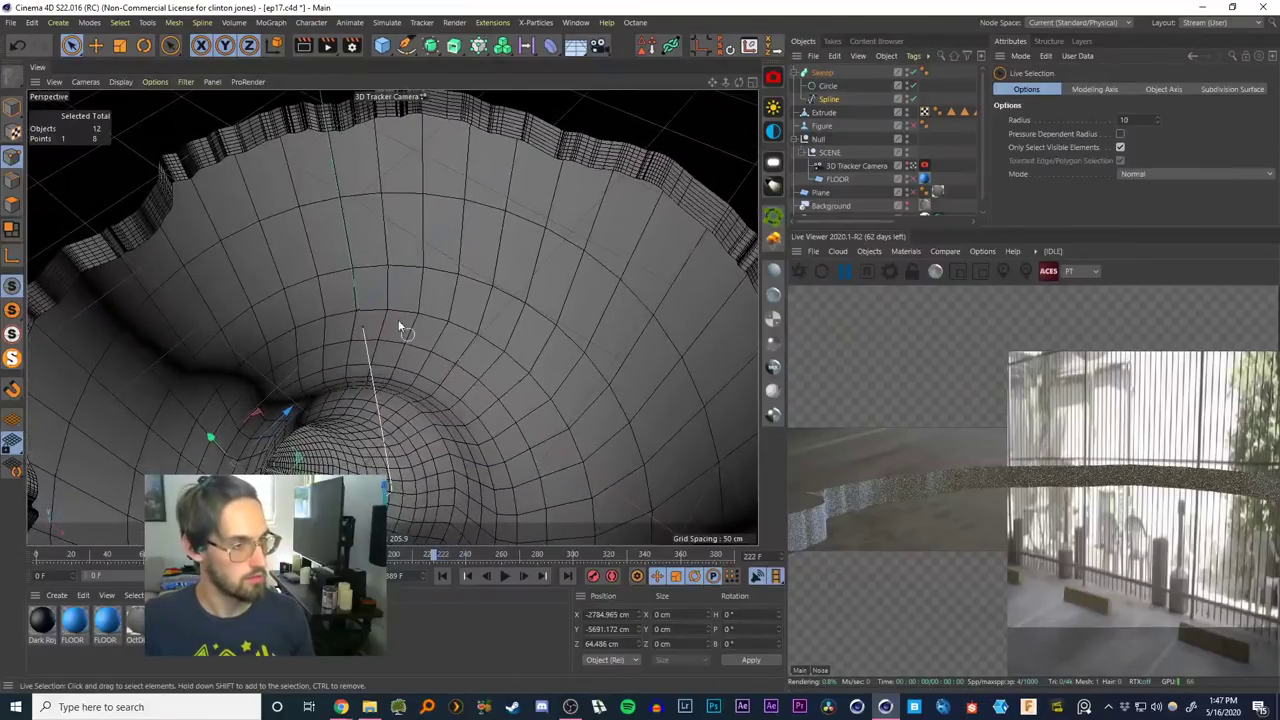
left_click(386, 490)
left_click_drag(456, 485, 472, 428)
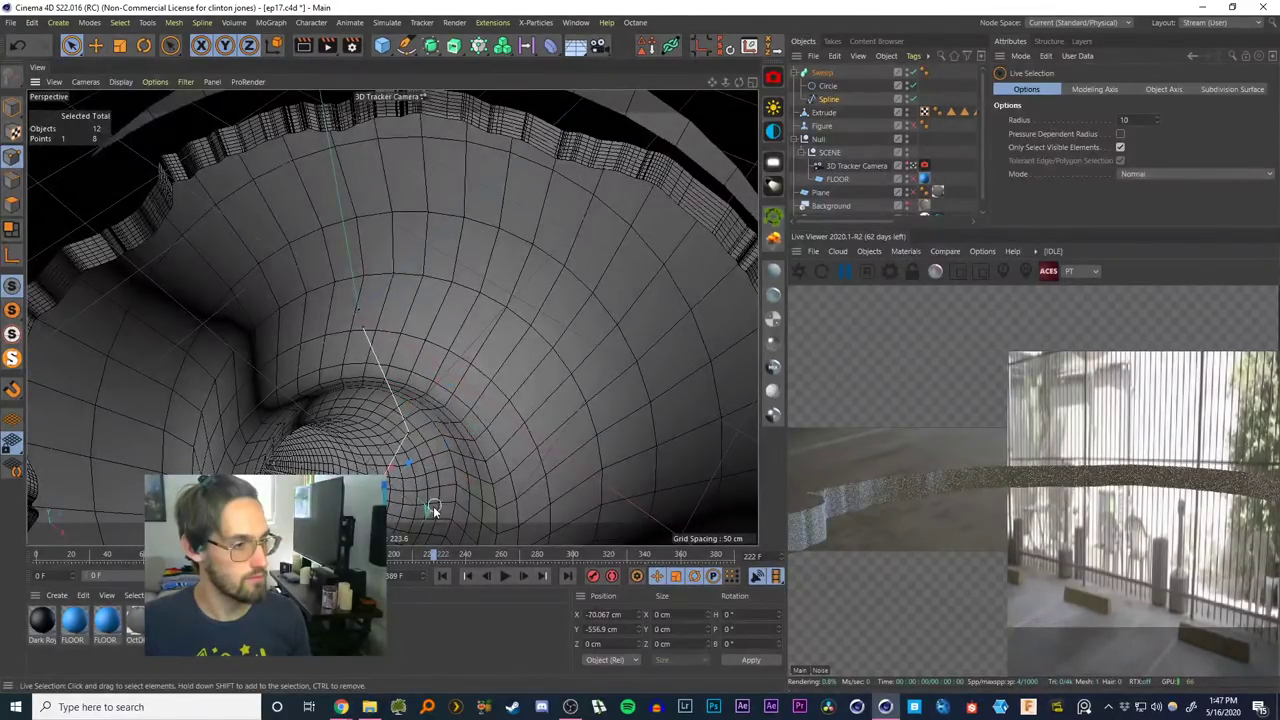
left_click_drag(433, 506, 438, 458)
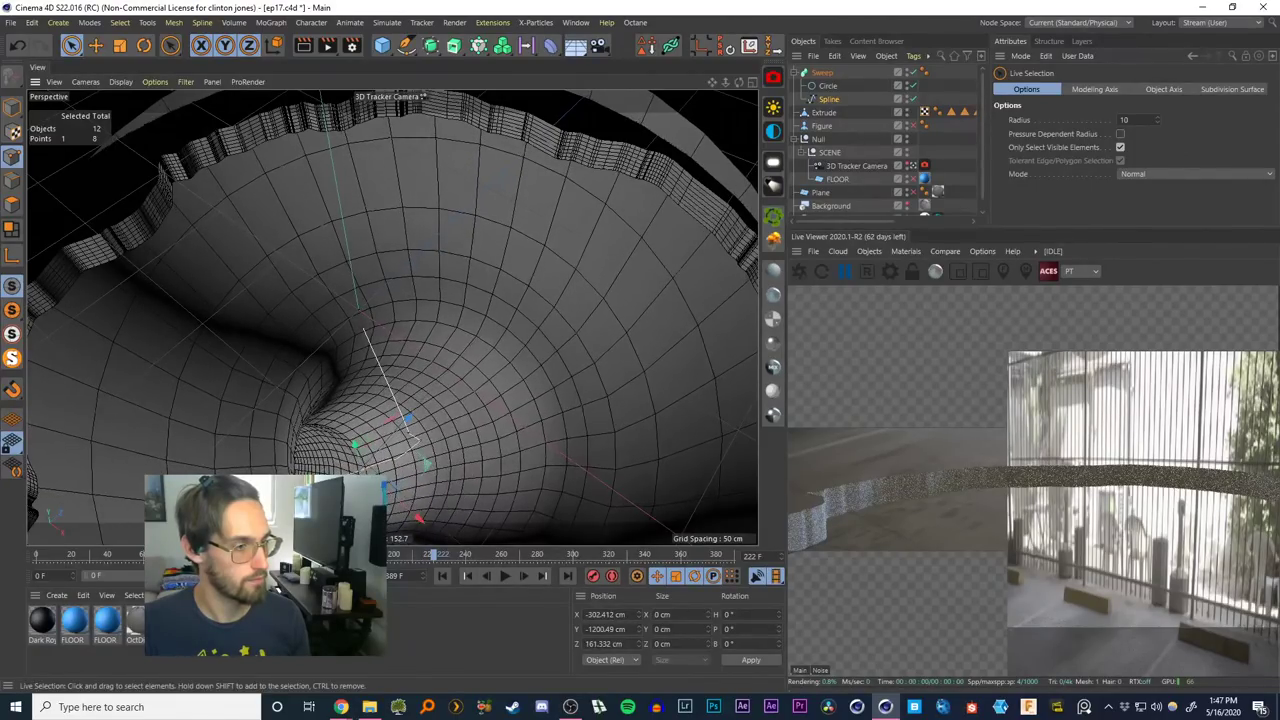
left_click_drag(358, 435, 412, 460)
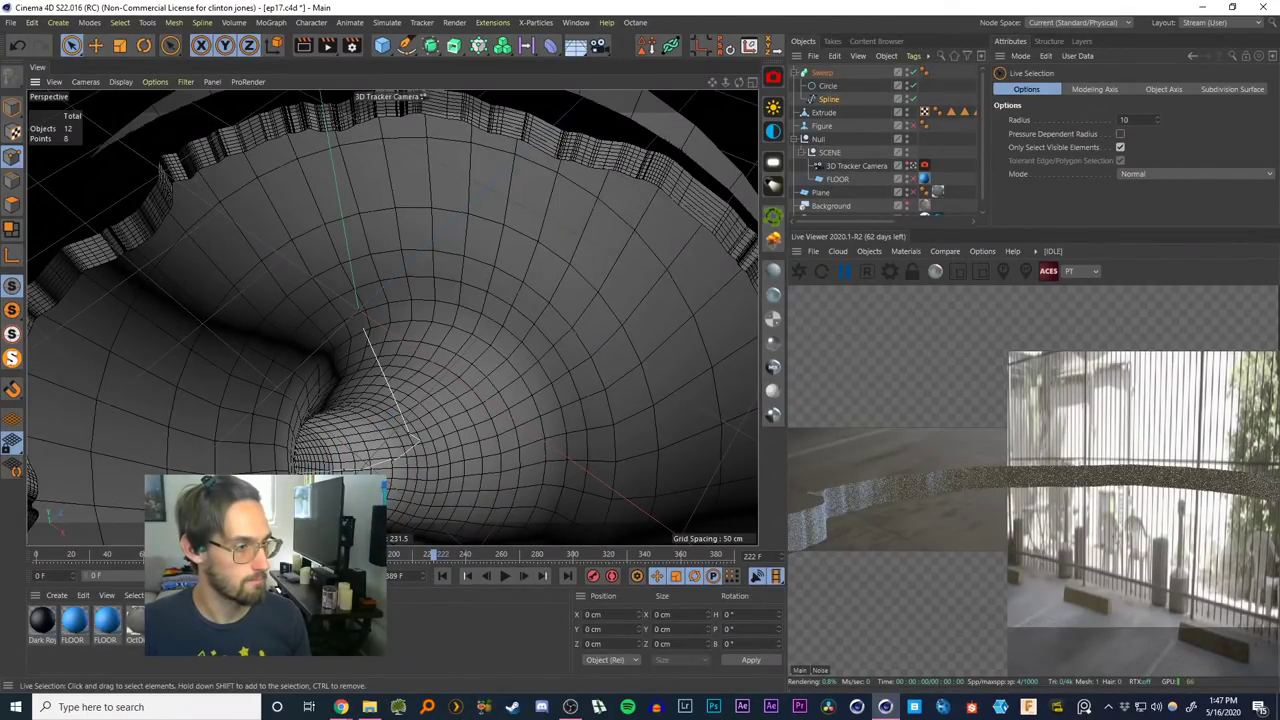
Move the spline's bottom point in the Front view to about X -719, Y -3452 cm to shorten the tube
left_click(744, 83)
scroll(510, 372, "down", 3)
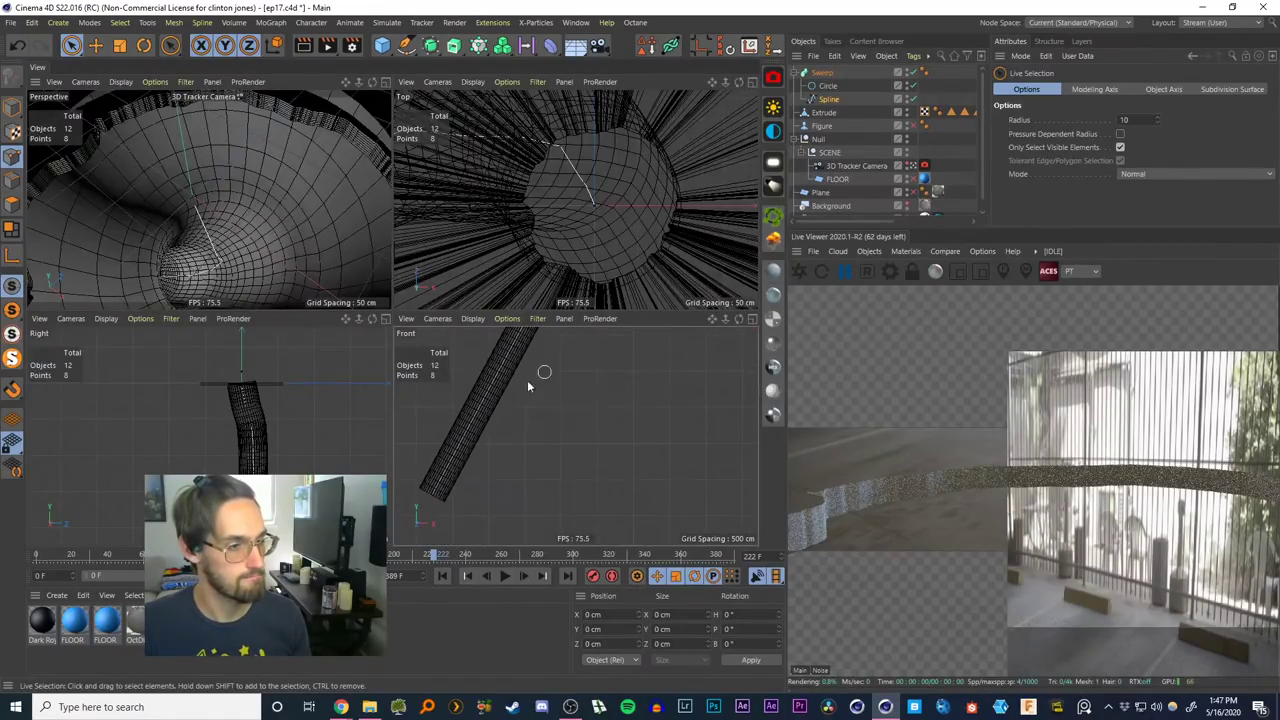
middle_click_drag(547, 394, 534, 430, "alt")
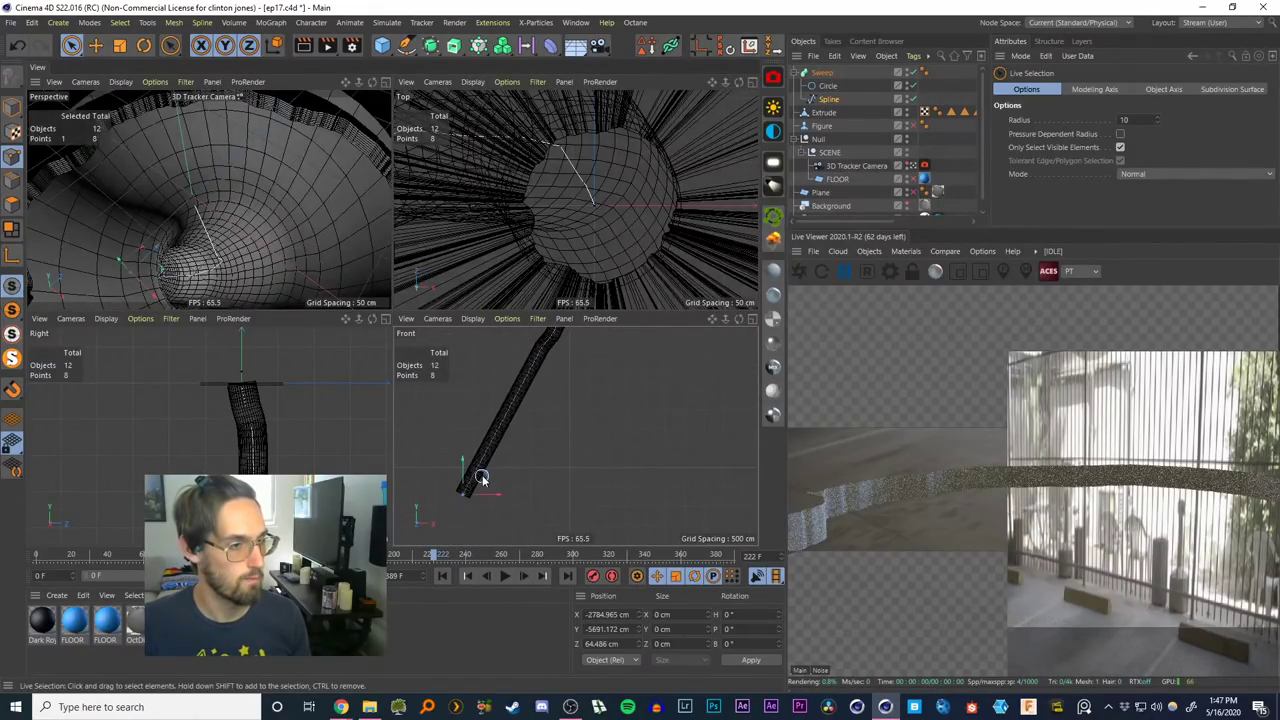
left_click_drag(481, 479, 563, 384)
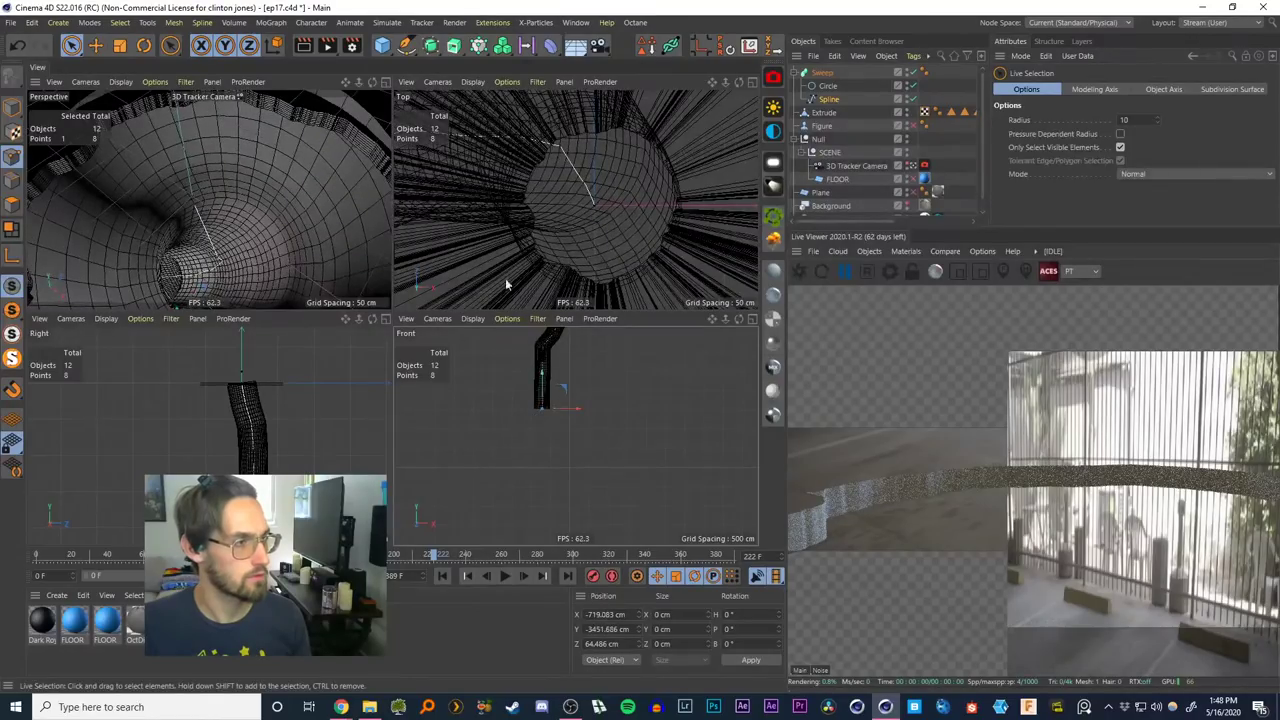
Add a spline point near the tube's mouth in the enlarged camera view at frame 42, placing it at about X 2.5, Y 2.1, Z -4.4 cm
left_click(386, 80)
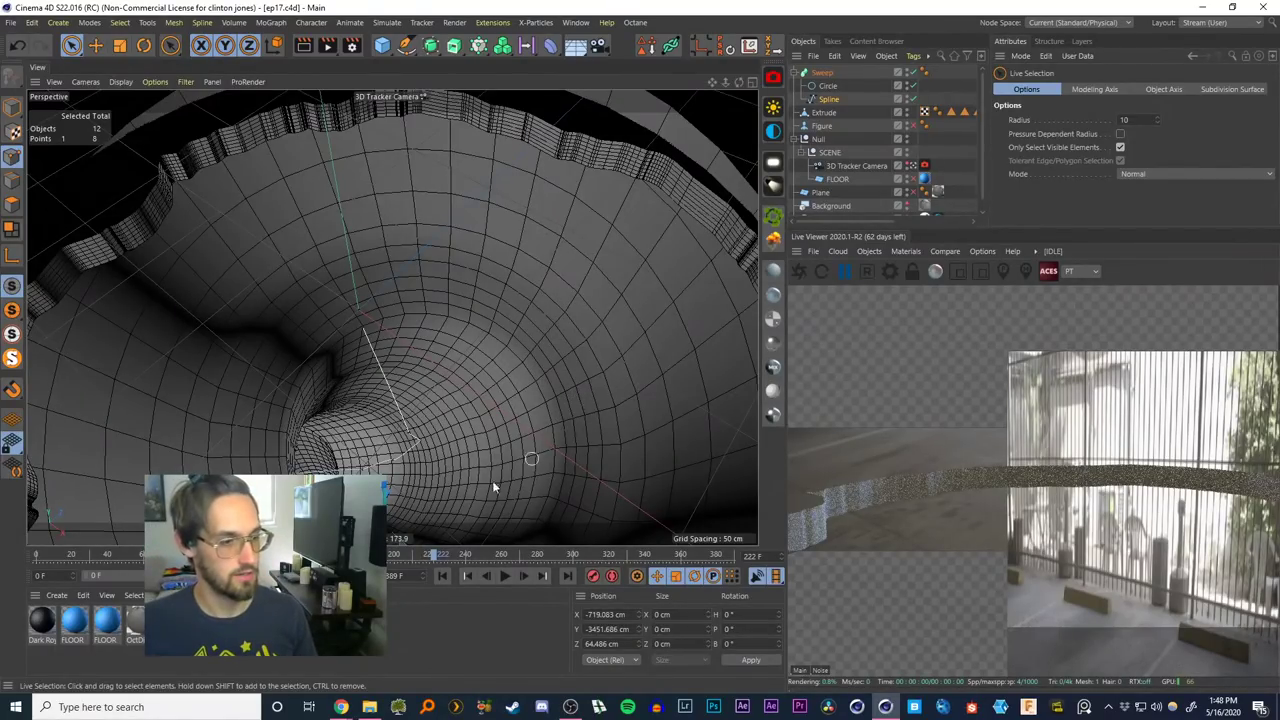
left_click_drag(428, 562, 111, 558)
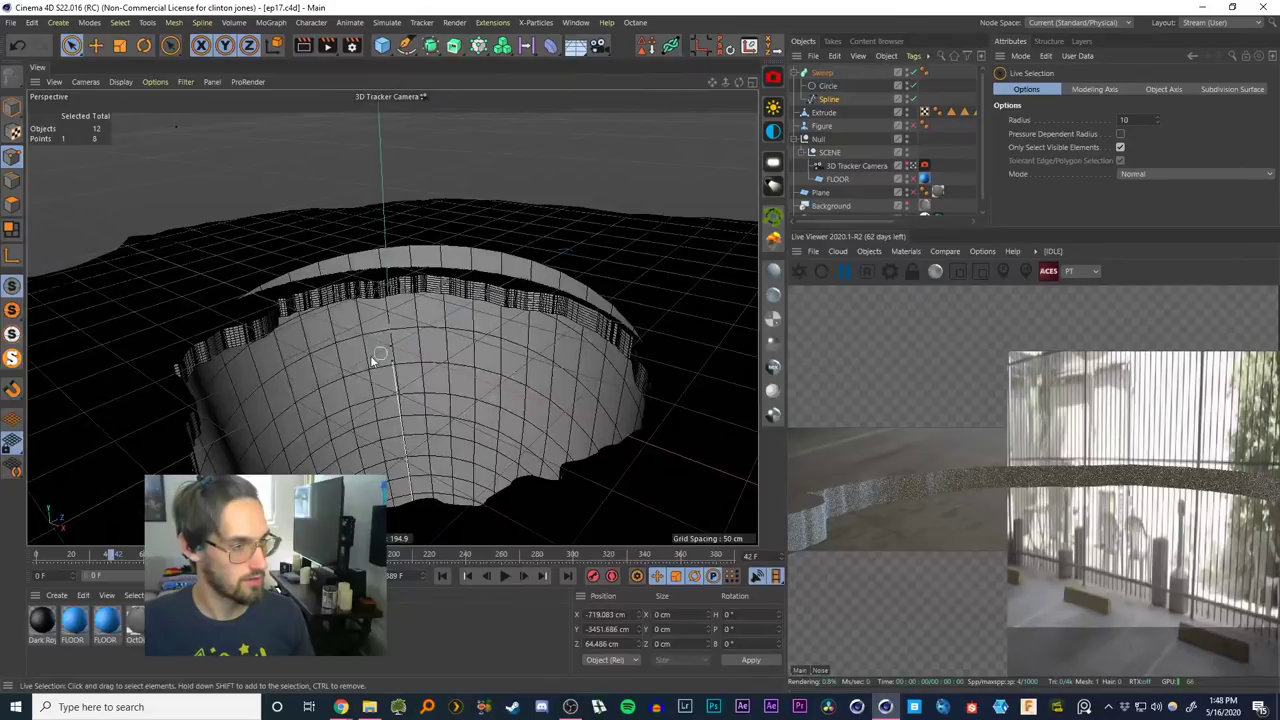
left_click(392, 362)
left_click_drag(390, 330, 418, 278)
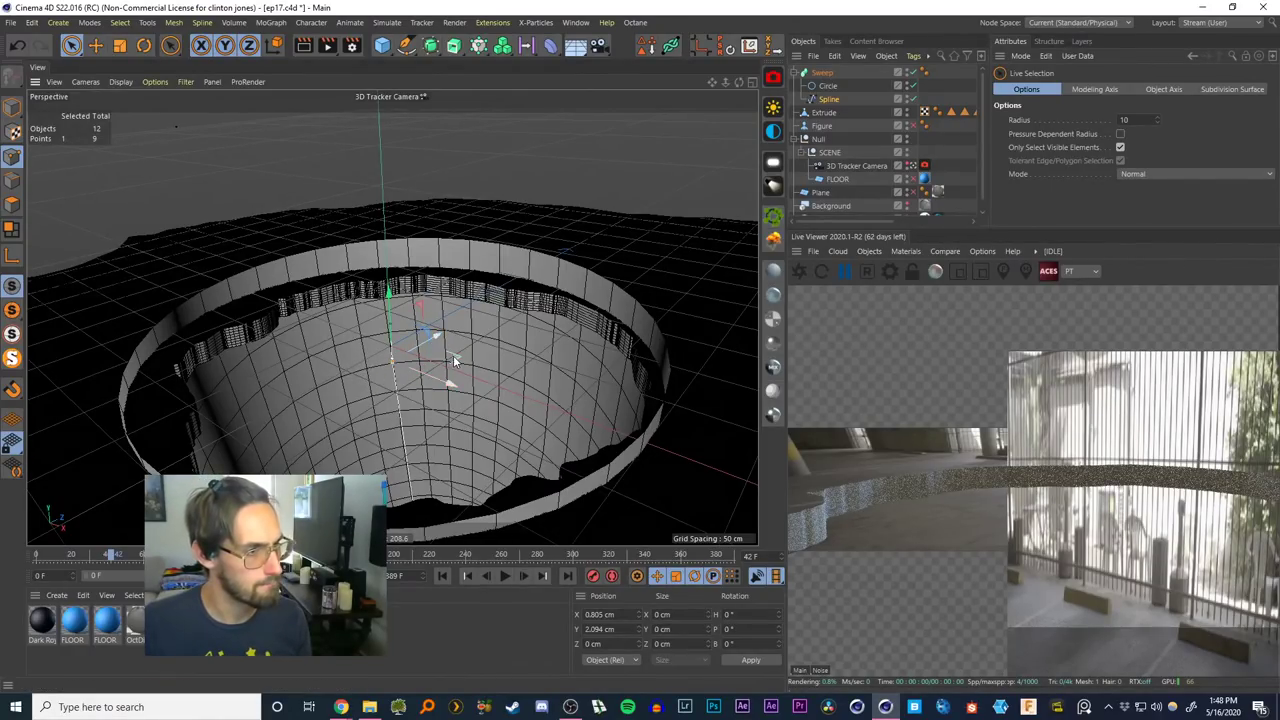
left_click_drag(453, 358, 455, 364)
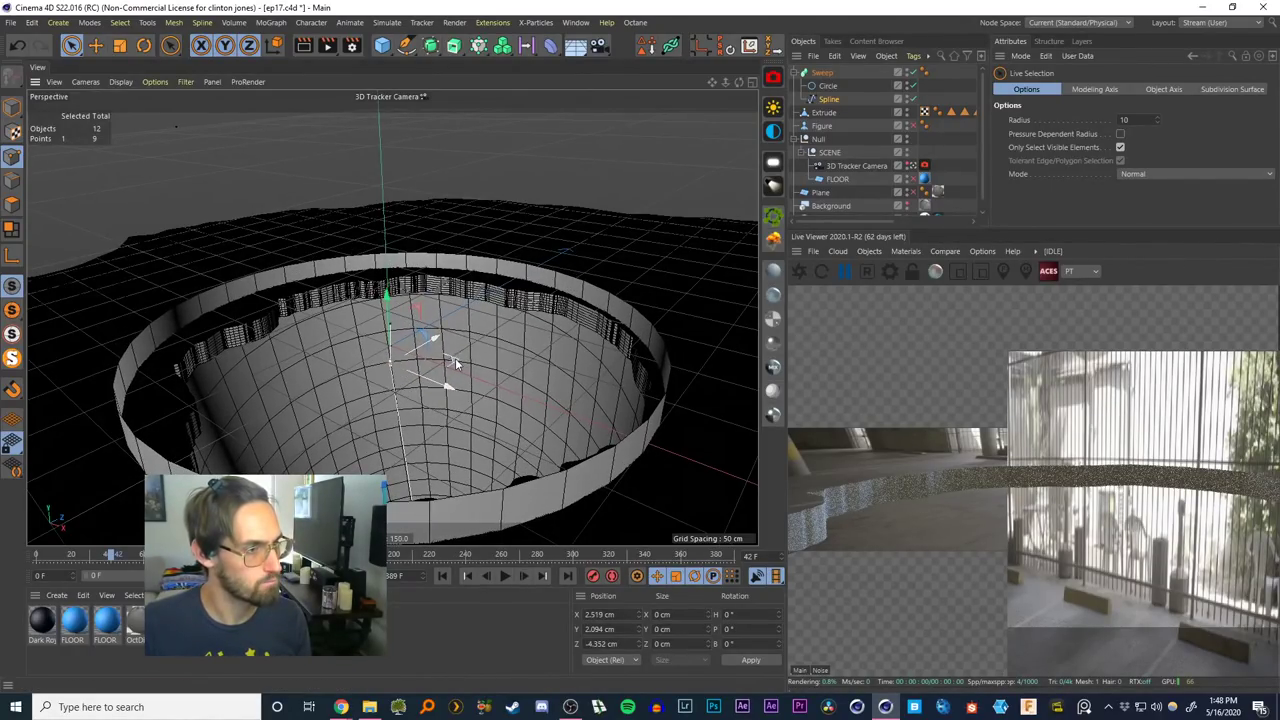
Lower the Sweep object slightly to tuck the tube's rim under the ground opening, and advance the timeline to frame 389
left_click(822, 73)
left_click_drag(387, 292, 399, 326)
left_click_drag(96, 559, 740, 582)
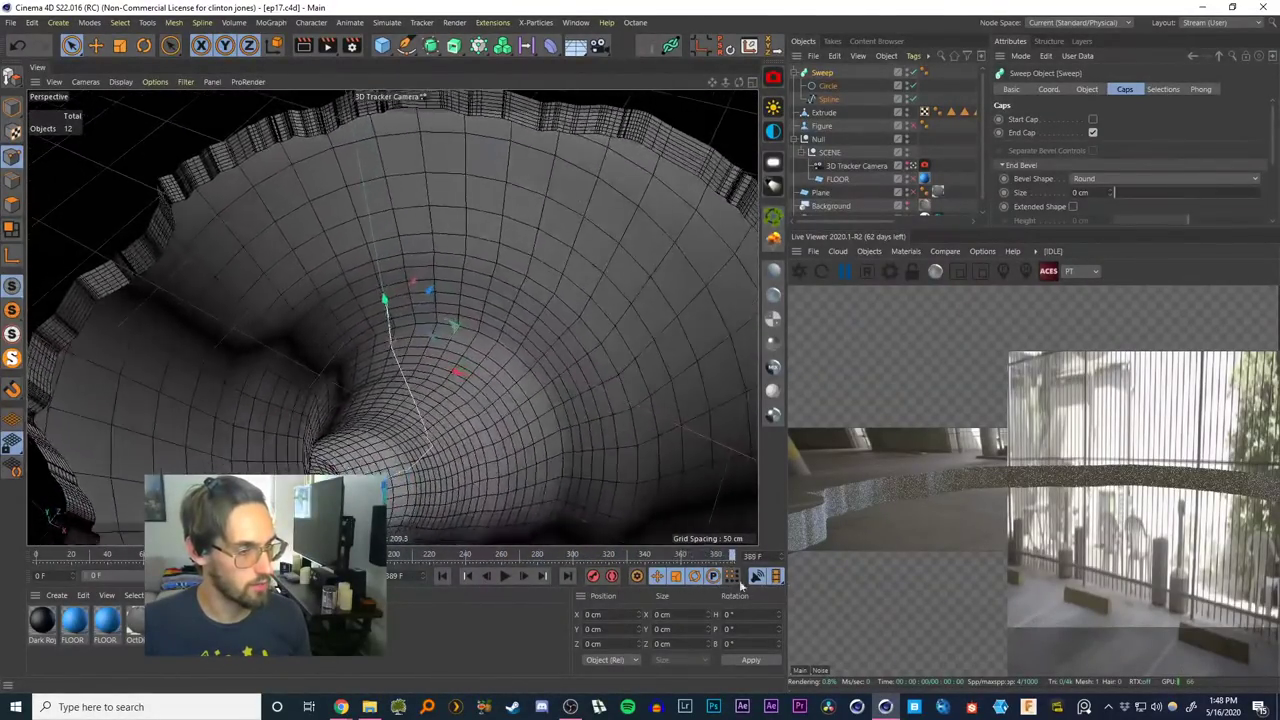
Rotate the path spline's six lower points in the four-view layout so the tube's bend also swings in depth
middle_click(742, 91)
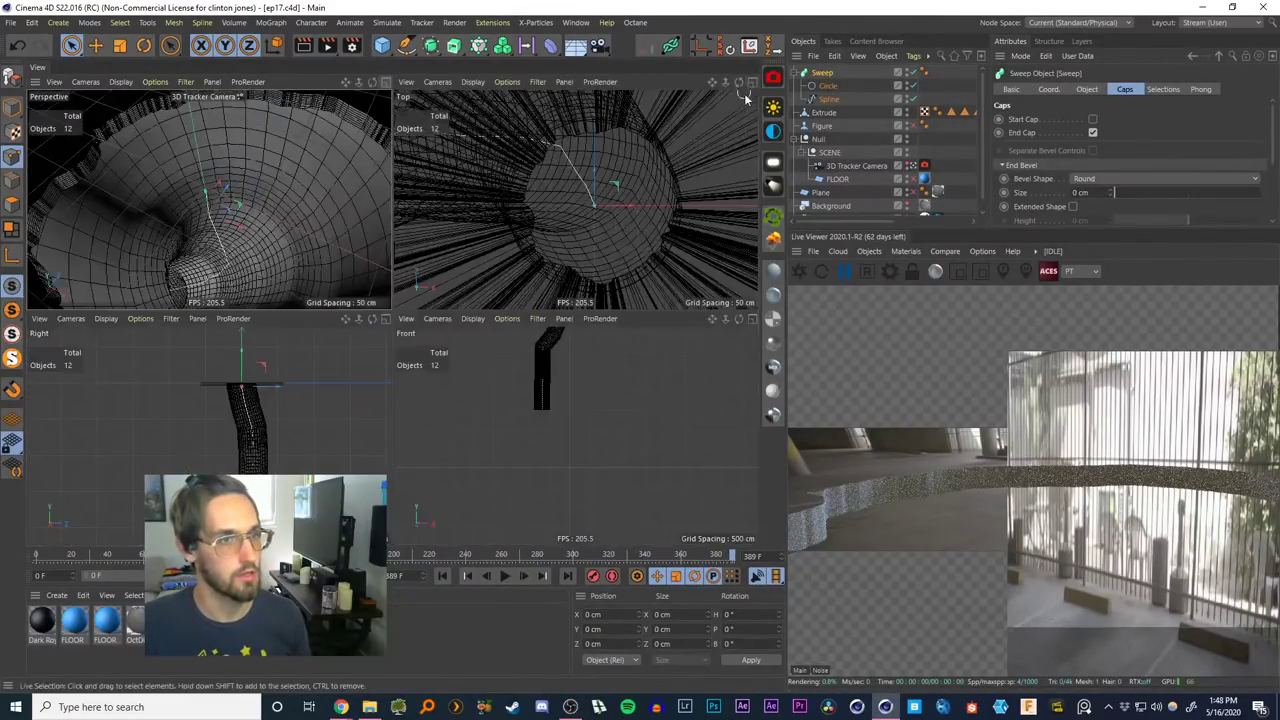
scroll(570, 390, "down", 3)
middle_click_drag(566, 407, 570, 467, "alt")
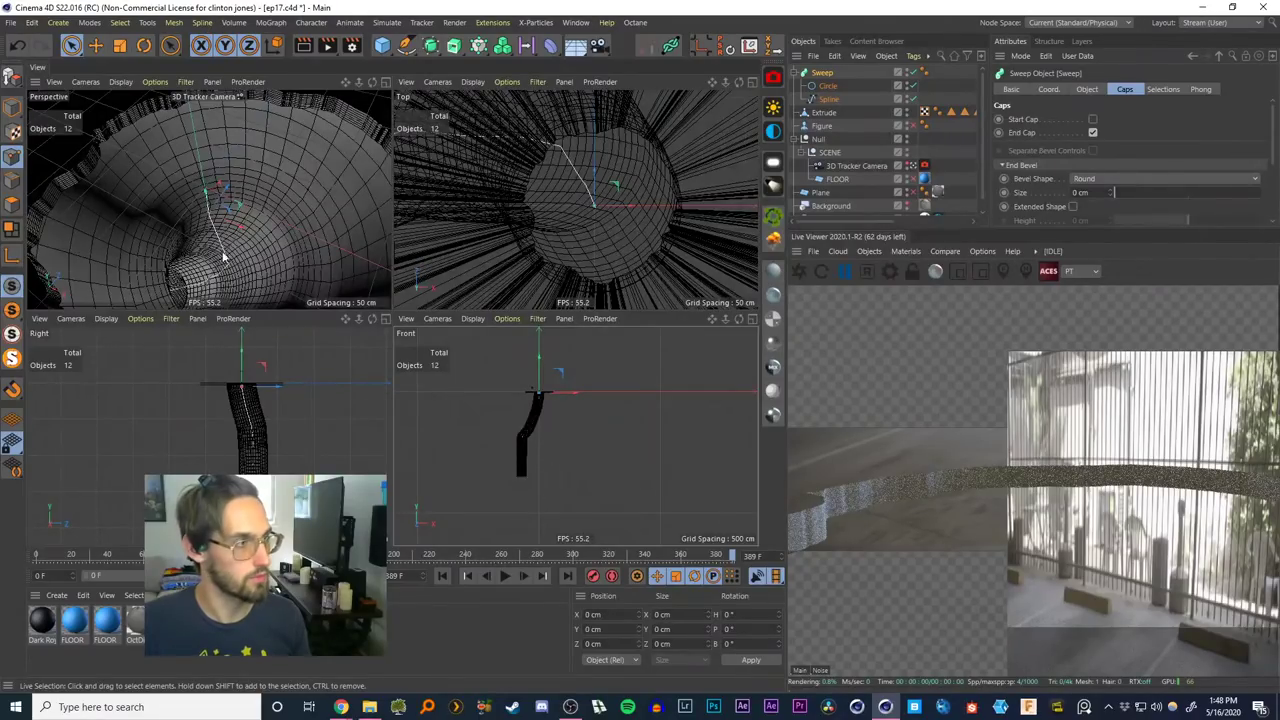
scroll(530, 460, "up", 4)
left_click(823, 112)
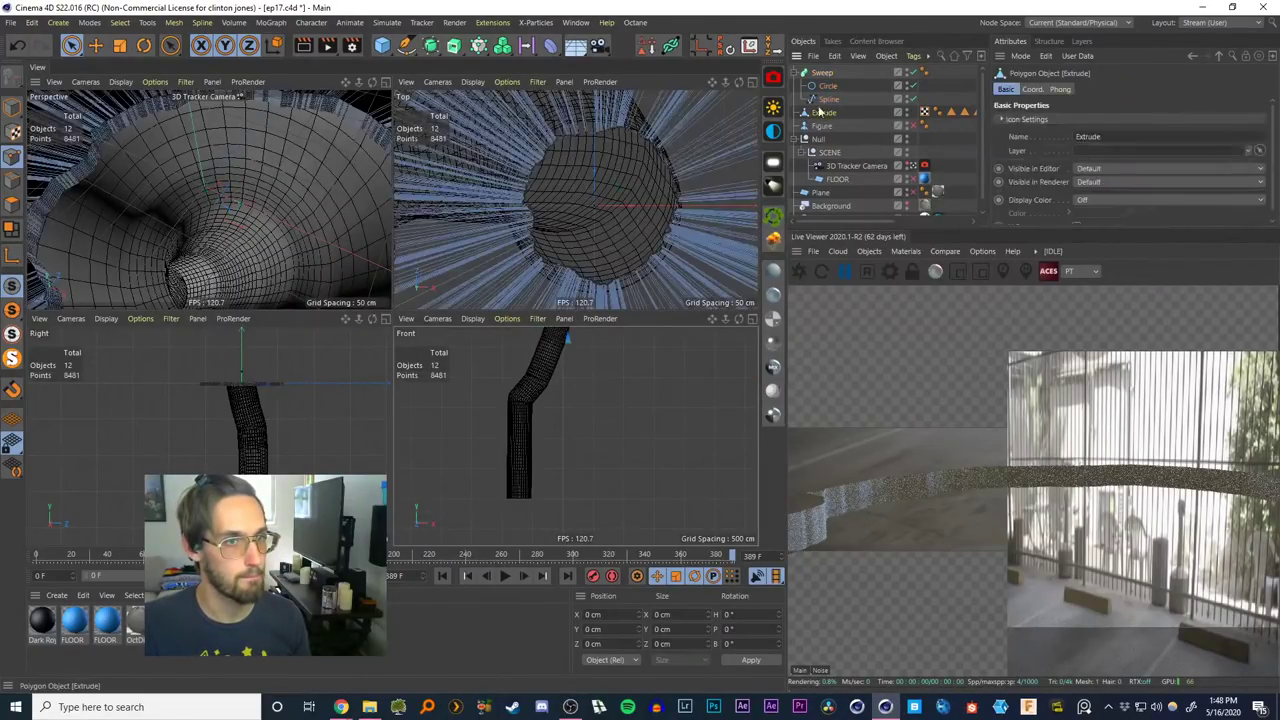
left_click(828, 99)
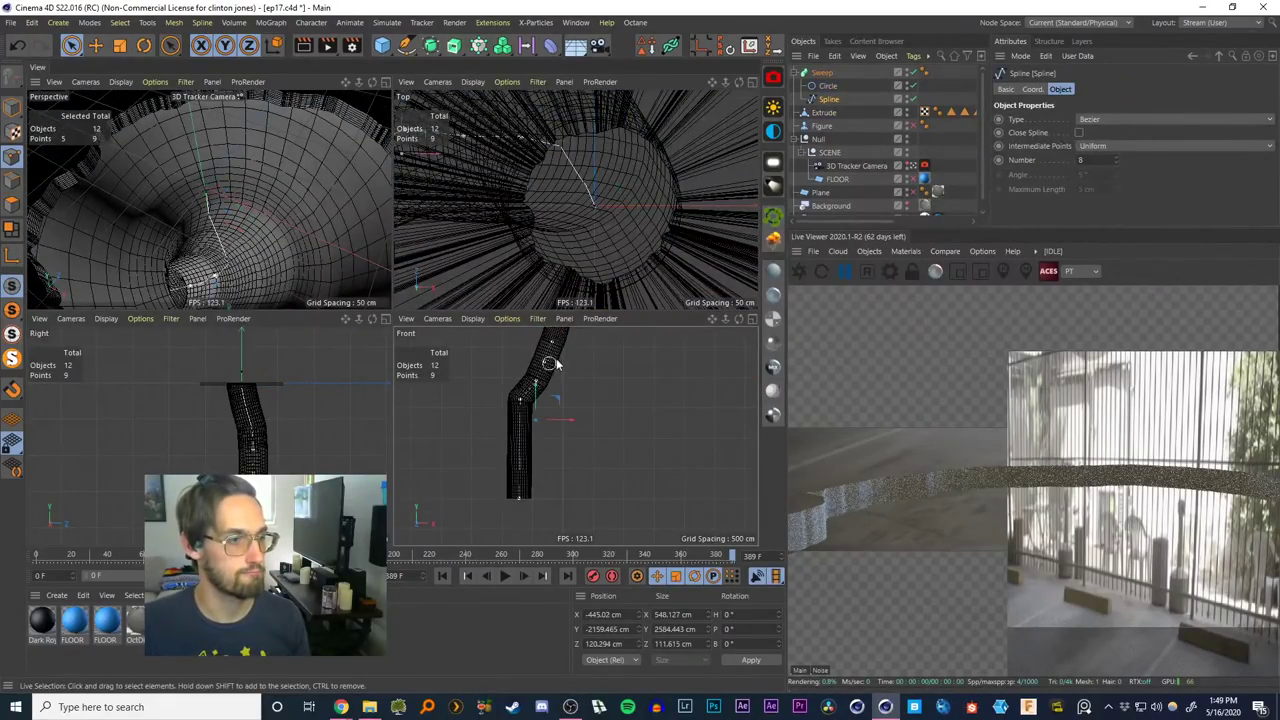
middle_click_drag(556, 360, 554, 410, "alt")
scroll(572, 446, "down", 2)
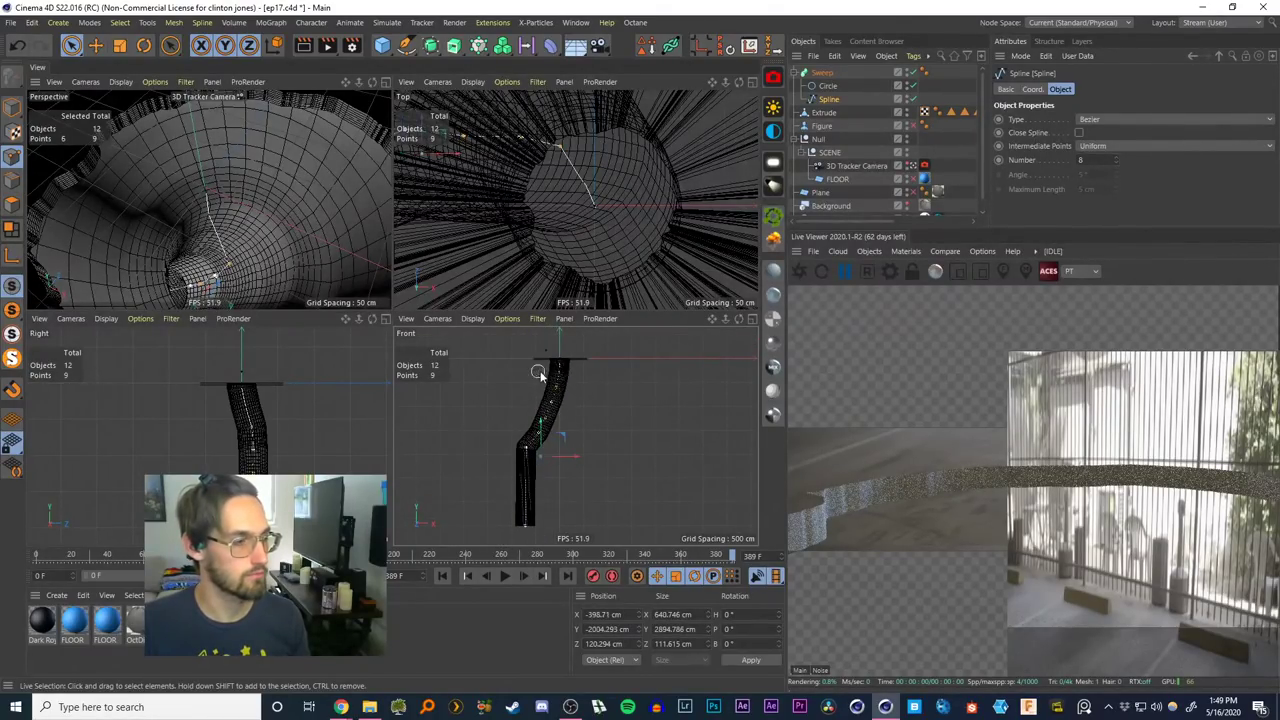
key("r")
mouse_move(557, 451)
left_mouse_down()
mouse_move(594, 458)
mouse_move(577, 457)
left_mouse_up()
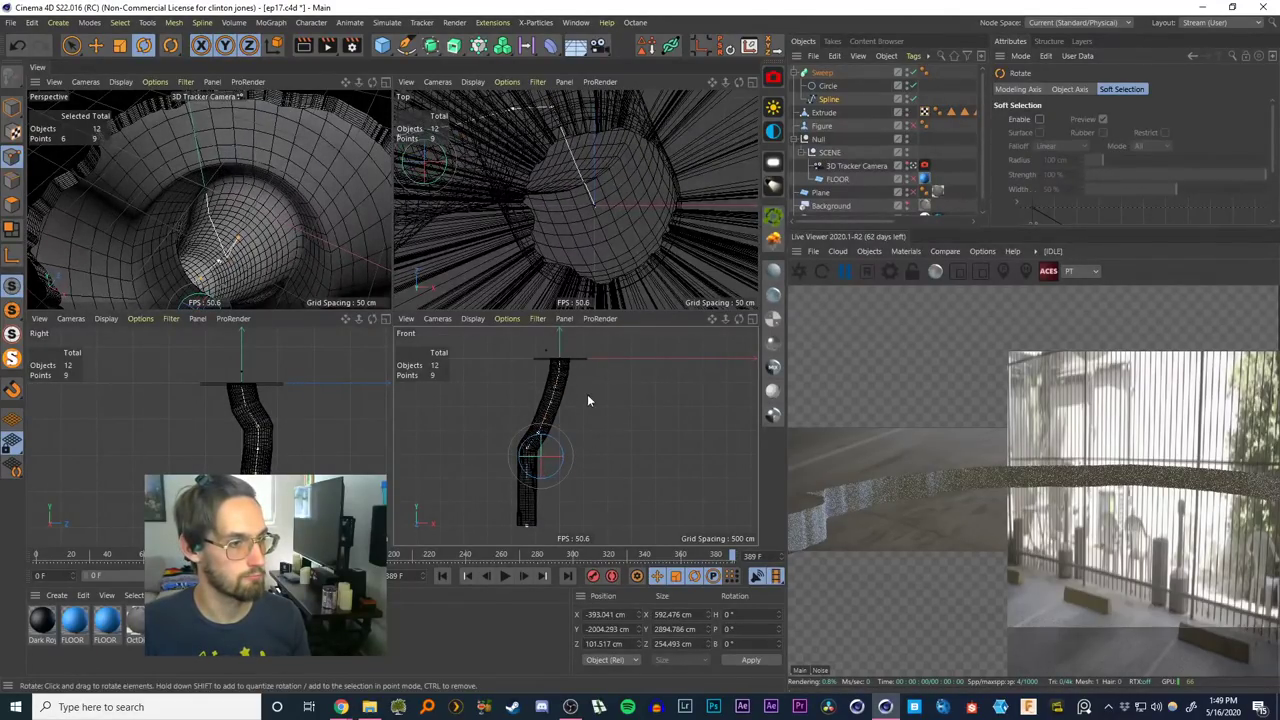
Move the spline's bottom point sideways and up in the Front view to about X -1414, Y -3082 cm
middle_click_drag(588, 401, 594, 362, "alt")
left_click(510, 481)
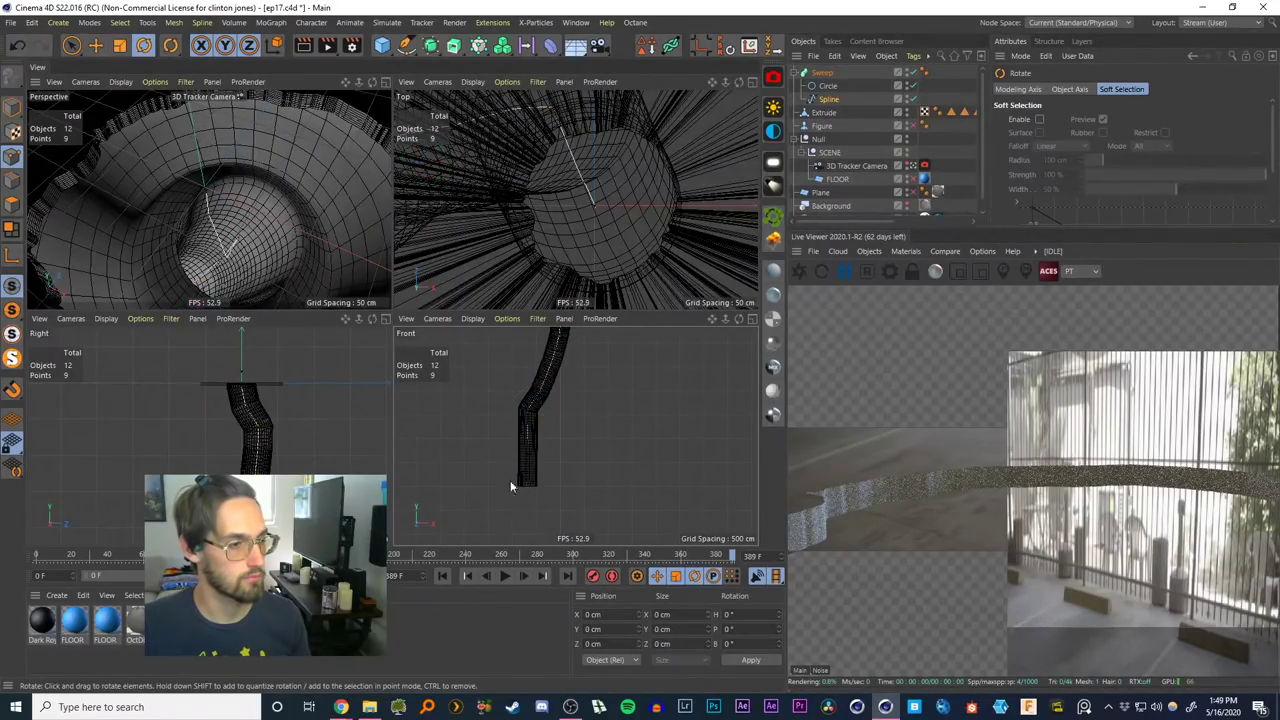
left_click(71, 45)
left_click(531, 482)
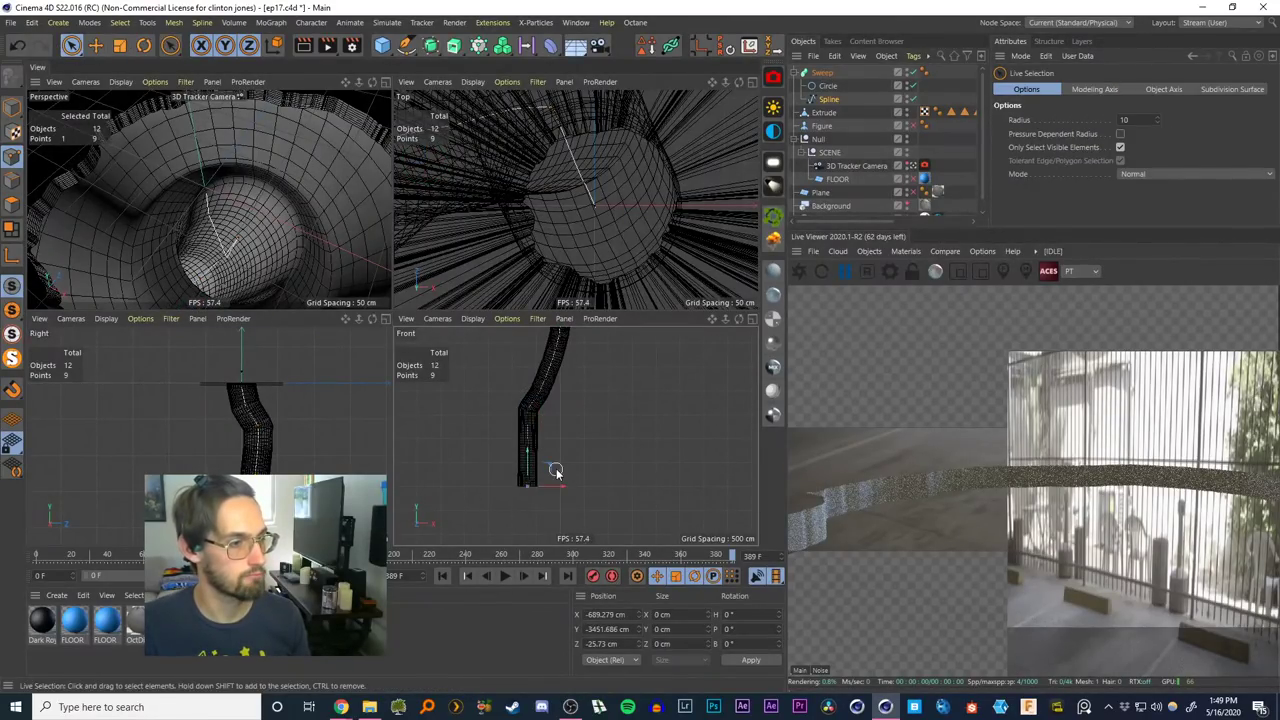
left_click_drag(551, 466, 525, 434)
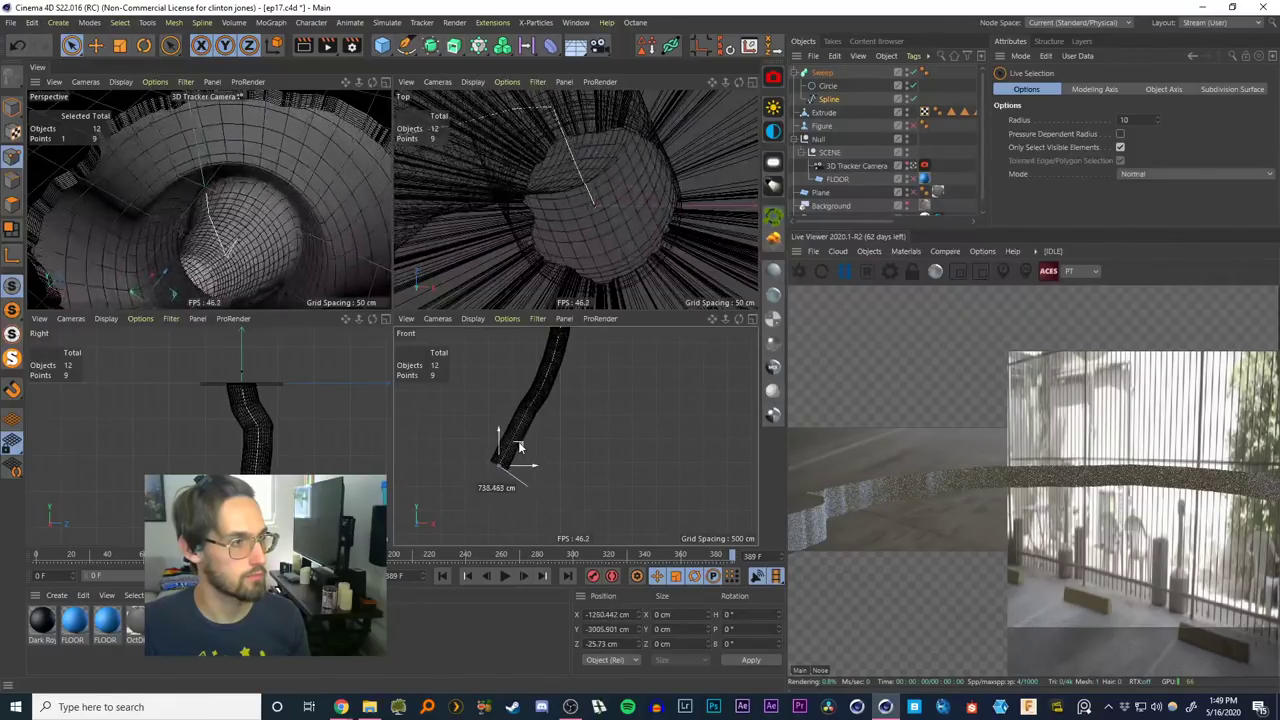
Move the path spline's middle points sideways in the Right view to bend the tube more strongly in depth
left_click(257, 428)
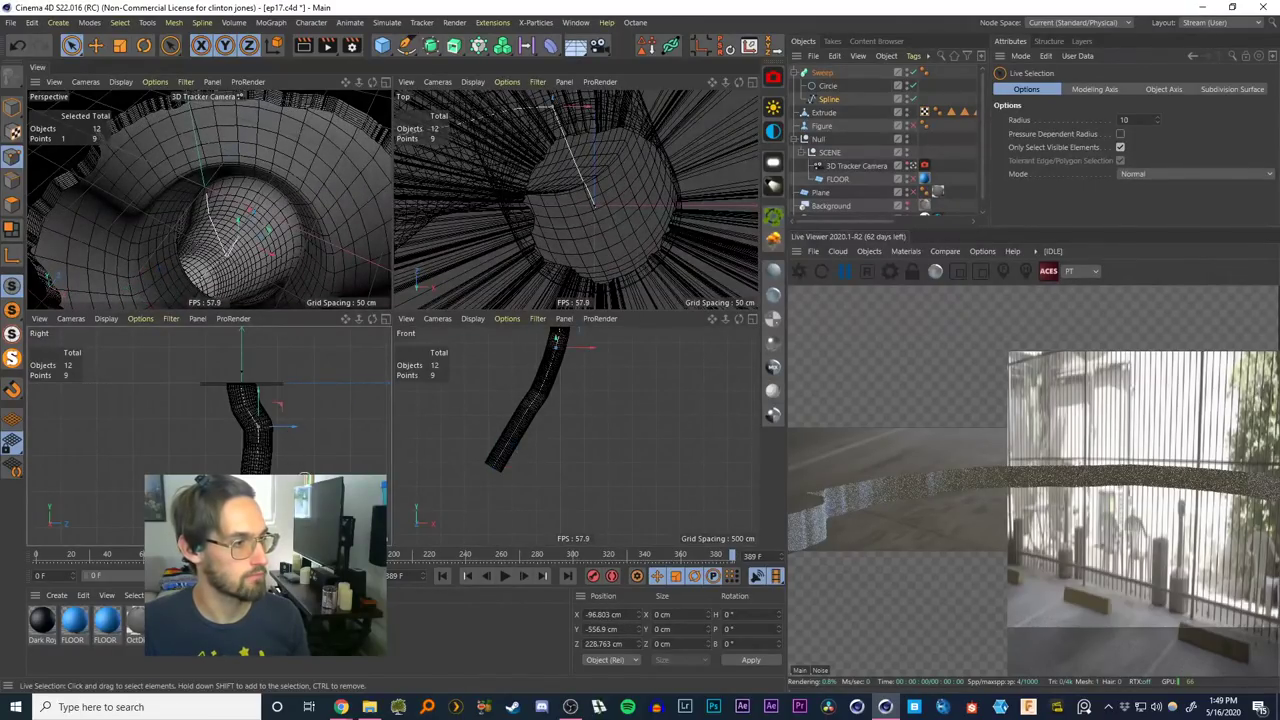
left_click_drag(289, 465, 282, 412)
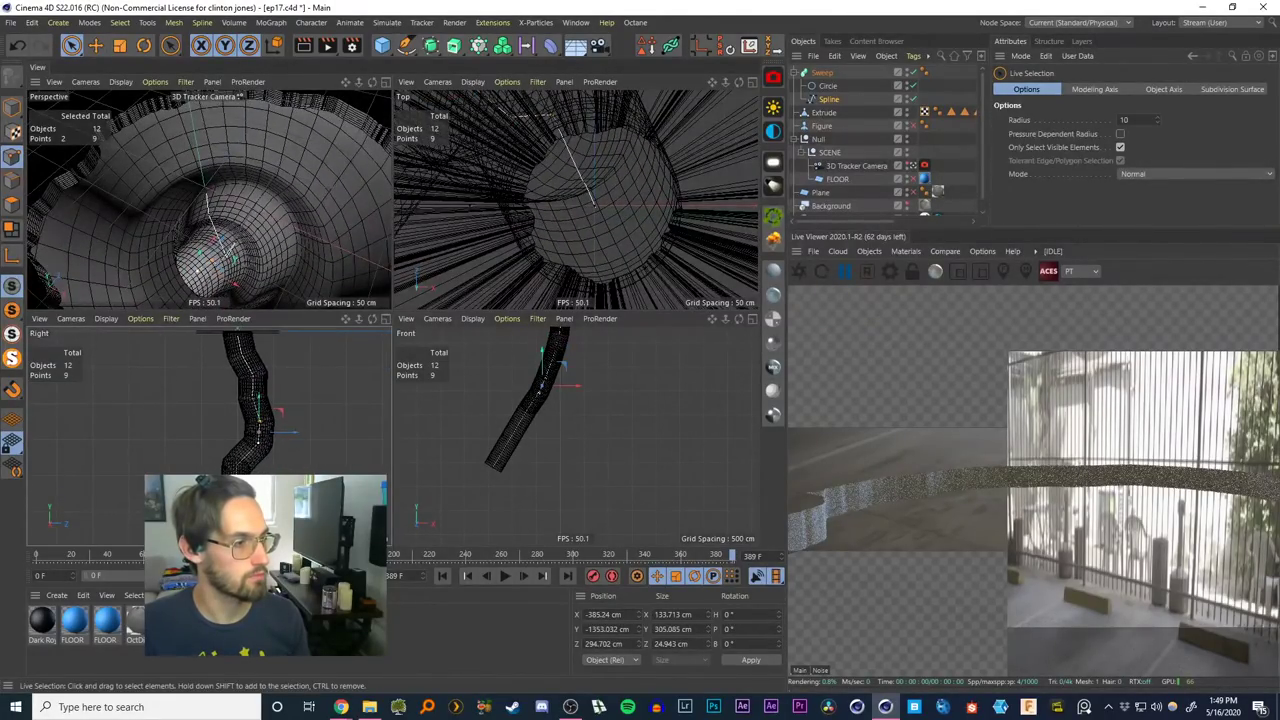
left_click_drag(268, 465, 305, 455)
left_click(248, 443)
middle_click_drag(305, 455, 309, 406, "alt")
Pull the spline's bottom point to about Y -5724, Z 1356 cm in the Right view, and show the enlarged camera view shaded without wireframe lines
left_click(235, 477)
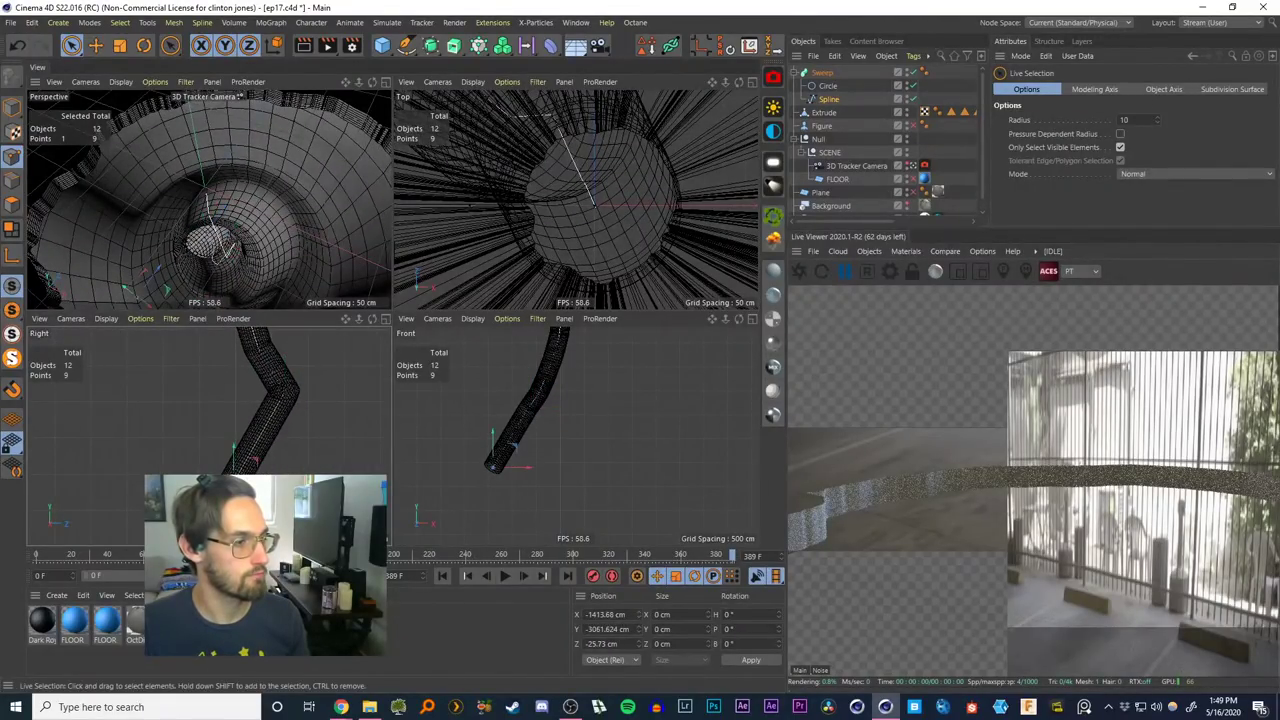
left_click_drag(235, 462, 334, 645)
left_click(386, 82)
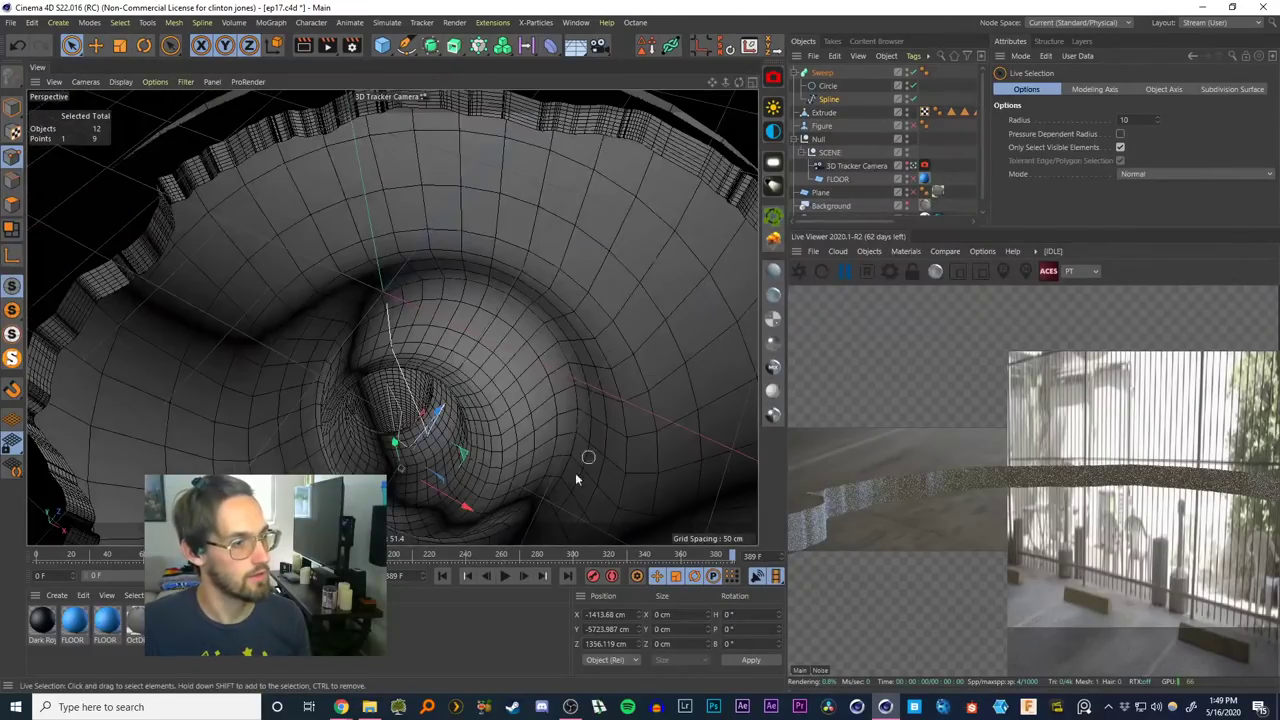
key("n")
key("a")
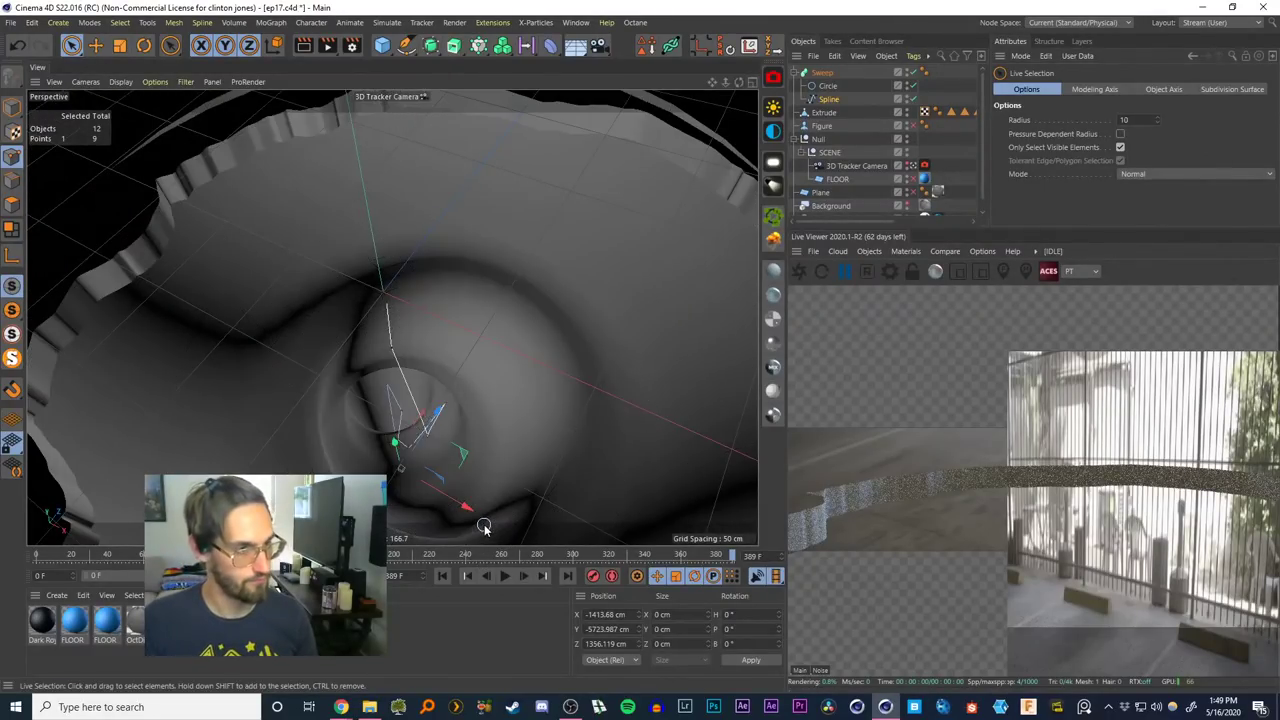
At frame 16, shift the spline's second point to about Z -12.1 cm and its top point to about Y 26.2 cm, and return to frame 0
left_click_drag(495, 557, 64, 556)
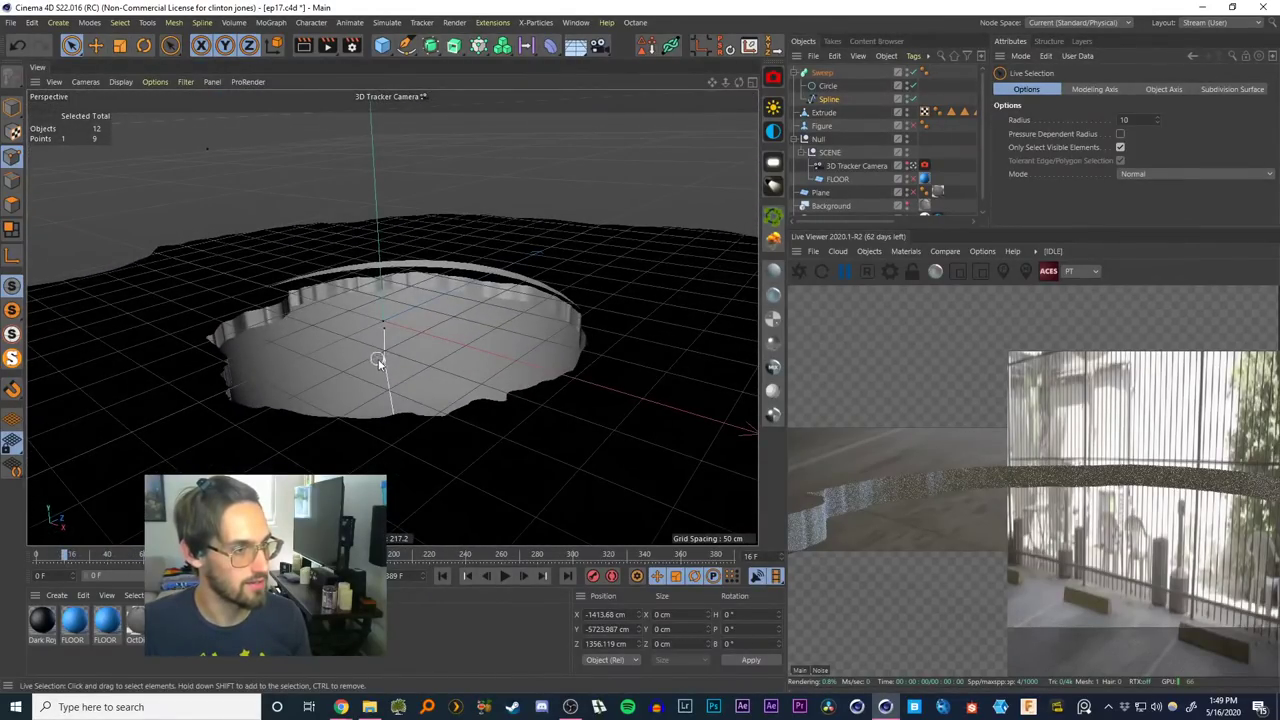
left_click(379, 359)
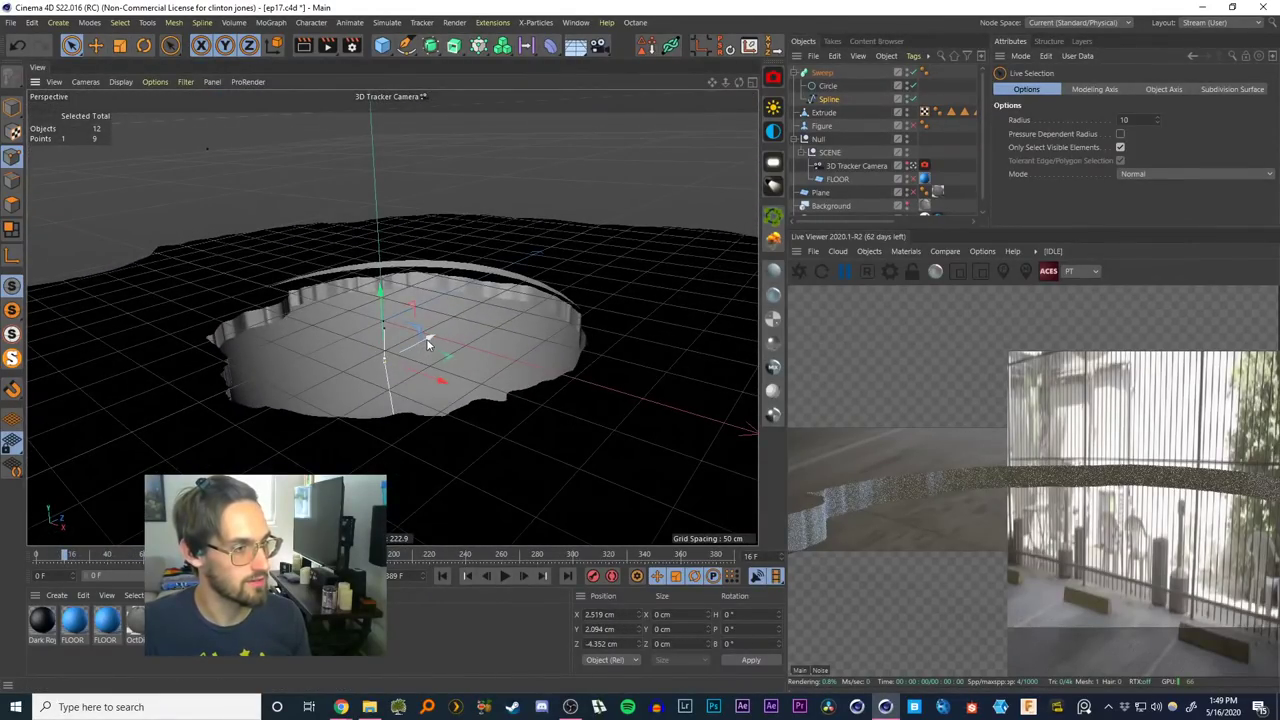
left_click_drag(428, 338, 399, 344)
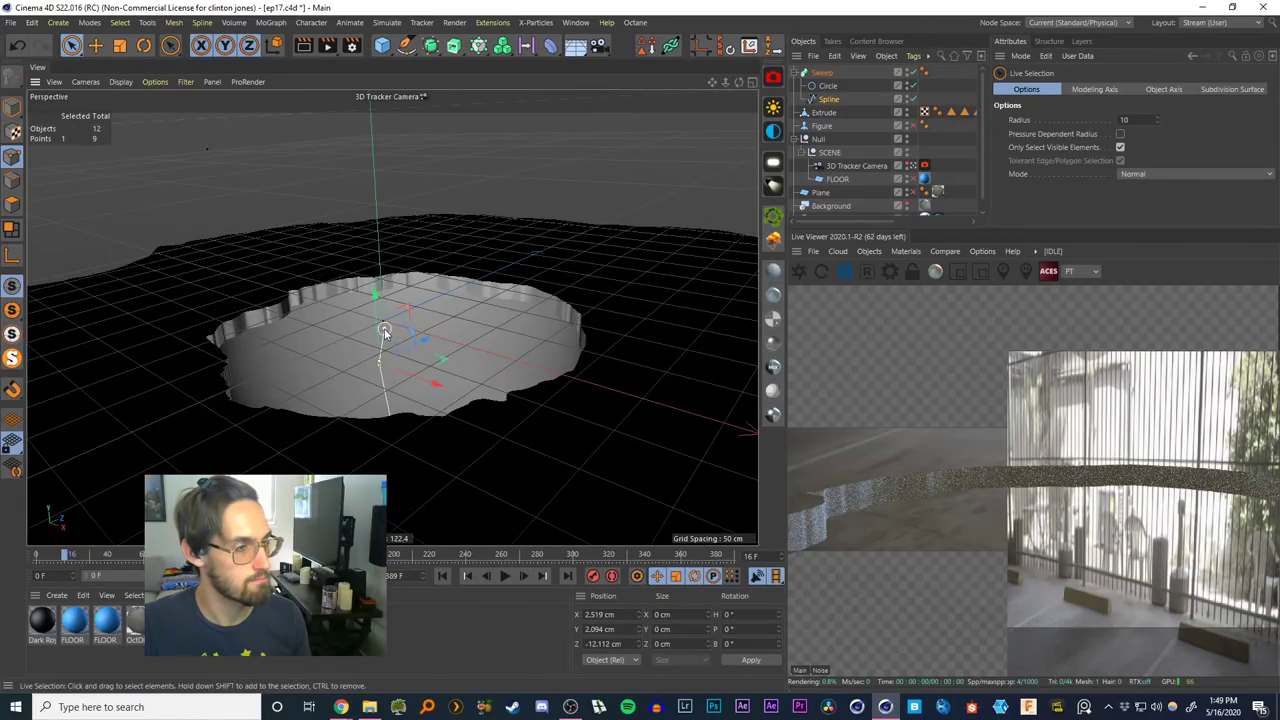
left_click_drag(381, 293, 383, 303)
left_click_drag(440, 555, 37, 554)
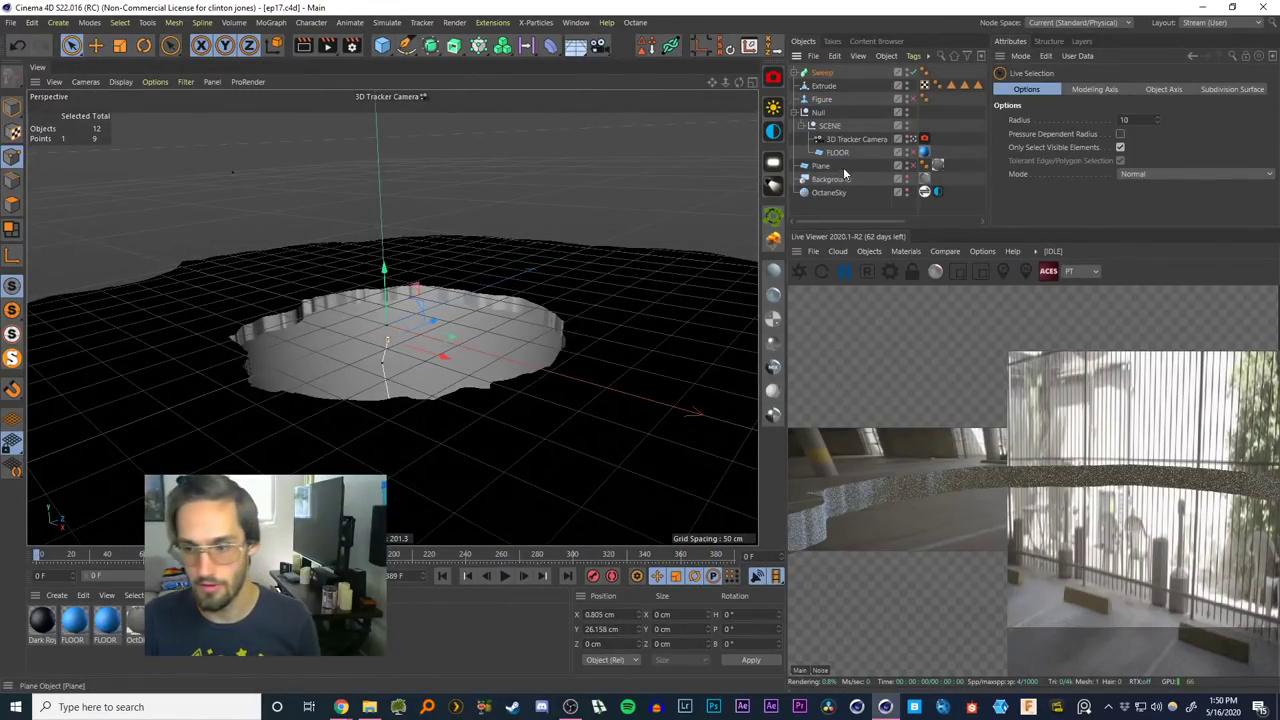
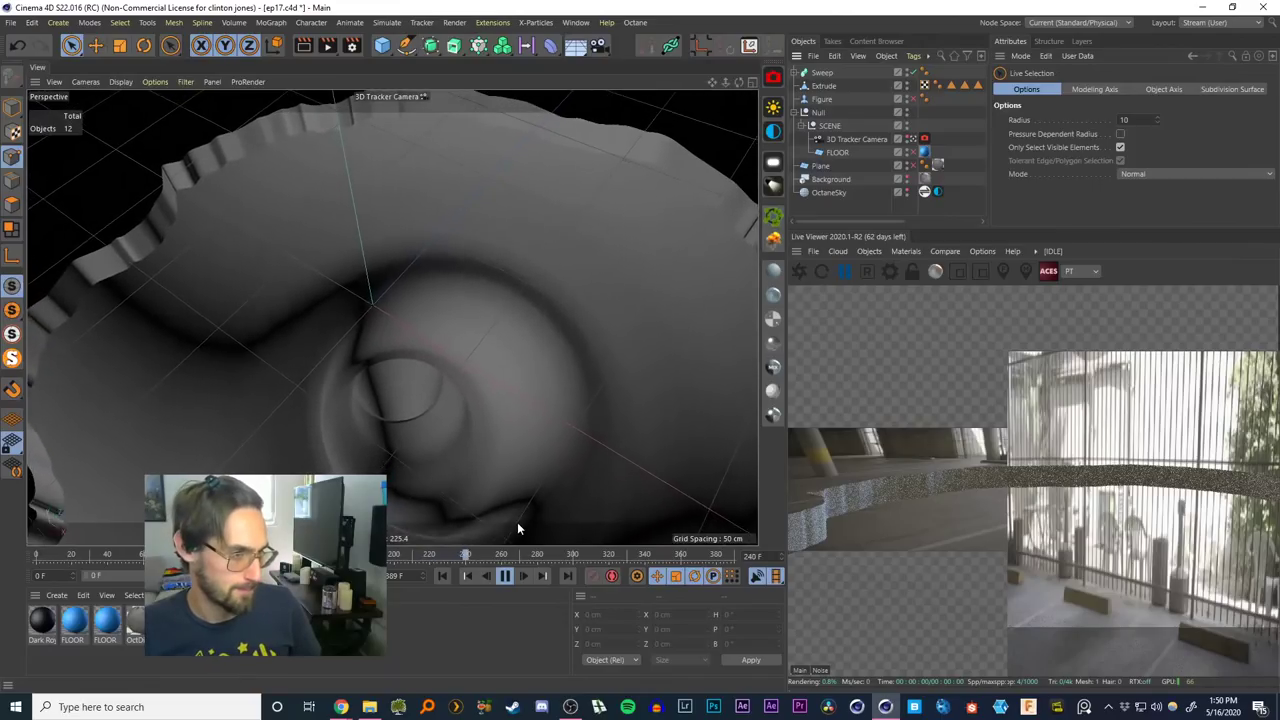
Stop playback at frame 296 and restart the Octane live render with HDR tonemapping and the resolution locked at 0.5
left_click(504, 576)
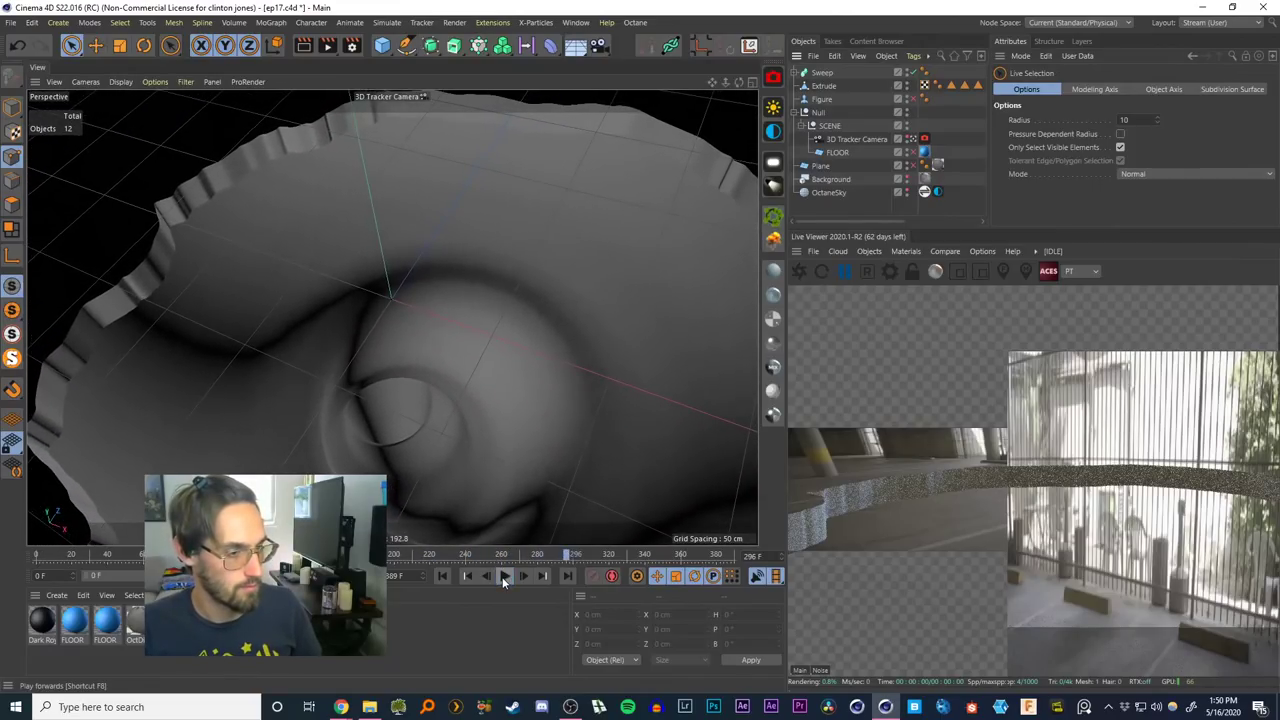
left_click(797, 271)
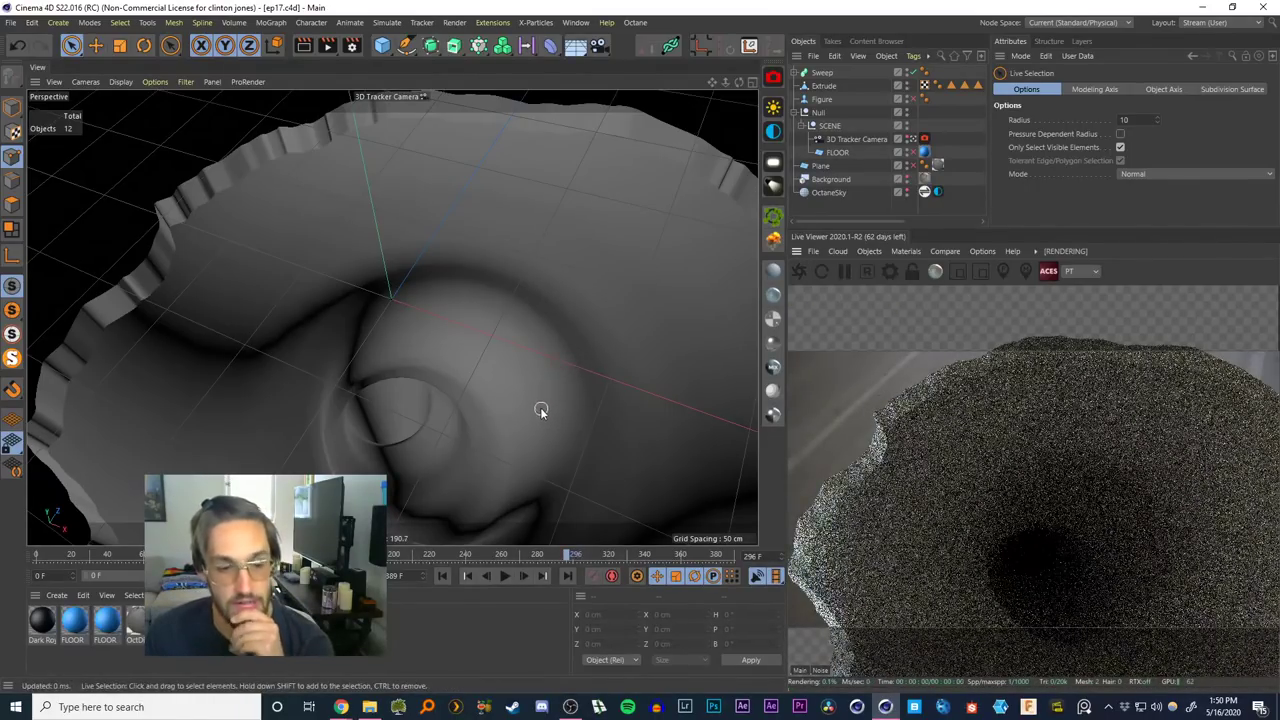
left_click(1047, 276)
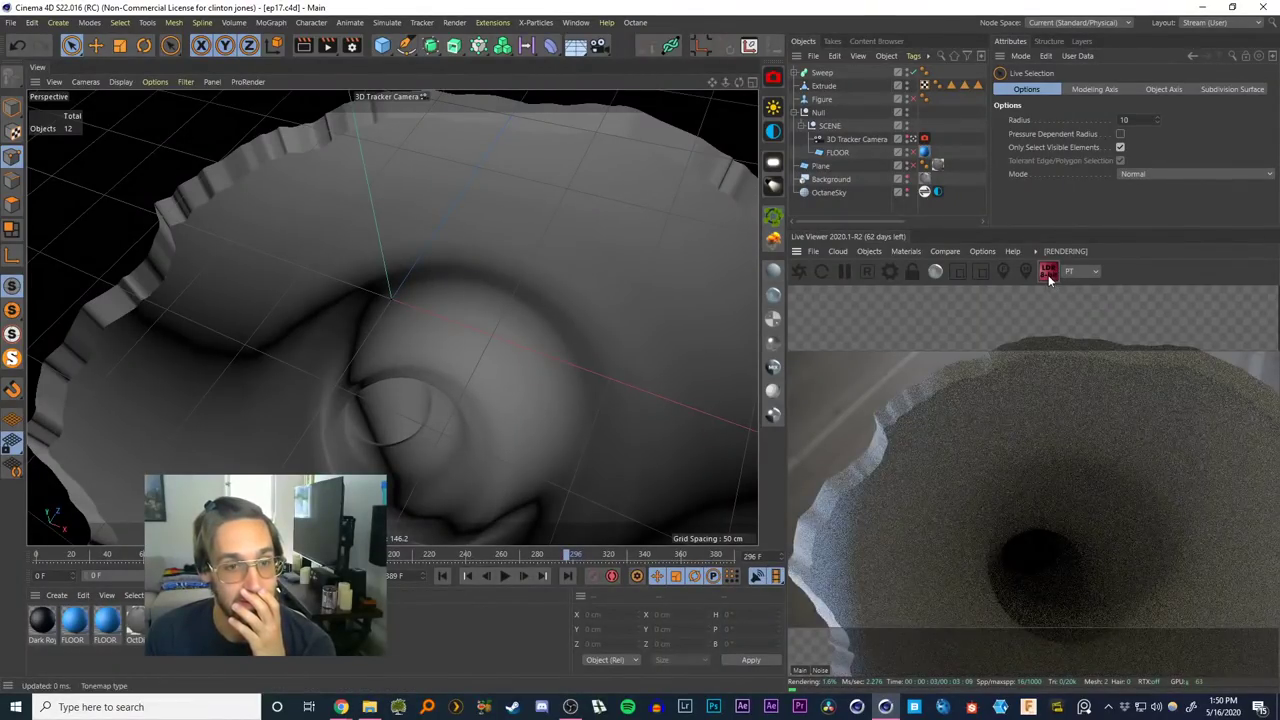
left_click(1048, 276)
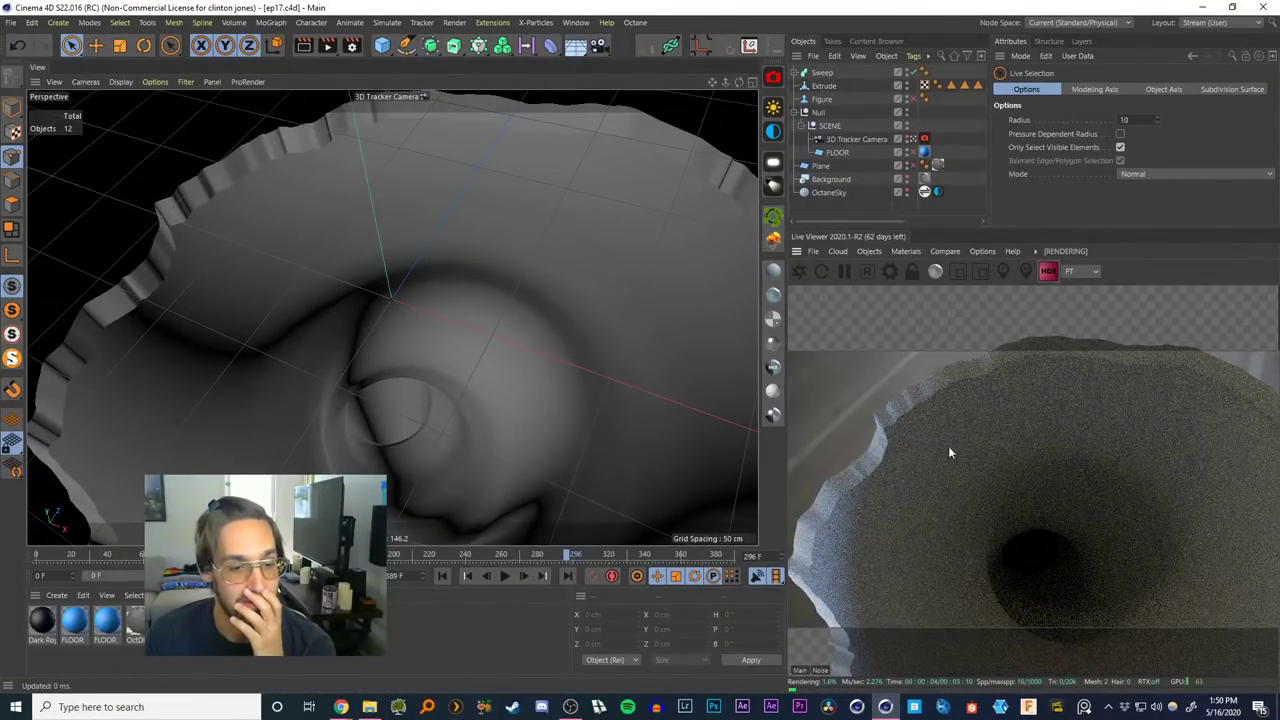
left_click(1099, 269)
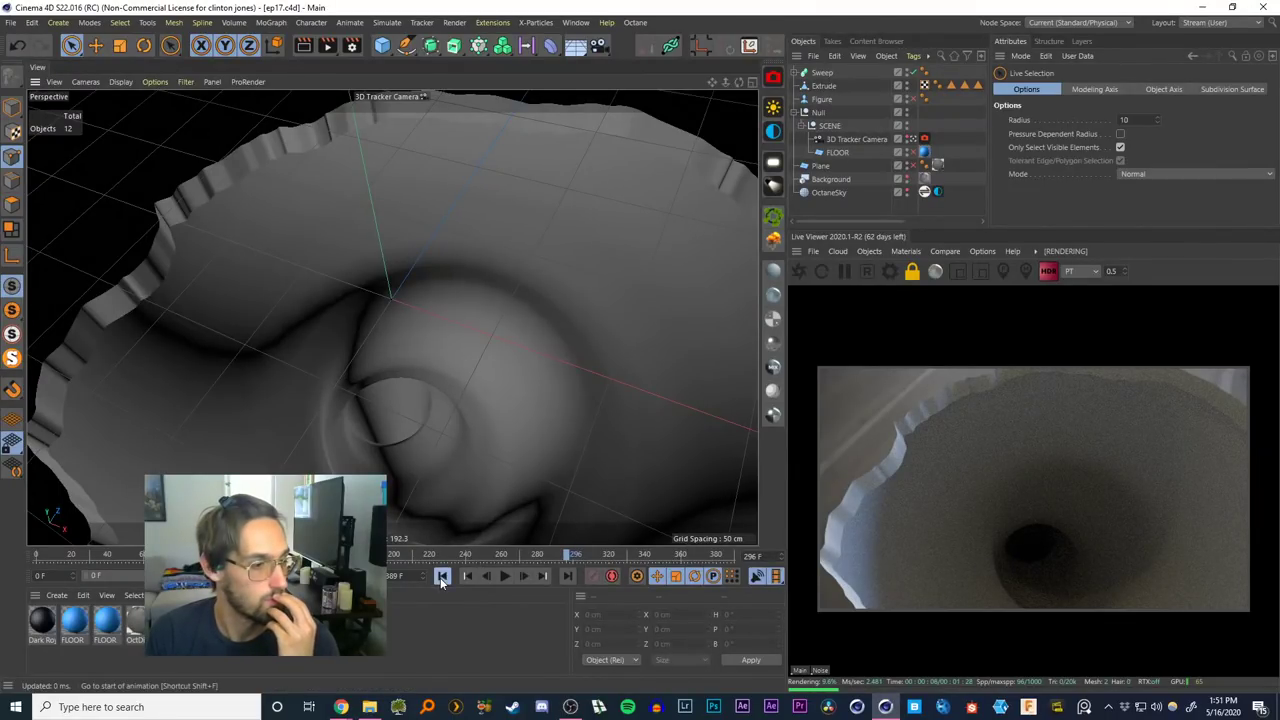
Check the hole in the live render at frames 0, 20, 54 and 79, ending back at frame 0
left_click(442, 577)
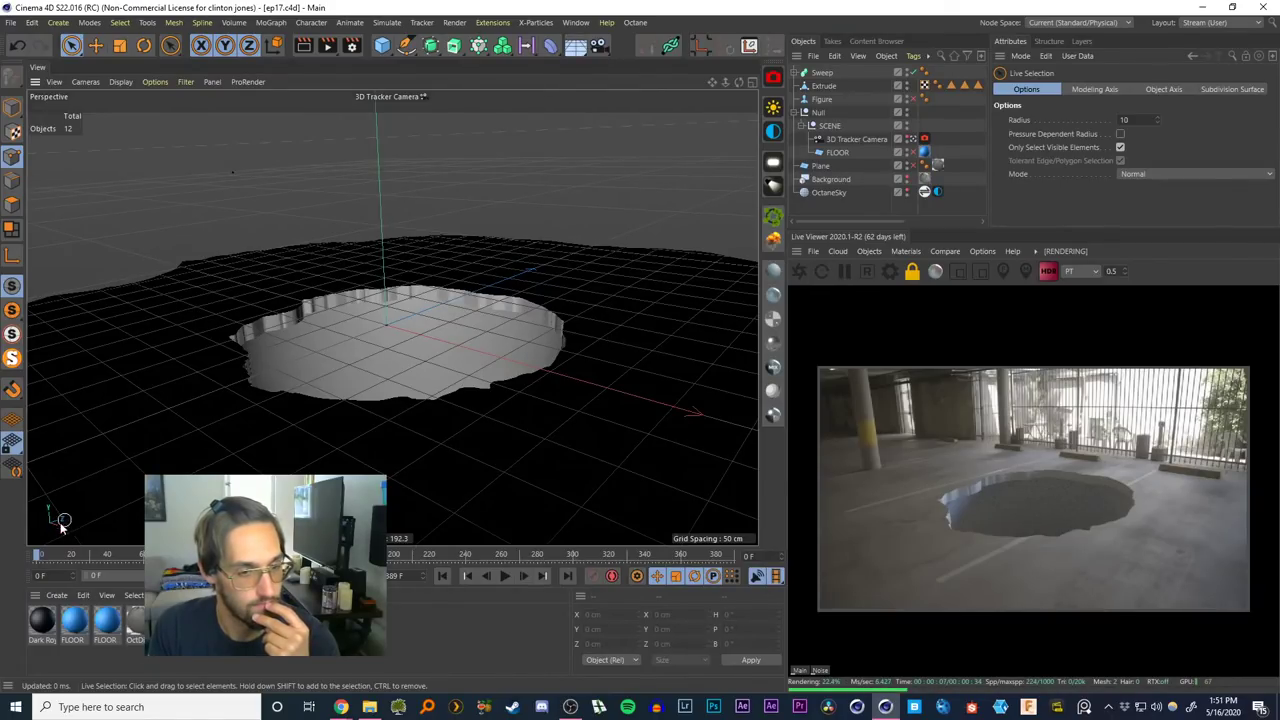
left_click(67, 558)
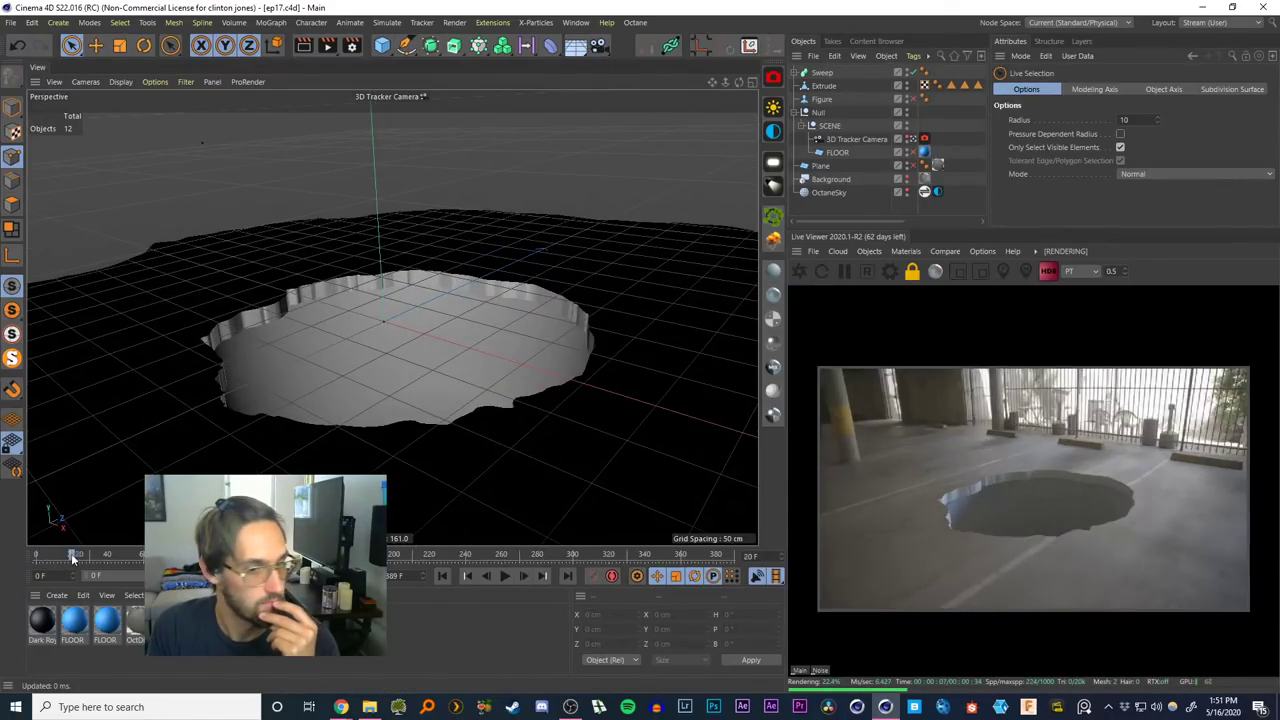
left_click(131, 557)
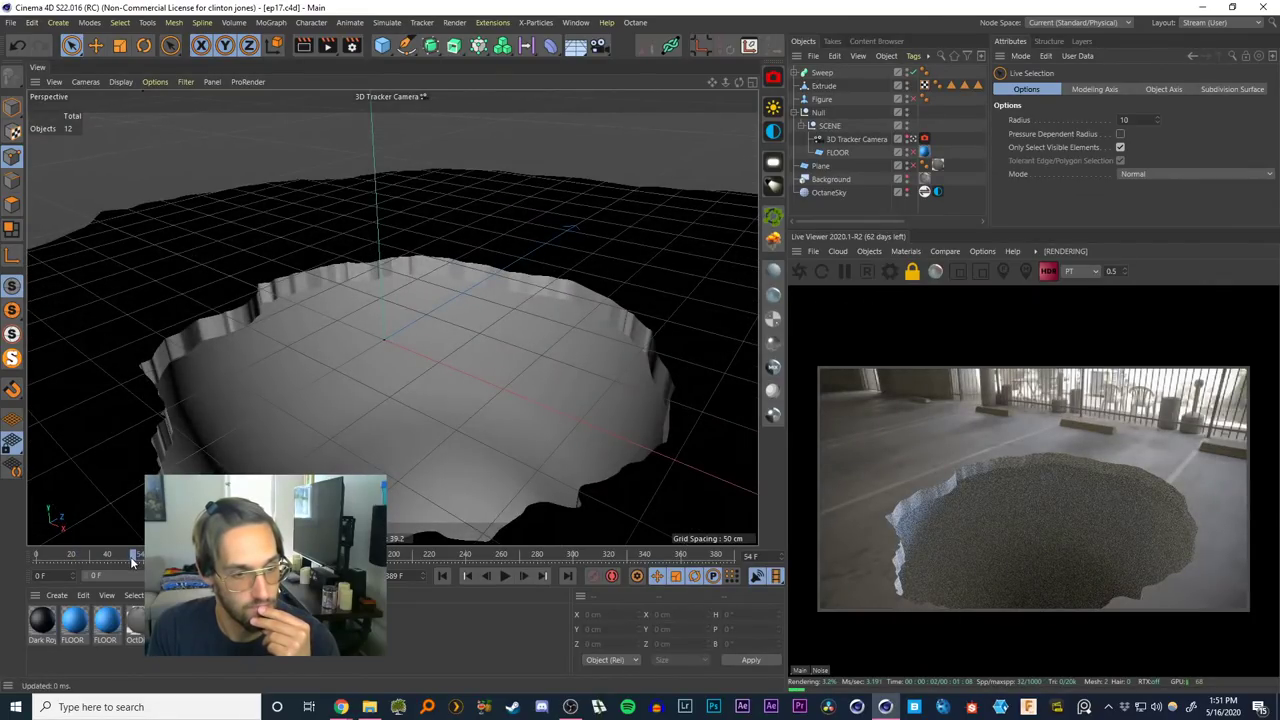
left_click(177, 557)
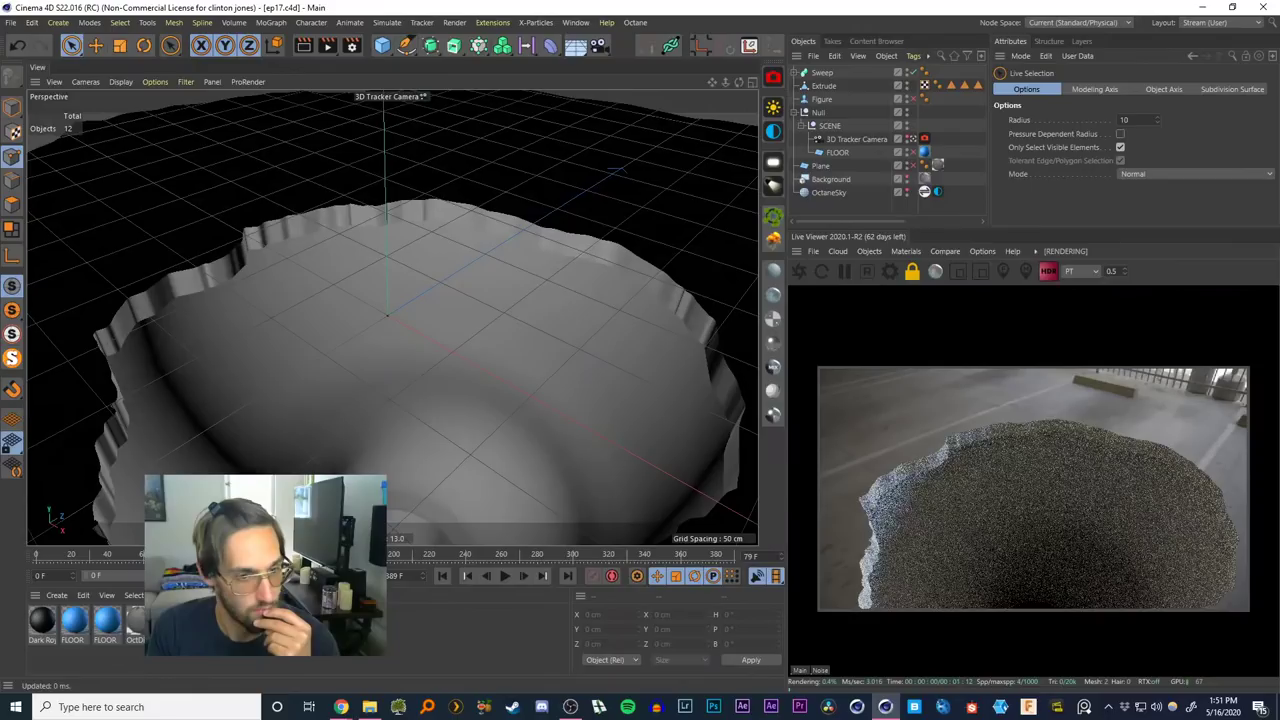
left_click(443, 576)
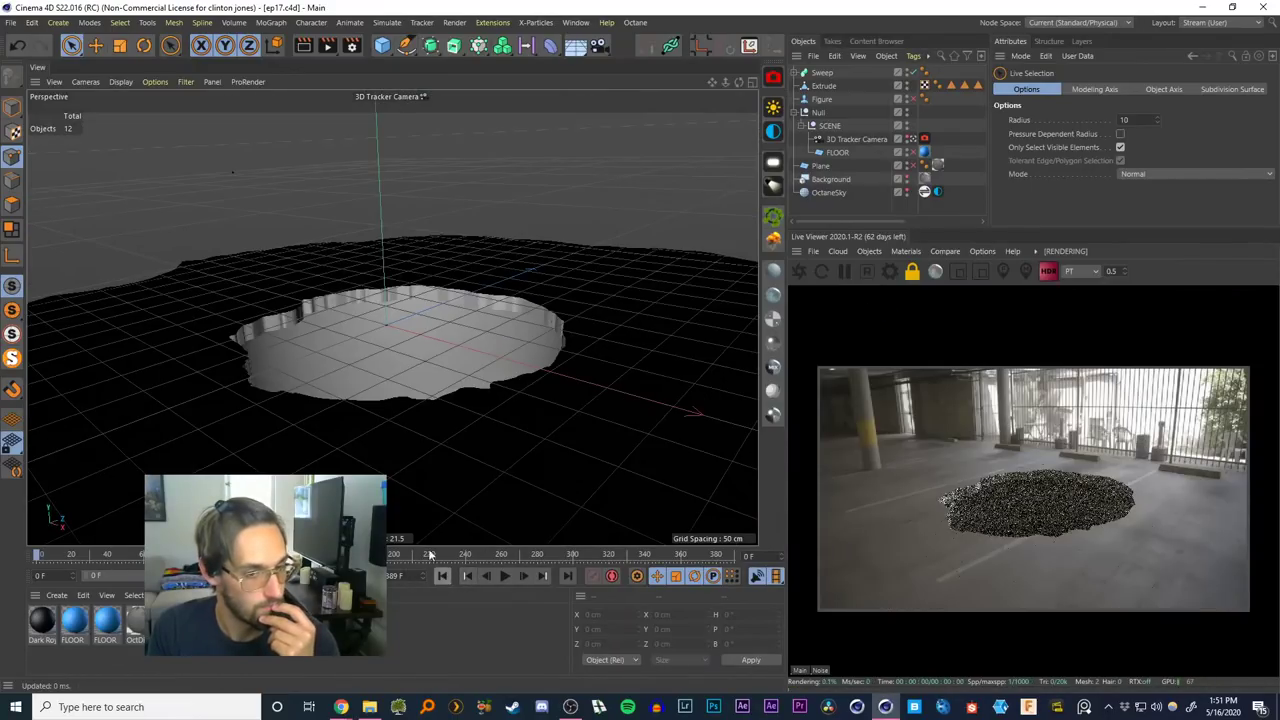
Collapse the Null hierarchy and replace the existing OctaneSky with a new OctaneSky that carries a fresh environment tag
left_click(802, 126)
left_click(795, 112)
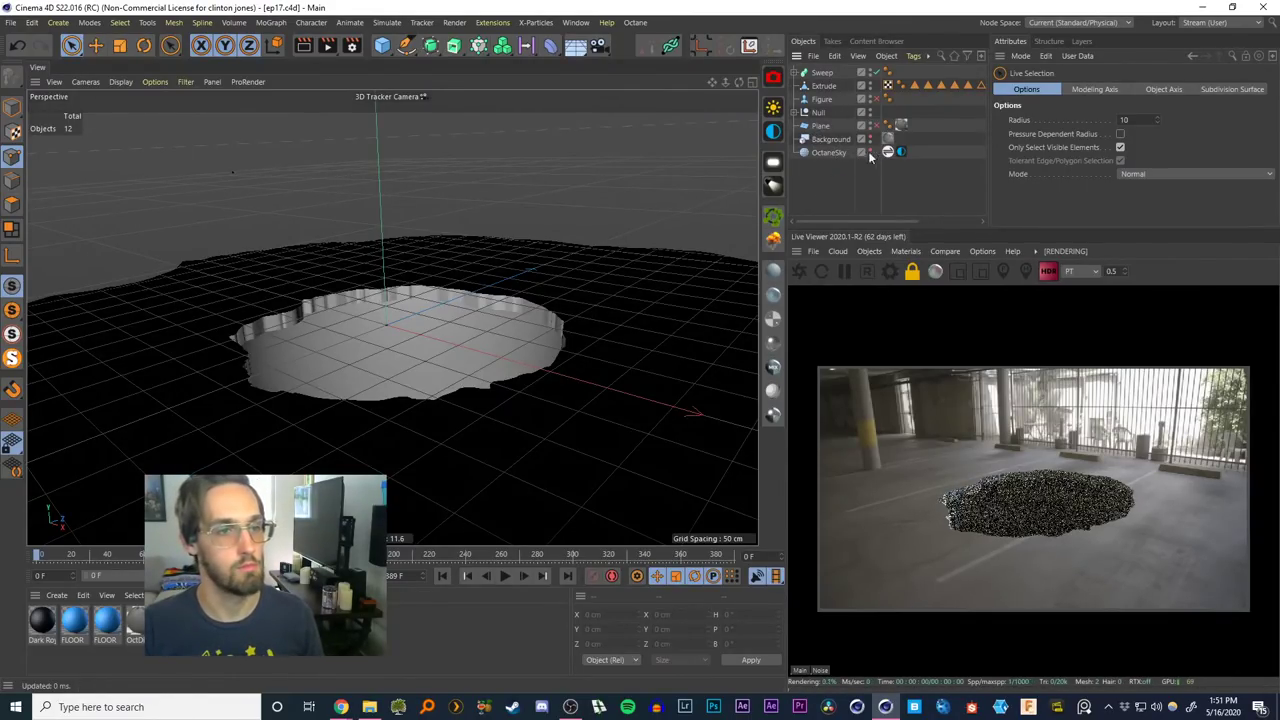
left_click(822, 152)
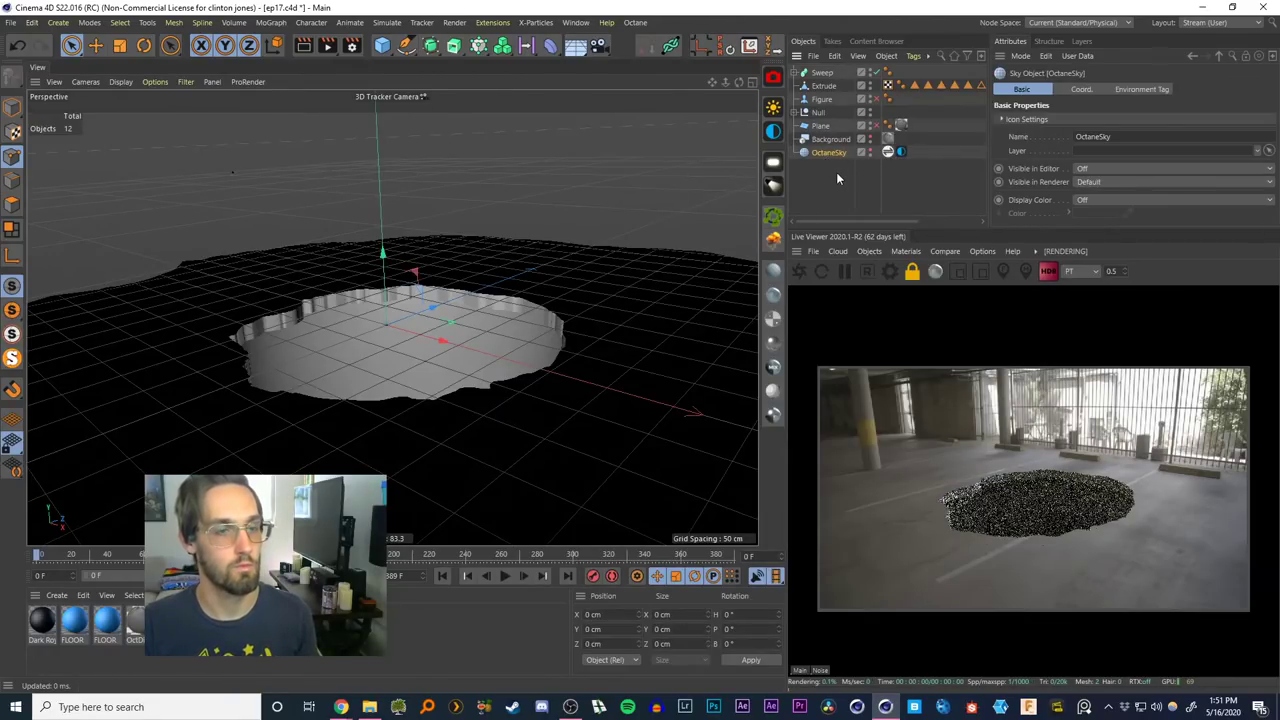
key("Delete")
key("ctrl+z")
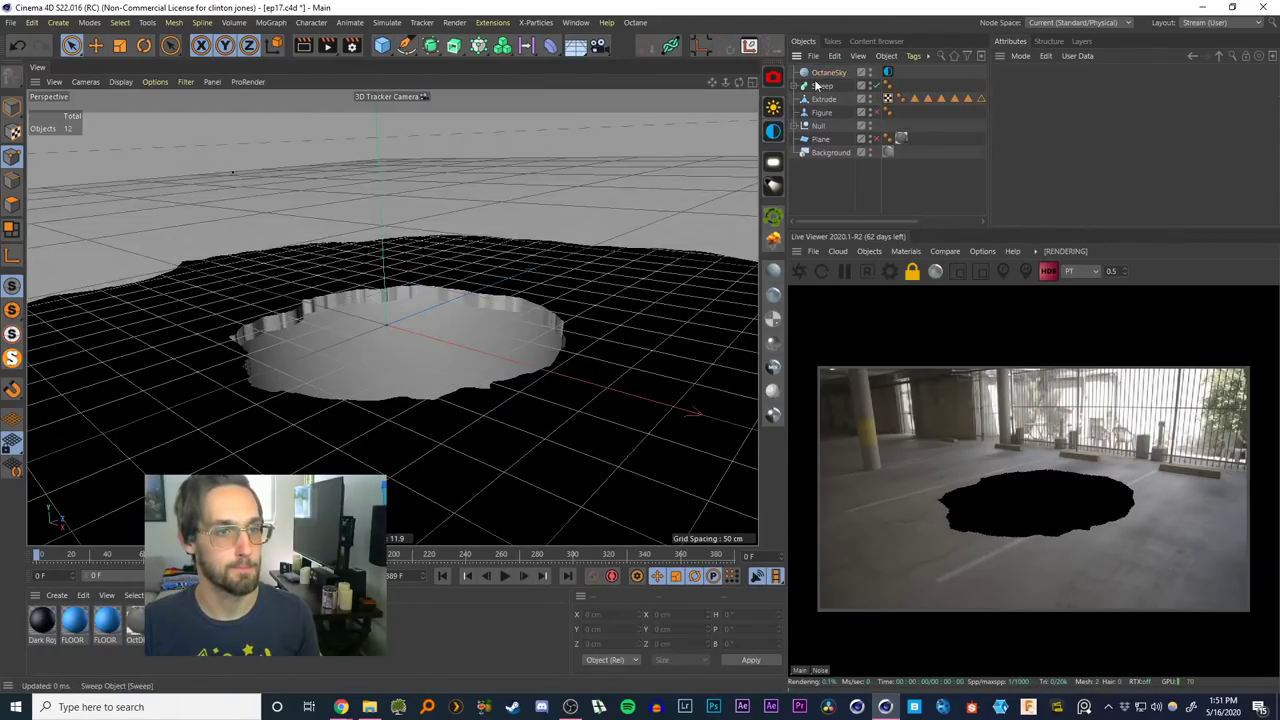
right_click(822, 80)
left_click(812, 186)
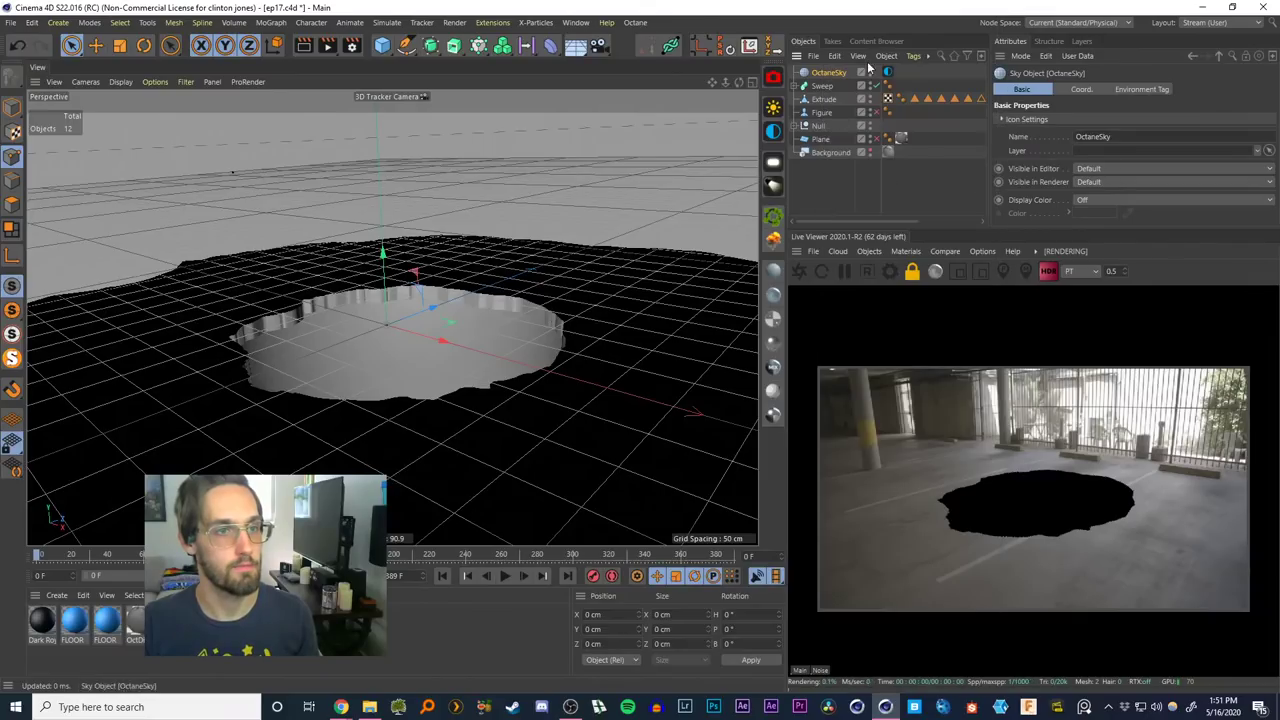
Load the Parking_Garage_Day HDR file from the ep17 hdmi folder as the sky's environment texture, without copying it to the project
left_click(887, 72)
left_click(1060, 160)
left_click(1252, 121)
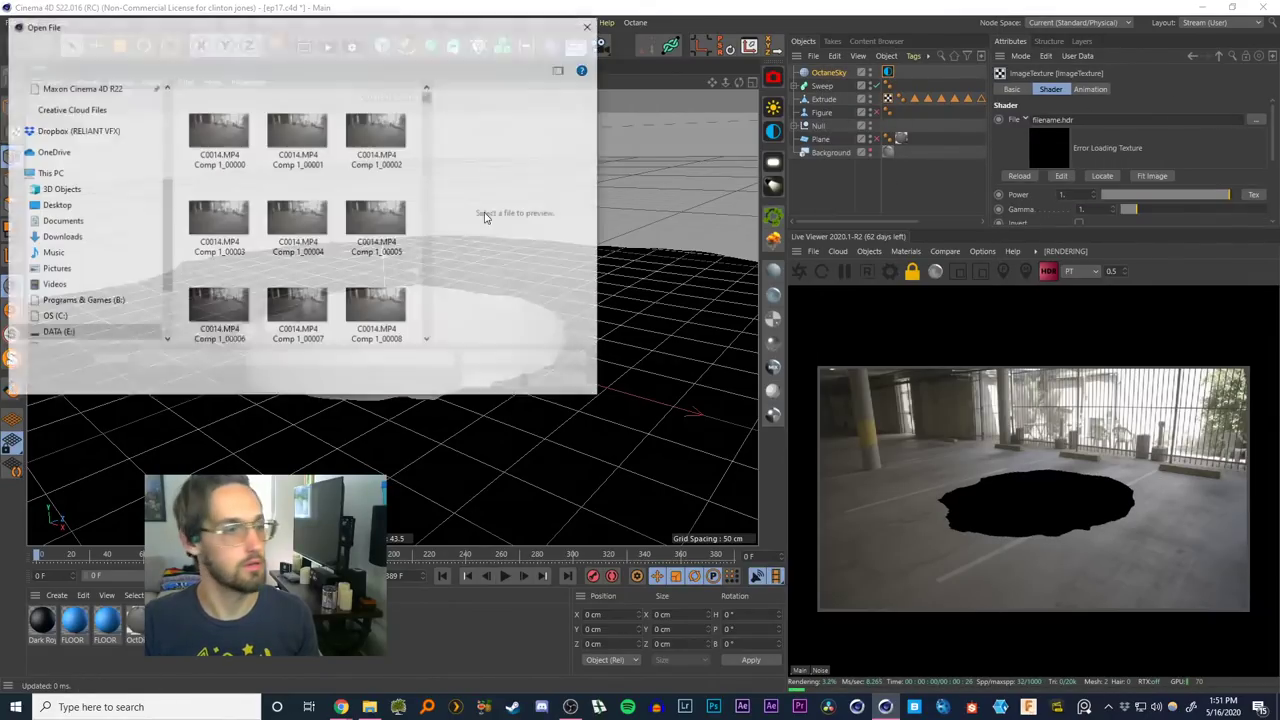
left_click(282, 47)
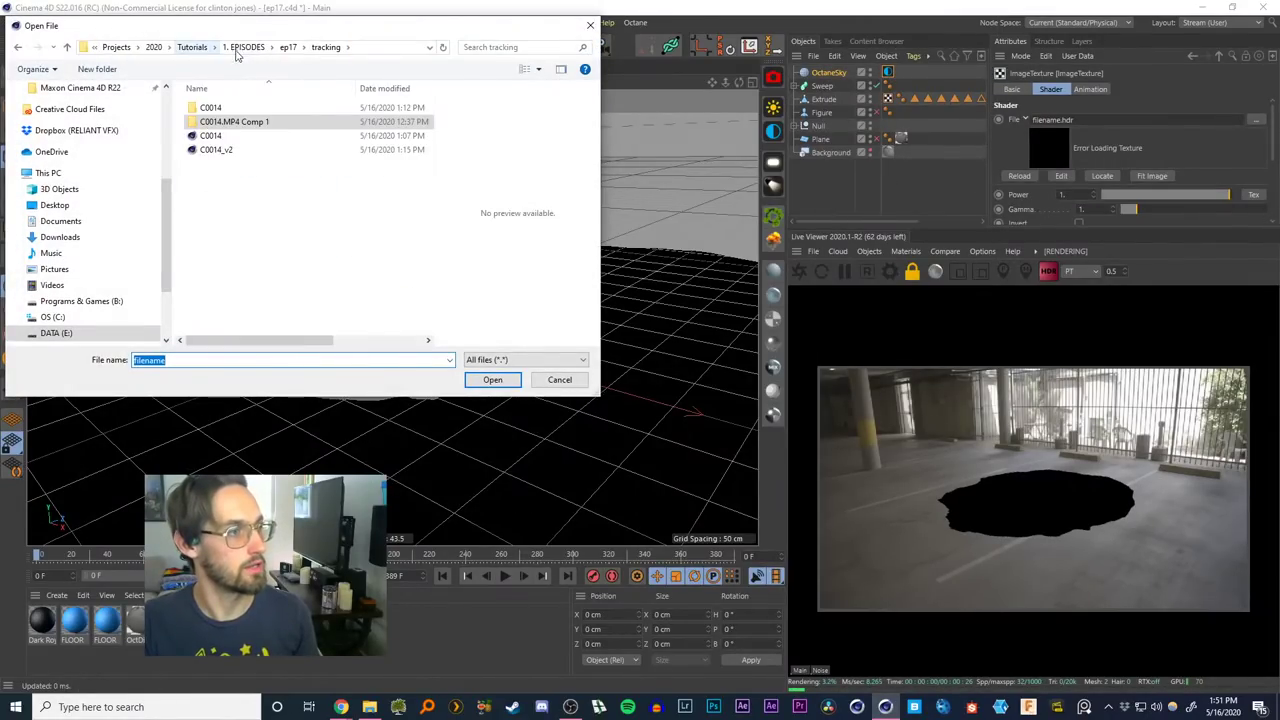
left_click(287, 47)
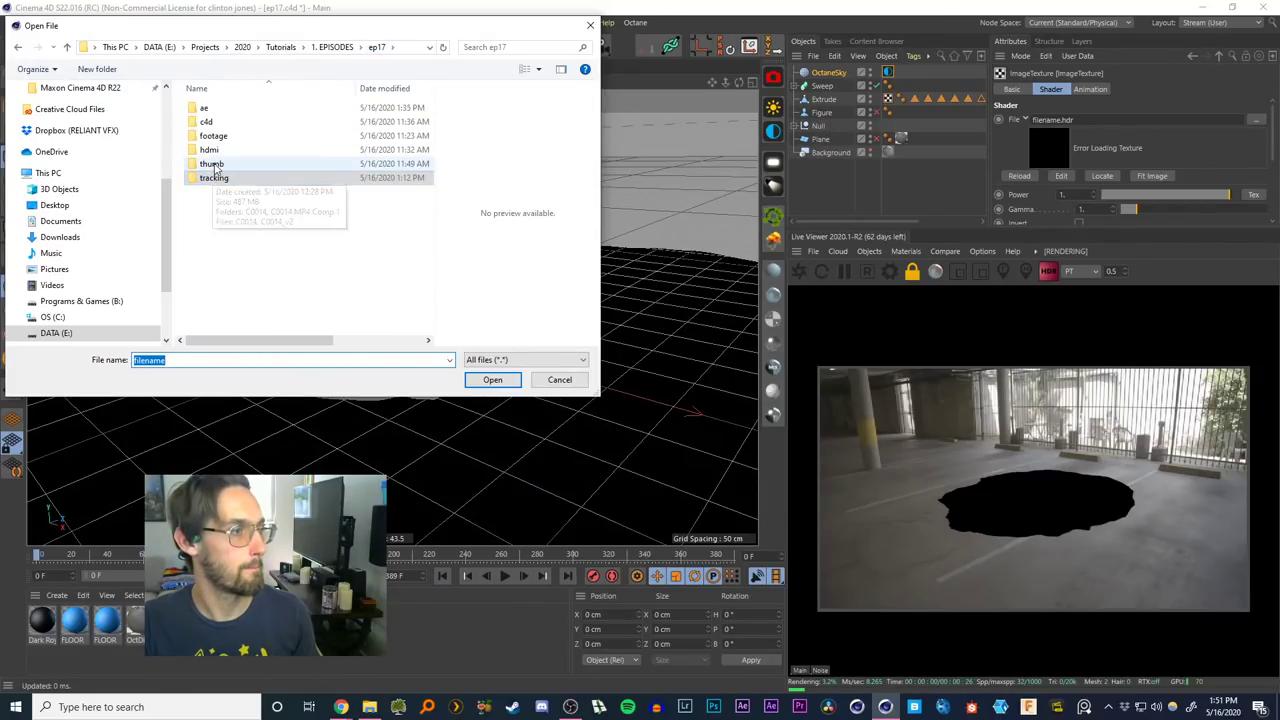
double_click(209, 150)
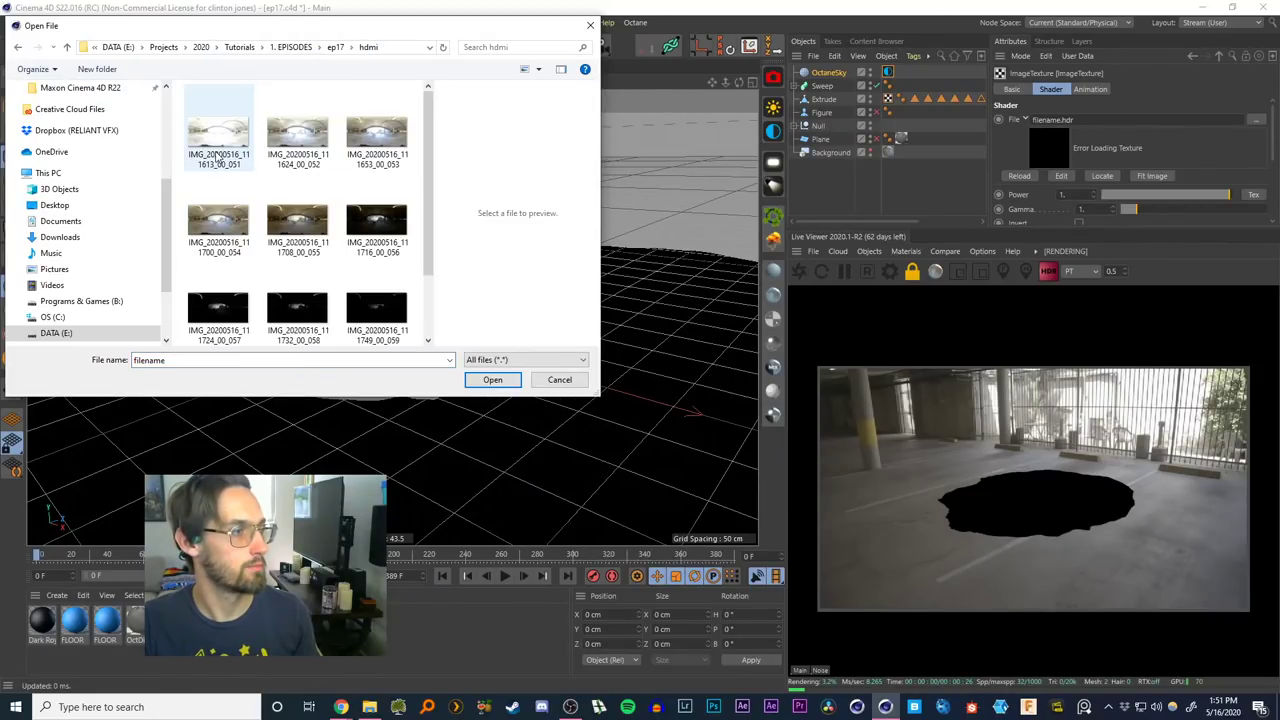
scroll(437, 185, "down", 2)
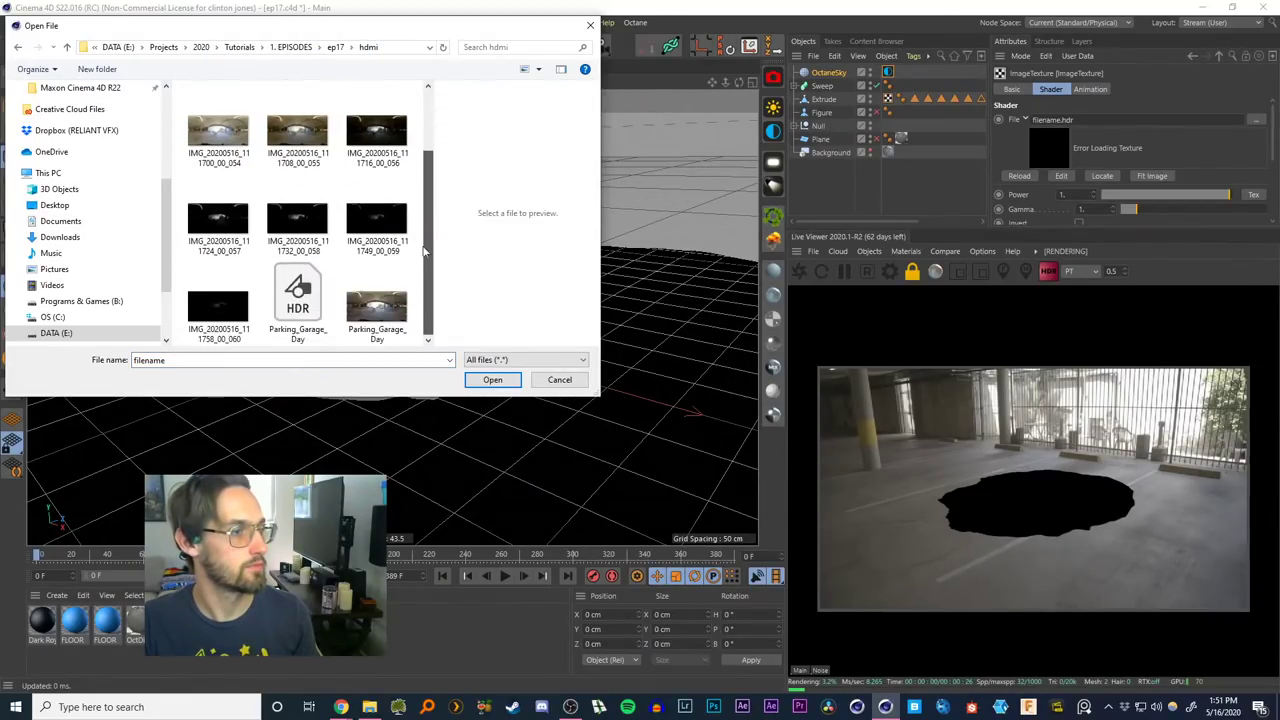
double_click(300, 290)
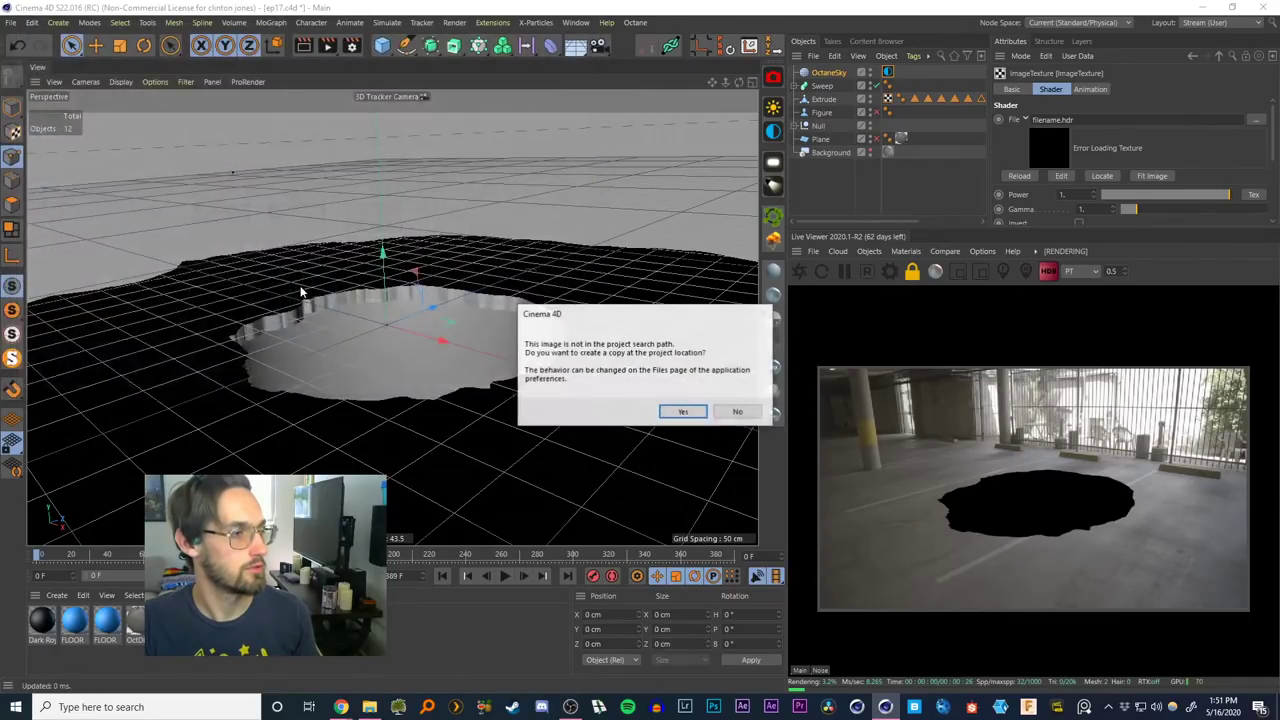
left_click(738, 413)
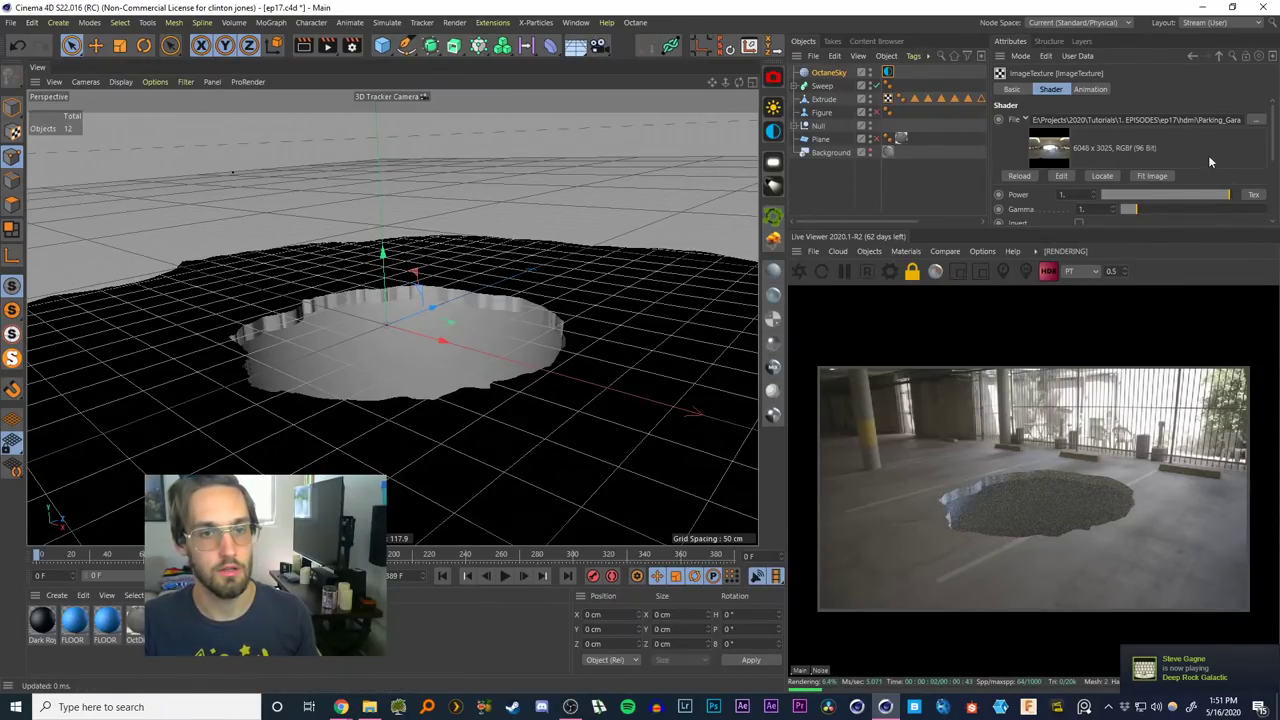
Examine the HDR image texture's settings and the sky's environment tag, including its node graph
scroll(1046, 182, "down", 3)
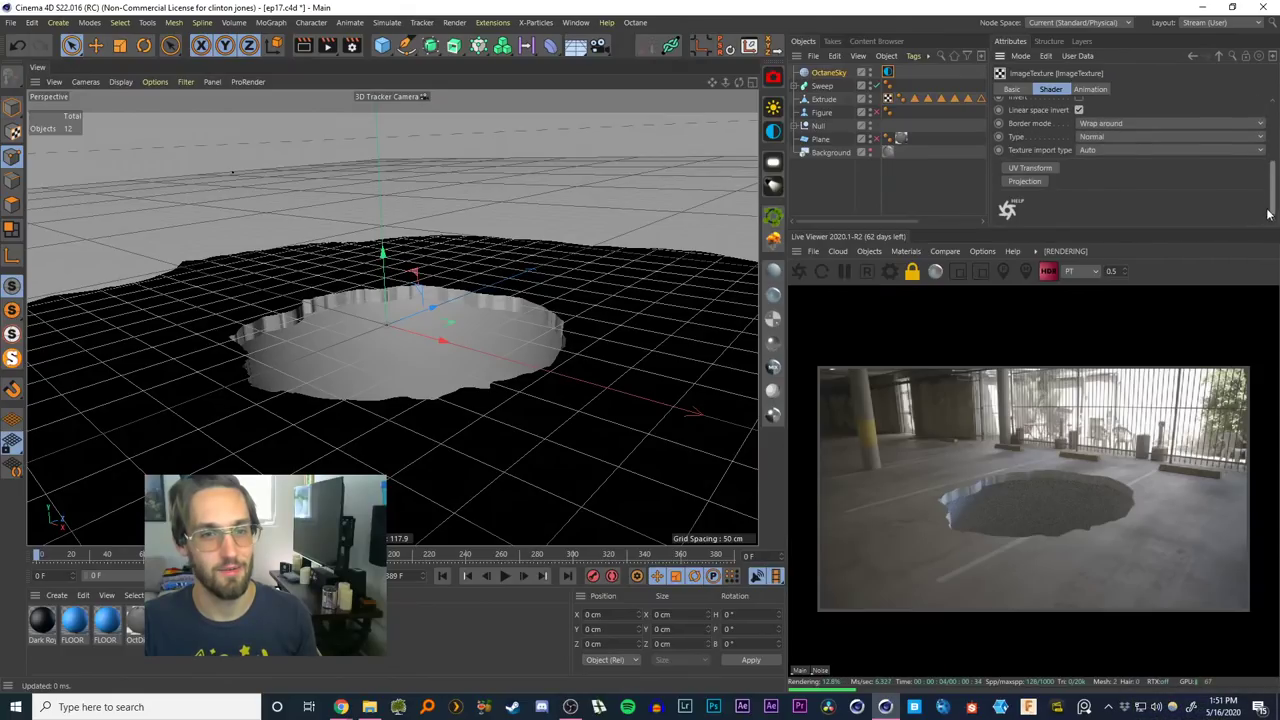
left_click(887, 72)
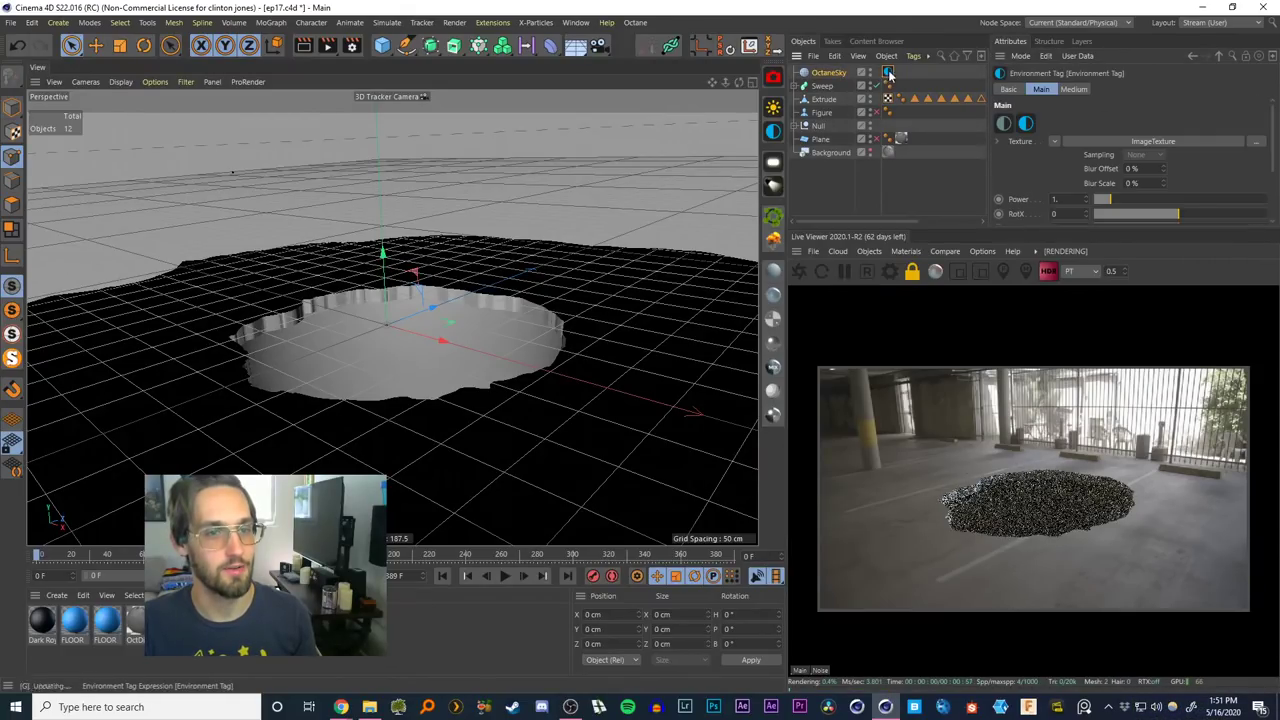
left_click_drag(1272, 147, 1272, 224)
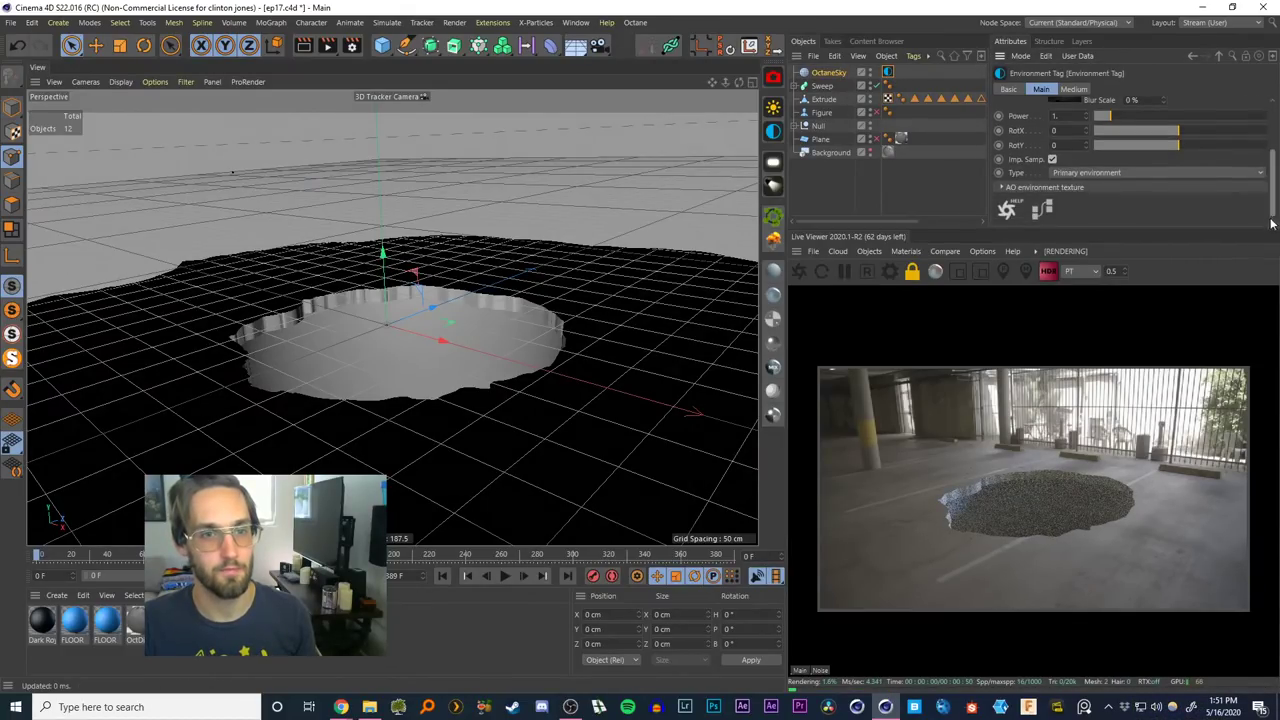
left_click(1041, 210)
left_click_drag(582, 267, 462, 326)
left_click(594, 317)
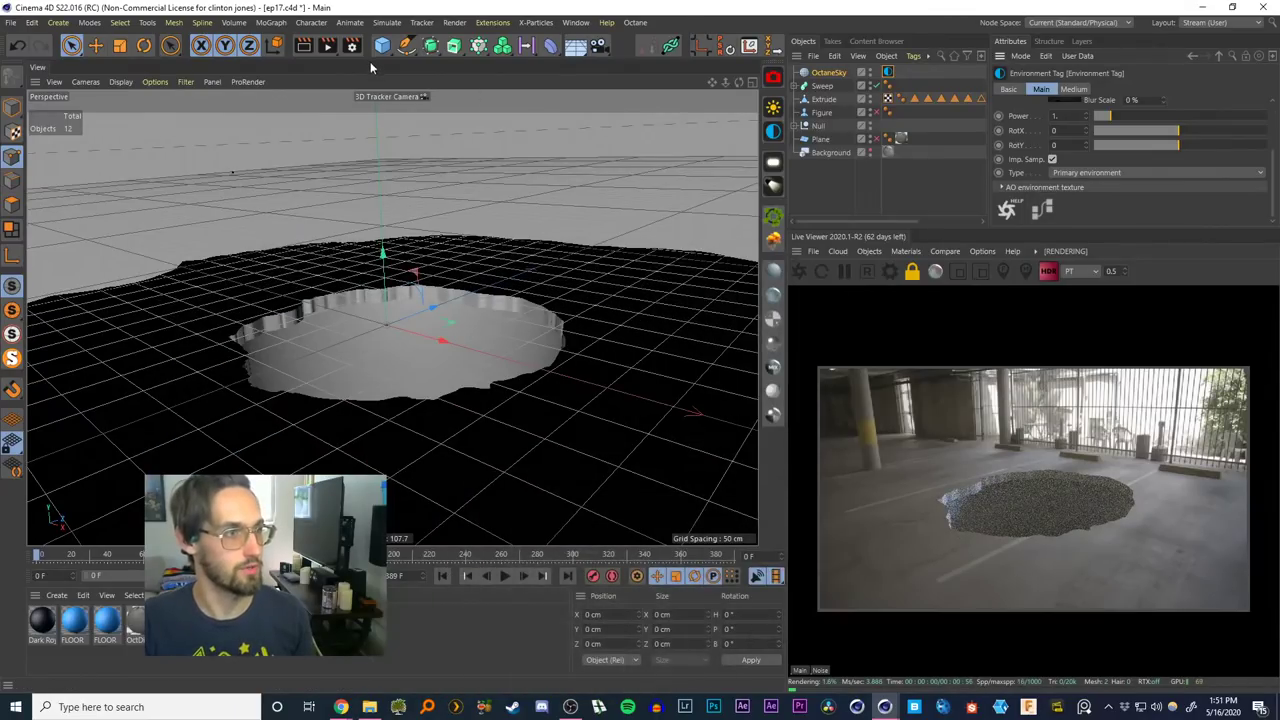
Add a sphere with a 100 cm radius over the hole and apply the OctGlossy1 material to it
left_click(382, 45)
left_click(633, 85)
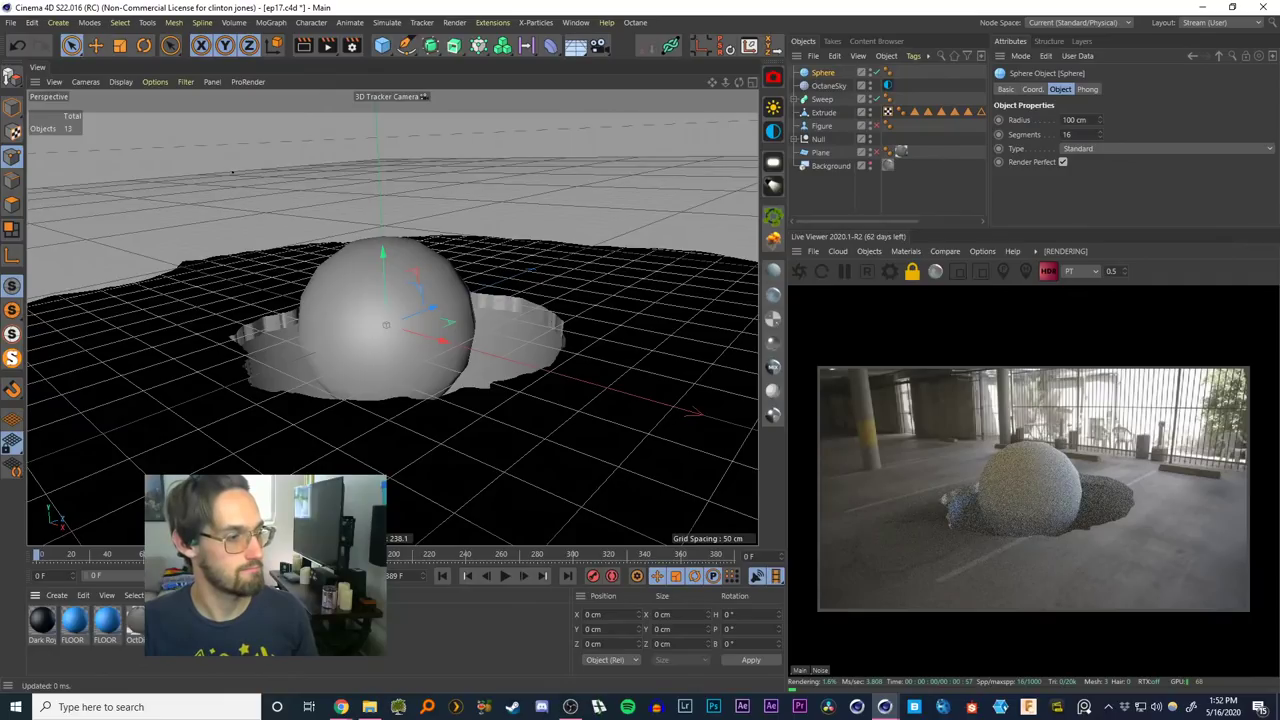
left_click_drag(385, 289, 385, 292)
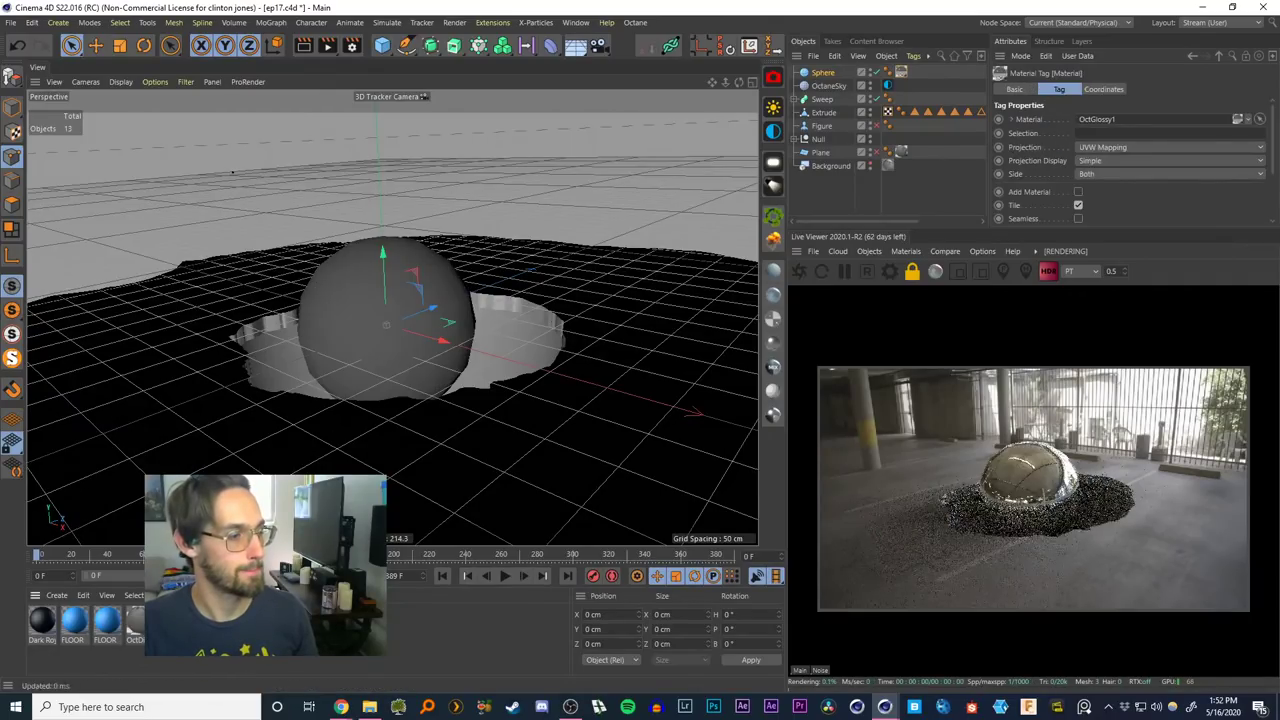
left_click(70, 45)
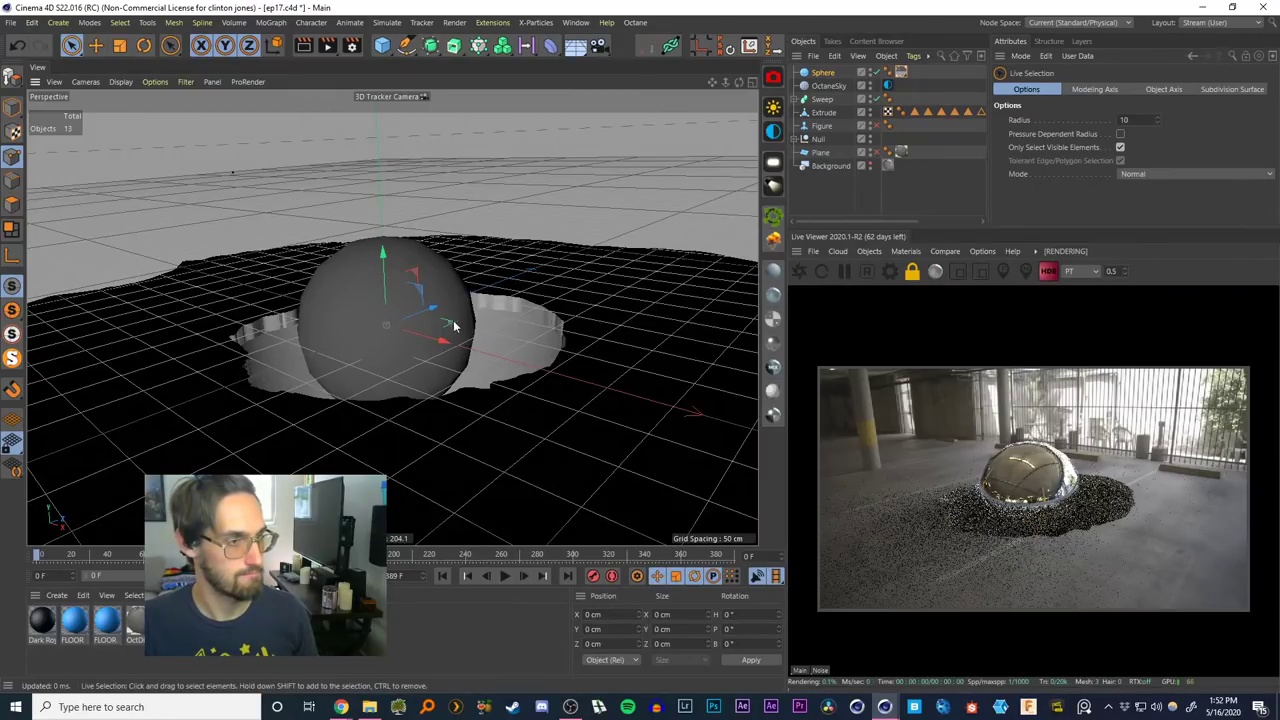
Shift the sphere about 14 cm across the ground plane and raise it above the hole opening
left_click_drag(452, 324, 462, 322)
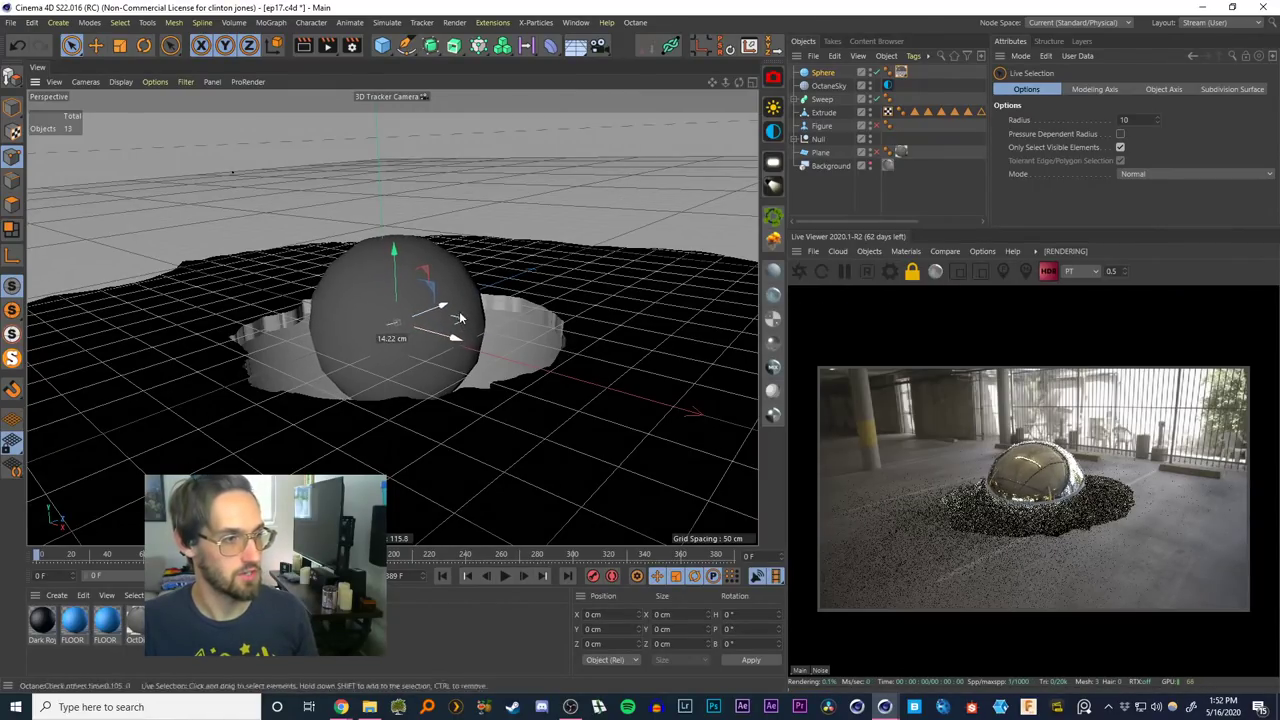
left_click_drag(393, 282, 436, 252)
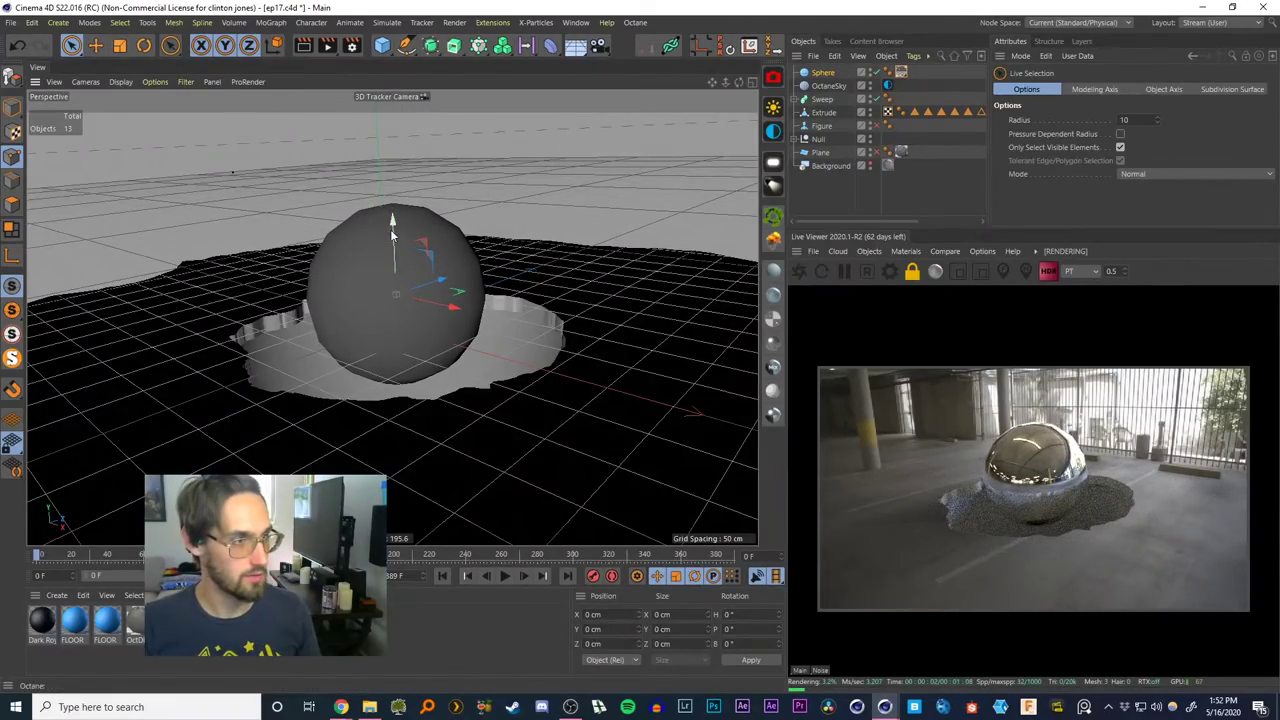
mouse_move(392, 233)
left_mouse_down()
mouse_move(393, 257)
mouse_move(395, 246)
left_mouse_up()
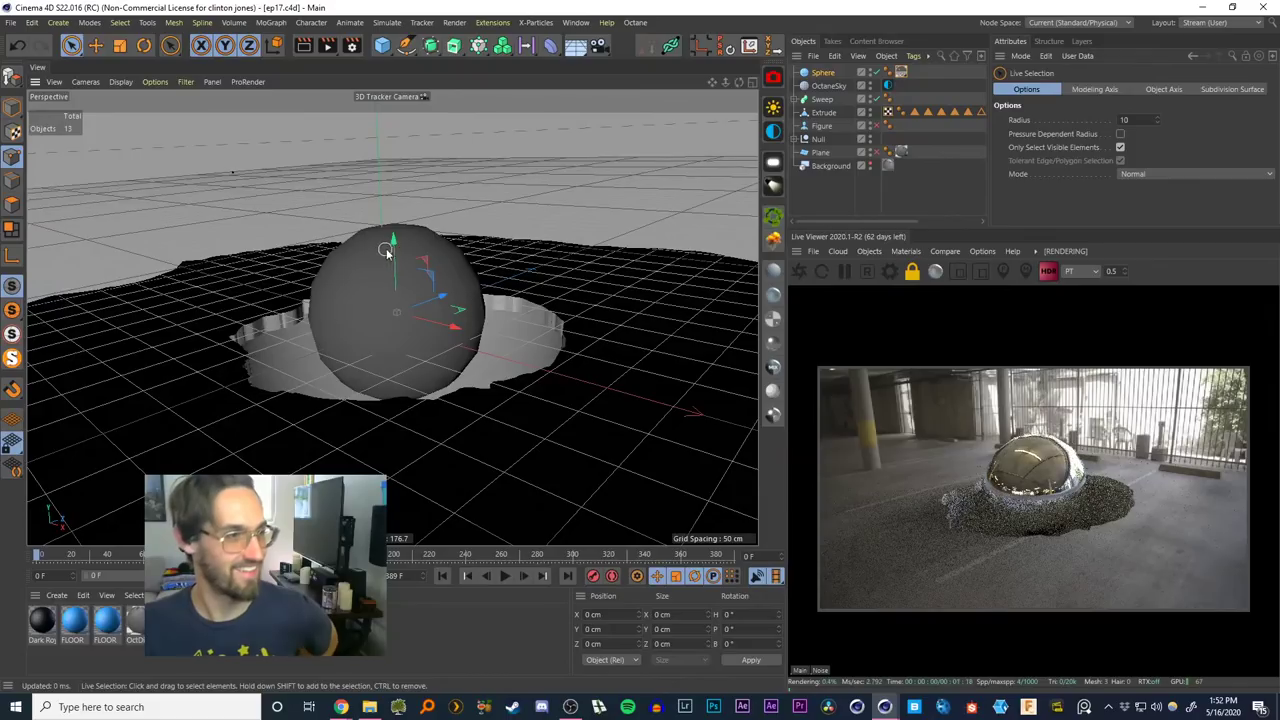
left_click_drag(395, 255, 410, 136)
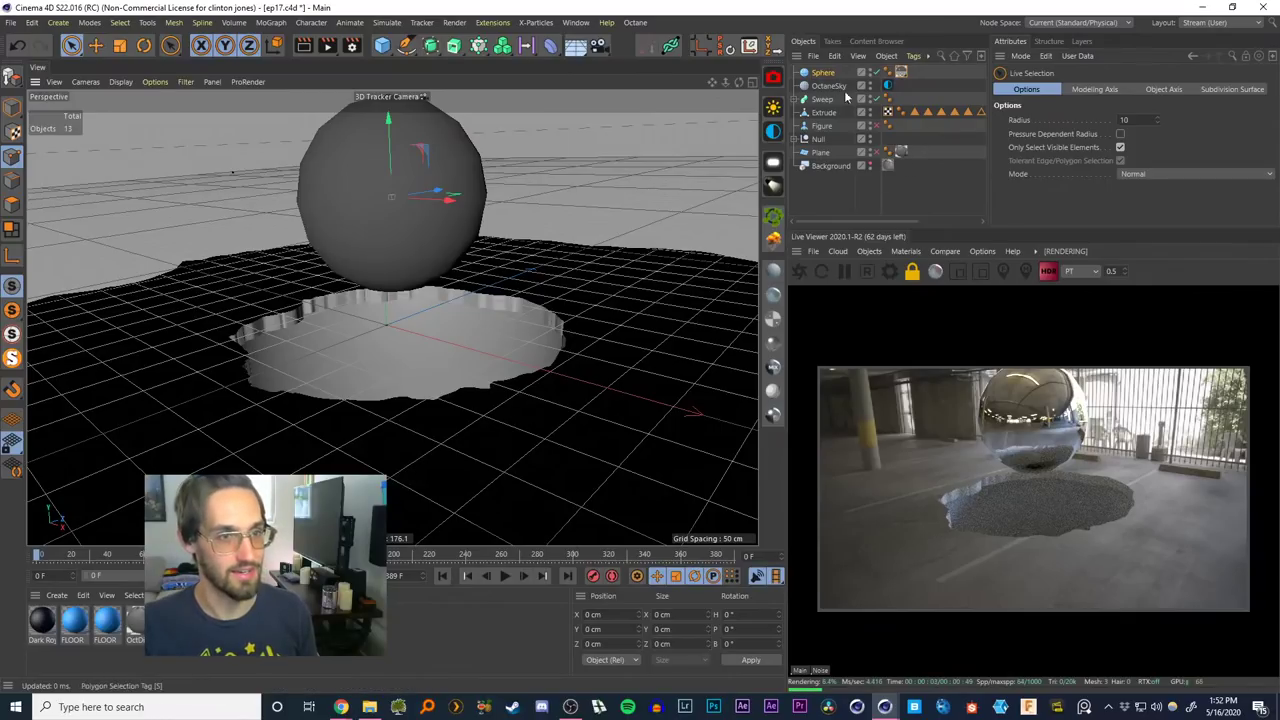
Insert a ColorCorrection node between the ImageTexture and Environment nodes in the OctaneSky environment tag's node graph
left_click(819, 72)
left_click(900, 72)
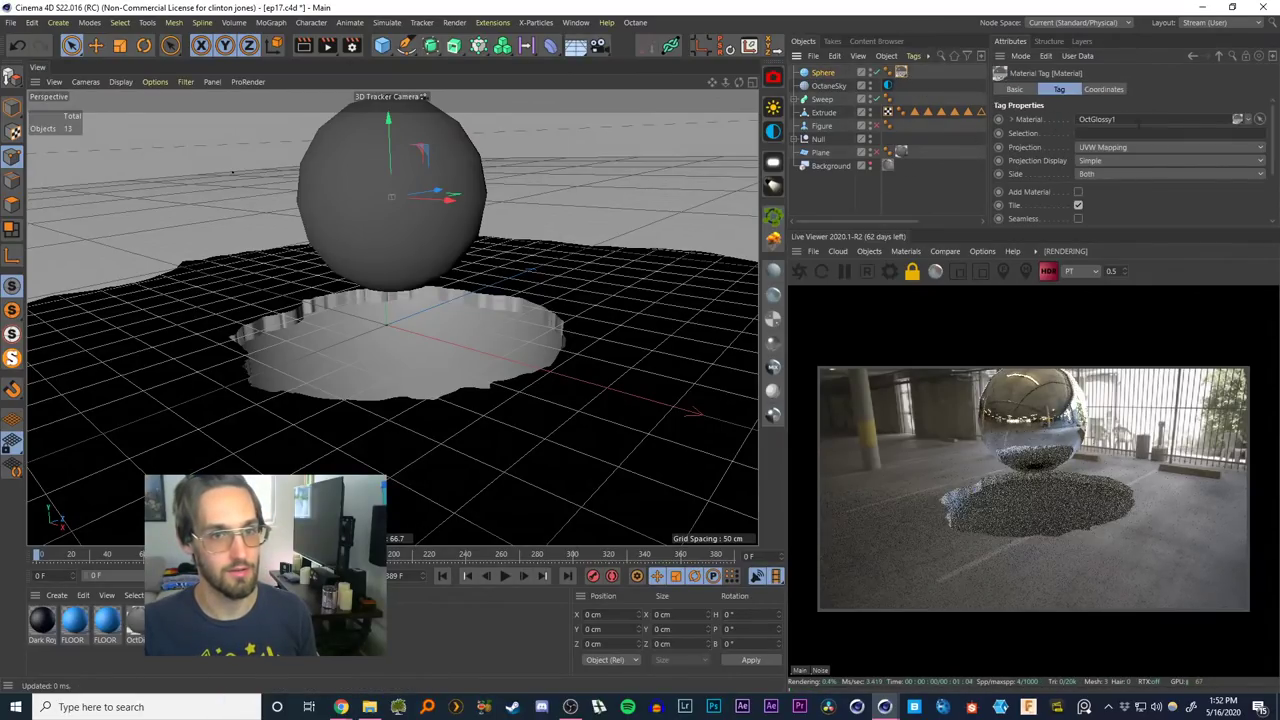
left_click(887, 87)
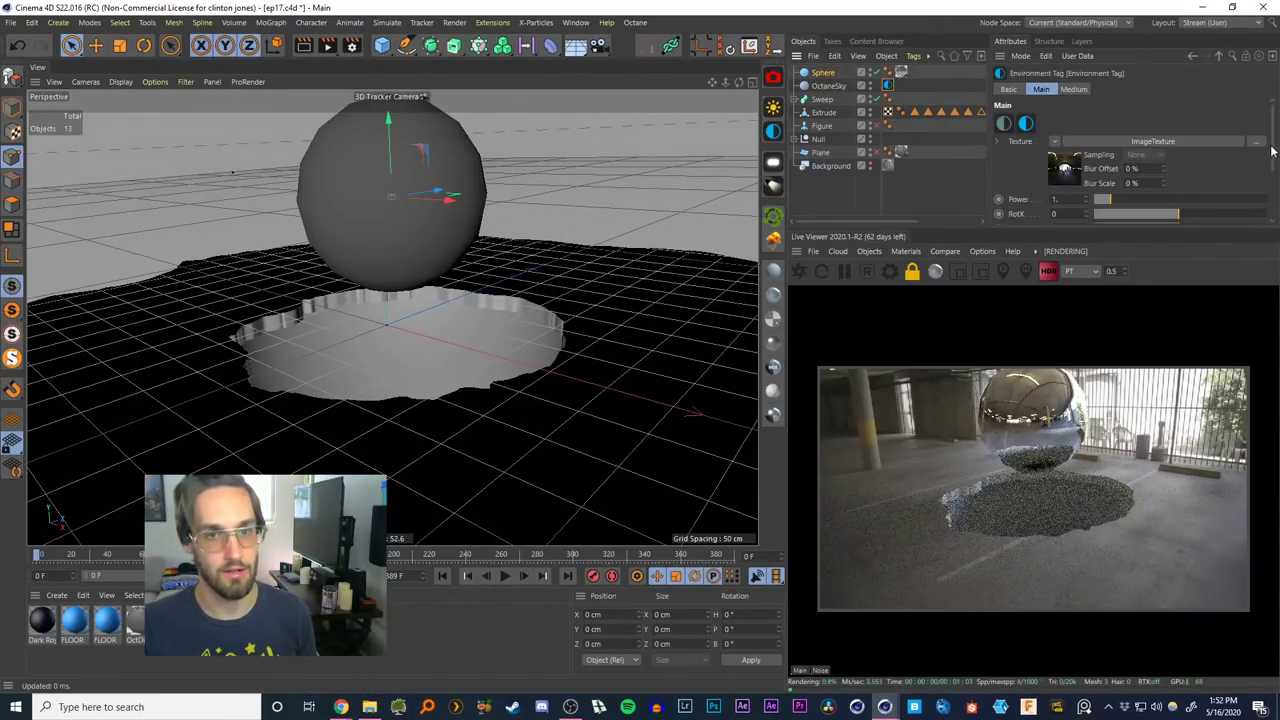
scroll(1060, 180, "down", 3)
left_click(1042, 208)
left_click_drag(346, 321, 352, 248)
left_click_drag(362, 375, 440, 376)
scroll(188, 444, "down", 3)
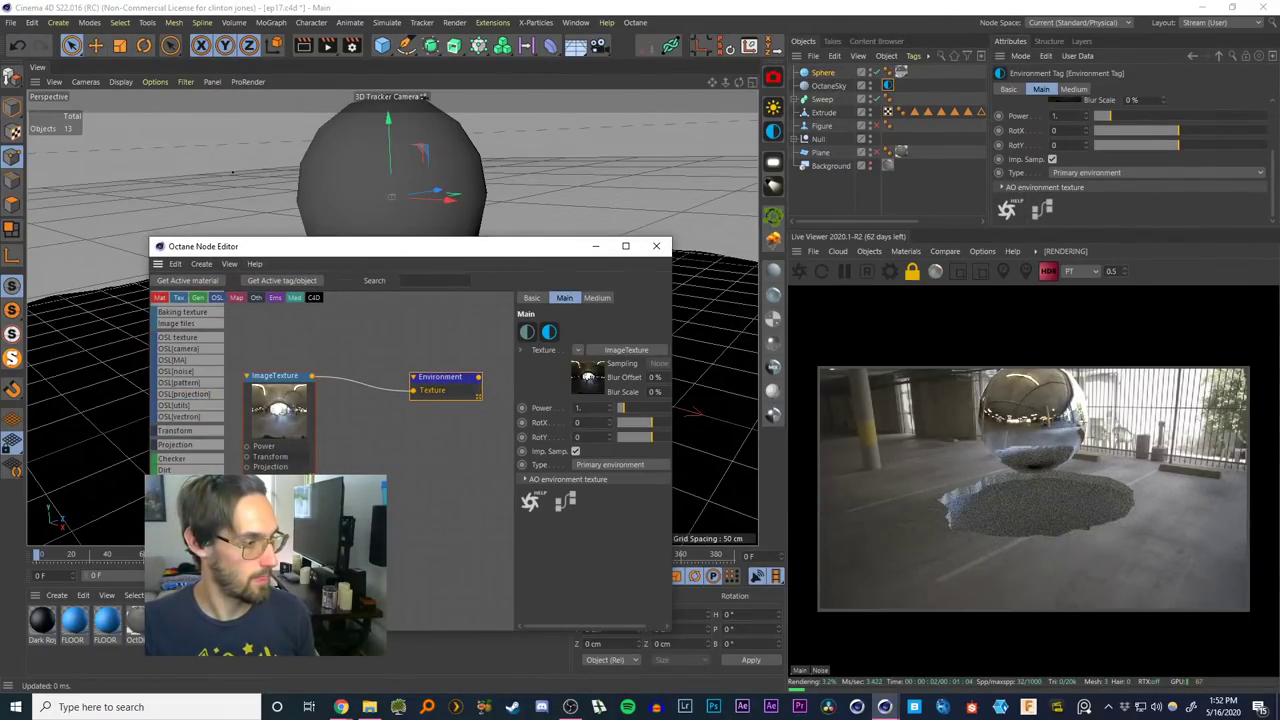
left_click_drag(364, 390, 366, 396)
left_click(365, 384)
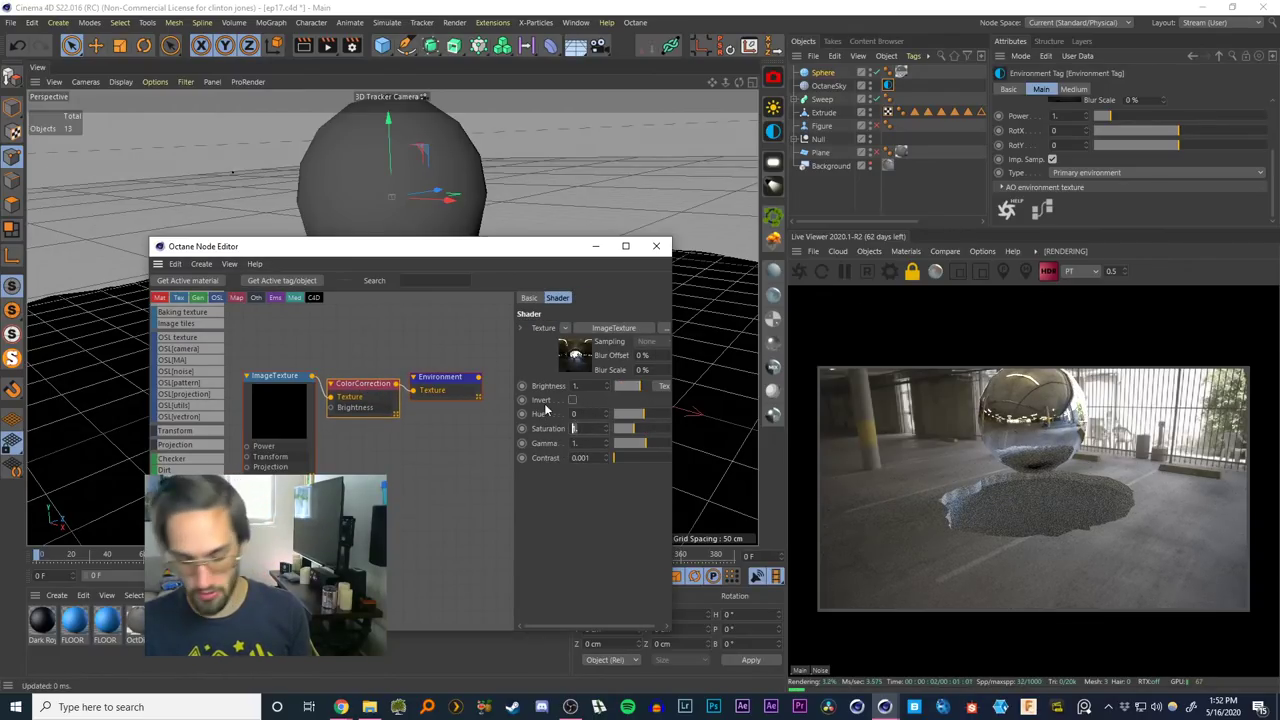
Set the HDR color correction's saturation to 0.8 and gamma to 0.9, and close the node editor
type("0.8")
key("Return")
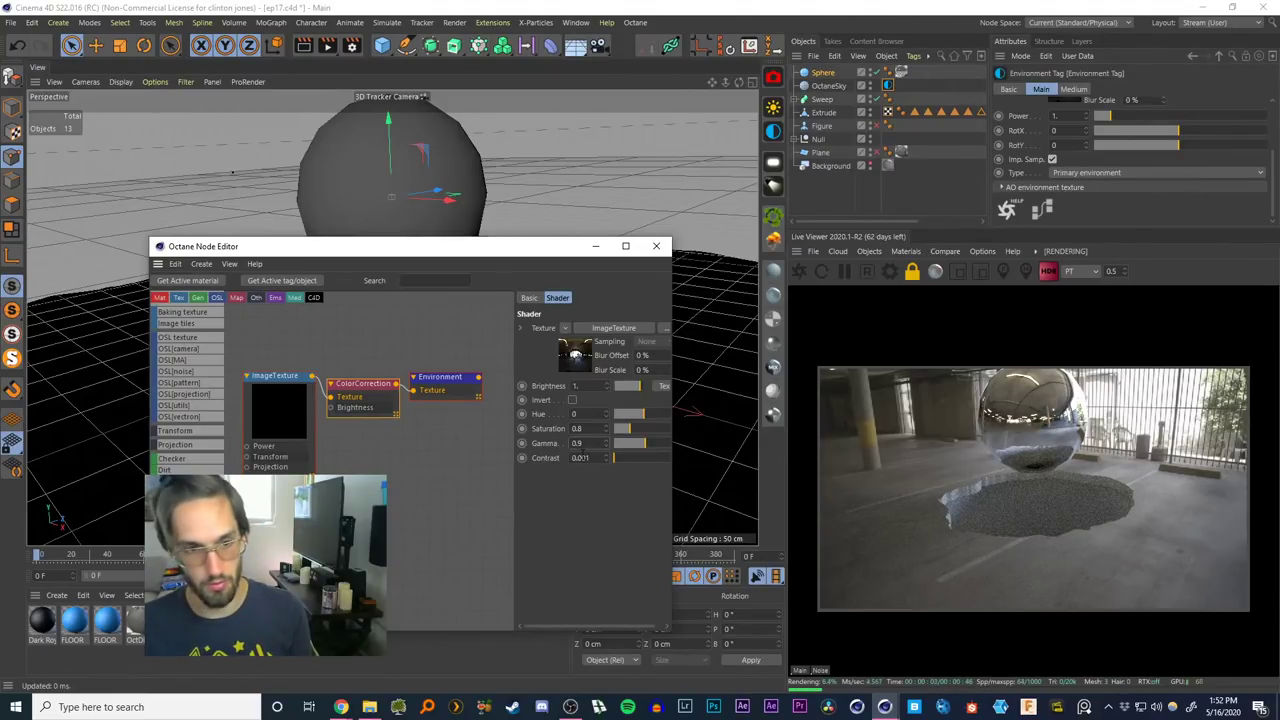
key("Return")
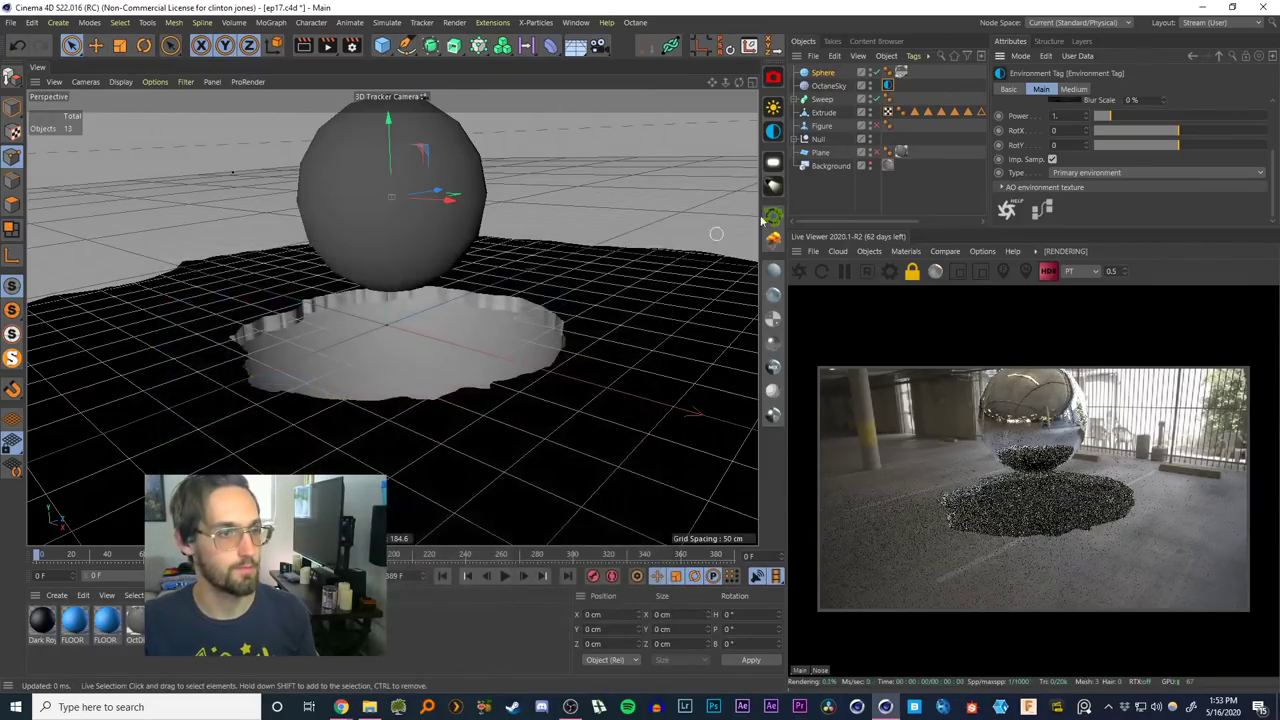
Pause the live render and add a rigid body dynamics tag to the sphere
left_click(808, 198)
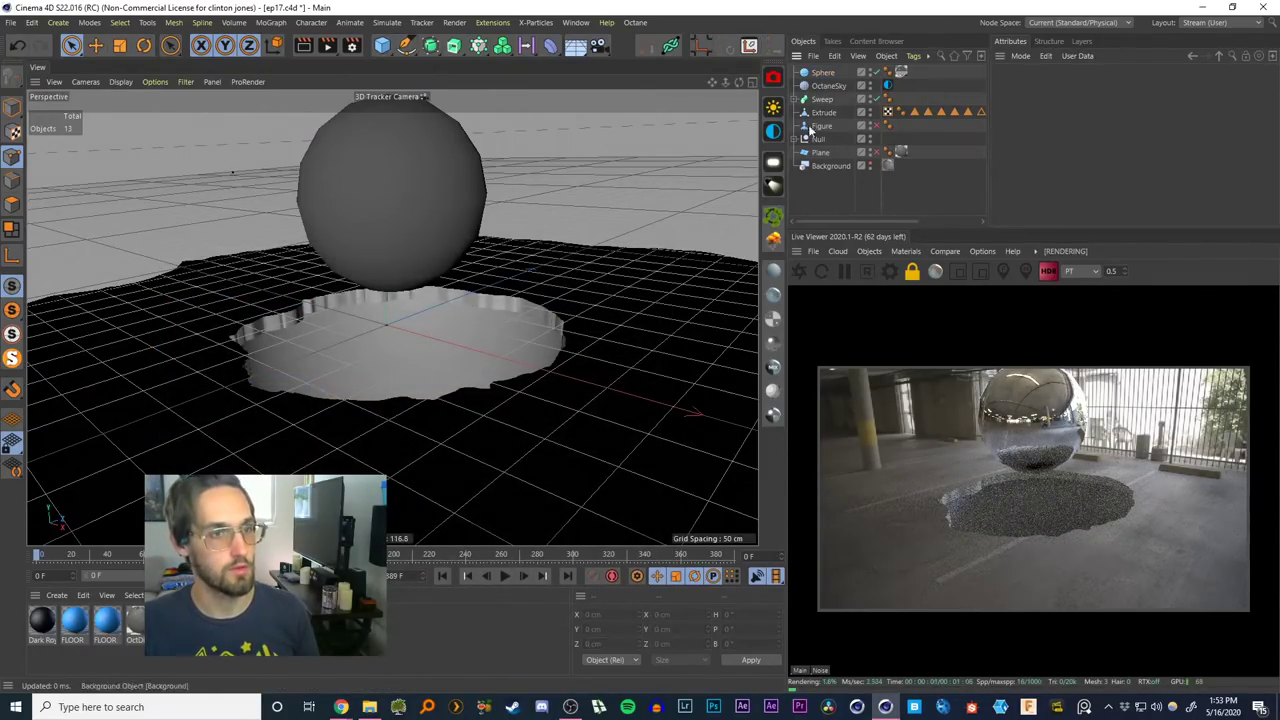
left_click(821, 74)
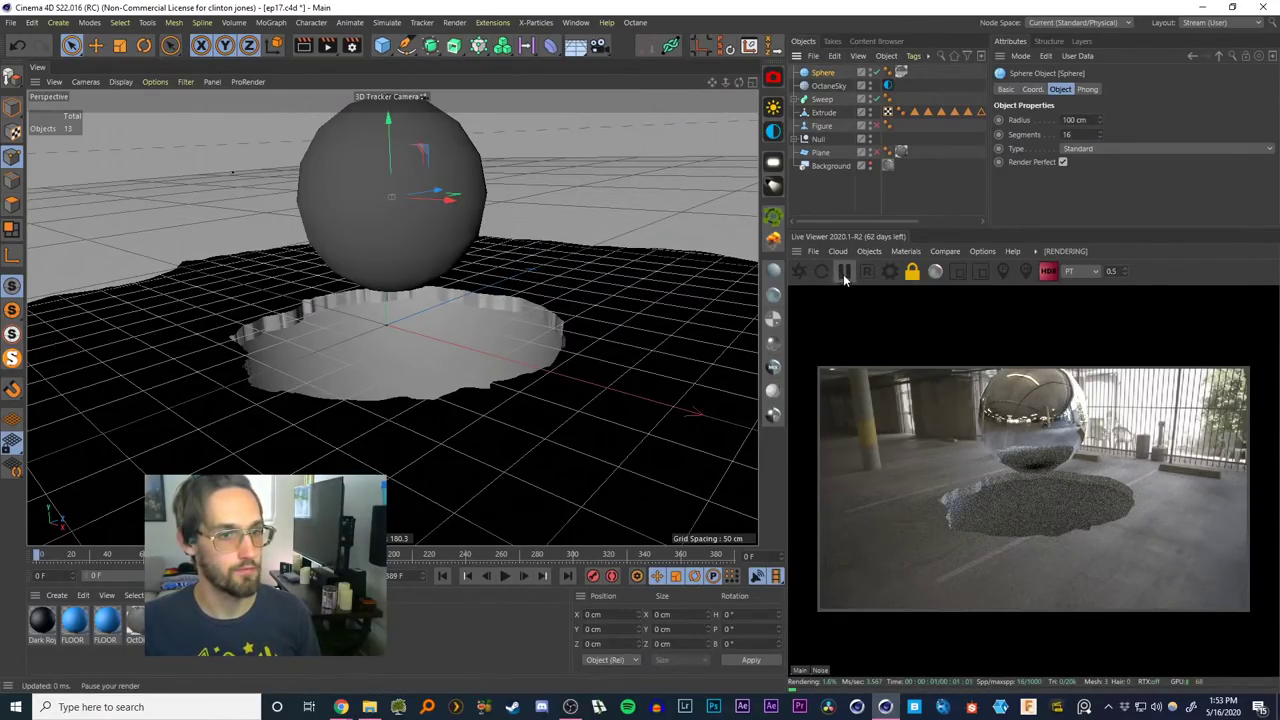
left_click(504, 577)
left_click(440, 579)
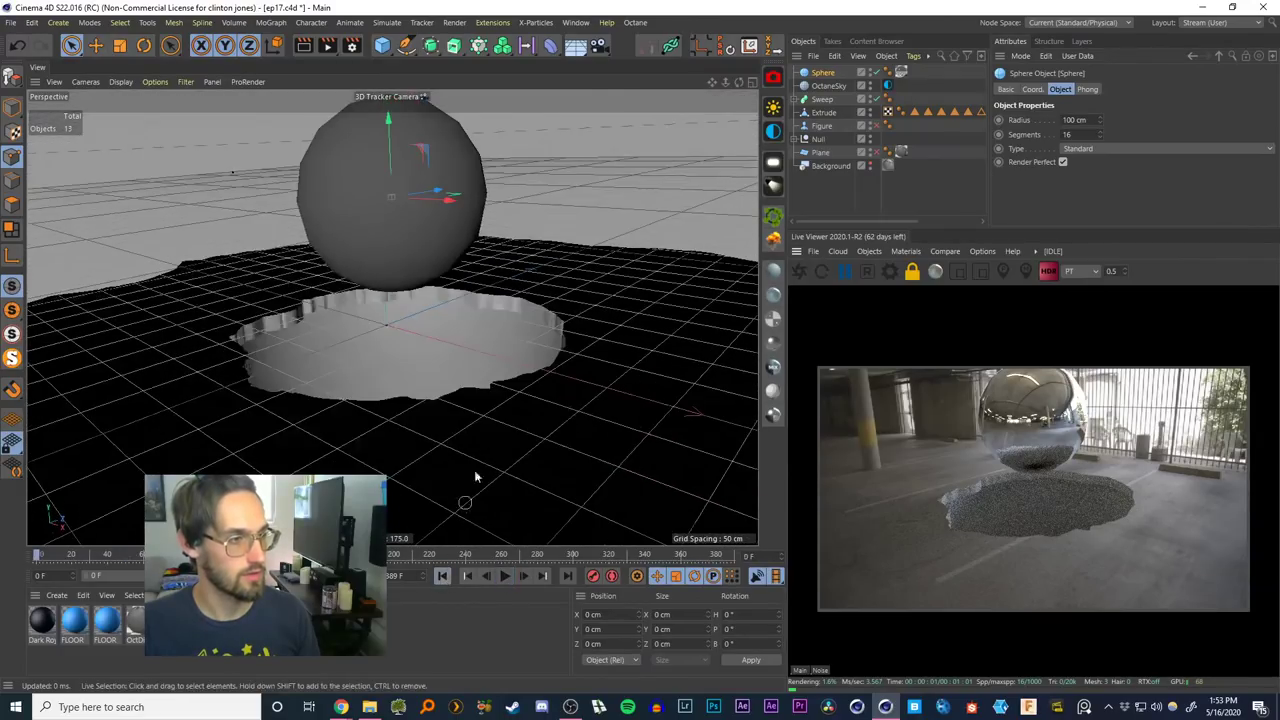
right_click(824, 89)
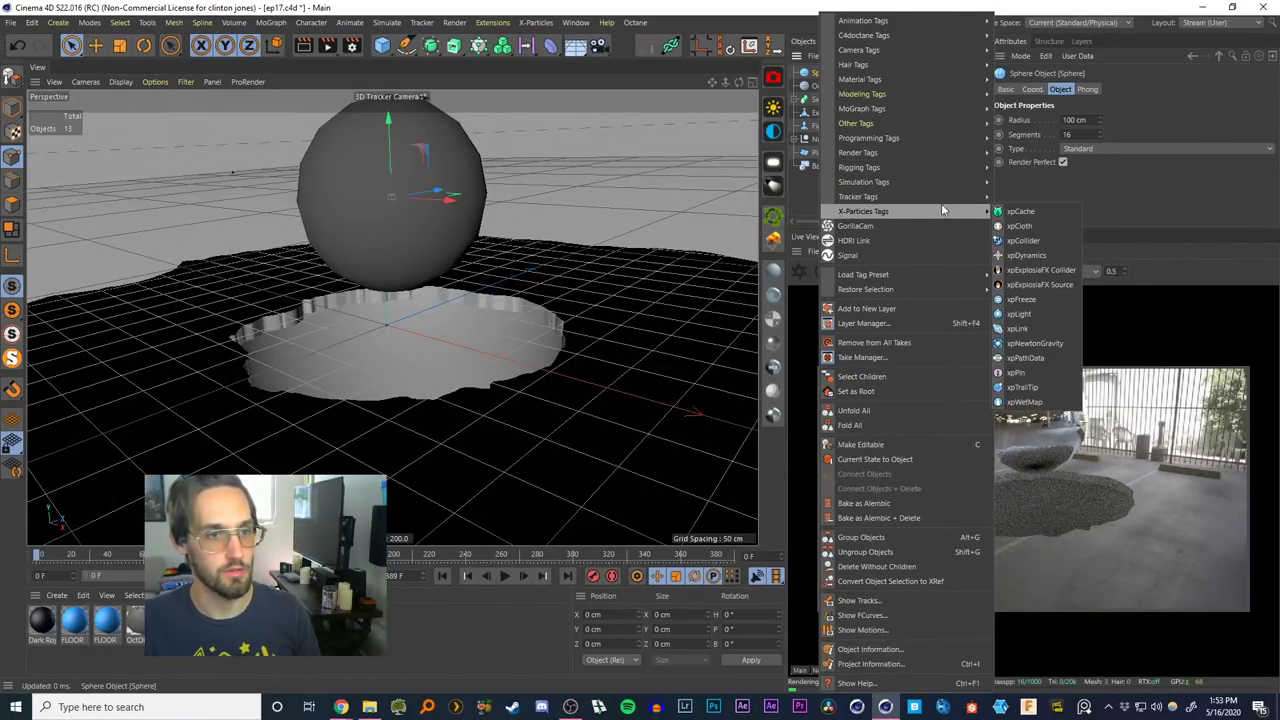
mouse_move(959, 181)
left_click(1025, 183)
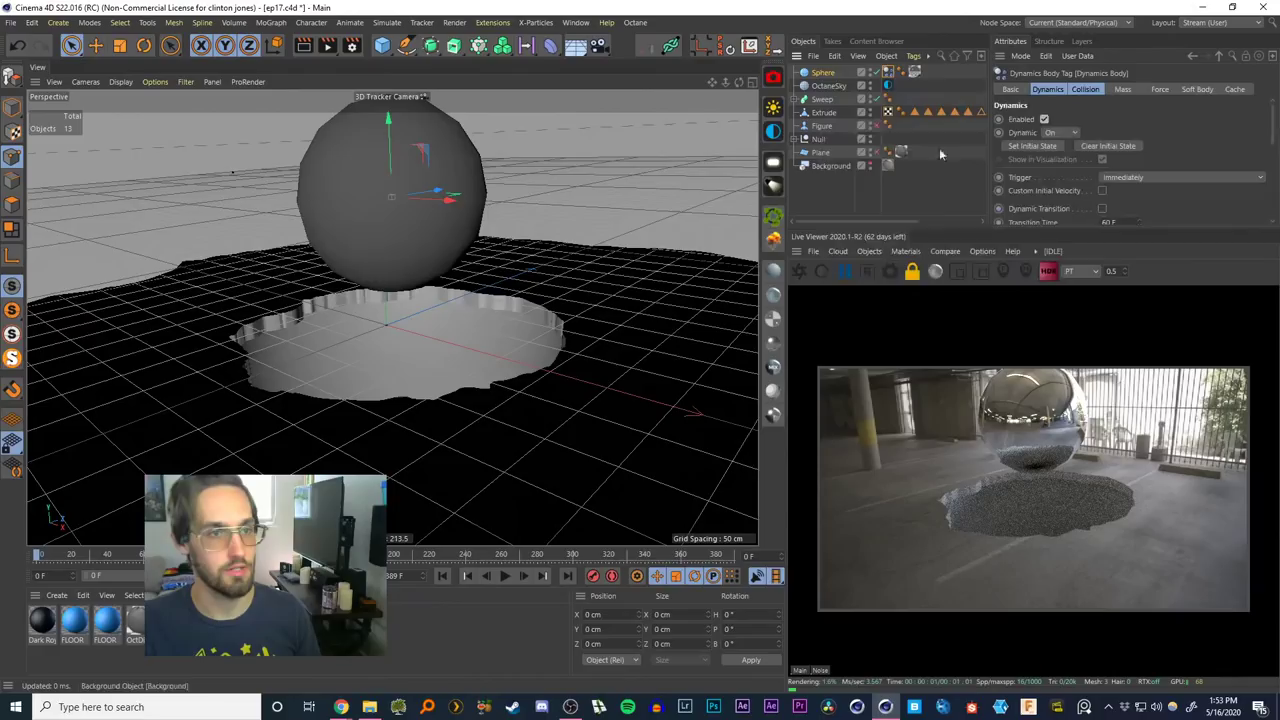
Add a collider body tag to the Sweep and review its collision settings
left_click(823, 100)
left_click(798, 100)
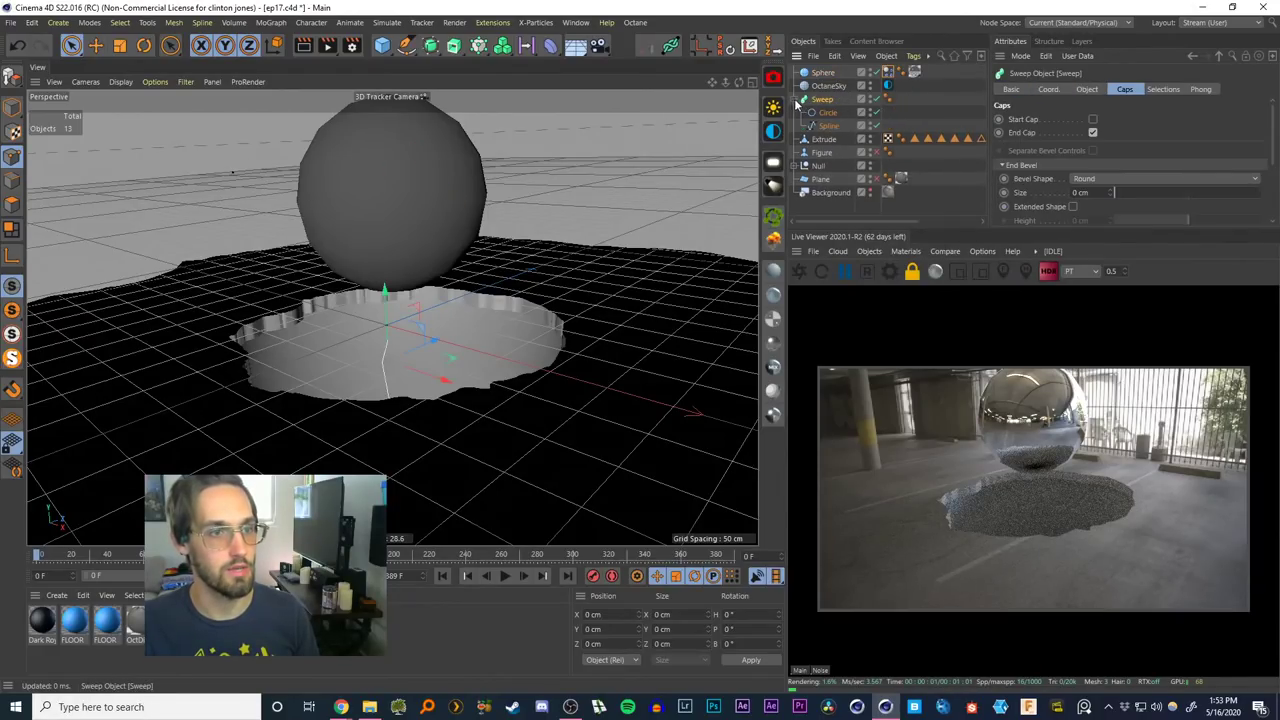
left_click(804, 101)
right_click(822, 112)
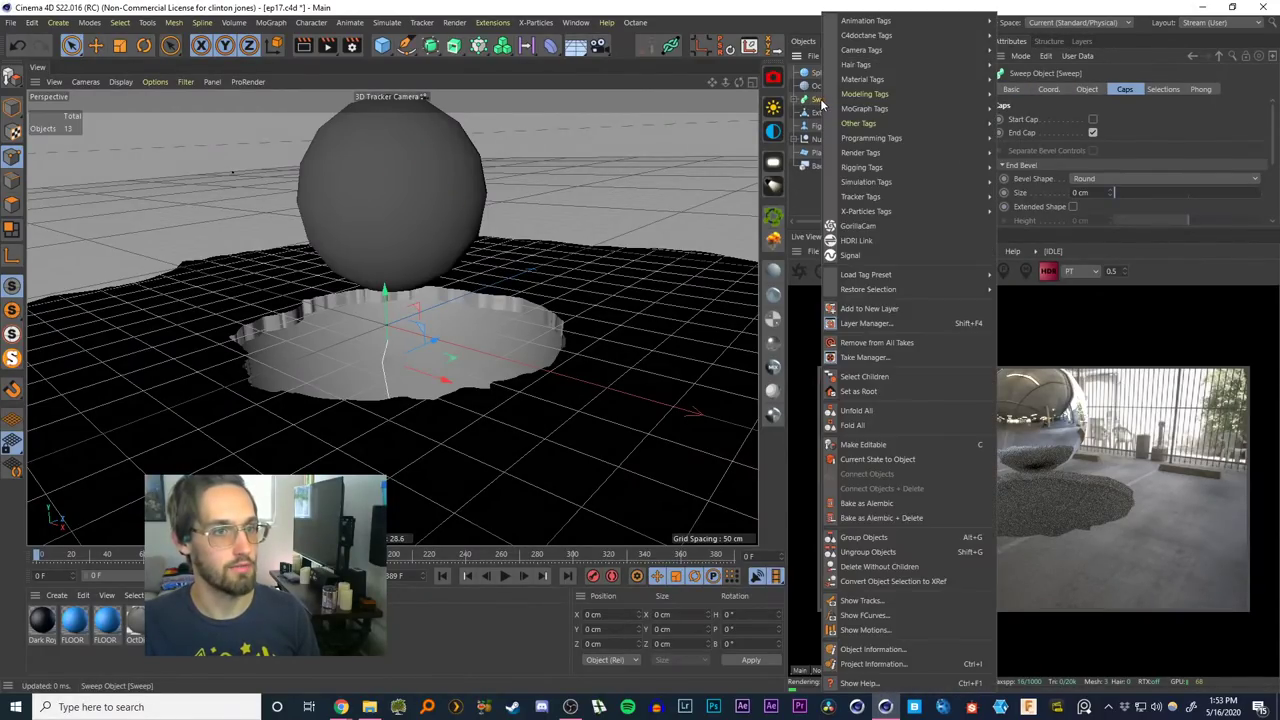
mouse_move(950, 183)
left_click(1030, 211)
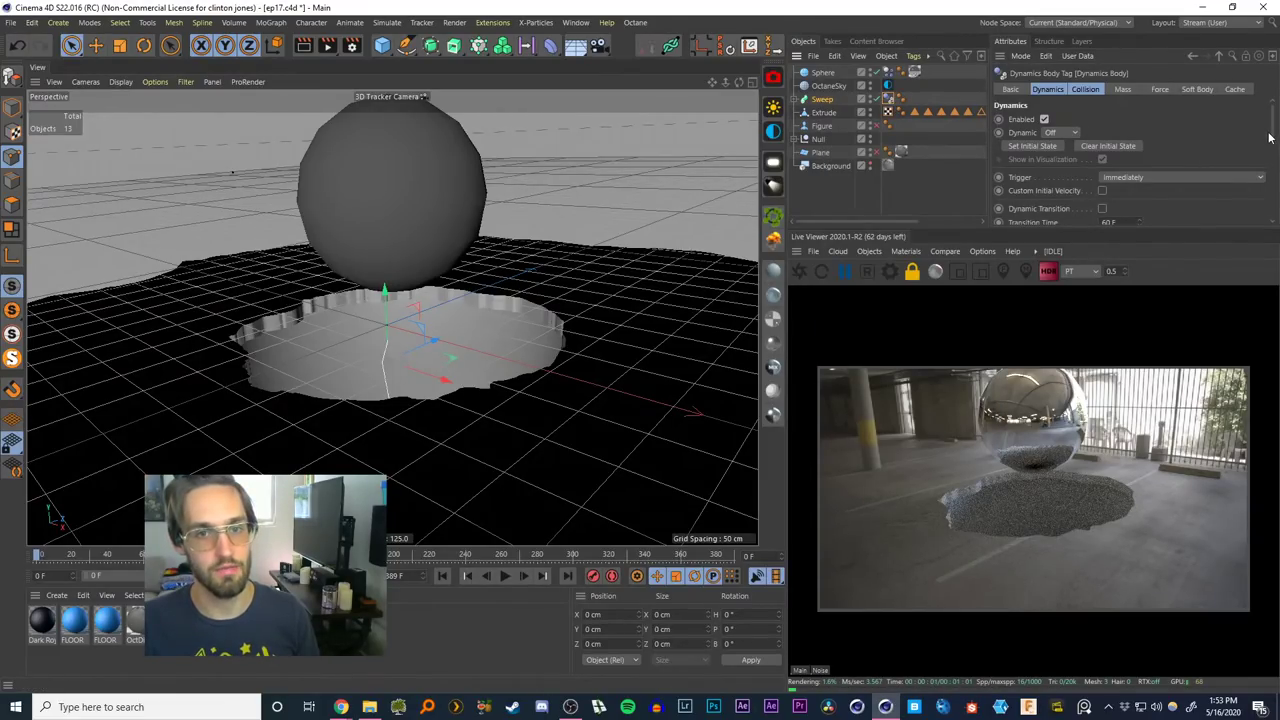
scroll(1272, 134, "down", 3)
left_click(1085, 90)
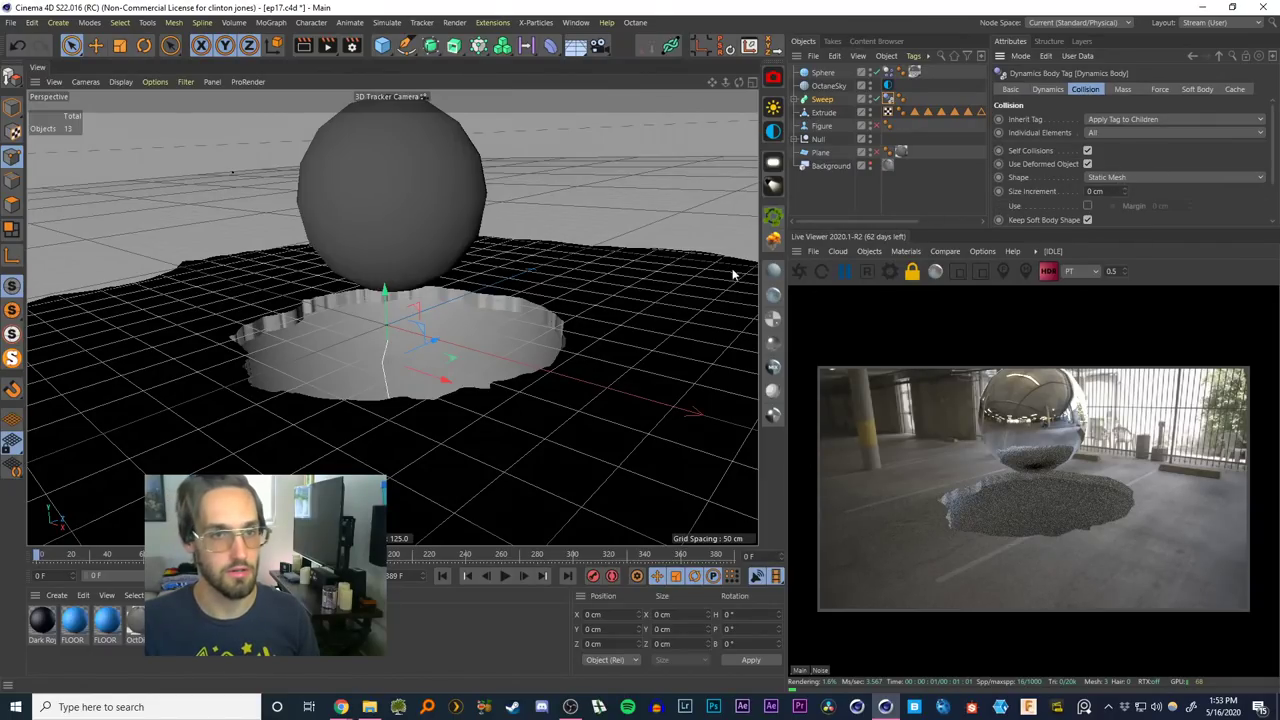
Play the simulation to check the sphere dropping into the hole, ending back at frame 0
left_click(505, 578)
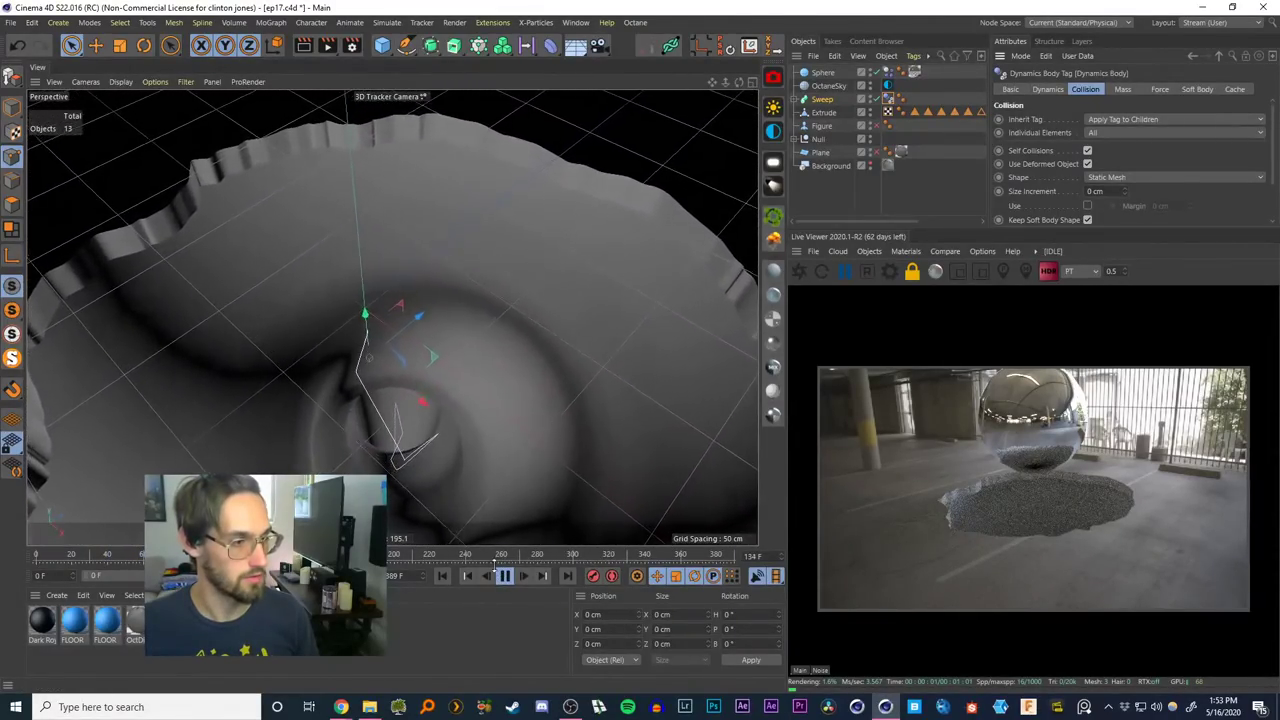
left_click(505, 576)
left_click(442, 576)
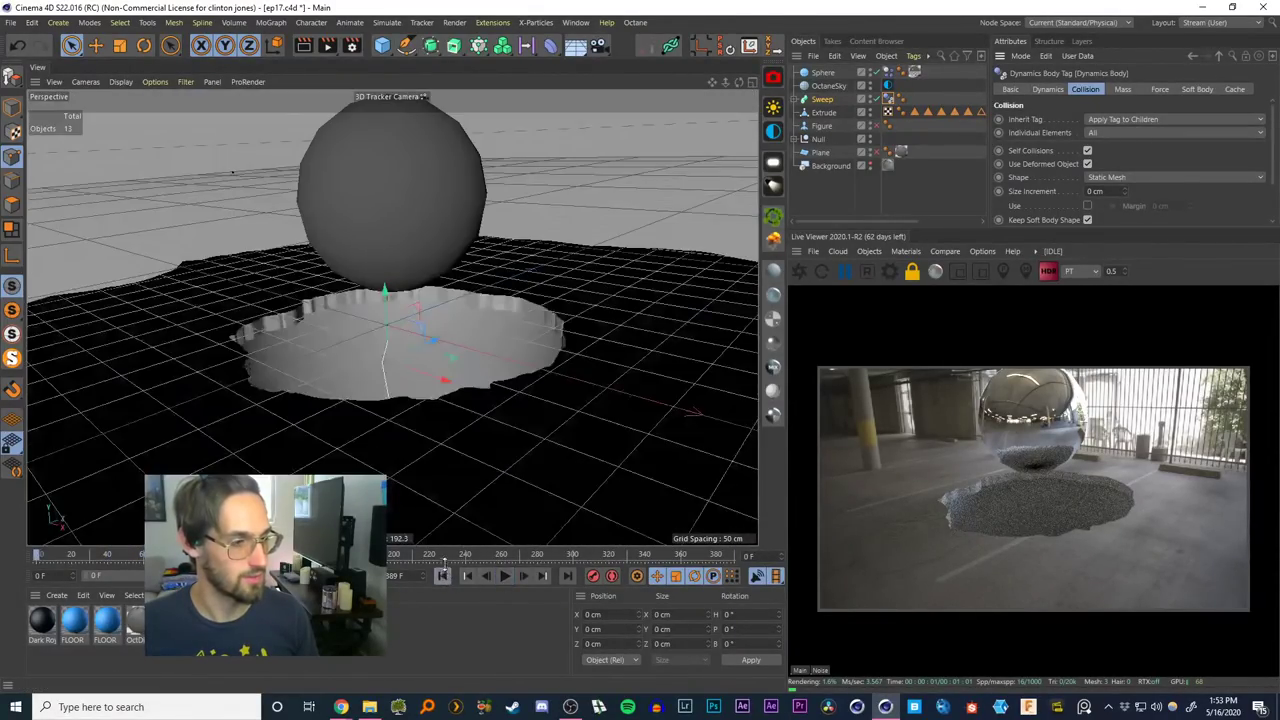
Raise the sphere much higher above the hole for a longer fall
left_click(818, 113)
left_click(822, 74)
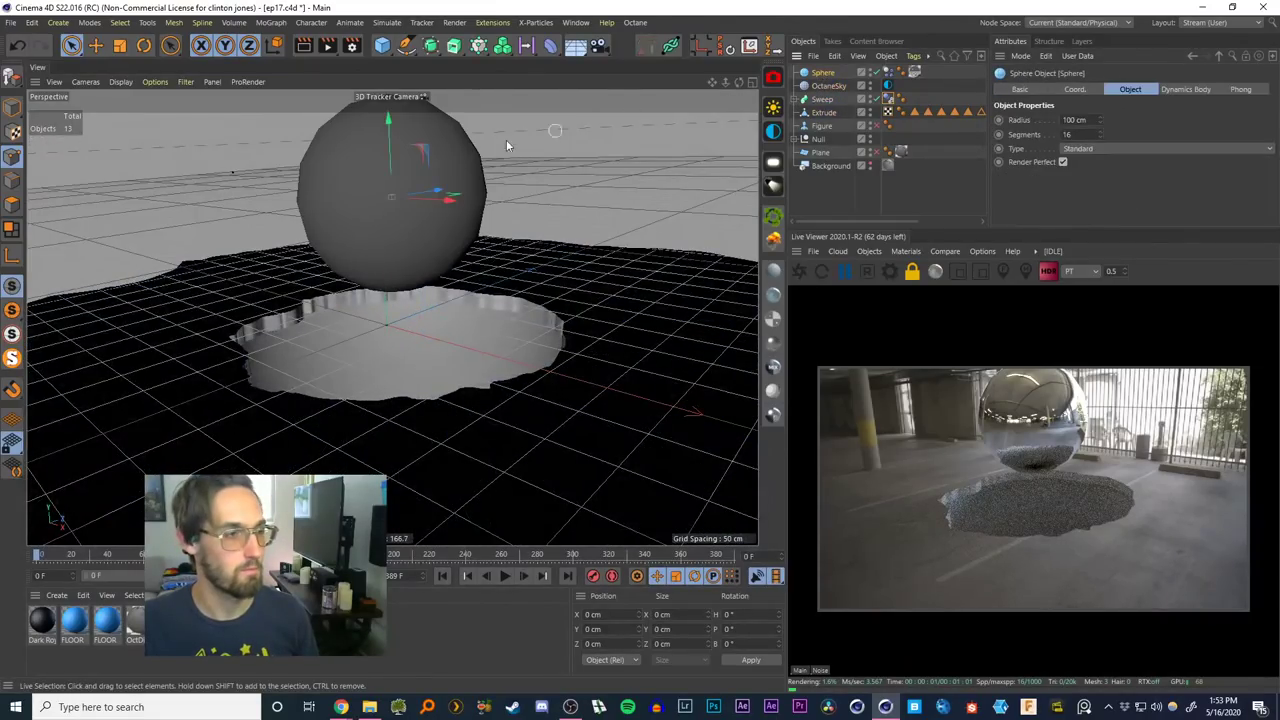
left_click_drag(391, 170, 390, 4)
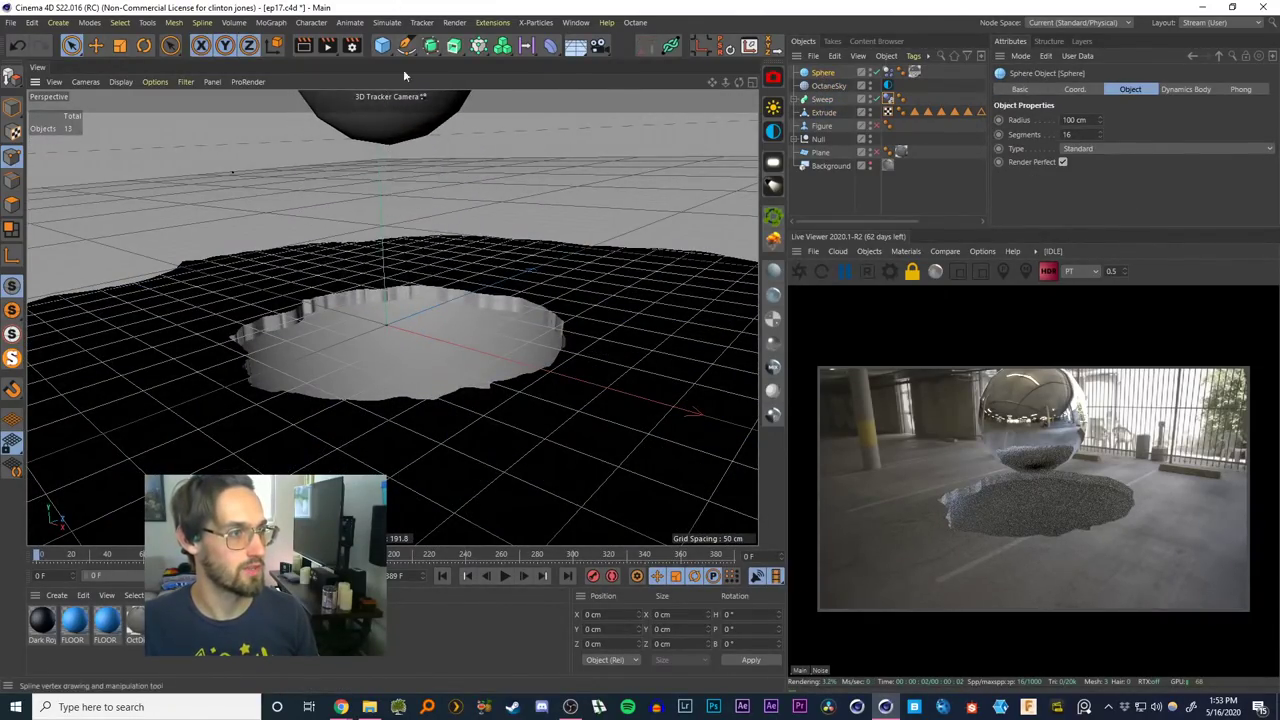
Replay the sphere's fall, stop at frame 105 and check that frame in the live render
left_click(505, 577)
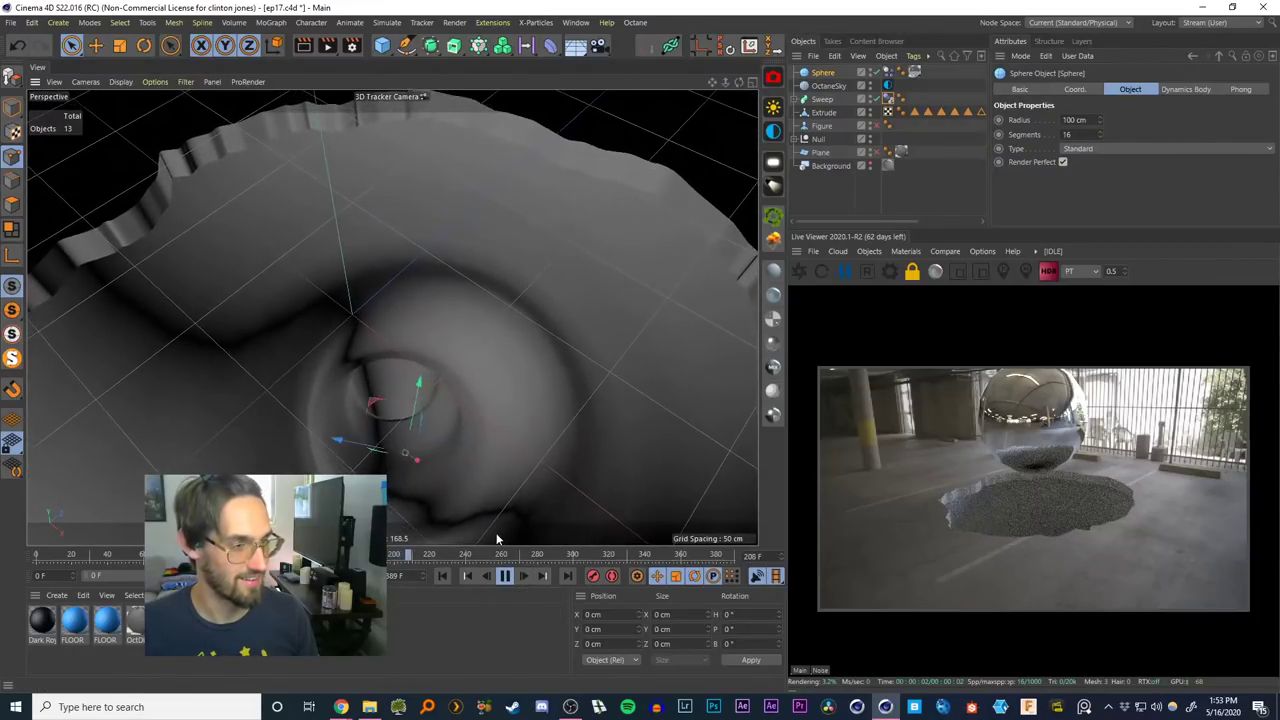
left_click(442, 576)
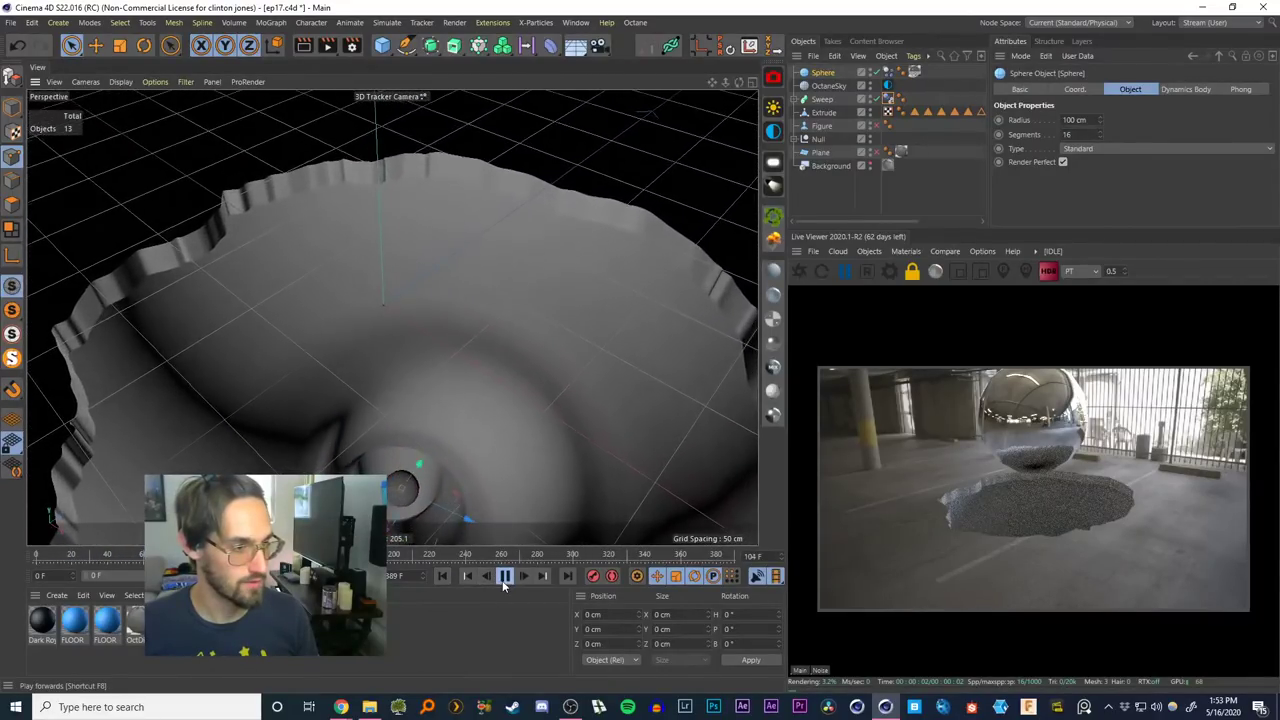
left_click(505, 576)
left_click(799, 273)
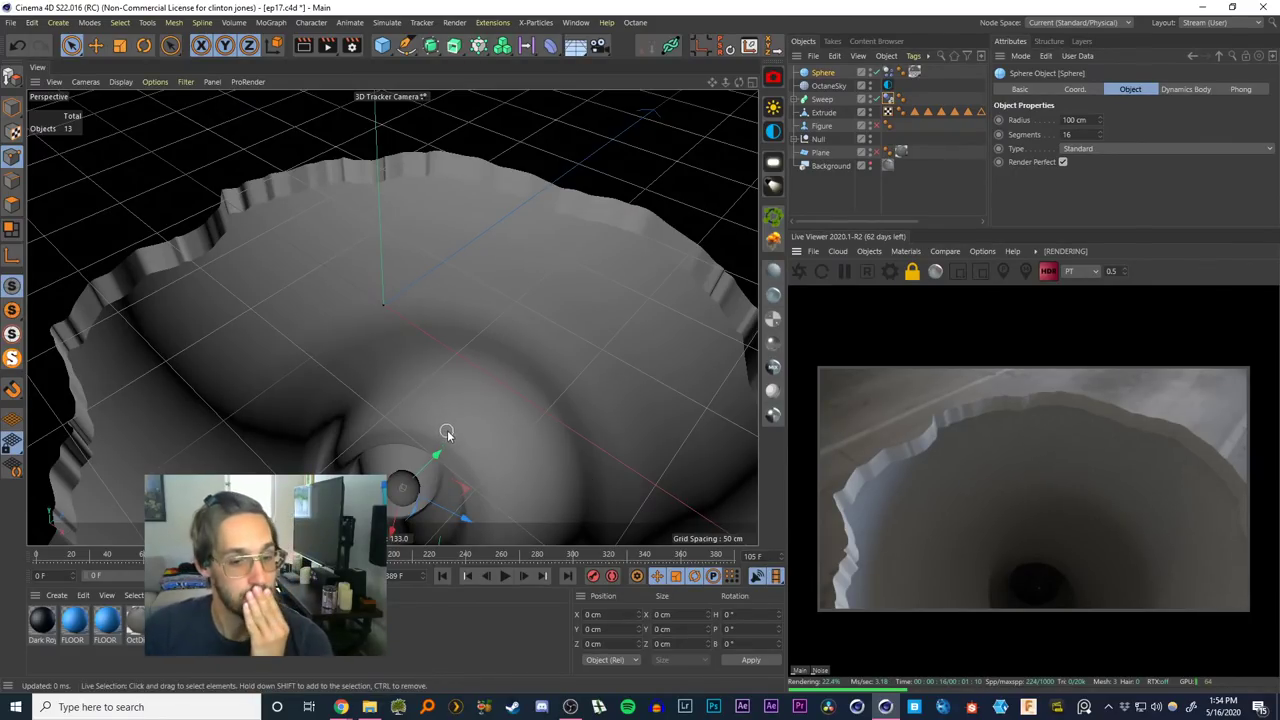
Delete the test sphere from the scene and pause the live render
left_click(828, 193)
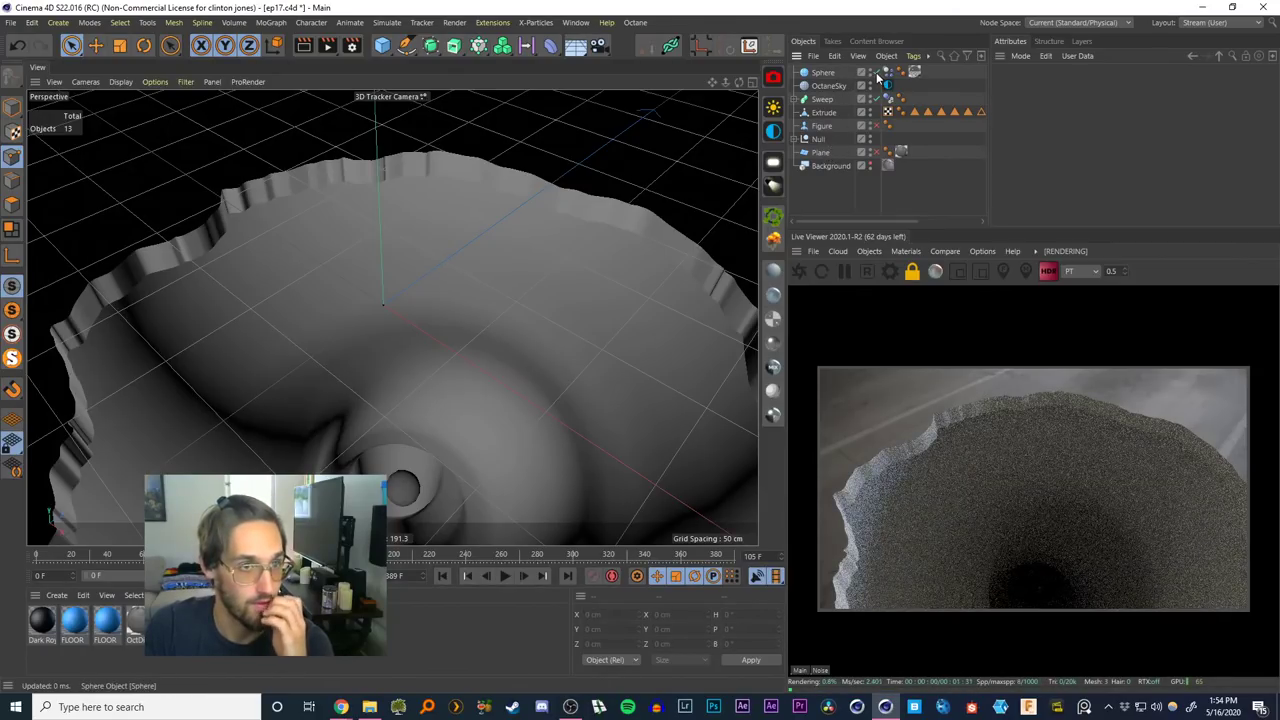
left_click(824, 74)
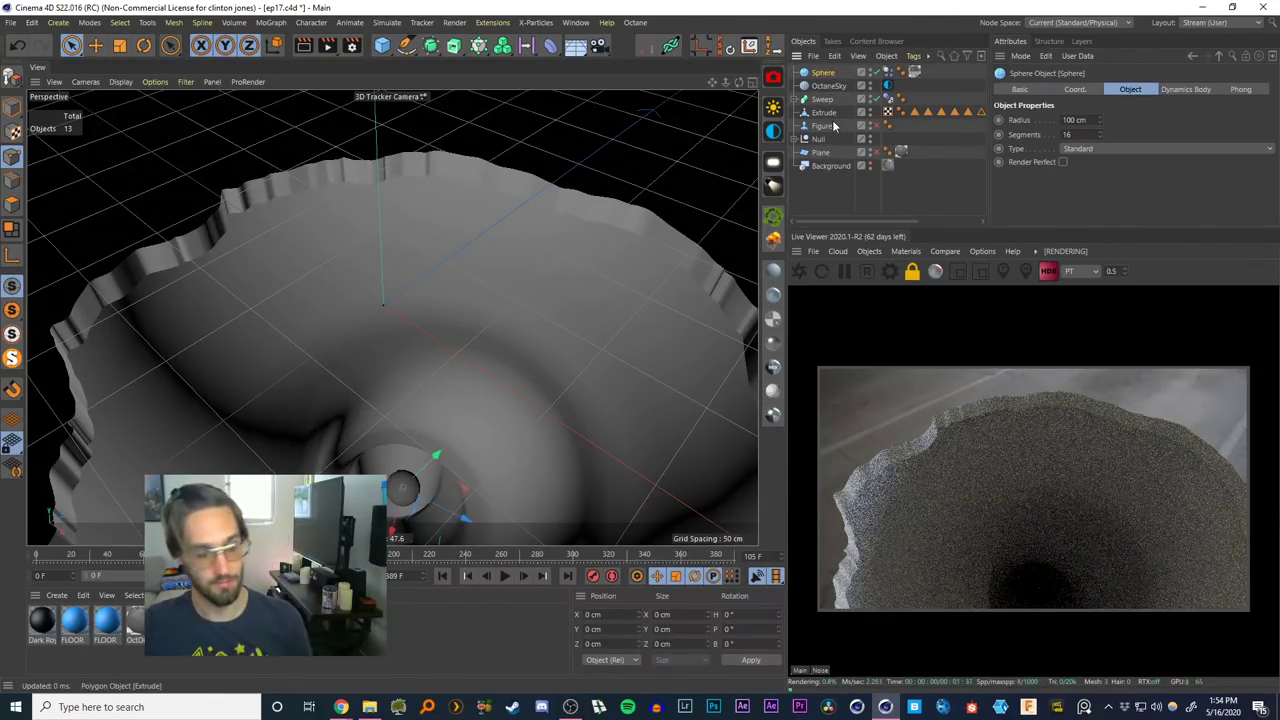
key("Delete")
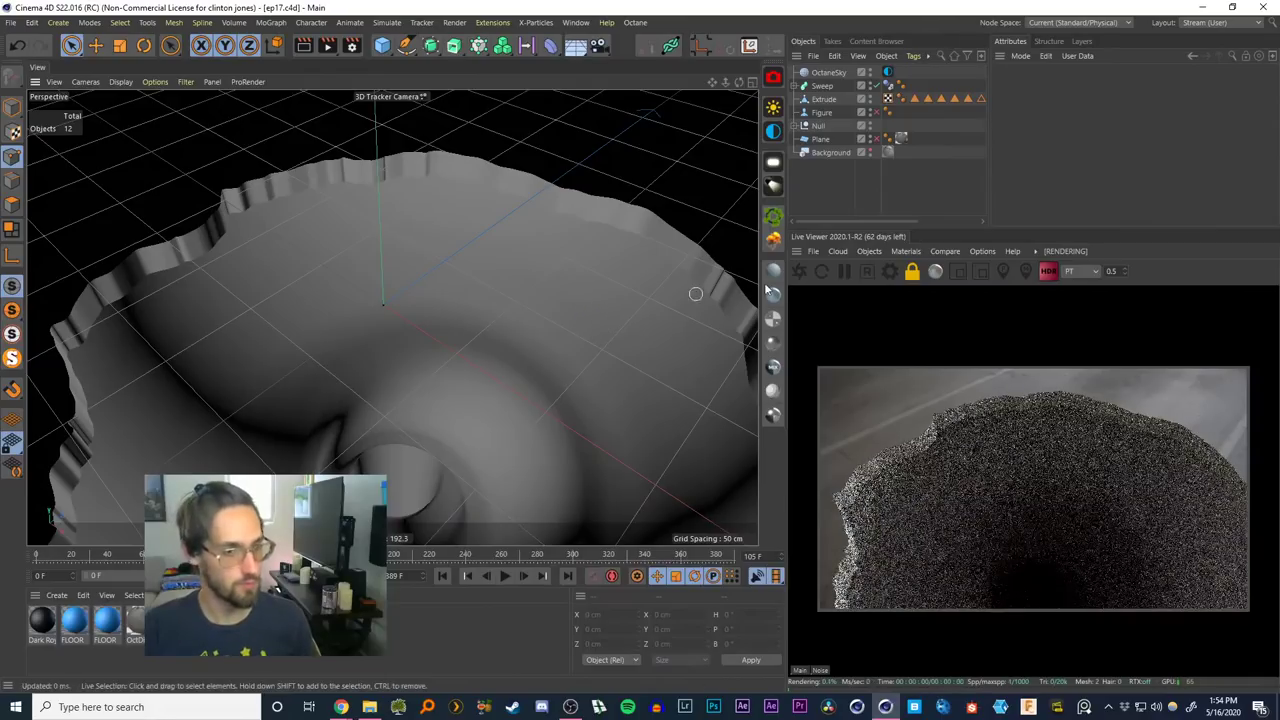
left_click(845, 271)
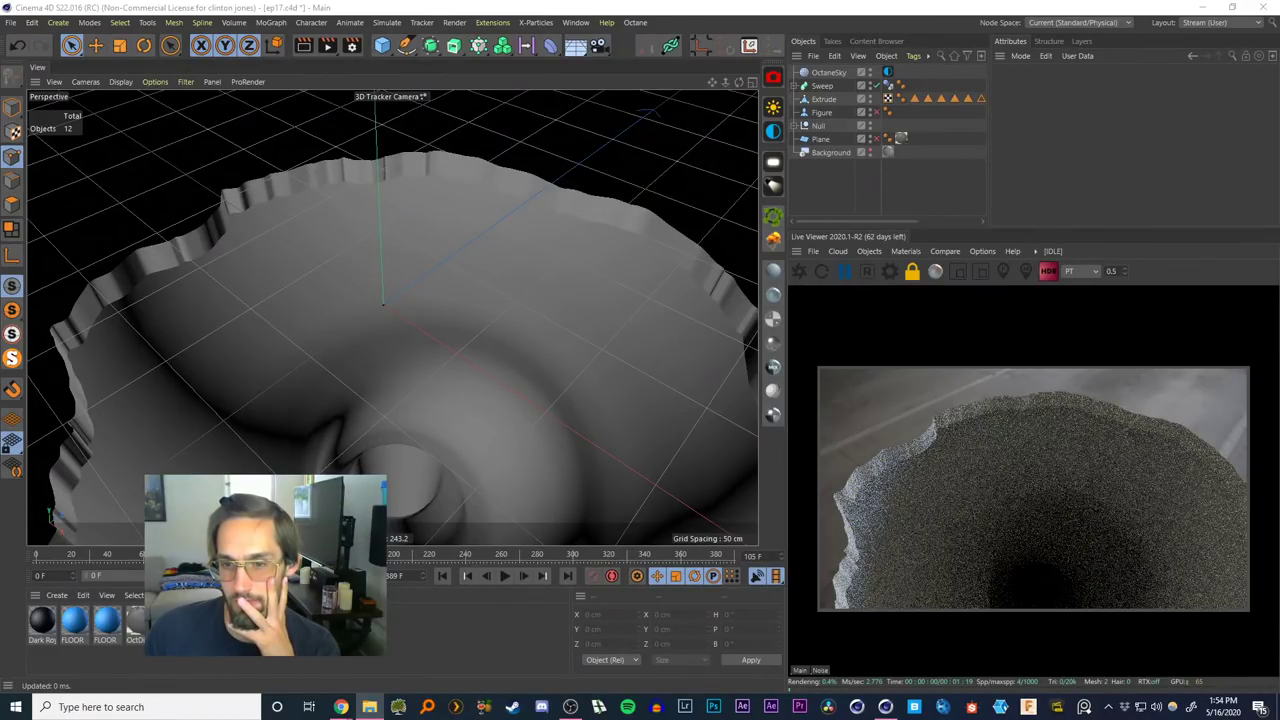
Look through the overview images of RDT texture collections one, three and two in the RD-Textures _info folder
left_click_drag(1279, 176, 648, 130)
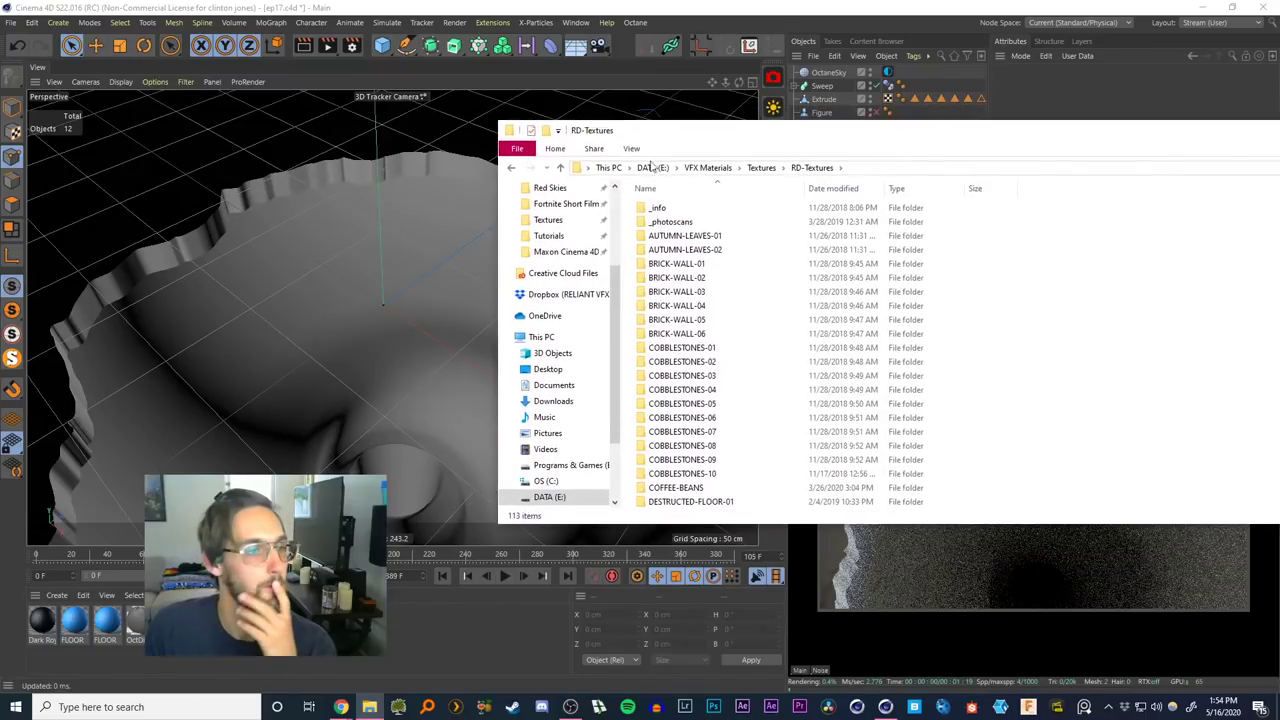
double_click(655, 207)
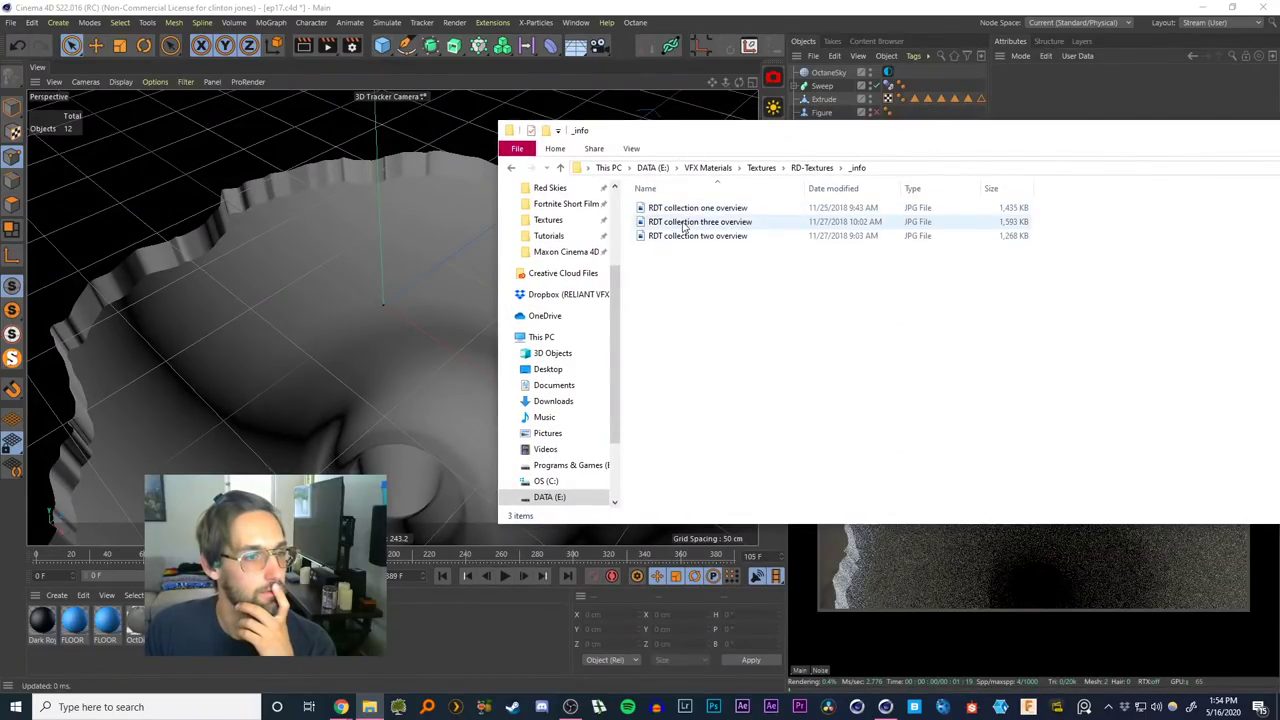
left_click(686, 210)
double_click(688, 210)
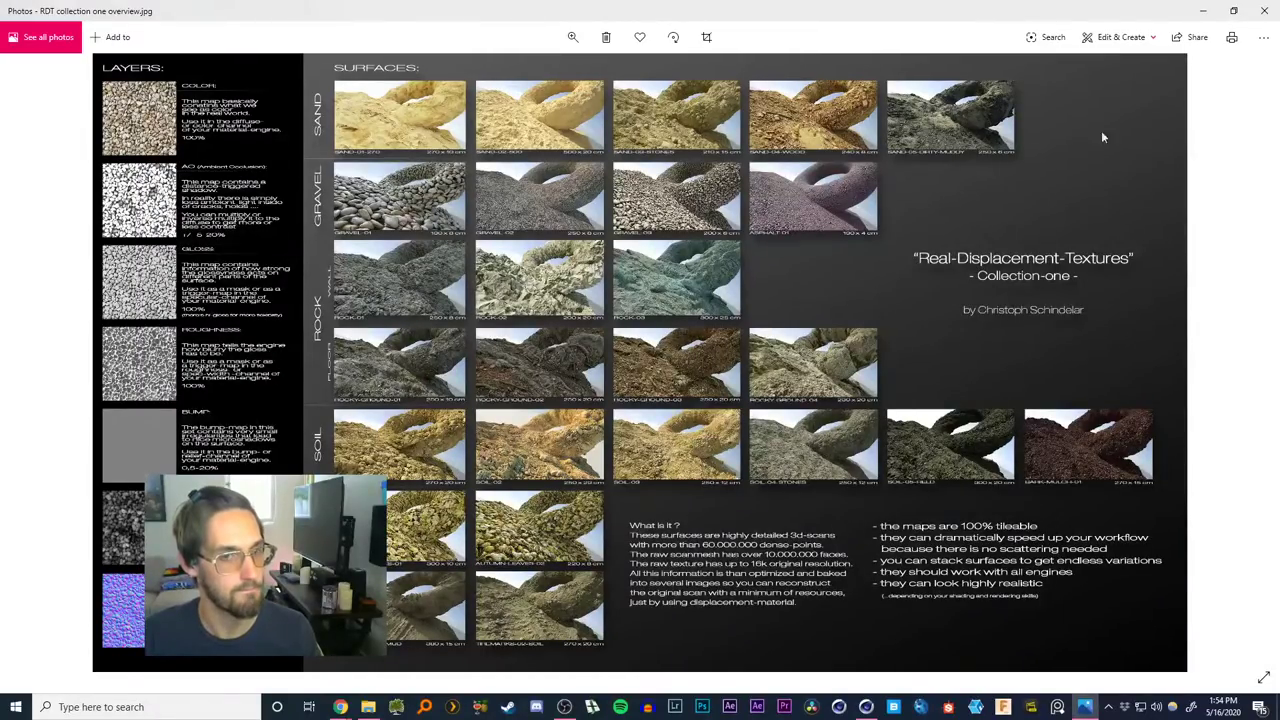
left_click(1262, 10)
double_click(659, 232)
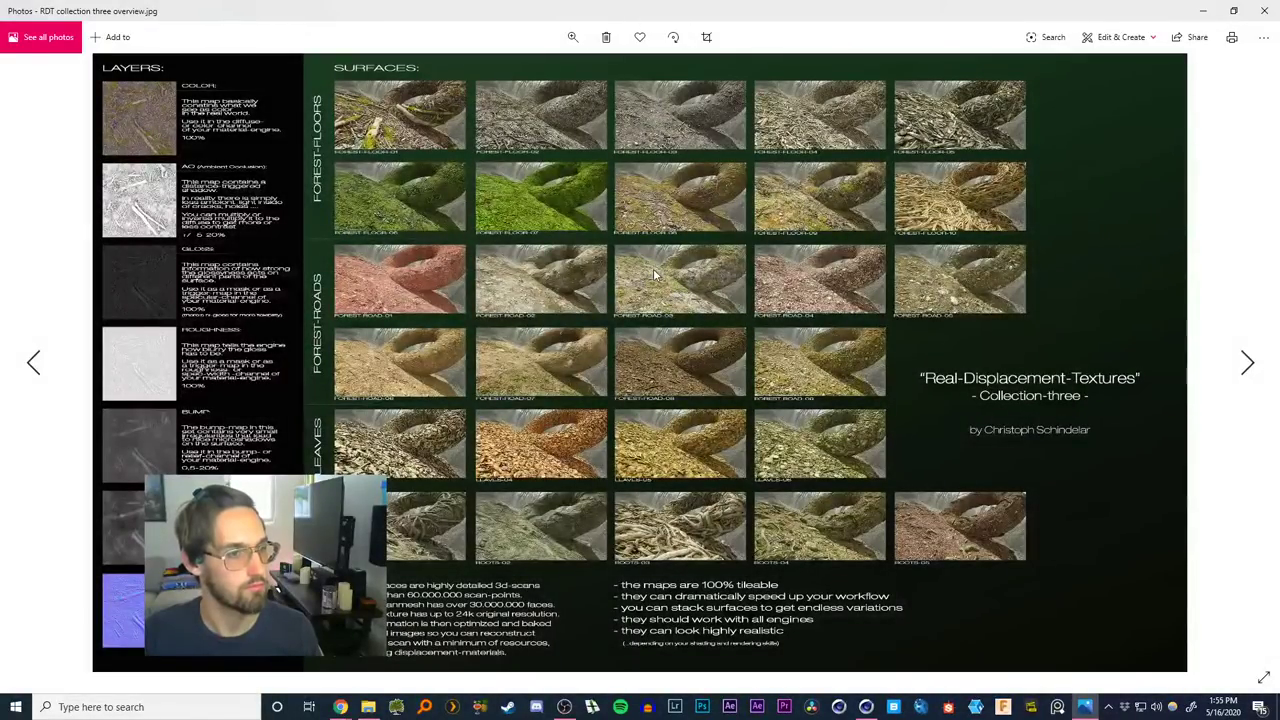
left_click(1262, 10)
double_click(693, 236)
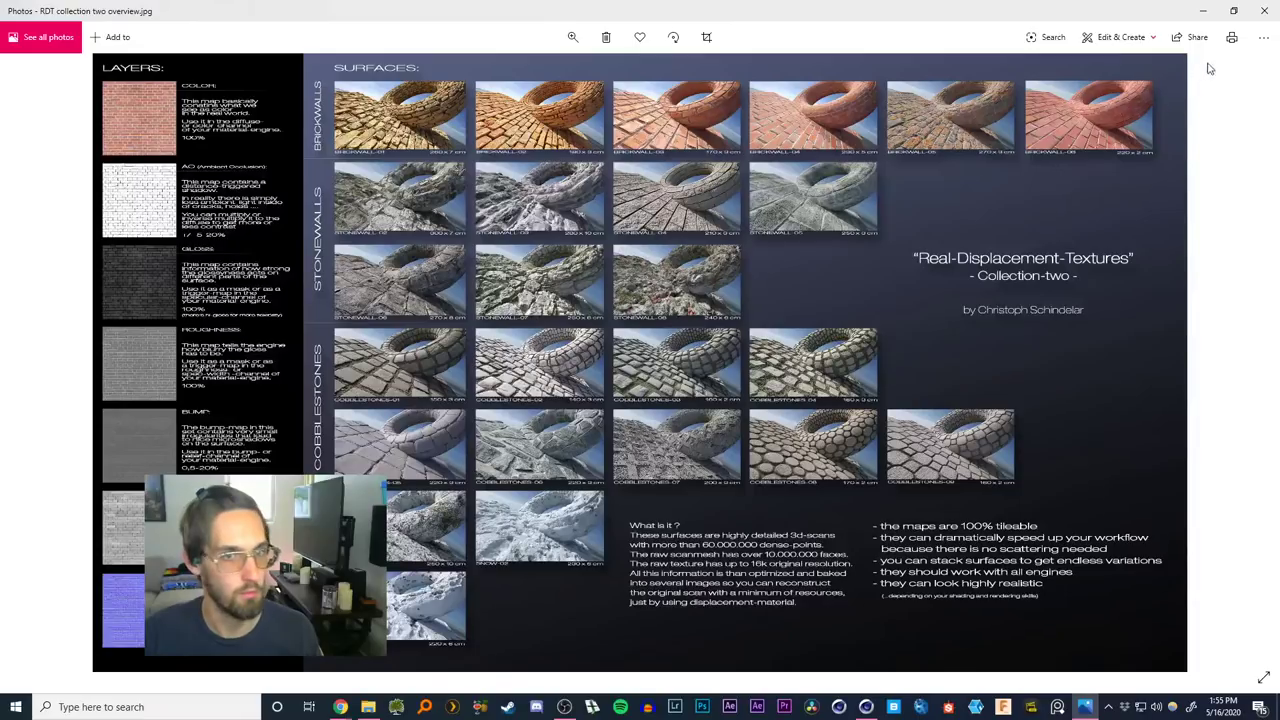
left_click(1264, 10)
Examine the gravel, rock, rocky-ground and soil samples up close in the RDT collection one overview
double_click(701, 218)
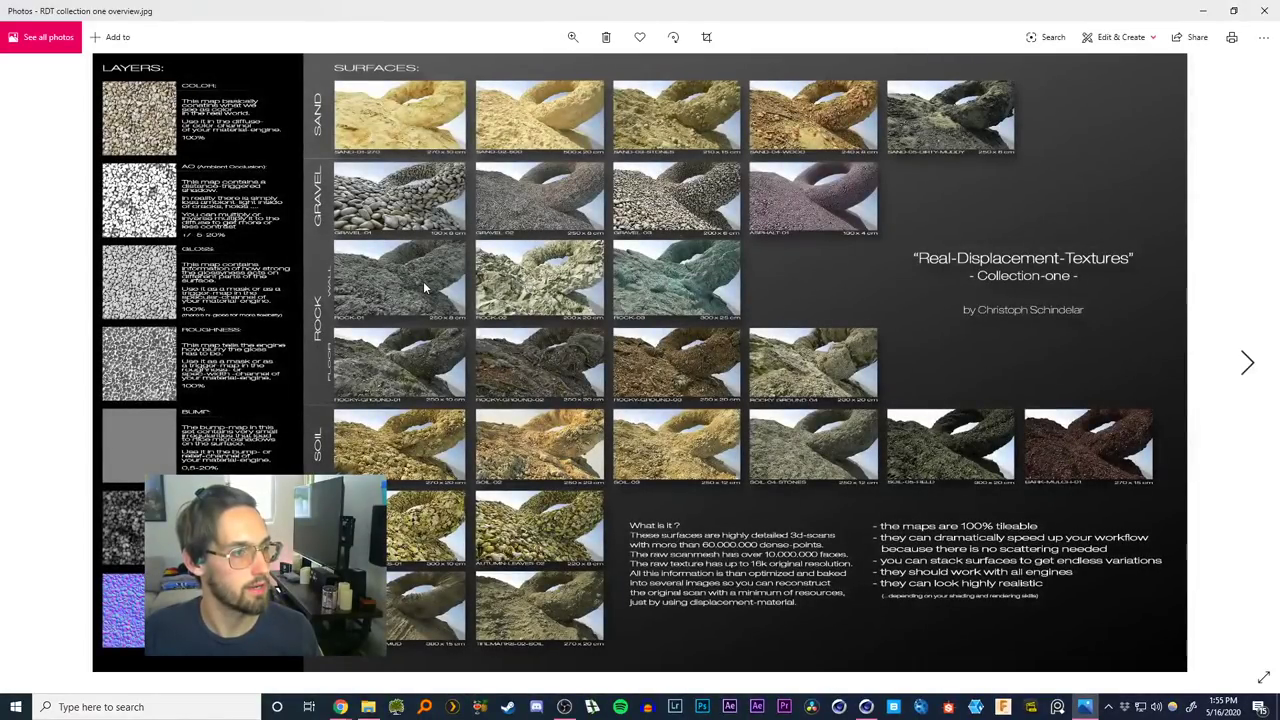
scroll(516, 281, "up", 3)
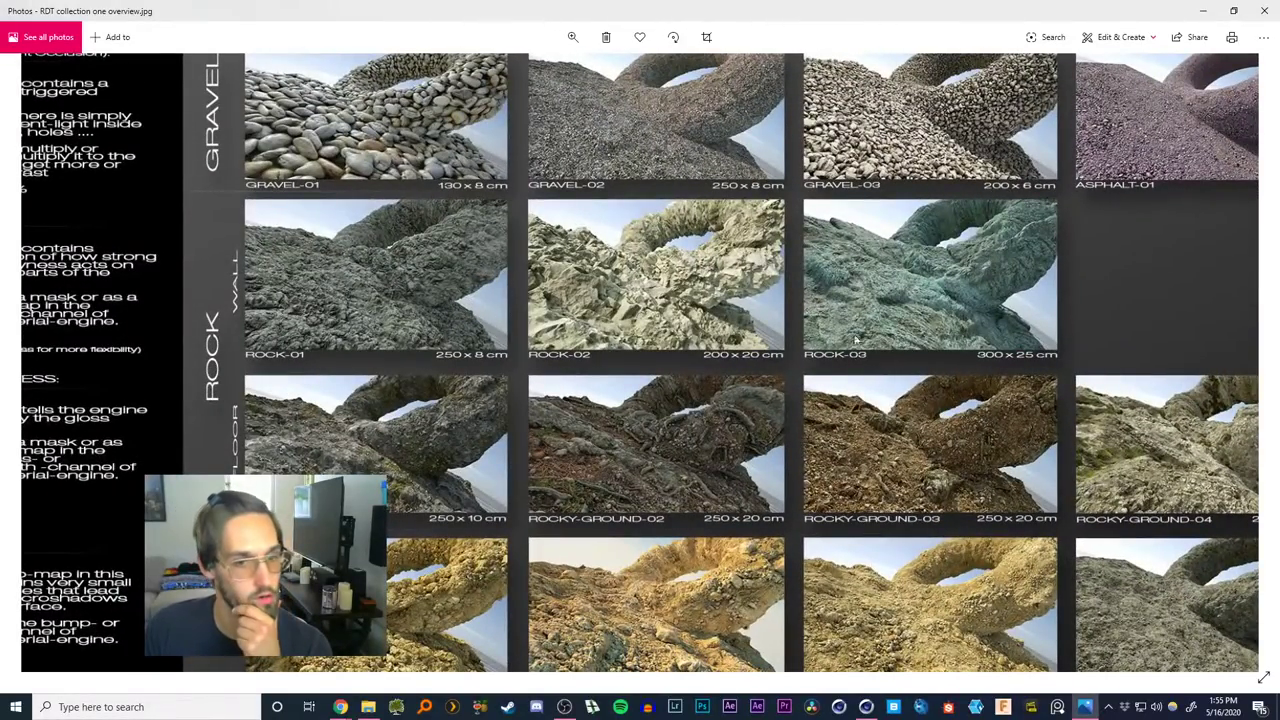
left_click_drag(855, 340, 646, 235)
left_click_drag(757, 374, 974, 494)
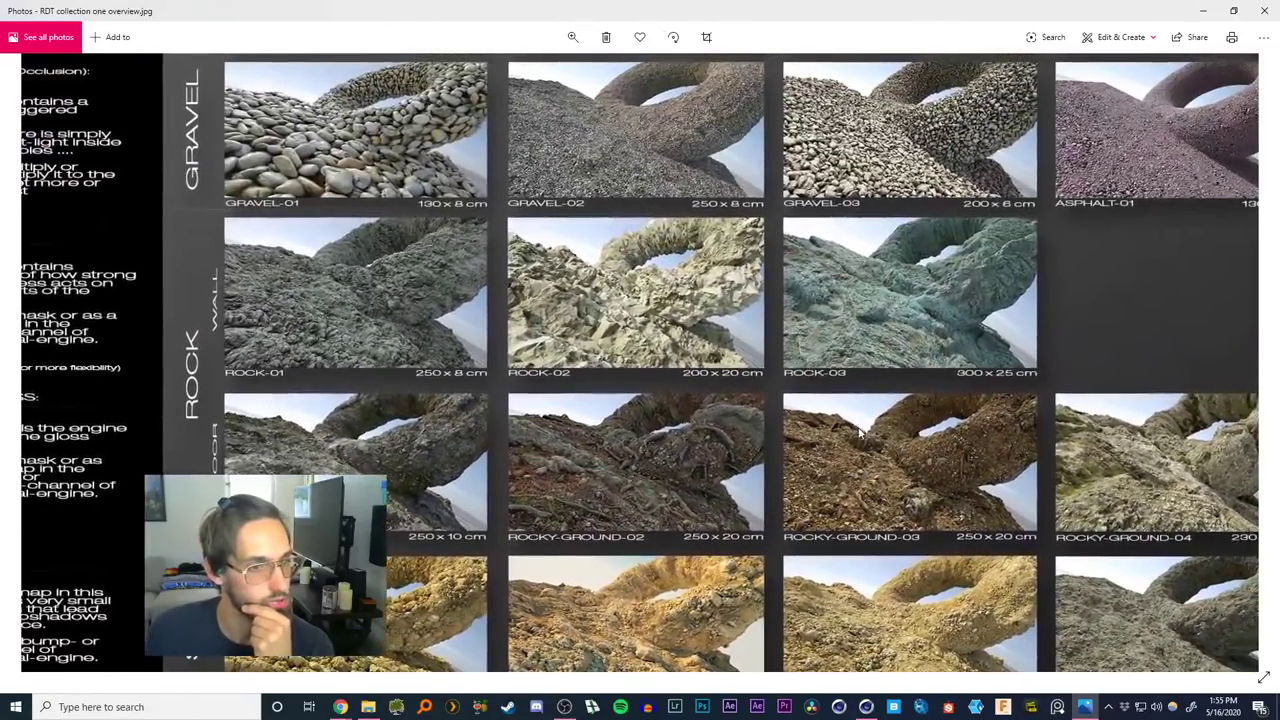
left_click_drag(860, 431, 806, 610)
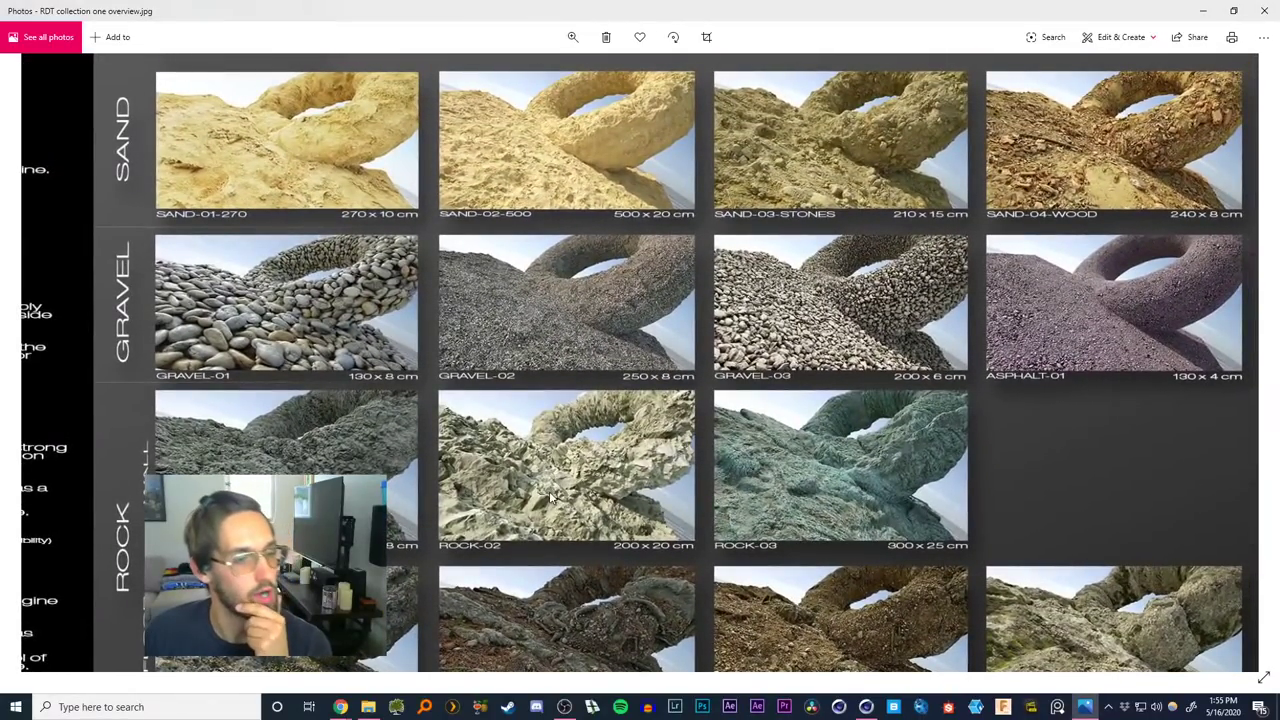
left_click_drag(509, 491, 525, 459)
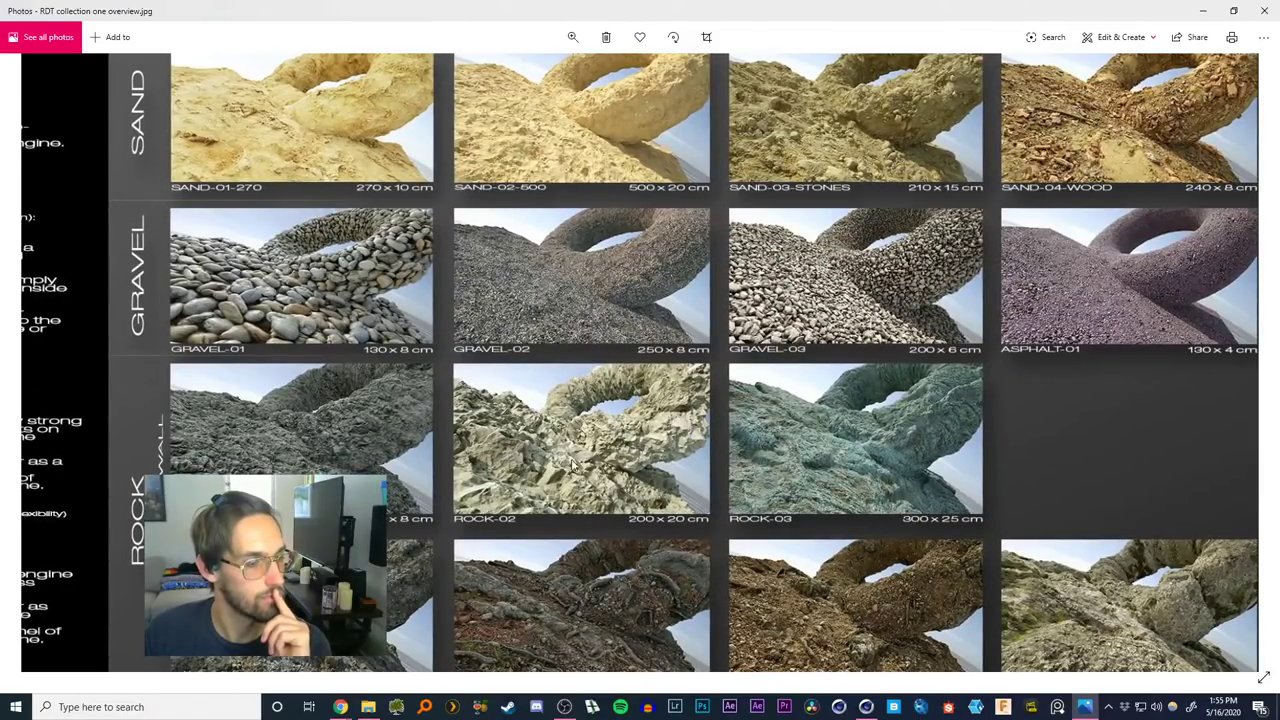
left_click_drag(578, 510, 590, 392)
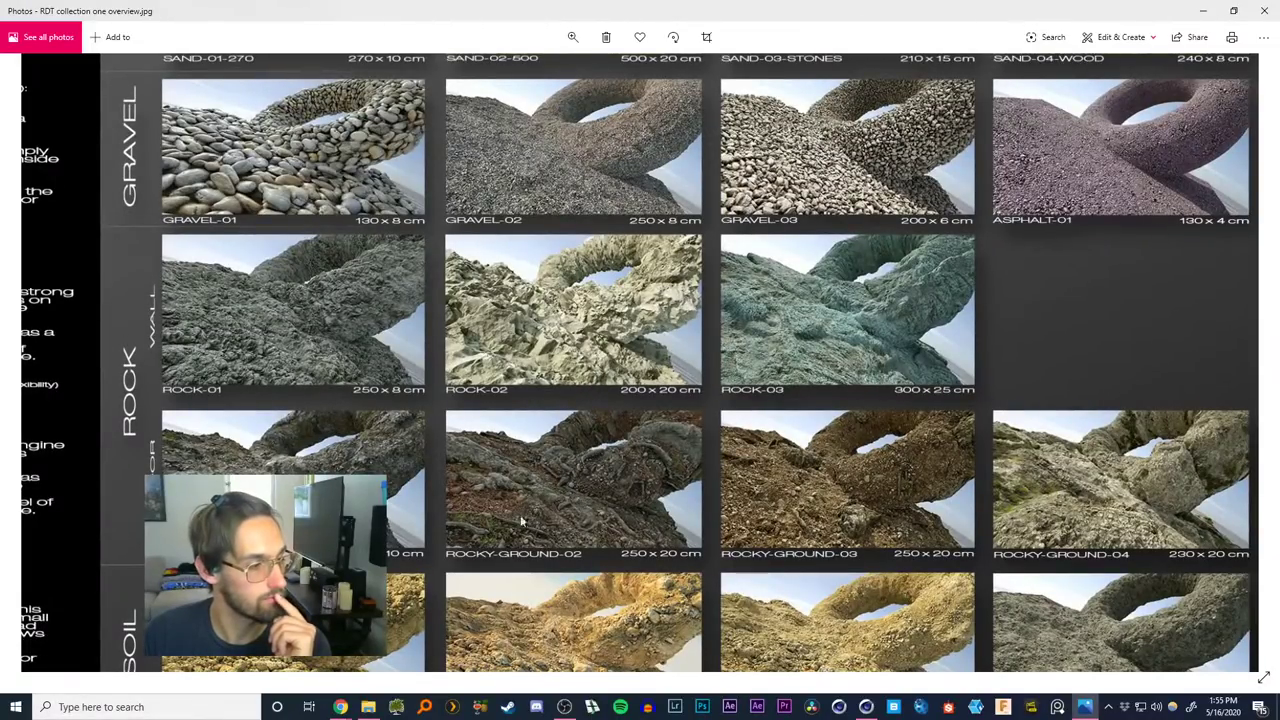
left_click_drag(482, 529, 531, 323)
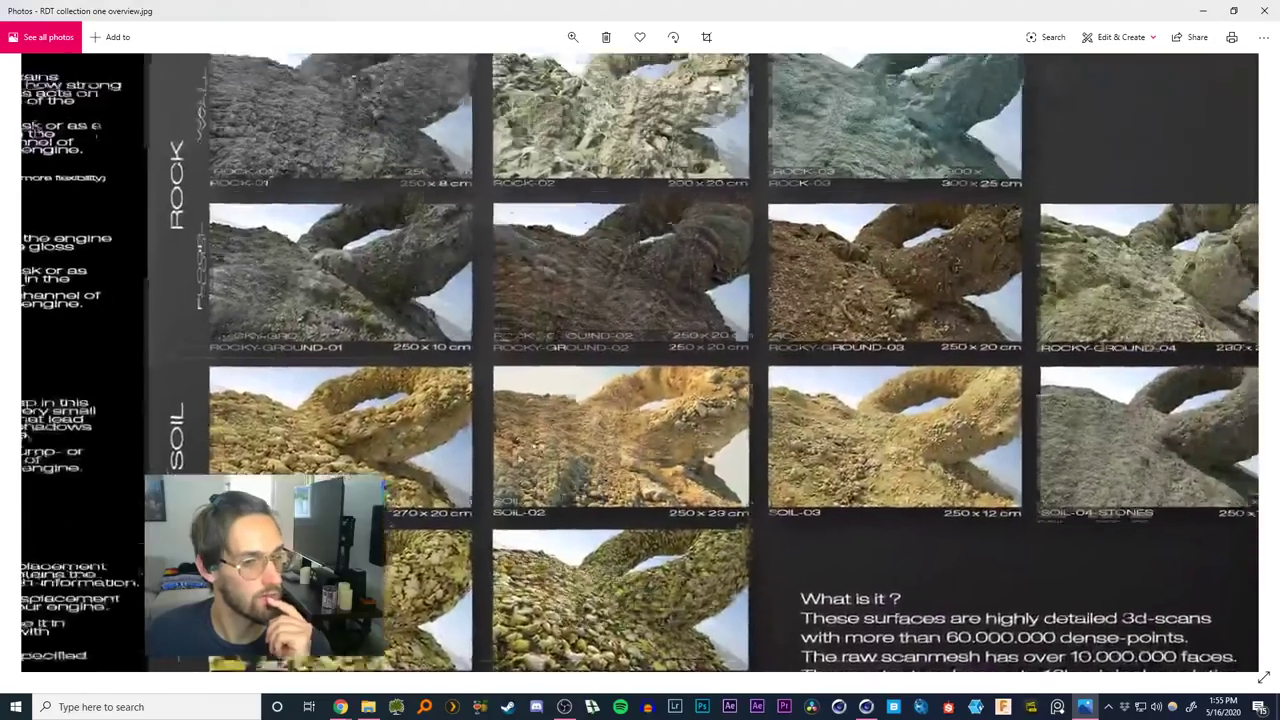
left_click_drag(673, 206, 562, 372)
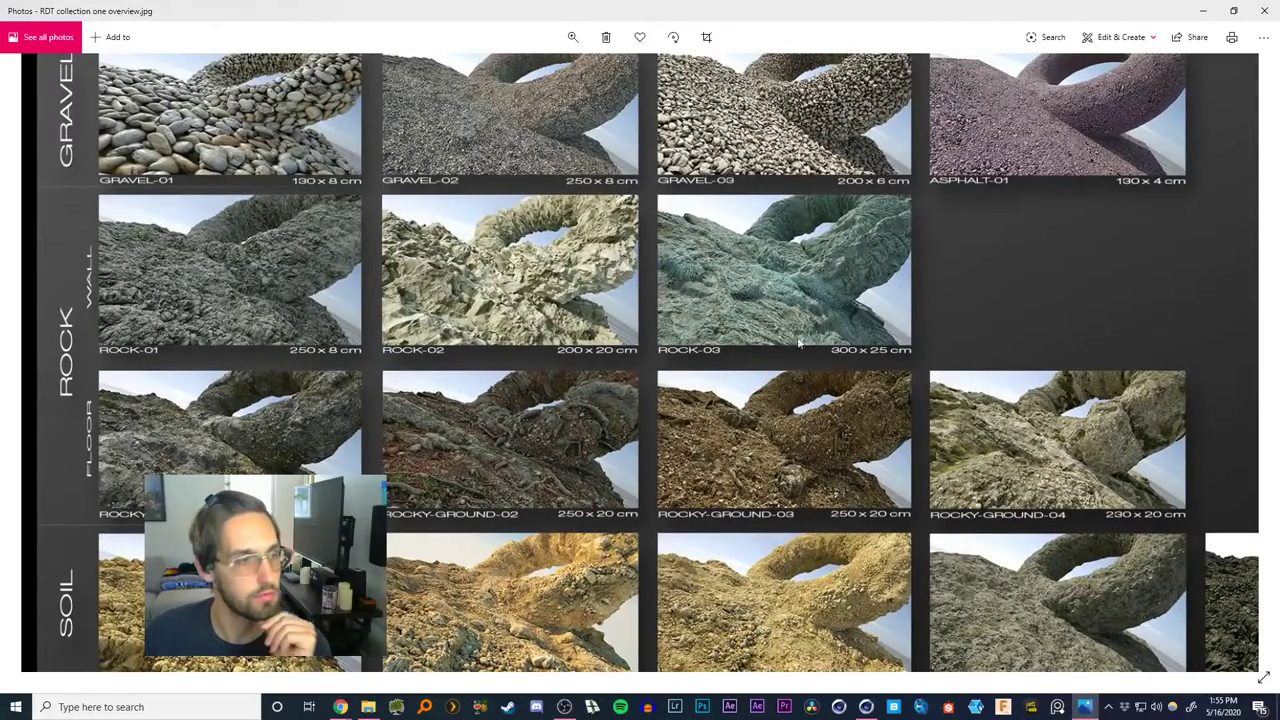
left_click_drag(556, 314, 311, 498)
left_click(1203, 11)
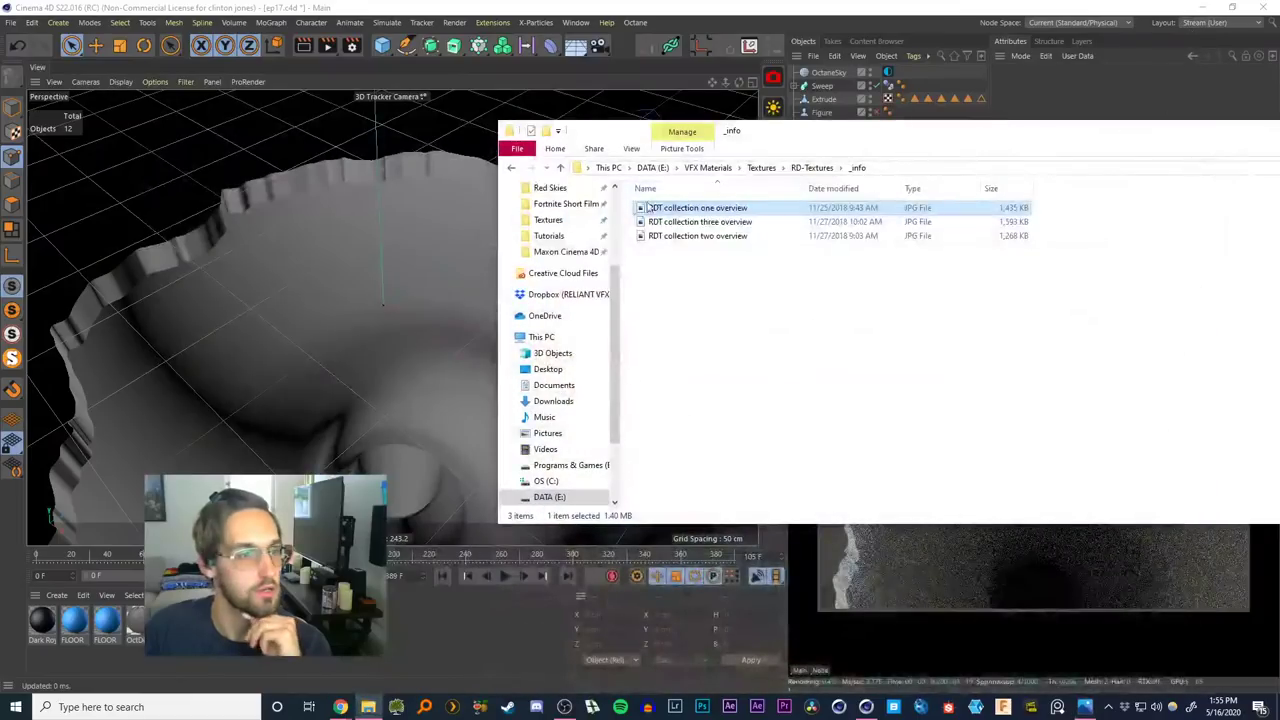
Open the ROCK-02 texture folder inside RD-Textures and move its window clear of the material controls
left_click(510, 168)
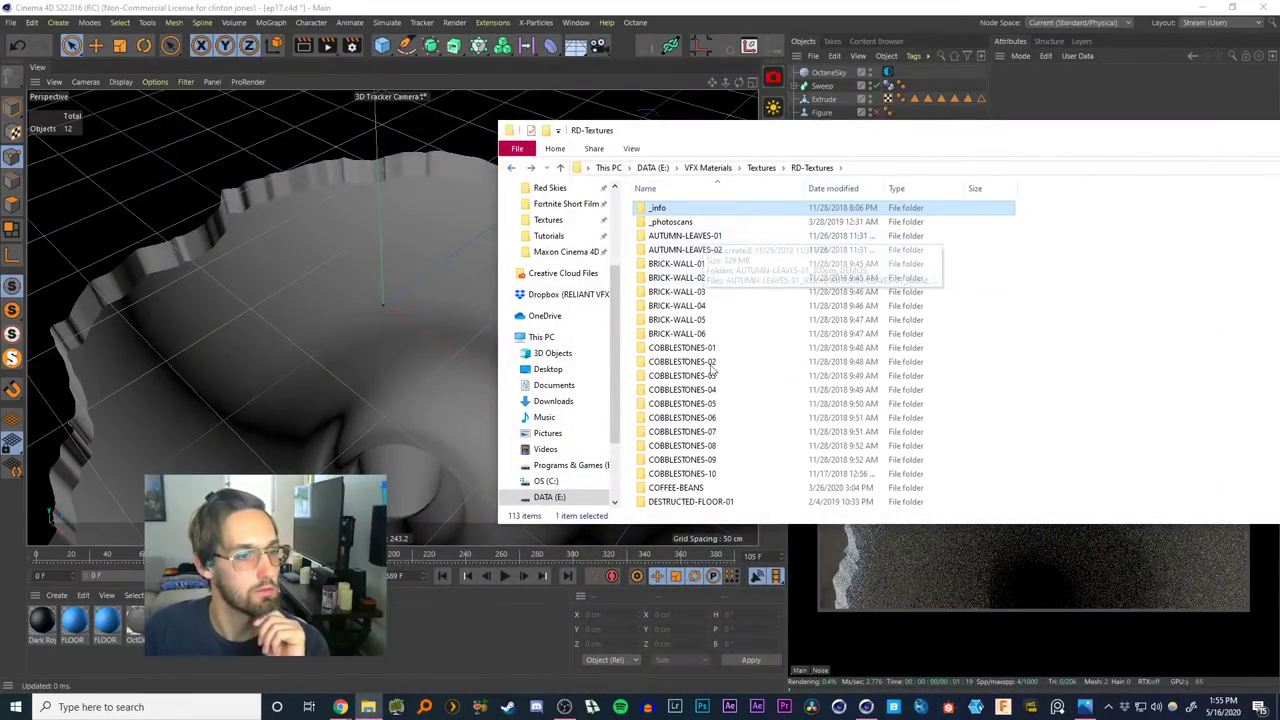
double_click(966, 137)
left_click_drag(1165, 218, 1160, 366)
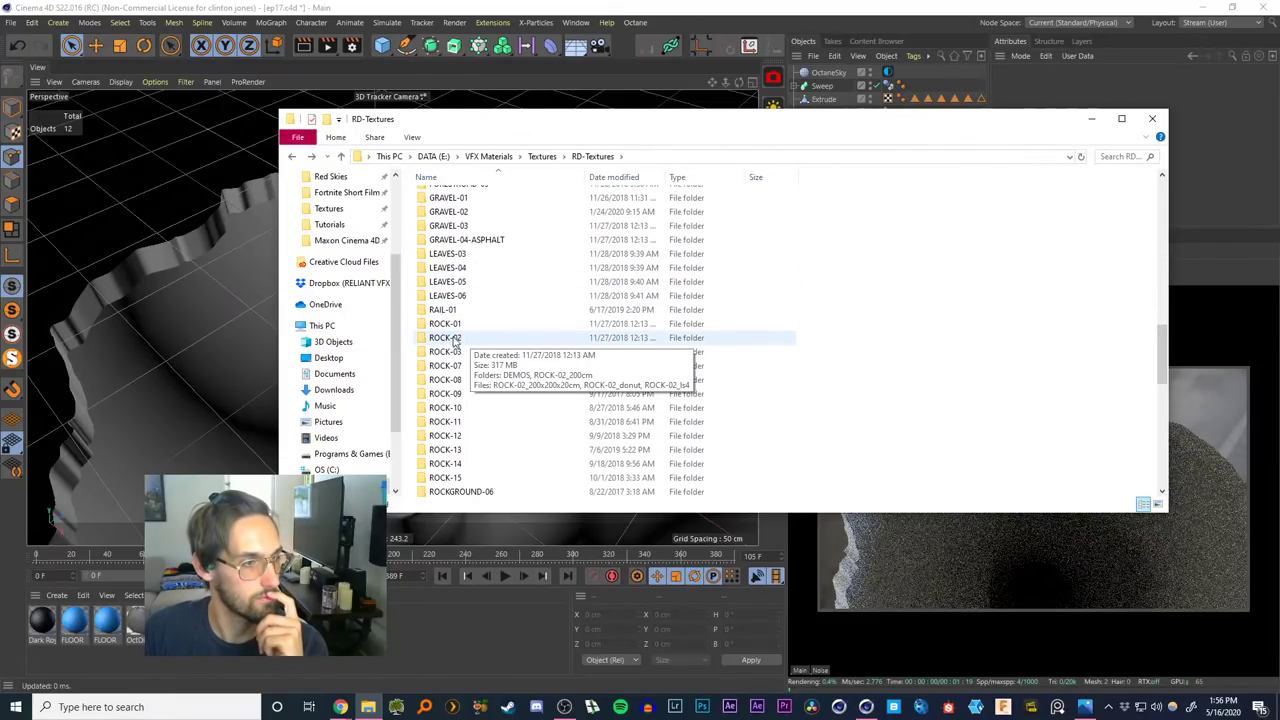
left_click(445, 338)
double_click(445, 338)
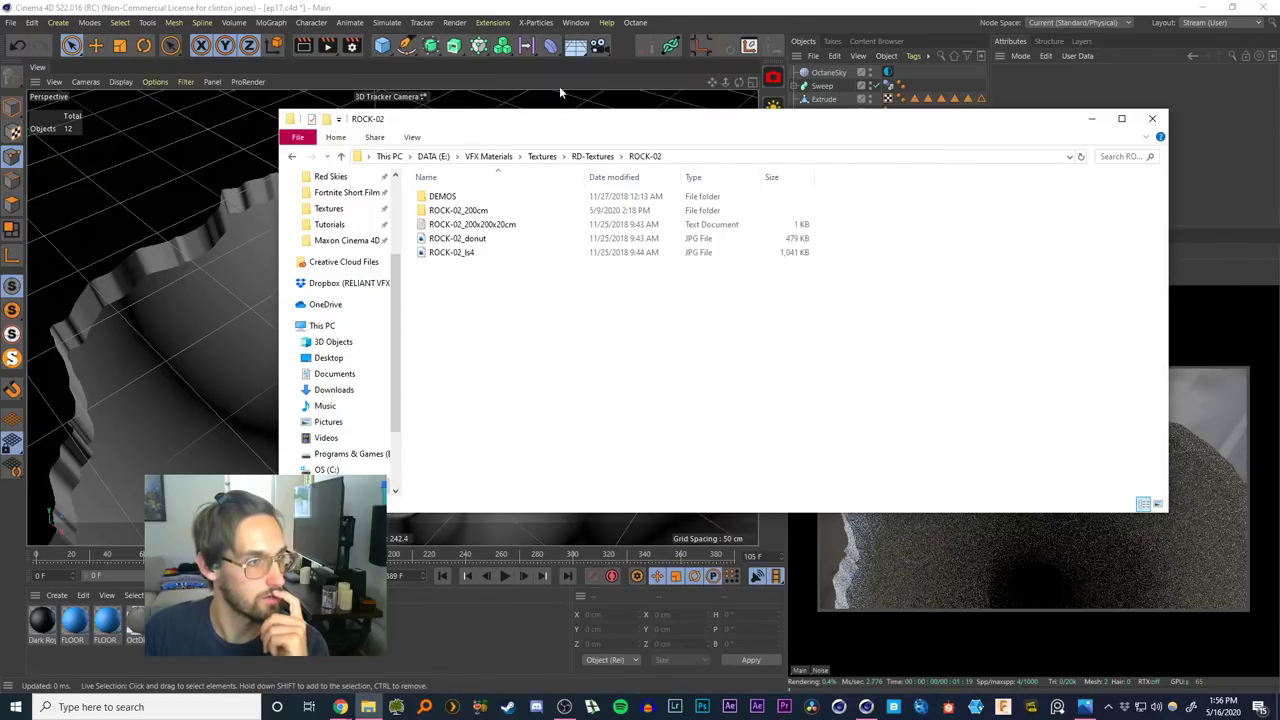
left_click_drag(550, 126, 939, 174)
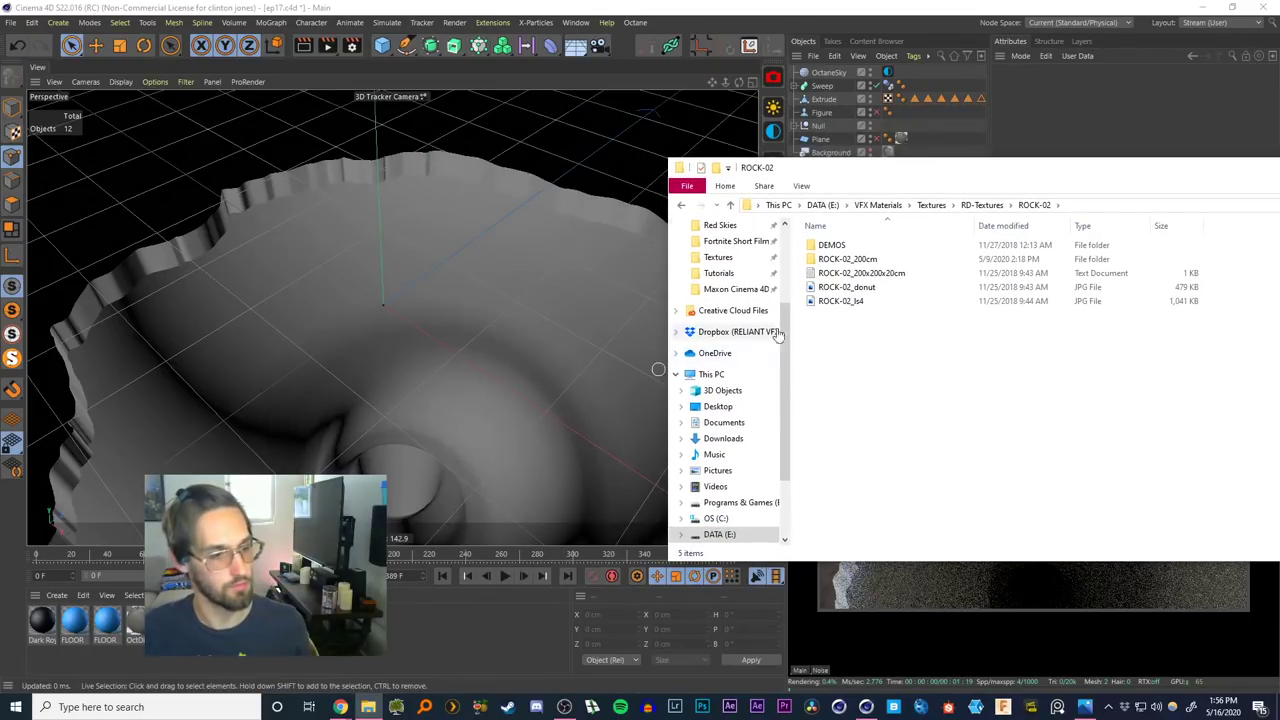
left_click_drag(843, 180, 1030, 166)
Create an Octane glossy material and dock its Node Editor alongside the viewport, with free space beside the material node
left_click(774, 296)
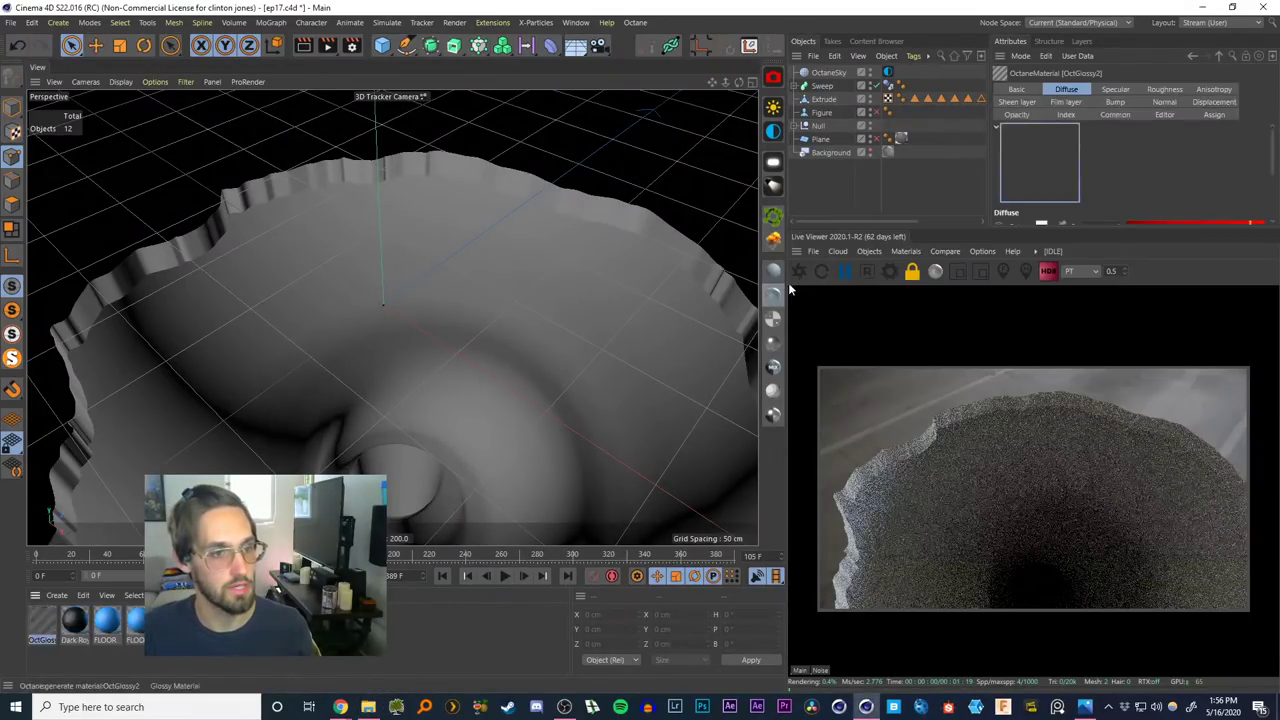
double_click(42, 624)
left_click(234, 271)
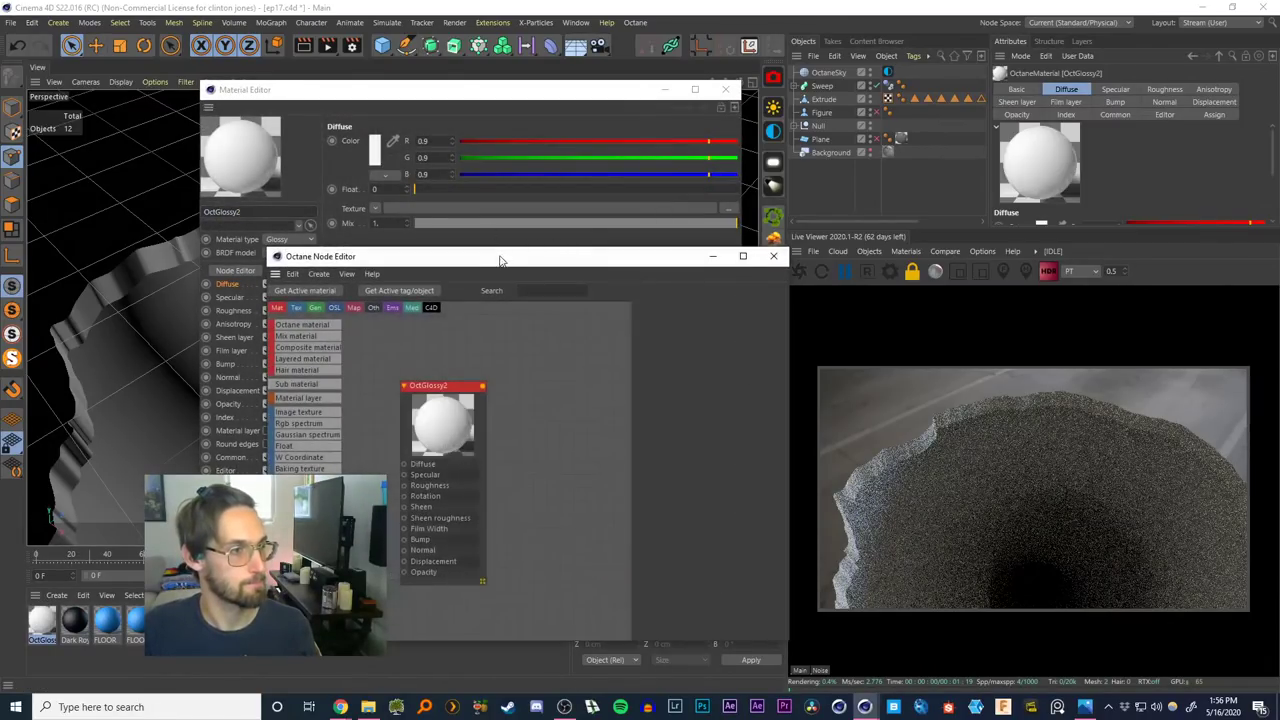
left_click_drag(500, 261, 525, 191)
left_click(725, 89)
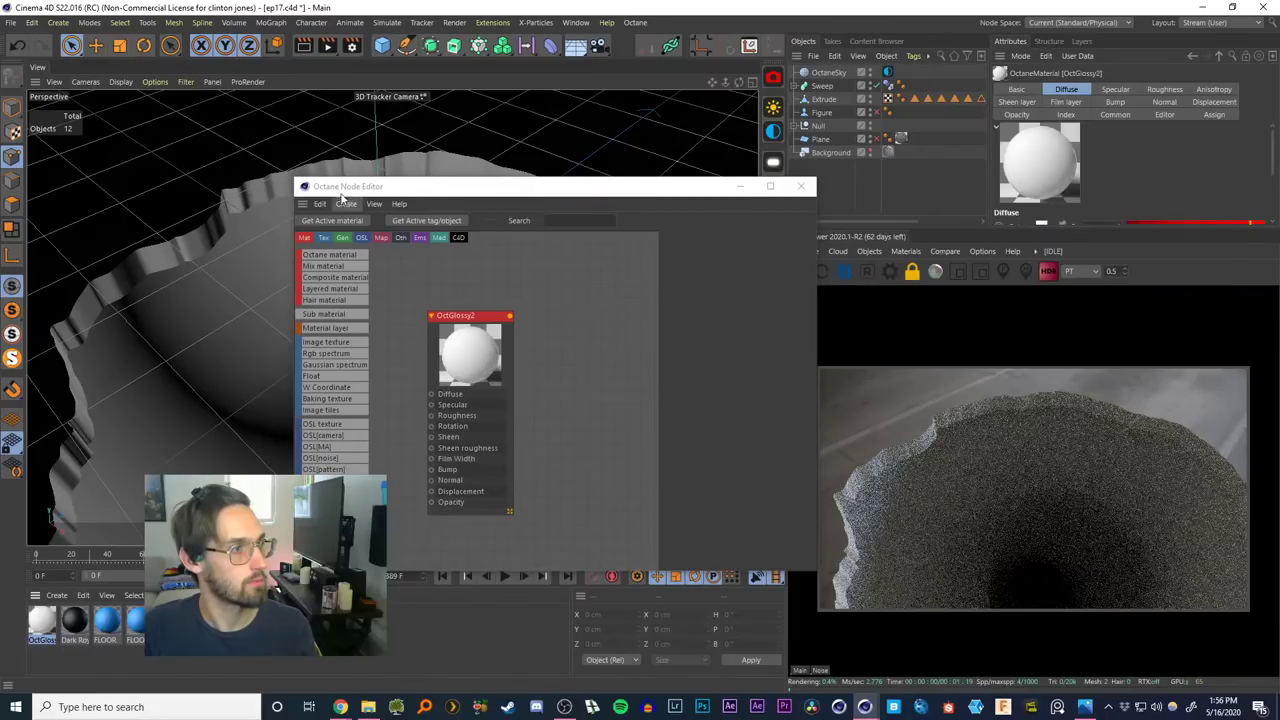
left_click_drag(341, 198, 40, 88)
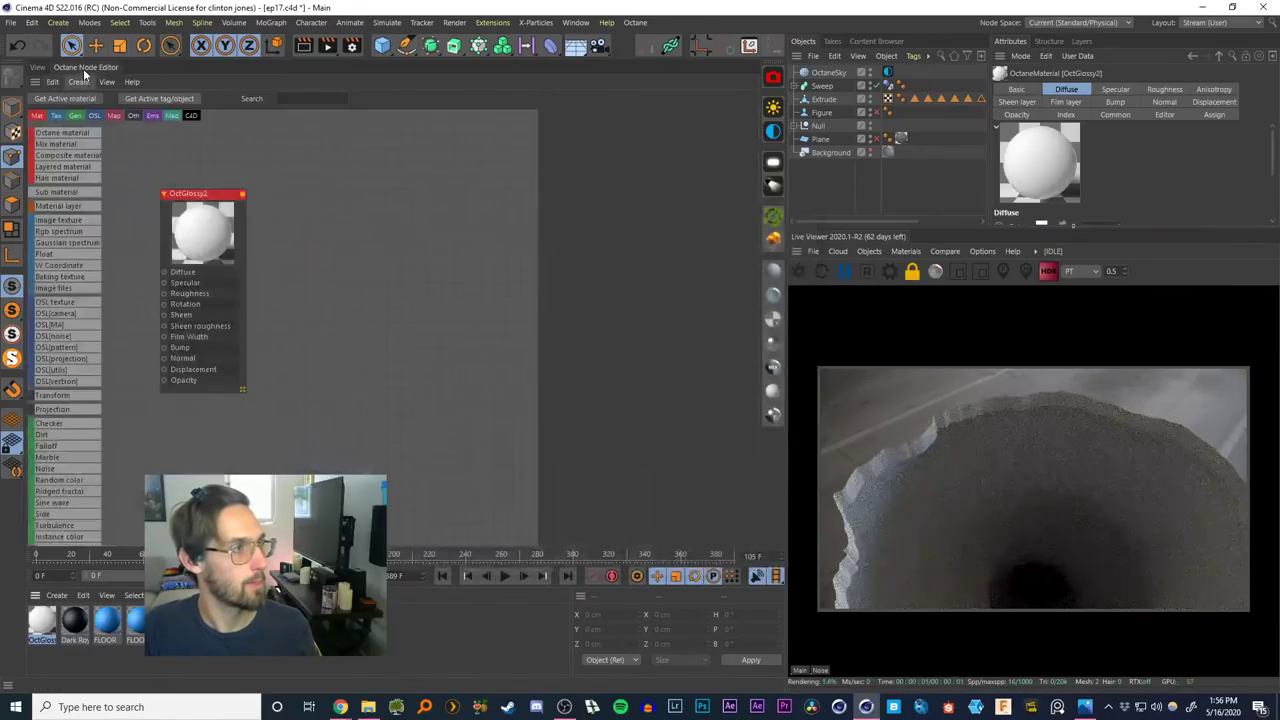
left_click_drag(209, 227, 471, 226)
Open the ROCK-02_200cm folder and place its window so all the maps and the node graph are accessible
left_click_drag(1279, 162, 1253, 153)
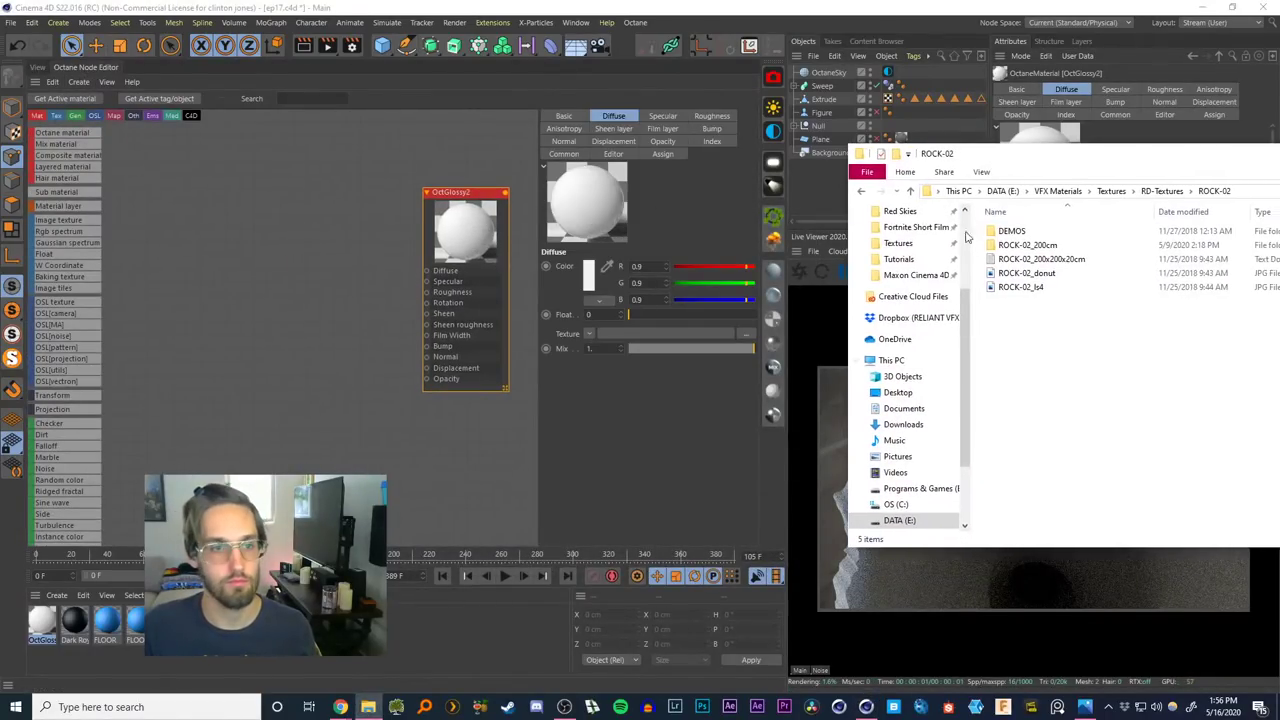
double_click(1025, 246)
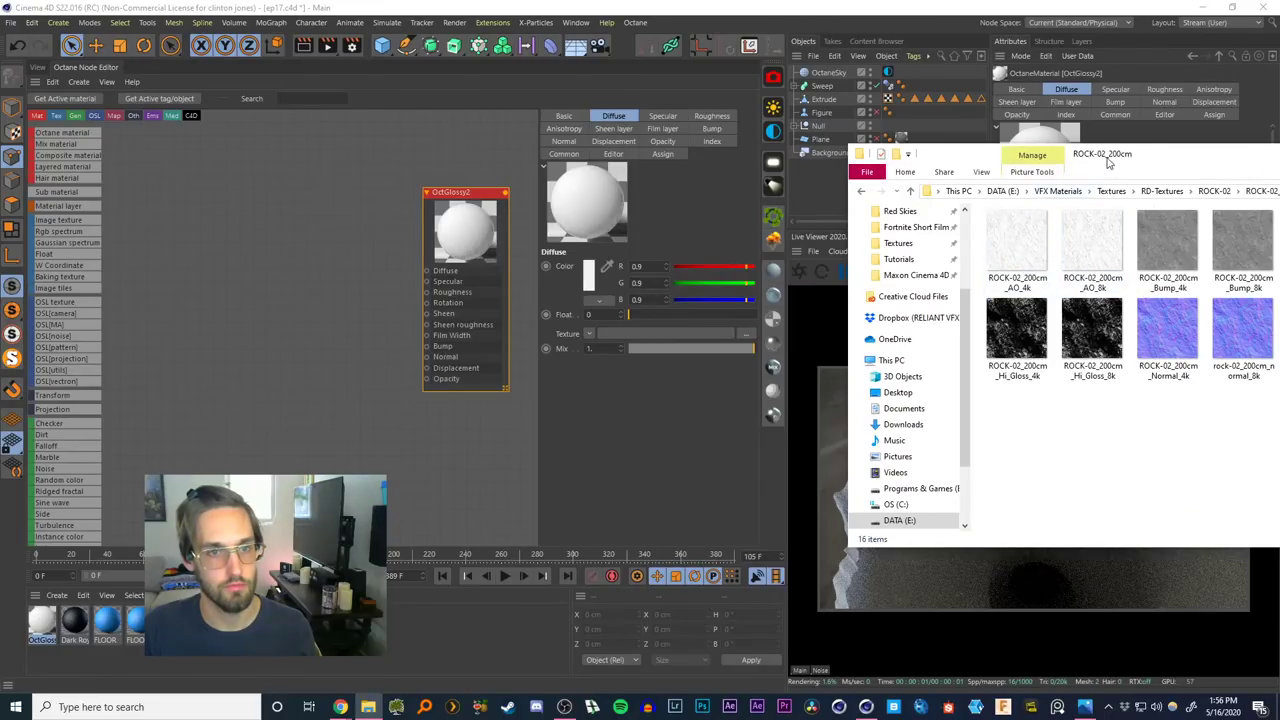
left_click_drag(1107, 163, 677, 362)
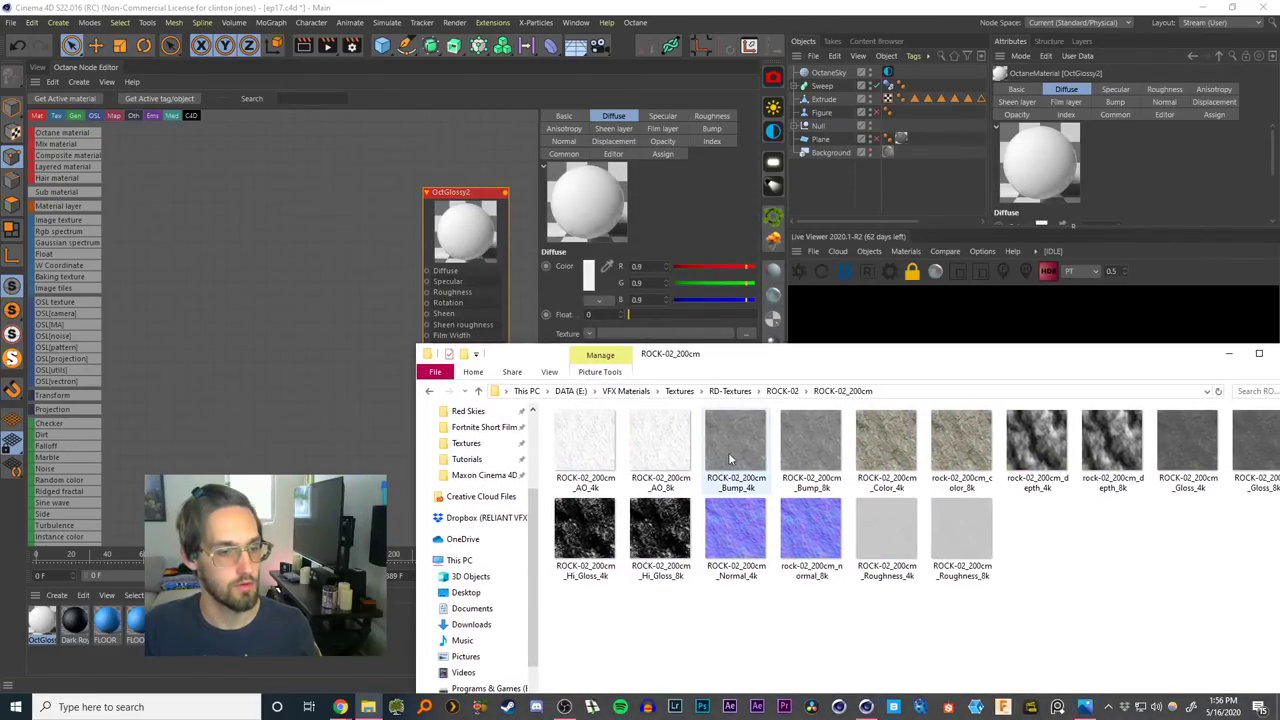
left_click(903, 458, "ctrl")
left_click(1038, 455, "ctrl")
left_click_drag(1050, 356, 909, 329)
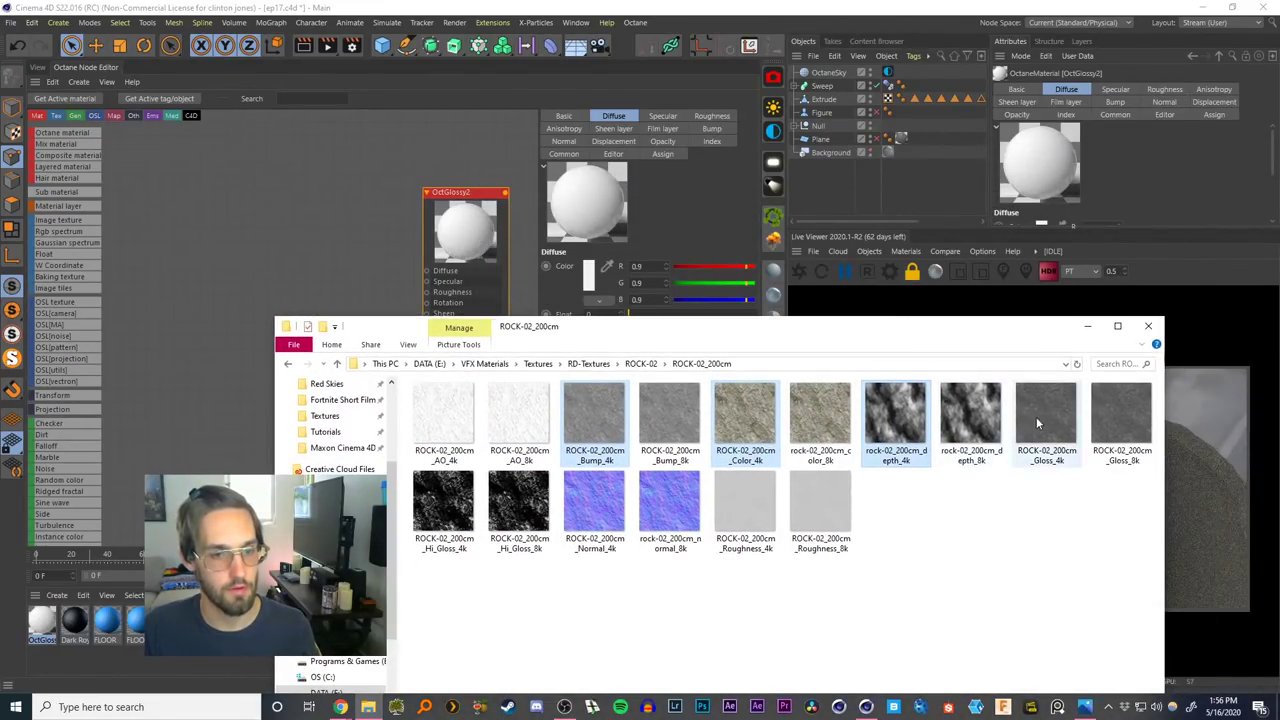
left_click(1050, 452)
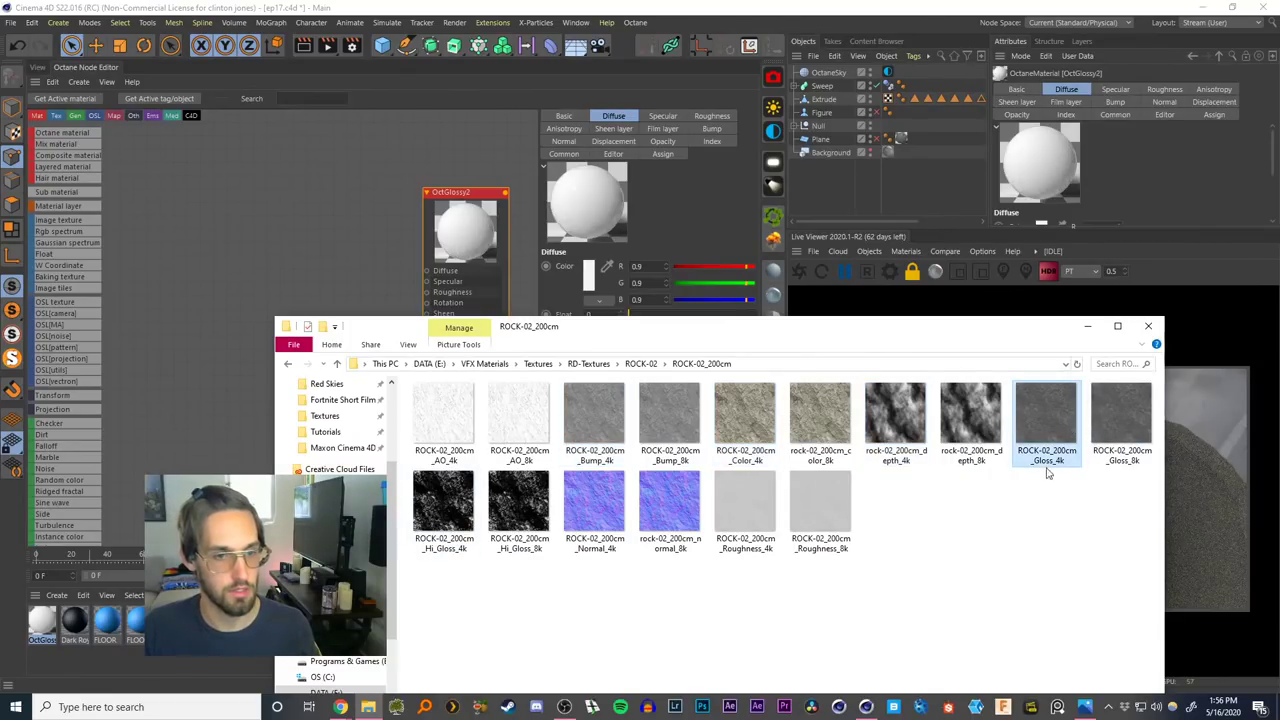
Add the 4k Hi_Gloss, Normal, Roughness, Bump, Color, depth and AO maps of ROCK-02 to the glossy material's node graph
left_click(443, 508)
left_click(595, 505, "ctrl")
left_click(745, 512, "ctrl")
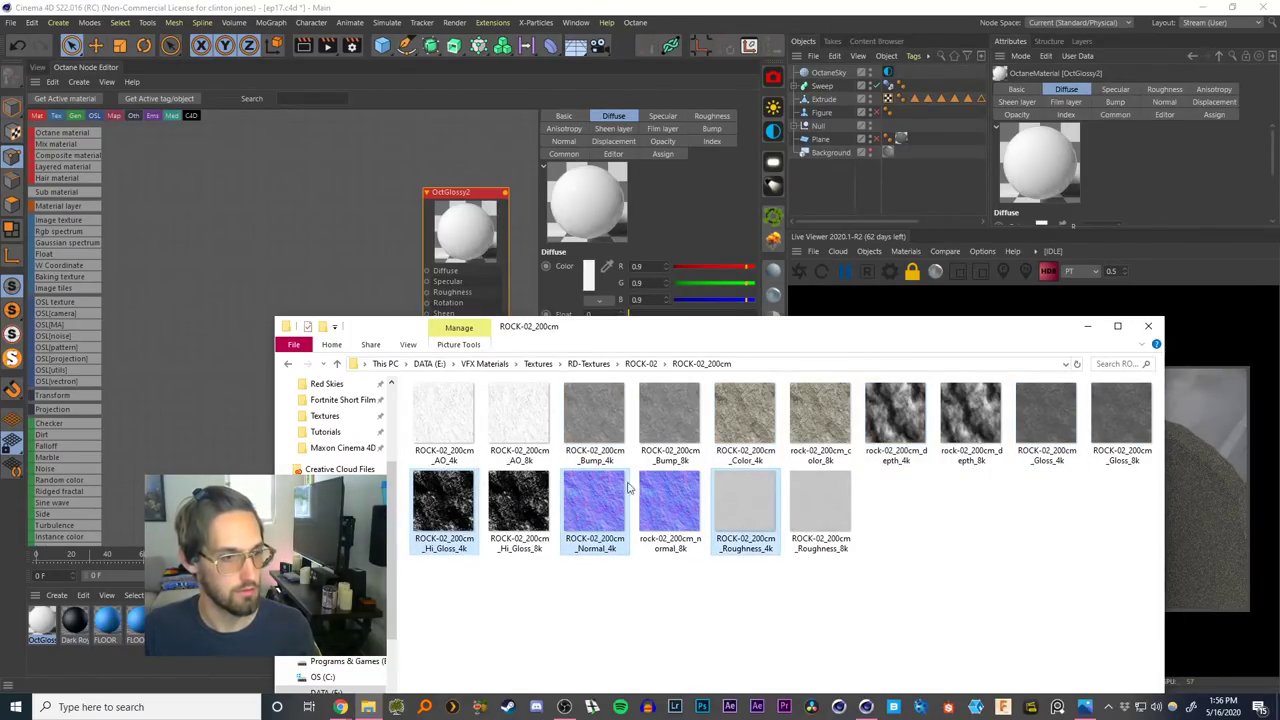
left_click(595, 425, "ctrl")
left_click(745, 430, "ctrl")
left_click(898, 424, "ctrl")
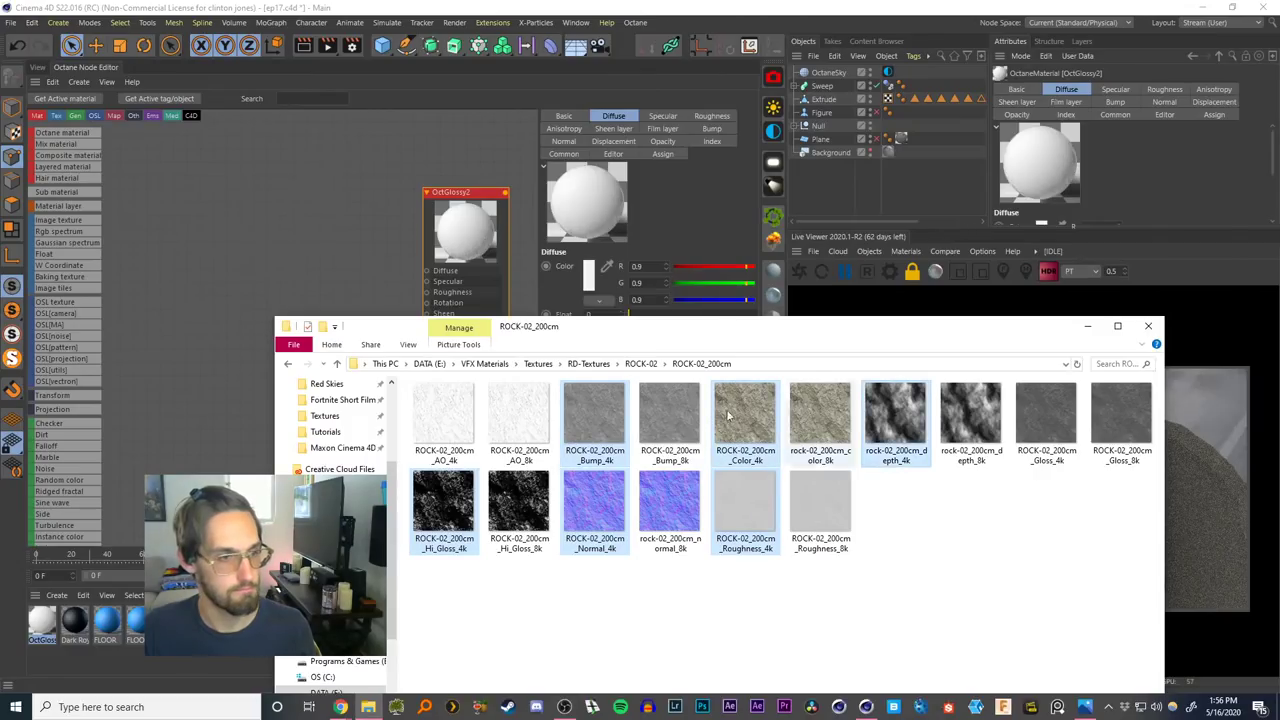
left_click(443, 414, "ctrl")
left_click_drag(448, 420, 628, 308)
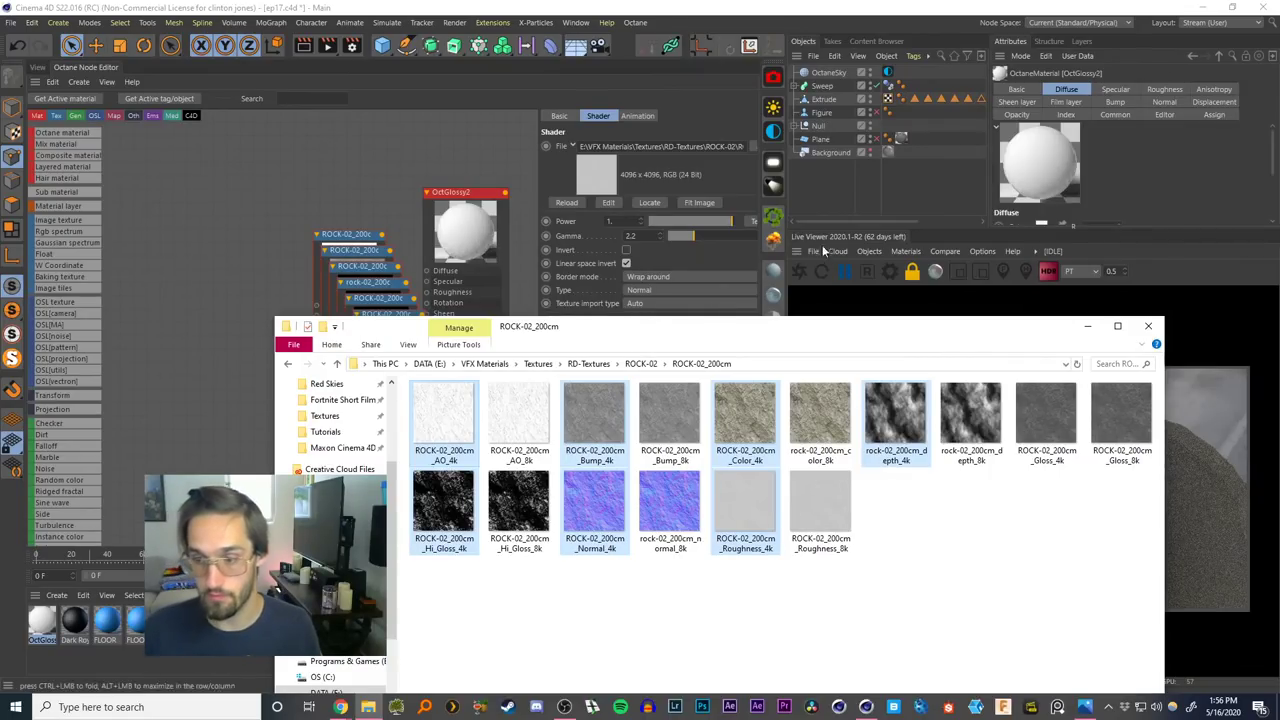
left_click(1087, 326)
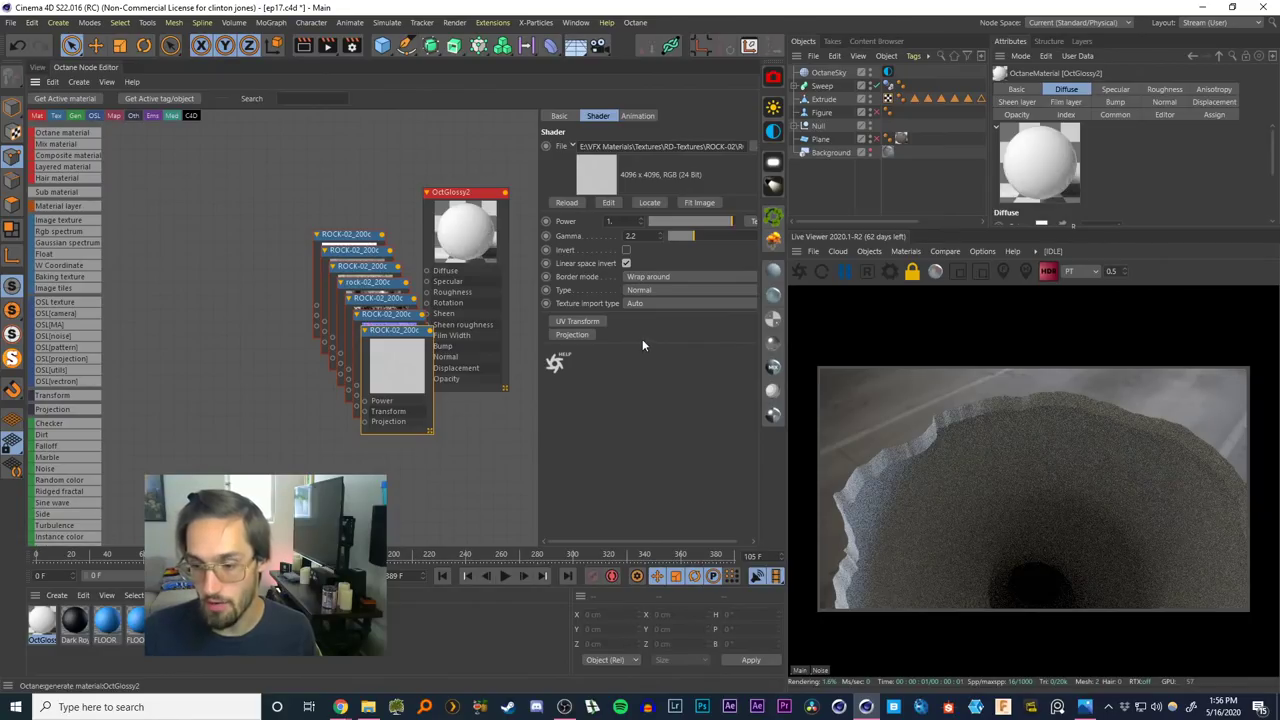
Switch to Chrome, search Google for "collection 8", refine it to "collection 8 rocks" and "collection 8 rocks texture", and return to Cinema 4D
left_click(340, 707)
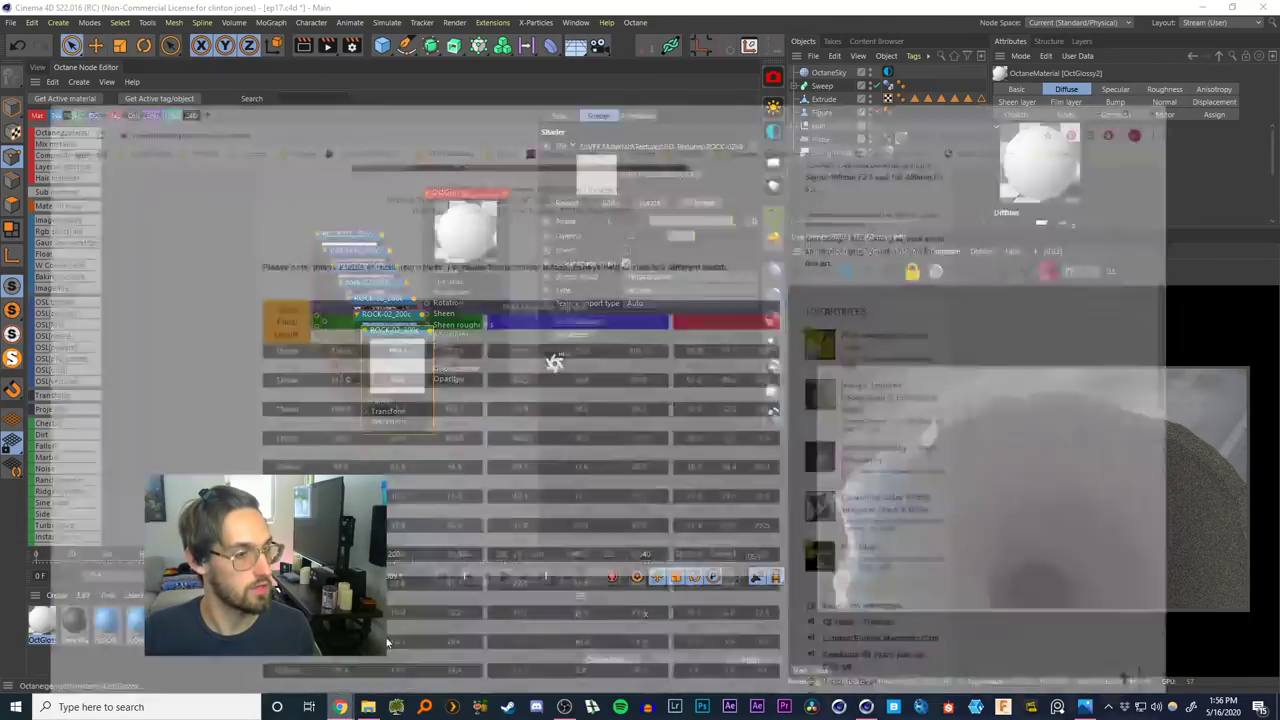
left_click(477, 38)
type("col")
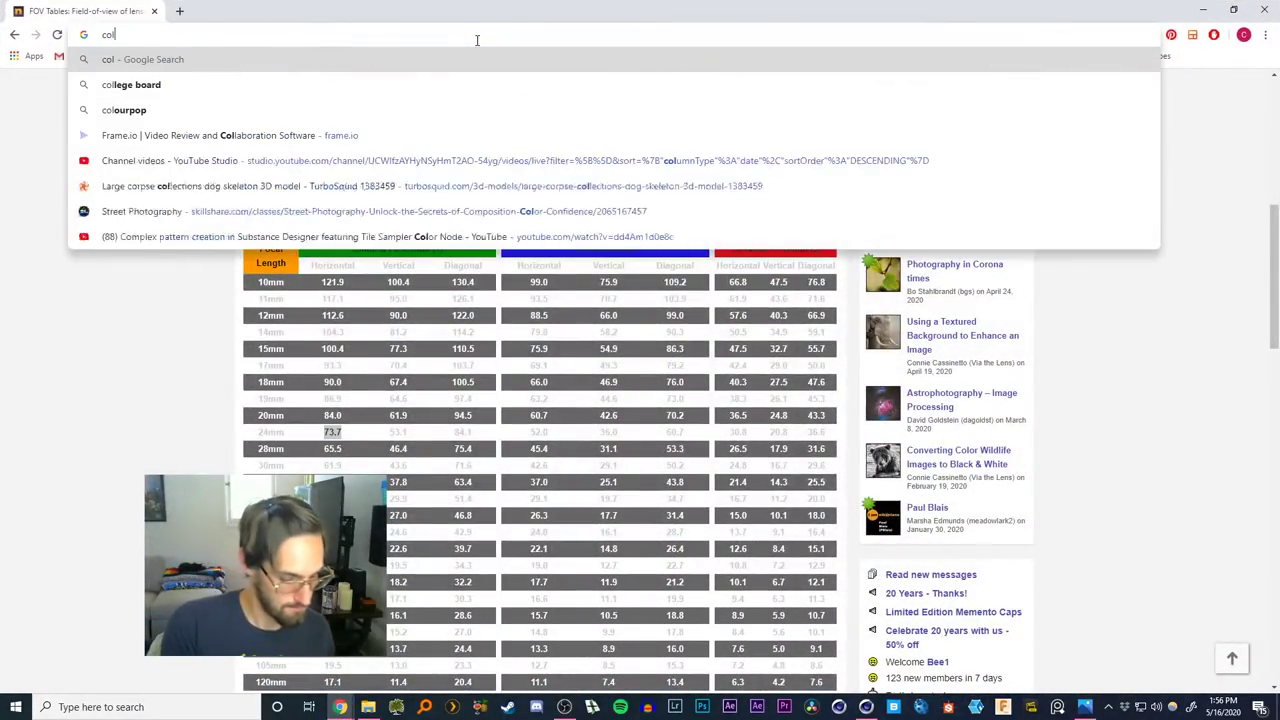
type("lection 8")
key("Return")
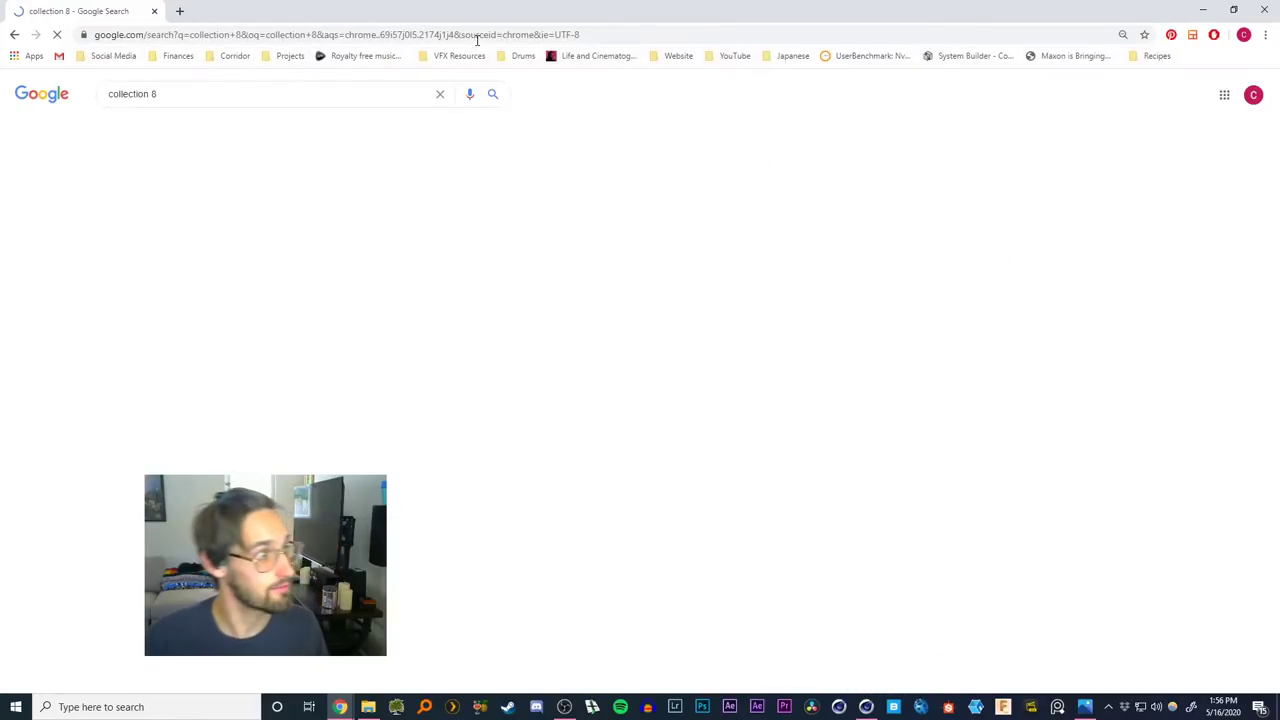
left_click(225, 97)
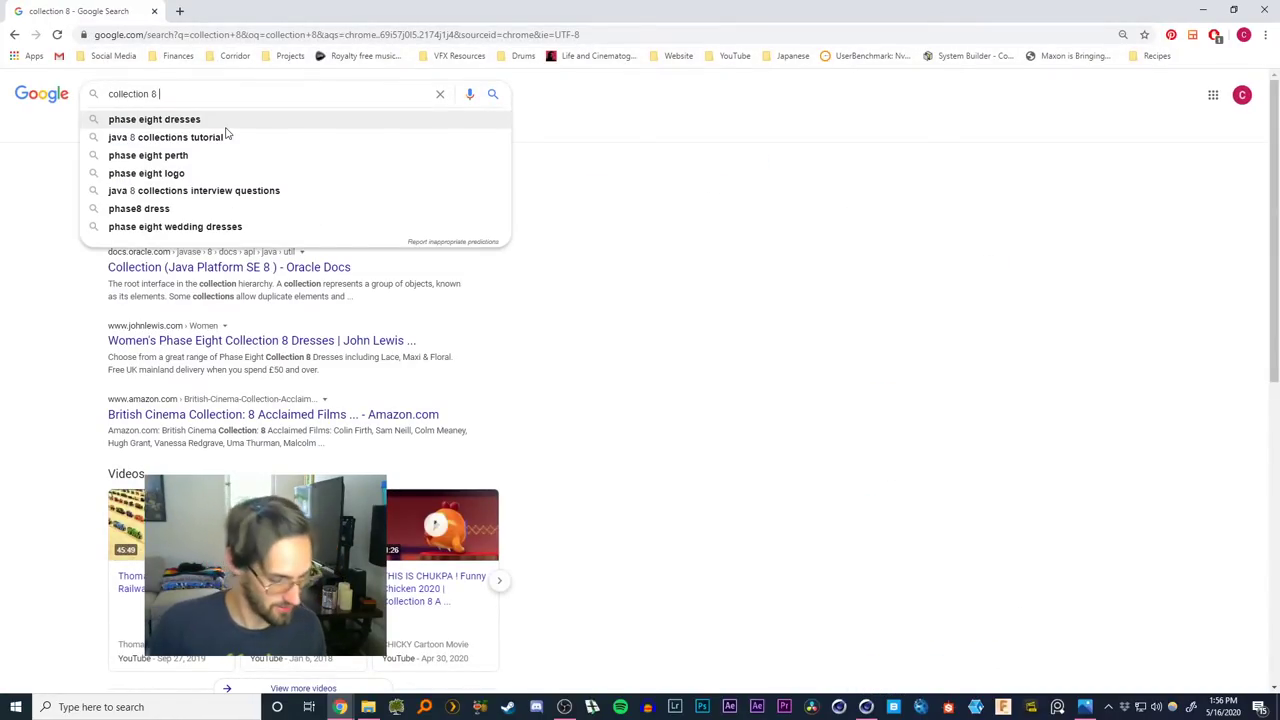
type("rocks")
key("Return")
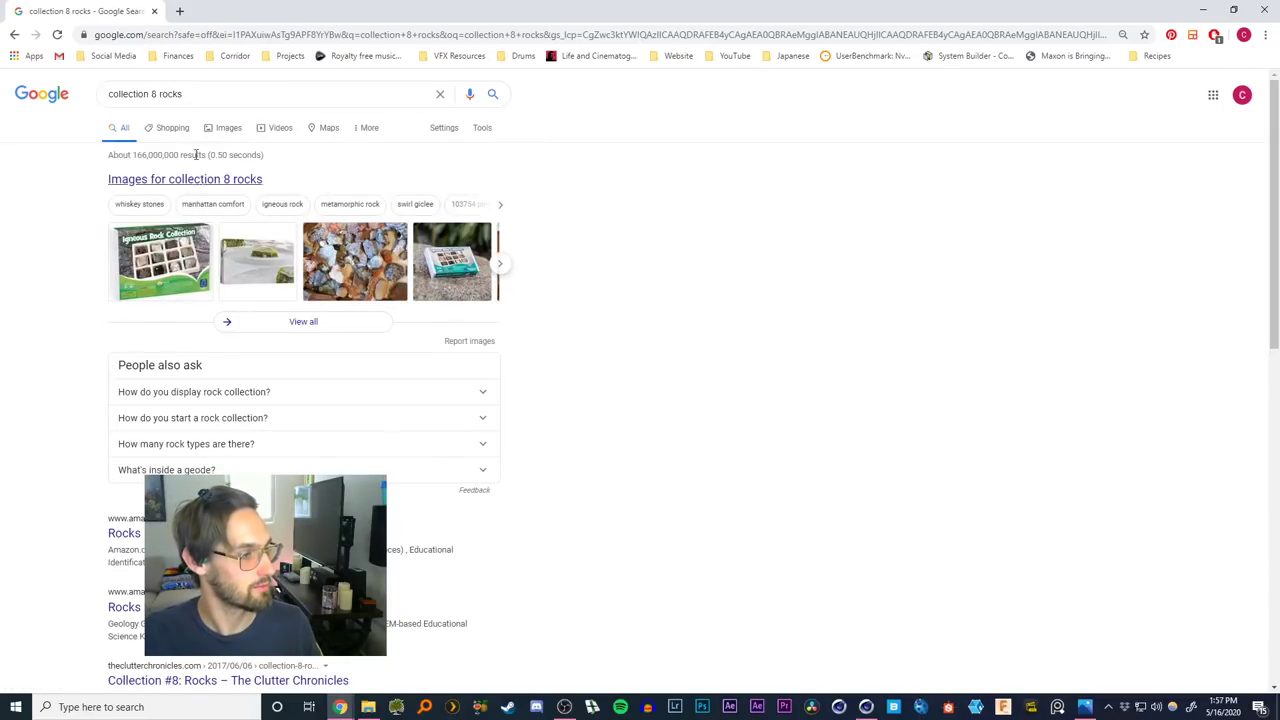
left_click(200, 94)
type("texture")
key("Return")
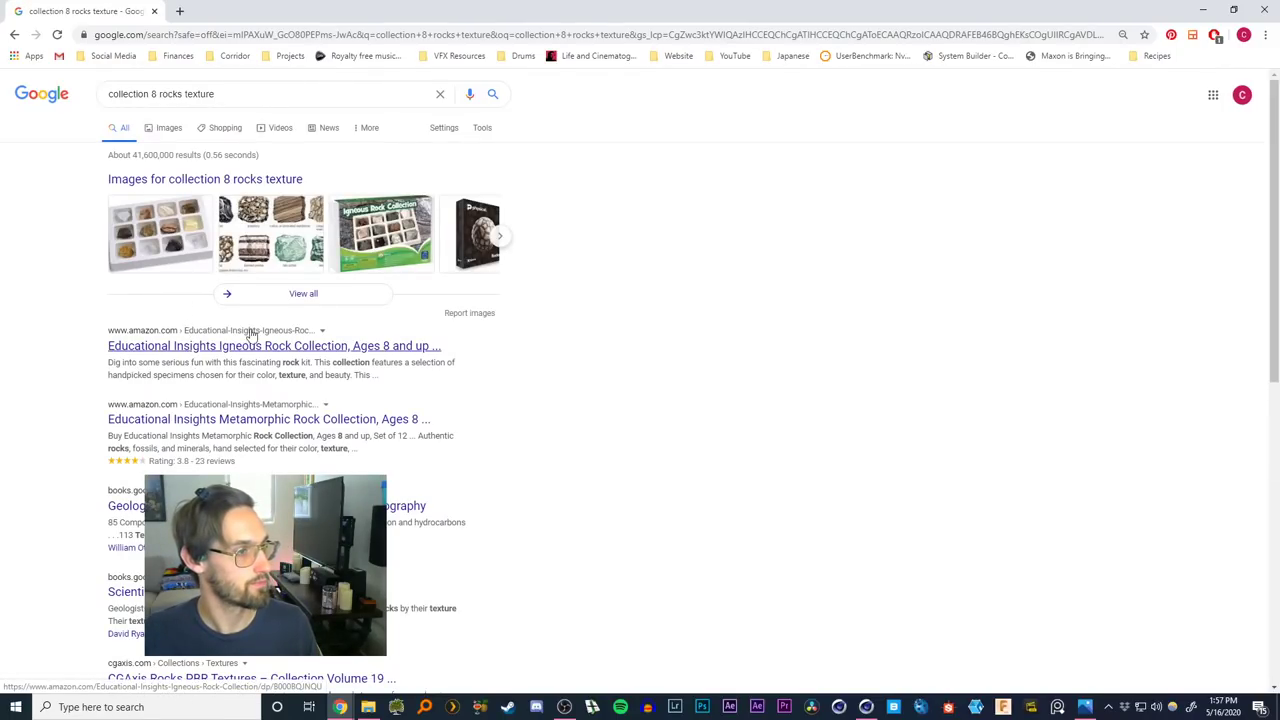
left_click(1203, 10)
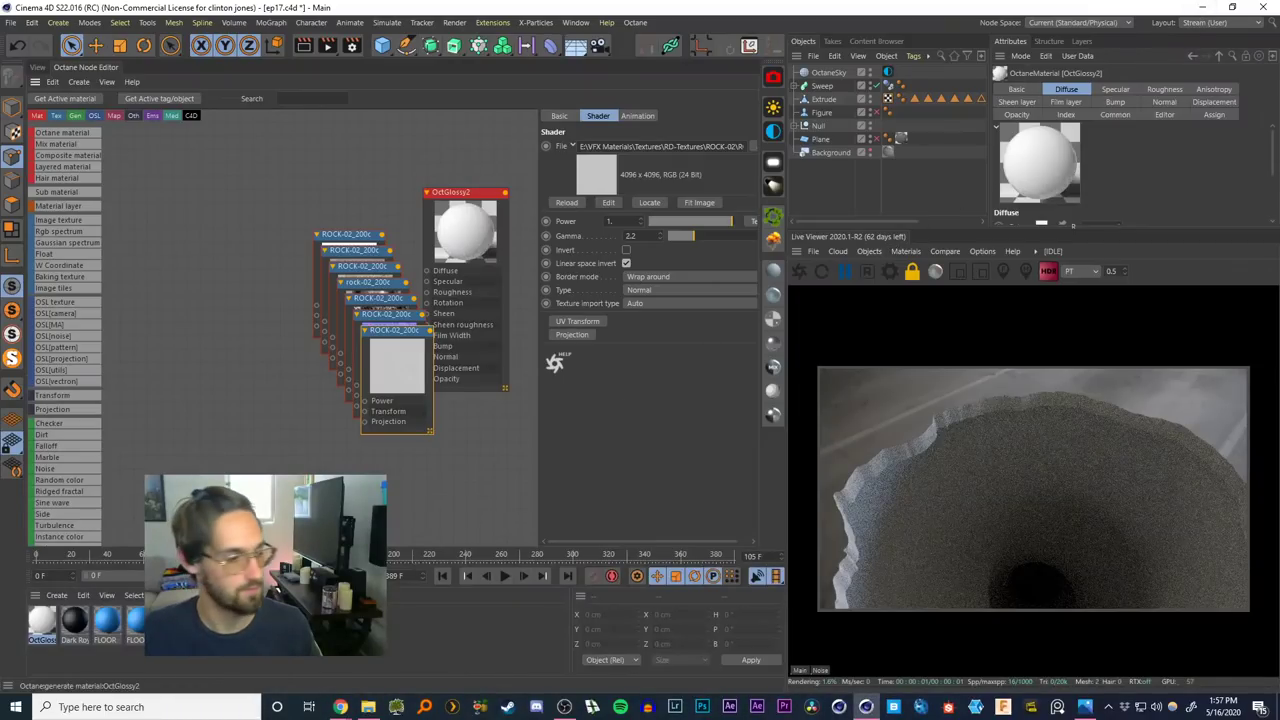
Spread the ROCK-02 map nodes out beside the glossy material and try to link the Normal map to its Normal input
left_click_drag(403, 374, 335, 334)
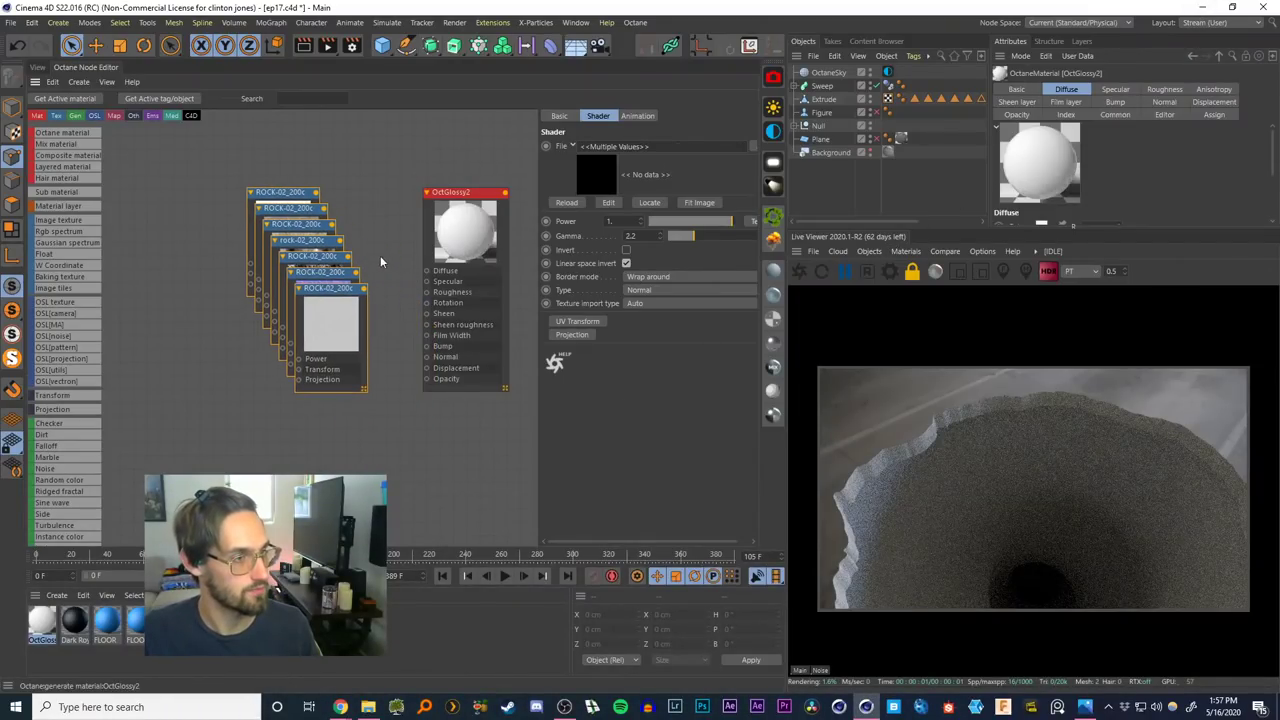
left_click_drag(420, 226, 420, 210)
left_click_drag(285, 191, 184, 208)
left_click_drag(319, 310, 404, 350)
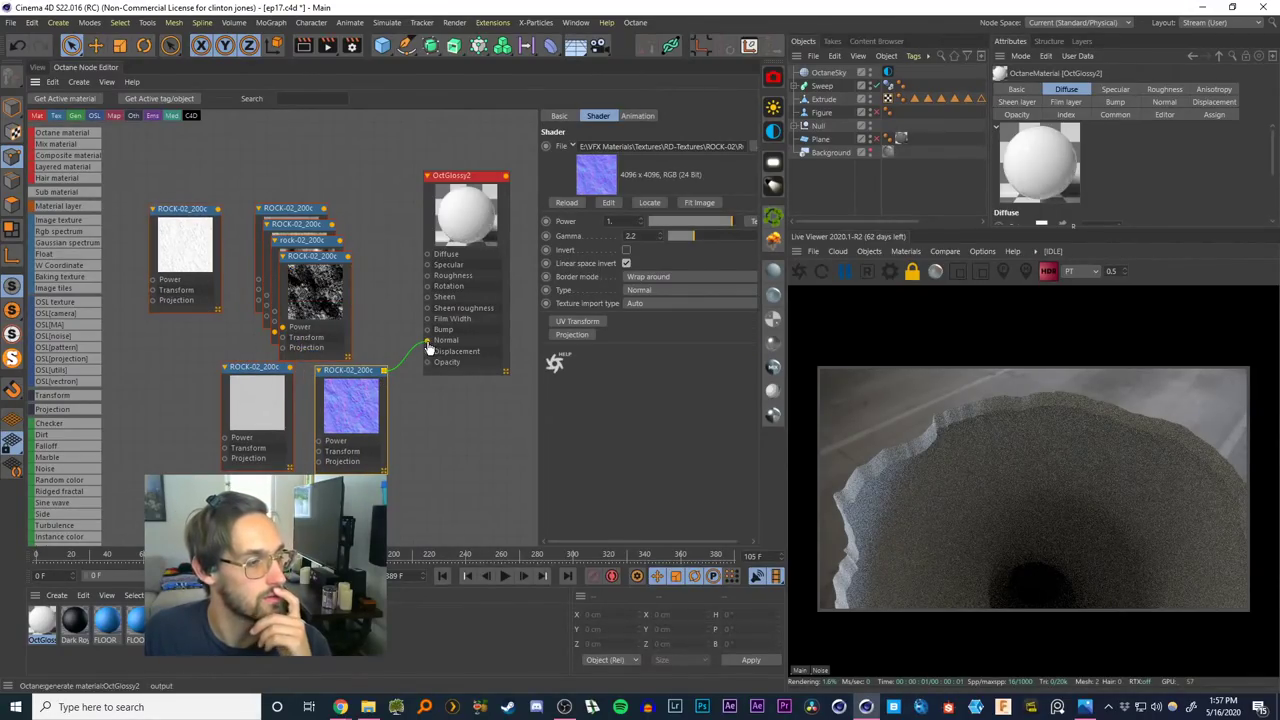
Add a test plane at the scene origin, start its Octane live render and apply the OctGlossy2 material to it
left_click(37, 68)
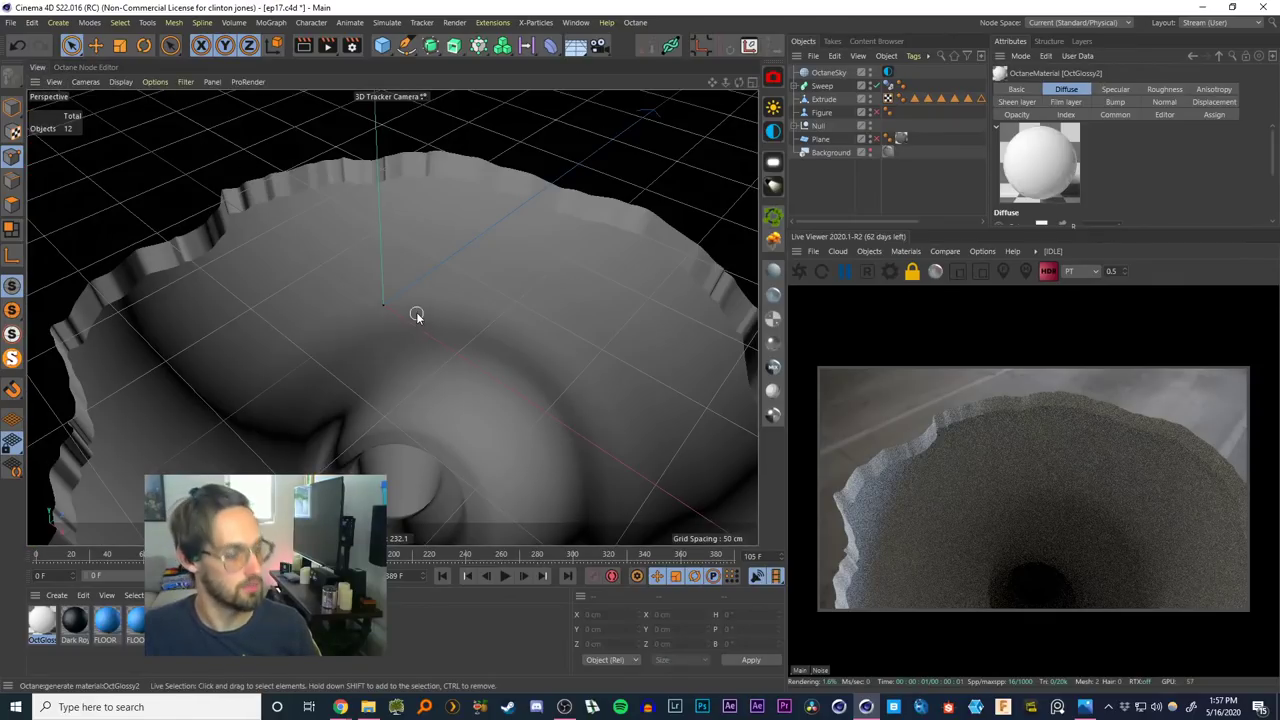
left_click_drag(382, 45, 482, 89)
left_click(797, 272)
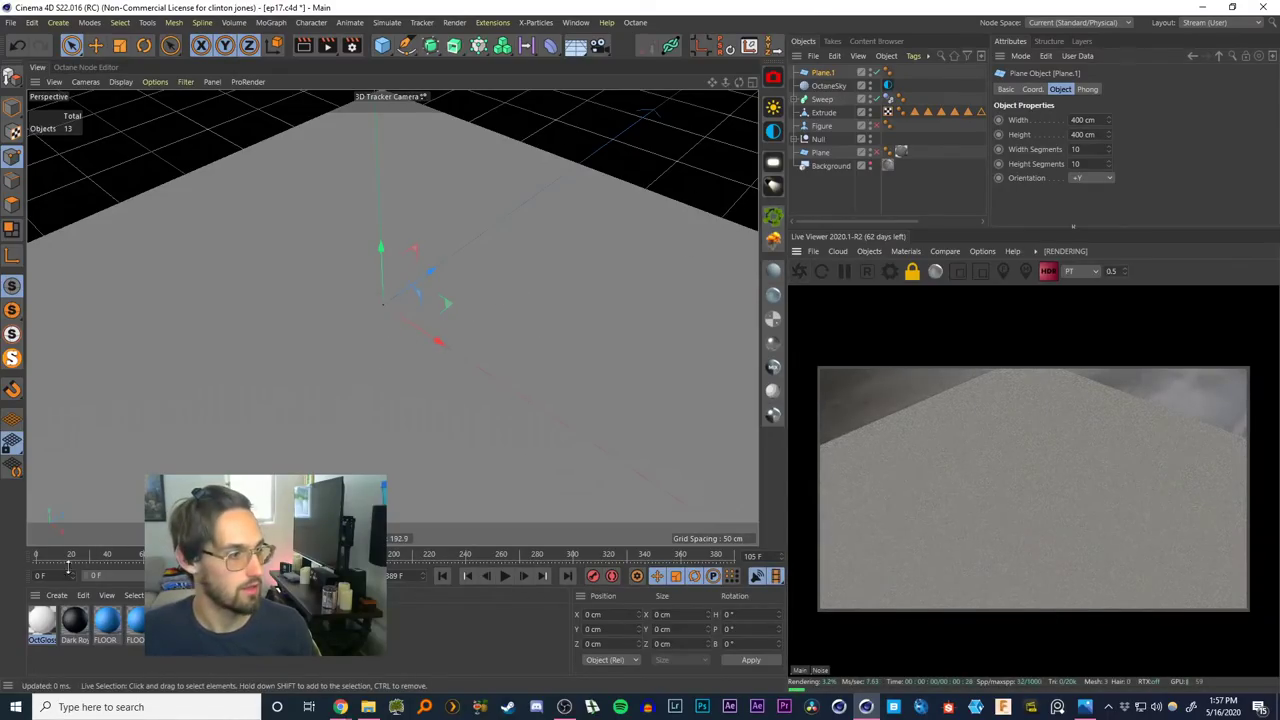
left_click_drag(377, 365, 357, 366)
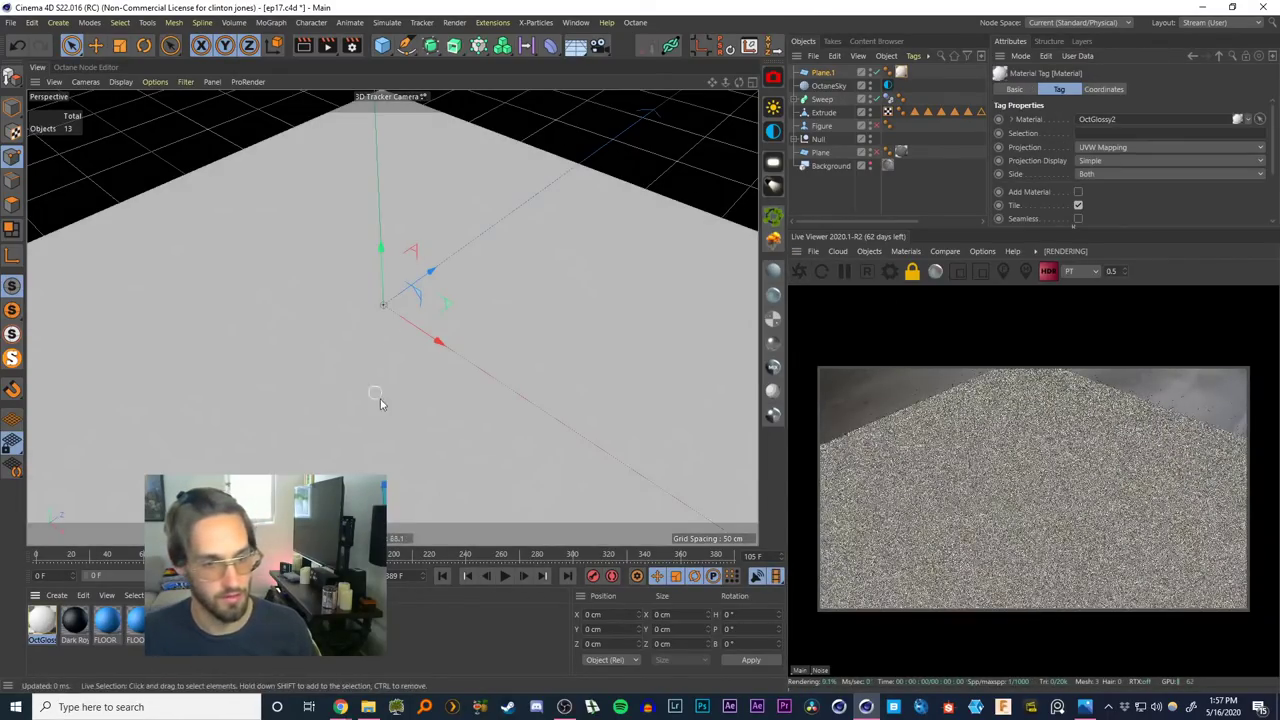
Go to frame 0, leave the 3D Tracker Camera for the default camera and frame the test plane from a low, close angle
mouse_move(390, 388)
middle_mouse_down("alt")
mouse_move(390, 354)
mouse_move(391, 398)
middle_mouse_up("alt")
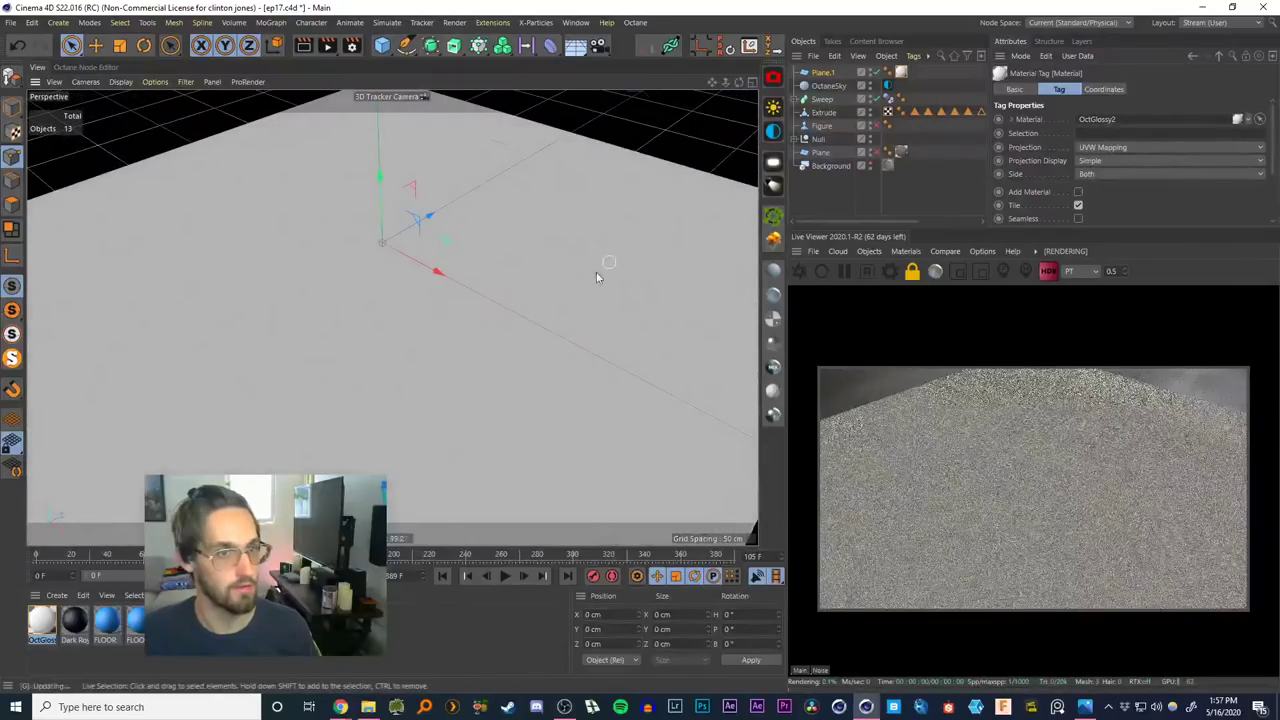
left_click(442, 576)
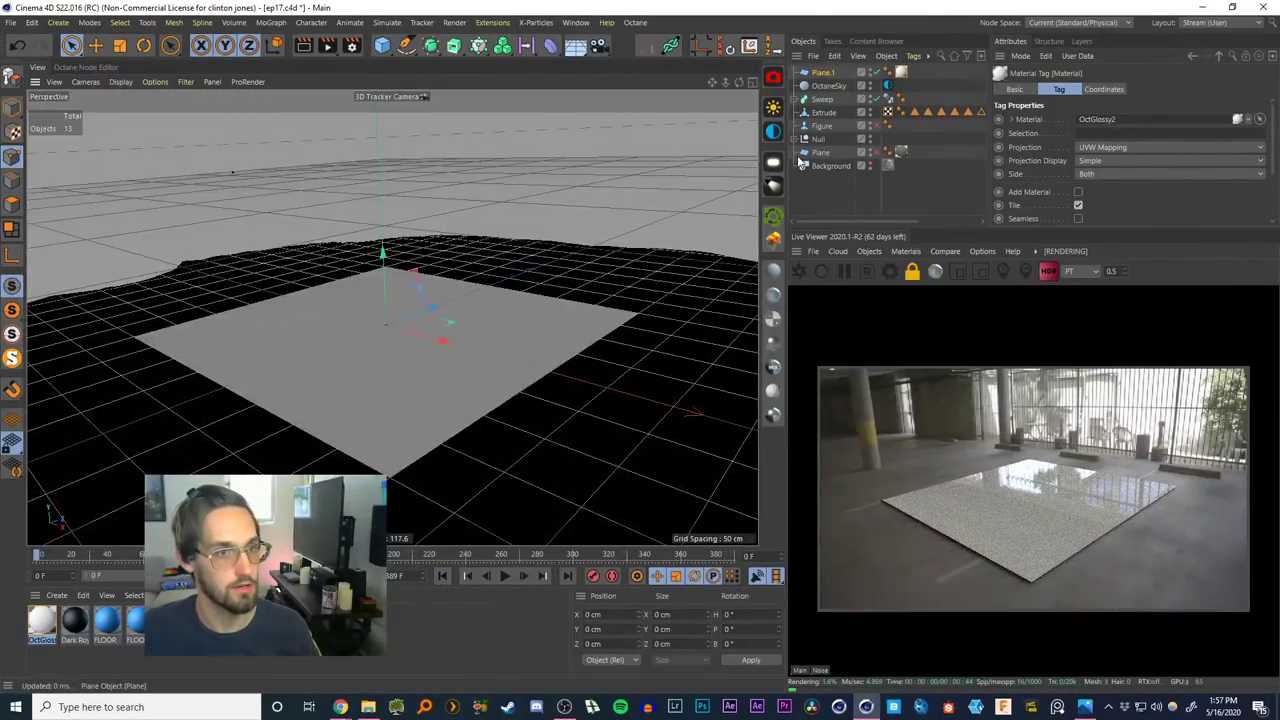
left_click(794, 139)
left_click(812, 152)
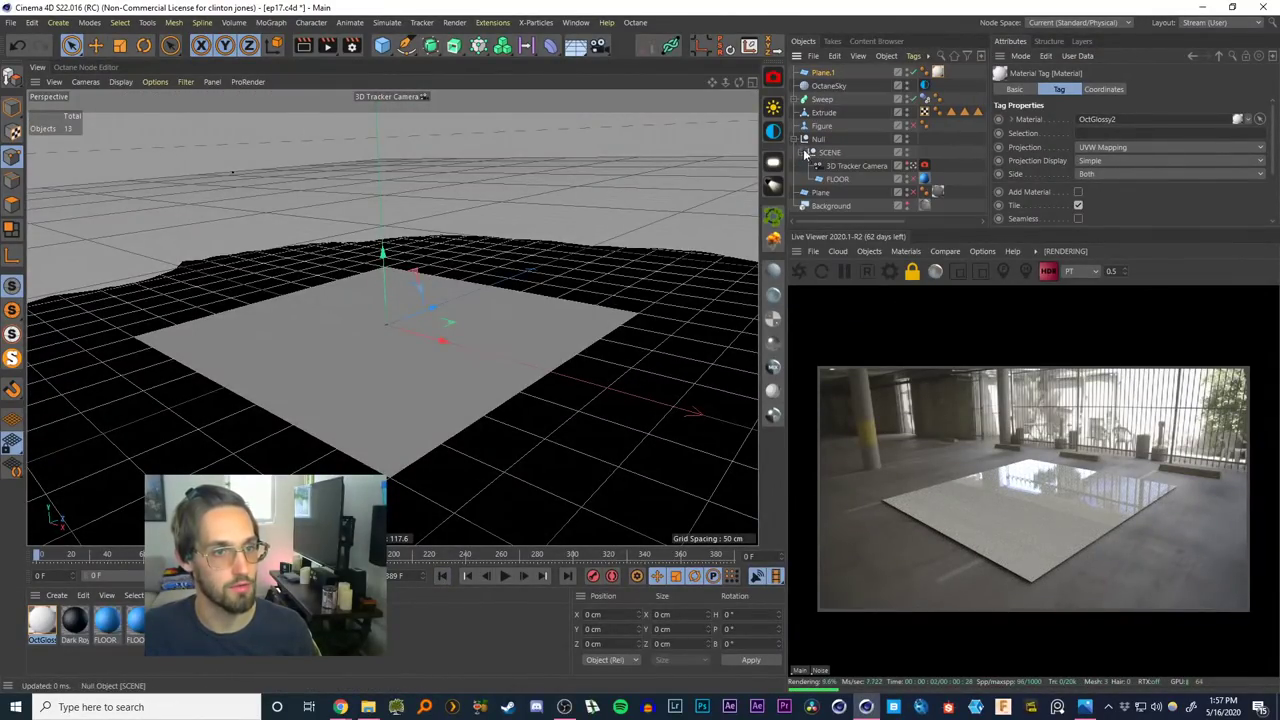
left_click(911, 165)
scroll(352, 250, "up", 3)
scroll(408, 270, "up", 2)
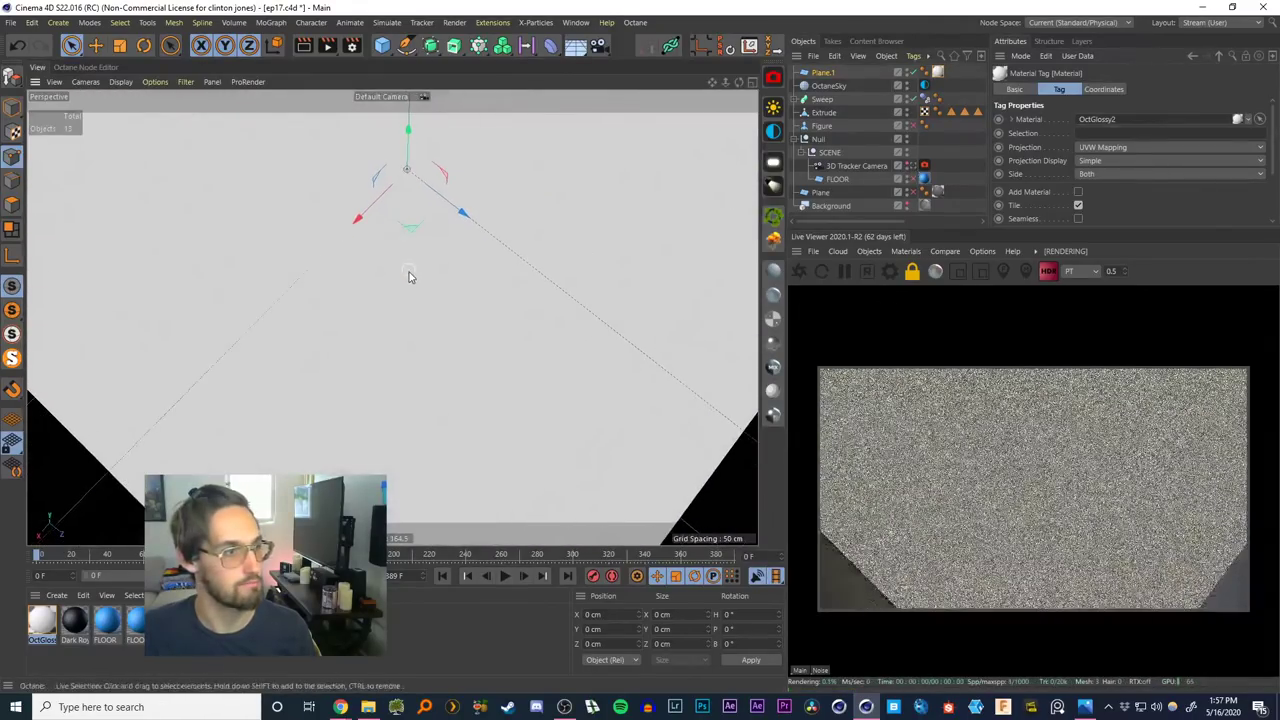
left_click_drag(408, 270, 466, 260, "alt")
Reopen the OctGlossy2 node graph and connect the ROCK-02 Normal map to the material's Normal input
left_click(42, 620)
double_click(42, 617)
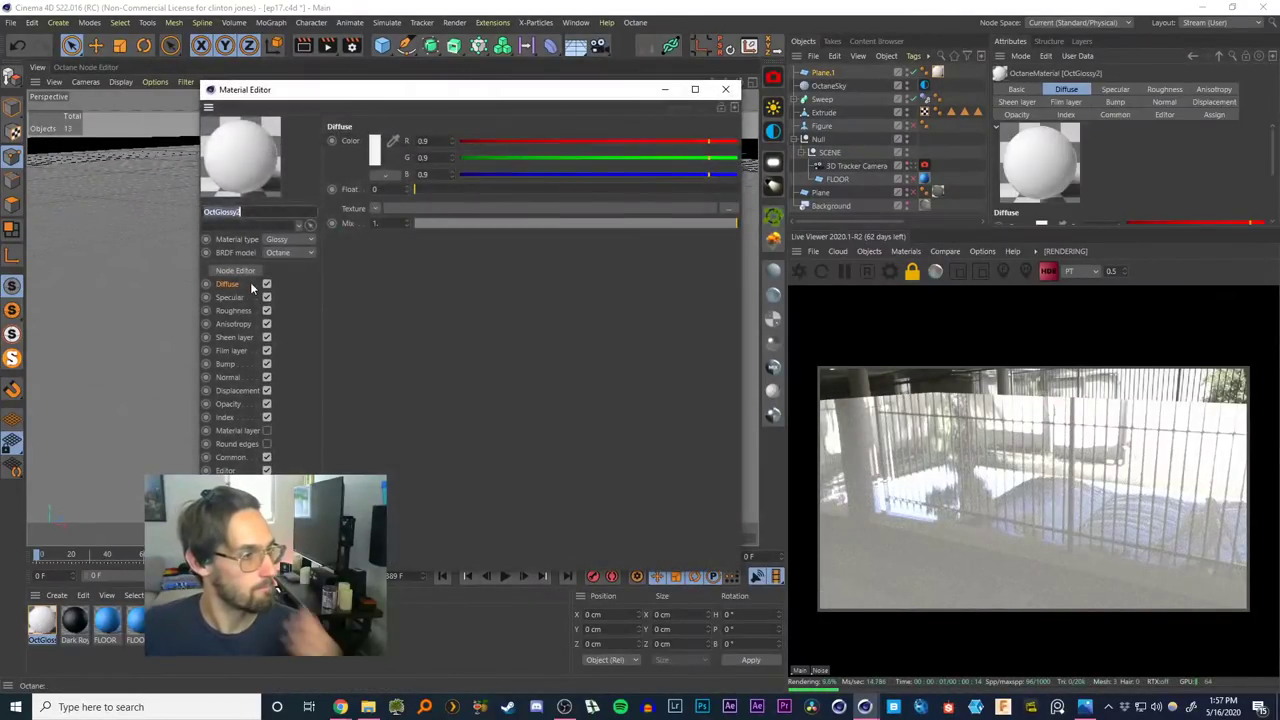
left_click(721, 85)
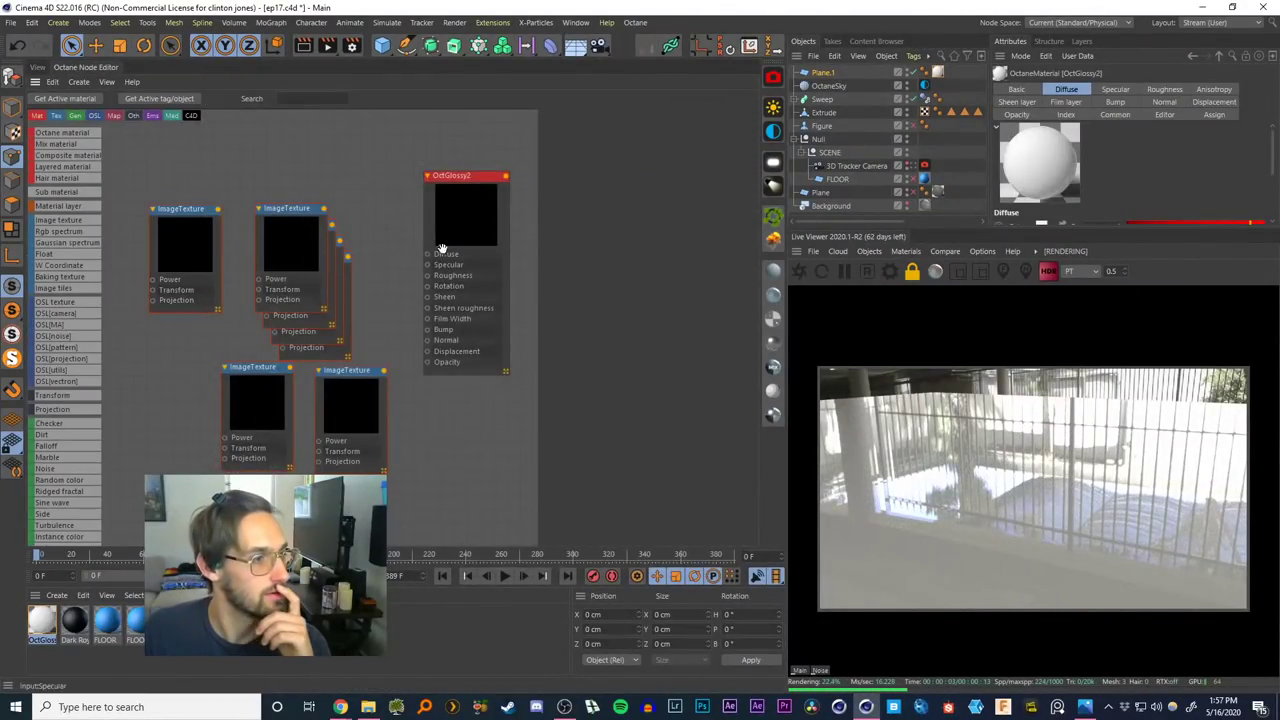
left_click_drag(451, 229, 458, 221)
left_click(350, 392)
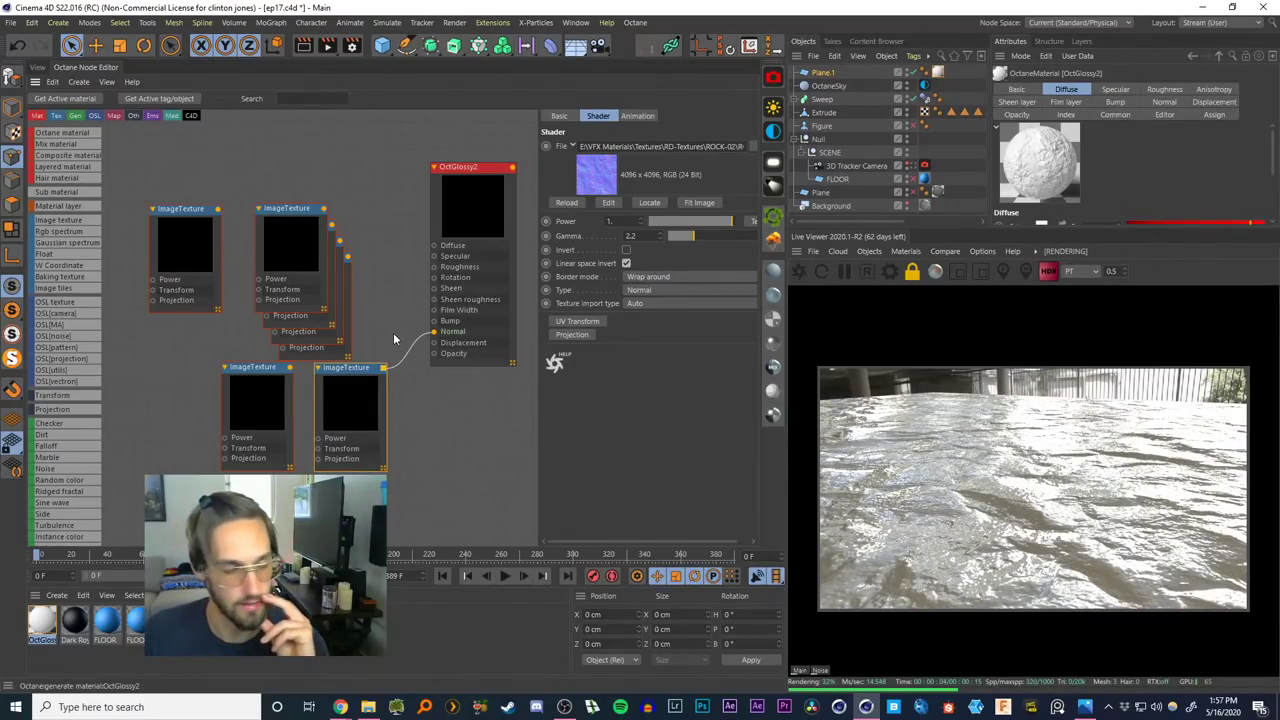
Check the file names of the unlabelled maps, isolate the ROCK-02 Bump map node and connect it to the material's Bump input
left_click_drag(273, 401, 263, 401)
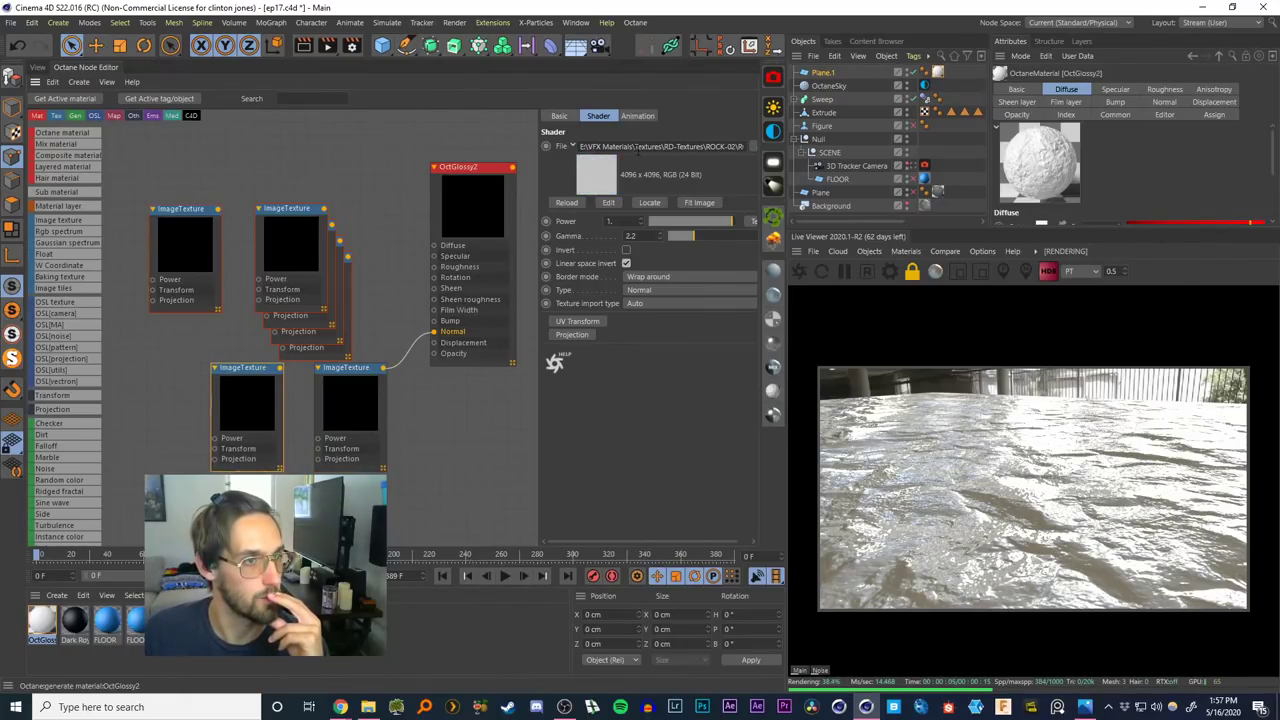
left_click_drag(190, 236, 183, 240)
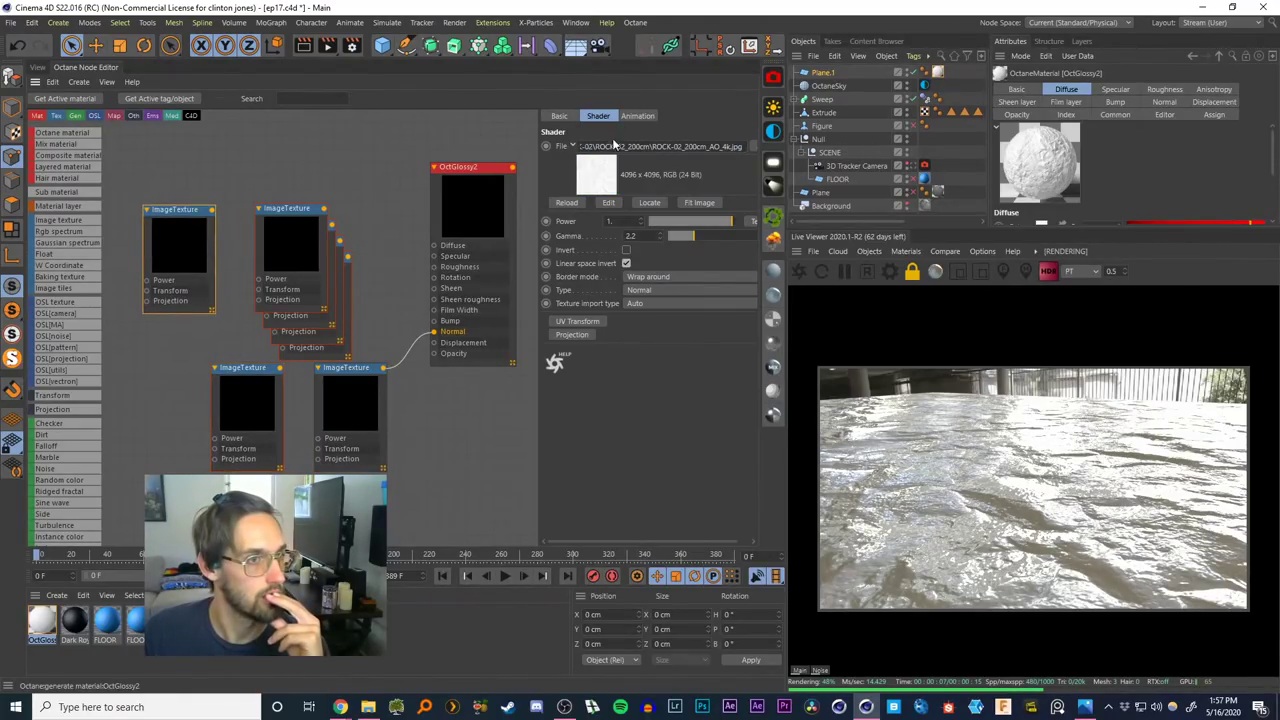
left_click_drag(656, 146, 737, 146)
left_click_drag(269, 244, 242, 168)
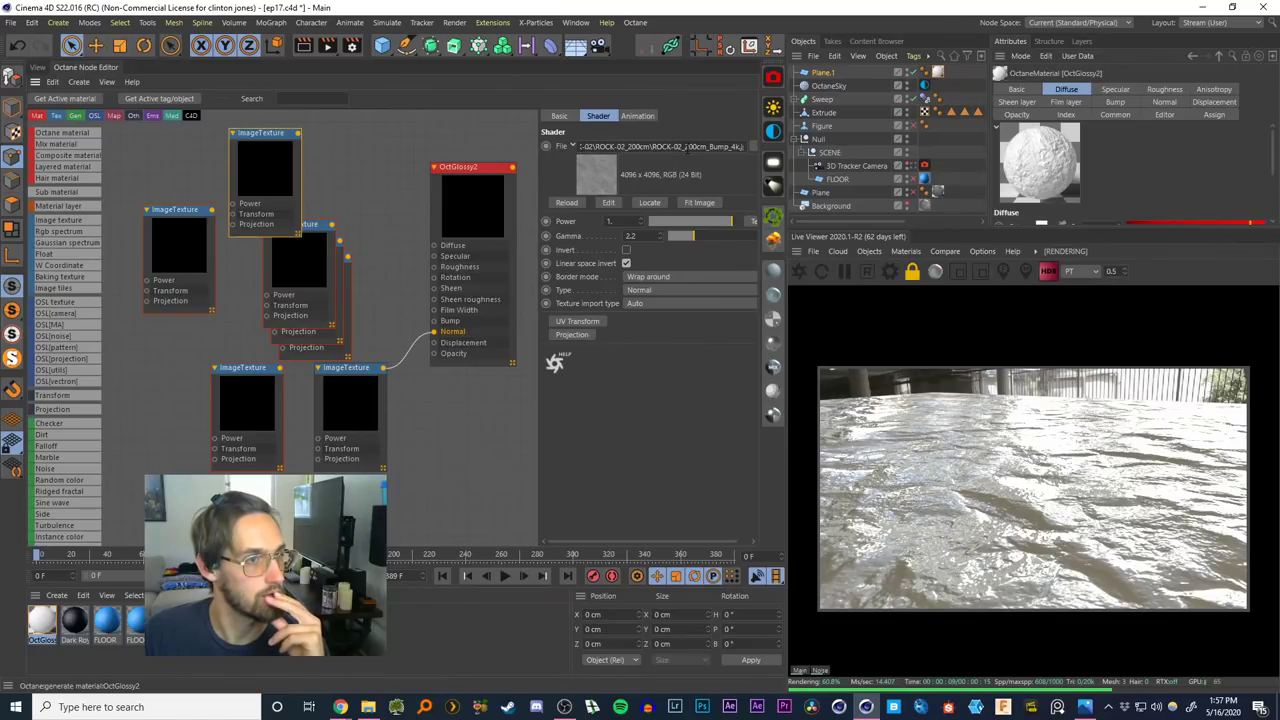
left_click_drag(430, 304, 433, 320)
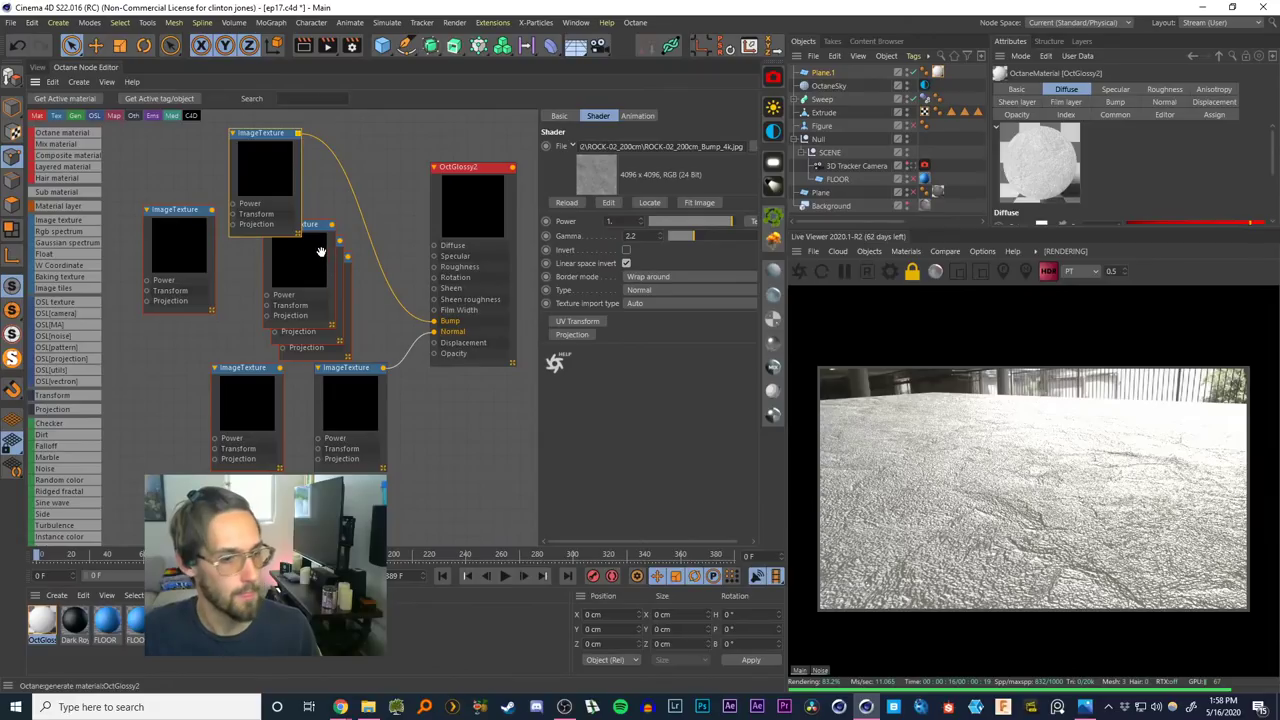
Separate the stacked Color and depth map nodes and move the material node up to leave free space below it
left_click_drag(292, 268, 150, 390)
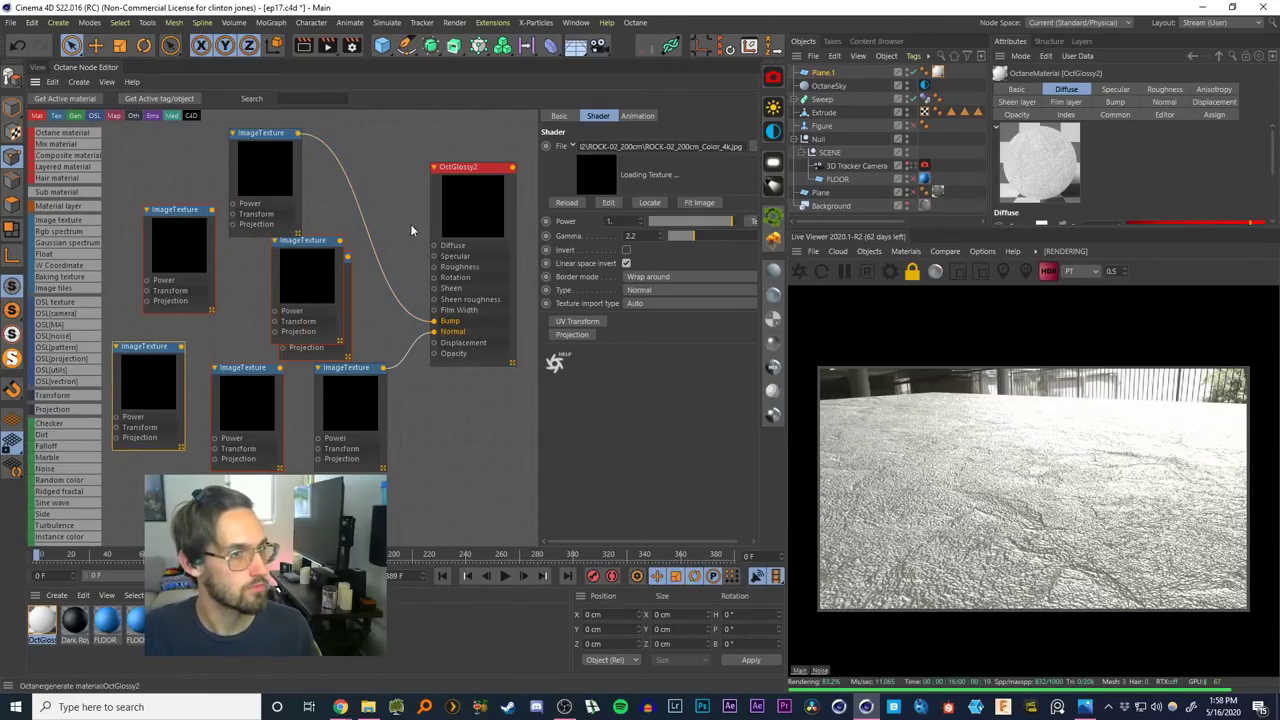
left_click_drag(294, 286, 268, 507)
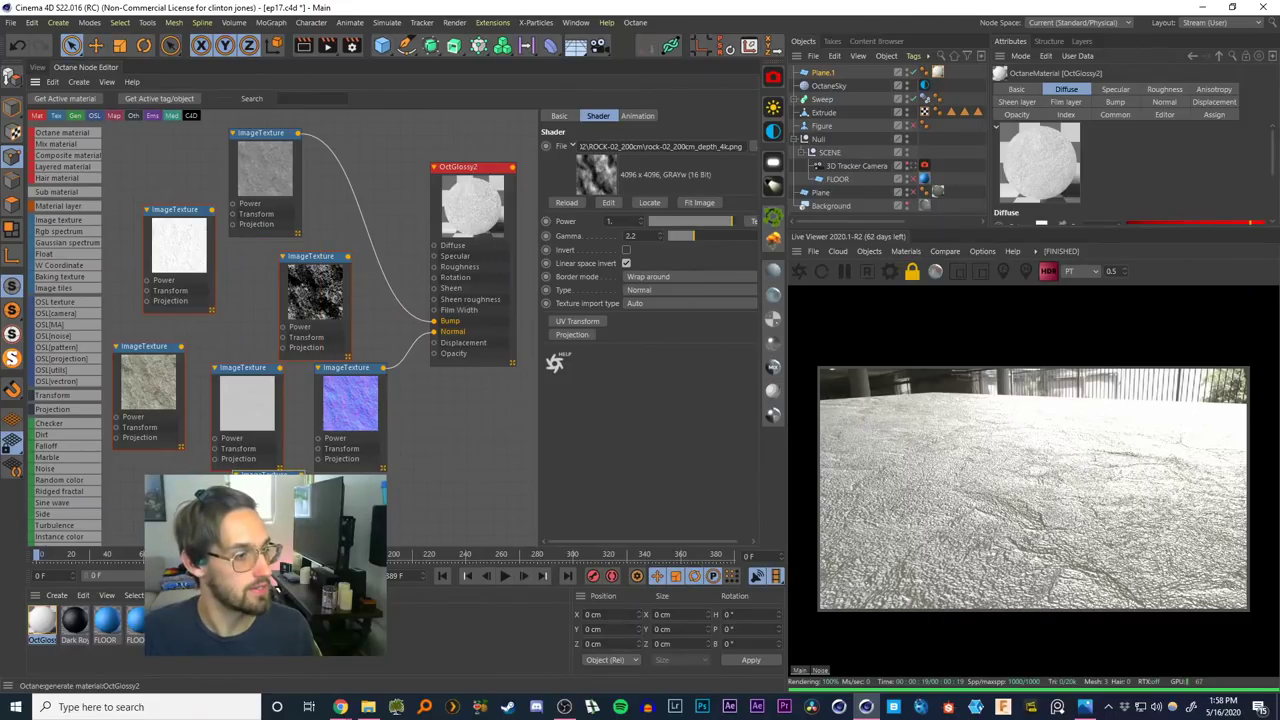
left_click_drag(460, 235, 472, 205)
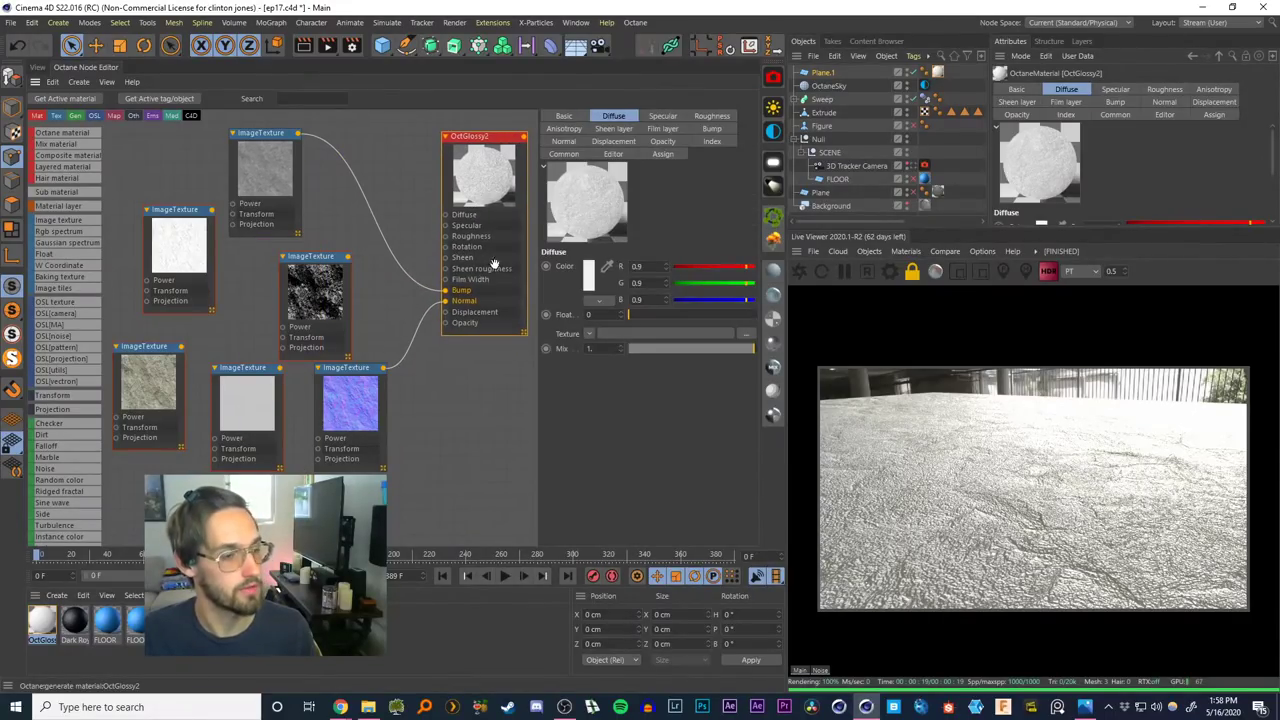
left_click_drag(484, 185, 475, 208)
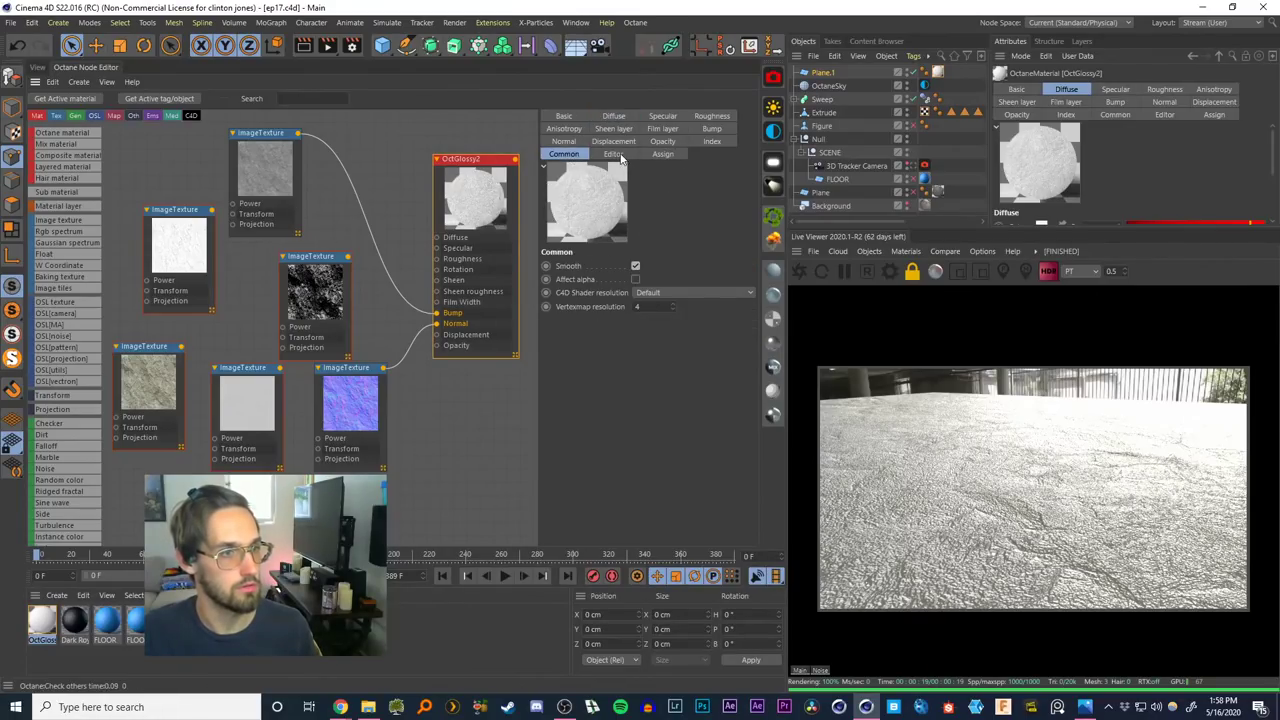
Add a texture Displacement to OctGlossy2 with mid level 0.5 and 4096x4096 level of detail, driven by the ROCK-02 depth map
left_click(613, 141)
left_click(582, 266)
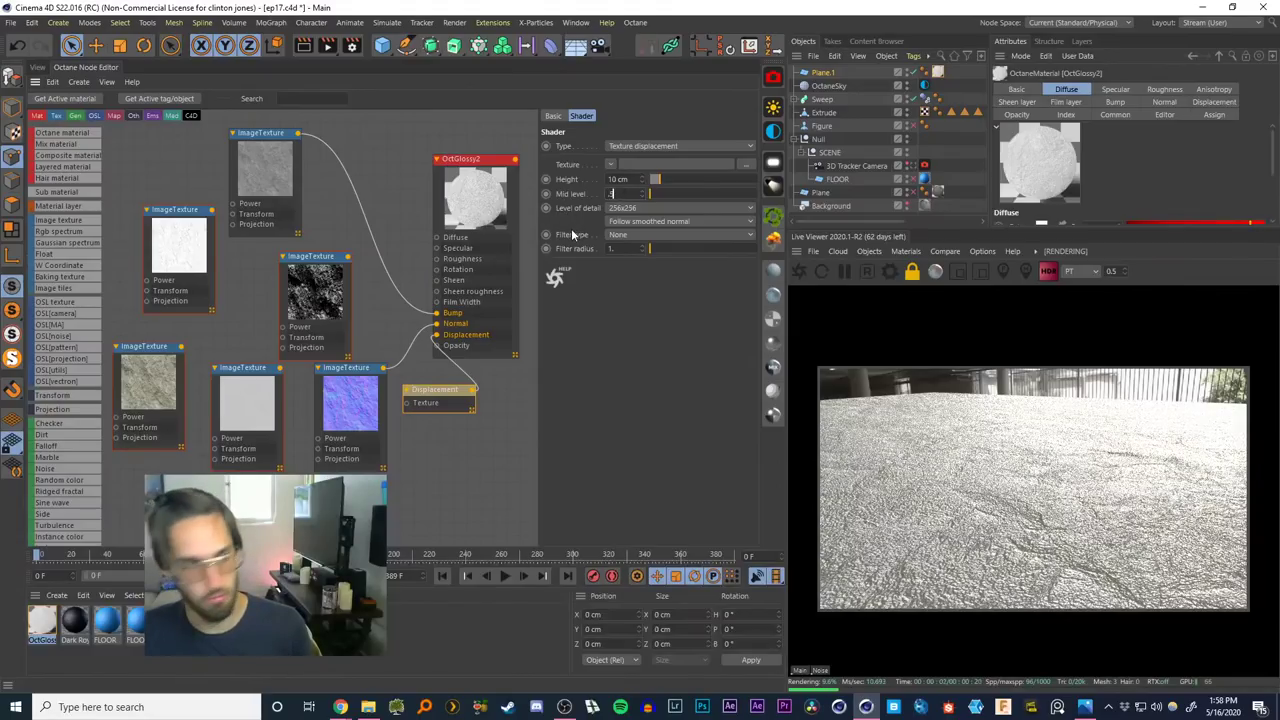
key("Return")
left_click(640, 207)
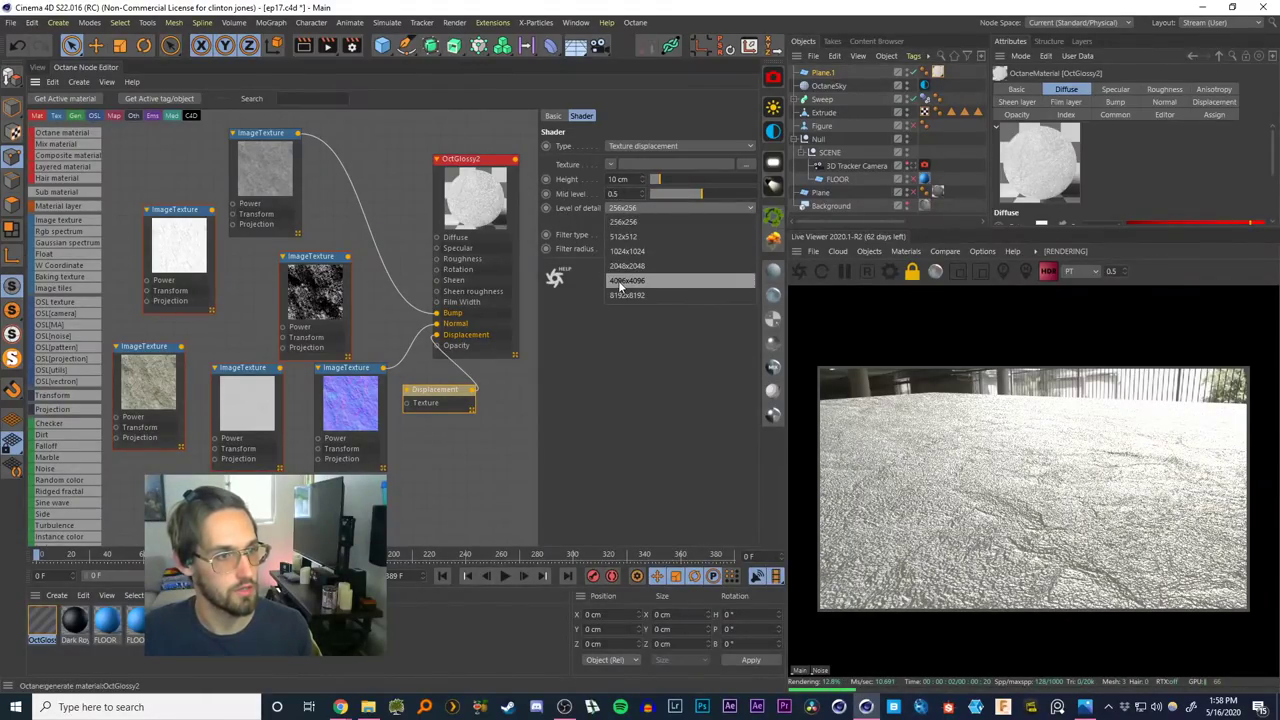
left_click(620, 282)
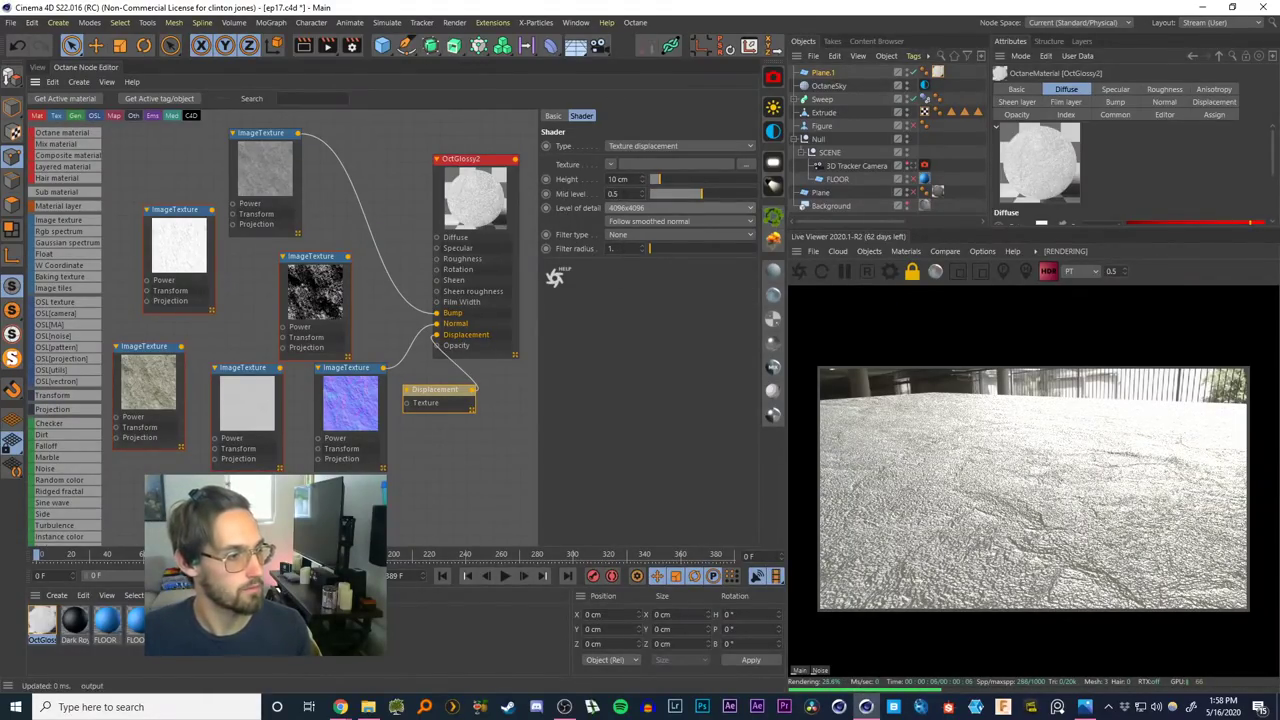
left_click_drag(262, 537, 408, 405)
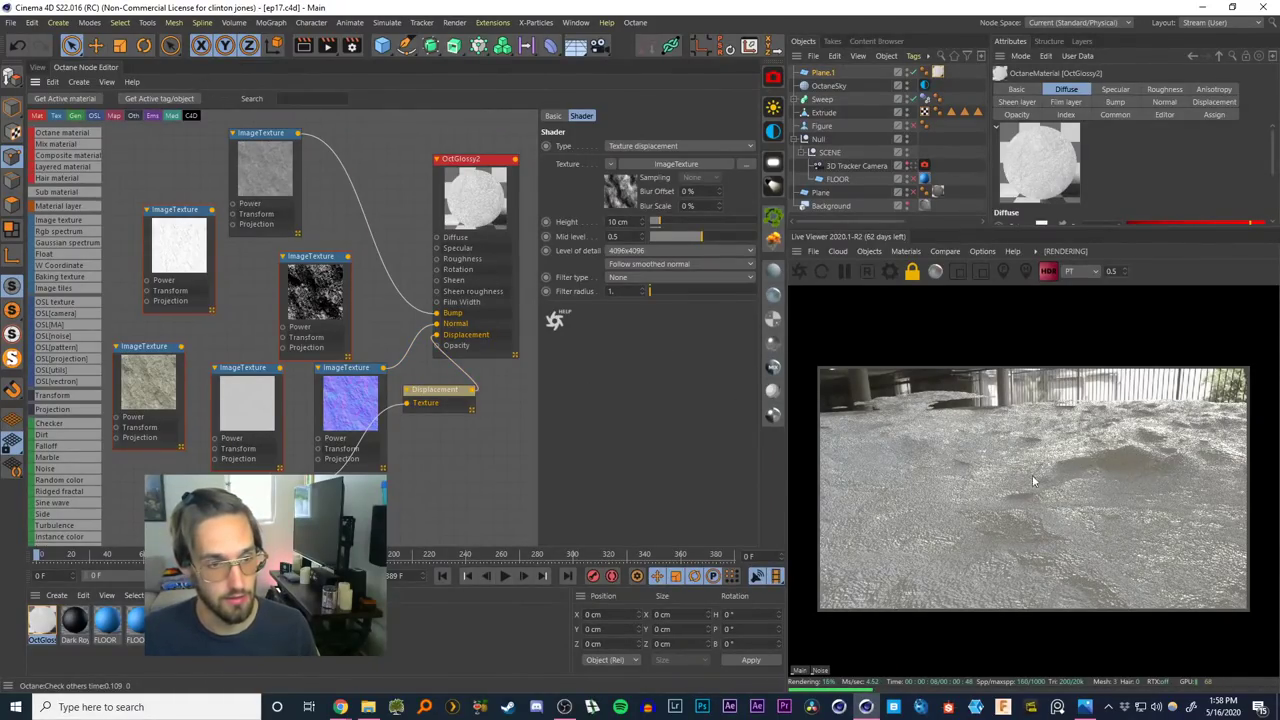
Inspect the displaced test plane from a wider angle and add another Octane HDRI environment sky to the scene
left_click(37, 67)
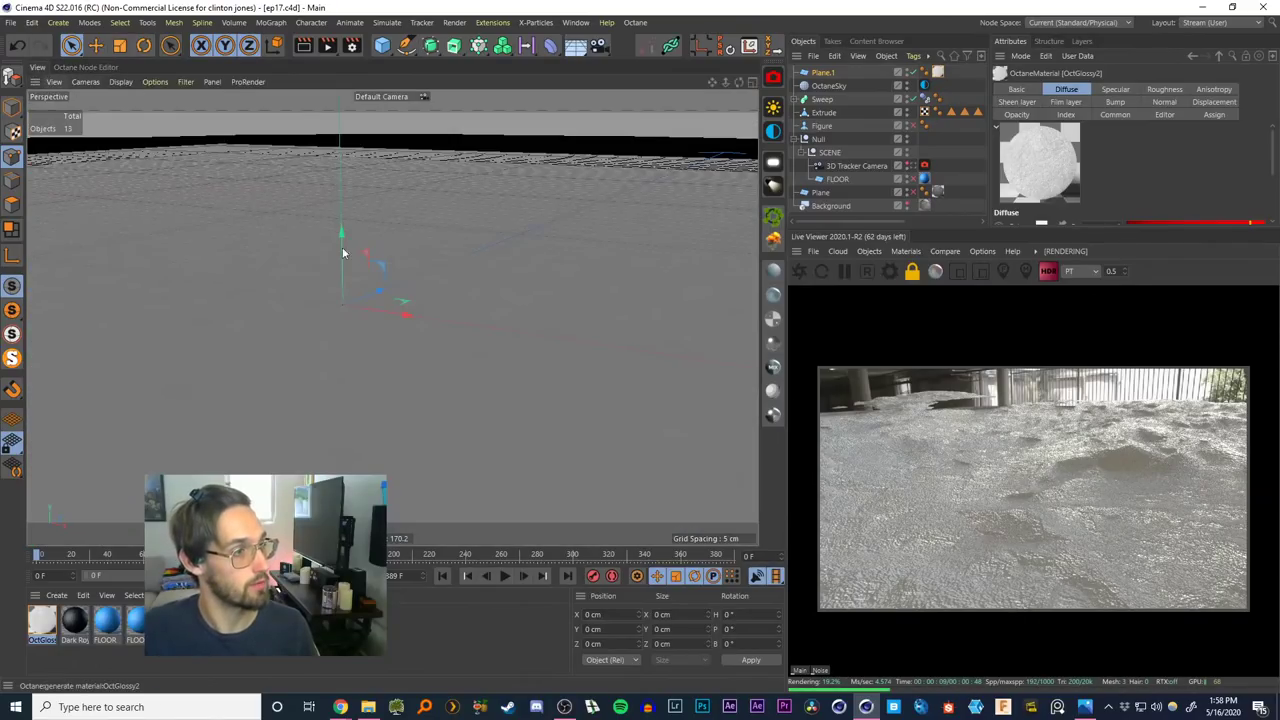
right_click_drag(294, 312, 291, 402, "alt")
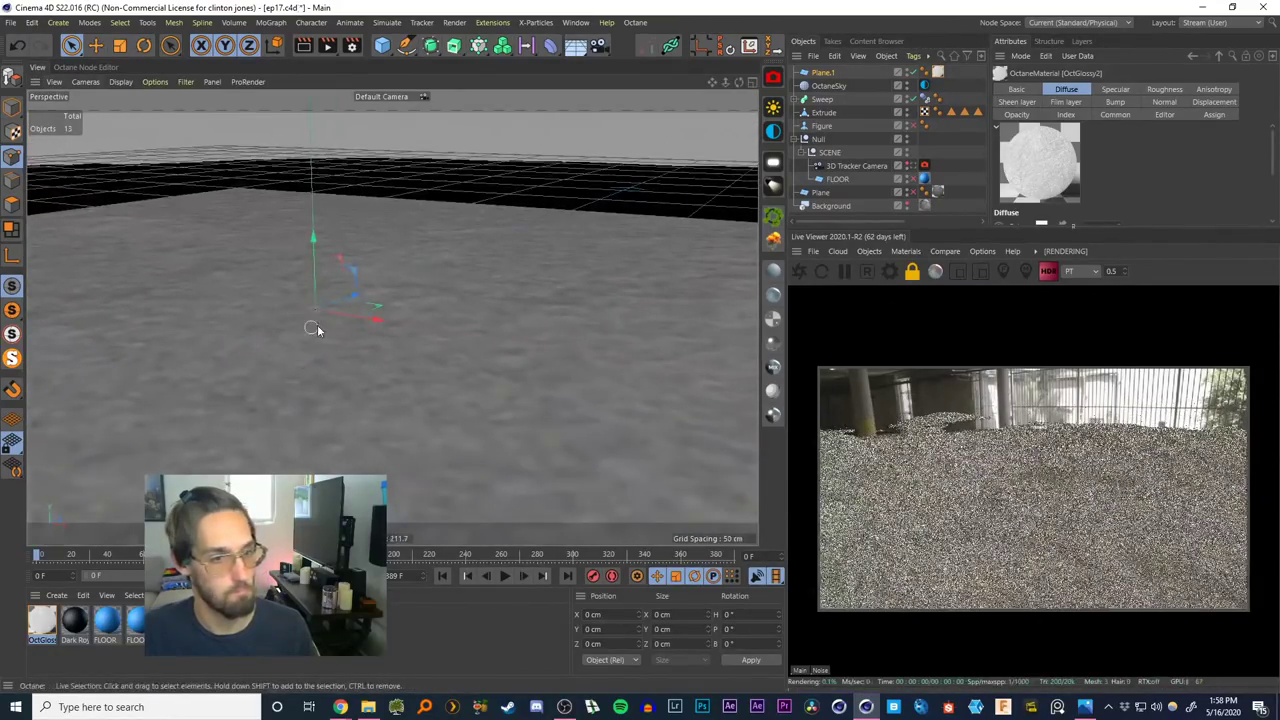
left_click_drag(249, 339, 280, 243, "alt")
middle_click_drag(280, 242, 376, 292, "alt")
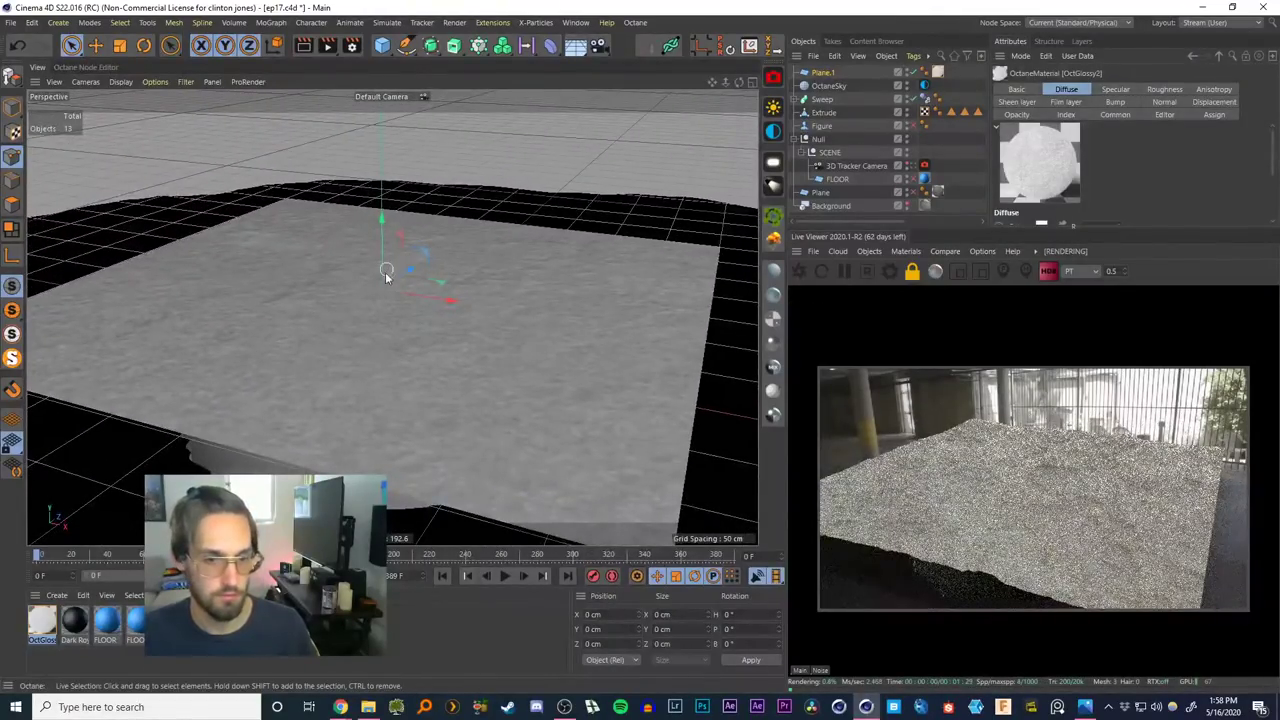
right_click_drag(385, 272, 397, 253, "alt")
left_click(773, 131)
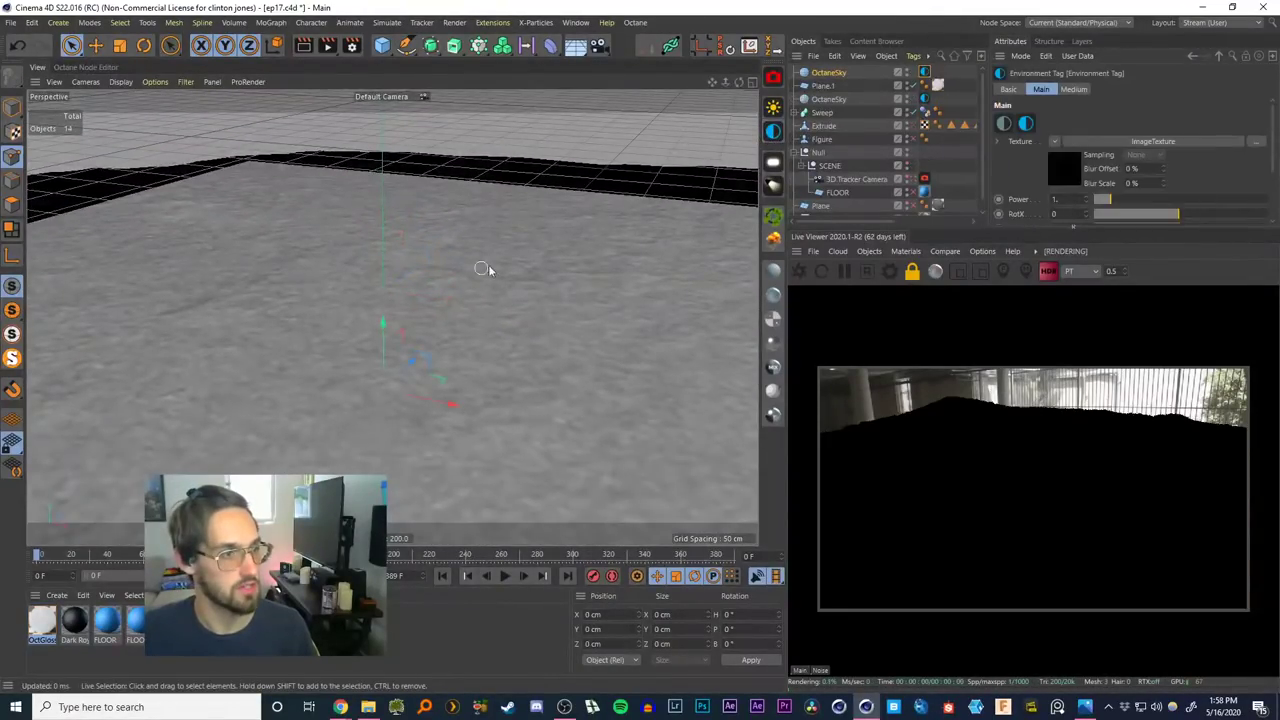
Try rotating the newly added OctaneSky, then delete that extra sky from the scene
right_click_drag(488, 265, 472, 287, "alt")
key("r")
left_click_drag(428, 302, 627, 114)
left_click(12, 107)
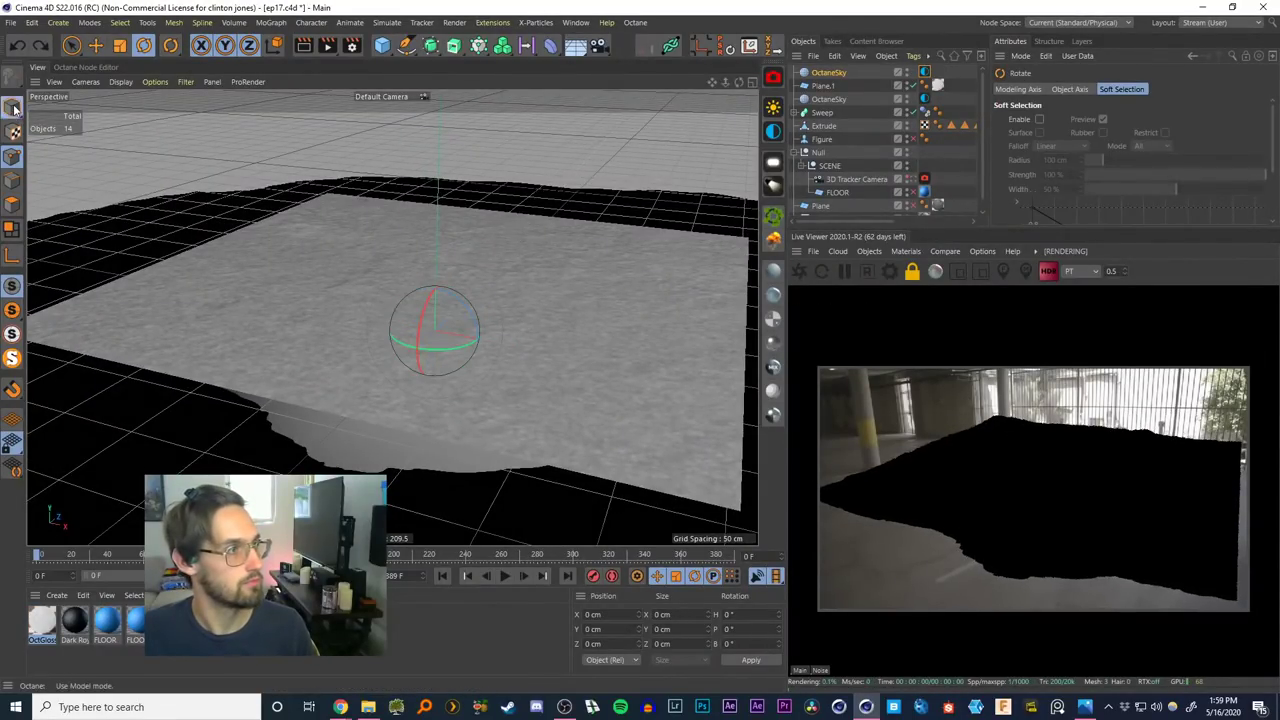
left_click(826, 73)
key("Delete")
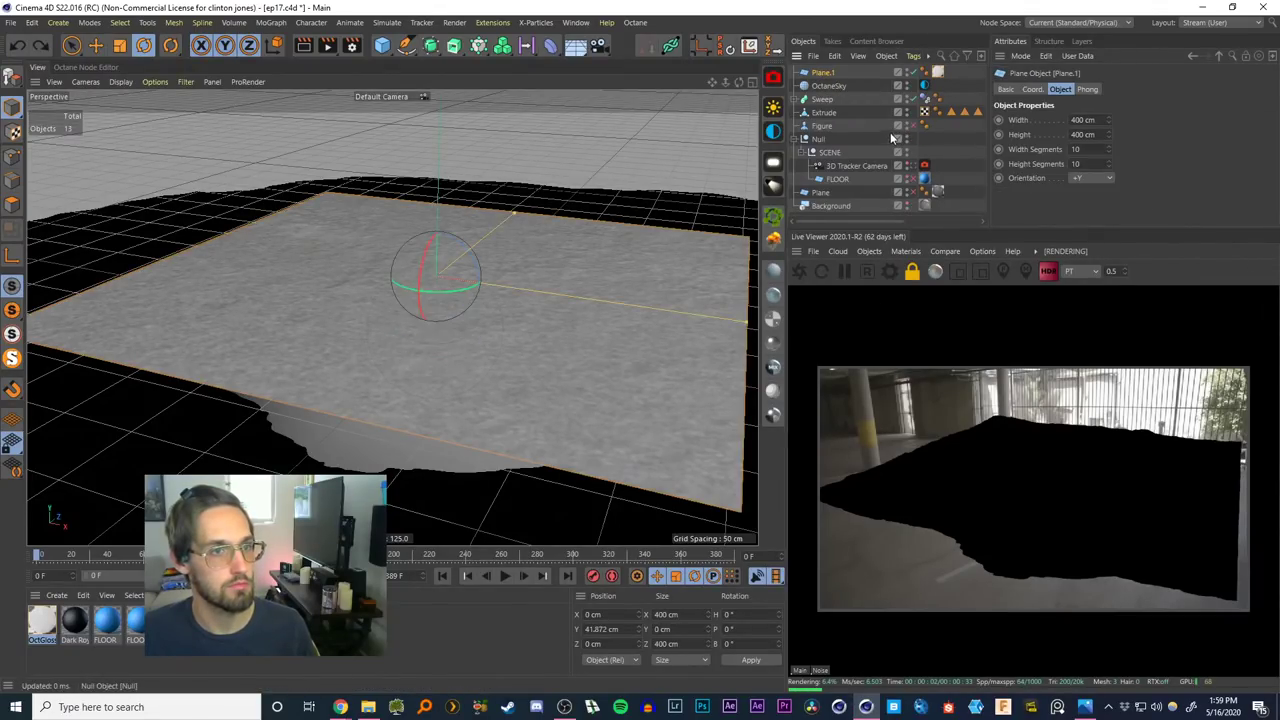
Add an Octane daylight and rotate its pitch to about -168° so sunlight rakes across the displaced test plane
left_click(773, 107)
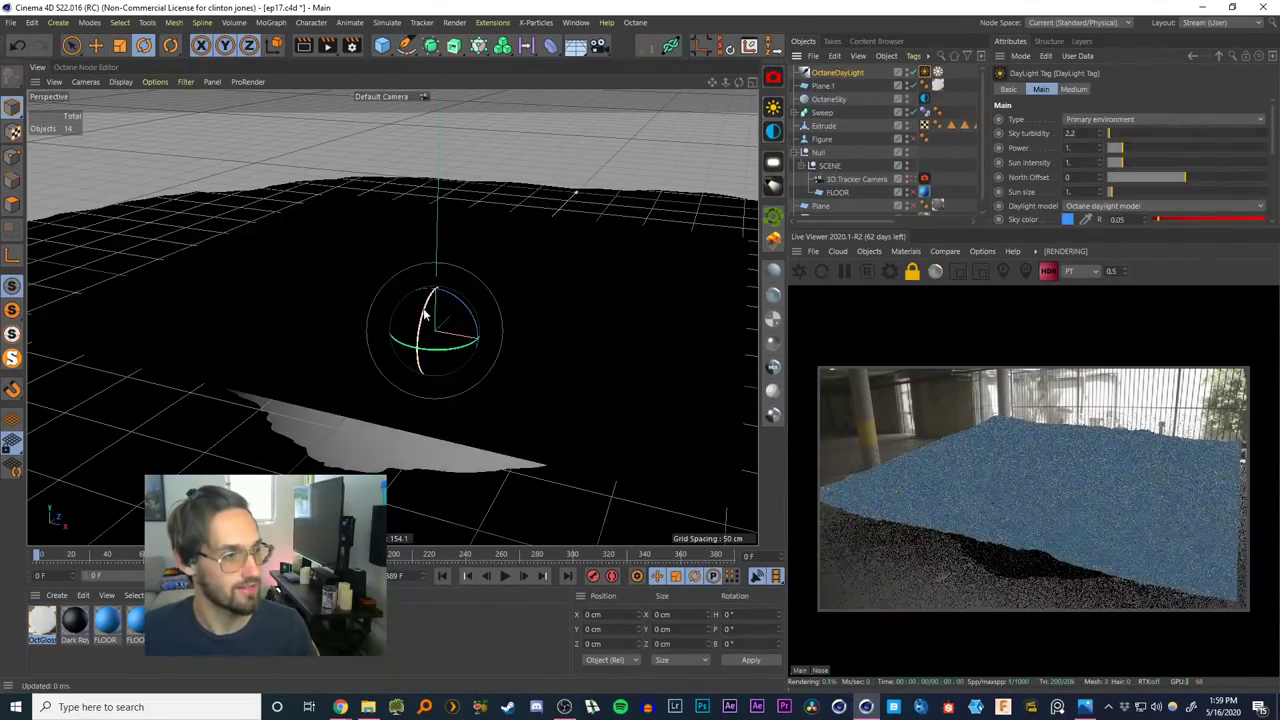
left_click_drag(443, 270, 641, 467)
right_click_drag(462, 266, 537, 247, "alt")
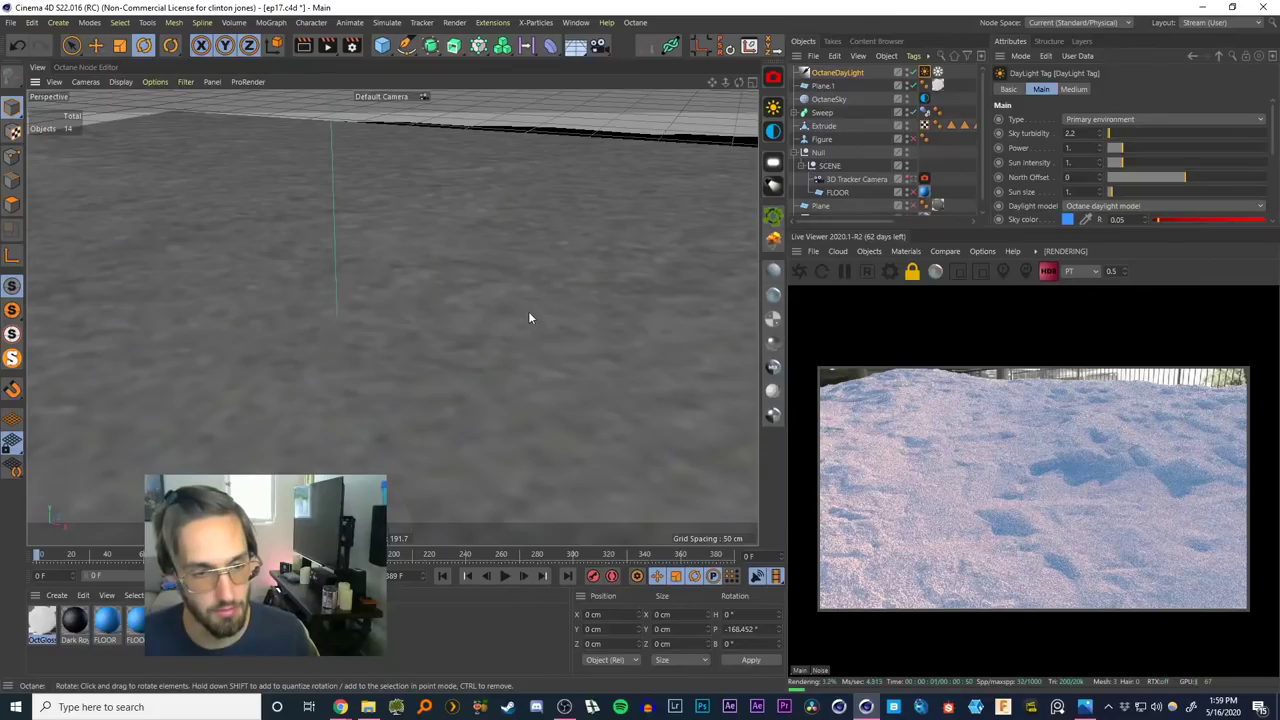
Open OctGlossy2 in the node editor and set the Displacement node's height to 30 cm
double_click(42, 622)
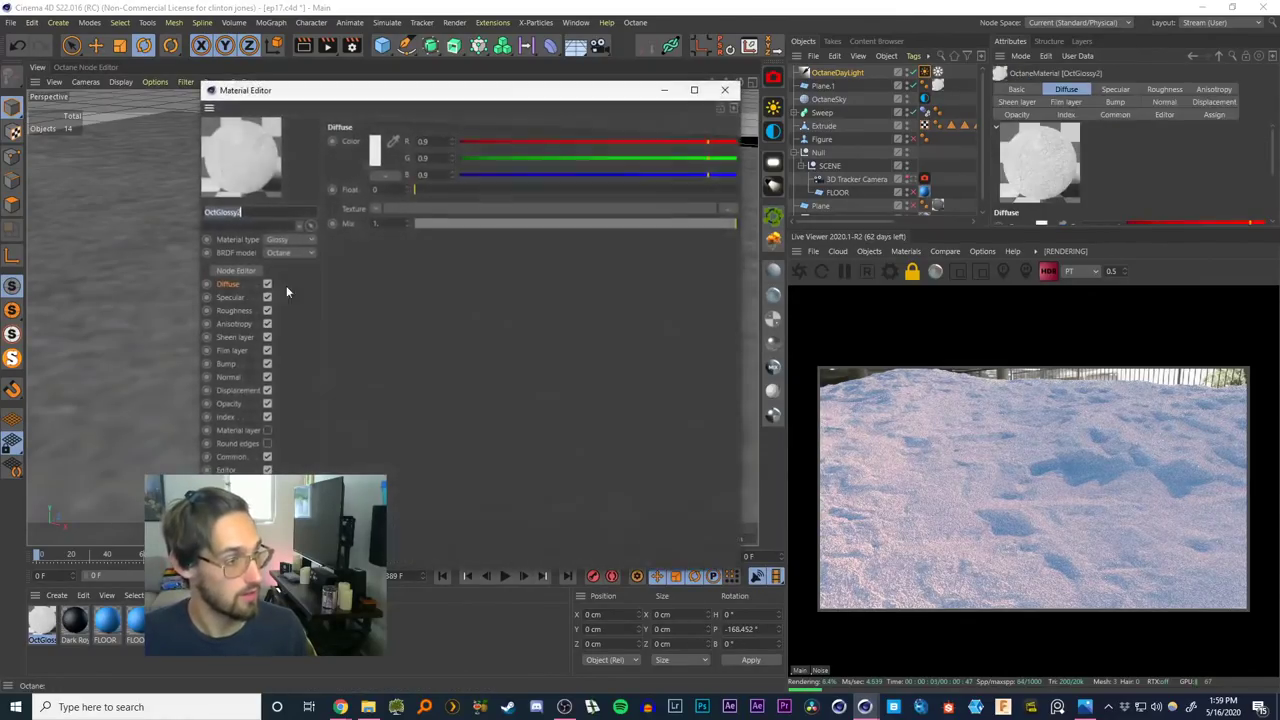
left_click(232, 271)
left_click(725, 89)
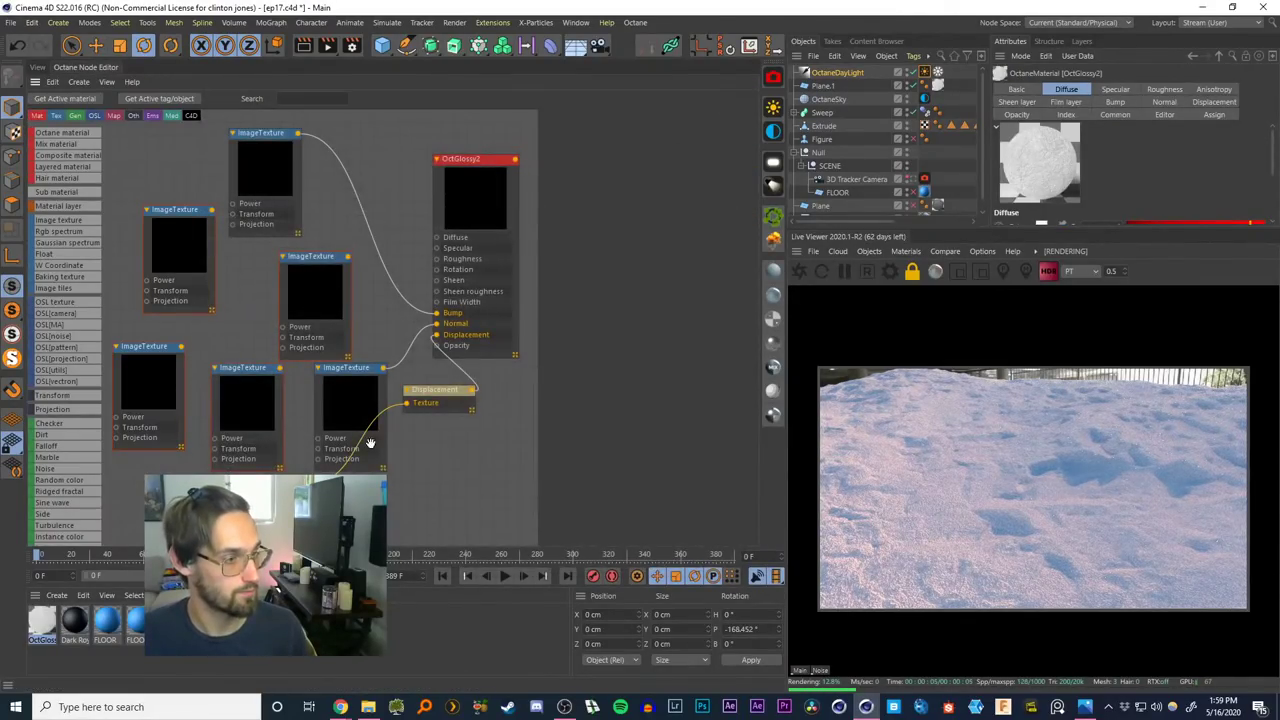
left_click(436, 390)
left_click_drag(630, 221, 544, 238)
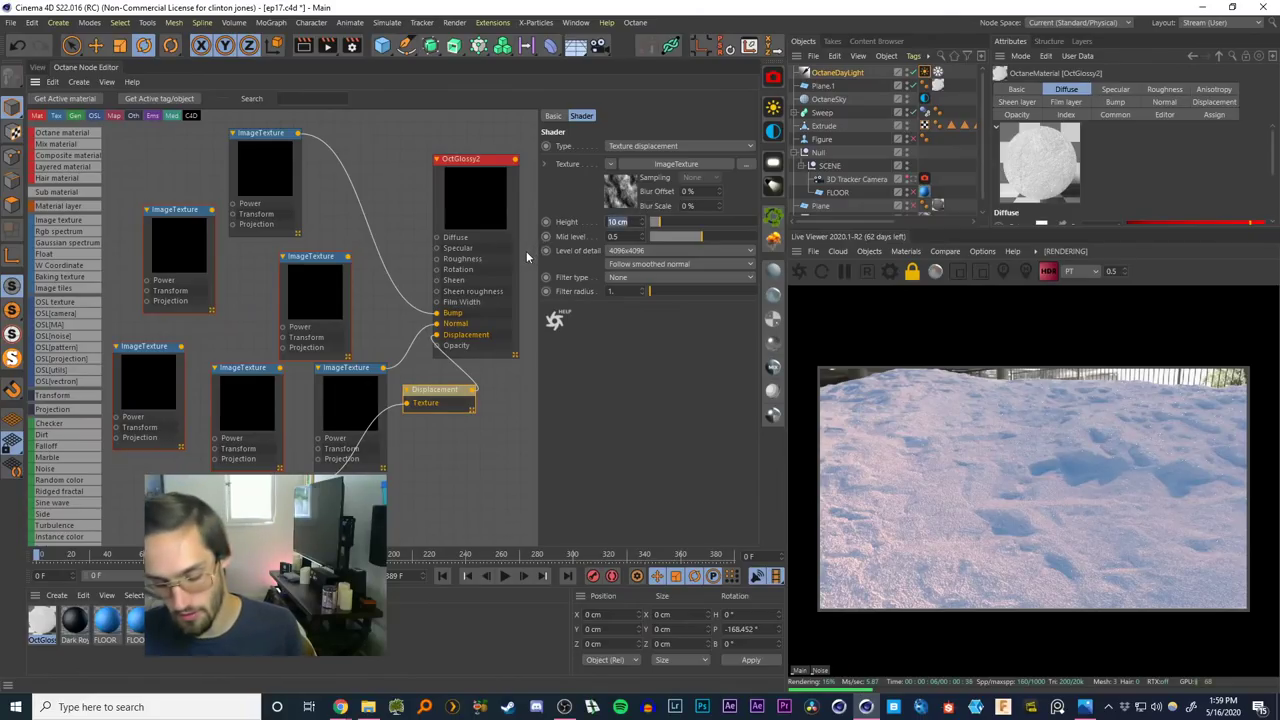
type("30")
key("Return")
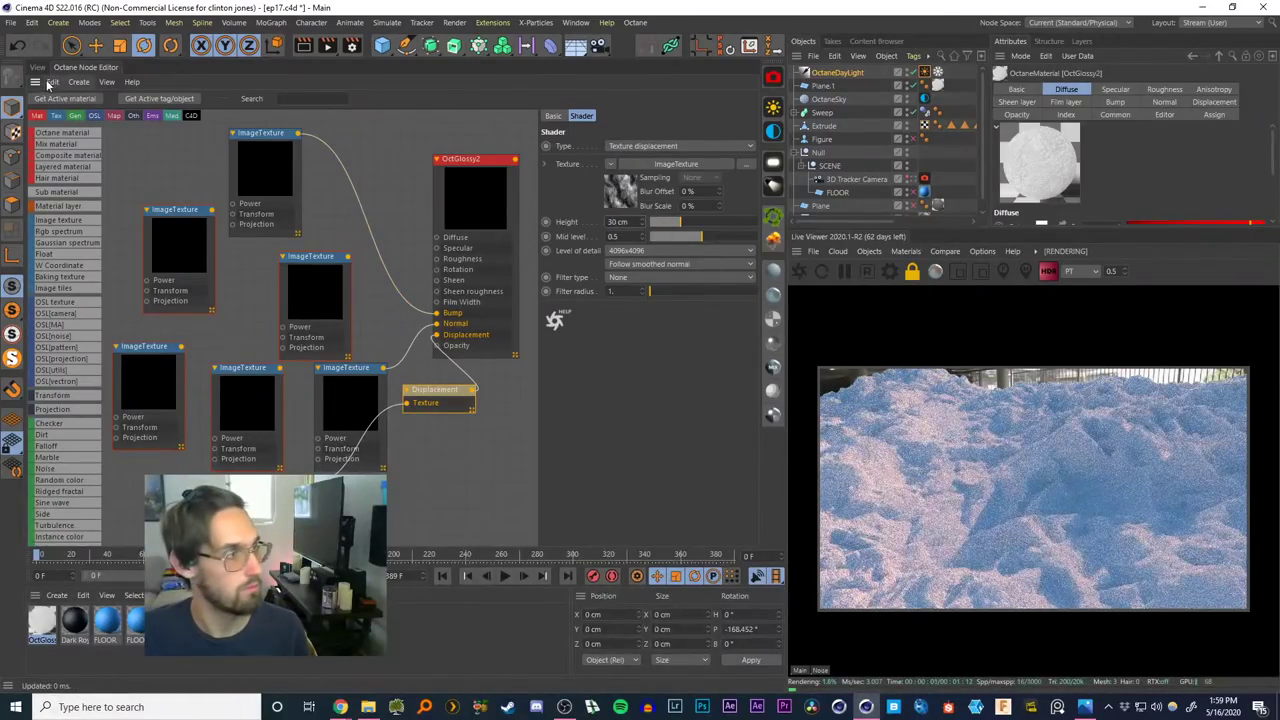
Check the displaced plane in the viewport and delete the OctaneDayLight
left_click(38, 67)
right_click_drag(382, 349, 366, 392, "alt")
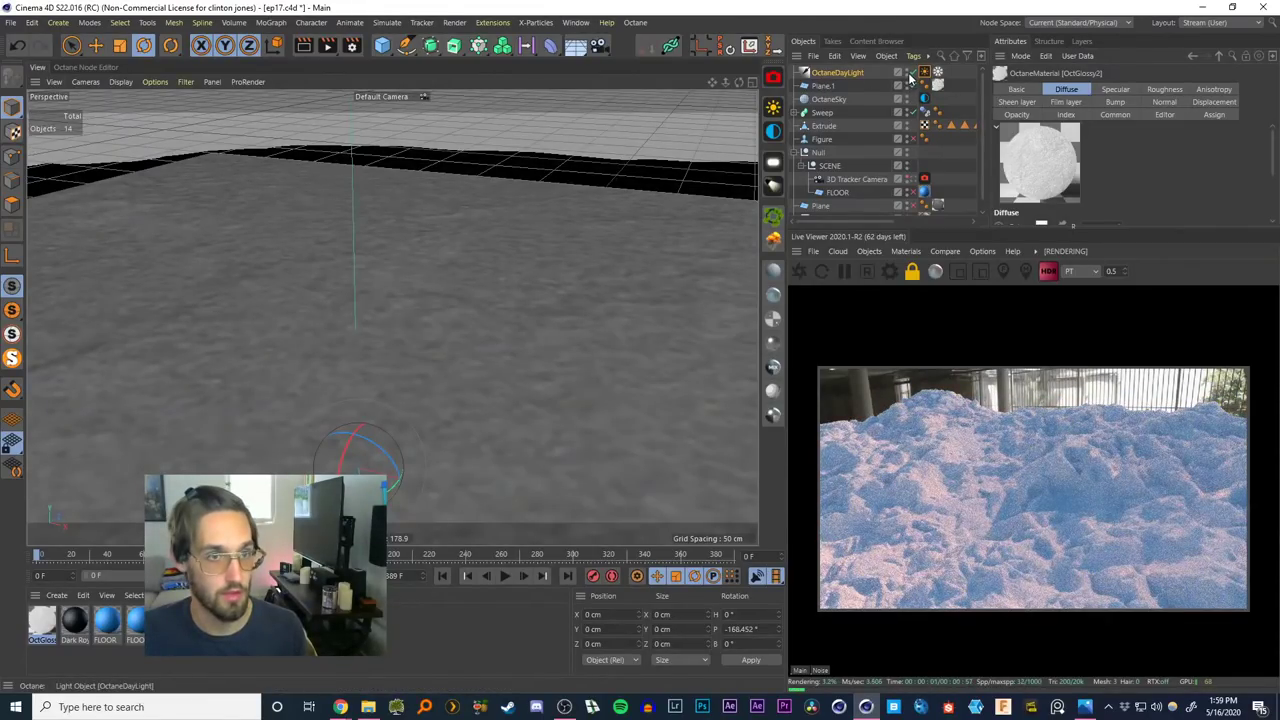
left_click(847, 74)
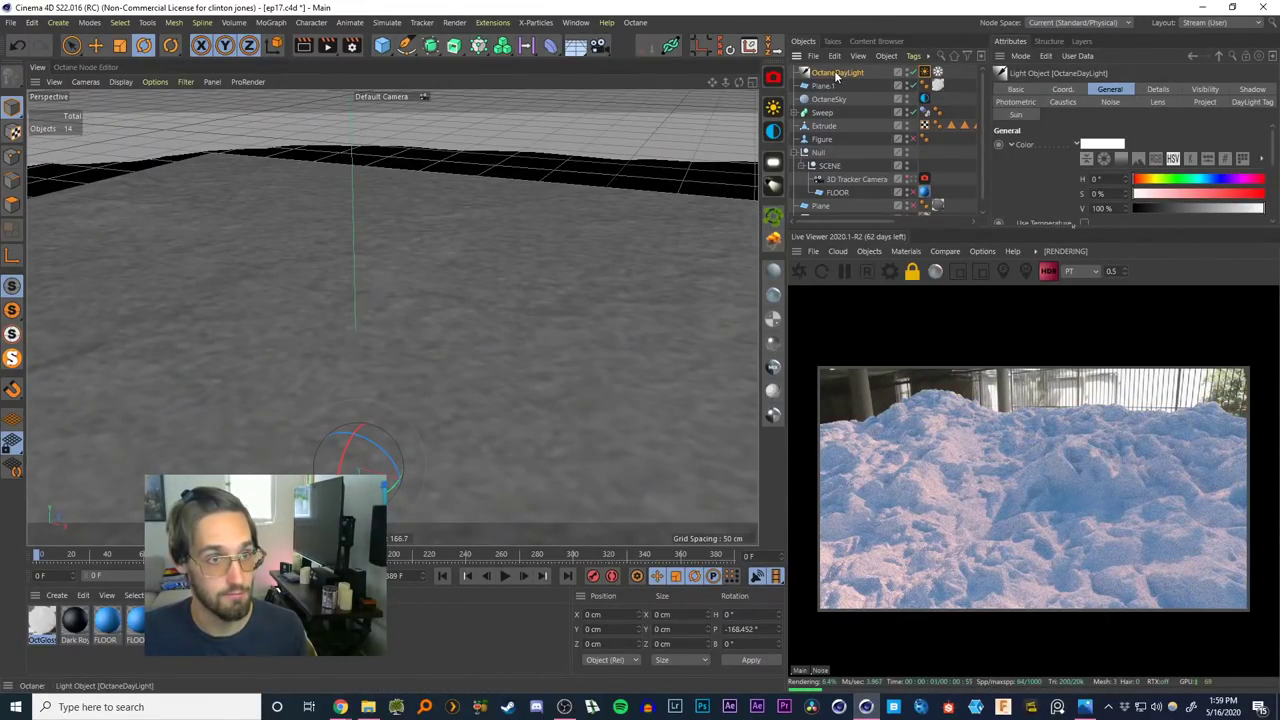
key("Delete")
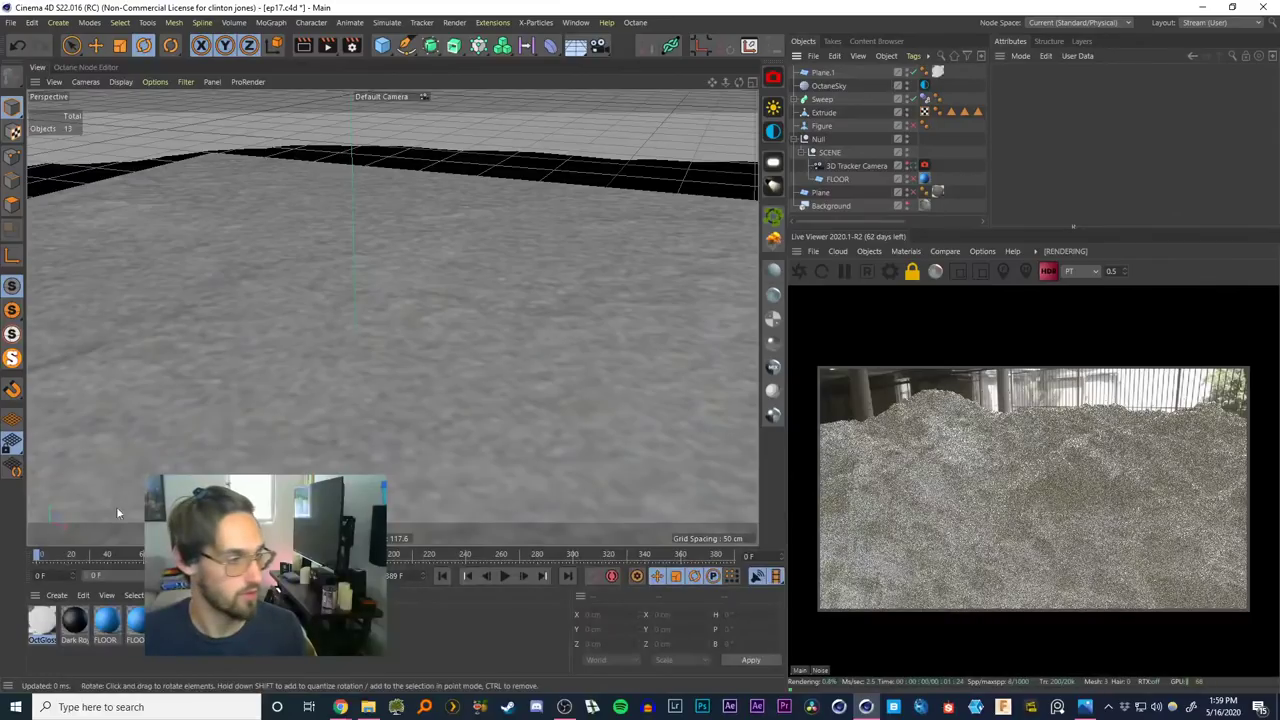
Reopen OctGlossy2's node graph, find the ROCK-02 Color map among the unconnected image textures and connect it to Diffuse
double_click(42, 623)
left_click(252, 269)
left_click(727, 91)
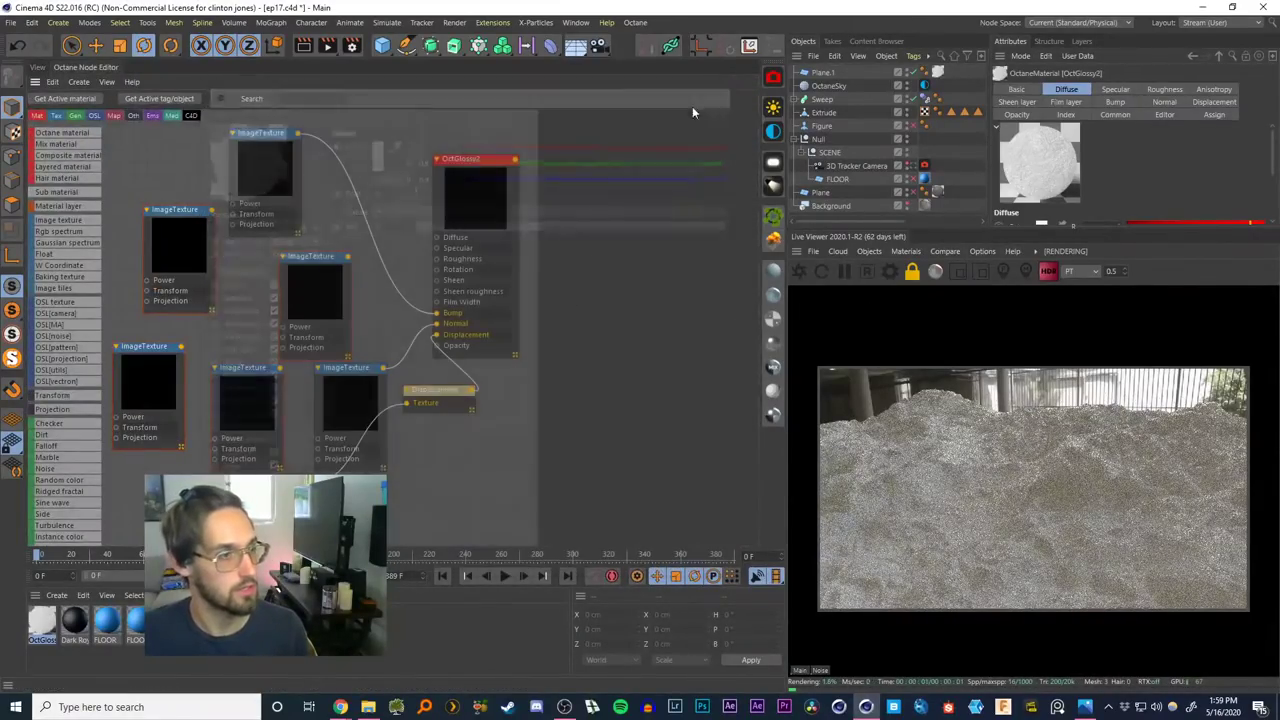
left_click(194, 251)
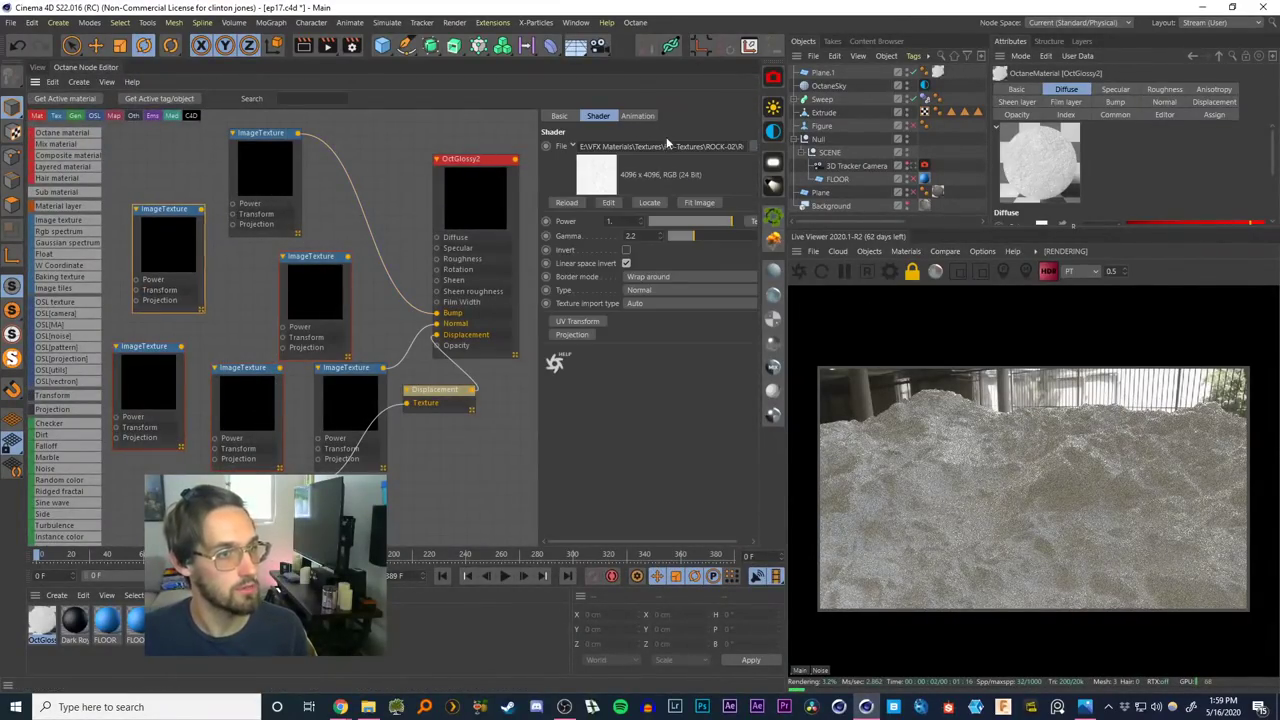
left_click_drag(665, 146, 750, 146)
left_click_drag(174, 394, 177, 384)
left_click_drag(317, 299, 306, 294)
left_click_drag(159, 367, 437, 238)
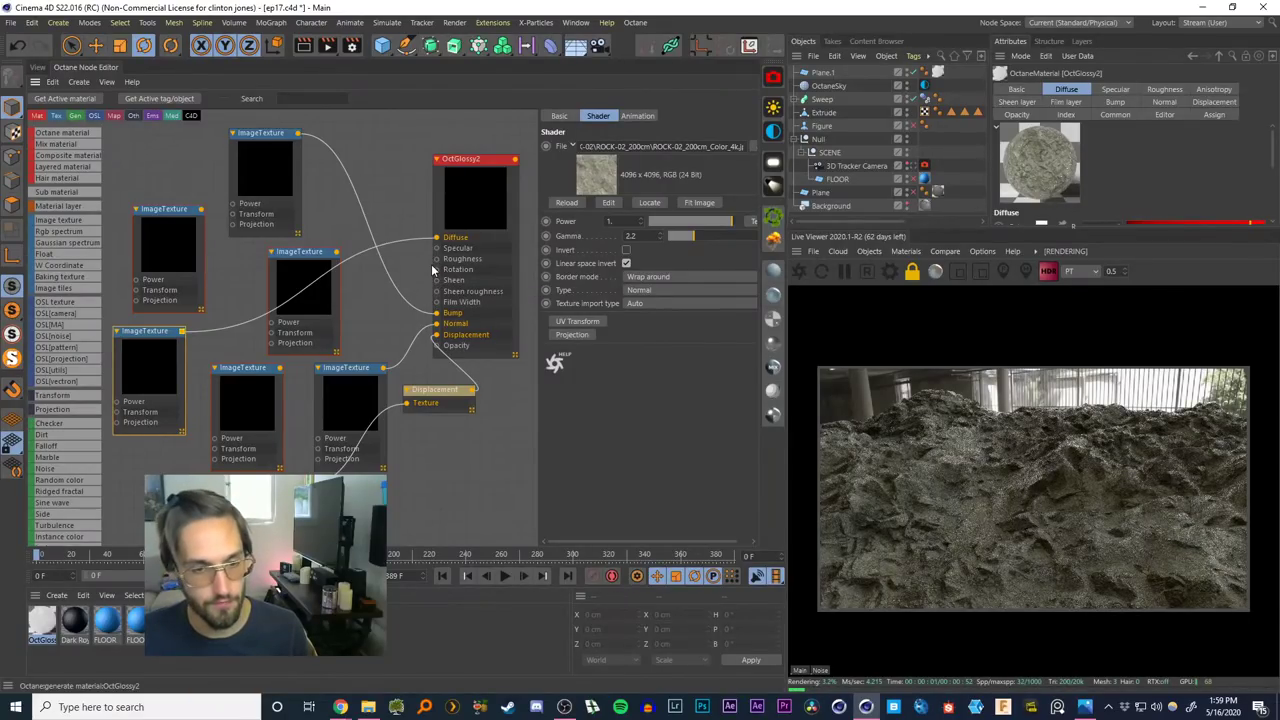
Connect the ROCK-02 Roughness map to the material's Roughness input and the Hi_Gloss map to its Specular input
left_click_drag(260, 401, 253, 397)
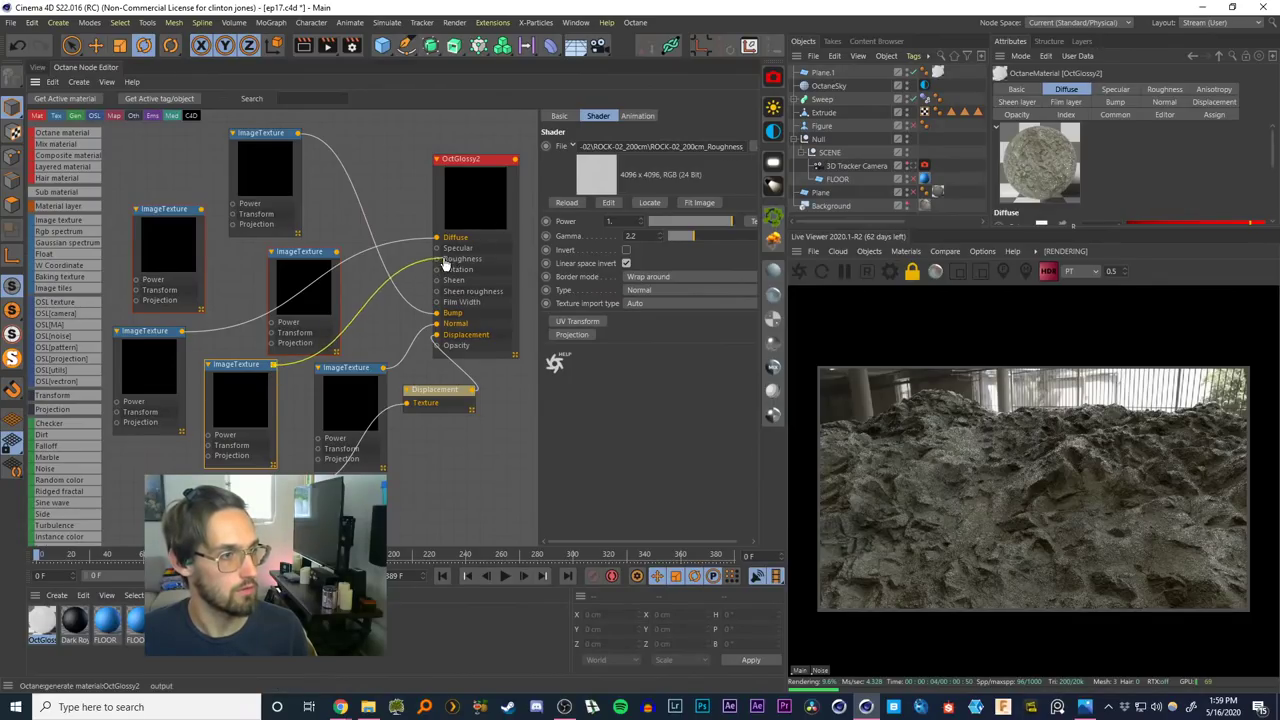
left_click_drag(446, 262, 279, 273)
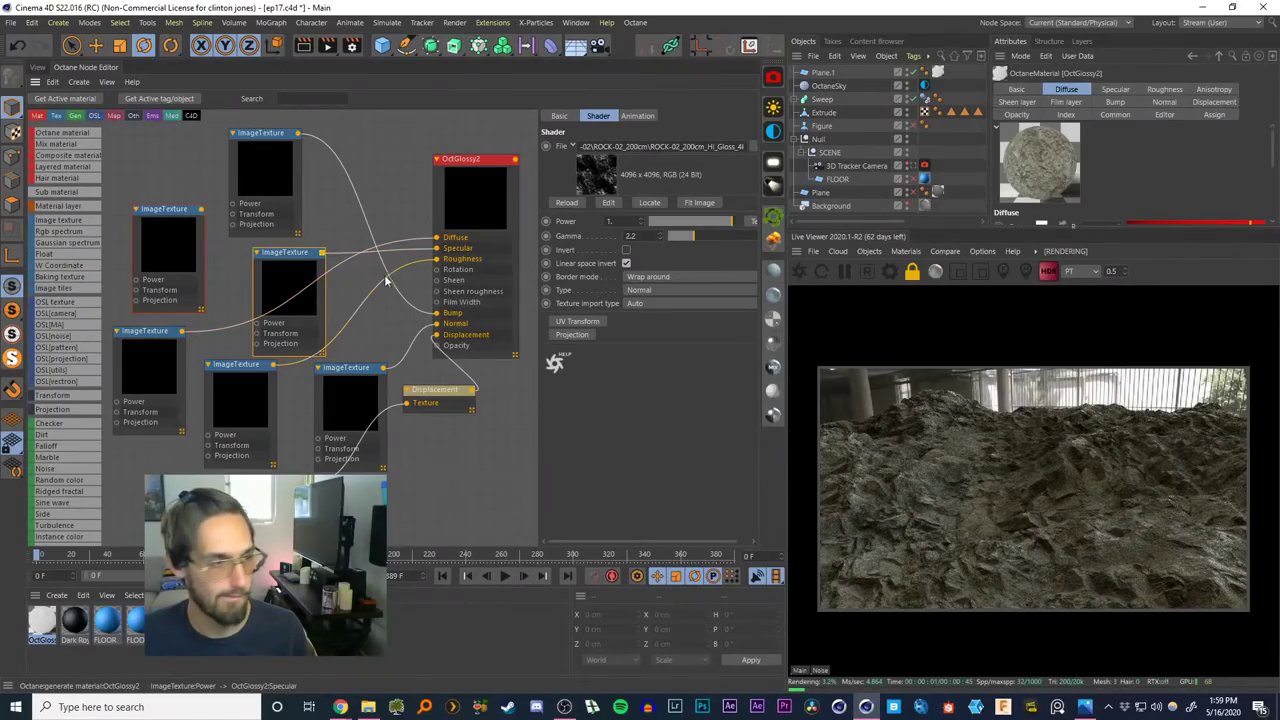
left_click_drag(348, 386, 342, 388)
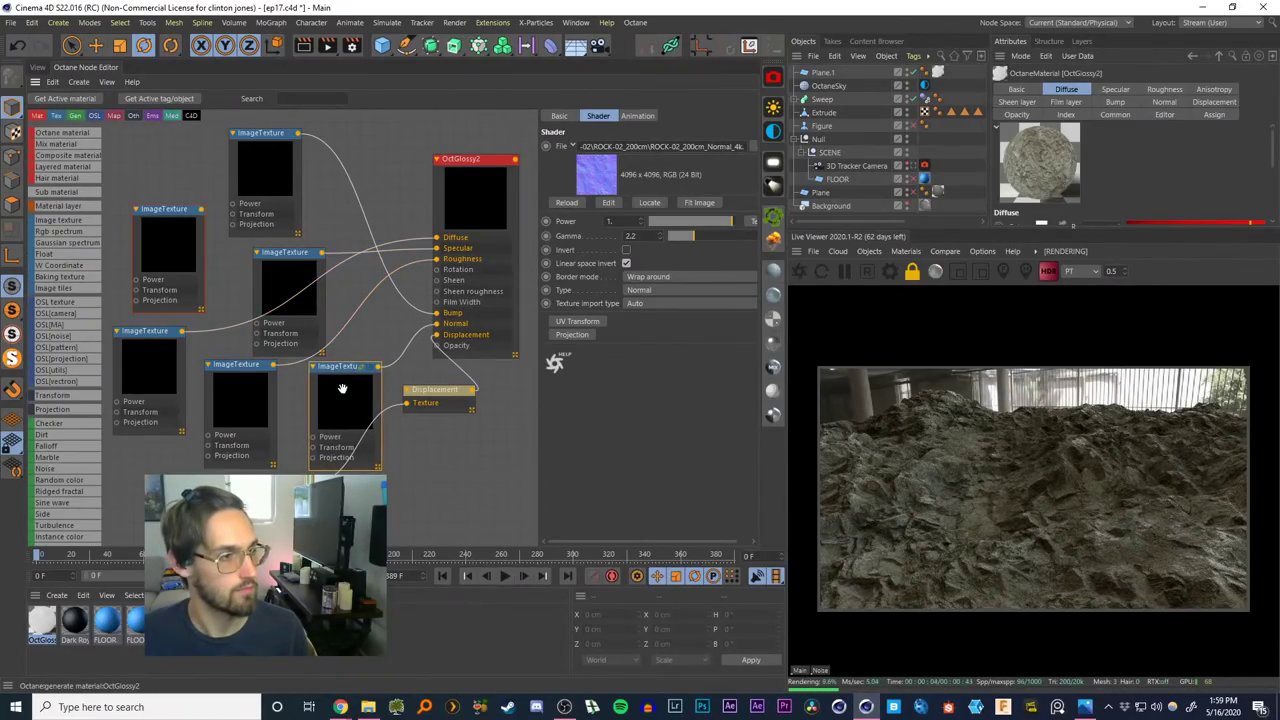
Identify the unconnected ROCK-02 AO map node and delete it from the material graph
left_click_drag(177, 258, 172, 246)
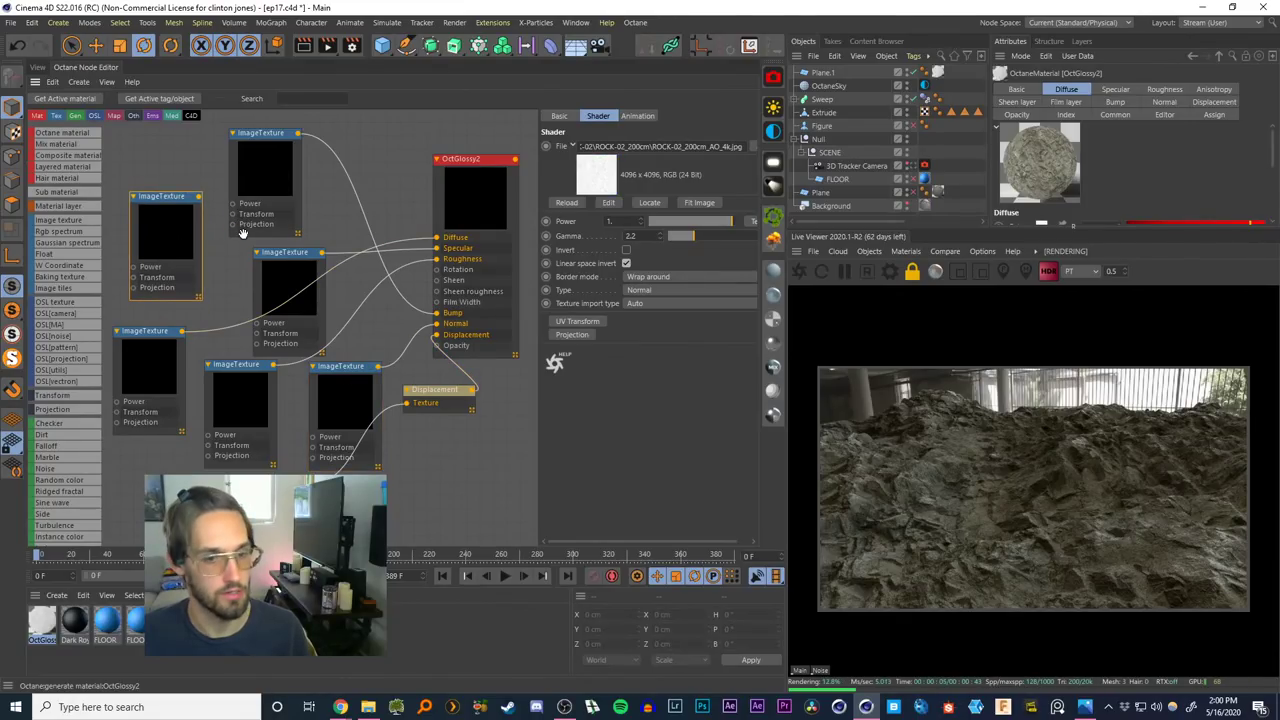
left_click_drag(252, 205, 278, 207)
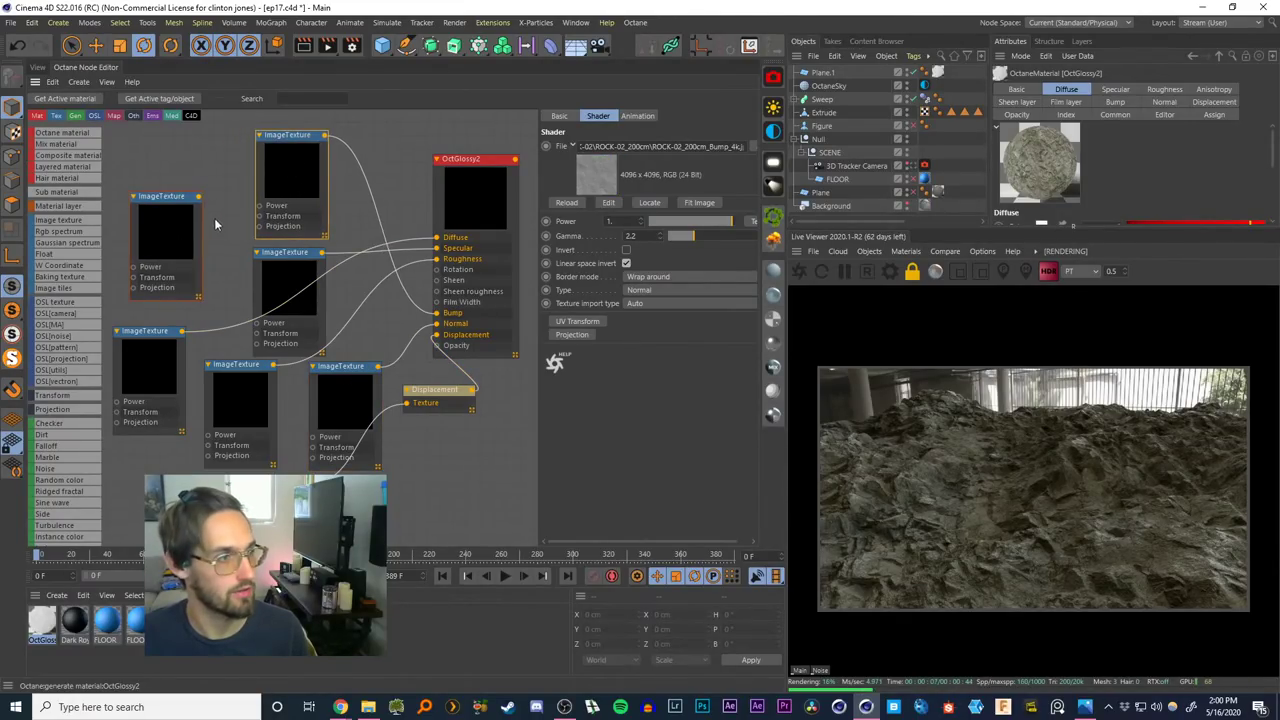
left_click_drag(166, 224, 178, 200)
key("Delete")
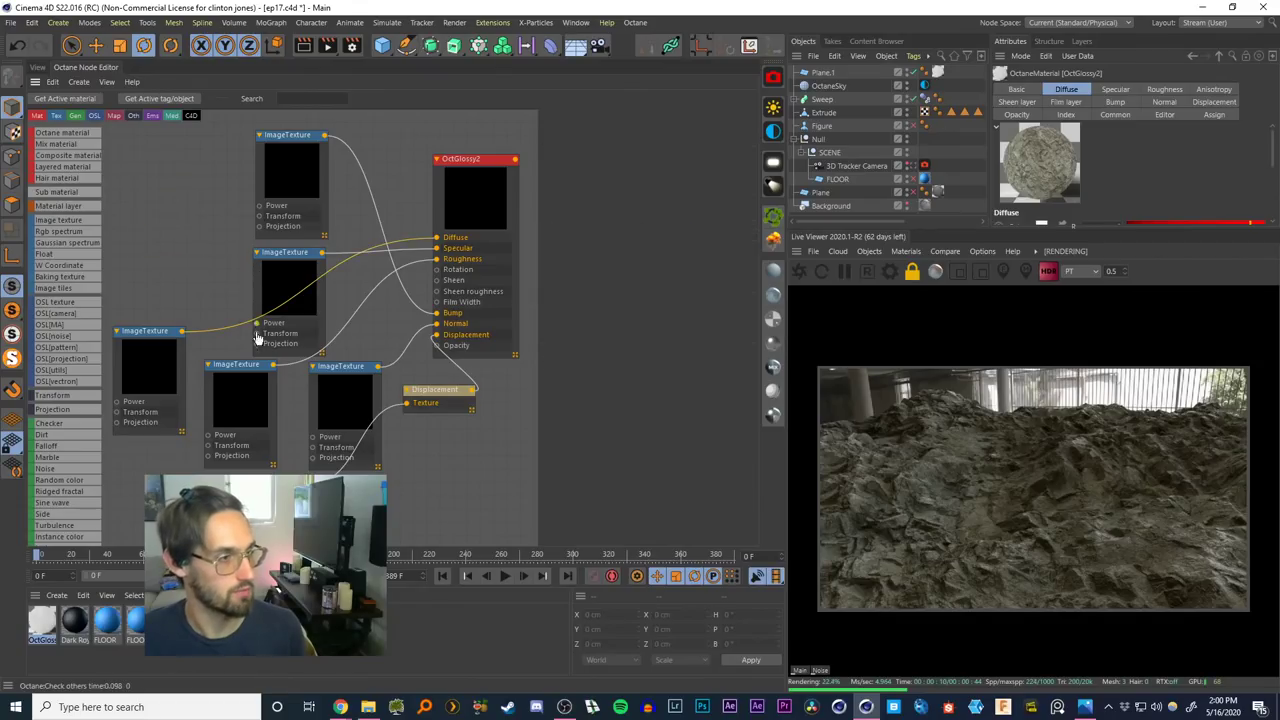
Stack the Bump and Hi_Gloss map nodes clear of the others and set both image textures' type to Float
left_click_drag(306, 216, 283, 177)
left_click_drag(287, 178, 215, 320)
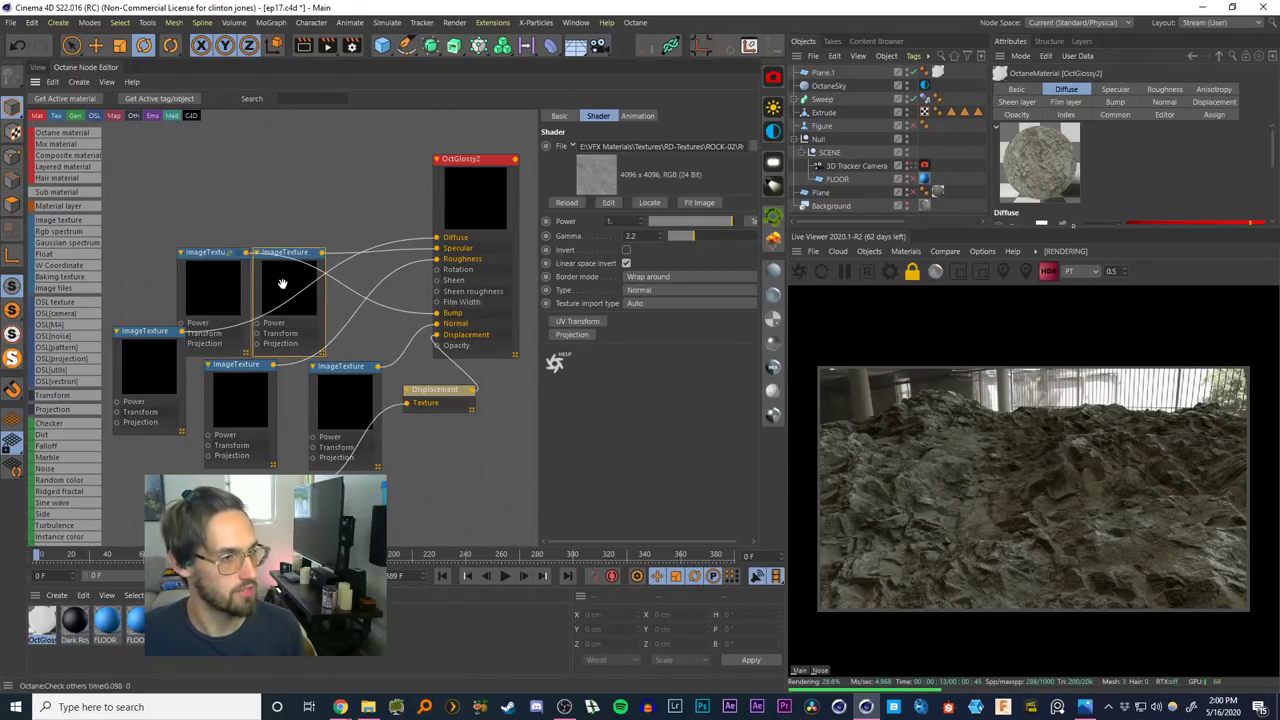
left_click_drag(286, 280, 210, 170)
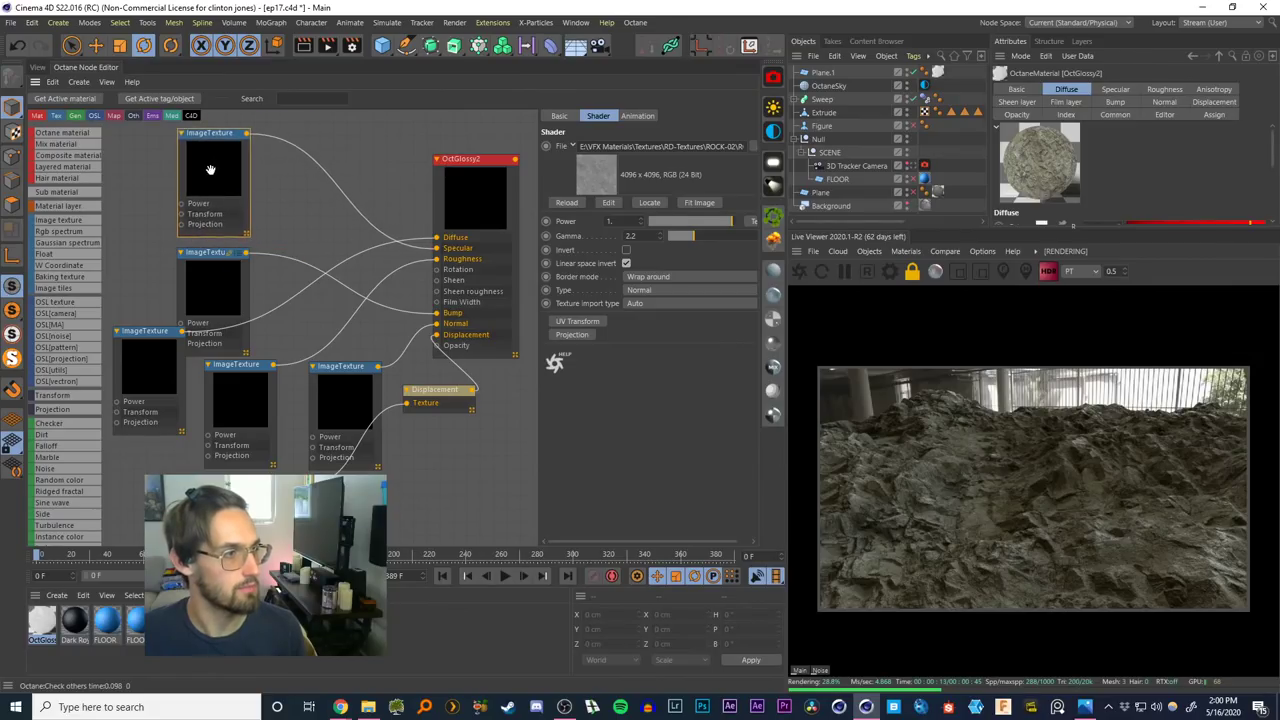
left_click(233, 290, "shift")
left_click(640, 290)
left_click(637, 319)
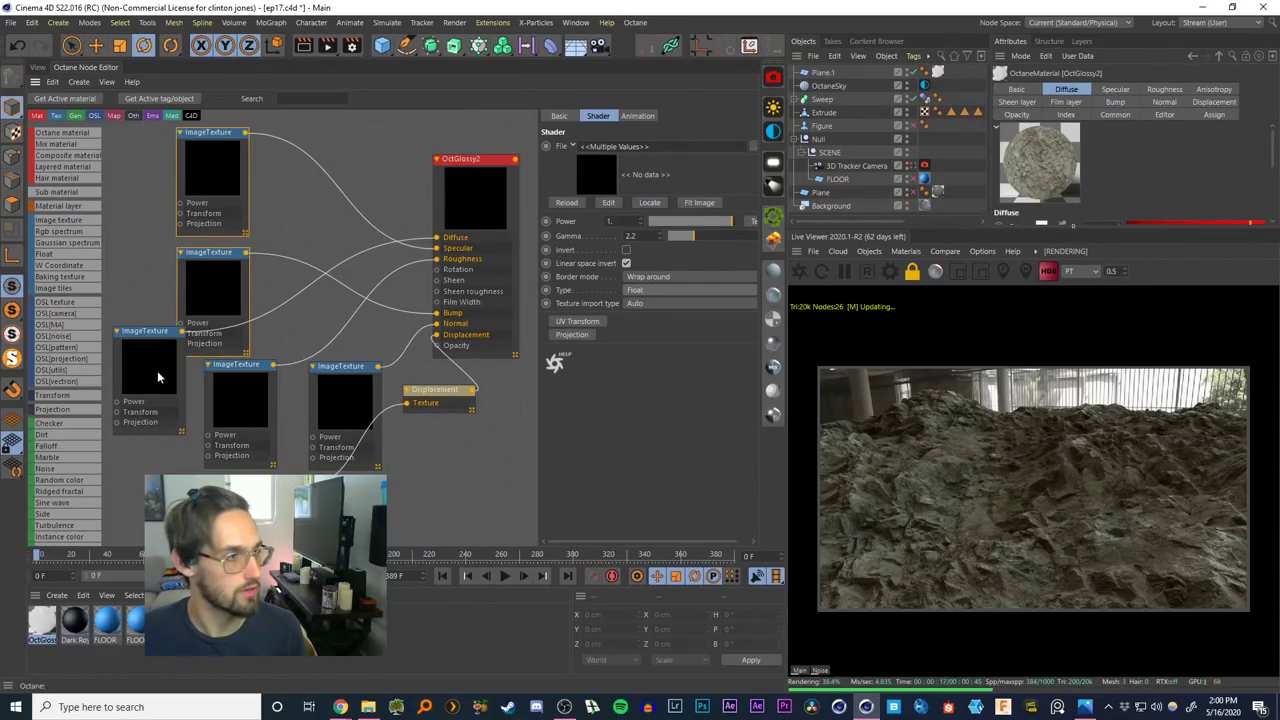
Space out the Color, Roughness and Normal map nodes and set the Roughness and displacement depth textures' type to Float
left_click_drag(147, 364, 143, 384)
left_click(247, 409)
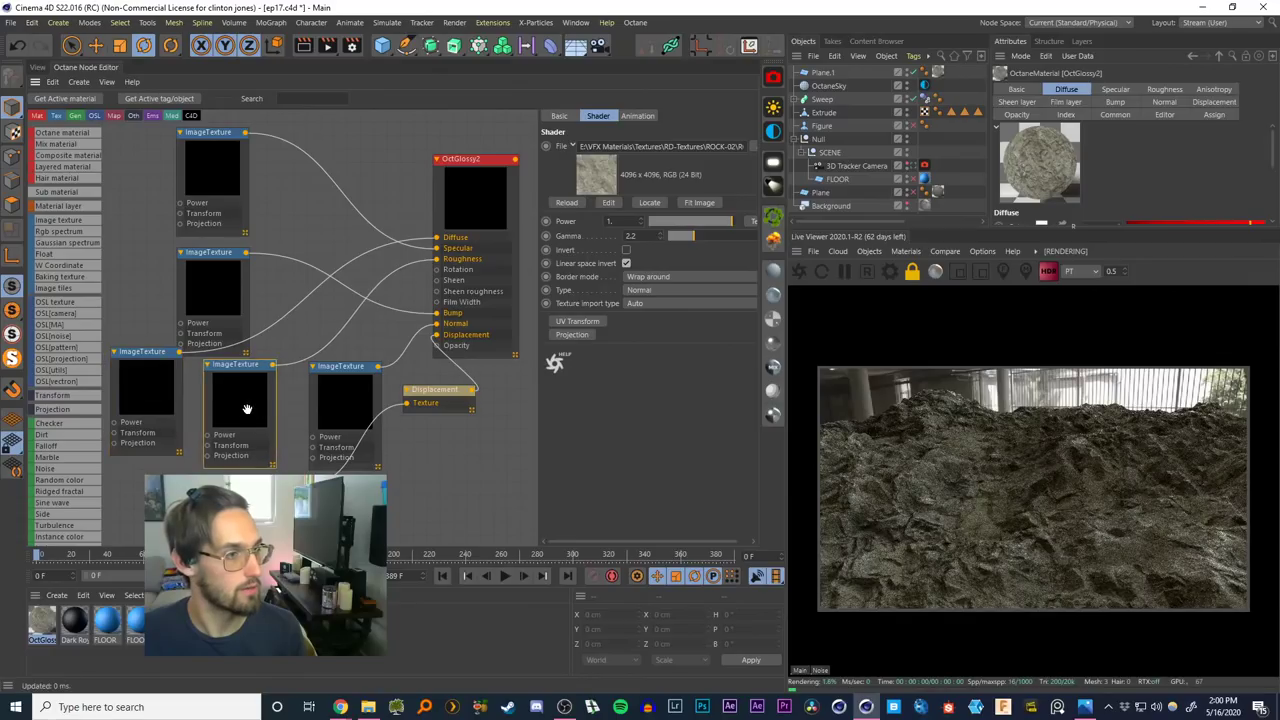
left_click_drag(346, 397, 339, 398)
left_click_drag(254, 395, 248, 395)
left_click(637, 289)
left_click(632, 319)
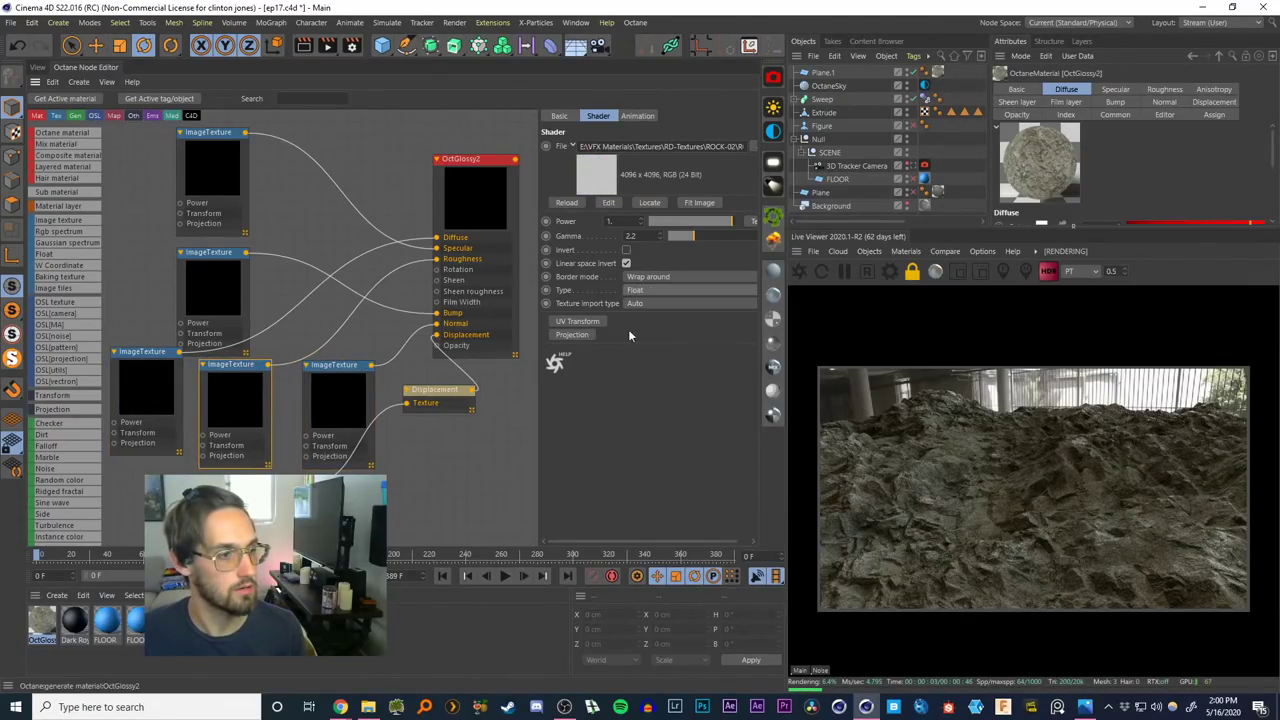
left_click(637, 289)
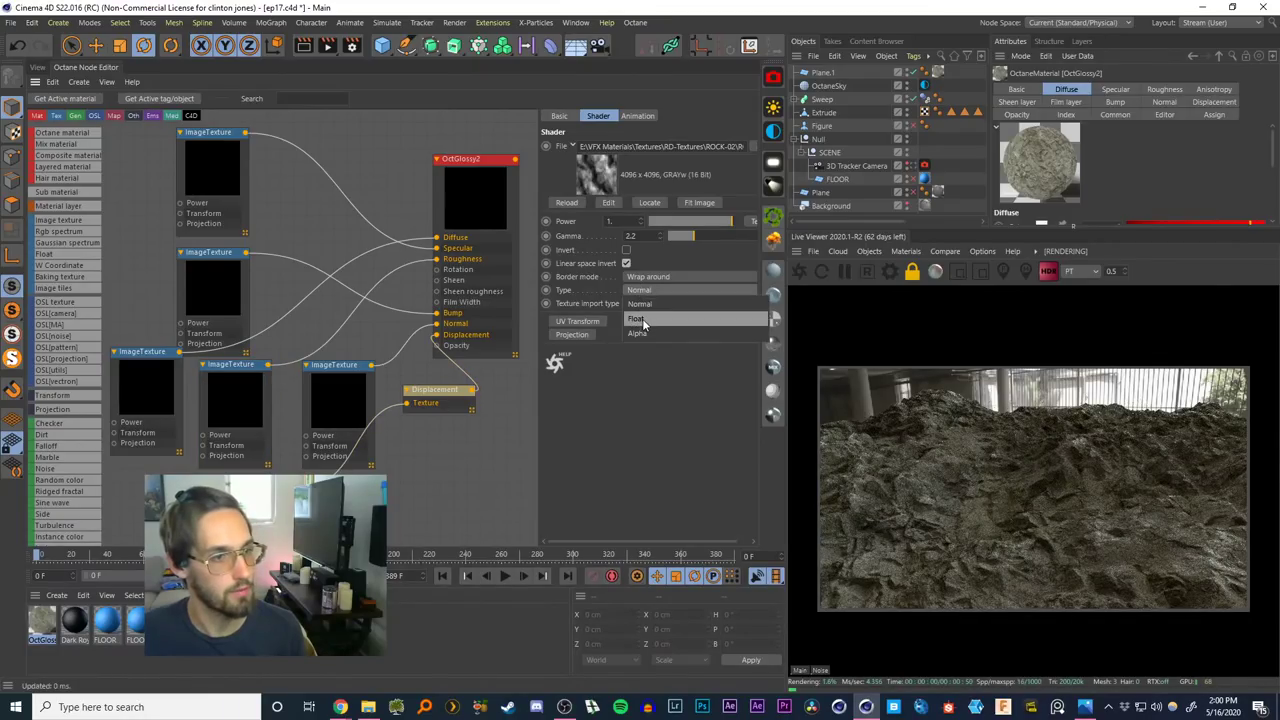
left_click(643, 320)
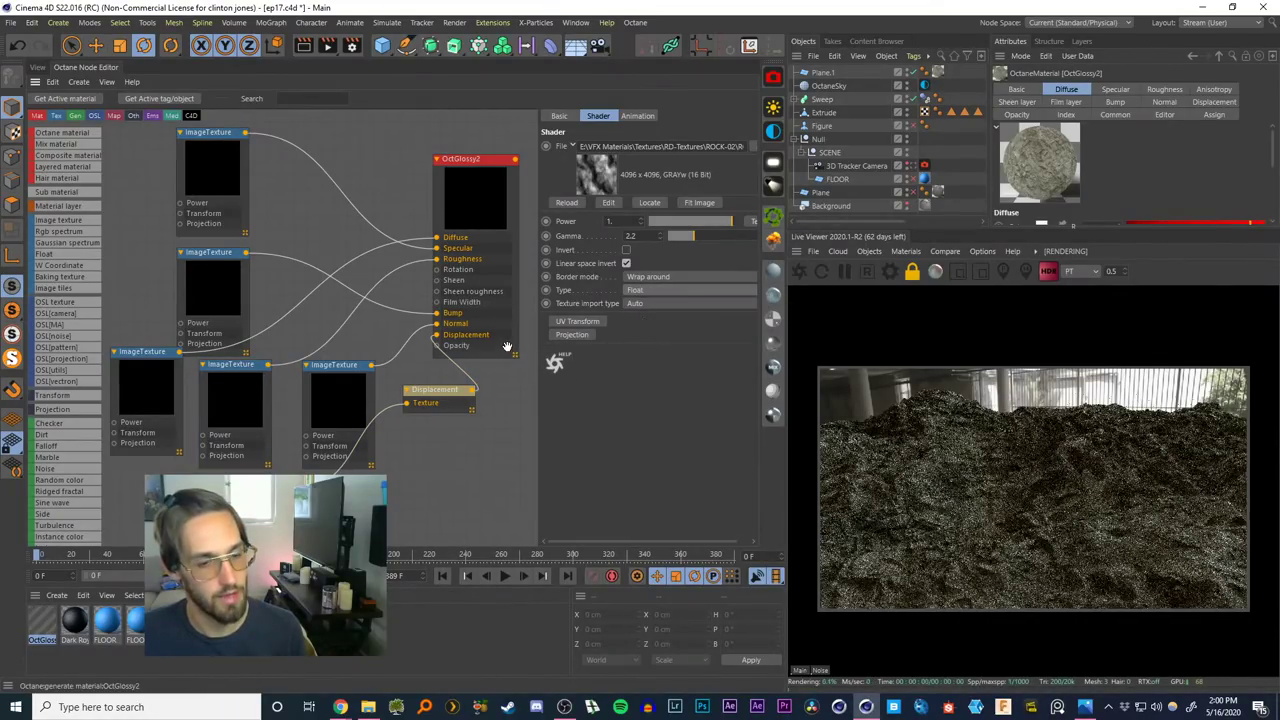
Inspect the textured, displaced test plane in the viewport from wide and close angles
left_click(37, 67)
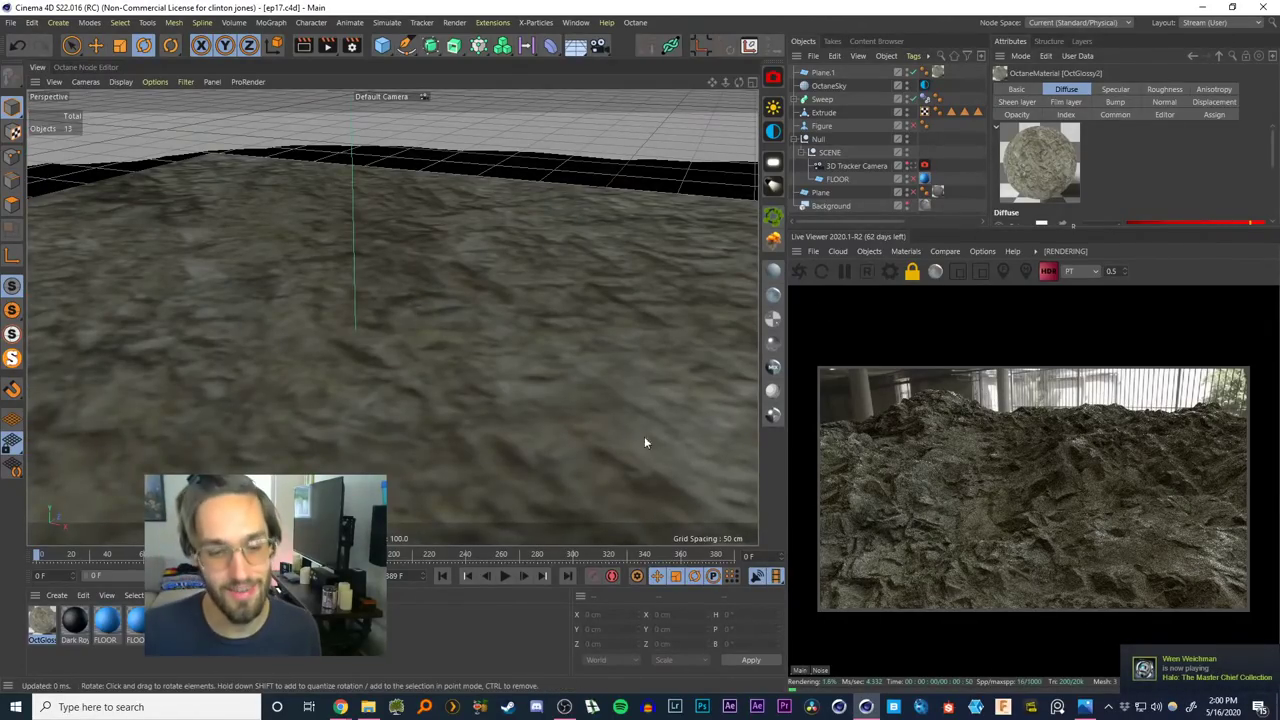
scroll(325, 355, "down", 5)
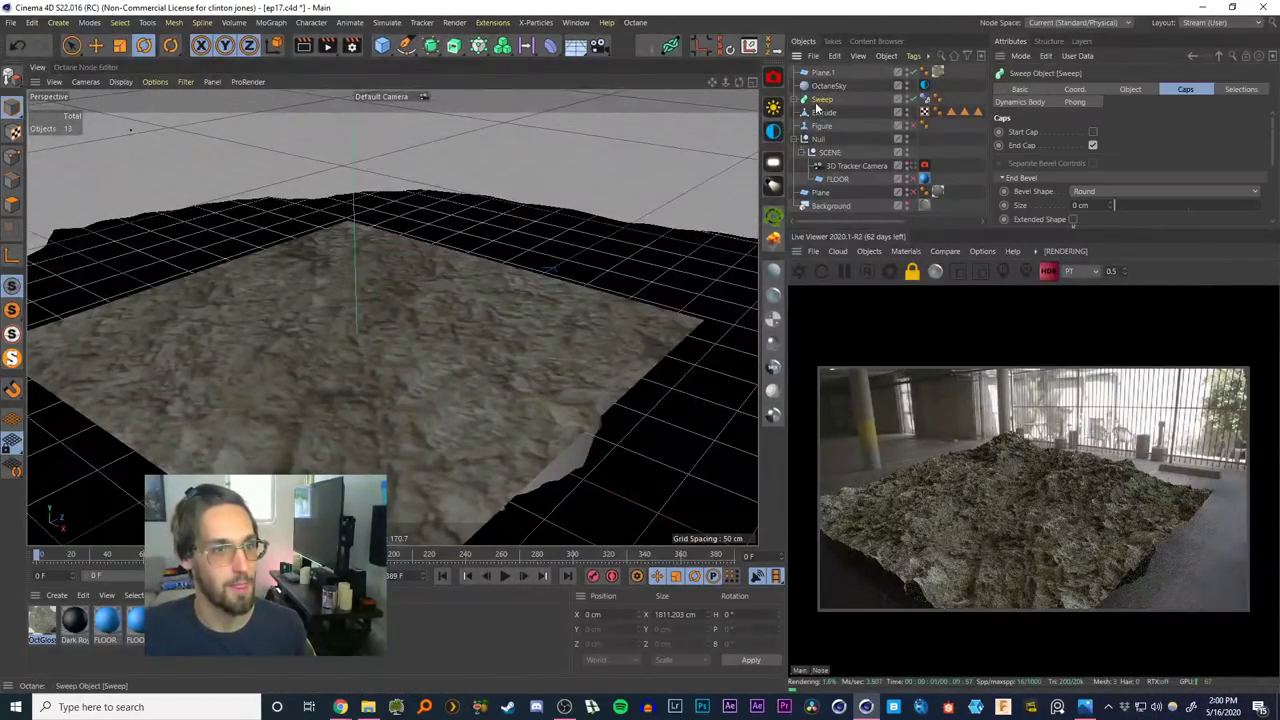
left_click(724, 253)
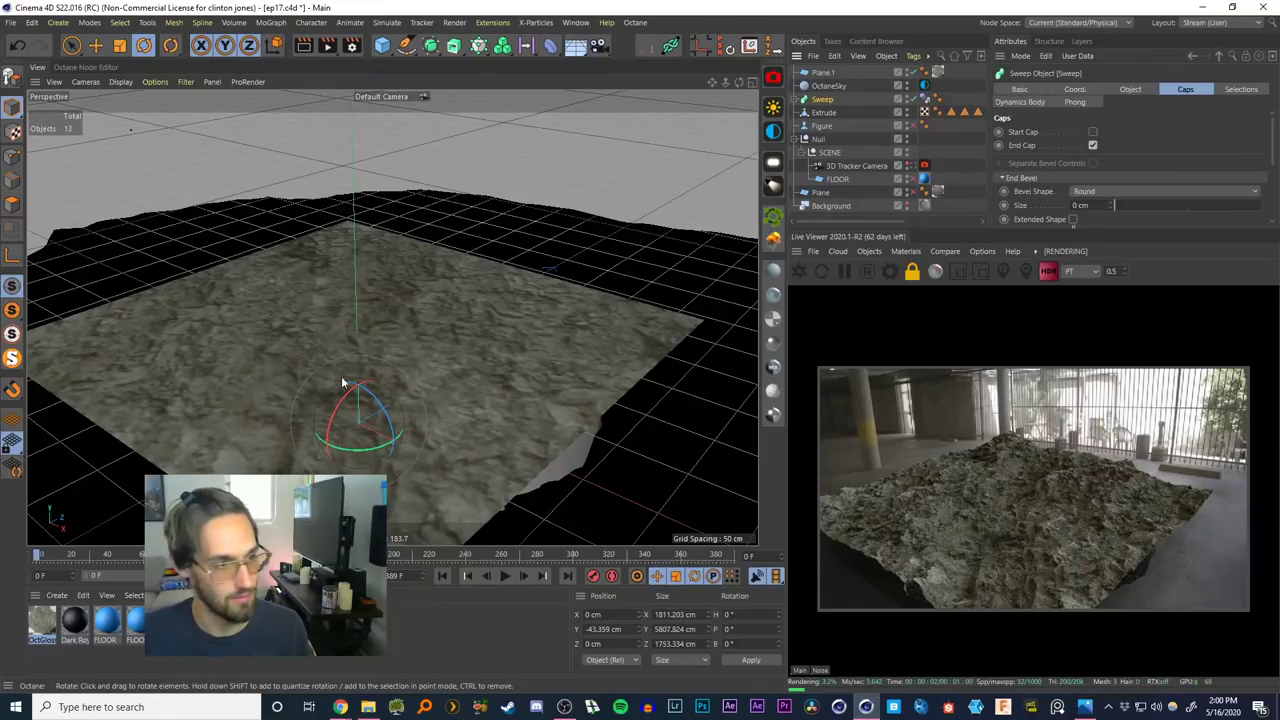
left_click_drag(342, 383, 402, 326, "alt")
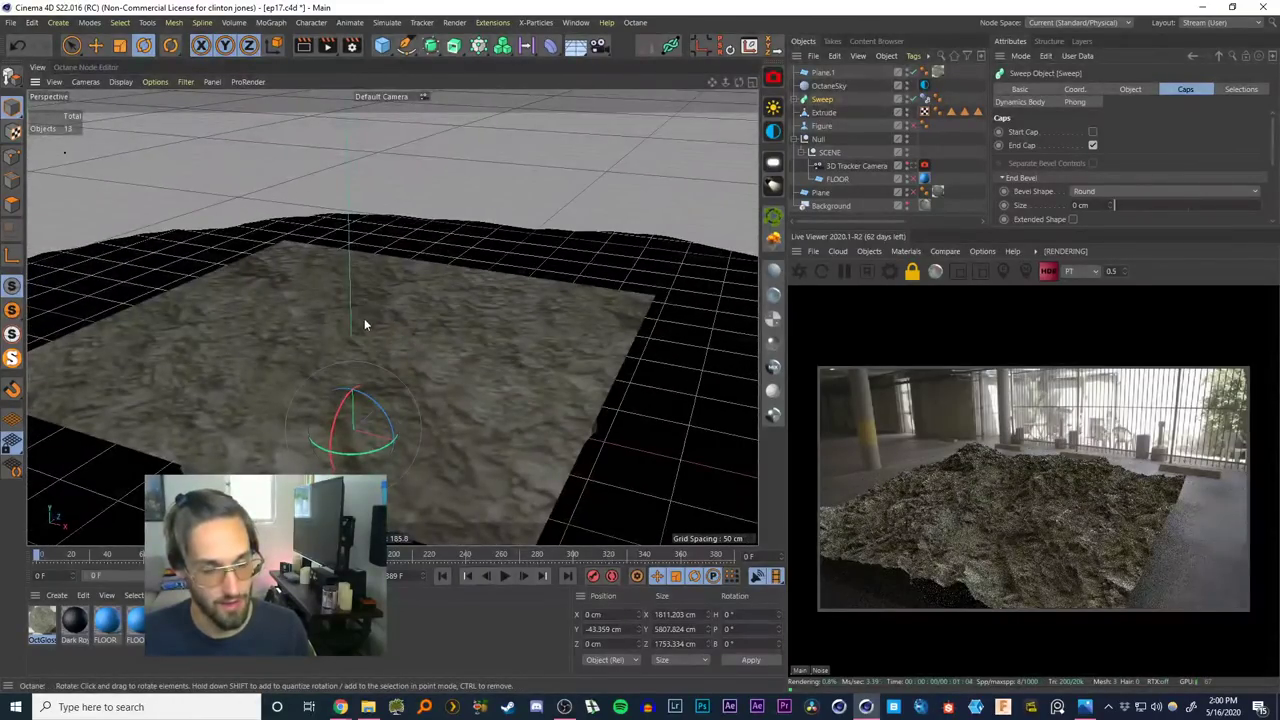
right_click_drag(363, 358, 413, 265, "alt")
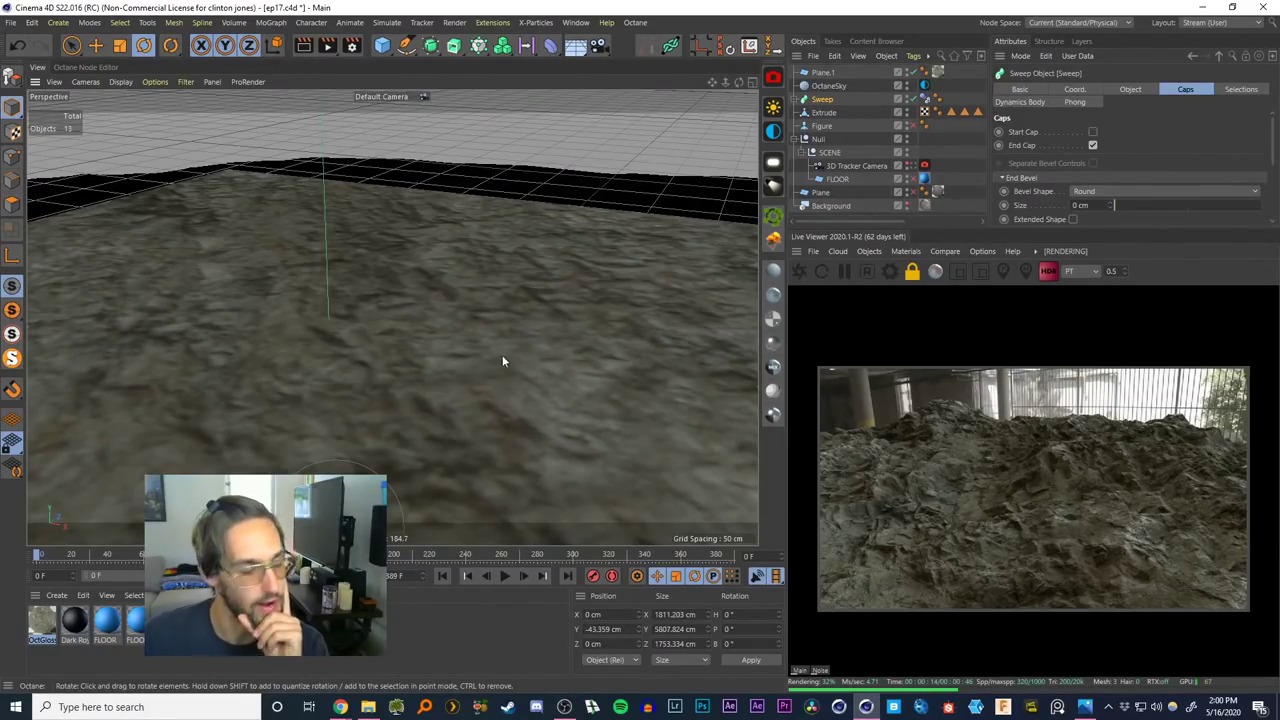
Duplicate the OctGlossy2 rock material and replace the material tag on Plane.1 with the duplicate
left_click_drag(46, 625, 78, 624, "ctrl")
double_click(70, 628)
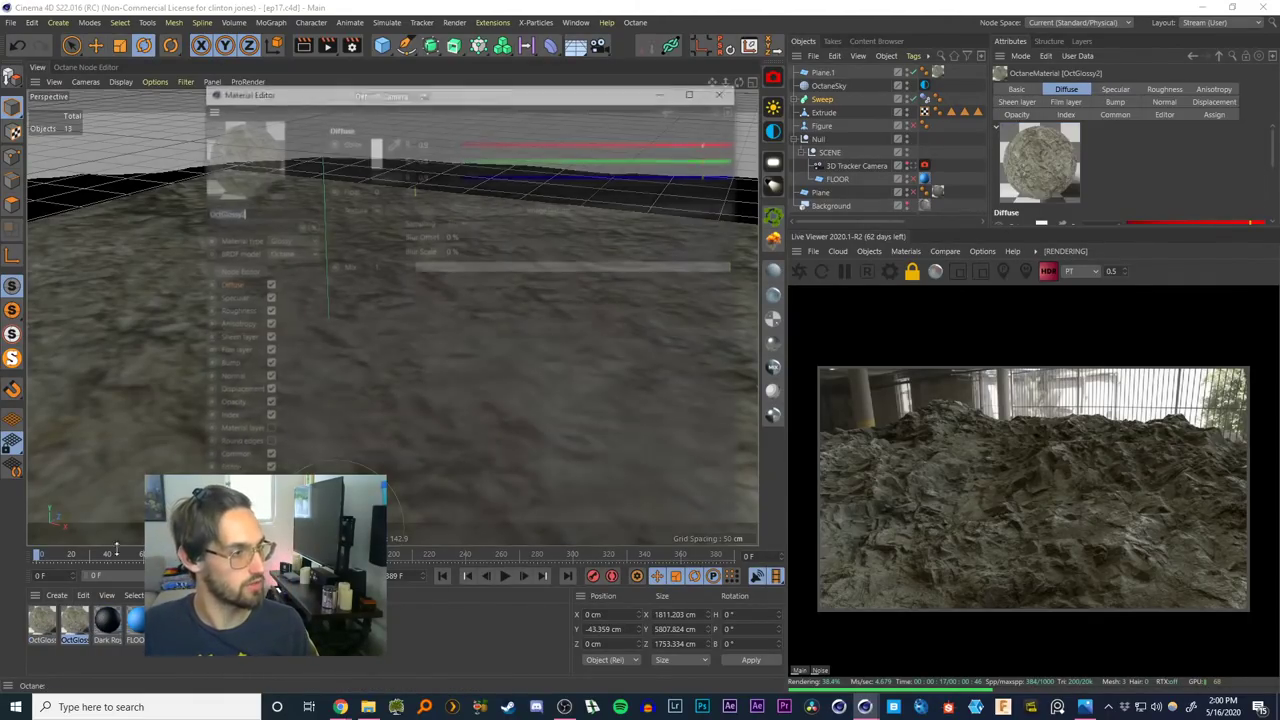
left_click(732, 89)
left_click(938, 73)
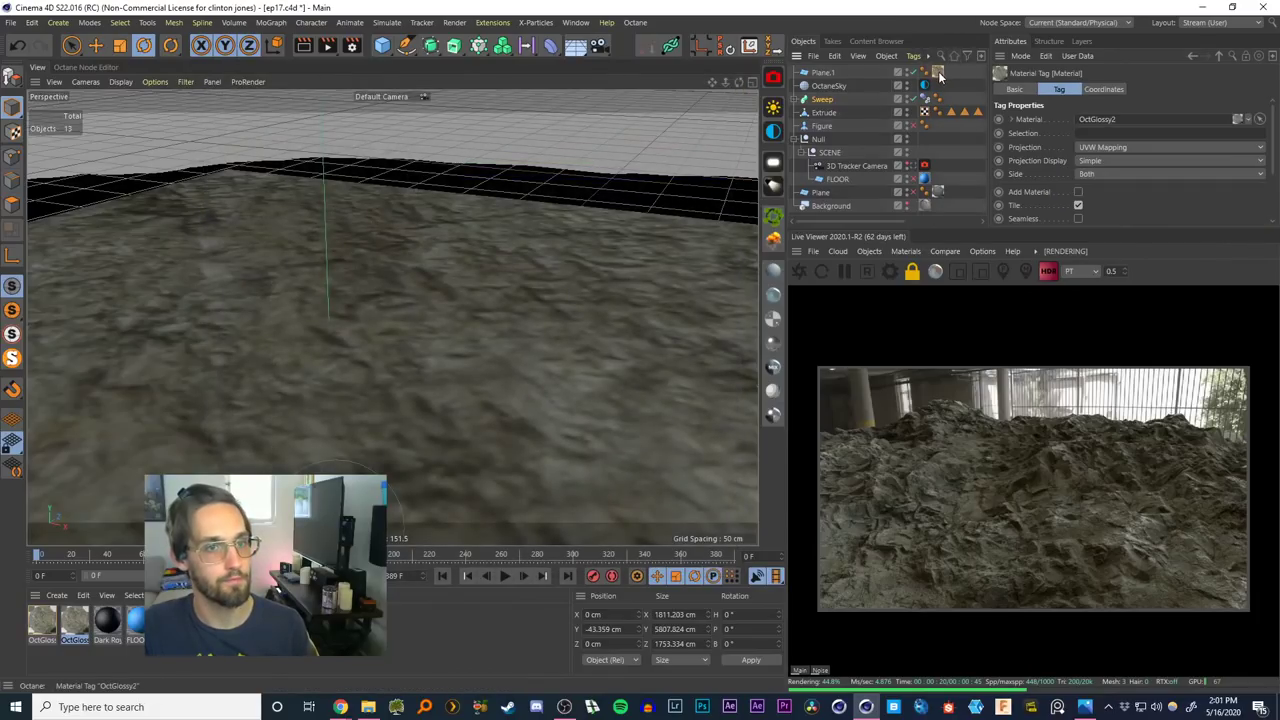
key("Delete")
left_click_drag(72, 622, 230, 425)
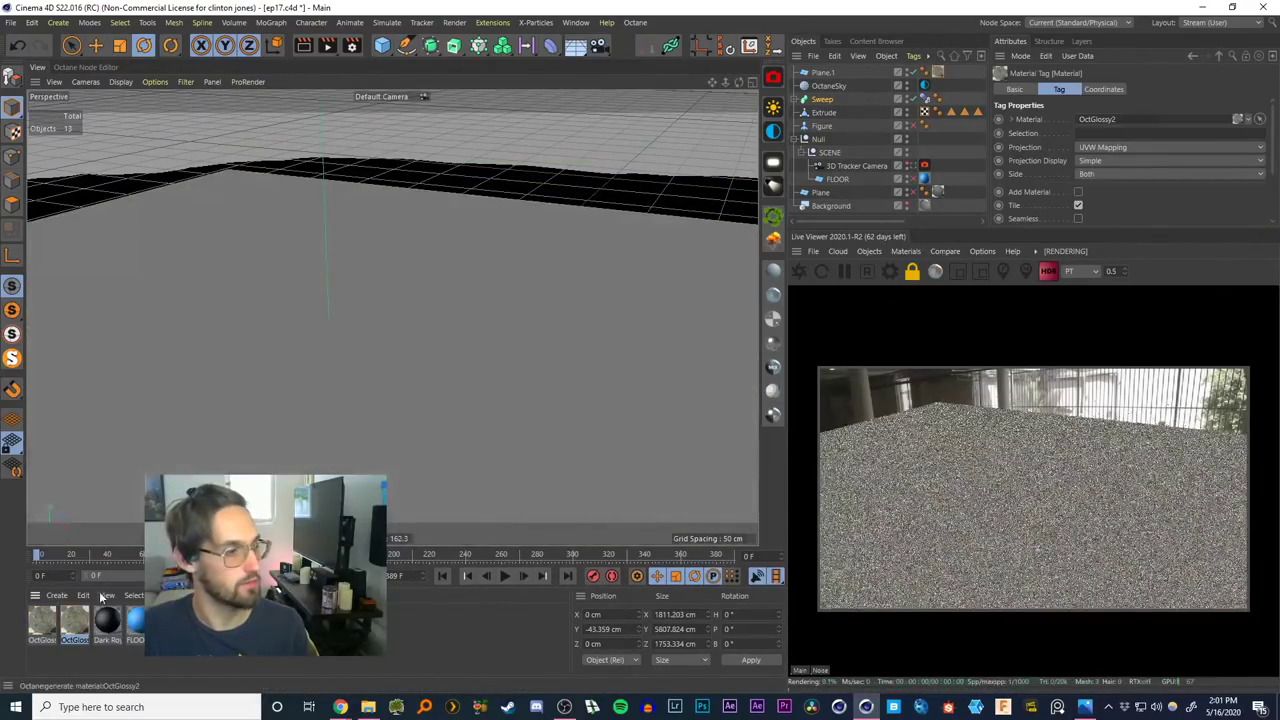
Open the node graph of the duplicated OctGlossy2 material and go up to the RD-Textures folder in File Explorer
left_click(77, 625)
double_click(76, 626)
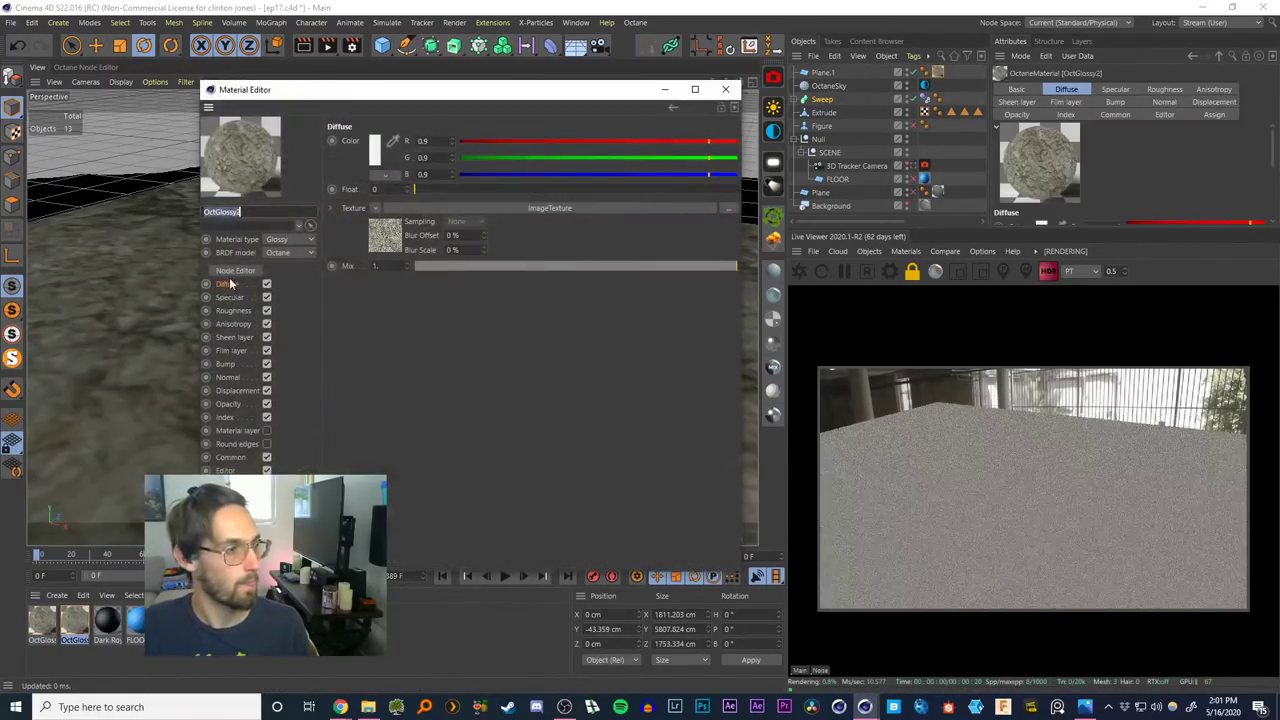
left_click(730, 88)
left_click(368, 707)
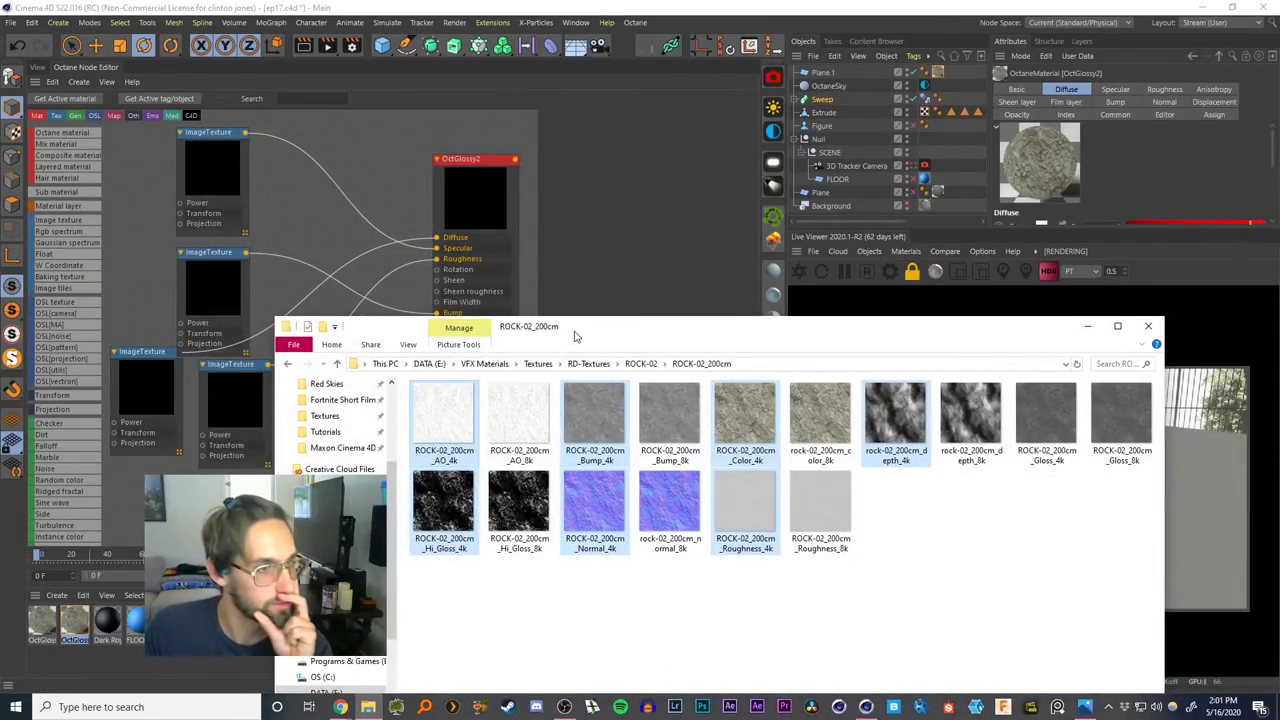
left_click_drag(574, 332, 578, 312)
left_click(292, 345)
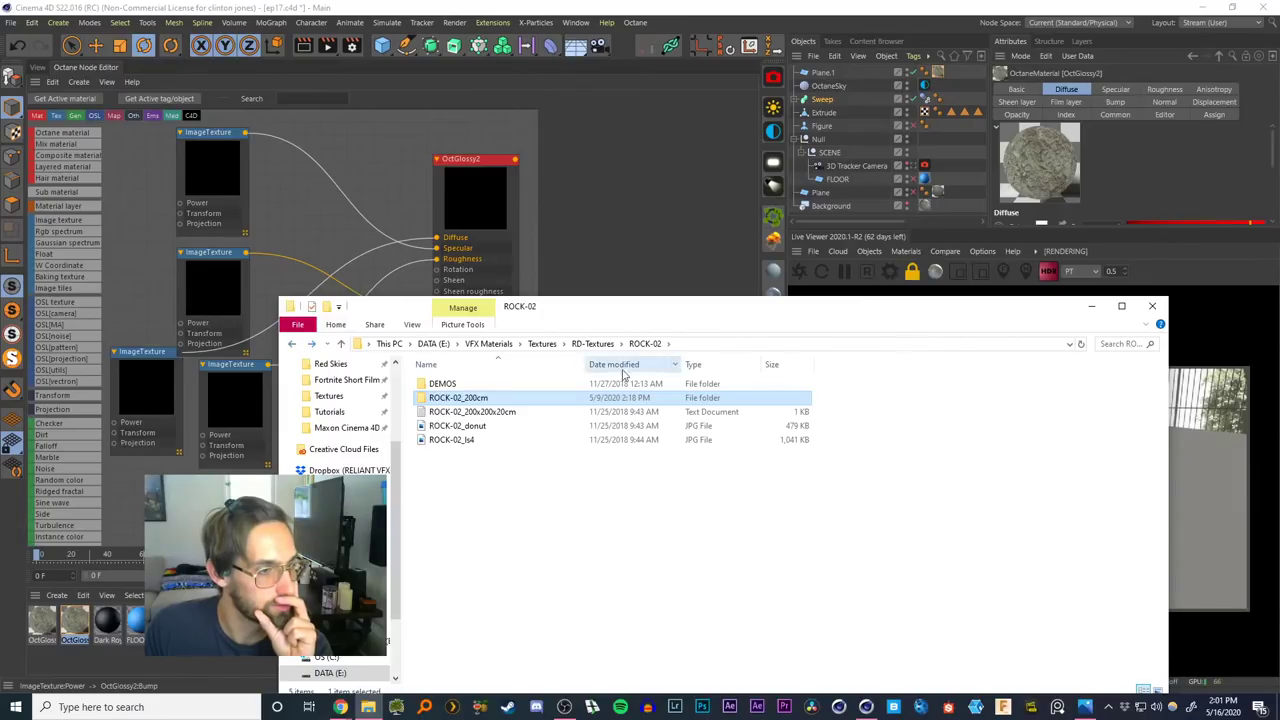
left_click(292, 345)
left_click_drag(1163, 505, 1161, 554)
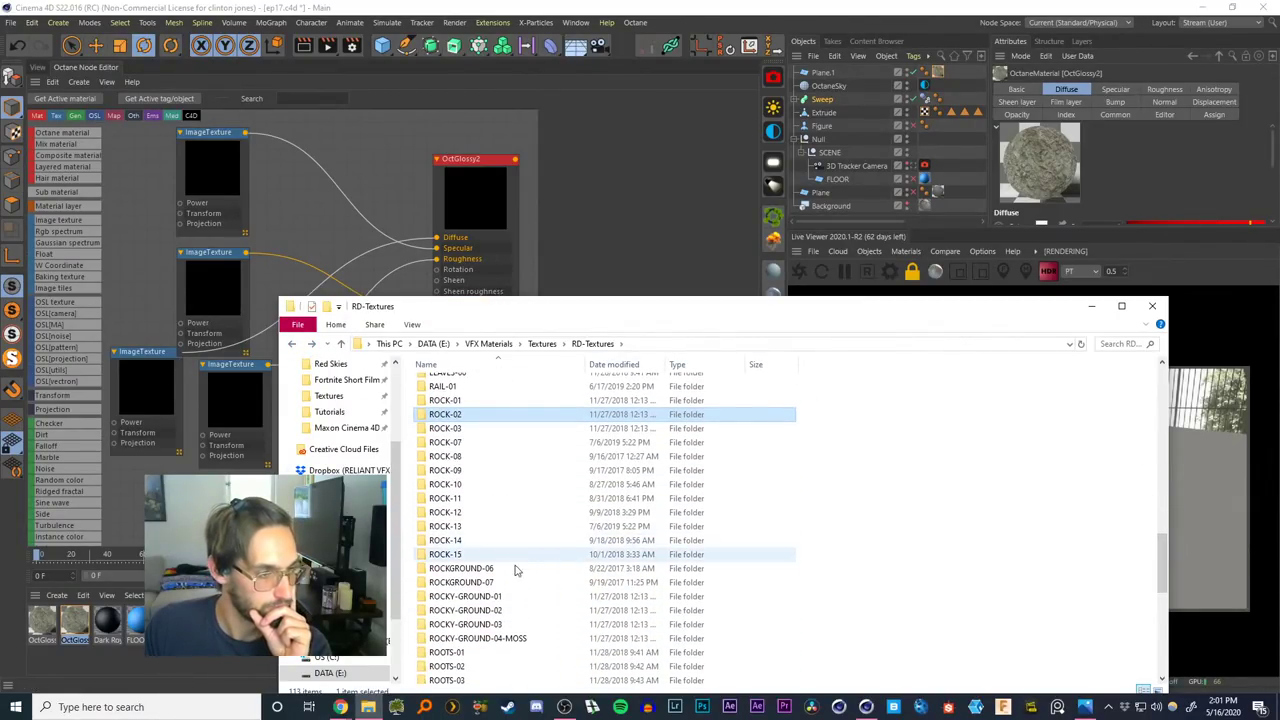
Examine the rock and ground surface samples in the RDT collection one overview image in Photos
left_click(1086, 708)
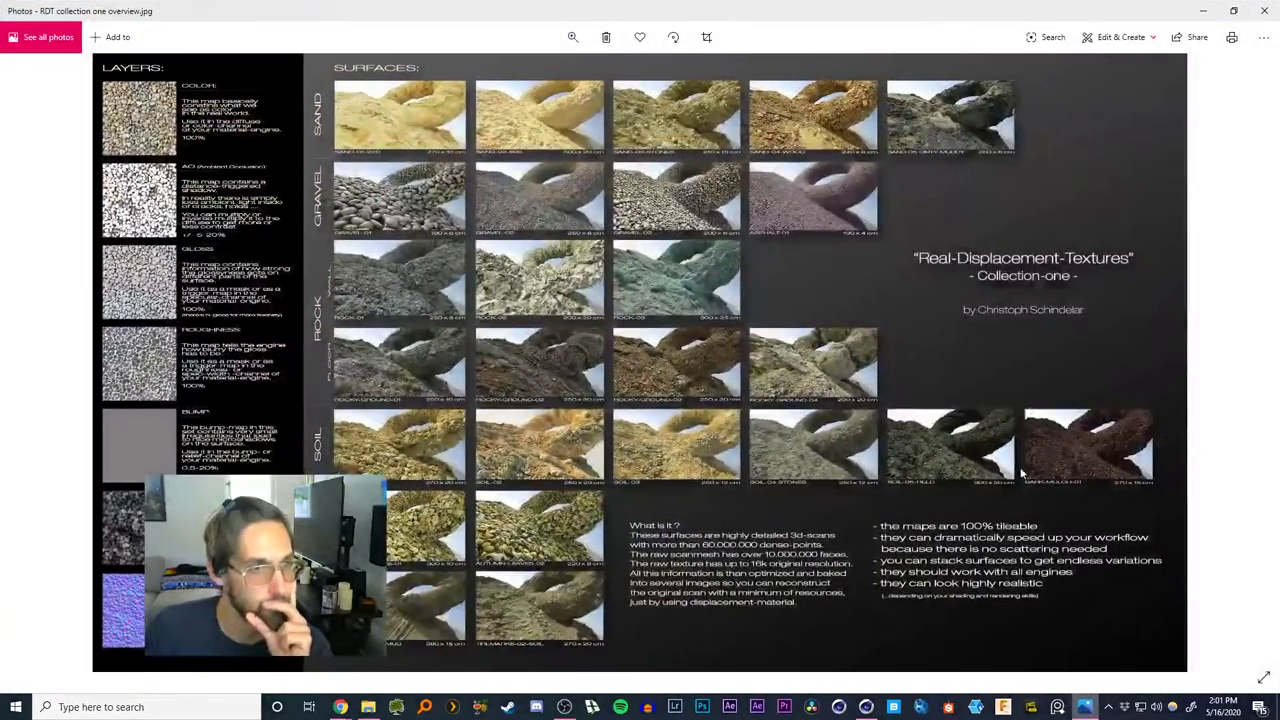
scroll(910, 125, "up", 2)
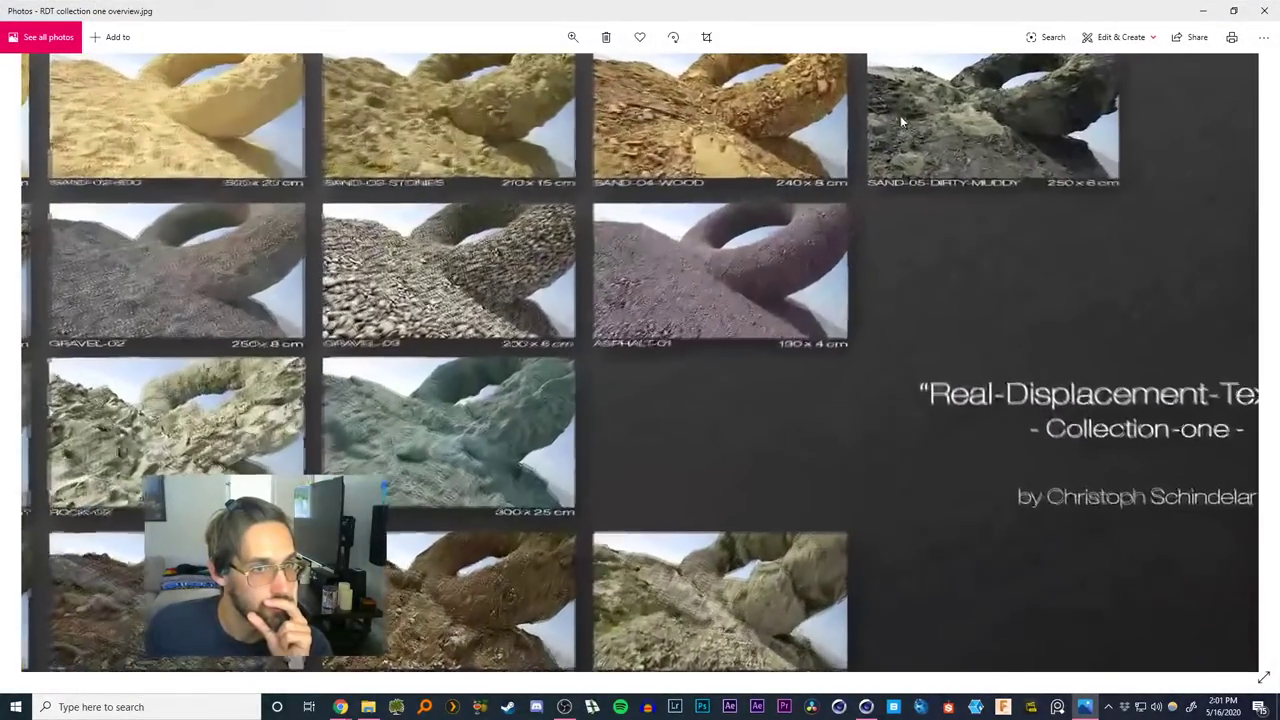
scroll(784, 243, "up", 3)
left_click_drag(819, 318, 738, 159)
left_click_drag(756, 362, 999, 267)
left_click_drag(823, 162, 649, 344)
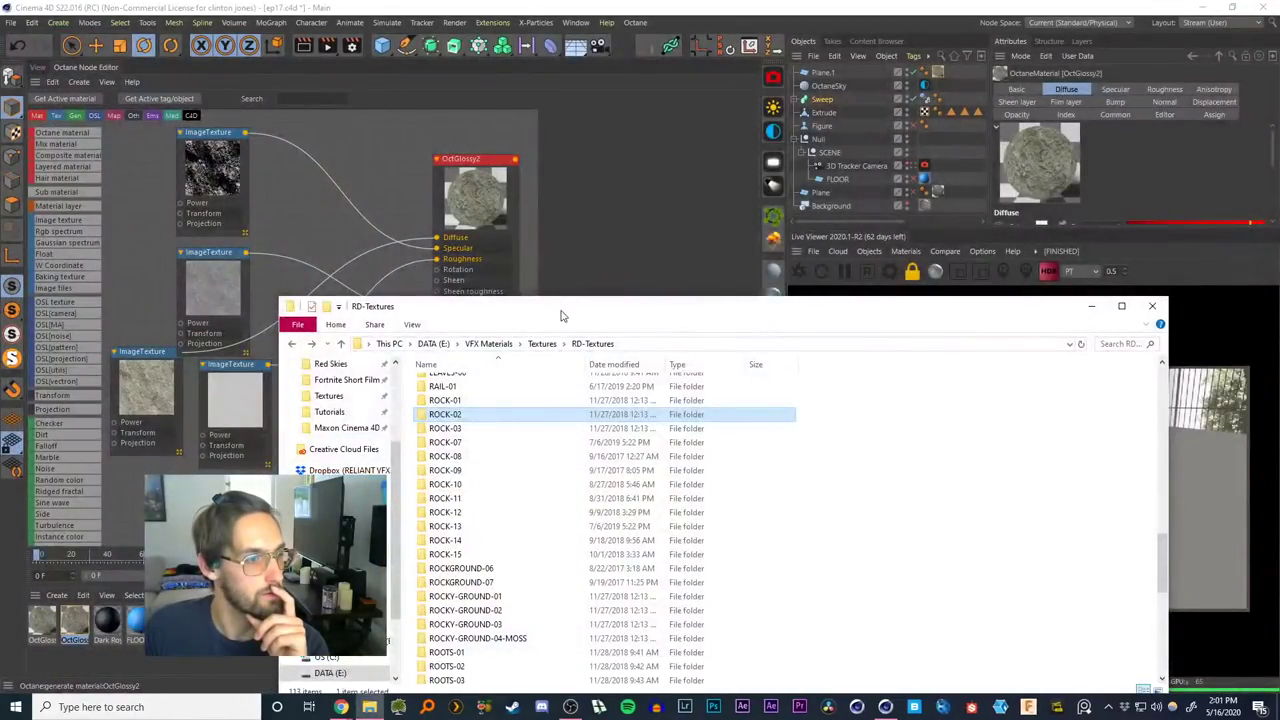
Open the ROCKY-GROUND-04-MOSS_230cm texture folder in File Explorer and place its window clear of the material's nodes
left_click_drag(561, 316, 545, 258)
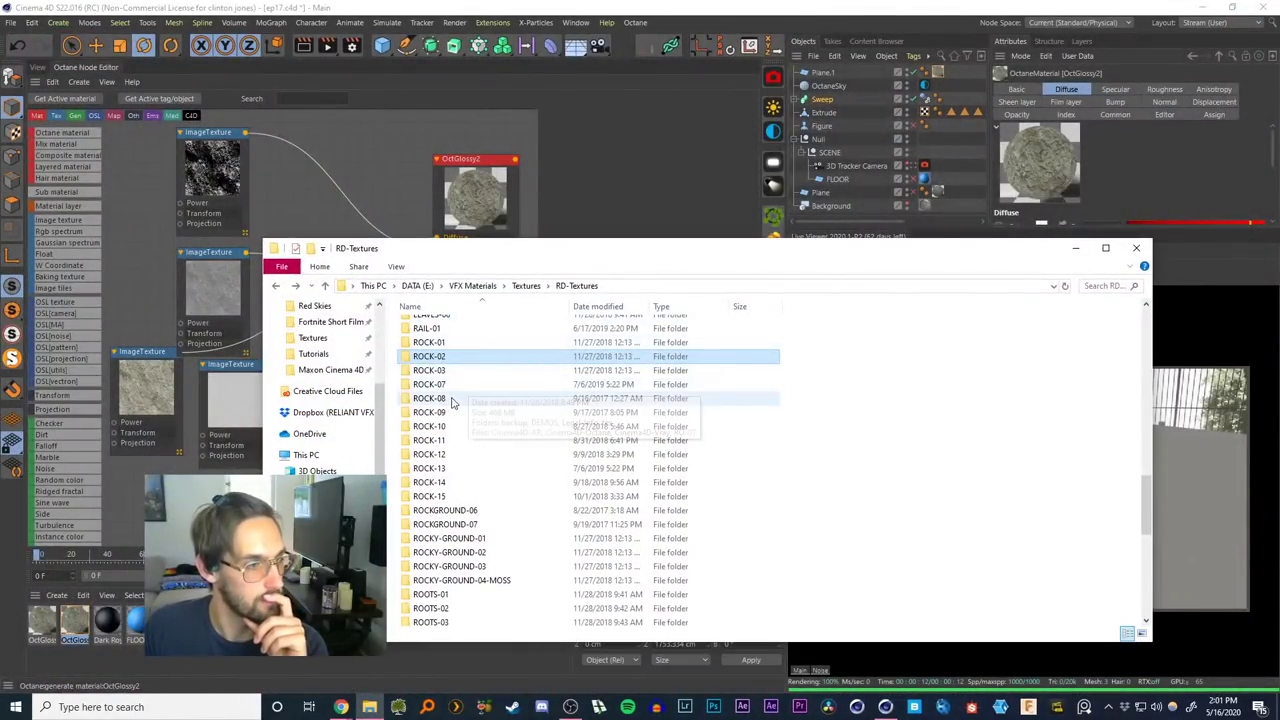
double_click(484, 584)
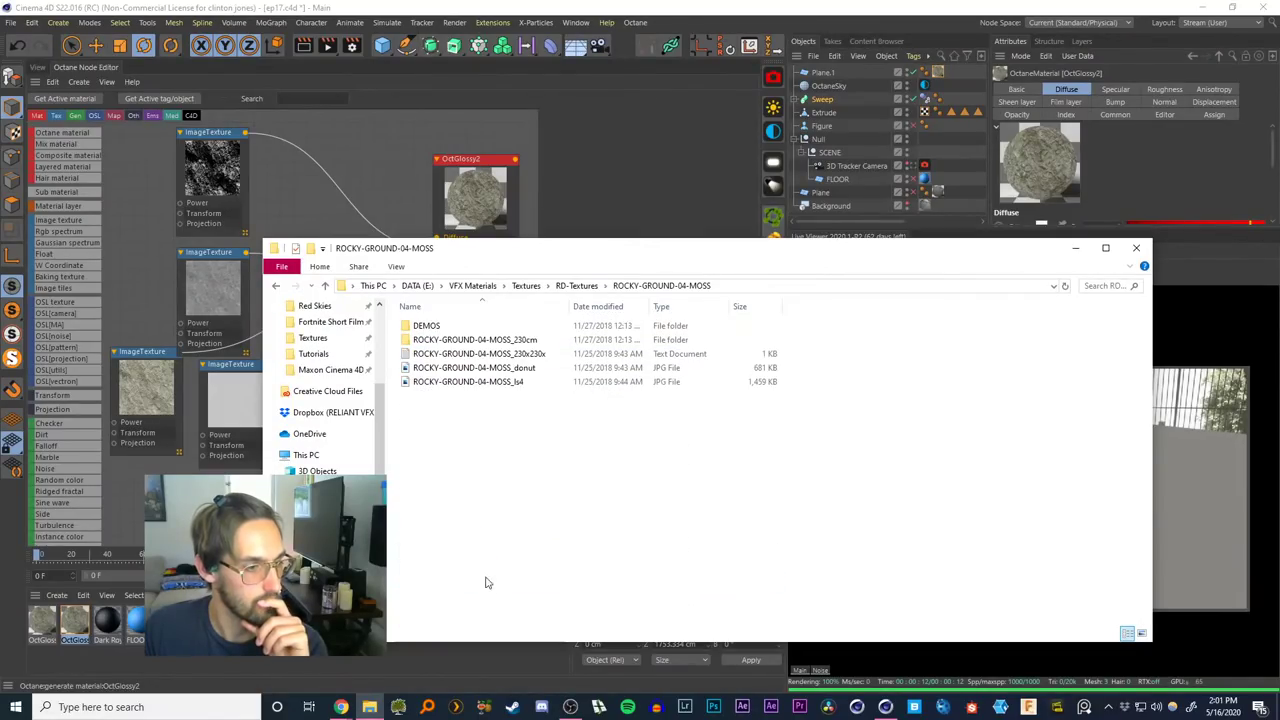
double_click(427, 326)
left_click(276, 288)
double_click(470, 340)
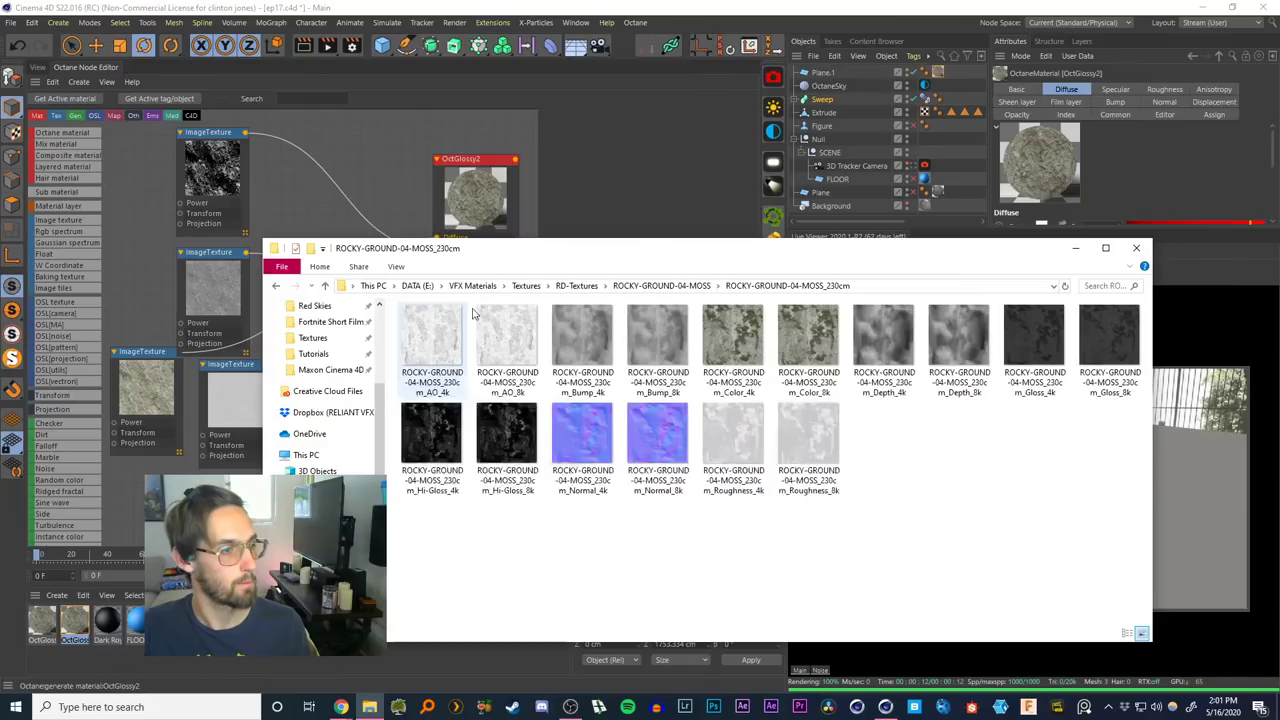
left_click_drag(558, 254, 780, 147)
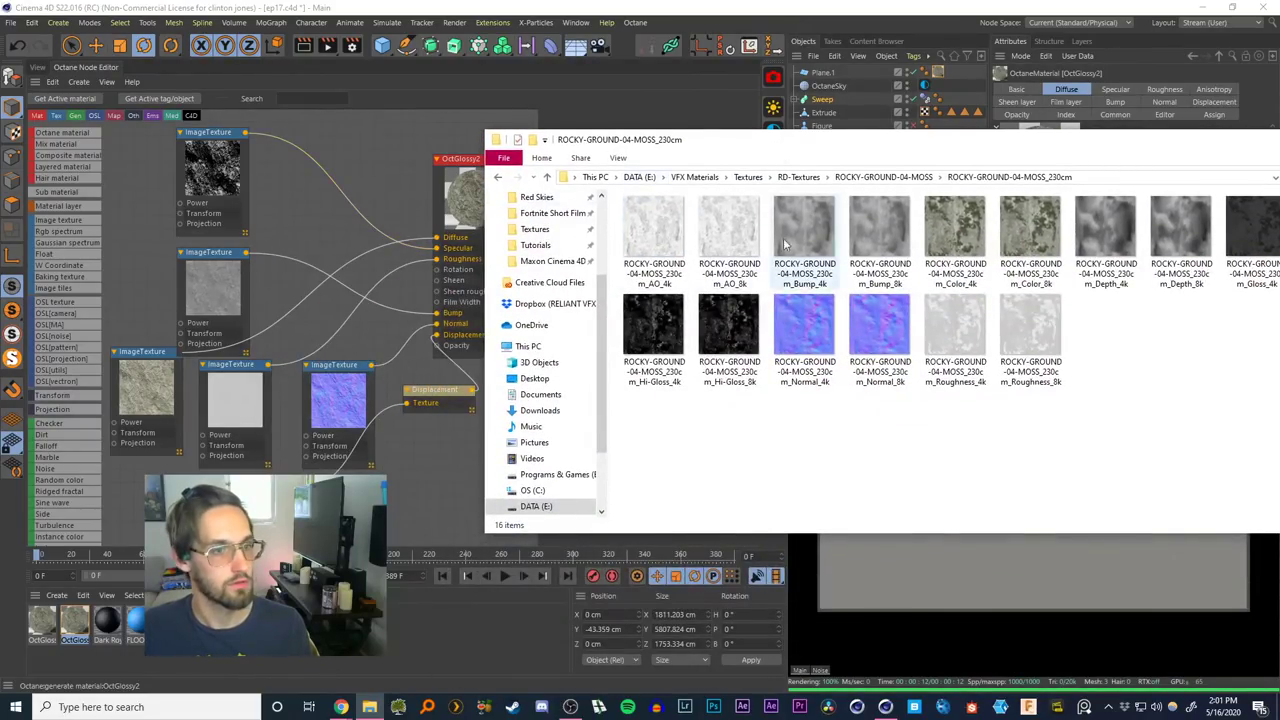
left_click_drag(675, 147, 747, 154)
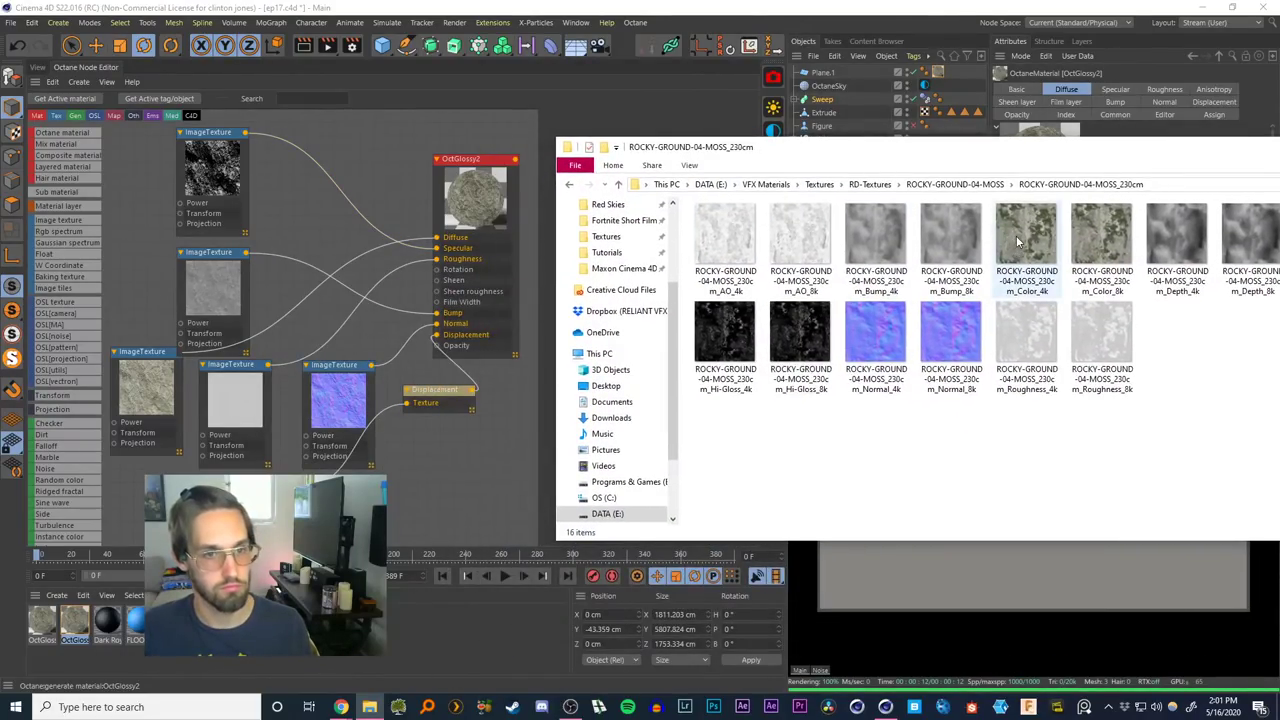
Replace the images in OctGlossy2's color and bump texture nodes with ROCKY-GROUND-04-MOSS_230cm_Color_4k and Bump_4k
left_click(1016, 237)
left_click_drag(990, 245, 150, 395)
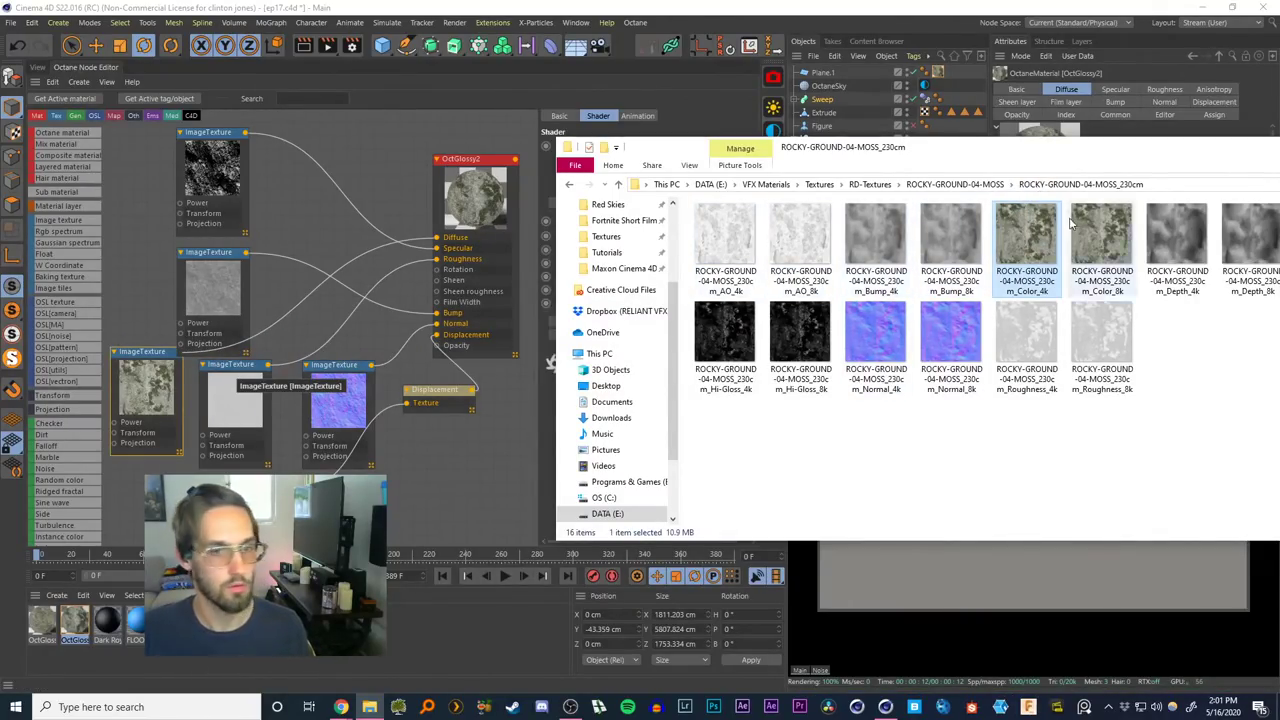
left_click_drag(217, 290, 211, 288)
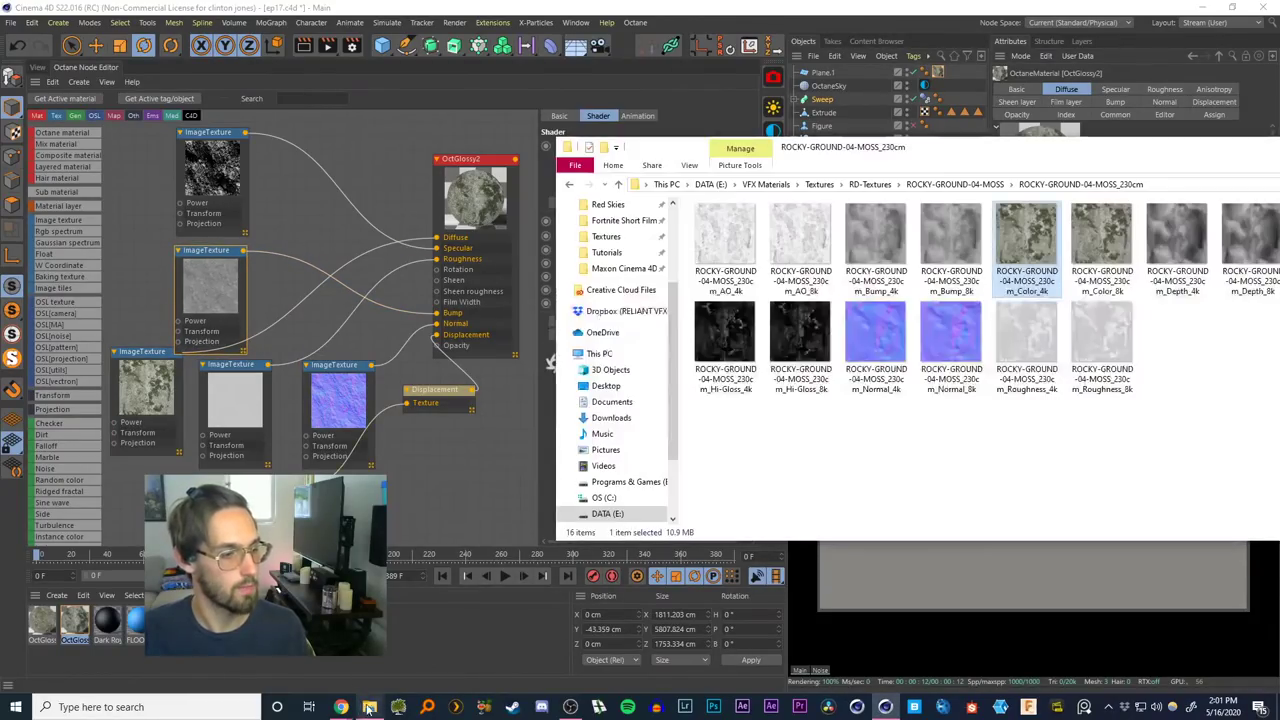
left_click(369, 707)
left_click_drag(1162, 168, 936, 428)
left_click_drag(652, 512, 254, 519)
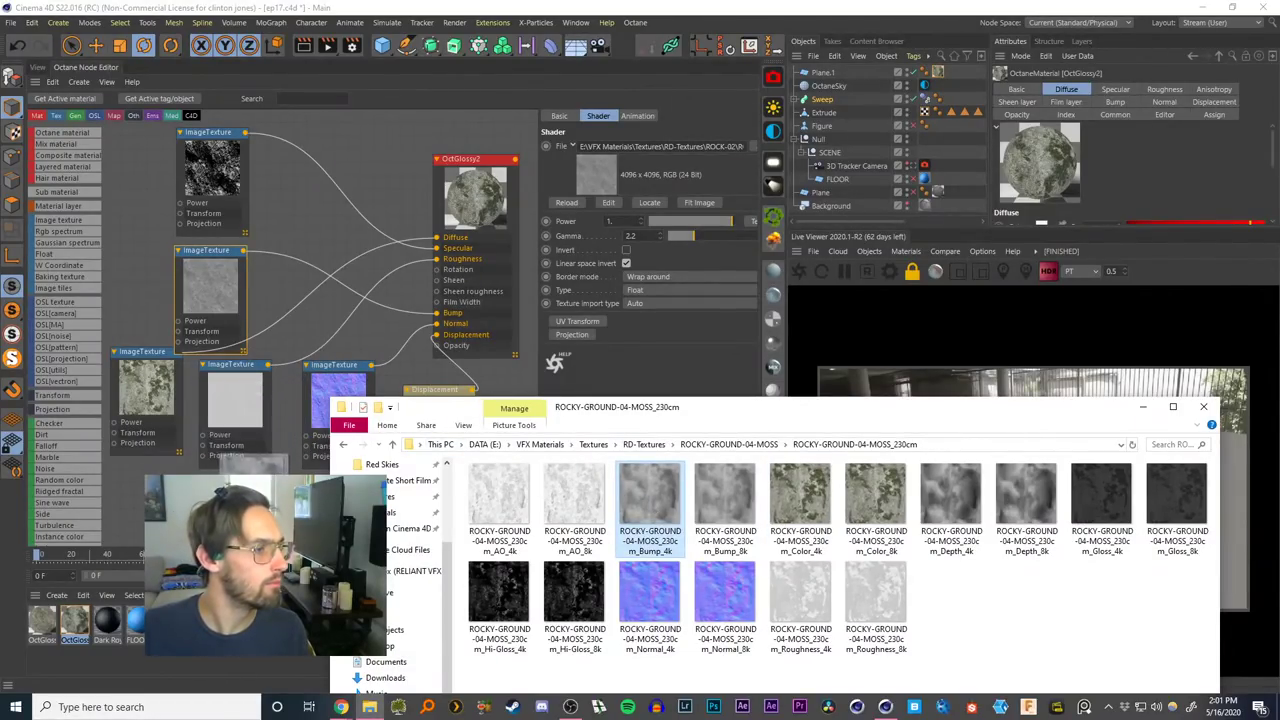
left_click_drag(250, 462, 207, 294)
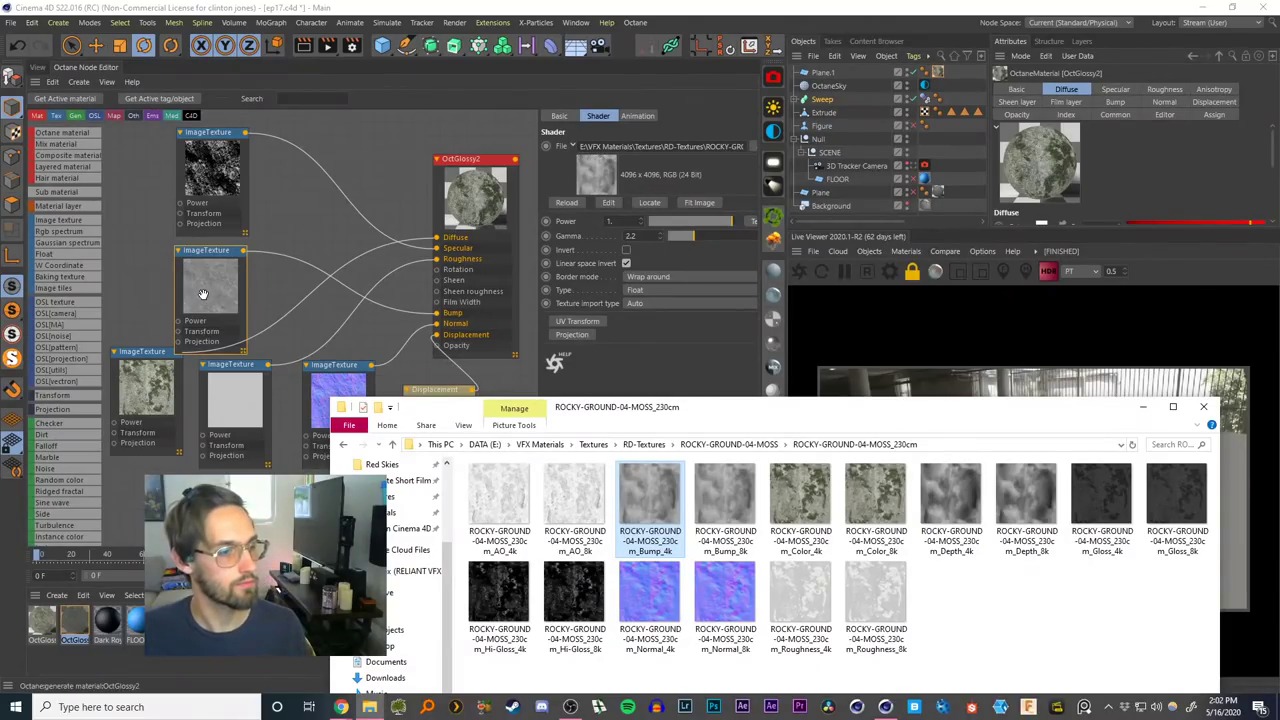
Replace the specular, normal and roughness texture images with the moss set's Hi-Gloss_4k, Normal_4k and Roughness_4k maps
left_click(511, 598)
left_click_drag(499, 600, 230, 193)
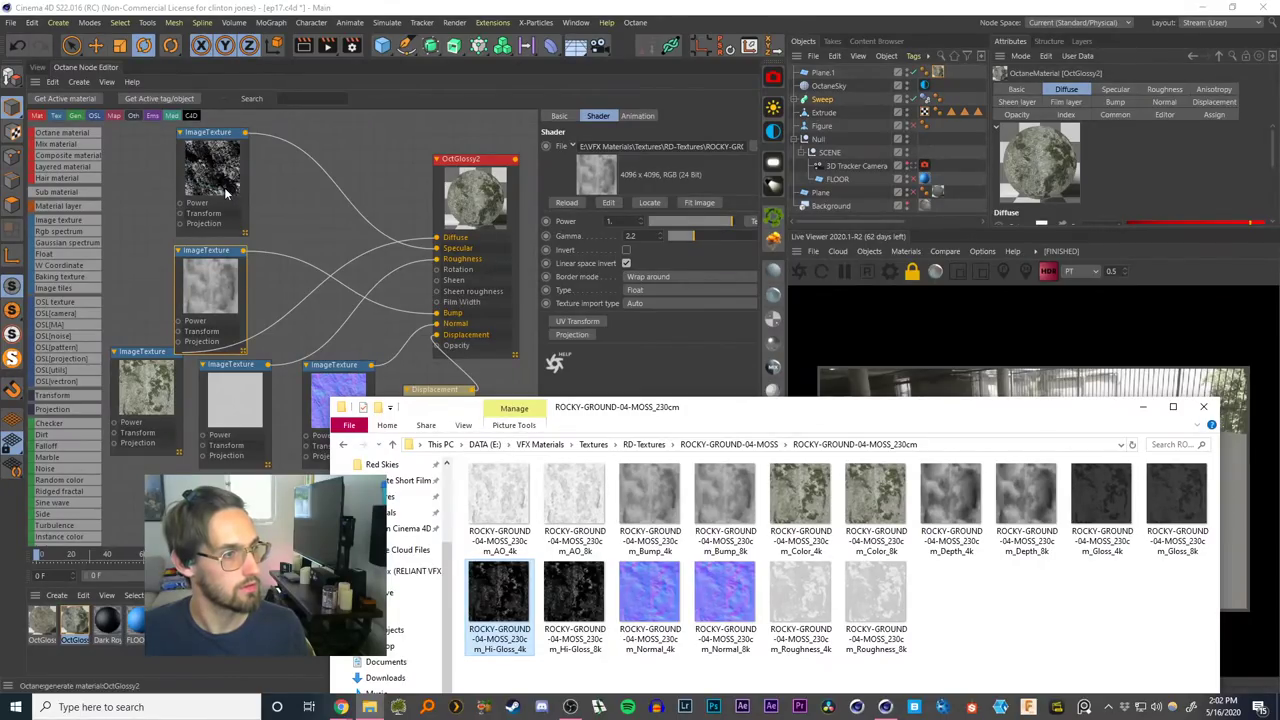
left_click(657, 576)
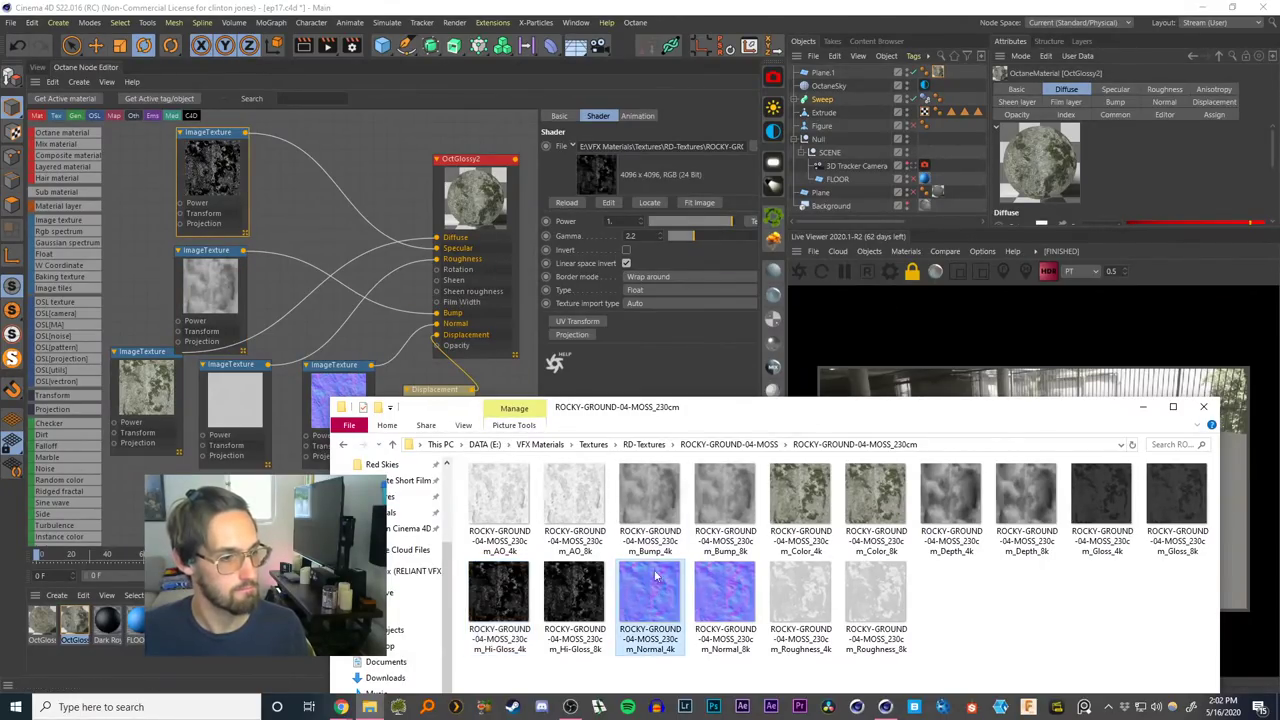
left_click_drag(651, 599, 345, 388)
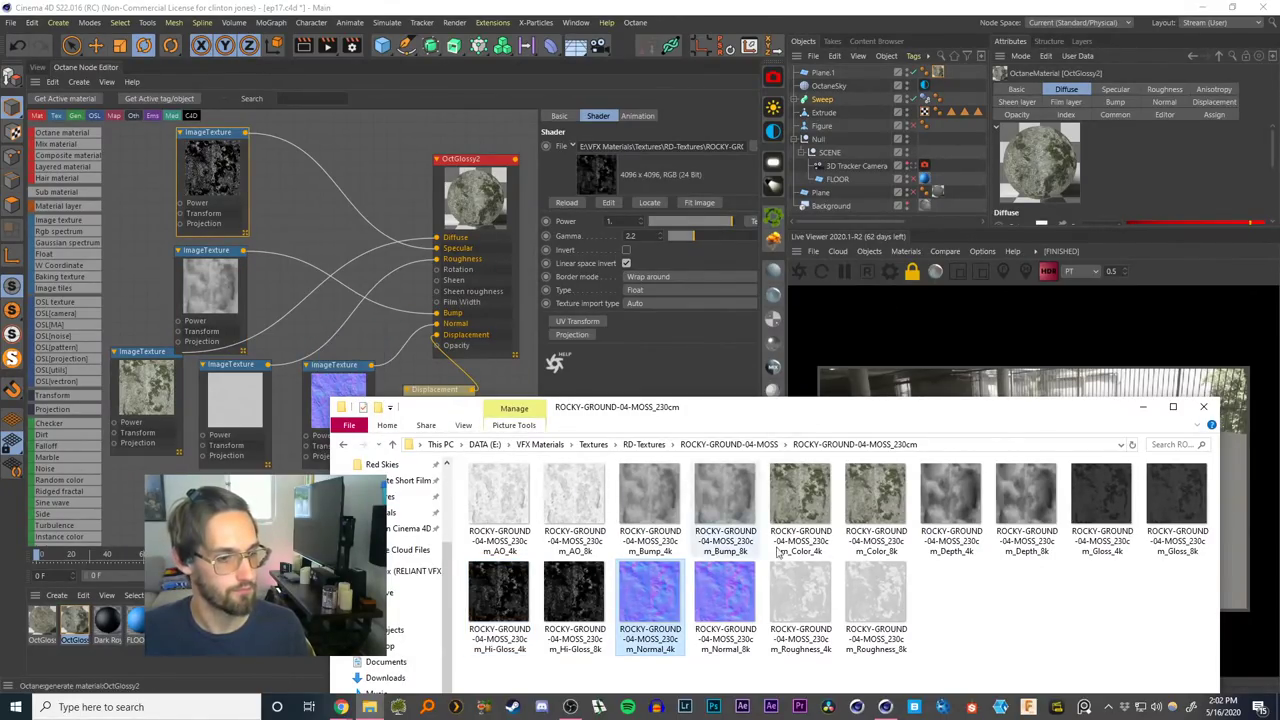
left_click_drag(797, 599, 248, 397)
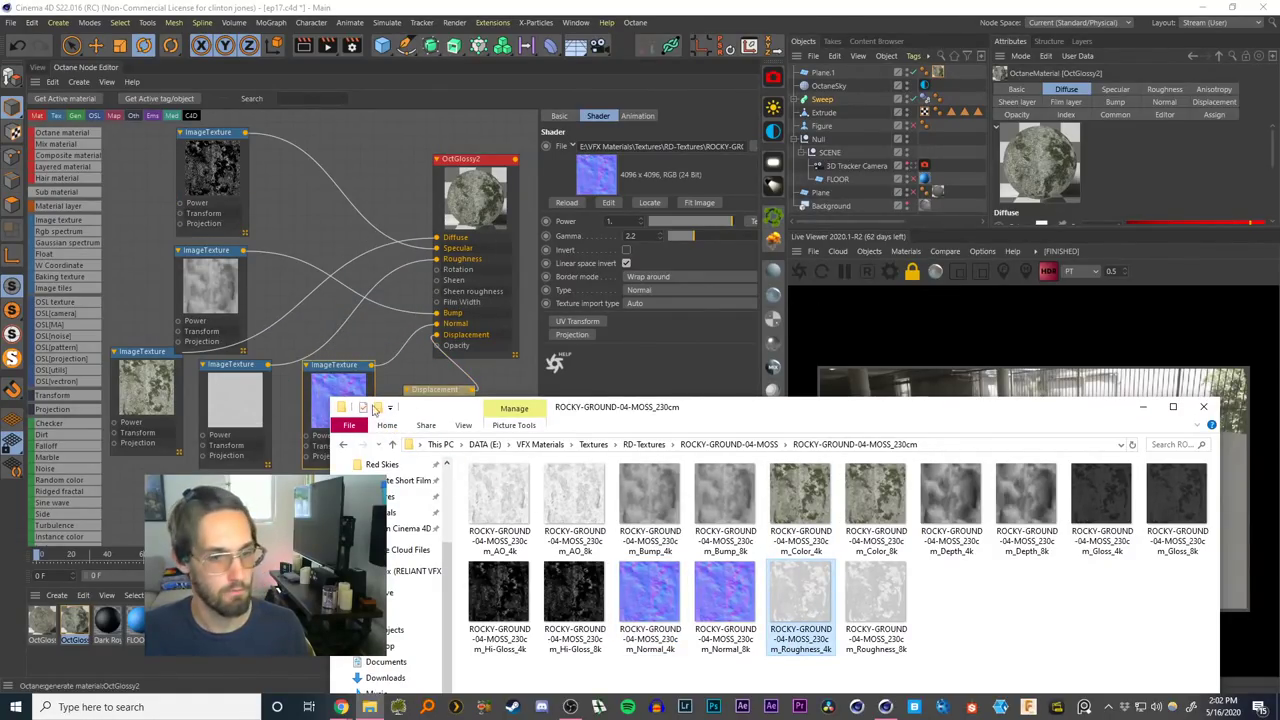
Replace the displacement texture image with ROCKY-GROUND-04-MOSS_230cm_Depth_4k and return to the perspective viewport
left_click_drag(962, 412, 1098, 391)
left_click(1095, 487)
left_click_drag(1081, 475, 266, 446)
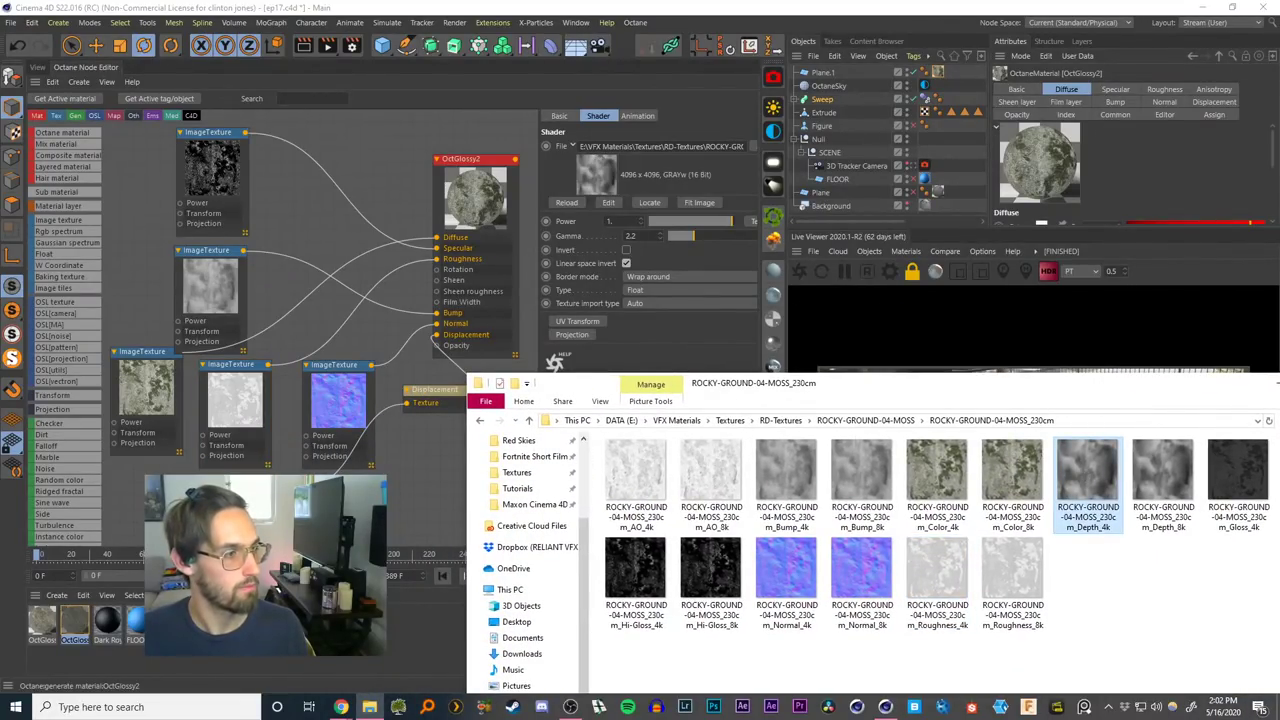
left_click_drag(855, 390, 347, 414)
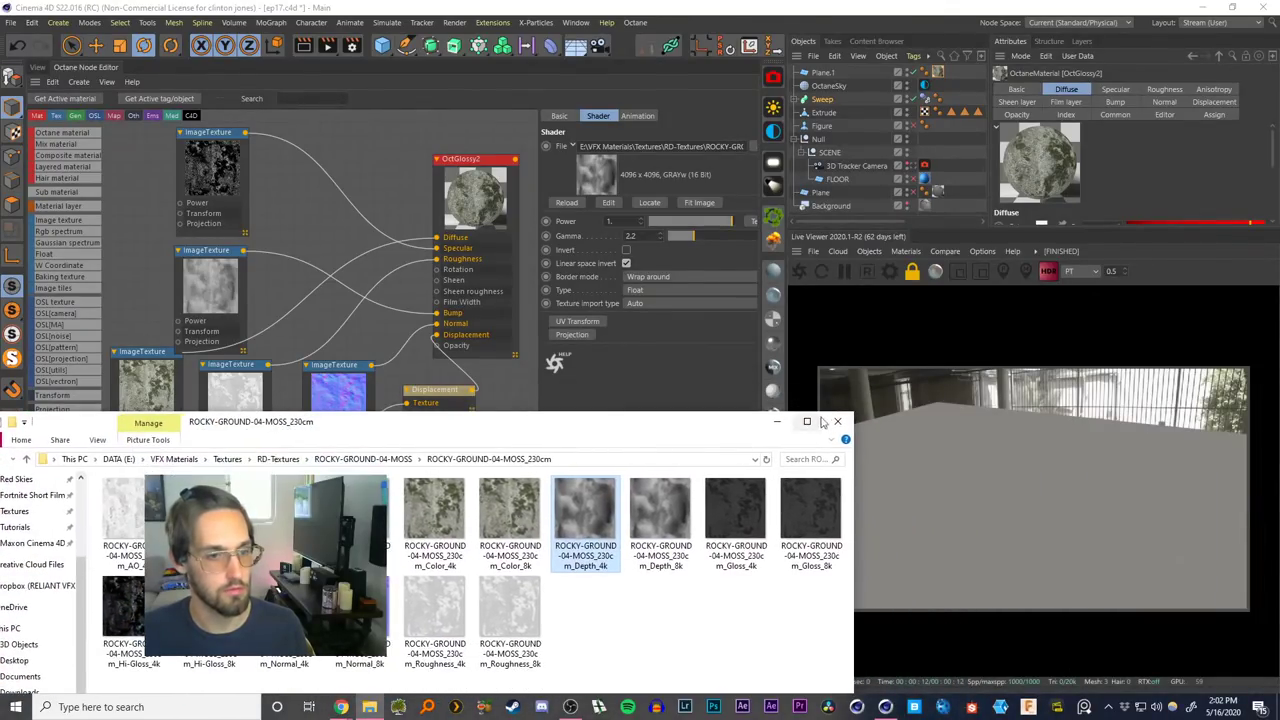
left_click(635, 326)
left_click(39, 67)
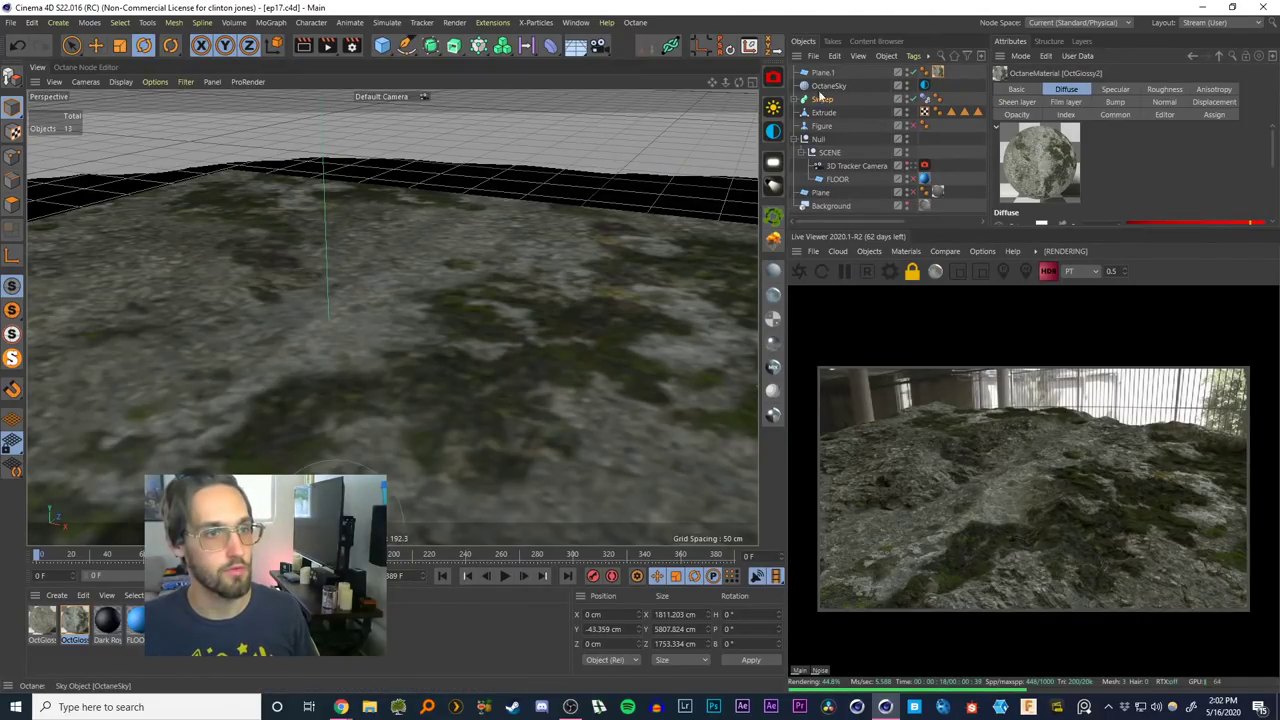
Collapse the Null hierarchy in the object list and clear the selection
left_click(824, 73)
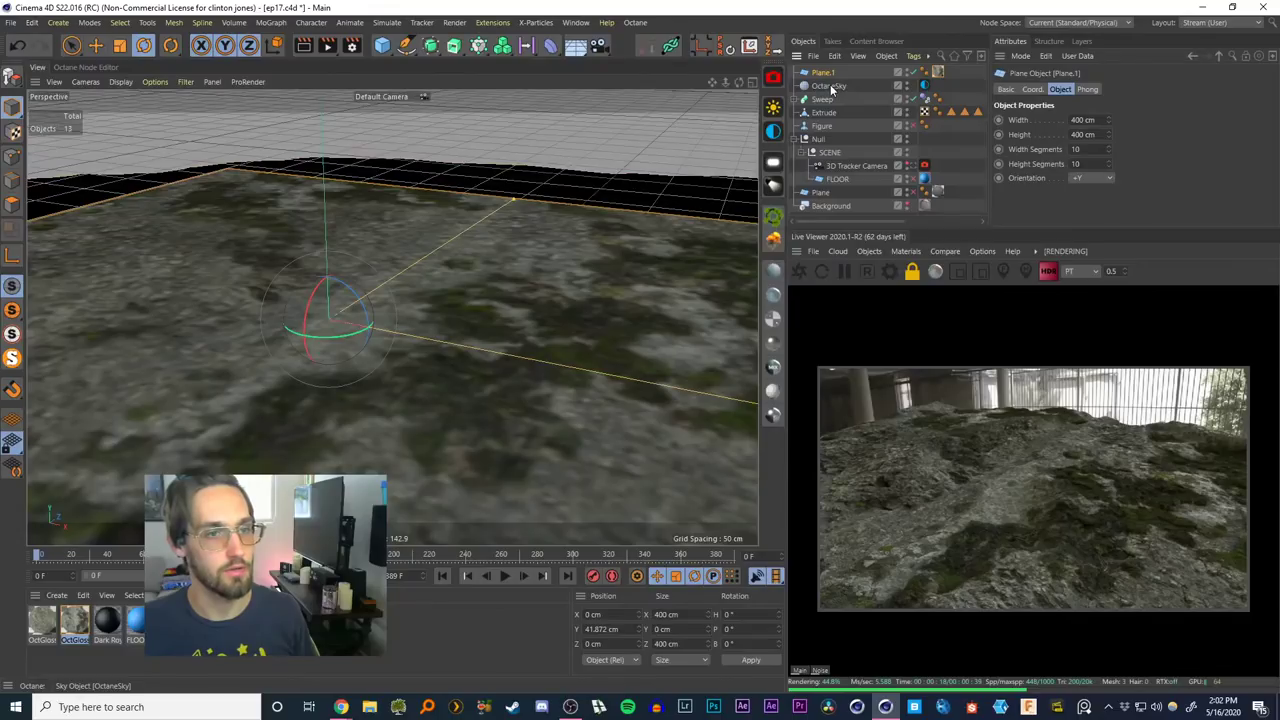
left_click(805, 138)
left_click(820, 188)
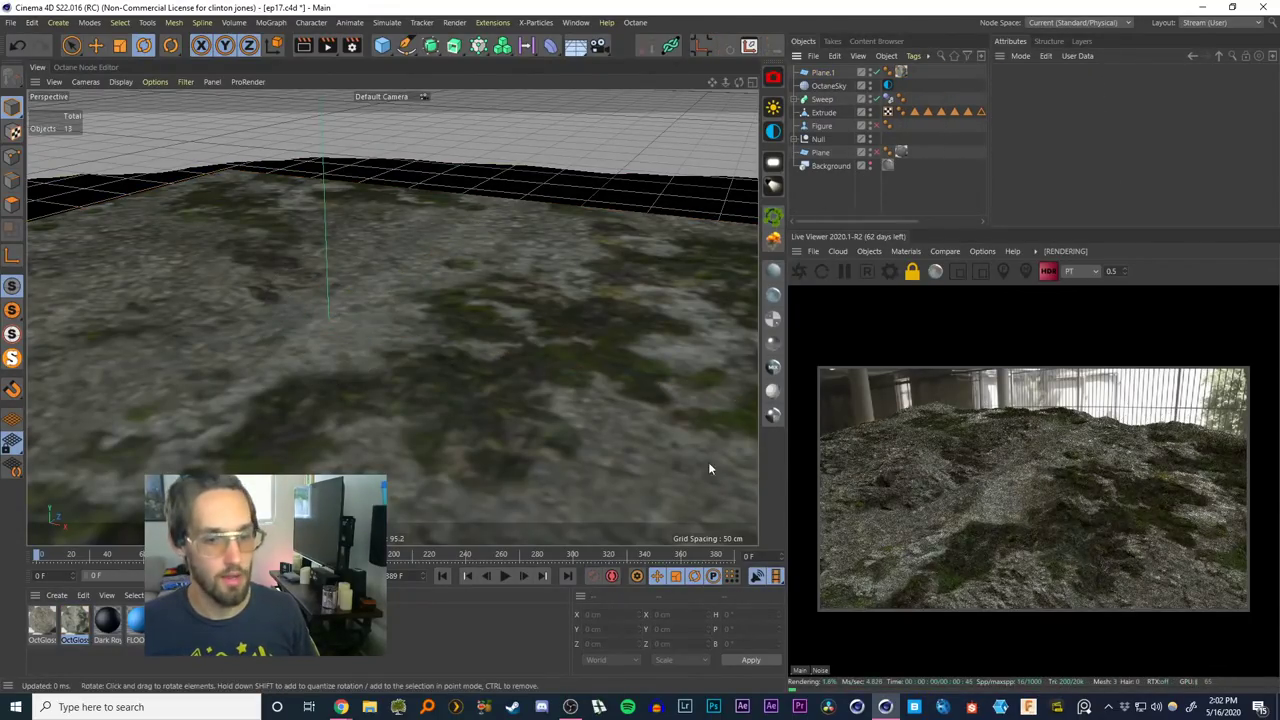
Set the width and height segments of Plane.1 to 50 each
left_click(821, 74)
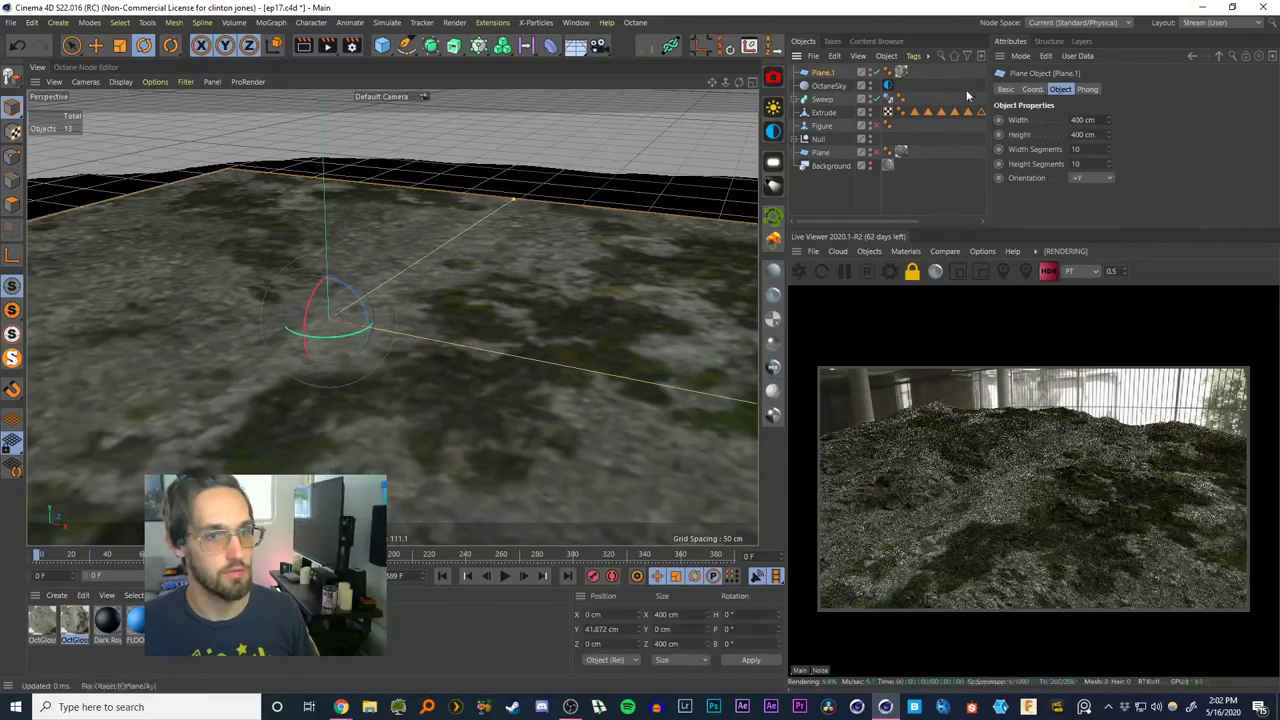
type("50")
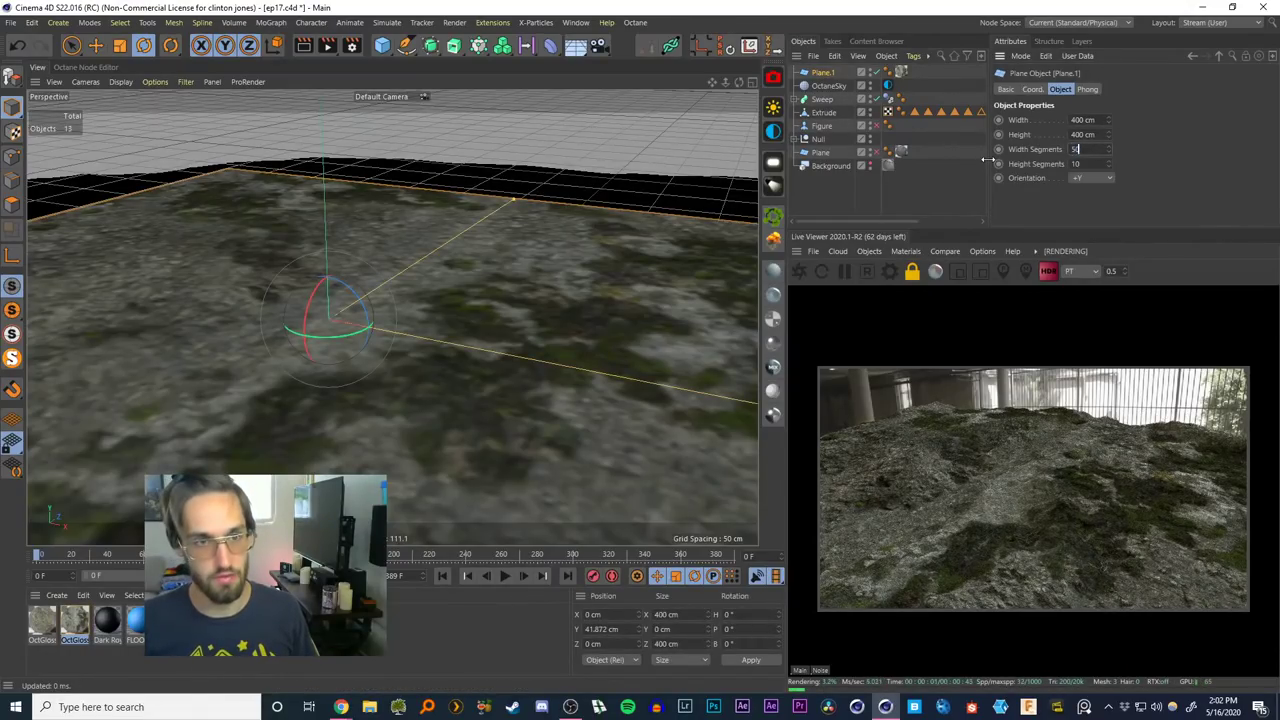
key("Tab")
type("50")
key("Return")
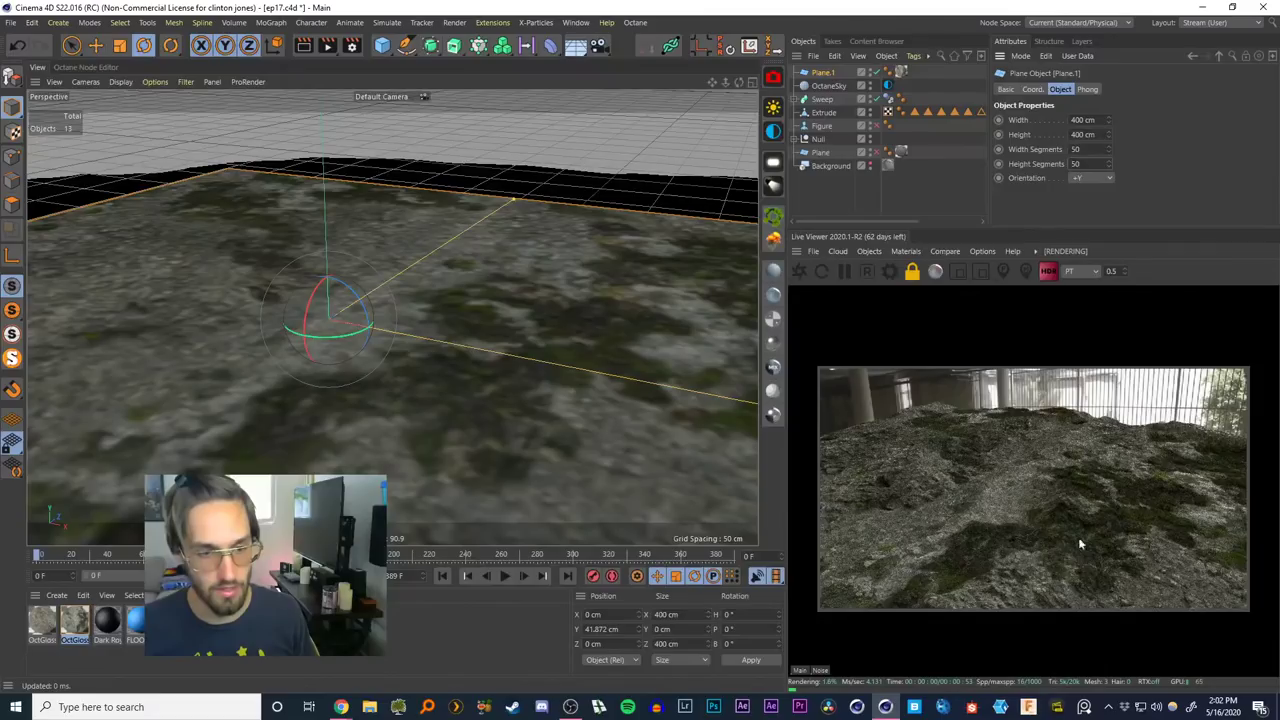
Increase the width and height segments of Plane.1 to 100 each
scroll(406, 406, "up", 4)
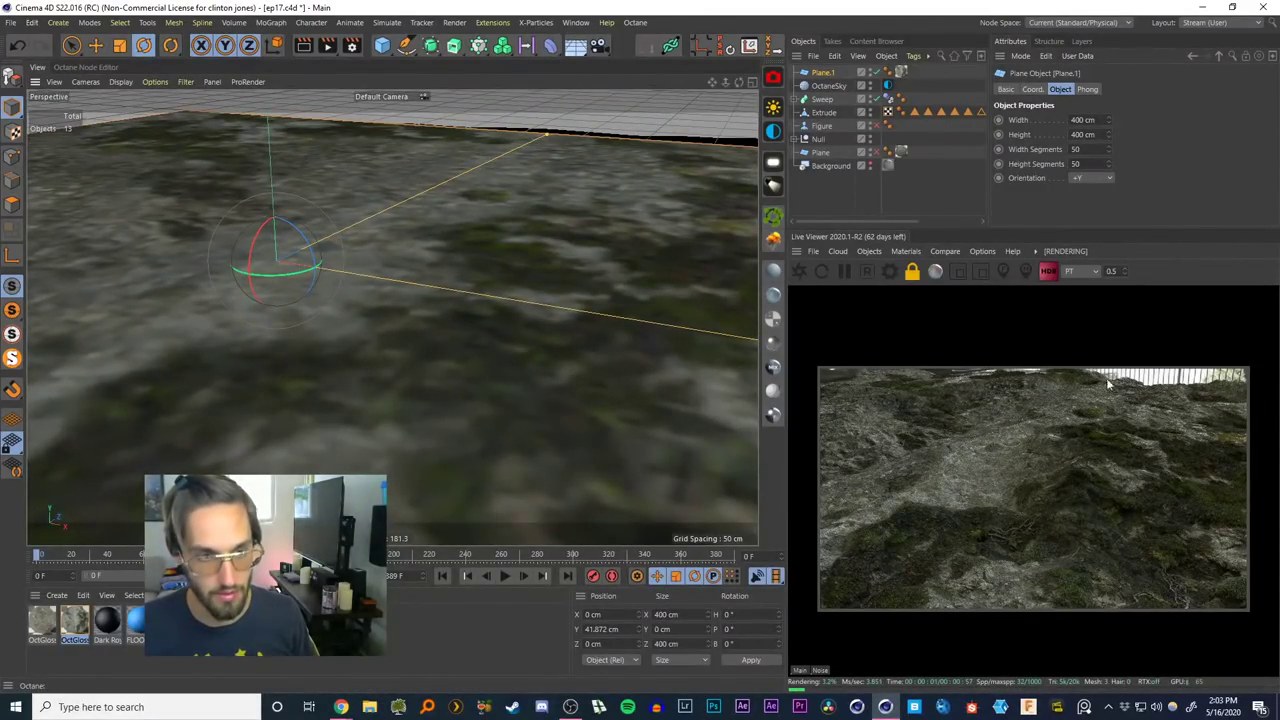
type("100")
key("Return")
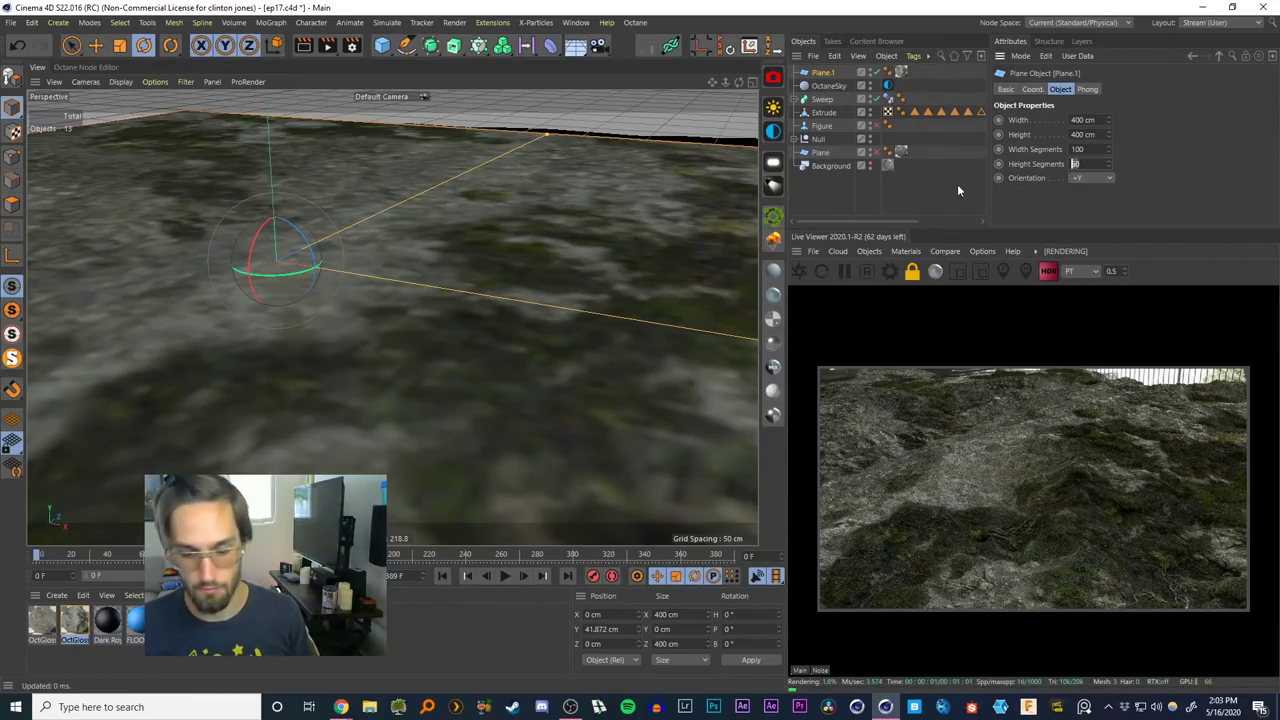
type("100")
key("Return")
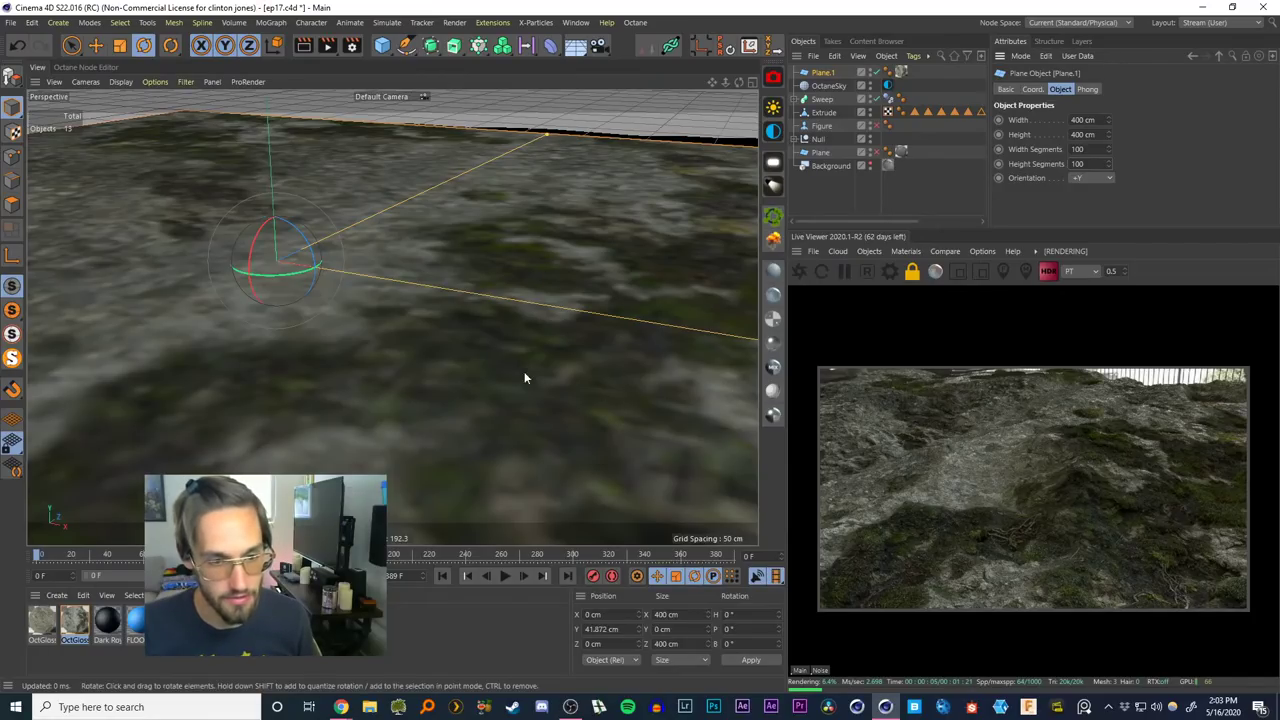
Delete the Plane.1 test plane covering the hole
scroll(334, 292, "down", 10)
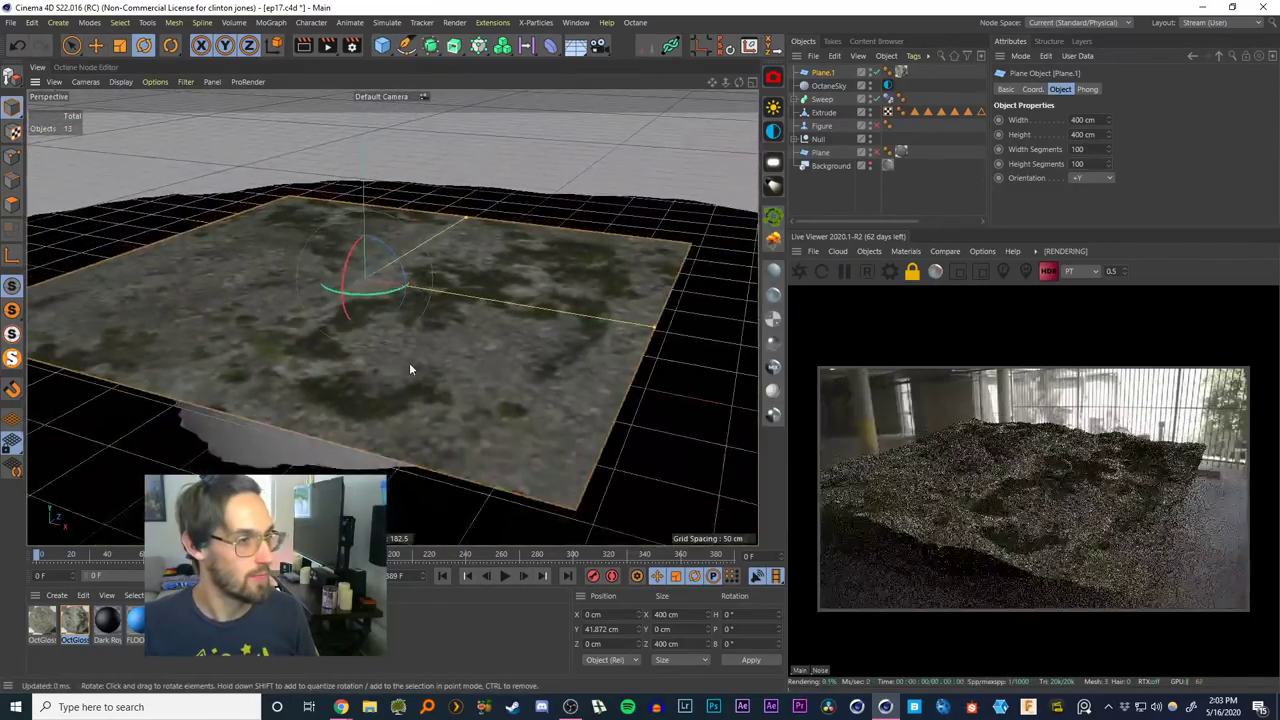
left_click(826, 172)
left_click(901, 71)
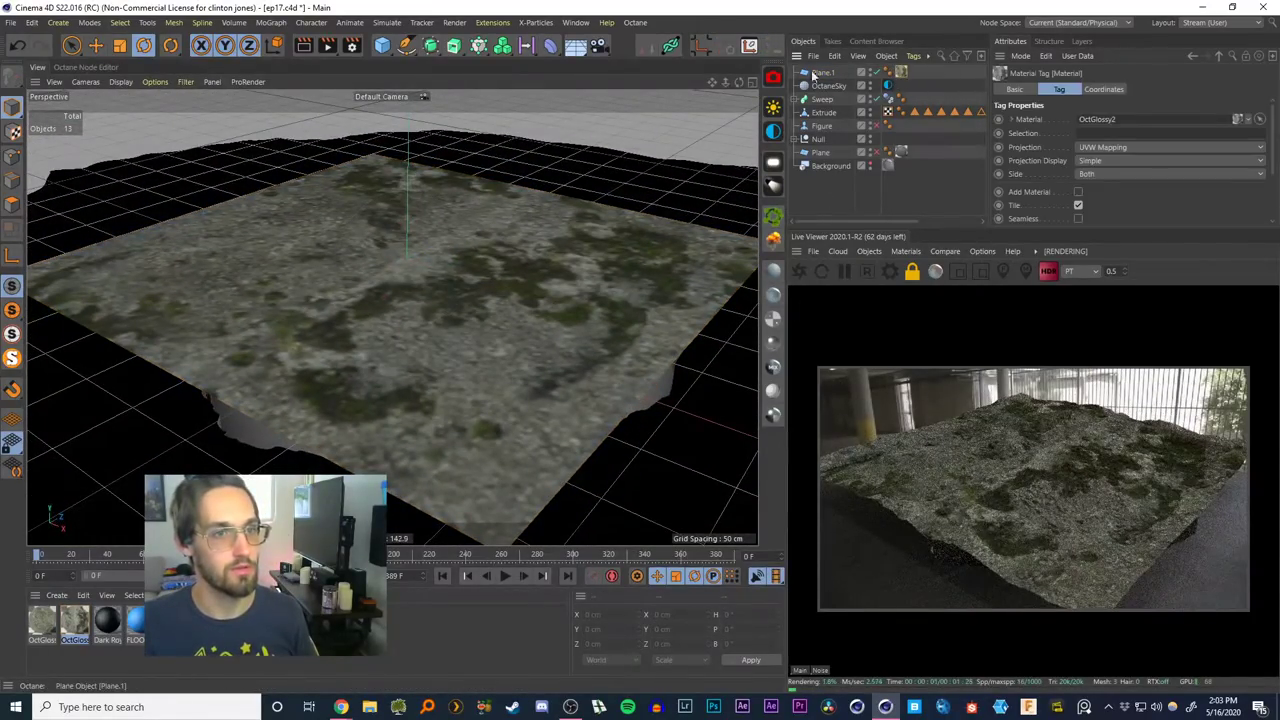
left_click(836, 75)
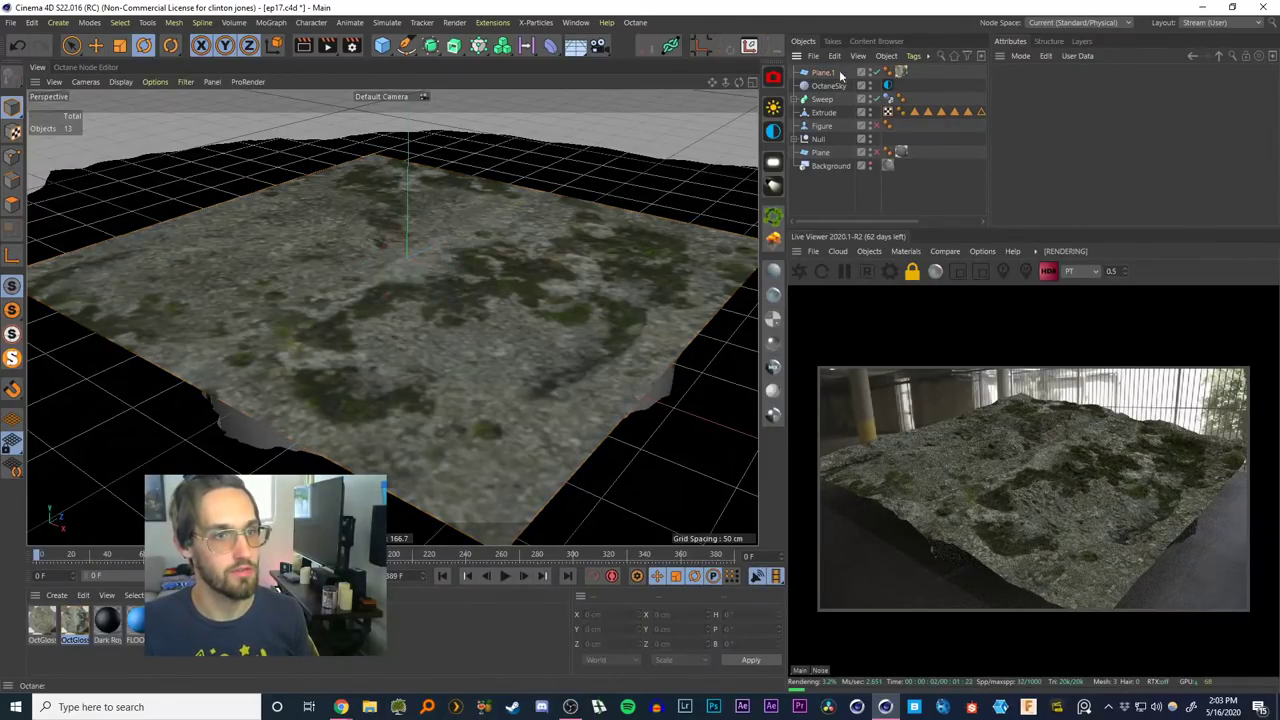
key("Delete")
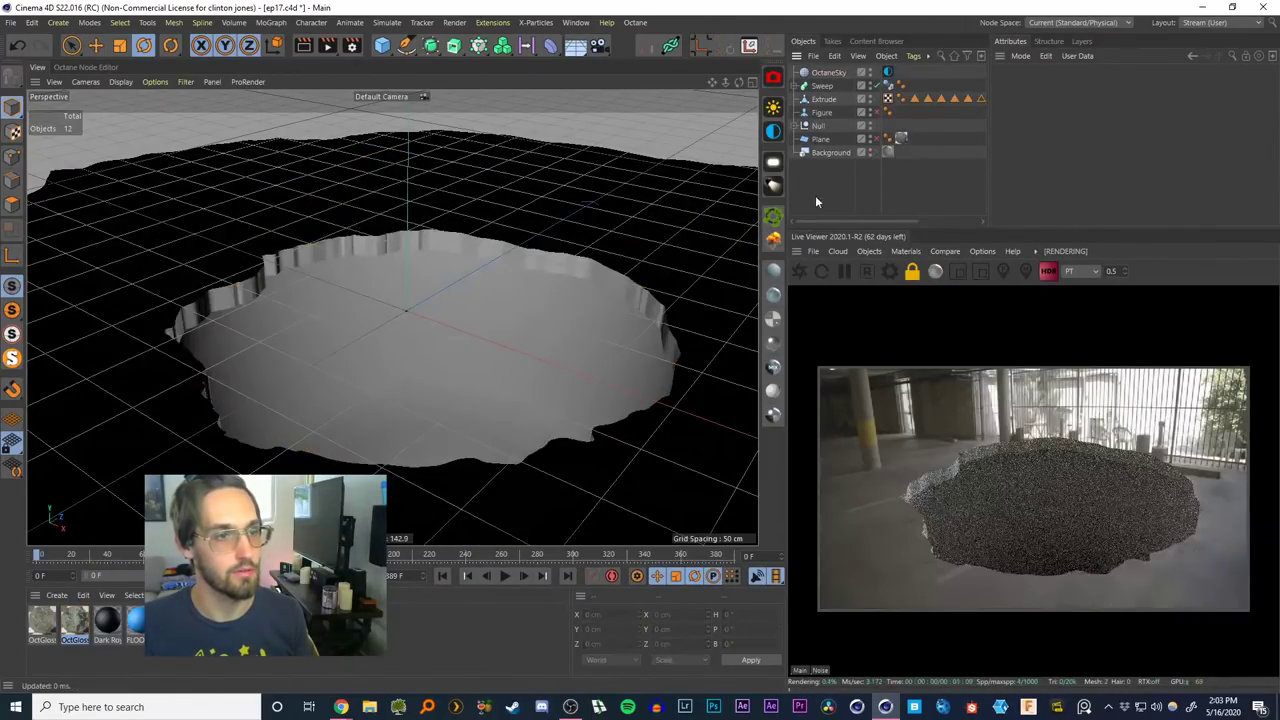
Apply the mossy OctGlossy2 material to the Sweep that forms the hole's walls
left_click(75, 622)
left_click_drag(432, 374, 450, 294, "alt")
left_click_drag(450, 327, 464, 304, "alt")
scroll(462, 307, "up", 3)
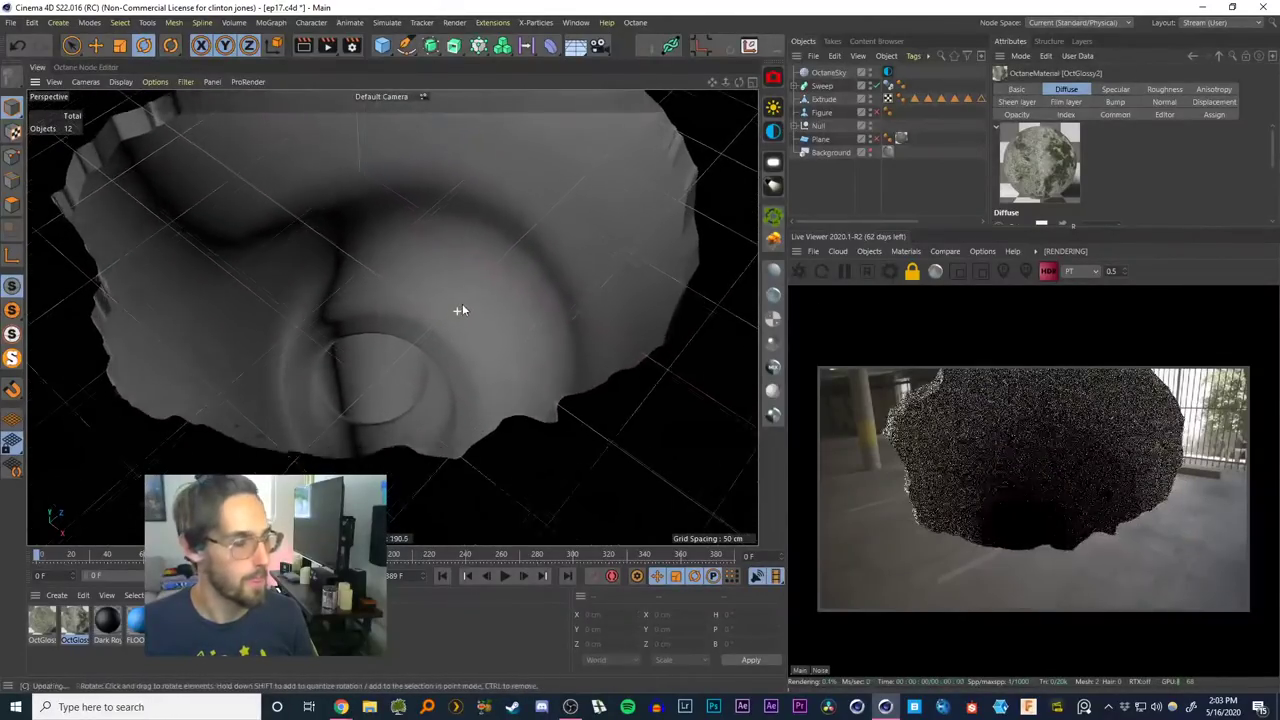
left_click_drag(76, 618, 820, 86)
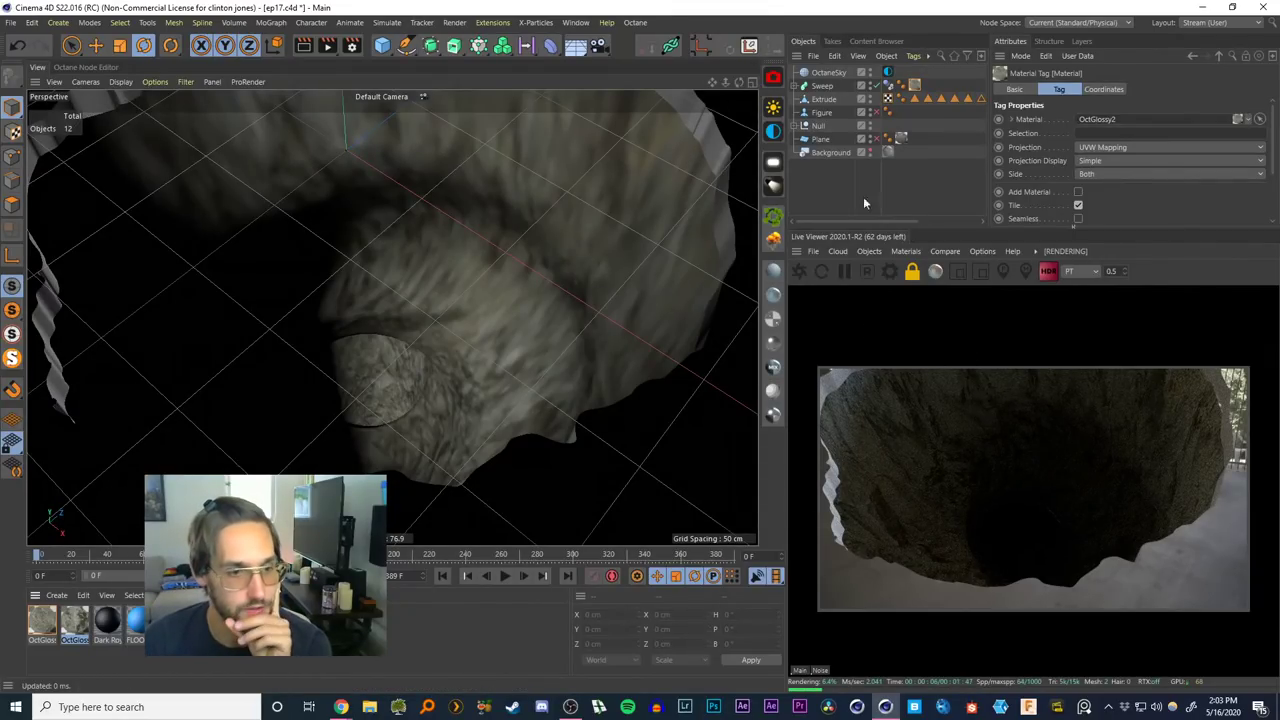
Display the viewport shading with mesh lines to show the Sweep's segments
left_click(811, 86)
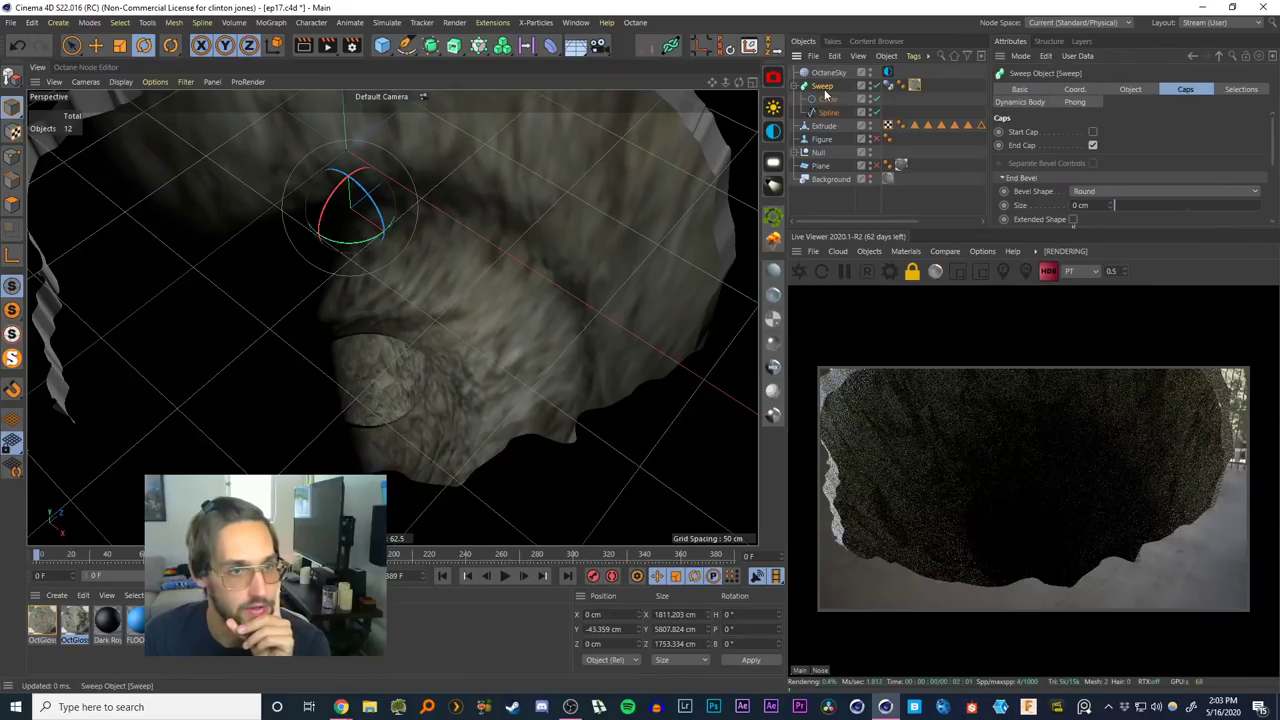
key("n")
key("b")
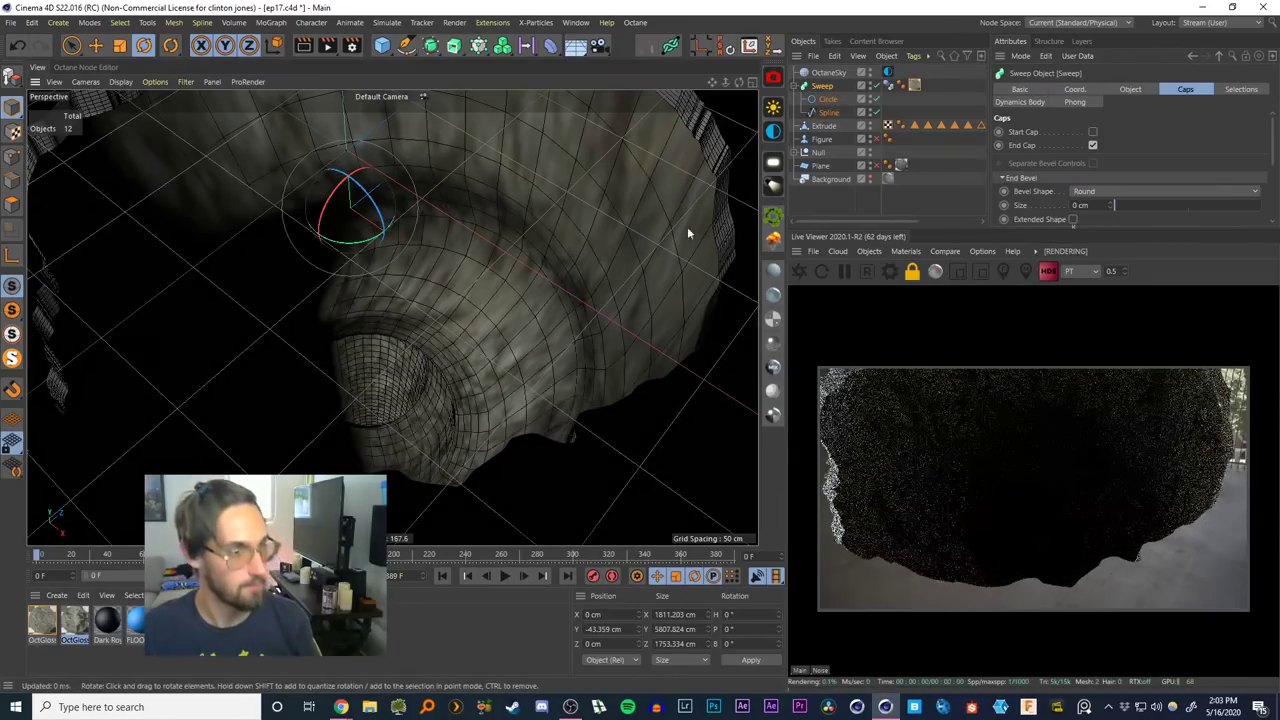
Set the number of intermediate points on the Sweep's path spline to 12
left_click(827, 99)
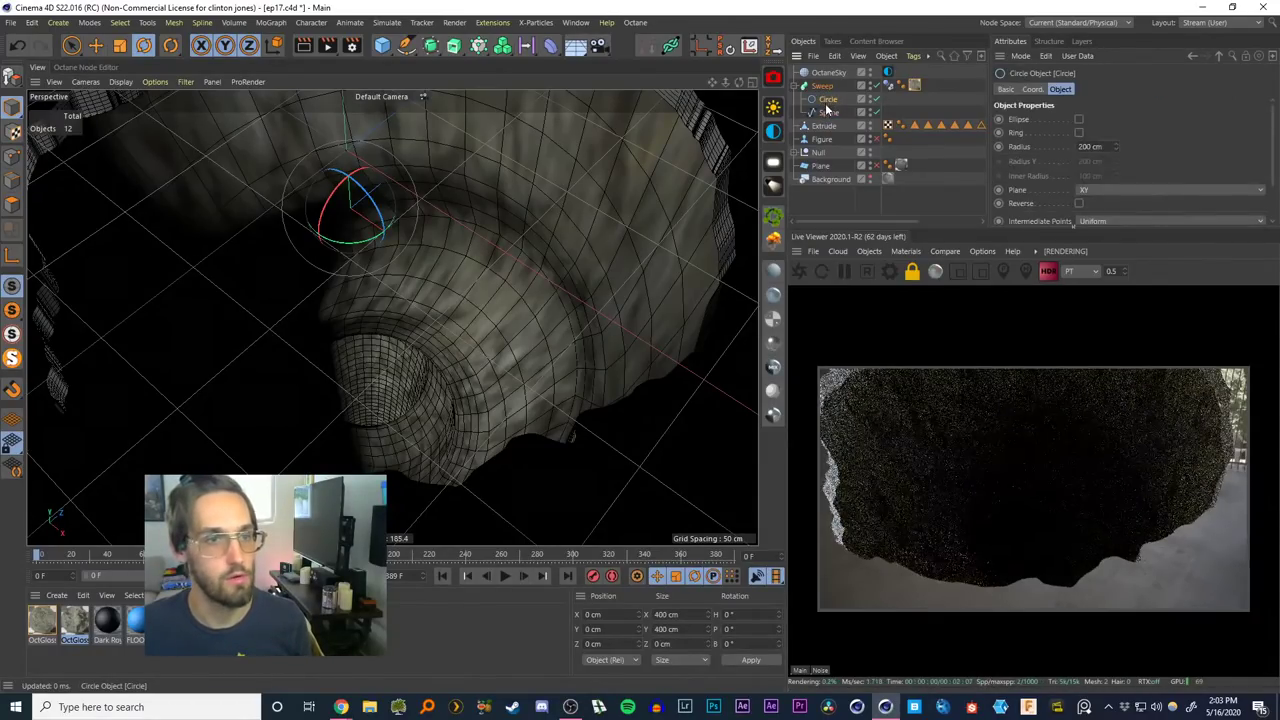
left_click(827, 112)
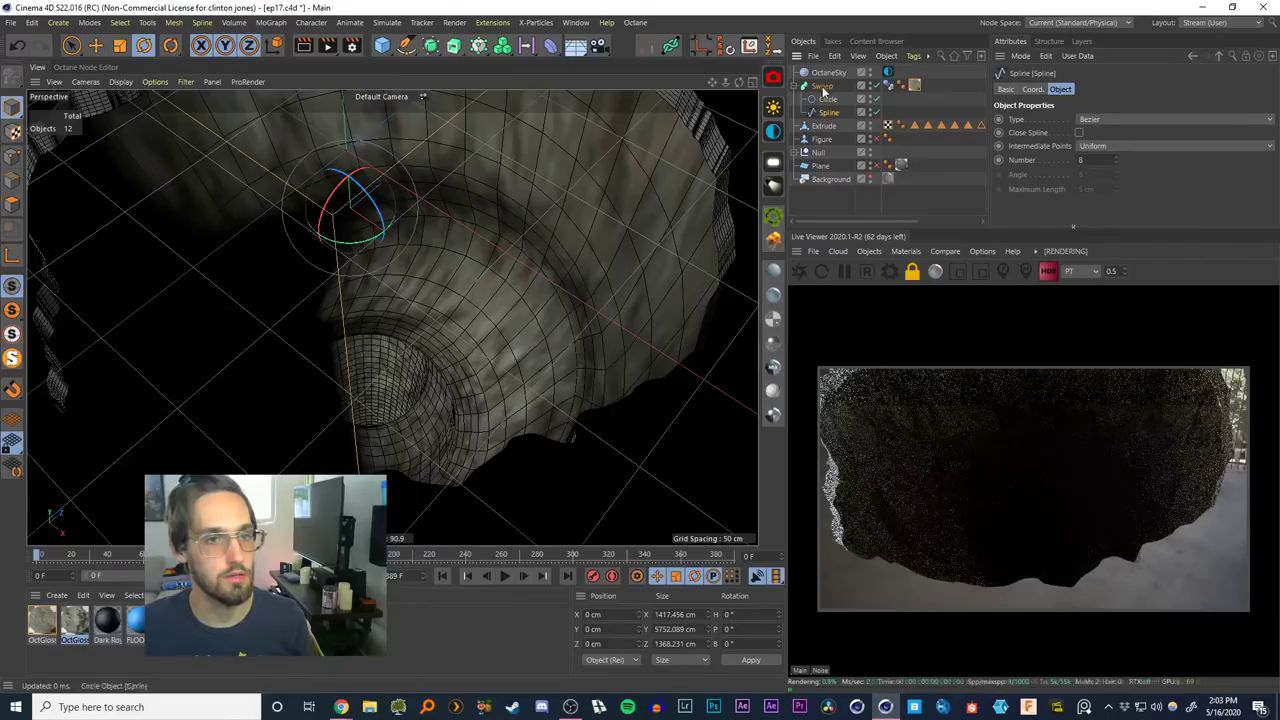
left_click_drag(1096, 160, 1052, 163)
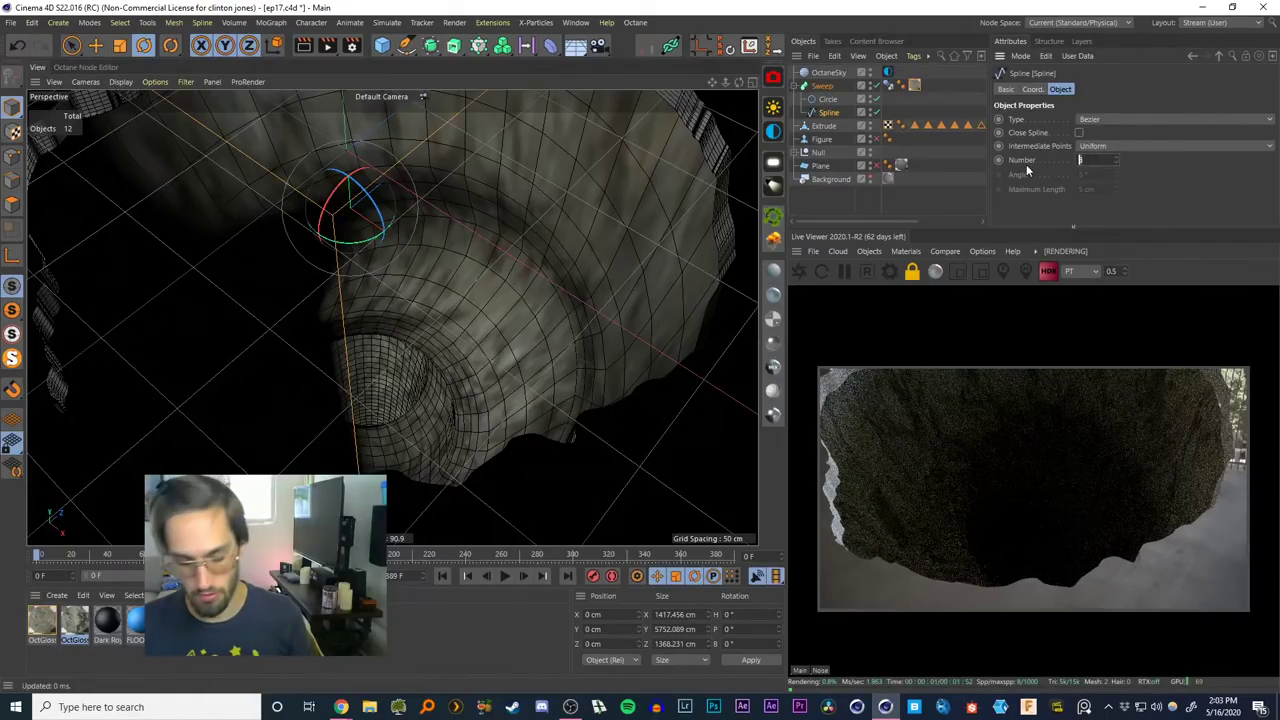
type("12")
key("Return")
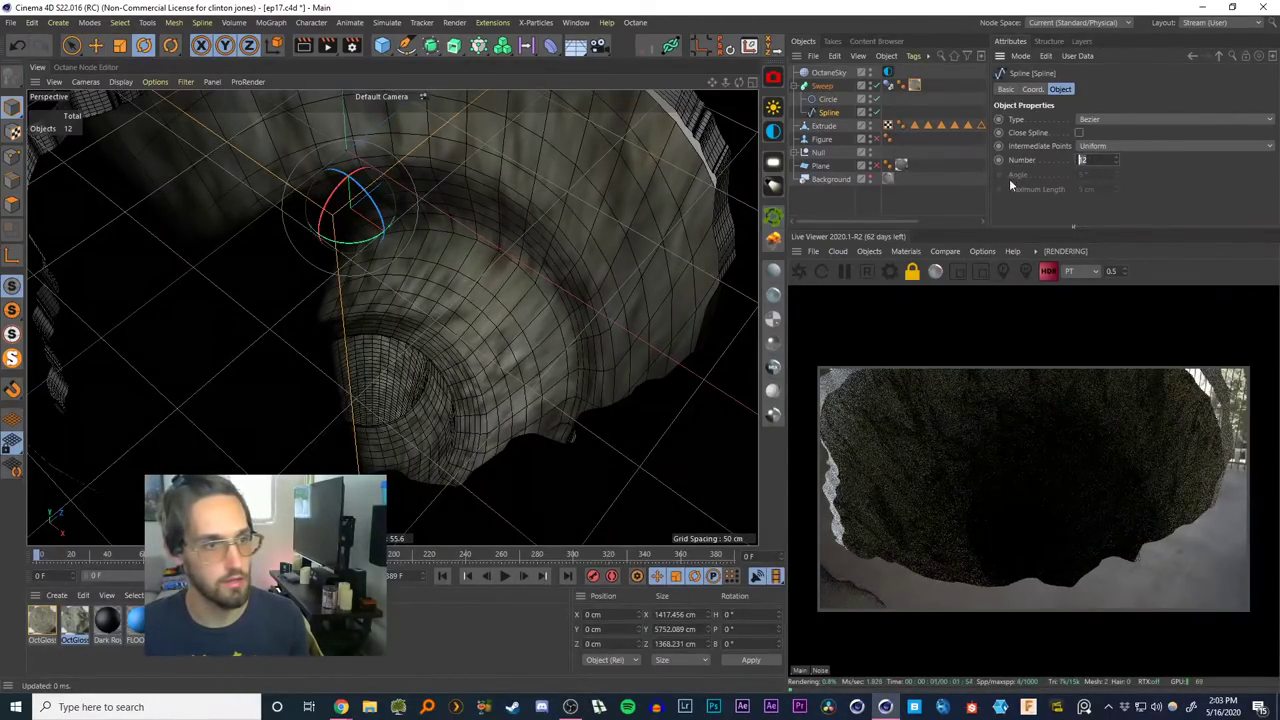
Try 20 and 50 intermediate points on the Sweep's path spline, and return the number to 12
type("20")
key("Return")
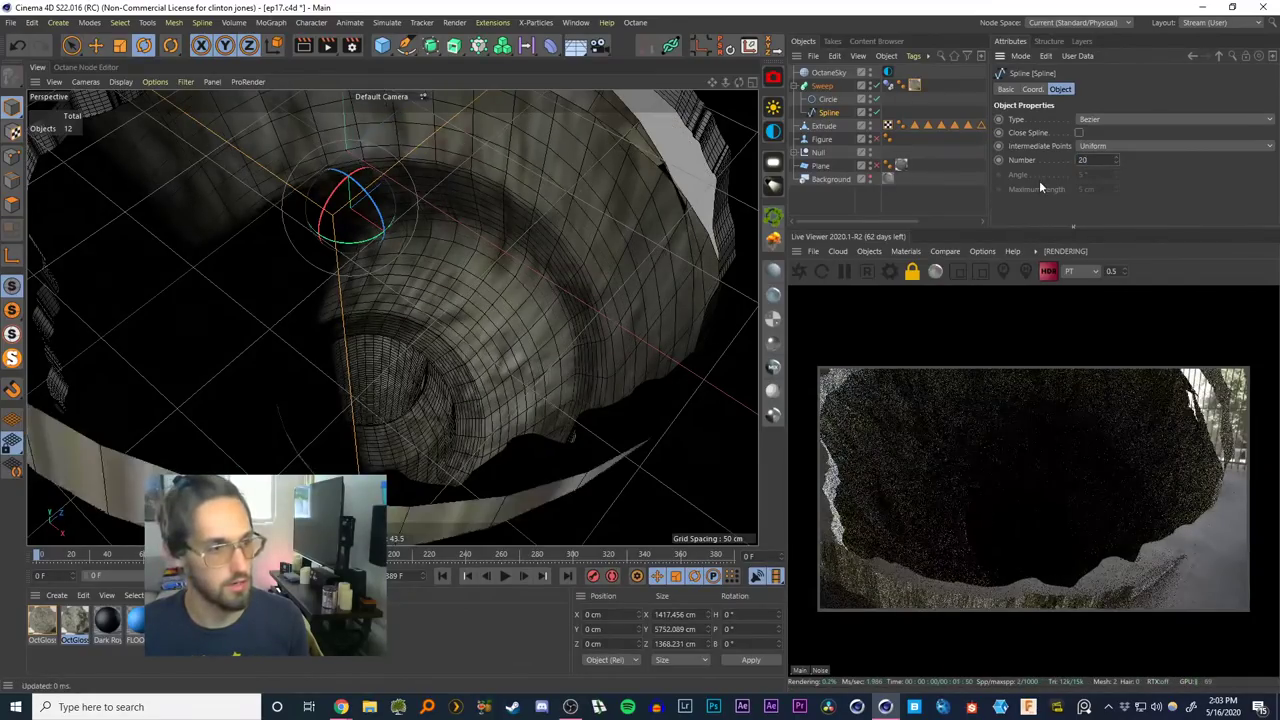
left_click(1092, 164)
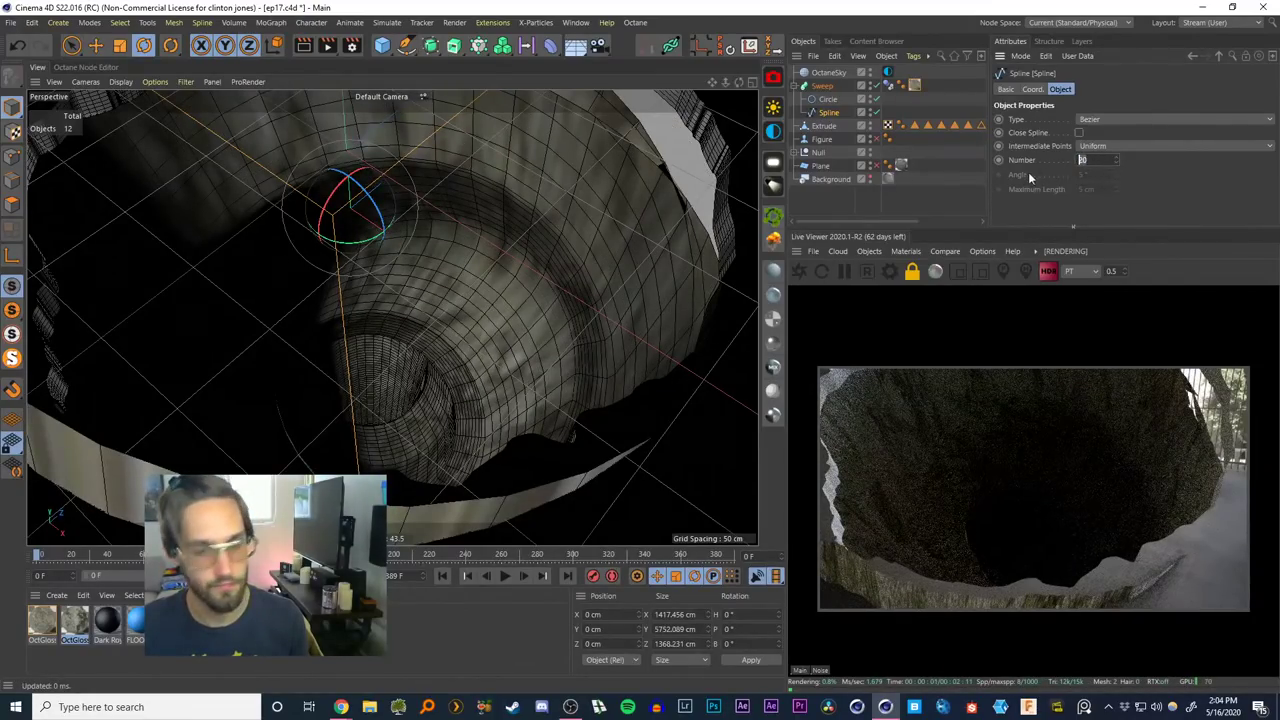
type("50")
key("Return")
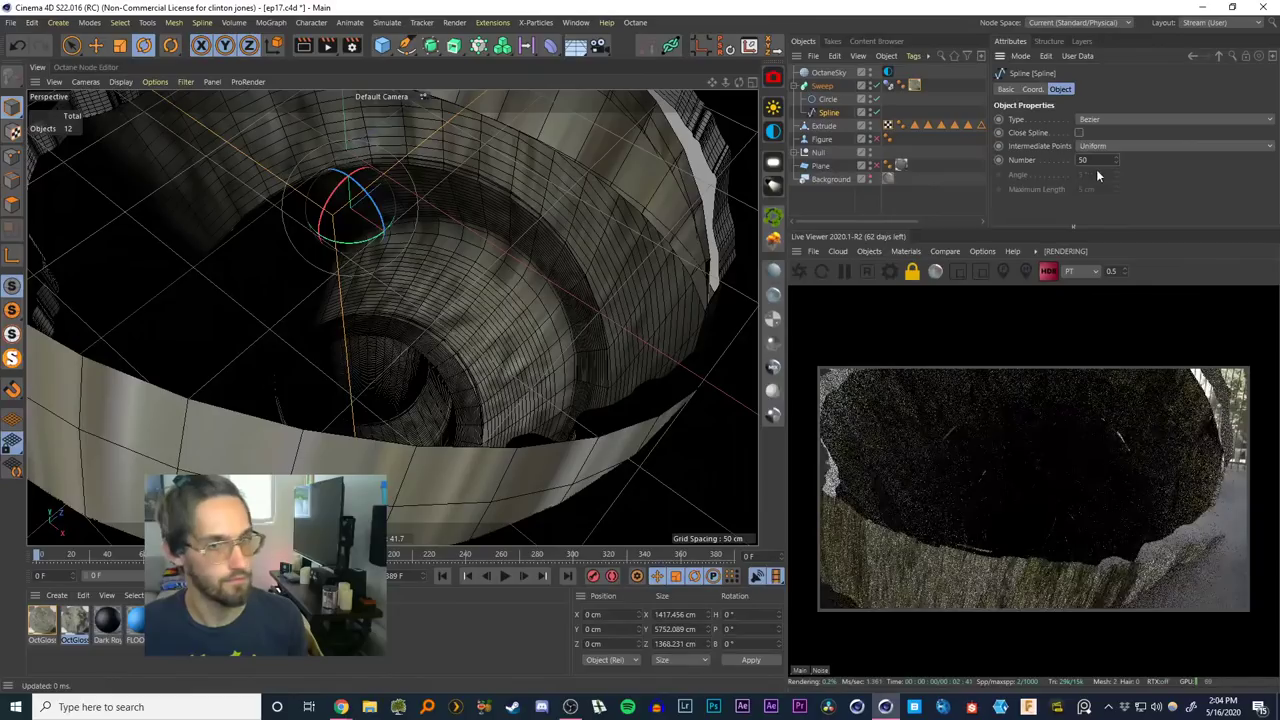
left_click(1092, 160)
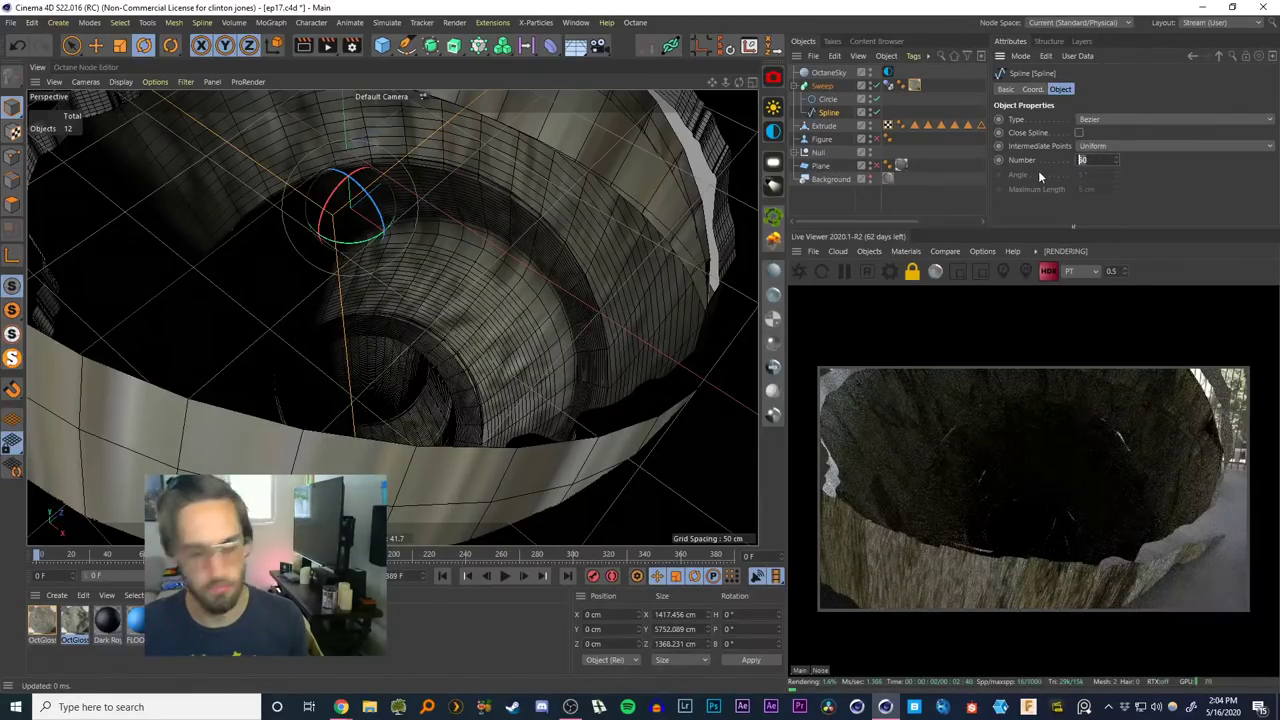
type("12")
key("Return")
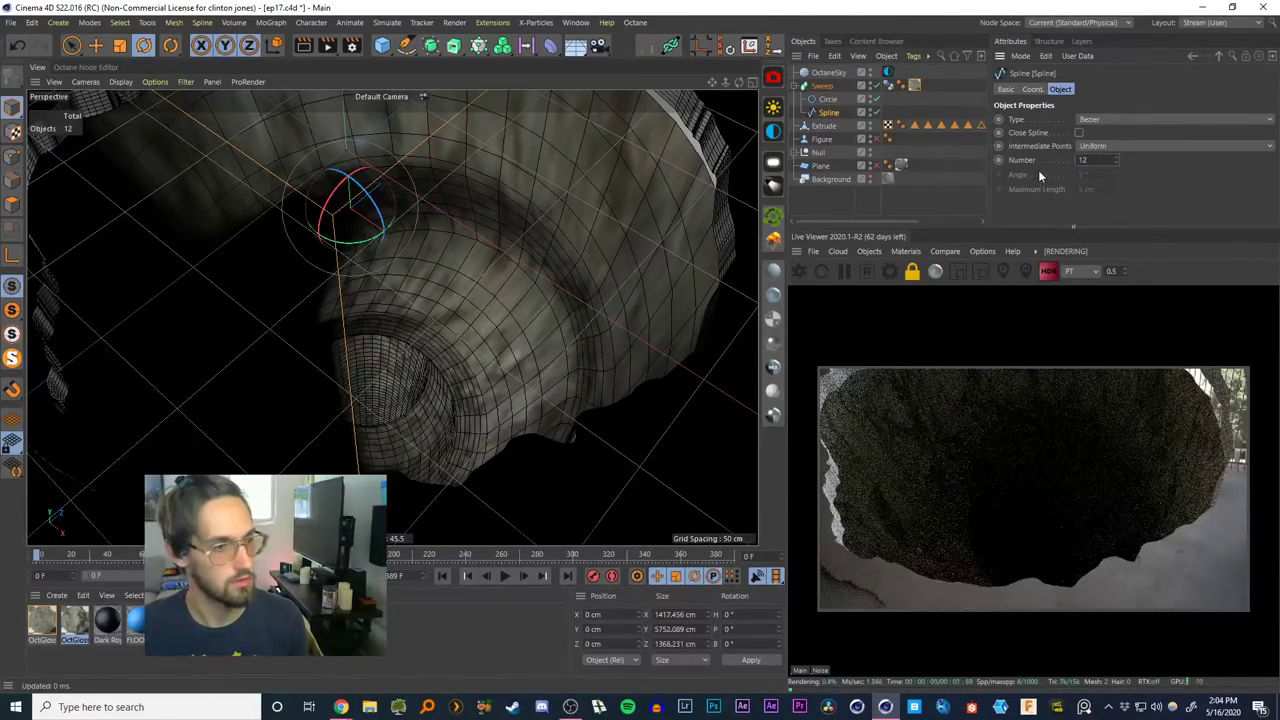
Try the Natural, Uniform, Adaptive and Subdivided intermediate point modes on the path spline
left_click(1098, 145)
left_click(1090, 178)
key("ctrl+z")
key("ctrl+z")
key("ctrl+z")
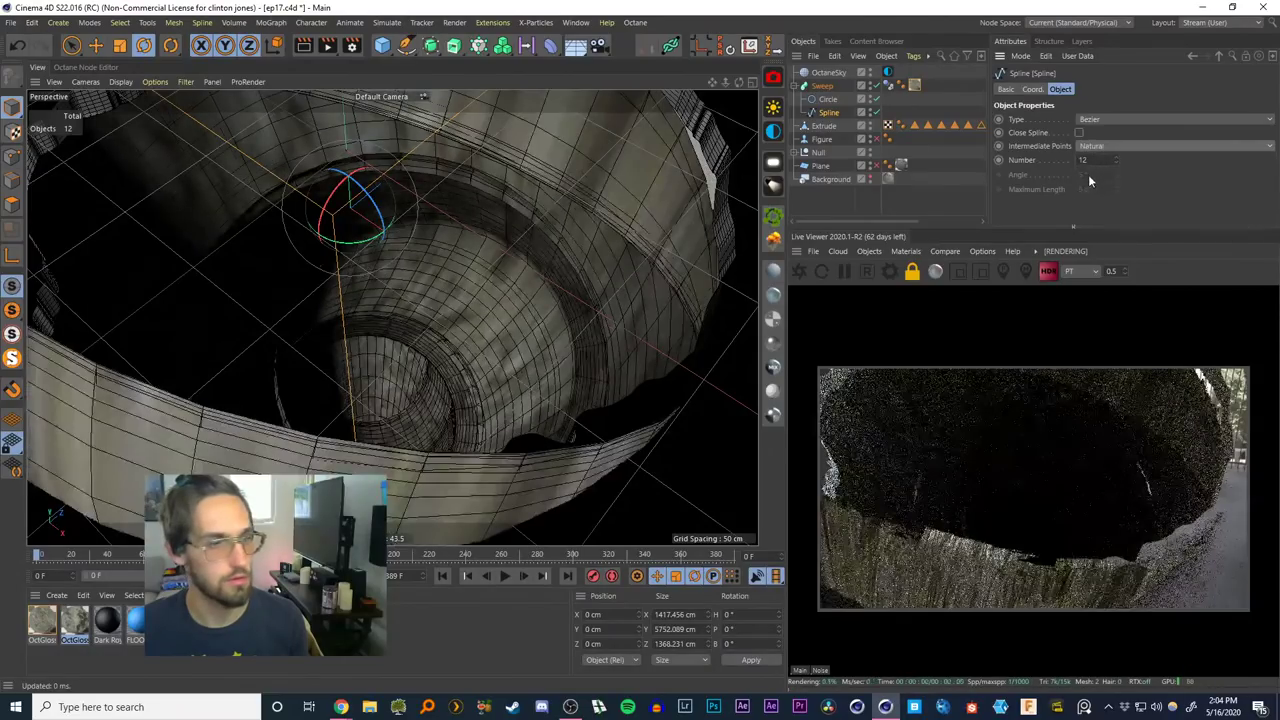
left_click(1100, 148)
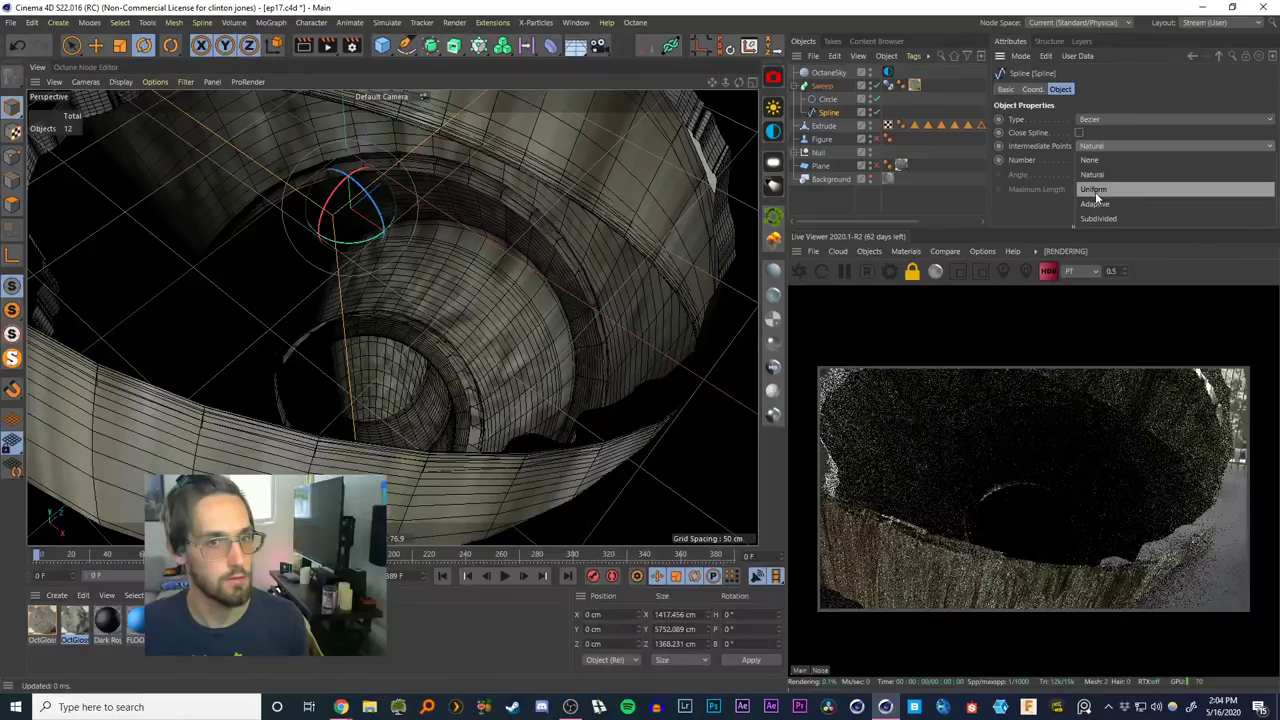
left_click(1094, 189)
left_click(1095, 145)
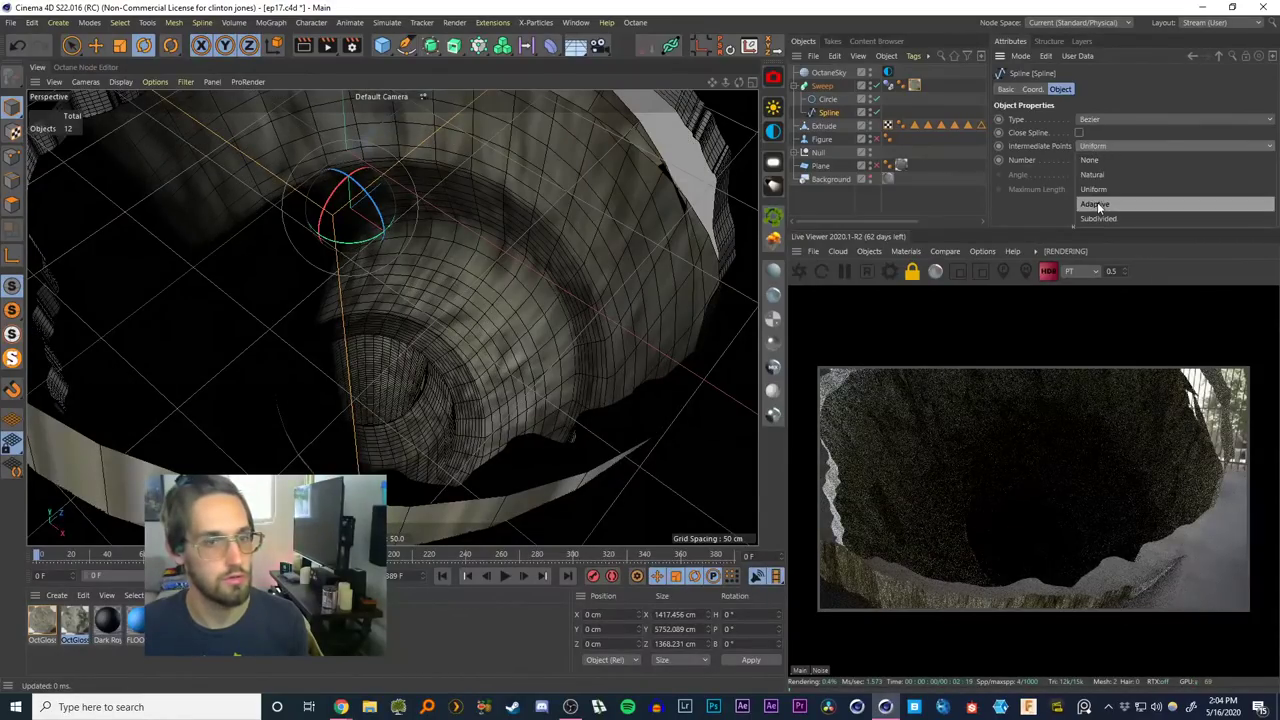
left_click(1095, 203)
left_click(1095, 145)
left_click(1098, 218)
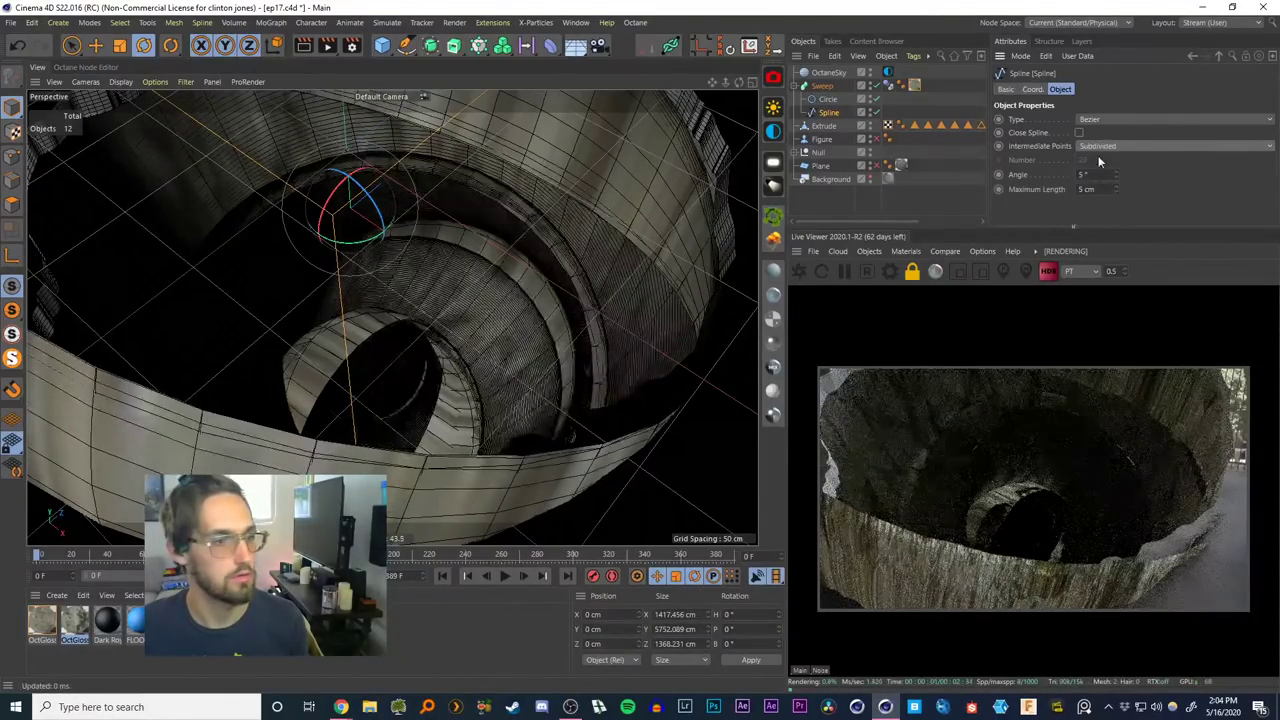
Set the path spline's intermediate points to Uniform with a number of 12
left_click(1100, 146)
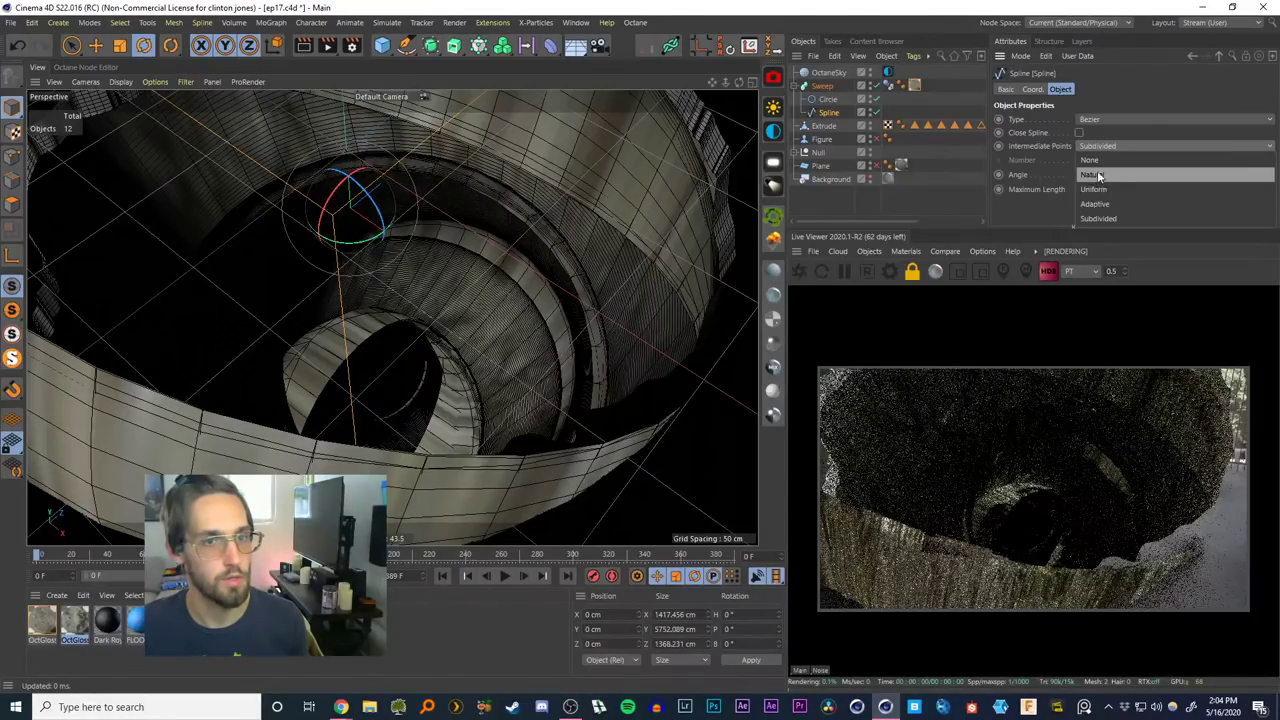
left_click(1094, 189)
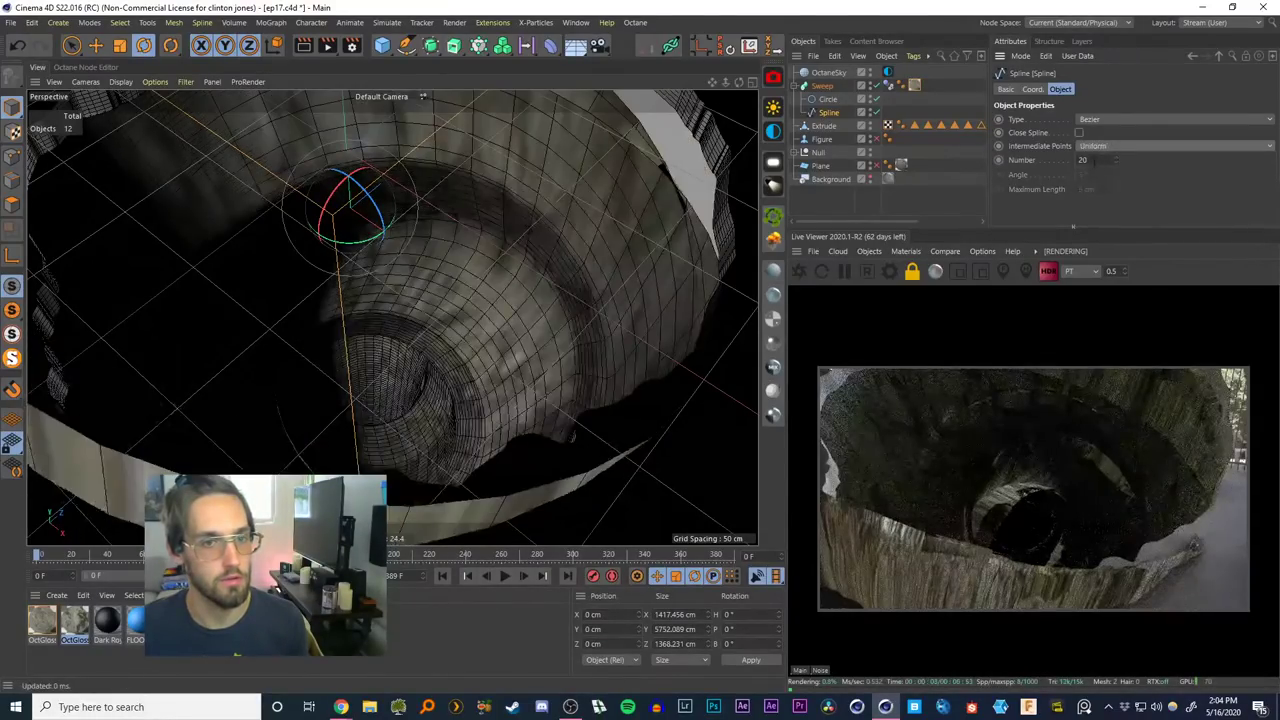
type("12")
key("Return")
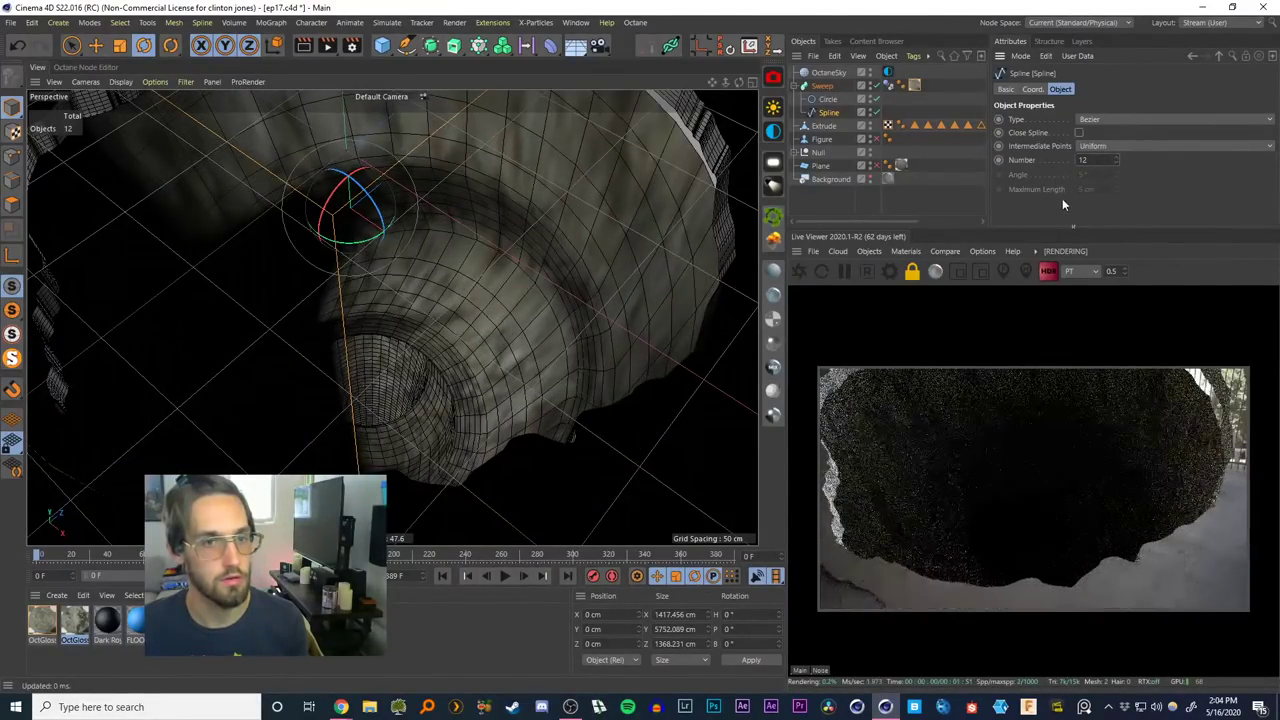
Put the Sweep inside a Subdivision Surface and move its material tag onto the Subdivision Surface
left_click(822, 86)
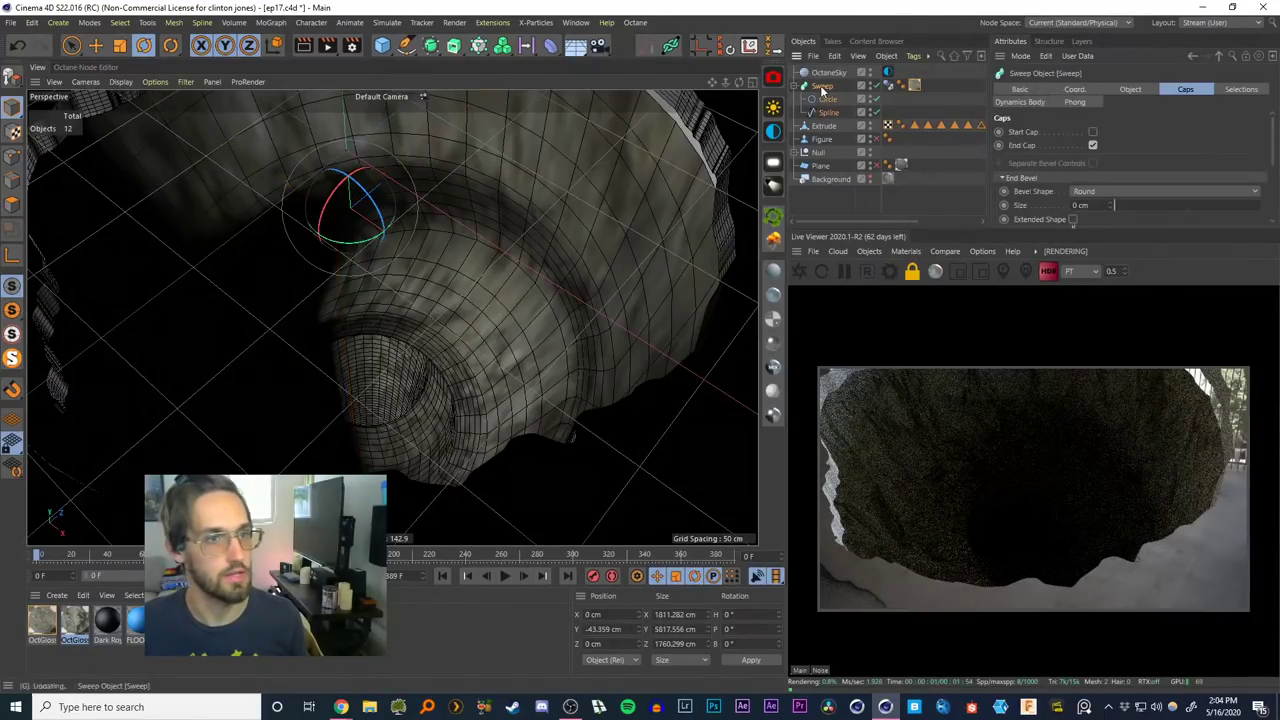
left_click(453, 46, "alt")
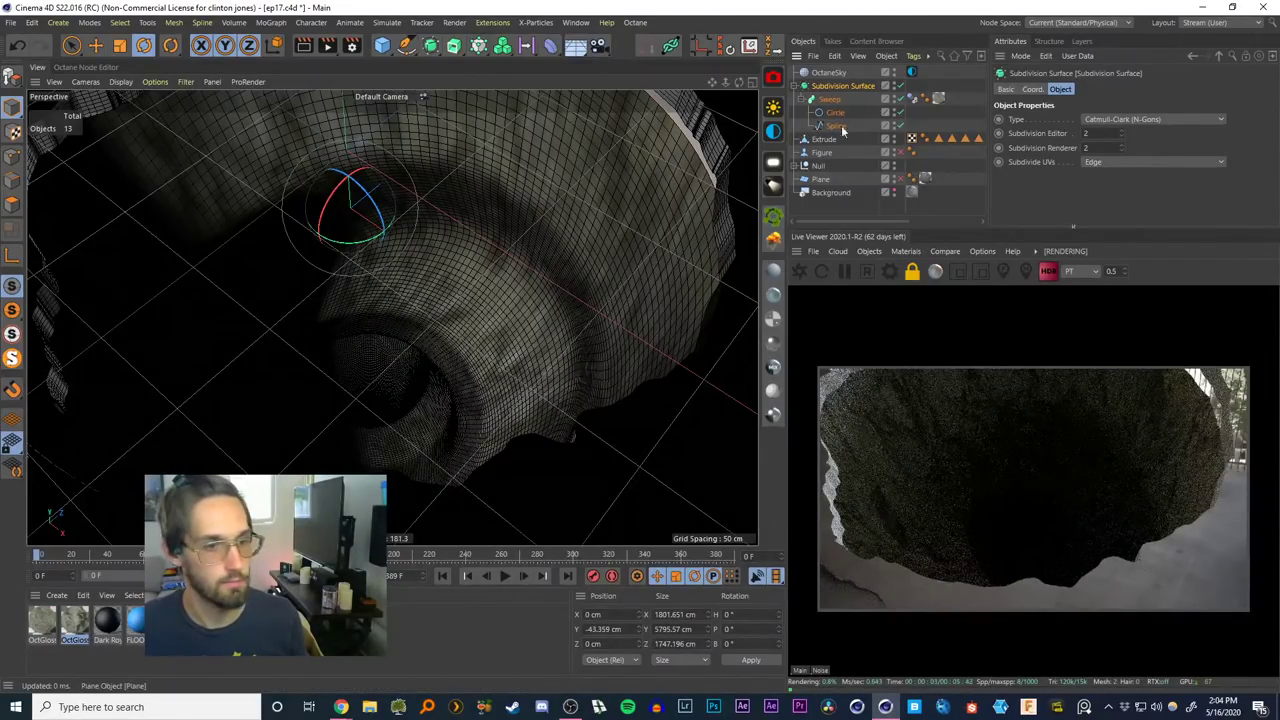
left_click_drag(938, 98, 912, 86)
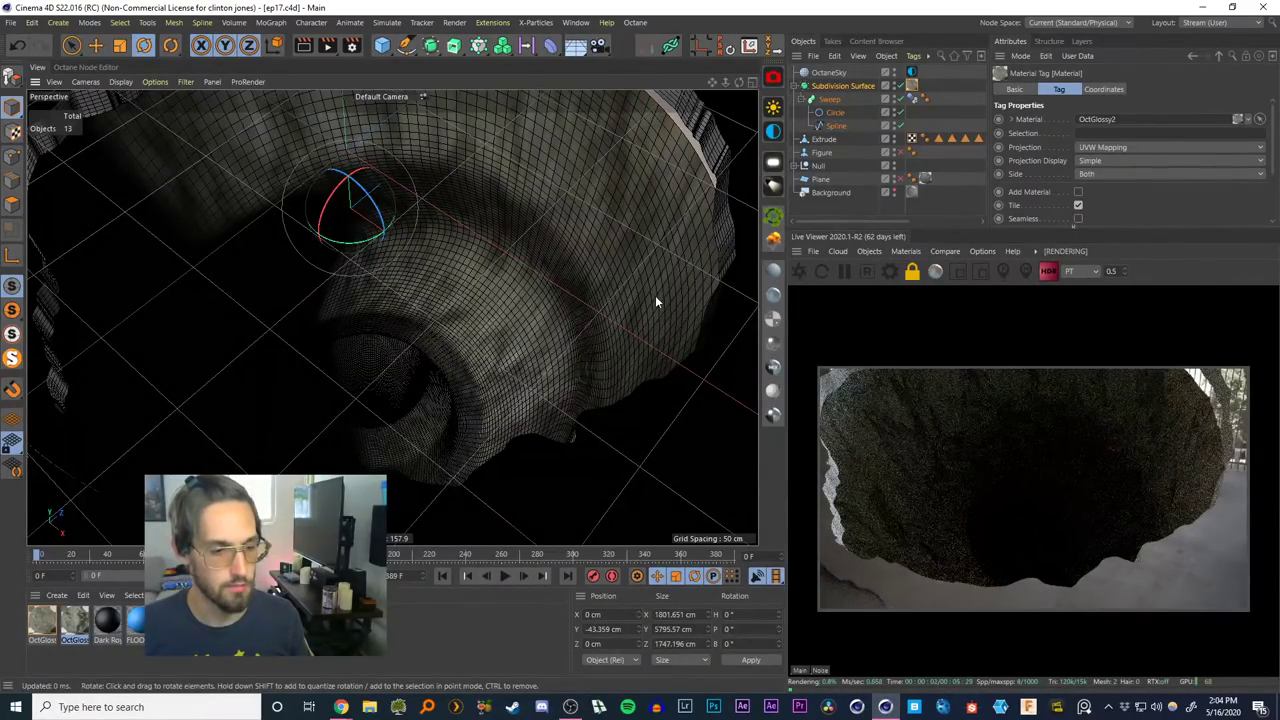
Limit the live render to a region on the hole's left wall and check the first rock material's Diffuse settings
left_click(958, 272)
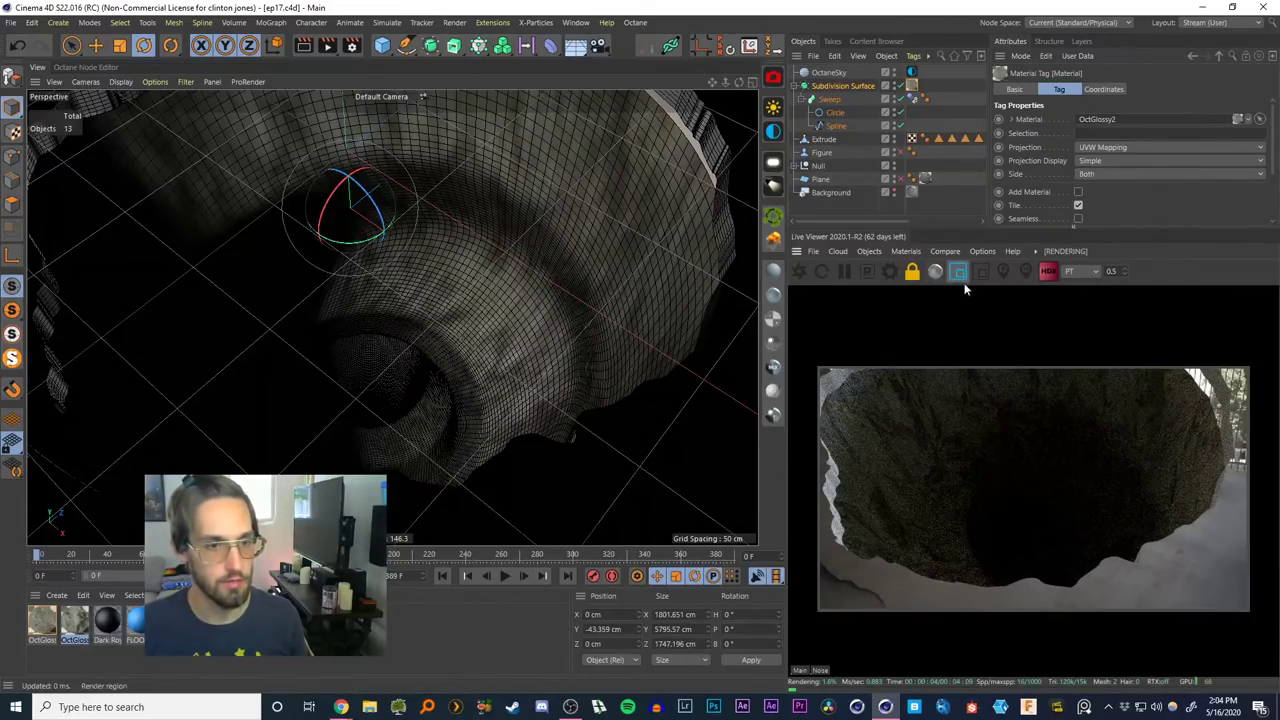
left_click_drag(830, 390, 970, 522)
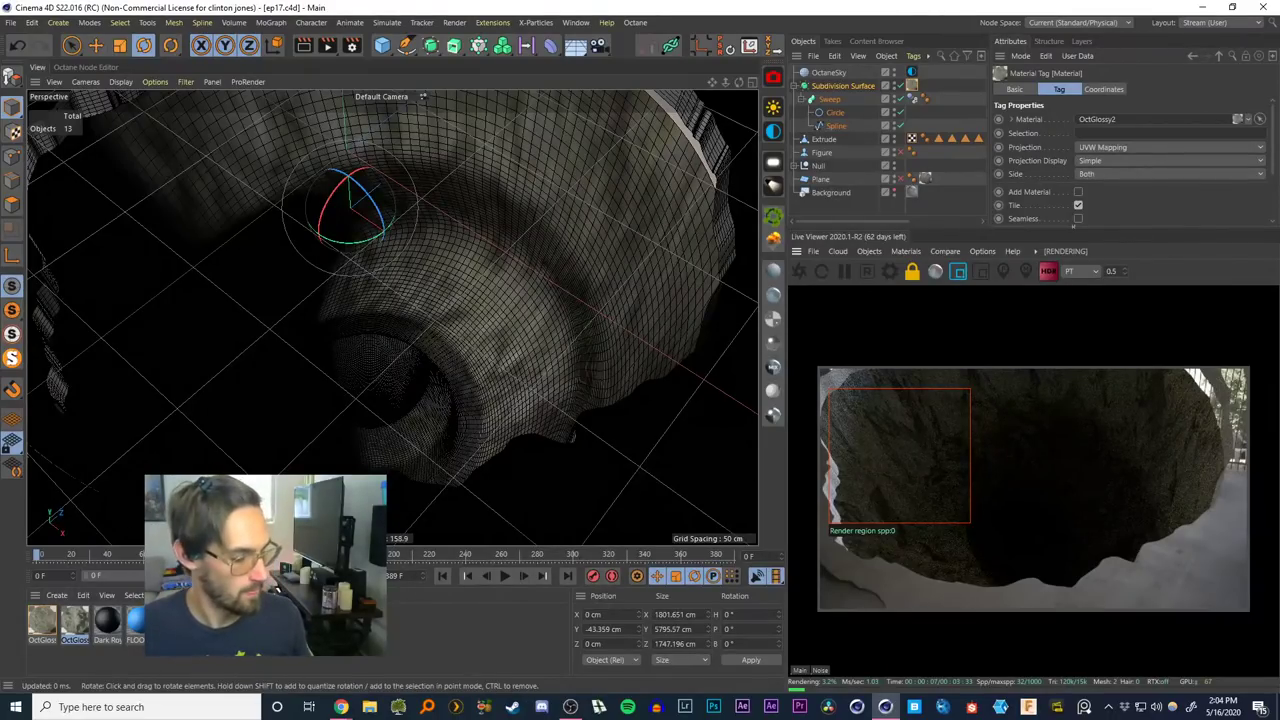
double_click(42, 620)
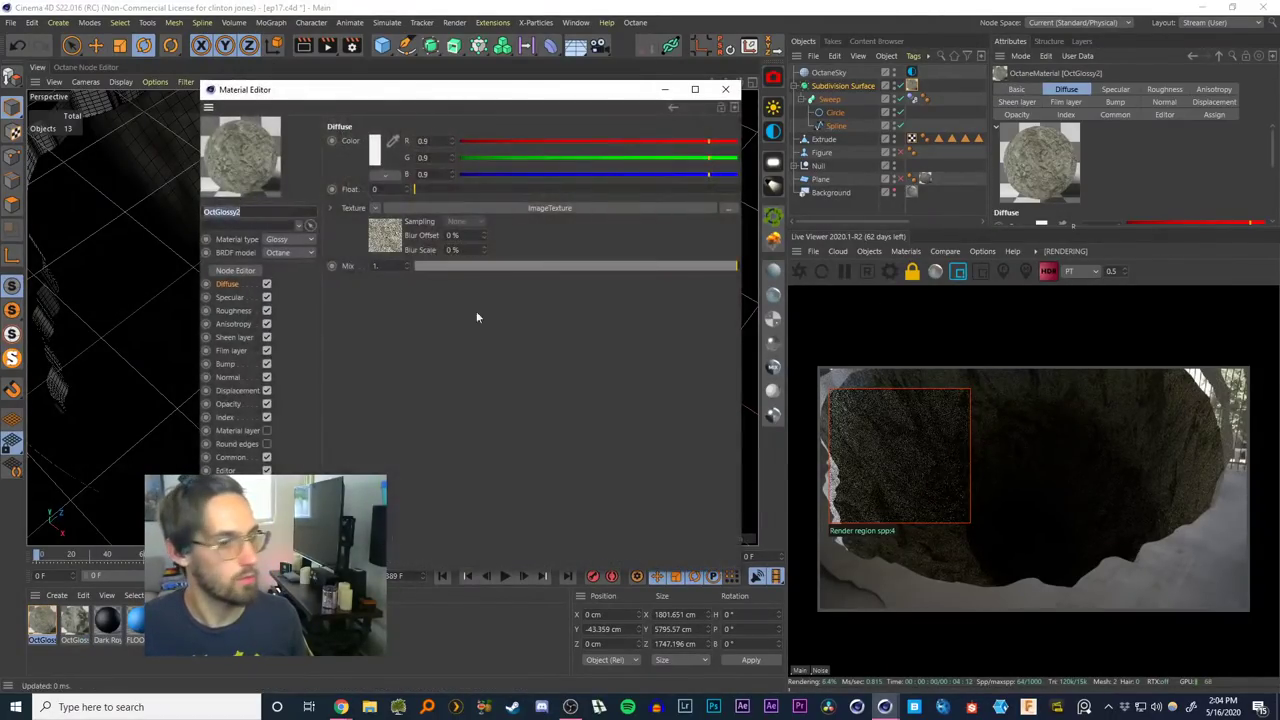
left_click(725, 90)
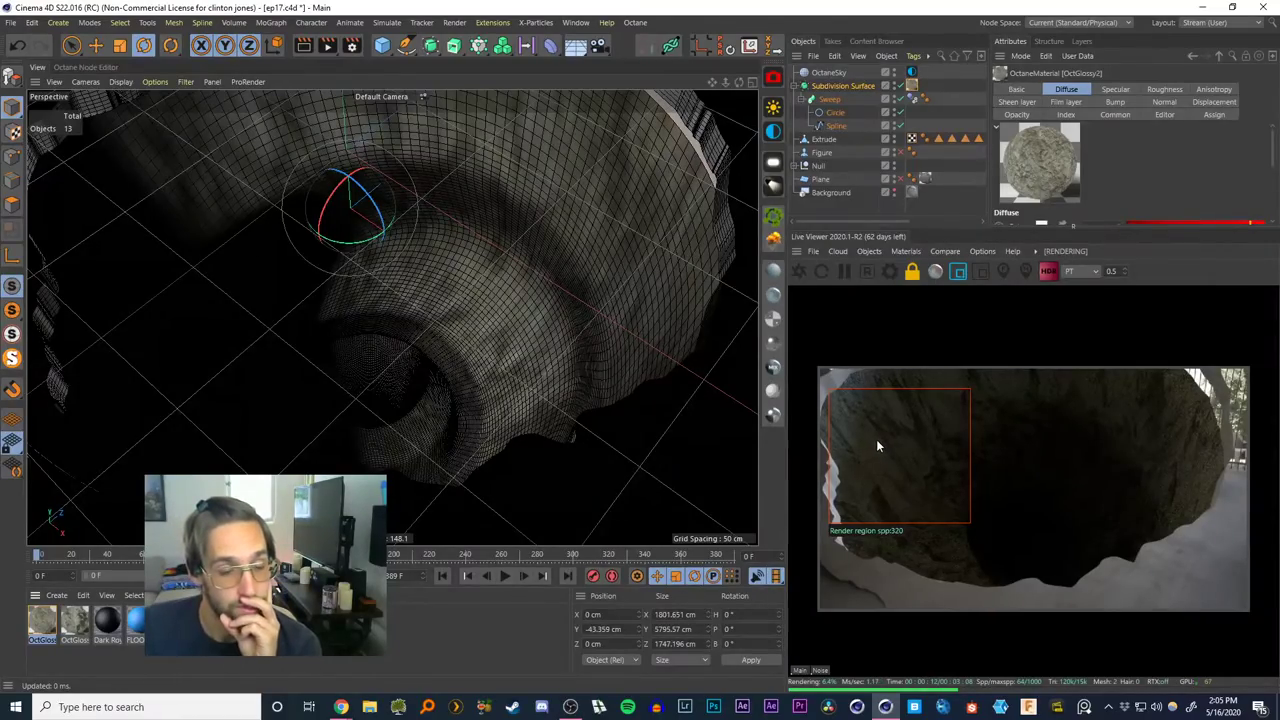
Set the projection of the Subdivision Surface's material tag to Cubic and turn off the render region
left_click(912, 86)
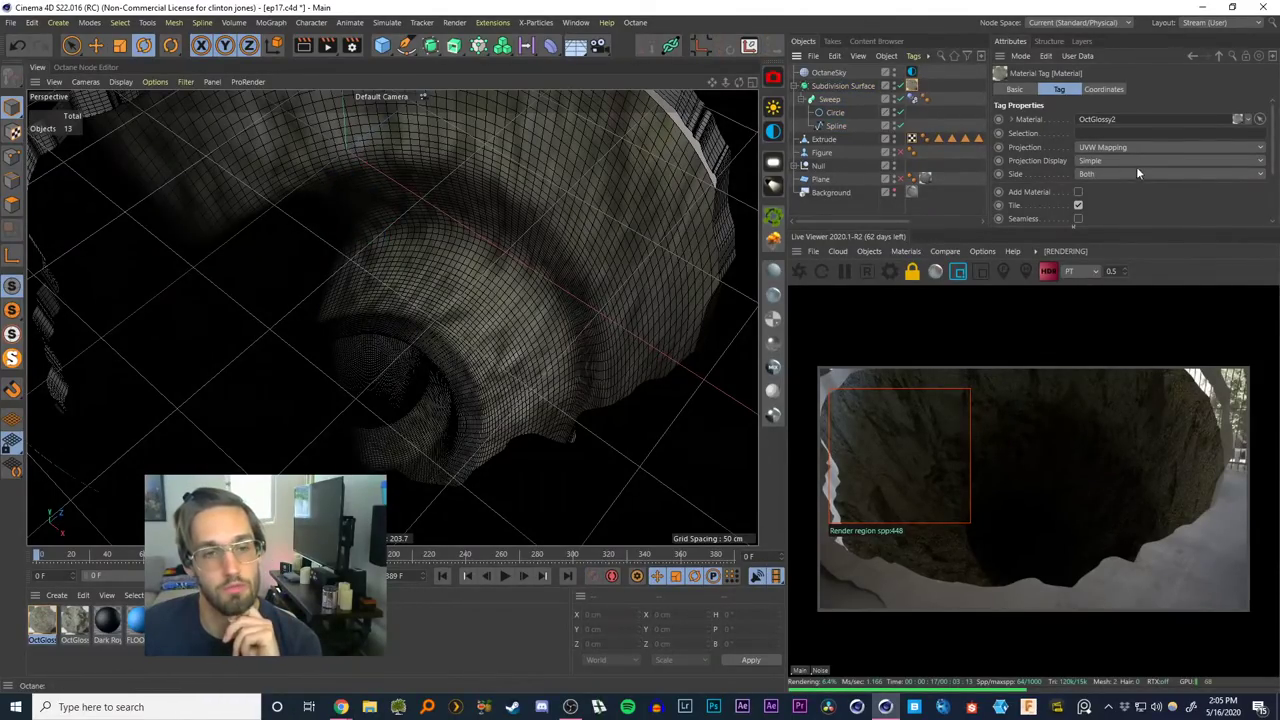
left_click(1113, 147)
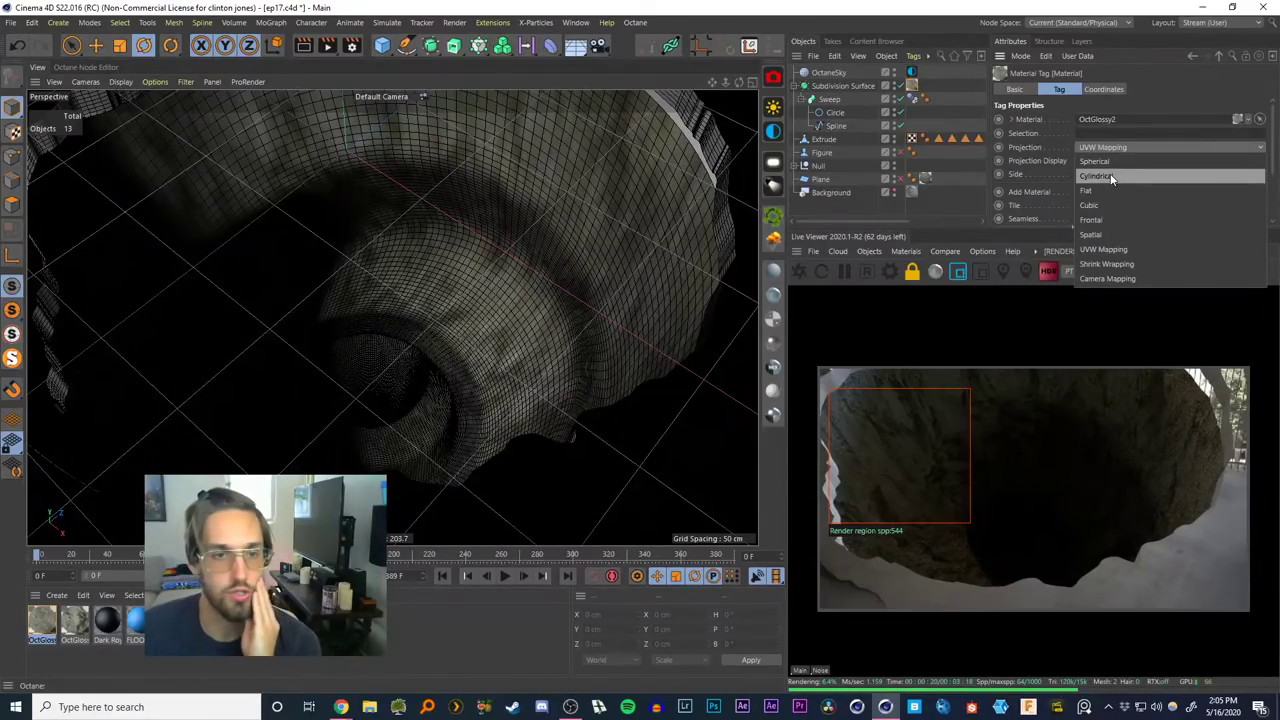
left_click(1090, 205)
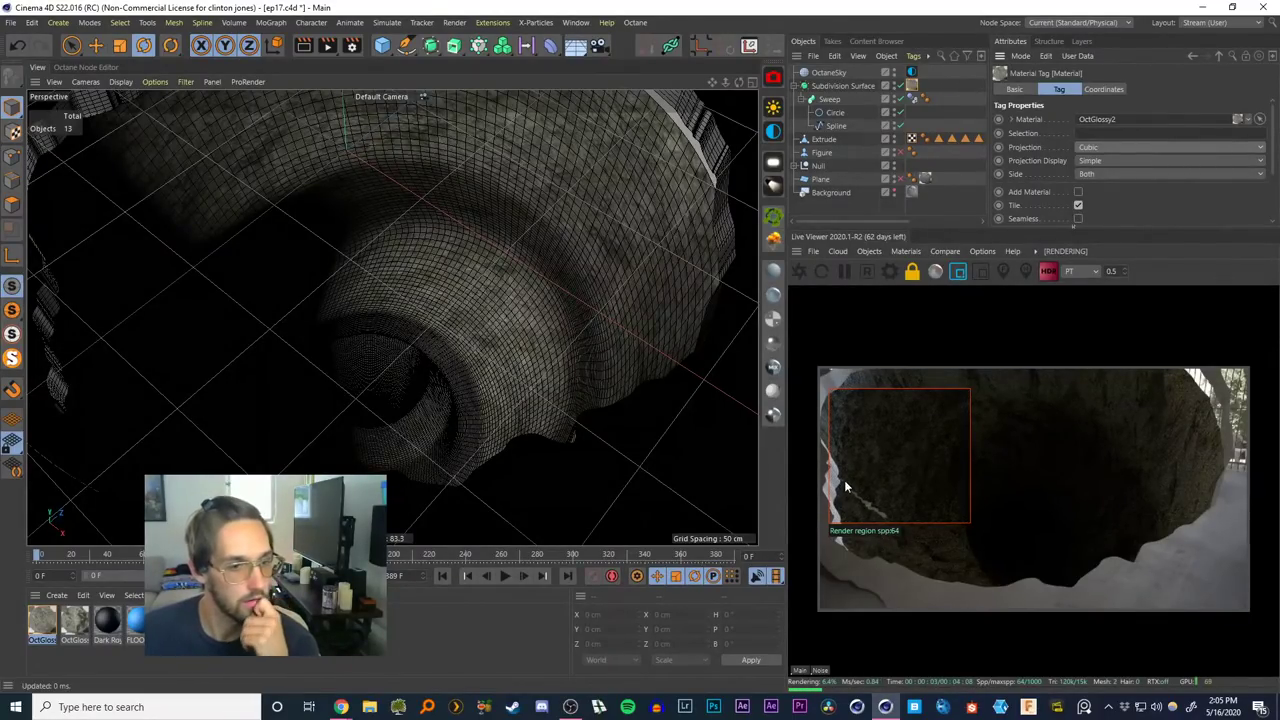
left_click(957, 271)
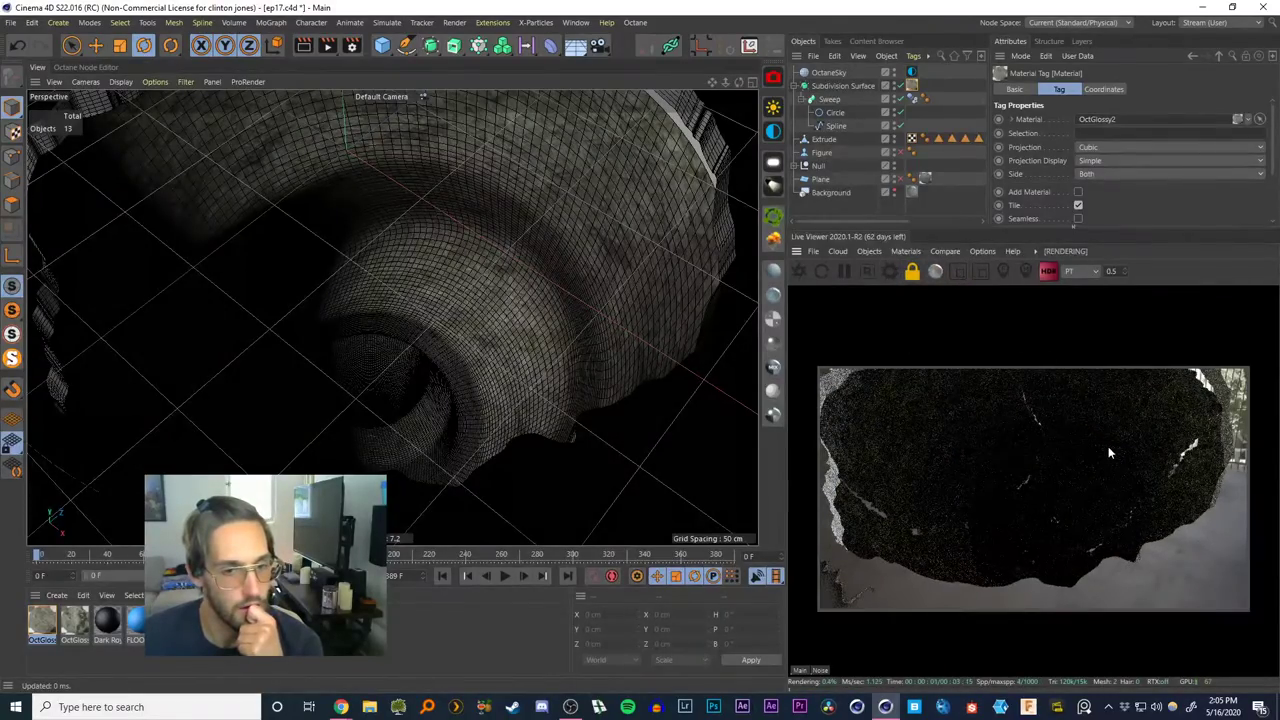
Try Cylindrical projection on the Subdivision Surface's material tag, and return it to Cubic
left_click(1092, 147)
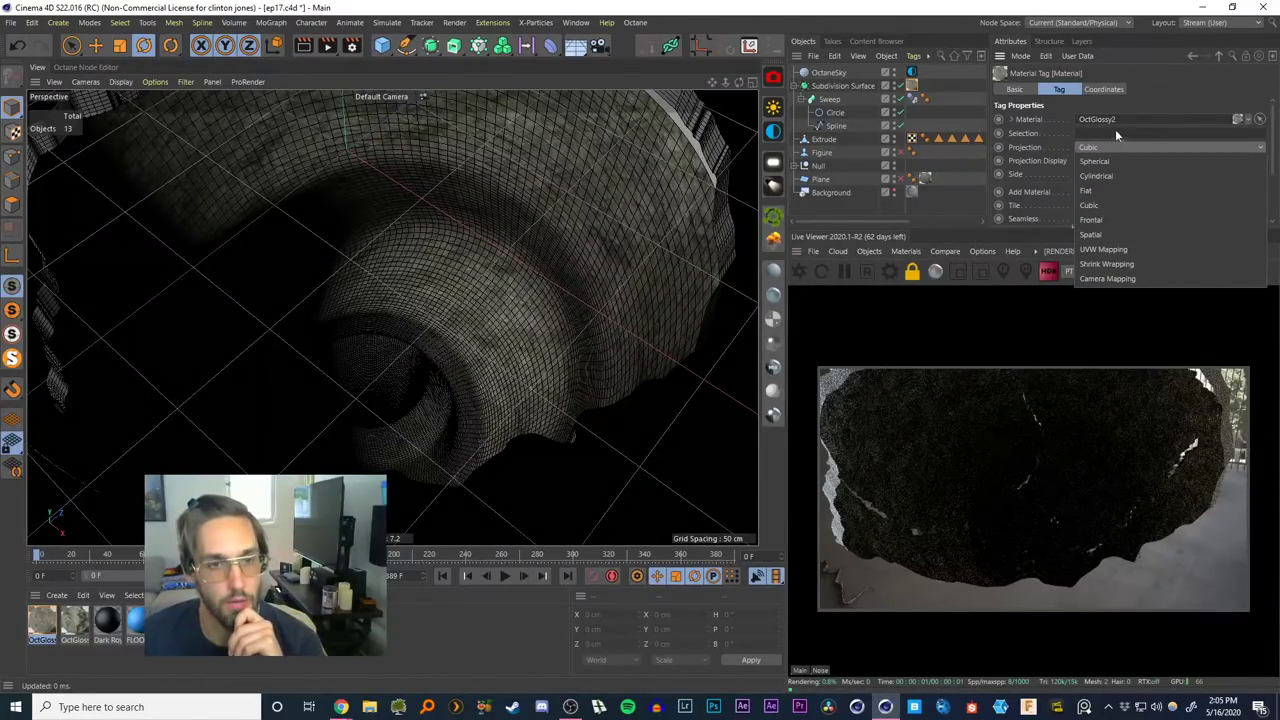
left_click(1099, 177)
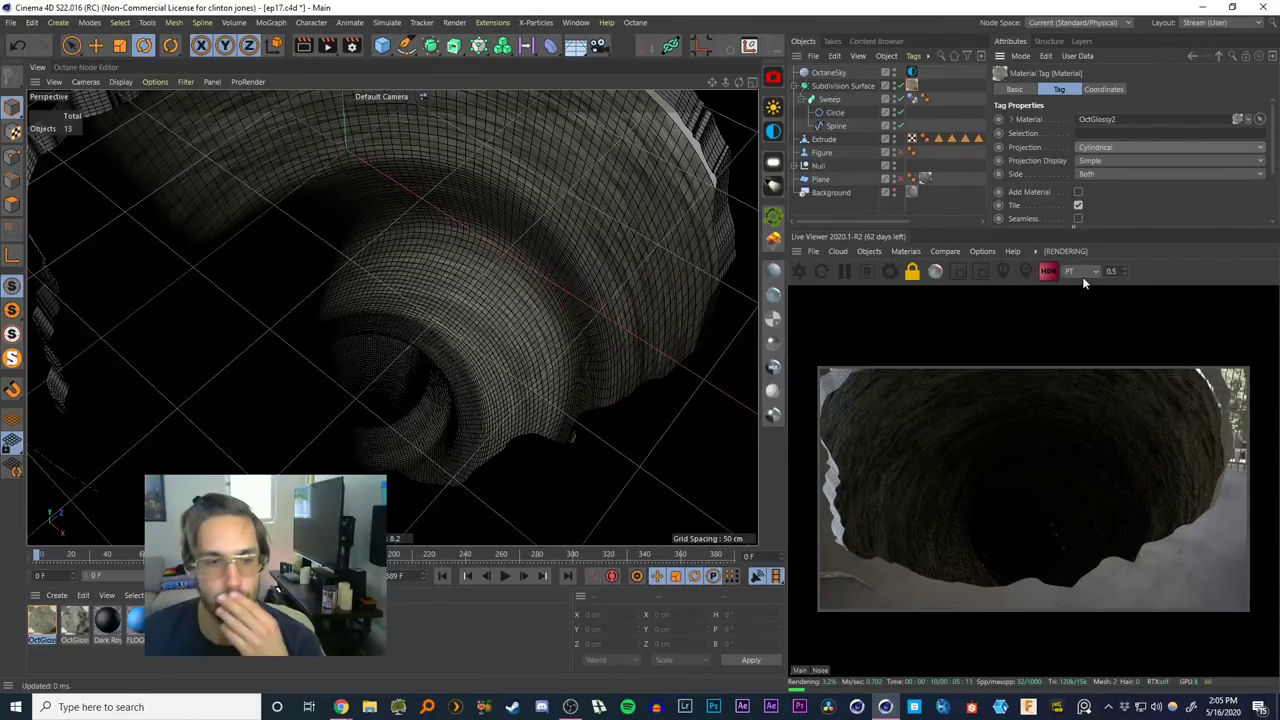
left_click(1105, 146)
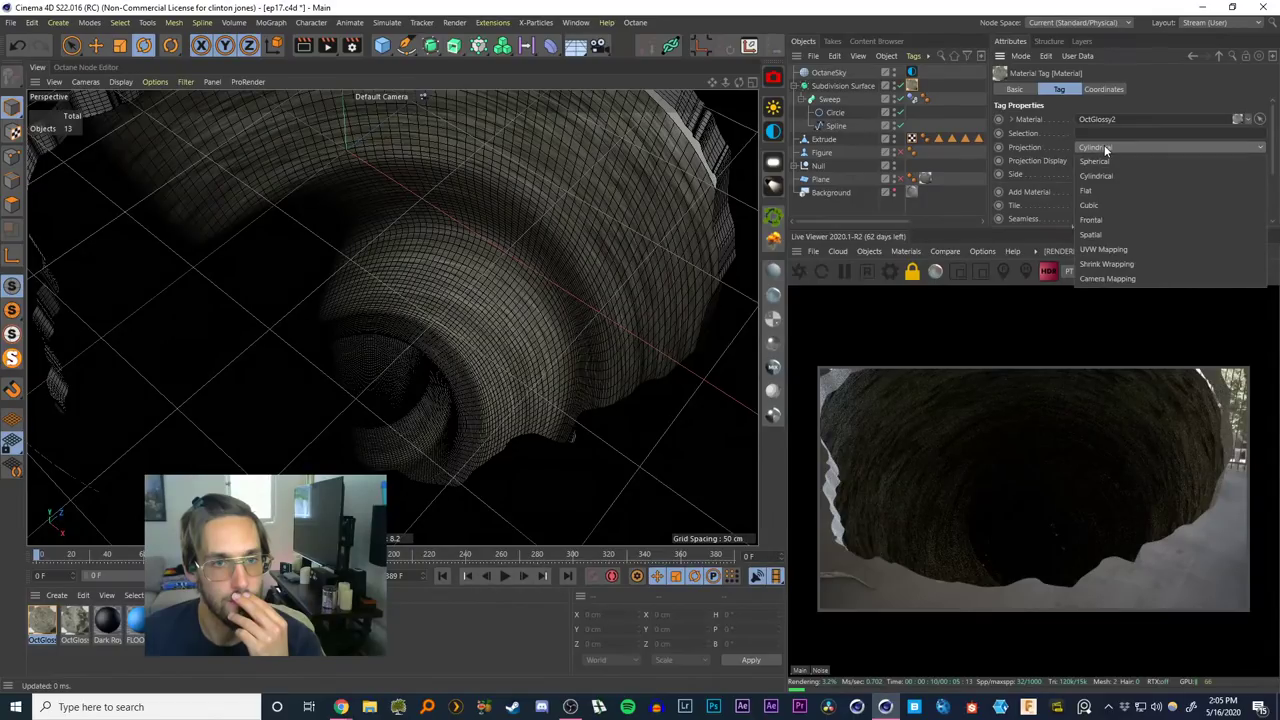
left_click(1102, 204)
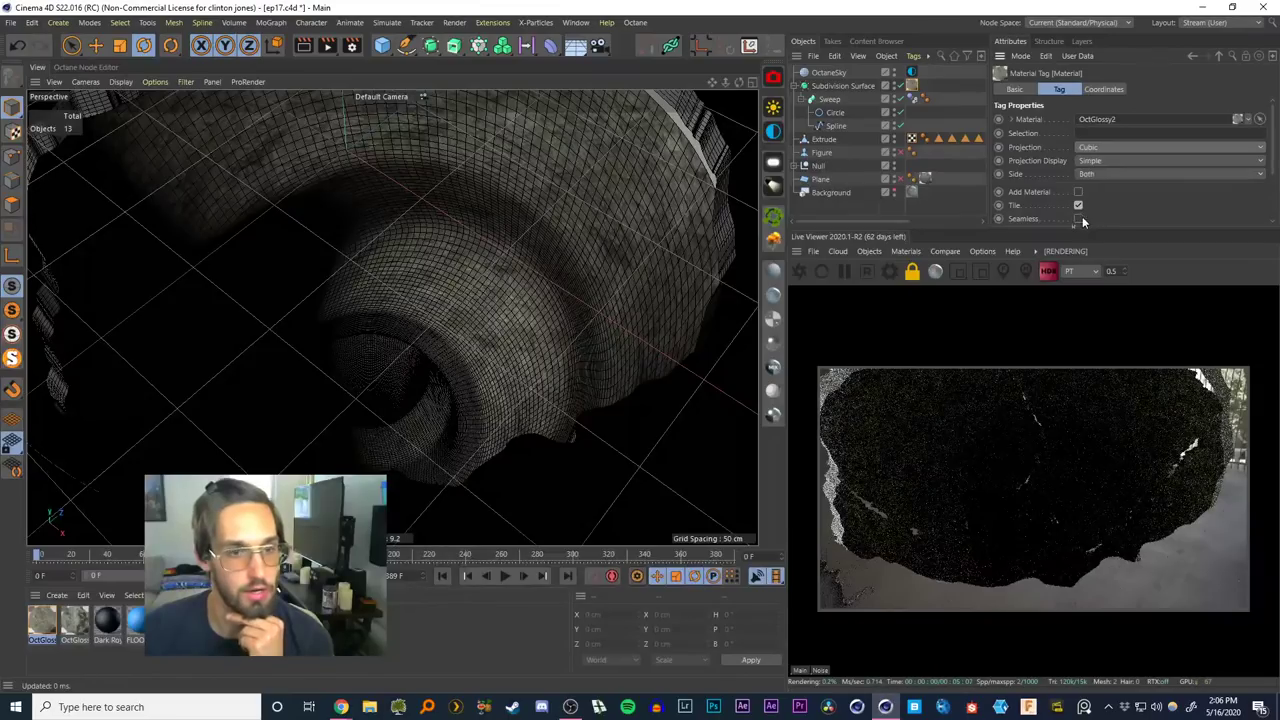
Try Frontal, Flat, Cylindrical and Spherical projections on the Subdivision Surface's material tag
left_click(1095, 150)
left_click(1092, 221)
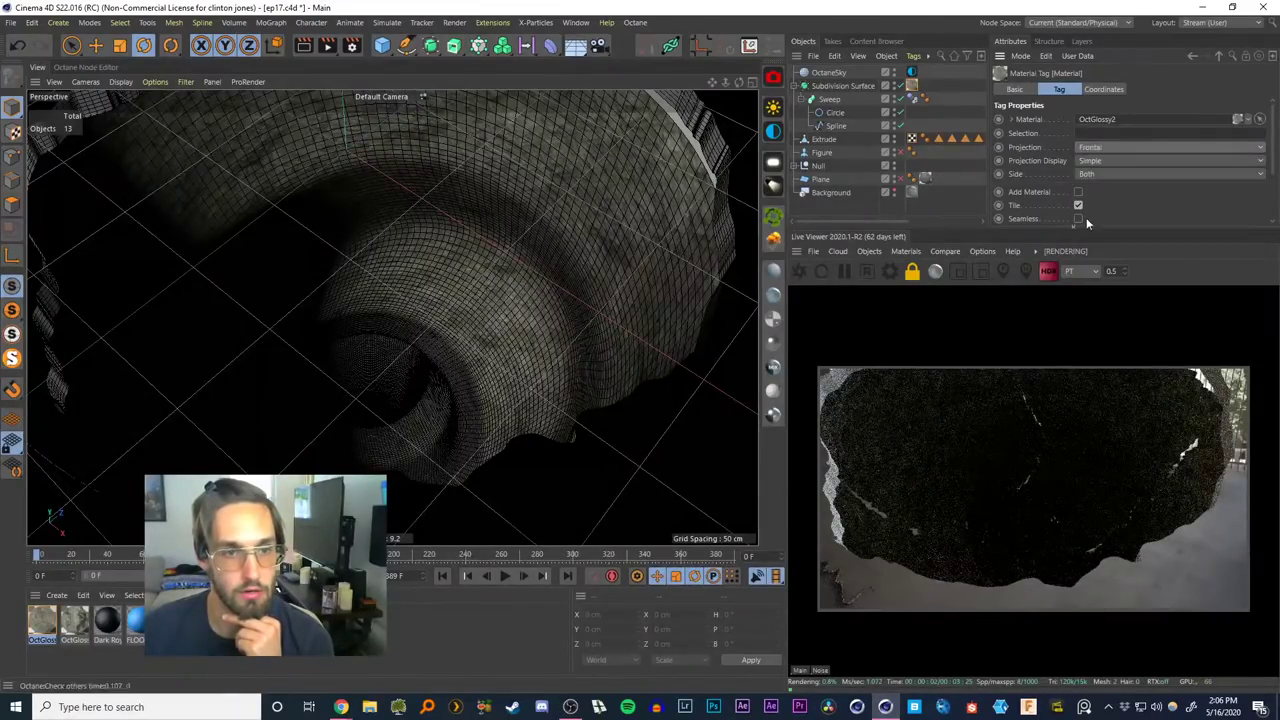
left_click(1095, 148)
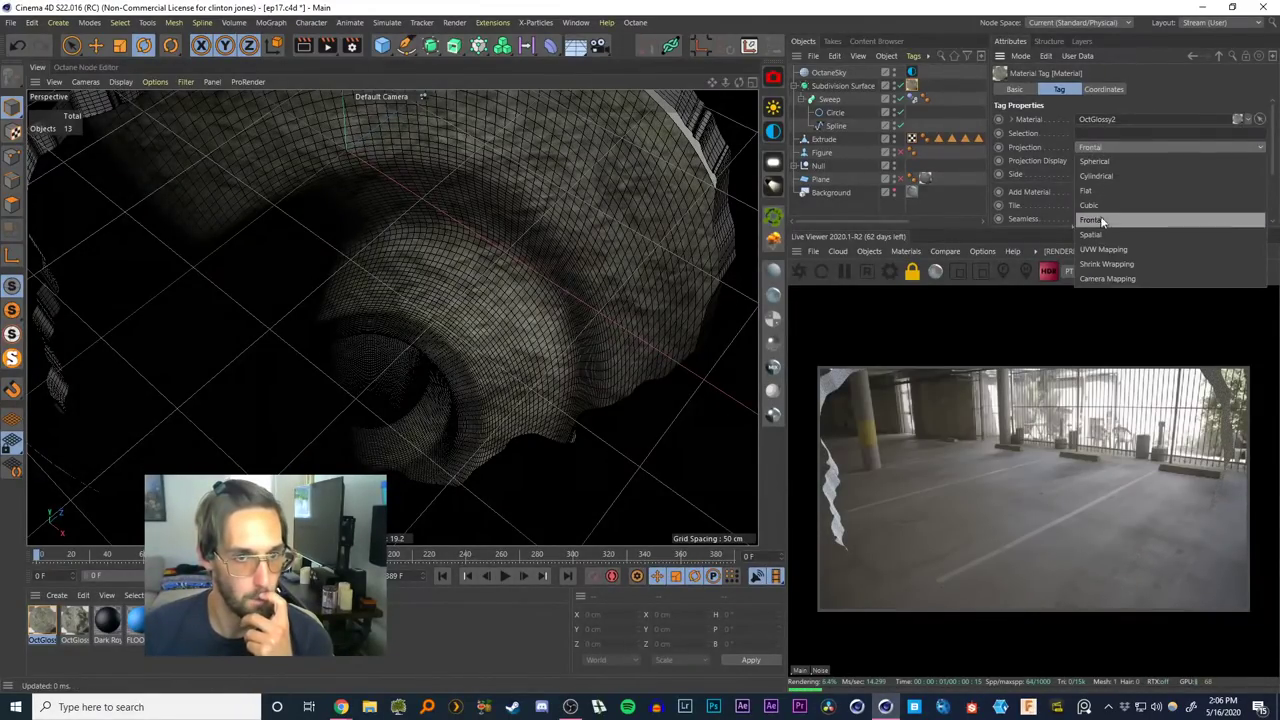
left_click(1102, 186)
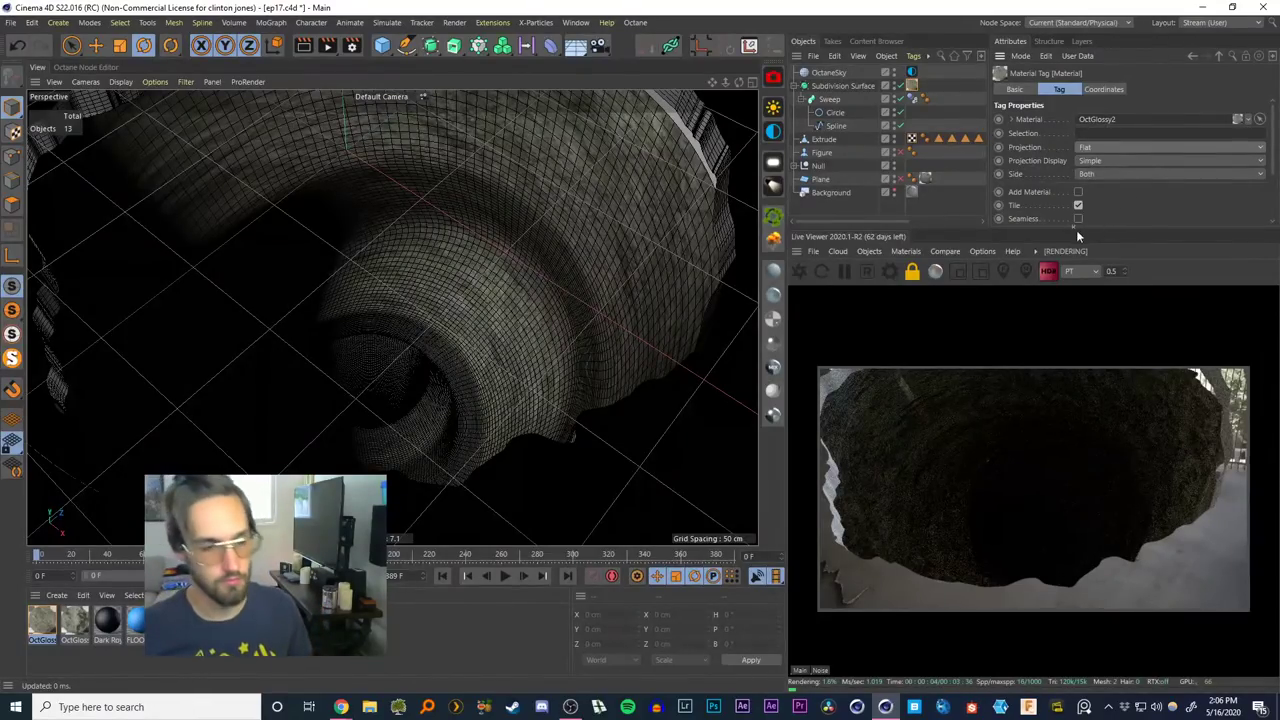
left_click(1089, 148)
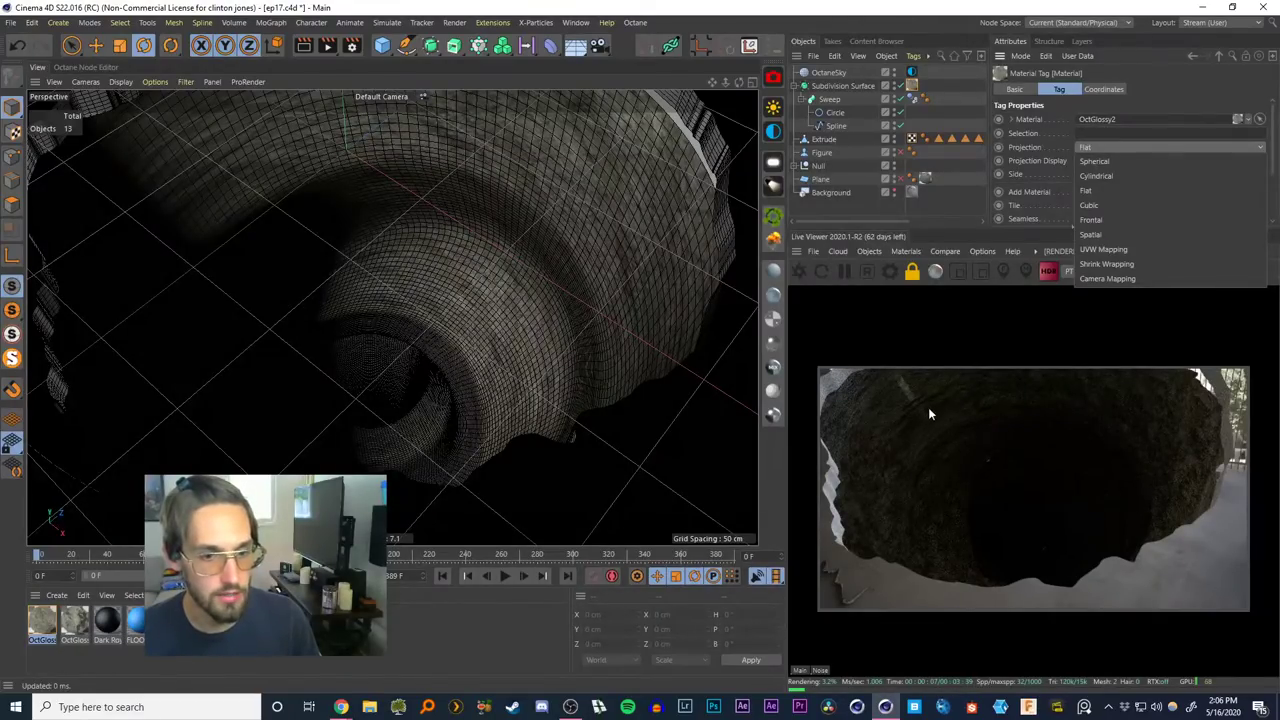
left_click(1097, 175)
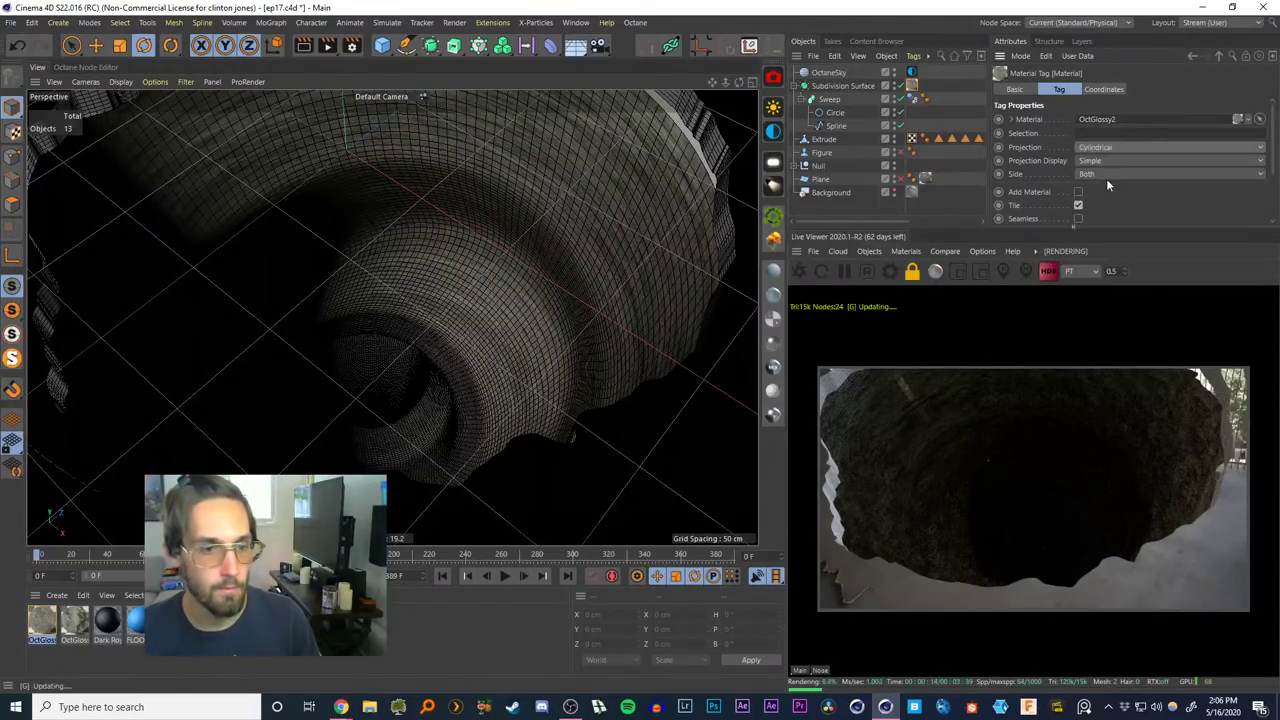
left_click(1100, 150)
left_click(1096, 161)
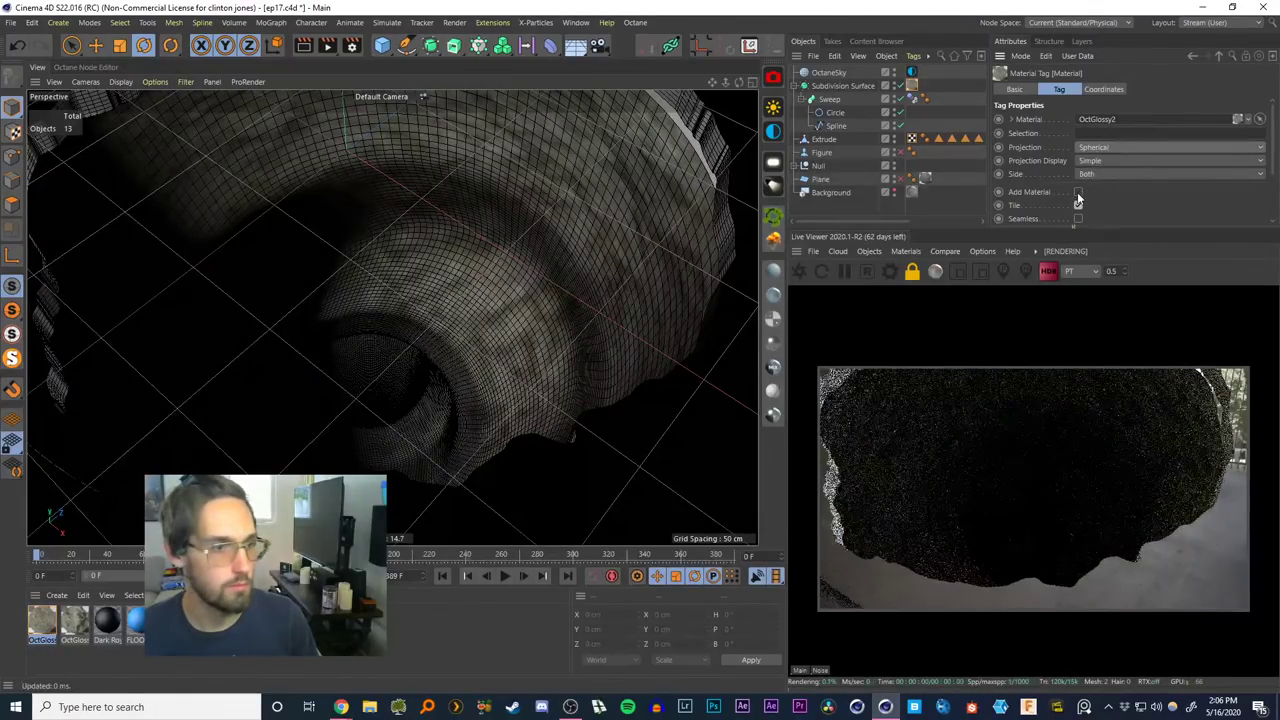
left_click(1078, 204)
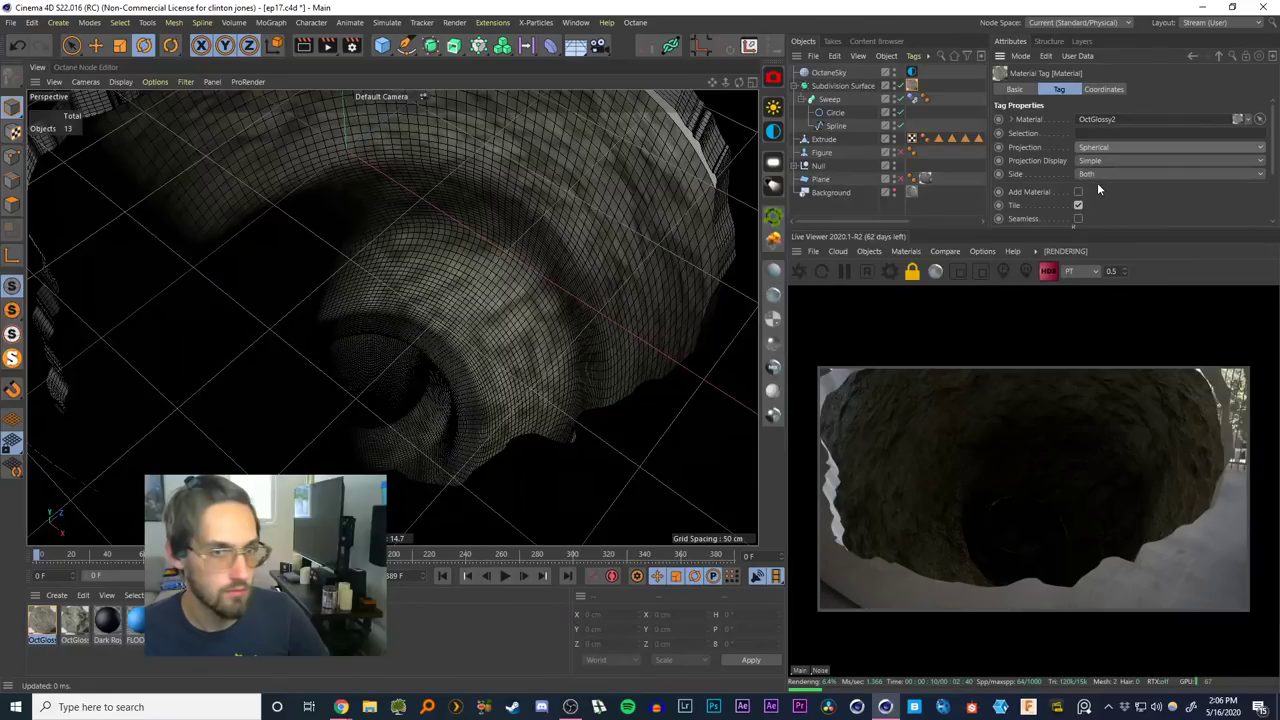
Set the material tag's projection to UVW Mapping, try a Length V of 300 %, and set Length V to 30 %
left_click(1098, 148)
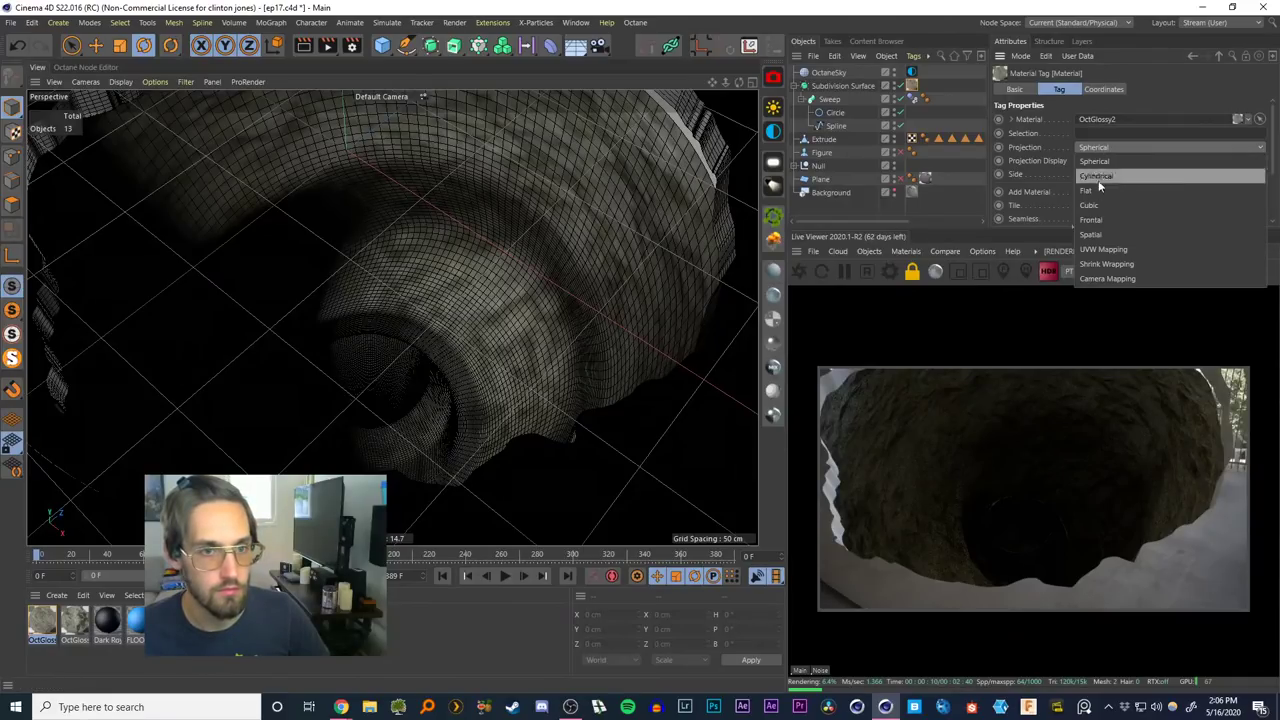
left_click(1106, 252)
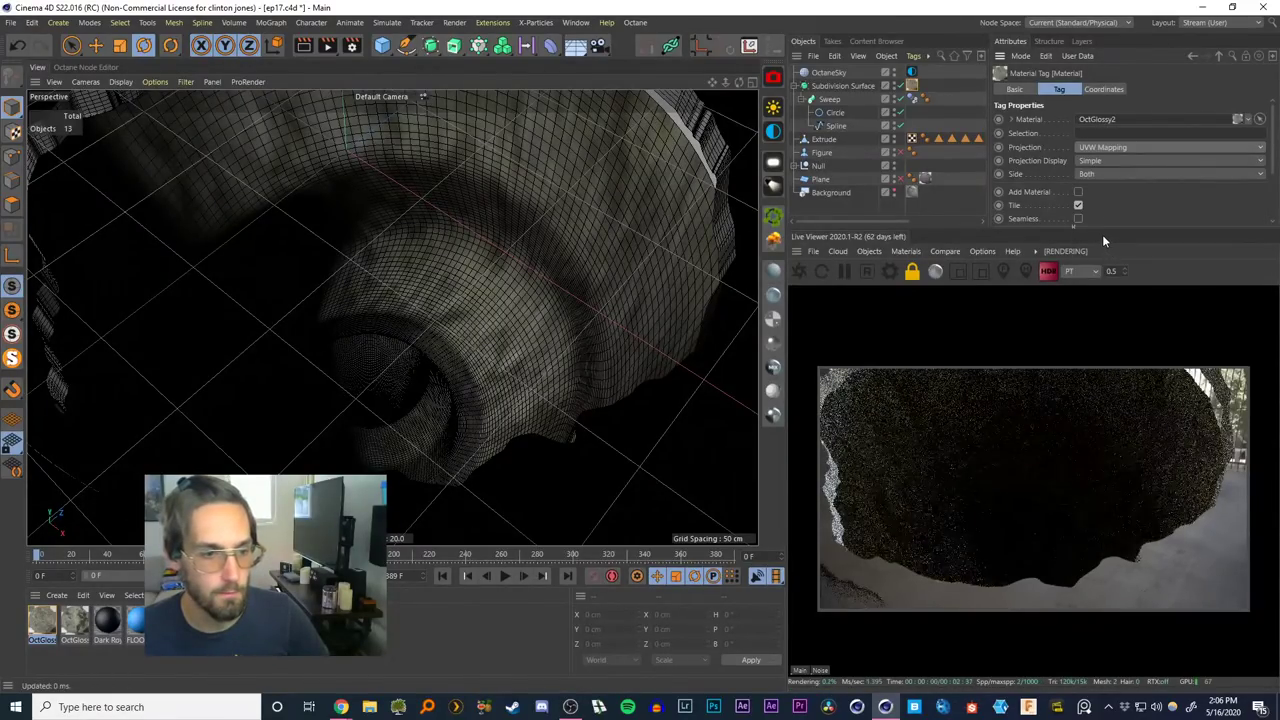
left_click_drag(1268, 150, 1268, 209)
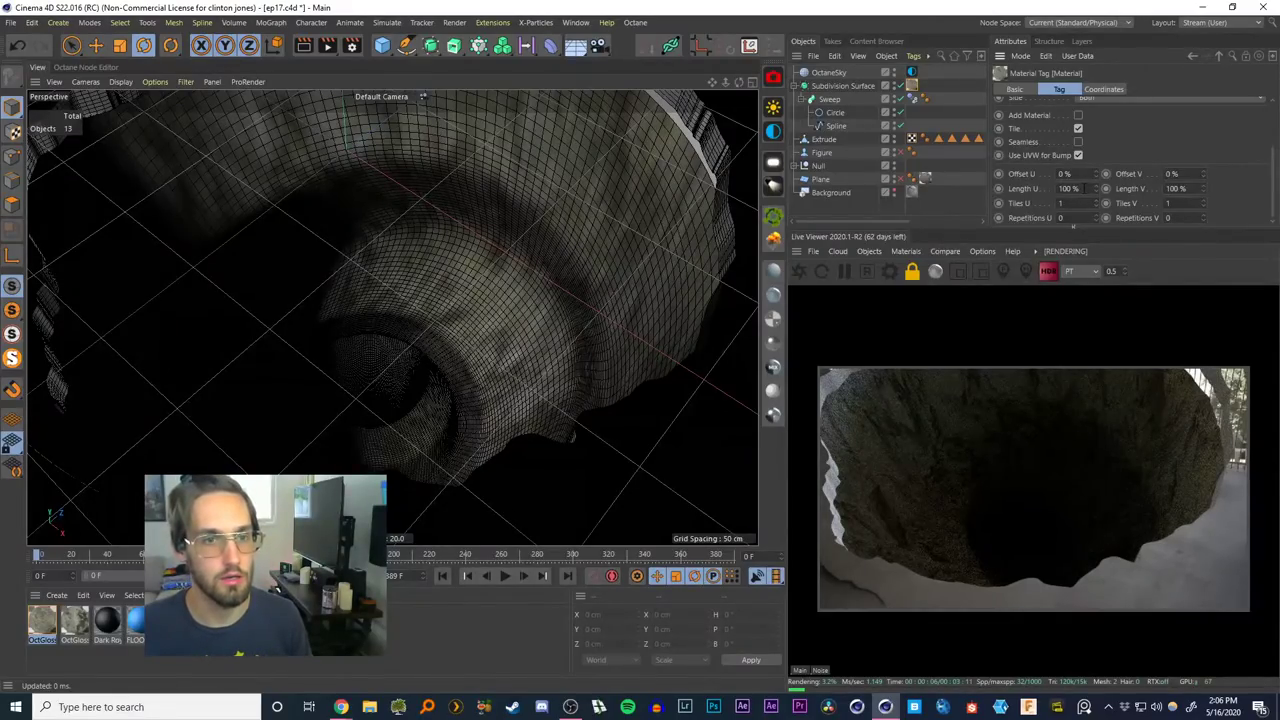
left_click(1176, 188)
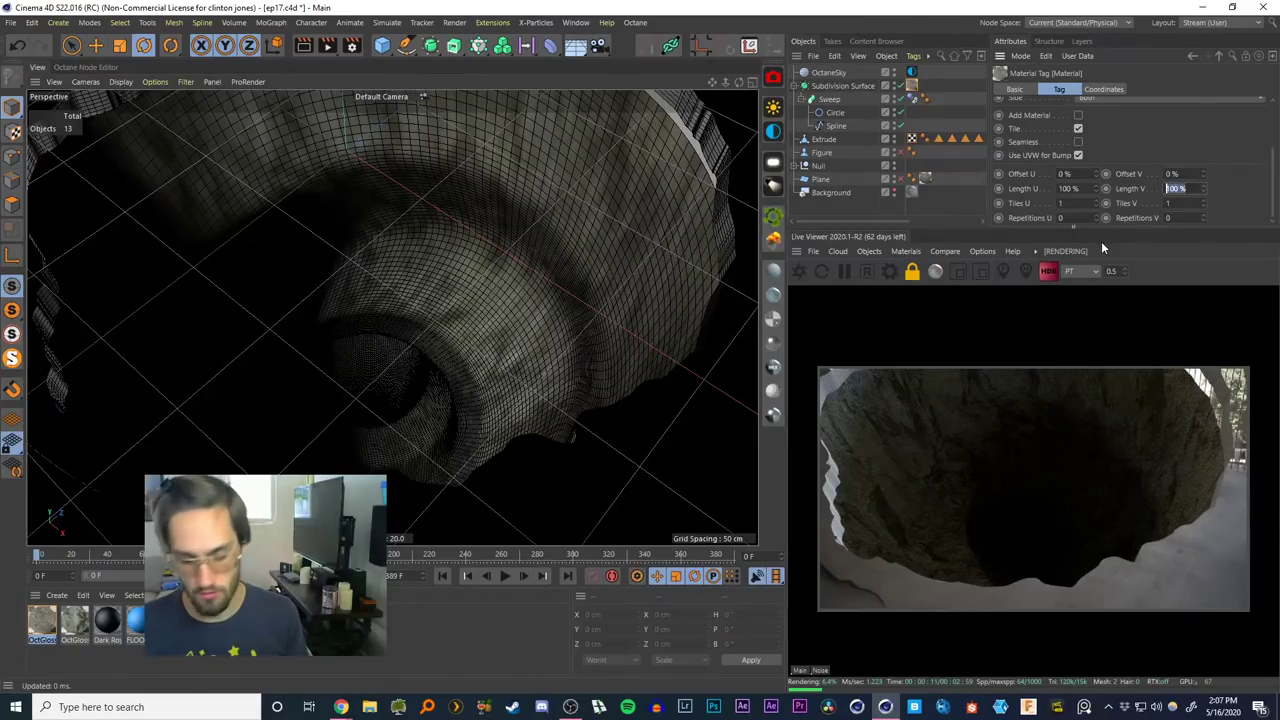
type("300")
key("Return")
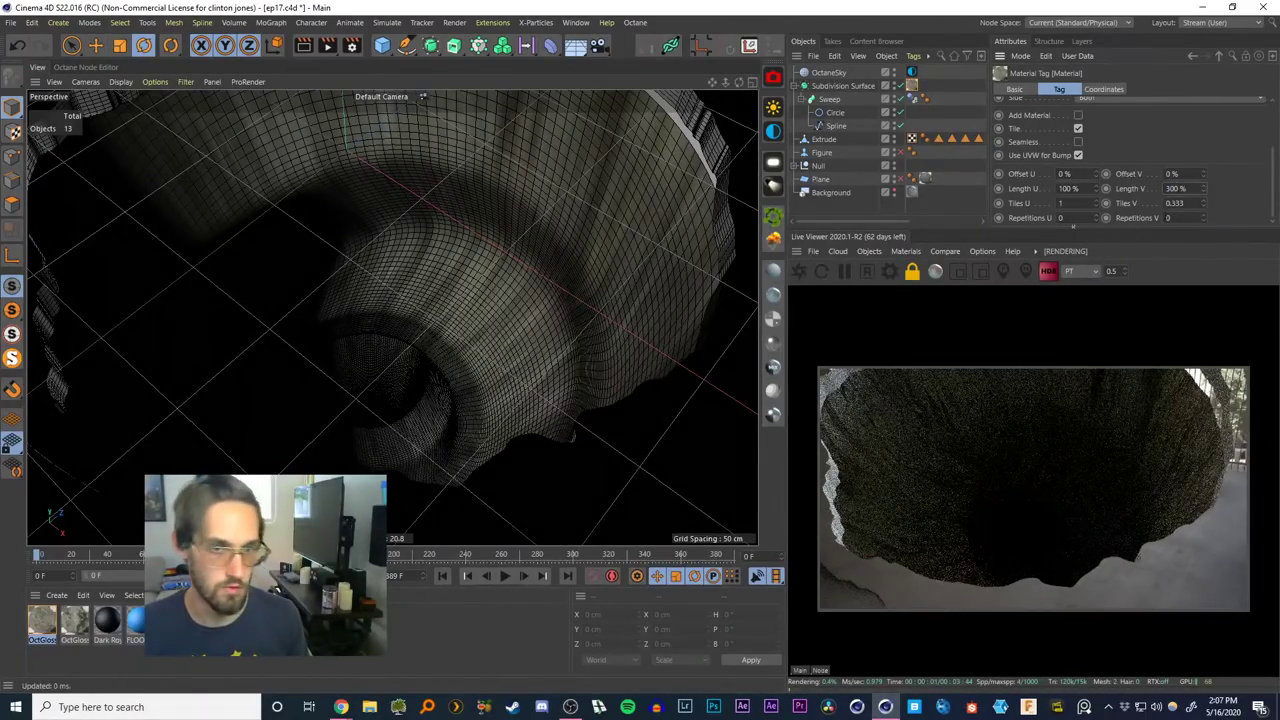
left_click_drag(1189, 189, 1160, 189)
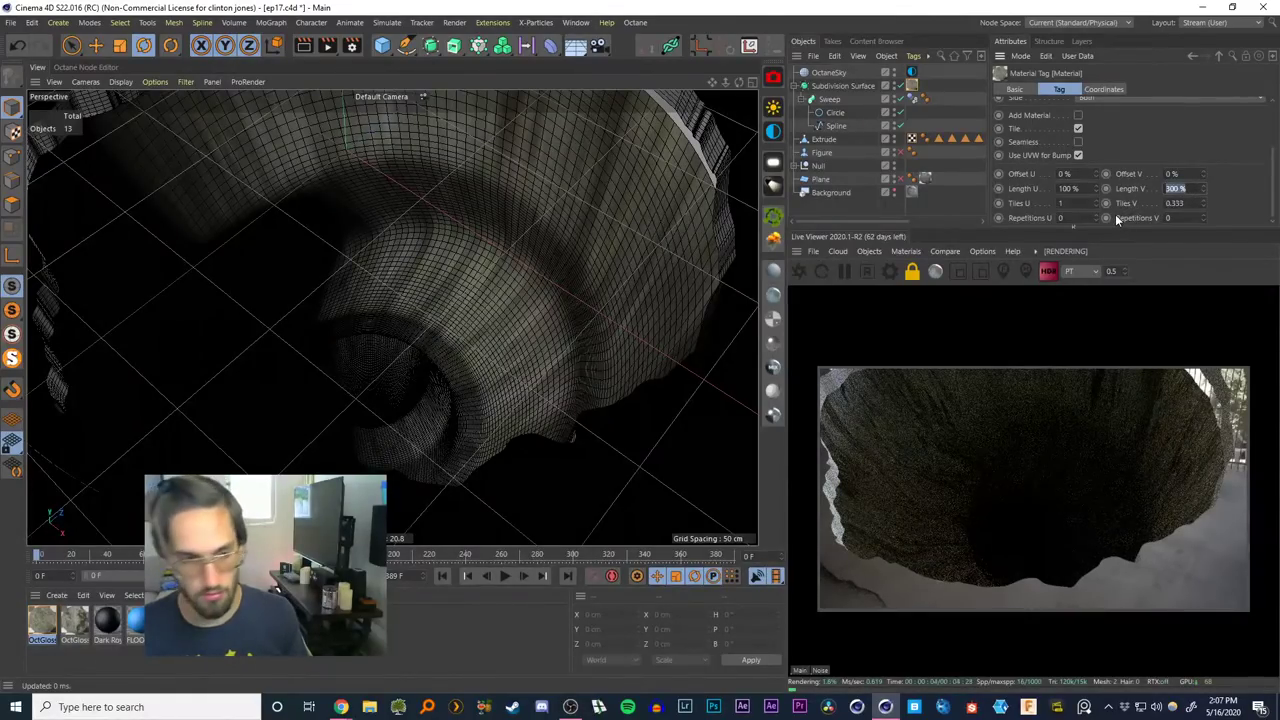
type("30")
key("Return")
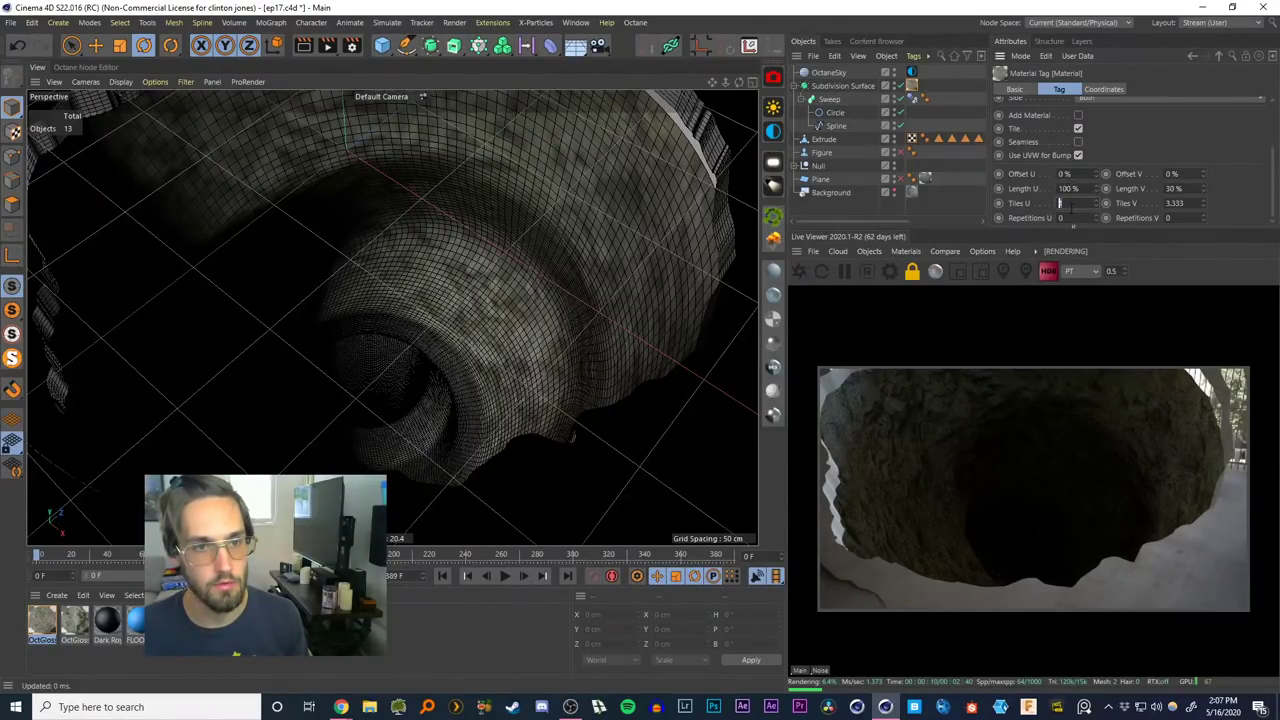
Set both Repetitions U and Repetitions V of the material tag to 0.75
left_click(1073, 218)
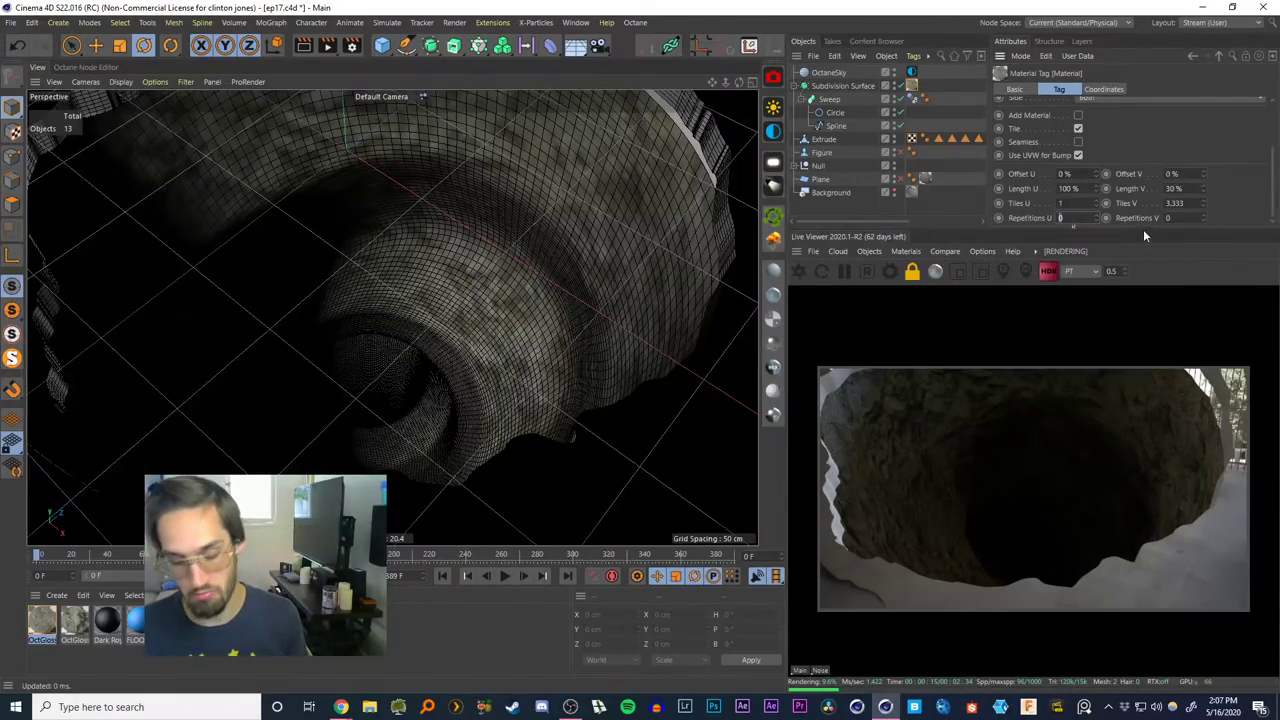
type(".75")
key("Tab")
type(".75")
key("Return")
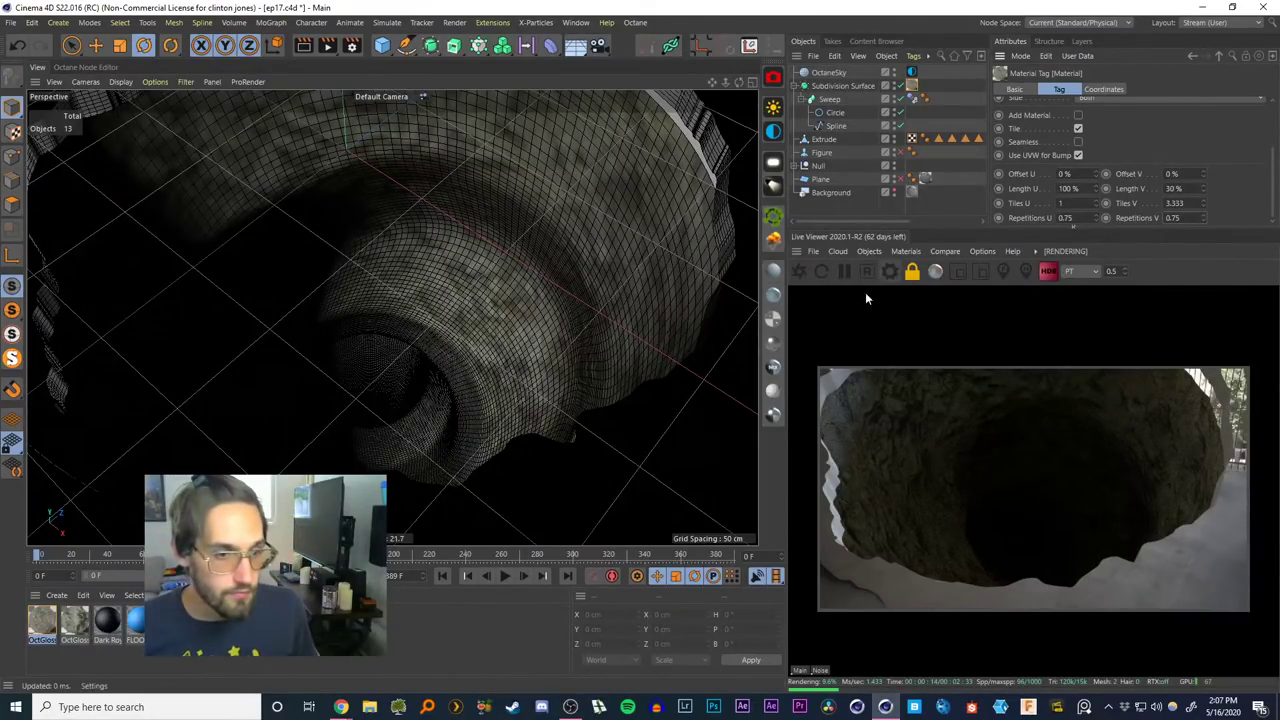
Set the displacement height of the OctGlossy2 rock material to 100 cm and close its editor
double_click(46, 620)
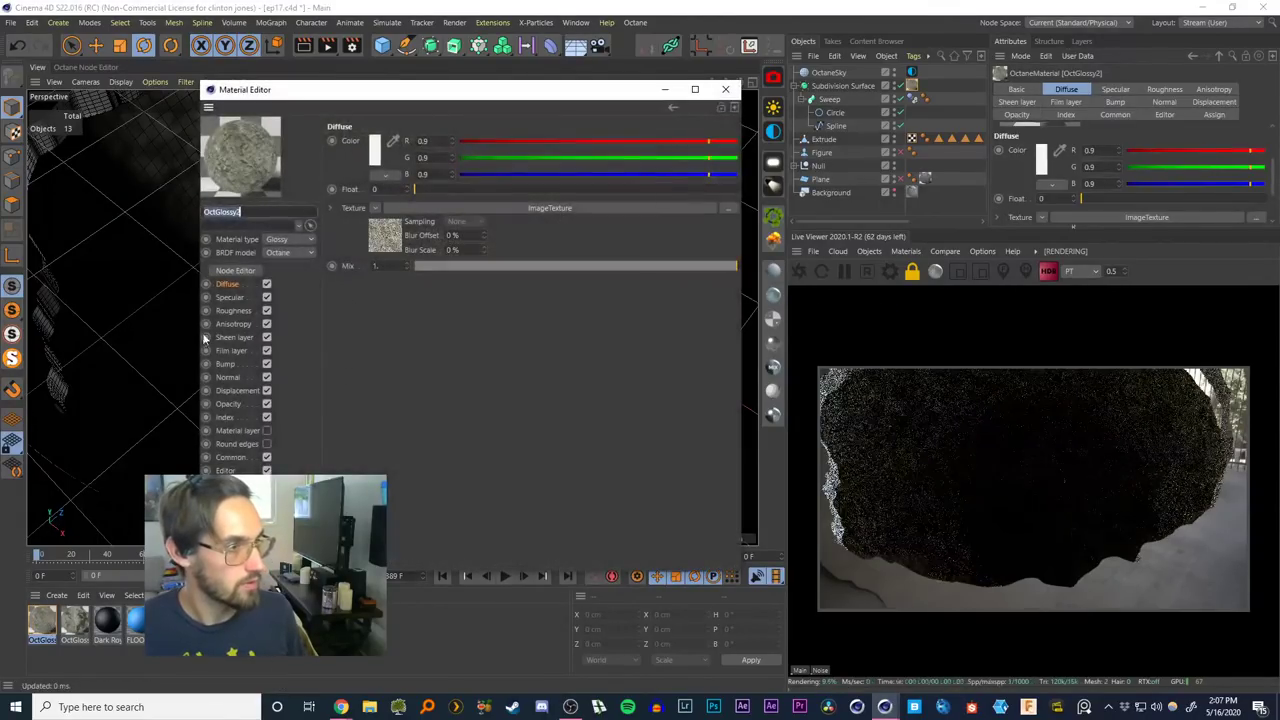
left_click_drag(400, 88, 354, 119)
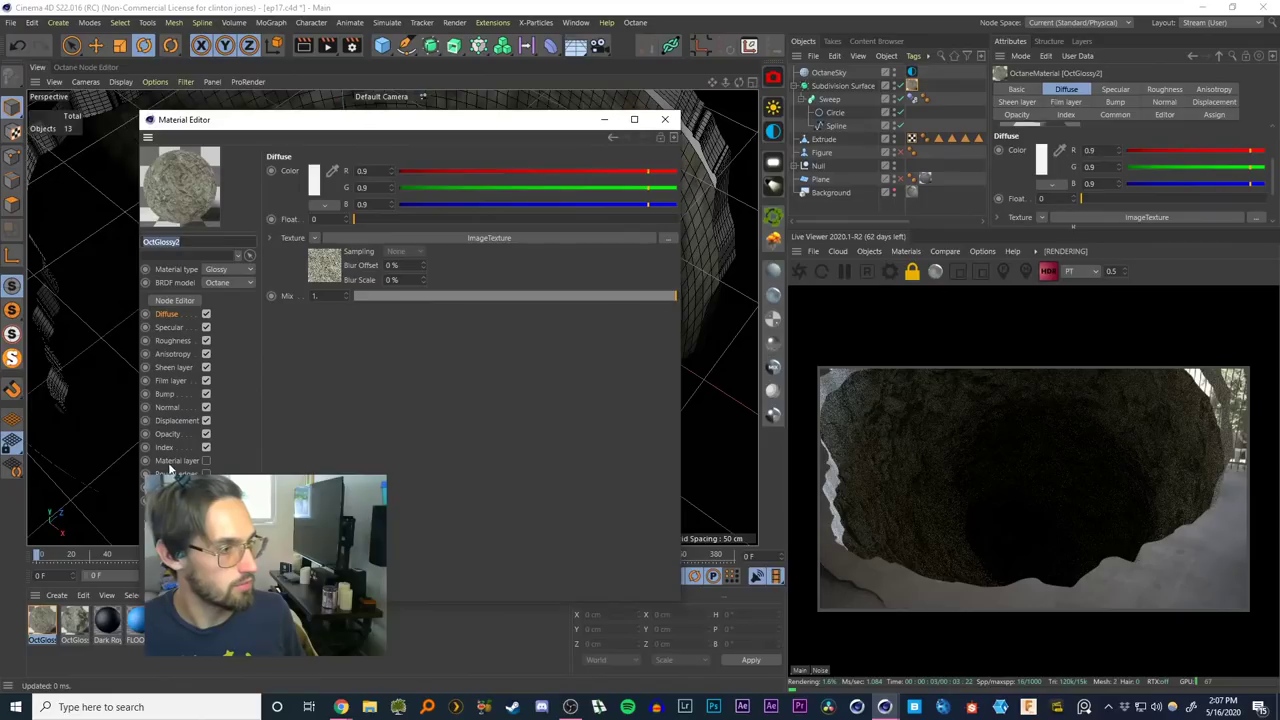
left_click(172, 422)
left_click(331, 194)
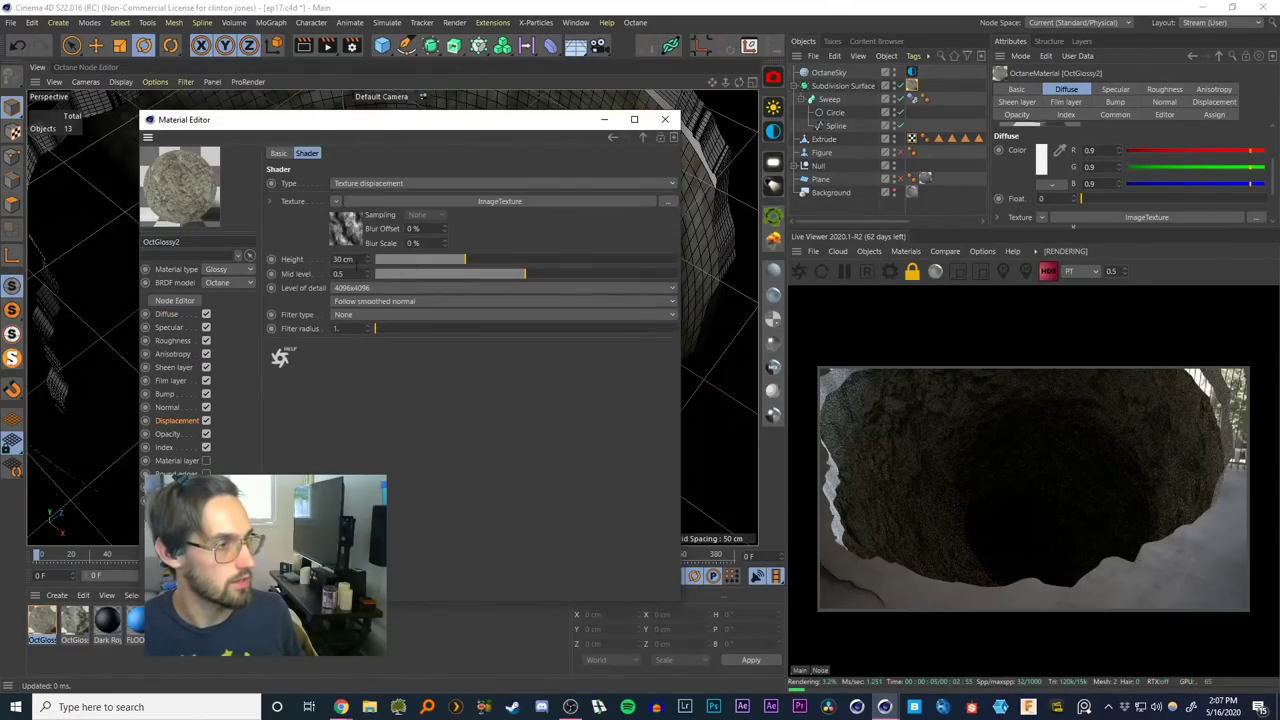
left_click_drag(357, 260, 284, 266)
type("100")
key("Return")
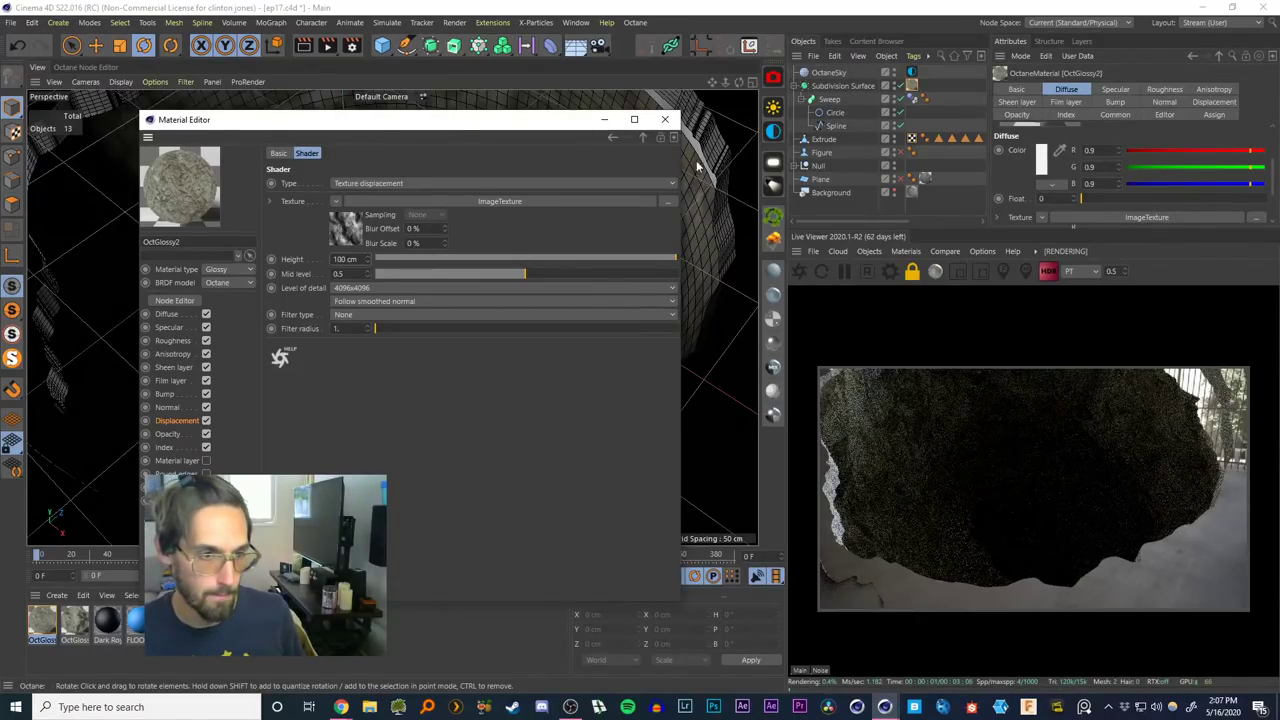
left_click(665, 120)
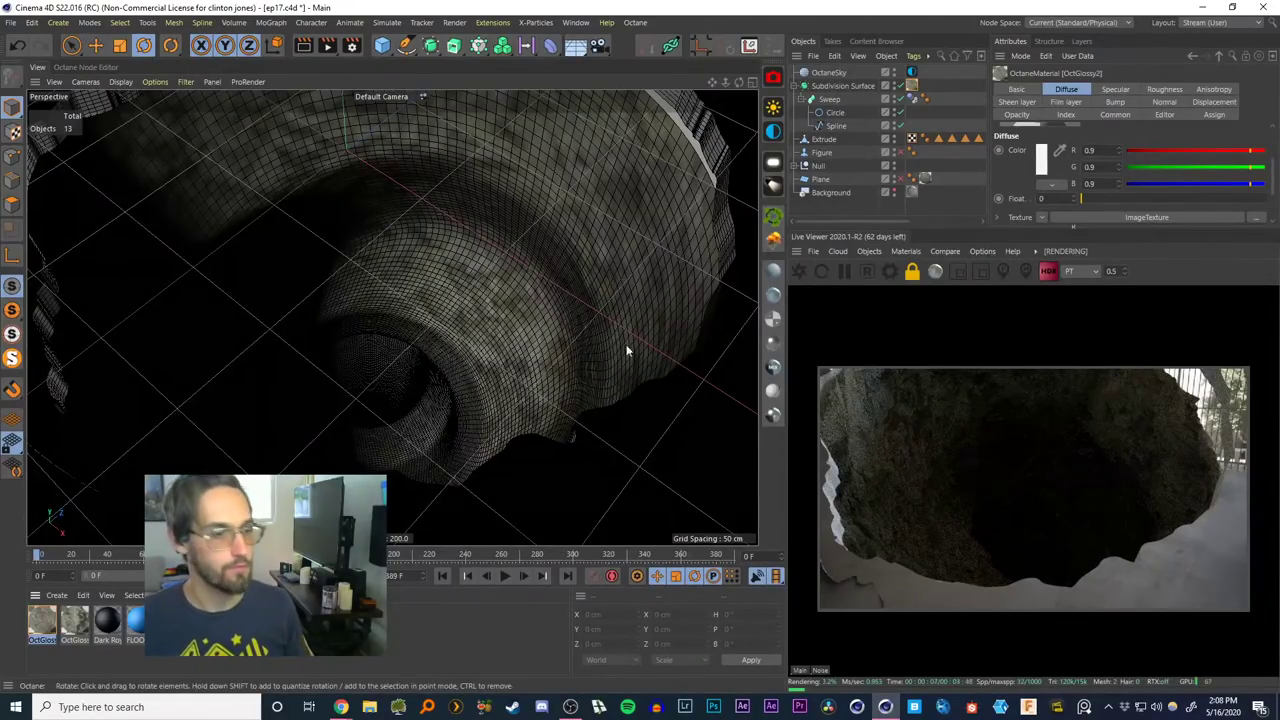
Pause the live render, look through the 3D Tracker Camera at frame 25, and restart the live render from that view
left_click(844, 269)
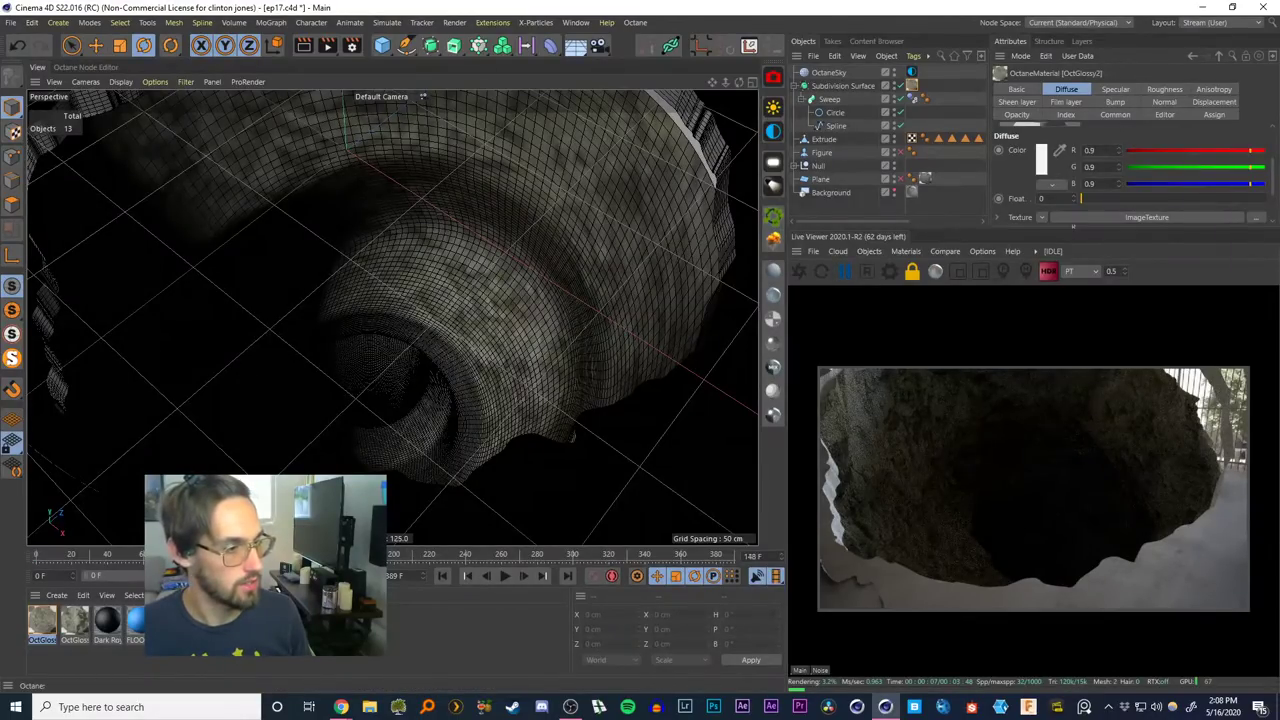
left_click_drag(302, 555, 36, 555)
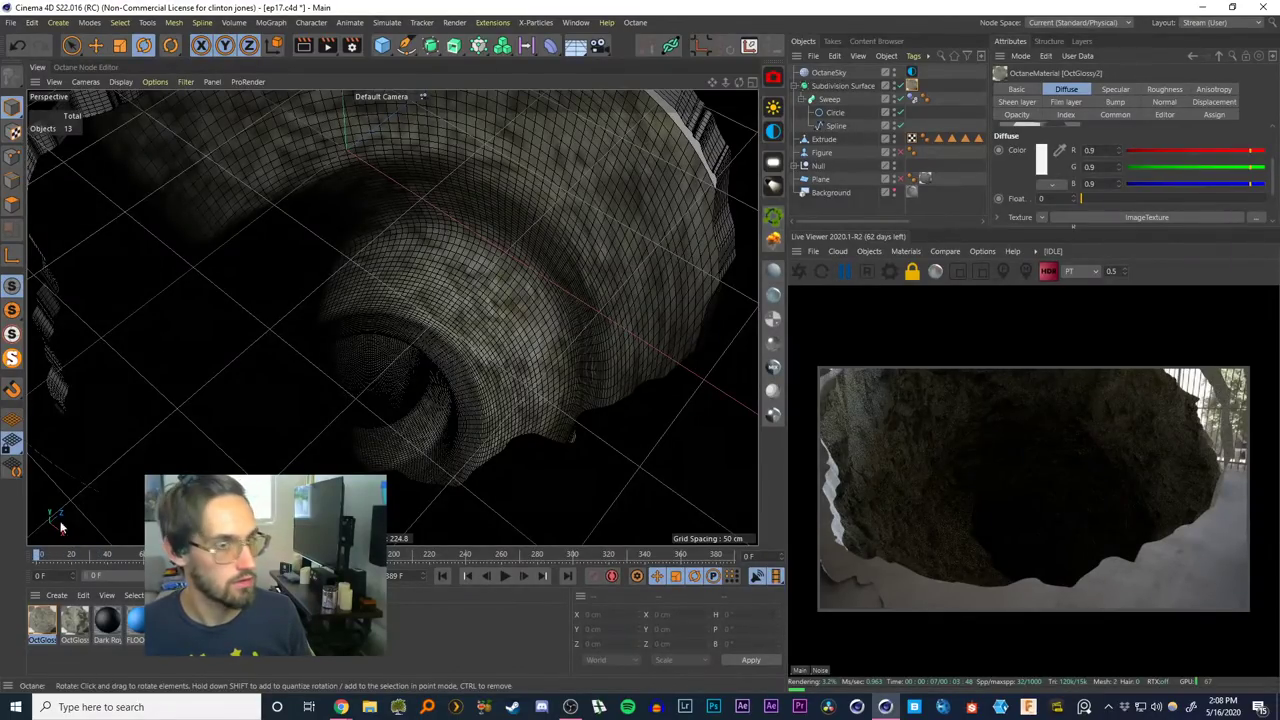
left_click(804, 85)
left_click(804, 125)
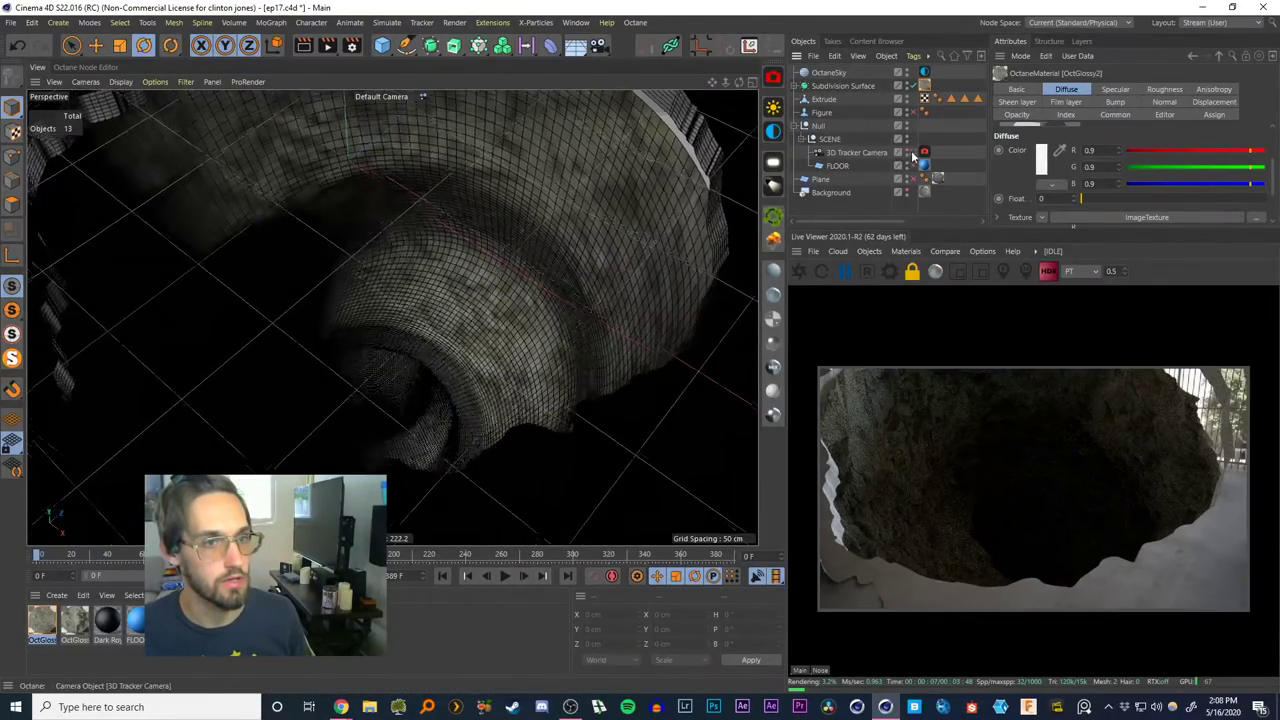
left_click(911, 152)
left_click_drag(49, 562, 81, 562)
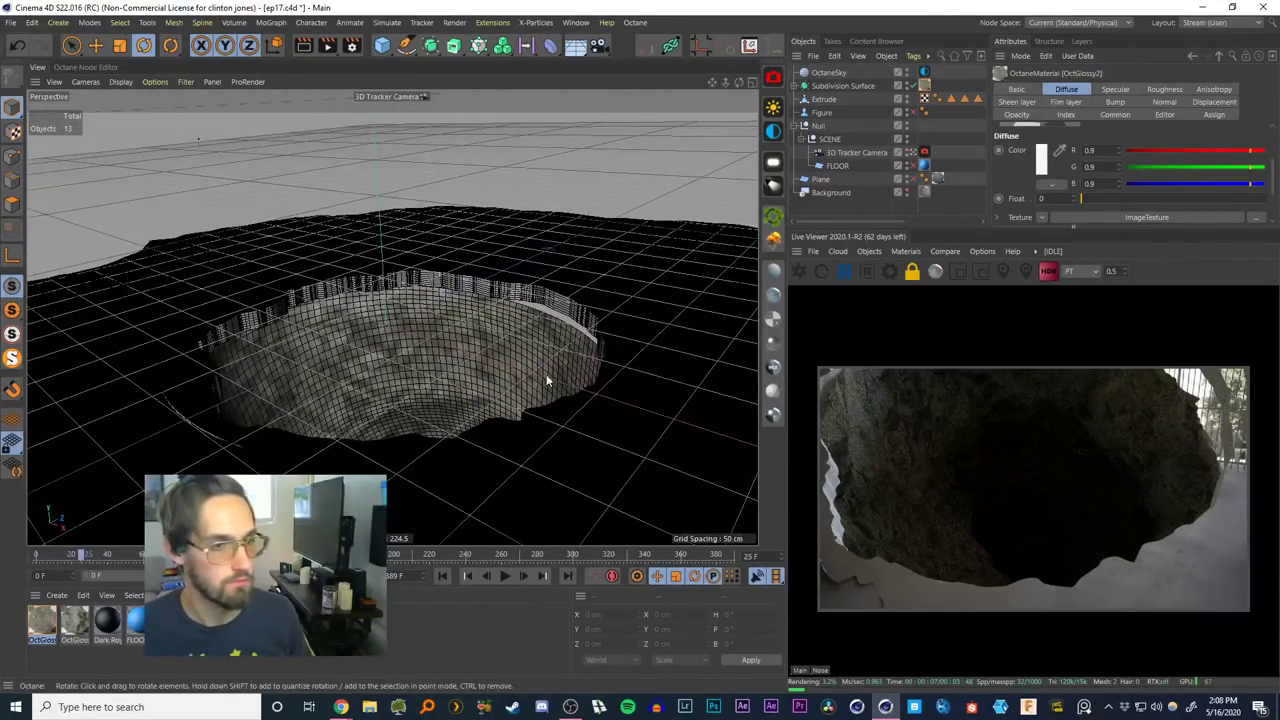
left_click(800, 273)
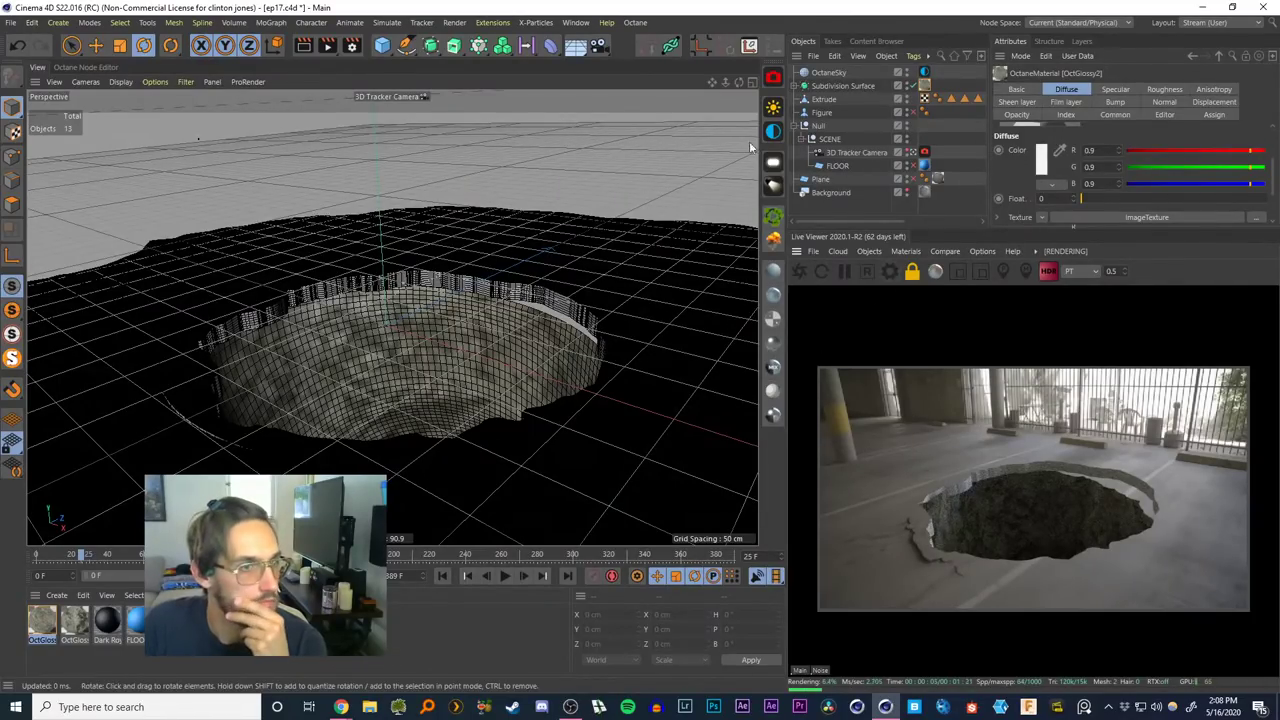
Move the selected point of the Sweep's Spine spline to about X 4.7 cm and Z -6.9 cm
left_click(795, 86)
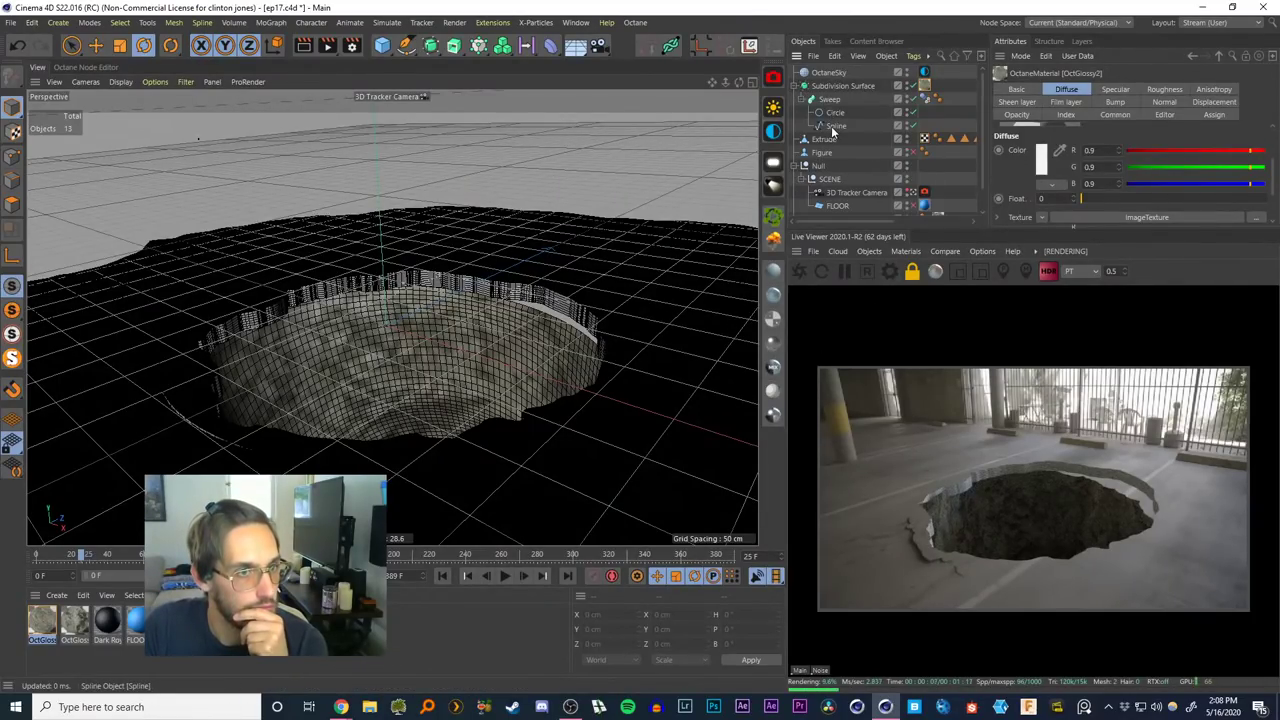
left_click(835, 126)
left_click(70, 46)
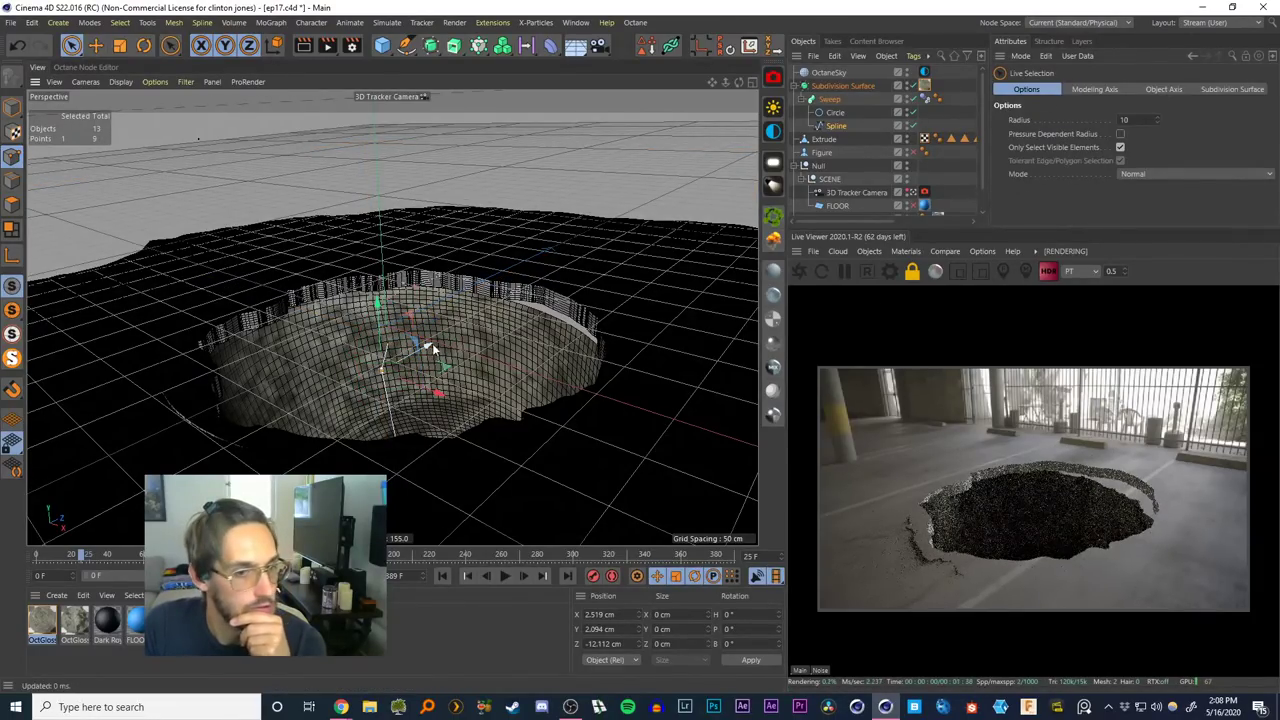
left_click_drag(434, 351, 437, 344)
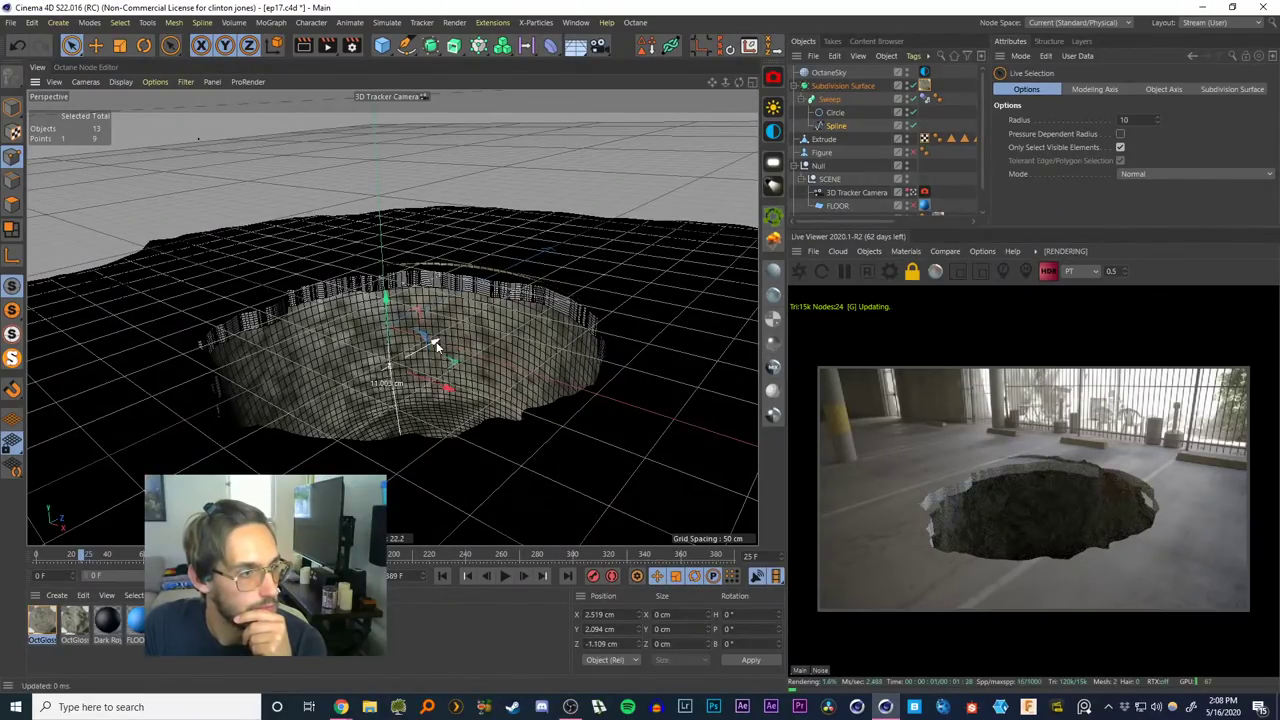
mouse_move(447, 390)
left_mouse_down()
mouse_move(452, 359)
mouse_move(449, 369)
left_mouse_up()
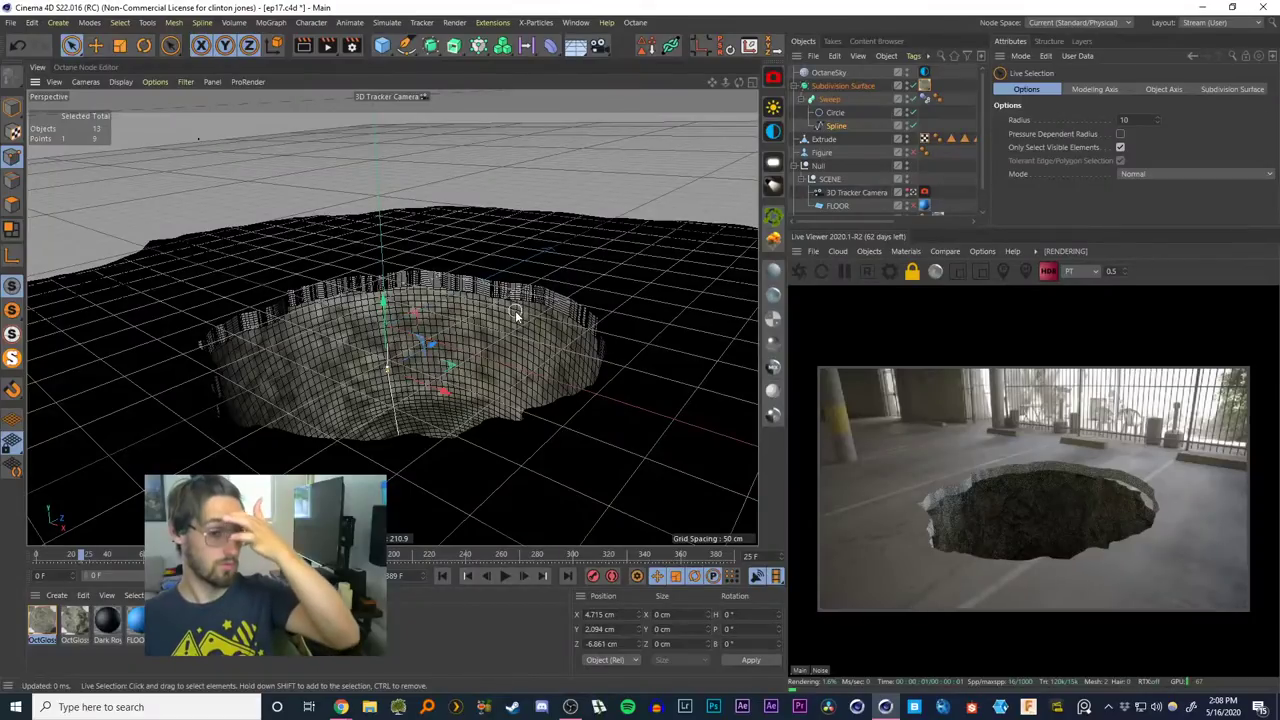
Try radii of 225 cm and 250 cm on the Sweep's Circle, and set its radius to 220 cm
left_click(834, 113)
left_click(1085, 146)
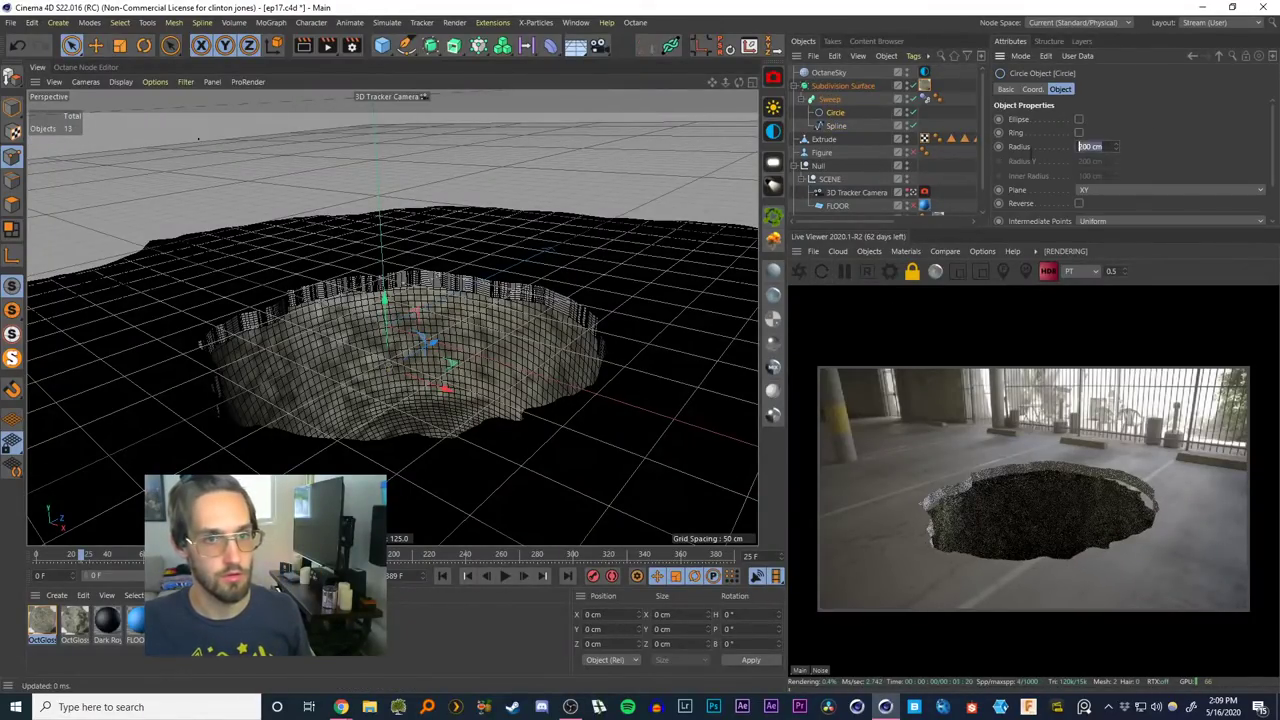
type("225")
key("Return")
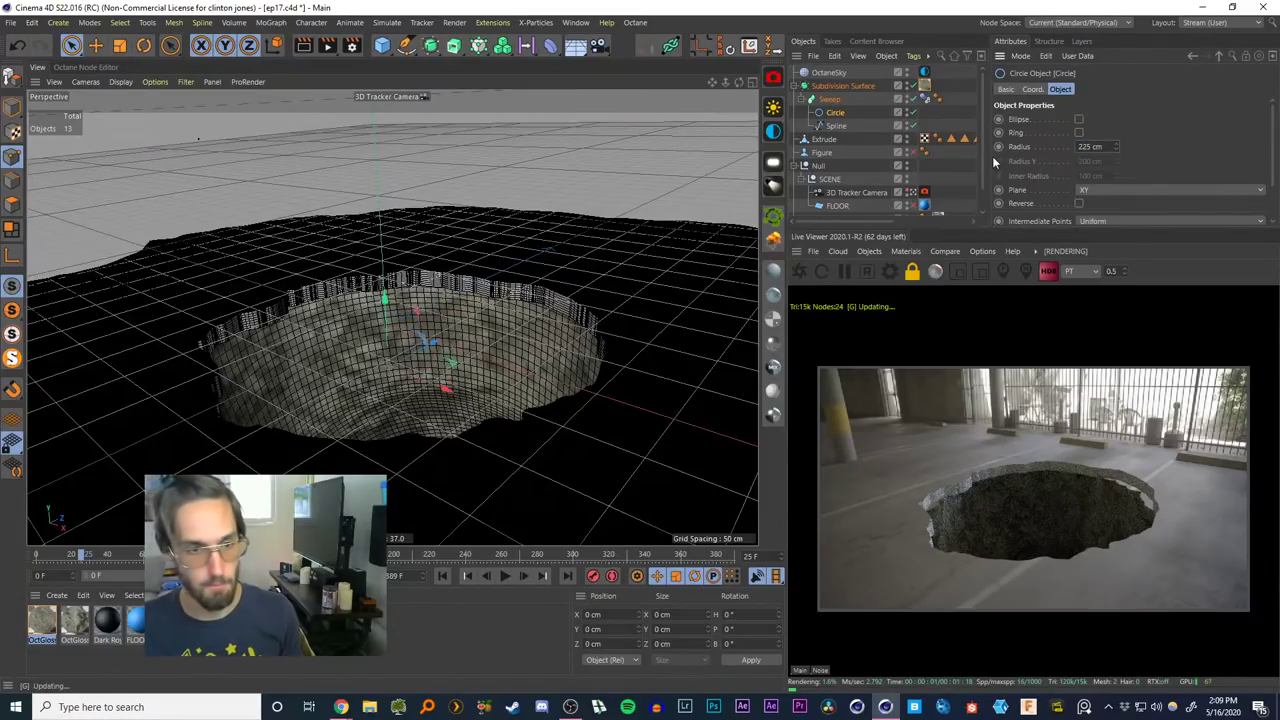
left_click(1090, 146)
type("250")
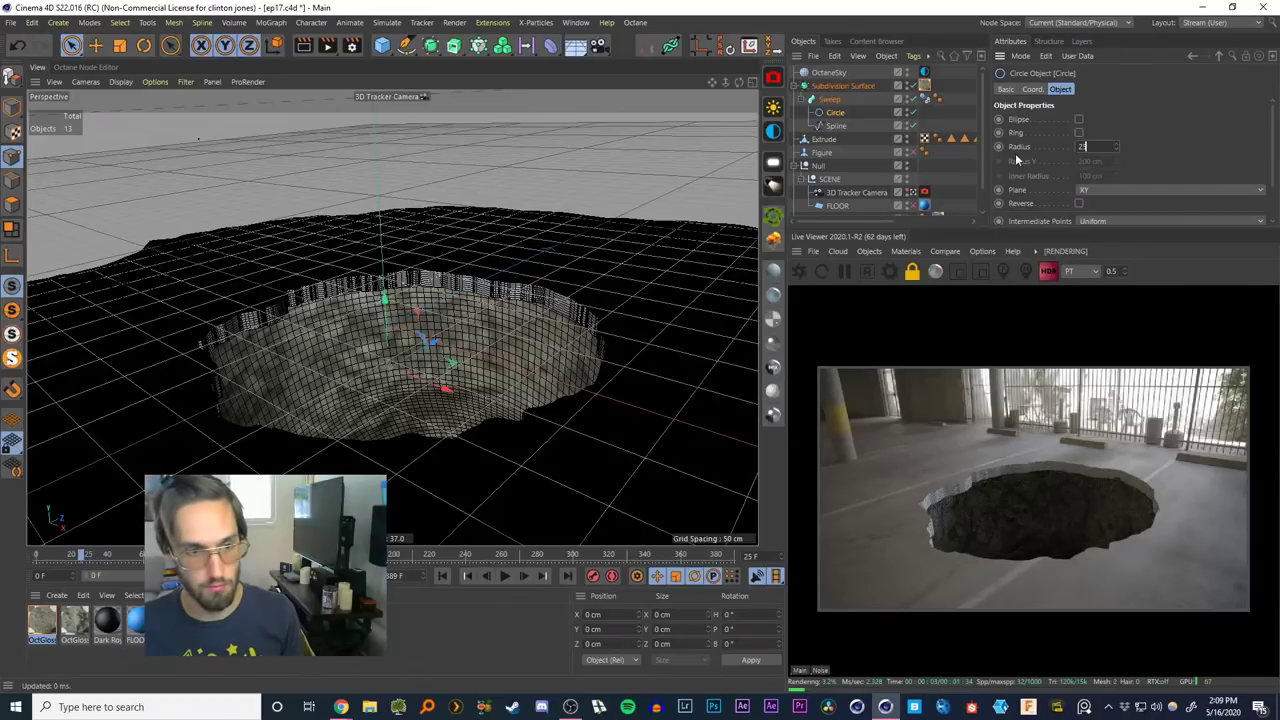
key("Return")
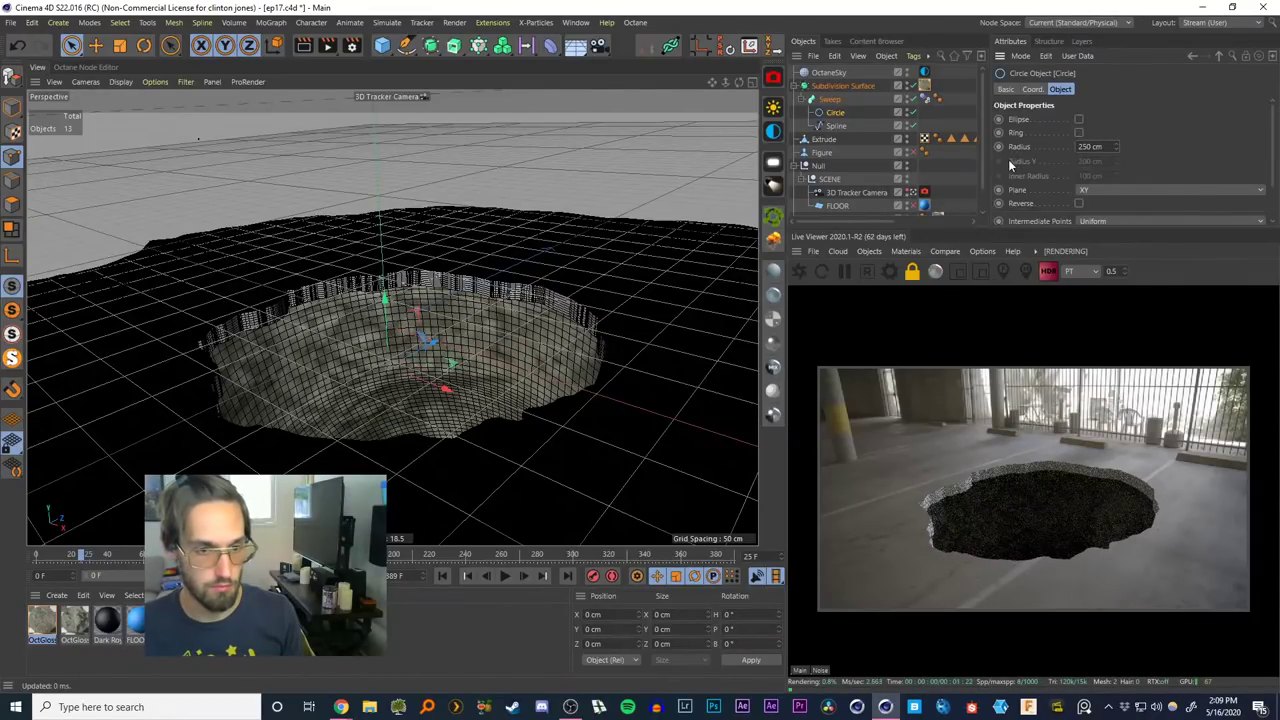
left_click(1090, 146)
type("220")
key("Return")
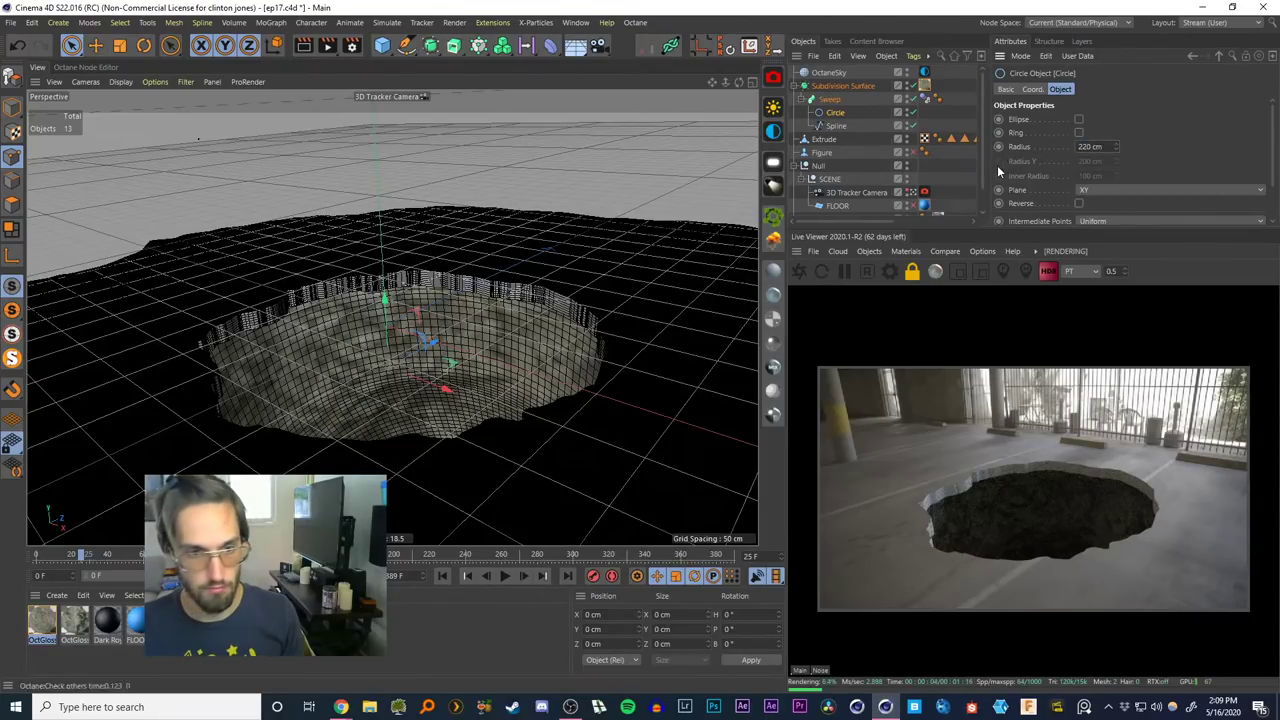
Shift the Sweep slightly in the horizontal plane to adjust its fit beneath the floor opening
left_click(829, 99)
left_click(1185, 89)
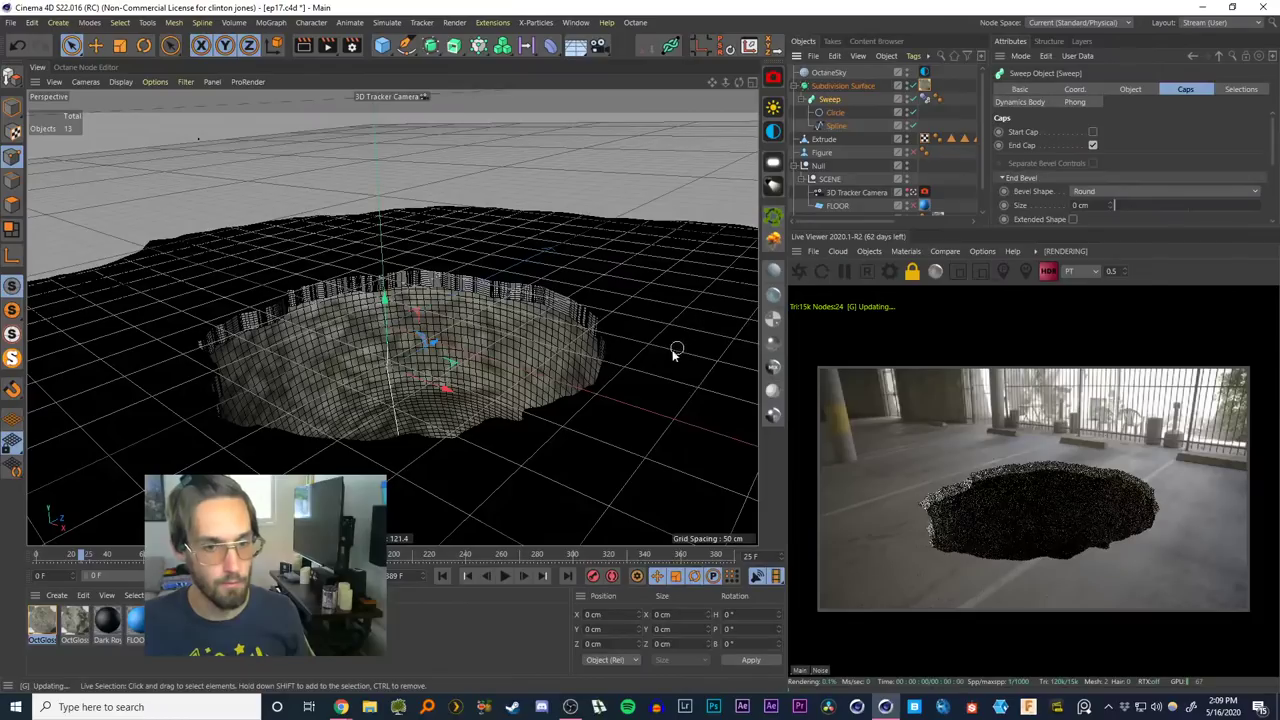
left_click_drag(453, 363, 461, 363)
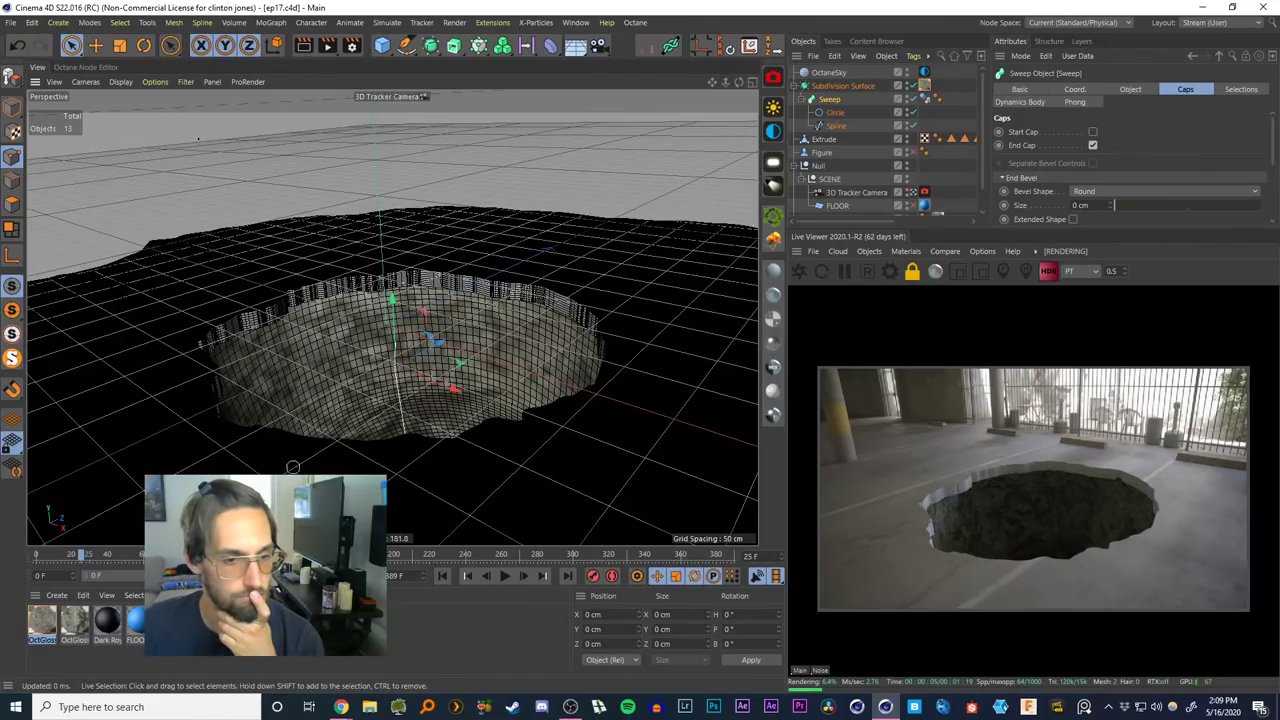
Examine the hole in the live render at frames 55, 82, 98 and 124, and compare its tonemap types, including ACES
left_click_drag(108, 562, 137, 558)
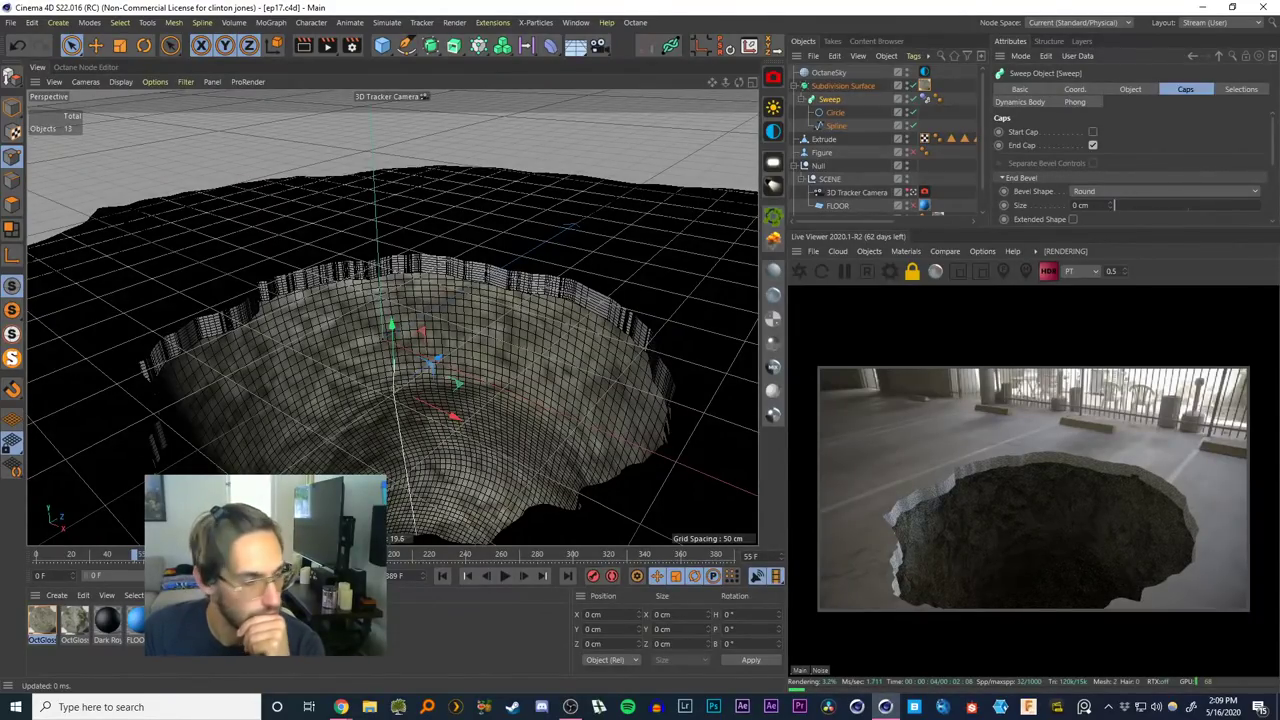
left_click_drag(134, 556, 183, 556)
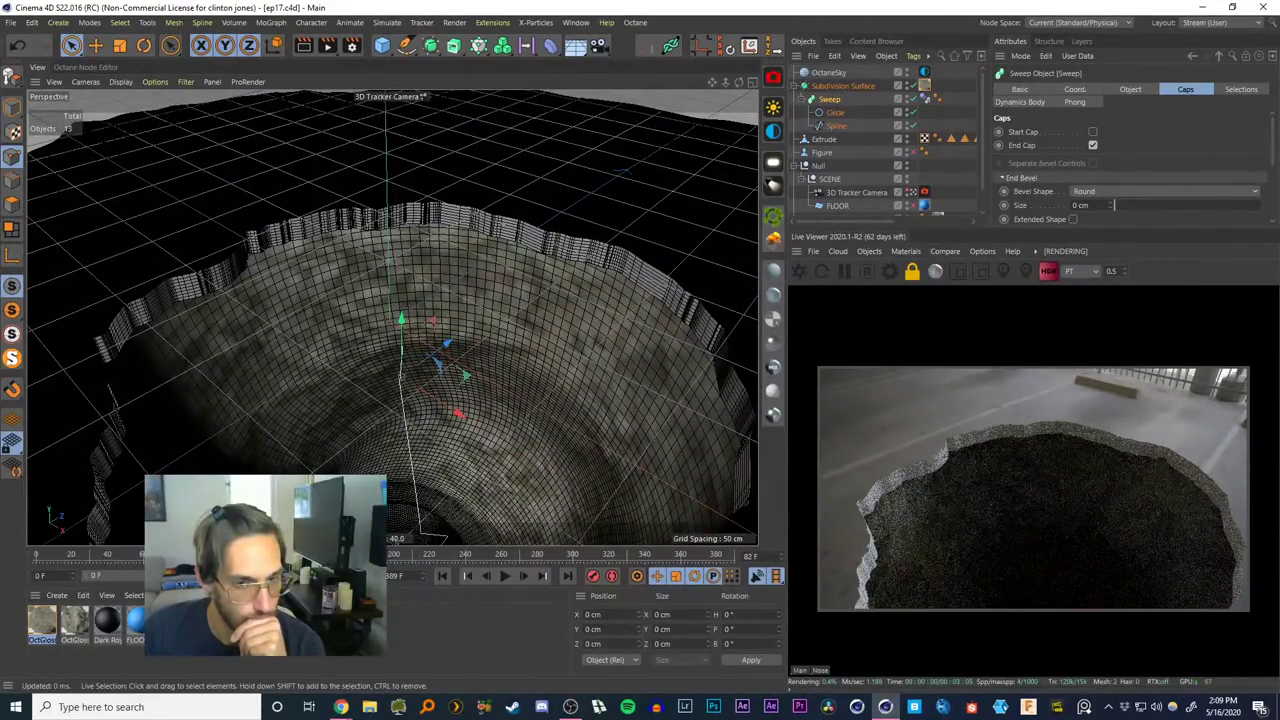
left_click_drag(183, 556, 211, 556)
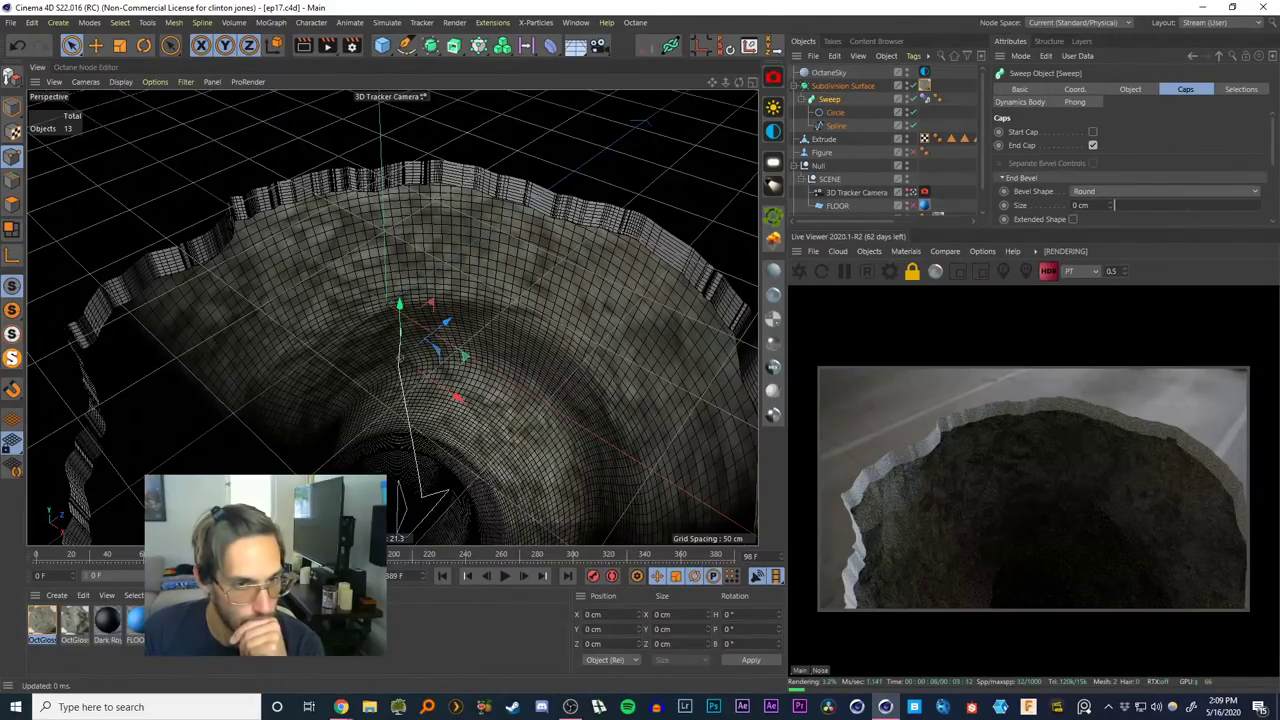
left_click_drag(211, 556, 258, 556)
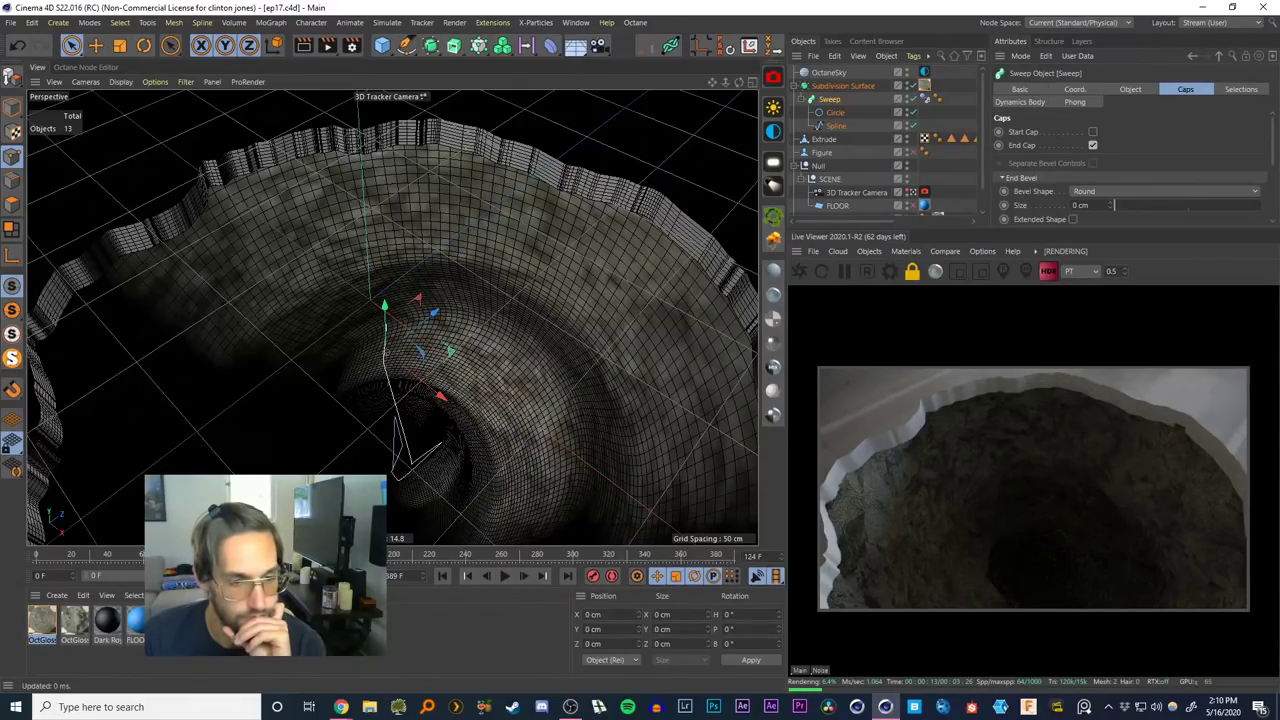
left_click(1047, 271)
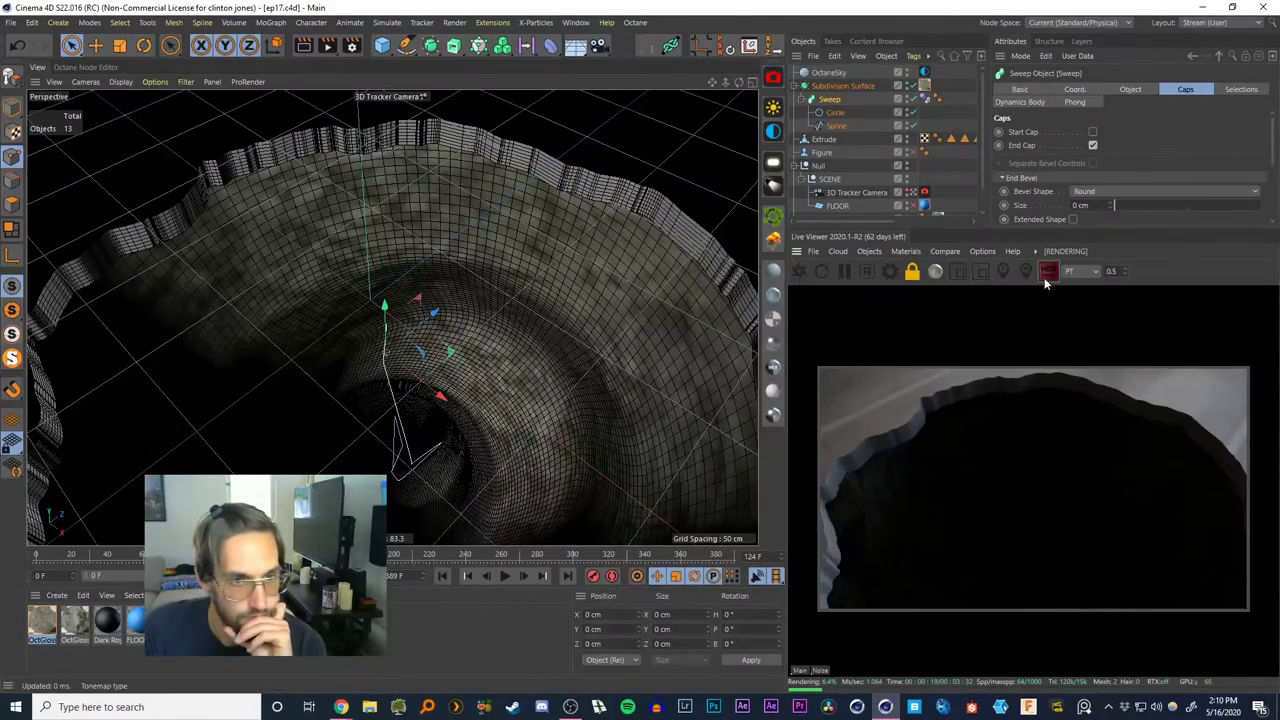
left_click(1046, 273)
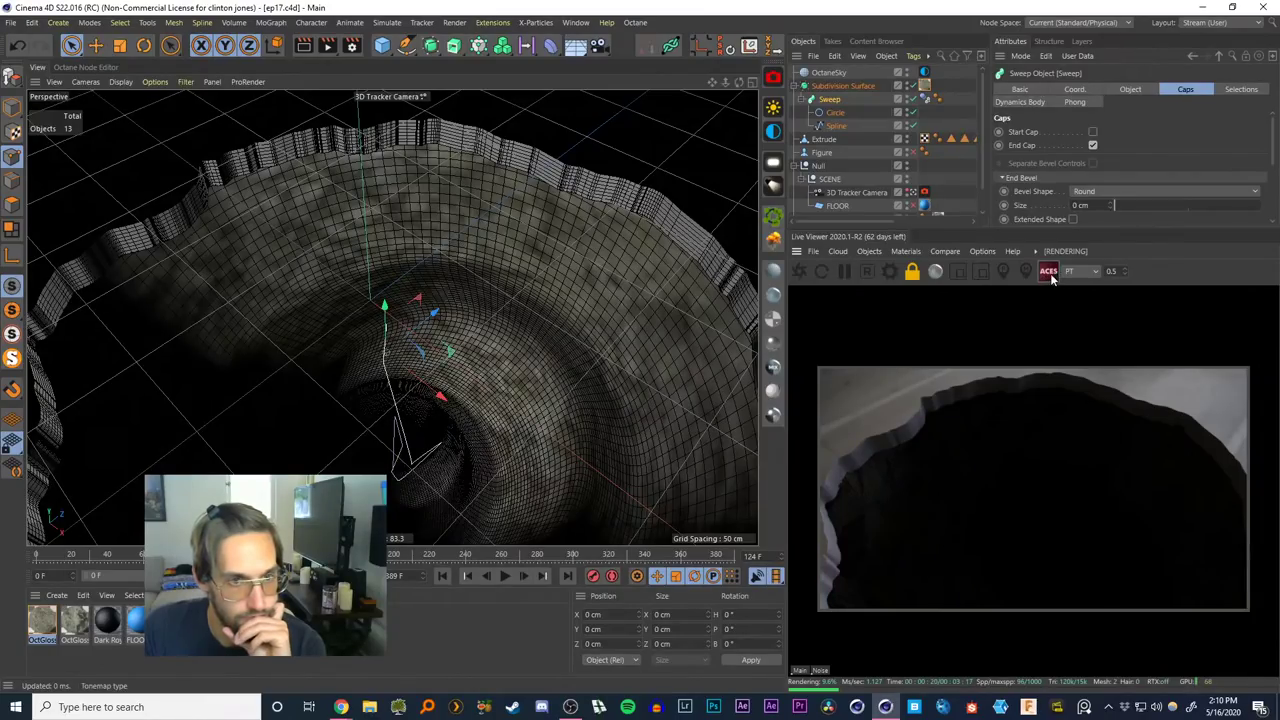
left_click(1047, 273)
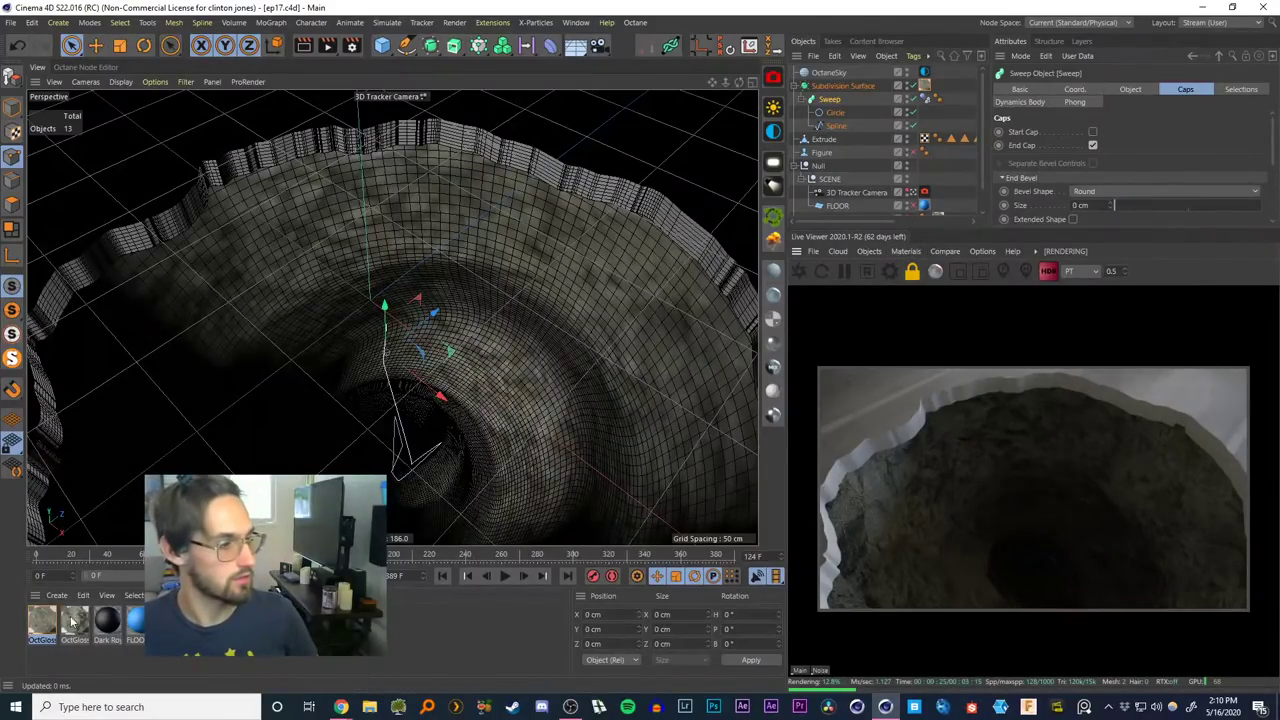
Apply the other rock material to the Subdivision Surface as a second material tag and select that tag
left_click_drag(72, 620, 936, 99)
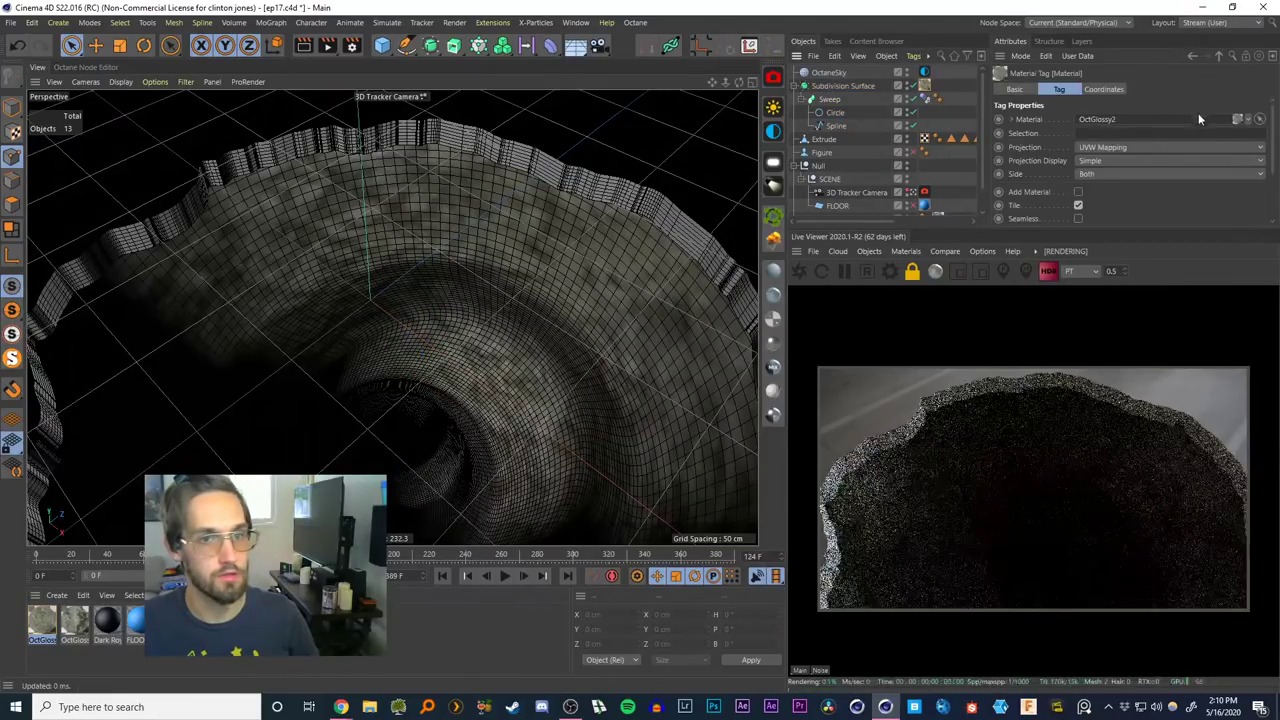
left_click_drag(1273, 150, 1273, 204)
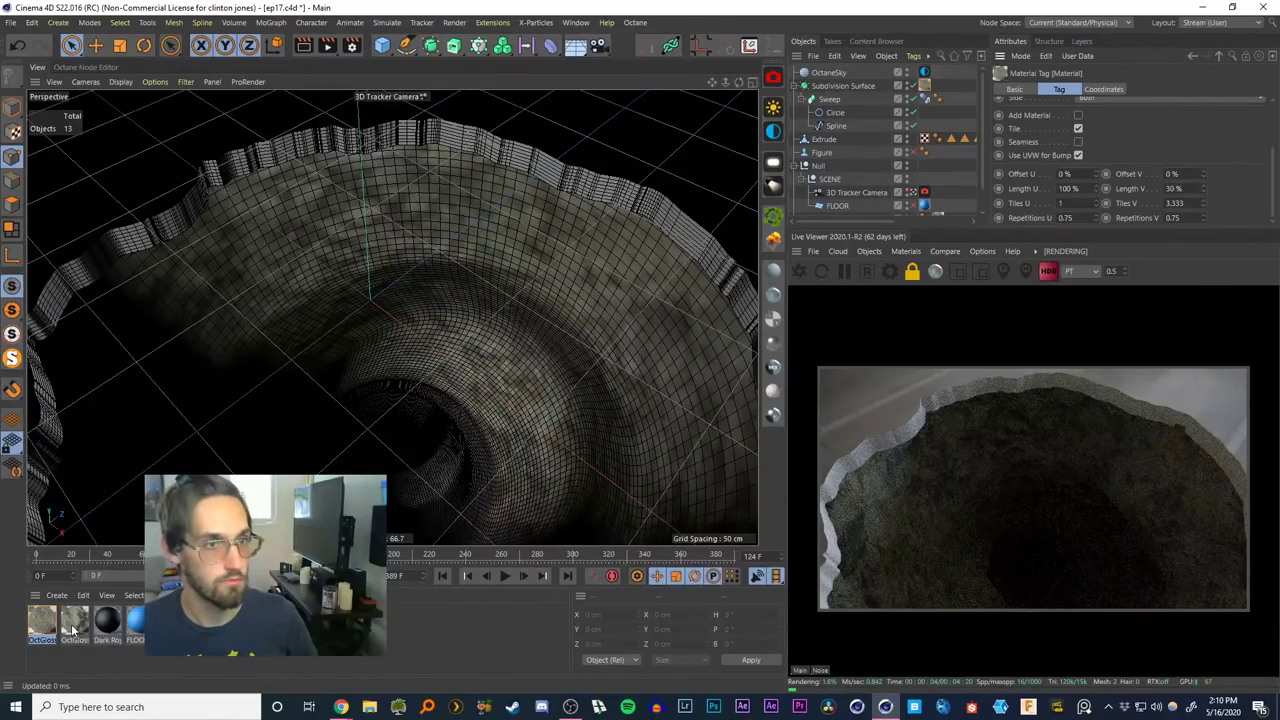
left_click_drag(72, 628, 860, 86)
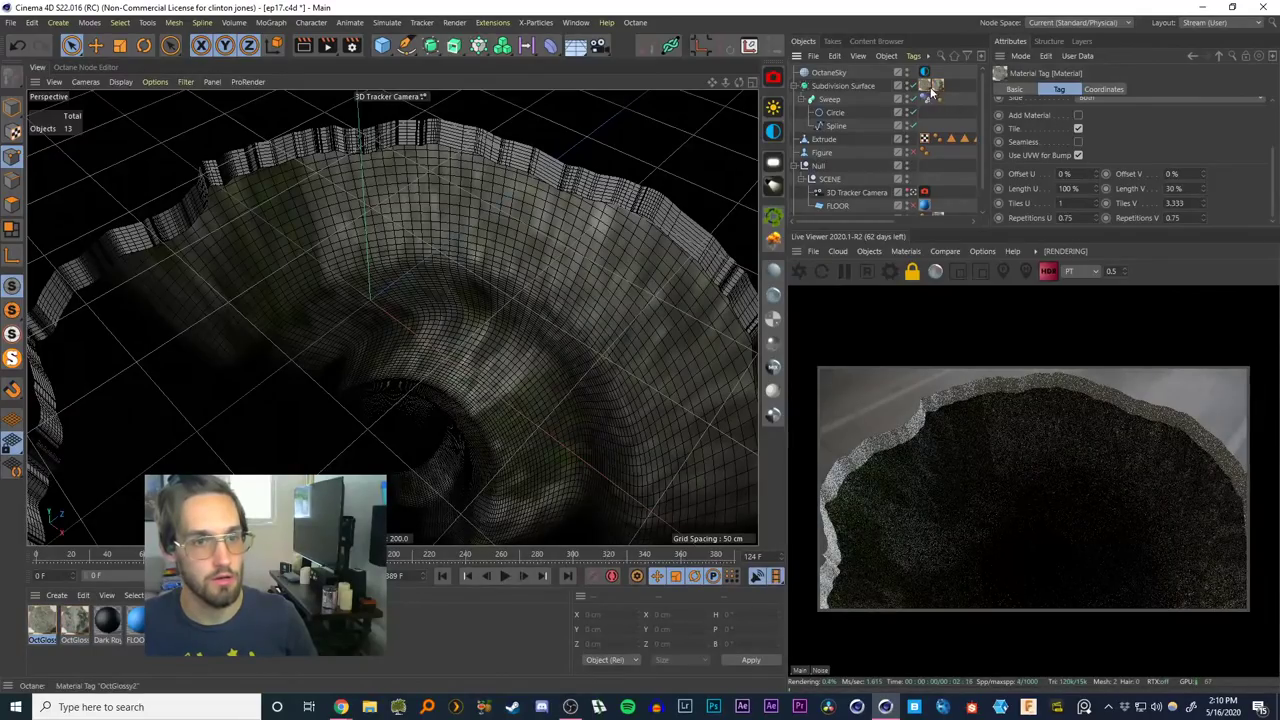
left_click(935, 88)
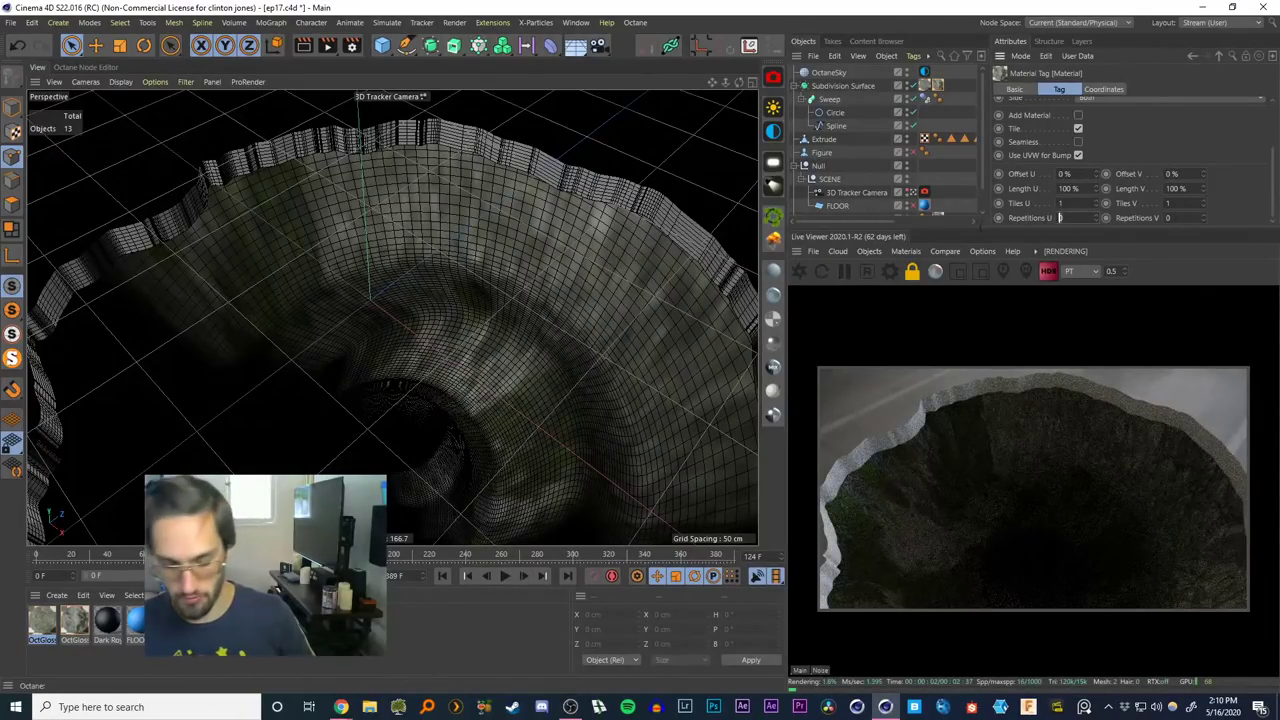
Set the added material tag's Repetitions U and V to 0.75 and its Length V to 30%
left_click_drag(1192, 218, 1120, 220)
type(".75")
key("Return")
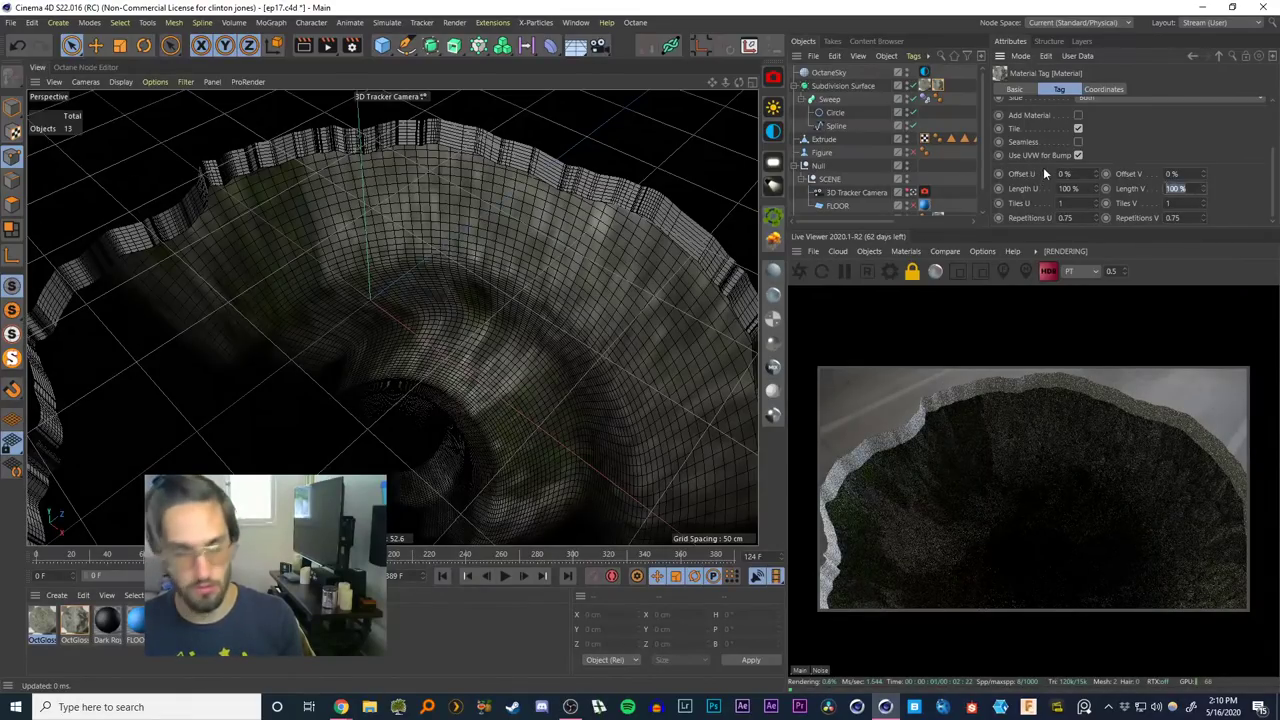
type("30")
key("Return")
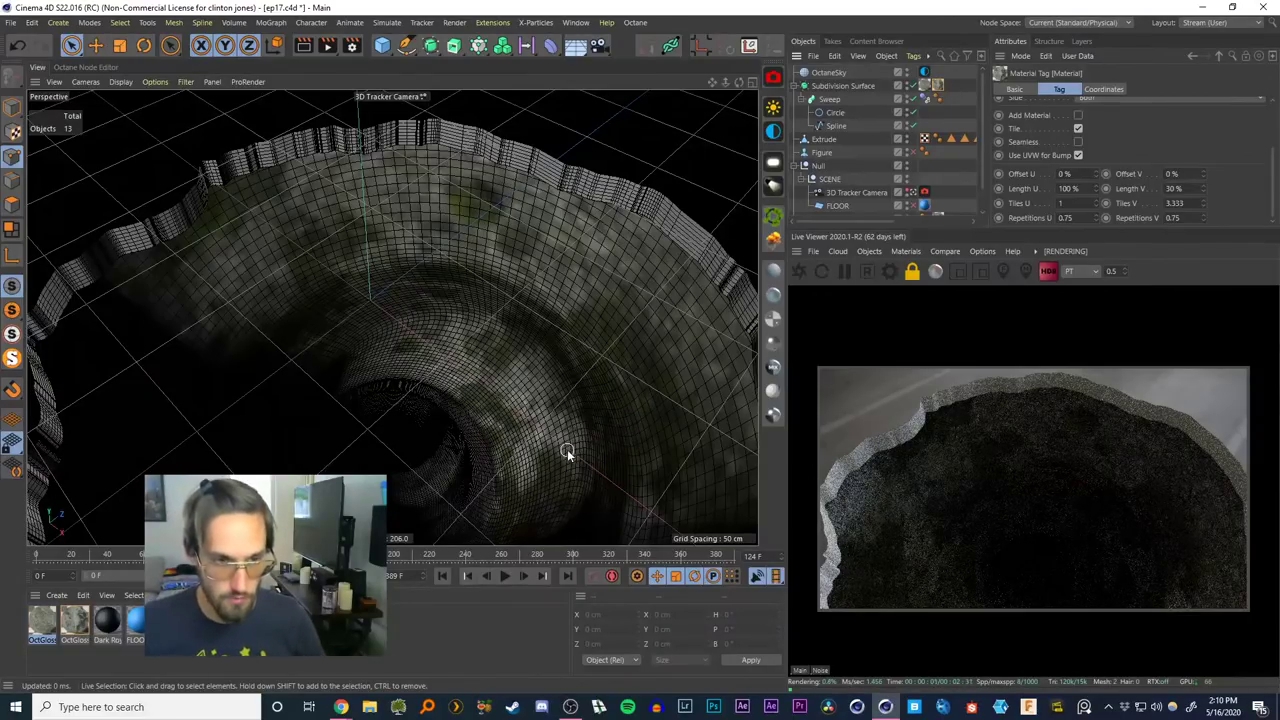
At frame 289, delete the added material tag from the Subdivision Surface and restart the live render
left_click_drag(259, 556, 545, 572)
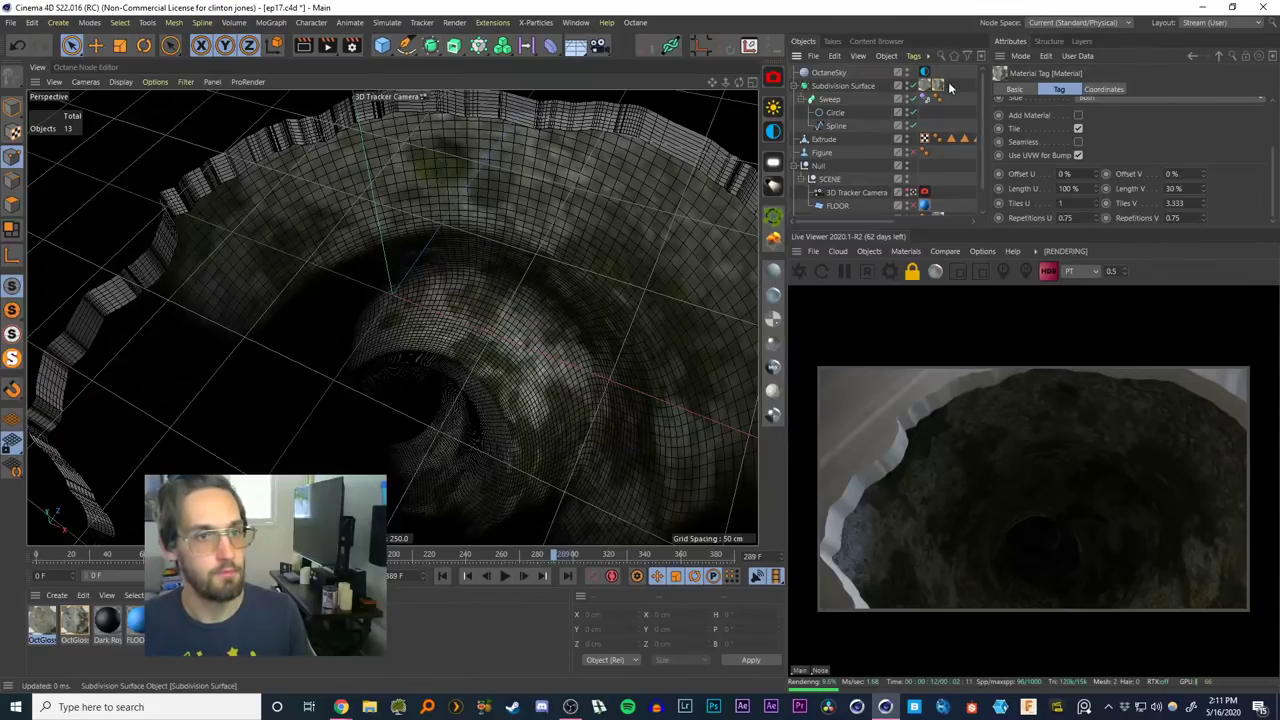
key("Delete")
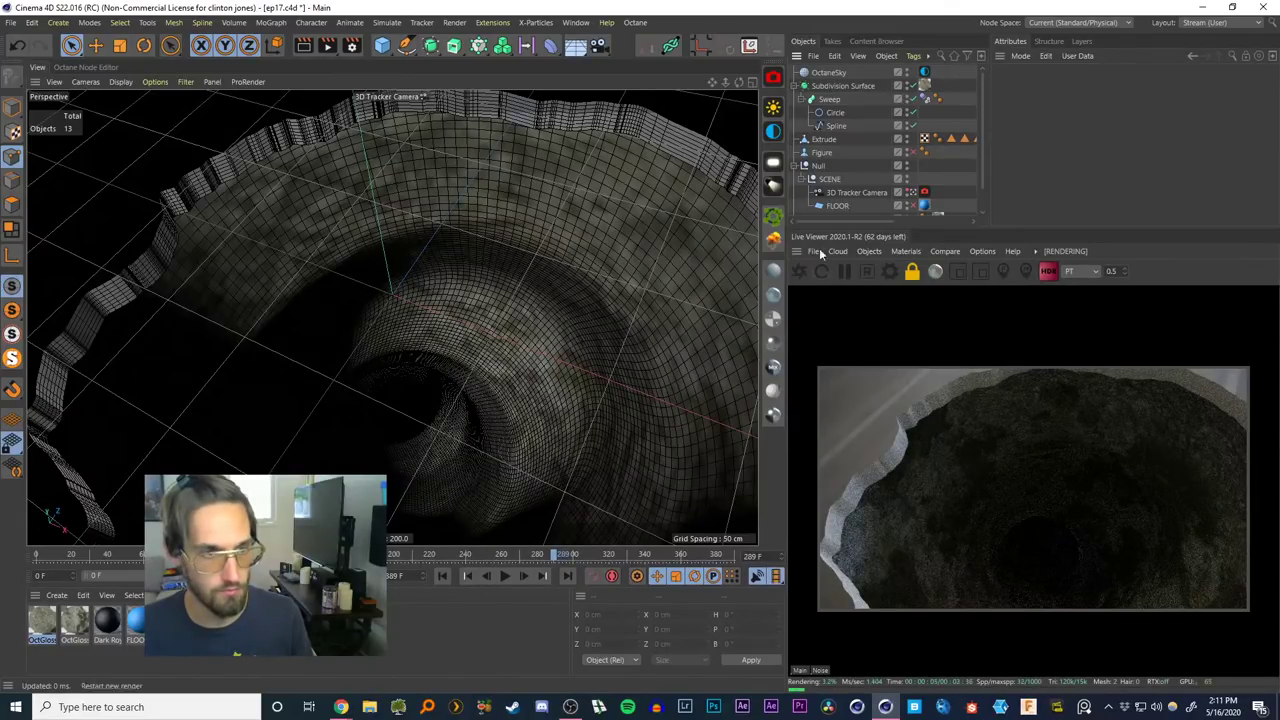
left_click(924, 86)
left_click(800, 272)
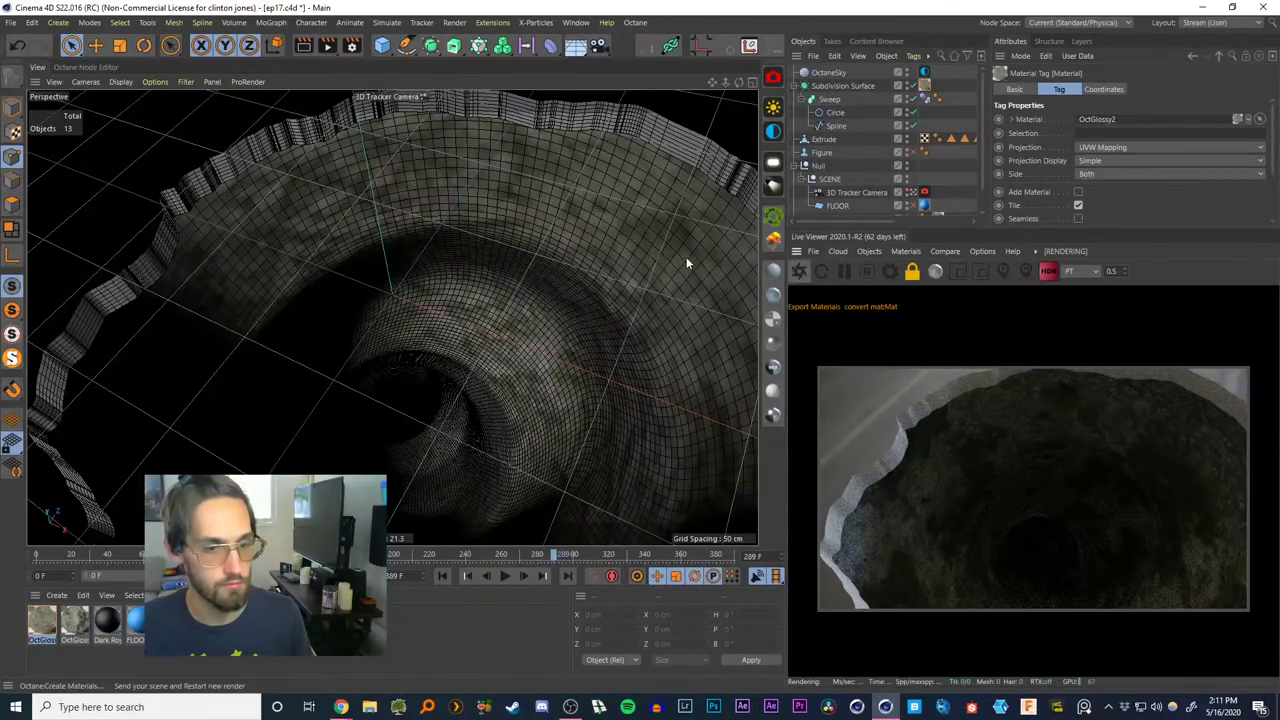
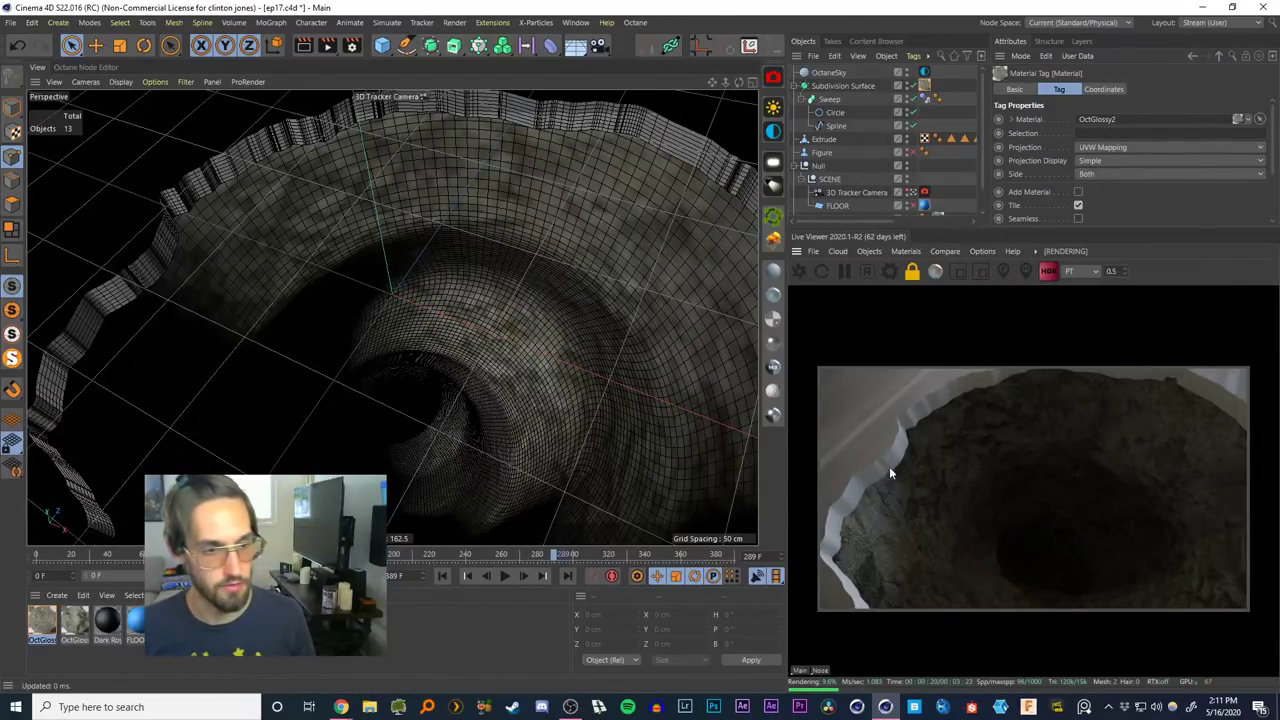
Leave the 3D Tracker Camera and look up at the opening from deep inside the hole
left_click(913, 192)
middle_click_drag(361, 204, 440, 334, "alt")
right_click_drag(420, 282, 440, 163, "alt")
middle_click_drag(440, 163, 500, 256, "alt")
right_click_drag(500, 251, 536, 134, "alt")
left_click_drag(536, 134, 605, 302, "alt")
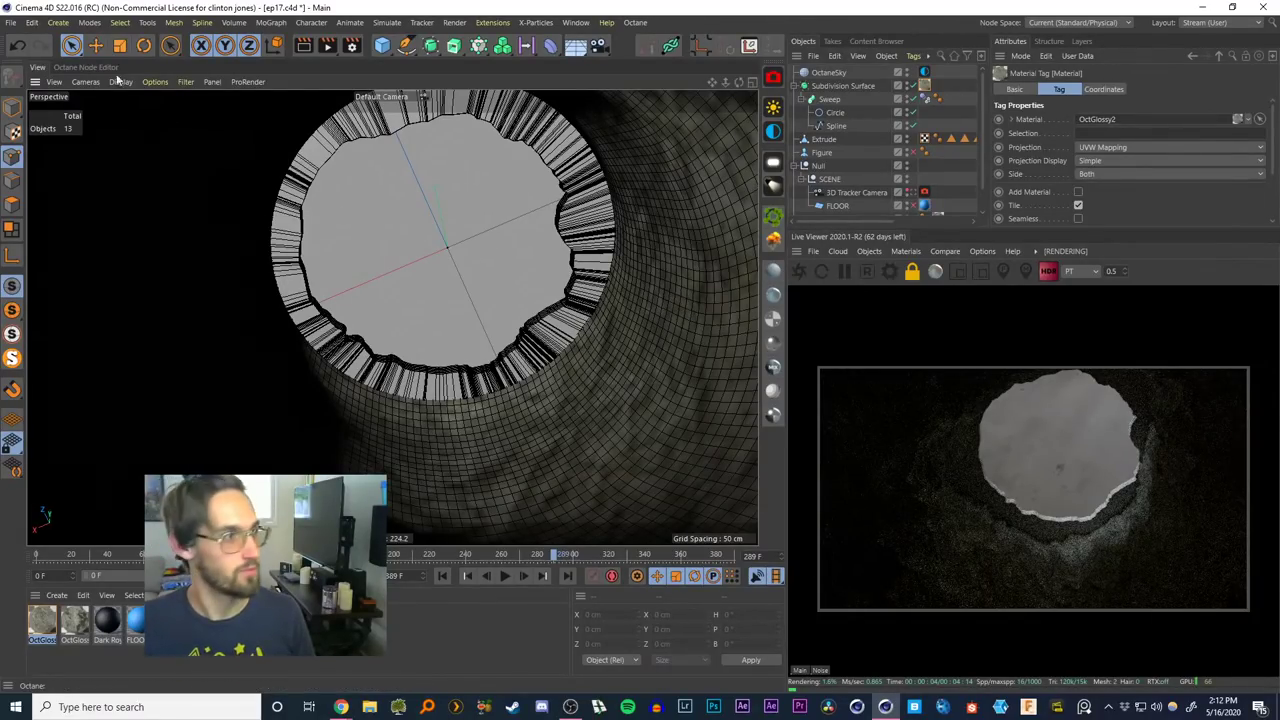
left_click(10, 22)
left_click(41, 62)
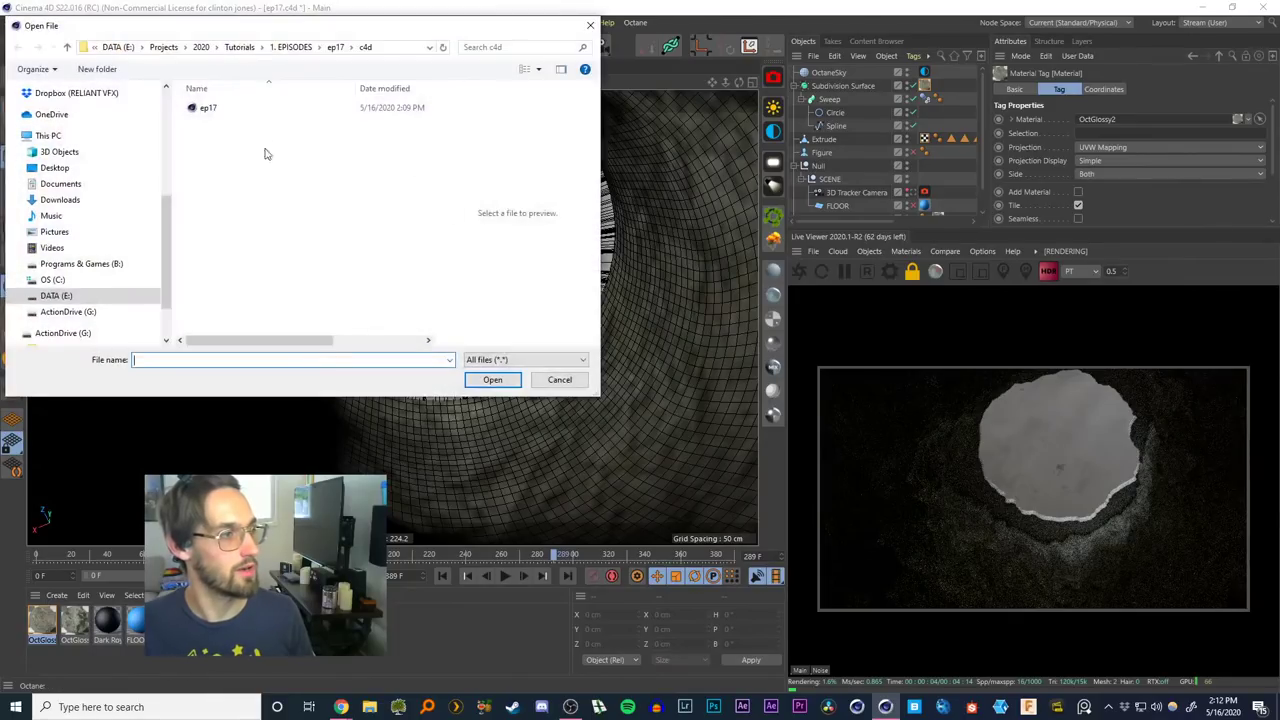
left_click(590, 25)
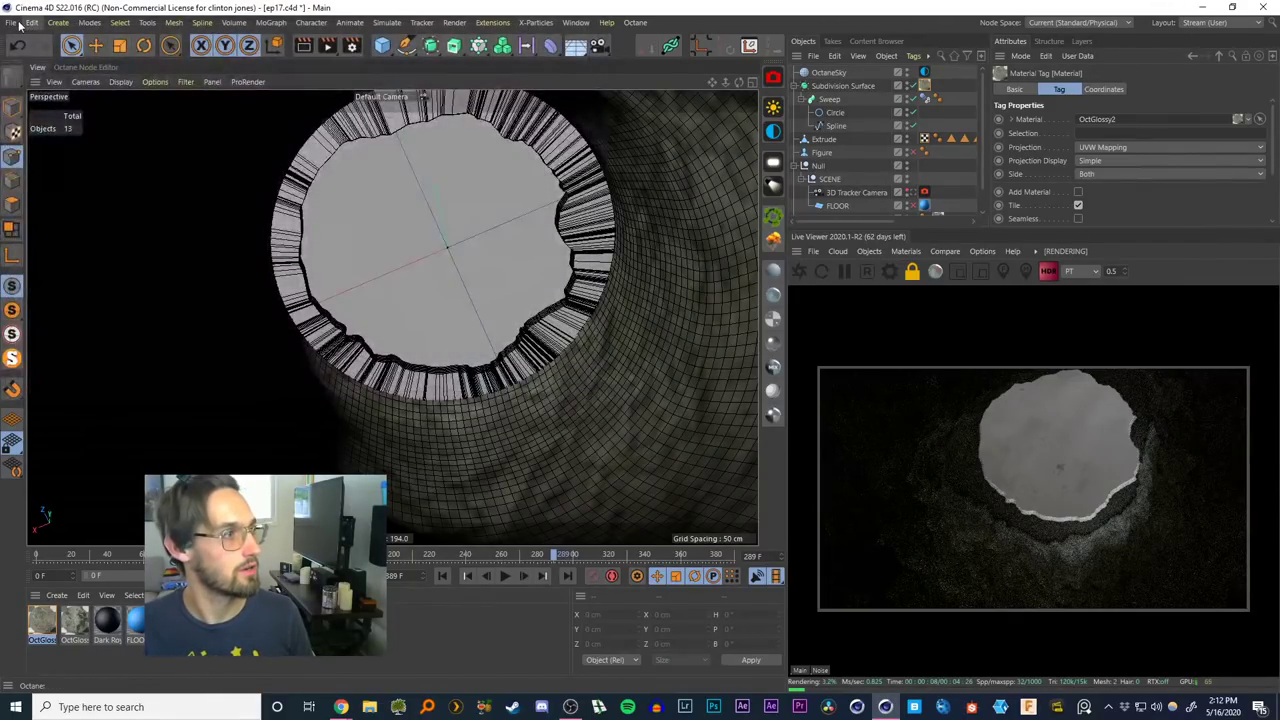
left_click(10, 22)
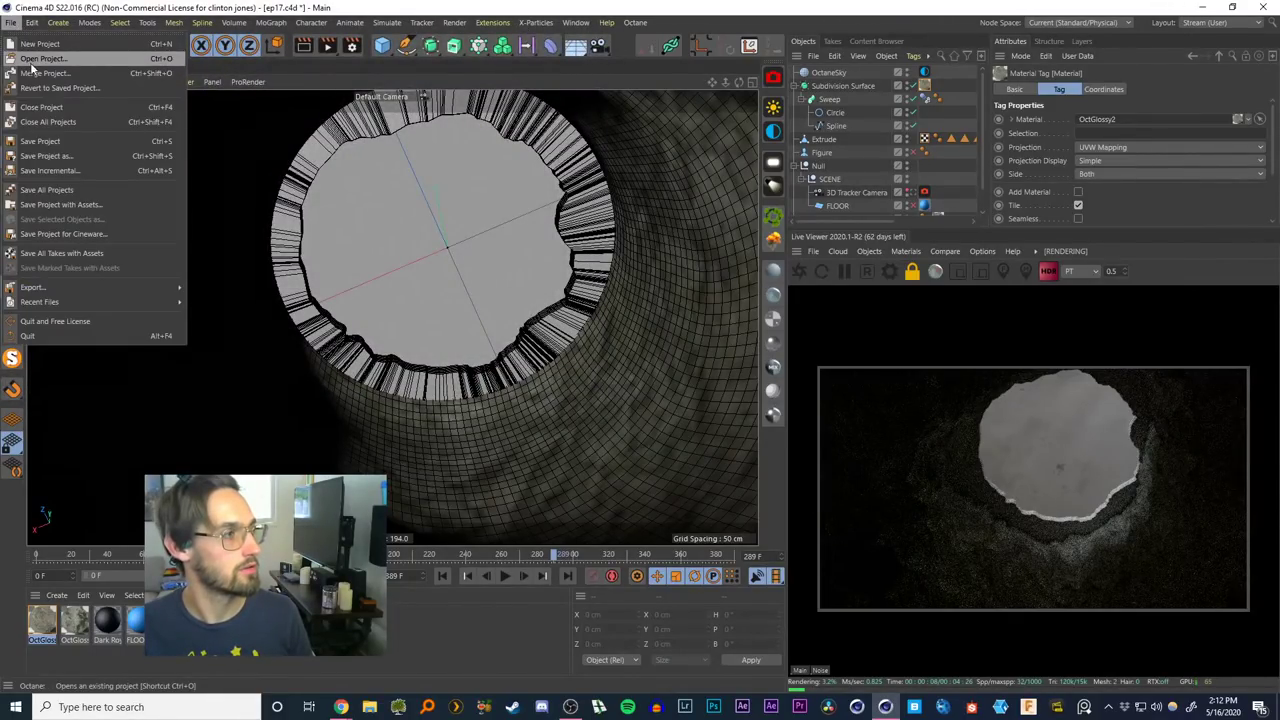
left_click(32, 62)
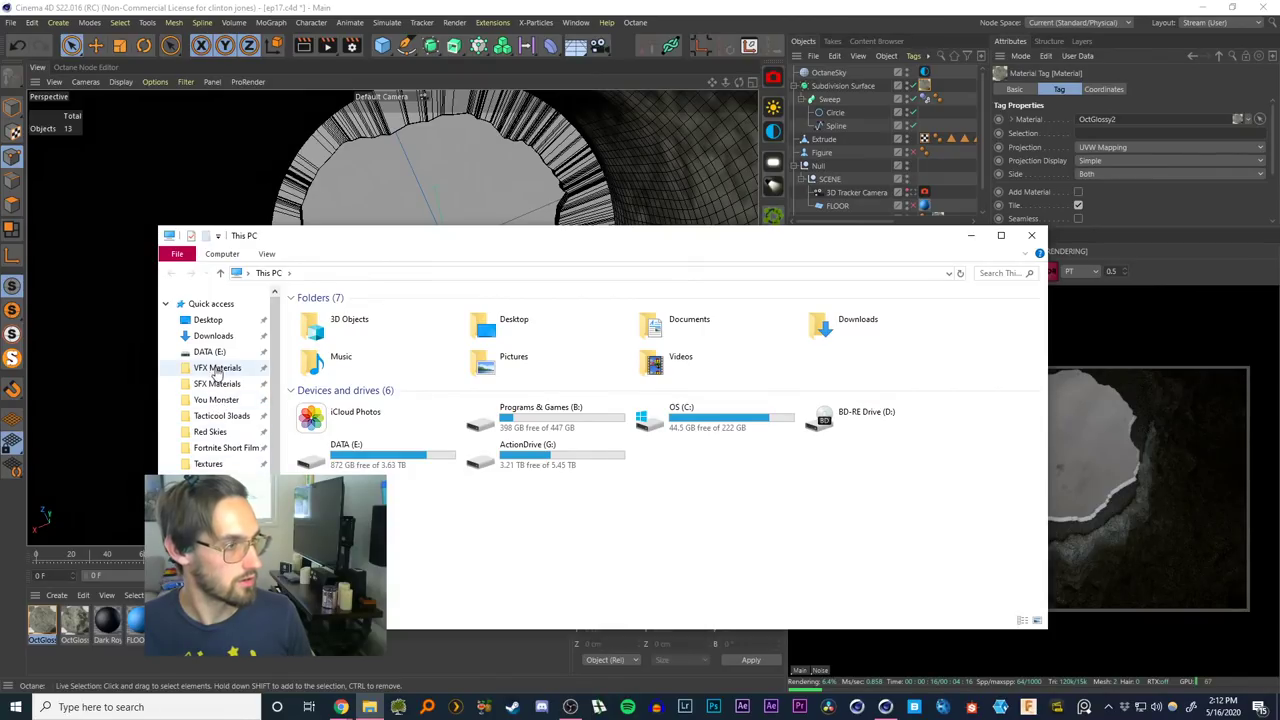
In File Explorer, open the Industrial_Tanks_2_FBX folder within the cgtrader 3D models of VFX Materials
left_click(216, 368)
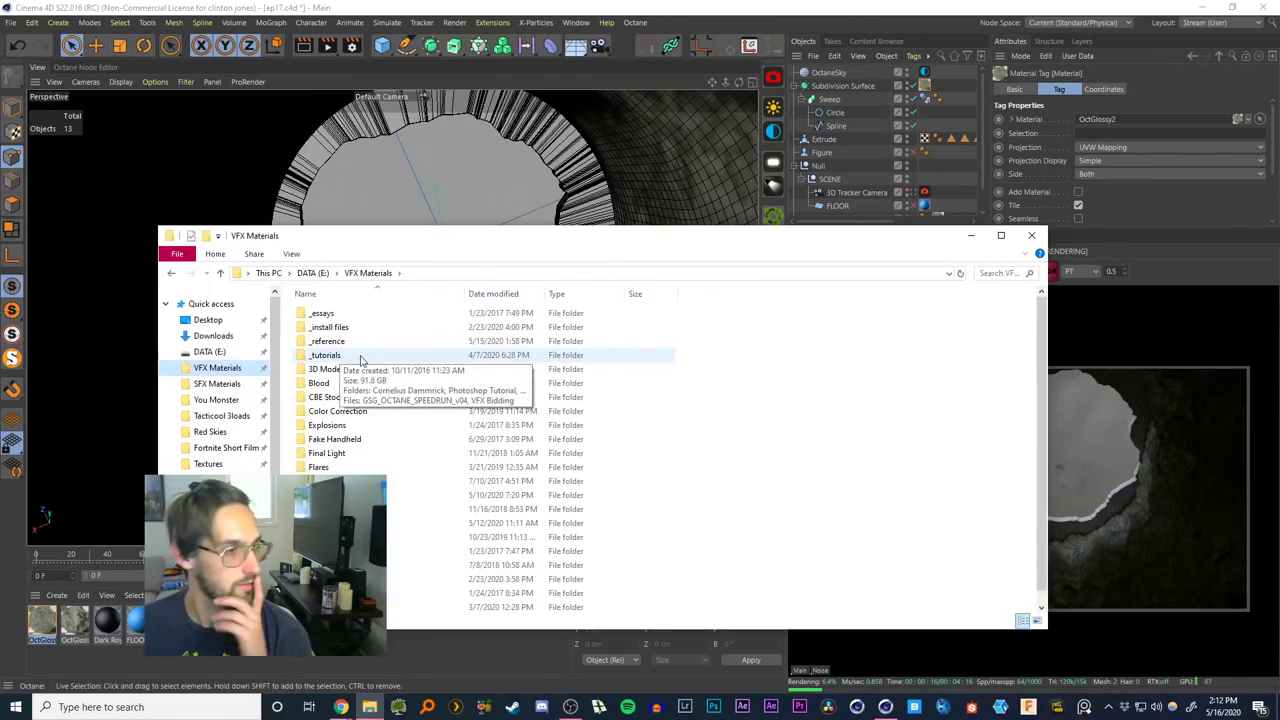
left_click_drag(400, 236, 425, 211)
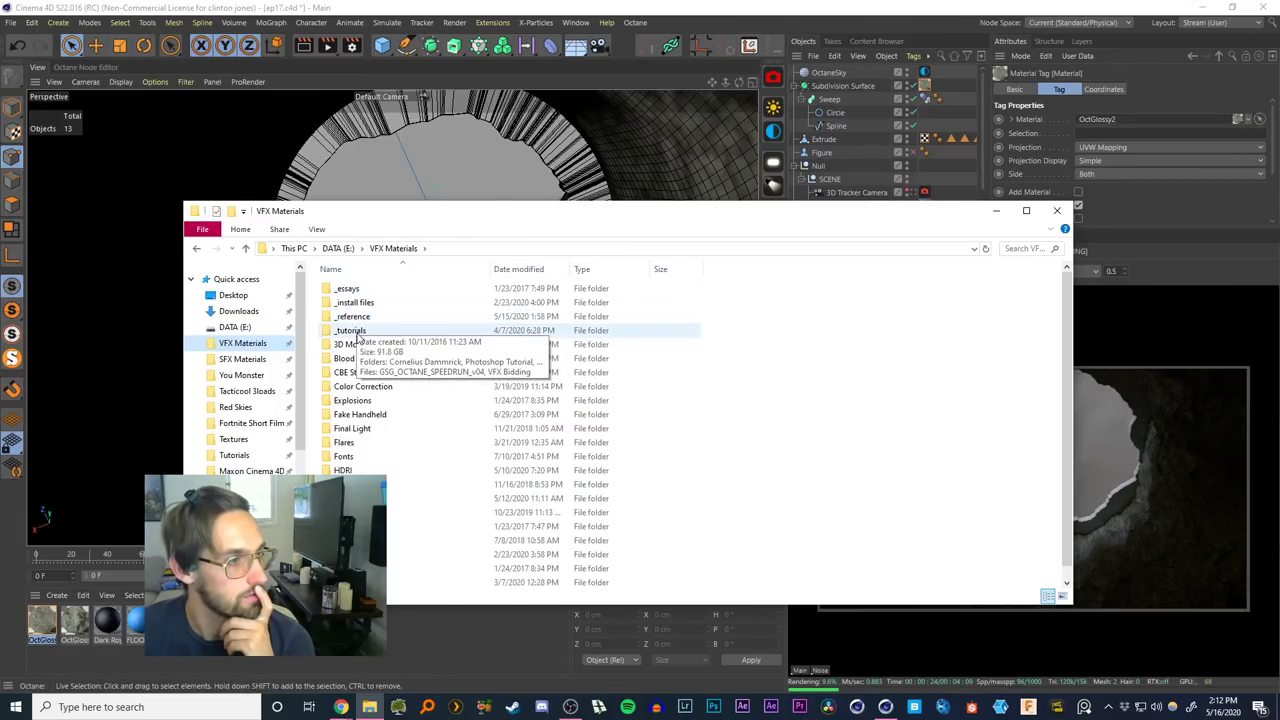
double_click(350, 344)
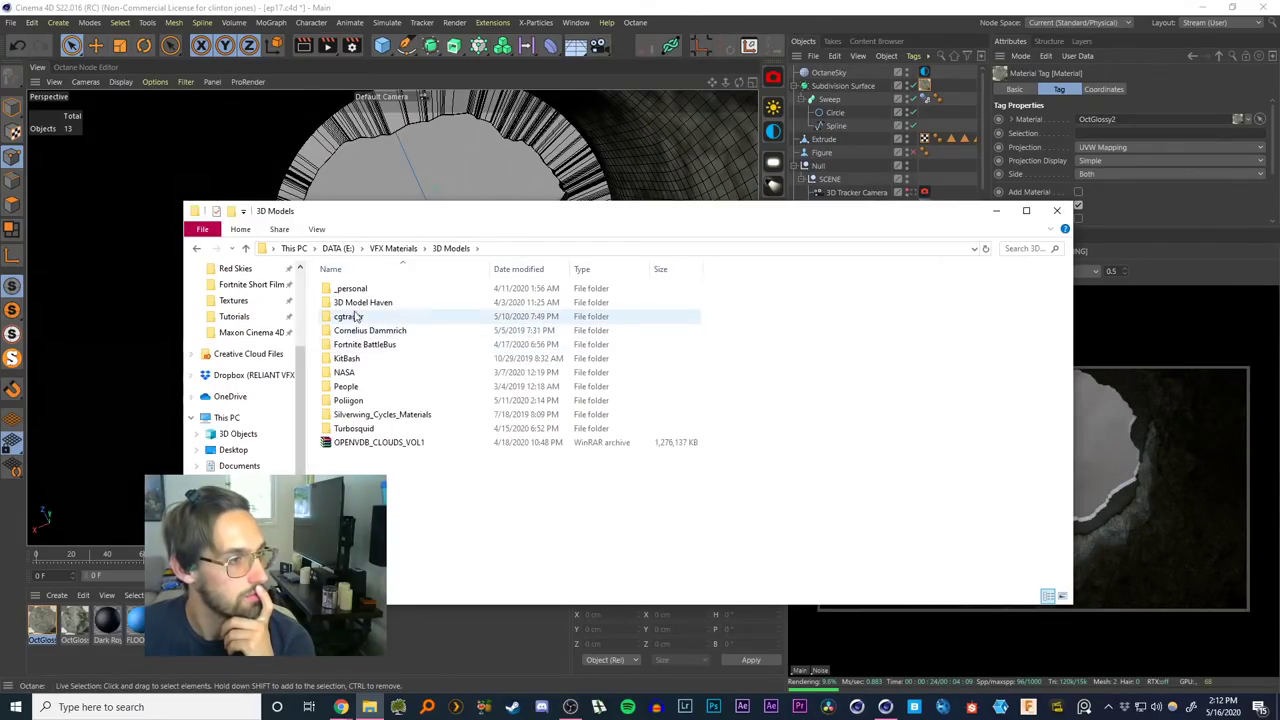
double_click(356, 316)
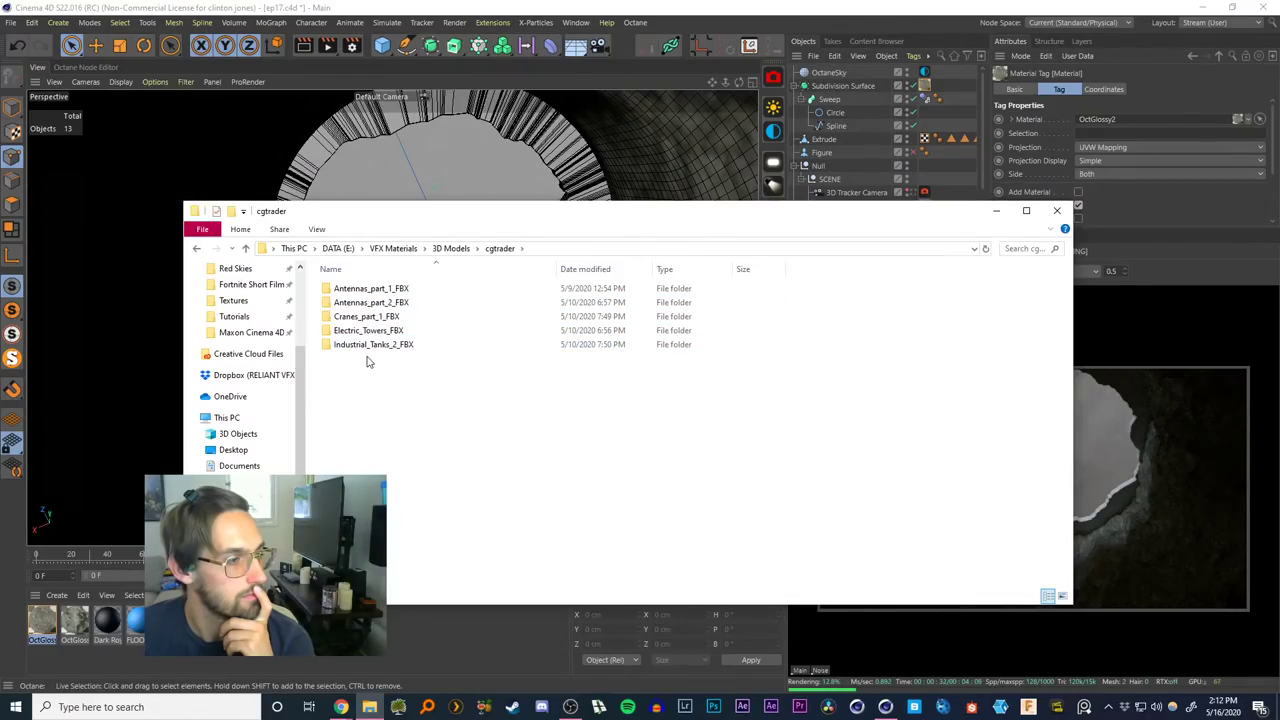
left_click(367, 349)
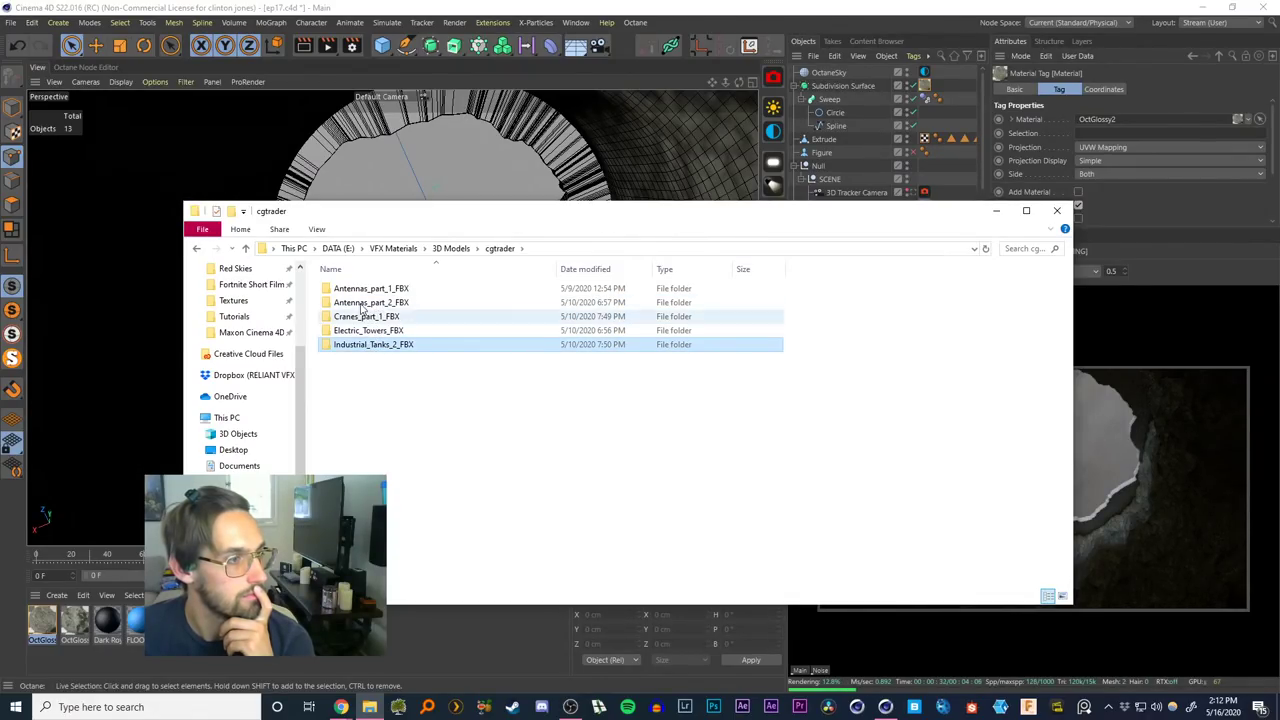
double_click(365, 346)
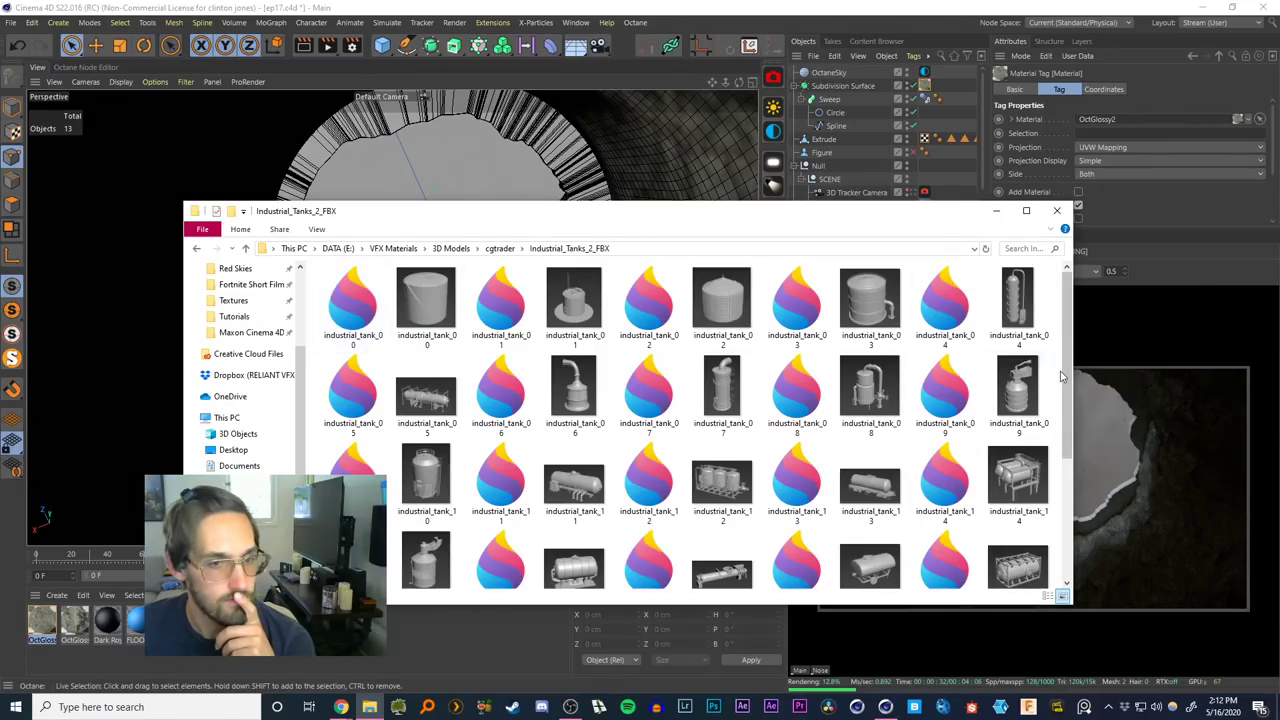
Examine the industrial tank thumbnails and the industrial_tank_17 preview image, and close File Explorer
left_click_drag(1066, 377, 1068, 472)
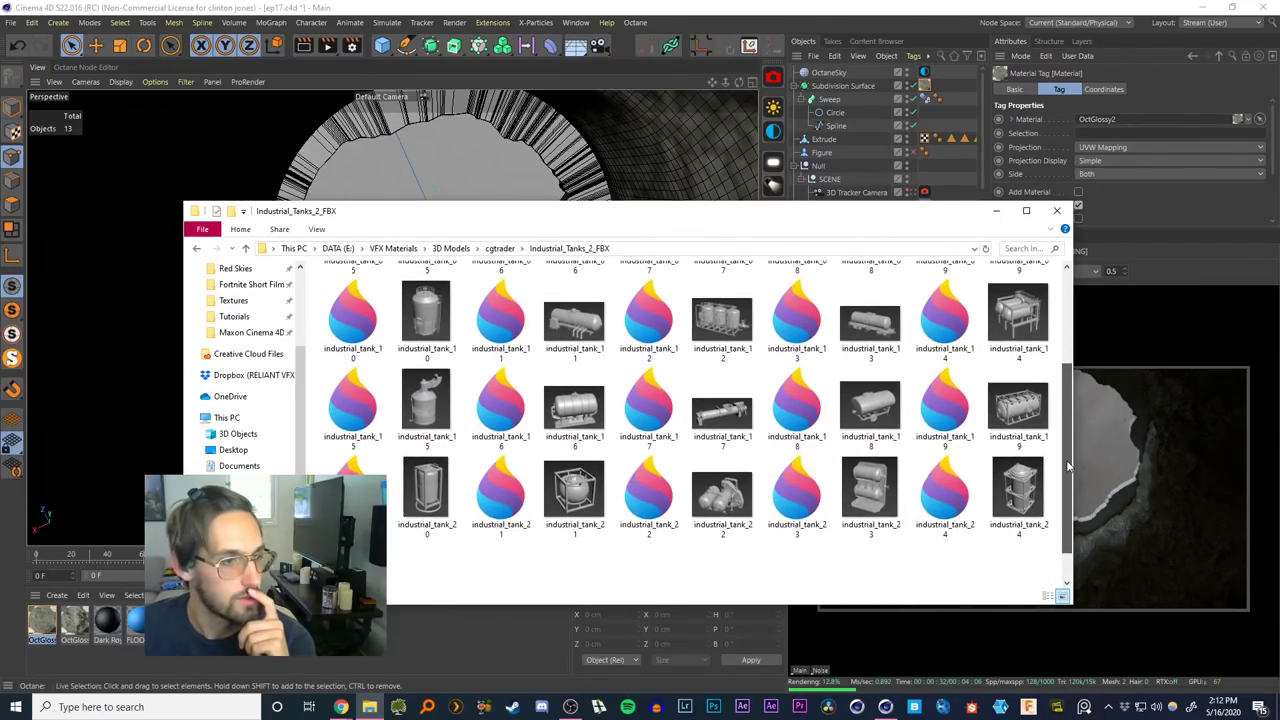
left_click(722, 410)
double_click(736, 421)
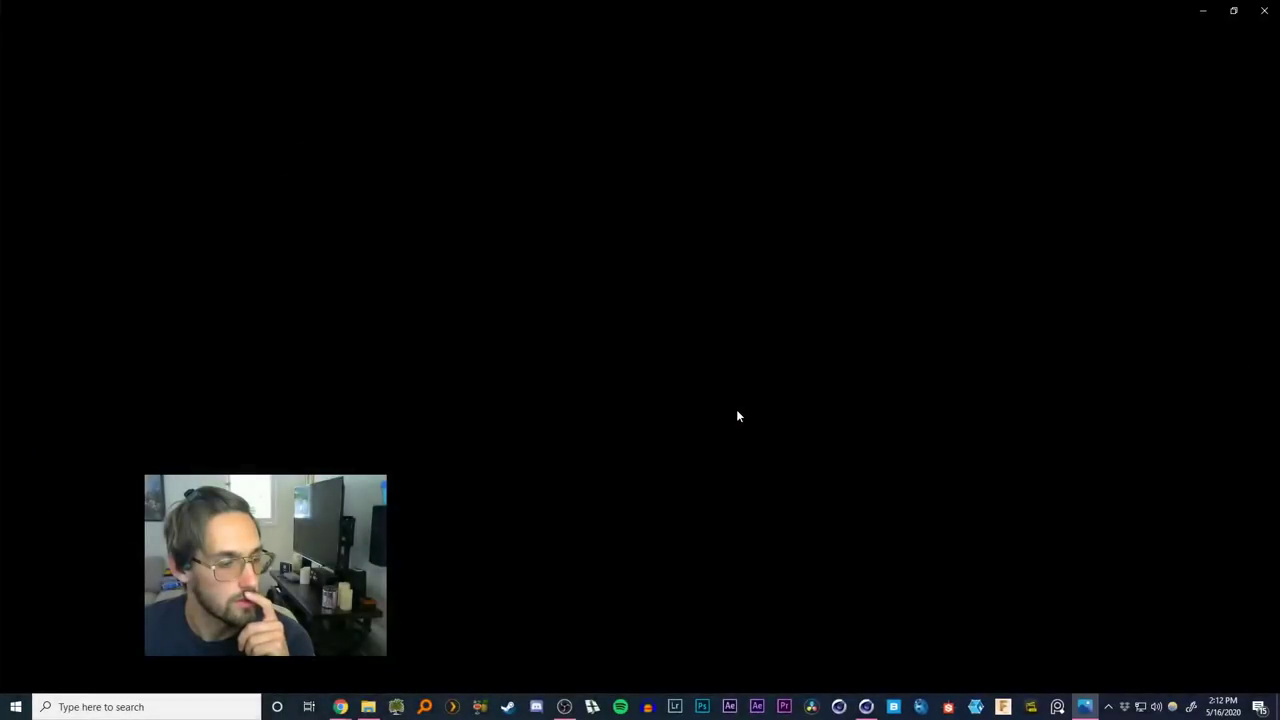
left_click(1264, 10)
scroll(1068, 440, "down", 1)
scroll(1068, 440, "up", 4)
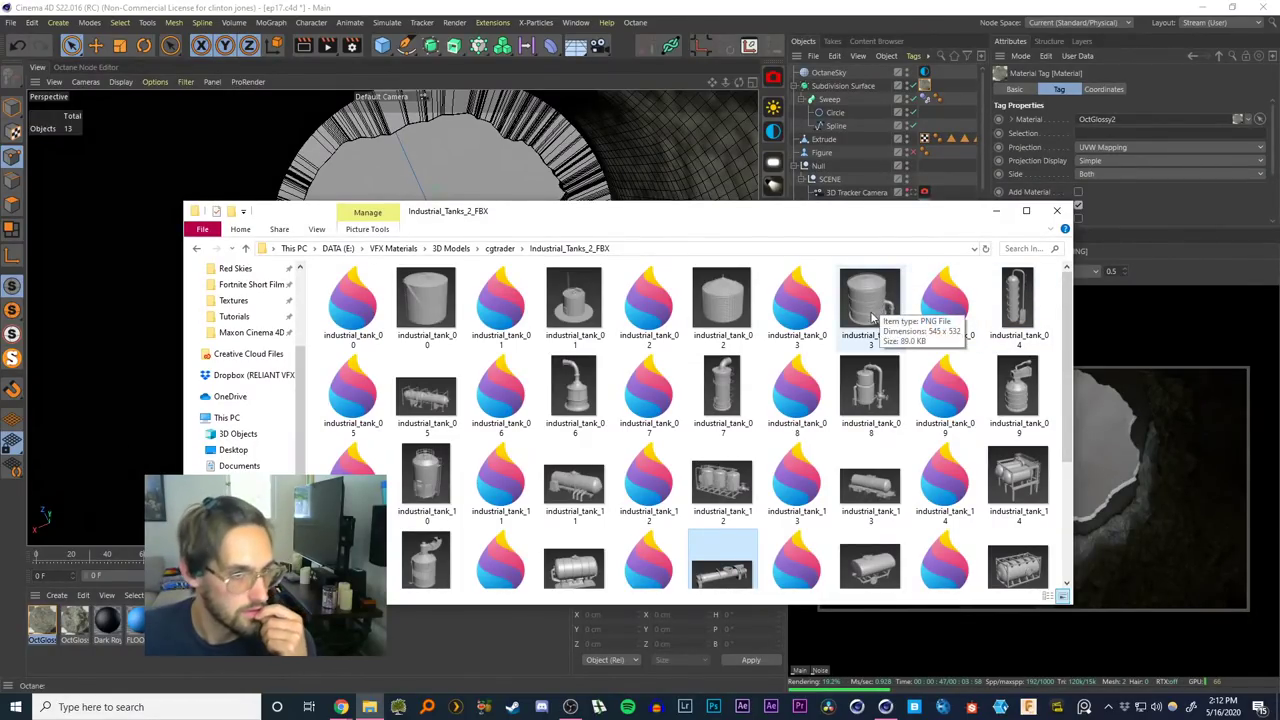
key("alt+Left")
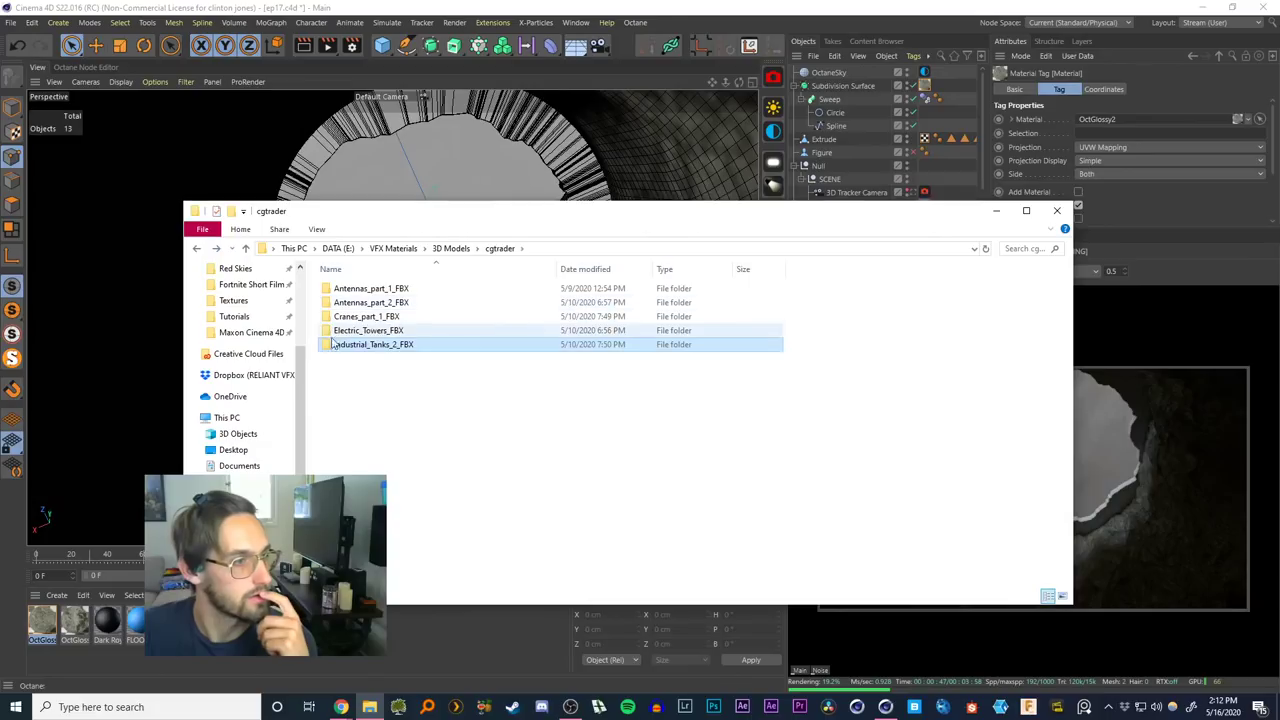
left_click(1055, 211)
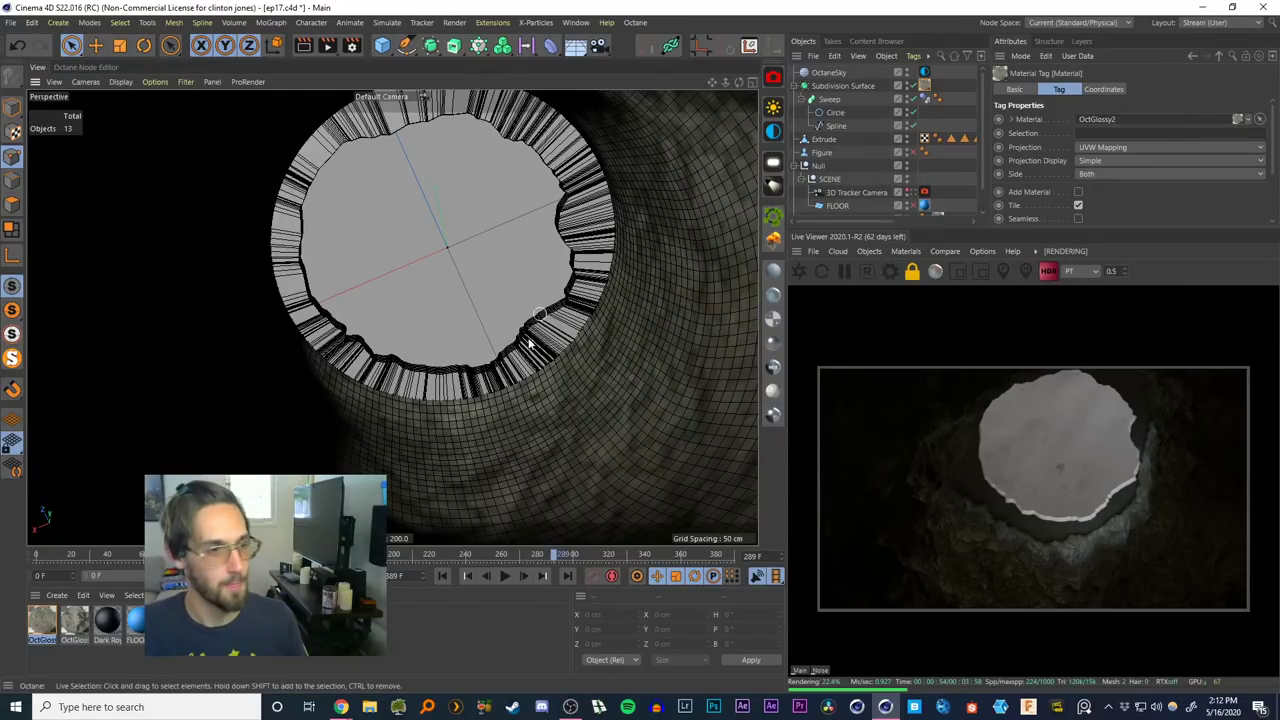
Inspect up close the rim where the extruded ground edge meets the rock wall of the hole
left_click_drag(562, 334, 814, 469, "alt")
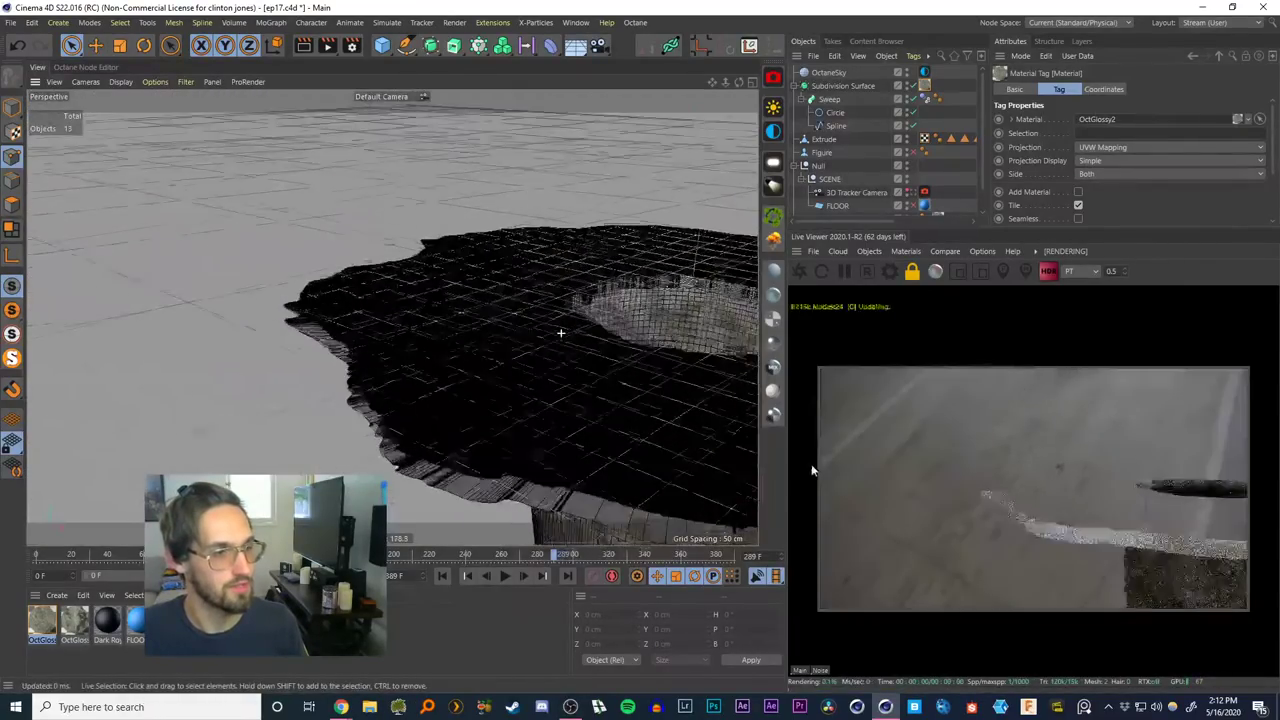
left_click_drag(391, 318, 453, 345, "alt")
scroll(453, 344, "up", 8)
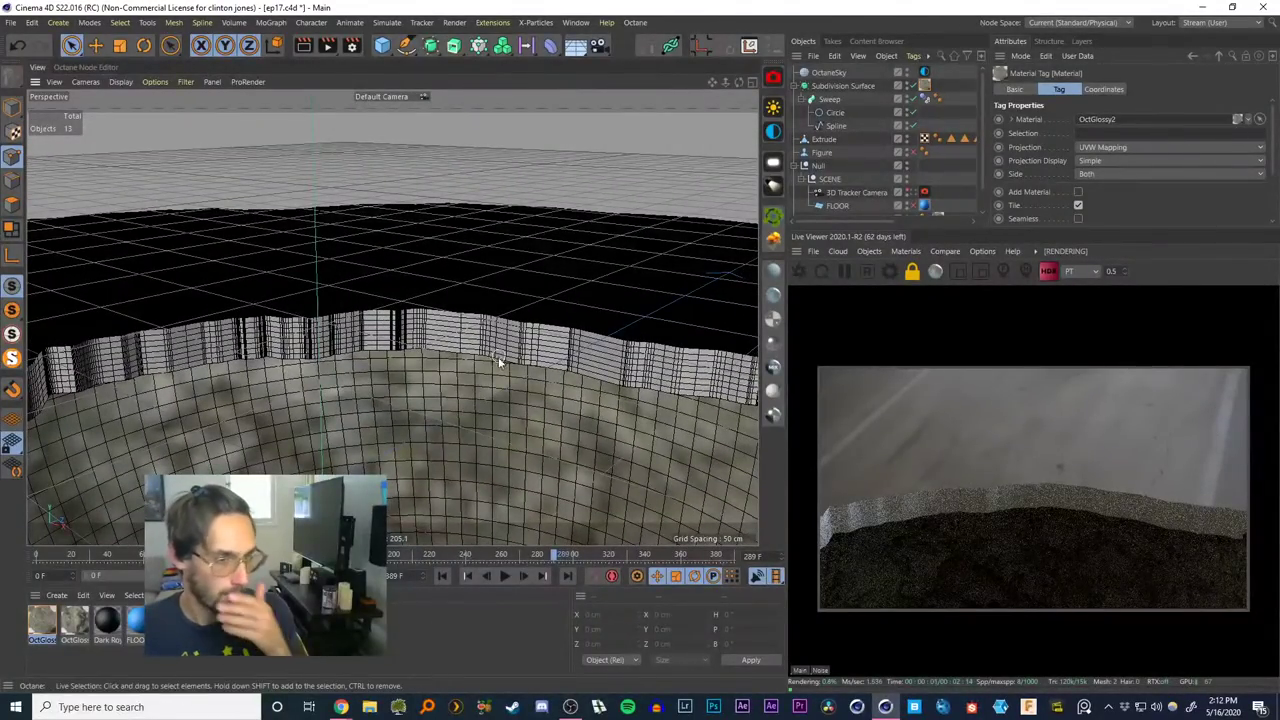
In File Explorer, open the RD-Textures folder within the Textures folder of VFX Materials
left_click(369, 707)
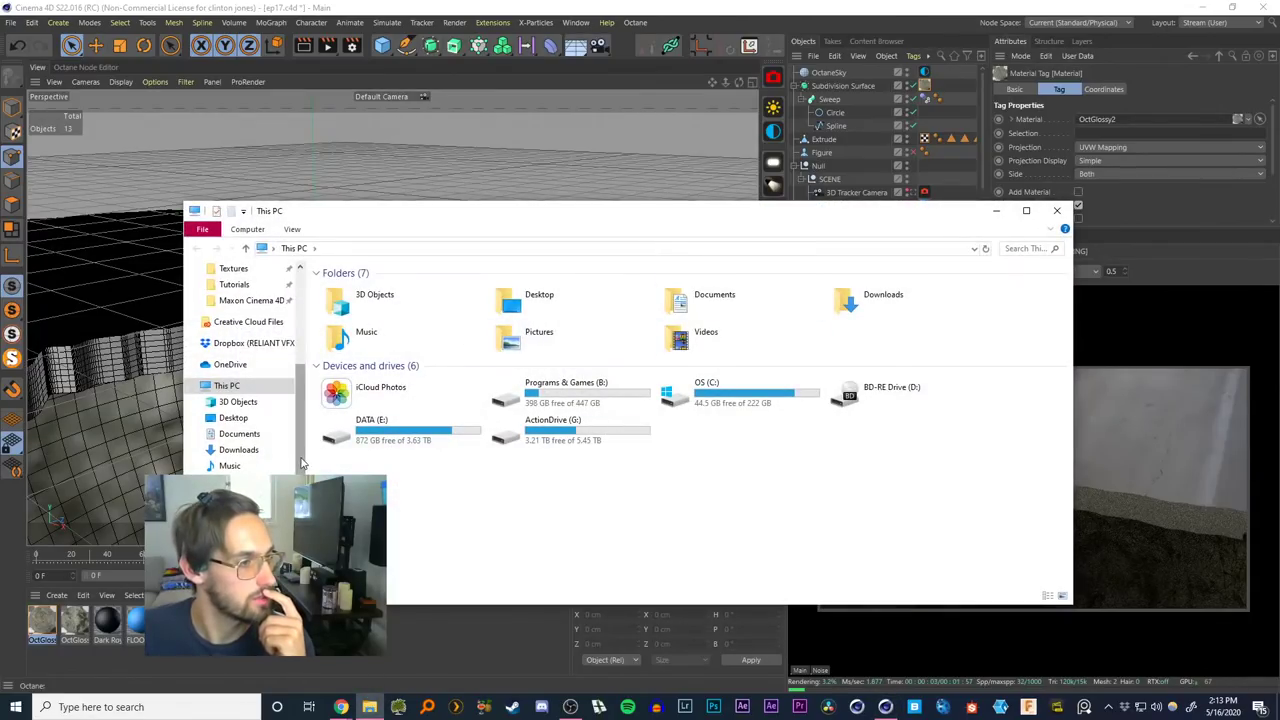
mouse_move(302, 462)
left_mouse_down()
mouse_move(302, 507)
mouse_move(302, 447)
left_mouse_up()
scroll(290, 430, "up", 3)
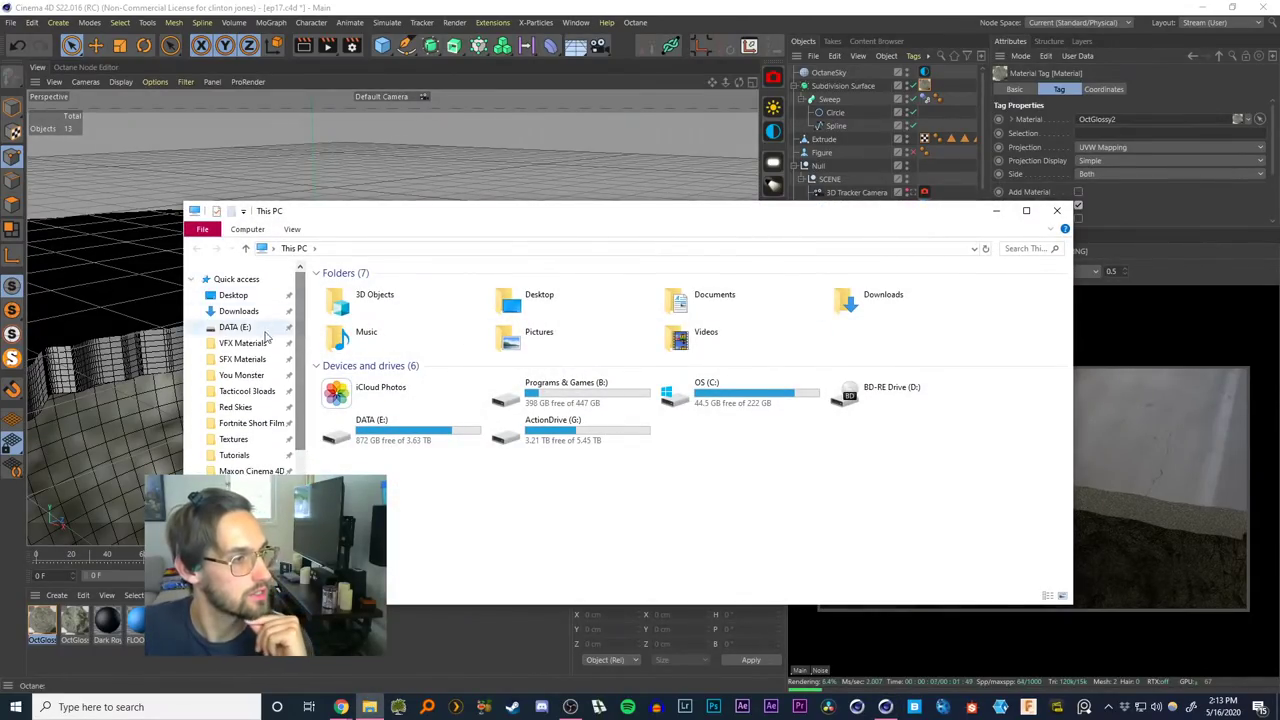
left_click(242, 343)
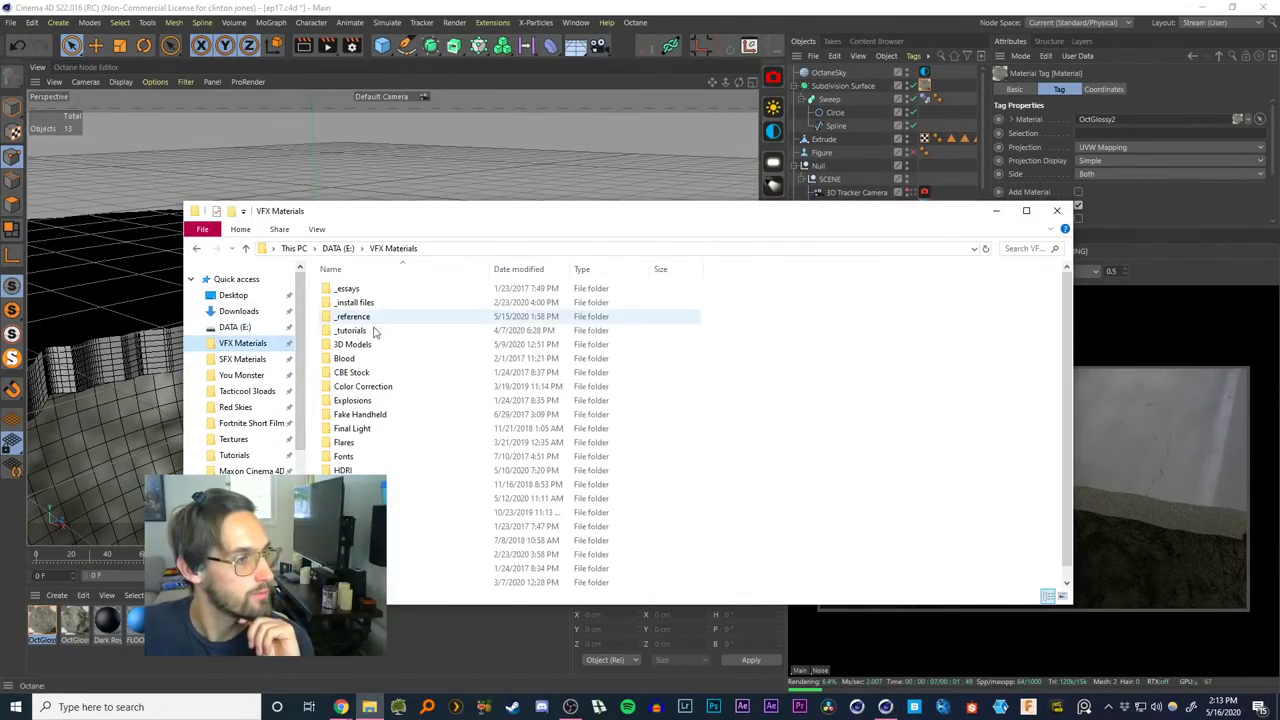
double_click(352, 343)
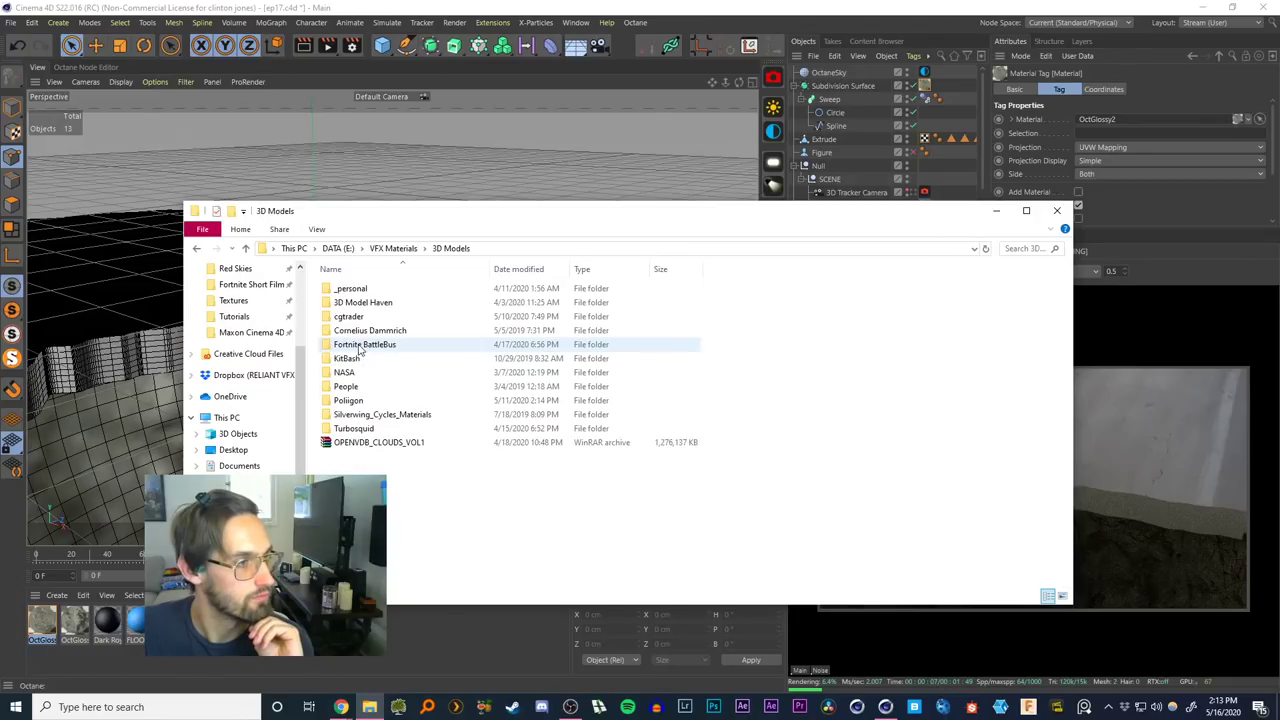
left_click(234, 300)
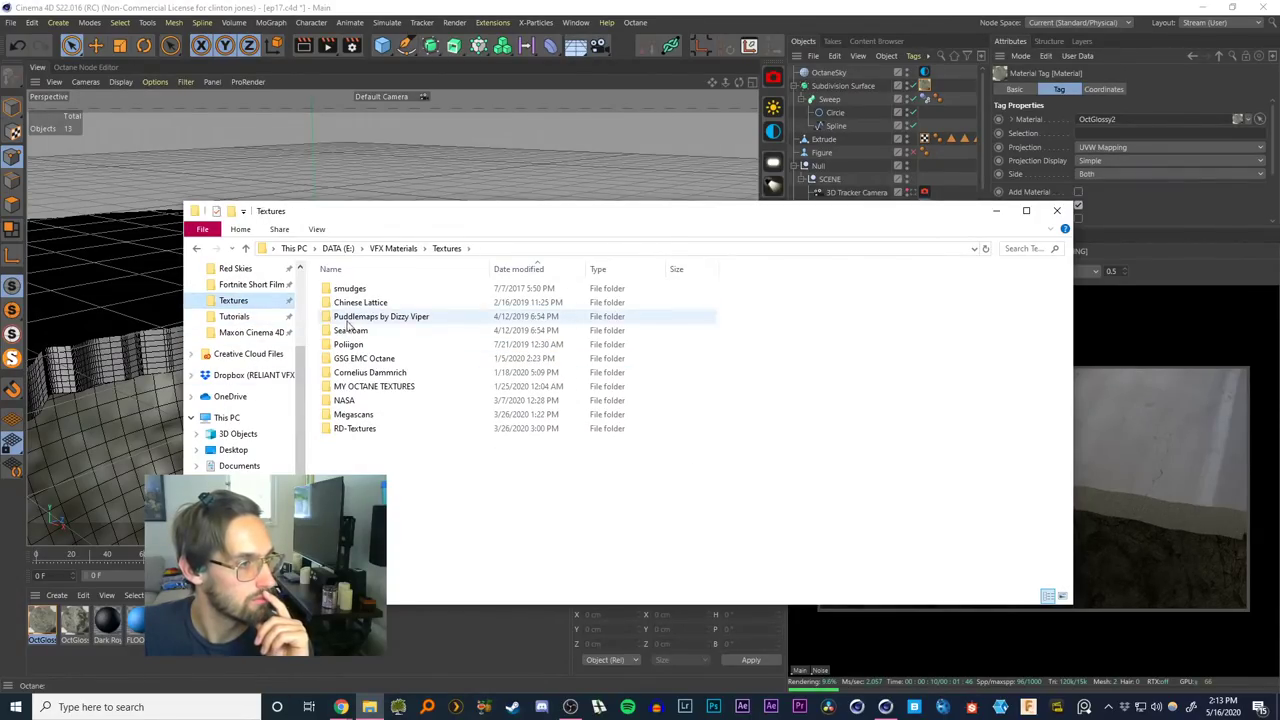
double_click(354, 428)
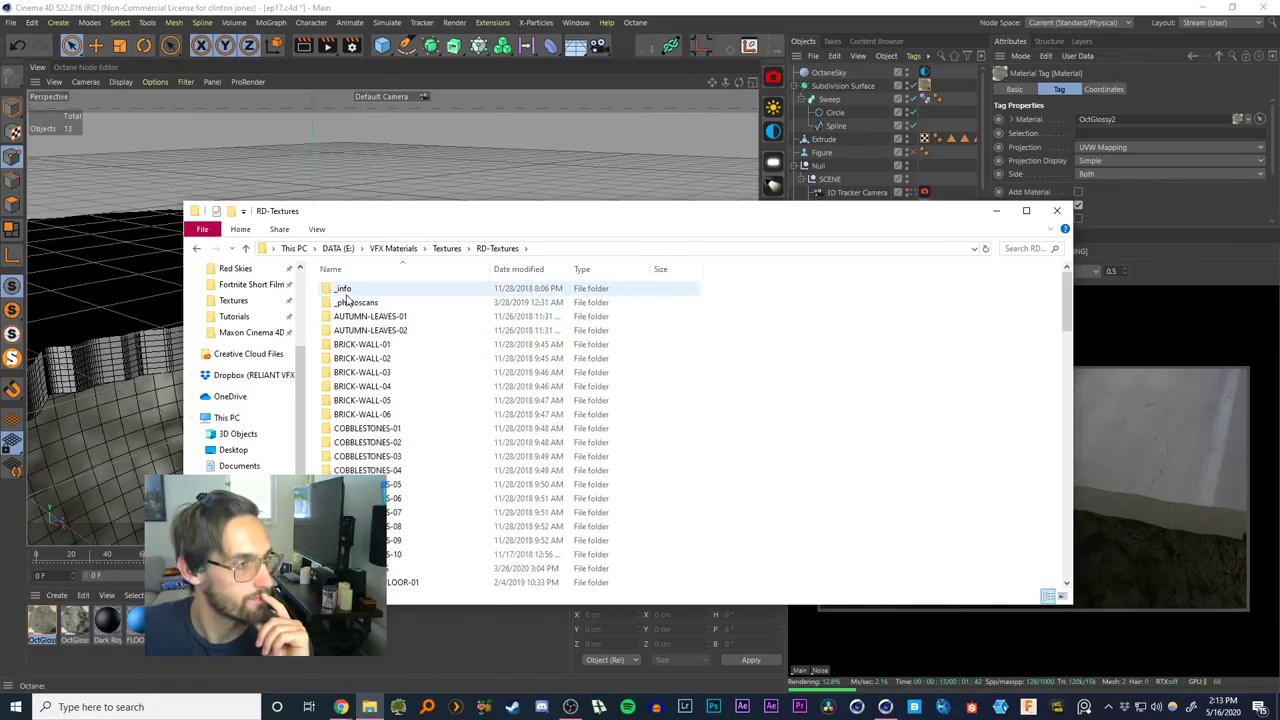
Open the RDT collection one overview image from the _info folder and examine its rock, rocky ground and soil surface previews
double_click(343, 289)
left_click(352, 290)
double_click(352, 289)
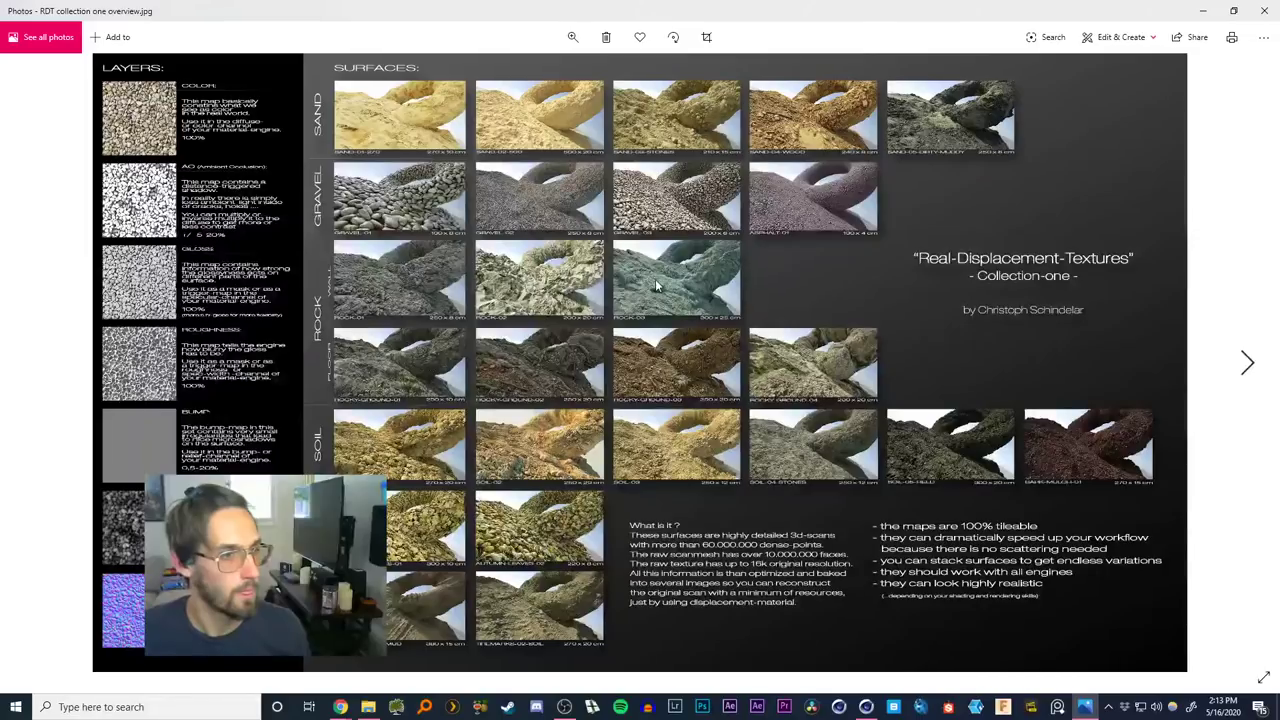
scroll(655, 279, "up", 2)
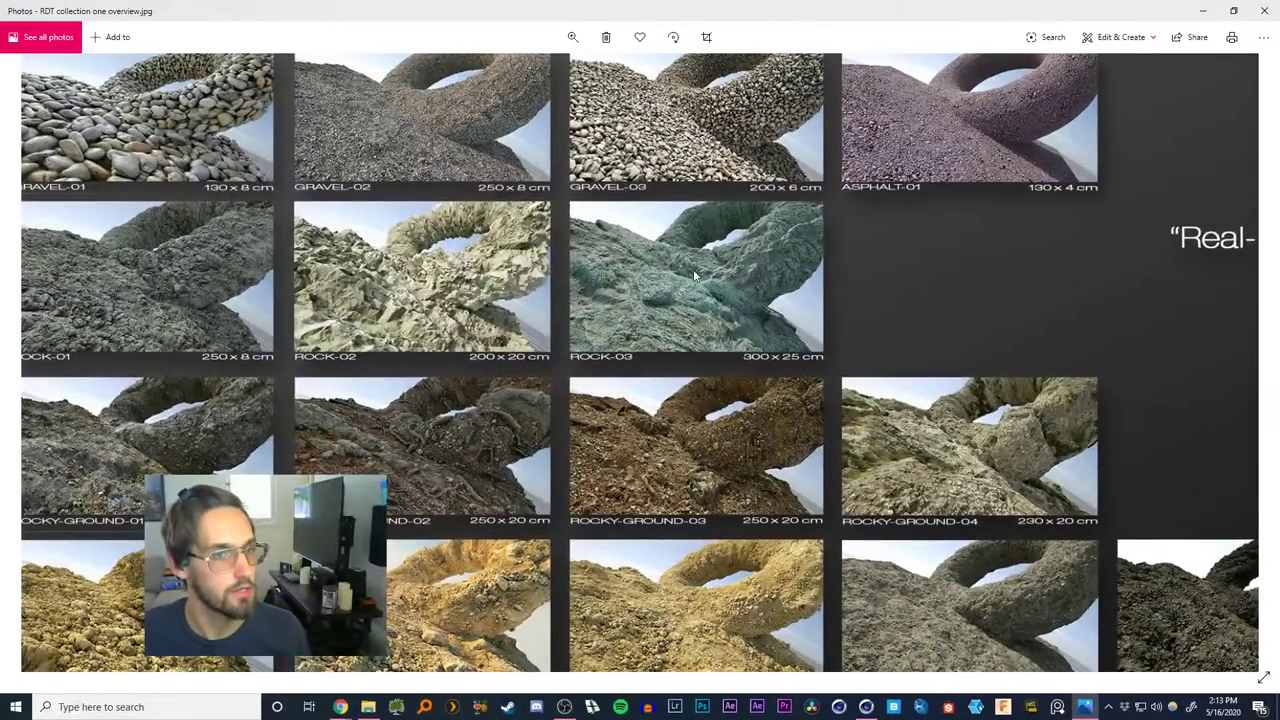
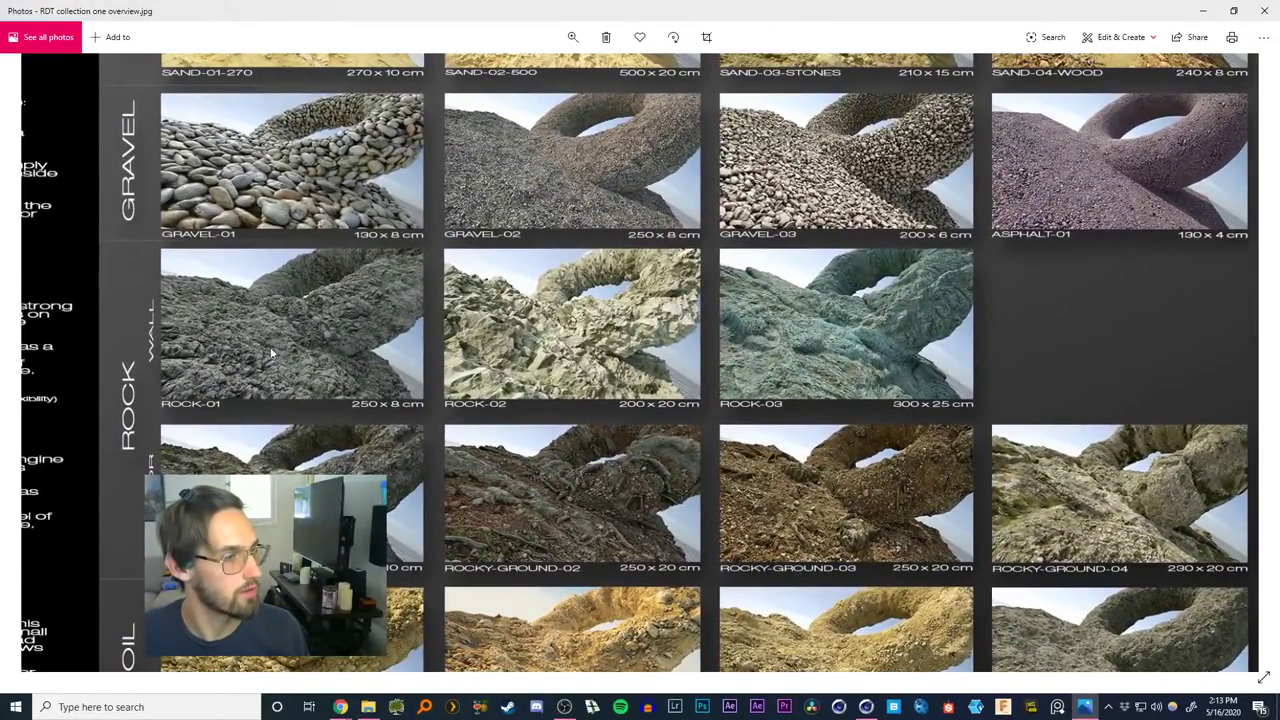
left_click_drag(335, 327, 191, 122)
left_click_drag(434, 446, 316, 321)
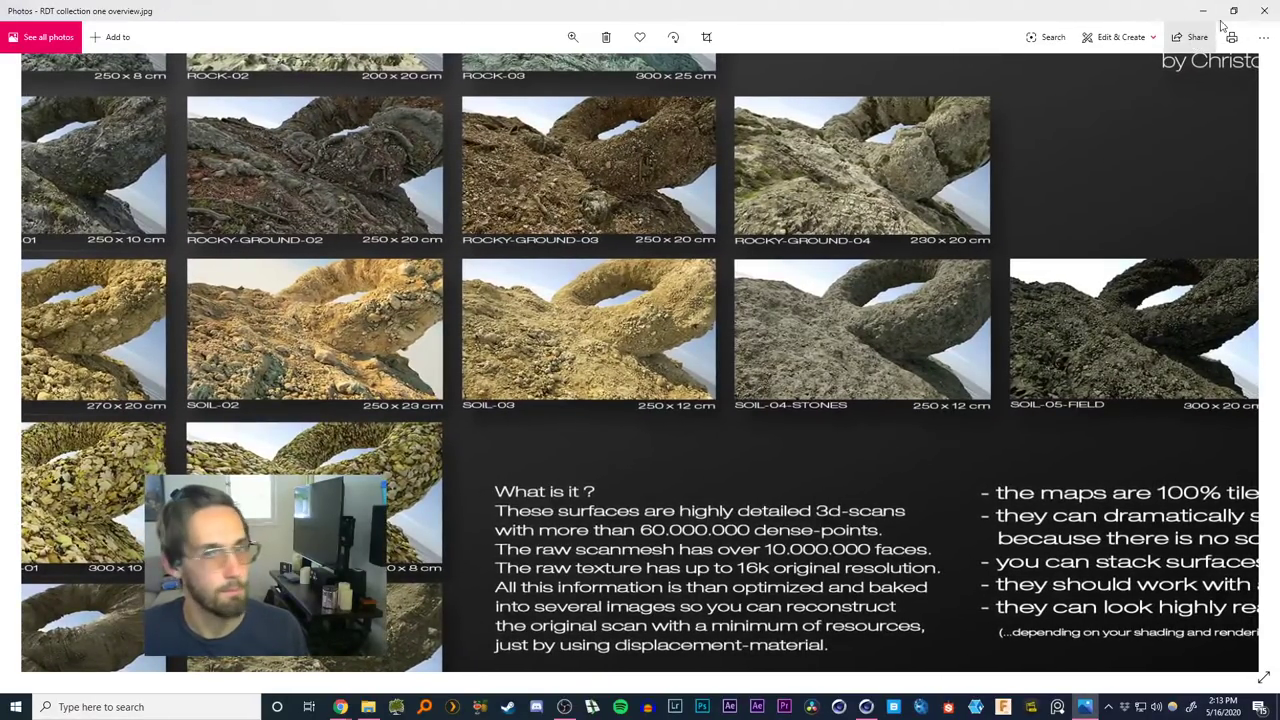
Close the collection one overview and view the RDT collection three overview image from the _info folder
left_click(1260, 11)
double_click(400, 302)
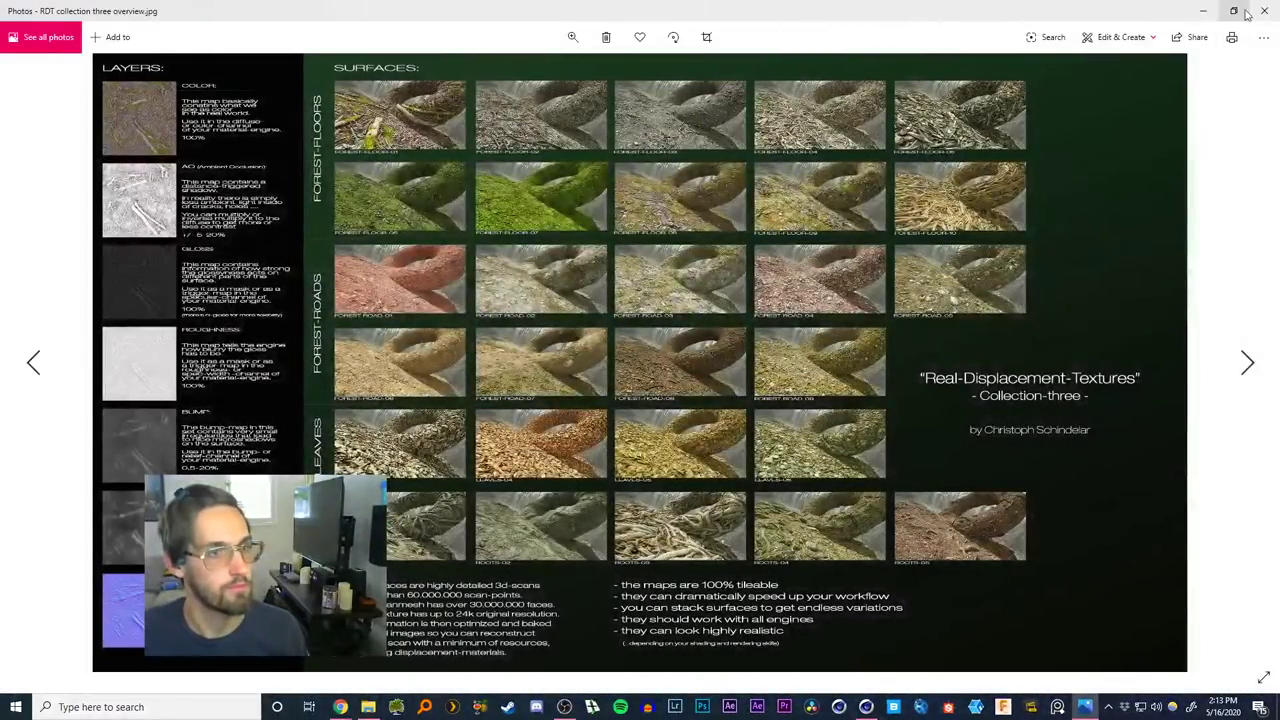
left_click(1264, 11)
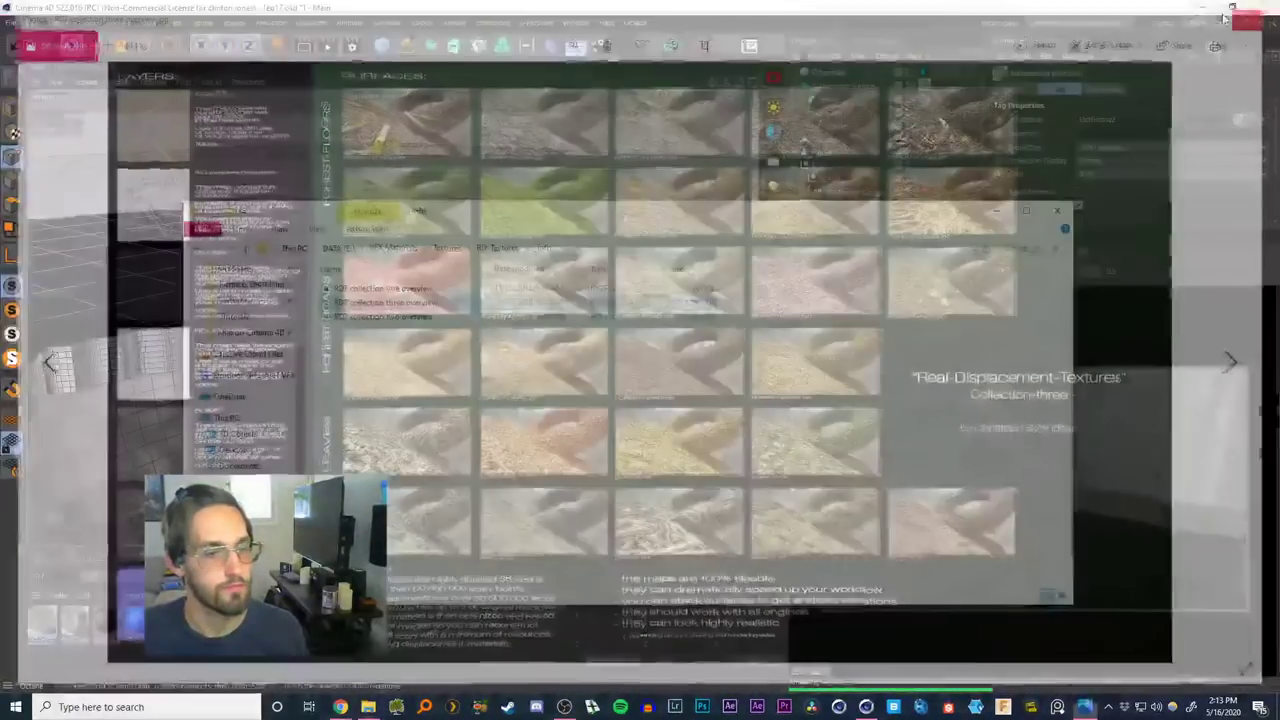
Examine the stonewall, cobblestone and snow surfaces in the RDT collection two overview, and close the image and its folder window
double_click(394, 320)
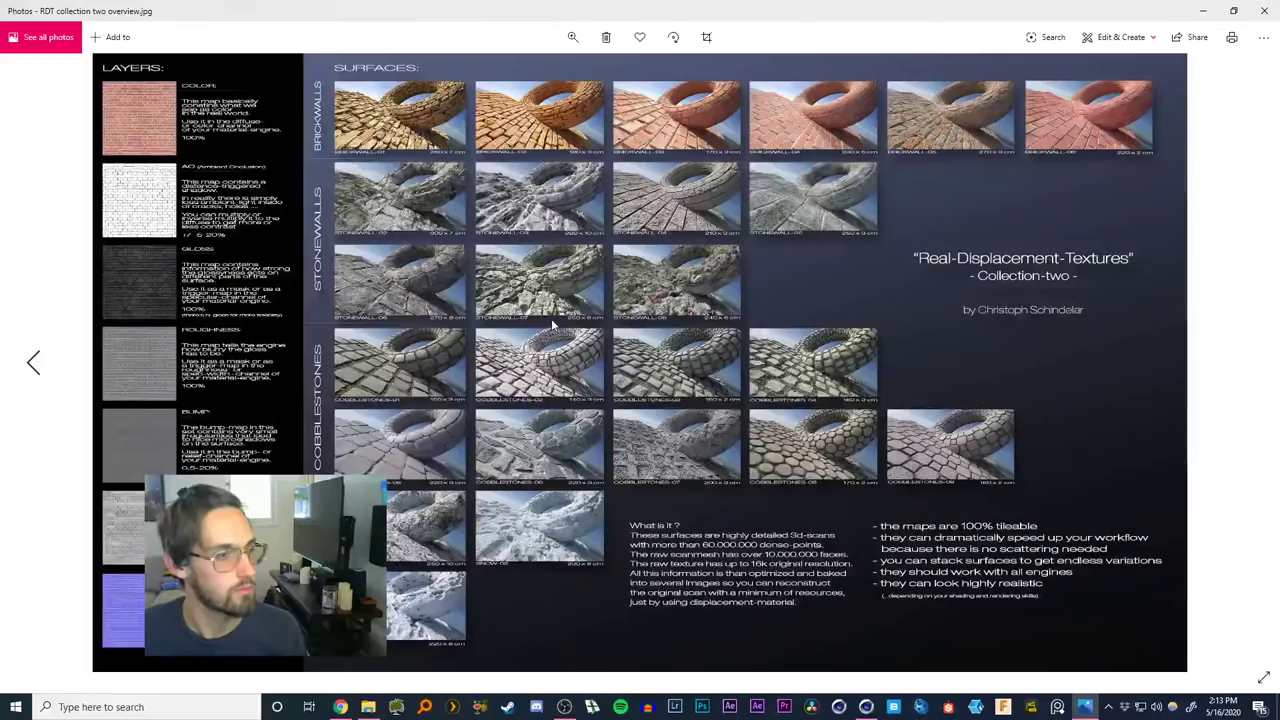
scroll(551, 318, "up", 3)
left_click_drag(673, 261, 671, 371)
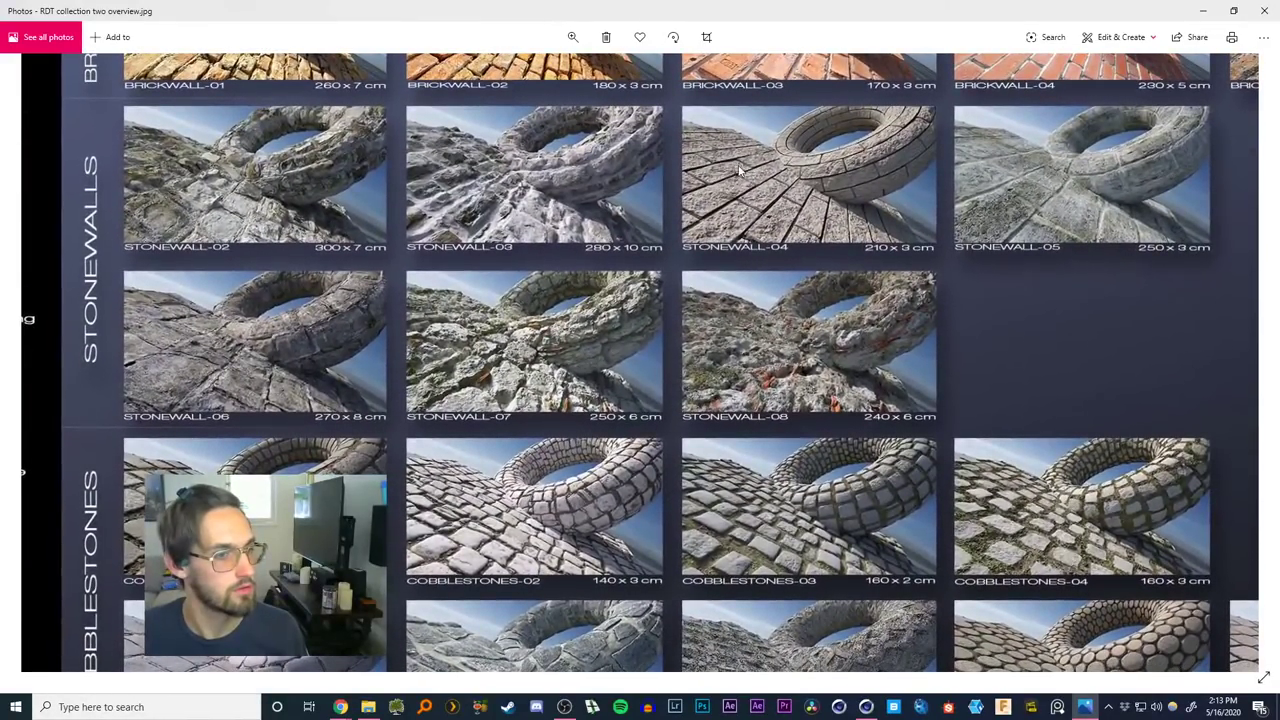
left_click_drag(739, 171, 383, 335)
left_click_drag(760, 620, 649, 358)
scroll(937, 366, "down", 1)
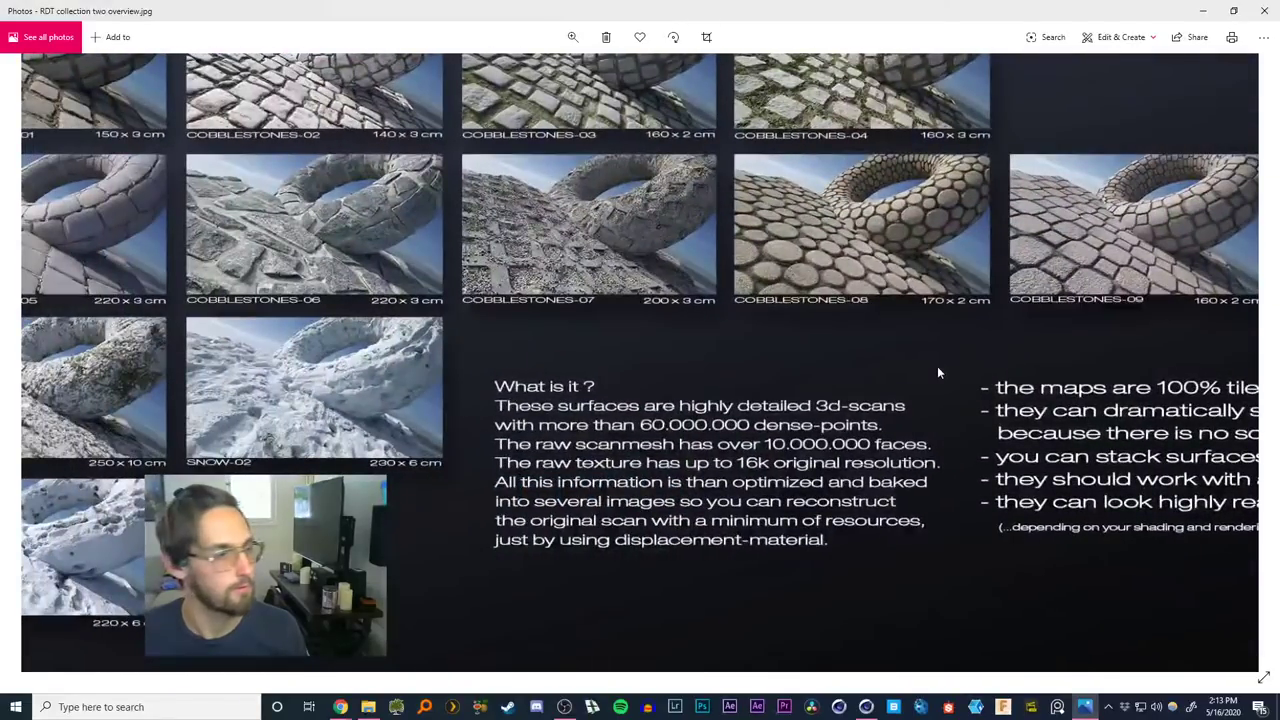
left_click(1259, 11)
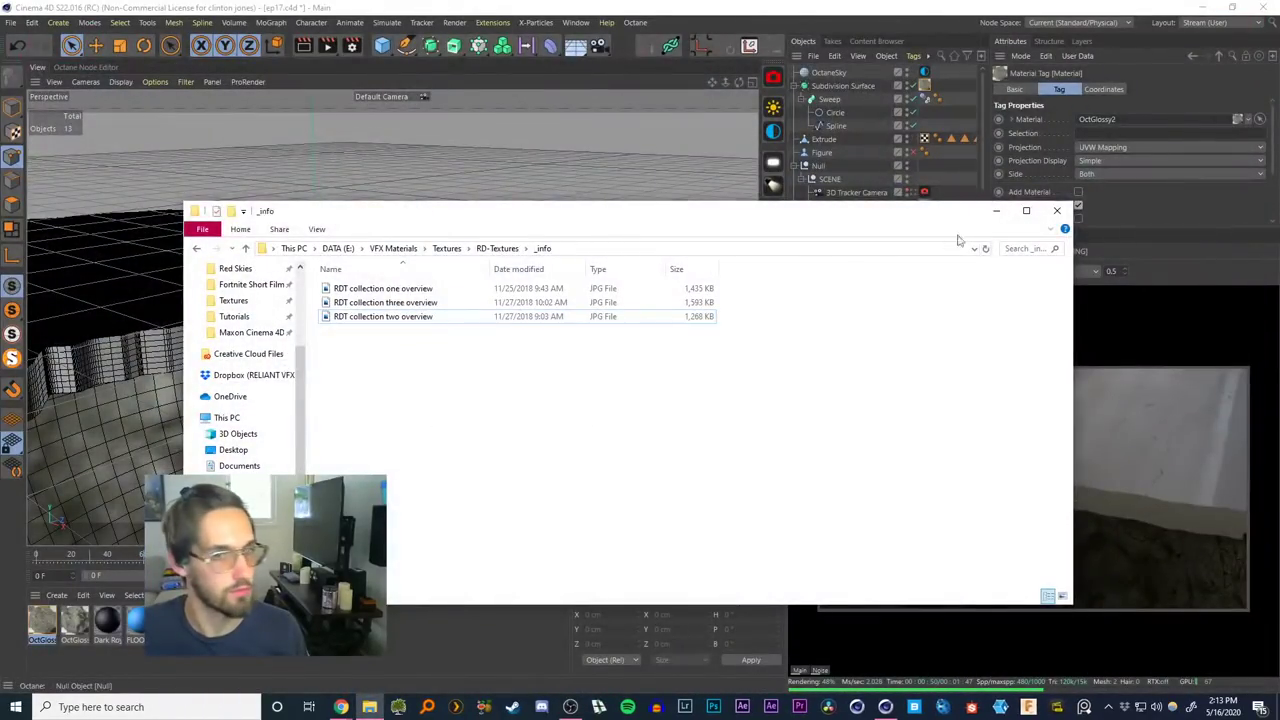
left_click(1057, 211)
Open the third Octane glossy material's node graph in the Octane Node Editor
double_click(105, 620)
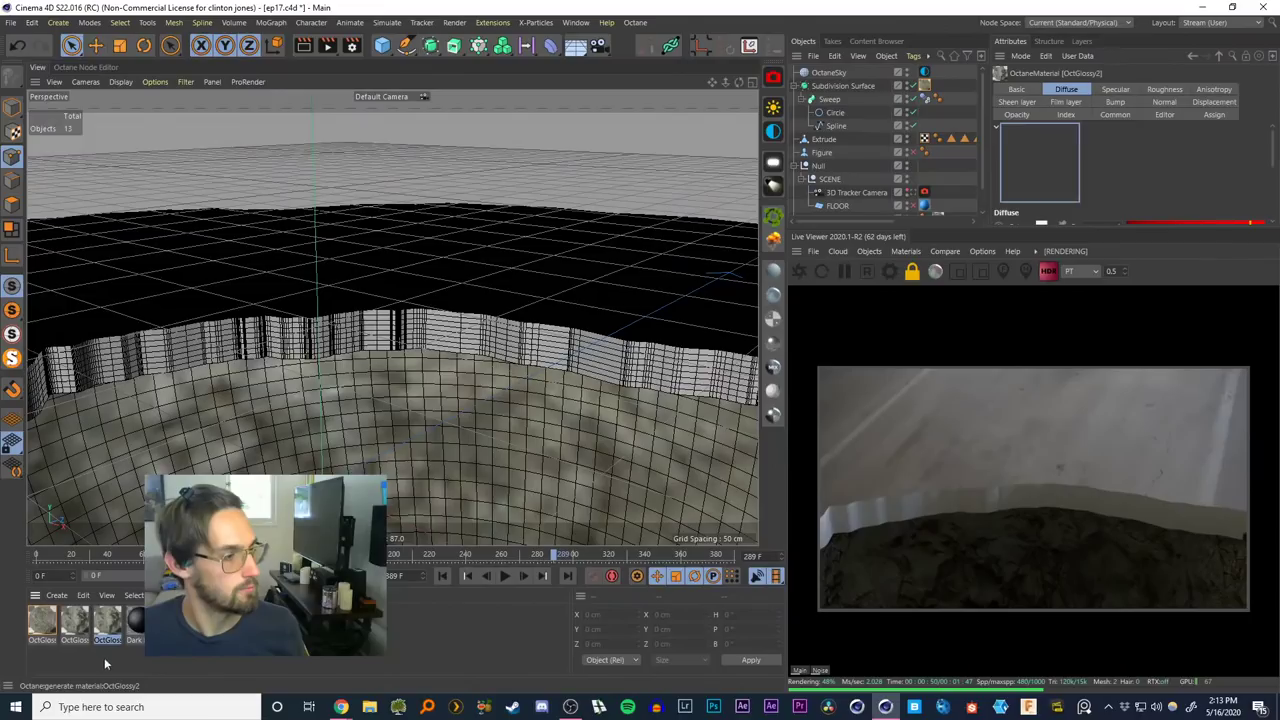
left_click(237, 270)
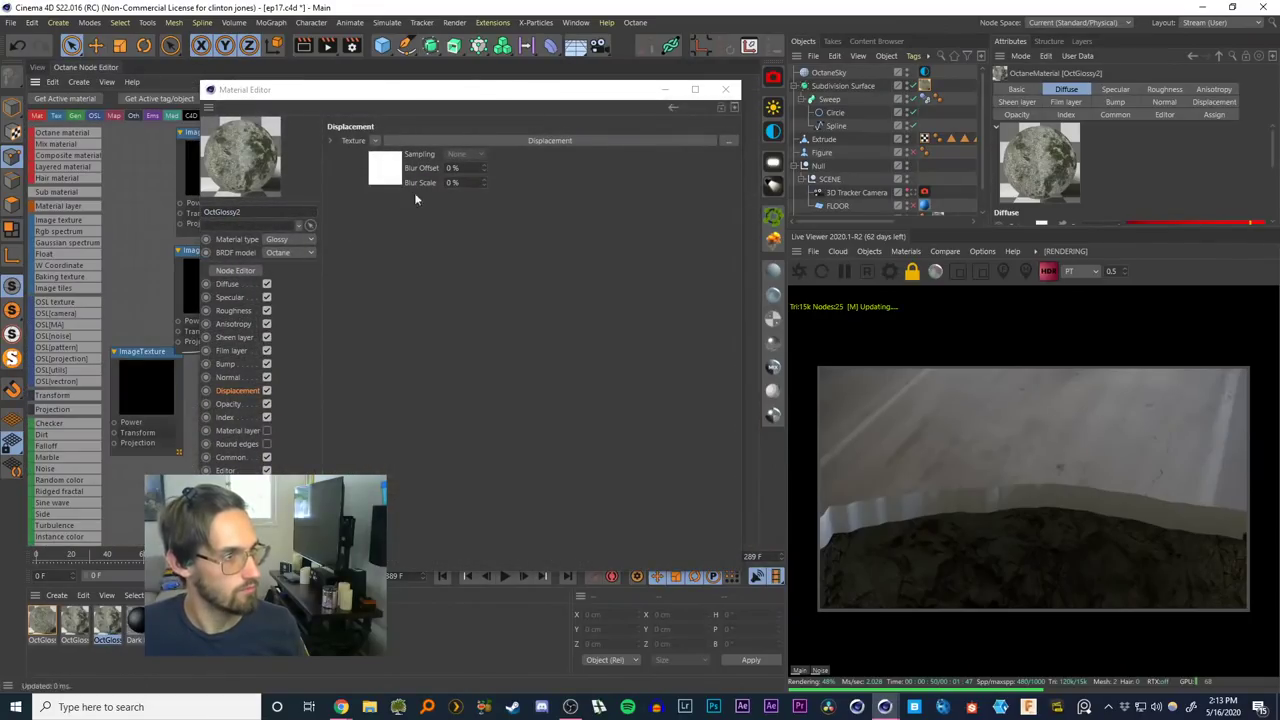
left_click(725, 91)
Switch to File Explorer, find the SOIL-04-STONES texture folder in RD-Textures and open the demo image SOIL-04-STONES_04
left_click(369, 707)
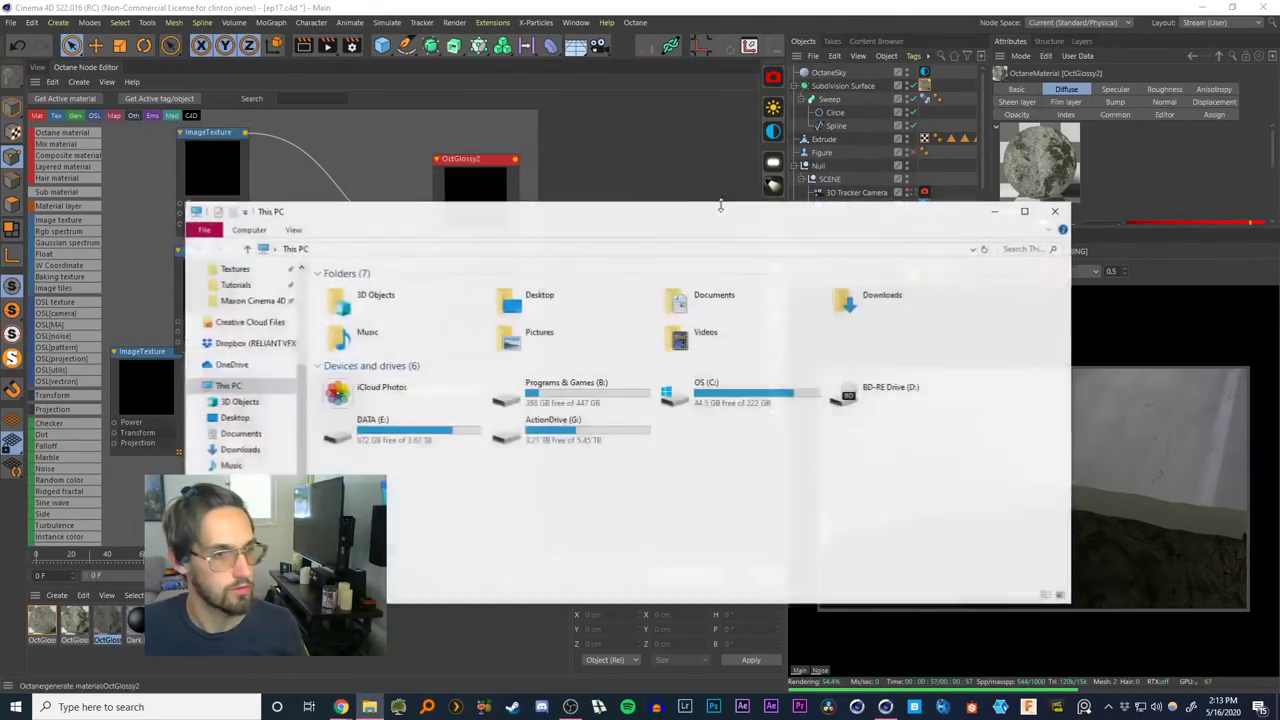
left_click(234, 270)
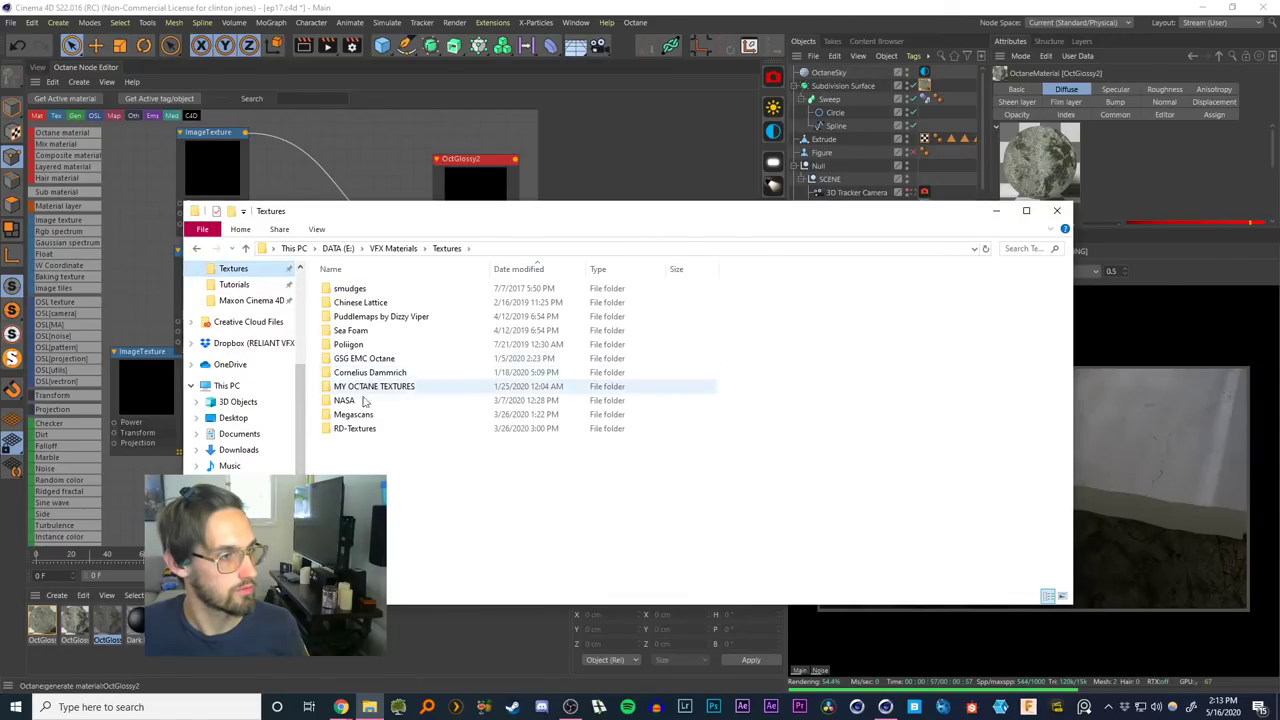
double_click(370, 386)
left_click_drag(1067, 330, 1058, 560)
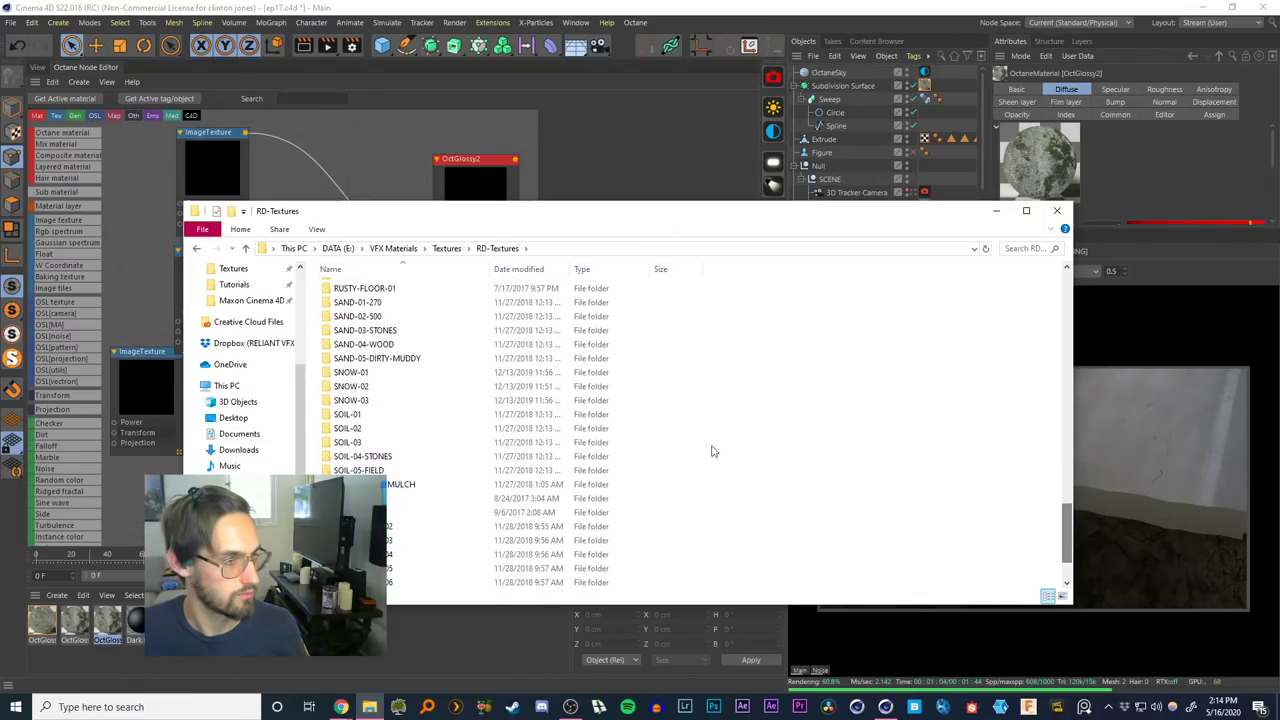
double_click(385, 459)
double_click(346, 289)
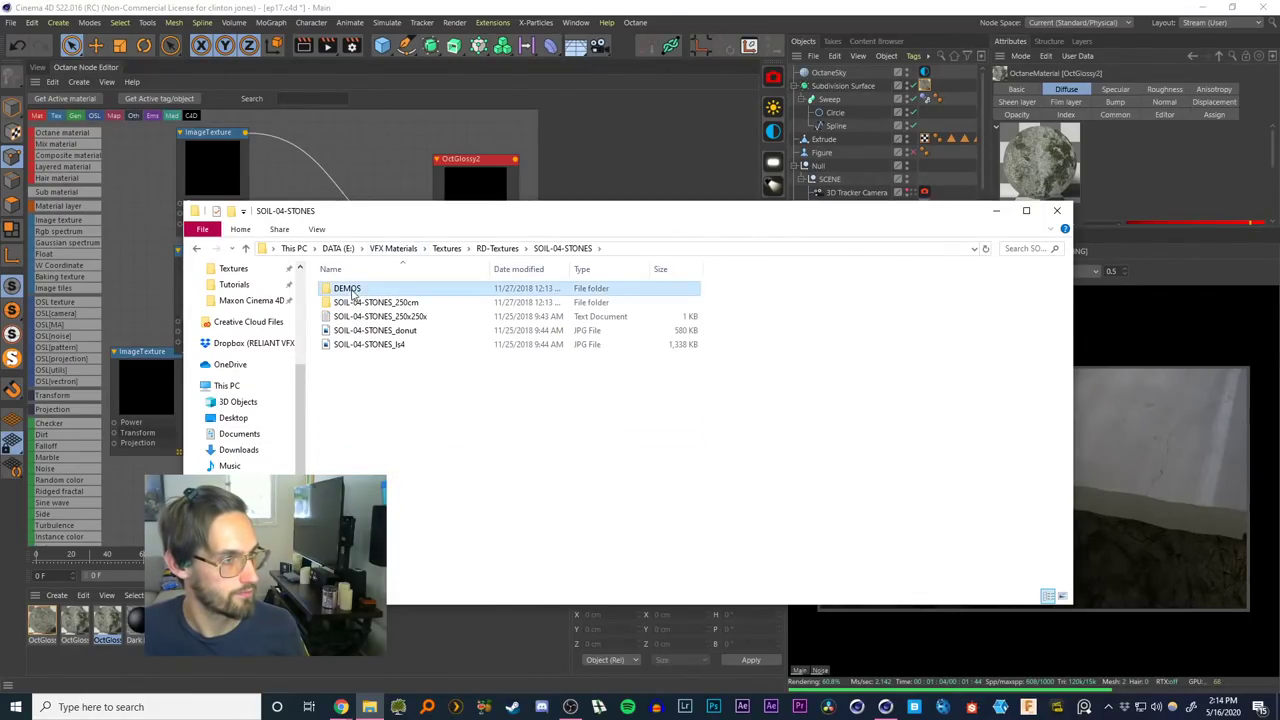
double_click(355, 312)
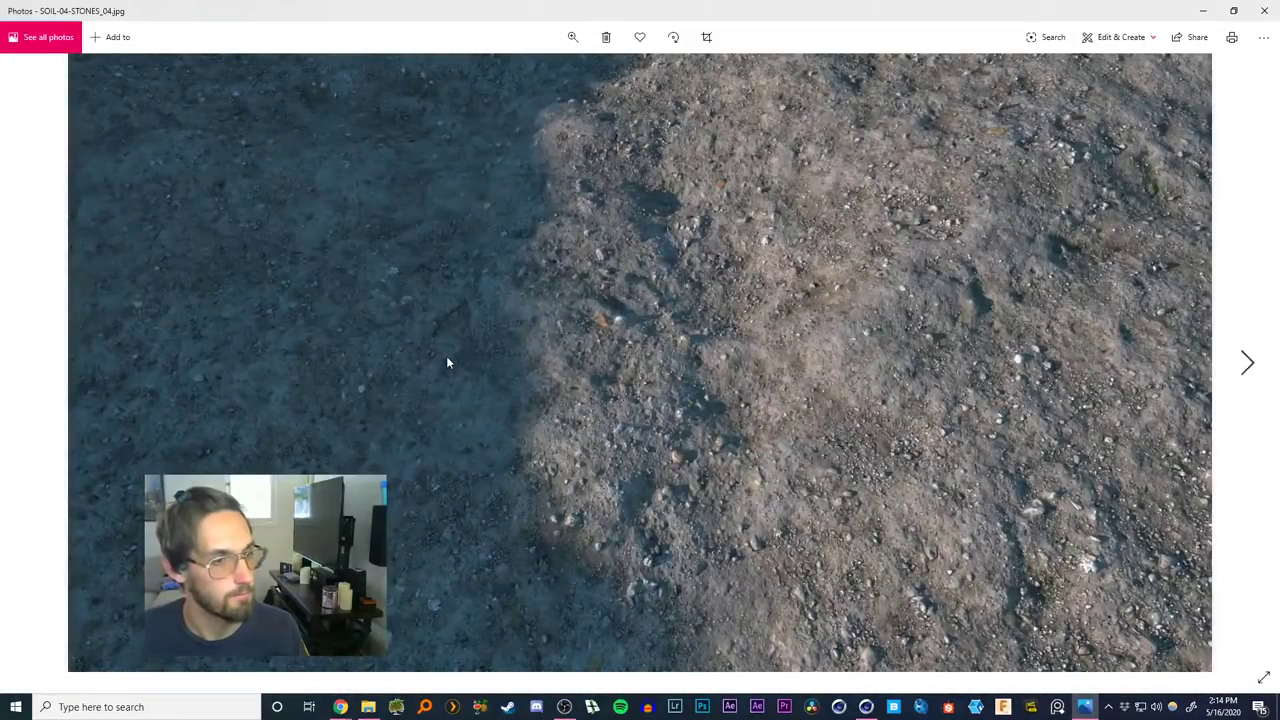
Look through the SOIL-04-STONES demo renders 04, 05, 08 and 09, and close the image viewer
key("Right")
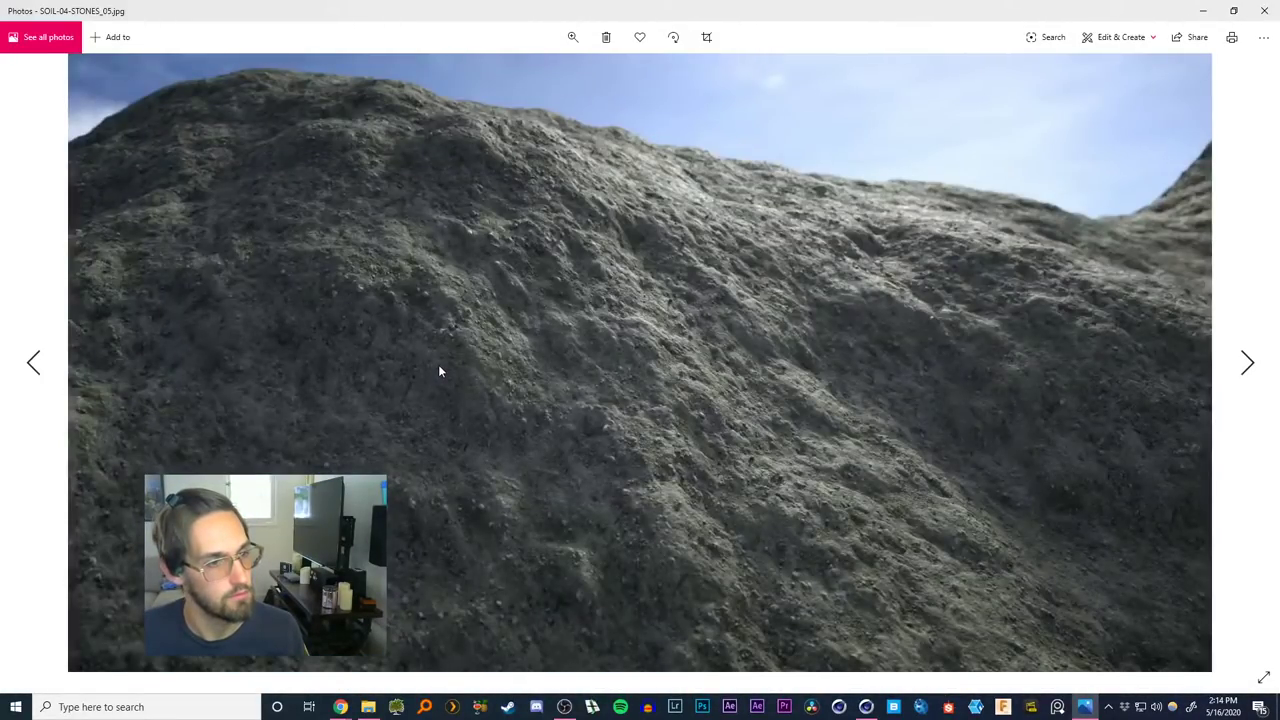
key("Right")
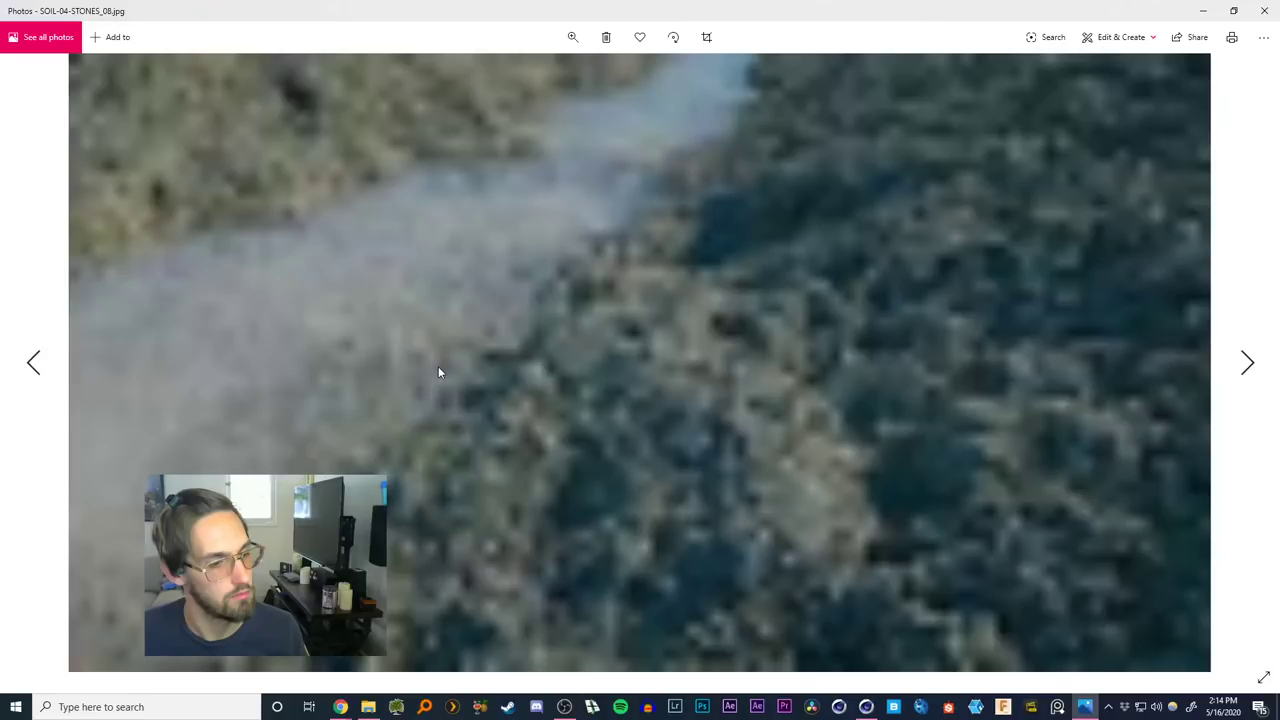
key("Right")
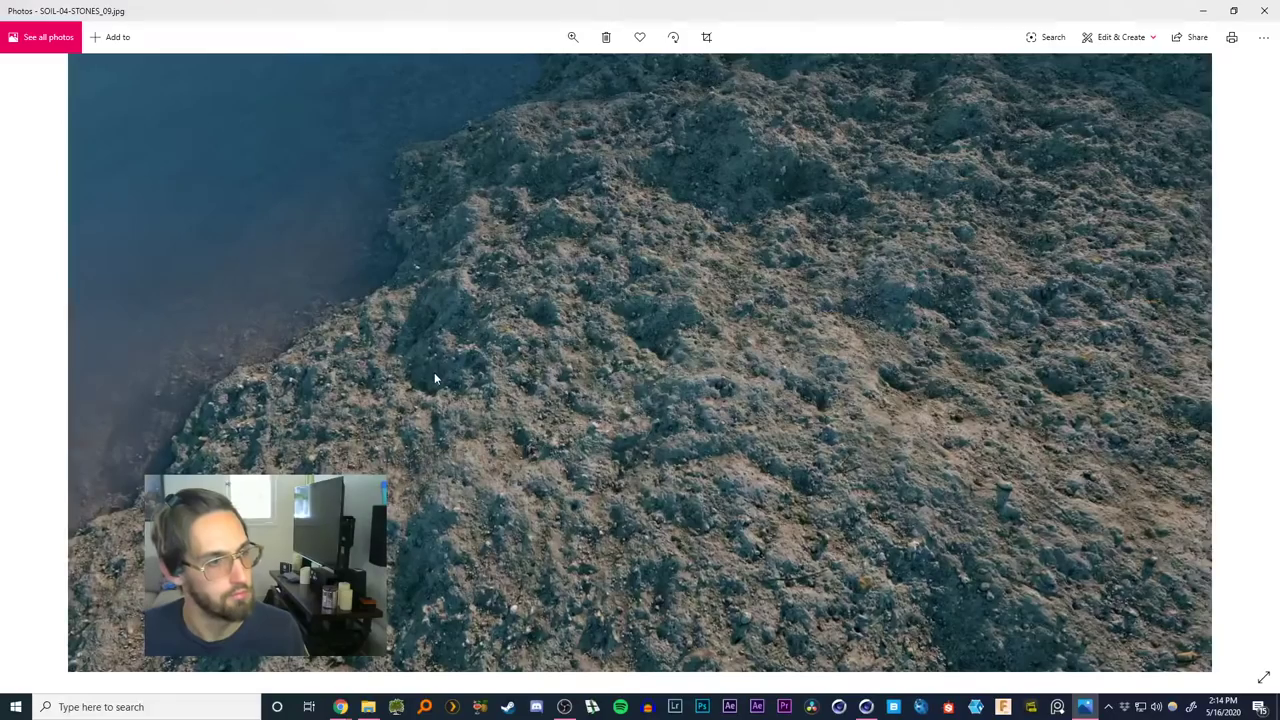
key("Left")
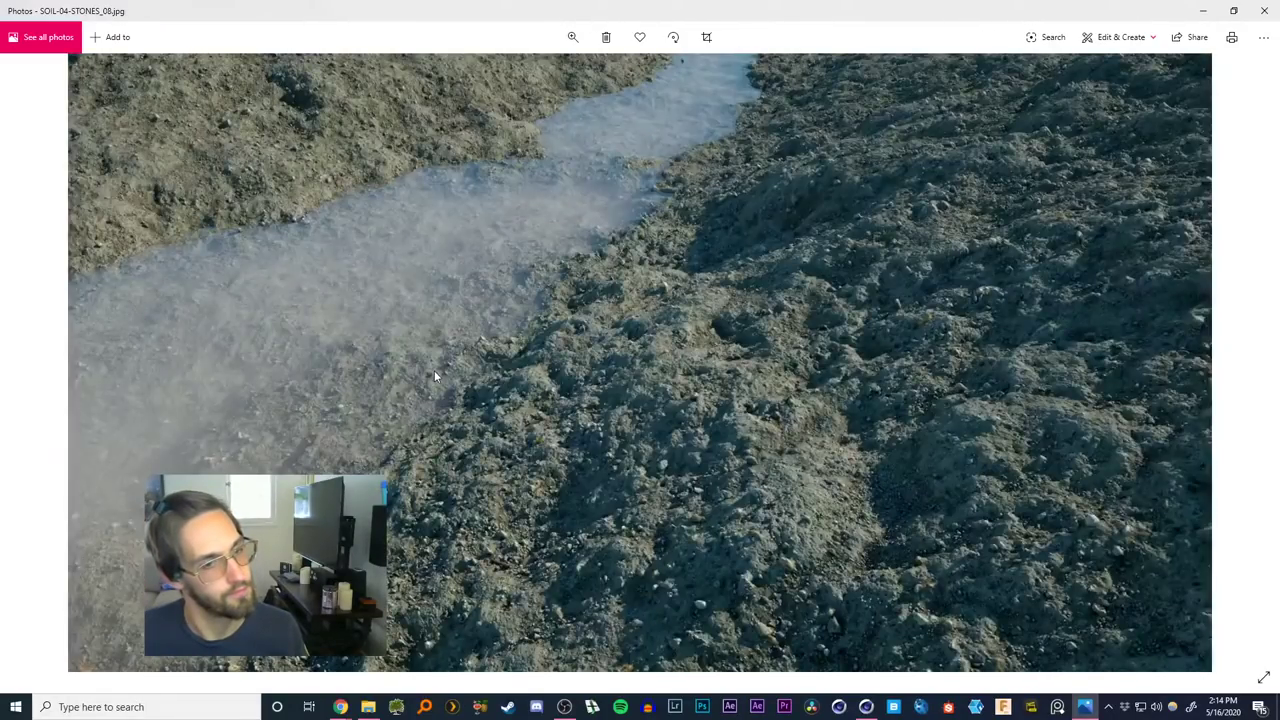
key("Left")
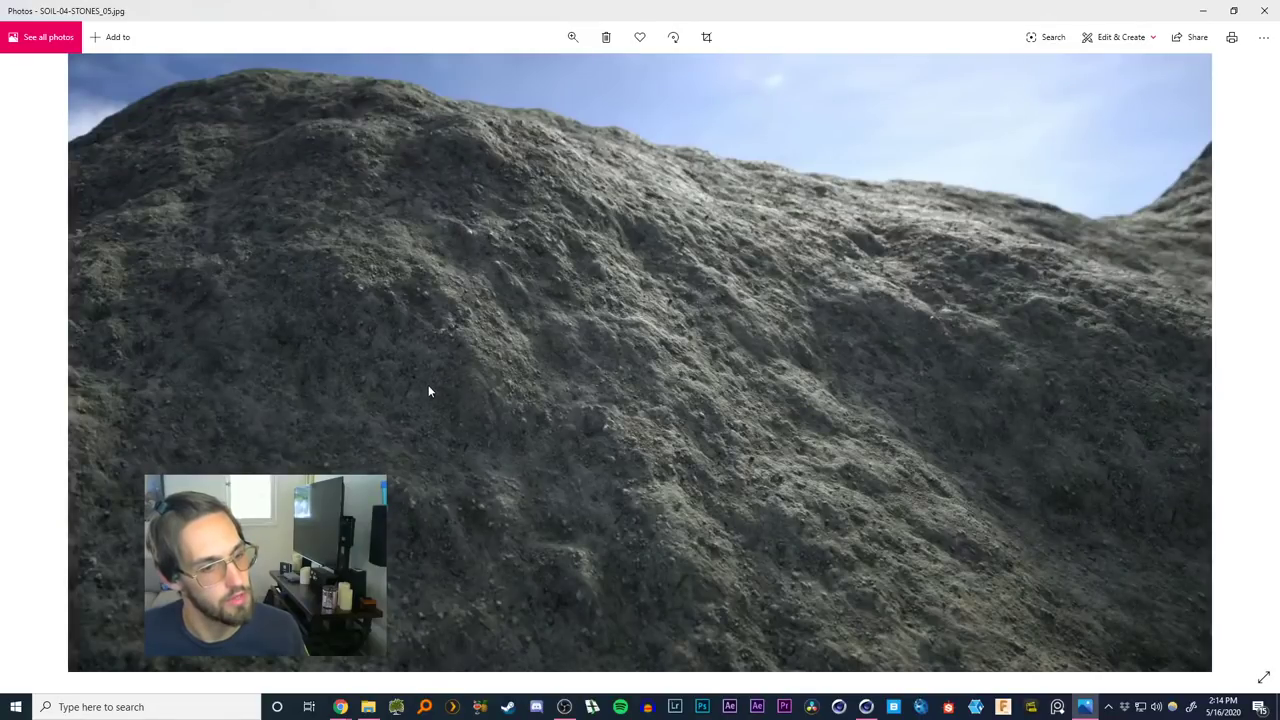
key("Left")
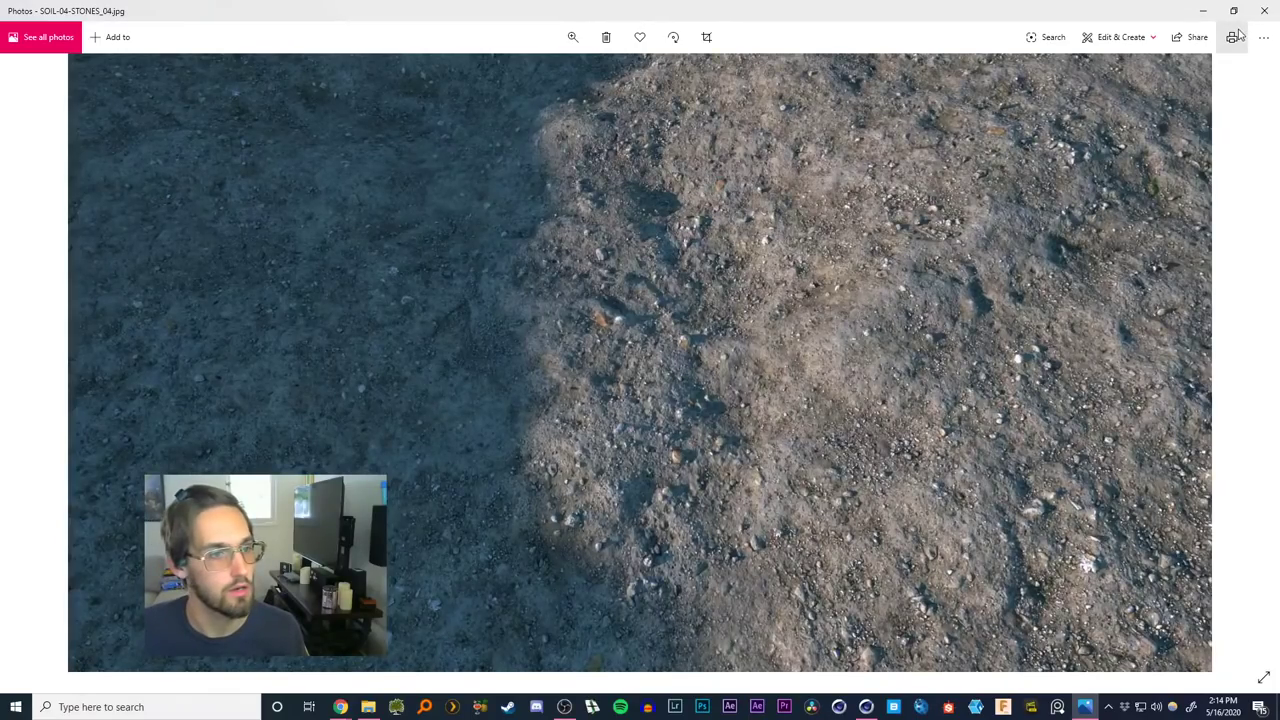
left_click(1263, 11)
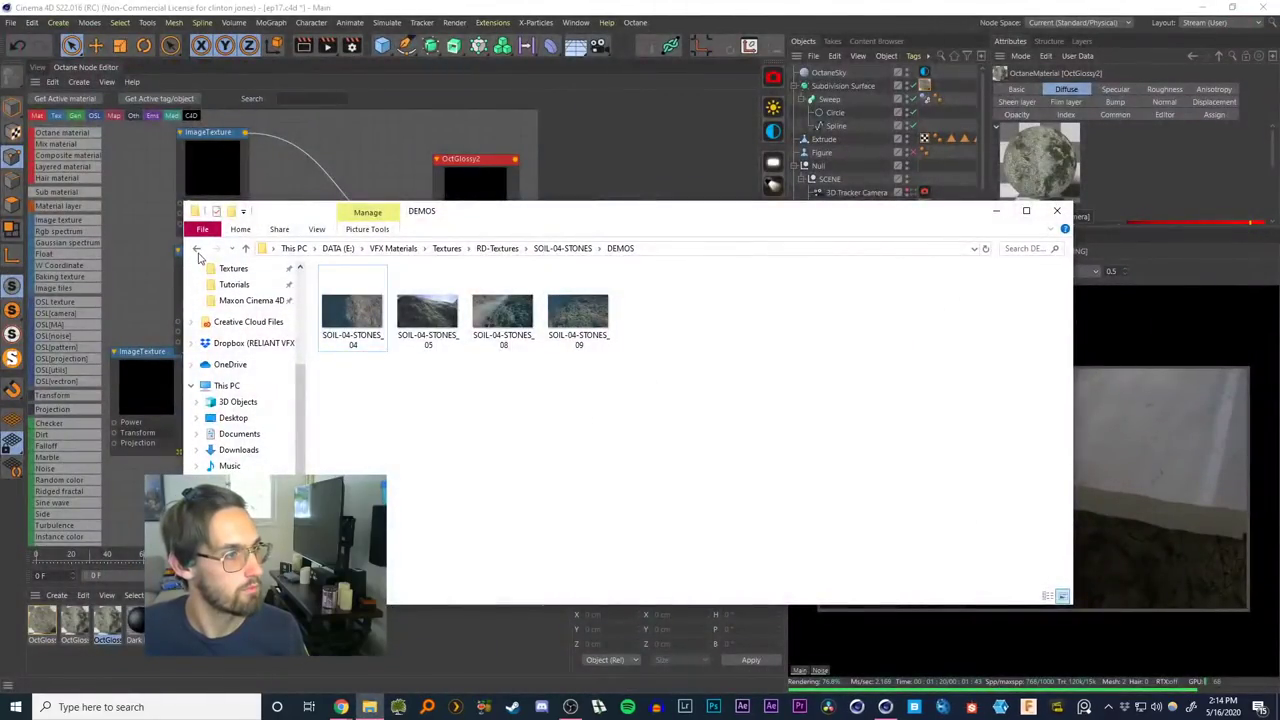
Return to the RD-Textures folder and open the RDT collection one overview image from its _info folder
left_click(196, 249)
left_click(196, 249)
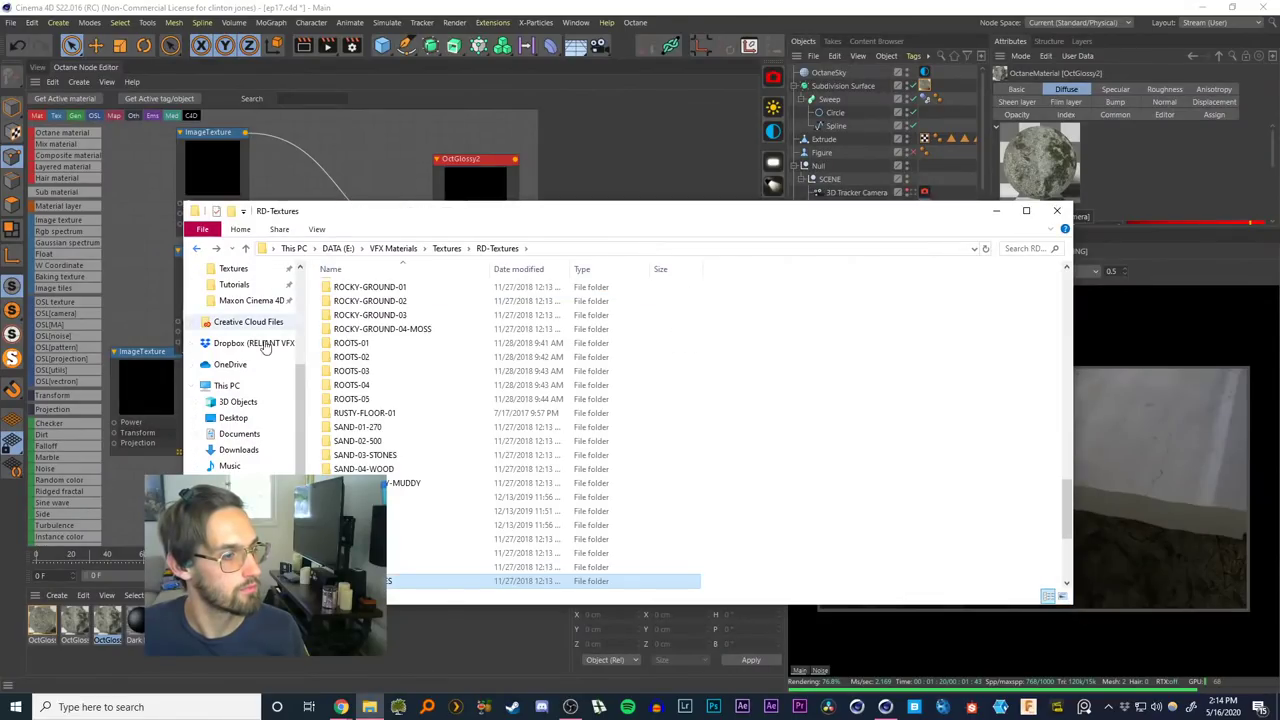
scroll(1069, 494, "up", 20)
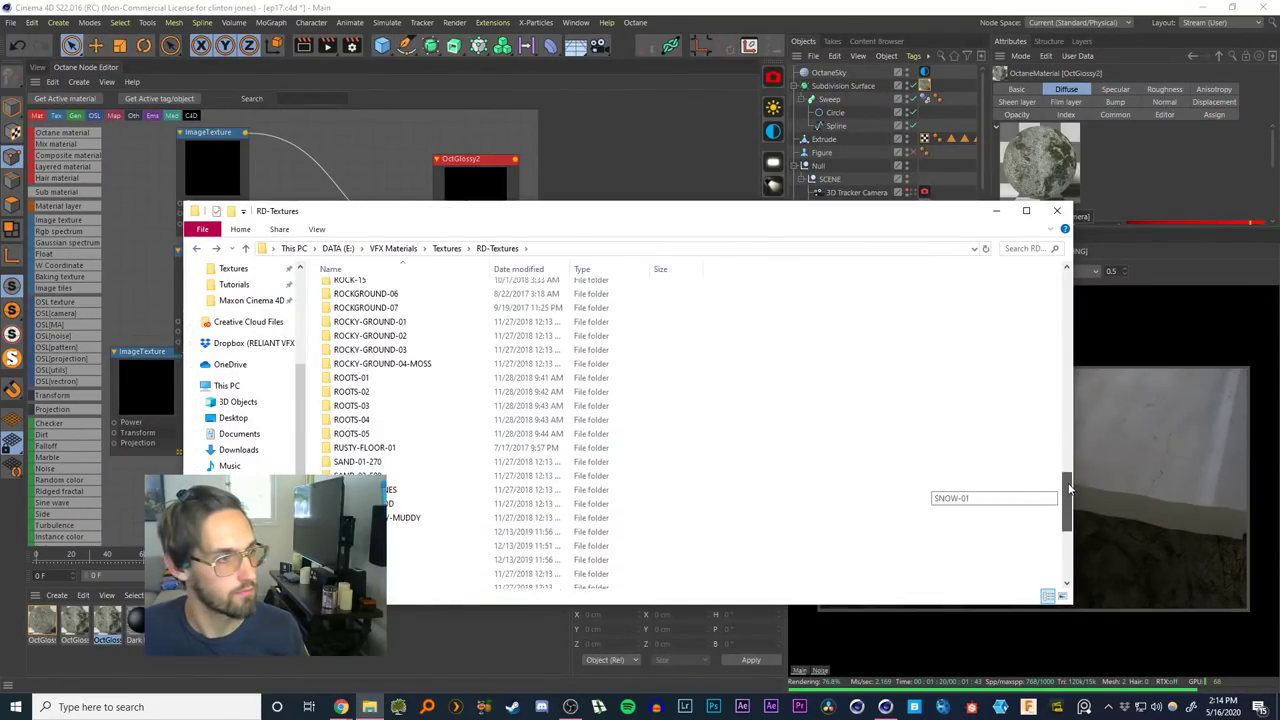
double_click(360, 289)
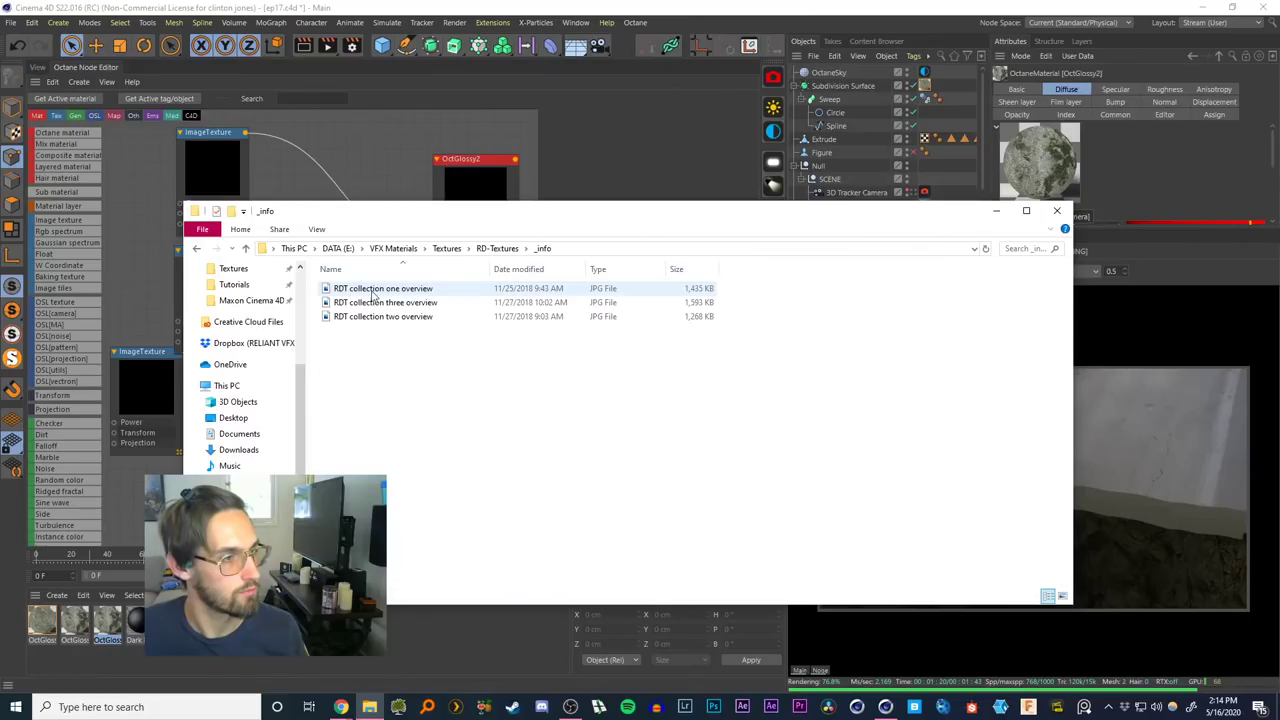
double_click(388, 300)
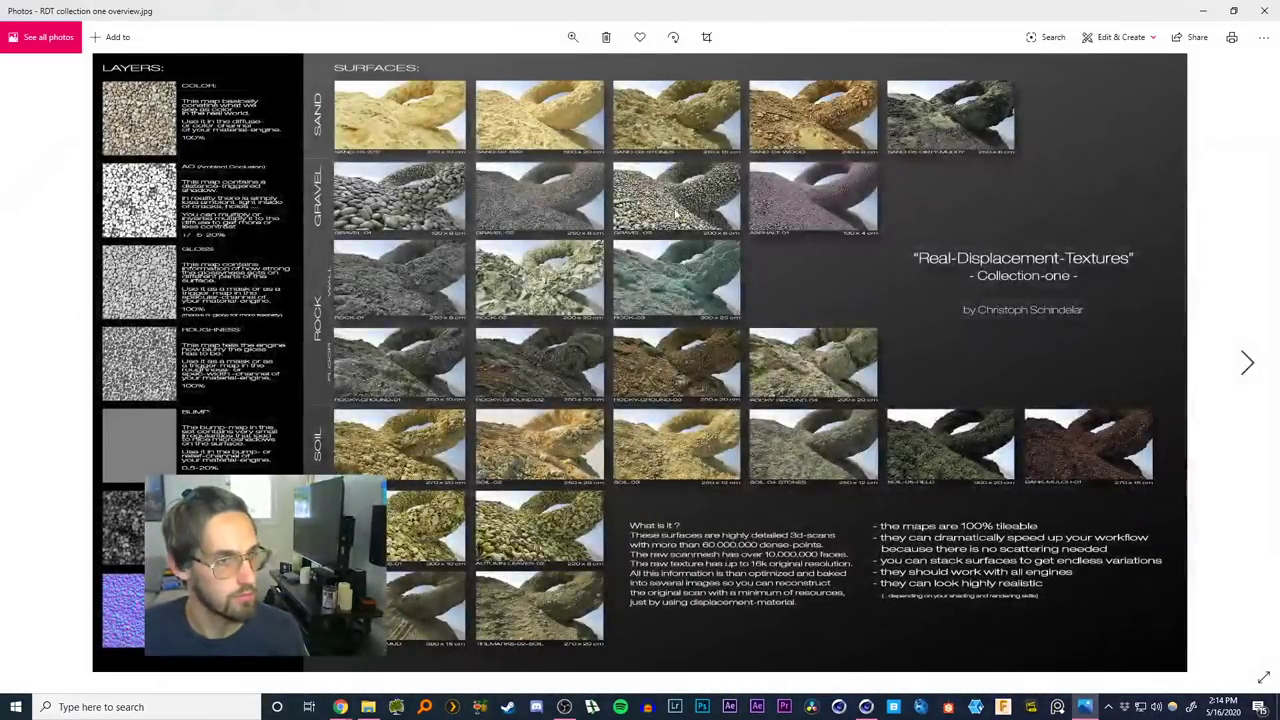
Examine the sand, gravel, asphalt and rock surfaces in the collection one overview, and minimize the image
scroll(670, 220, "up", 3)
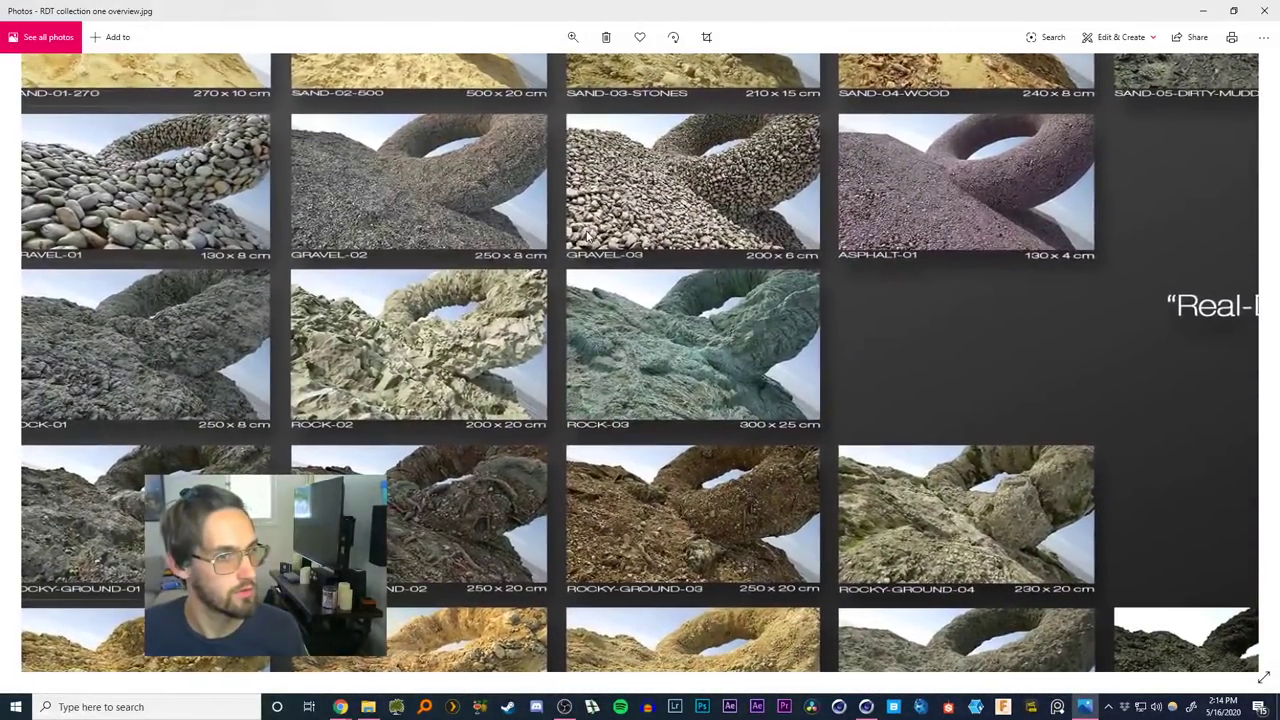
left_click_drag(587, 237, 620, 238)
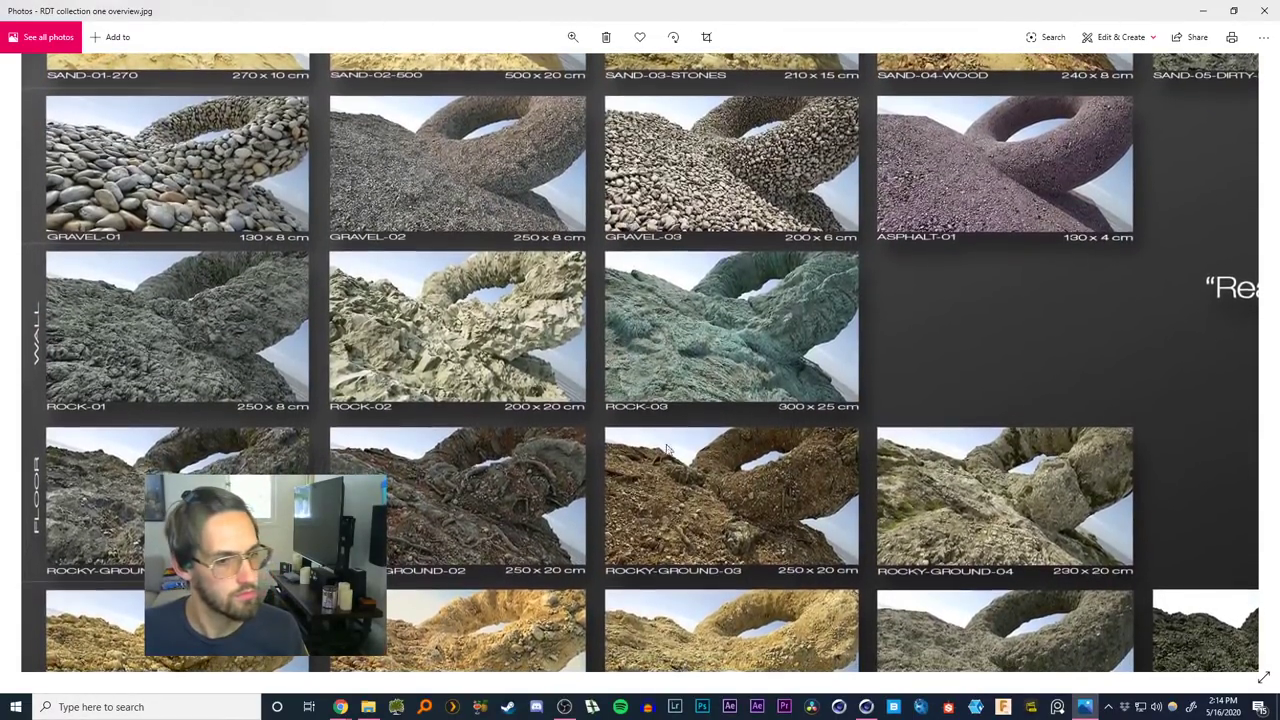
left_click_drag(666, 449, 530, 584)
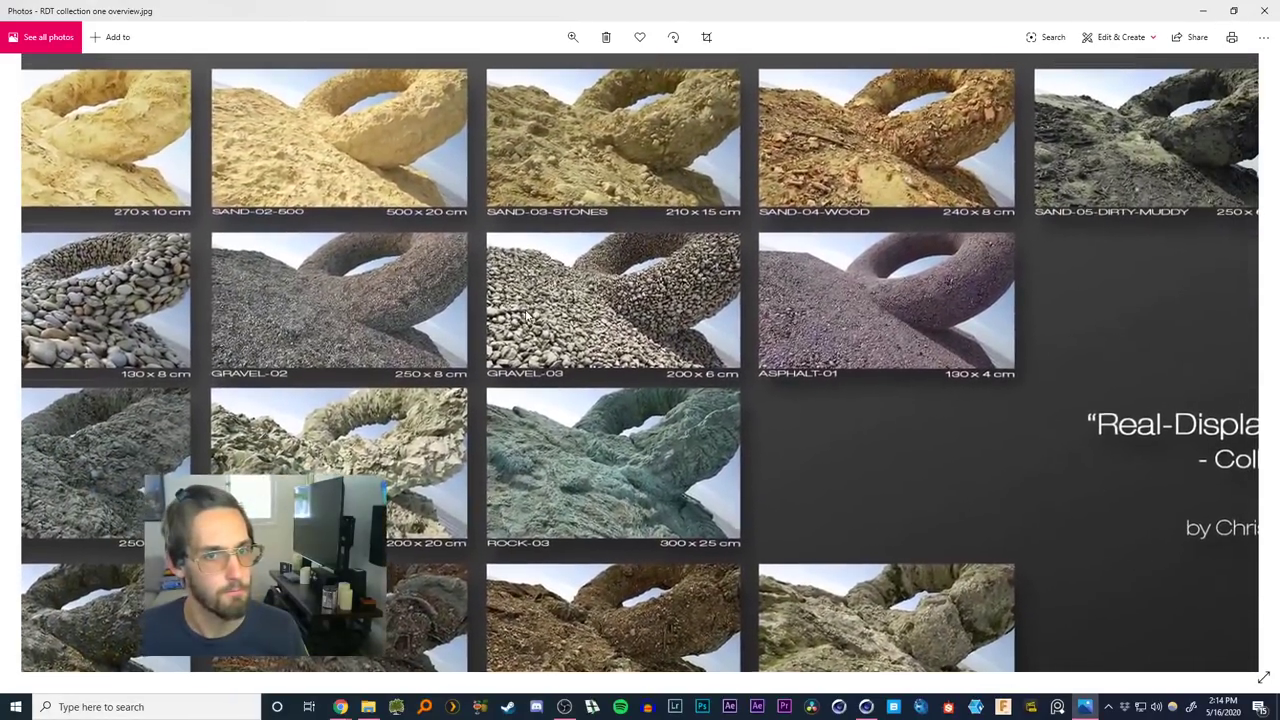
left_click_drag(517, 321, 680, 253)
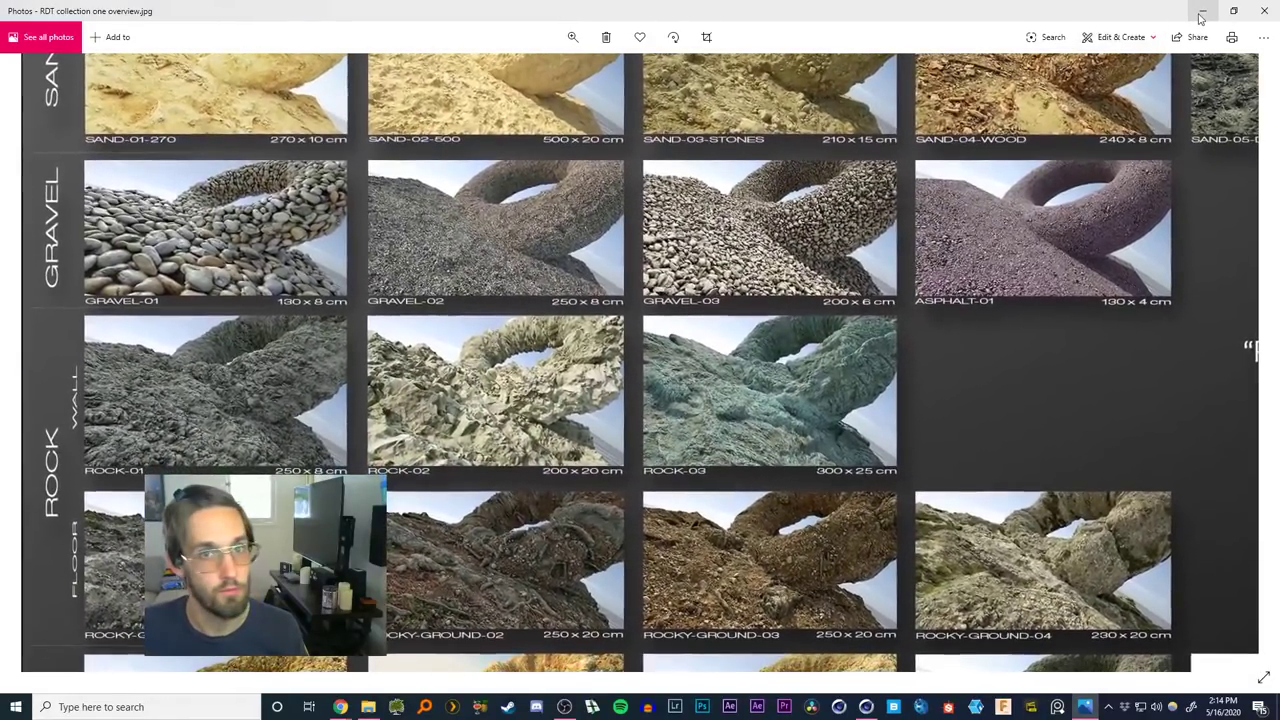
left_click(1203, 11)
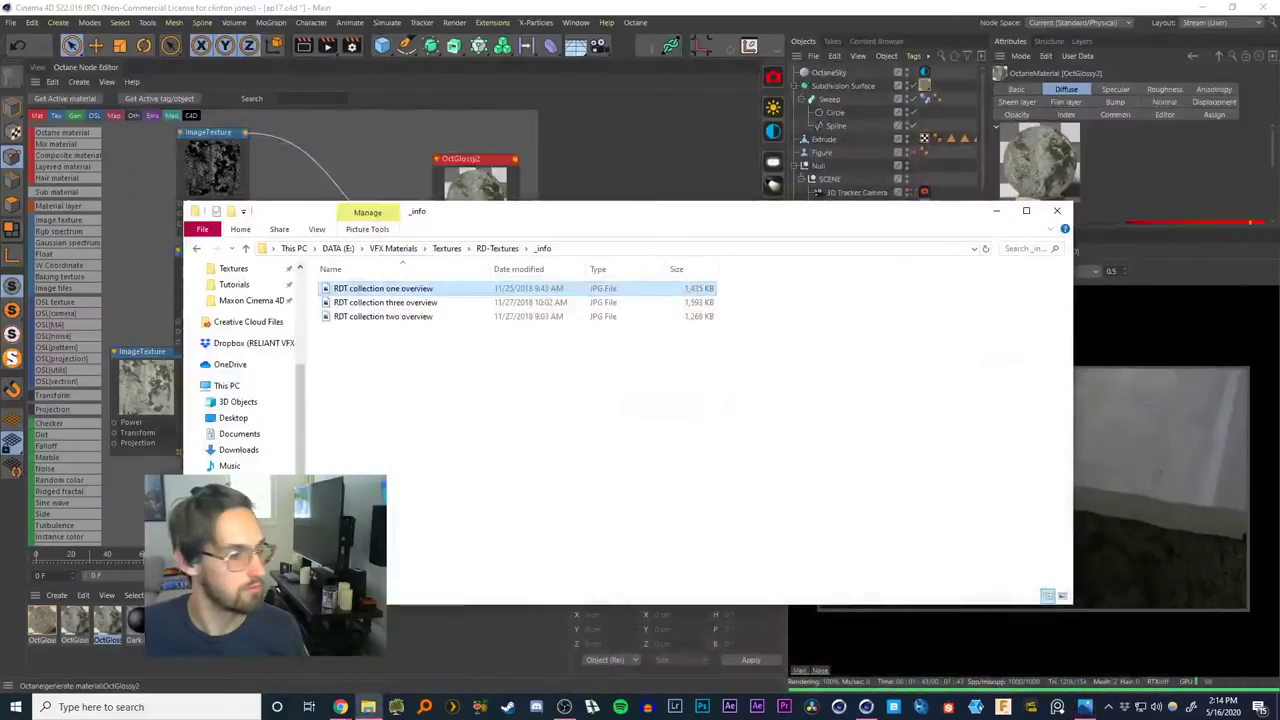
Inspect the first glossy material's node graph in Cinema 4D and check which image file its color texture node uses
left_click(61, 628)
double_click(48, 620)
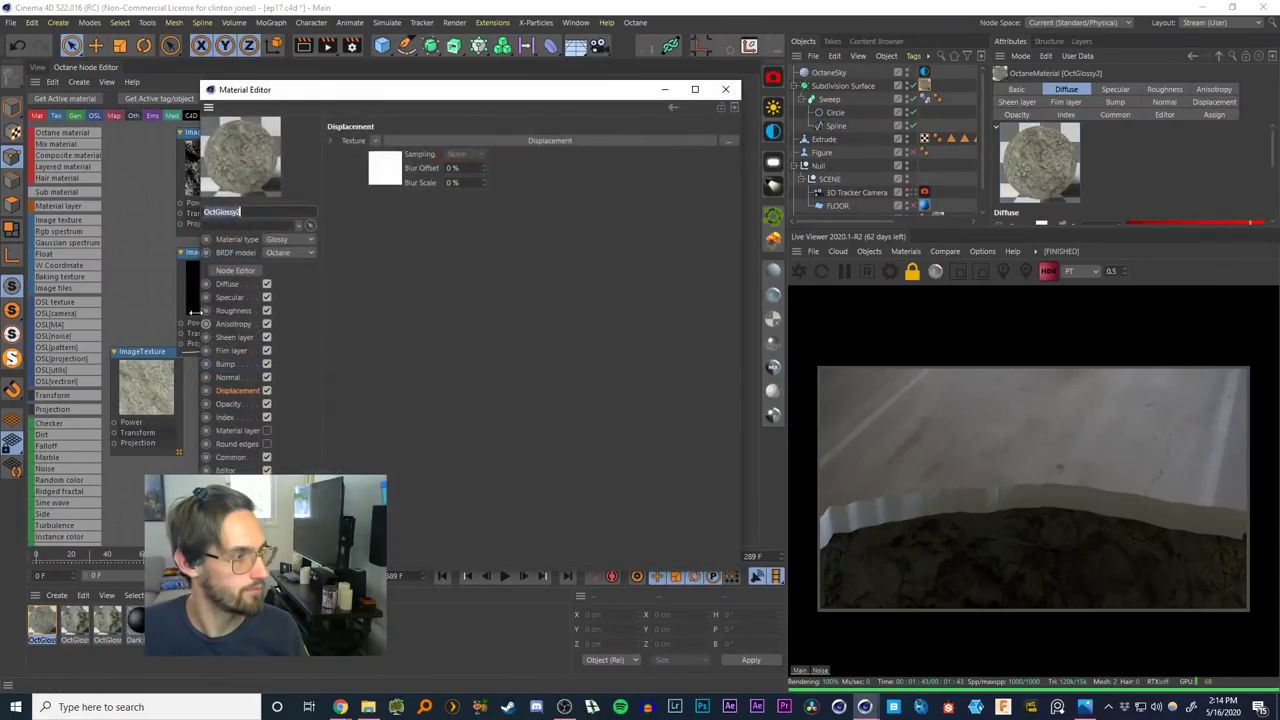
left_click(728, 92)
left_click(134, 390)
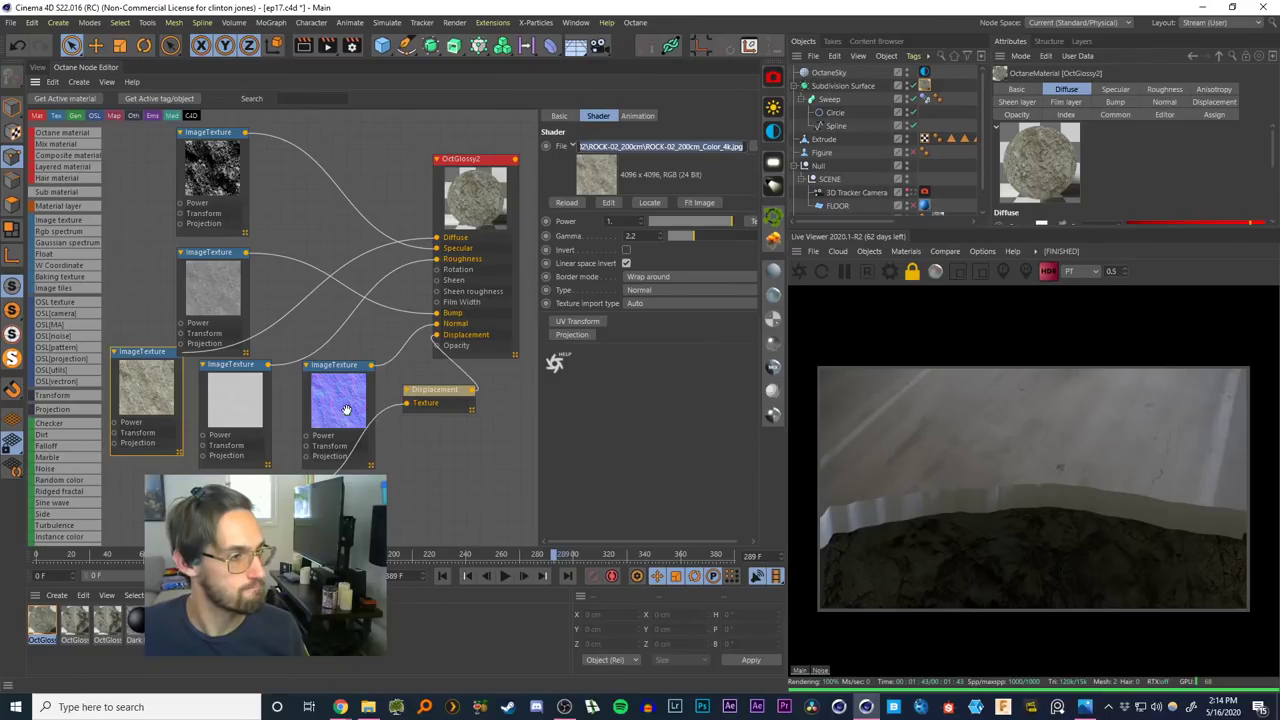
Bring the third glossy material's node graph back up in the Octane Node Editor
left_click(404, 491)
double_click(112, 622)
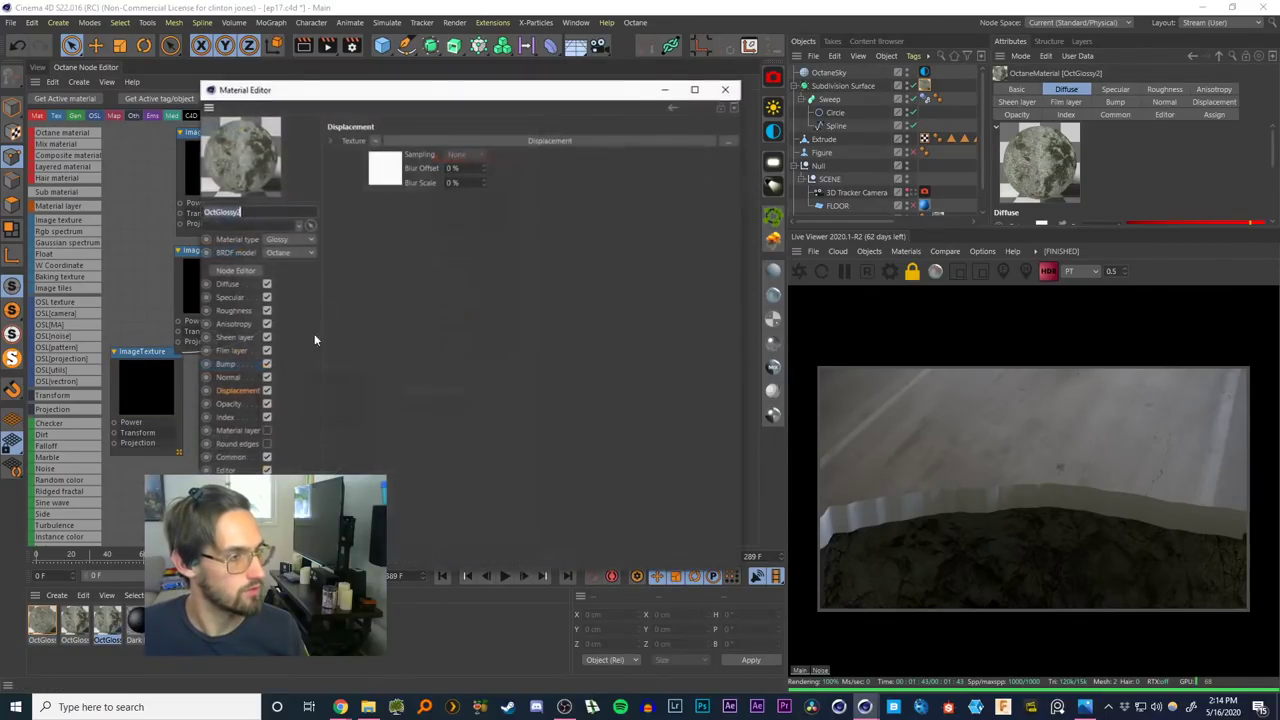
left_click(244, 270)
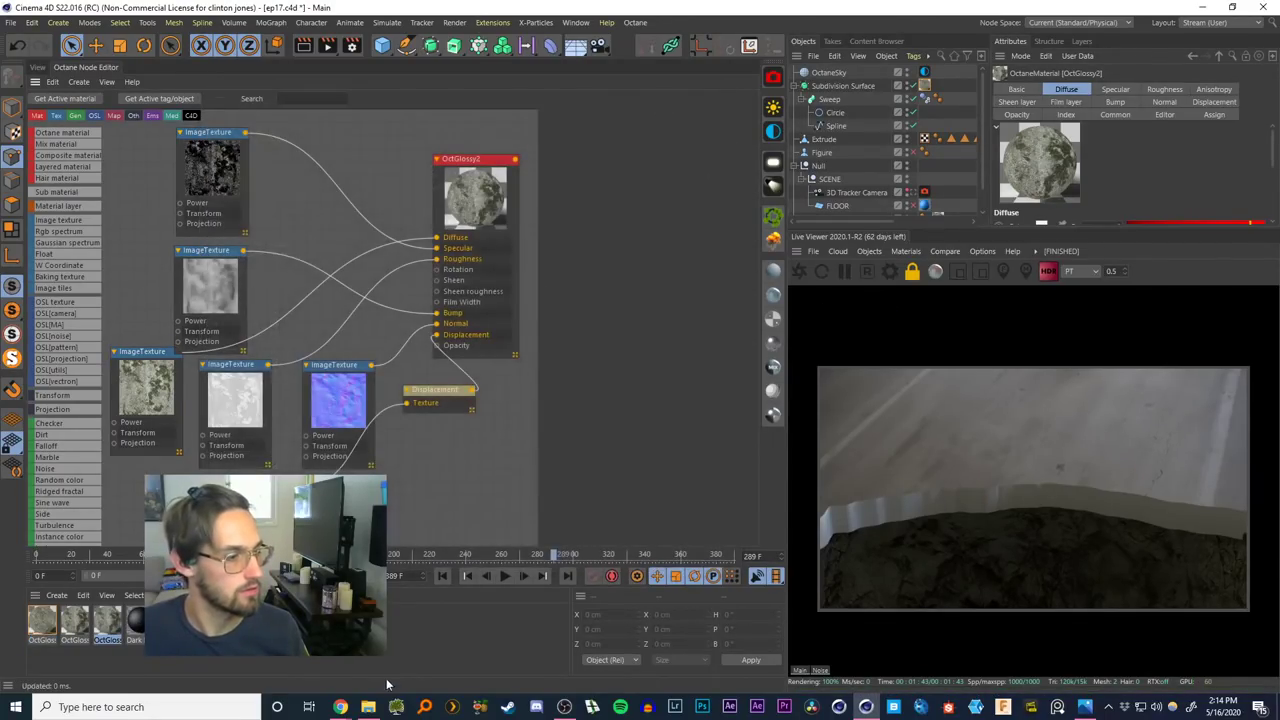
Switch to File Explorer, open the ROCK-01_250cm folder inside ROCK-01, and keep its window clear of the node graph
left_click(368, 707)
left_click(197, 248)
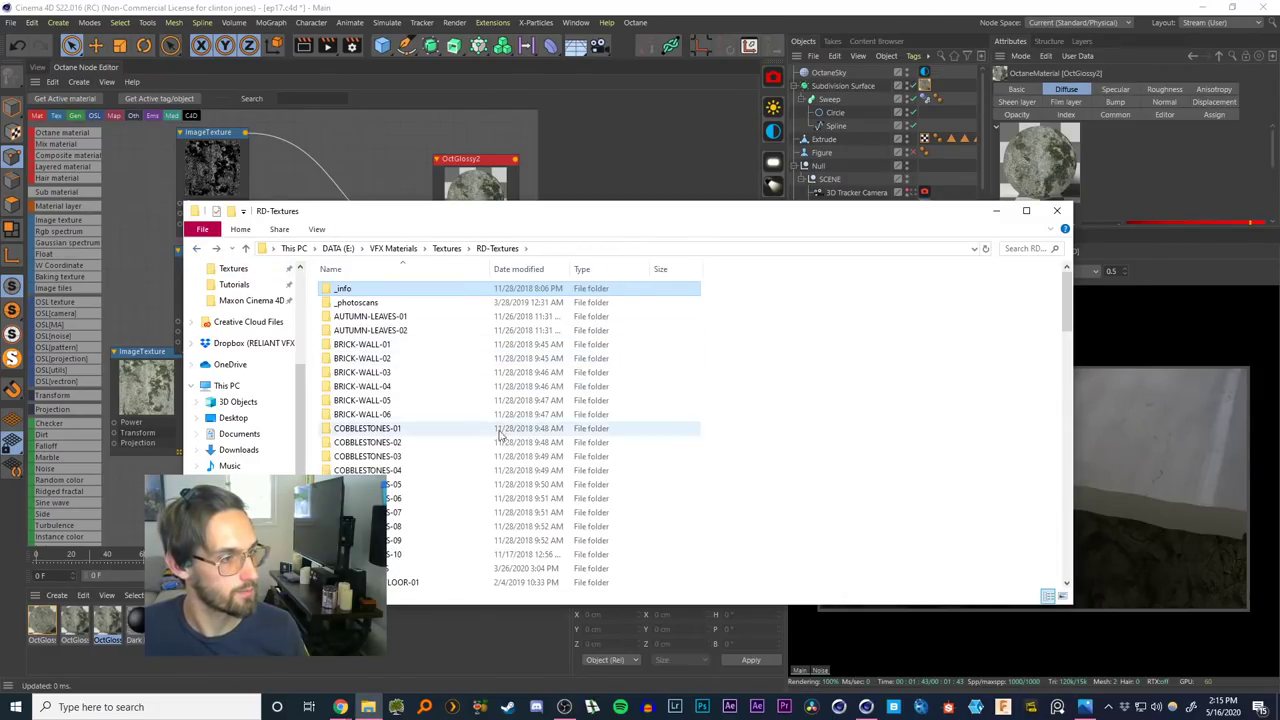
left_click_drag(1066, 330, 1074, 468)
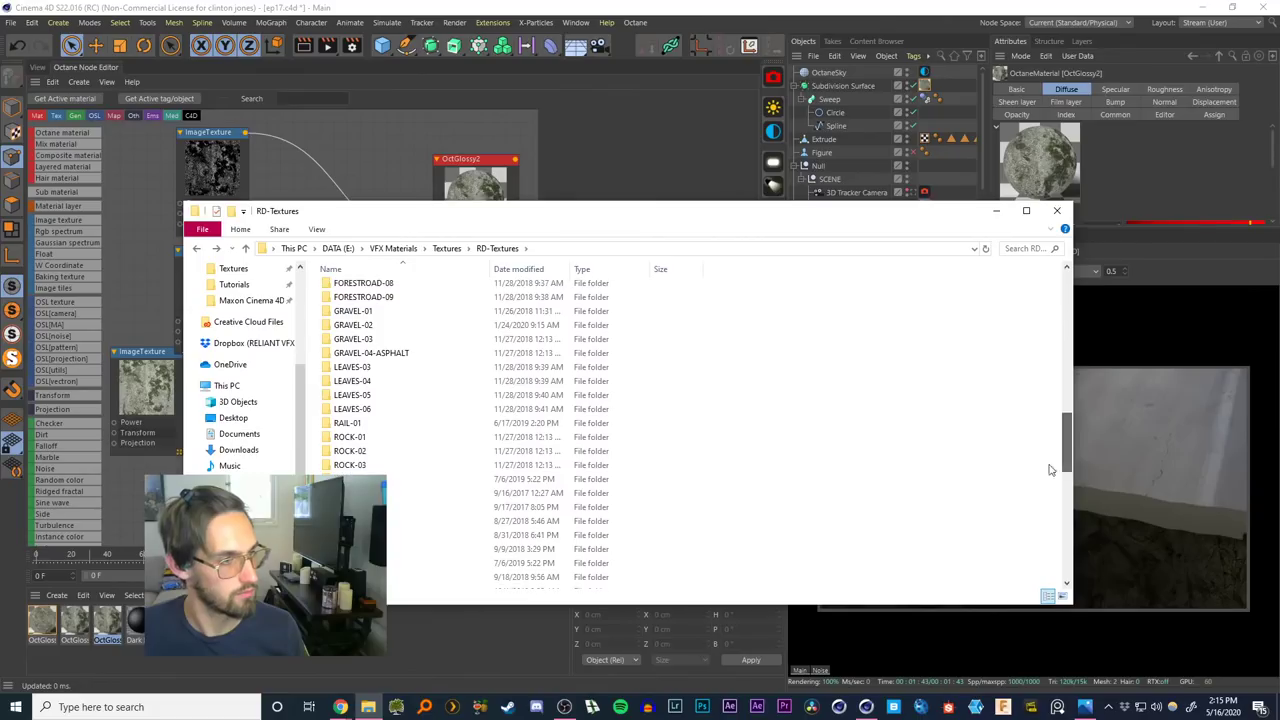
left_click(347, 440)
double_click(347, 440)
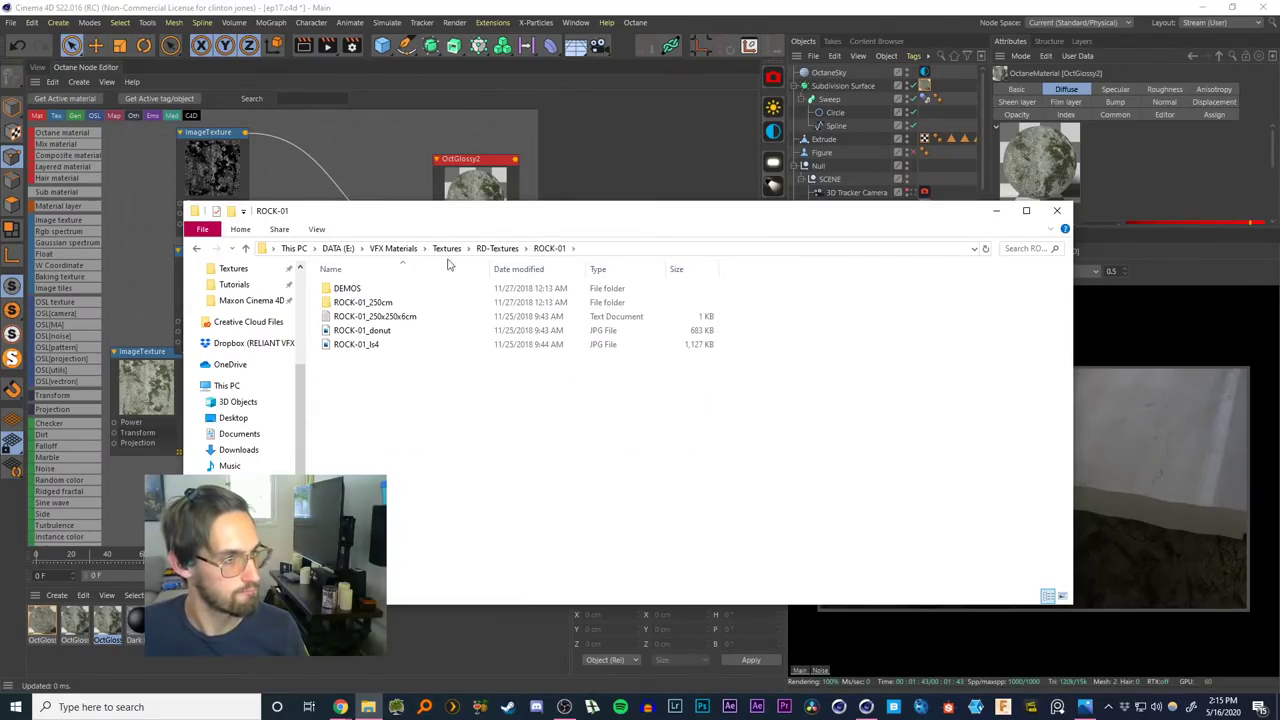
double_click(365, 297)
left_click_drag(447, 218, 789, 255)
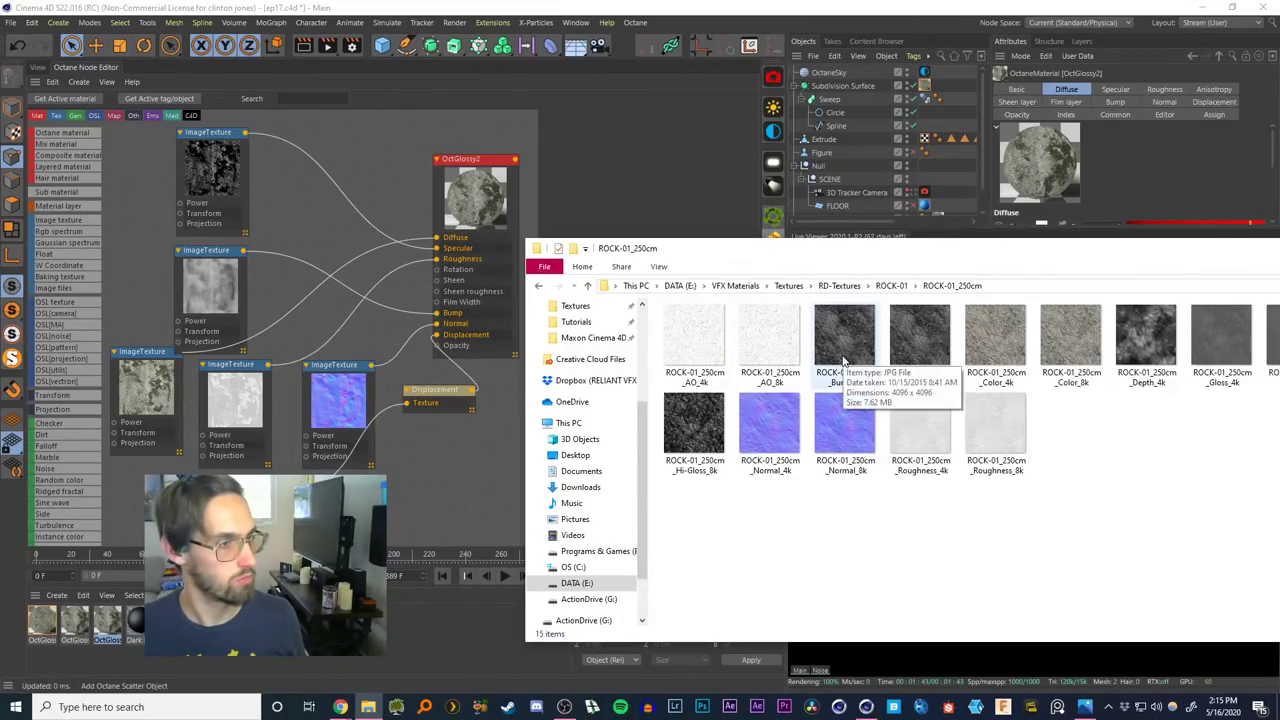
Load the ROCK-01_250cm Bump_4k, Color_4k and Depth_4k maps into OctGlossy2's bump, diffuse and displacement image texture nodes
left_click_drag(843, 358, 244, 320)
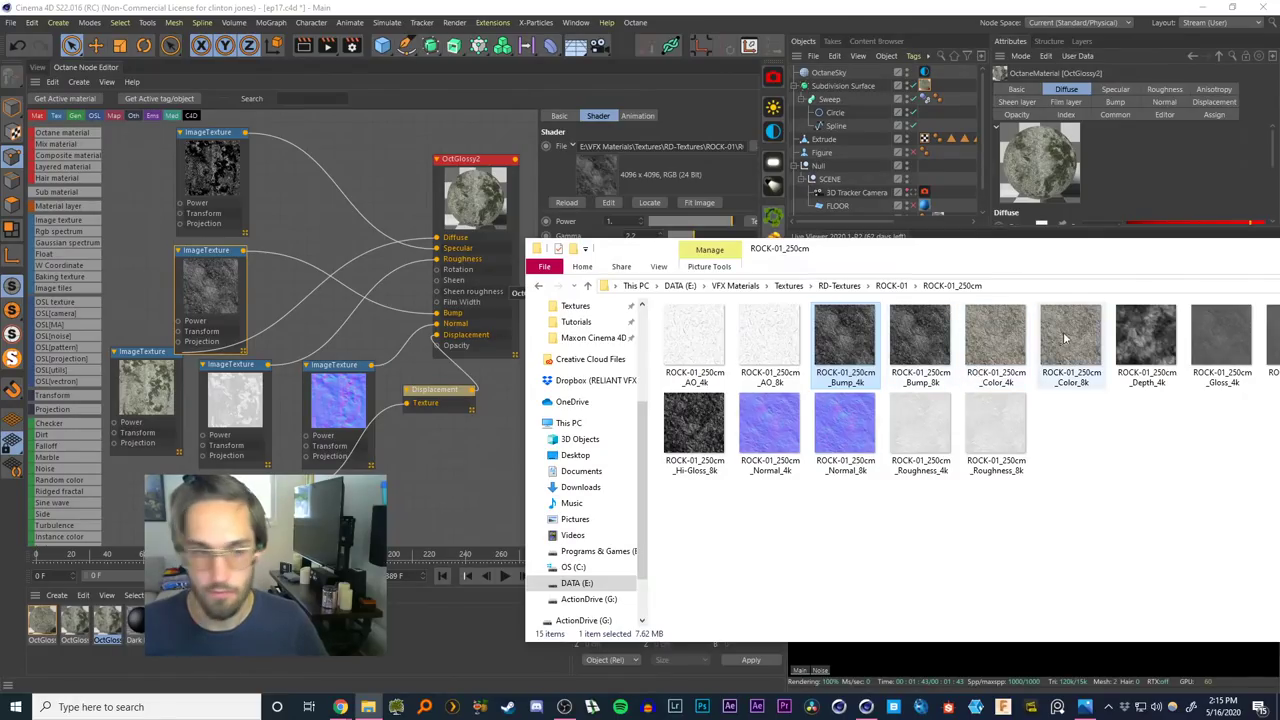
left_click_drag(995, 340, 158, 408)
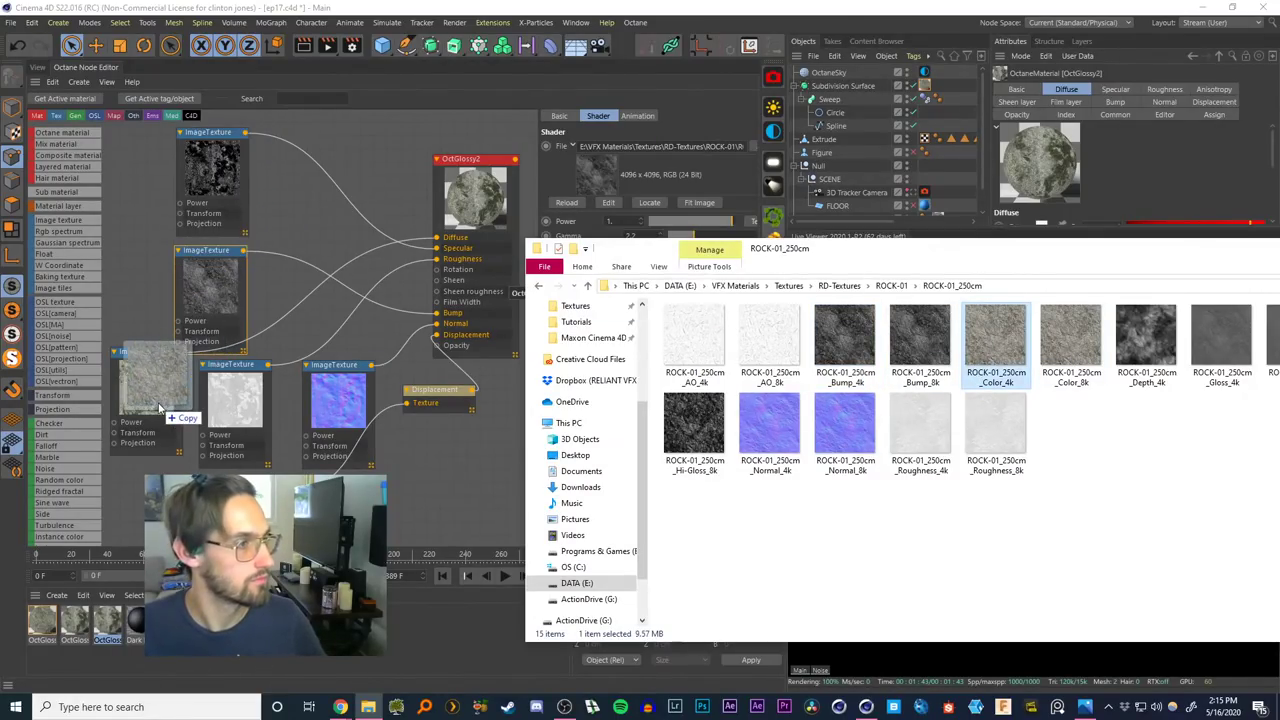
left_click(1138, 335)
left_click_drag(1146, 343, 268, 458)
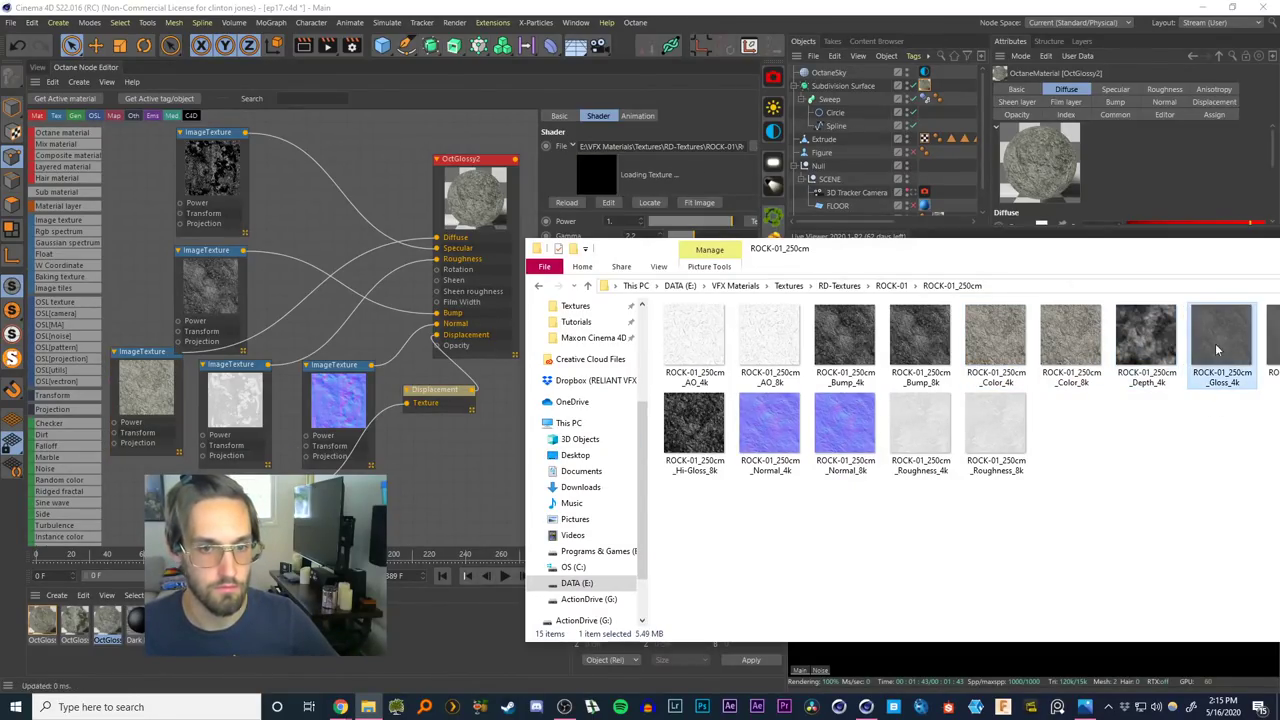
Load the ROCK-01_250cm_Hi-Gloss_4k map into the image texture node feeding OctGlossy2's specular channel
left_click_drag(1217, 342, 337, 340)
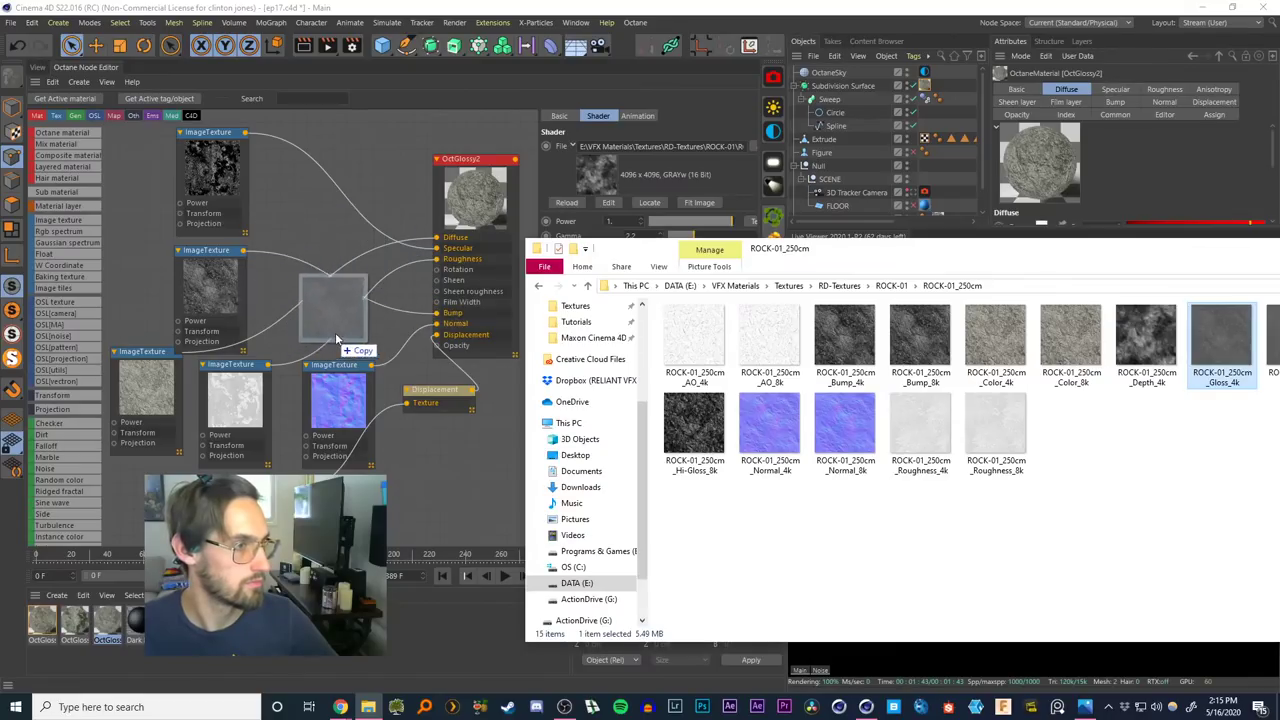
left_click_drag(340, 296, 1235, 365)
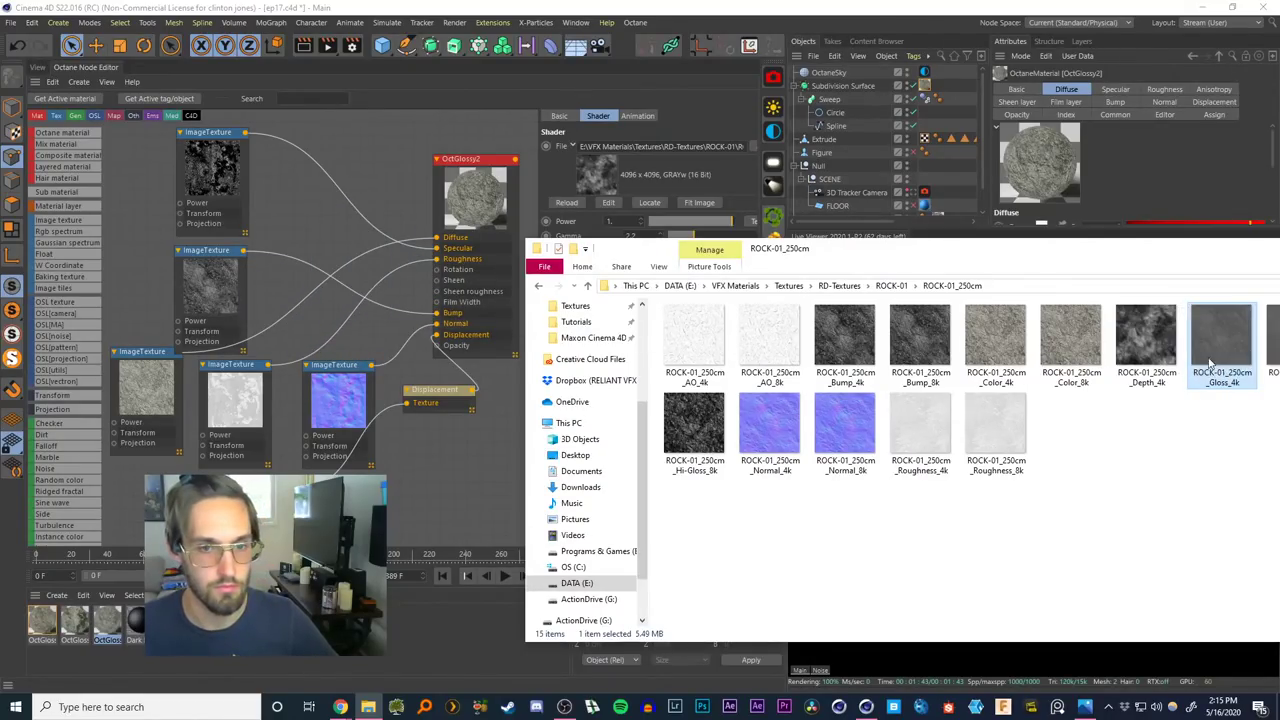
left_click_drag(1175, 258, 855, 497)
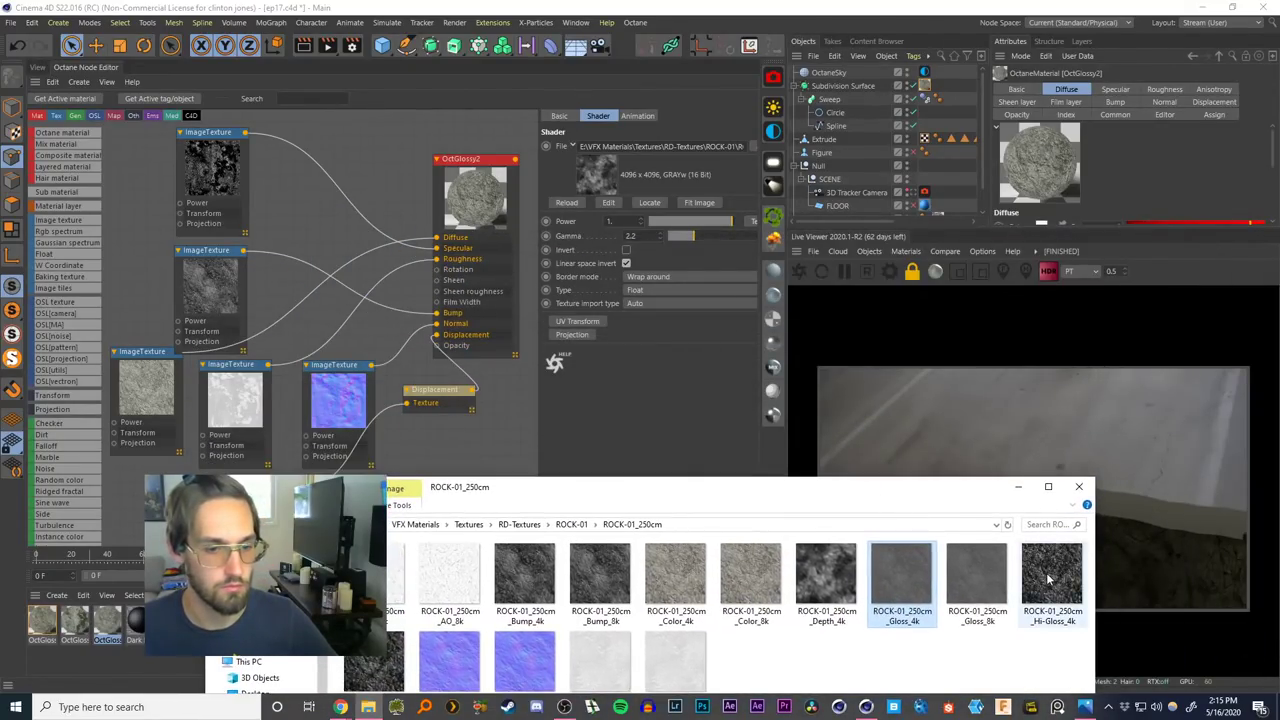
left_click_drag(1048, 580, 210, 180)
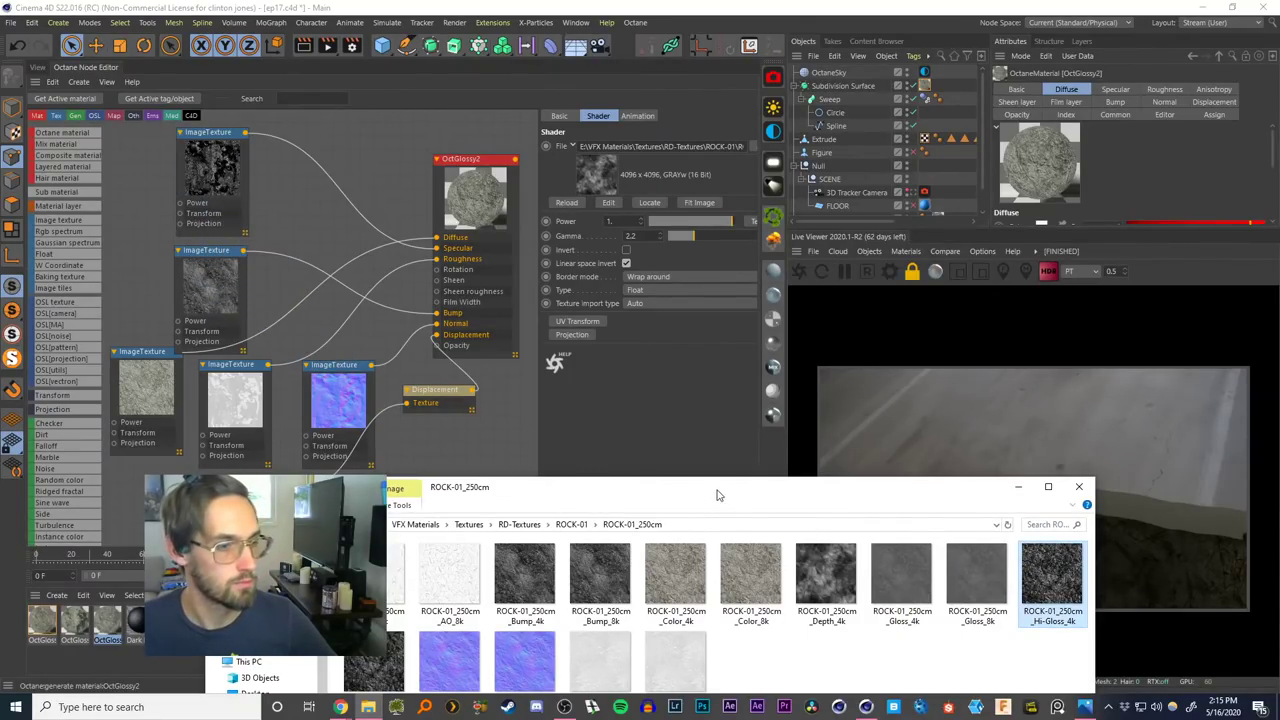
Load ROCK-01_250cm_Normal_4k and ROCK-01_250cm_Roughness_4k into the normal and roughness image texture nodes, and return to Cinema 4D
left_click_drag(716, 494, 848, 260)
left_click(578, 432)
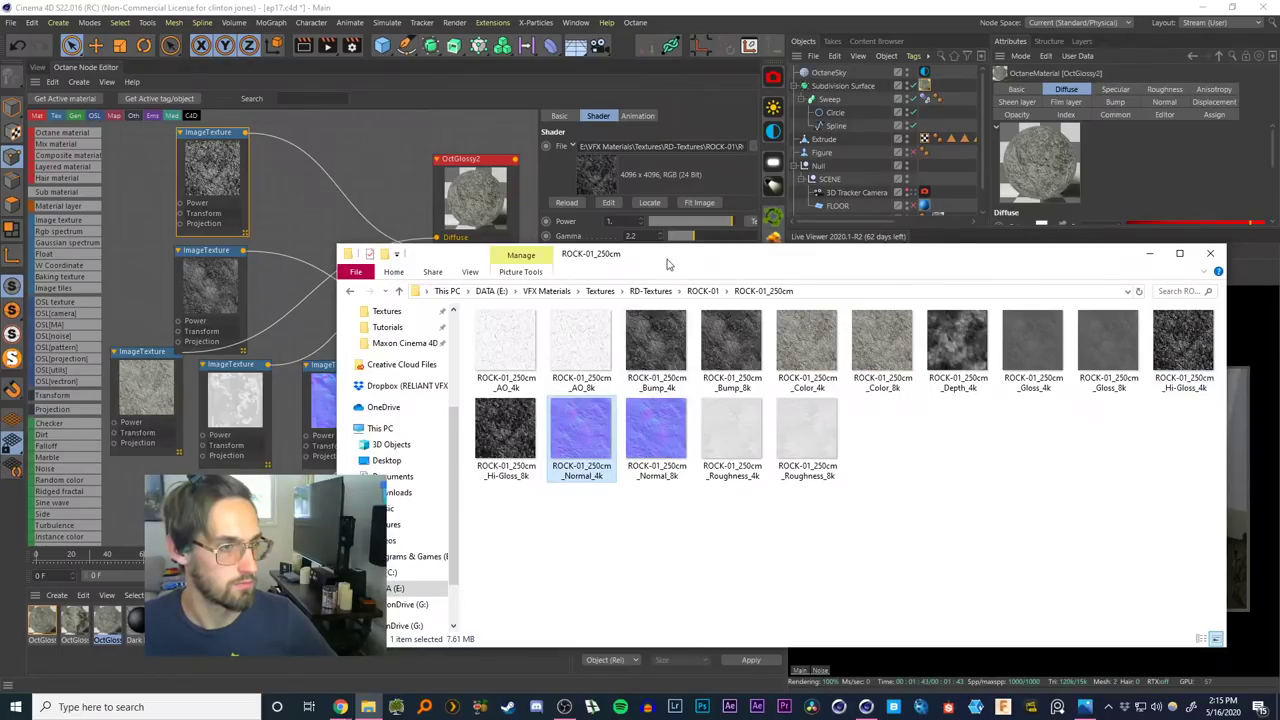
left_click_drag(668, 264, 823, 359)
left_click_drag(737, 525, 340, 400)
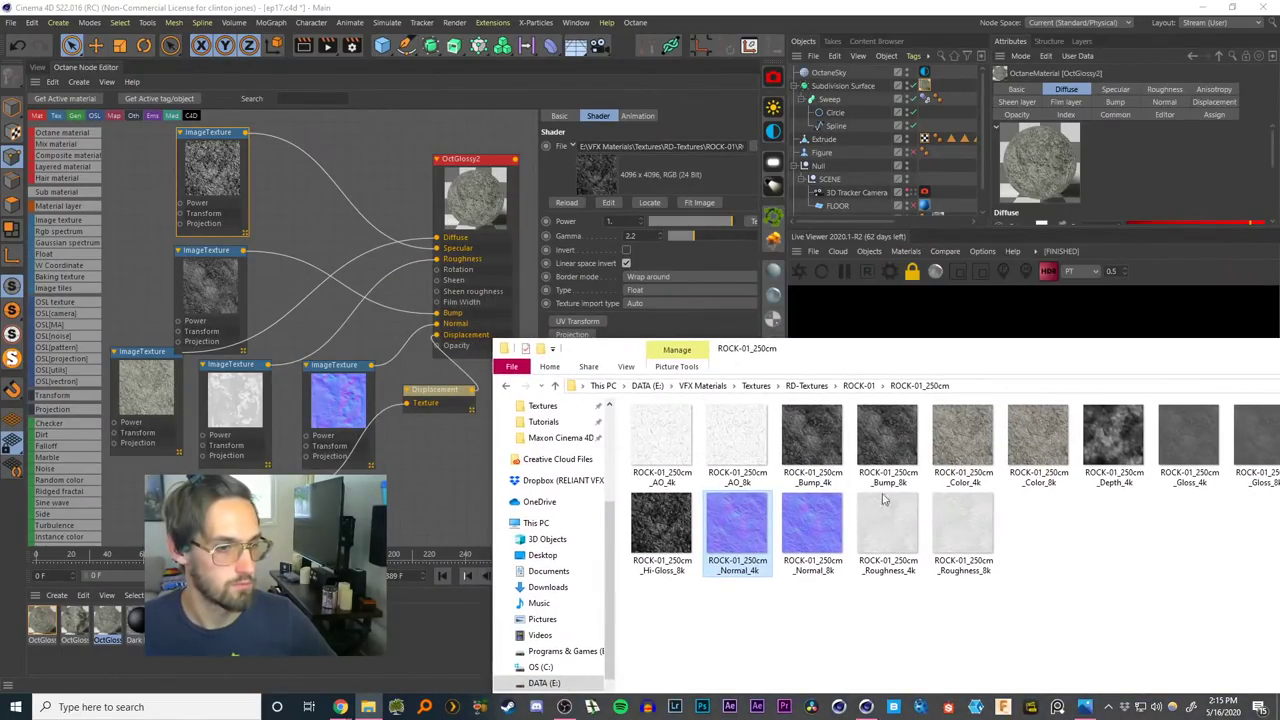
left_click(891, 538)
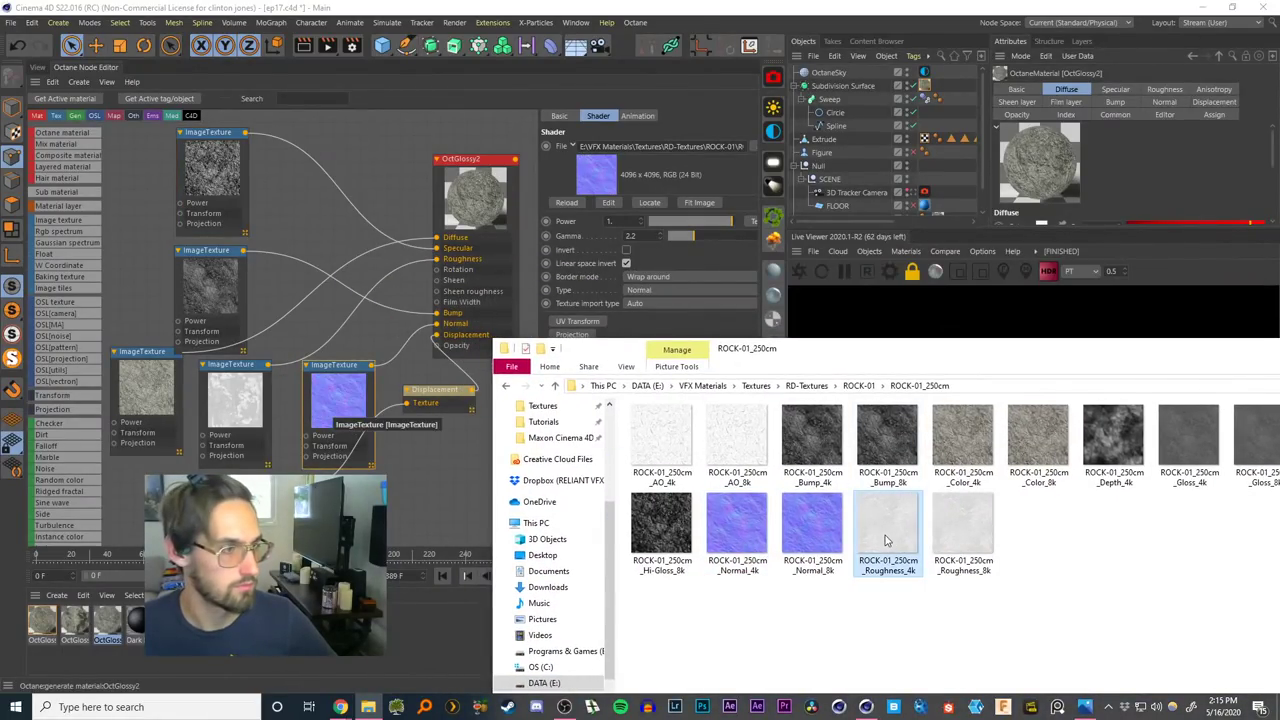
left_click_drag(885, 540, 238, 408)
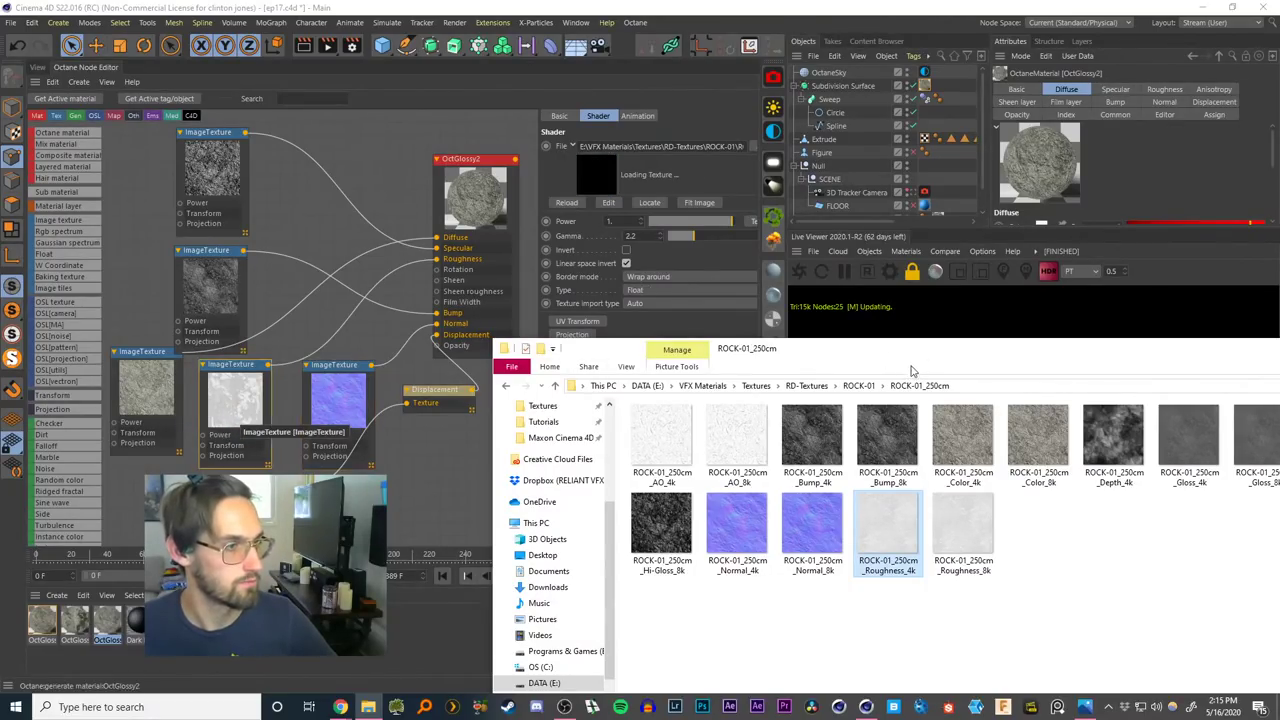
left_click_drag(954, 357, 489, 432)
left_click(788, 427)
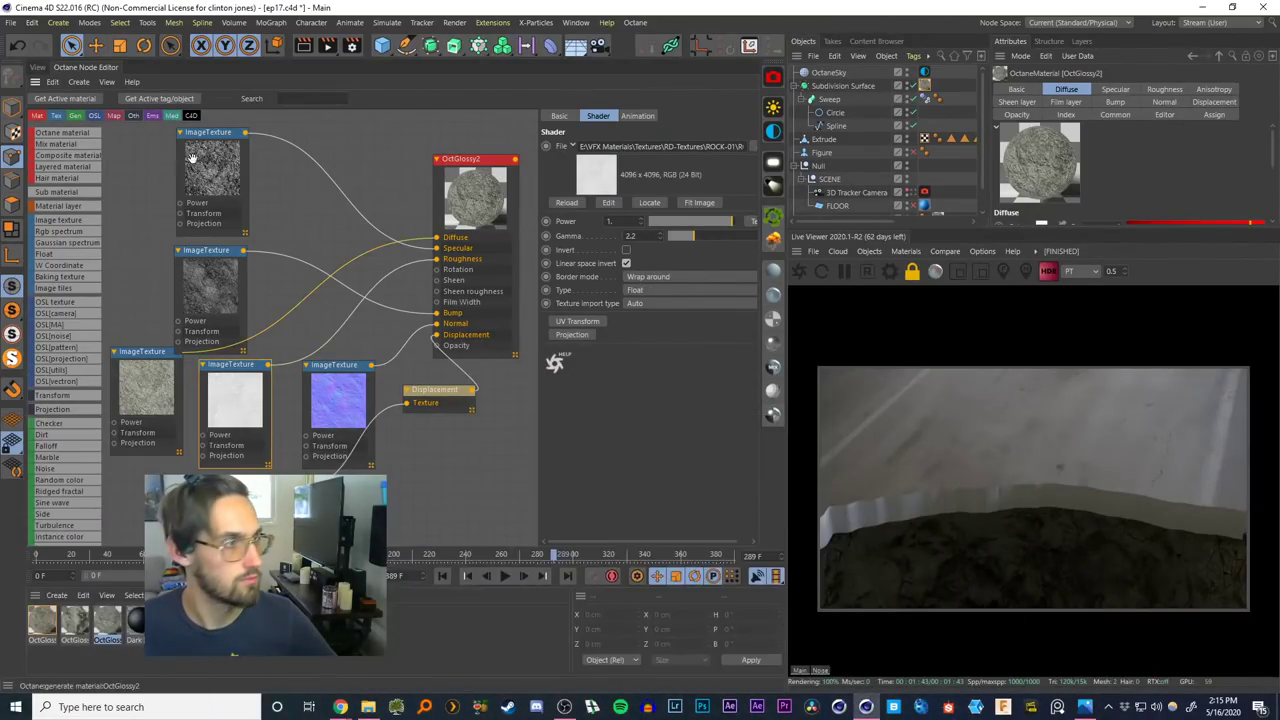
Loop-select all the polygon rings that form the upright wall of the Extrude object
left_click(37, 68)
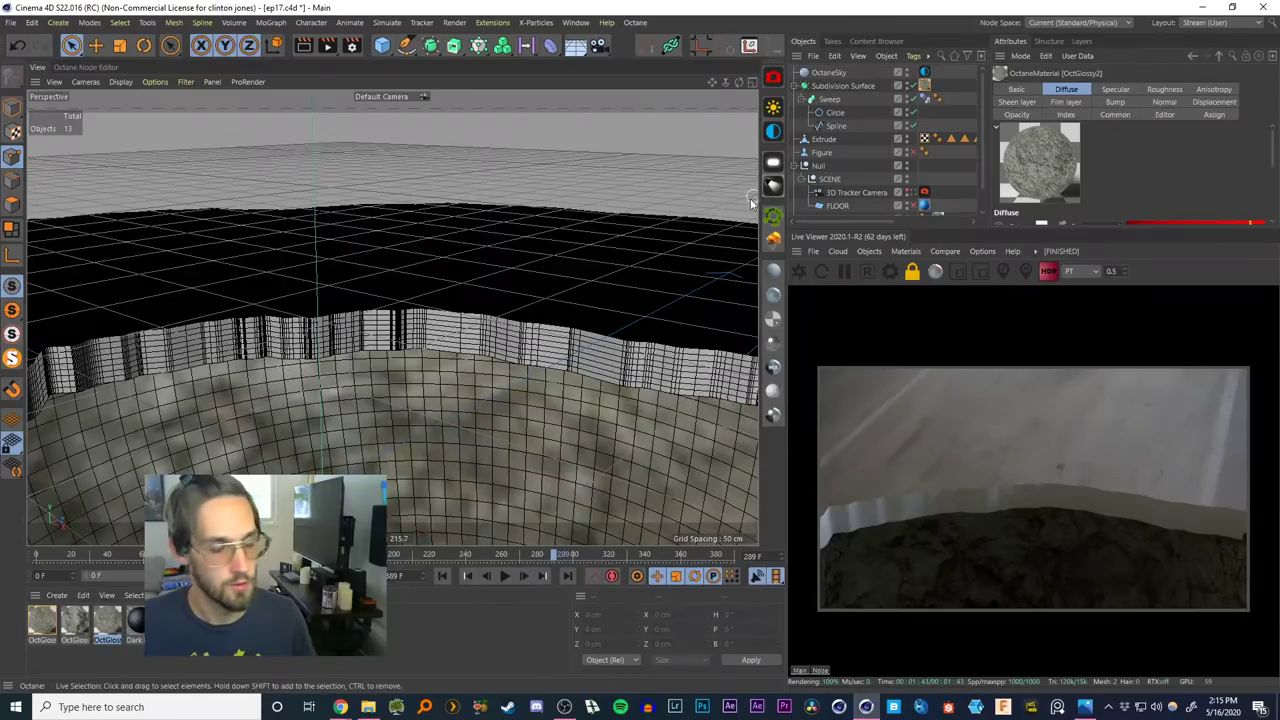
left_click(823, 139)
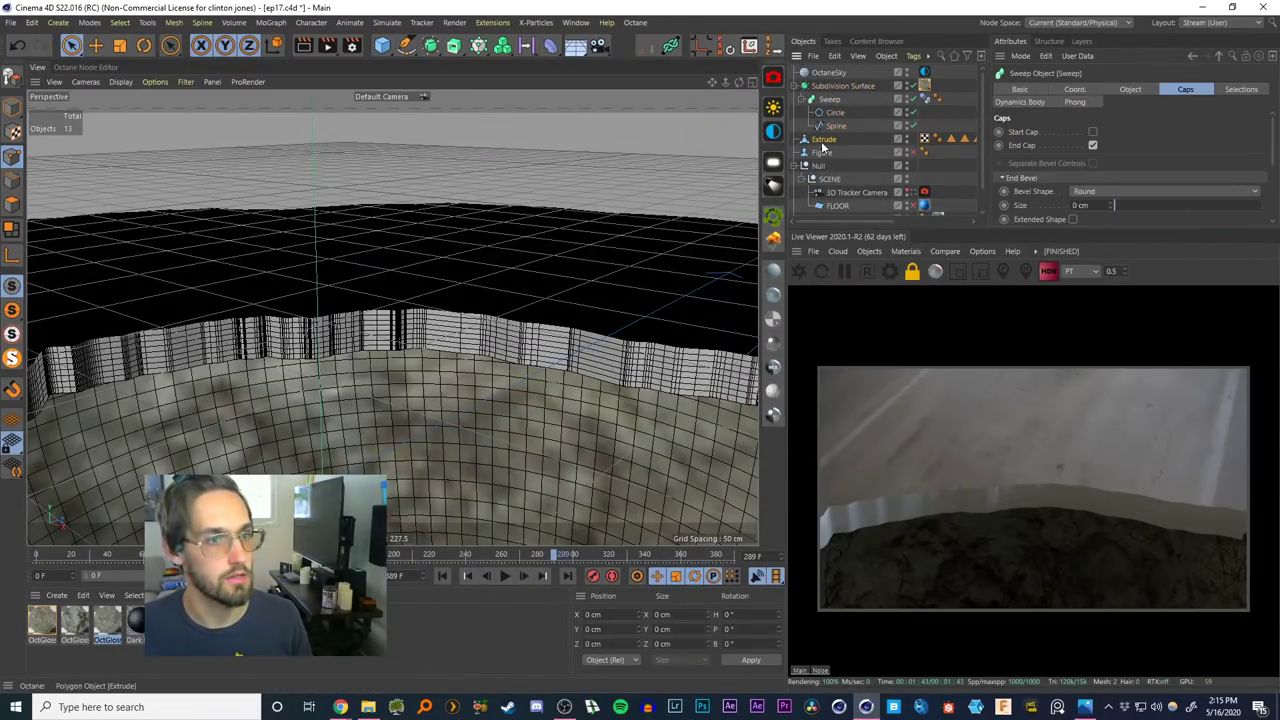
left_click(13, 205)
key("u")
key("l")
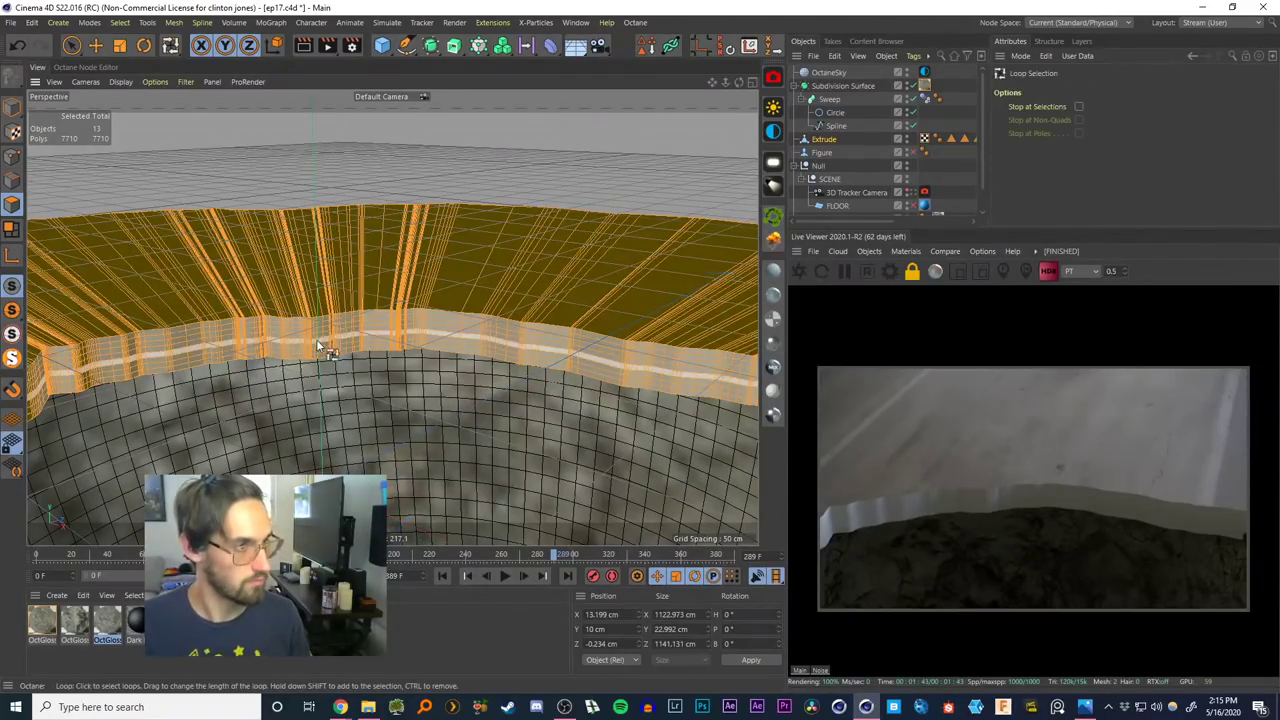
scroll(329, 340, "up", 5)
right_click_drag(369, 270, 376, 266, "alt")
left_click(349, 371)
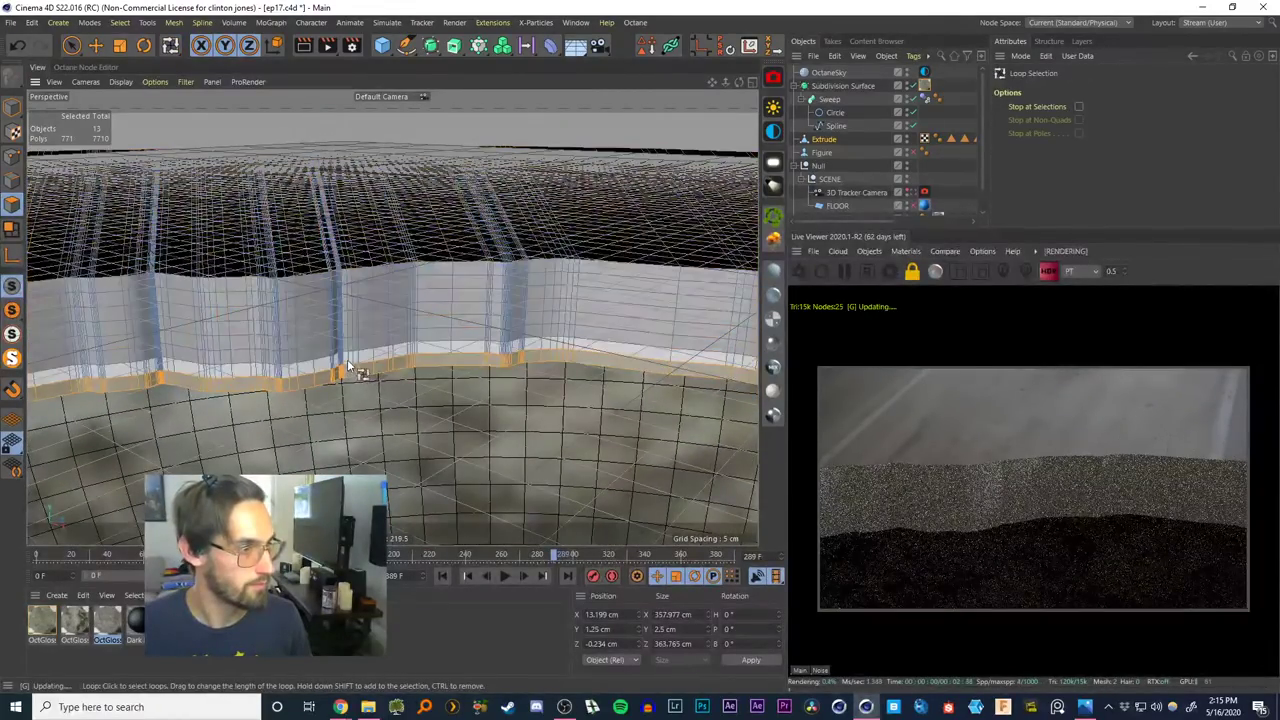
left_click(348, 356, "shift")
left_click(352, 343, "shift")
left_click(354, 330, "shift")
left_click(355, 318, "shift")
left_click(370, 303, "shift")
left_click(365, 288, "shift")
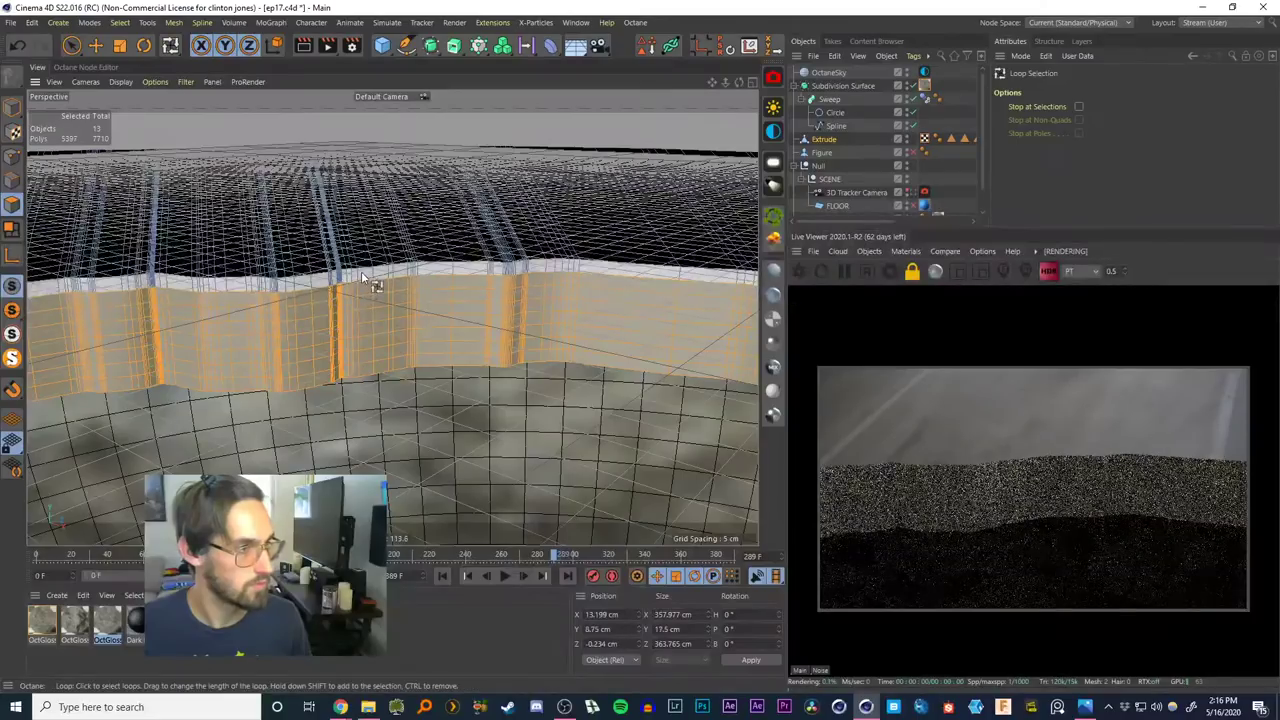
left_click(361, 271, "shift")
right_click_drag(374, 327, 376, 384, "alt")
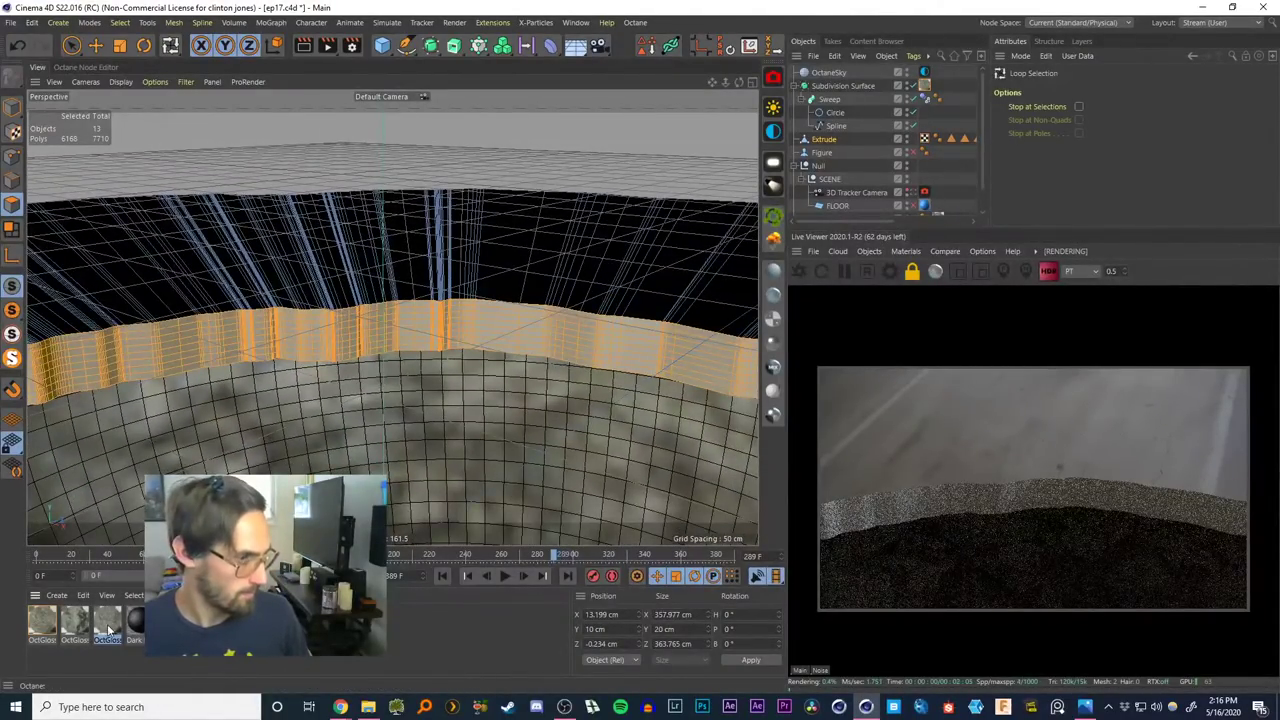
Apply the OctGlossy2 material to the selected wall polygons and inspect the wall up close
left_click_drag(107, 624, 505, 352)
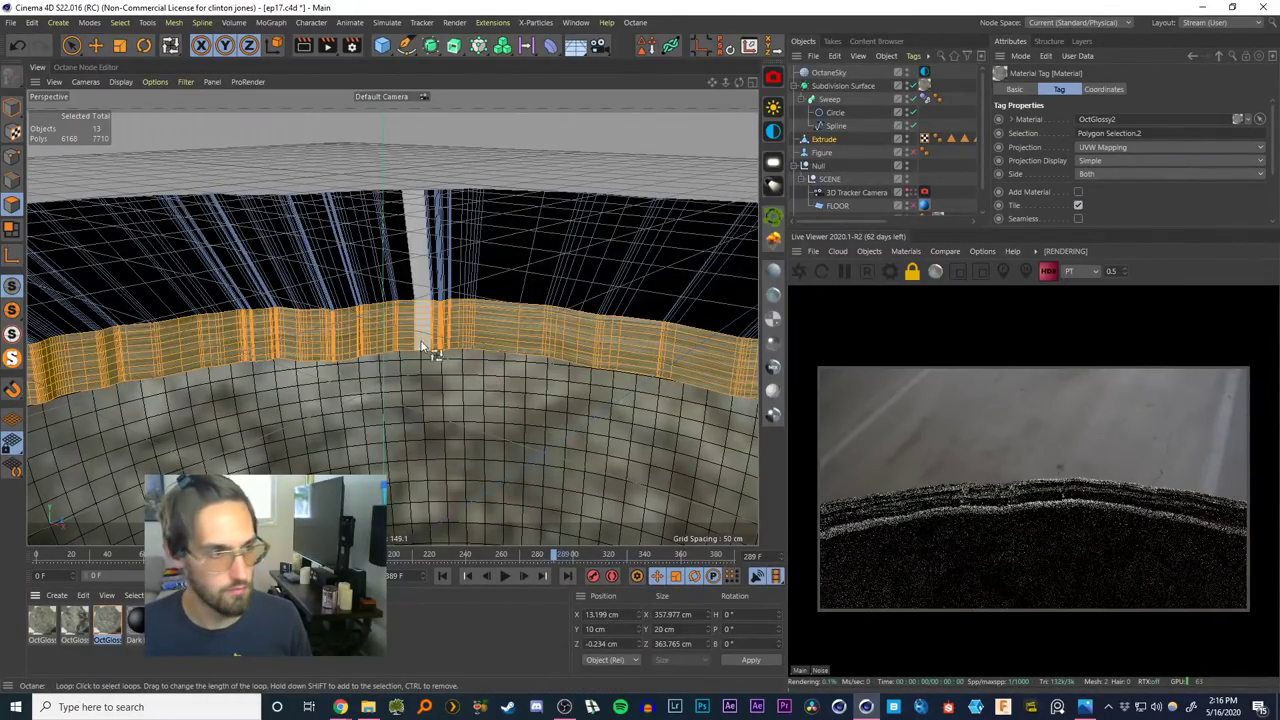
scroll(476, 350, "up", 5)
left_click_drag(476, 342, 580, 298, "alt")
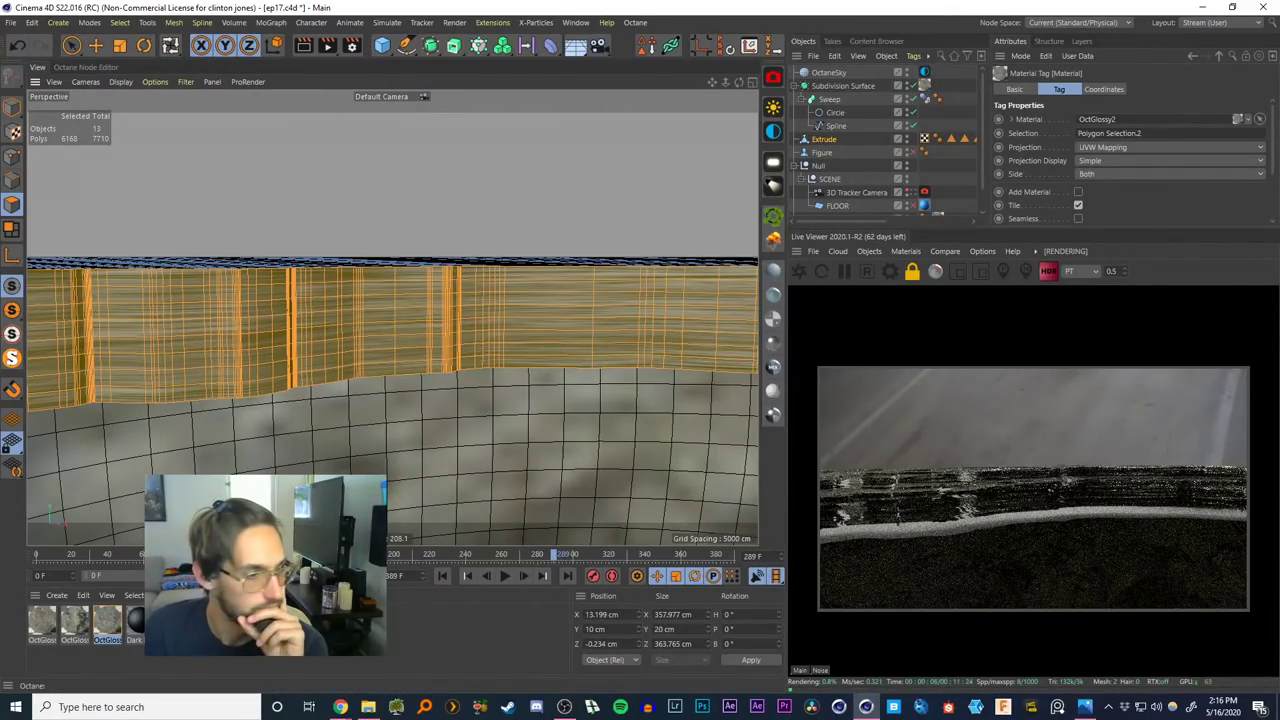
Reopen OctGlossy2's node graph and delete its Displacement node
double_click(108, 625)
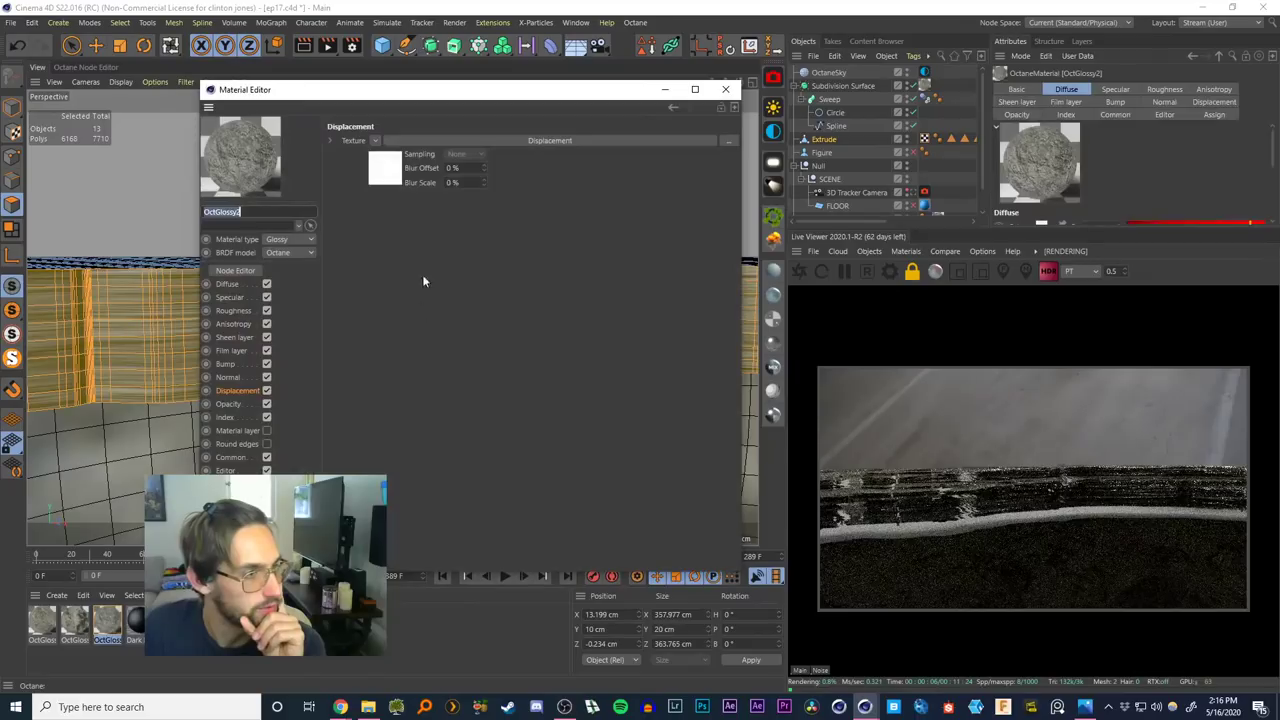
left_click(240, 270)
left_click(725, 90)
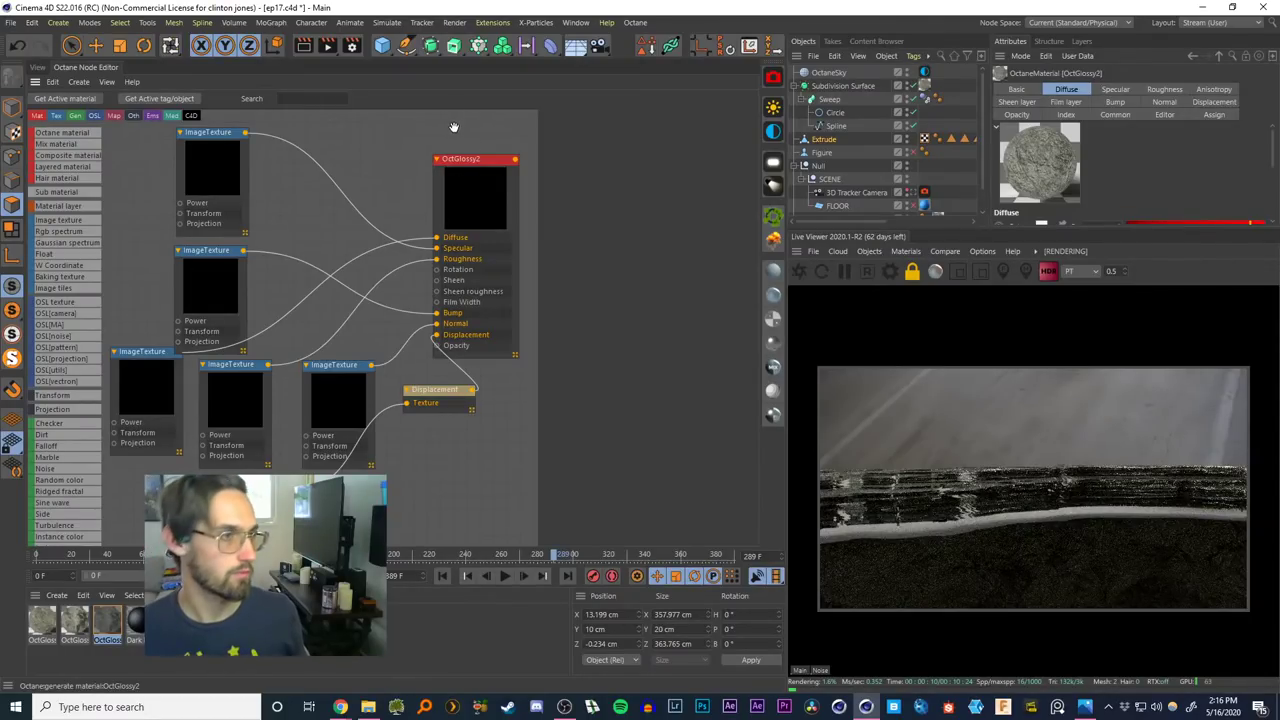
left_click(464, 202)
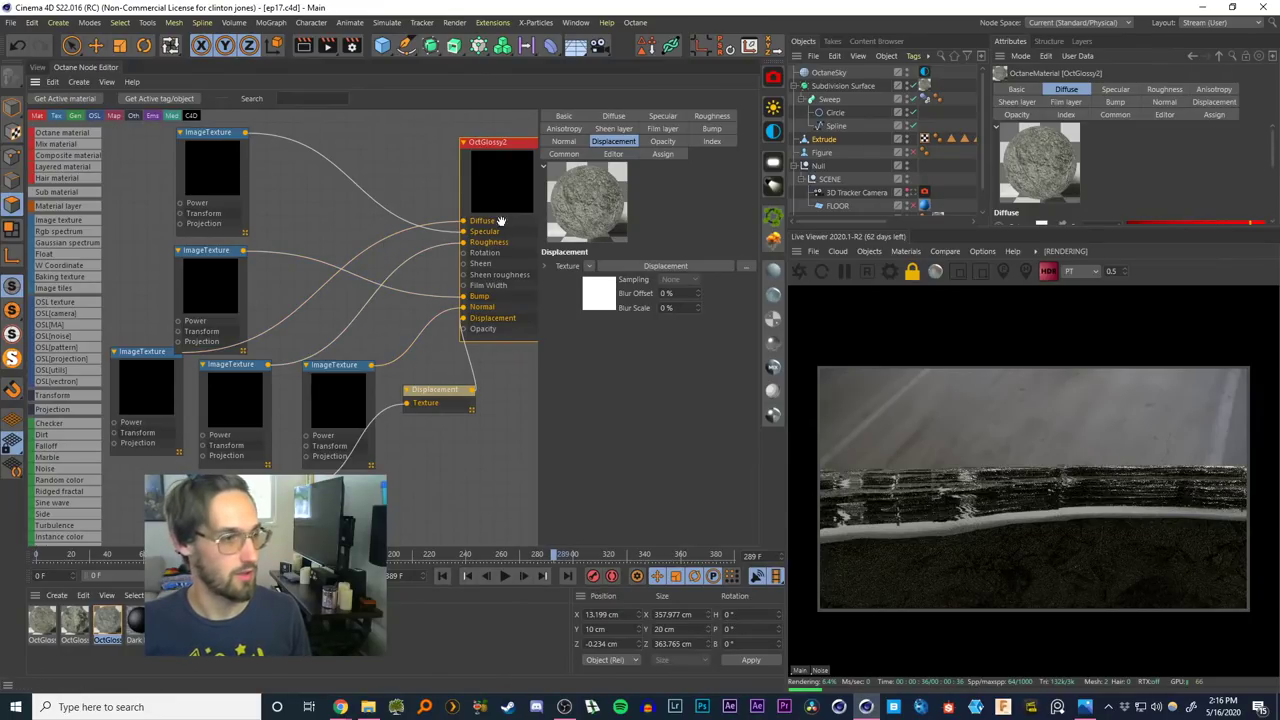
left_click_drag(495, 186, 497, 178)
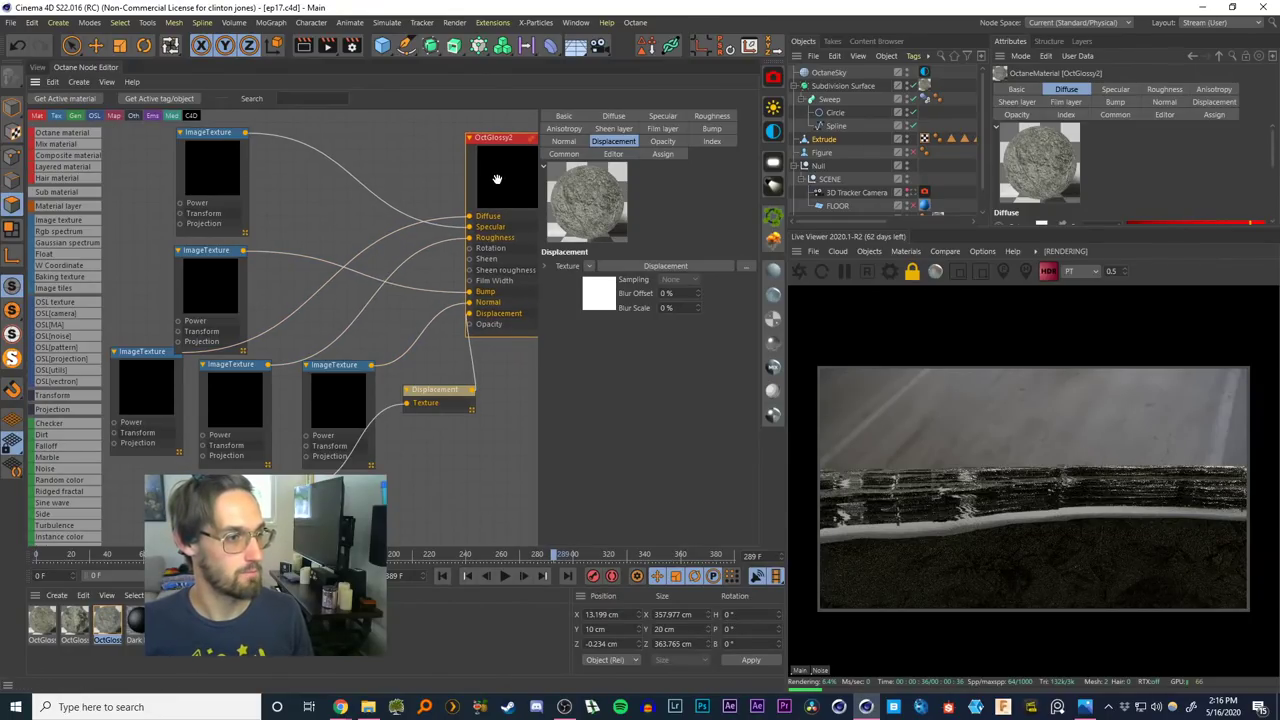
left_click(430, 396)
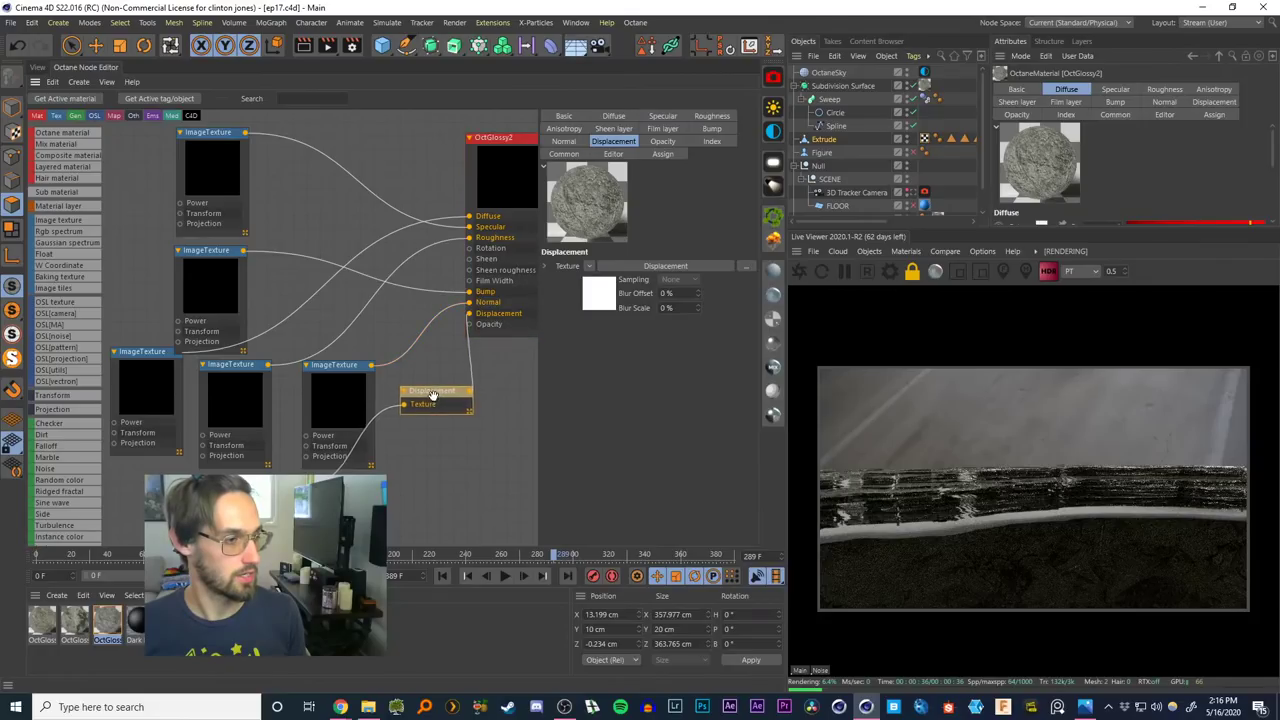
key("Delete")
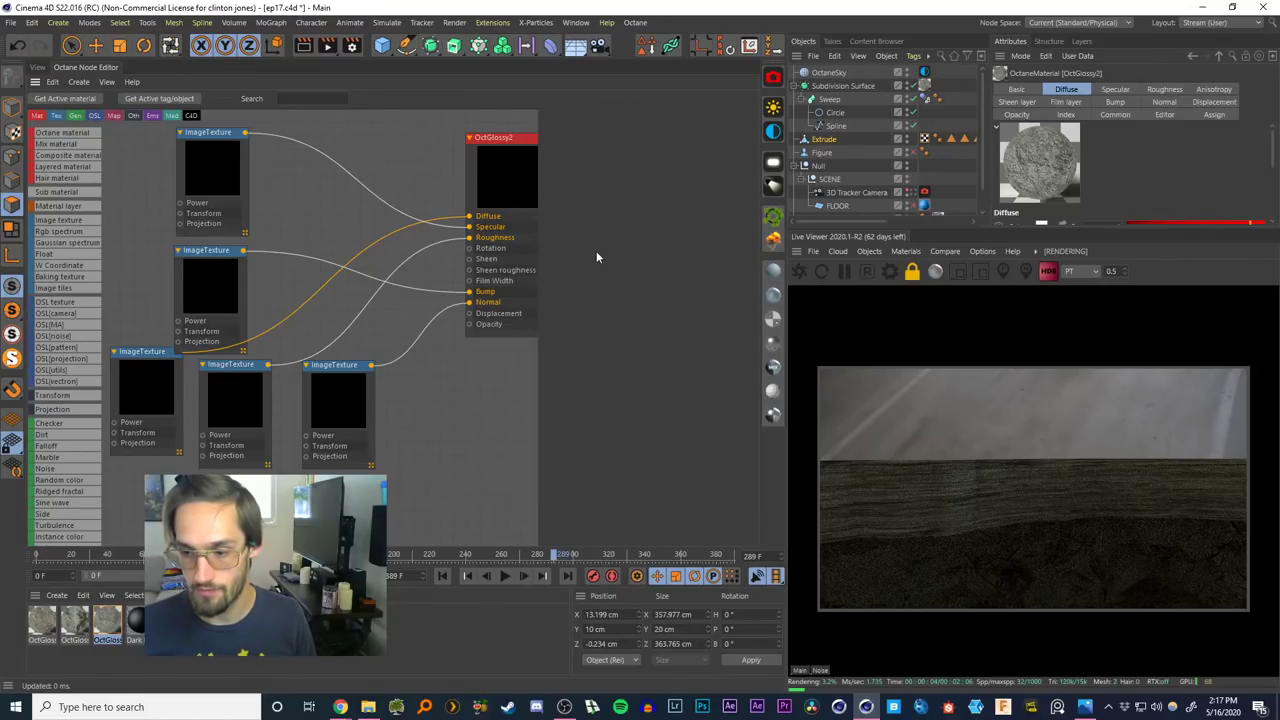
Add a Texture Projection node to the ImageTexture that feeds Specular and place it beside the image texture nodes
scroll(318, 230, "down", 3)
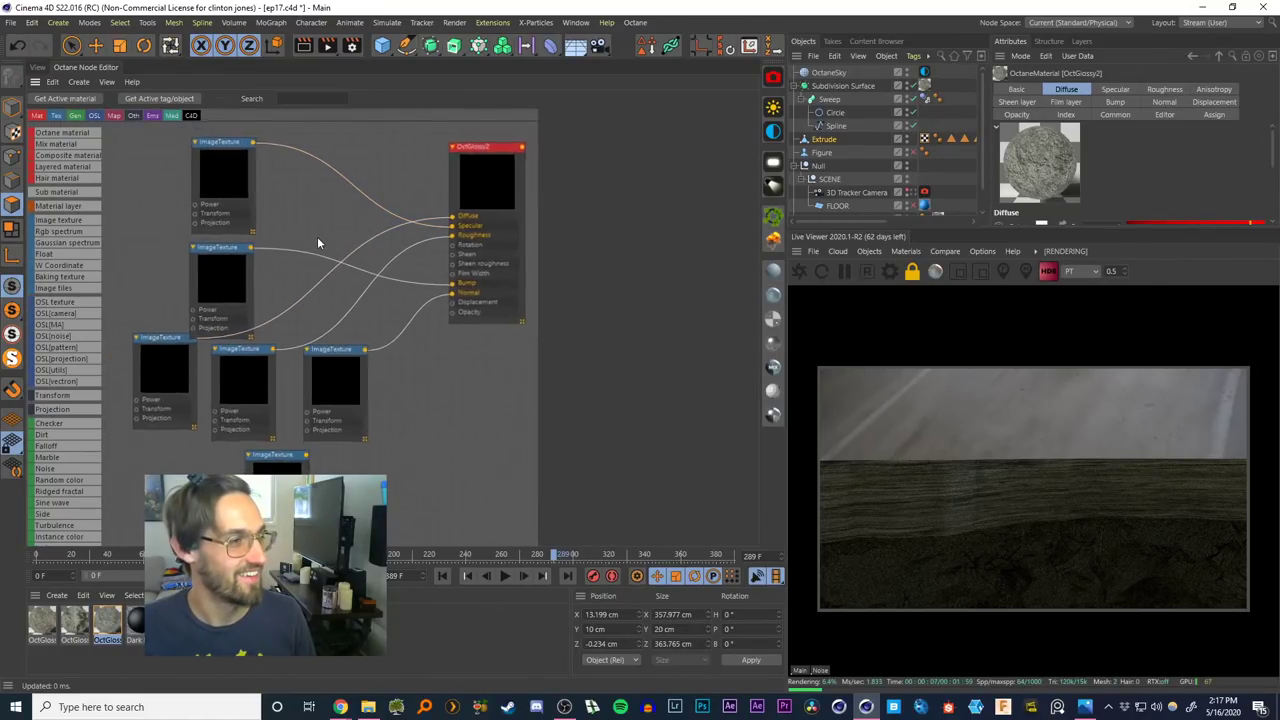
left_click(227, 176)
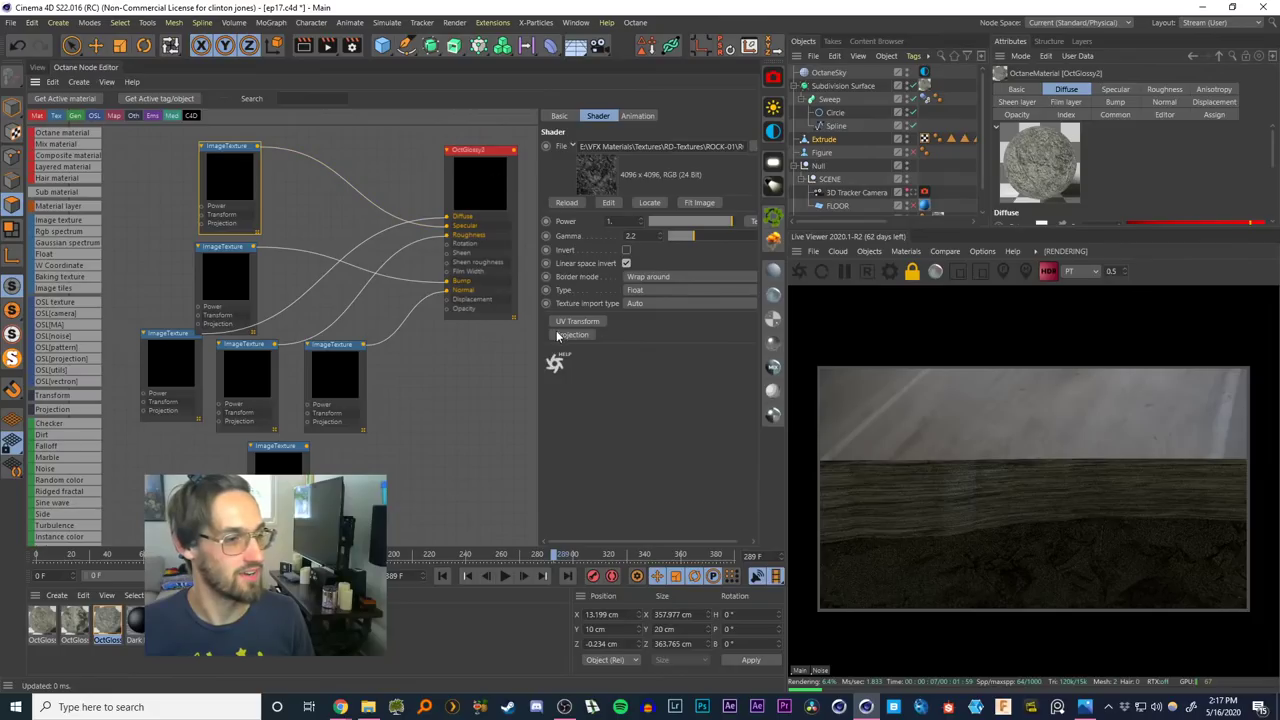
left_click(570, 336)
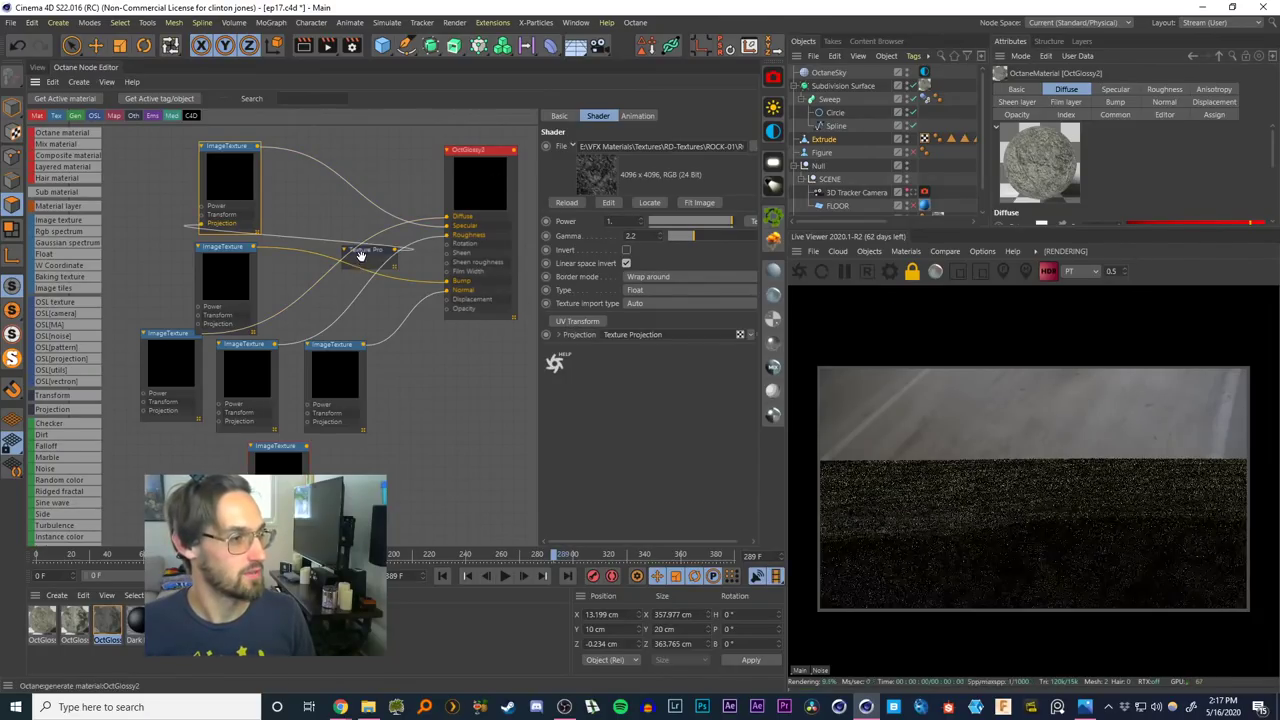
left_click_drag(371, 251, 214, 382)
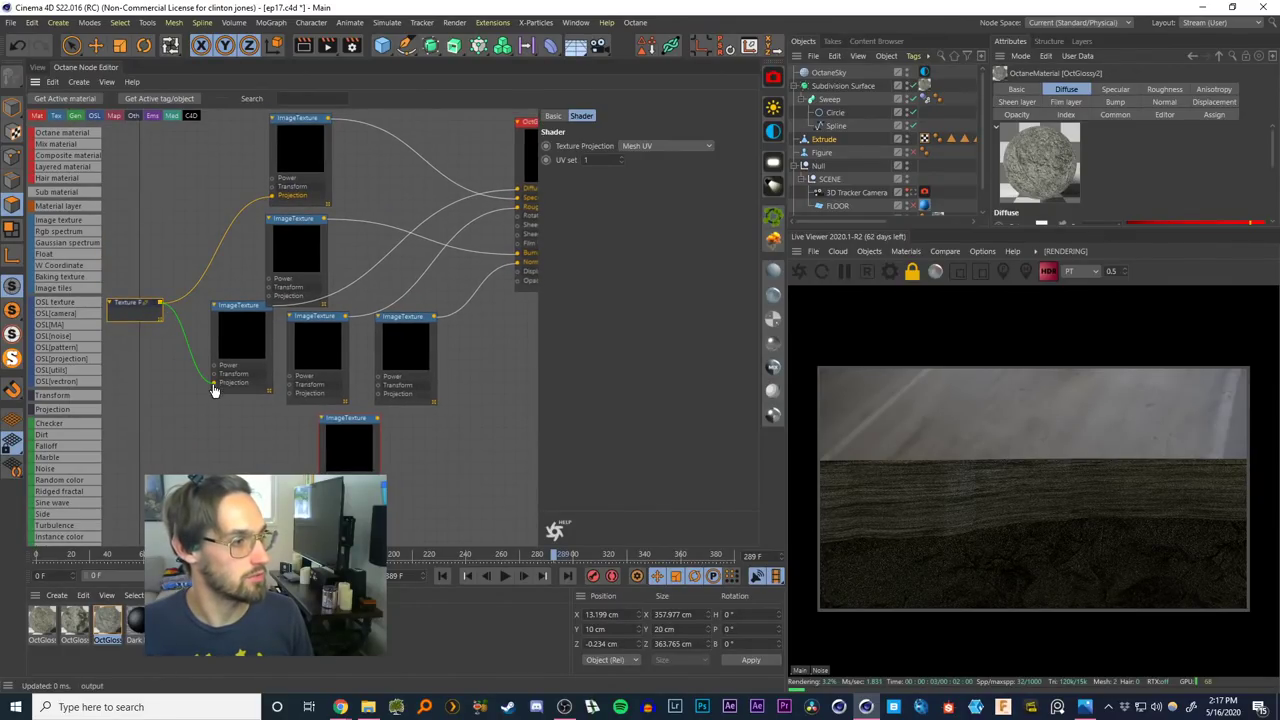
Connect the Texture Projection node to the remaining ImageTexture nodes' Projection inputs and set its projection type to Box
left_click_drag(160, 303, 270, 297)
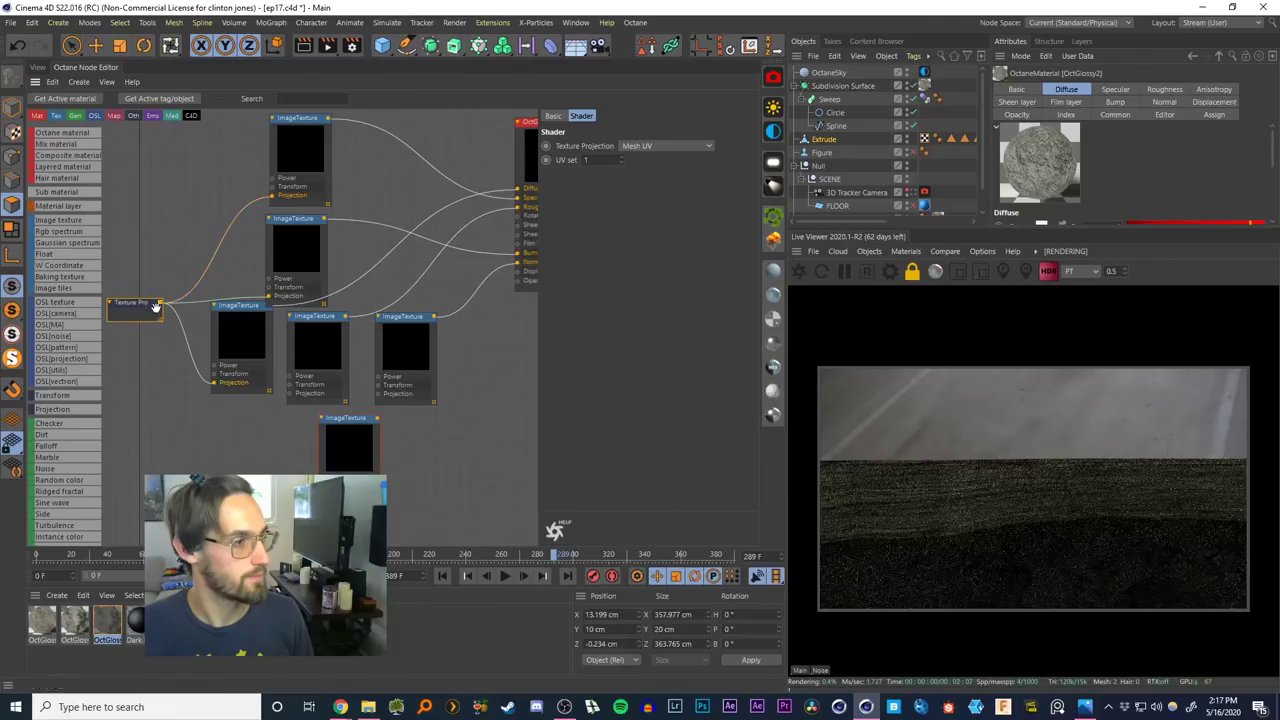
left_click_drag(160, 304, 289, 393)
left_click_drag(160, 303, 377, 394)
left_click_drag(160, 303, 321, 495)
left_click_drag(133, 310, 135, 320)
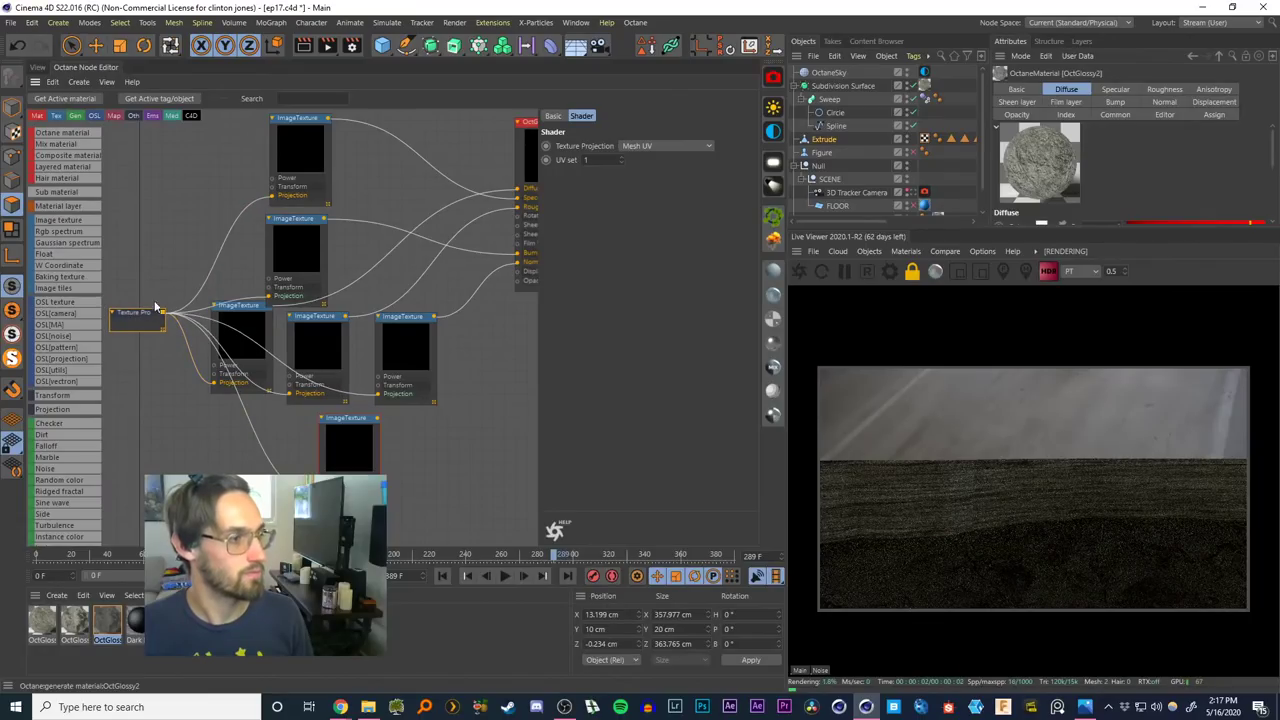
left_click(649, 147)
left_click(636, 160)
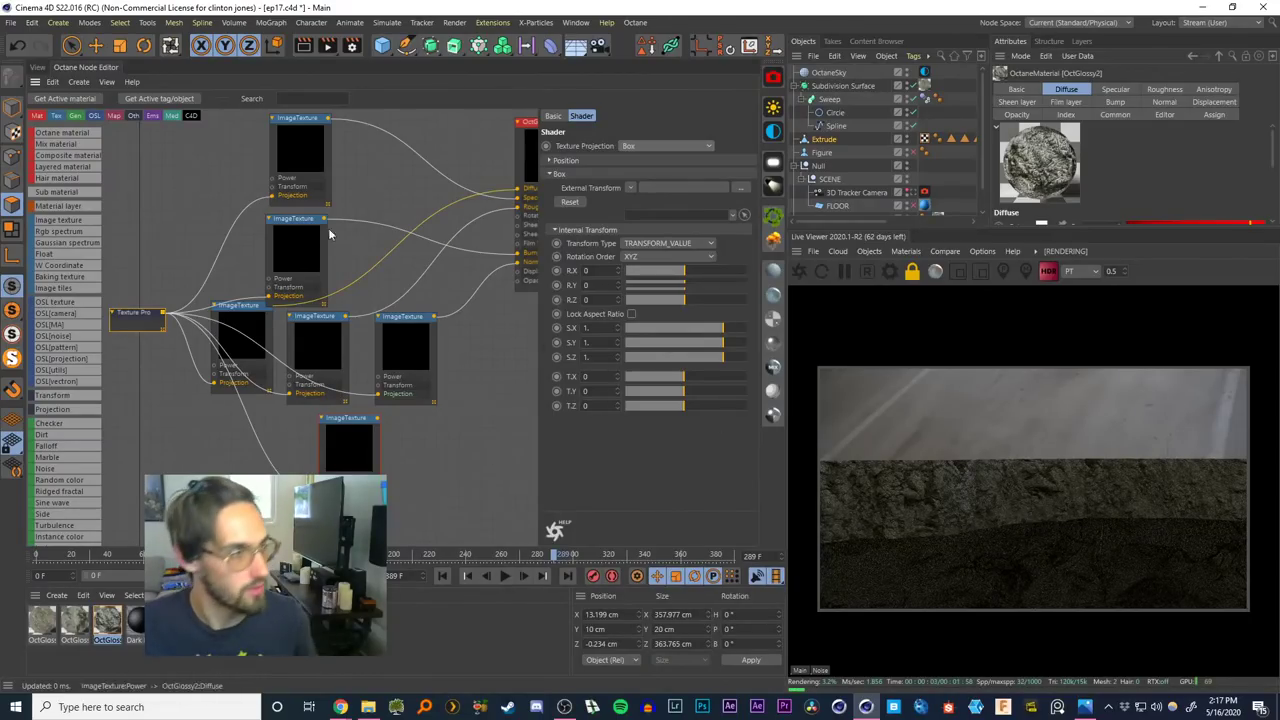
In the 3D viewport, loop-select the edges along the wall's upper rim and bevel them by about 1.1 cm
left_click(40, 68)
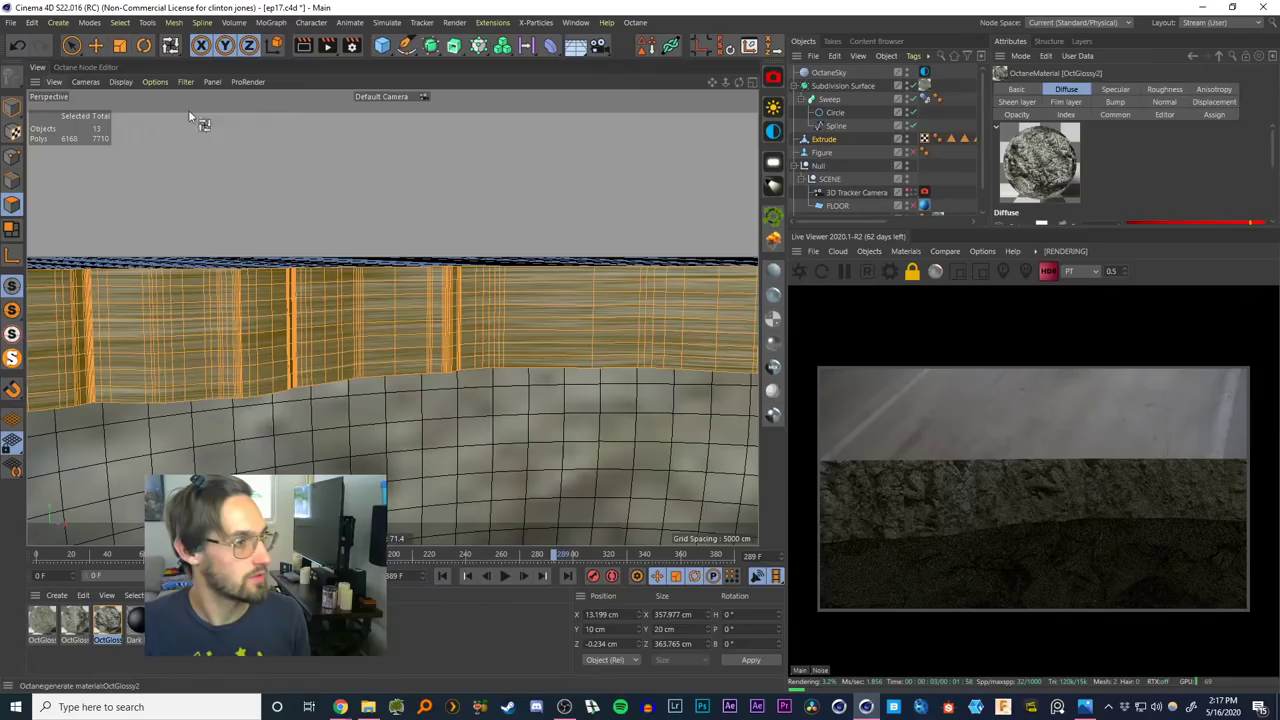
left_click(12, 181)
left_click_drag(279, 265, 290, 300, "alt")
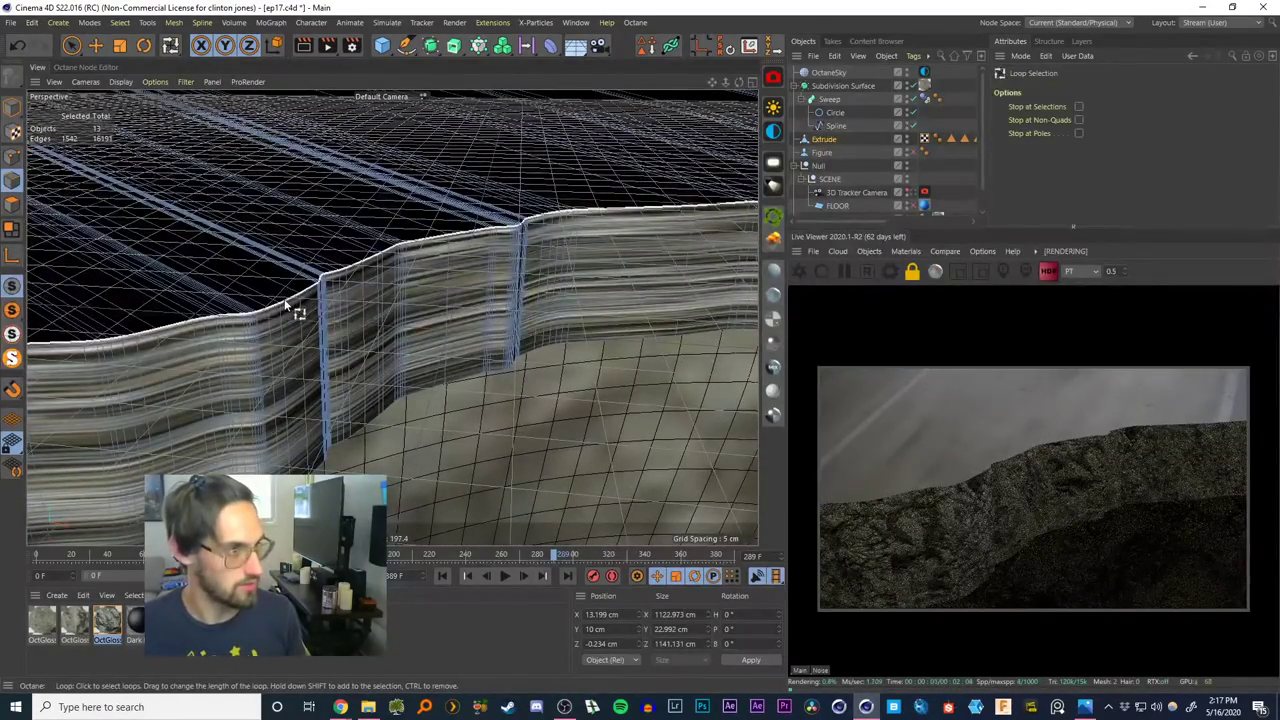
left_click(300, 298)
left_click_drag(284, 316, 295, 282, "alt")
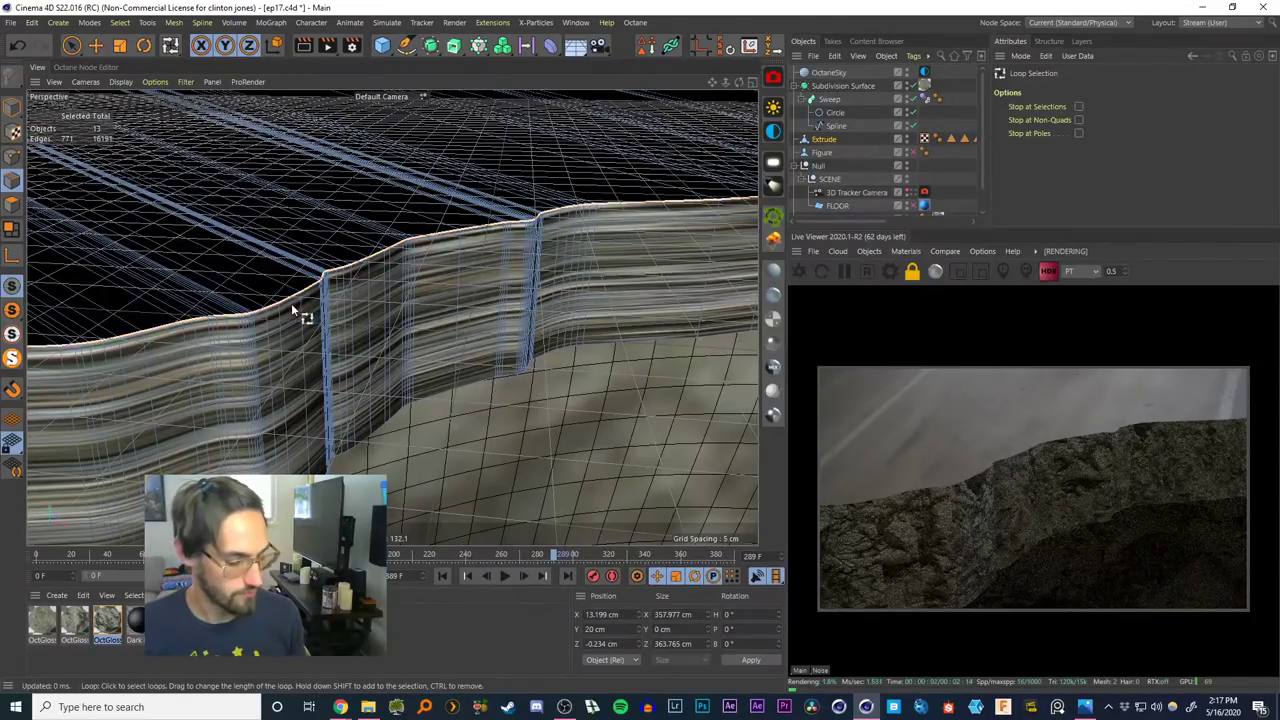
key("i")
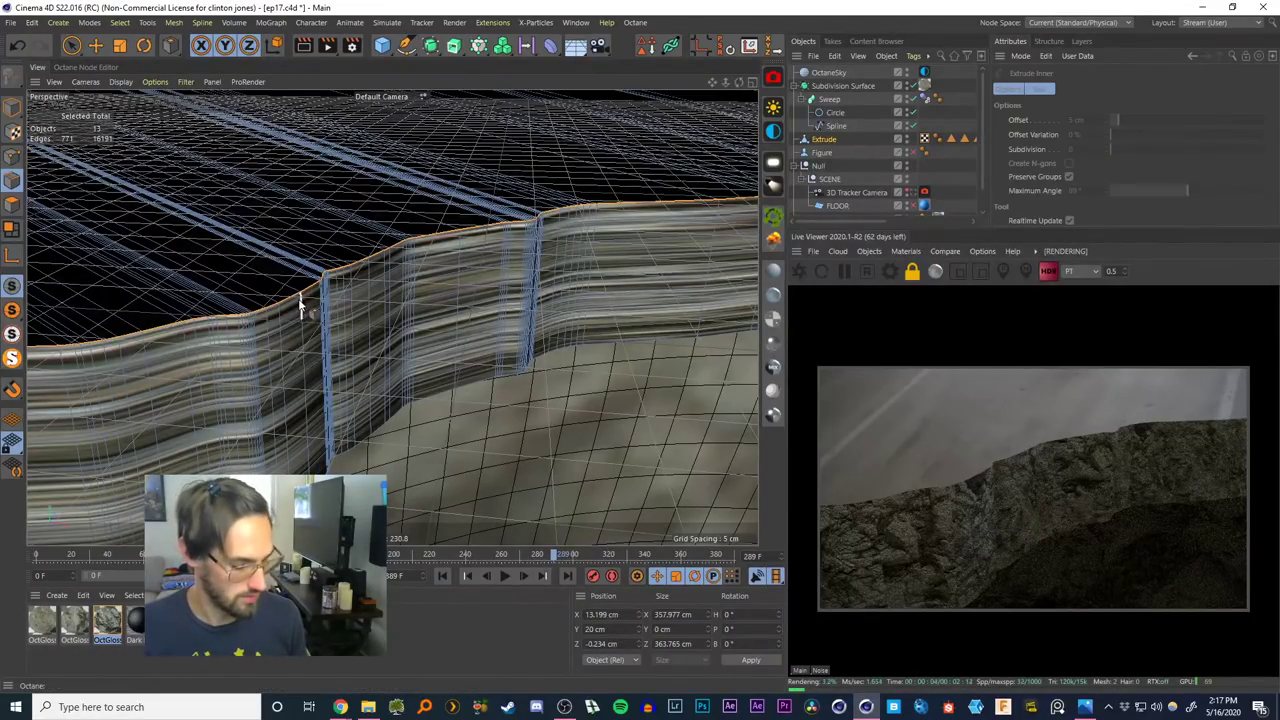
key("m")
key("s")
left_click_drag(295, 300, 371, 279)
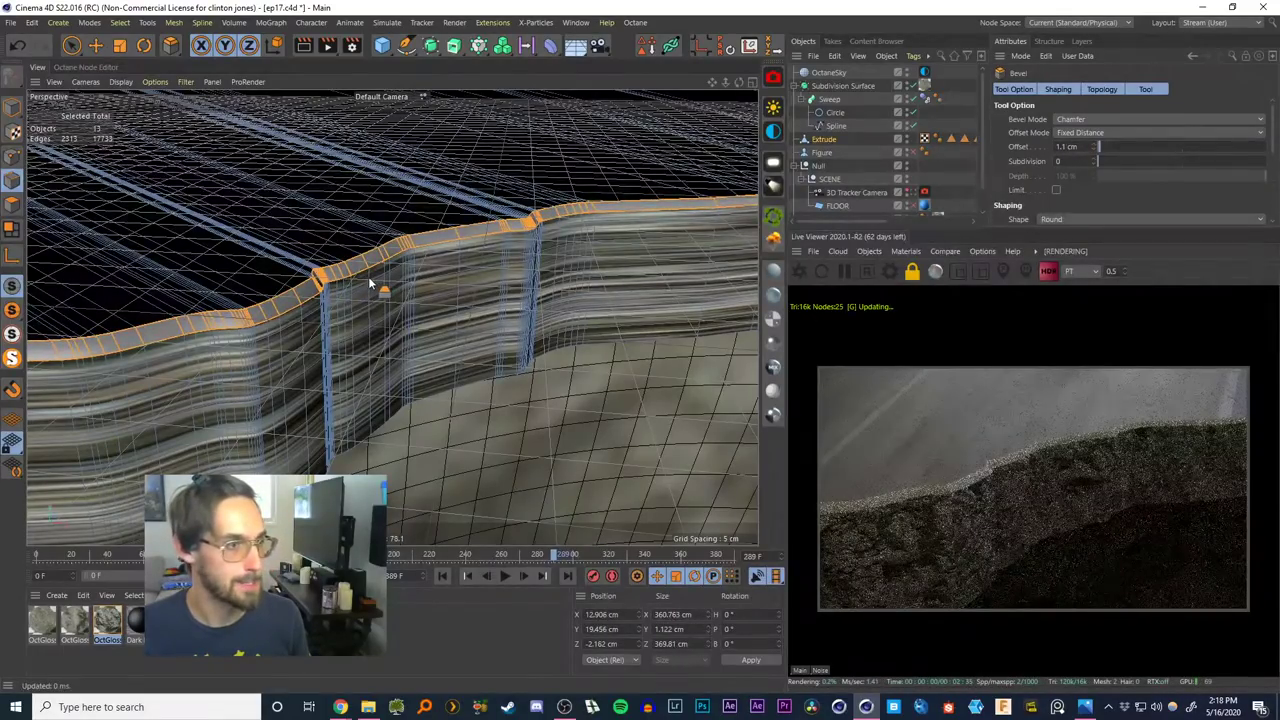
Add the beveled rim's polygon loop to the wall selection and apply OctGlossy2 to the selected polygons
left_click(68, 47)
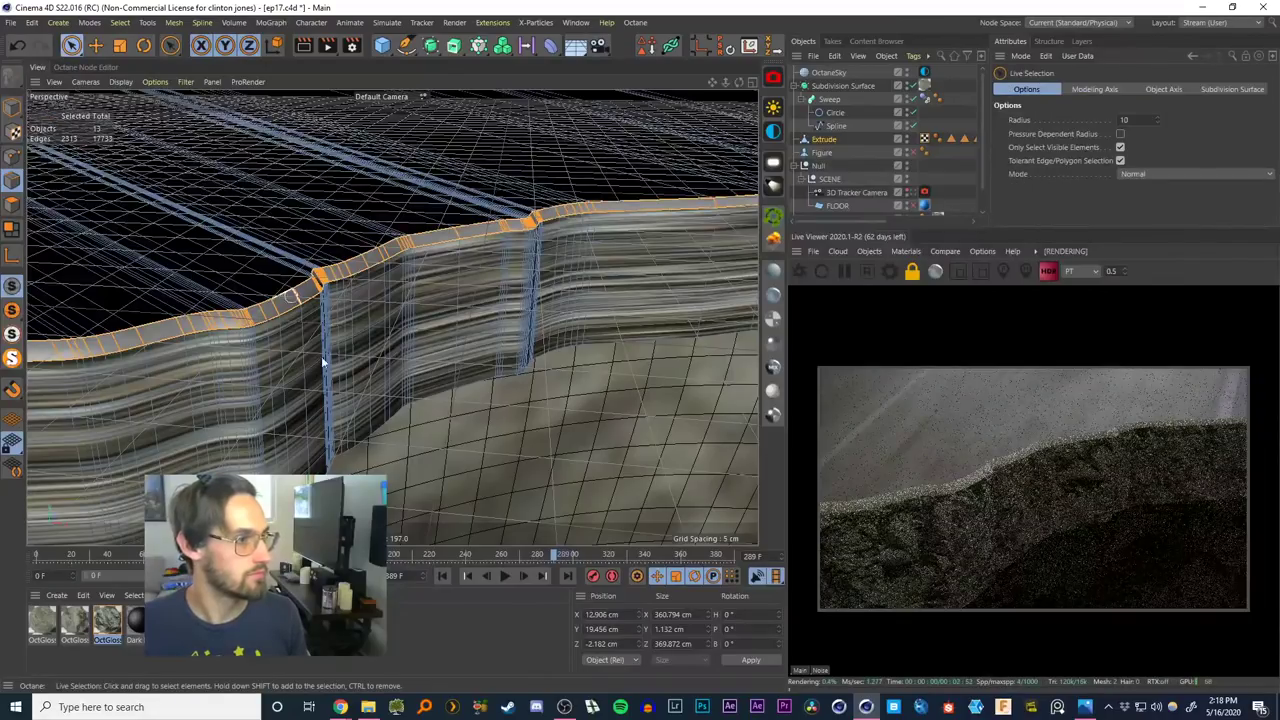
key("u")
key("l")
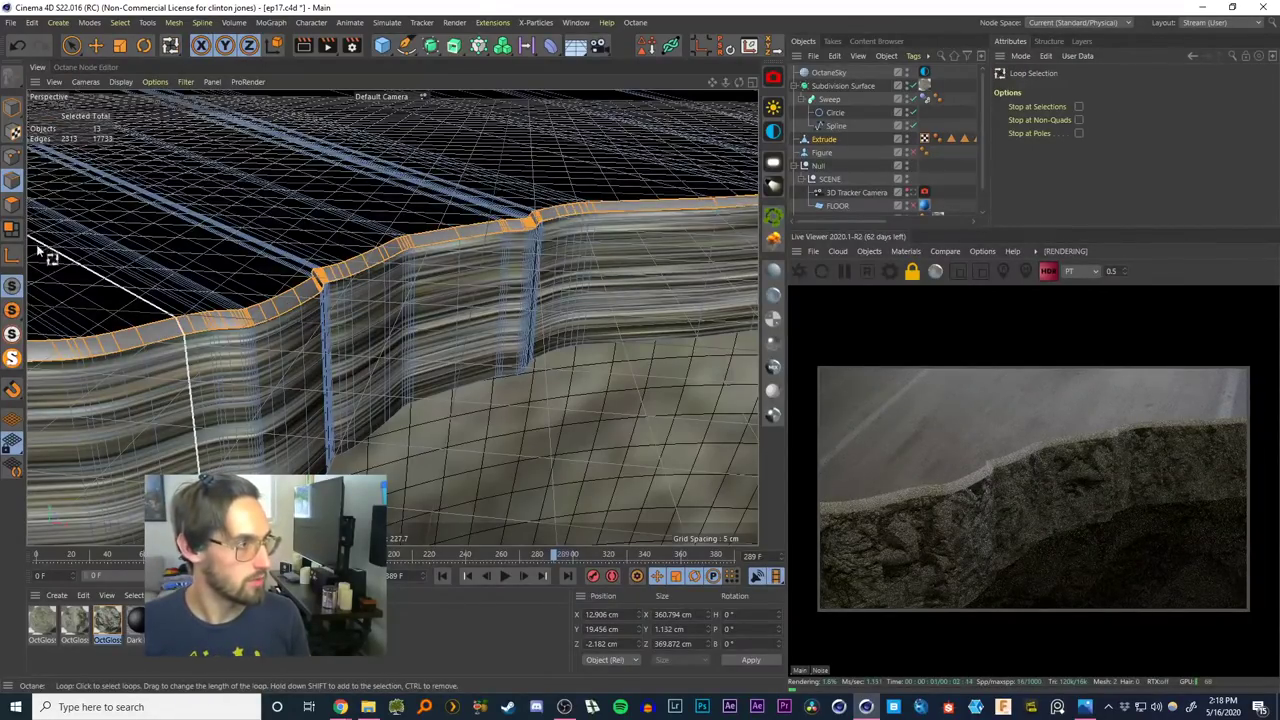
left_click(12, 204)
left_click(299, 299, "shift")
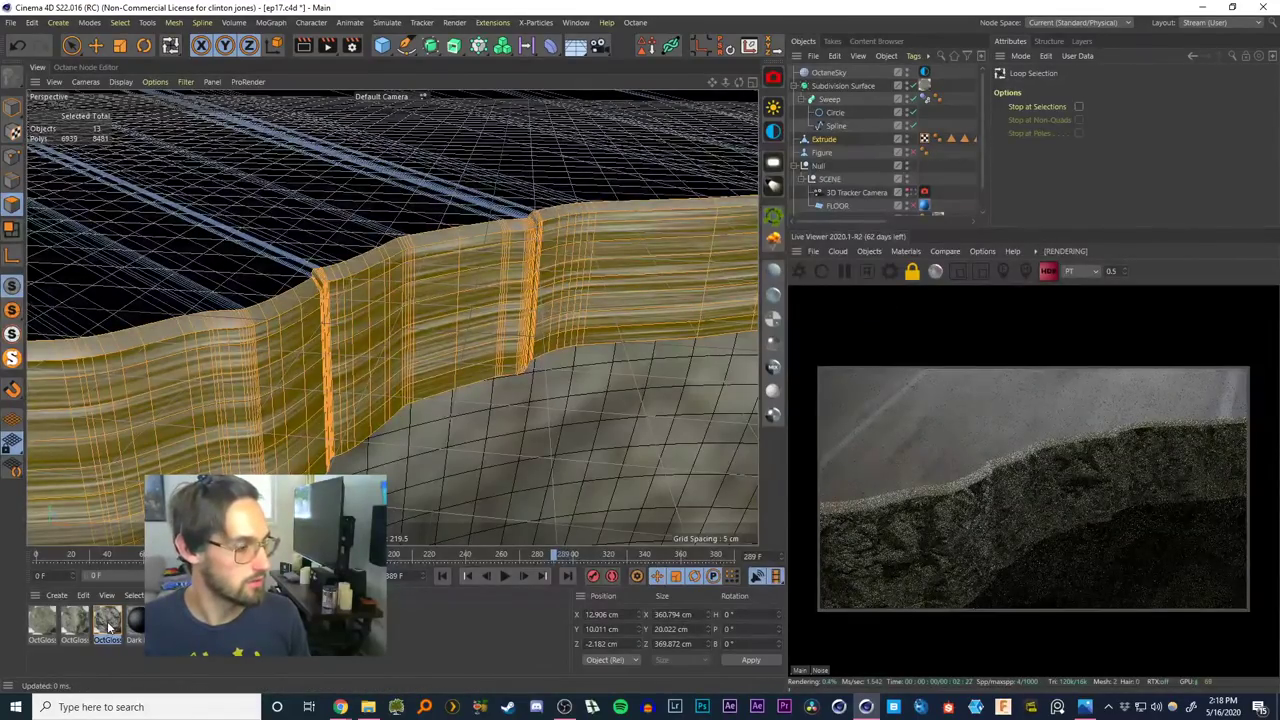
left_click_drag(101, 626, 302, 309)
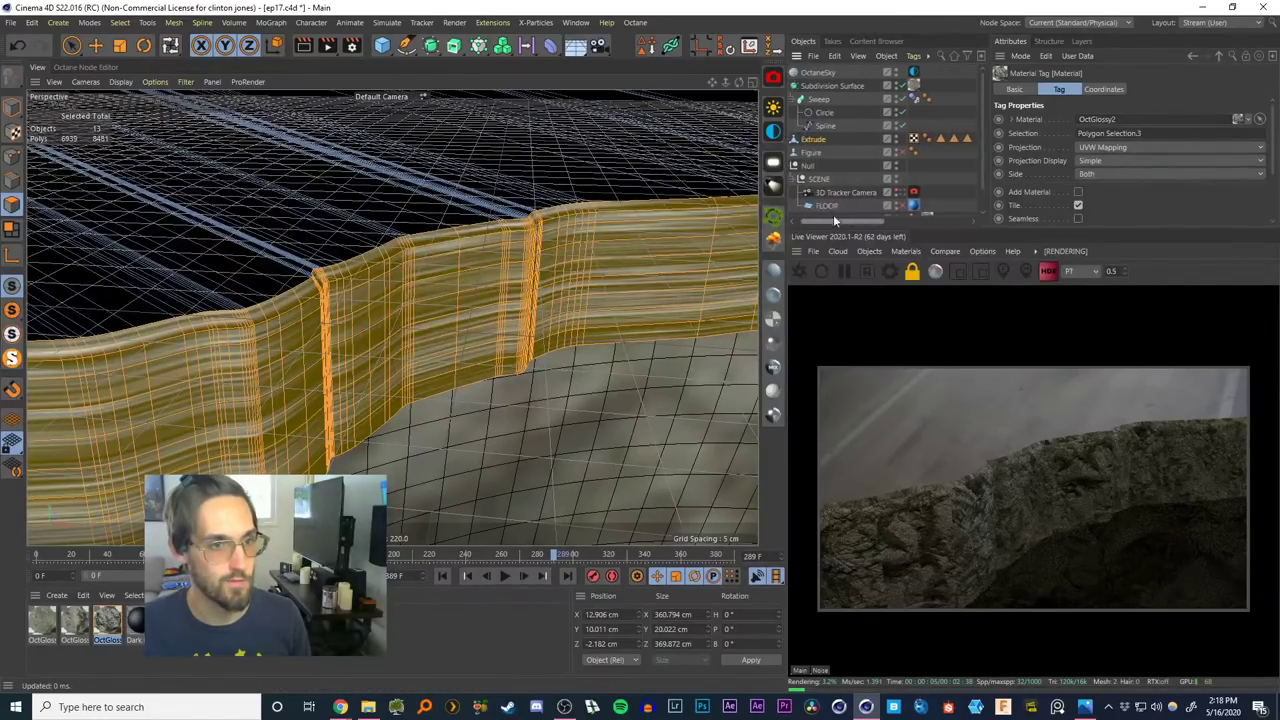
Clear the polygon selection, inspect the whole hole, and view it through the 3D Tracker Camera from the animation start
left_click(911, 152)
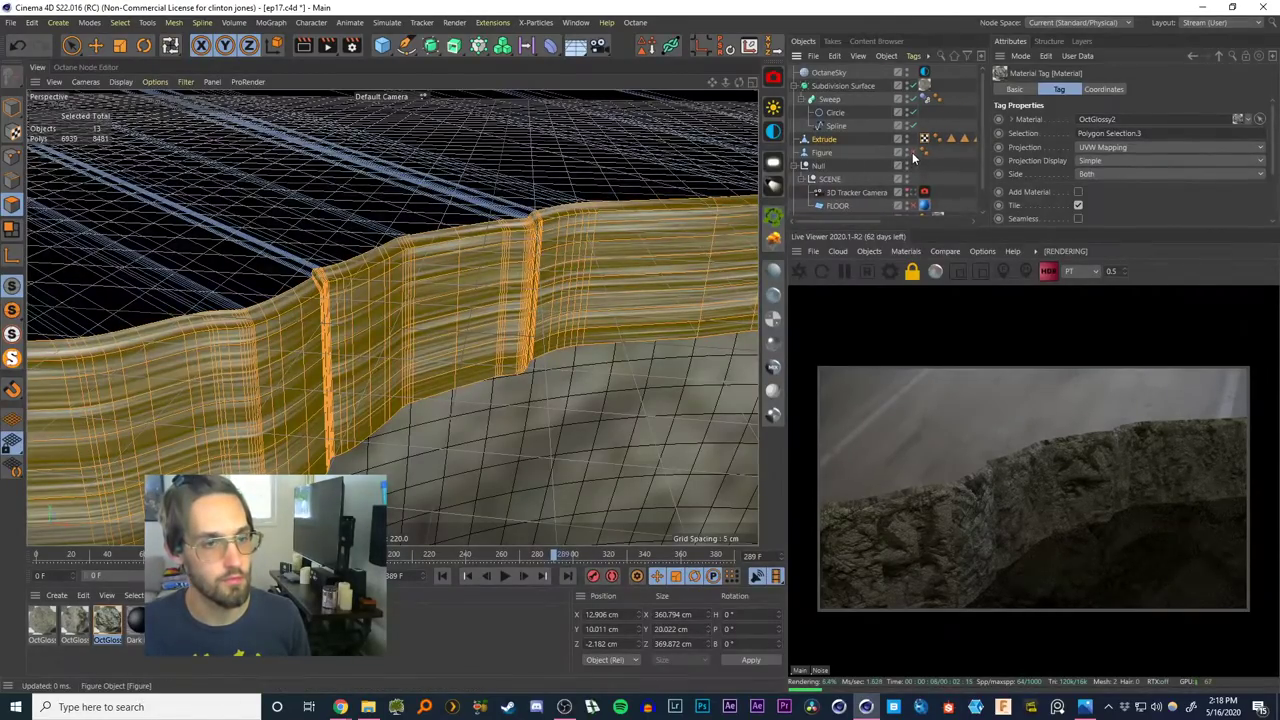
scroll(623, 315, "down", 8)
middle_click_drag(623, 315, 377, 340, "alt")
left_click(71, 45)
left_click(183, 114)
scroll(425, 364, "up", 3)
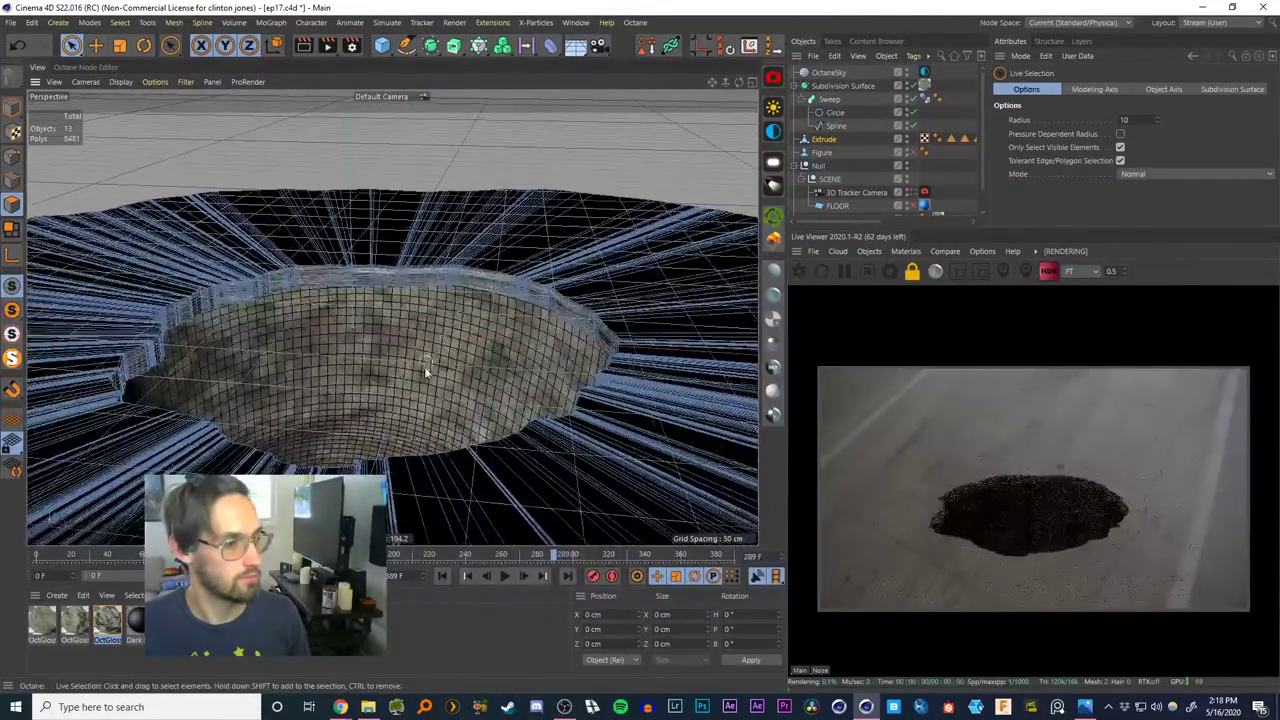
left_click_drag(424, 366, 519, 272, "alt")
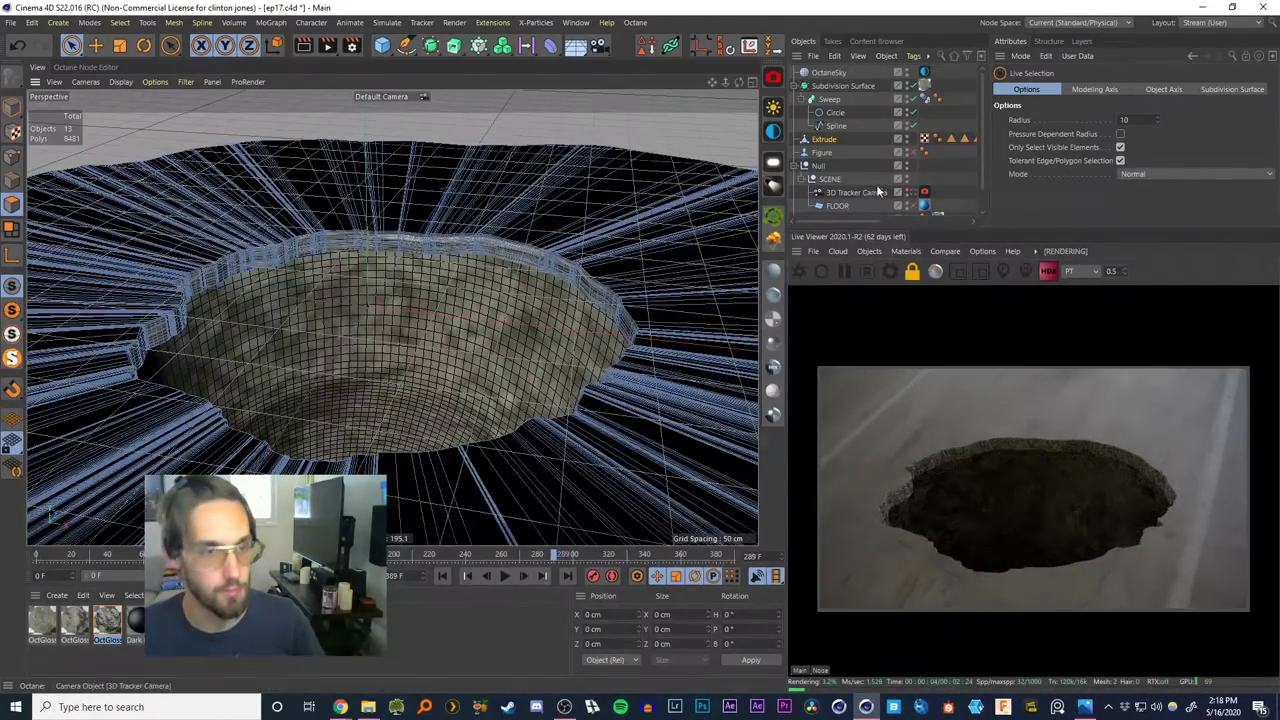
left_click(921, 193)
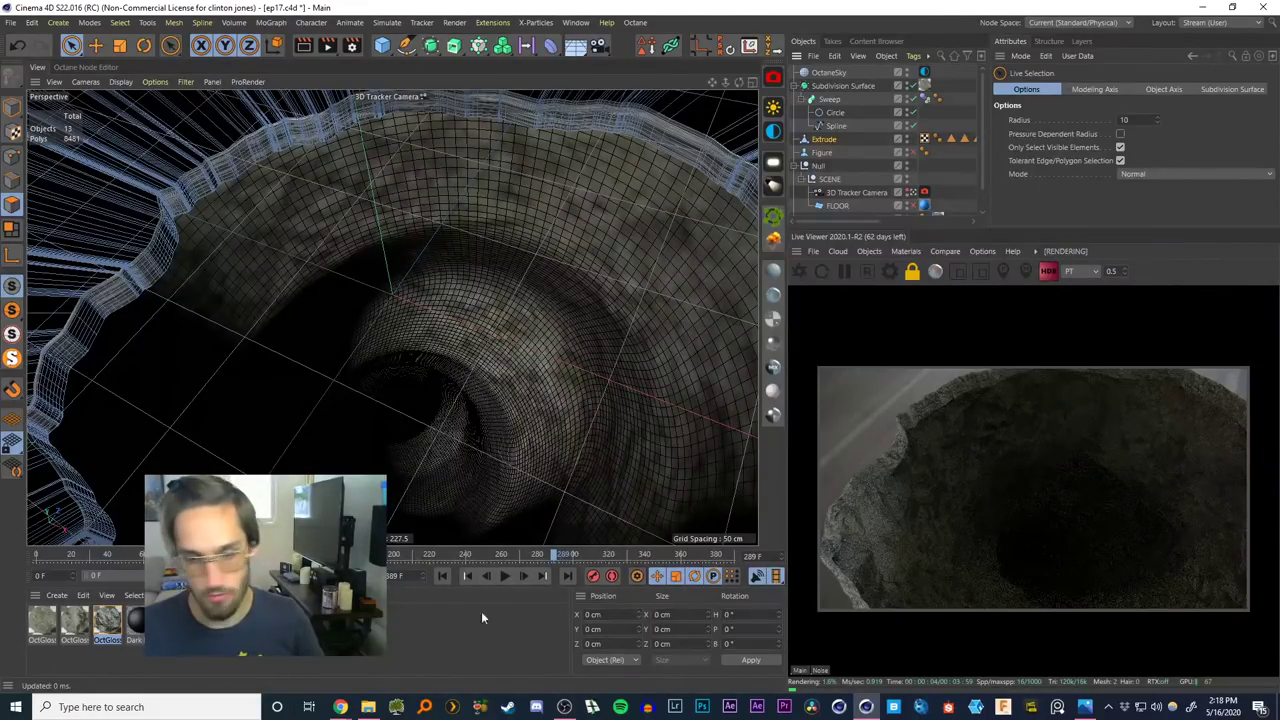
left_click(441, 577)
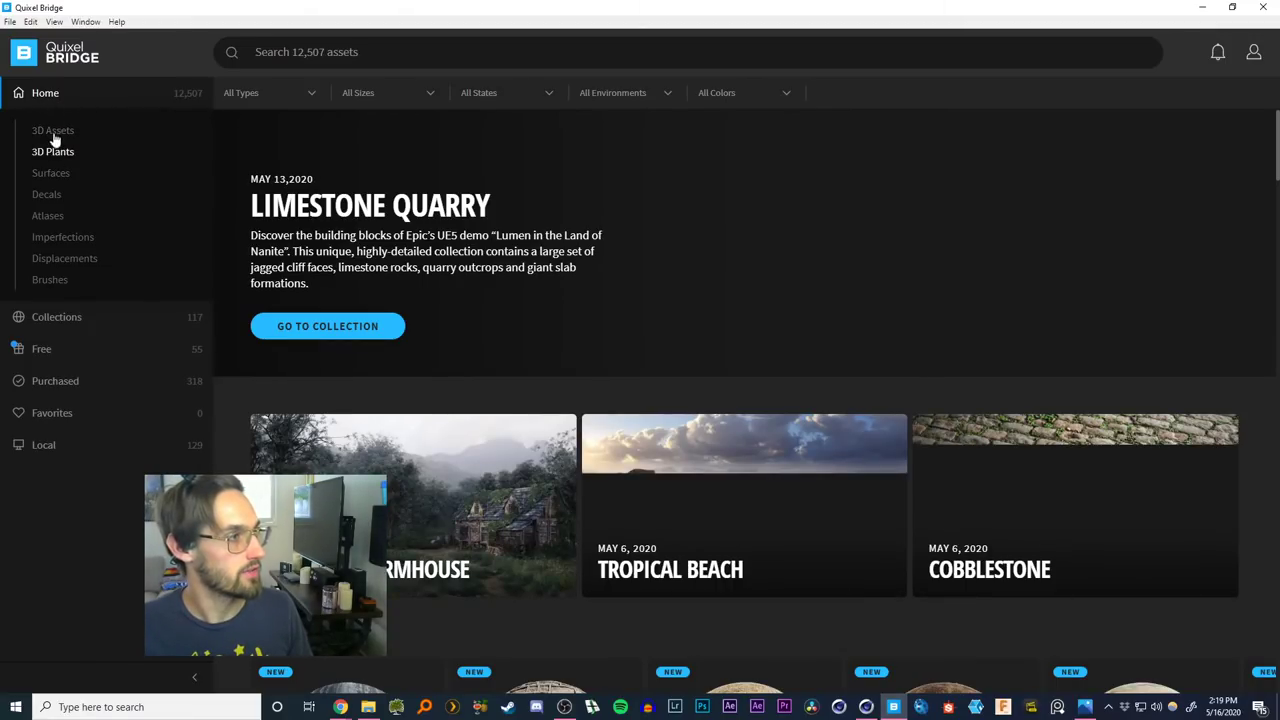
In Quixel Bridge, open the Rough subcategory of Rock within 3D Assets
left_click(53, 133)
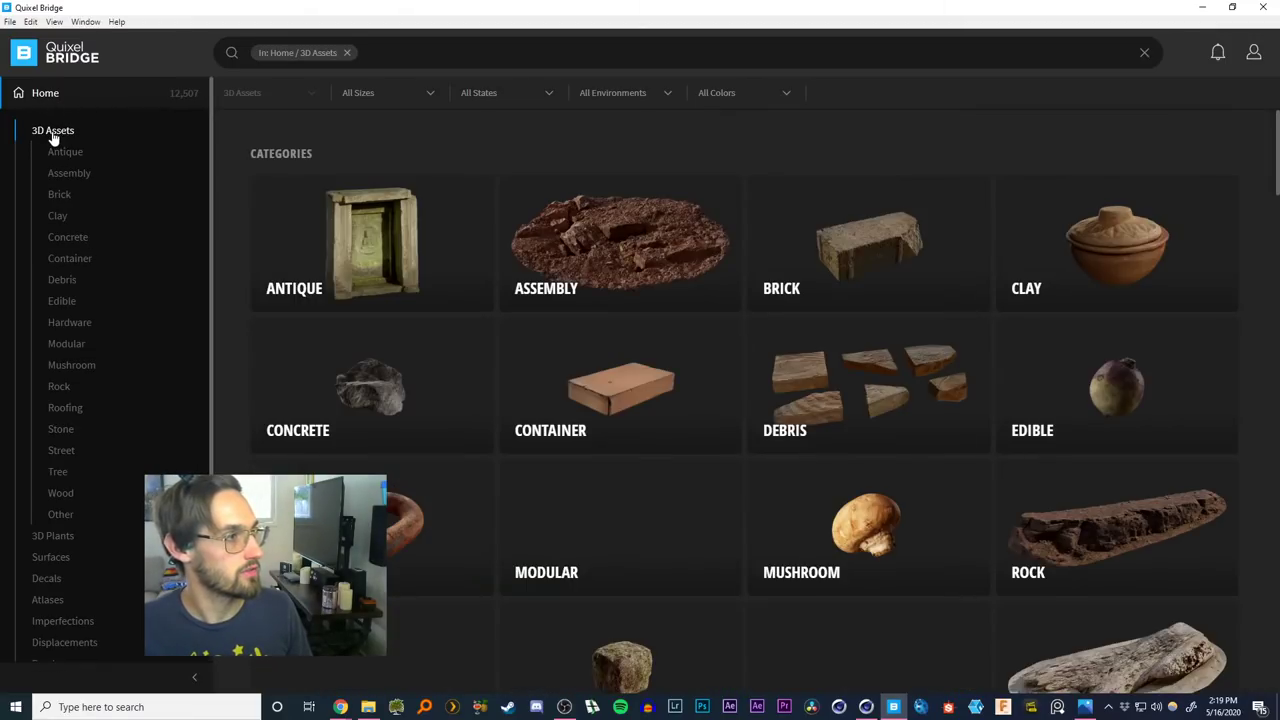
left_click(59, 388)
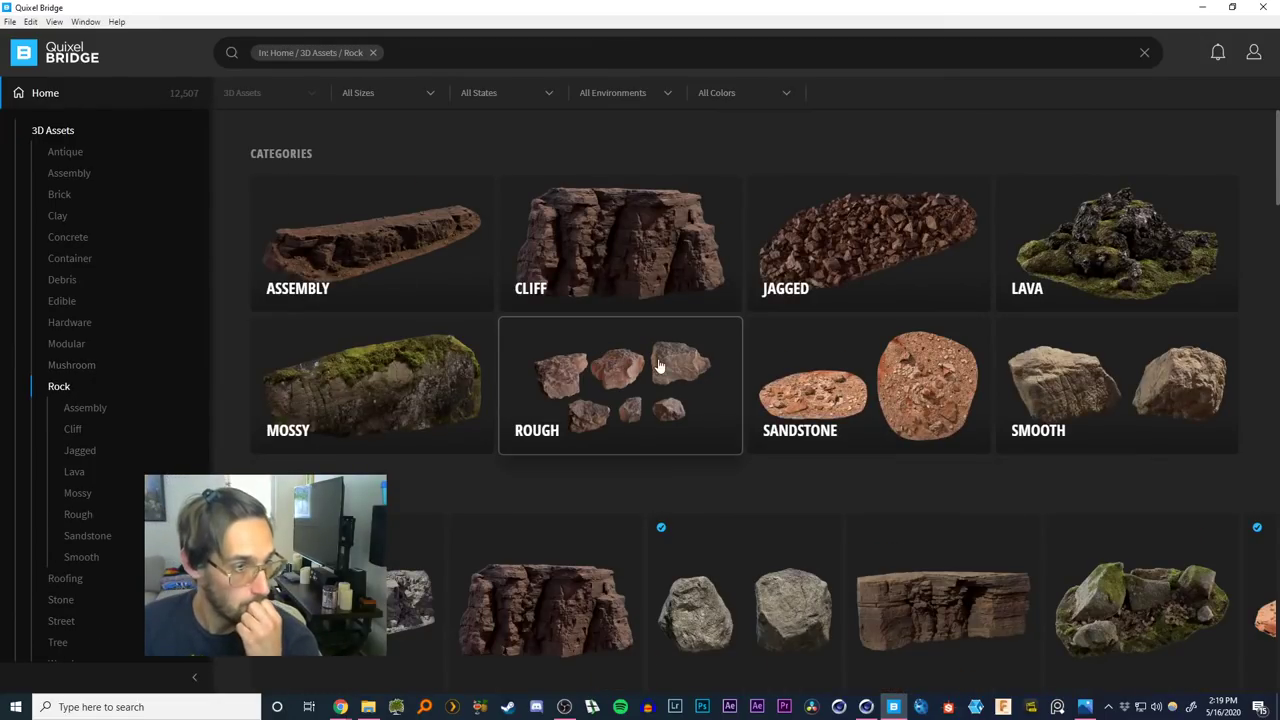
left_click(652, 374)
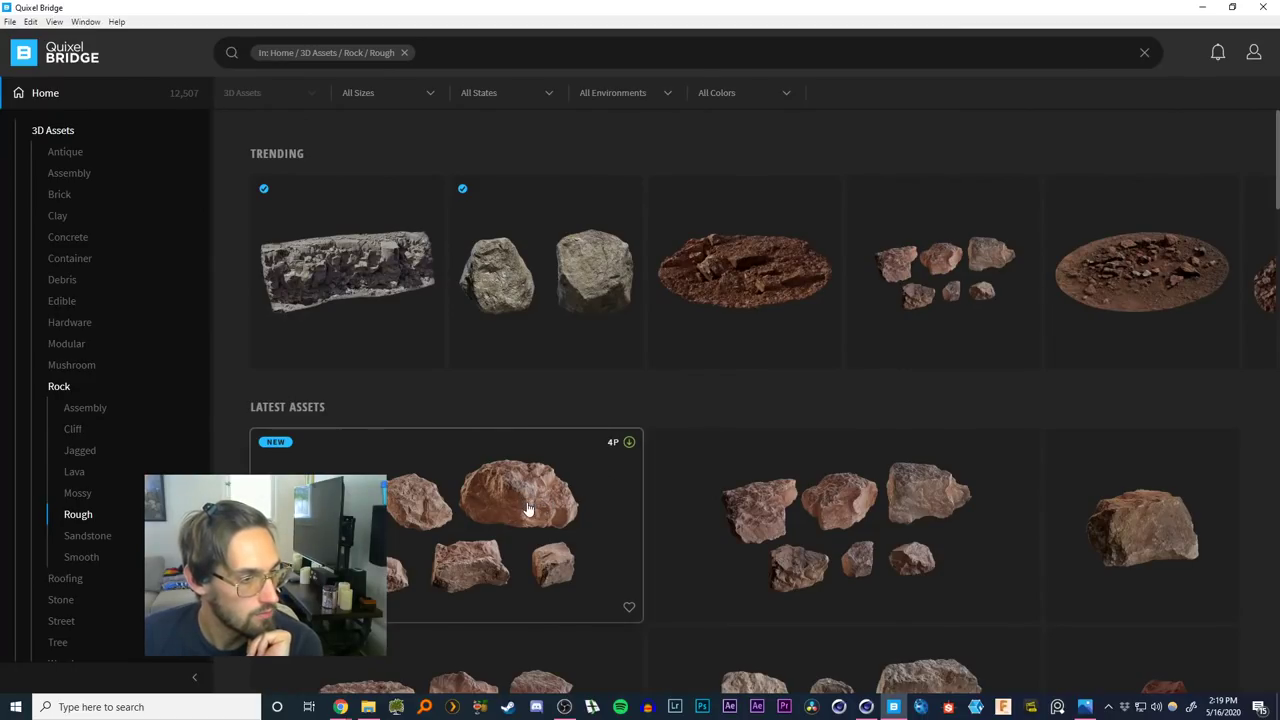
Browse the rough rock assets for models suitable for the hole scene
scroll(560, 526, "down", 3)
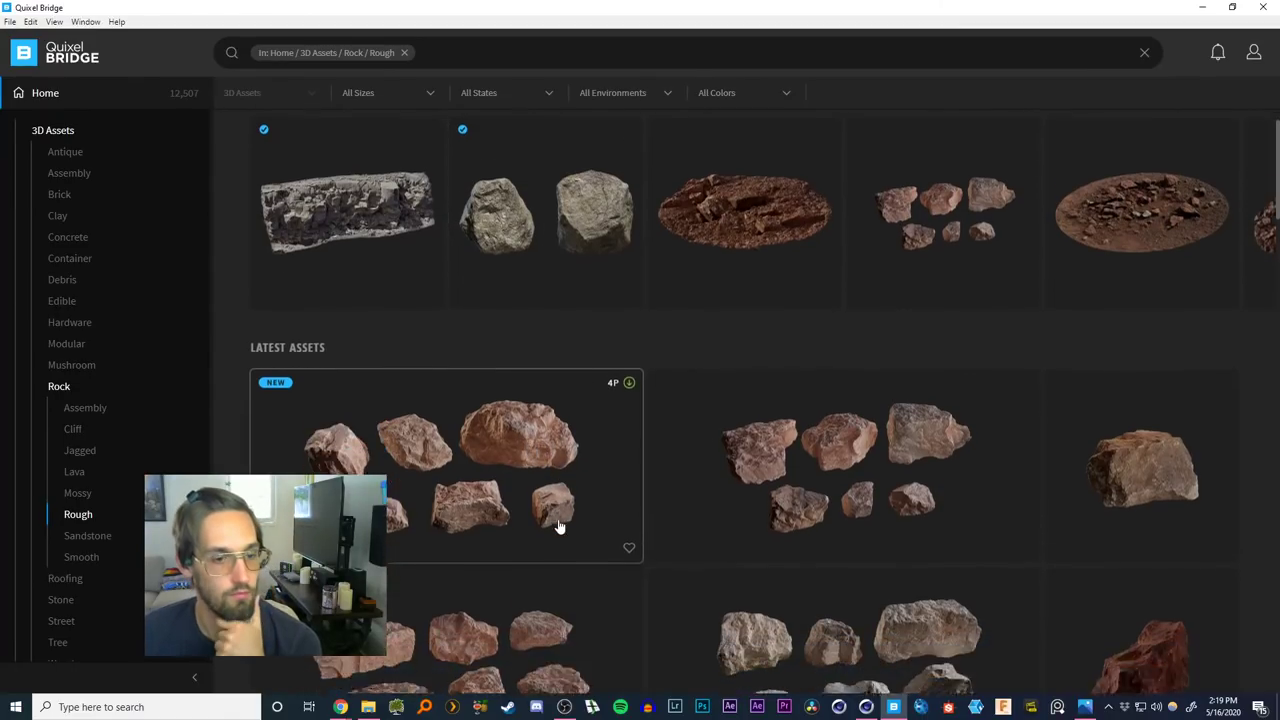
scroll(795, 500, "down", 1)
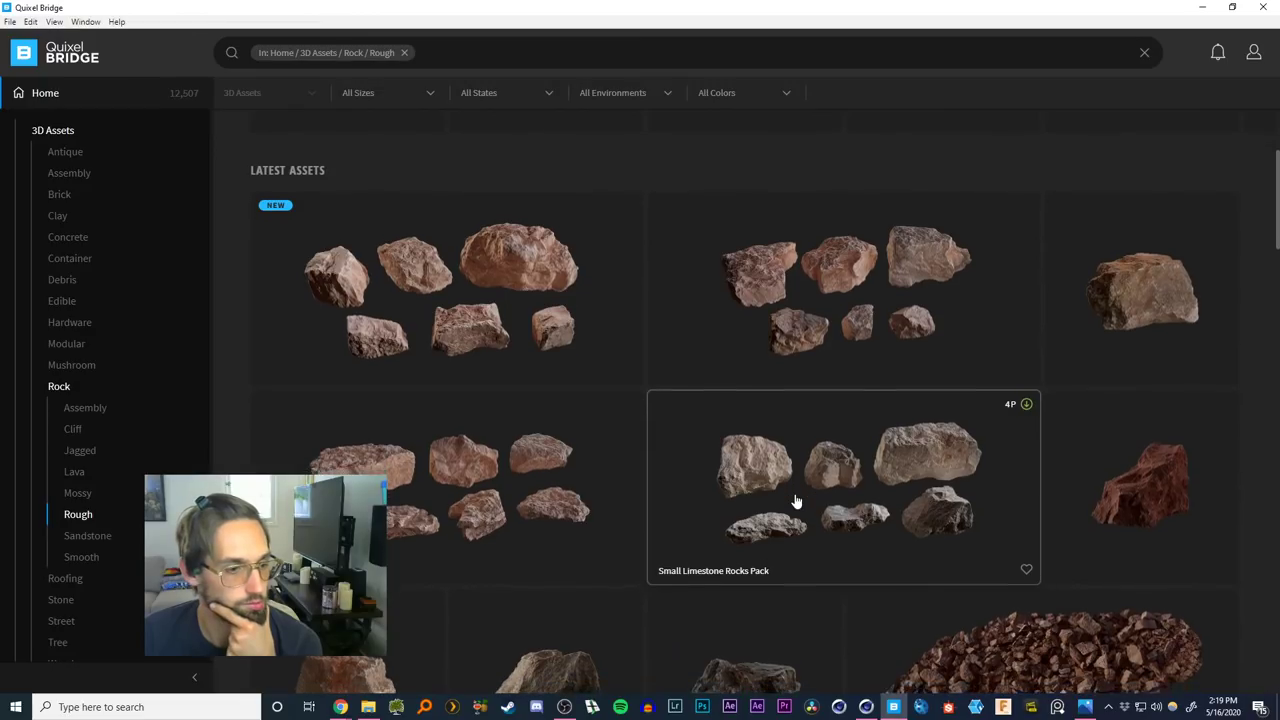
scroll(795, 500, "down", 8)
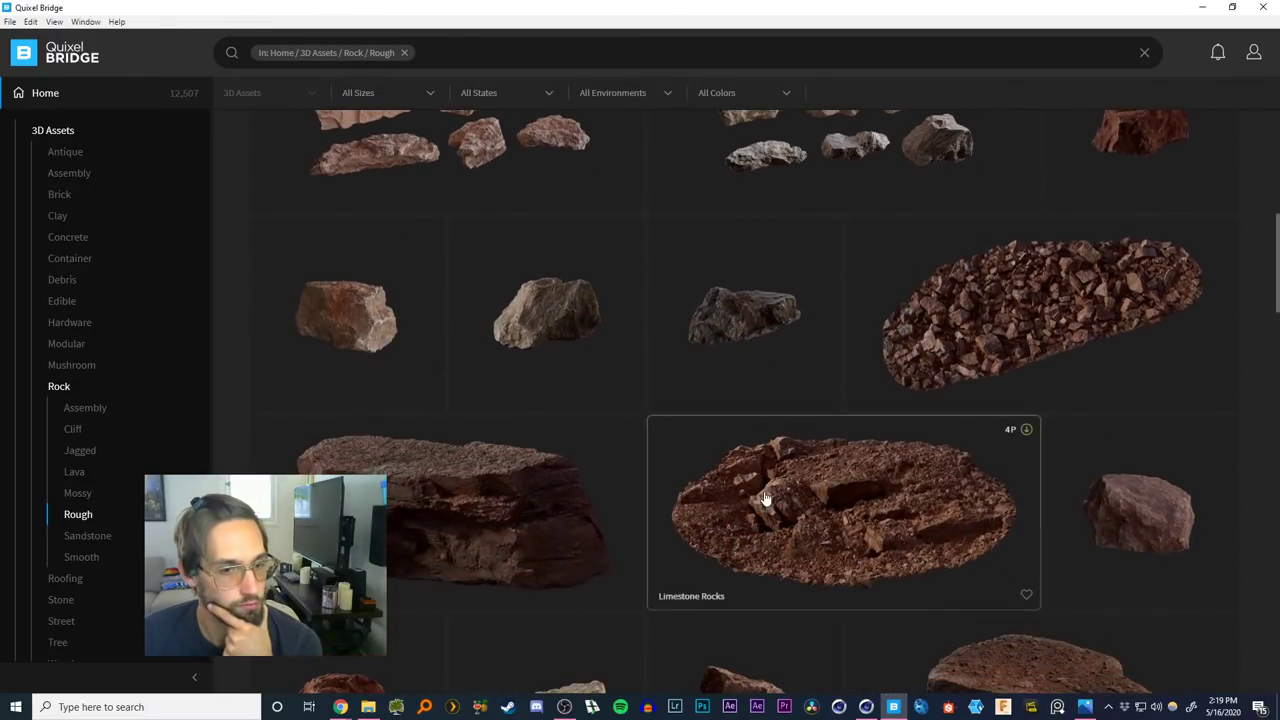
scroll(757, 489, "down", 6)
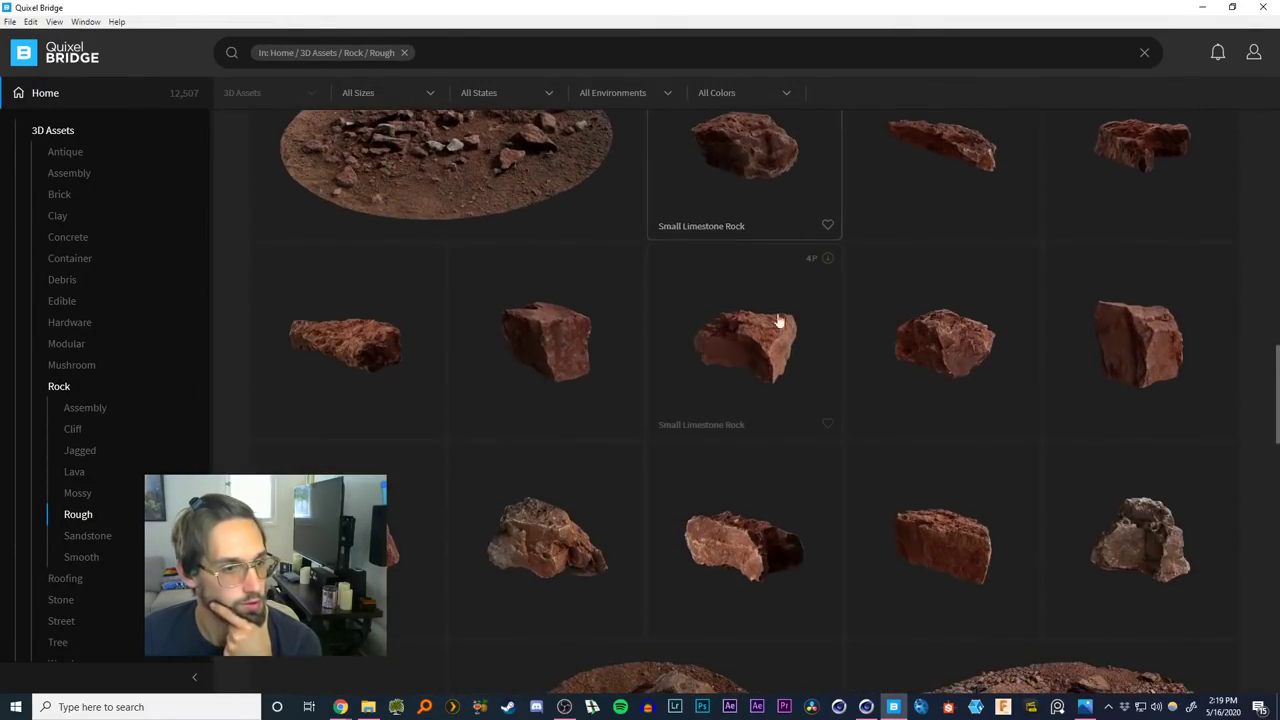
scroll(751, 483, "down", 8)
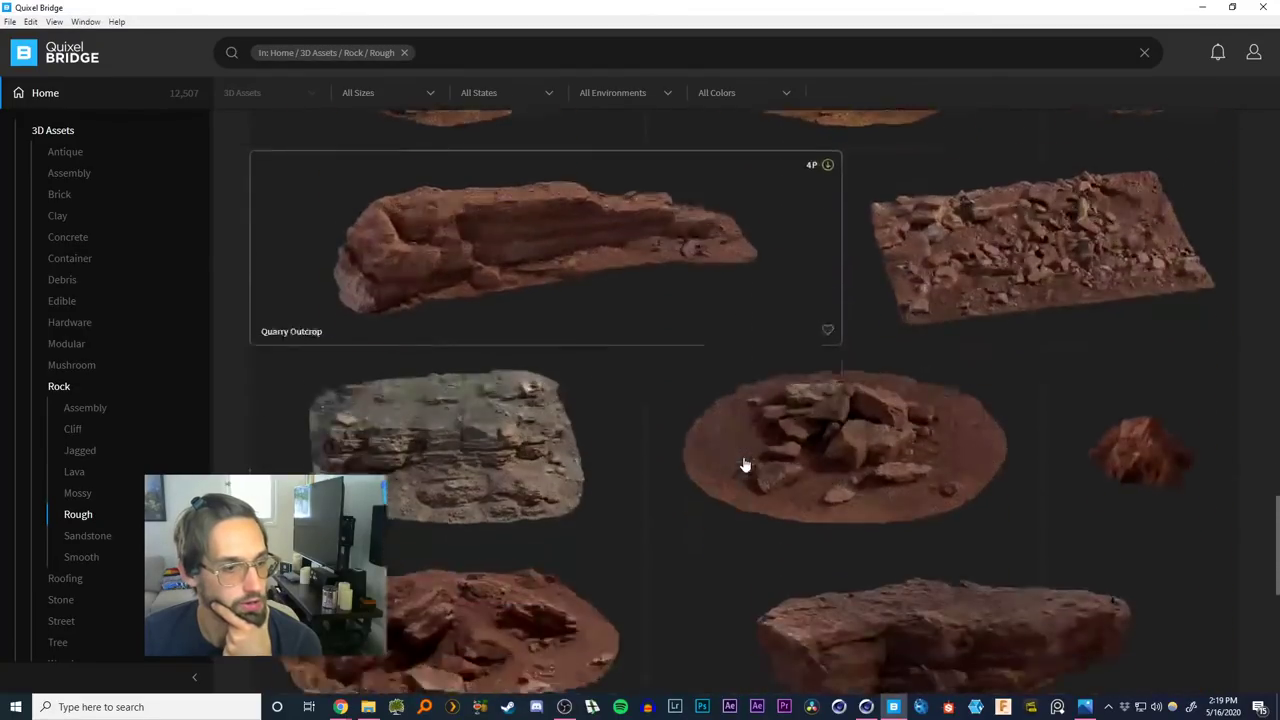
scroll(1140, 586, "down", 2)
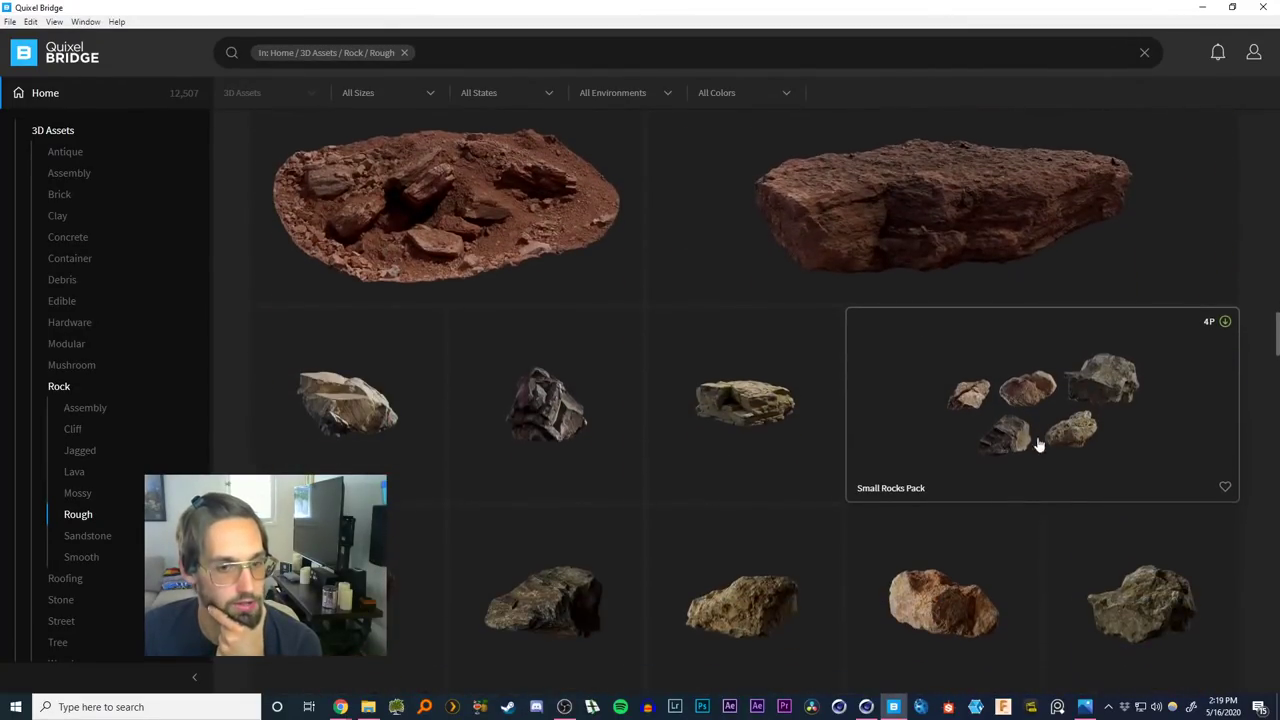
scroll(1029, 428, "down", 3)
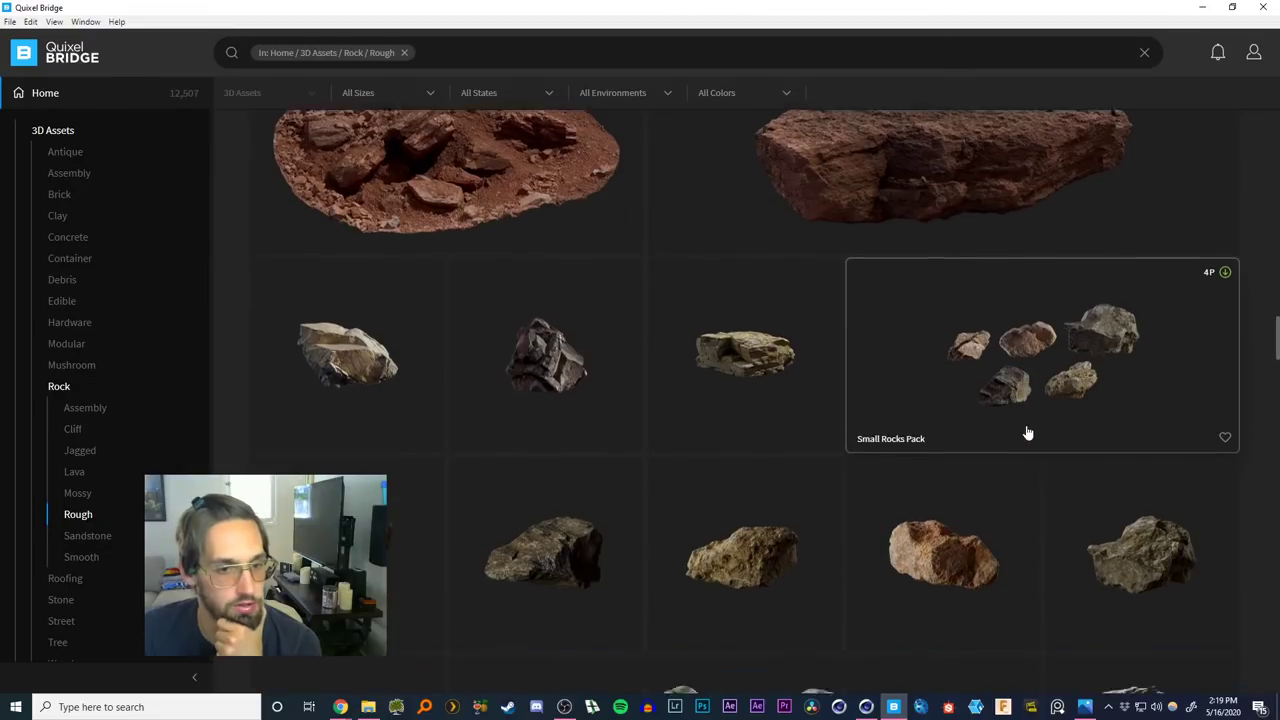
scroll(870, 610, "down", 10)
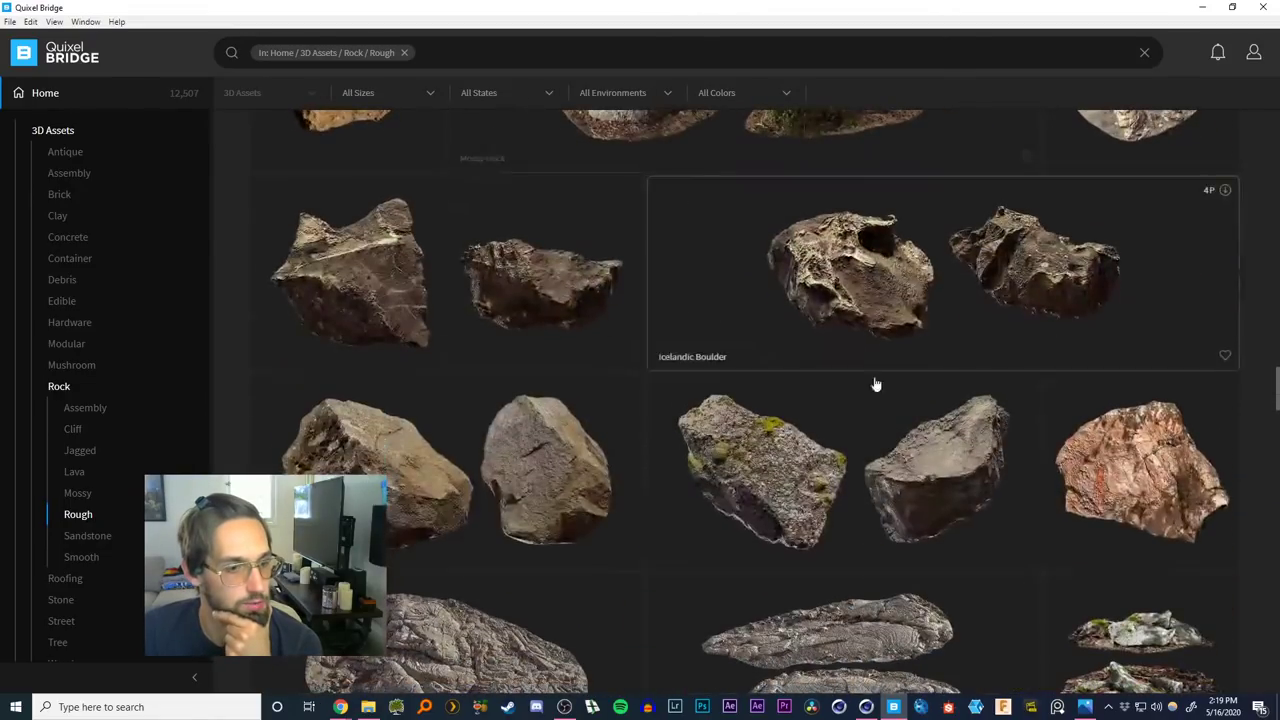
scroll(897, 307, "down", 8)
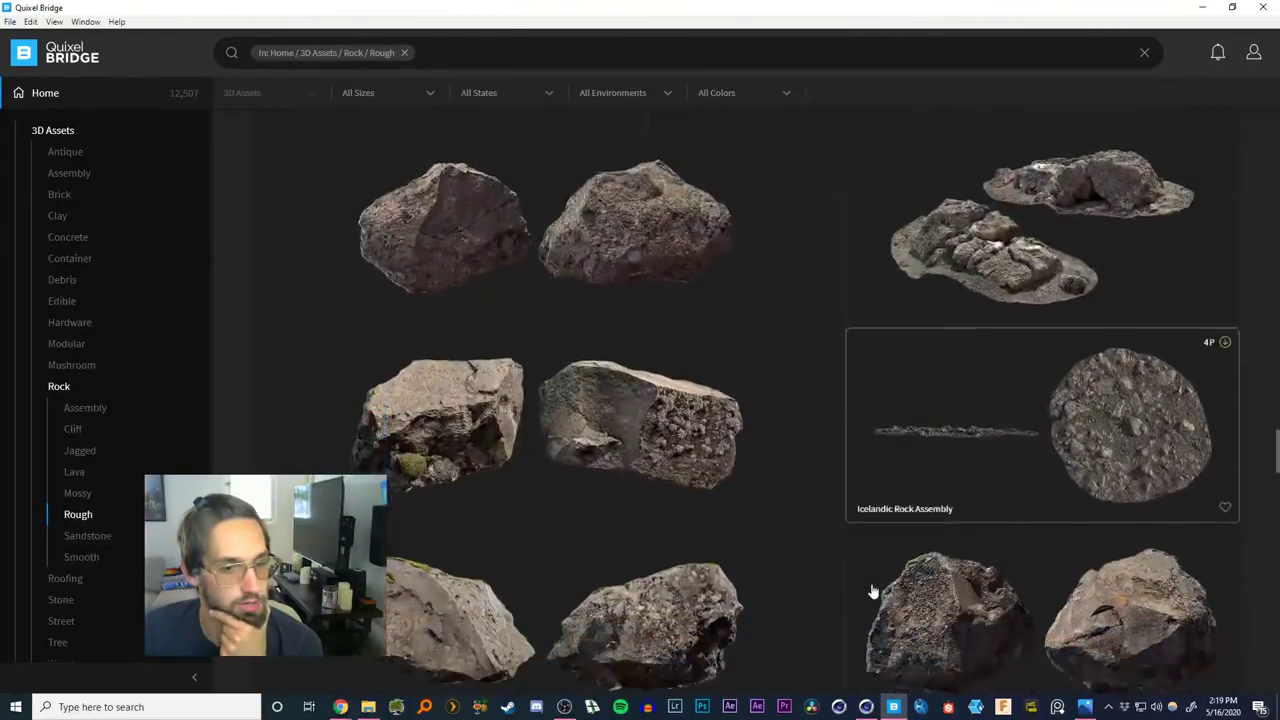
scroll(929, 371, "down", 10)
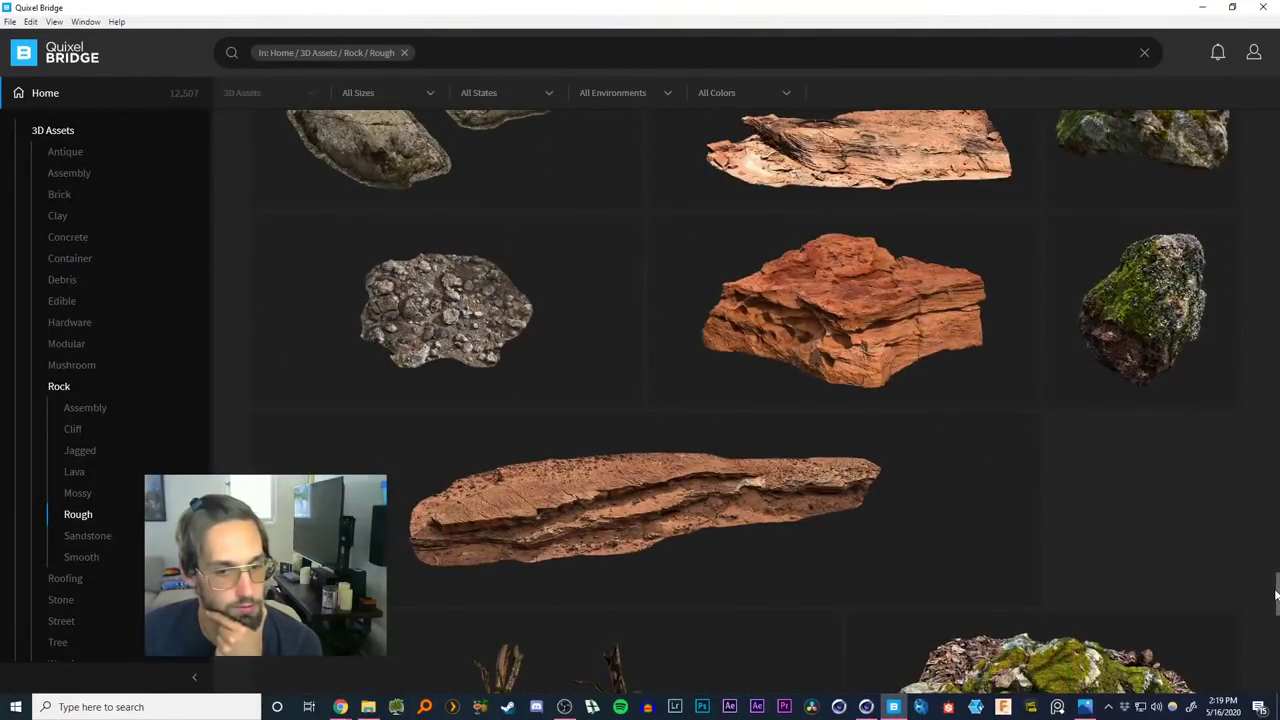
left_click_drag(1277, 602, 1277, 208)
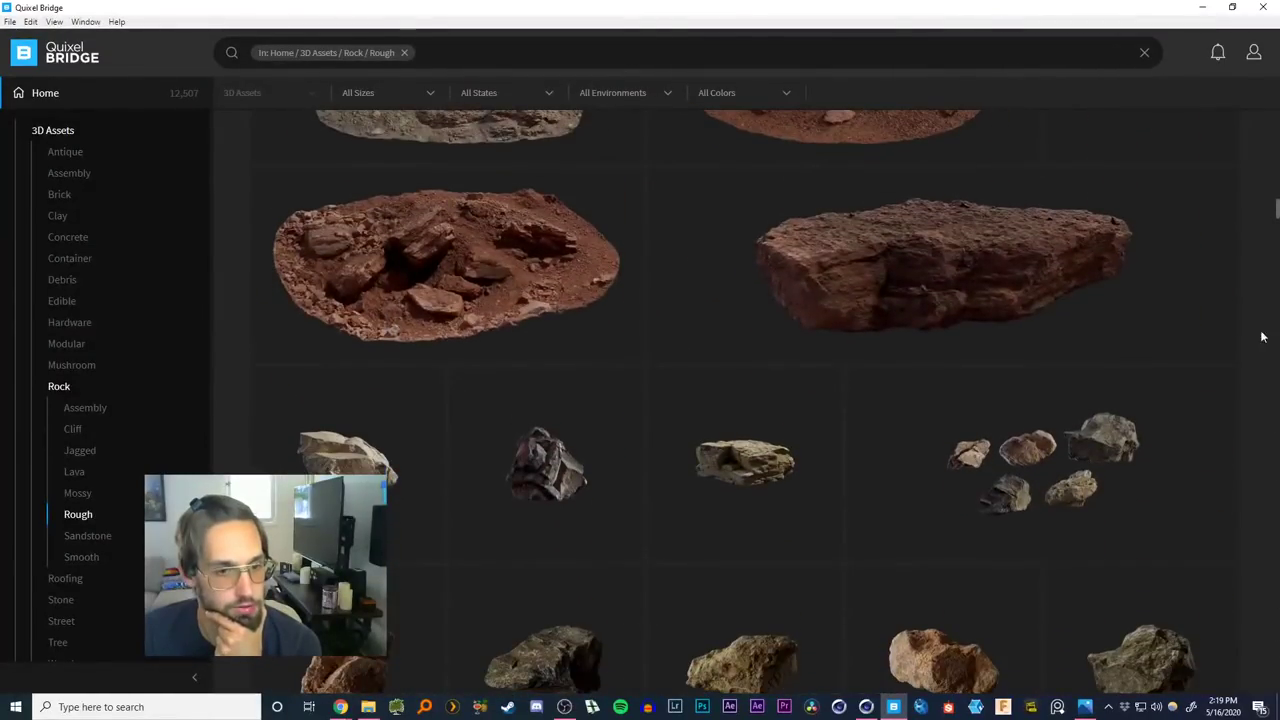
Open the download settings of the Small Rocks Pack asset and set its material preset to Offline Specular
left_click(1058, 465)
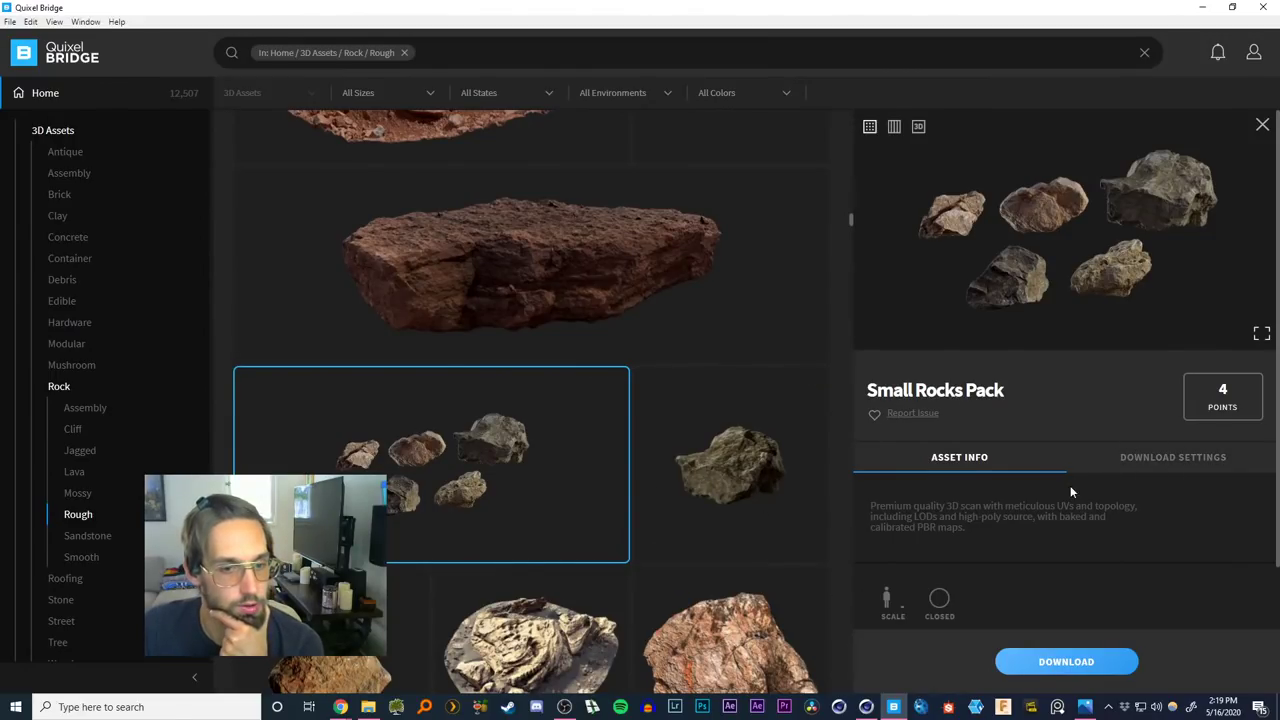
scroll(1094, 549, "down", 2)
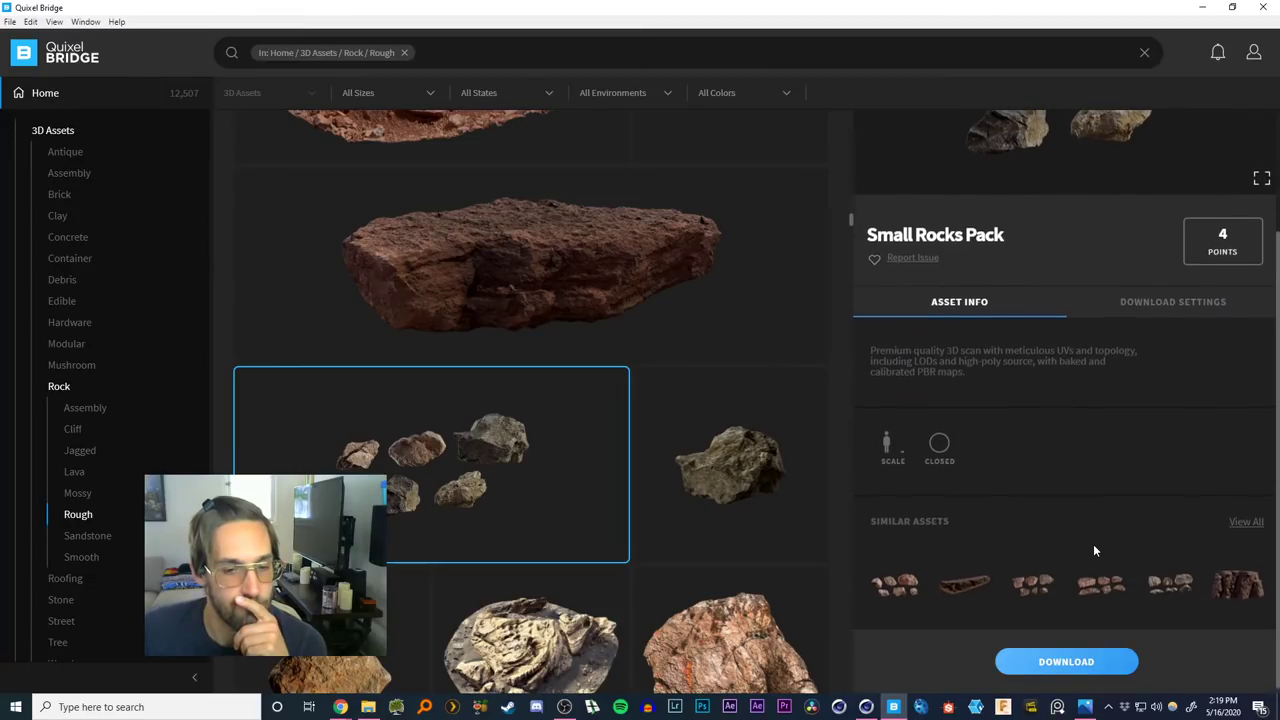
scroll(1093, 544, "up", 2)
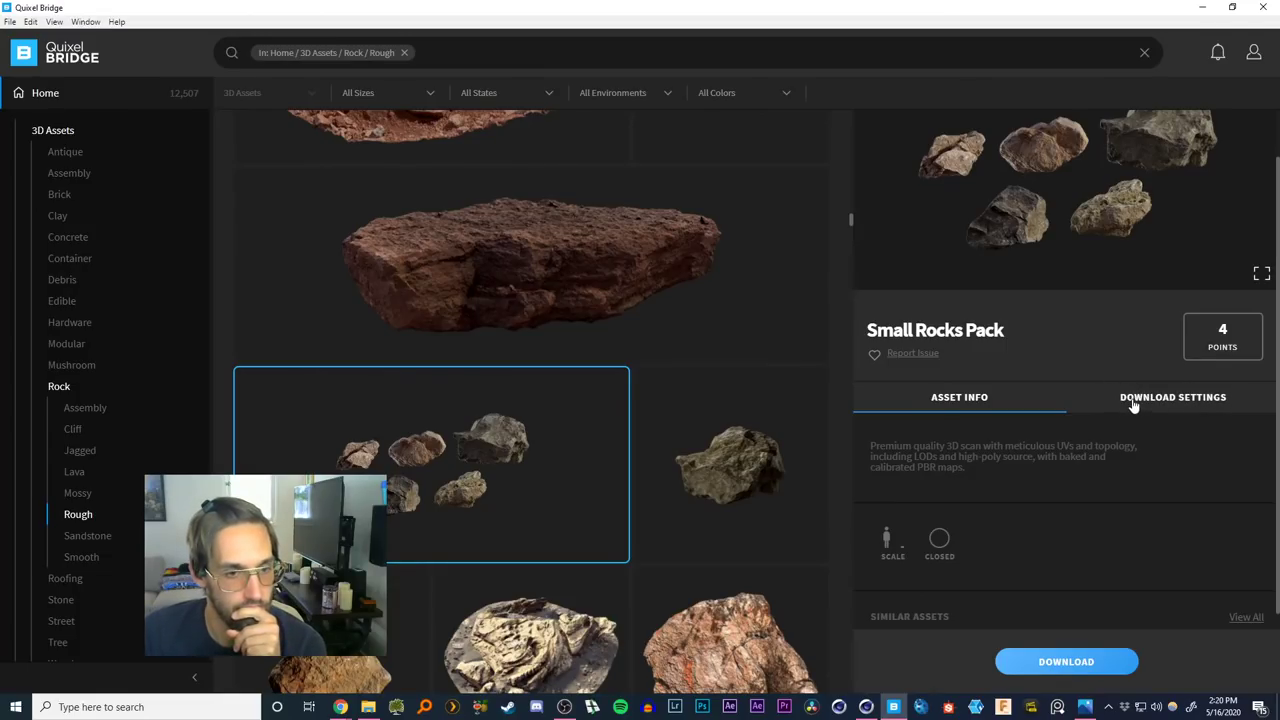
left_click(1134, 400)
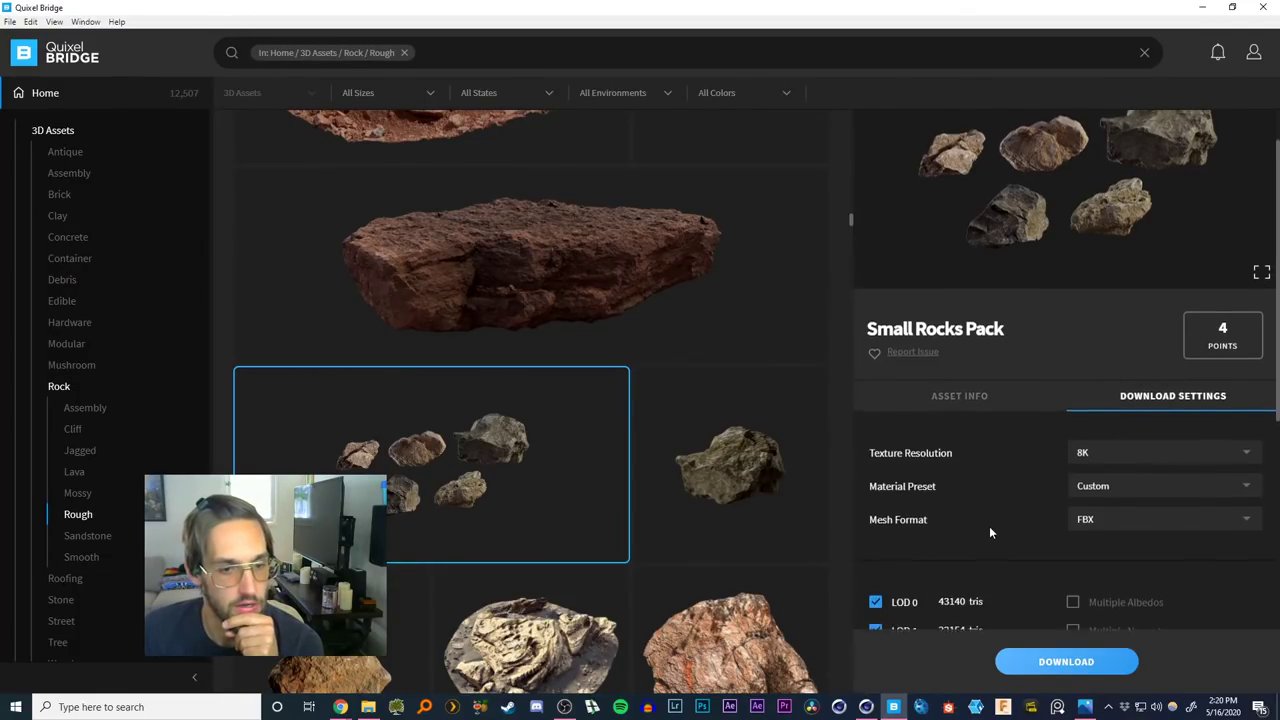
scroll(989, 526, "down", 1)
left_click(1204, 415)
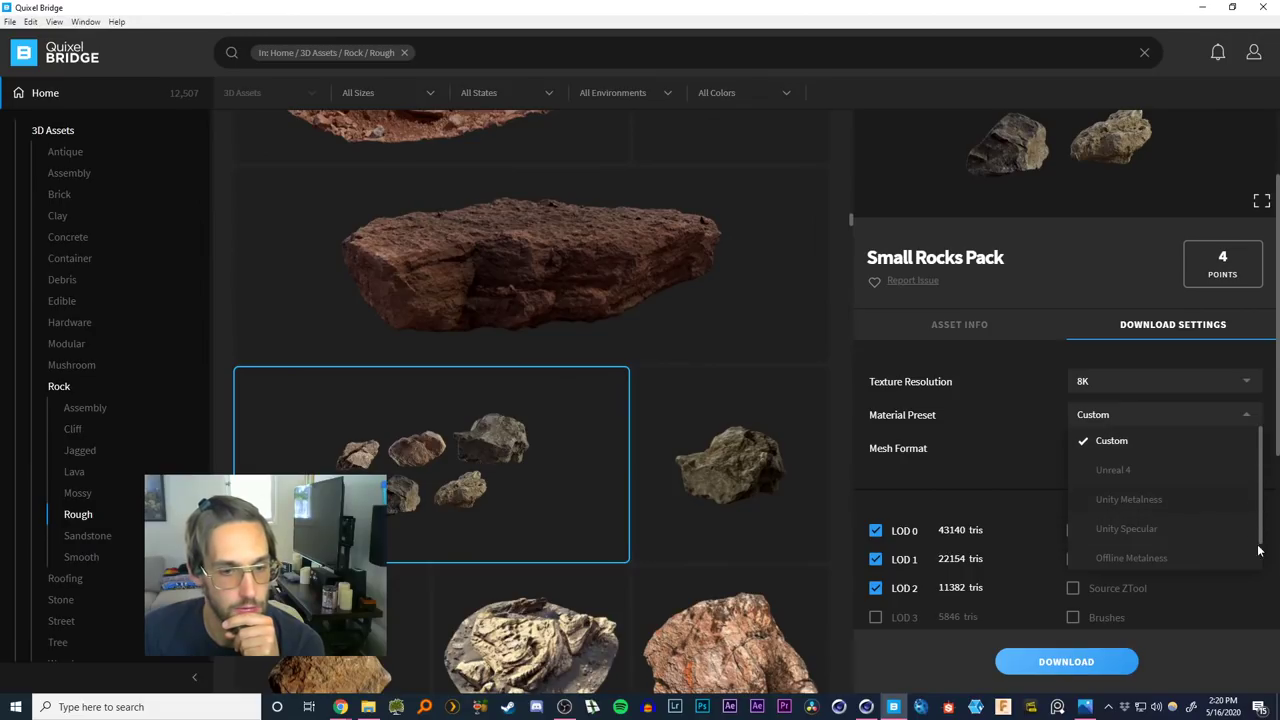
scroll(1258, 536, "down", 2)
left_click(1142, 558)
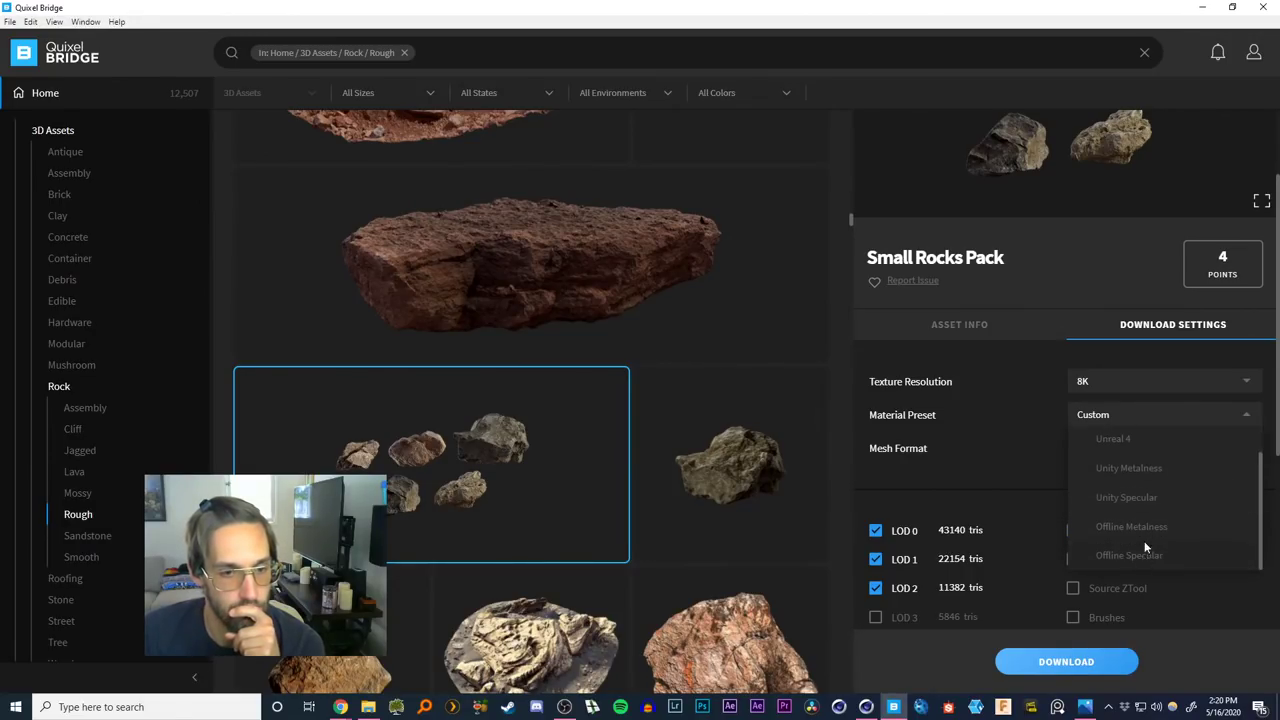
Include the Roughness map, exclude the NormalBump map, and download the Small Rocks Pack
scroll(1020, 547, "down", 2)
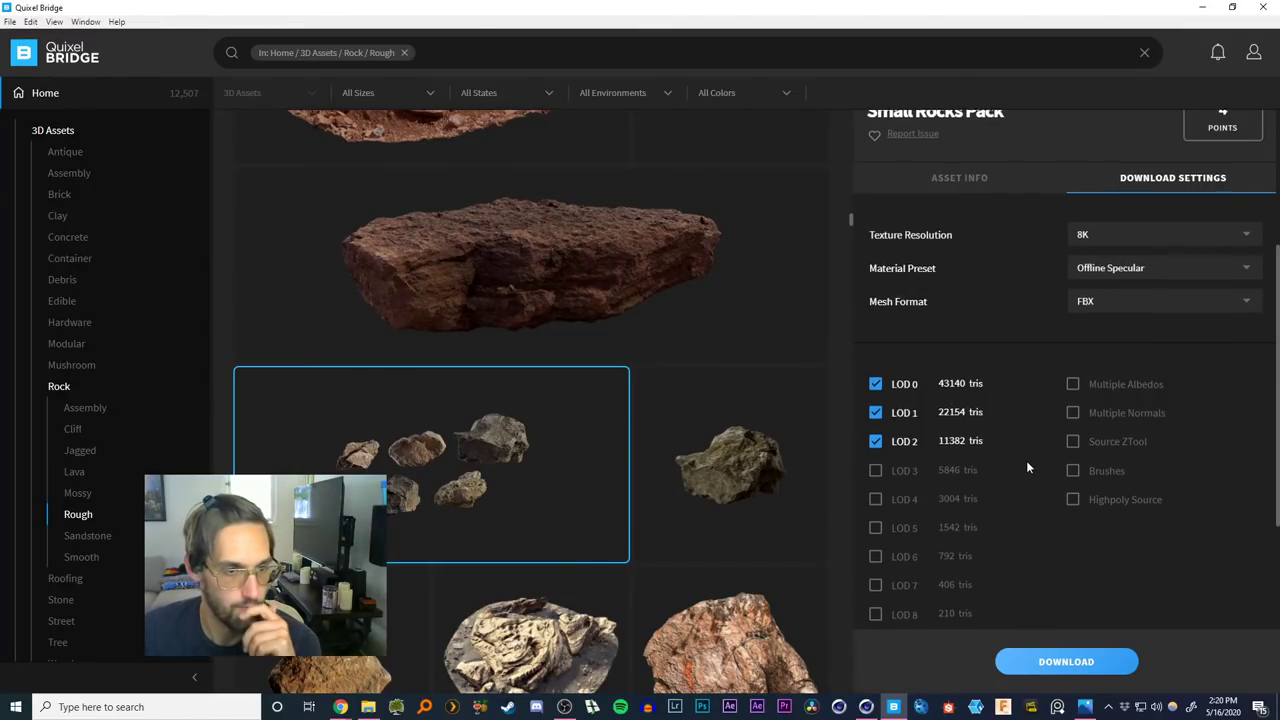
scroll(1026, 467, "down", 5)
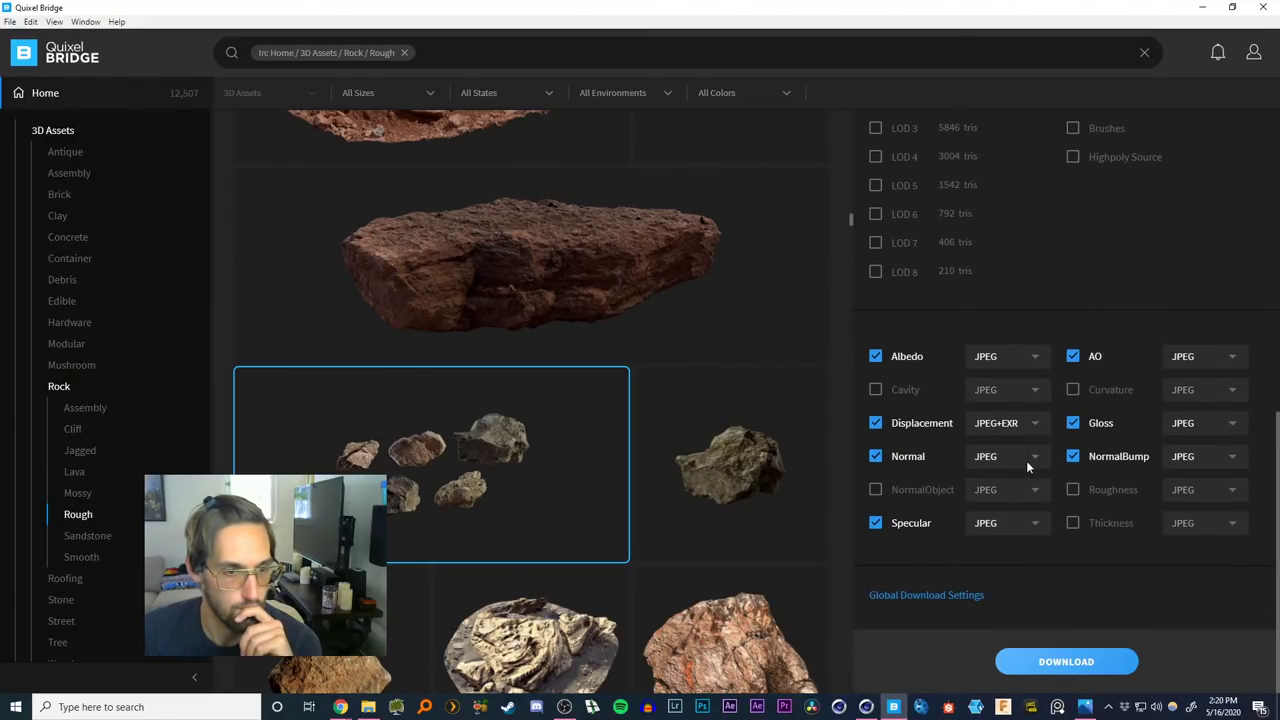
scroll(1026, 460, "up", 1)
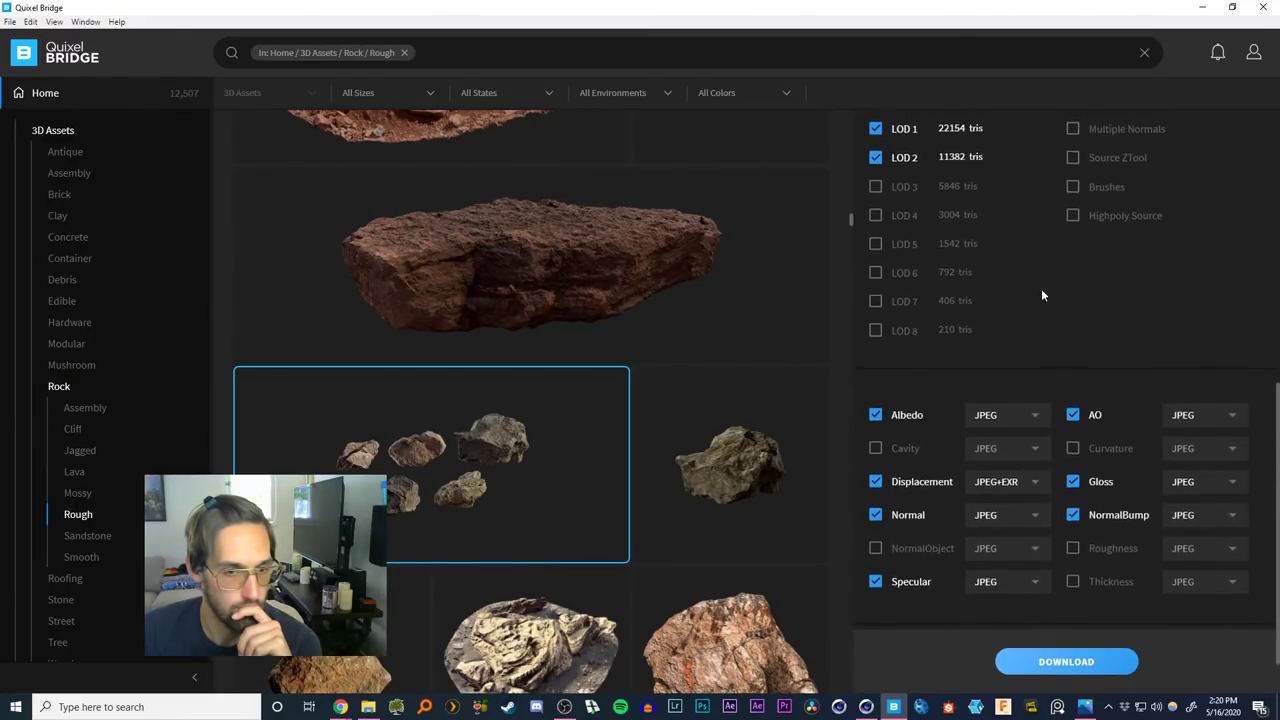
left_click(1073, 551)
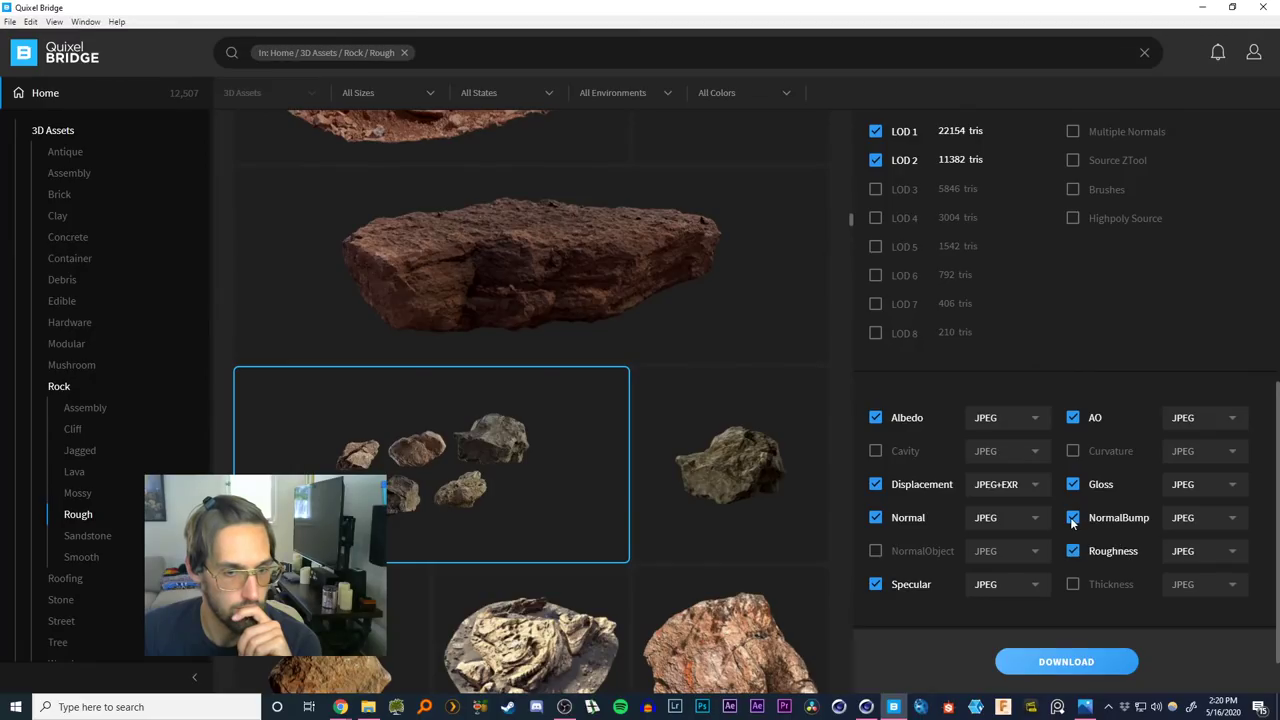
left_click(1073, 518)
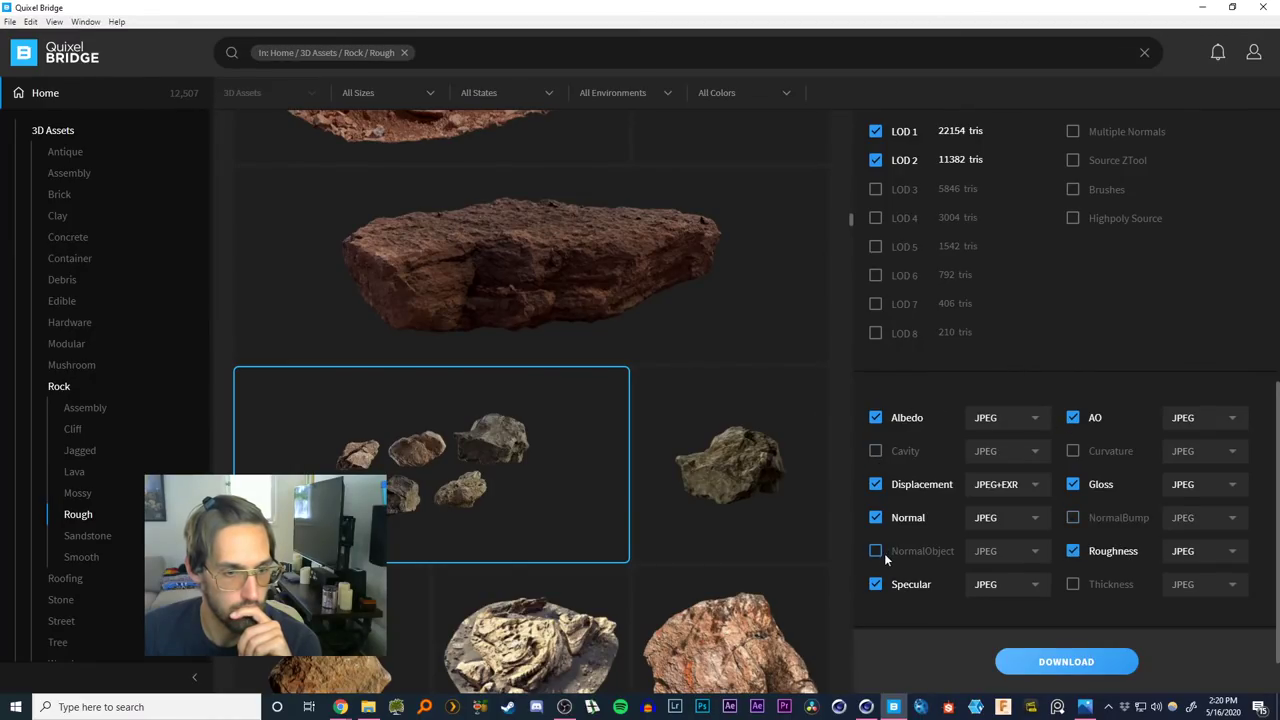
left_click(1066, 661)
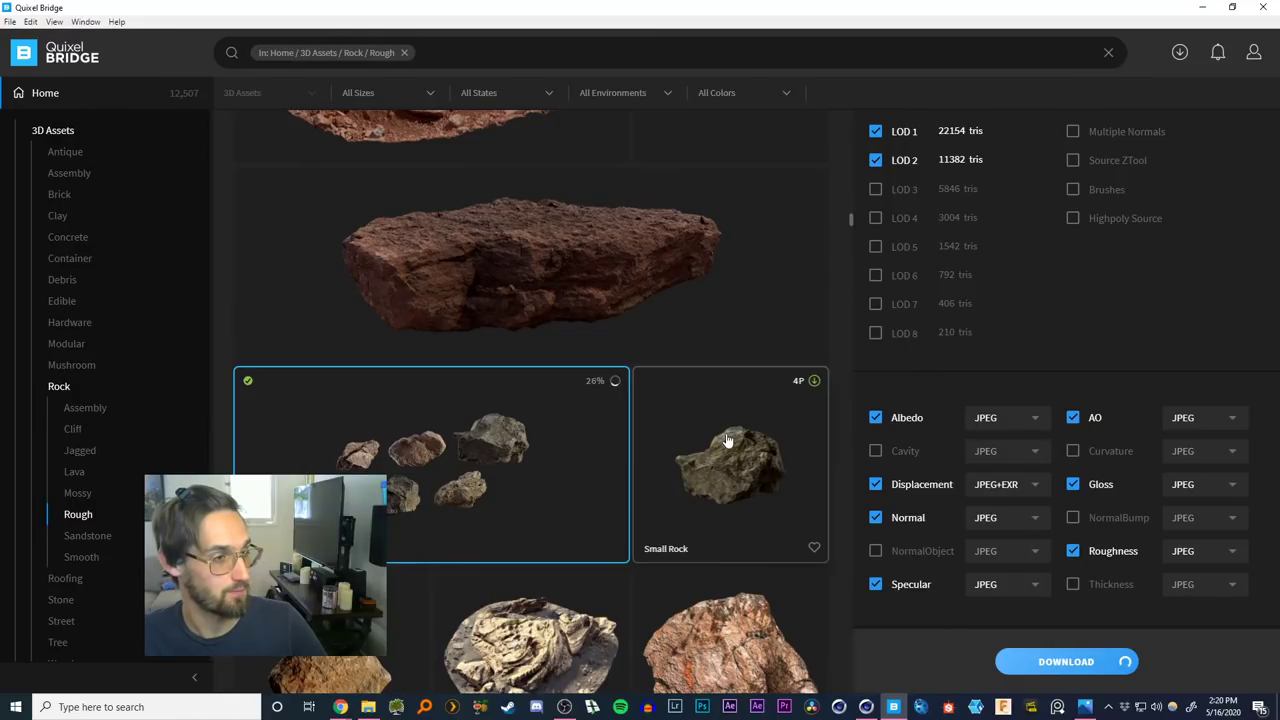
scroll(721, 545, "down", 3)
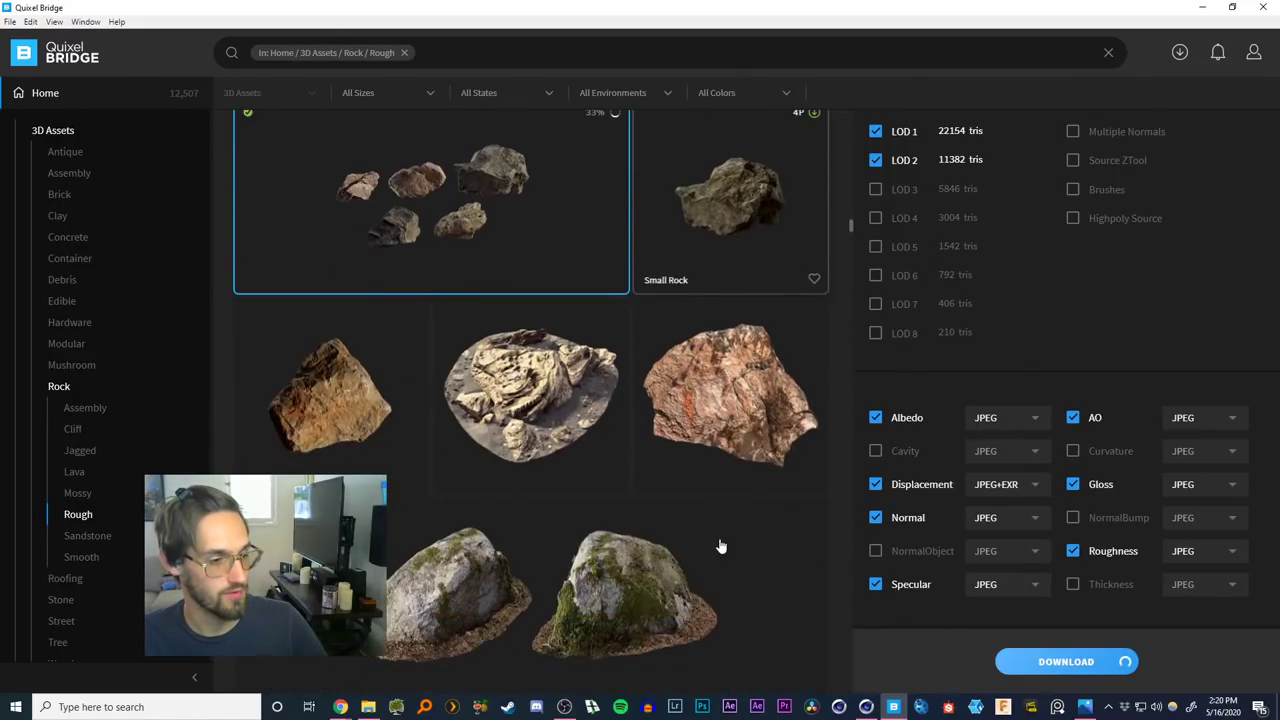
scroll(724, 530, "up", 3)
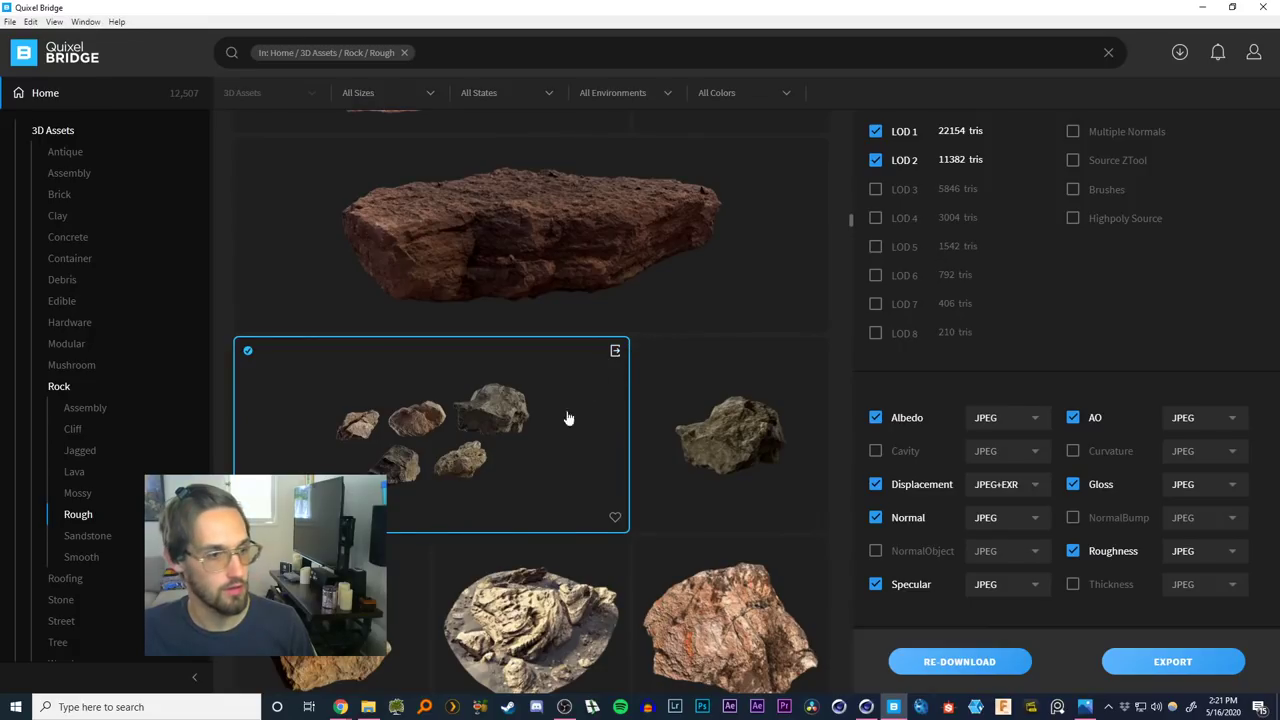
Set the Small Rocks Pack's export texture resolution to 4K and export it to Cinema 4D
scroll(1154, 267, "up", 5)
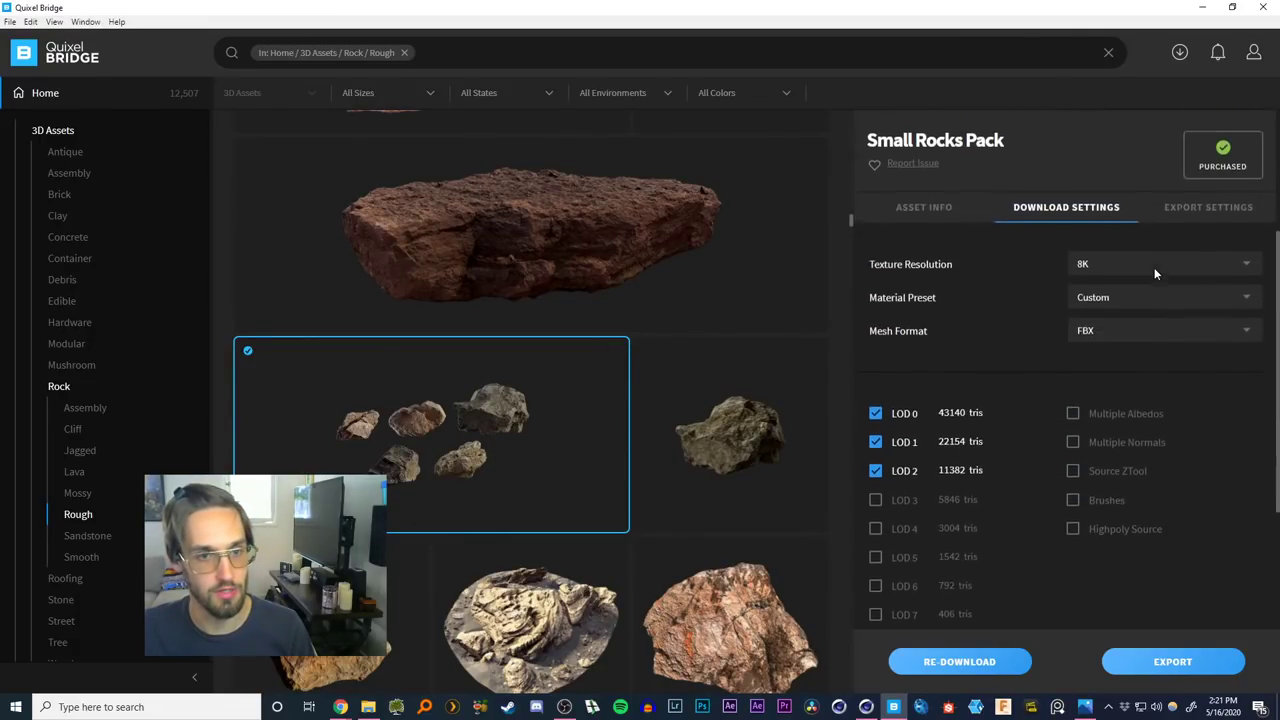
left_click(1188, 257)
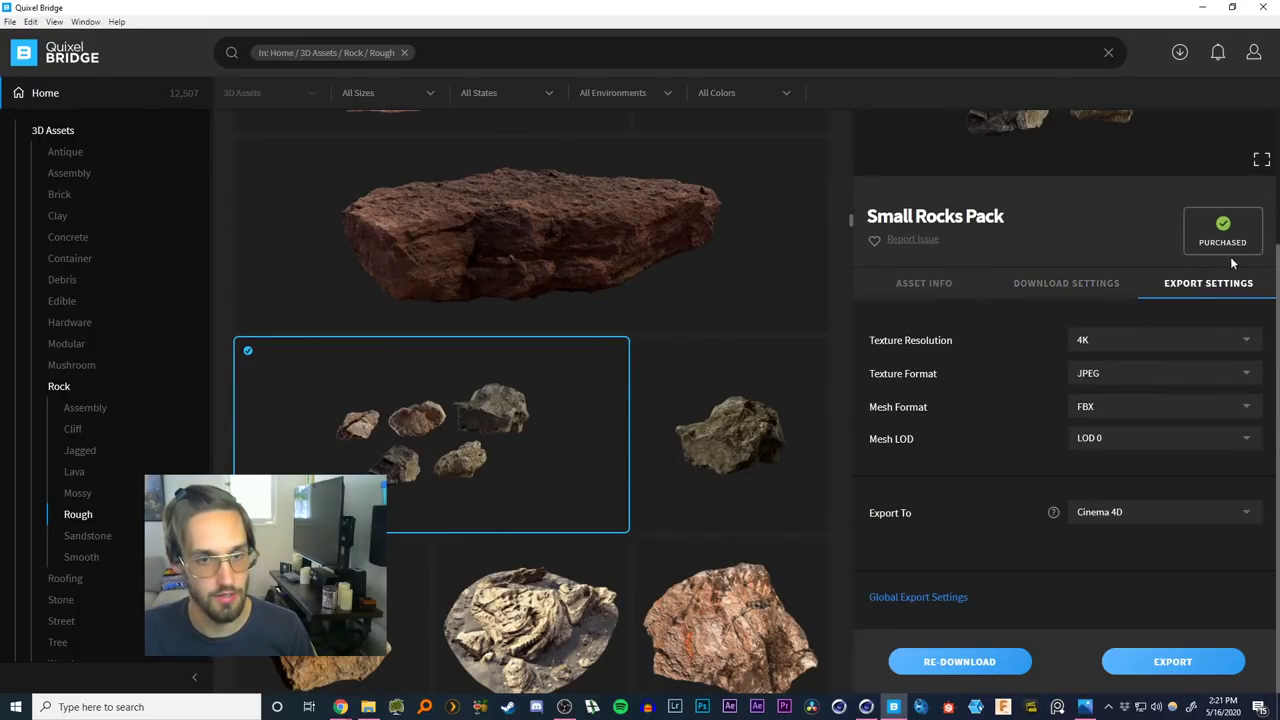
left_click(1116, 345)
left_click(1104, 426)
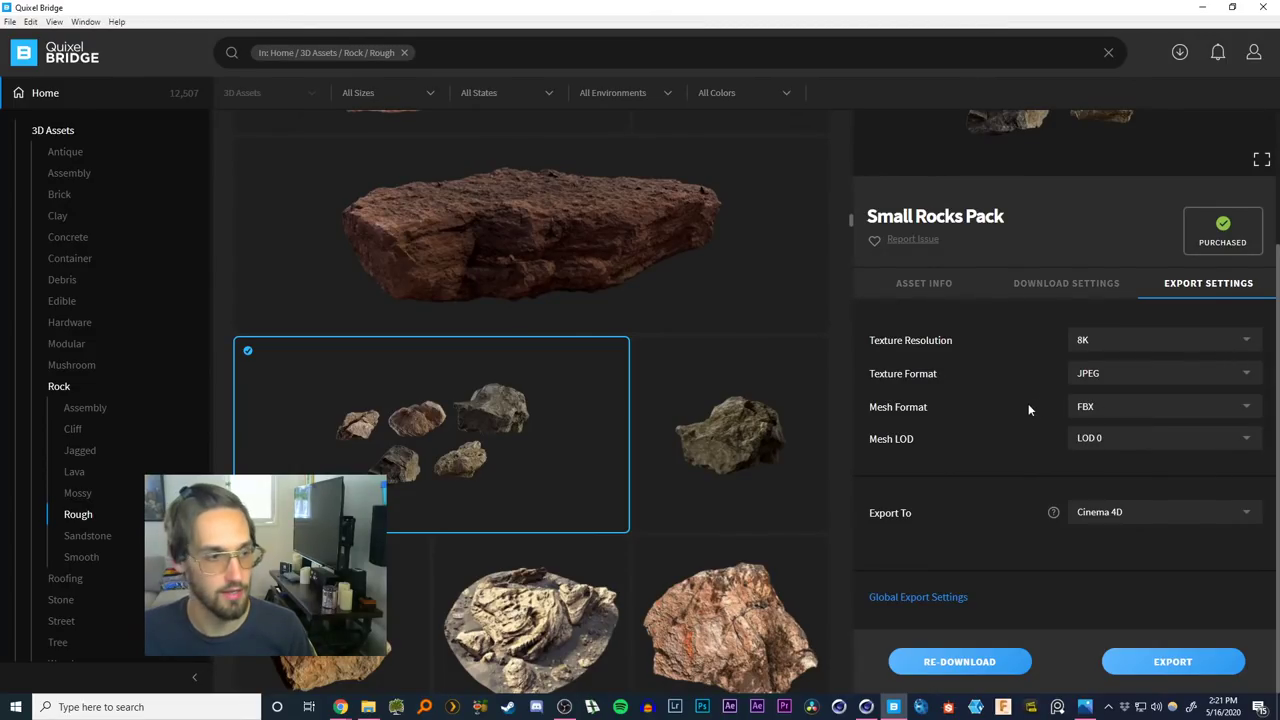
left_click(1112, 345)
left_click(1104, 400)
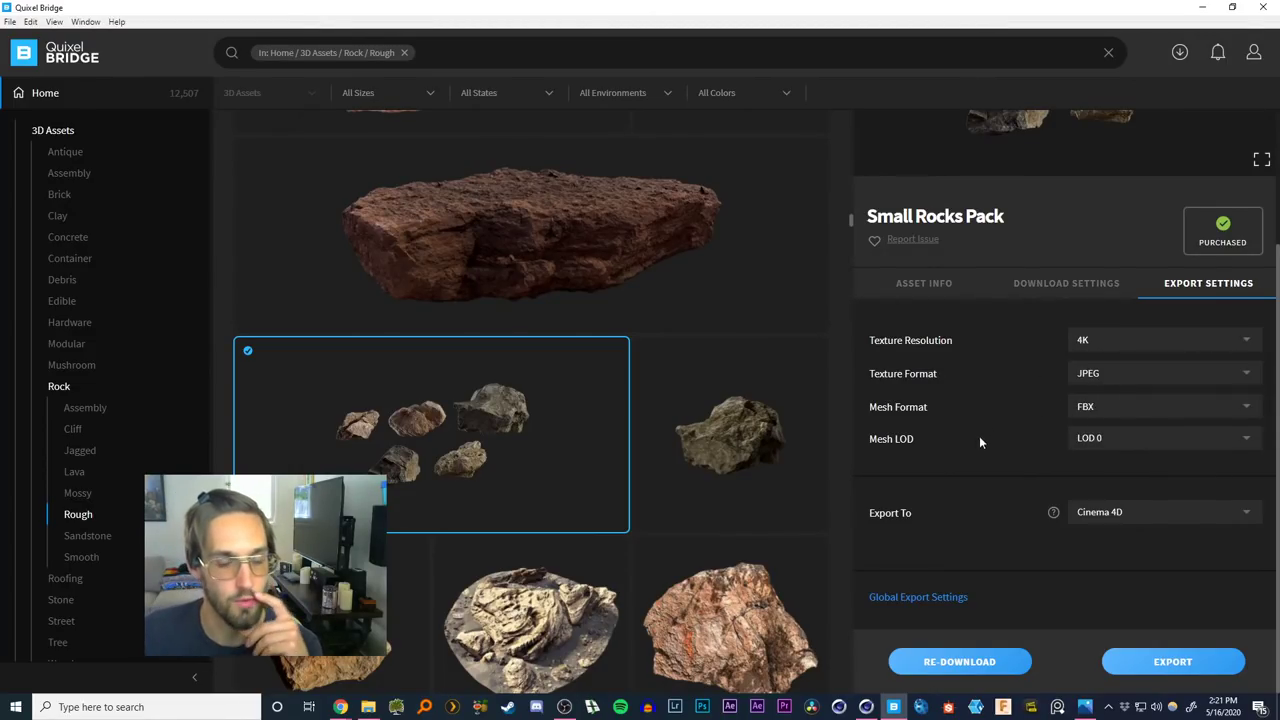
left_click(1112, 345)
left_click(1085, 355)
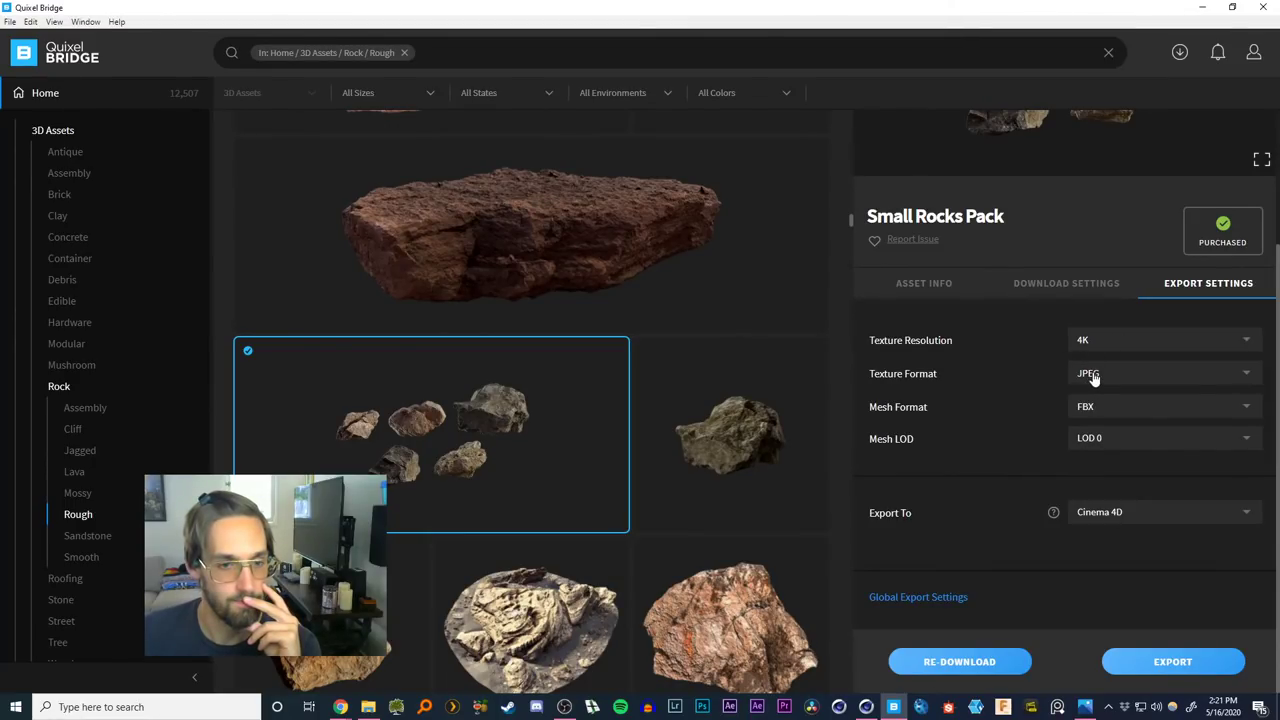
left_click(1172, 661)
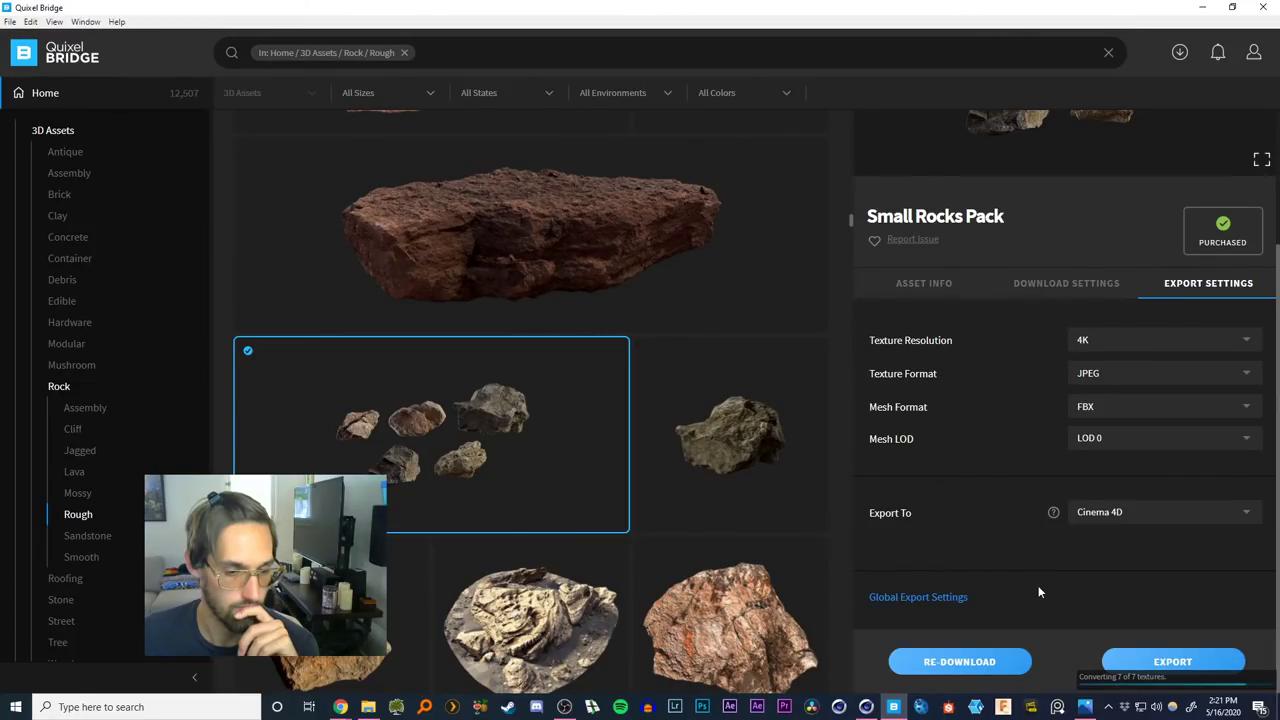
Switch to Cinema 4D, leave the 3D Tracker Camera view, and frame the imported rocks inside the hole
left_click(866, 706)
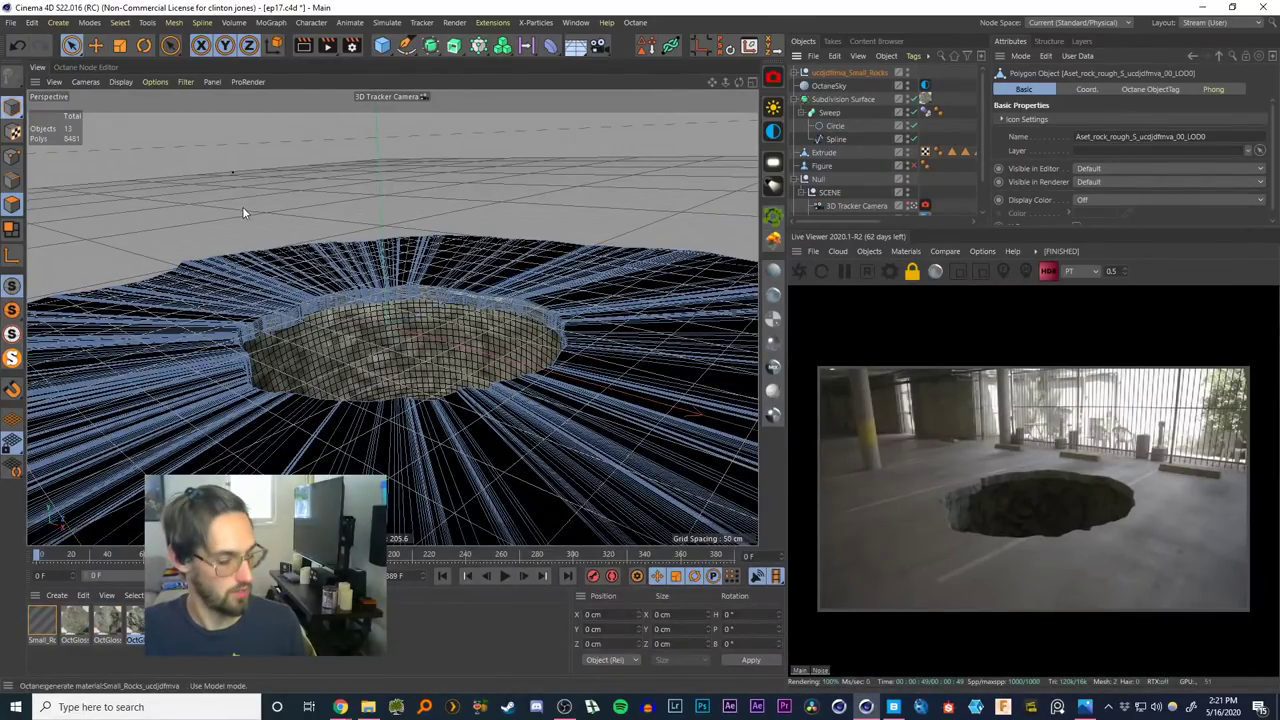
left_click(912, 206)
mouse_move(390, 290)
left_mouse_down("alt")
mouse_move(394, 317)
mouse_move(341, 323)
mouse_move(410, 283)
left_mouse_up("alt")
scroll(394, 310, "up", 5)
left_click(844, 271)
right_click_drag(440, 318, 527, 324, "alt")
right_click_drag(436, 325, 461, 261, "alt")
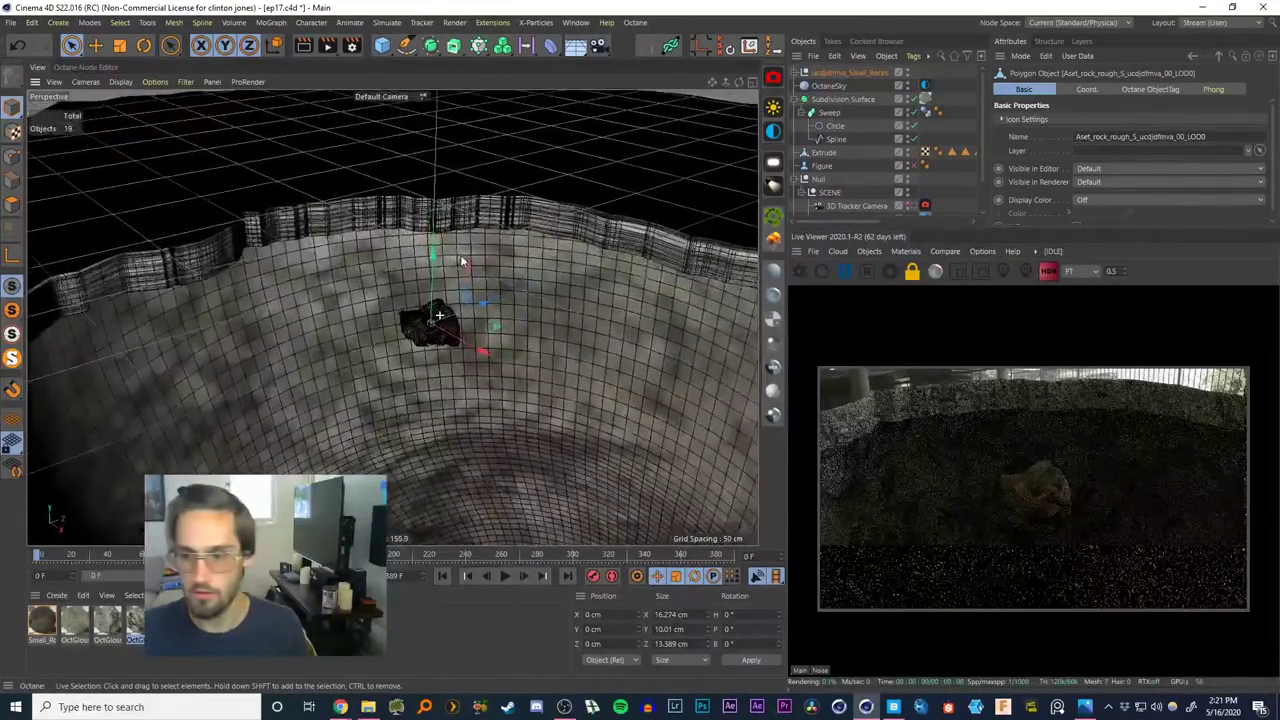
left_click_drag(461, 262, 564, 278, "alt")
Move the overlapping rocks apart in the viewport so they can be selected individually
left_click(435, 334)
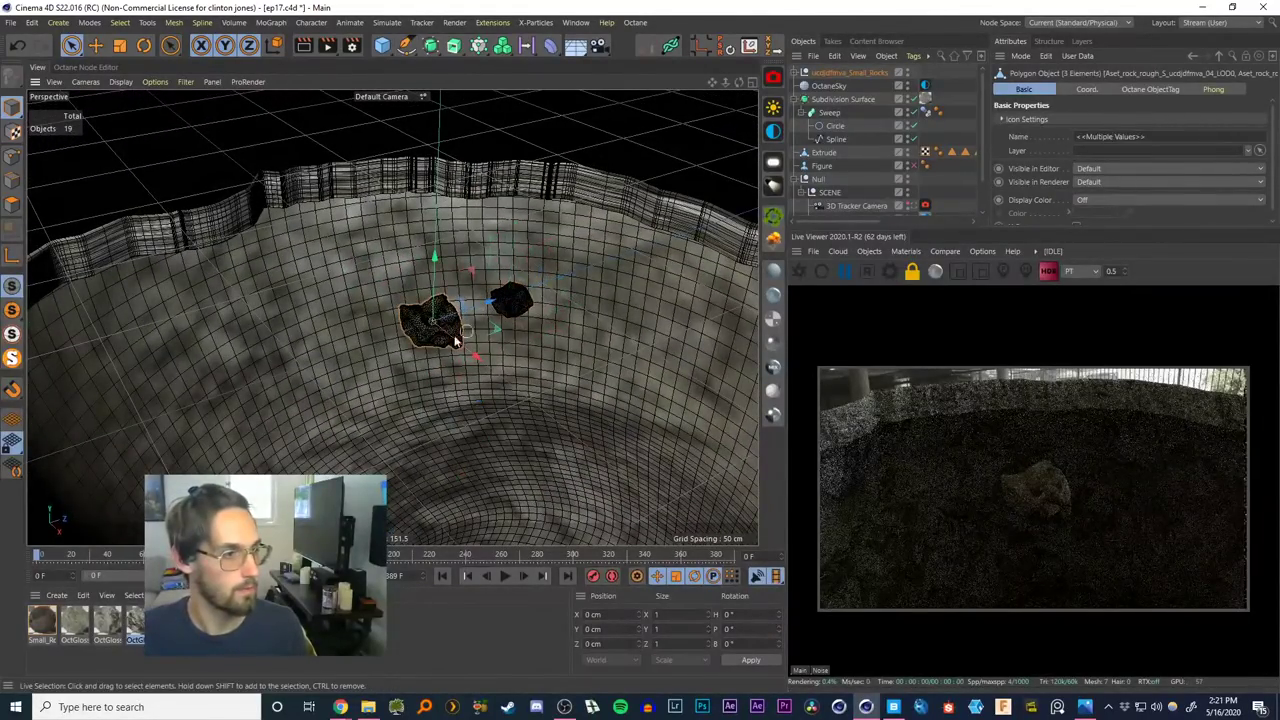
left_click_drag(473, 355, 510, 302)
left_click(437, 331)
scroll(438, 331, "up", 3)
left_click(439, 329)
left_click(410, 240)
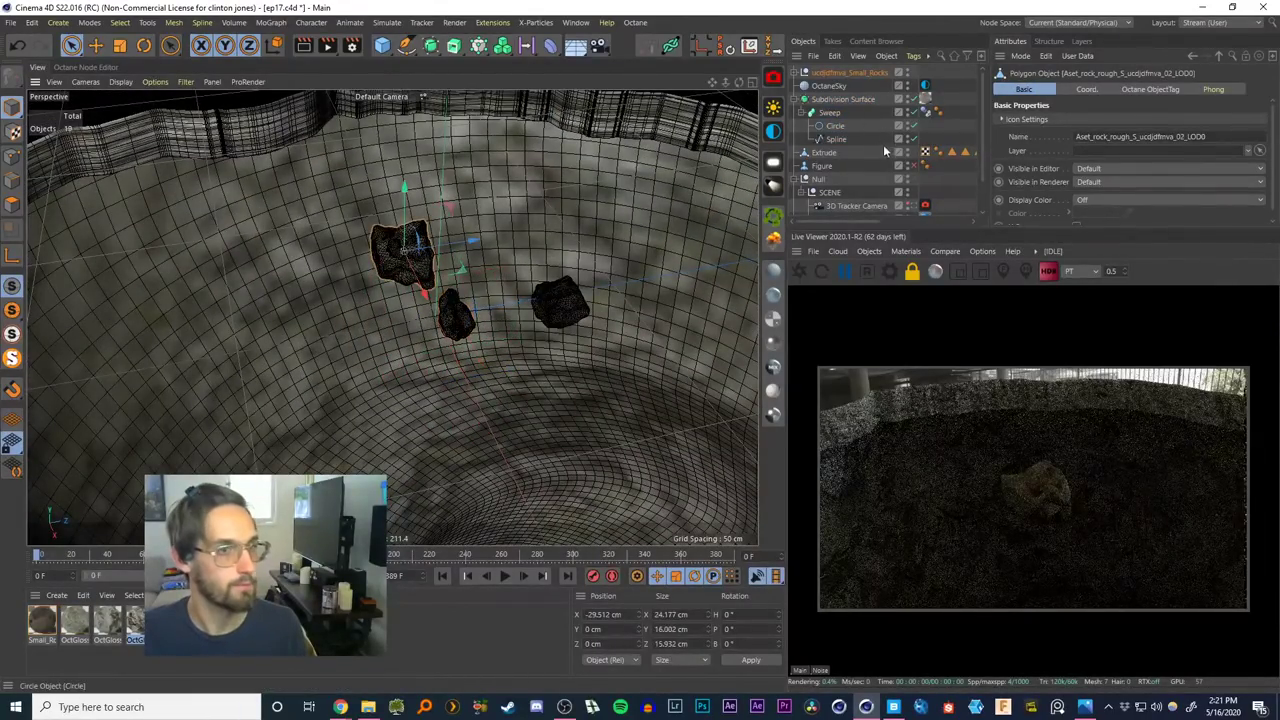
Expand the imported Small_Rocks group and separate its remaining overlapping rocks, moving the 00 and 02 meshes
left_click(805, 73)
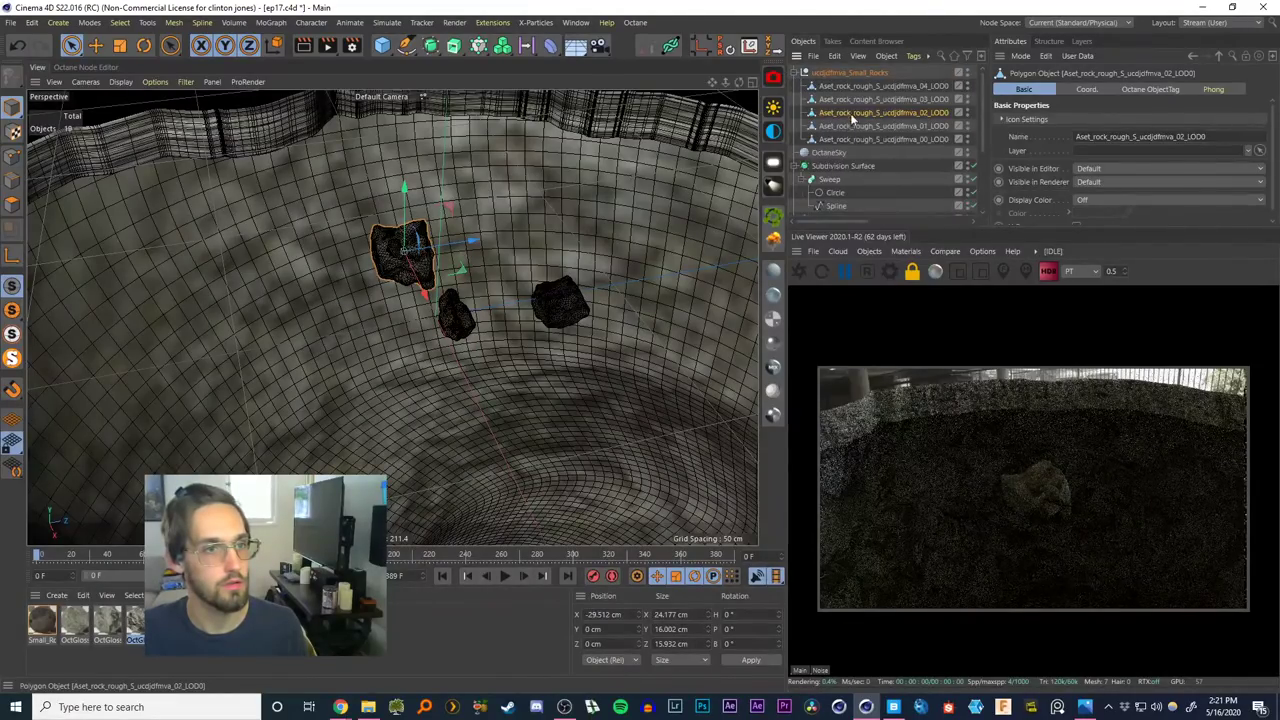
left_click(843, 139)
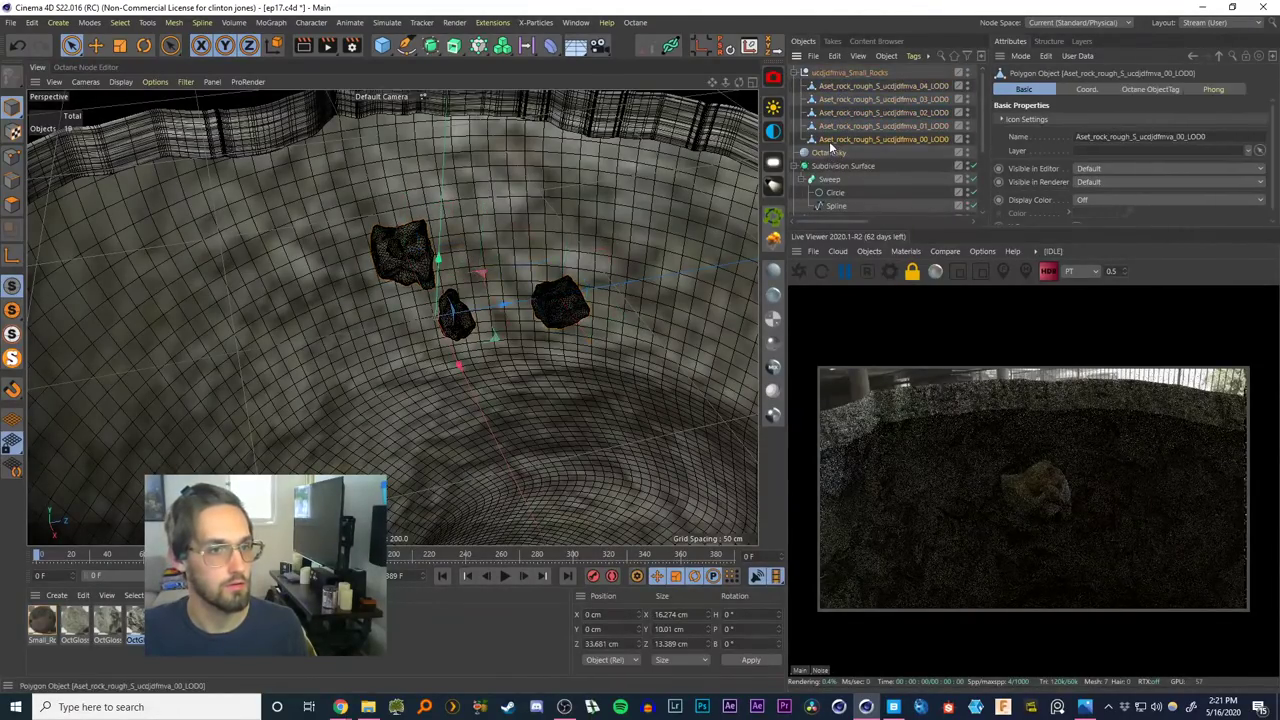
left_click_drag(620, 317, 590, 357)
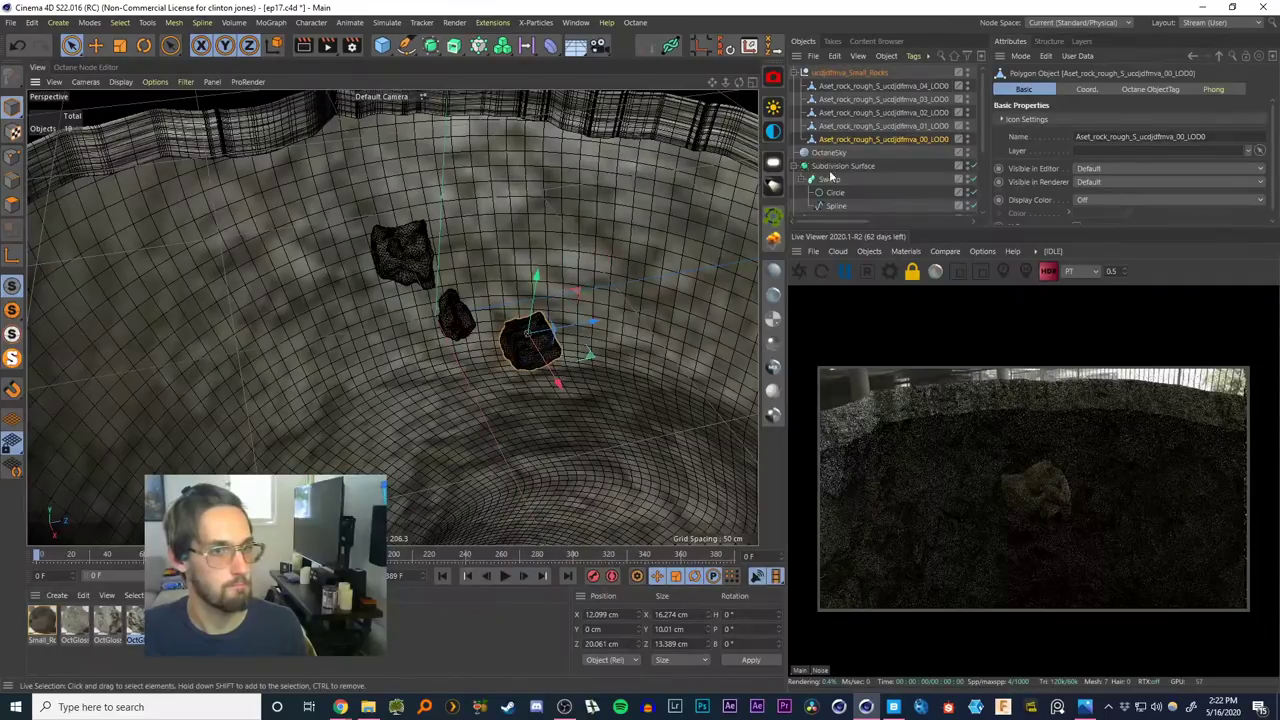
left_click(822, 128)
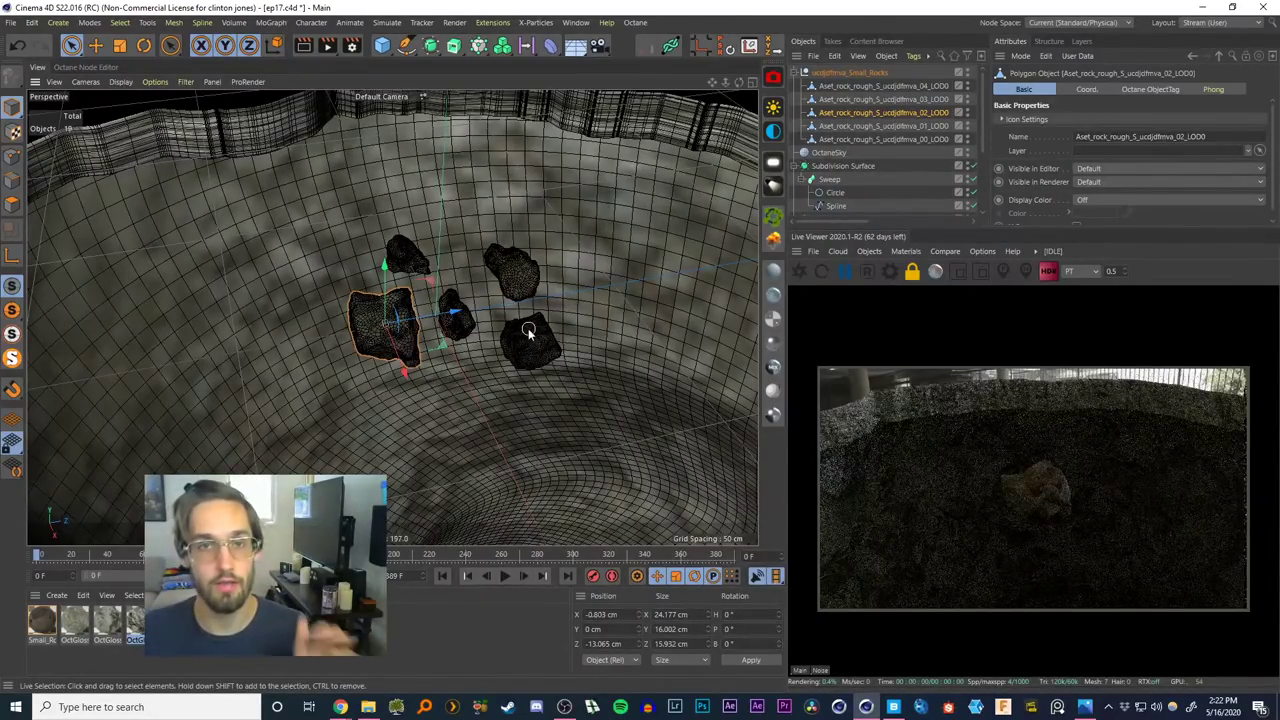
Select all five rock meshes, try adding a separate Cloner to each, and undo that addition
left_click(829, 140)
left_click(842, 87, "shift")
scroll(457, 303, "down", 7)
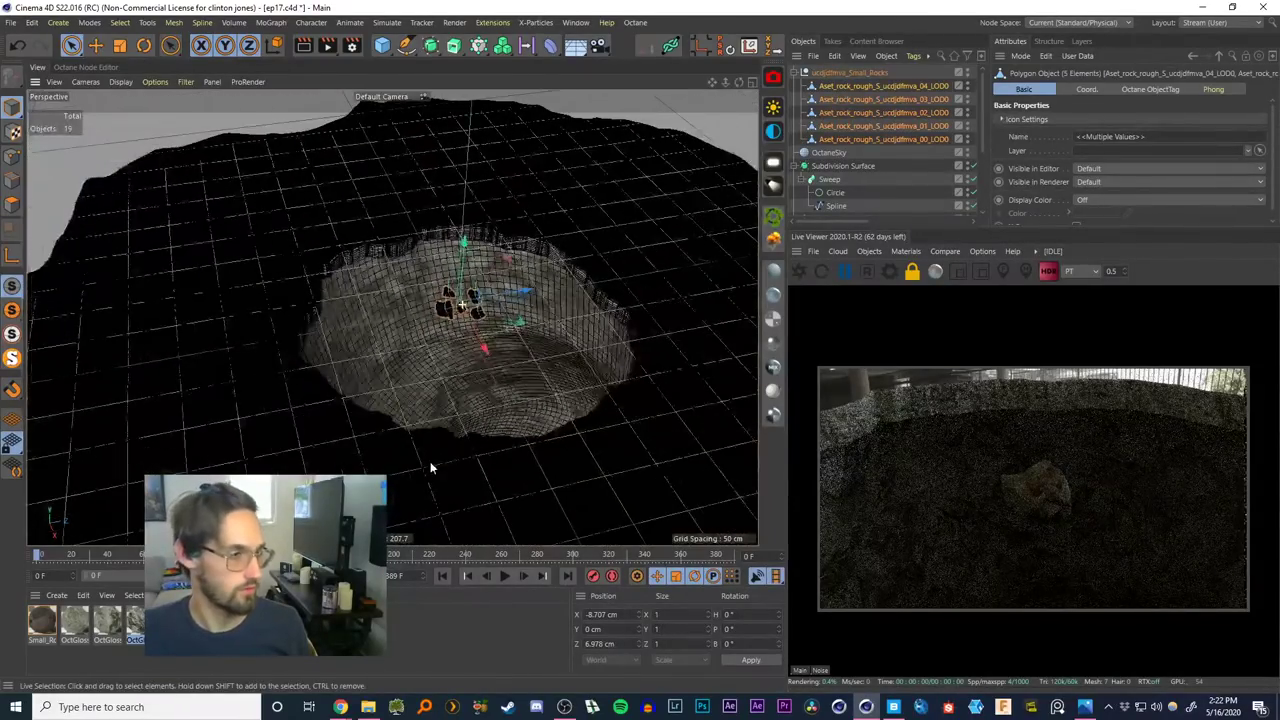
right_click_drag(430, 468, 460, 308, "alt")
mouse_move(460, 308)
left_mouse_down("alt")
mouse_move(554, 306)
mouse_move(466, 314)
left_mouse_up("alt")
middle_click_drag(466, 314, 443, 295, "alt")
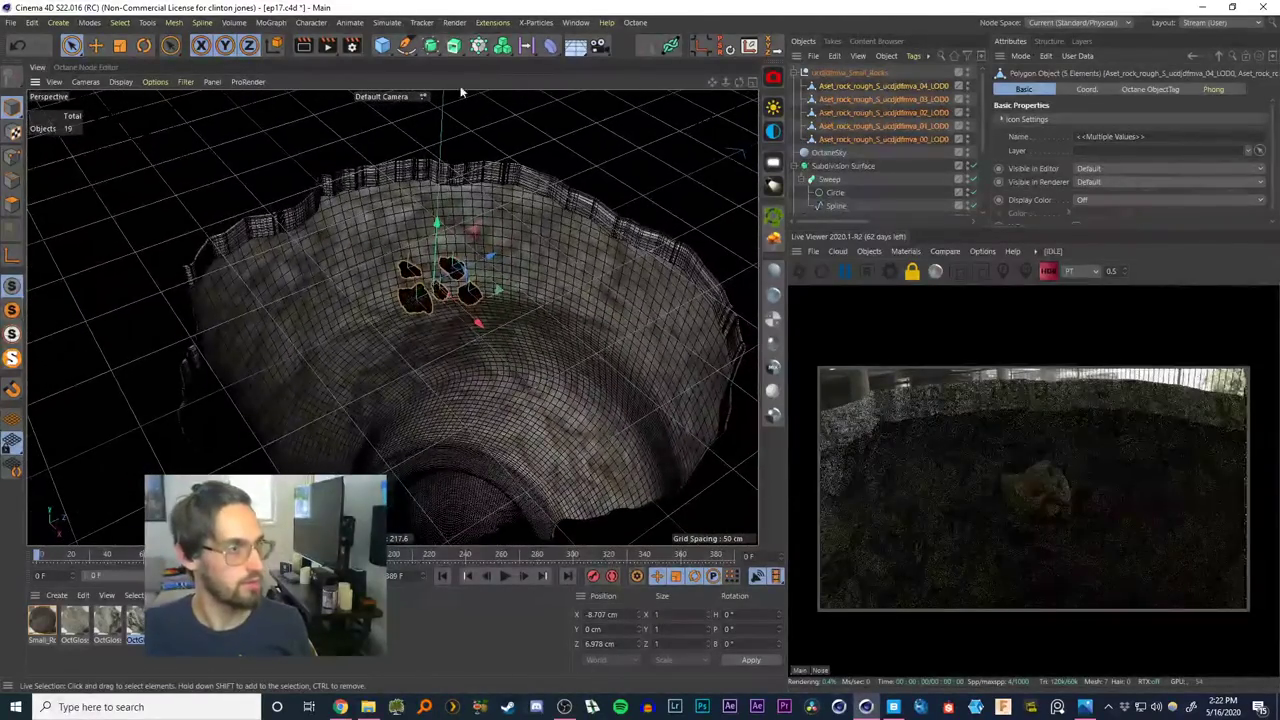
left_click_drag(443, 294, 446, 266, "alt")
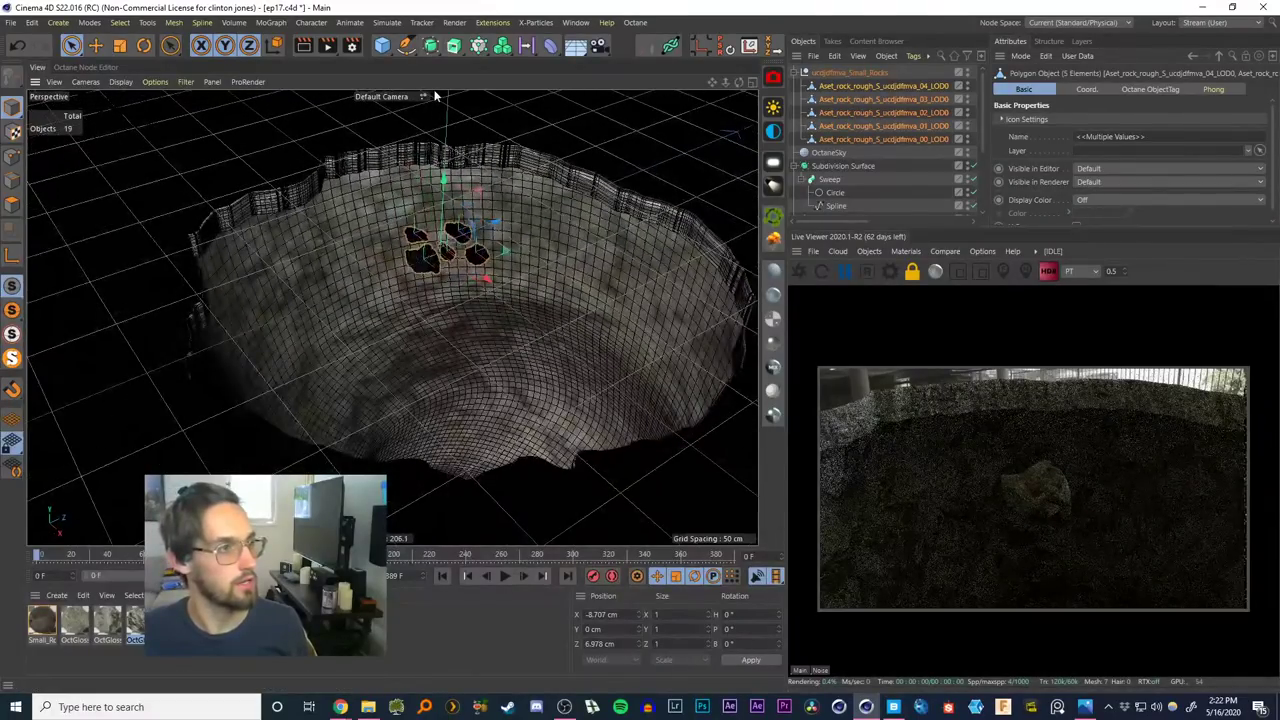
left_click(478, 46, "alt")
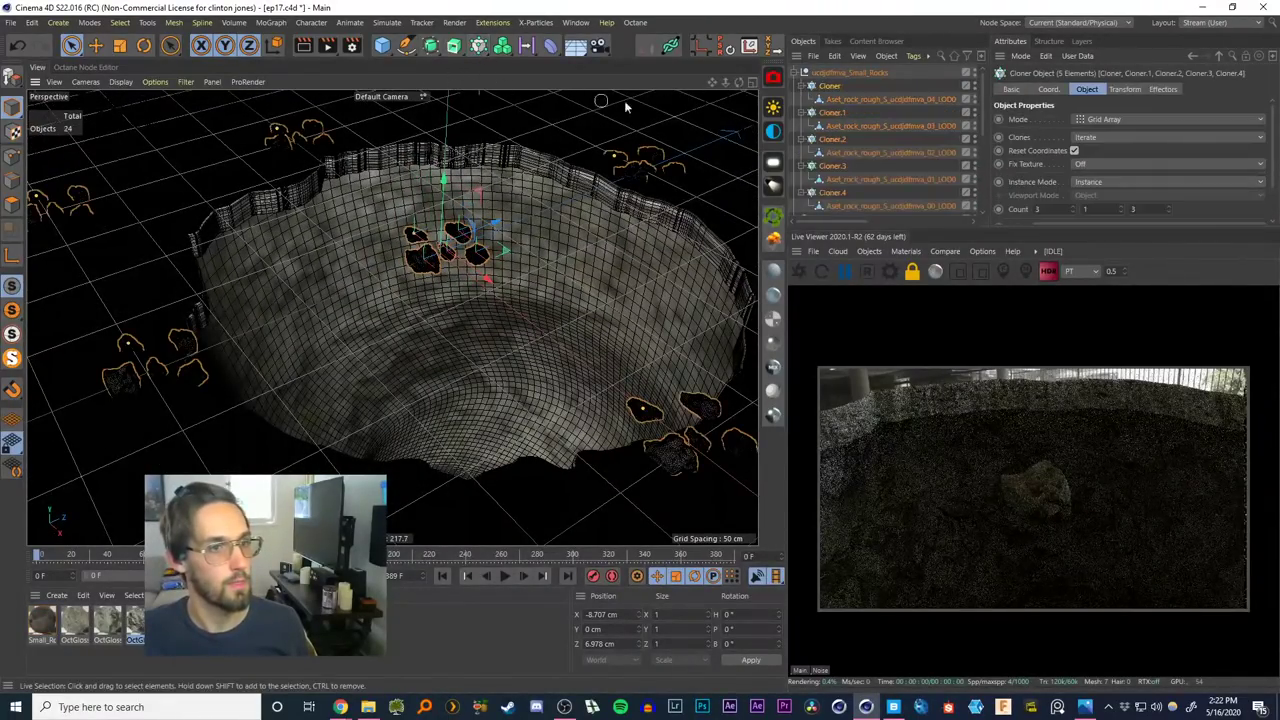
key("ctrl+z")
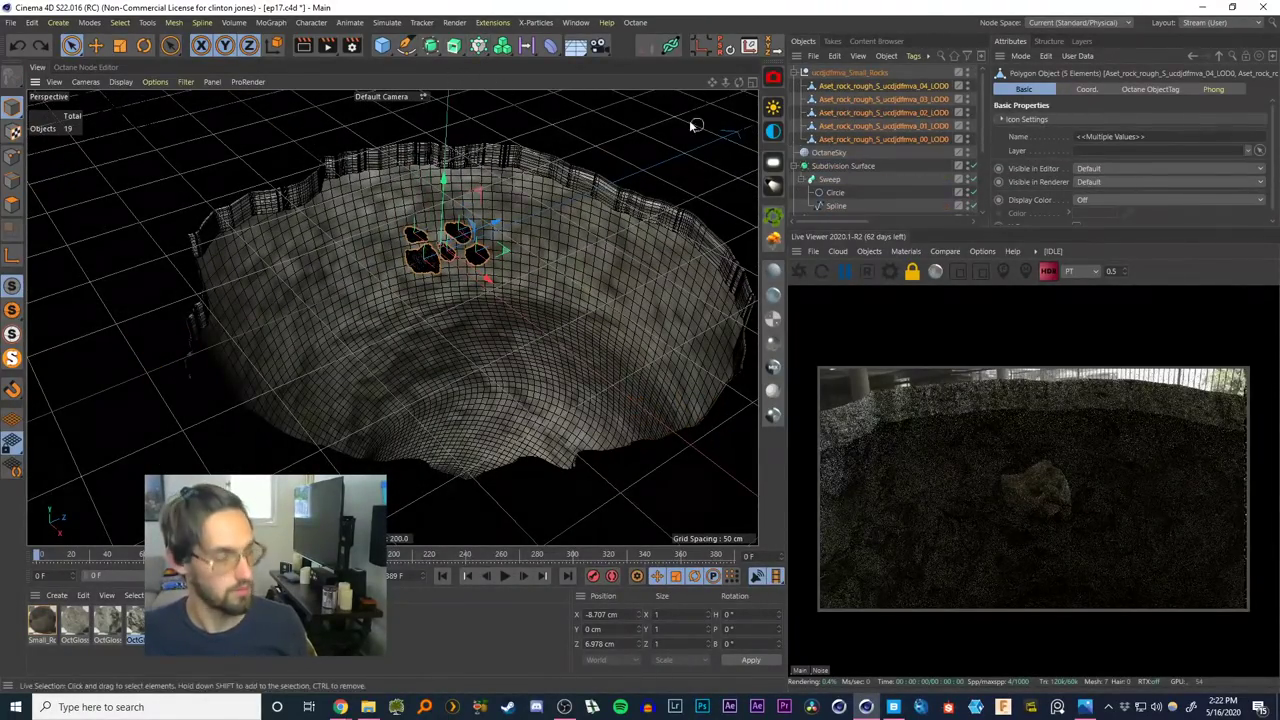
Place all five selected rock meshes together under a single Cloner and view the clones around the hole
left_click(478, 45, "alt")
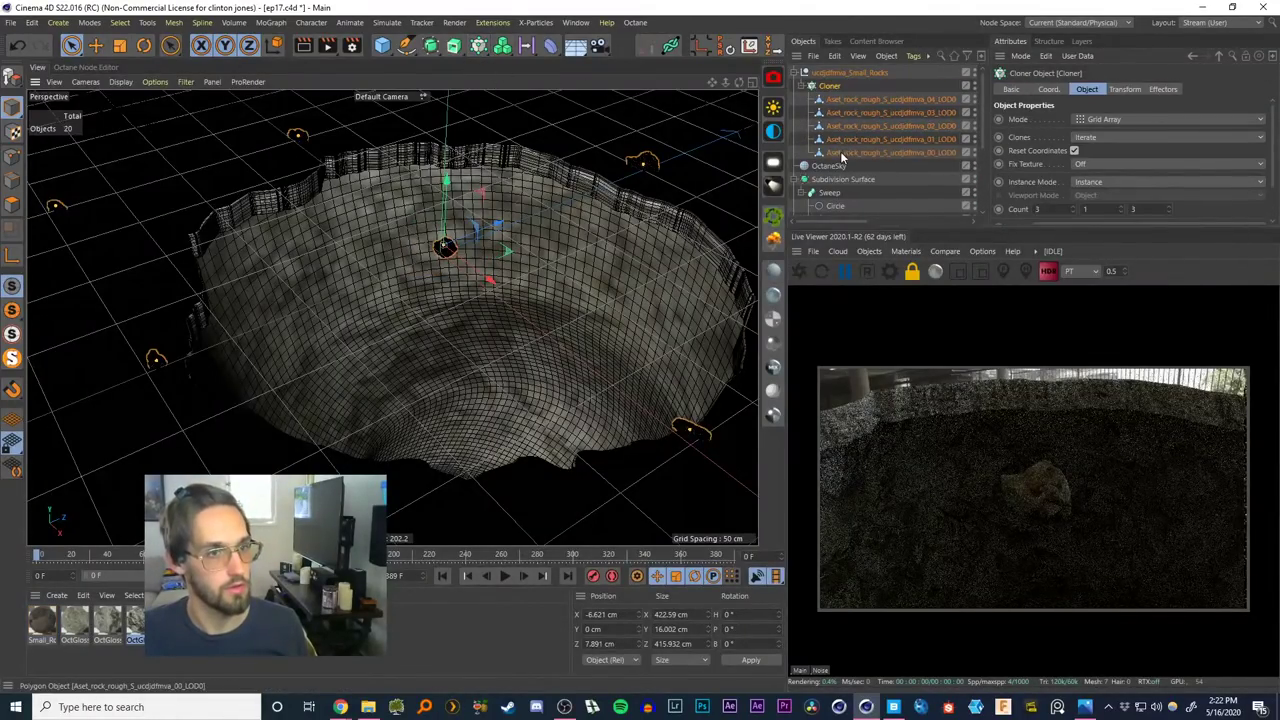
scroll(497, 340, "down", 6)
left_click_drag(497, 340, 511, 312, "alt")
right_click_drag(511, 312, 531, 286, "alt")
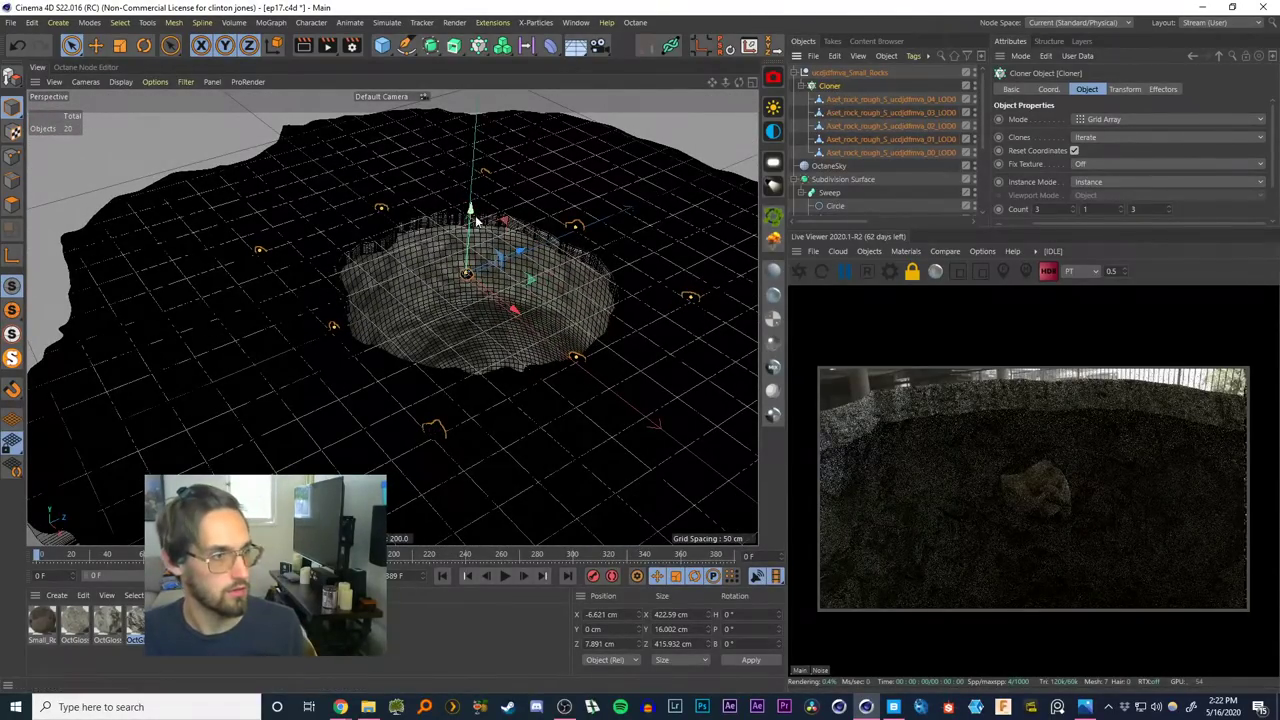
Raise the rock Cloner to about 33 cm on the Y axis and add a Random effector to it
left_click_drag(476, 222, 471, 197)
mouse_move(512, 245)
left_mouse_down("alt")
mouse_move(583, 243)
mouse_move(514, 229)
mouse_move(530, 196)
mouse_move(515, 285)
mouse_move(500, 238)
left_mouse_up("alt")
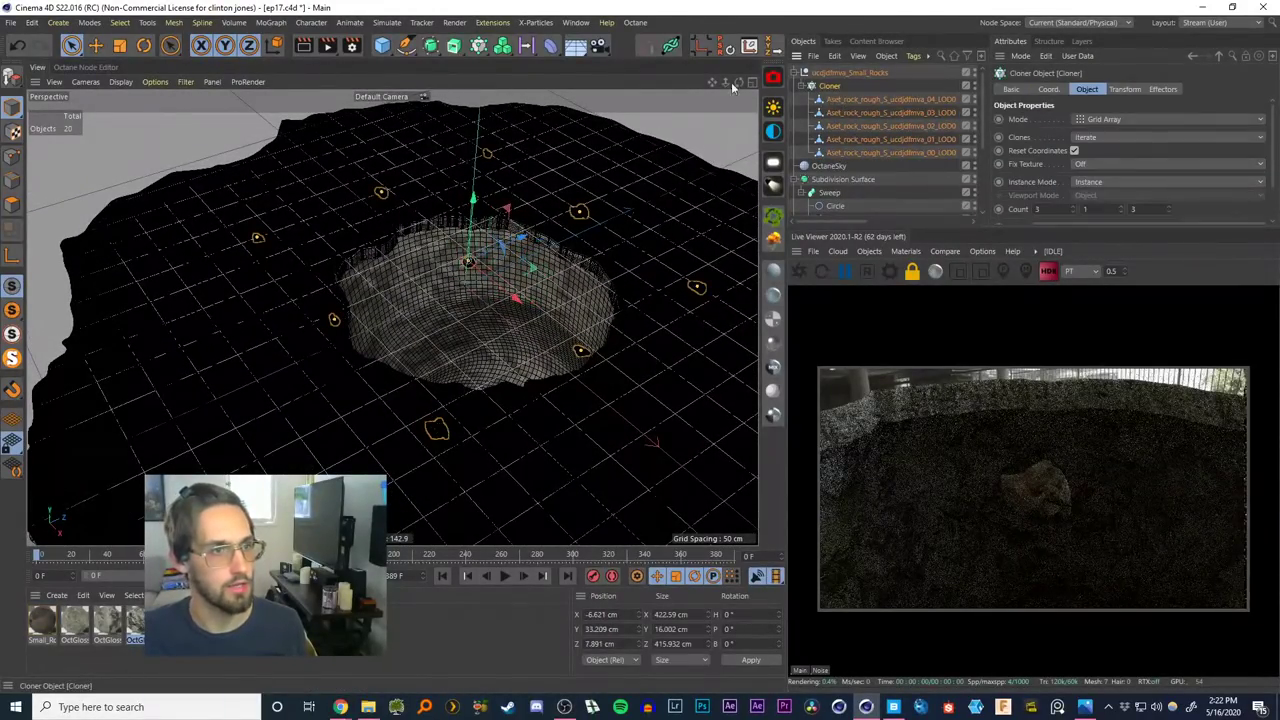
left_click(455, 23)
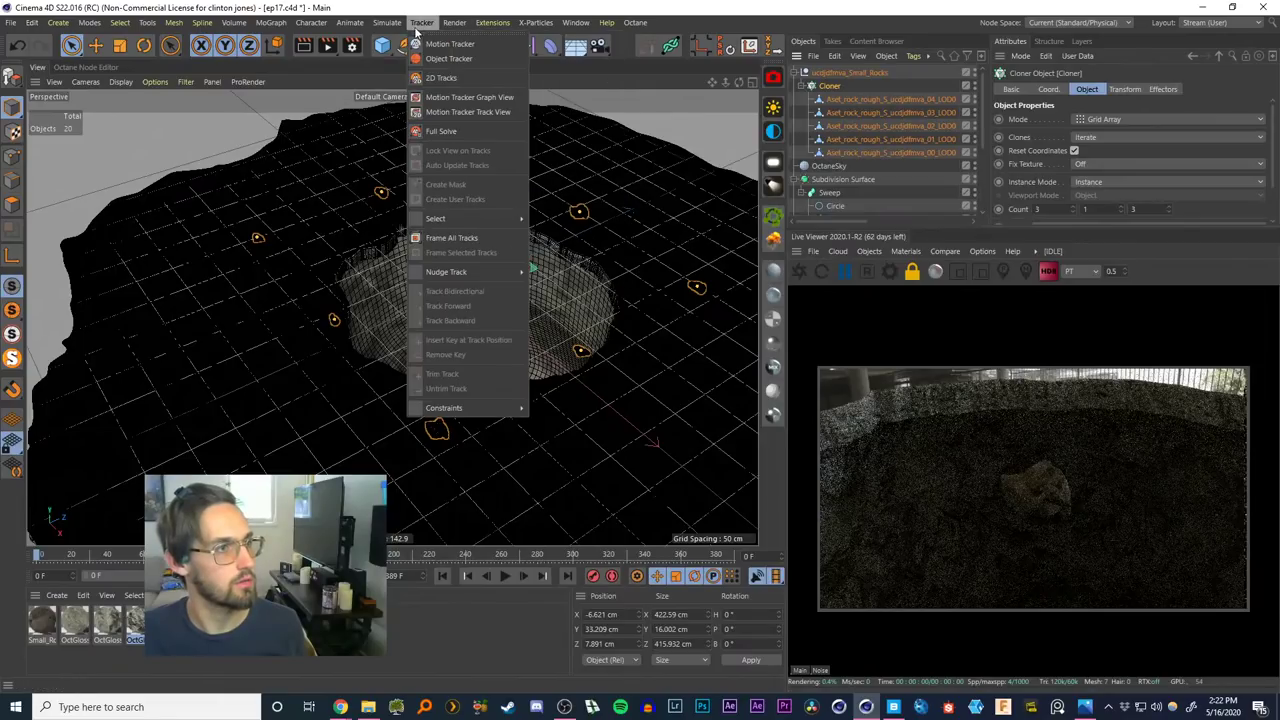
left_click(491, 6)
left_click_drag(480, 47, 805, 92)
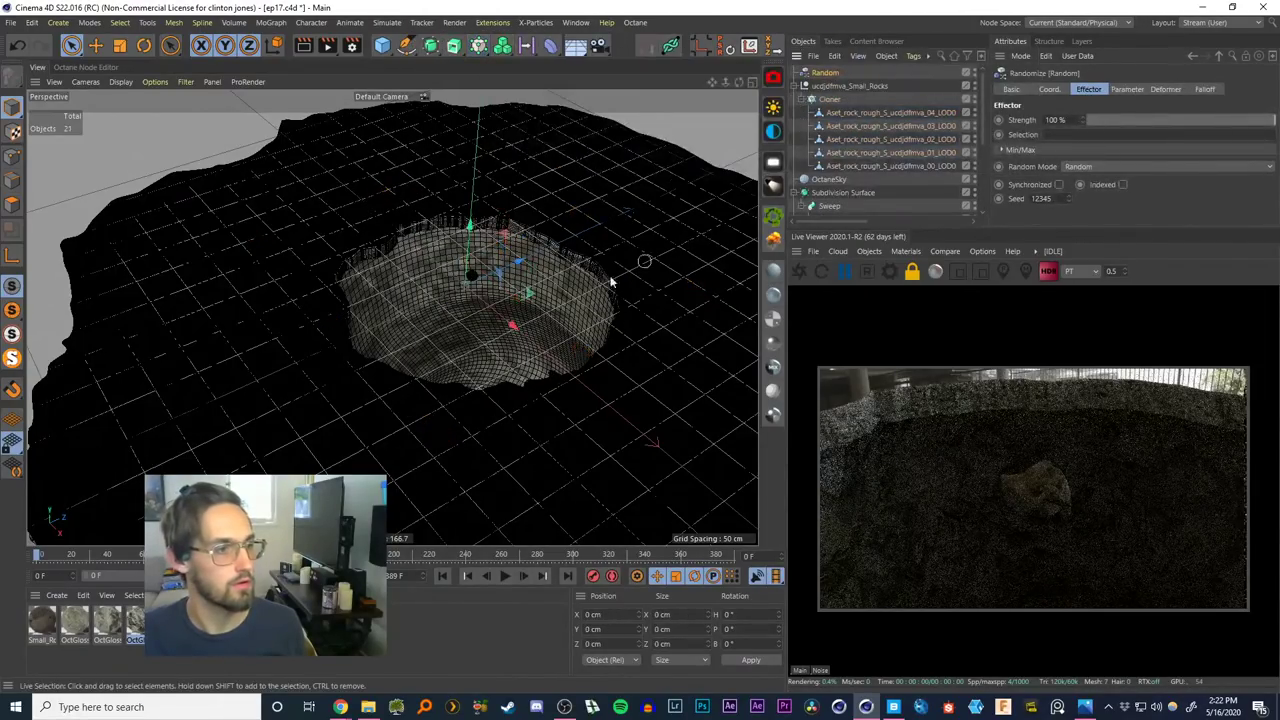
right_click_drag(478, 319, 476, 326, "alt")
left_click_drag(477, 326, 495, 306, "alt")
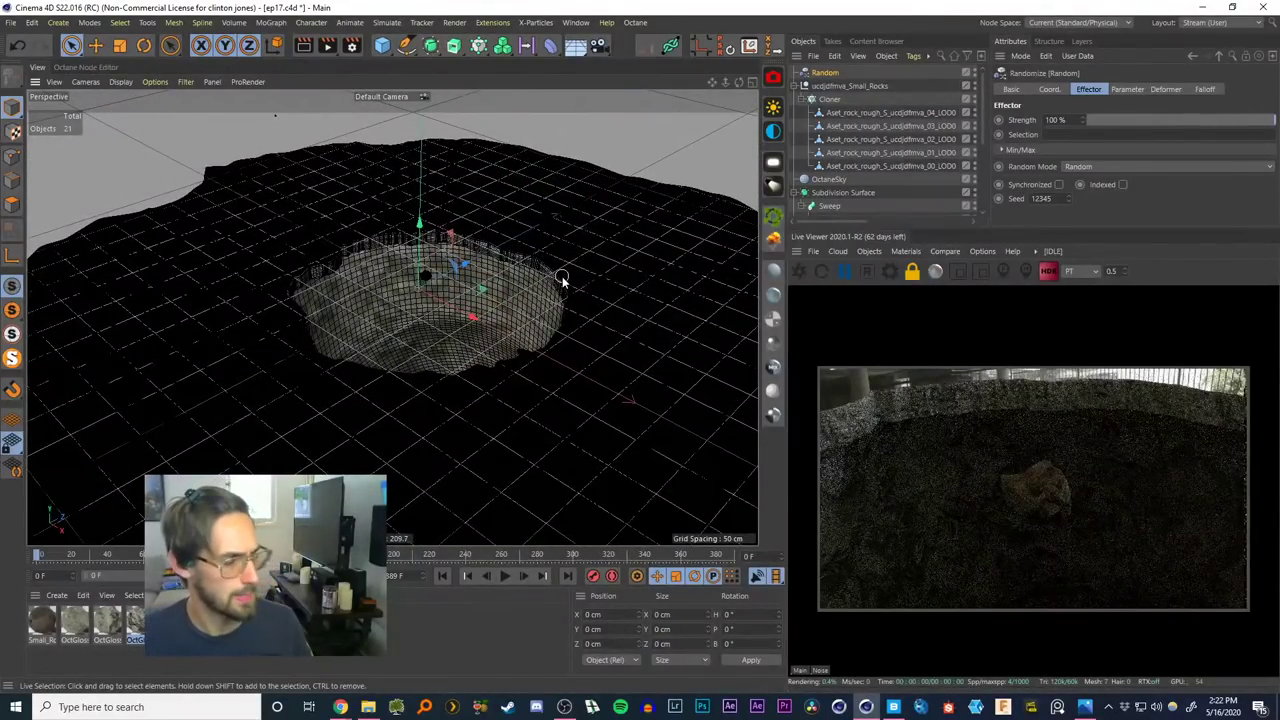
left_click_drag(441, 360, 462, 338, "alt")
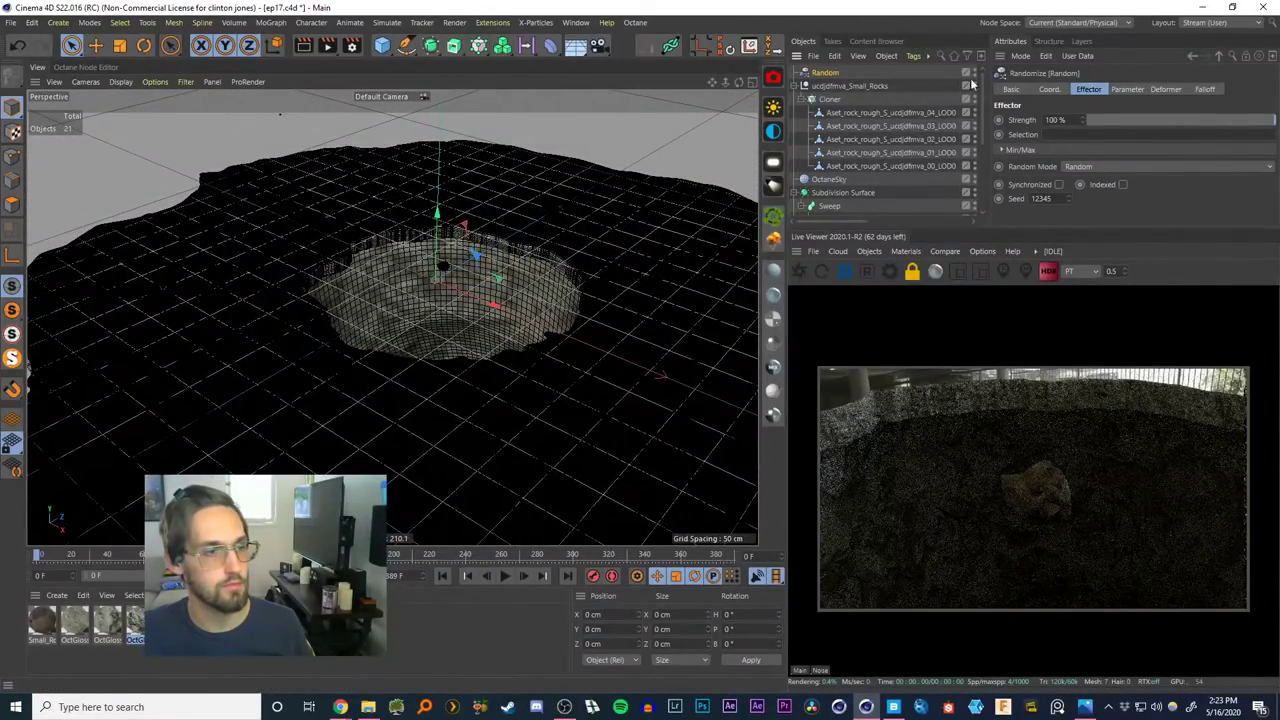
Turn off Shadow catcher on the OctDiffuse1 ground material and display the viewport with smooth shading without wireframe lines
left_click(266, 622)
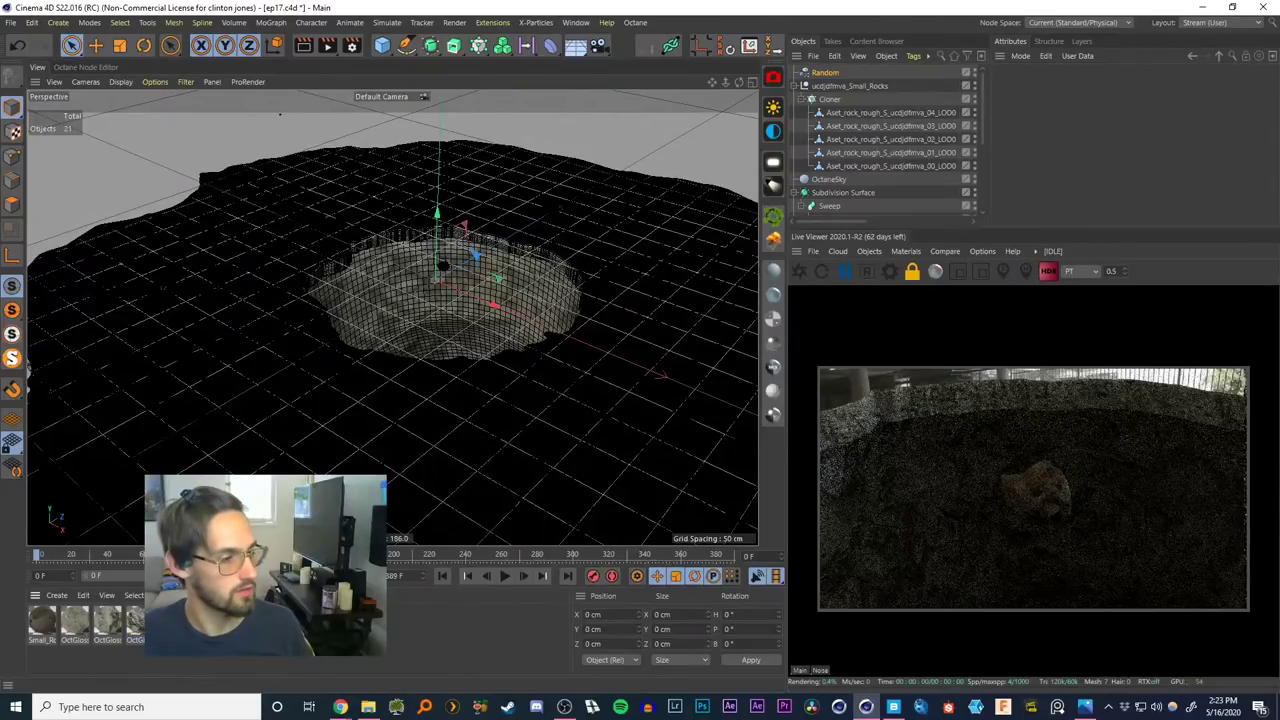
left_click(1030, 115)
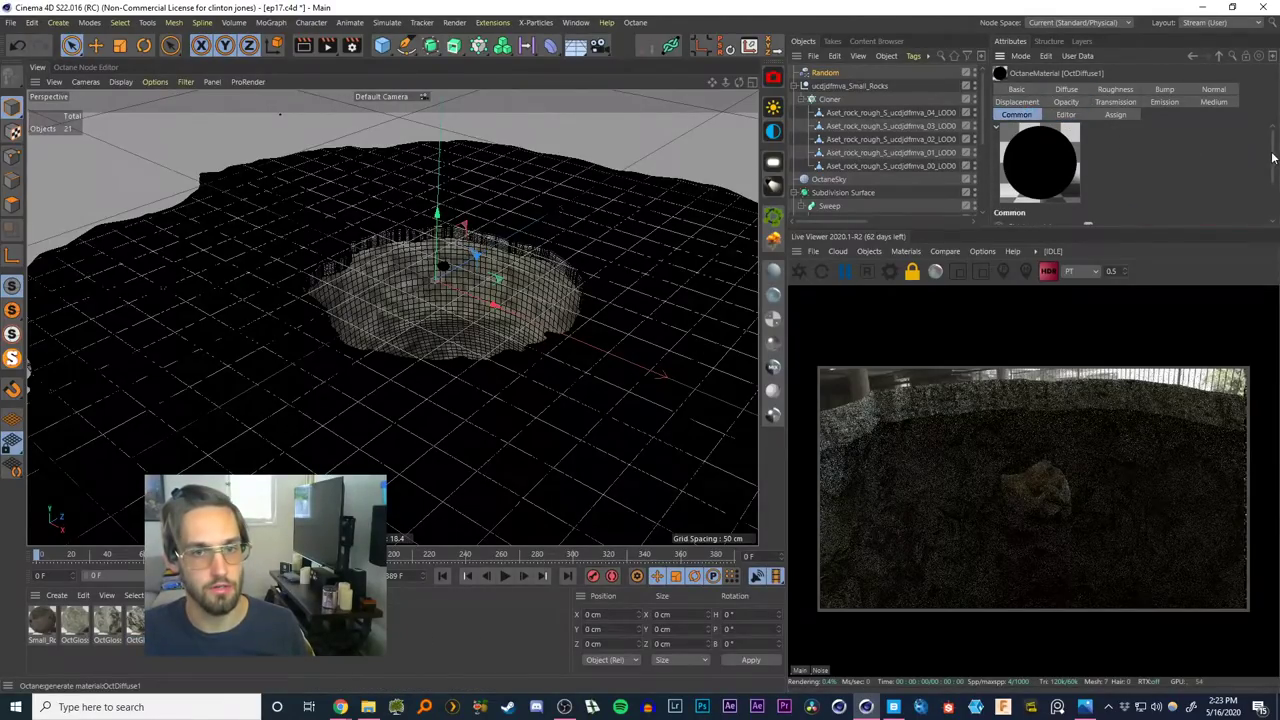
scroll(1201, 174, "down", 2)
left_click(1088, 189)
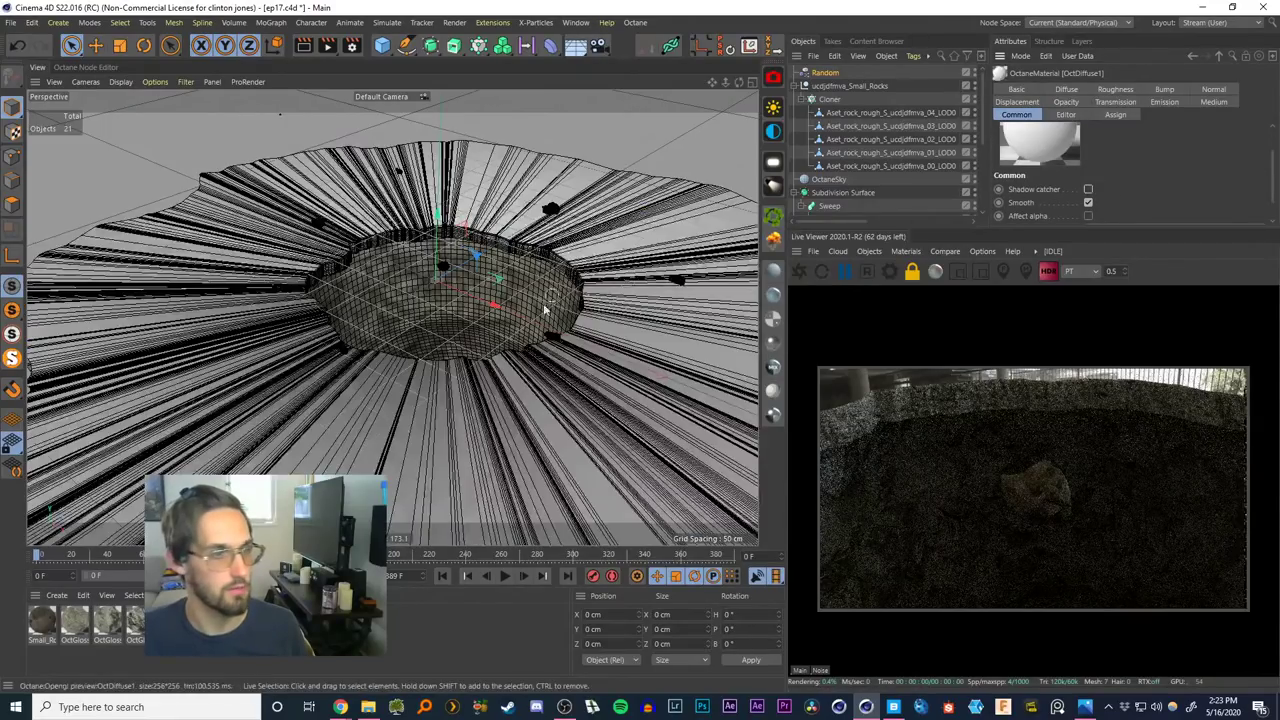
middle_click_drag(544, 308, 517, 340, "alt")
key("n")
key("a")
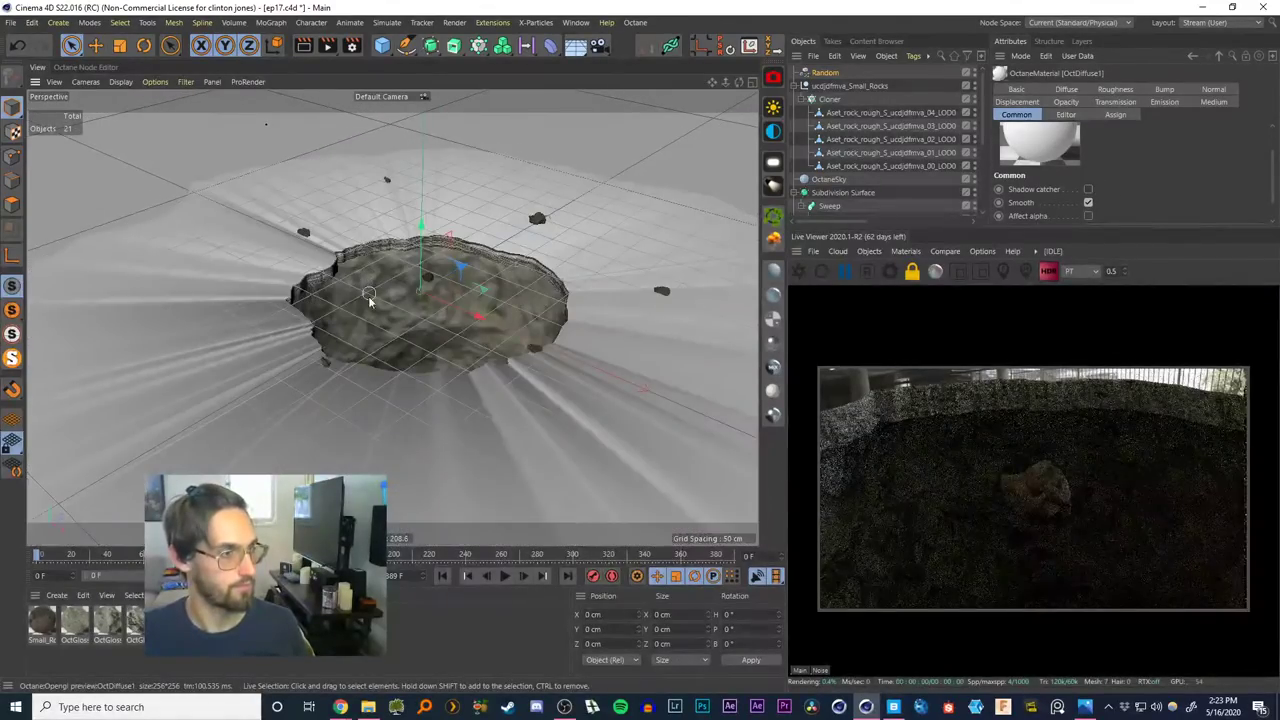
Hide the world grid and the workplane in the perspective viewport
left_click_drag(369, 301, 420, 330, "alt")
left_click(210, 82)
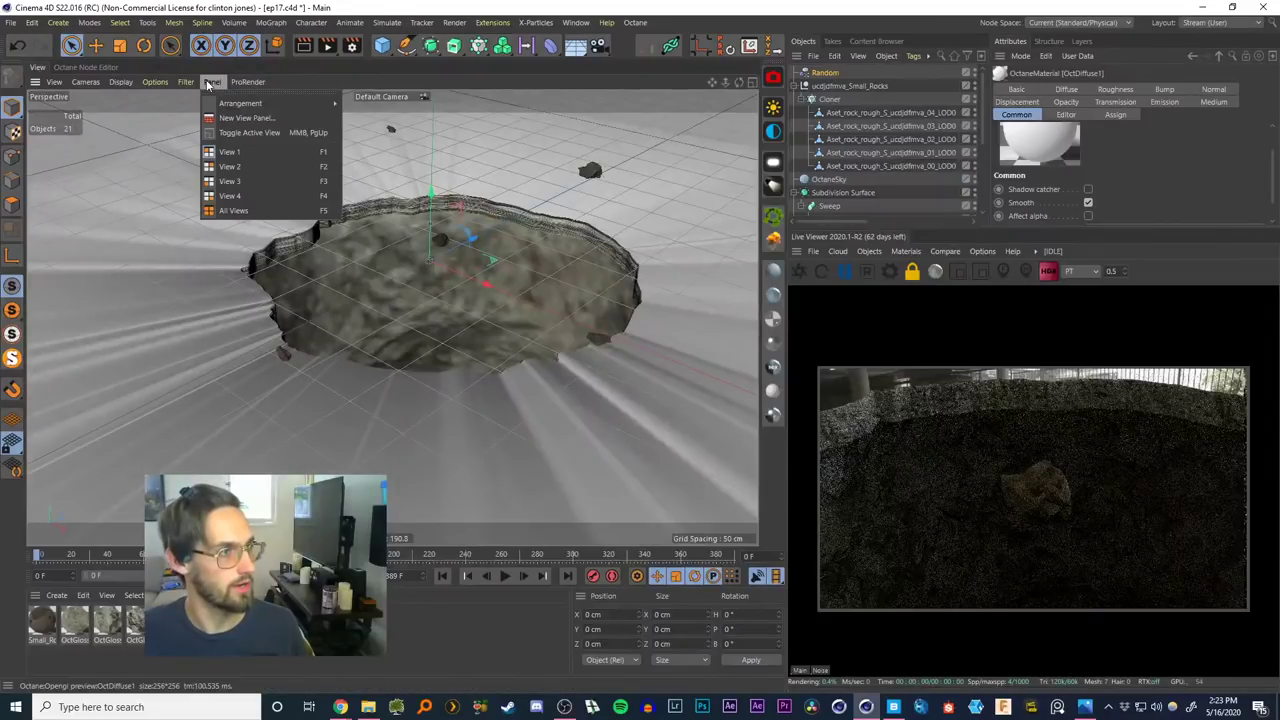
mouse_move(190, 84)
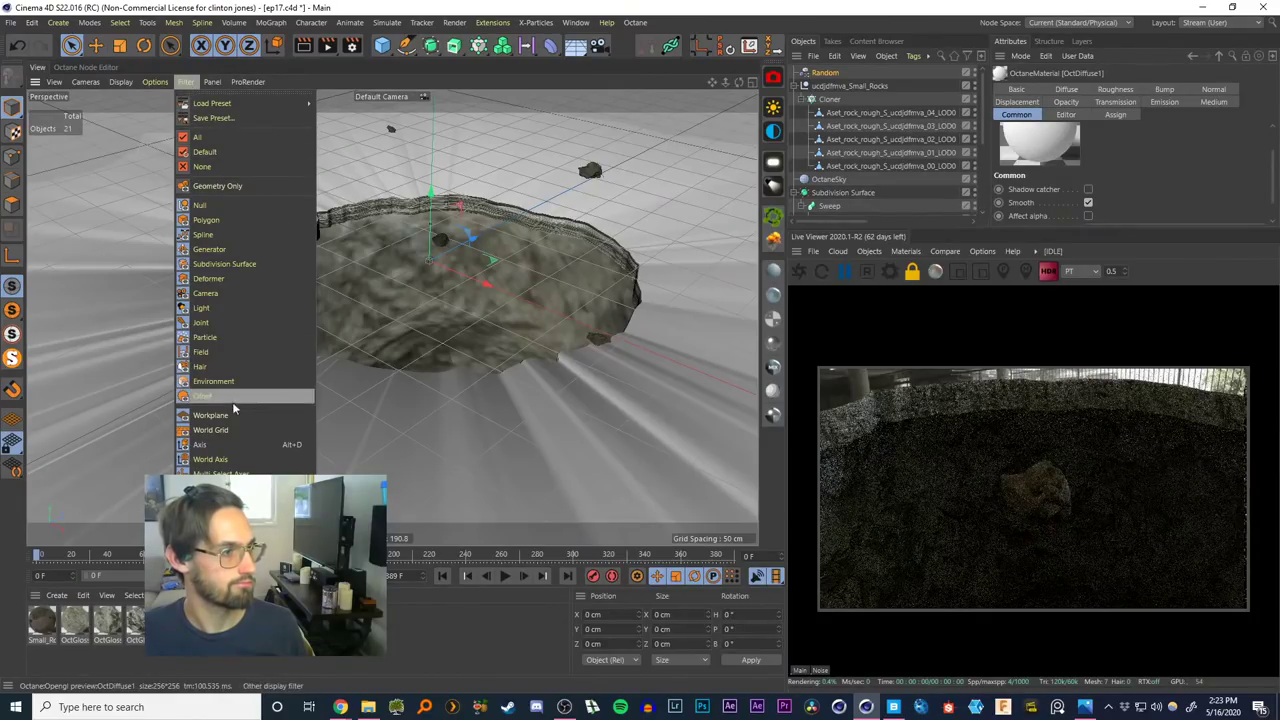
left_click(223, 436)
left_click(185, 81)
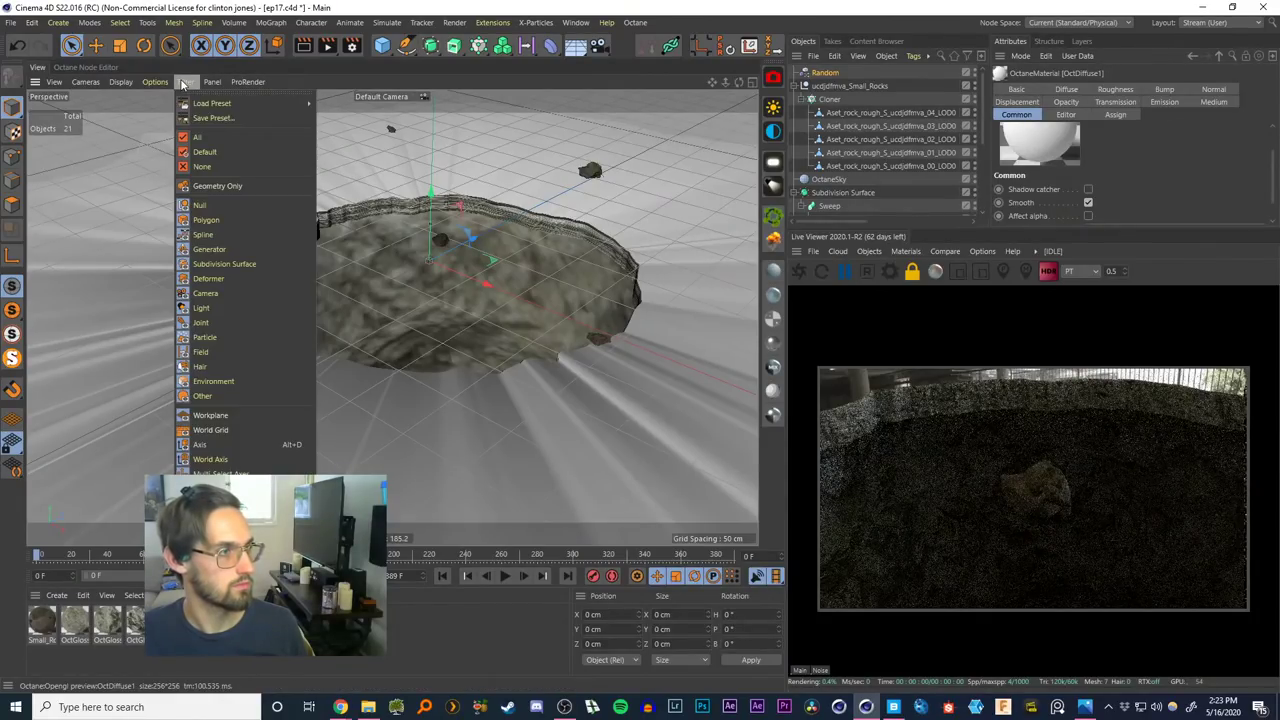
left_click(225, 418)
Identify the Extrude object as the flat surface around the hole and rename it GROUND
left_click_drag(456, 318, 474, 286, "alt")
left_click(655, 398)
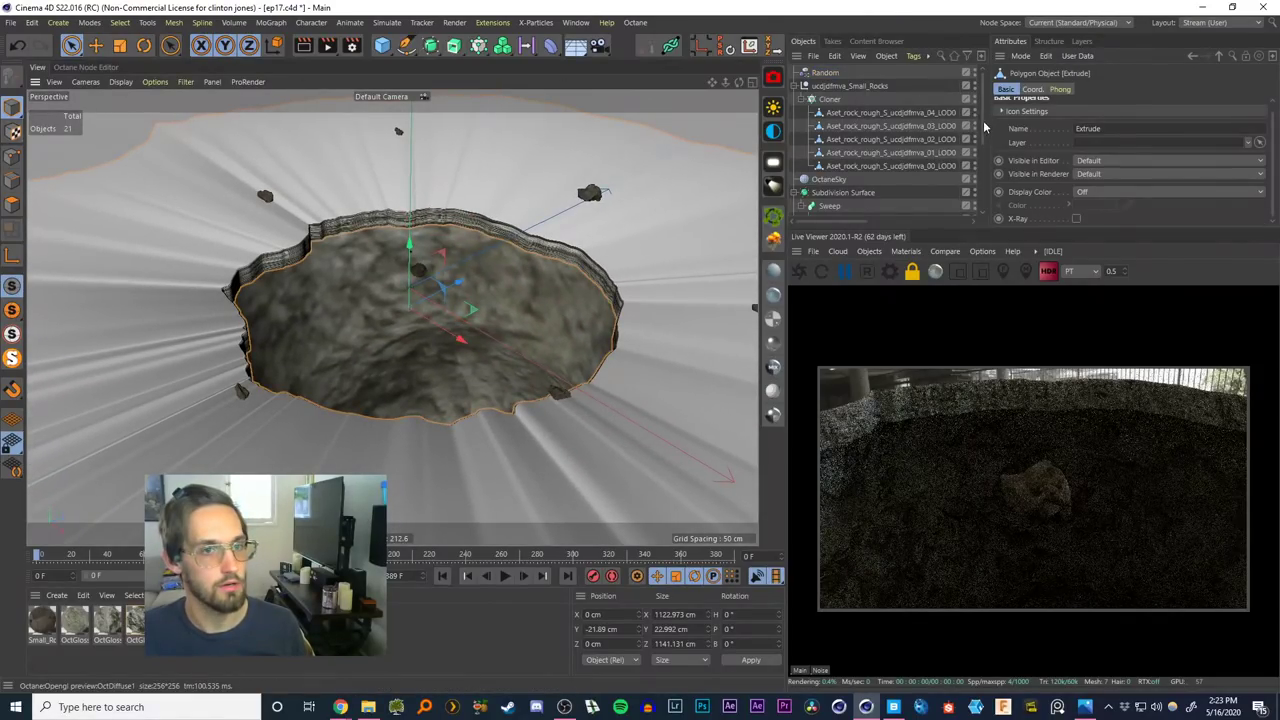
scroll(984, 148, "down", 2)
left_click_drag(983, 148, 983, 150)
left_click(831, 152)
left_click(794, 152)
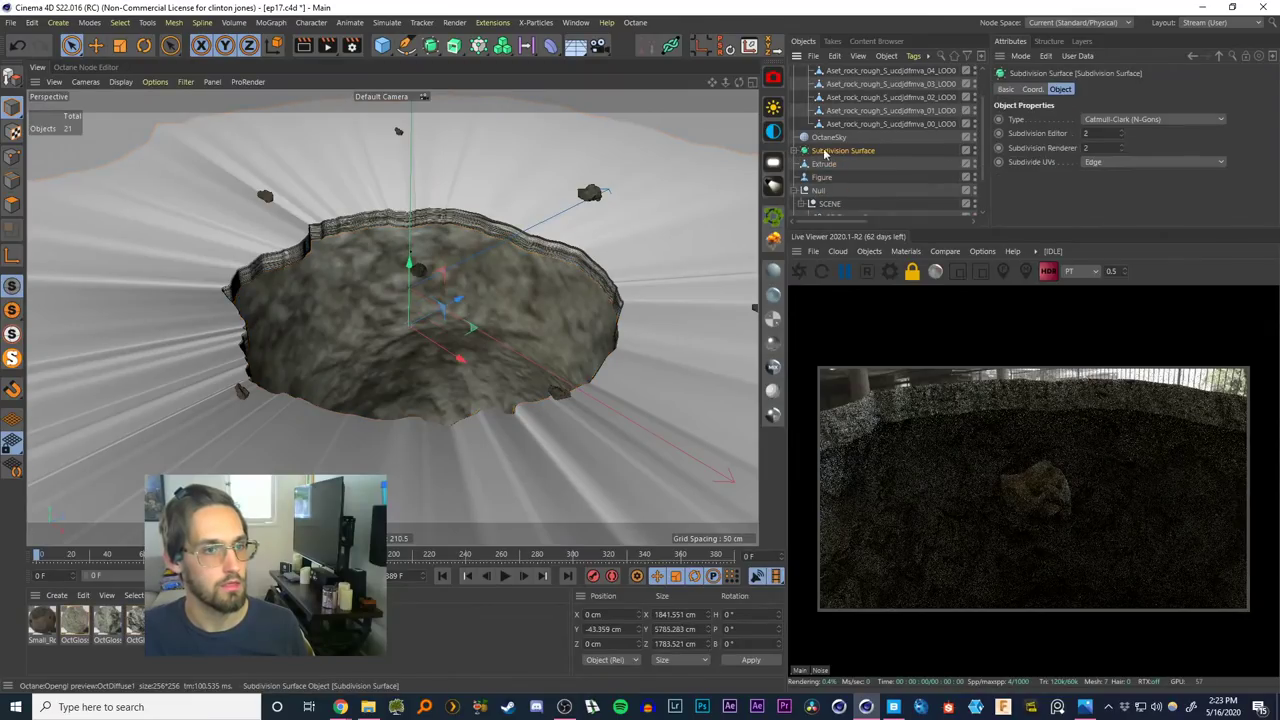
left_click(824, 163)
left_click(824, 152)
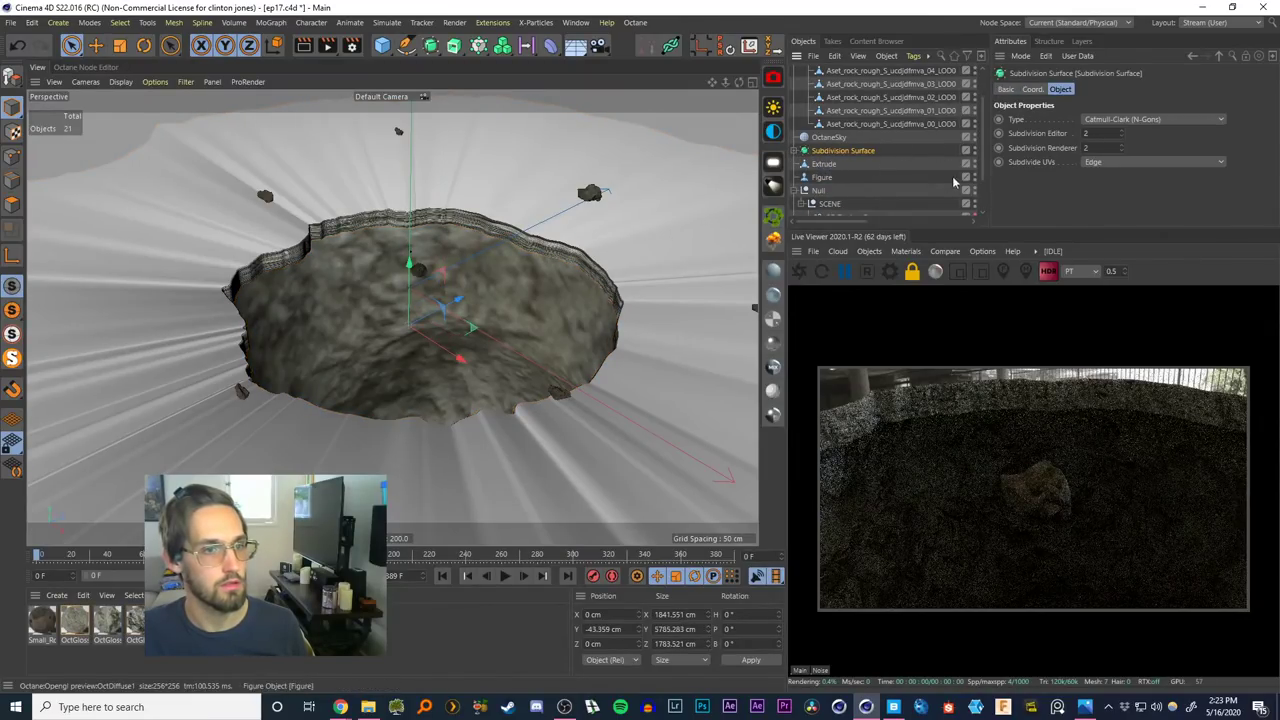
left_click(822, 164)
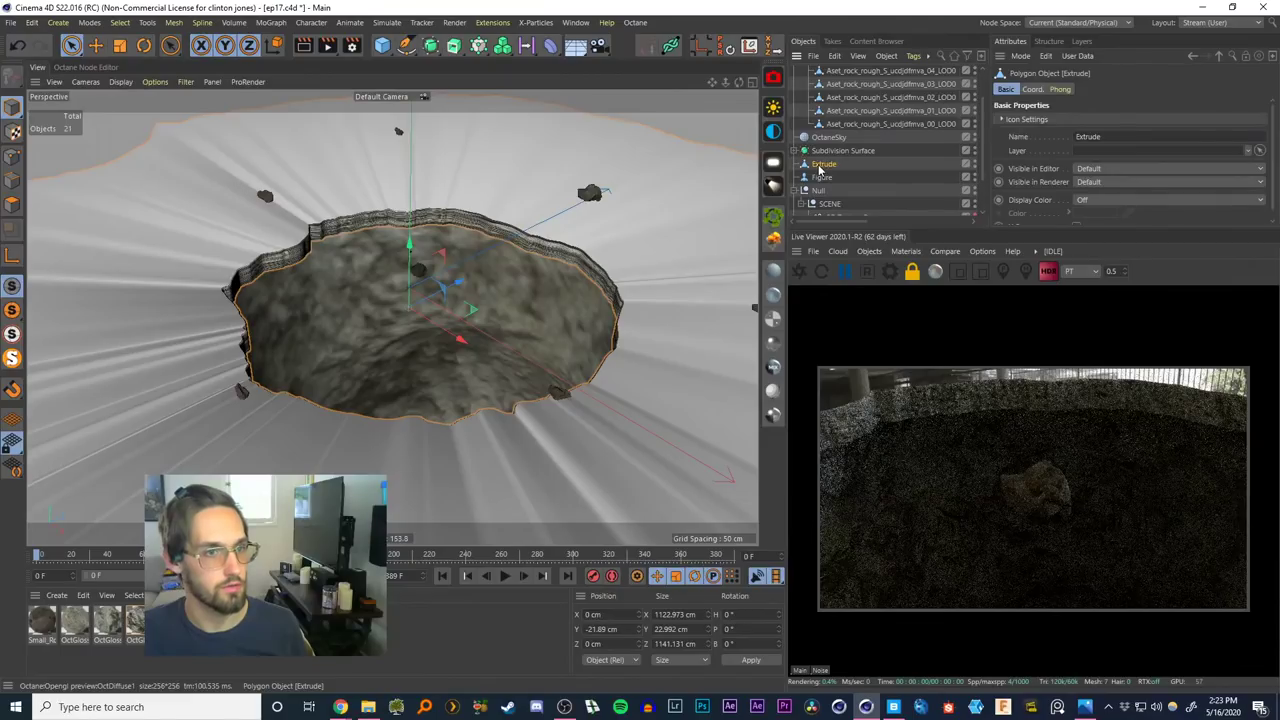
double_click(822, 165)
type("GROUND")
key("Return")
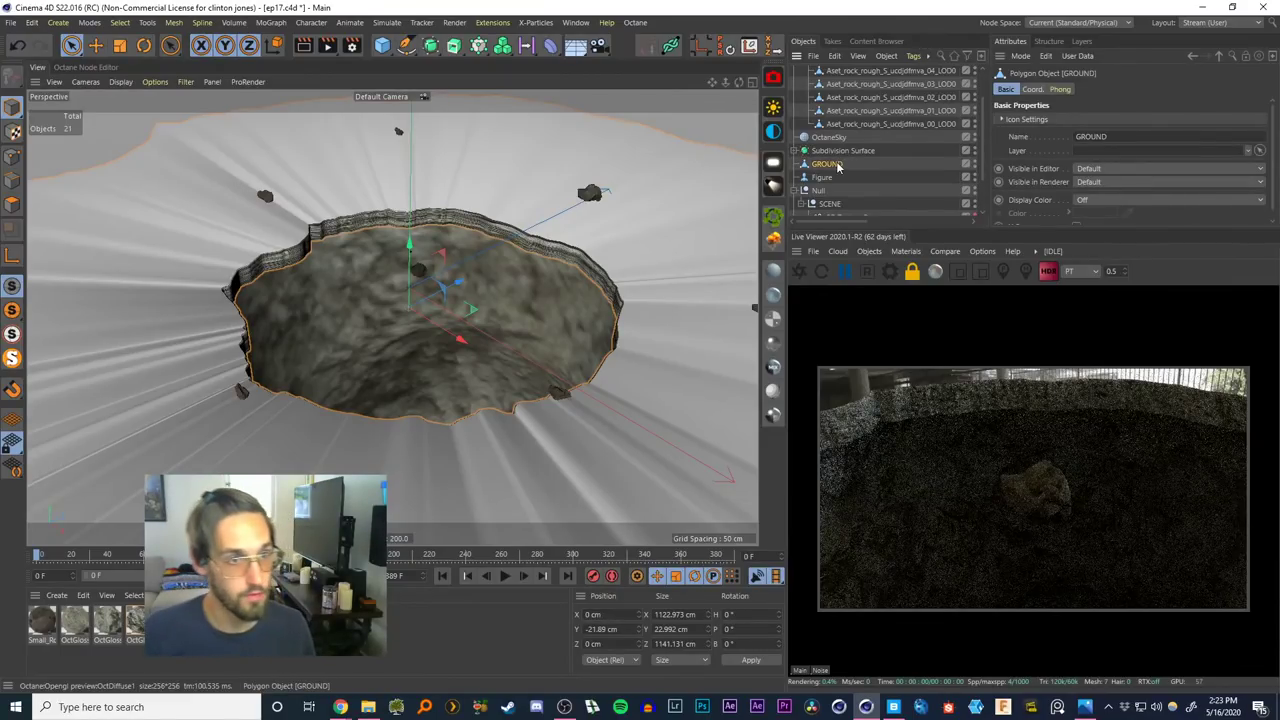
Add a dynamics collider tag to the GROUND object and keep Static Mesh as its collision shape
right_click(838, 166)
mouse_move(928, 196)
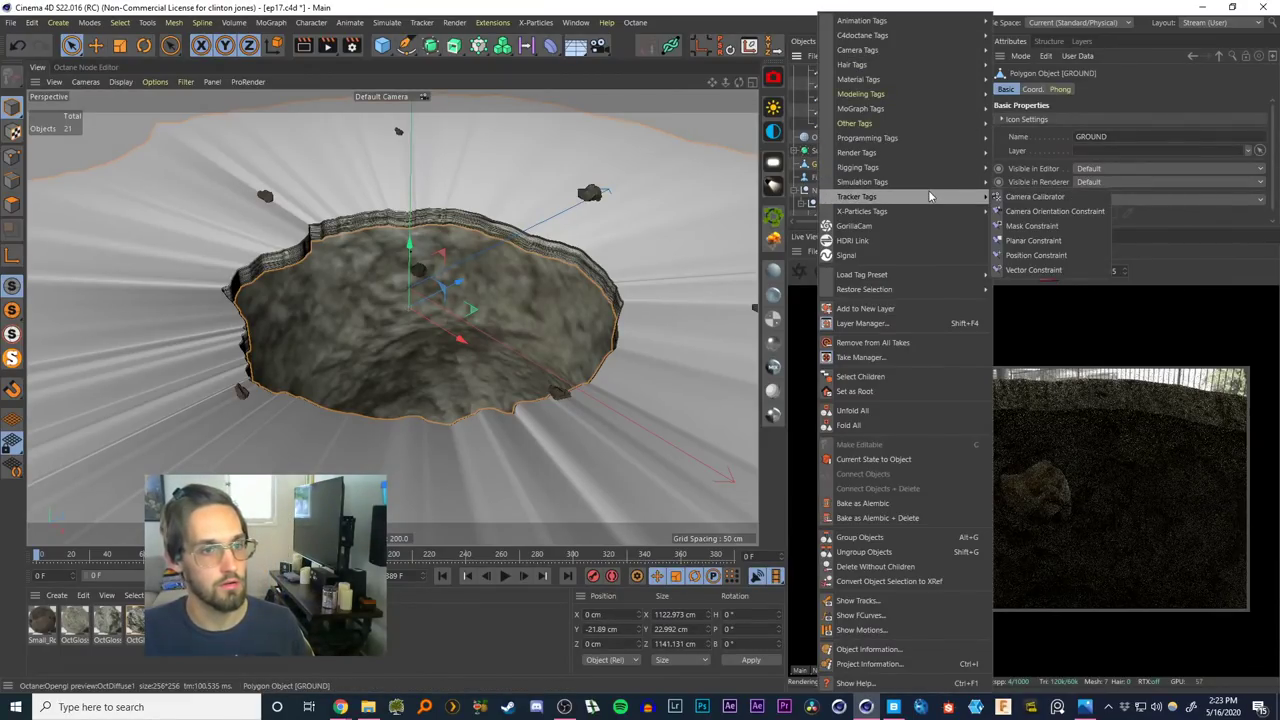
left_click(999, 203)
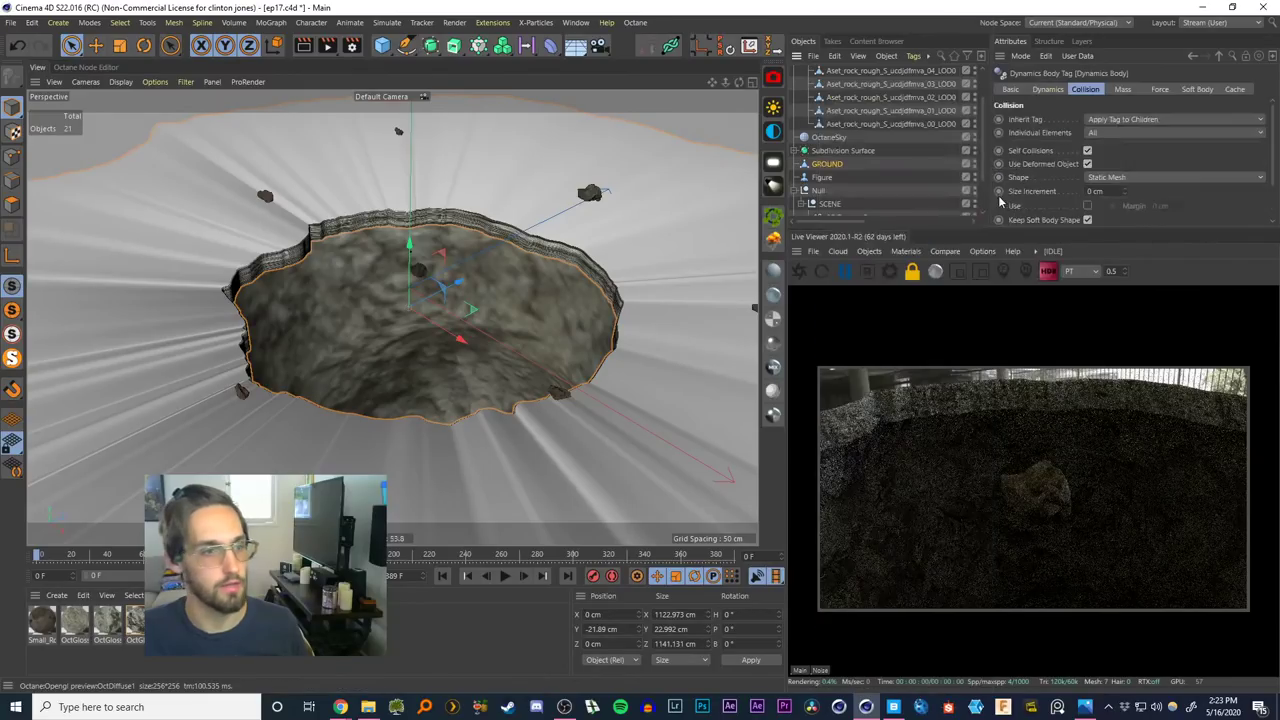
mouse_move(1274, 165)
left_mouse_down()
mouse_move(1274, 191)
mouse_move(1262, 174)
left_mouse_up()
left_click(1128, 158)
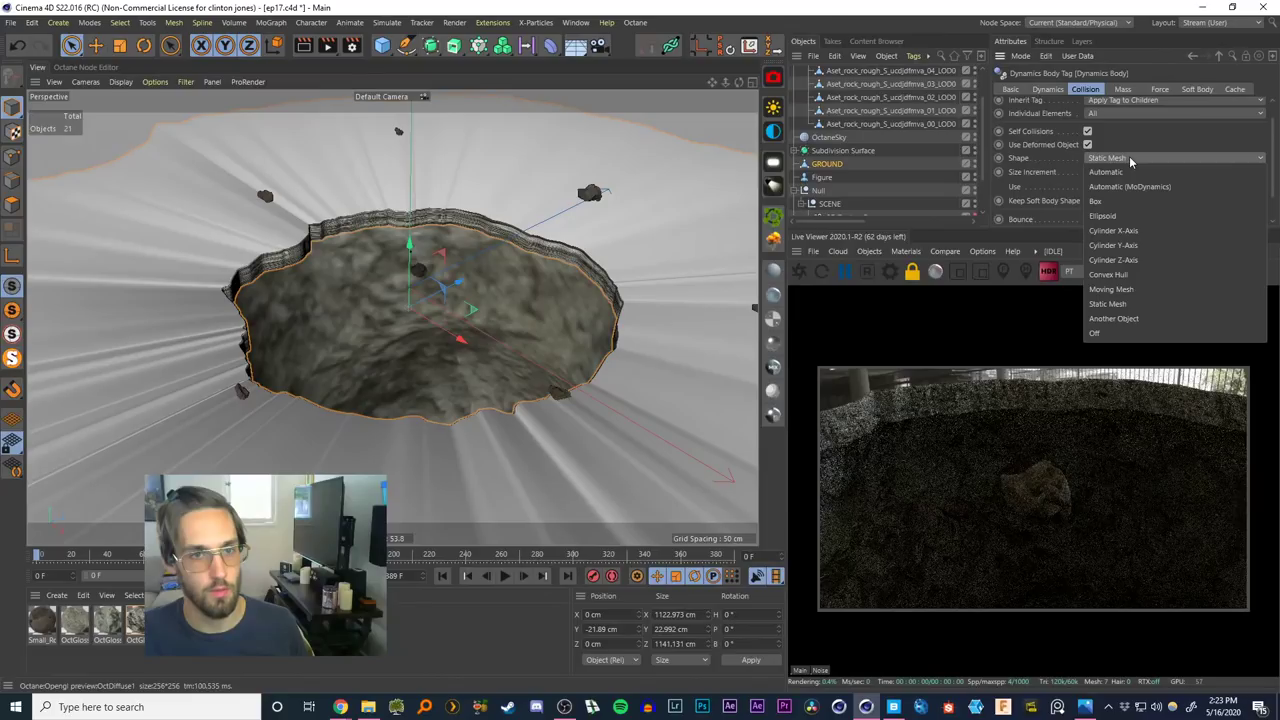
left_click(1127, 141)
left_click(1118, 159)
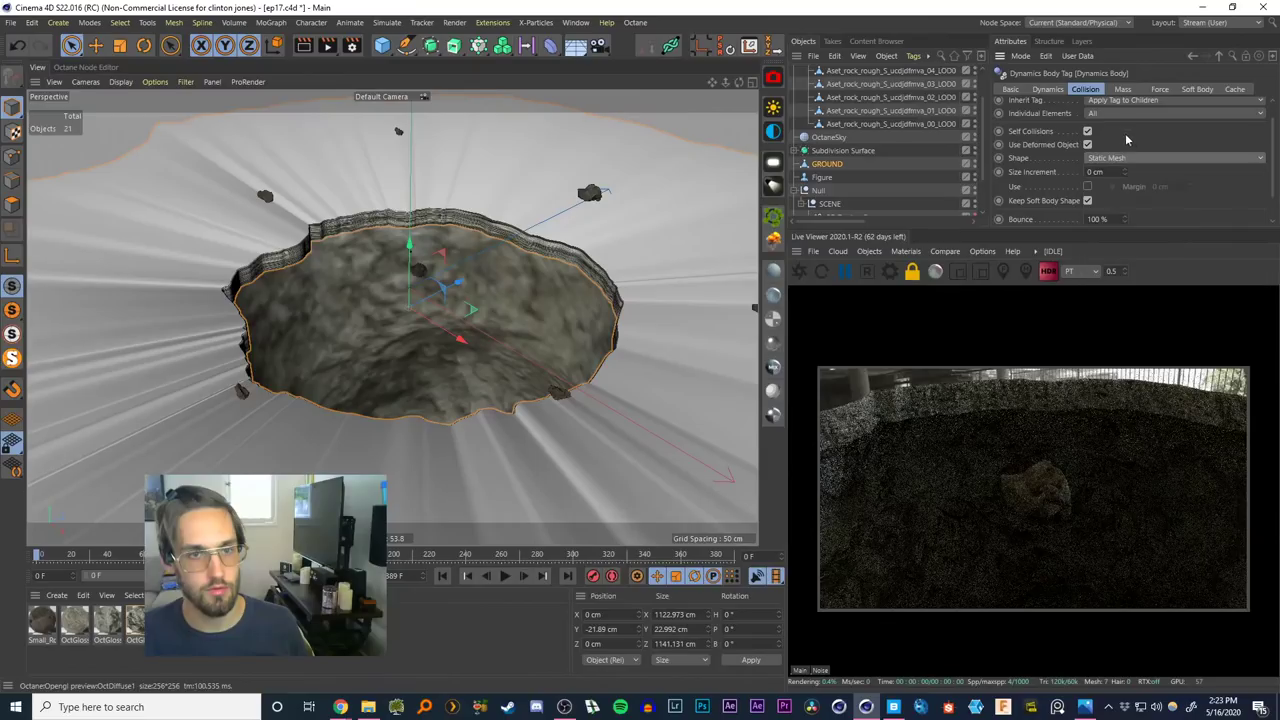
Set the Random effector's Y position variation to 0 cm
left_click_drag(397, 291, 444, 270, "alt")
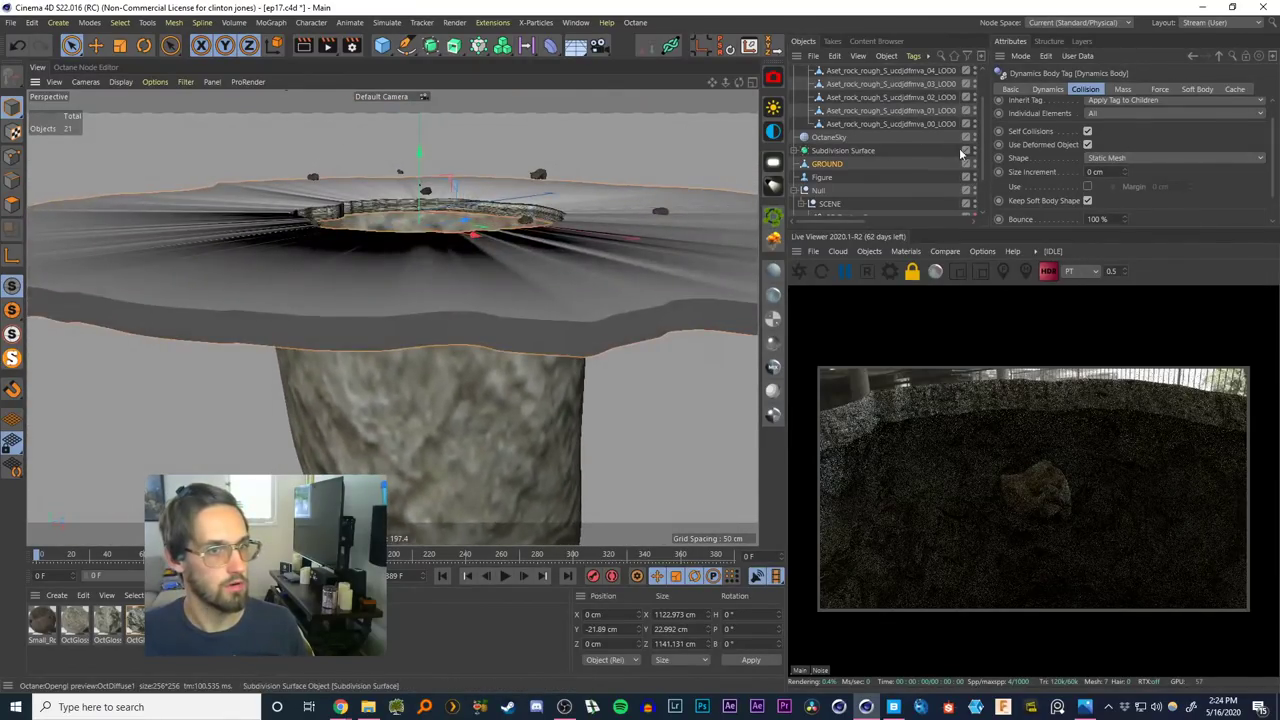
scroll(984, 148, "up", 2)
left_click(825, 73)
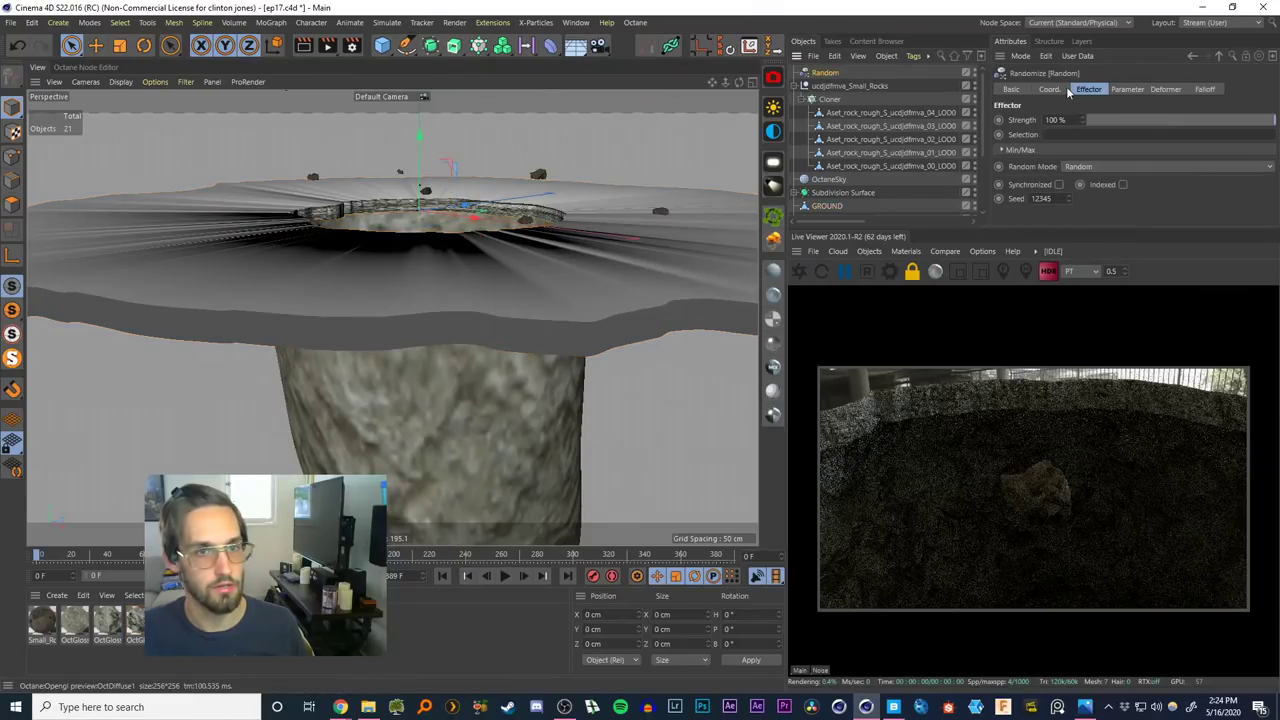
left_click(1127, 89)
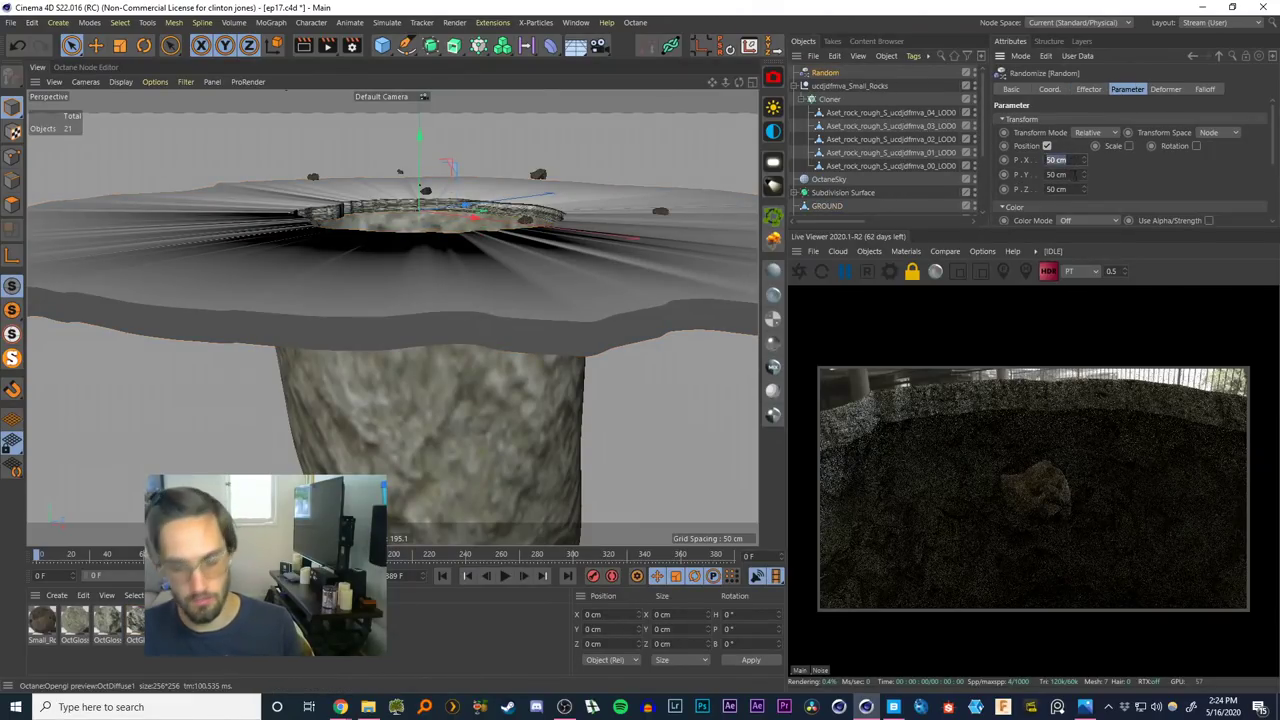
key("Tab")
type("0")
key("Return")
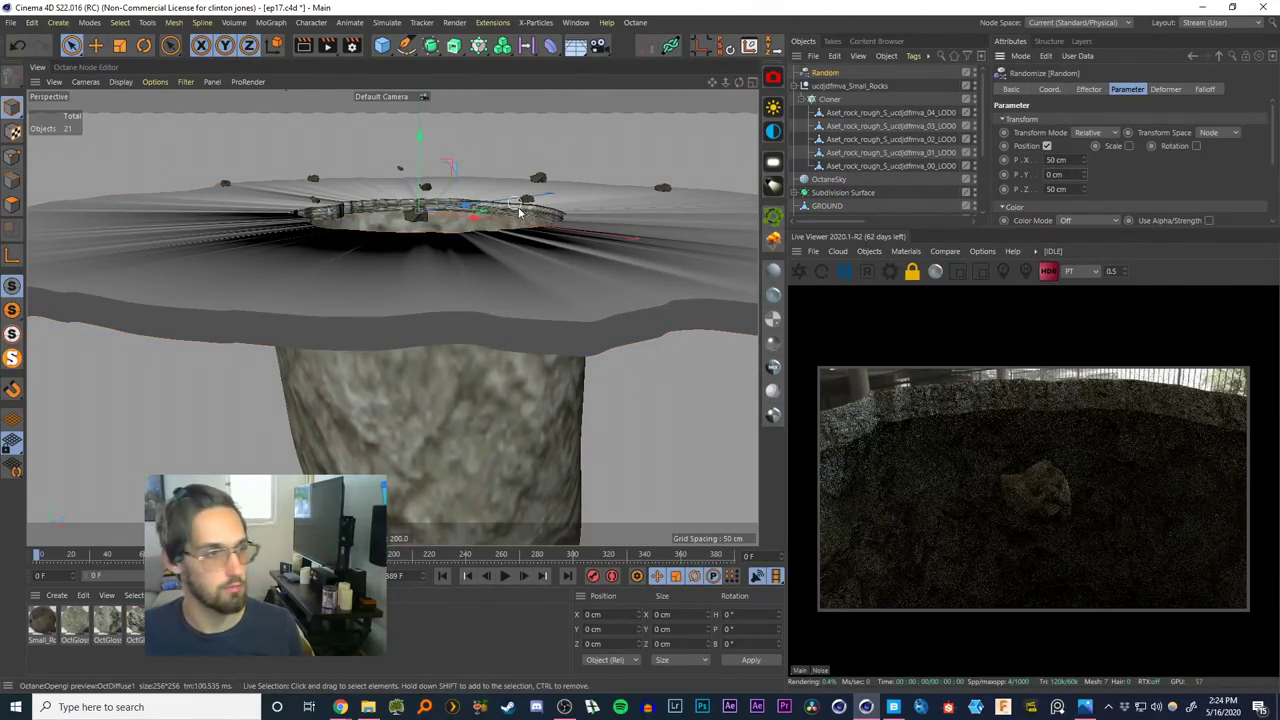
left_click_drag(518, 207, 488, 276, "alt")
Enable uniform scale variation on the Random effector and set the scale to 0.5
left_click(1129, 147)
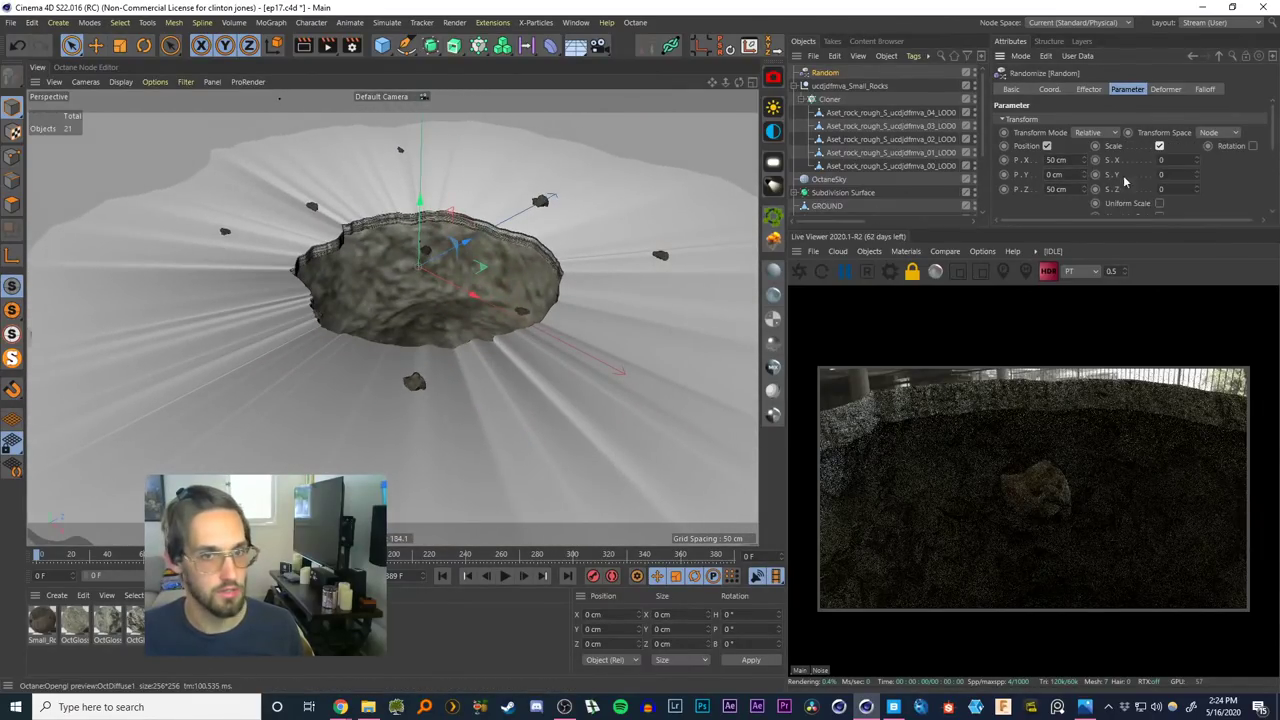
left_click(1159, 204)
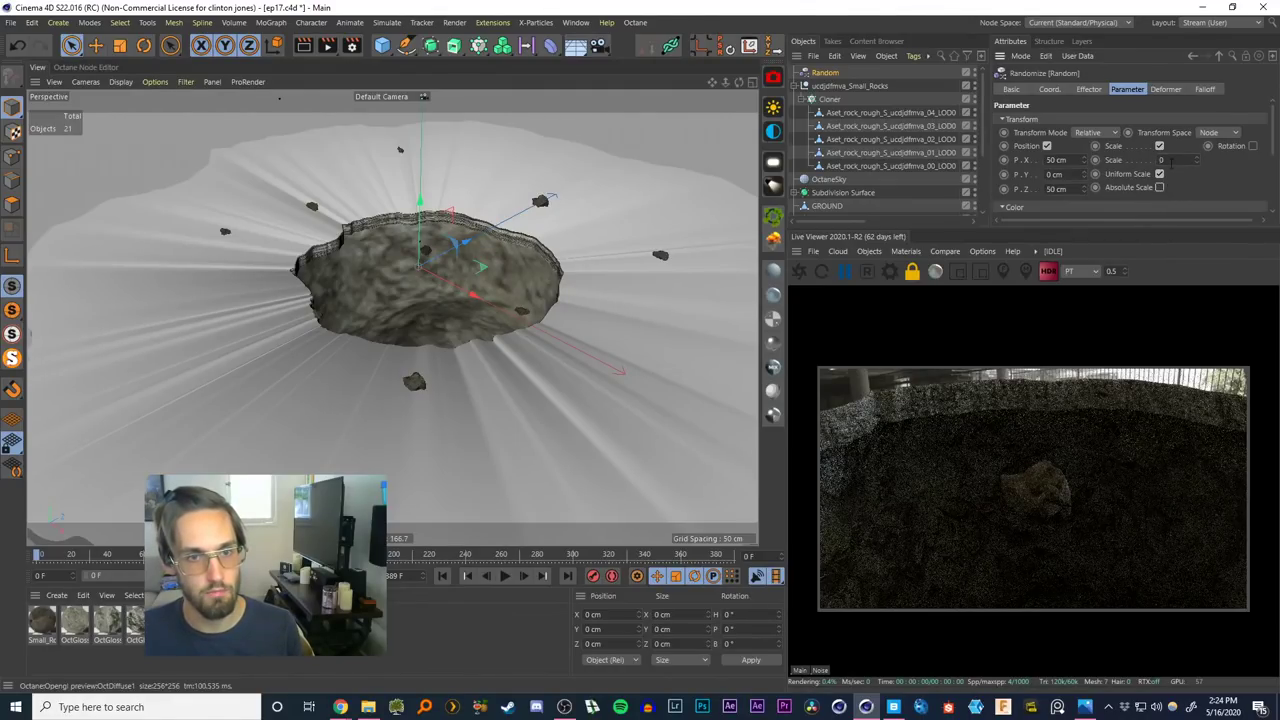
type("0.5")
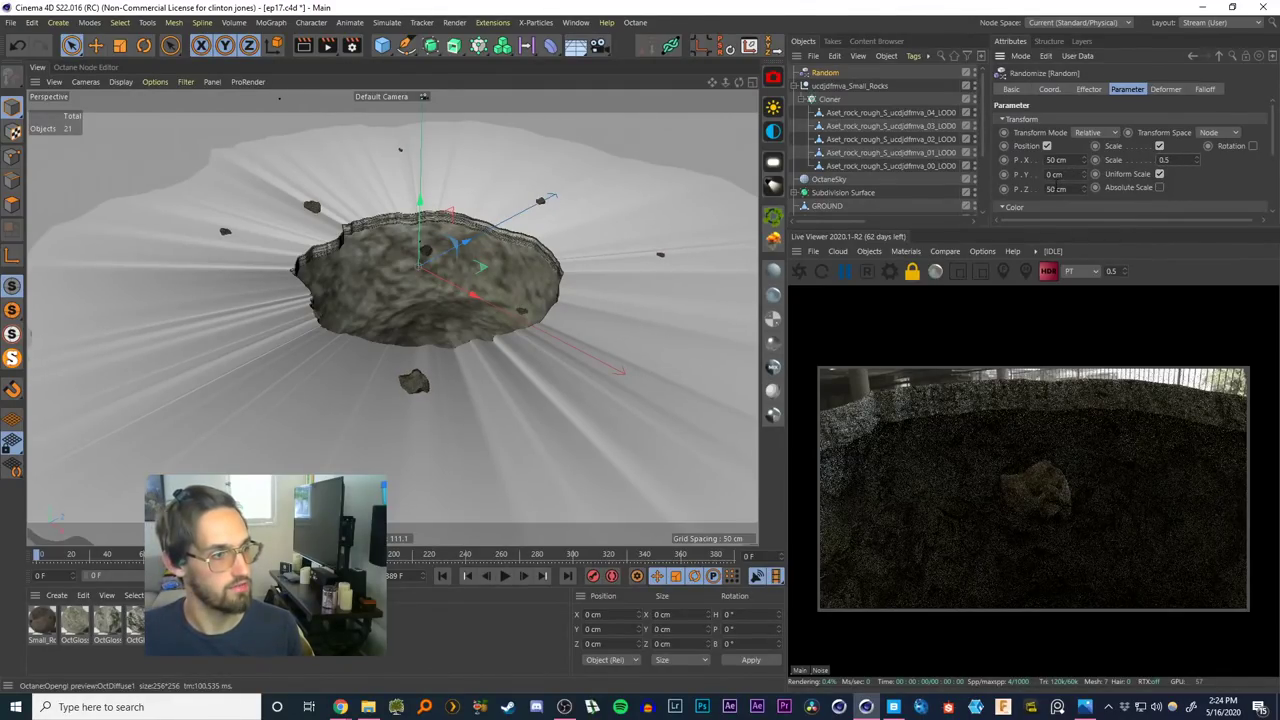
Select all five rock meshes under the Cloner and scale them down together uniformly
left_click(848, 114)
left_click(830, 101)
left_click(843, 113)
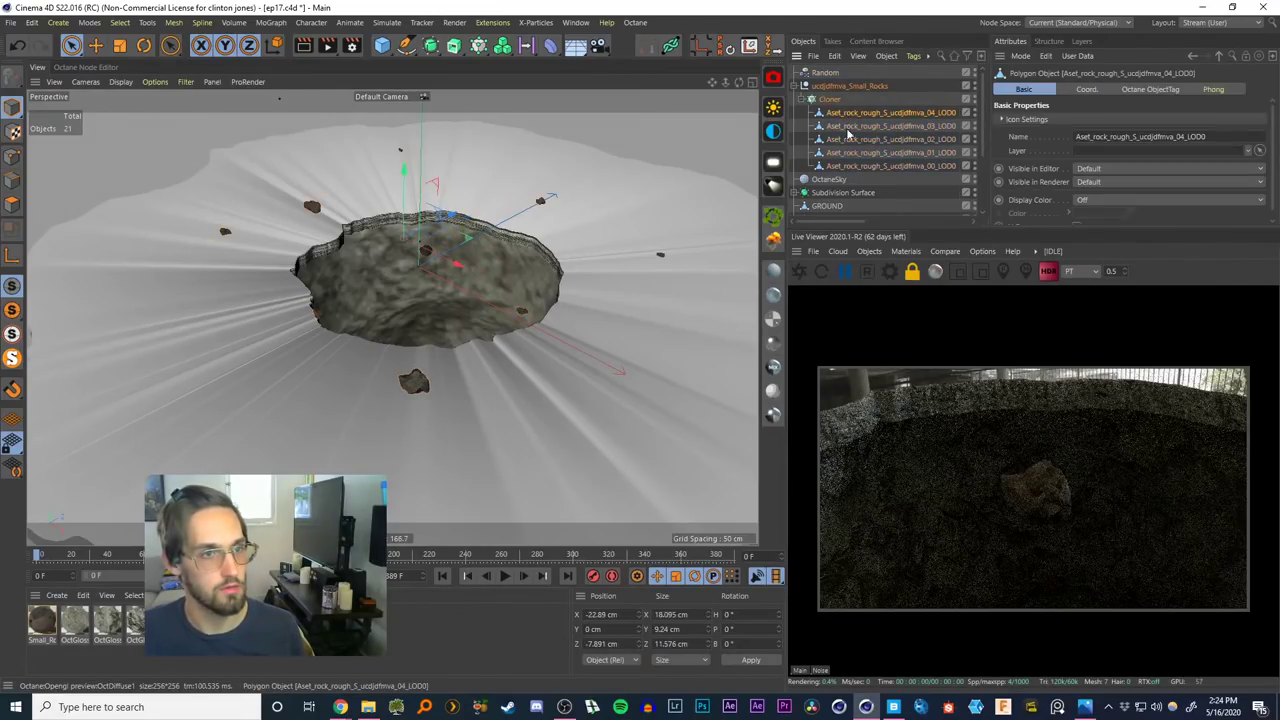
left_click(846, 166, "shift")
key("t")
left_click_drag(657, 189, 492, 255)
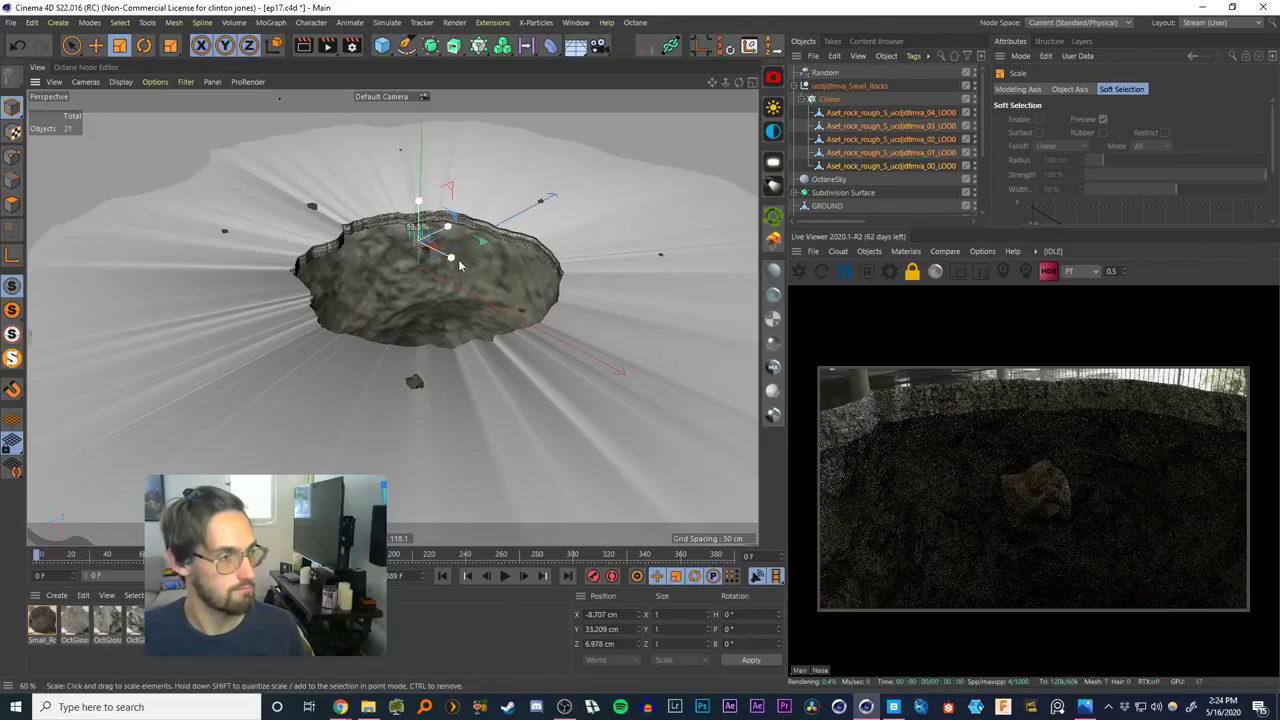
Duplicate the small rock mesh numbered 00 twice inside the Cloner
left_click(830, 101)
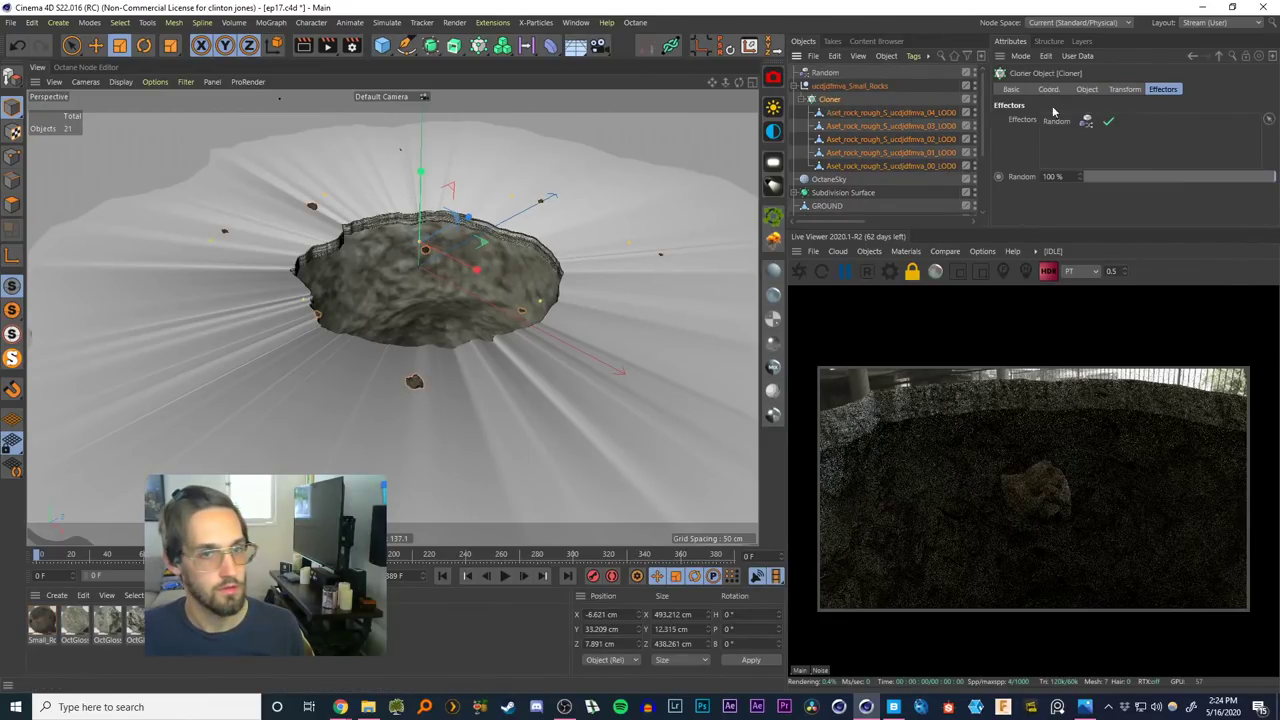
left_click(1090, 90)
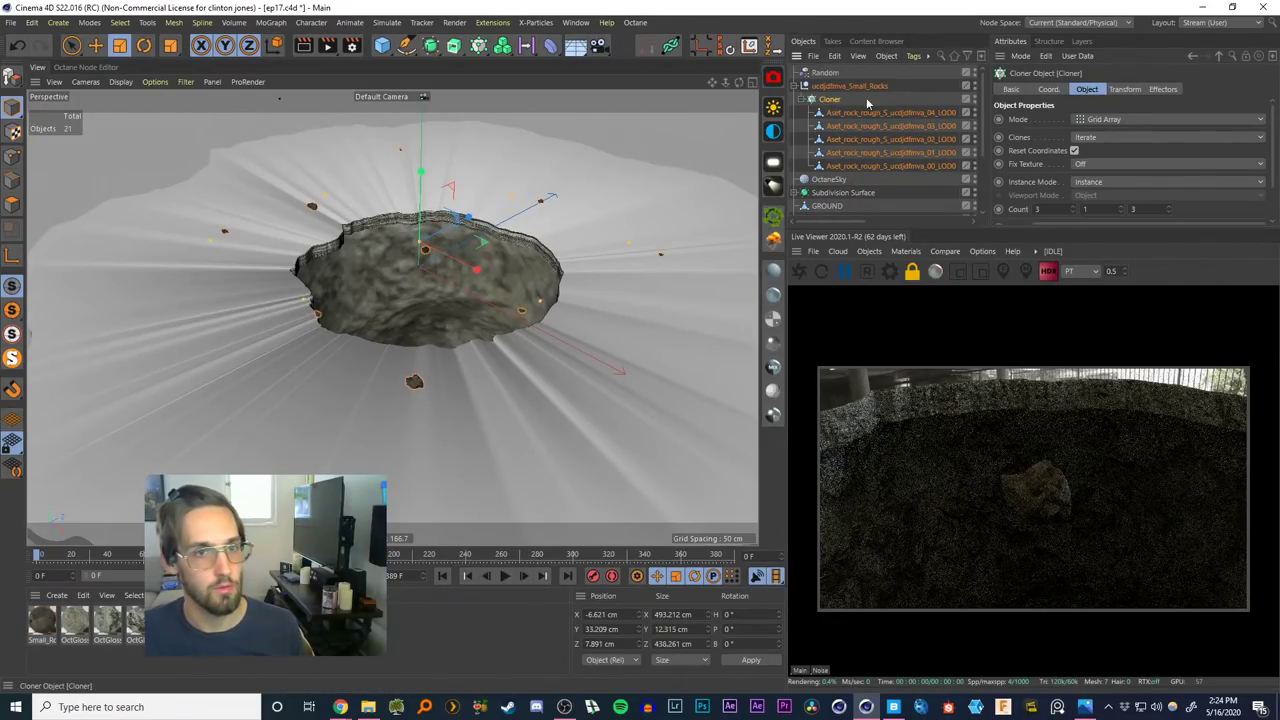
left_click(885, 165)
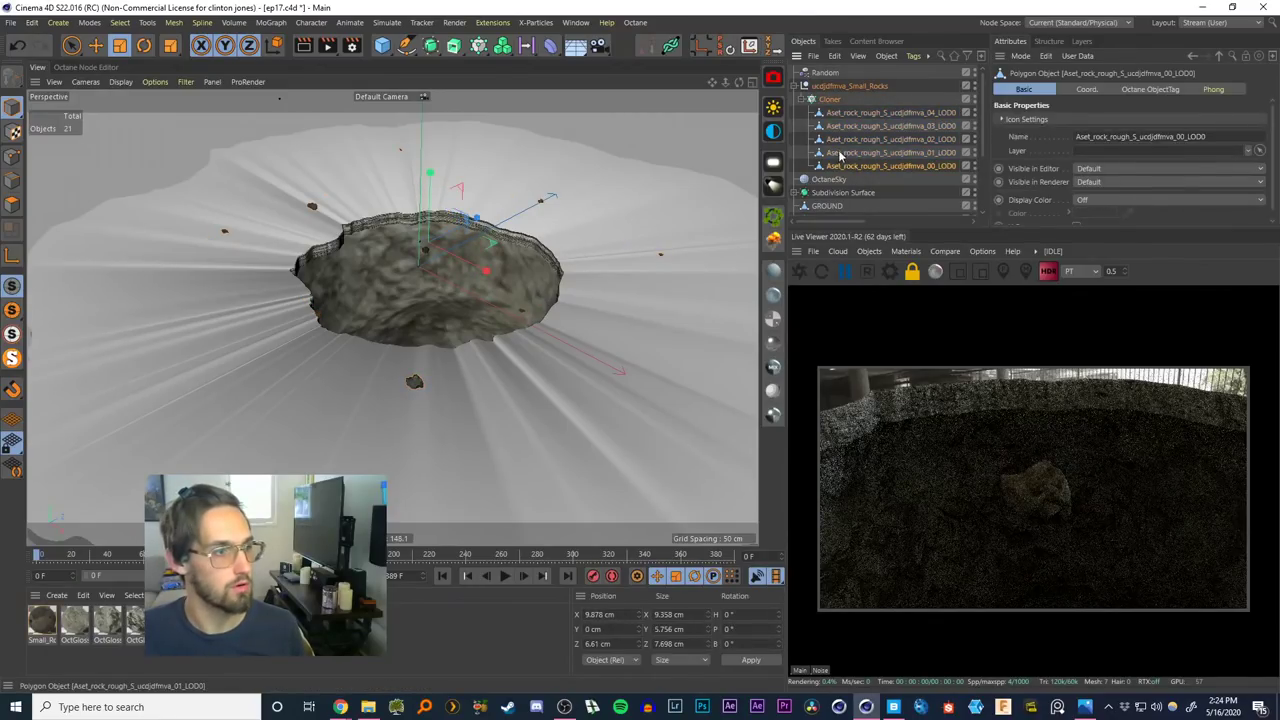
key("e")
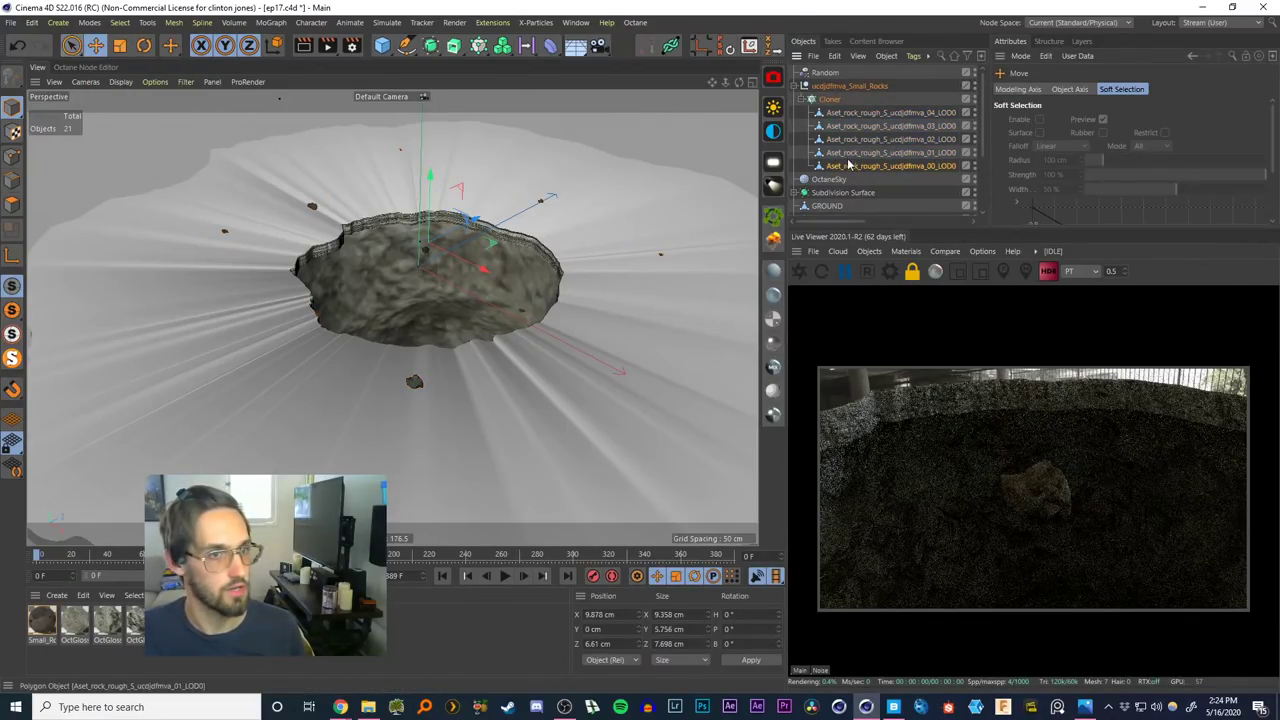
left_click(873, 166)
left_click_drag(846, 222, 865, 227)
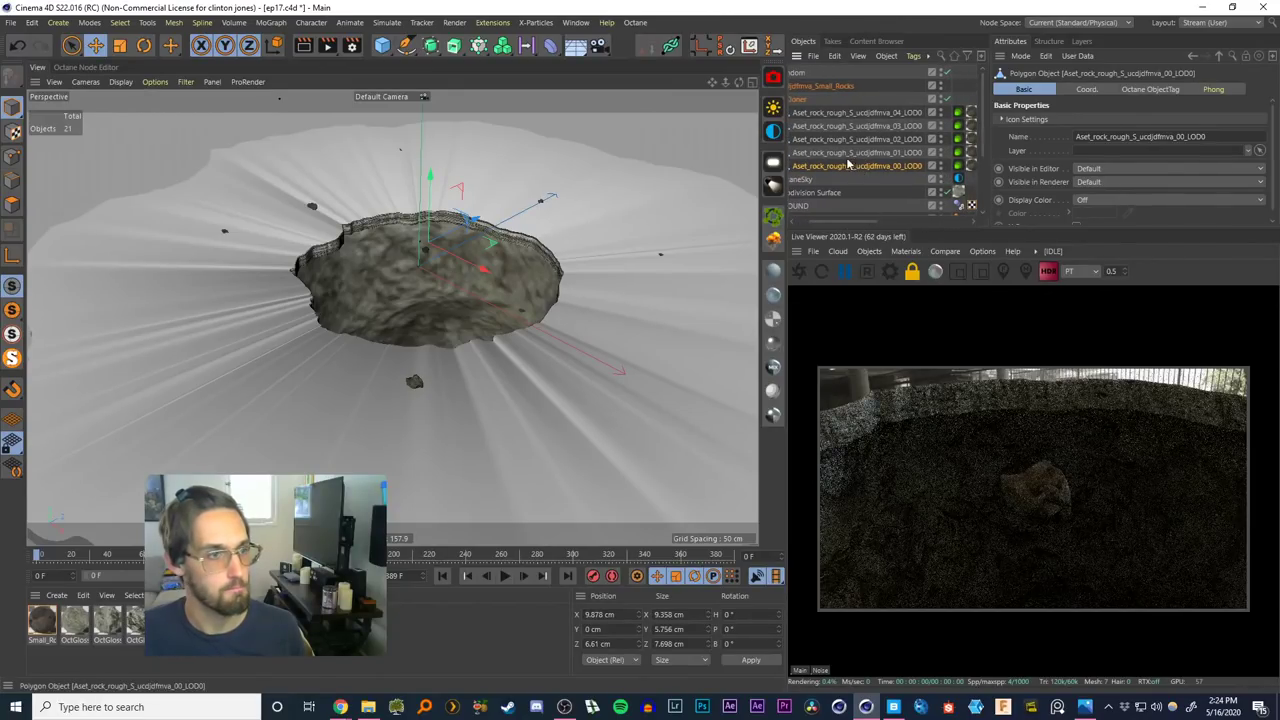
key("ctrl+c")
key("ctrl+v")
key("ctrl+v")
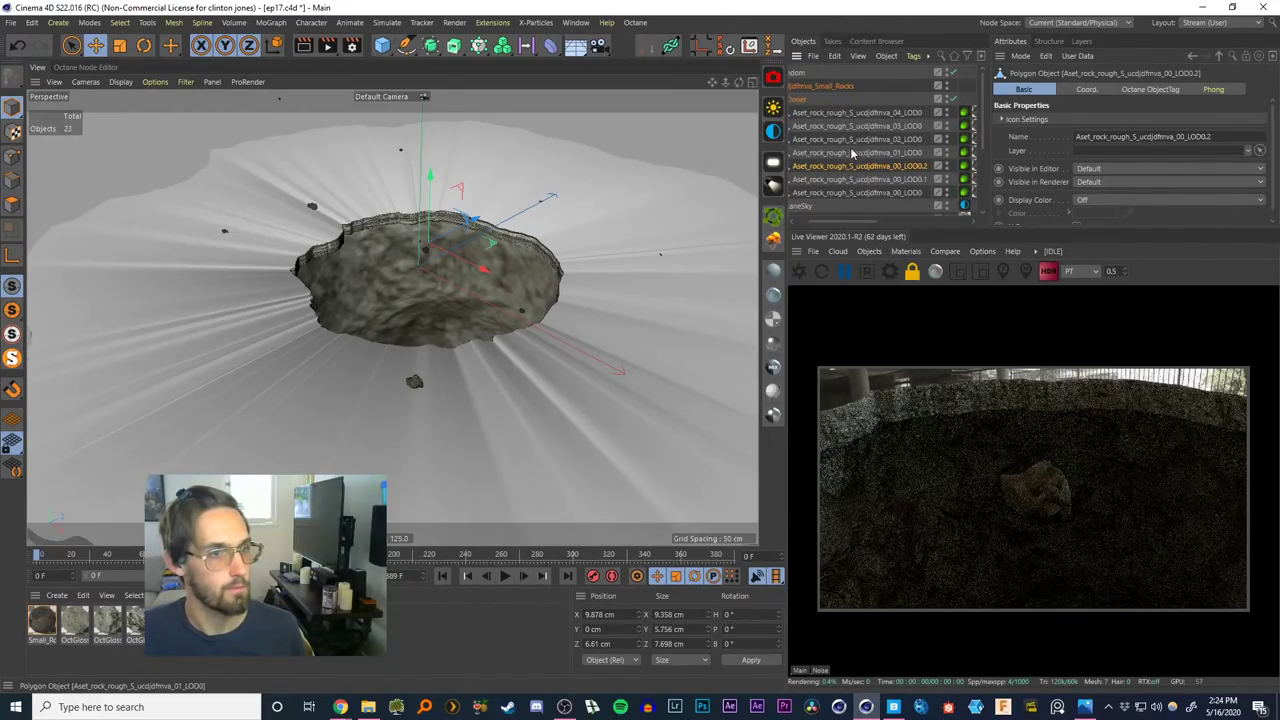
Duplicate the rock meshes numbered 01 and 03 once each inside the Cloner
left_click(847, 153)
key("ctrl+c")
key("ctrl+v")
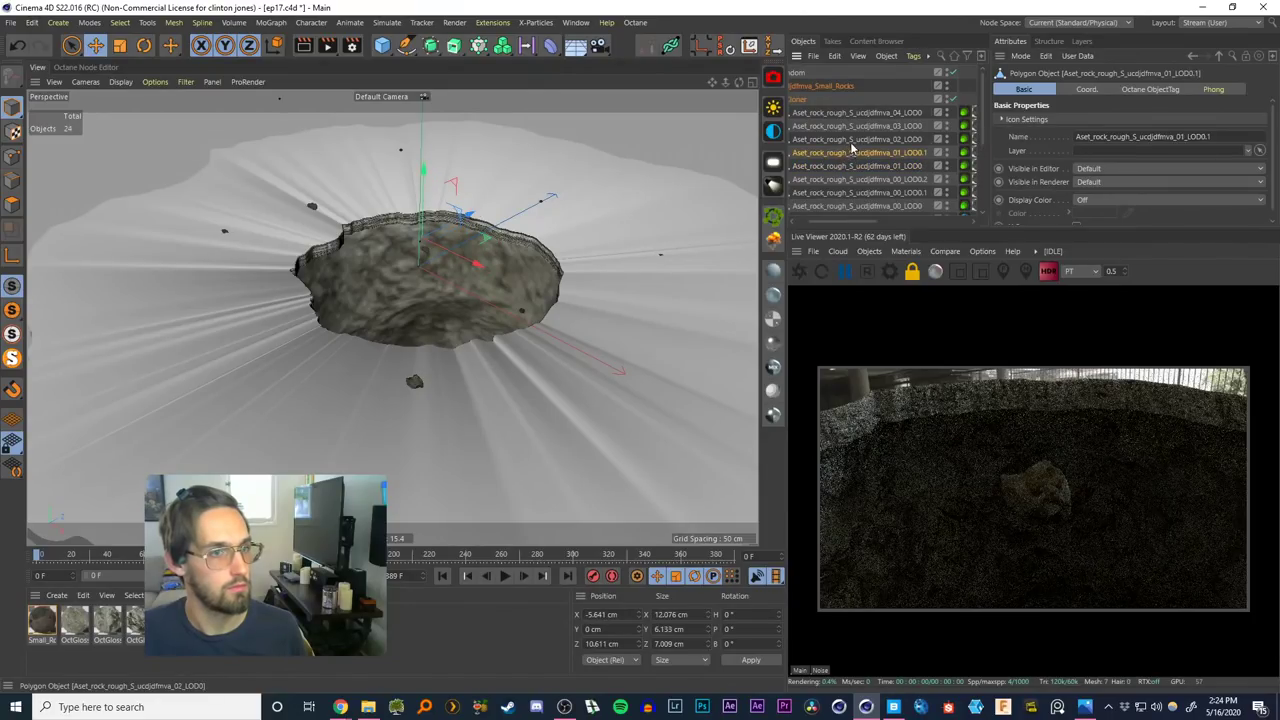
left_click(849, 128)
key("ctrl+c")
key("ctrl+v")
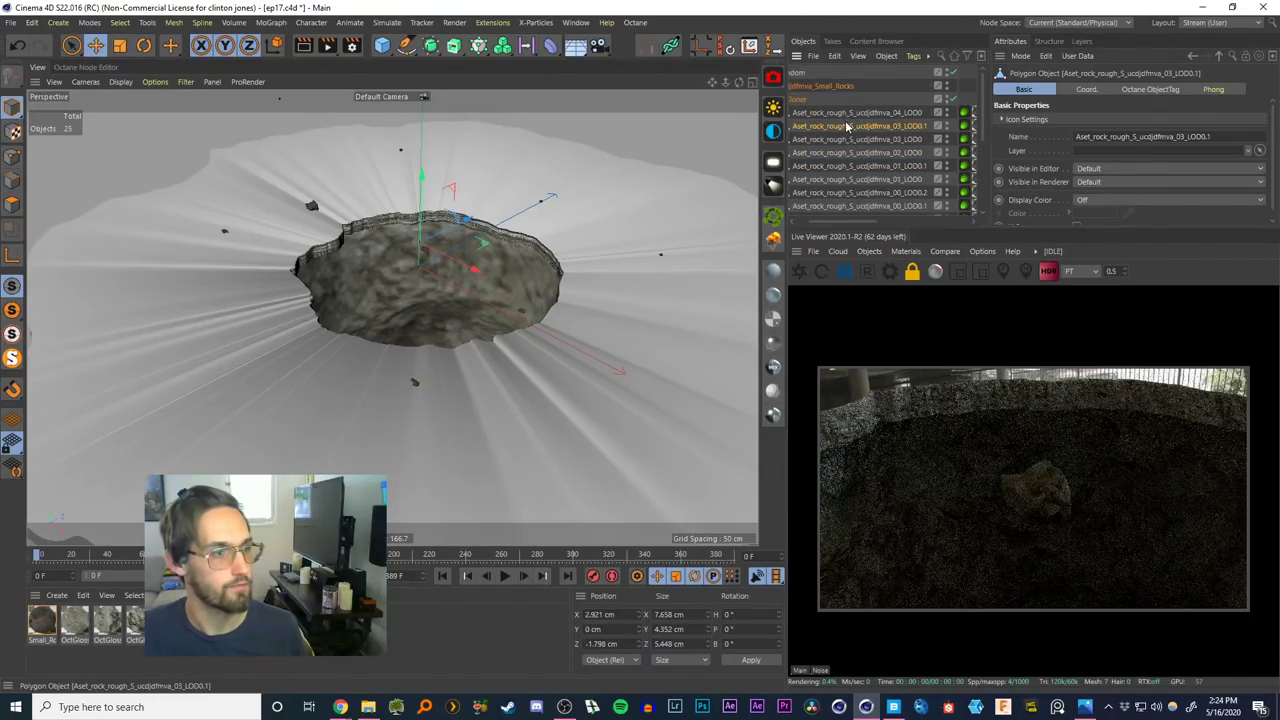
scroll(474, 283, "down", 2)
scroll(474, 283, "up", 3)
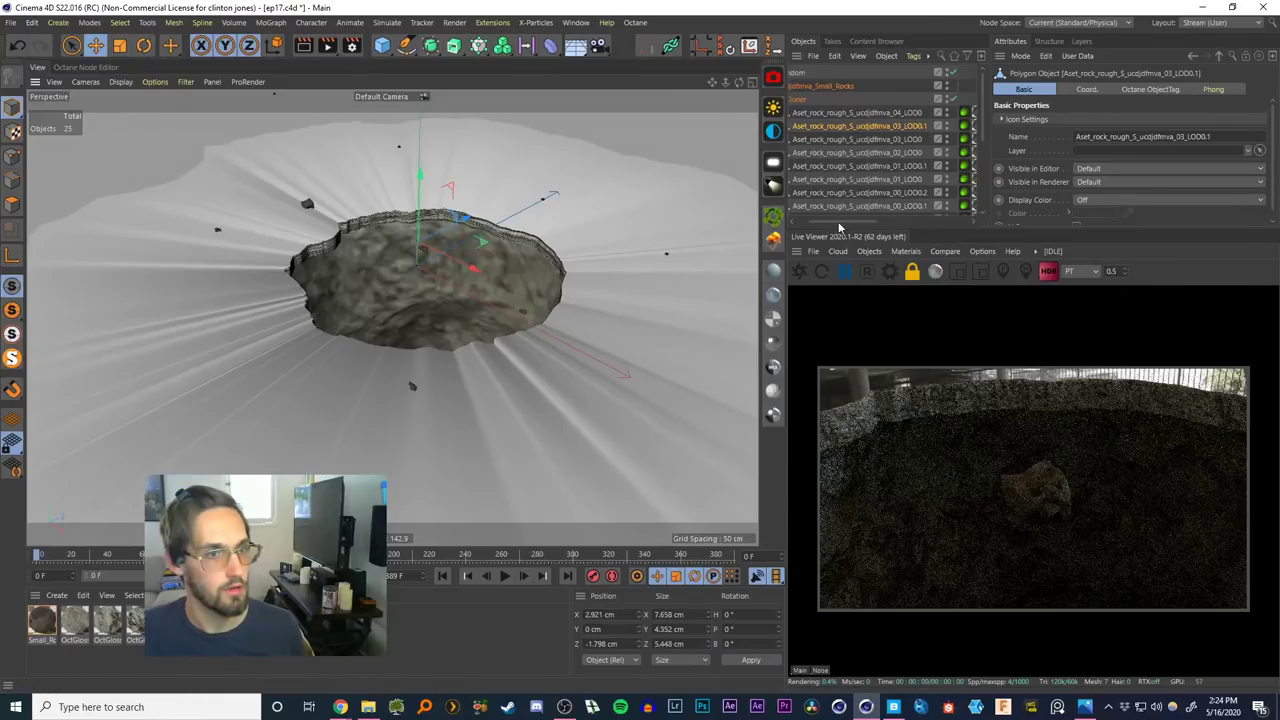
Set the Cloner's grid array count to 9 along both X and Z, keeping 1 along Y
left_click_drag(839, 222, 820, 222)
left_click(830, 99)
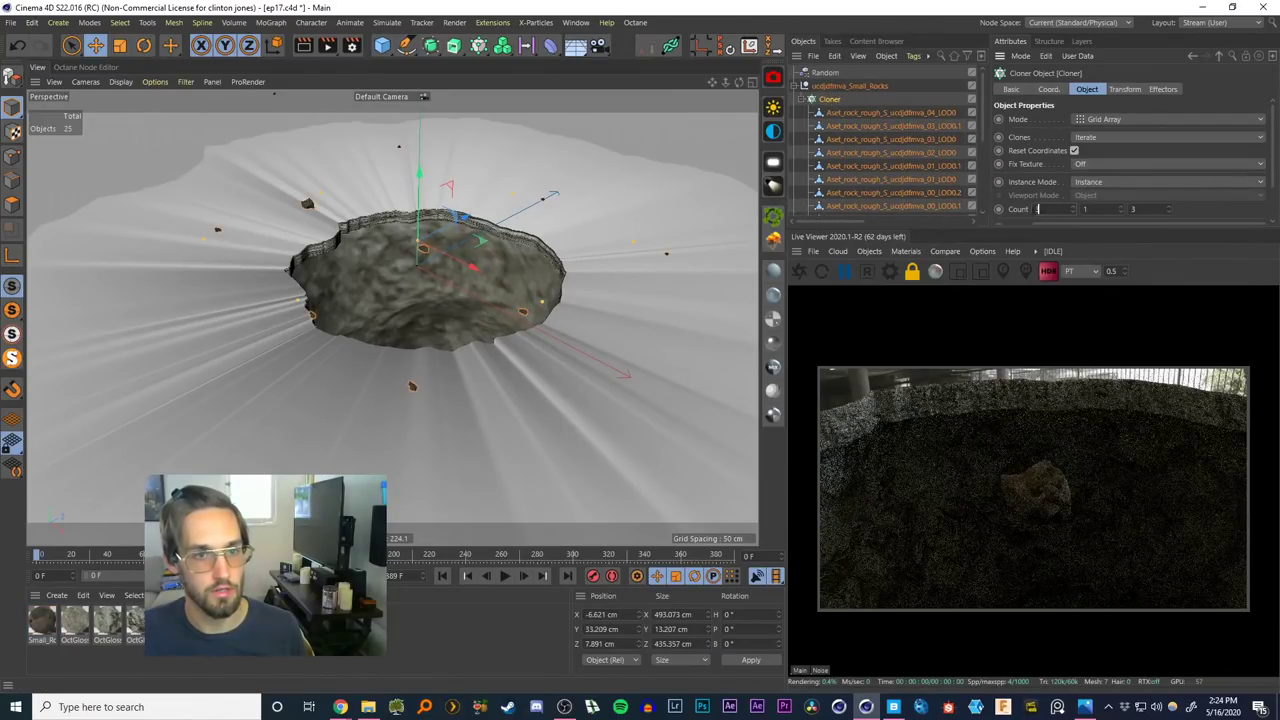
left_click_drag(1038, 209, 989, 200)
type("9")
left_click_drag(1139, 209, 1101, 211)
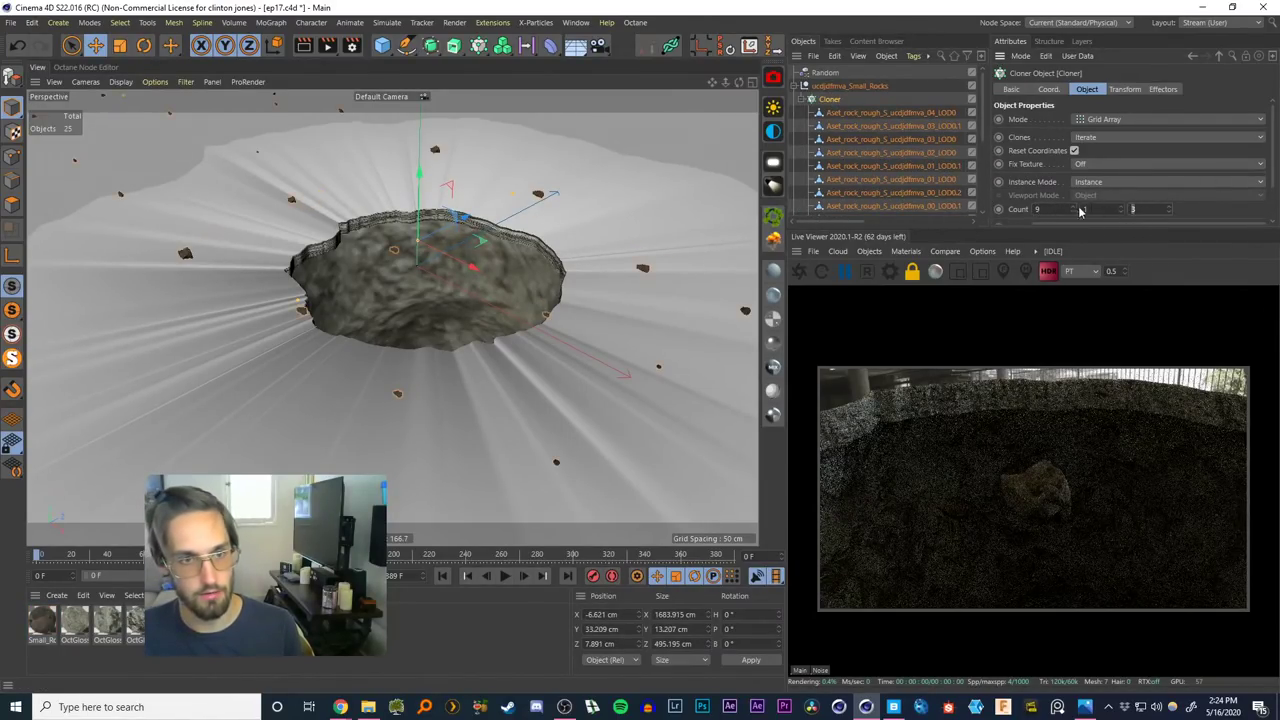
type("9")
key("Return")
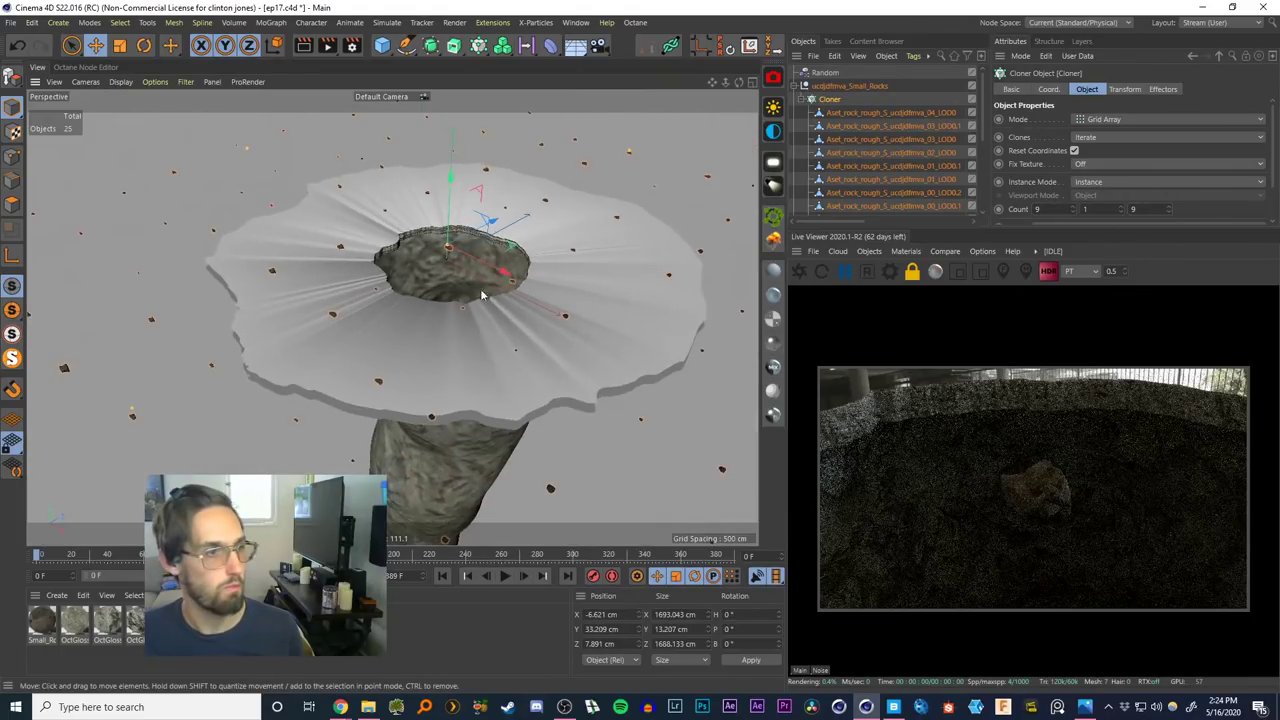
Try to scale the whole Cloner down so the rock grid fits around the hole
mouse_move(485, 278)
left_mouse_down("alt")
mouse_move(512, 236)
mouse_move(498, 292)
mouse_move(489, 280)
left_mouse_up("alt")
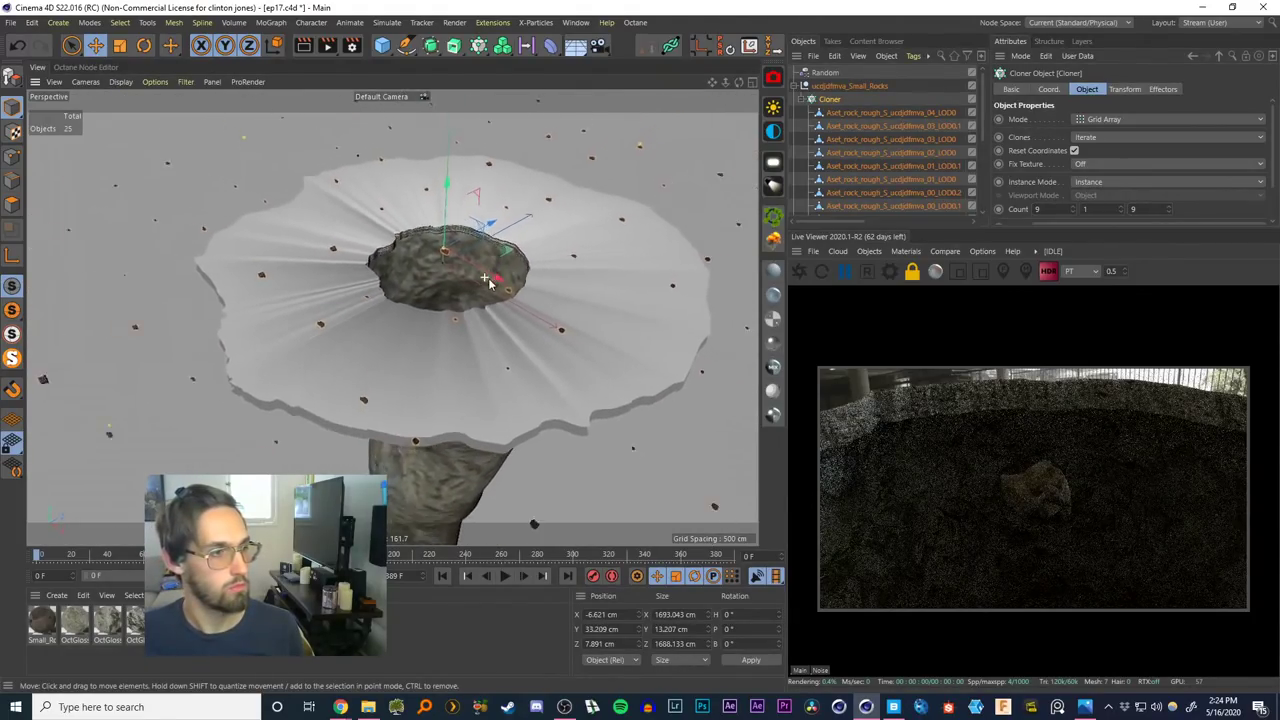
scroll(488, 280, "down", 5)
key("t")
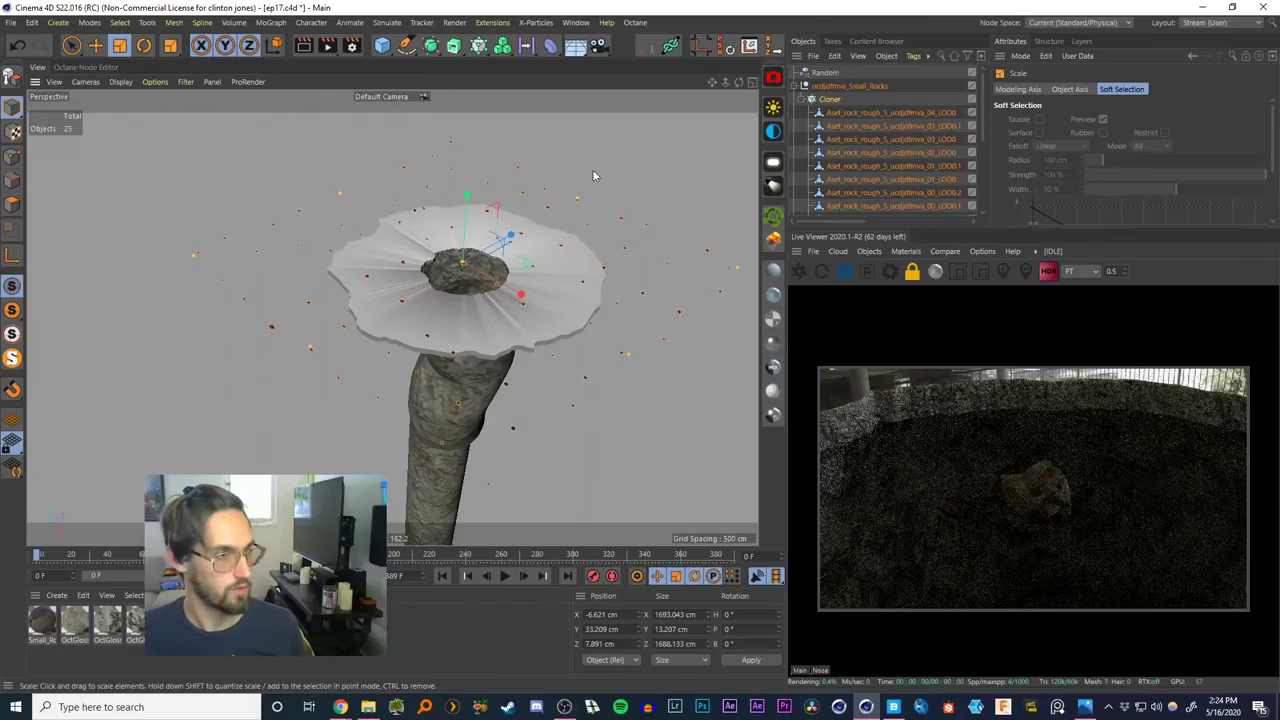
left_click_drag(592, 169, 173, 420)
scroll(535, 247, "up", 8)
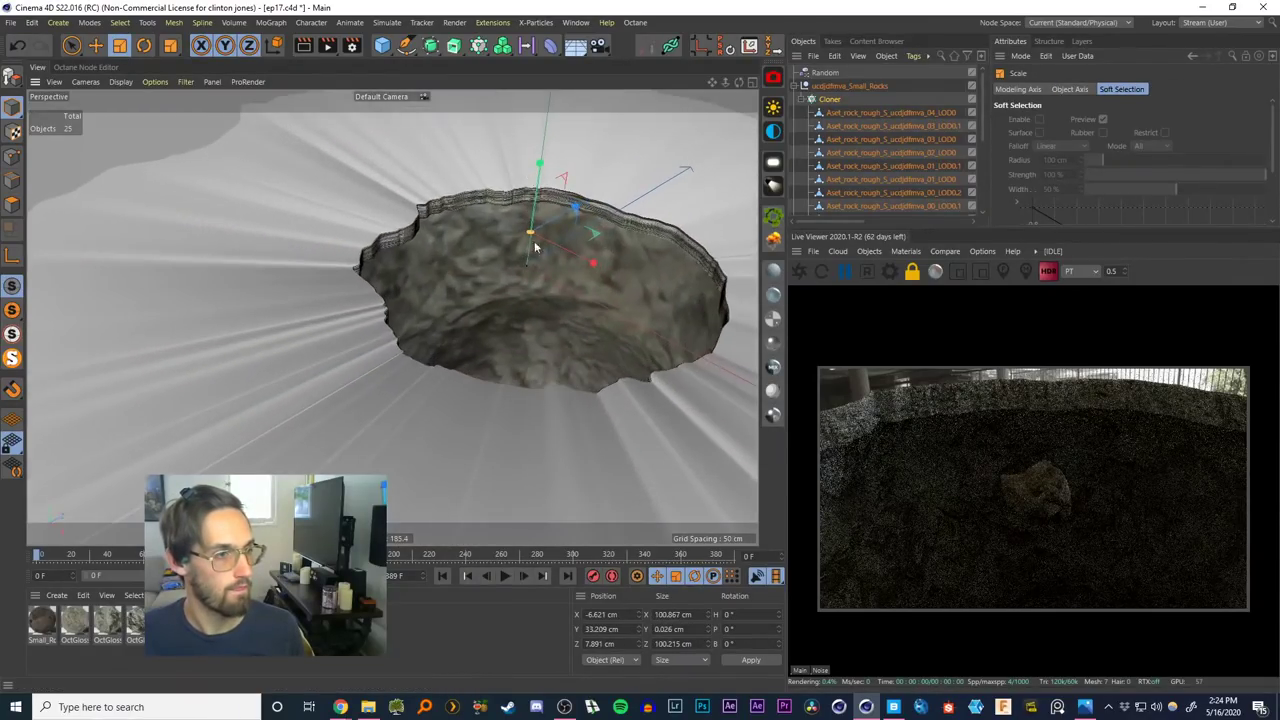
left_click_drag(535, 247, 485, 272, "alt")
Try to adjust the Random effector's position variation for the shrunken clones
left_click(825, 72)
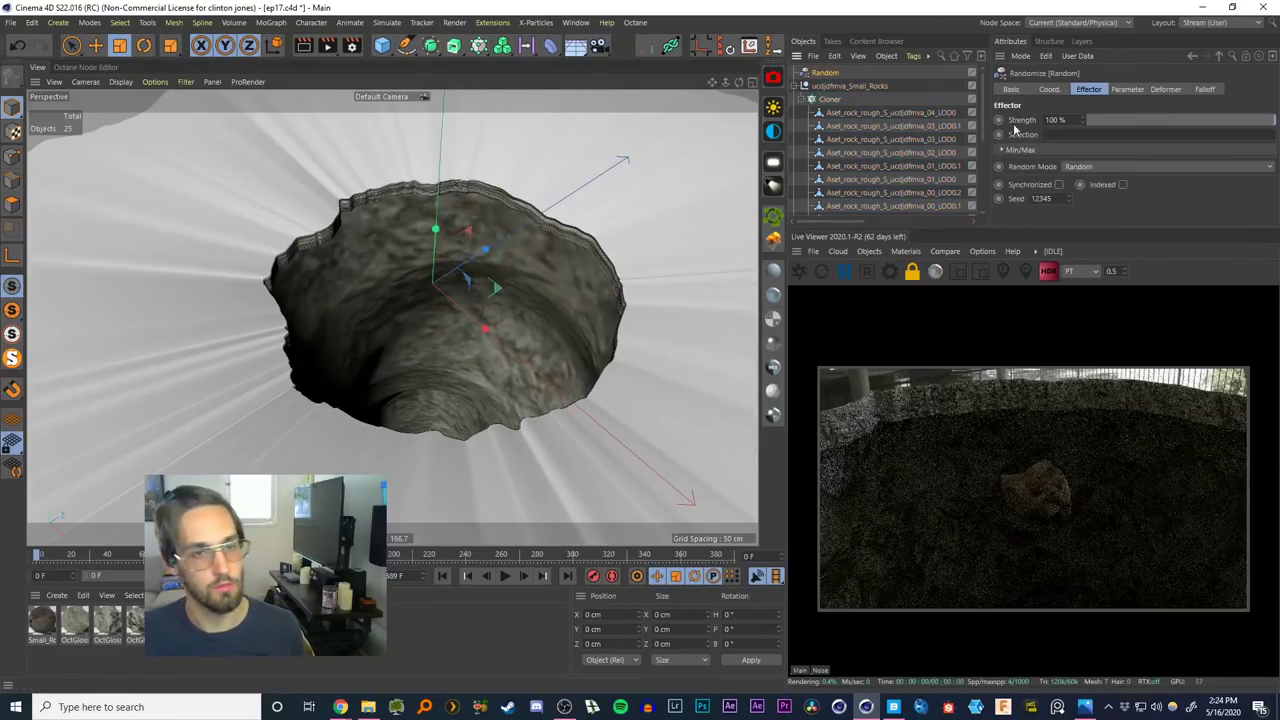
left_click(1045, 90)
left_click(1093, 90)
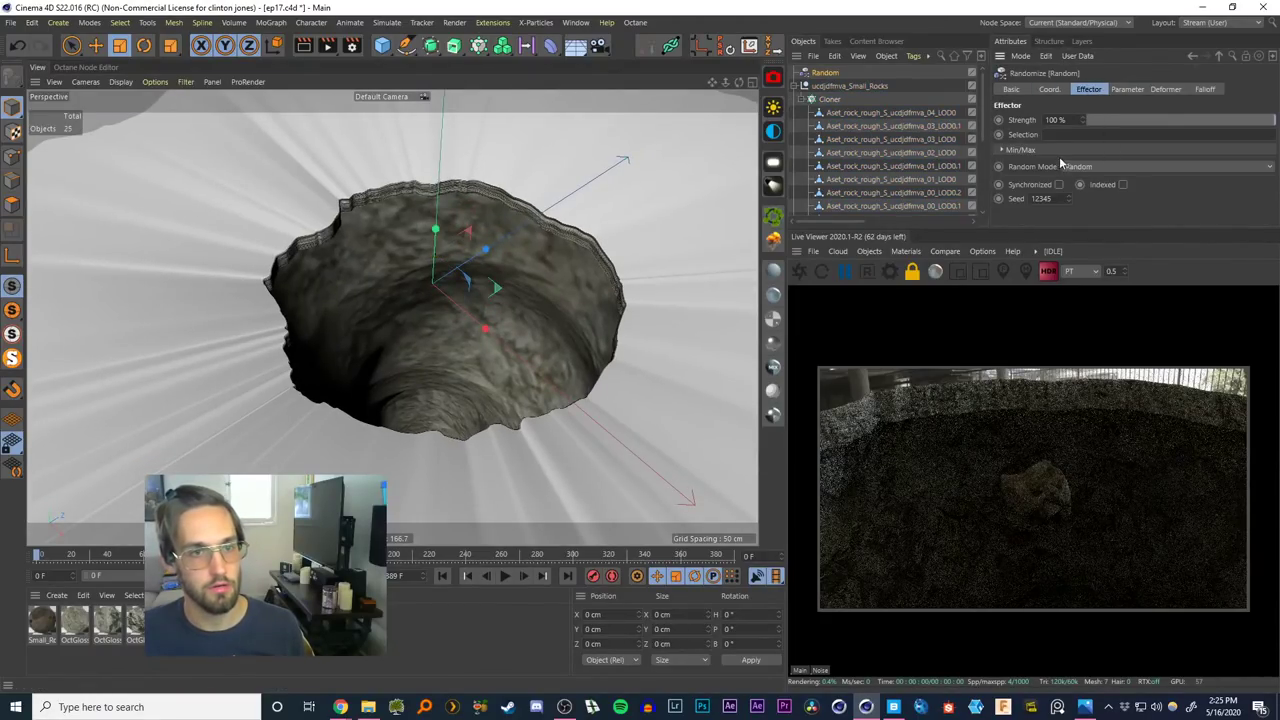
left_click(1125, 89)
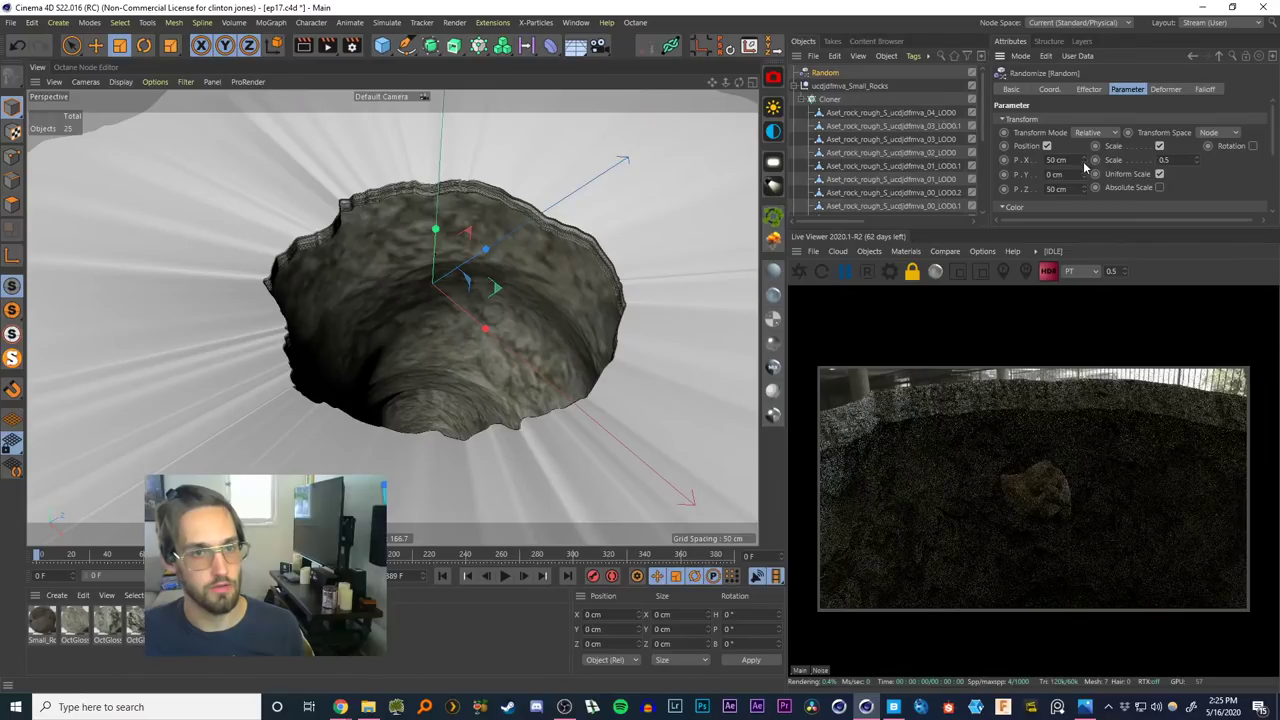
left_click_drag(1085, 167, 1093, 38)
Undo the scaling of the Cloner and the recent adjustments made after it
left_click(830, 99)
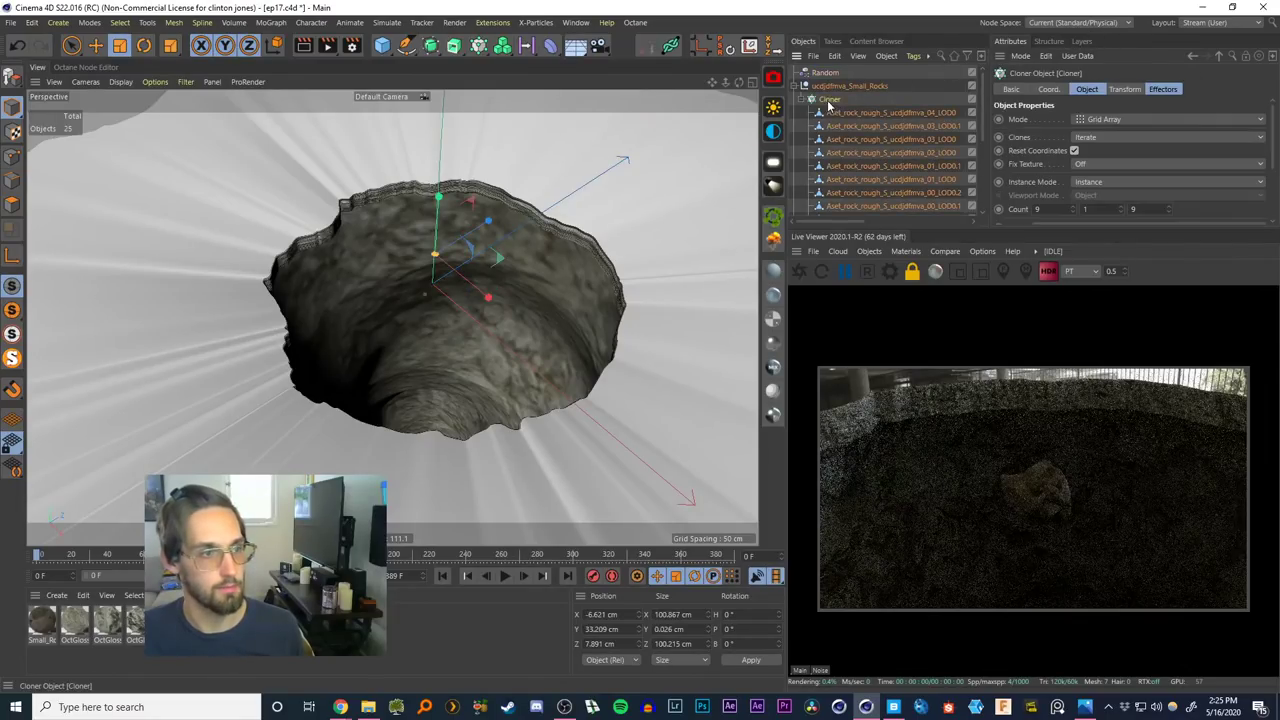
scroll(605, 298, "down", 3)
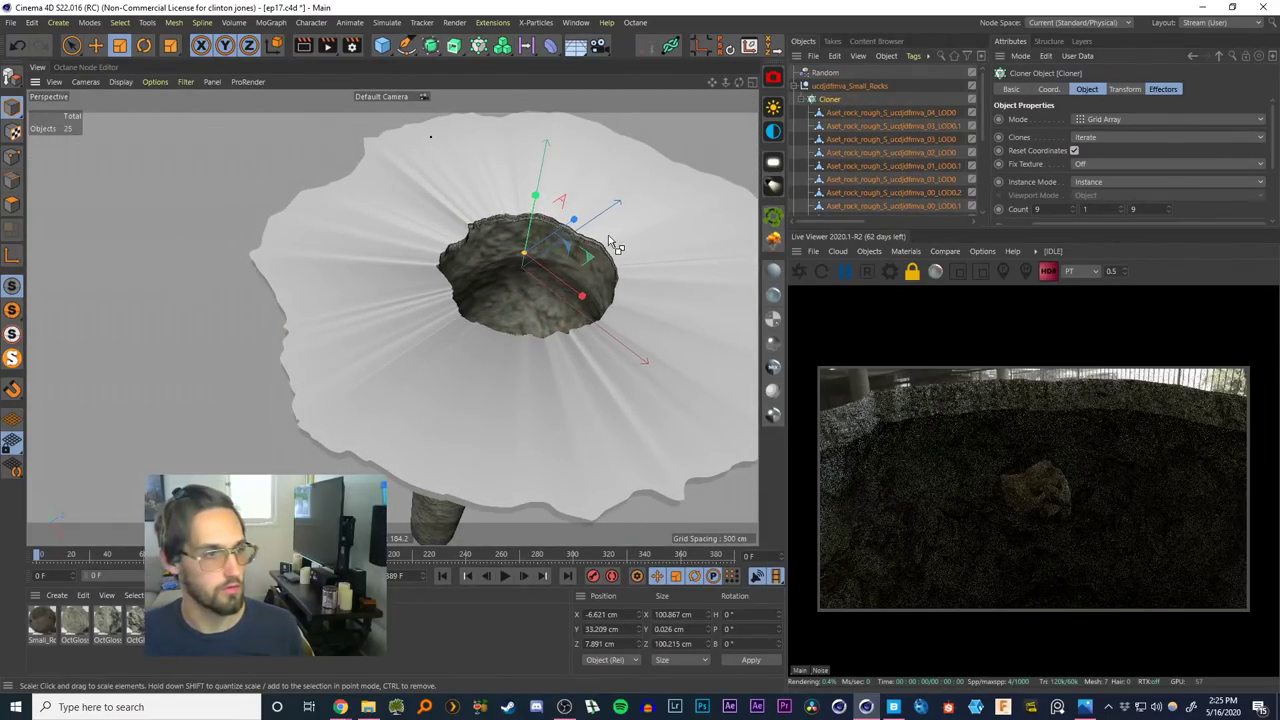
key("ctrl+z")
key("ctrl+z")
key("ctrl+z")
key("ctrl+z")
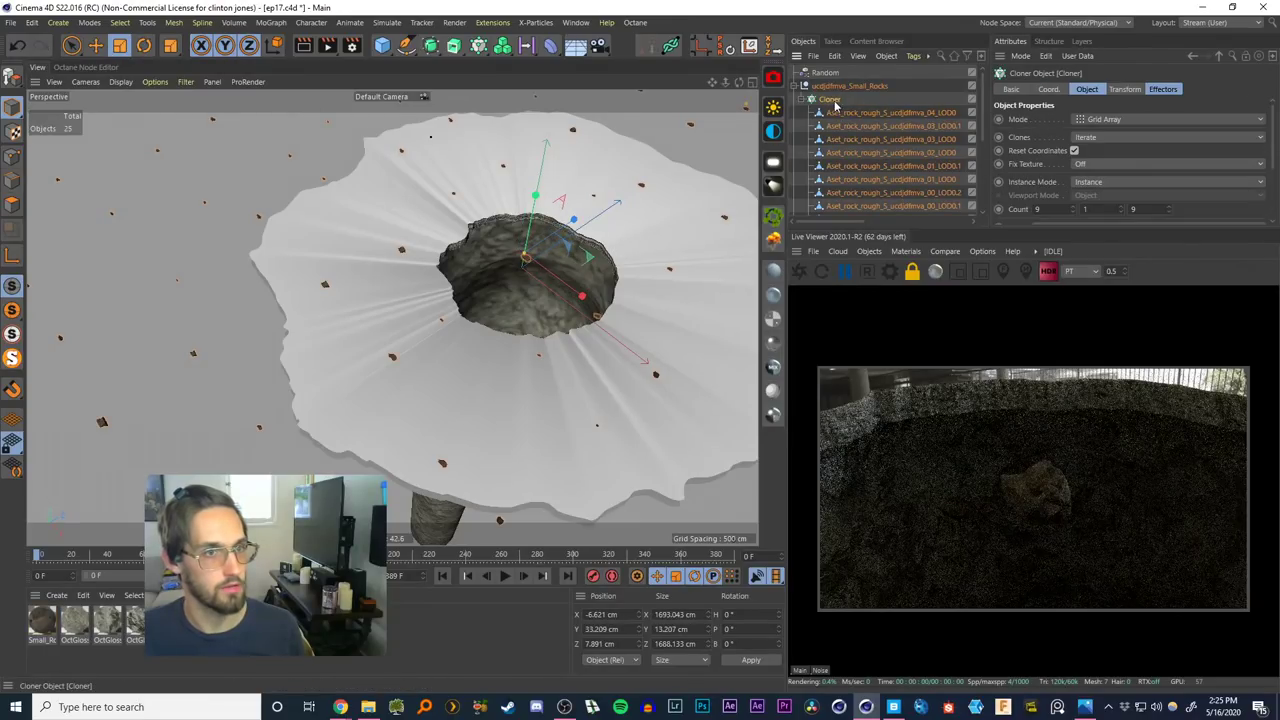
Set the Cloner's per-step grid size to 2 cm on all three axes
left_click_drag(1267, 158, 1270, 183)
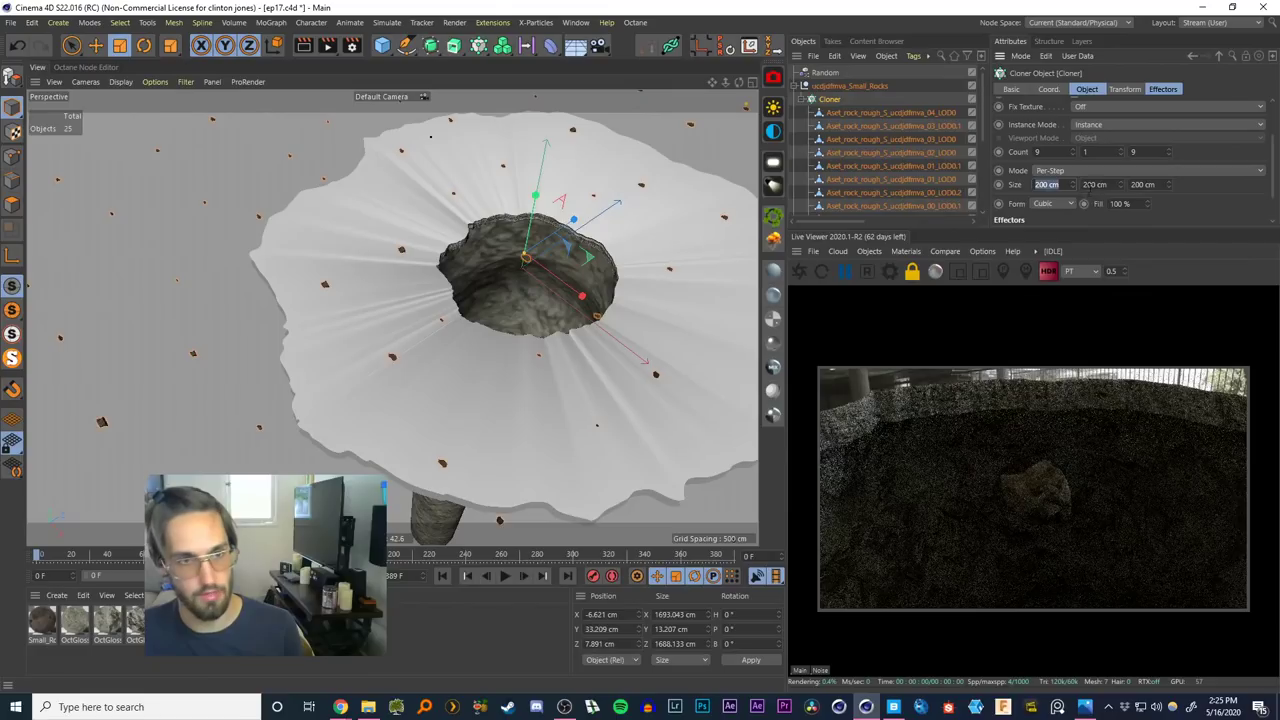
type("2")
key("Tab")
type("2")
key("Return")
left_click_drag(1158, 185, 1128, 185)
type("2")
key("Return")
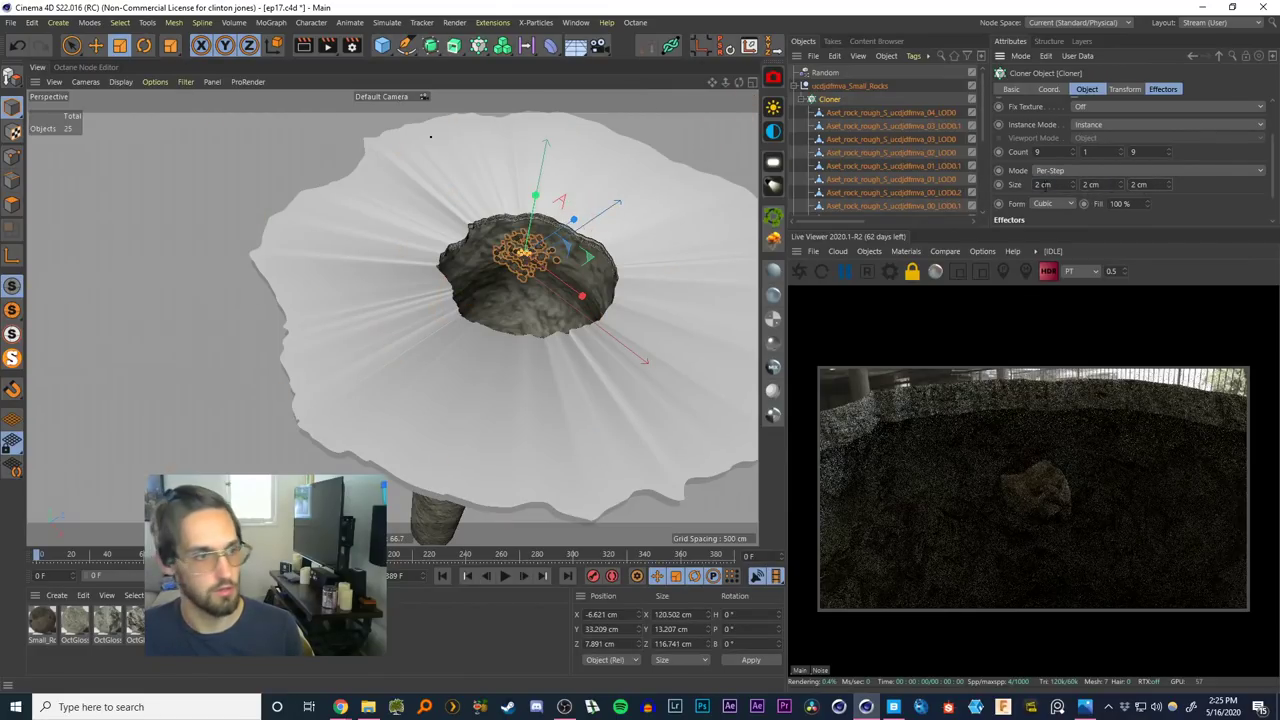
Change the Cloner's clone distribution to Random
right_click_drag(518, 267, 597, 214, "alt")
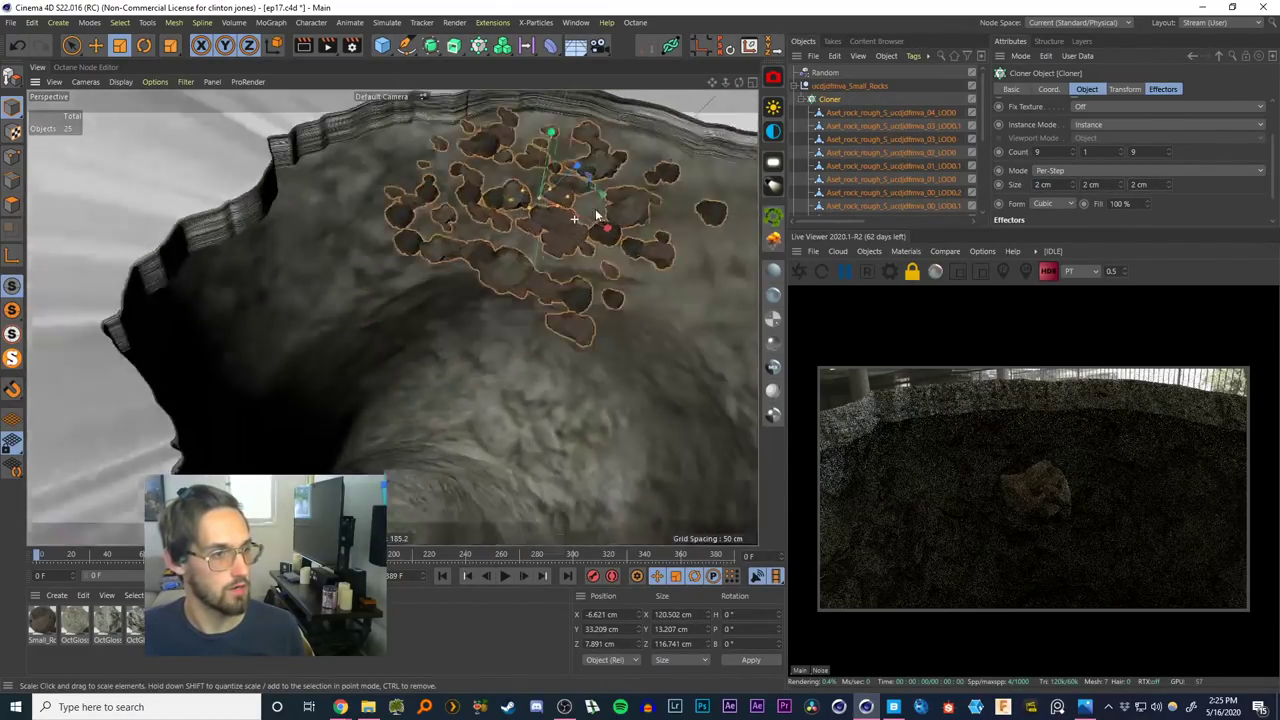
mouse_move(597, 214)
left_mouse_down("alt")
mouse_move(543, 232)
mouse_move(575, 214)
left_mouse_up("alt")
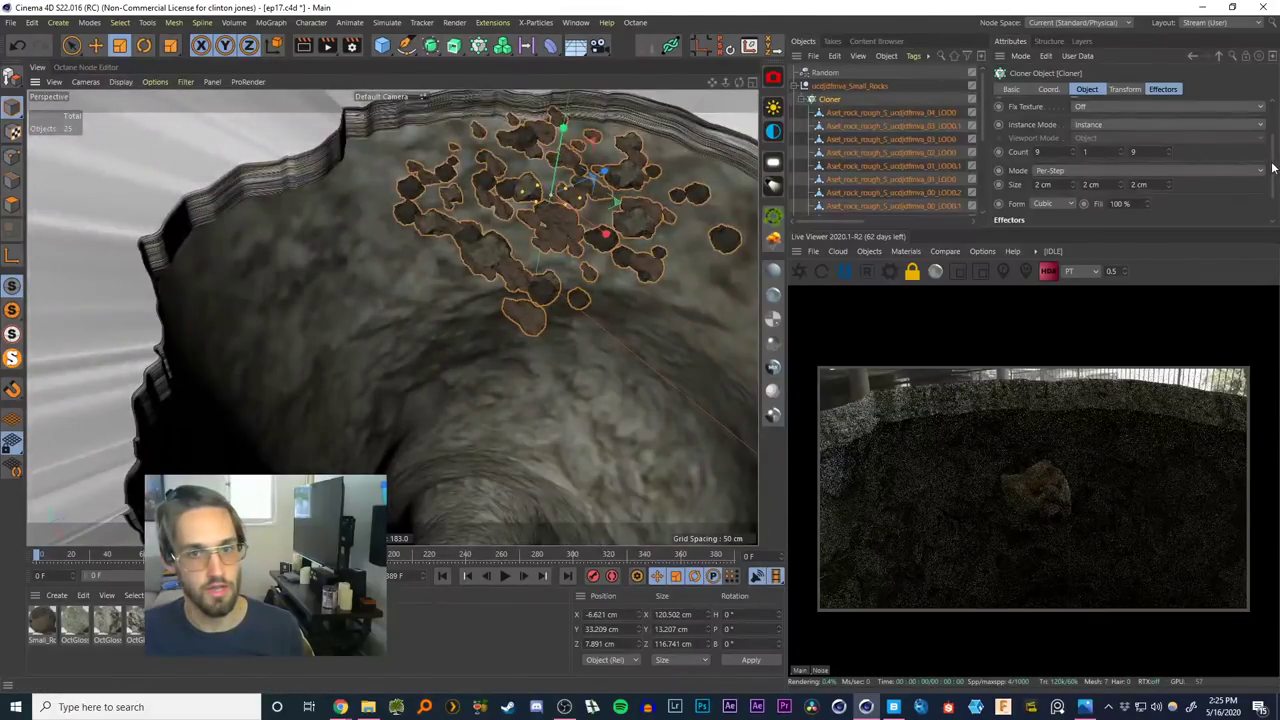
scroll(1173, 134, "up", 3)
left_click(1090, 134)
left_click(1095, 160)
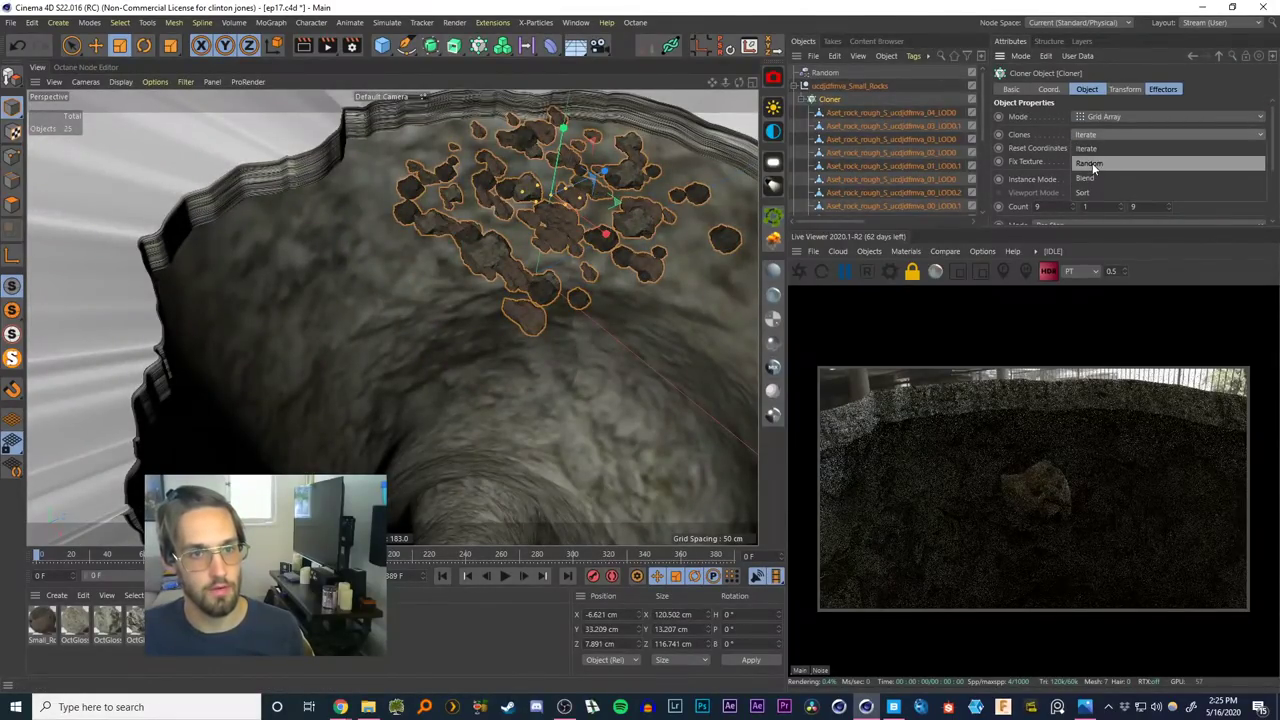
Enable rotation on the Random effector and set the H, P and B rotation to 360°
scroll(520, 228, "down", 2)
mouse_move(521, 227)
left_mouse_down("alt")
mouse_move(494, 251)
mouse_move(520, 240)
left_mouse_up("alt")
scroll(490, 251, "down", 3)
left_click(828, 76)
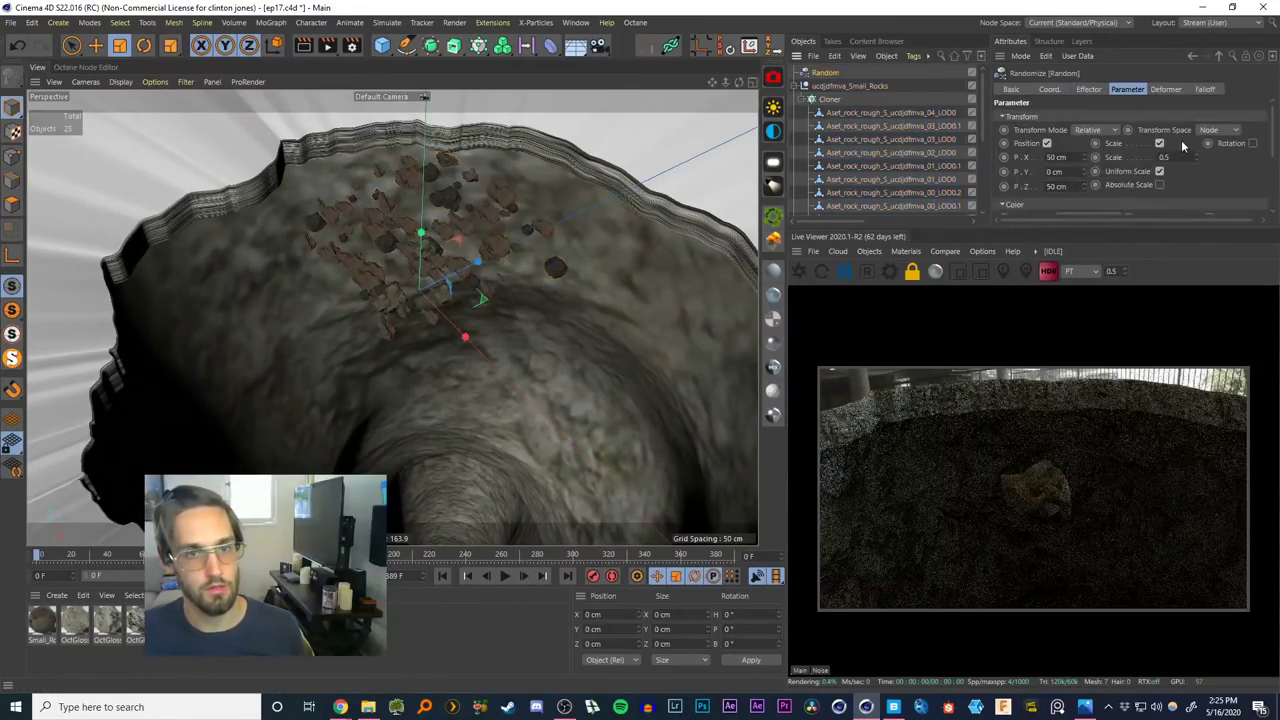
left_click(1253, 143)
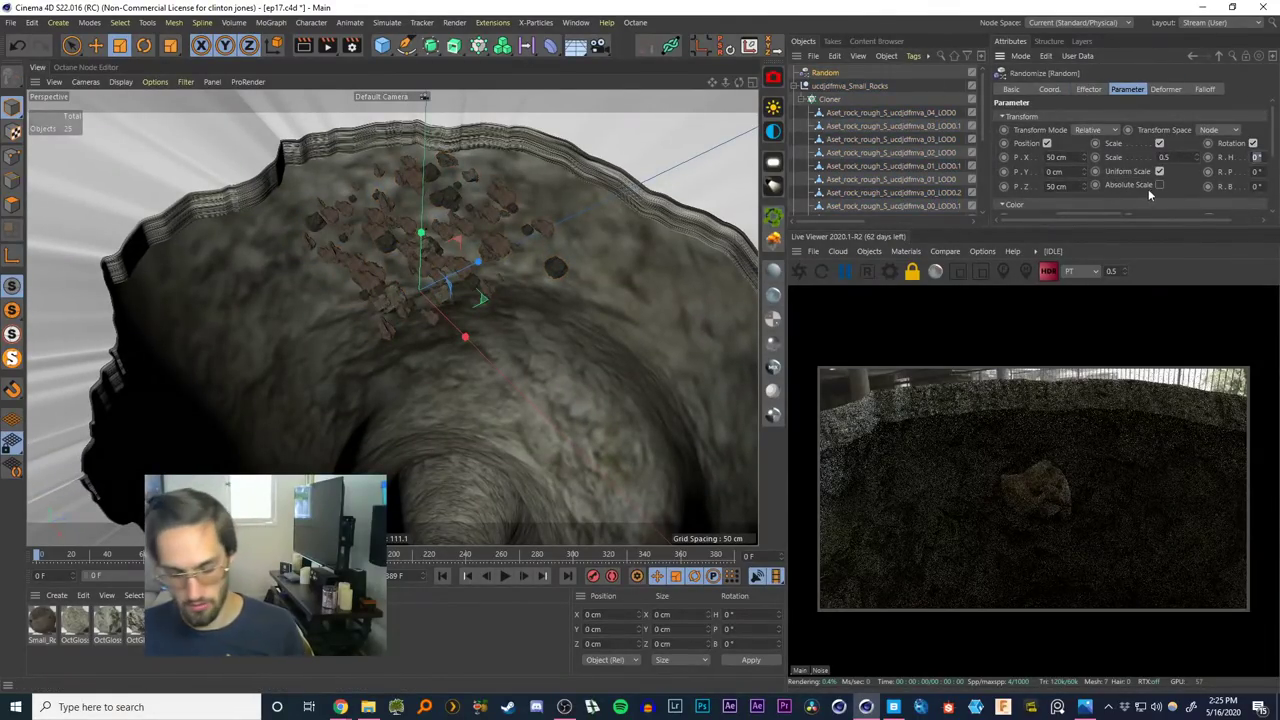
type("360")
key("Tab")
type("336")
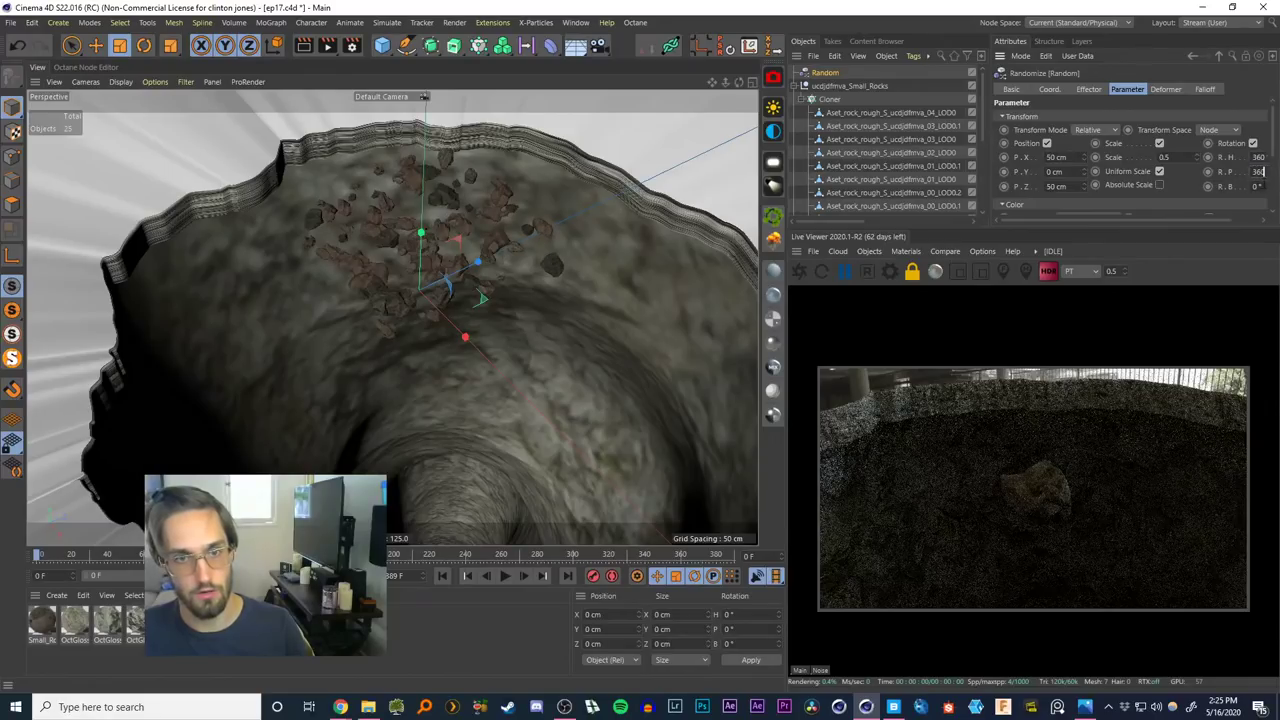
type("0")
key("Tab")
type("360")
key("Return")
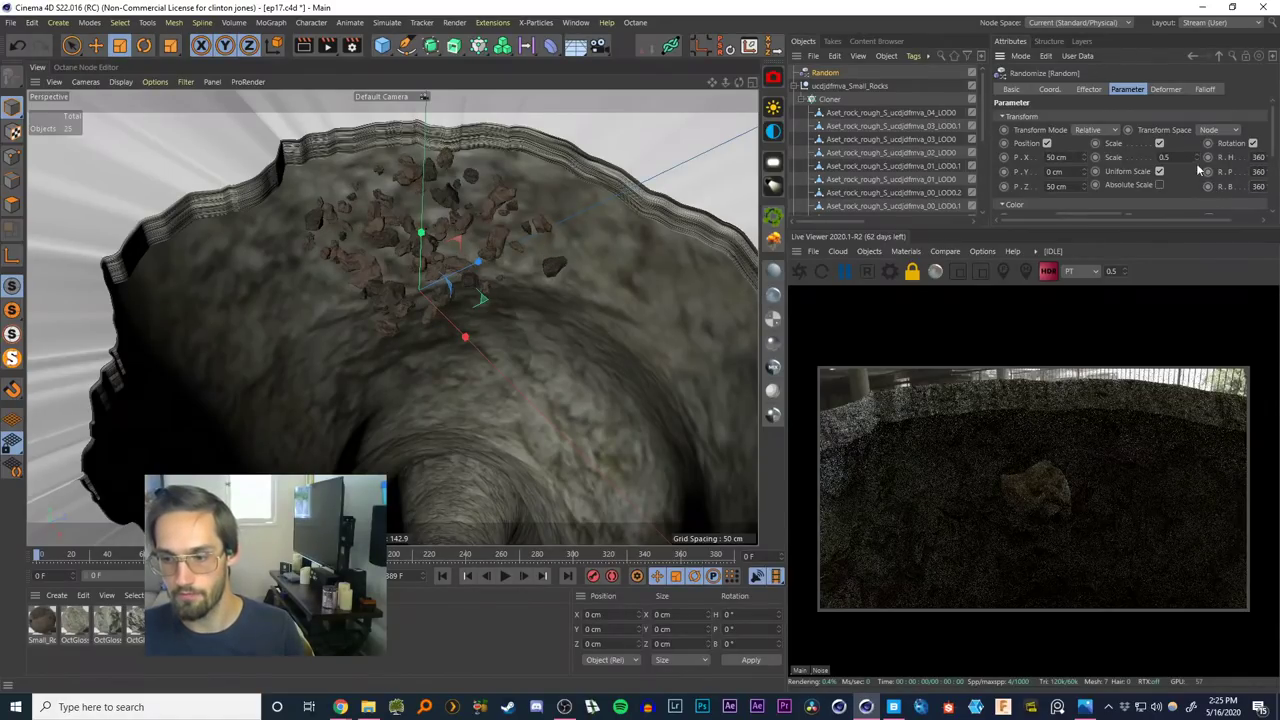
Spread the rocks around the hole by setting the Random effector's position variation to 214 cm in X and 218 cm in Z
left_click_drag(471, 257, 563, 194, "alt")
left_click_drag(1271, 144, 1273, 114)
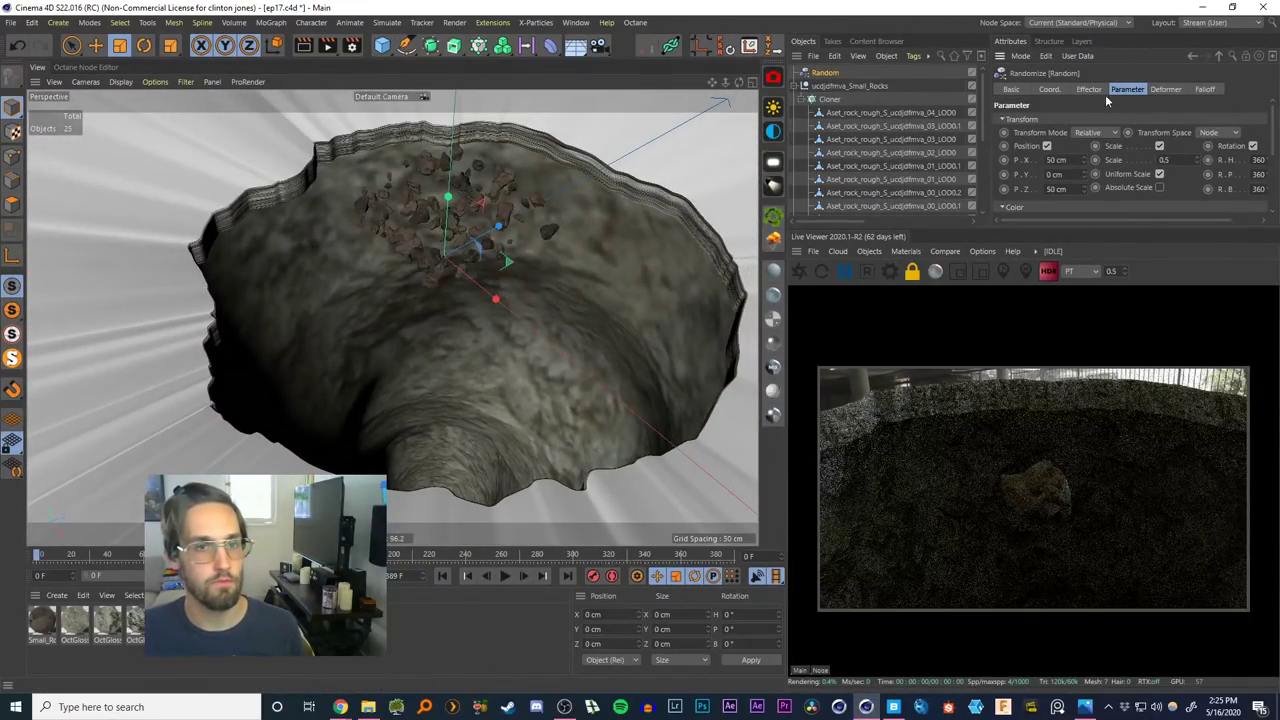
left_click(832, 100)
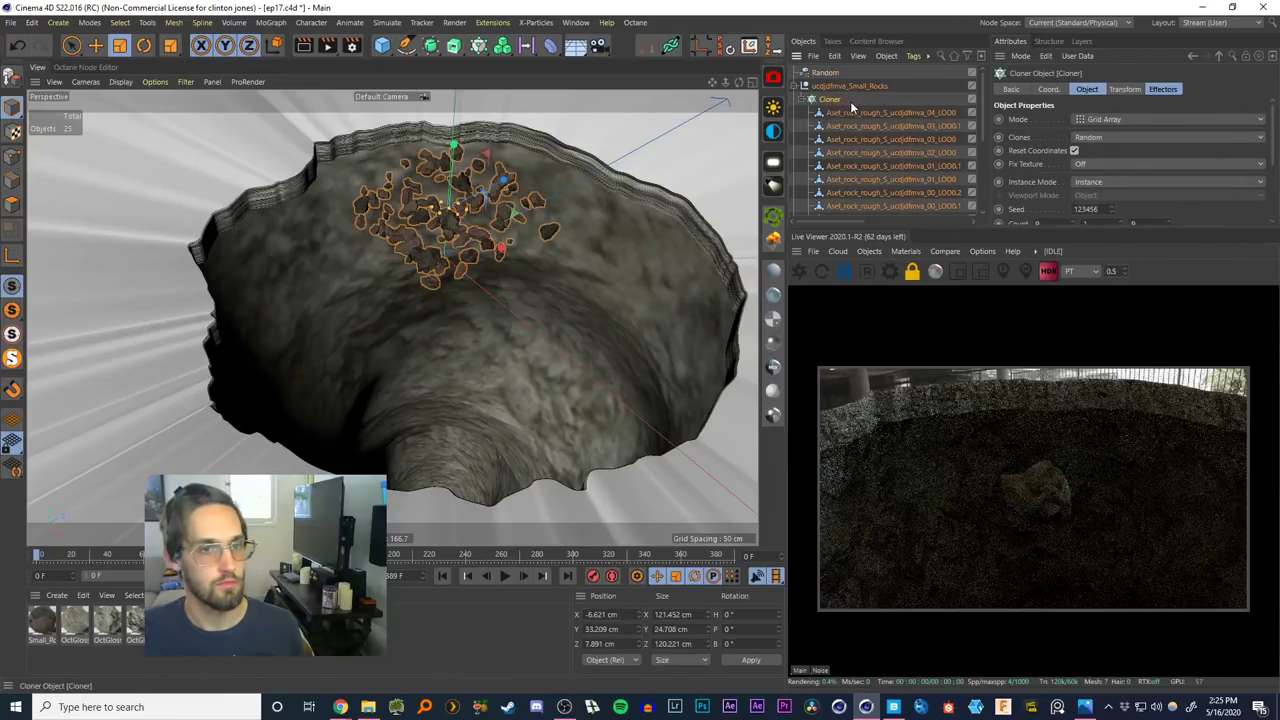
left_click(826, 73)
left_click_drag(1085, 160, 1086, 120)
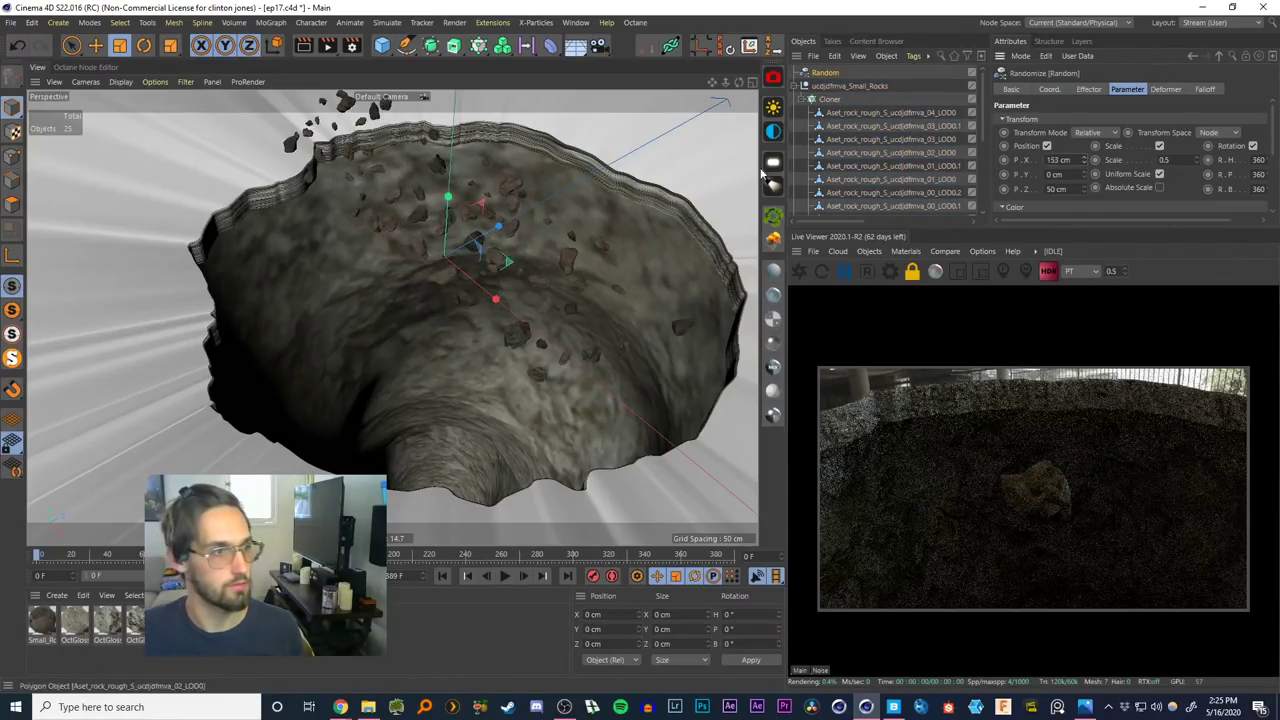
scroll(574, 269, "down", 4)
left_click_drag(574, 269, 604, 269, "alt")
middle_click_drag(604, 269, 520, 246, "alt")
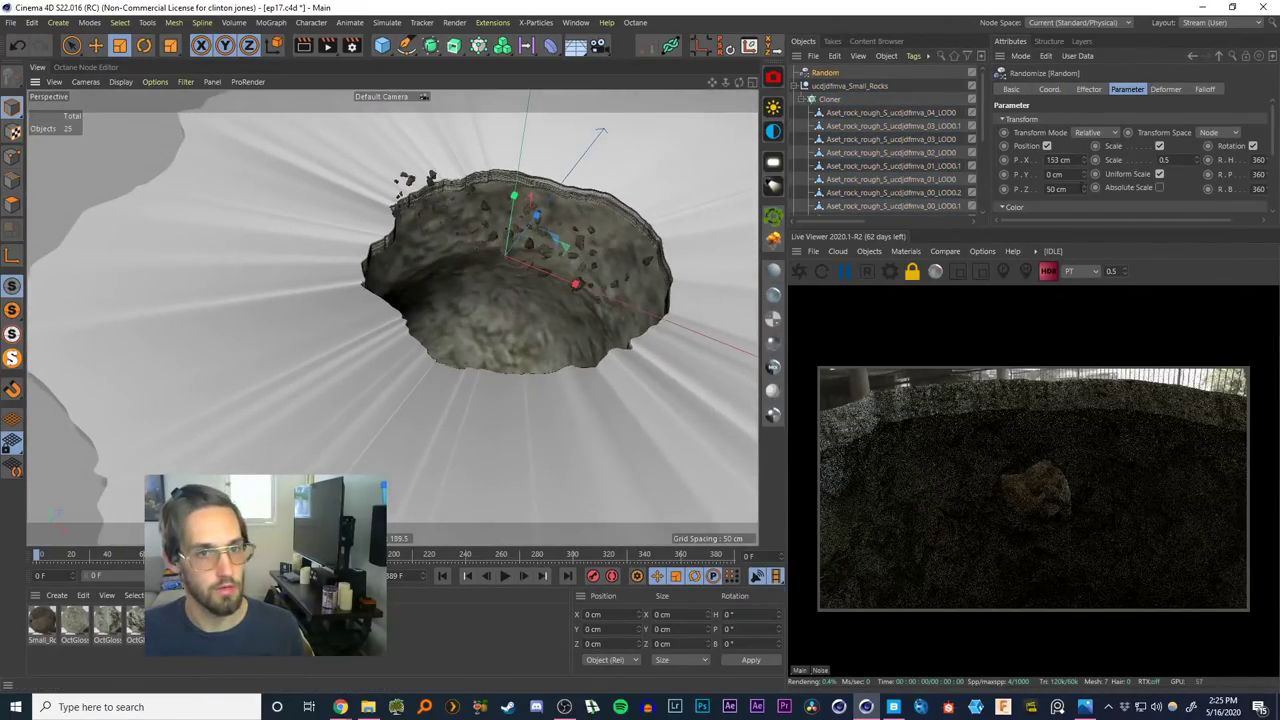
left_click_drag(1084, 189, 1120, 104)
left_click_drag(1090, 160, 1100, 119)
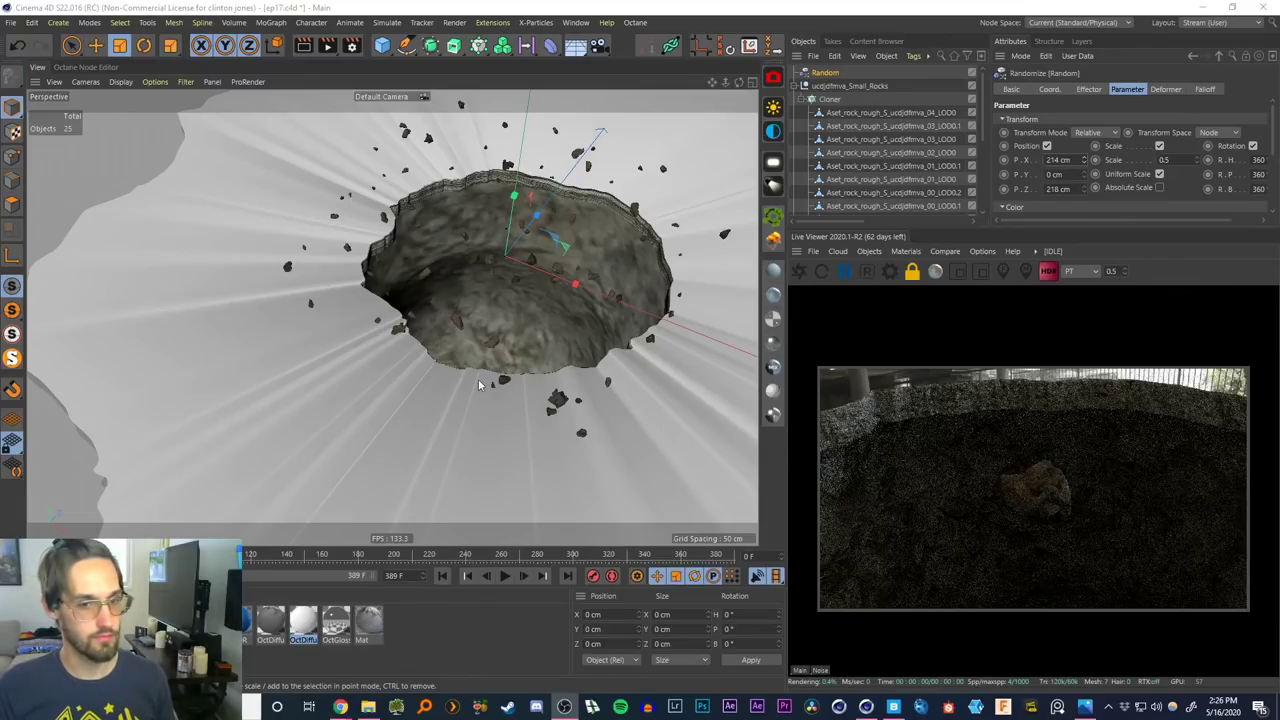
Add a Rigid Body tag to the Cloner and play the simulation to test how the rocks fall on the ground
mouse_move(480, 385)
left_mouse_down("alt")
mouse_move(482, 310)
mouse_move(462, 336)
mouse_move(425, 314)
mouse_move(460, 320)
left_mouse_up("alt")
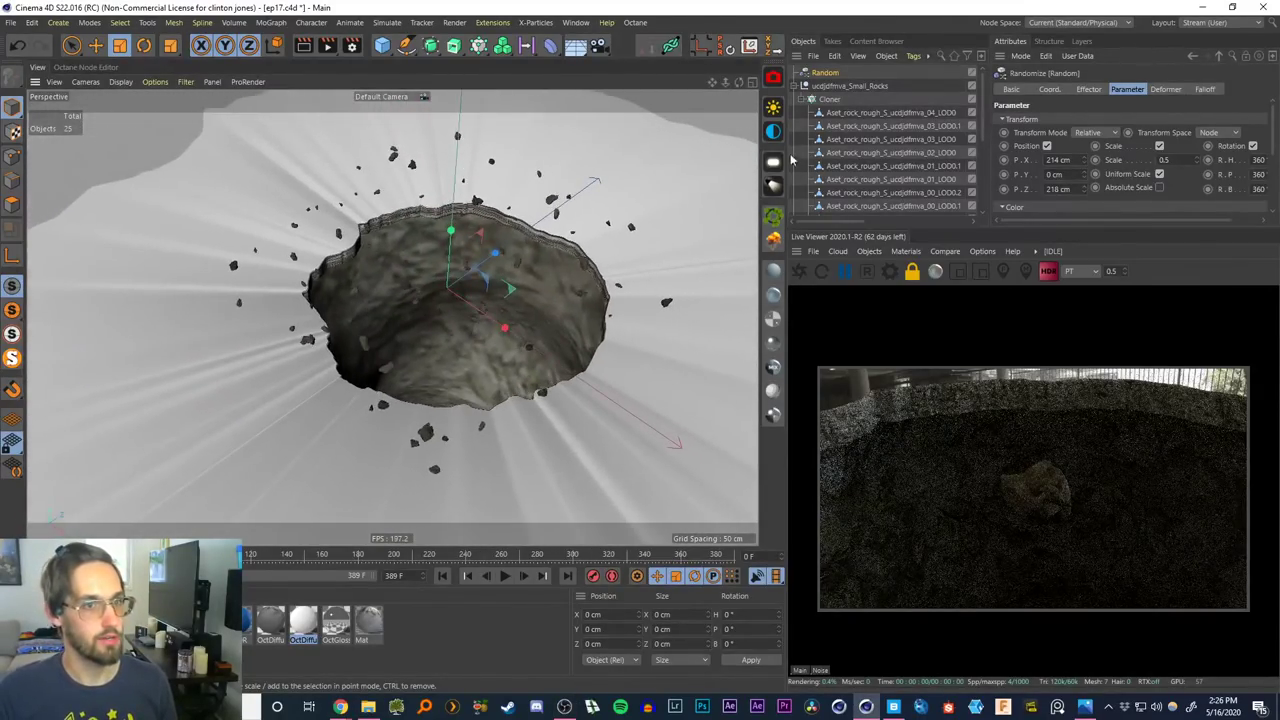
right_click(820, 110)
mouse_move(928, 184)
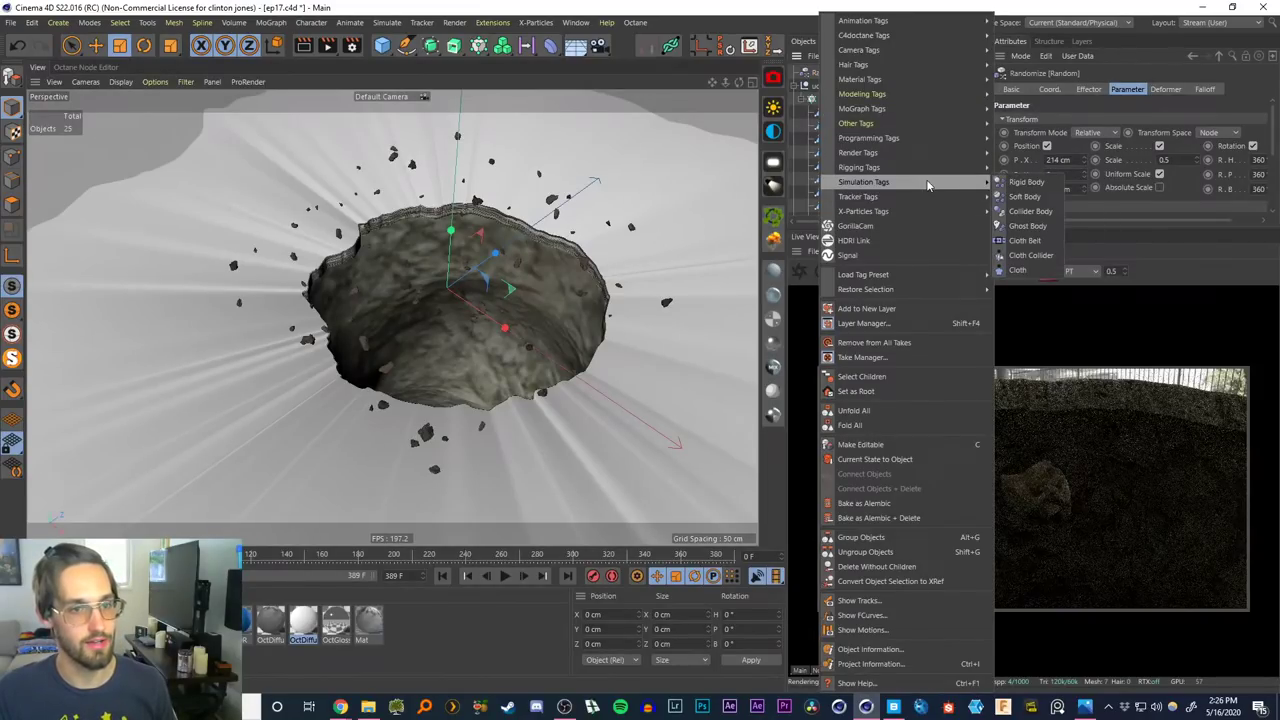
left_click(1015, 181)
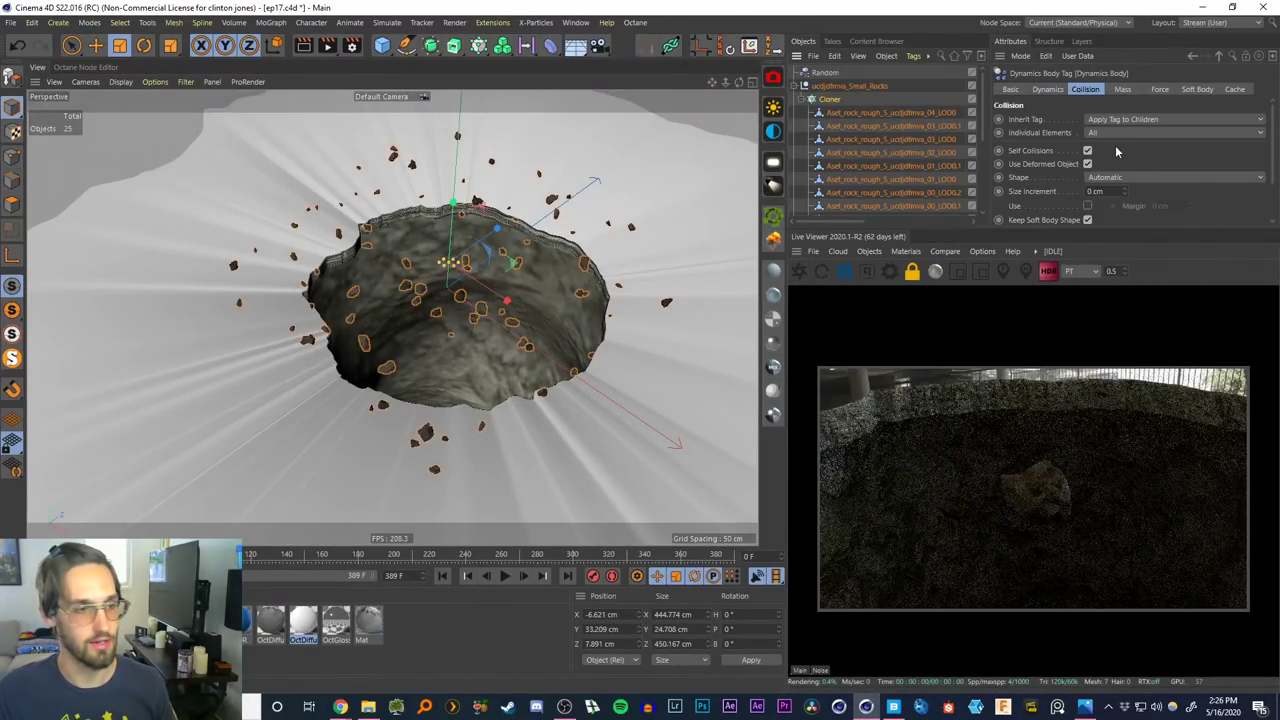
left_click(504, 578)
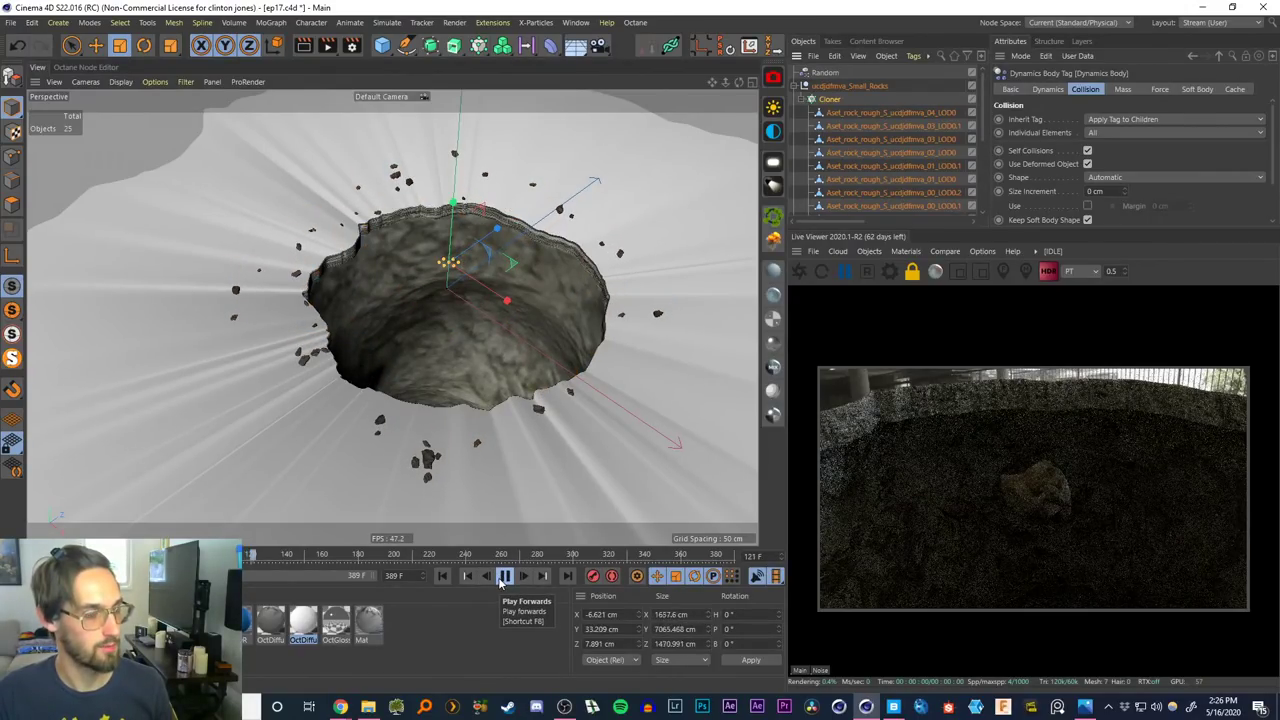
left_click(504, 577)
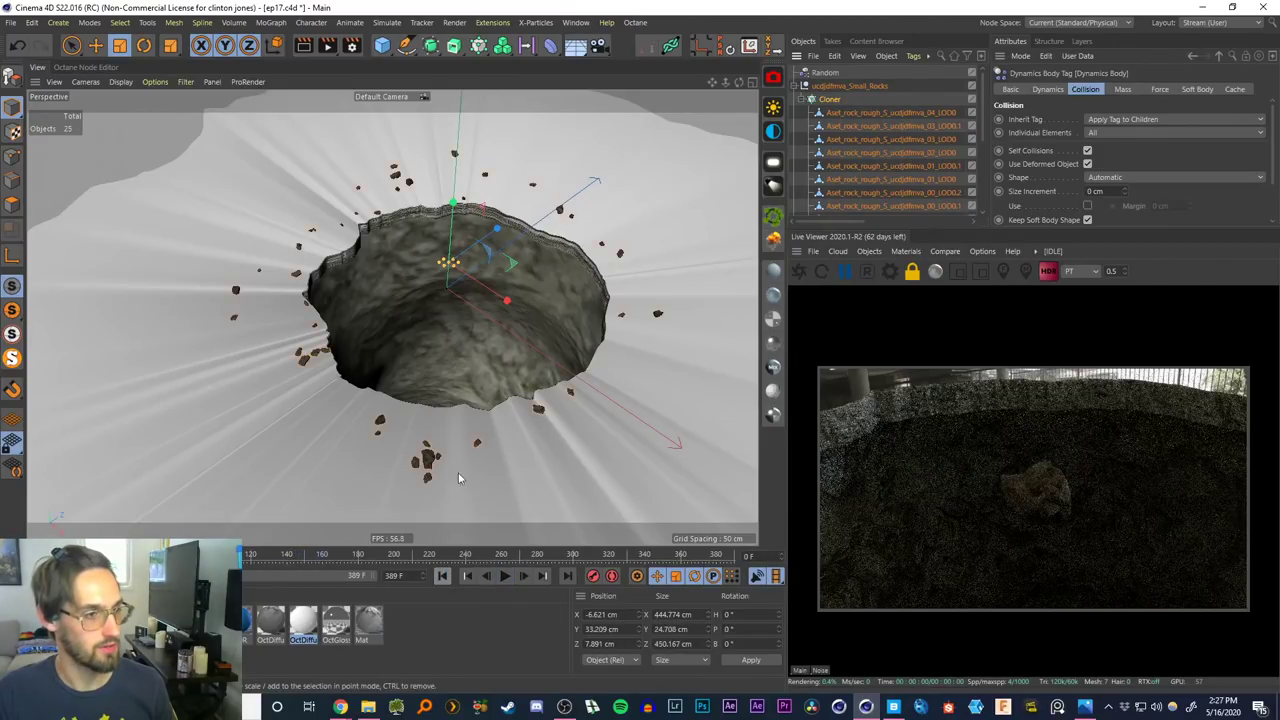
Change the Cloner's mode from Grid Array to Radial
left_click_drag(420, 388, 466, 342, "alt")
left_click(830, 99)
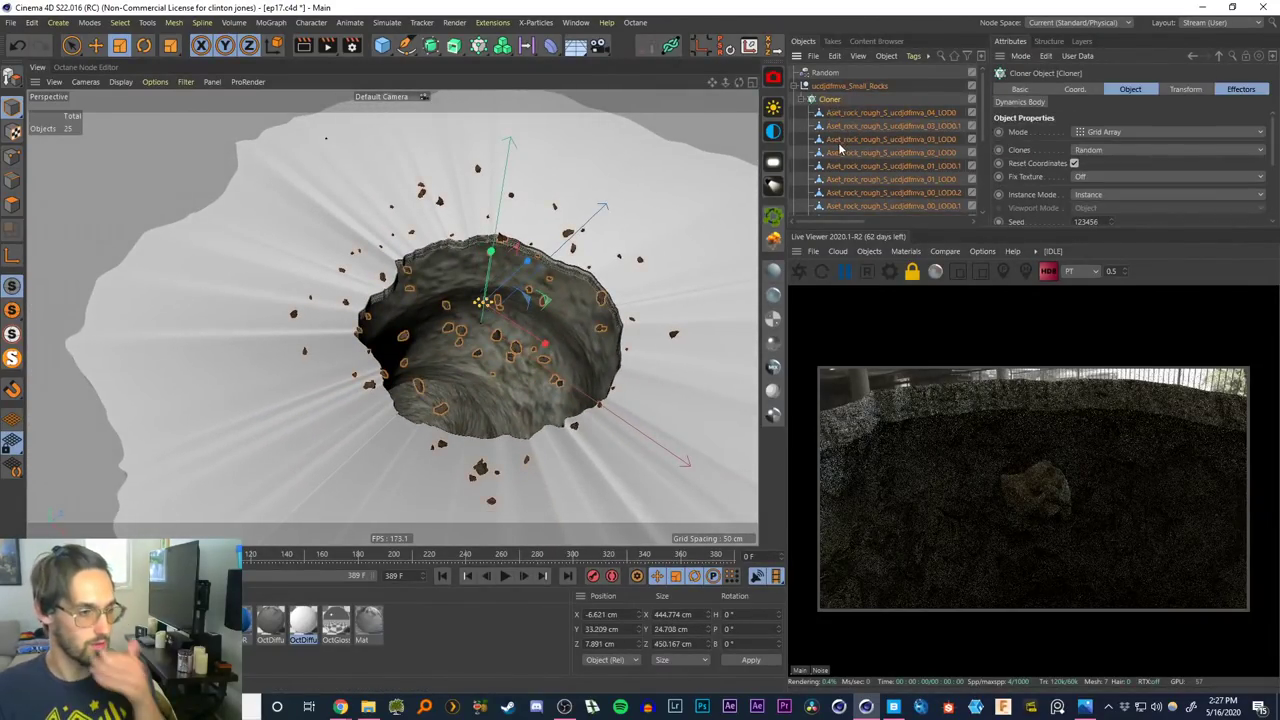
left_click(1150, 133)
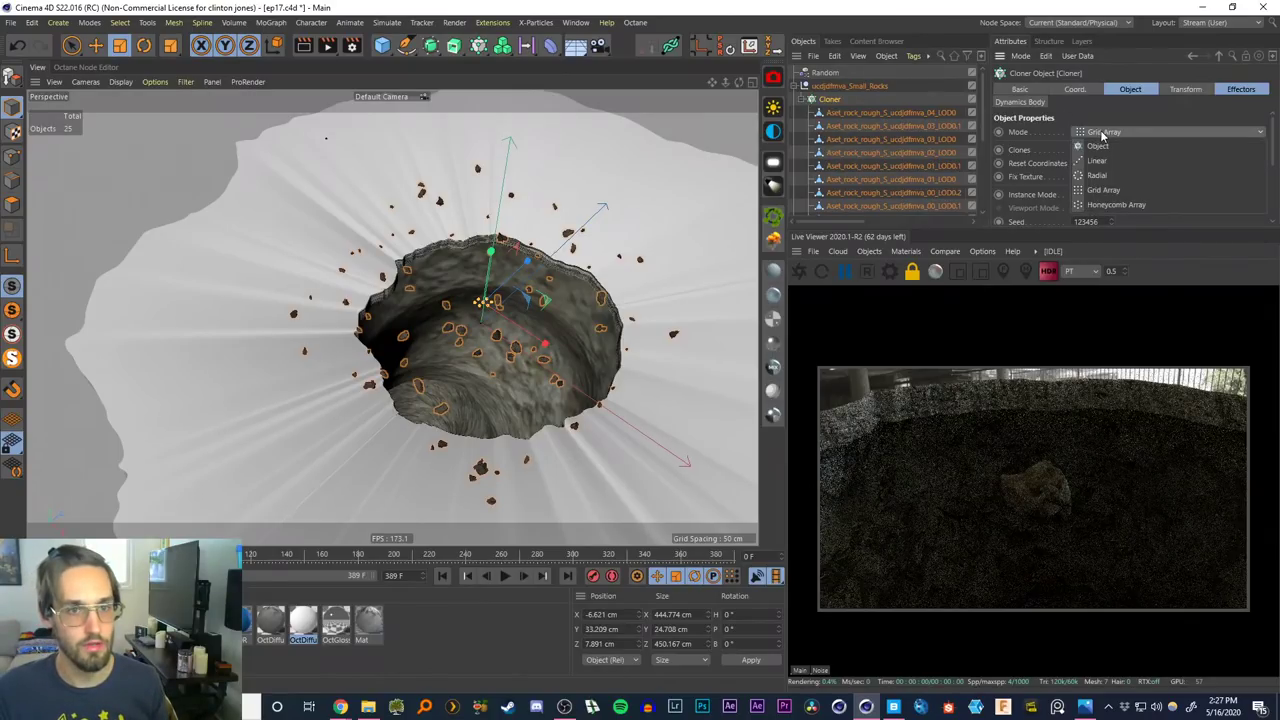
left_click(1104, 175)
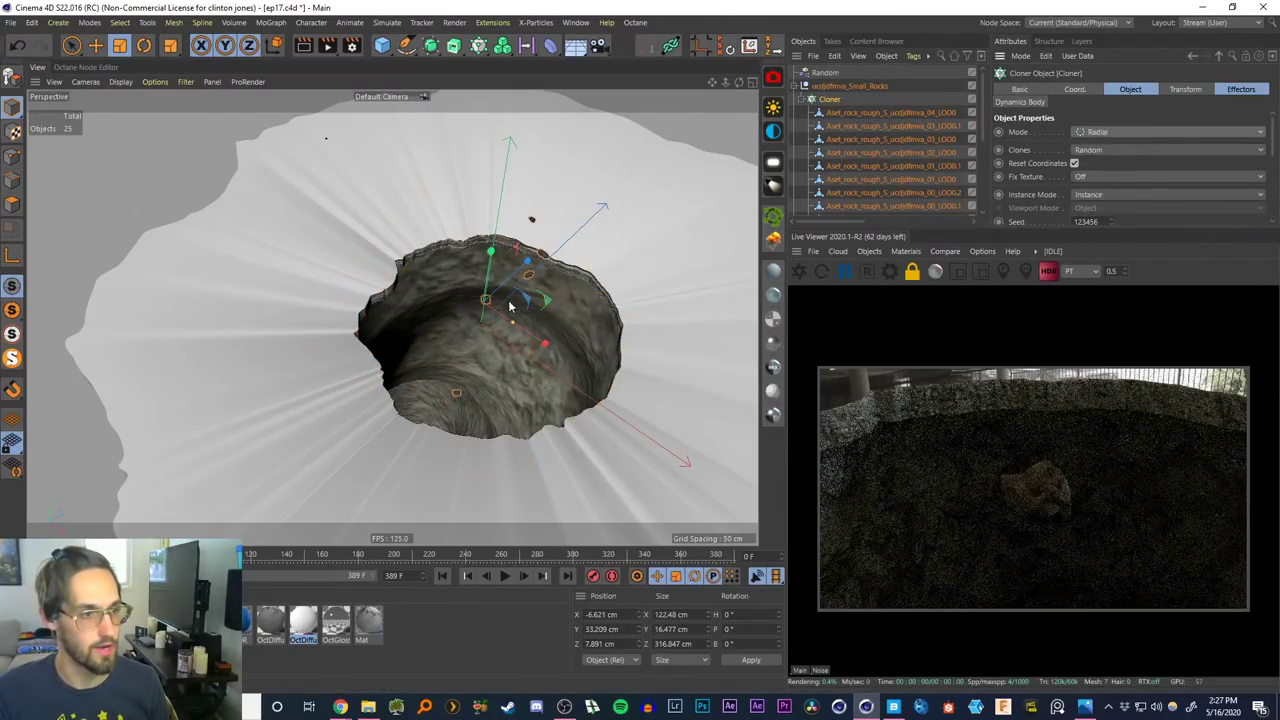
left_click_drag(514, 323, 488, 305, "alt")
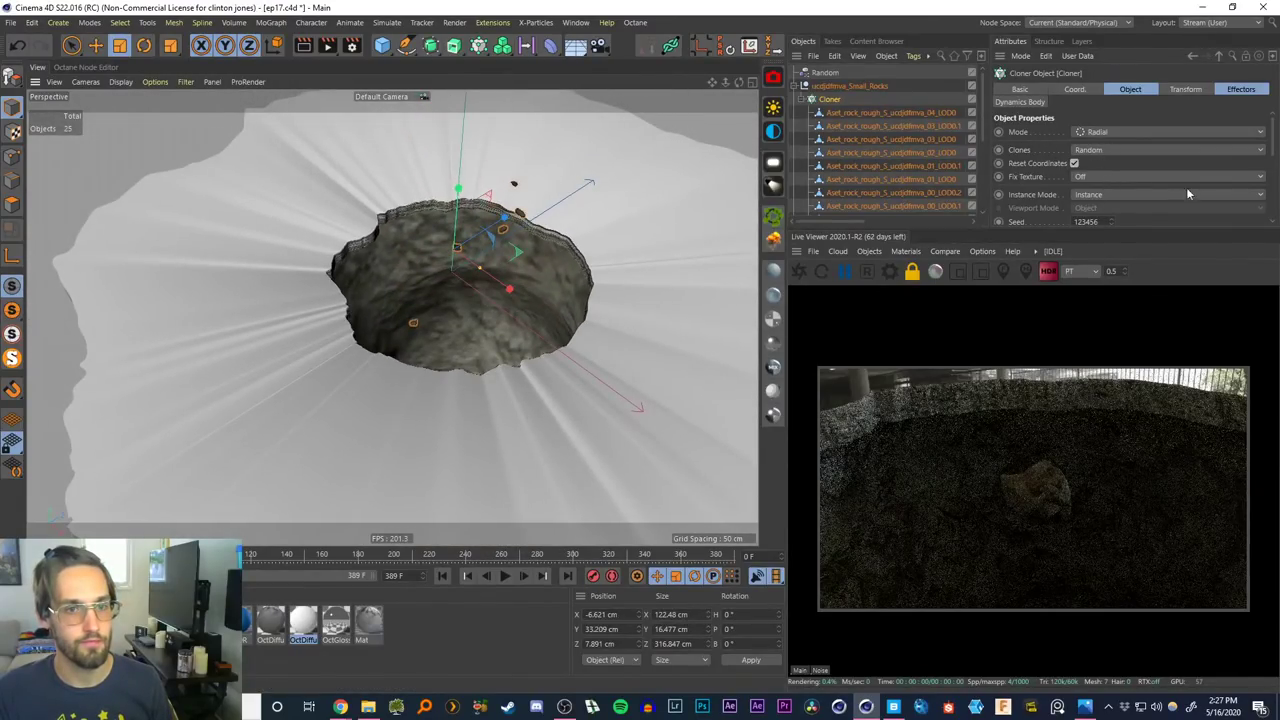
Disable the Random effector and reset its X position variation to 0 cm
left_click(880, 74)
left_click_drag(832, 220, 866, 219)
left_click_drag(486, 270, 475, 243, "alt")
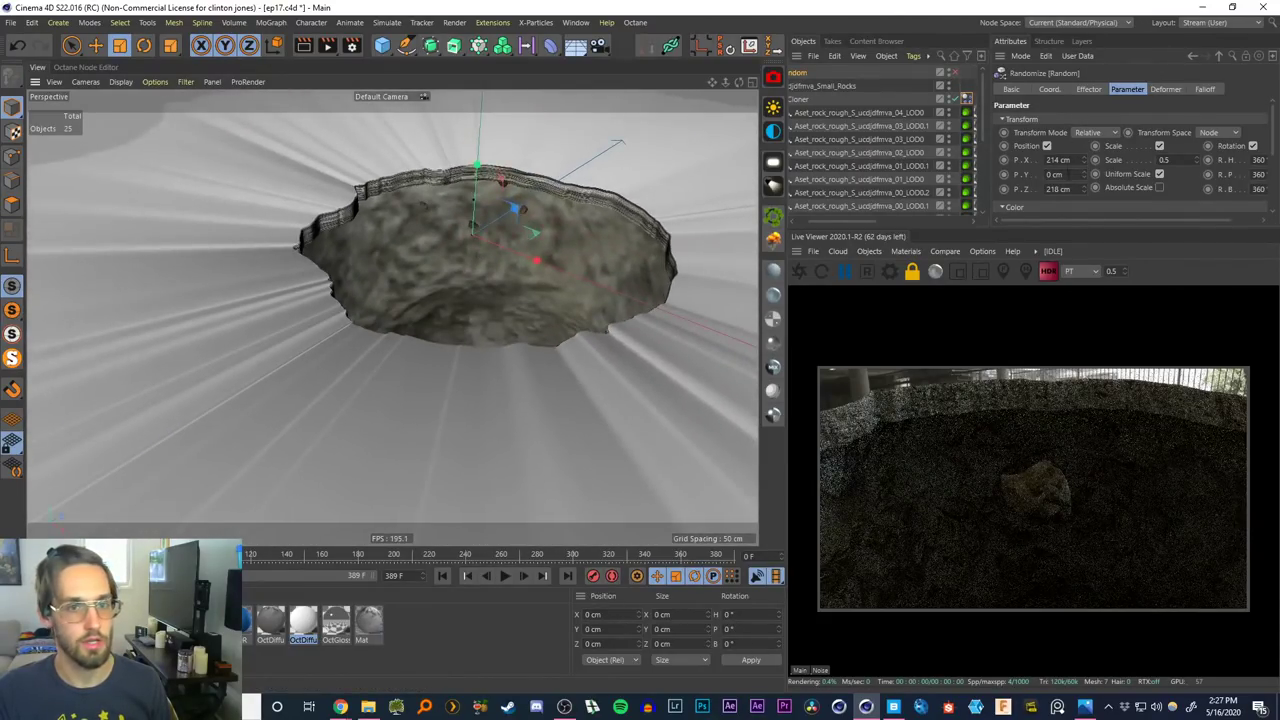
left_click_drag(843, 221, 815, 221)
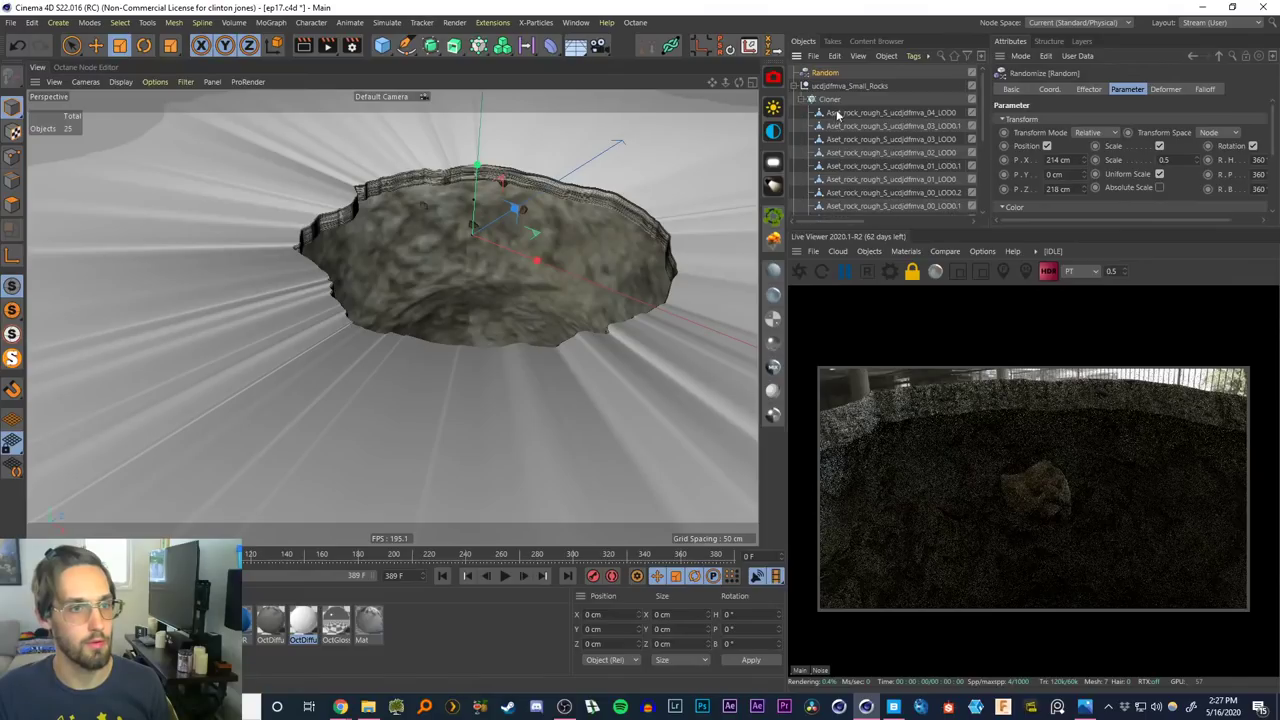
left_click(1058, 160)
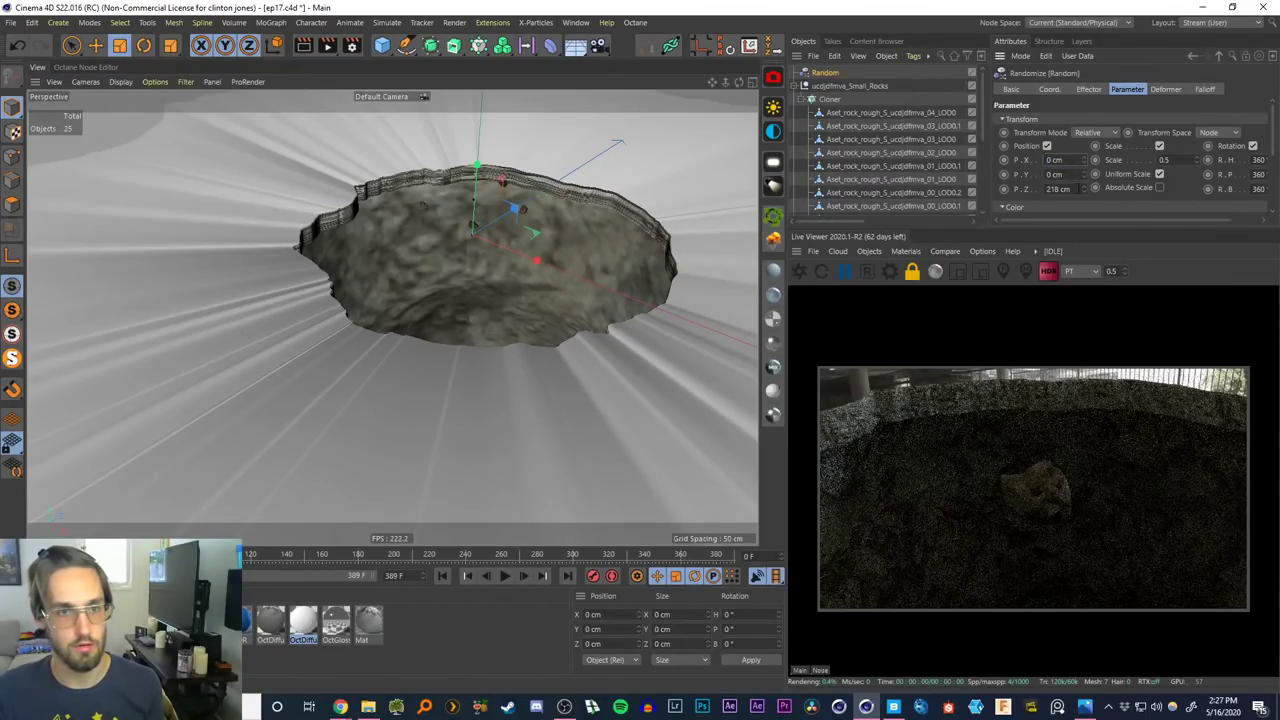
Fit the radial ring of rocks around the hole with a count of 43 and a radius of 229 cm
left_click(829, 100)
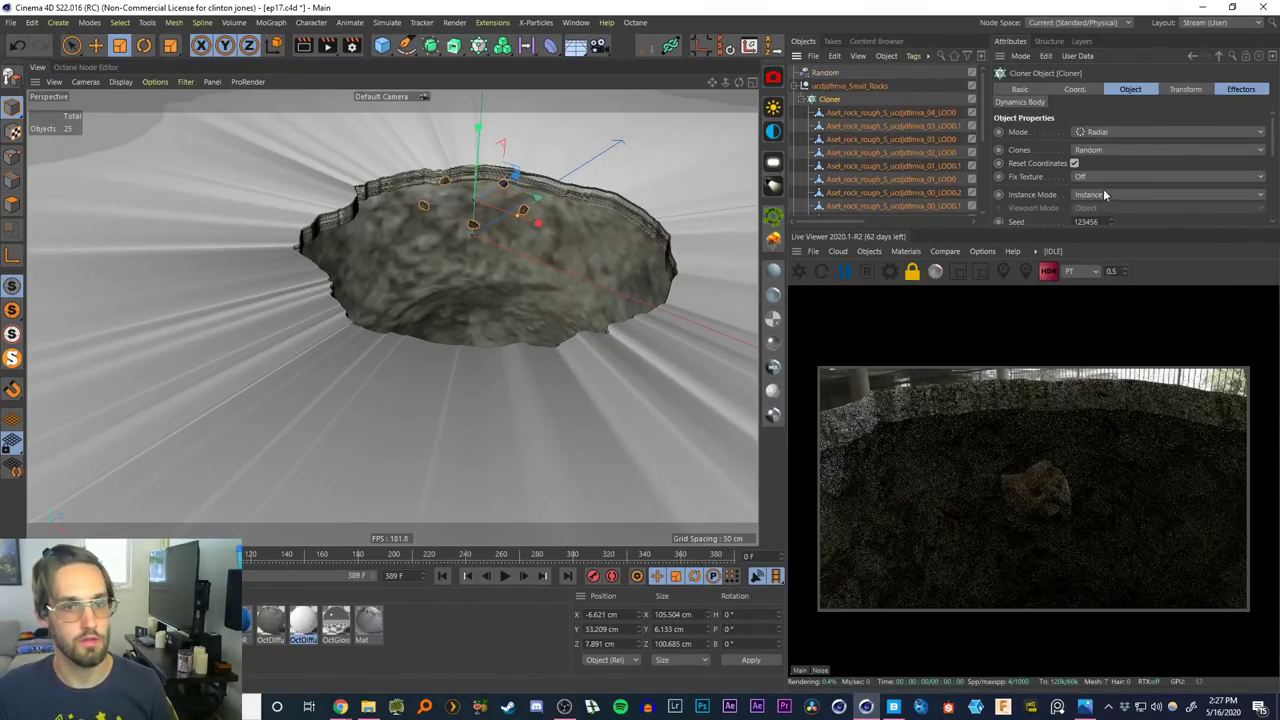
scroll(1270, 155, "down", 4)
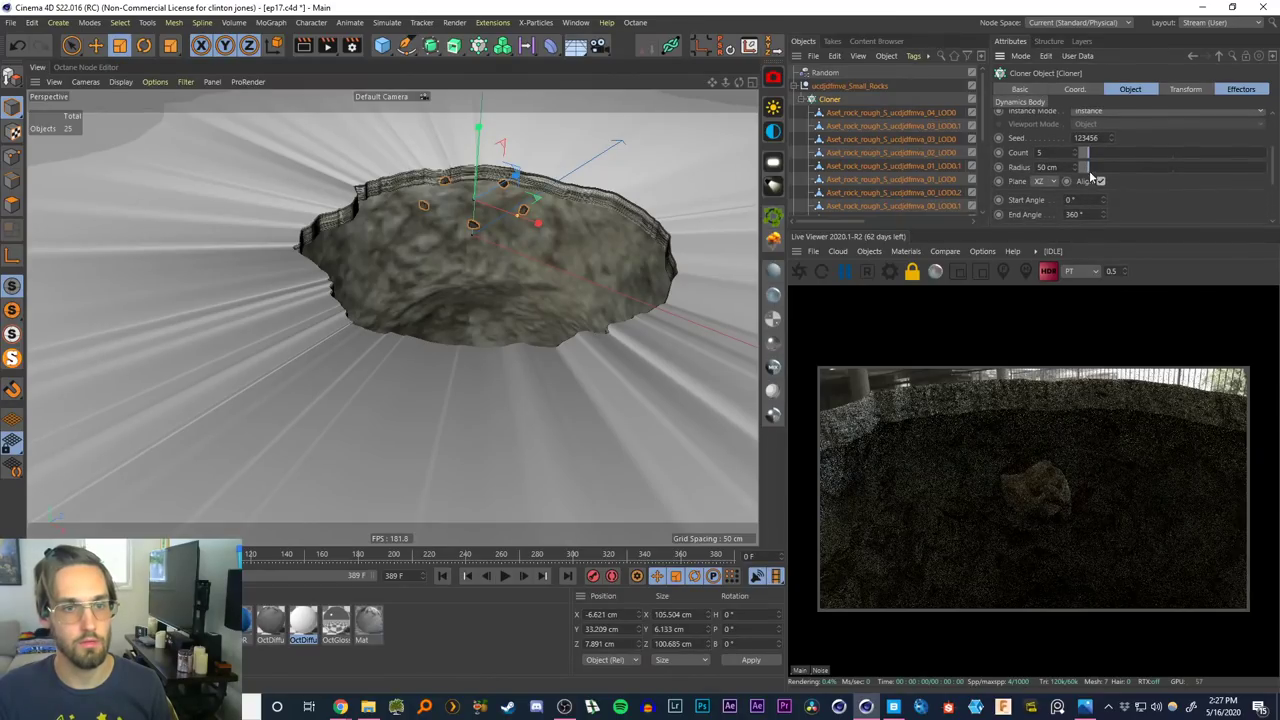
mouse_move(1098, 174)
left_mouse_down()
mouse_move(1135, 156)
mouse_move(1184, 159)
mouse_move(1119, 167)
left_mouse_up()
left_click_drag(1273, 176, 1273, 148)
Set the Cloner's instance mode to Multi-Instance and keep the clone distribution on Random
left_click(1088, 164)
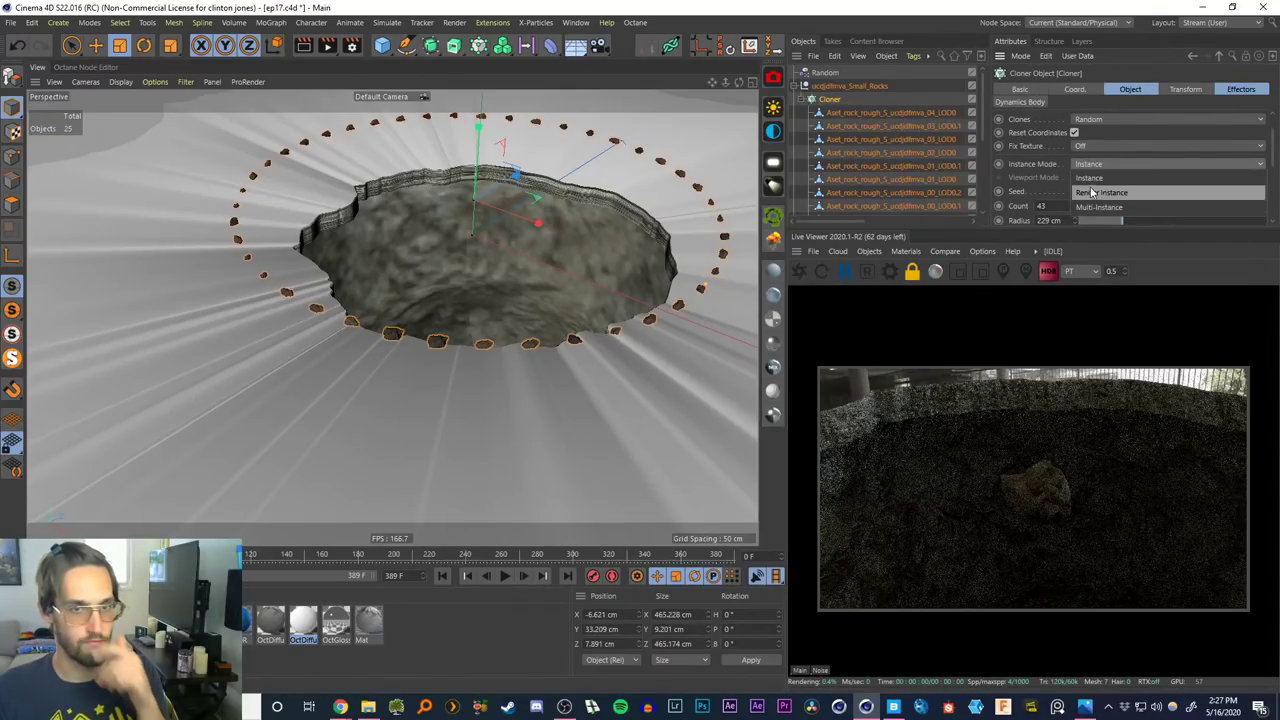
left_click(1088, 200)
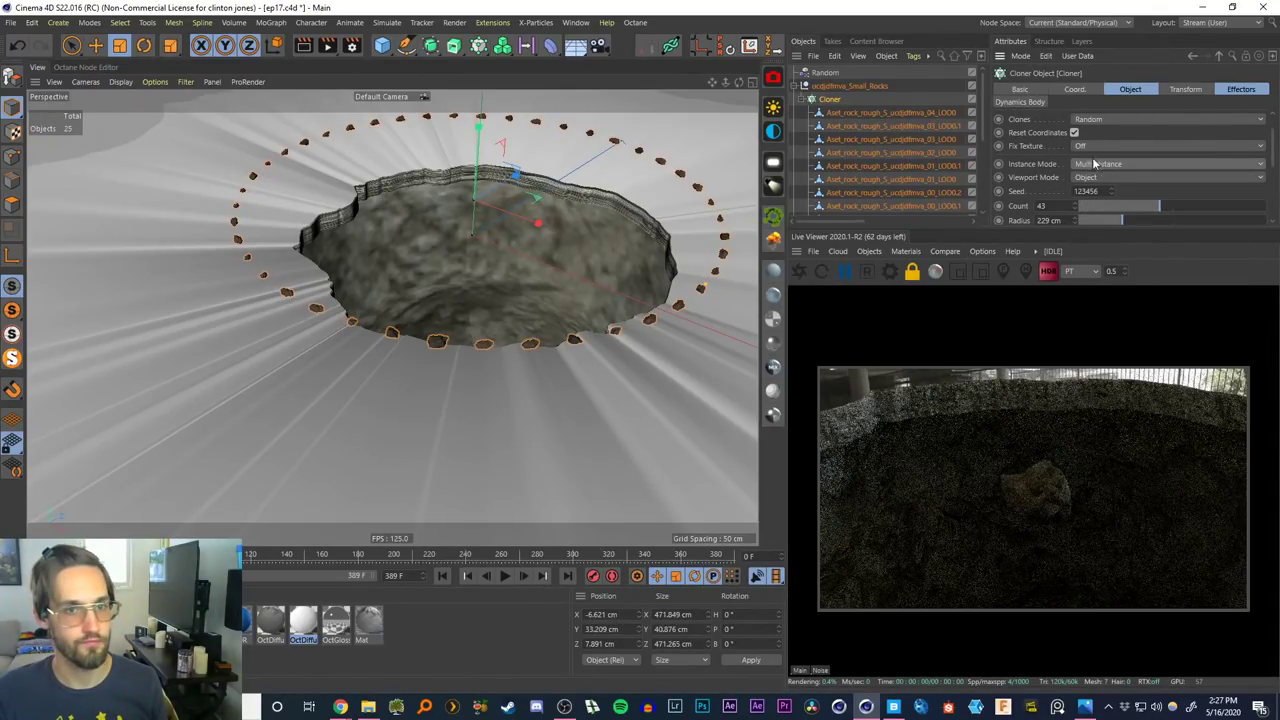
left_click(1098, 120)
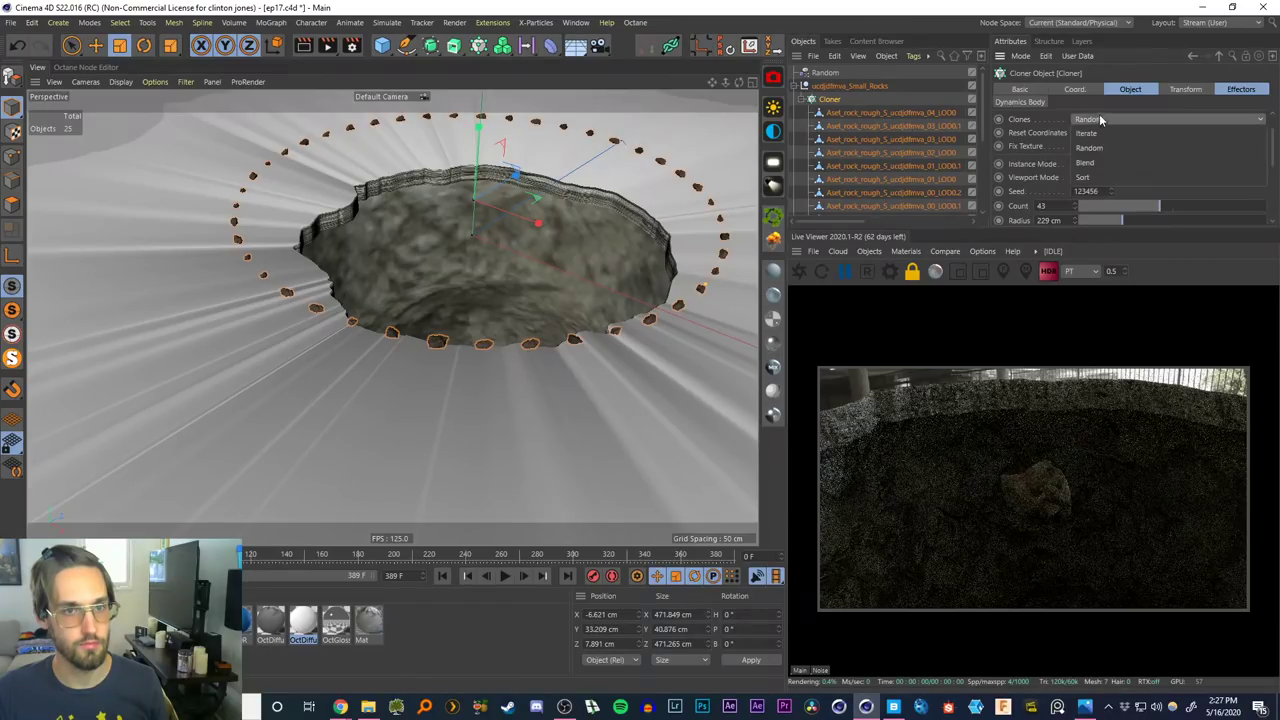
left_click(1100, 120)
Duplicate one each of the 00, 01 and 03 rock meshes inside the Cloner and mix the copies into its child order
left_click(850, 181)
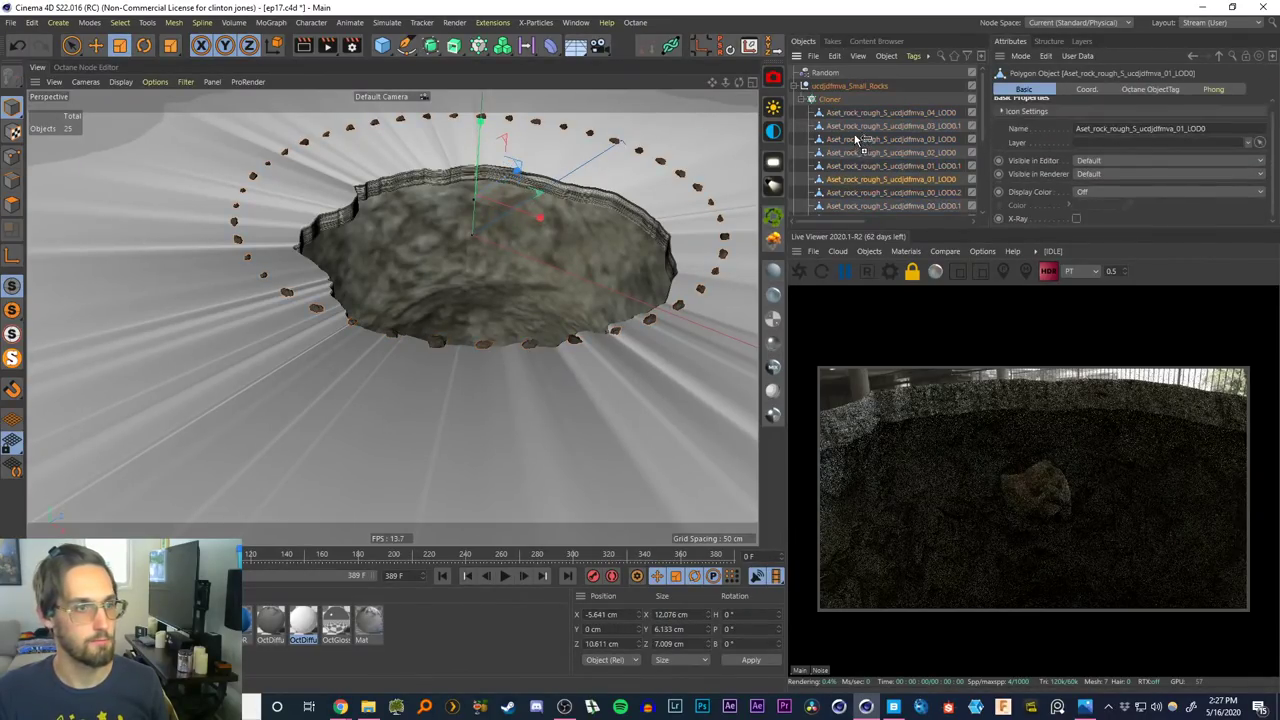
left_click_drag(856, 140, 855, 141, "ctrl")
left_click_drag(849, 207, 850, 134, "ctrl")
left_click(854, 168)
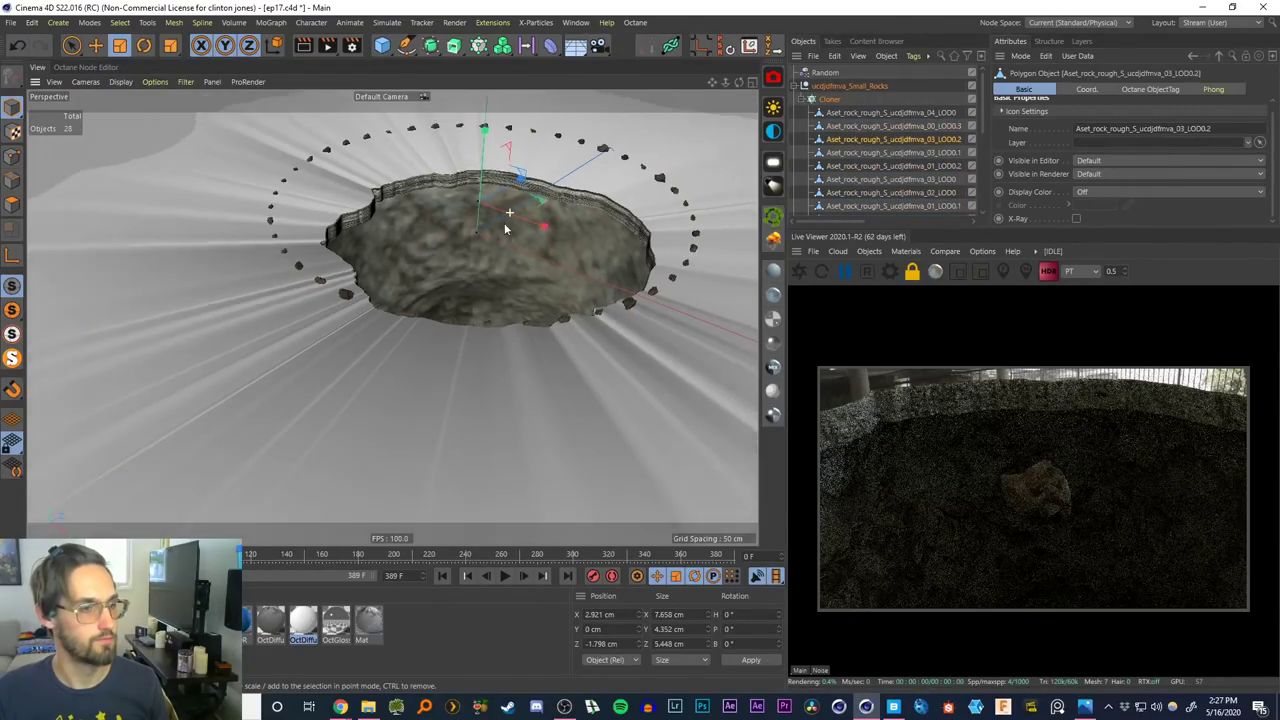
Set the Random effector's position variation to 66 cm X, 55 cm Y and 37 cm Z, and enable the effector again
left_click(826, 76)
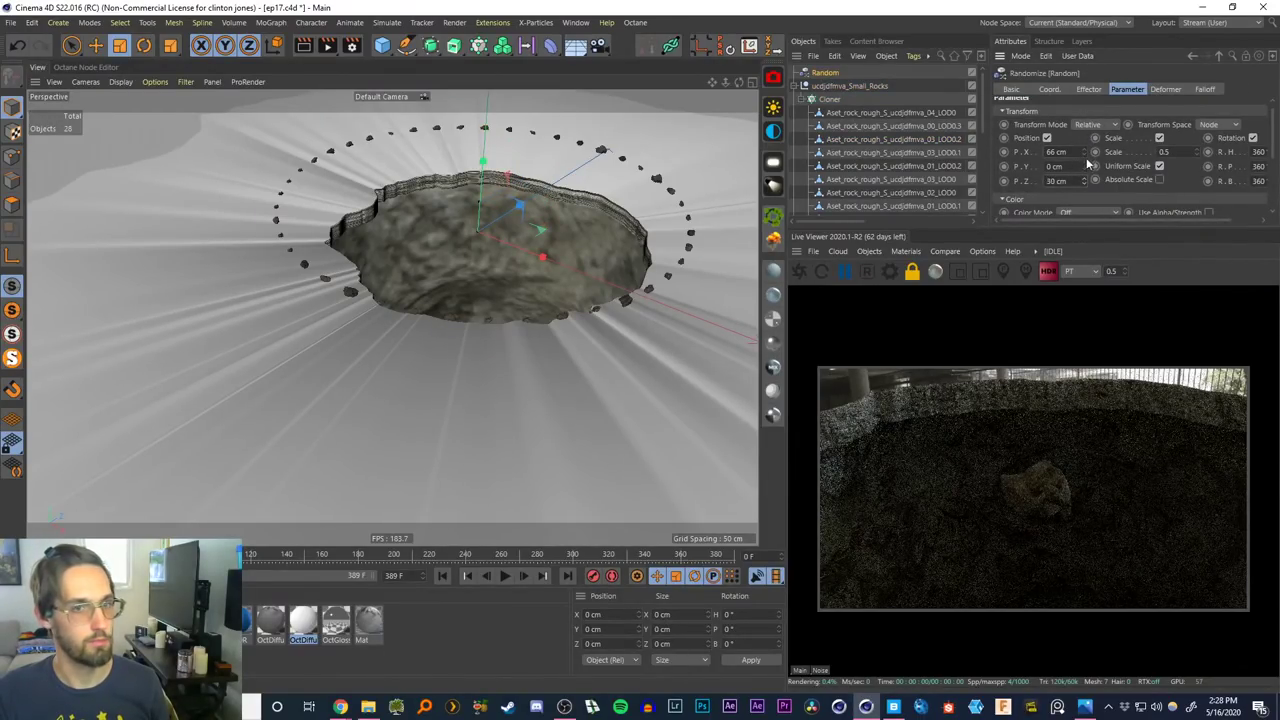
left_click(830, 99)
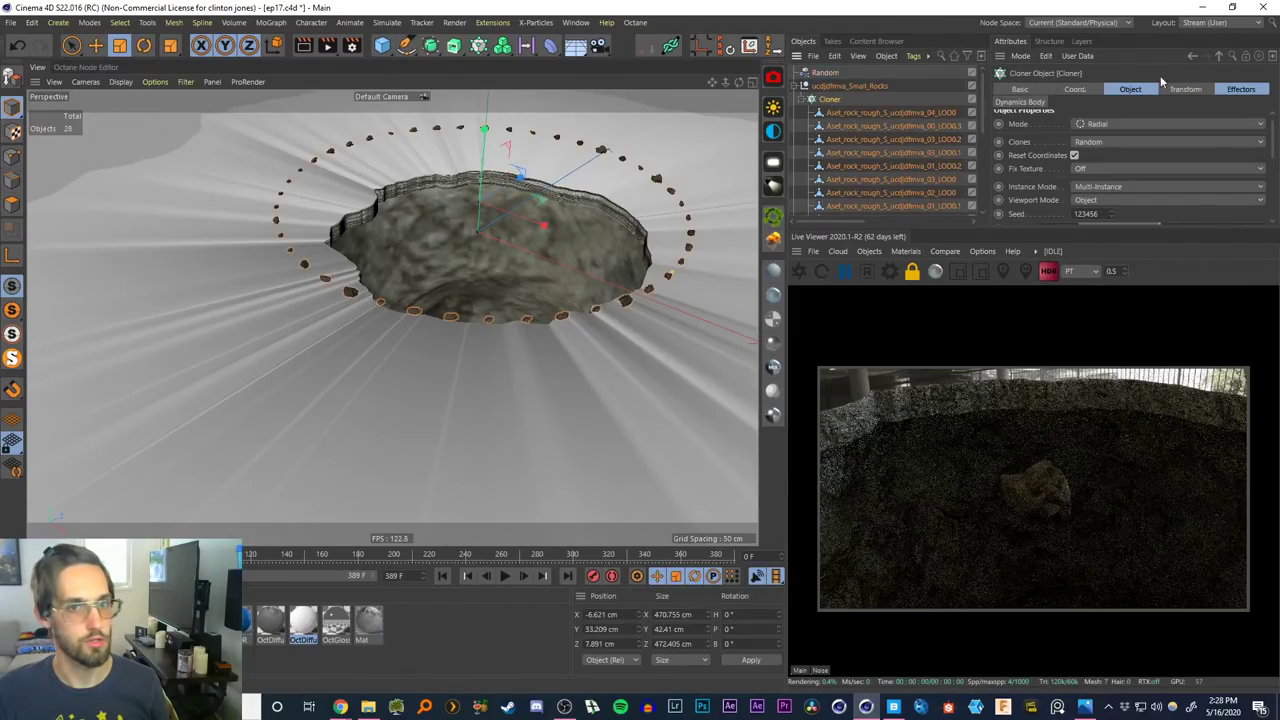
left_click(1217, 89)
left_click(828, 74)
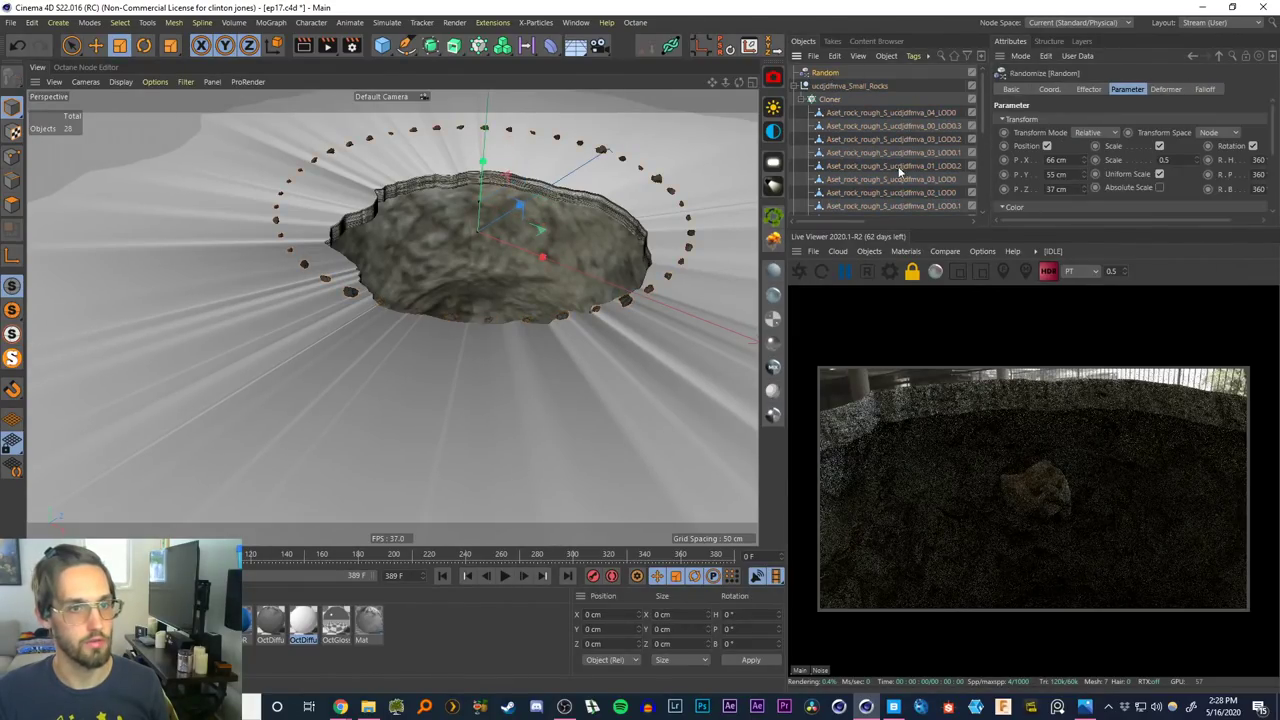
left_click_drag(848, 219, 776, 221)
left_click(935, 73)
left_click_drag(579, 267, 567, 314, "alt")
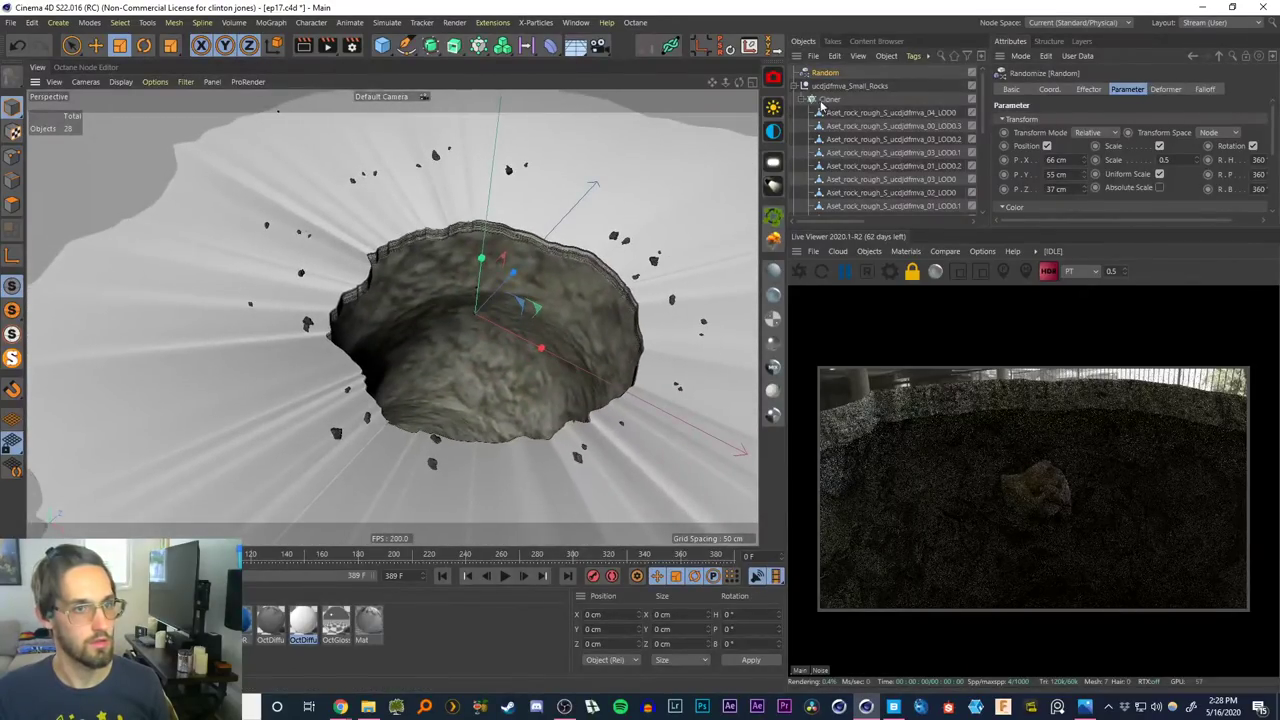
Raise the Cloner's count first to 50 and finally to 100, and reduce its radius to 204 cm
left_click(826, 100)
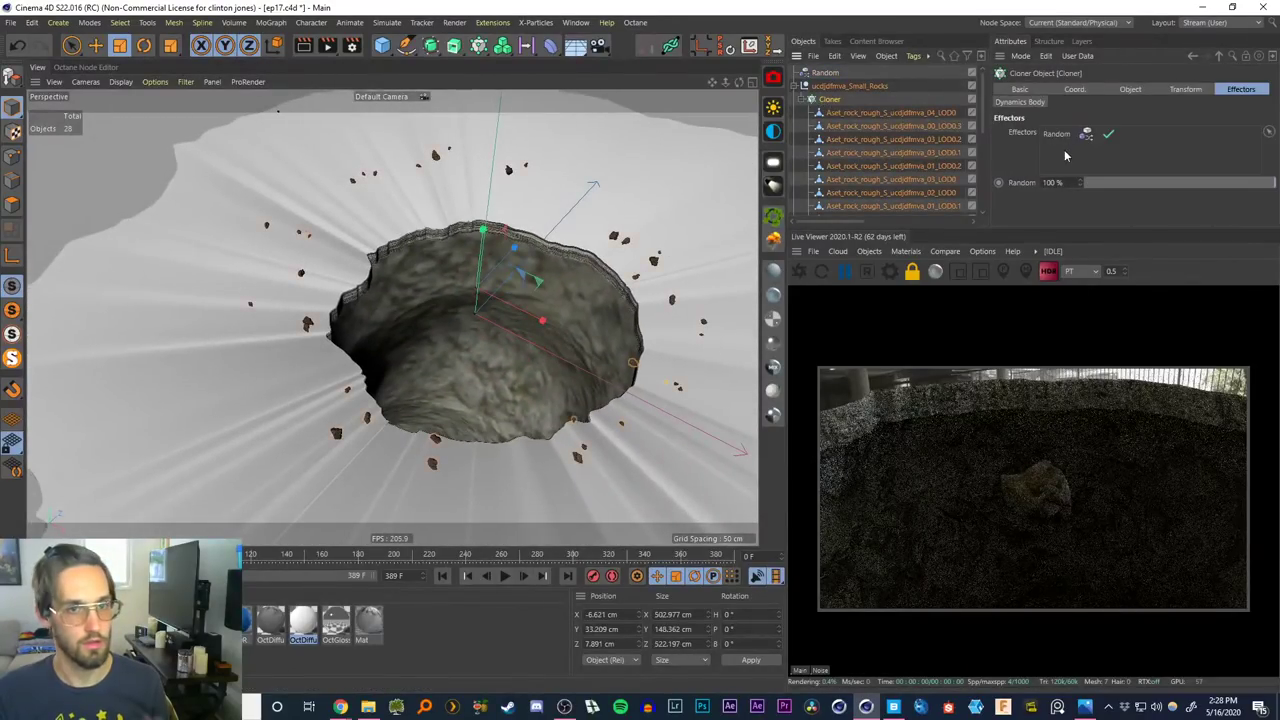
left_click(1104, 90)
left_click_drag(1274, 152, 1148, 177)
type("50")
key("Return")
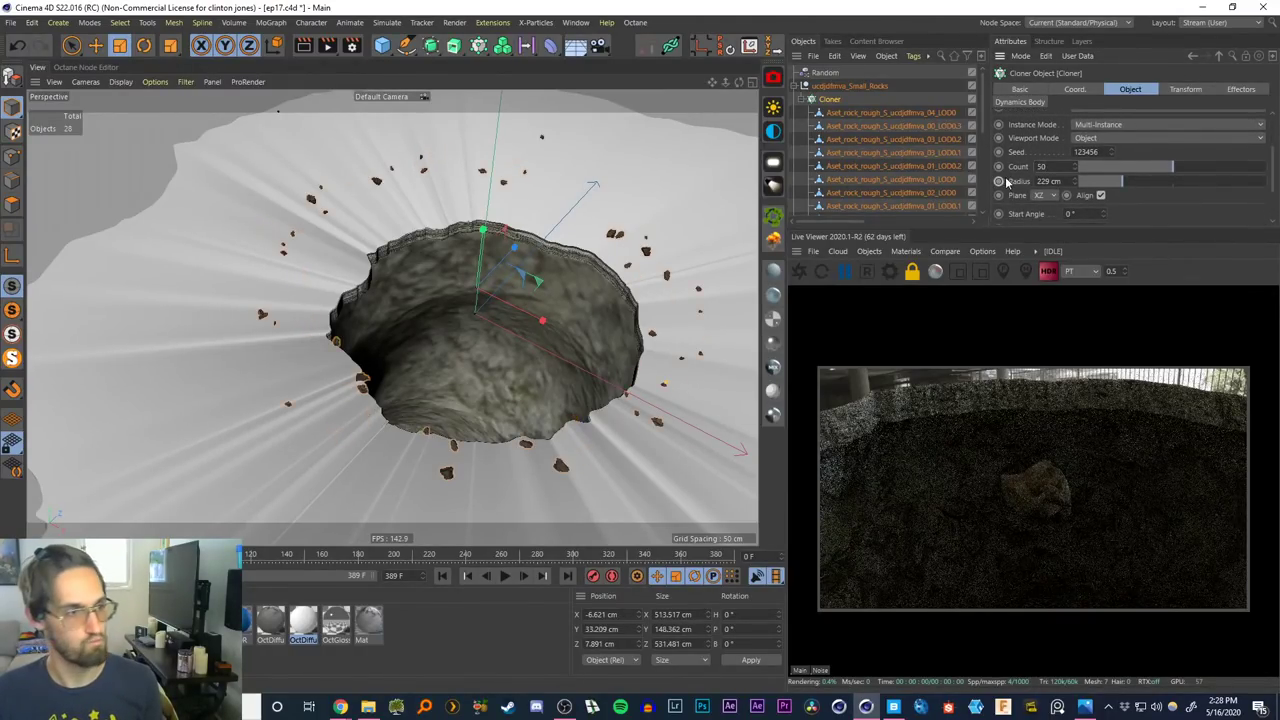
type("100")
key("Return")
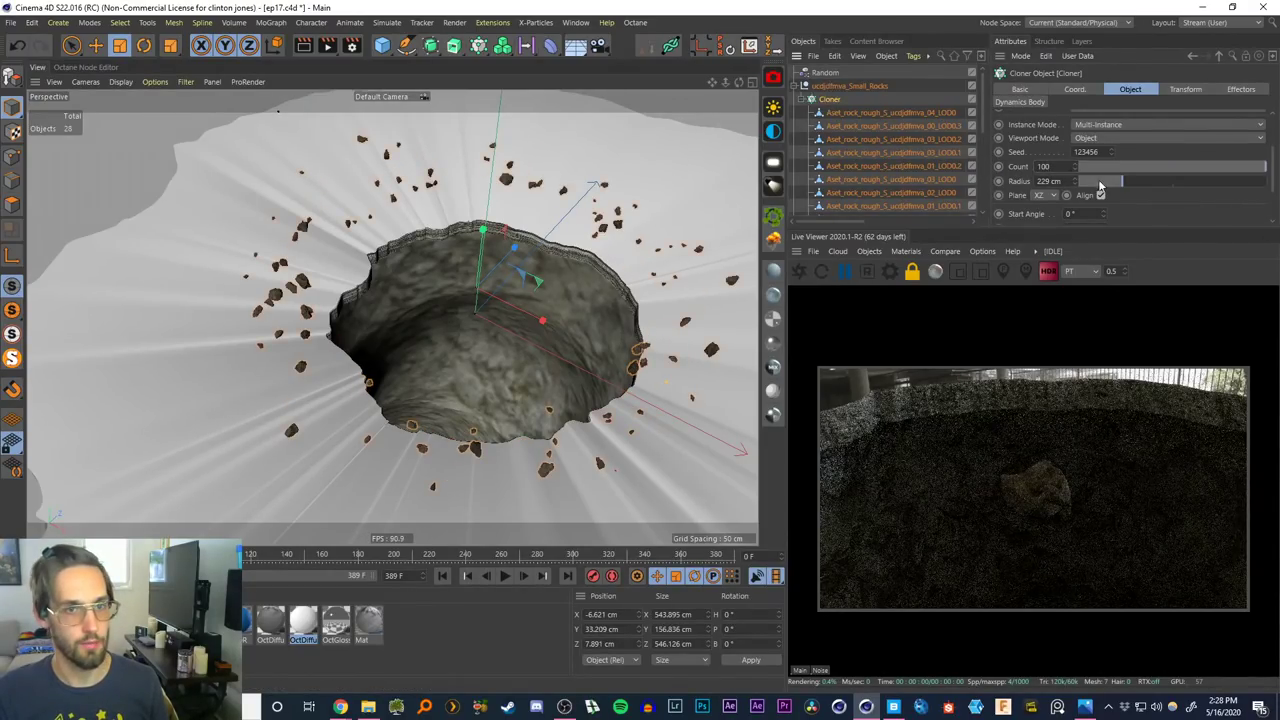
left_click_drag(1122, 186, 1116, 186)
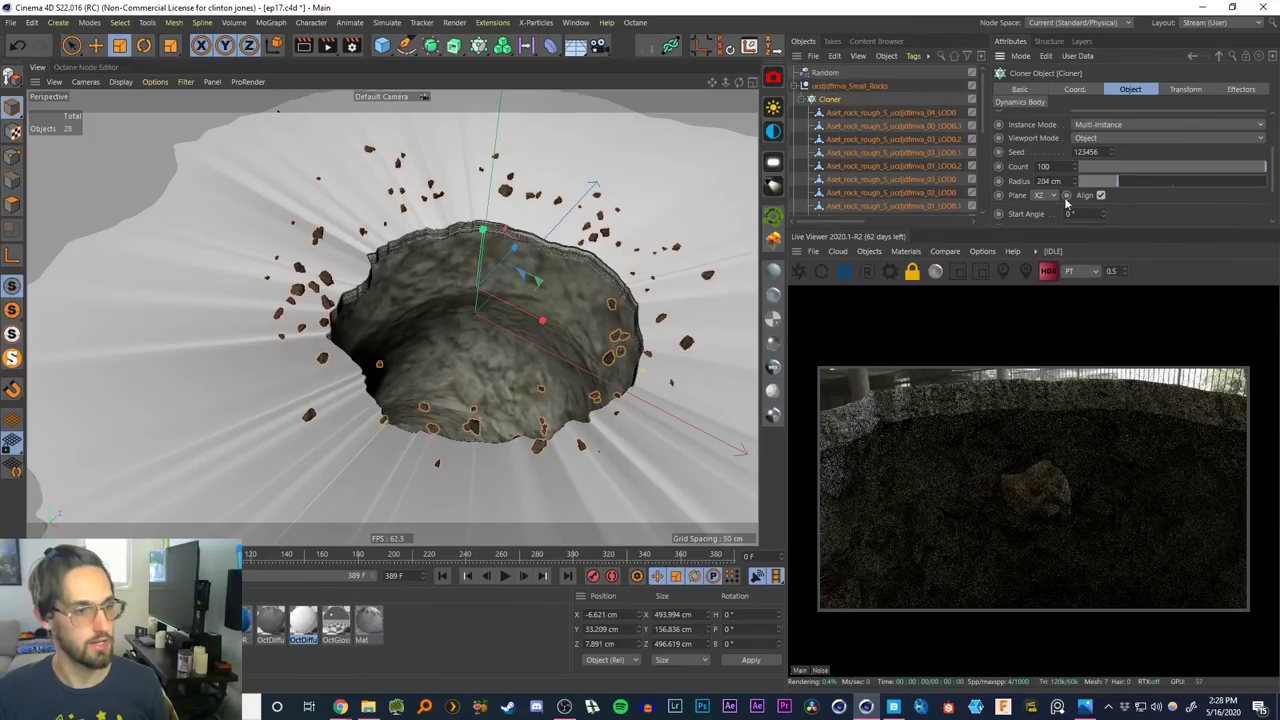
Play the simulation to let the rocks settle around the hole, pause it, and inspect their placement from a low angle
left_click(505, 577)
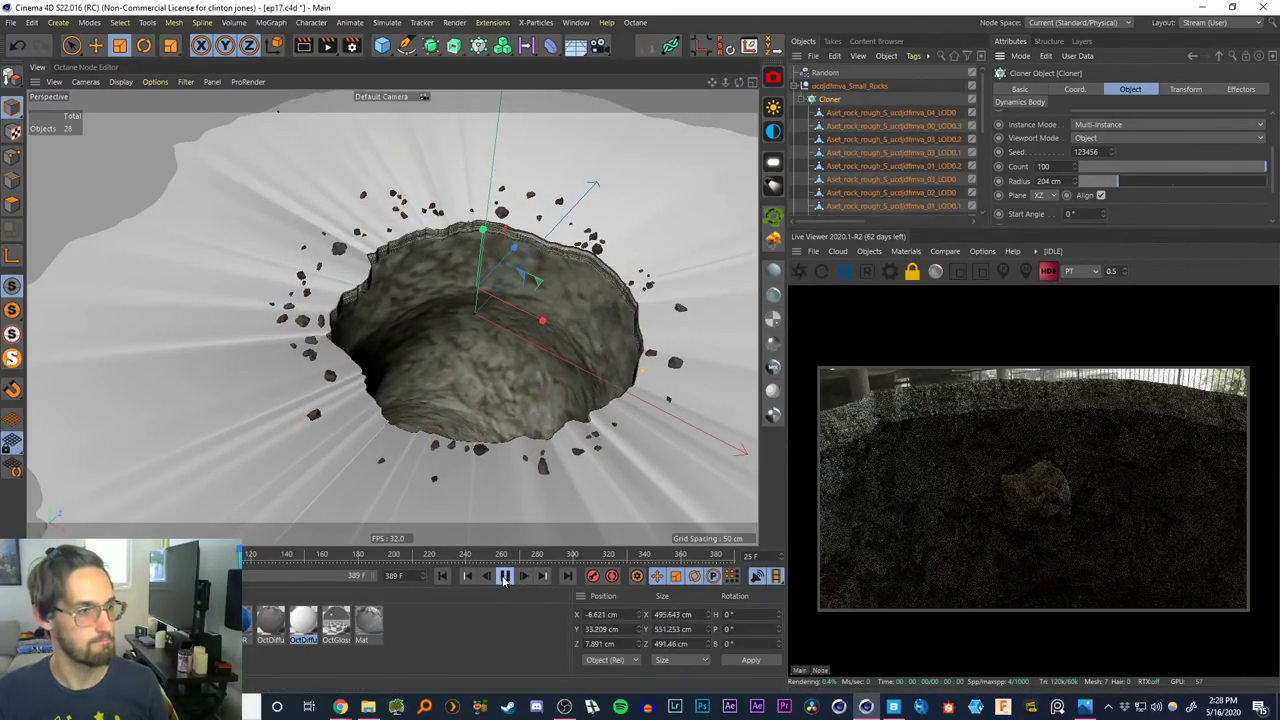
left_click(505, 575)
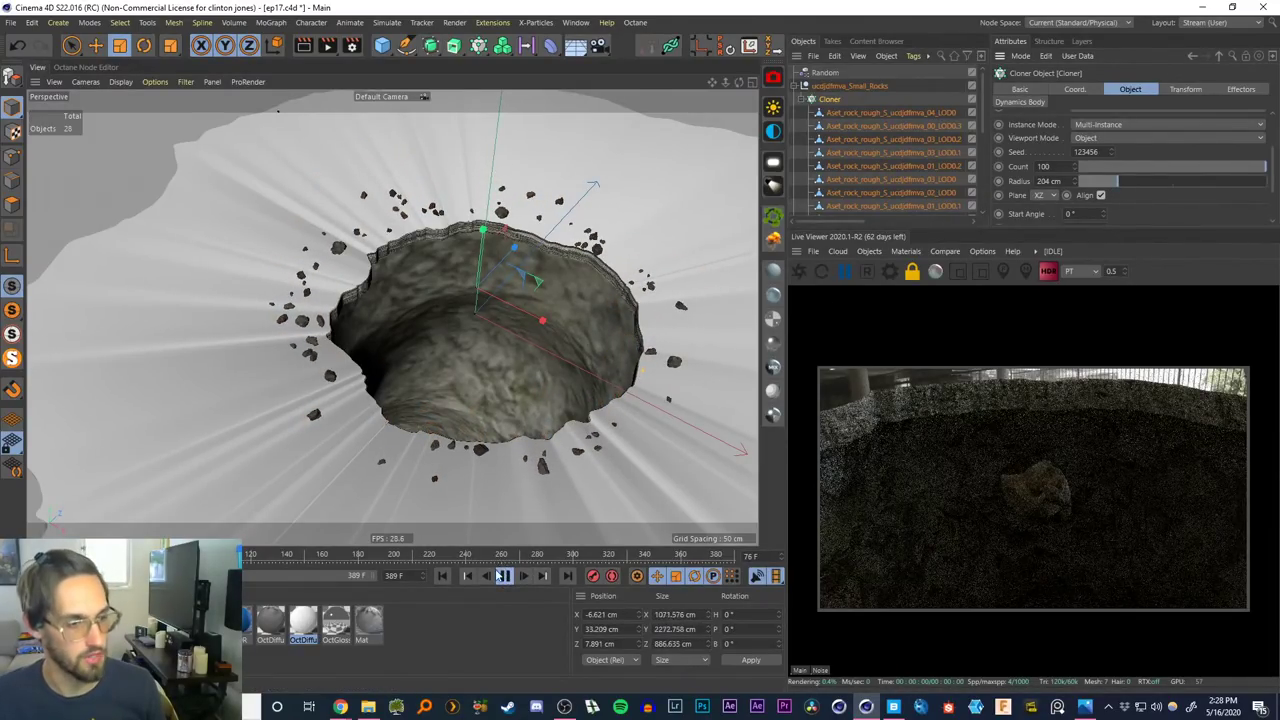
left_click_drag(500, 470, 520, 335, "alt")
scroll(826, 170, "down", 5)
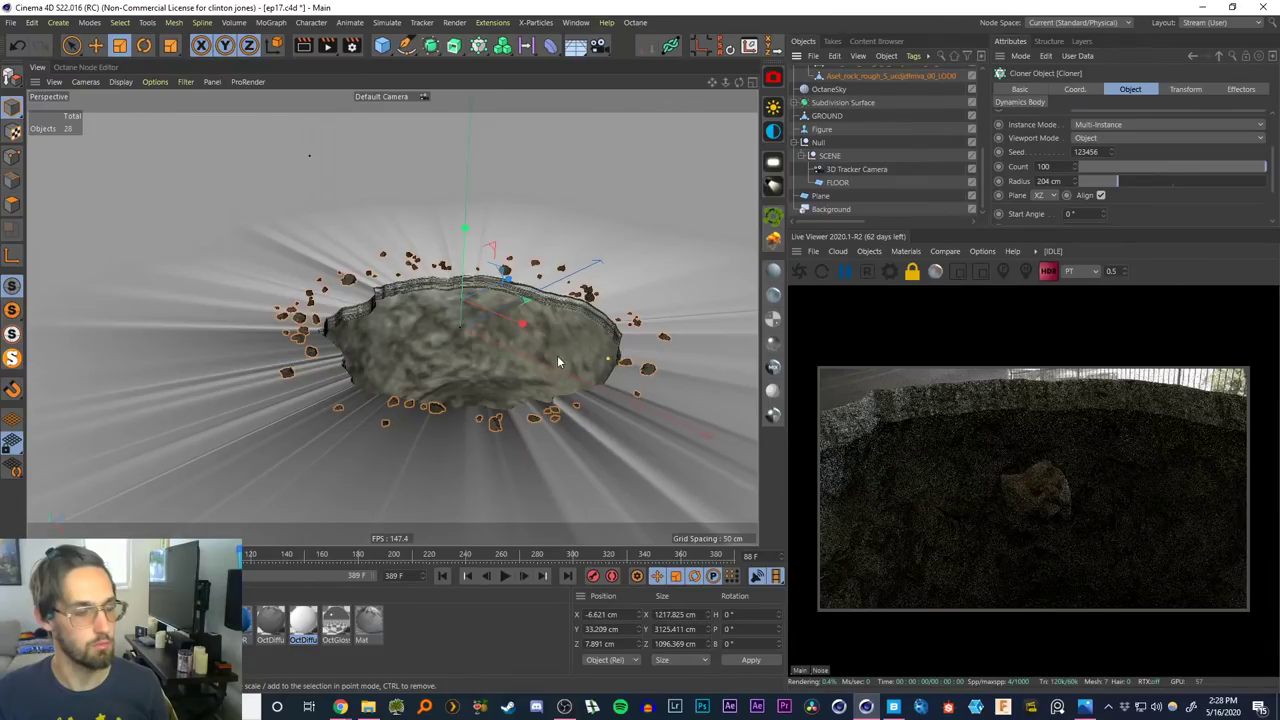
left_click_drag(557, 355, 529, 343, "alt")
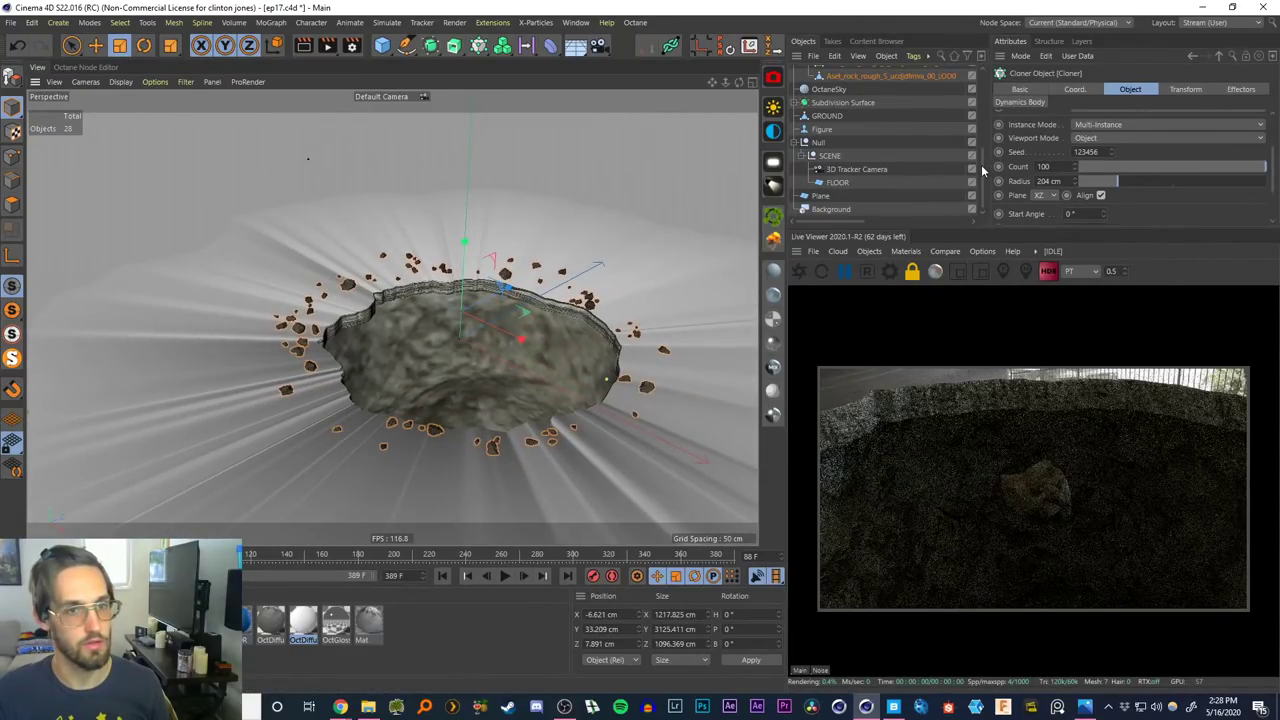
Store the settled rocks as the initial state in the Cloner's Dynamics Body tag and replay from the first frame
left_click_drag(982, 171, 937, 85)
left_click_drag(834, 221, 848, 220)
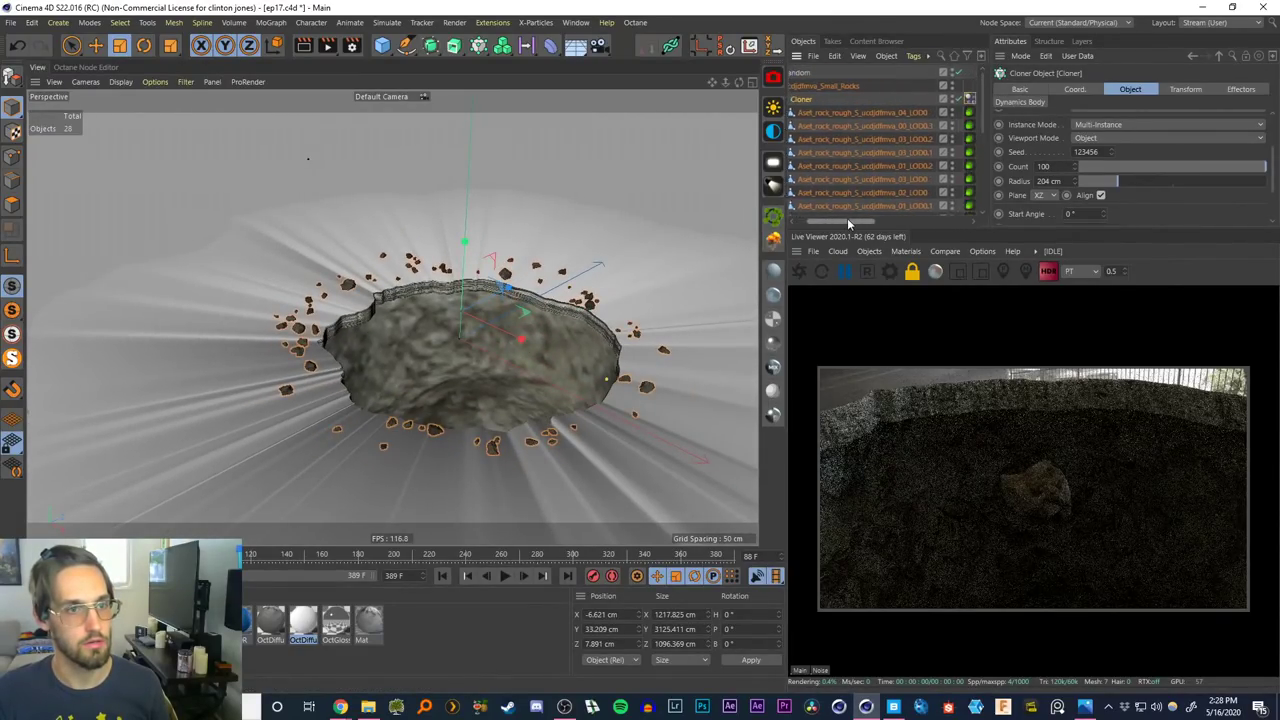
left_click(953, 98)
left_click(1047, 89)
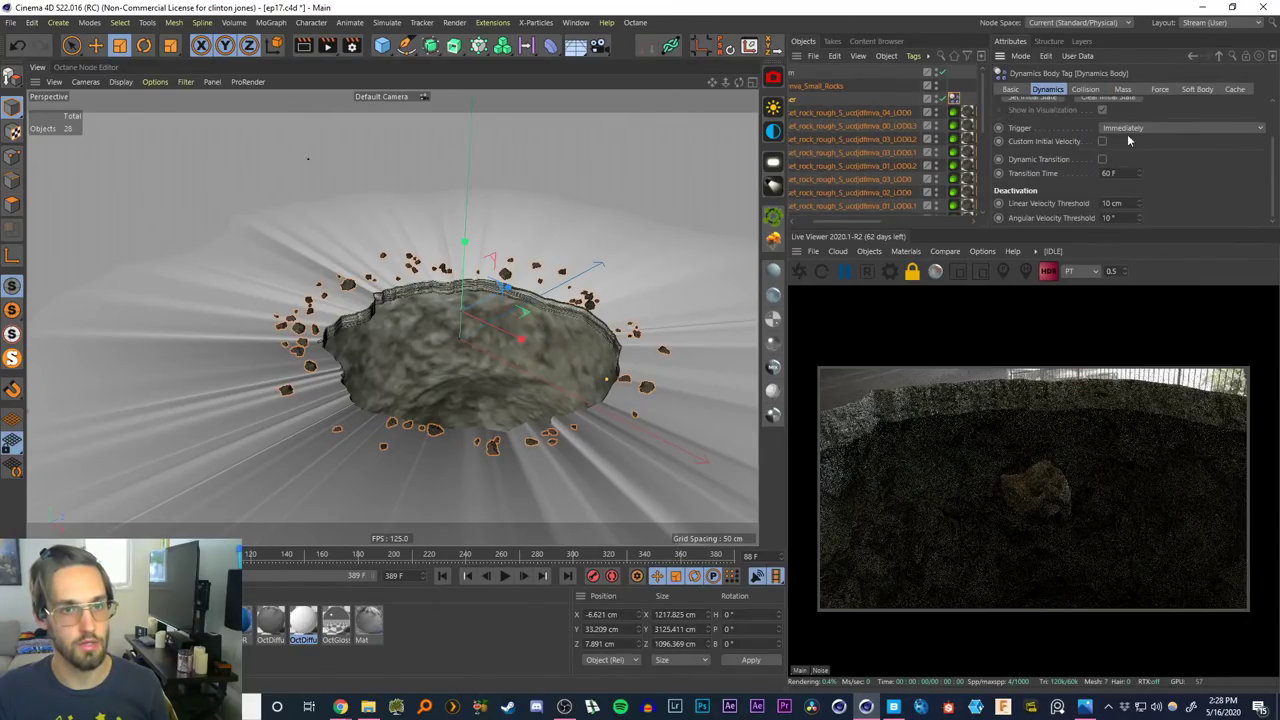
scroll(1272, 179, "up", 2)
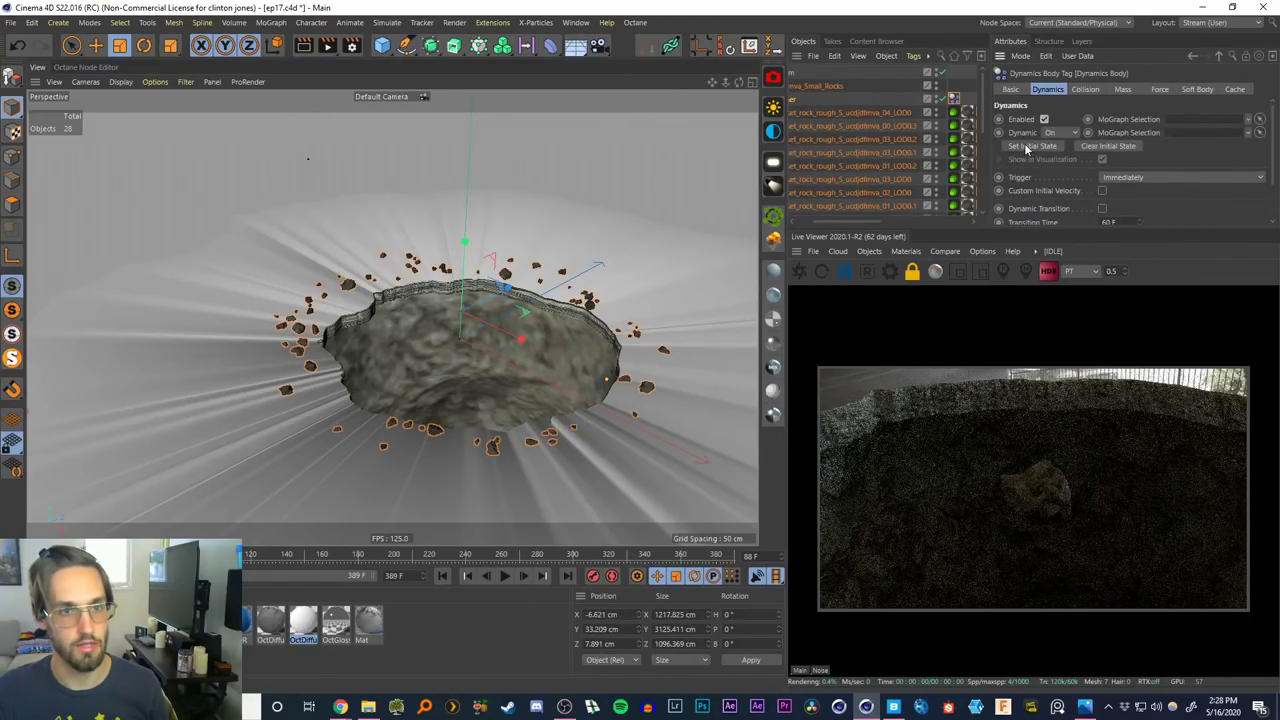
left_click(443, 577)
left_click(505, 577)
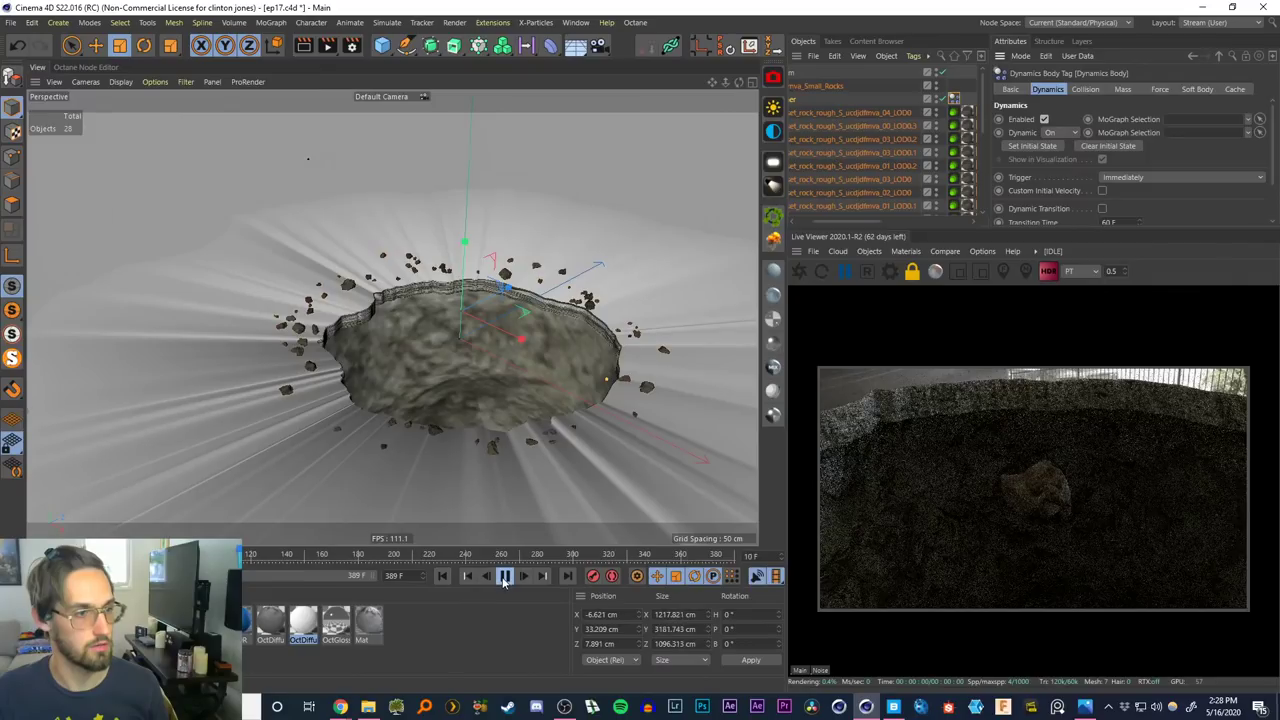
Return to the first frame, disable the Cloner's Dynamics Body tag, replay briefly to check the rocks, and rewind
left_click(505, 577)
left_click(443, 577)
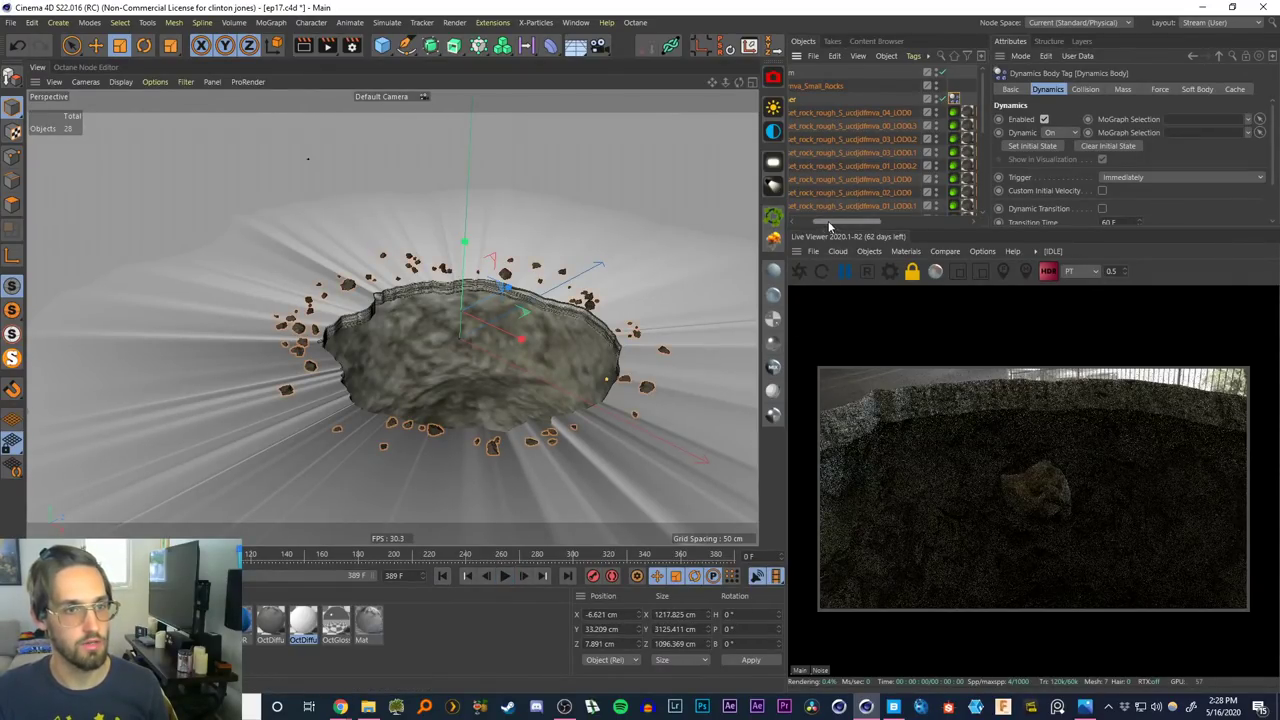
mouse_move(829, 222)
left_mouse_down()
mouse_move(799, 218)
mouse_move(841, 222)
left_mouse_up()
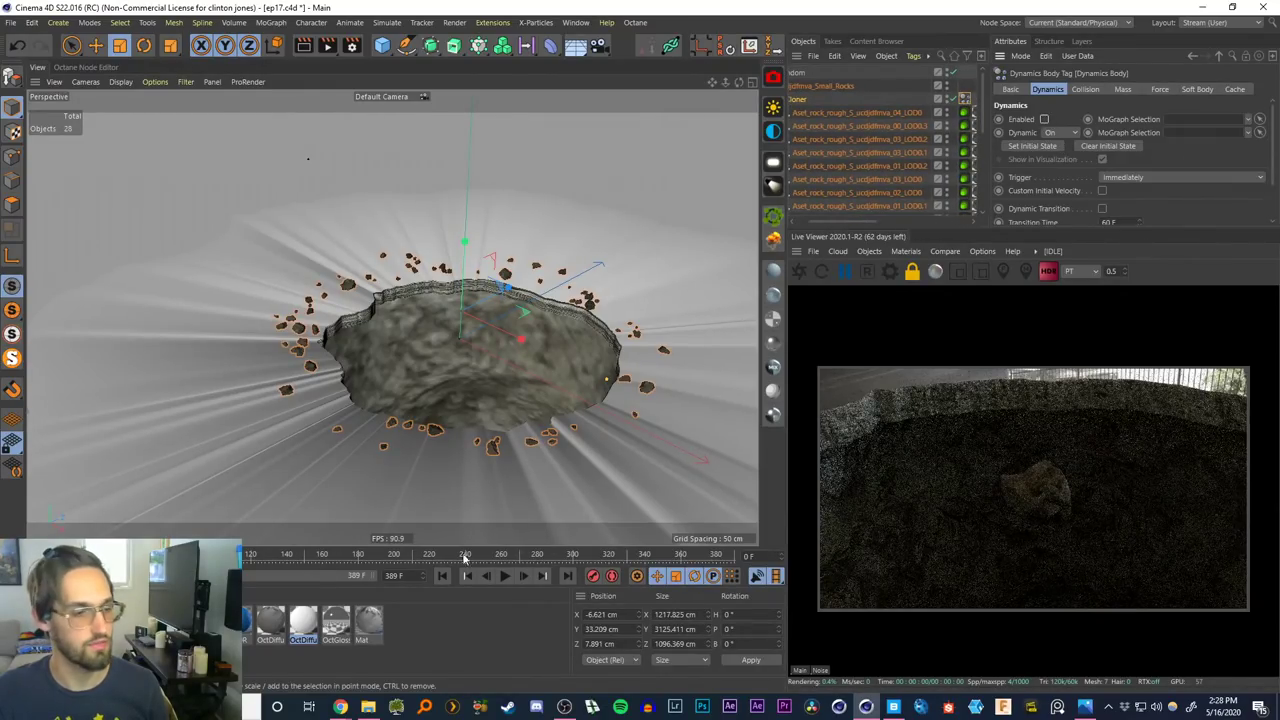
left_click(505, 579)
left_click(505, 577)
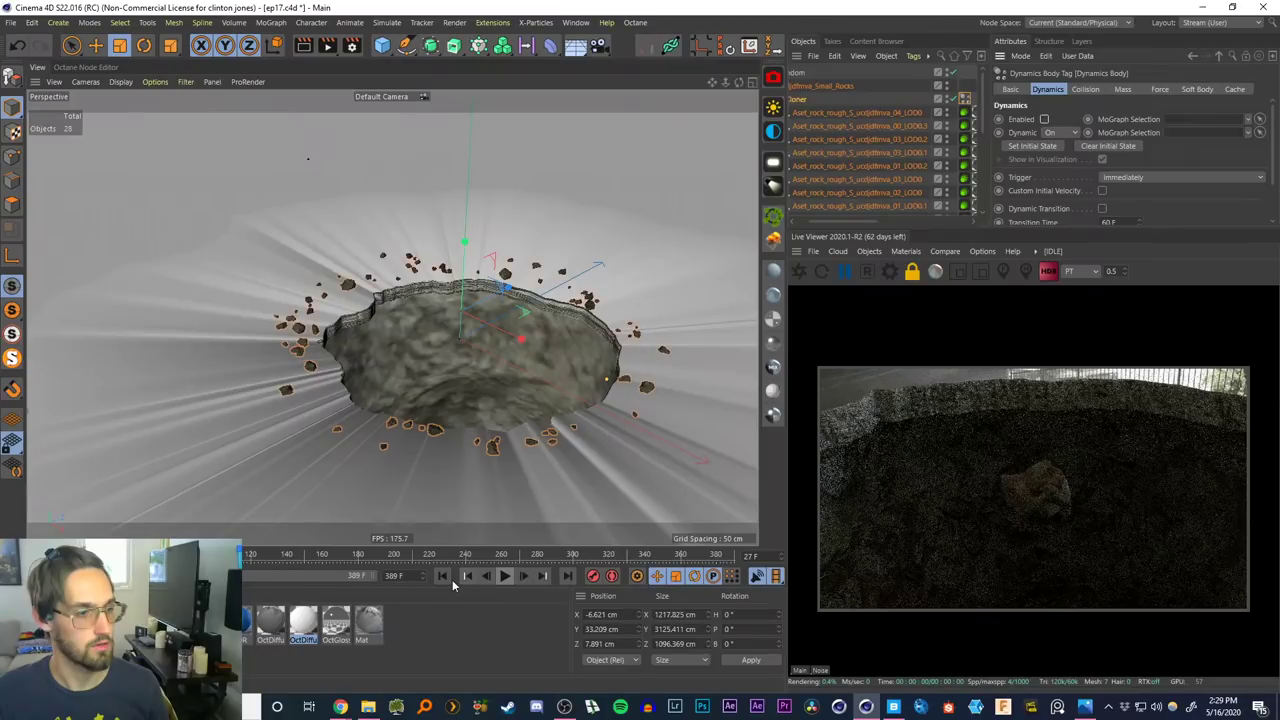
left_click(442, 576)
Play the shot through the 3D Tracker Camera to check the rocks around the hole, then return to the first frame
left_click_drag(982, 121, 985, 192)
left_click(953, 180)
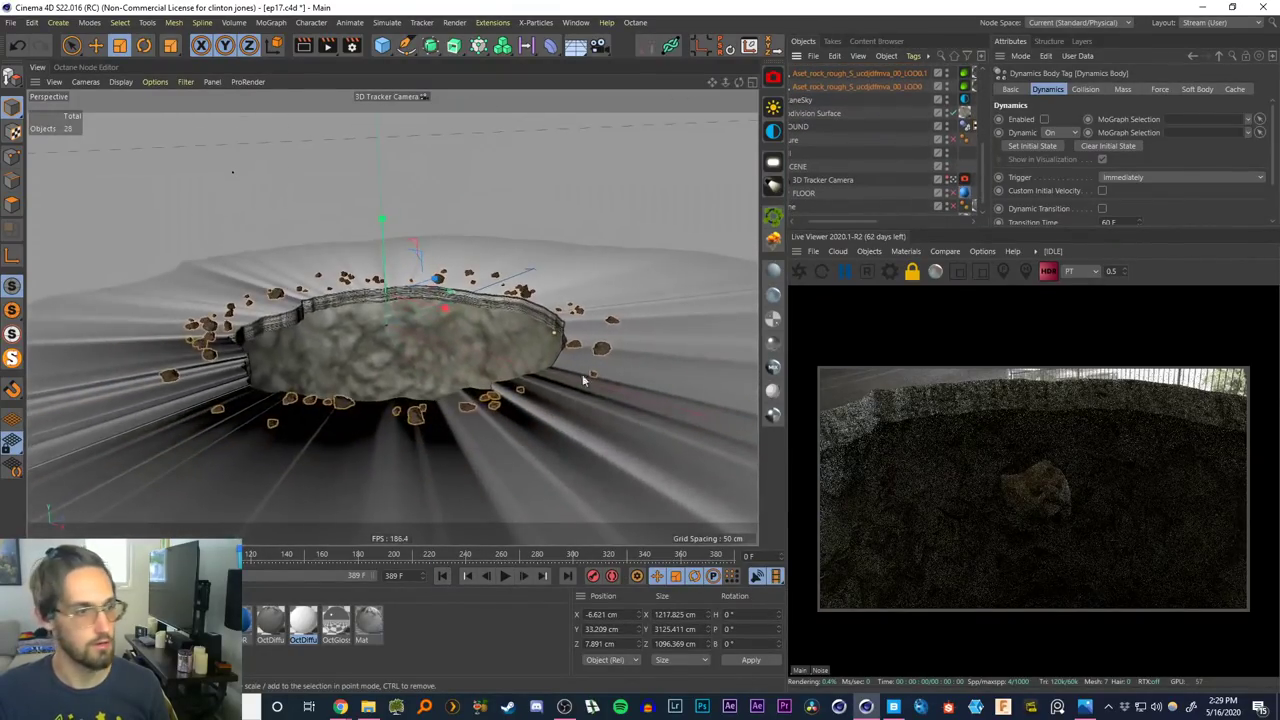
left_click(504, 577)
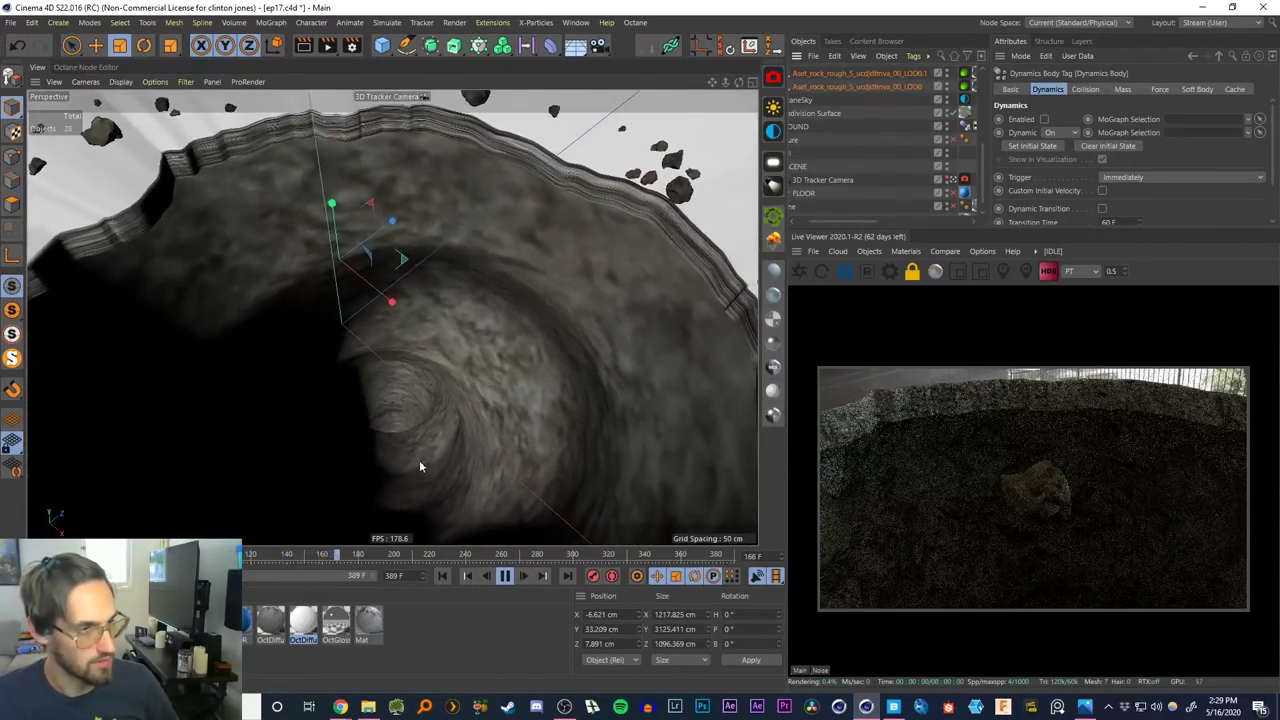
left_click(505, 575)
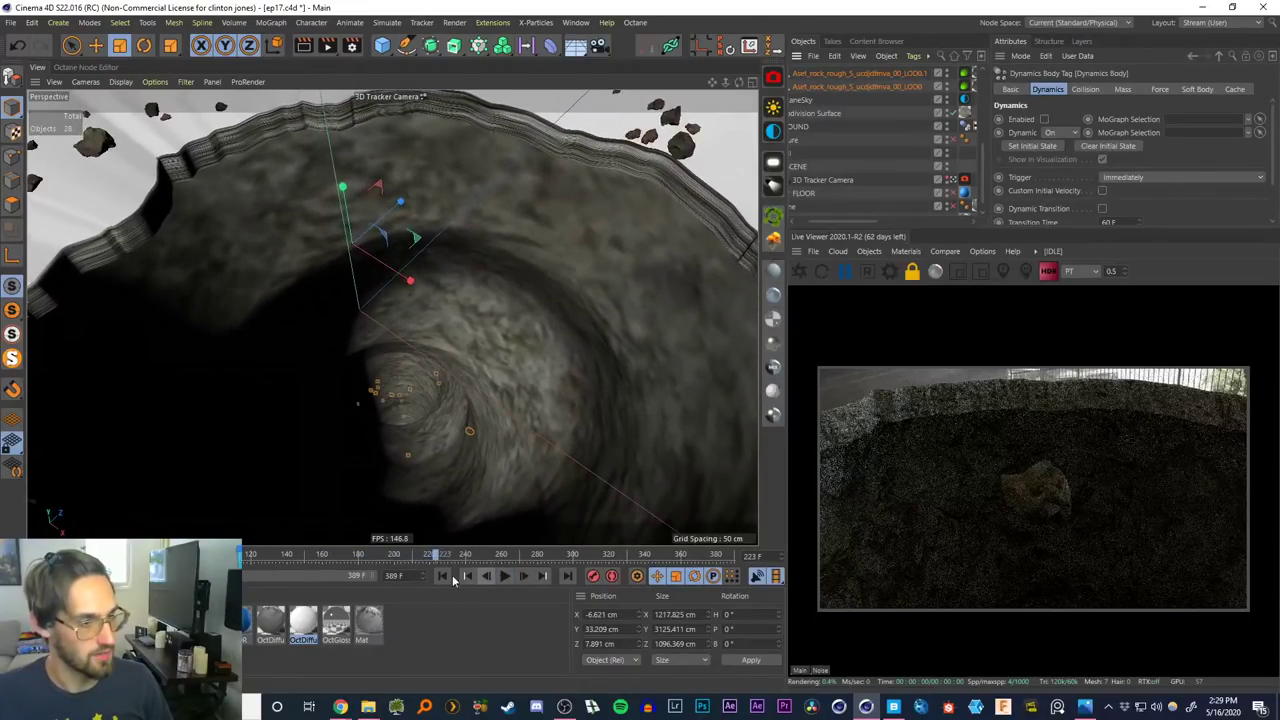
left_click(442, 575)
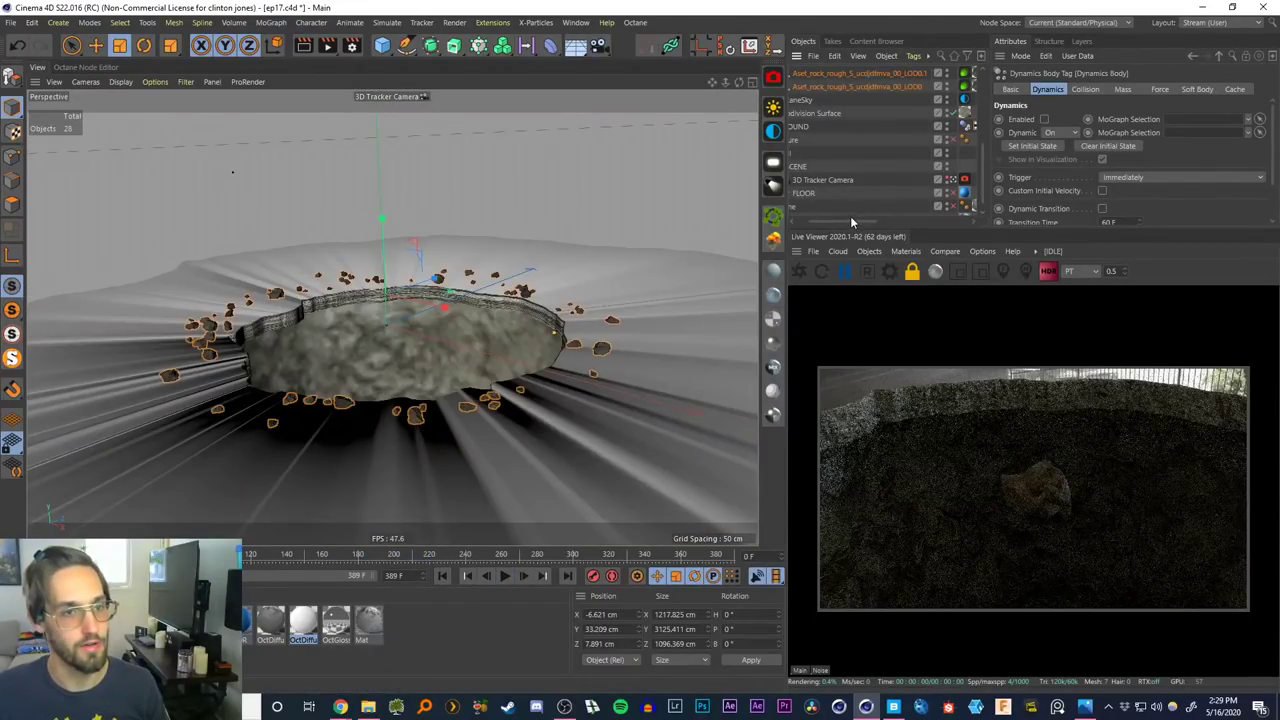
Re-enable the Cloner's Dynamics Body tag, replay the shot through the tracker camera, then disable it again and rewind
mouse_move(851, 220)
left_mouse_down()
mouse_move(831, 220)
mouse_move(861, 220)
left_mouse_up()
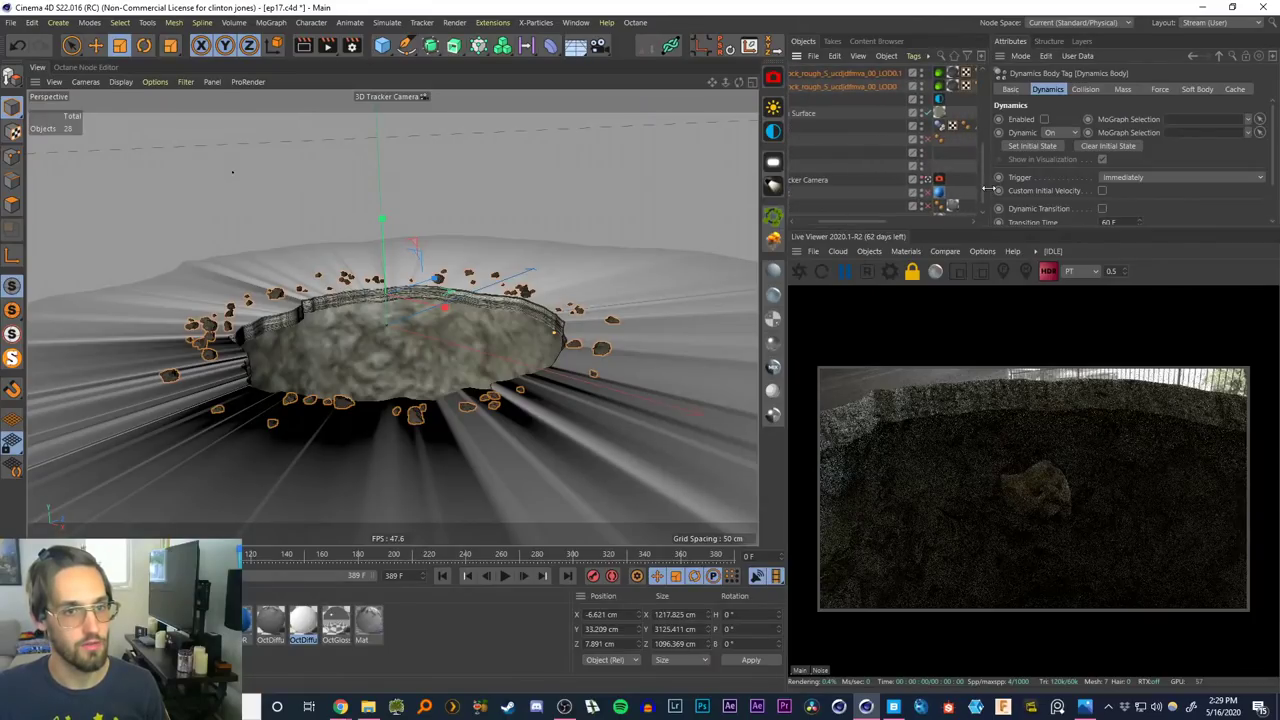
left_click_drag(987, 191, 1040, 191)
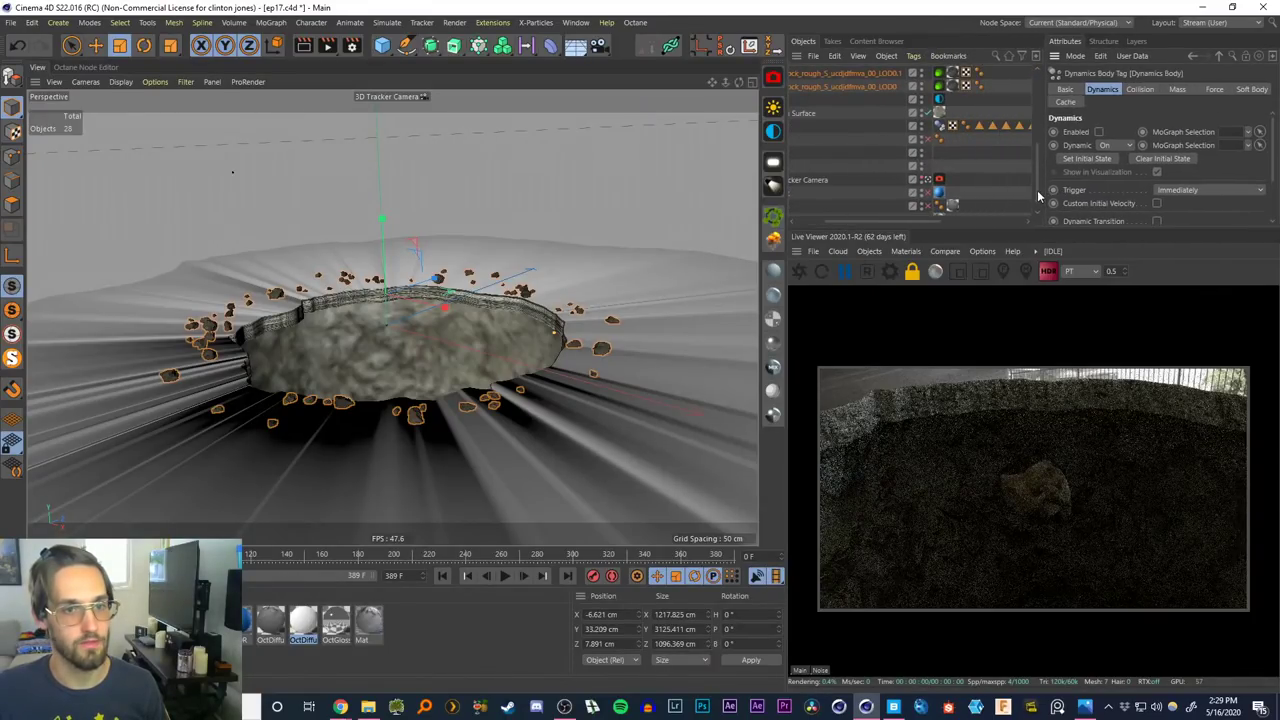
scroll(950, 140, "up", 3)
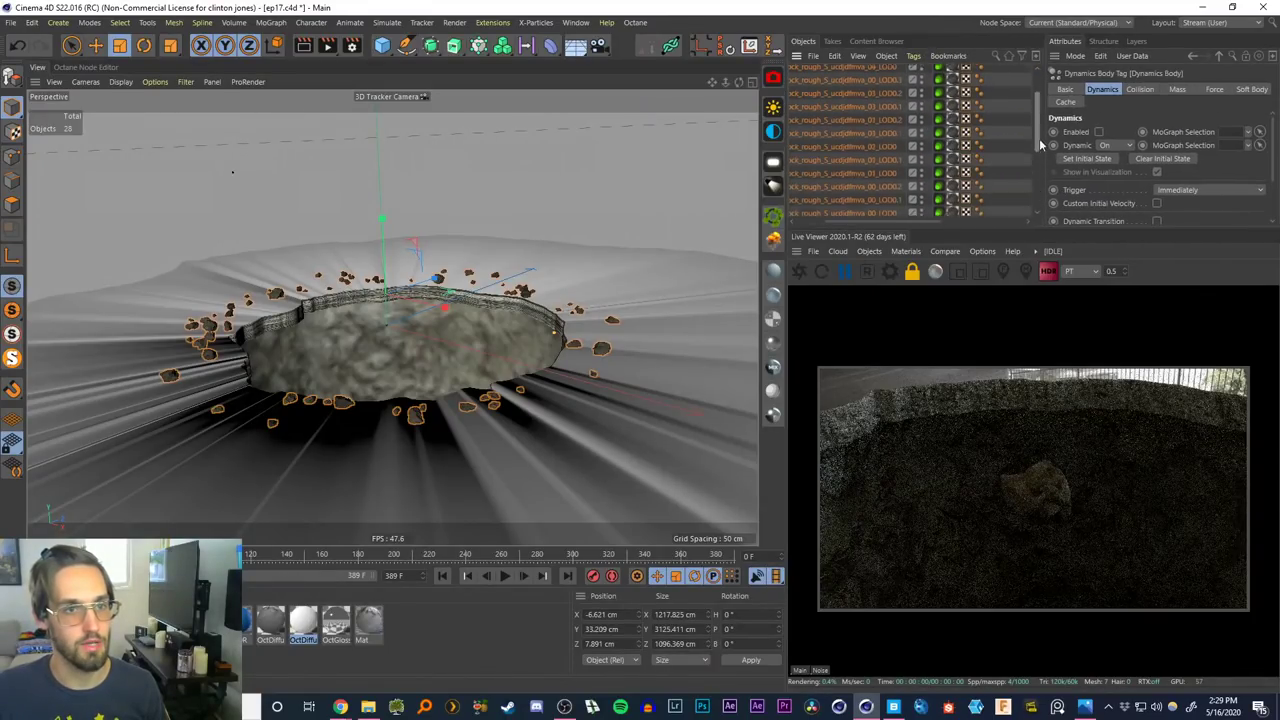
left_click(1098, 131)
left_click(505, 575)
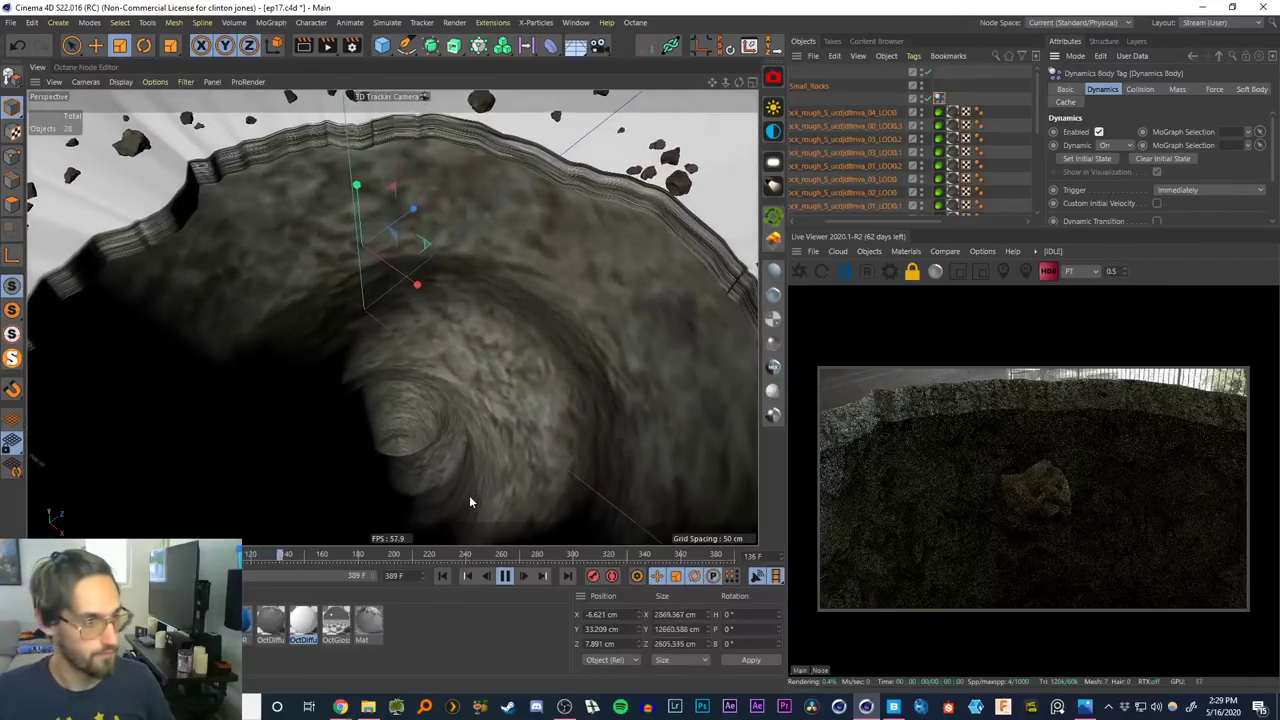
left_click(505, 575)
left_click(938, 98)
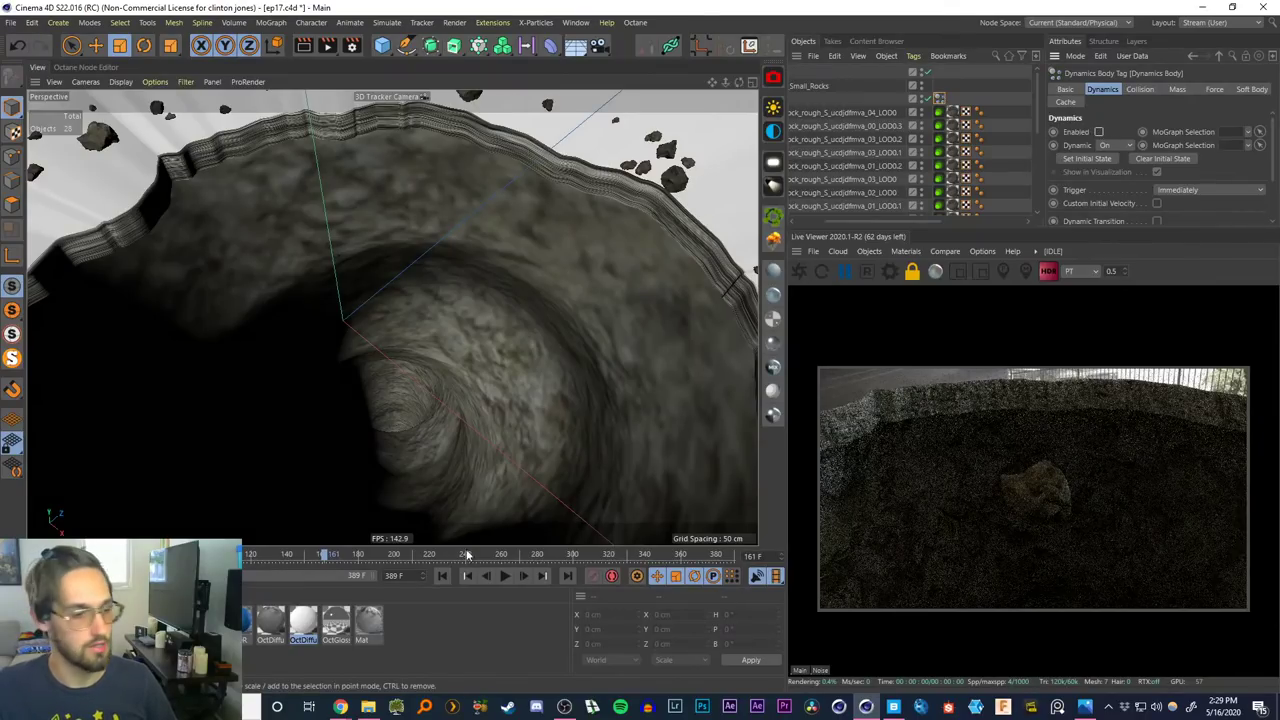
left_click(441, 576)
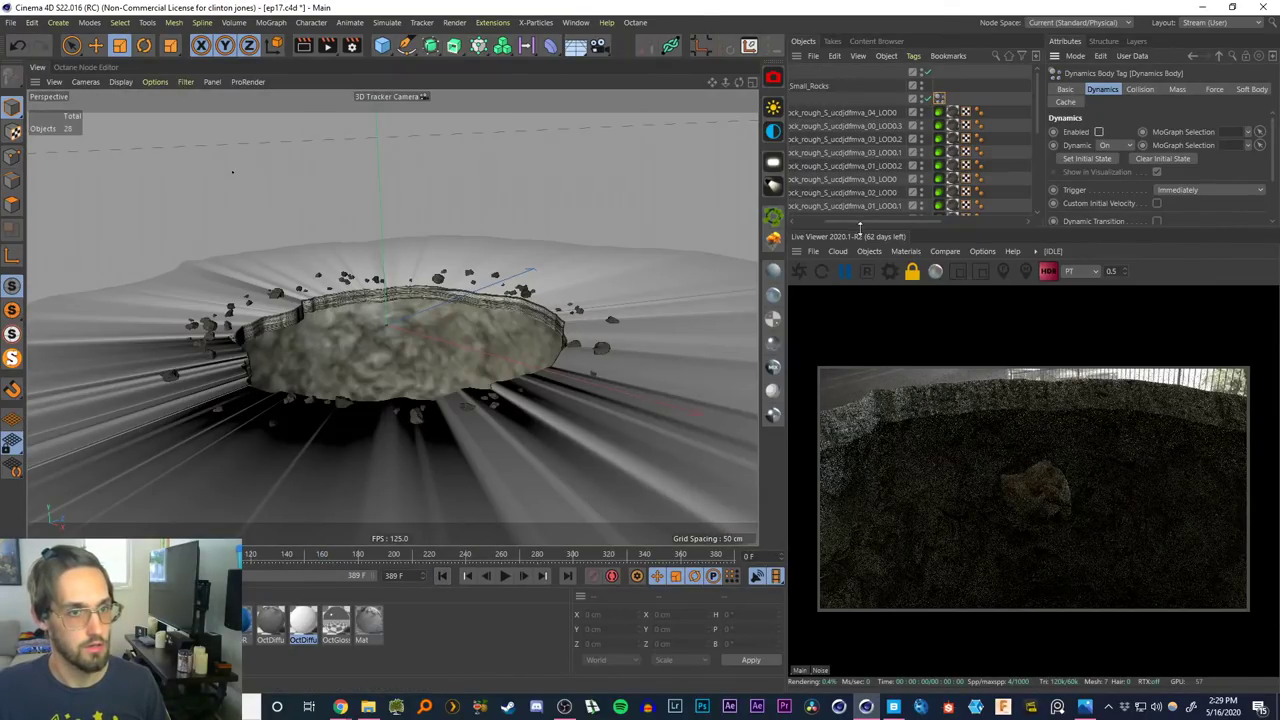
Select the Cloner, enlarge the object list, and leave the tracker camera for a close view of the rocks at the rim
left_click_drag(858, 224, 835, 224)
left_click(826, 100)
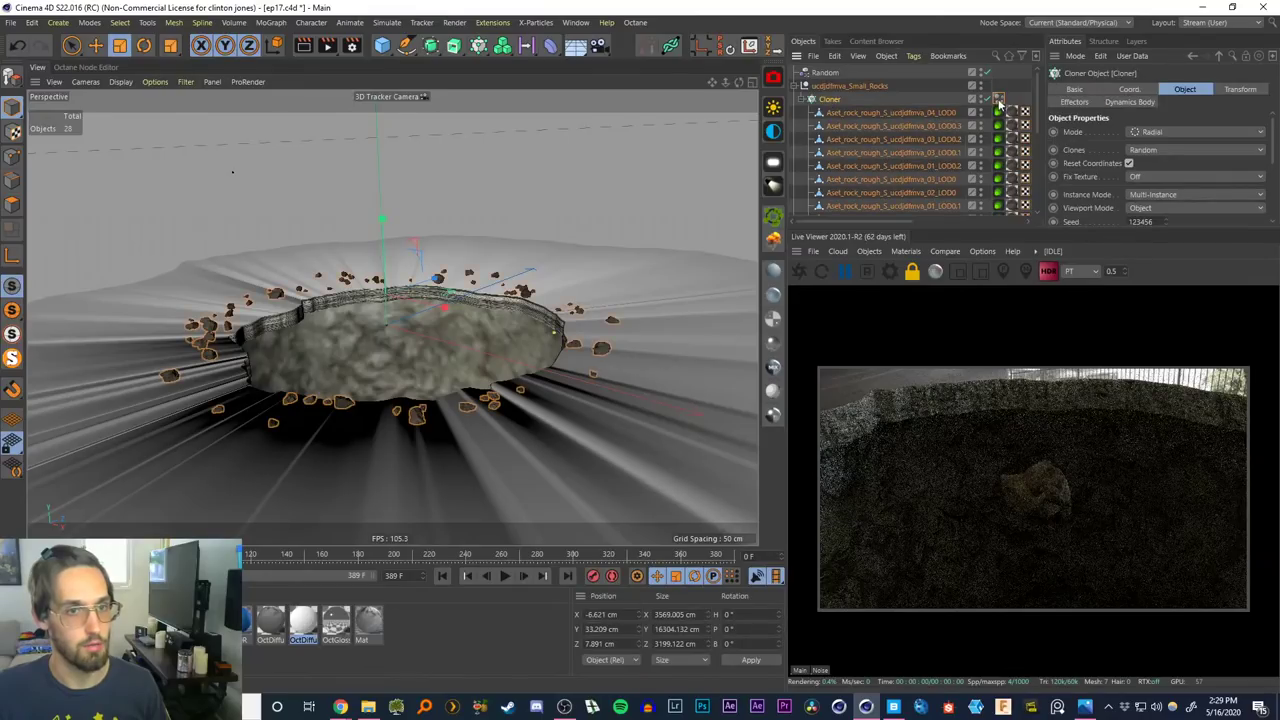
left_click_drag(1017, 228, 988, 380)
left_click(986, 352)
left_click_drag(449, 334, 421, 400, "alt")
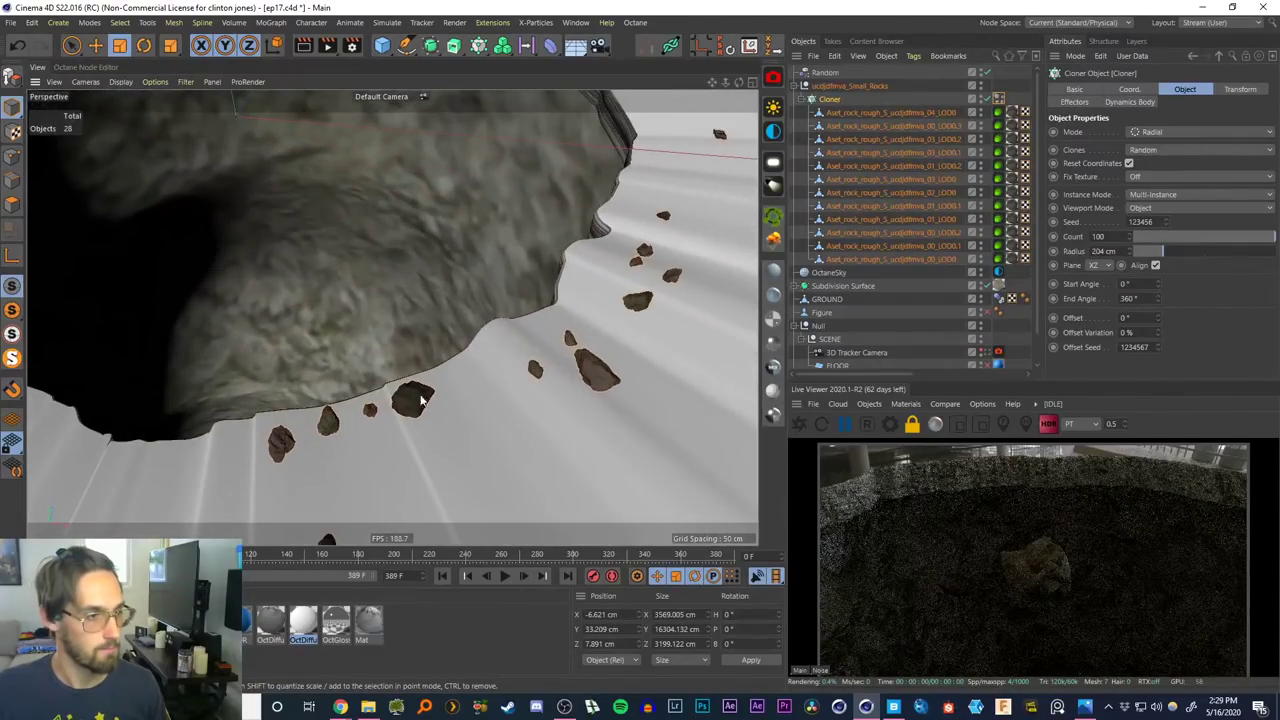
Copy the five 00 and 01 source rocks out of the Cloner to the top level, and collapse the Small_Rocks group
left_click(880, 245)
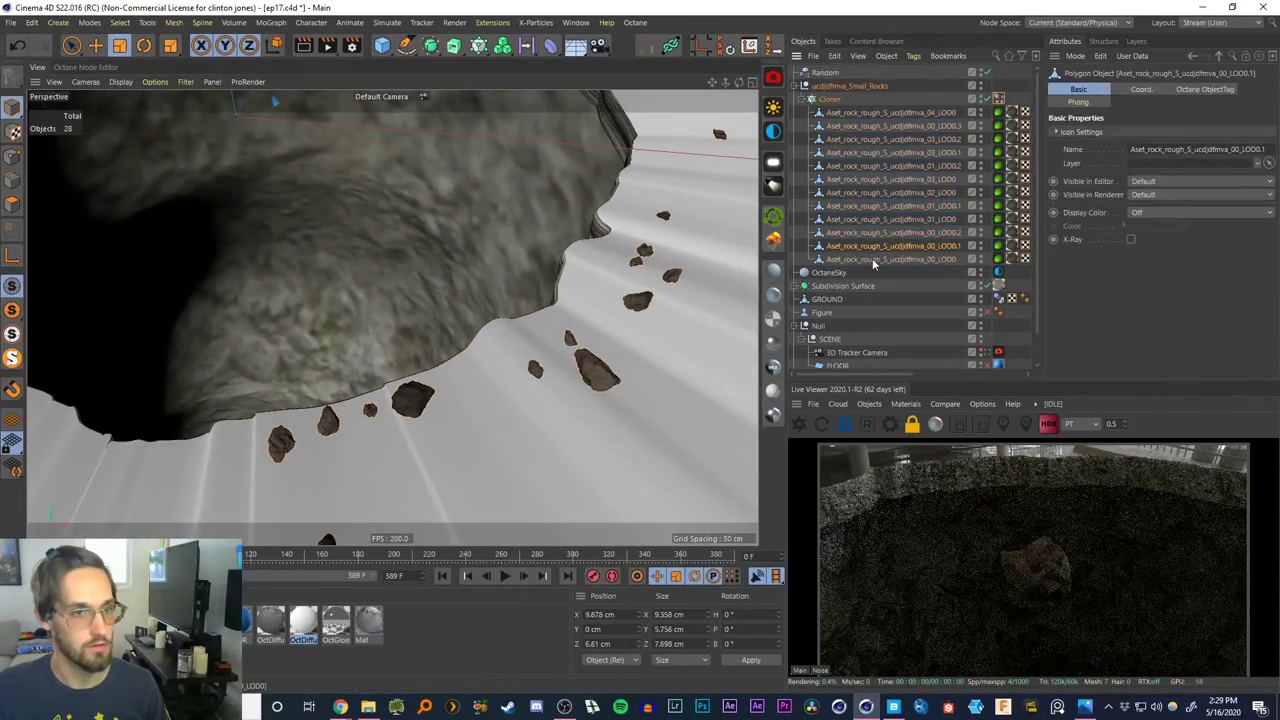
left_click(873, 207, "shift")
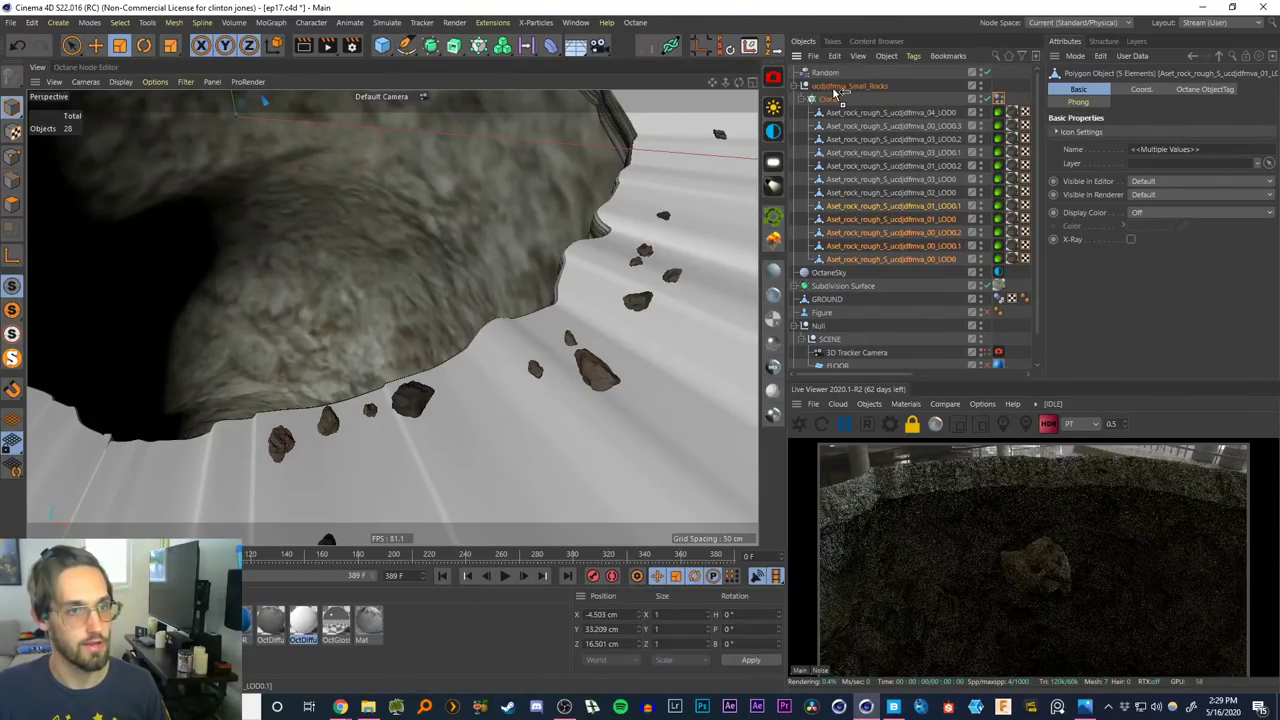
left_click_drag(830, 82, 843, 90, "ctrl")
left_click(824, 165)
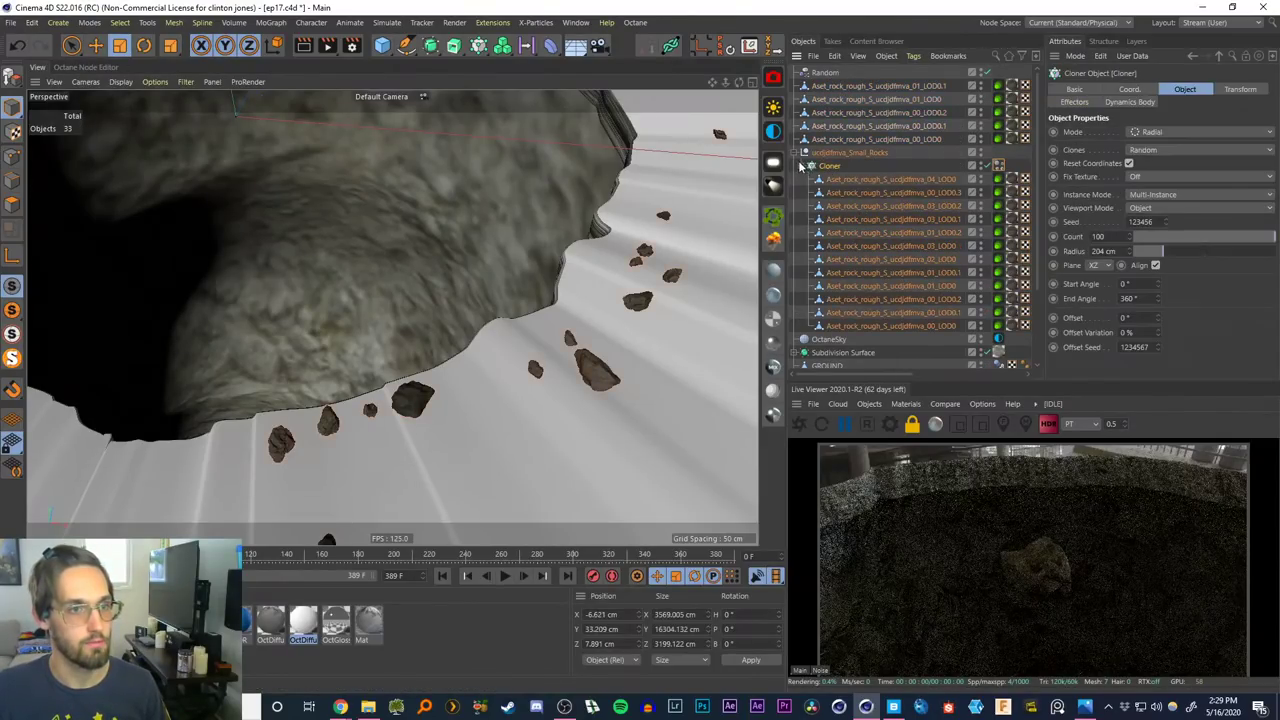
left_click(802, 153)
Try to move the five copied rocks from above the hole to its rim, and undo the move
left_click(826, 139)
left_click(820, 86, "shift")
scroll(432, 242, "down", 5)
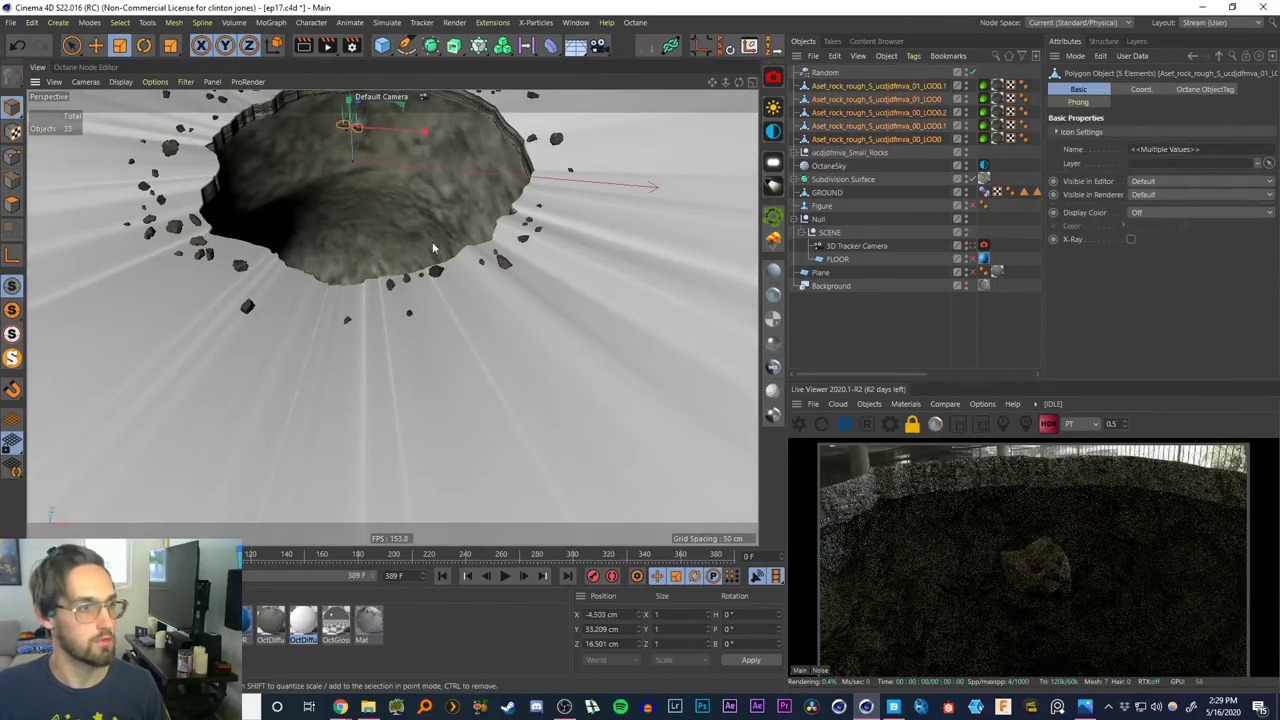
left_click_drag(432, 242, 447, 278, "alt")
key("e")
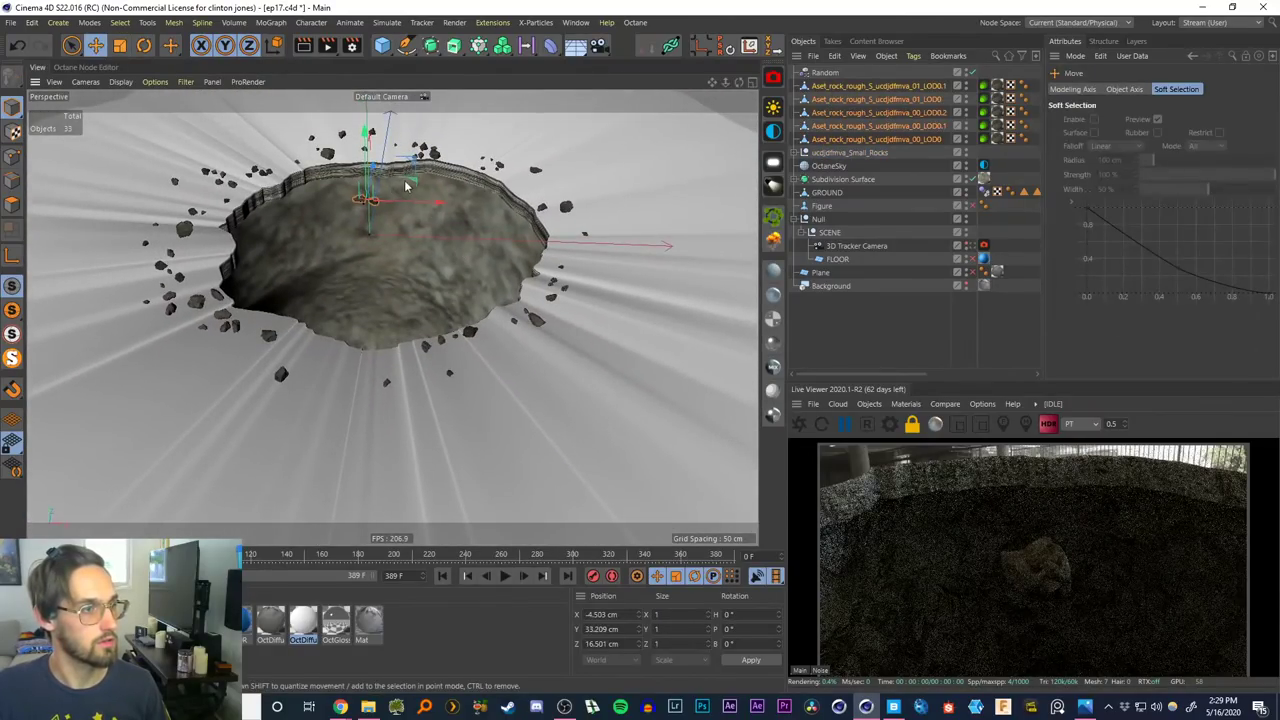
left_click_drag(416, 182, 557, 338)
scroll(520, 316, "up", 3)
left_click_drag(494, 272, 543, 296, "alt")
key("ctrl+z")
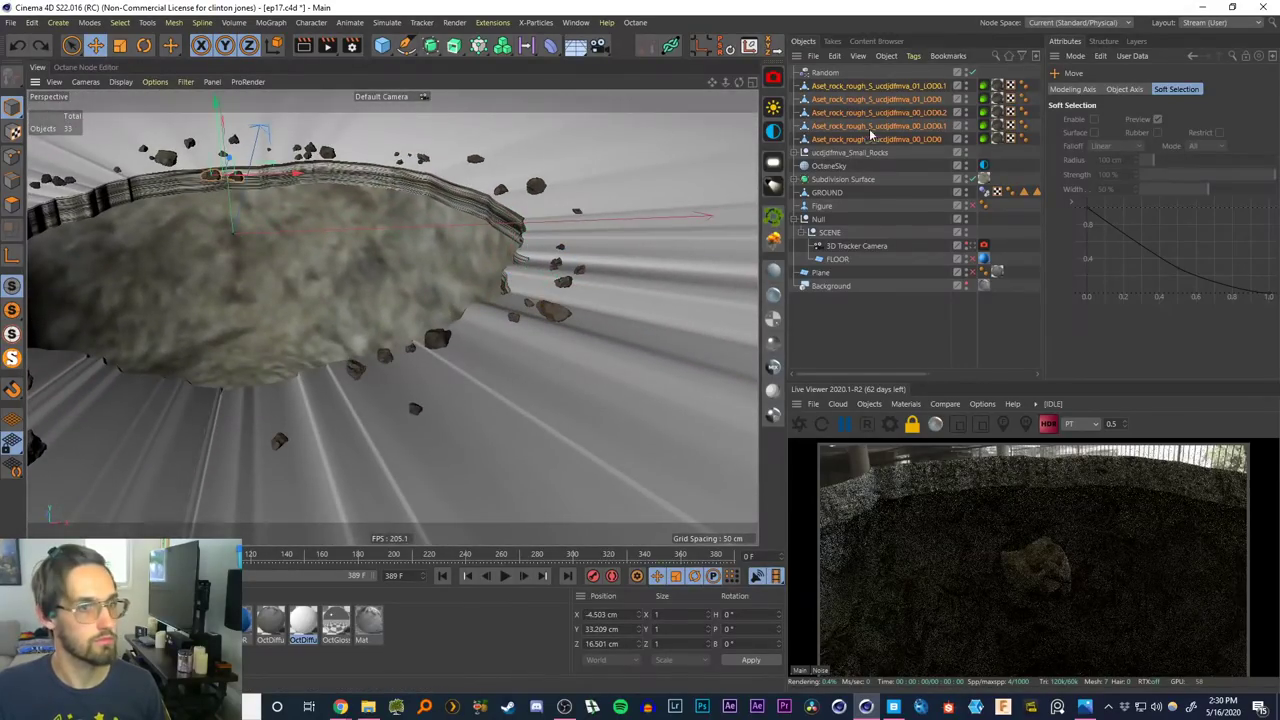
Select the five copied rocks together and move them out of the hole onto the ground beside its rim
left_click(839, 152)
left_click(837, 139)
left_click(845, 86, "shift")
left_click_drag(247, 180, 538, 315)
left_click_drag(544, 353, 620, 374, "alt")
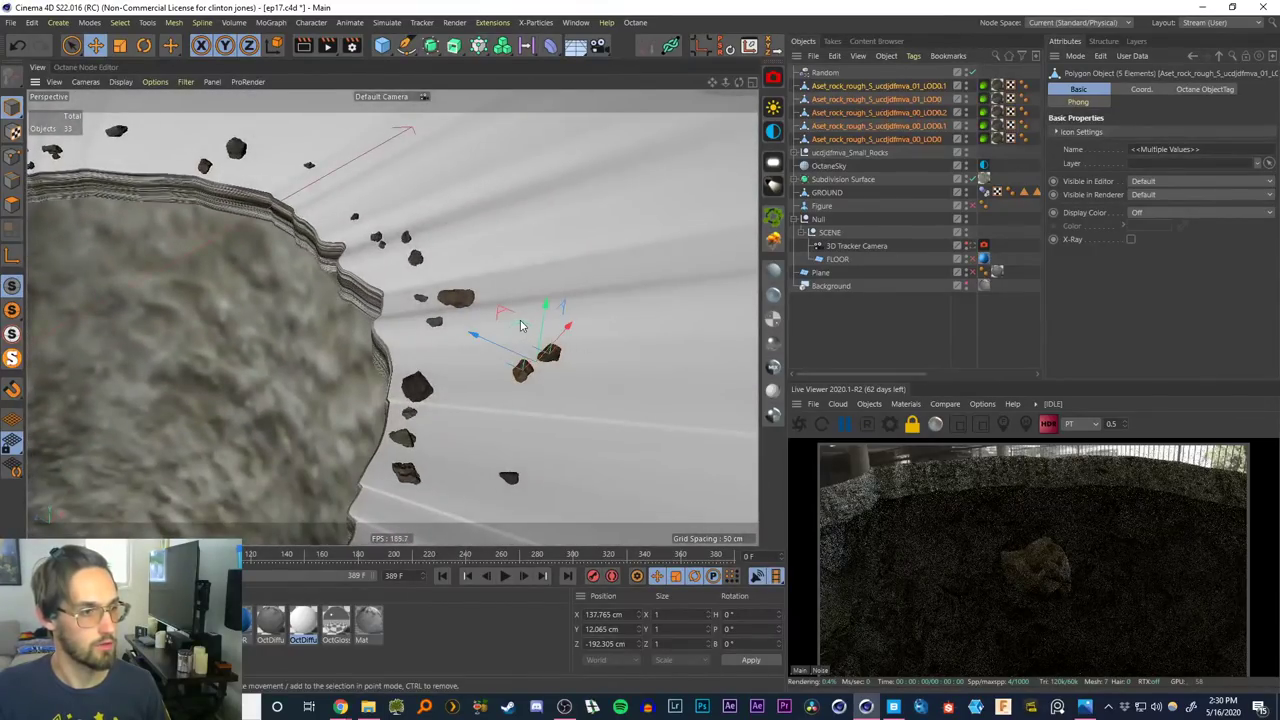
left_click_drag(520, 325, 640, 260)
Separate the overlapping copies of the dark rock to compare them, and delete the 00_LOD0.1 and 00_LOD0 copies
left_click(856, 151)
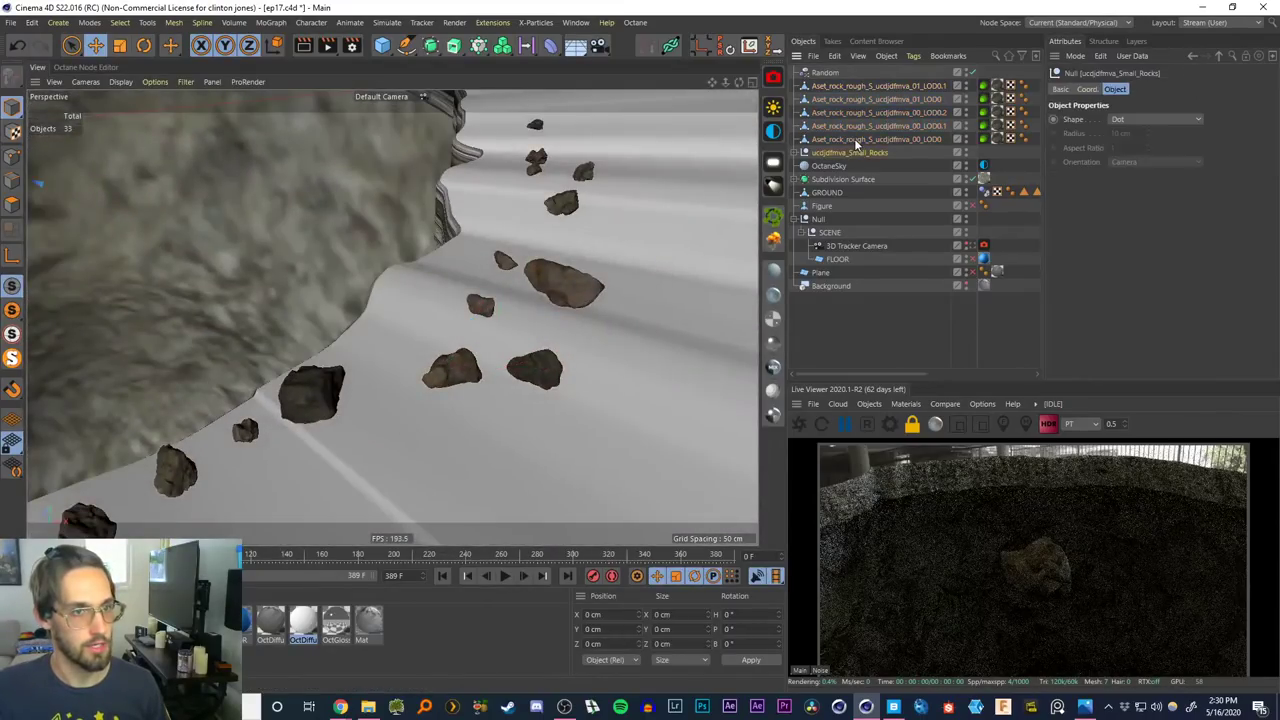
left_click(855, 141)
right_click_drag(541, 366, 563, 337, "alt")
left_click_drag(558, 336, 514, 293, "ctrl")
left_click(831, 128)
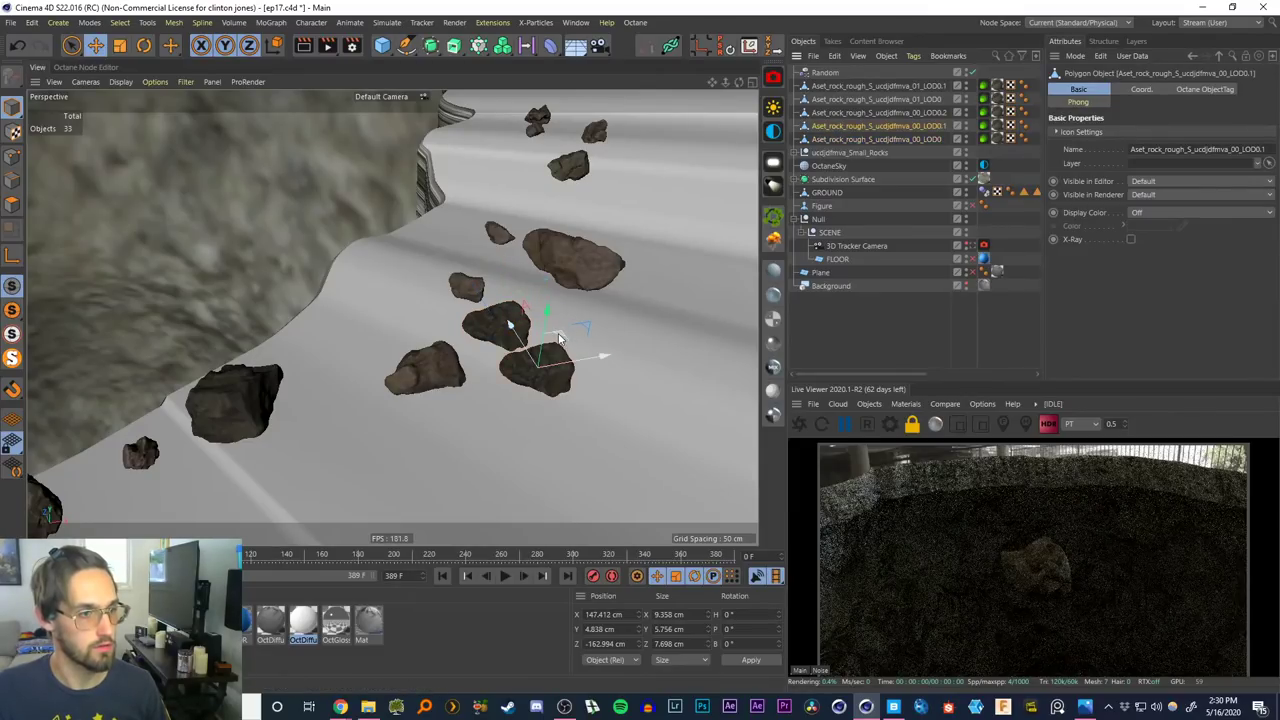
left_click_drag(558, 340, 518, 398)
key("Delete")
left_click(832, 130)
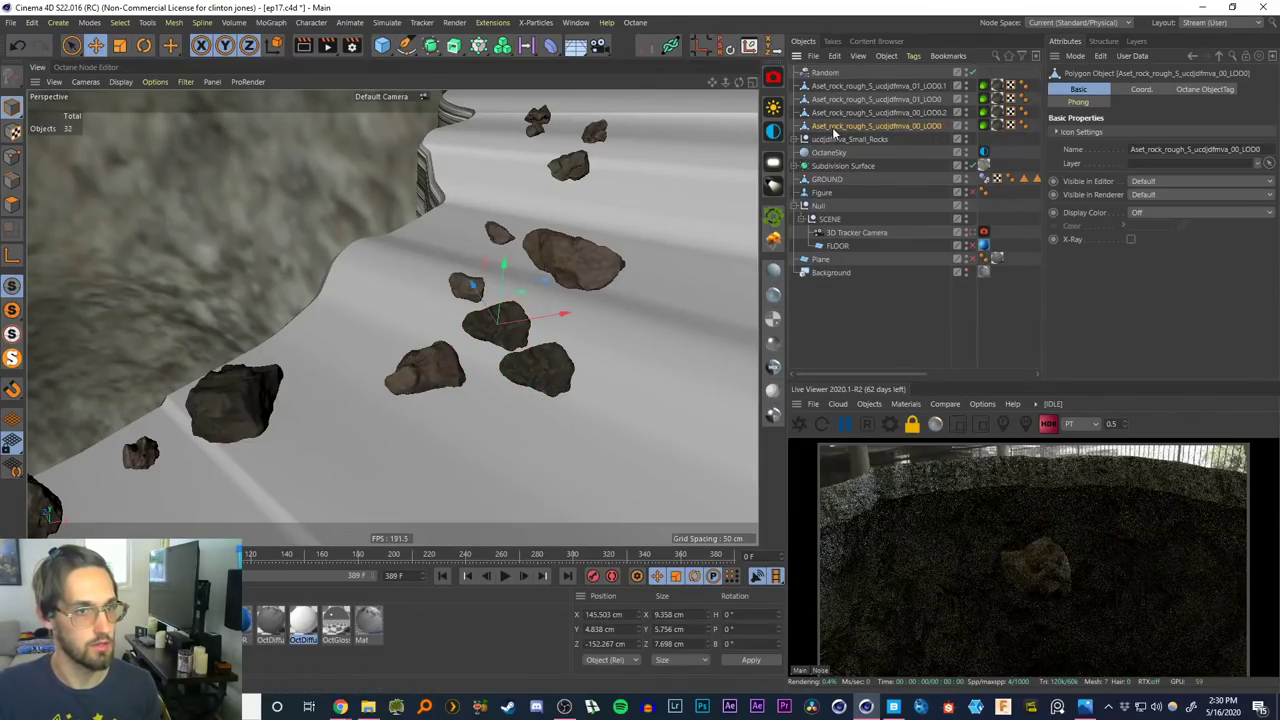
key("Delete")
Pull the copied rock 01_LOD0 away from its overlapping duplicate and delete it
left_click(828, 114)
left_click(835, 100)
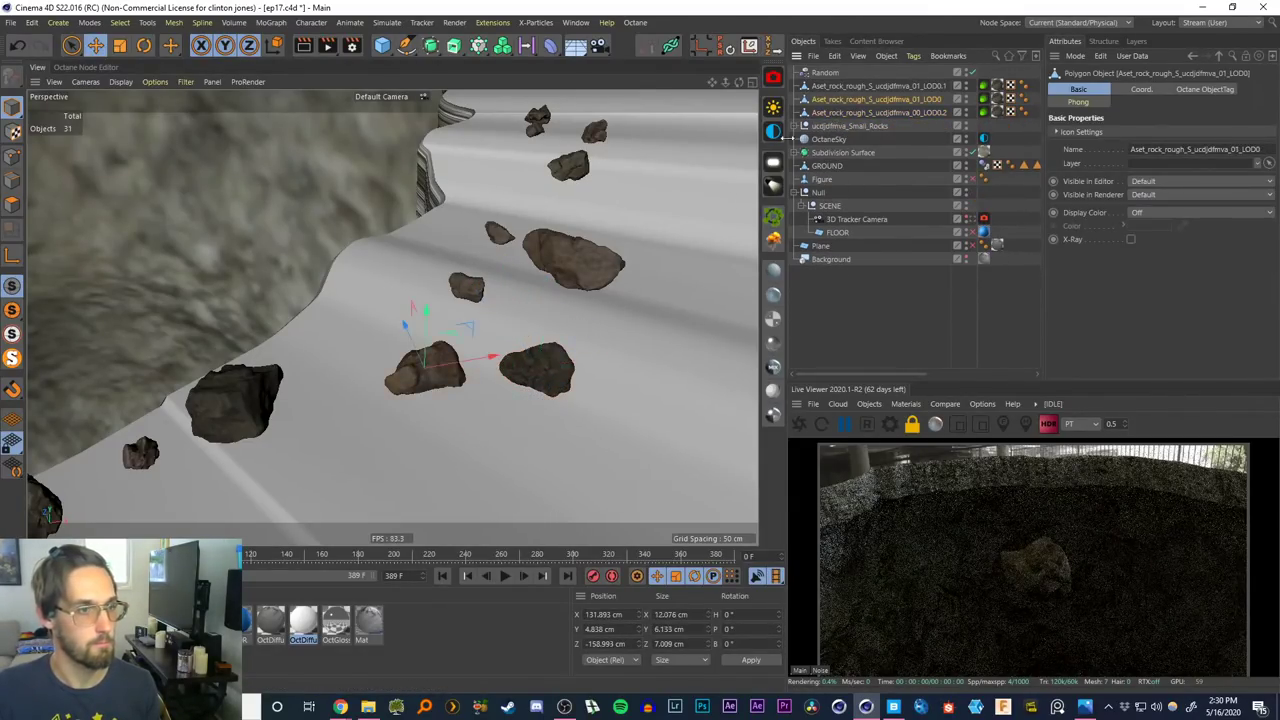
left_click_drag(454, 335, 498, 389, "ctrl")
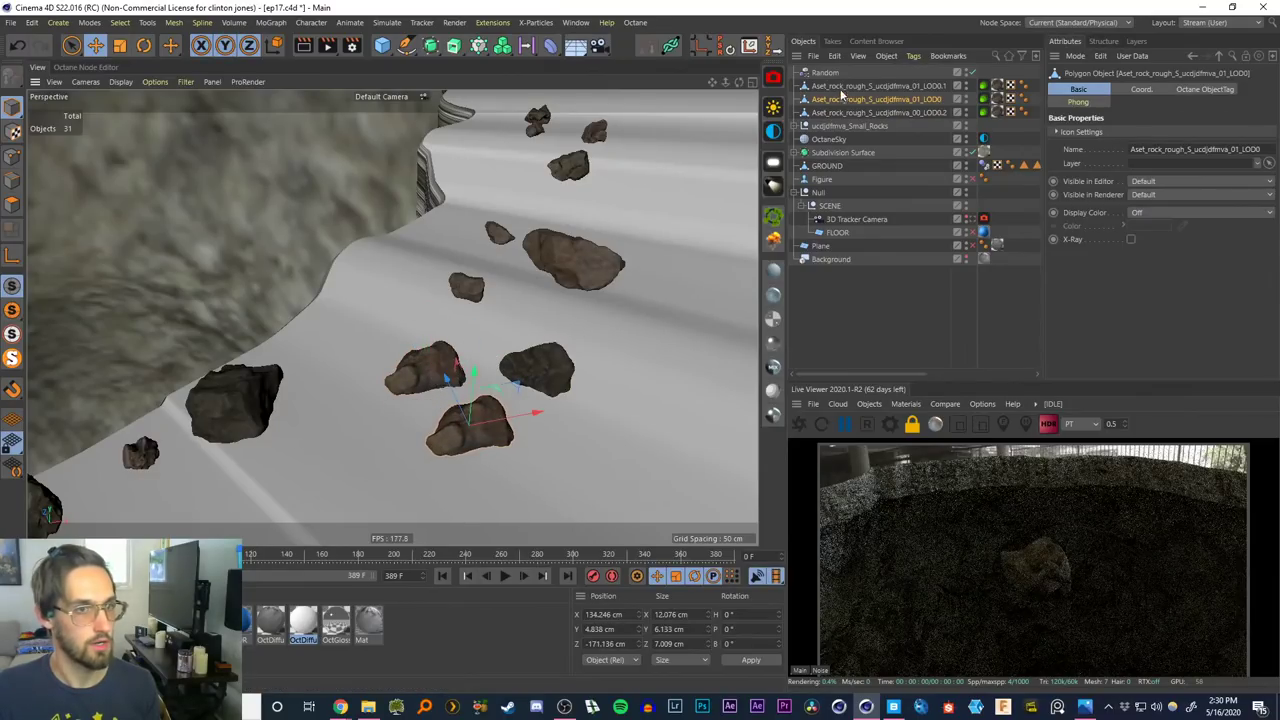
key("Delete")
Collapse the Null hierarchy in the object list and expand the Small_Rocks group down to the rocks inside its Cloner
left_click(805, 140)
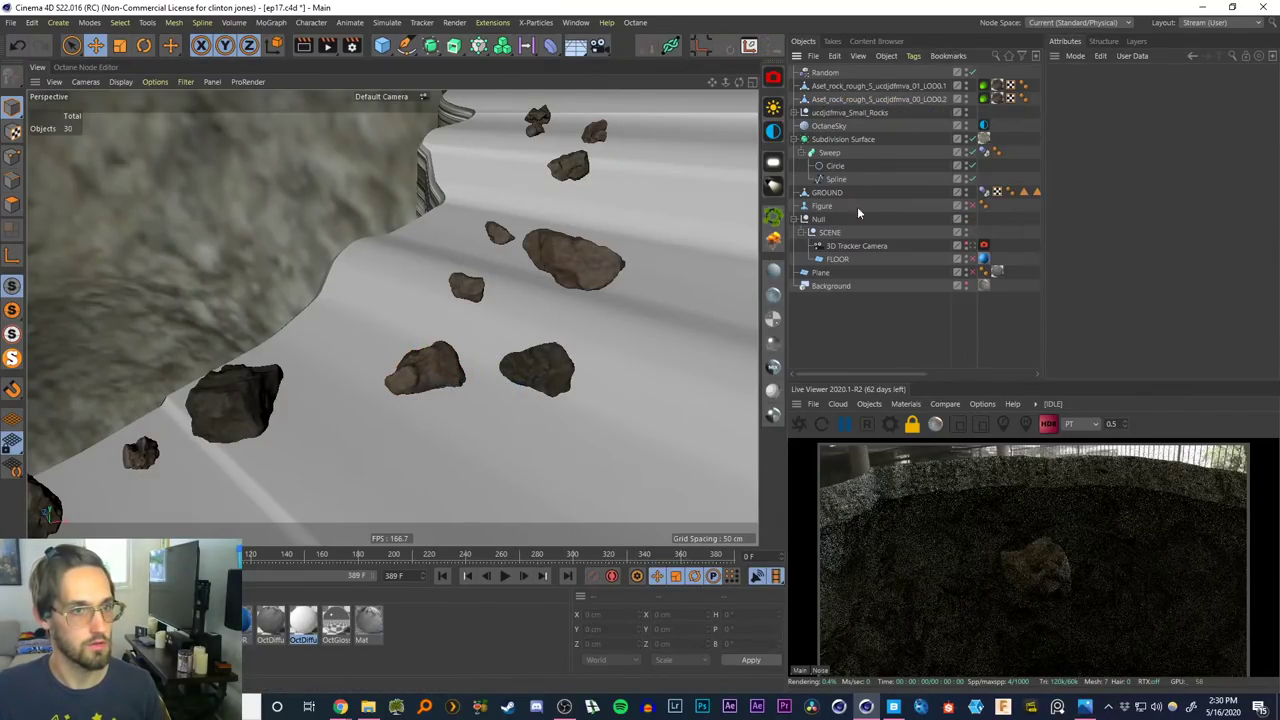
left_click(804, 142)
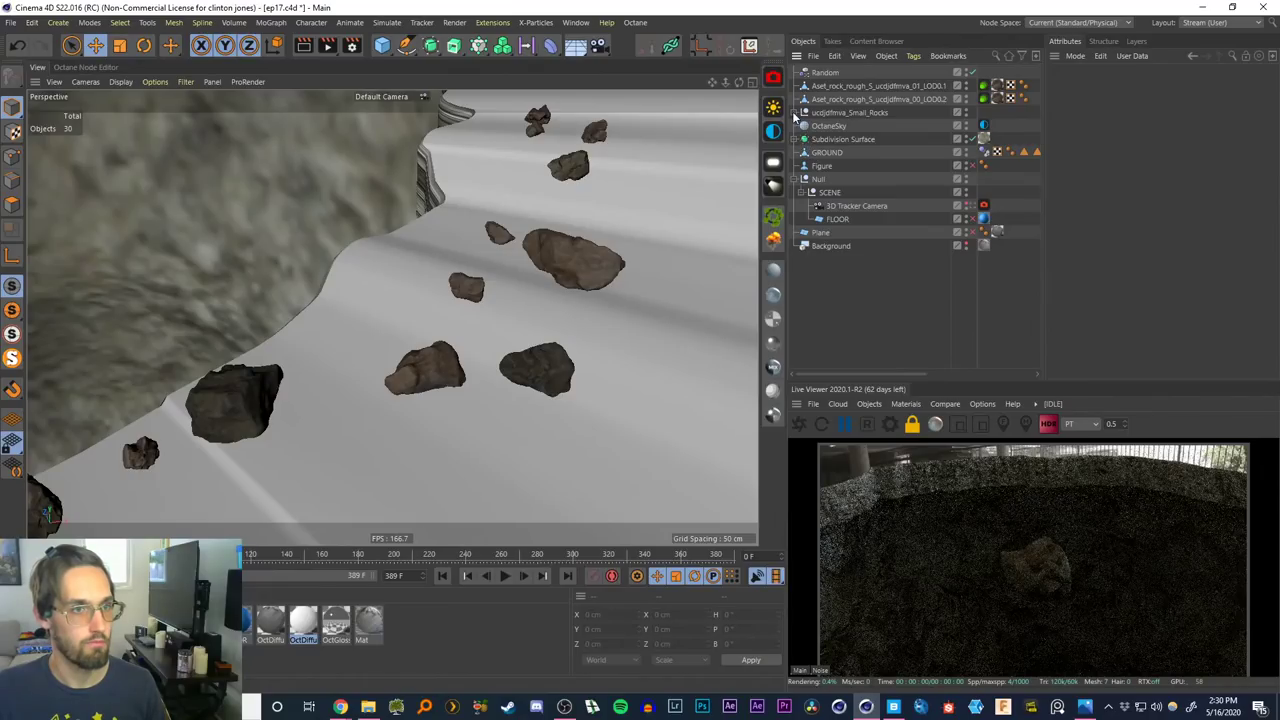
left_click(810, 141)
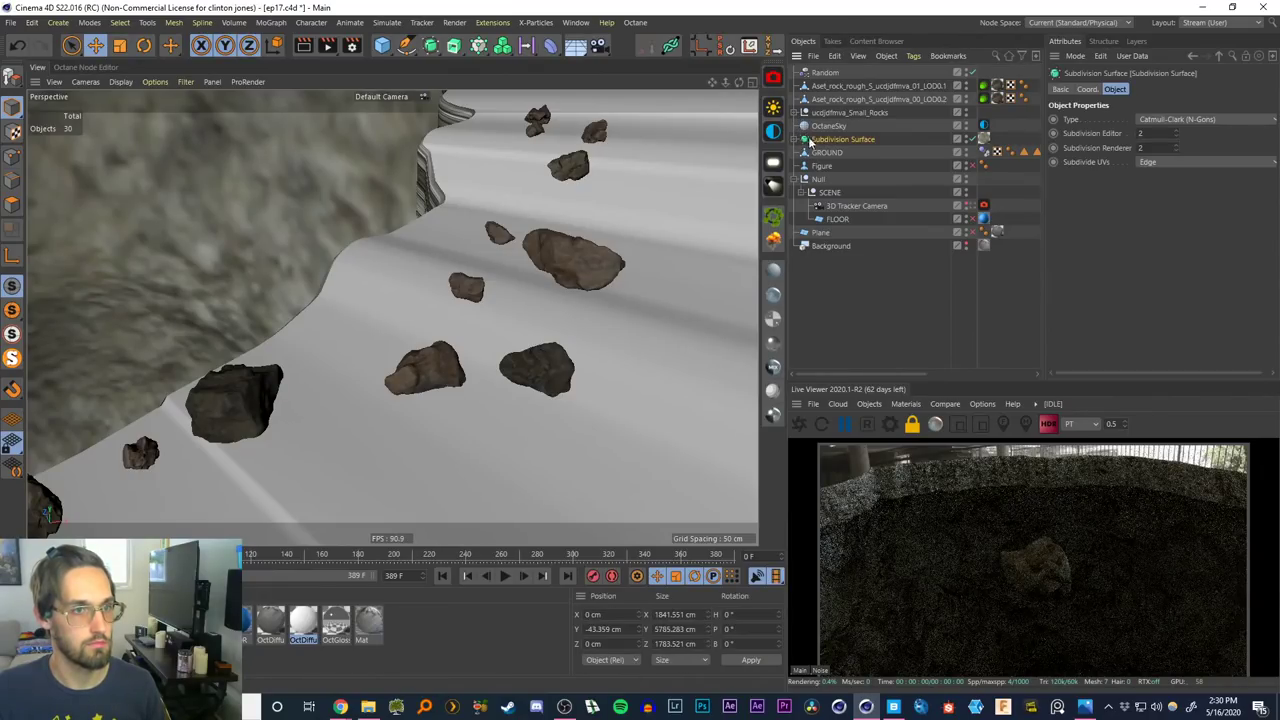
left_click(846, 112)
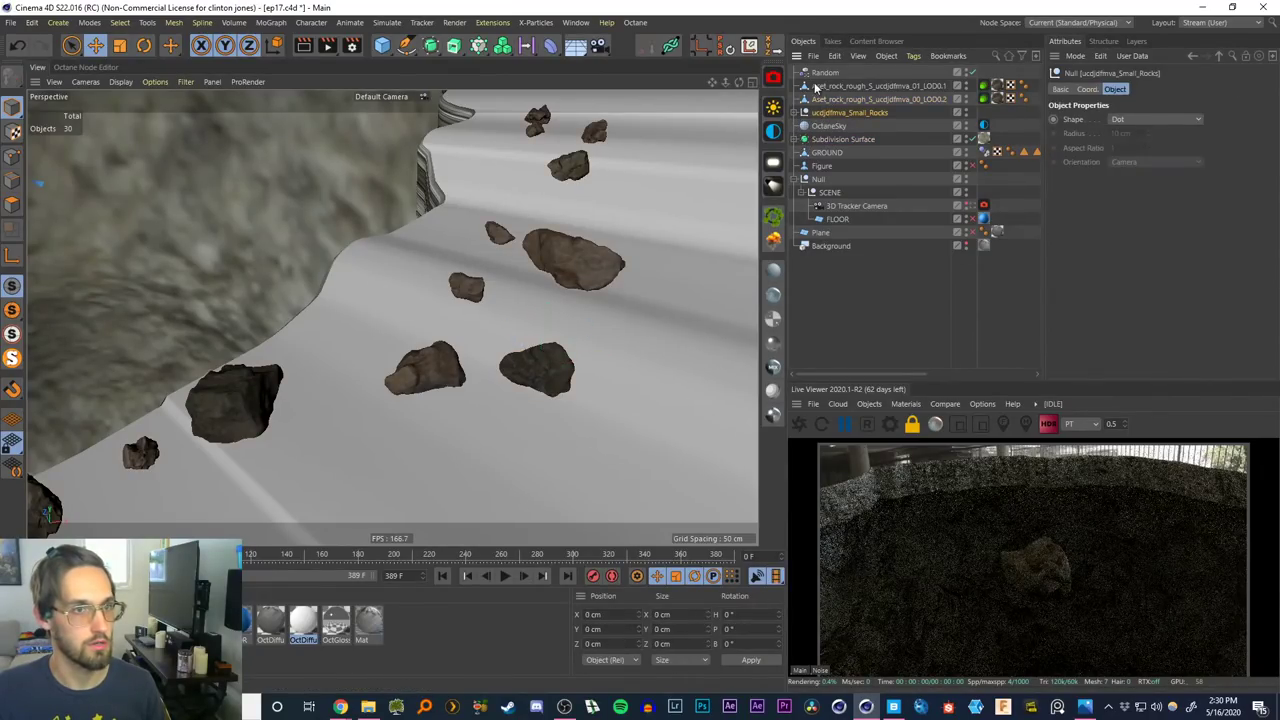
left_click(795, 180)
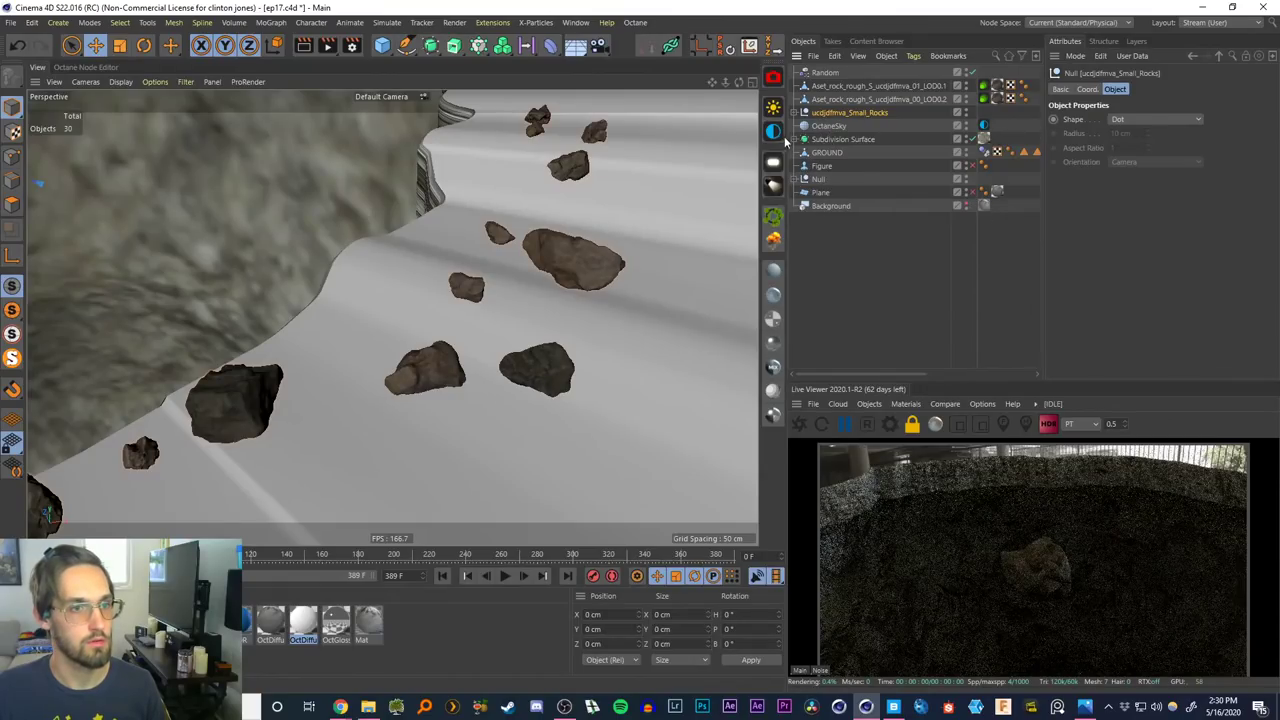
left_click(794, 139)
left_click(794, 139)
left_click(795, 113)
left_click(802, 126)
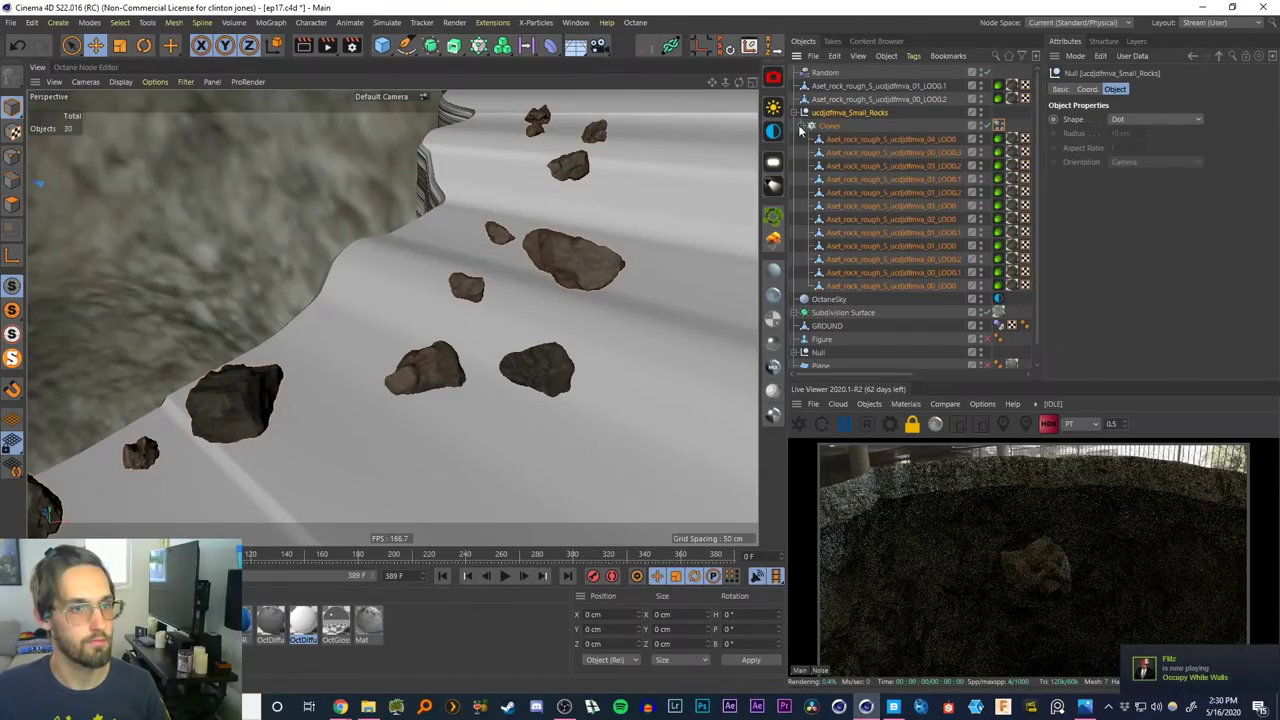
Copy rocks 04_LOD0, 03_LOD0.2, 02_LOD0, 01_LOD0 and 00_LOD0 out of the Cloner to the top level of the scene
left_click(830, 126)
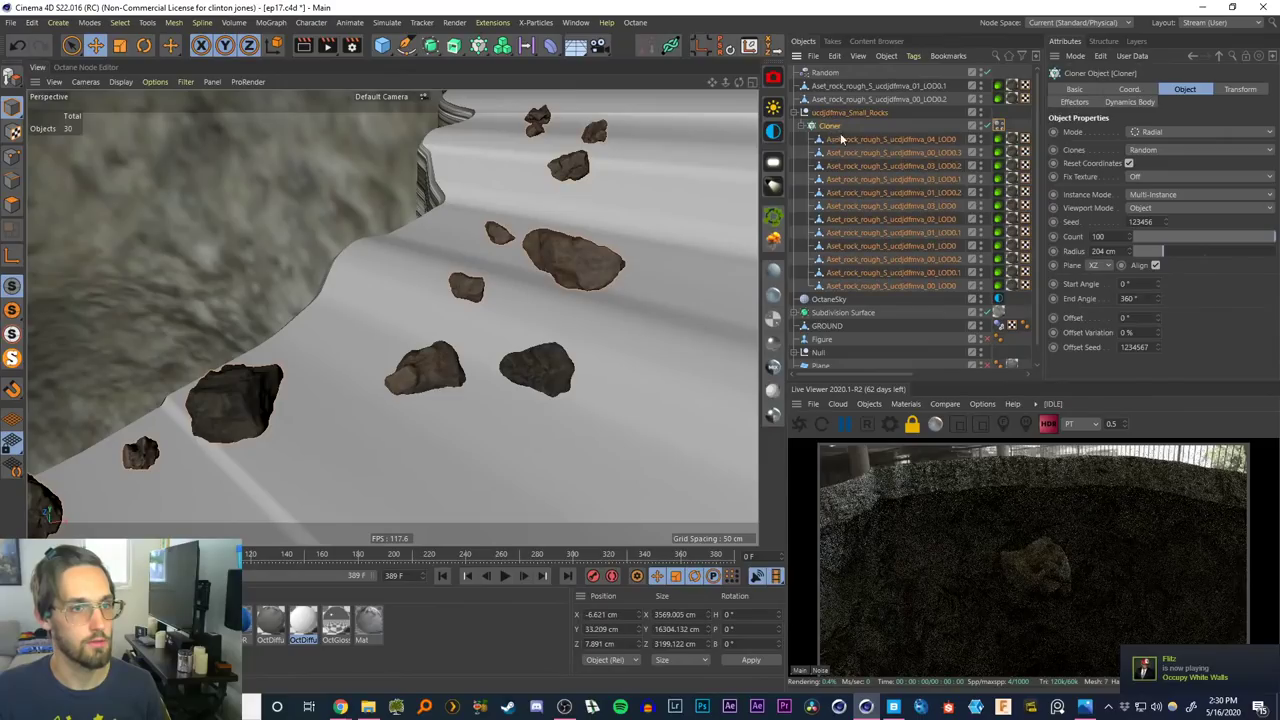
left_click(845, 140)
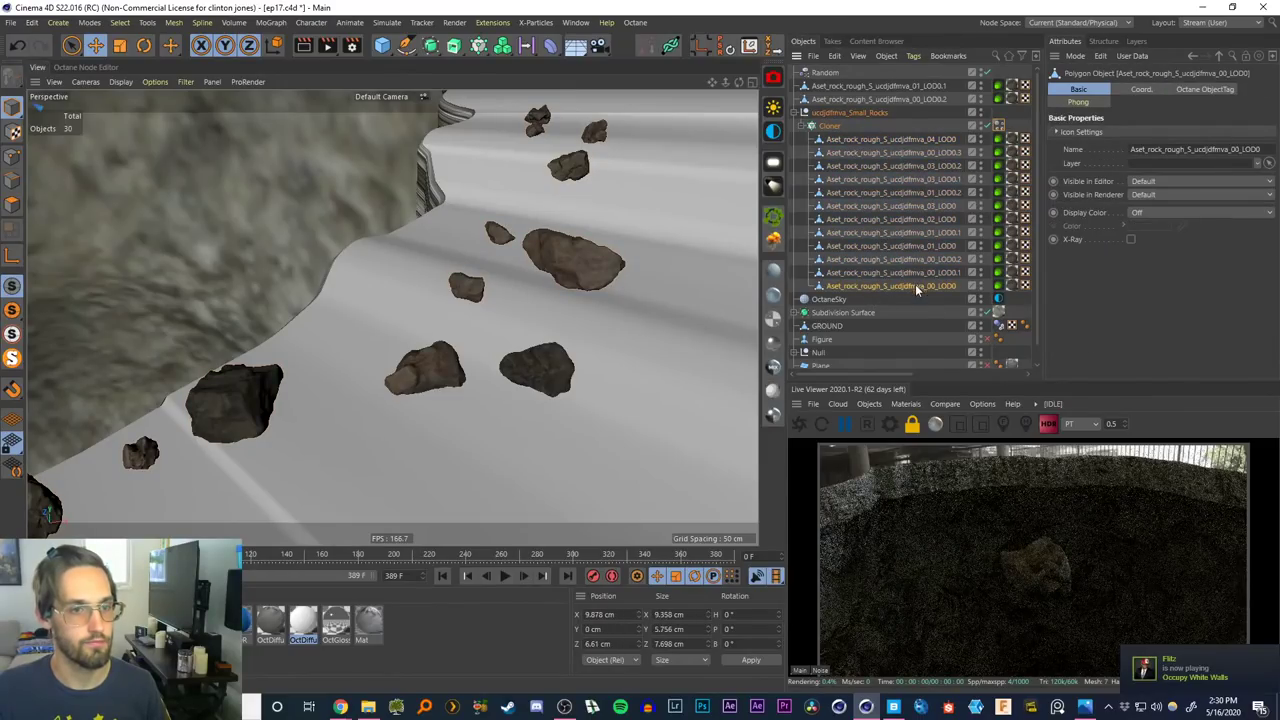
left_click_drag(525, 365, 533, 311, "alt")
middle_click_drag(533, 312, 553, 325, "alt")
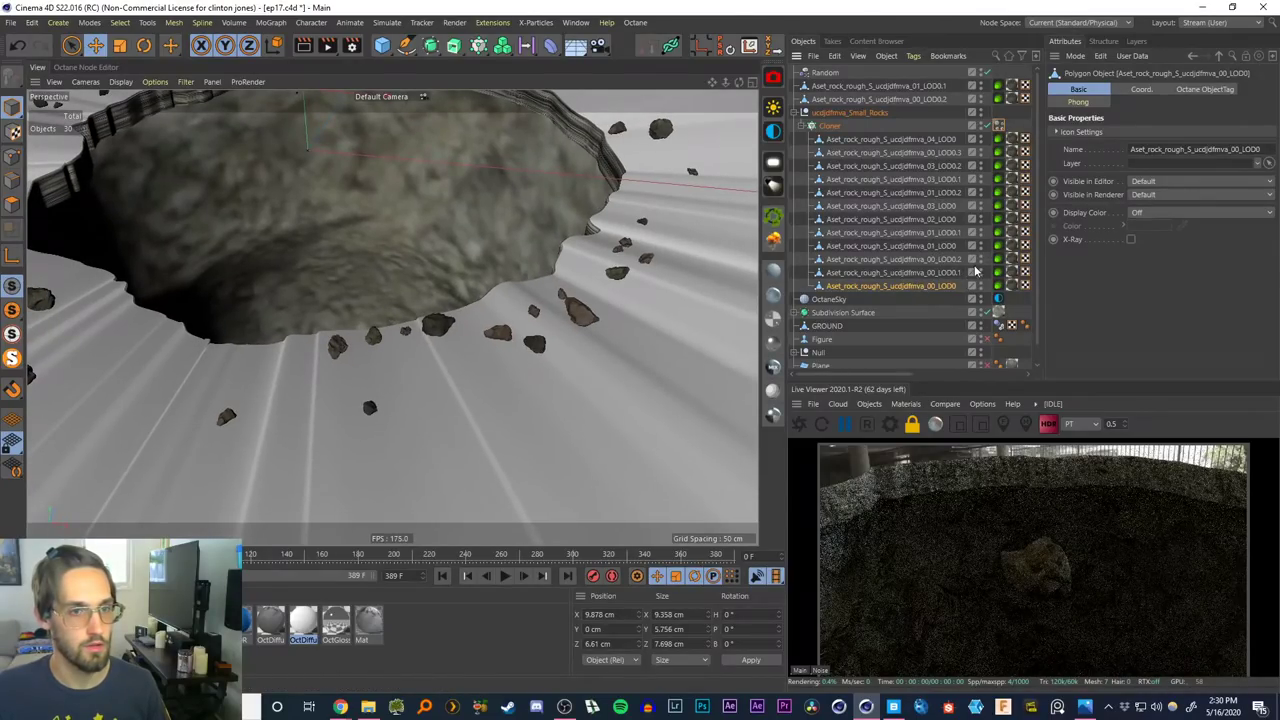
left_click(925, 140, "ctrl")
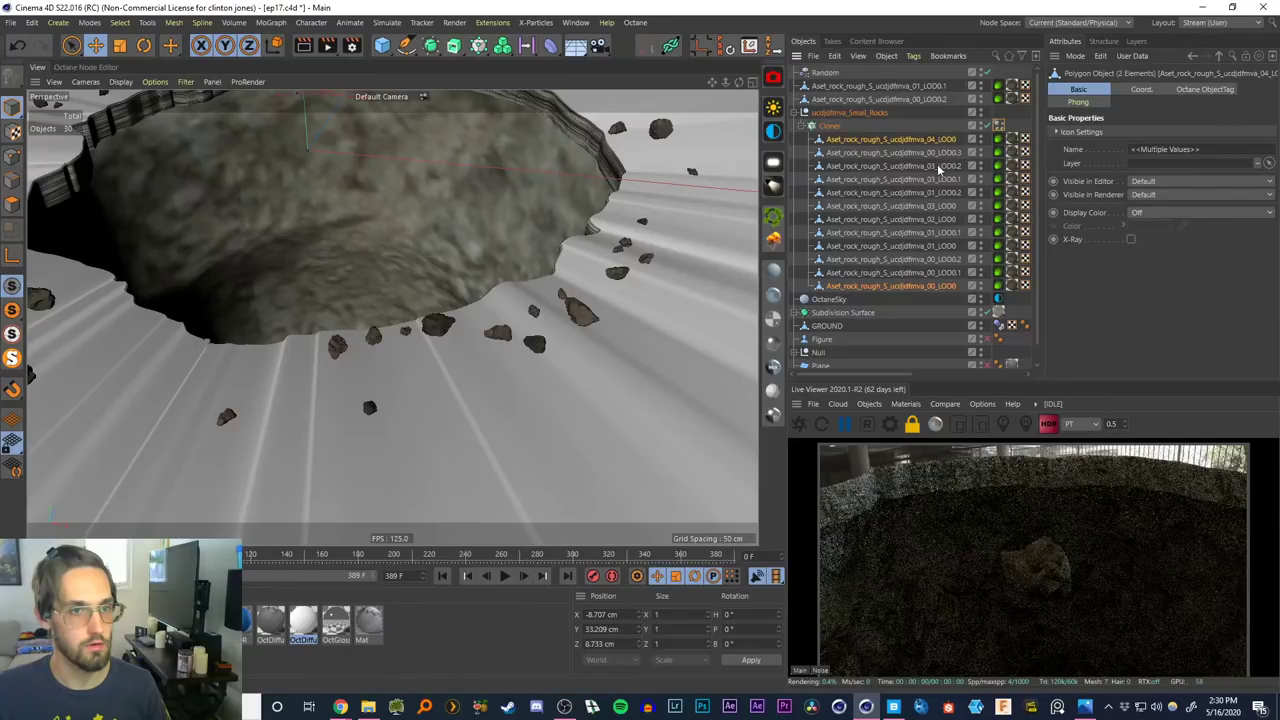
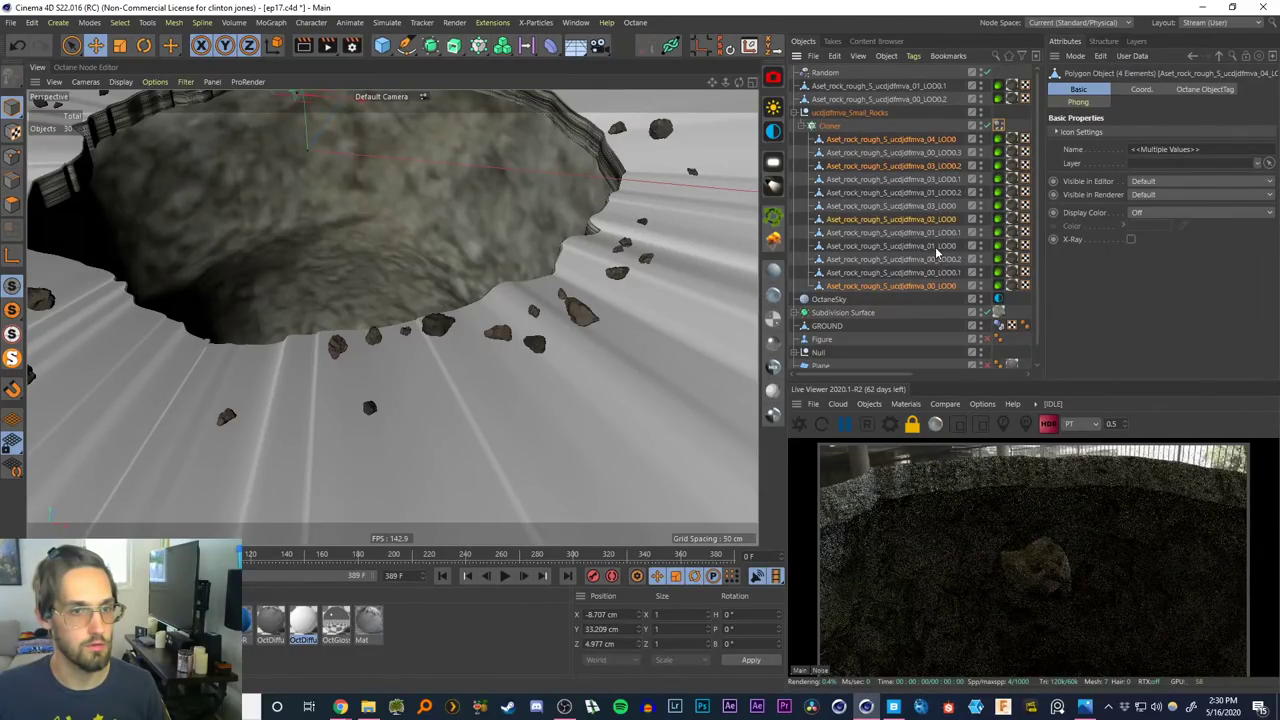
left_click_drag(831, 108, 848, 90)
Delete the two older loose rock copies, 01_LOD0.1 and 00_LOD0.2
left_click(837, 100)
left_click(836, 87, "shift")
key("Delete")
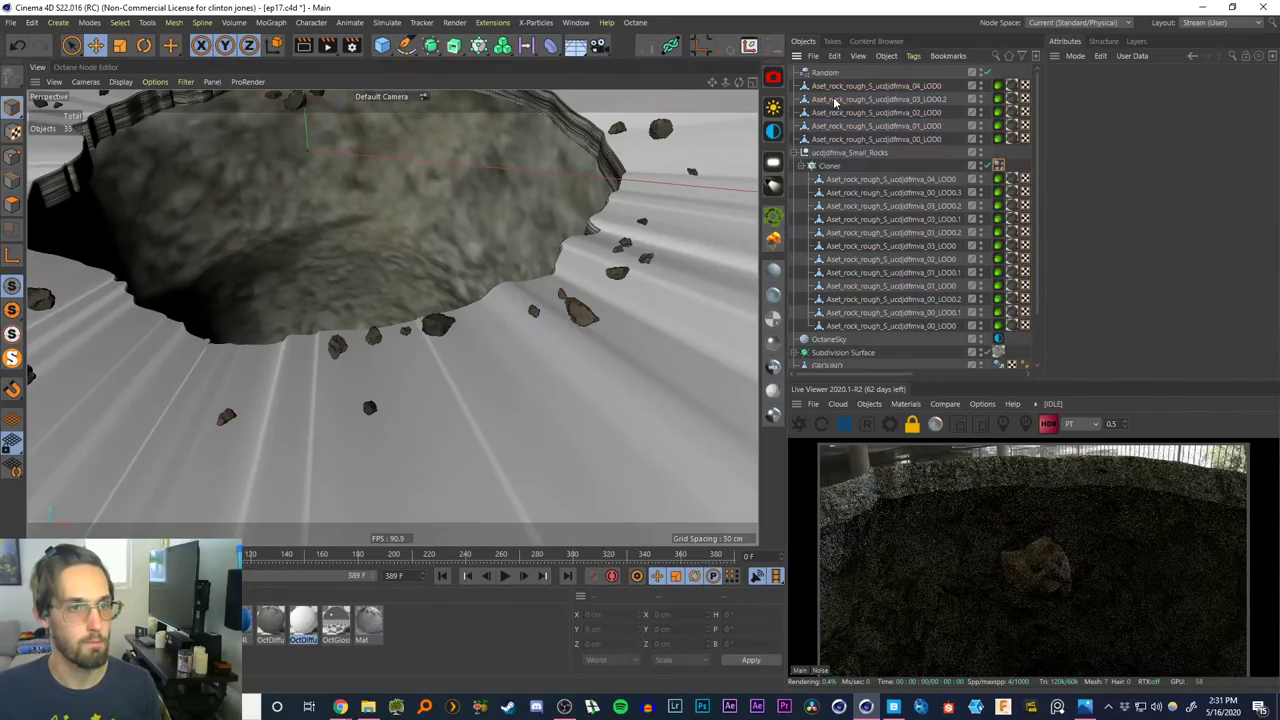
Select the five new rock copies outside the Cloner and group them under a null
left_click(836, 87)
left_click(836, 139, "shift")
scroll(402, 210, "down", 3)
left_click_drag(402, 210, 520, 368, "alt")
right_click_drag(488, 384, 512, 294, "alt")
left_click_drag(486, 369, 564, 318, "alt")
left_click_drag(564, 318, 582, 272, "alt")
left_click_drag(545, 272, 560, 245, "alt")
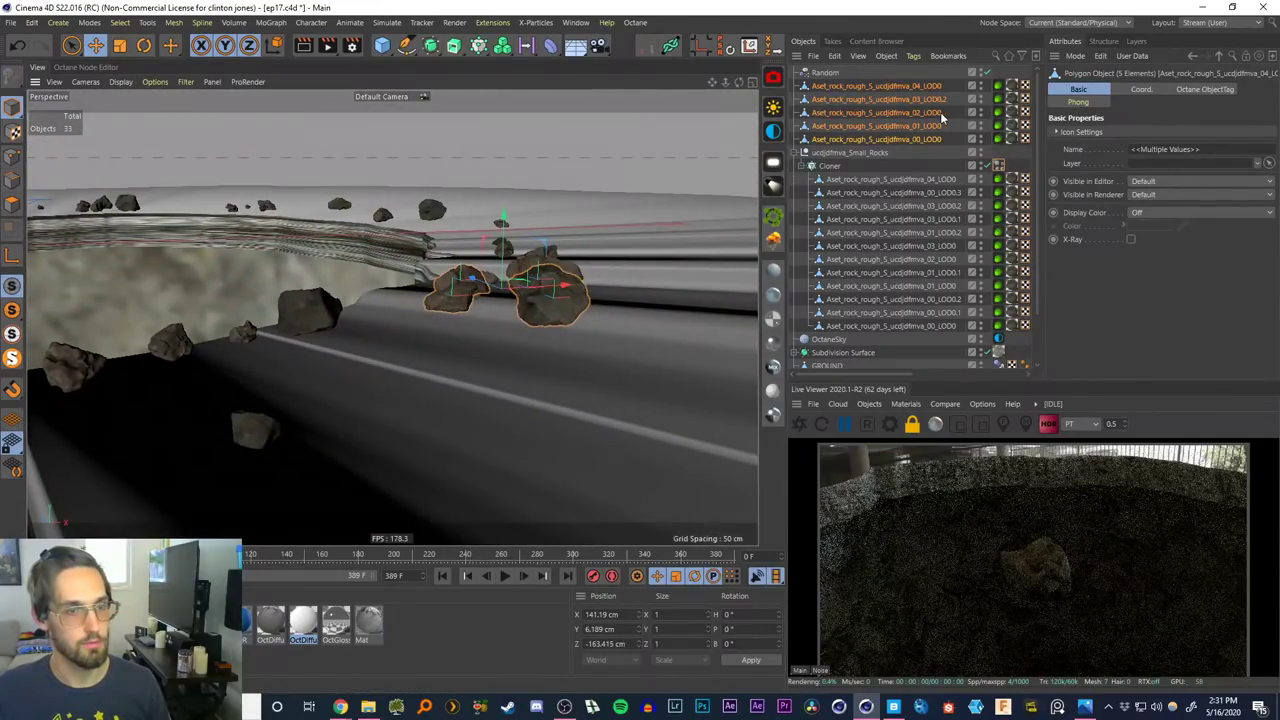
right_click(838, 122)
key("Escape")
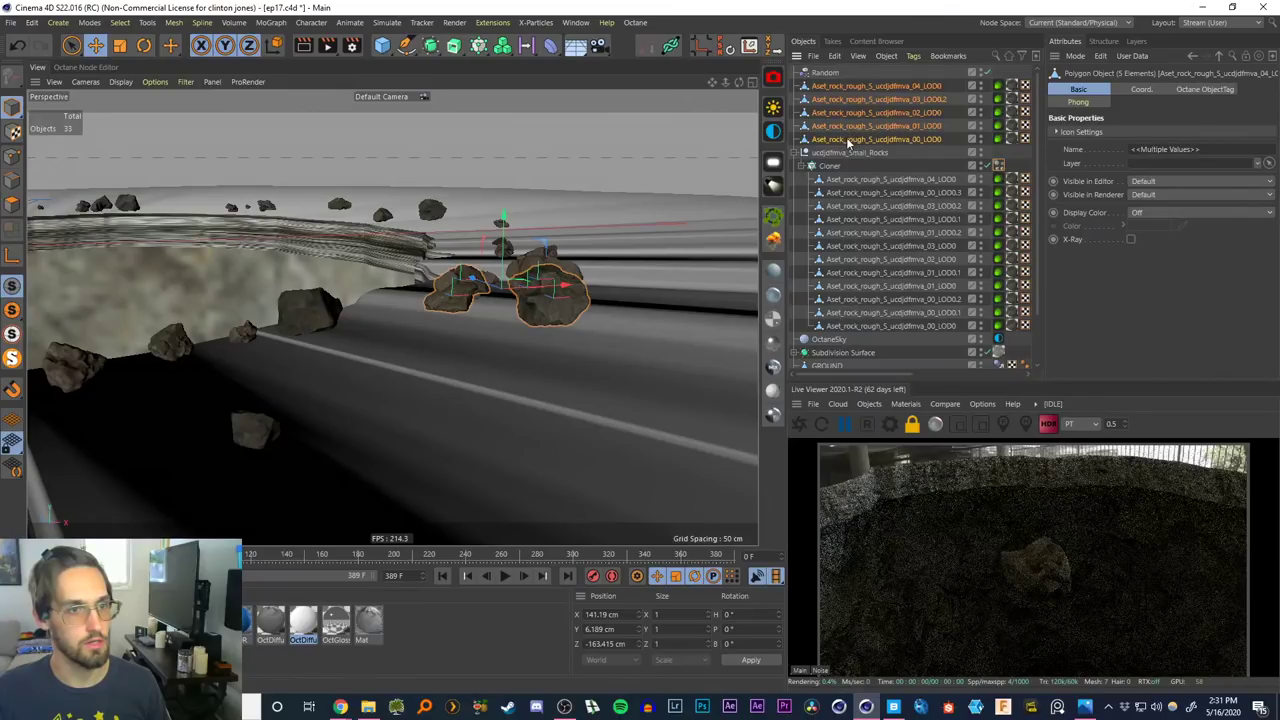
key("alt+g")
Add a dynamics body tag to the new rock group and check that its collision settings apply to the children
right_click(822, 140)
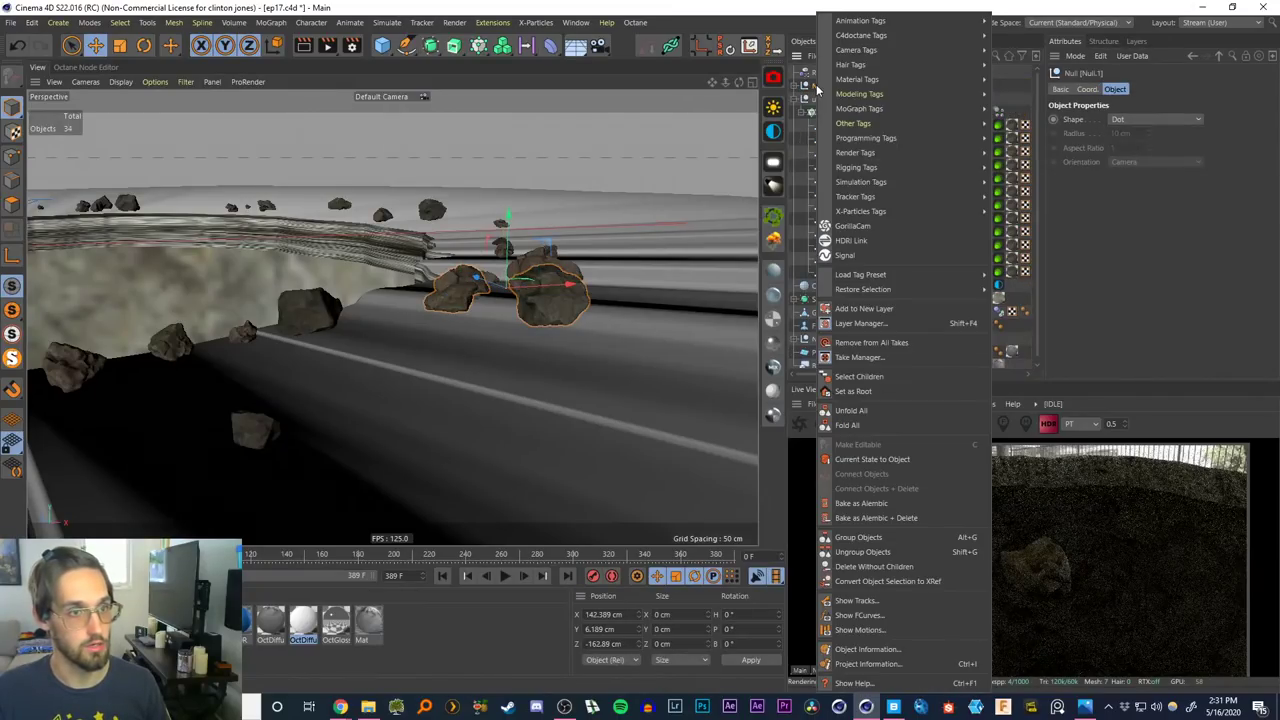
mouse_move(927, 186)
left_click(1022, 182)
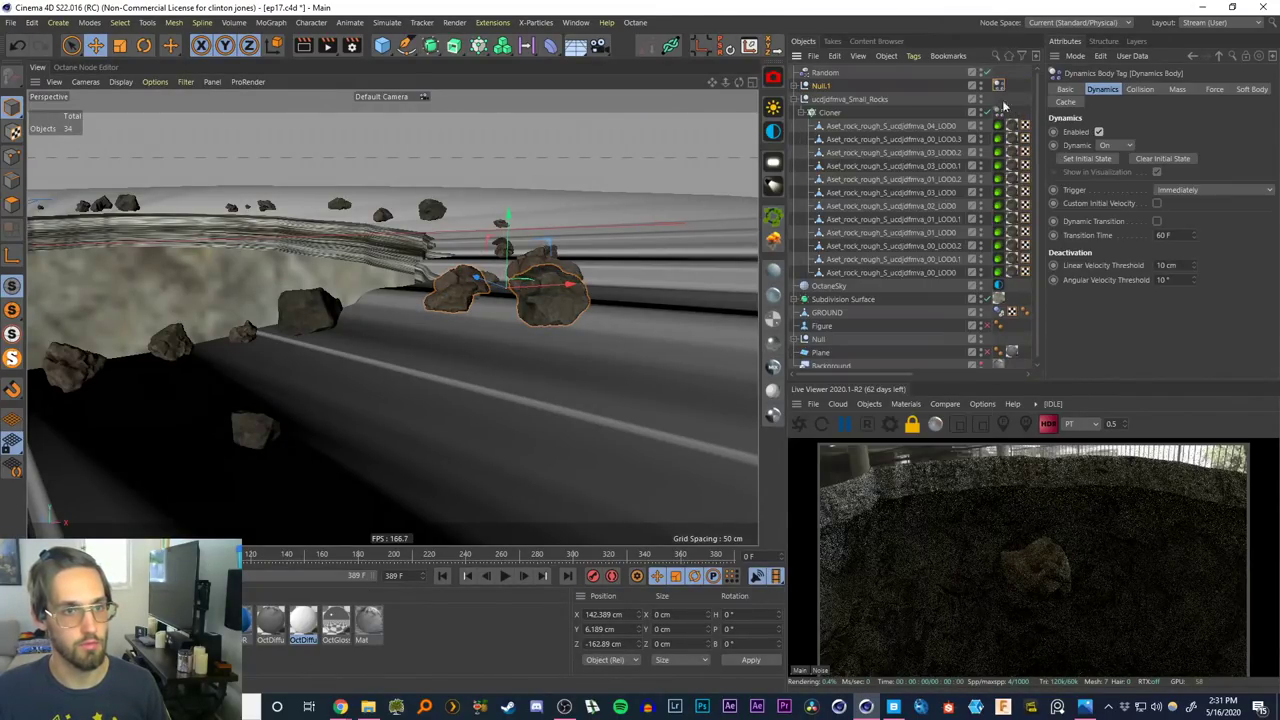
left_click(1138, 90)
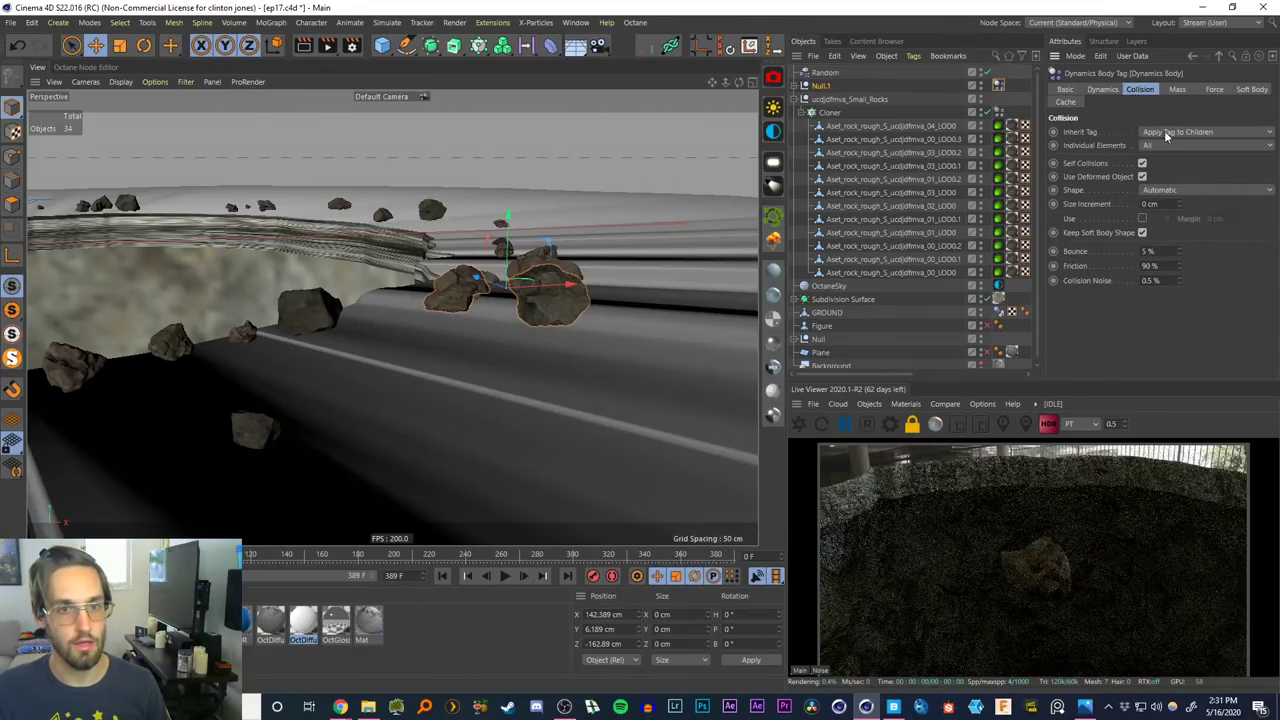
Play the simulation from the first frame, near the grouped rocks and over the whole hole, and rewind it each time
left_click(506, 577)
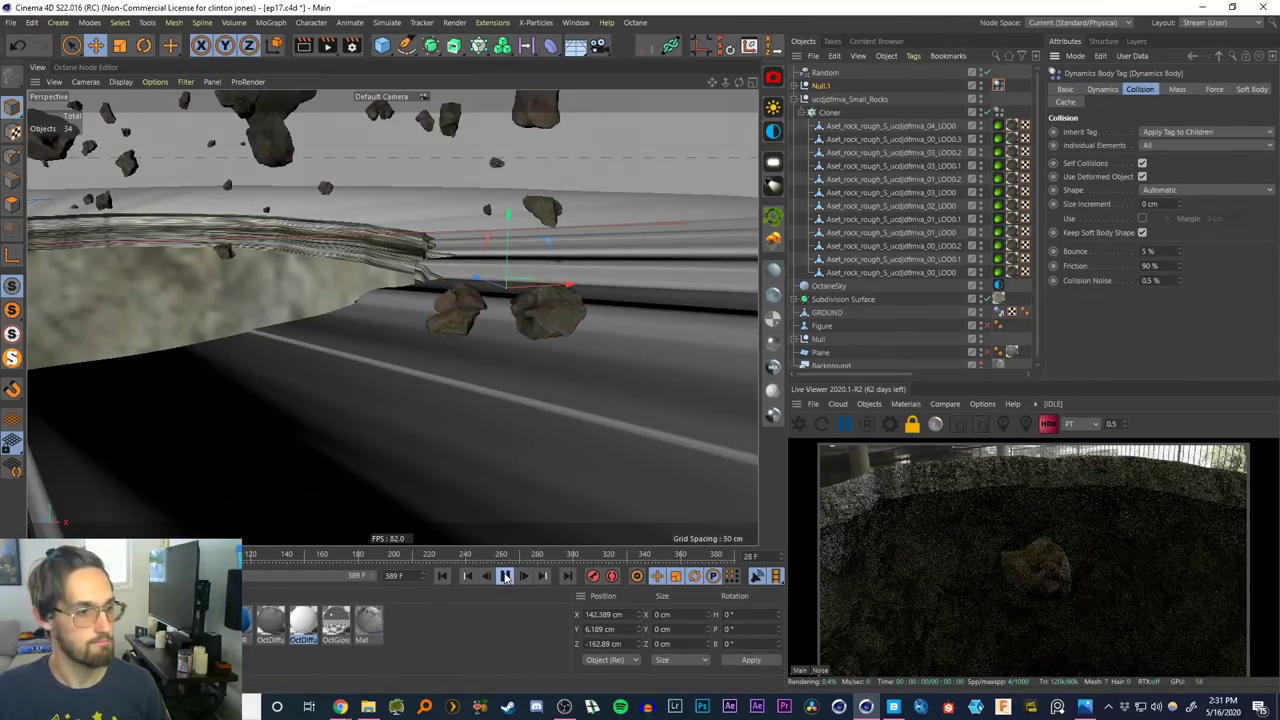
left_click(505, 577)
left_click(442, 577)
left_click_drag(503, 310, 472, 308, "alt")
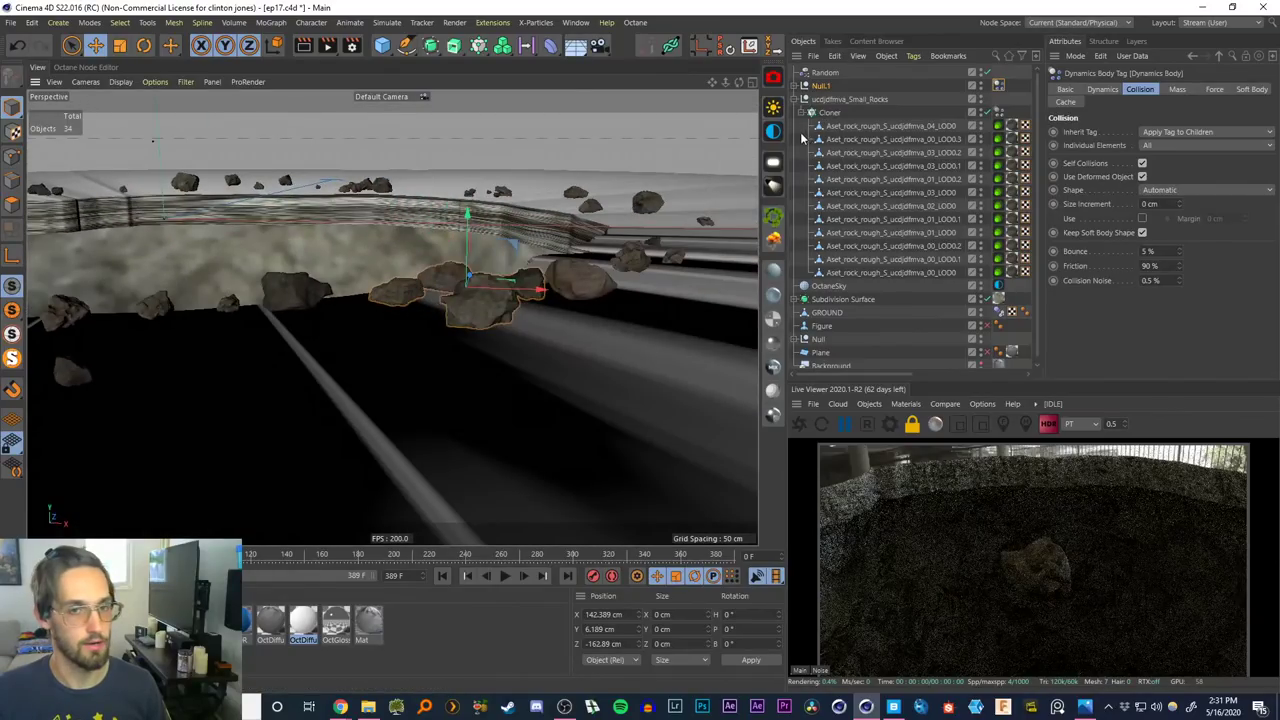
left_click_drag(380, 292, 492, 490, "alt")
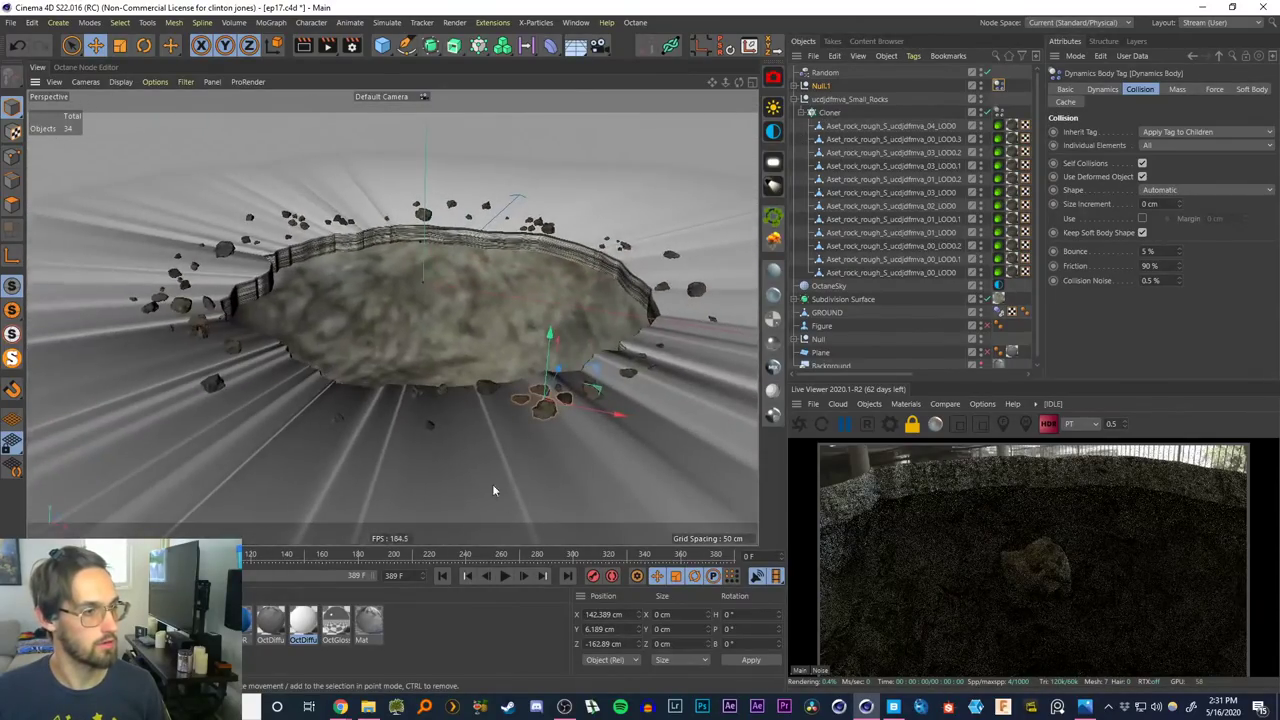
left_click(506, 577)
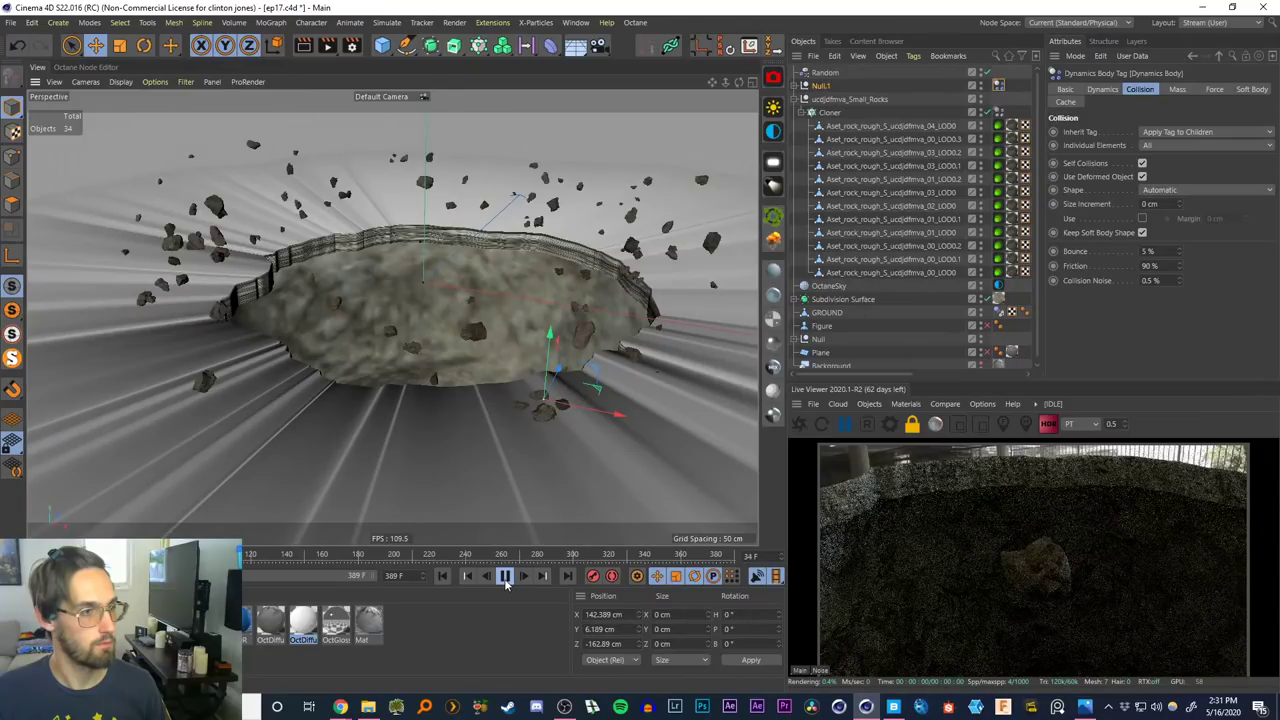
left_click(506, 577)
left_click(442, 577)
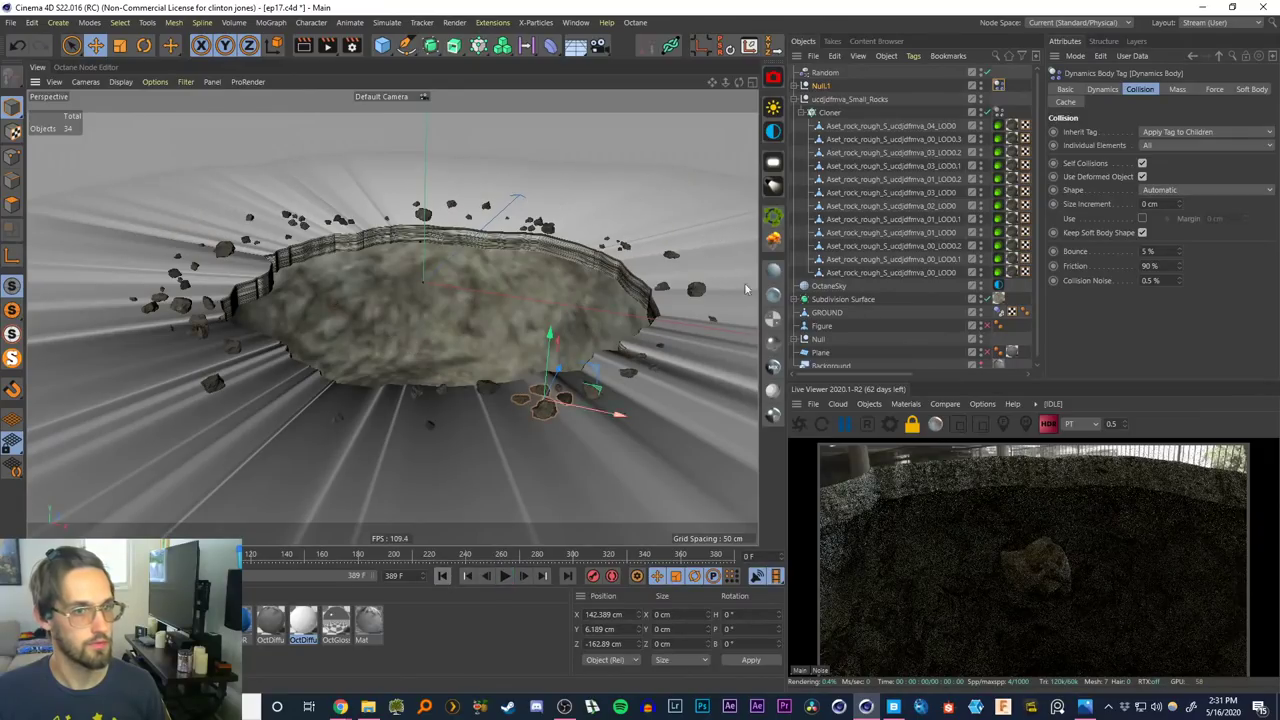
Set the Dynamic option of the Cloner's dynamics body tag to Off
left_click(1102, 89)
left_click(1098, 132)
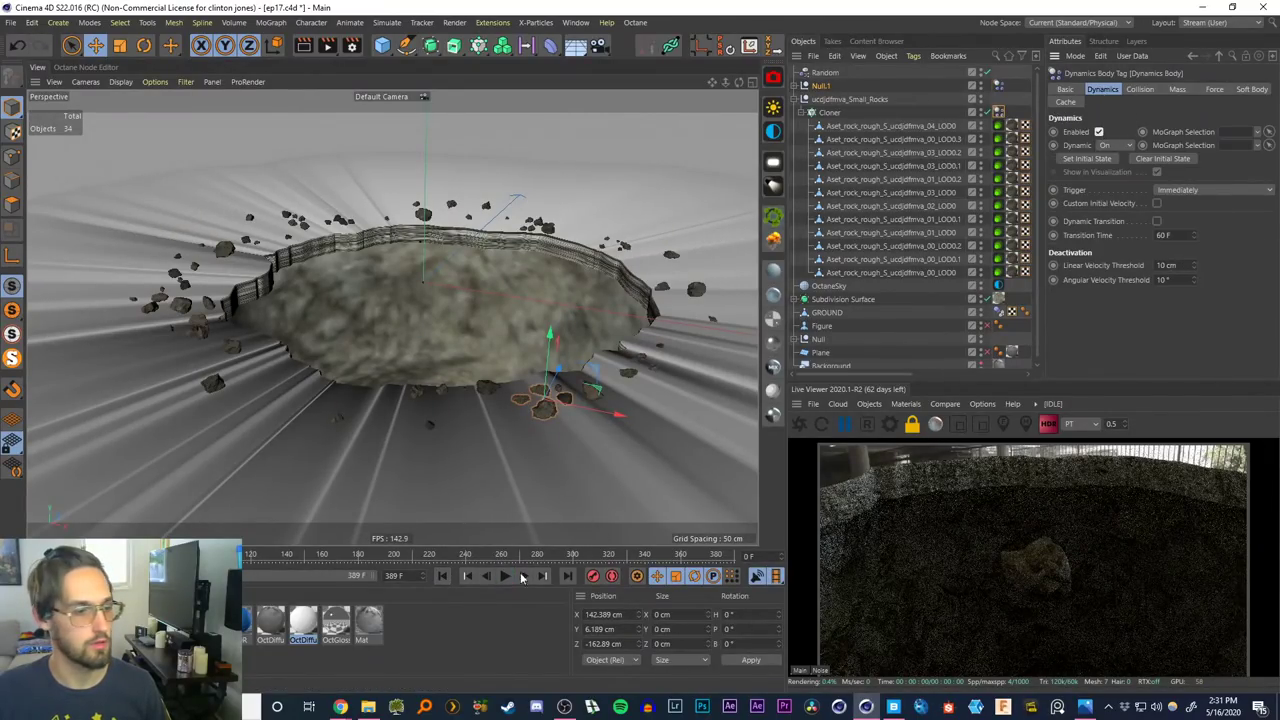
left_click(446, 578)
scroll(536, 398, "up", 3)
left_click_drag(536, 398, 600, 385, "alt")
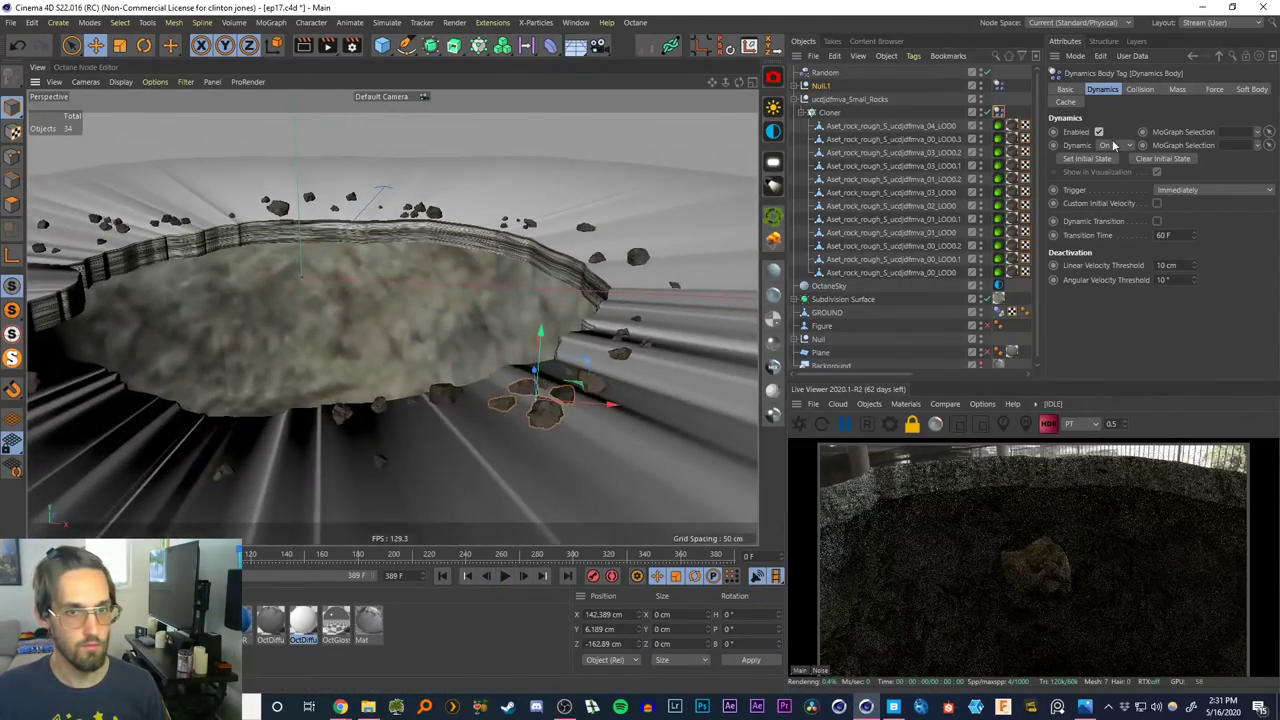
left_click(1113, 146)
left_click(1108, 158)
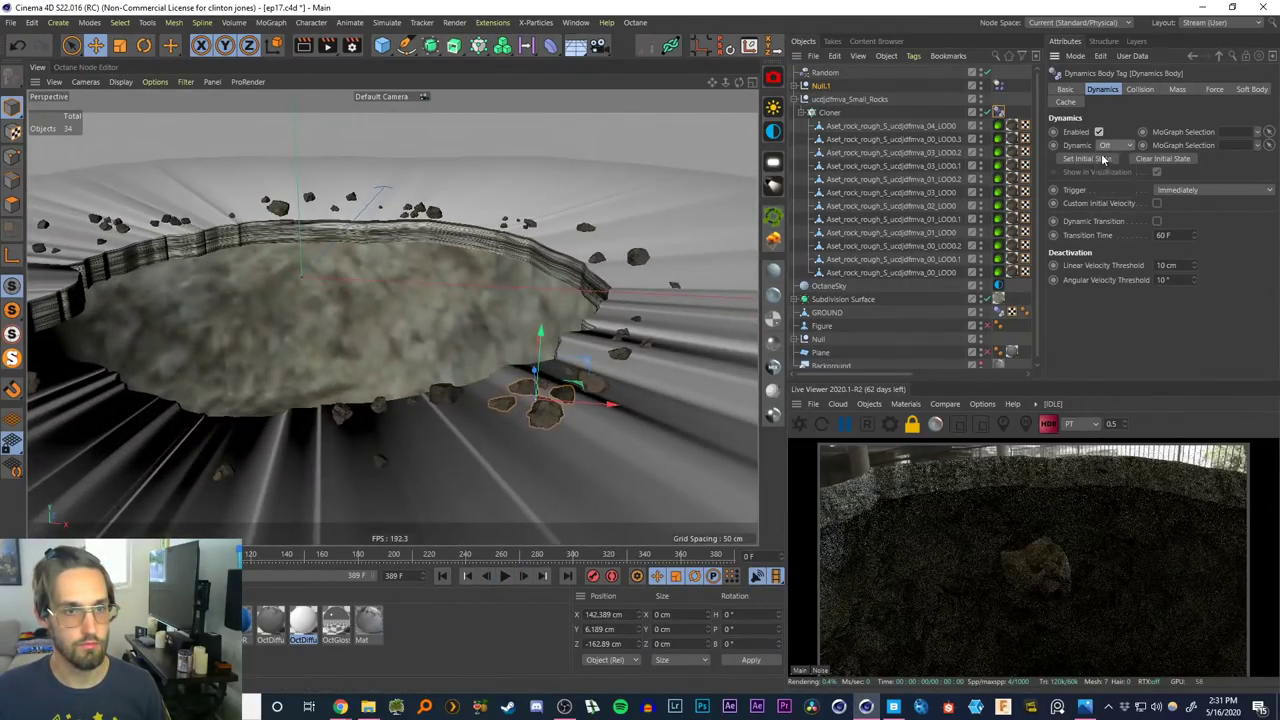
Replay the simulation close to the five grouped rocks to examine how they settle, review their dynamics tag, and rewind
left_click(506, 577)
left_click_drag(537, 432, 584, 435, "alt")
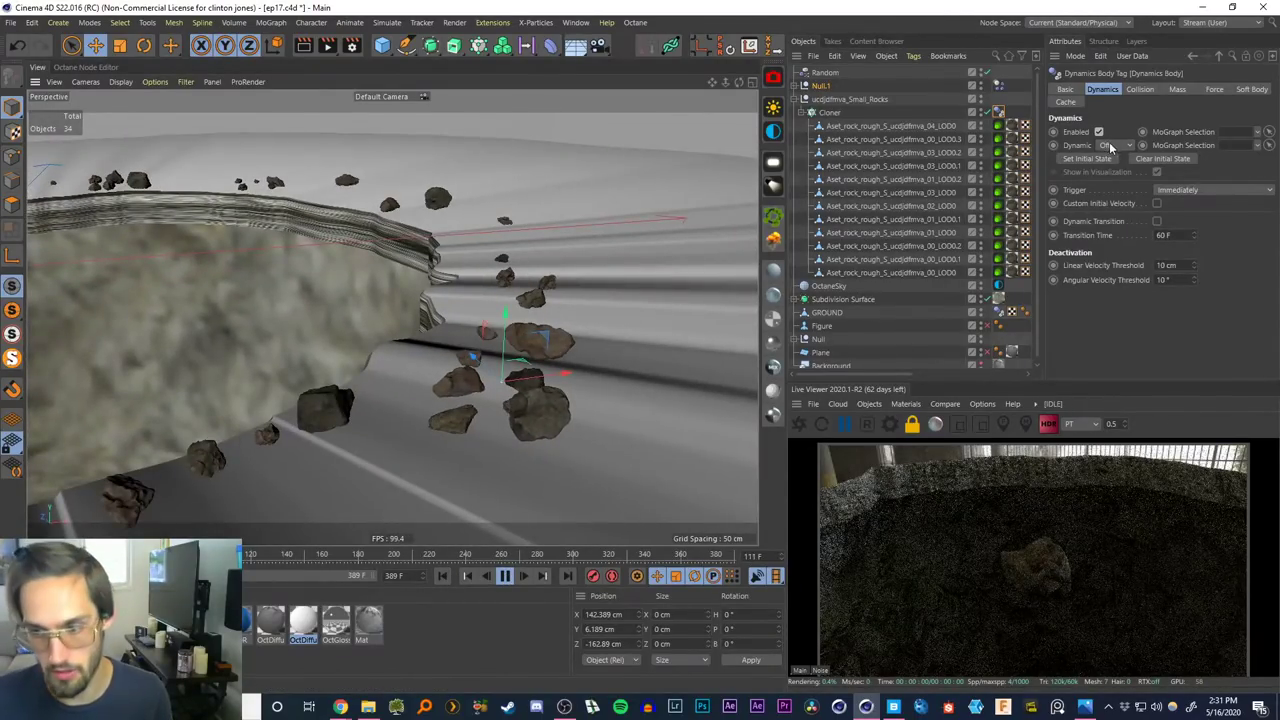
left_click_drag(511, 428, 557, 406, "alt")
left_click(443, 576)
left_click(505, 577)
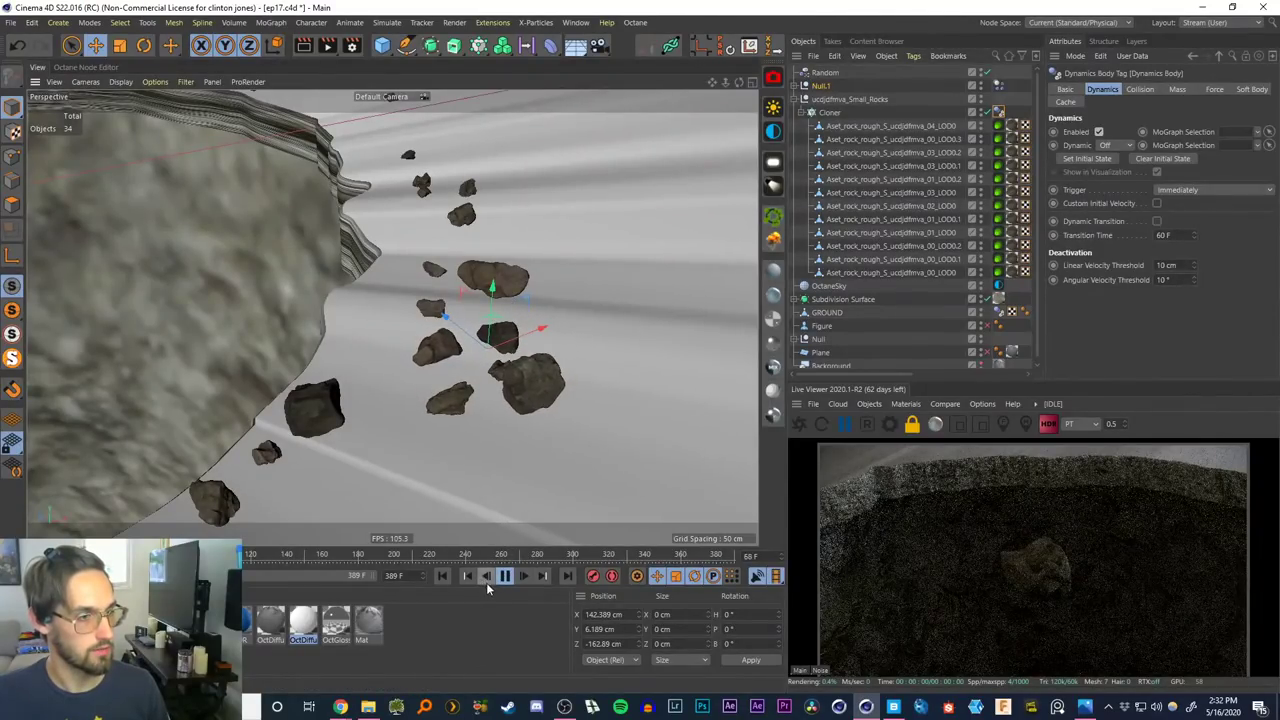
left_click(441, 577)
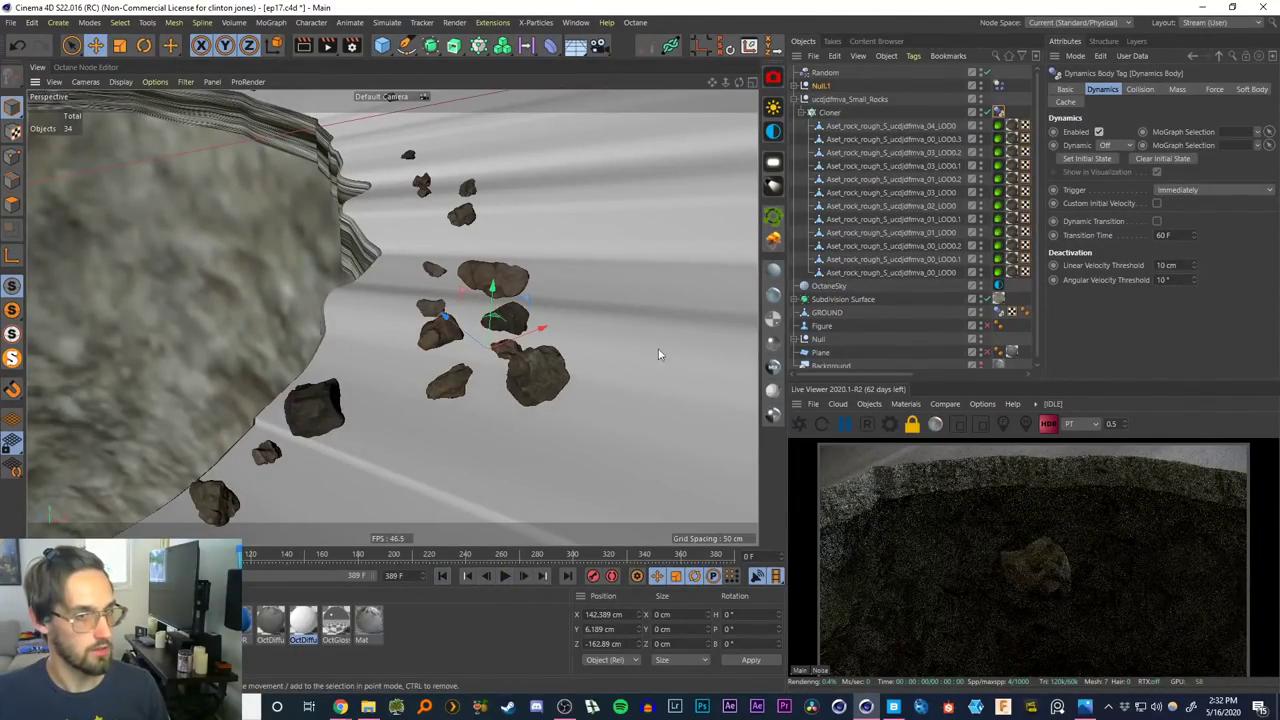
left_click(505, 577)
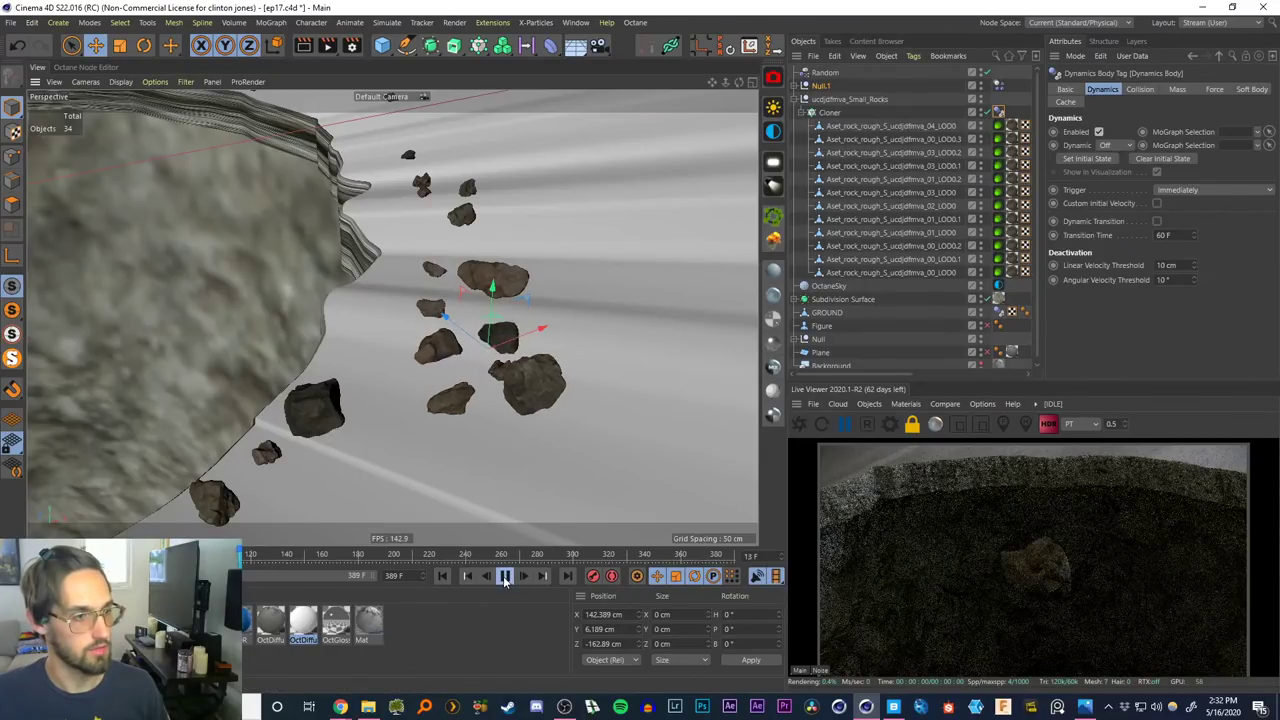
left_click(505, 577)
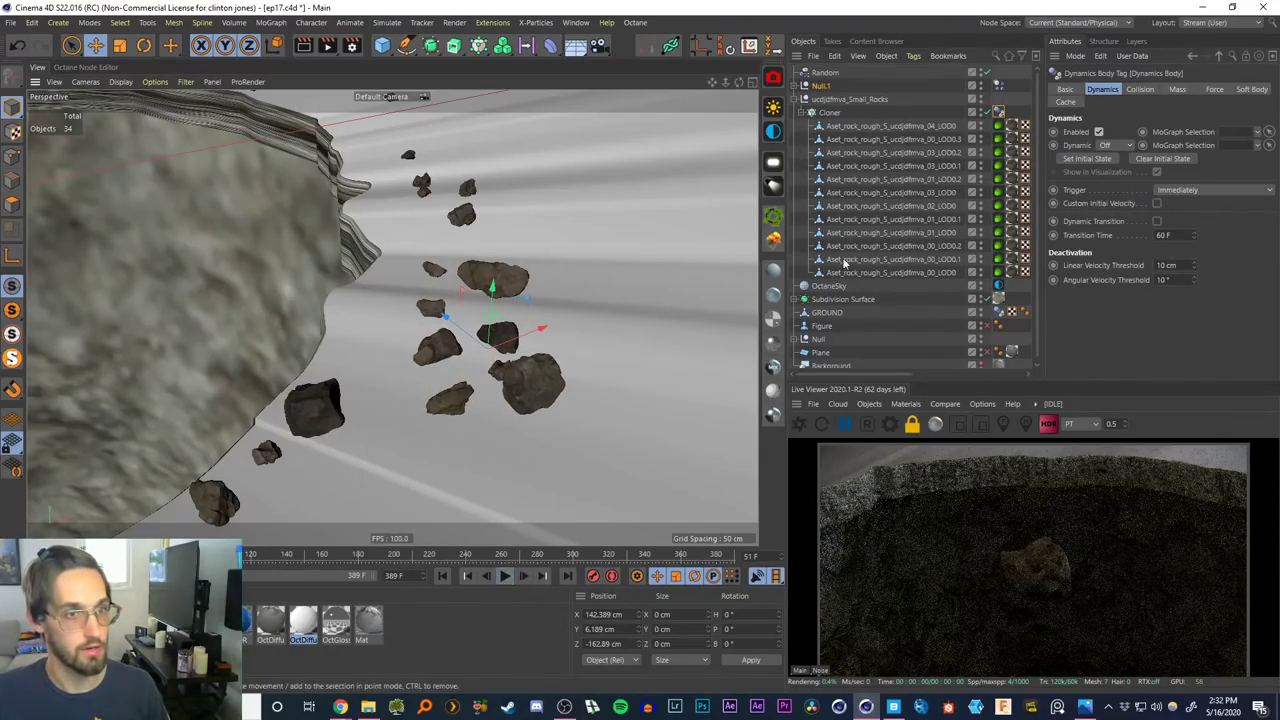
left_click(1000, 86)
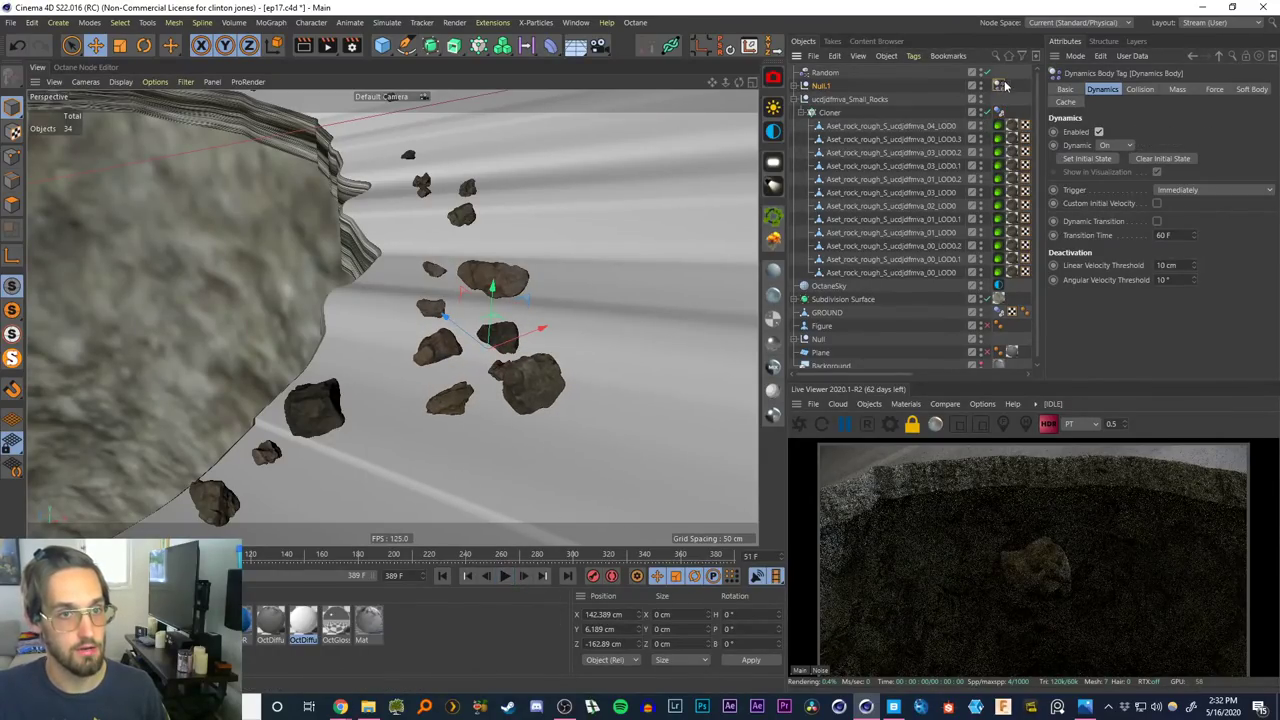
left_click(441, 577)
Add a plane at the grouped rocks and rotate it to about H -41.8°, P -2.6°, B -79.4°
left_click_drag(440, 400, 453, 308, "alt")
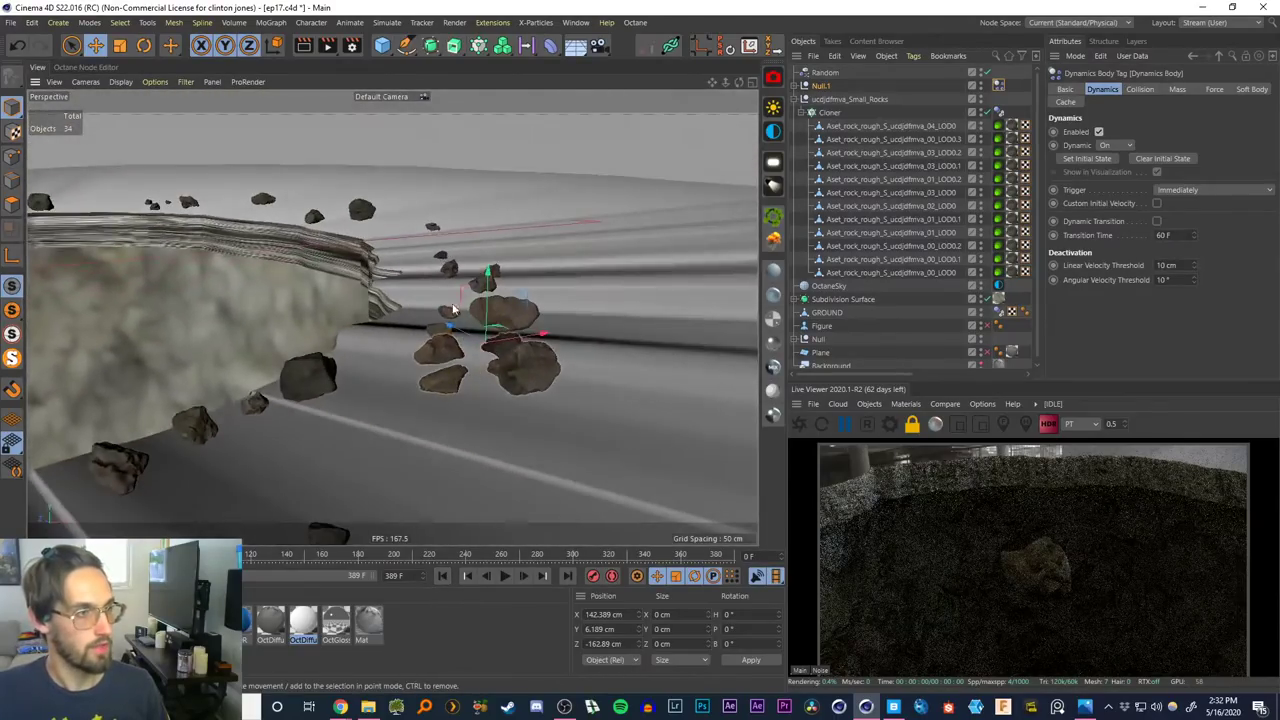
left_click_drag(383, 49, 526, 130)
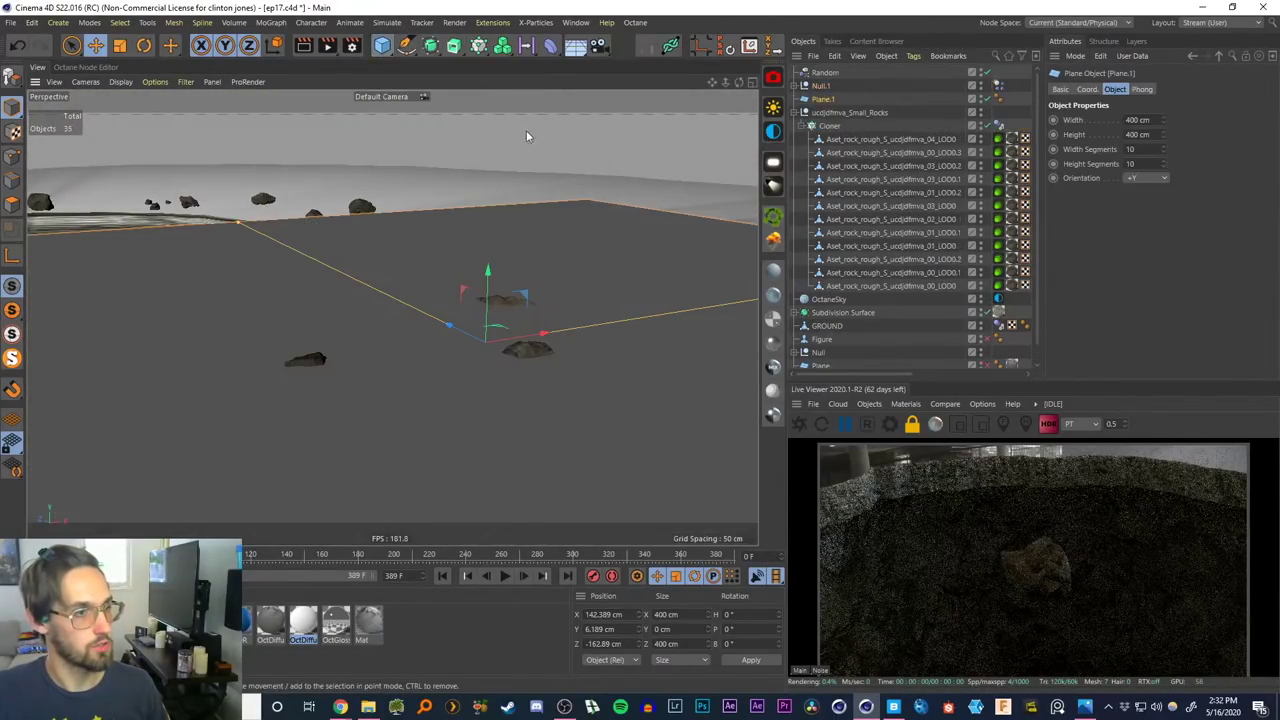
key("r")
left_click_drag(514, 290, 461, 300)
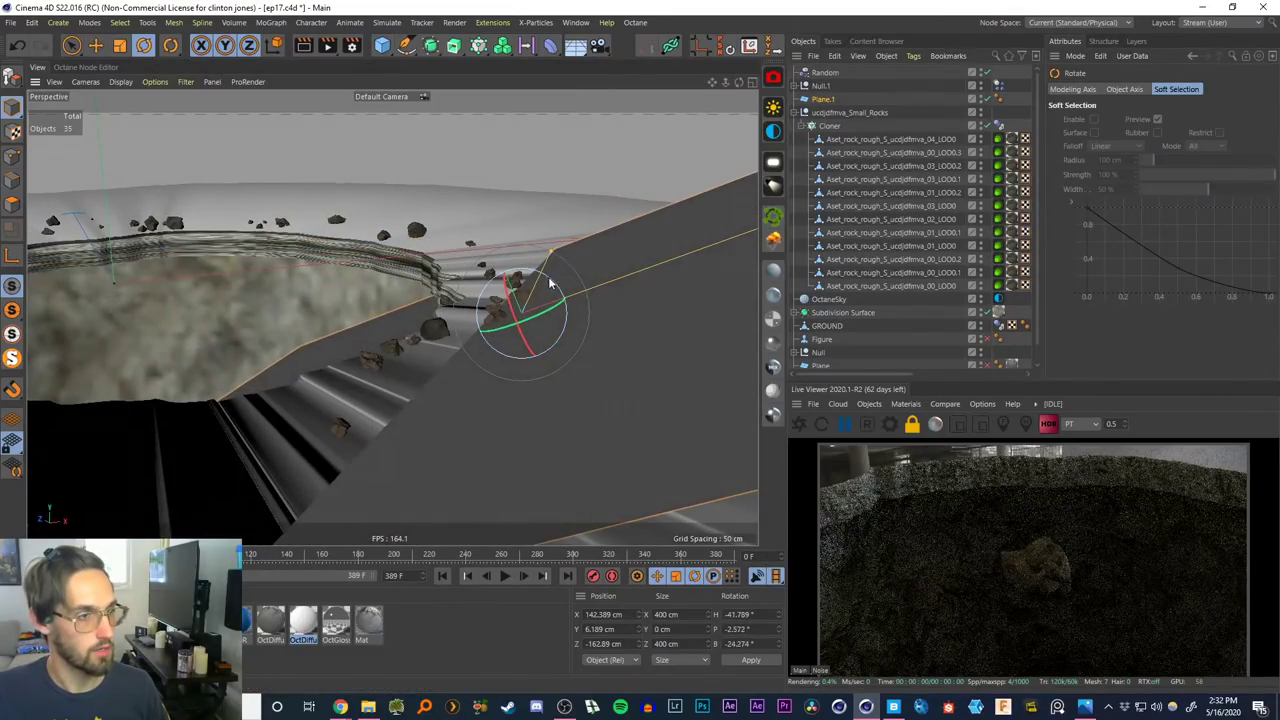
left_click_drag(556, 276, 505, 264)
Move the steep plane to the outer side of the grouped rocks and scale it down to about 83 cm square
key("e")
left_click_drag(475, 306, 306, 404)
key("t")
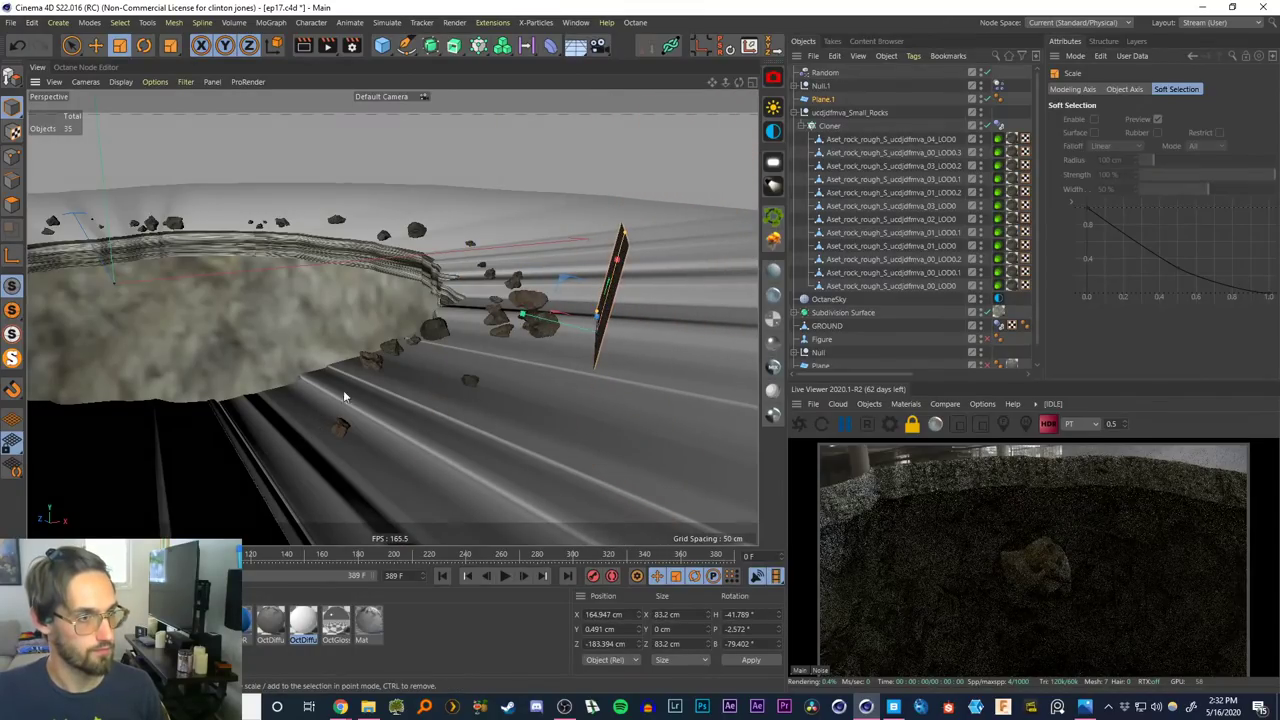
Give the steep plane beside the grouped rocks a Collider Body simulation tag
key("e")
left_click_drag(516, 316, 531, 354, "alt")
middle_click_drag(532, 332, 493, 331, "alt")
left_click_drag(493, 335, 594, 328, "alt")
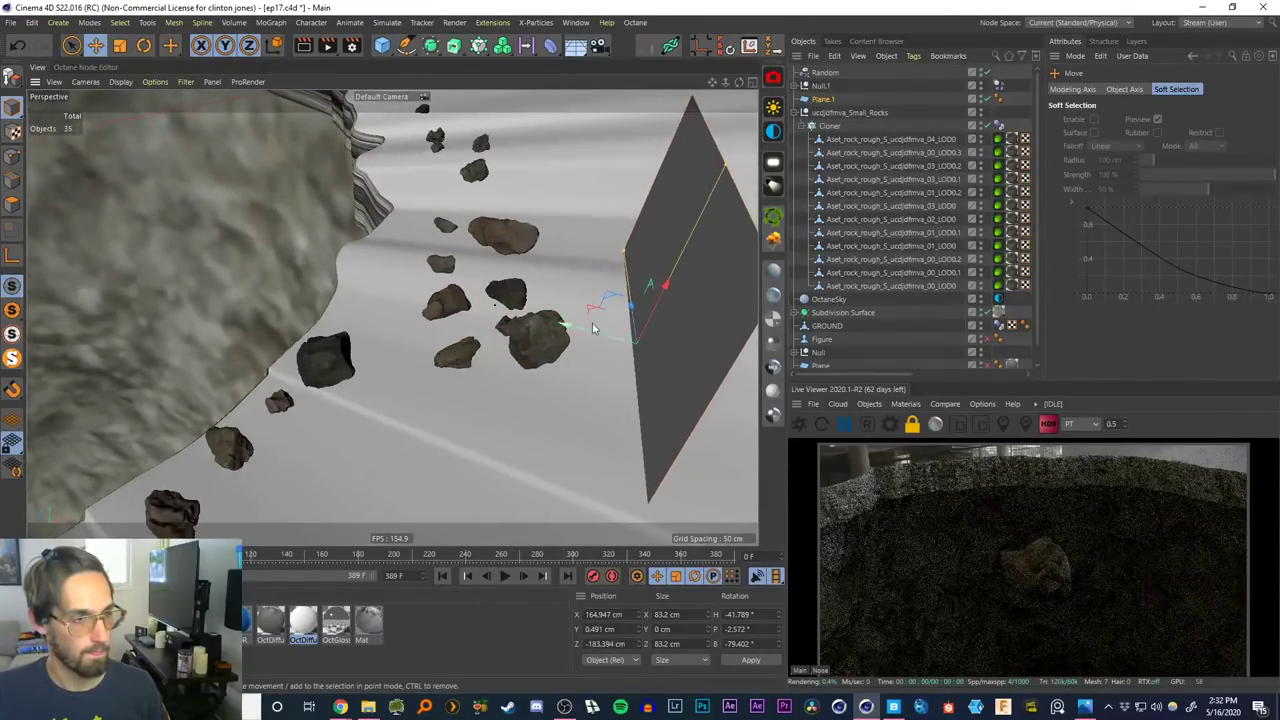
right_click(822, 100)
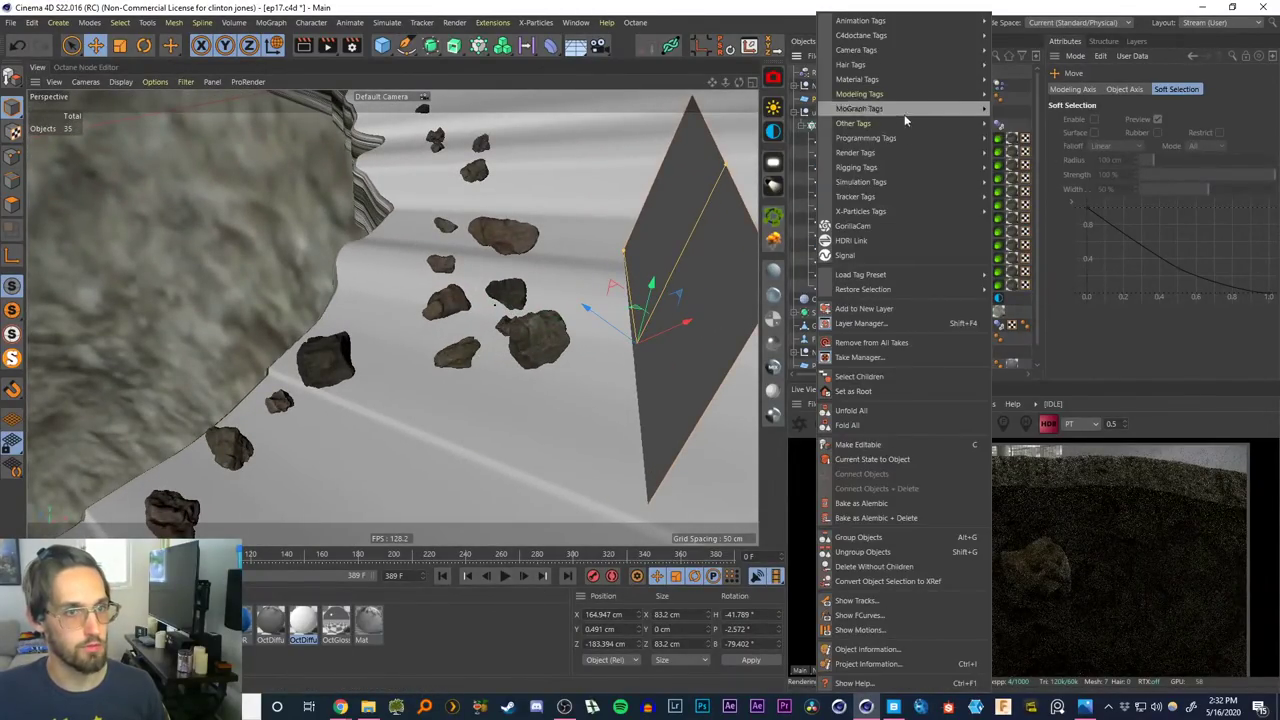
mouse_move(934, 211)
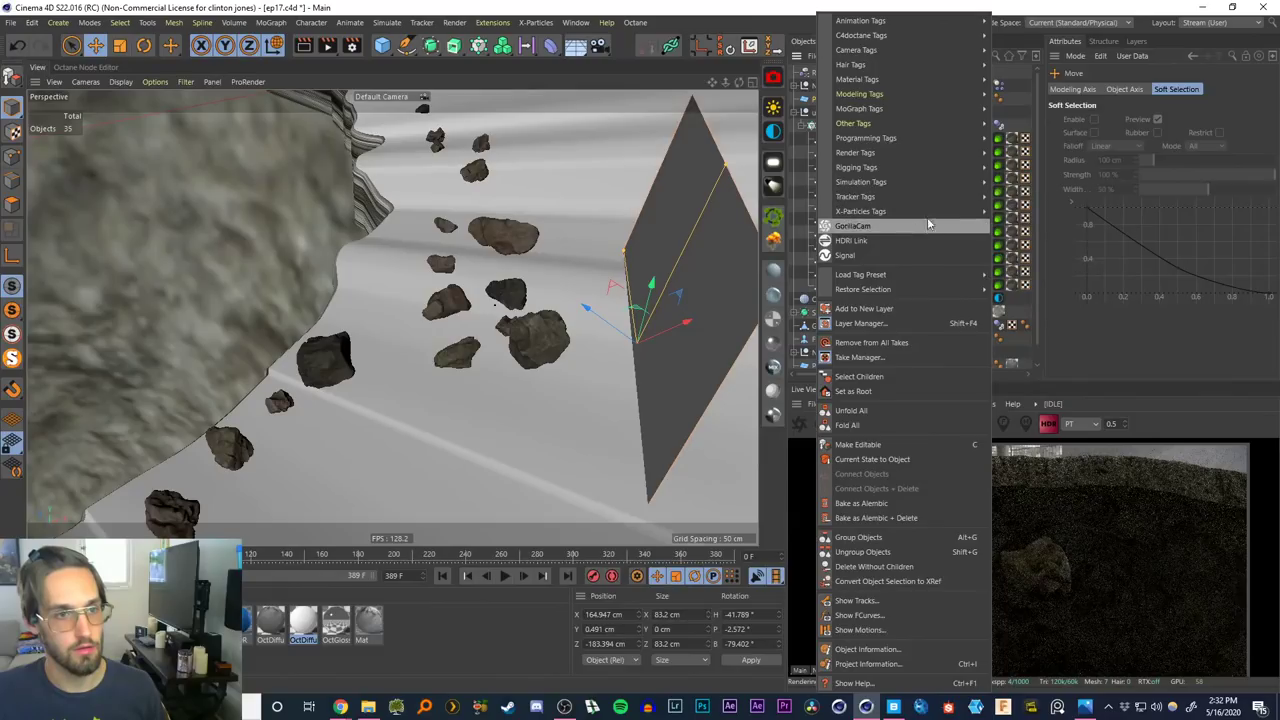
mouse_move(948, 182)
left_click(1024, 212)
Rotate the collider plane to about B -83.8° and narrow its width to about 43.2 cm
left_click_drag(576, 320, 578, 272, "alt")
key("r")
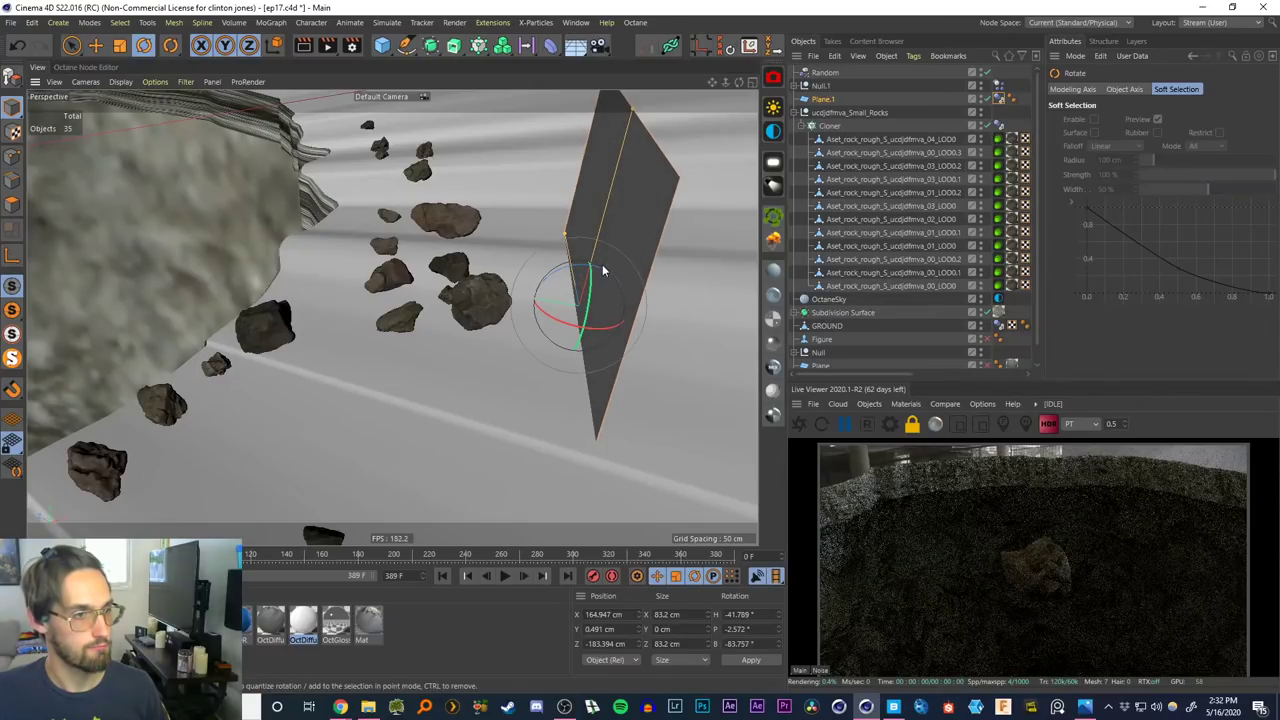
left_click_drag(631, 125, 357, 517)
key("e")
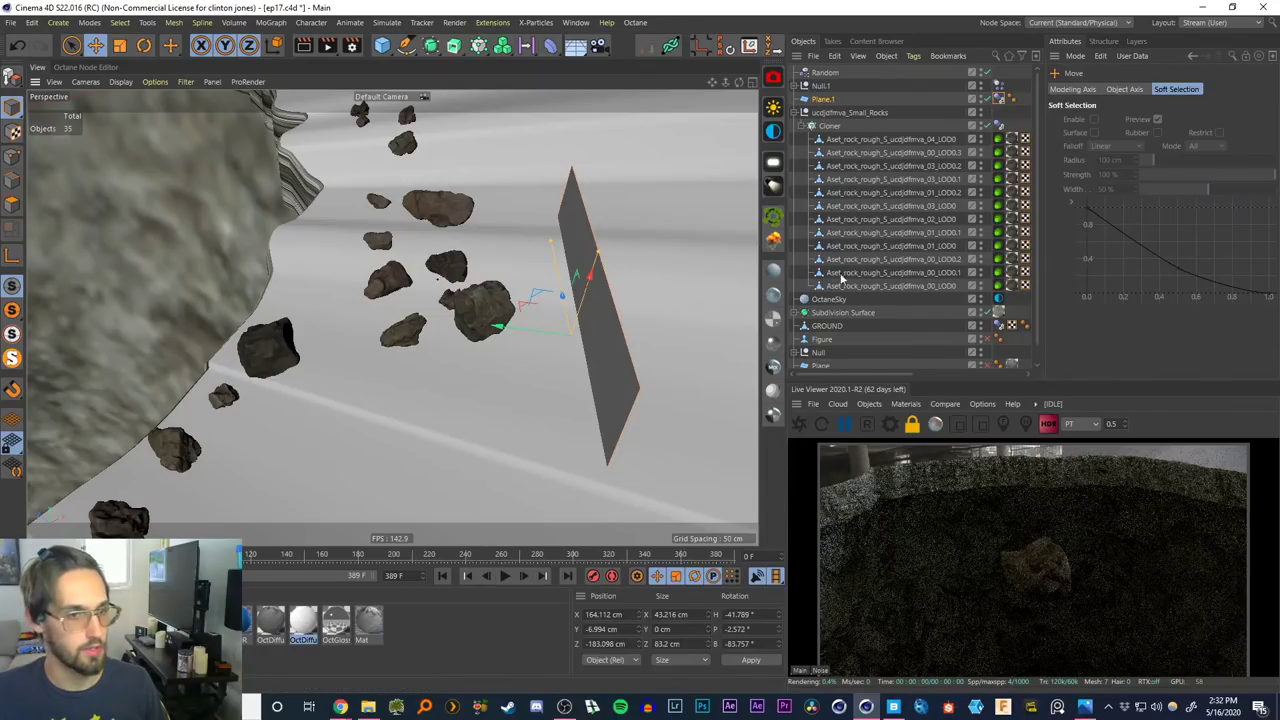
Play the shot through the 3D Tracker Camera to about frame 108 to examine the timing, and return to the default camera
scroll(1036, 305, "down", 1)
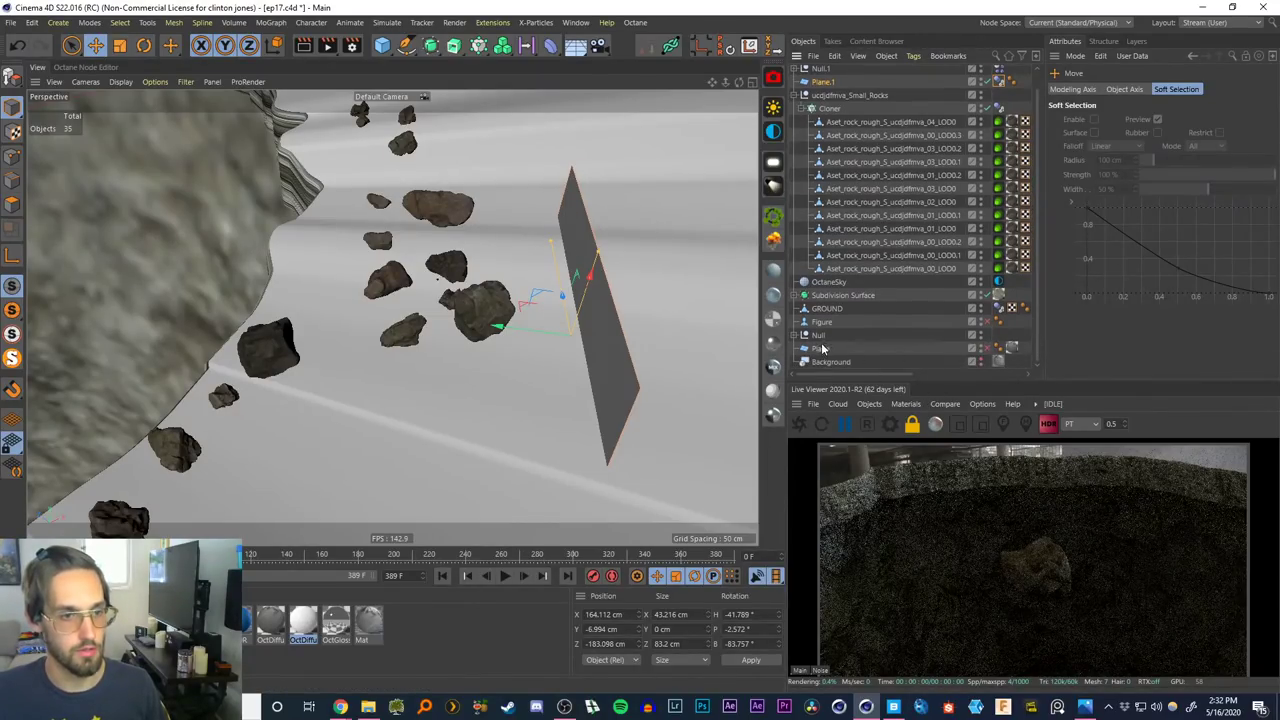
left_click(804, 335)
left_click(986, 362)
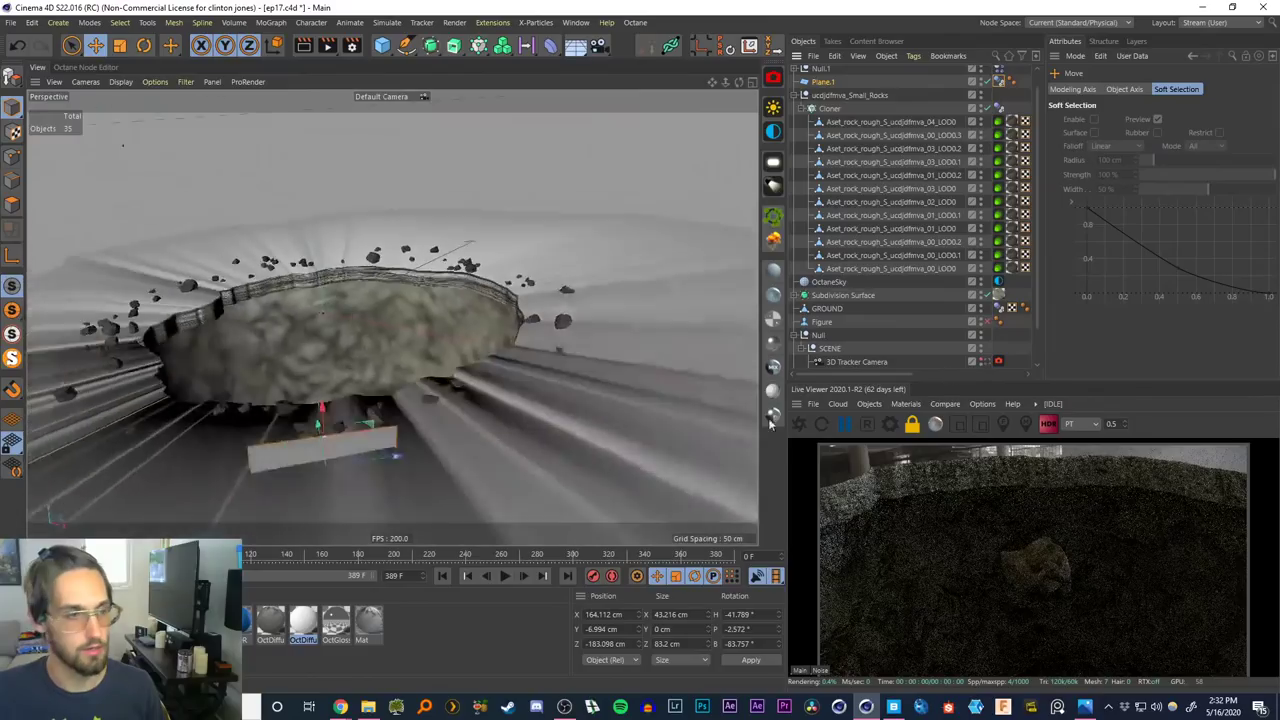
left_click(505, 576)
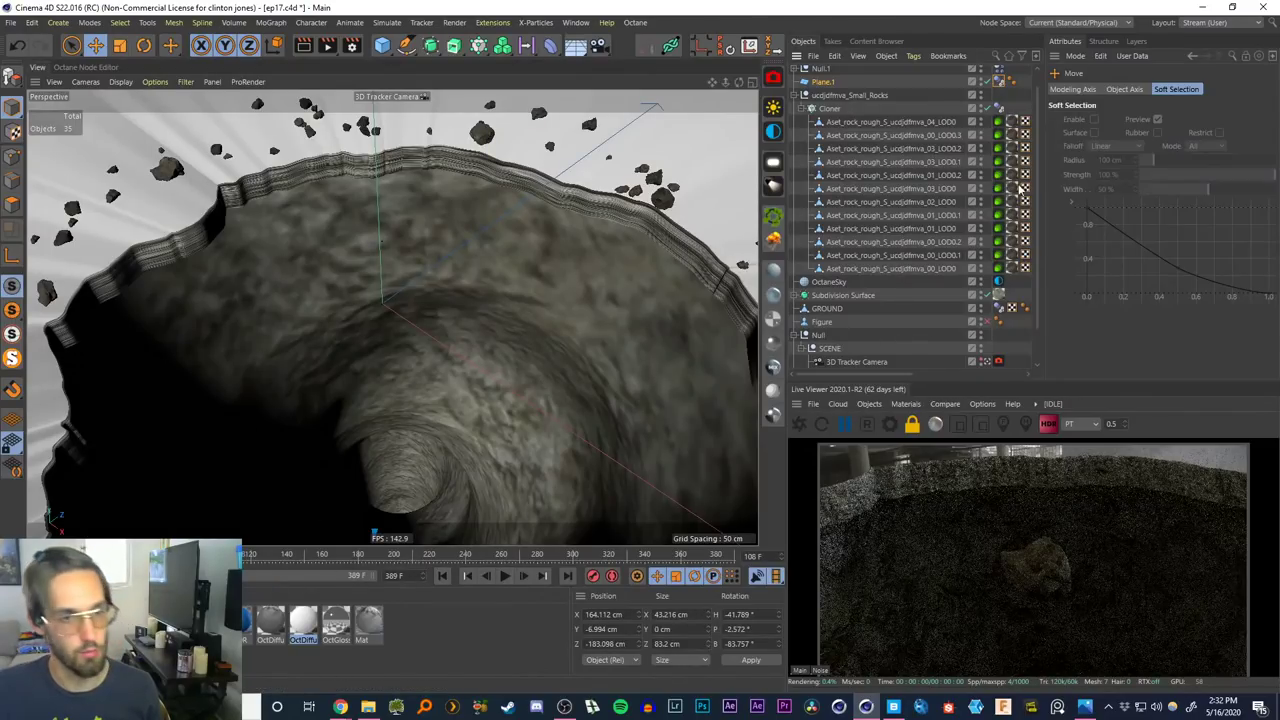
scroll(1036, 232, "down", 2)
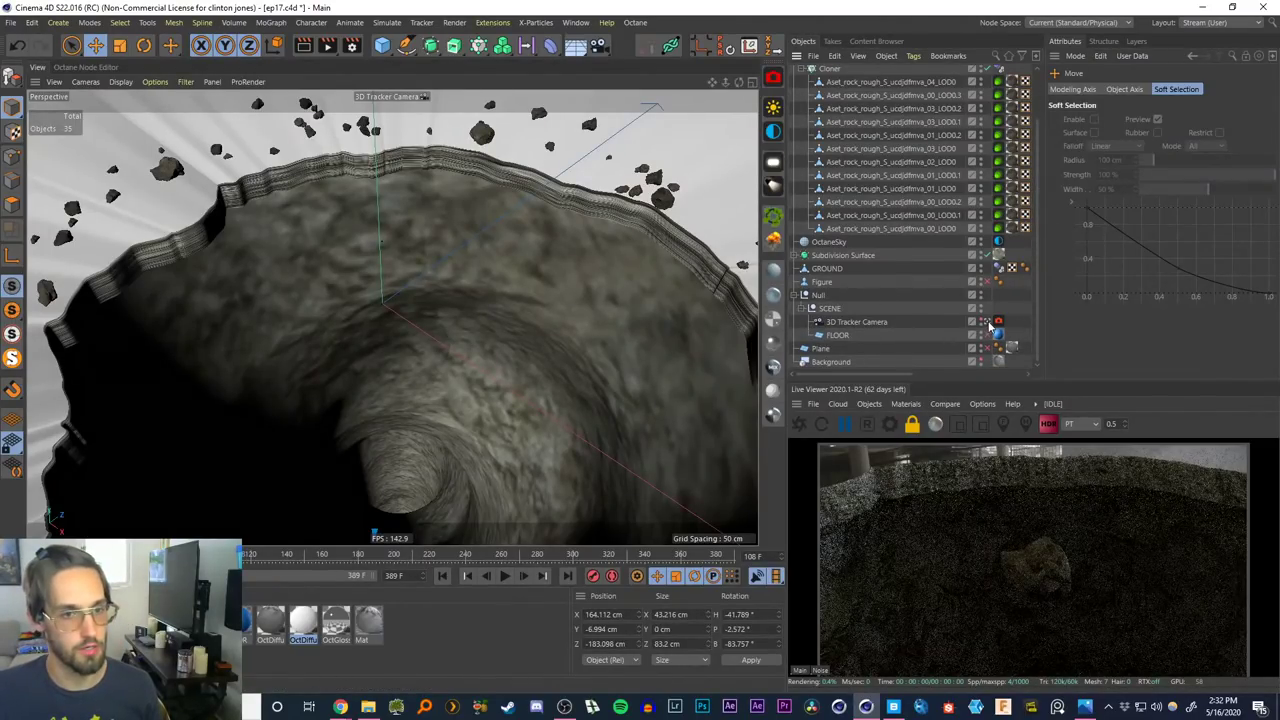
left_click(992, 322)
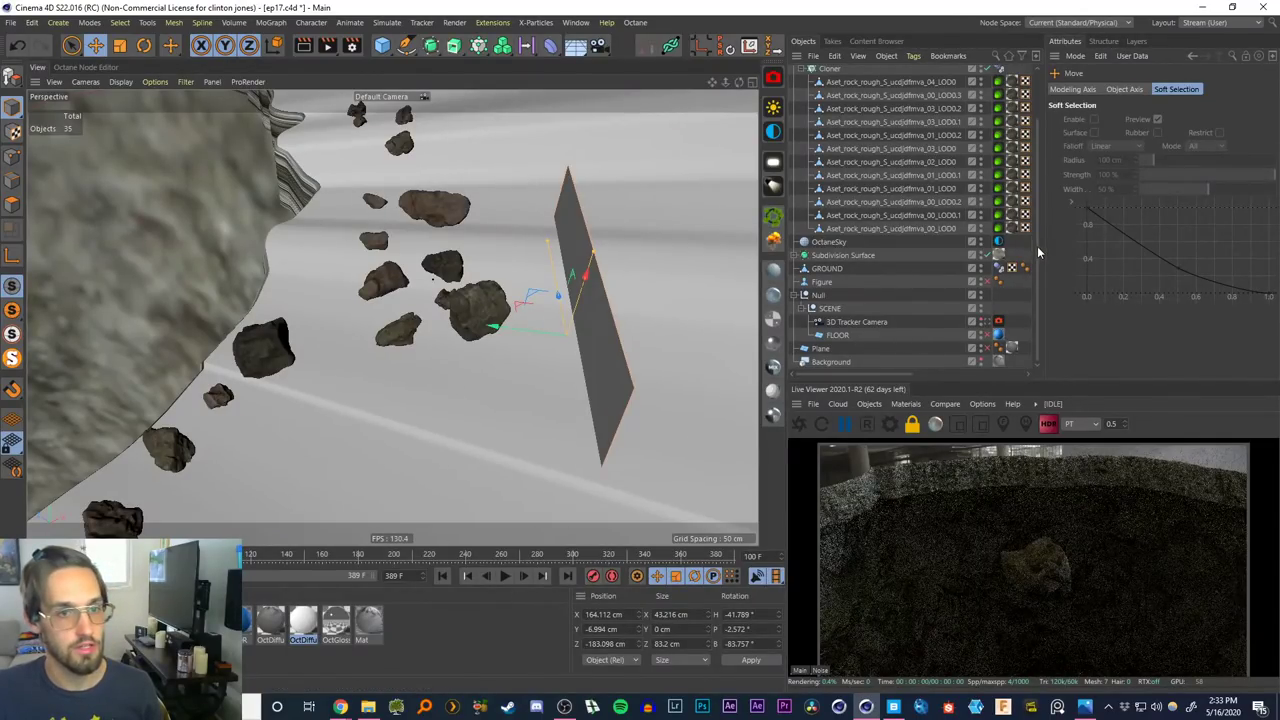
Animate Plane.1 to push the rocks toward the hole, placing it at about X 118.1, Y -0.2, Z -141.6 cm around frame 110, and preview it
left_click_drag(1038, 252, 1036, 204)
left_click(824, 112)
left_click(822, 98)
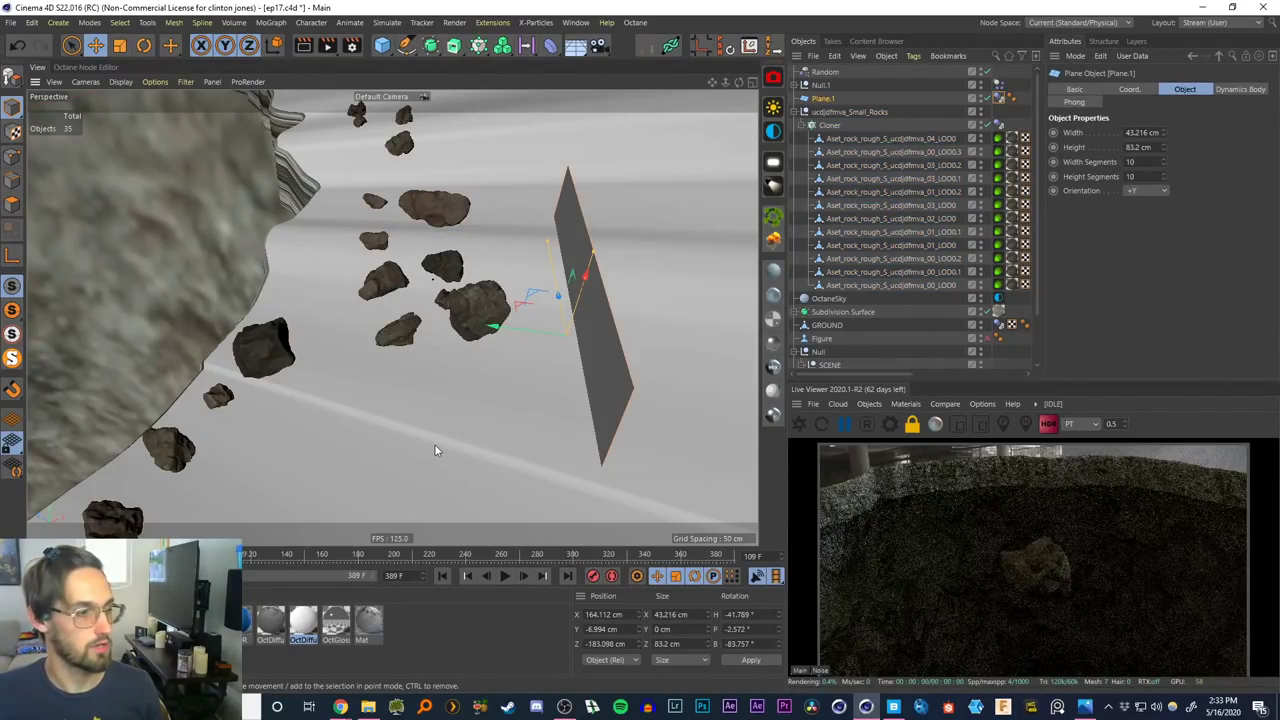
left_click_drag(517, 313, 220, 341, "alt")
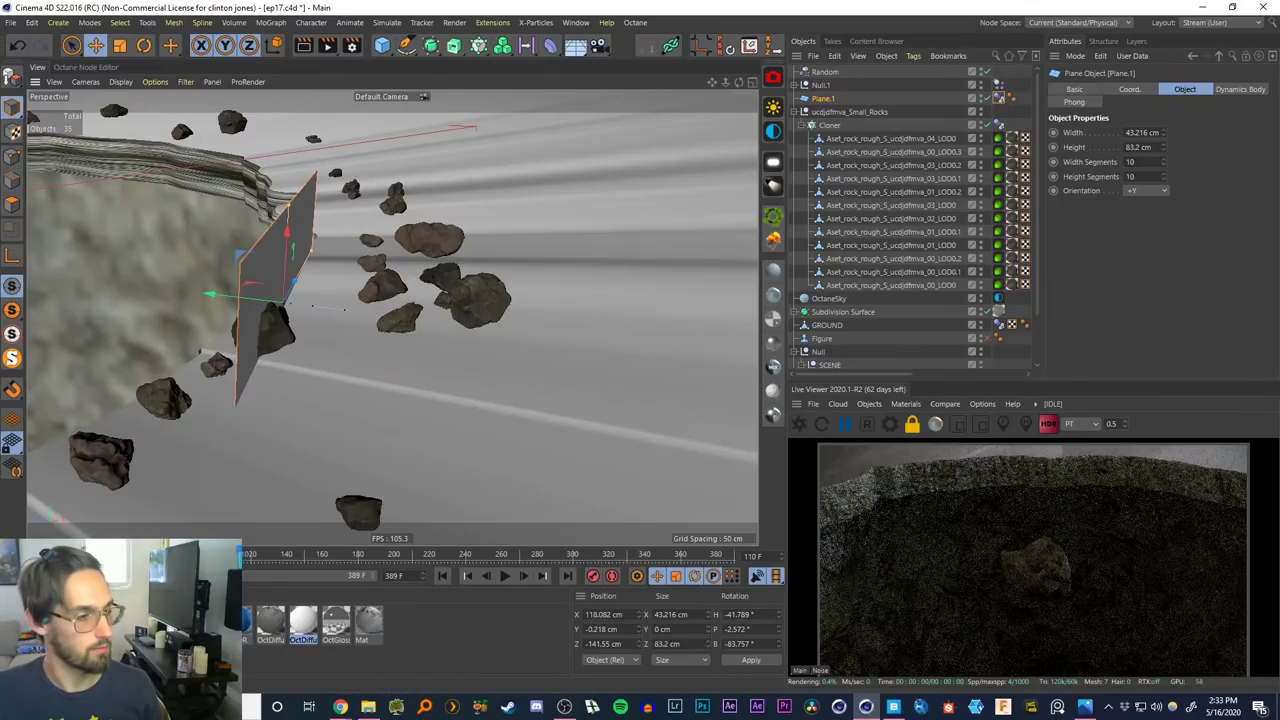
left_click_drag(232, 556, 203, 556)
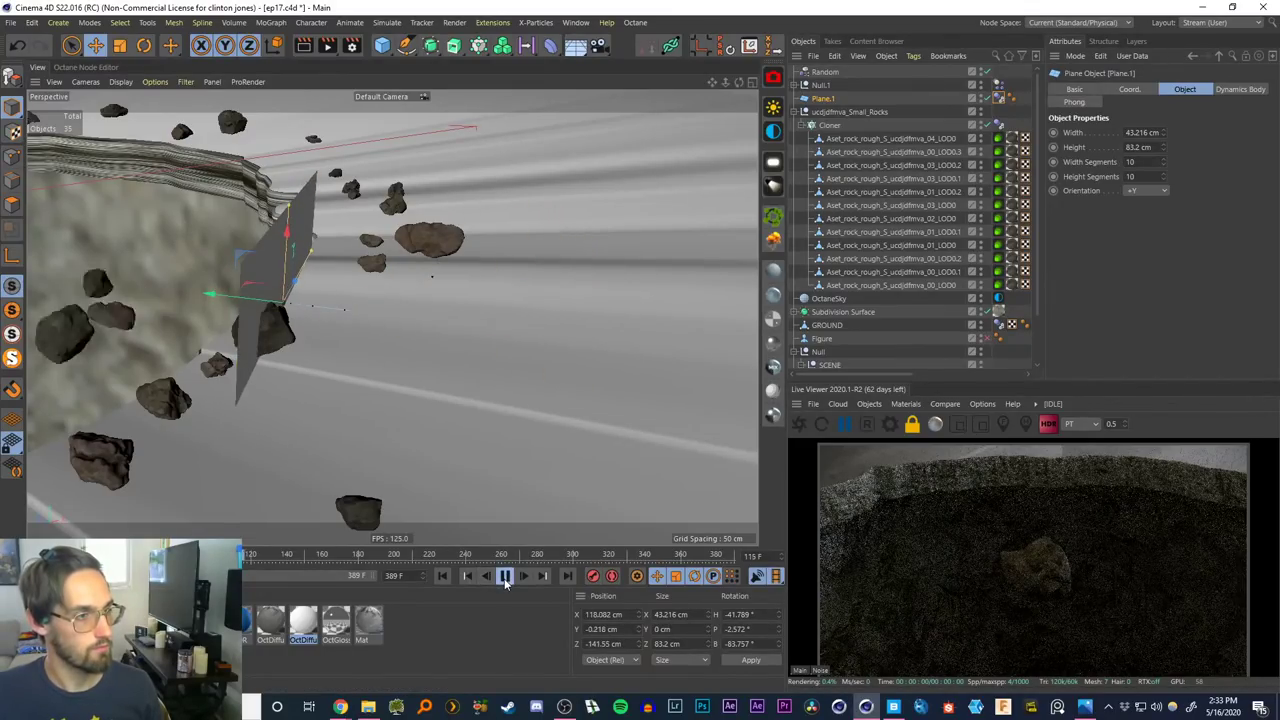
left_click_drag(378, 330, 483, 326, "alt")
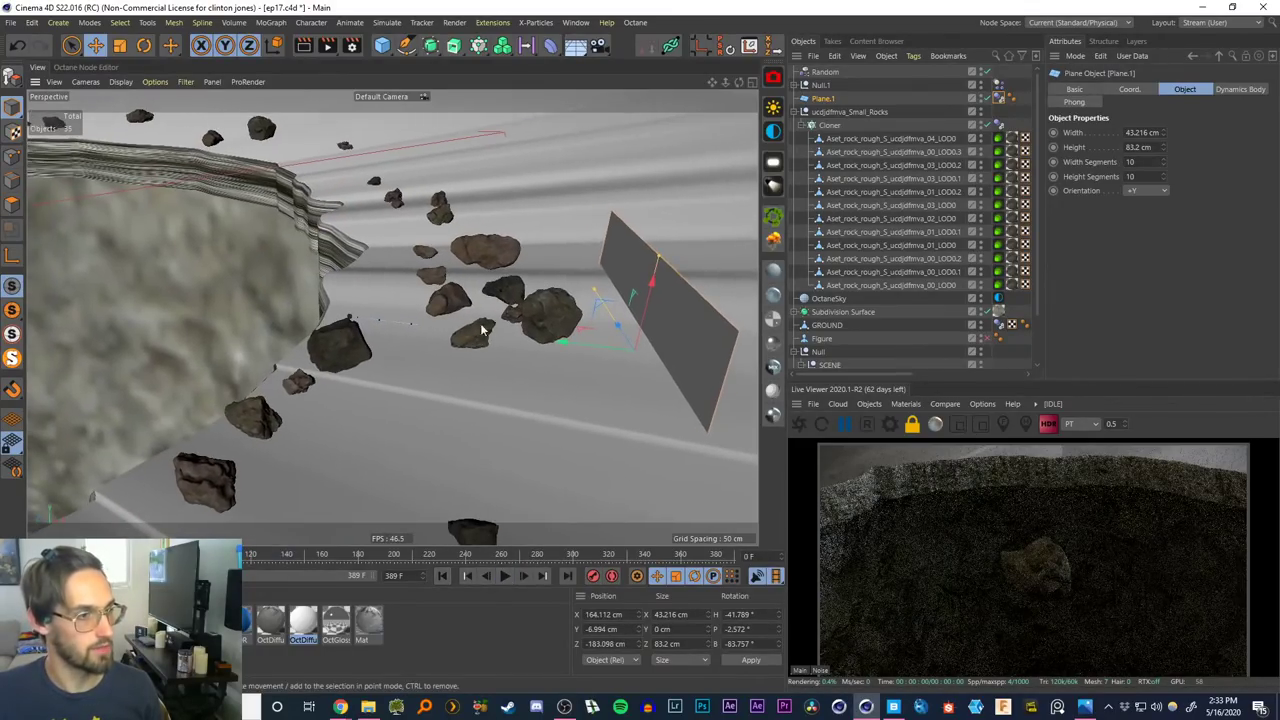
right_click_drag(483, 326, 463, 326, "alt")
left_click_drag(463, 326, 494, 352, "alt")
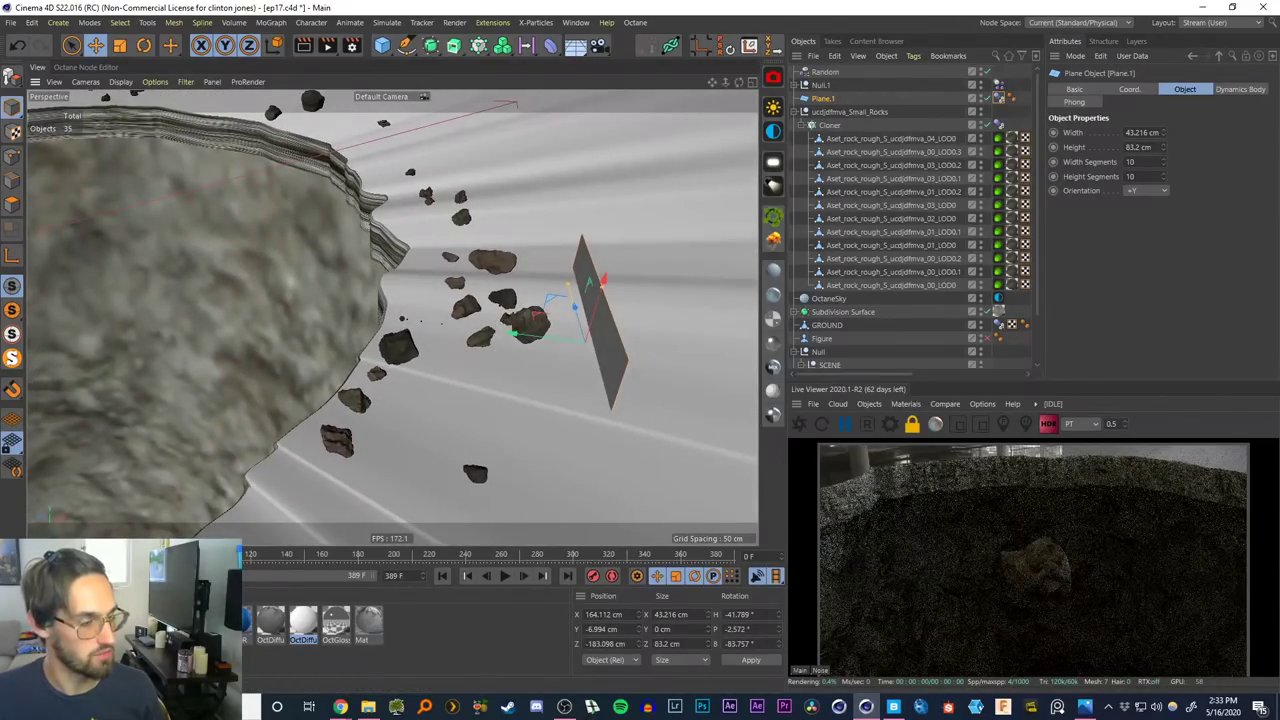
Retime the plane's end keyframe, trying 124 F and settling on 117 F, and replay the rock push after each change
left_click(252, 565)
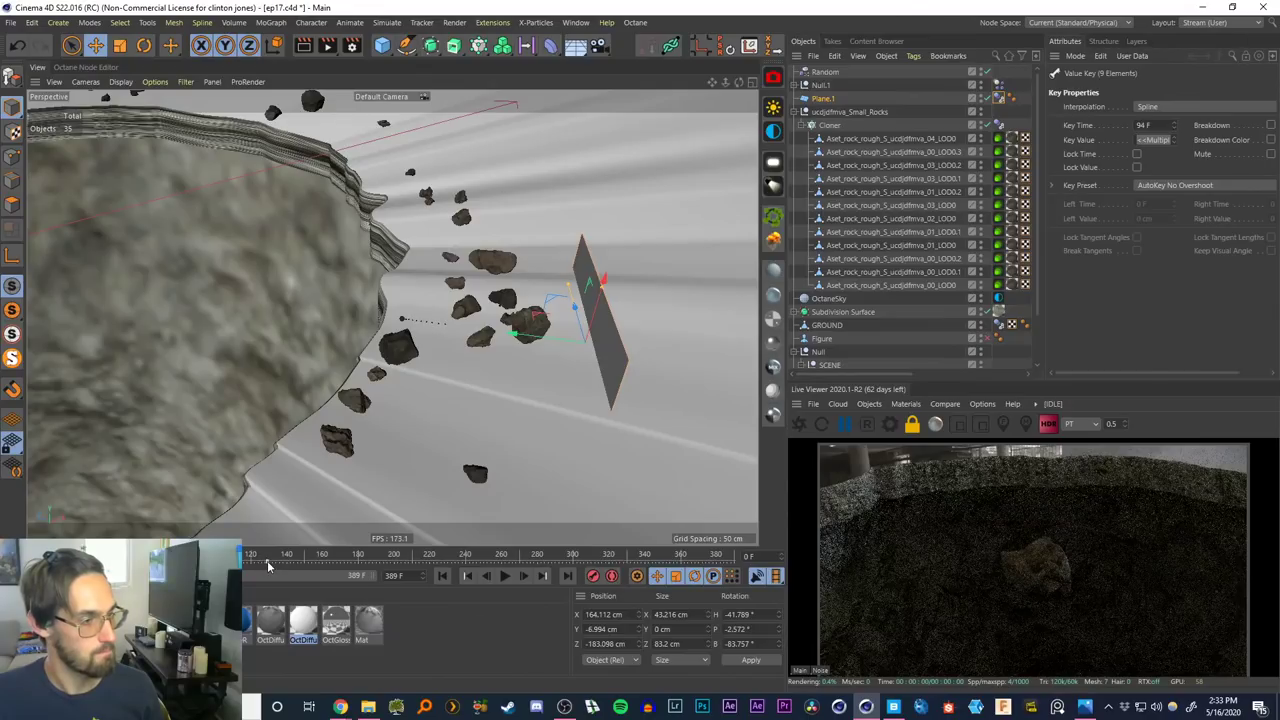
left_click(505, 577)
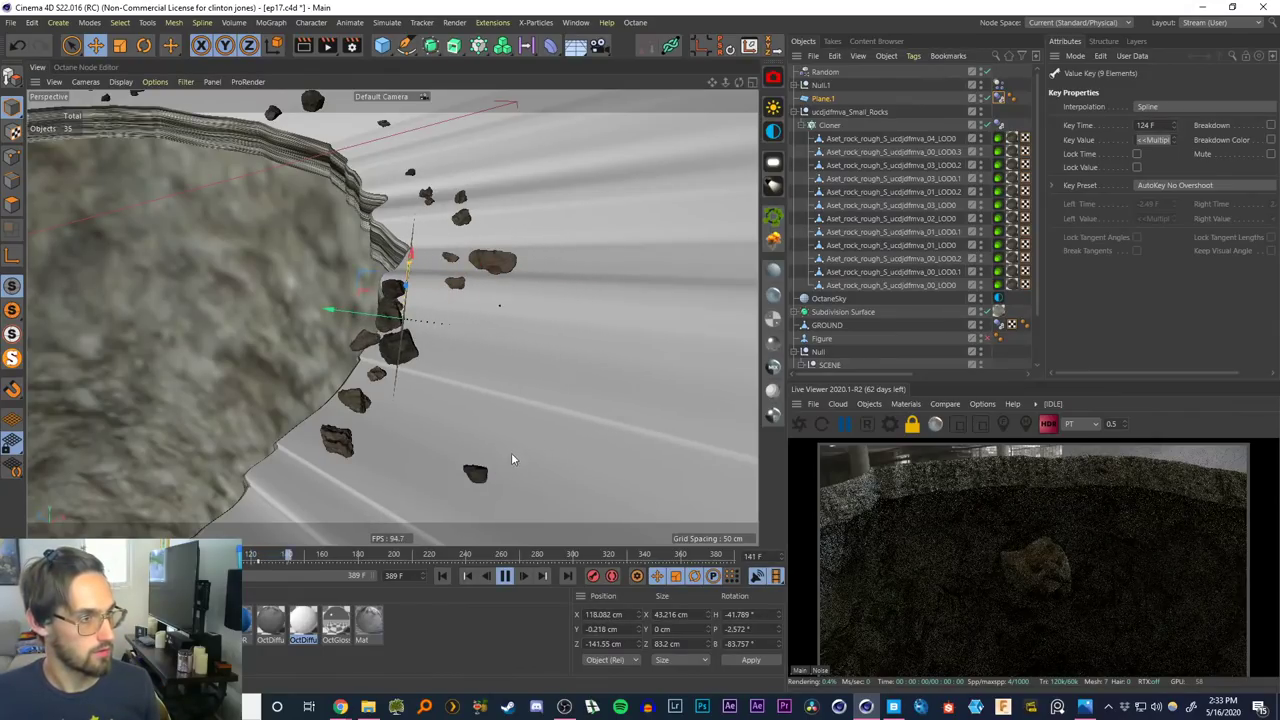
left_click(505, 577)
left_click(442, 576)
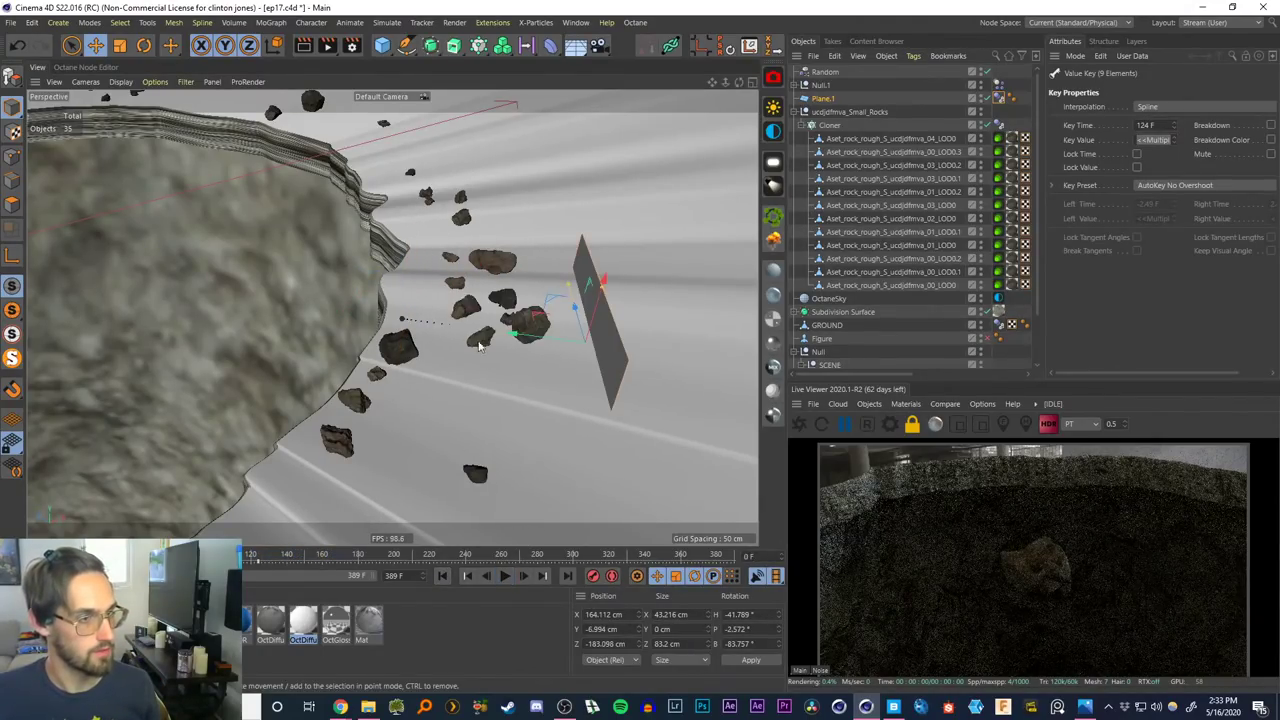
scroll(517, 361, "up", 2)
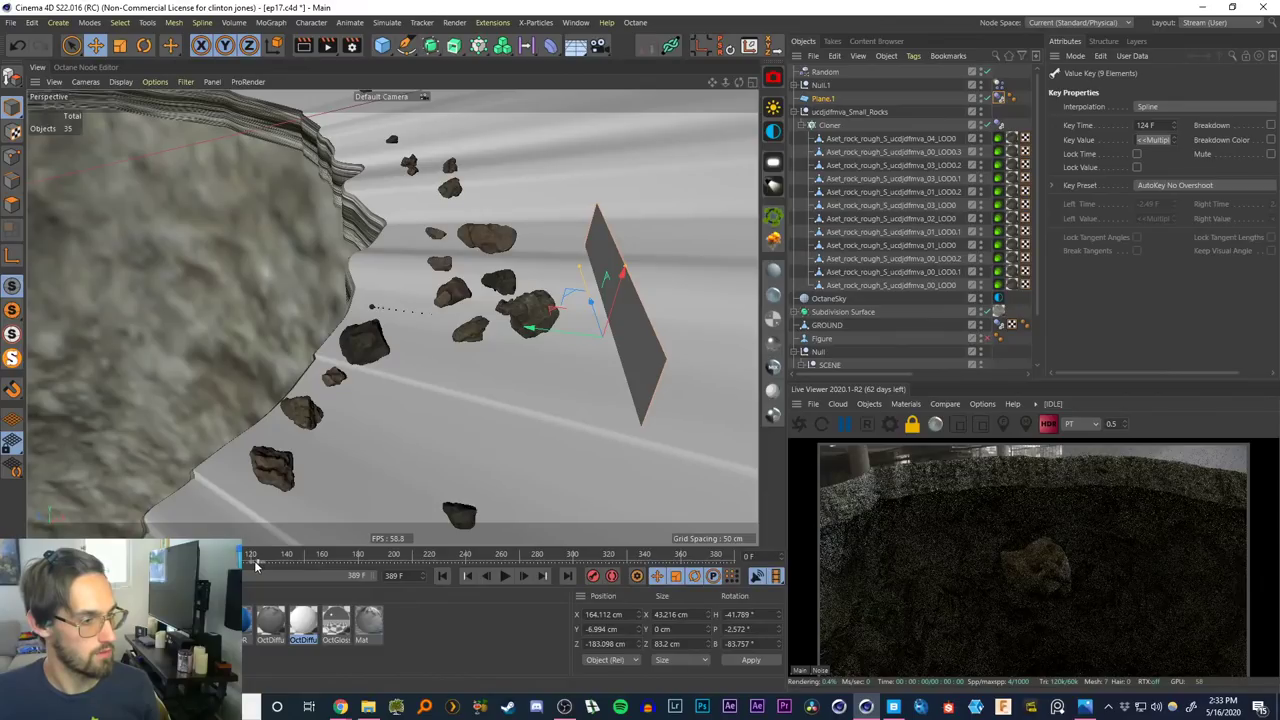
left_click(504, 576)
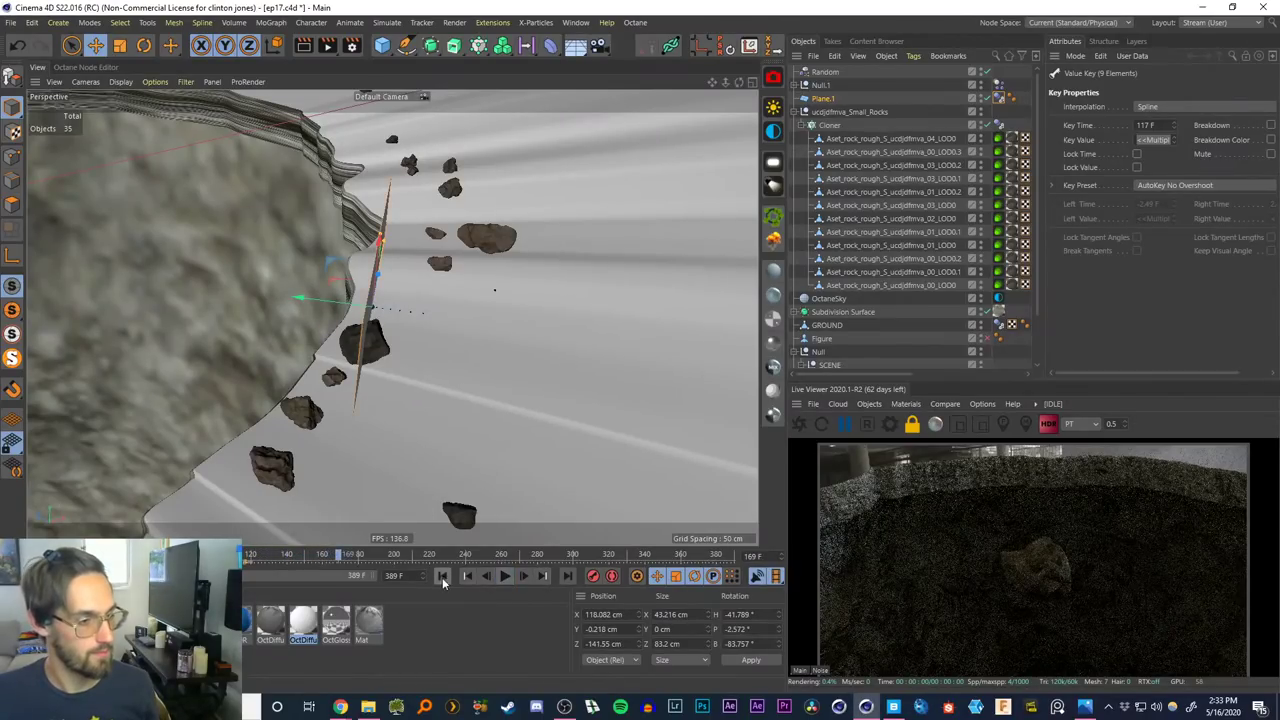
left_click(442, 576)
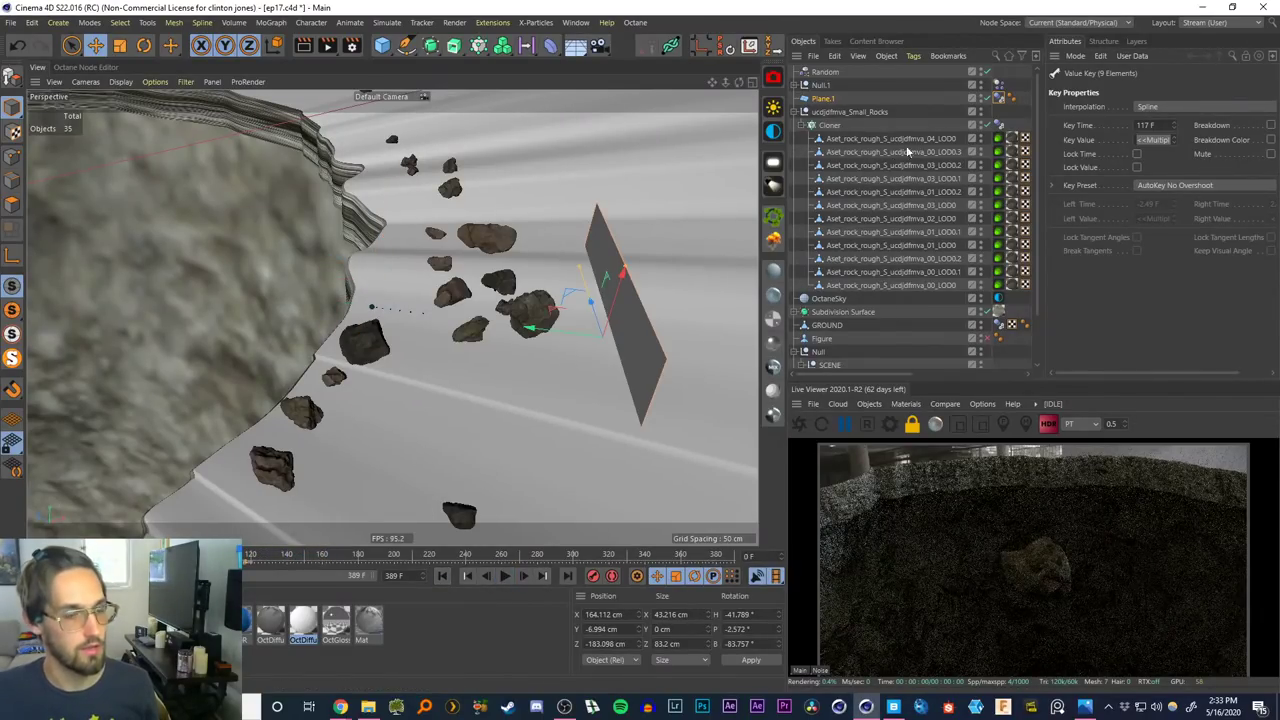
Add an Octane ObjectTag to Plane.1 and set its General visibility to 0
left_click(820, 100)
right_click(820, 102)
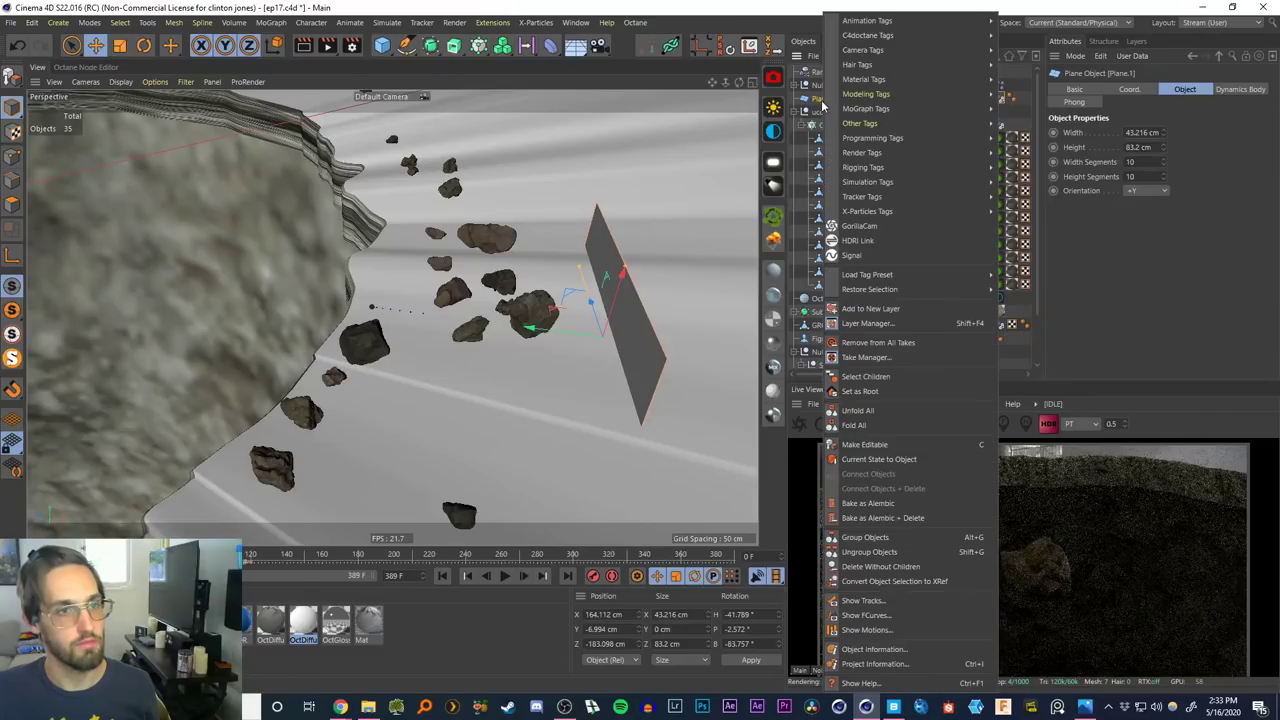
mouse_move(870, 36)
left_click(1030, 82)
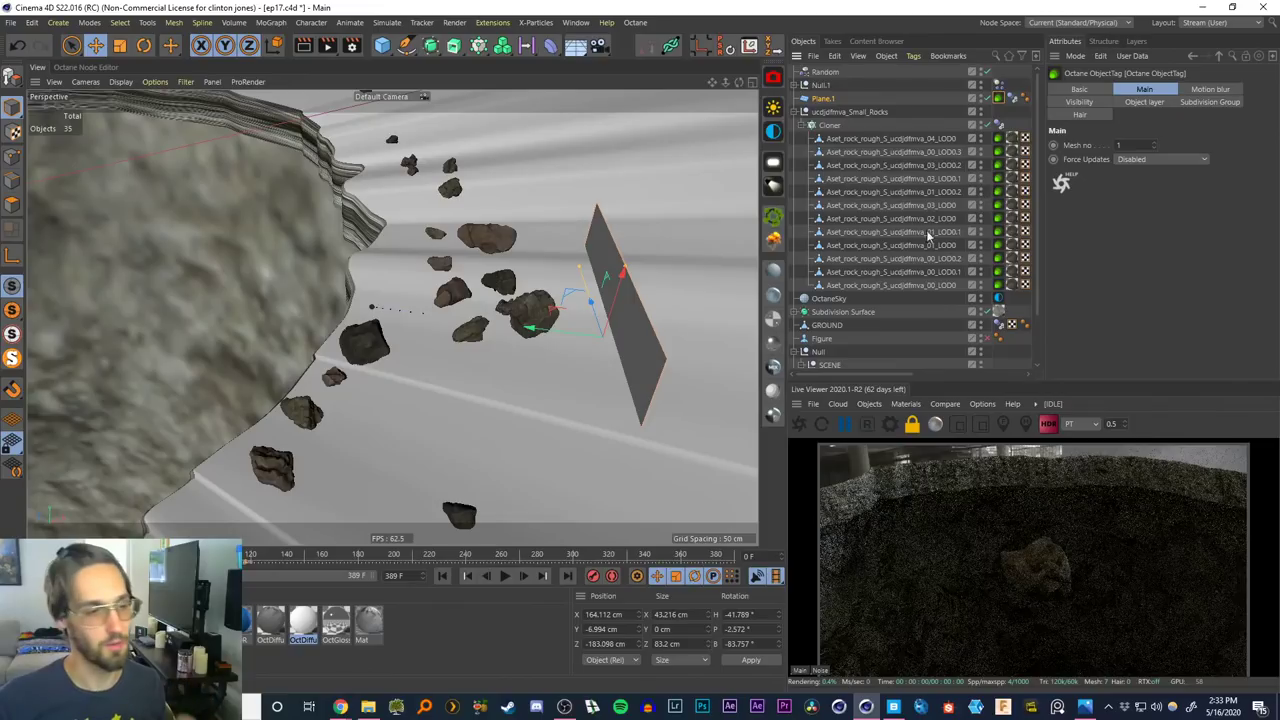
left_click(922, 152)
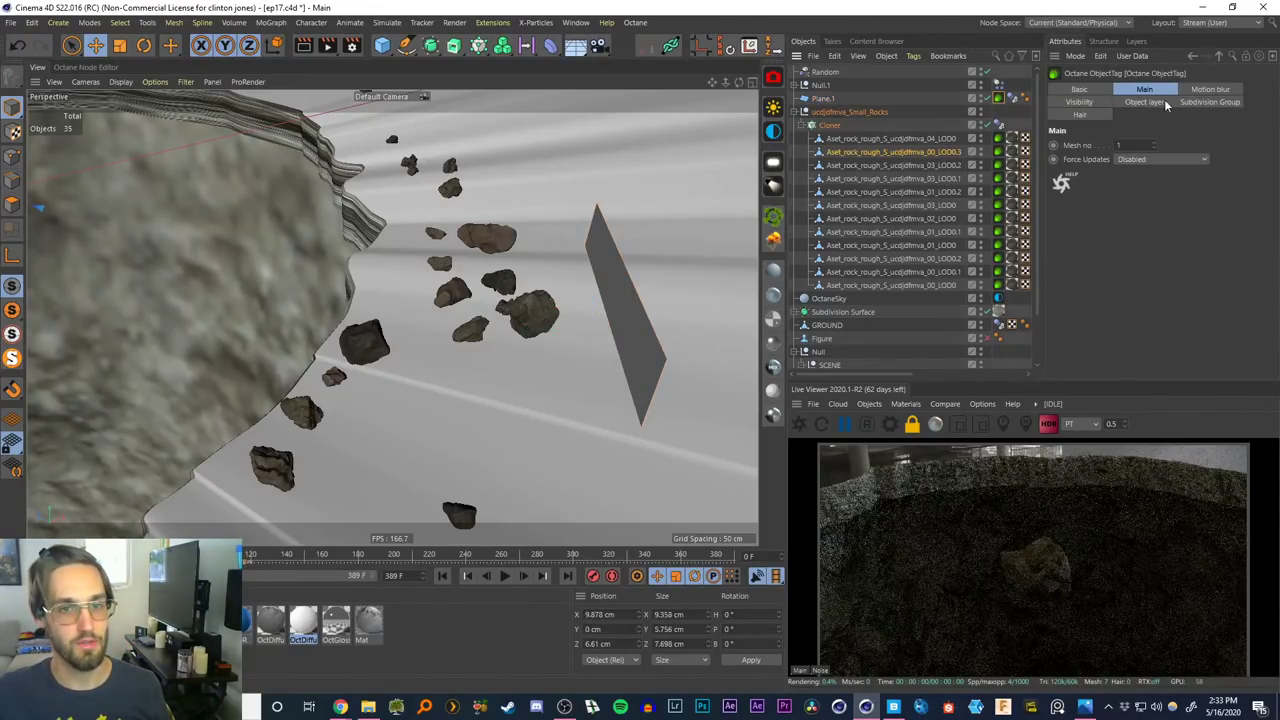
left_click(1087, 103)
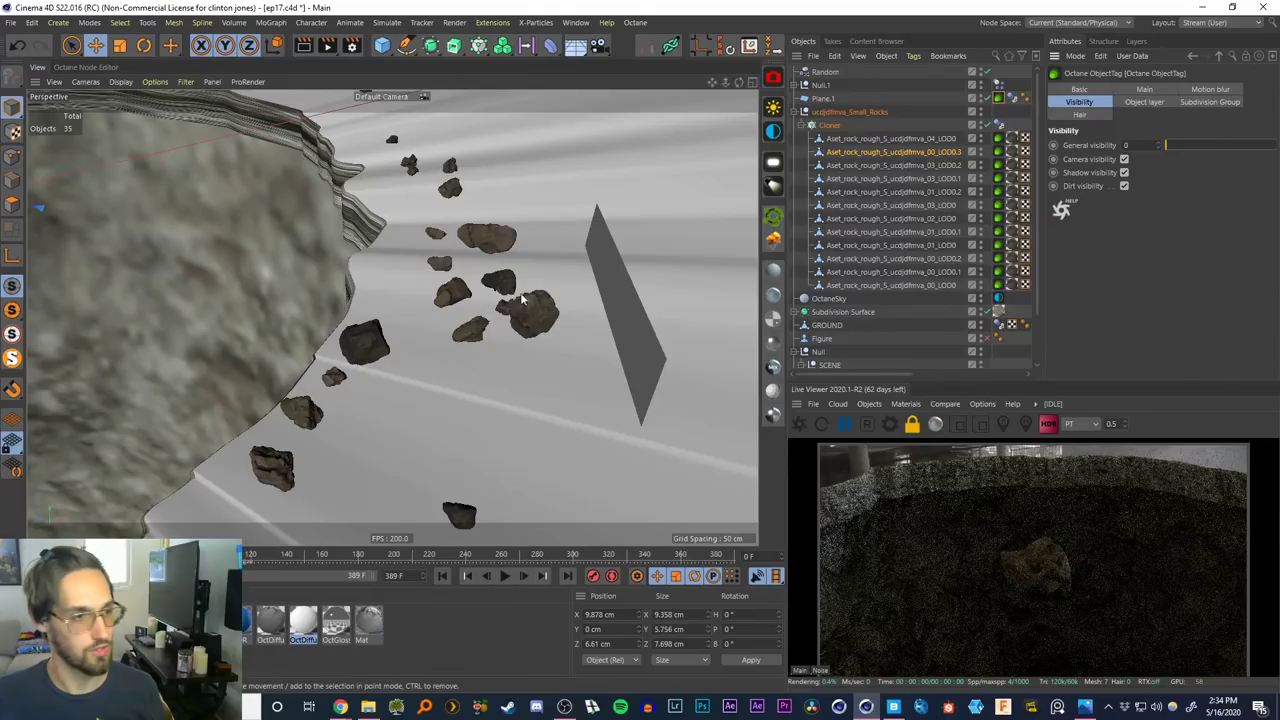
Hide Plane.1 in the viewport
left_click_drag(521, 305, 390, 304, "alt")
left_click(644, 330)
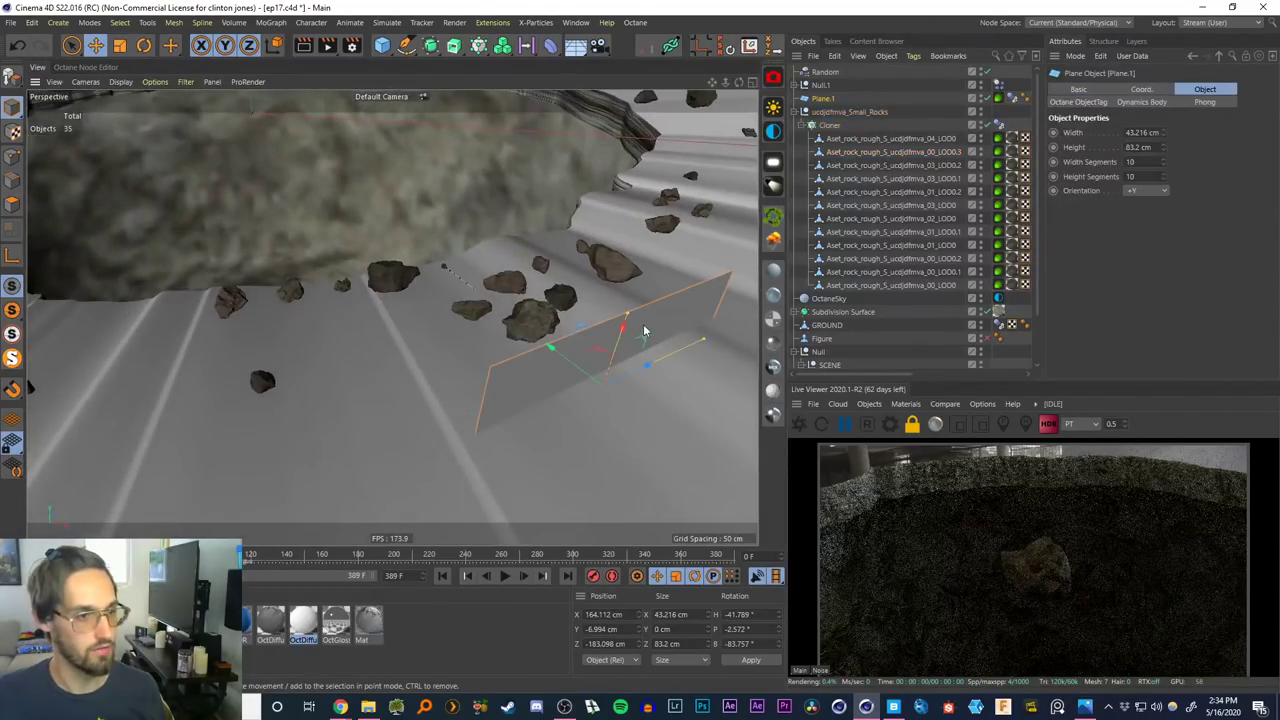
left_click(981, 97)
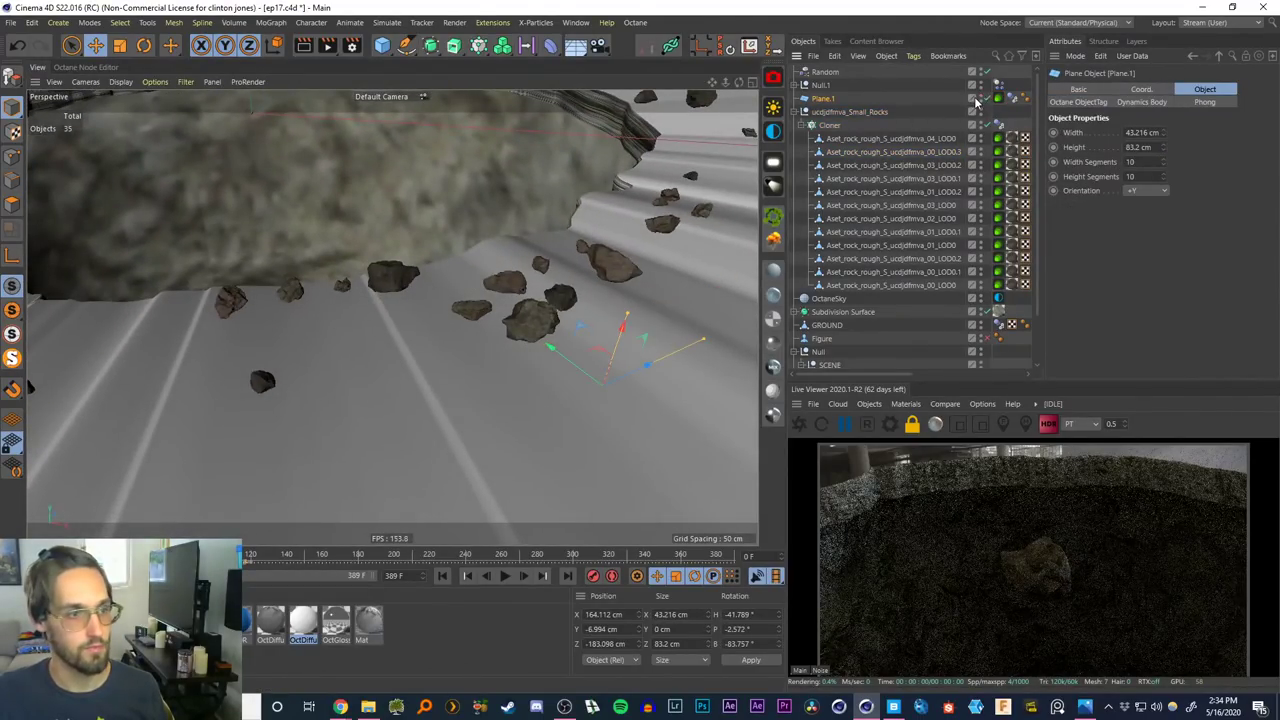
Play the simulation to frame 83 and set the initial state in the Cloner's dynamics body tag
left_click_drag(650, 290, 249, 486, "alt")
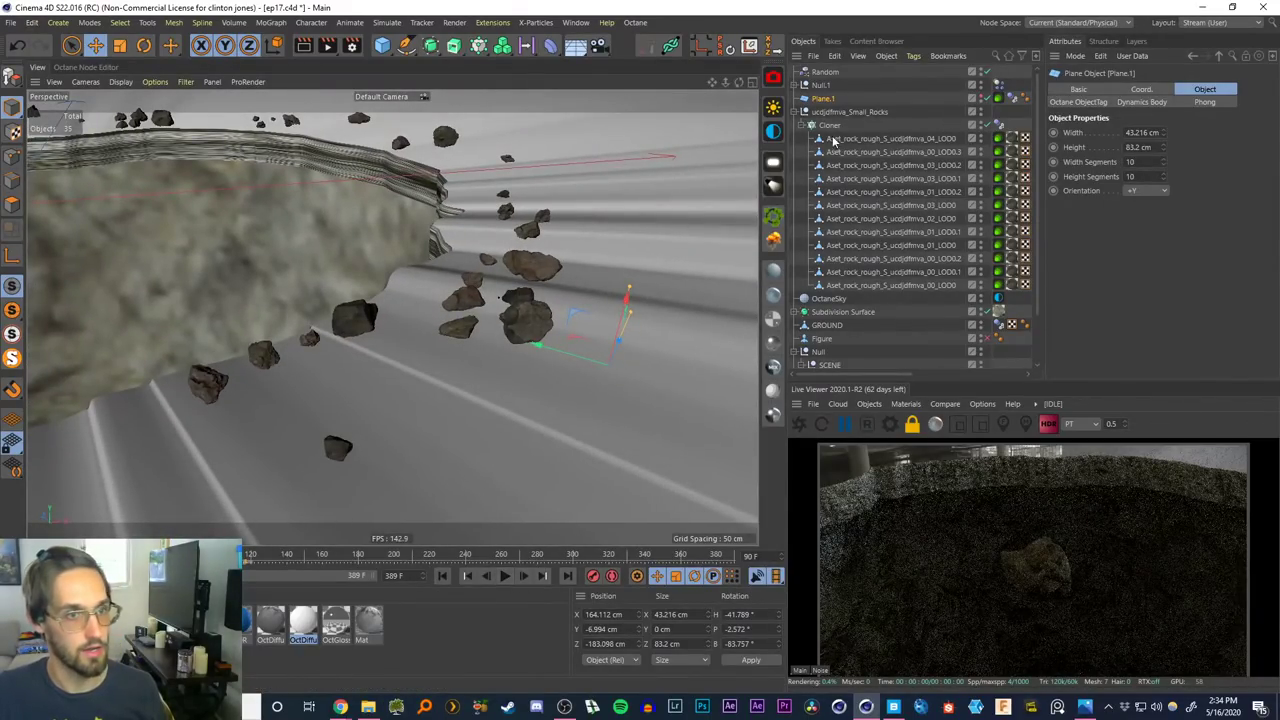
left_click(504, 576)
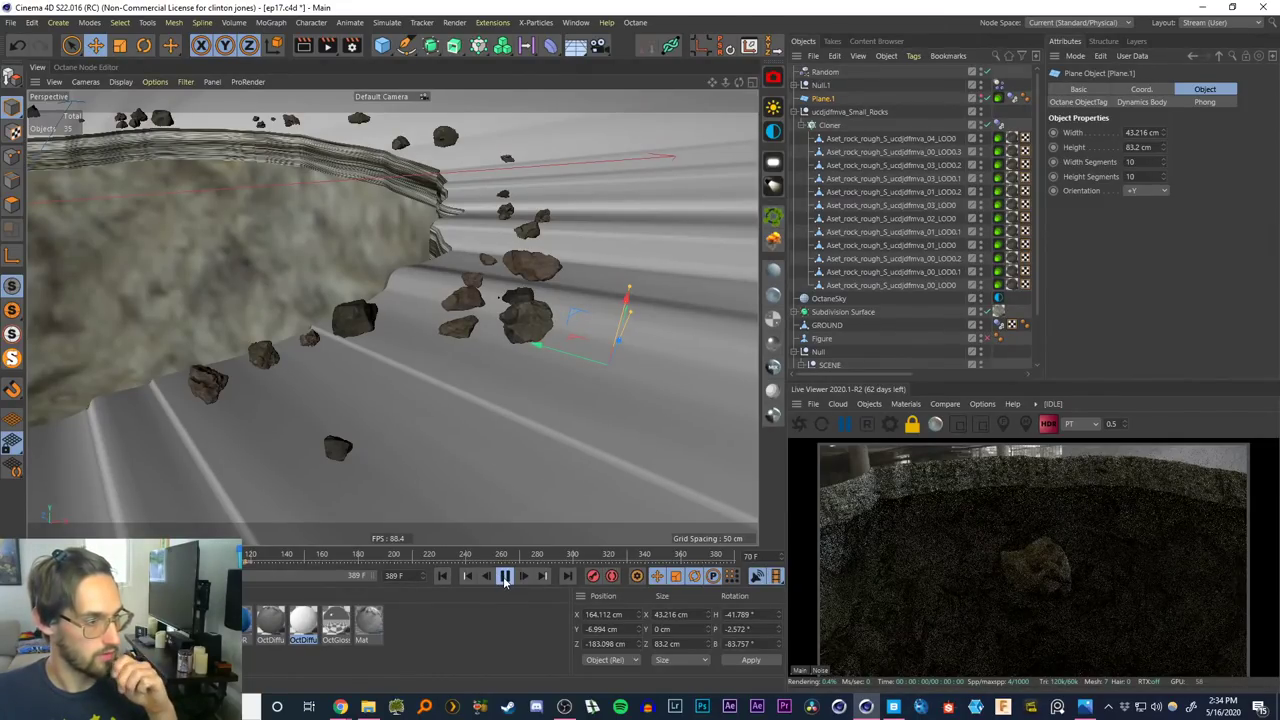
left_click(504, 576)
left_click(999, 125)
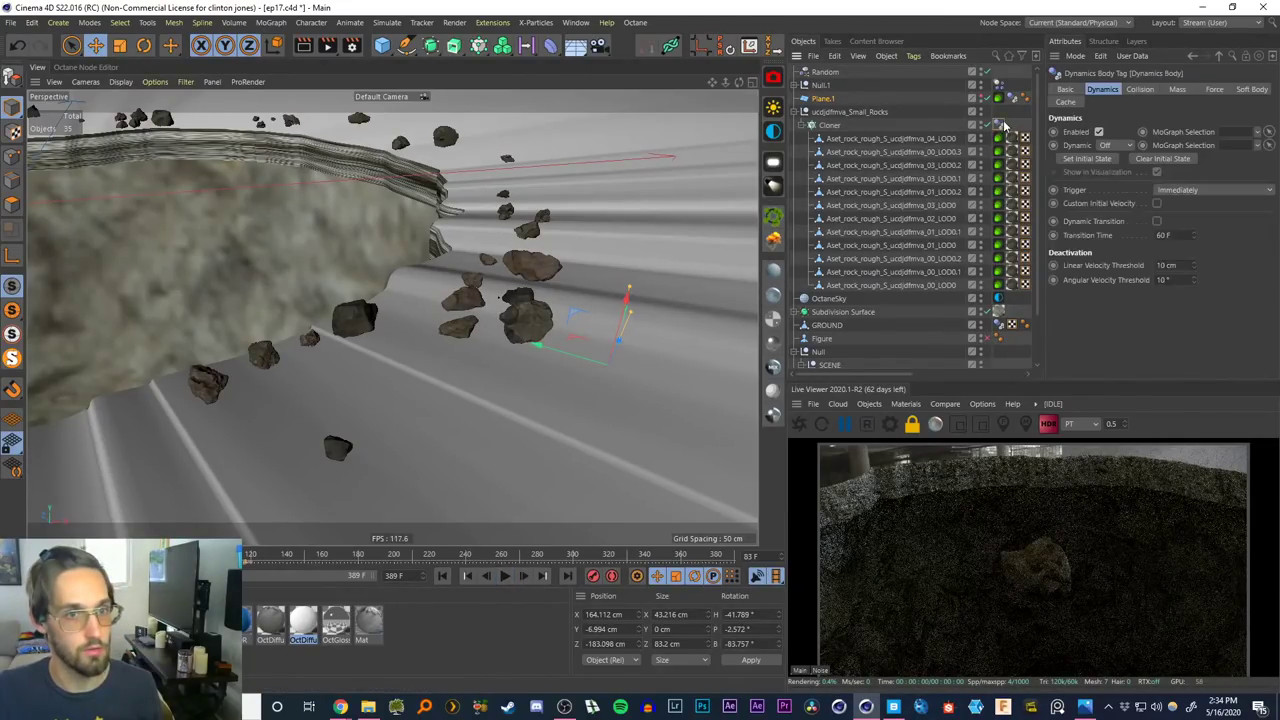
left_click(1086, 160)
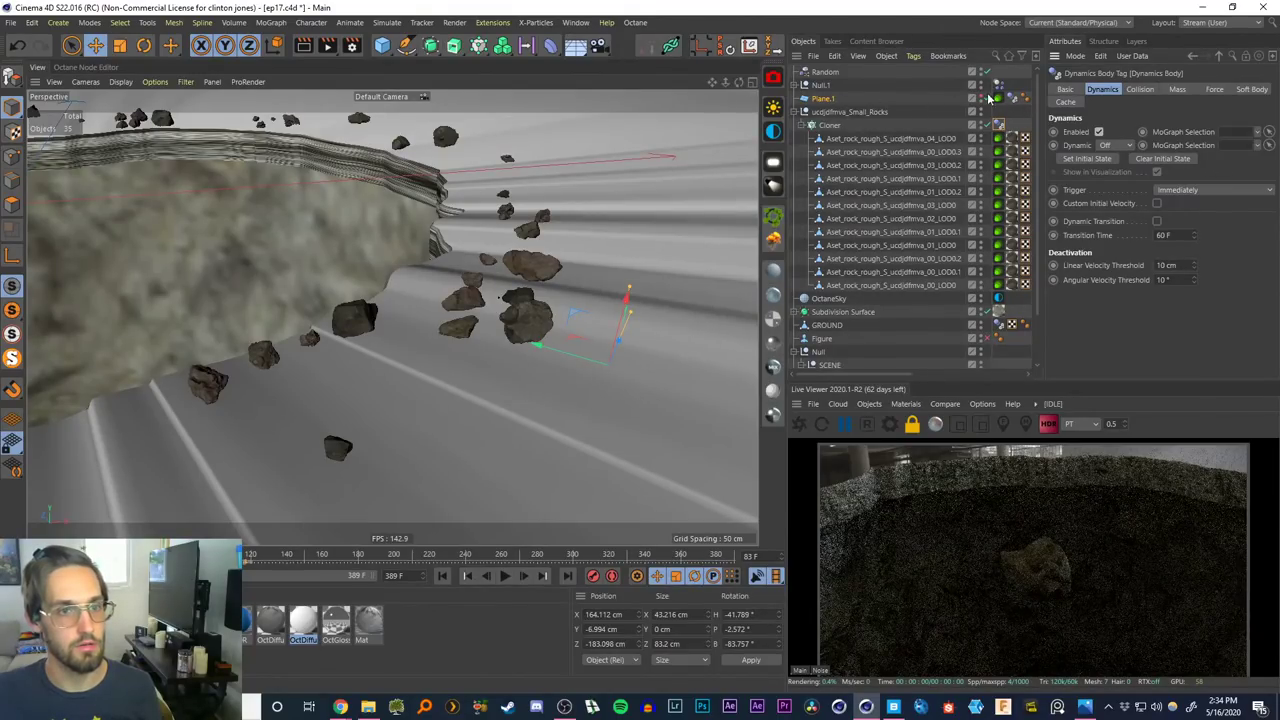
Keyframe the Dynamic option of Null.1's dynamics body tag to Off at frame 83 and On at frame 84, and replay from the start
left_click(1000, 87)
left_click(1118, 147)
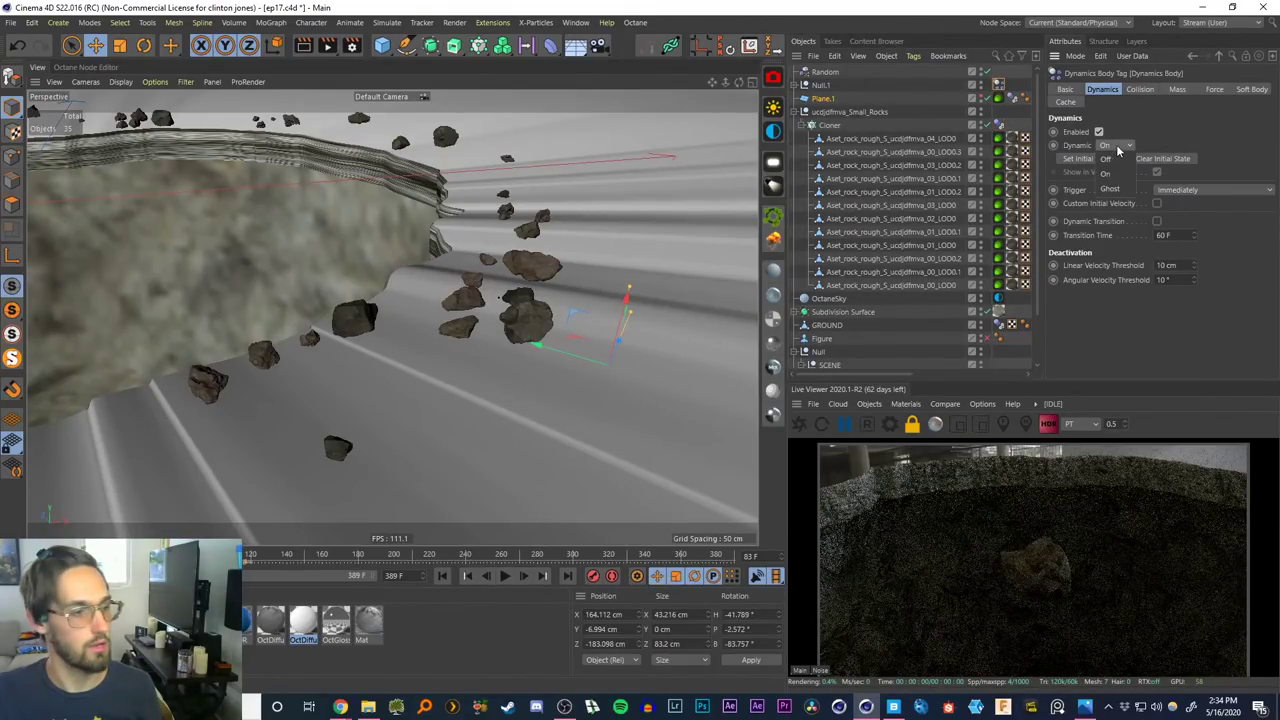
left_click(1117, 163)
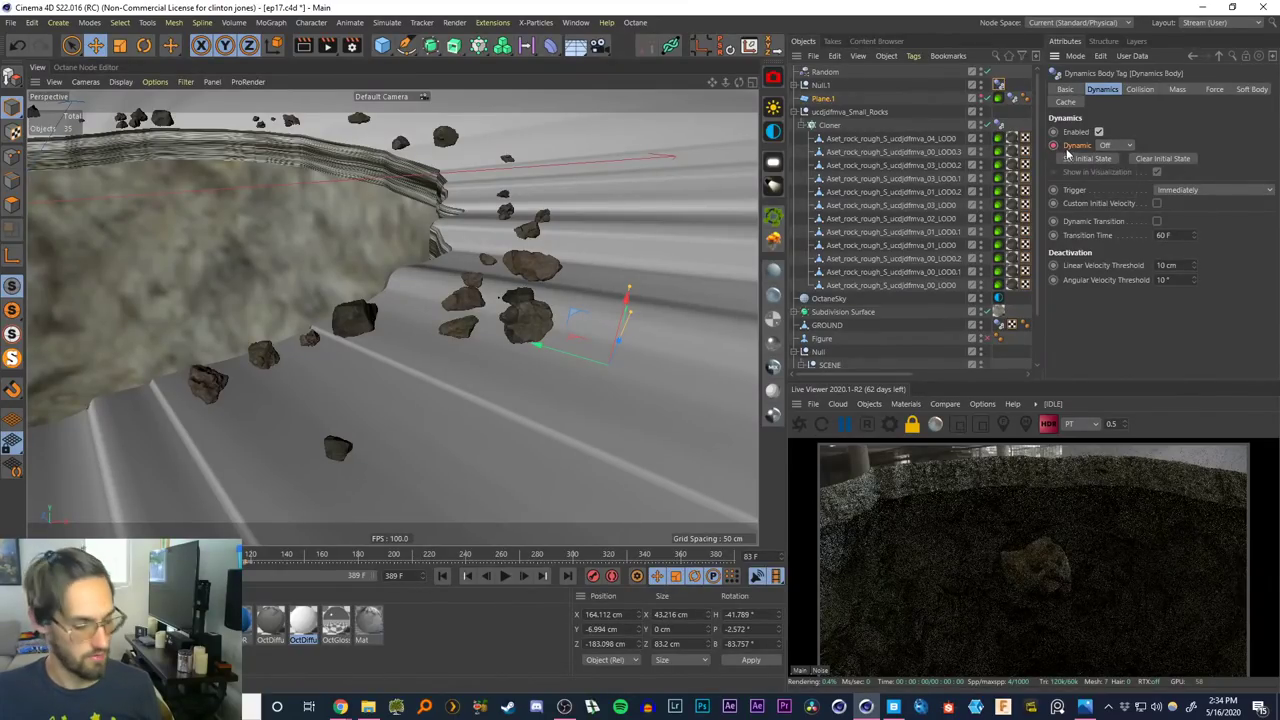
left_click(1118, 147)
left_click(1117, 172)
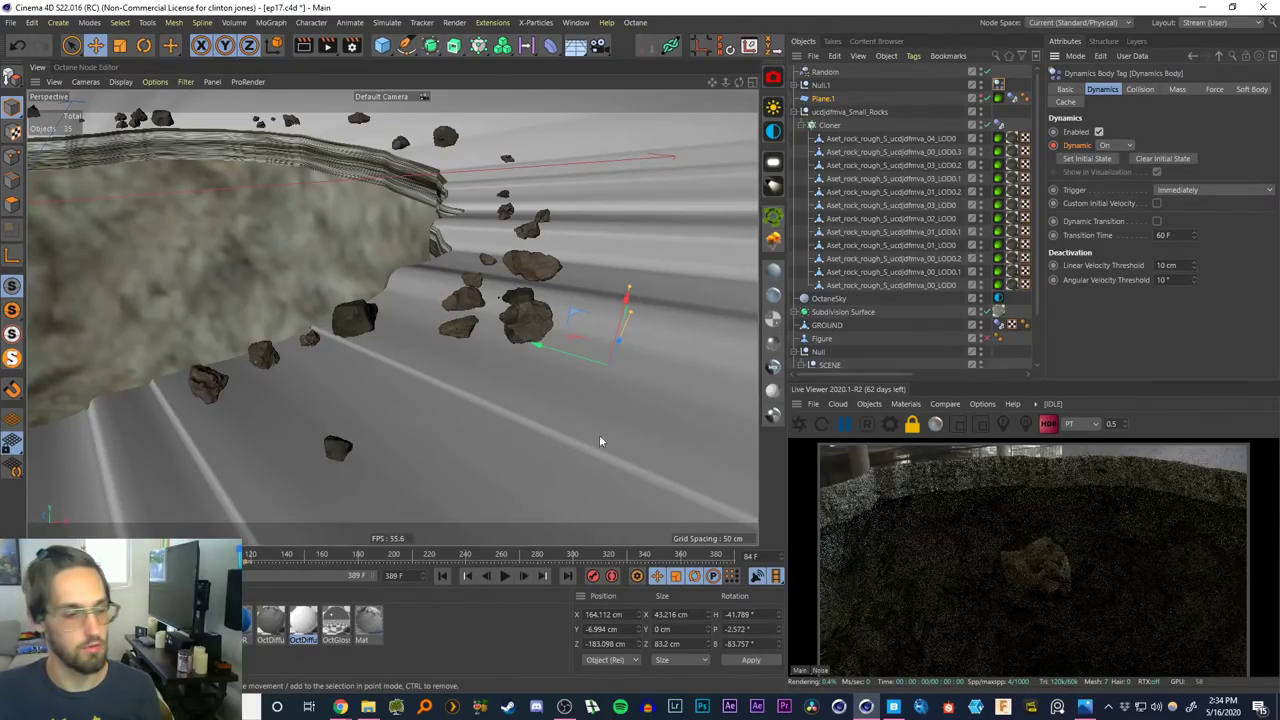
left_click(443, 576)
left_click(505, 576)
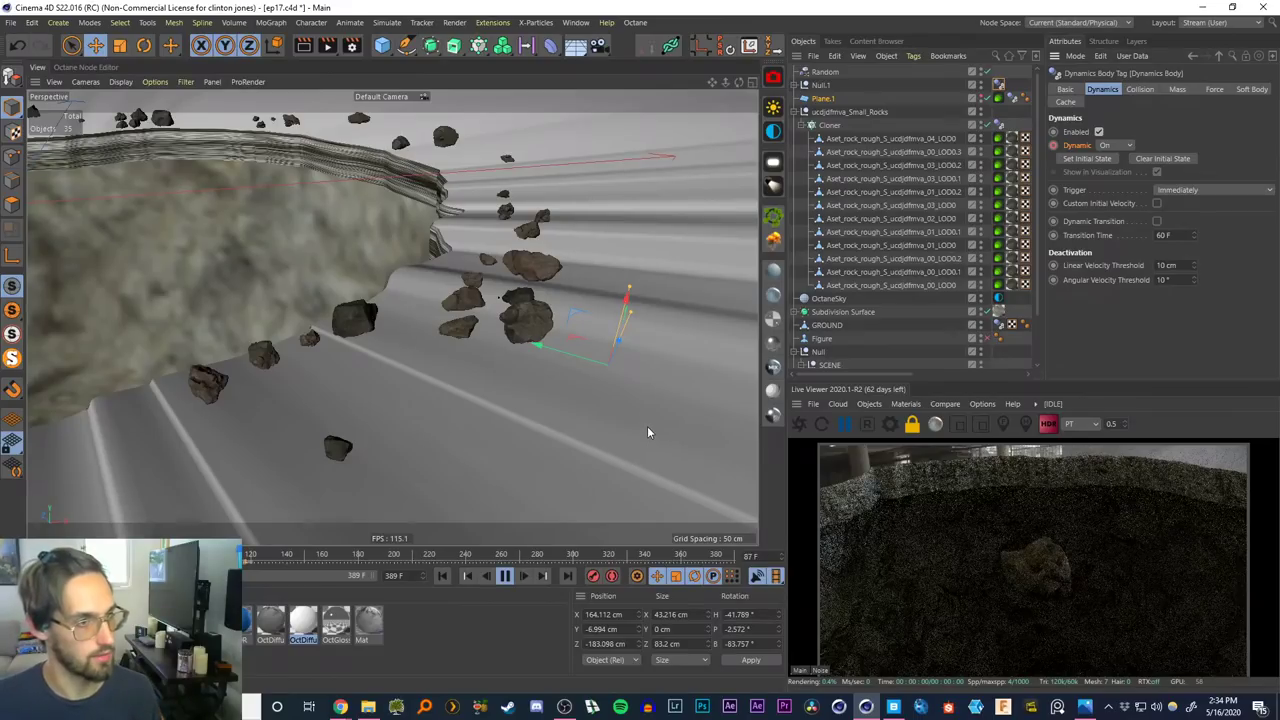
Stop the playback, return to the first frame and collapse the small rocks group in the object hierarchy
left_click(504, 575)
left_click(442, 575)
mouse_move(402, 284)
left_mouse_down("alt")
mouse_move(290, 311)
mouse_move(410, 280)
left_mouse_up("alt")
scroll(411, 282, "down", 7)
left_click_drag(428, 326, 437, 366, "alt")
left_click(804, 112)
left_click(808, 291)
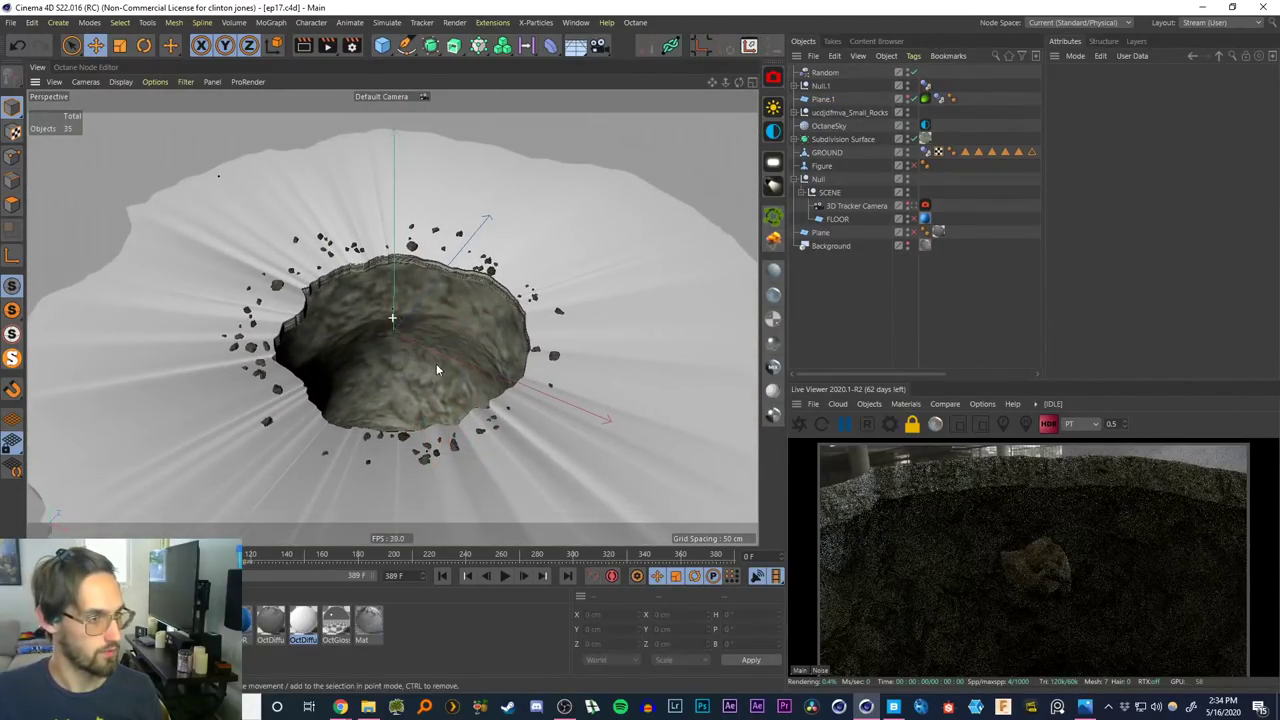
middle_click_drag(436, 364, 465, 336, "alt")
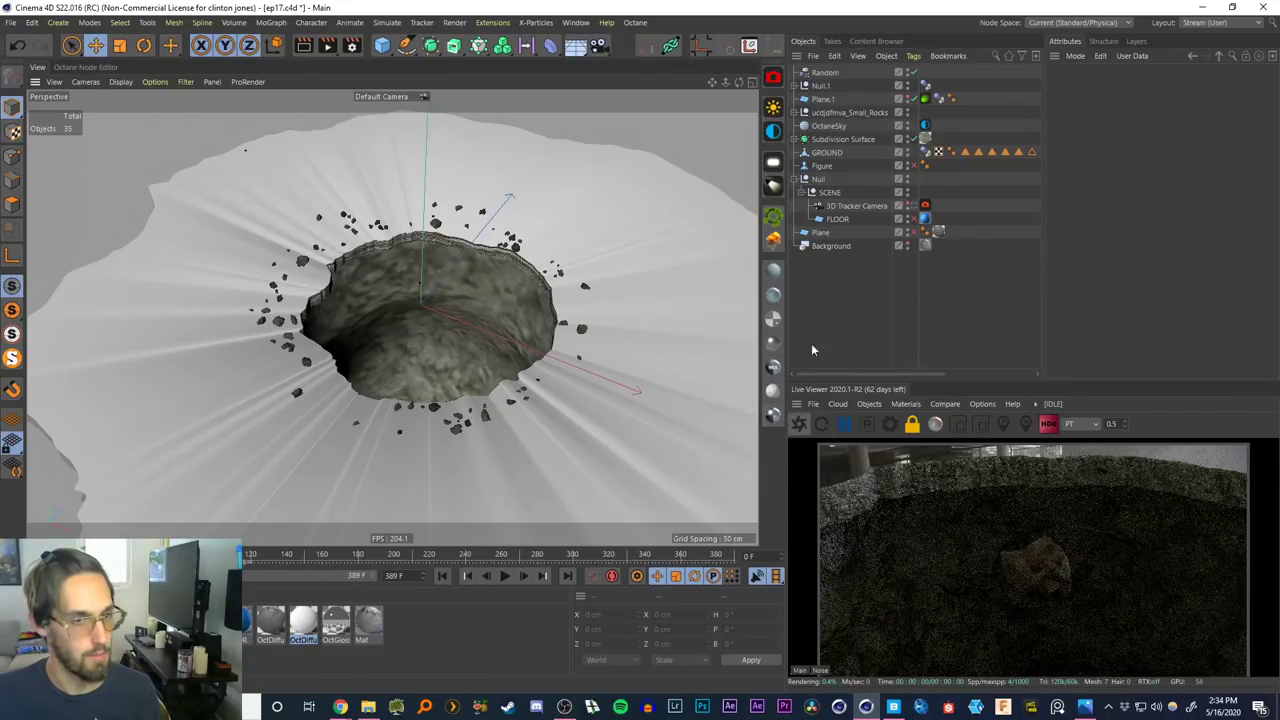
View the scene through the 3D Tracker Camera and enable Shadow catcher on the OctDiffuse1 material
left_click(918, 207)
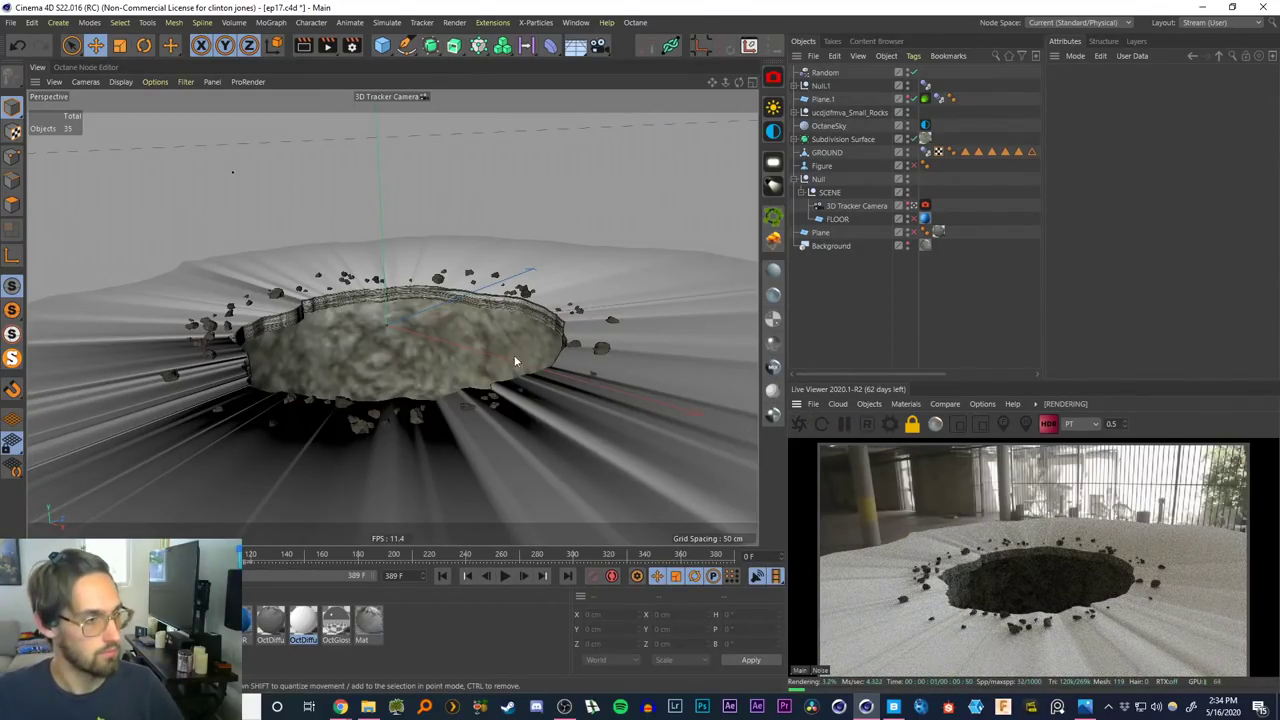
left_click(299, 626)
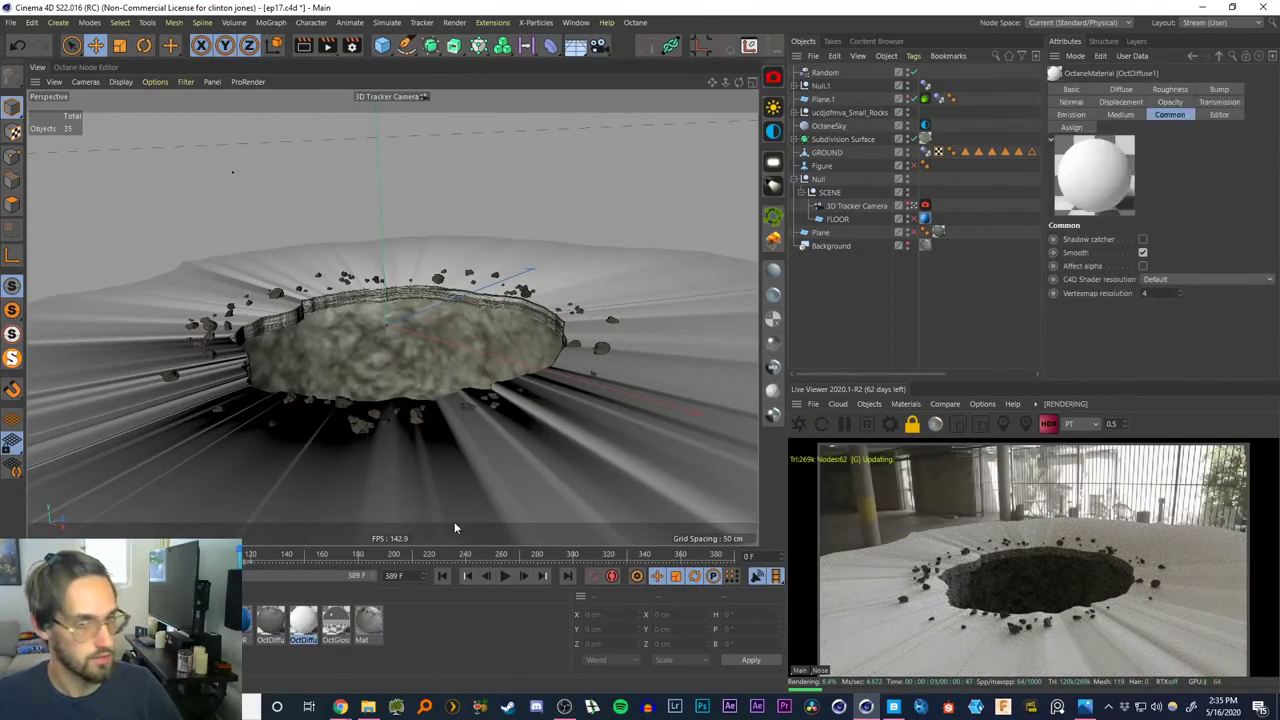
left_click(1142, 239)
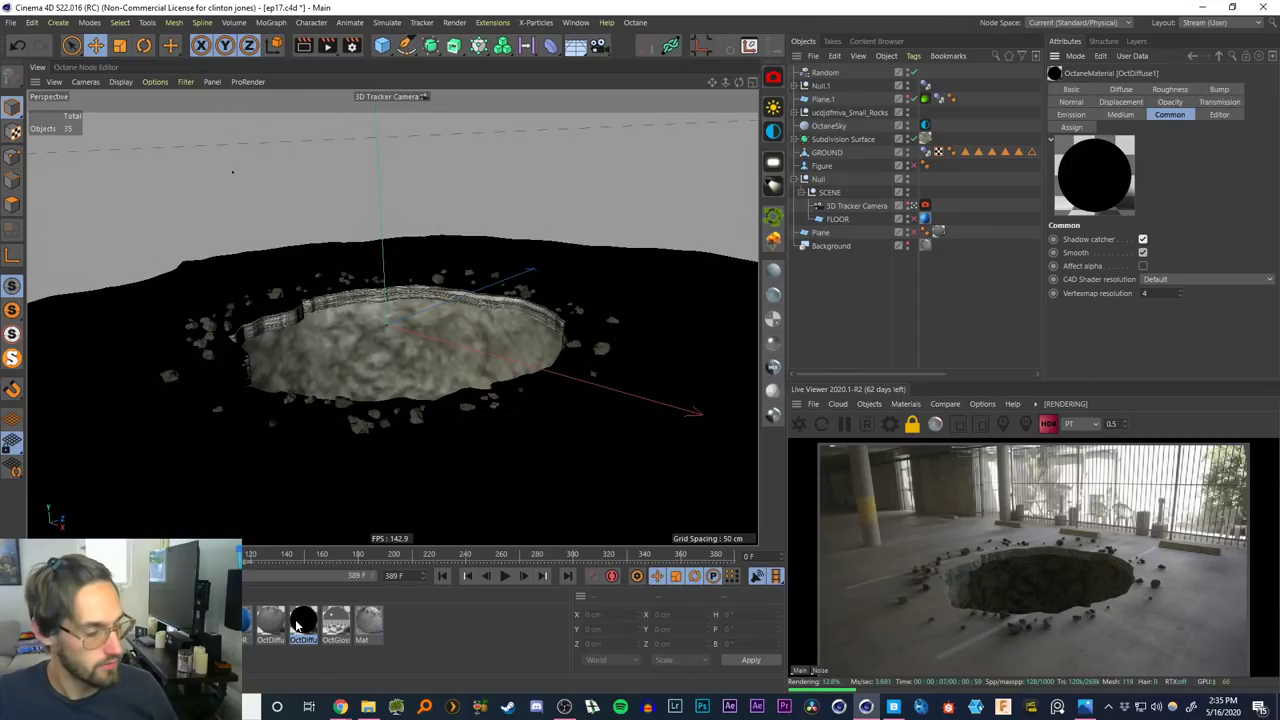
Change the Small_Rocks material's type to Glossy and its BRDF model to Octane
double_click(205, 622)
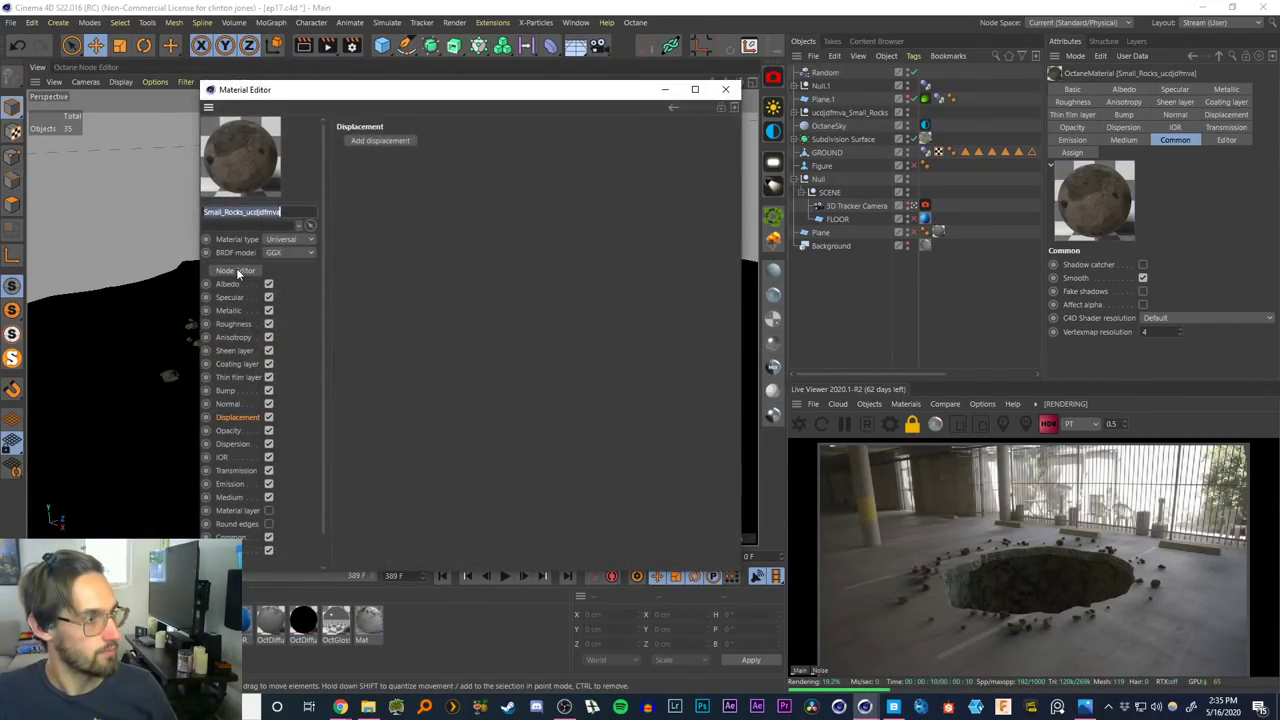
left_click(290, 240)
left_click(287, 265)
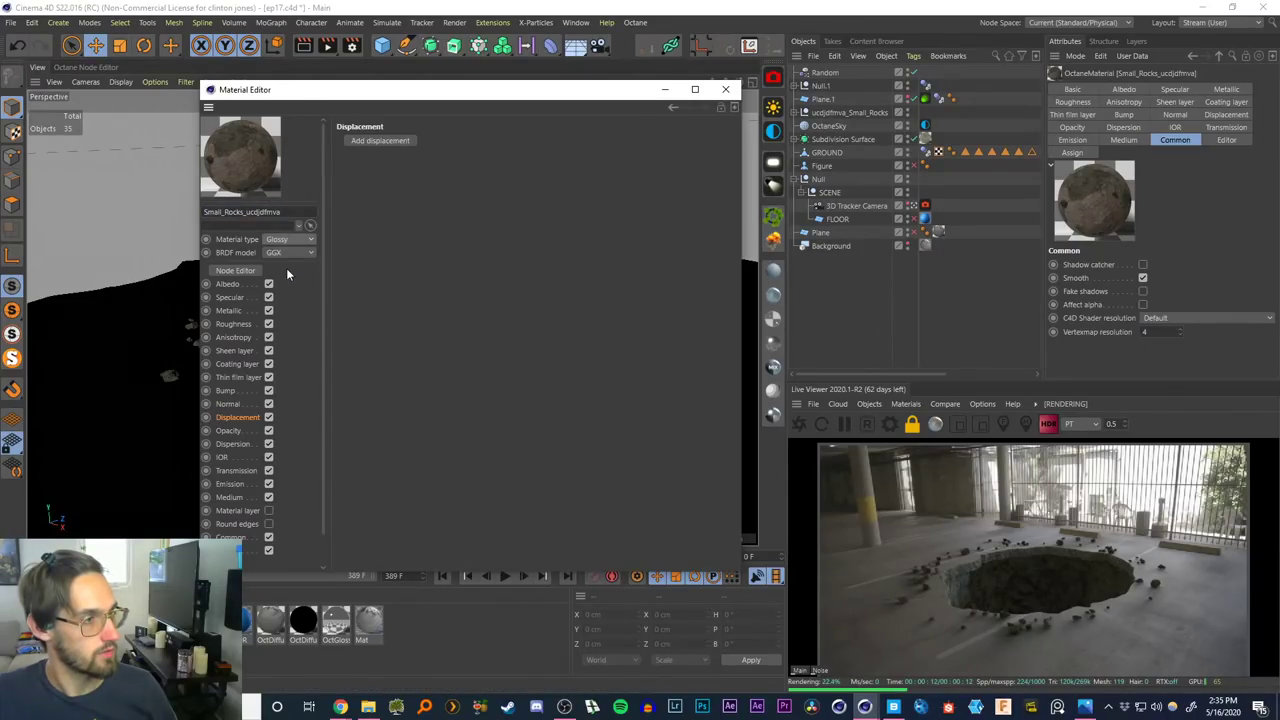
left_click(291, 240)
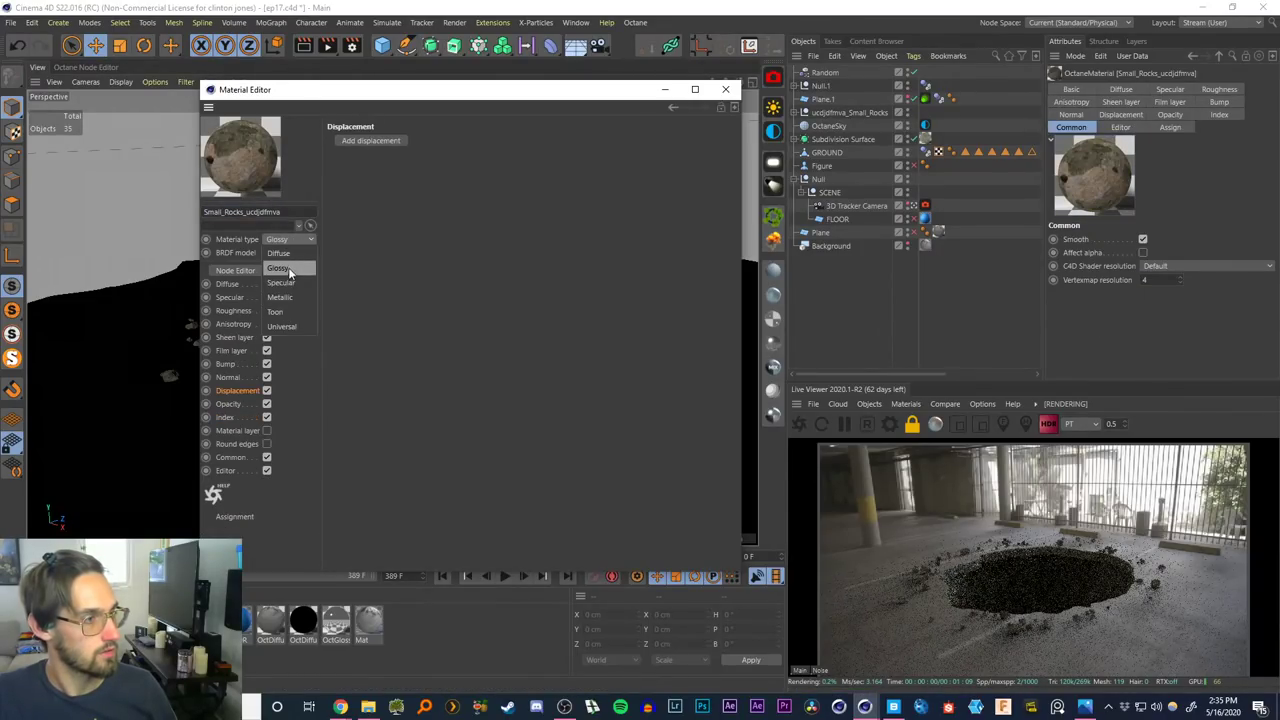
left_click(287, 267)
left_click(290, 252)
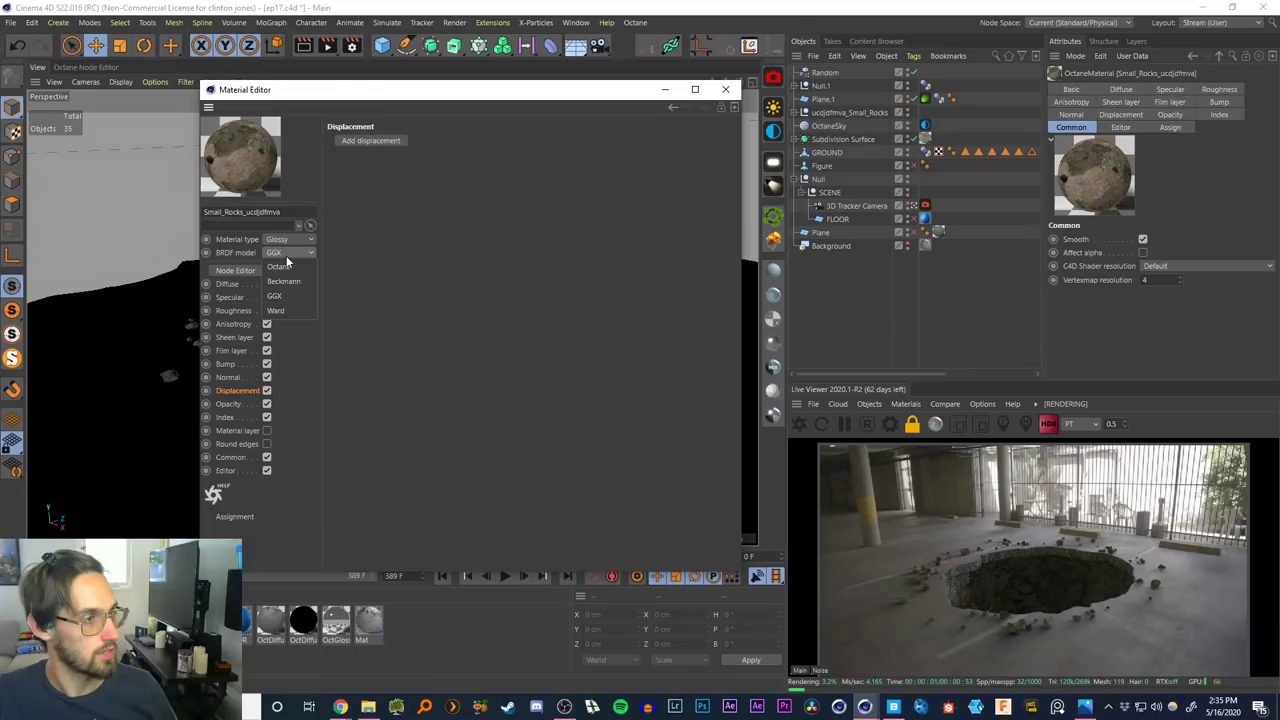
left_click(285, 268)
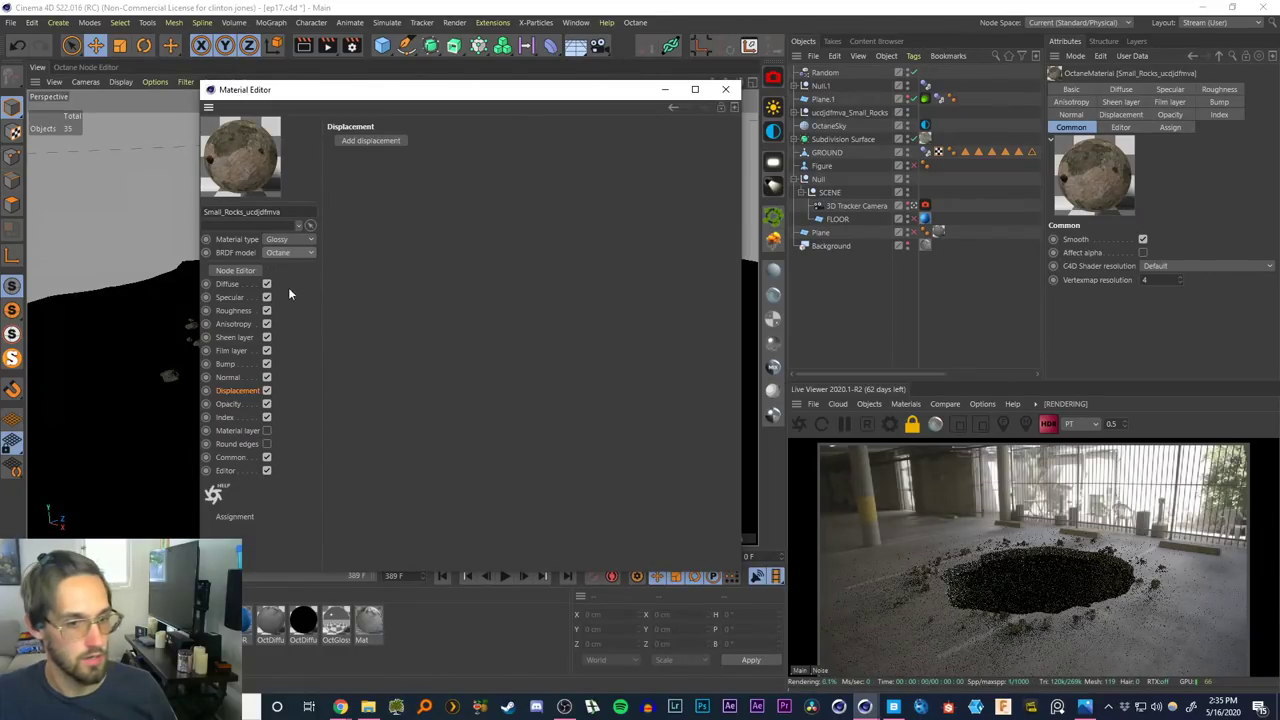
Examine the Albedo's ColorCorrection settings in the Small_Rocks material's node graph and return to the viewport
left_click(237, 271)
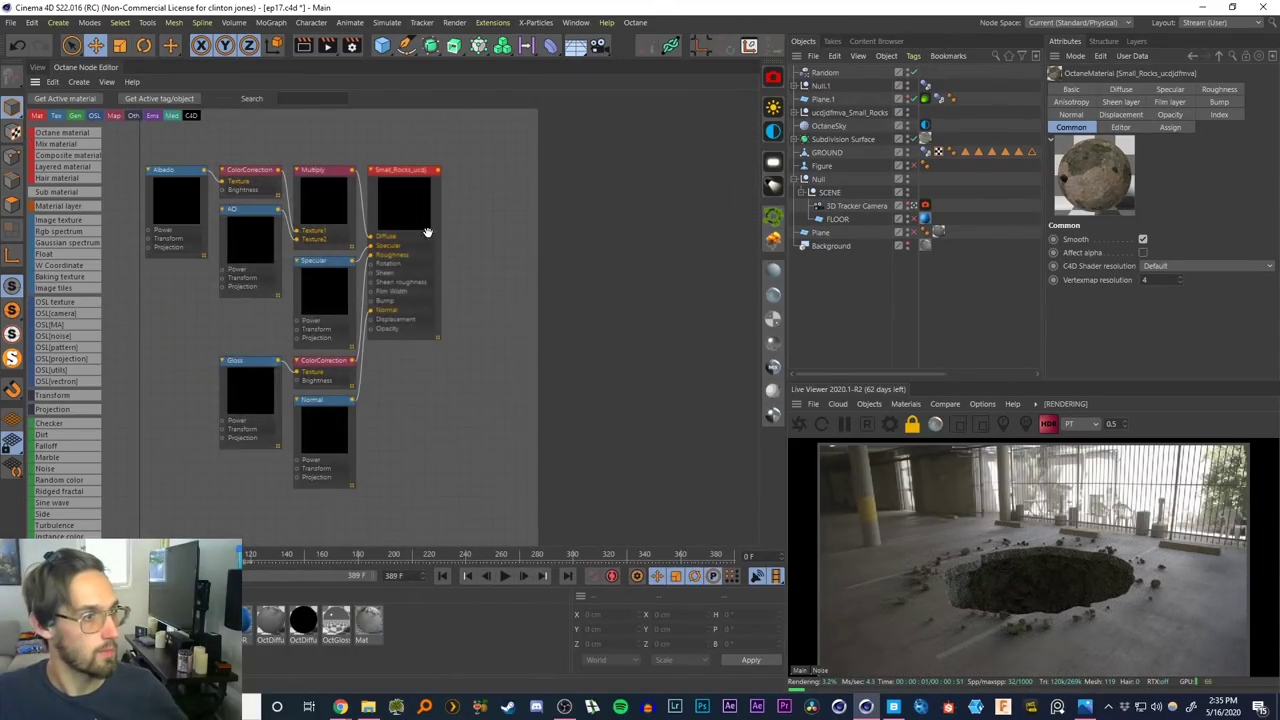
left_click_drag(404, 203, 431, 186)
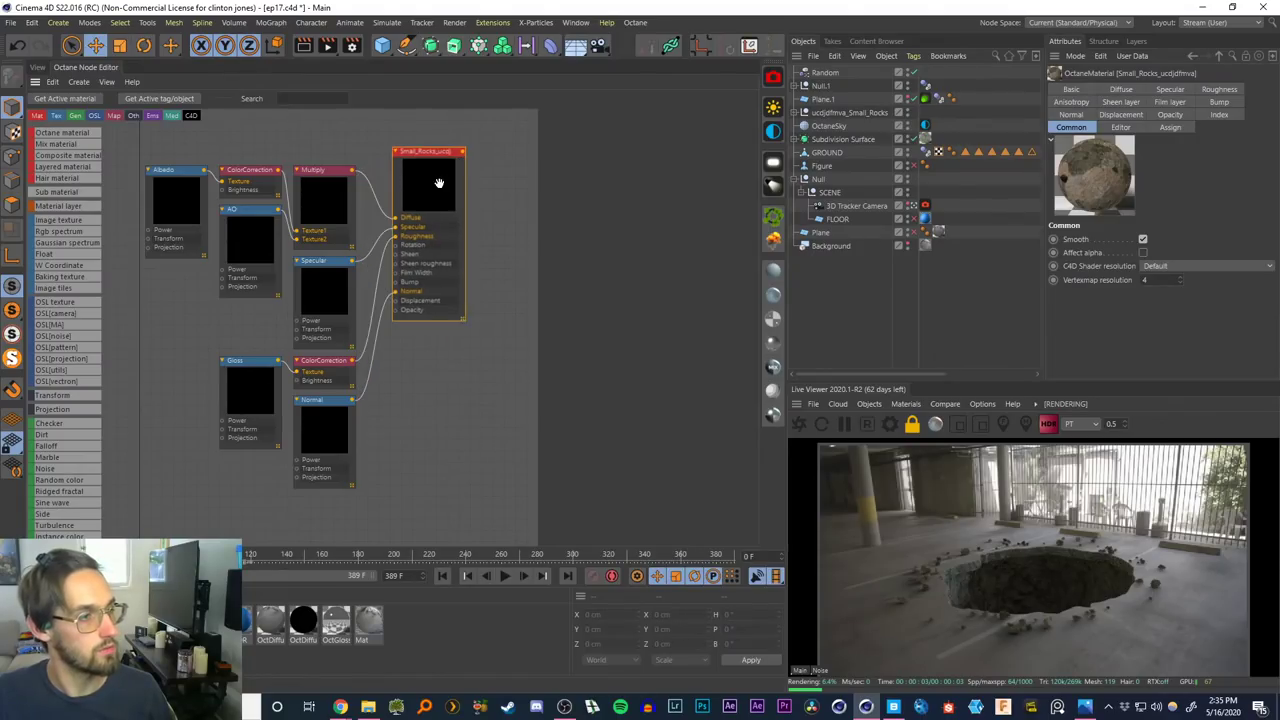
left_click(244, 176)
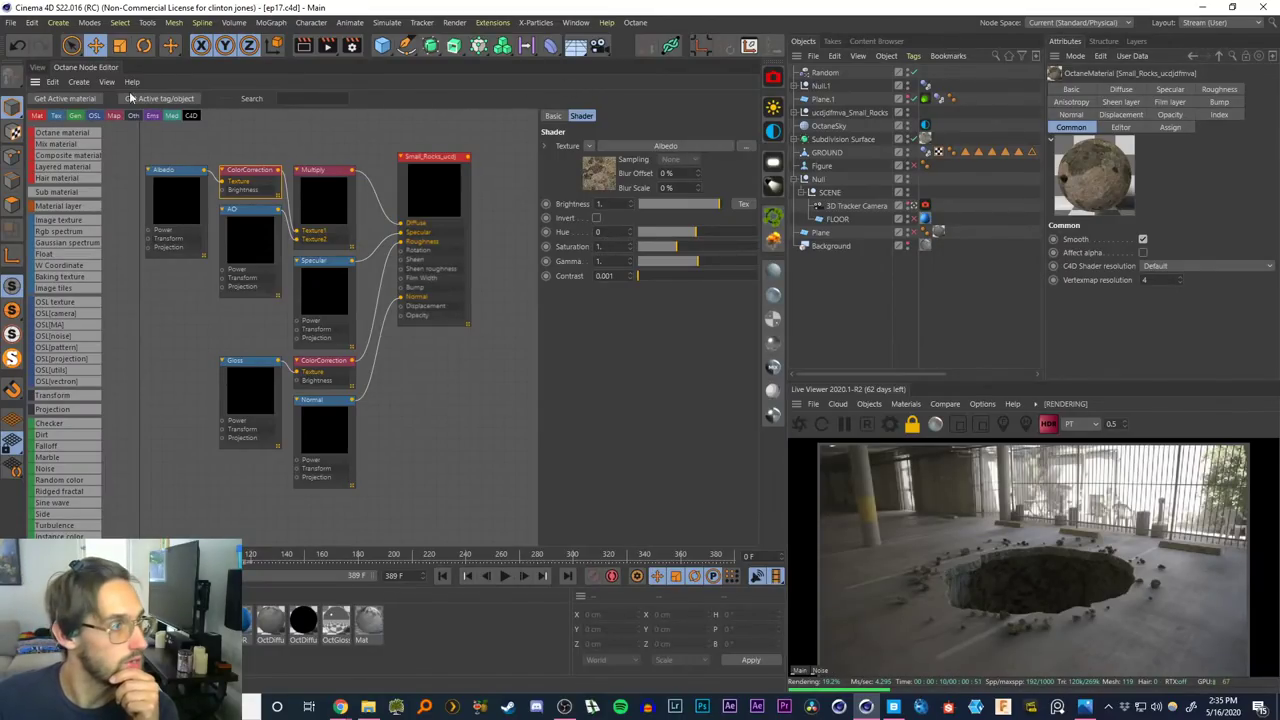
left_click(40, 67)
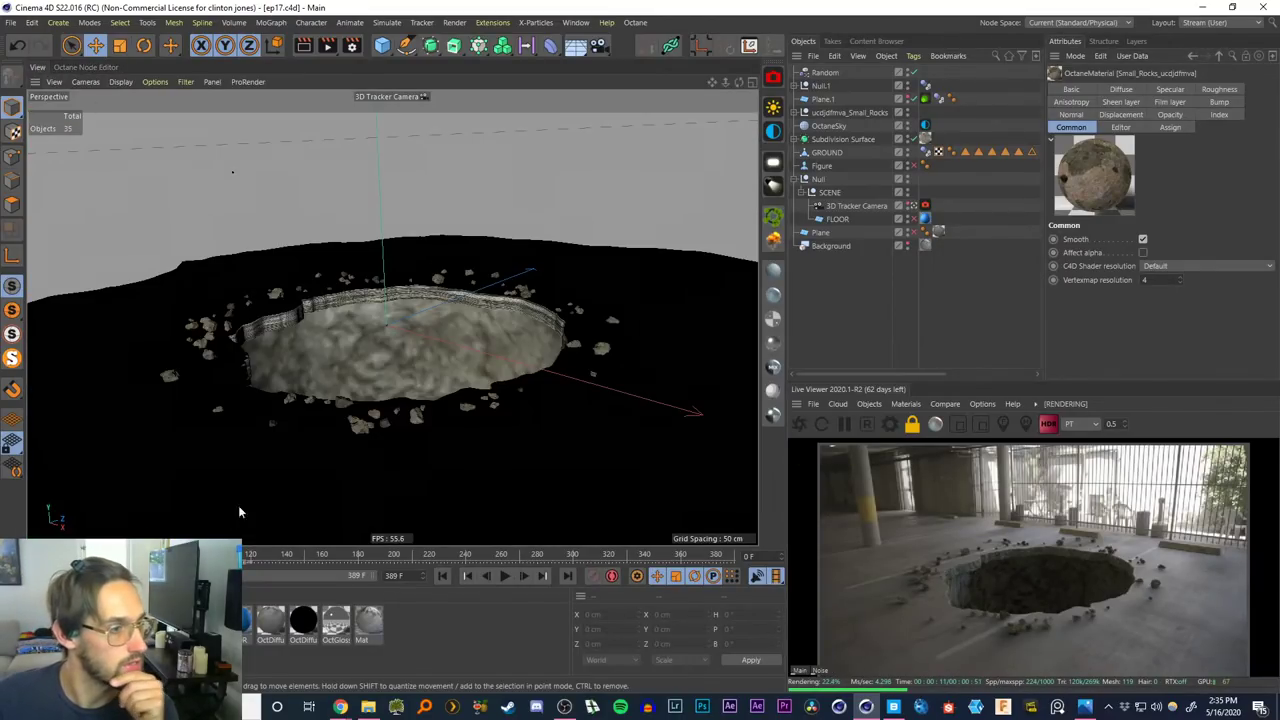
Enlarge the Live Viewer, set its render scale to 0.75 and preview the hole at frame 48
left_click(260, 556)
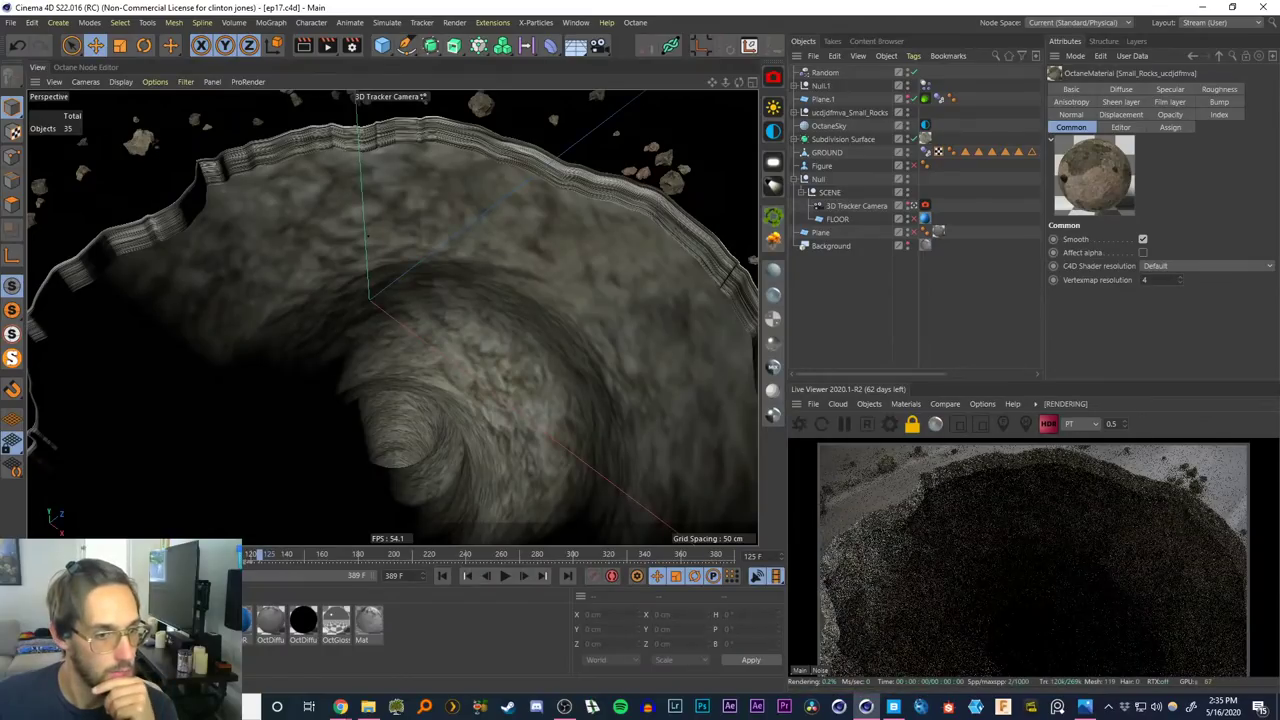
left_click(217, 556)
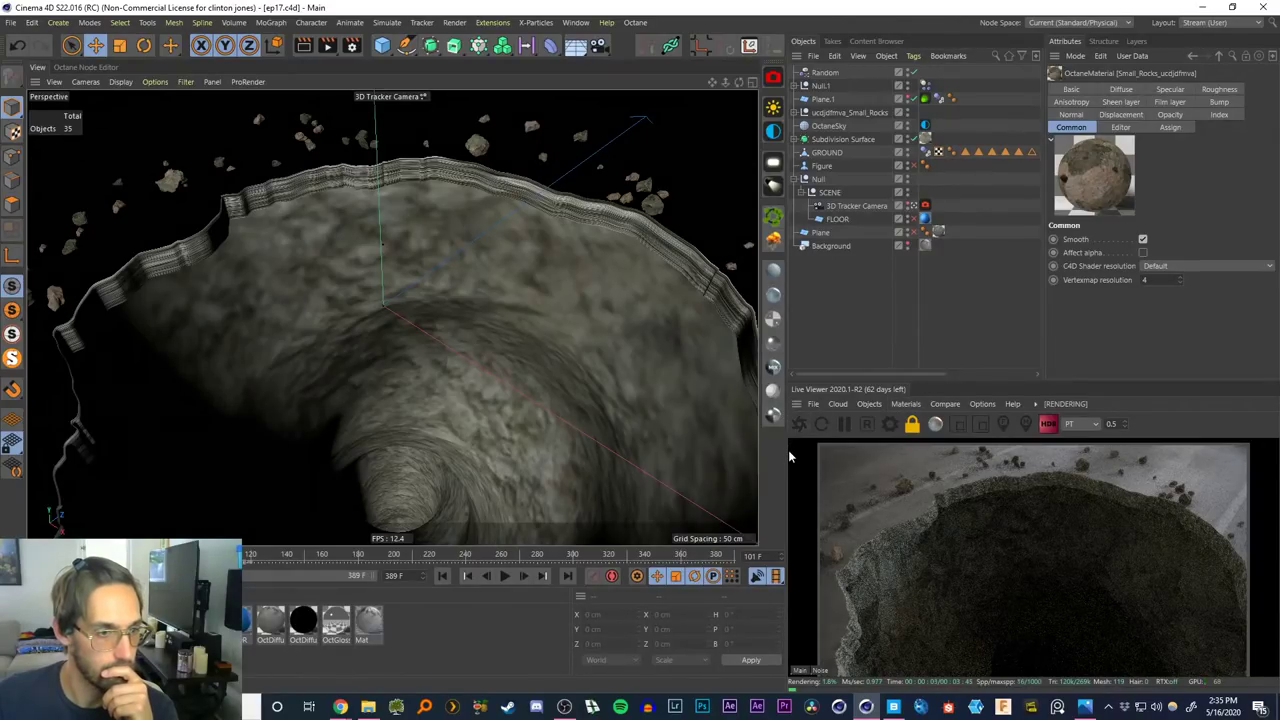
left_click_drag(787, 454, 701, 456)
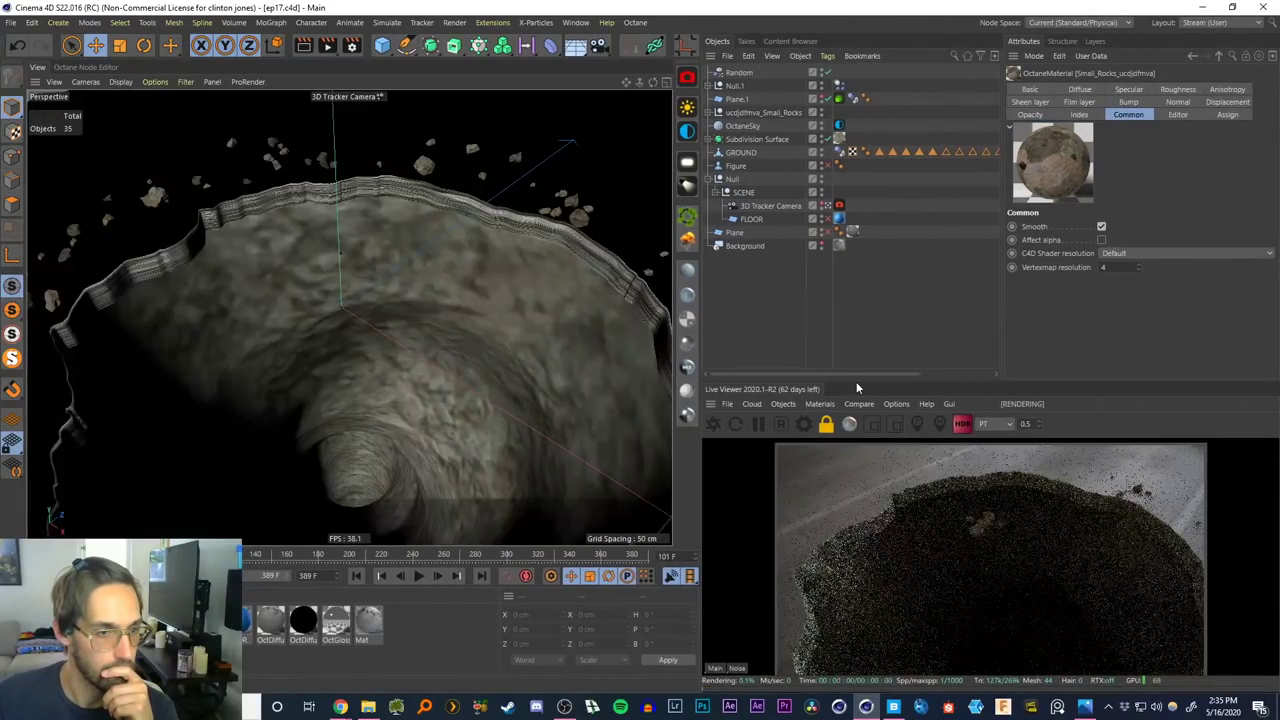
left_click_drag(851, 381, 860, 243)
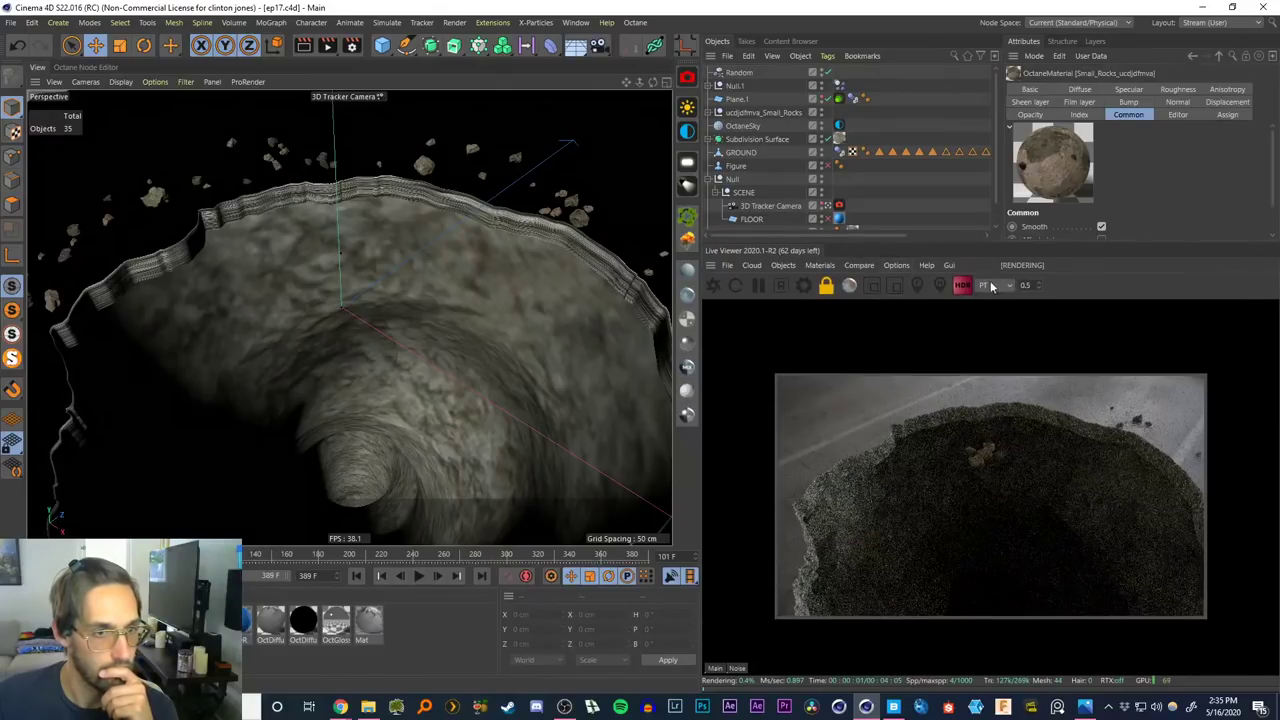
type("5")
key("Return")
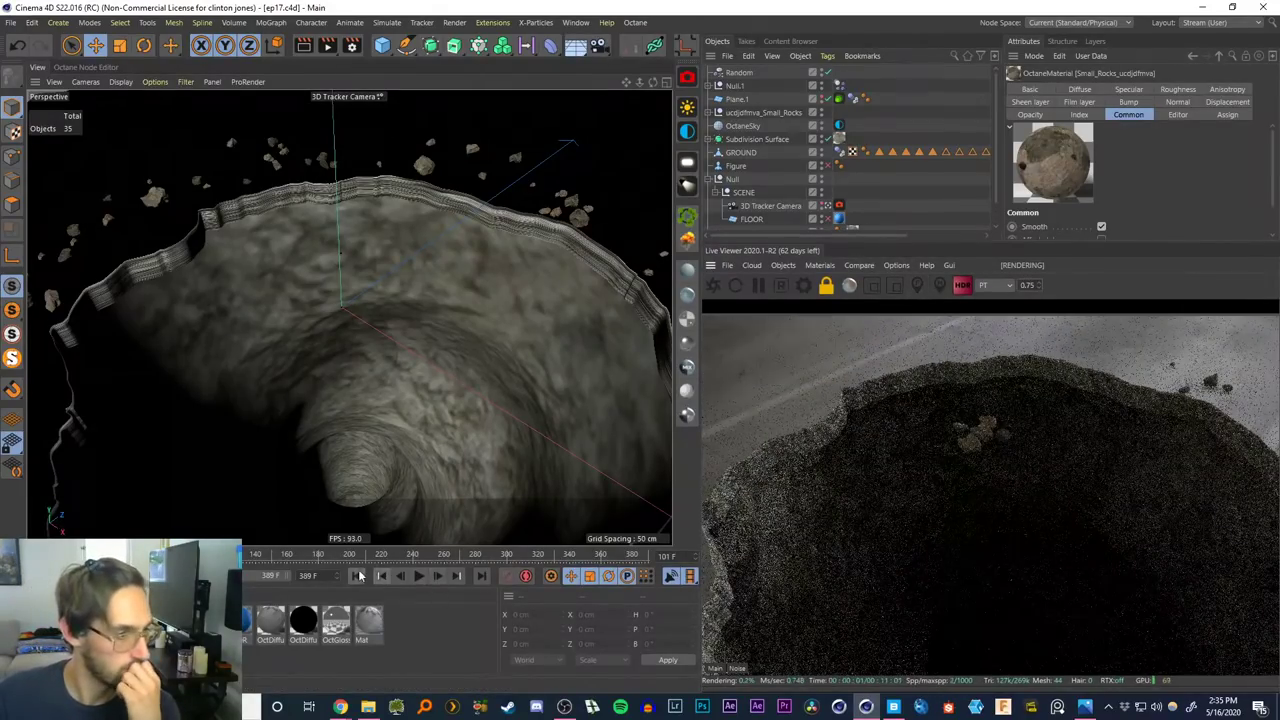
left_click(418, 575)
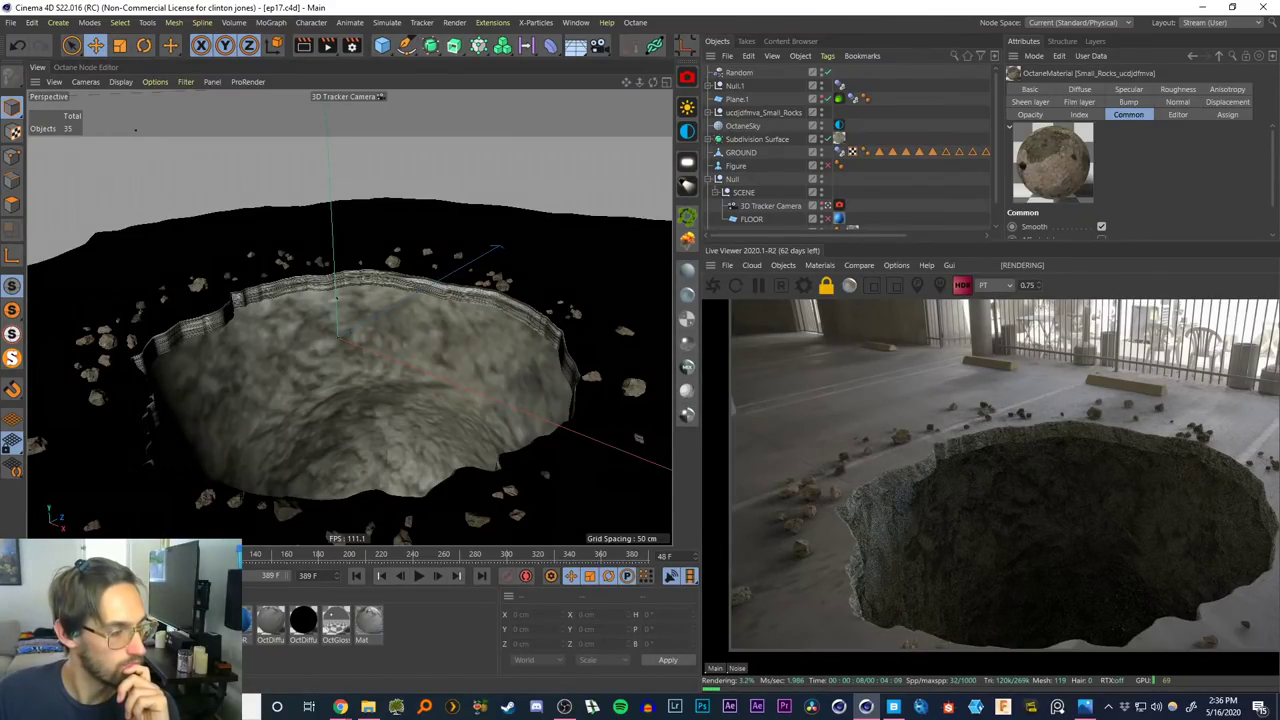
Open the Small_Rocks material's node graph and set the Albedo ColorCorrection's saturation to 0 and brightness to 2
double_click(140, 622)
left_click(229, 273)
left_click(727, 90)
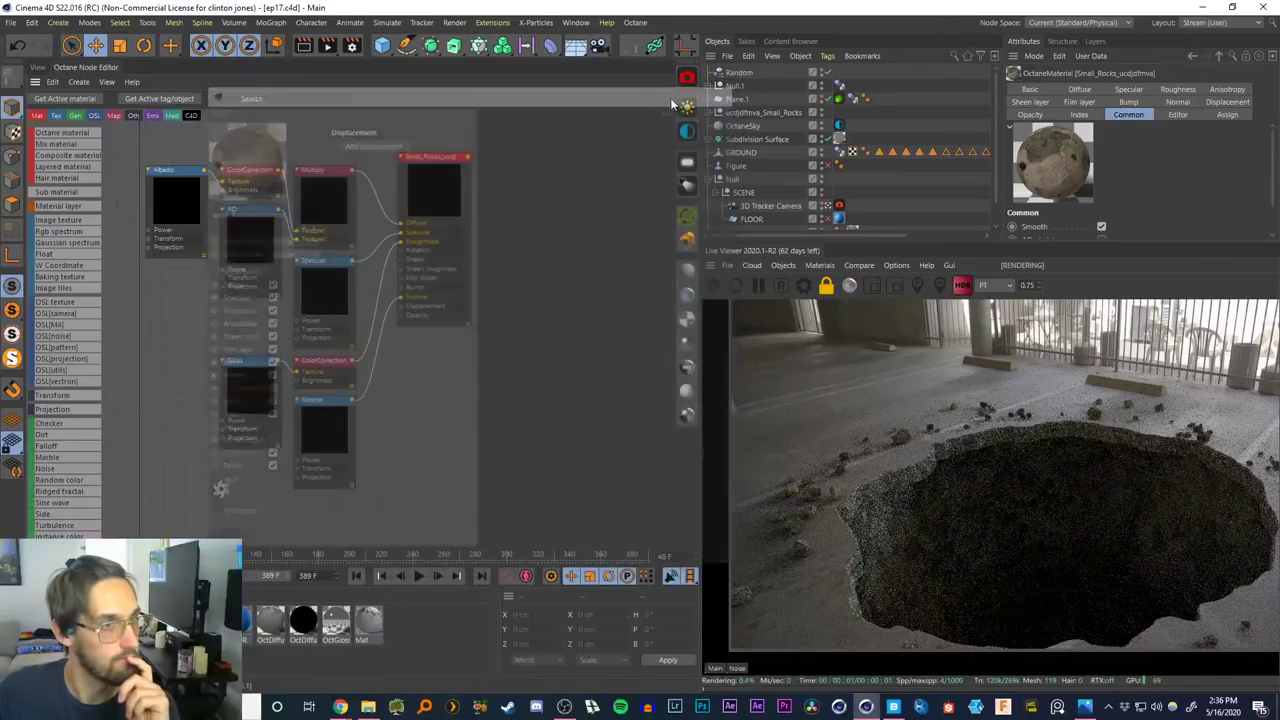
left_click(245, 176)
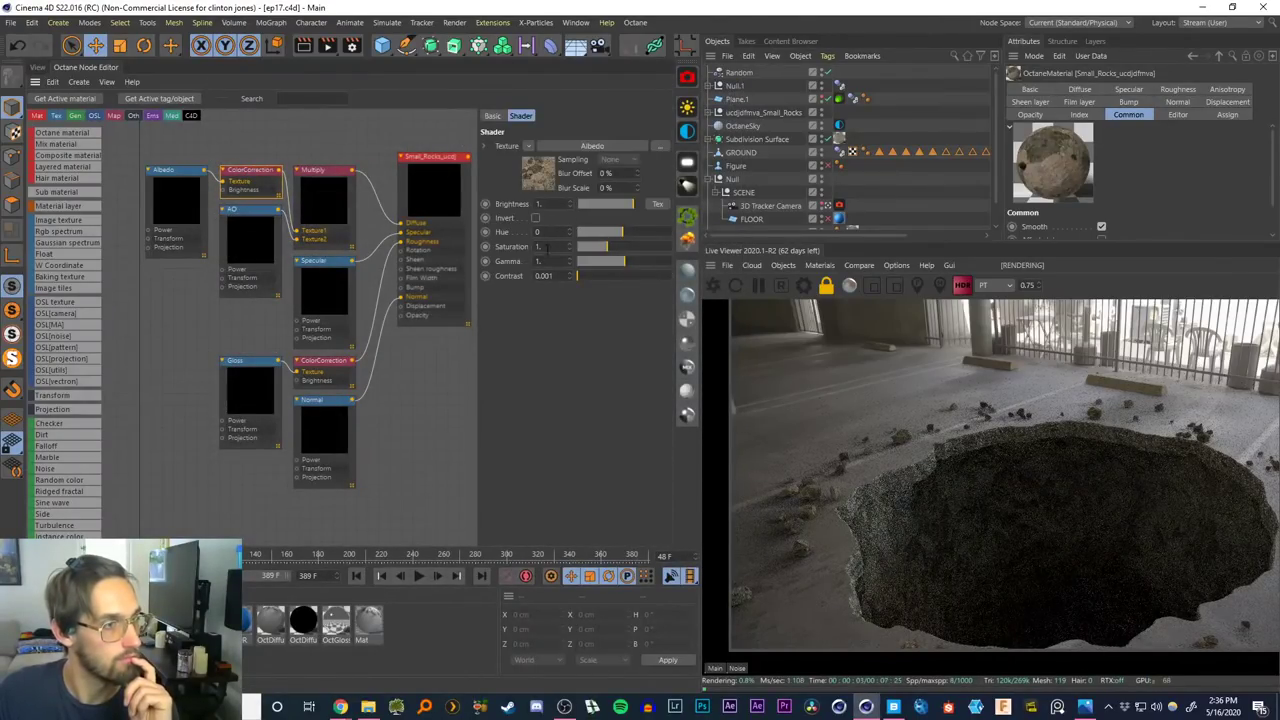
type("0")
key("Return")
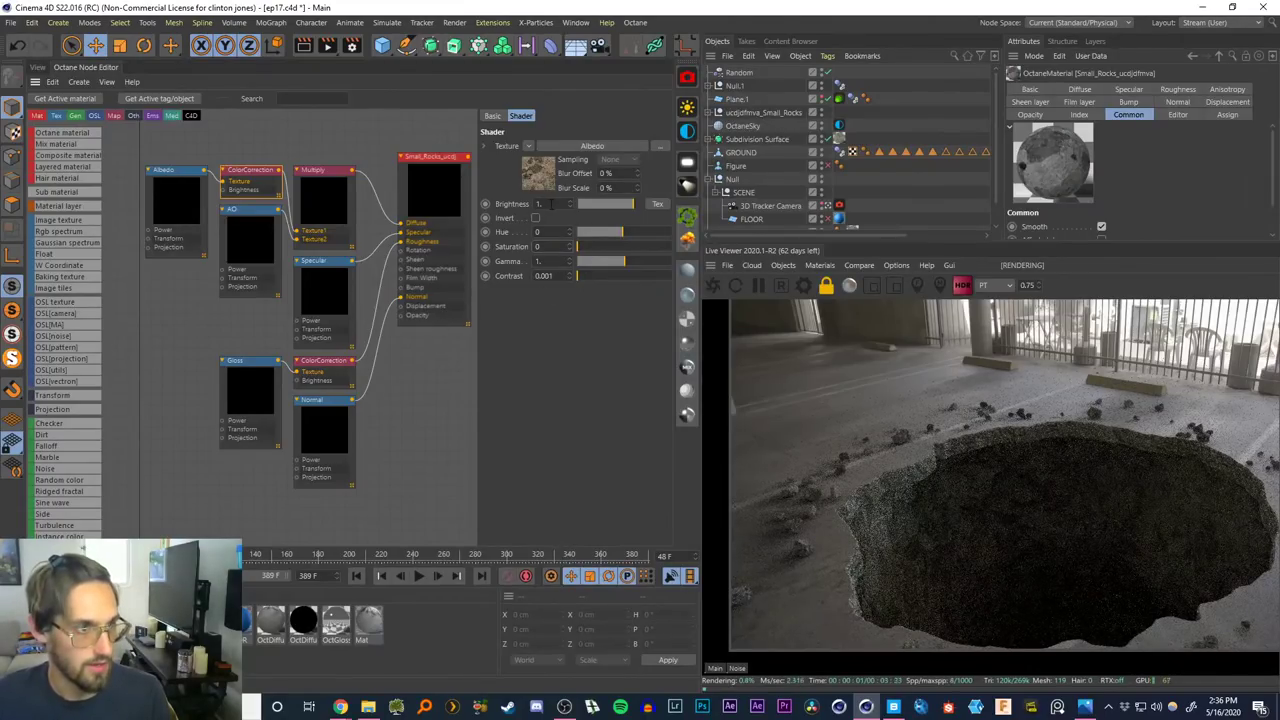
type("2")
key("Return")
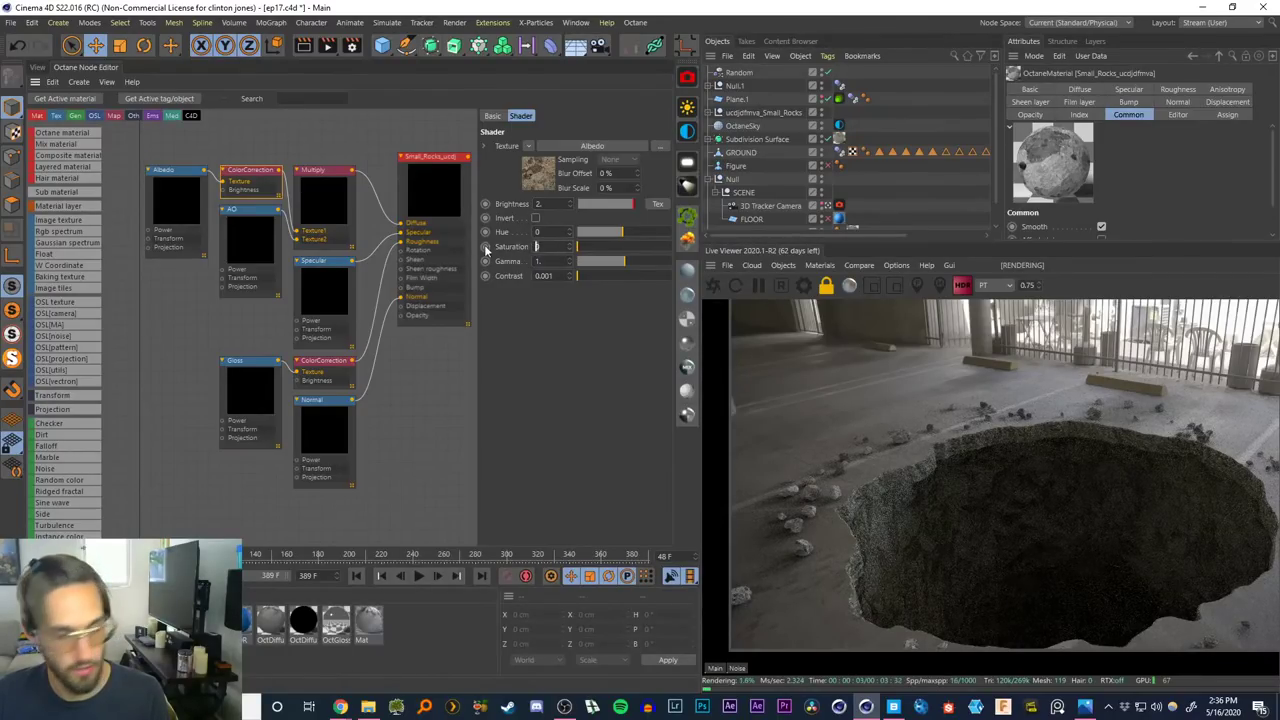
Refine the Albedo ColorCorrection to a saturation of 0.1 and a brightness of 1.5, and return to the viewport
type("1")
key("Return")
left_click(548, 246)
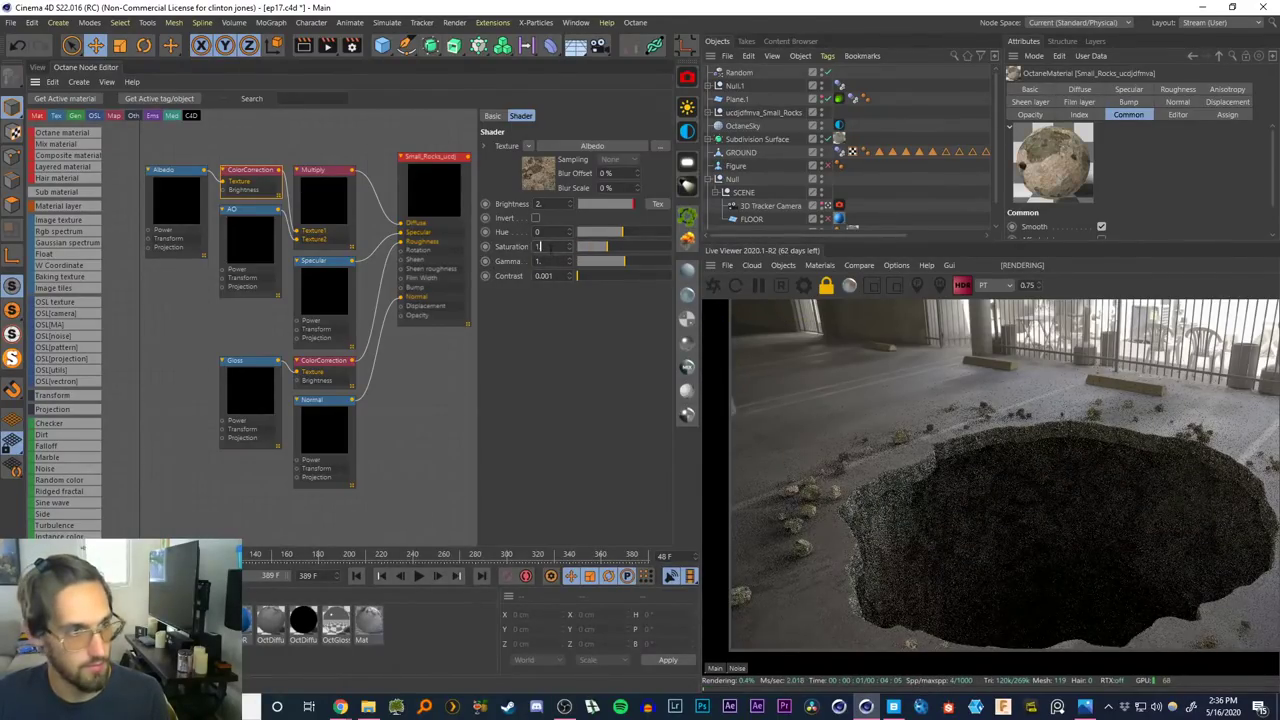
key("Return")
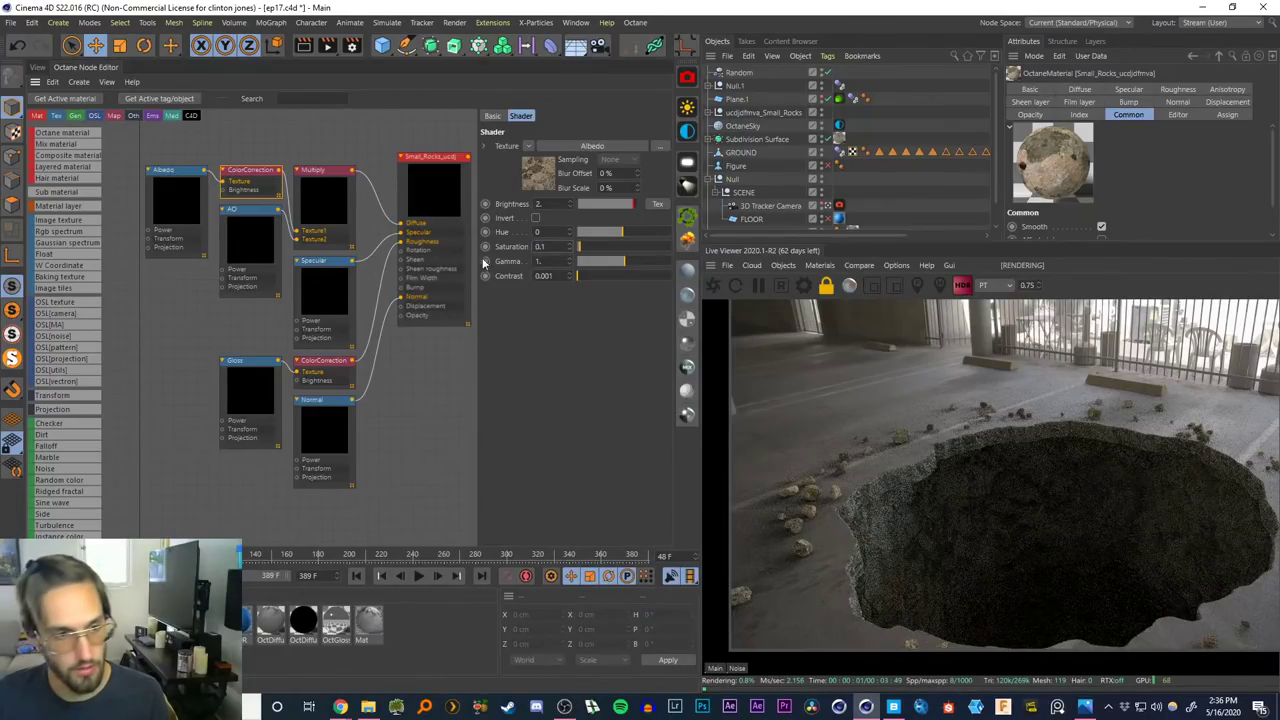
left_click(546, 204)
type("1.5")
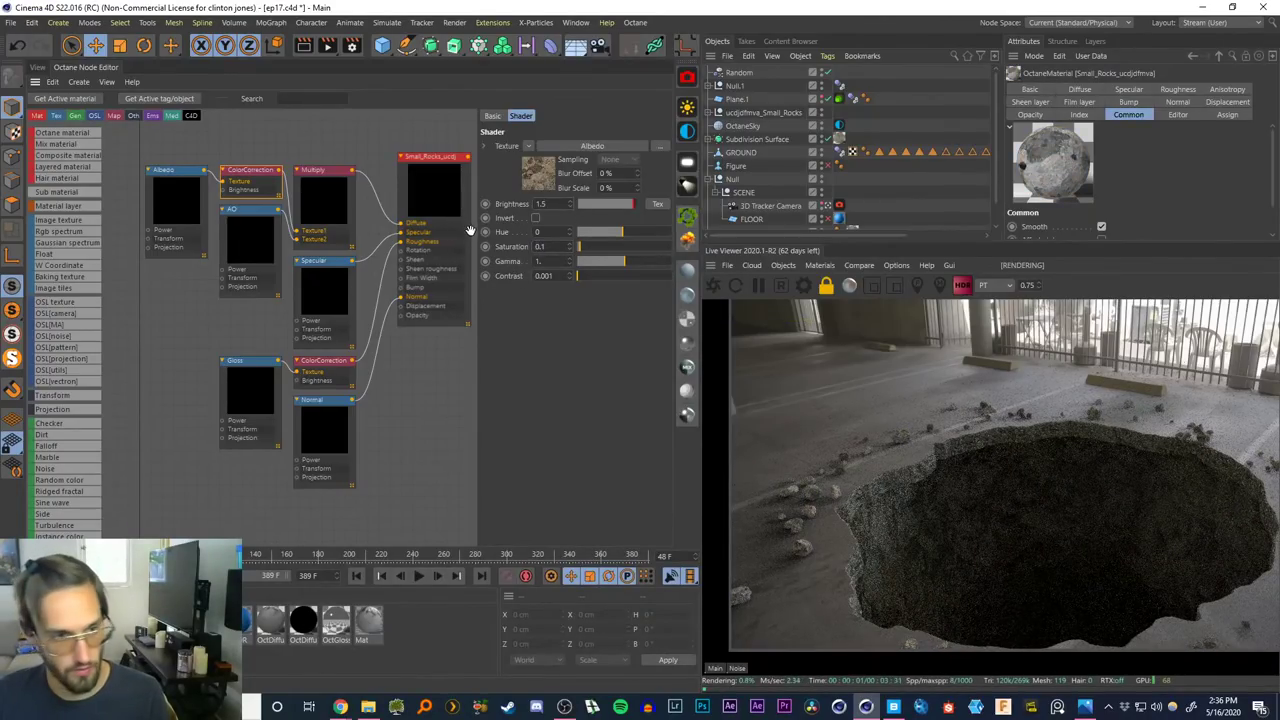
key("Return")
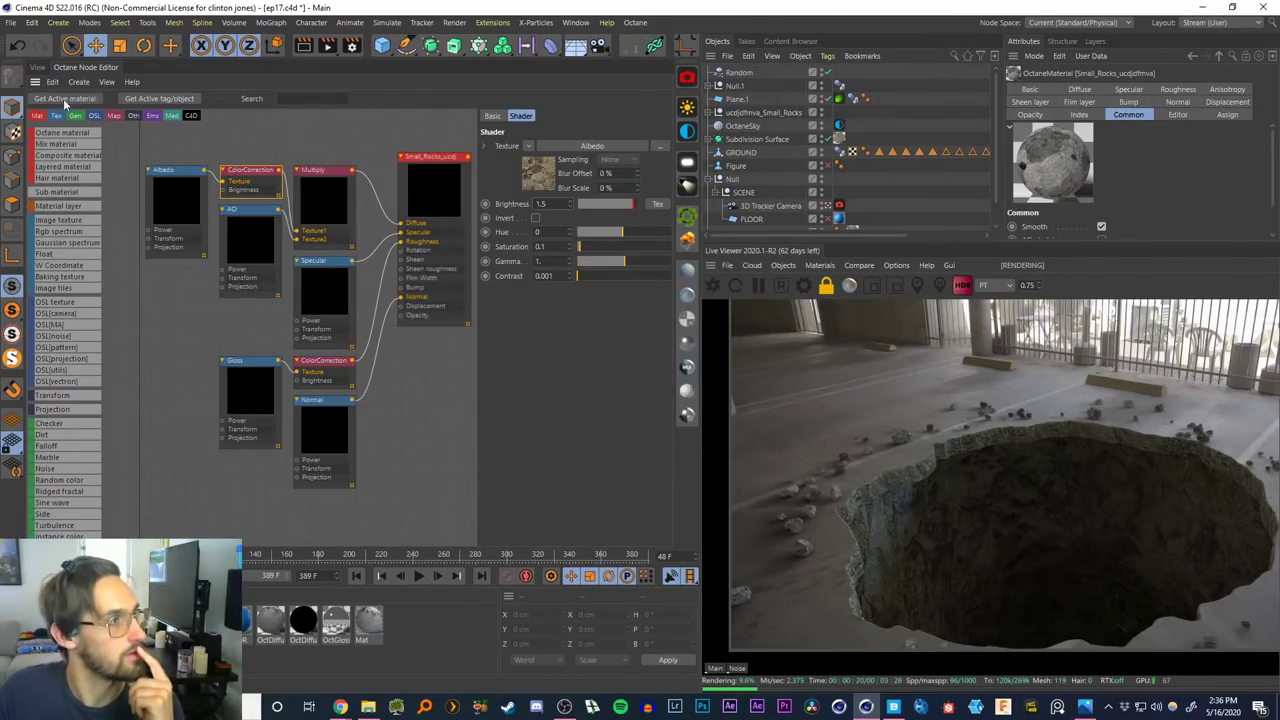
left_click(39, 70)
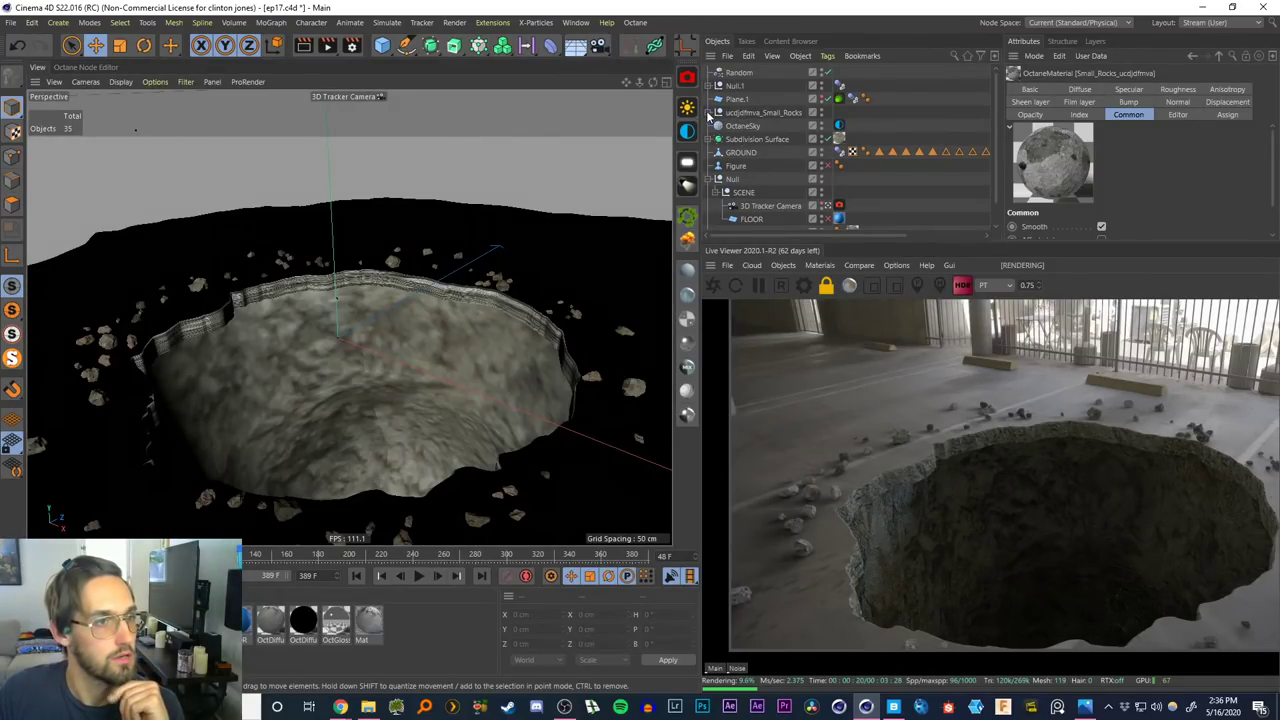
Try lowering the whole small rocks group to about -19.7 cm in Y, and undo the move
left_click(733, 113)
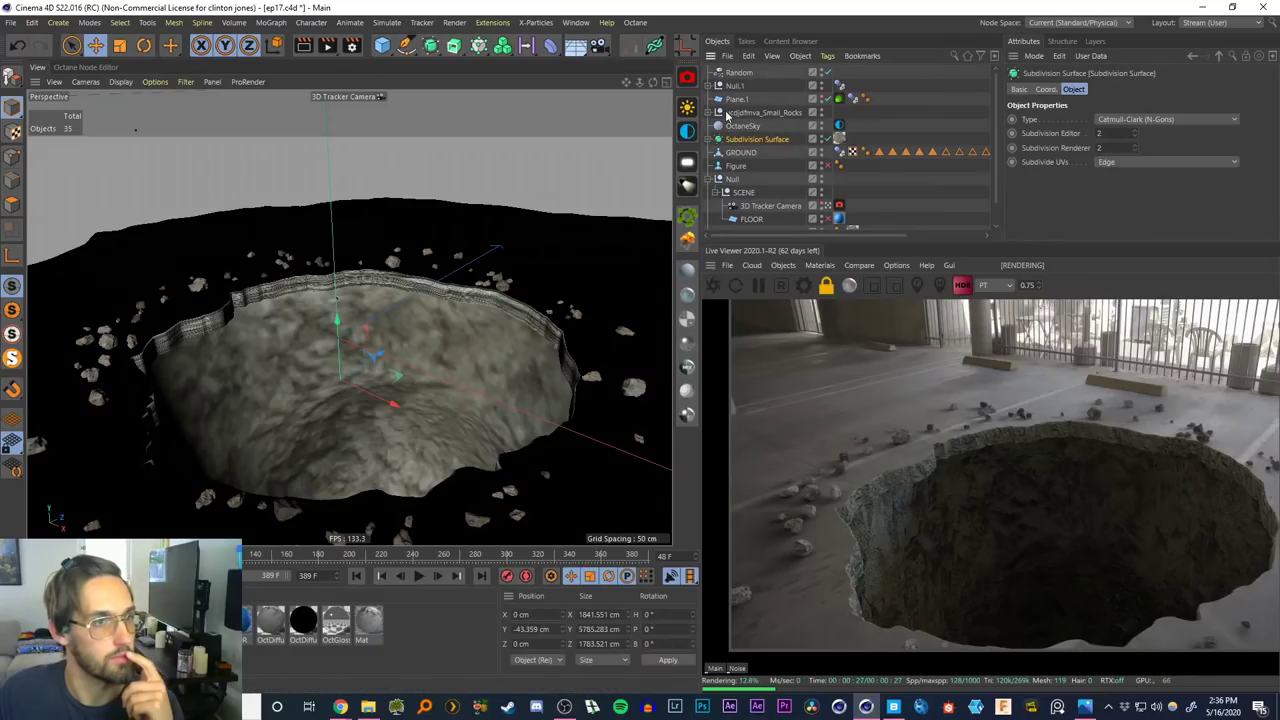
left_click(717, 113)
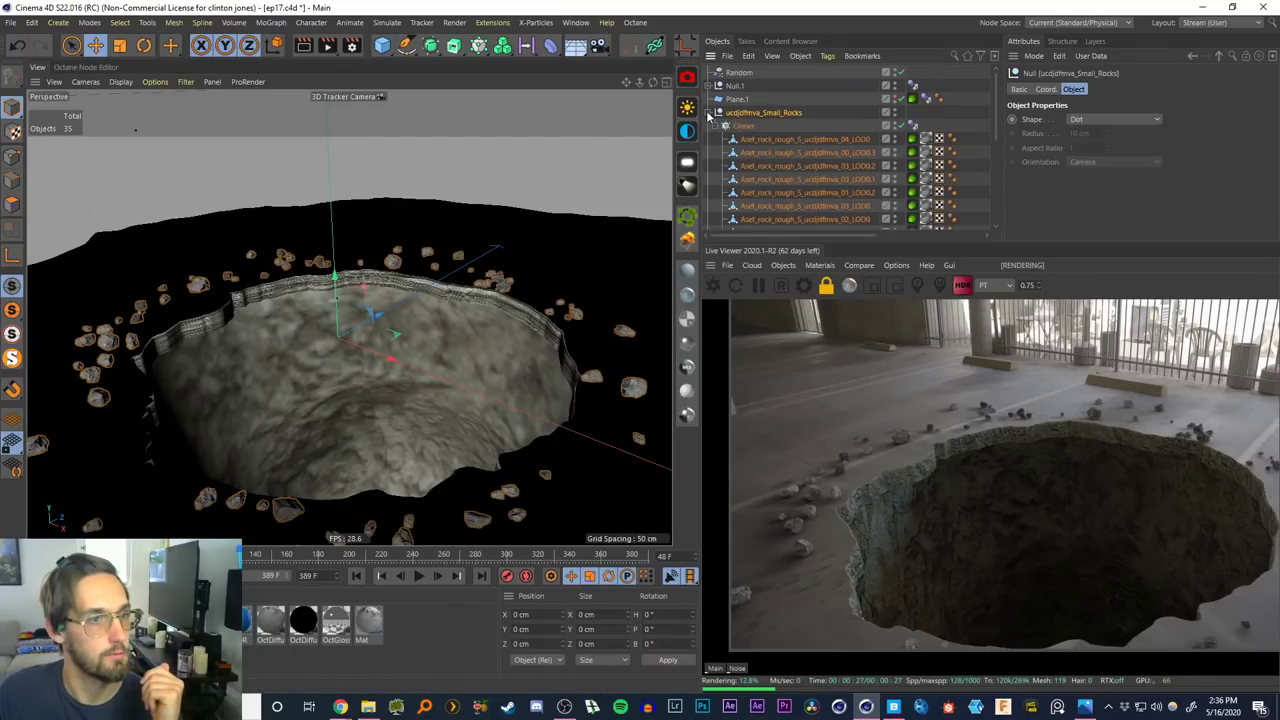
left_click(708, 113)
key("e")
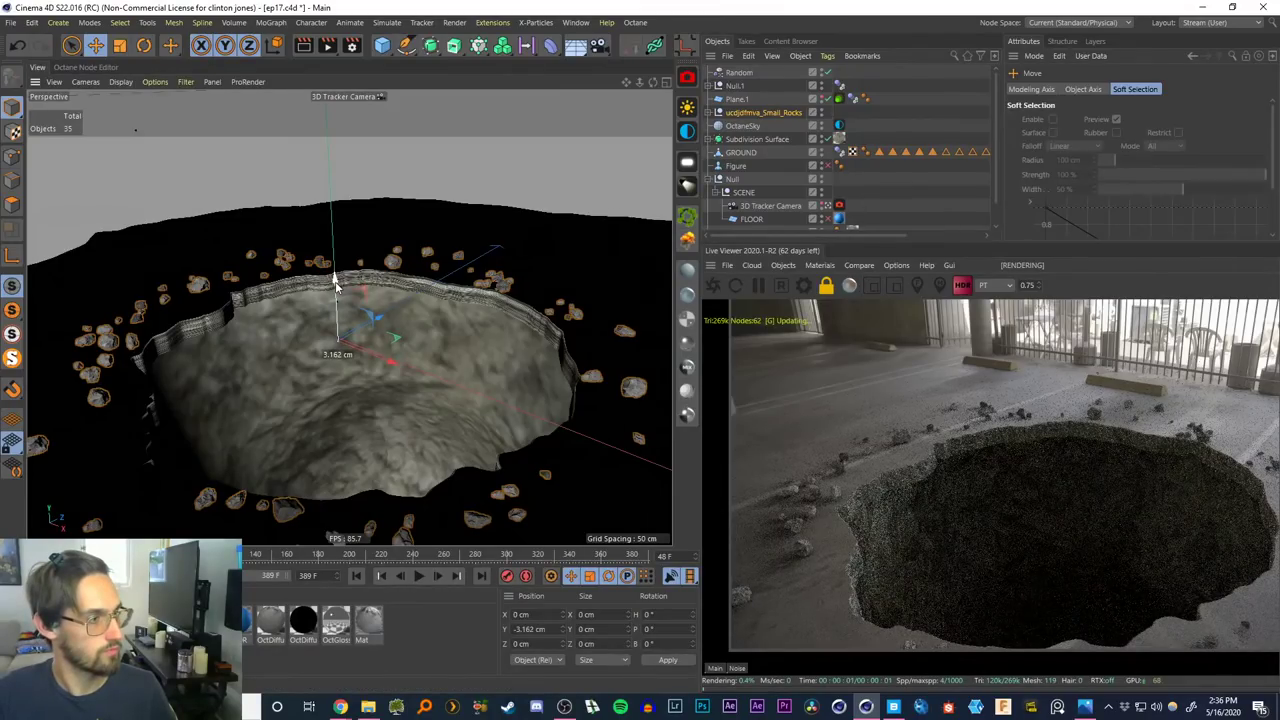
left_click_drag(336, 286, 337, 299)
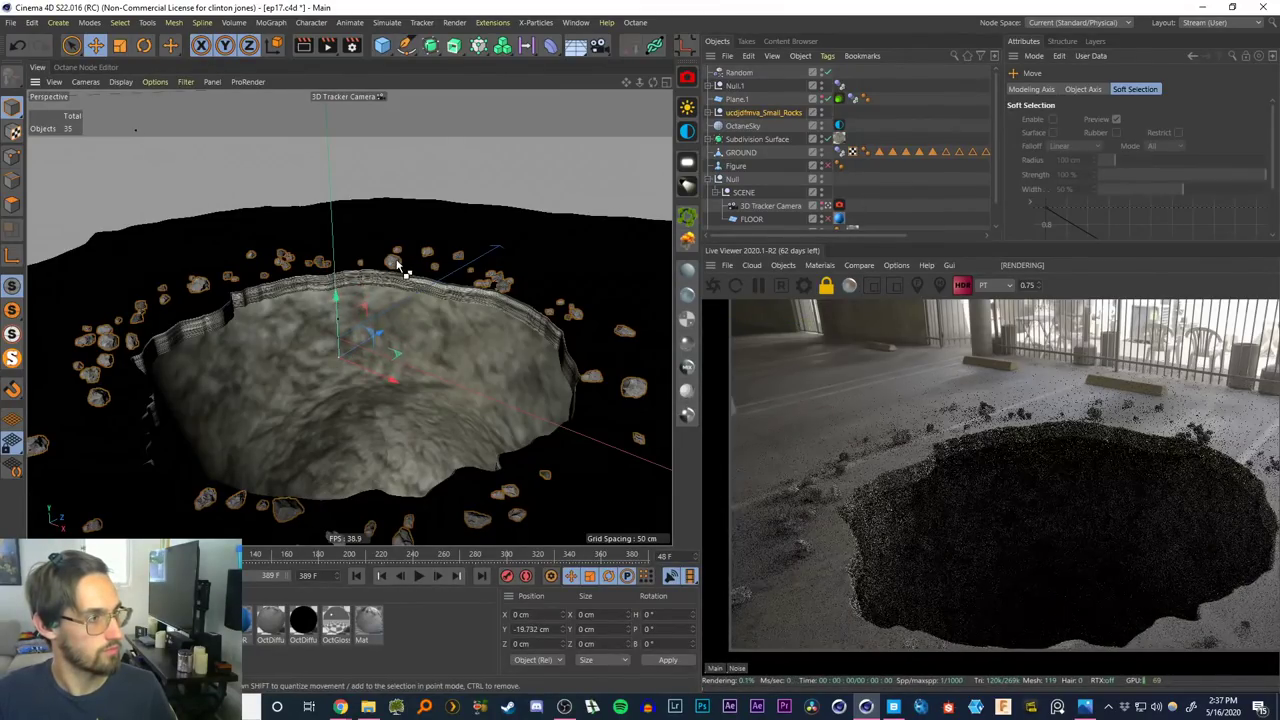
key("ctrl+z")
Make the small rocks' Cloner editable and try lowering the whole rocks group to about -3.7 cm in Y
left_click(732, 115)
left_click(727, 126)
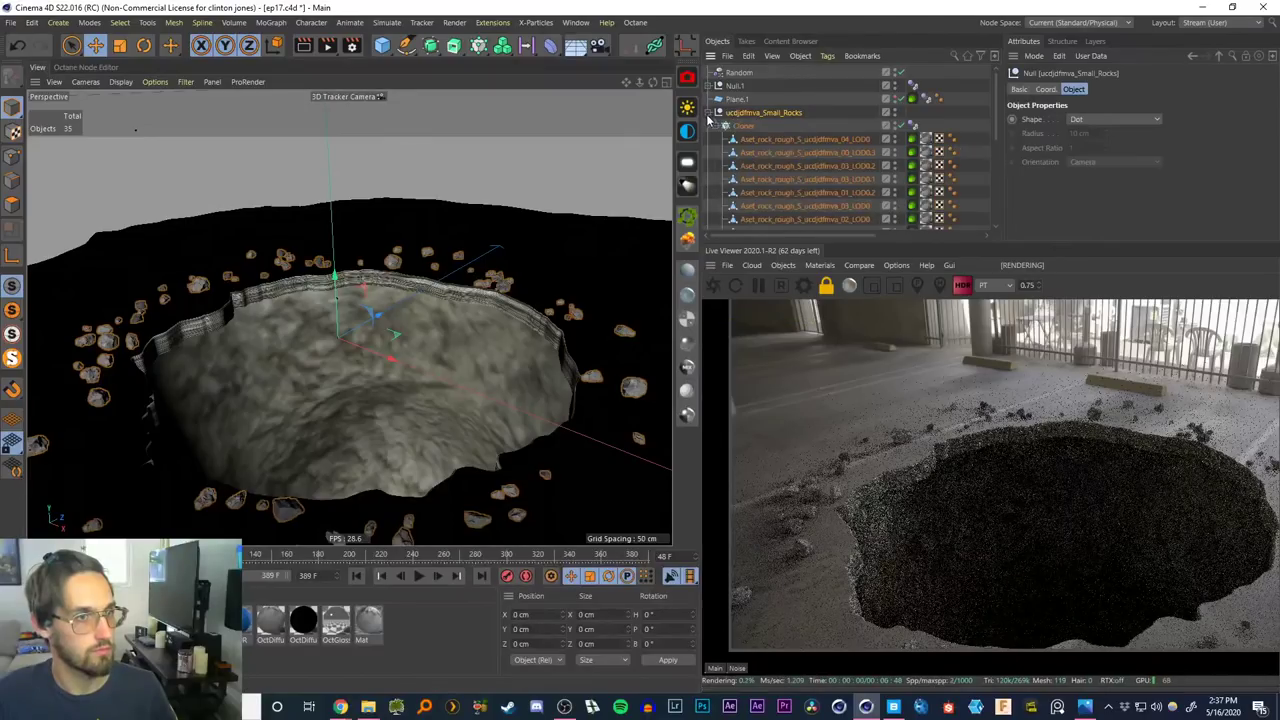
left_click(741, 127)
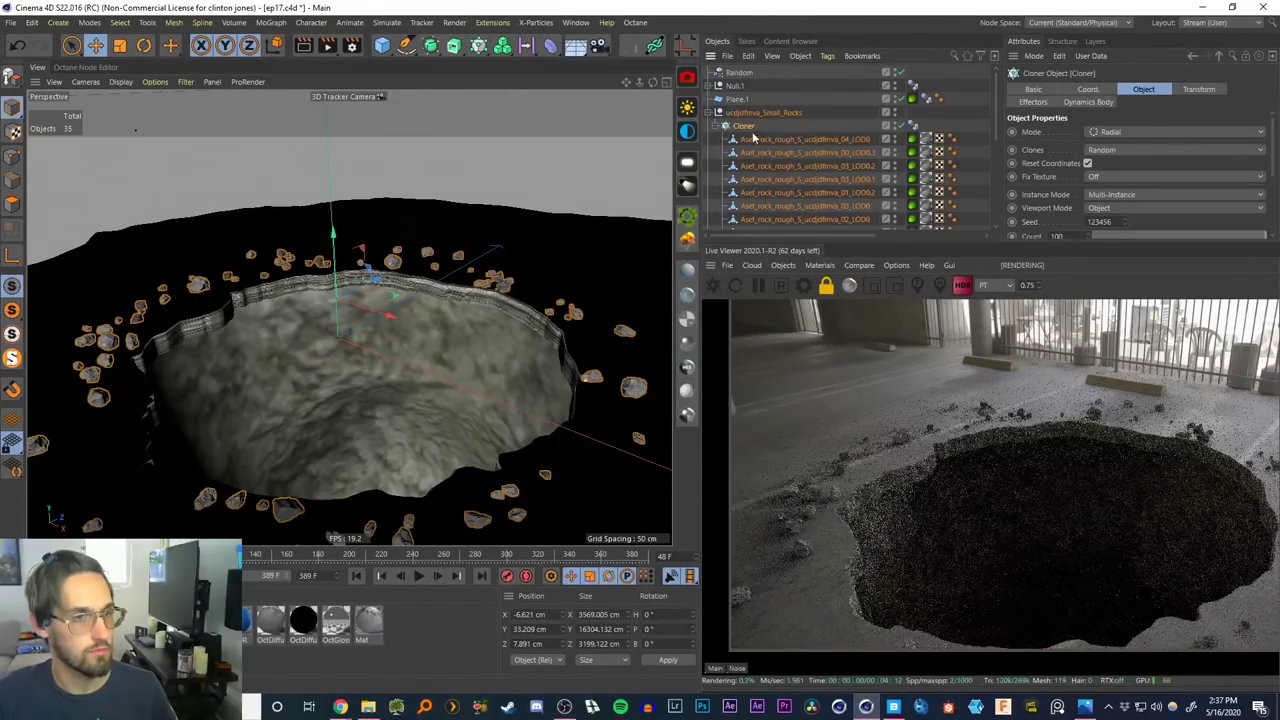
key("c")
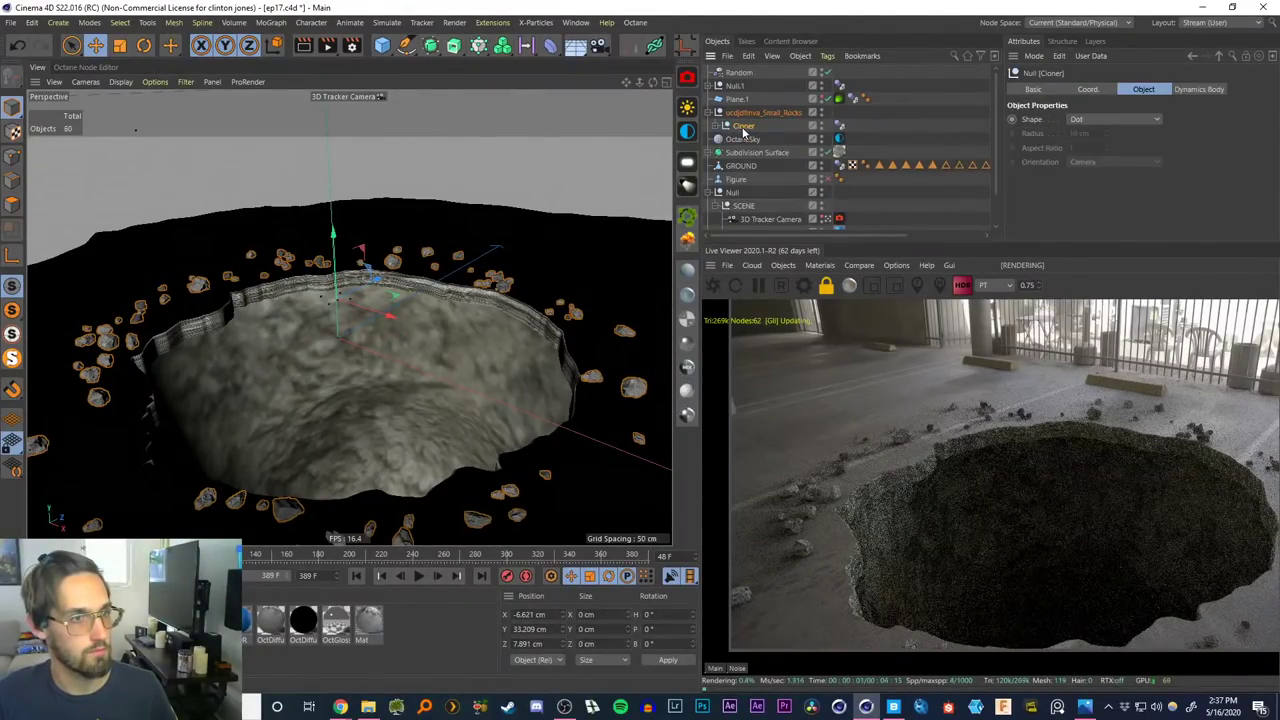
left_click(739, 114)
left_click_drag(335, 278, 335, 283)
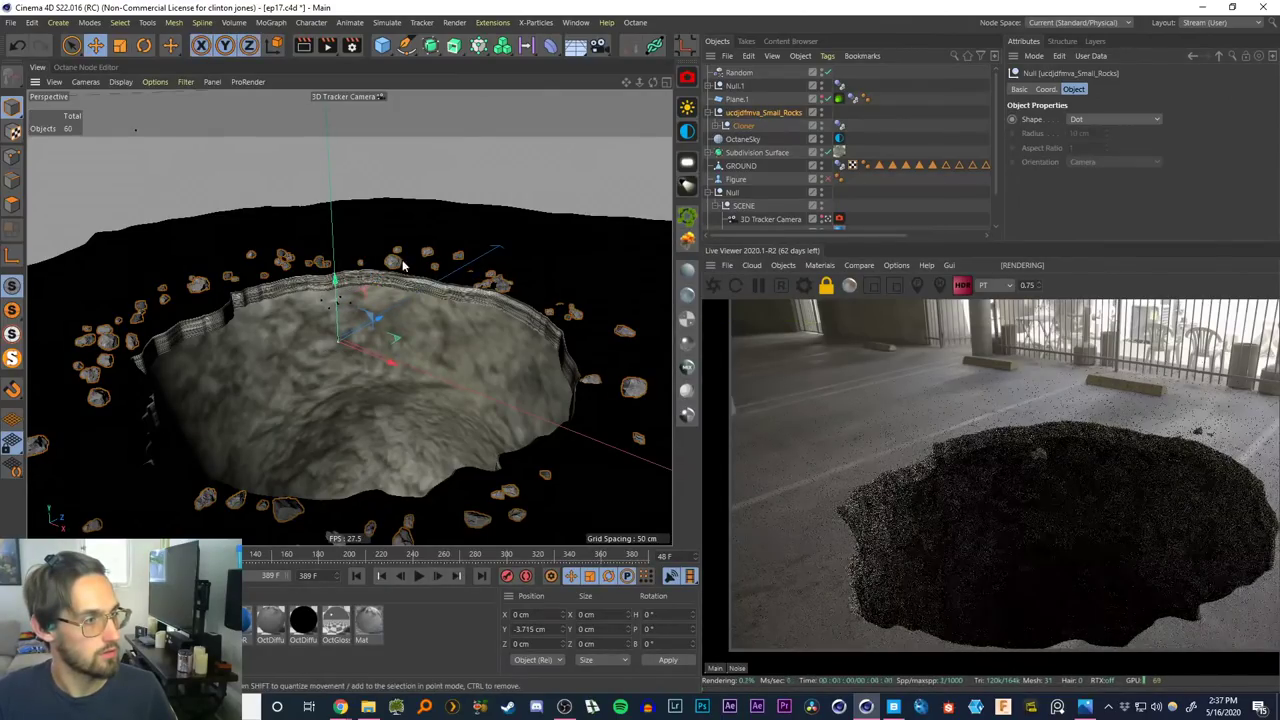
Delete the Dynamics Body tag from the converted Cloner null and try lowering the null to about 29.6 cm in Y
left_click(733, 129)
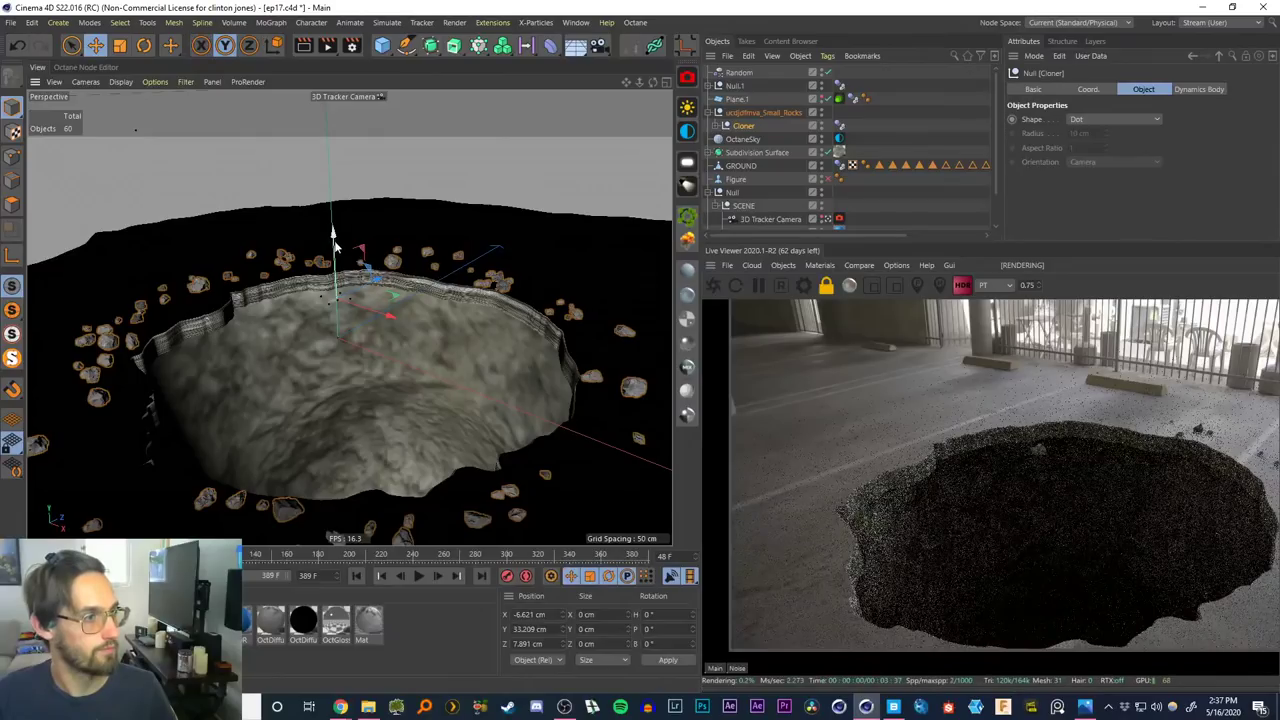
left_click(838, 127)
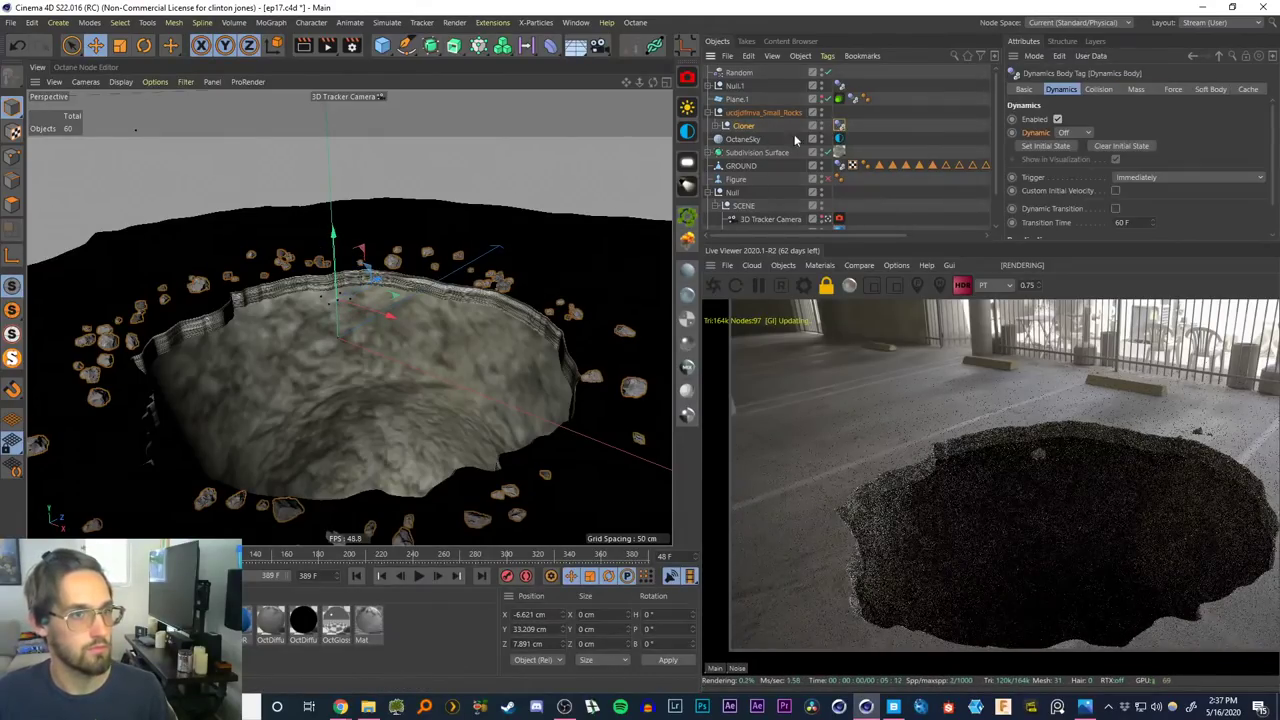
key("Delete")
left_click_drag(334, 238, 334, 241)
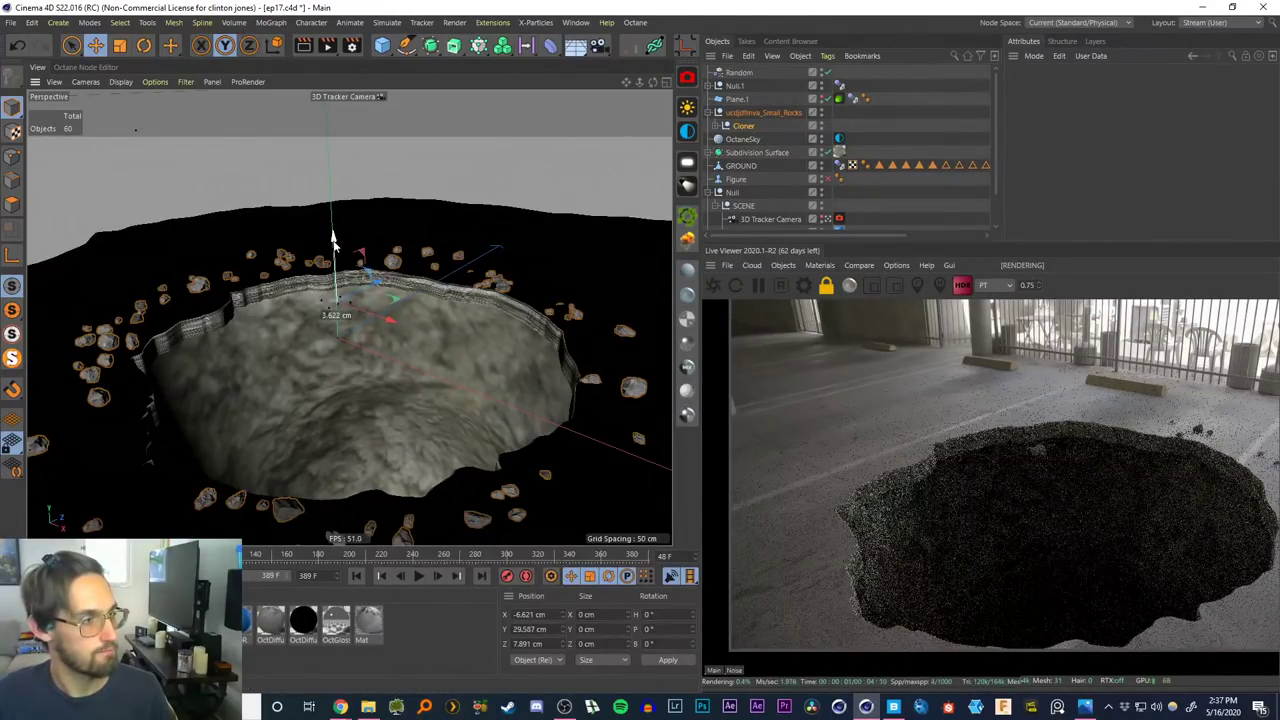
Return to frame 0 and try raising the small rocks group to about 4.4 cm in Y, undoing the move
left_click(356, 576)
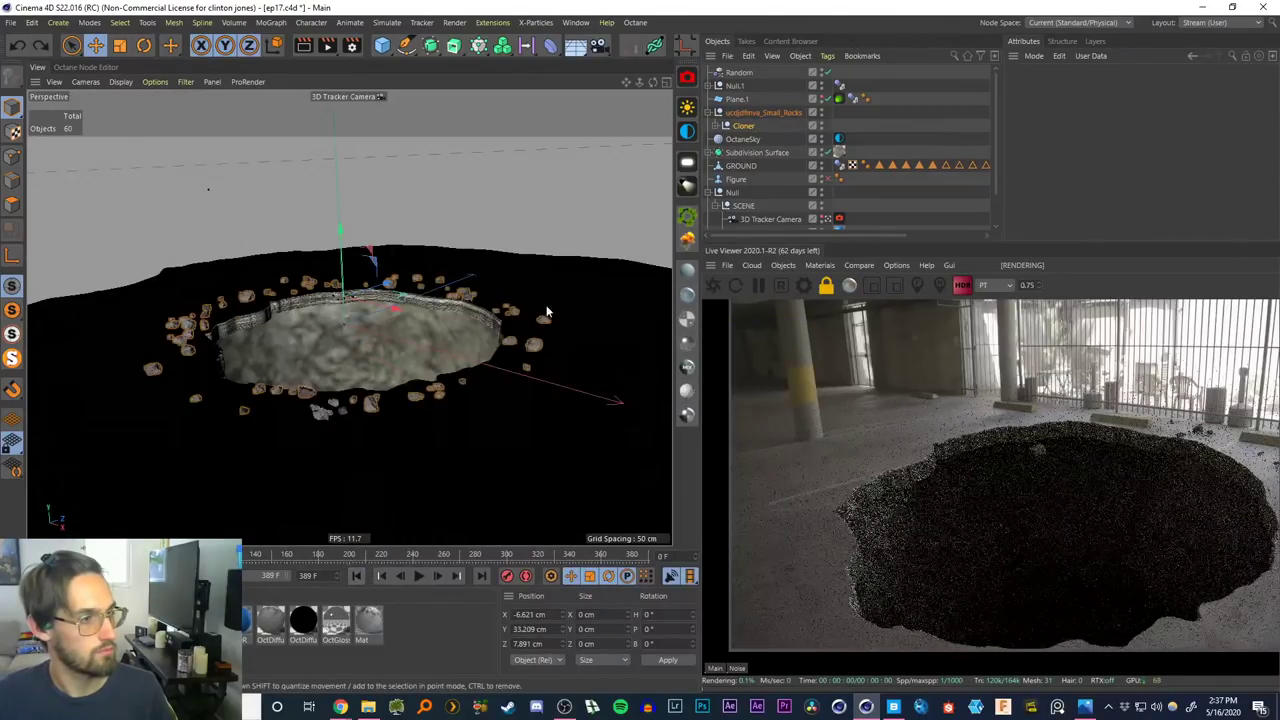
left_click(741, 128)
left_click(760, 112)
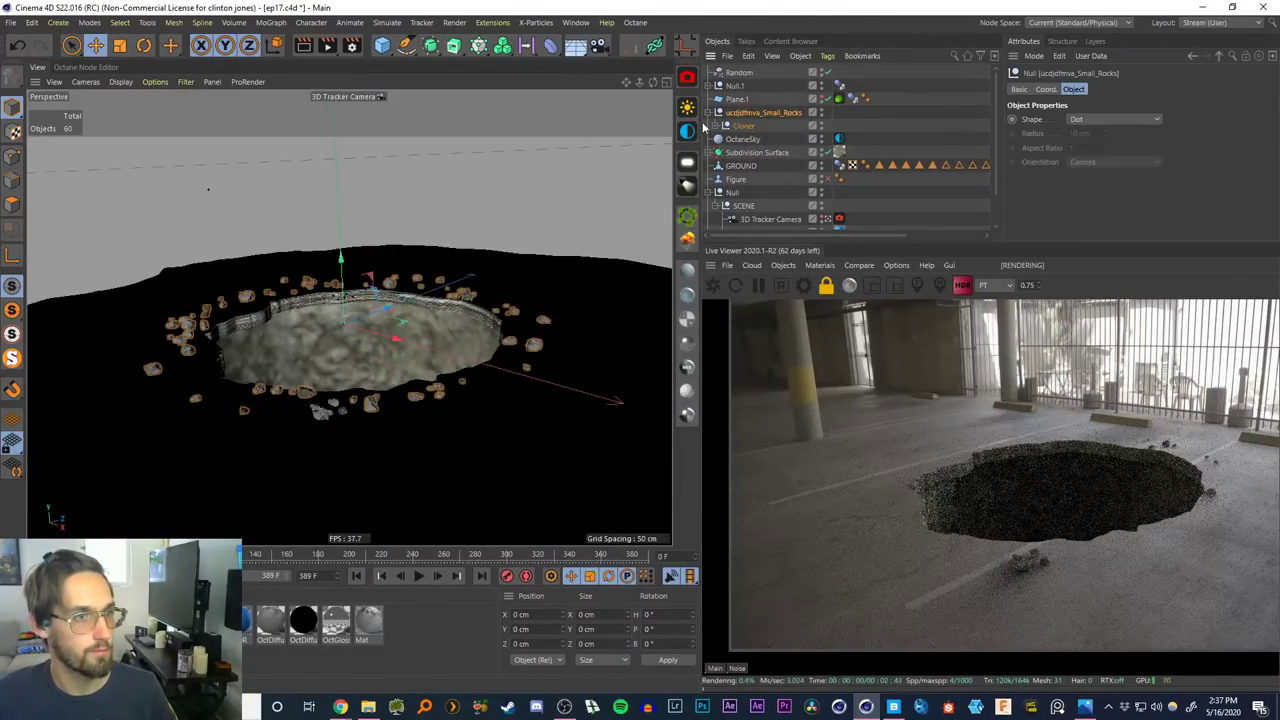
left_click_drag(343, 271, 341, 258)
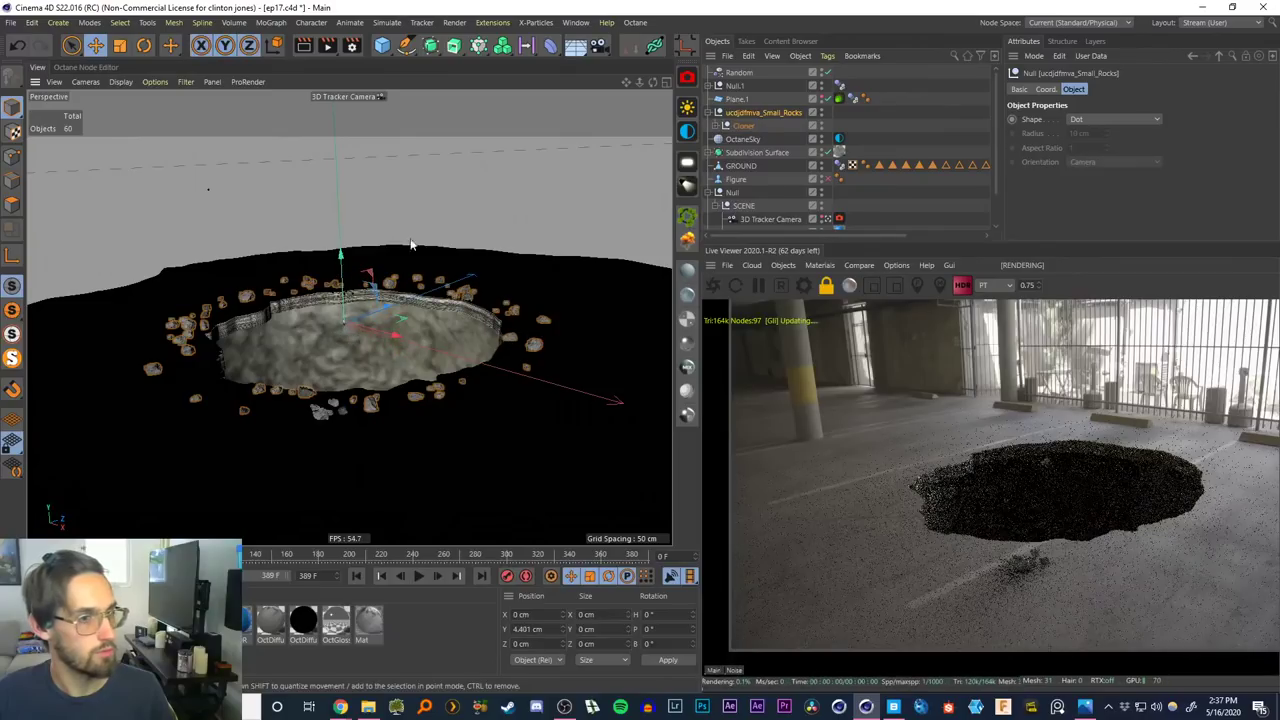
key("ctrl+z")
Pause the Live Viewer render and try raising the Cloner null to about 52.9 cm in Y, undoing the move
left_click(759, 285)
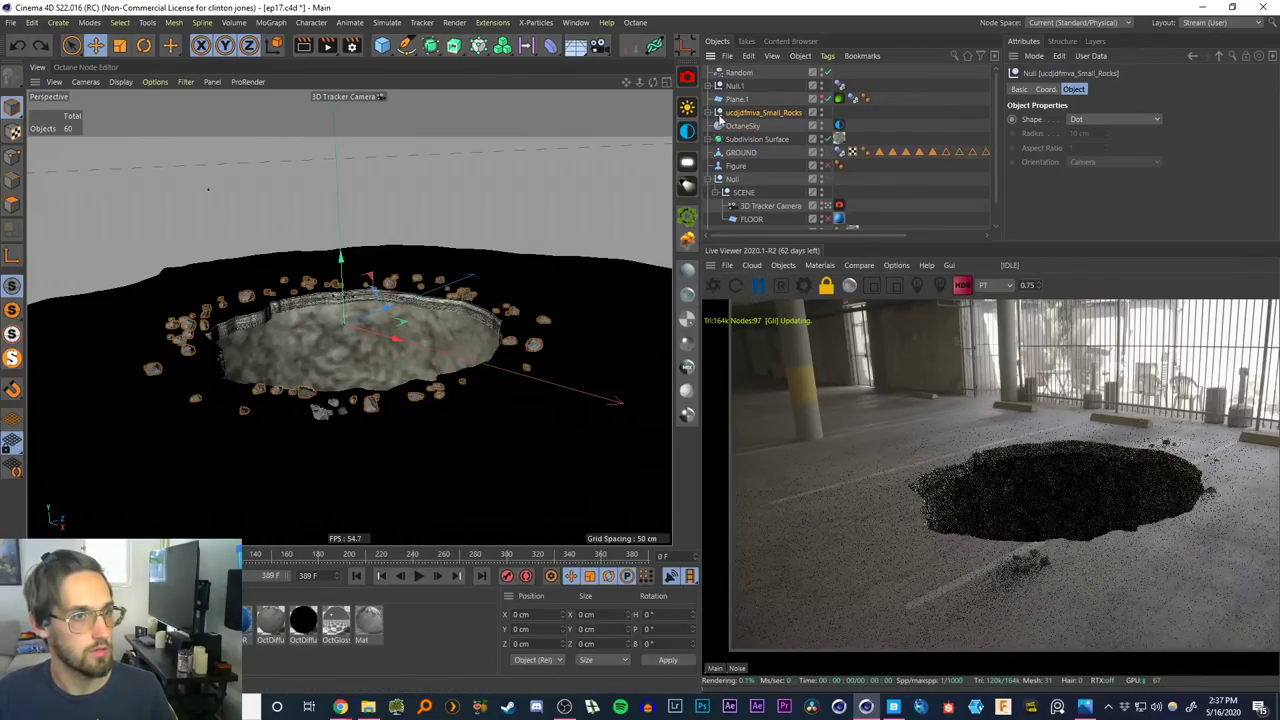
left_click(719, 126)
left_click(757, 146)
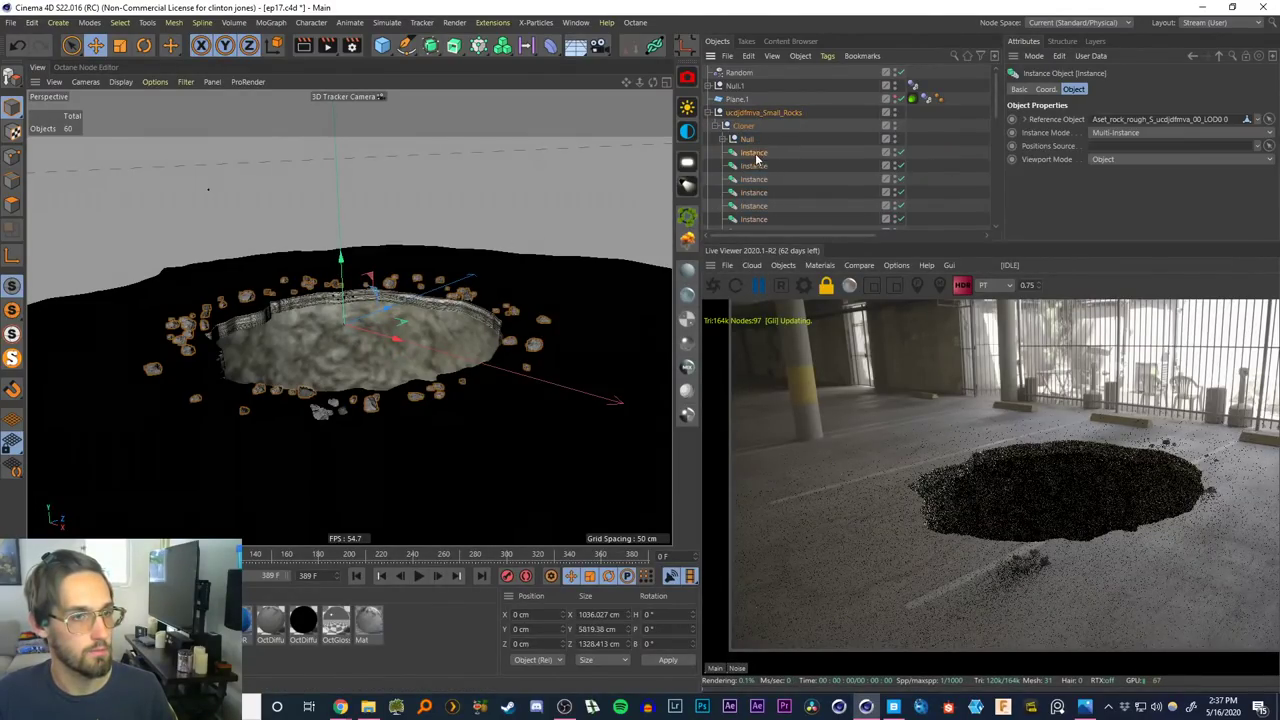
left_click_drag(995, 108, 958, 110)
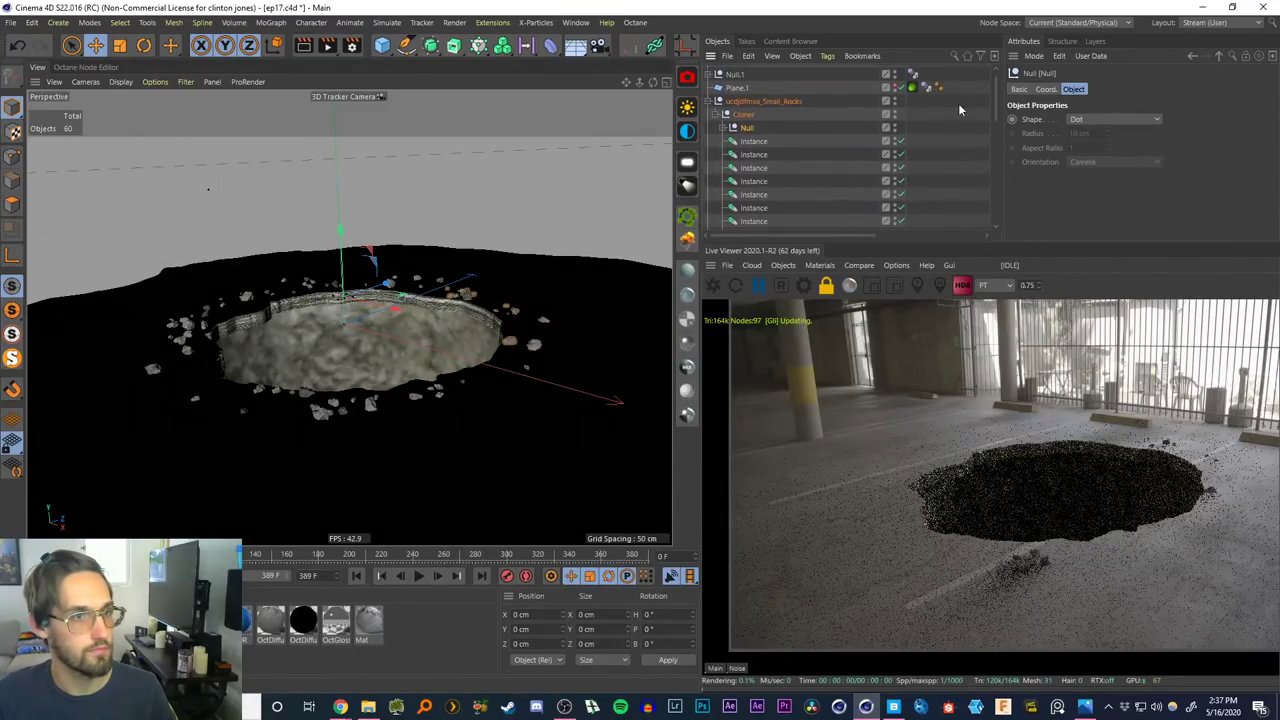
left_click(714, 116)
left_click(743, 114)
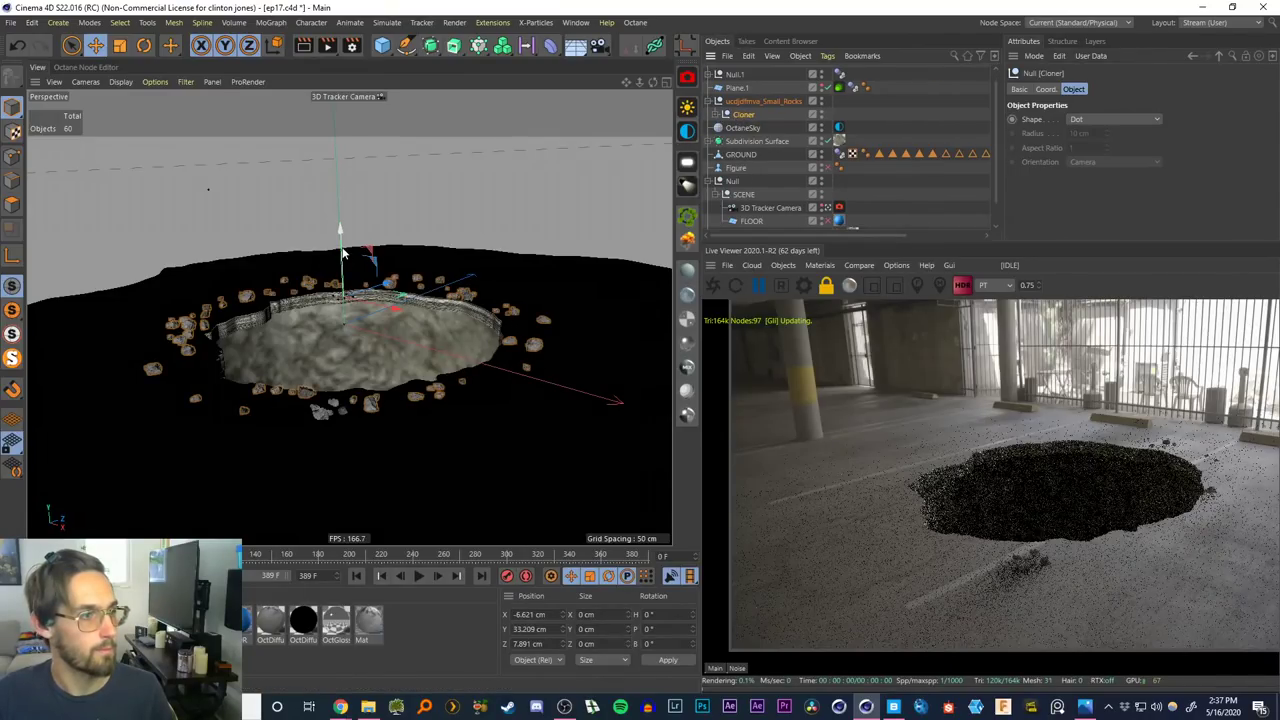
mouse_move(342, 254)
left_mouse_down()
mouse_move(342, 163)
mouse_move(352, 285)
mouse_move(343, 235)
left_mouse_up()
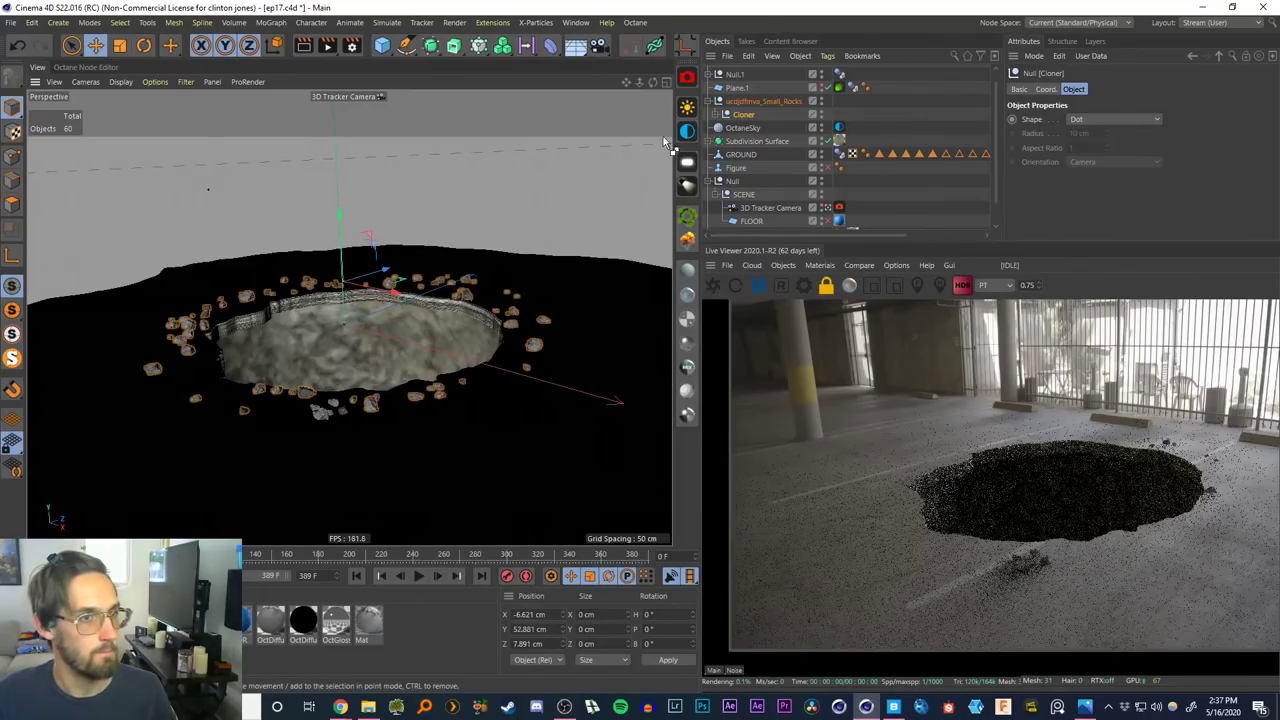
key("ctrl+z")
Try merging the small rocks group with all its instances and rock meshes using Connect Objects + Delete, and undo it
left_click(714, 115)
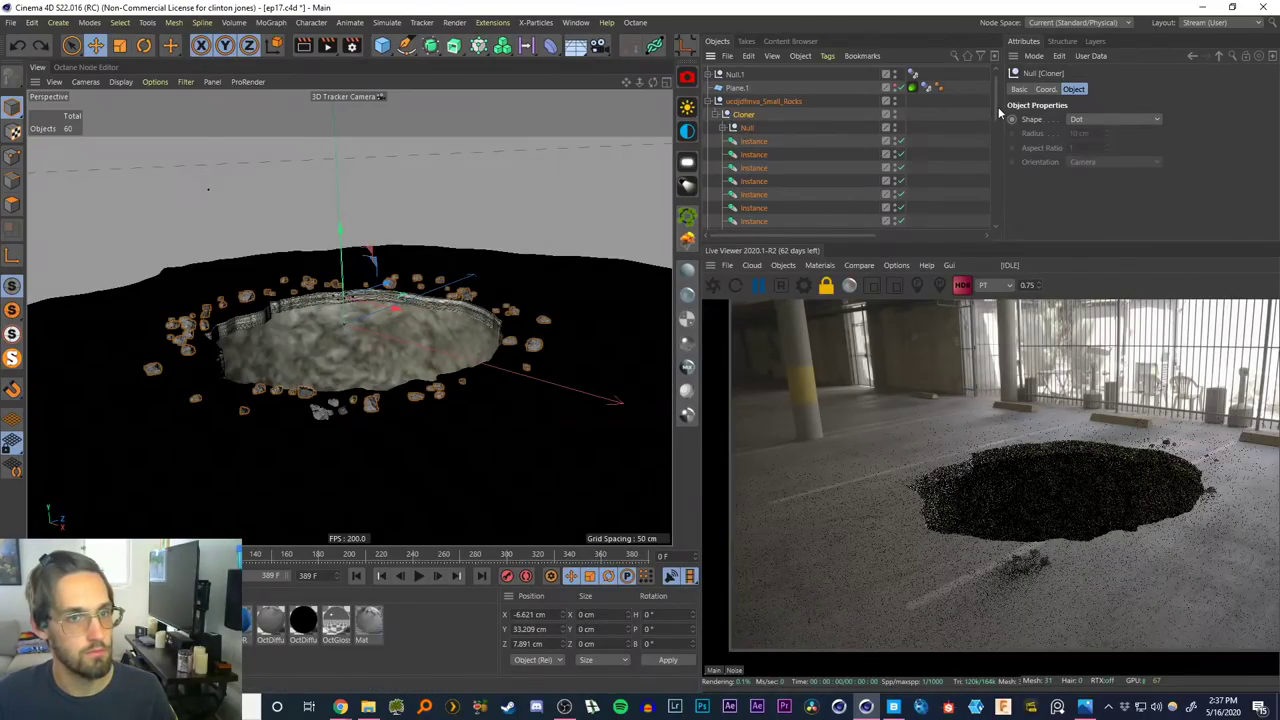
left_click_drag(997, 110, 870, 174)
left_click(748, 111)
left_click(814, 165, "shift")
right_click(816, 166)
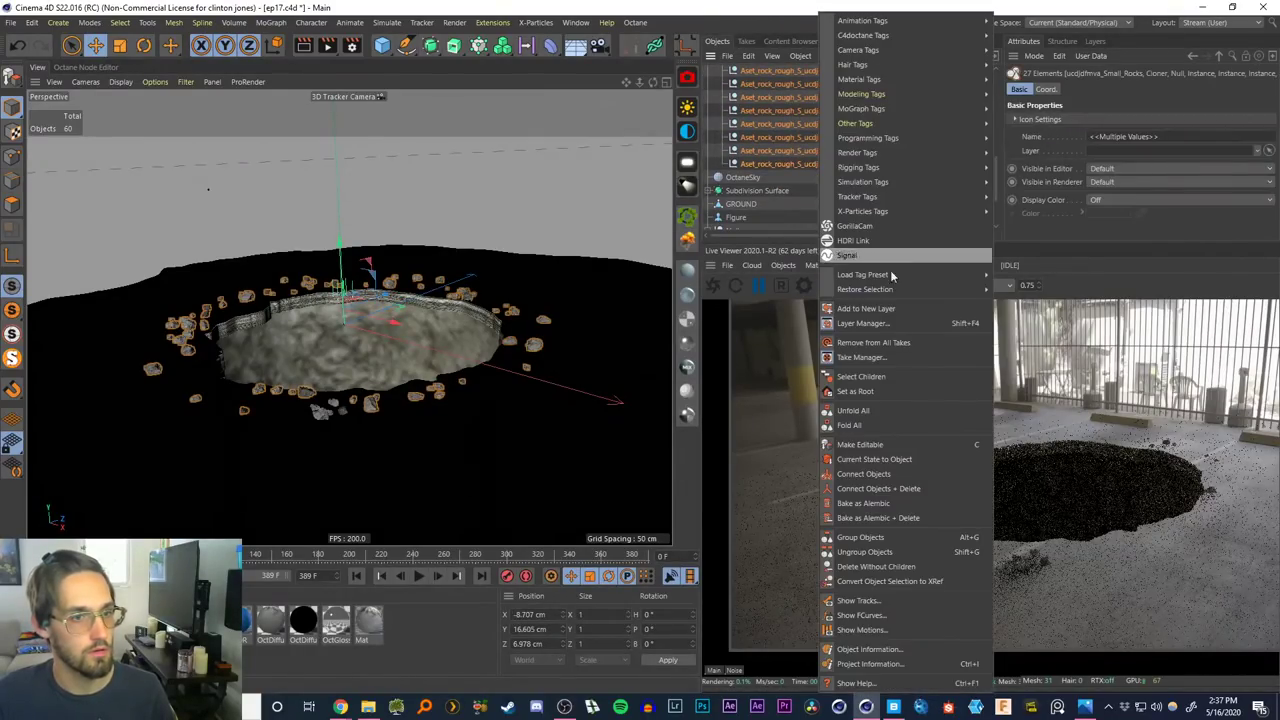
left_click(880, 489)
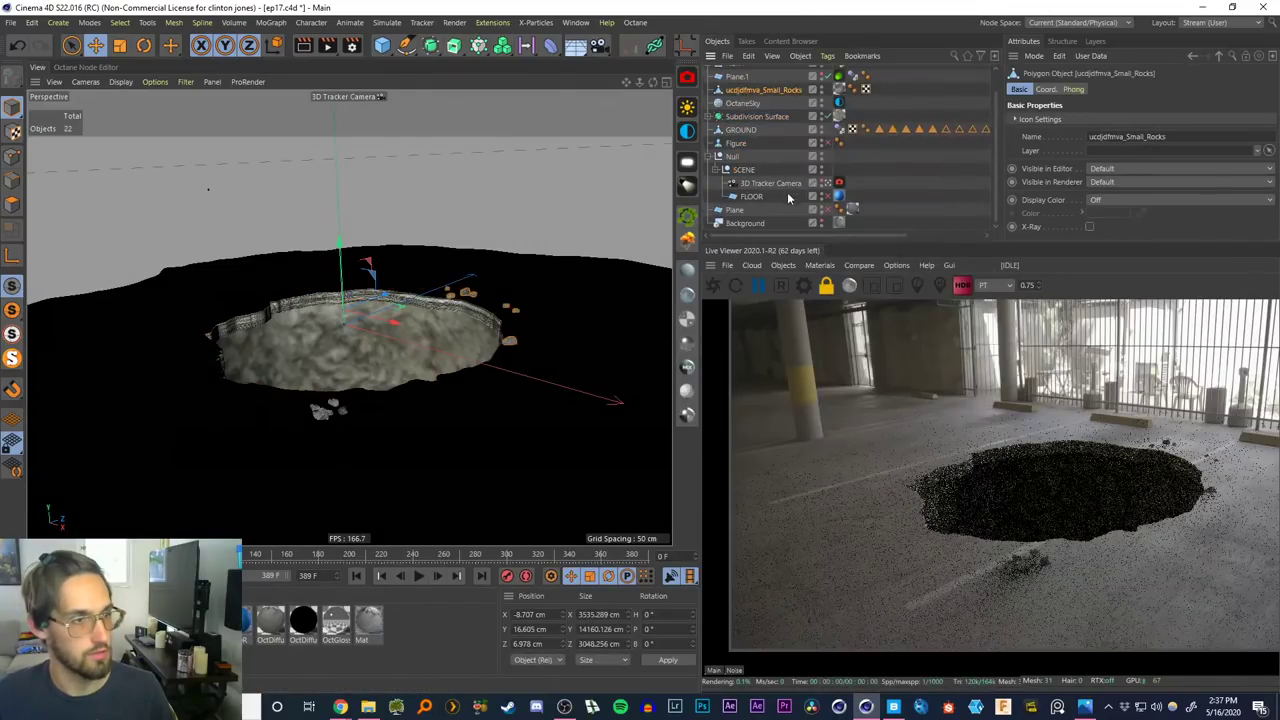
key("ctrl+z")
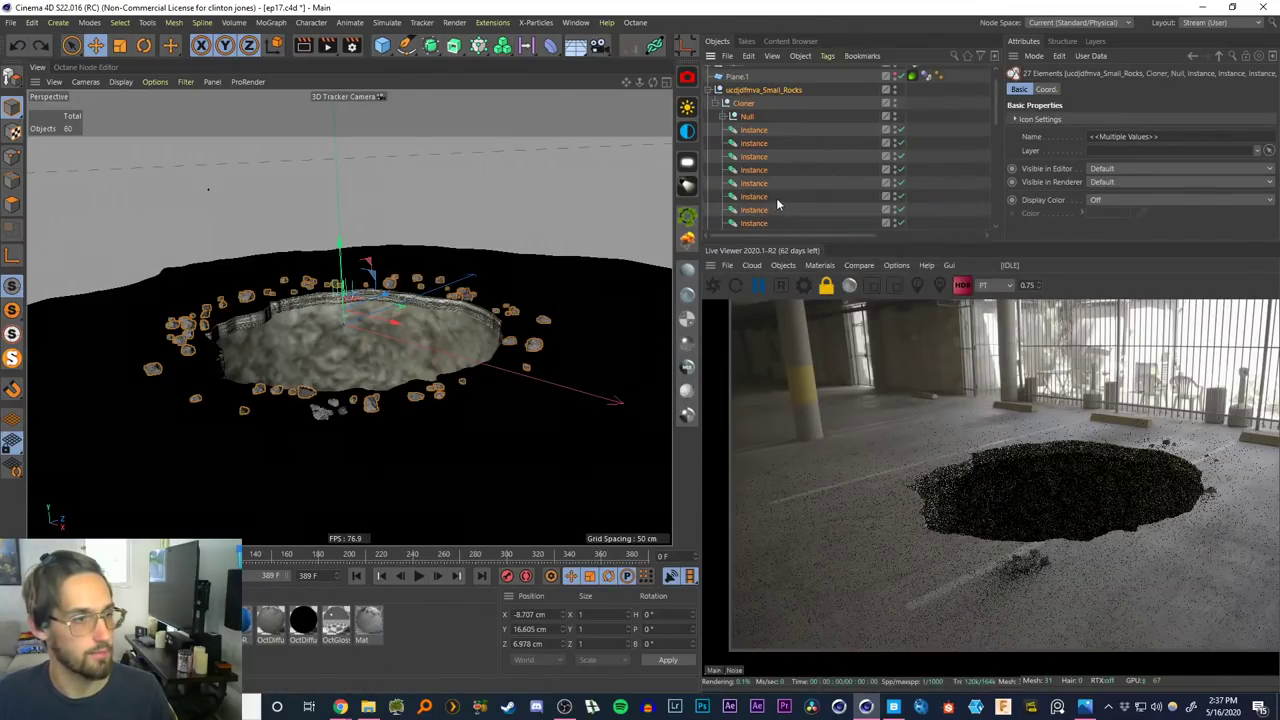
Try placing the small rocks group under a new parent null and moving that null in Y, and undo both changes
left_click(718, 90)
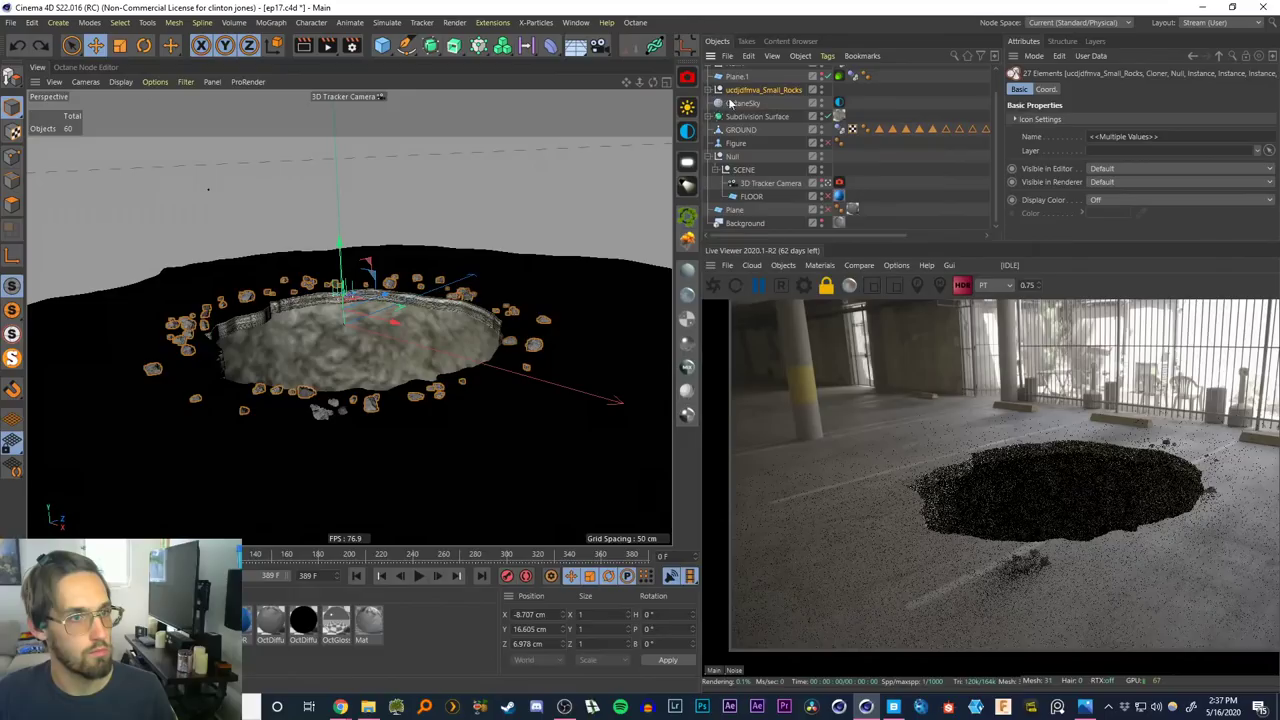
left_click(738, 93)
left_click_drag(383, 46, 428, 62, "alt")
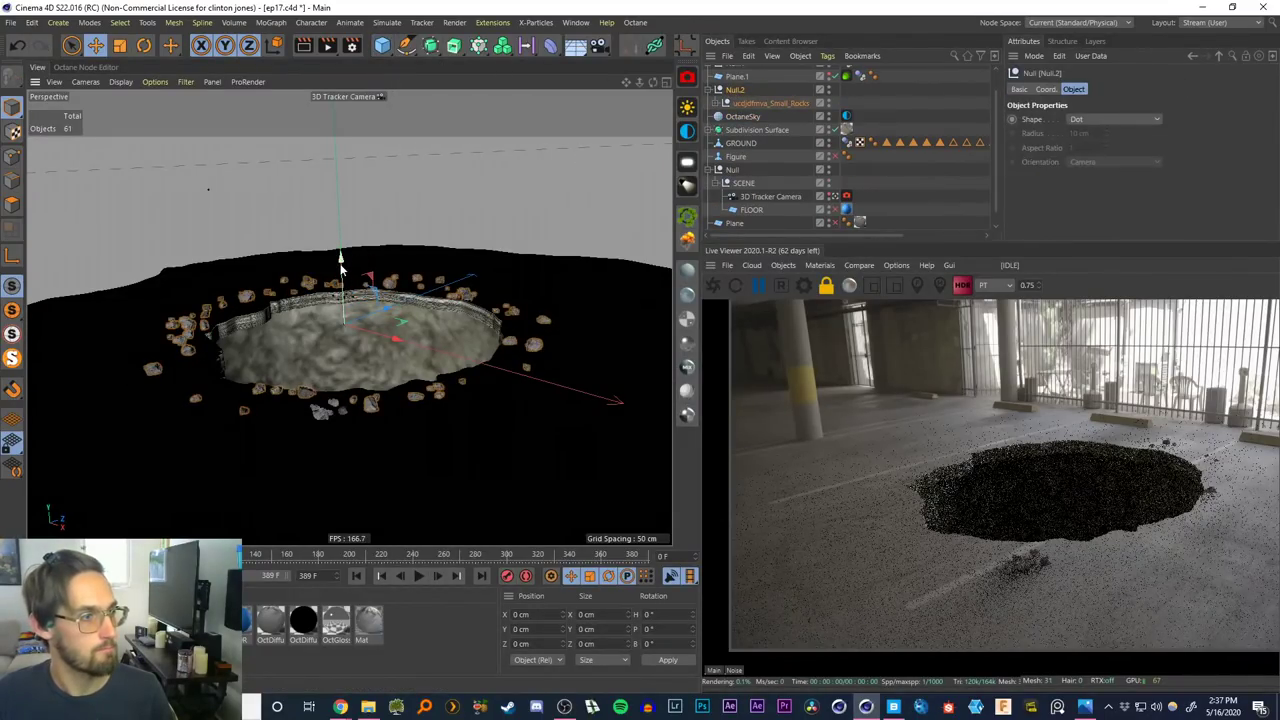
left_click_drag(341, 258, 340, 270)
key("ctrl+z")
key("ctrl+z")
key("ctrl+z")
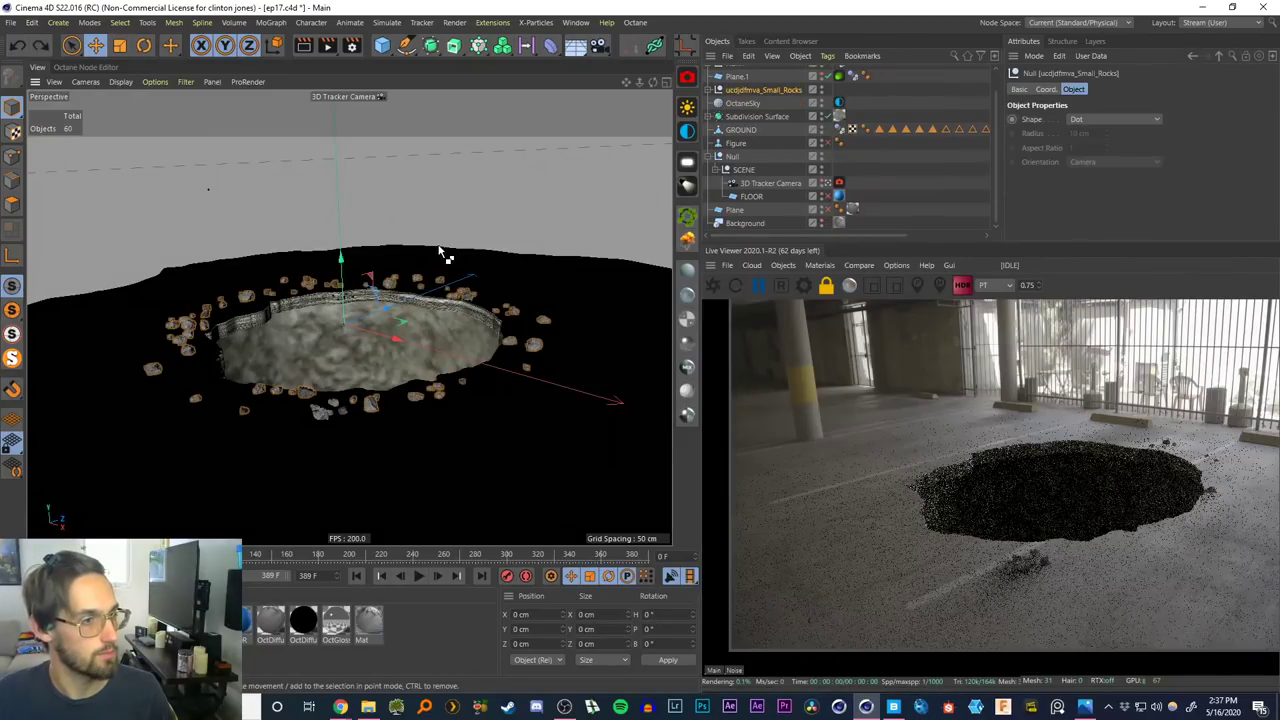
Undo the earlier edits to the small rocks, including the tag deletion and the conversion of the Cloner
key("ctrl+z")
key("ctrl+z")
key("ctrl+z")
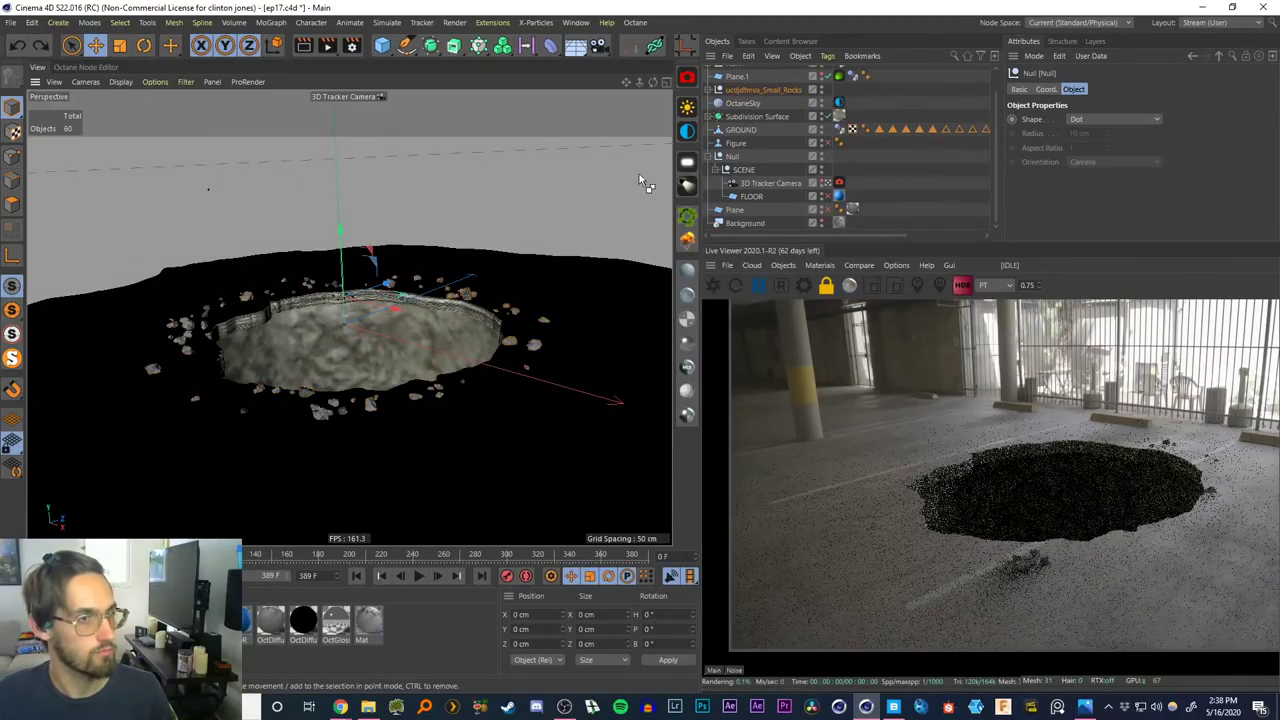
key("ctrl+z")
key("ctrl+z")
key("ctrl+z")
left_click(708, 90)
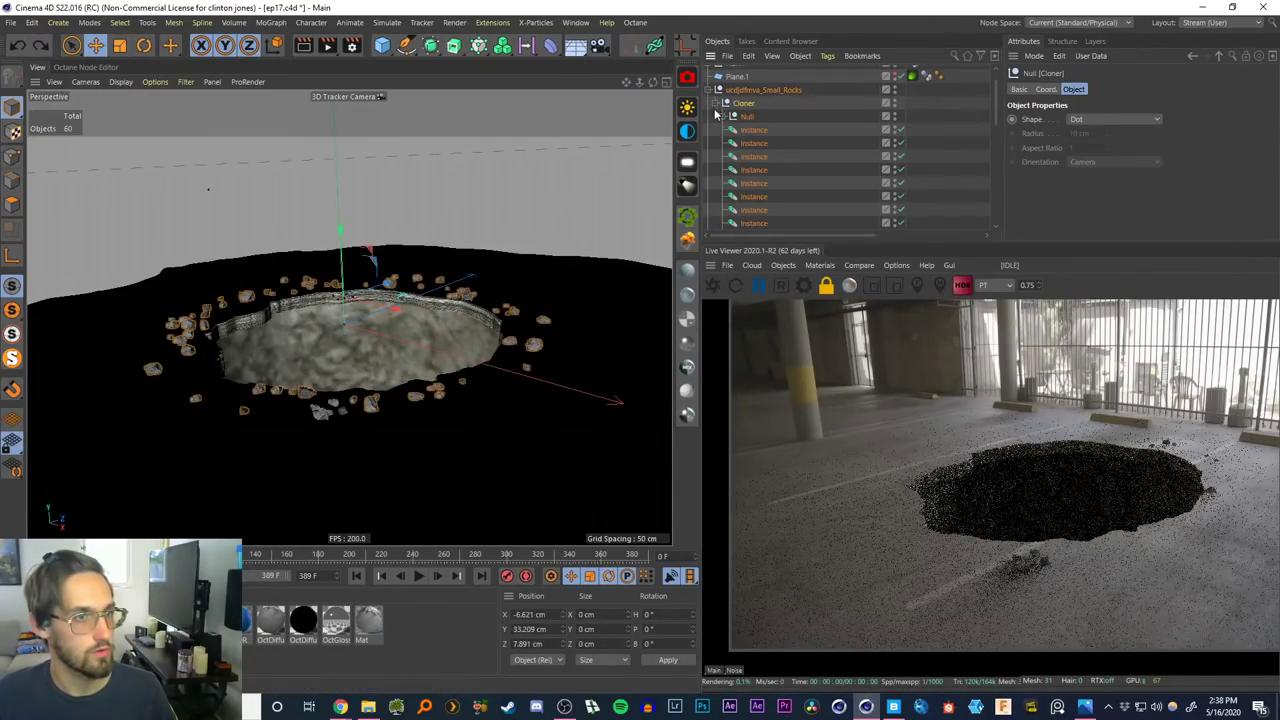
key("ctrl+z")
key("ctrl+z")
key("ctrl+z")
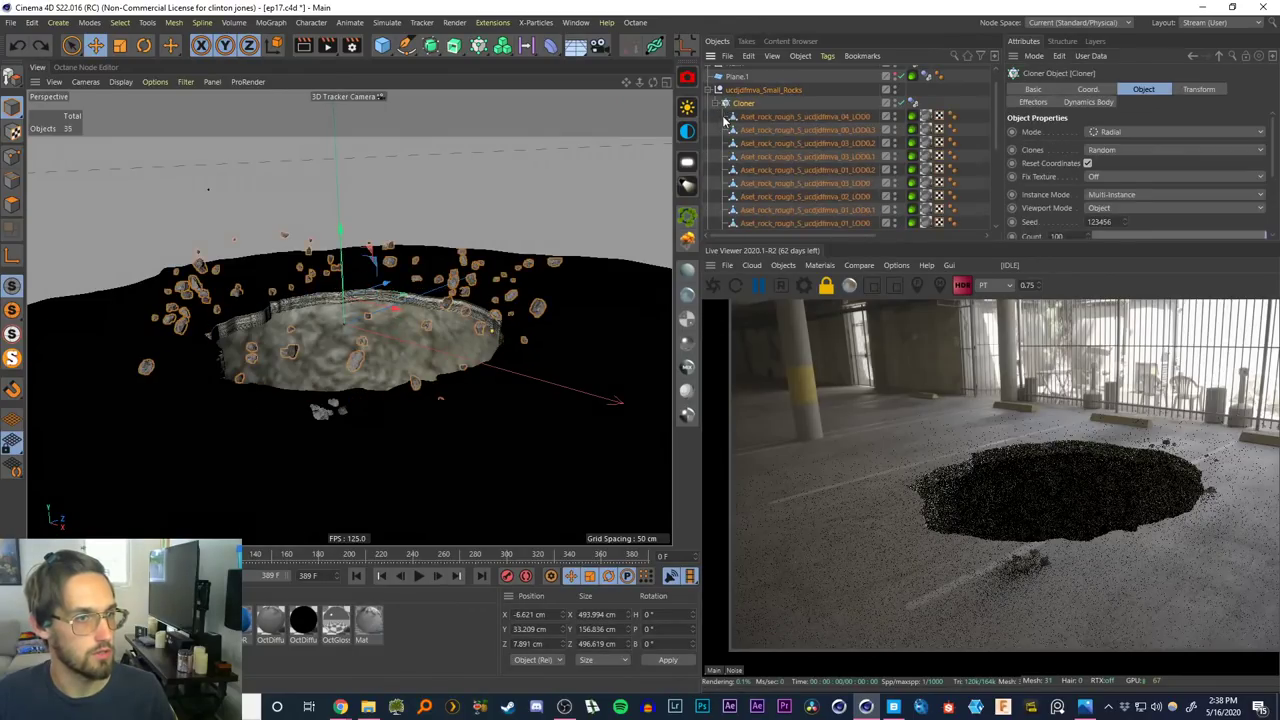
Set the rock Cloner's dynamics collision size increment to -0.5 cm, preview the simulation and return to the first frame
left_click(913, 103)
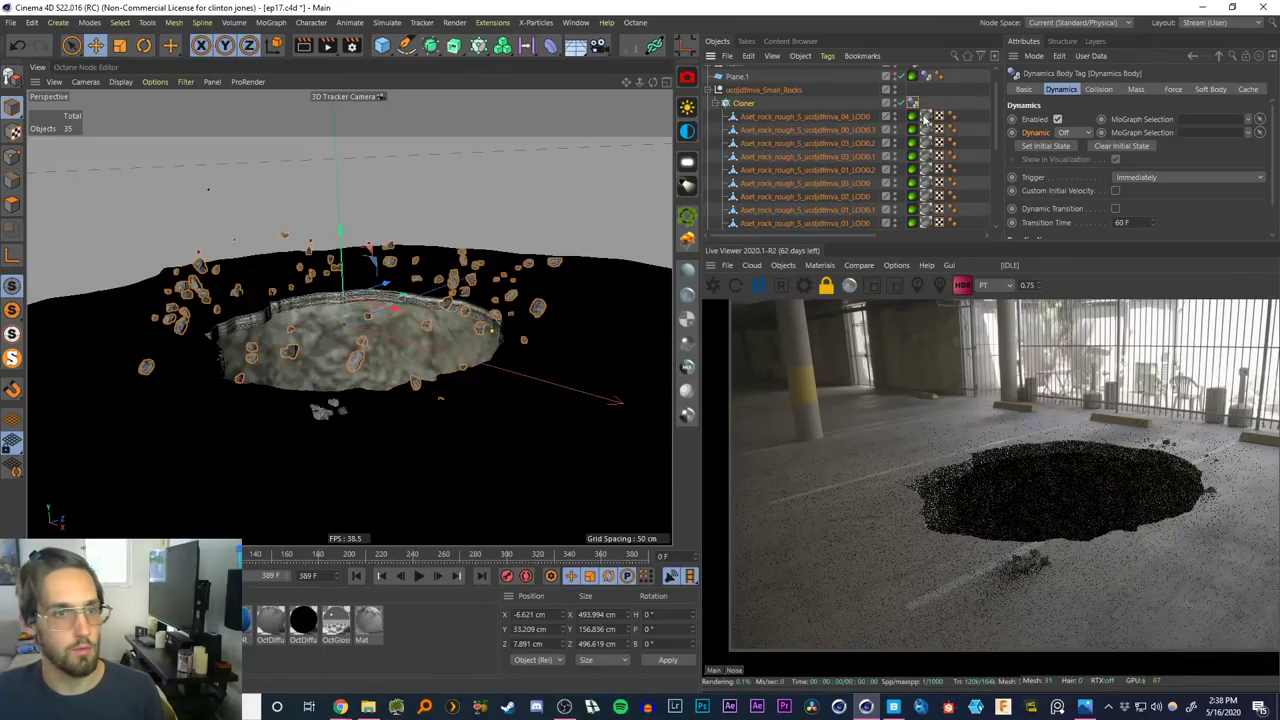
left_click(1097, 90)
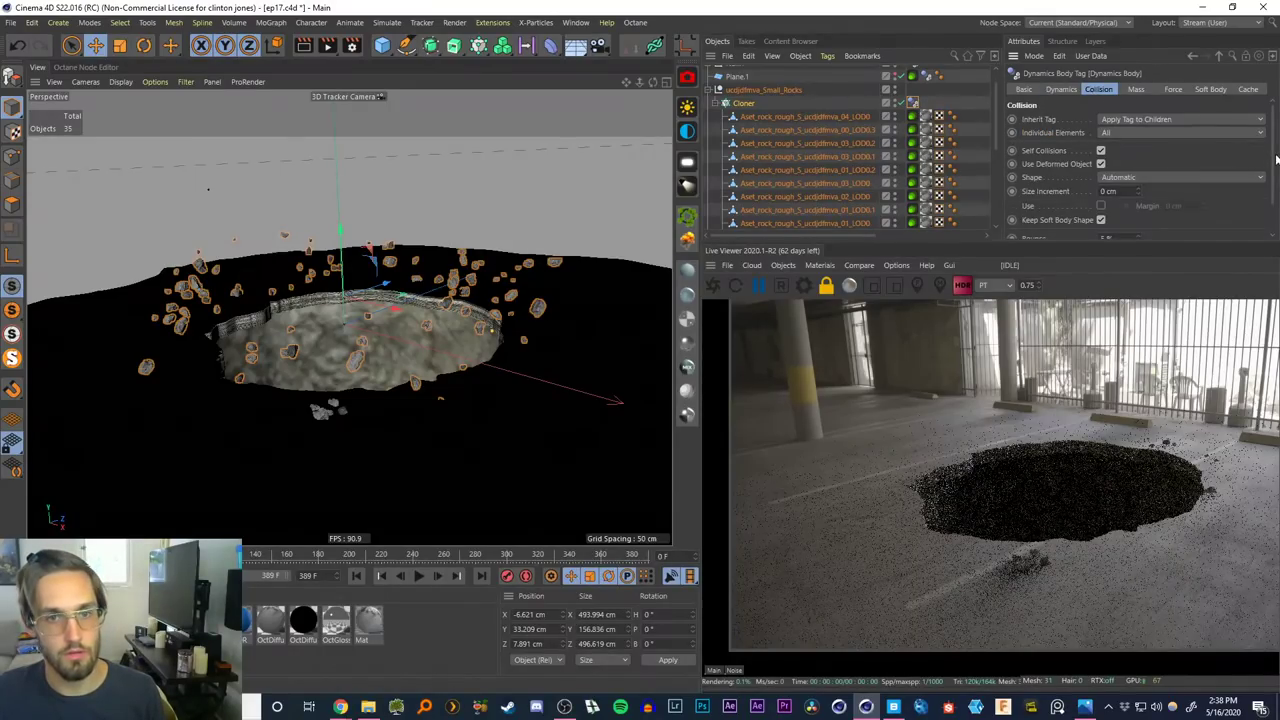
scroll(1200, 172, "down", 1)
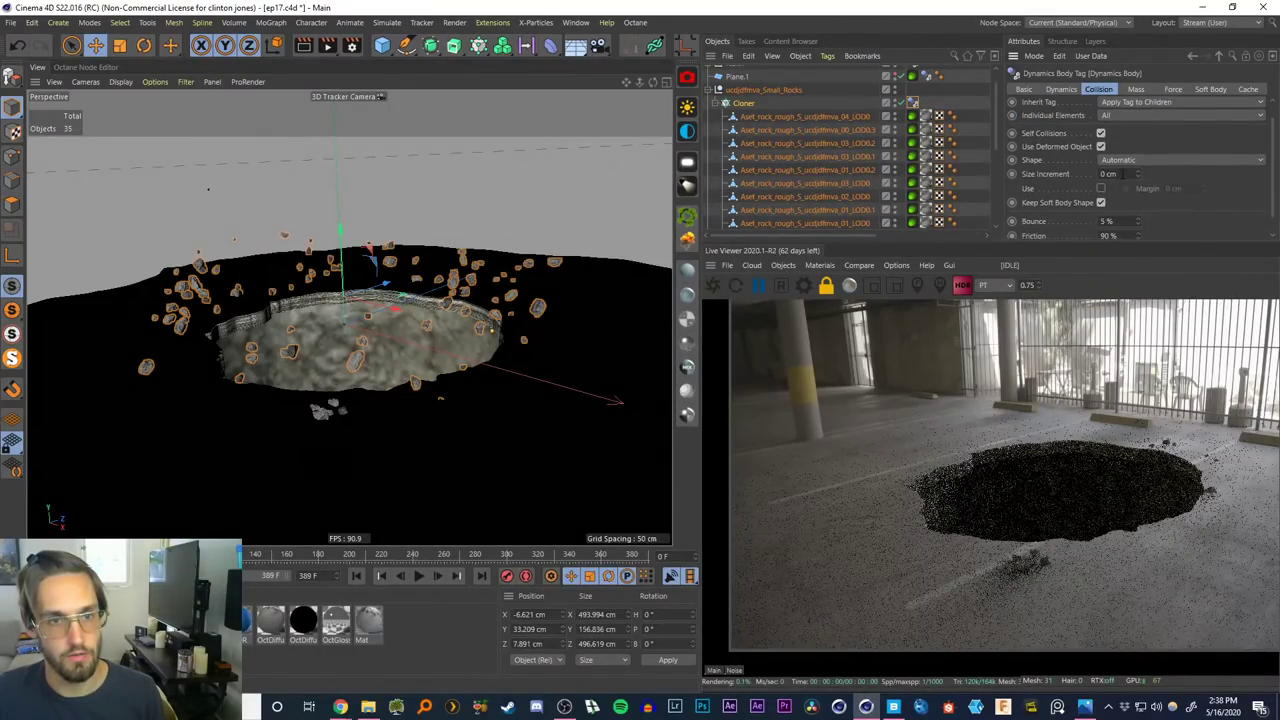
left_click(1123, 174)
type("-0.5")
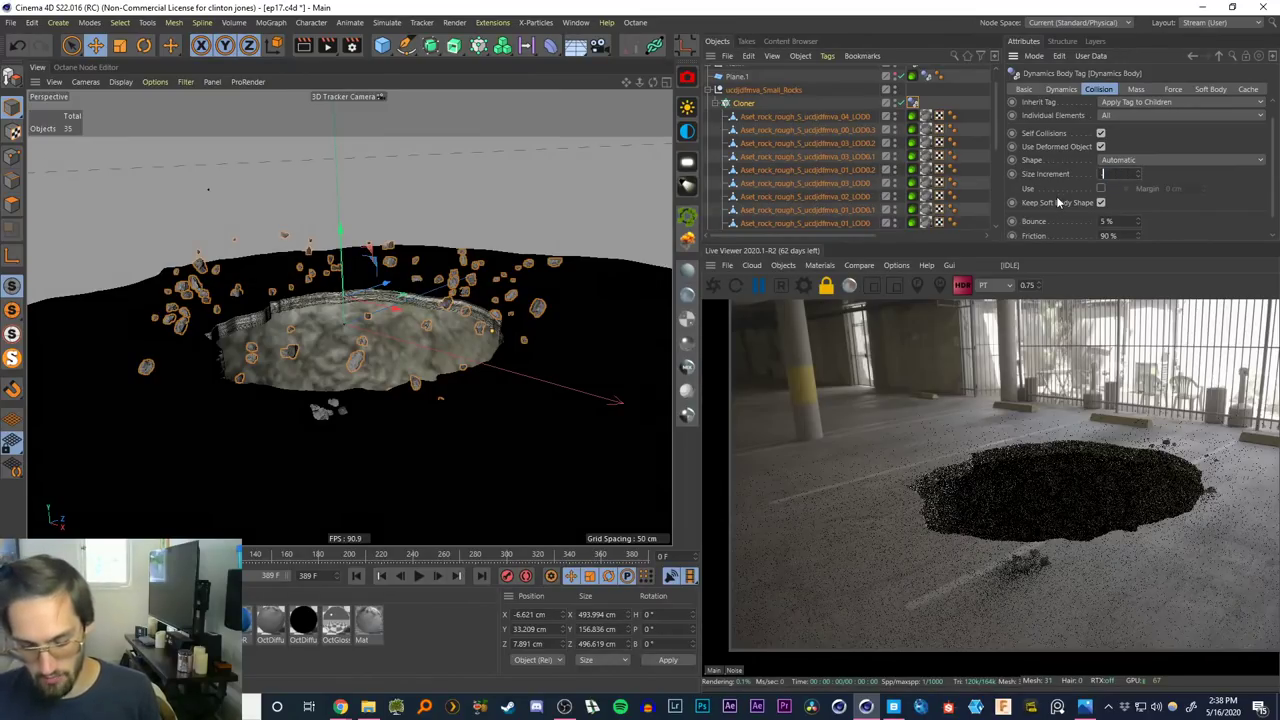
key("Return")
left_click(418, 577)
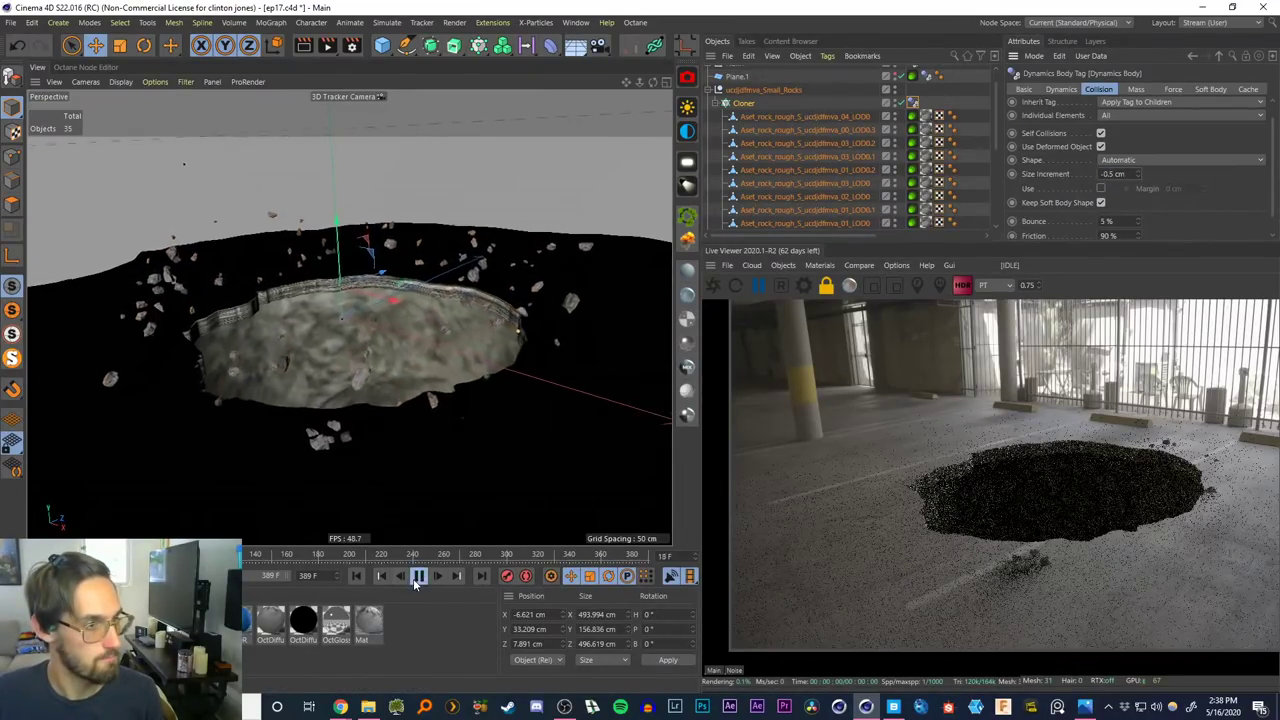
left_click(418, 577)
left_click(356, 576)
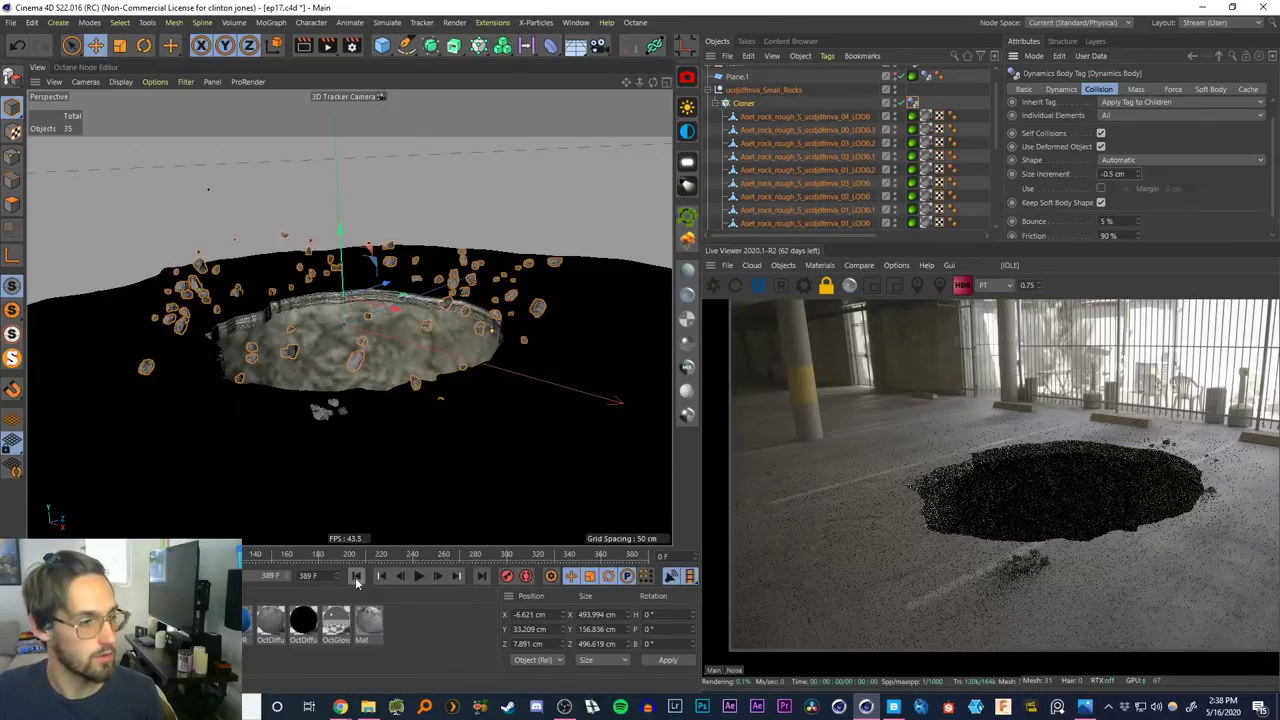
Switch the rock Cloner's dynamics body to On and play the simulation from the first frame
left_click(1074, 90)
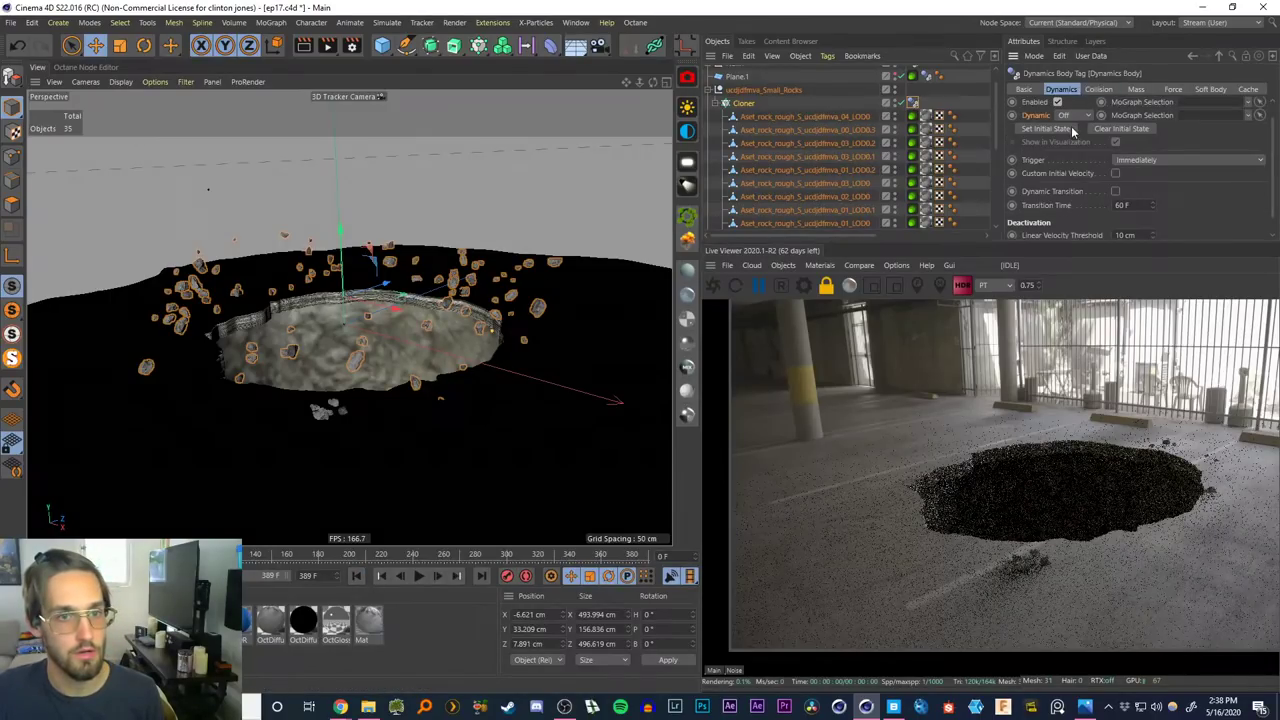
left_click(1066, 118)
left_click(1070, 141)
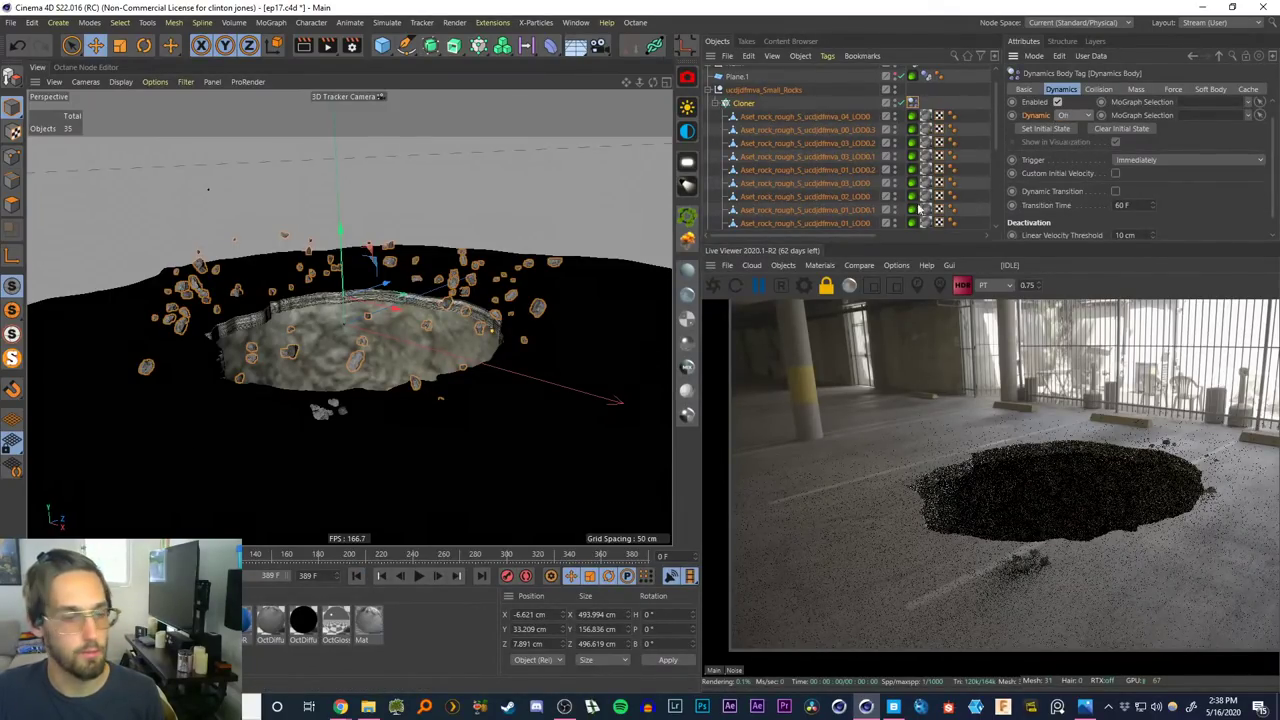
left_click(356, 576)
left_click(421, 578)
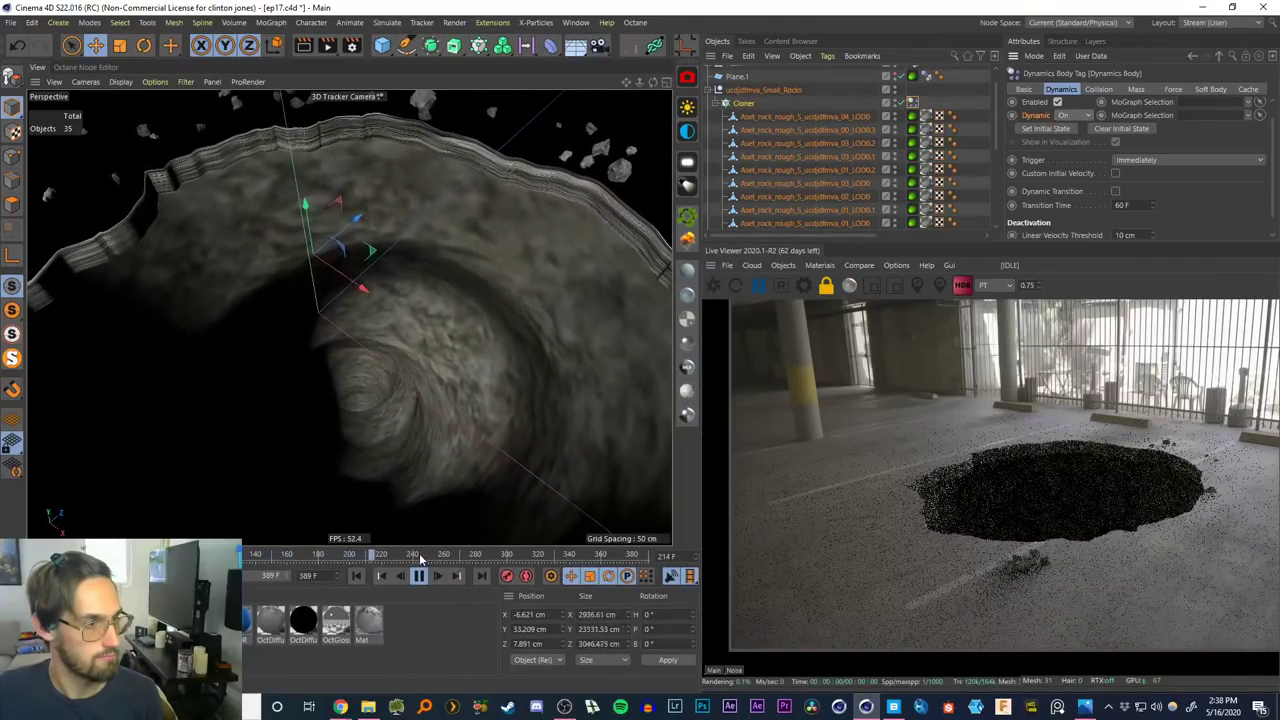
left_click(420, 575)
Set the Dynamic option of the rock Cloner's dynamics body to Off
left_click(912, 103)
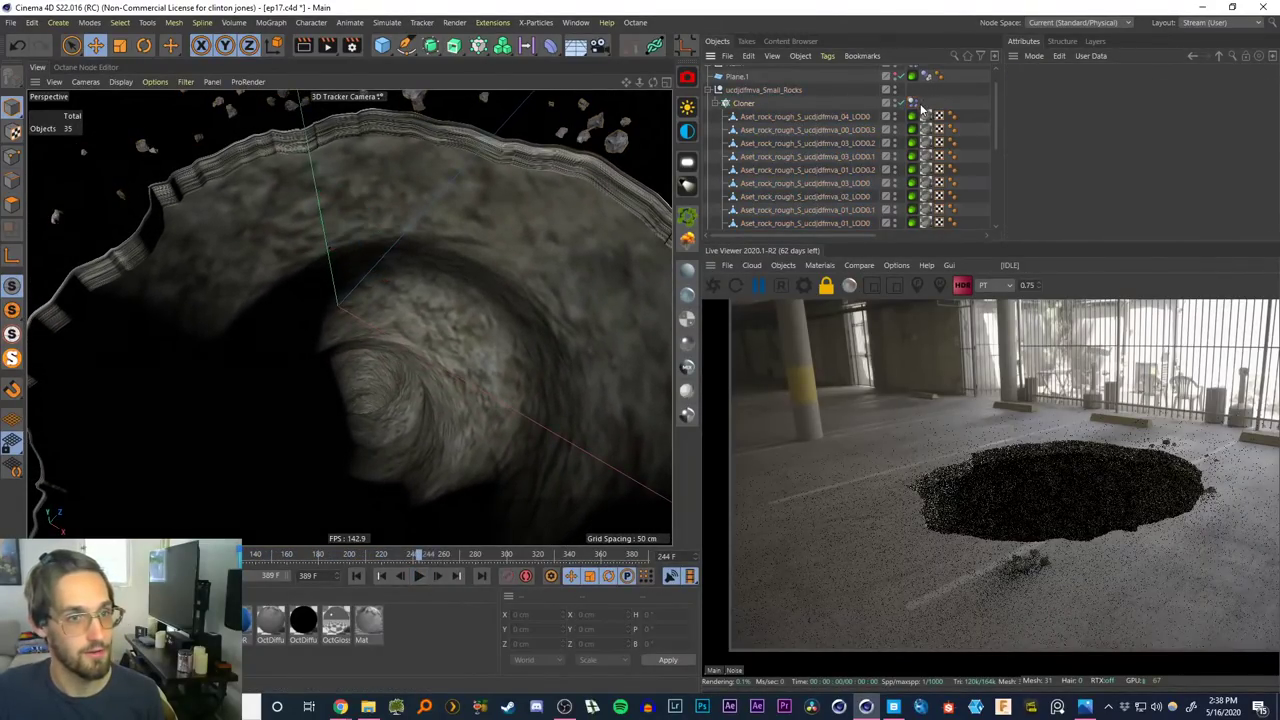
left_click(1075, 132)
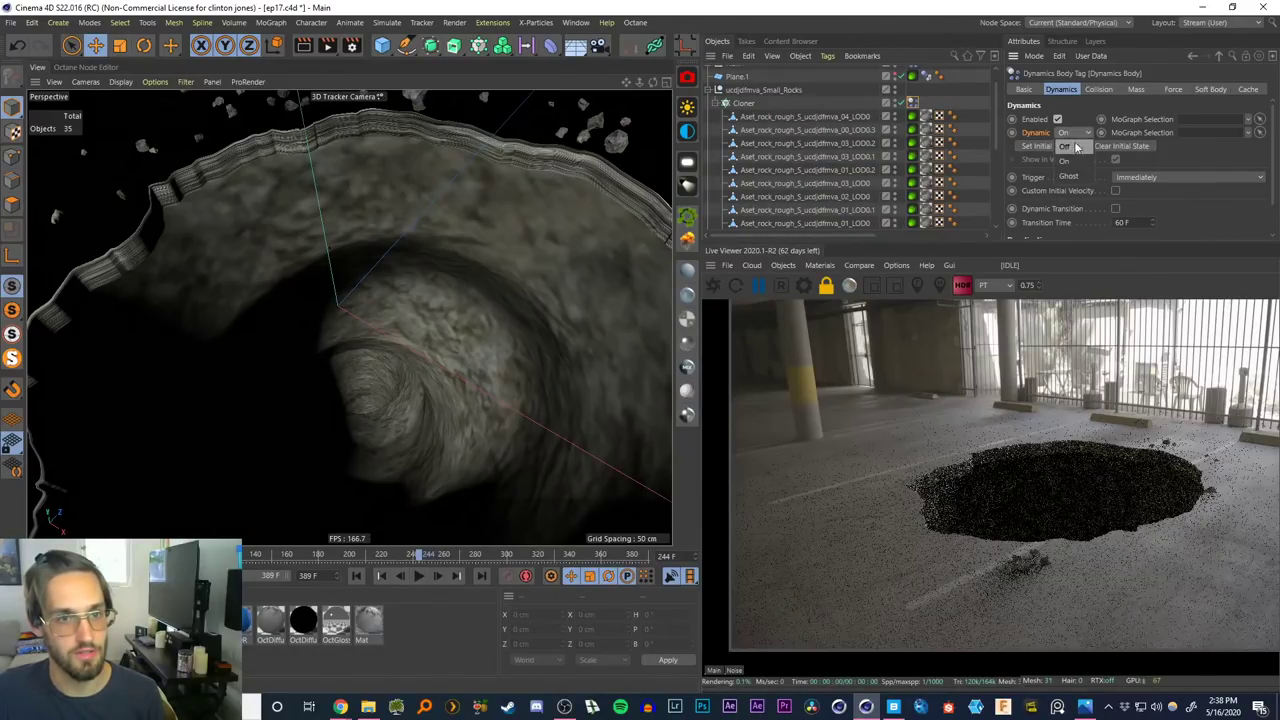
left_click(1072, 146)
Play the animation from the first frame to about frame 43 and render that frame in the Live Viewer
left_click(356, 575)
left_click(420, 575)
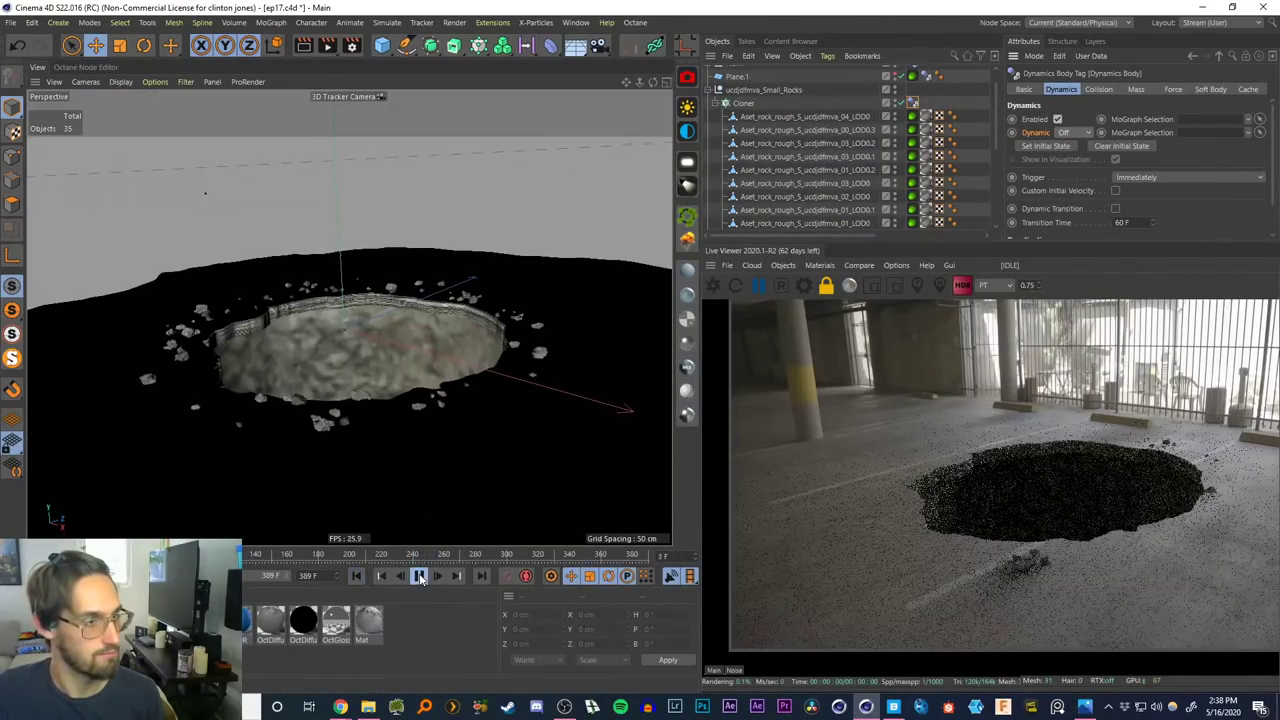
left_click(420, 576)
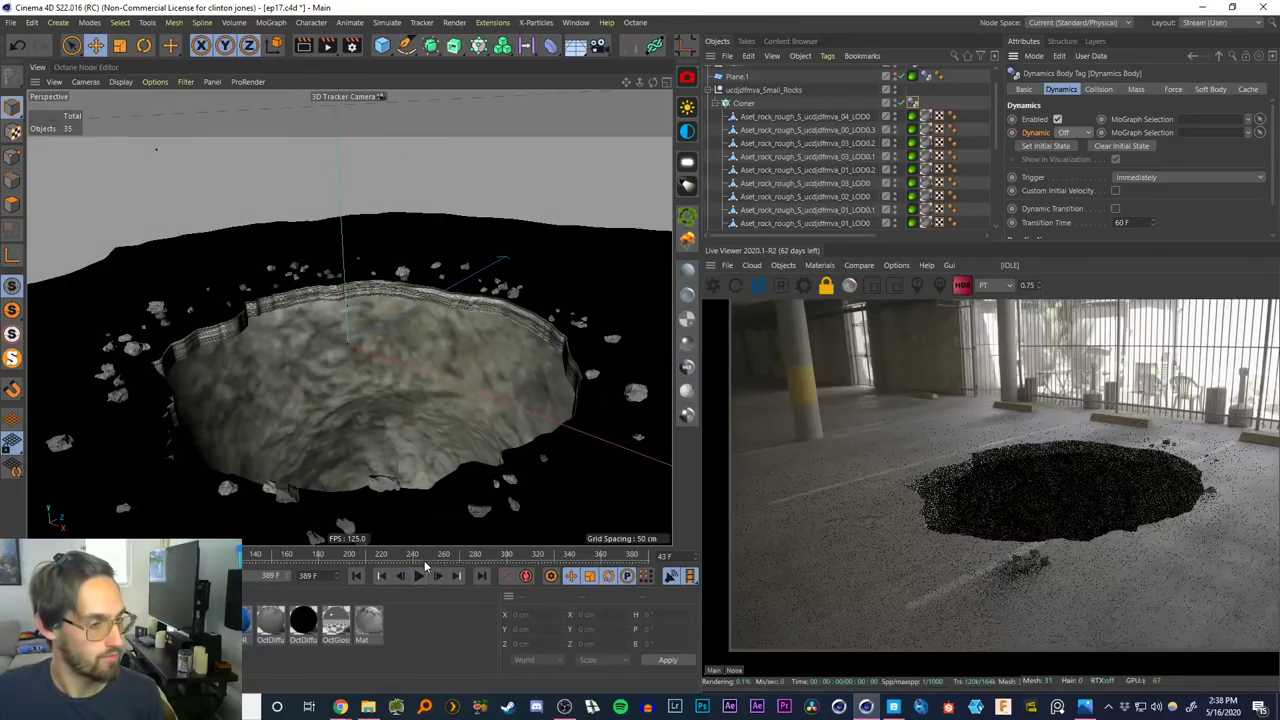
left_click(712, 285)
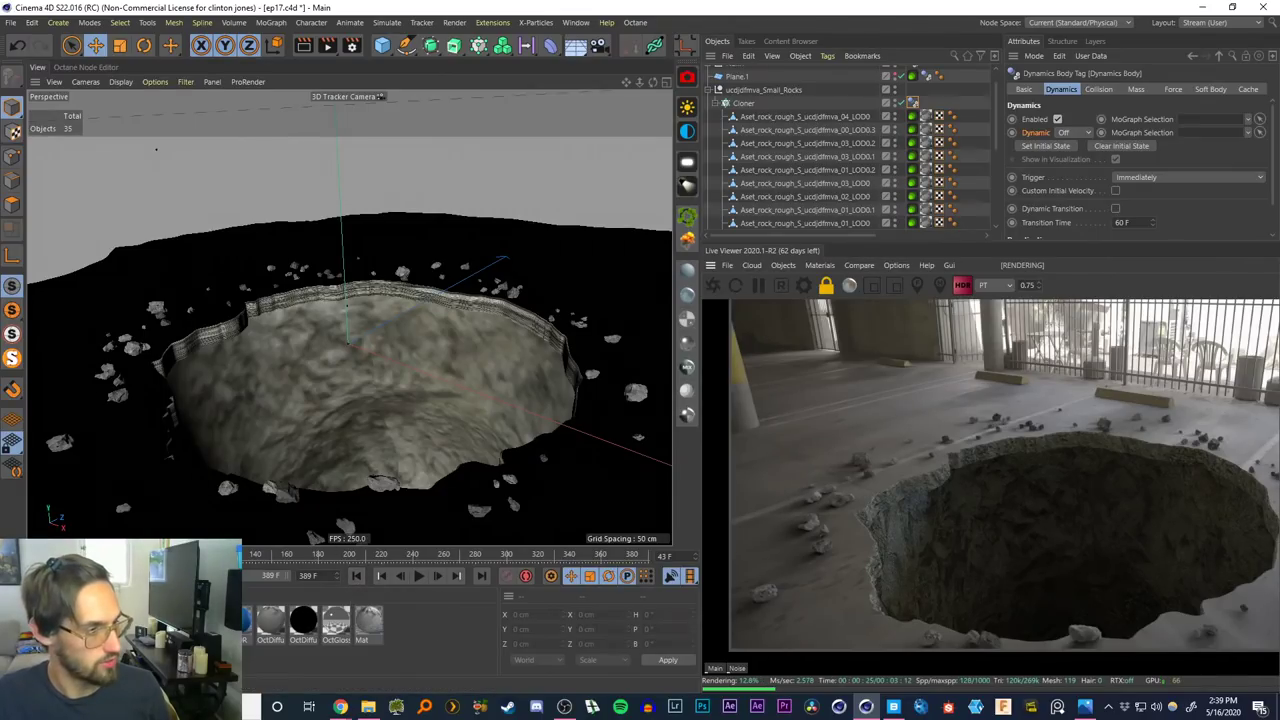
In the OctGlossy2 material's node graph, set the Displacement node's height to 200 cm
left_click(335, 622)
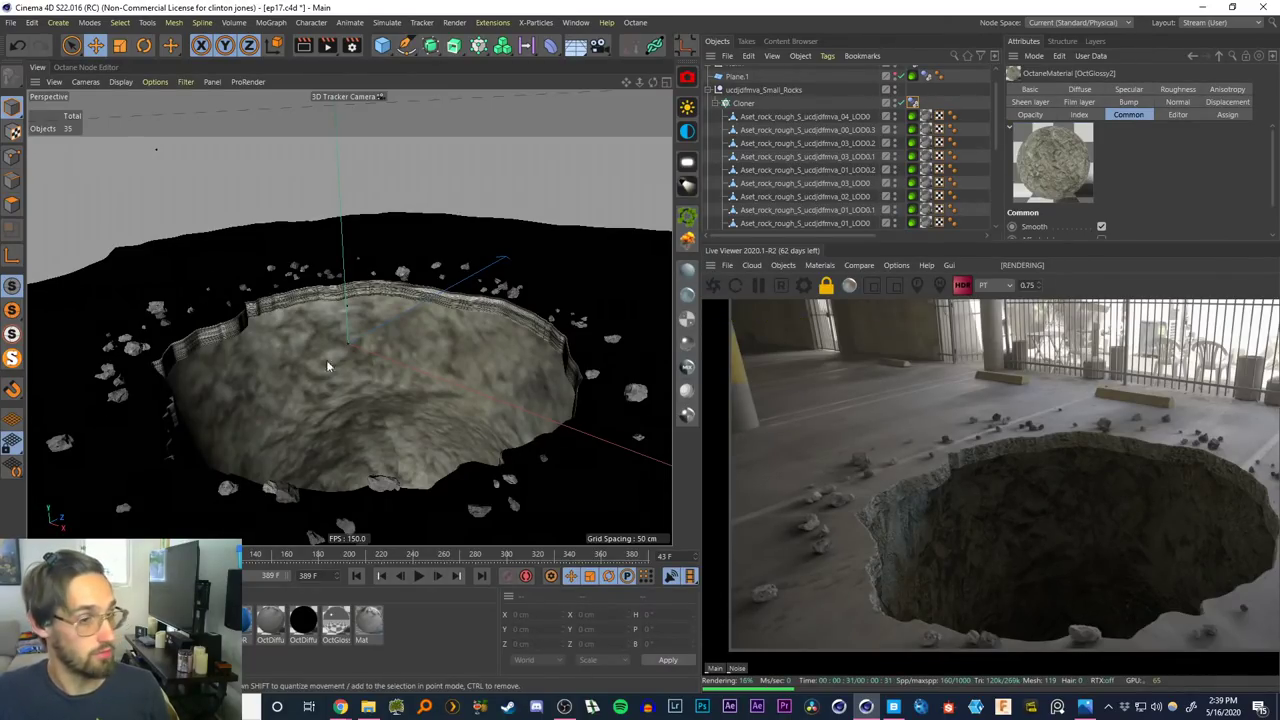
left_click(80, 68)
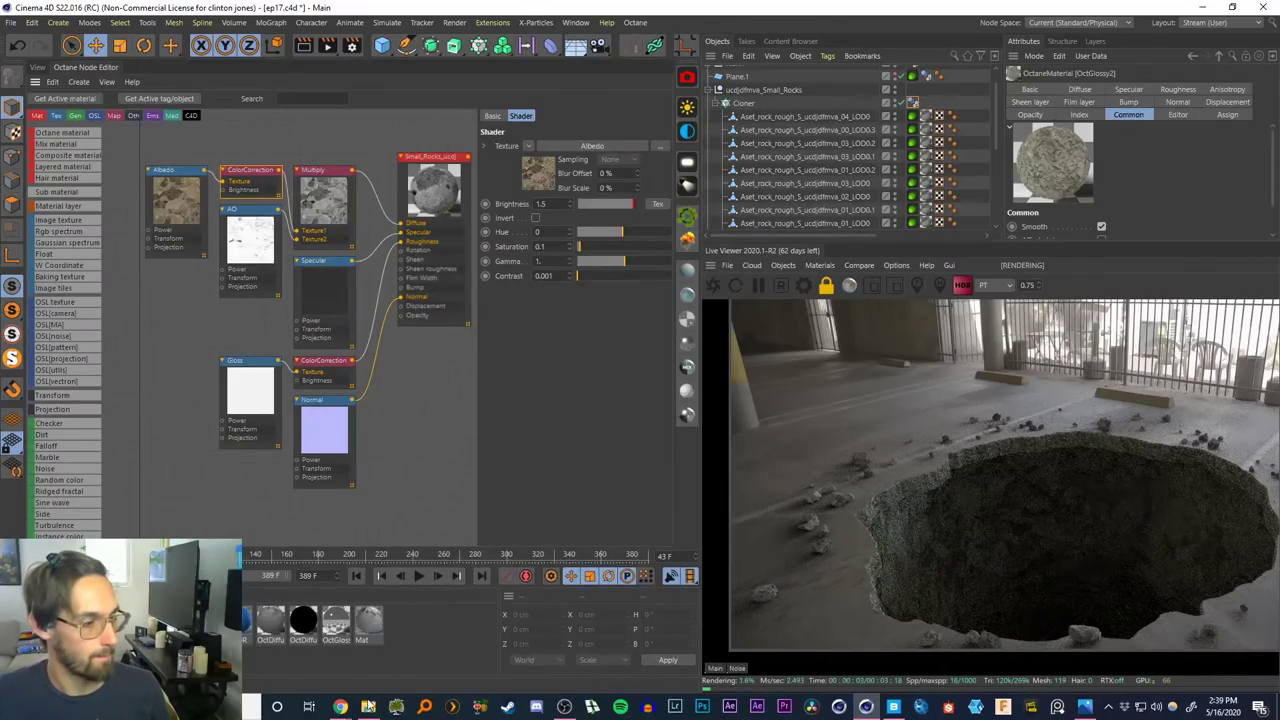
left_click(368, 707)
left_click_drag(447, 448, 530, 468)
left_click(856, 447)
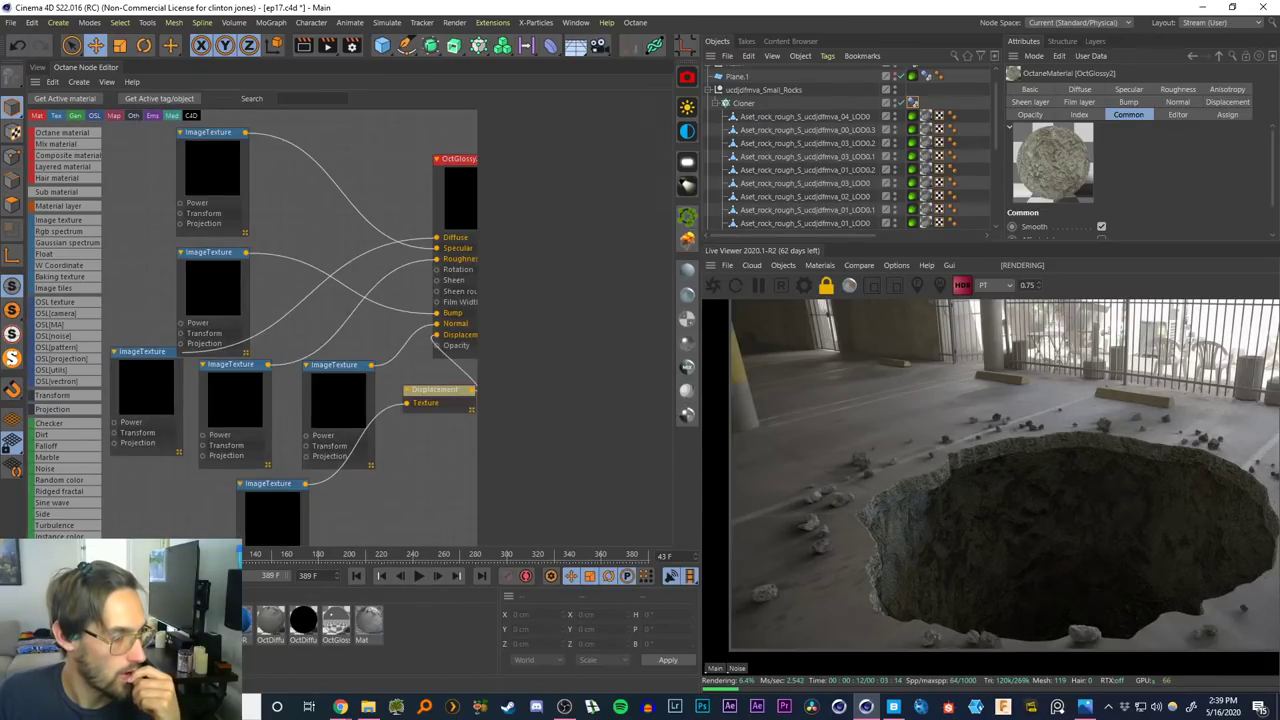
left_click_drag(436, 388, 420, 408)
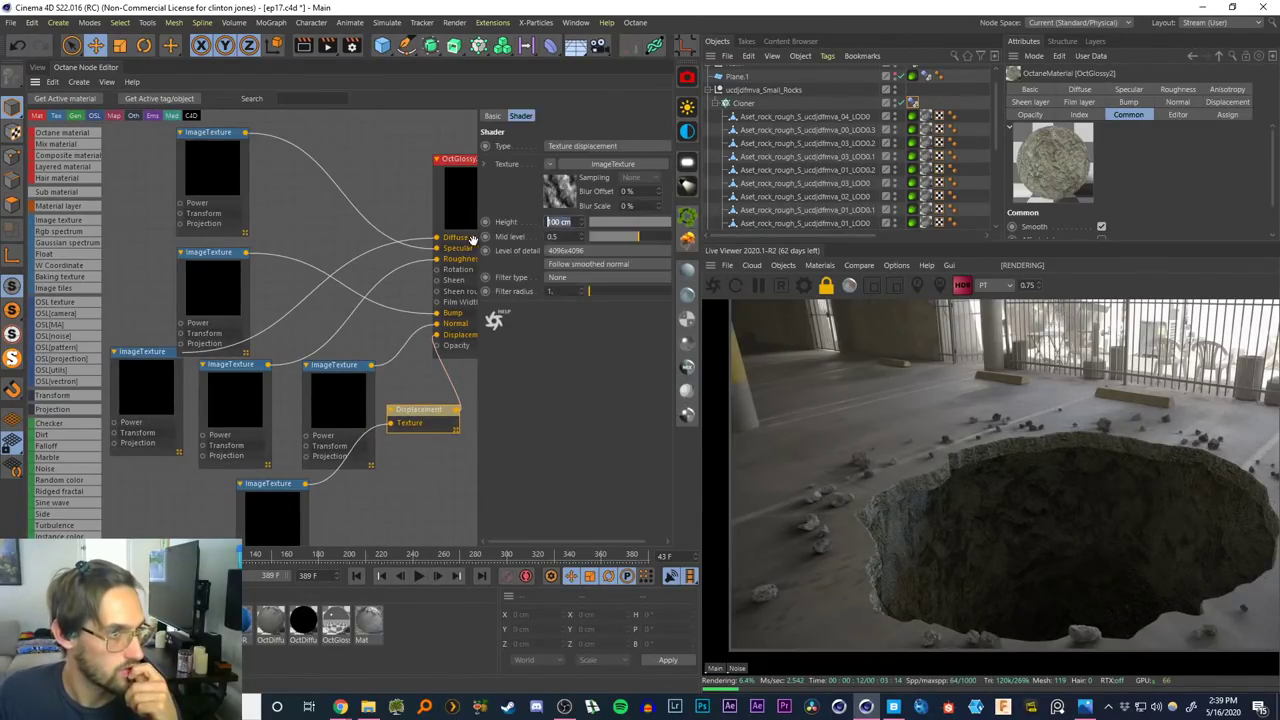
type("200")
key("Return")
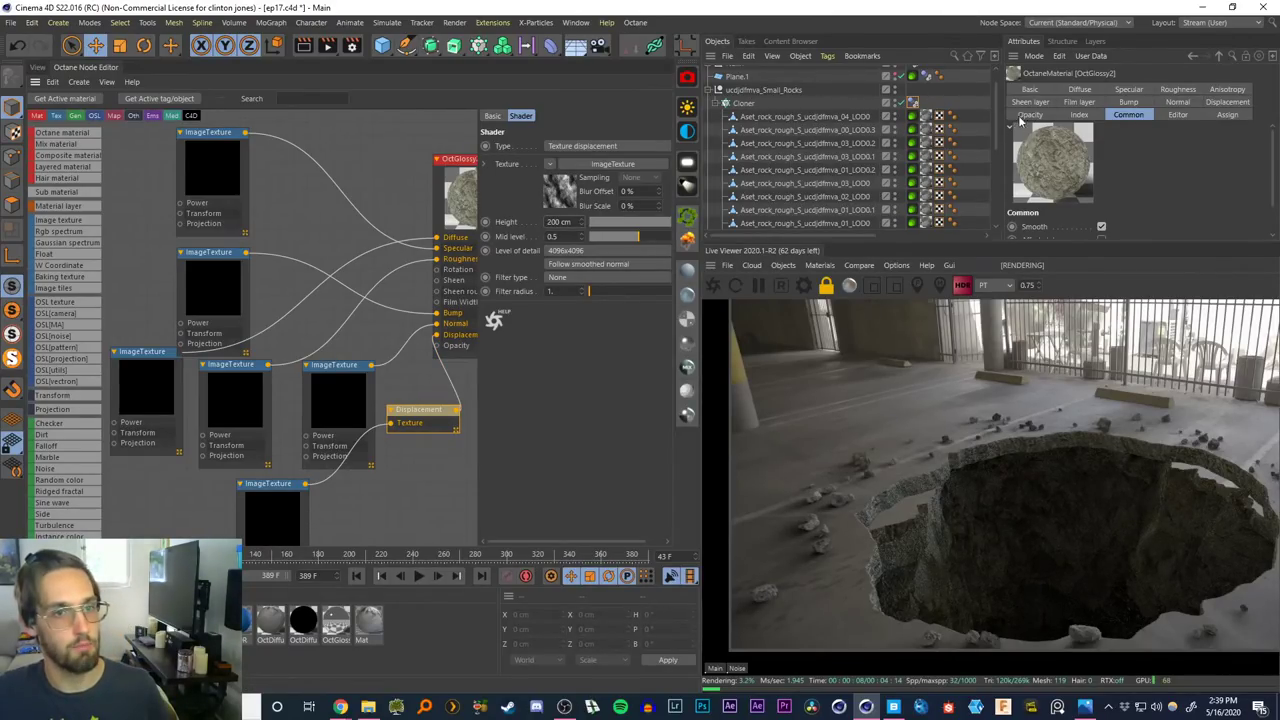
Set the radius of the Circle inside the Sweep under Subdivision Surface to 250 cm and restart the live render
scroll(768, 92, "up", 1)
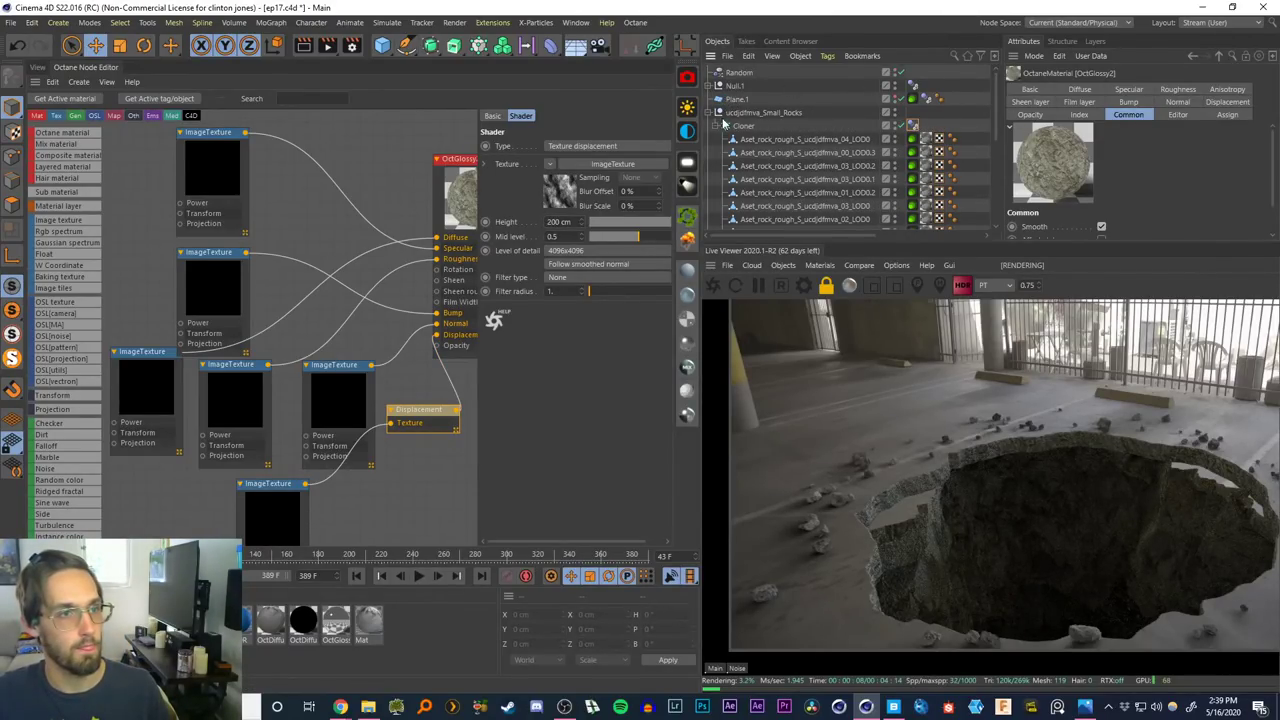
left_click(727, 113)
left_click(708, 112)
left_click(708, 139)
left_click(743, 167)
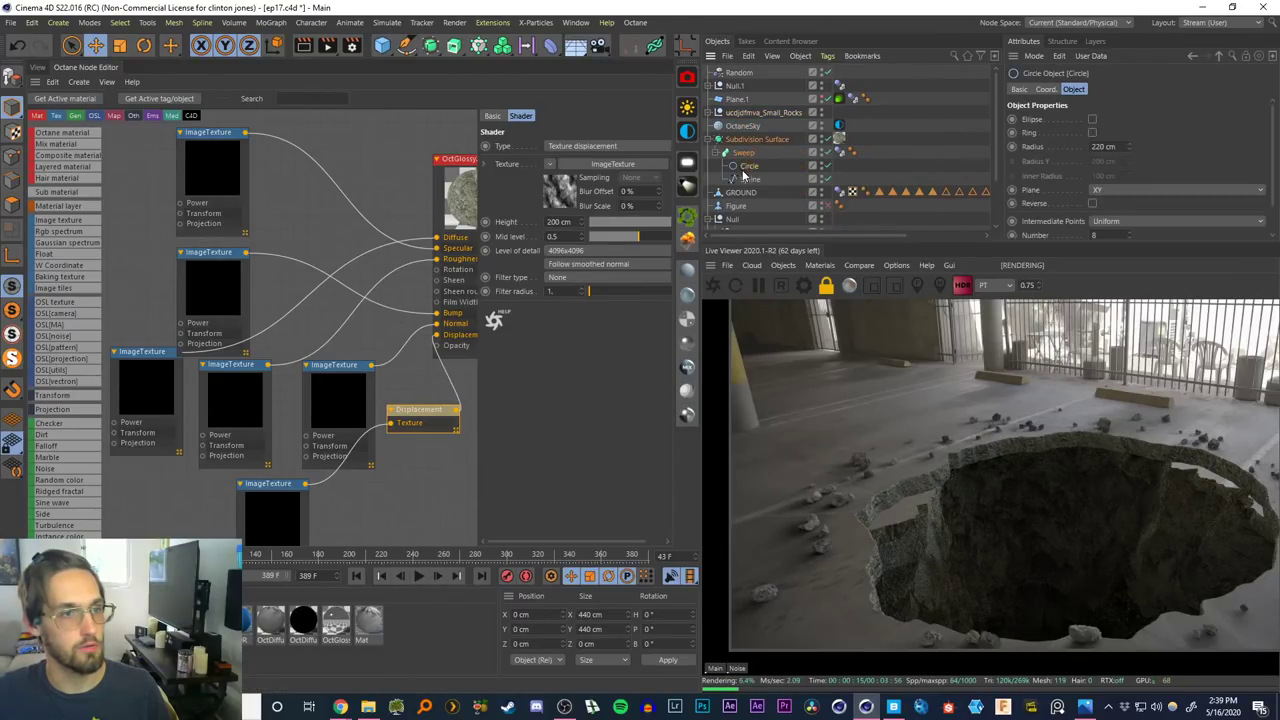
left_click_drag(1117, 147, 1014, 150)
type("250")
key("Return")
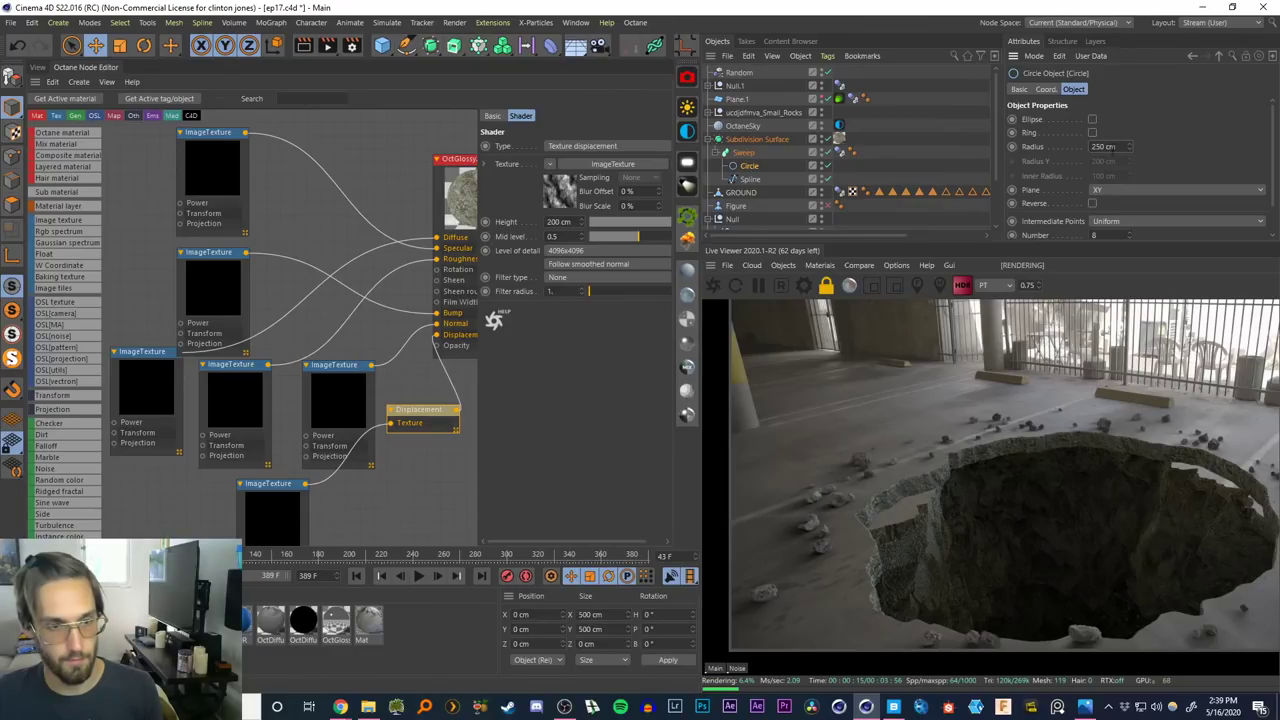
left_click(714, 285)
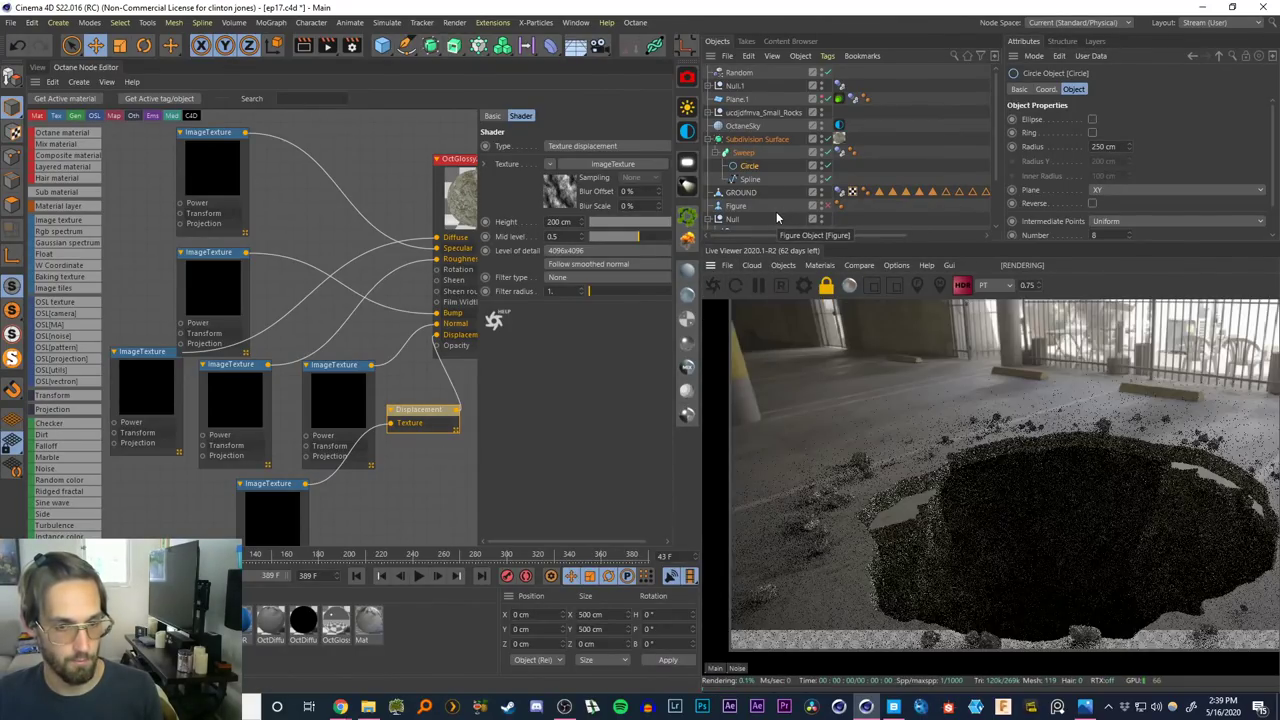
Try different radii for the Sweep's Circle against the live render: 312 cm, 267 cm and 252 cm
left_click(40, 70)
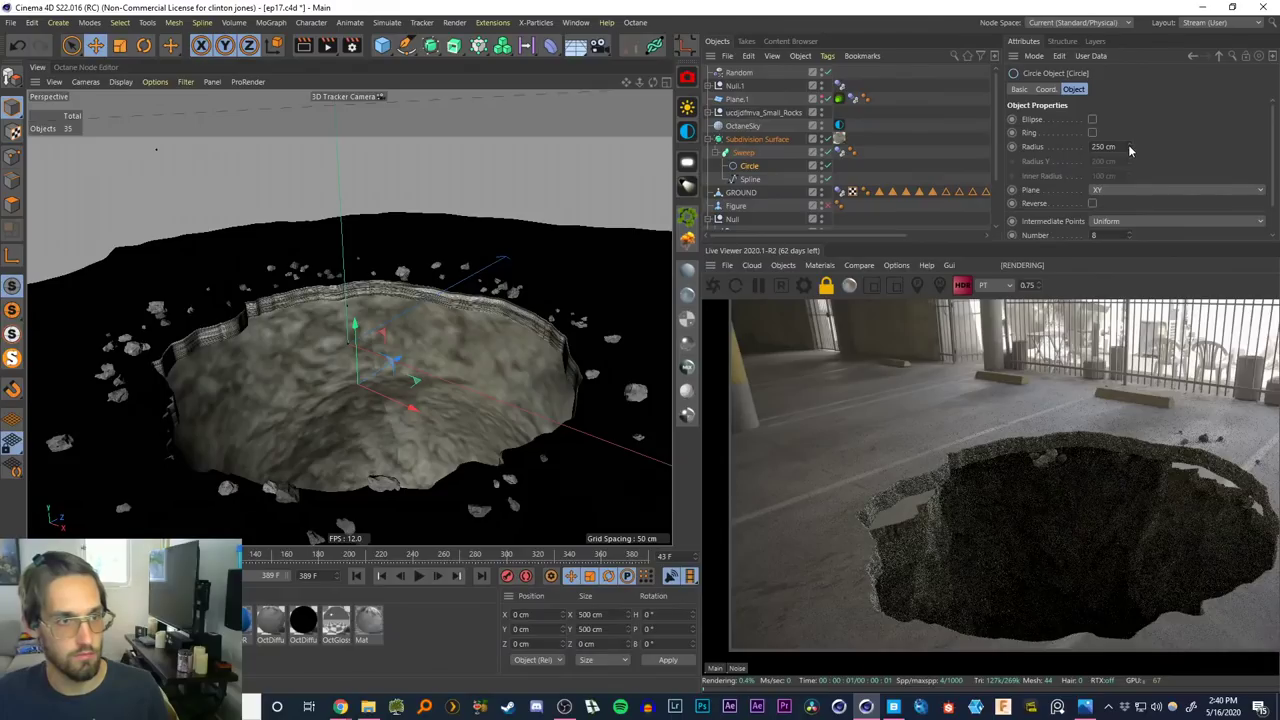
left_click_drag(1130, 143, 1137, 91)
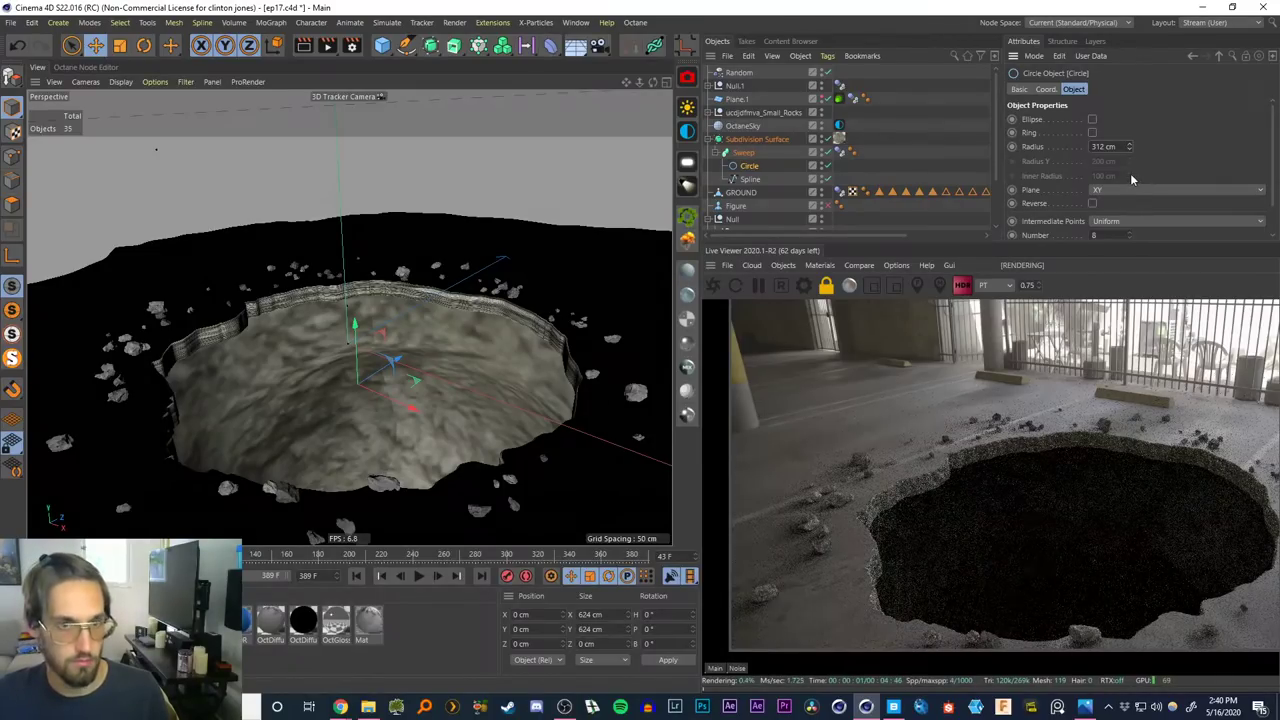
left_click_drag(1130, 146, 1124, 176)
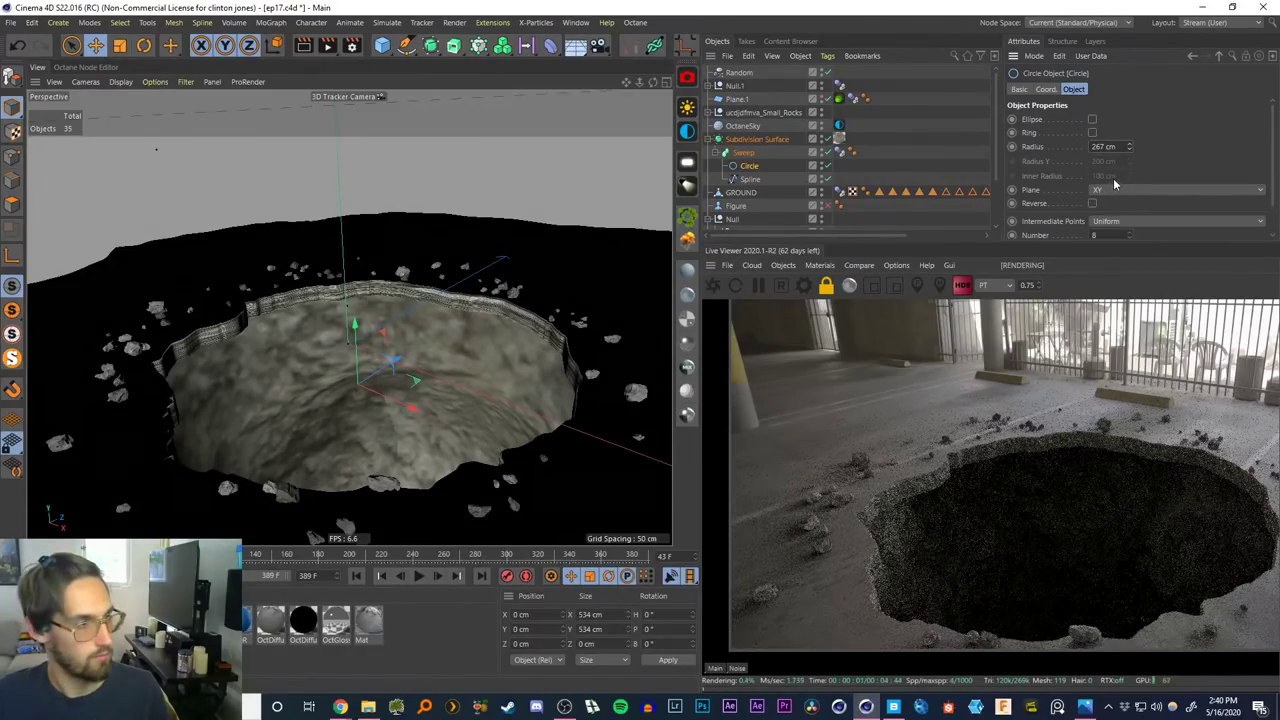
left_click_drag(1129, 153, 1129, 160)
left_click(1129, 149)
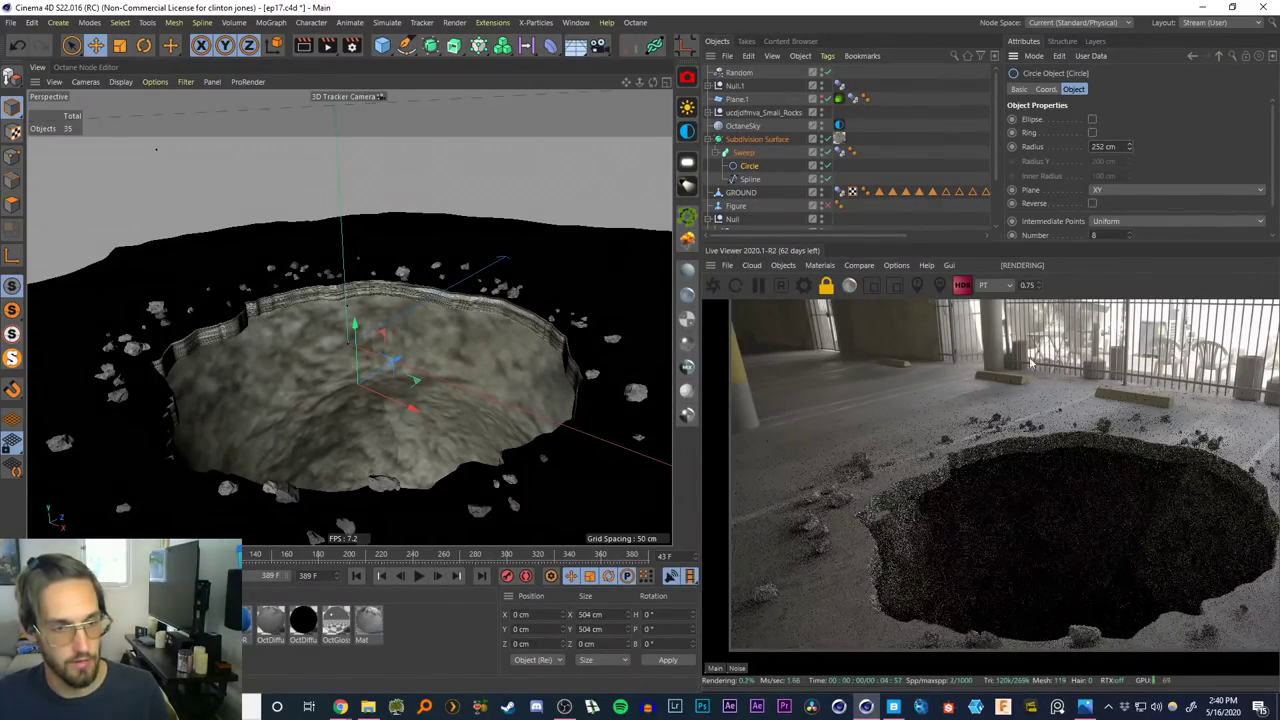
Raise the Circle's radius in small increments to 264 cm and move the timeline to frame 80
left_click(1130, 142)
left_click(1130, 142)
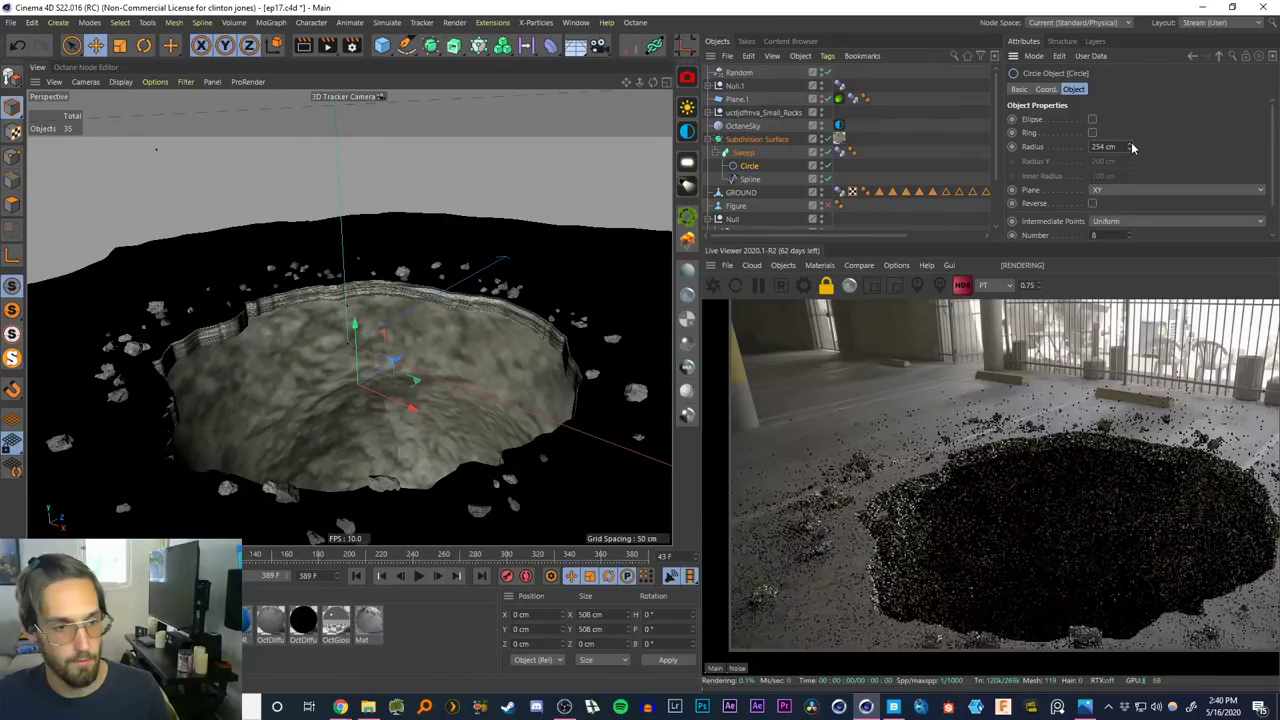
left_click(1130, 144)
left_click(1130, 144)
left_click(1130, 144)
left_click(1130, 144)
left_click(1130, 144)
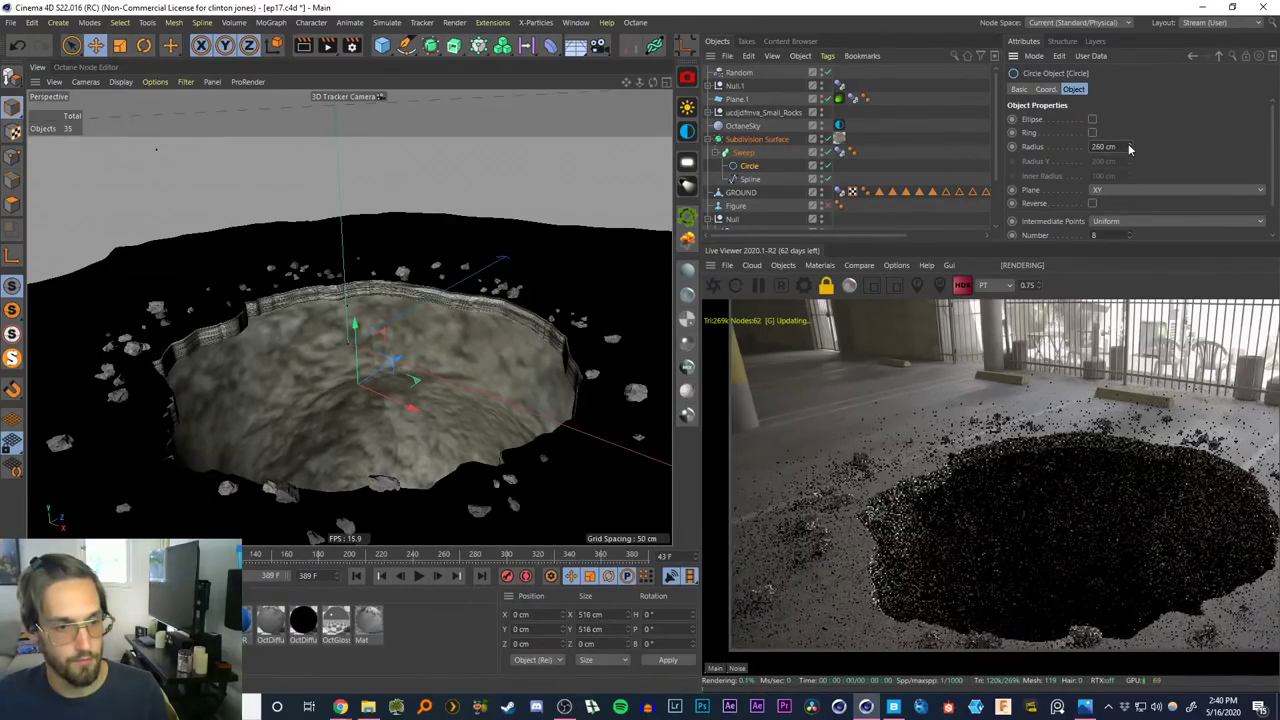
left_click(1130, 144)
left_click(1129, 143)
left_click(1129, 143)
left_click(1129, 143)
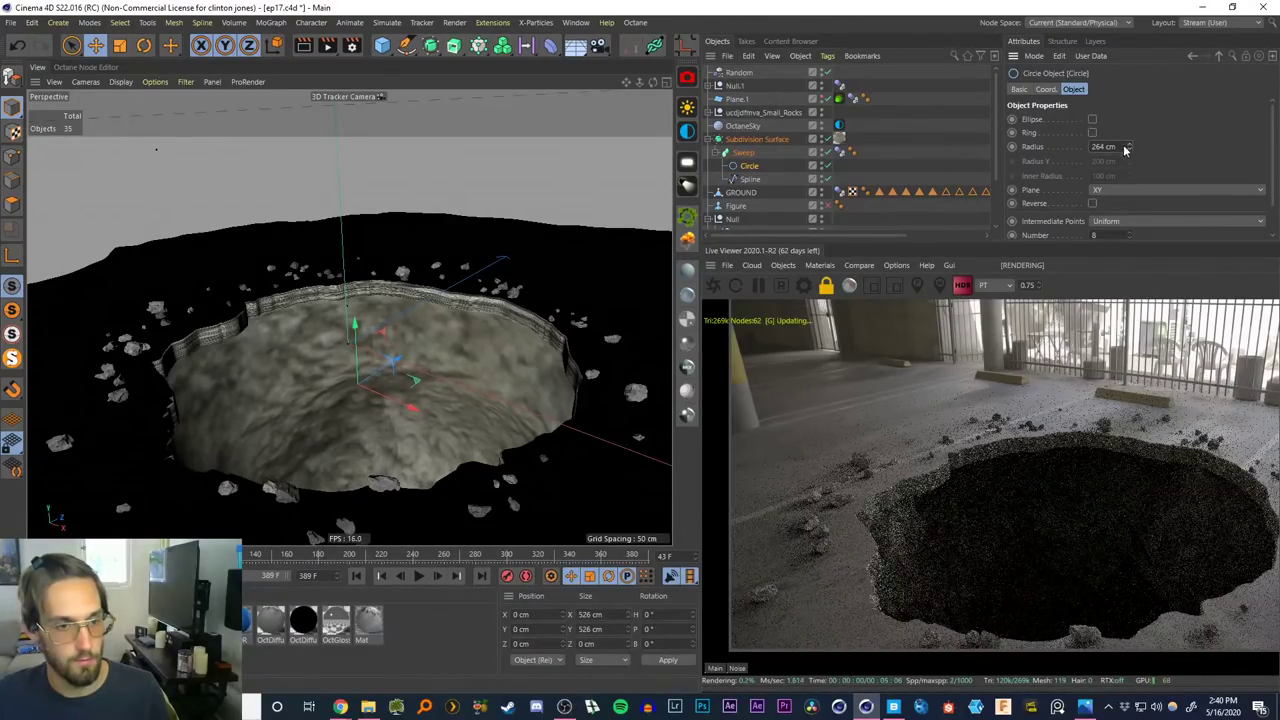
left_click(1129, 143)
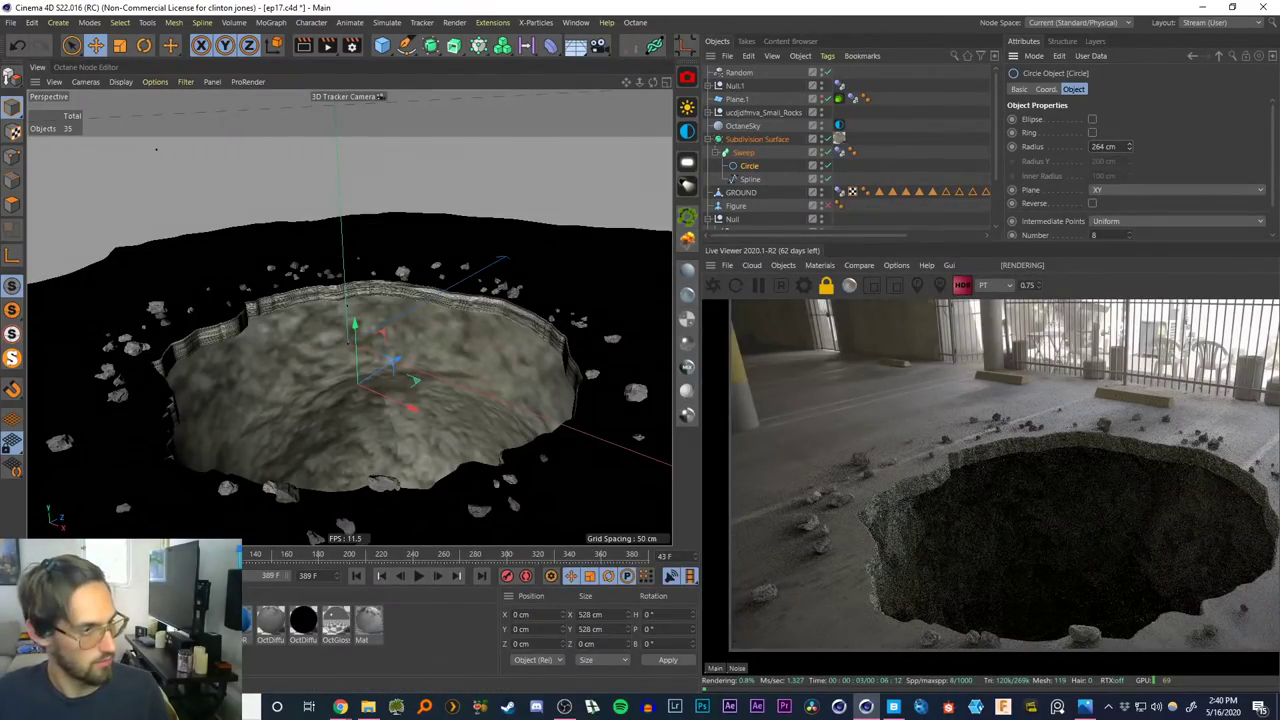
left_click_drag(103, 556, 161, 556)
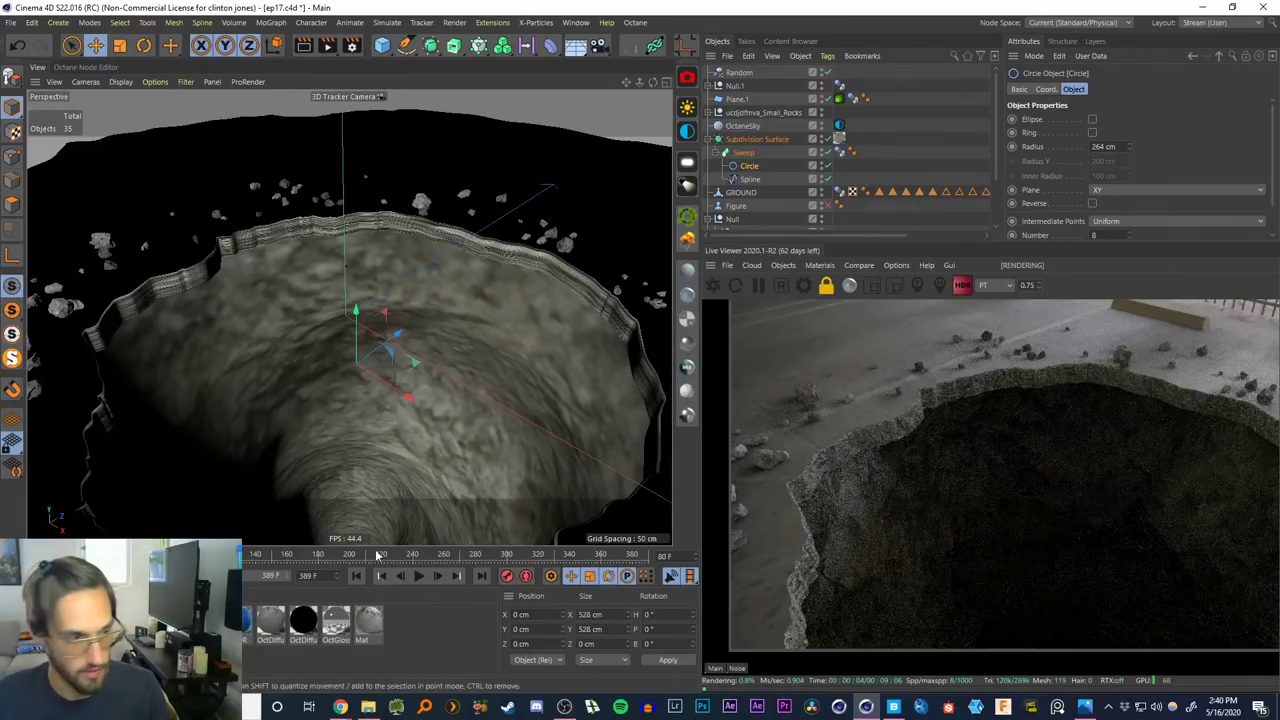
Open the OctGlossy2 material and bring up its node graph, closing the material settings window
double_click(205, 622)
left_click(253, 270)
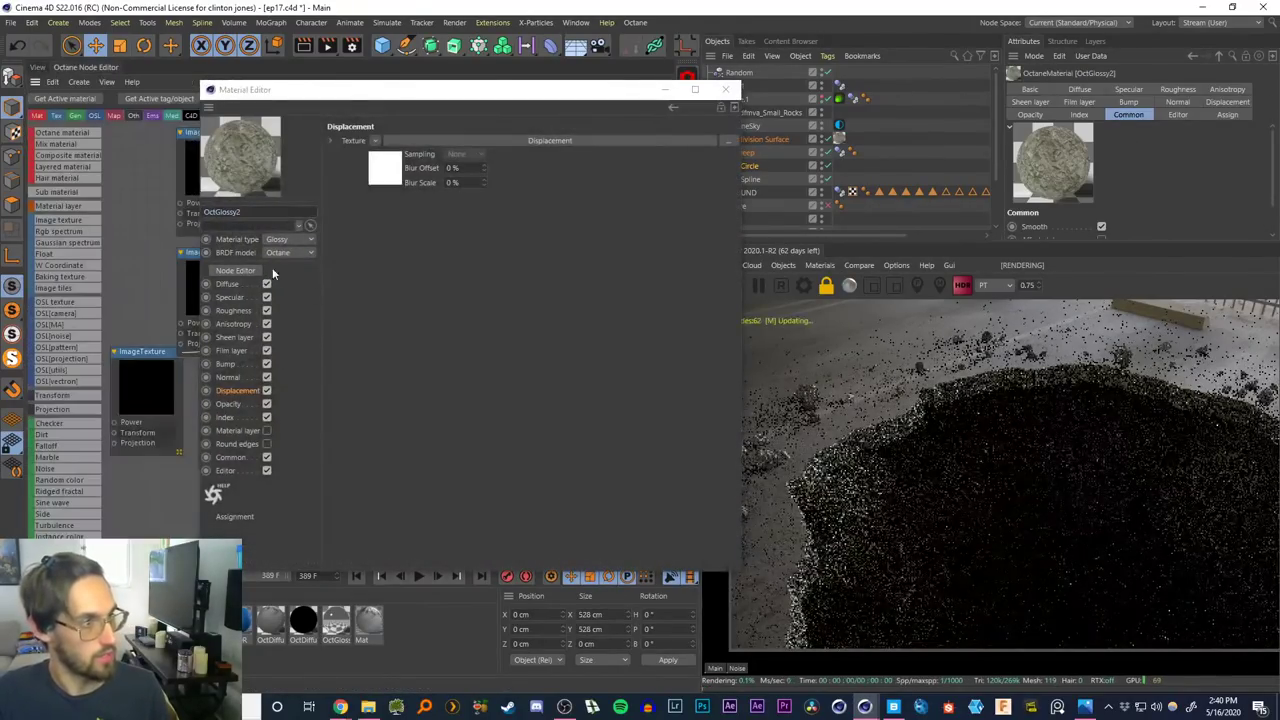
left_click(725, 89)
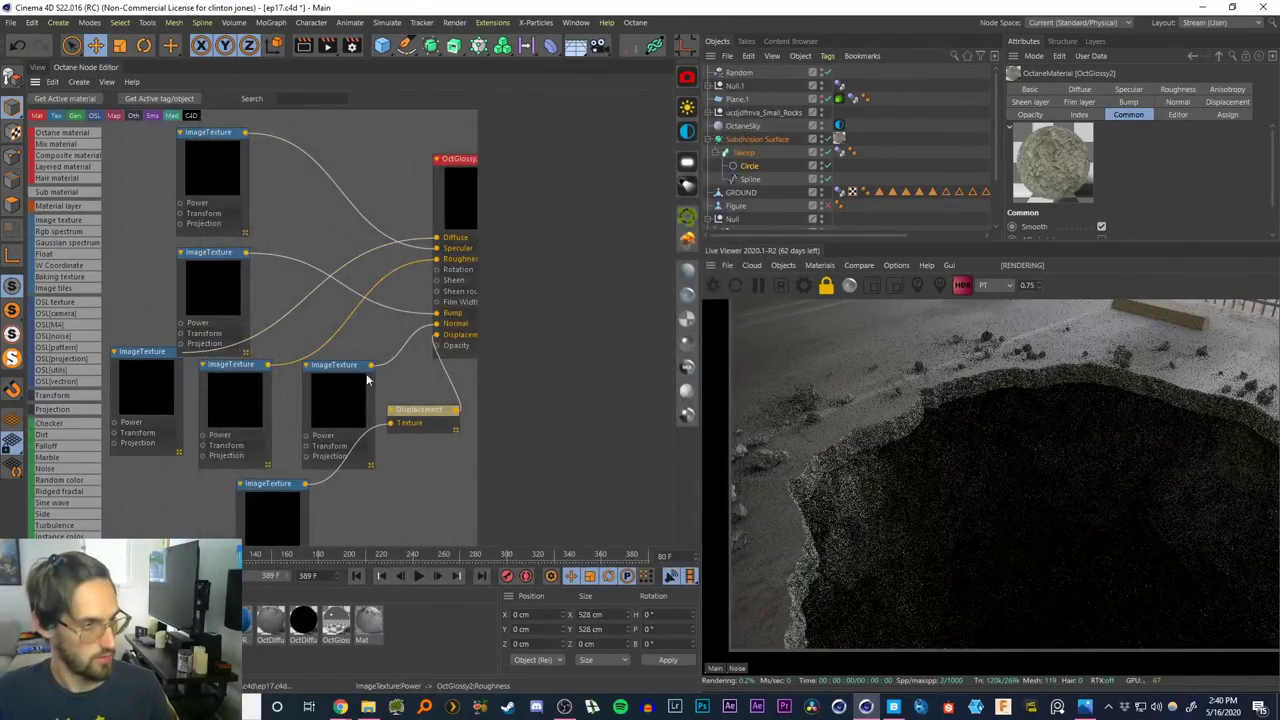
Switch to File Explorer and open the ROCK-02_200cm texture folder under RD-Textures, placed so the node graph stays accessible
left_click(368, 707)
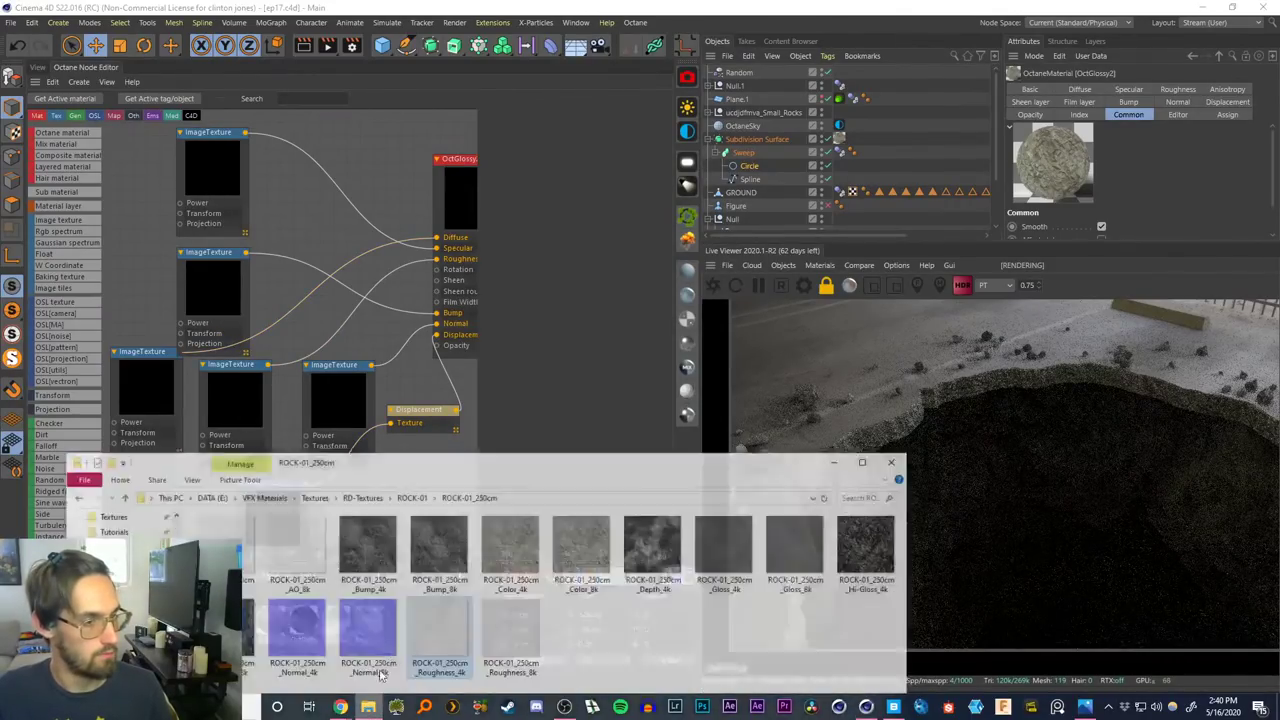
left_click_drag(487, 450, 607, 240)
left_click(378, 468)
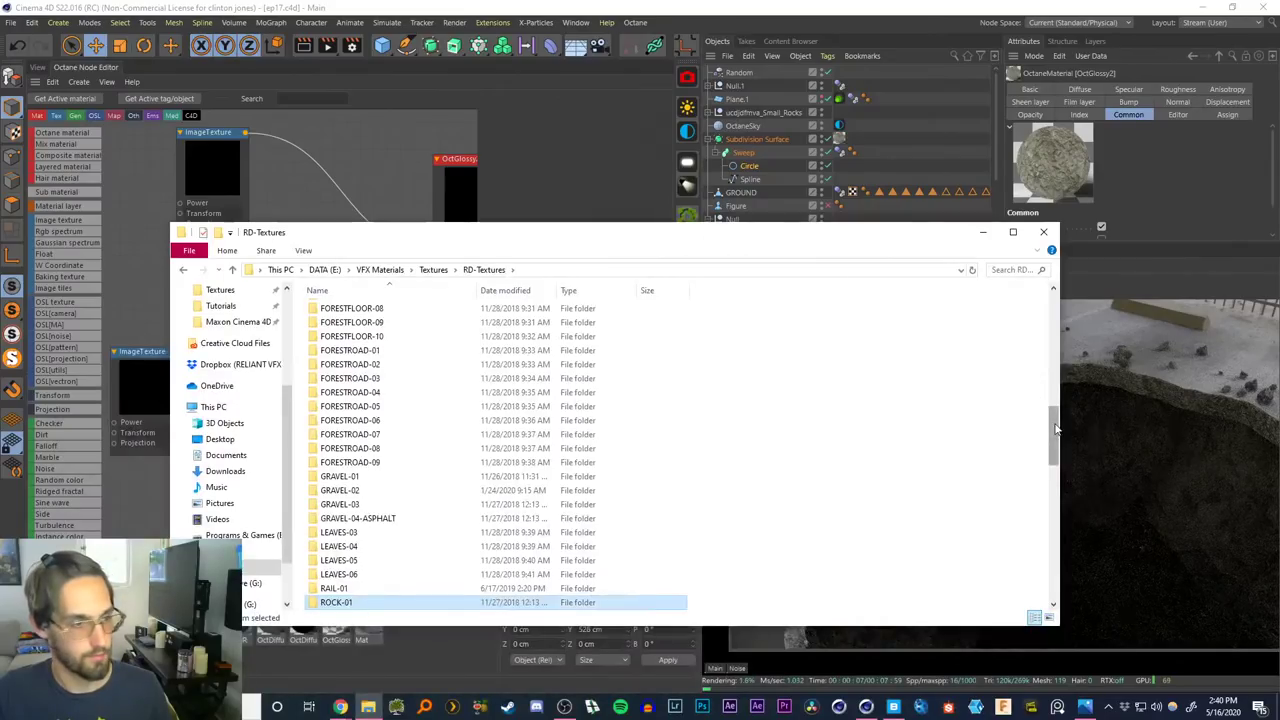
scroll(1054, 430, "down", 2)
double_click(390, 542)
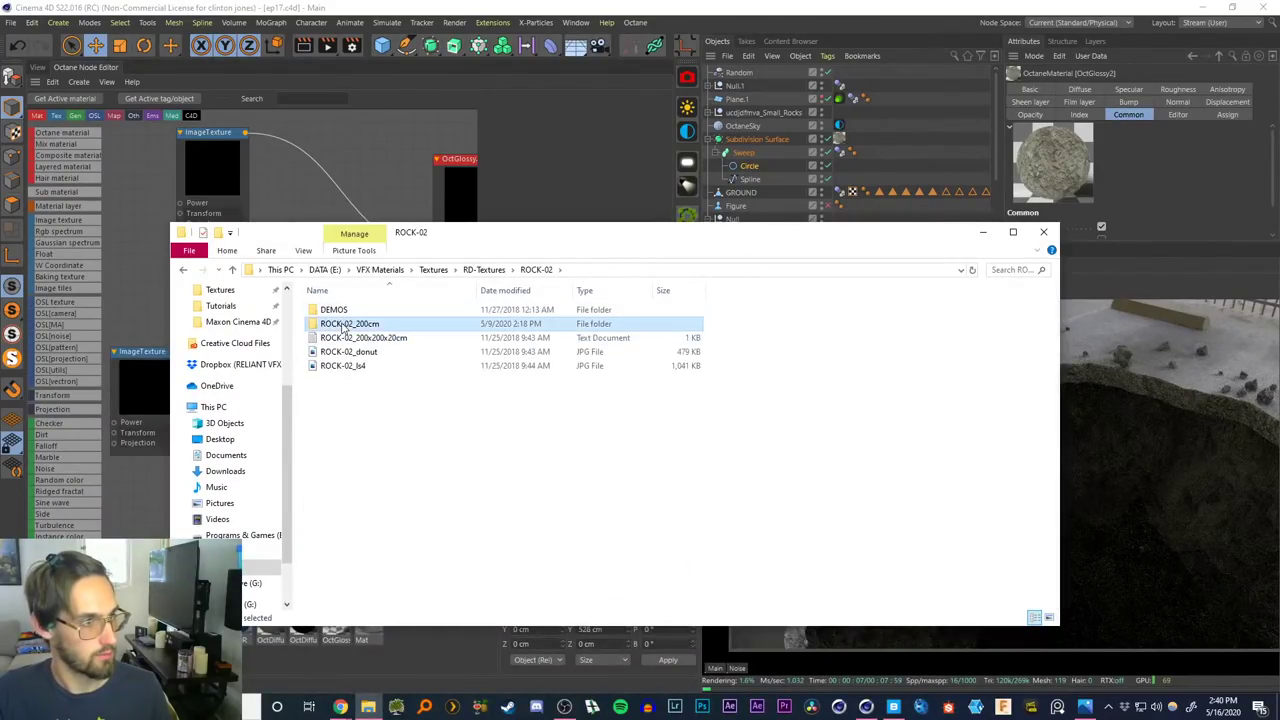
double_click(352, 324)
left_click_drag(400, 232, 677, 403)
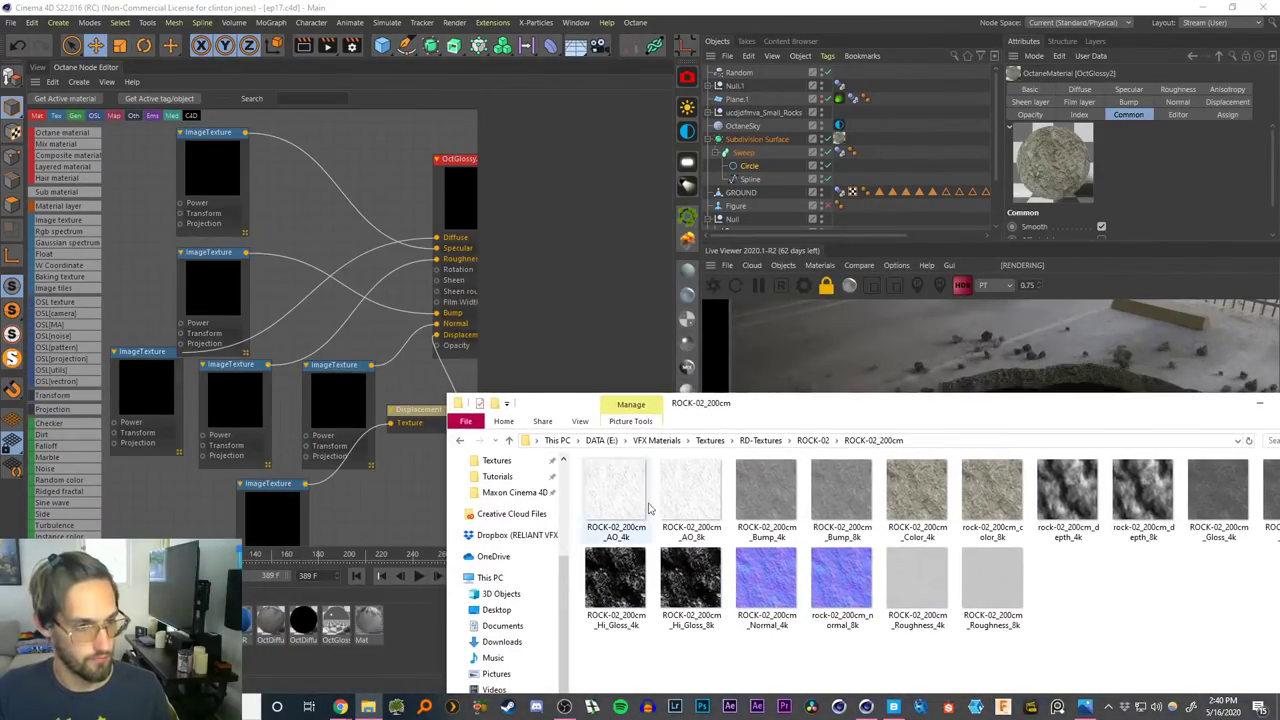
Load ROCK-02_200cm_Bump_8k into the image texture feeding Bump and rock-02_200cm_color_8k into the one feeding Diffuse
left_click(843, 500)
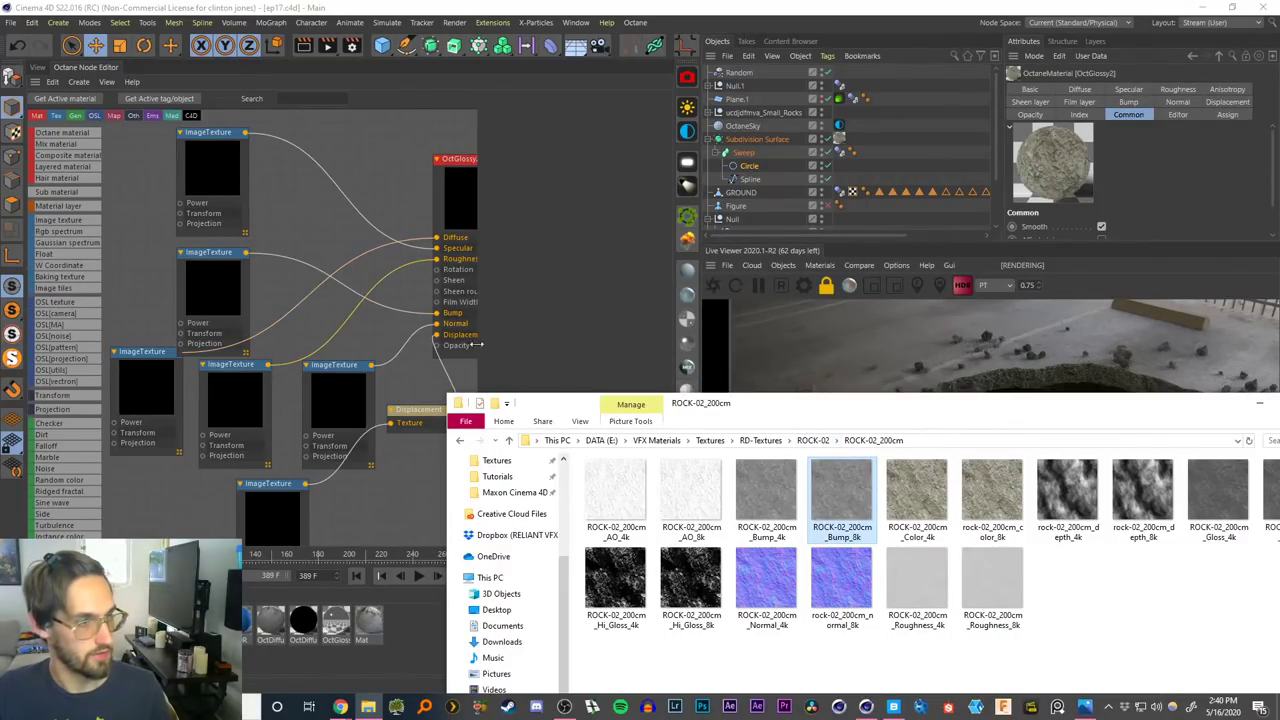
left_click_drag(833, 505, 221, 295)
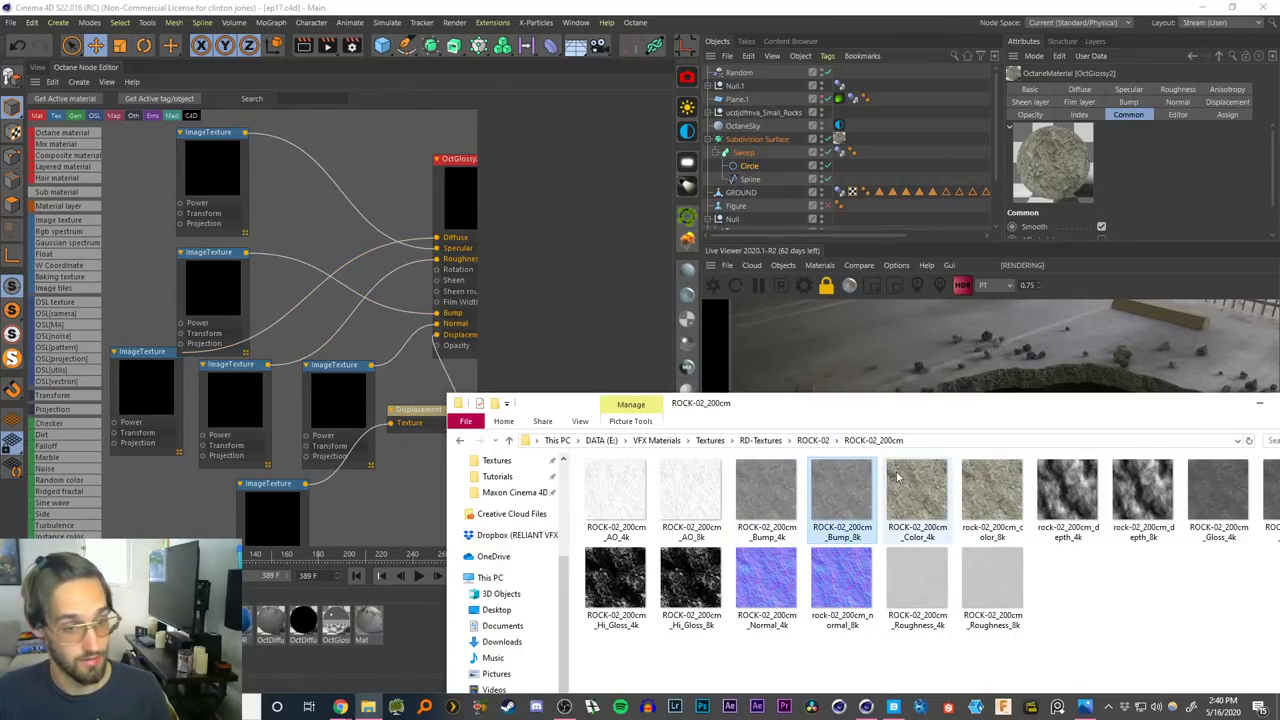
left_click(993, 493)
left_click_drag(991, 500, 146, 405)
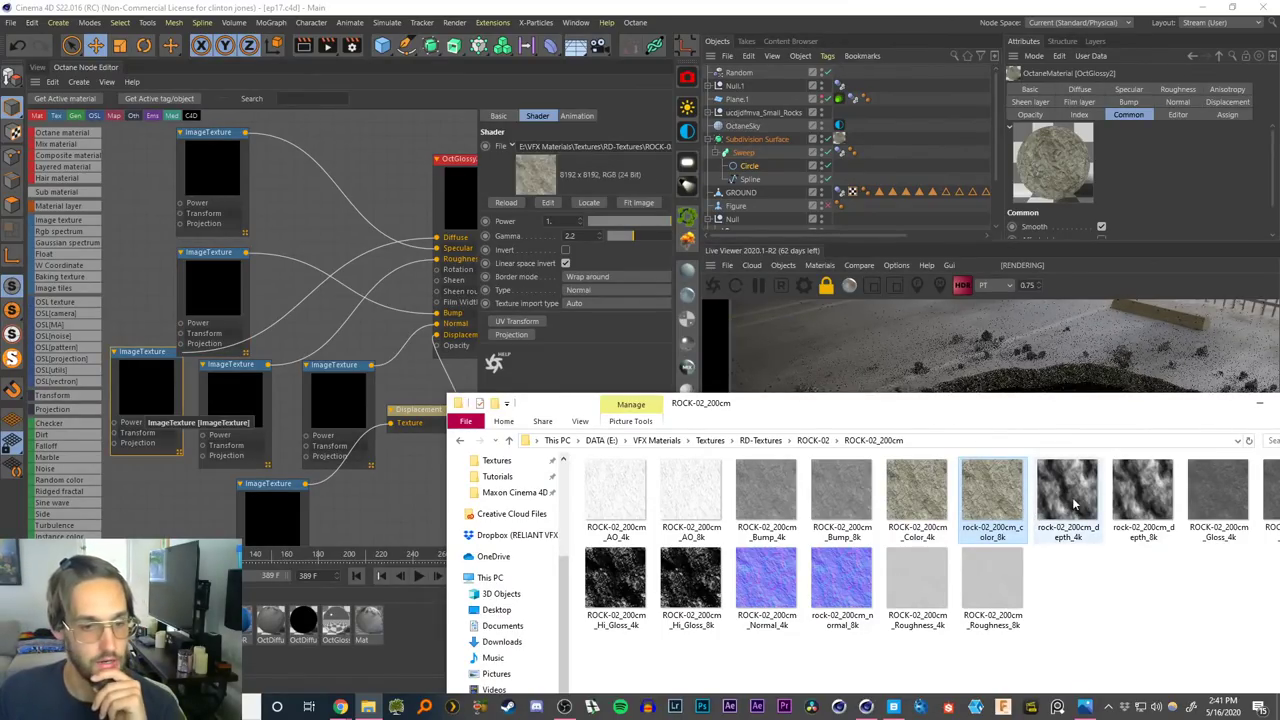
Load rock-02_200cm_depth_8k into the image texture feeding the Displacement node
left_click(1142, 490)
left_click_drag(994, 407, 1037, 213)
left_click_drag(1182, 300, 272, 498)
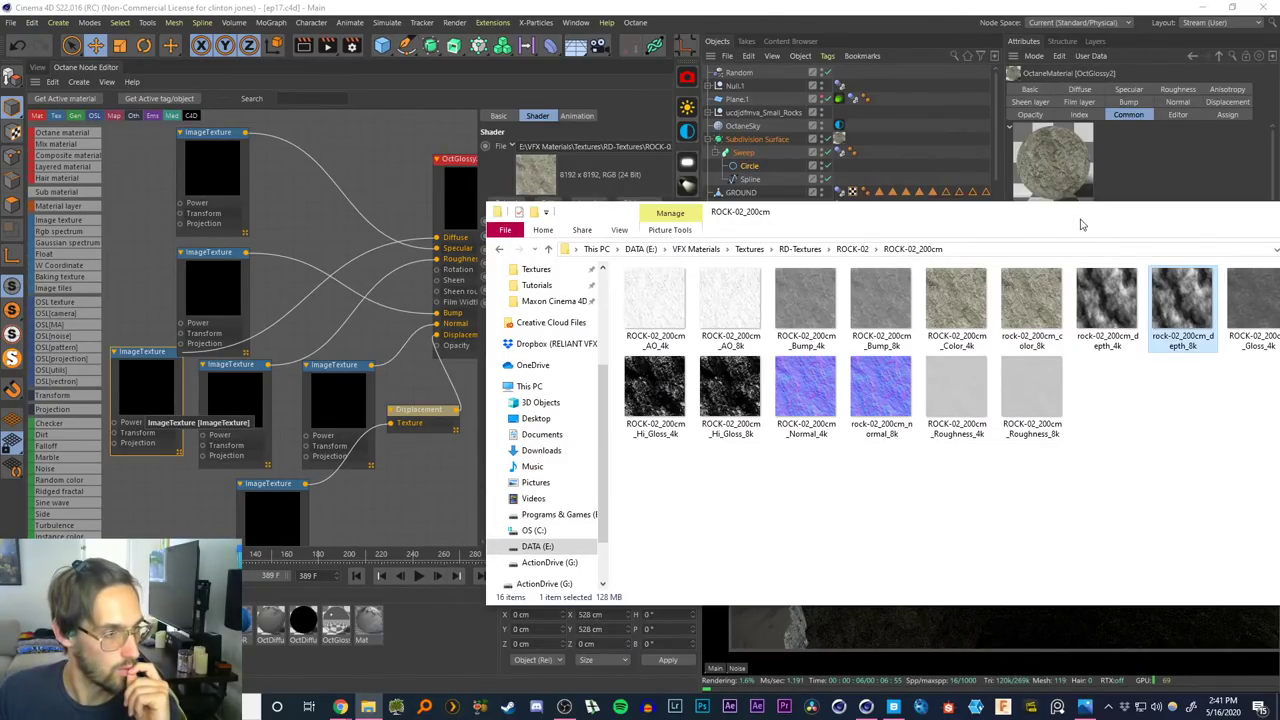
Load ROCK-02_200cm_Hi_Gloss_8k into the image texture feeding the Specular channel
left_click_drag(1088, 218, 1004, 223)
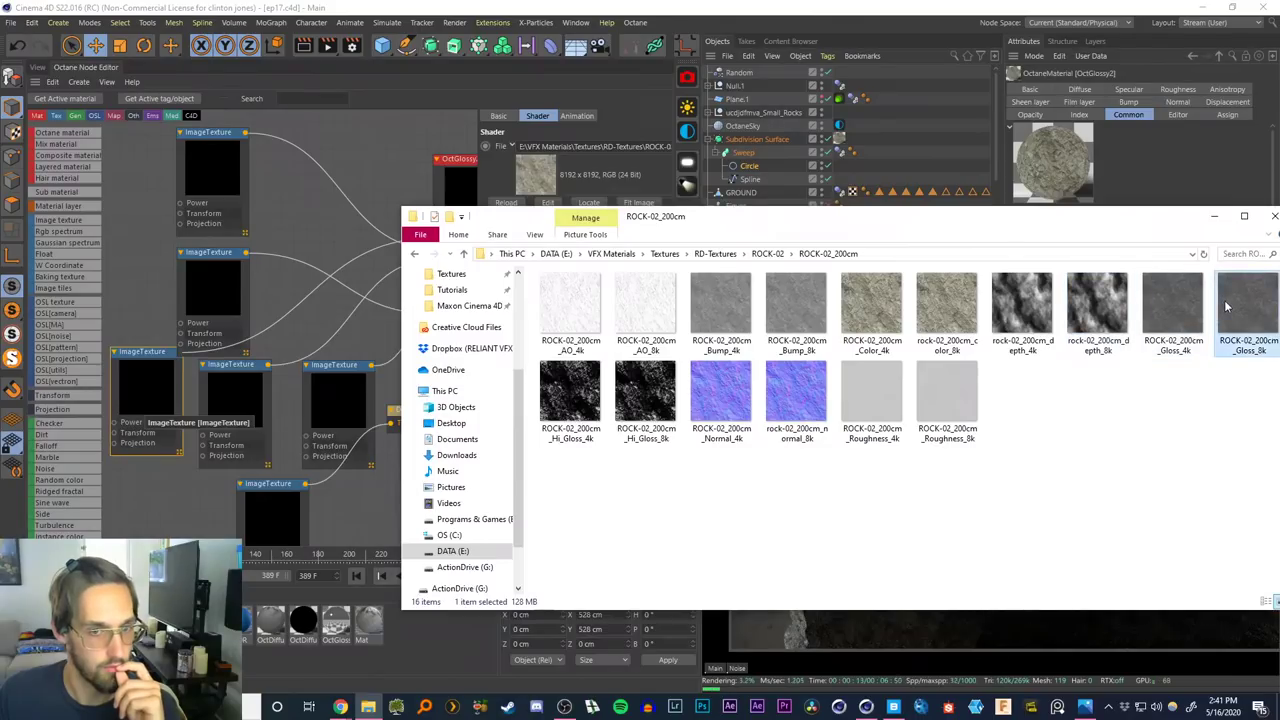
left_click_drag(1147, 222, 1189, 222)
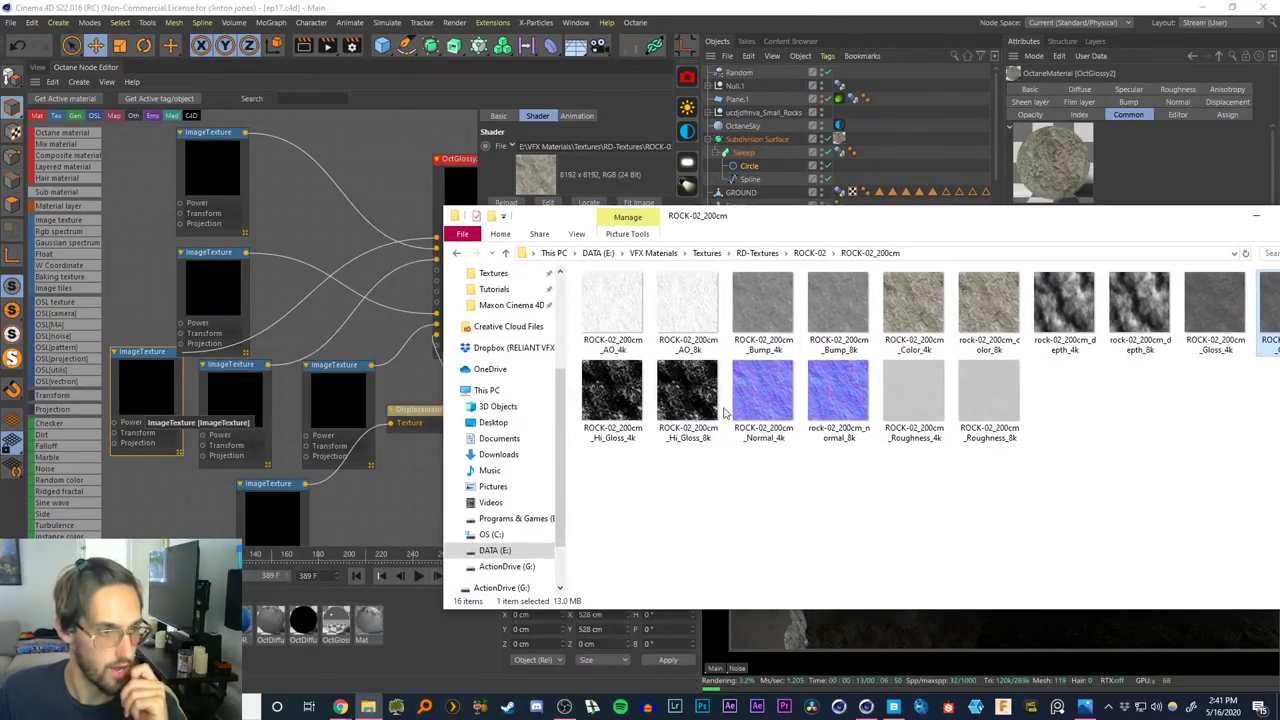
left_click(695, 395)
left_click_drag(756, 217, 947, 228)
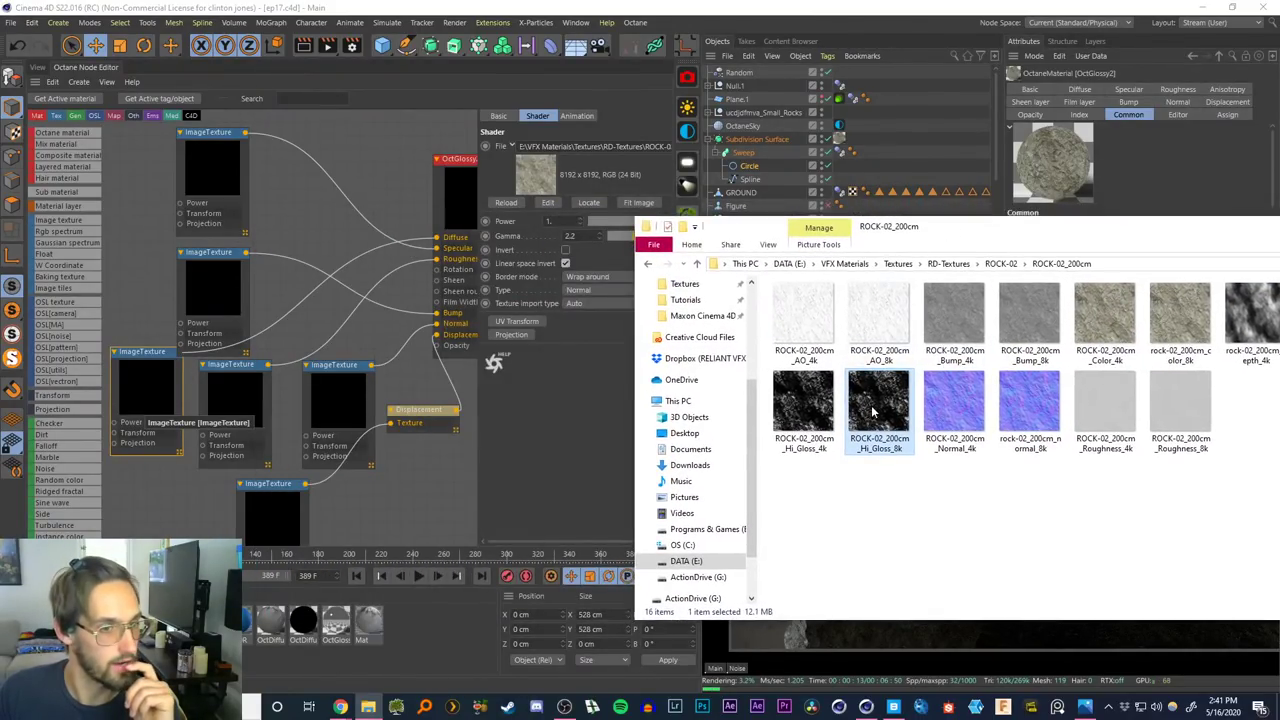
left_click_drag(872, 410, 218, 186)
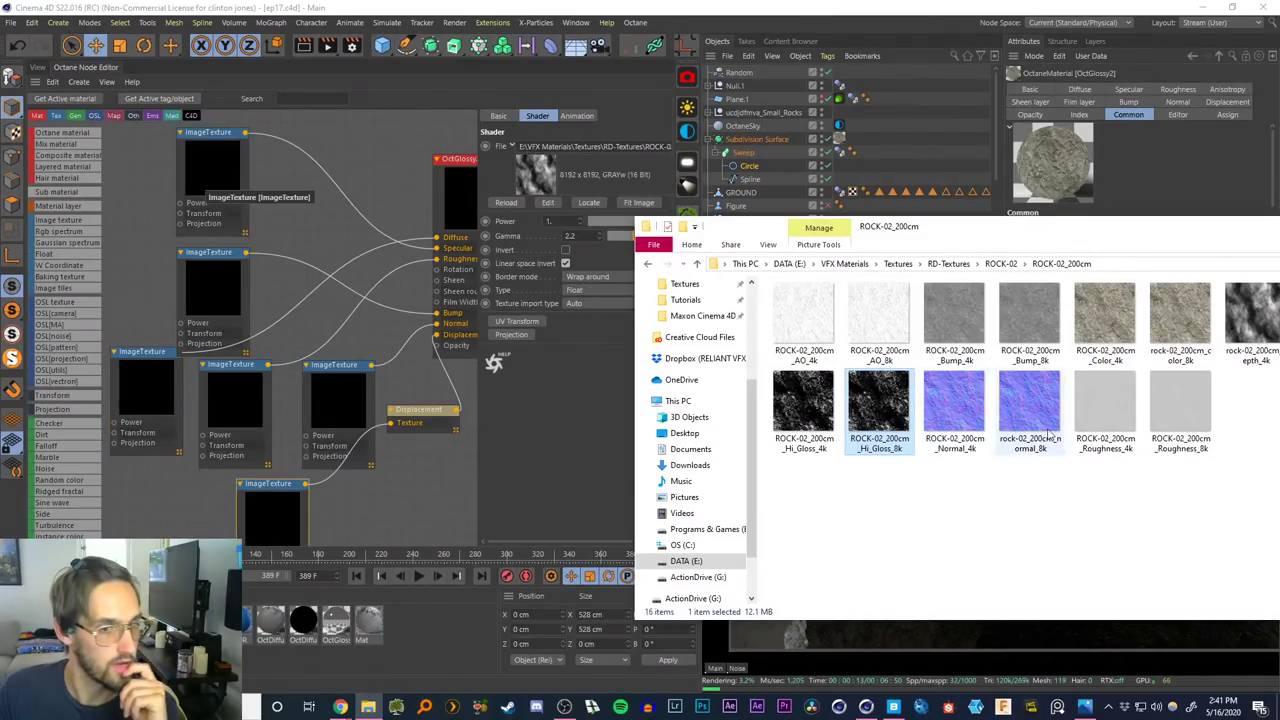
Load rock-02_200cm_normal_8k into the Normal image texture and ROCK-02_200cm_Roughness_8k into the Roughness one, then close the folder
left_click(1027, 398)
left_click_drag(1027, 398, 325, 395)
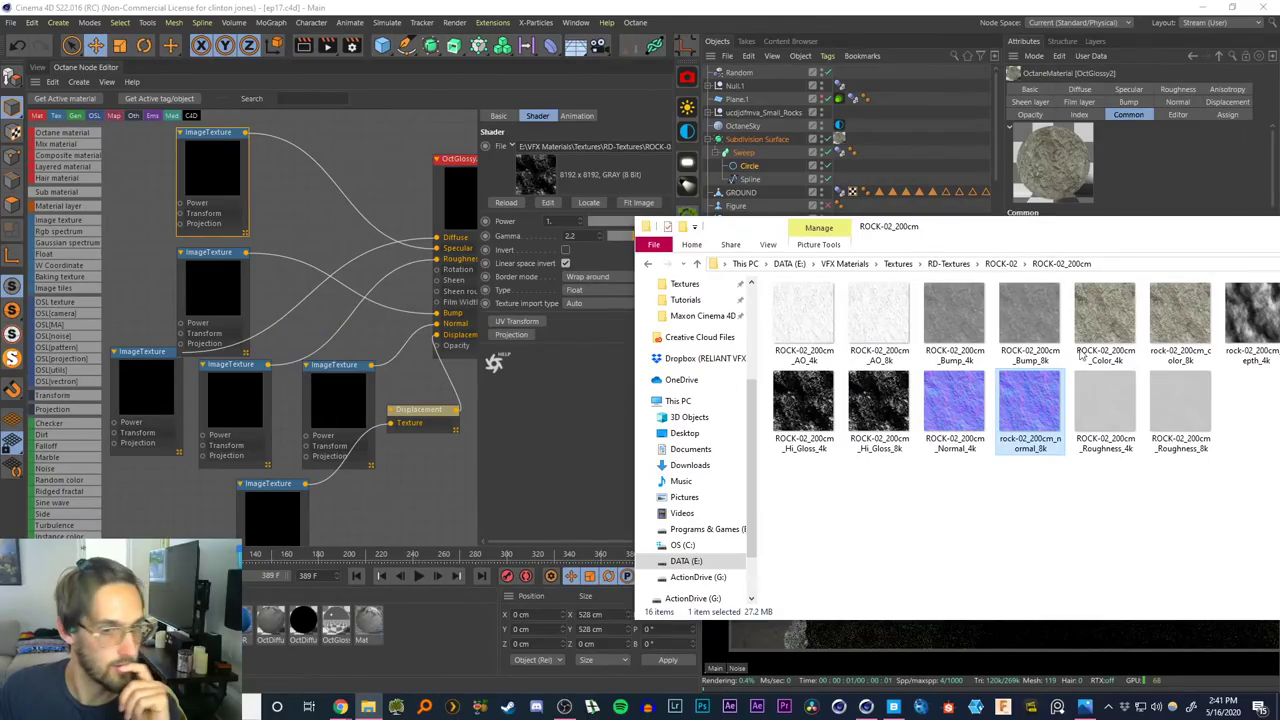
left_click(1173, 415)
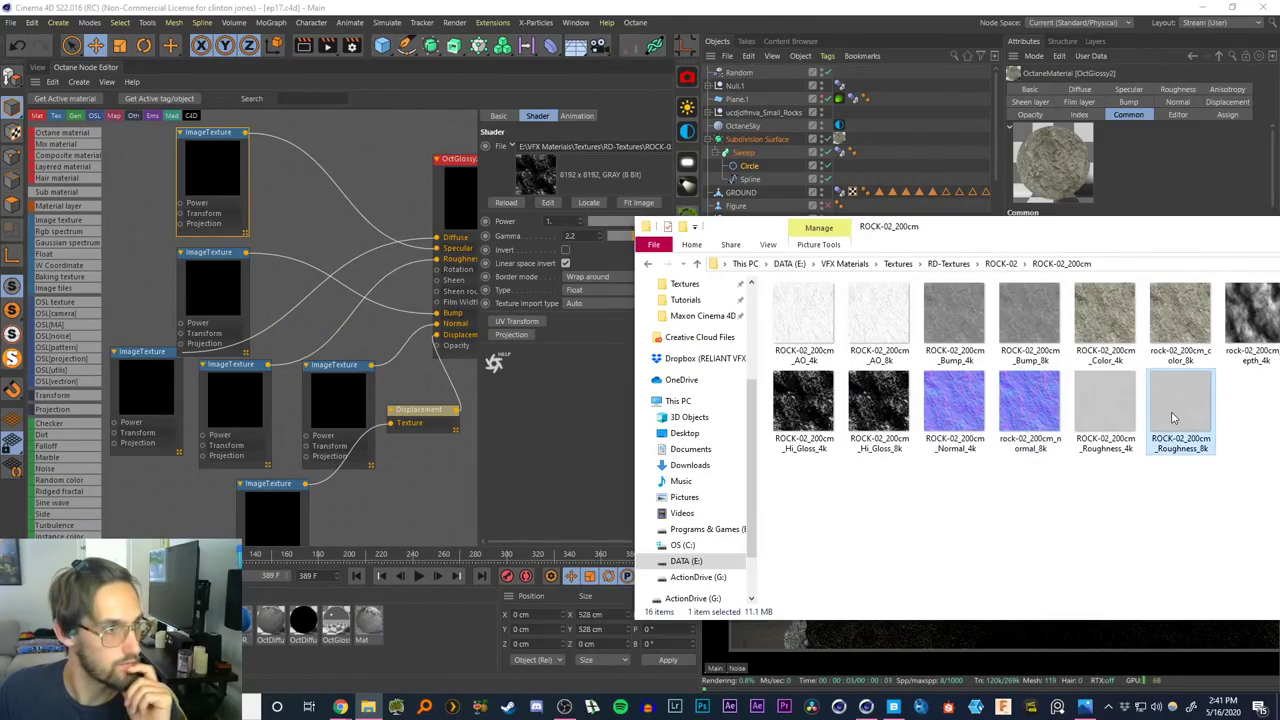
left_click_drag(1175, 418, 251, 407)
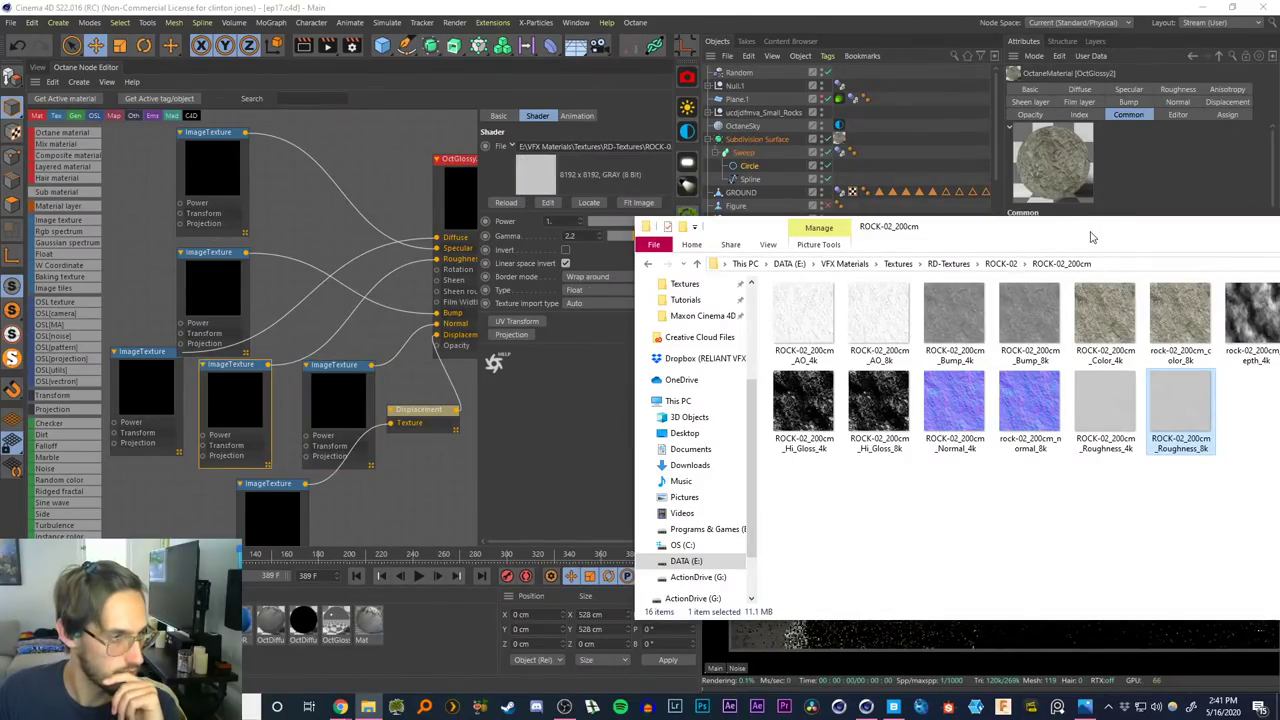
left_click_drag(1100, 232, 636, 278)
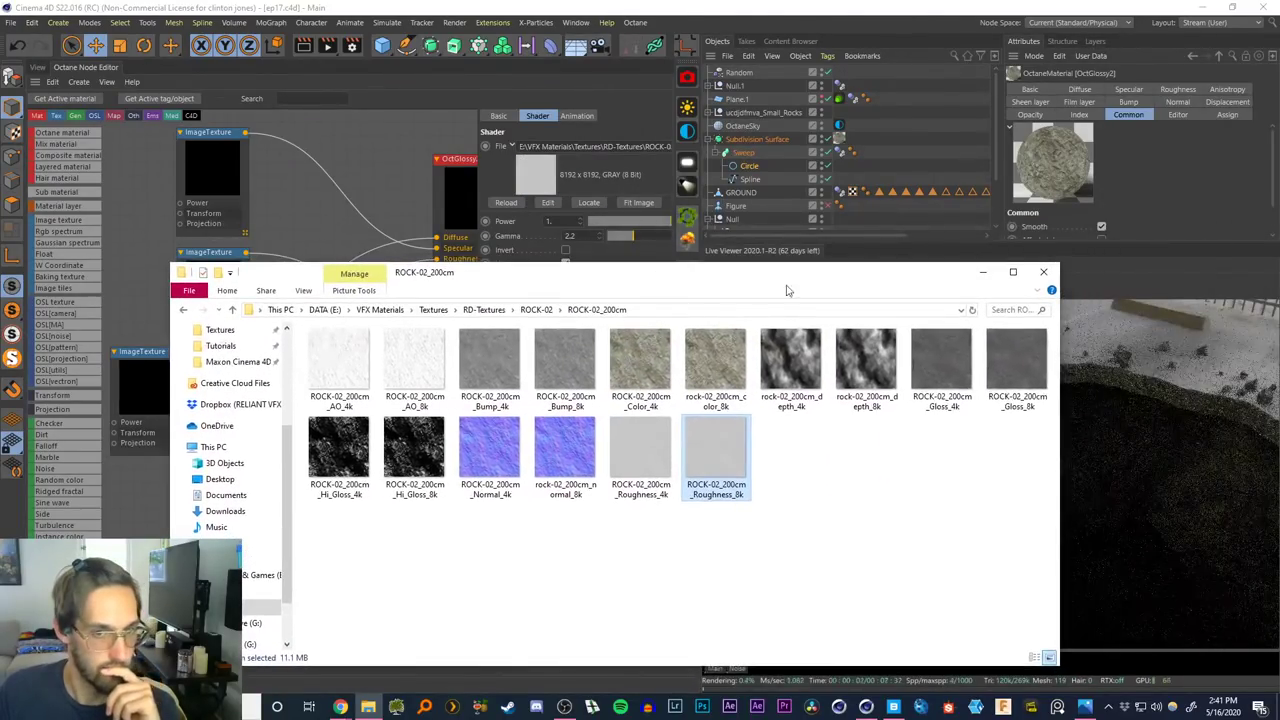
left_click(1048, 273)
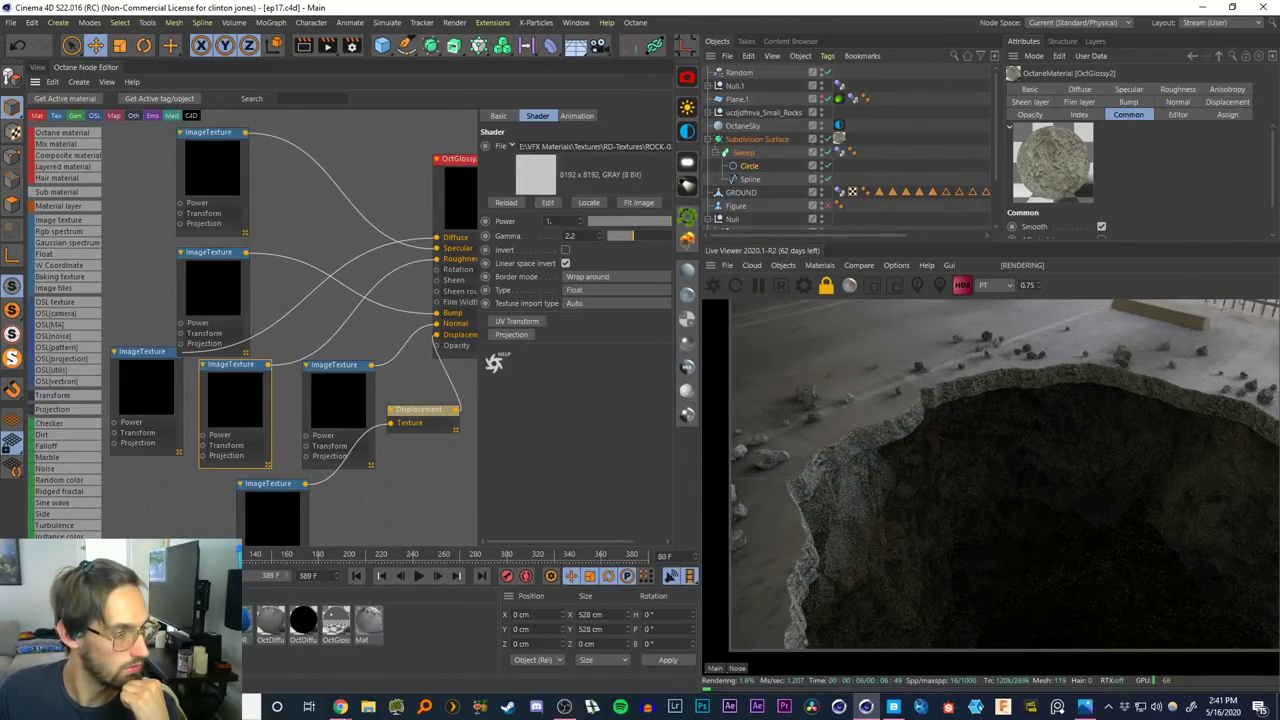
Reopen OctGlossy2's node graph to review the texture projection feeding the image textures
double_click(205, 622)
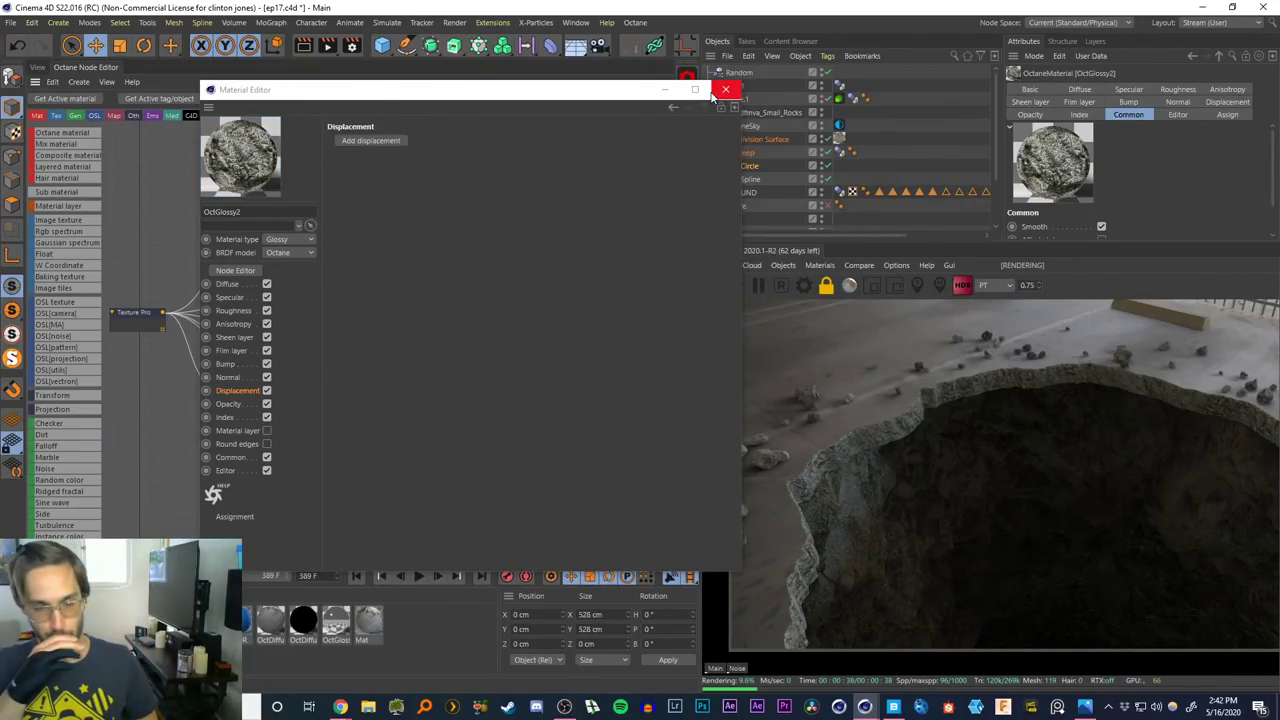
left_click(237, 271)
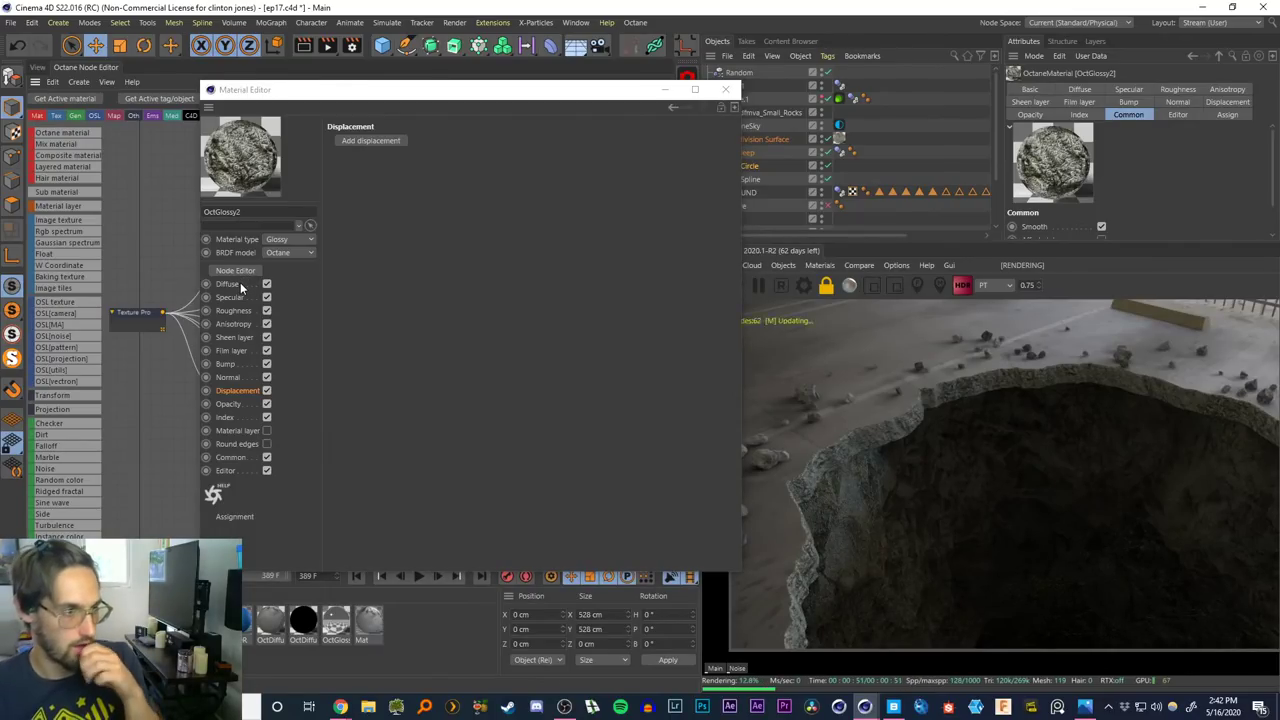
left_click(725, 89)
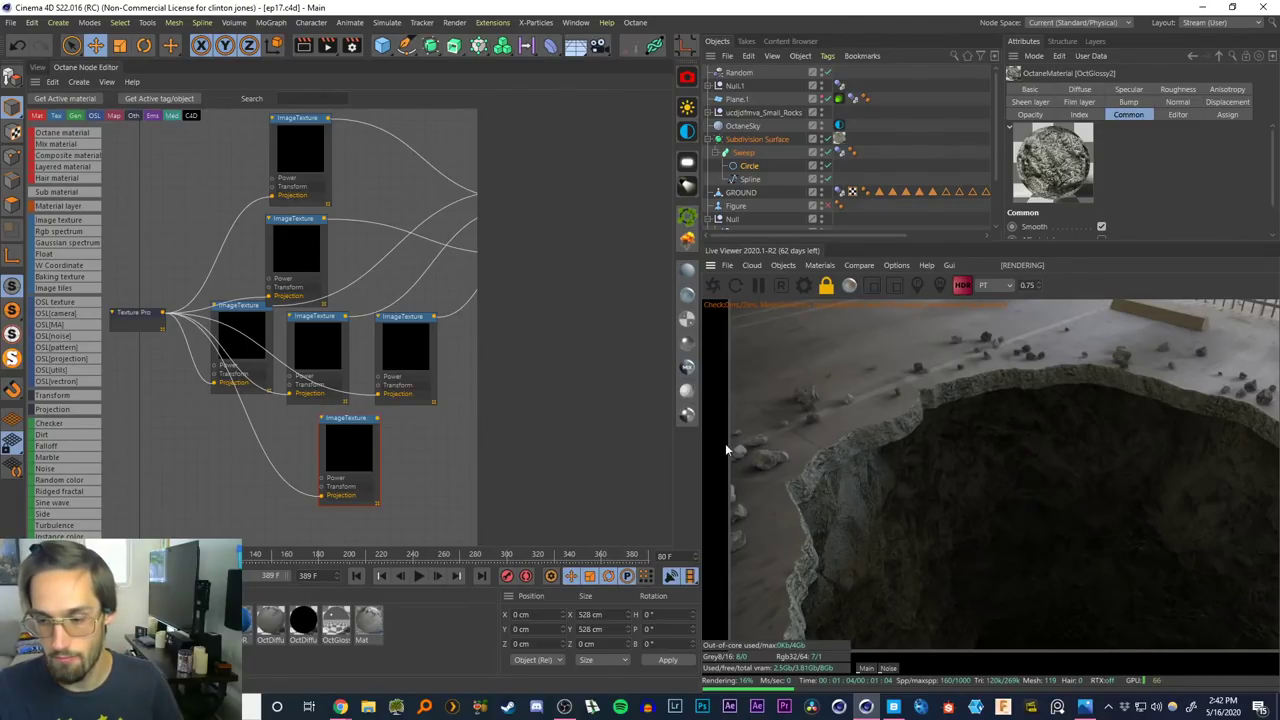
Check the hole through the tracked camera at frame 136 and return to the first frame
left_click(702, 457)
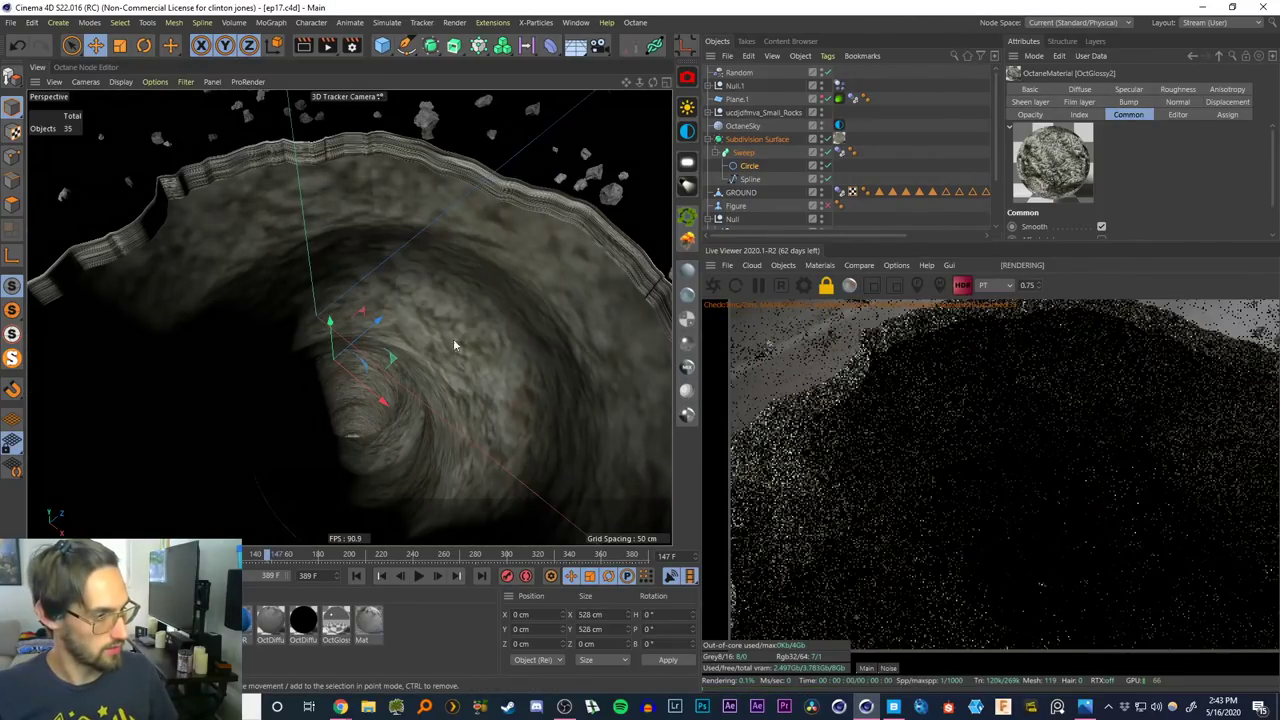
mouse_move(242, 556)
left_mouse_down()
mouse_move(229, 556)
mouse_move(247, 562)
left_mouse_up()
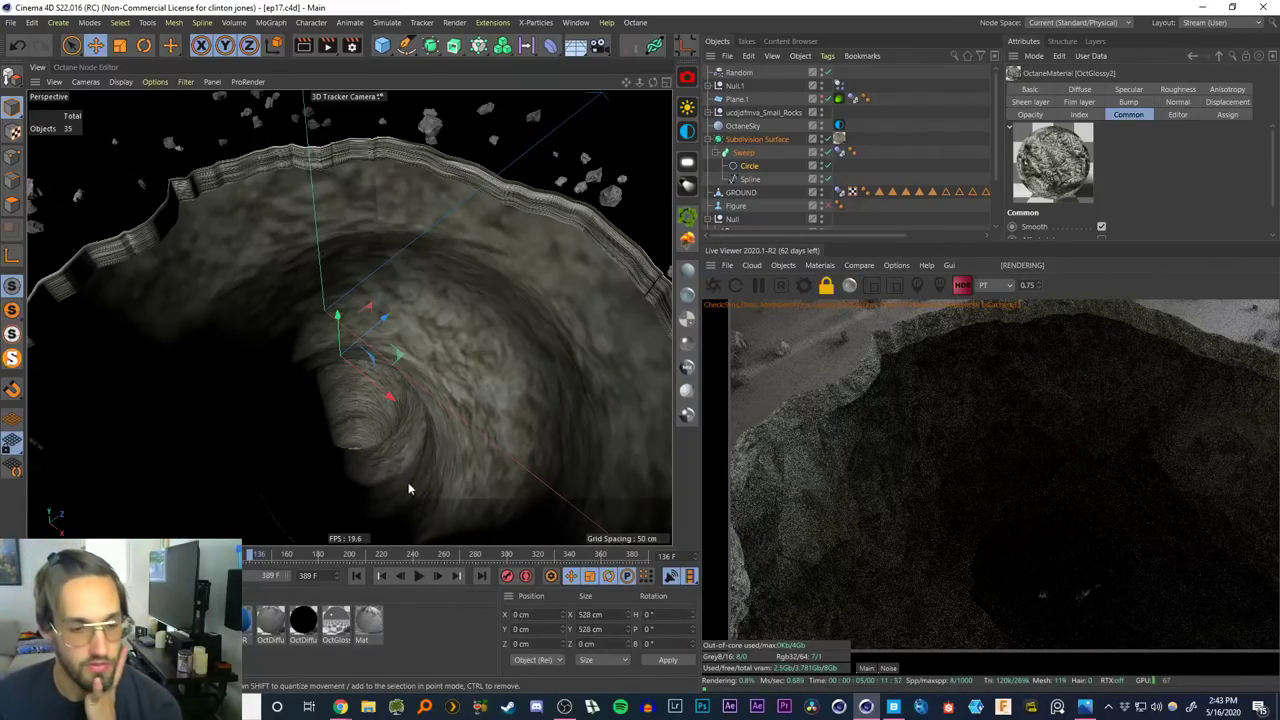
left_click(356, 577)
Bake the dynamics cache for the whole project in the project's Dynamics settings
left_click(423, 415)
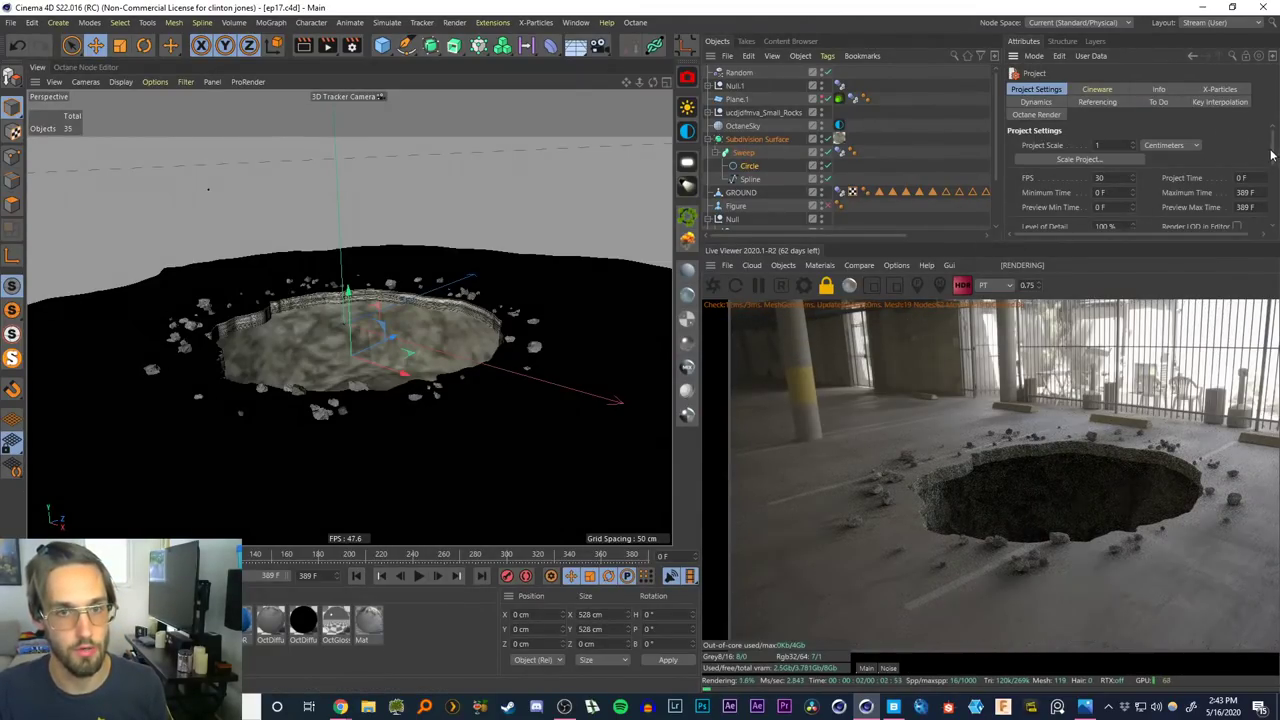
left_click(1047, 103)
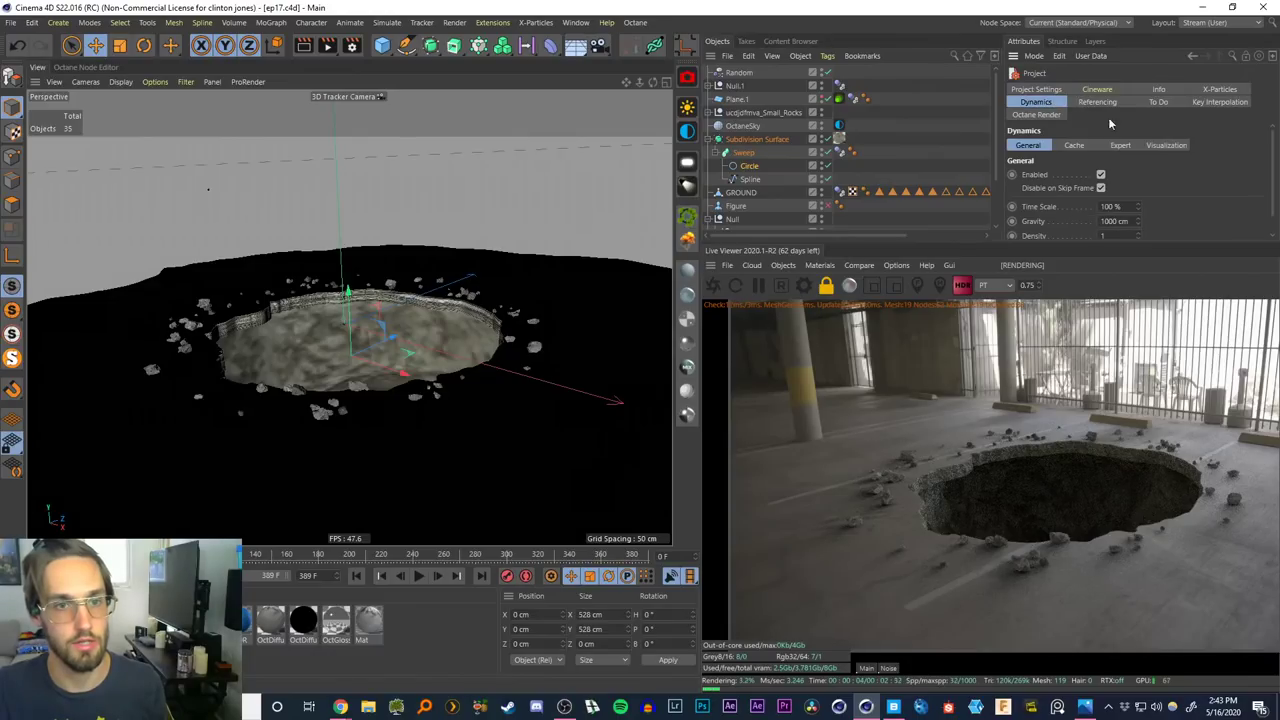
left_click(1077, 148)
left_click(1030, 175)
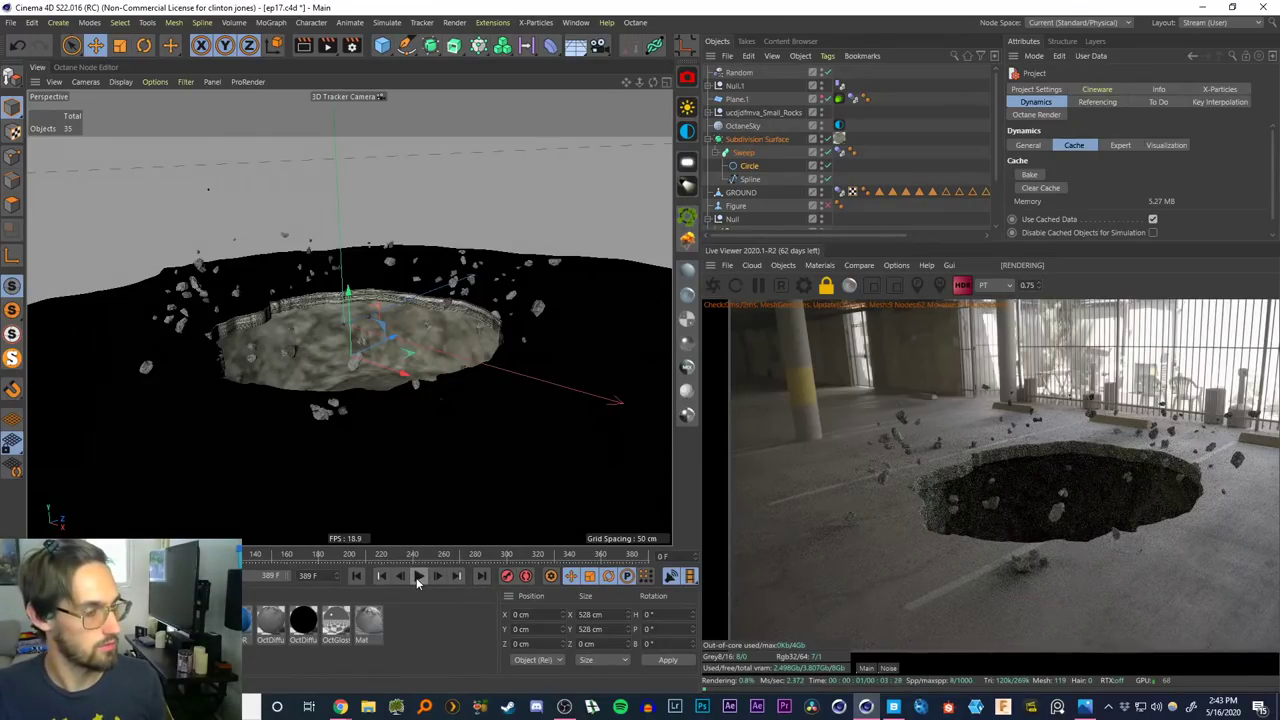
Clear the project-wide dynamics cache
left_click(850, 160)
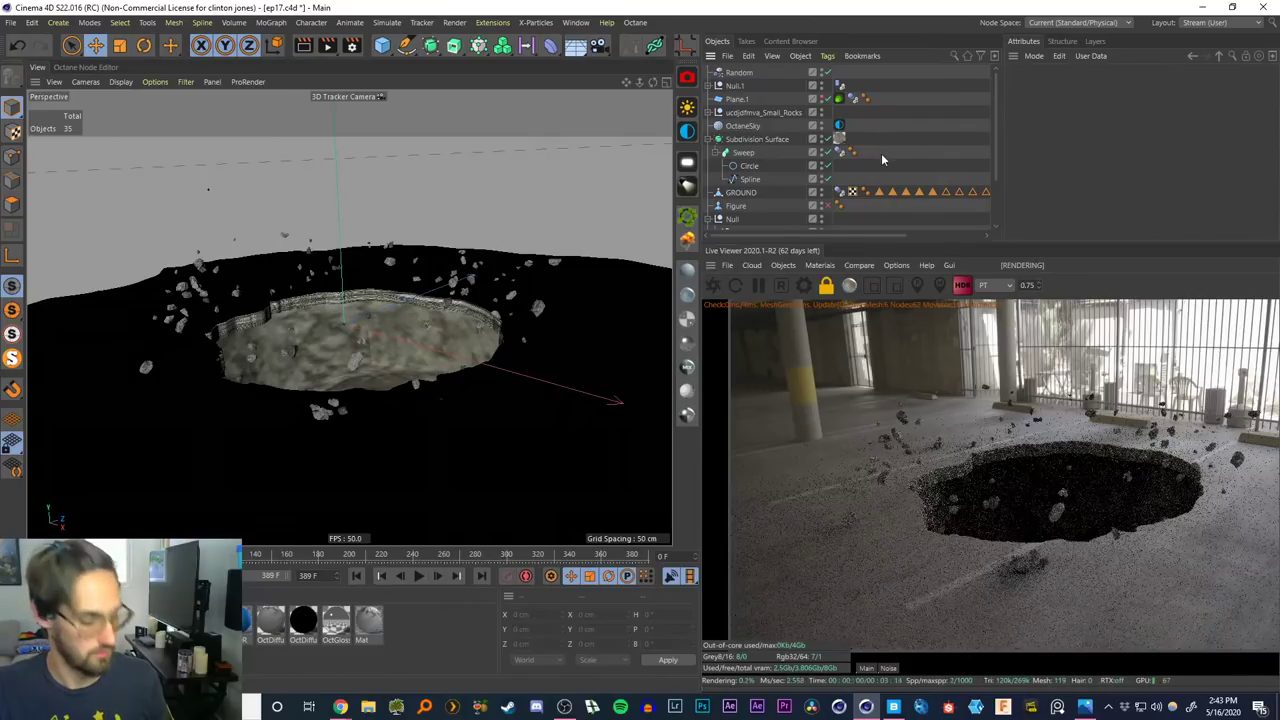
key("ctrl+d")
left_click(1041, 188)
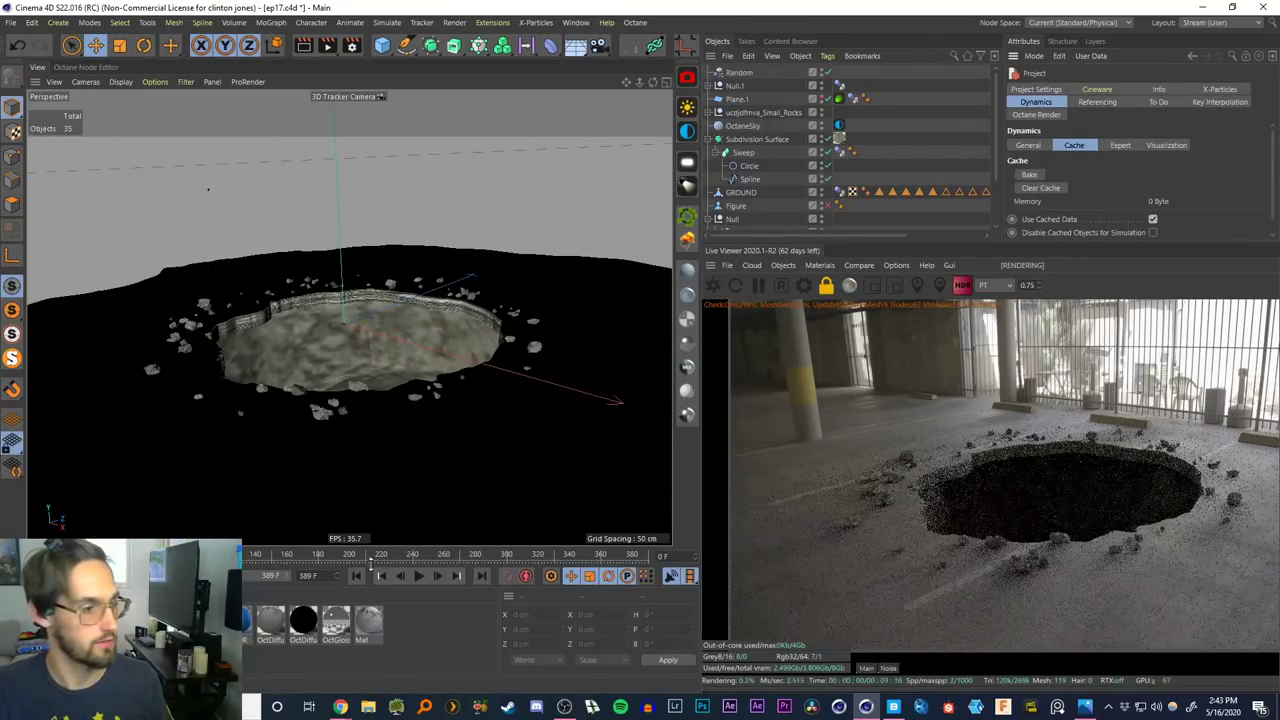
Bake only Null.1's dynamics from its Dynamics Body tag and stop the playback at frame 113
left_click(746, 139)
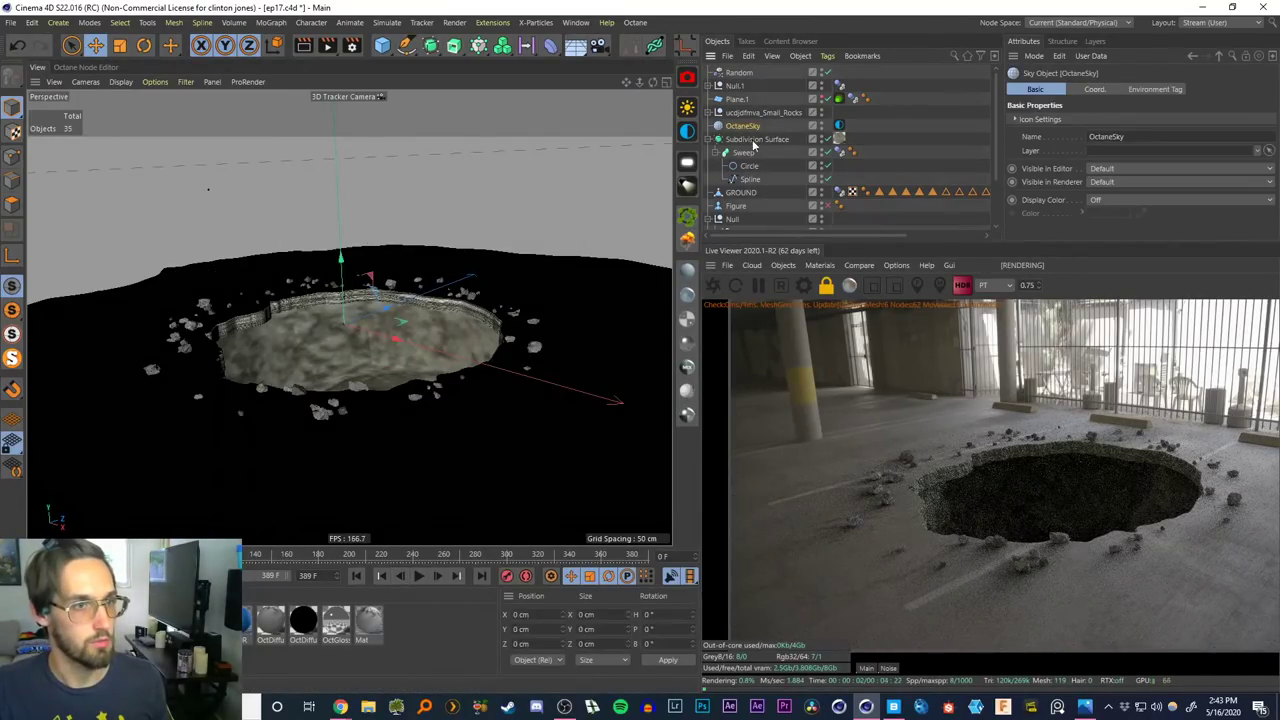
left_click(718, 139)
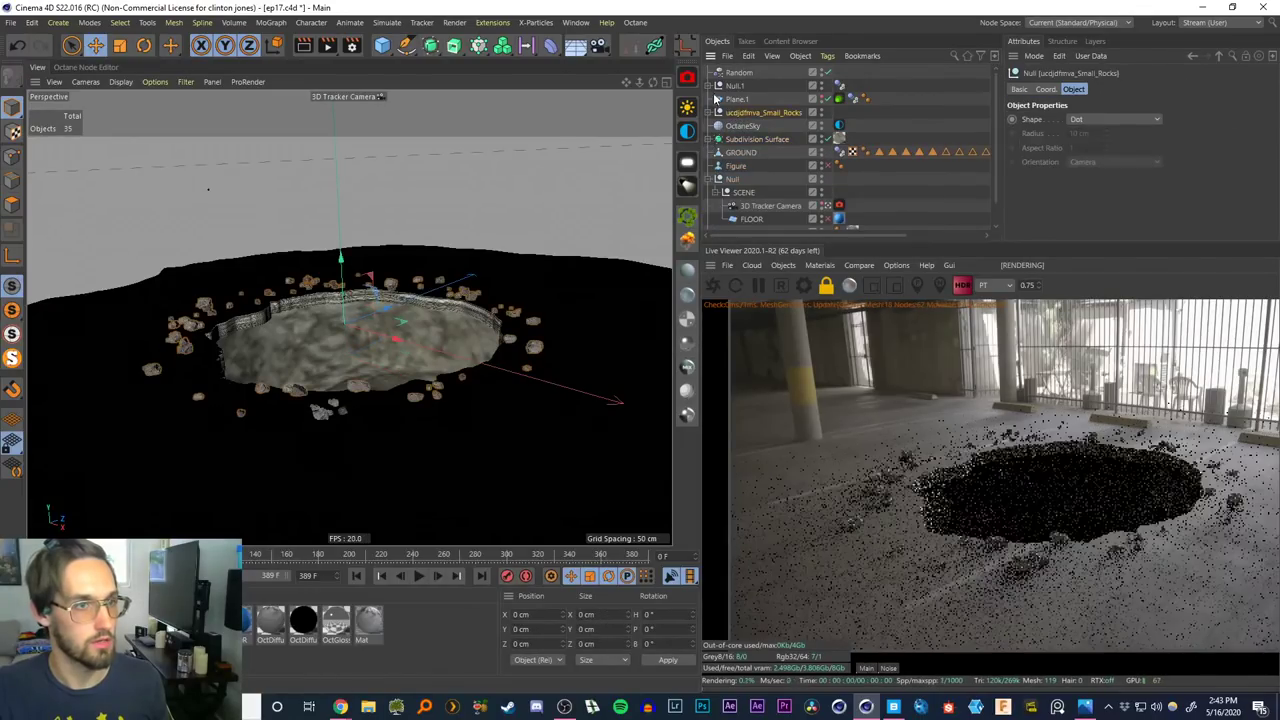
left_click(736, 86)
left_click(840, 87)
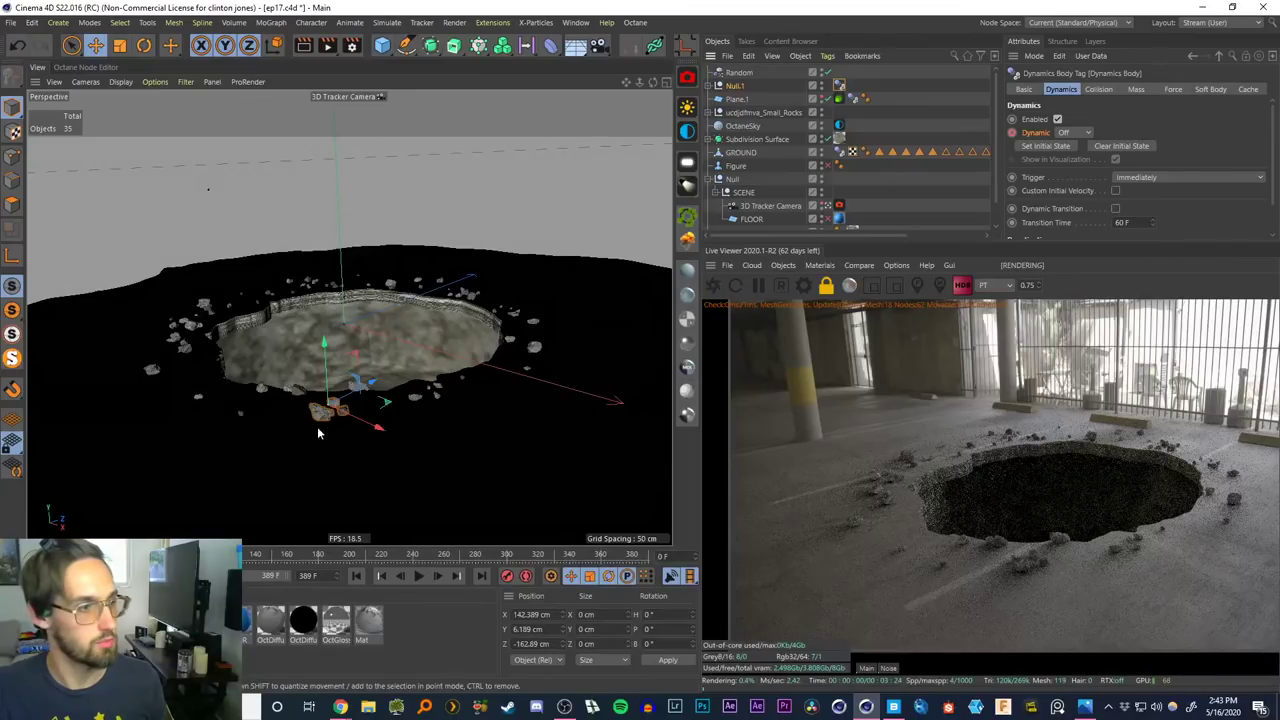
left_click(1249, 90)
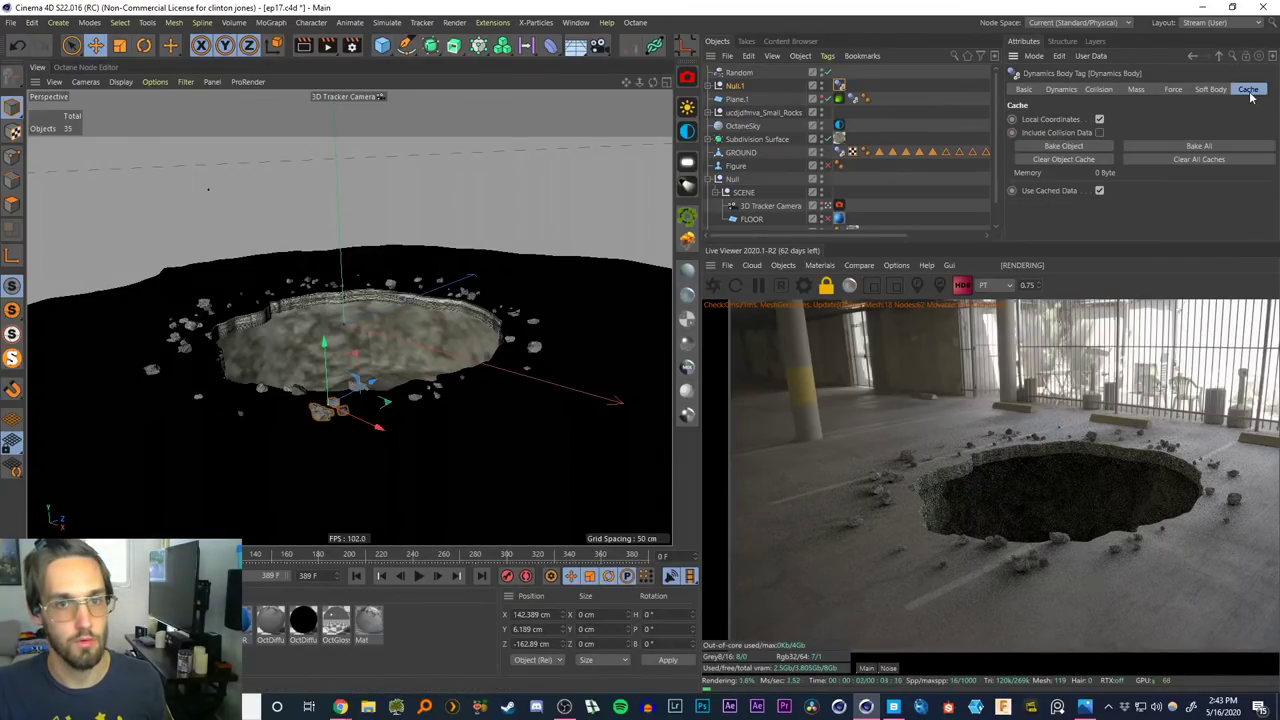
left_click(1063, 147)
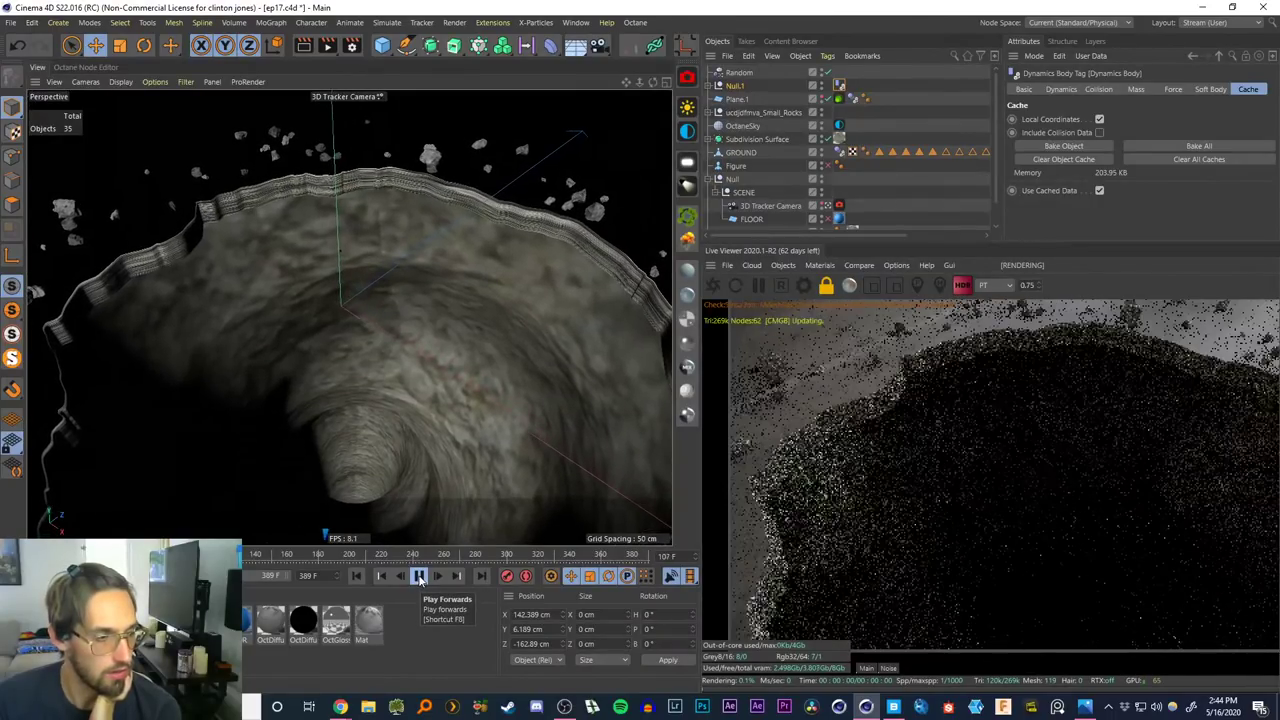
left_click(420, 578)
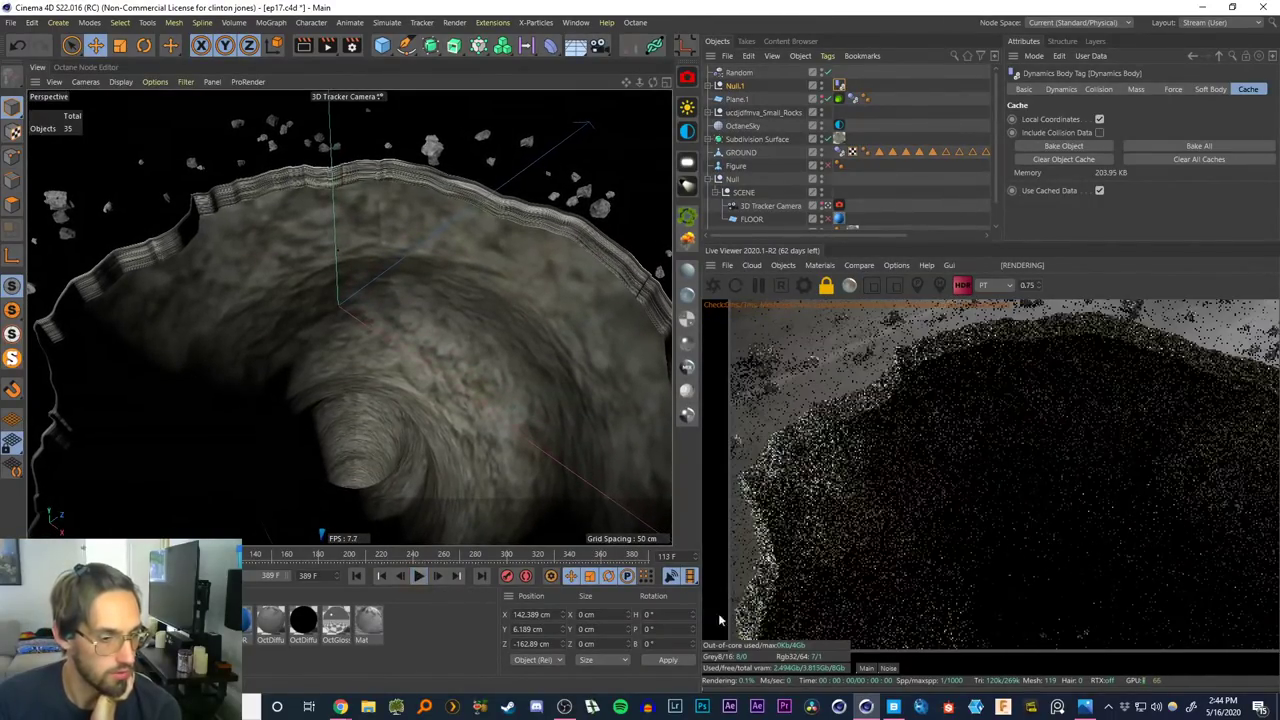
Switch to Quixel Bridge, search the 3D Assets category for "bars" and look through the matching models
left_click(893, 707)
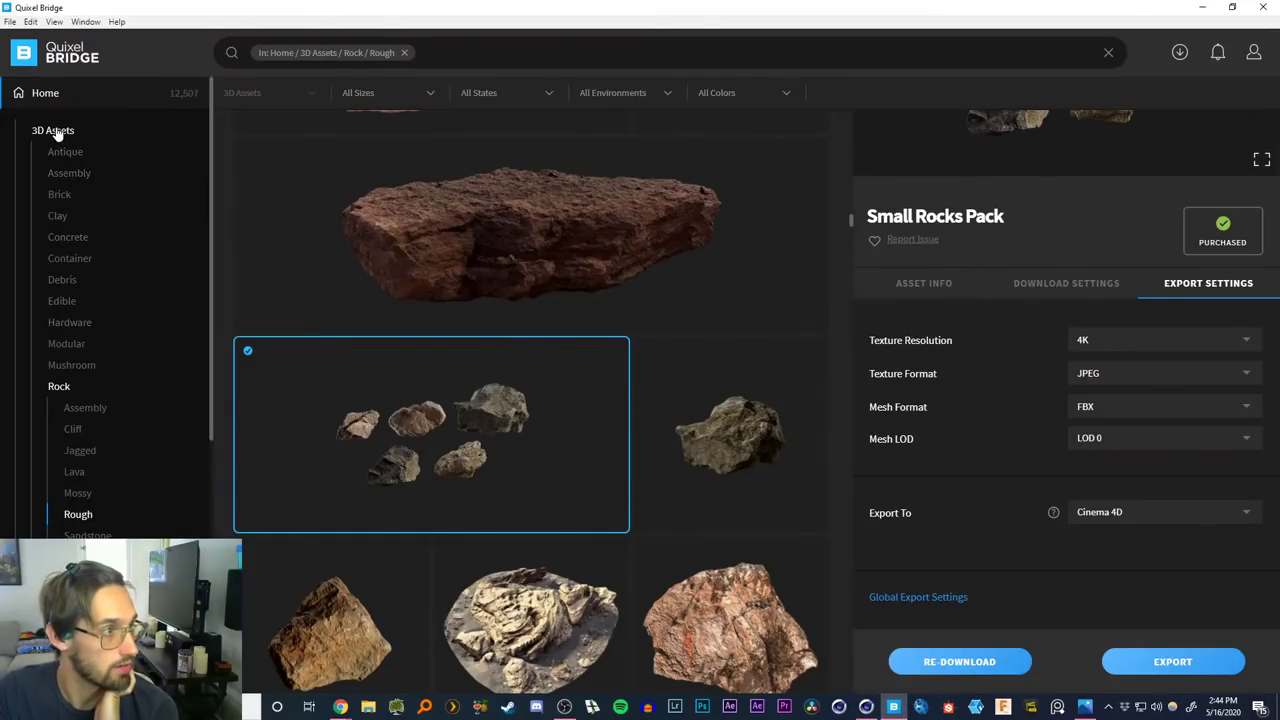
left_click(53, 131)
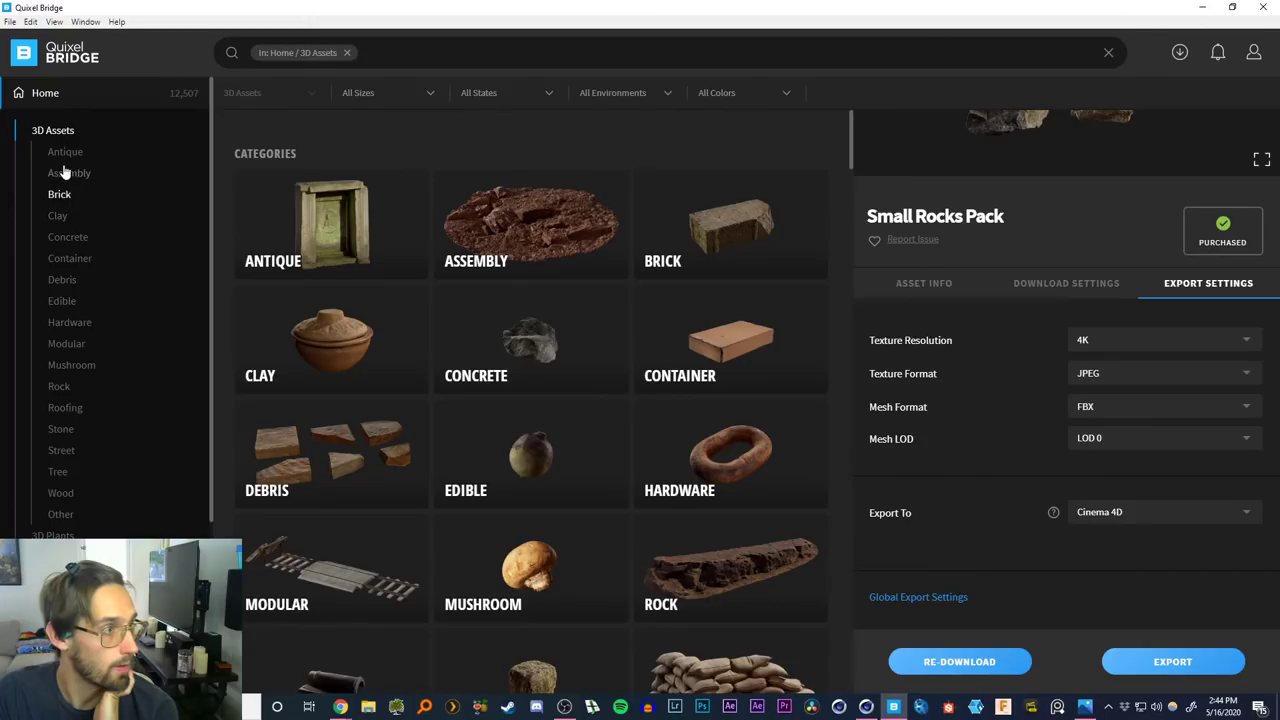
left_click(425, 52)
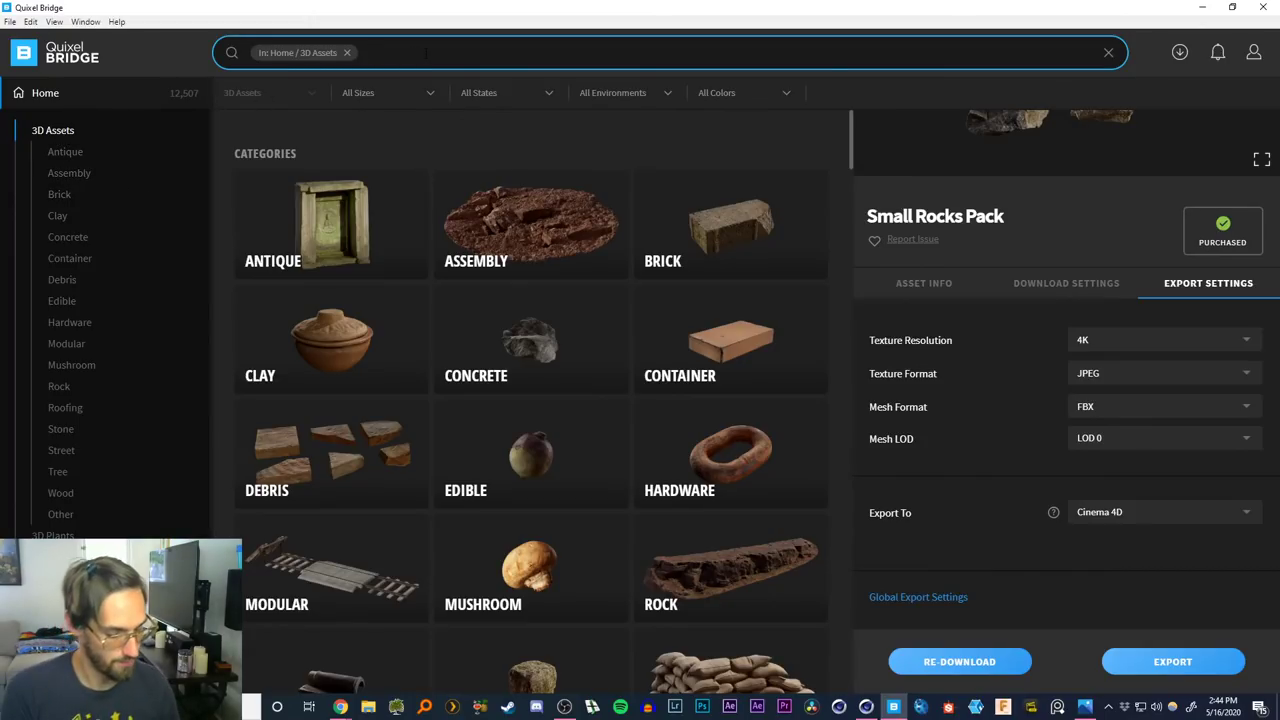
type("bars")
key("Return")
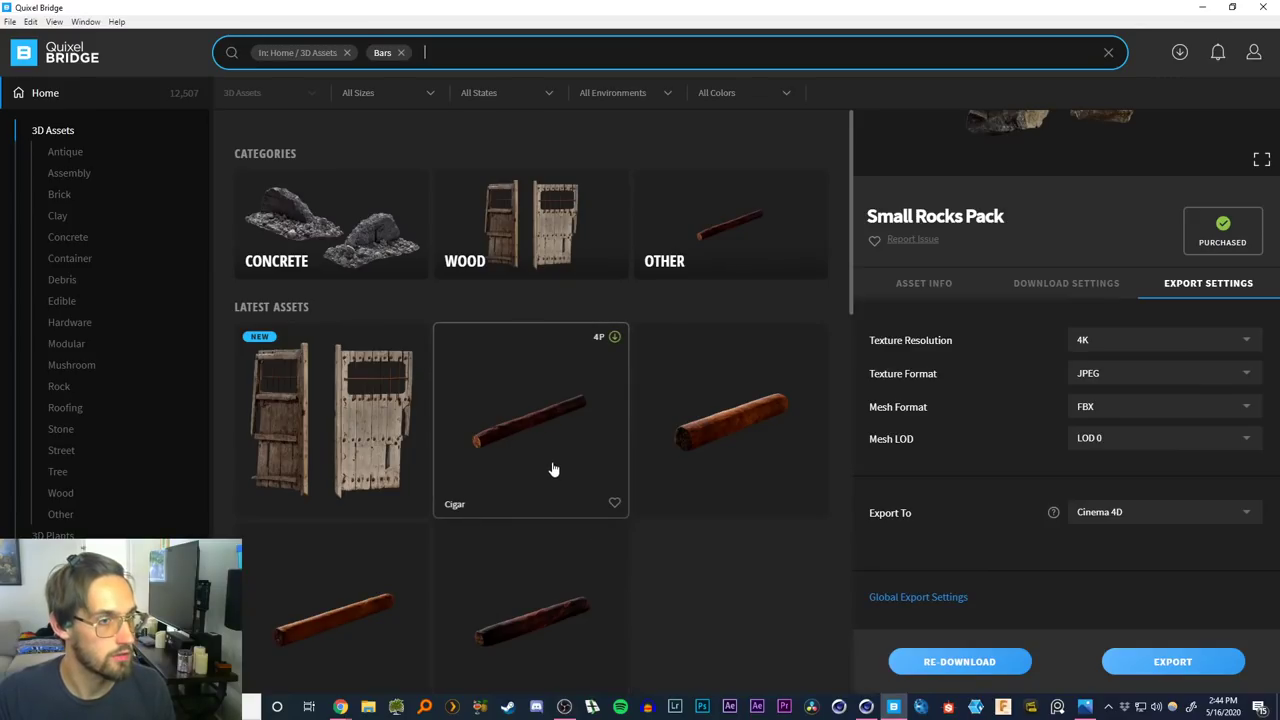
scroll(553, 469, "down", 2)
scroll(463, 503, "down", 3)
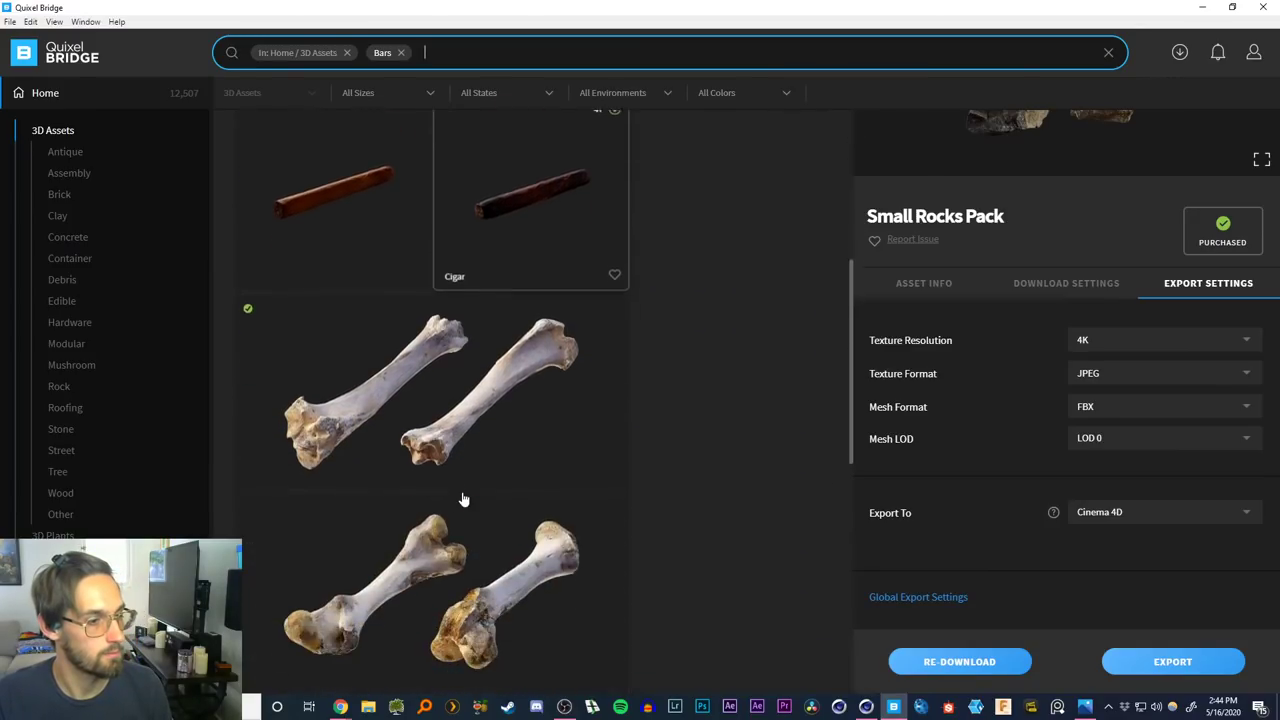
scroll(463, 500, "down", 6)
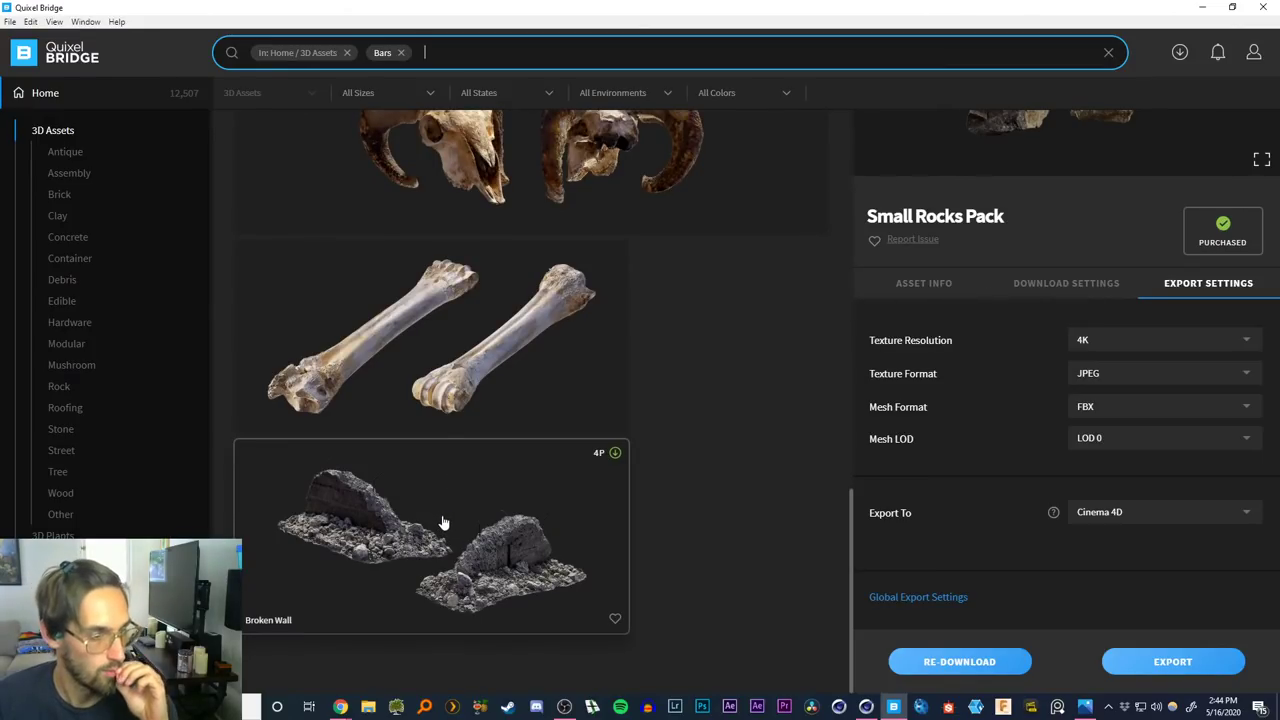
scroll(463, 366, "up", 5)
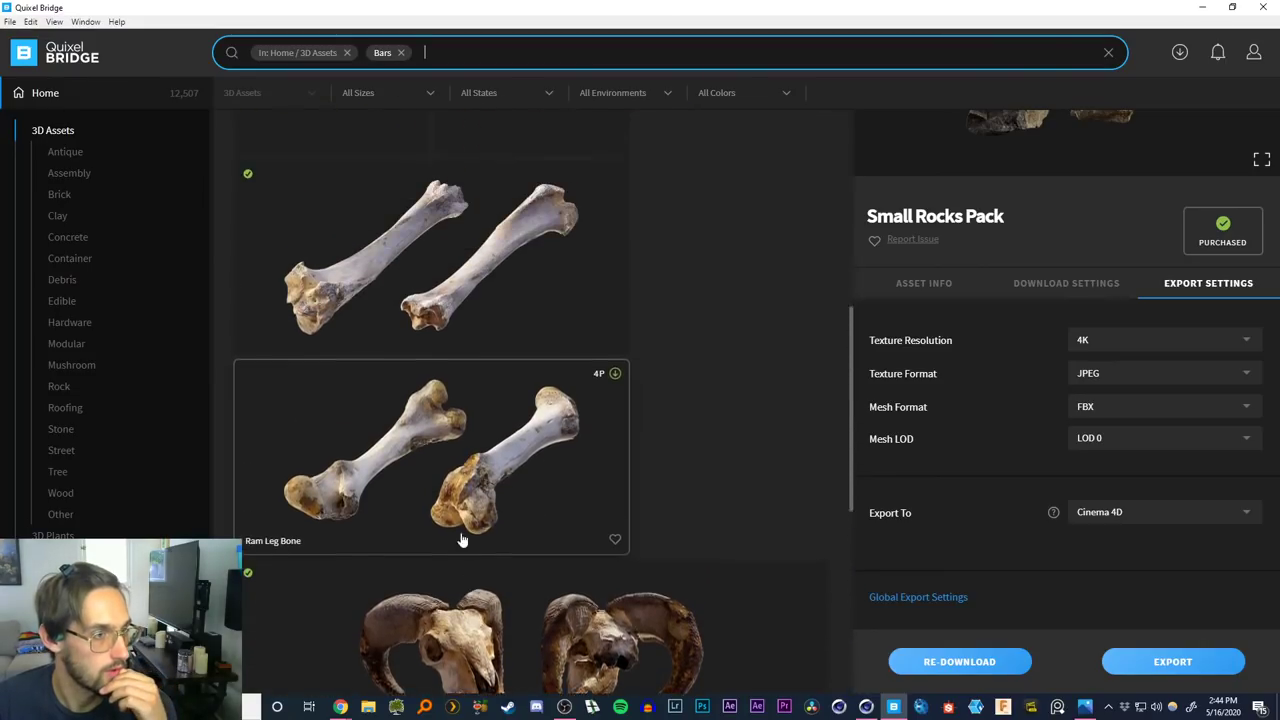
scroll(513, 323, "up", 5)
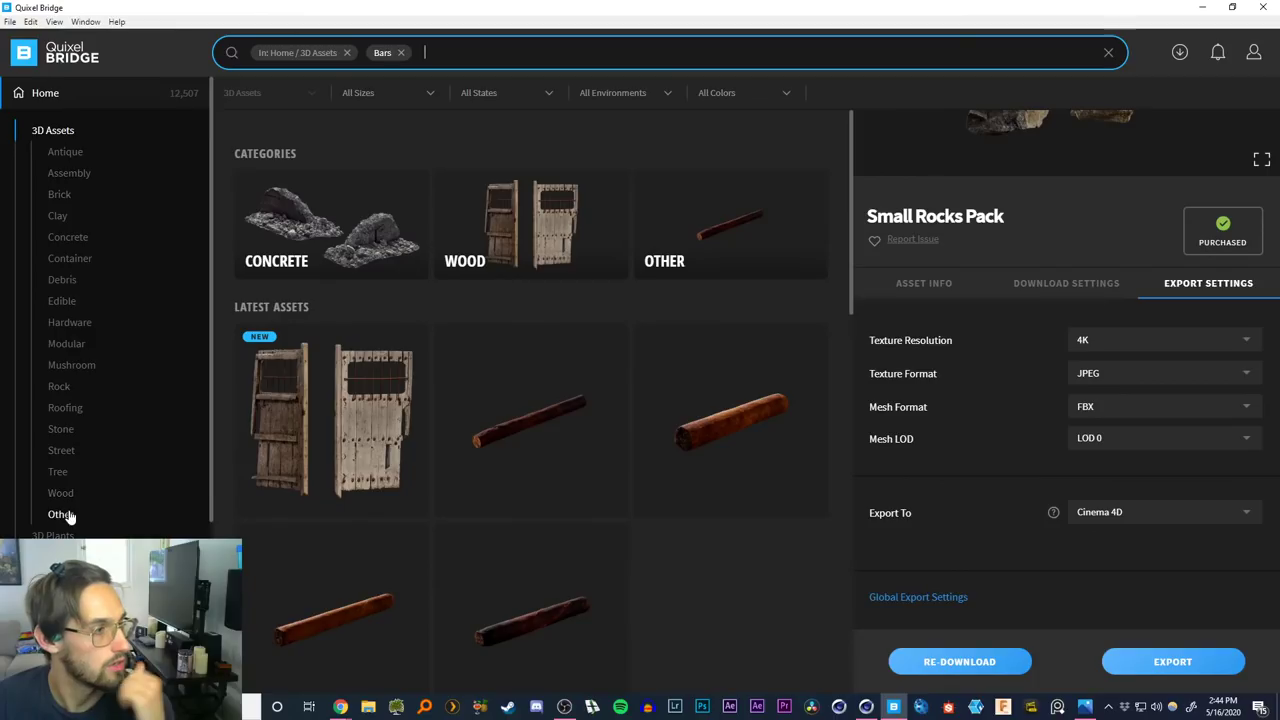
Browse the Concrete category of the 3D Assets for broken walls, curbs and rubble that could suit the sinkhole
left_click(64, 239)
scroll(428, 338, "down", 3)
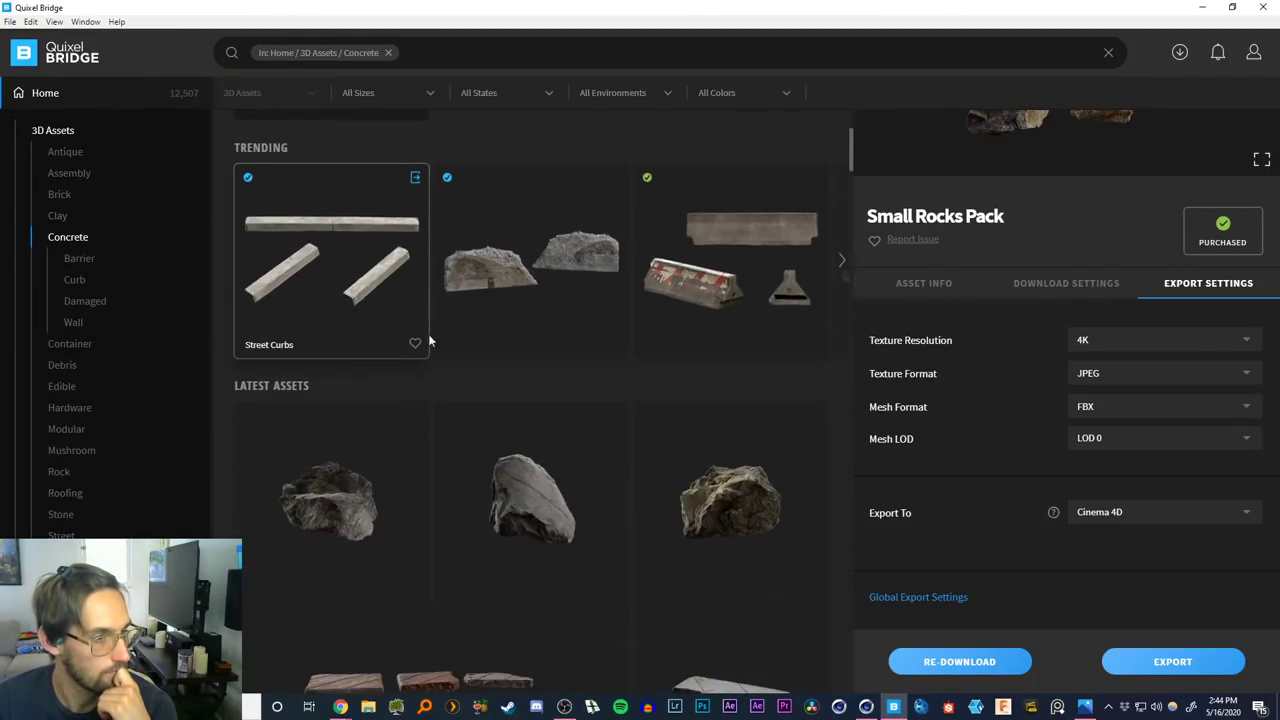
scroll(400, 537, "down", 3)
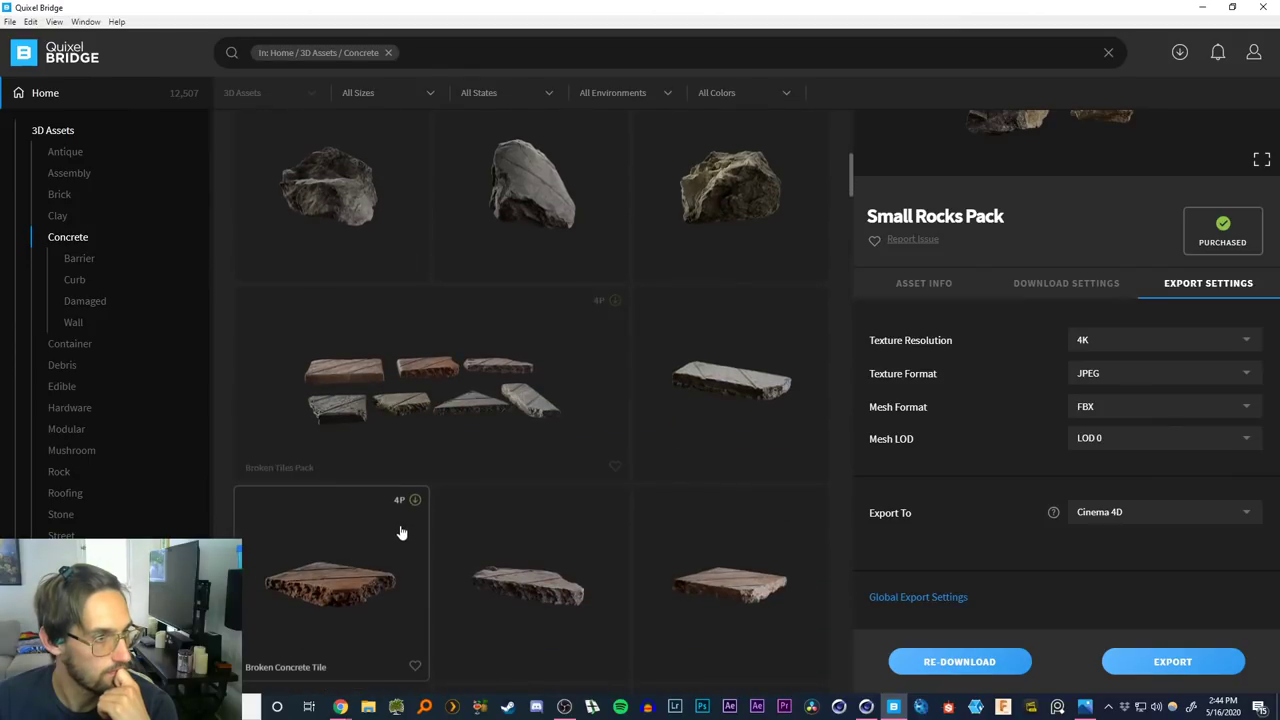
scroll(395, 550, "down", 3)
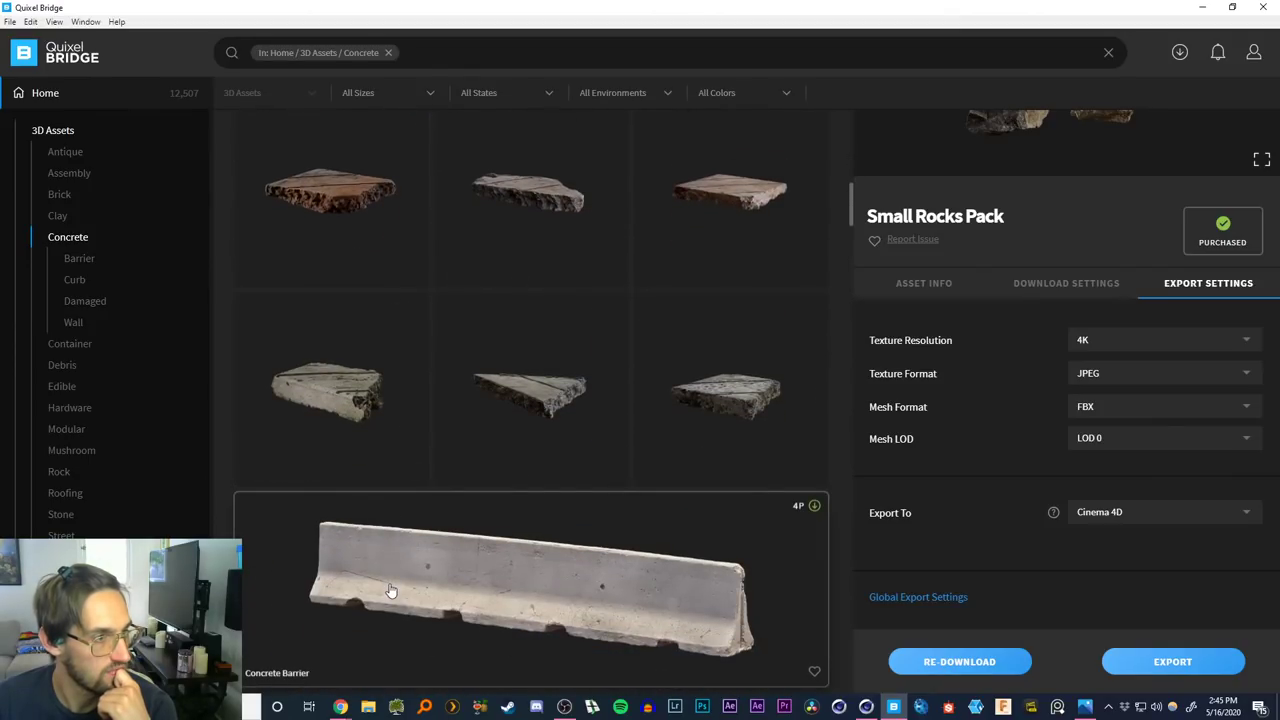
scroll(388, 580, "down", 5)
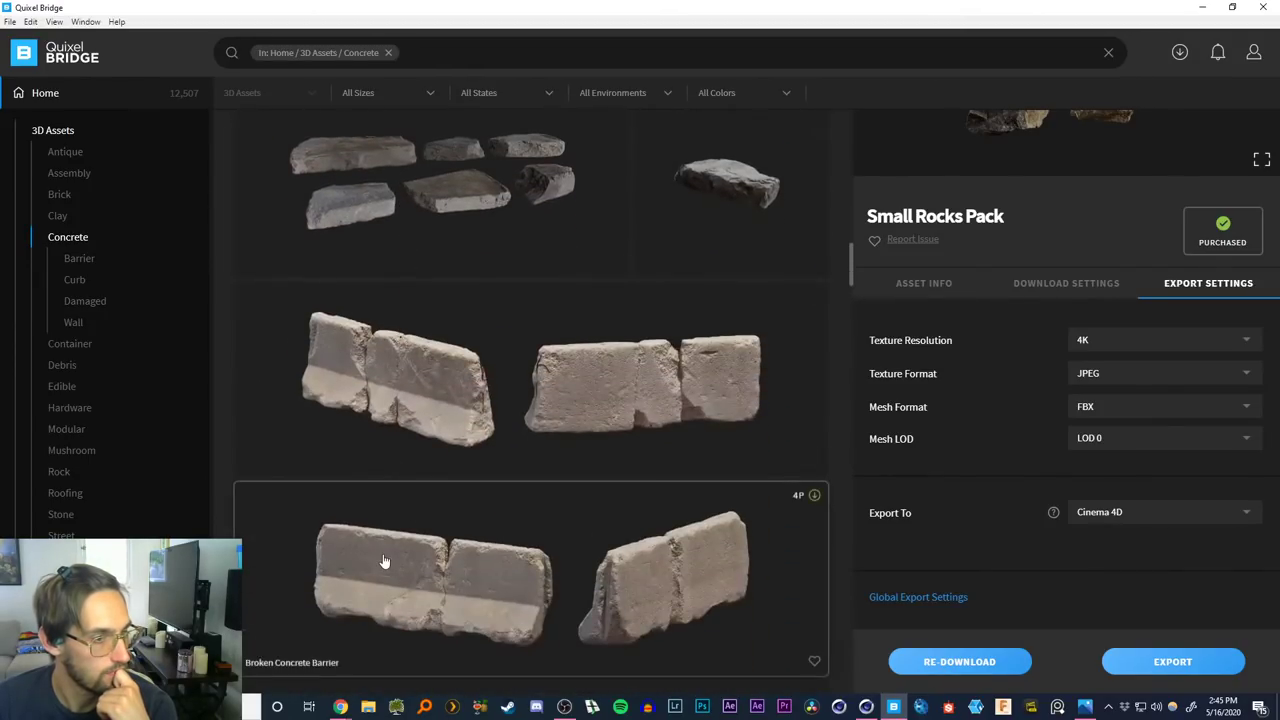
scroll(385, 565, "down", 5)
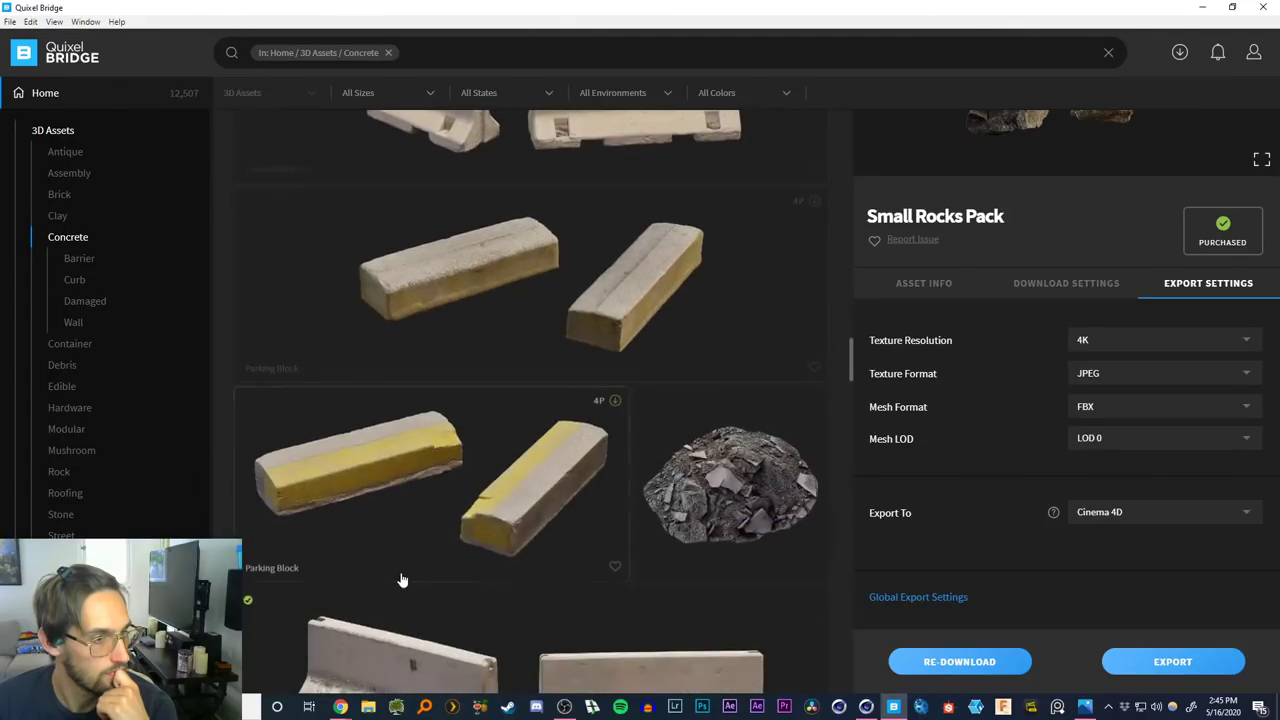
scroll(401, 580, "down", 5)
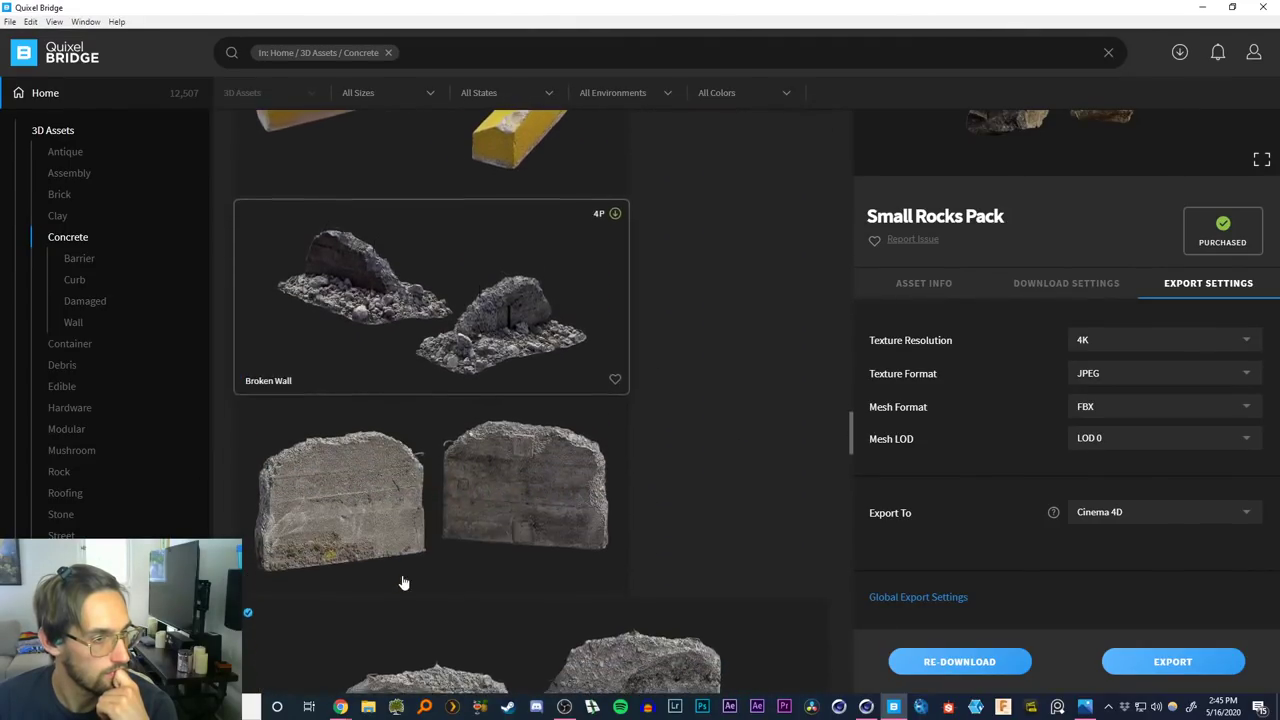
scroll(403, 583, "down", 5)
scroll(431, 434, "up", 3)
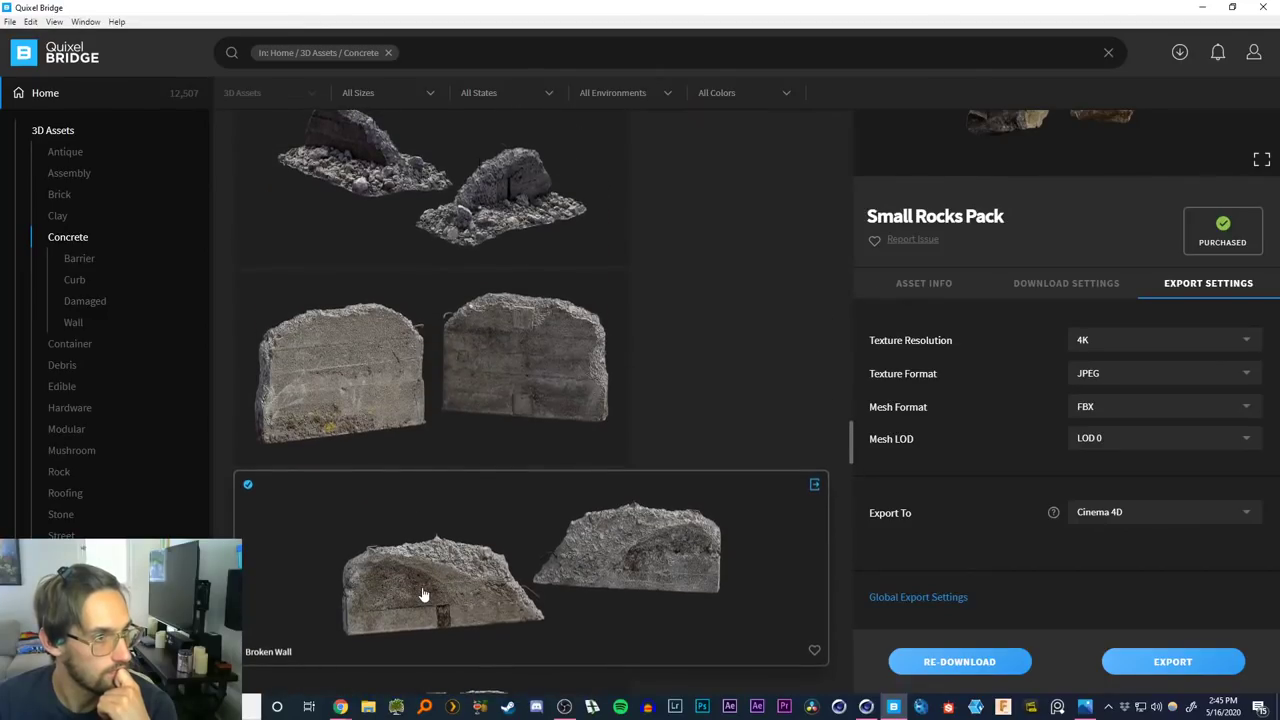
scroll(423, 595, "down", 8)
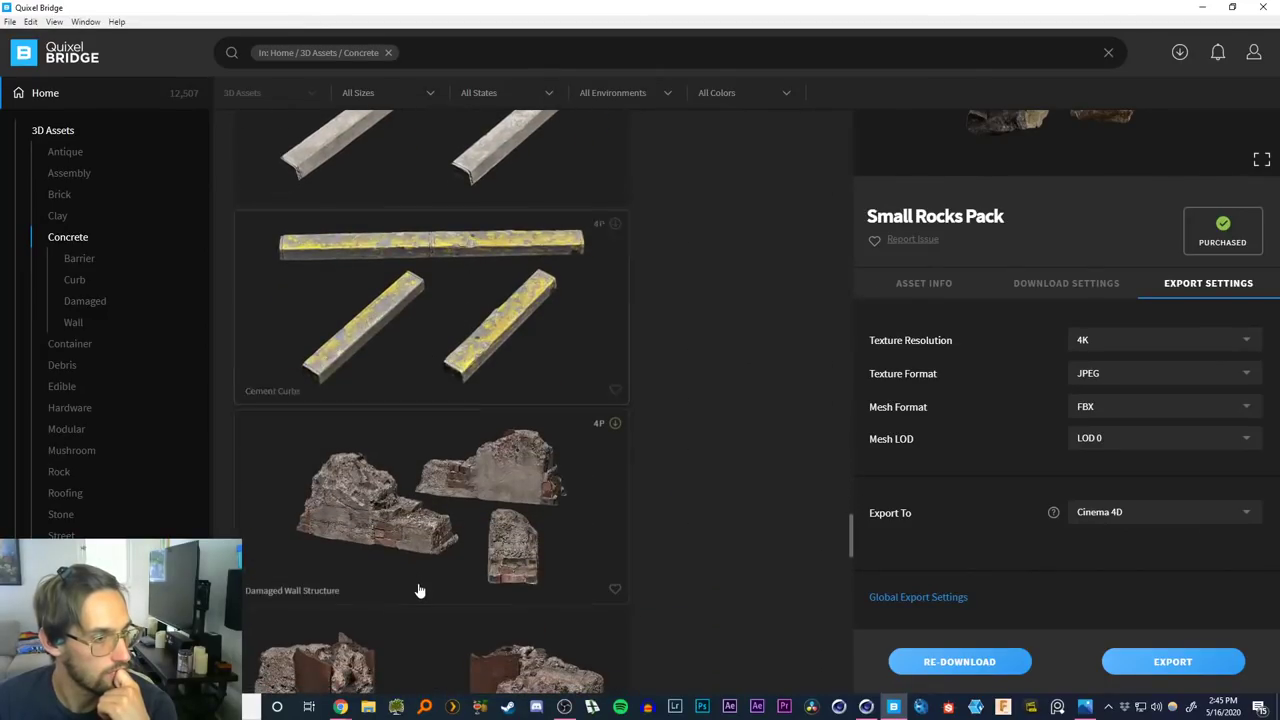
scroll(419, 591, "down", 5)
scroll(420, 570, "down", 1)
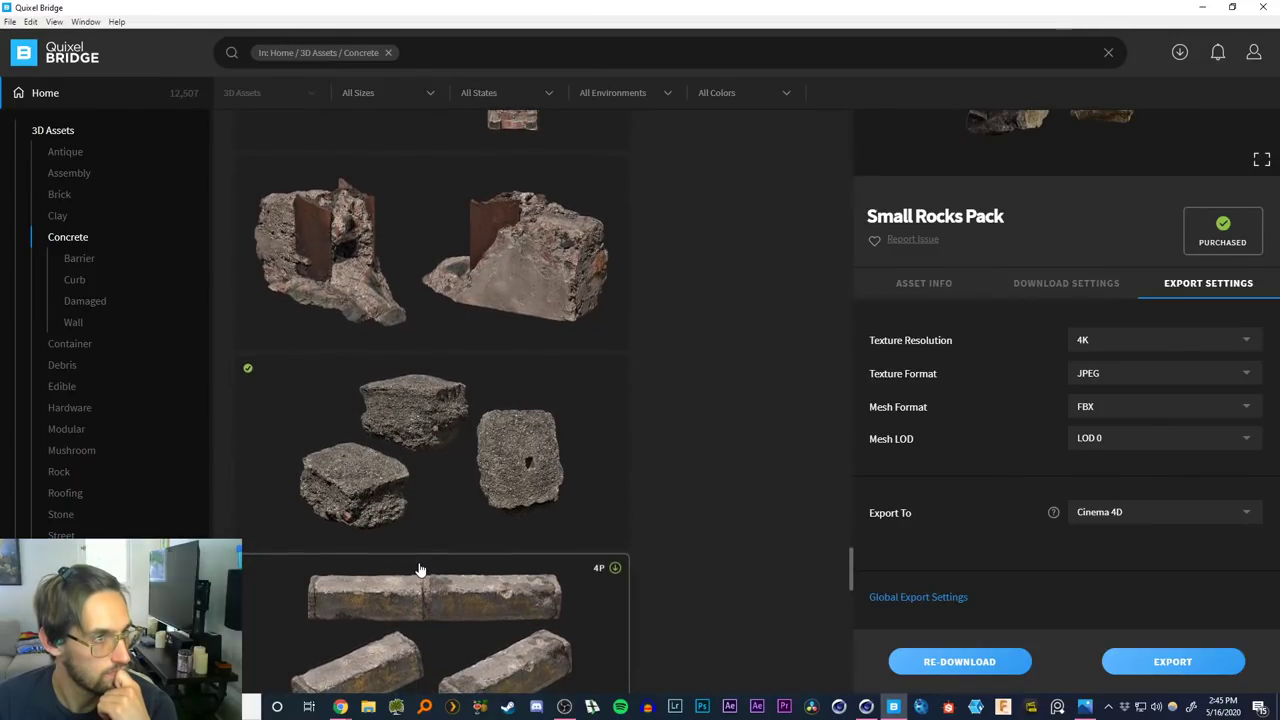
scroll(420, 571, "down", 5)
scroll(424, 586, "down", 10)
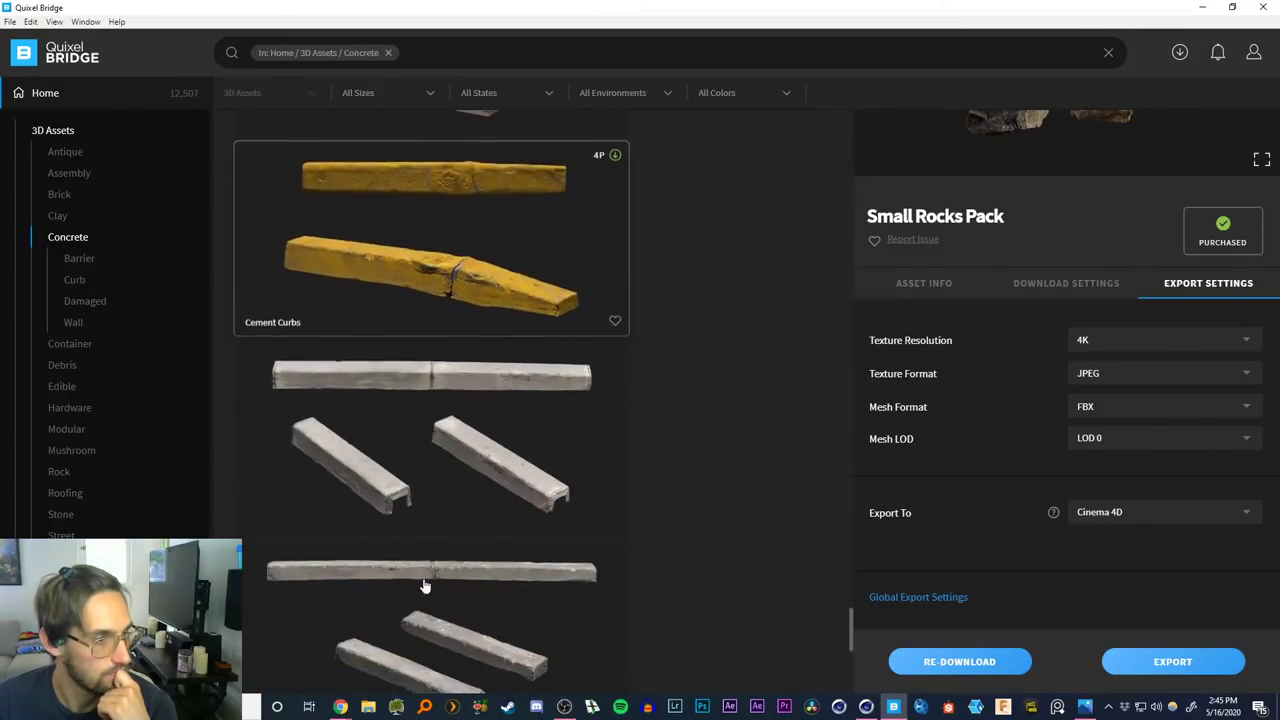
scroll(423, 560, "down", 12)
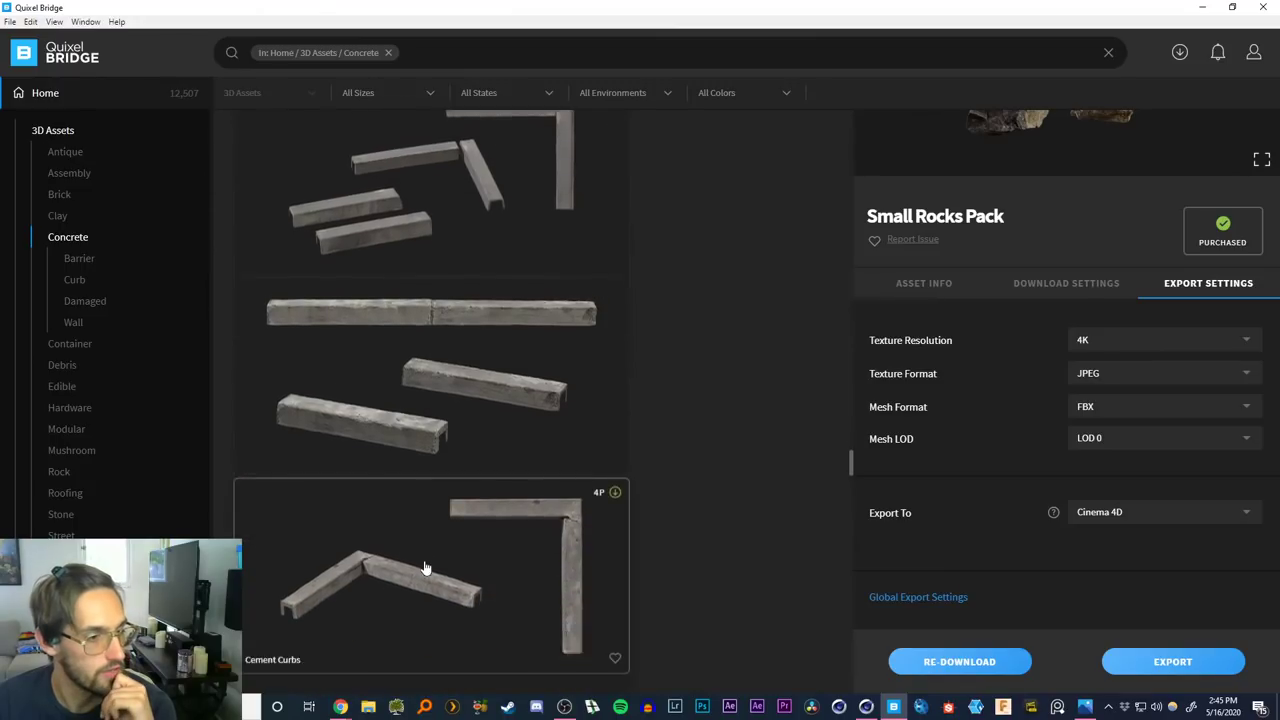
scroll(430, 540, "down", 10)
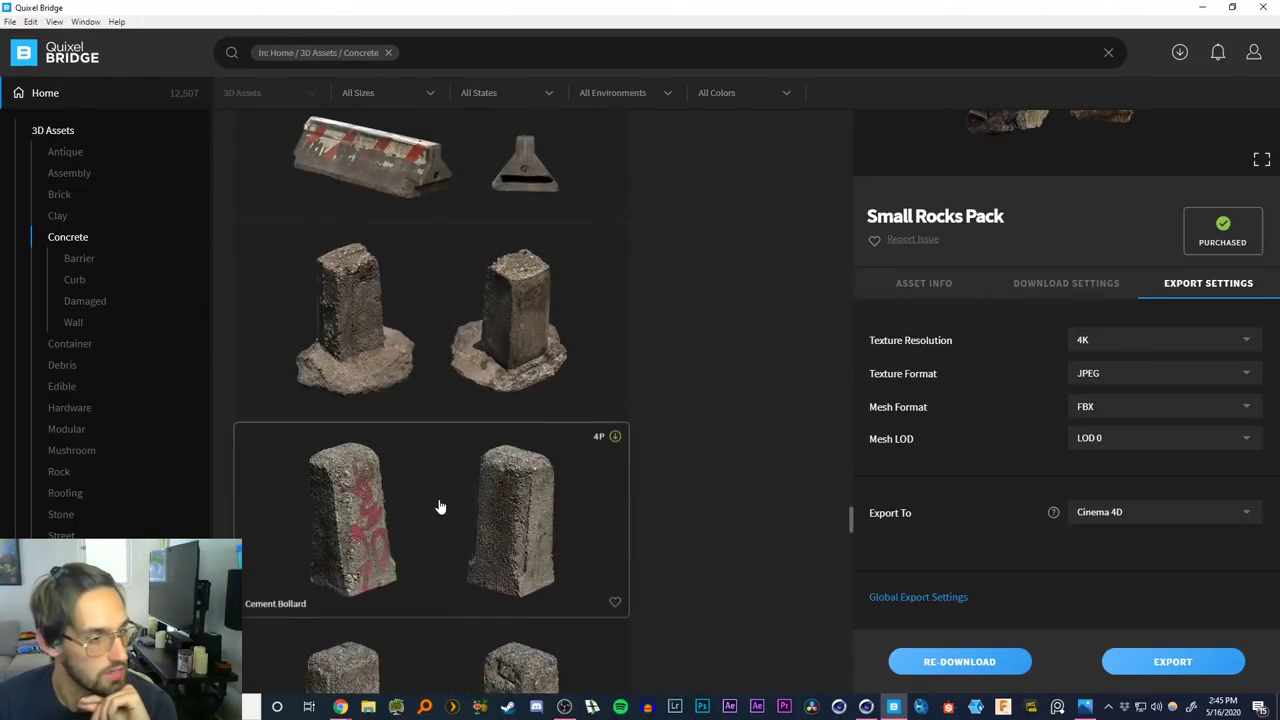
scroll(445, 570, "down", 5)
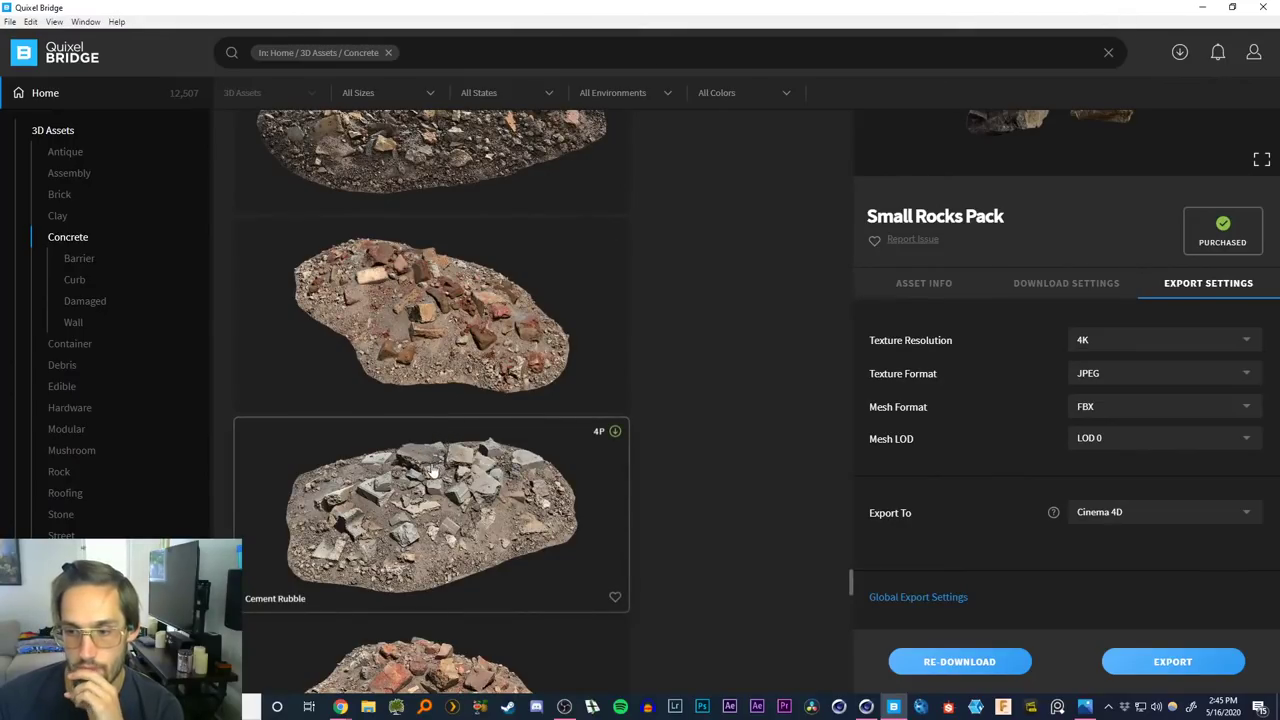
scroll(433, 502, "down", 8)
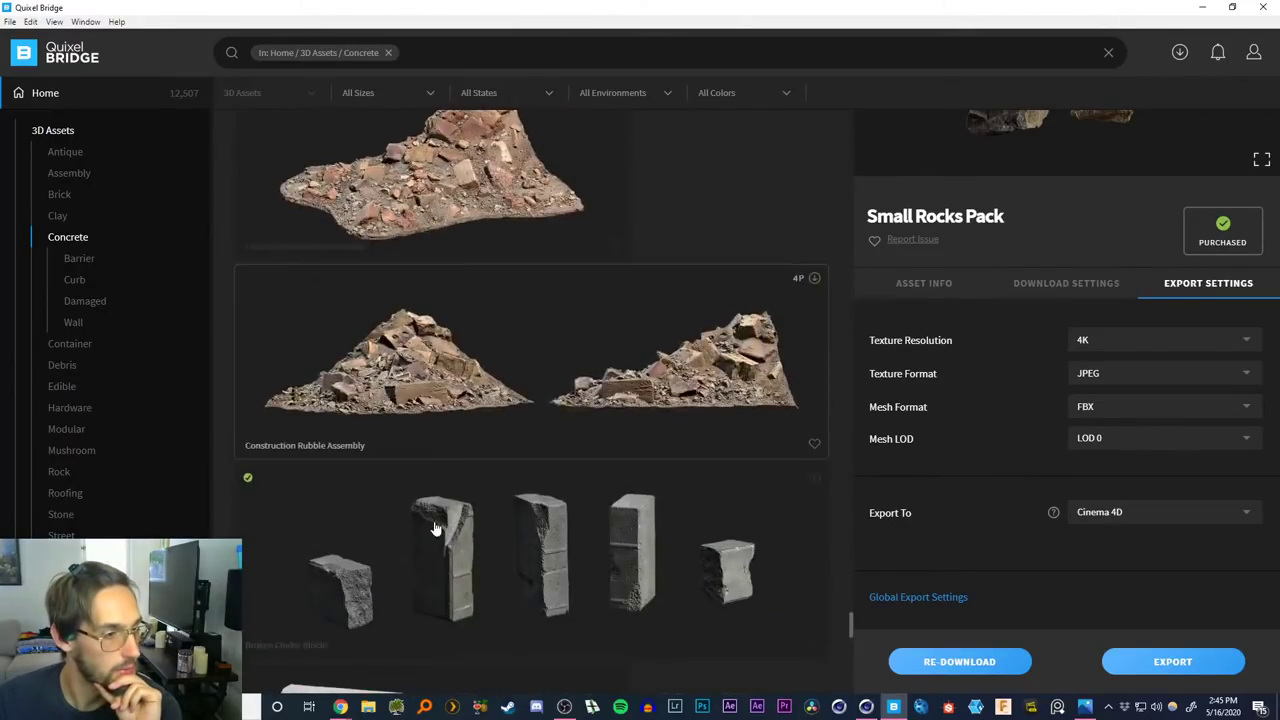
scroll(433, 530, "down", 6)
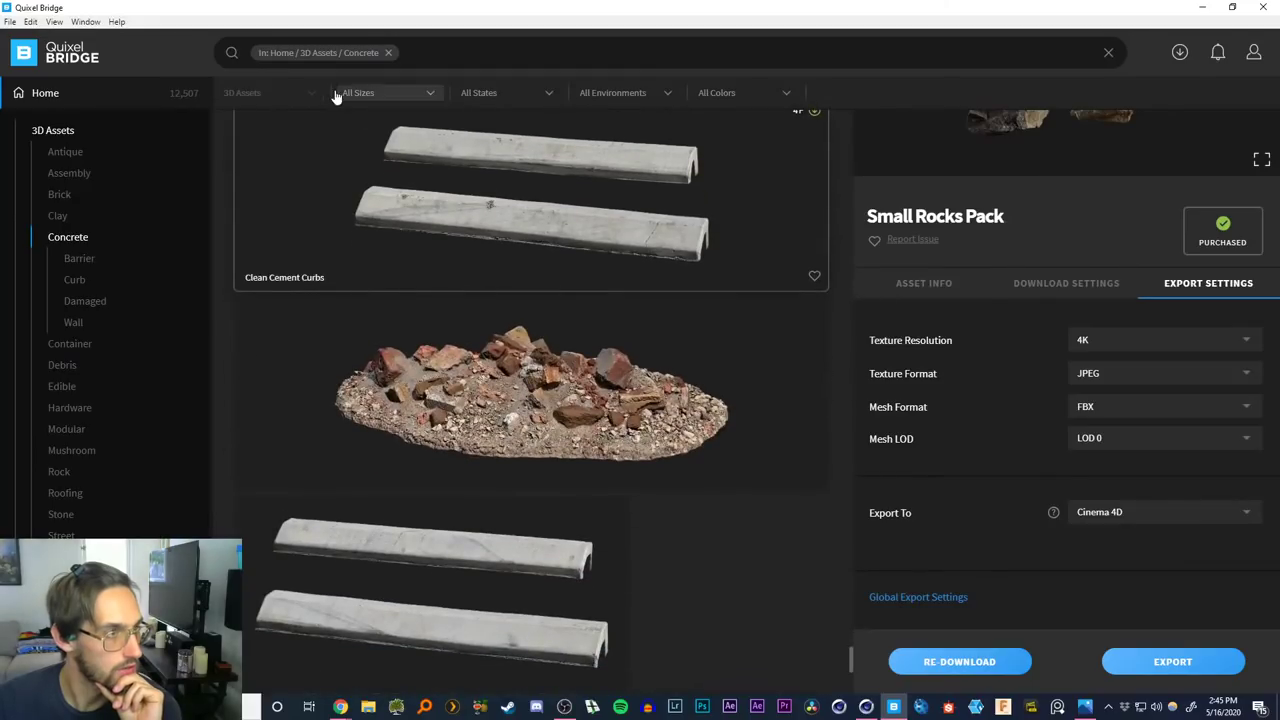
Remove the Concrete category filter, search the whole library for "pipe" and show the details of the Modular Metal Pipe Pack
left_click(389, 53)
left_click(397, 54)
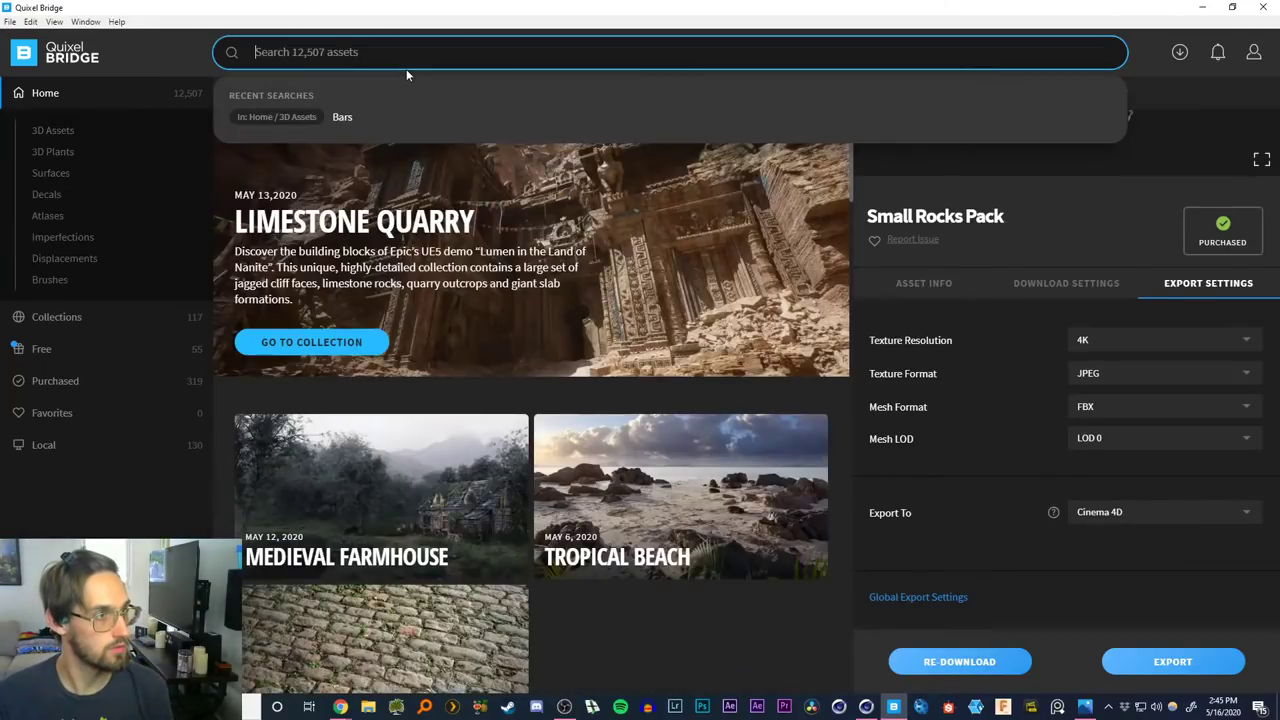
type("pipe")
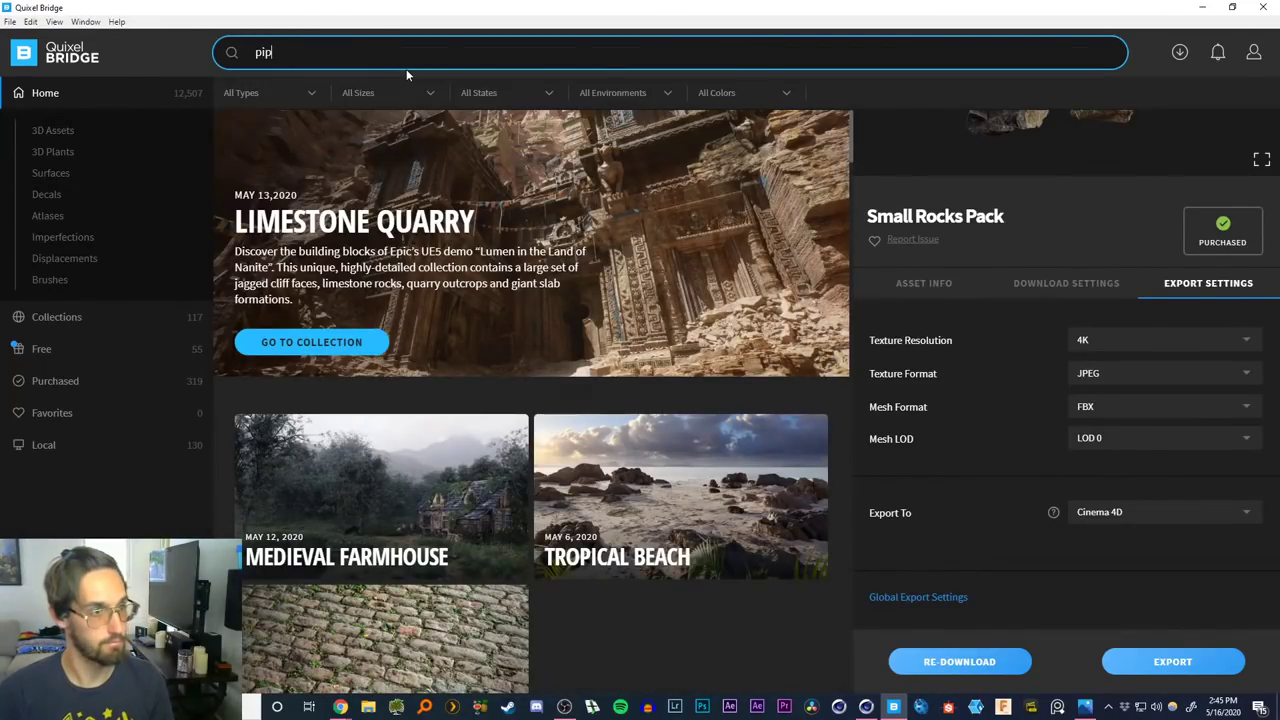
key("Return")
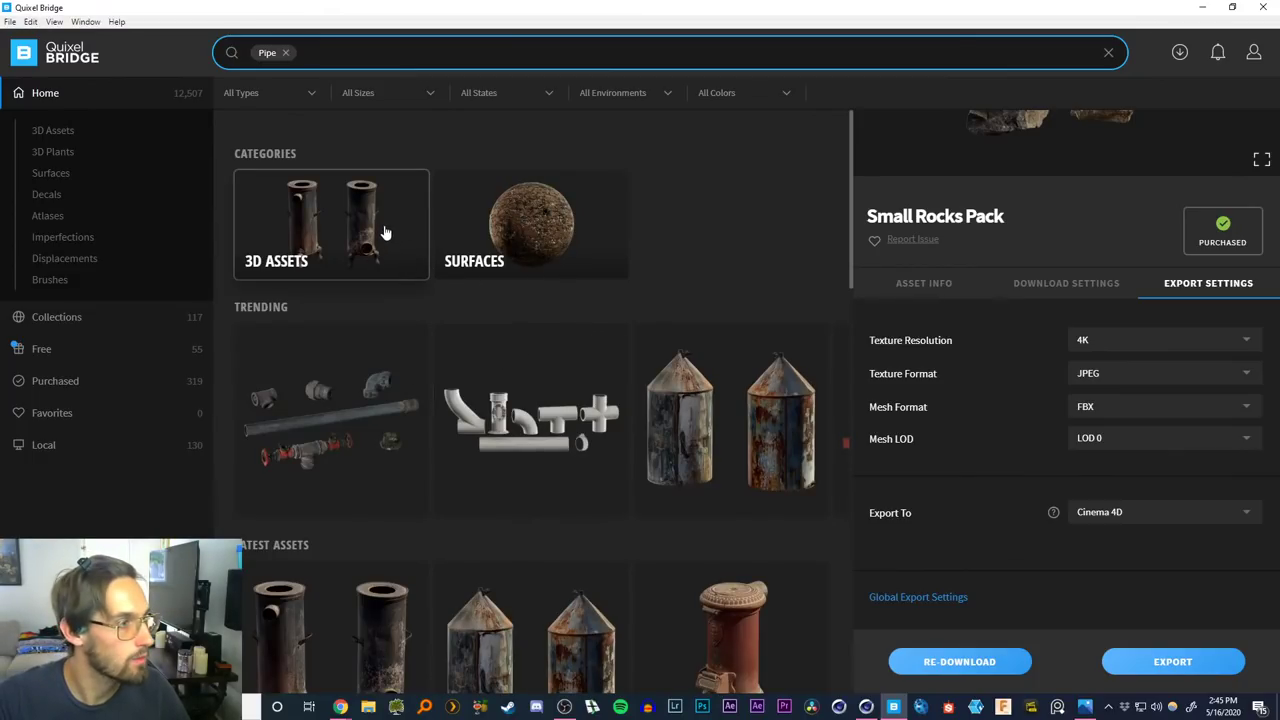
left_click(380, 383)
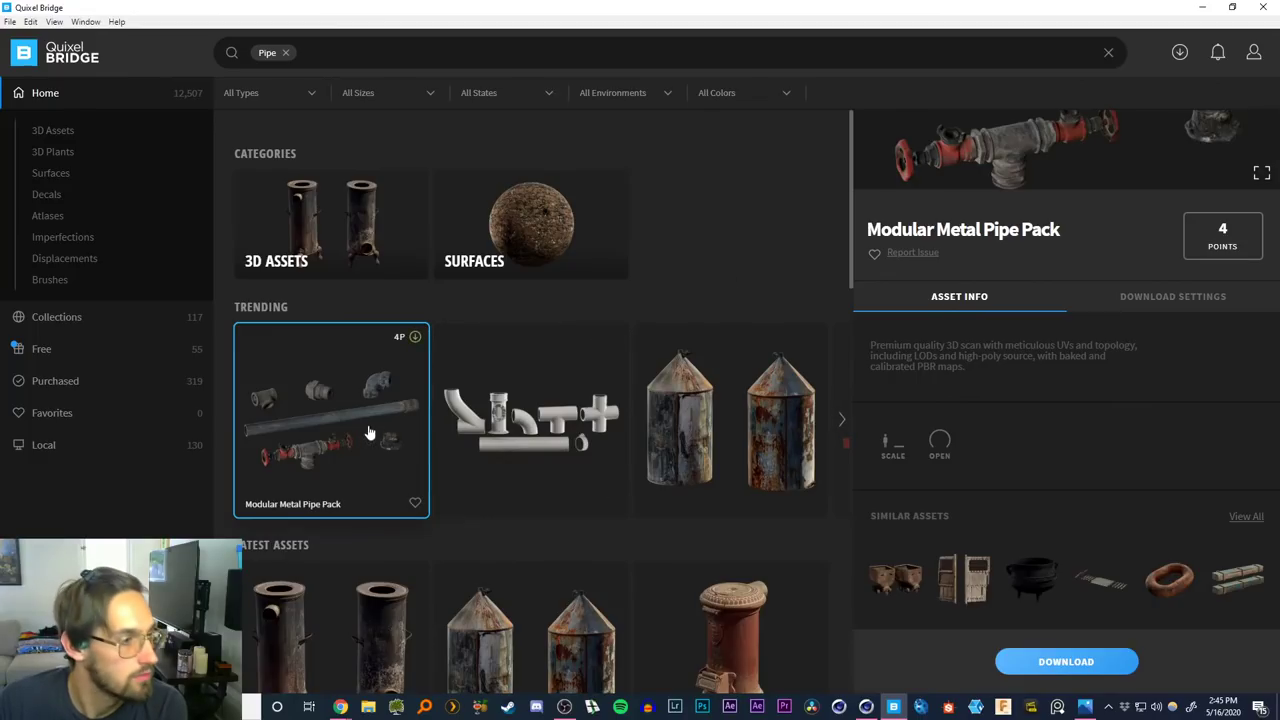
Examine the pipe models in the search results and open the Mine Cart from the pipe pack's similar assets
scroll(363, 441, "down", 10)
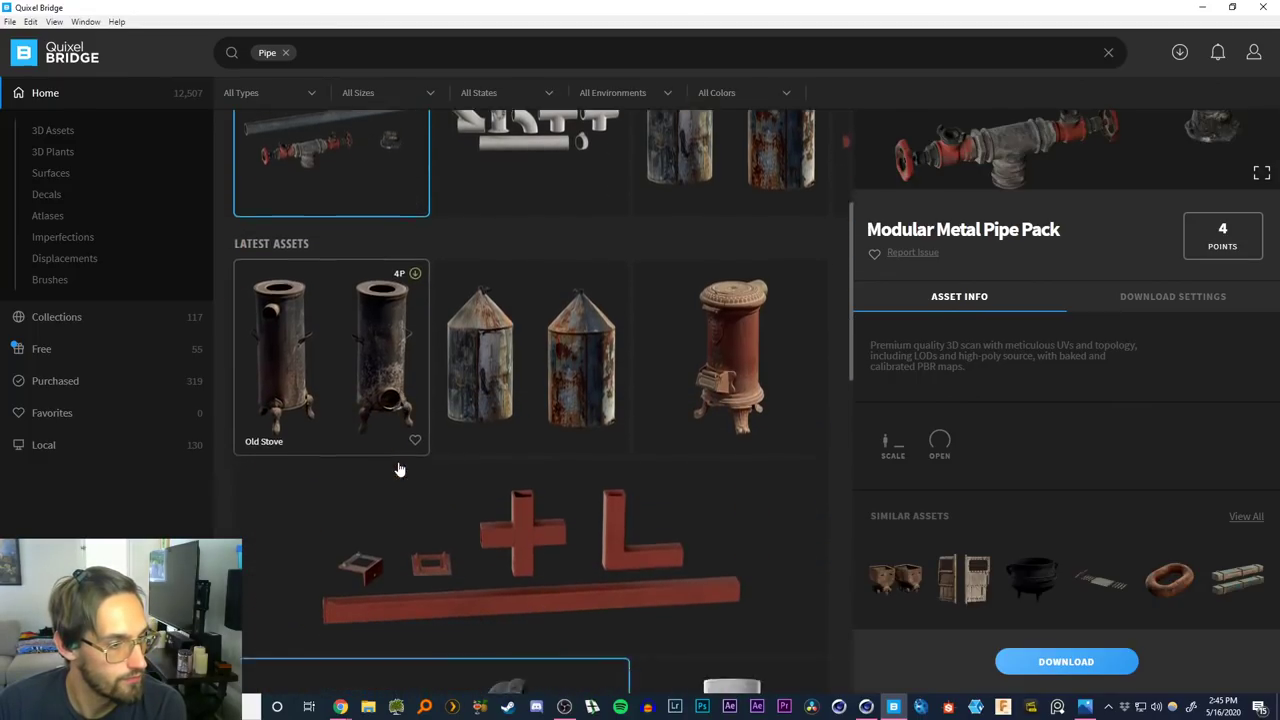
scroll(491, 403, "down", 1)
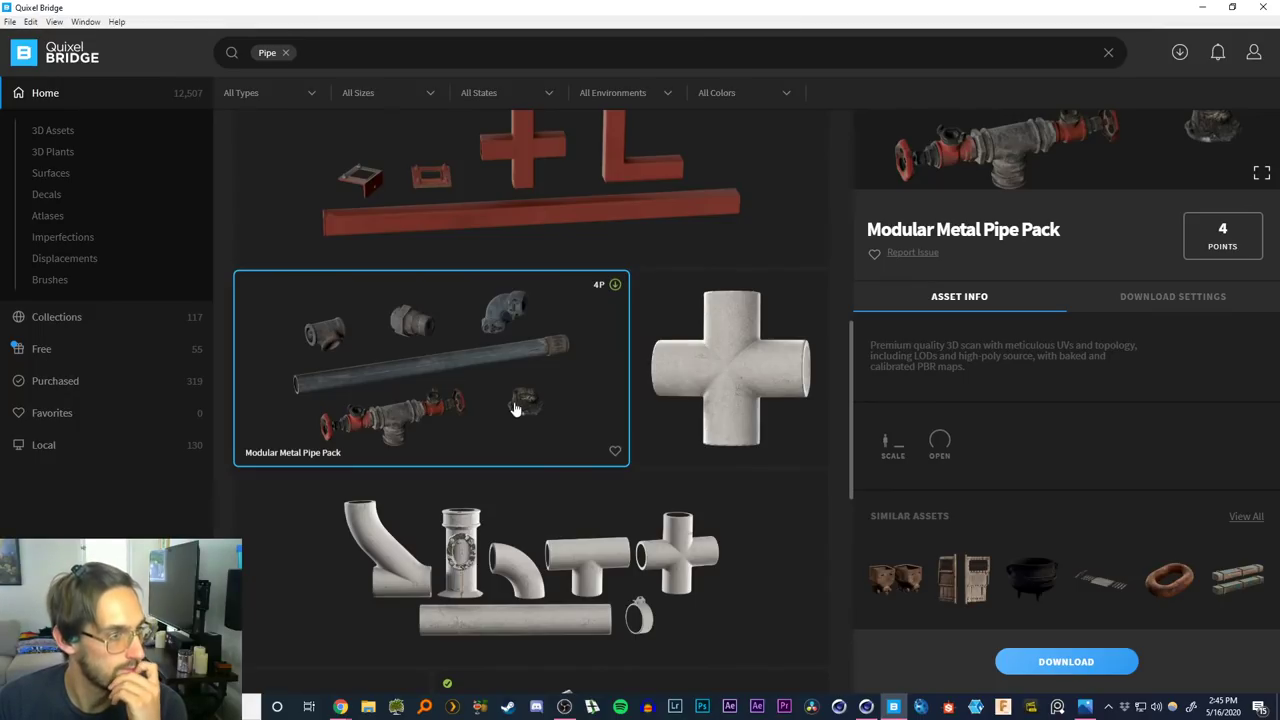
scroll(505, 430, "down", 8)
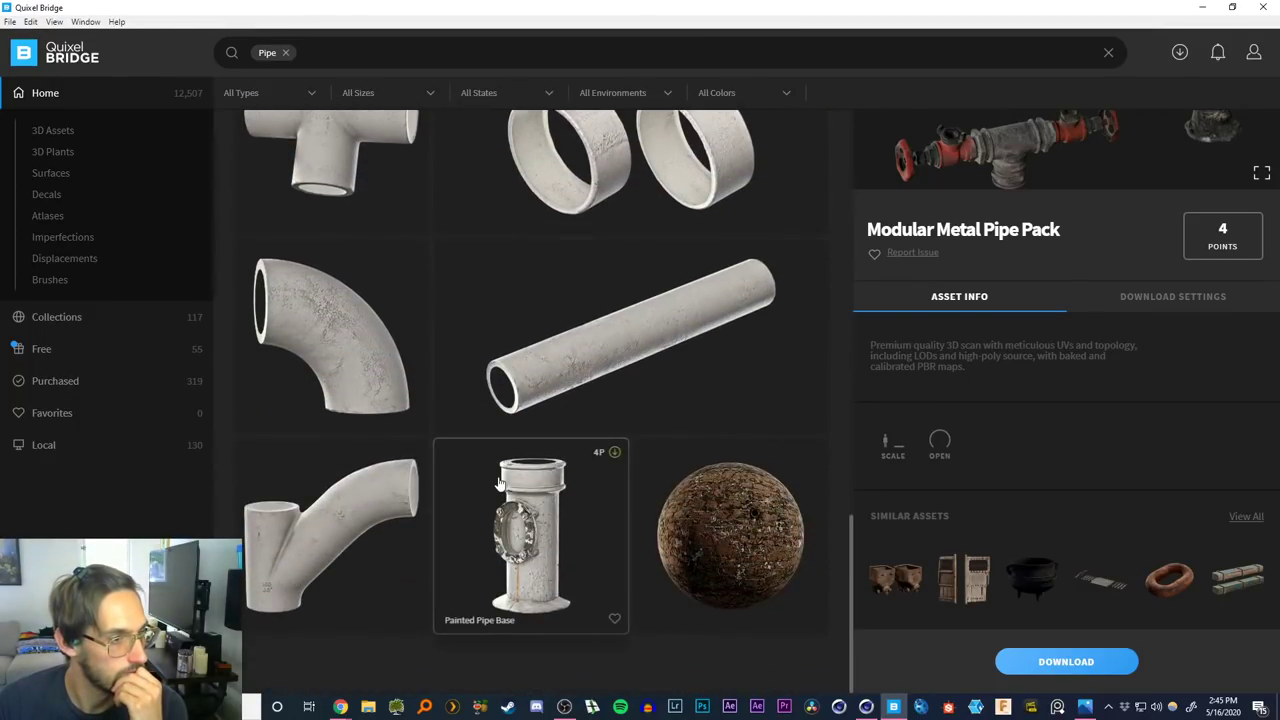
scroll(490, 450, "up", 6)
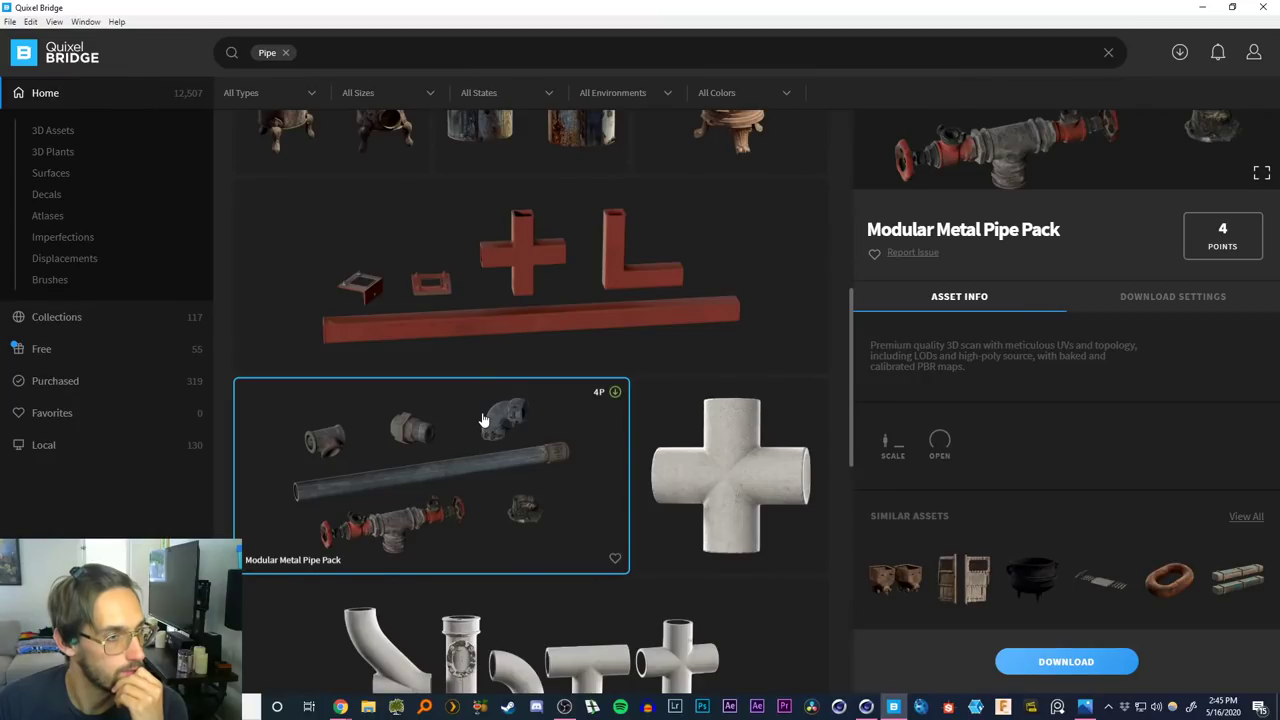
scroll(490, 400, "up", 3)
scroll(527, 346, "up", 4)
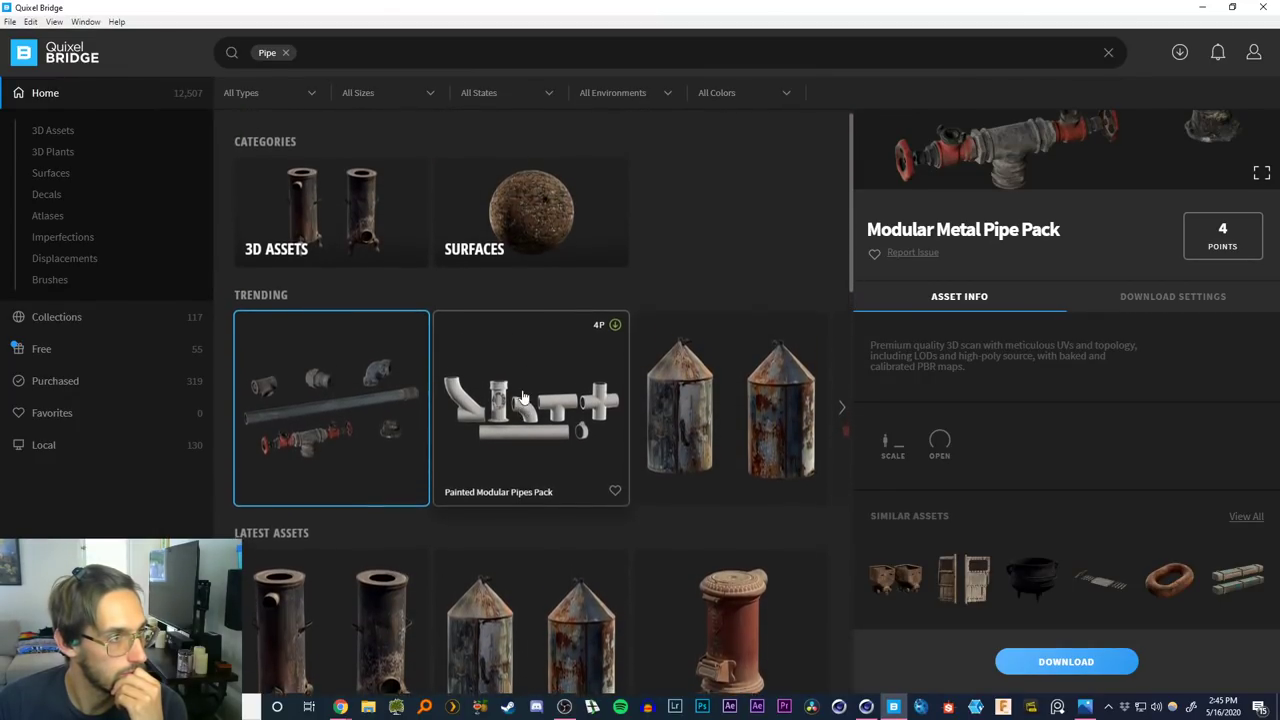
scroll(540, 260, "down", 5)
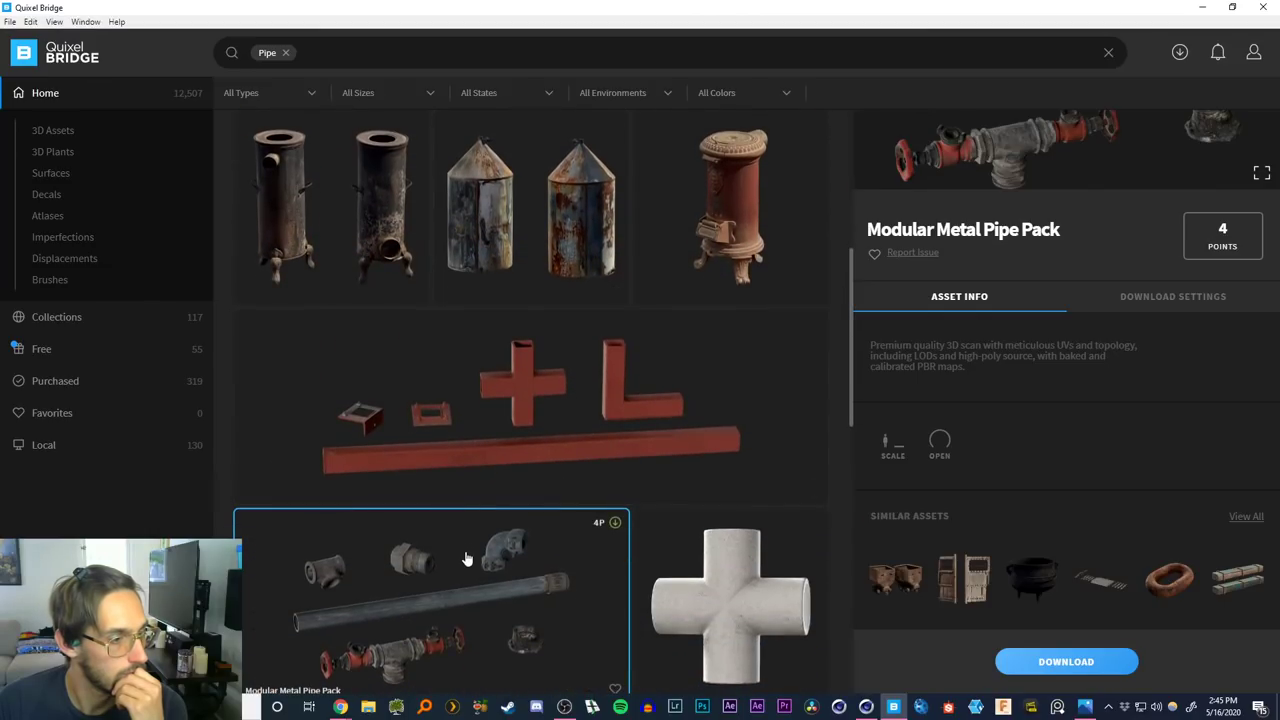
scroll(492, 462, "down", 1)
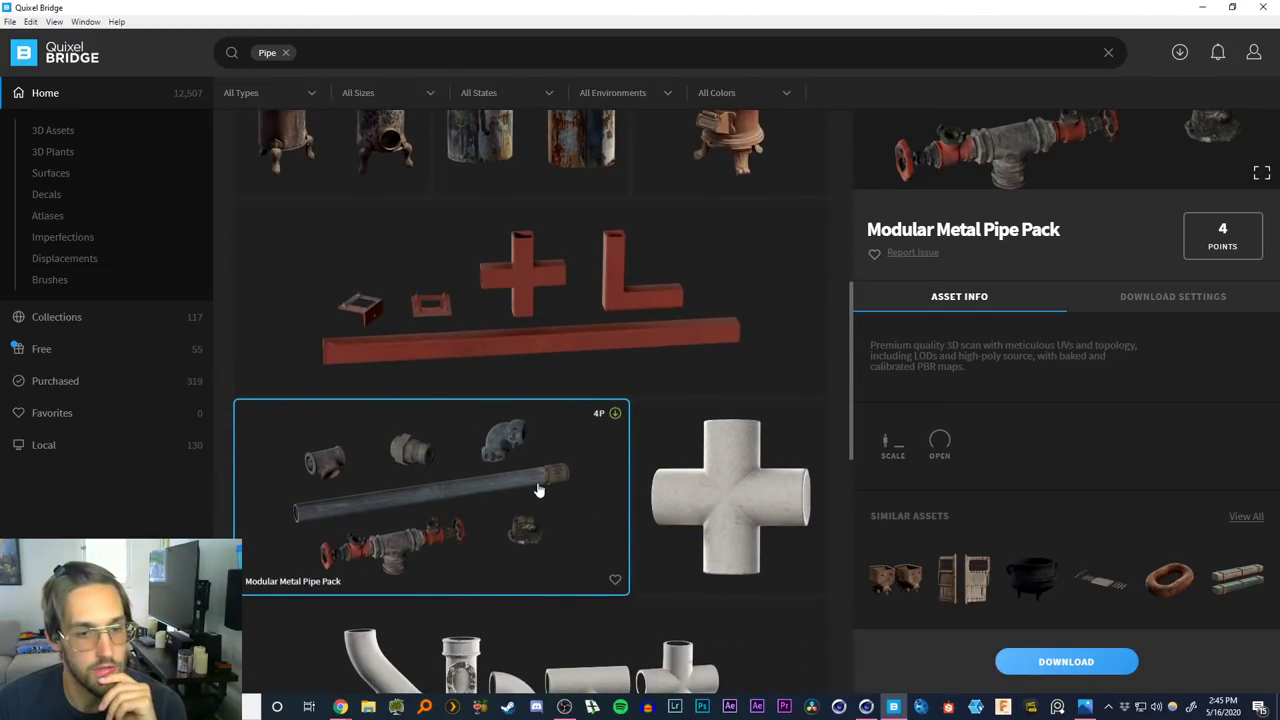
left_click(897, 584)
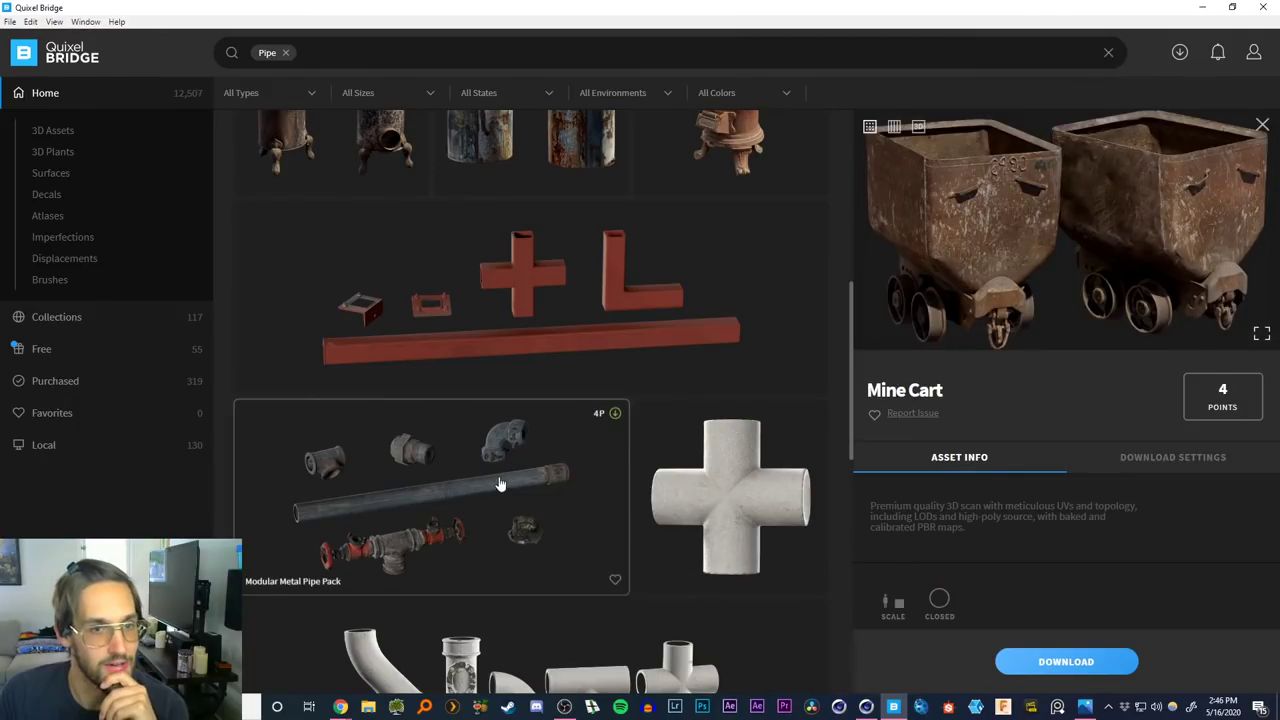
Look through the remaining pipe models, remove the Pipe search term and search the whole library for "Rebar"
scroll(458, 533, "down", 3)
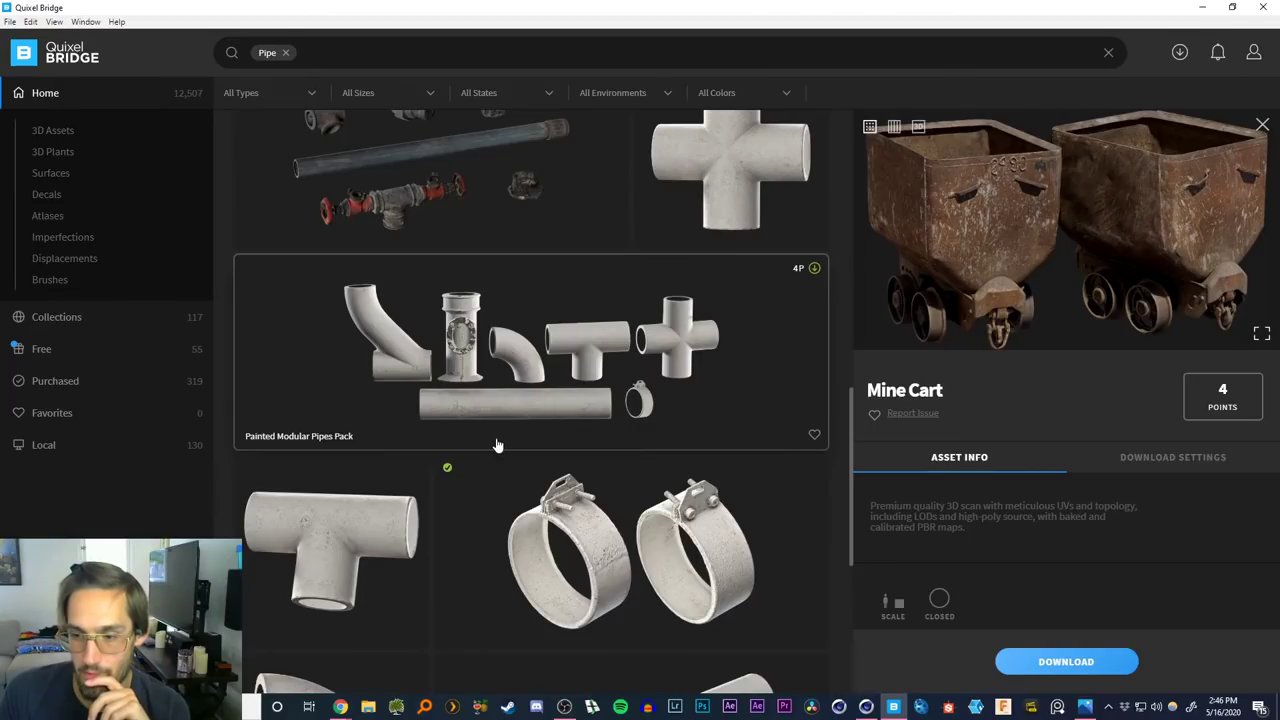
scroll(490, 338, "up", 3)
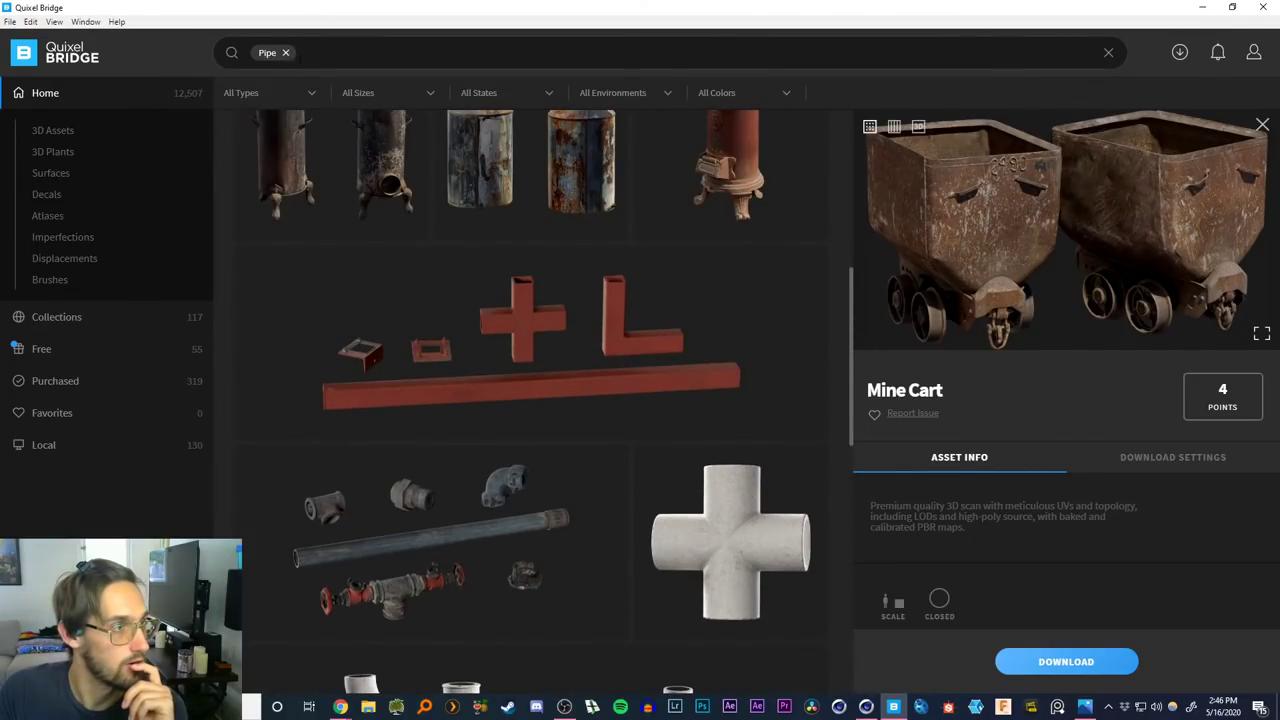
left_click(285, 52)
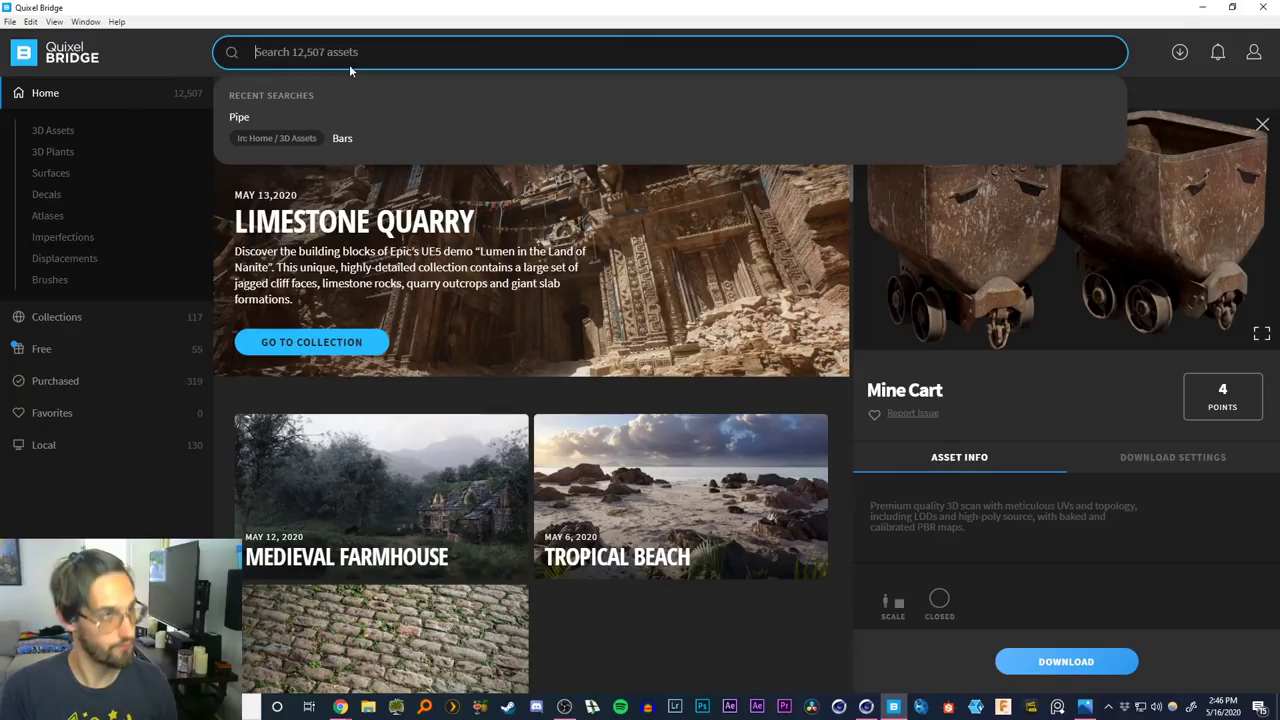
type("Rebar")
key("Return")
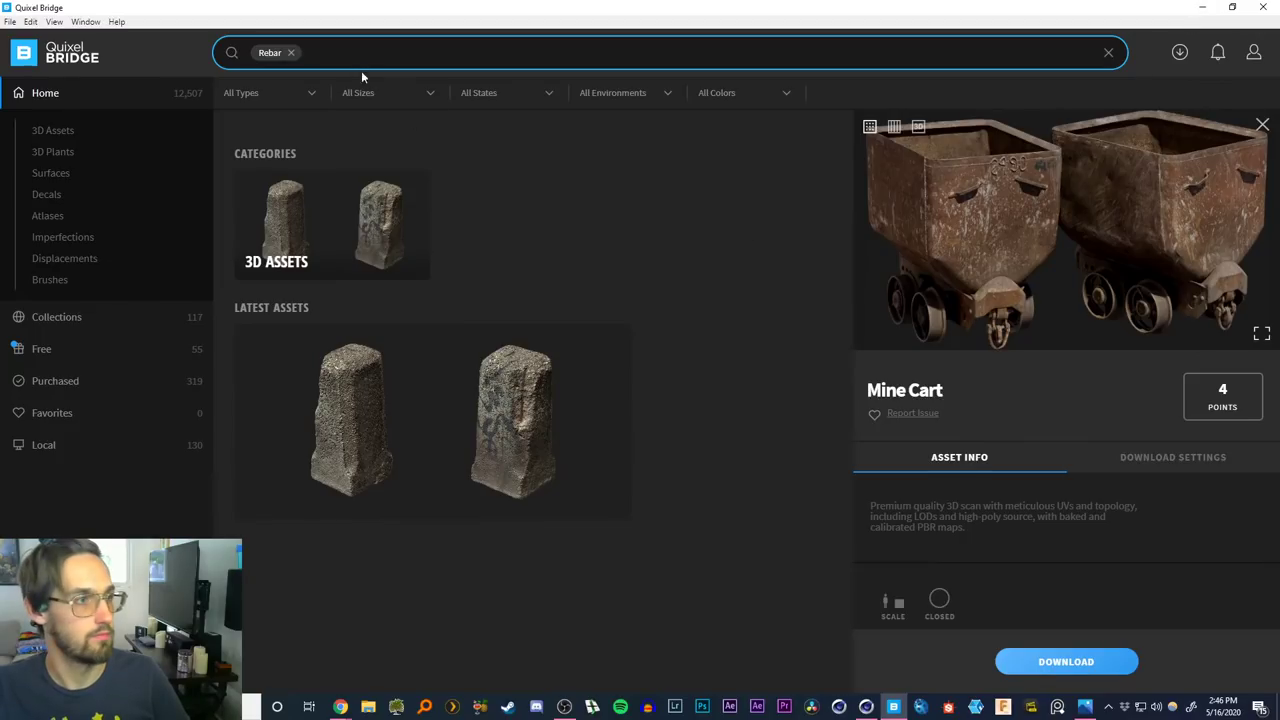
Switch to Cinema 4D, leave the 3D Tracker Camera view and examine the full sinkhole shaft beneath the ground from outside
left_click(1199, 10)
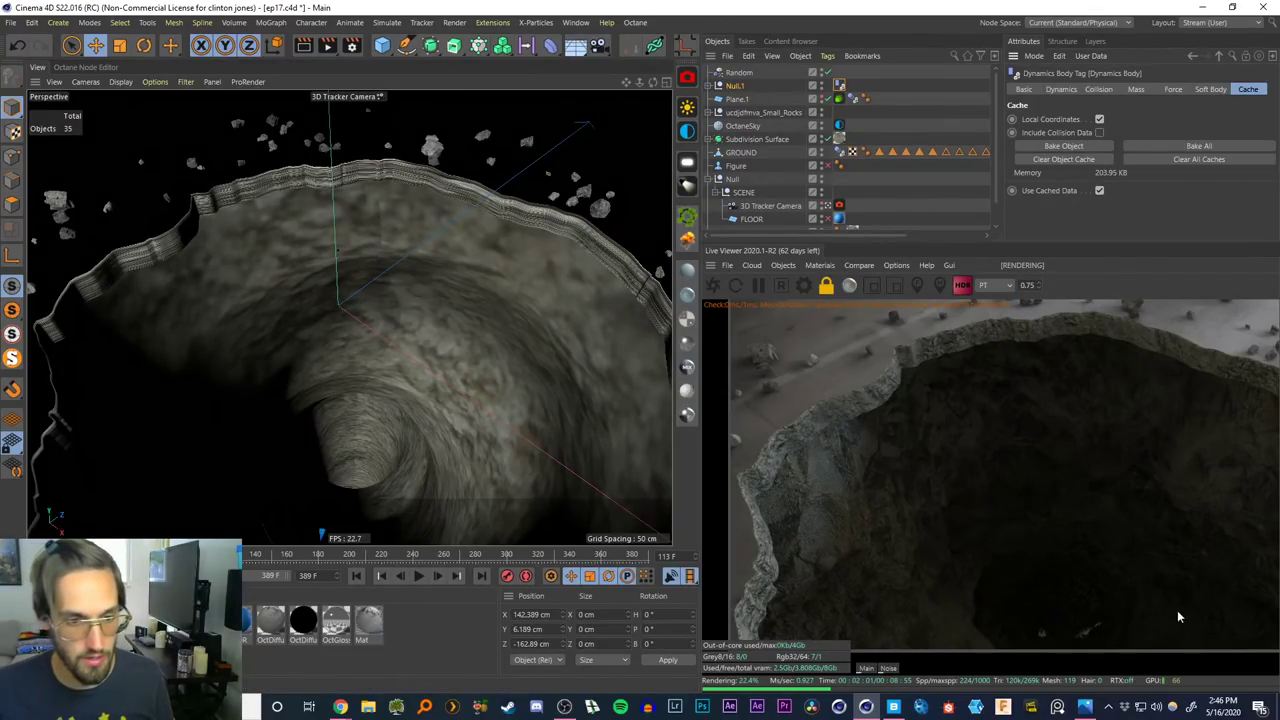
scroll(985, 175, "down", 1)
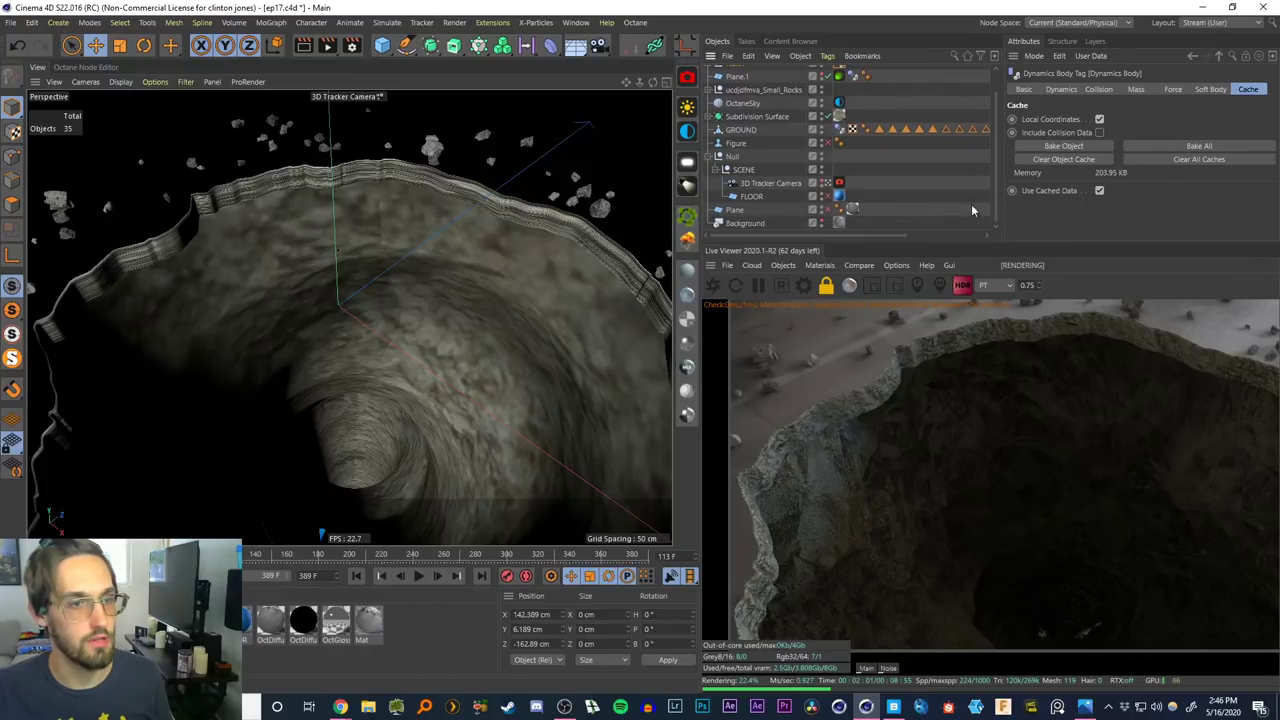
left_click(827, 184)
scroll(386, 337, "down", 4)
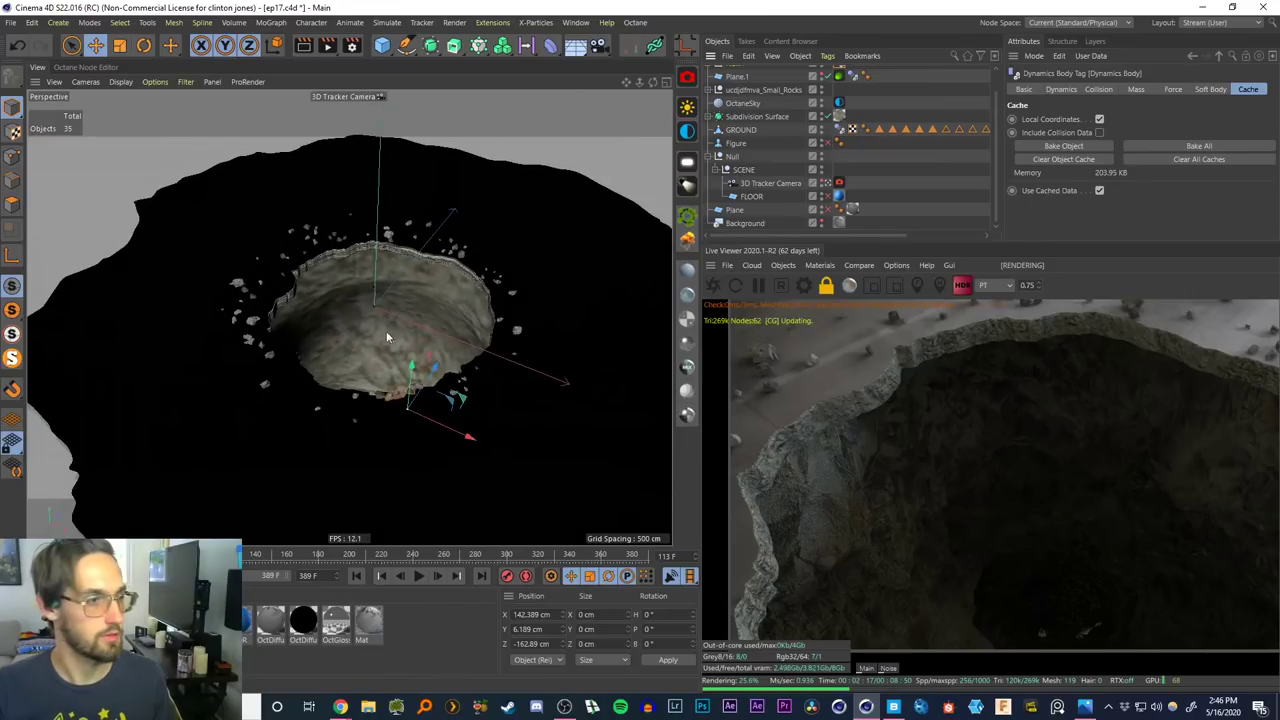
left_click_drag(386, 337, 357, 225, "alt")
left_click(757, 286)
scroll(357, 394, "down", 3)
left_click_drag(357, 394, 354, 344, "alt")
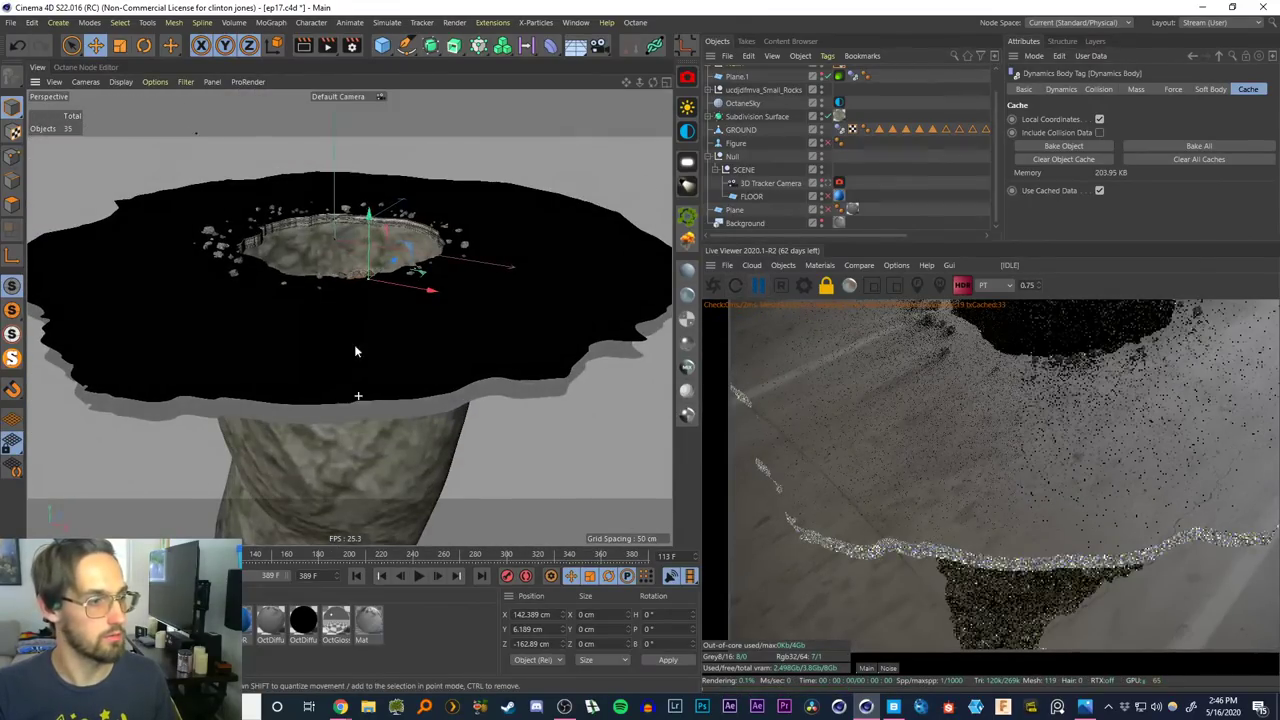
middle_click_drag(354, 394, 354, 143, "alt")
right_click_drag(322, 325, 294, 438, "alt")
left_click_drag(294, 438, 520, 302, "alt")
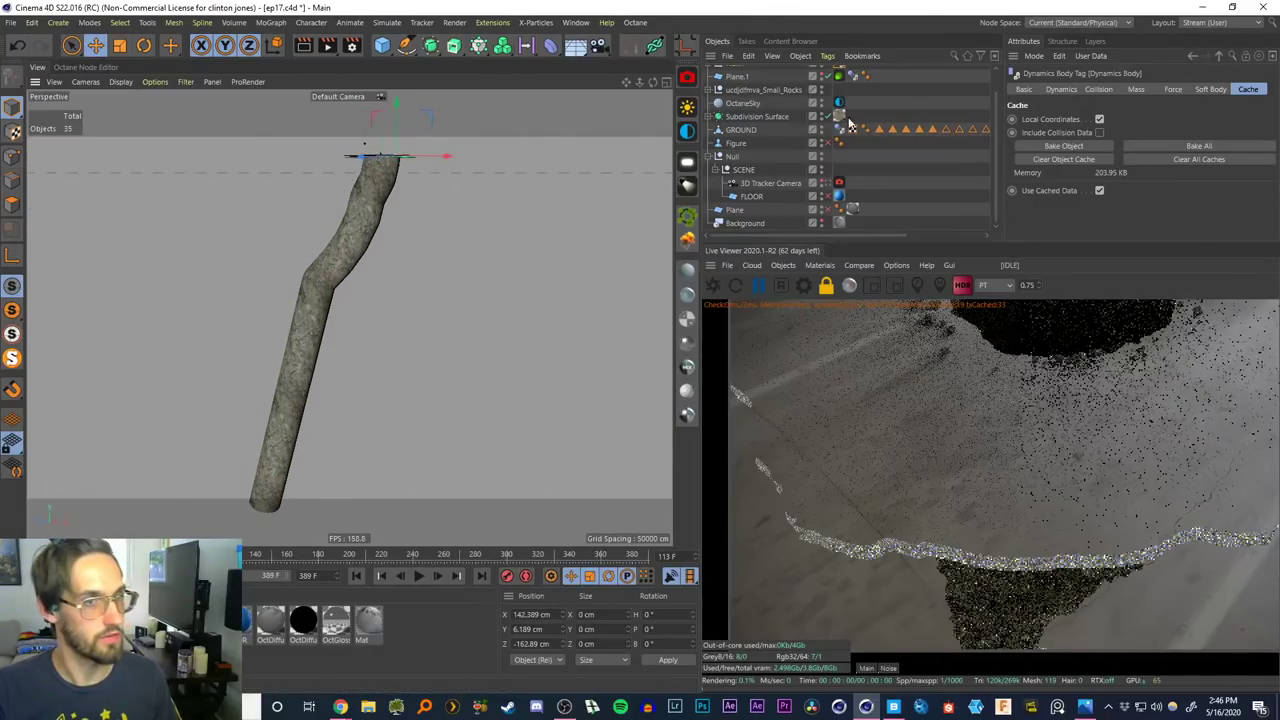
scroll(994, 147, "up", 1)
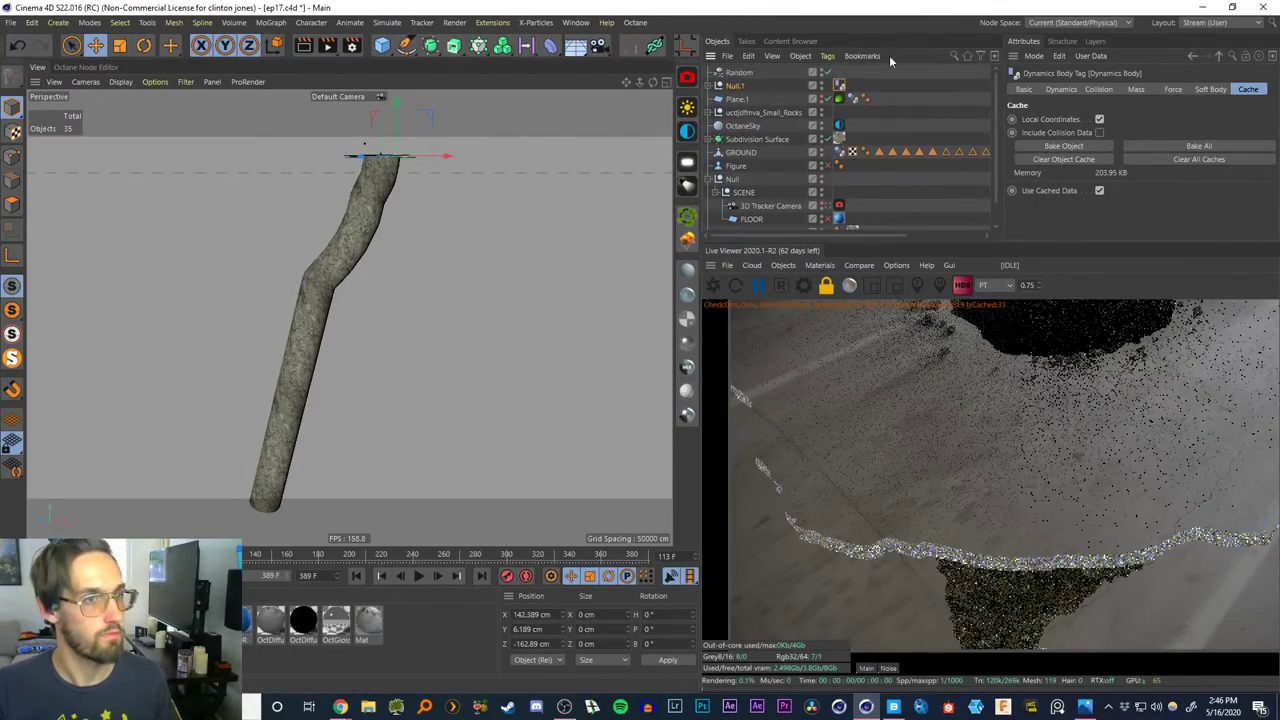
Duplicate the shaft's Sweep outside its Subdivision Surface, without a subdivision parent, and set the copy's circle radius to 300 cm
left_click(735, 87)
left_click(733, 140)
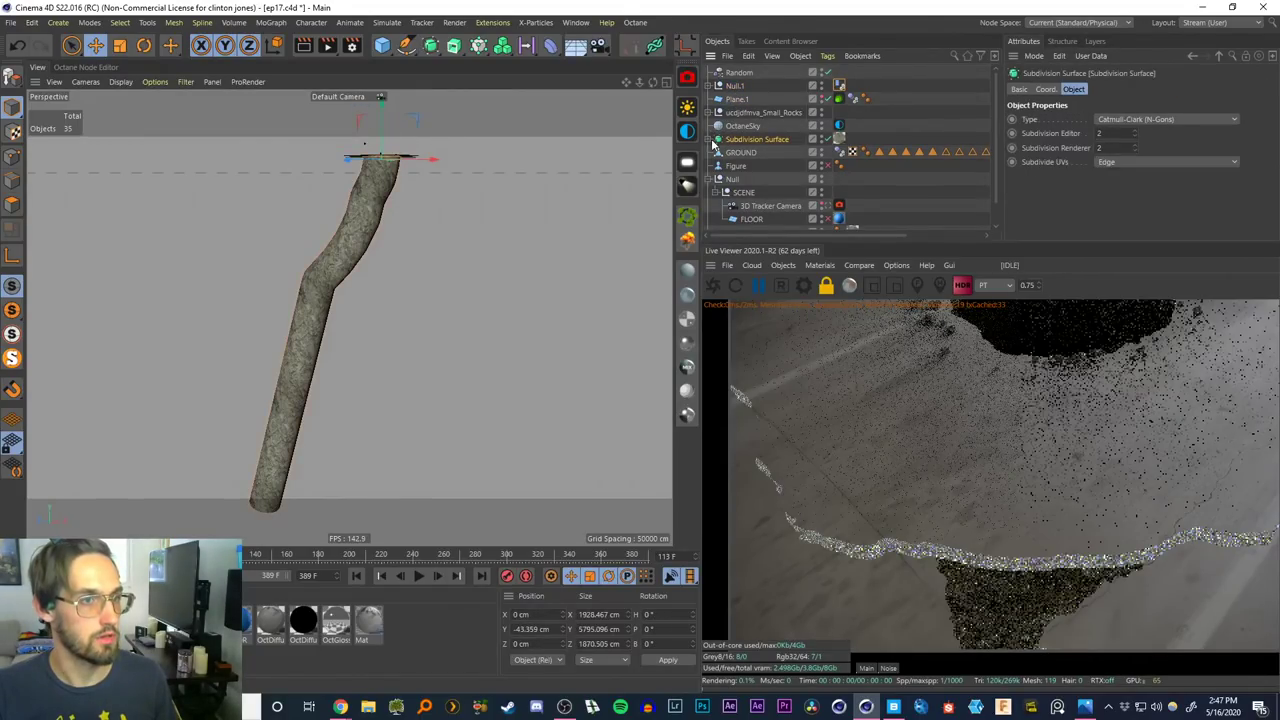
left_click(716, 140)
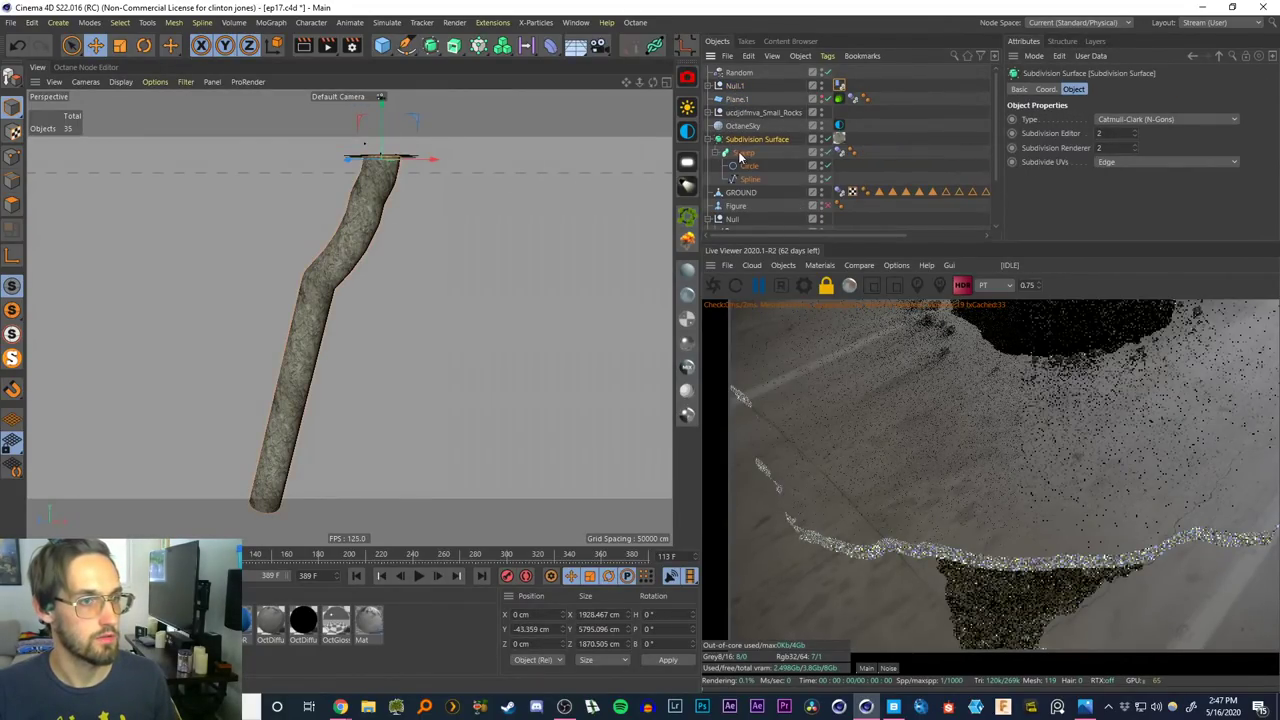
left_click_drag(742, 132, 744, 136, "ctrl")
left_click(745, 153)
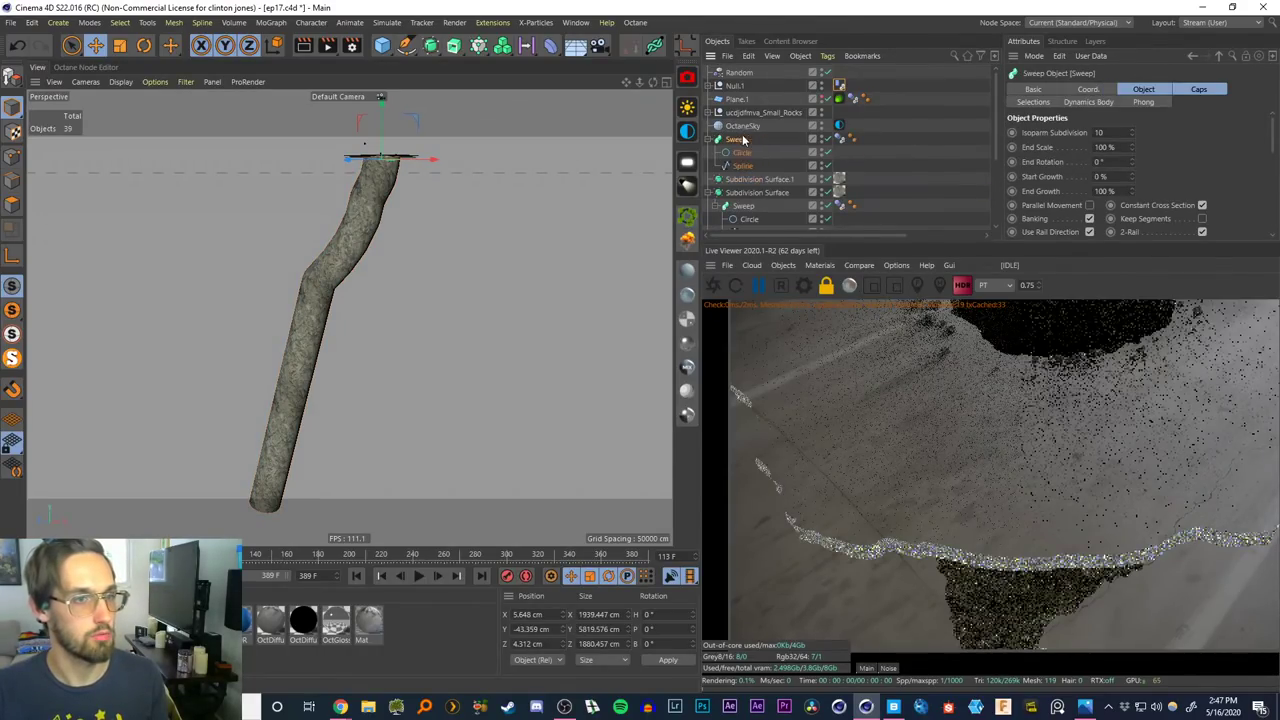
left_click(740, 152)
key("Delete")
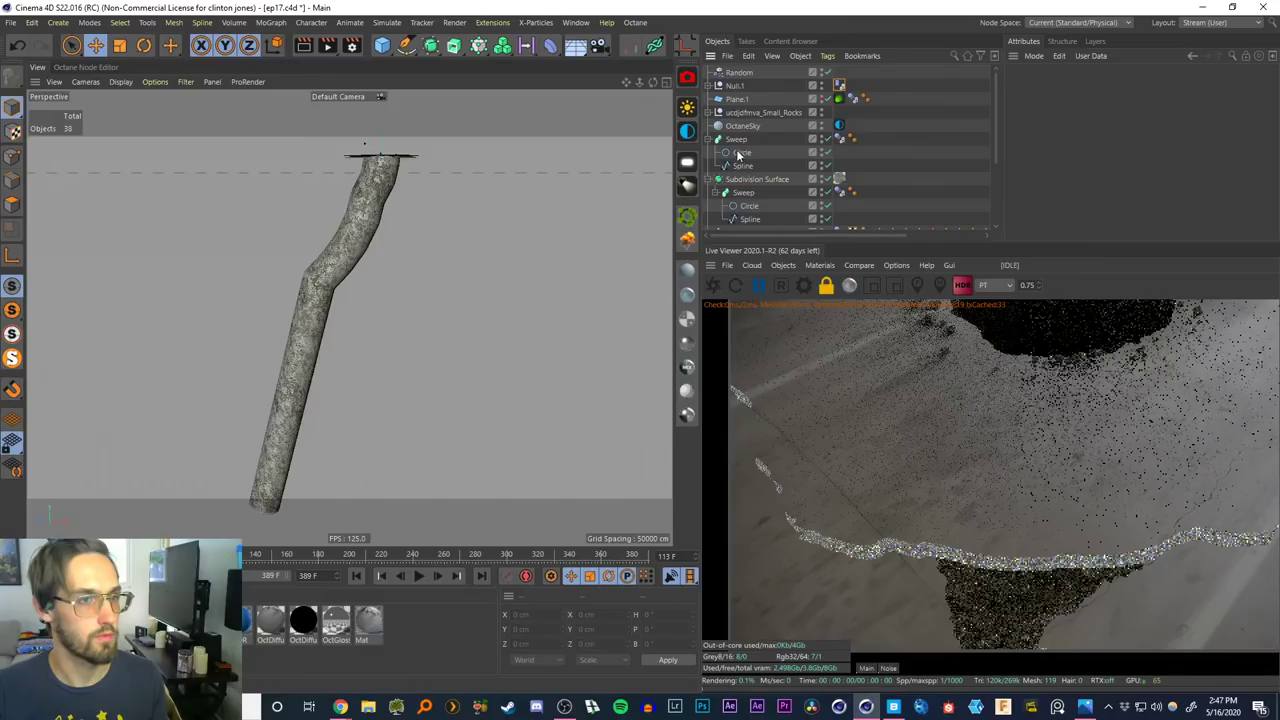
left_click(740, 154)
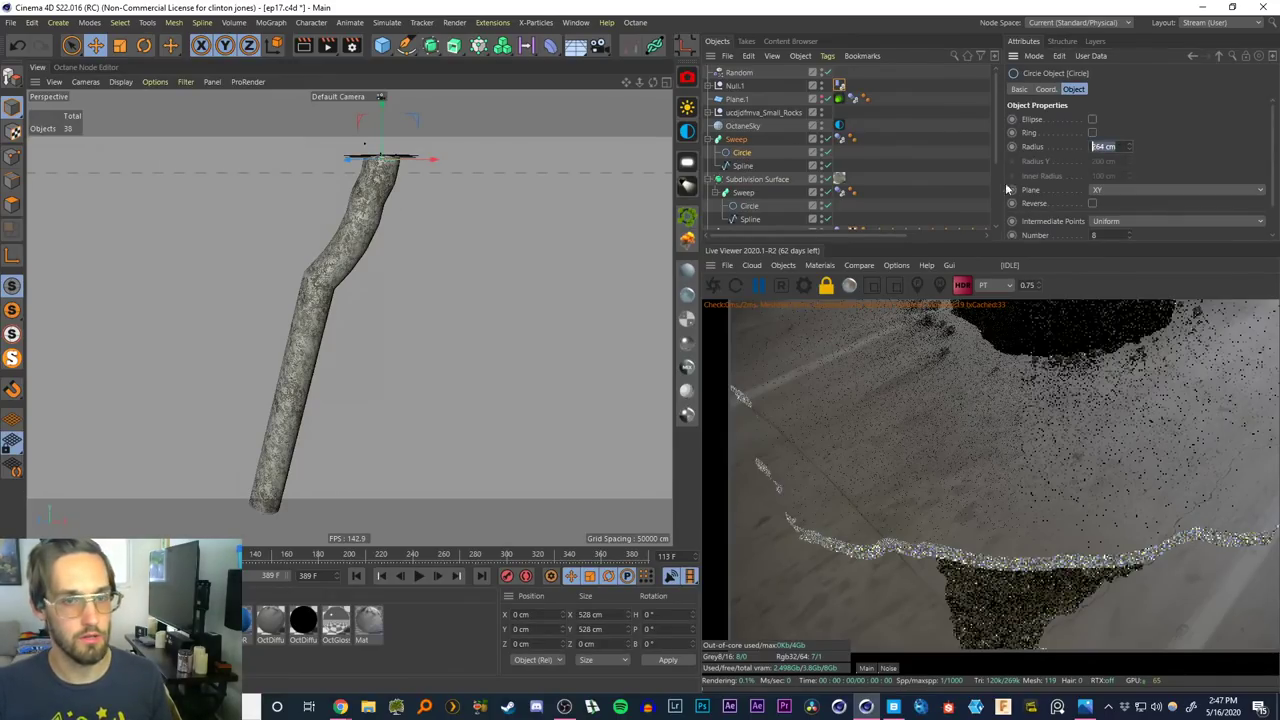
type("300")
key("Return")
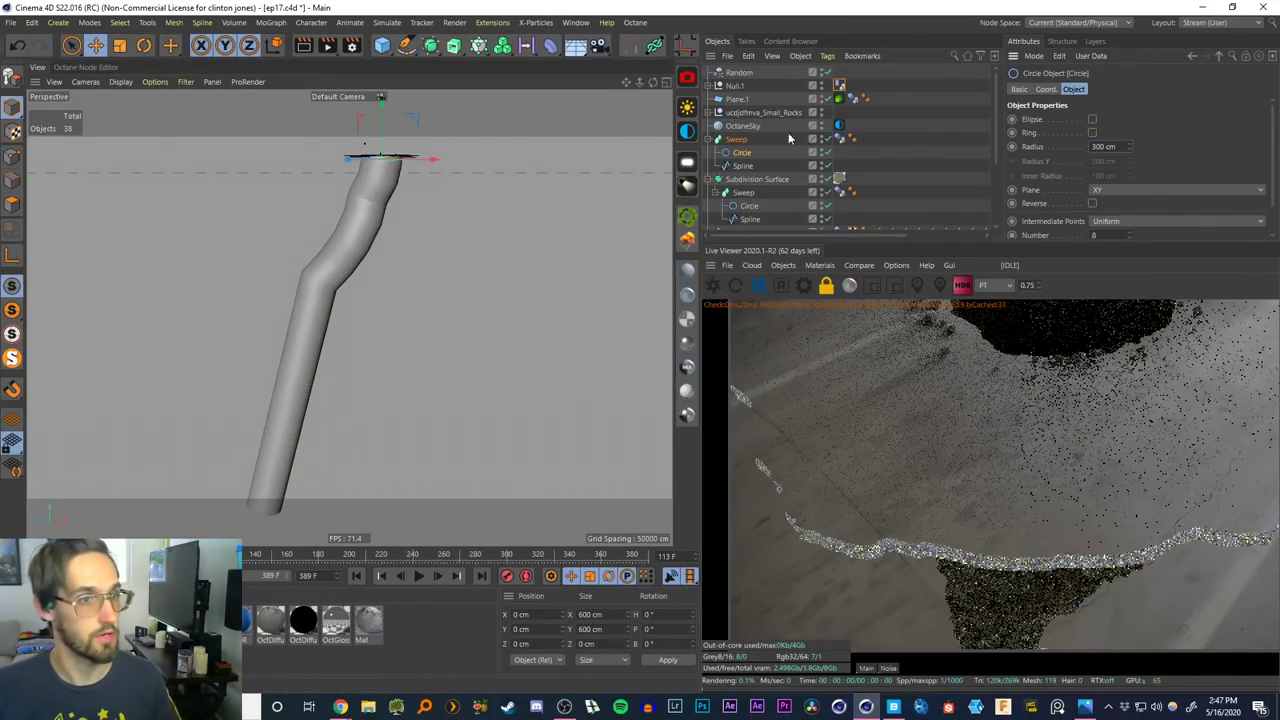
Create an Octane diffuse material and apply it to the duplicated outer Sweep
left_click(688, 269)
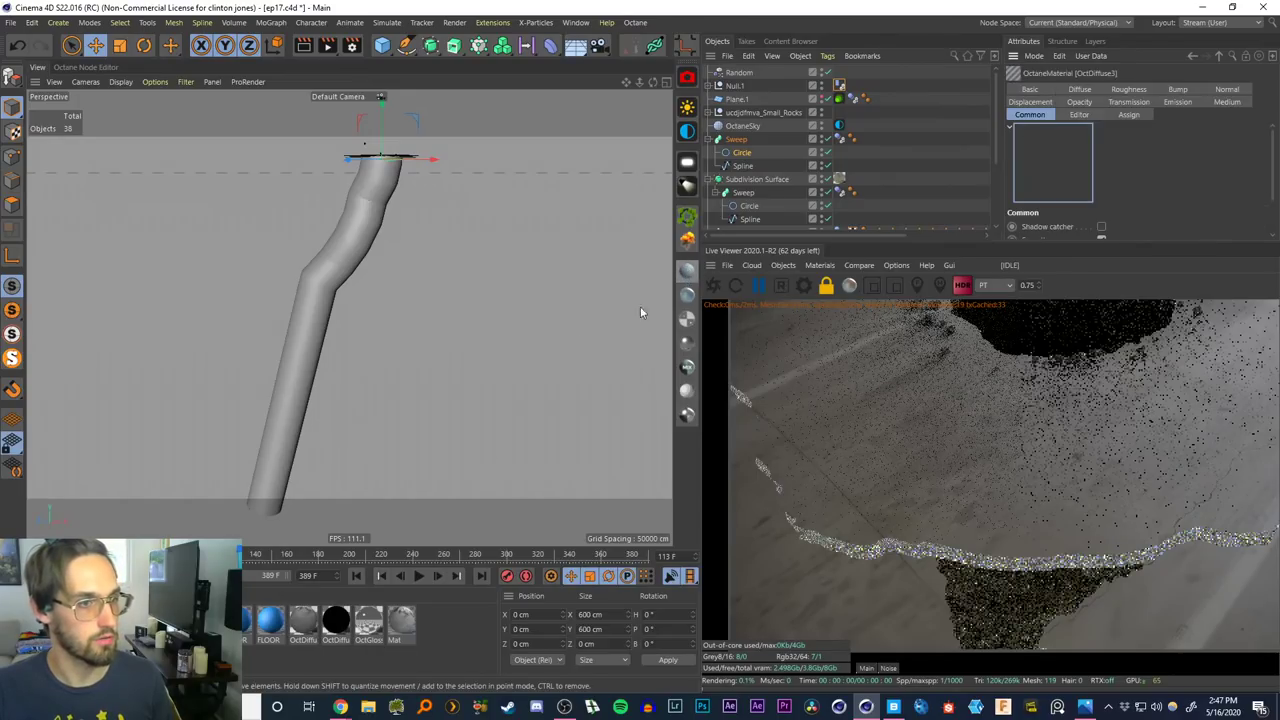
left_click_drag(40, 622, 284, 444)
left_click(40, 622)
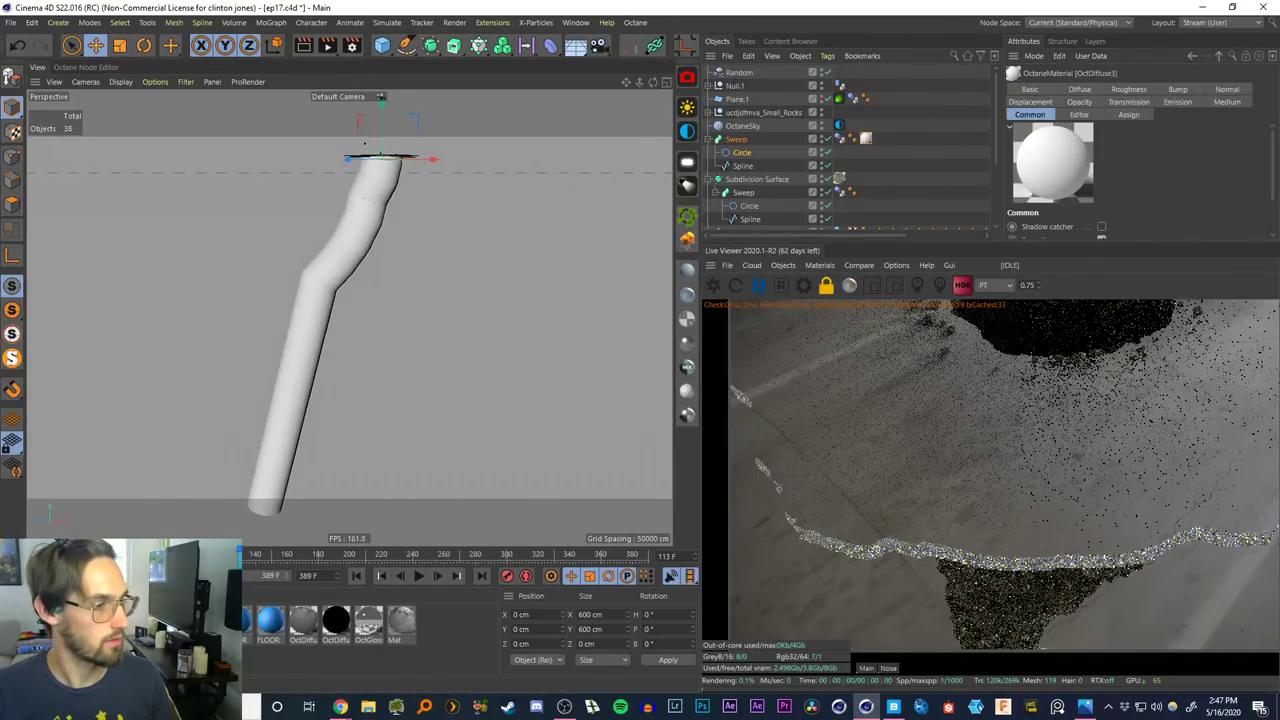
Make the new material's diffuse color black by setting R, G and B to 0
left_click(1083, 90)
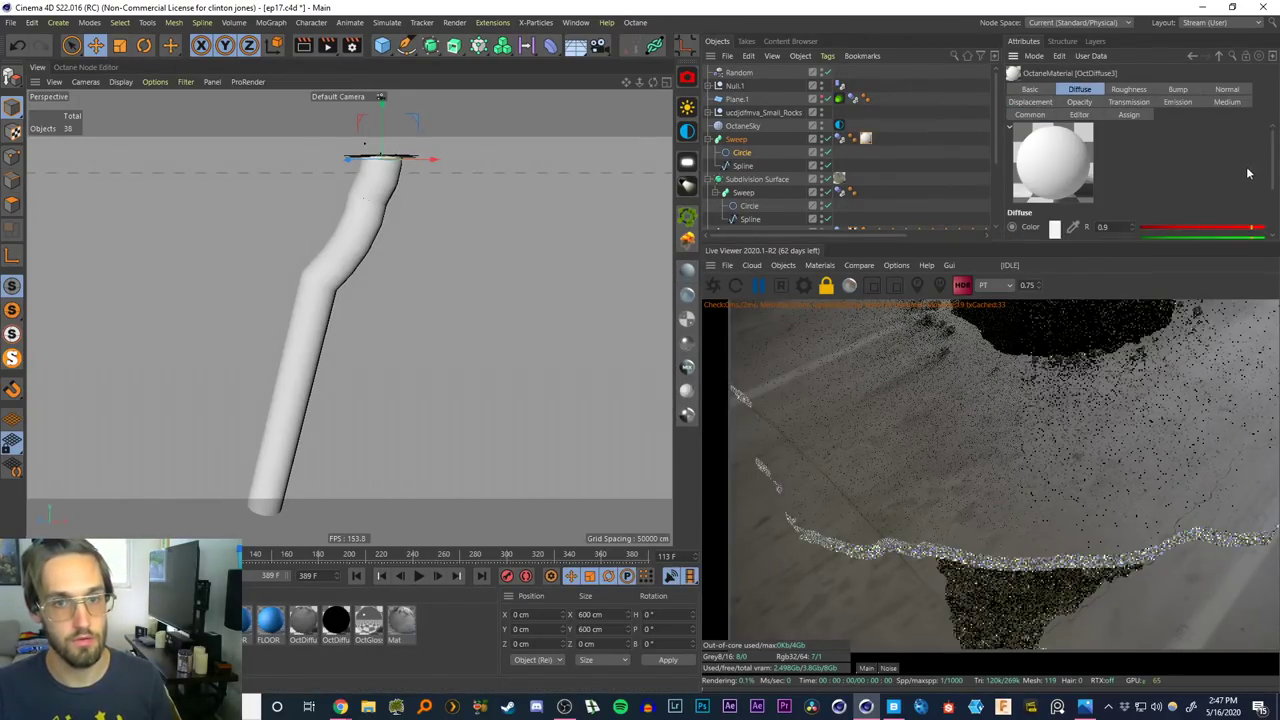
scroll(1271, 175, "down", 2)
type("0")
key("Tab")
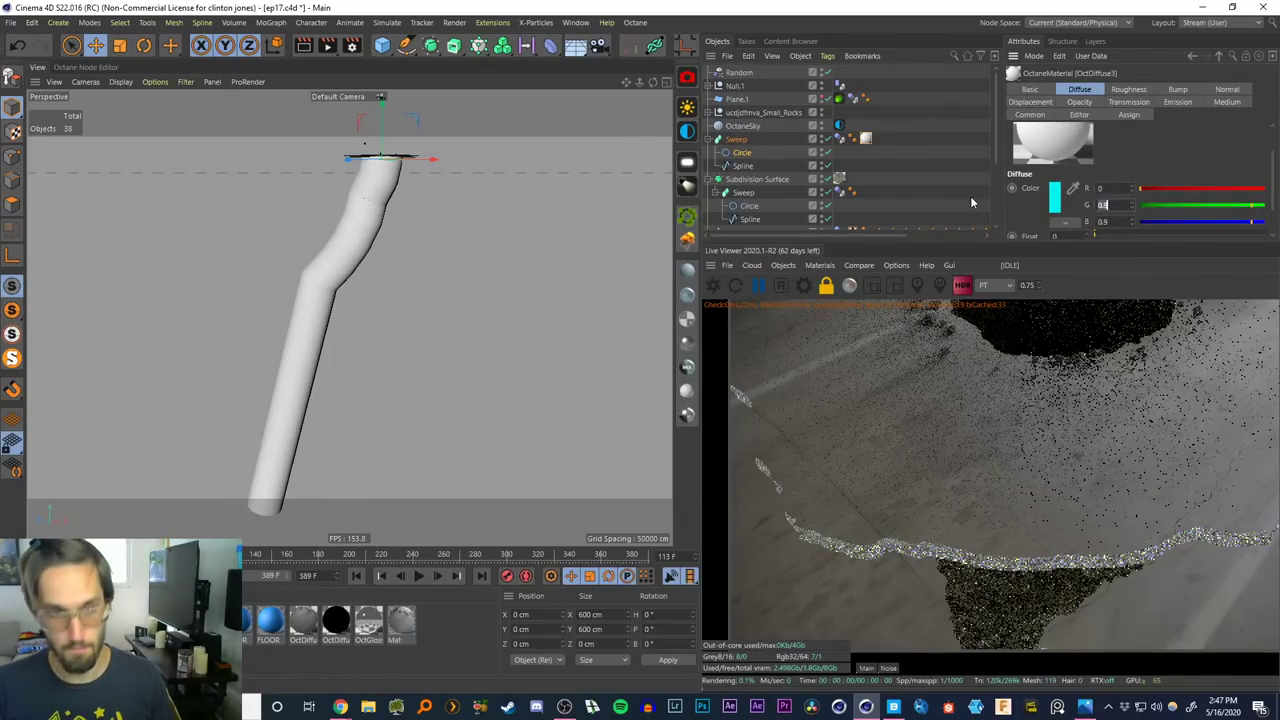
type("0")
key("Tab")
type("0")
key("Return")
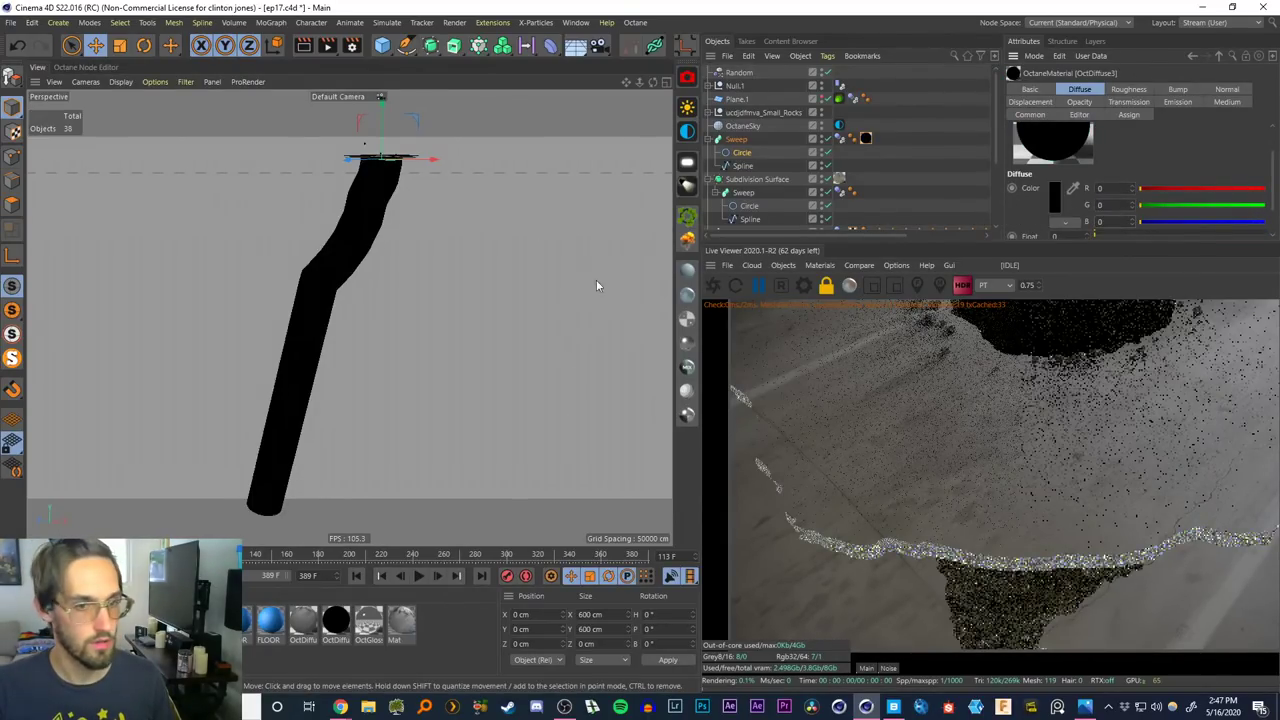
Inspect the hole and the black outer Sweep, restore the 3D Tracker Camera view and restart the Live Viewer render at 0.5 scale
right_click_drag(378, 208, 389, 166, "alt")
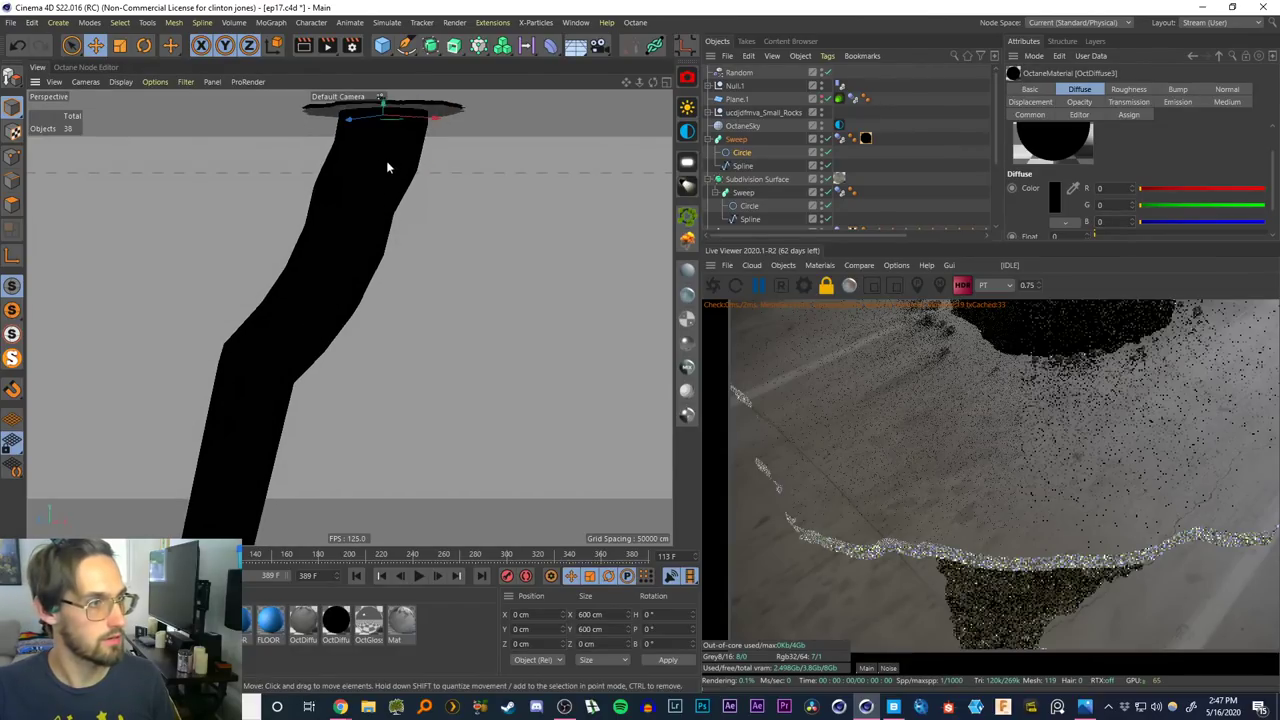
middle_click_drag(389, 166, 323, 360, "alt")
right_click_drag(323, 360, 356, 312, "alt")
left_click_drag(356, 312, 306, 409, "alt")
scroll(318, 325, "up", 10)
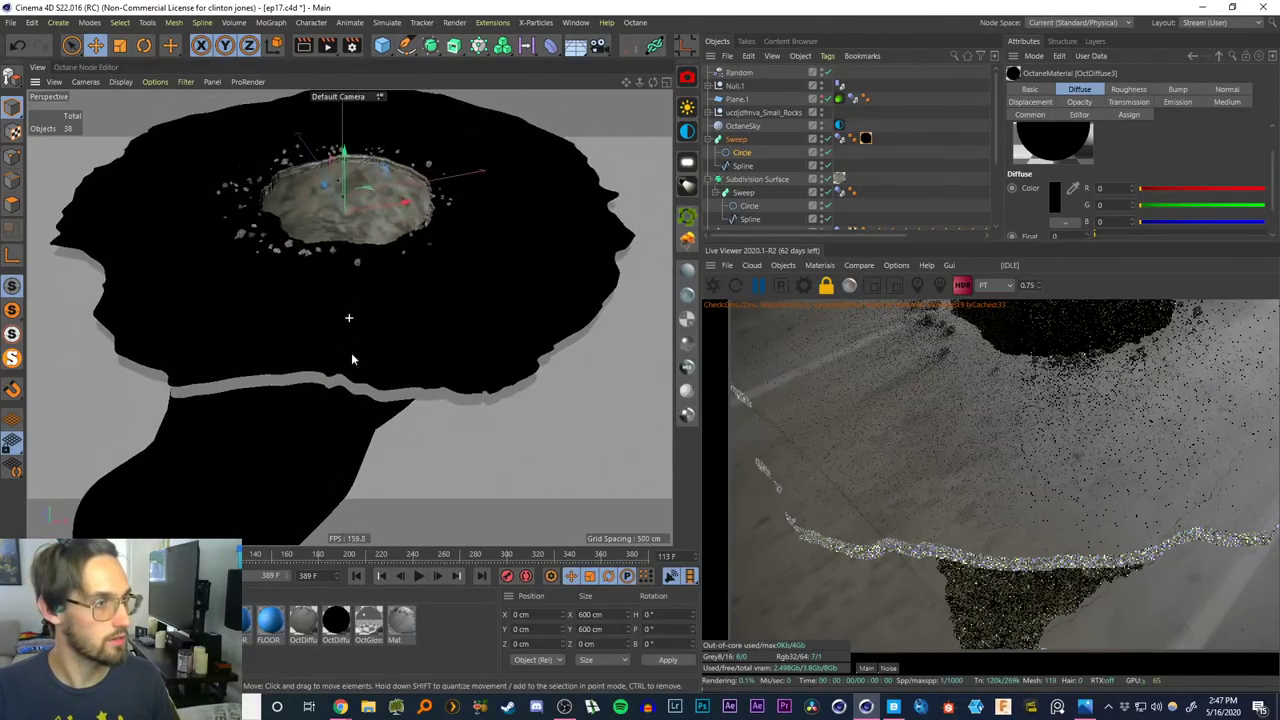
scroll(318, 325, "down", 5)
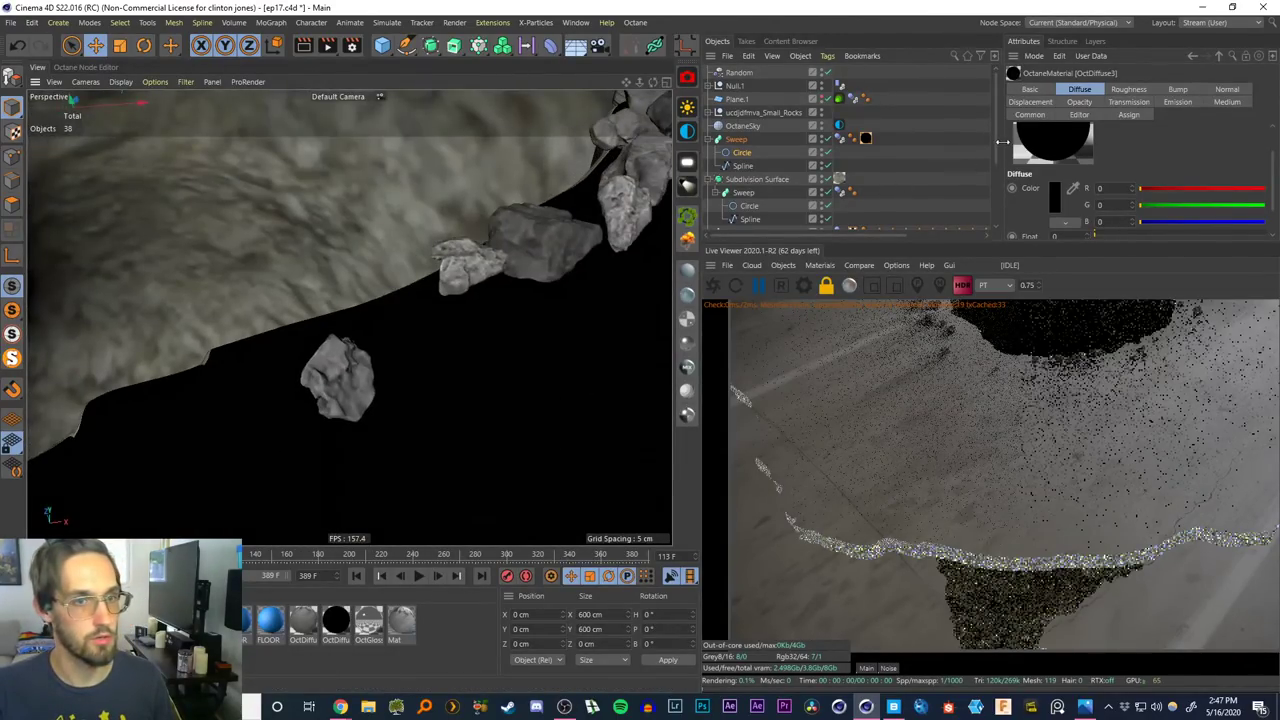
left_click_drag(995, 150, 987, 214)
left_click(836, 184)
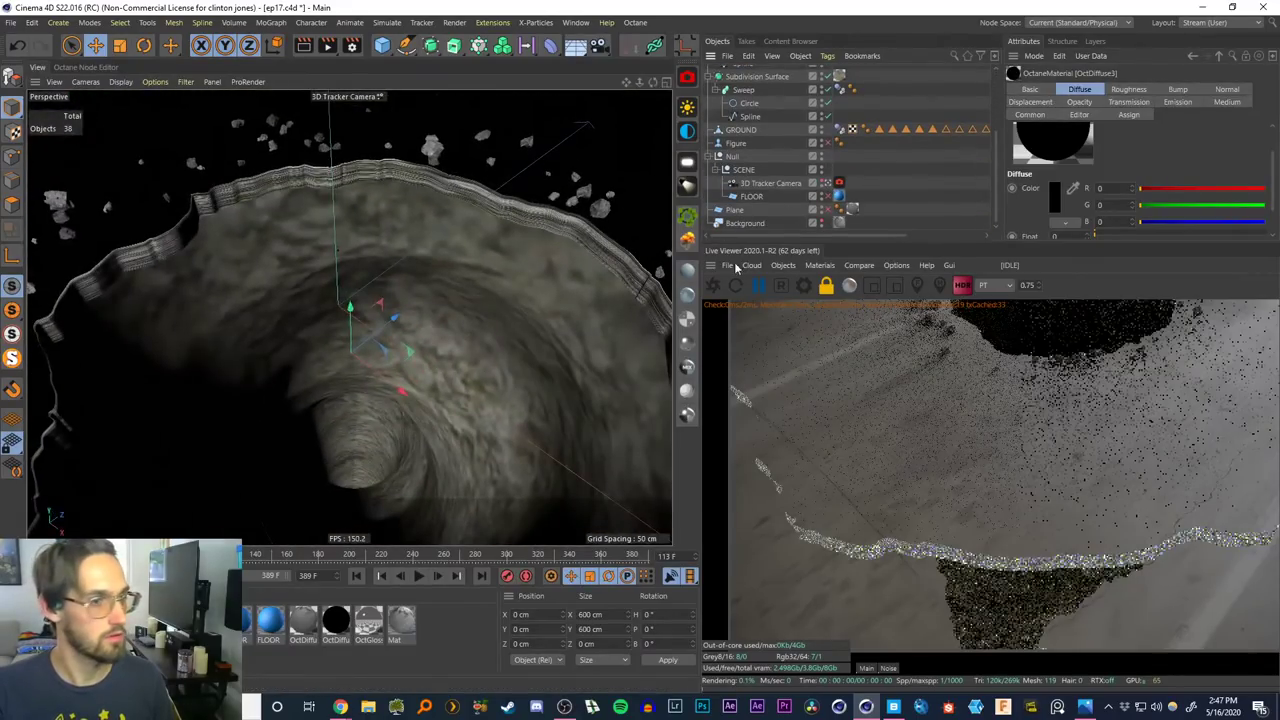
left_click(713, 285)
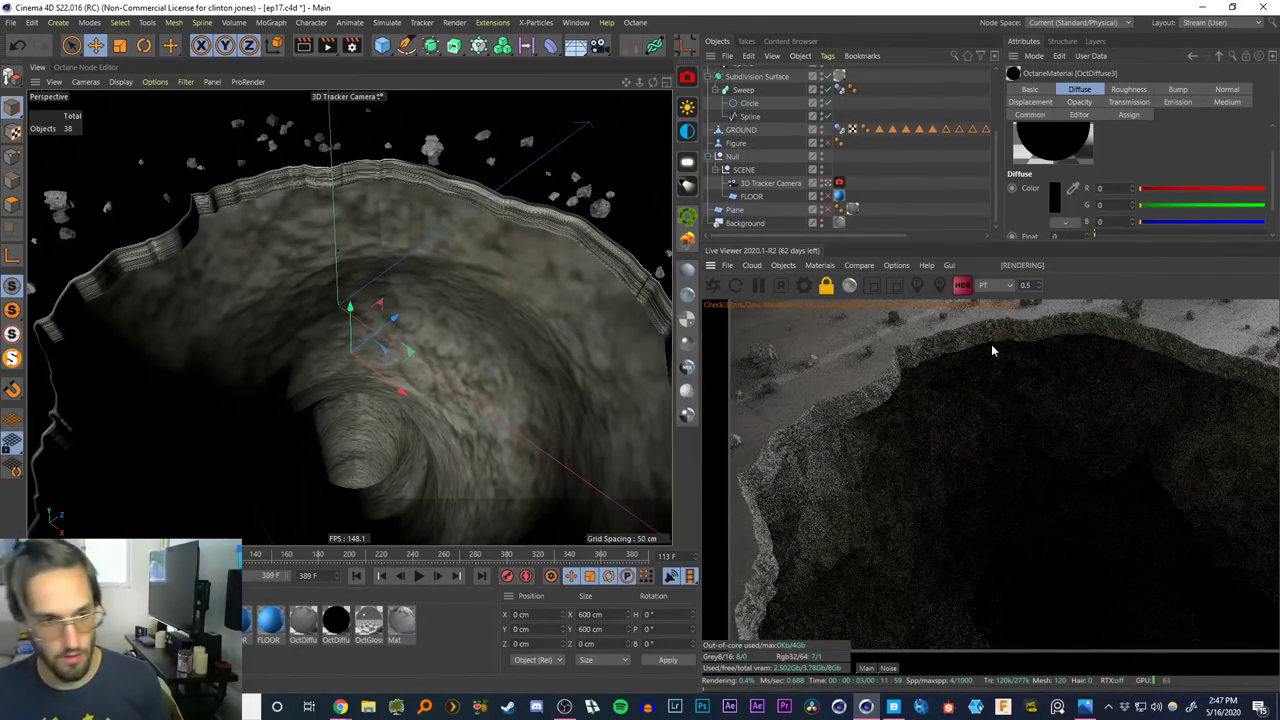
scroll(985, 360, "down", 3)
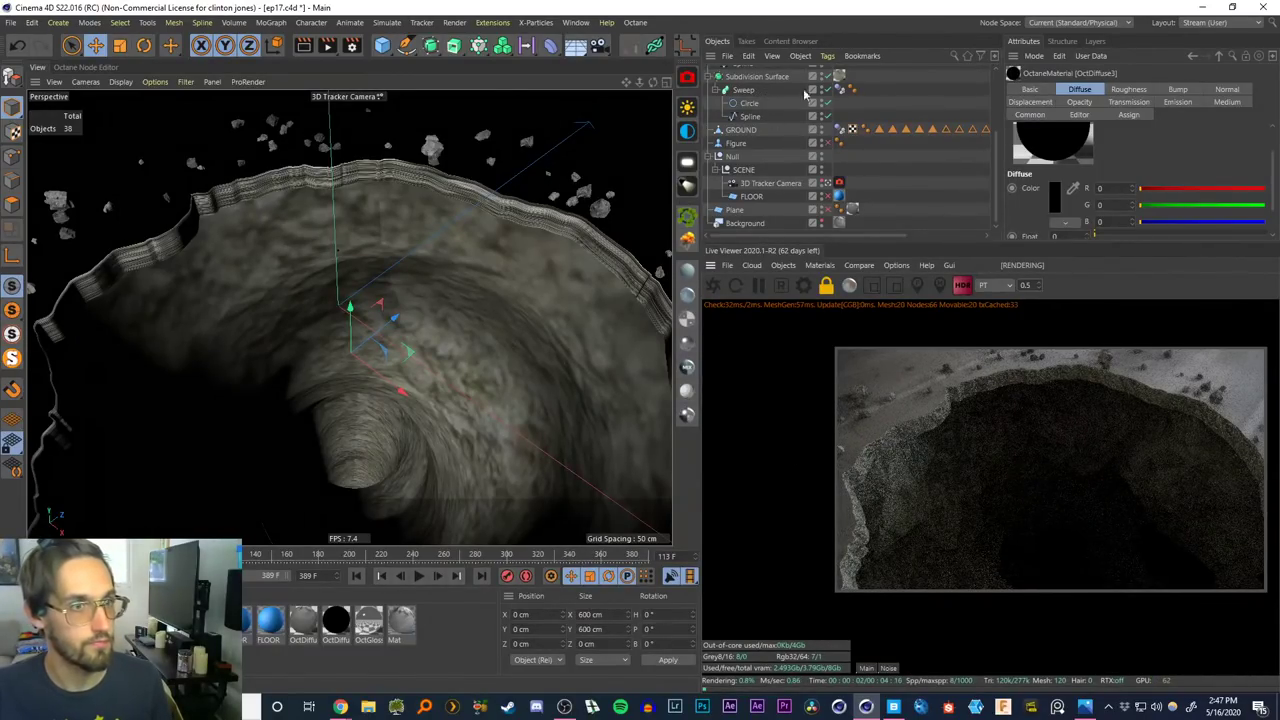
Set the circle radius of the black outer Sweep to 350 cm
left_click(750, 103)
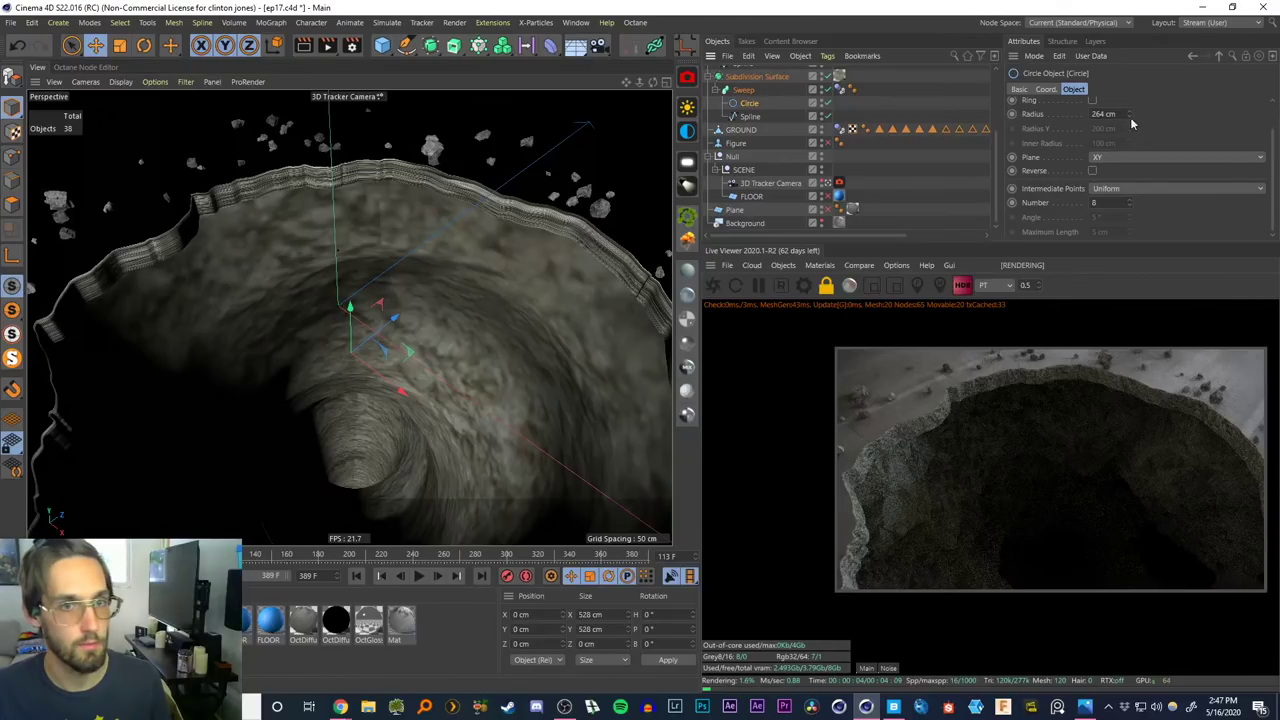
scroll(880, 107, "up", 3)
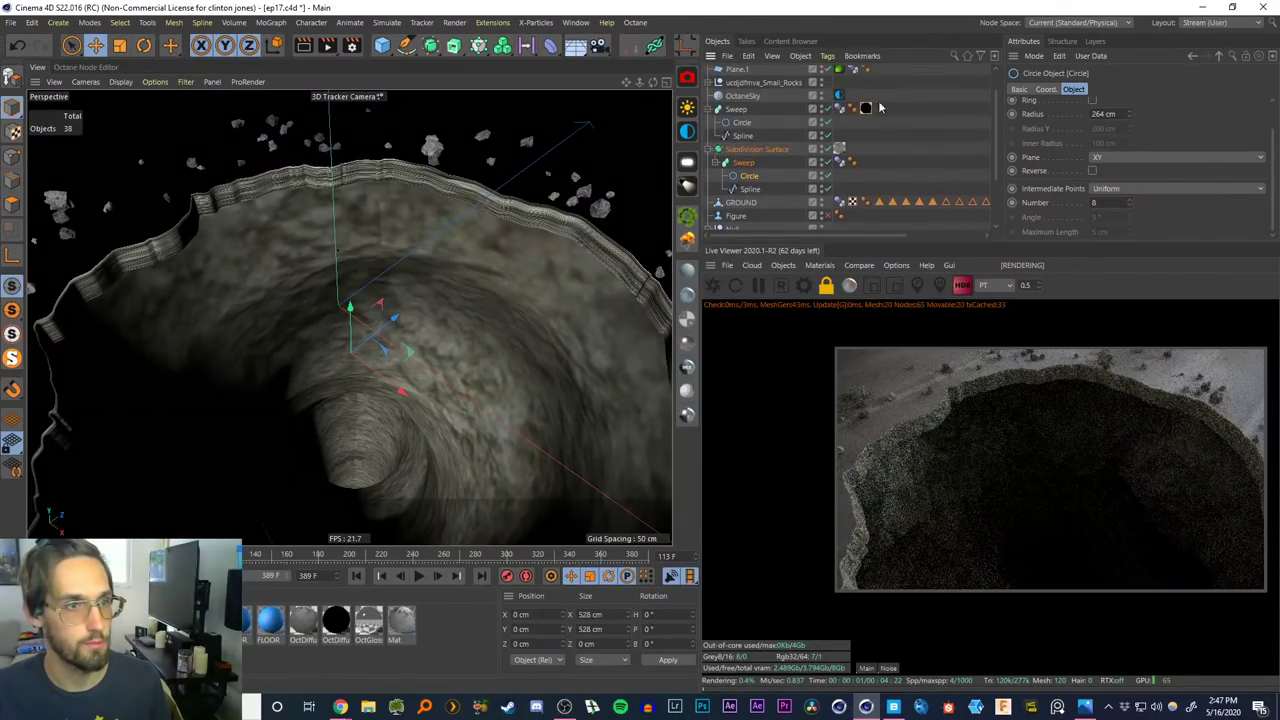
double_click(1104, 114)
type("350")
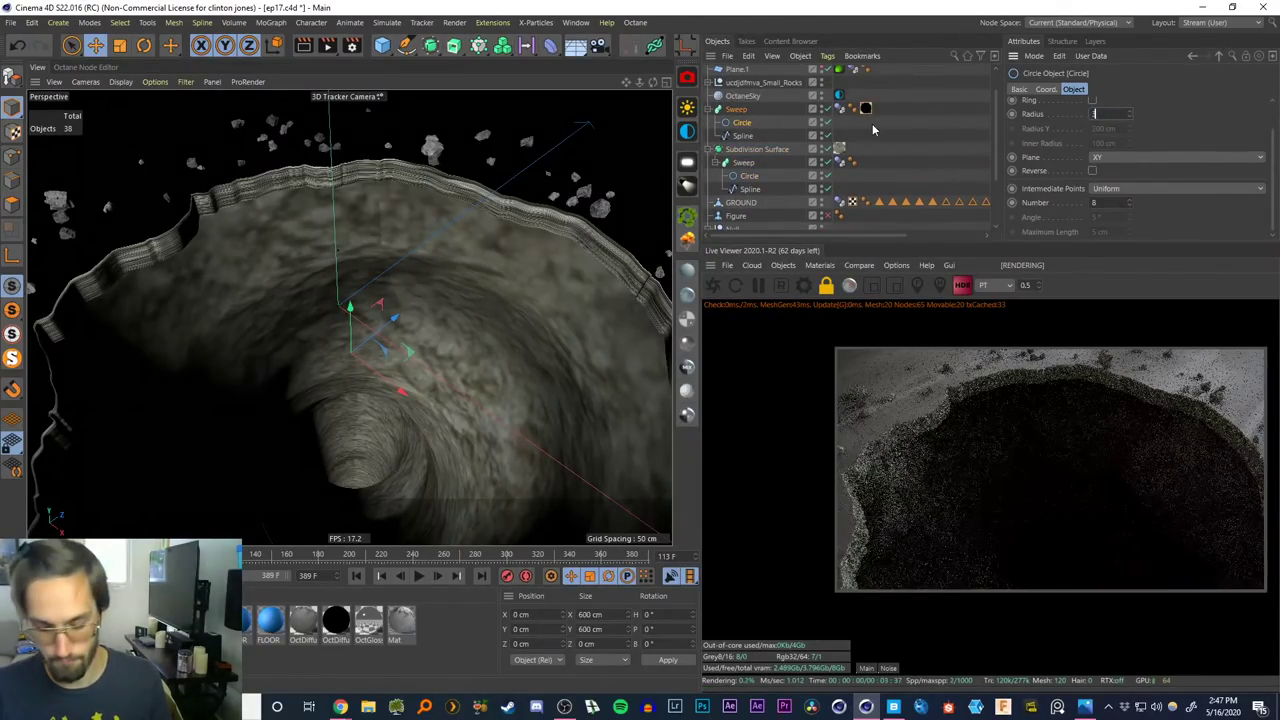
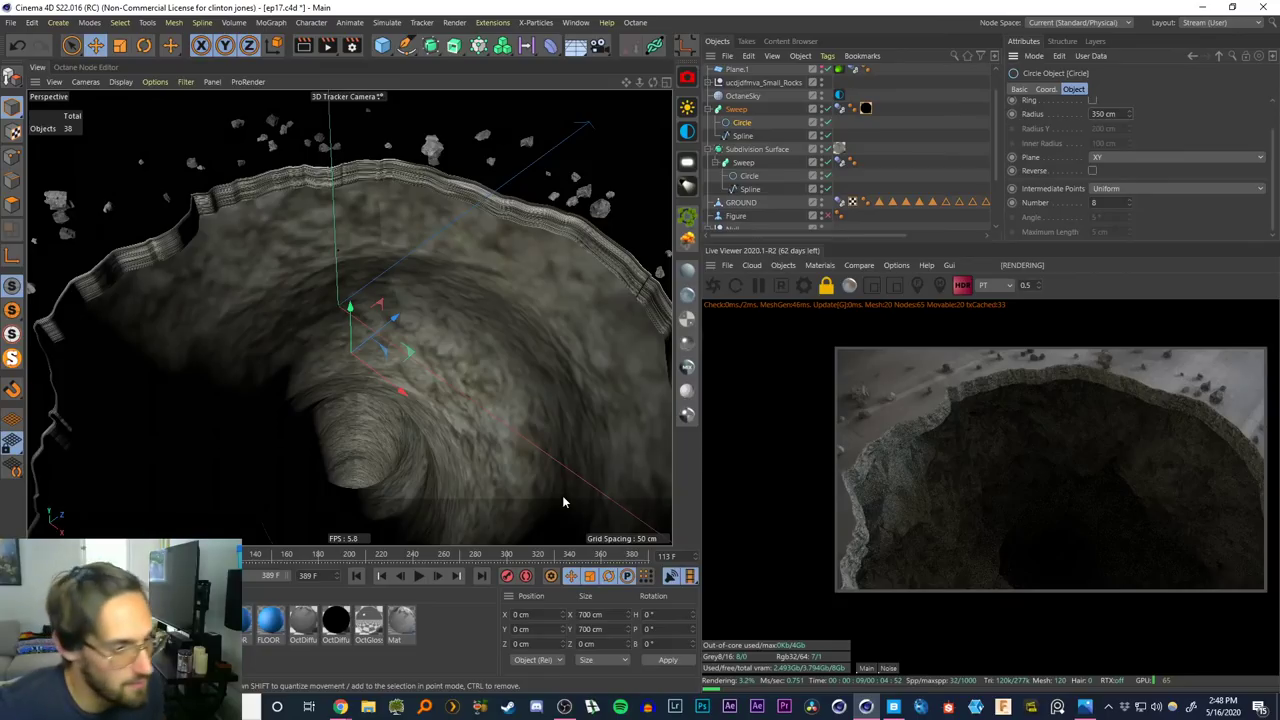
Switch to Quixel Bridge, replace the Rebar search with "Cone" and look through the matching assets
mouse_move(355, 706)
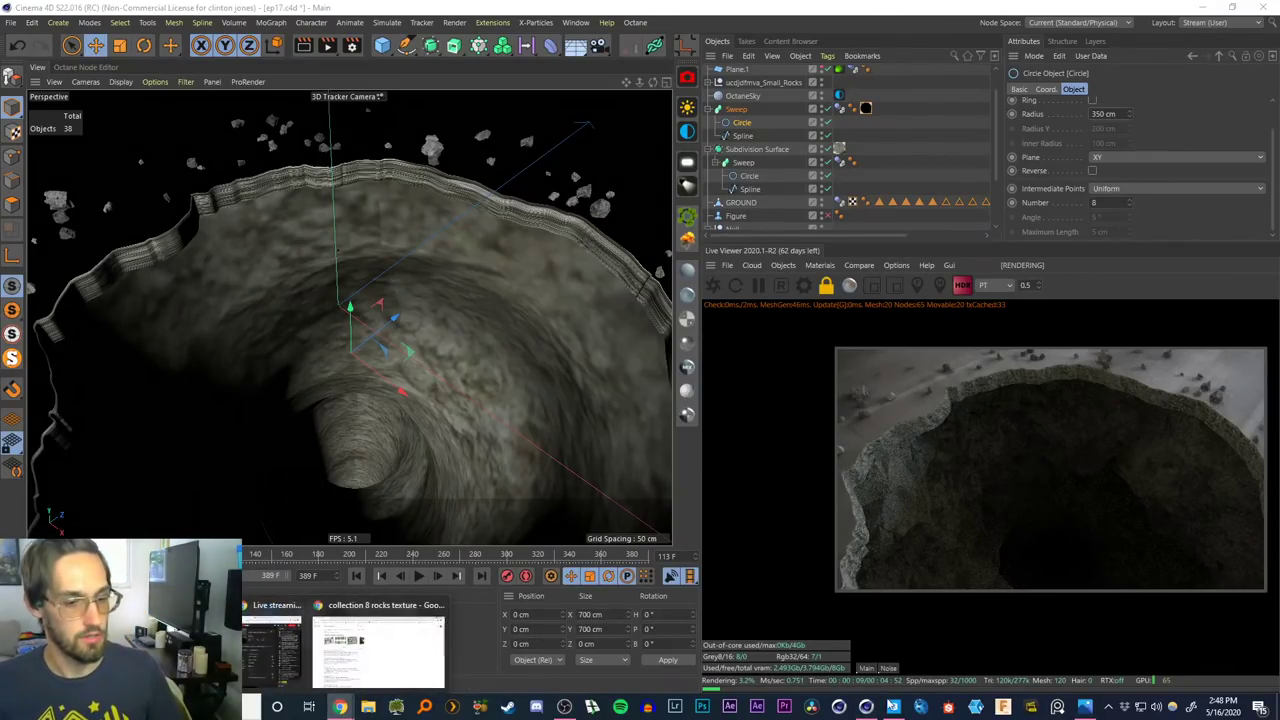
left_click(893, 706)
left_click(291, 53)
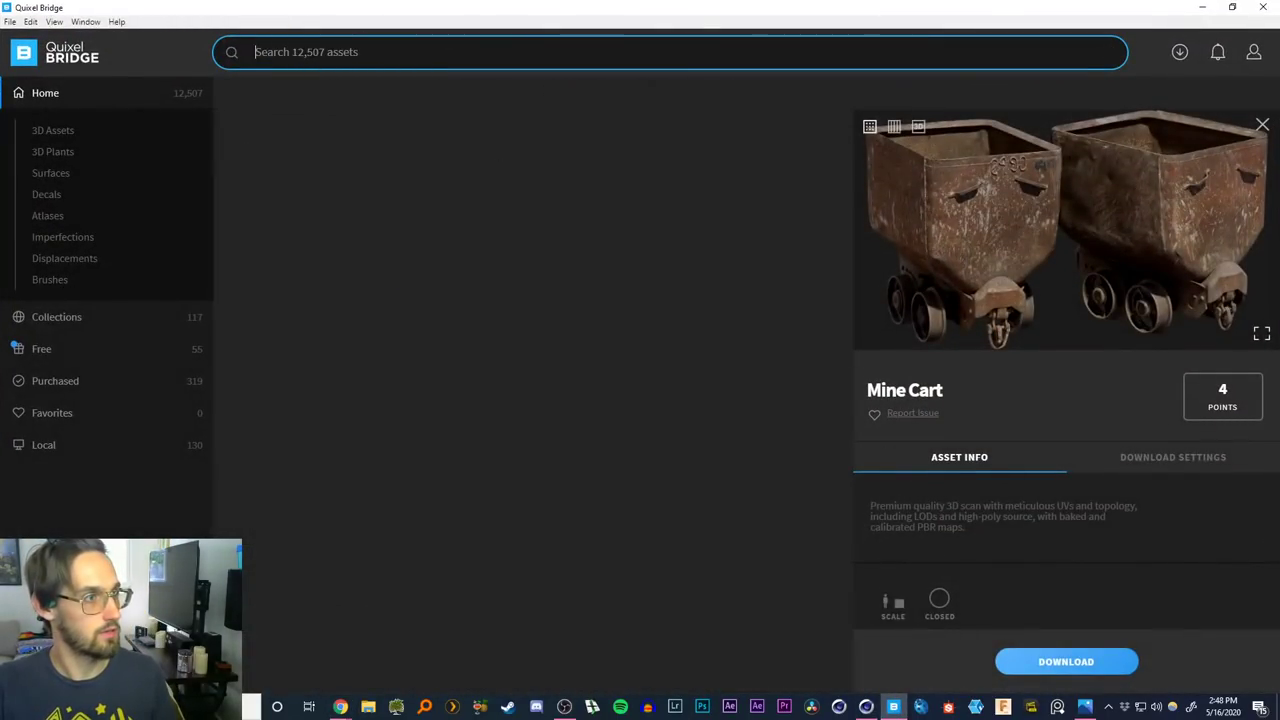
type("Cone")
key("Return")
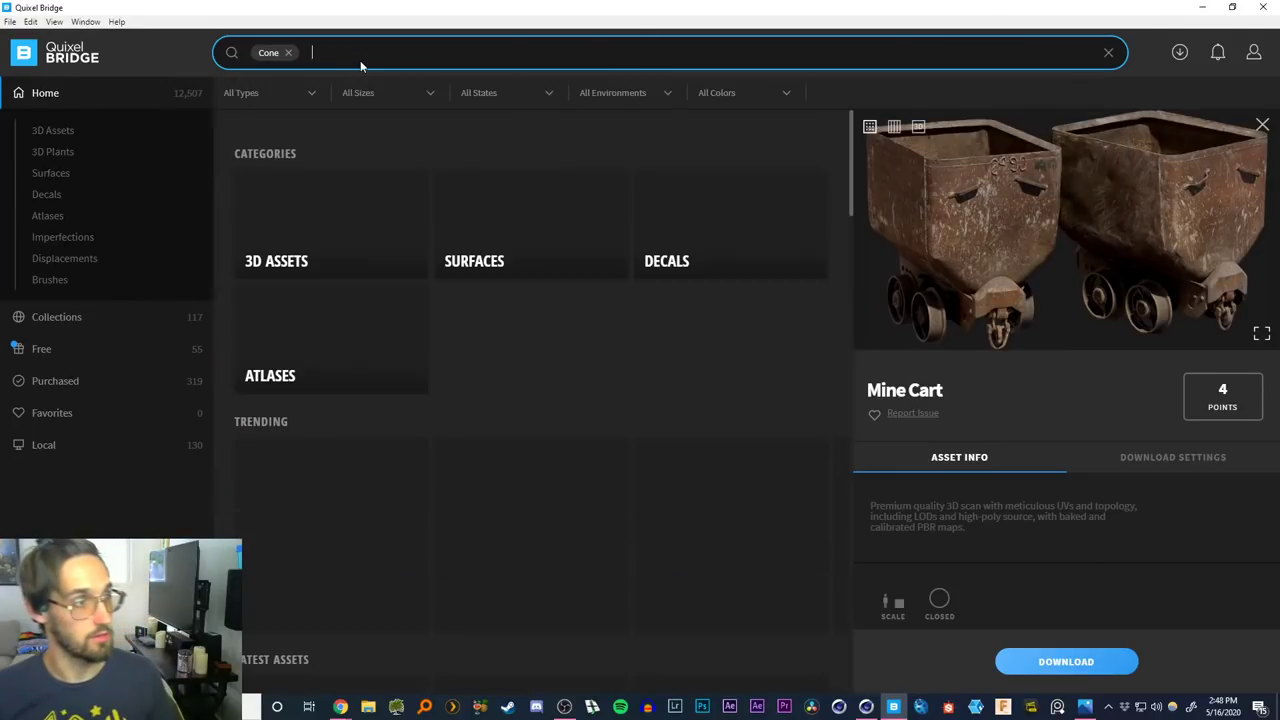
scroll(625, 499, "down", 5)
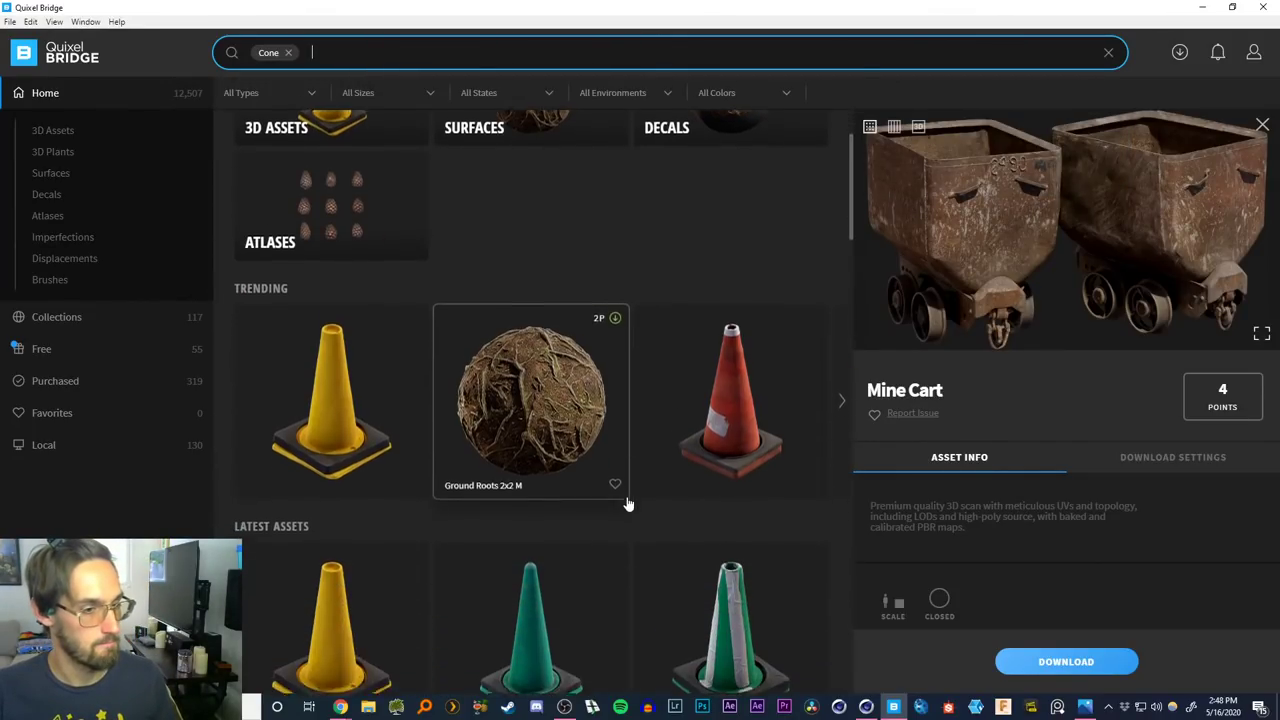
Find the small worn red Traffic Cone with one white band among the Cone results and download it
scroll(627, 505, "up", 3)
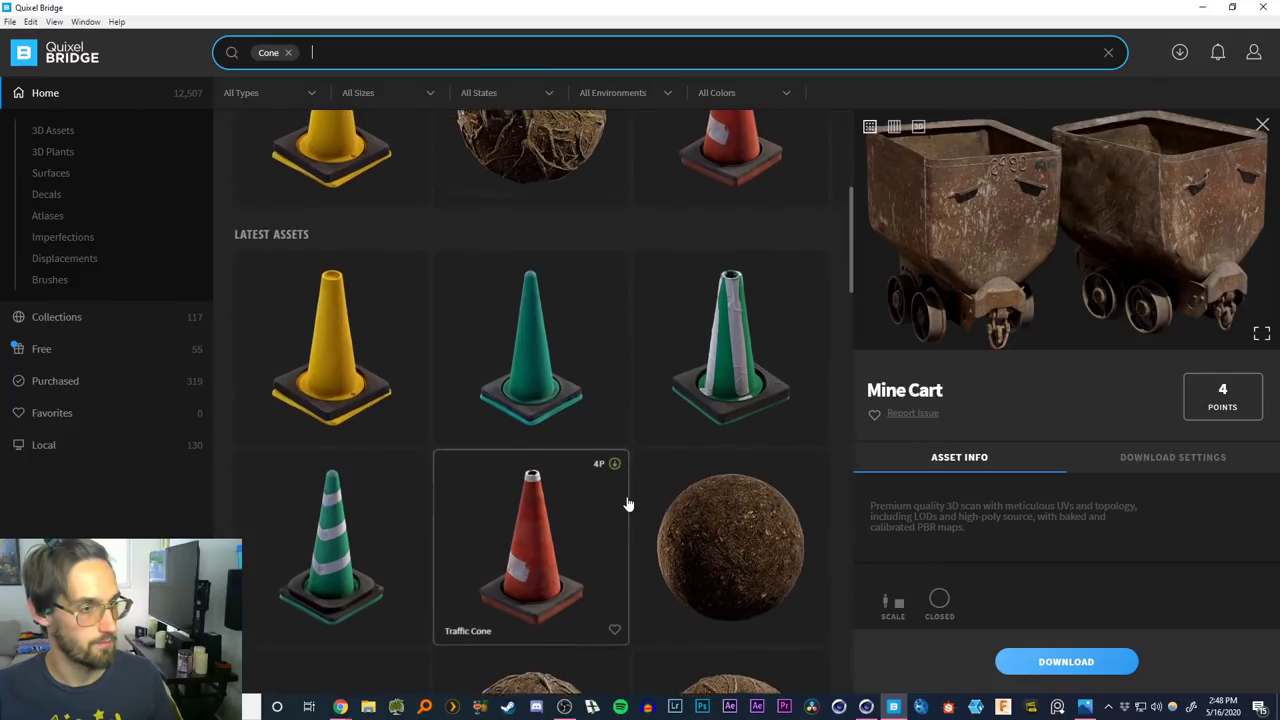
scroll(728, 347, "down", 4)
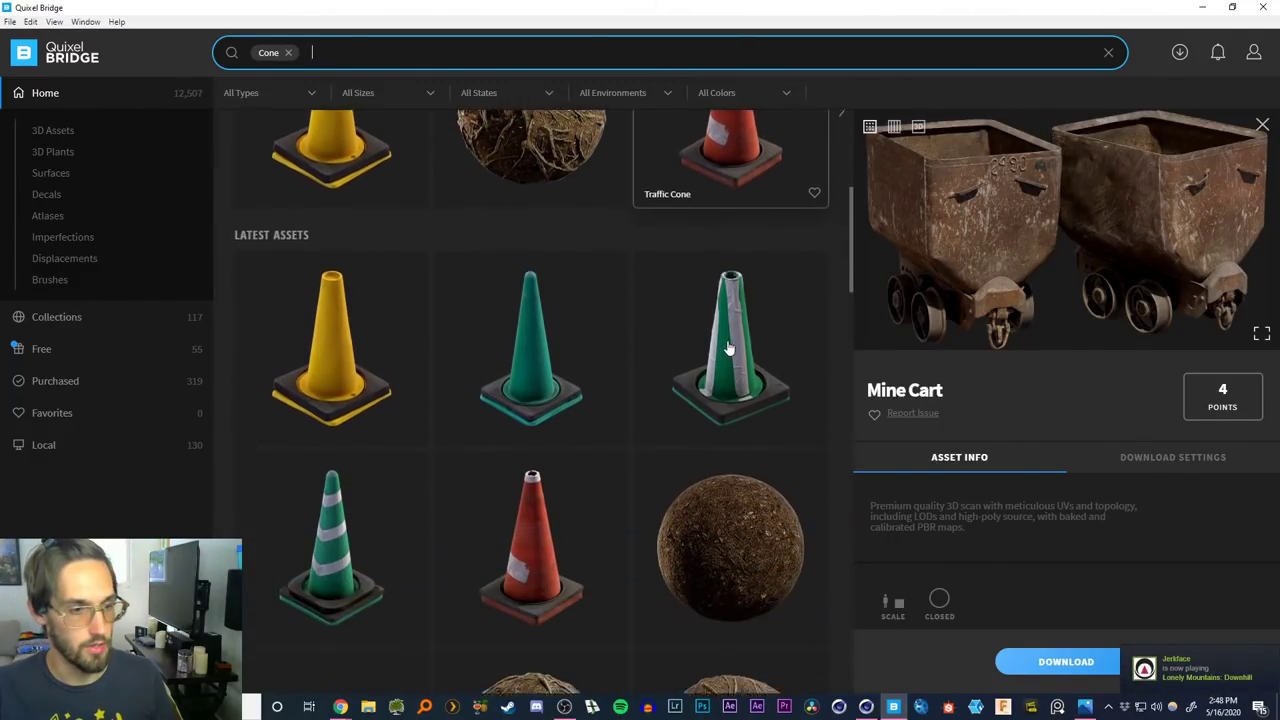
scroll(351, 477, "down", 3)
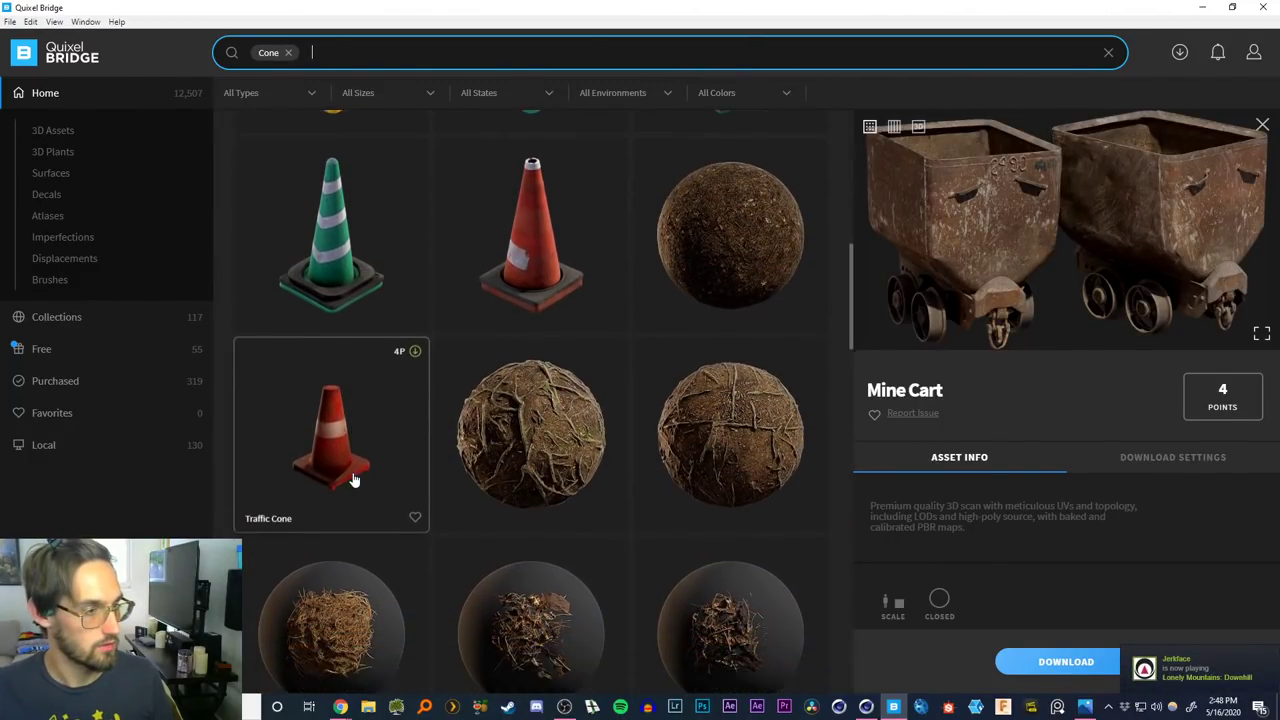
scroll(450, 388, "up", 5)
scroll(450, 388, "up", 2)
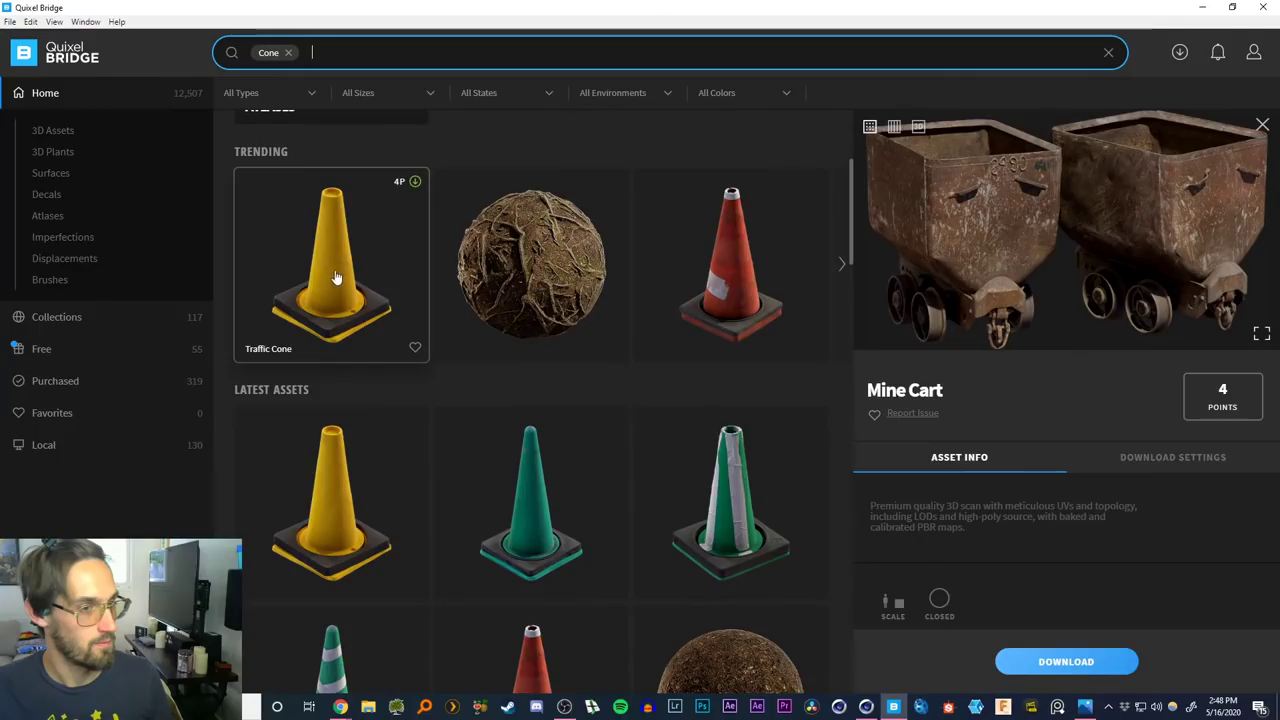
scroll(347, 330, "down", 4)
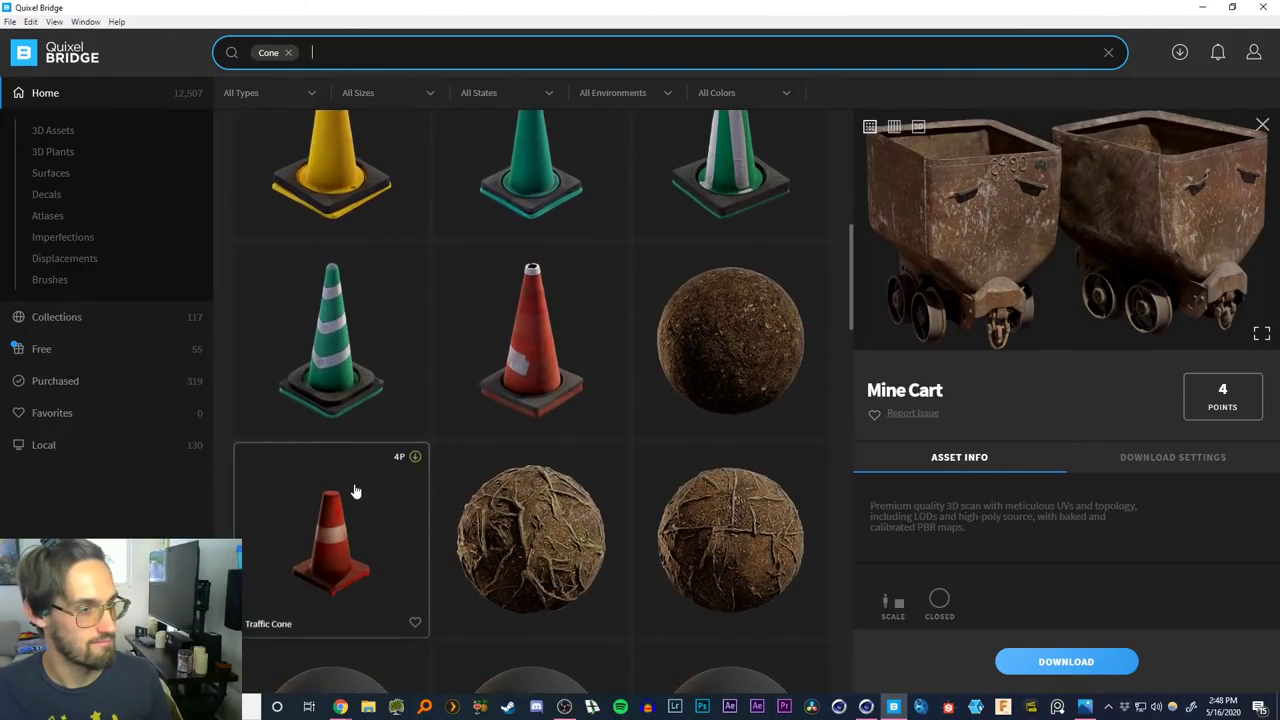
scroll(354, 491, "down", 4)
scroll(360, 420, "up", 2)
left_click(368, 341)
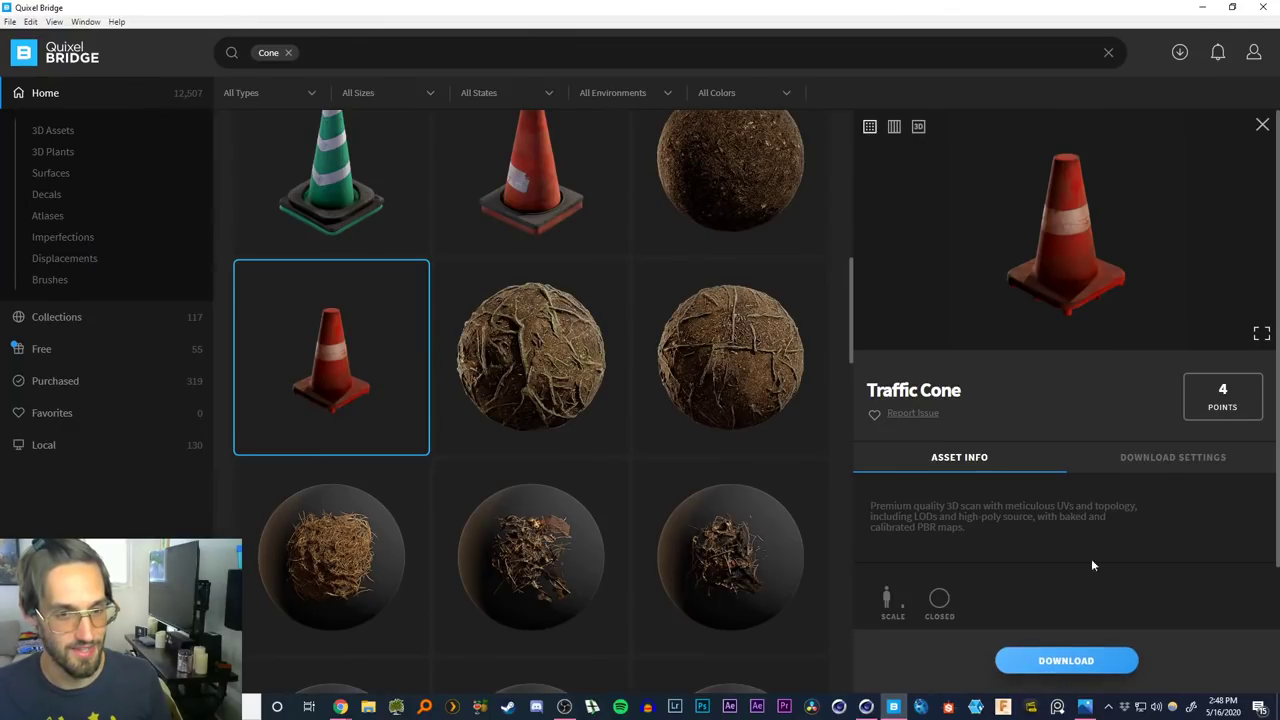
left_click(1068, 662)
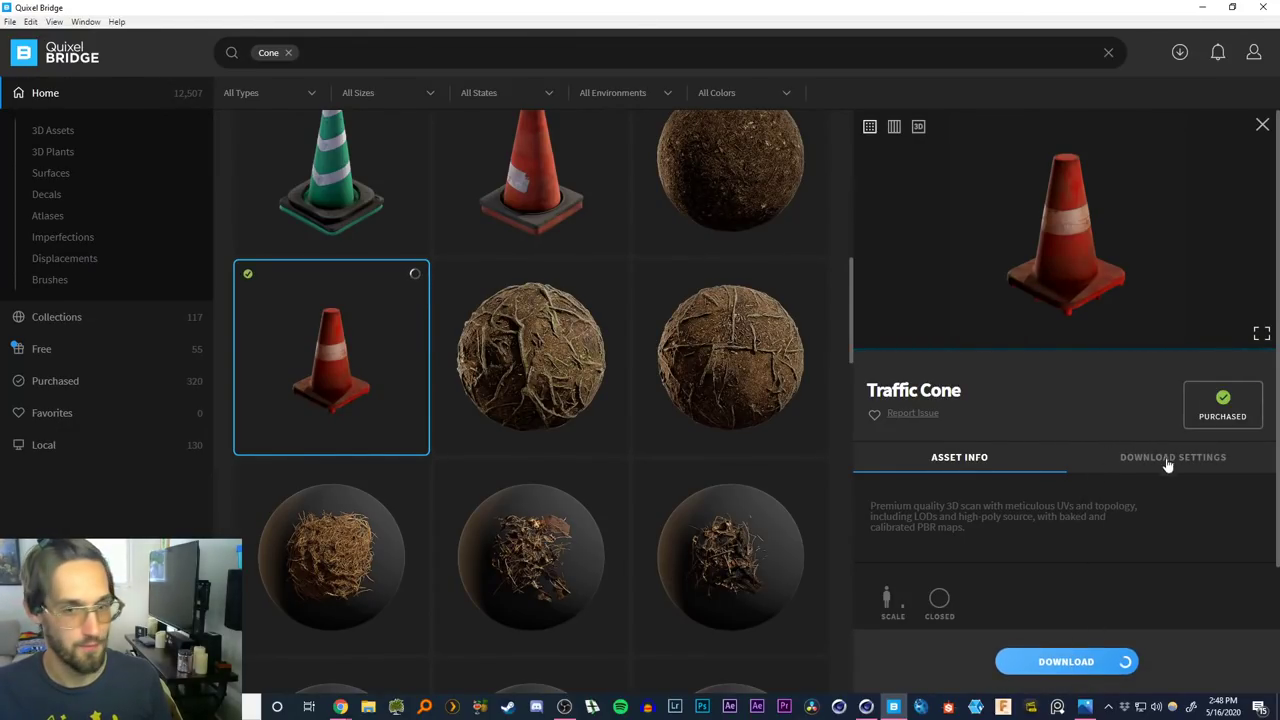
Set the Traffic Cone's texture resolution to 4K, export it to Cinema 4D and switch to Cinema 4D
left_click(1130, 462)
left_click(1209, 519)
left_click(1009, 543)
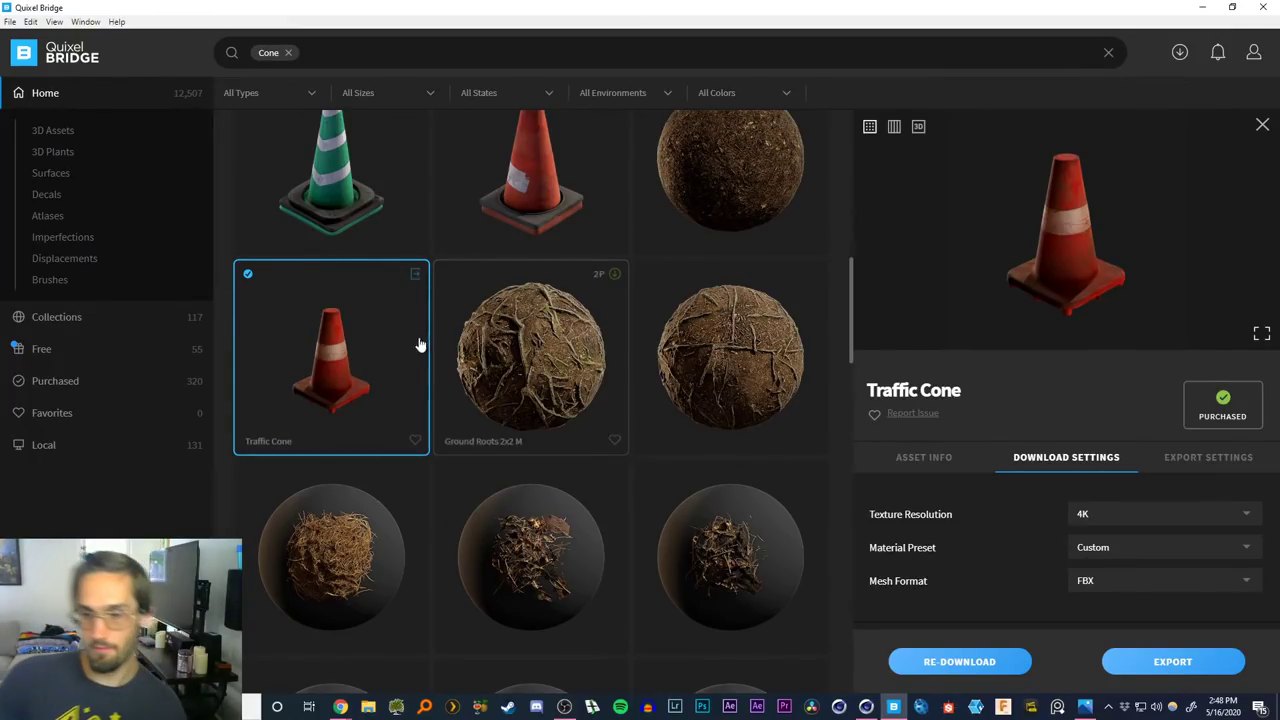
left_click(415, 275)
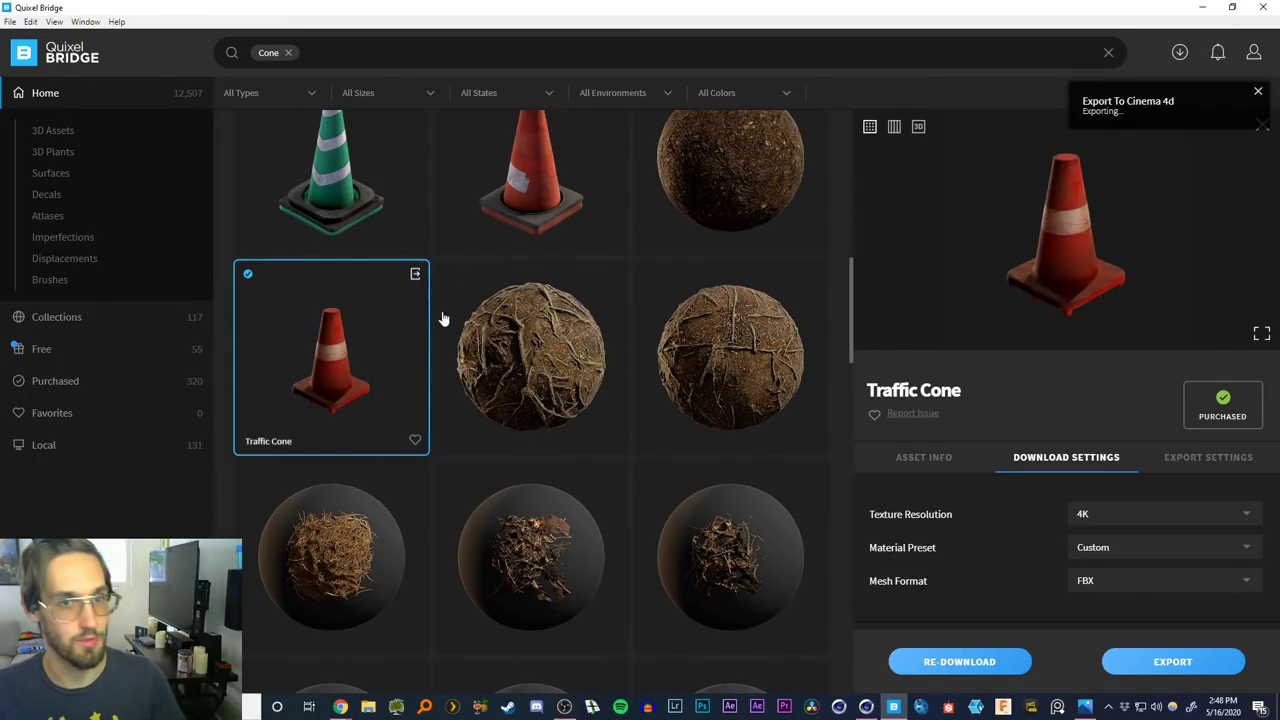
left_click(866, 707)
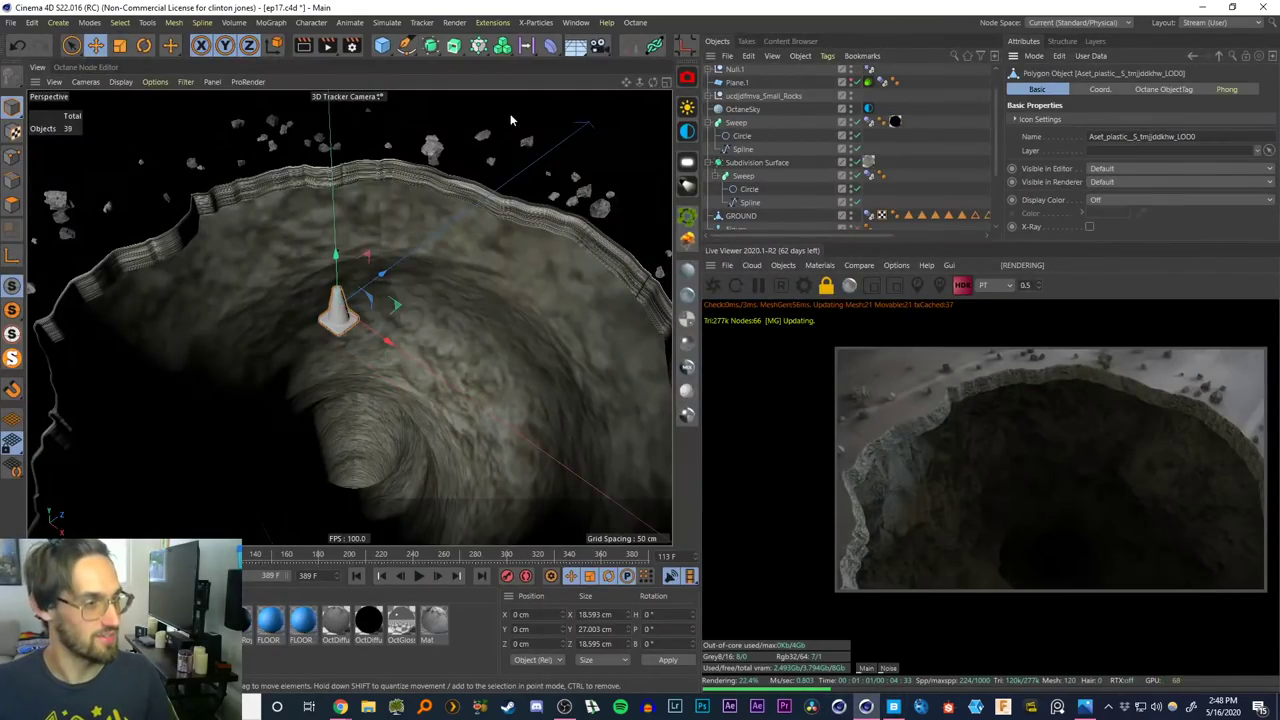
Select the imported cone and move it onto the ground outside the hole's near left edge, checking its placement at frame 0
left_click(71, 46)
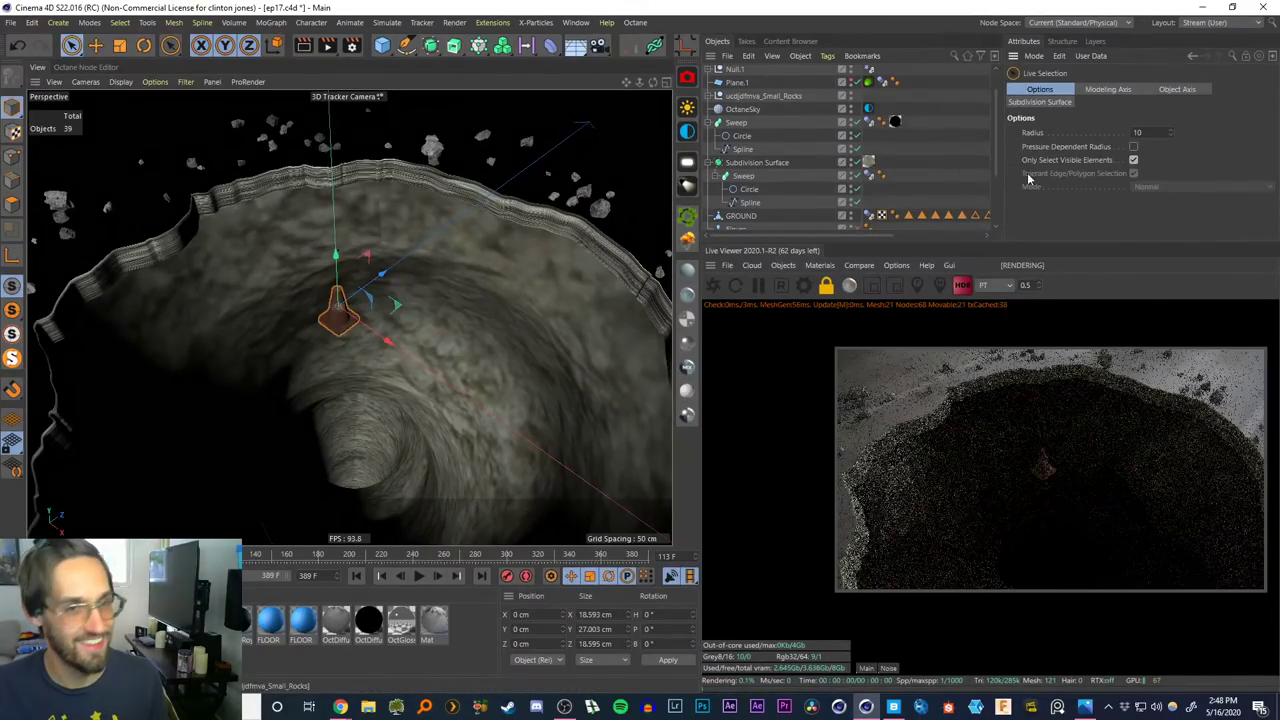
scroll(760, 120, "up", 3)
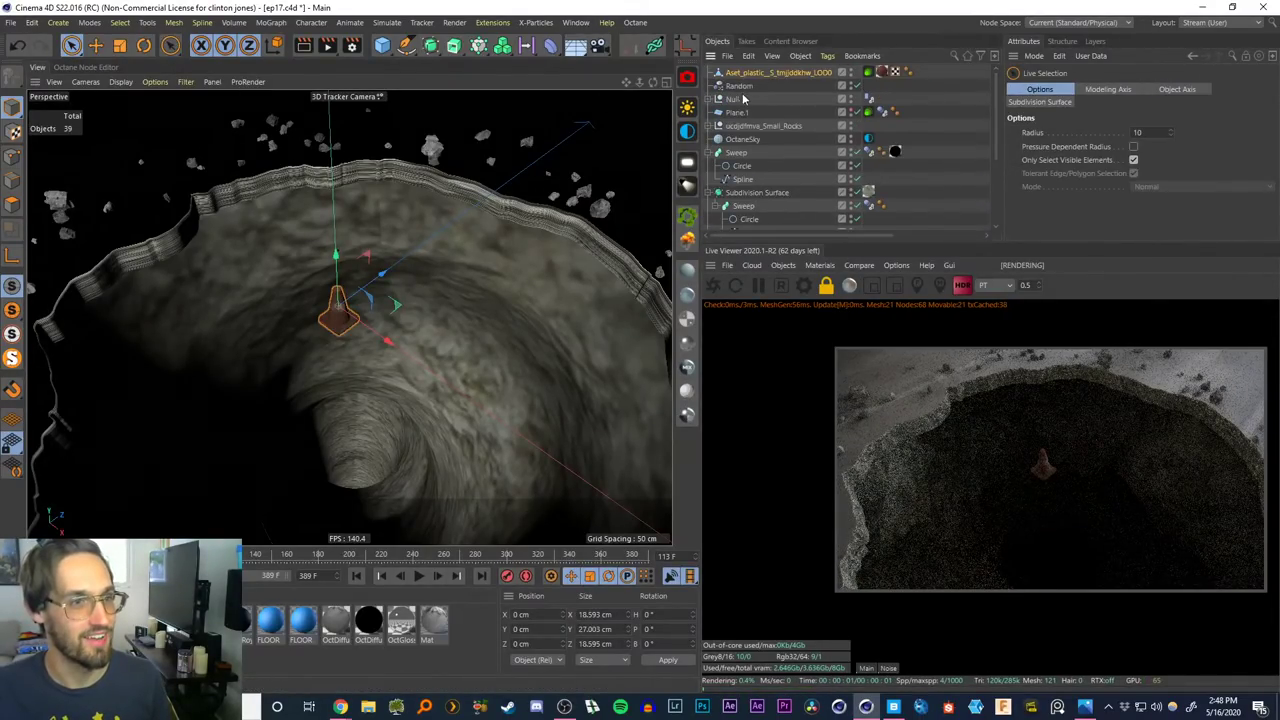
left_click(760, 73)
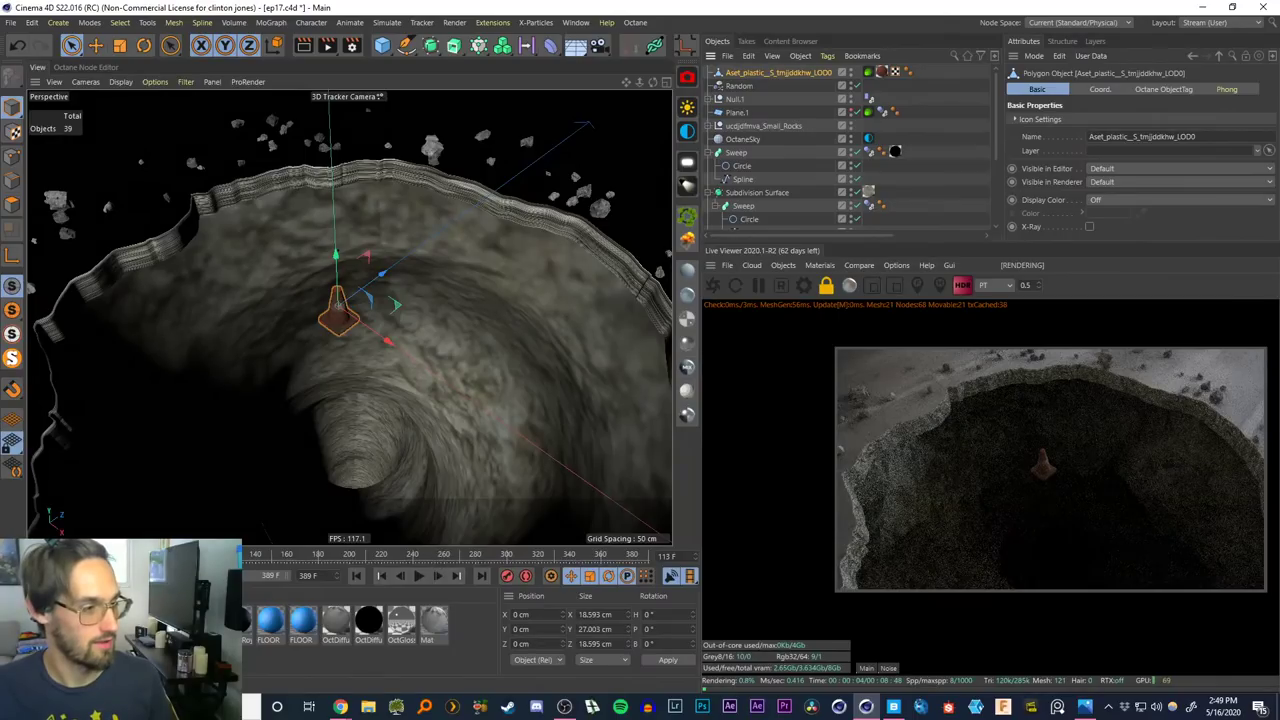
left_click_drag(212, 556, 77, 556)
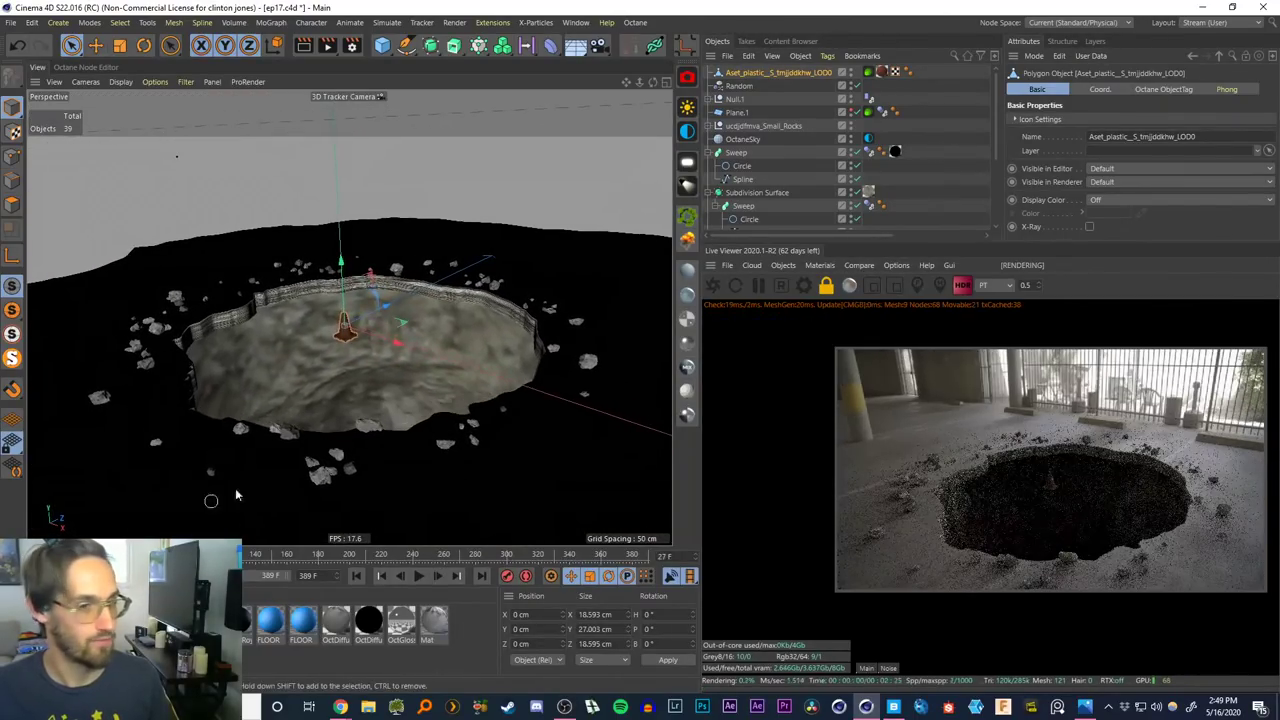
left_click_drag(384, 306, 197, 430)
left_click_drag(153, 394, 225, 450)
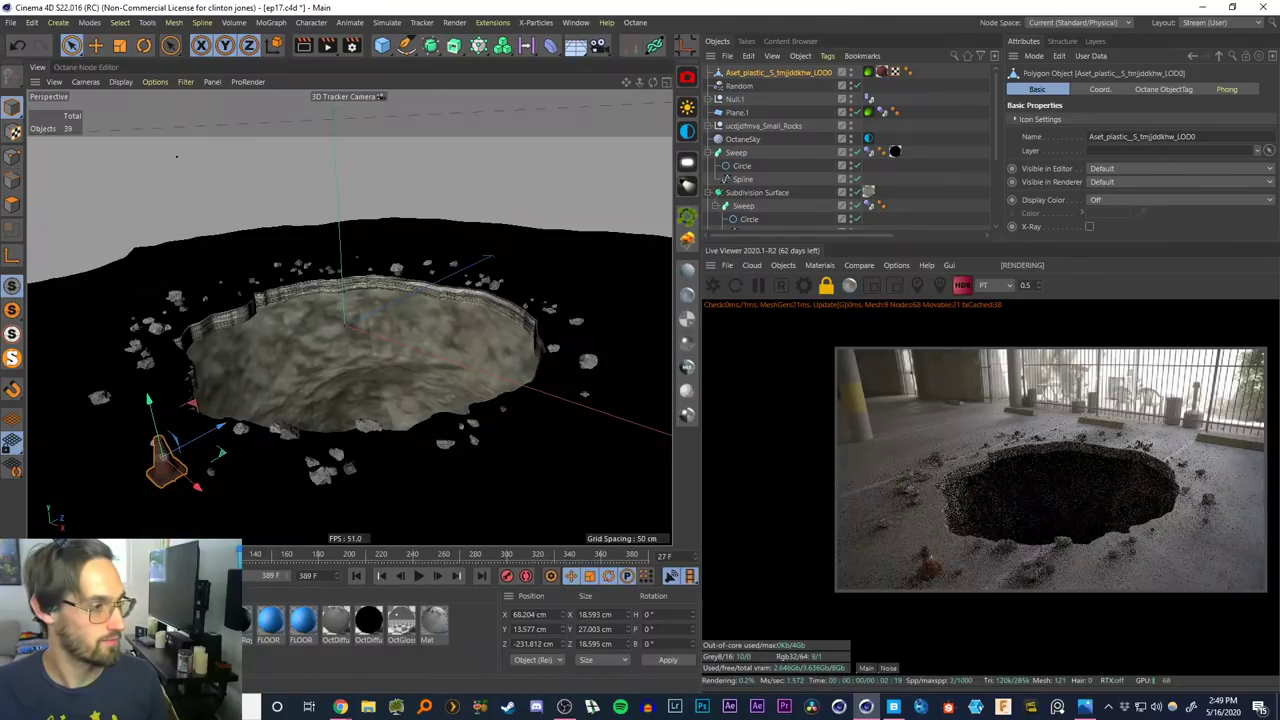
left_click_drag(78, 556, 36, 556)
left_click_drag(262, 398, 258, 430)
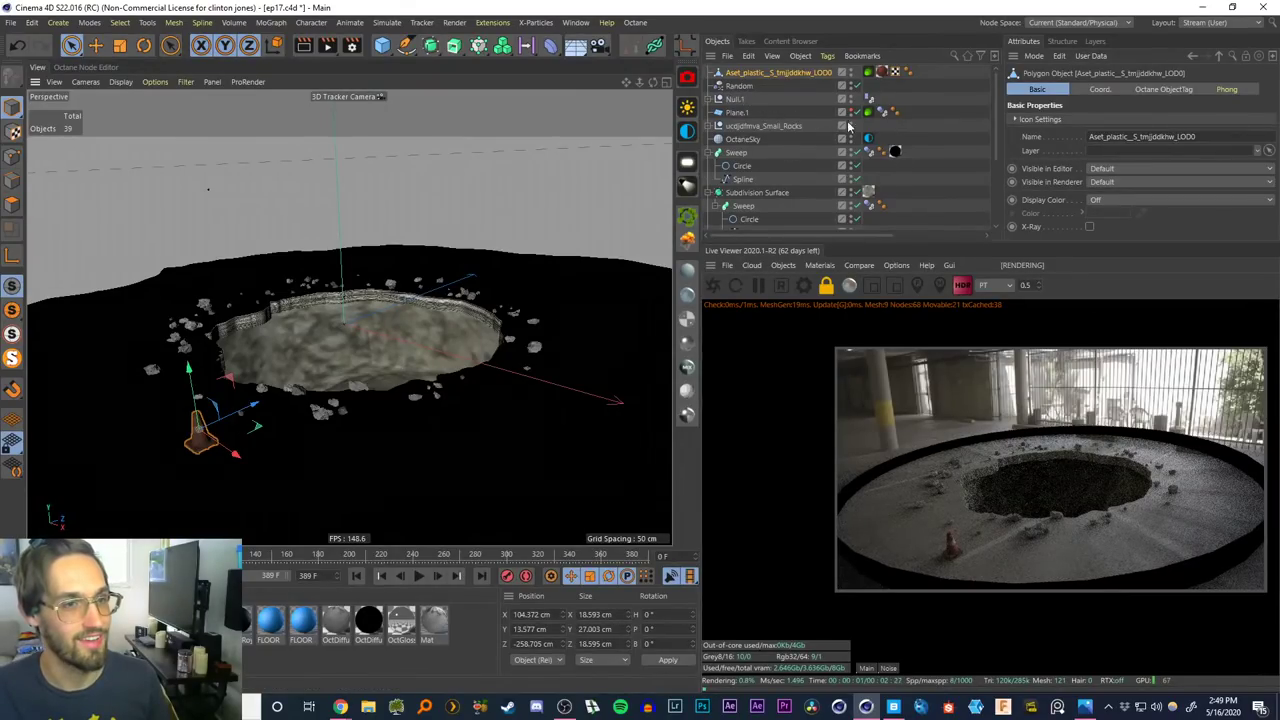
Check the small rocks group and Null.1 with its child rocks as candidates for the black ring around the hole
left_click(750, 126)
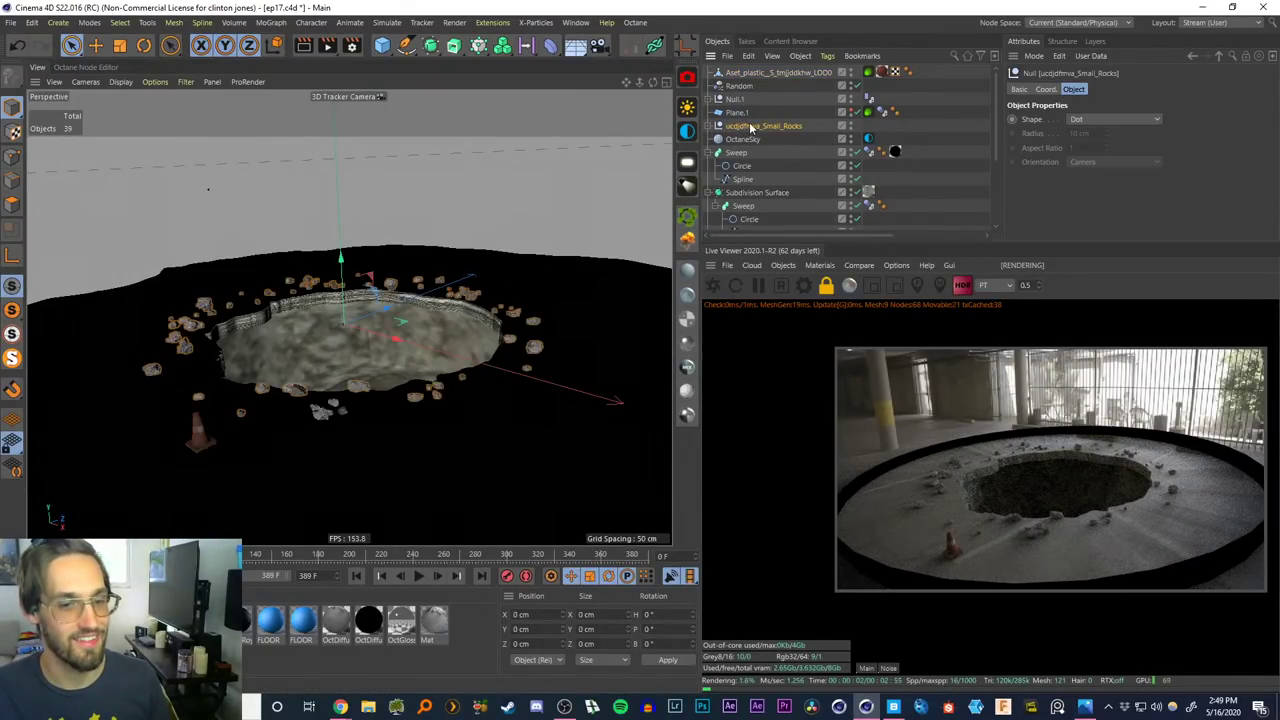
left_click(735, 99)
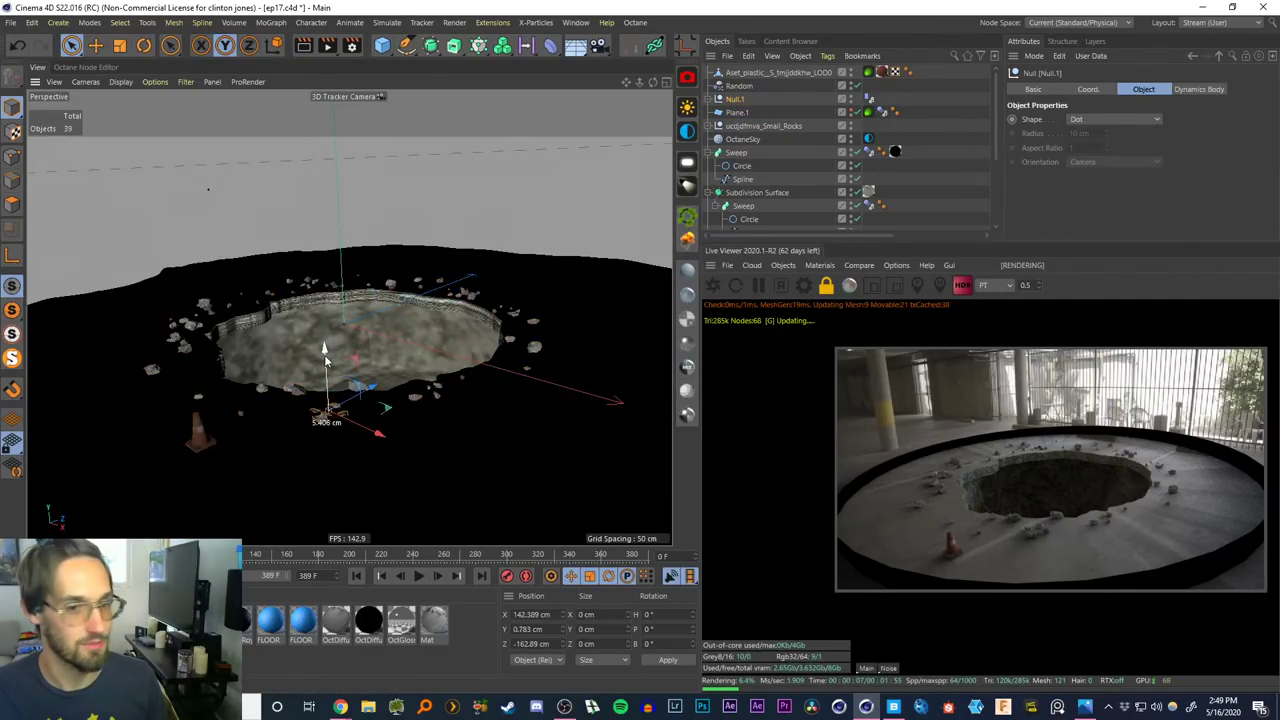
left_click(708, 100)
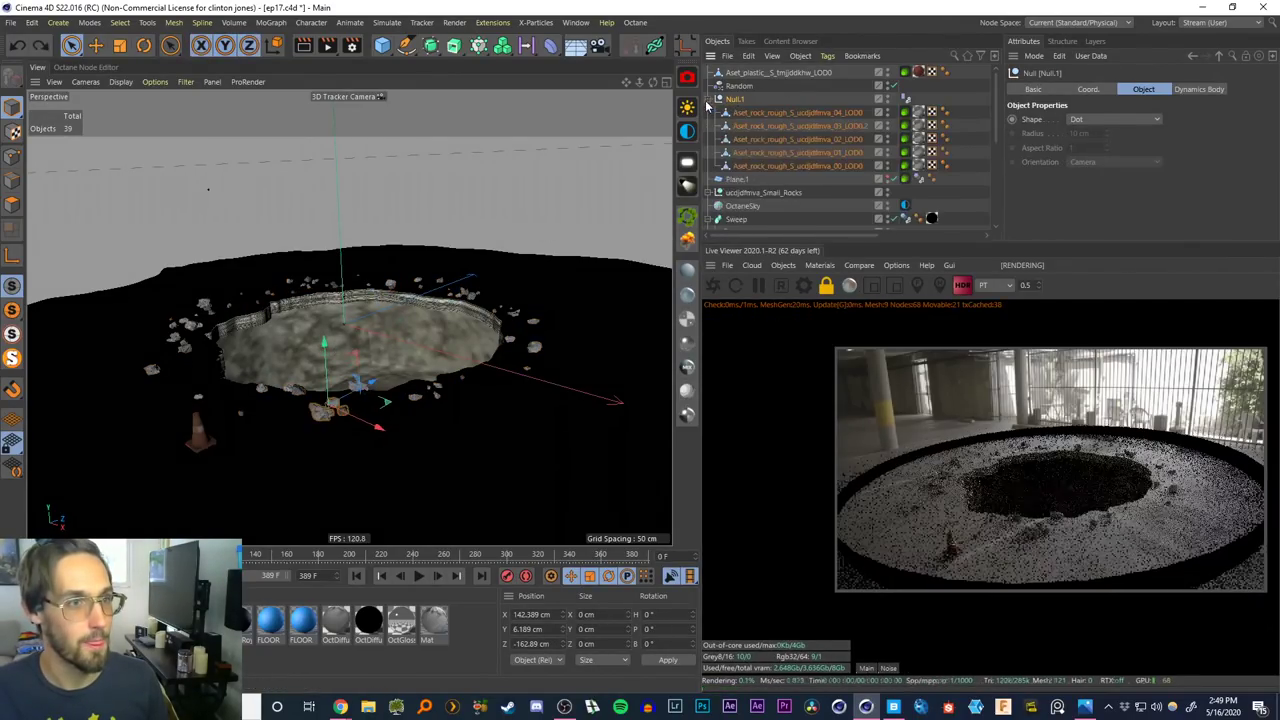
left_click(711, 100)
left_click(741, 127)
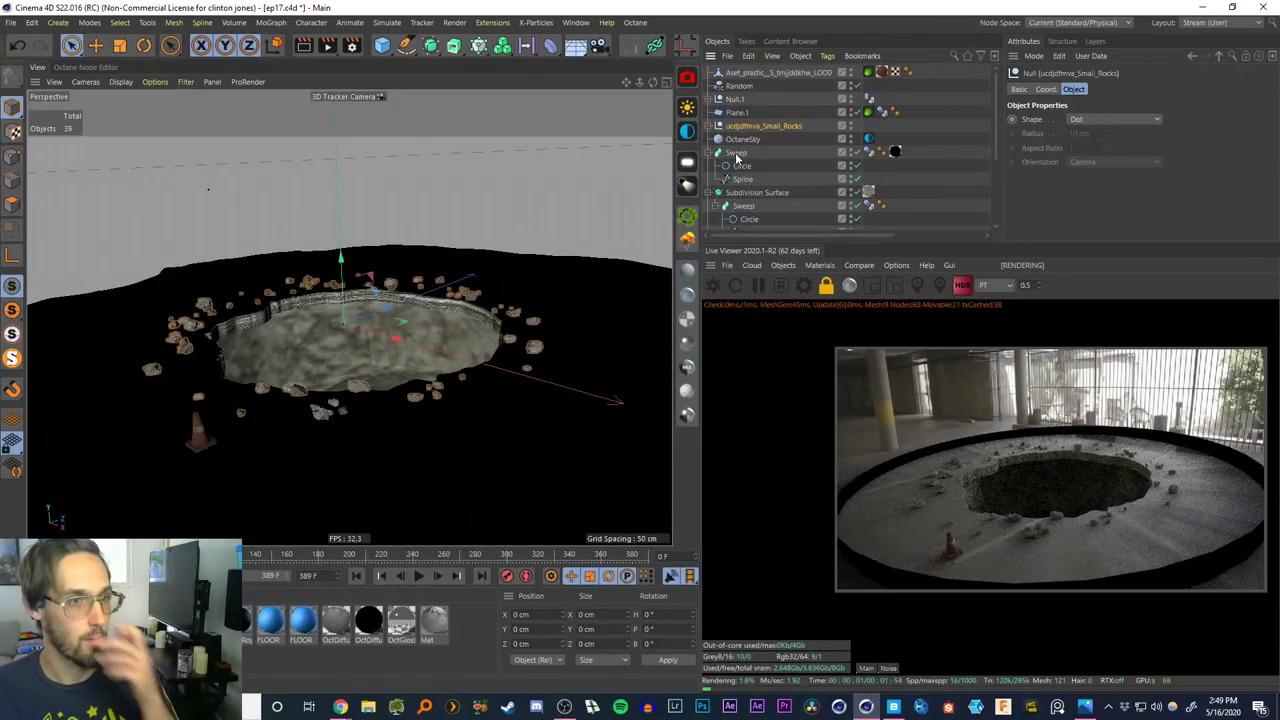
Lower the top two points of the black outer Sweep's spline to about -29 cm in Y, below the ground surface
left_click(737, 153)
left_click(741, 178)
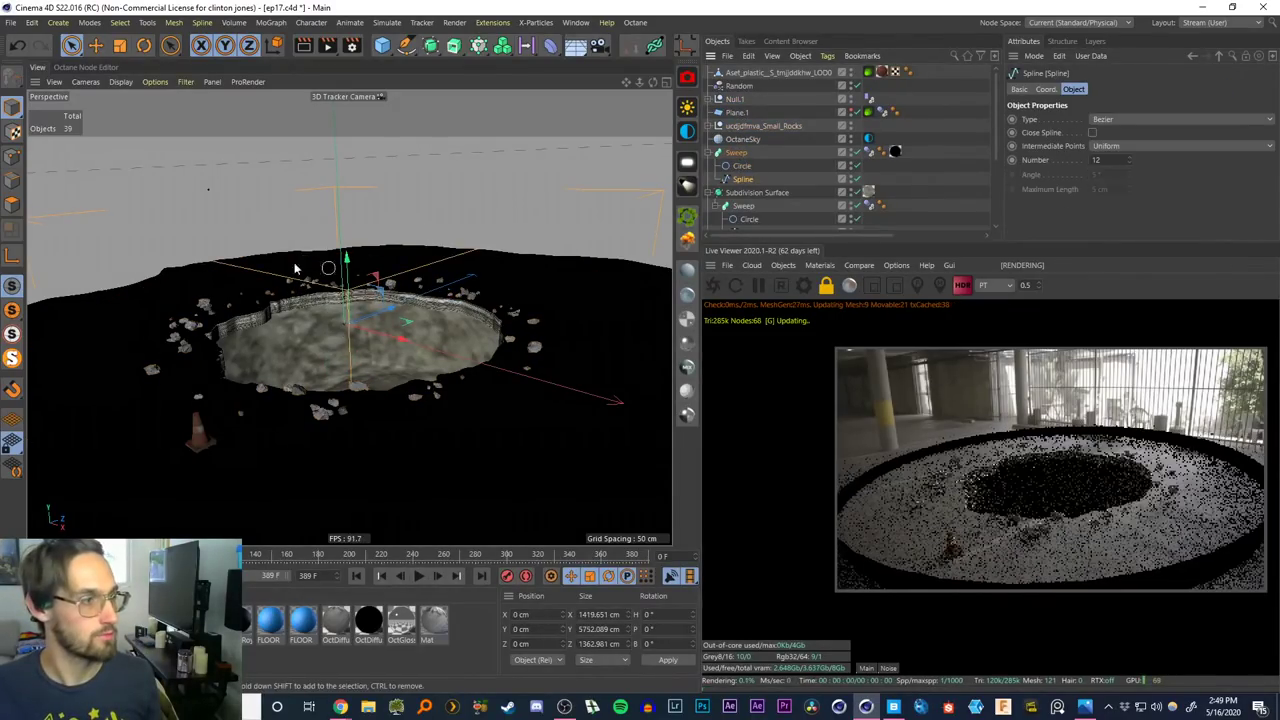
left_click(12, 157)
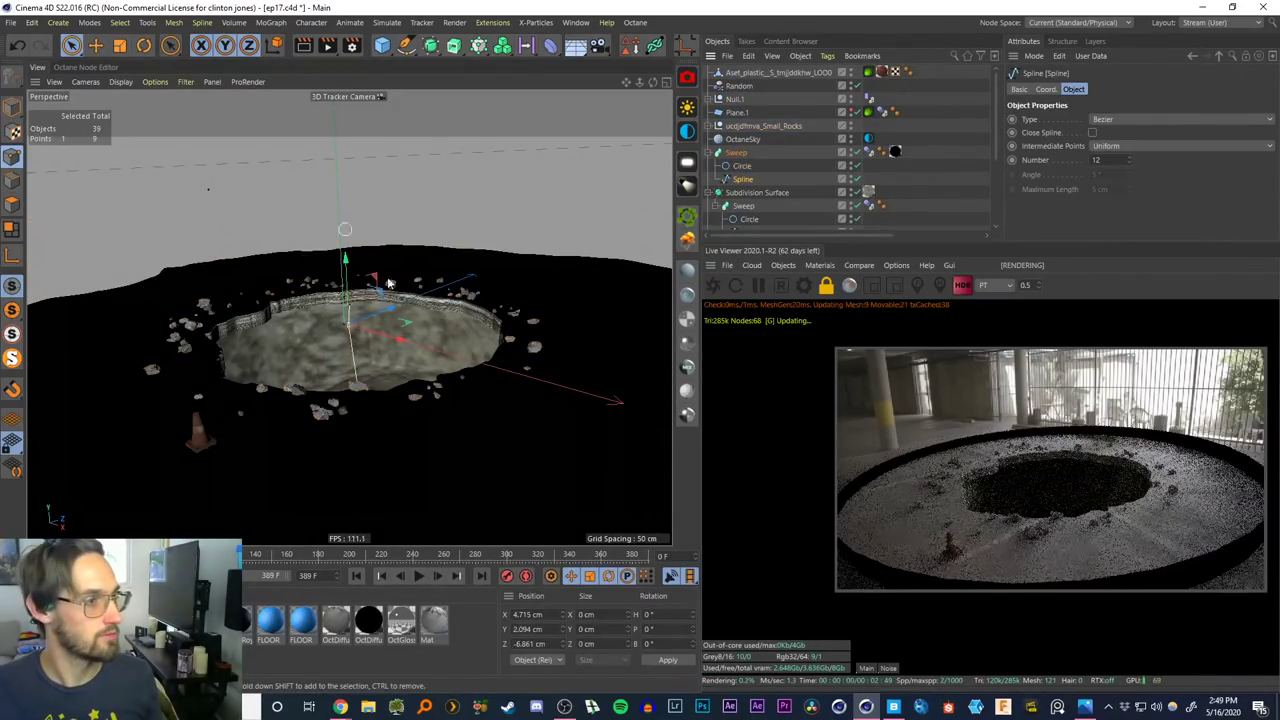
left_click(354, 328)
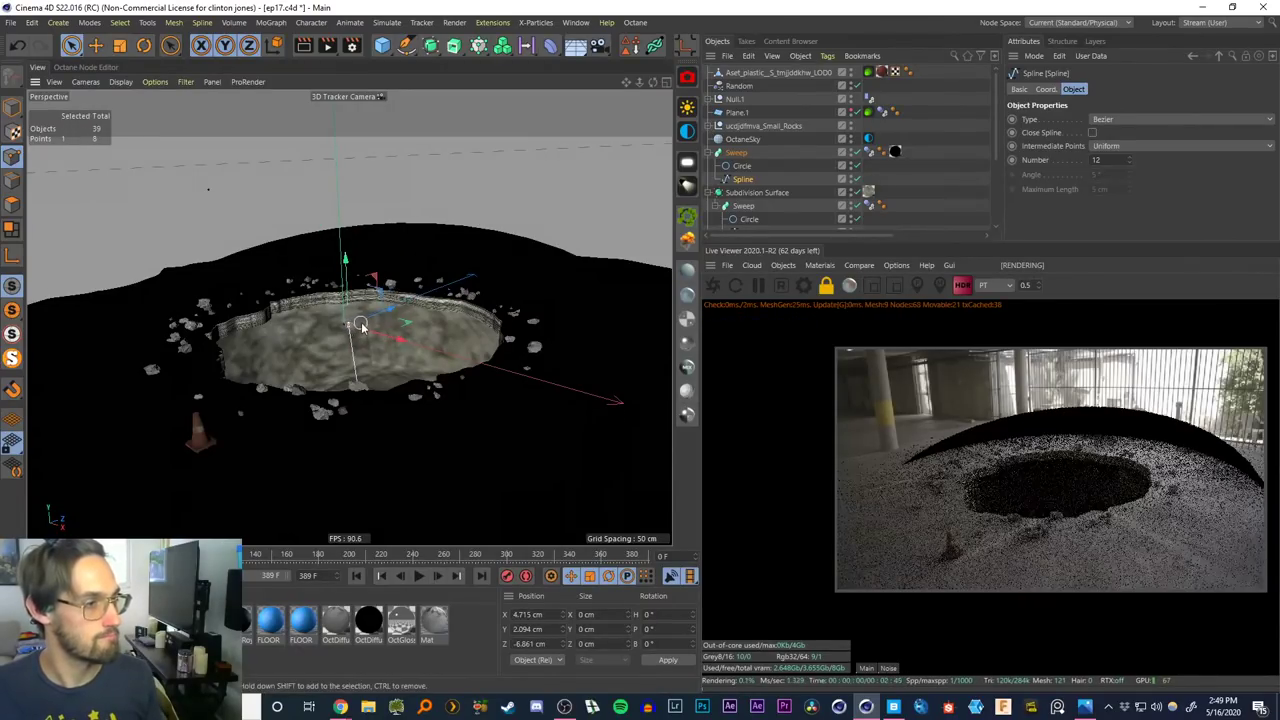
key("ctrl+z")
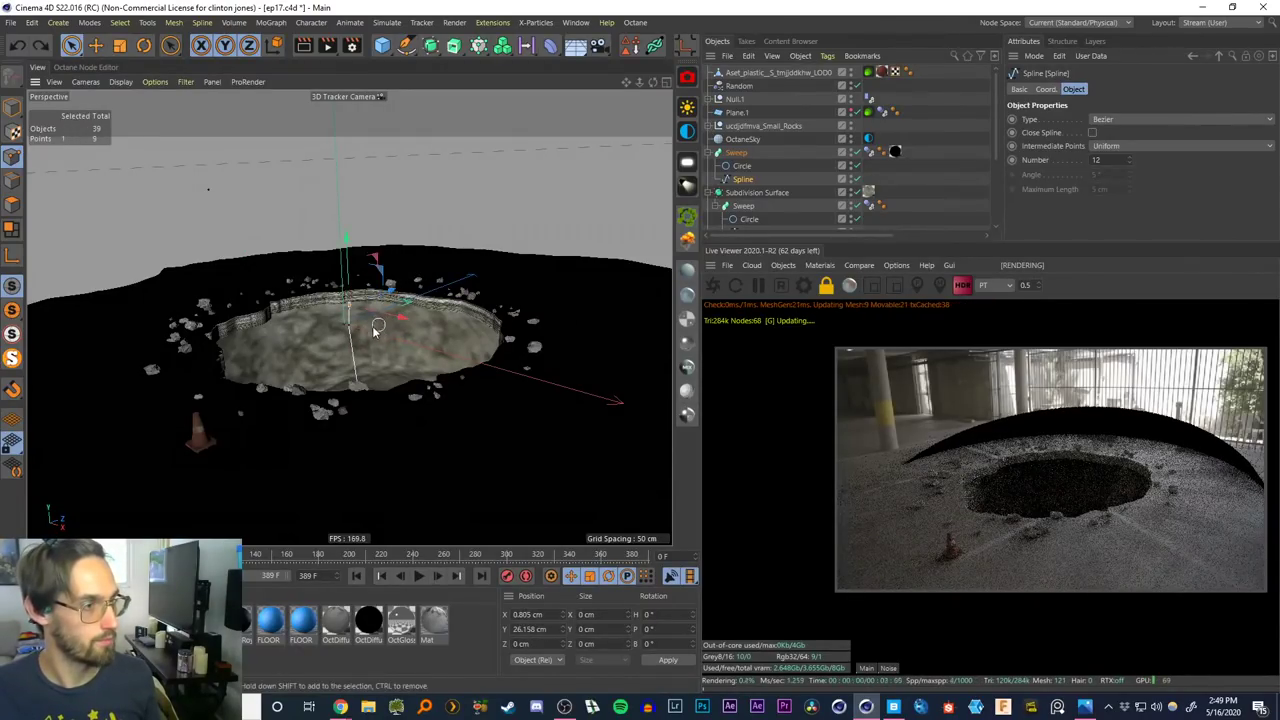
left_click(347, 325, "shift")
left_click_drag(347, 262, 348, 292)
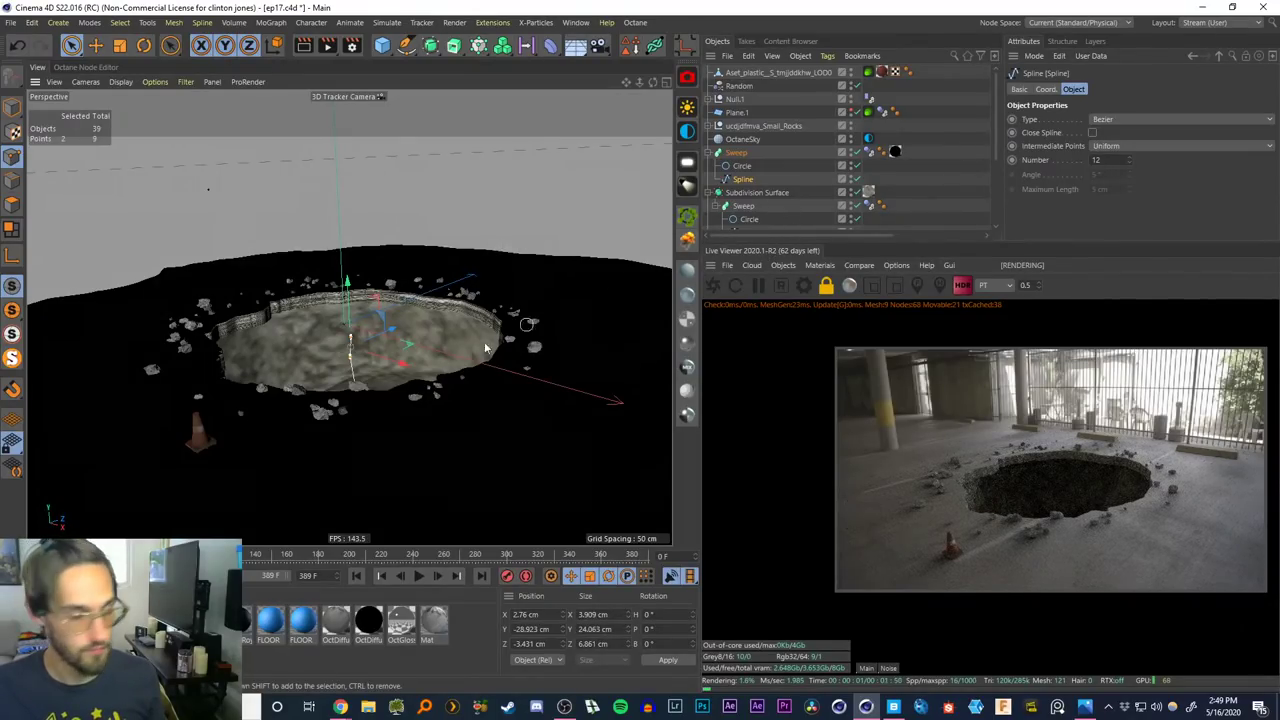
Move the traffic cone's axis to its base using Axis Center with Y at -100%, and scale the cone up to about 39 cm tall
left_click(737, 74)
left_click(13, 107)
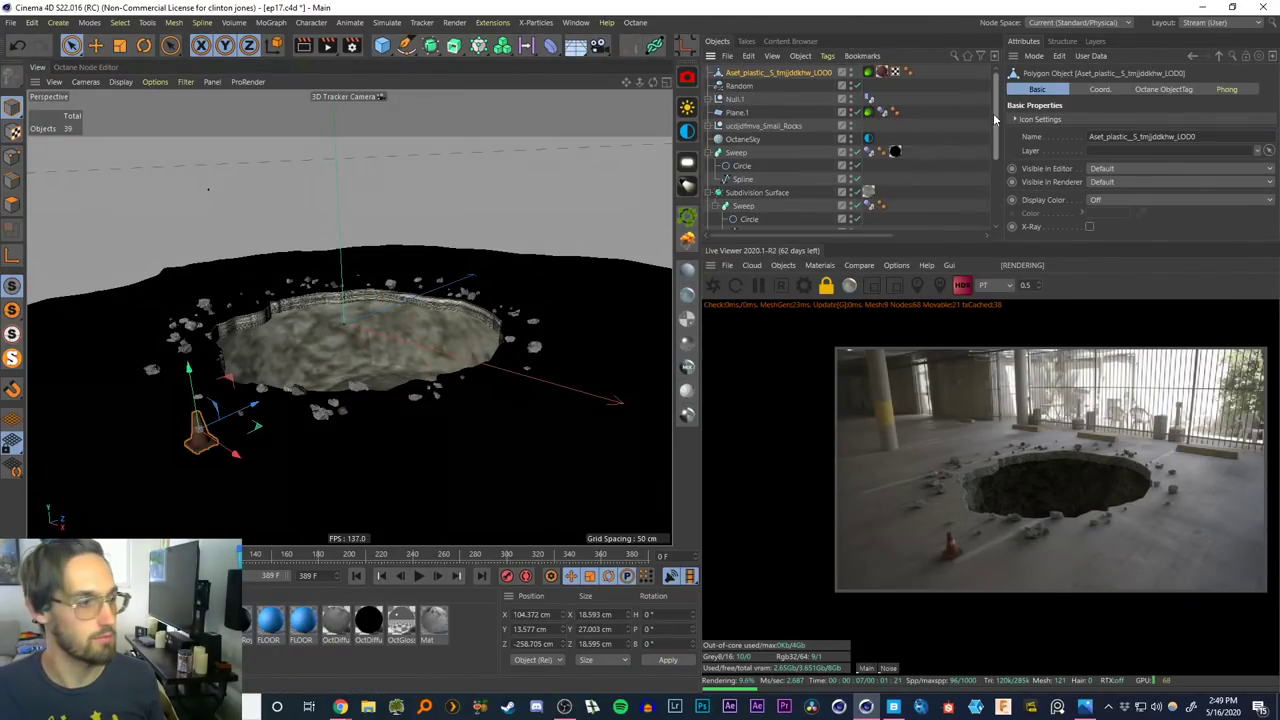
key("t")
left_click_drag(151, 353, 394, 400)
key("ctrl+z")
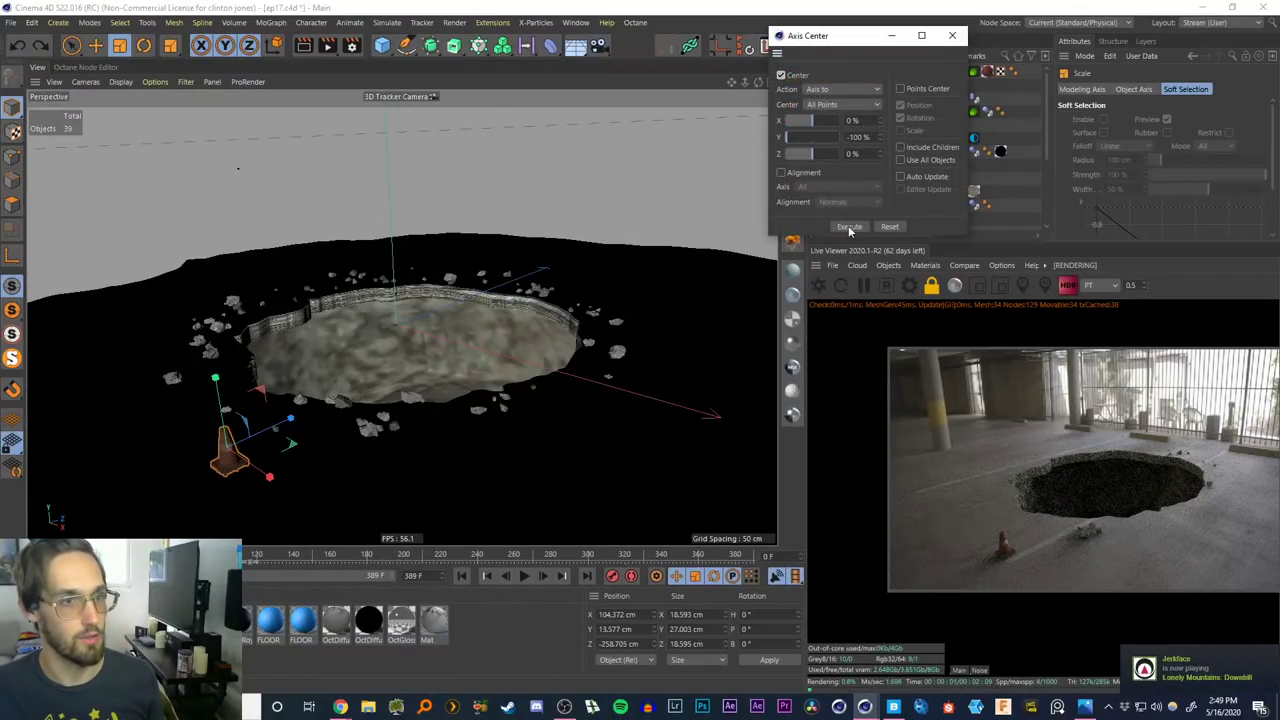
left_click(849, 227)
left_click(952, 36)
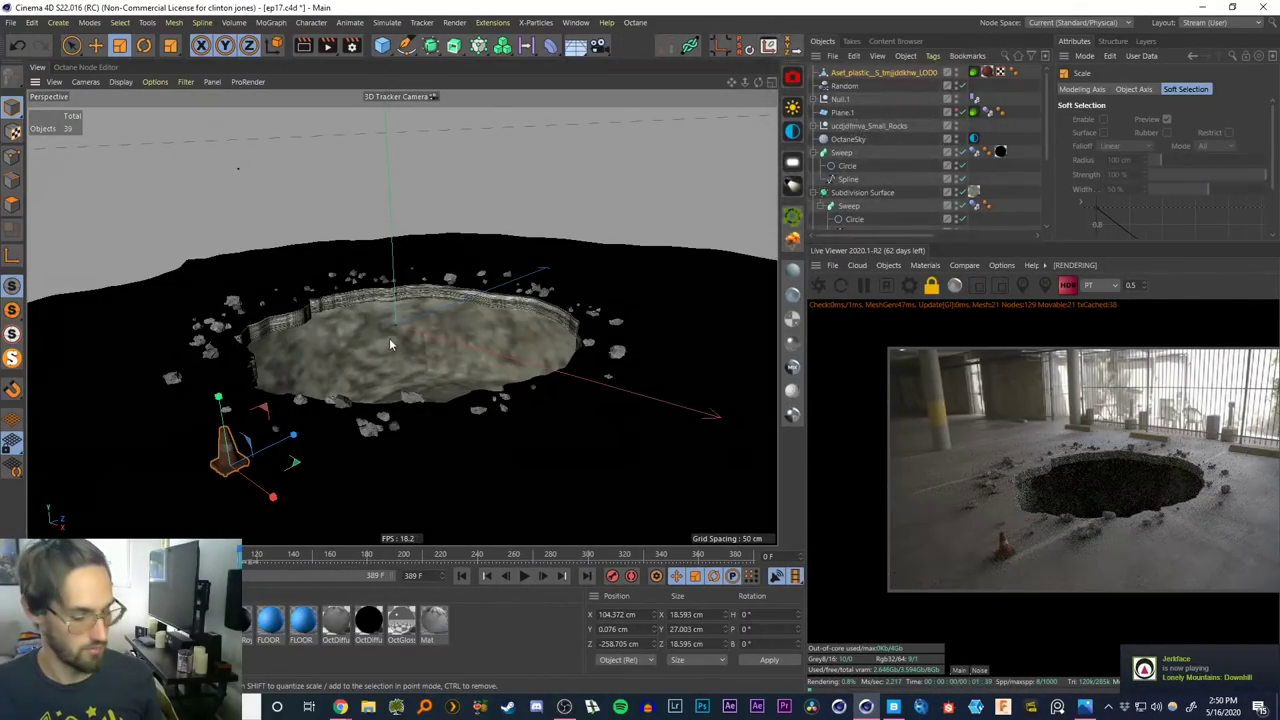
left_click_drag(364, 462, 561, 390)
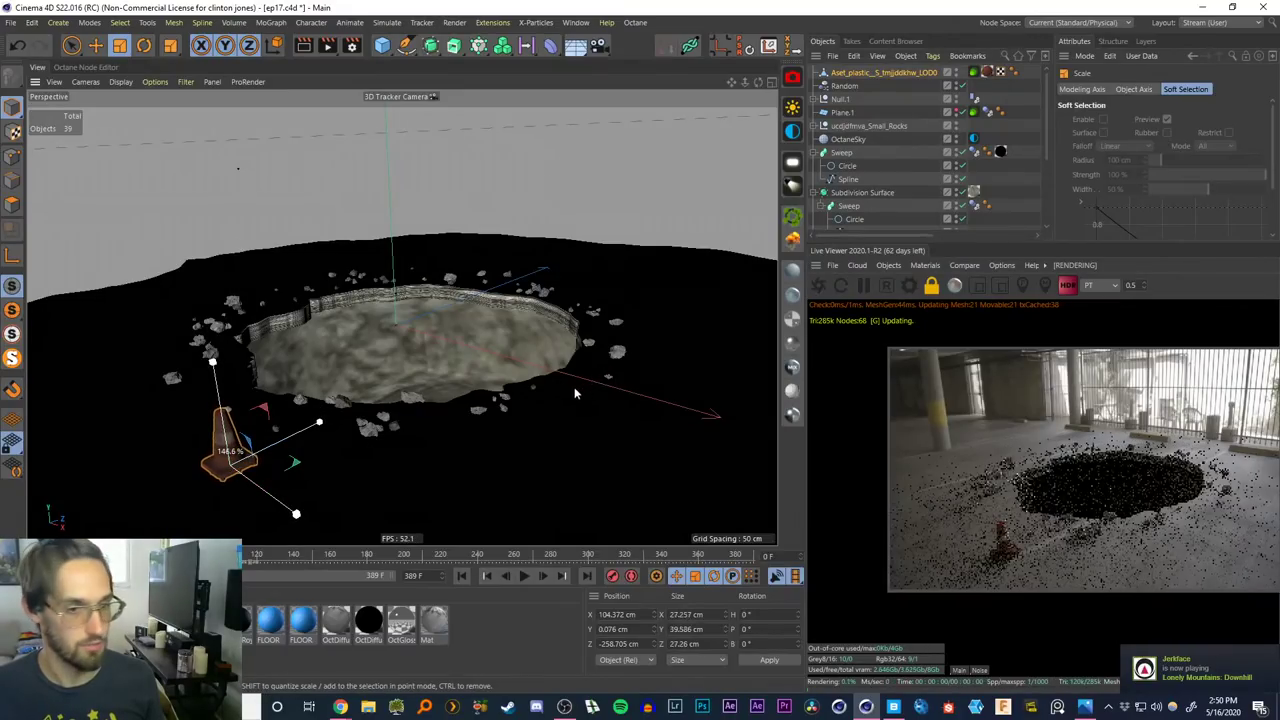
Duplicate the cone twice, placing rotated copies at the hole's near right edge and on its left side
key("e")
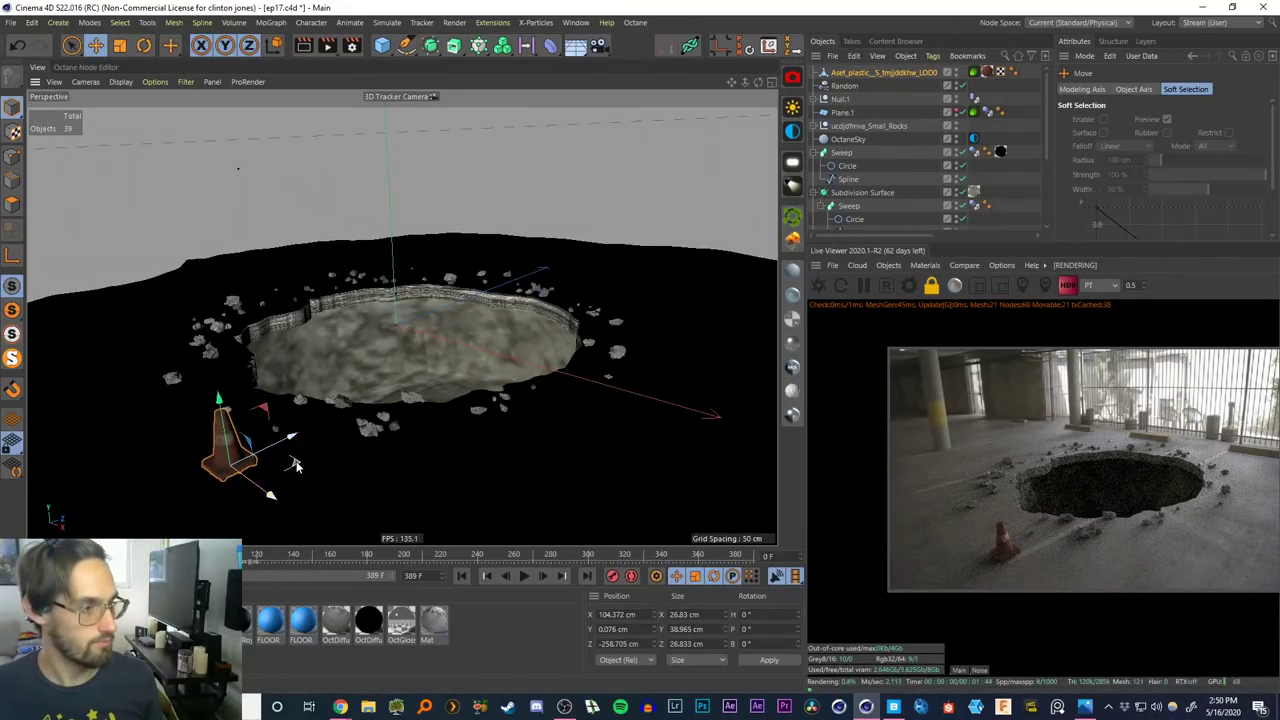
left_click_drag(294, 438, 302, 308)
key("r")
key("e")
key("r")
key("e")
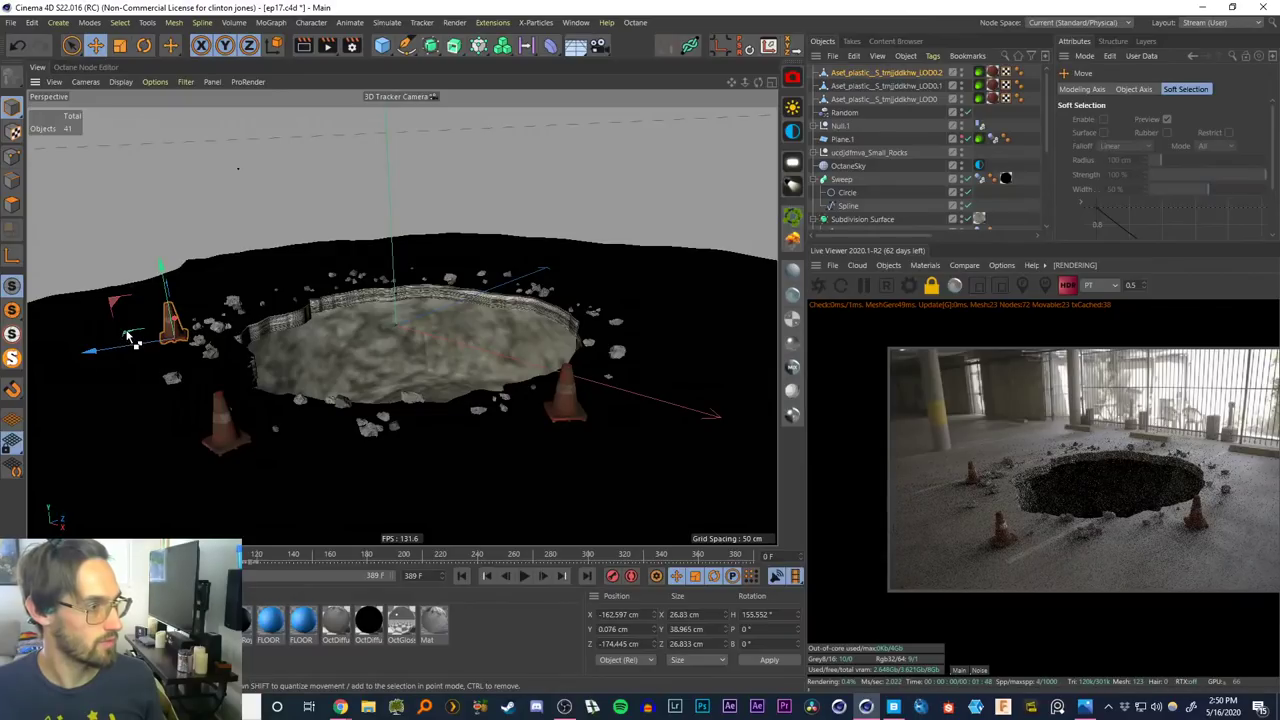
Add three more rotated cone copies spaced around the far side of the hole, from back left to far right
left_click_drag(158, 323, 710, 322, "ctrl")
key("r")
key("e")
key("r")
key("e")
key("r")
key("ctrl+z")
left_click_drag(625, 324, 694, 323)
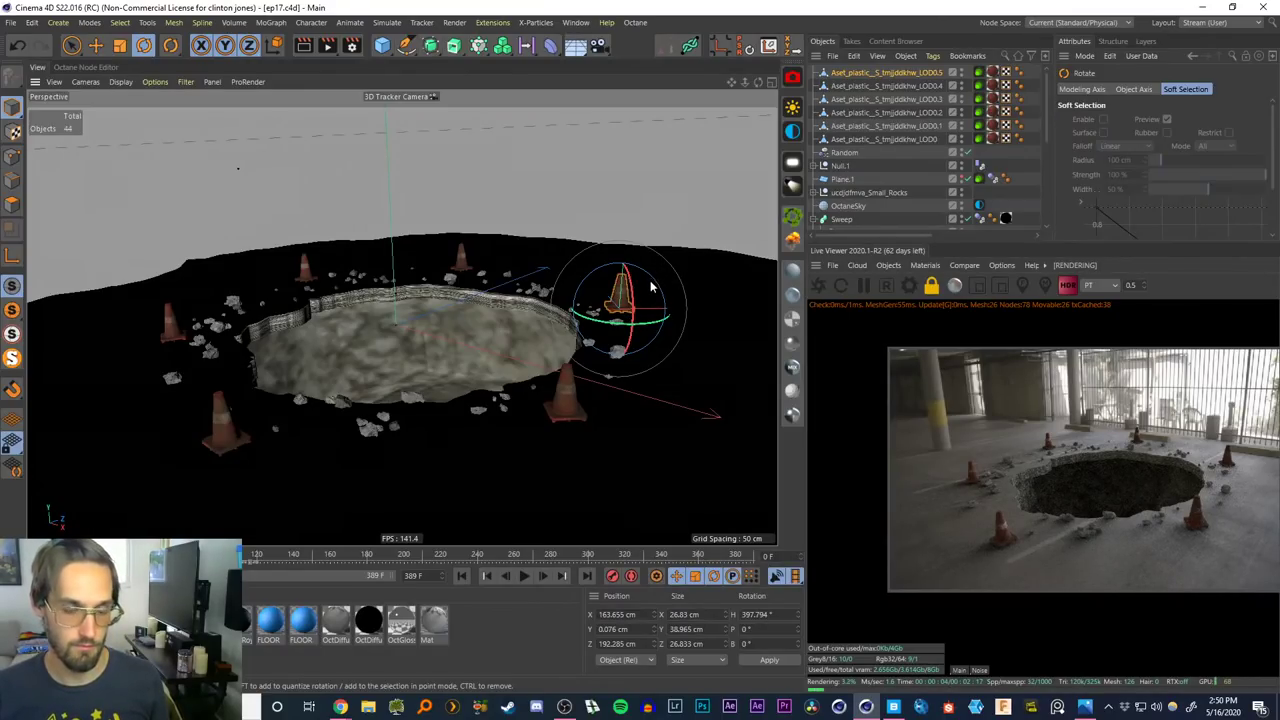
Move the far-right, left and back-left traffic cones farther outward from the edge of the hole
key("e")
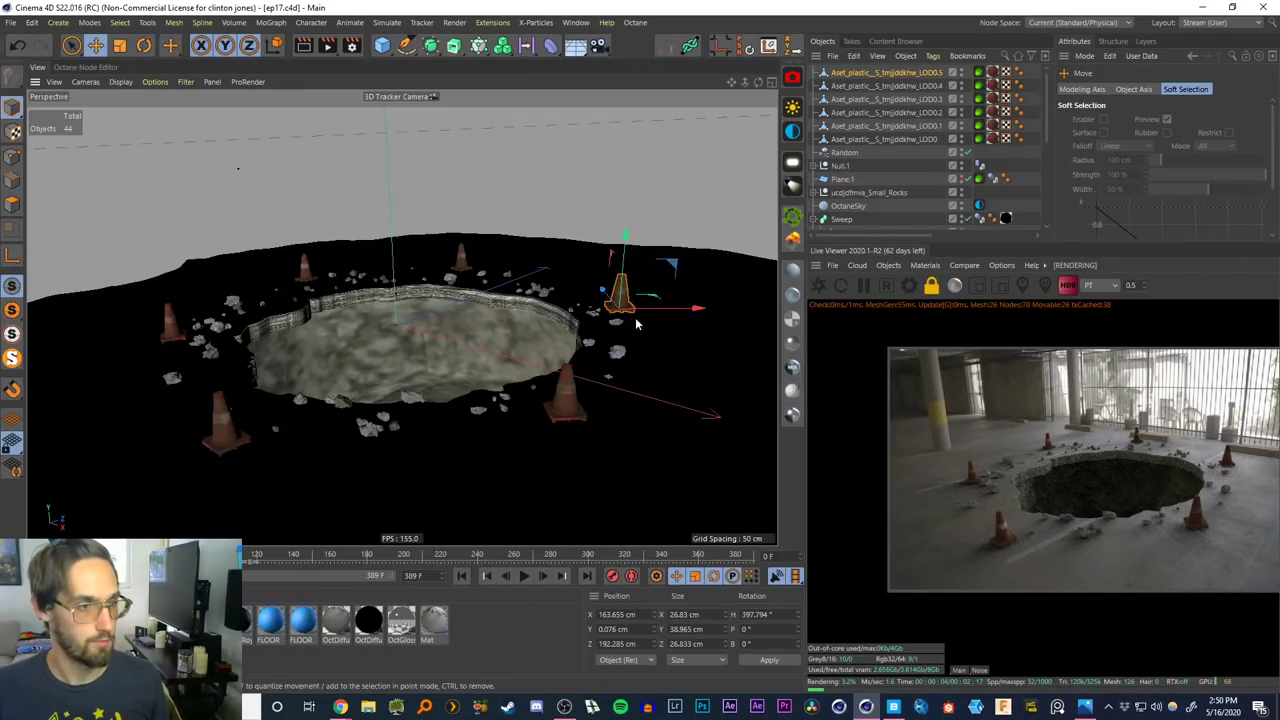
left_click_drag(667, 309, 705, 312)
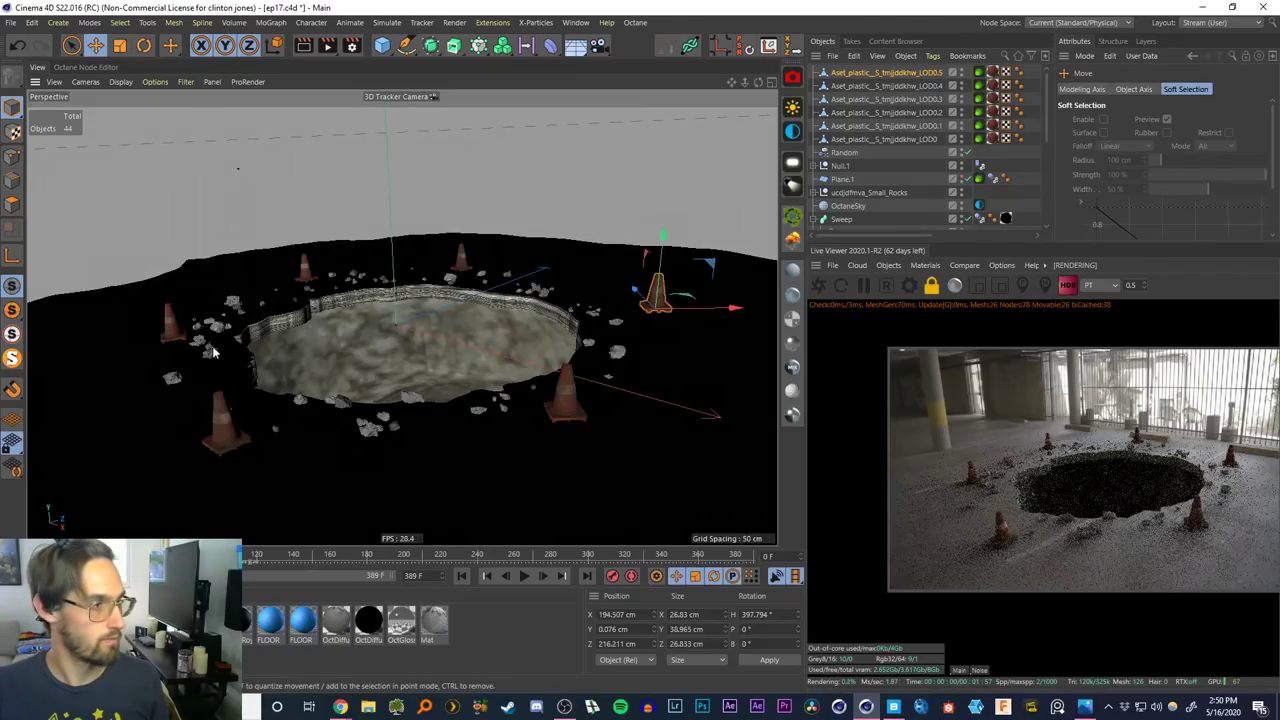
left_click(172, 328)
left_click_drag(127, 333, 110, 318)
left_click(306, 276)
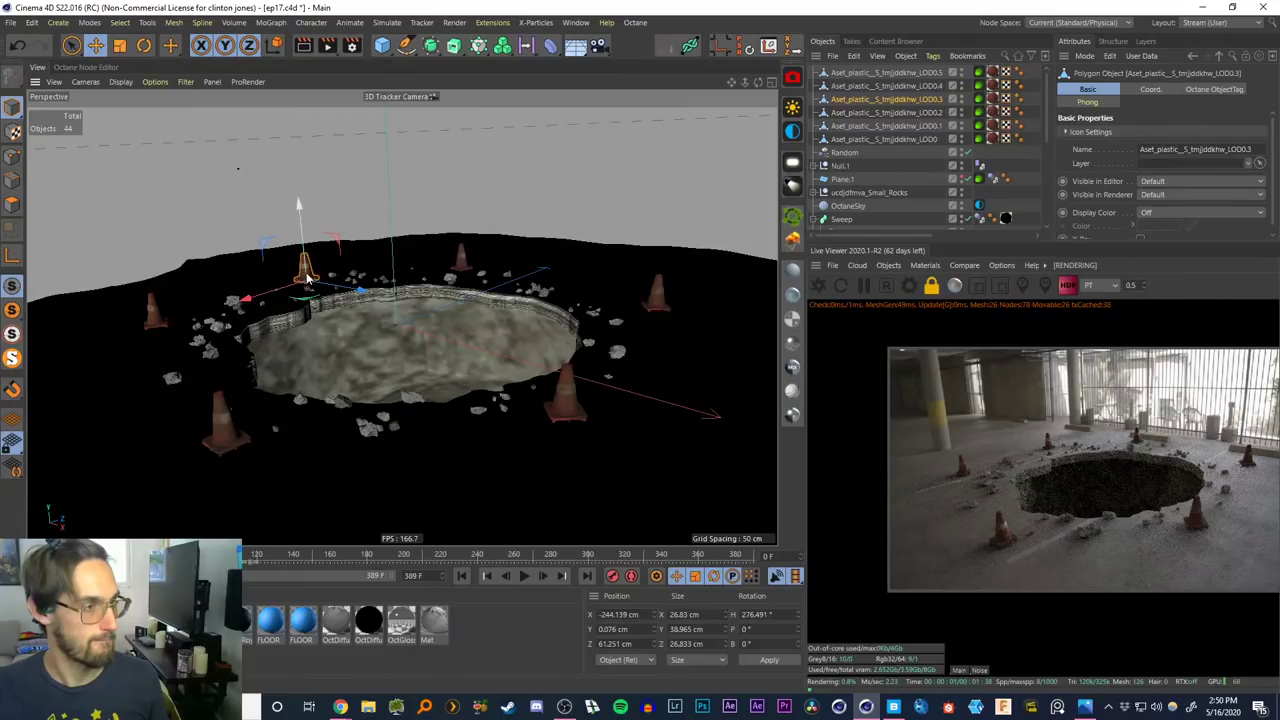
left_click_drag(308, 280, 310, 279)
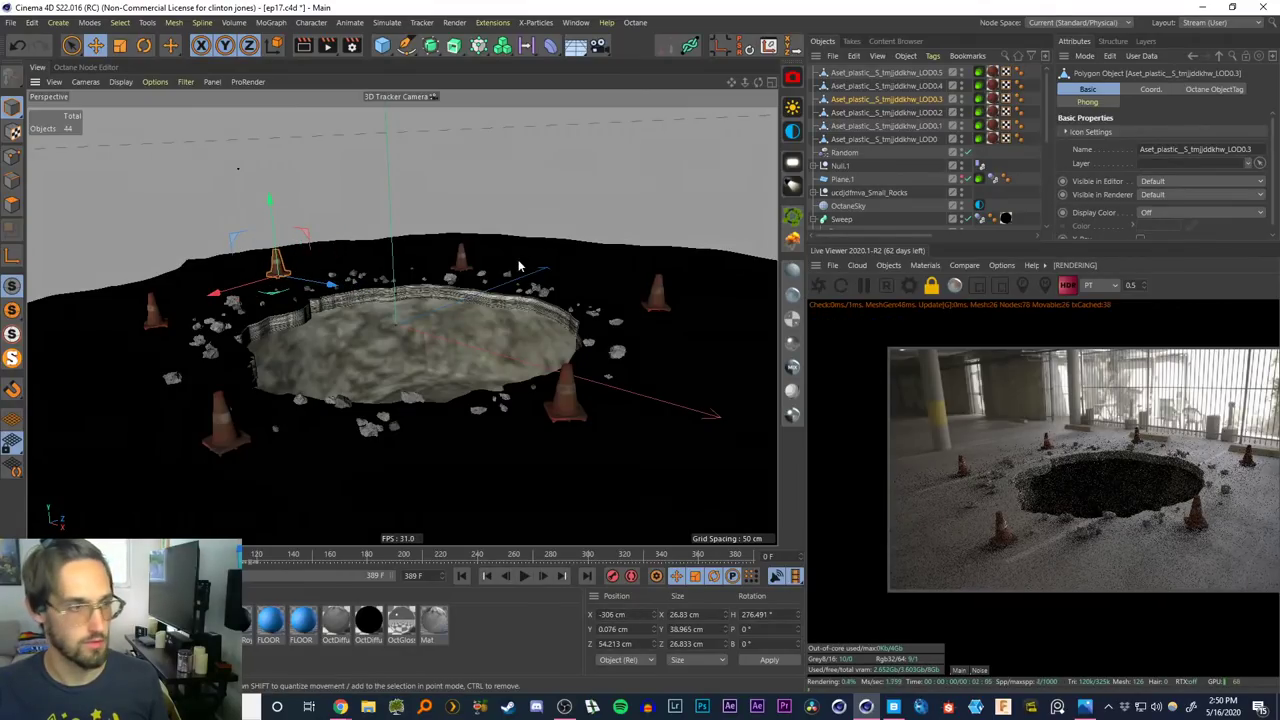
Try shifting the traffic cone directly behind the hole, and delete that cone
left_click(484, 272)
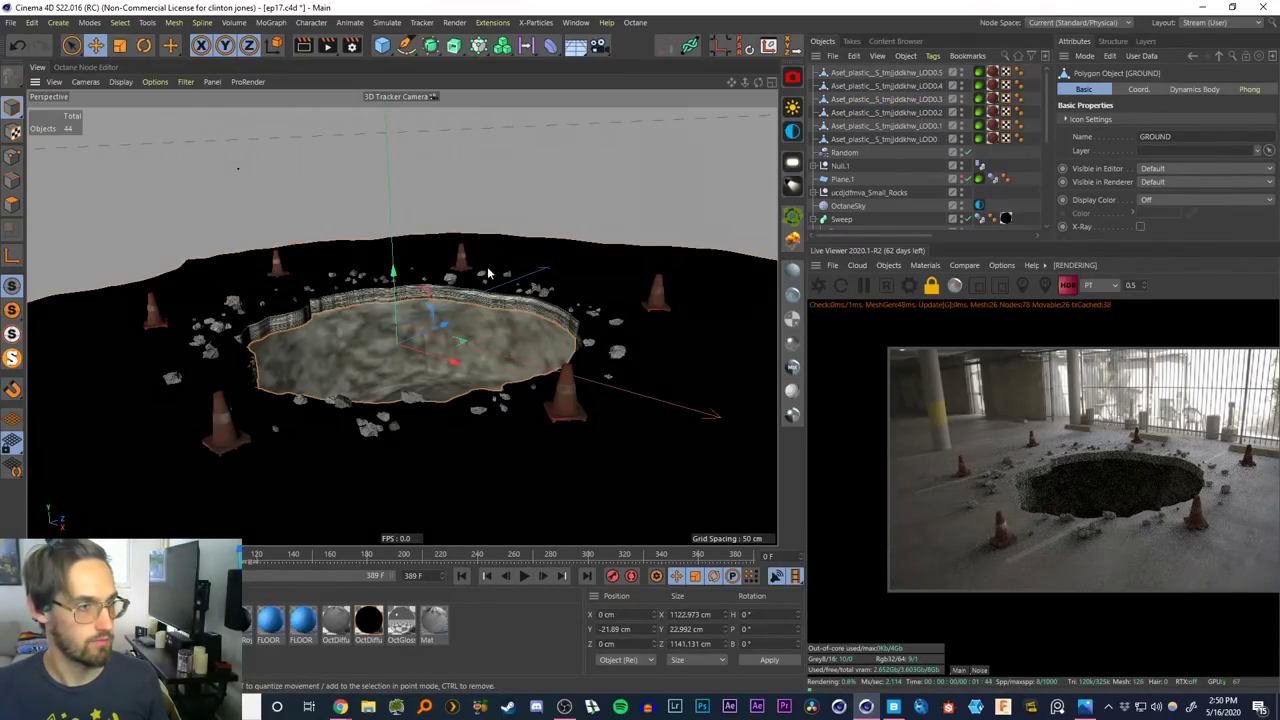
left_click(486, 270)
left_click_drag(527, 262, 594, 279)
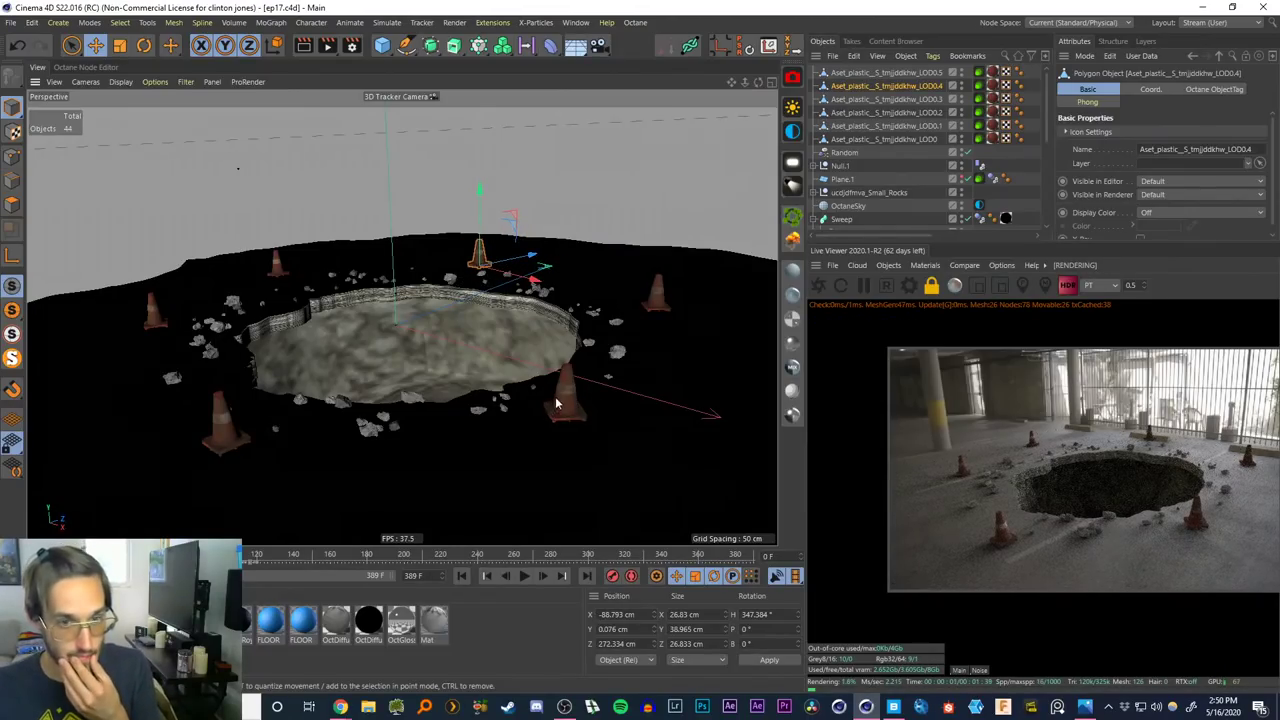
left_click_drag(528, 262, 490, 268)
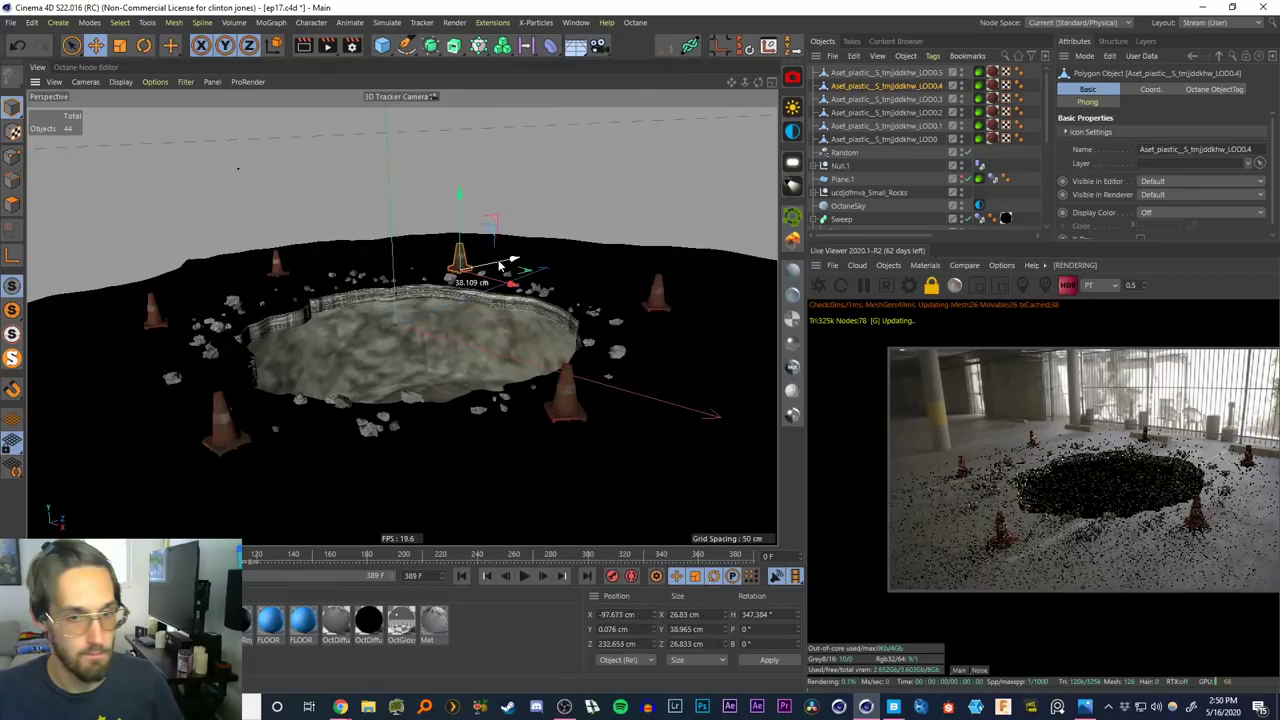
key("Delete")
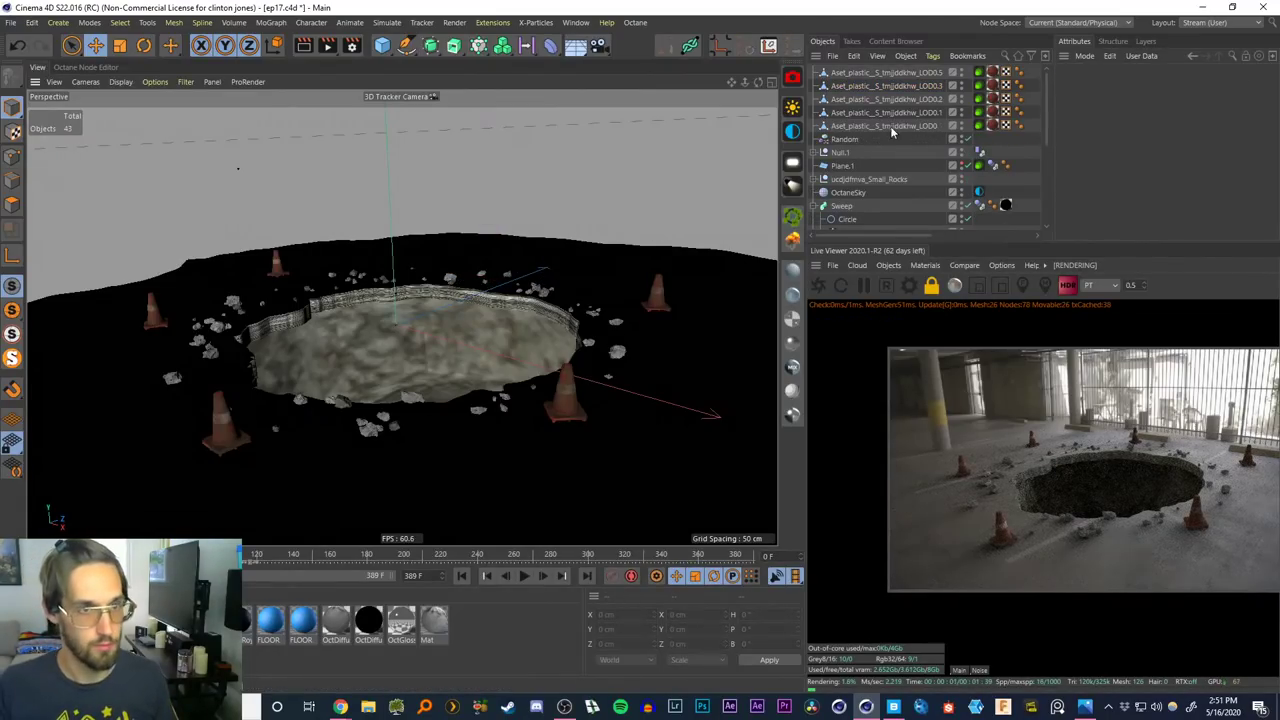
Change the traffic cone material to type Glossy with the Octane BRDF model
left_click(992, 72)
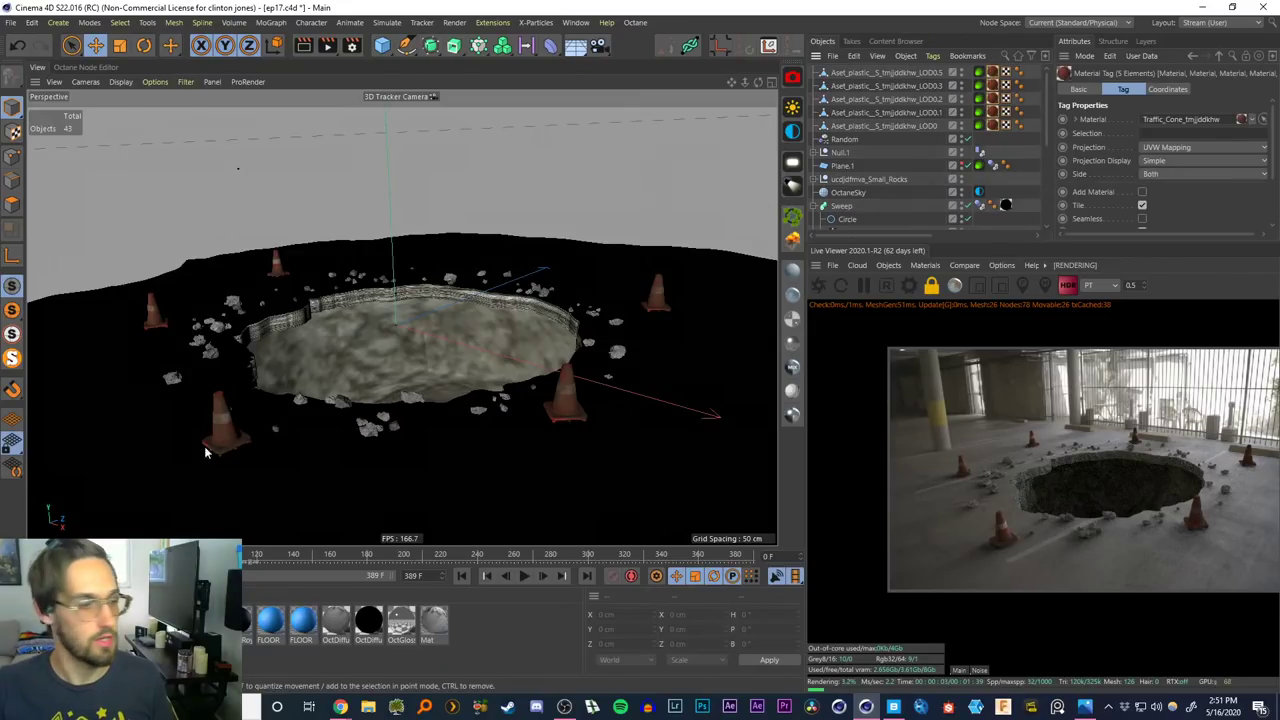
left_click(20, 621)
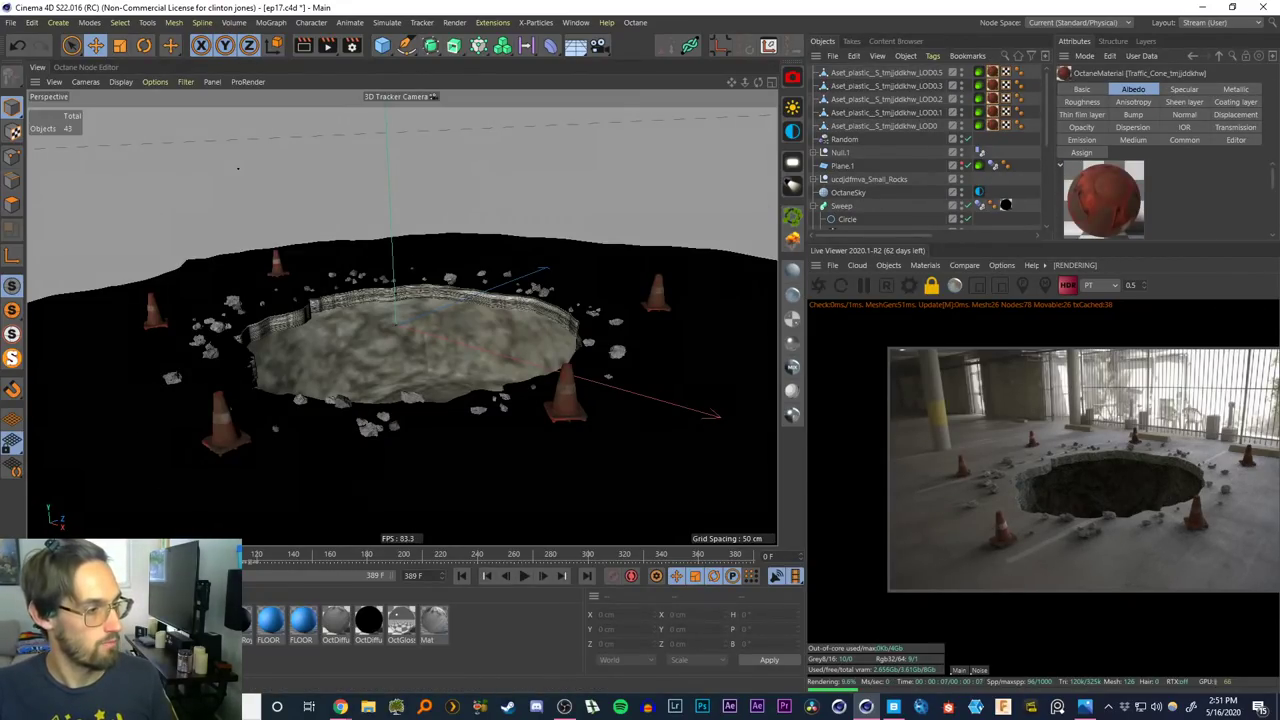
double_click(20, 621)
left_click(278, 240)
left_click(283, 254)
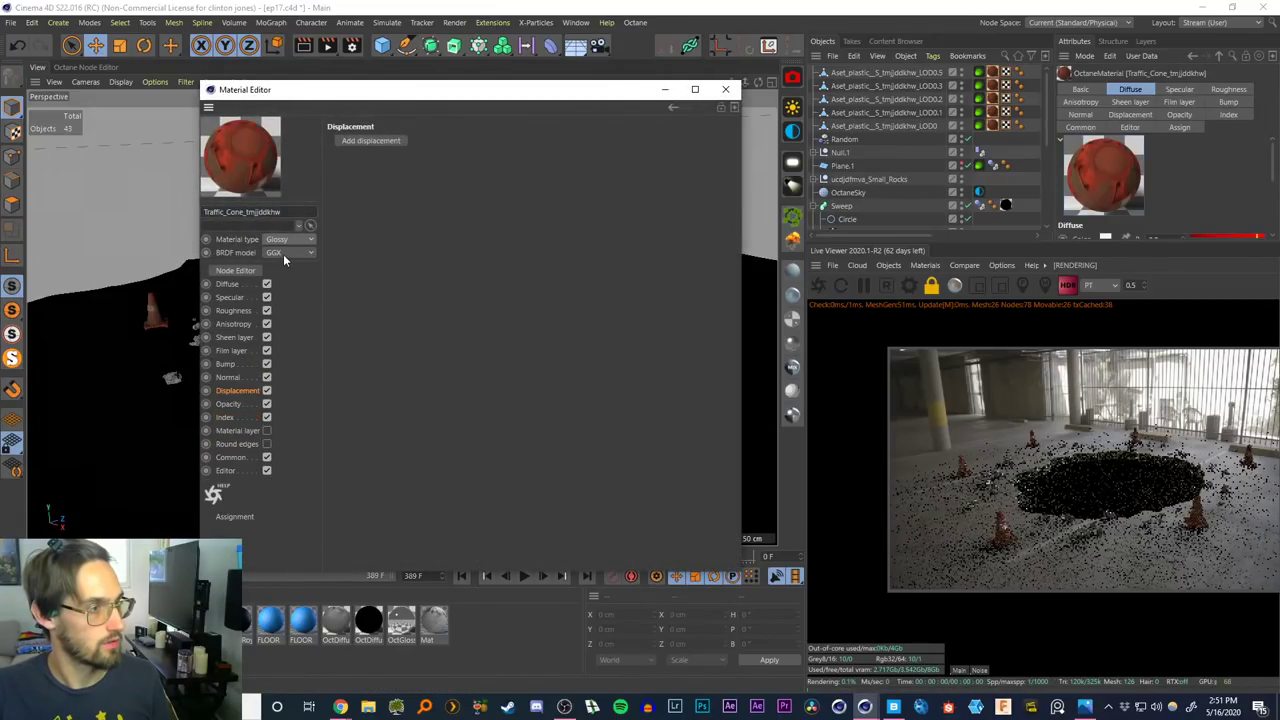
left_click(283, 253)
left_click(284, 283)
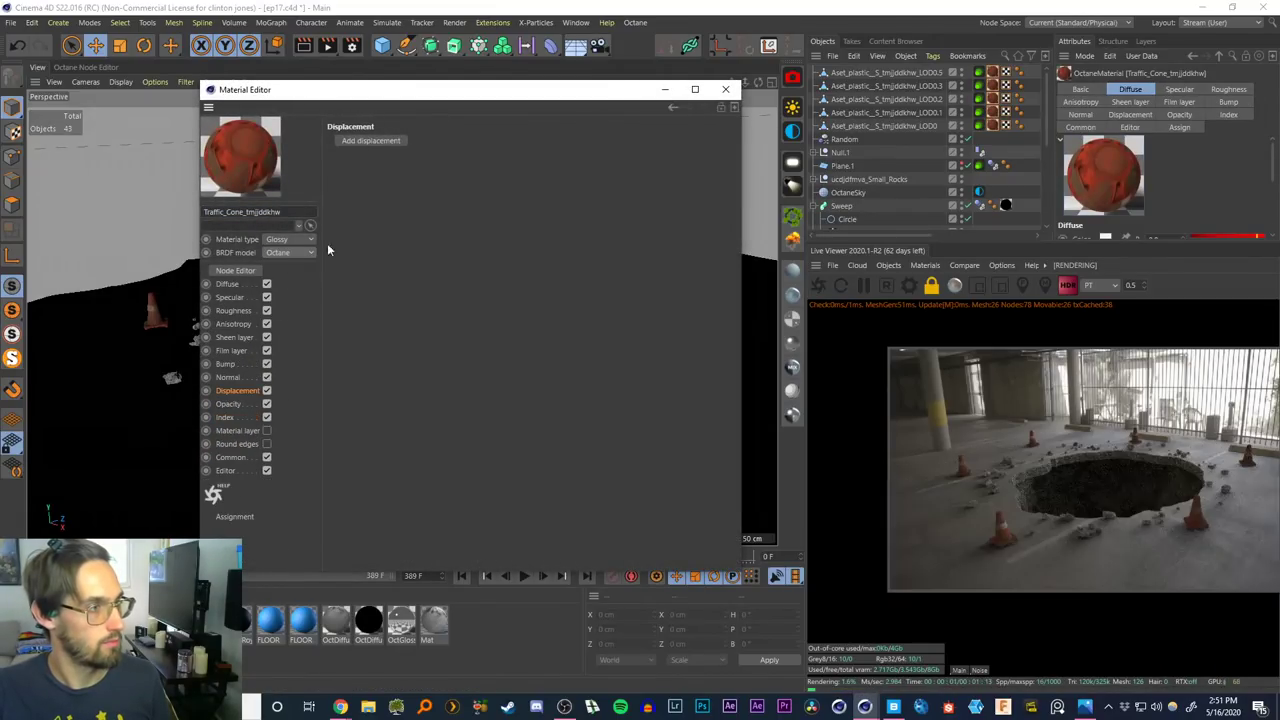
left_click(725, 89)
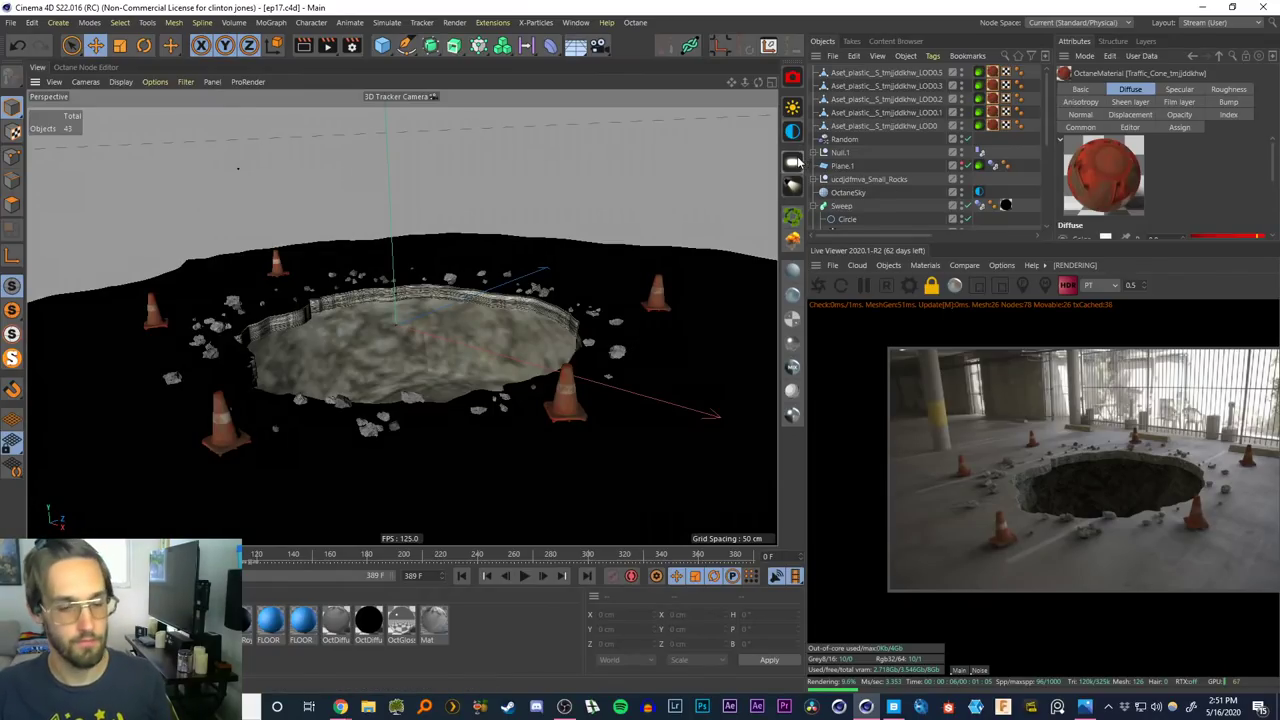
Add Rigid Body tags to all five traffic cones and play the simulation to about frame 23
left_click(894, 127)
left_click(900, 73, "shift")
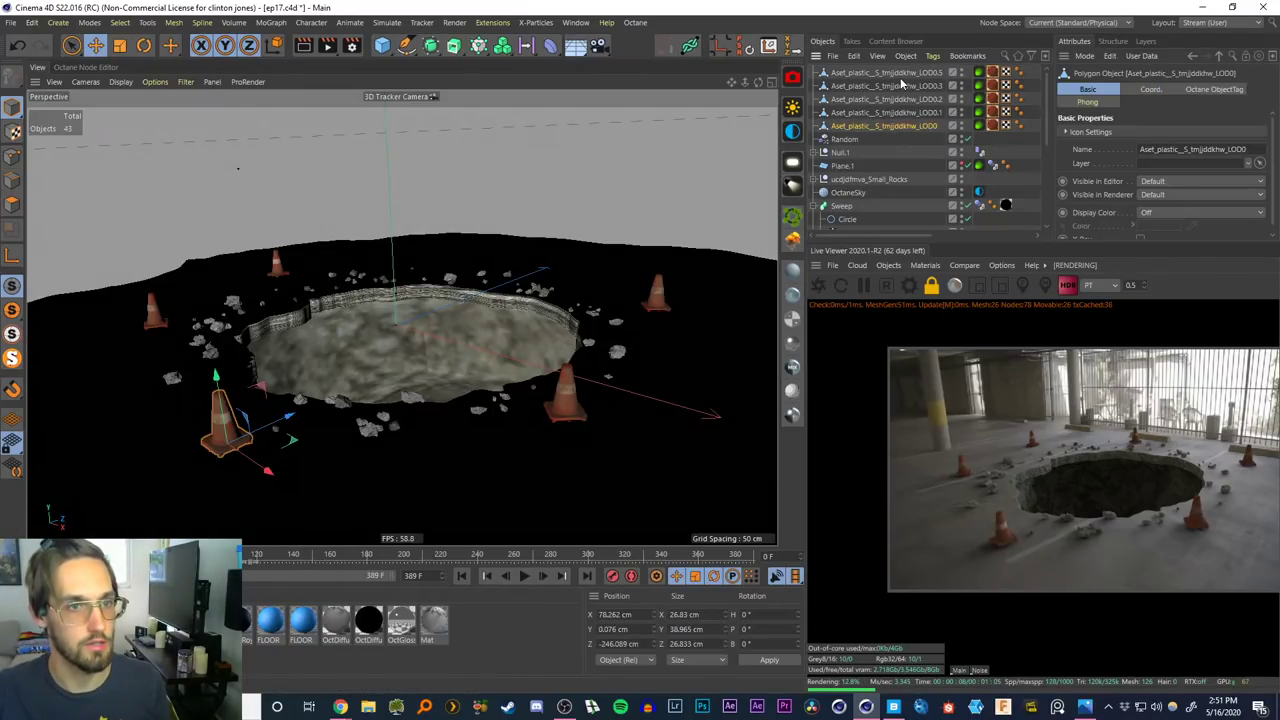
right_click(915, 126)
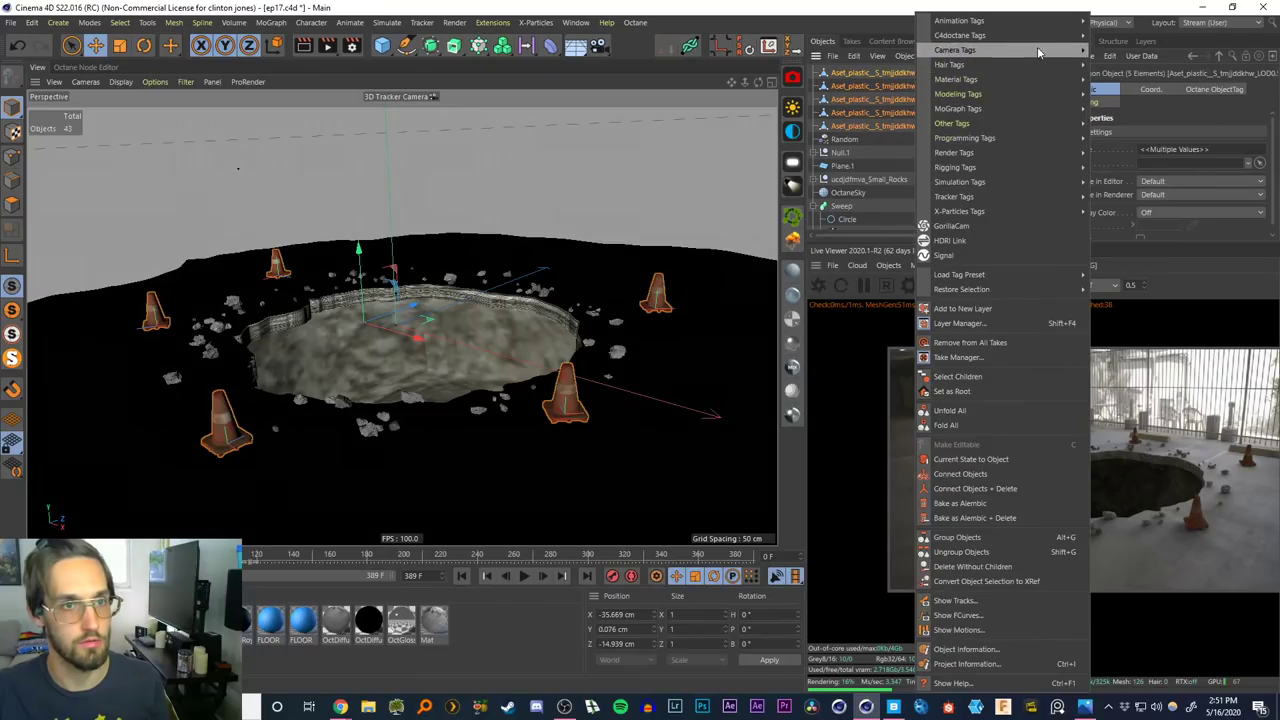
mouse_move(1037, 182)
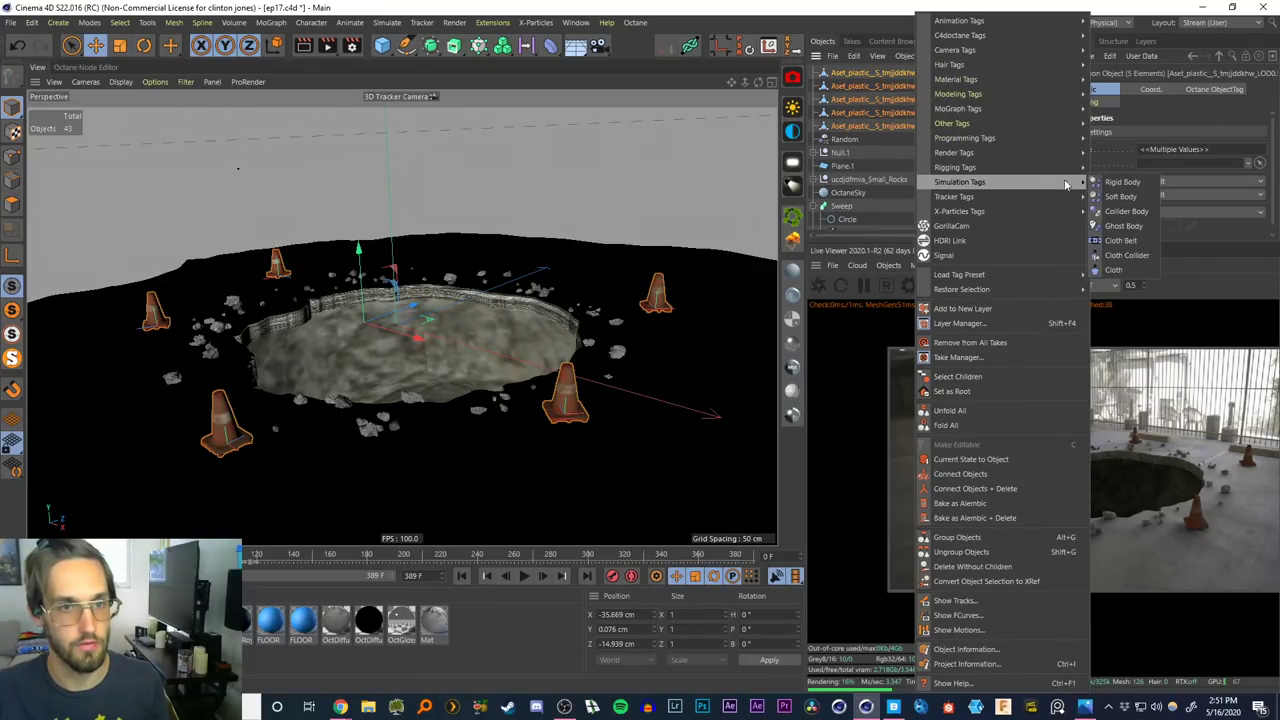
left_click(1122, 184)
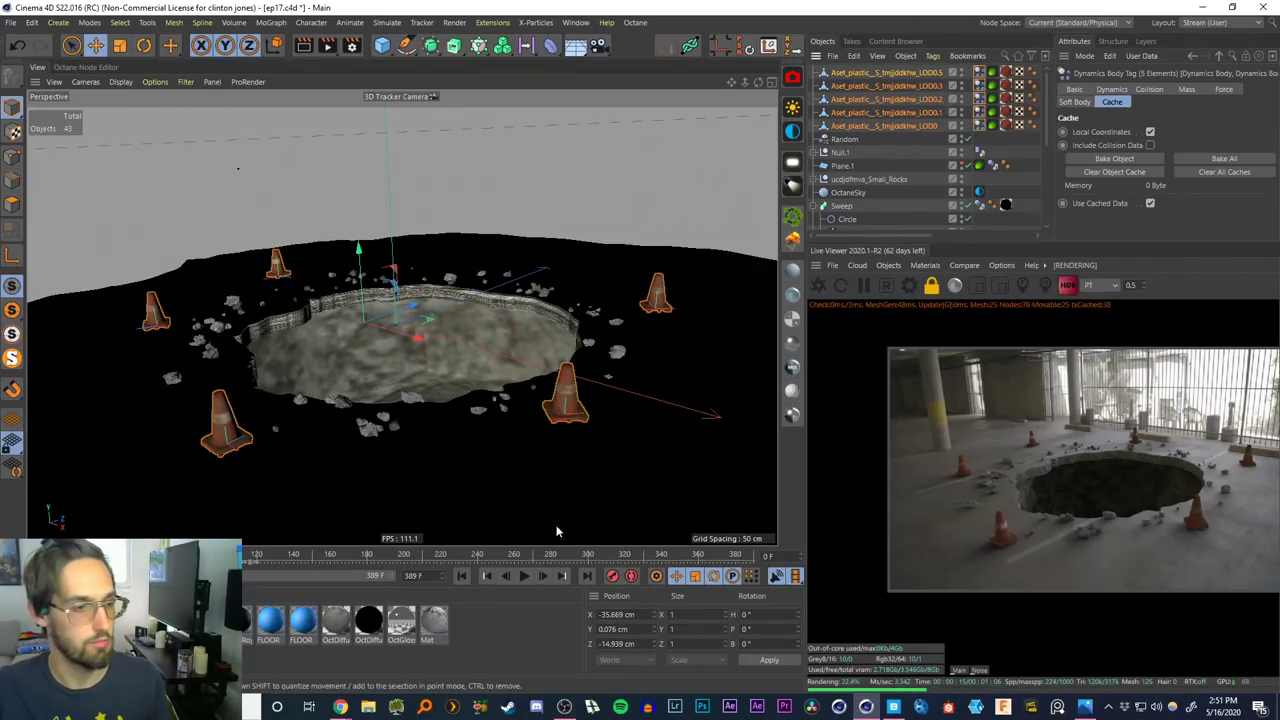
left_click(525, 576)
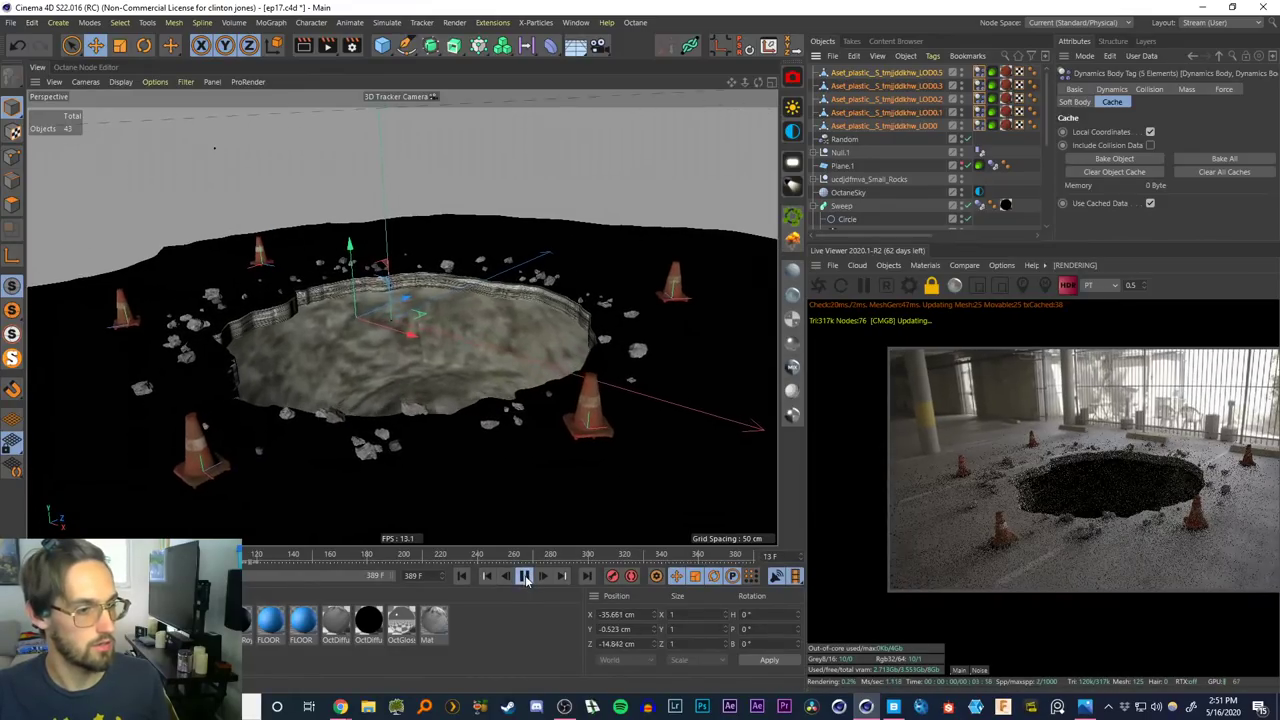
left_click(525, 577)
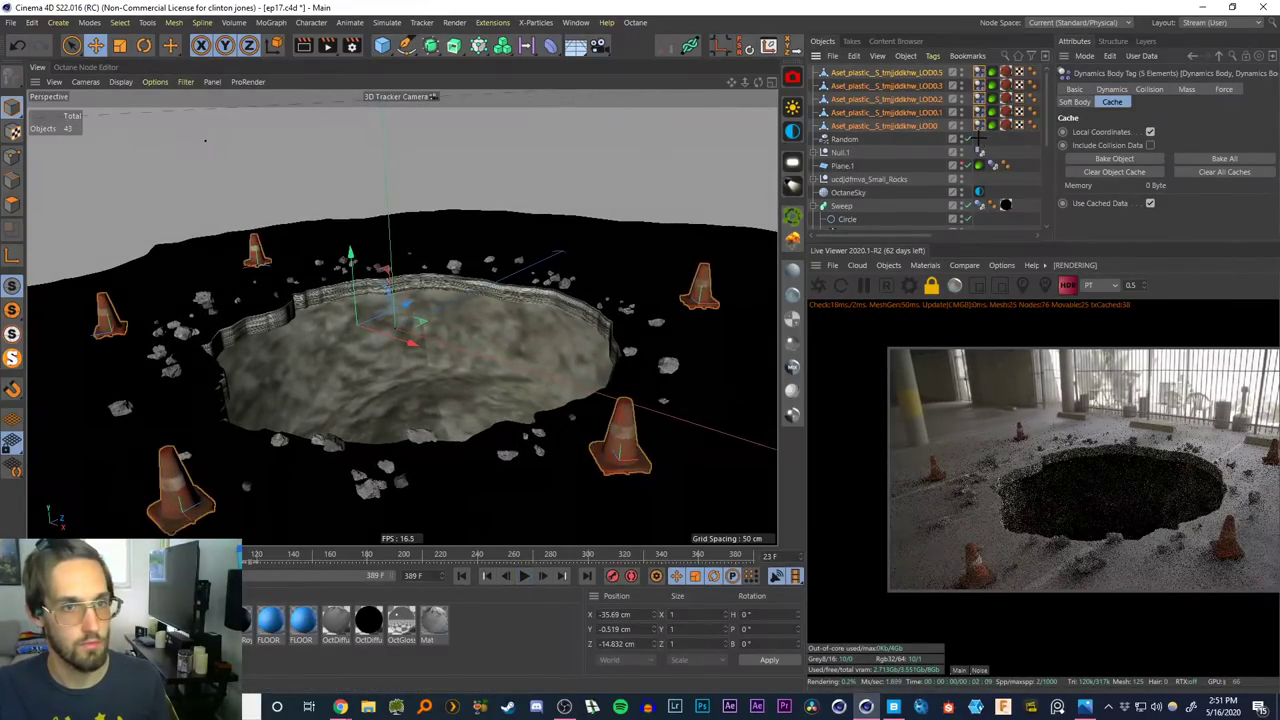
Set the collision Size Increment of all five cones' dynamics tags to -1 cm and replay the simulation from the start
left_click_drag(980, 56, 981, 55)
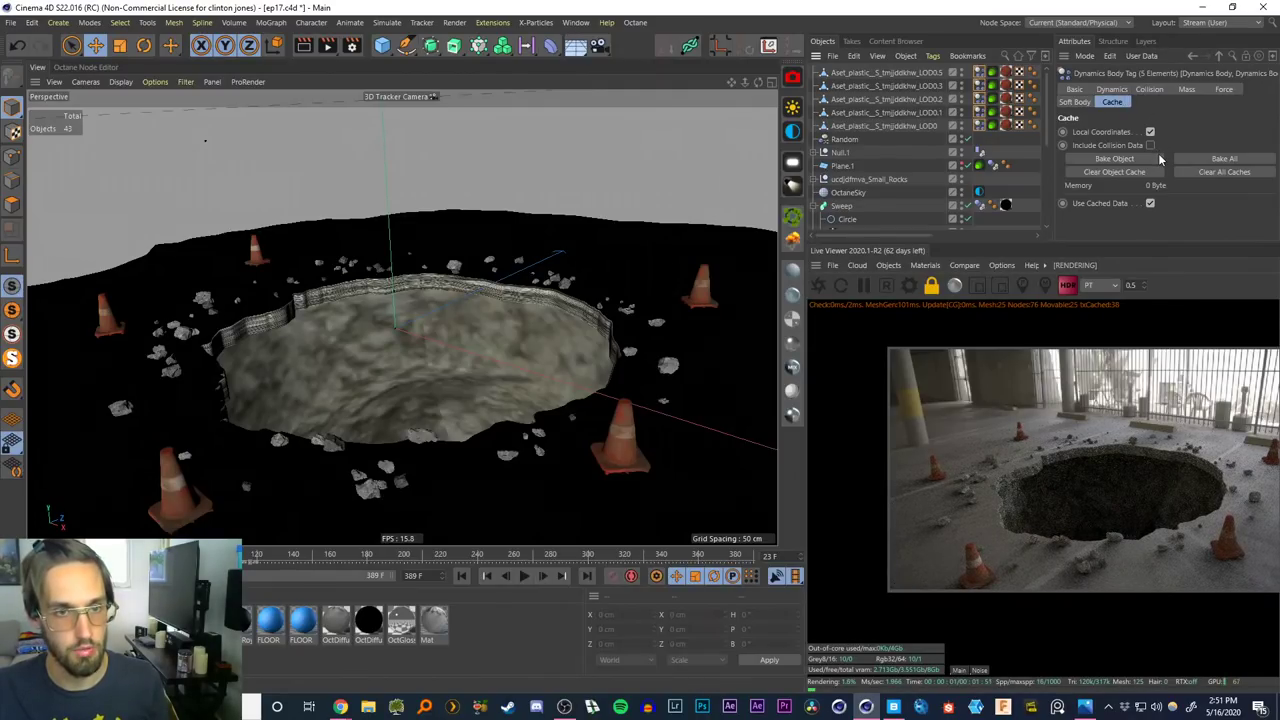
left_click(1110, 89)
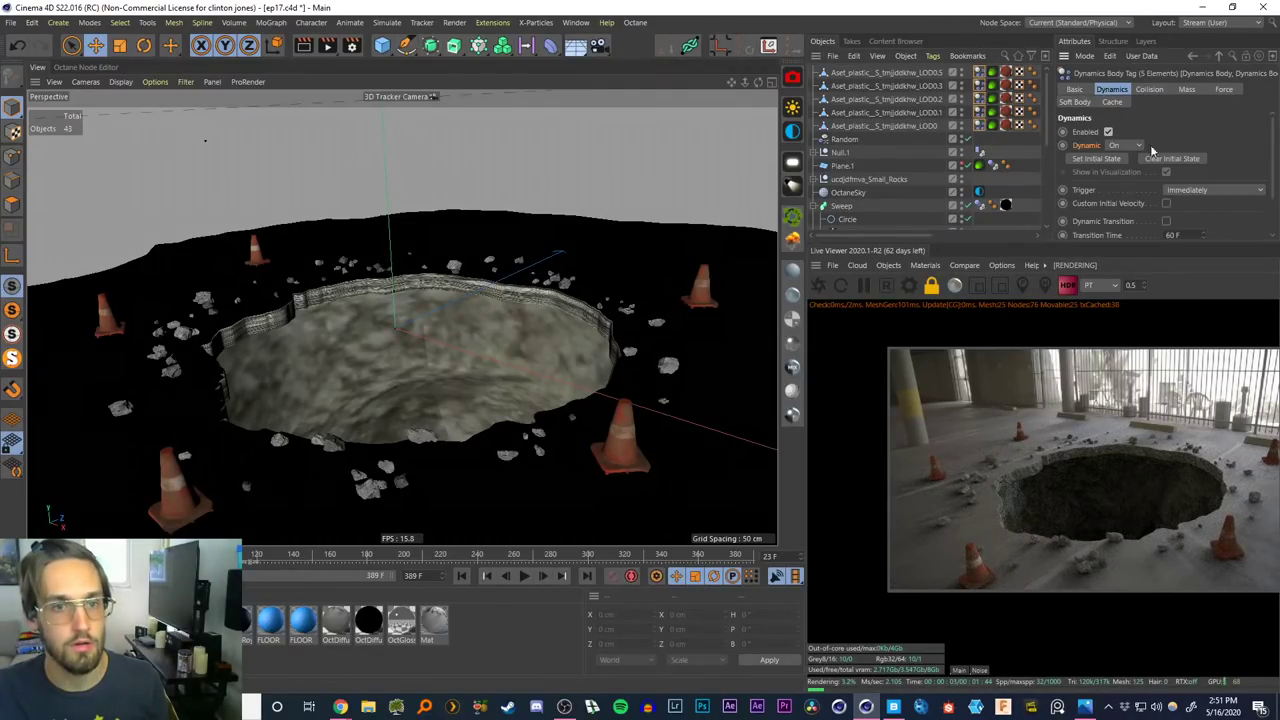
scroll(1270, 181, "down", 2)
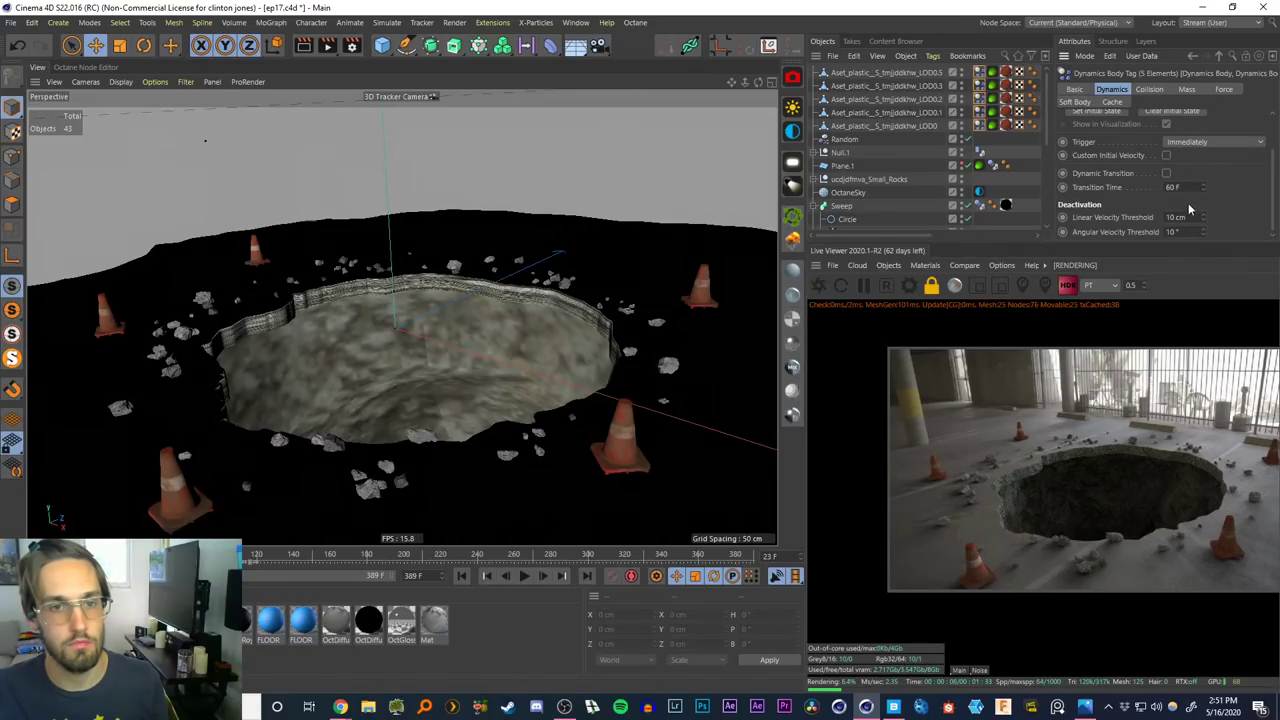
scroll(1125, 122, "up", 3)
left_click(1149, 89)
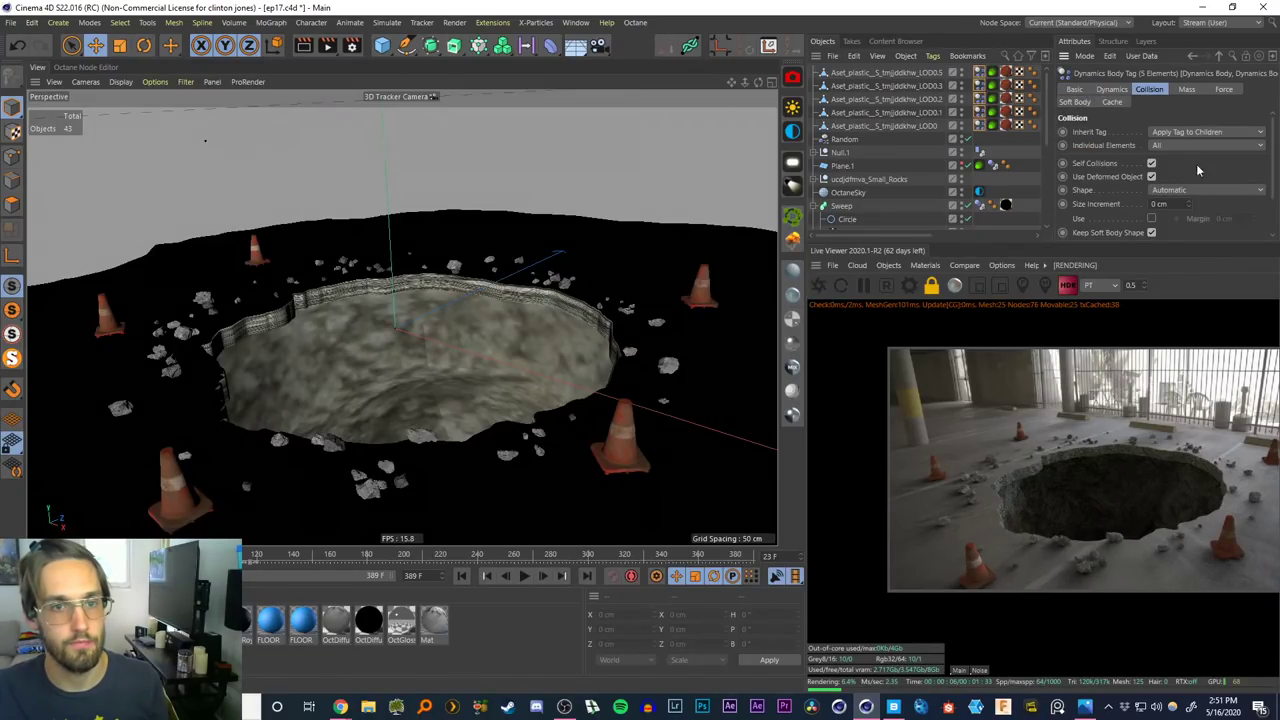
type("-1")
key("Return")
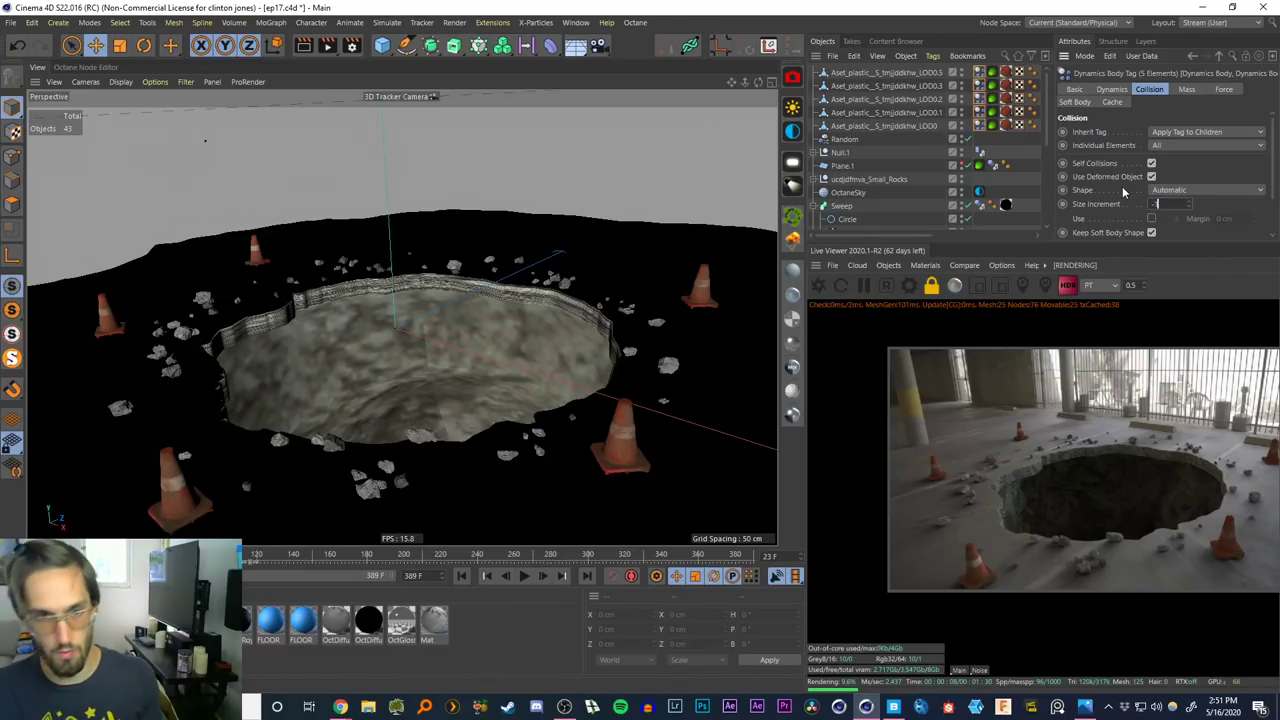
left_click(461, 576)
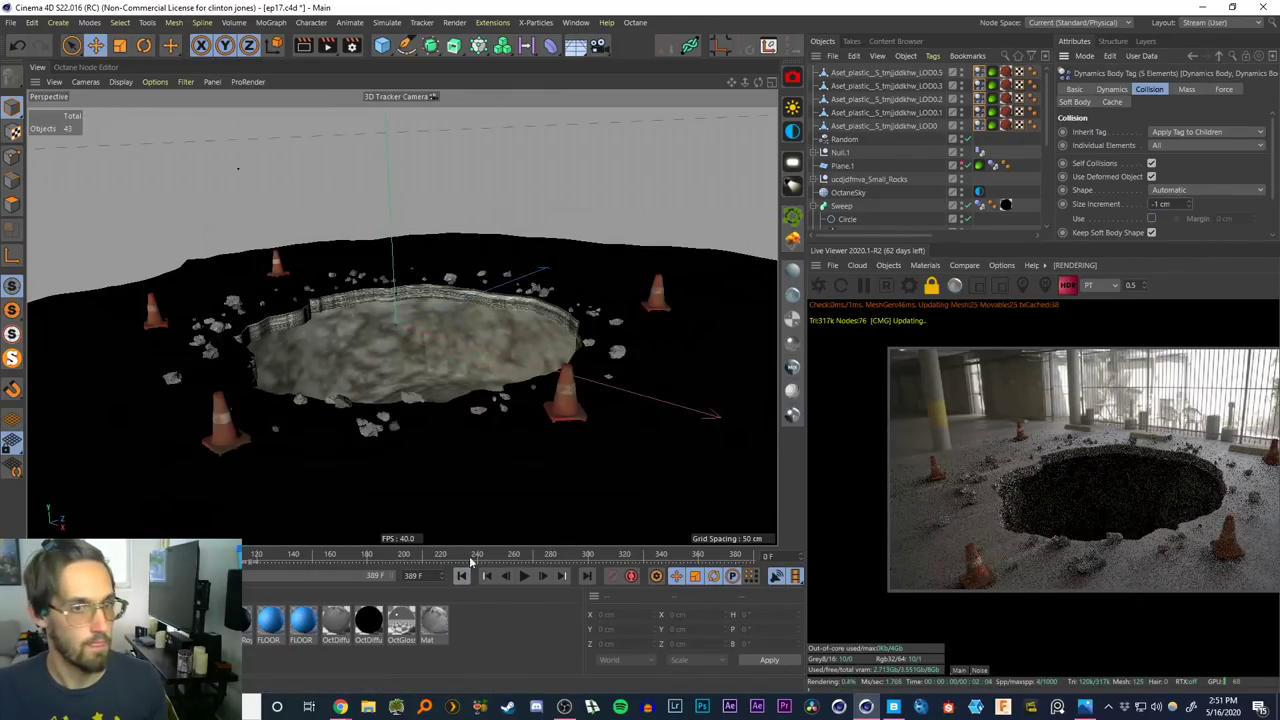
left_click(524, 577)
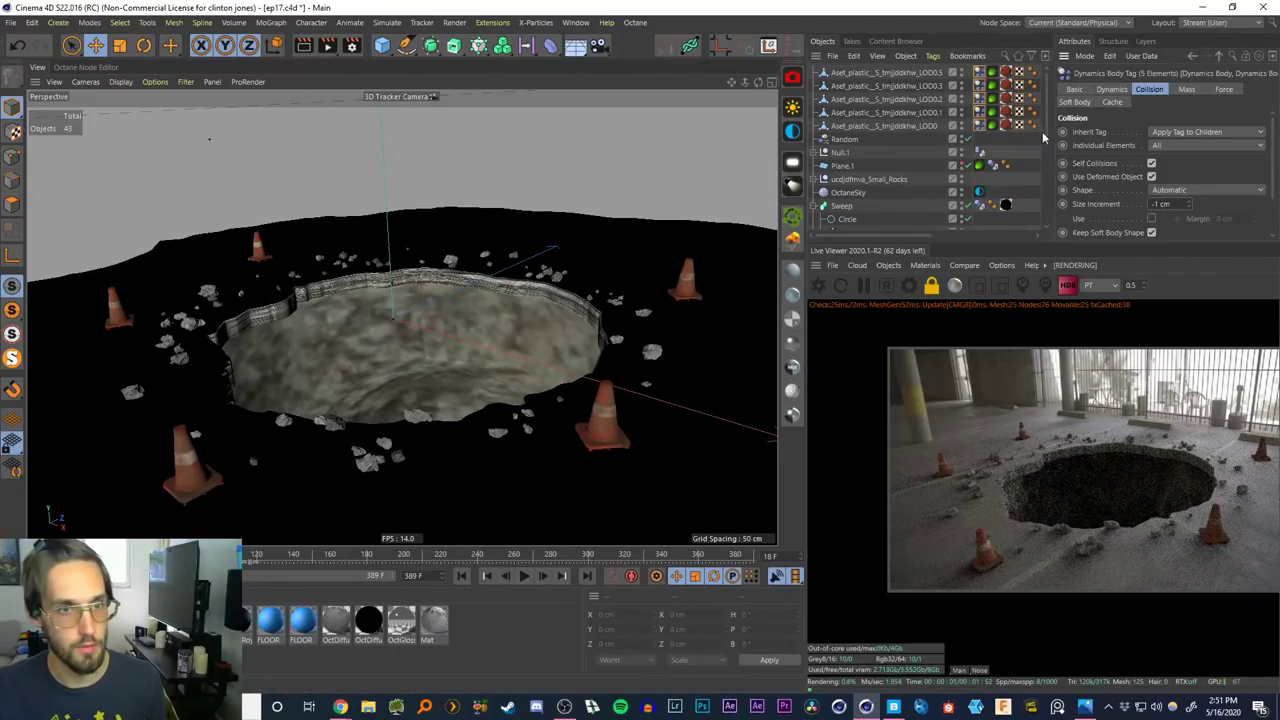
Examine up close, outside the tracked camera, how a cone's base meets the ground, and return to the 3D Tracker Camera
scroll(1030, 150, "down", 3)
left_click(967, 214)
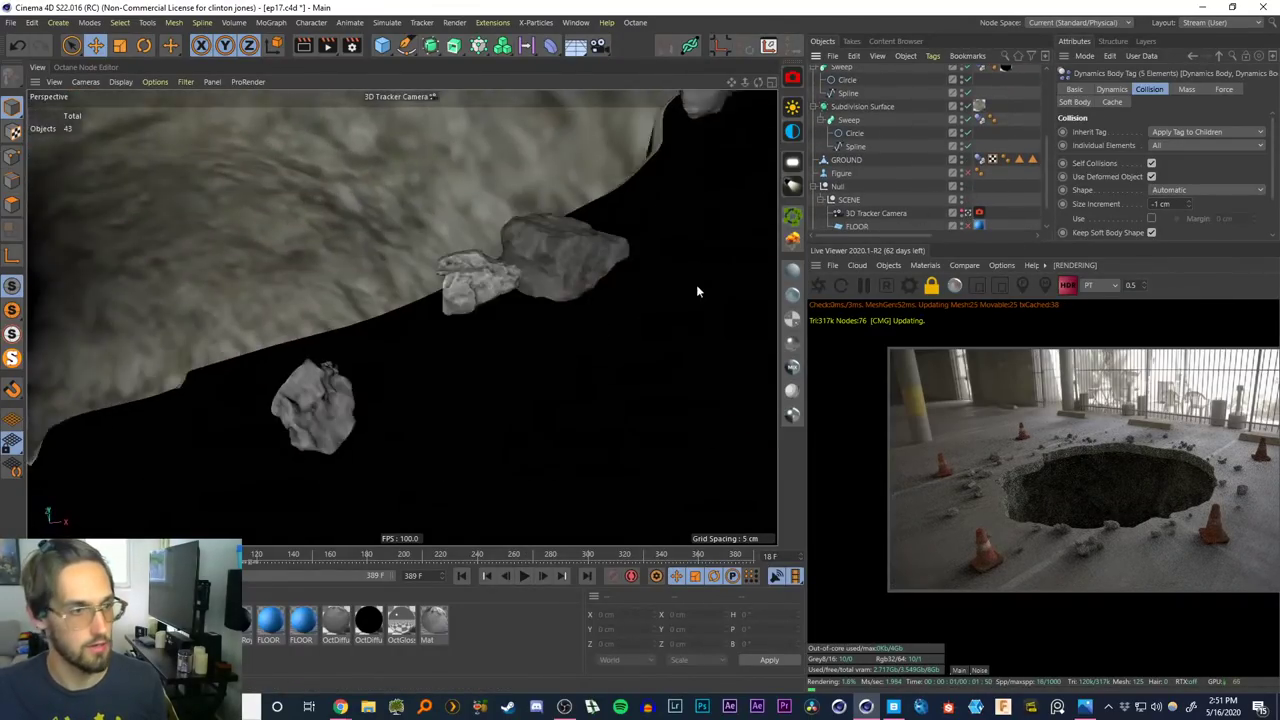
right_click_drag(405, 315, 543, 234, "alt")
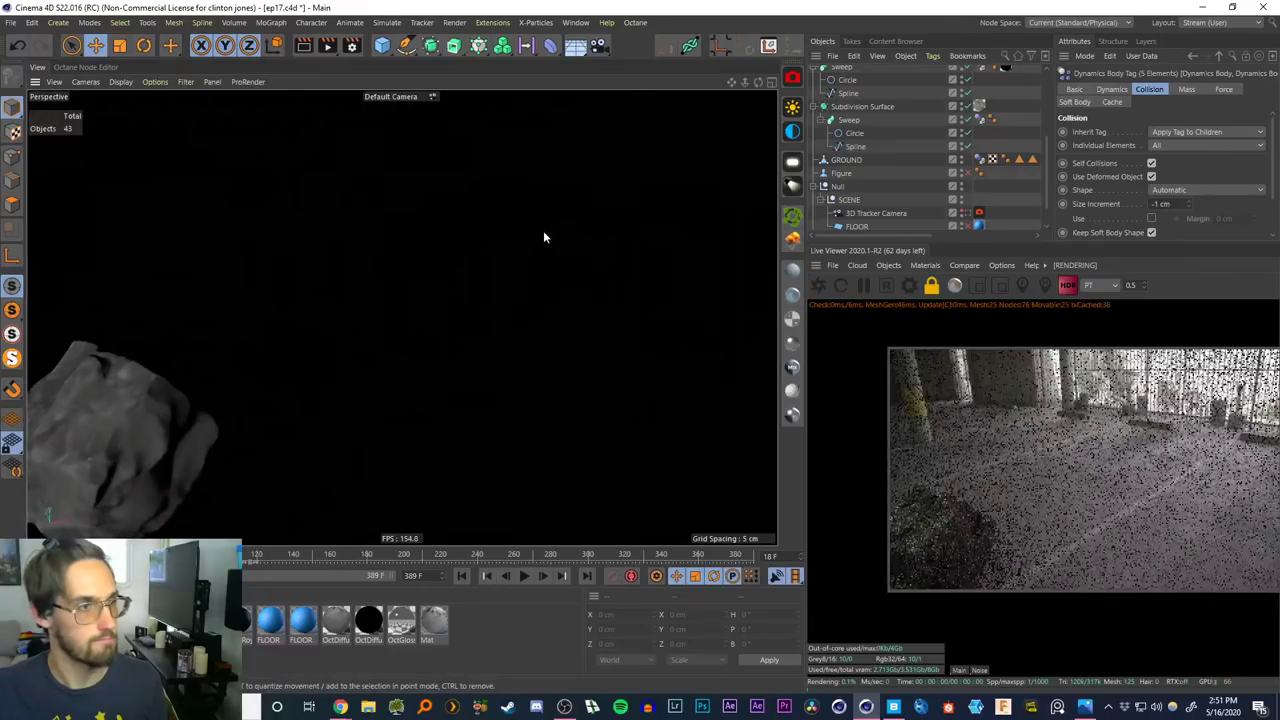
left_click_drag(500, 294, 511, 219, "alt")
middle_click_drag(398, 158, 480, 283, "alt")
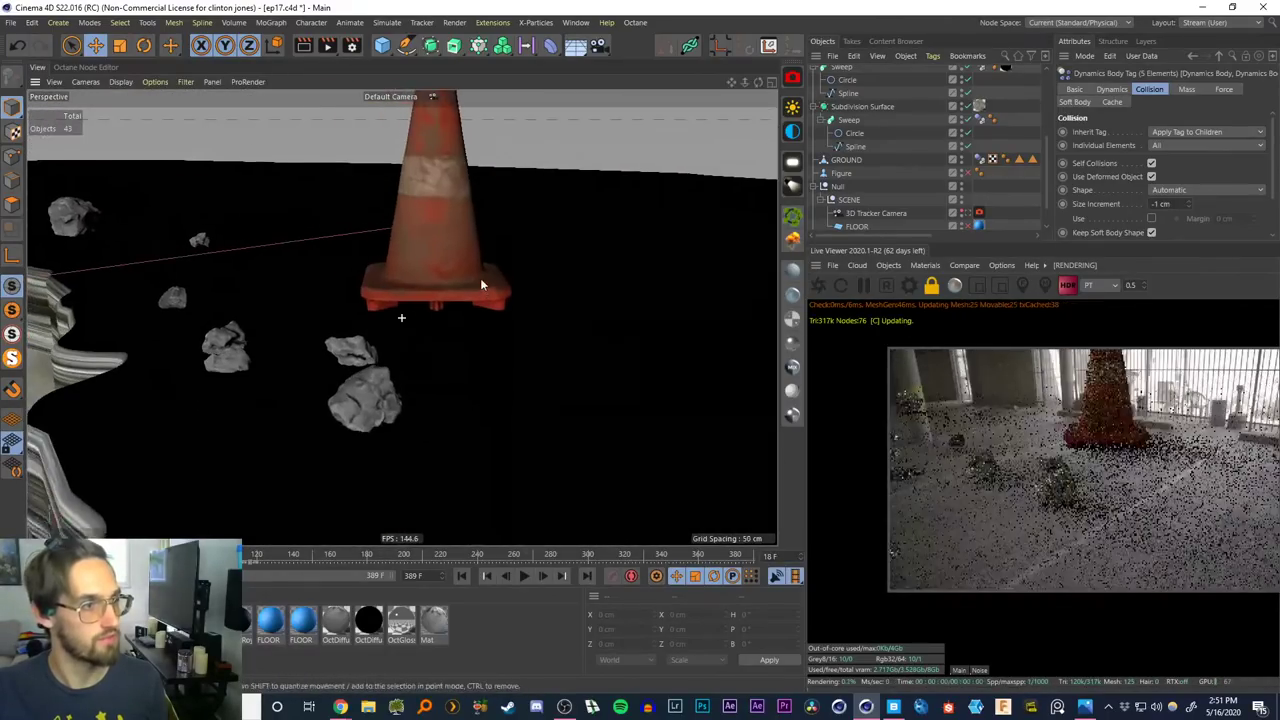
right_click_drag(463, 291, 486, 217, "alt")
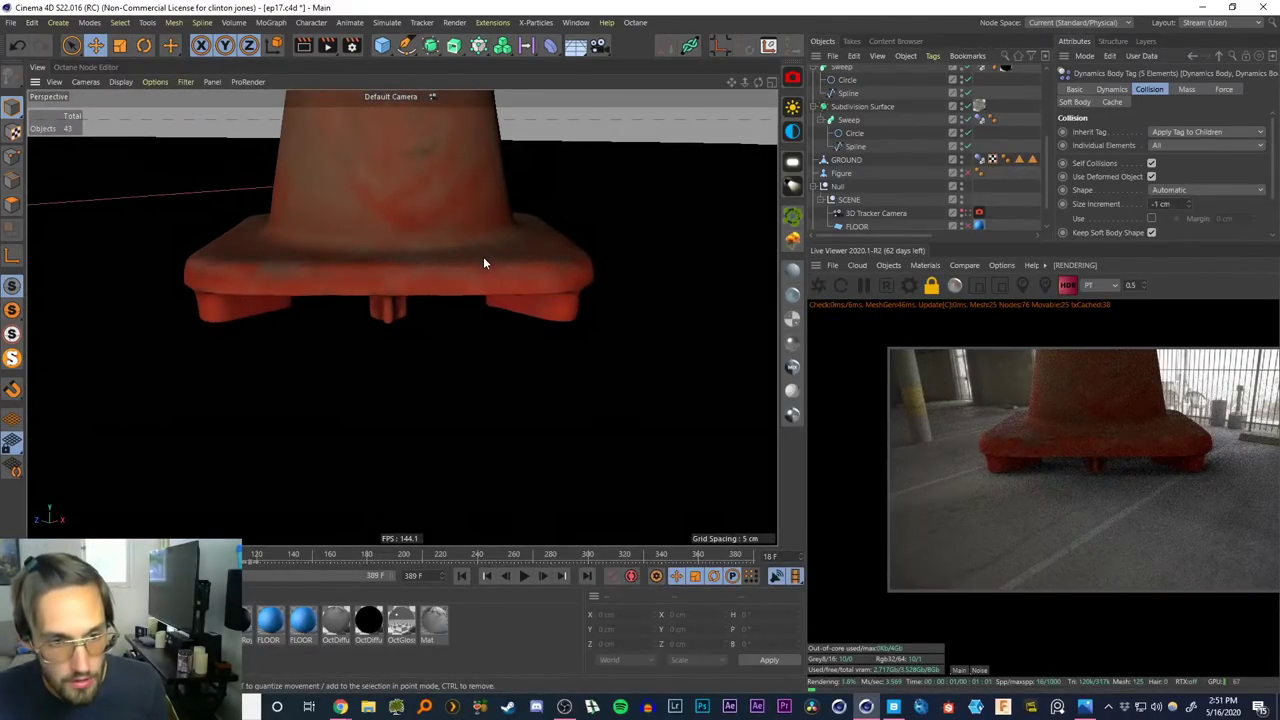
left_click(967, 214)
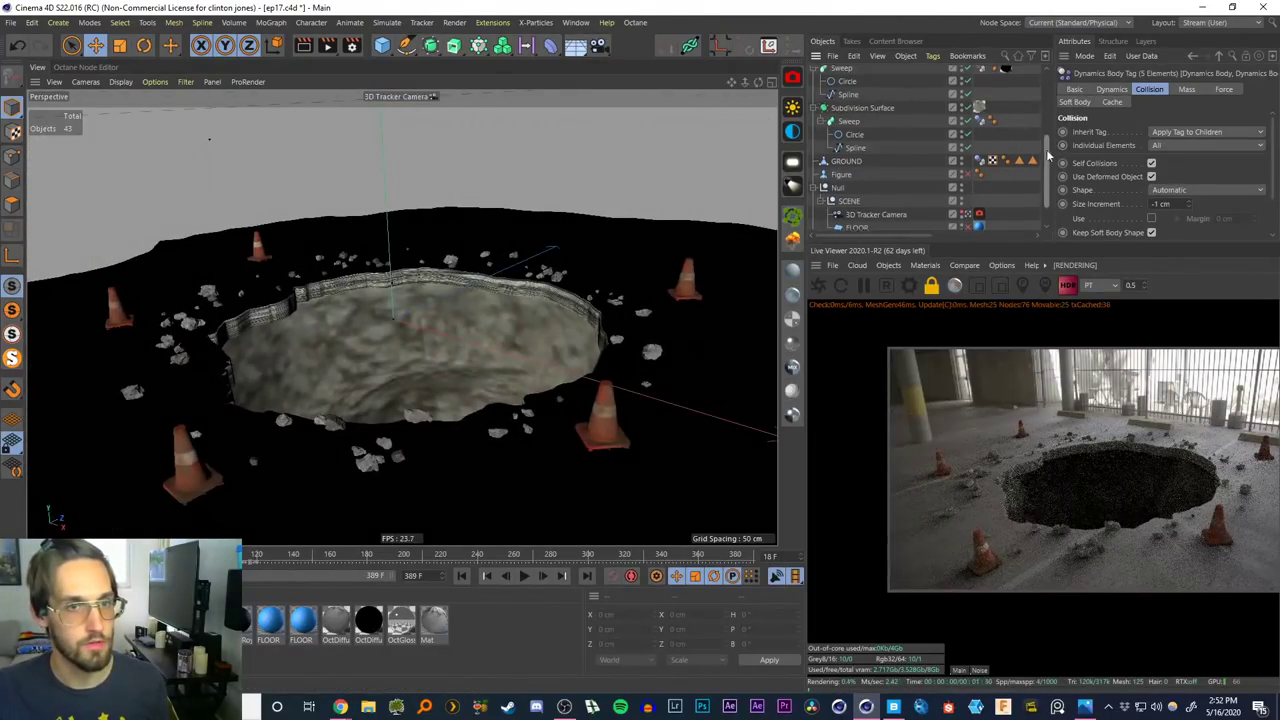
Set the settled pose as the cones' initial dynamics state, switch Dynamic to Off, and return to frame 0
left_click_drag(1048, 155, 1032, 67)
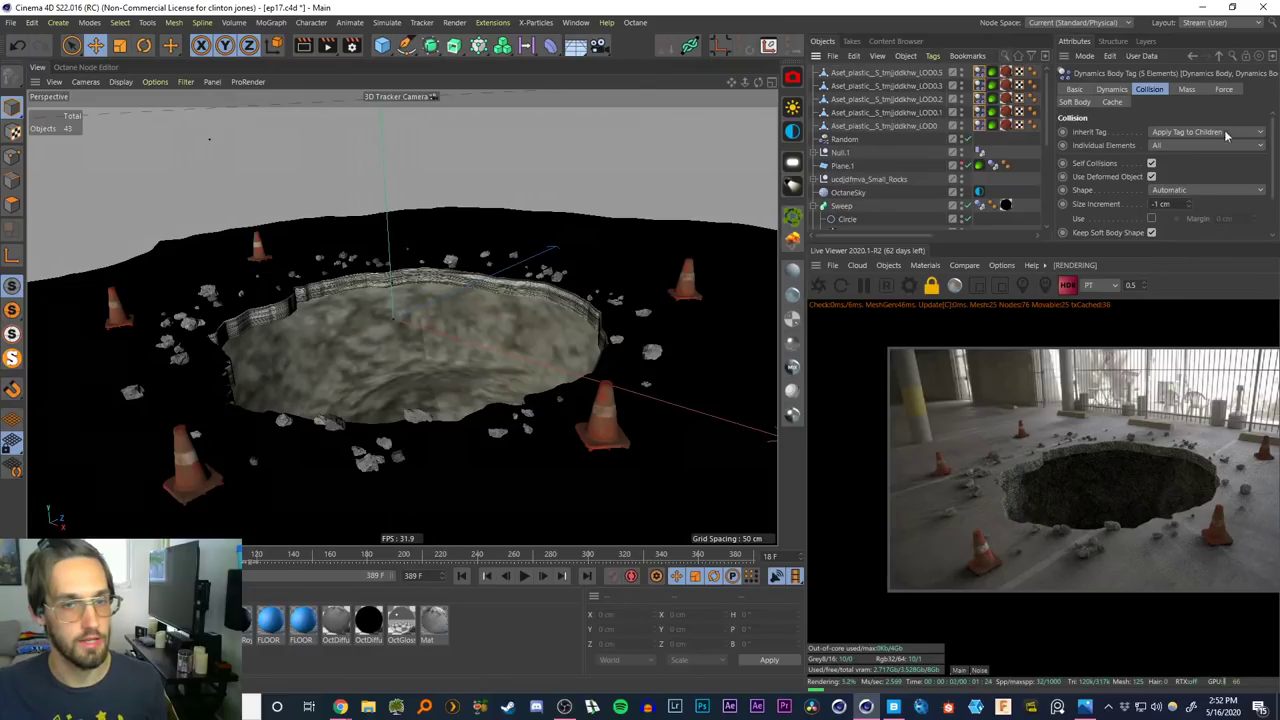
left_click(1113, 90)
left_click(1095, 160)
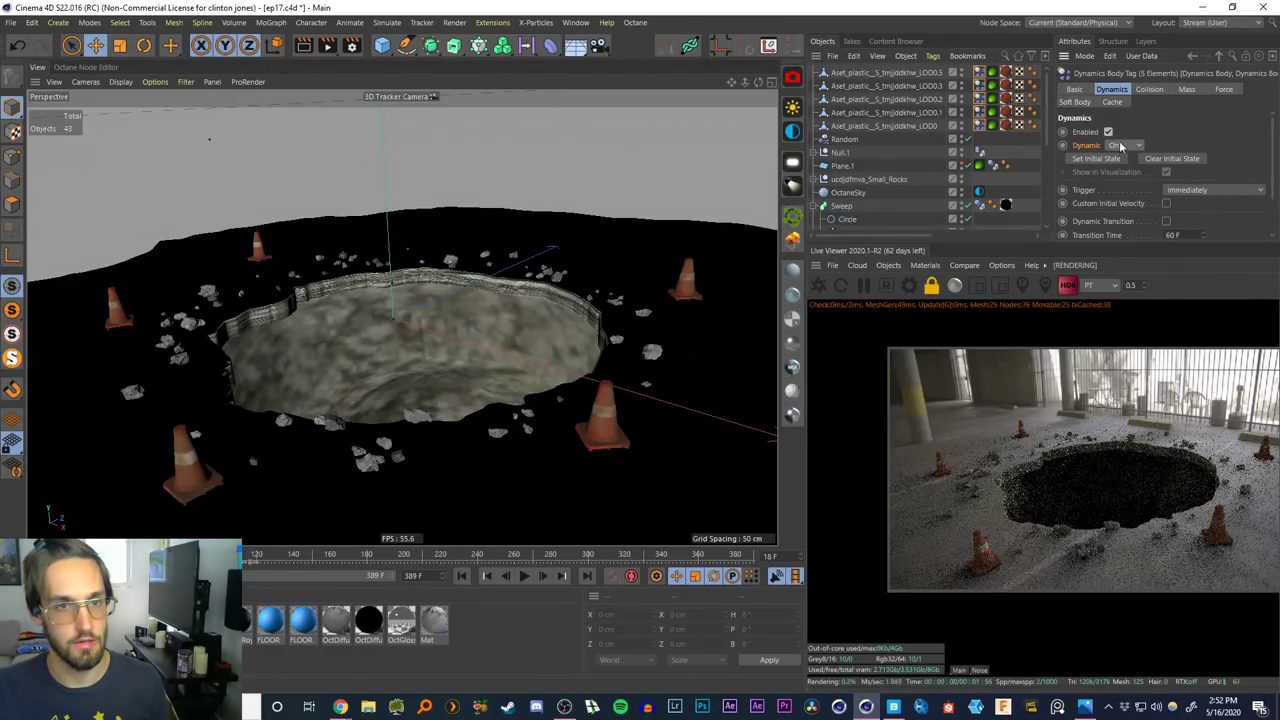
left_click(1114, 159)
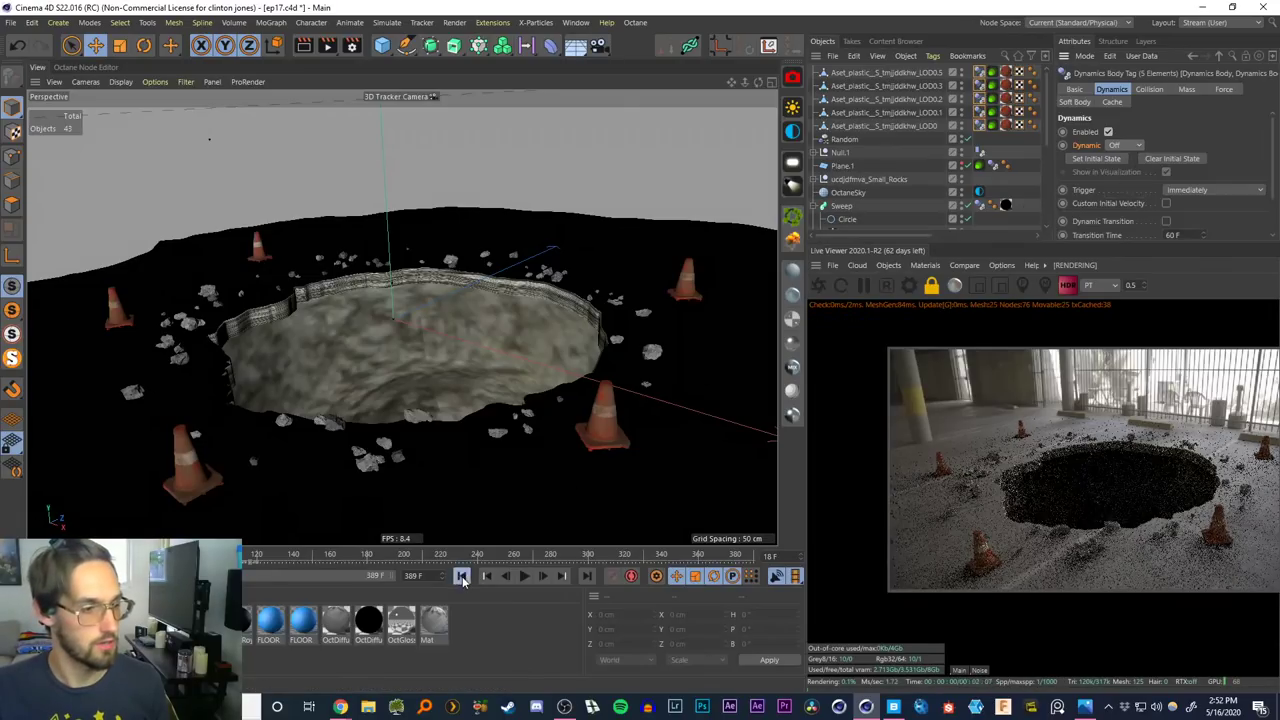
mouse_move(37, 556)
left_mouse_down()
mouse_move(122, 556)
mouse_move(36, 556)
left_mouse_up()
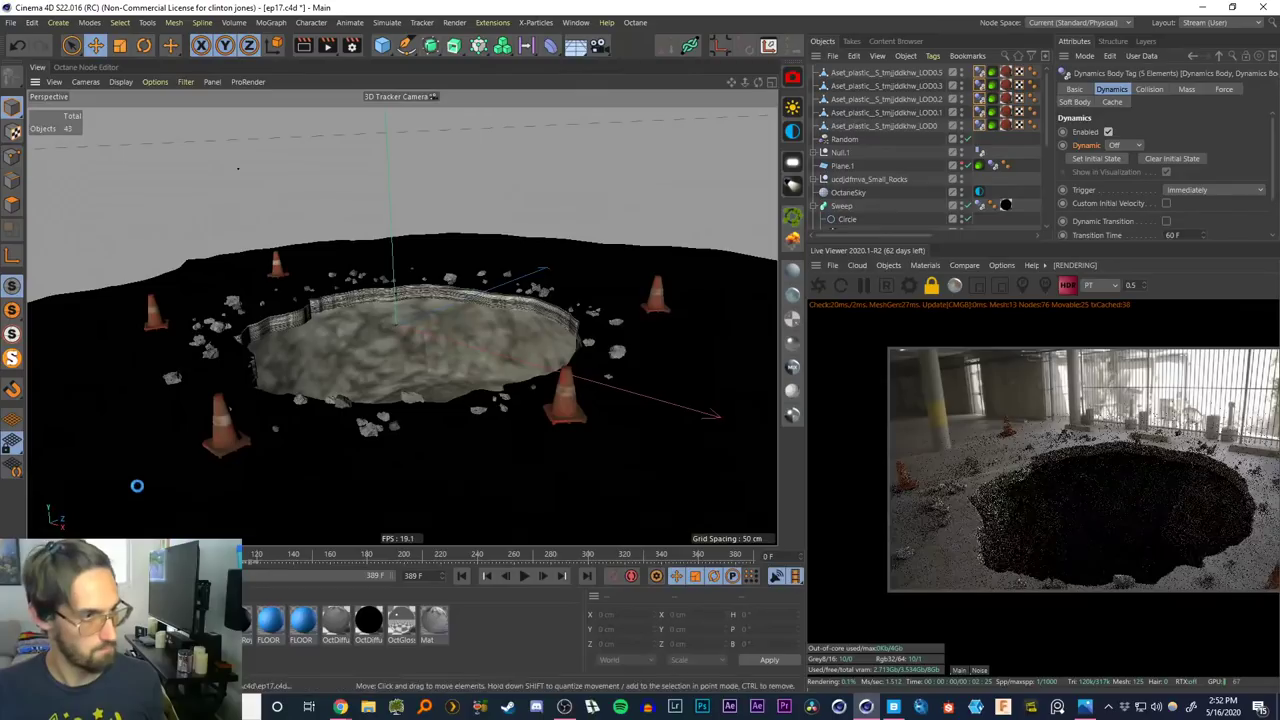
Play the tracked shot and scrub to frame 200 to review the scene, ending back at frame 0
key("F8")
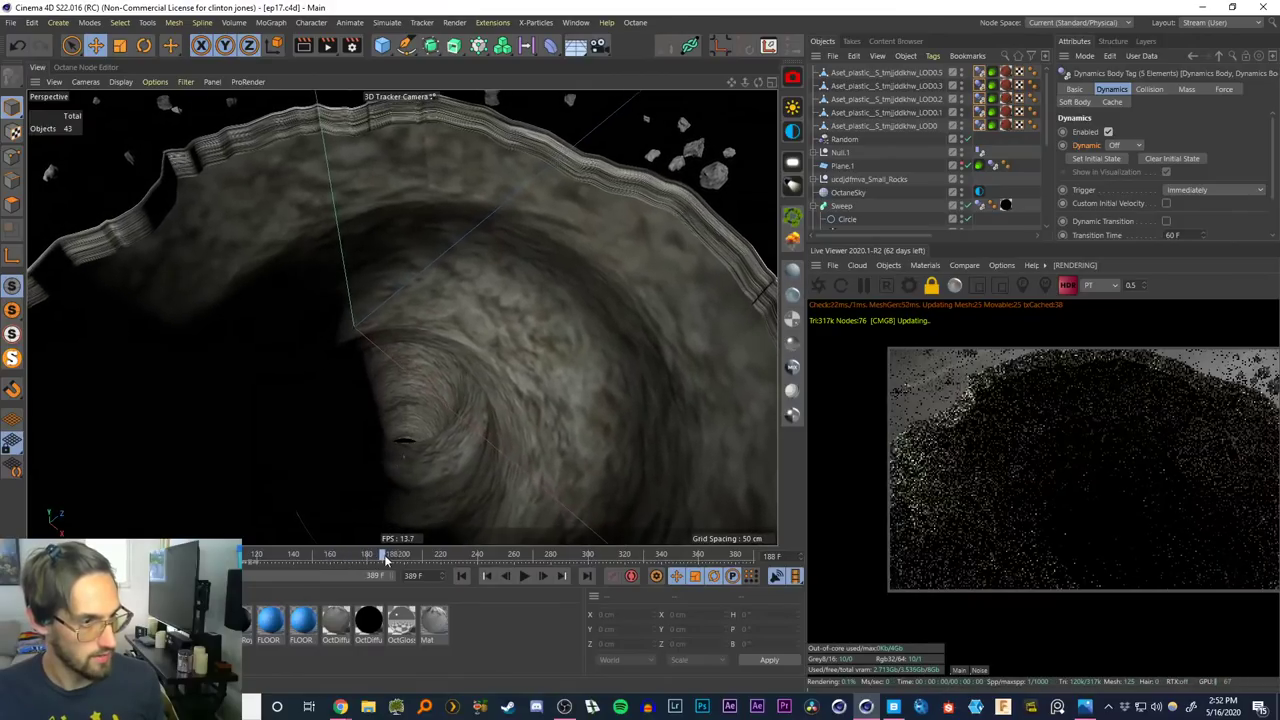
mouse_move(418, 555)
left_mouse_down()
mouse_move(429, 555)
mouse_move(405, 555)
left_mouse_up()
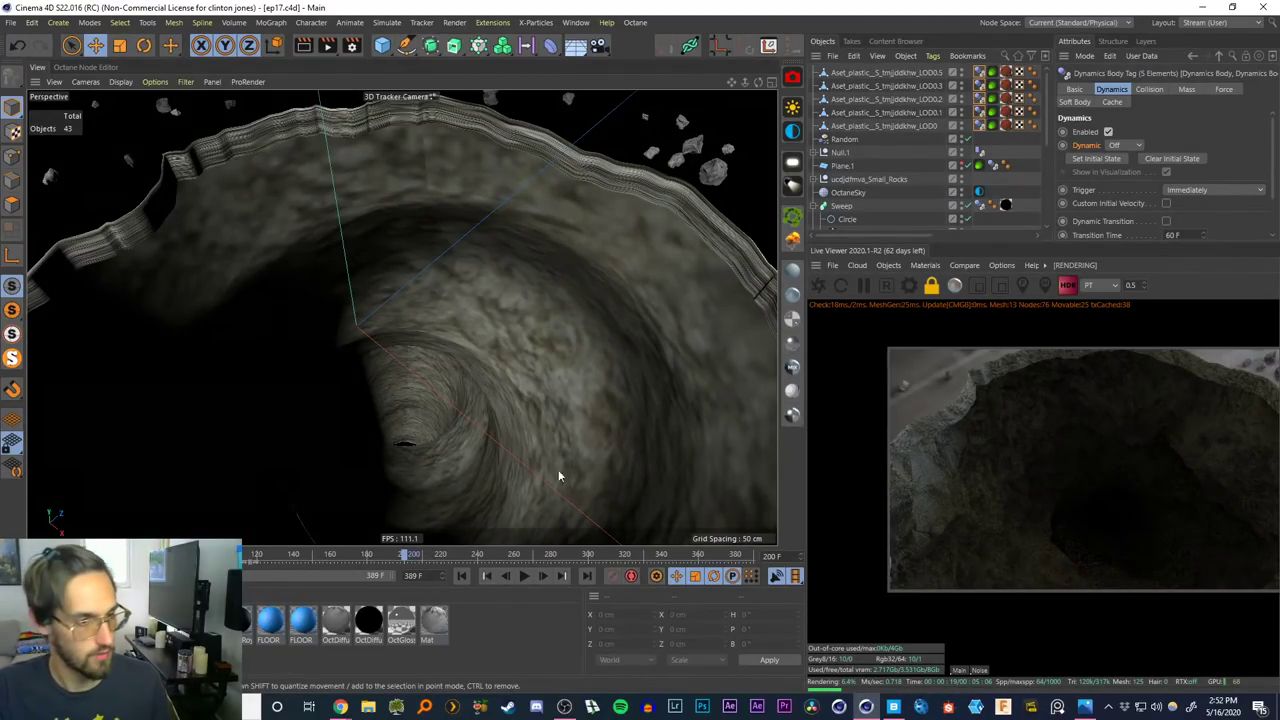
left_click(461, 576)
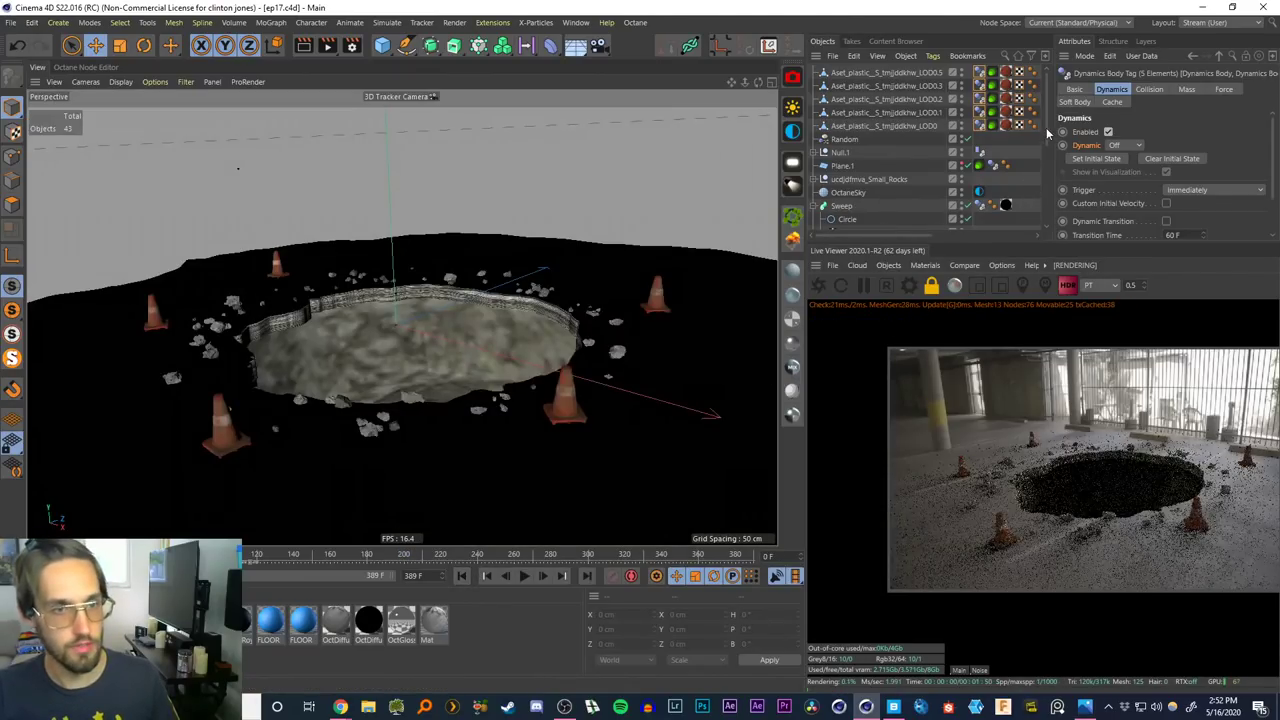
Leave the 3D Tracker Camera, raise the far-left cone to about Y 33 cm and tip it sideways to about P 88°, B 106°
left_click_drag(1046, 135, 1052, 218)
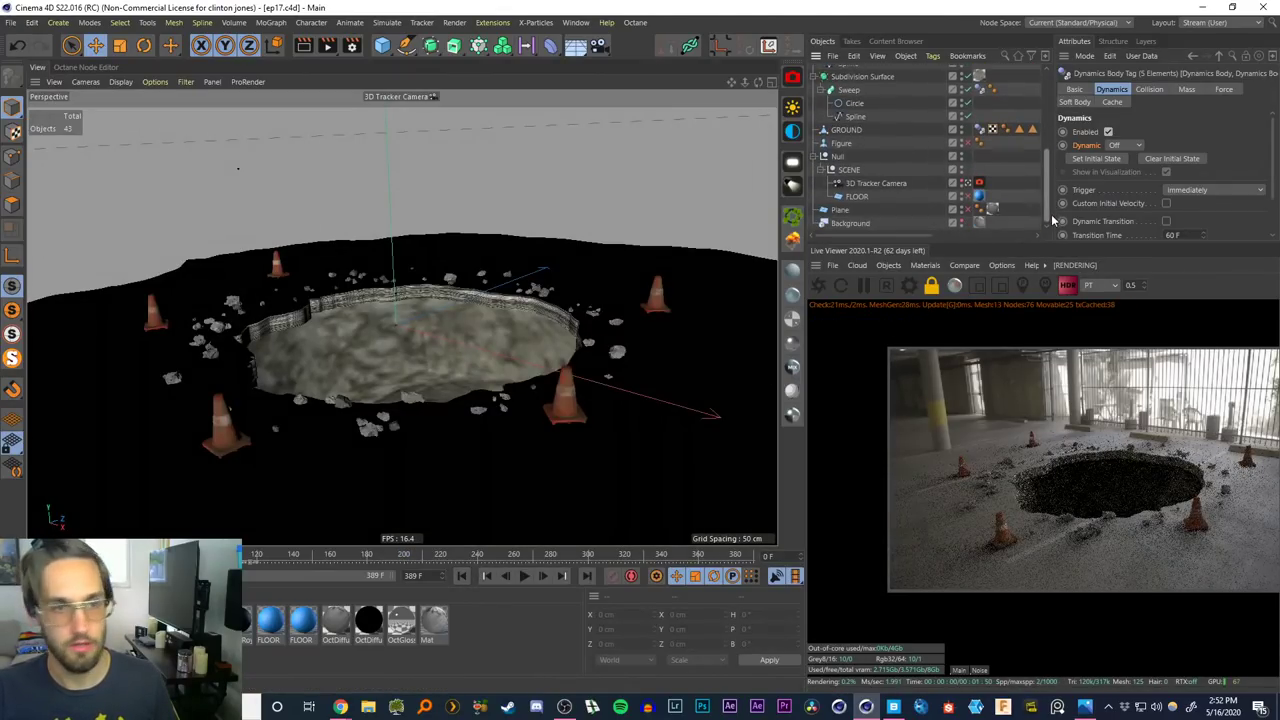
left_click(966, 184)
left_click_drag(269, 359, 343, 392, "alt")
right_click_drag(343, 392, 280, 330, "alt")
left_click_drag(280, 330, 272, 367, "alt")
middle_click_drag(272, 367, 403, 323, "alt")
right_click_drag(403, 323, 331, 366, "alt")
left_click_drag(331, 366, 307, 372, "alt")
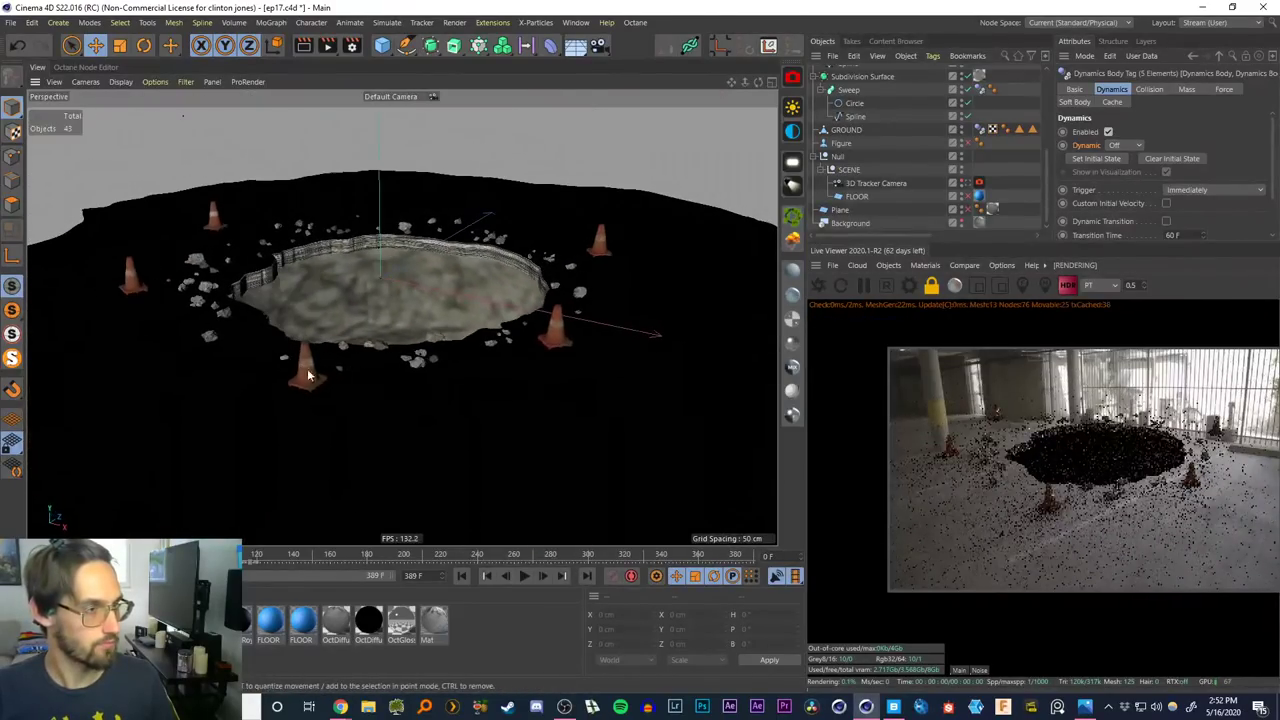
middle_click_drag(308, 374, 390, 416, "alt")
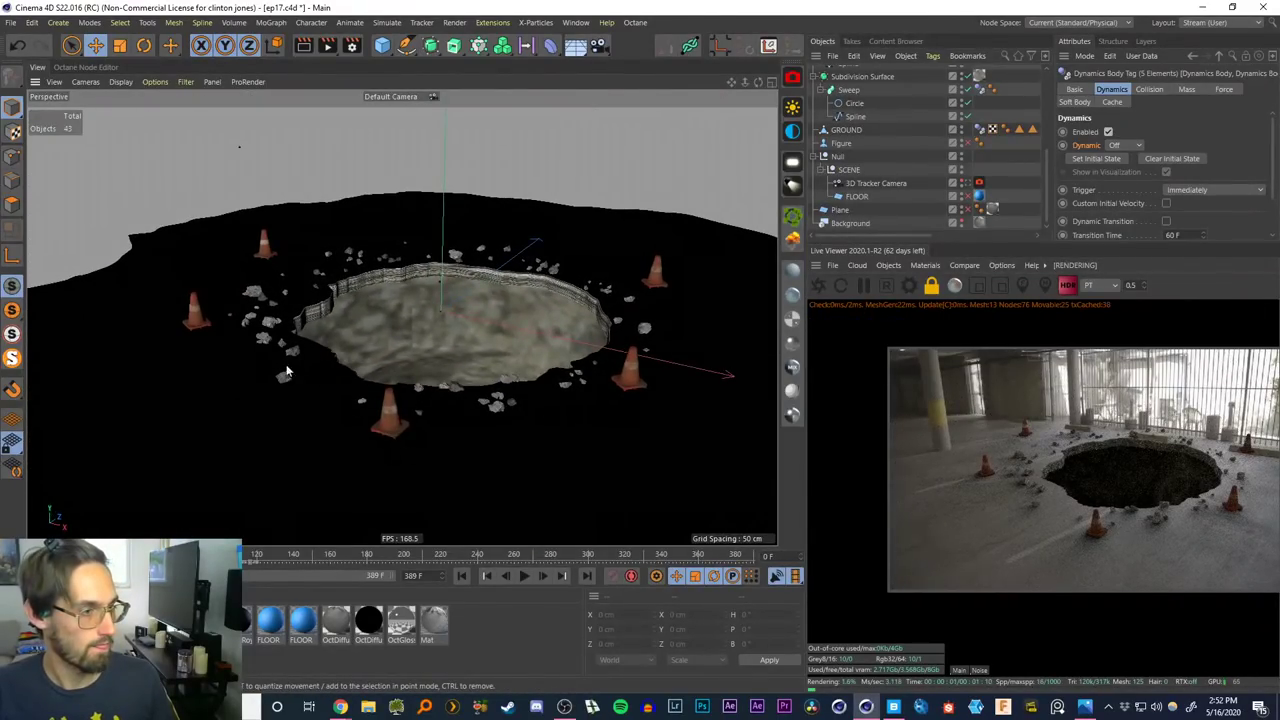
left_click(192, 316)
key("r")
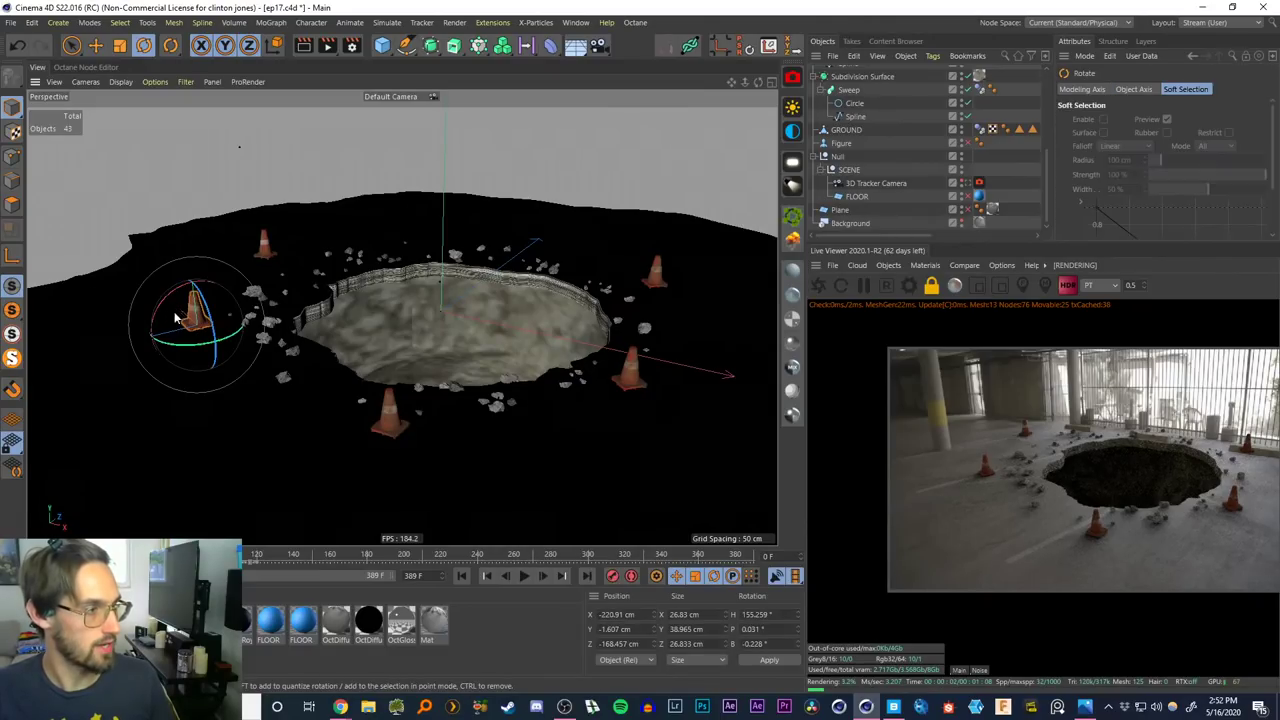
key("e")
left_click_drag(191, 271, 236, 258)
key("r")
left_click_drag(204, 322, 440, 240)
Enable Dynamic for the tipped cone, simulate to frame 37, store the settled pose as its initial state and switch Dynamic to Off
scroll(1040, 150, "up", 5)
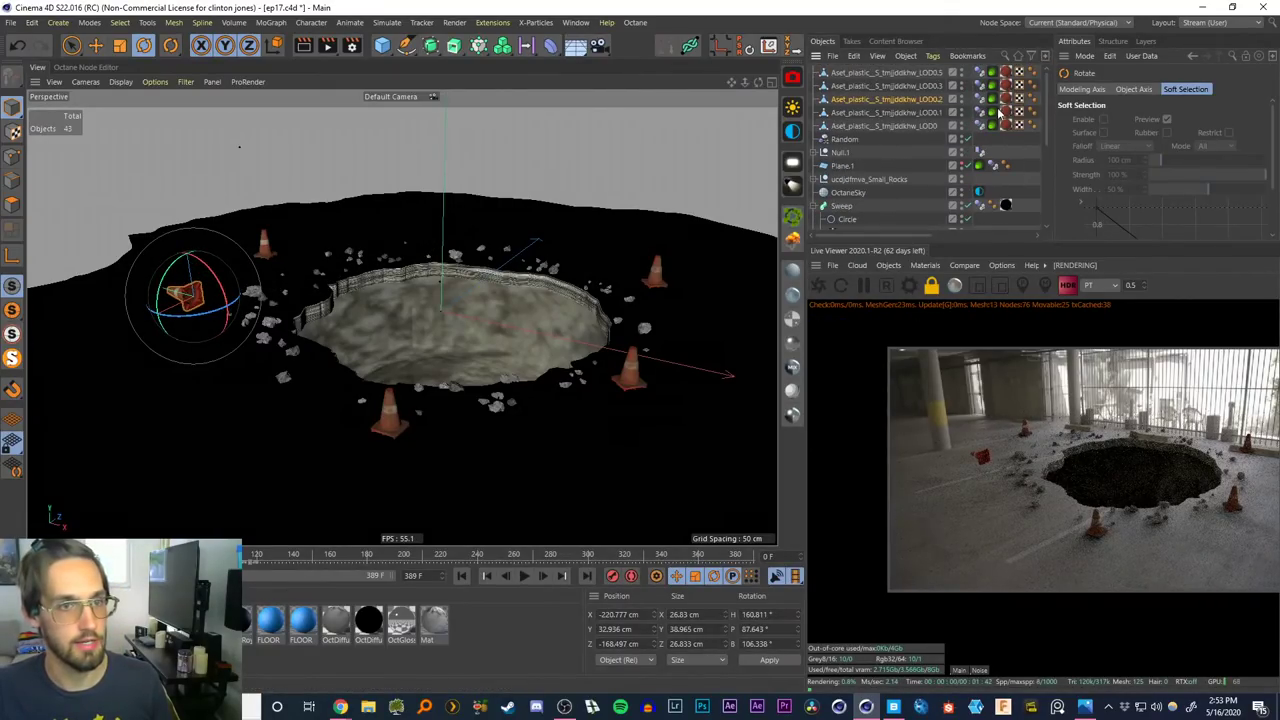
left_click(981, 100)
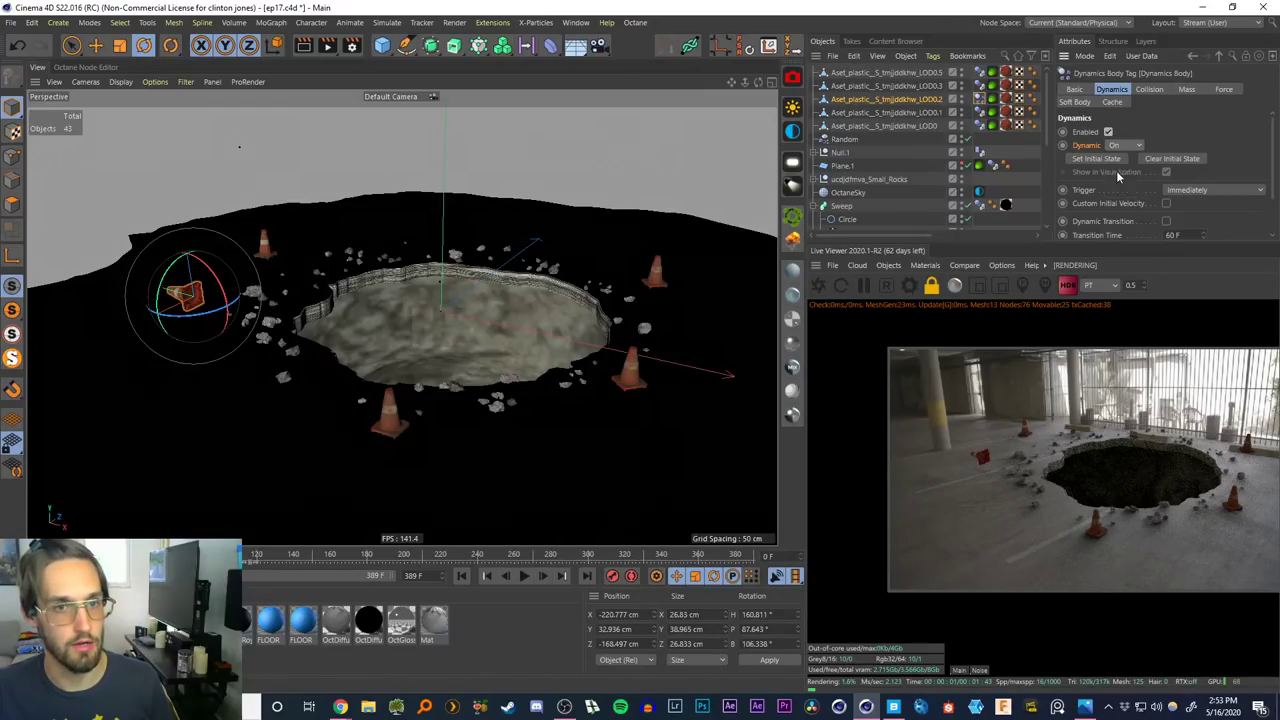
left_click(524, 578)
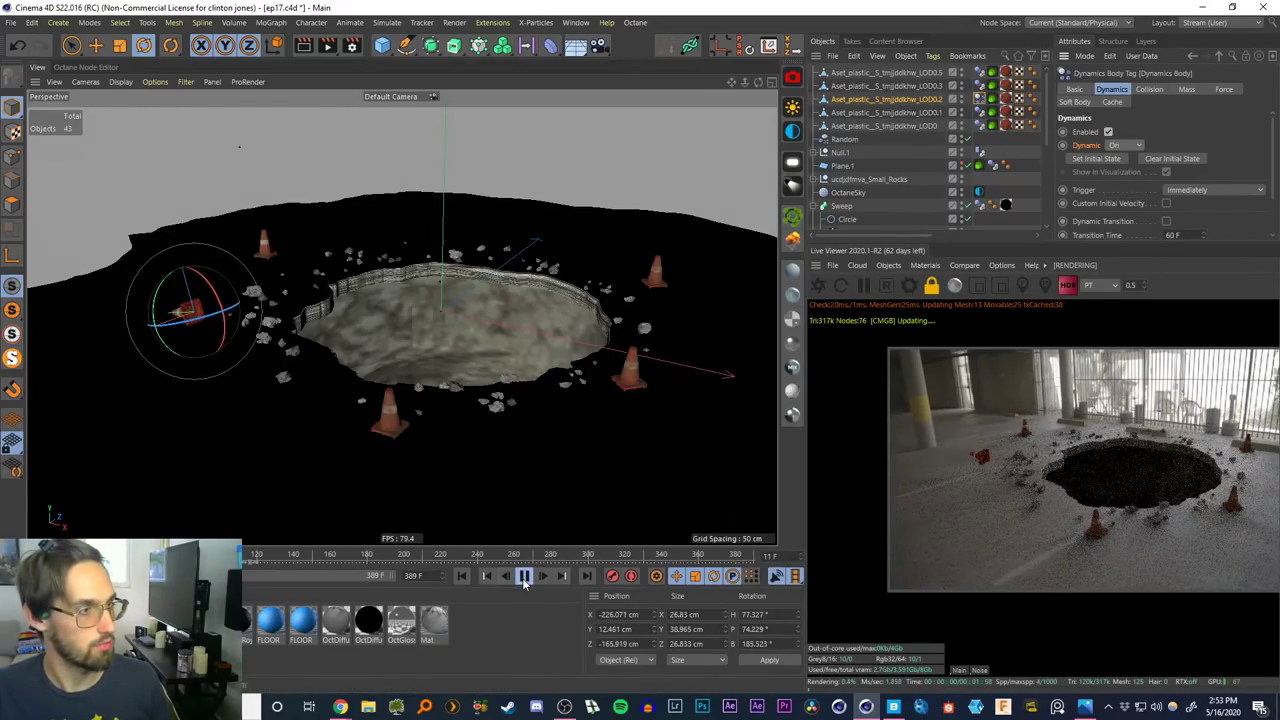
left_click(524, 578)
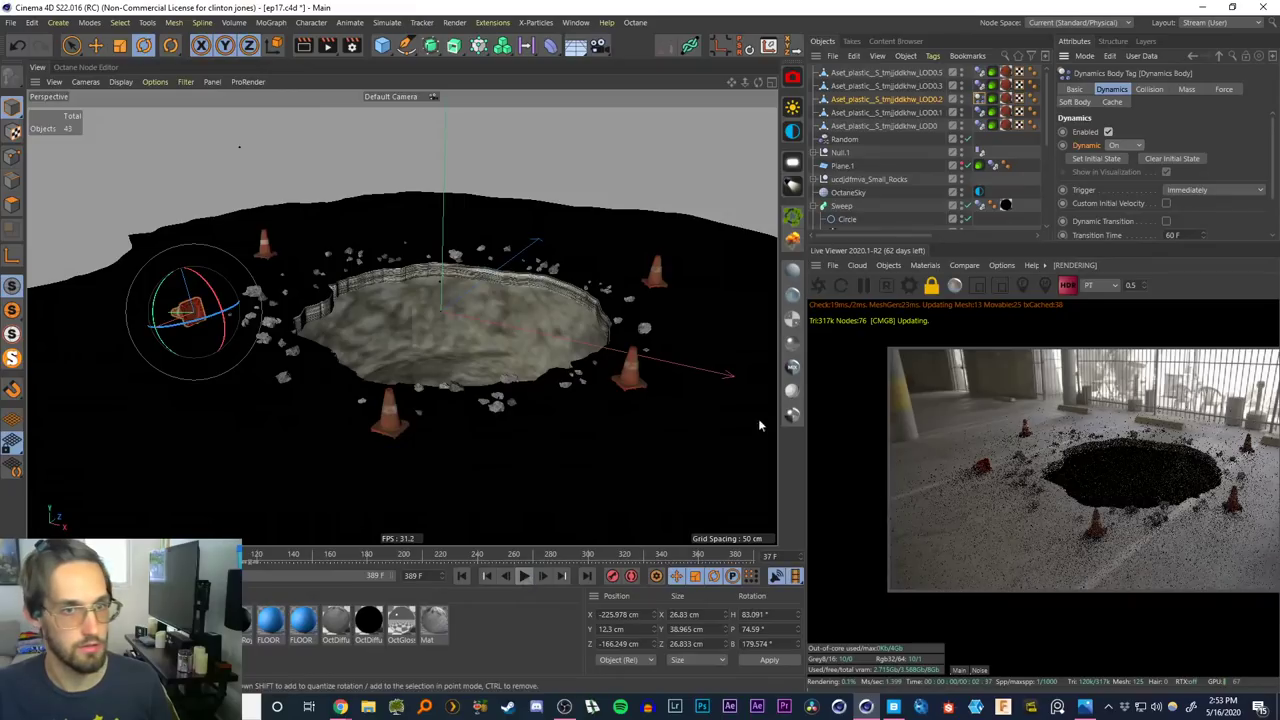
left_click(1124, 146)
left_click(1115, 160)
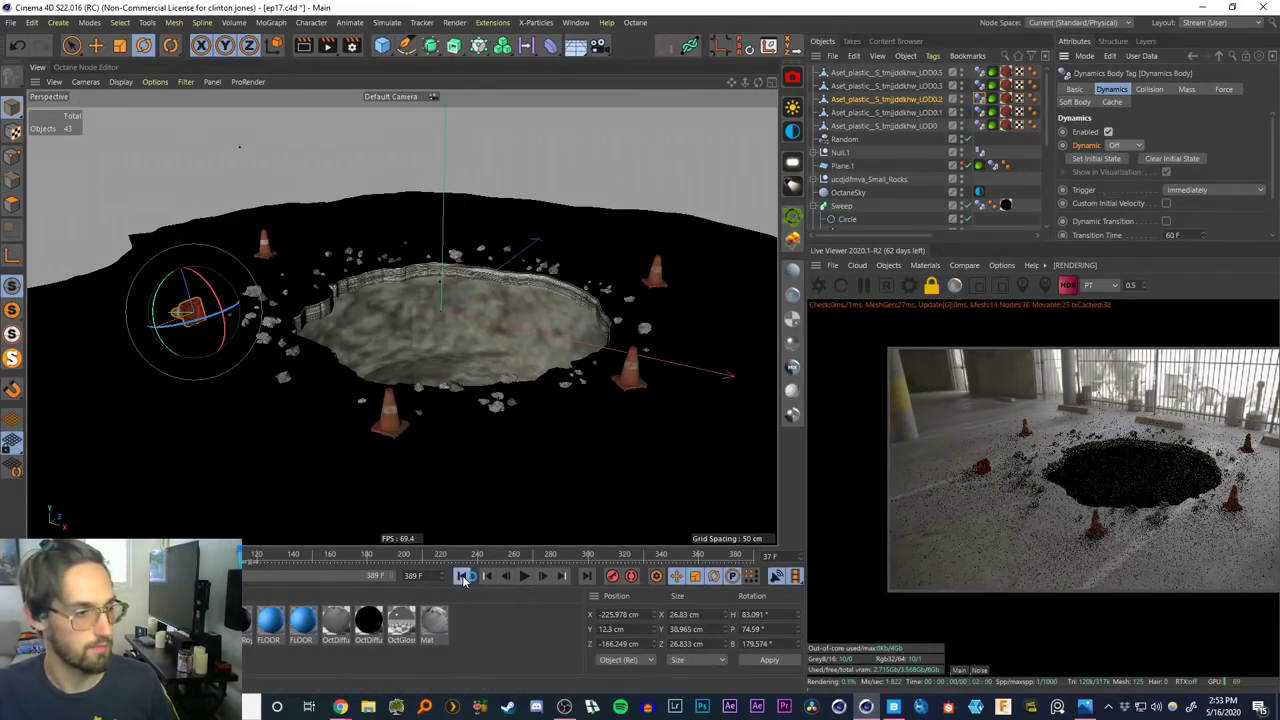
Replay the opening frames to check the fallen cone, and return to frame 0 and the 3D Tracker Camera
left_click(524, 577)
left_click(524, 577)
left_click(461, 576)
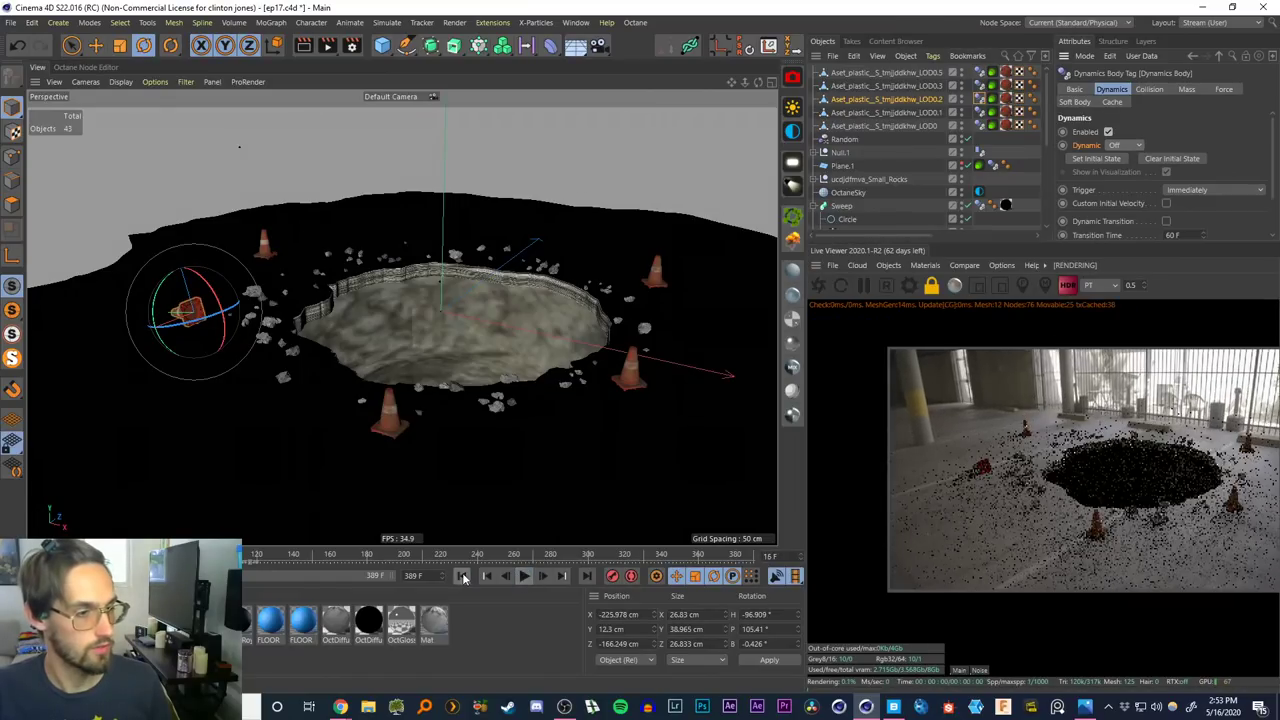
left_click_drag(1048, 137, 1048, 212)
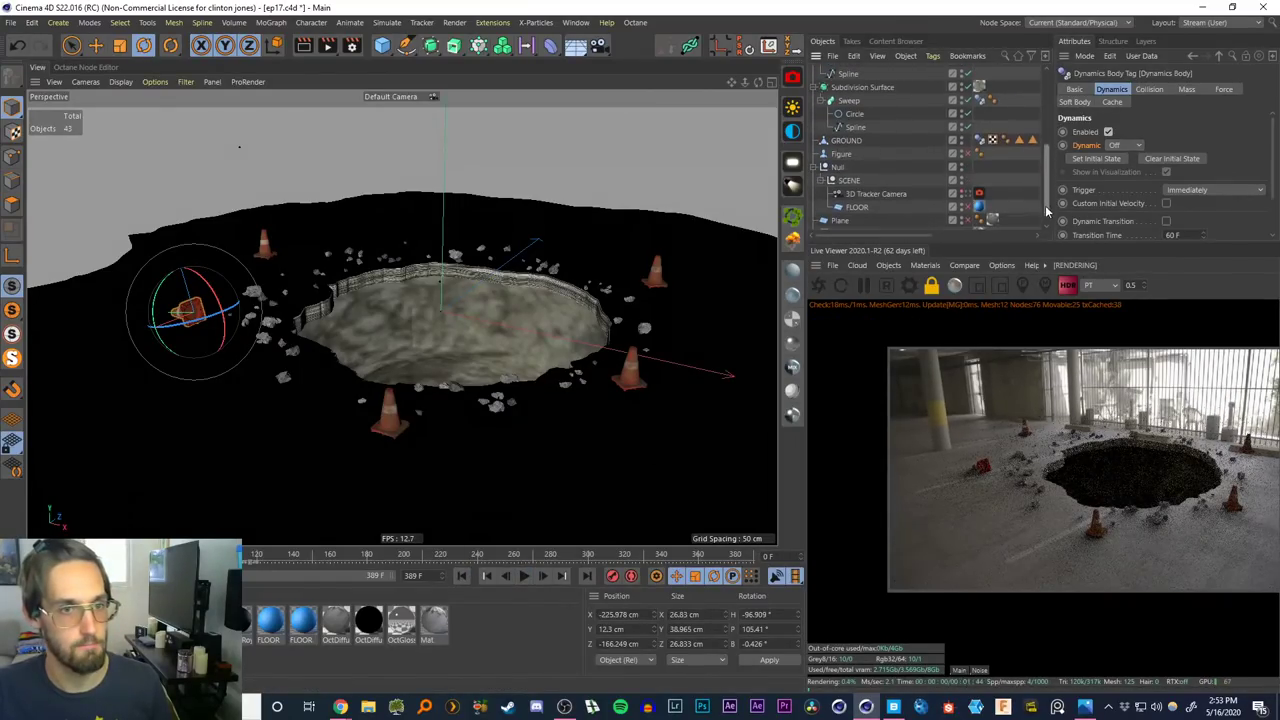
left_click(966, 194)
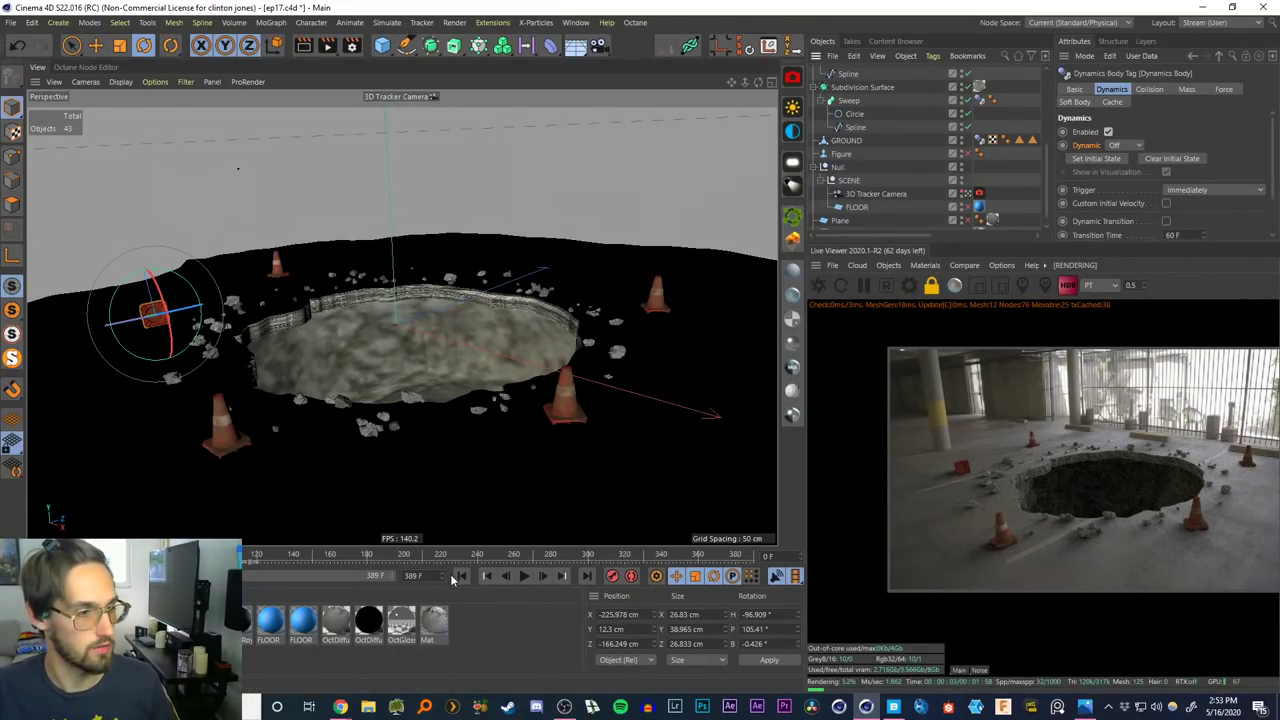
Raise the fallen cone to about Y 40.6 cm and rotate it to about B 122°
key("e")
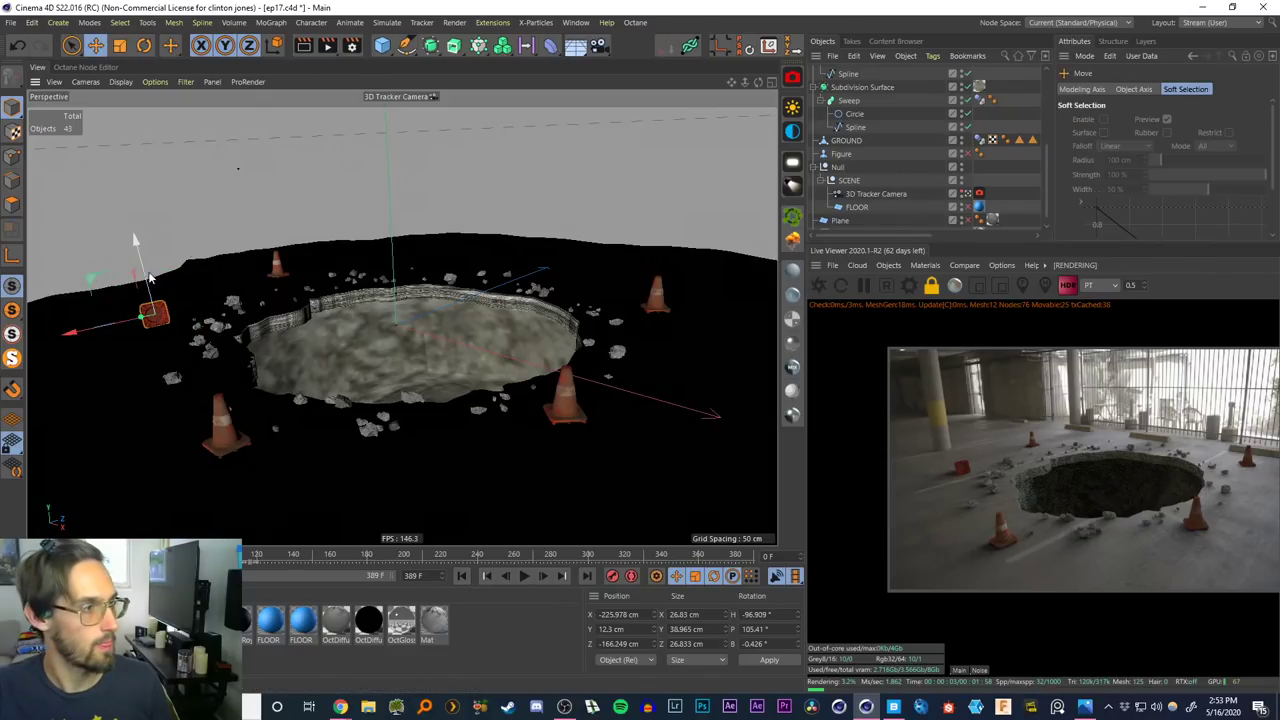
key("r")
left_click_drag(148, 250, 342, 242)
Simulate the raised cone to frame 23 with Dynamic On, store its initial state, switch Dynamic to Off and return to frame 0
scroll(1000, 140, "up", 4)
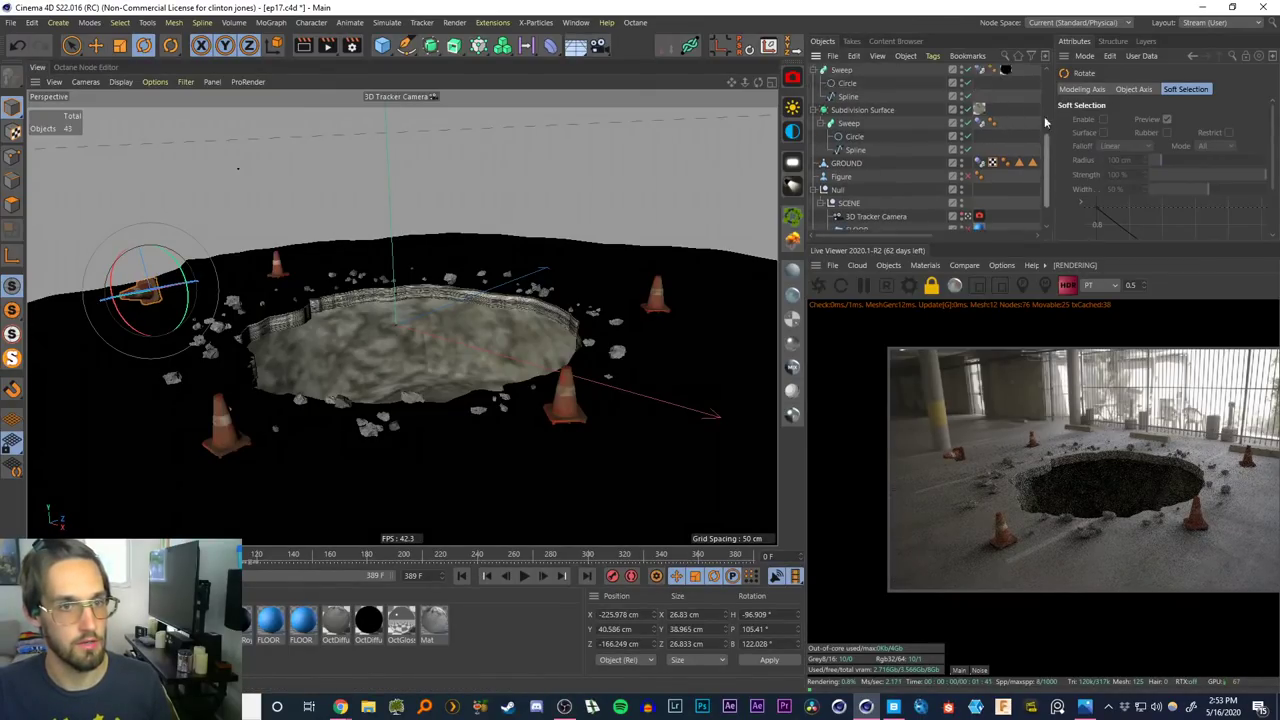
left_click(982, 100)
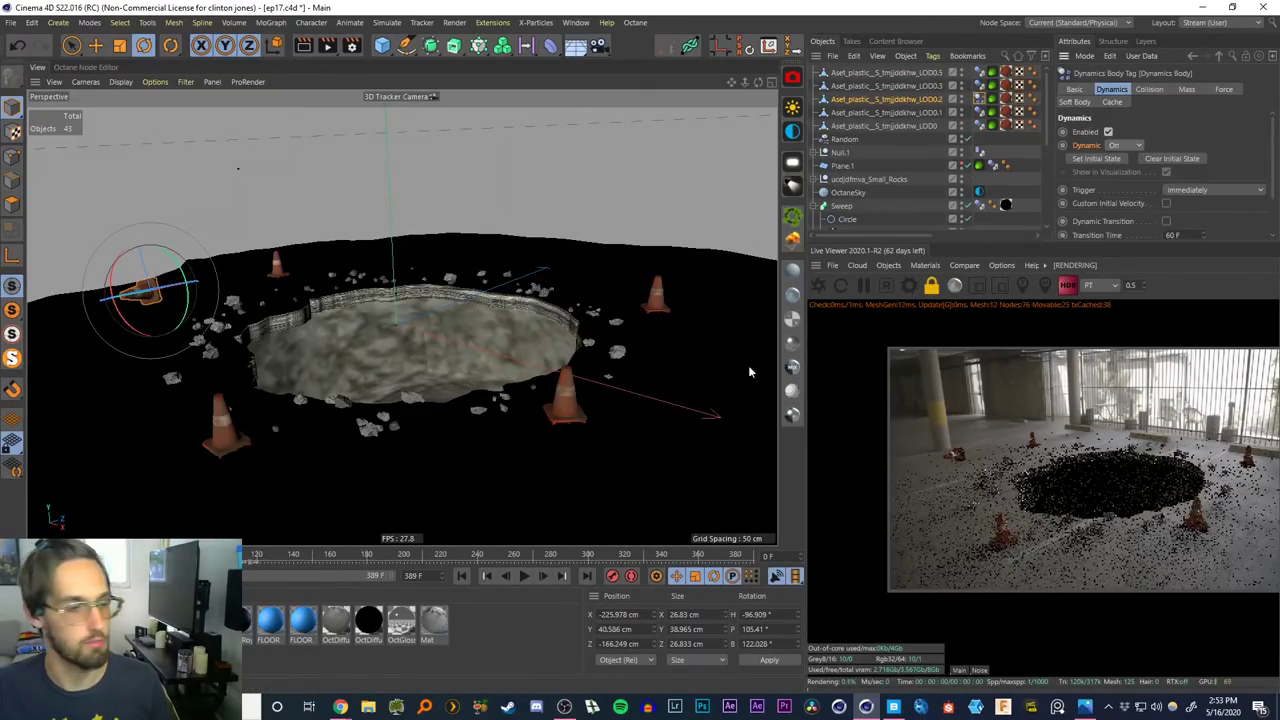
left_click(520, 578)
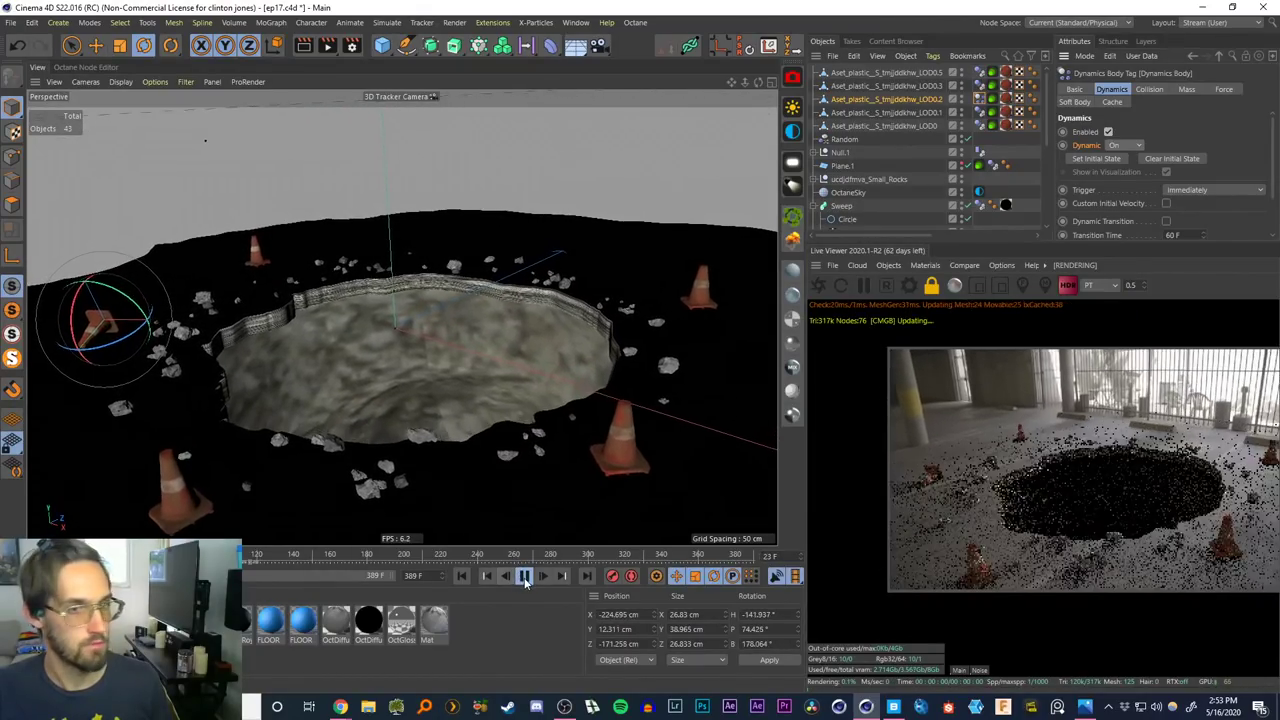
left_click(522, 577)
left_click(1113, 145)
left_click(1118, 158)
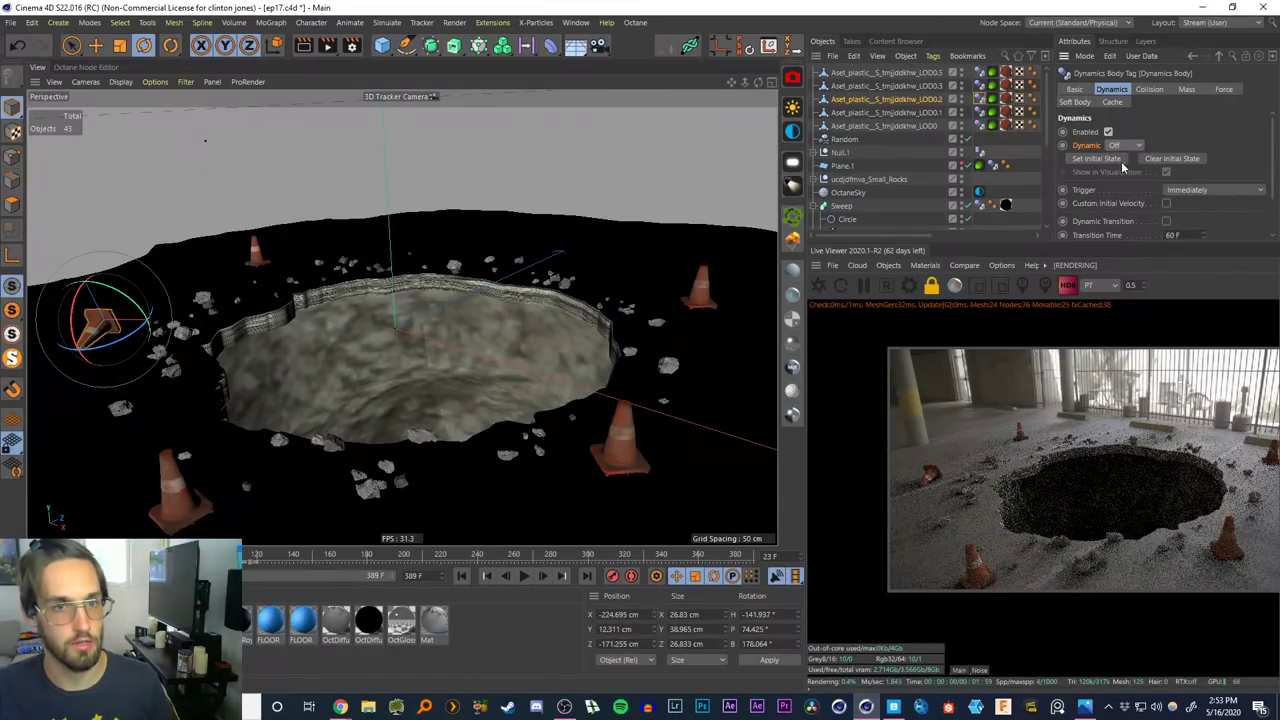
left_click(461, 575)
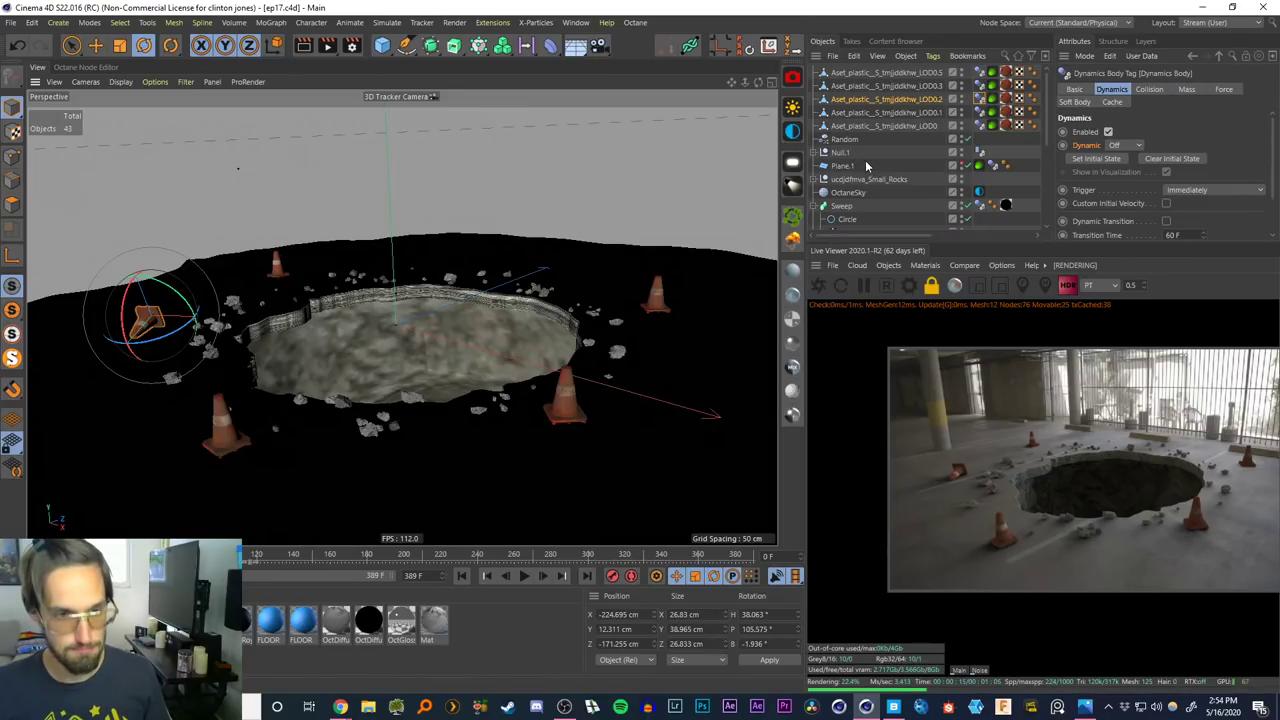
Move the front-left cone to the hole's front edge at about X 165.5 cm, Z -131.4 cm, leaving its Dynamic setting Off
left_click(70, 48)
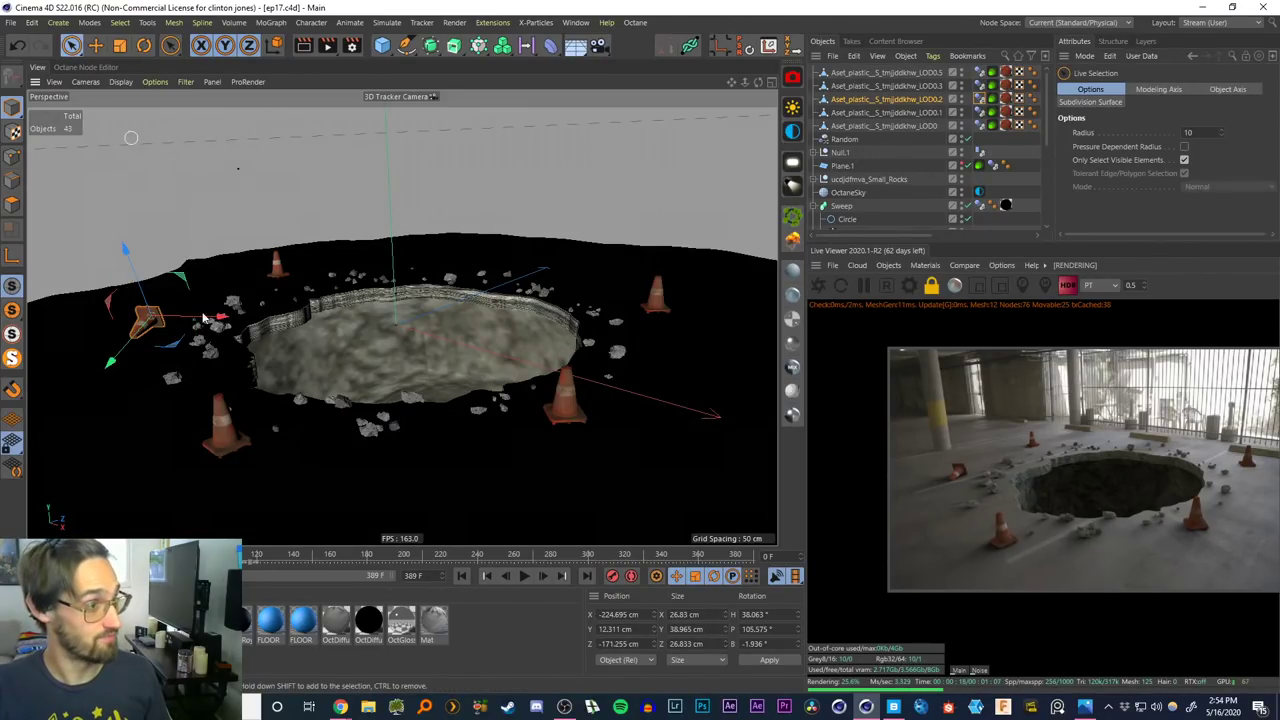
left_click(228, 440)
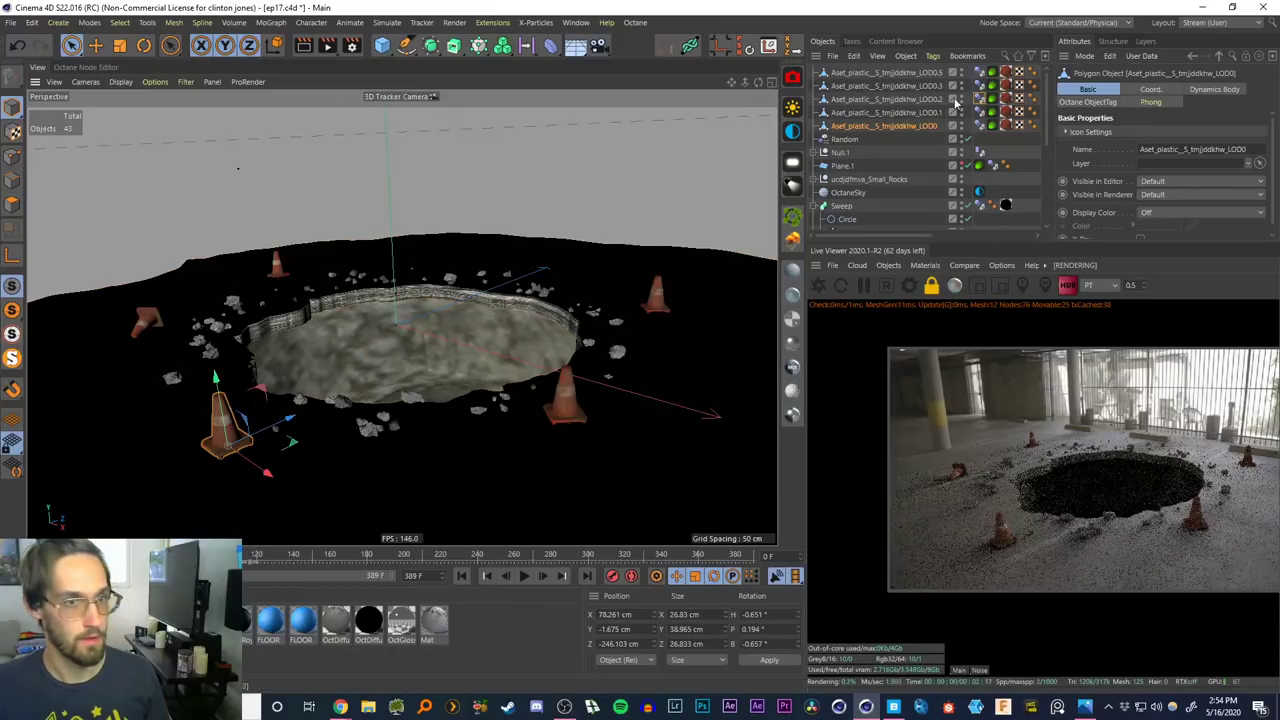
left_click(990, 126)
left_click(1115, 145)
left_click(1118, 174)
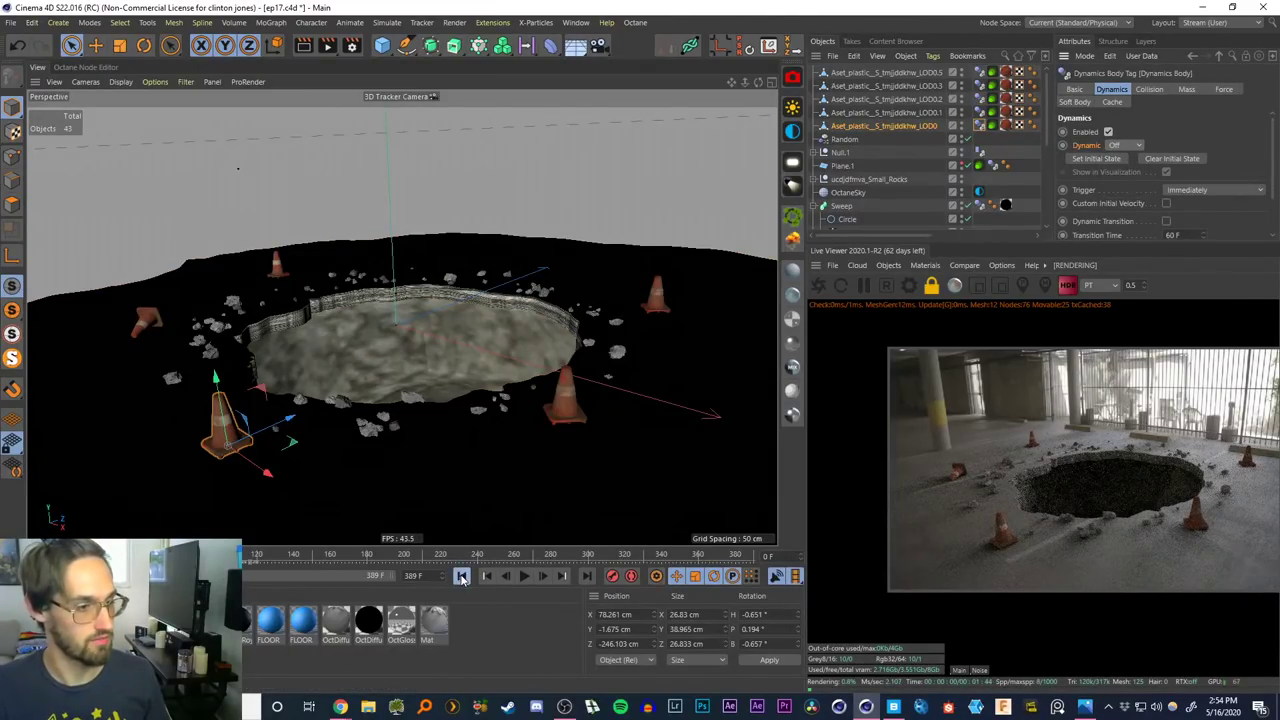
left_click_drag(292, 445, 495, 419)
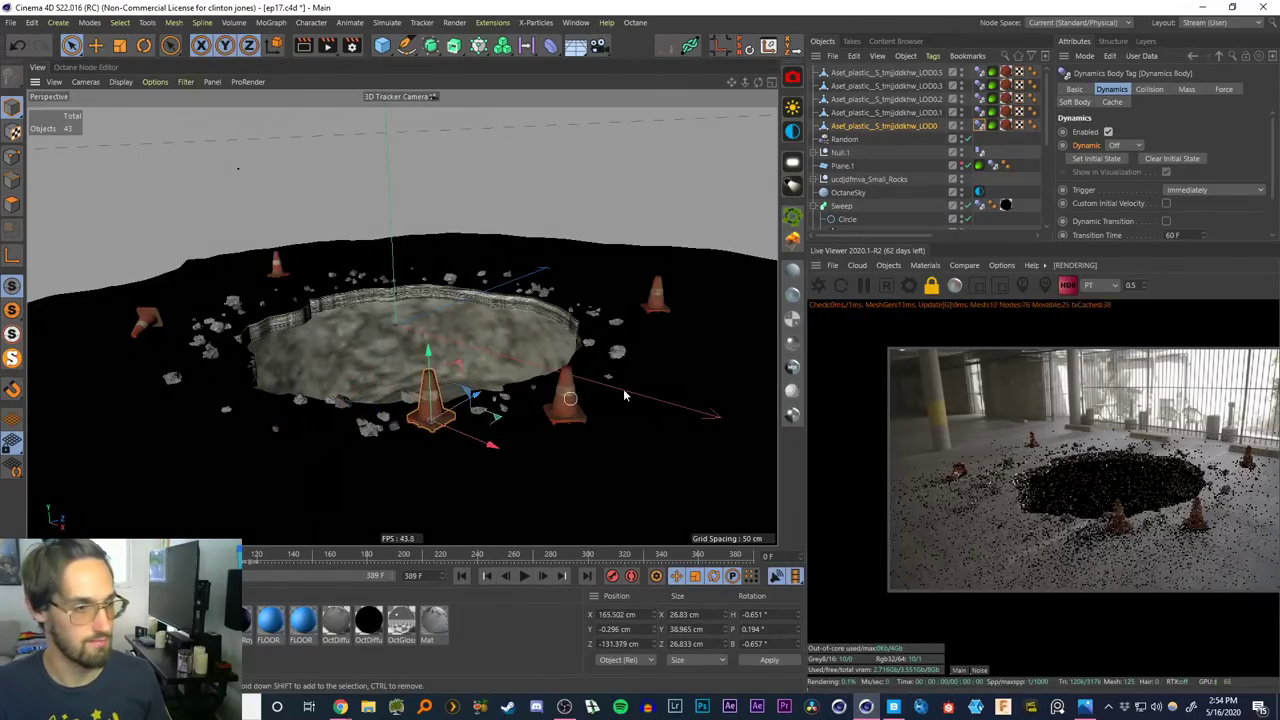
Move the front-right cone to about X 12.8 cm, Z -248.1 cm, and nudge the front-centre cone to about X 177.3 cm, Z -137.8 cm
left_click(569, 406)
left_click(568, 407)
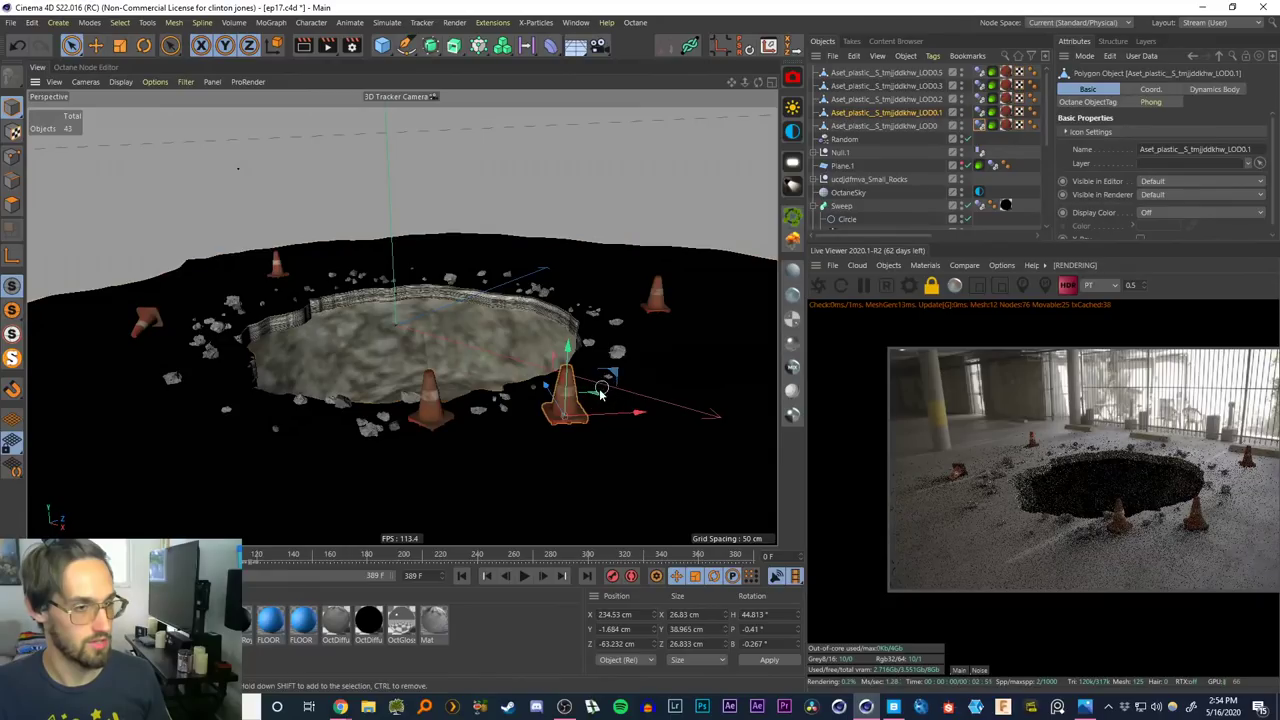
left_click_drag(597, 399, 205, 400)
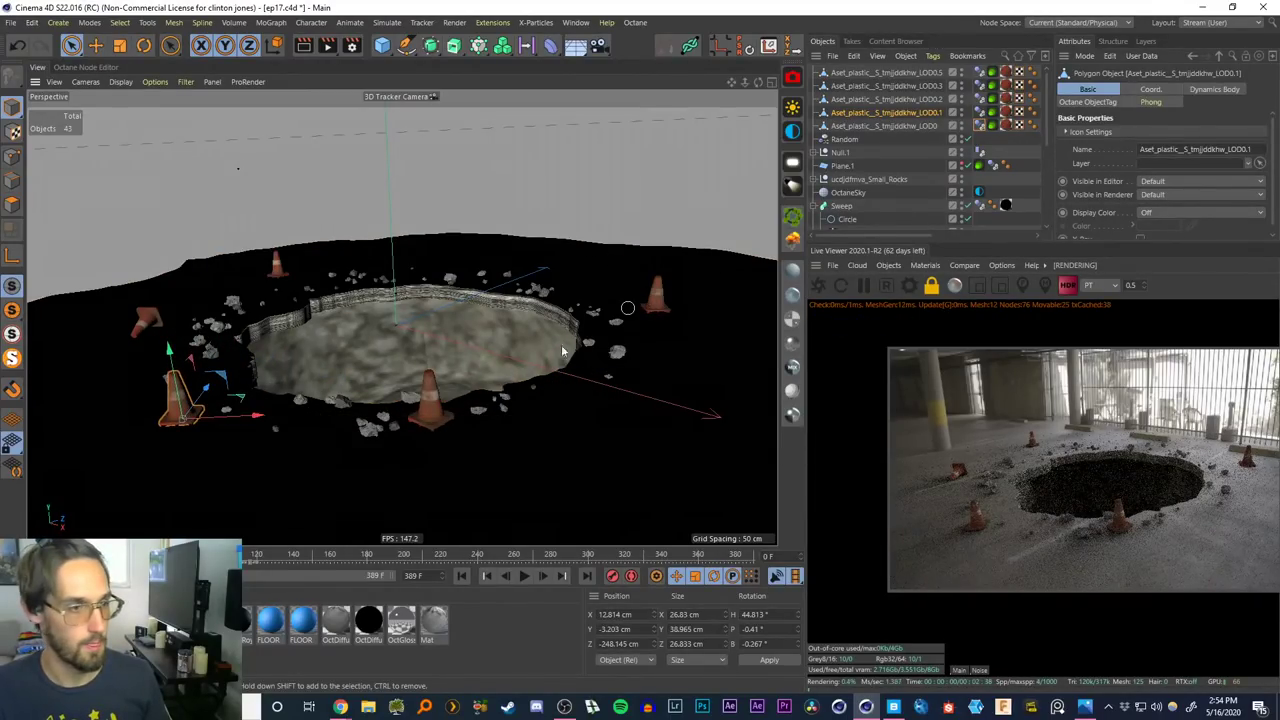
left_click(428, 412)
left_click_drag(487, 428, 498, 430)
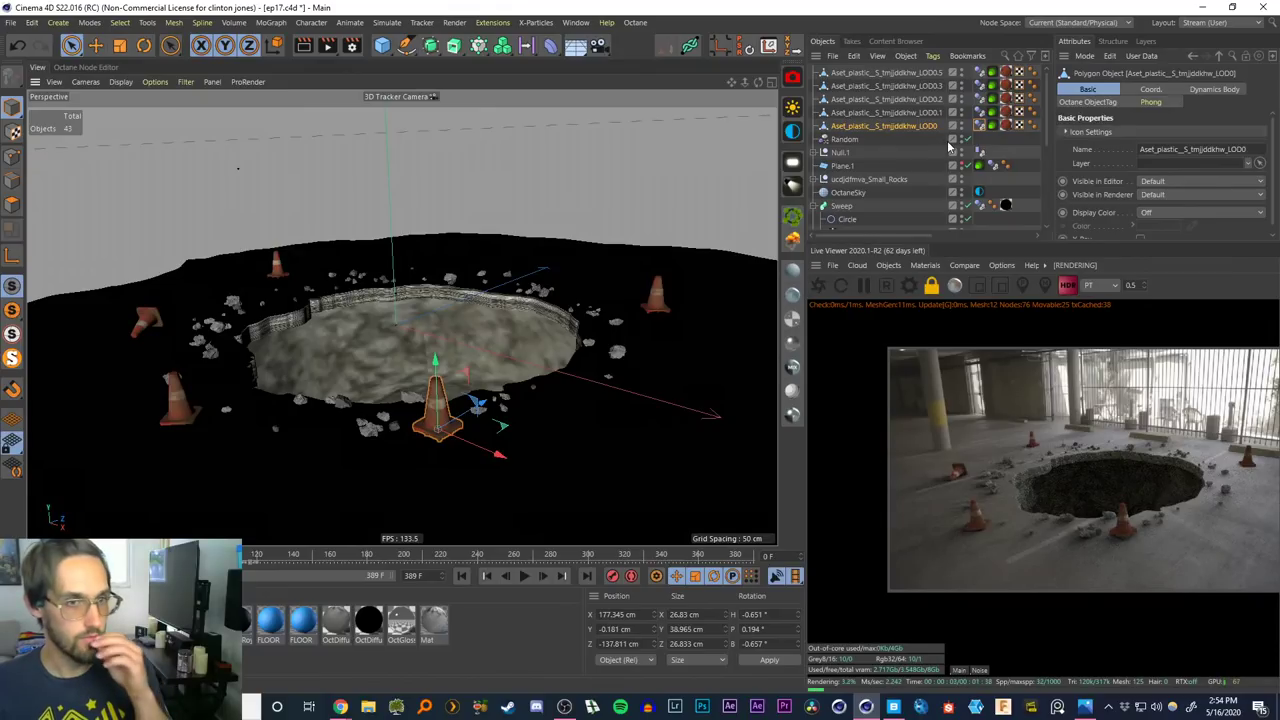
left_click(979, 127)
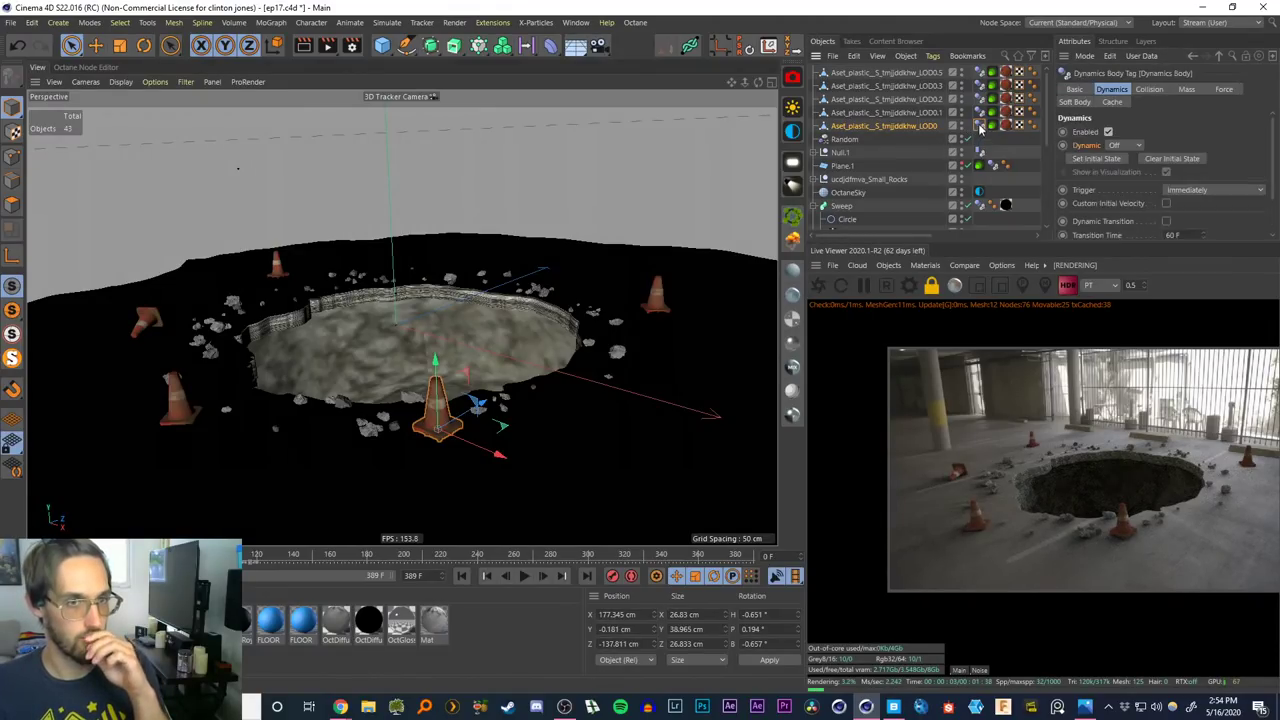
left_click(1118, 147)
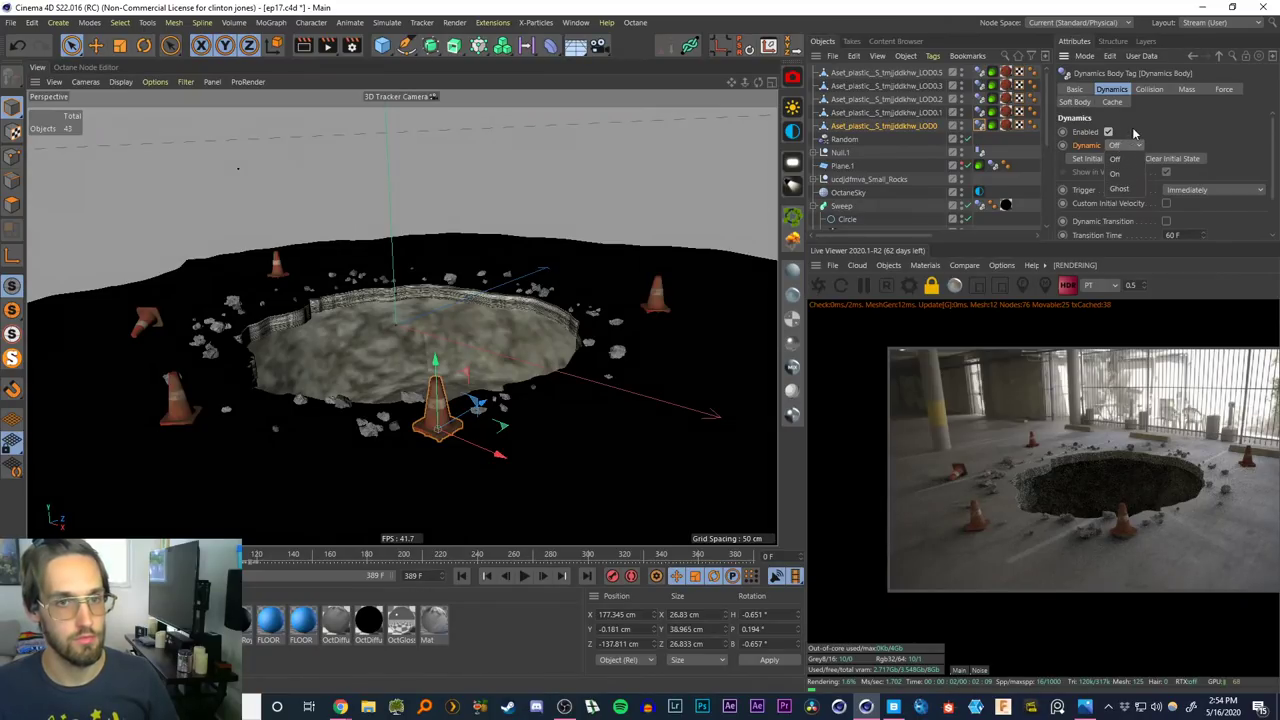
left_click(1134, 131)
Set Dynamic to On for all five cones' dynamics tags and play the simulation to frame 35
left_click_drag(979, 138, 981, 65)
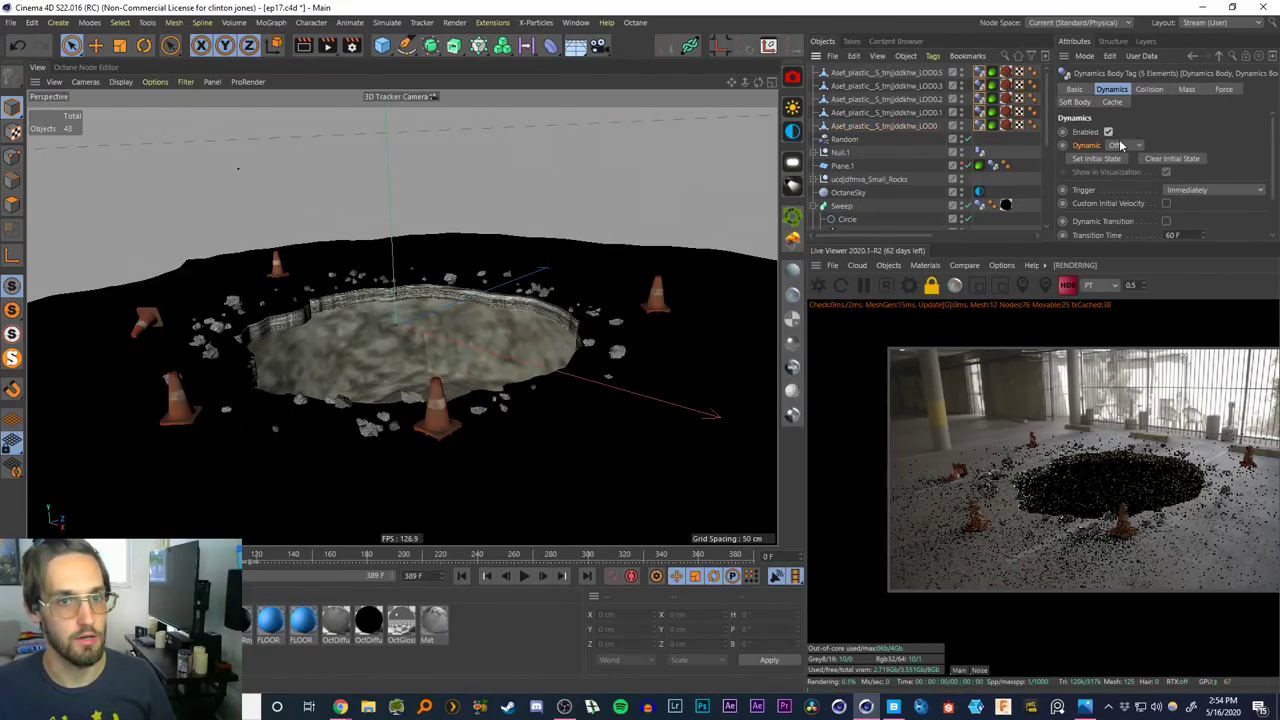
left_click(1121, 145)
left_click(1124, 174)
left_click(524, 577)
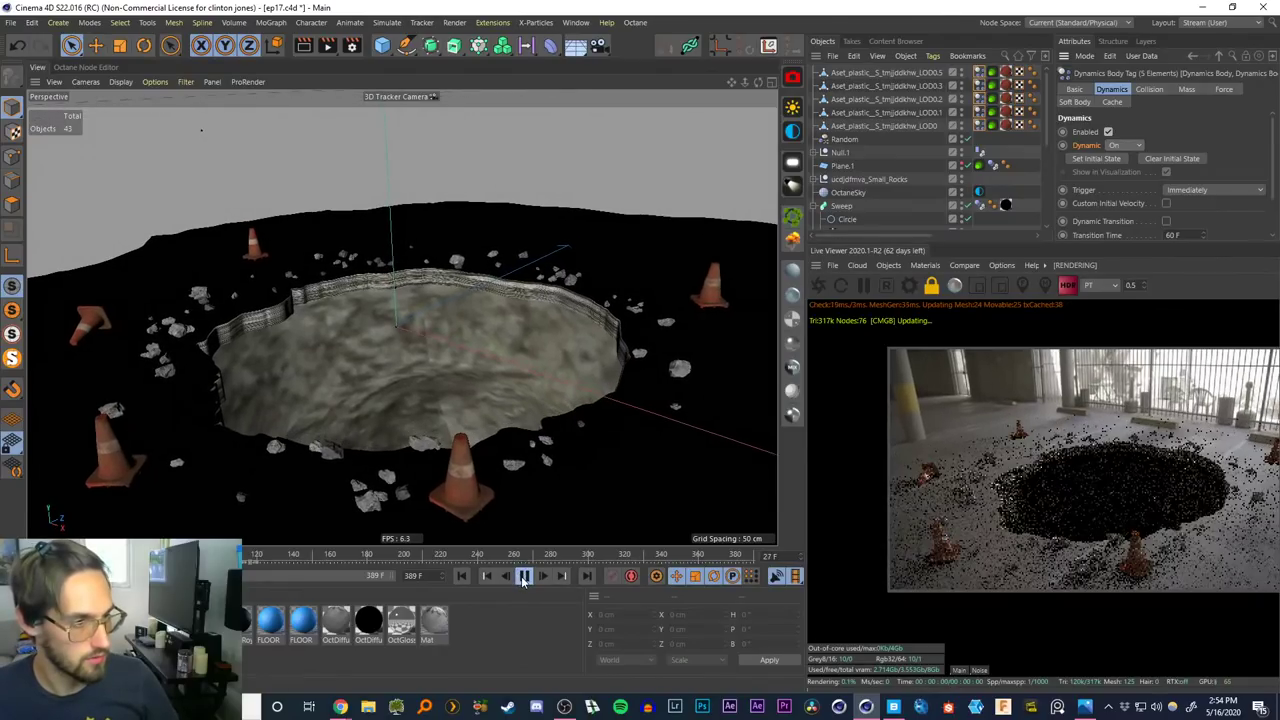
left_click(523, 576)
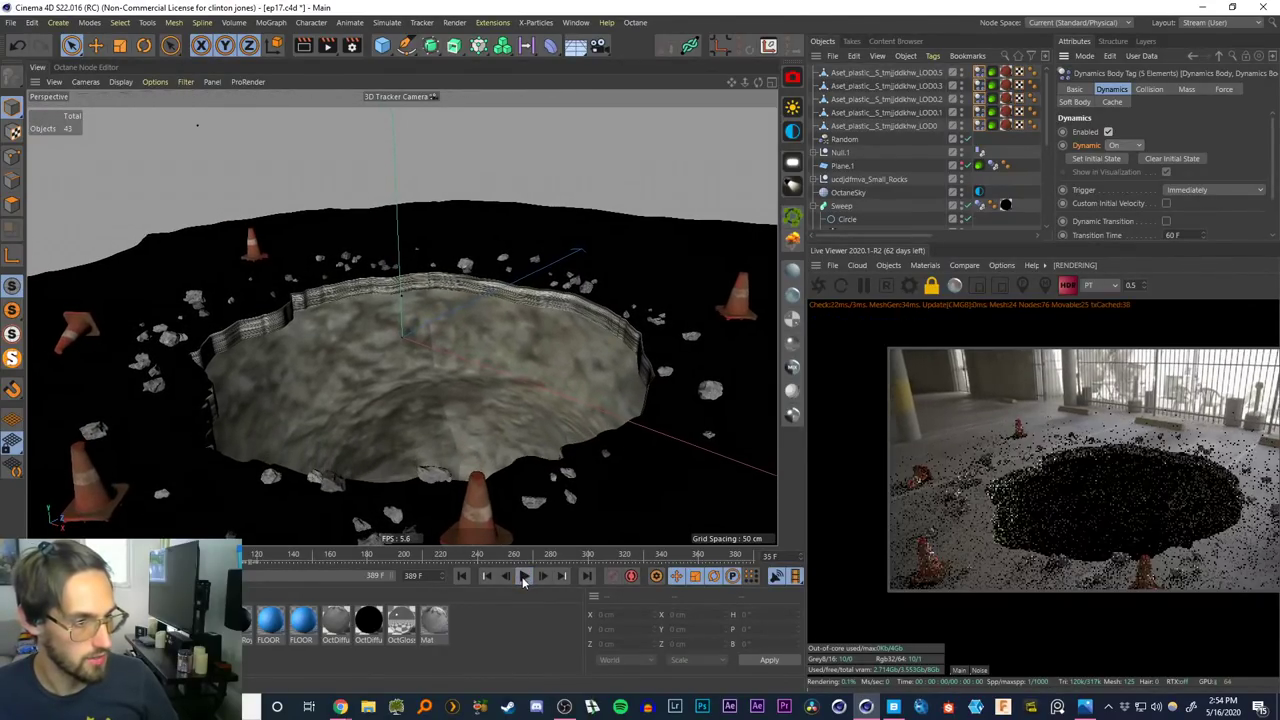
Switch the viewport from the 3D Tracker Camera to the default camera and pause the Octane live render
left_click(991, 166)
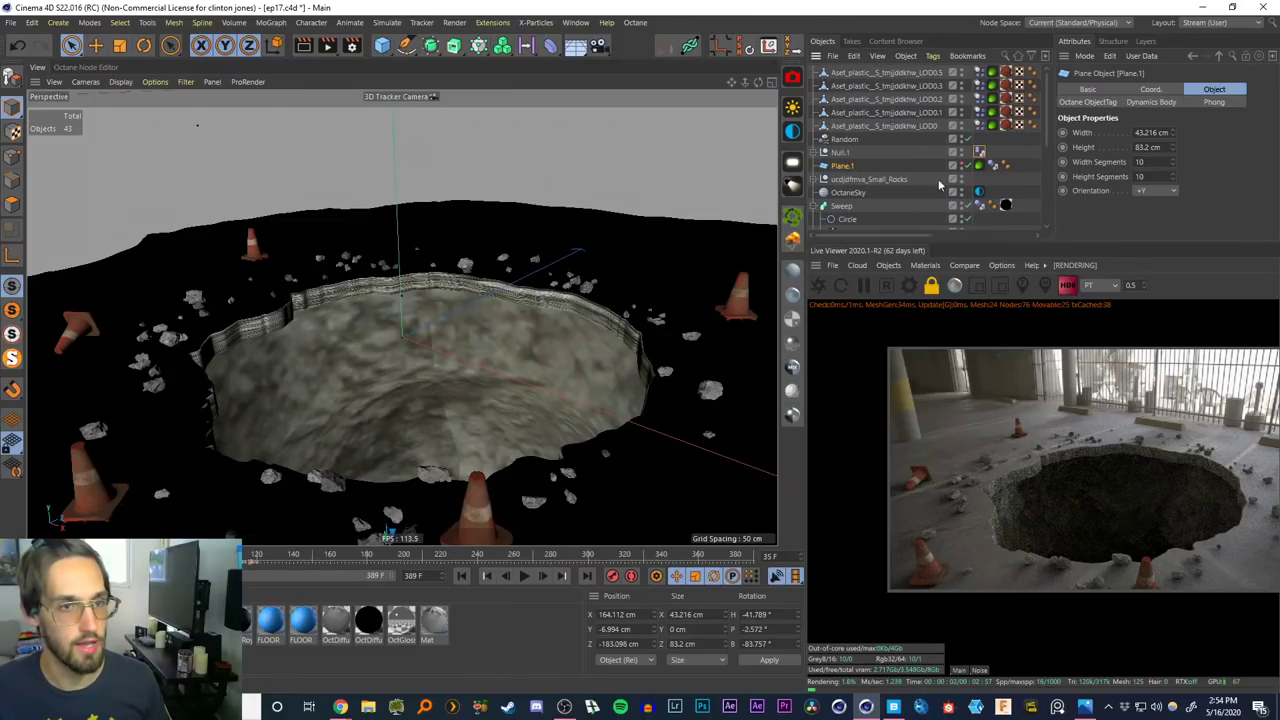
left_click_drag(1049, 110, 1049, 198)
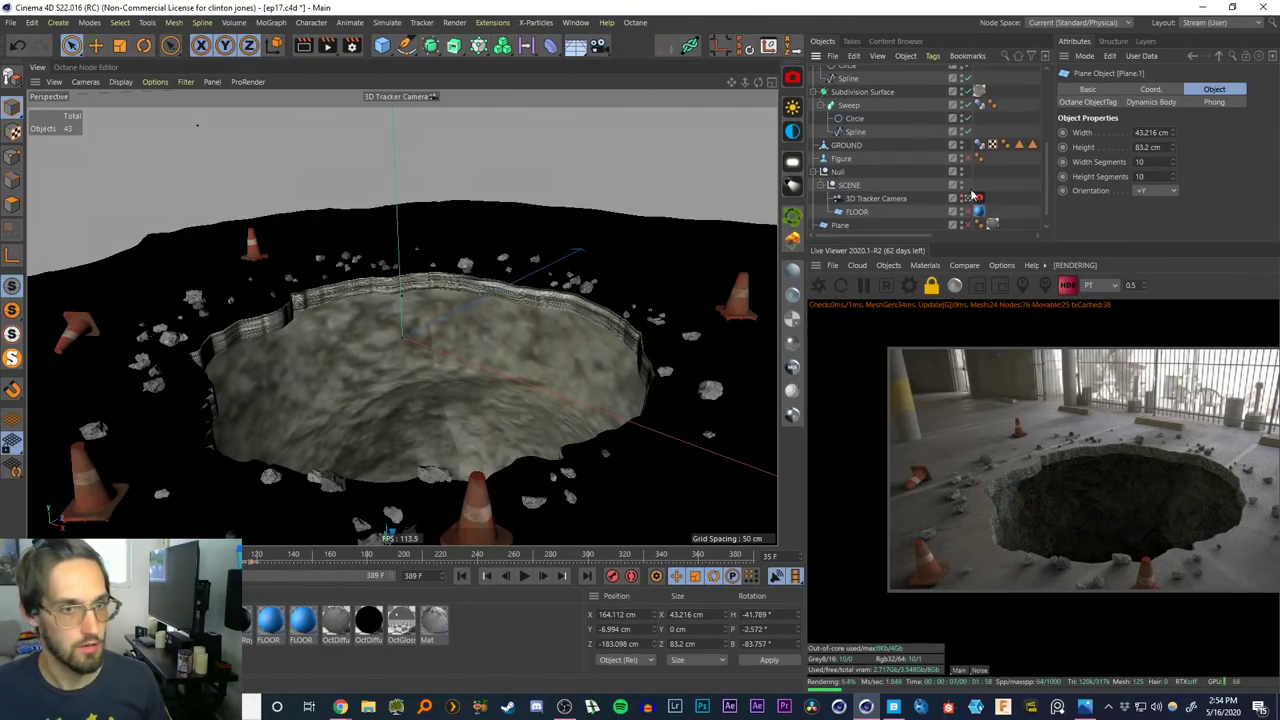
left_click(968, 198)
scroll(511, 380, "down", 3)
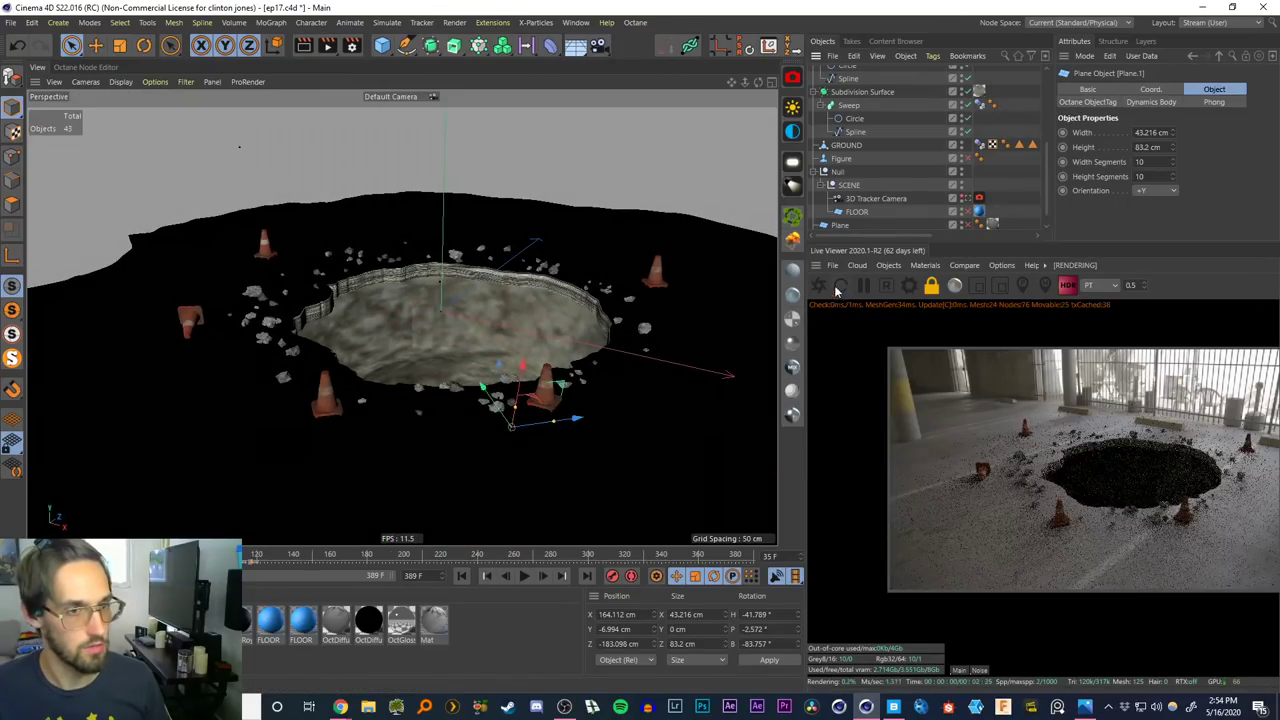
left_click(862, 286)
Inspect the LOD0 cone beside the hole up close, play the simulation to about frame 270 and return to frame 0
right_click_drag(536, 395, 560, 370, "alt")
scroll(559, 370, "up", 3)
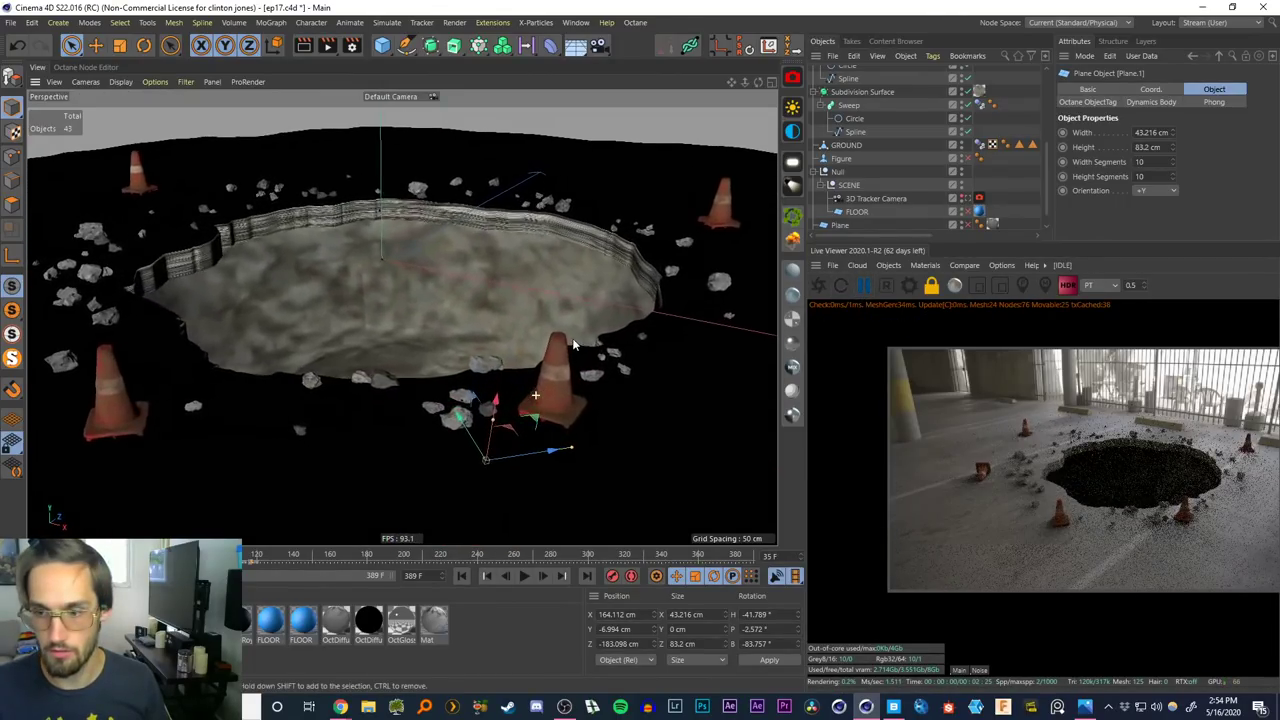
left_click_drag(551, 400, 651, 408, "alt")
middle_click_drag(541, 387, 519, 362, "alt")
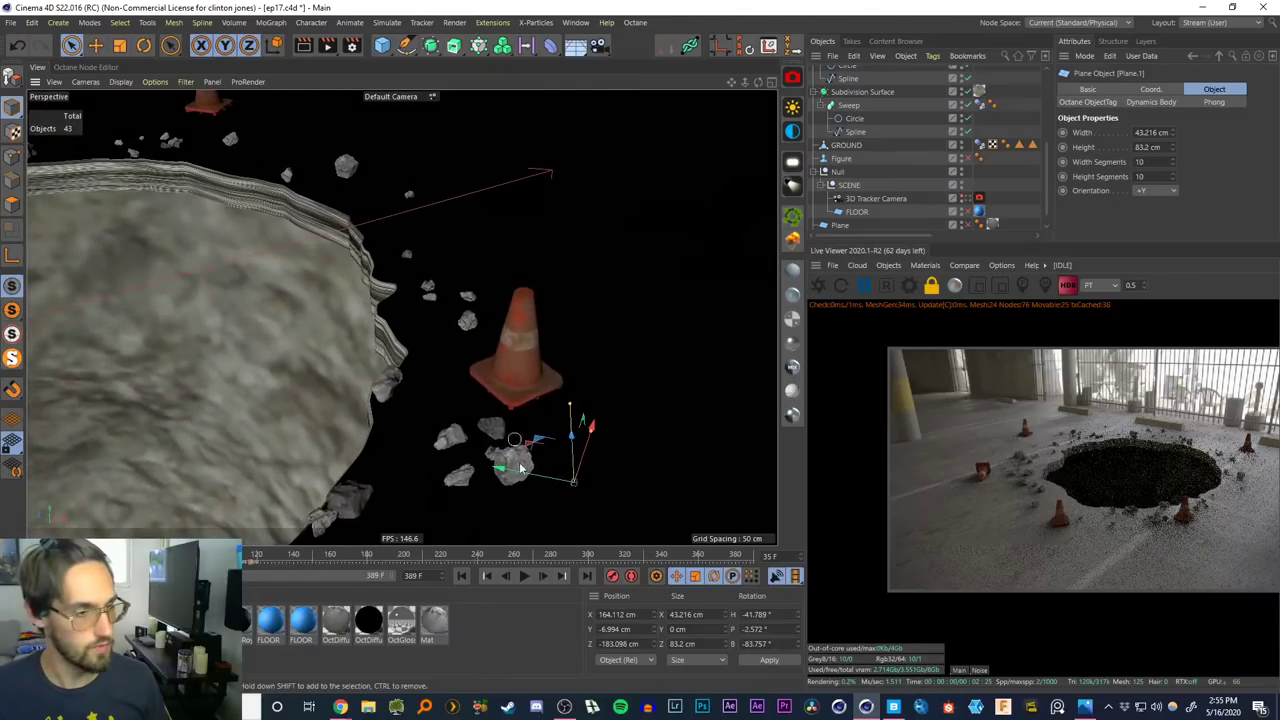
left_click(524, 577)
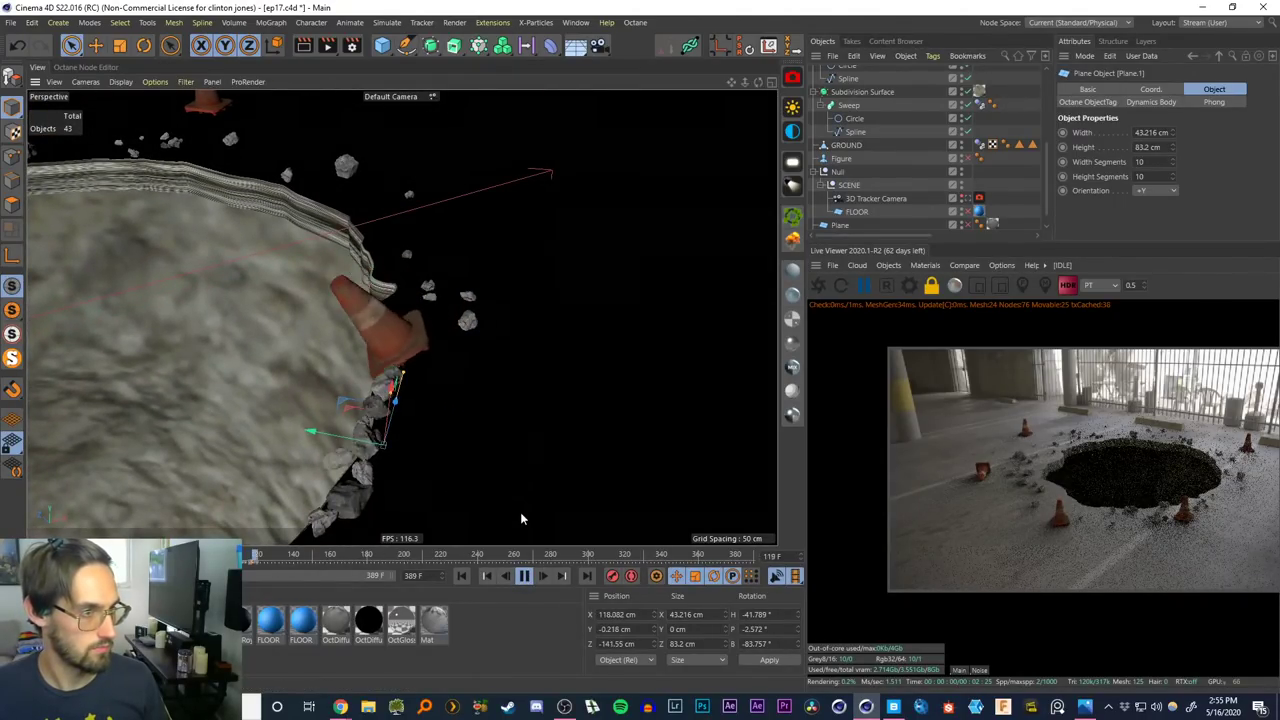
left_click(524, 577)
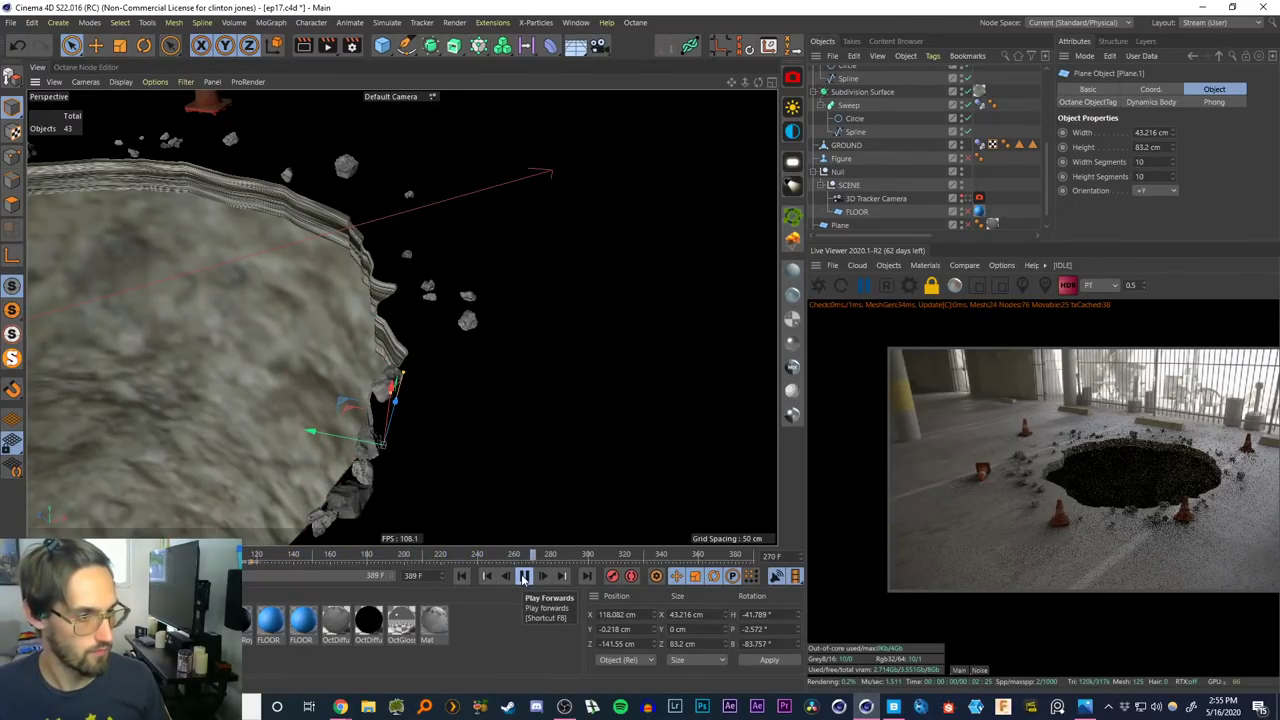
left_click(462, 576)
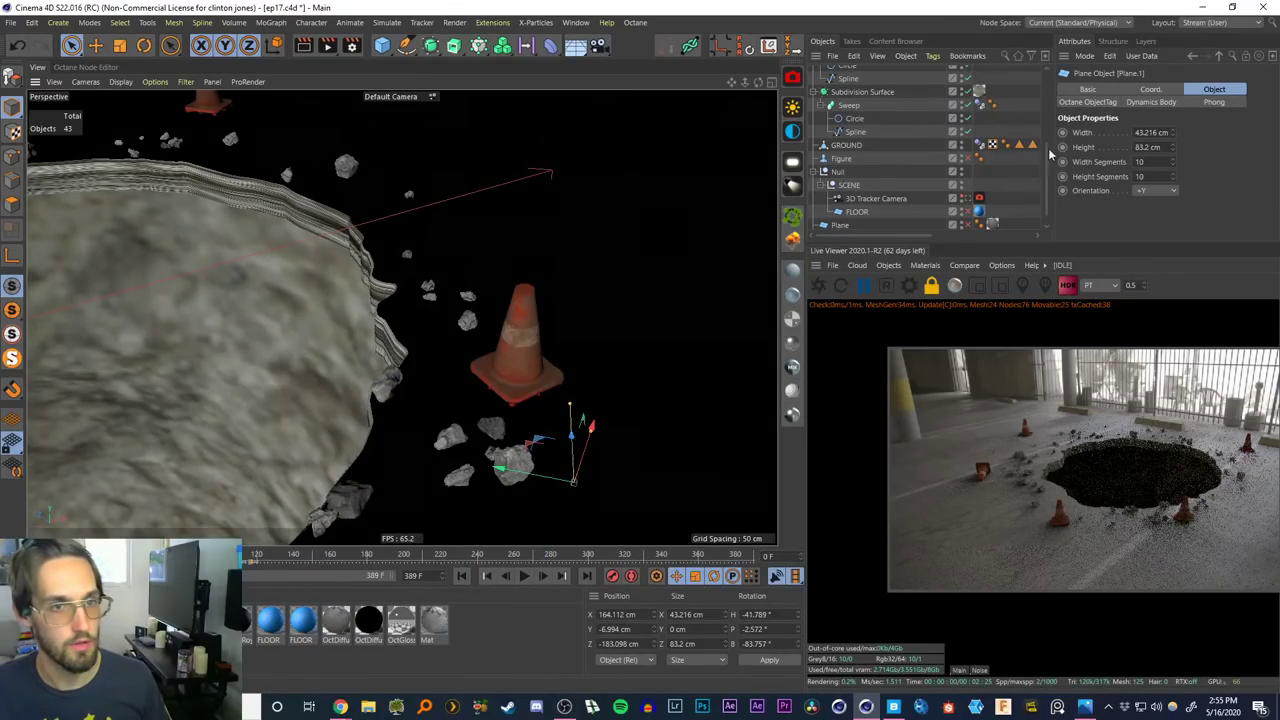
Bake the dynamics cache of the LOD0 cone's dynamics tag for that object only
scroll(1013, 103, "up", 4)
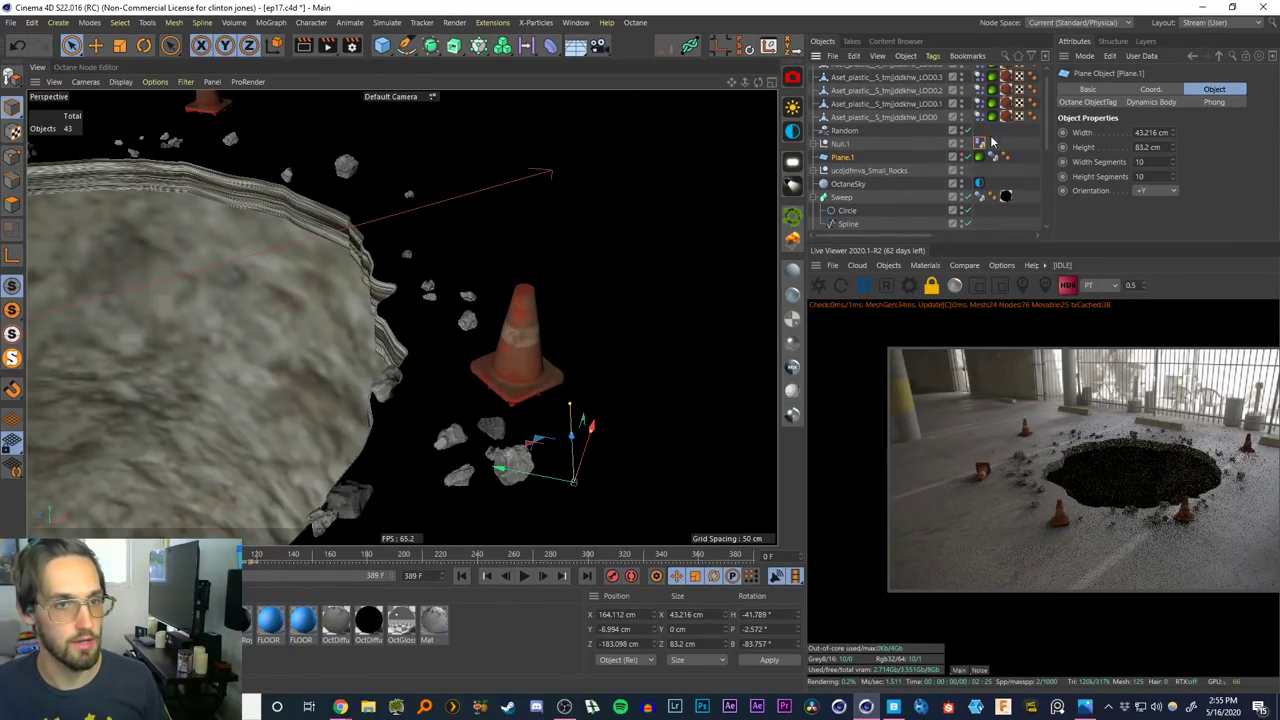
left_click(860, 117)
left_click(984, 118)
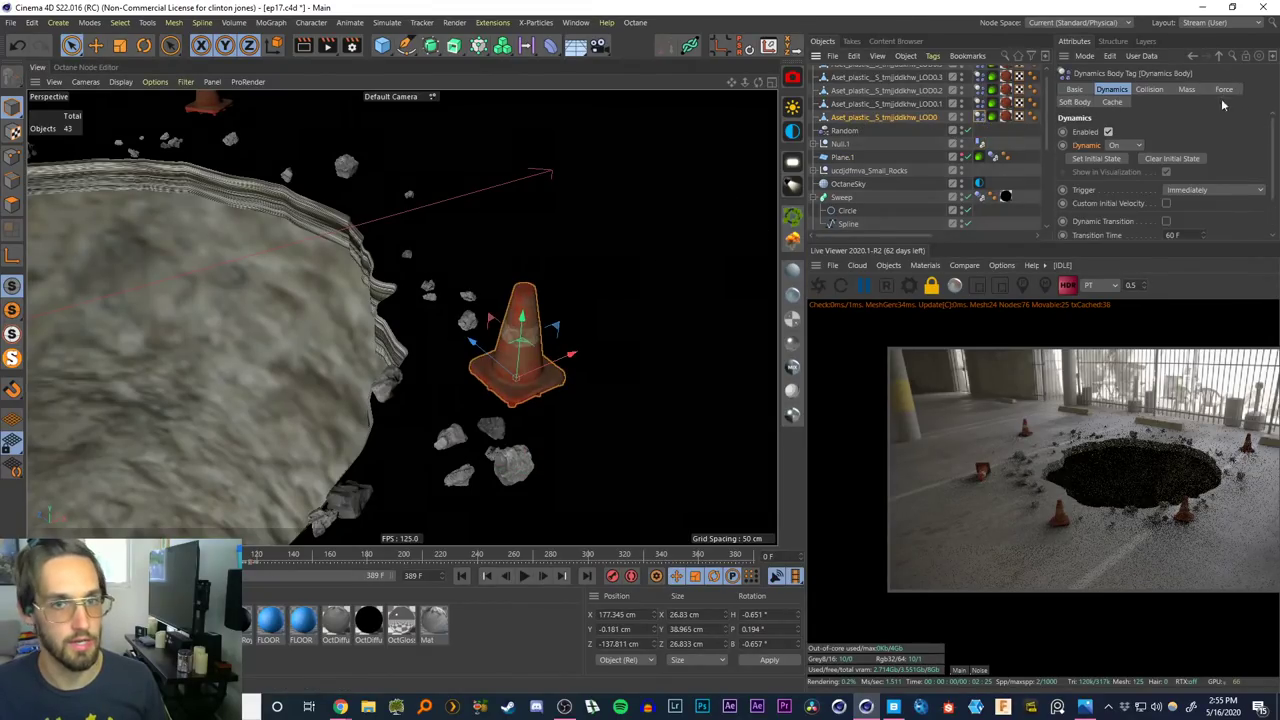
left_click(1111, 102)
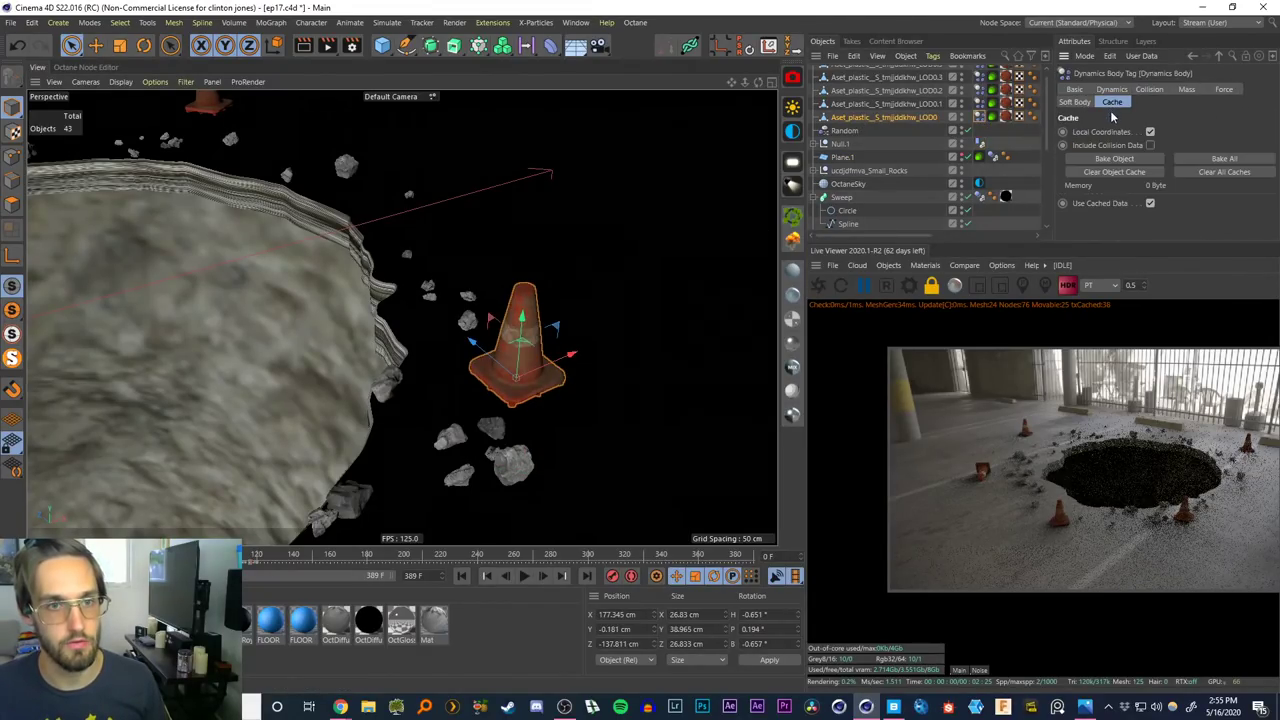
left_click(1101, 160)
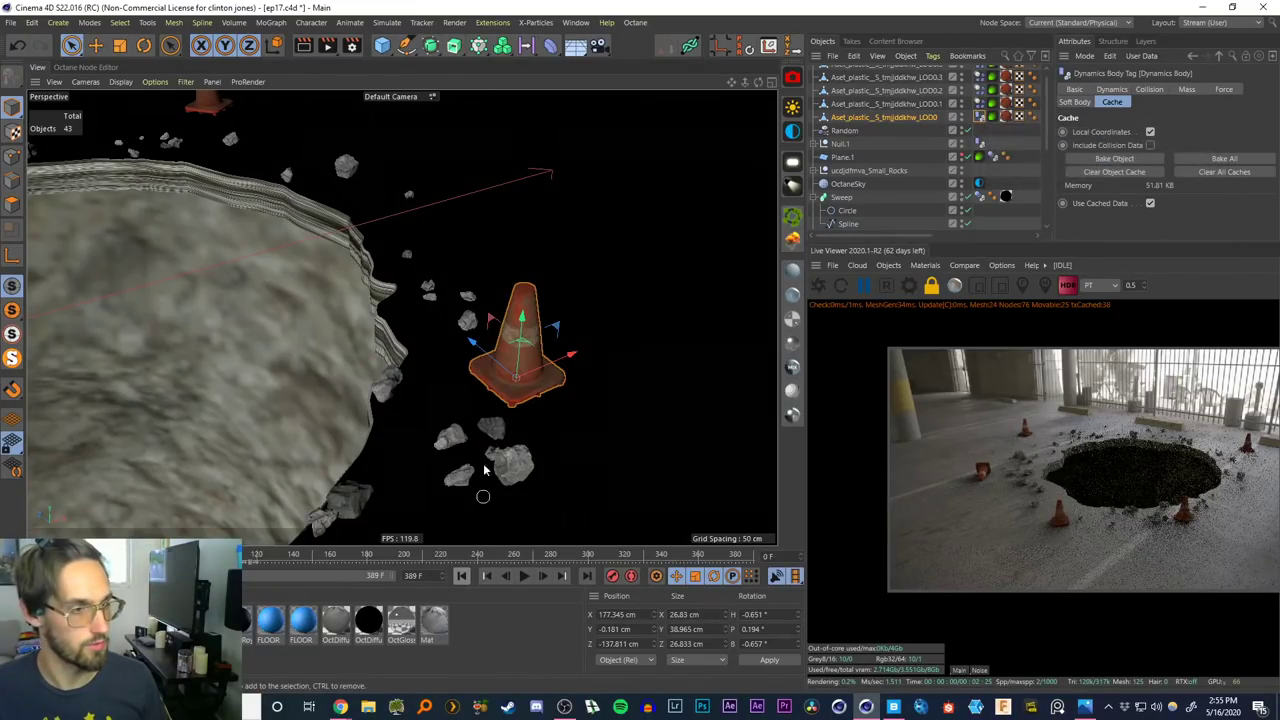
Scrub through the early frames, select the LOD0.1 cone in front of the hole and play the simulation to frame 53
left_click_drag(451, 385, 348, 410, "alt")
middle_click_drag(398, 360, 468, 322, "alt")
right_click_drag(468, 322, 340, 471, "alt")
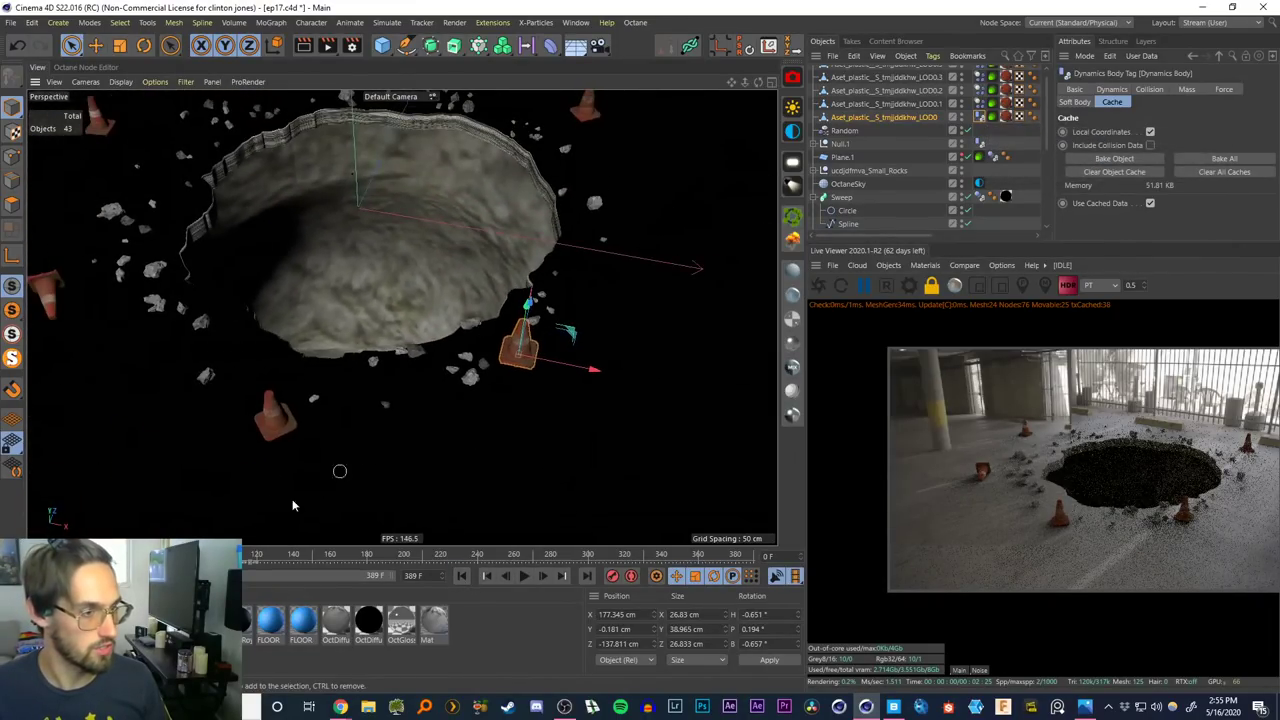
left_click_drag(200, 555, 36, 555)
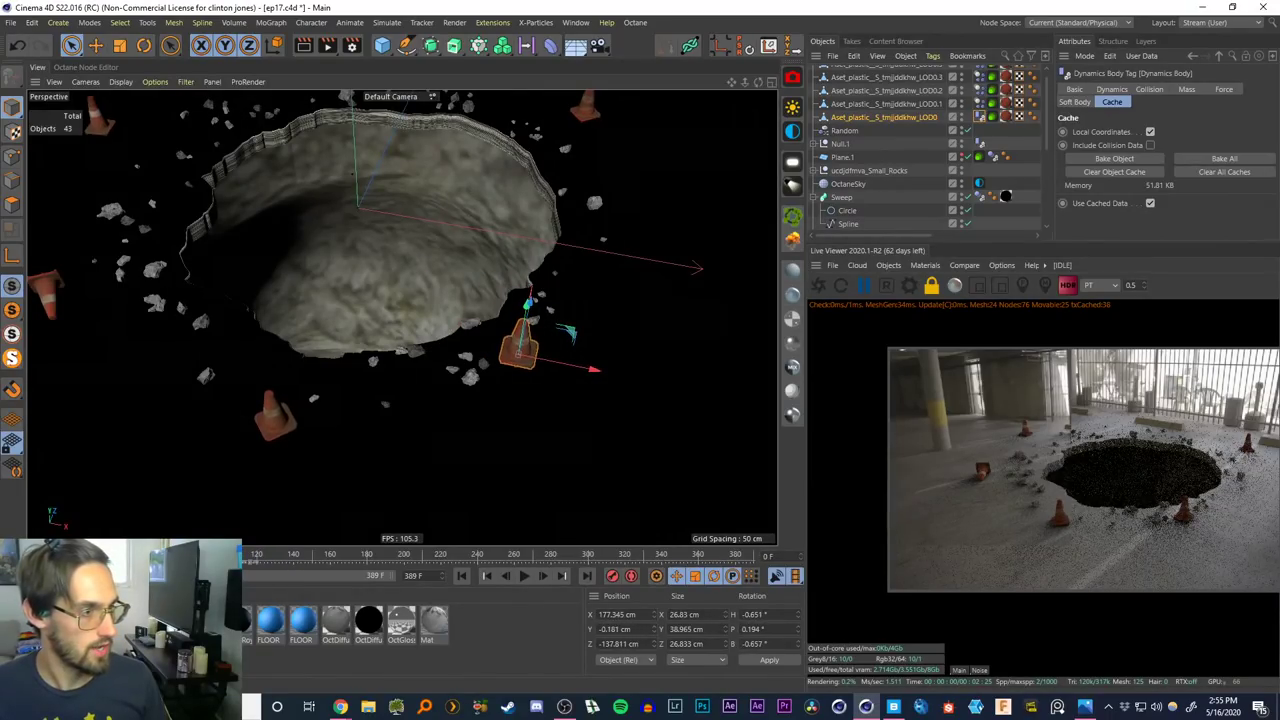
left_click(273, 416)
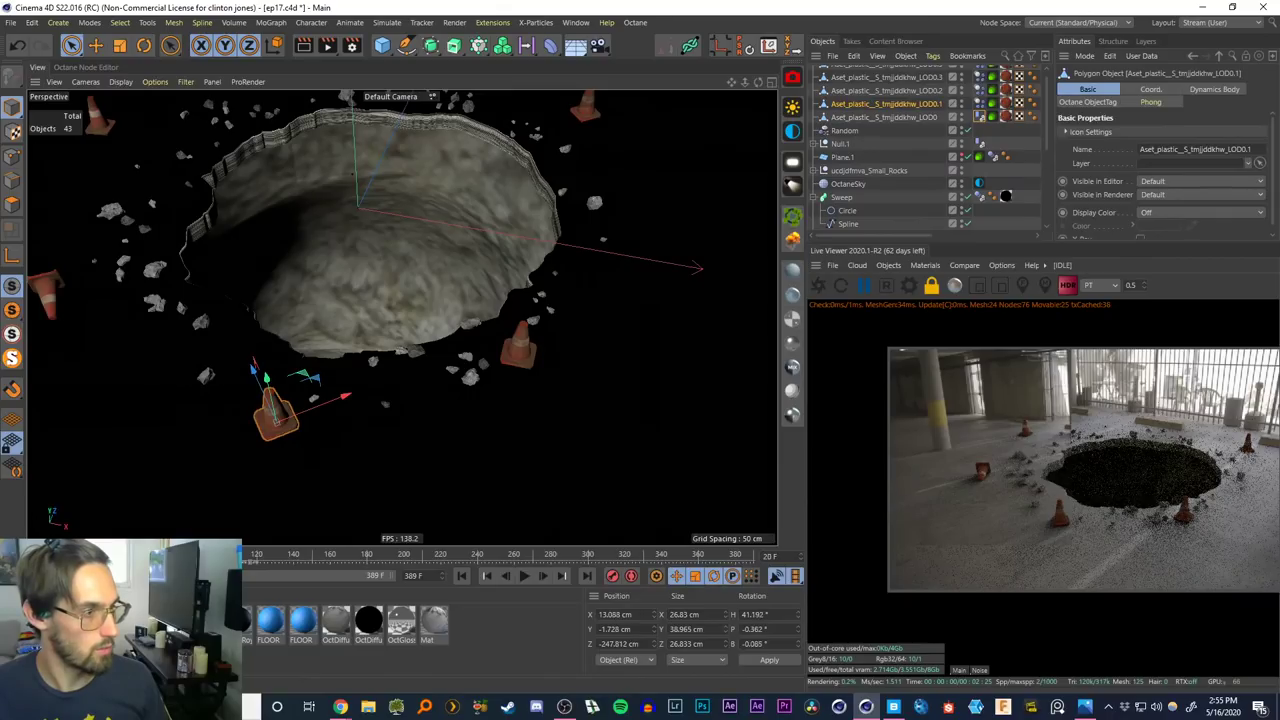
left_click(525, 577)
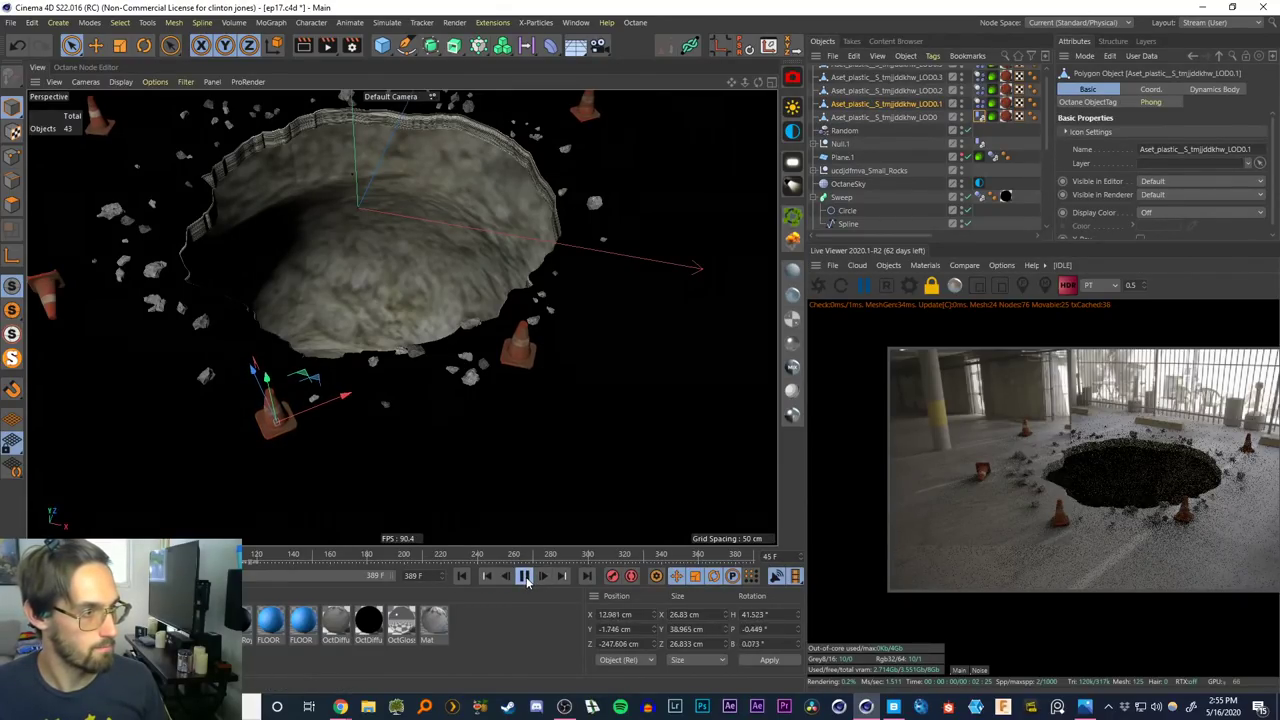
left_click(525, 577)
Set Dynamic to Off in the LOD0.1 cone's dynamics tag and play the simulation to frame 196
left_click(978, 104)
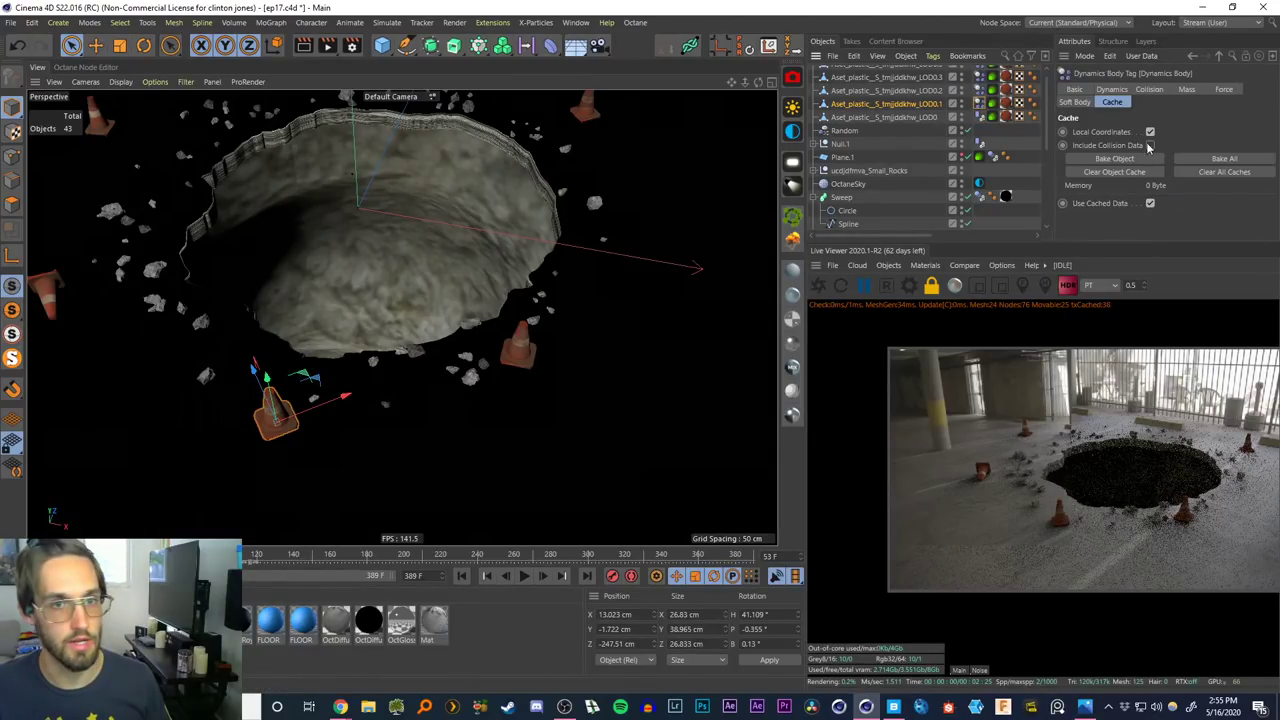
left_click(1112, 89)
left_click(1122, 145)
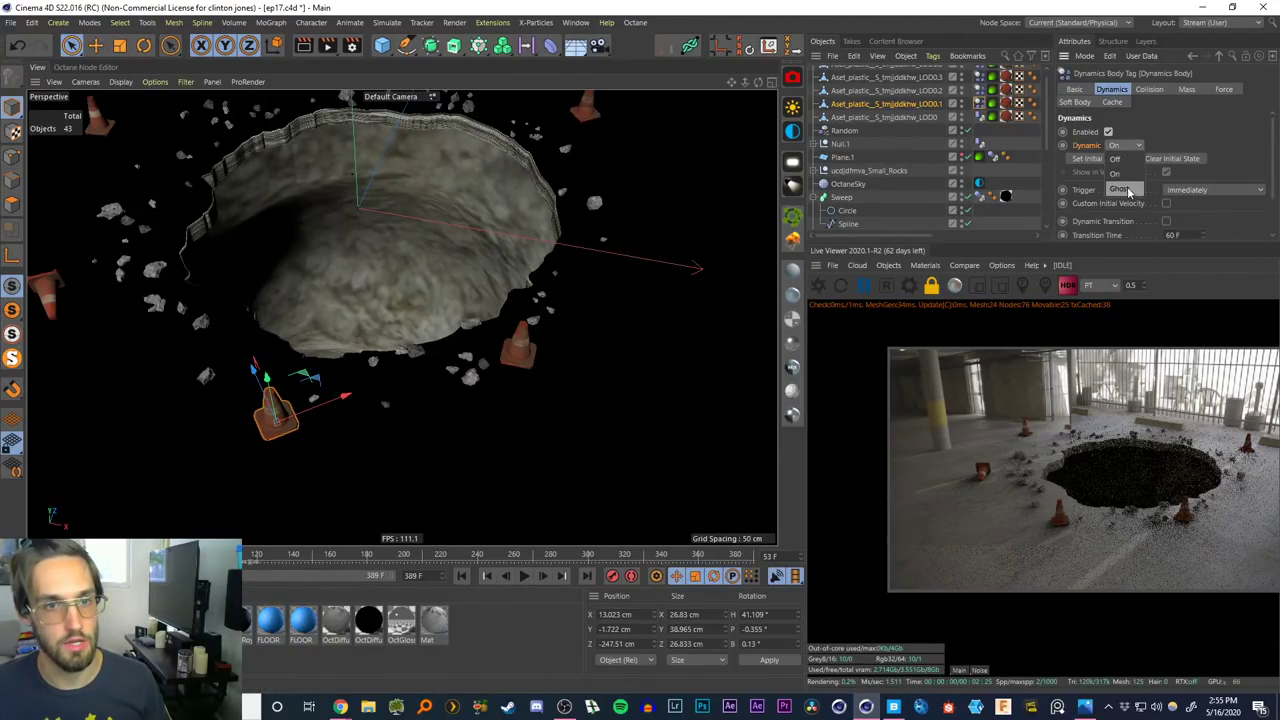
left_click(1118, 160)
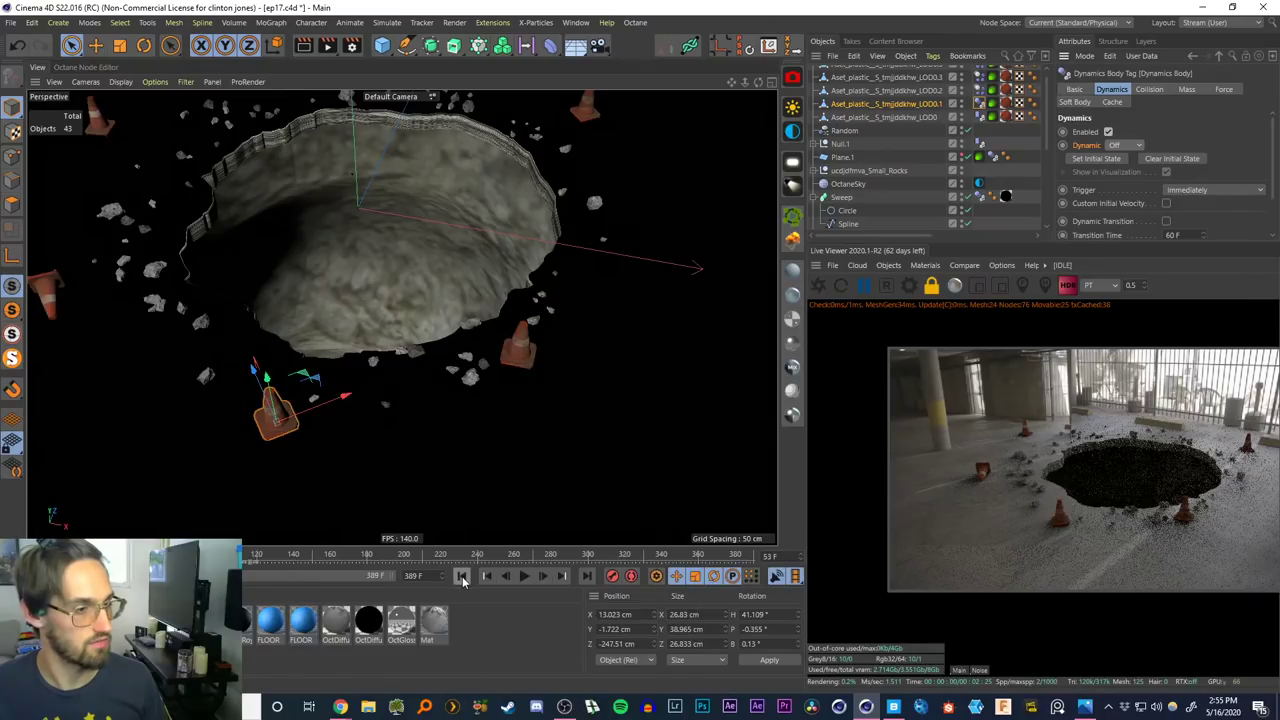
left_click(525, 577)
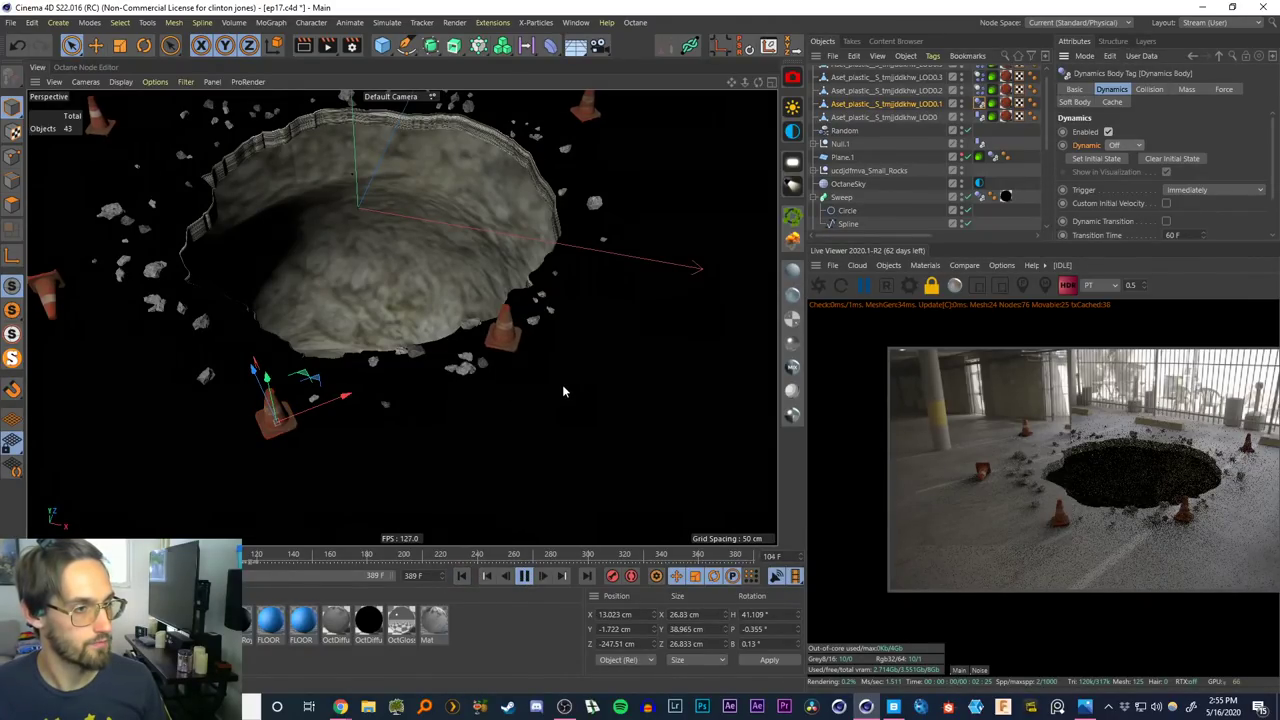
left_click(522, 577)
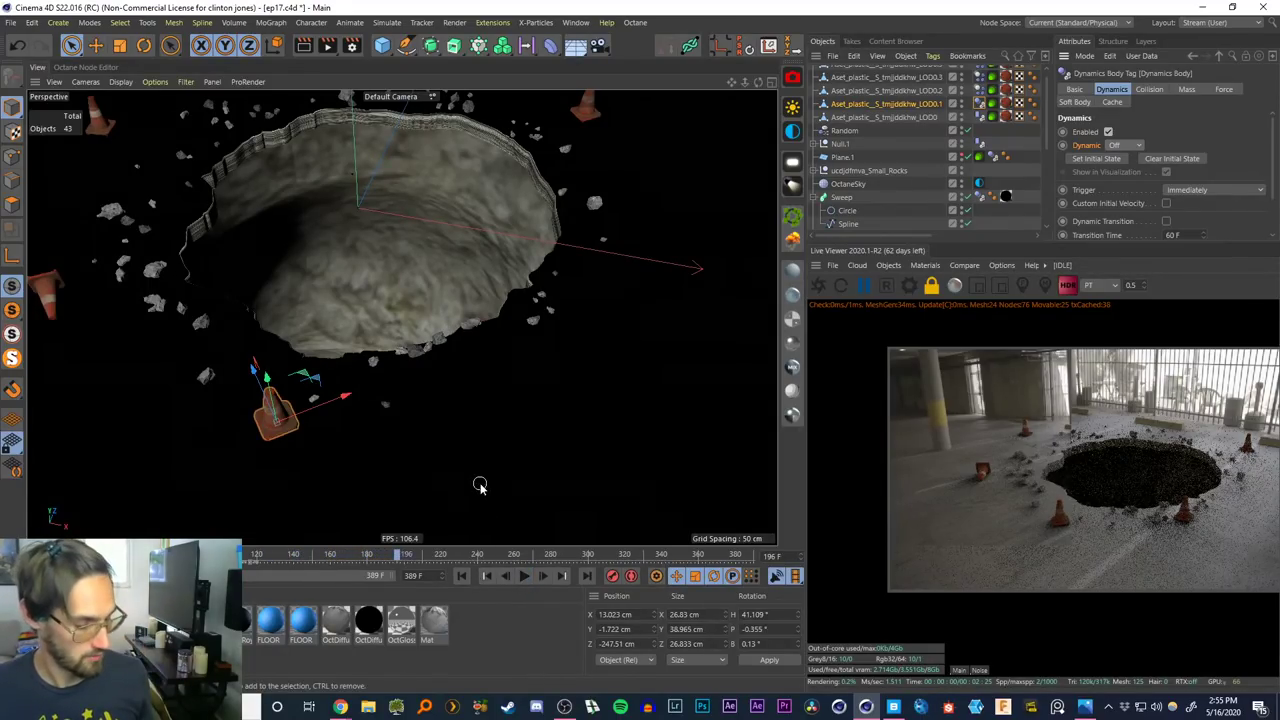
Switch the viewport back to the 3D Tracker Camera and resend the scene to the Octane live render
middle_click_drag(439, 262, 483, 363, "alt")
left_click_drag(483, 363, 395, 345, "alt")
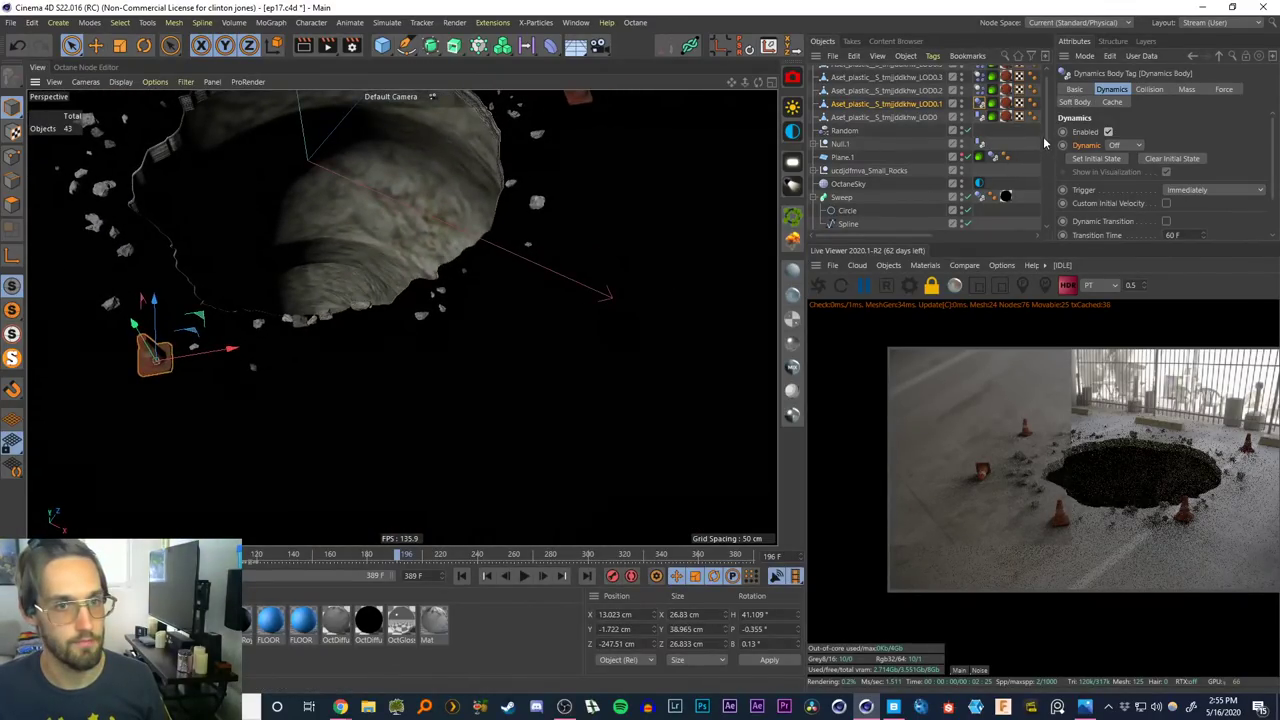
left_click_drag(1046, 142, 1049, 222)
left_click(967, 183)
left_click(968, 186)
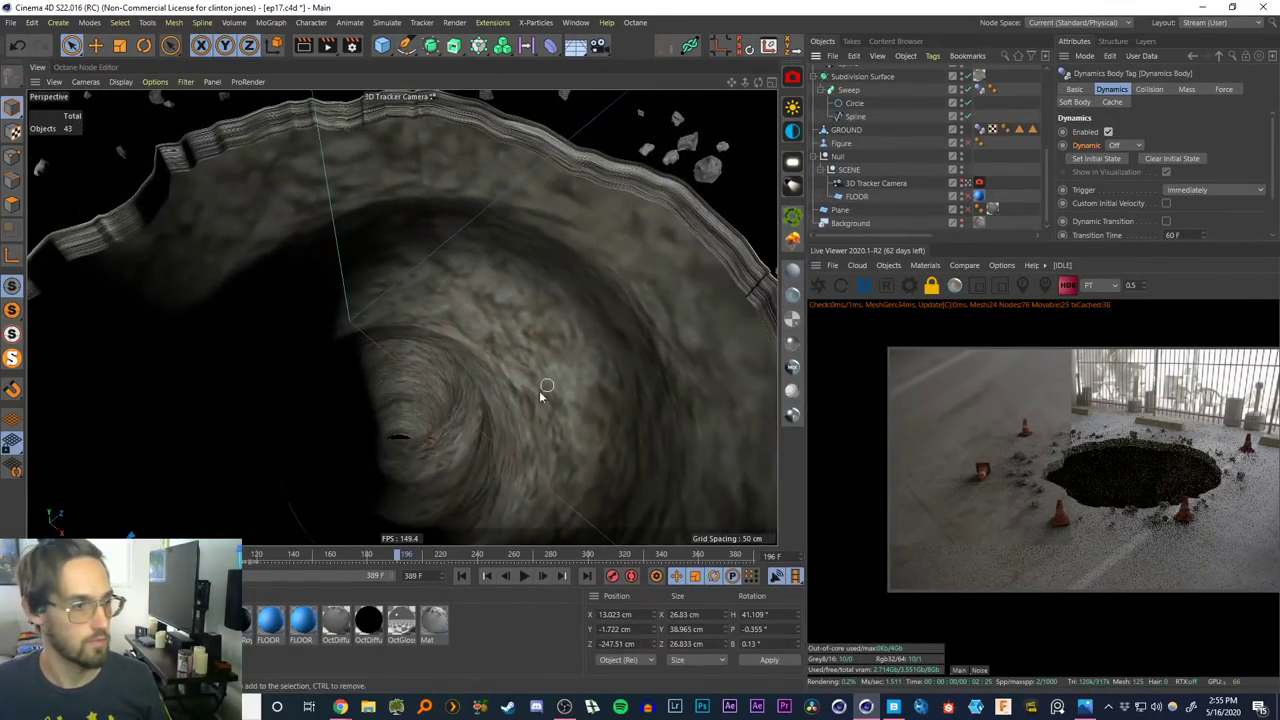
left_click(817, 286)
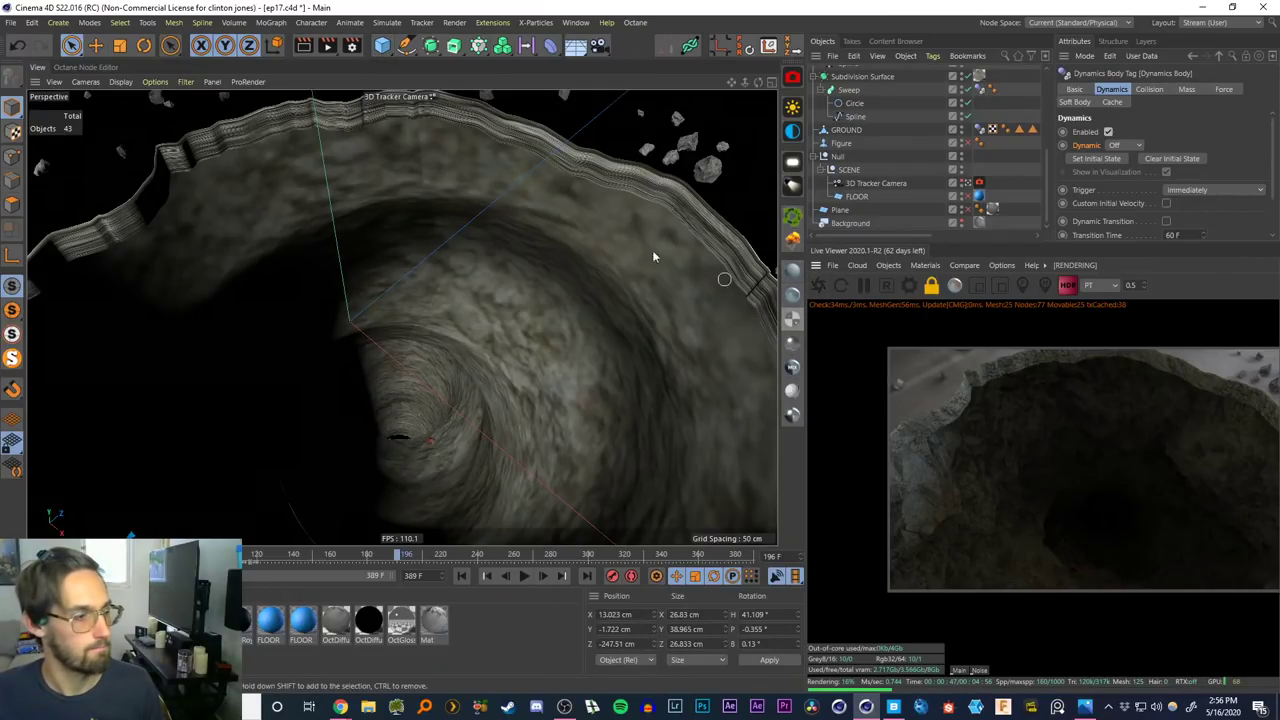
Add a 100 cm radius sphere at the scene origin with 1000 segments and apply the OctGlossy1 material to it
left_click_drag(382, 45, 650, 86)
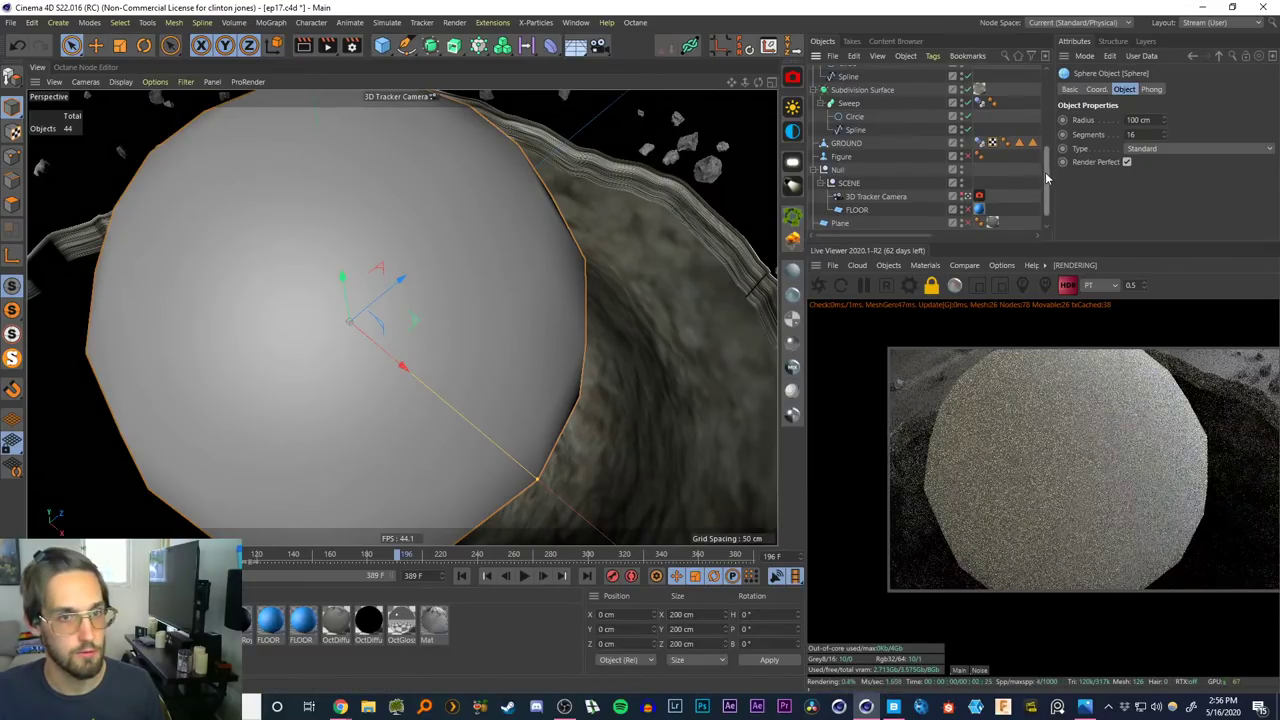
left_click_drag(1045, 172, 1047, 103)
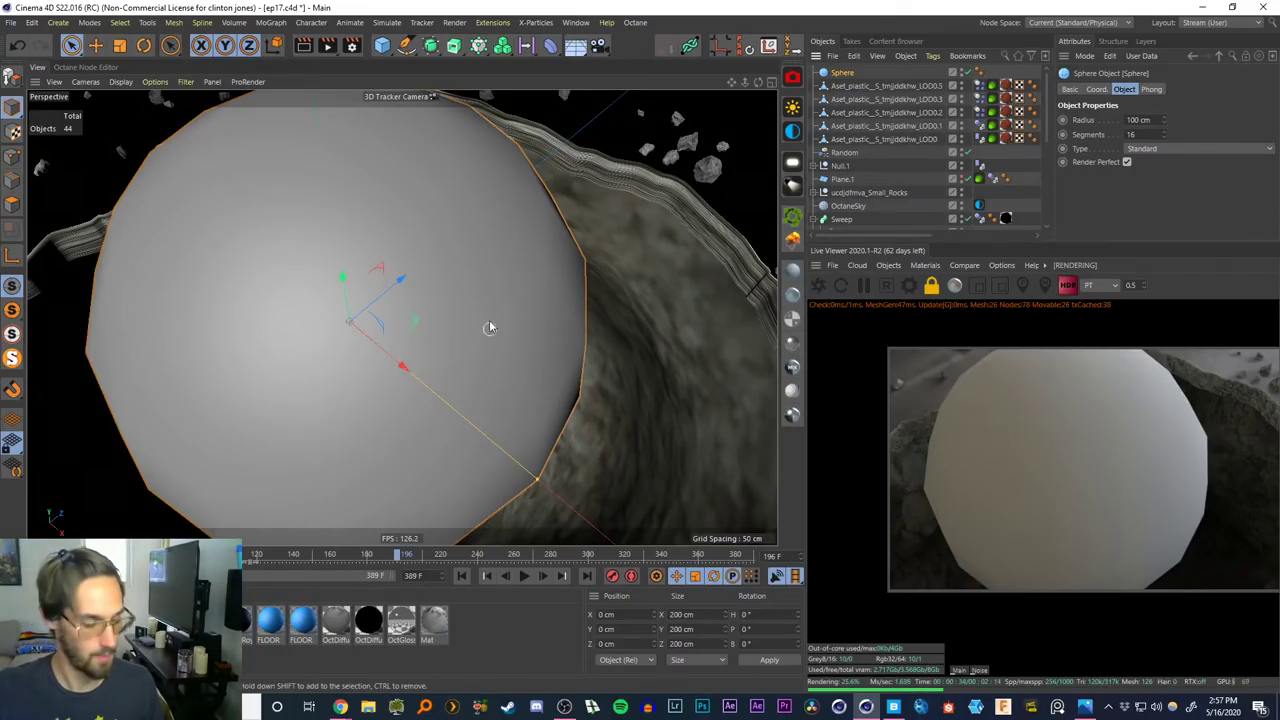
key("t")
left_click(839, 75)
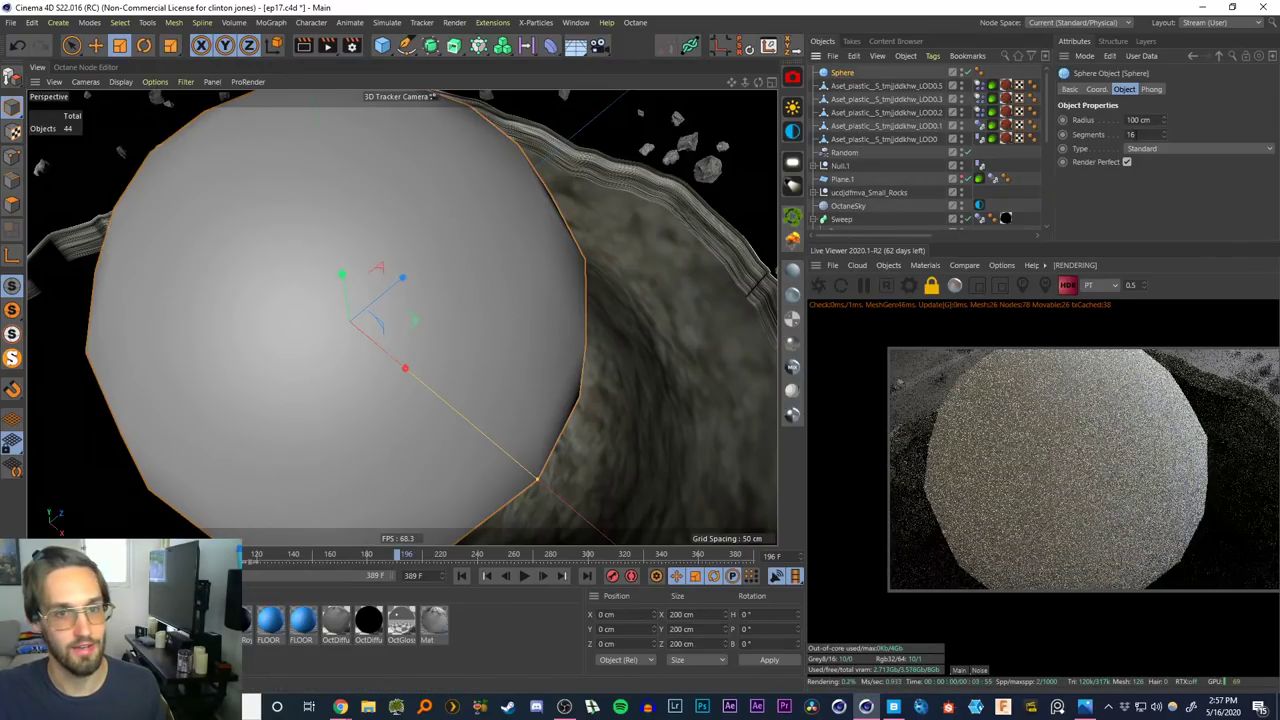
left_click_drag(1138, 134, 987, 154)
type("1000")
key("Return")
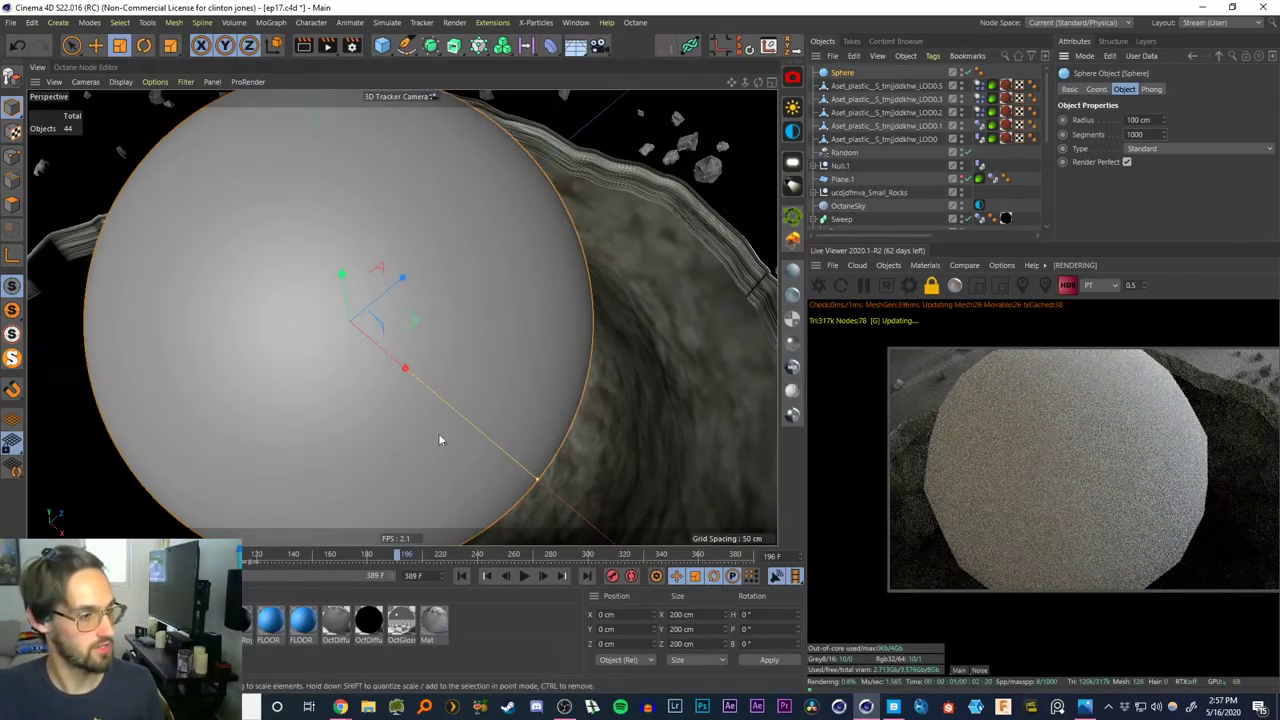
left_click_drag(407, 622, 349, 389)
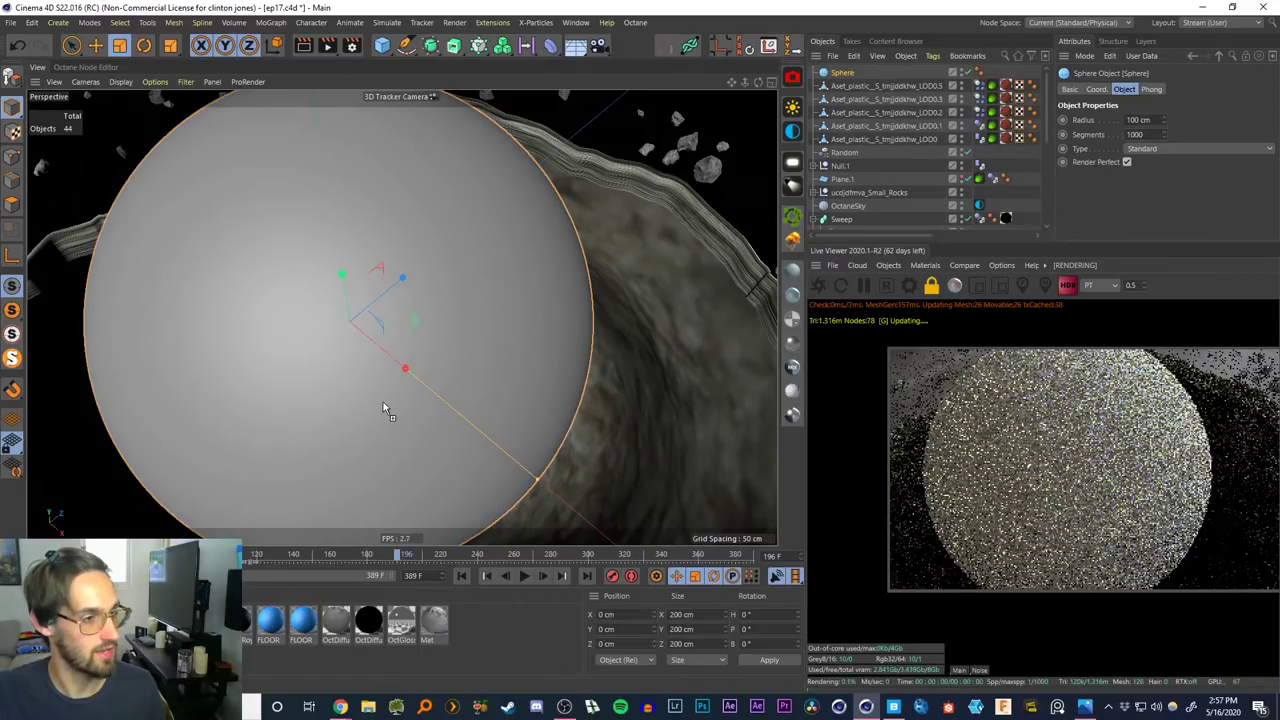
key("e")
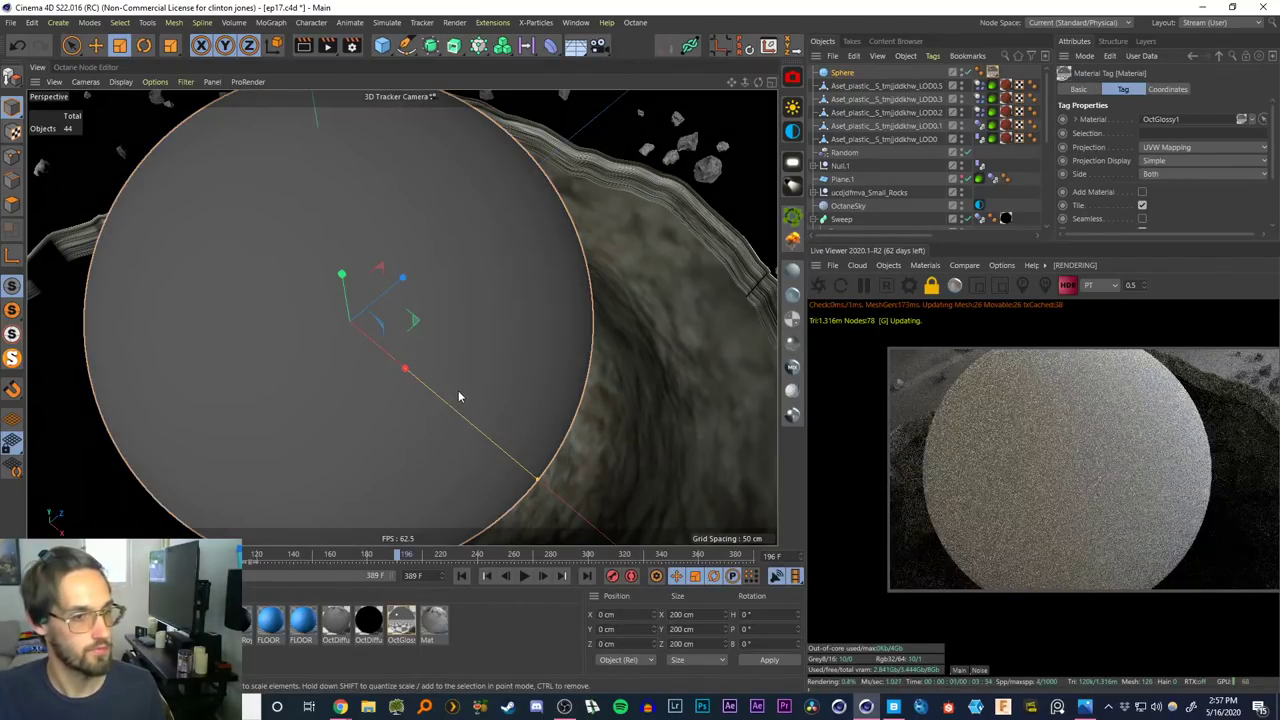
Add a Rigid Body tag to the sphere and play the simulation to frame 119
right_click(845, 76)
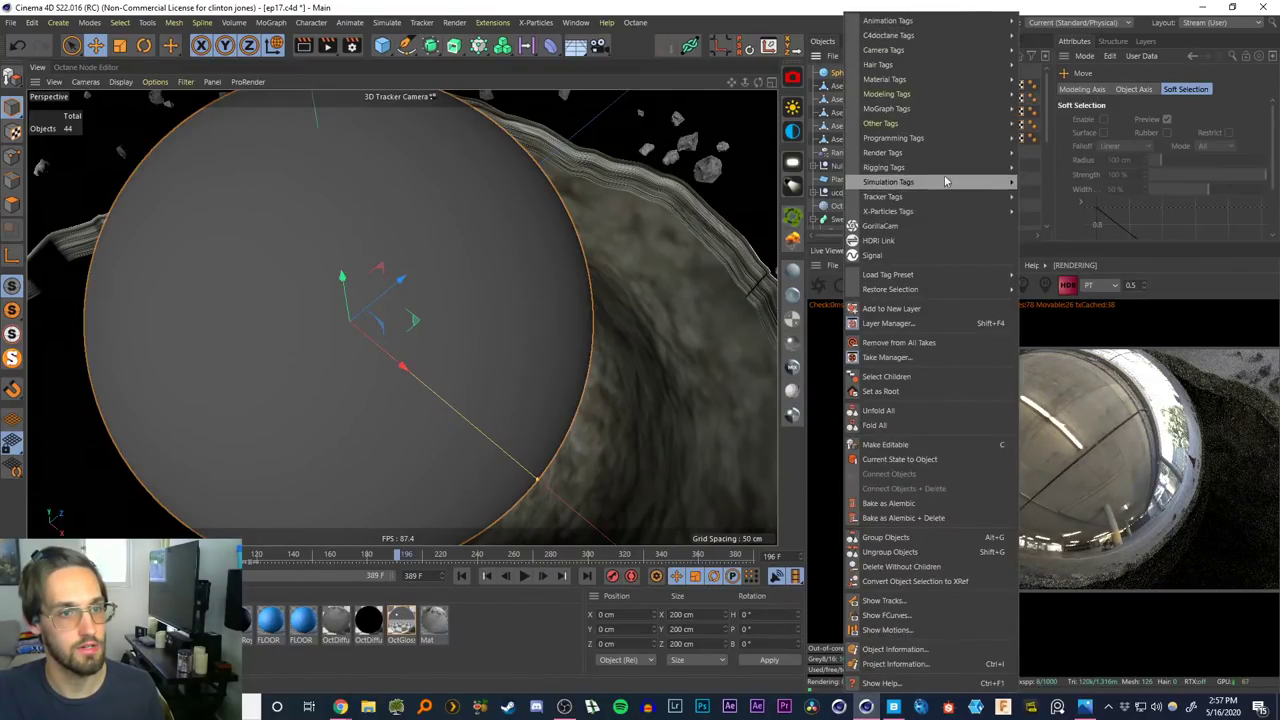
mouse_move(948, 184)
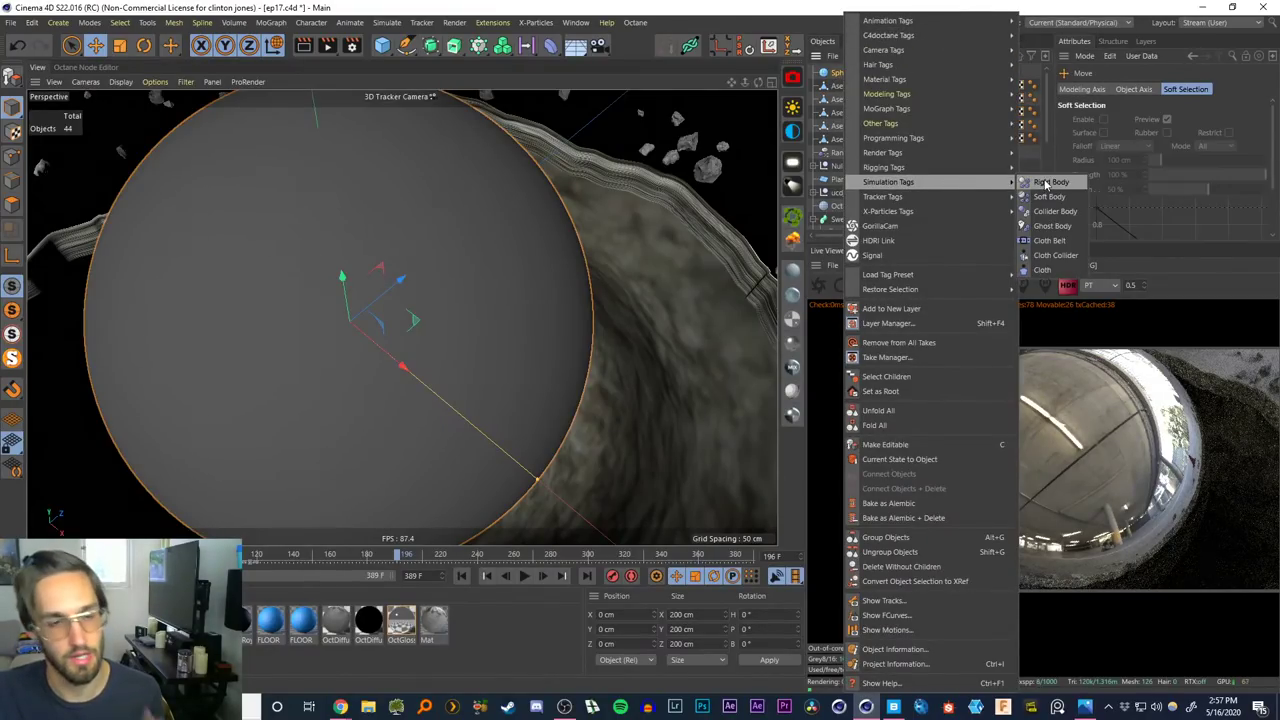
left_click(1050, 184)
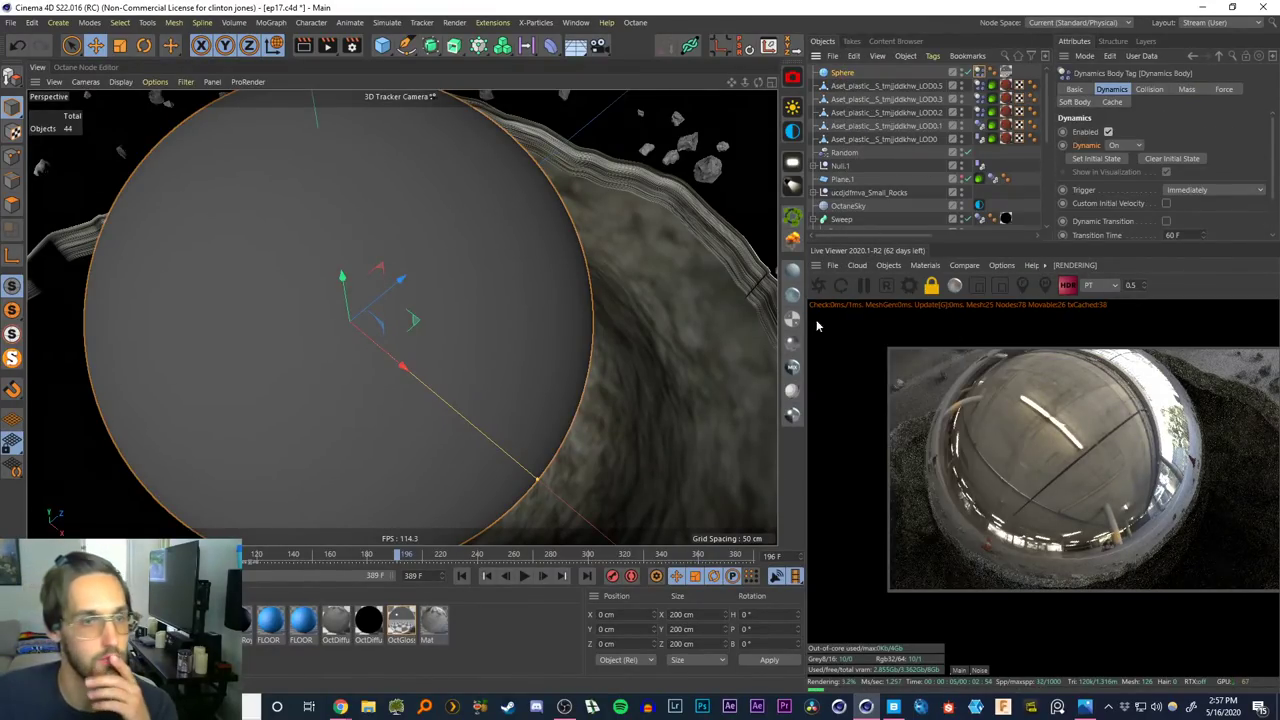
left_click(524, 577)
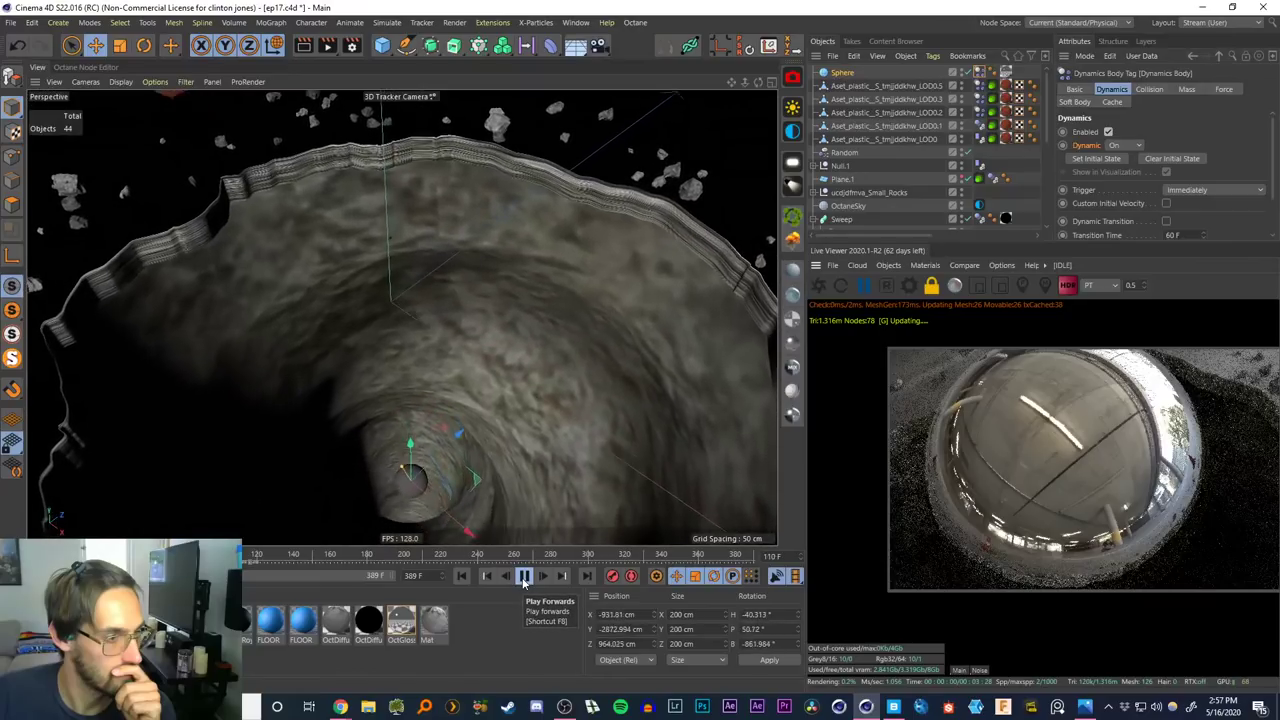
left_click(522, 585)
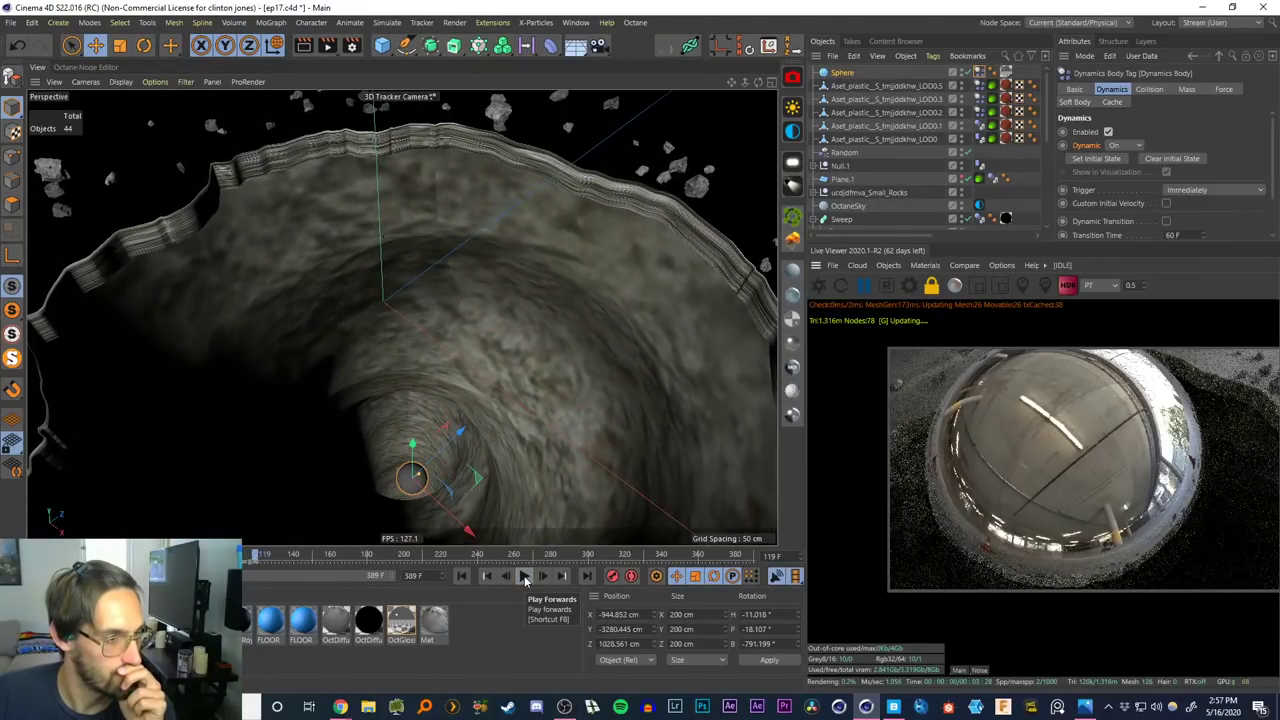
Set Dynamic to Off in the sphere's dynamics tag and move the timeline to frame 146
double_click(524, 577)
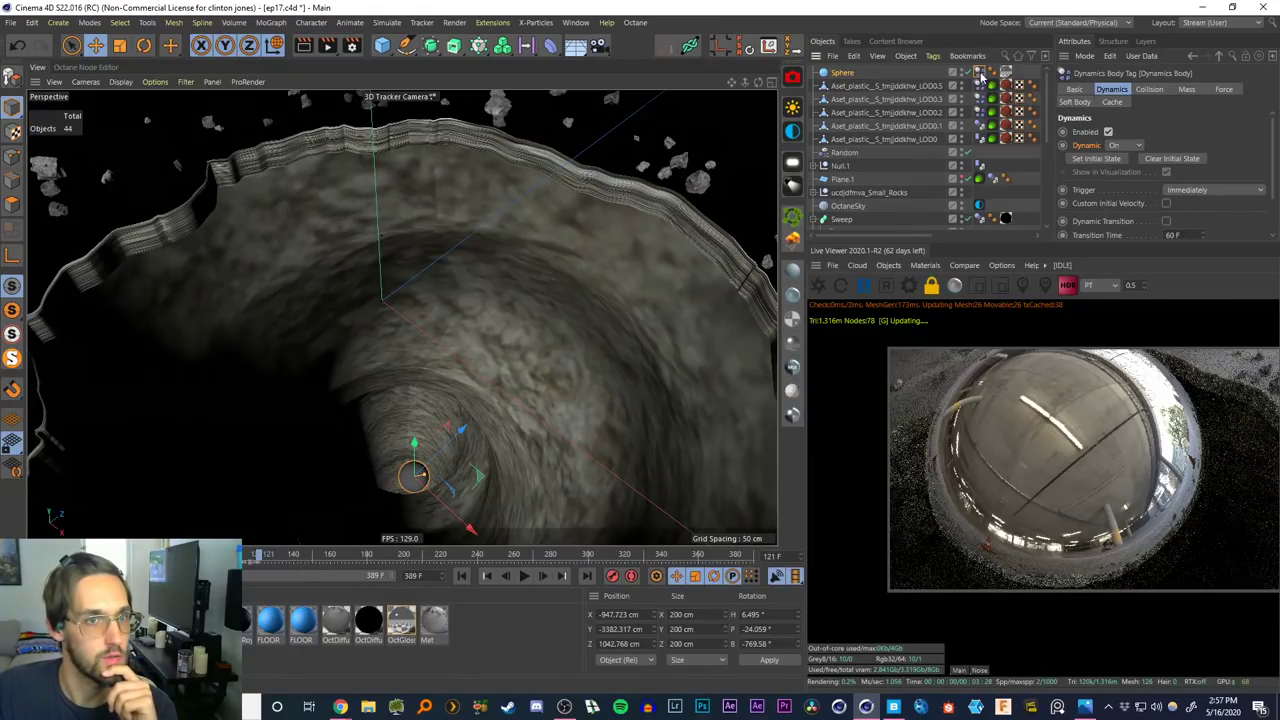
left_click(1117, 146)
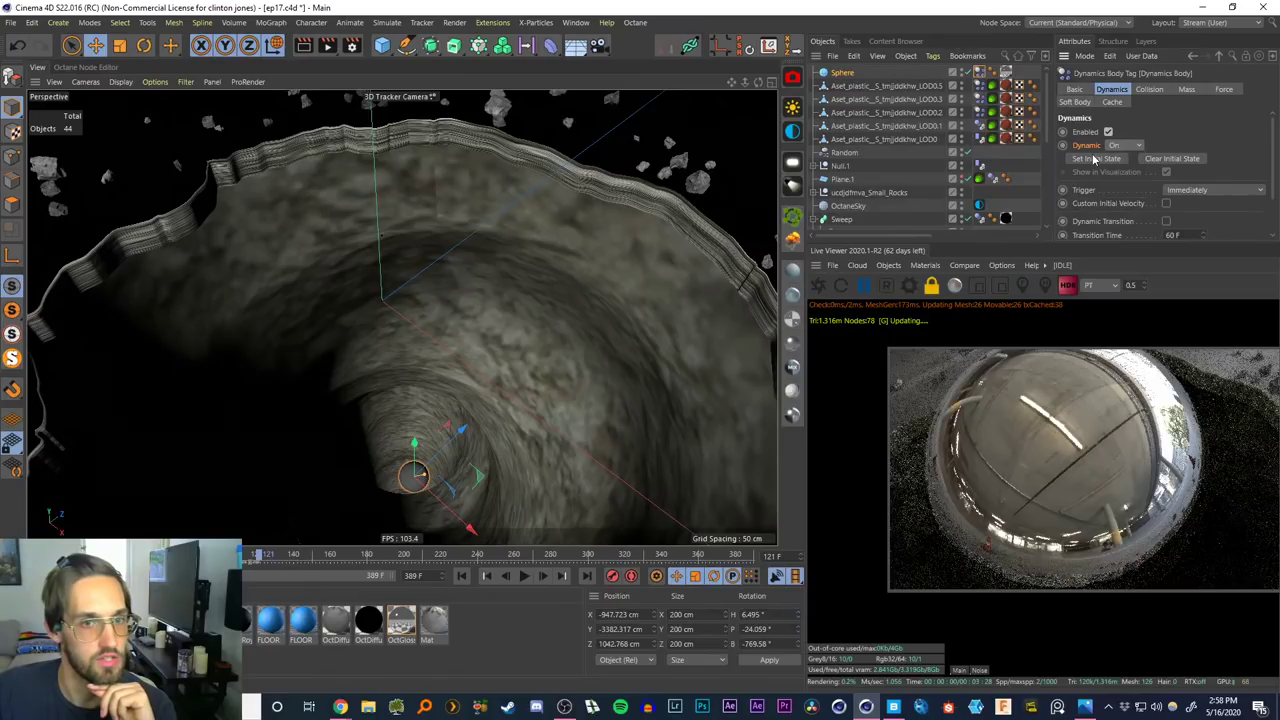
left_click(1114, 159)
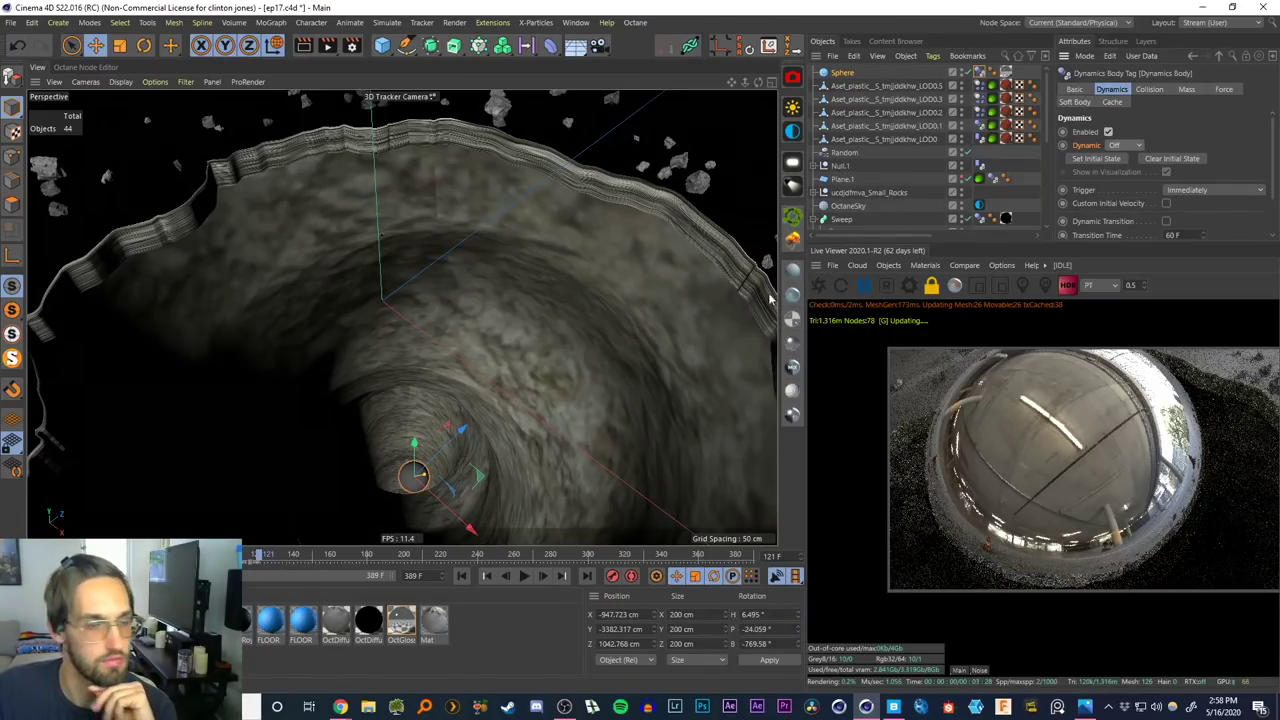
left_click_drag(256, 558, 313, 576)
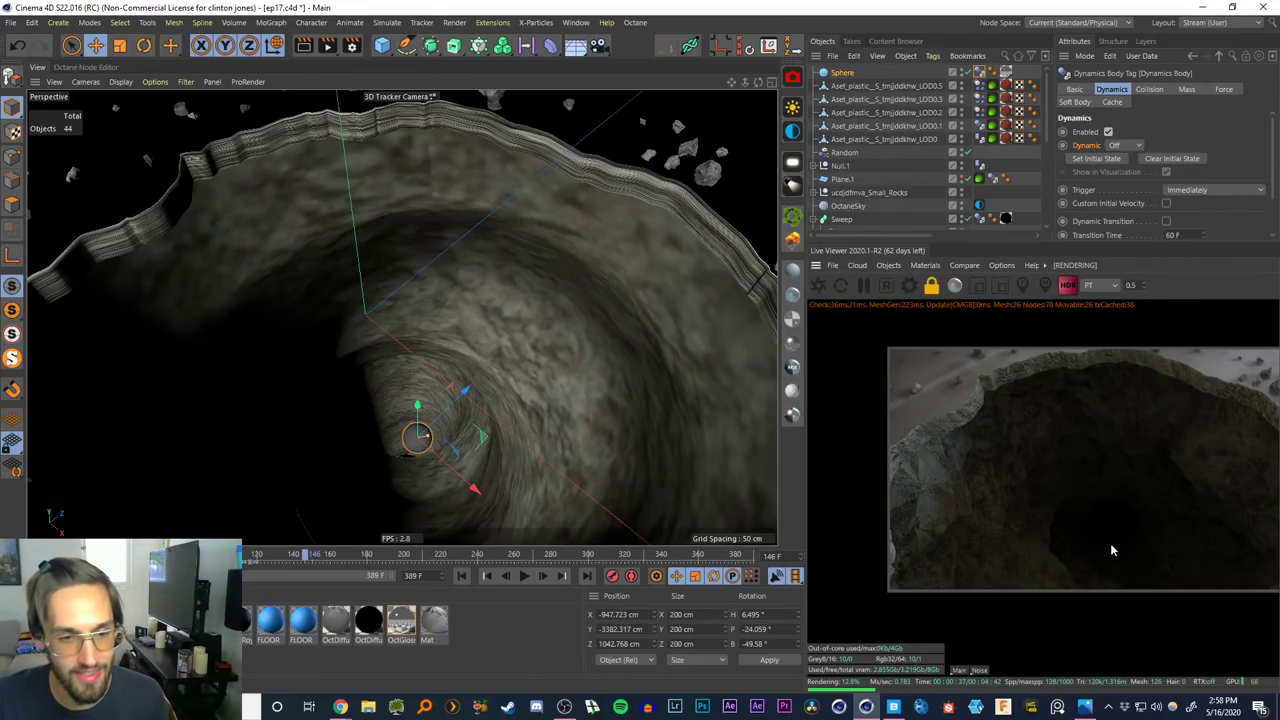
Delete the glossy test sphere from the scene
left_click(841, 85)
left_click(842, 73)
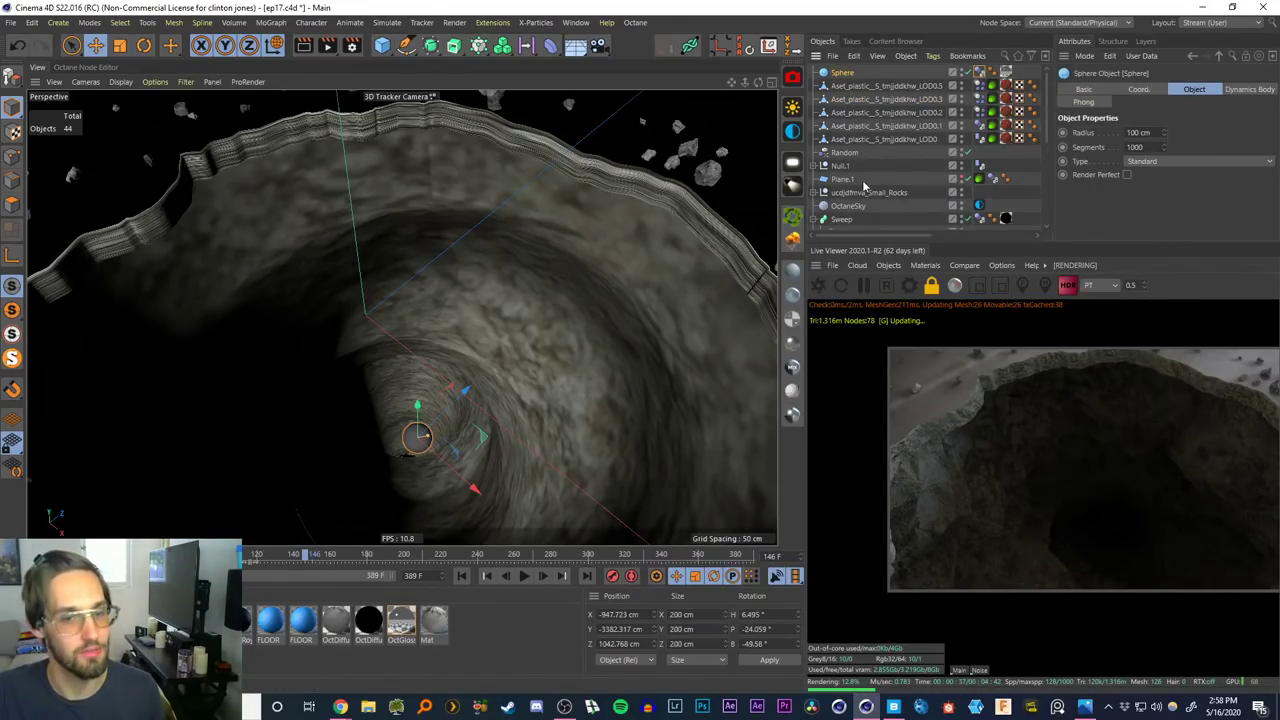
key("Delete")
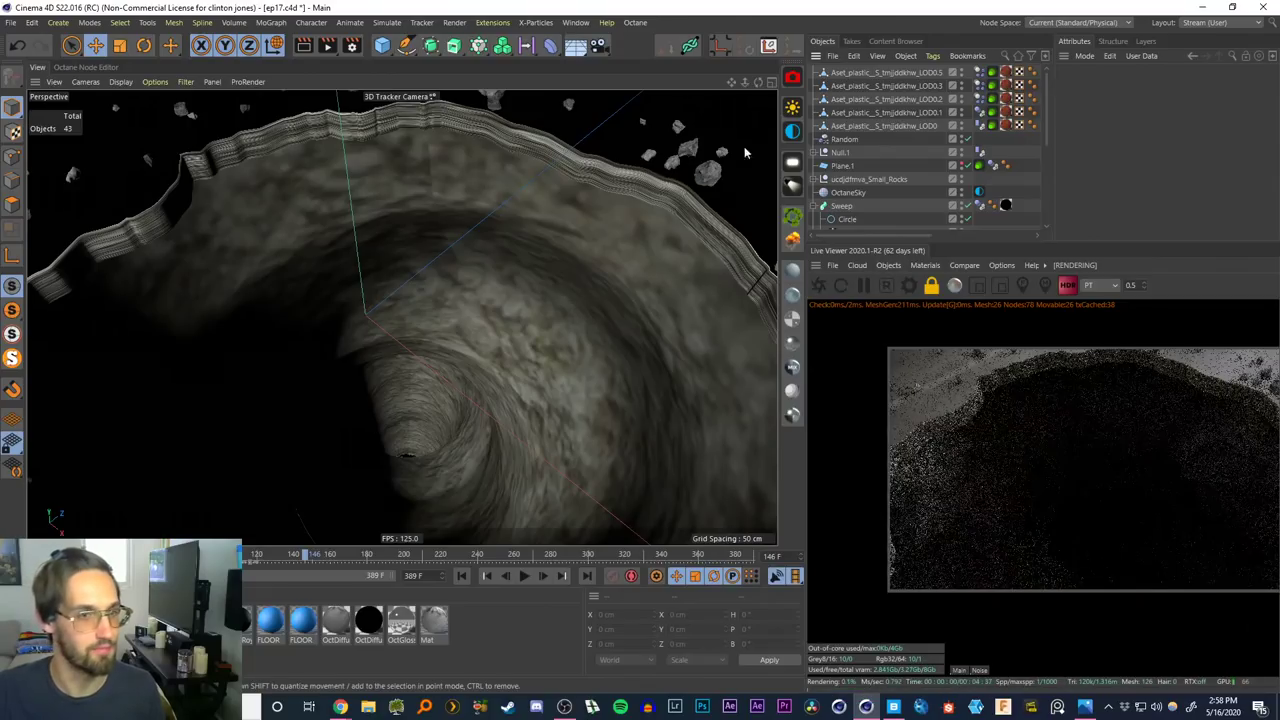
Leave the 3D Tracker Camera and examine the sinkhole tunnel's interior, open end and outer side profile
left_click_drag(1047, 141, 1050, 220)
left_click(968, 184)
left_click_drag(376, 275, 425, 375, "alt")
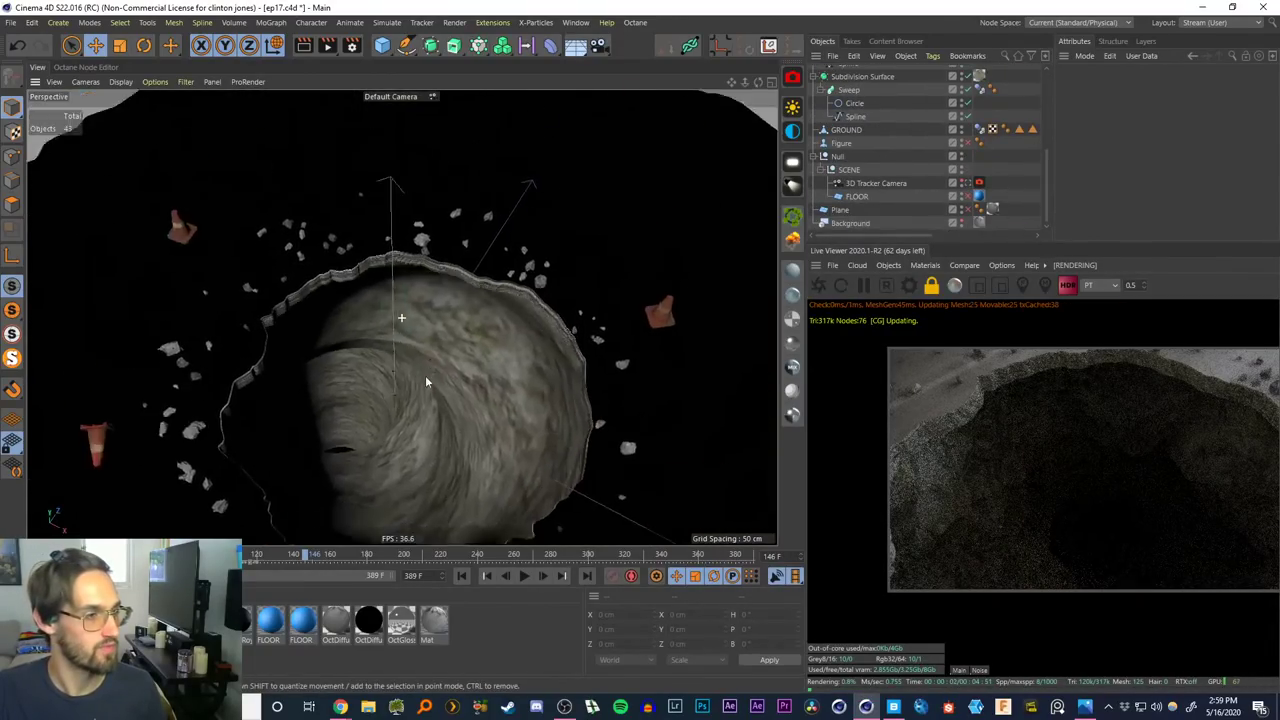
right_click_drag(425, 375, 467, 206, "alt")
left_click_drag(466, 207, 455, 150, "alt")
left_click_drag(377, 440, 667, 140, "alt")
right_click_drag(369, 418, 625, 71, "alt")
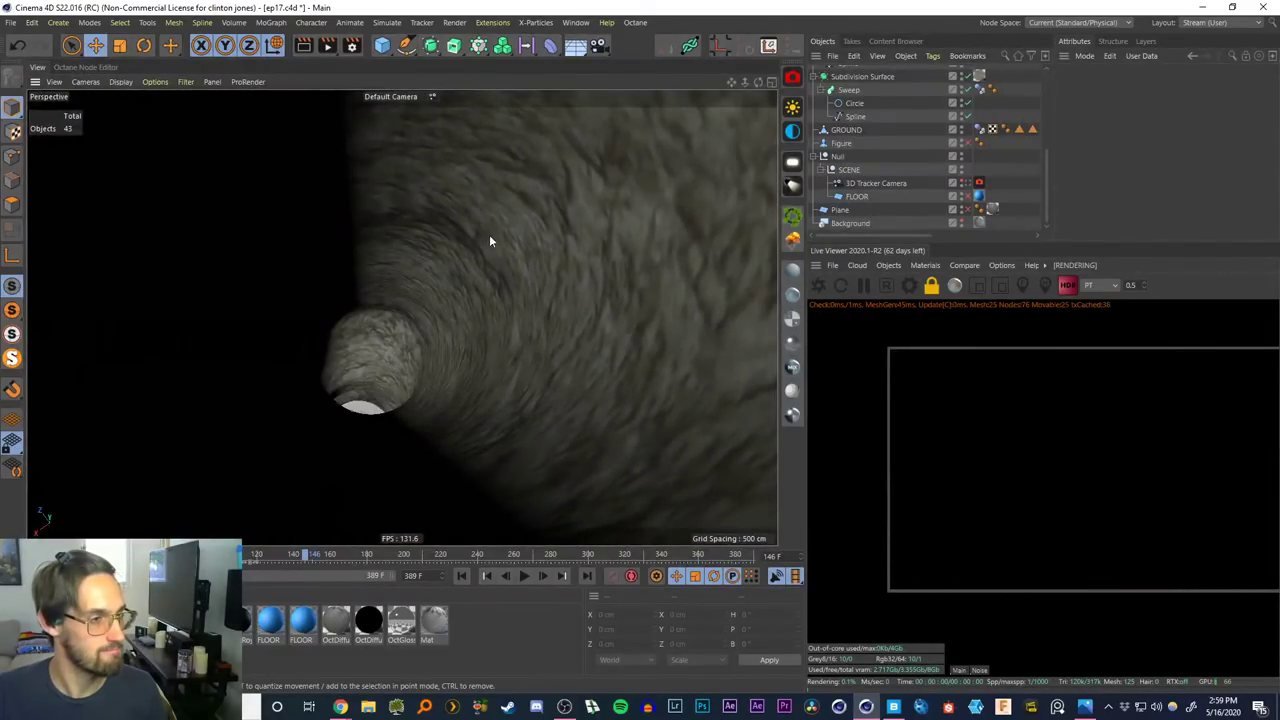
left_click_drag(402, 318, 374, 160, "alt")
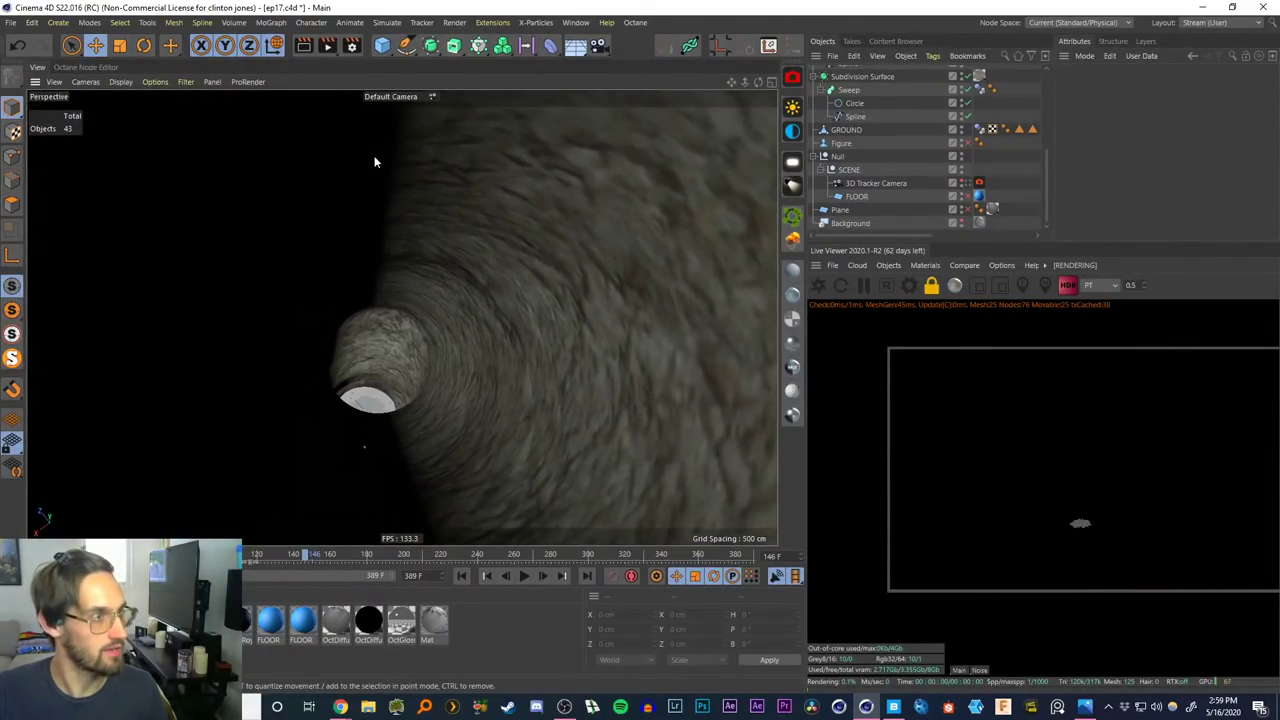
right_click_drag(522, 262, 466, 410, "alt")
left_click_drag(540, 262, 569, 166, "alt")
middle_click_drag(569, 166, 406, 231, "alt")
left_click_drag(406, 231, 383, 271, "alt")
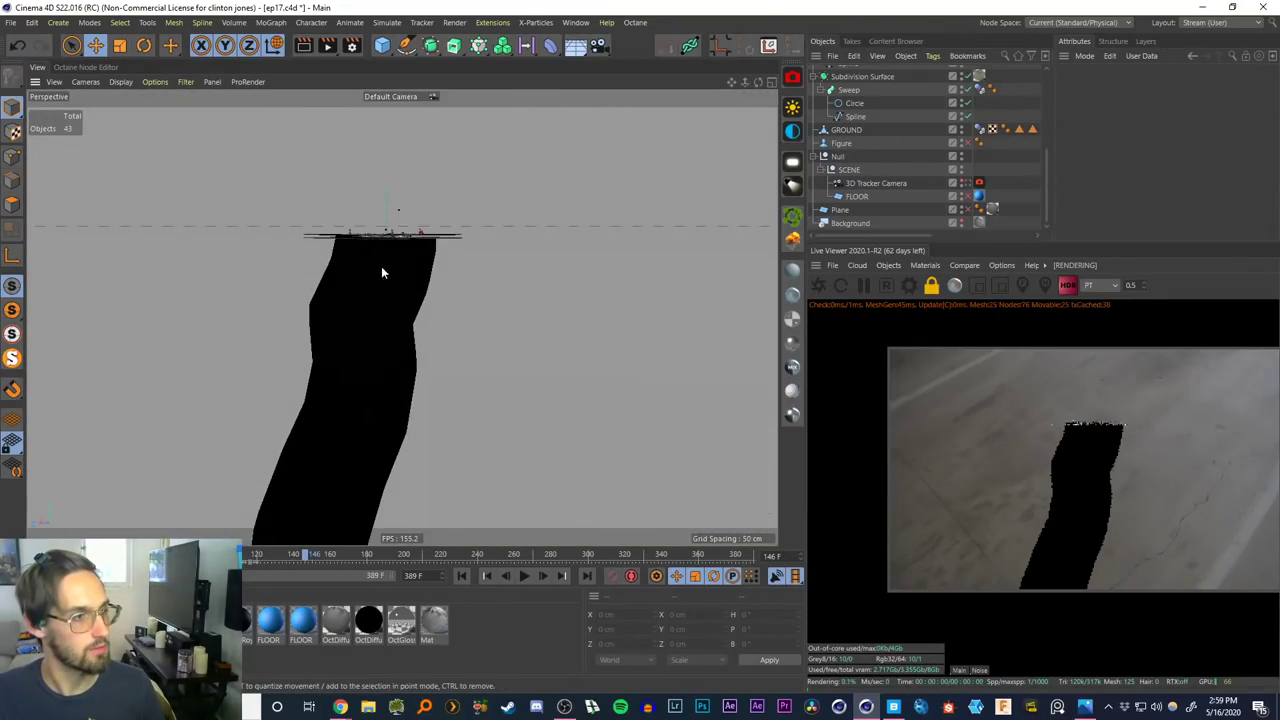
left_click(389, 52)
left_click(500, 91)
left_click_drag(353, 365, 355, 339, "alt")
right_click_drag(355, 339, 414, 234, "alt")
left_click_drag(401, 269, 322, 298, "alt")
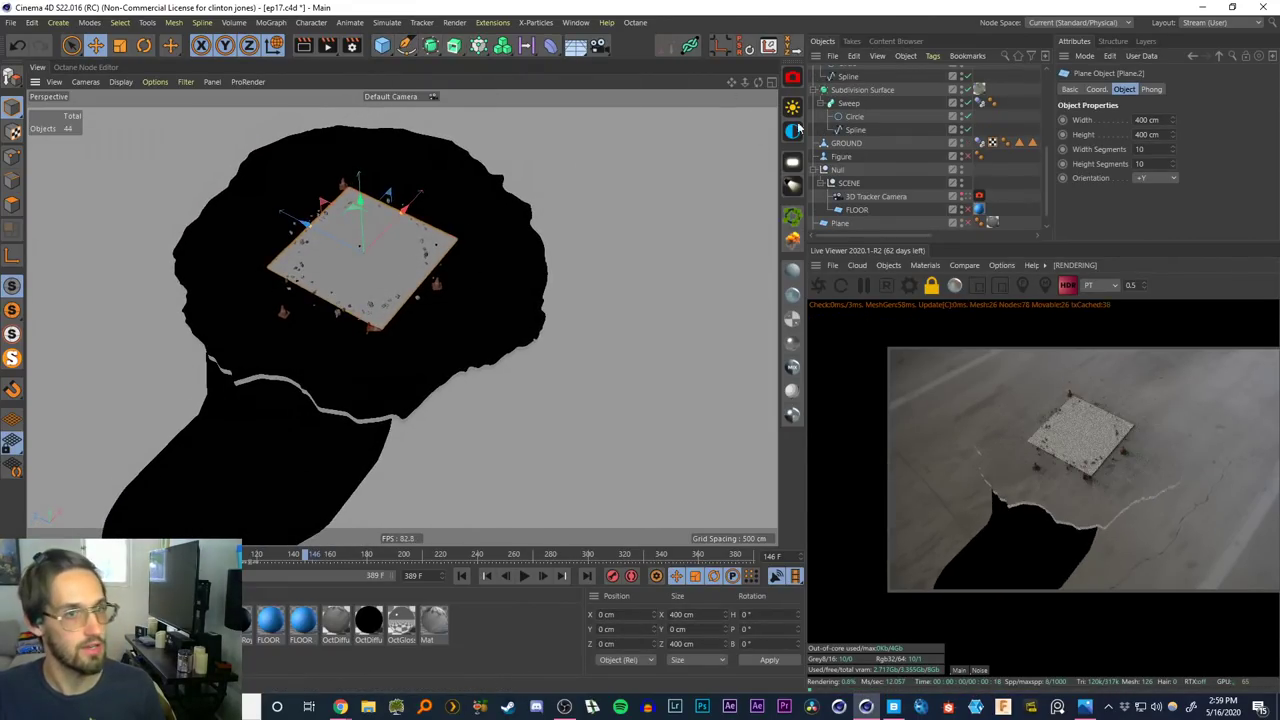
left_click_drag(1045, 172, 1045, 76)
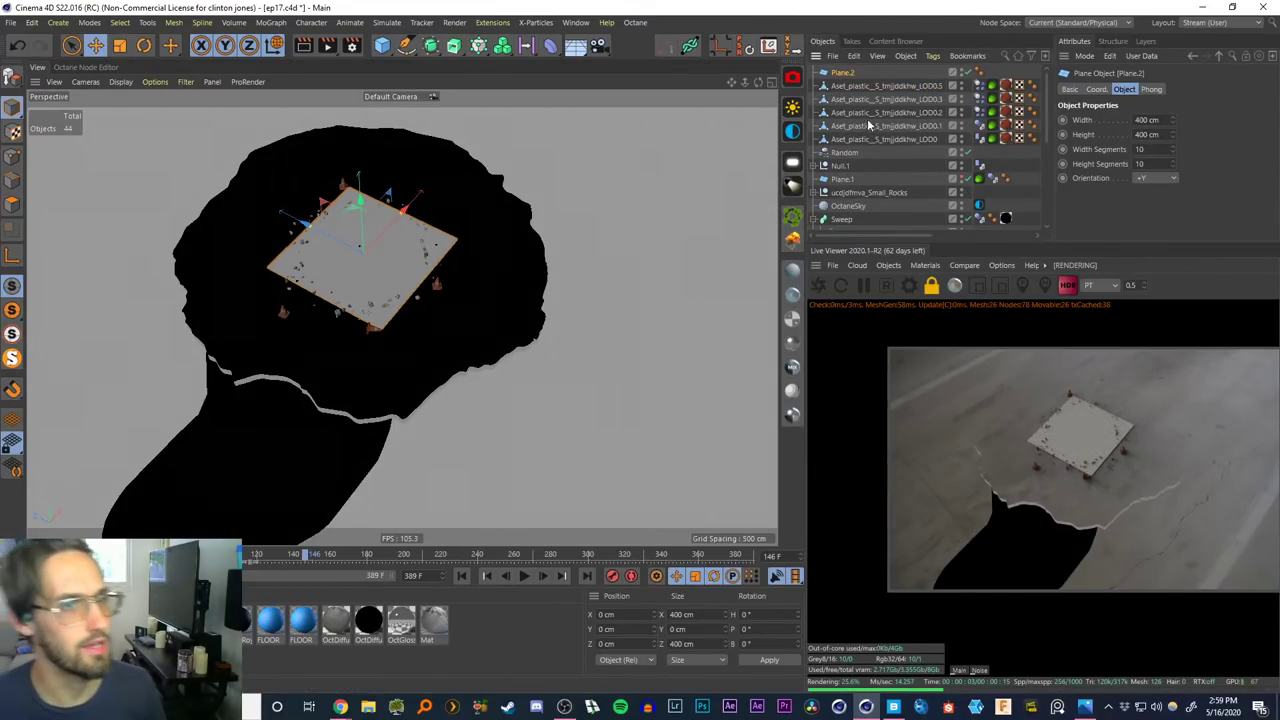
key("Delete")
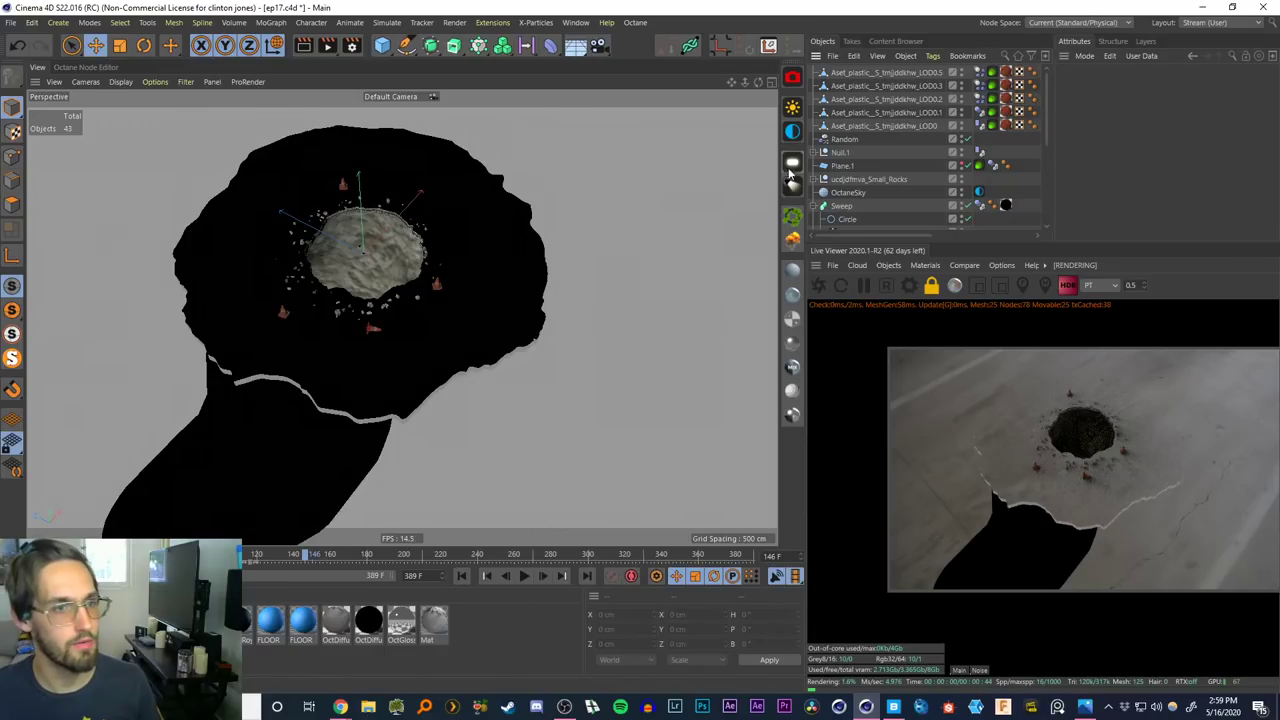
Add an Octane area light at the scene origin and frame it in the viewport
left_click(792, 162)
left_click(840, 74)
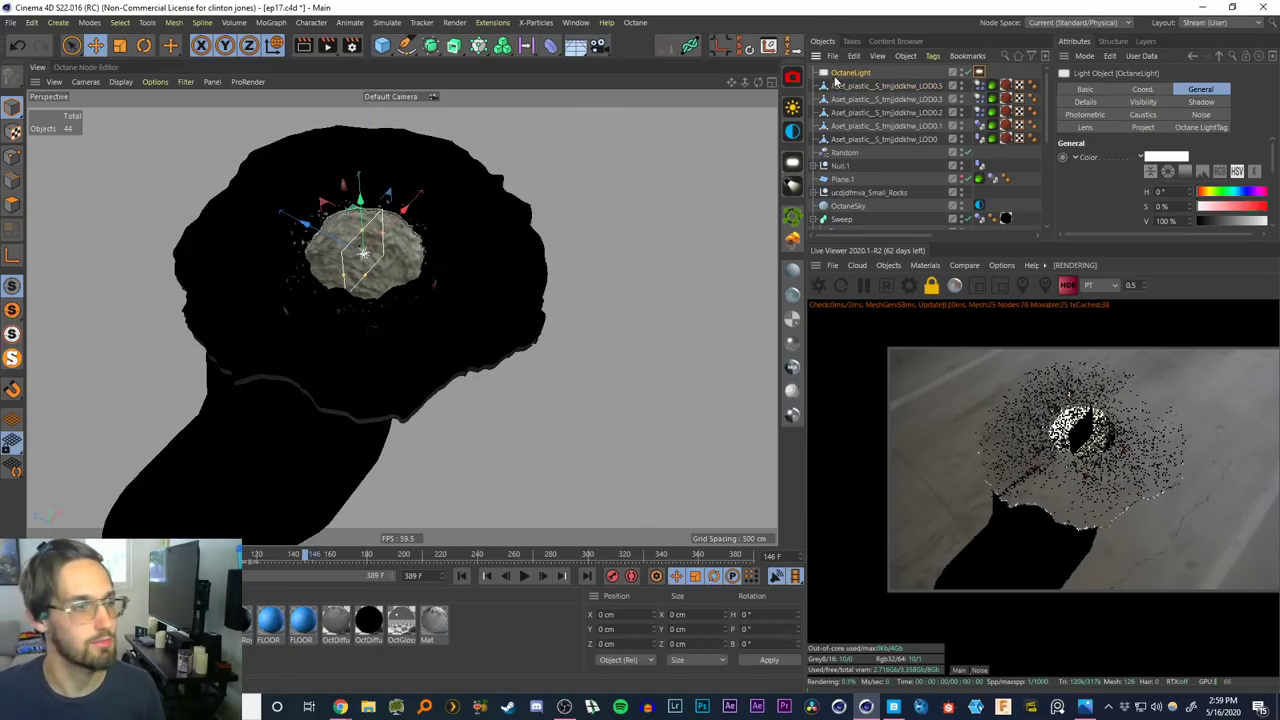
scroll(354, 256, "up", 5)
left_click_drag(386, 256, 330, 243, "alt")
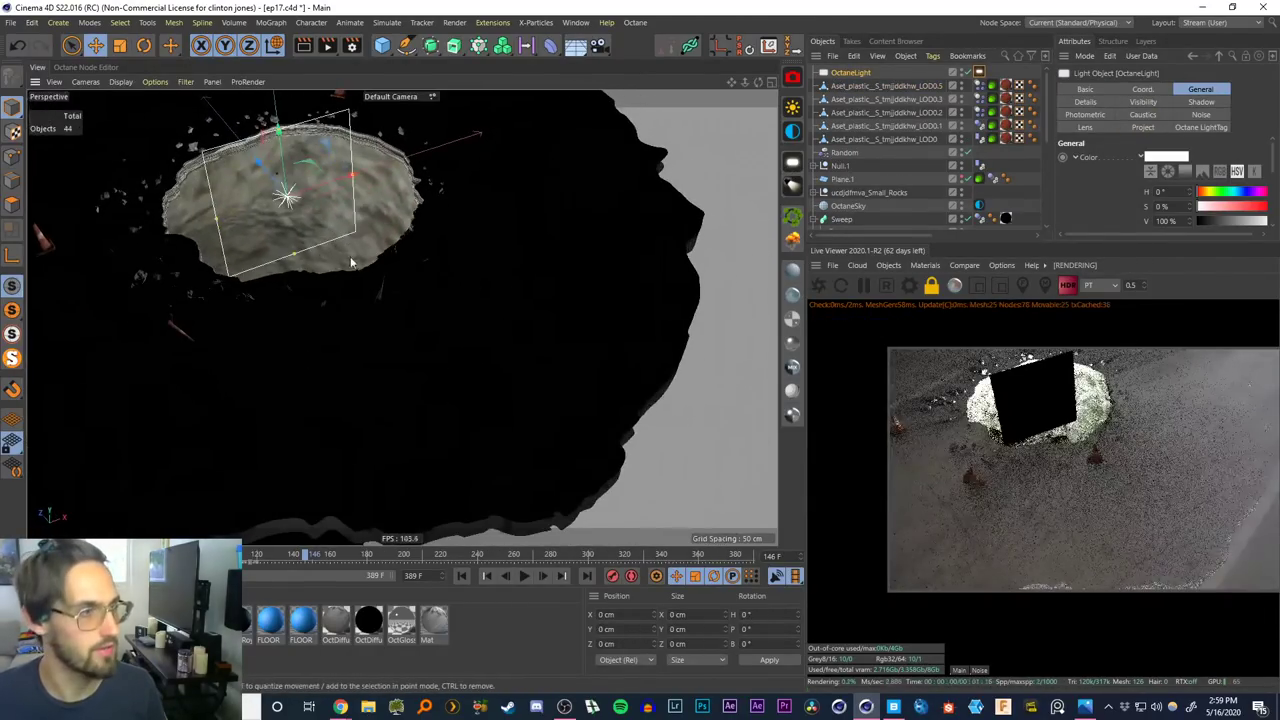
key("o")
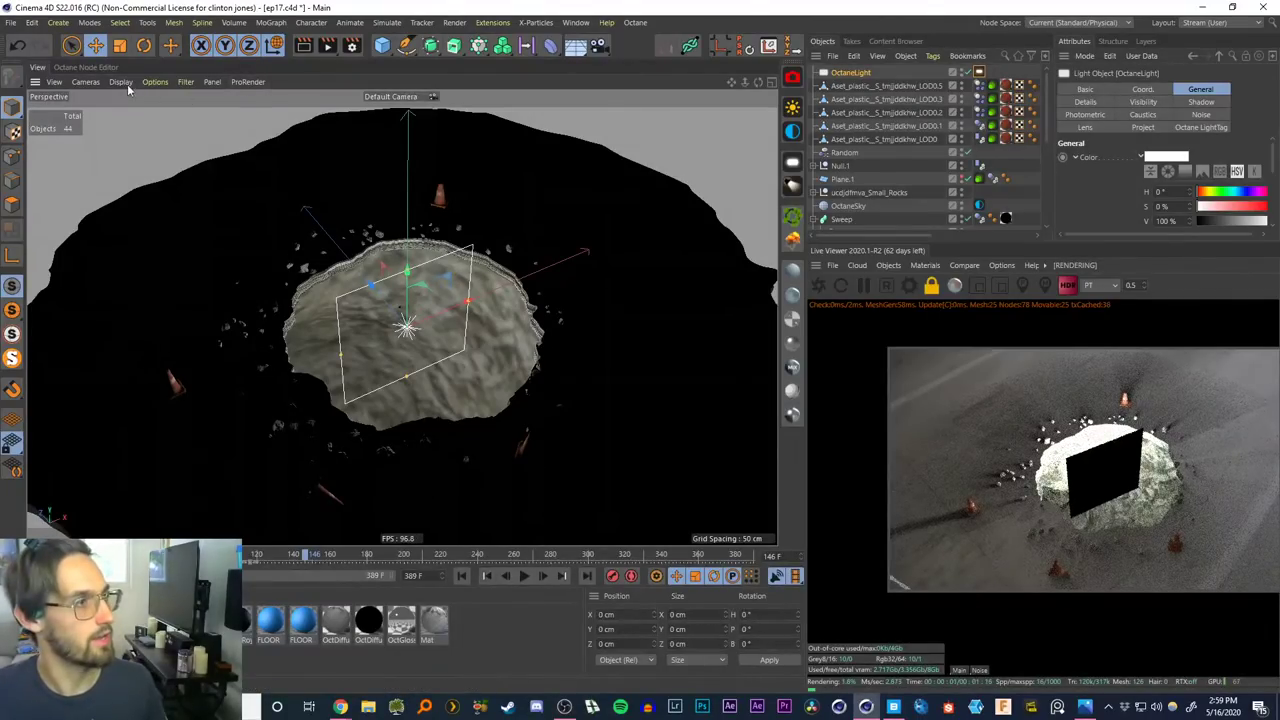
Set the selected Octane light as the active viewport camera to look through it
left_click(85, 81)
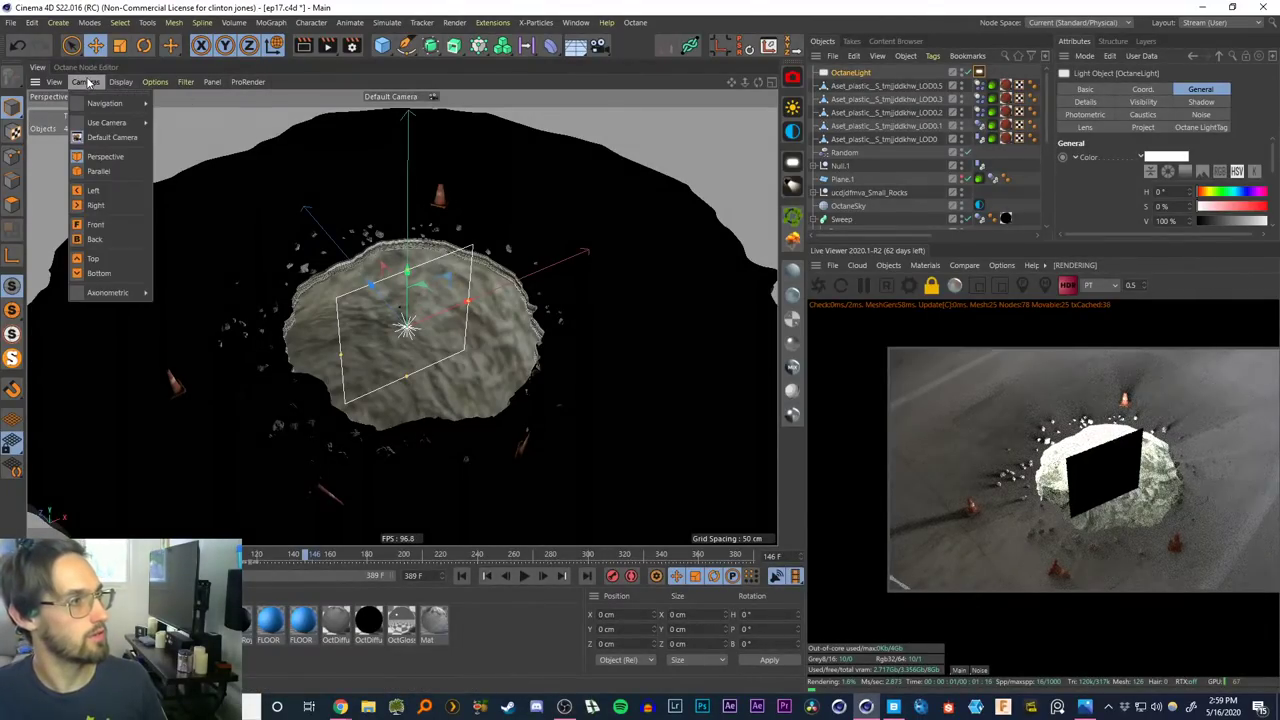
left_click(108, 139)
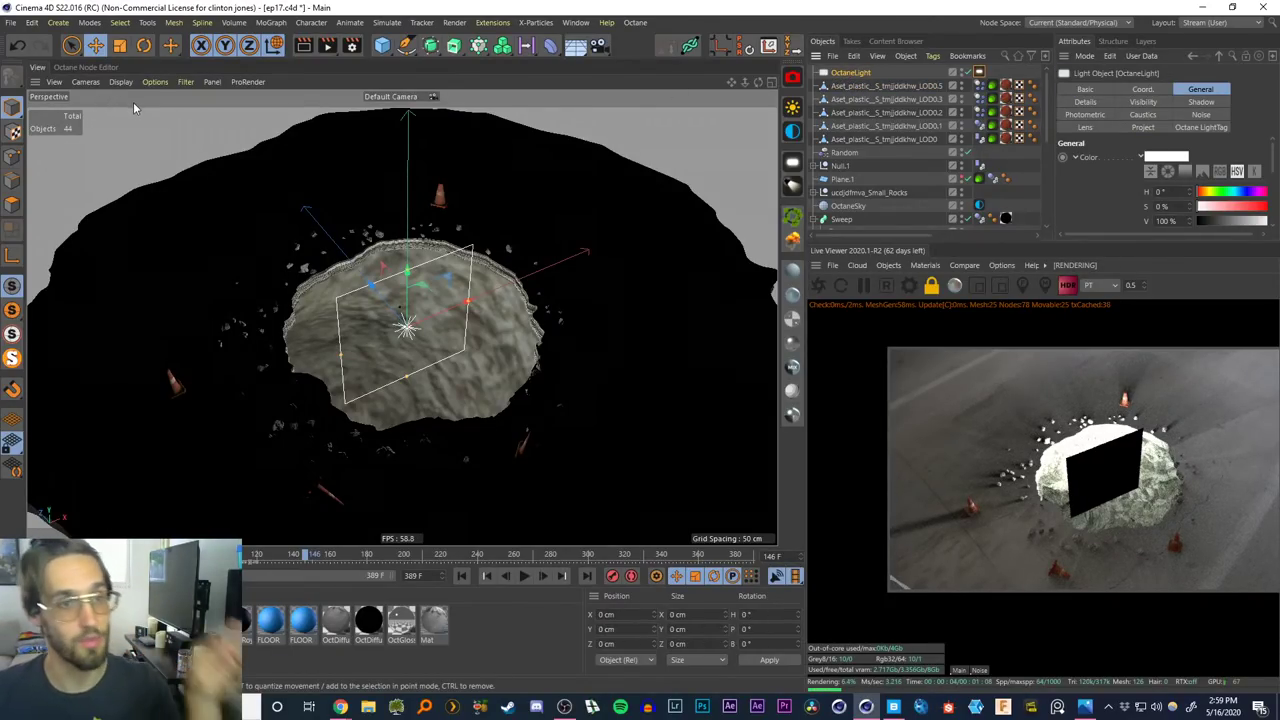
left_click(85, 82)
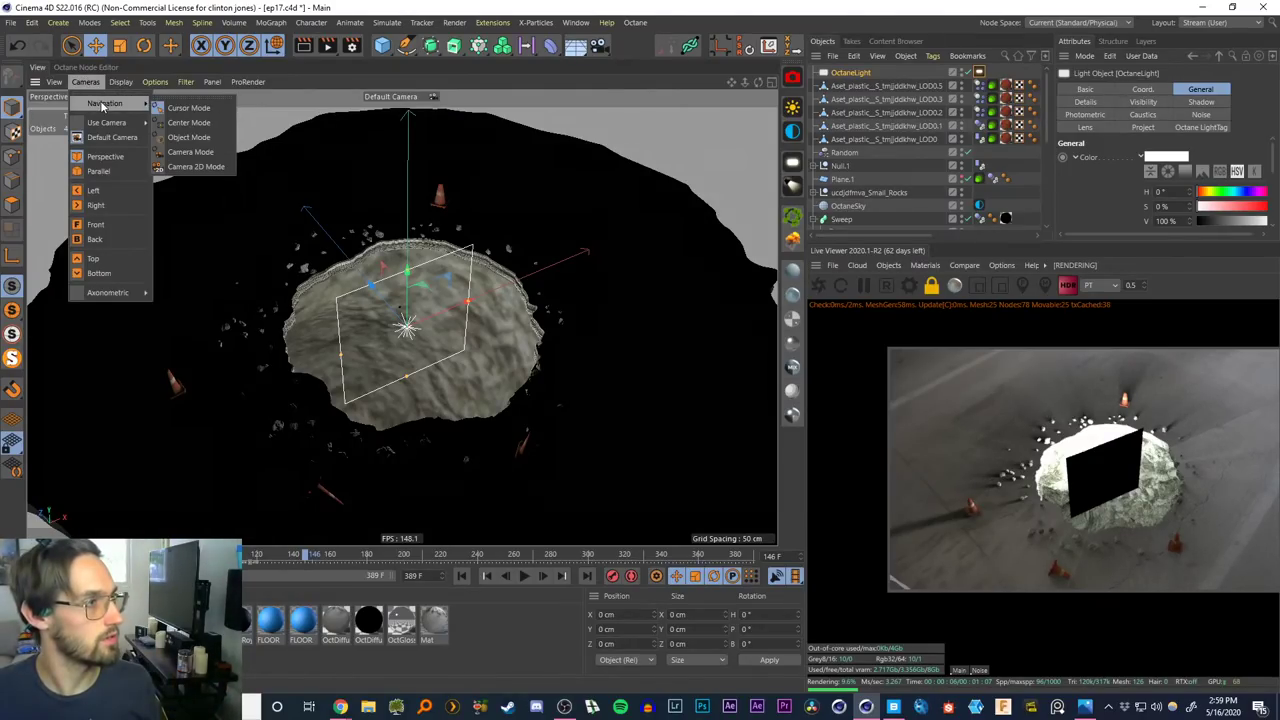
mouse_move(112, 124)
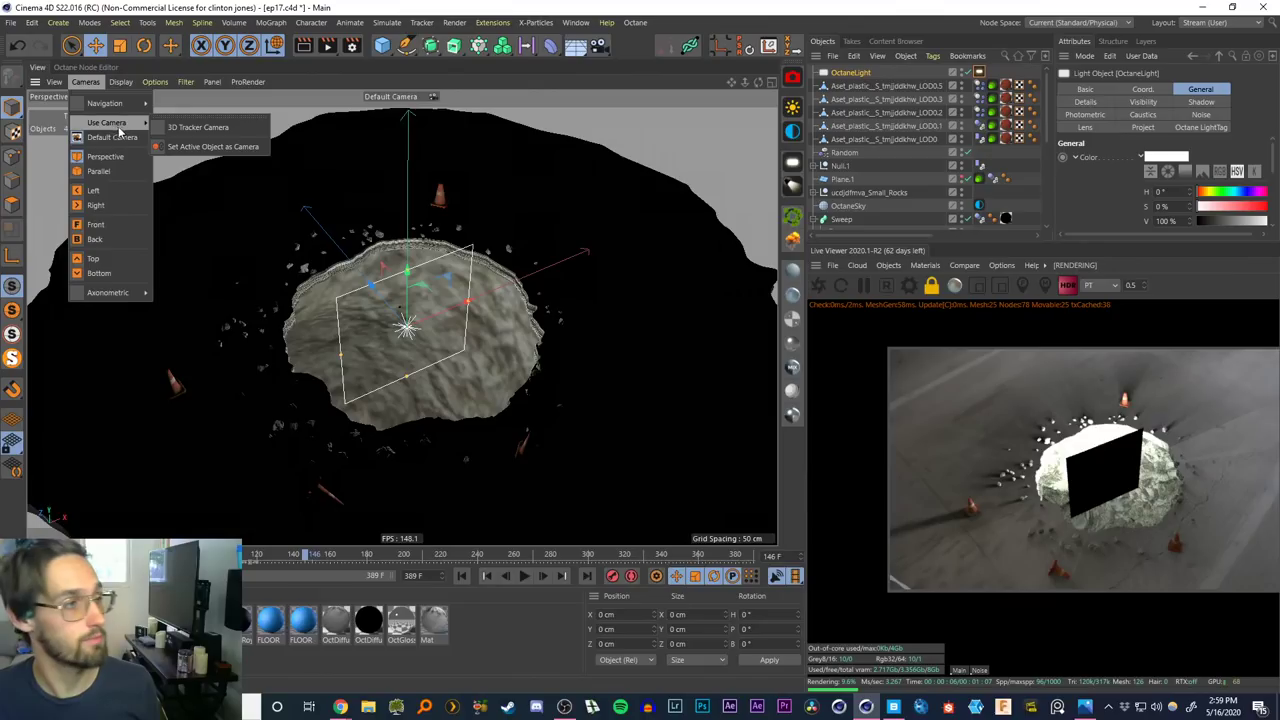
left_click(195, 148)
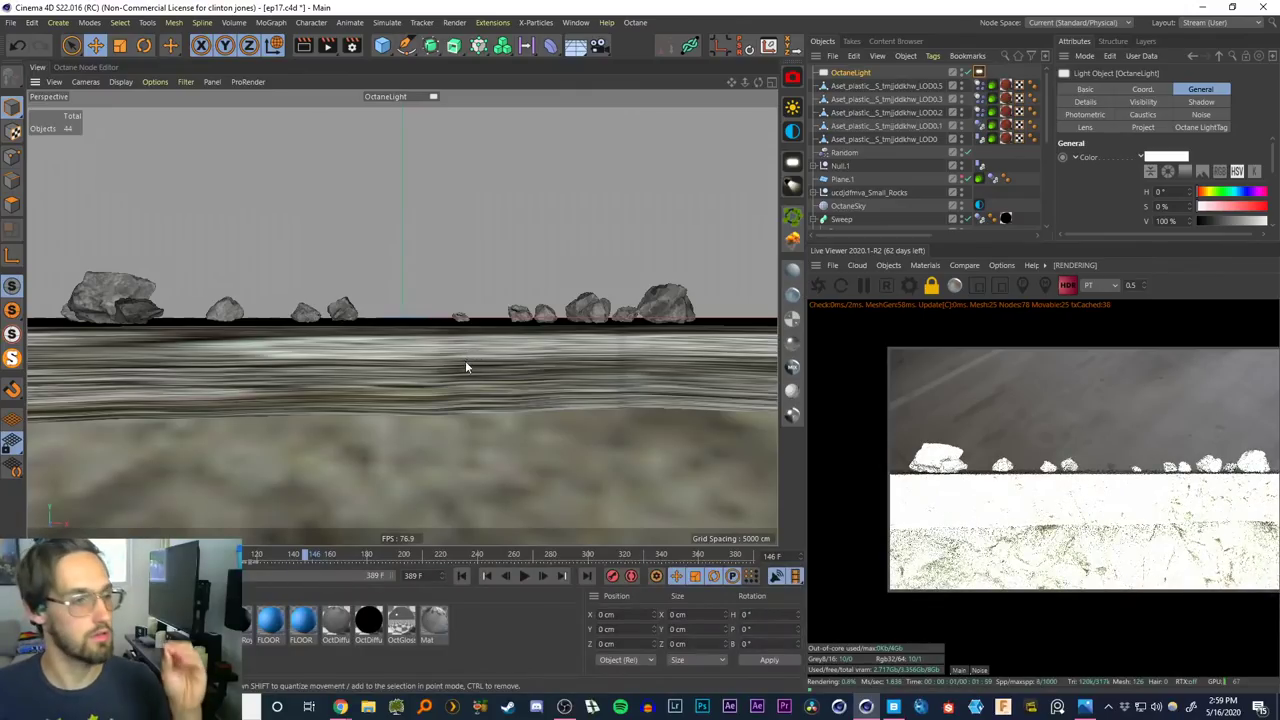
Position the light deep inside the tunnel at about X -1445, Y -5657, Z 1362 cm, facing along its length toward the open end
scroll(412, 456, "down", 8)
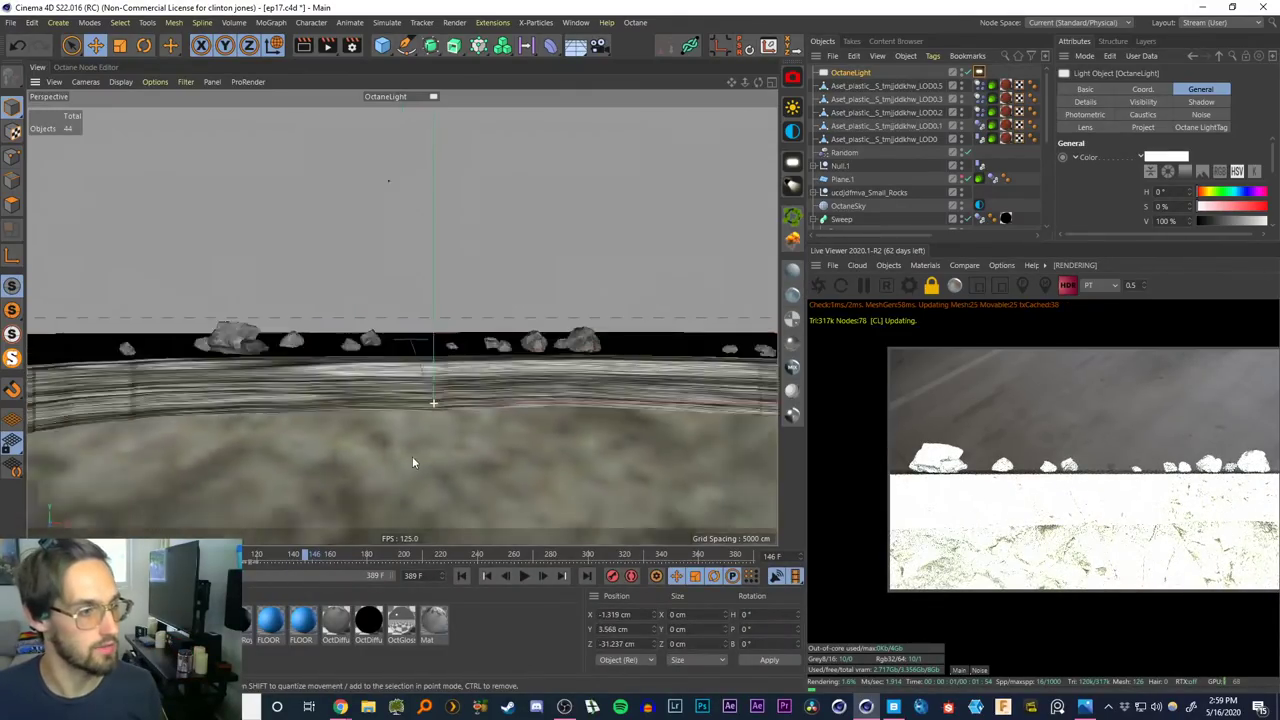
middle_click_drag(433, 439, 410, 332, "alt")
middle_click_drag(396, 430, 434, 348, "alt")
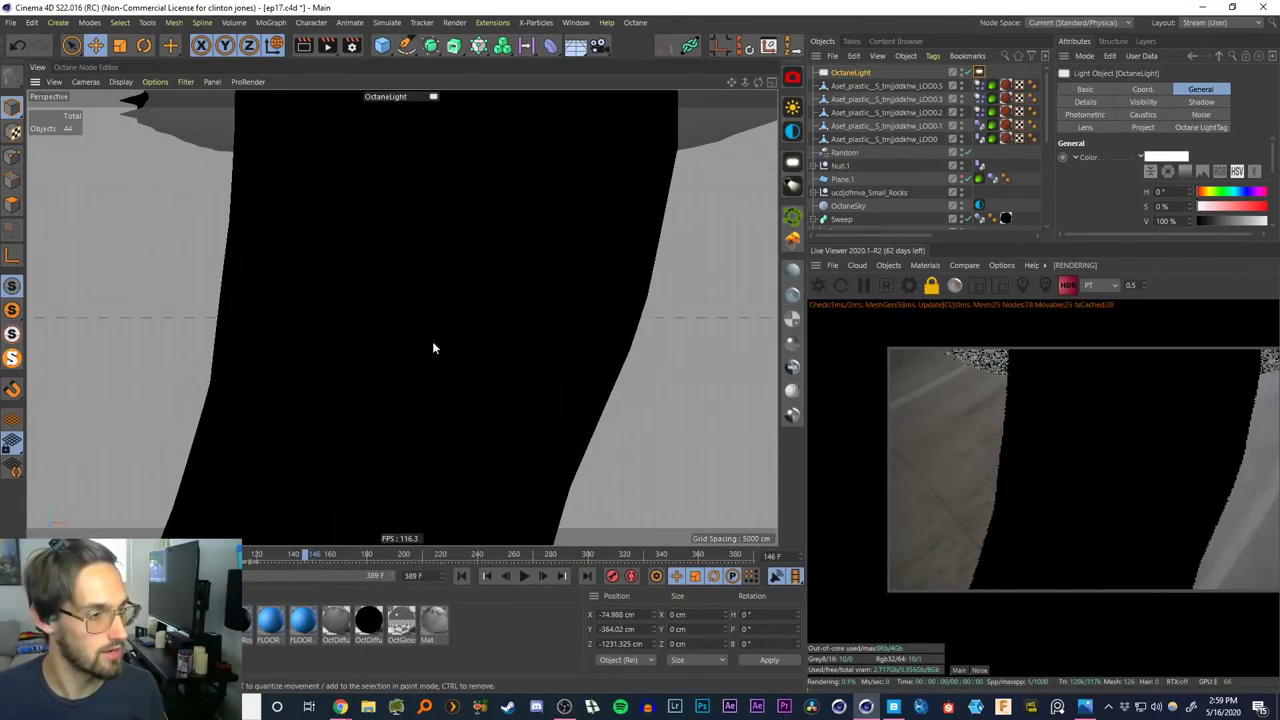
right_click_drag(434, 348, 411, 400, "alt")
middle_click_drag(390, 480, 395, 314, "alt")
left_click_drag(396, 320, 516, 356, "alt")
right_click_drag(449, 307, 671, 117, "alt")
left_click_drag(401, 318, 518, 323, "alt")
right_click_drag(518, 322, 543, 303, "alt")
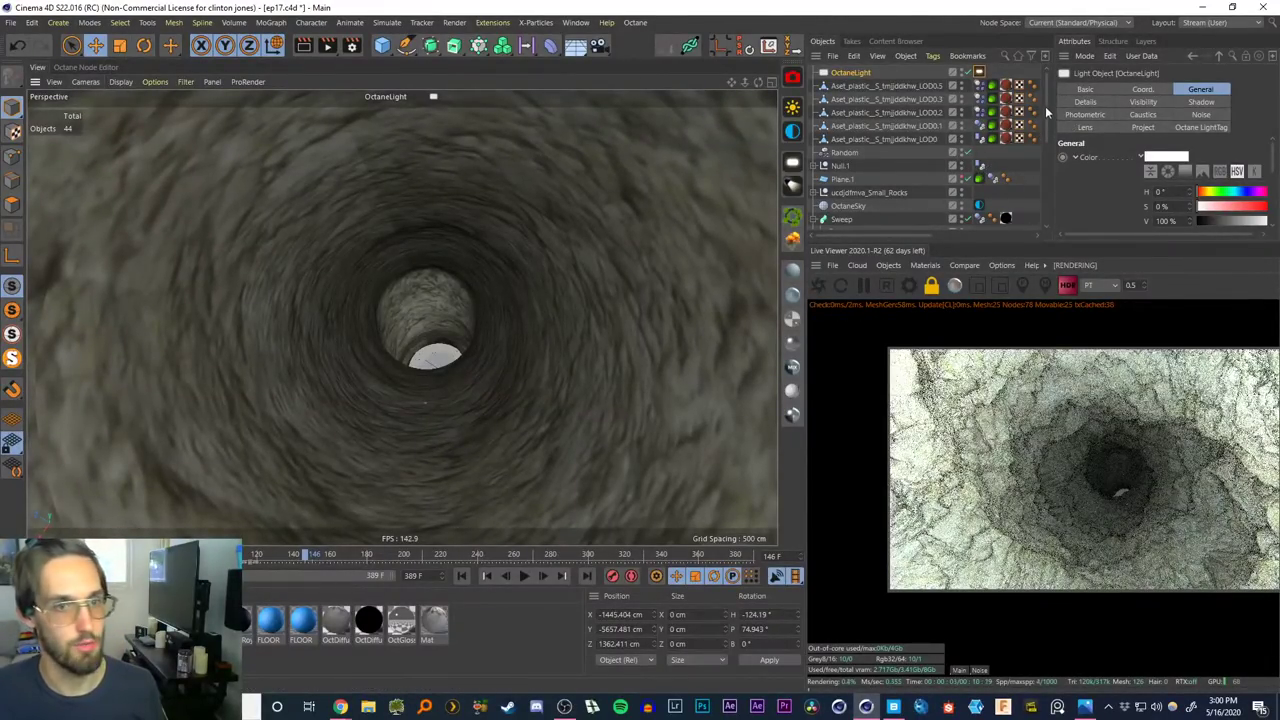
Switch the viewport back to the 3D Tracker Camera and activate the Scale tool with the Octane light selected
left_click_drag(1045, 108, 1045, 198)
left_click(976, 184)
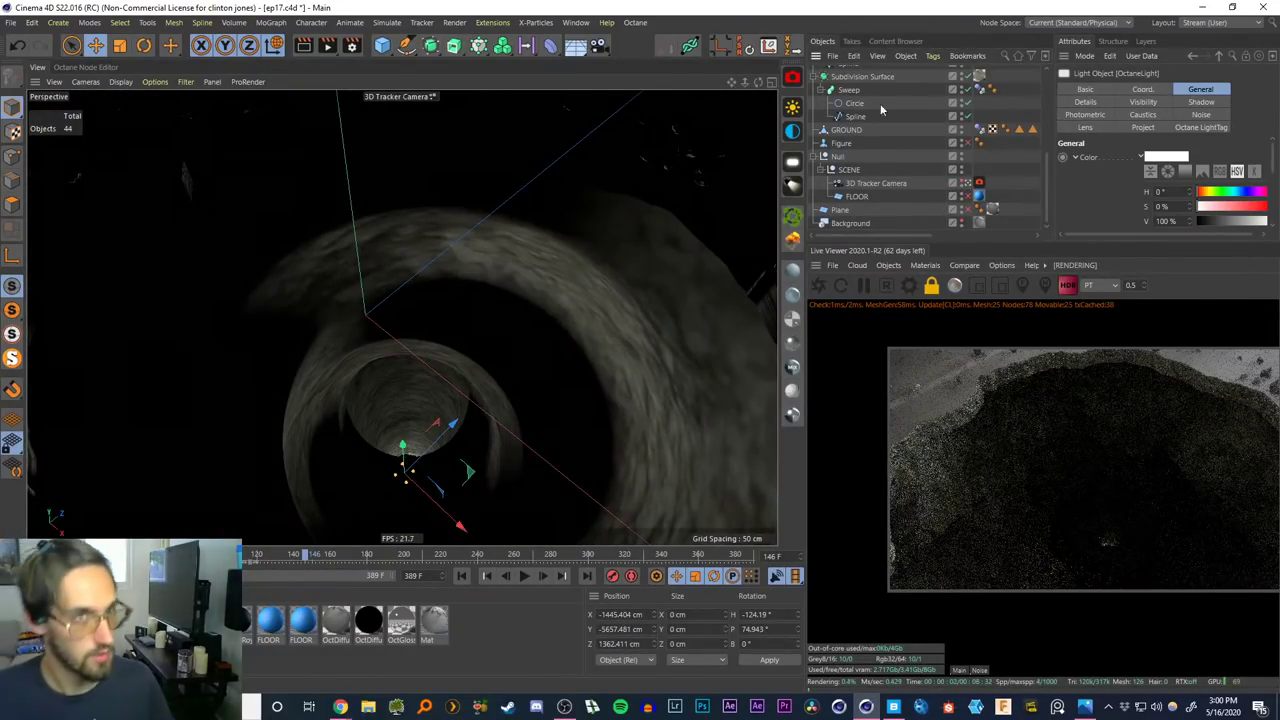
scroll(1040, 148, "up", 5)
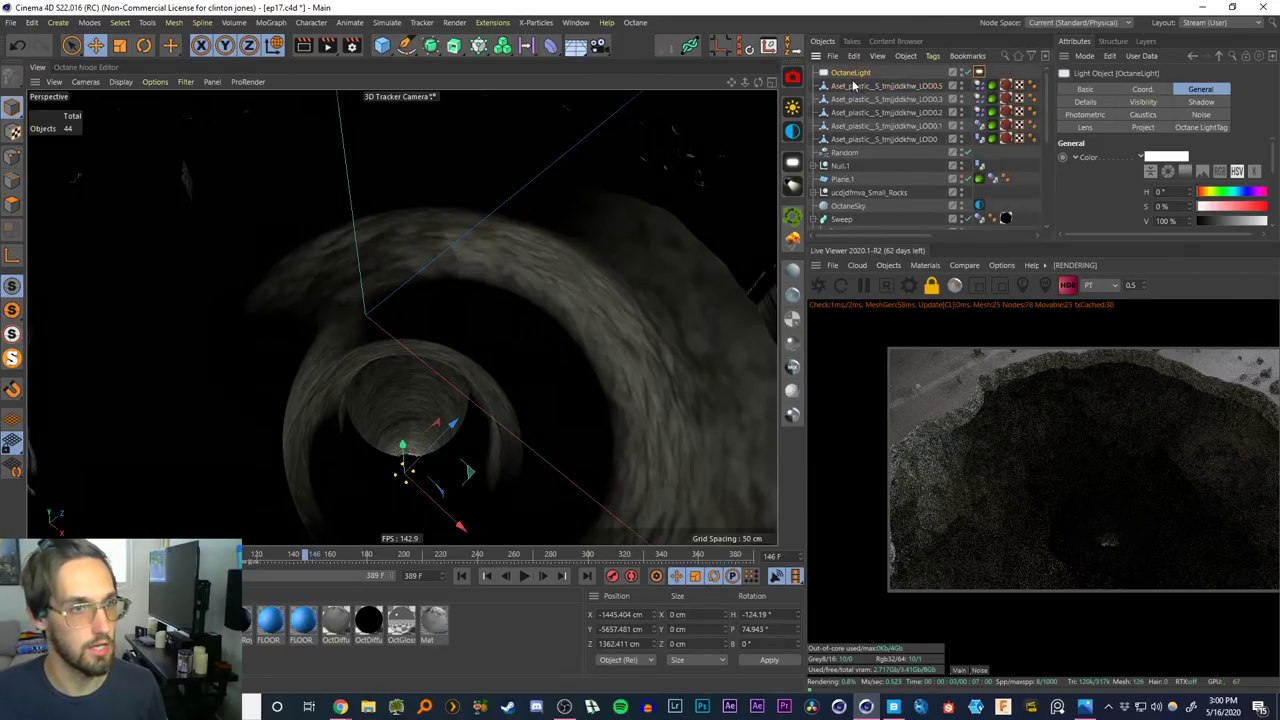
key("t")
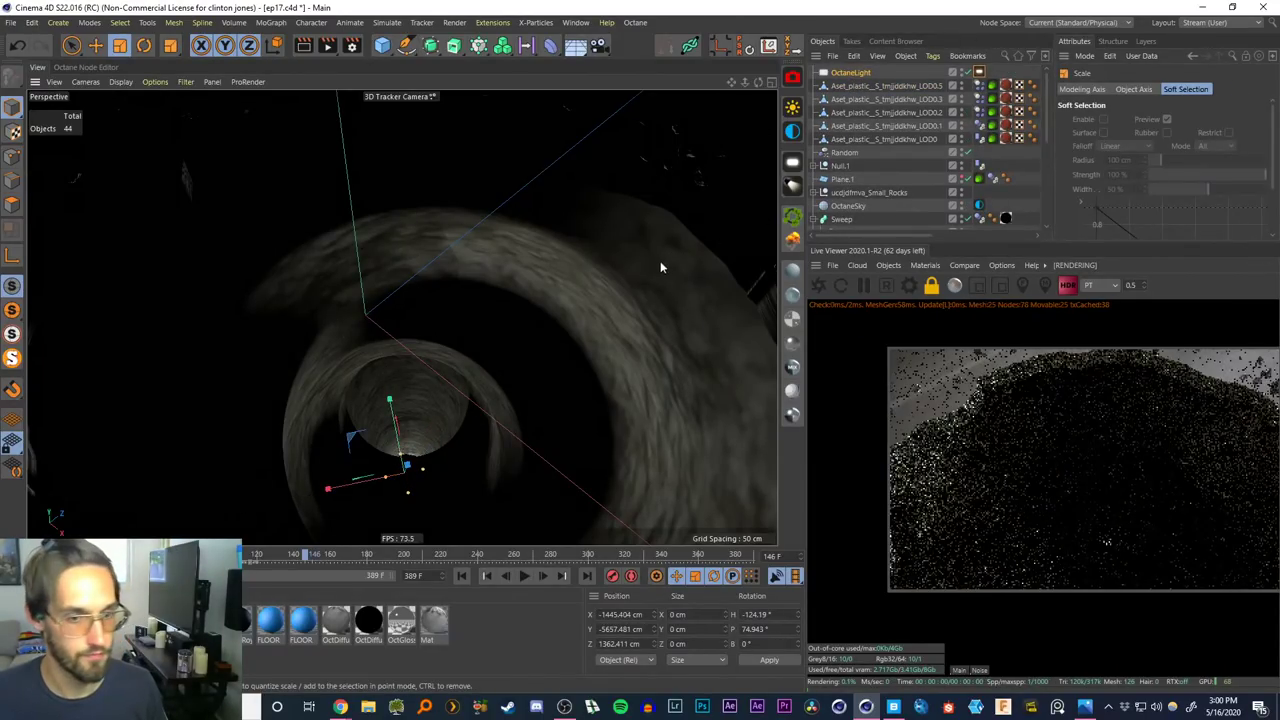
Limit the live render to a small region around the lit spot at the bottom of the sinkhole
left_click(978, 285)
left_click_drag(893, 375, 985, 500)
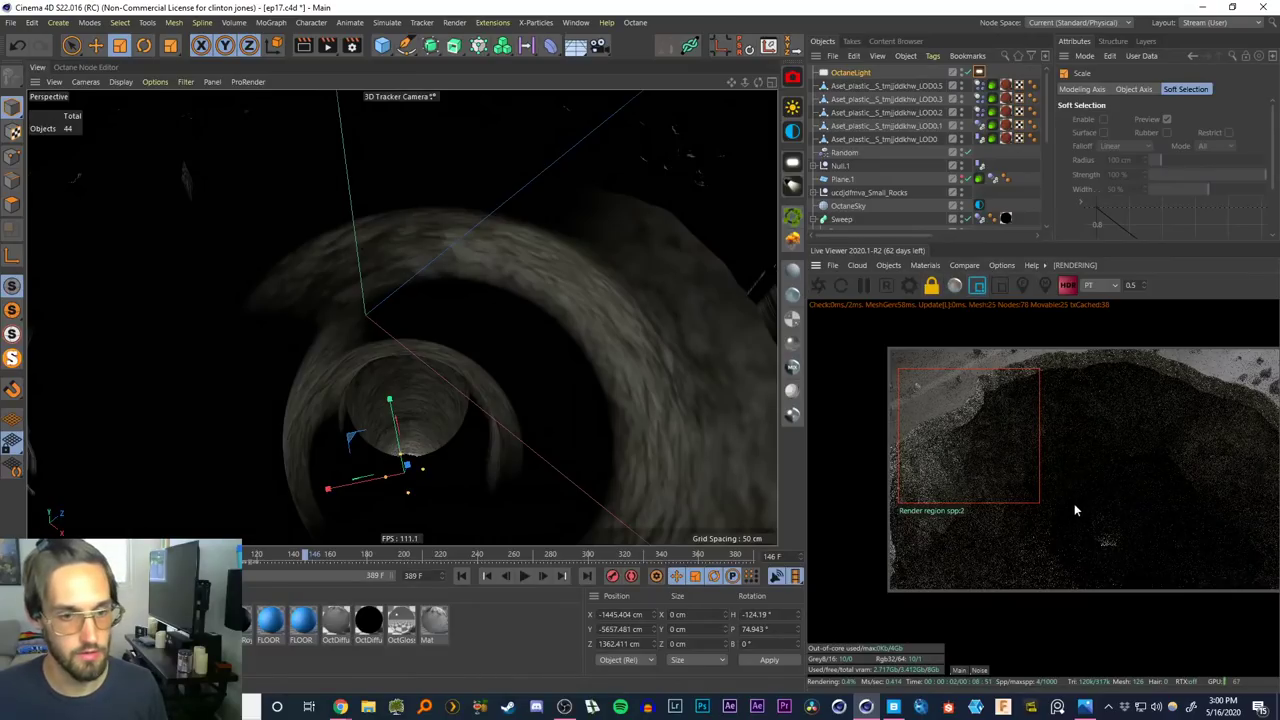
mouse_move(1071, 487)
left_mouse_down()
mouse_move(1116, 565)
mouse_move(1156, 578)
left_mouse_up()
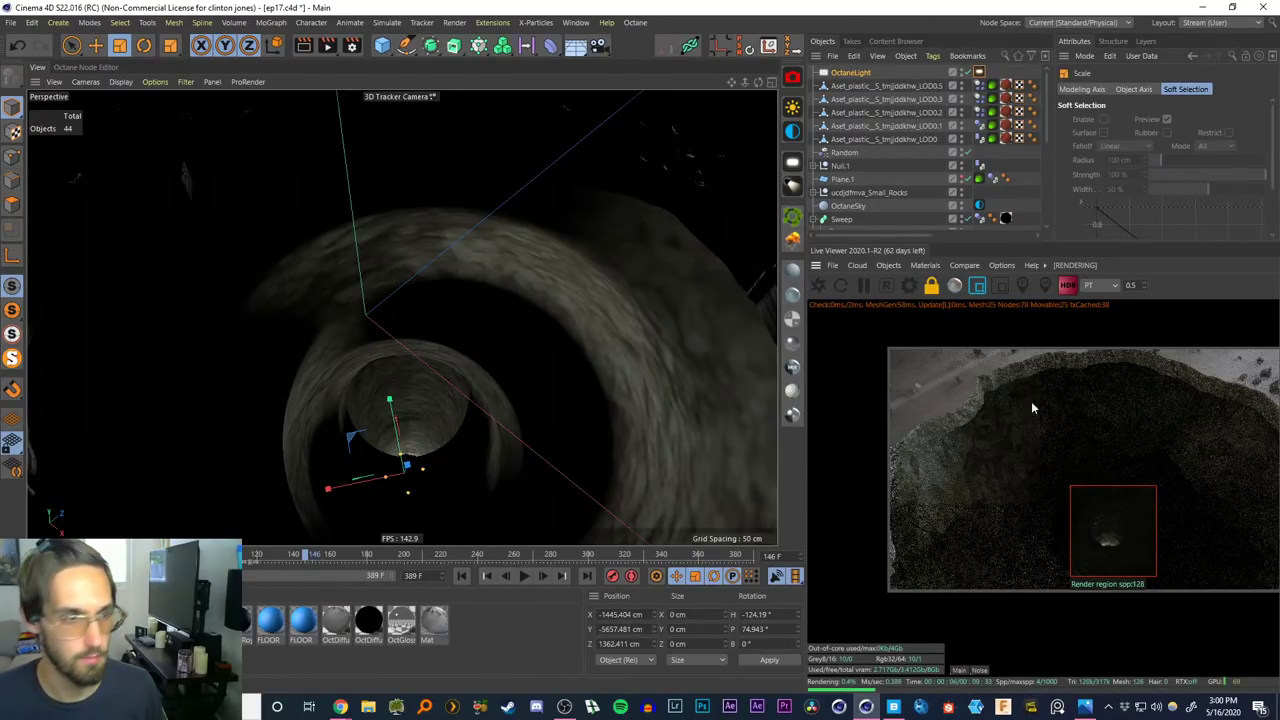
Set the Temperature in the Octane light's tag to 2000
left_click(979, 73)
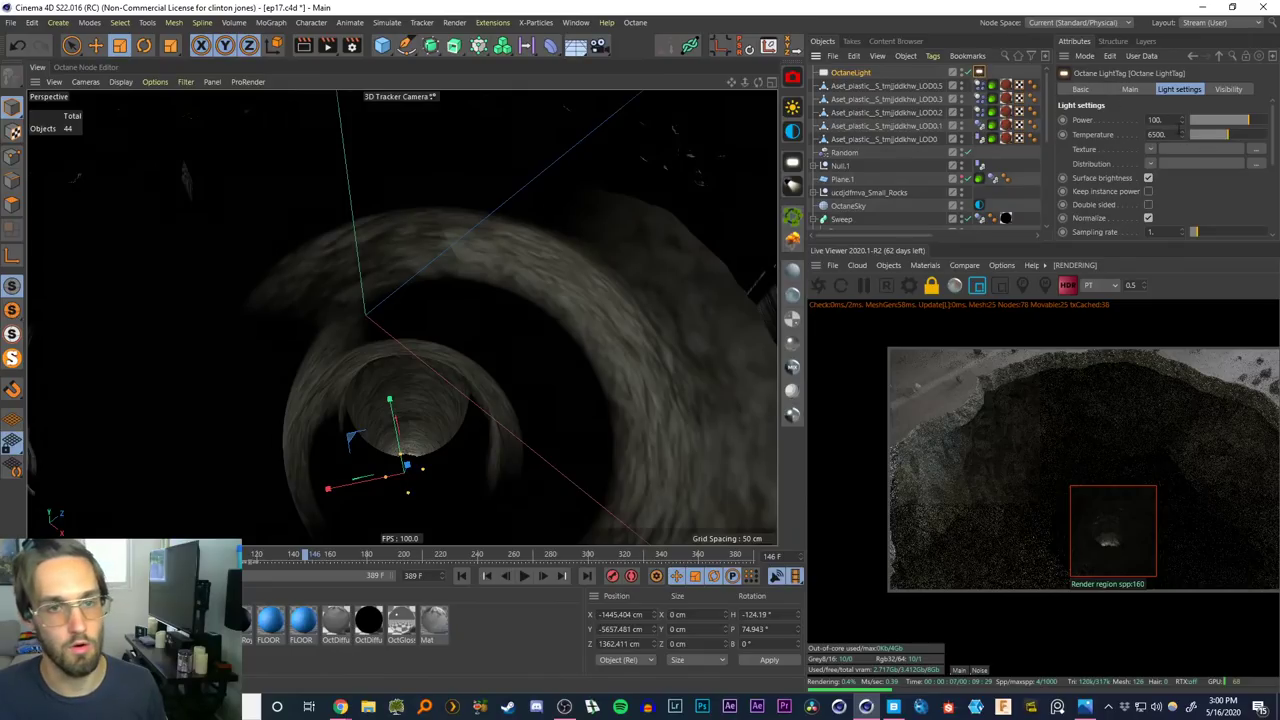
left_click_drag(1176, 133, 1080, 170)
type("2")
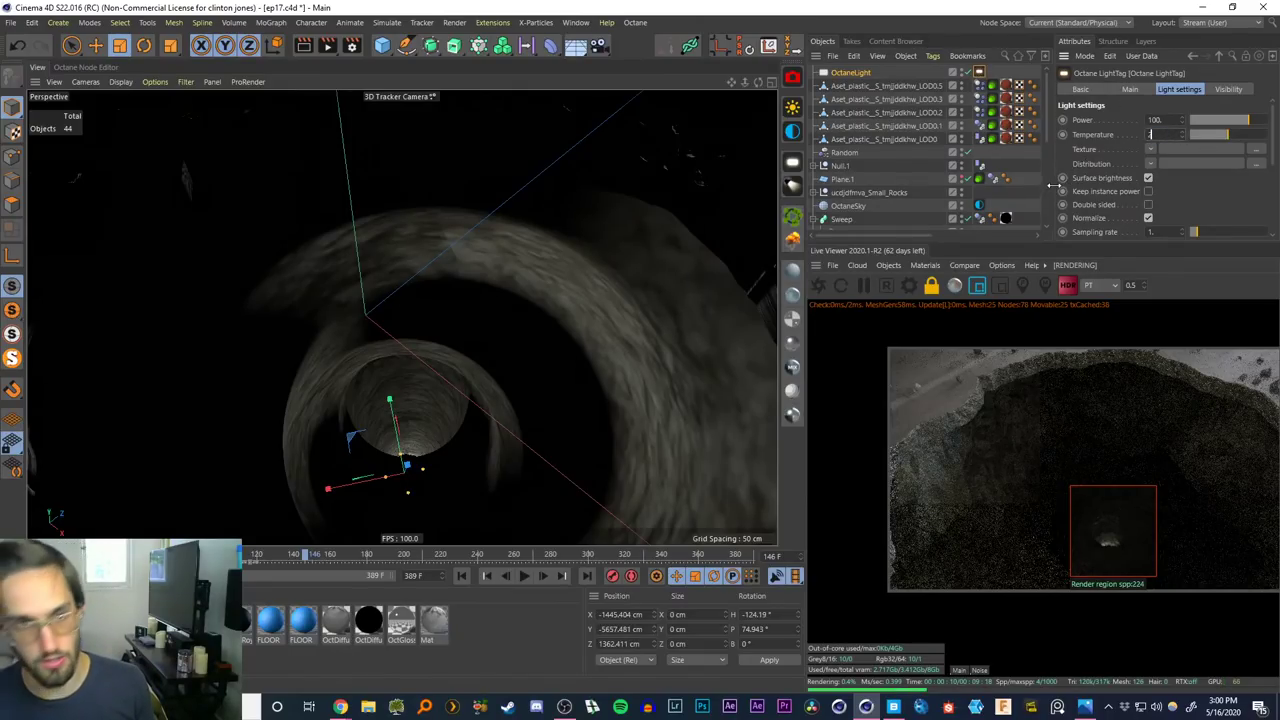
type("2000")
key("Return")
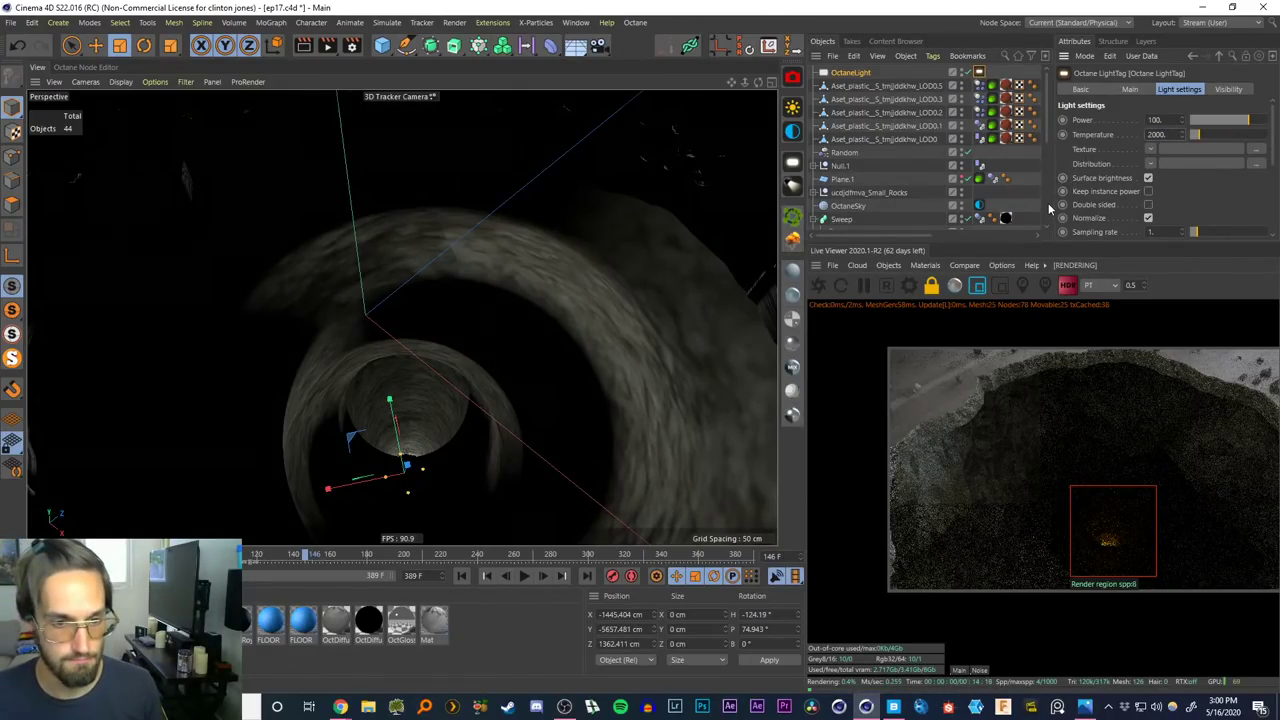
Open the Octane light tag in the node editor
left_click(1158, 134)
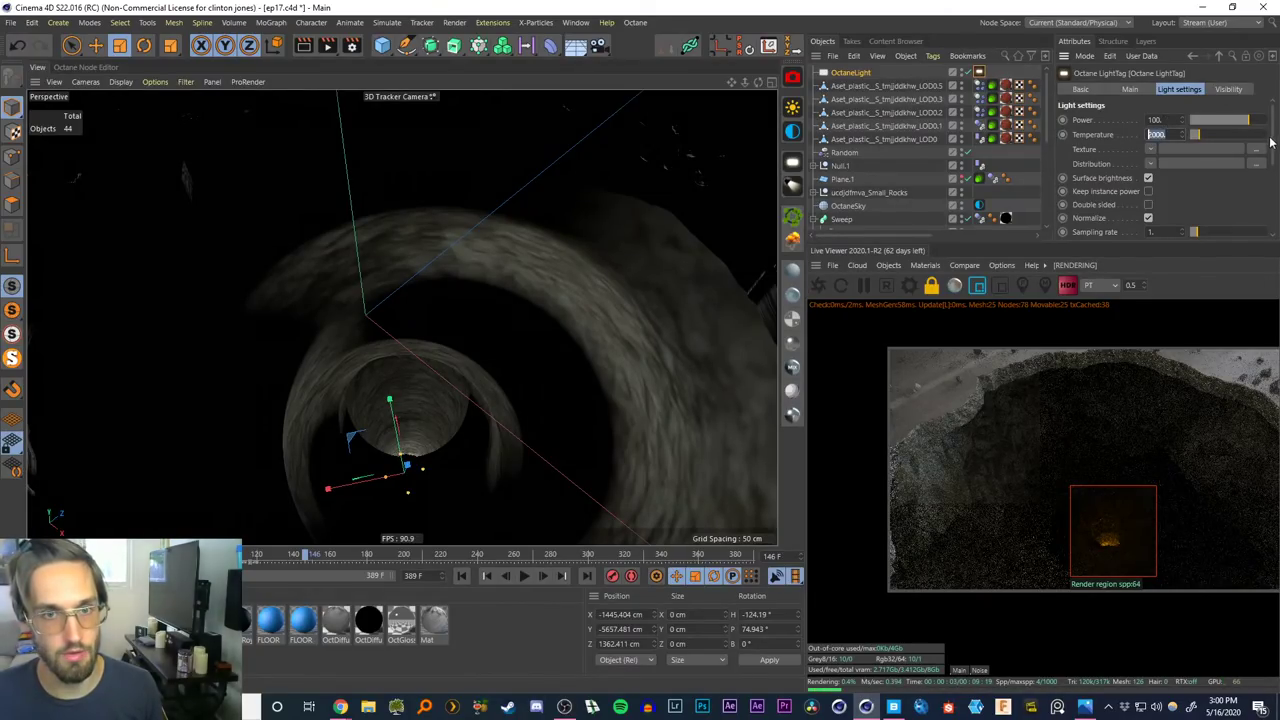
mouse_move(1272, 142)
left_mouse_down()
mouse_move(1272, 155)
mouse_move(1273, 144)
left_mouse_up()
scroll(1272, 145, "up", 1)
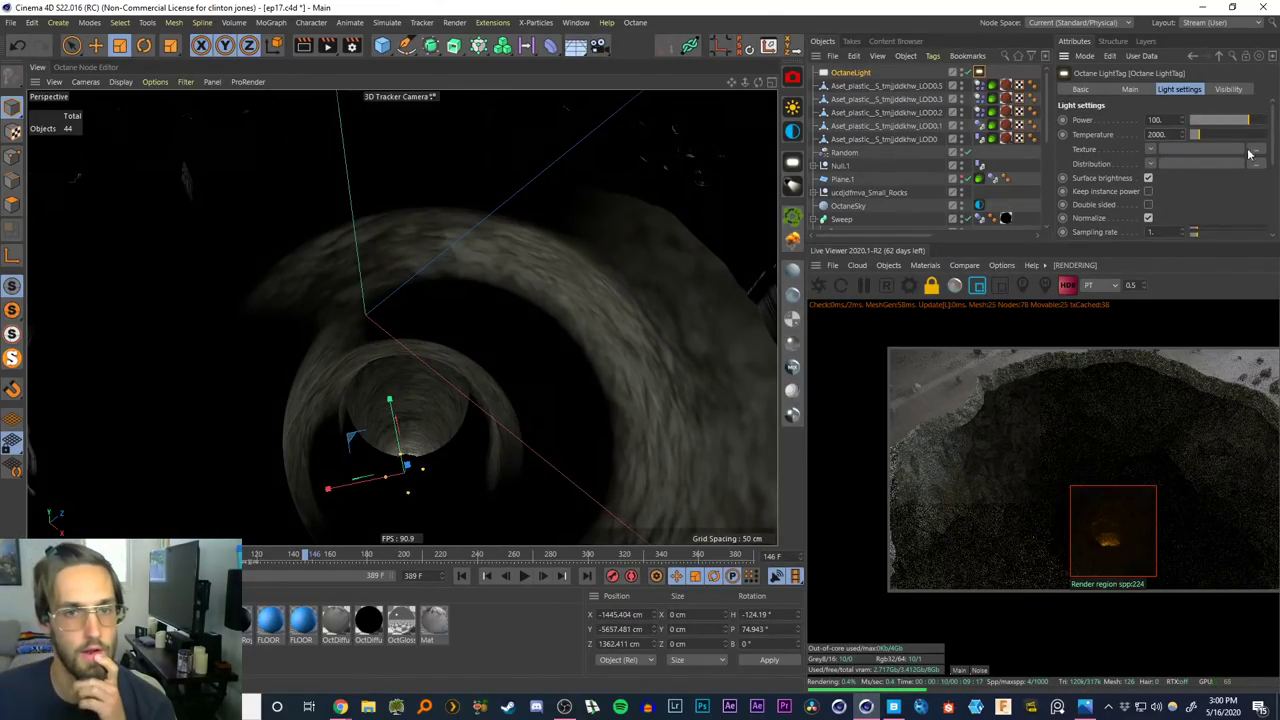
scroll(1272, 150, "down", 5)
left_click(1108, 226)
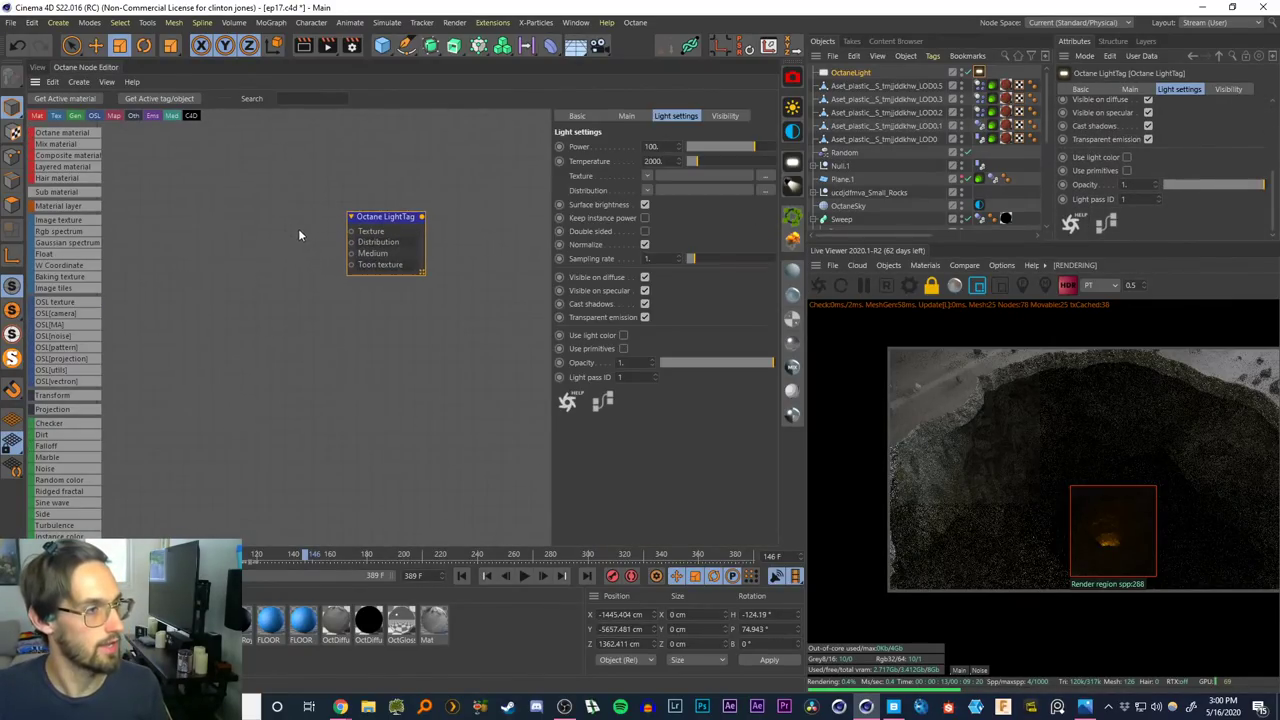
Feed an RGB spectrum node into the light tag's Texture input and set its color to orange: H 35°, S 87%, V 93%
left_click_drag(66, 232, 338, 276)
left_click_drag(234, 290, 241, 272)
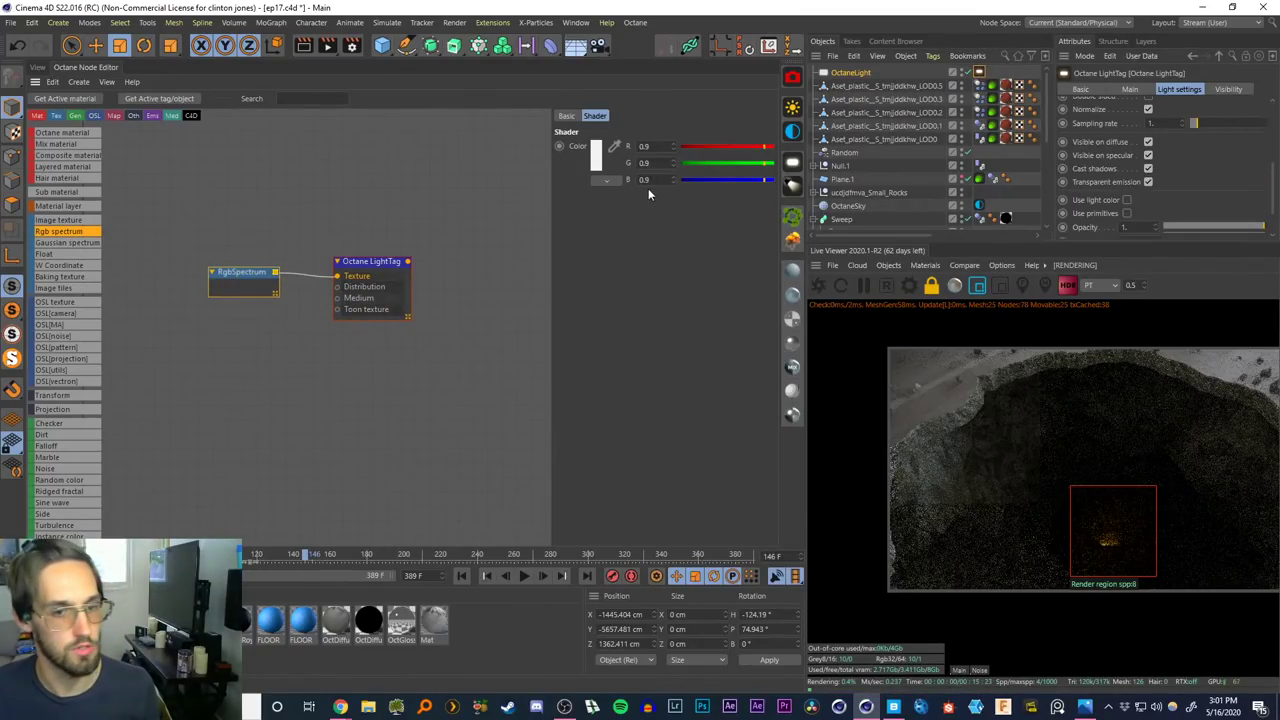
left_click(596, 163)
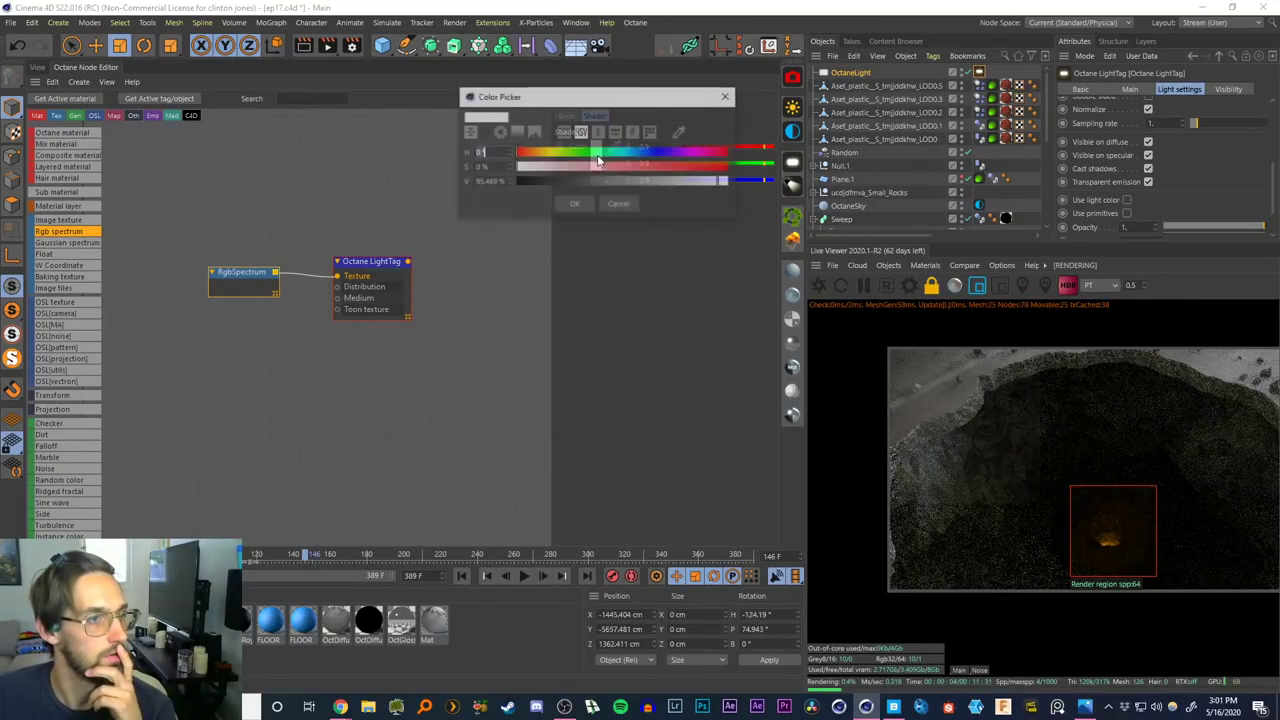
left_click_drag(609, 167, 655, 182)
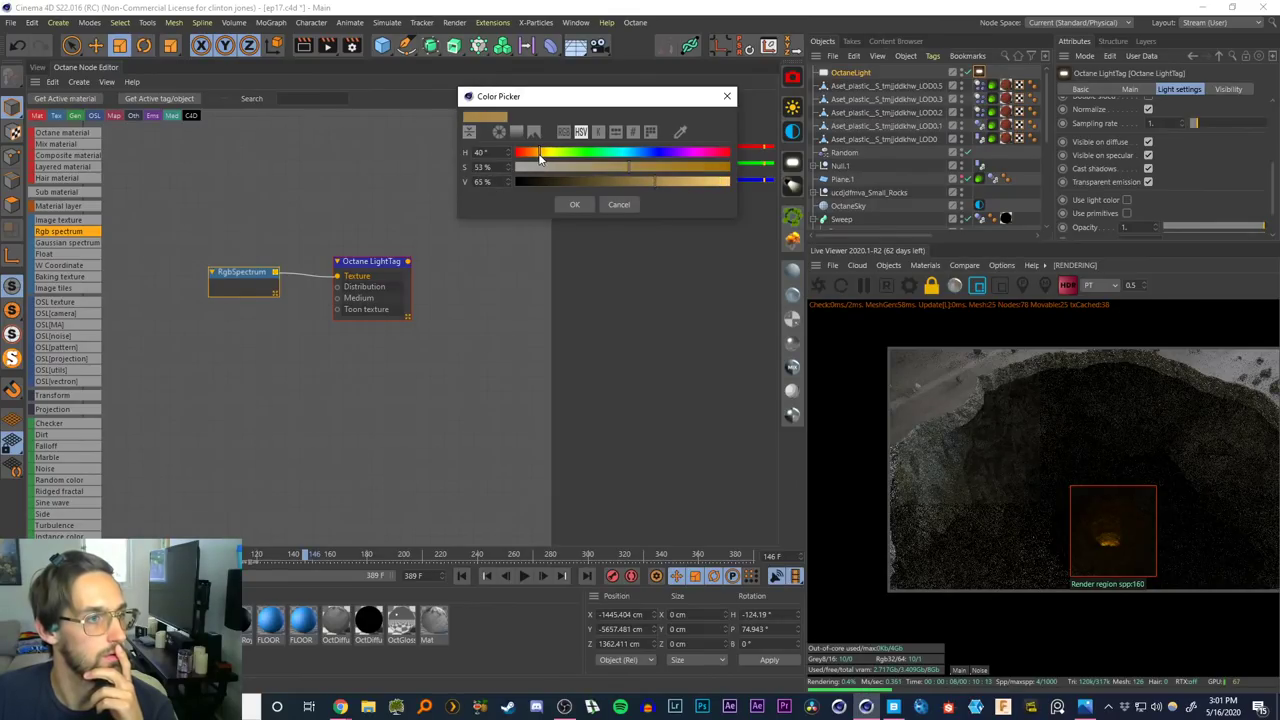
left_click_drag(540, 155, 533, 154)
left_click_drag(663, 182, 730, 182)
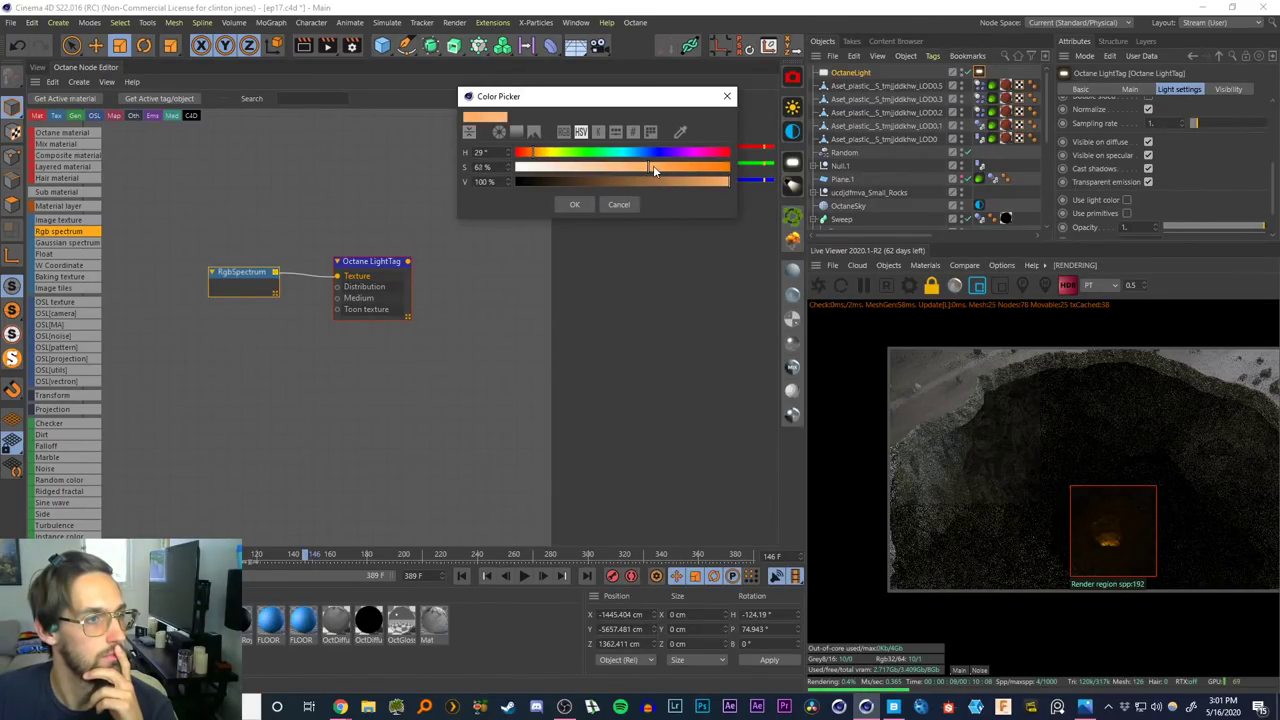
left_click_drag(653, 168, 693, 168)
left_click_drag(533, 157, 533, 157)
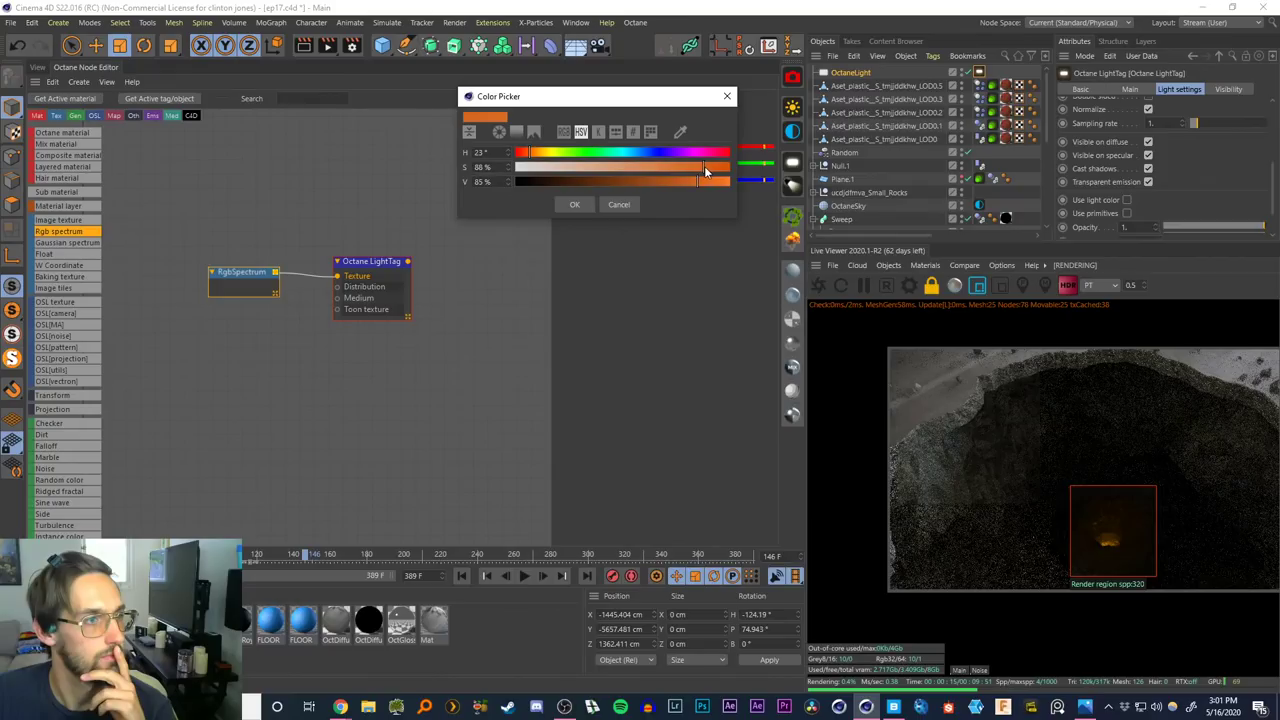
left_click_drag(704, 168, 700, 168)
left_click_drag(530, 157, 539, 158)
left_click_drag(714, 182, 716, 184)
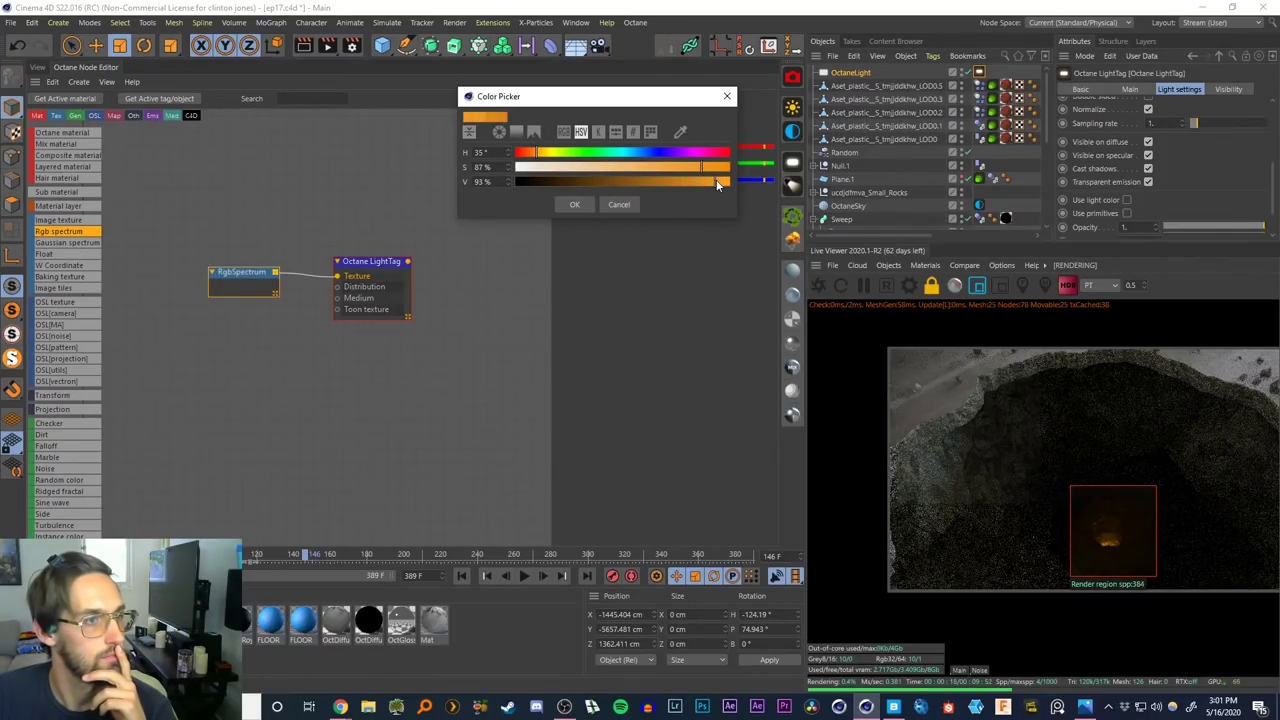
left_click(578, 204)
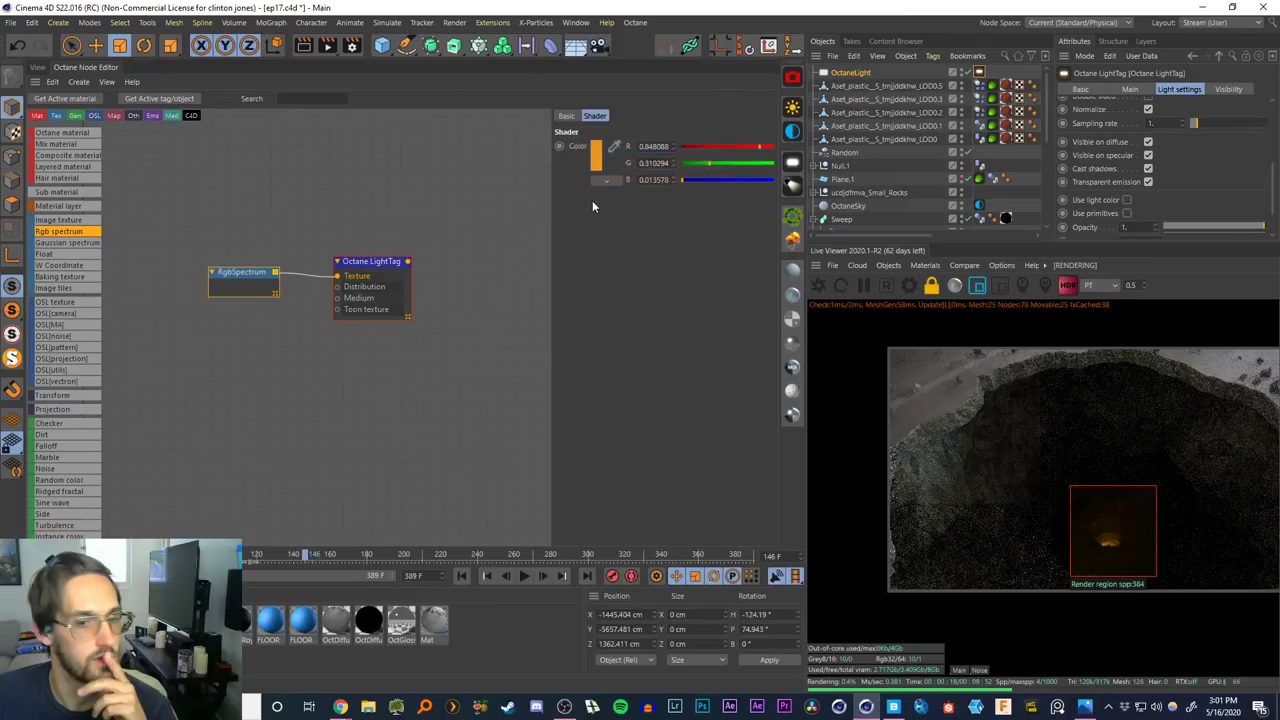
Refresh the live render and turn off its render region to render the full frame
left_click(840, 286)
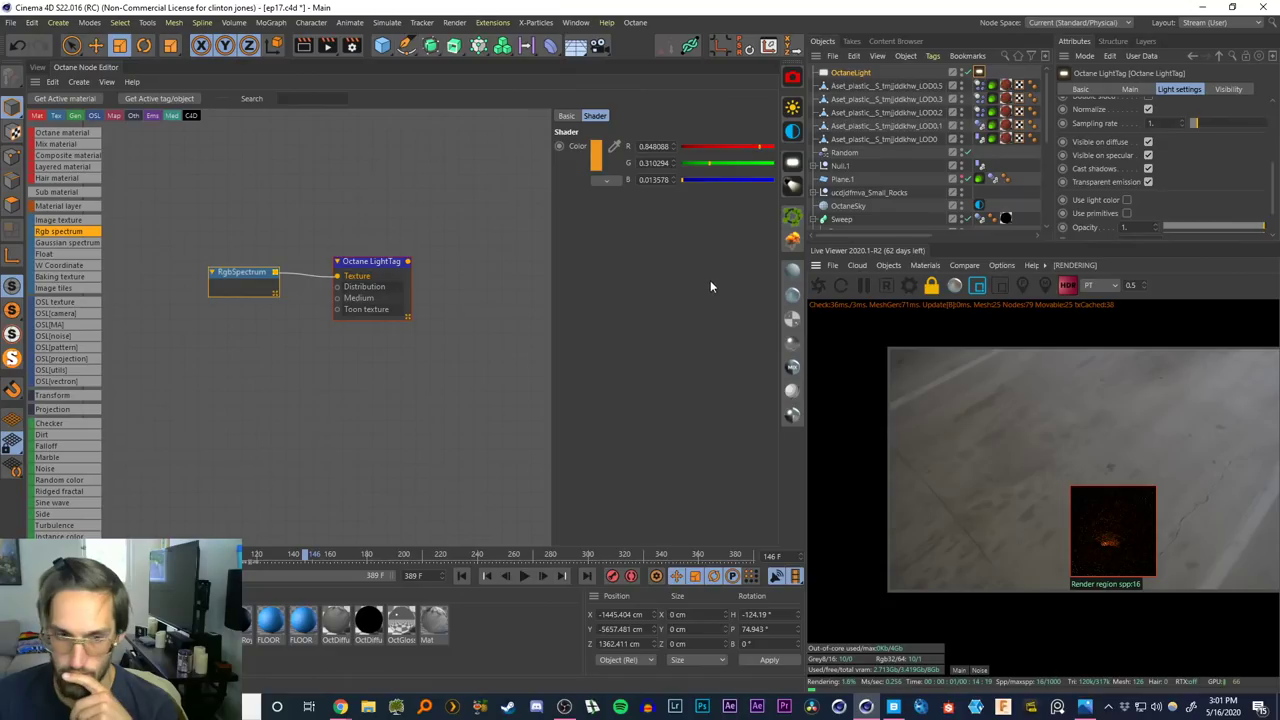
left_click(978, 285)
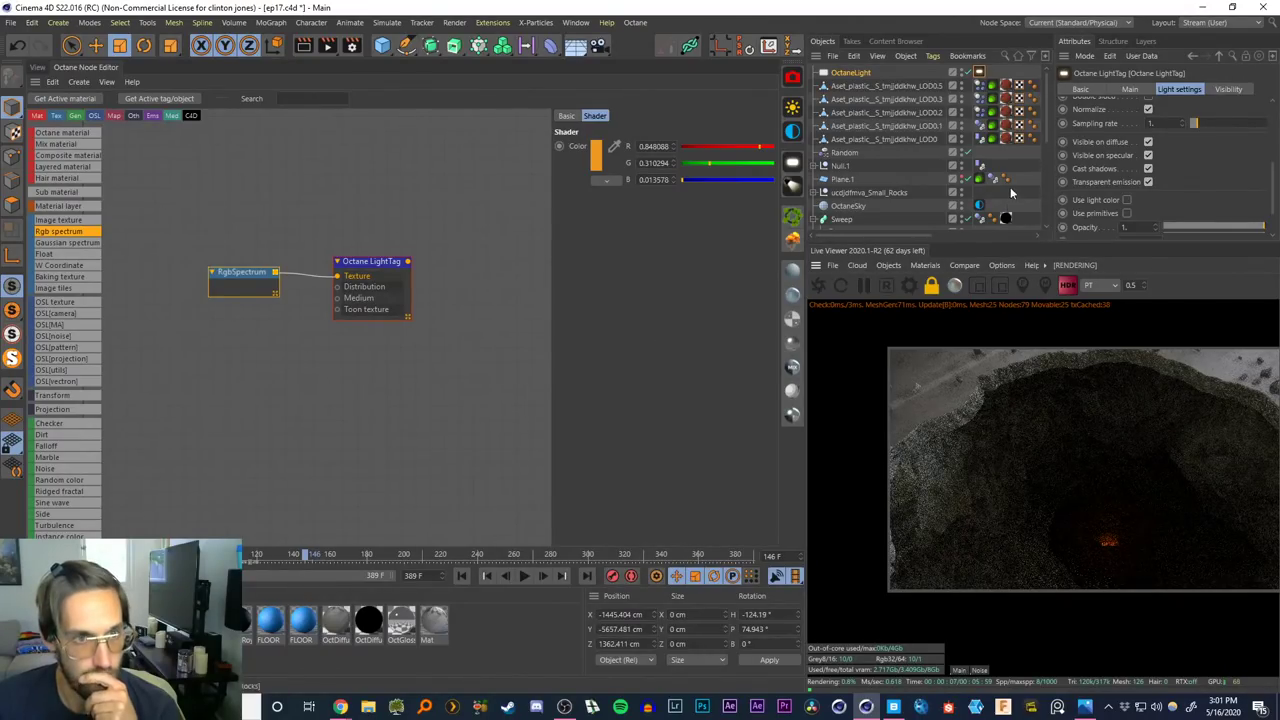
Open the 3D Tracker Camera's Octane tag to examine its Thinlens settings
scroll(1049, 133, "down", 1)
scroll(1049, 133, "down", 3)
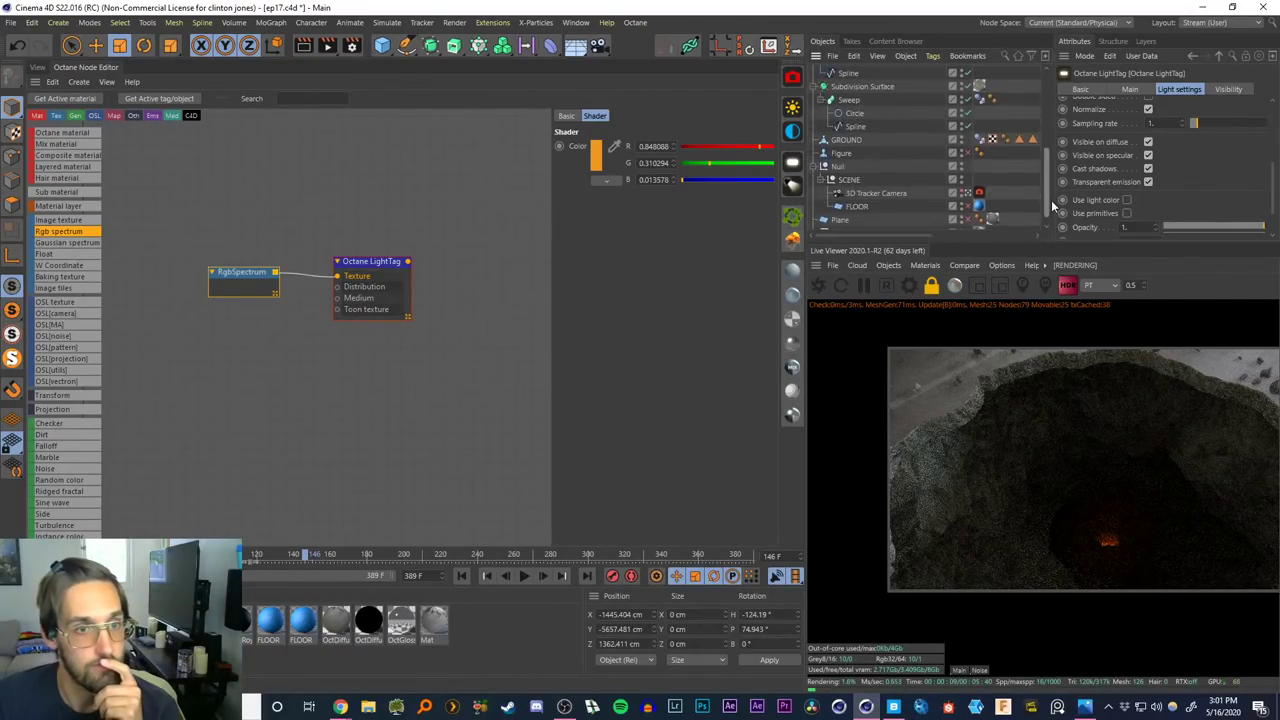
left_click(978, 183)
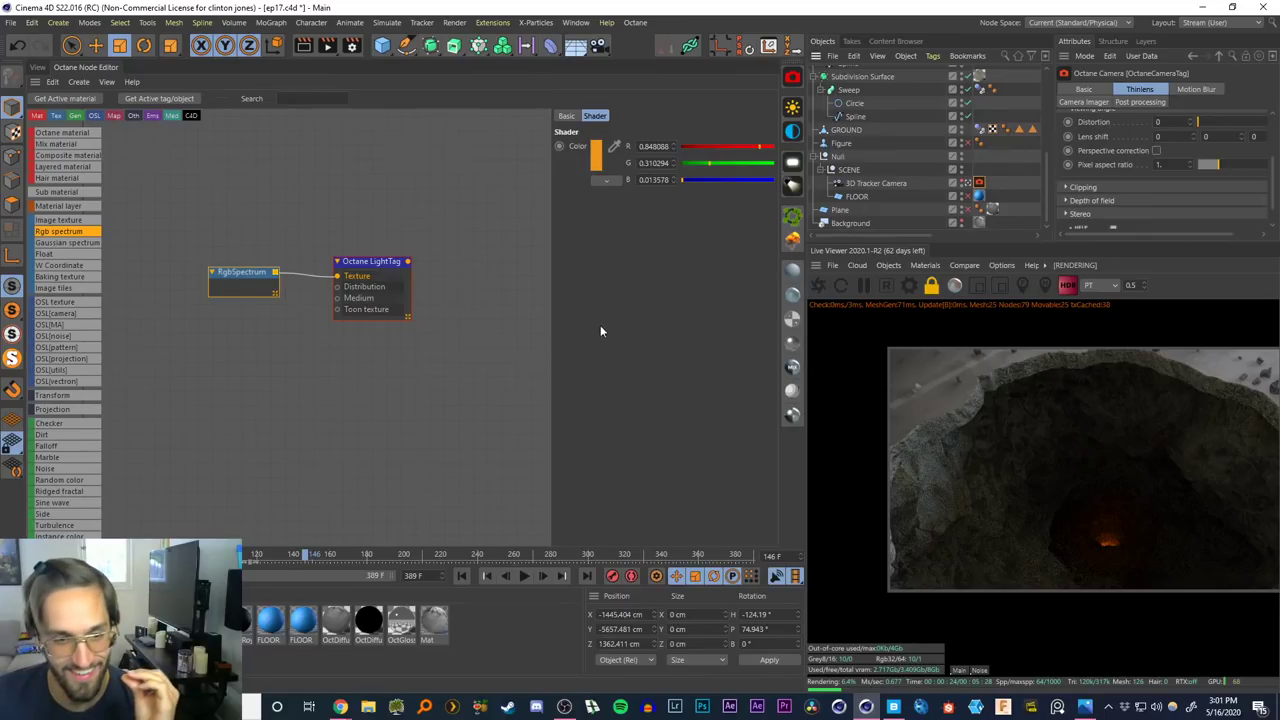
left_click_drag(244, 276, 226, 280)
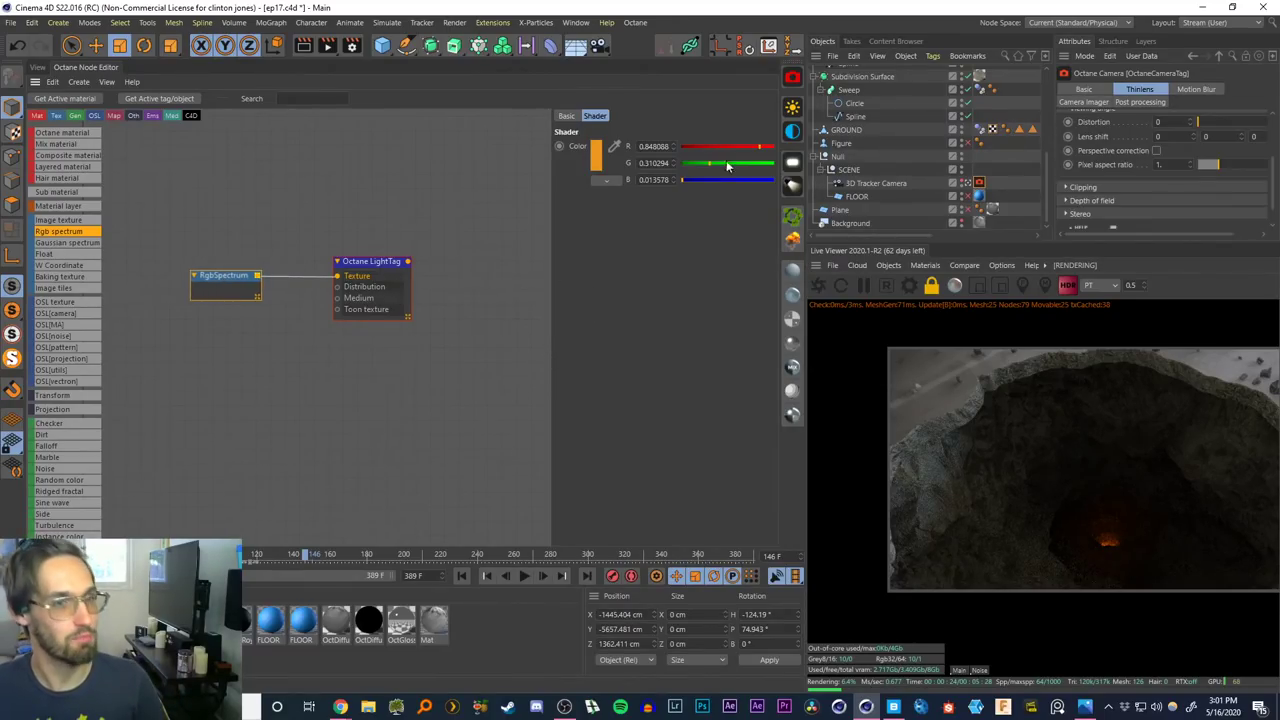
Set the Power in the OctaneLight's light tag to 50
left_click_drag(1044, 182, 1044, 92)
left_click(872, 71)
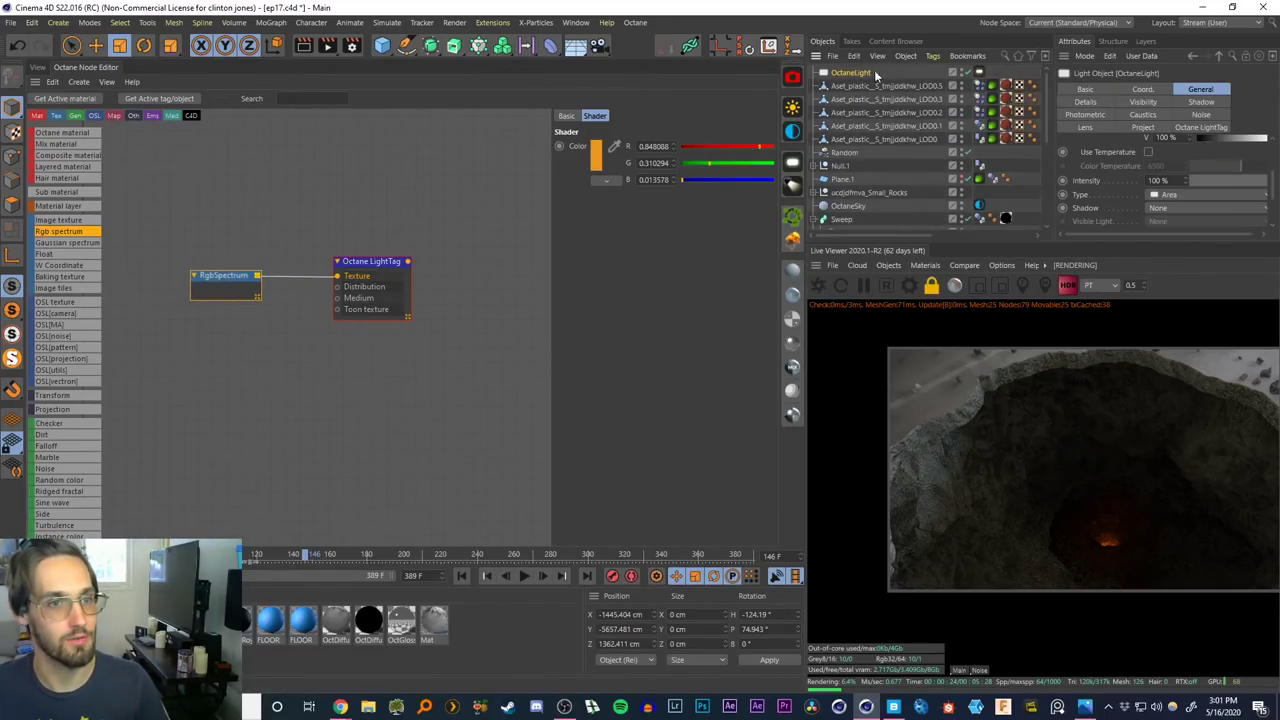
left_click(980, 72)
scroll(1226, 145, "up", 3)
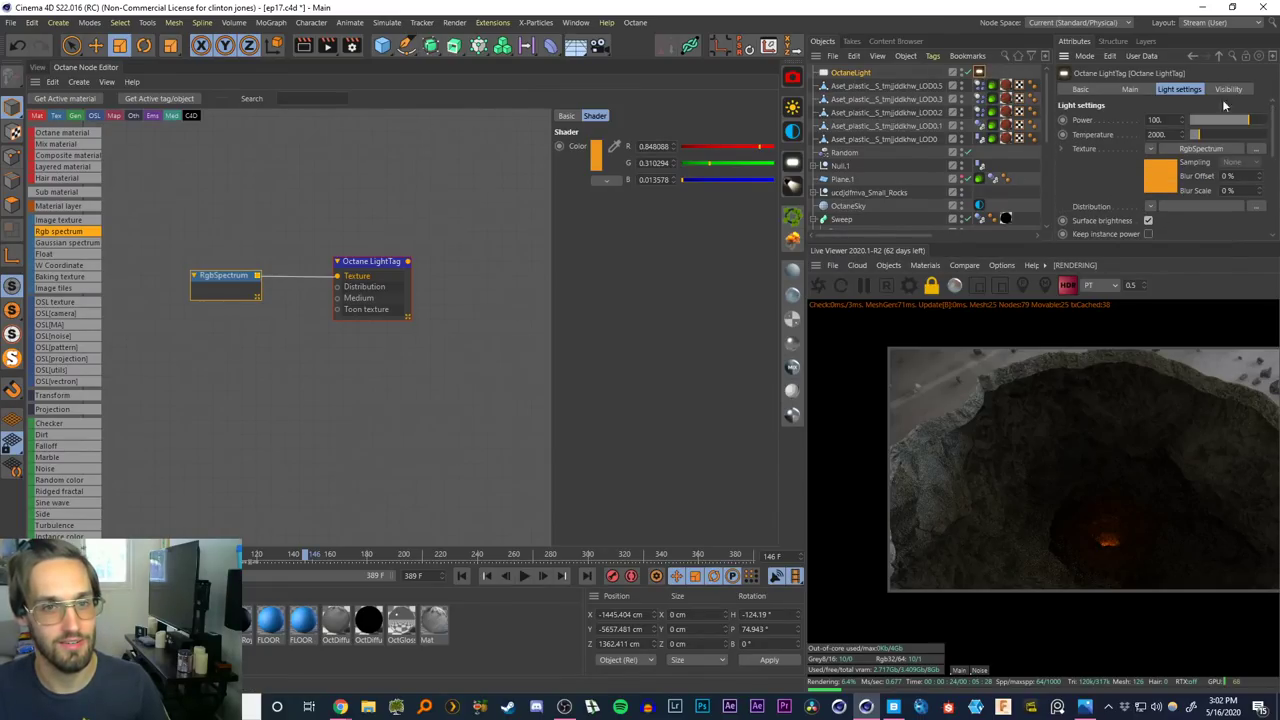
type("50")
key("Return")
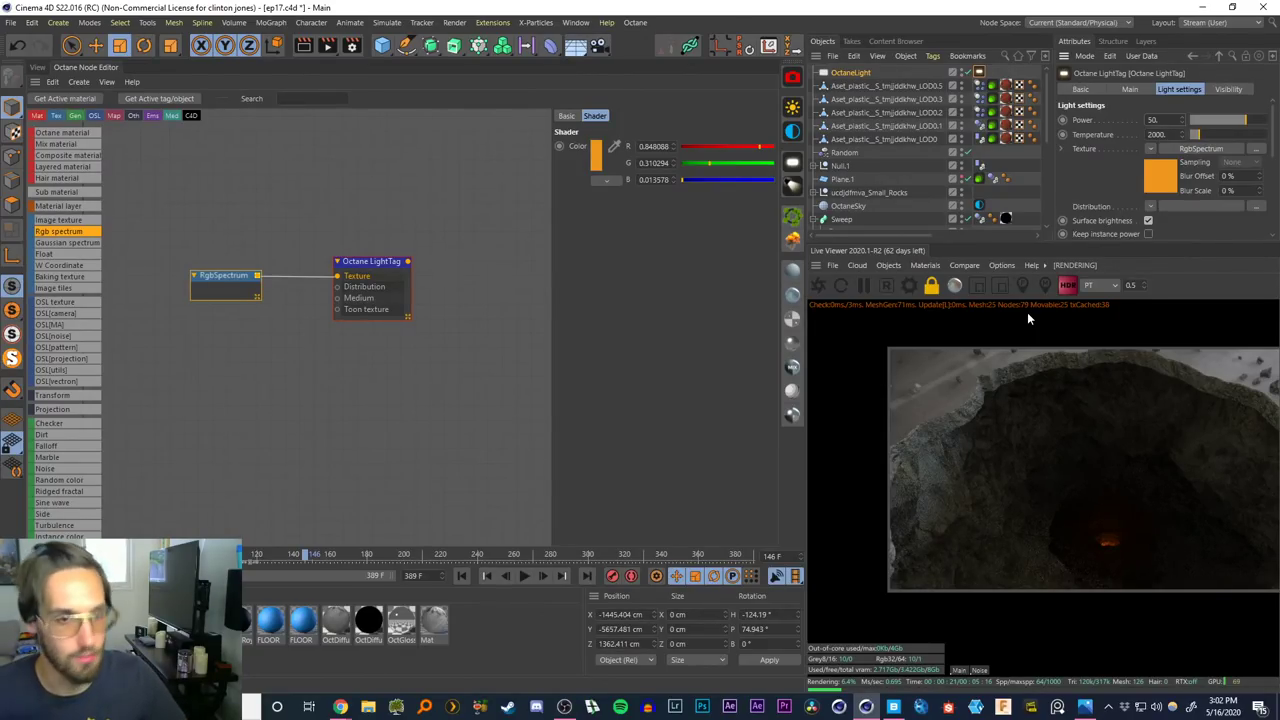
Disable and re-enable the OctaneLight to compare the sinkhole render without and with its glow
left_click(968, 72)
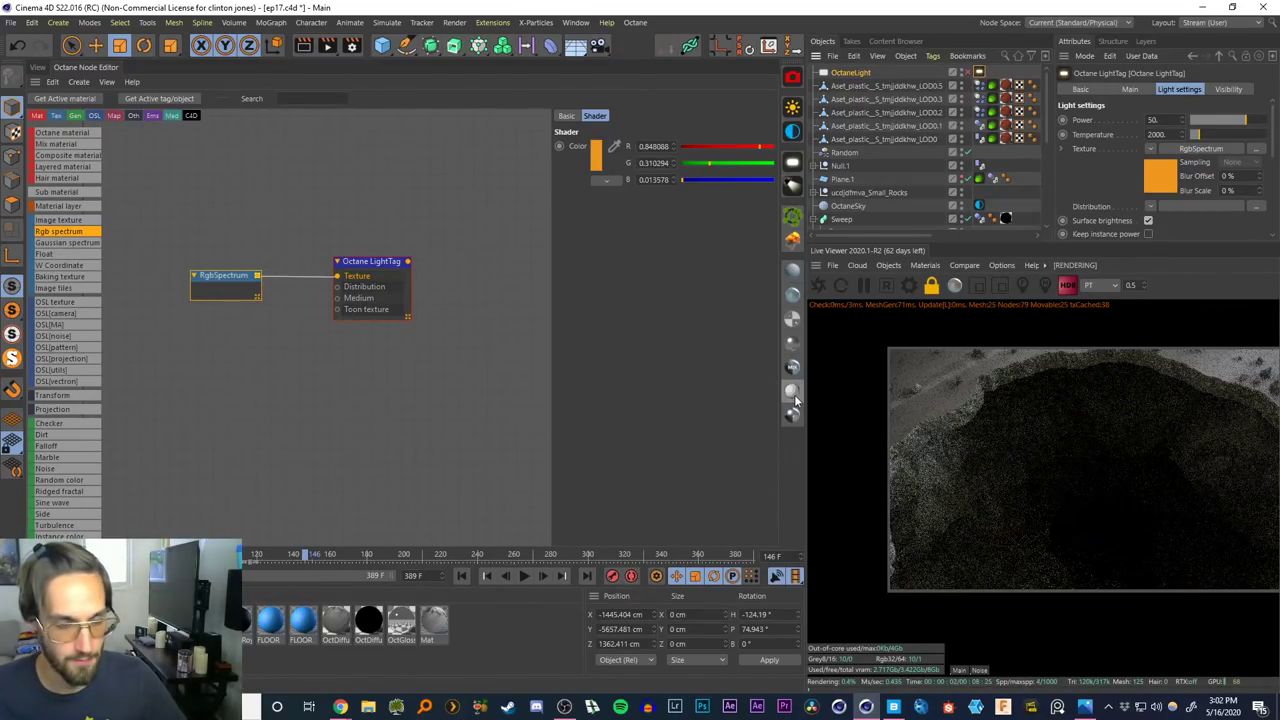
left_click(968, 72)
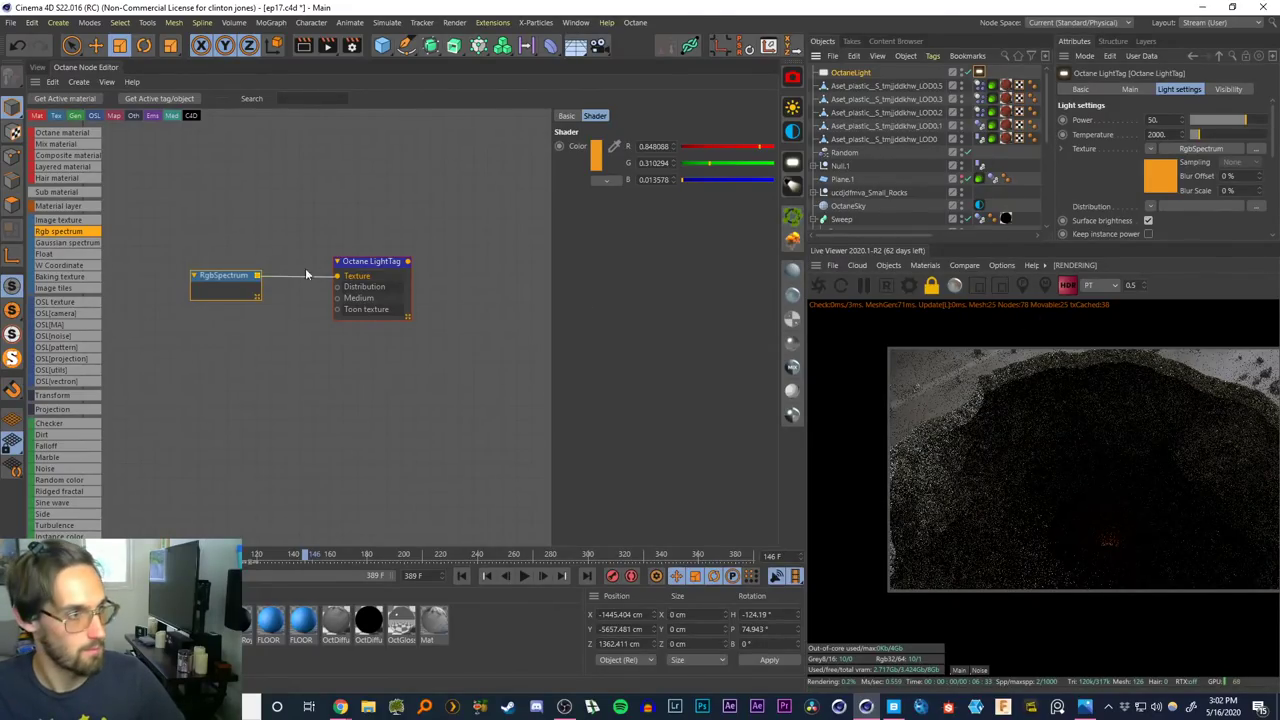
Shift the RGB spectrum's hue to a red-orange, about R 0.85, G 0.10, B 0.01, and turn the render region back on
left_click_drag(228, 278, 222, 275)
left_click(596, 155)
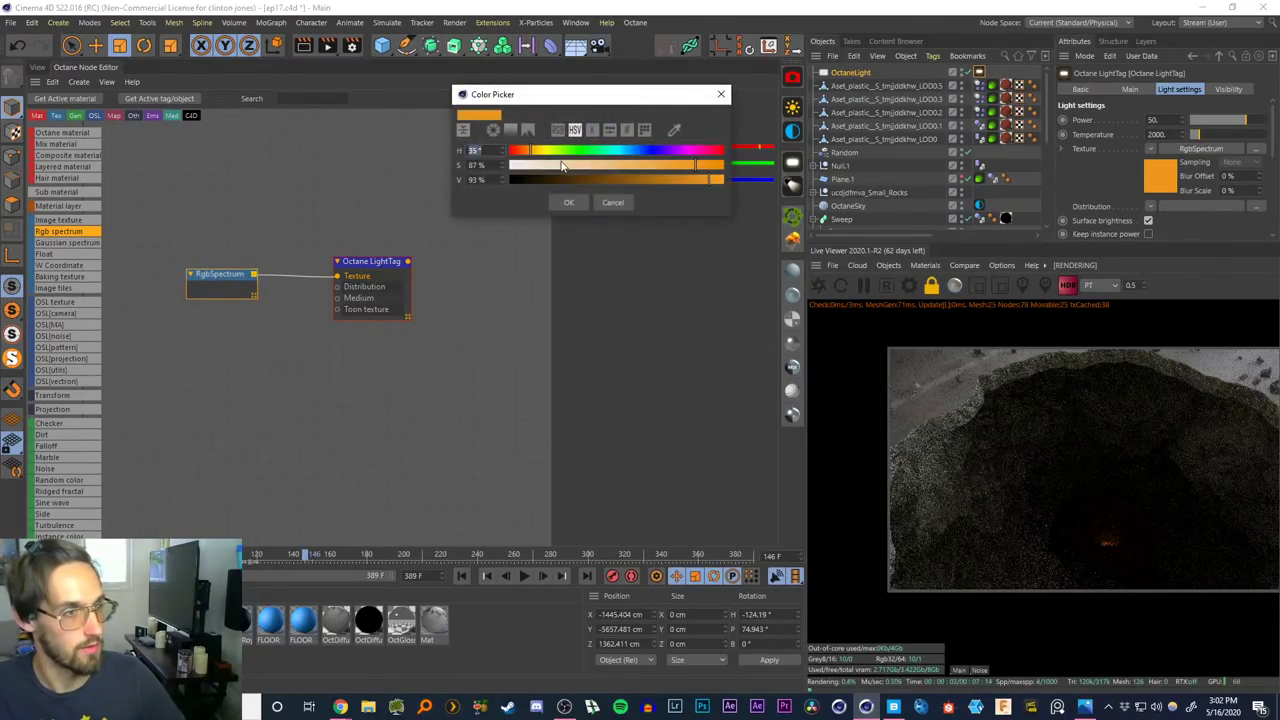
left_click(520, 151)
left_click(565, 203)
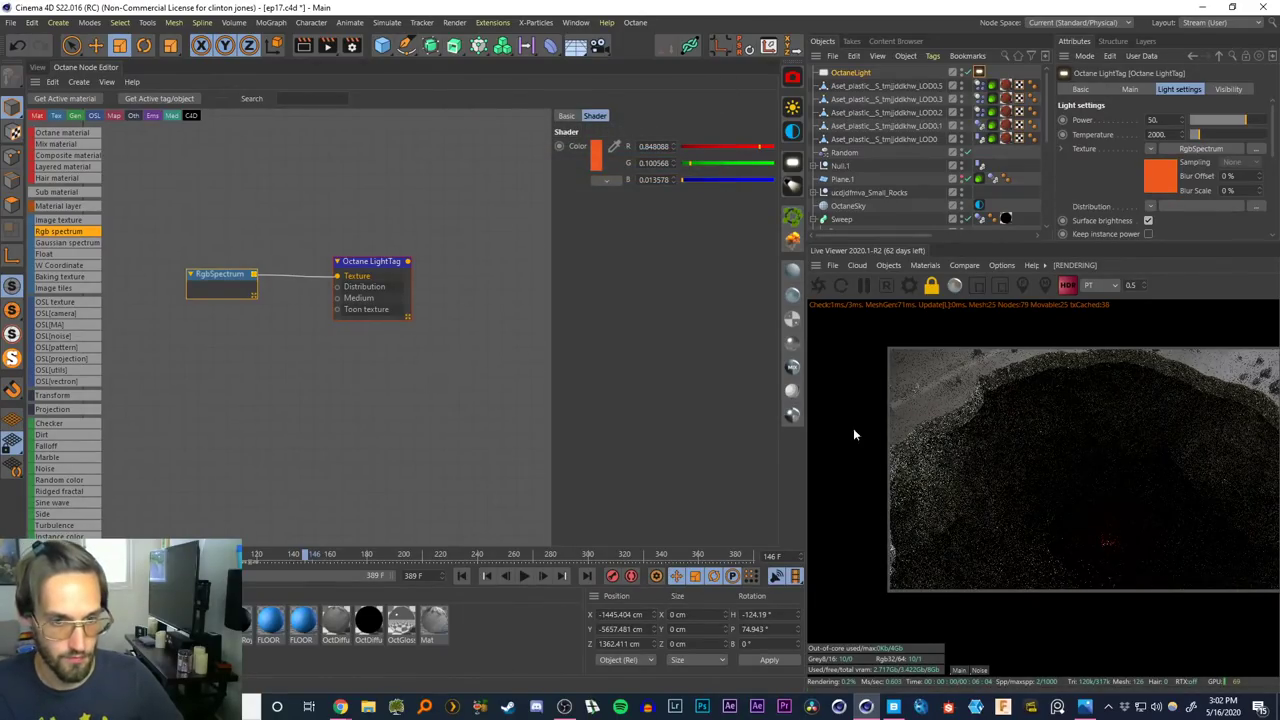
left_click(979, 287)
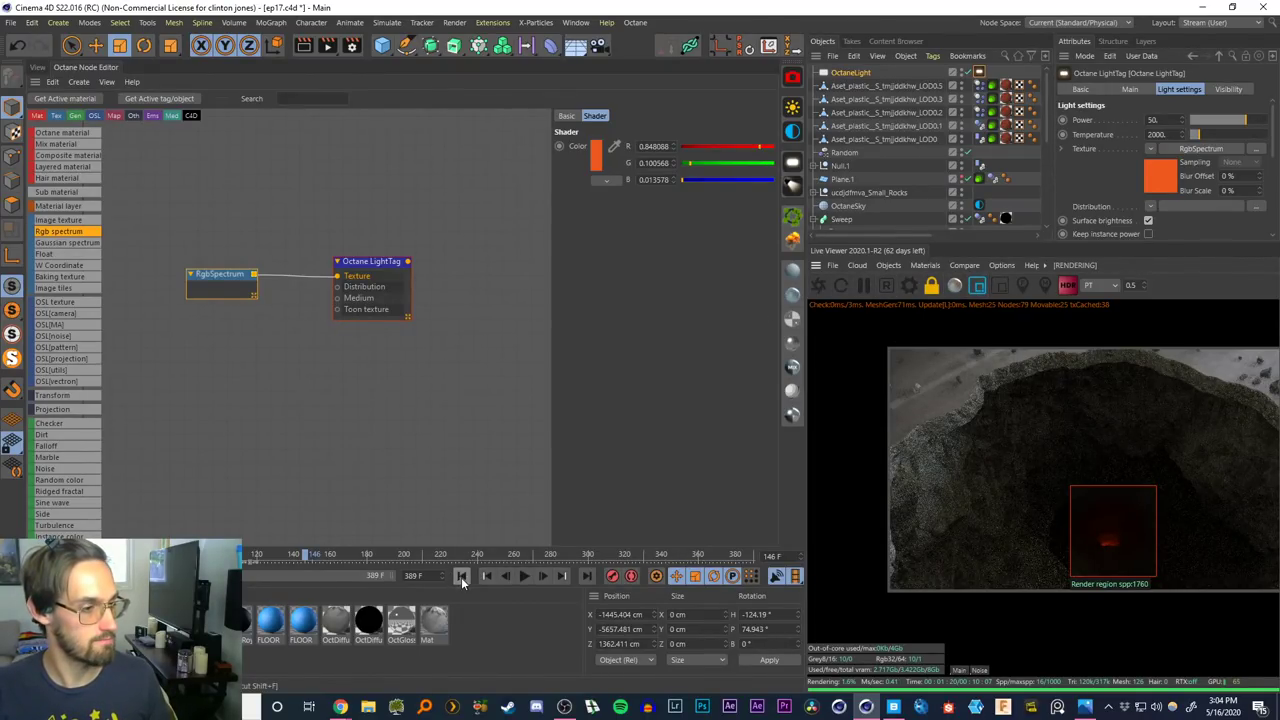
Return to the viewport, switch from the 3D Tracker Camera to the default camera and frame the OctaneLight at the tunnel's end
left_click(37, 68)
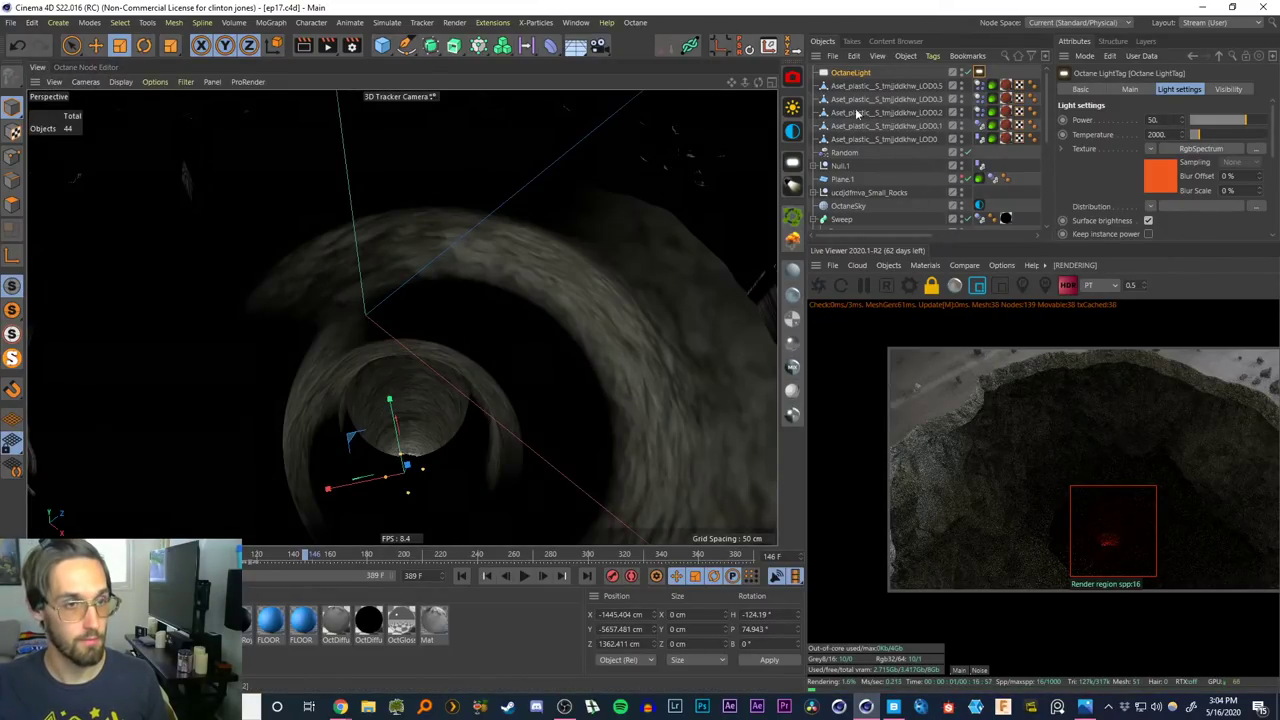
left_click(851, 73)
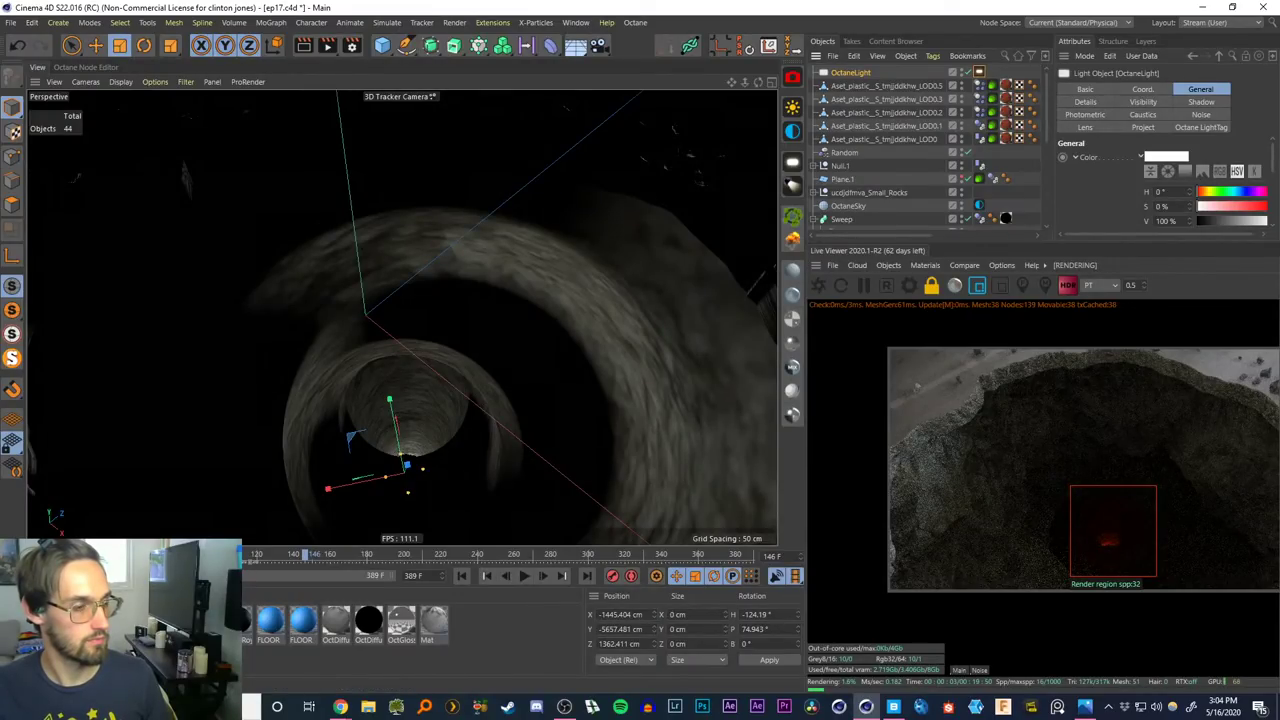
left_click(843, 86)
left_click(841, 75)
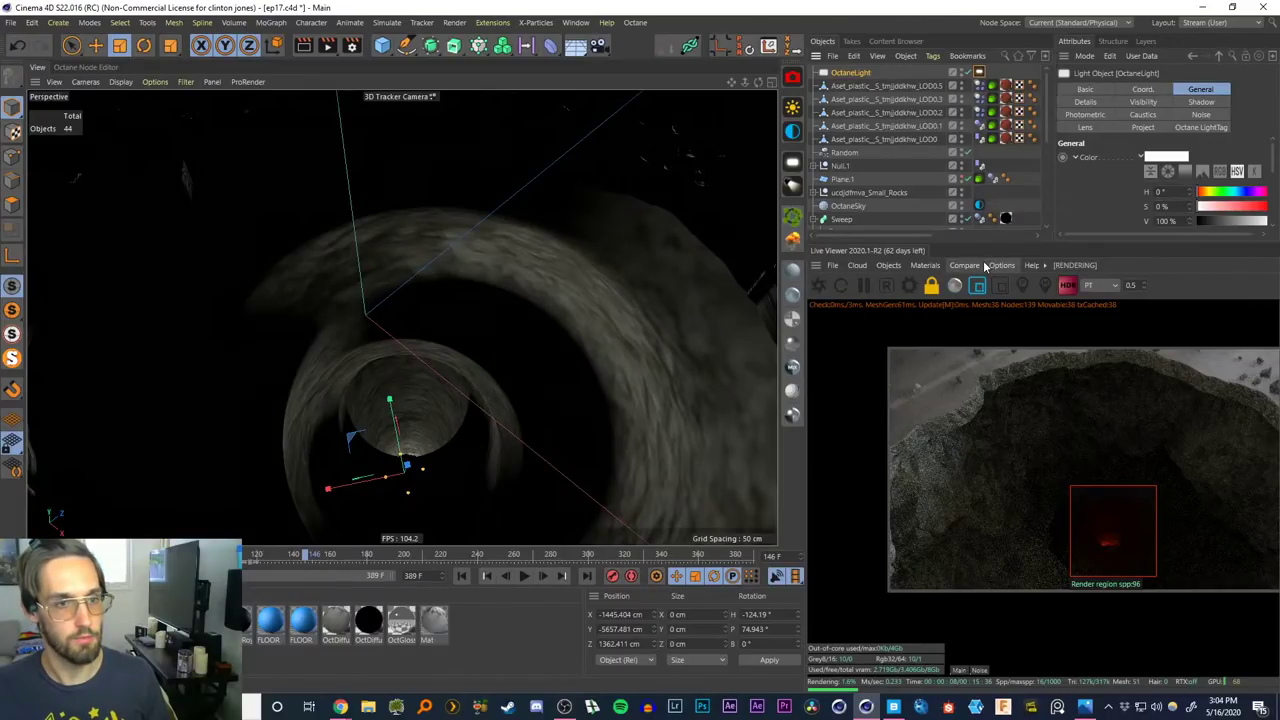
scroll(995, 210, "down", 4)
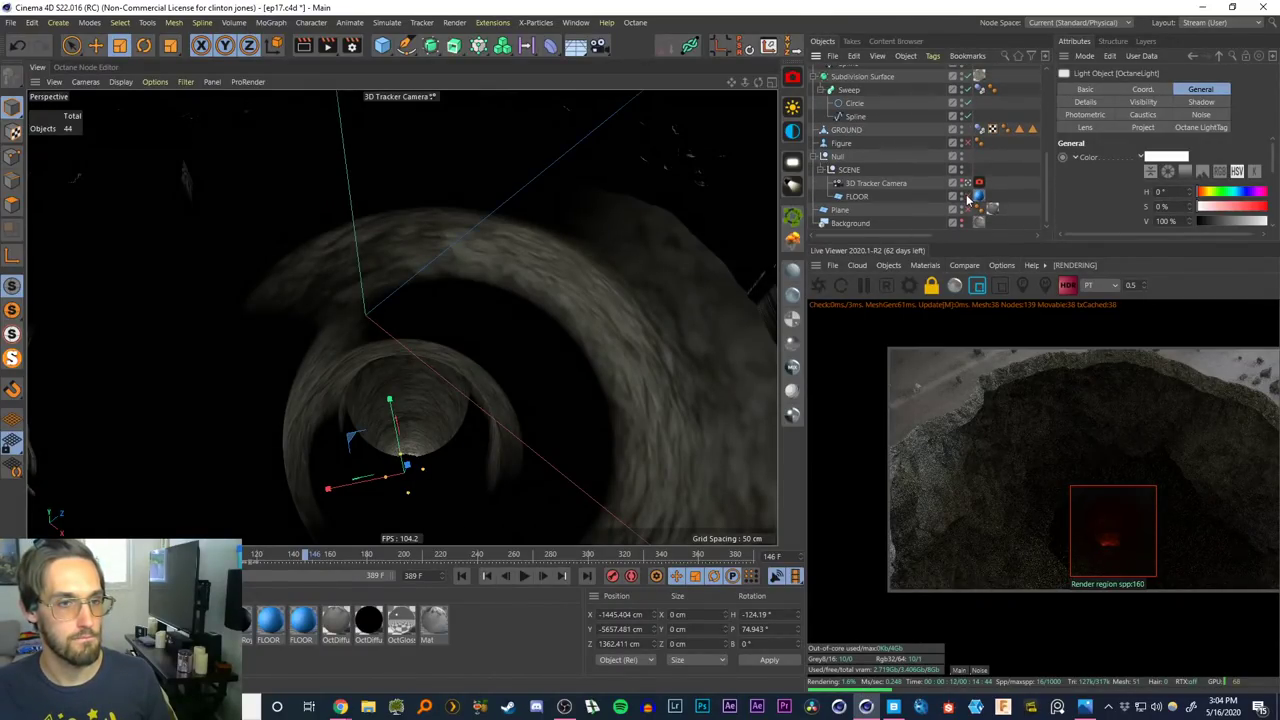
left_click(968, 185)
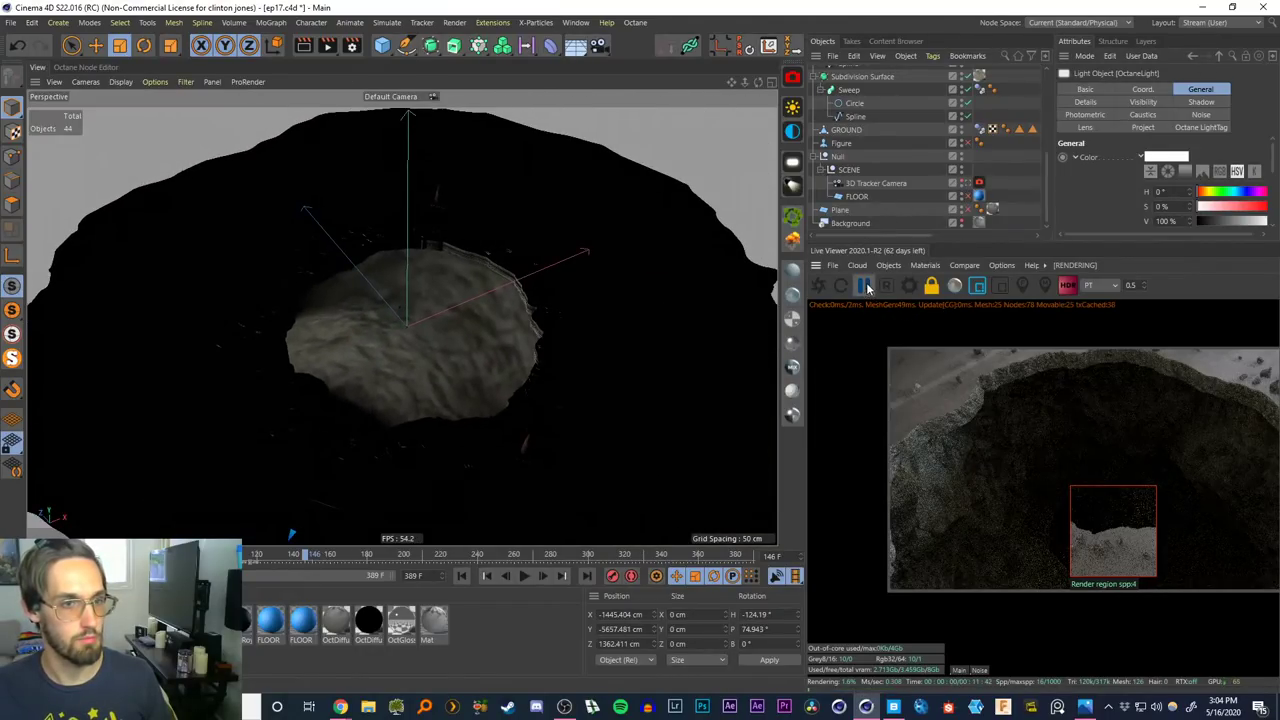
left_click_drag(396, 498, 423, 194, "alt")
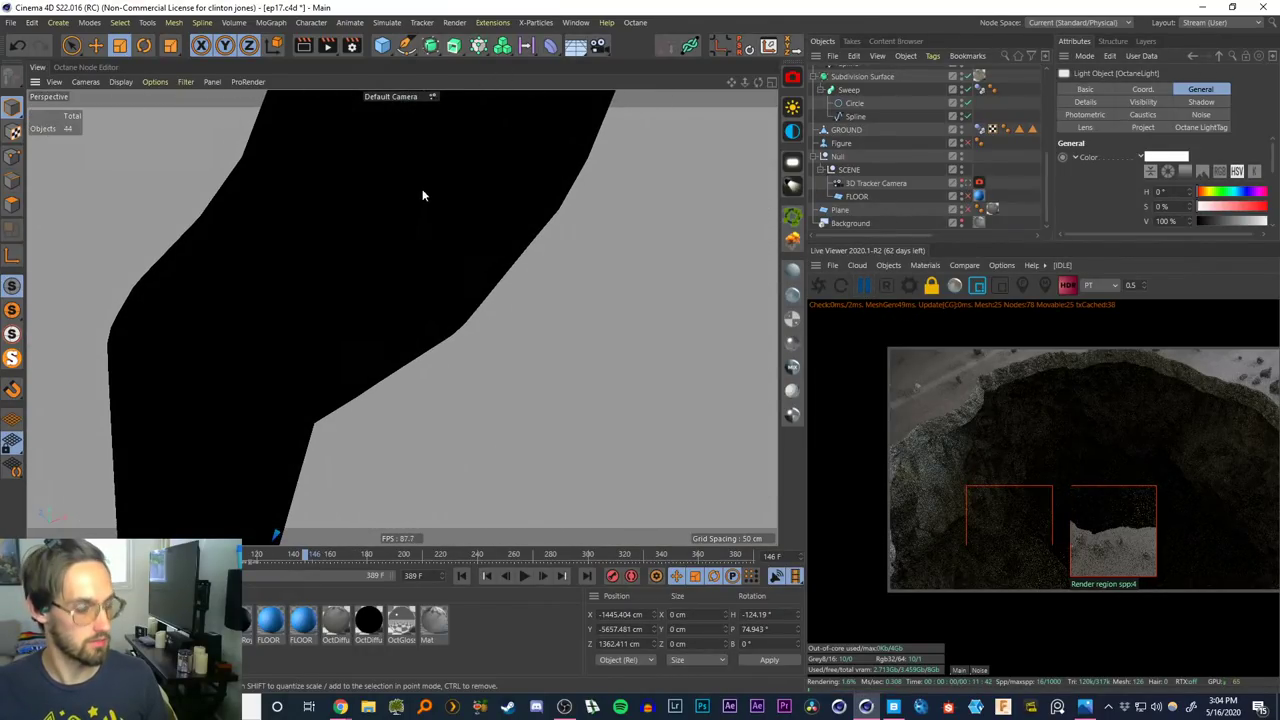
key("s")
scroll(423, 326, "up", 3)
left_click_drag(391, 321, 414, 275, "alt")
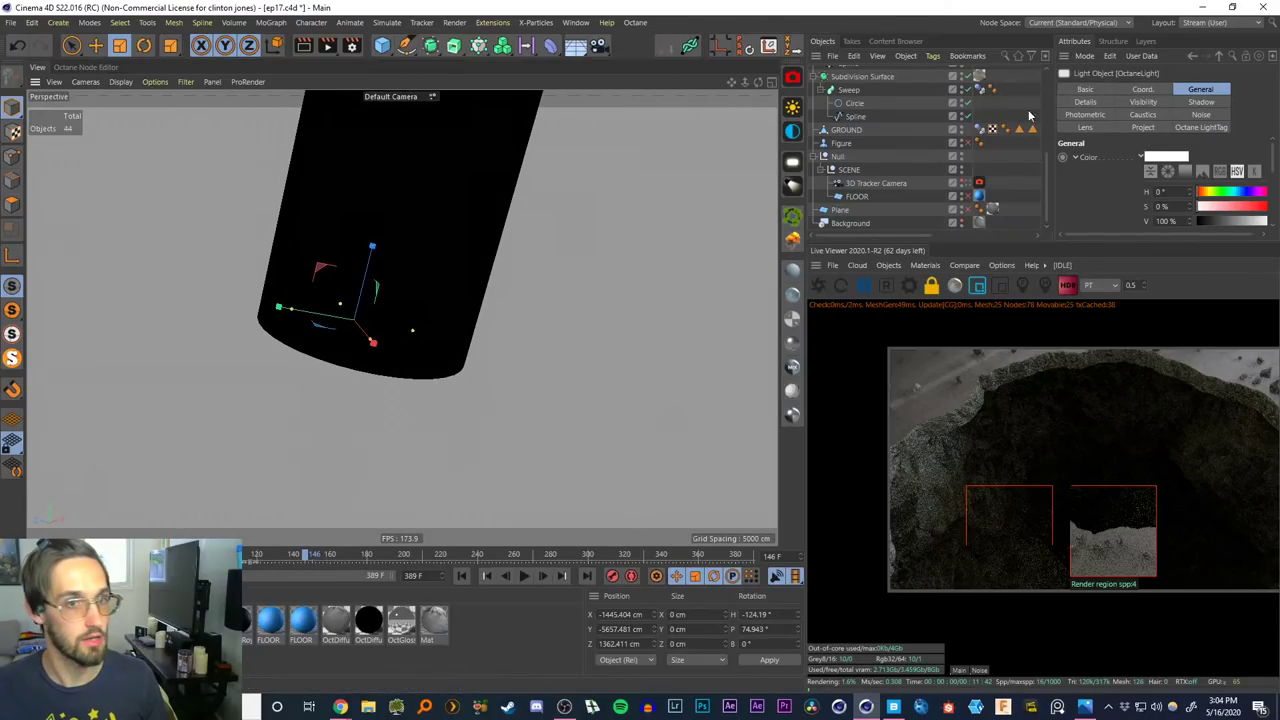
Hide the Sweep and Subdivision Surface objects in the viewport to expose the OctaneLight
scroll(1043, 171, "up", 3)
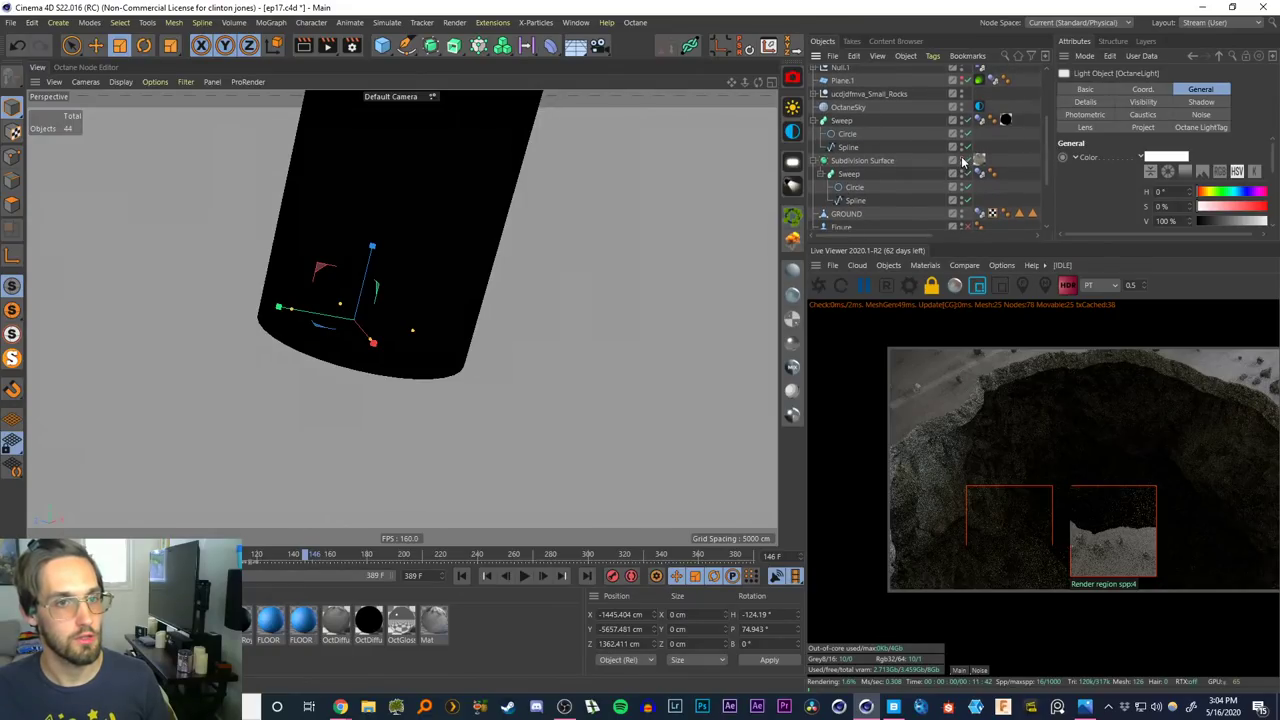
left_click(958, 120)
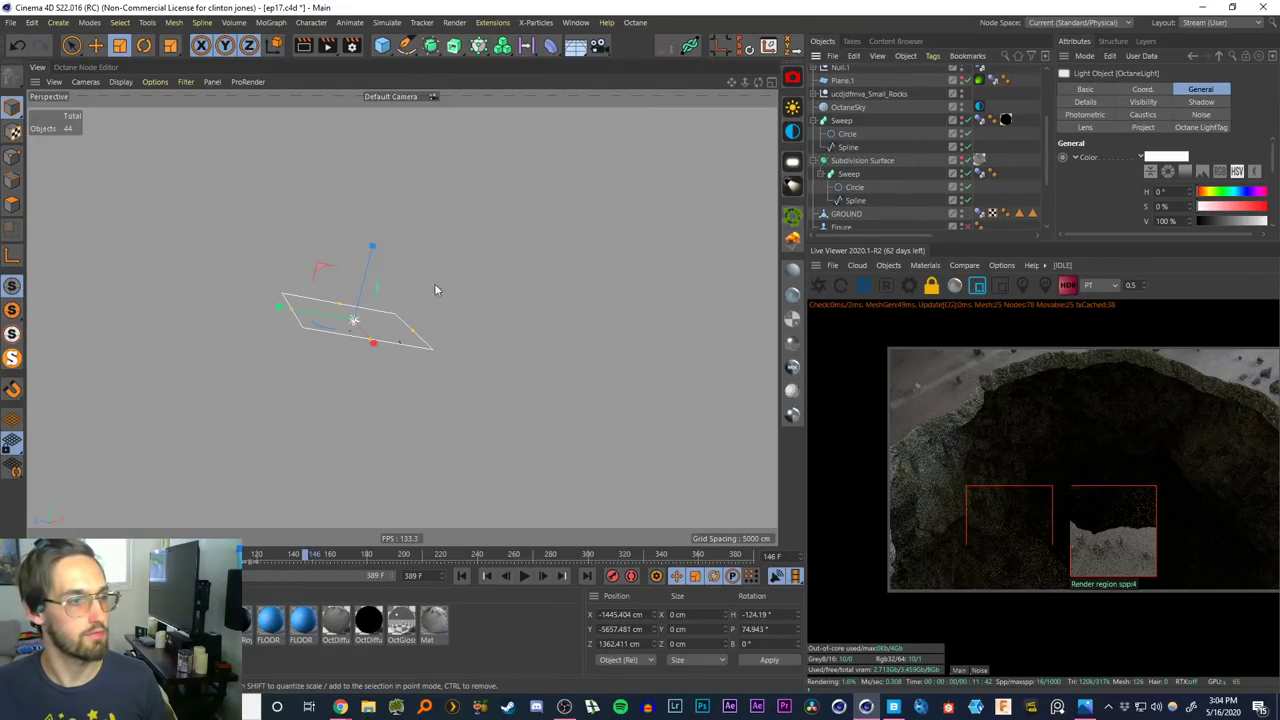
left_click_drag(434, 284, 262, 372, "alt")
Add a plane at the OctaneLight's position and rotate it to a pitch of about -15° so it lies parallel to the light
left_click(382, 45)
left_click(503, 88)
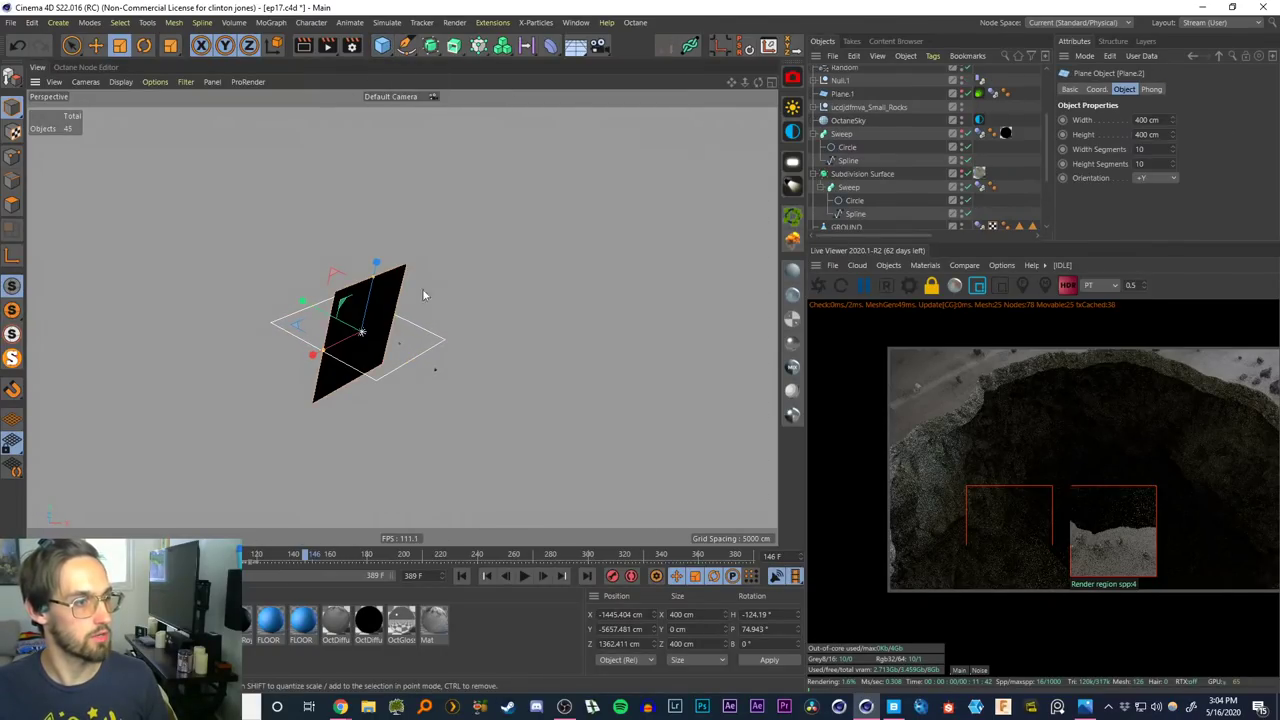
key("r")
left_click_drag(405, 340, 390, 401)
Move the plane along its own normal to about Y -5379 cm, above the OctaneLight
key("e")
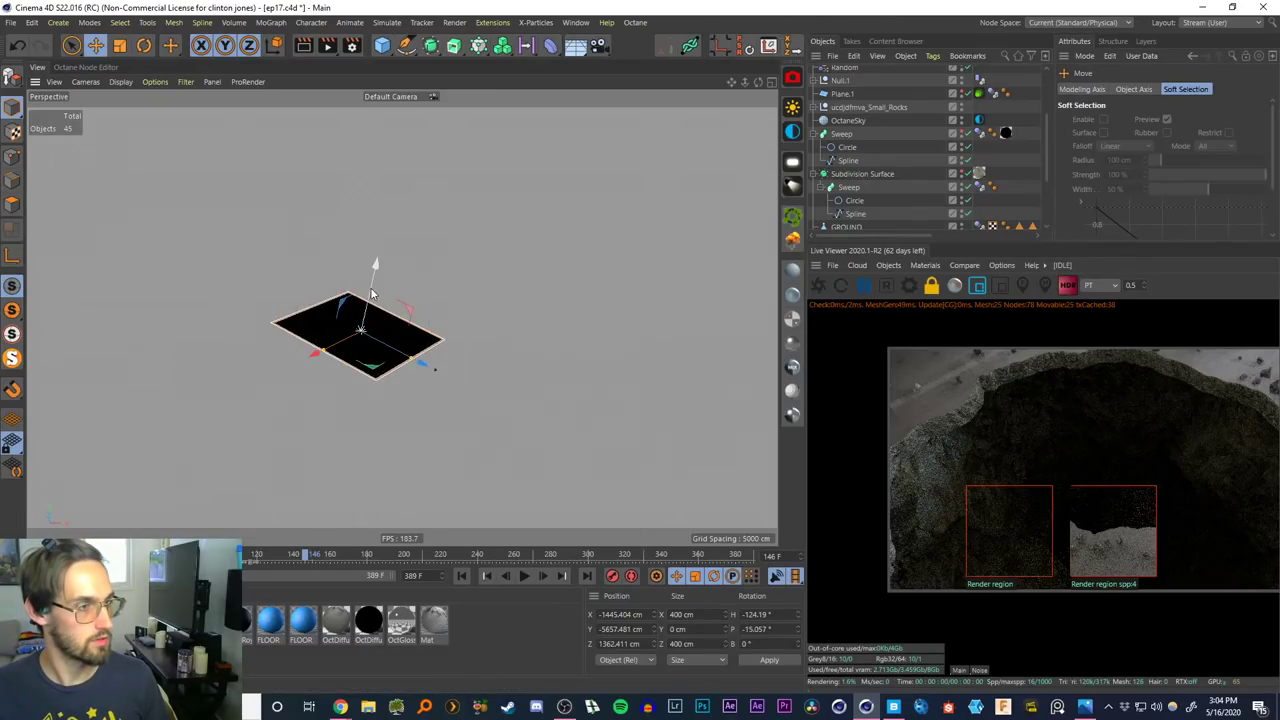
mouse_move(371, 287)
left_mouse_down()
mouse_move(382, 262)
mouse_move(440, 310)
mouse_move(476, 279)
mouse_move(368, 307)
left_mouse_up()
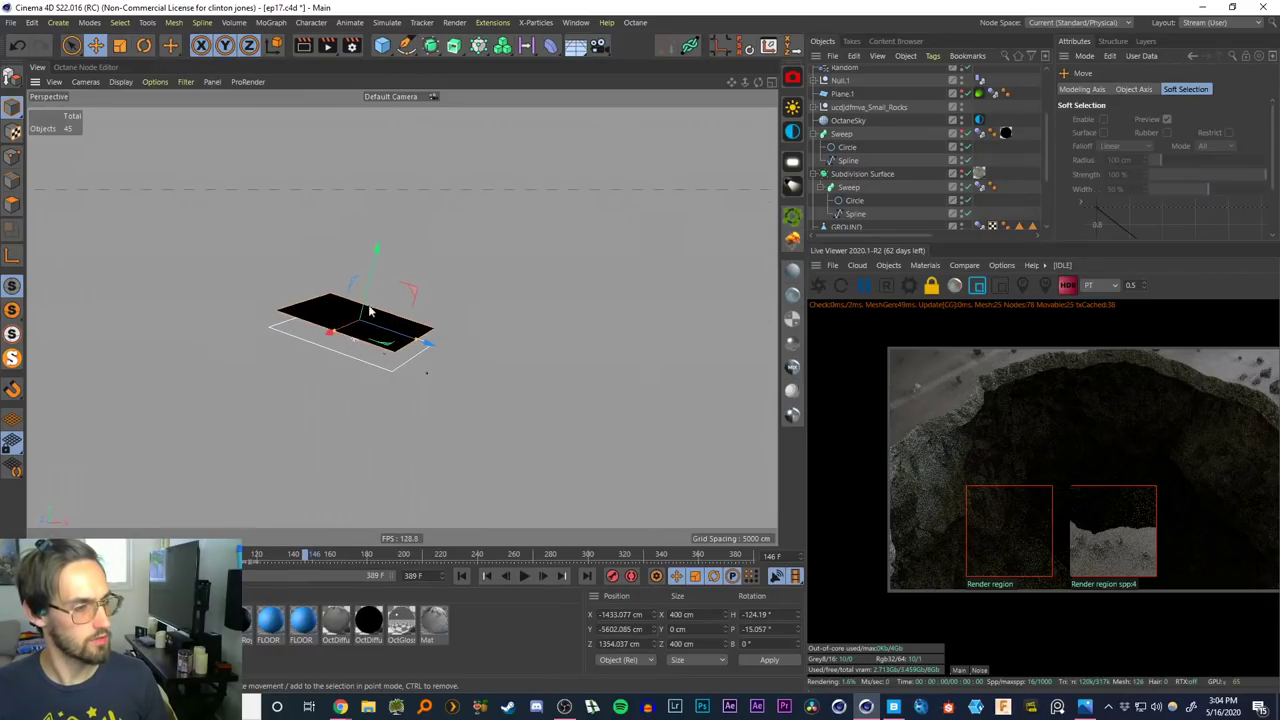
right_click_drag(358, 310, 403, 252, "alt")
left_click_drag(402, 258, 444, 133, "alt")
left_click_drag(426, 202, 409, 220, "alt")
Scale the plane uniformly to about 673 × 673 cm so it extends past the light's outline
key("t")
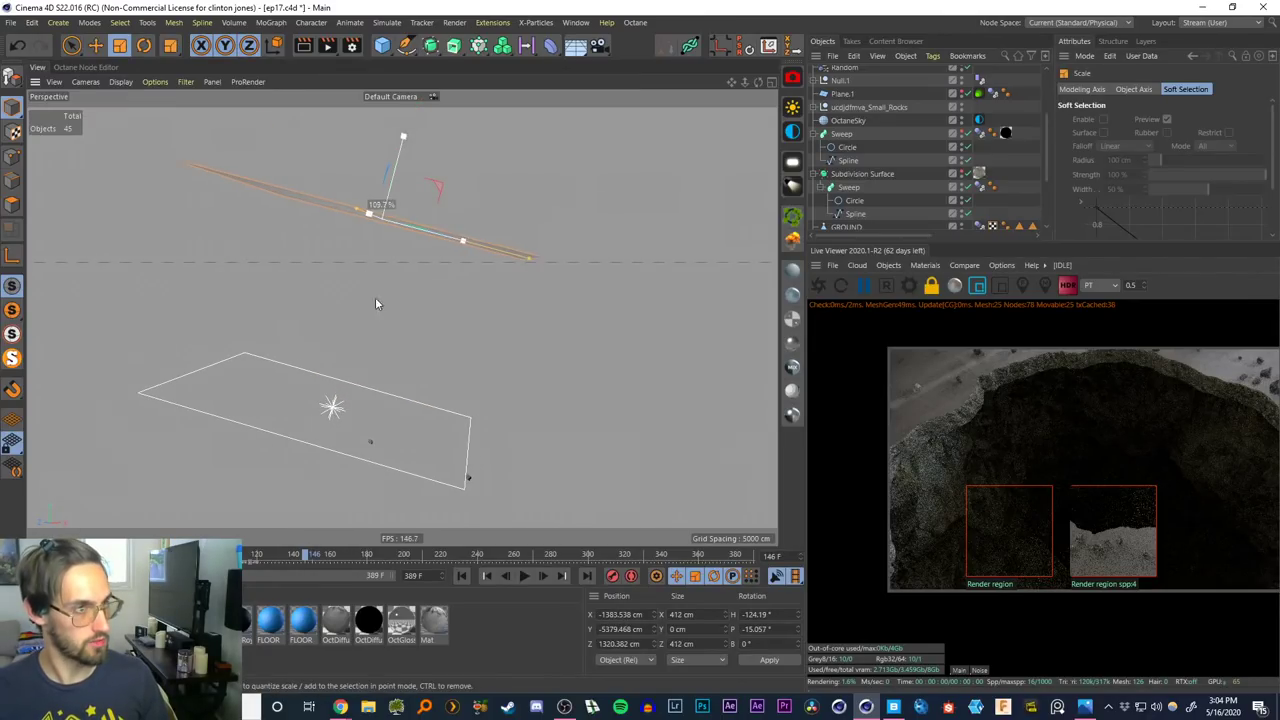
mouse_move(375, 297)
left_mouse_down()
mouse_move(456, 245)
mouse_move(381, 290)
left_mouse_up()
middle_click_drag(381, 290, 389, 266, "alt")
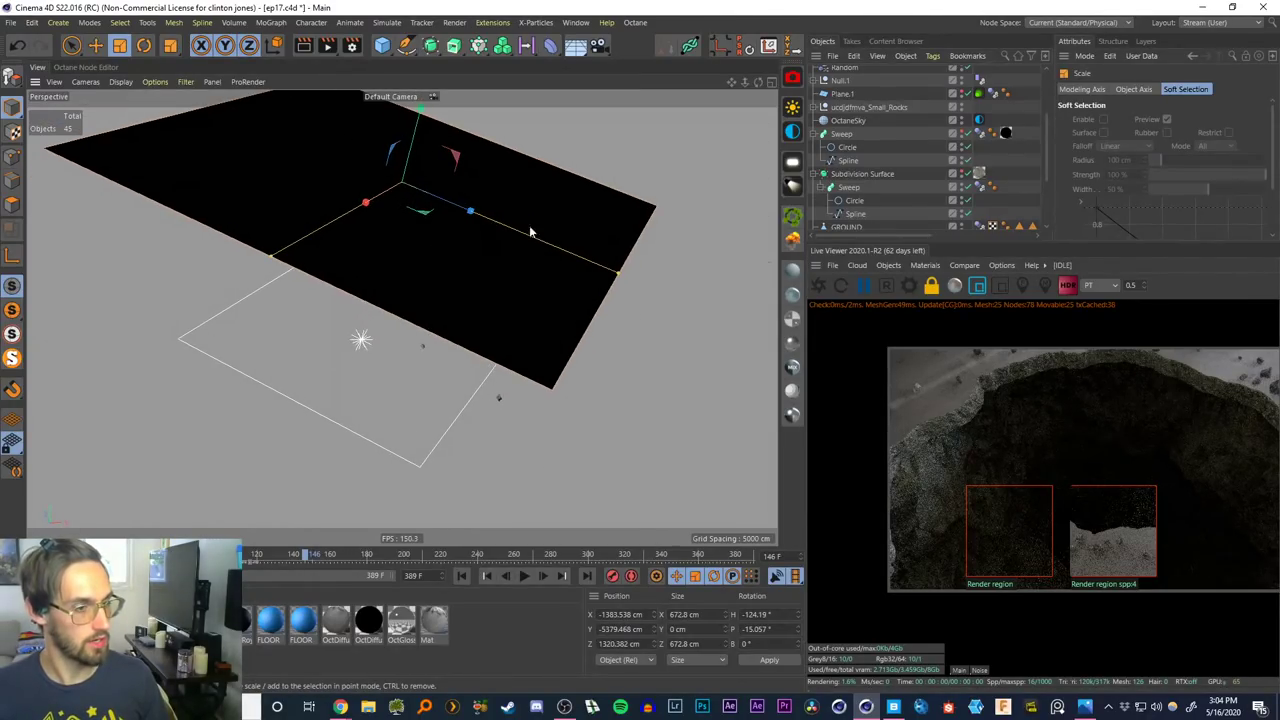
Create a new Octane diffuse material and apply it to the plane above the light
left_click(789, 272)
left_click_drag(42, 622, 471, 277)
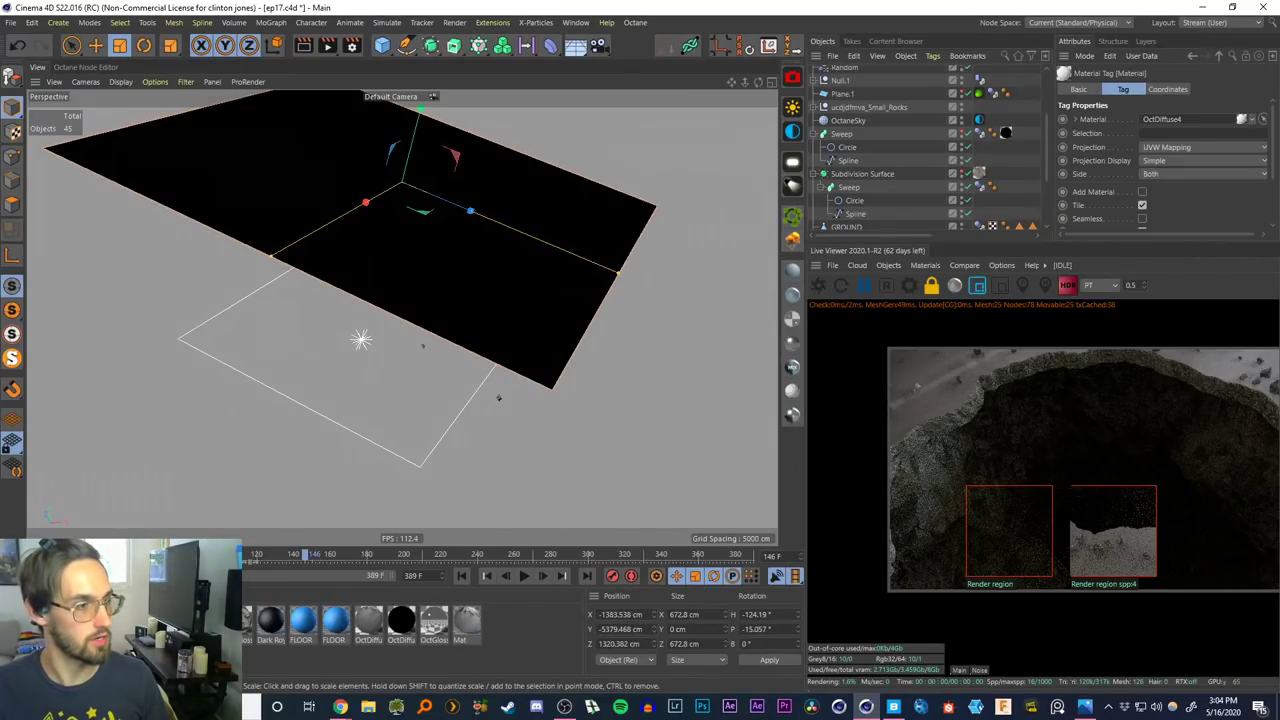
Open the plane's OctDiffuse4 material and assign a Noise shader as its diffuse texture
double_click(42, 622)
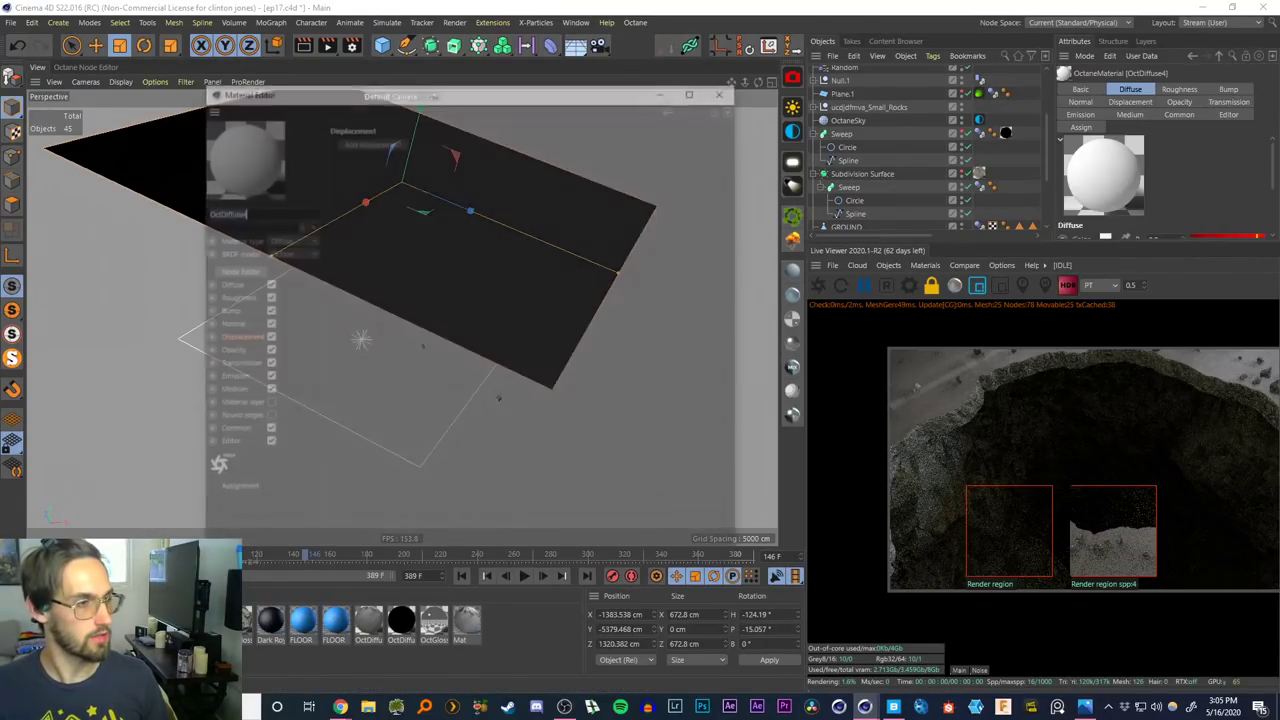
left_click(228, 288)
left_click(375, 215)
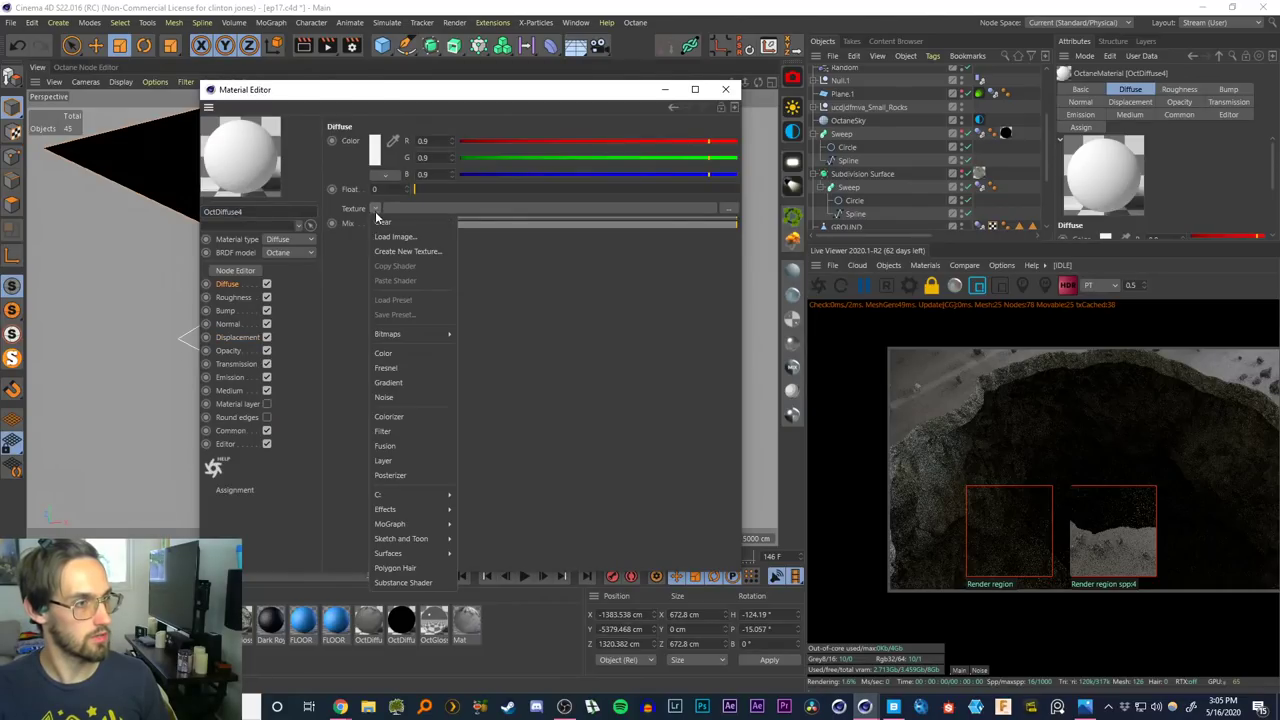
left_click(406, 394)
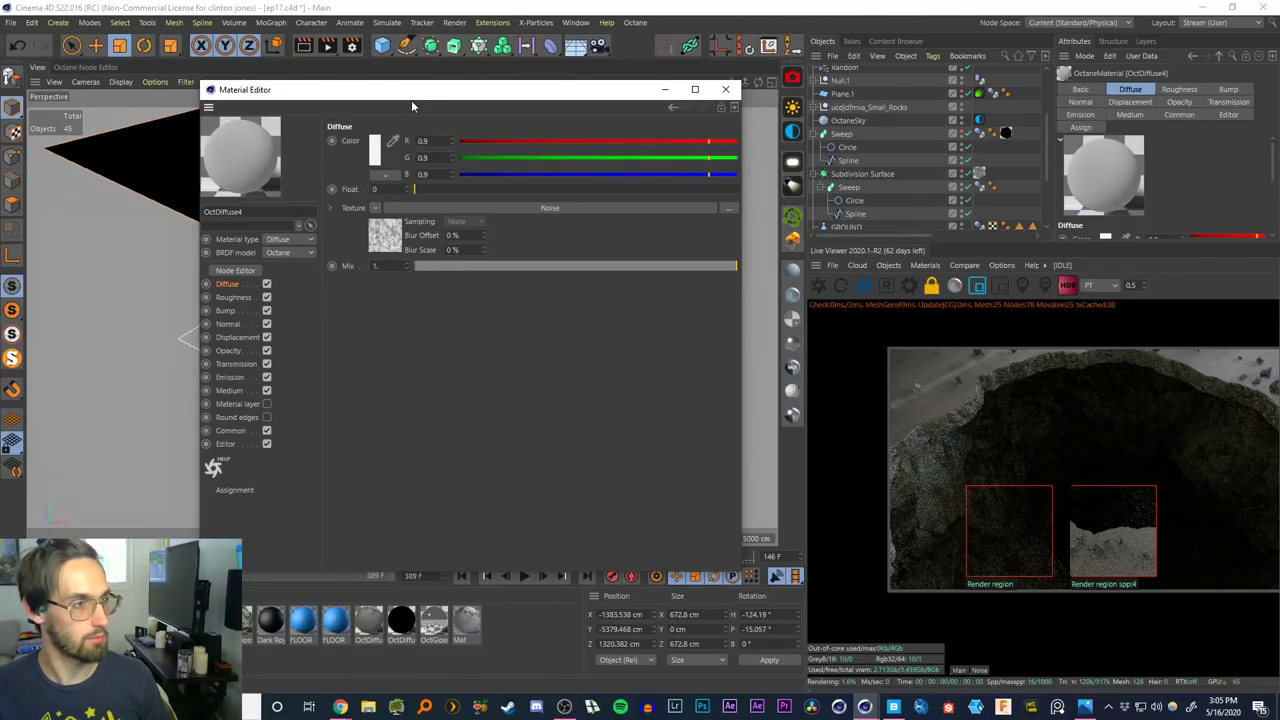
left_click_drag(411, 105, 531, 142)
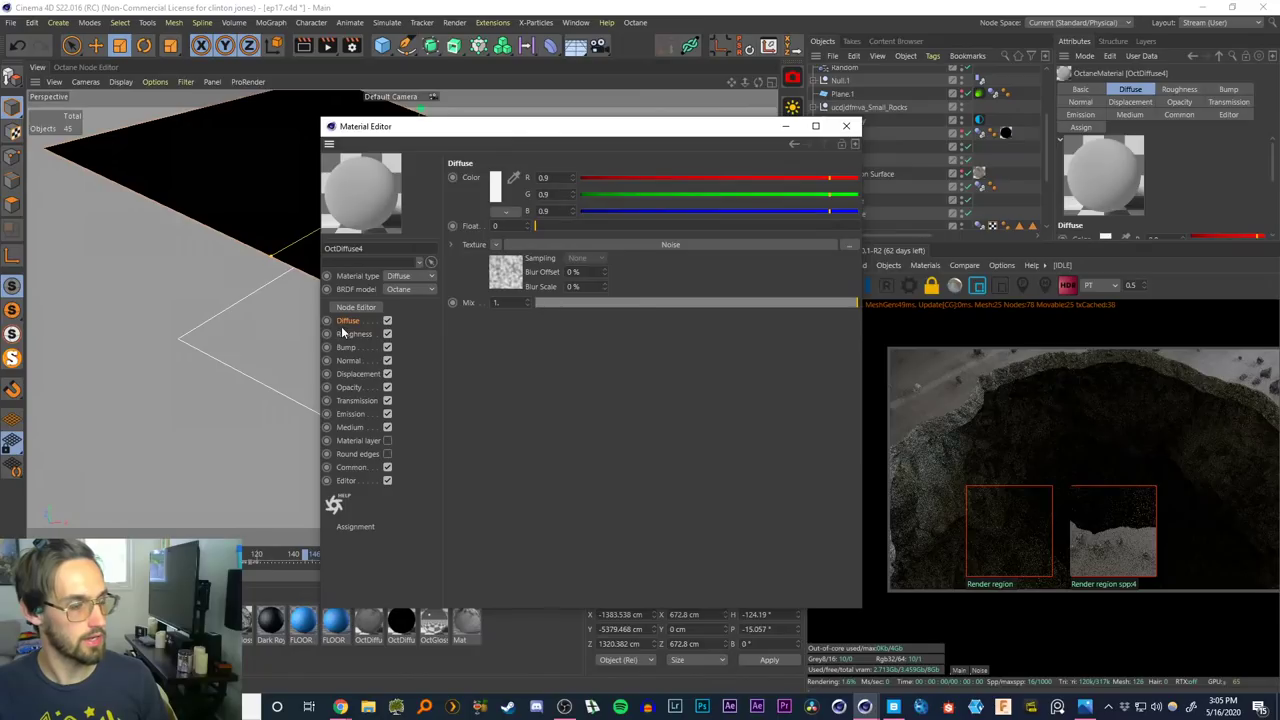
Solo the plane, restart the Live Viewer render and turn off its render region to see the whole plane
left_click_drag(658, 127, 546, 374)
left_click_drag(460, 294, 322, 298, "alt")
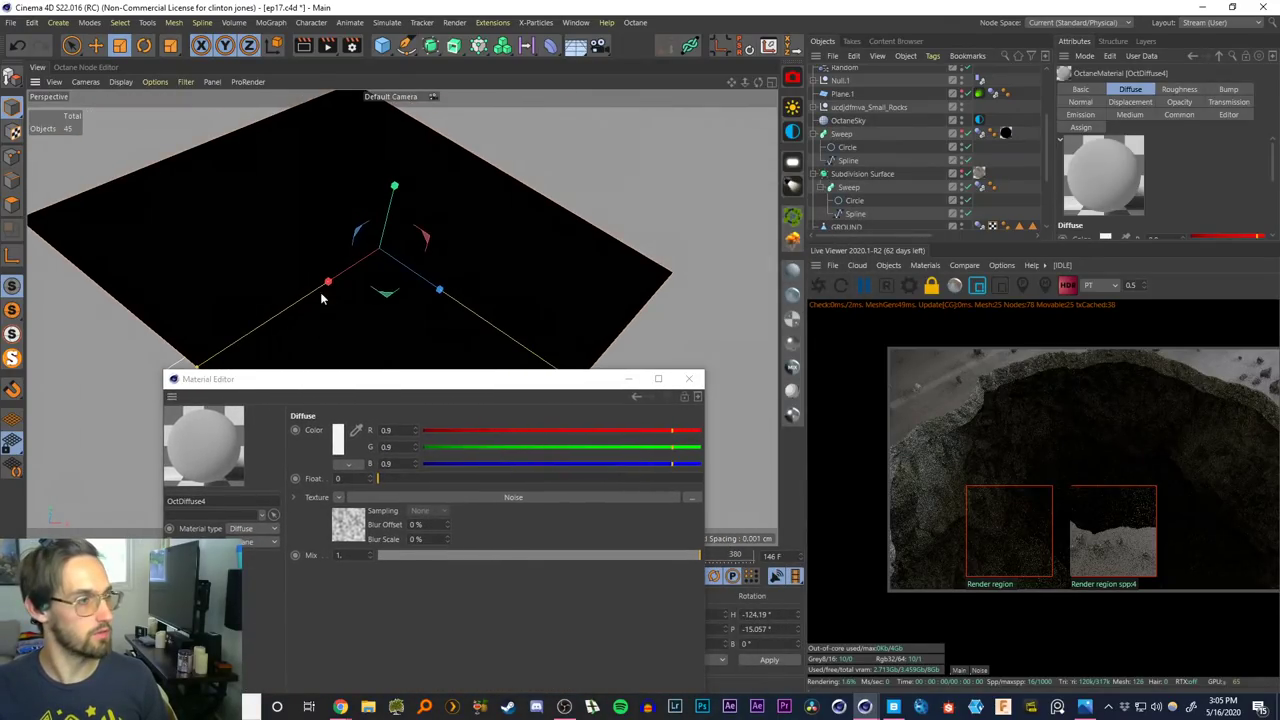
left_click(20, 366)
left_click(818, 286)
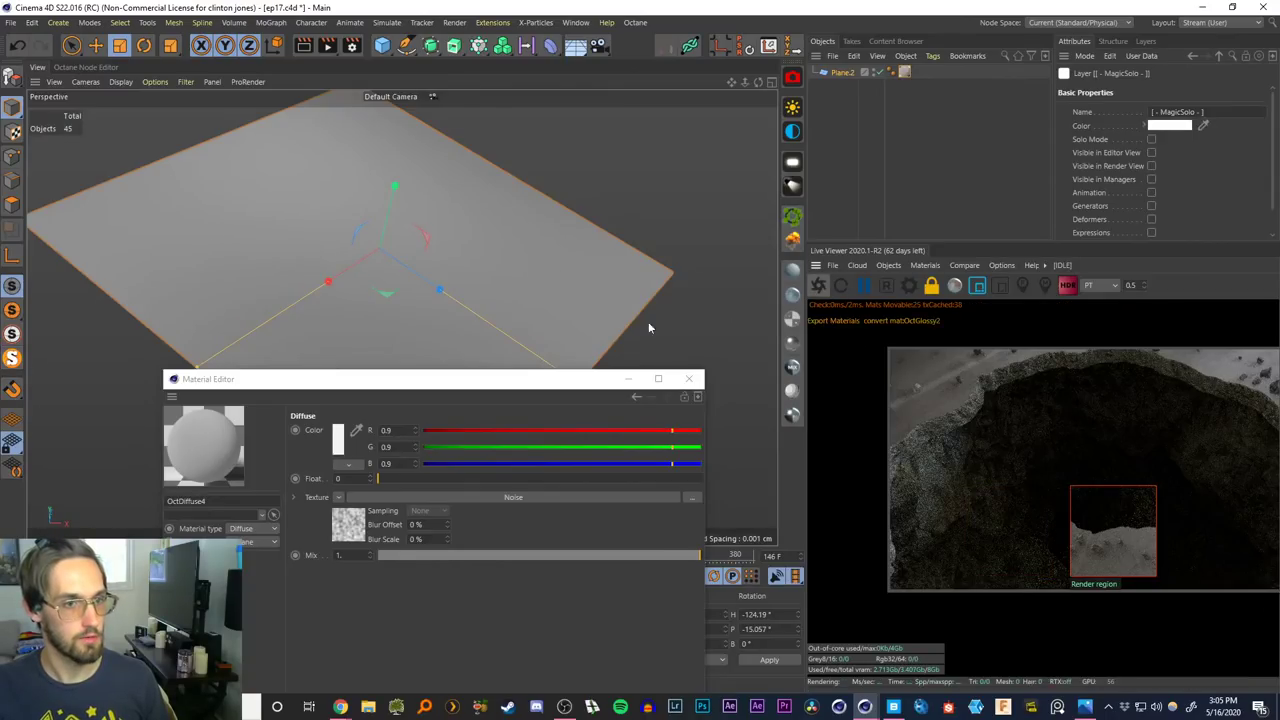
left_click_drag(546, 374, 531, 394)
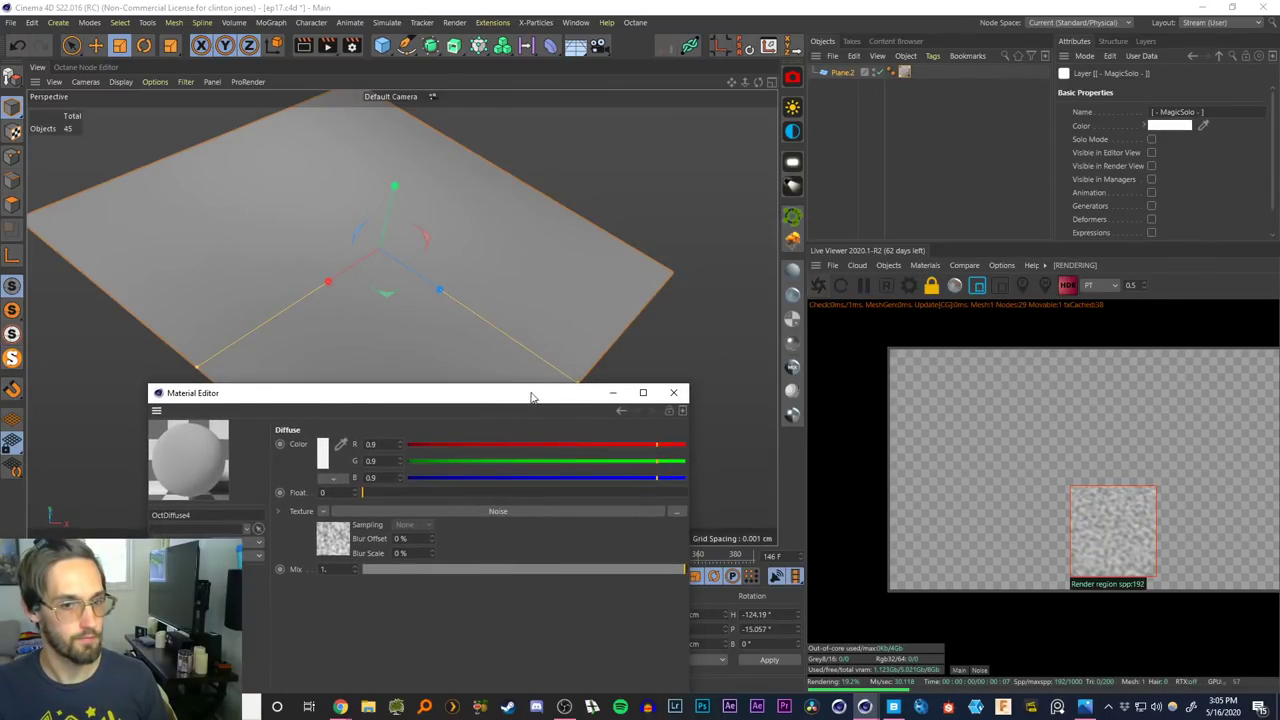
left_click(977, 285)
left_click(613, 392)
left_click_drag(420, 330, 522, 295, "alt")
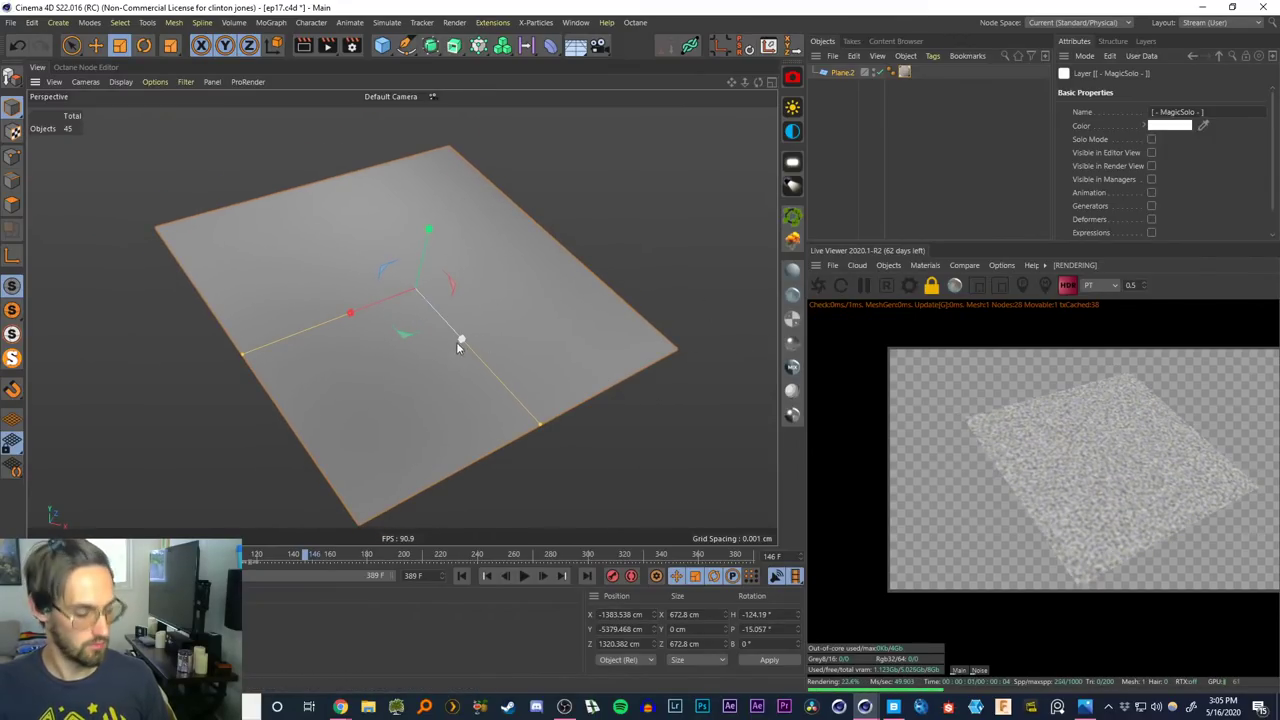
Inspect the plane's segments by toggling the viewport between Gouraud shading with lines and plain Gouraud shading
key("n")
key("b")
key("n")
key("a")
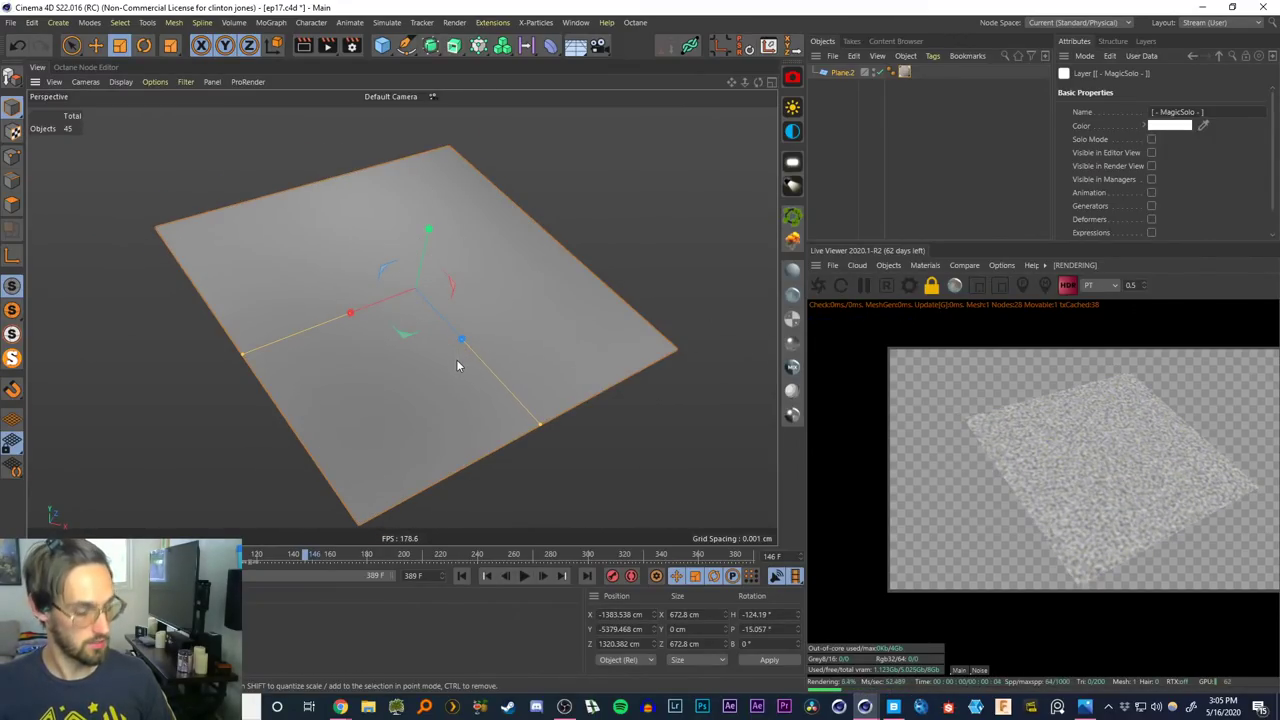
key("n")
key("b")
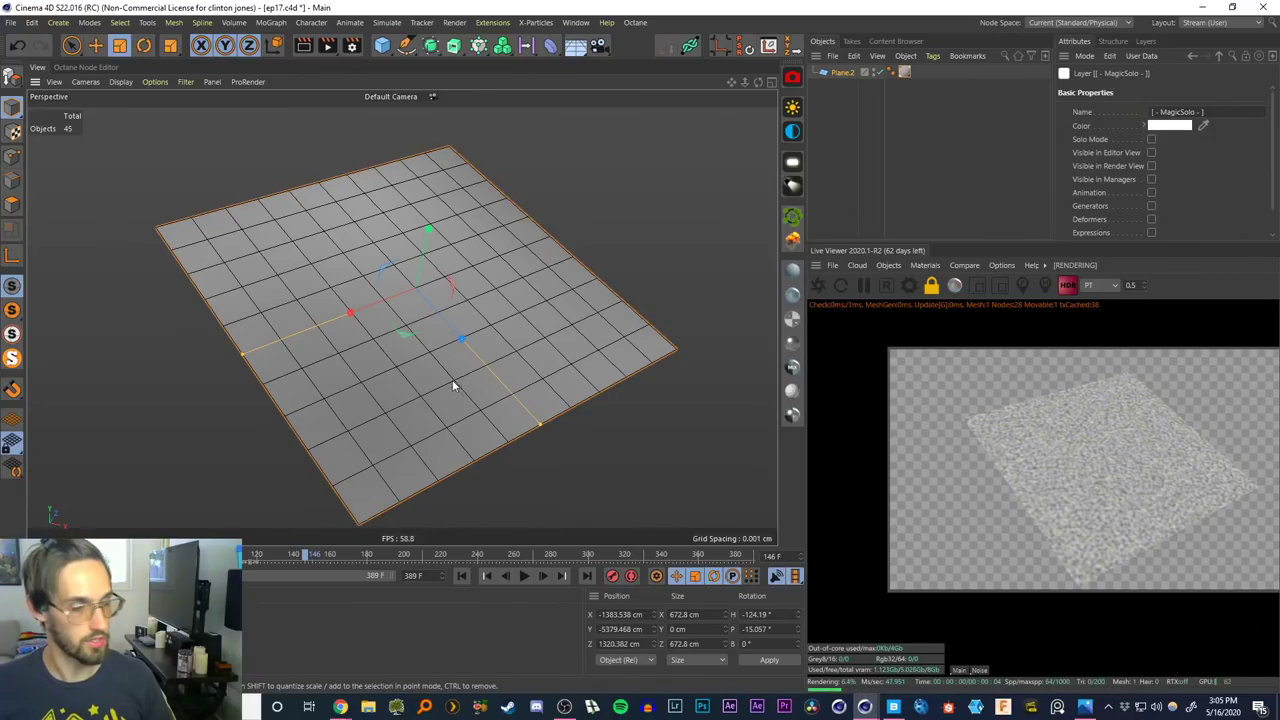
key("n")
key("a")
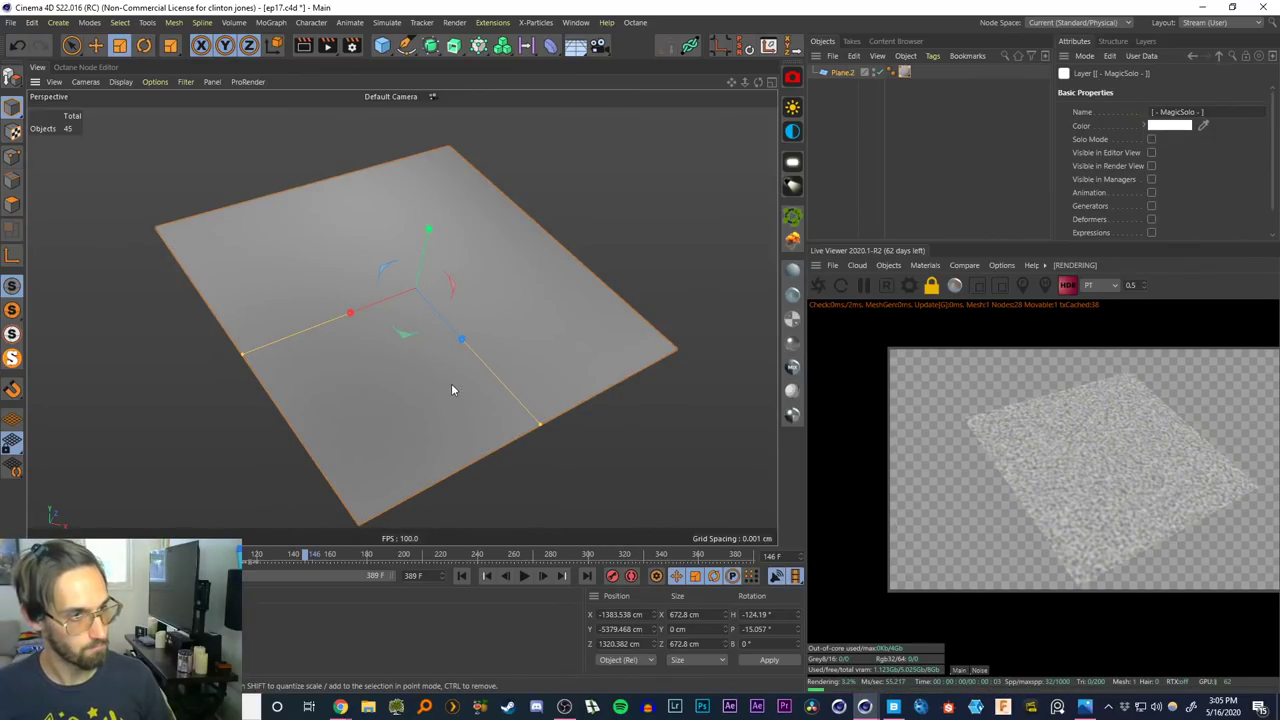
left_click_drag(449, 297, 451, 335, "alt")
middle_click_drag(451, 329, 440, 334, "alt")
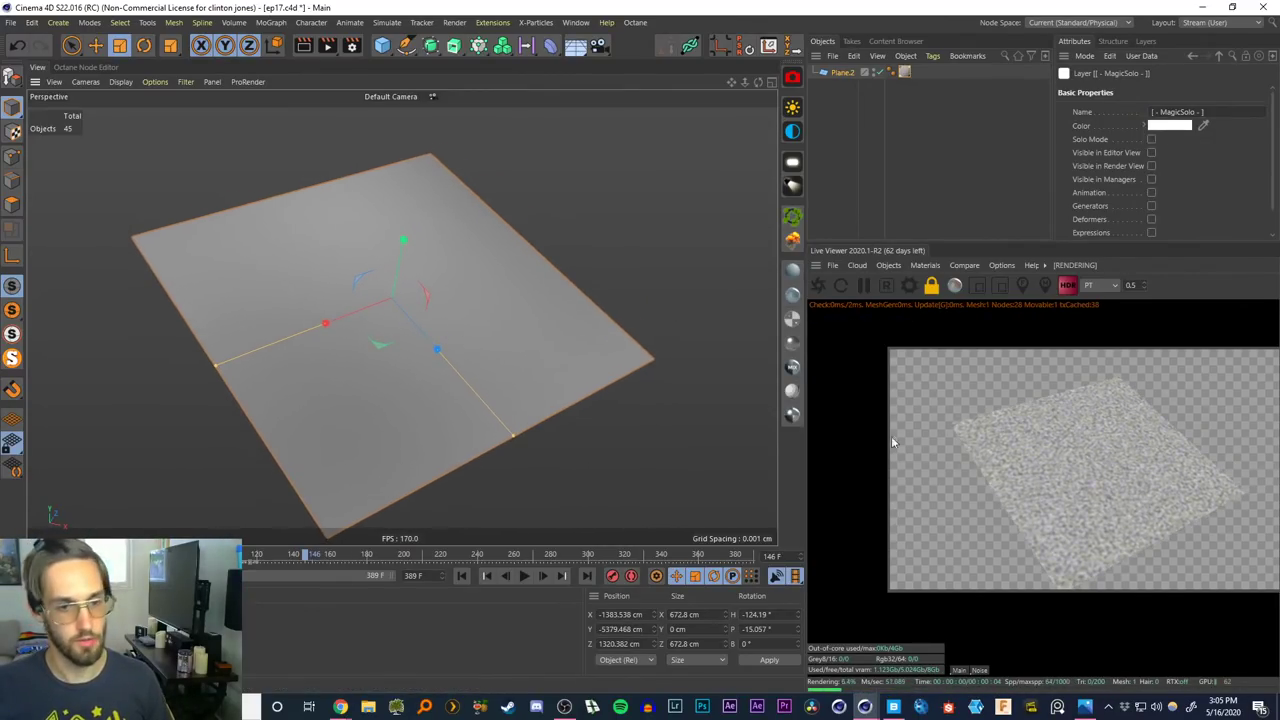
In OctDiffuse4's diffuse Noise shader, set the contrast to 100% and the global scale to about 557%
double_click(112, 610)
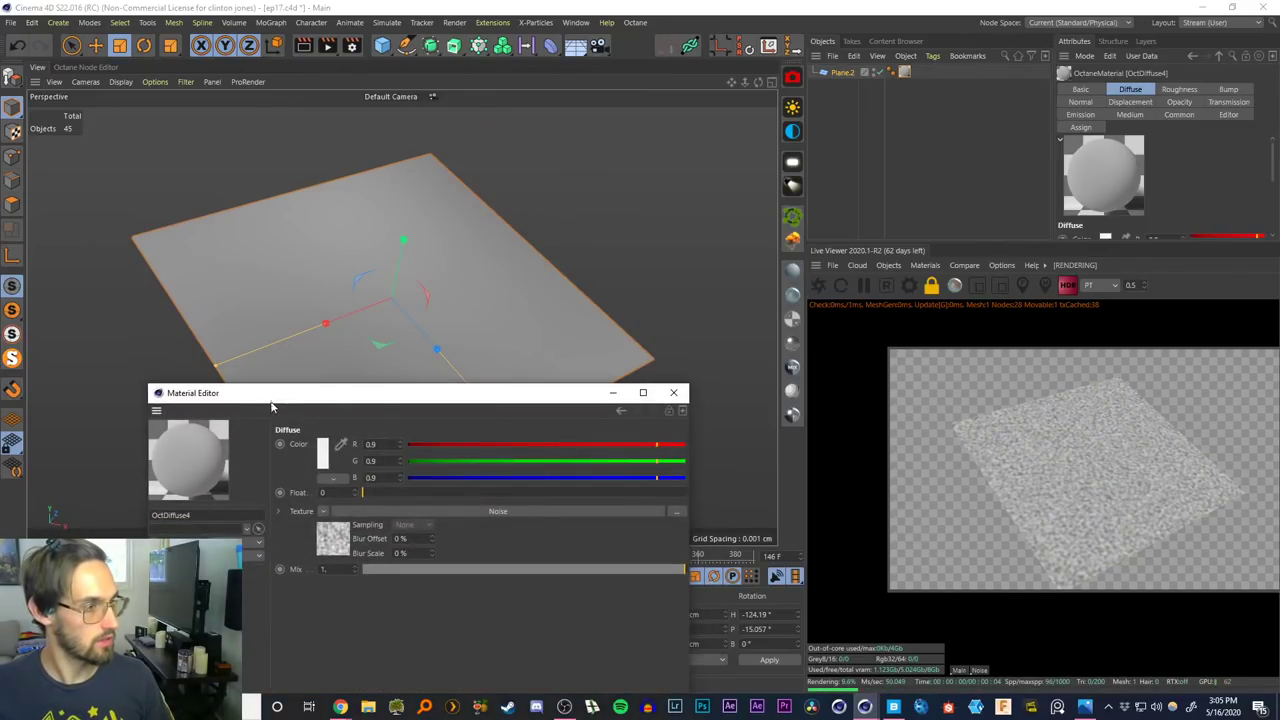
left_click_drag(270, 402, 272, 291)
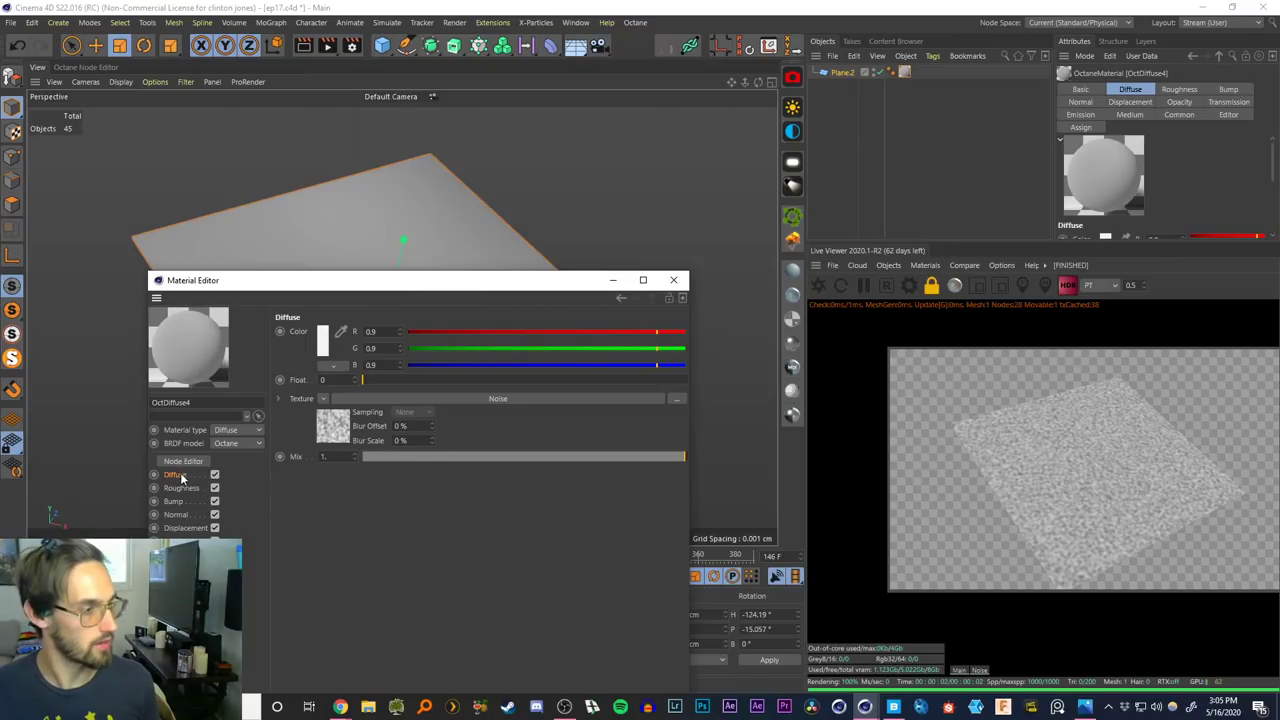
left_click(337, 432)
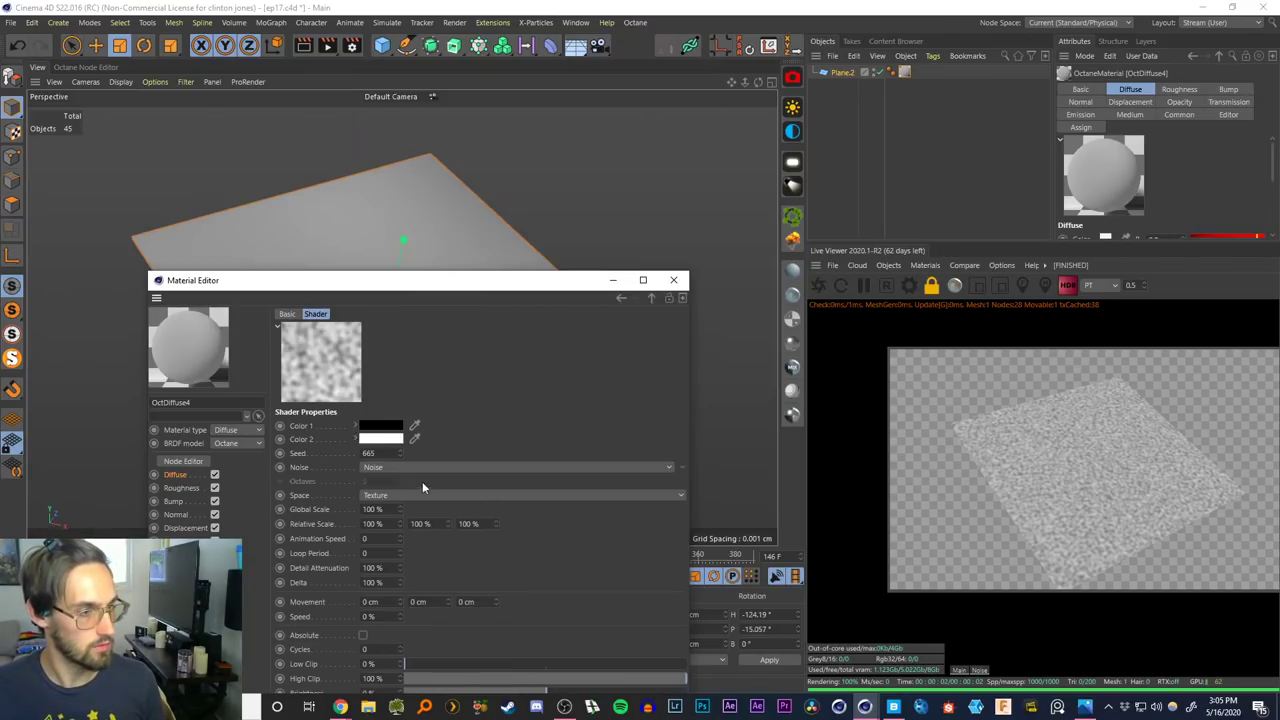
left_click_drag(586, 283, 600, 161)
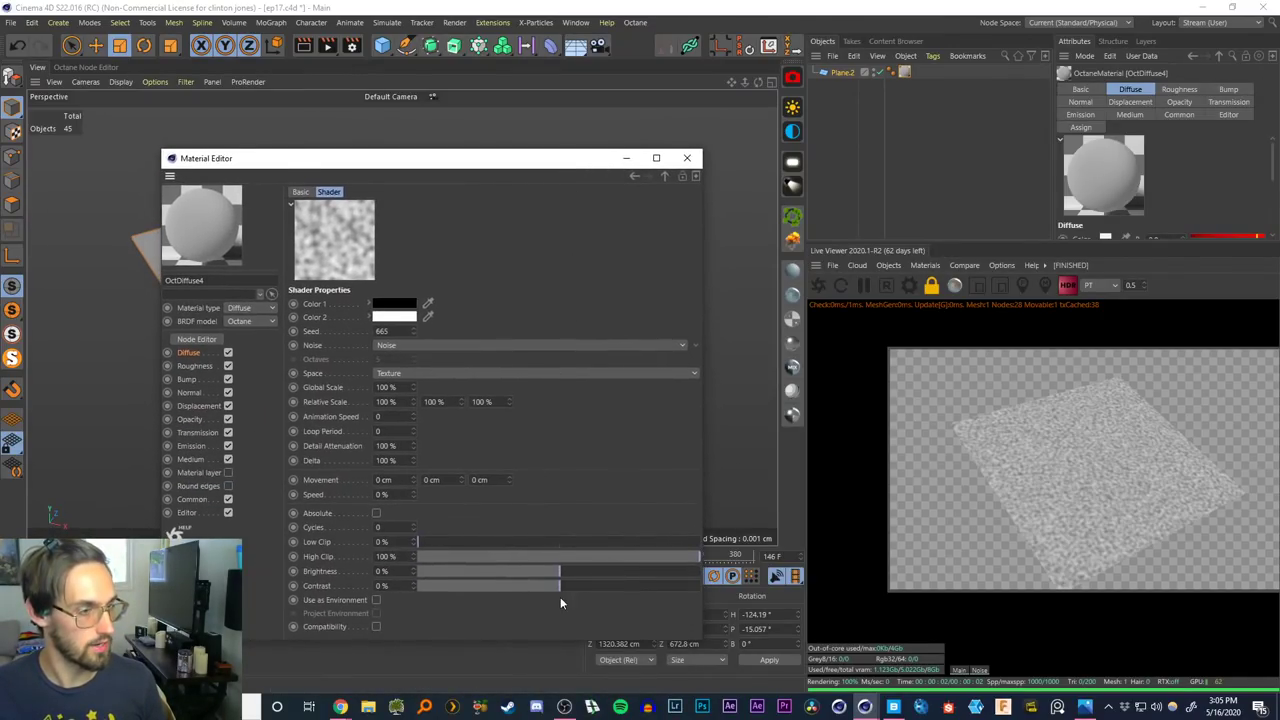
left_click_drag(560, 588, 698, 588)
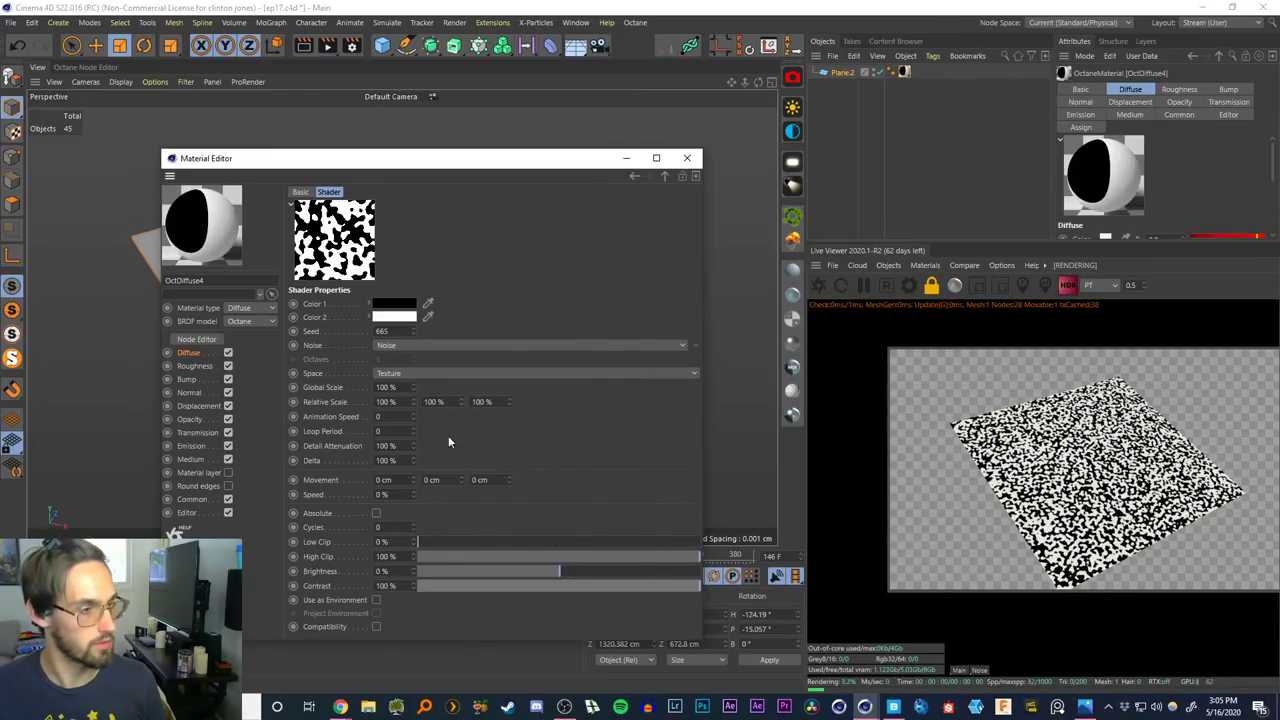
left_click_drag(412, 387, 473, 189)
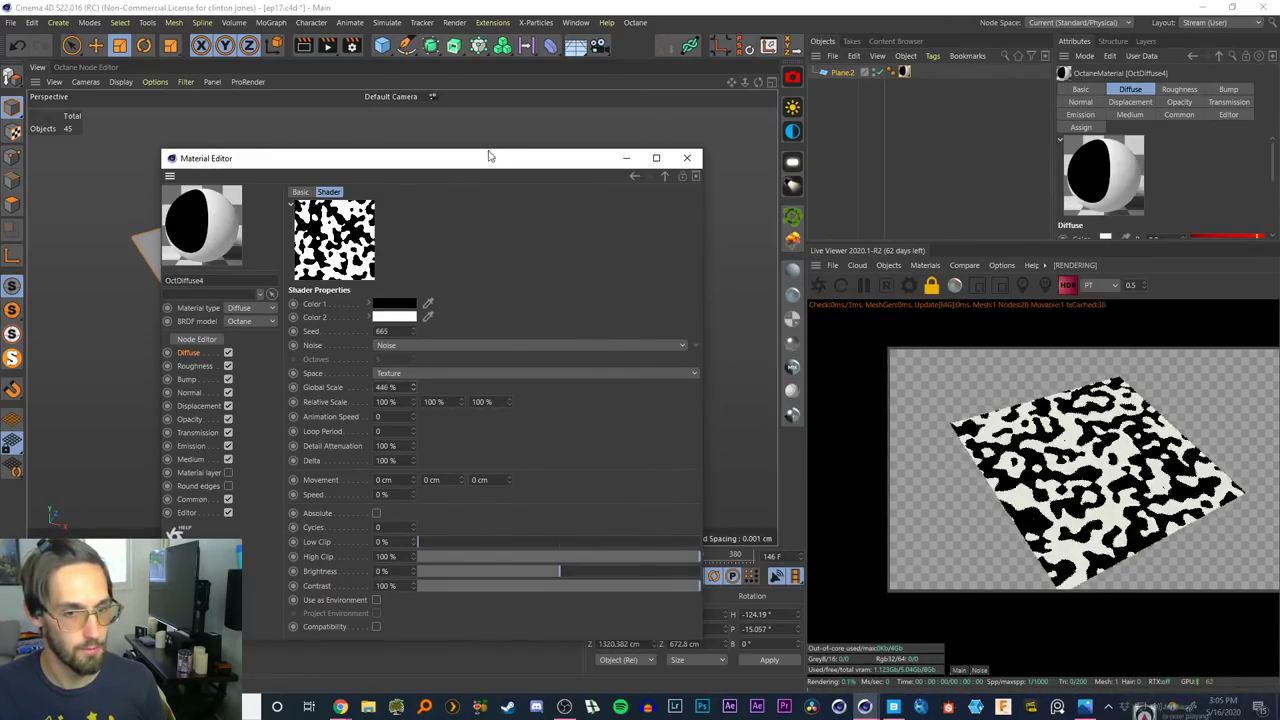
left_click_drag(508, 96, 515, 102)
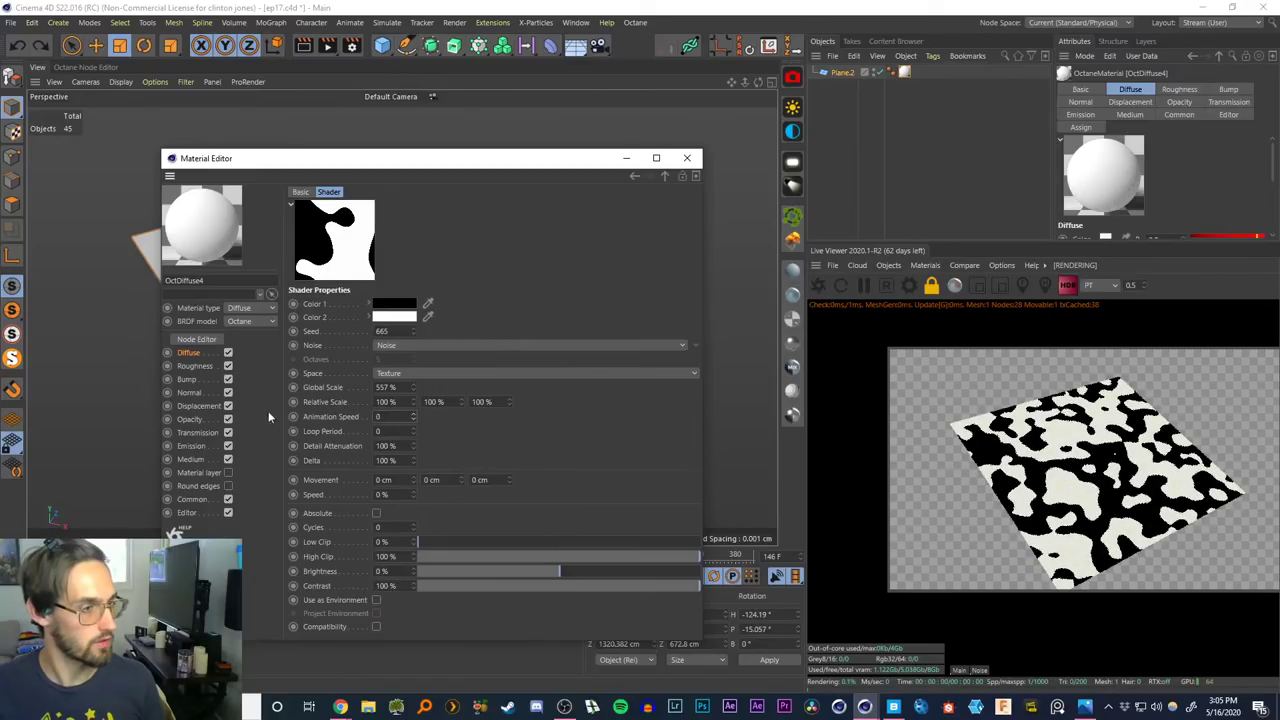
Keyframe the noise's Animation Speed at 0 on frame 0 and 50 on frame 389
left_click_drag(433, 158, 503, 144)
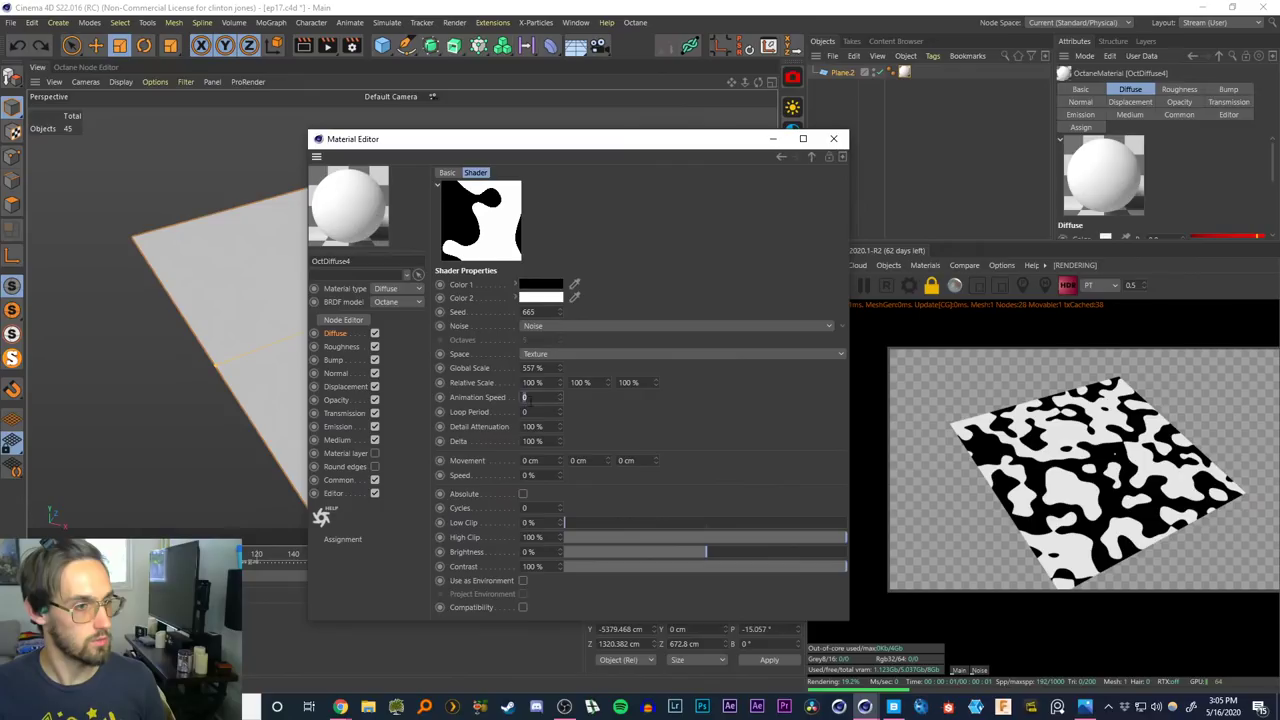
left_click(440, 398)
left_click_drag(546, 155, 480, 617)
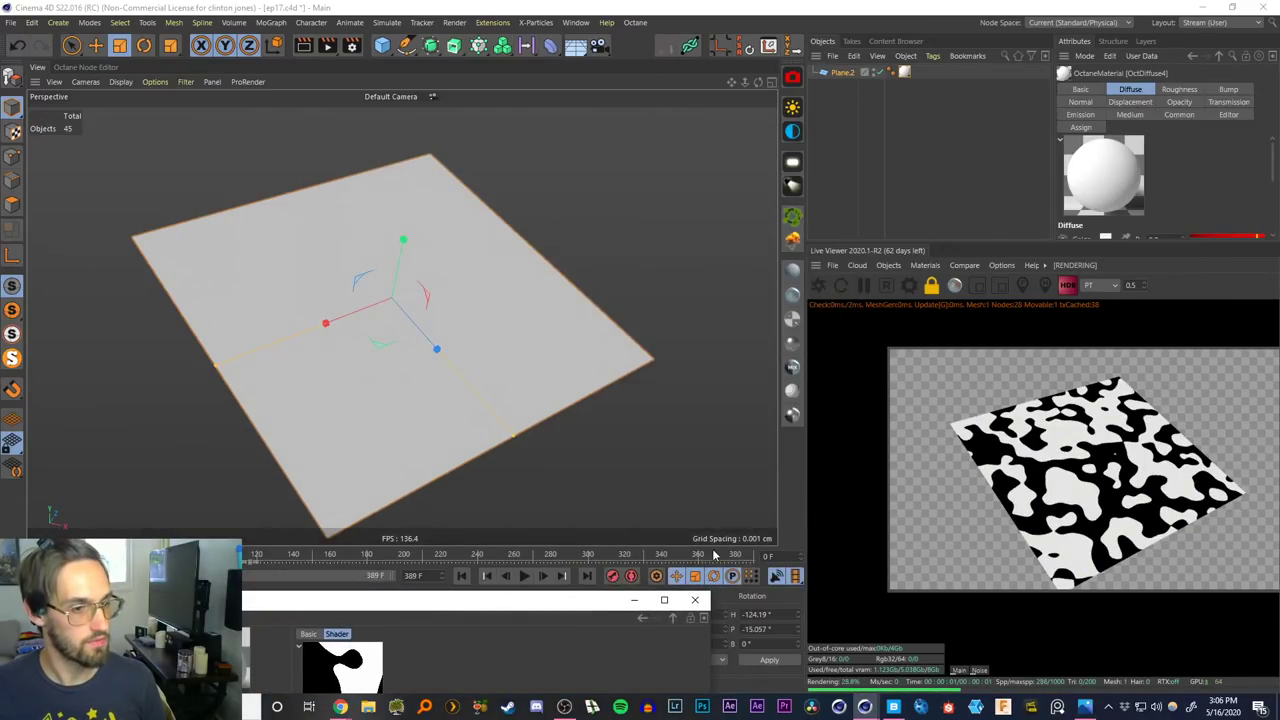
left_click_drag(562, 599, 544, 136)
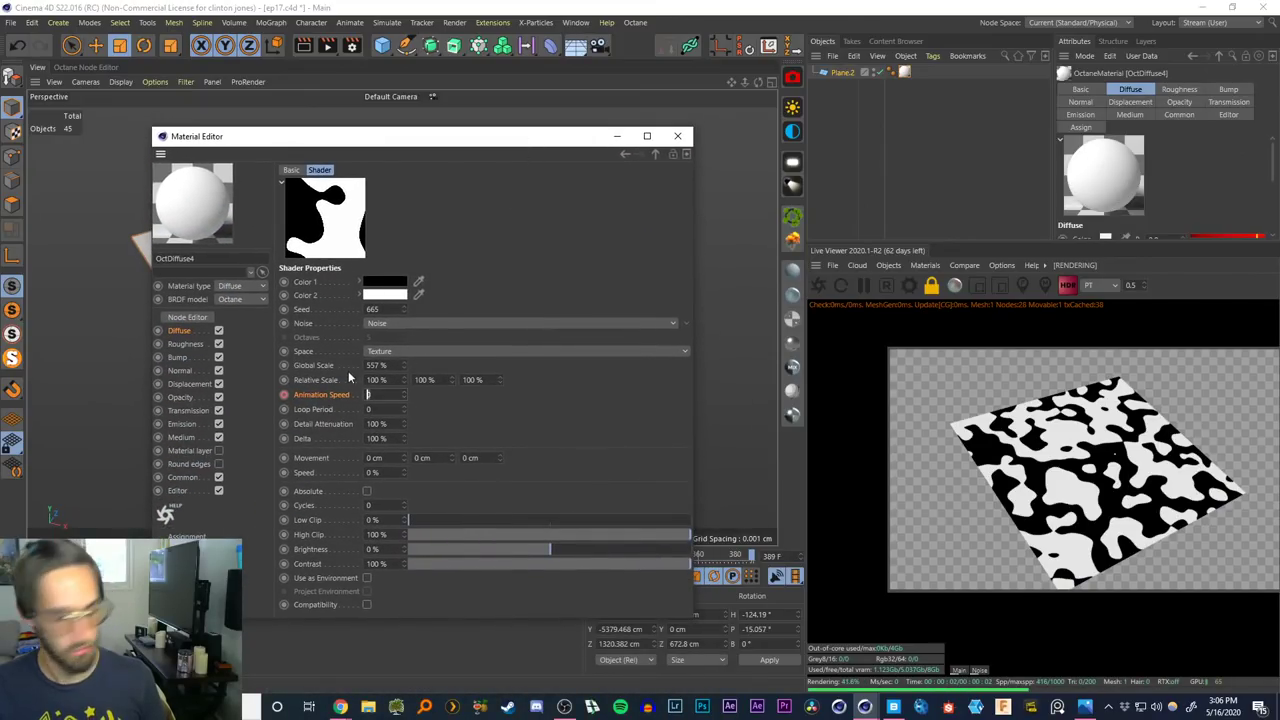
type("50")
key("Return")
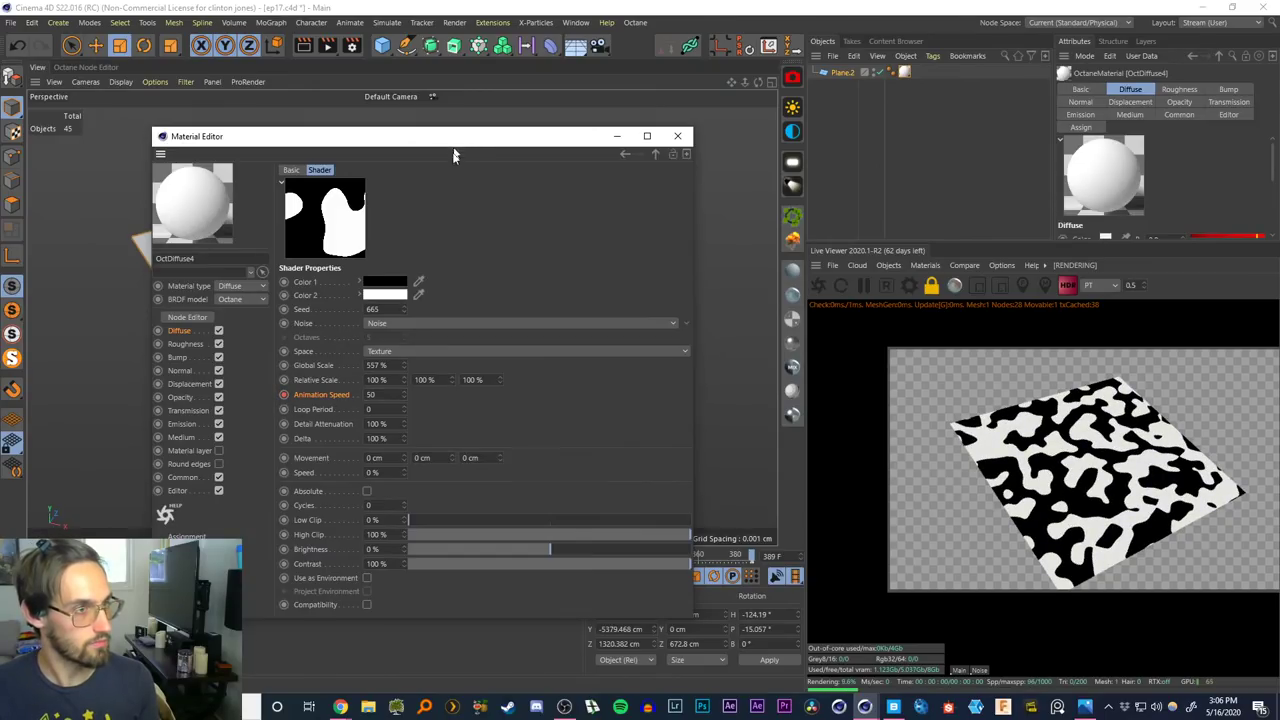
Play the noise animation from frame 0, check the pattern's motion in the Live Viewer, and stop playback
left_click_drag(455, 140, 500, 51)
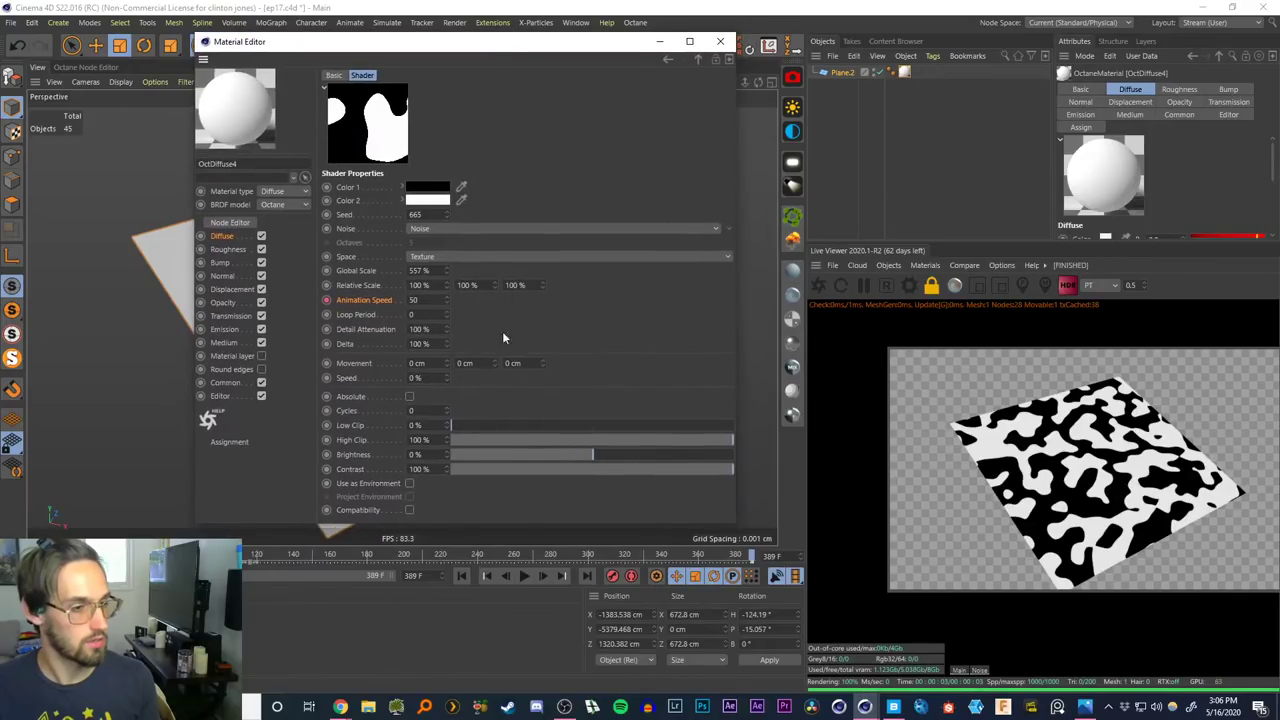
left_click(461, 576)
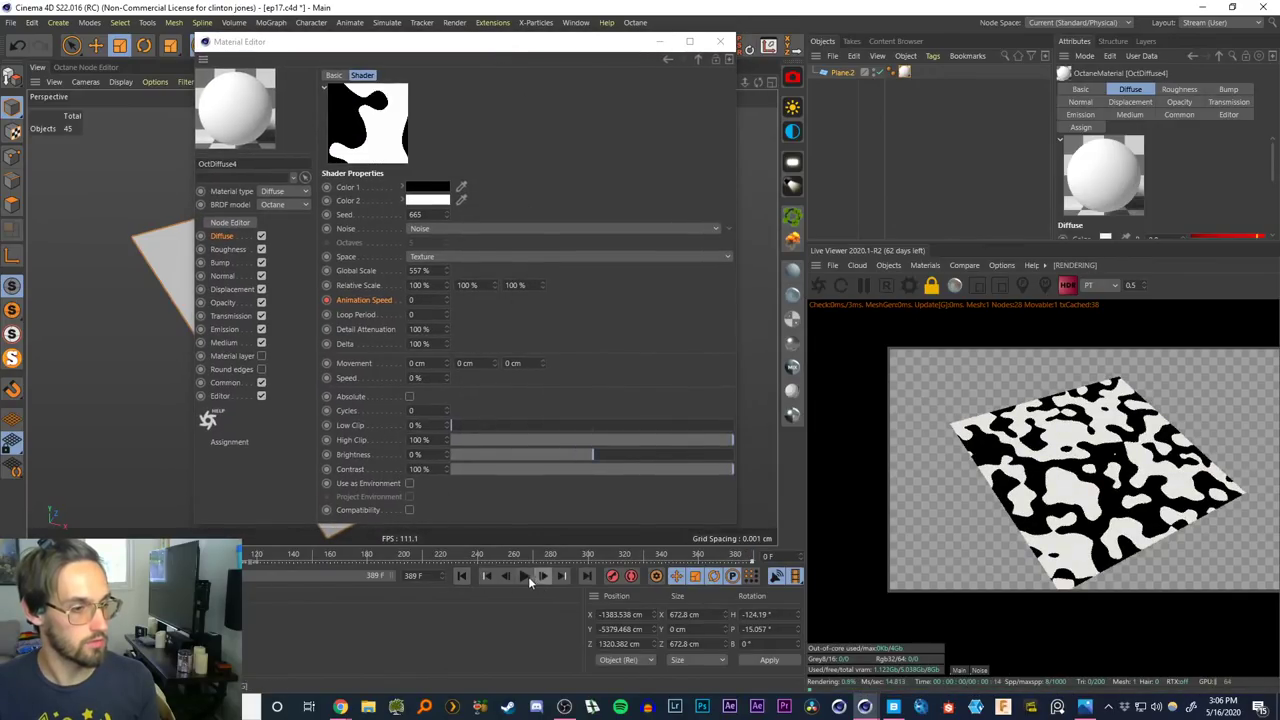
left_click(523, 576)
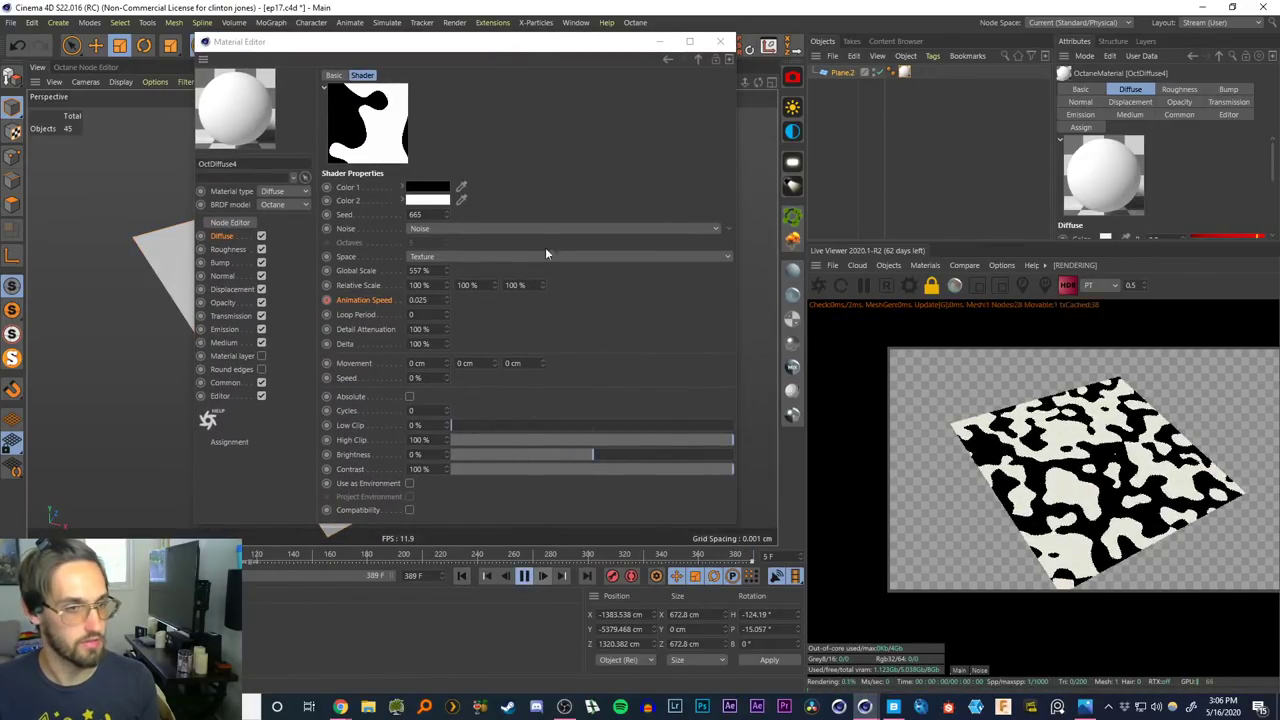
left_click_drag(522, 45, 507, 312)
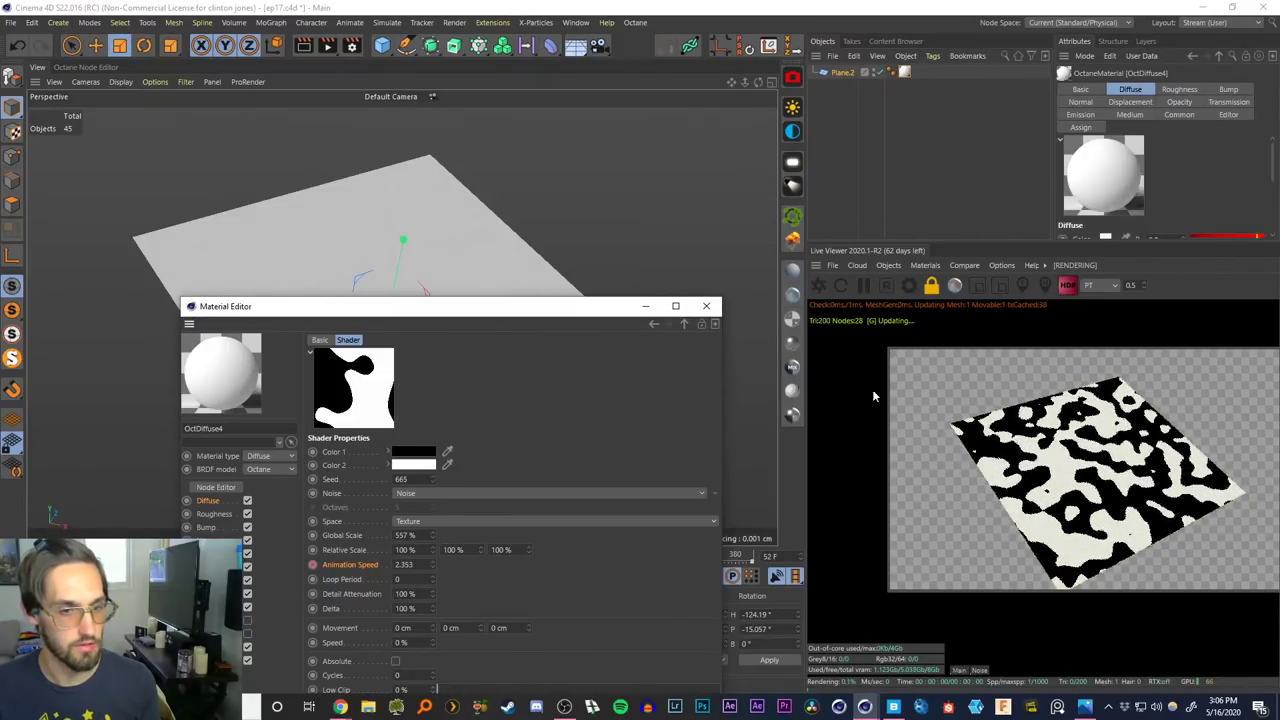
left_click_drag(593, 308, 503, 200)
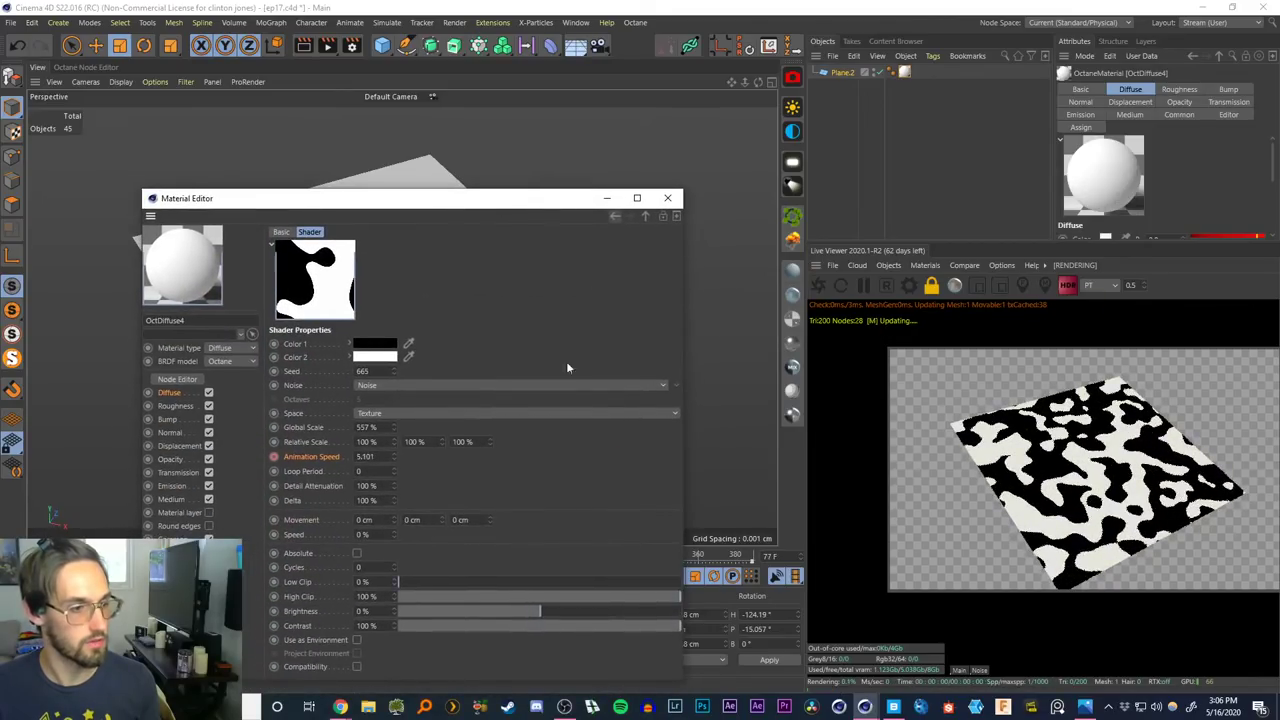
left_click_drag(207, 198, 530, 60)
left_click(524, 575)
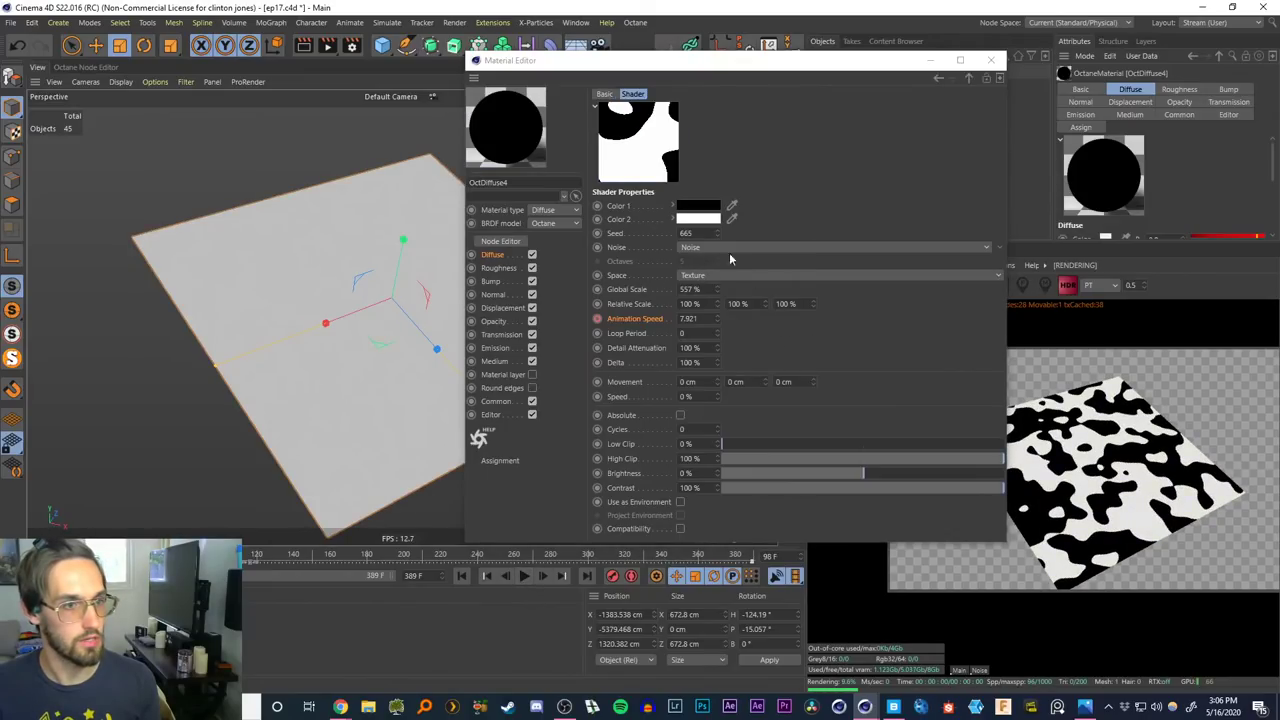
Set the noise's Animation Speed keyframe on frame 389 to 10
left_click_drag(728, 66, 535, 583)
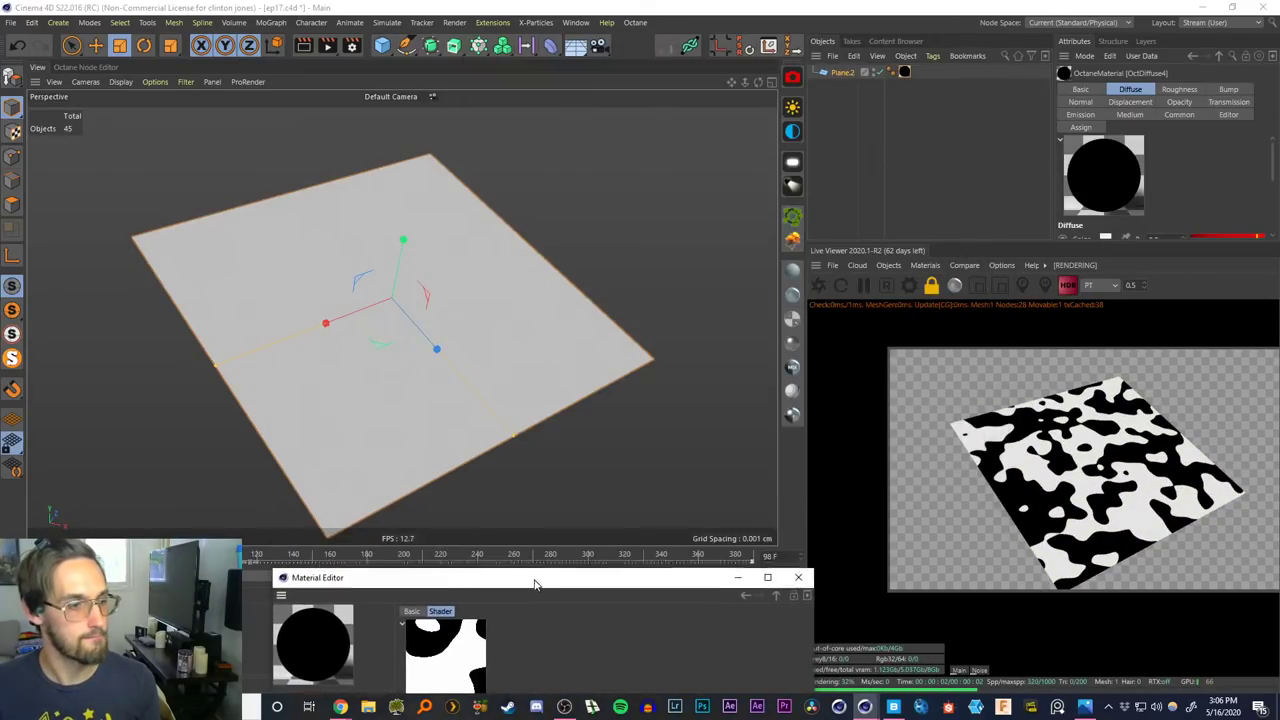
left_click_drag(641, 580, 606, 131)
type("10")
key("Return")
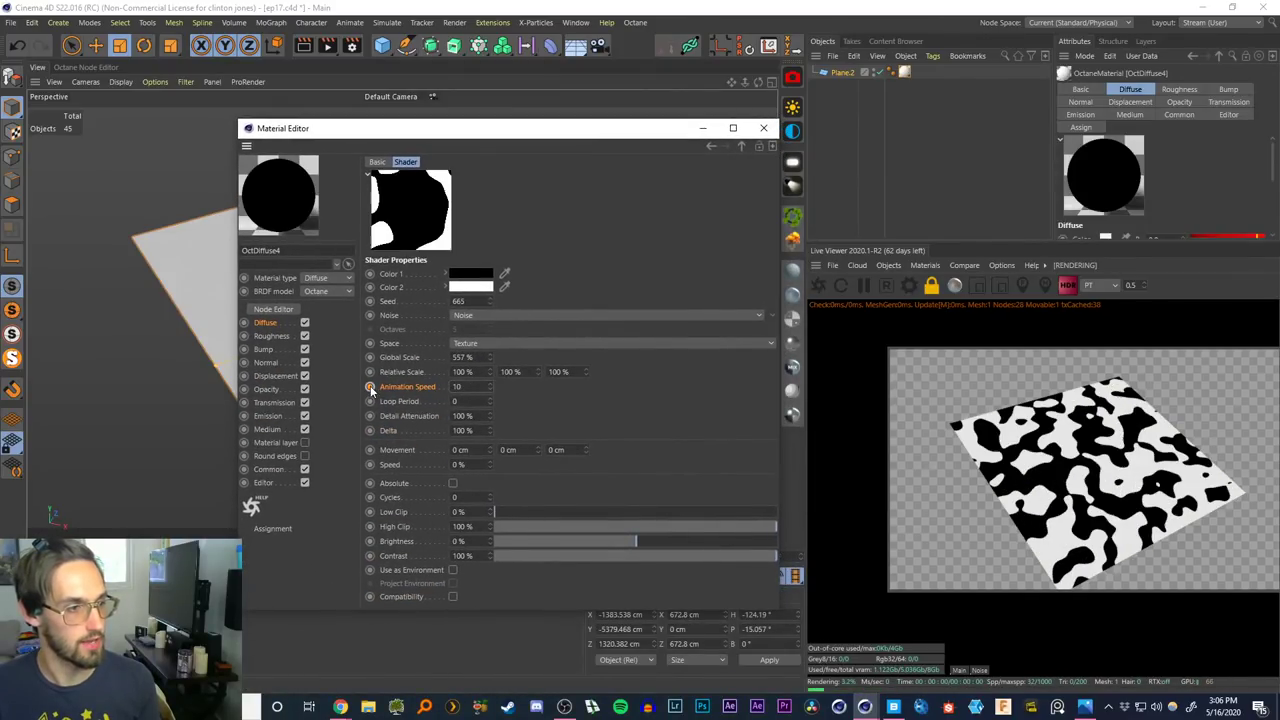
Play the slowed noise animation from the start, stop it, and pause the Live Viewer render
left_click_drag(509, 133, 514, 608)
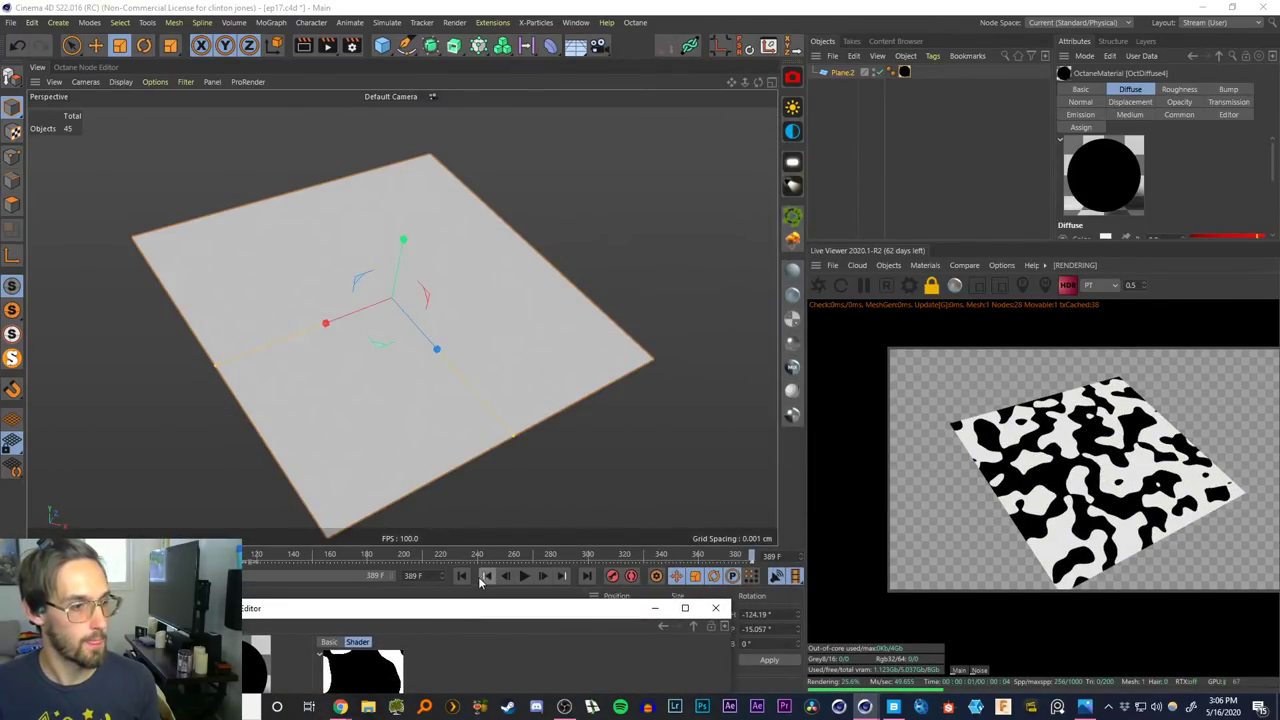
left_click(523, 576)
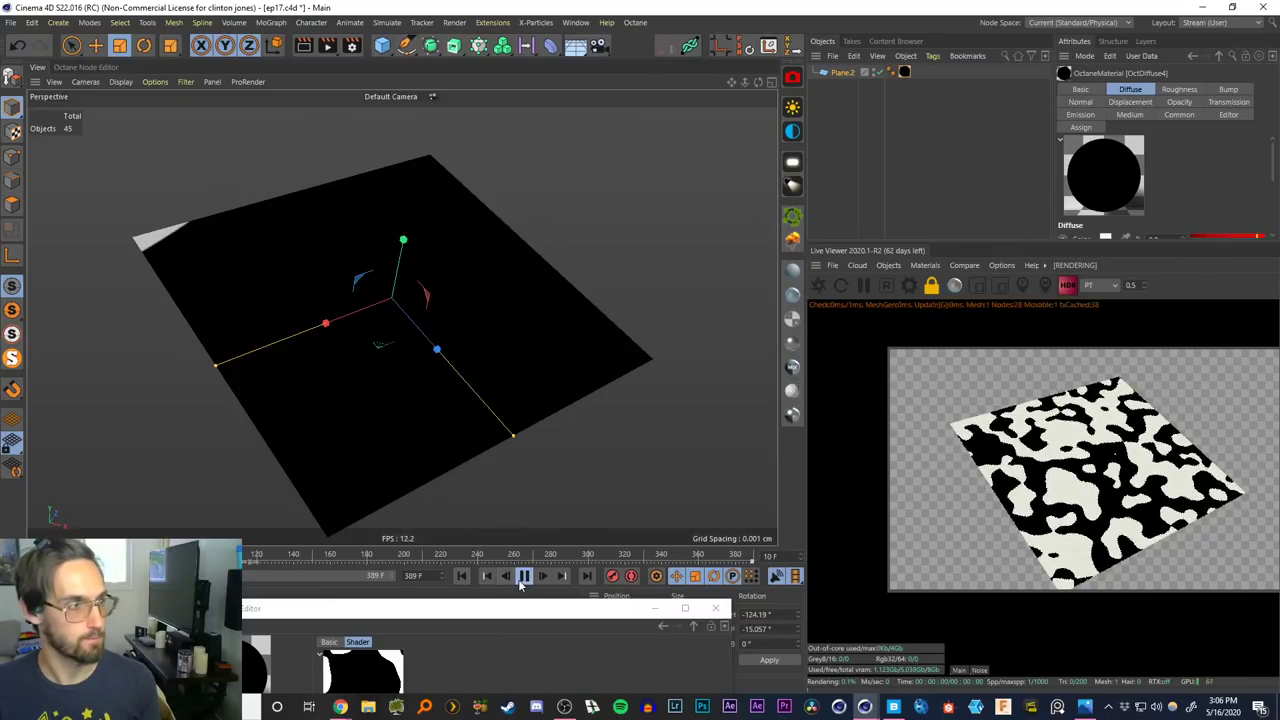
left_click(524, 577)
left_click(862, 287)
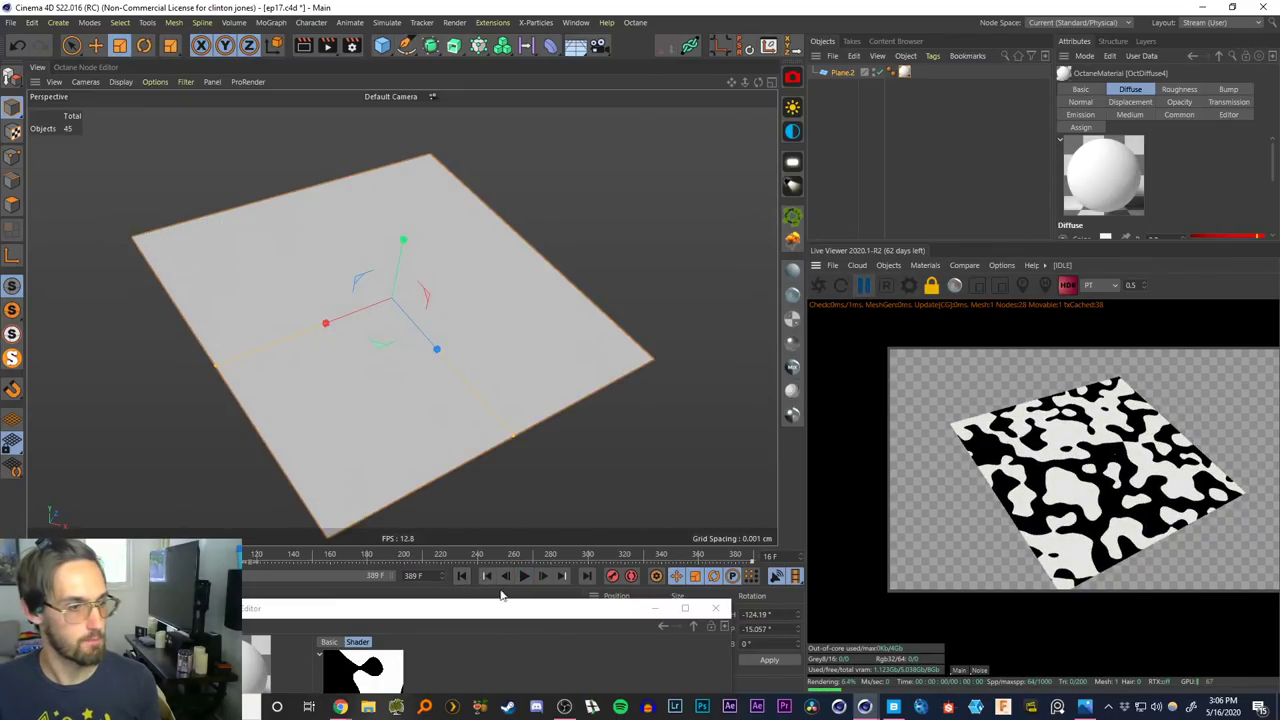
left_click_drag(467, 609, 918, 166)
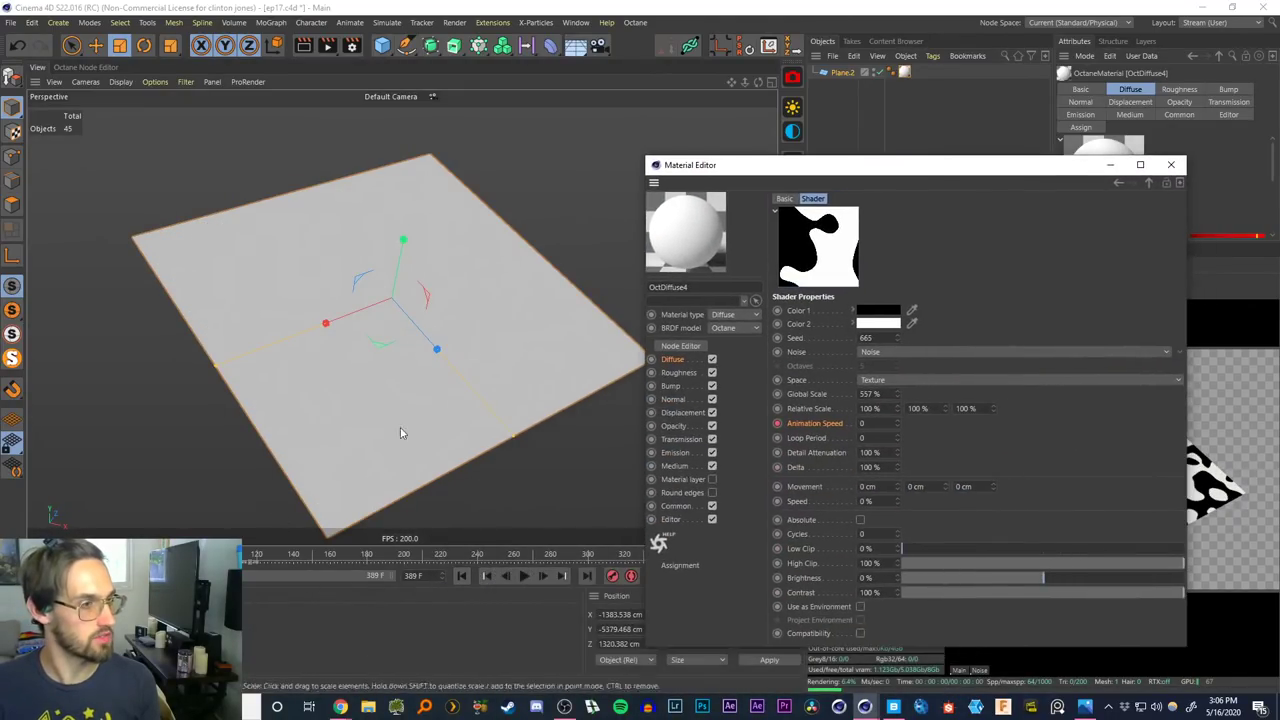
Check the Common and Round edges settings of the plane's OctDiffuse4 material and move the Material Editor clear of the render
left_click(676, 507)
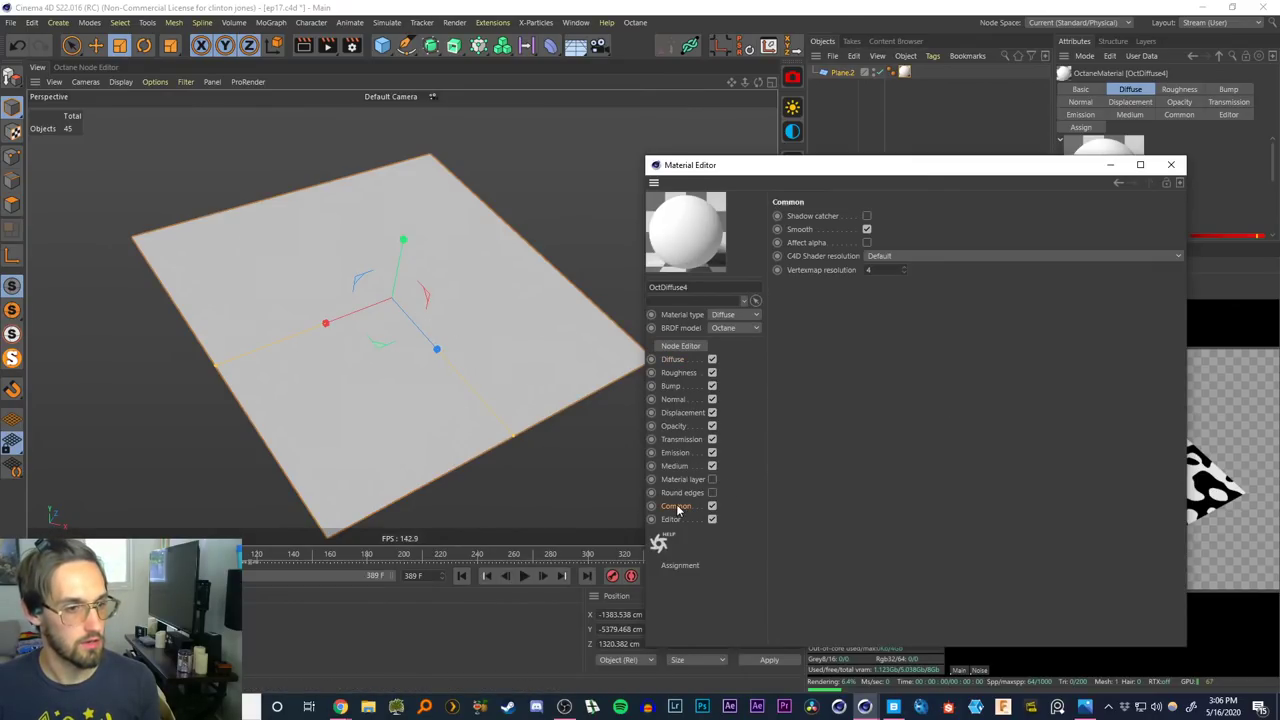
left_click(676, 493)
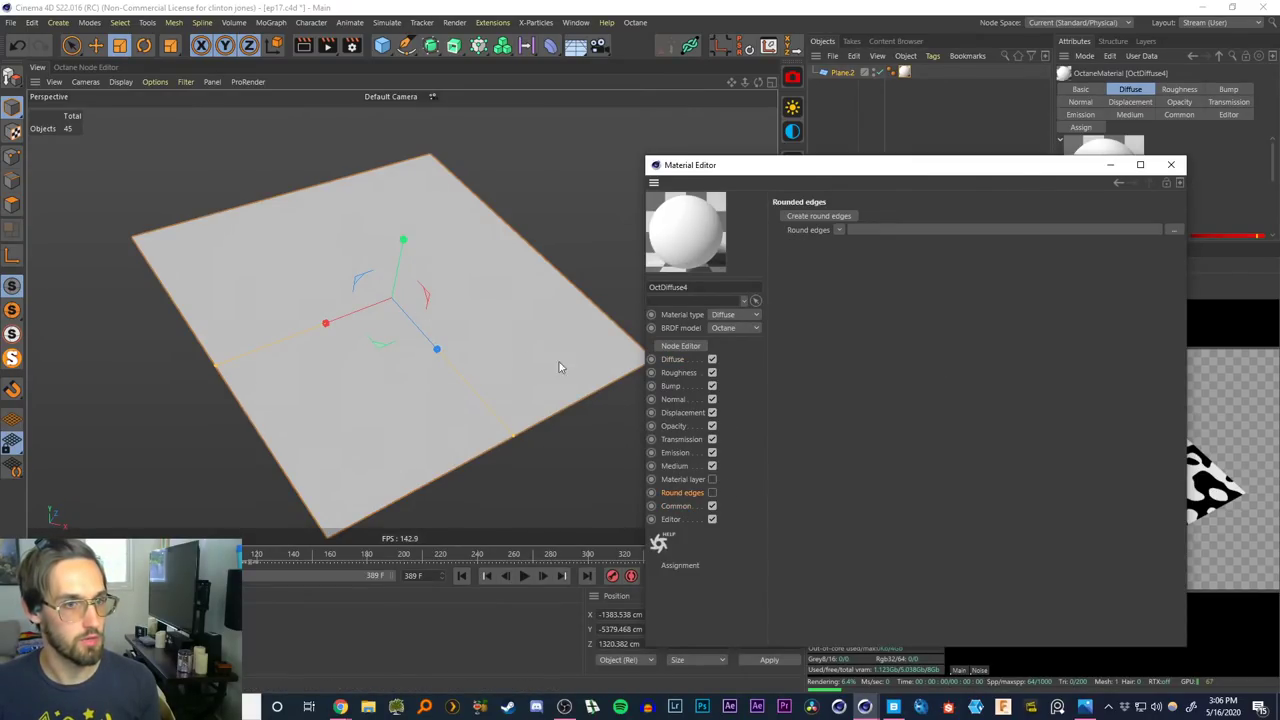
left_click_drag(768, 185, 659, 216)
Try Constant Shading on the plane in the perspective viewport and switch the display to Gouraud Shading
left_click(119, 82)
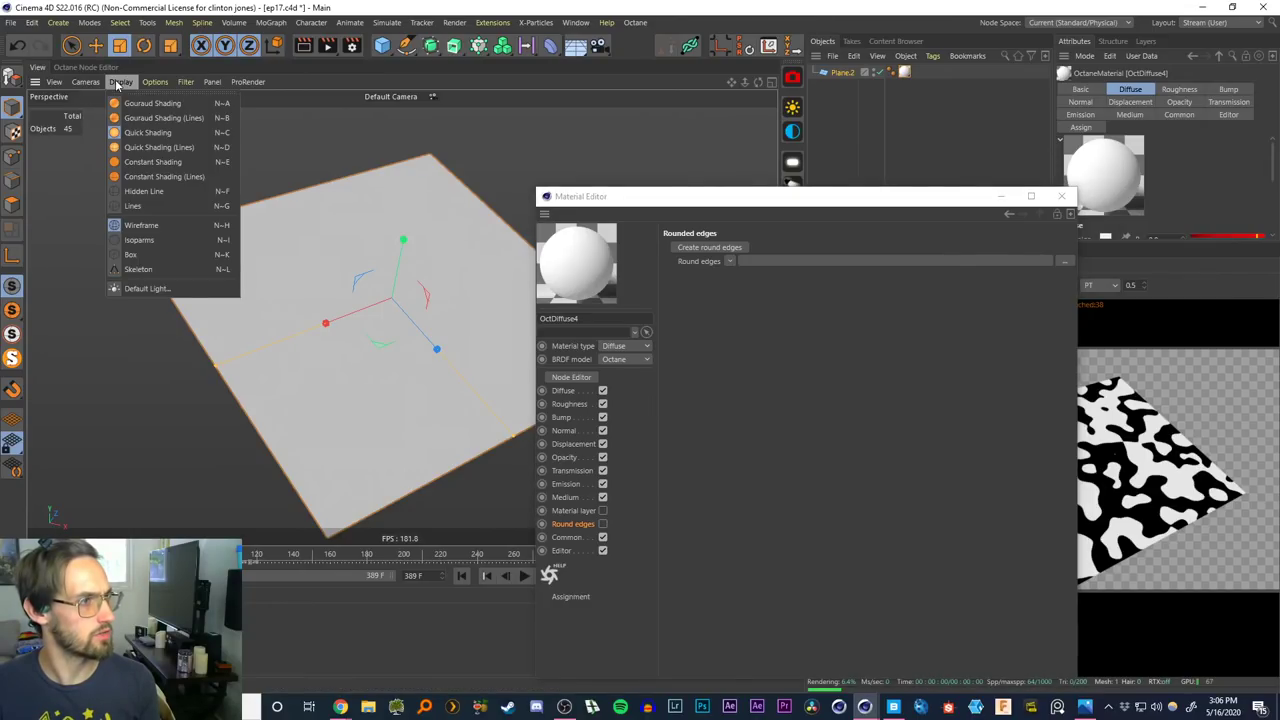
left_click(160, 162)
left_click(120, 82)
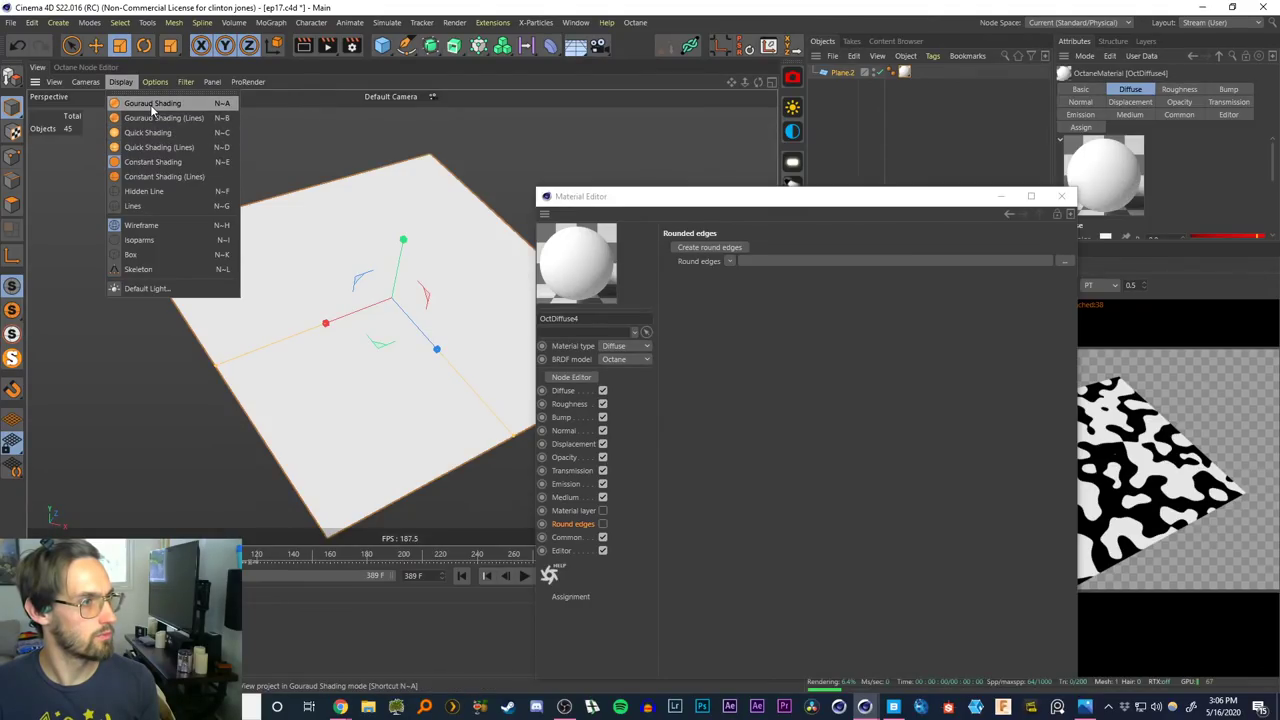
left_click(152, 104)
left_click(120, 82)
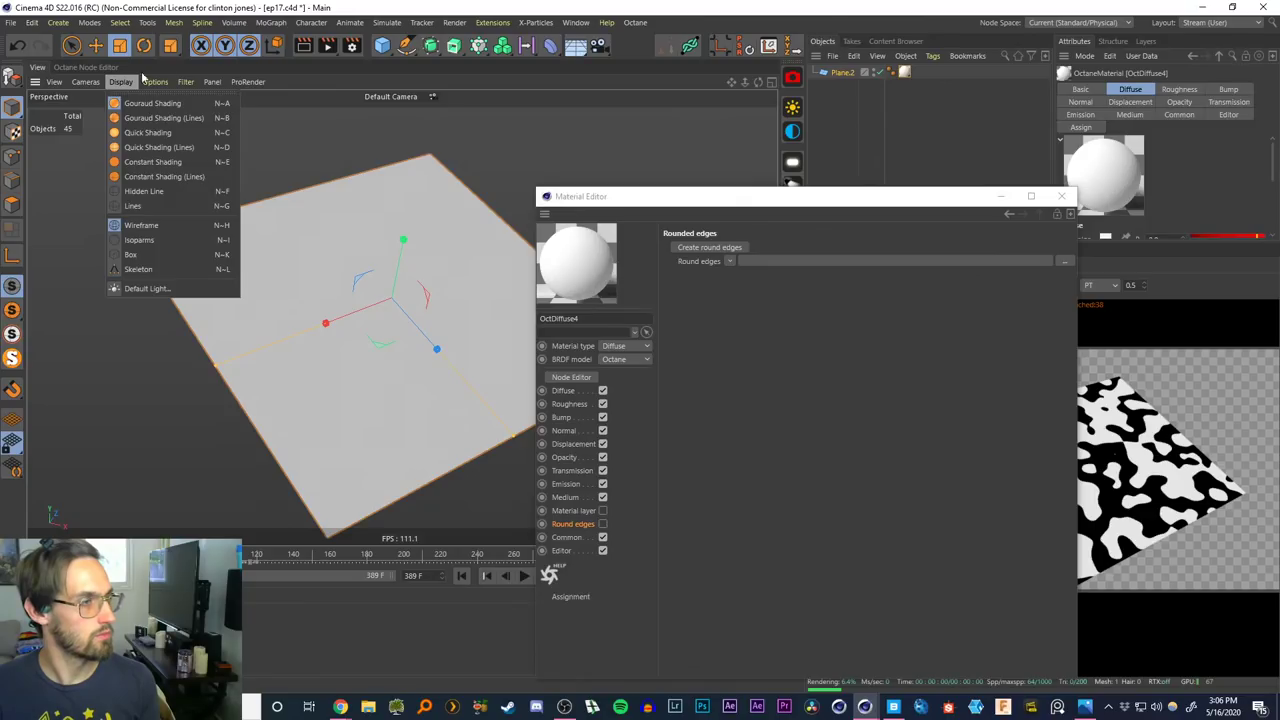
left_click(288, 6)
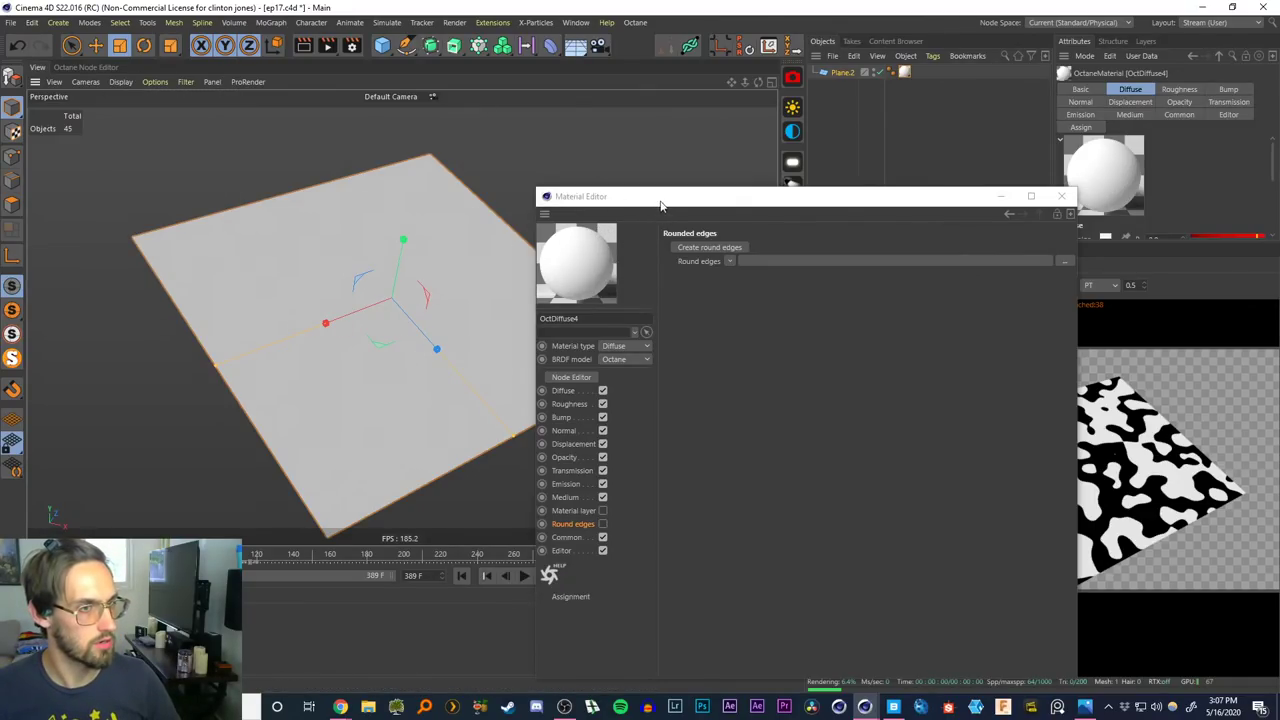
Look through the viewport's display filters and recheck the Common settings of the OctDiffuse4 material
left_click_drag(660, 205, 695, 202)
left_click(185, 82)
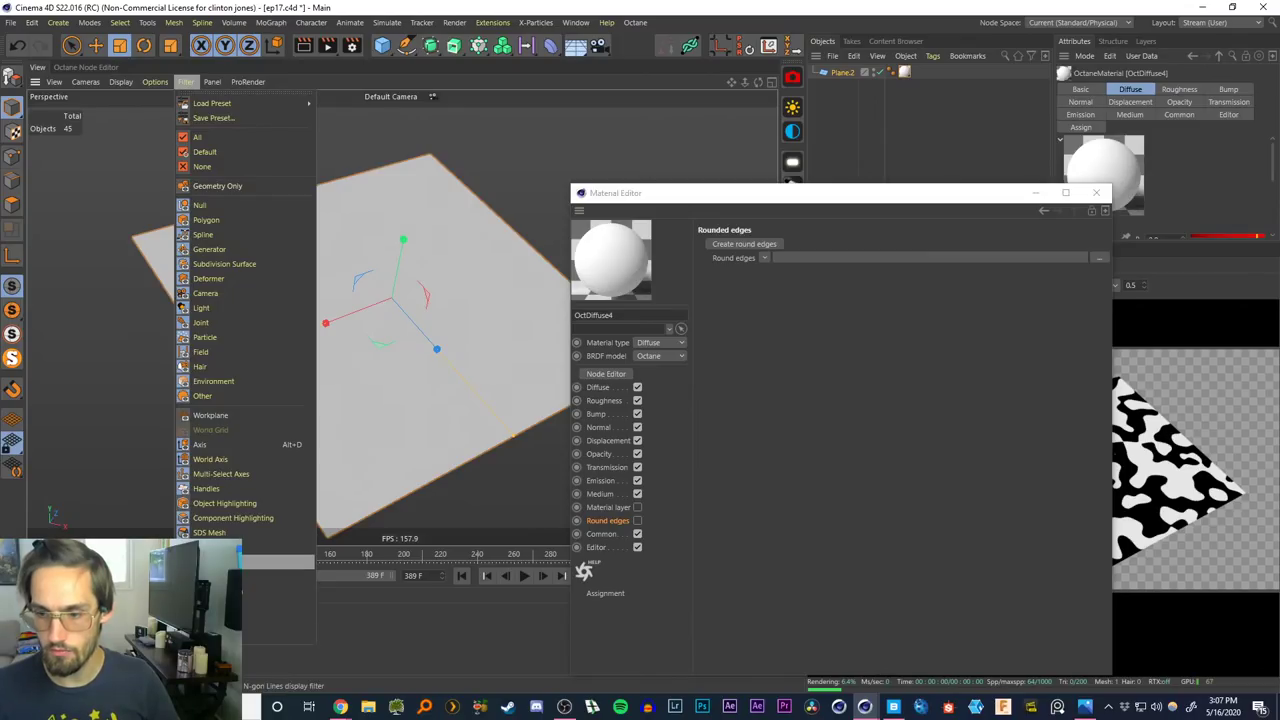
left_click(778, 203)
left_click_drag(778, 201, 475, 98)
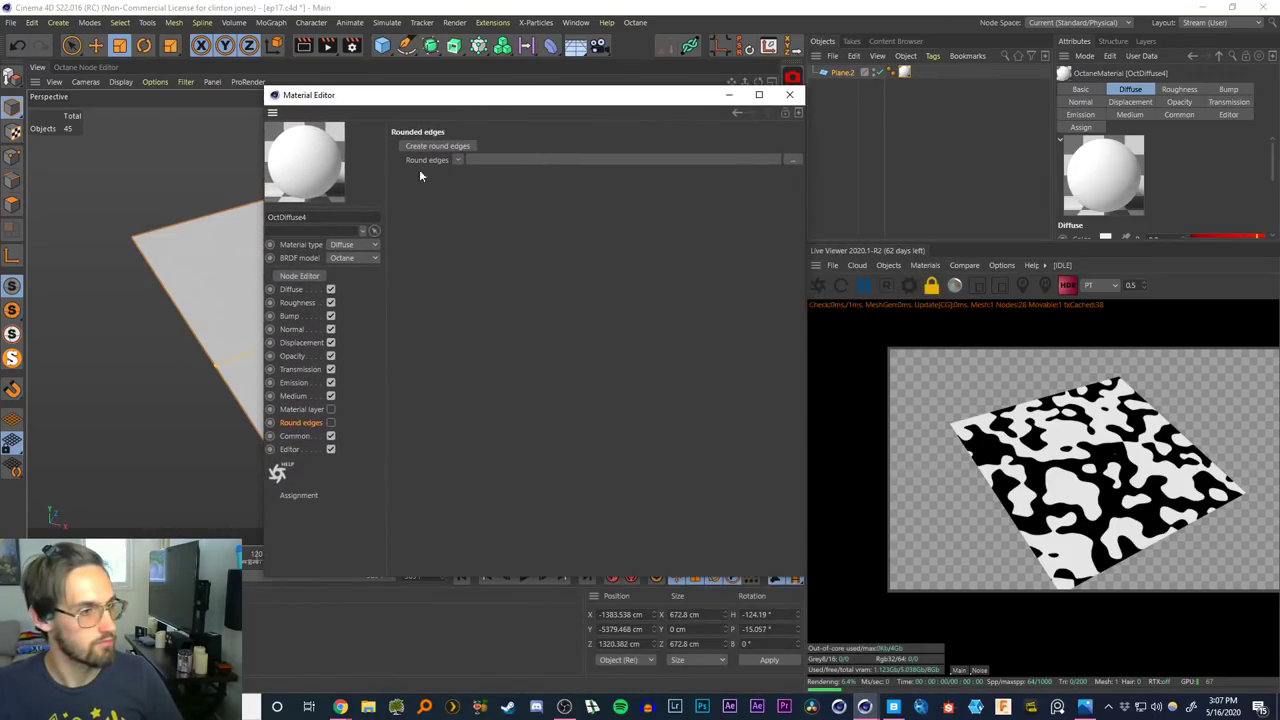
left_click(295, 437)
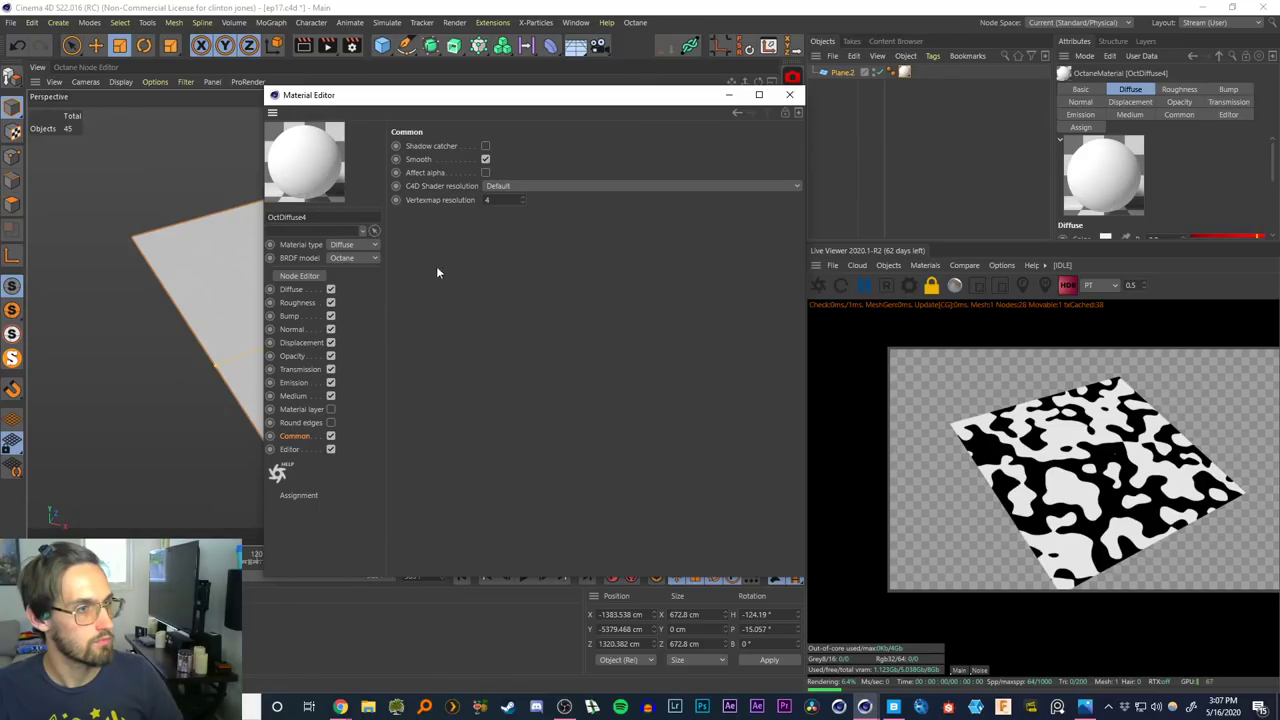
Move the Material Editor below the viewport and play the noise animation to watch the pattern in the Live Viewer
left_click_drag(500, 95, 477, 607)
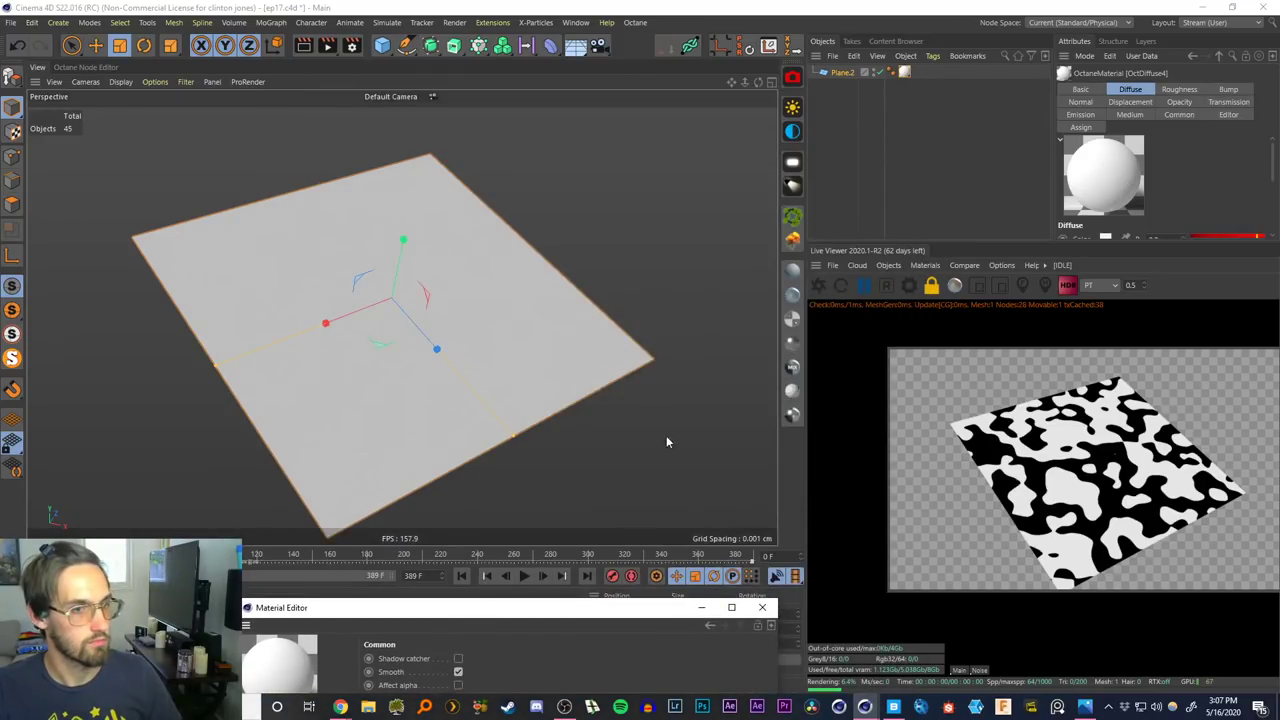
left_click(521, 578)
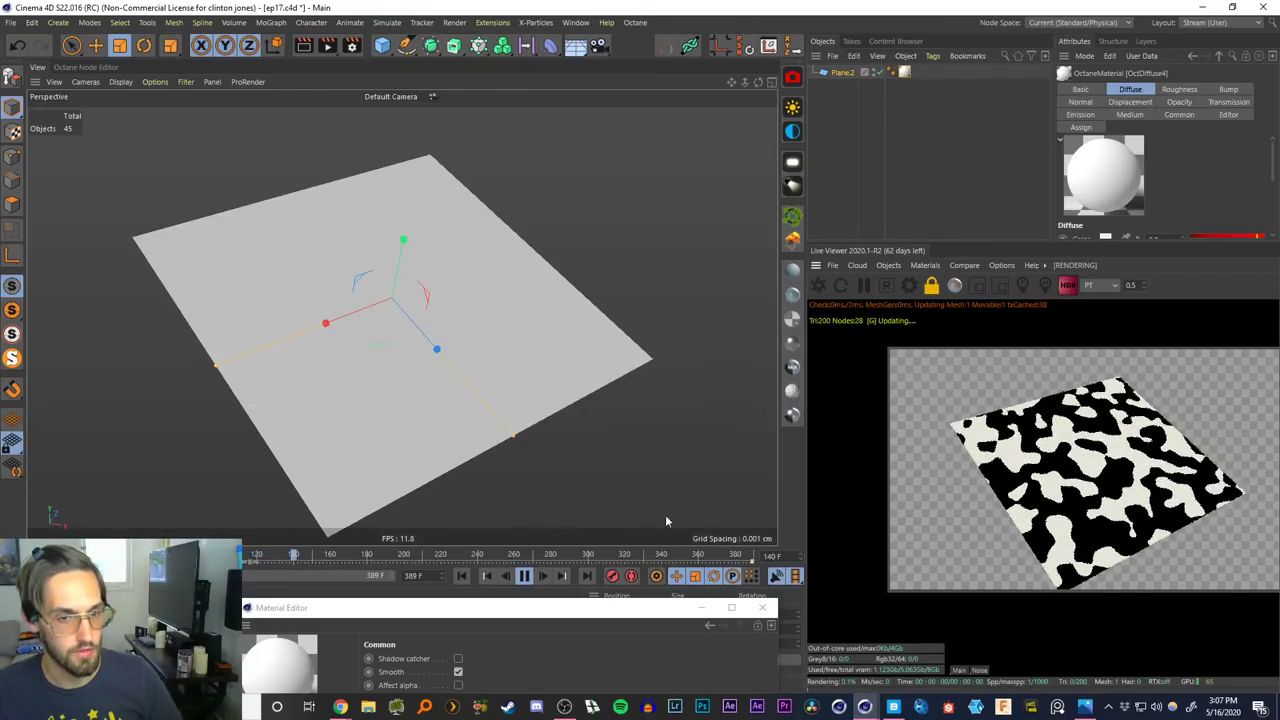
Stop playback and open the Noise shader settings of the plane material's Diffuse texture
left_click(863, 286)
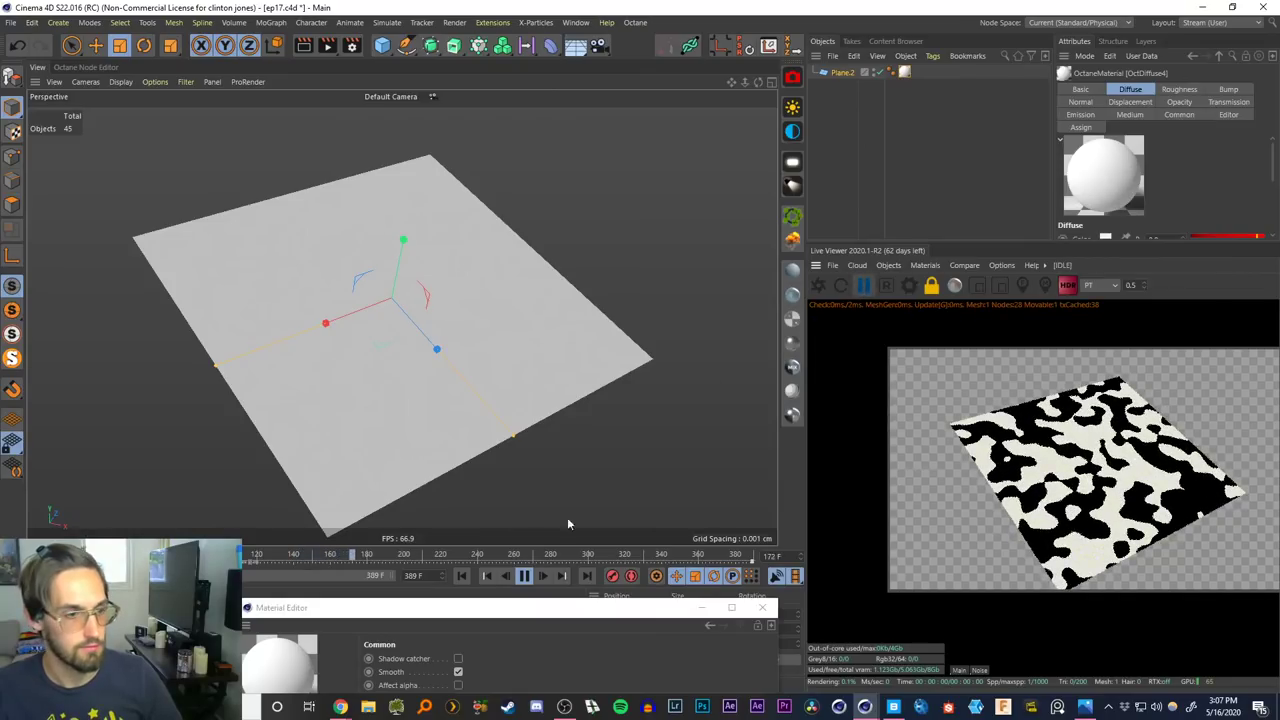
left_click_drag(555, 615, 531, 62)
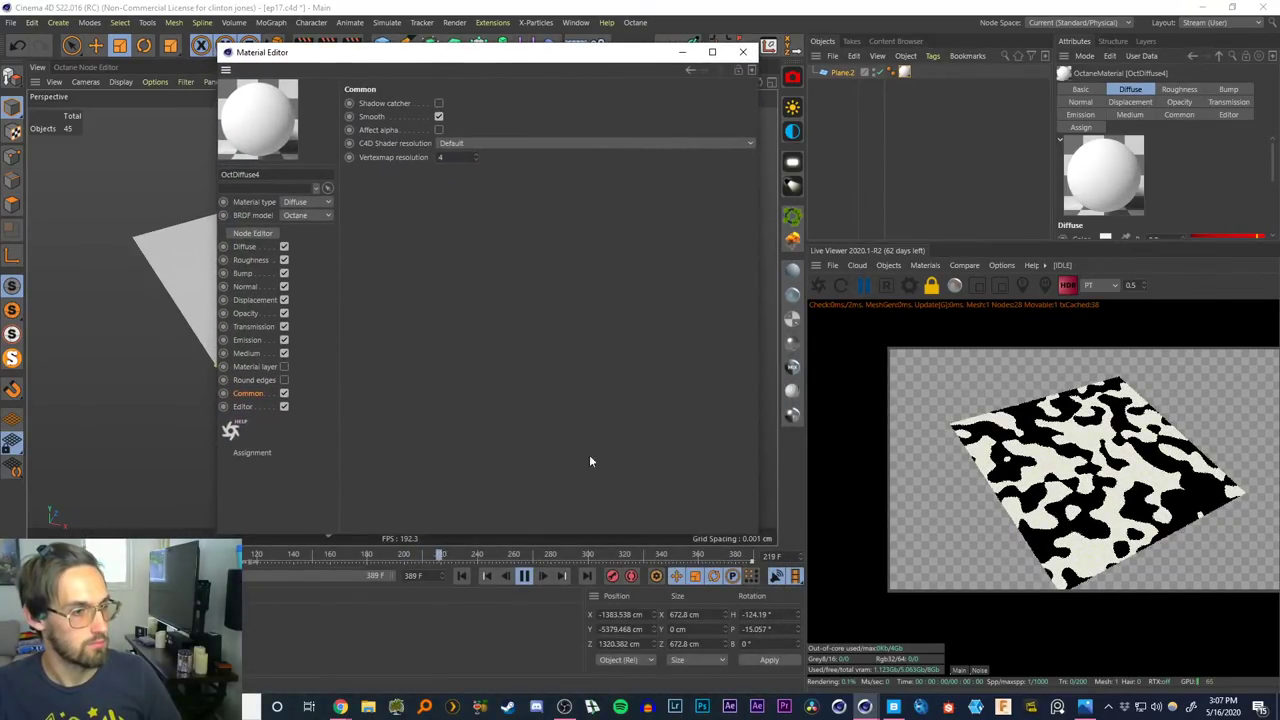
left_click(525, 578)
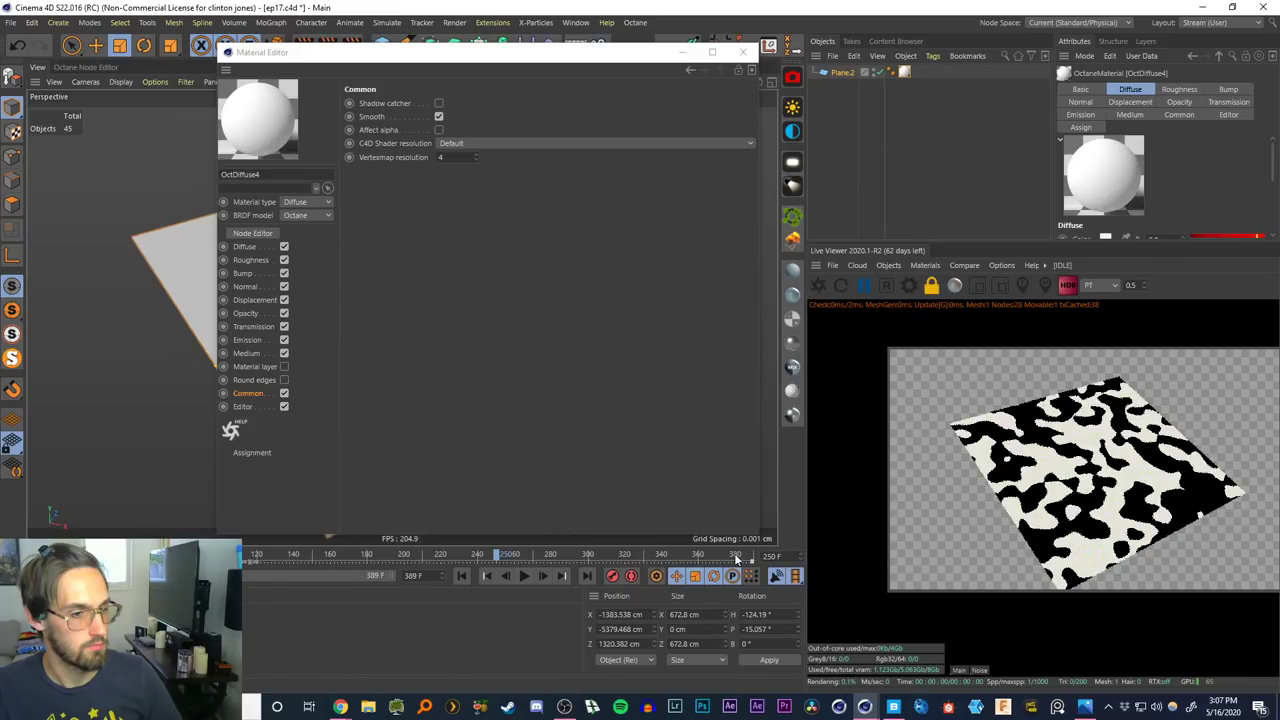
left_click(245, 246)
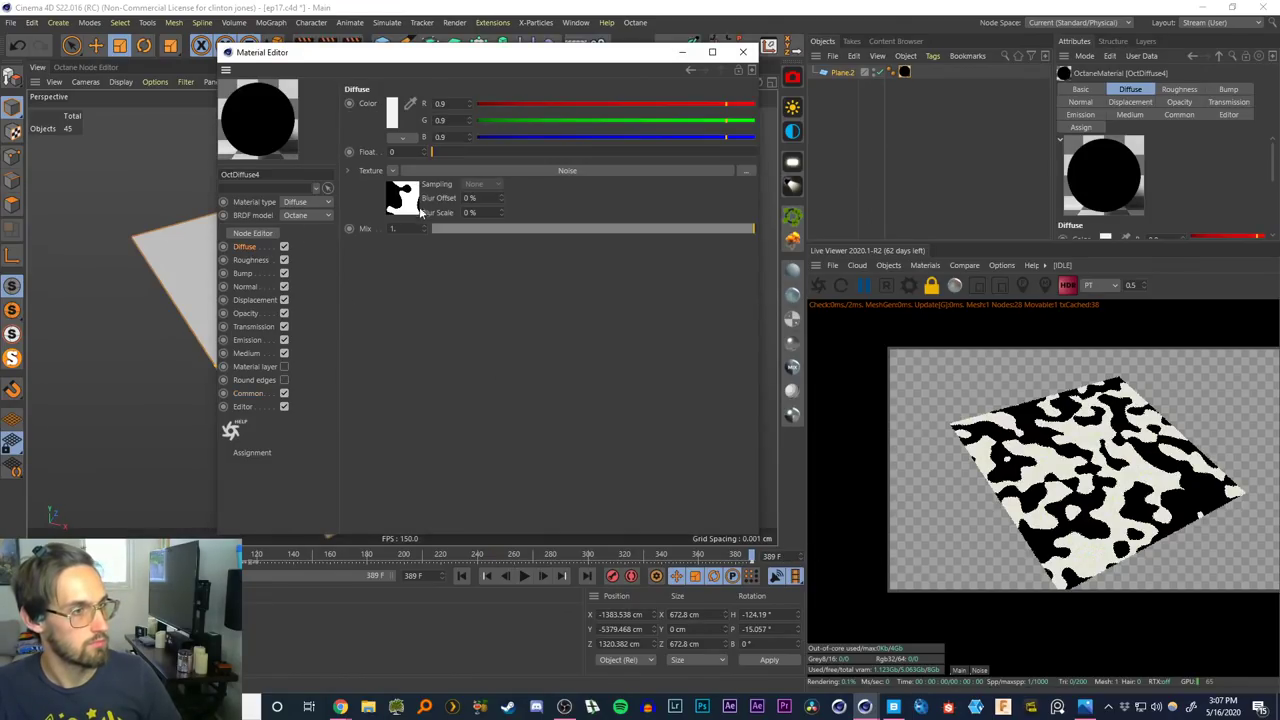
left_click(408, 200)
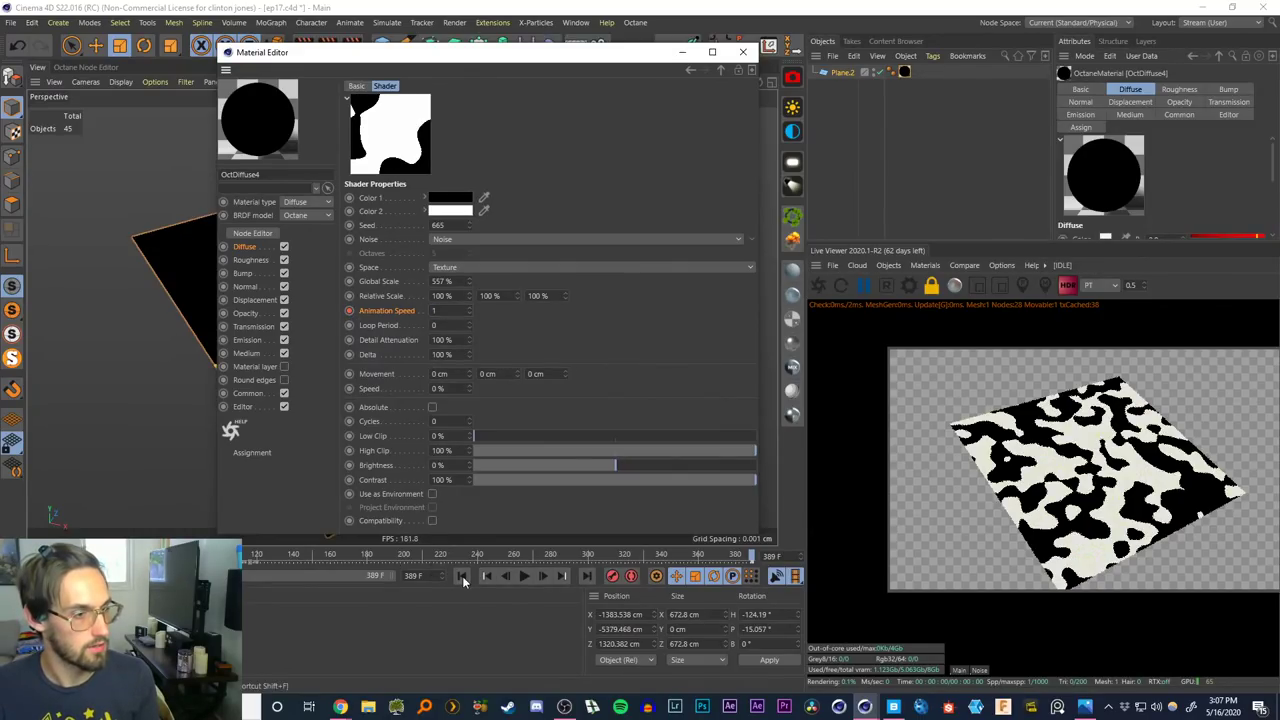
Play the timeline to watch the noise pattern animate on the plane, and stop playback
left_click(518, 577)
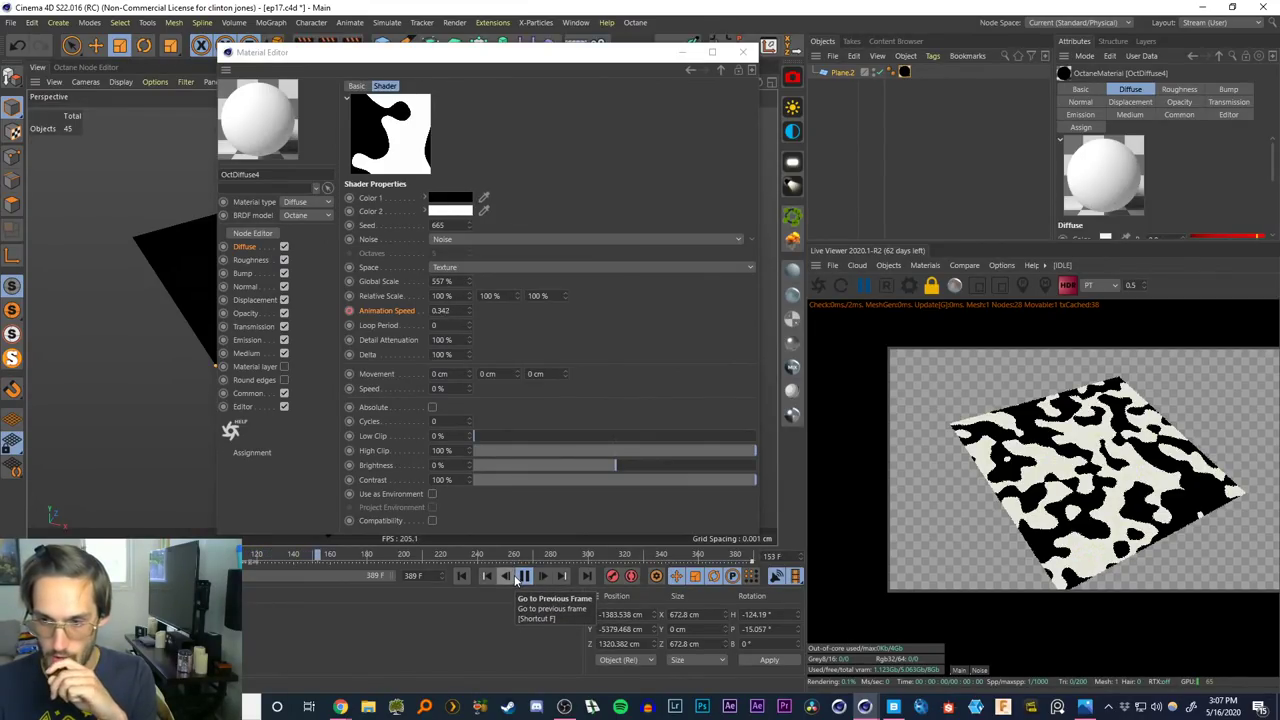
left_click_drag(520, 57, 390, 135)
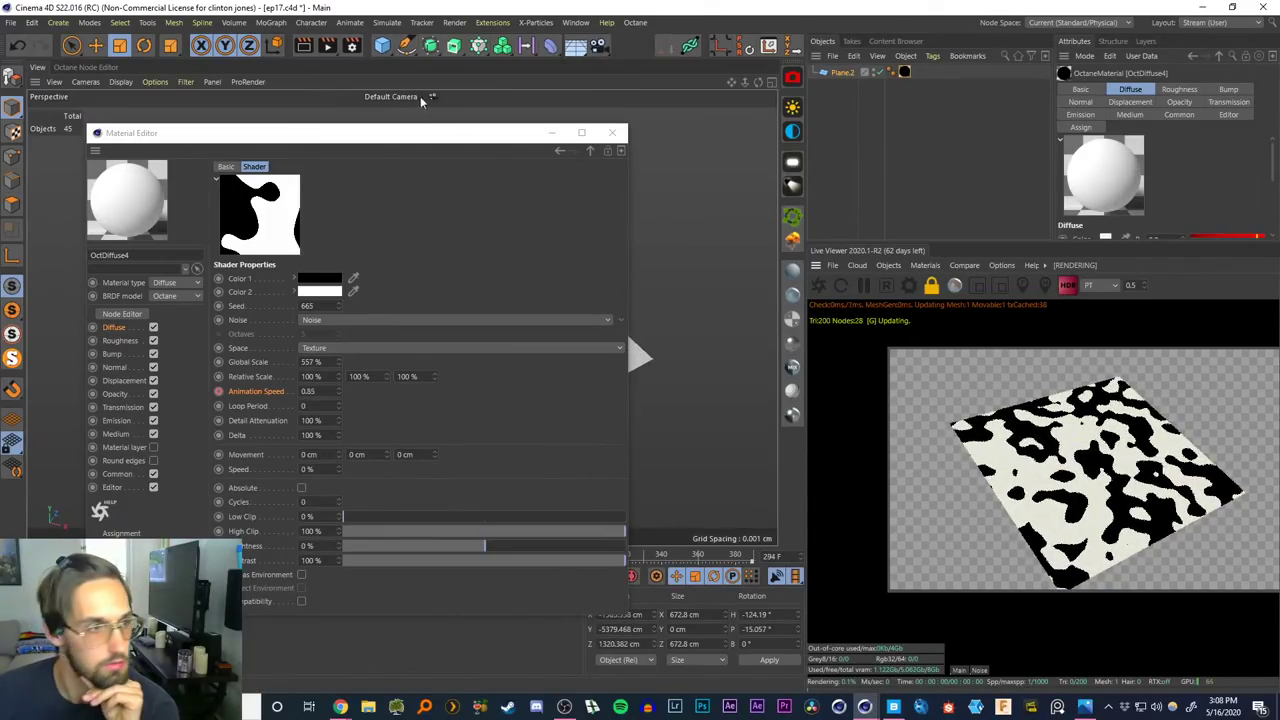
left_click_drag(451, 133, 466, 55)
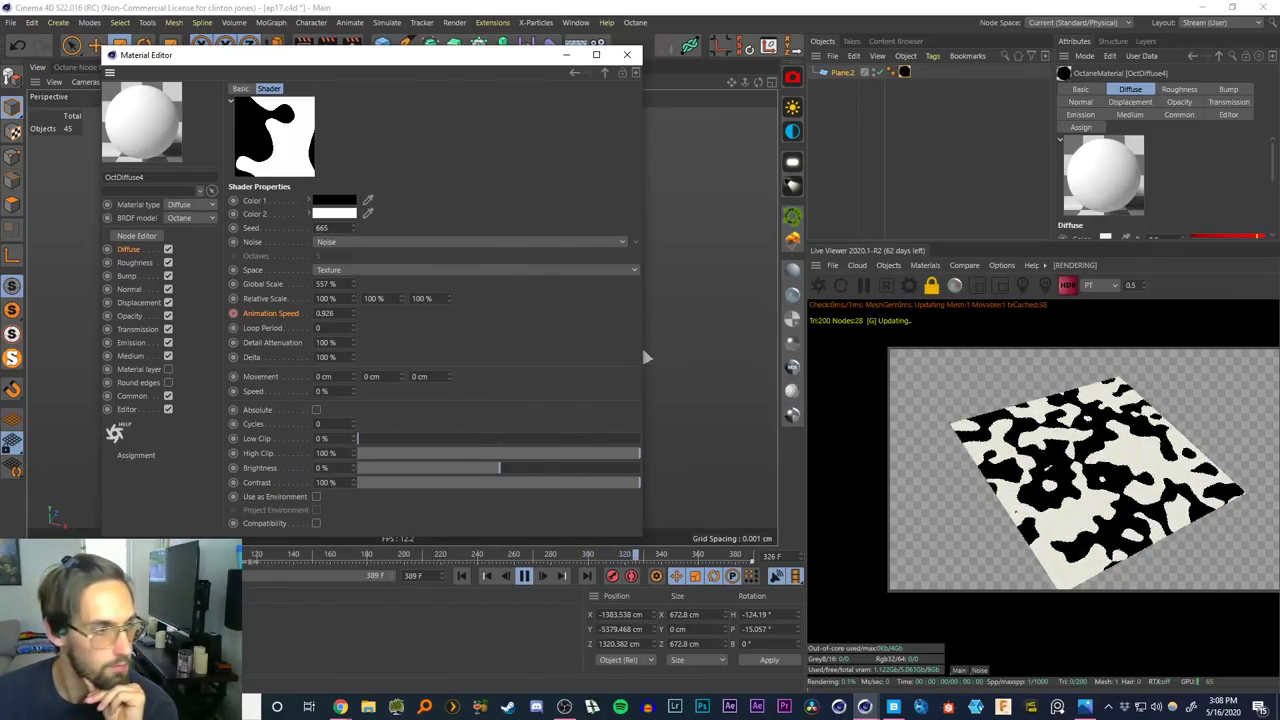
left_click(522, 586)
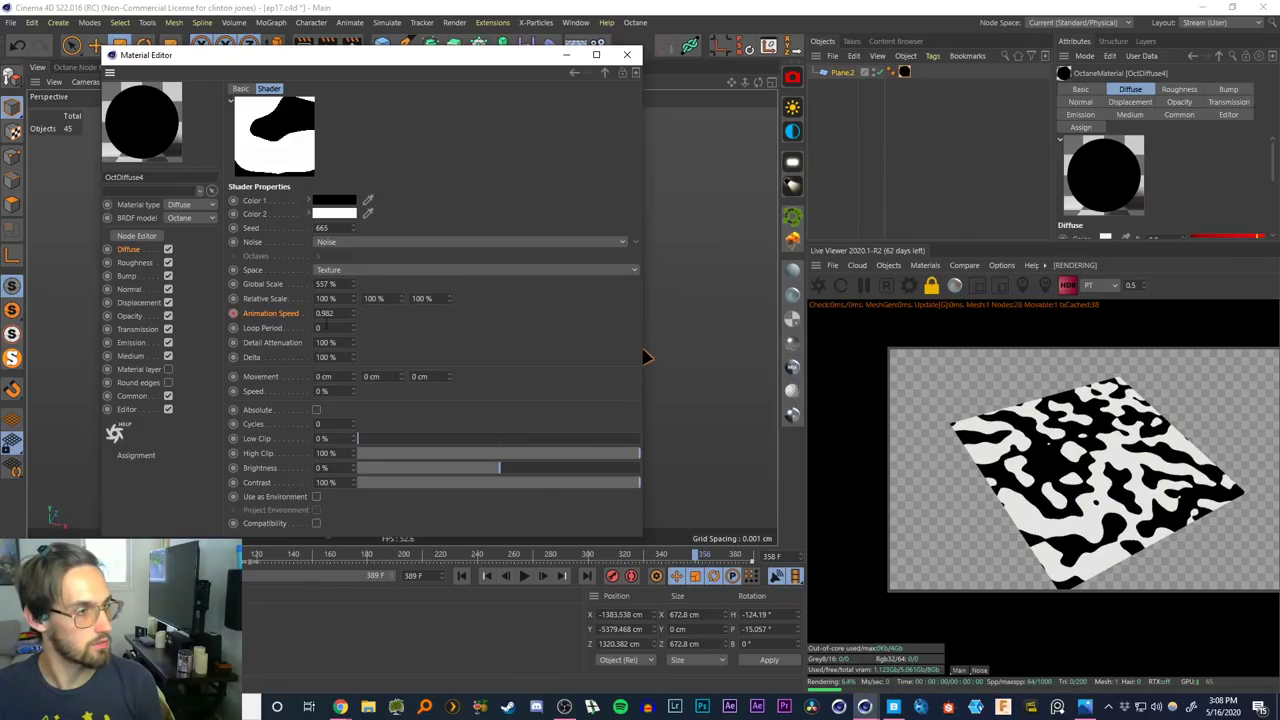
Reset the noise's Animation Speed to default, set it to 1, and briefly play the timeline
right_click(260, 317)
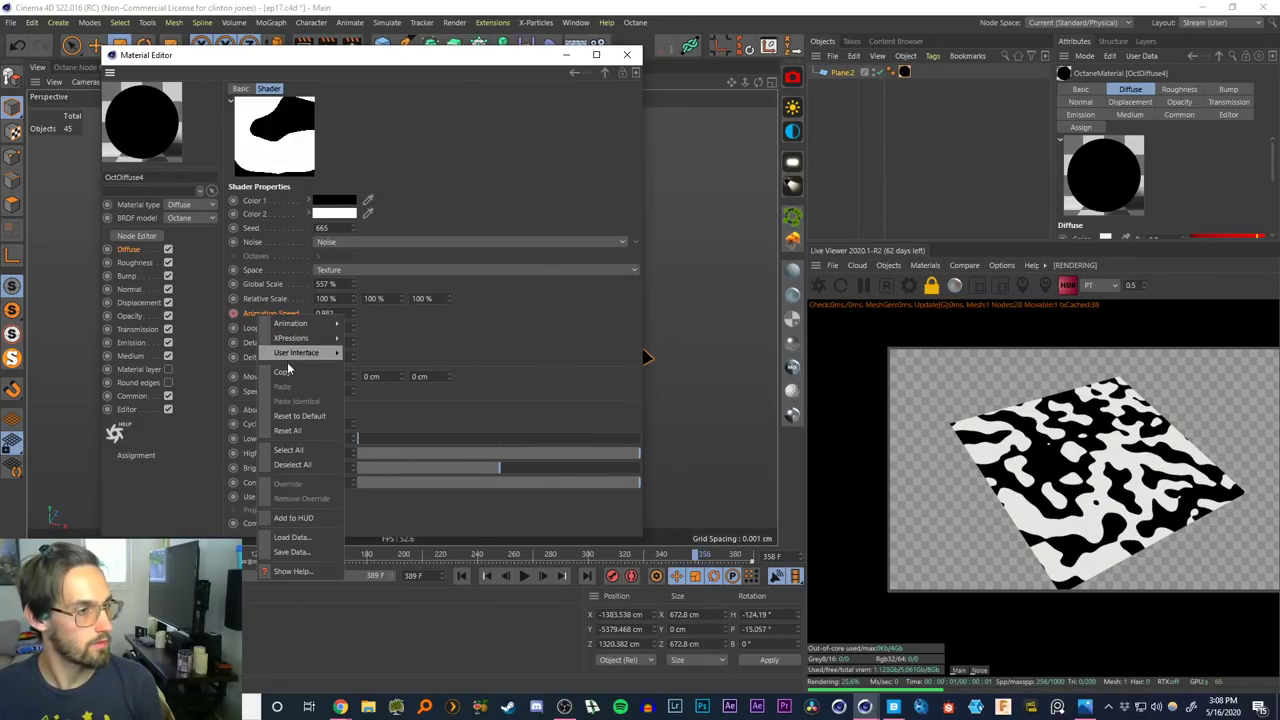
left_click(300, 415)
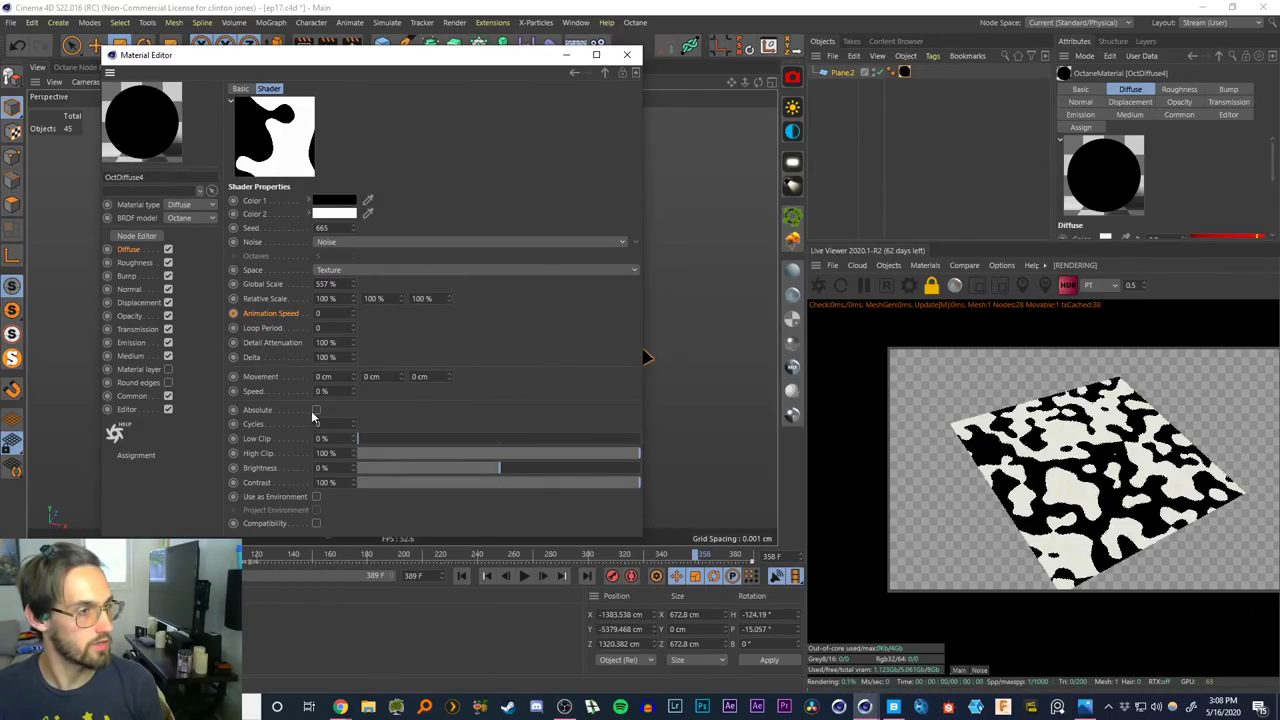
type("1")
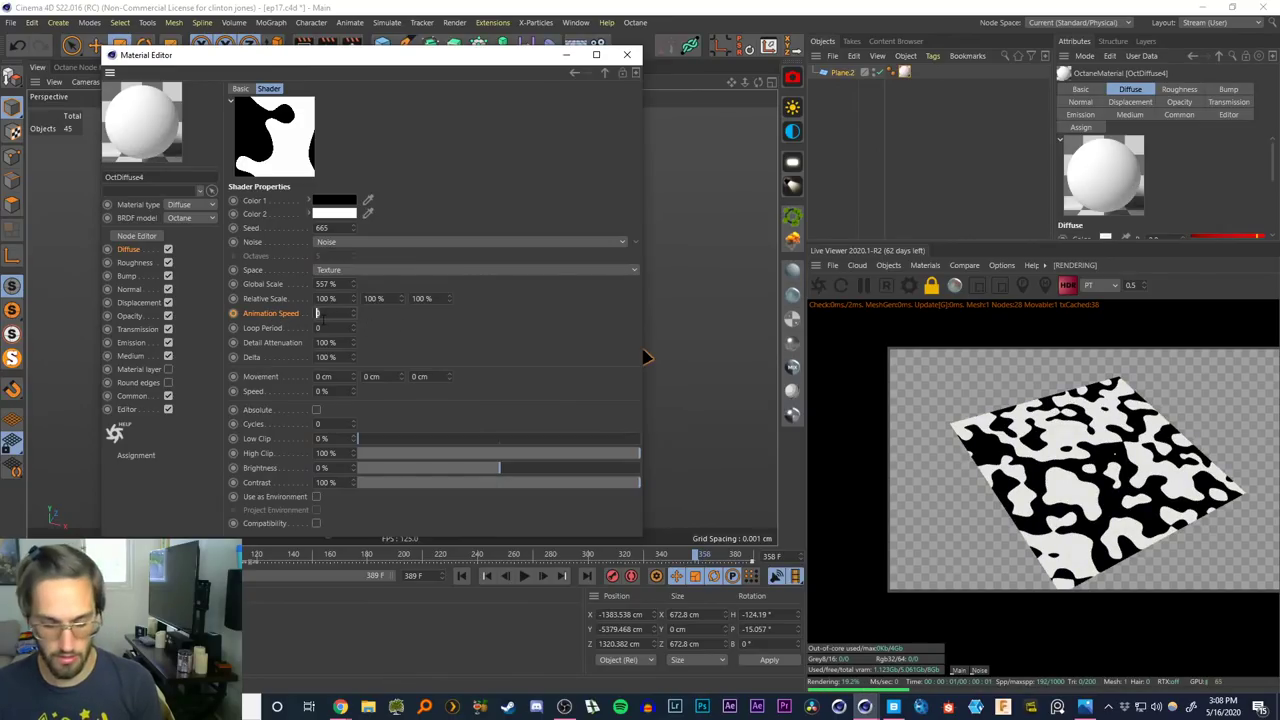
key("Return")
left_click(520, 577)
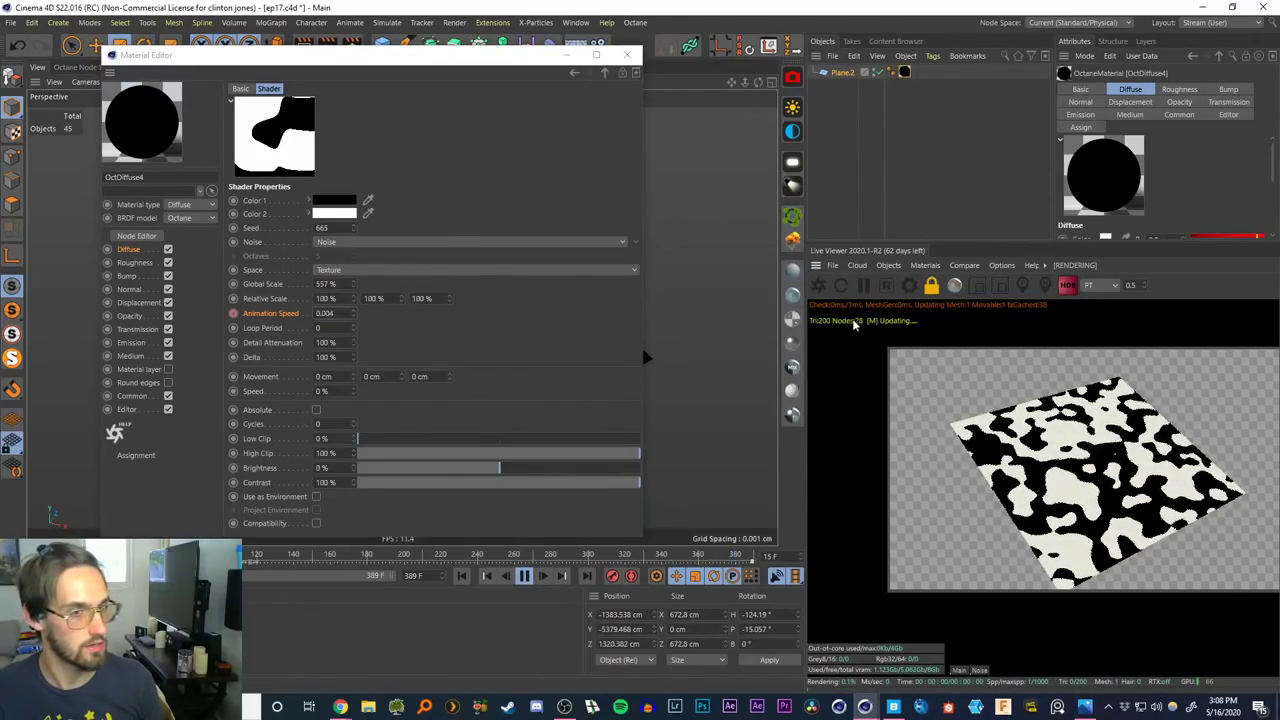
left_click(522, 577)
Delete the animation track on the noise's Animation Speed, set the speed to 0.75, and play the timeline
right_click(278, 314)
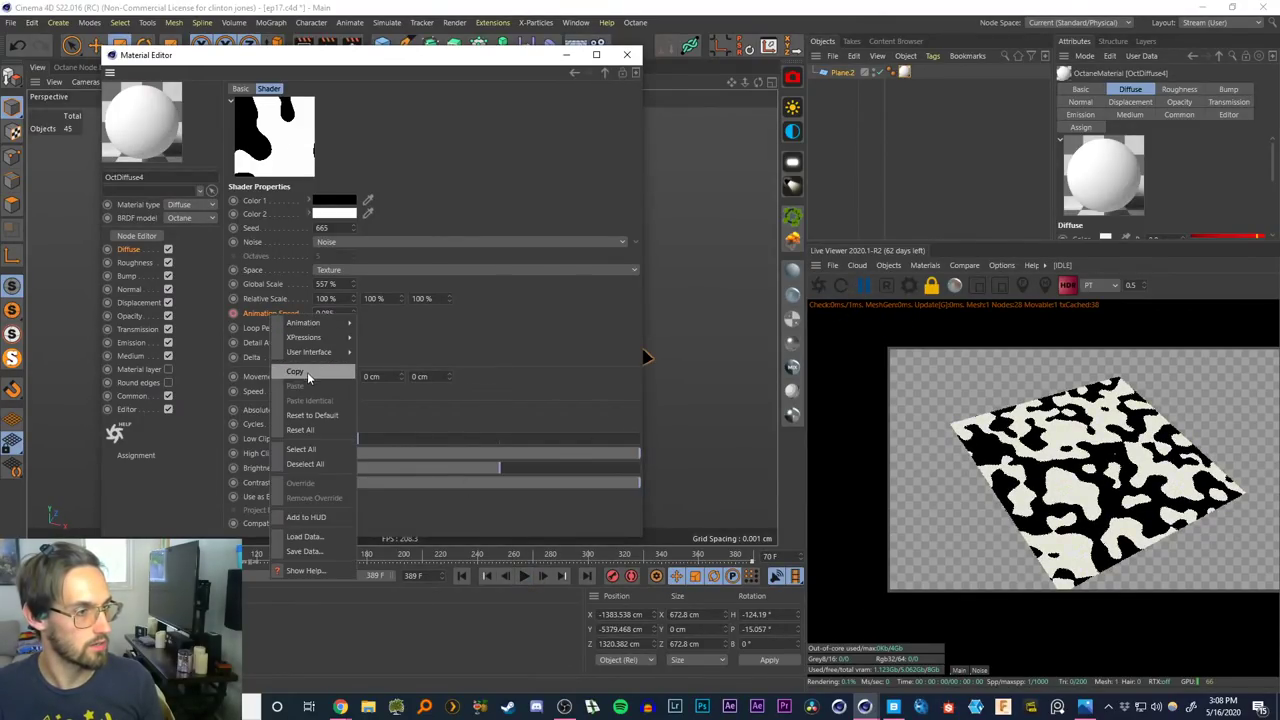
mouse_move(323, 327)
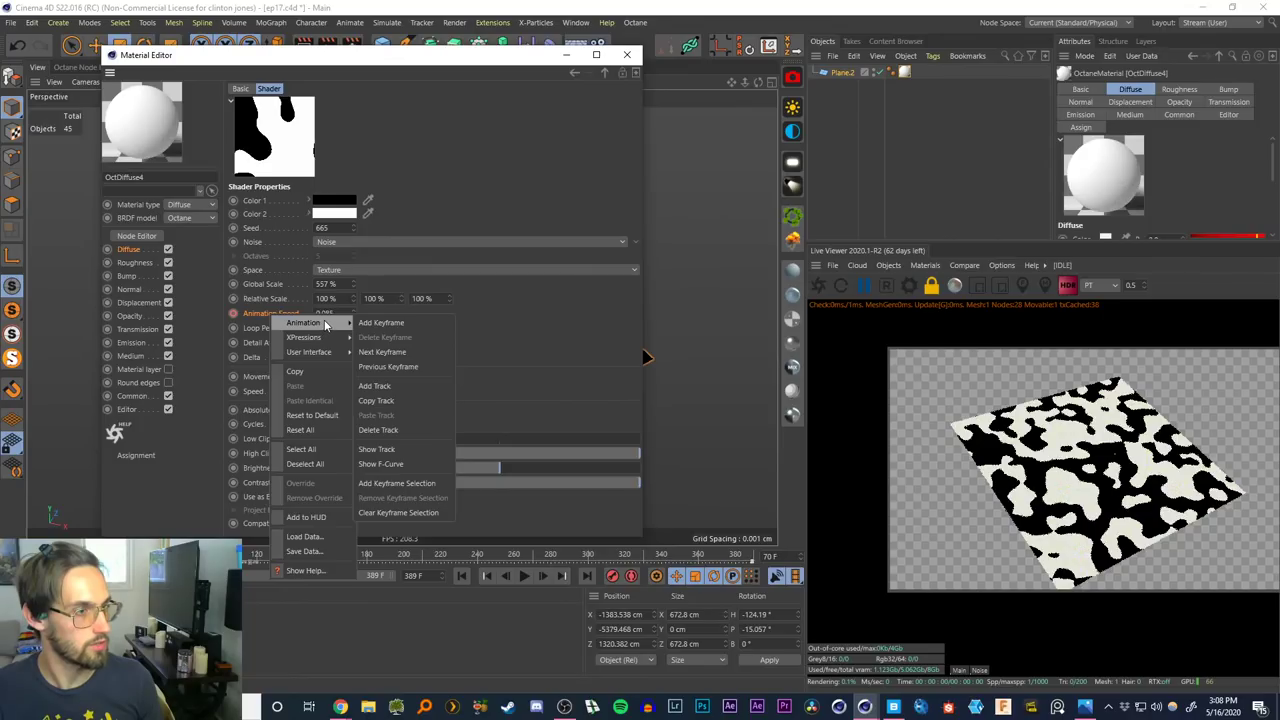
left_click(371, 432)
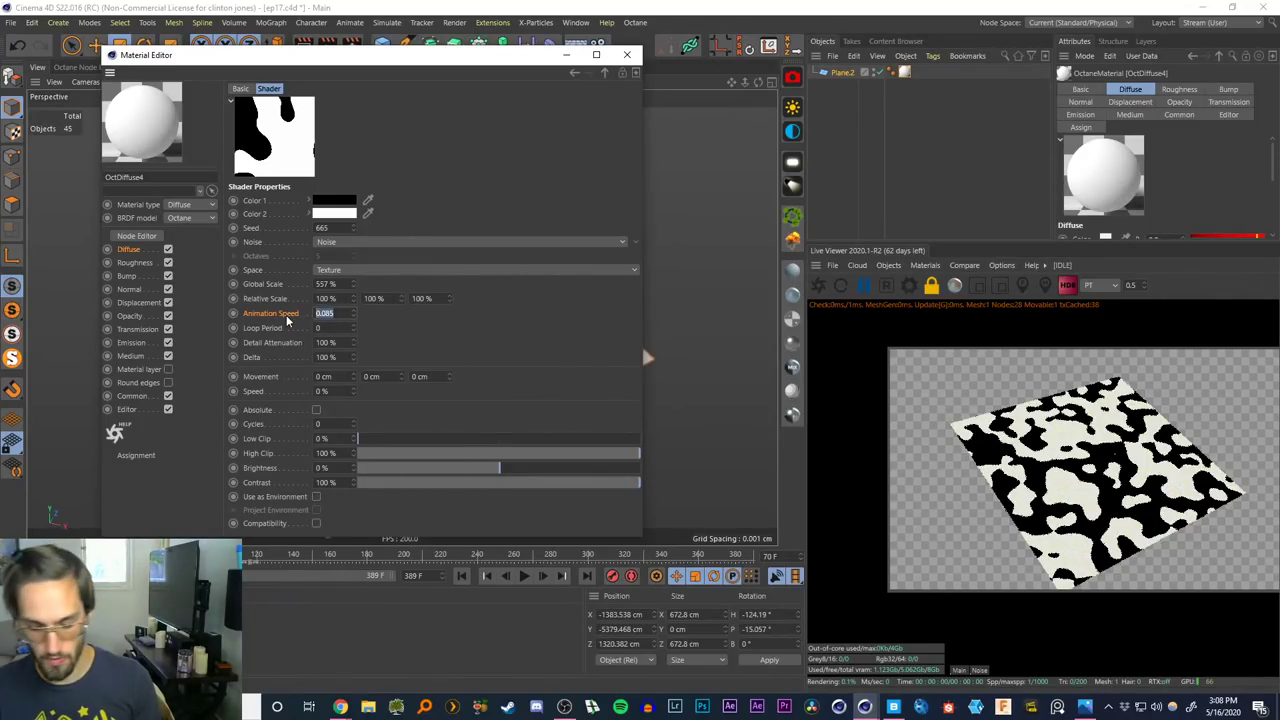
type("0.75")
key("Return")
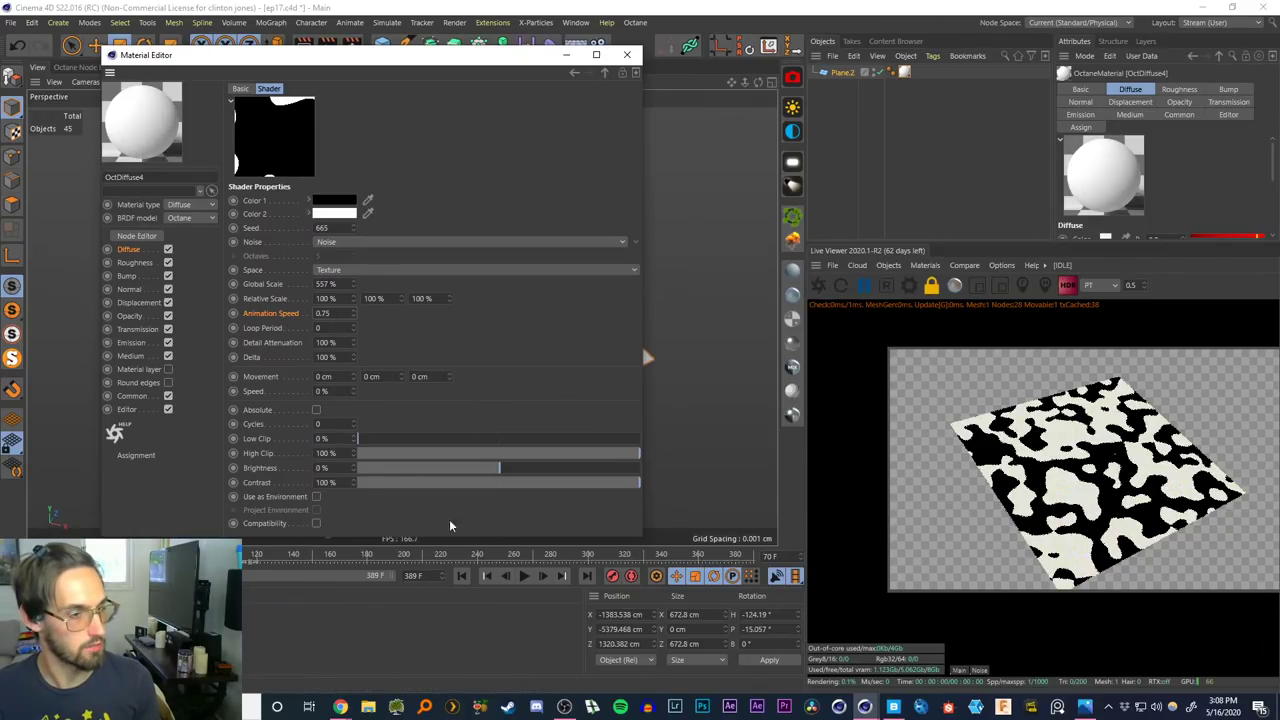
left_click(524, 578)
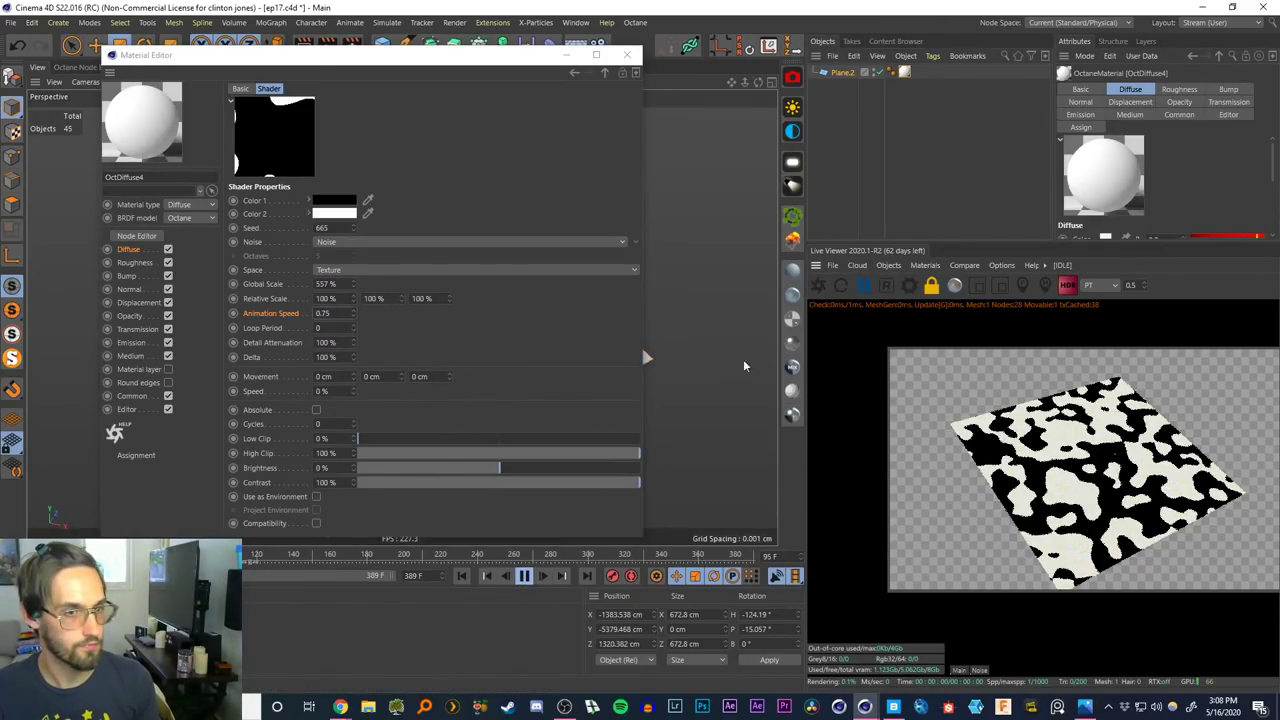
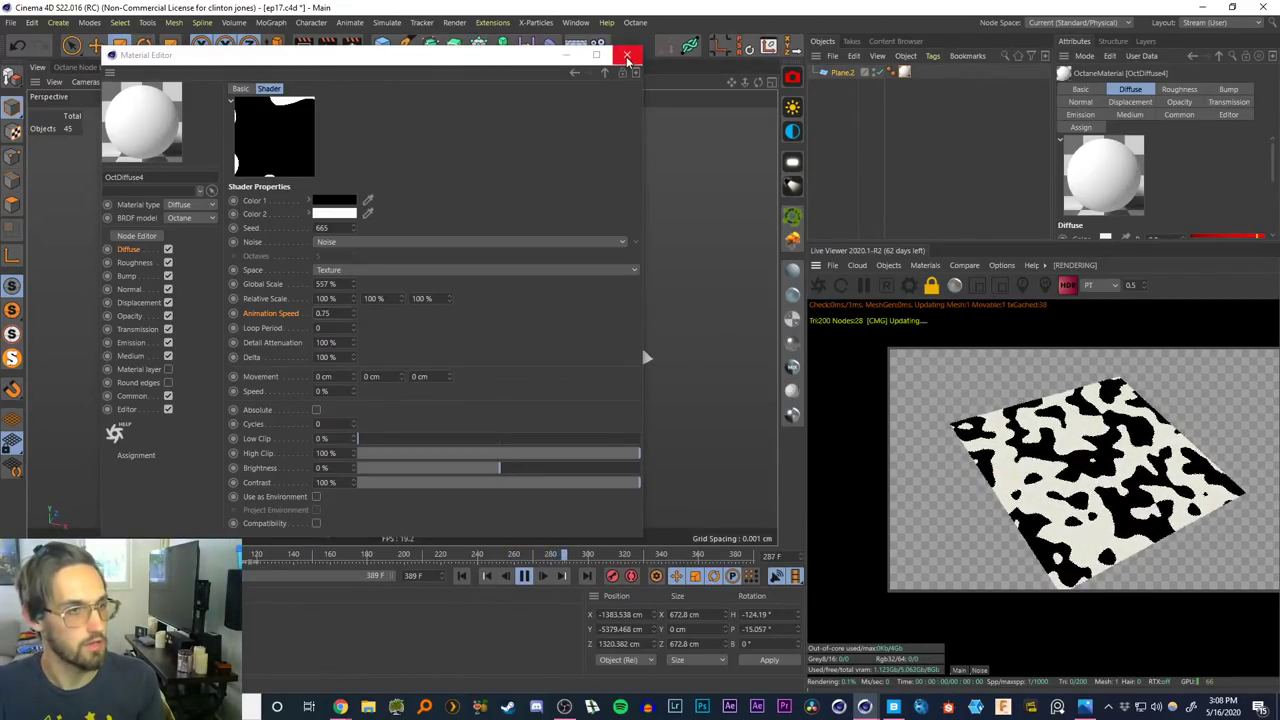
Copy the Noise shader from the Diffuse texture and disable the material's Diffuse channel
left_click(127, 249)
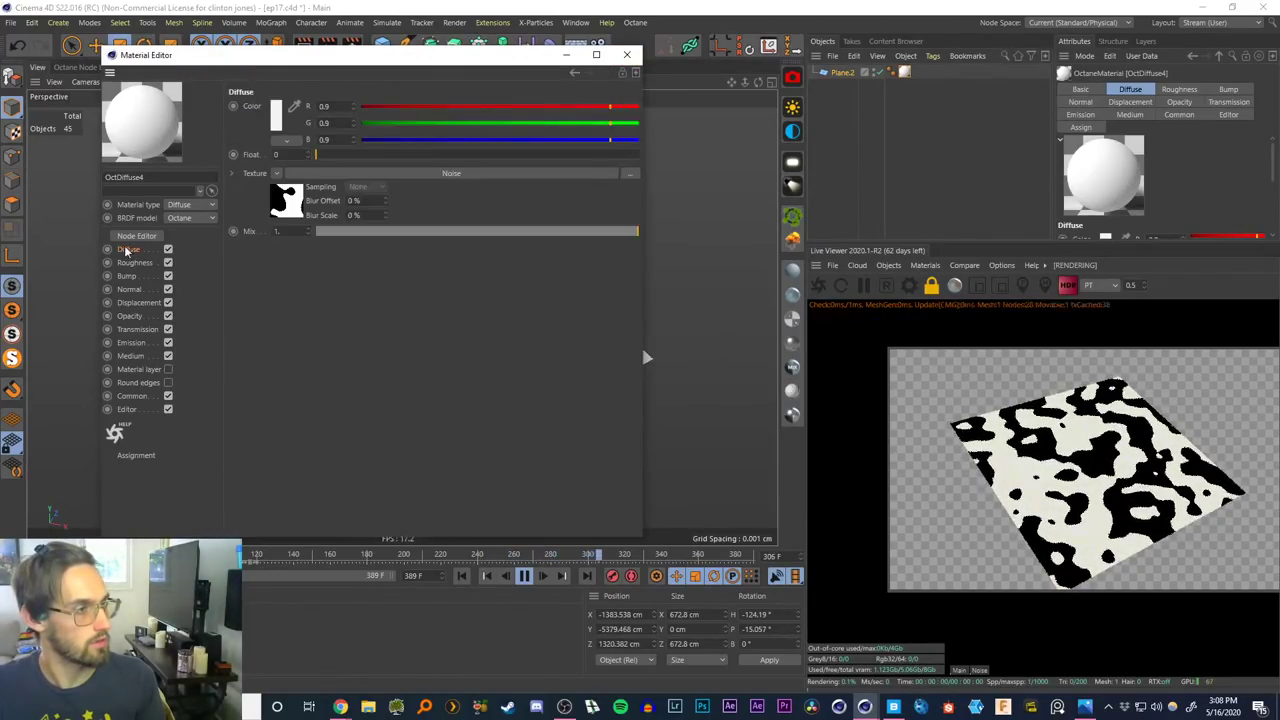
right_click(251, 173)
left_click(277, 217)
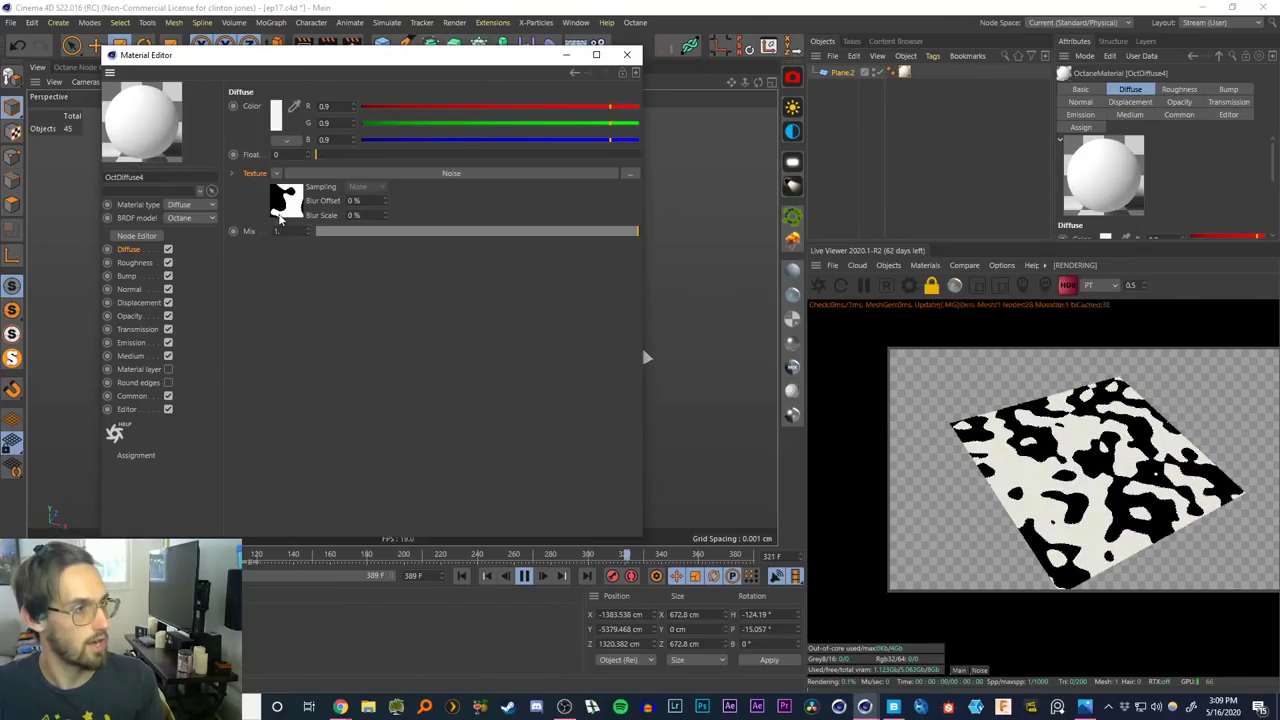
left_click(168, 249)
Paste the copied Noise shader into the material's Opacity texture
left_click(128, 316)
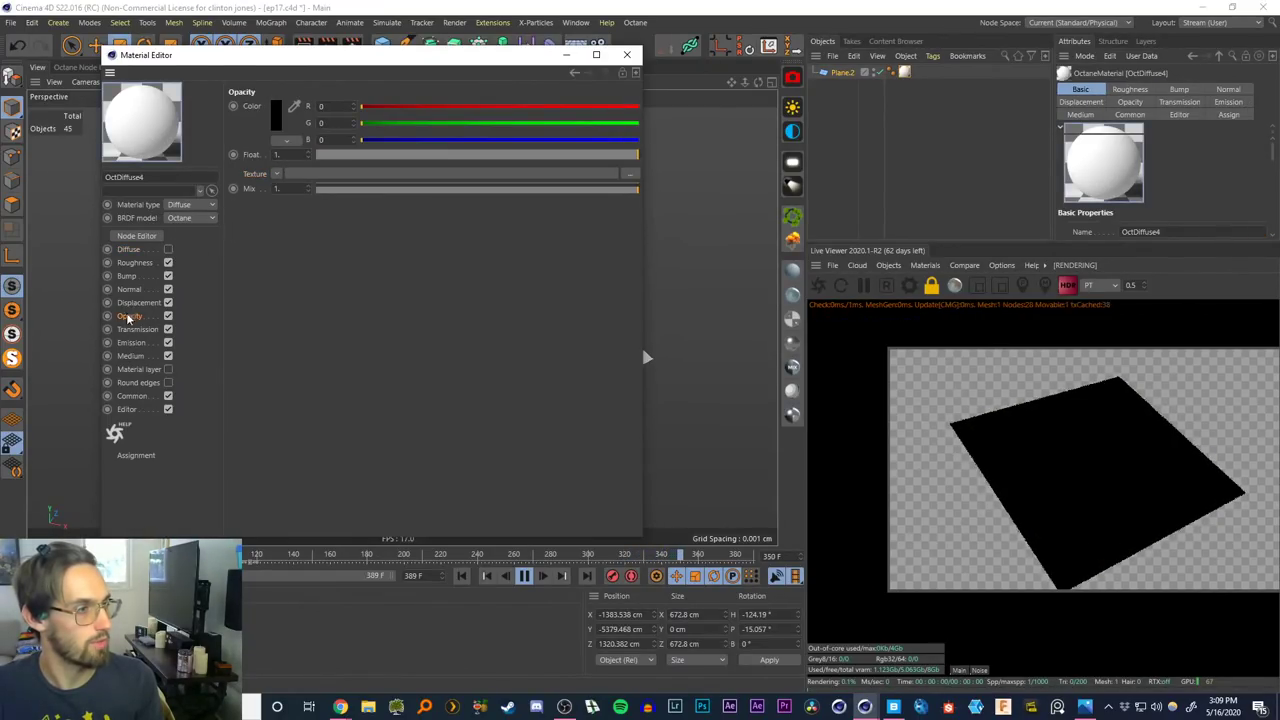
right_click(129, 318)
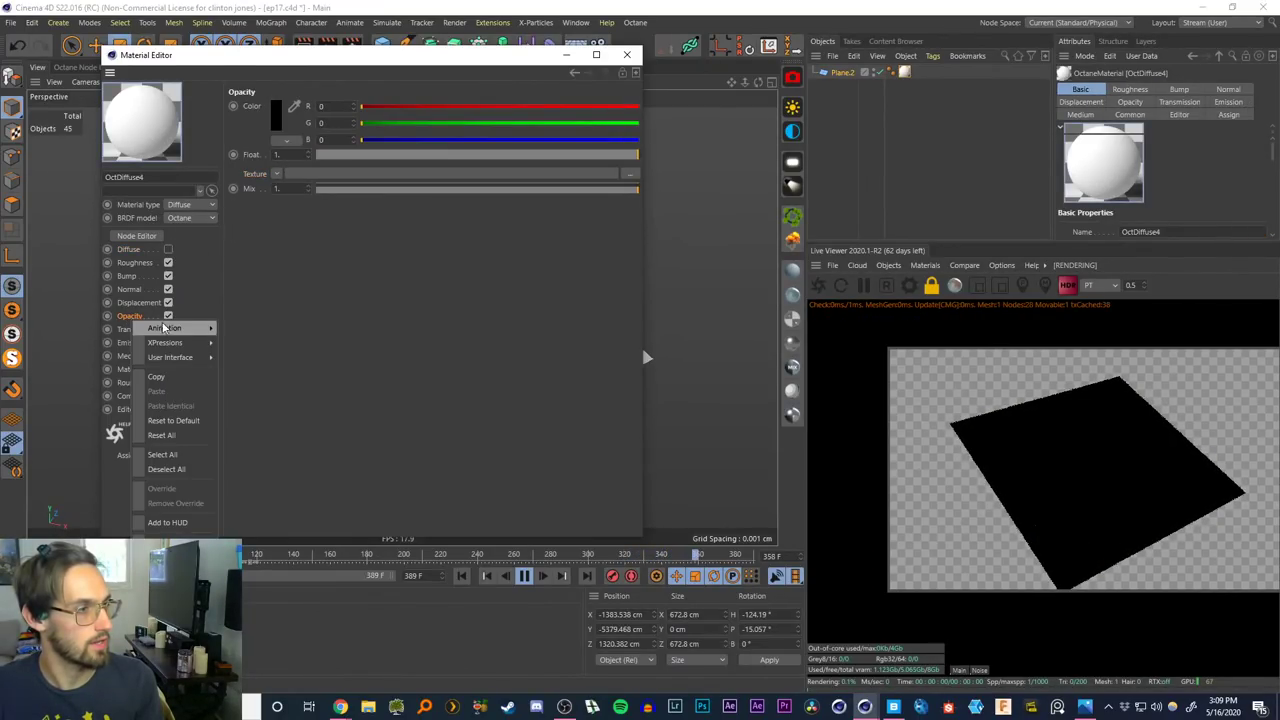
key("Escape")
left_click(276, 173)
left_click(284, 235)
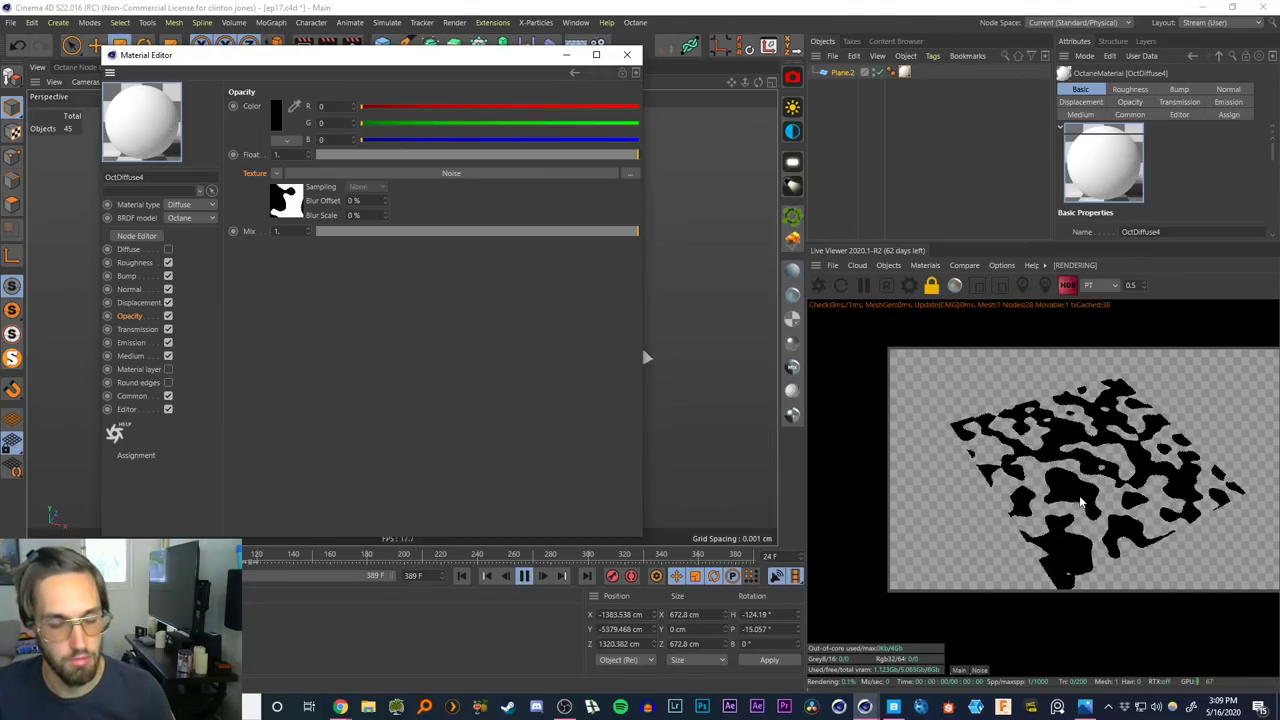
Minimize the Material Editor, stop playback, and add an Octane area light to the scene
left_click(566, 54)
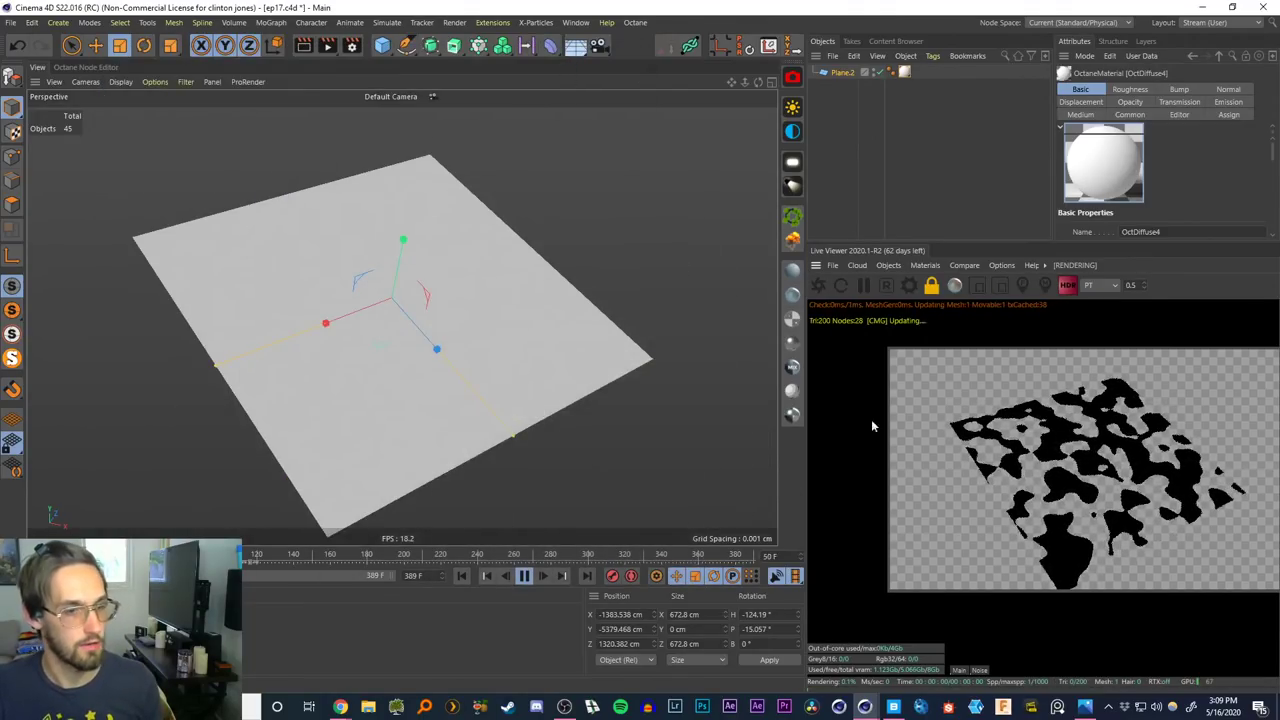
left_click(862, 285)
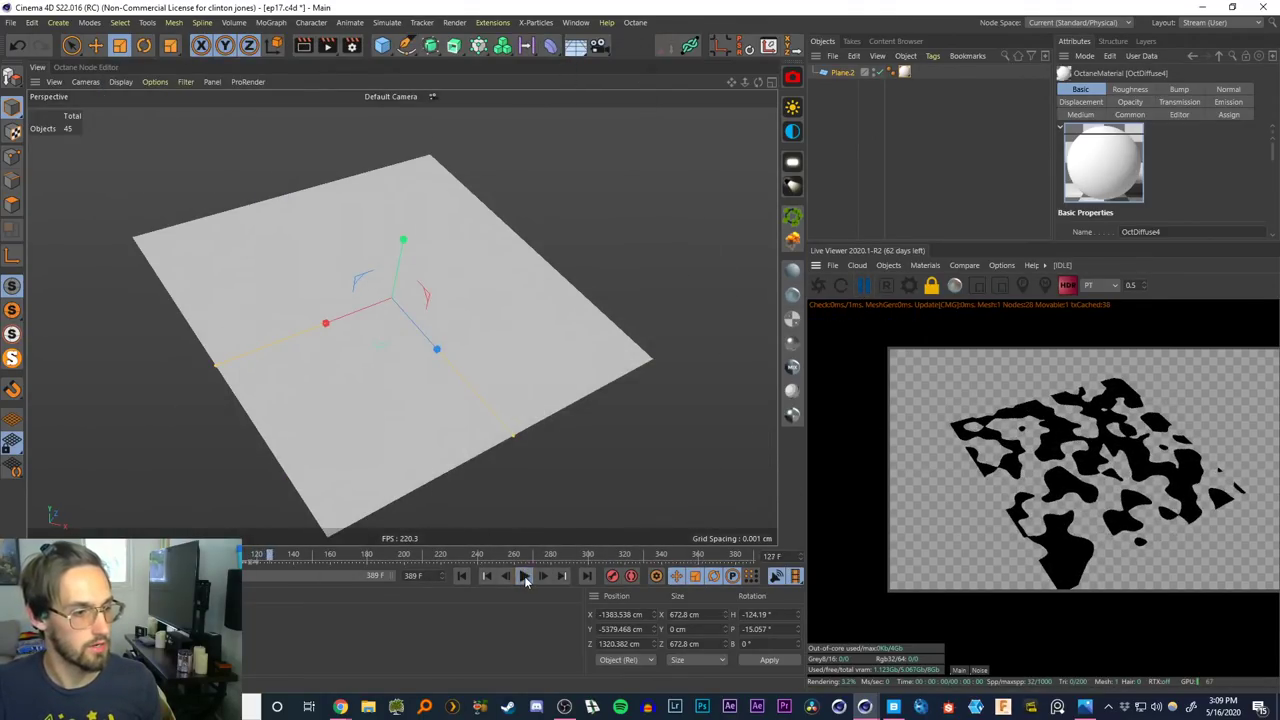
left_click(525, 578)
left_click(523, 423)
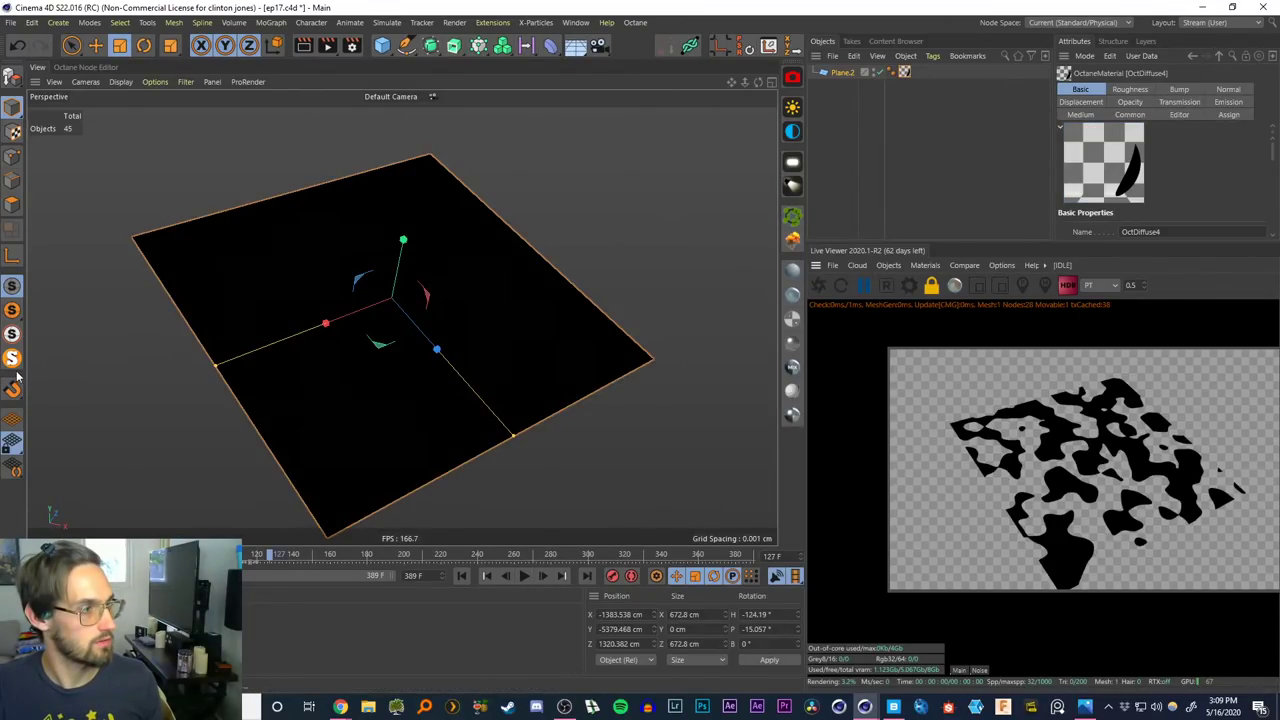
left_click(12, 358)
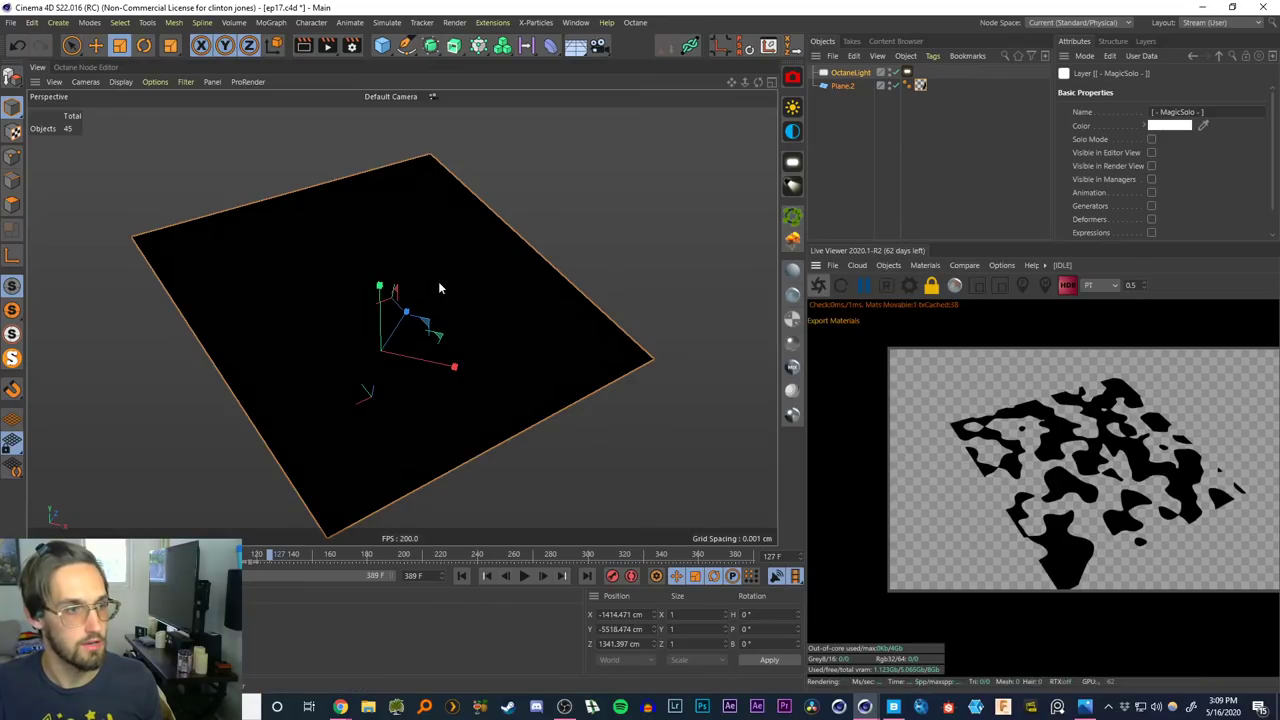
Place the area light beneath the patterned plane and duplicate the plane well above it
left_click_drag(436, 288, 651, 92, "alt")
key("e")
left_click(842, 86)
key("e")
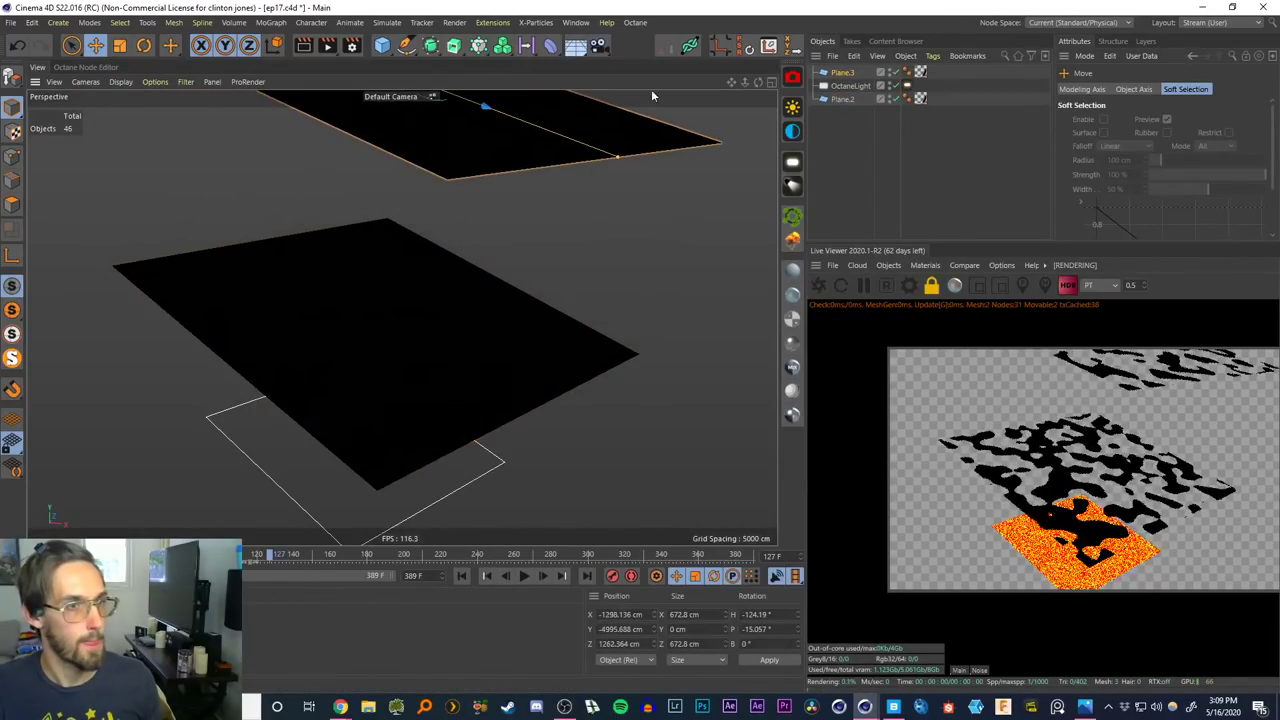
Scale the upper plane copy up to several times its size and remove its OctDiffuse4 material tag
key("t")
left_click_drag(443, 180, 849, 126)
left_click(919, 72)
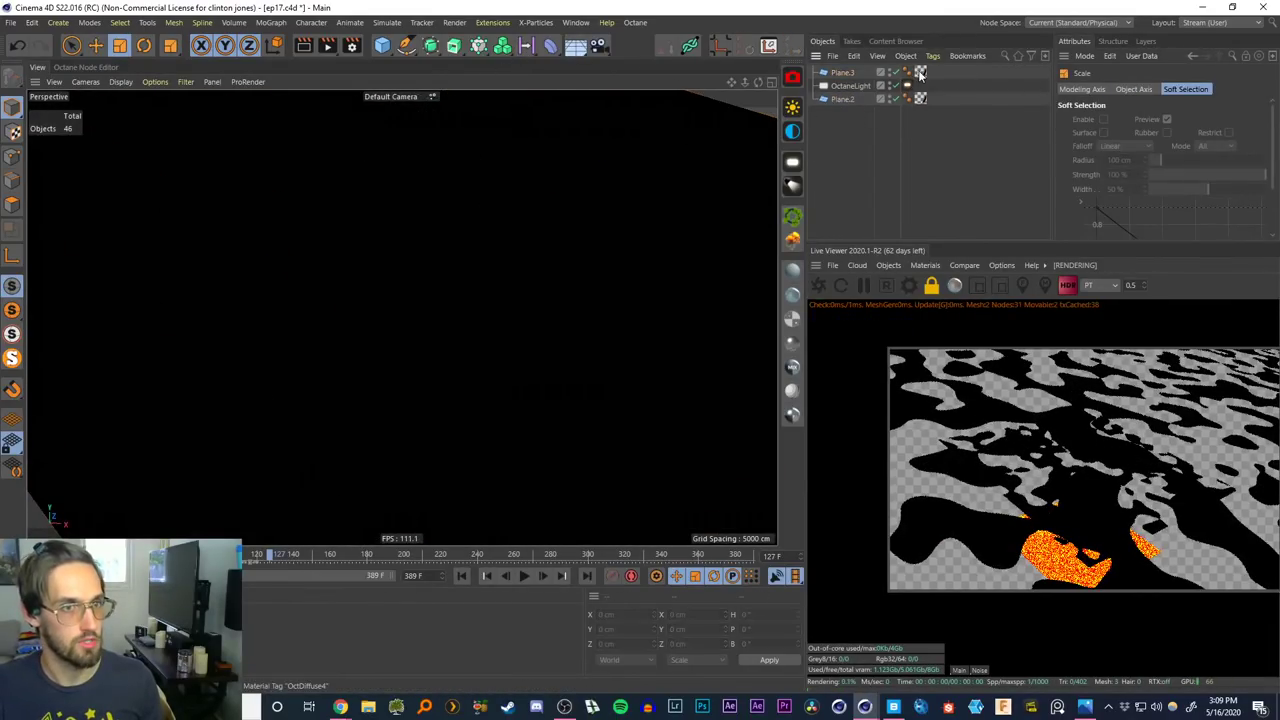
key("Delete")
Move the patterned plane up toward the large plane, away from the light
left_click_drag(340, 318, 316, 382, "alt")
left_click(481, 265)
left_click(388, 339)
key("e")
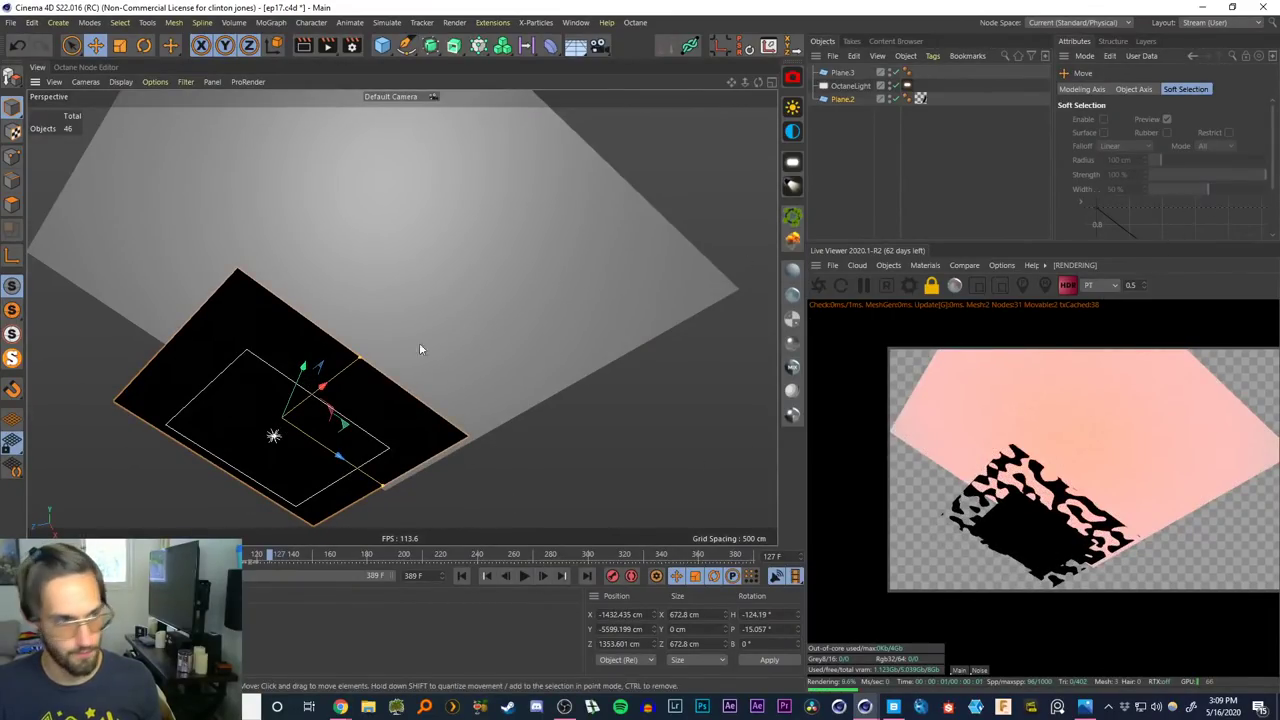
left_click_drag(282, 418, 360, 252)
Move the patterned plane back down along its vertical axis to just above the area light
left_click_drag(422, 215, 503, 226, "alt")
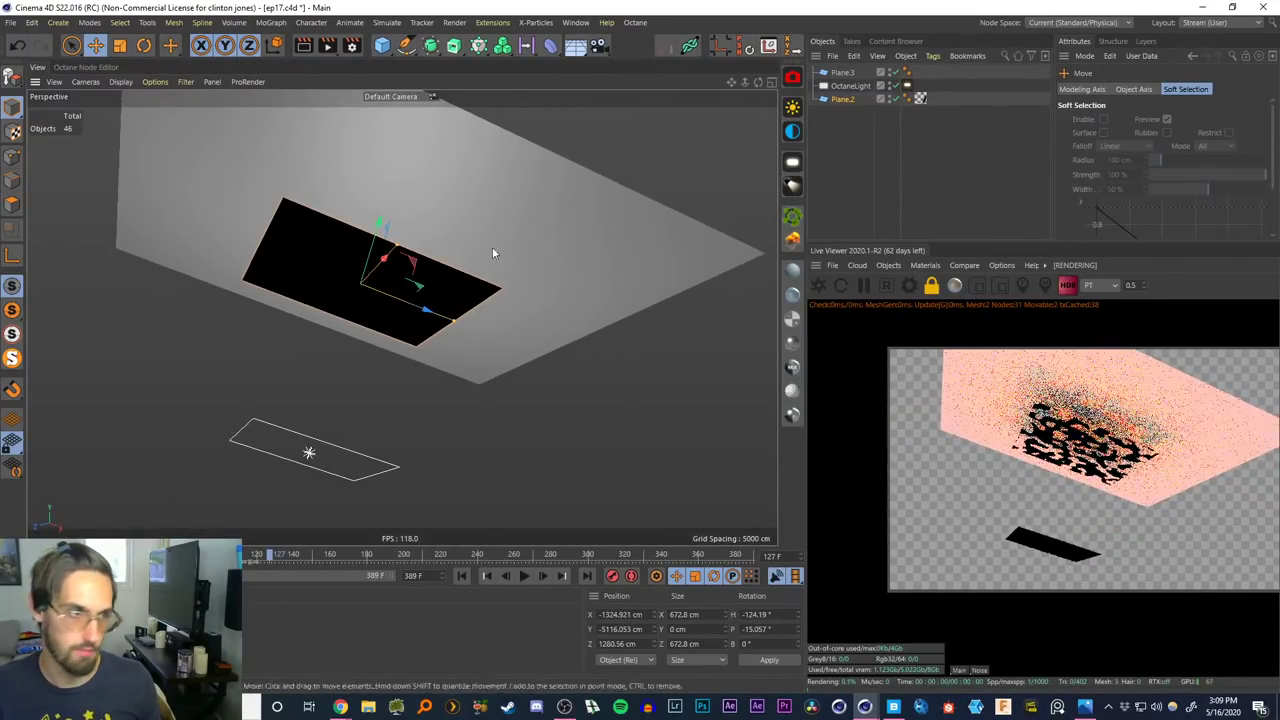
scroll(459, 173, "up", 5)
middle_click_drag(453, 243, 508, 214, "alt")
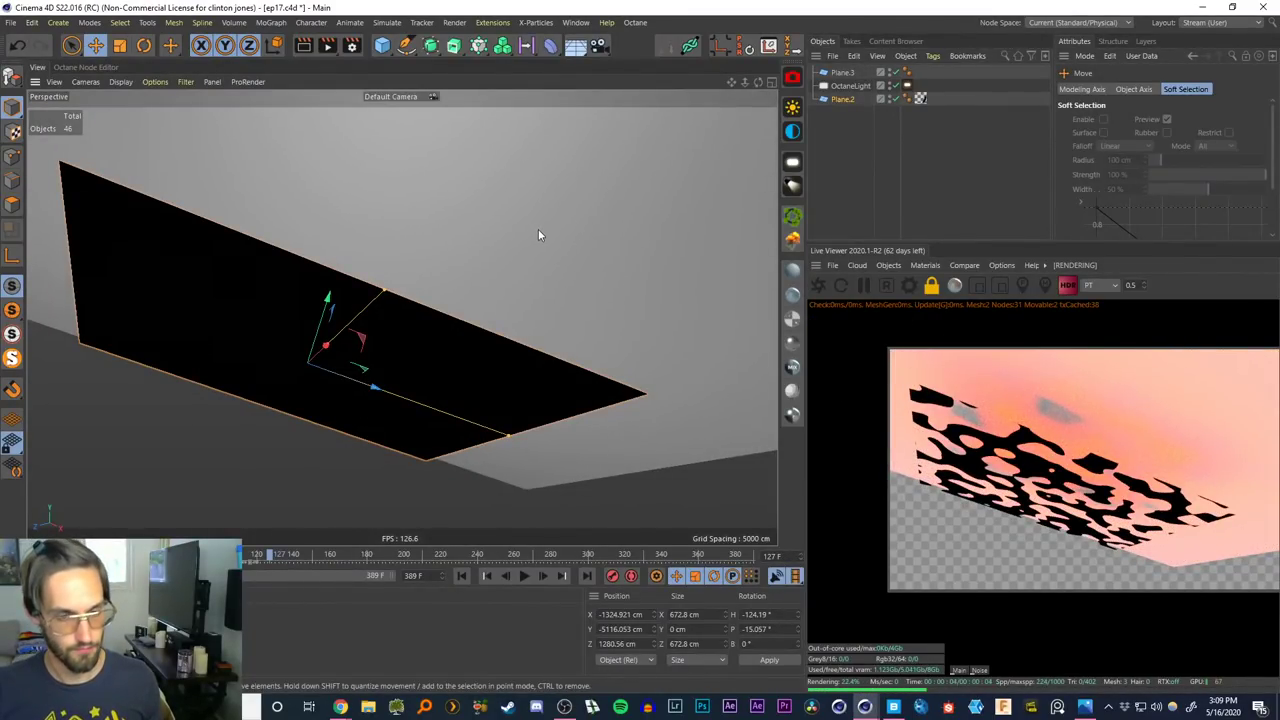
scroll(551, 231, "down", 6)
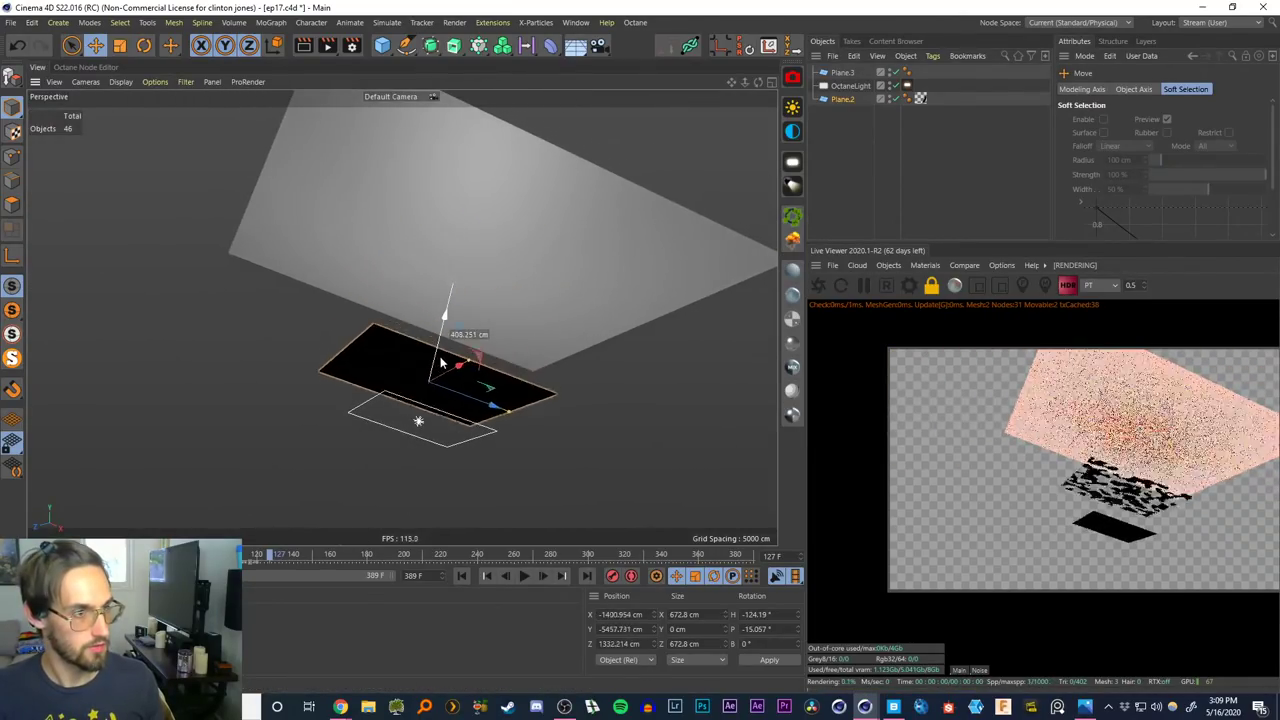
left_click_drag(441, 362, 483, 338)
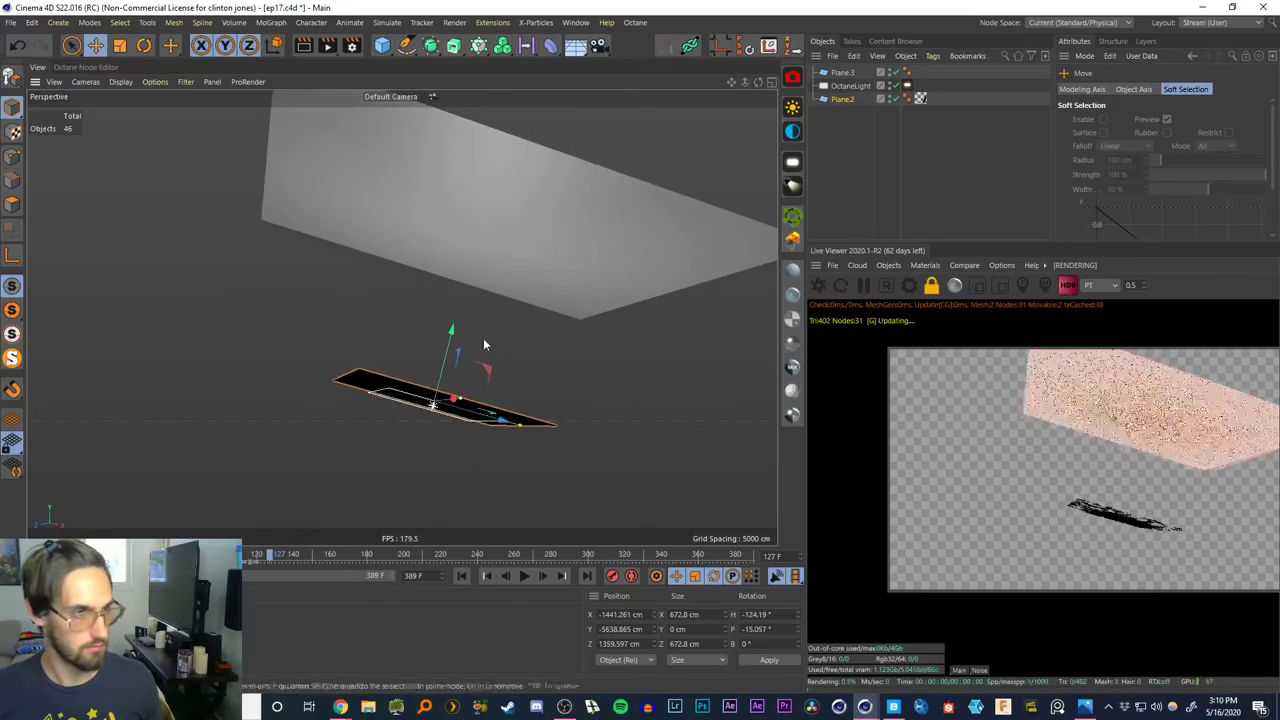
Delete the large upper plane, keeping the area light and the patterned plane
left_click(540, 266)
key("Delete")
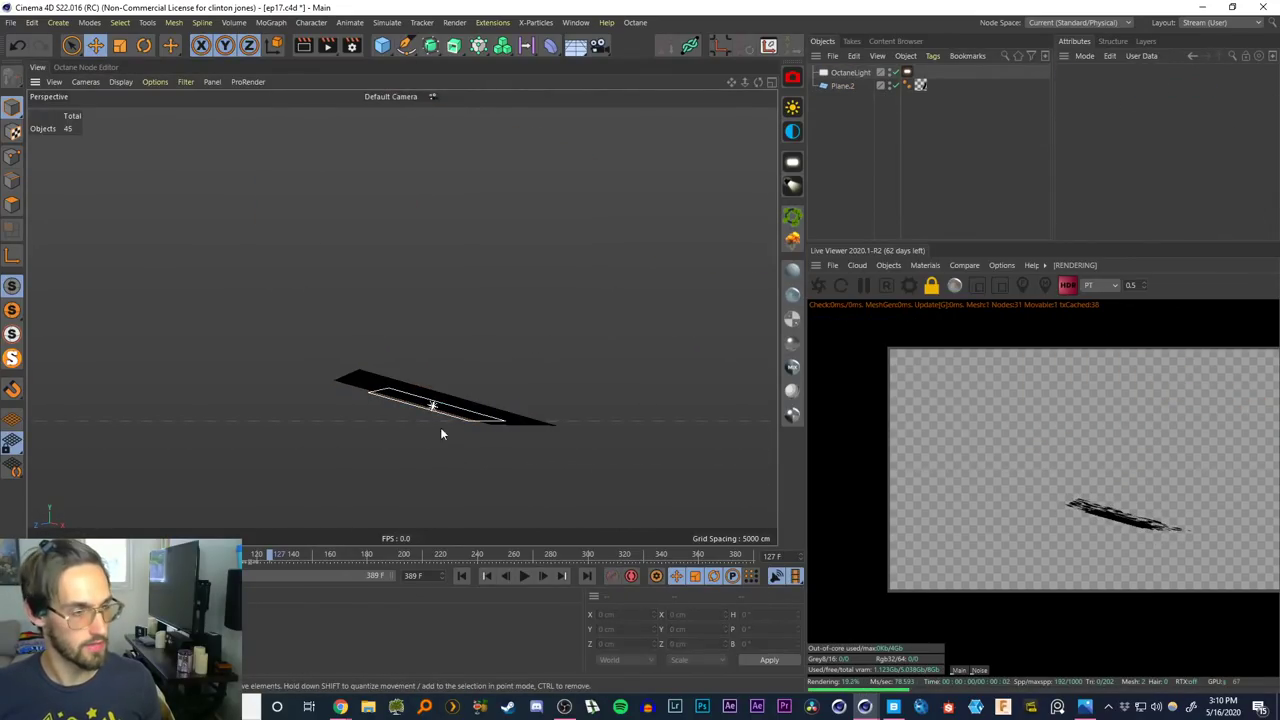
left_click_drag(440, 433, 346, 486, "alt")
Add an Octane ObjectTag to the patterned plane and disable its camera visibility
left_click(545, 430)
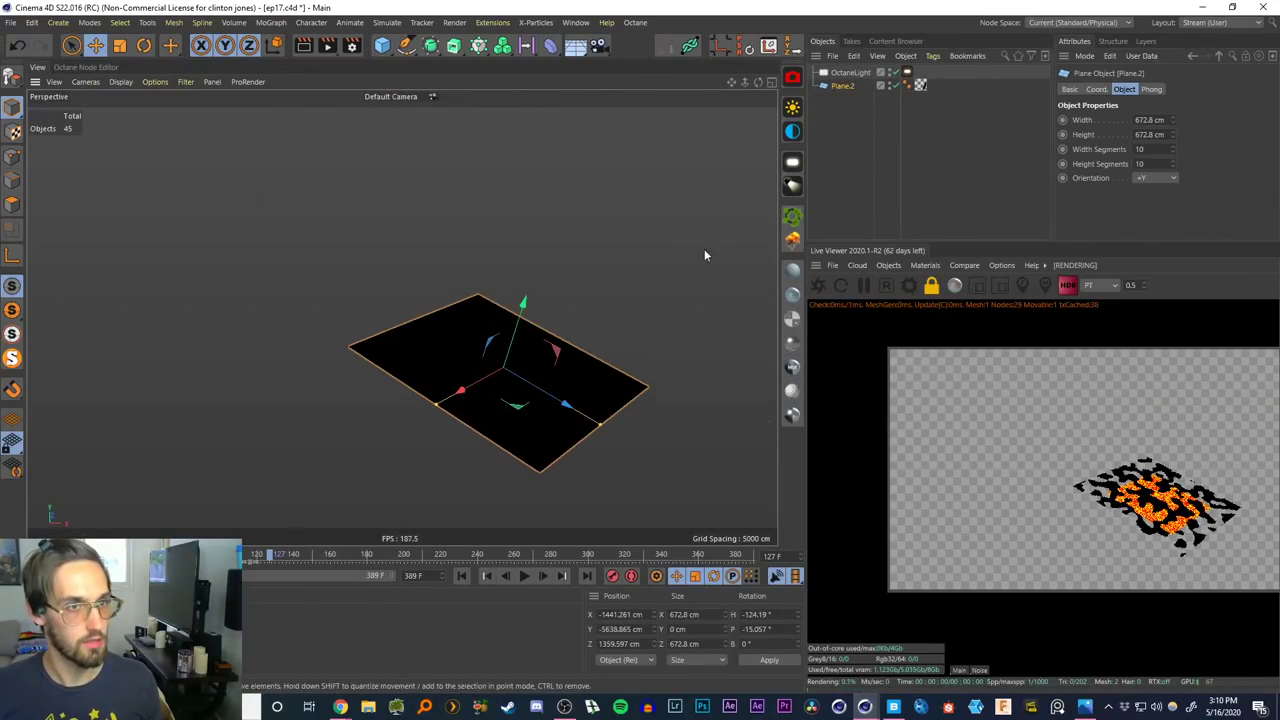
right_click(842, 86)
mouse_move(970, 33)
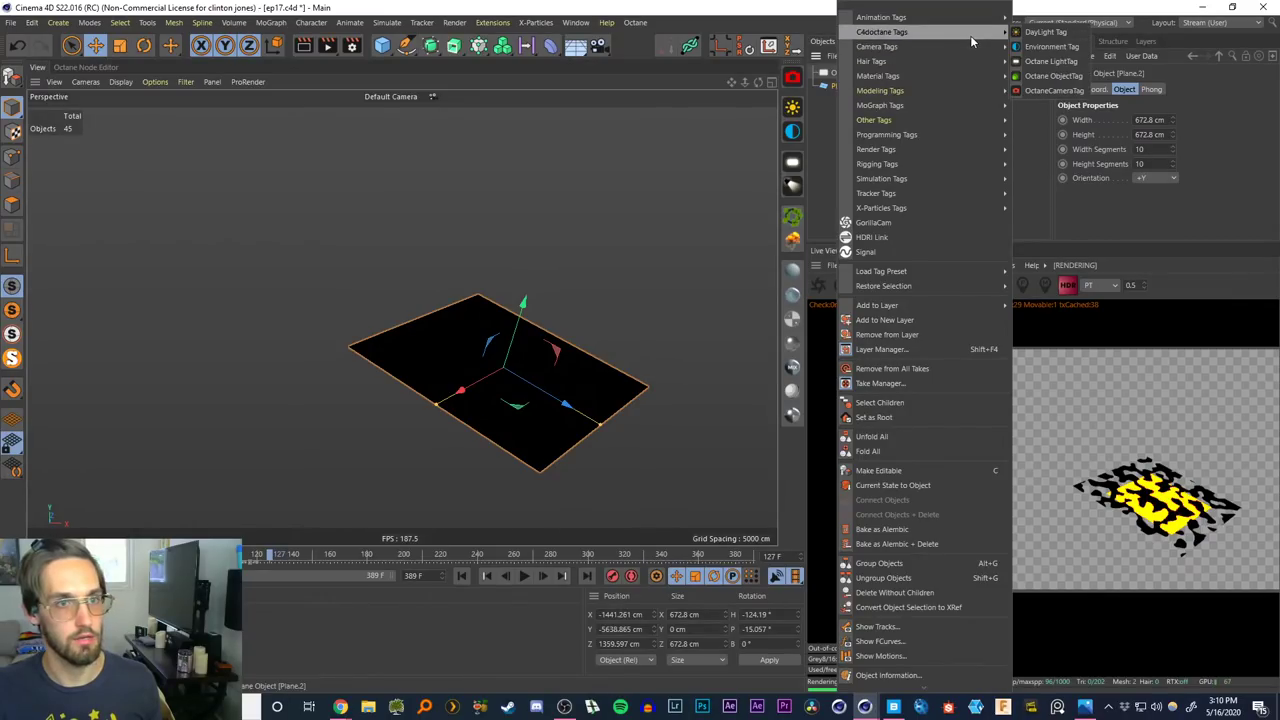
left_click(1050, 76)
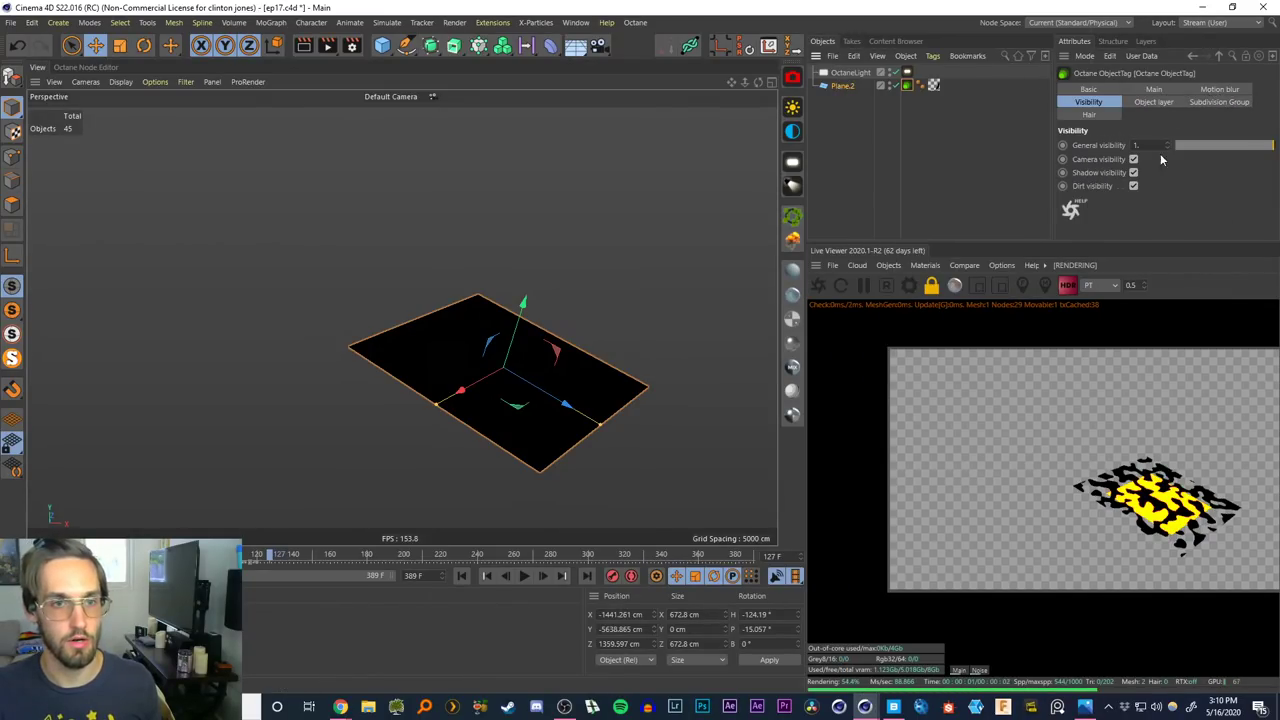
left_click(1133, 159)
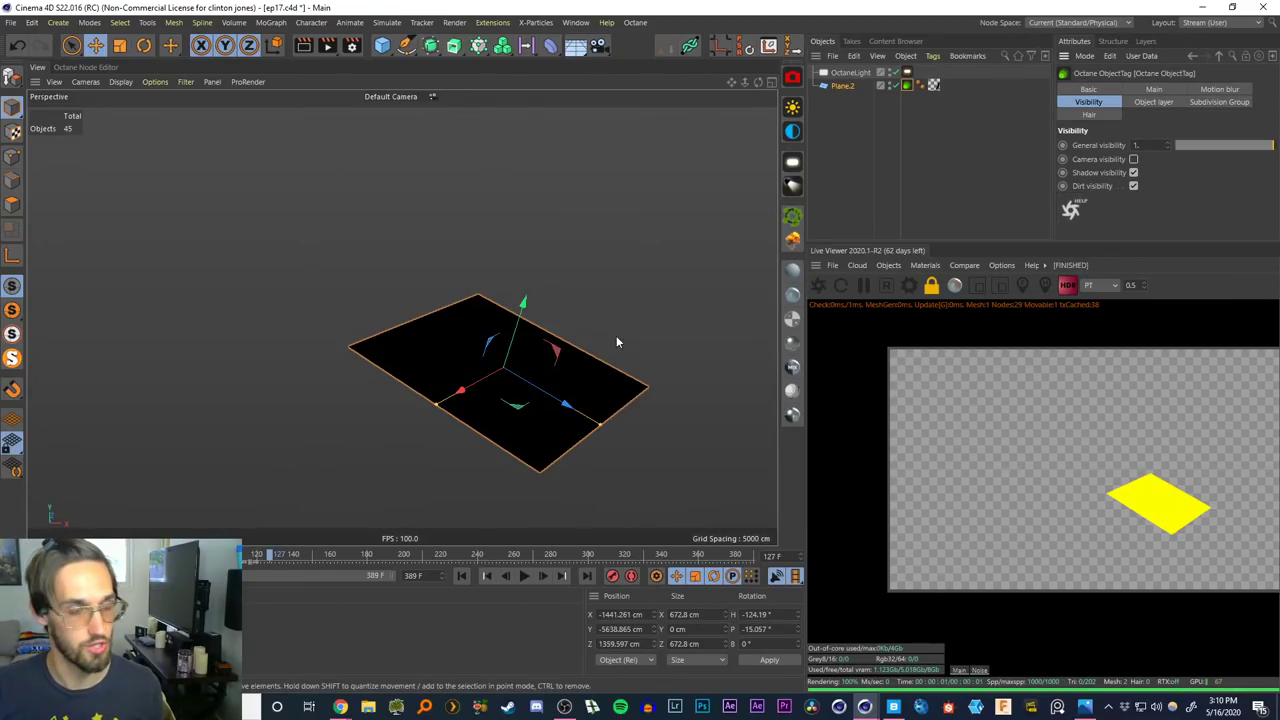
middle_click_drag(541, 377, 494, 358, "alt")
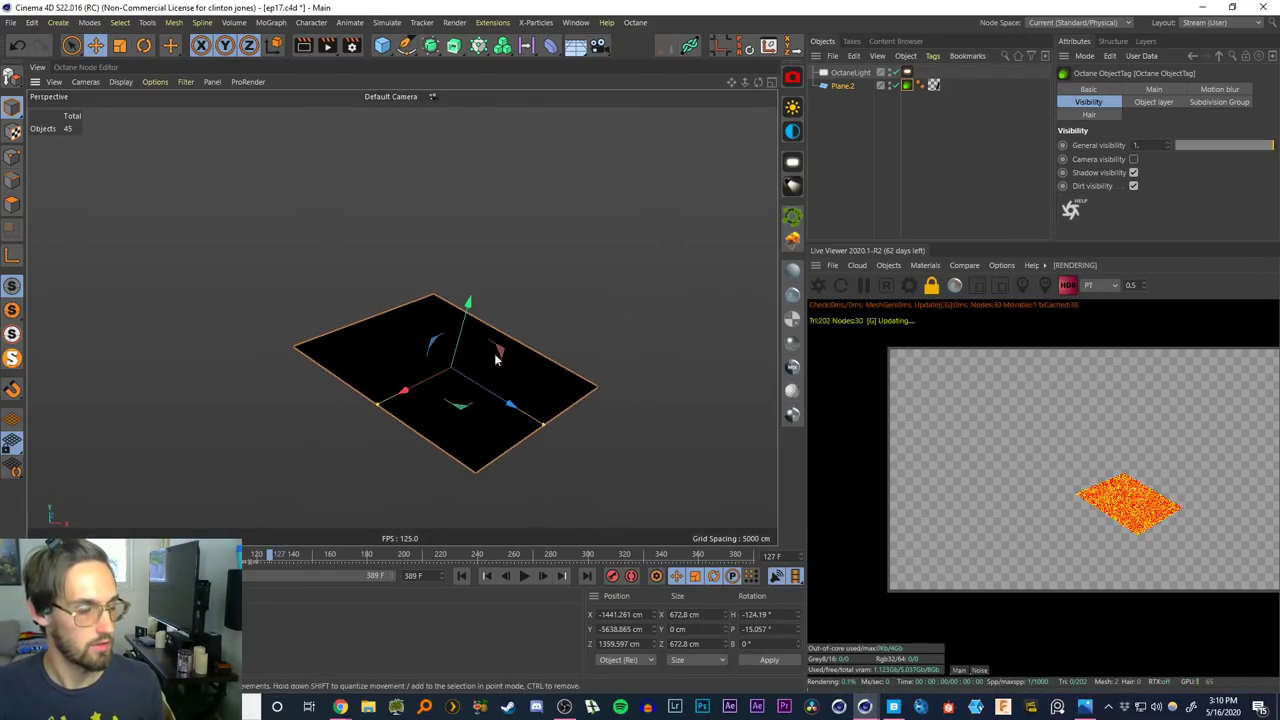
Set the global scale of OctDiffuse4's opacity noise to 250 %
left_click(837, 100)
double_click(933, 85)
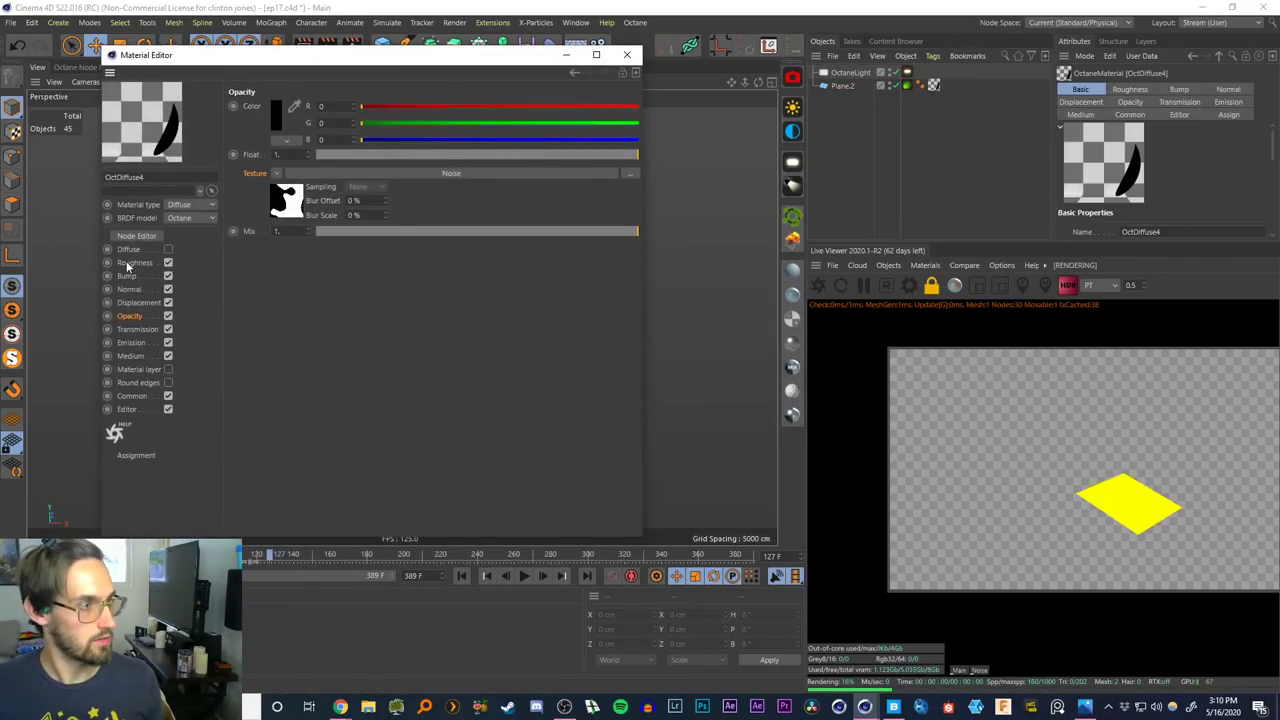
left_click(617, 58)
double_click(933, 85)
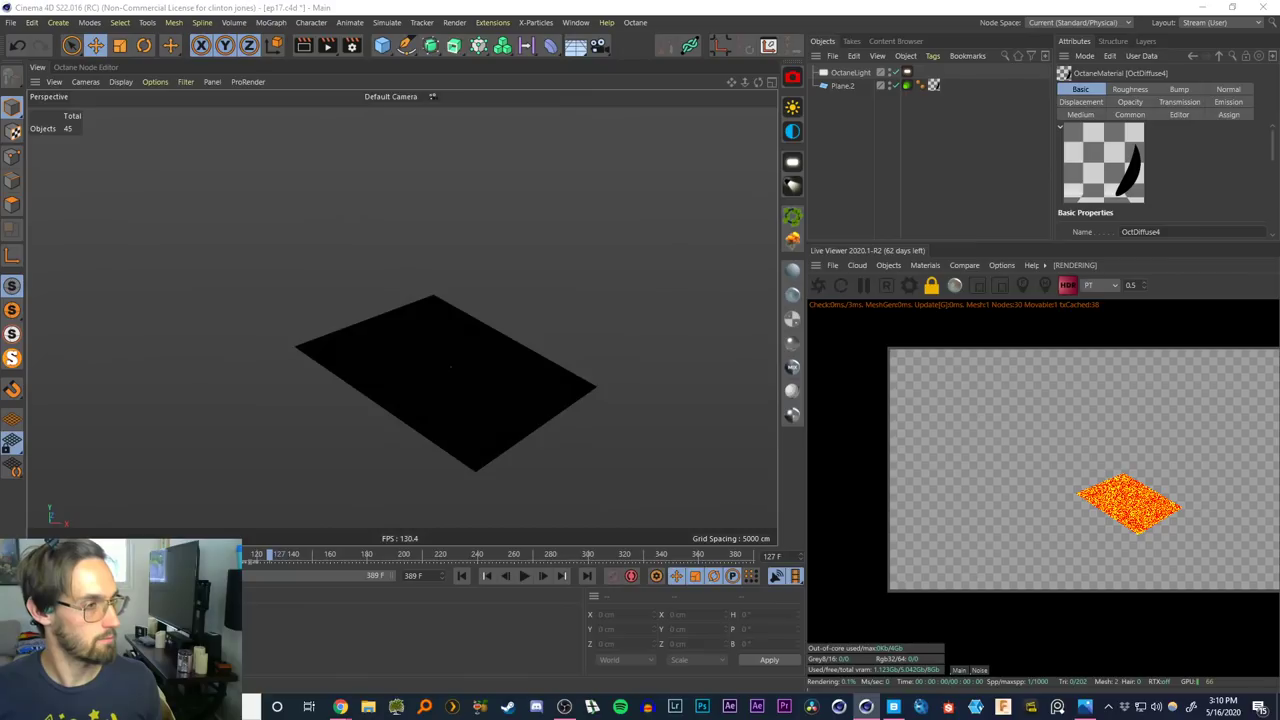
left_click(384, 234)
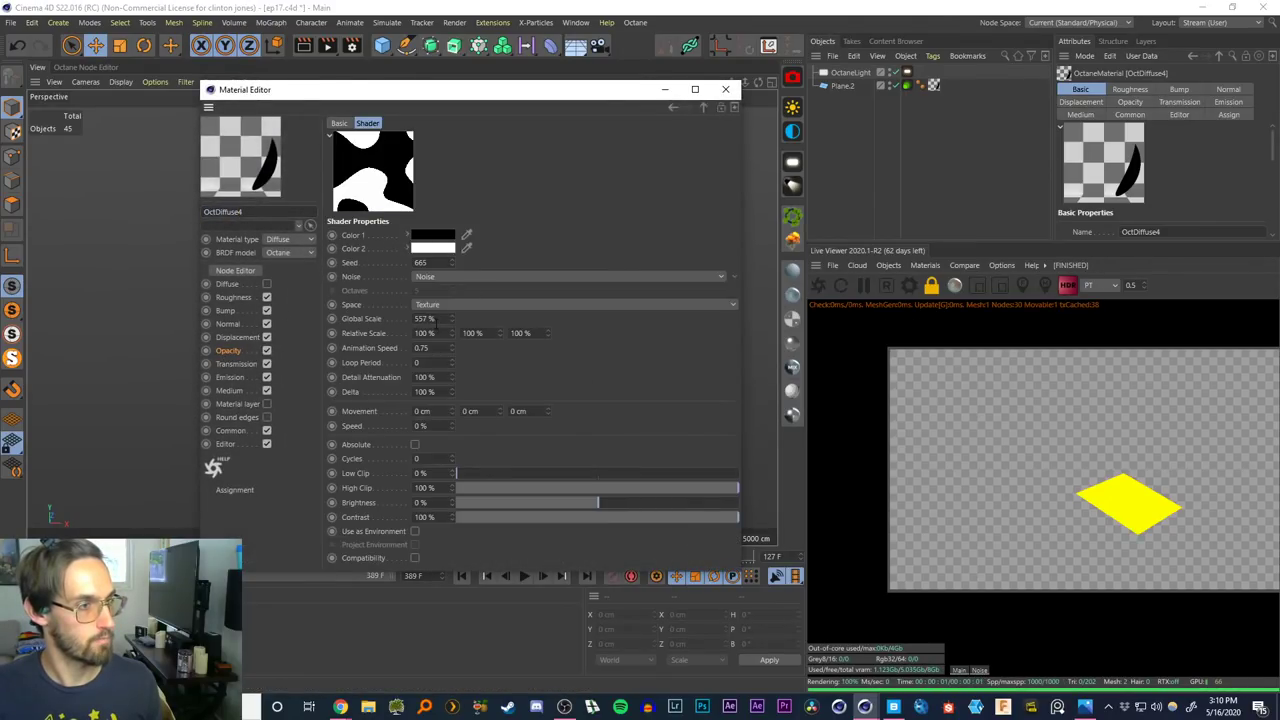
type("250")
key("Return")
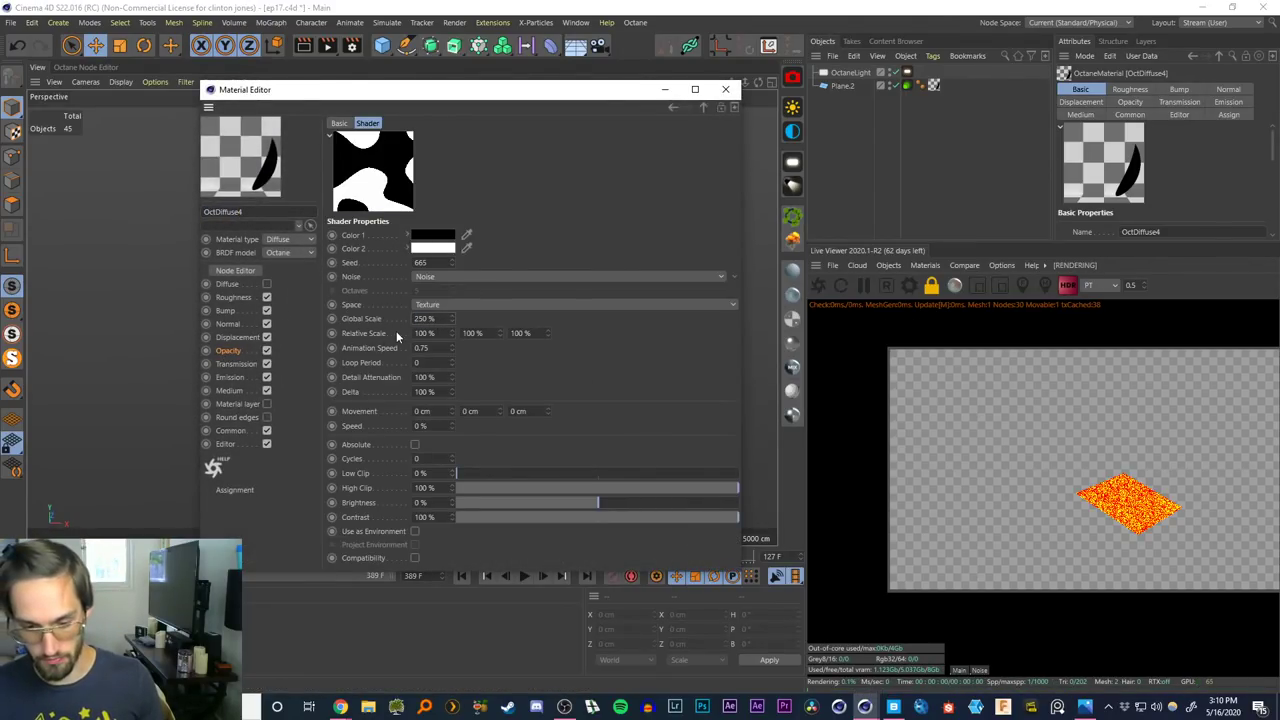
left_click(725, 89)
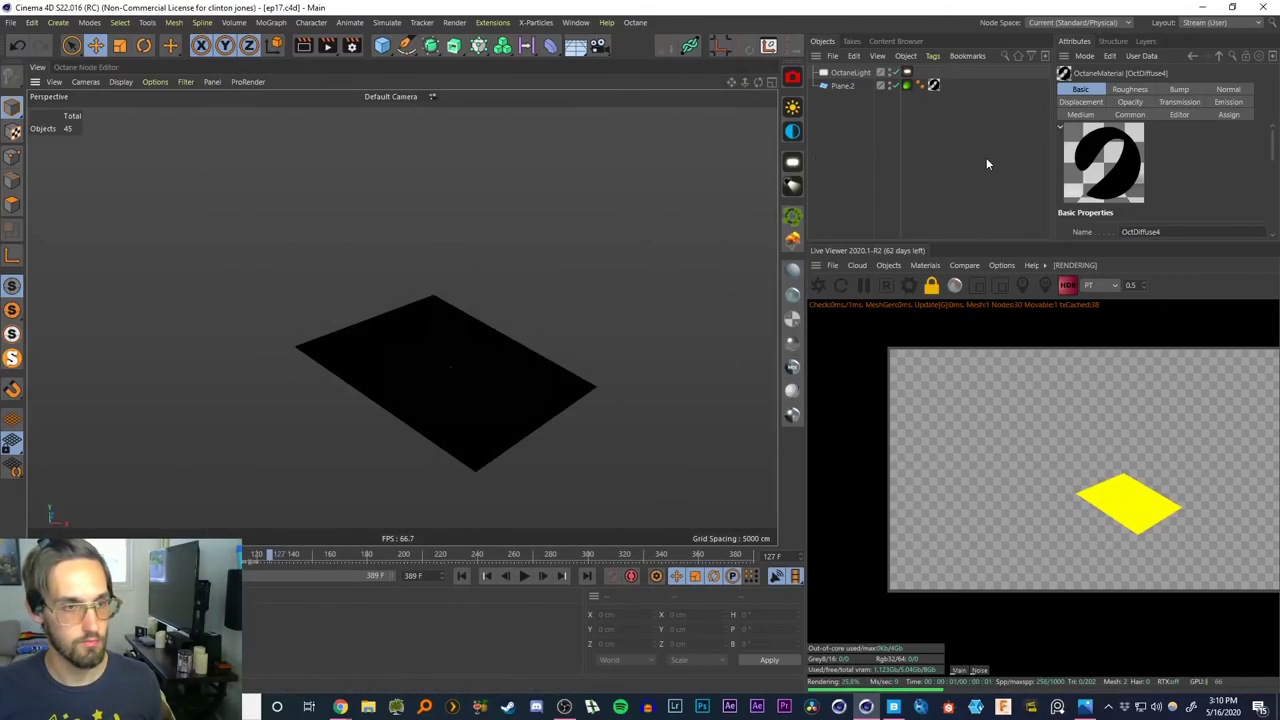
Add a 400 cm plane and raise it well above the patterned plane as a surface to catch the light
left_click(511, 343)
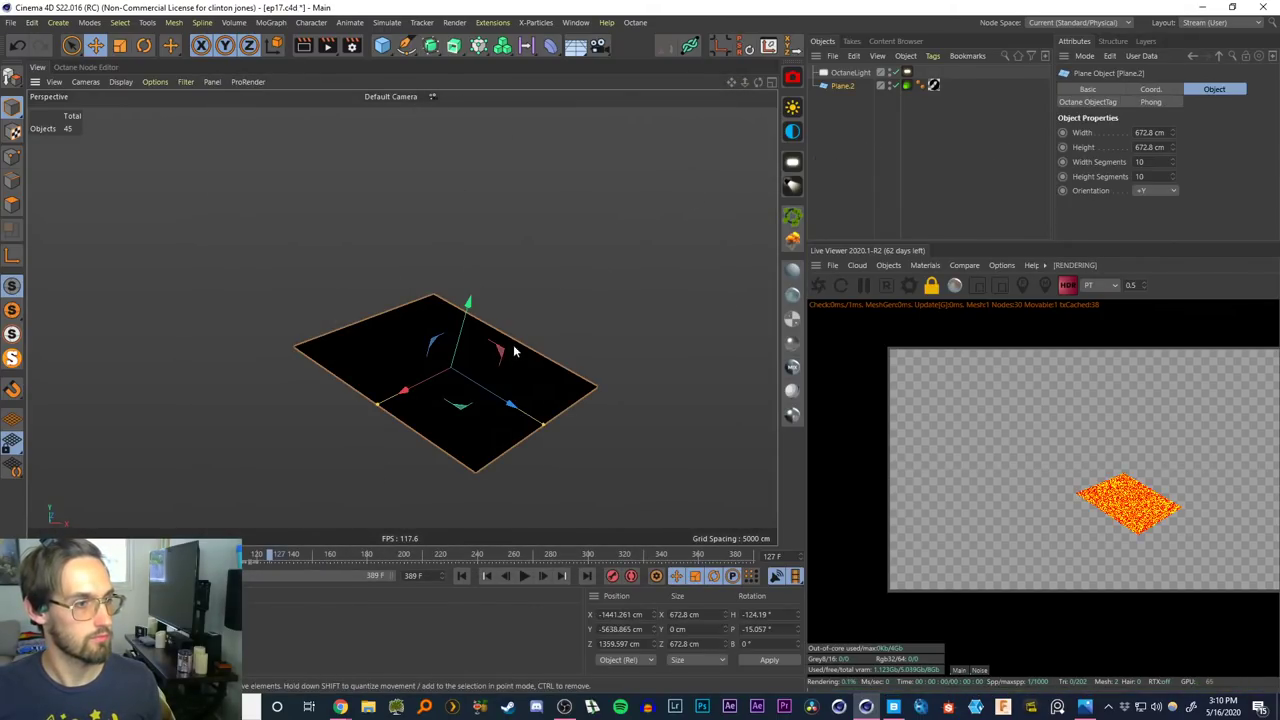
left_click(382, 45)
left_click(485, 98)
left_click_drag(463, 310, 548, 152)
left_click_drag(512, 254, 587, 190, "alt")
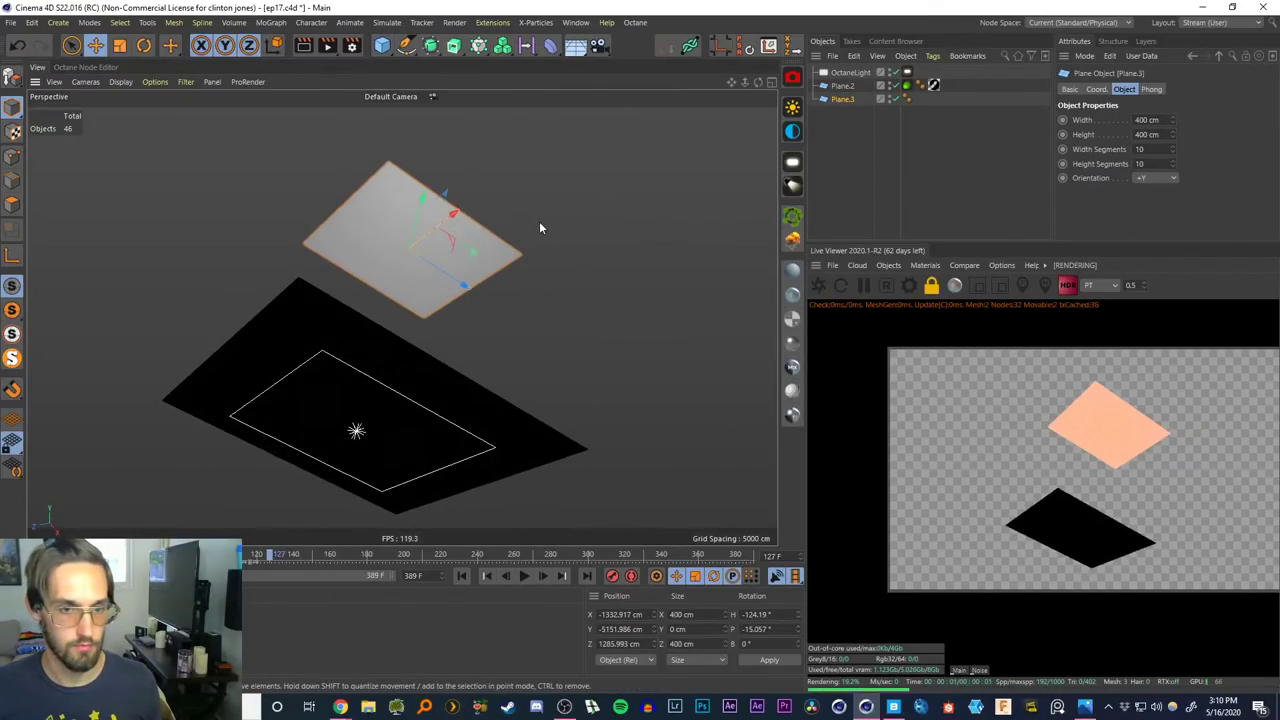
left_click_drag(438, 262, 526, 217, "alt")
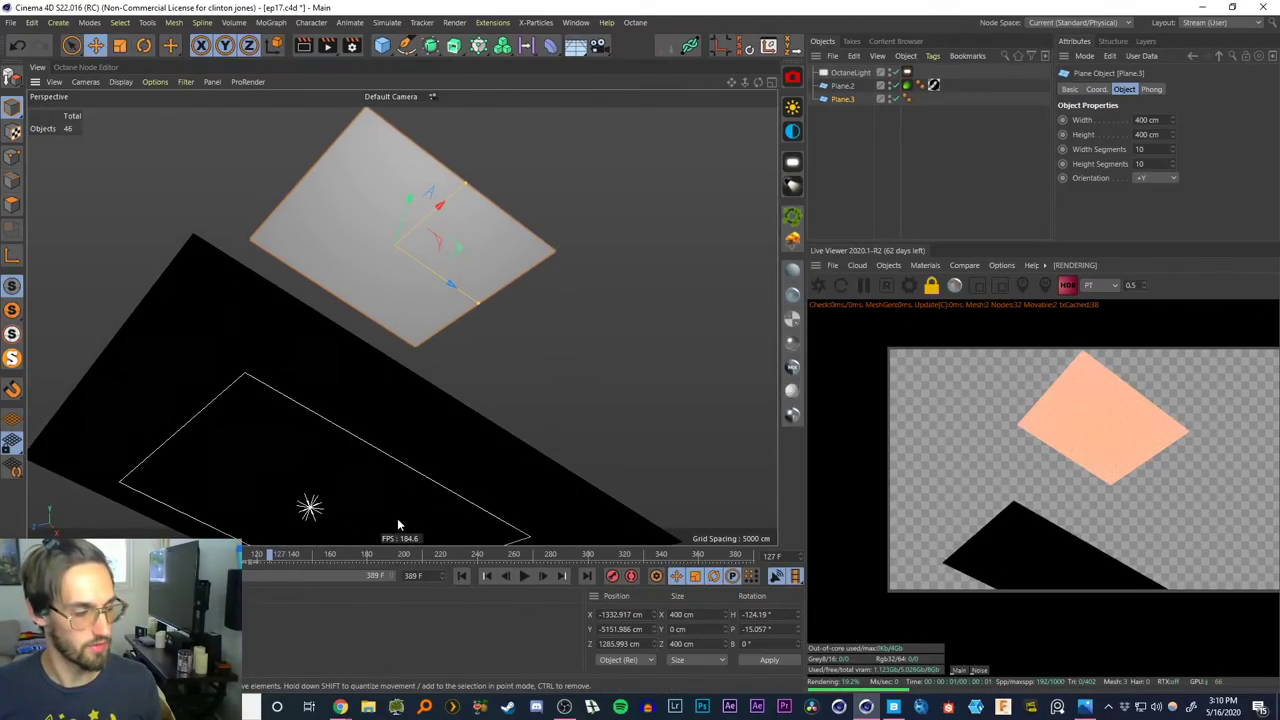
Set the global scale of OctDiffuse4's opacity noise to 1000 %
double_click(150, 625)
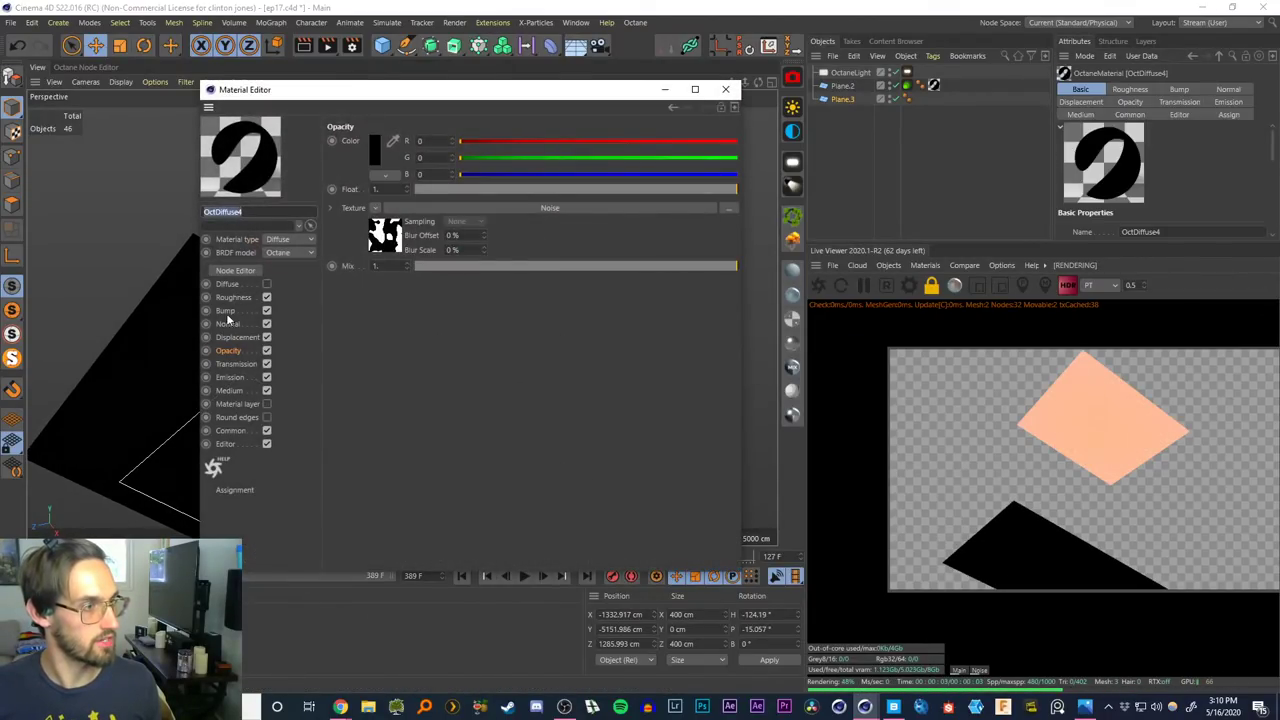
left_click(395, 244)
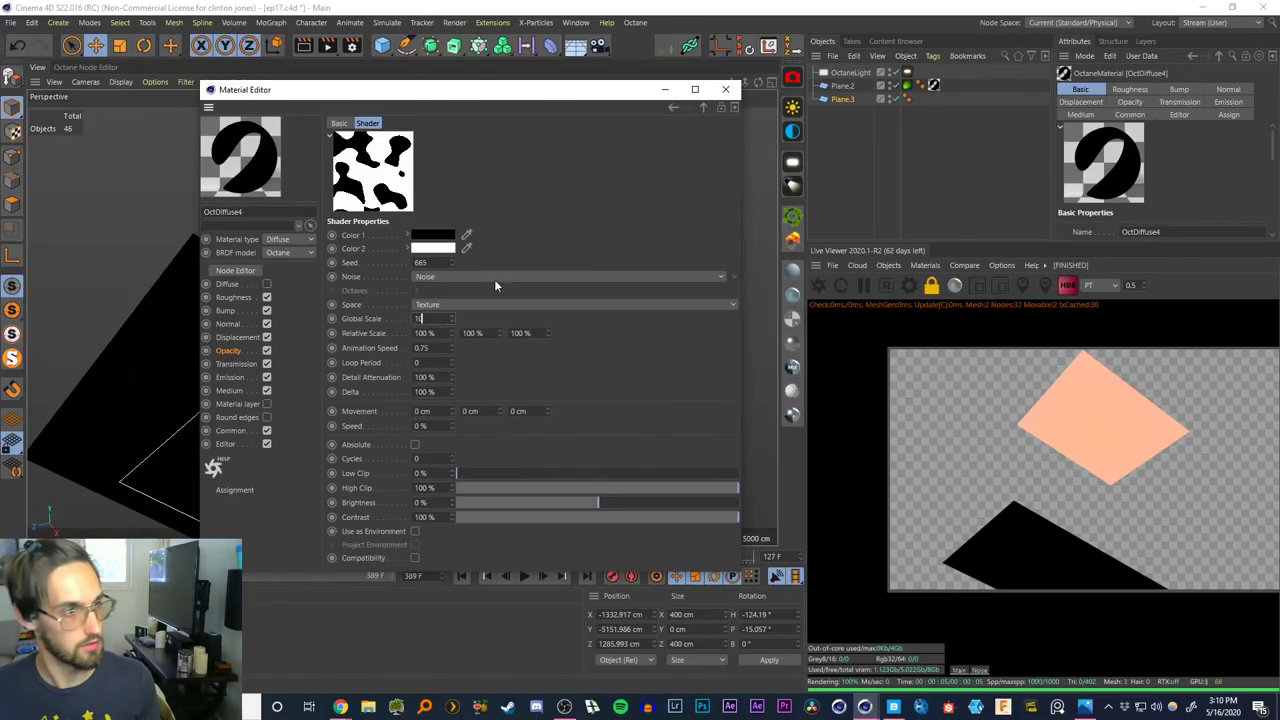
type("100")
left_click(725, 90)
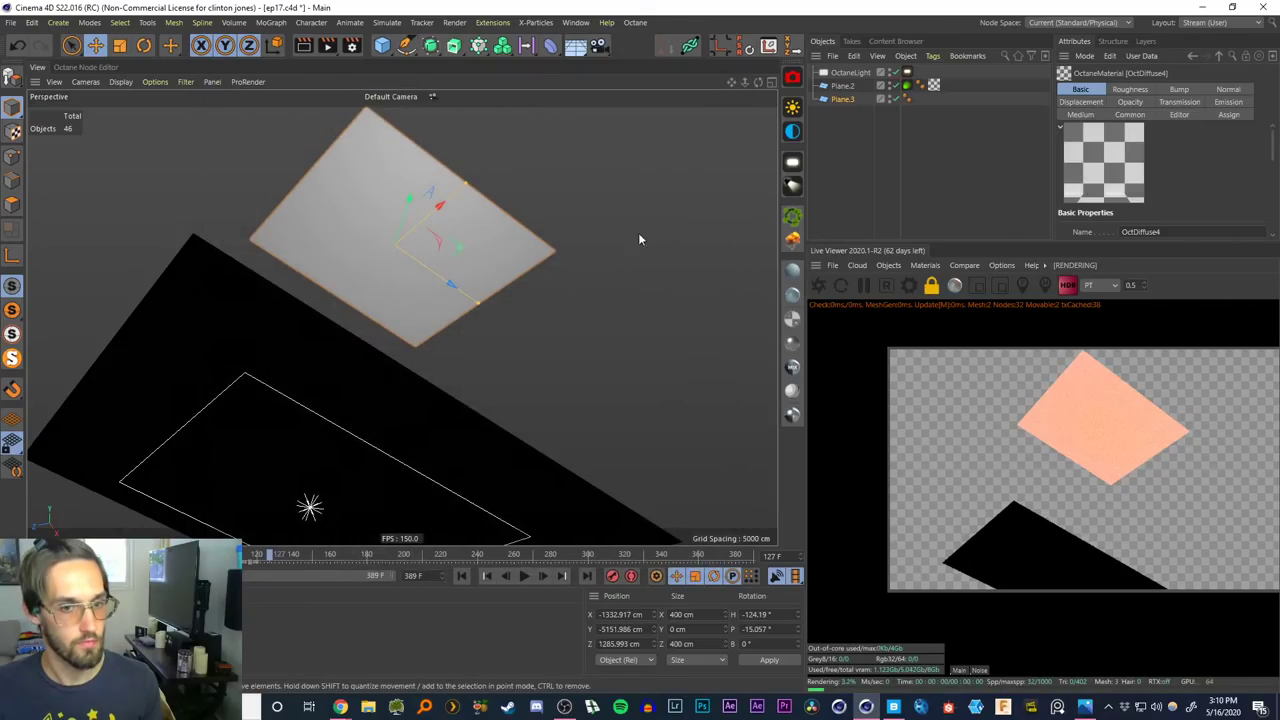
Play the animation and compare the light on the new plane with a stored render at different frames
left_click(524, 576)
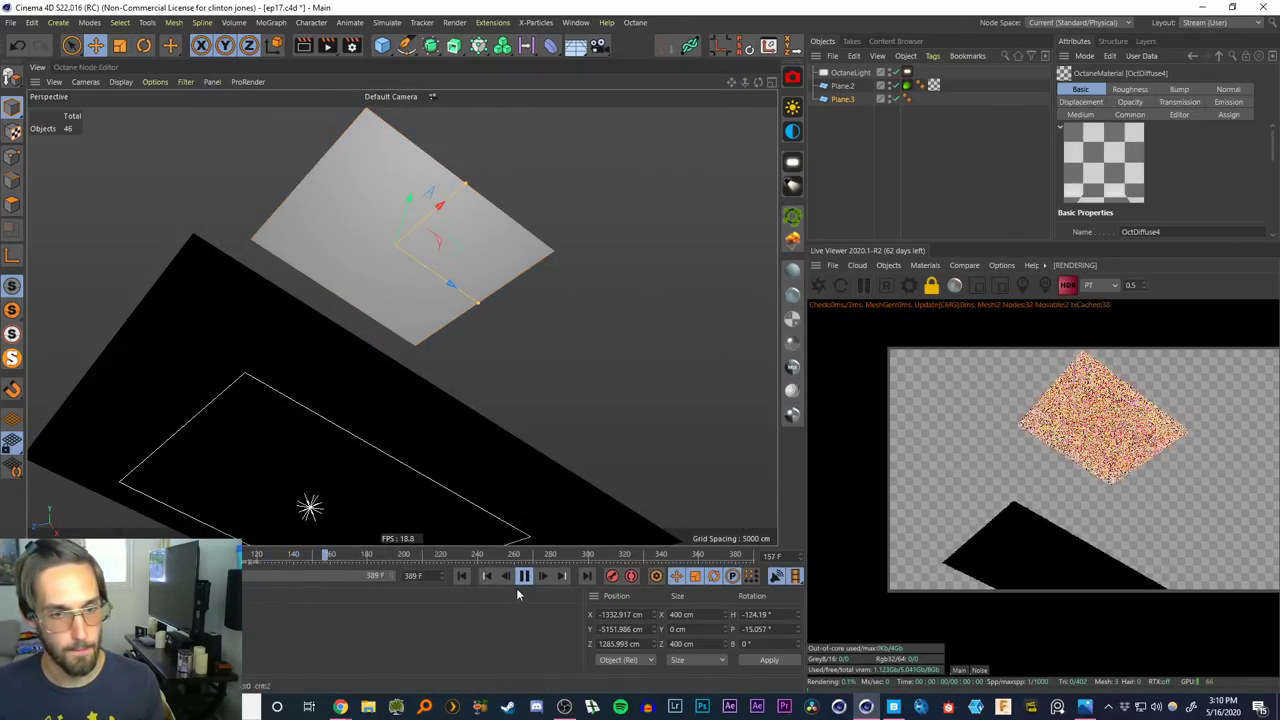
left_click(524, 576)
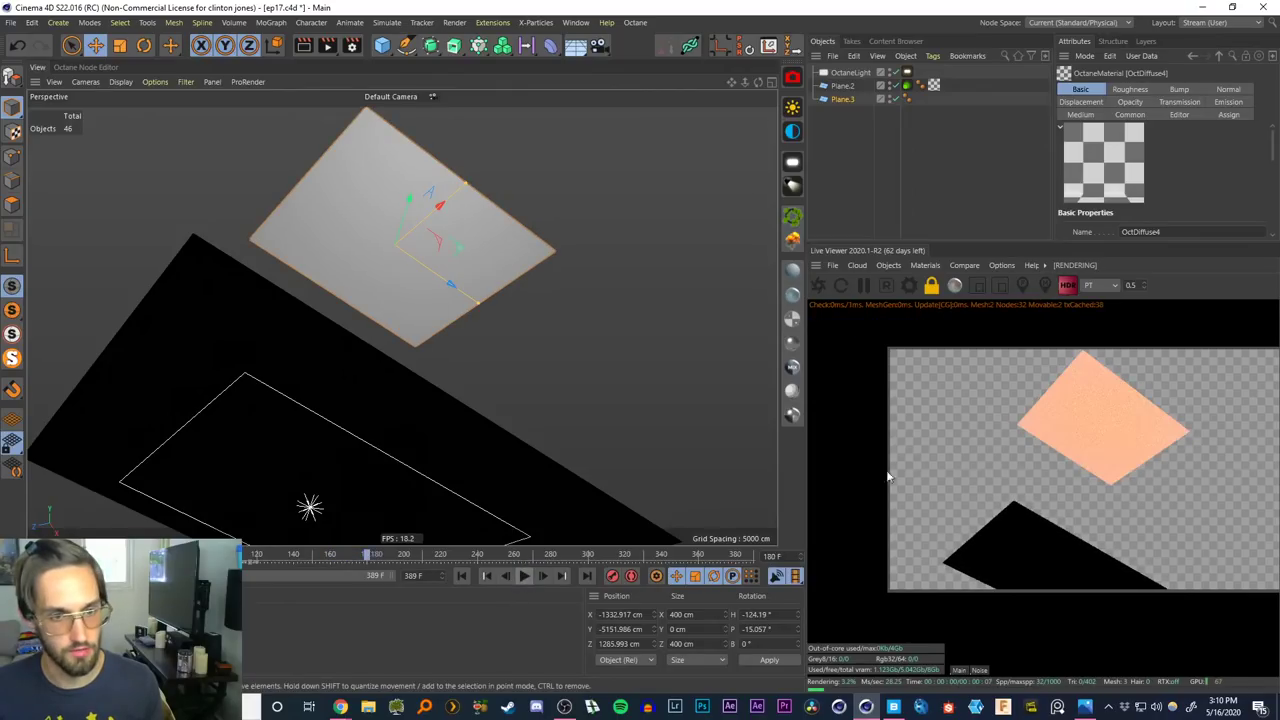
left_click(964, 265)
left_click(980, 283)
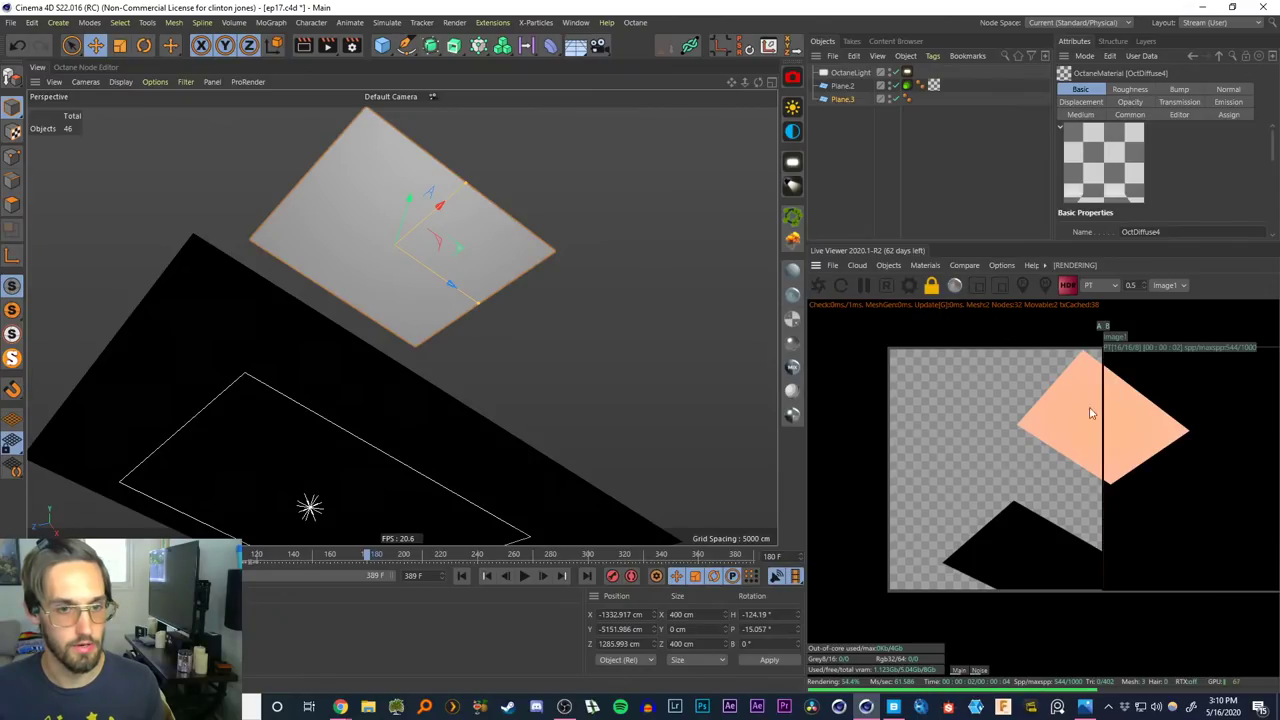
left_click(525, 580)
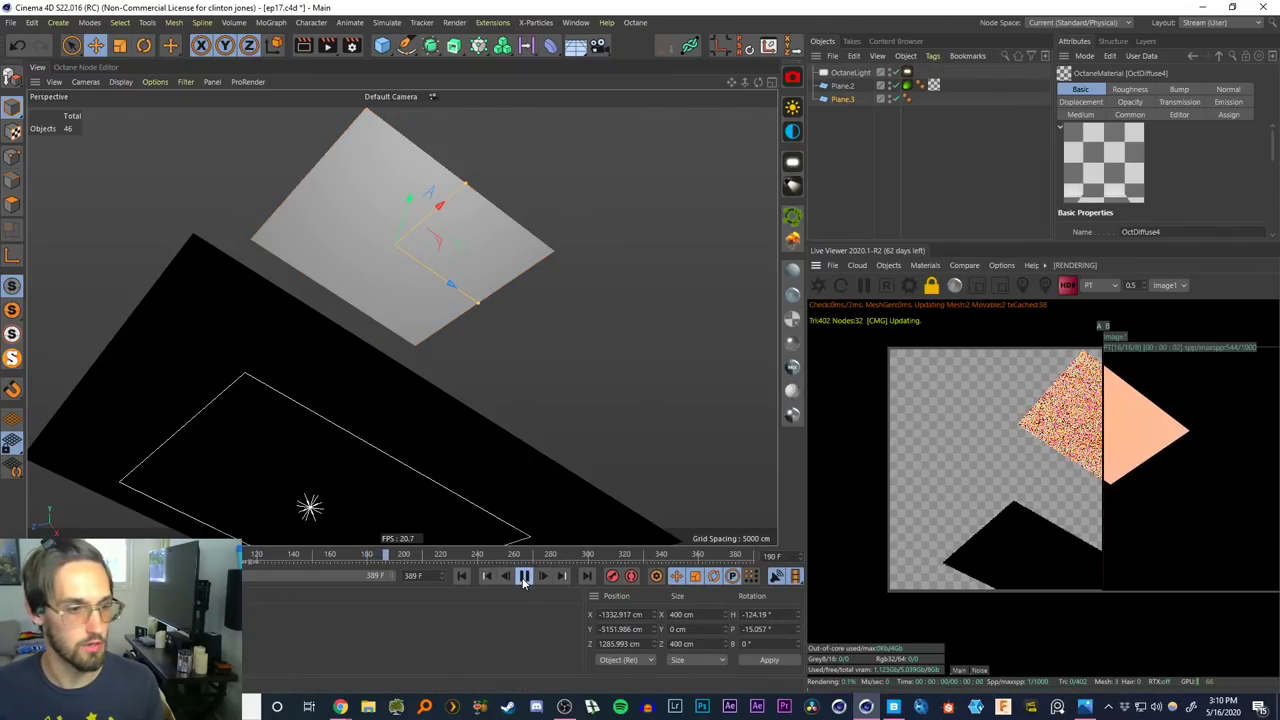
left_click(525, 580)
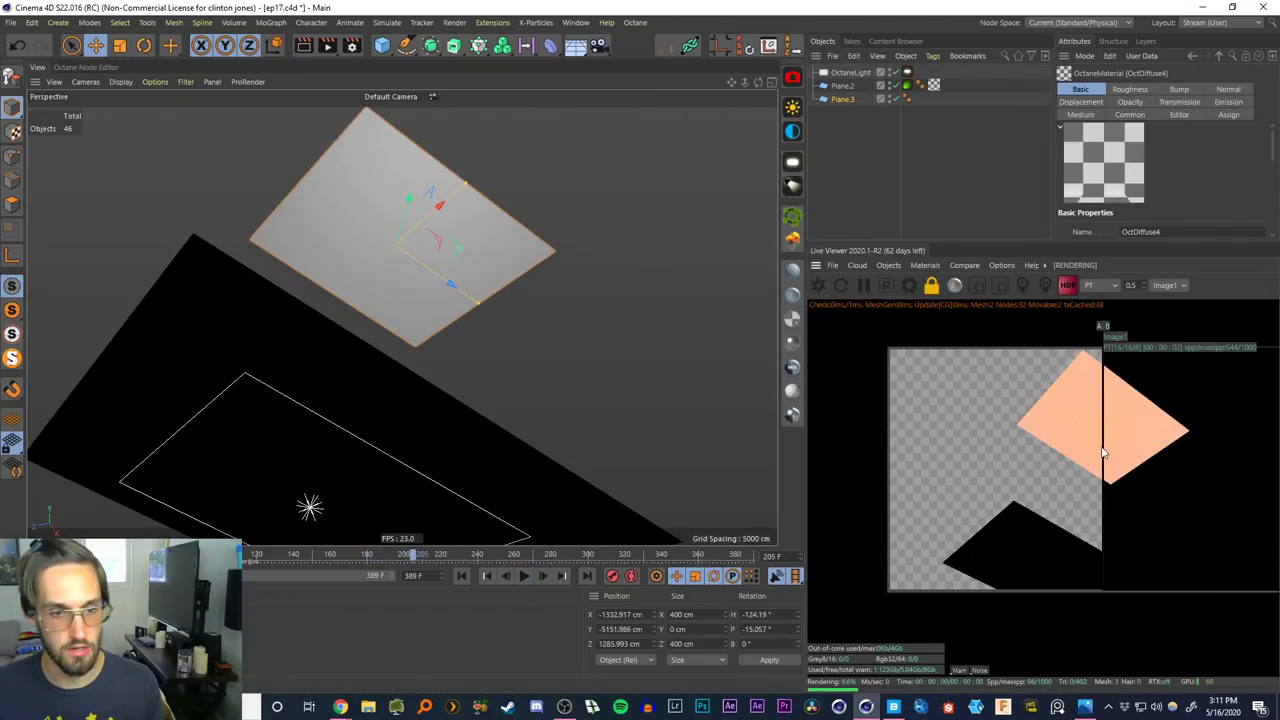
mouse_move(1103, 448)
left_mouse_down()
mouse_move(1135, 430)
mouse_move(1022, 428)
mouse_move(1128, 428)
mouse_move(1100, 426)
left_mouse_up()
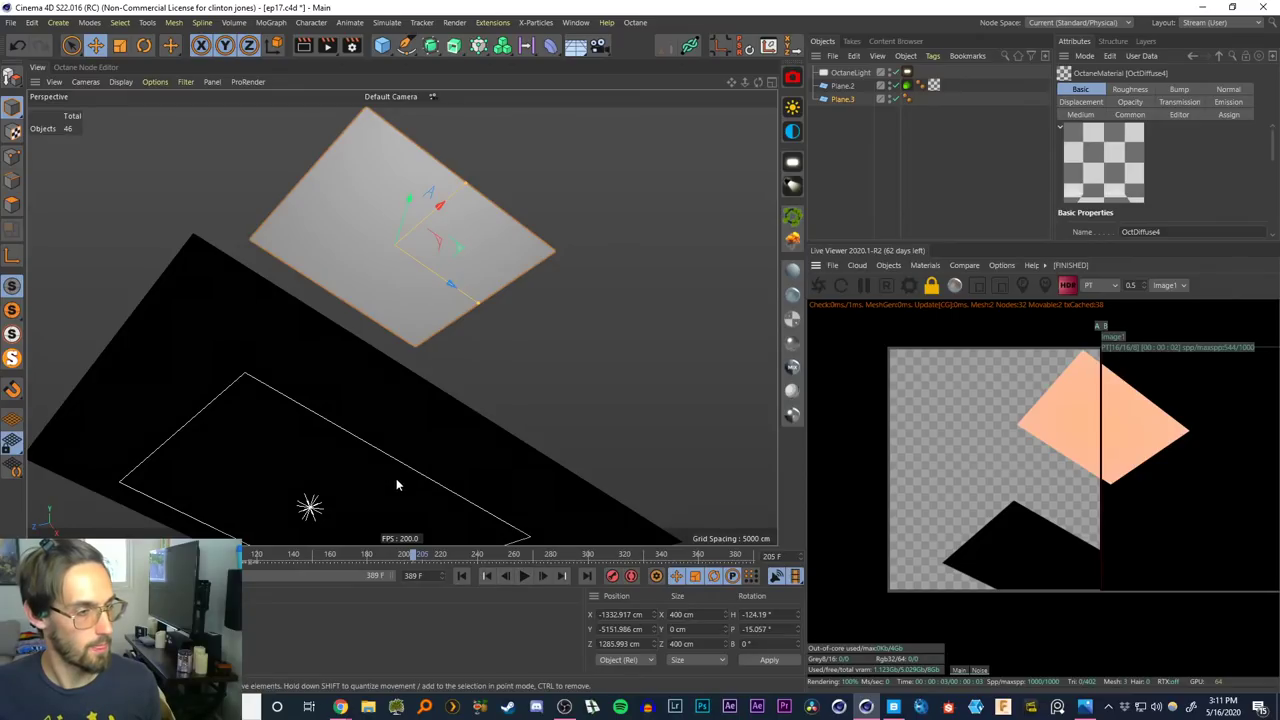
Re-enable camera visibility in the patterned plane's Octane ObjectTag
left_click_drag(396, 479, 420, 400, "alt")
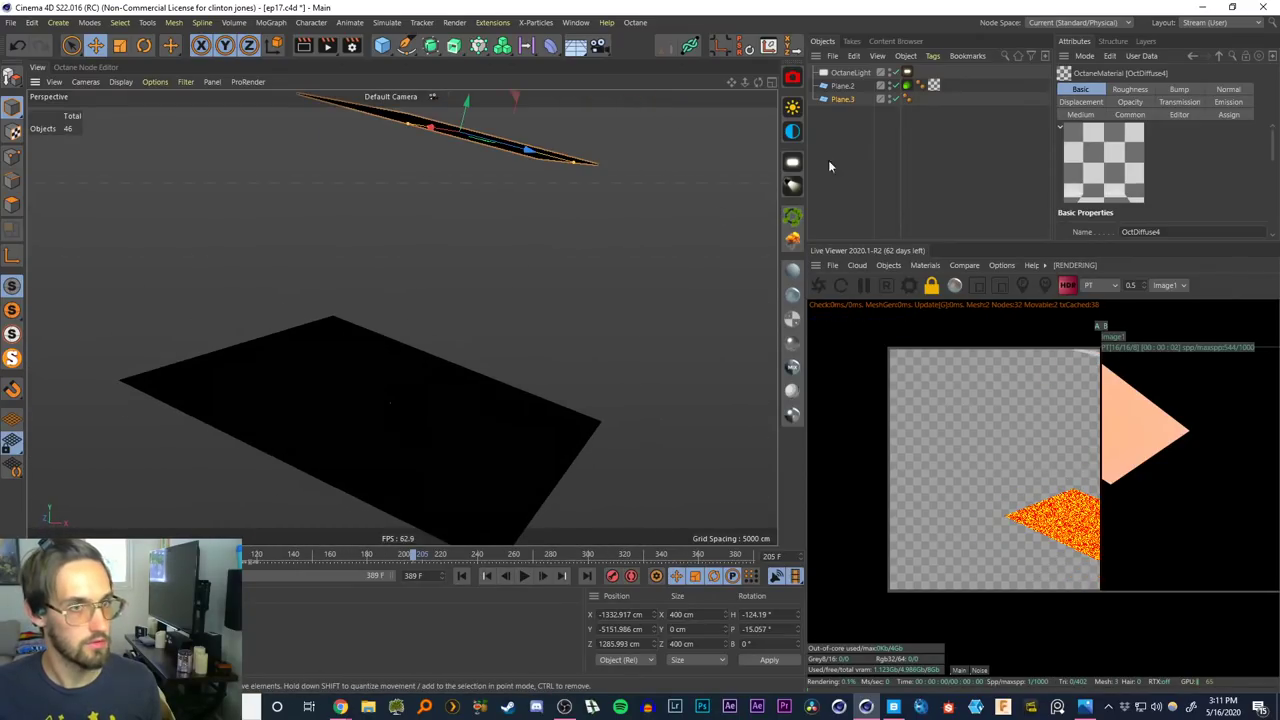
left_click(906, 85)
left_click(1133, 159)
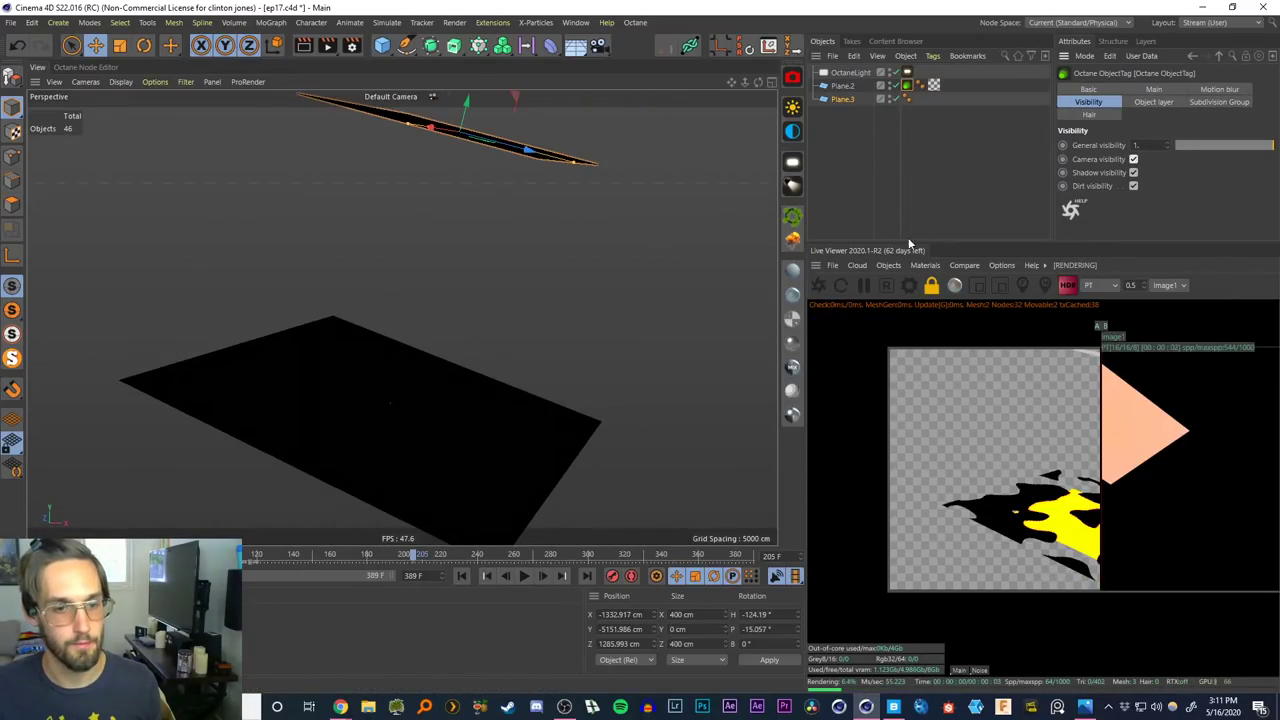
Play the animation to examine the noise pattern moving in front of the area light
left_click_drag(474, 426, 530, 350, "alt")
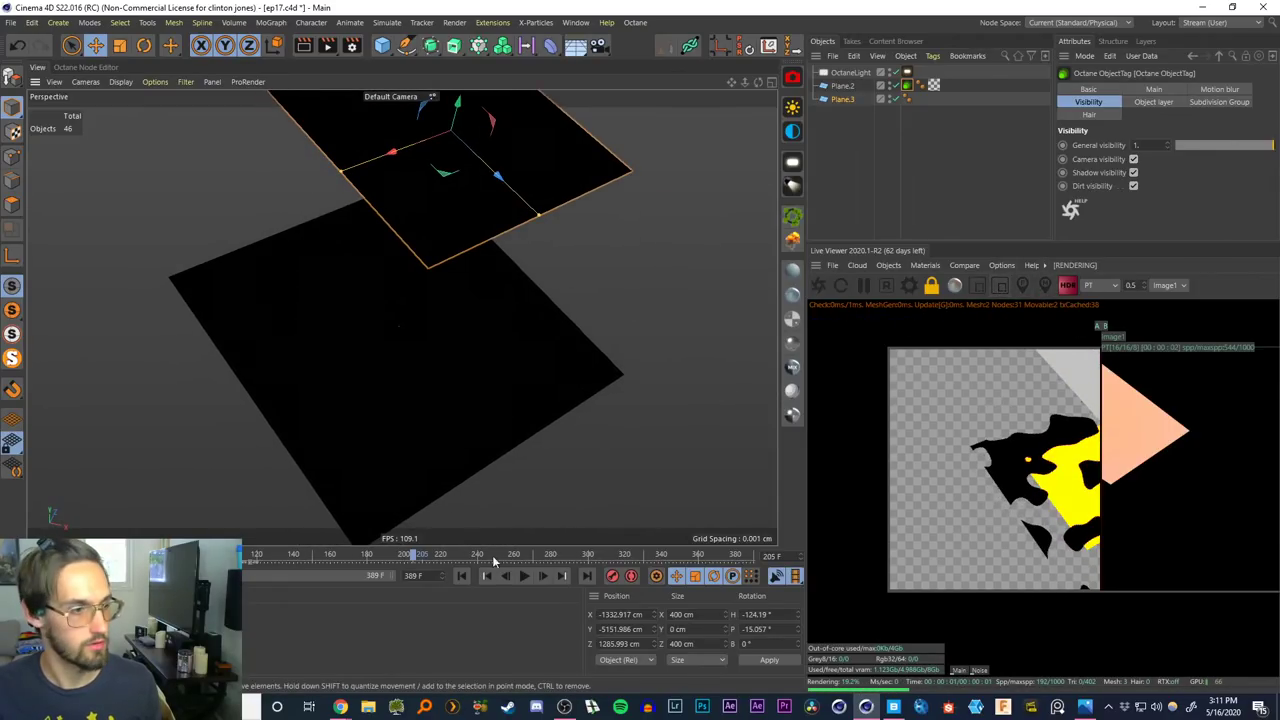
left_click(523, 577)
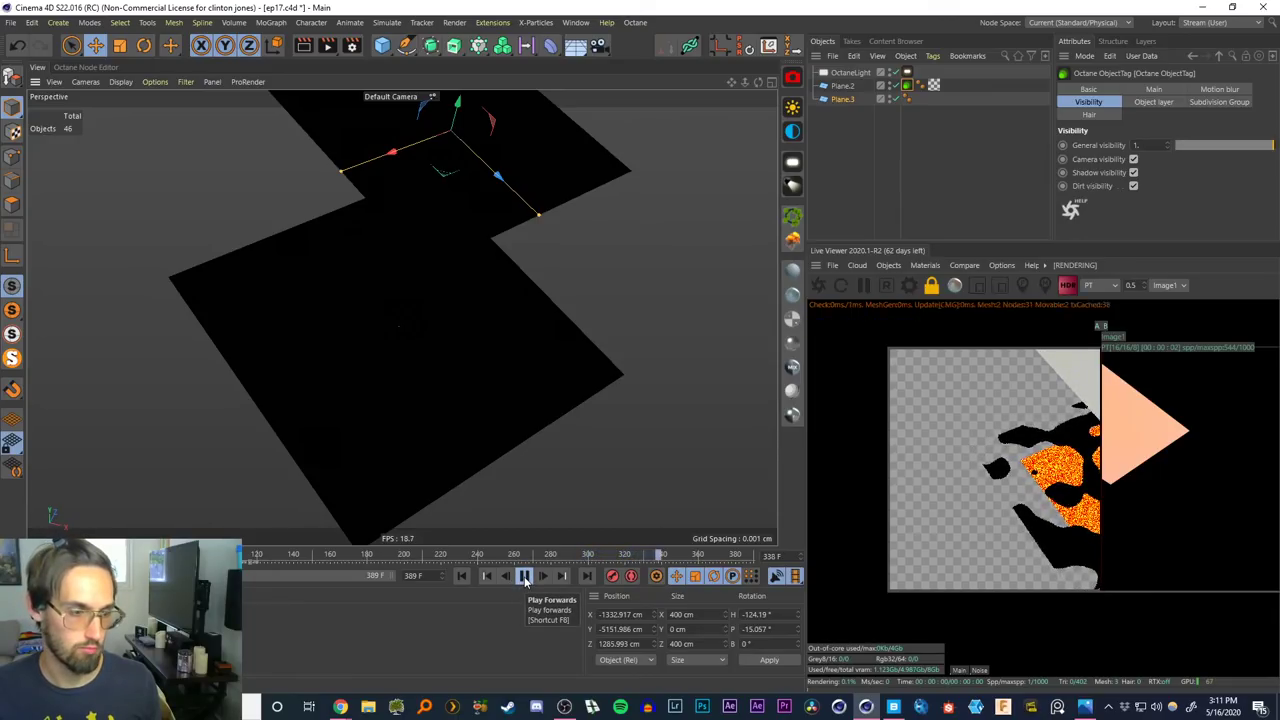
left_click(524, 577)
Set the OctDiffuse4 opacity noise's contrast to 87 % and its brightness to 9 %
double_click(30, 630)
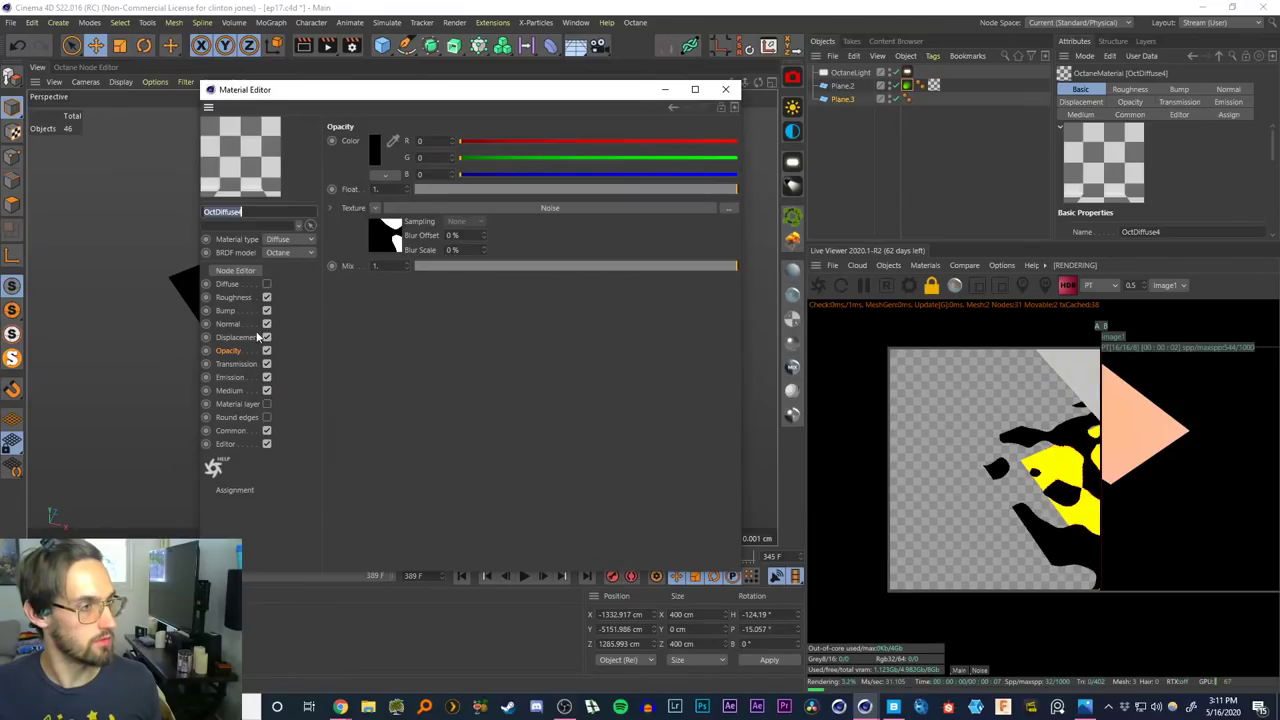
left_click(372, 247)
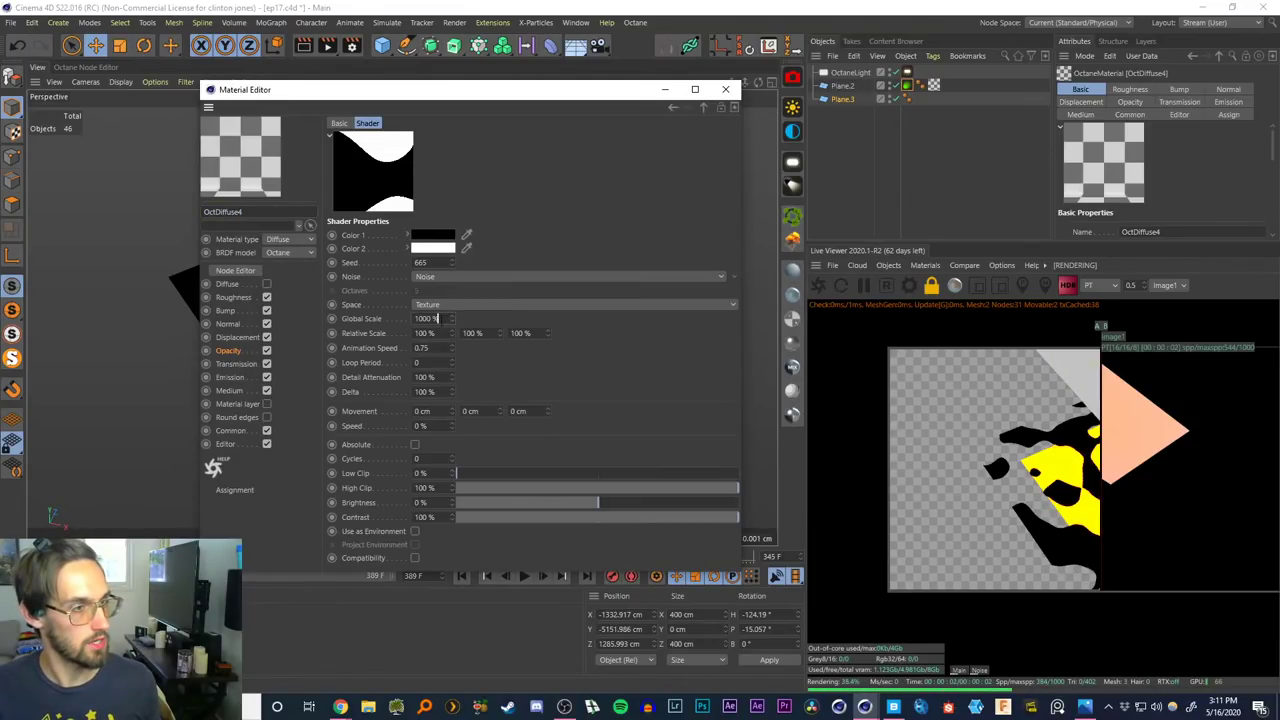
left_click(437, 318)
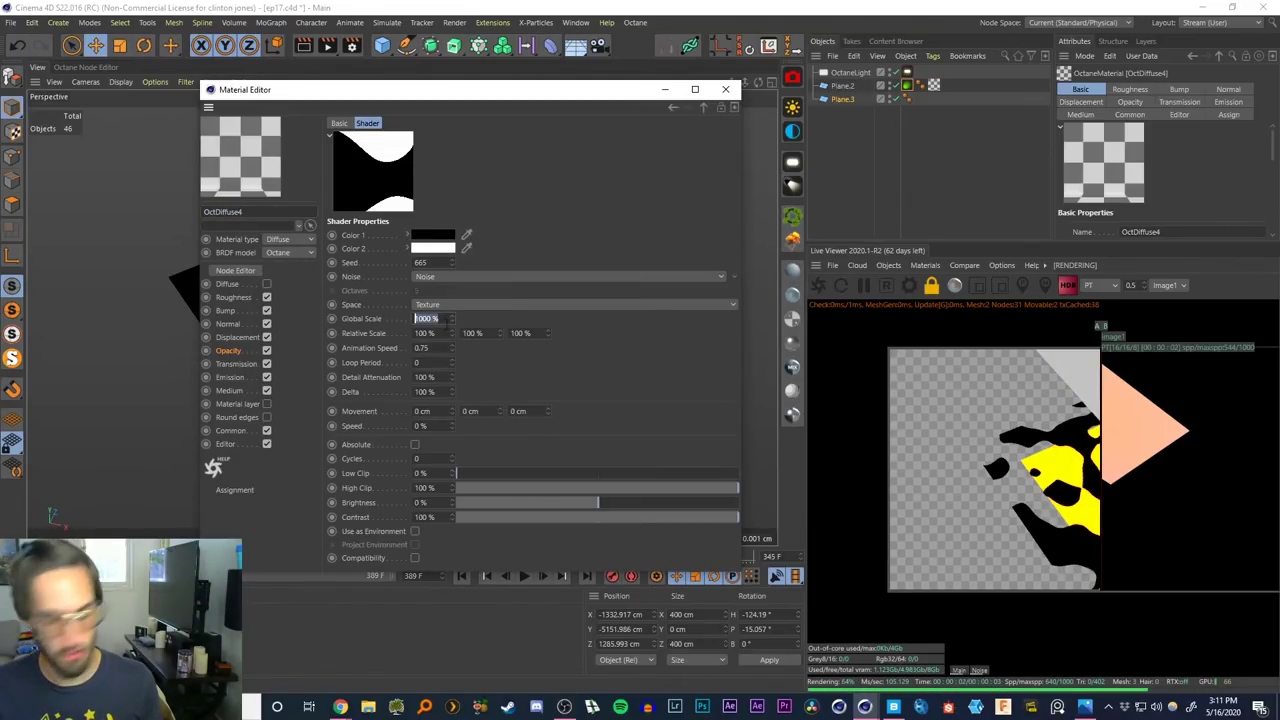
left_click(663, 518)
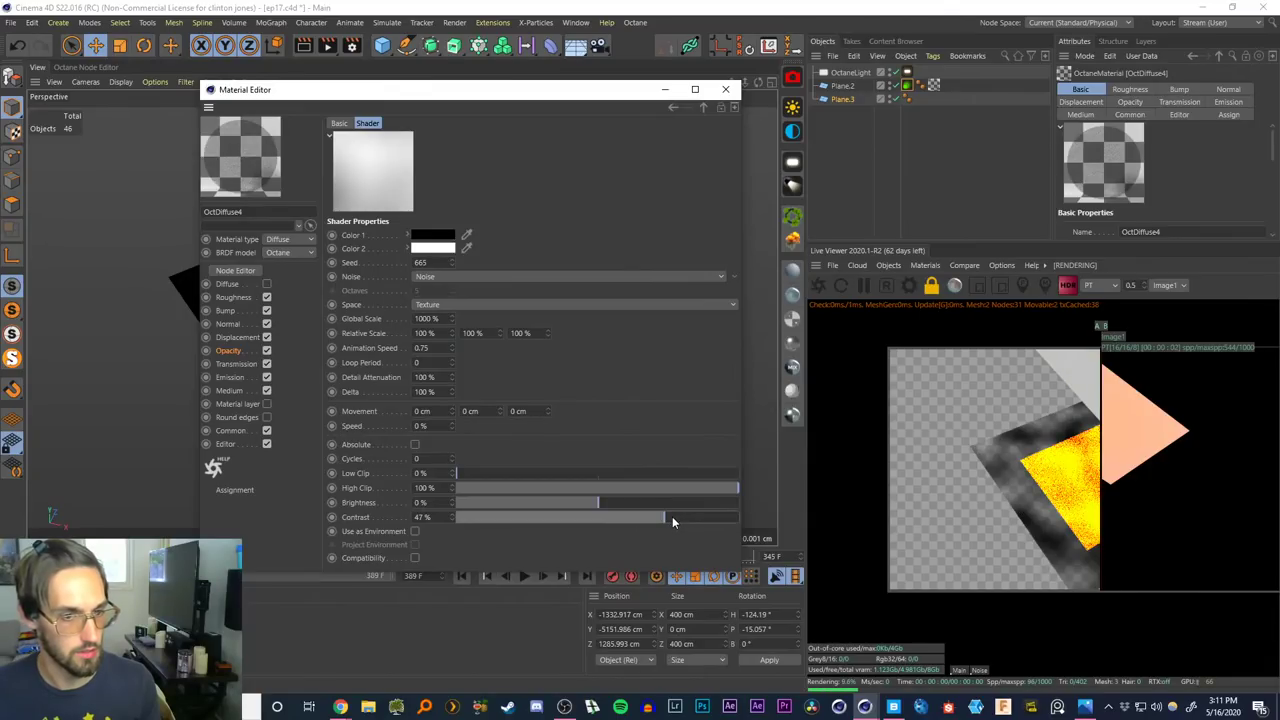
left_click_drag(673, 522, 715, 524)
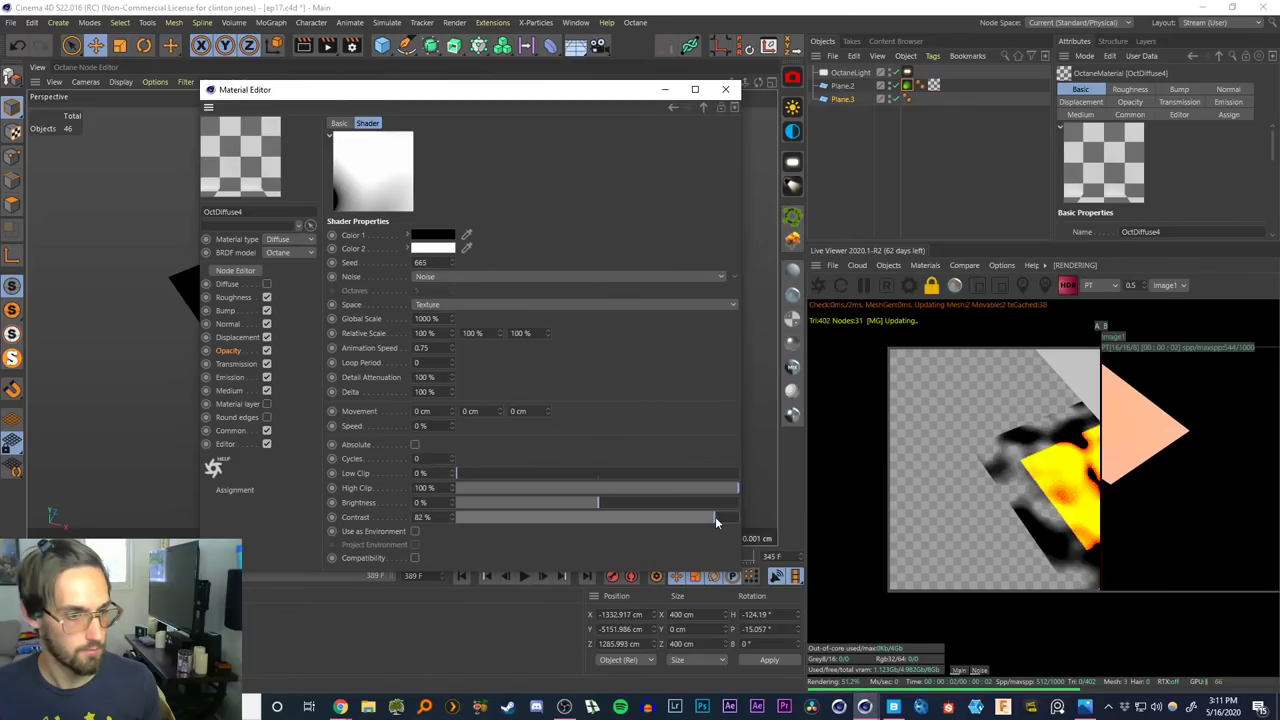
left_click(721, 519)
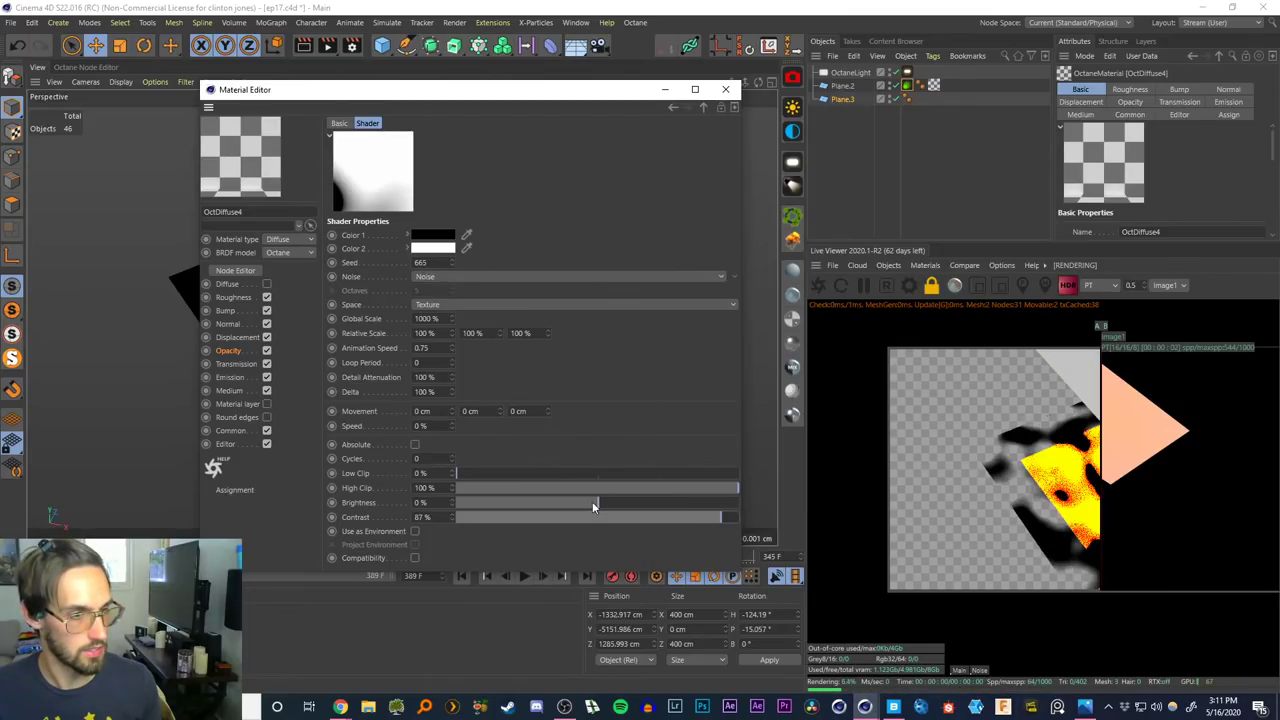
mouse_move(592, 501)
left_mouse_down()
mouse_move(627, 505)
mouse_move(610, 504)
left_mouse_up()
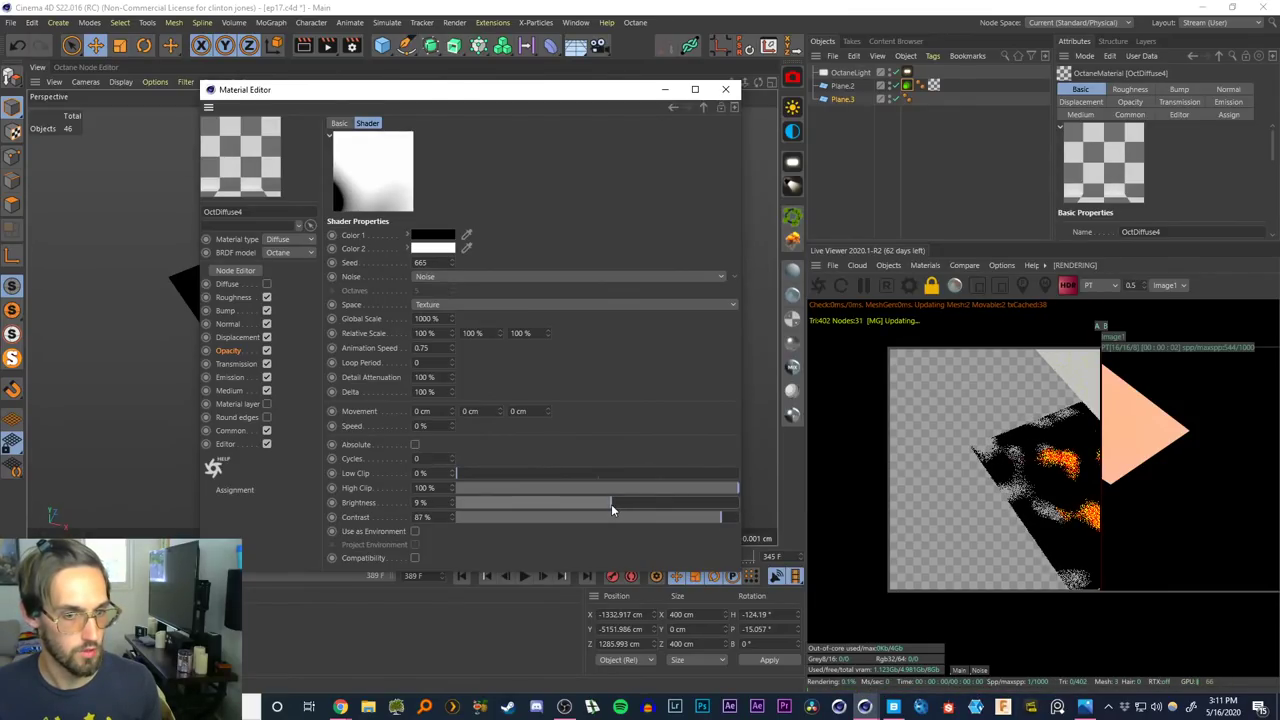
Set the OctDiffuse4 opacity noise's animation speed to 1 and play the animation to preview the moving pattern
left_click_drag(436, 348, 350, 352)
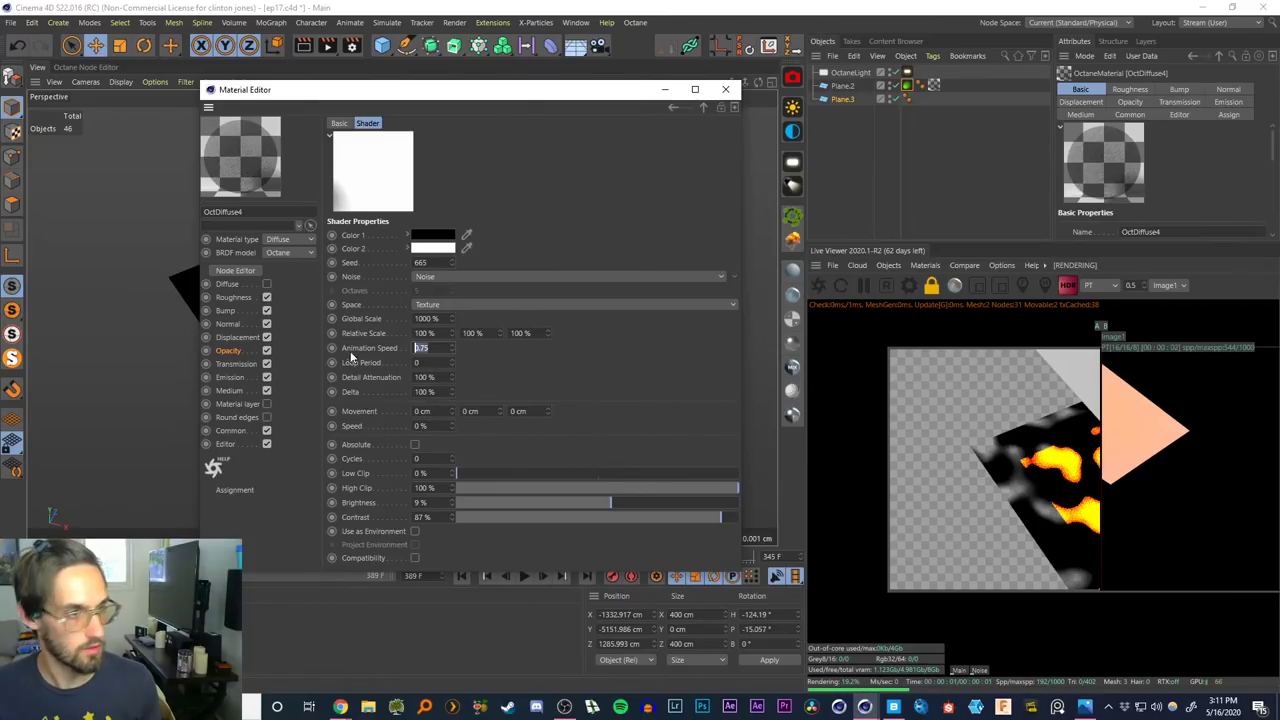
type("1")
key("Return")
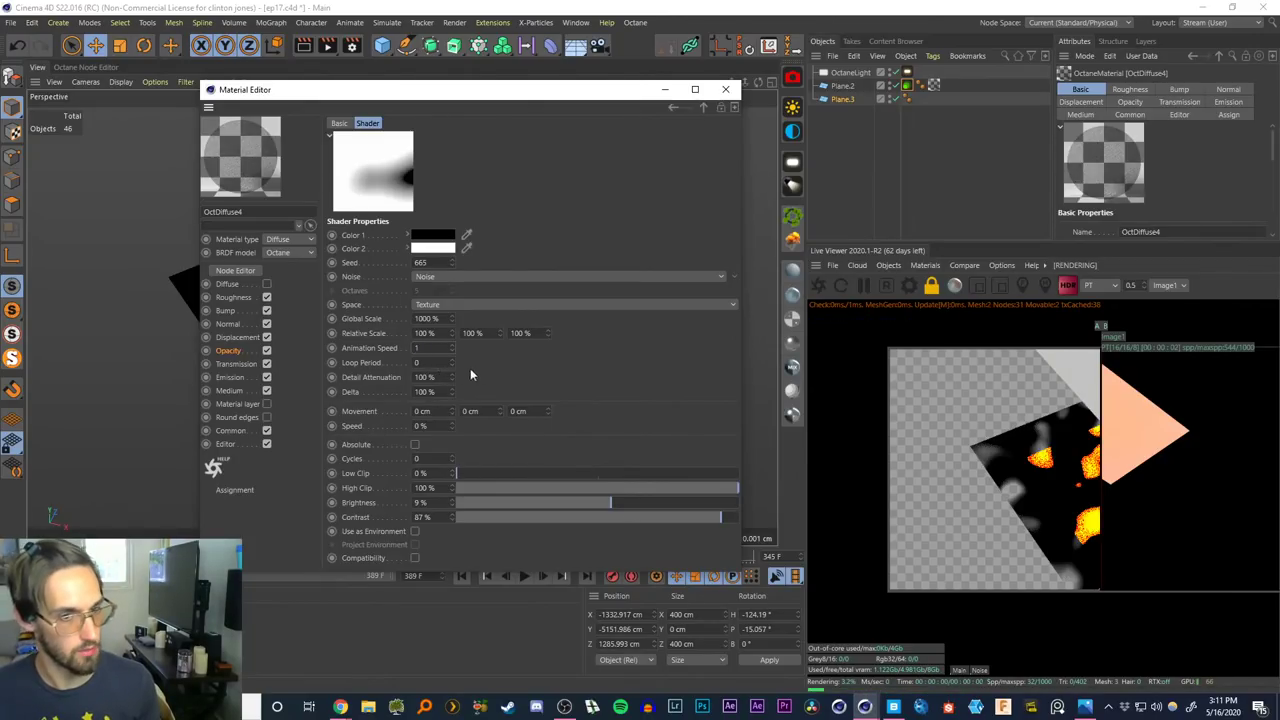
left_click(726, 89)
left_click(524, 576)
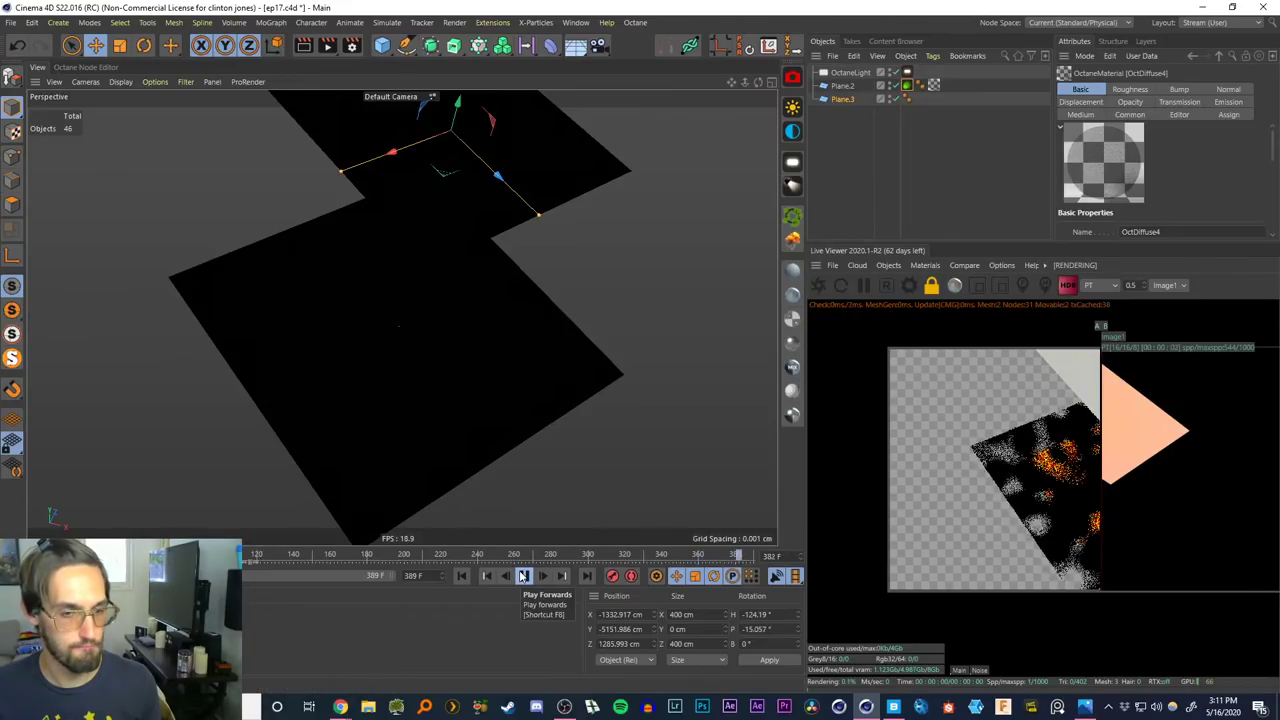
left_click(524, 576)
Disable camera visibility in Plane.2's Octane ObjectTag
left_click(880, 100)
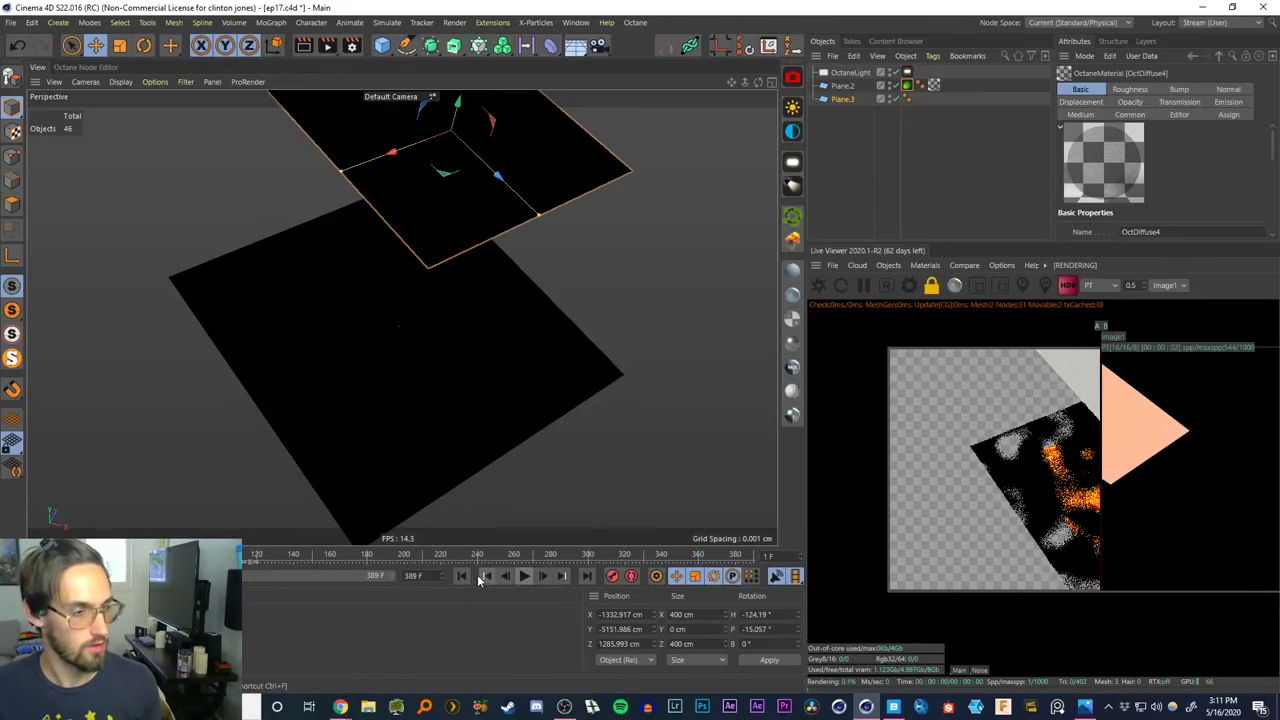
key("ctrl+z")
left_click(906, 86)
left_click(1133, 159)
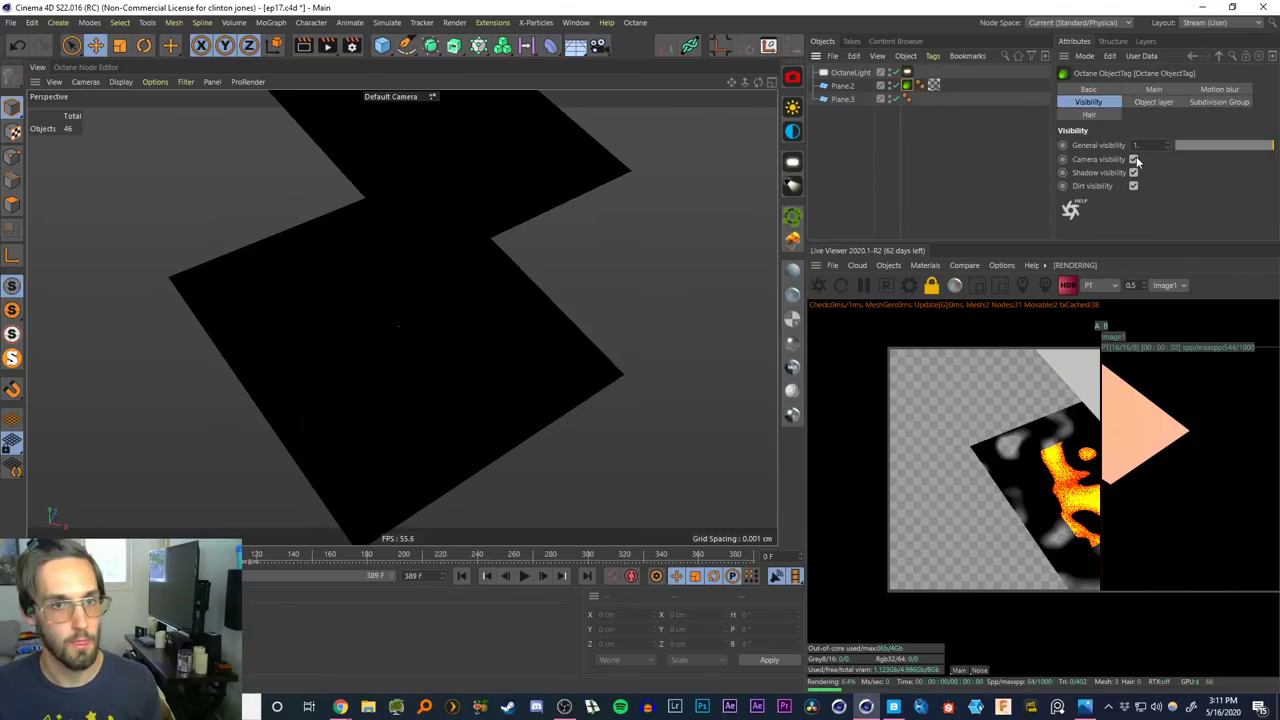
Turn off viewport solo so the full scene is shown, and delete the test plane Plane.3
left_click(12, 357)
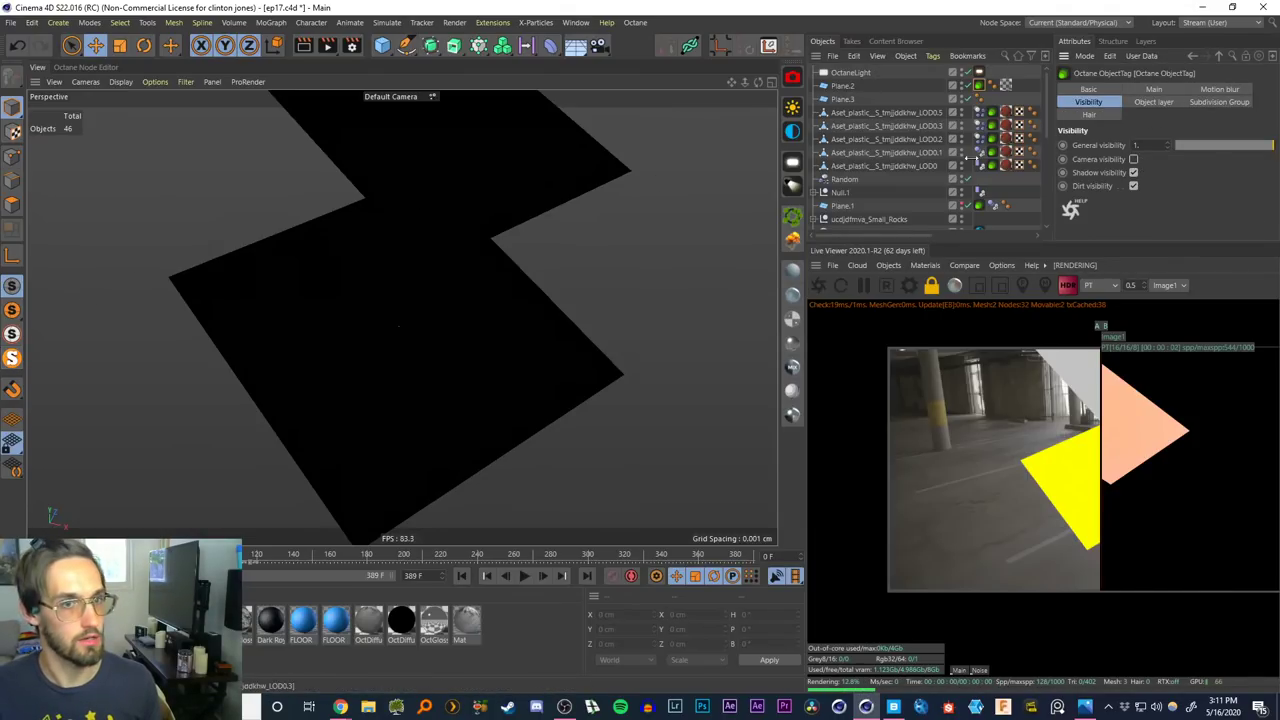
left_click_drag(1047, 122, 1042, 187)
scroll(1042, 185, "up", 1)
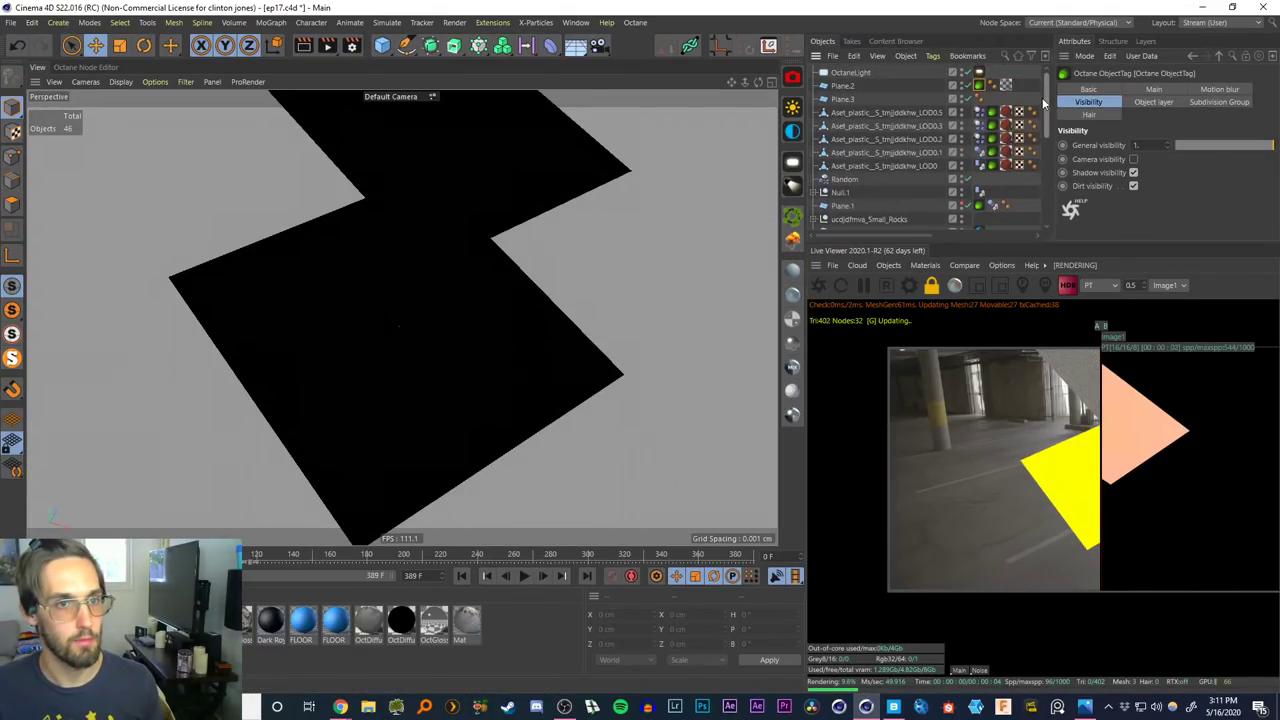
left_click(842, 86)
left_click(539, 166)
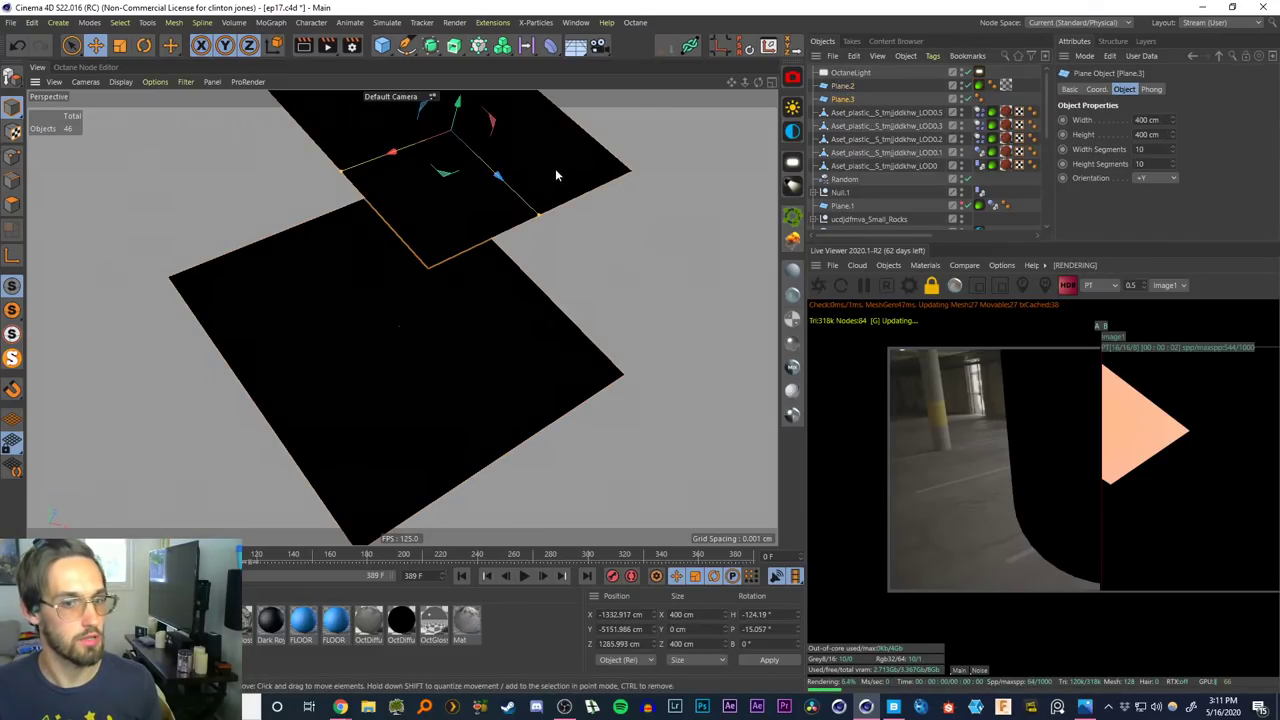
key("Delete")
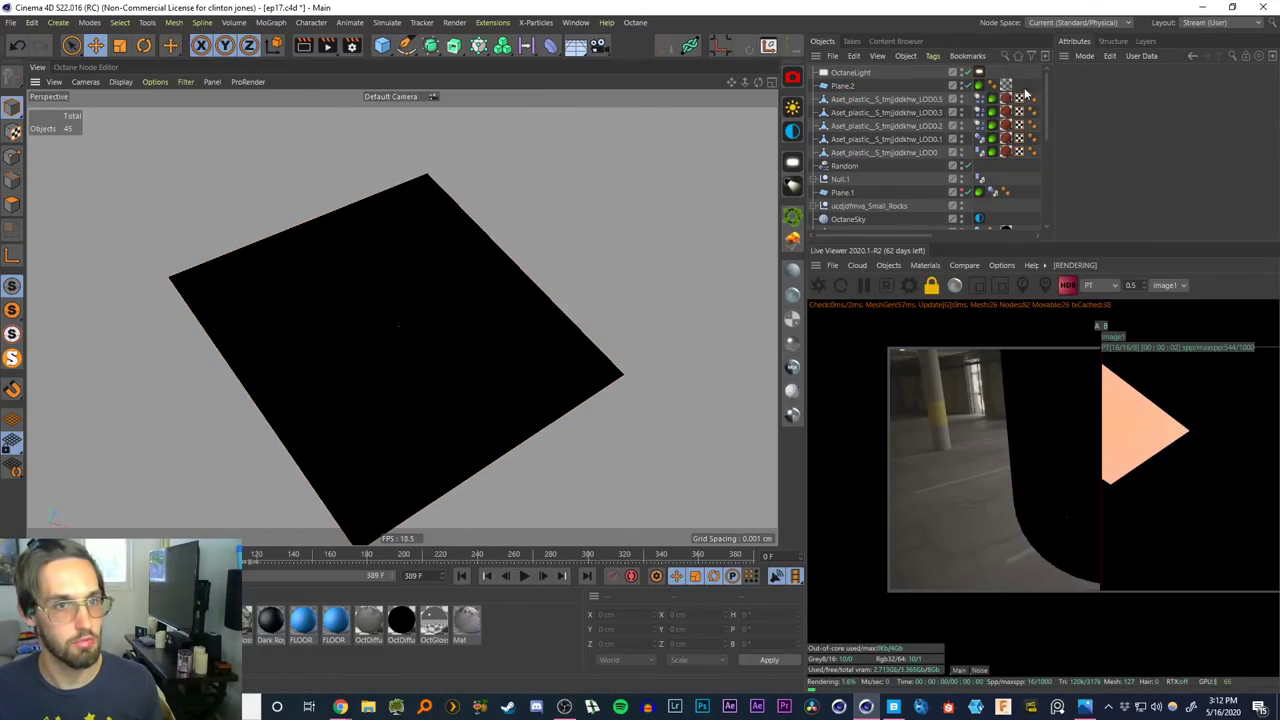
Look through the 3D Tracker Camera and turn off the A/B comparison in the Live Viewer
scroll(1047, 130, "down", 5)
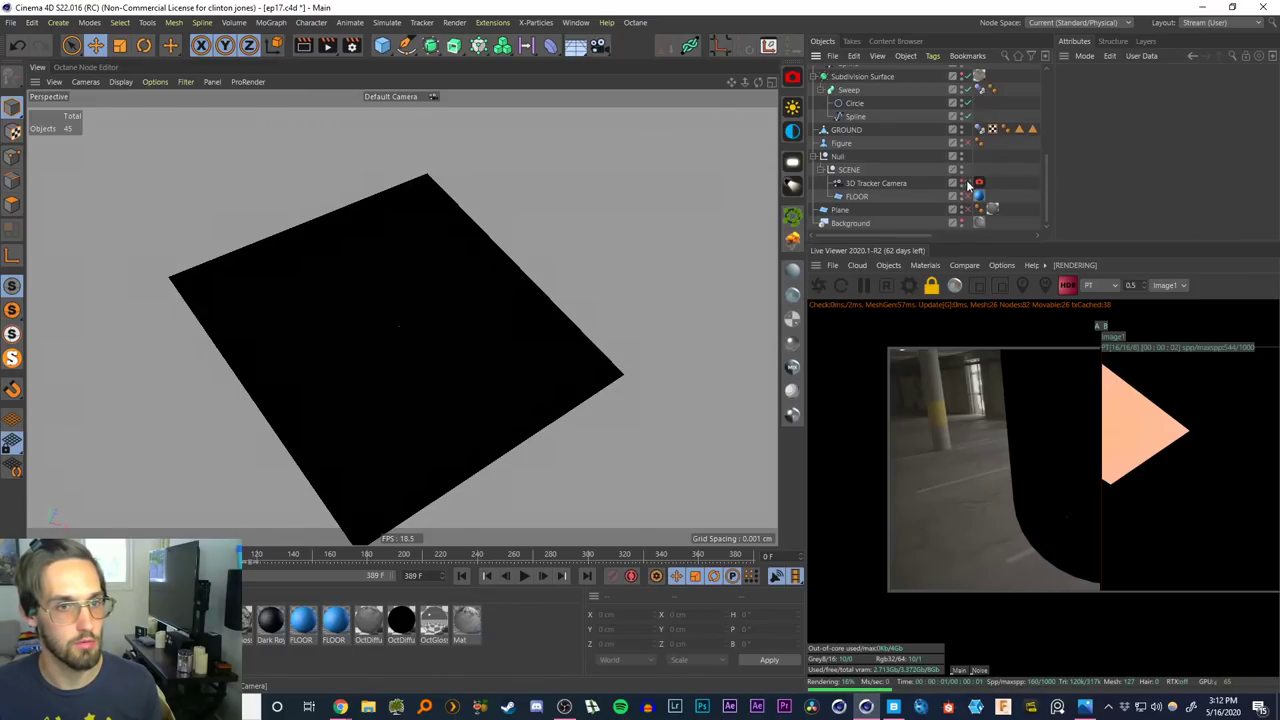
left_click(966, 184)
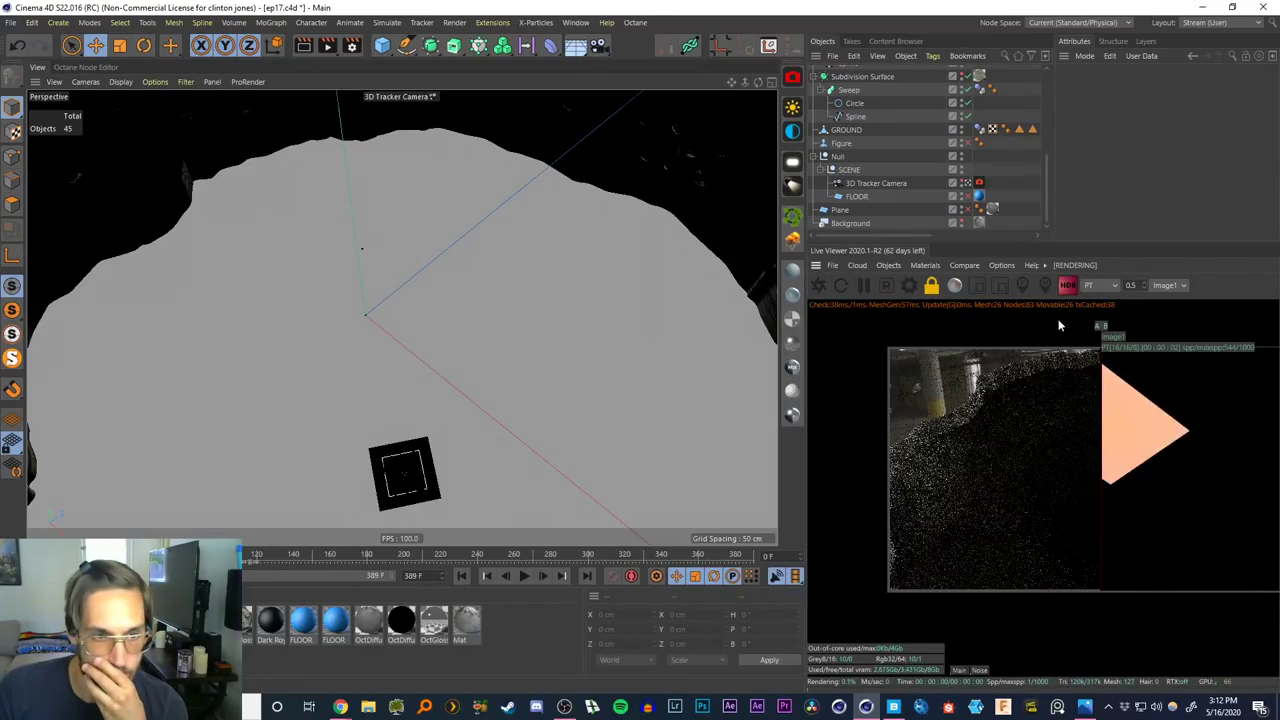
left_click(1087, 285)
left_click(1123, 265)
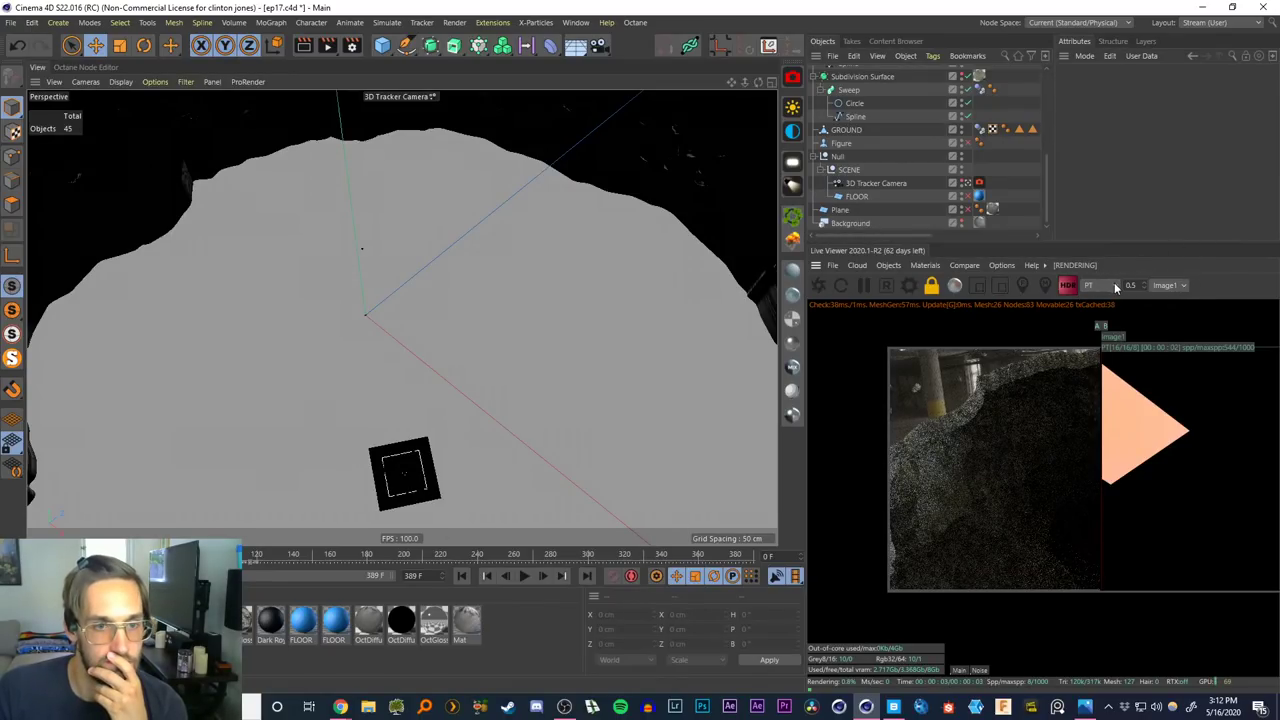
left_click(964, 265)
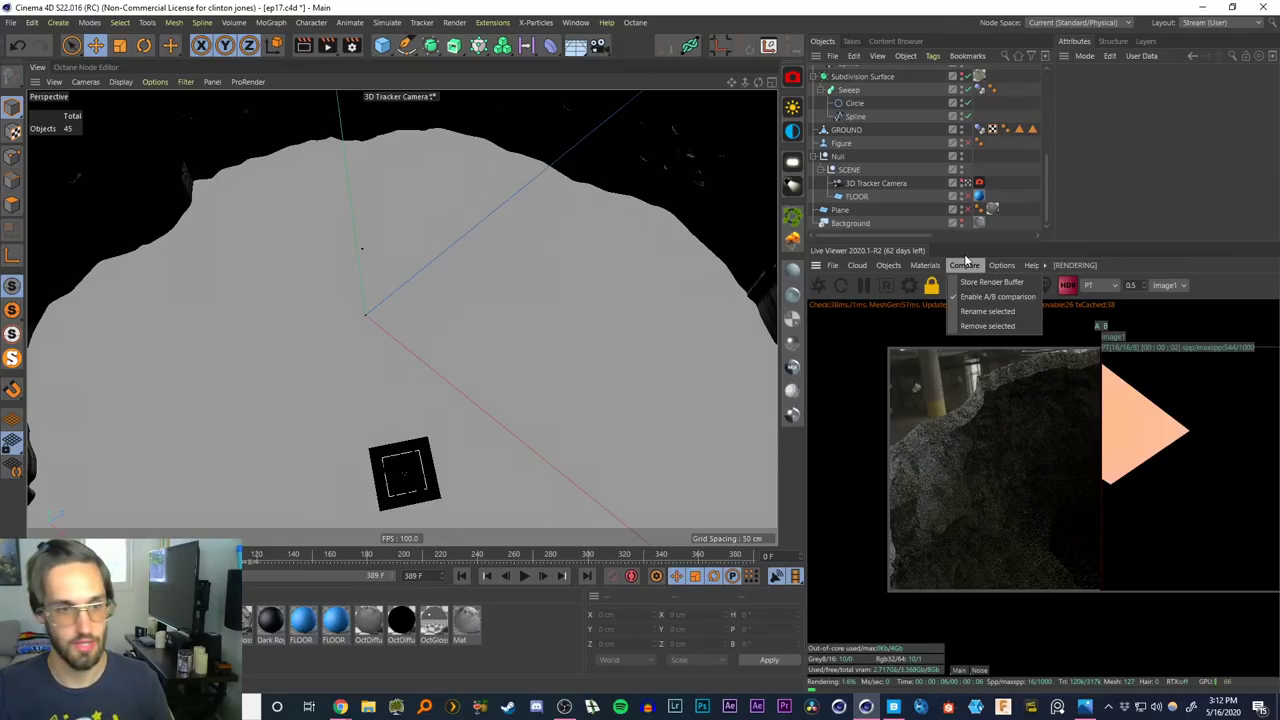
left_click(997, 297)
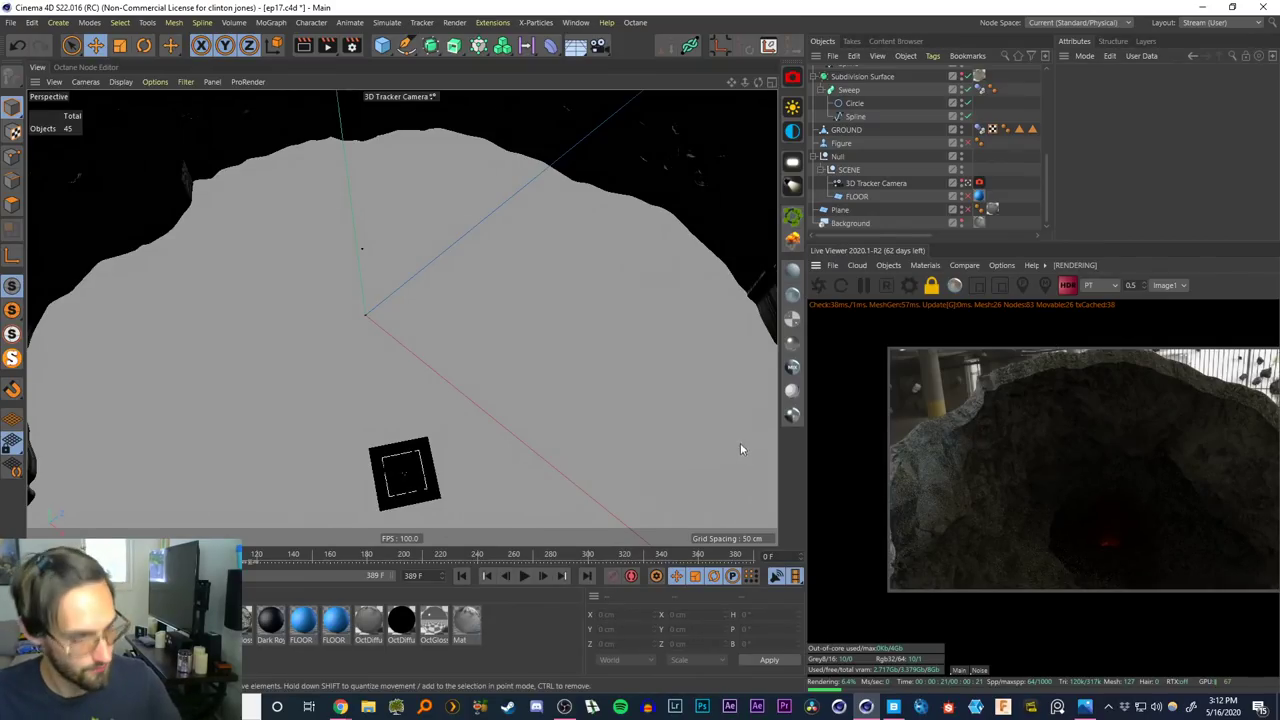
Scale the OctaneLight down uniformly to about half its size
left_click(960, 206)
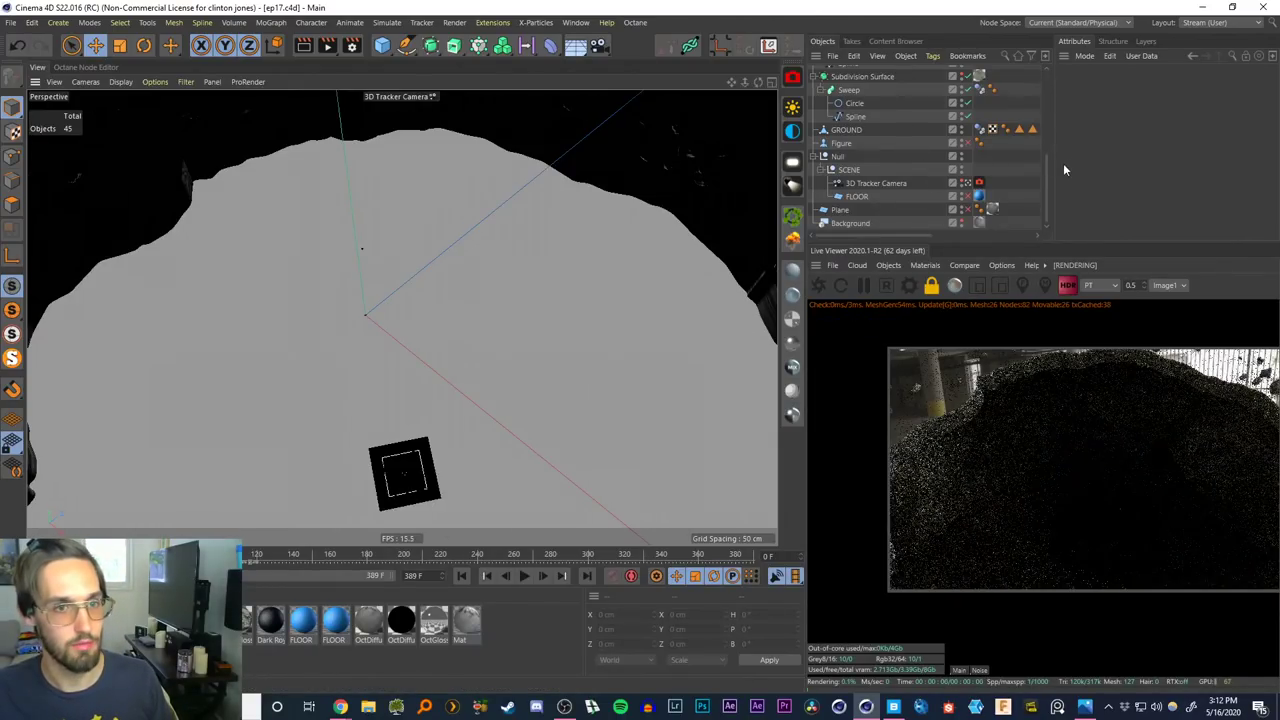
left_click_drag(1046, 177, 1041, 62)
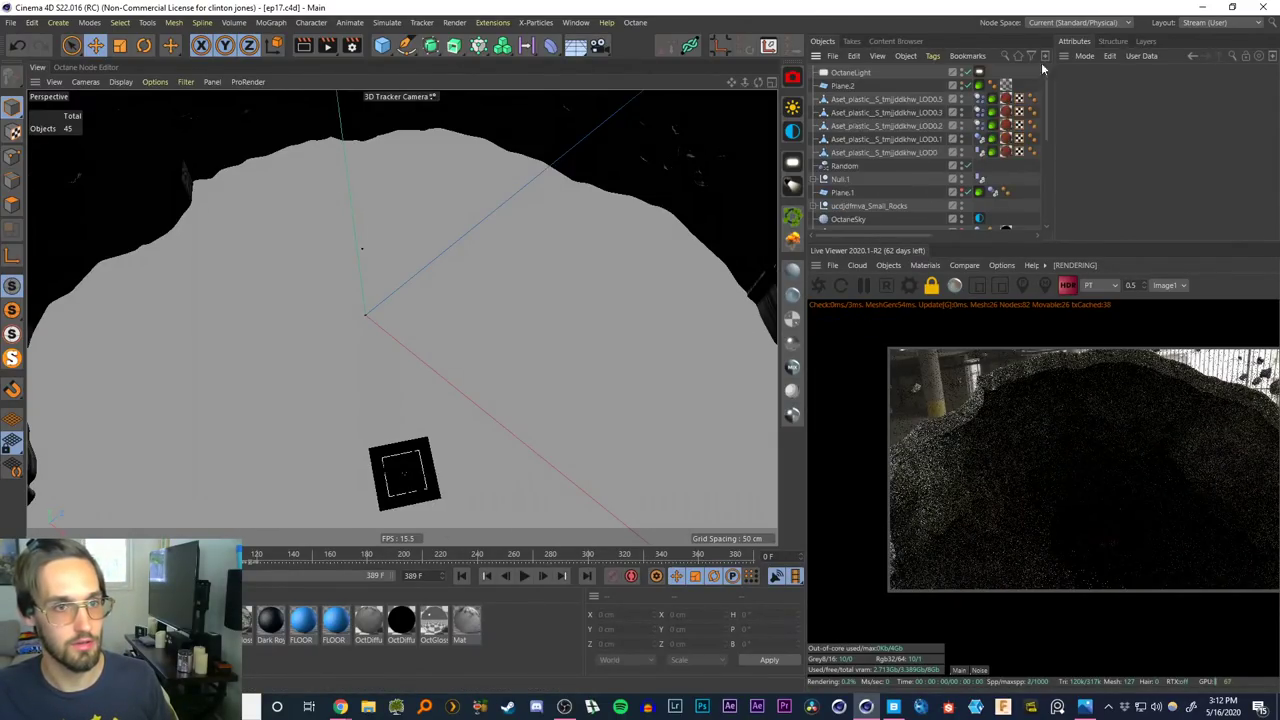
left_click(849, 73)
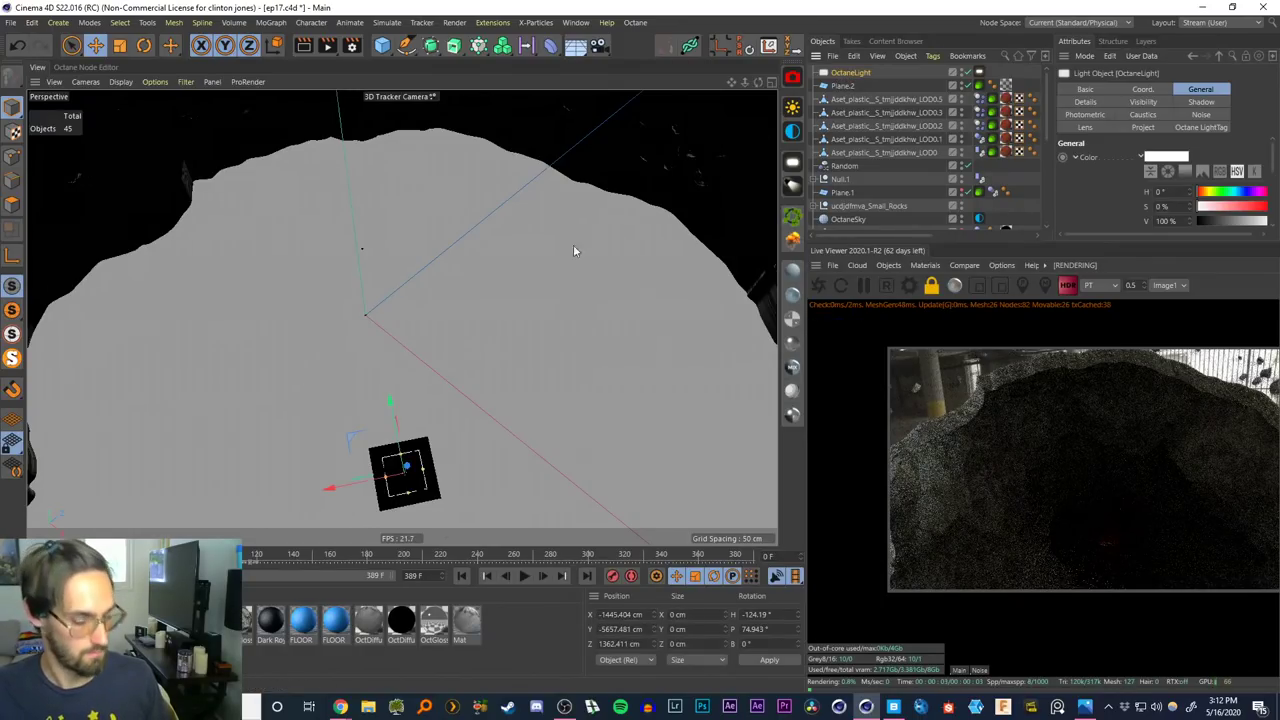
key("t")
left_click_drag(490, 362, 283, 455)
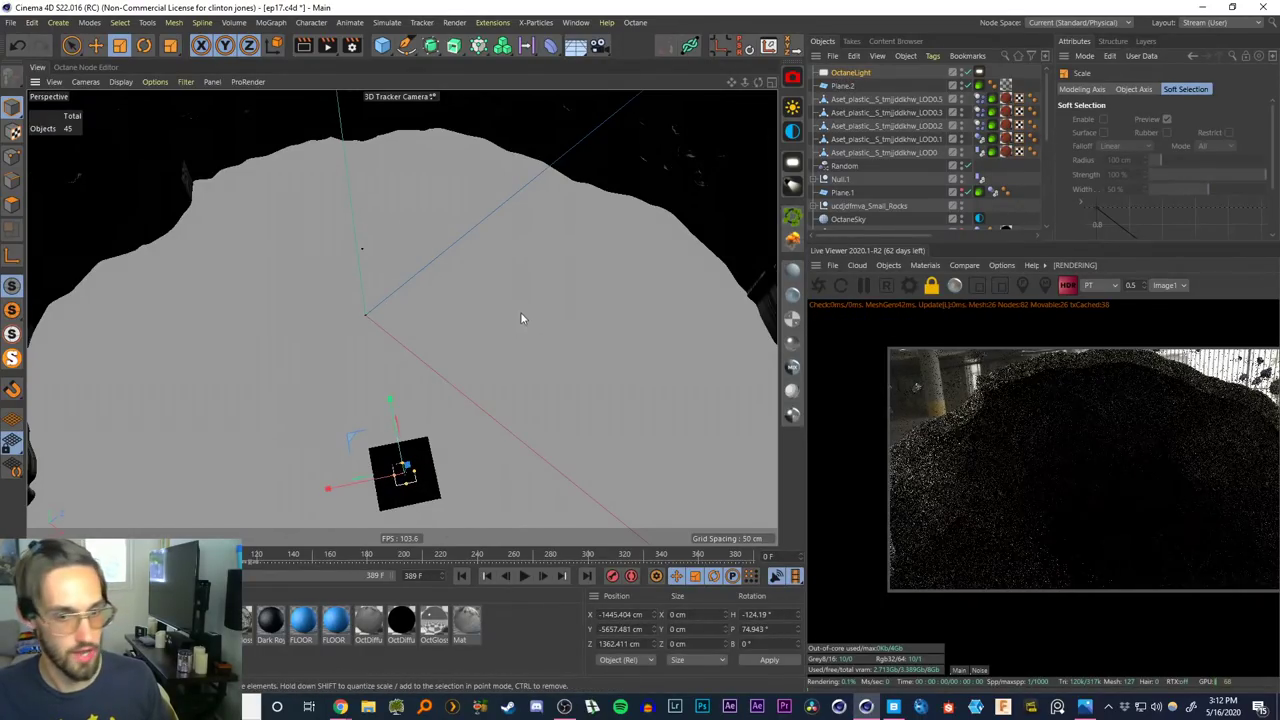
Set the OctaneLight's power to 100 in its Octane LightTag
left_click(979, 74)
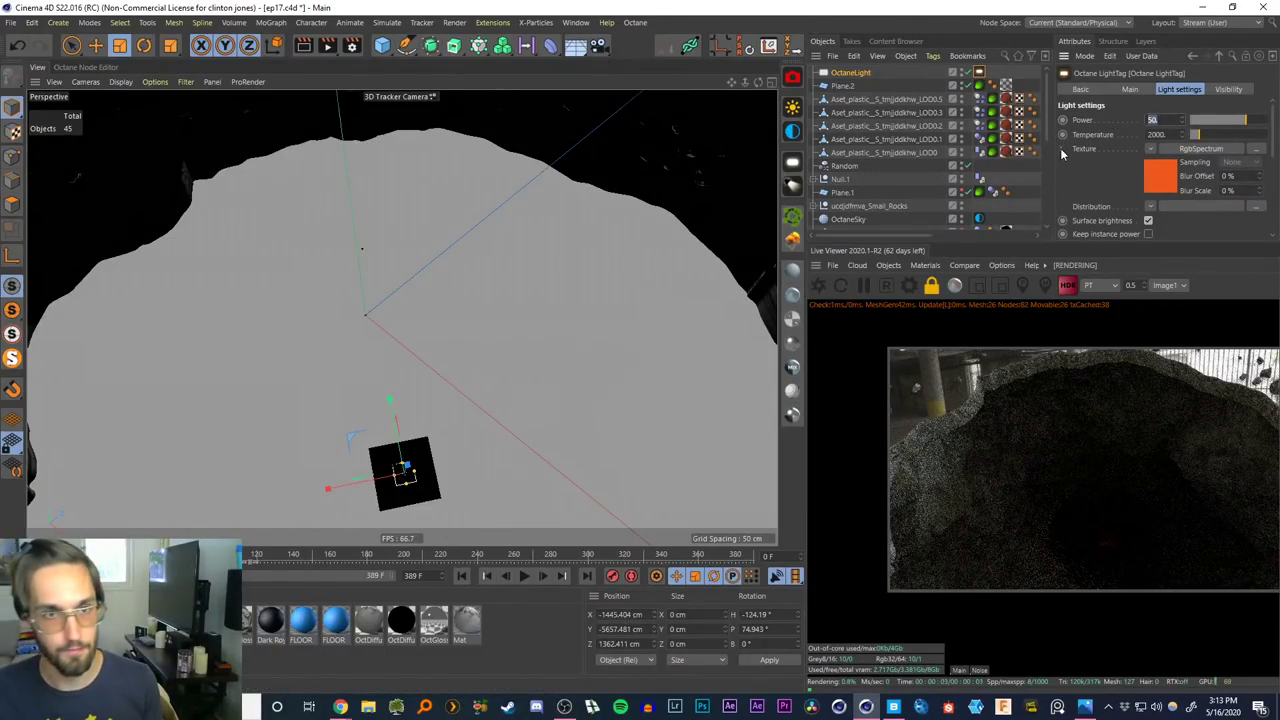
type("100")
key("Return")
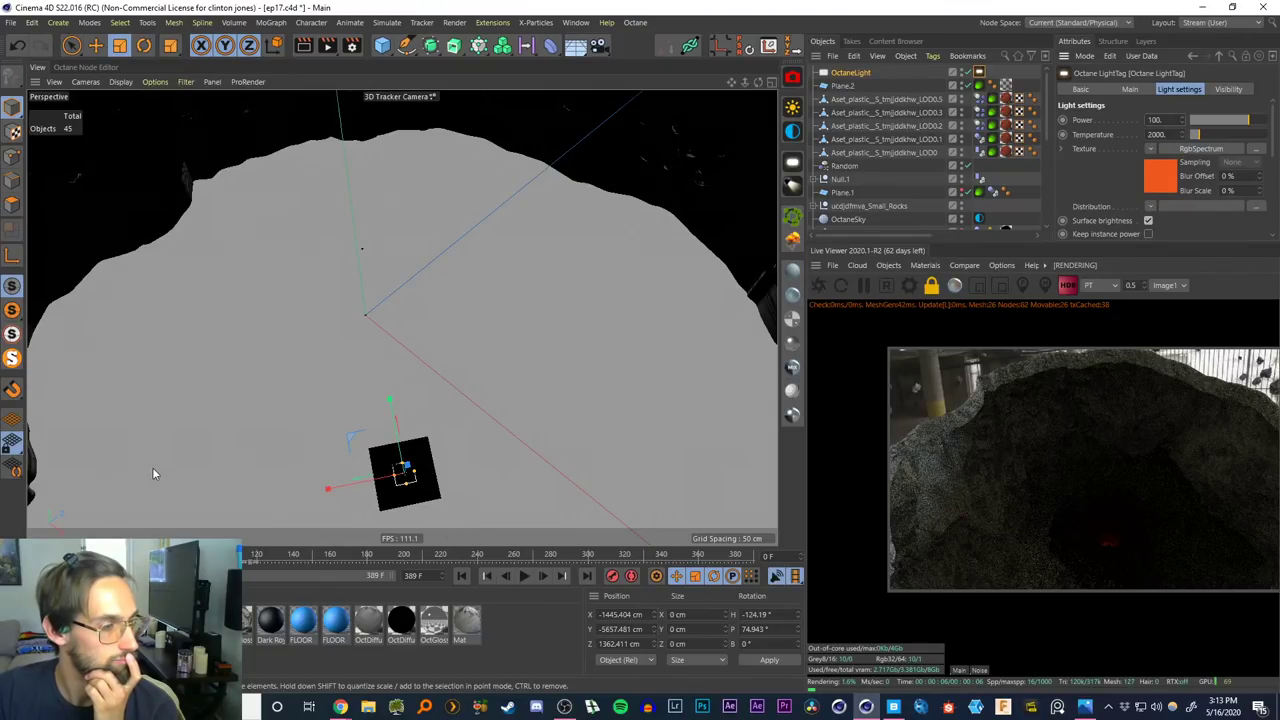
Switch to the Live Selection tool and save the project
left_click(140, 620)
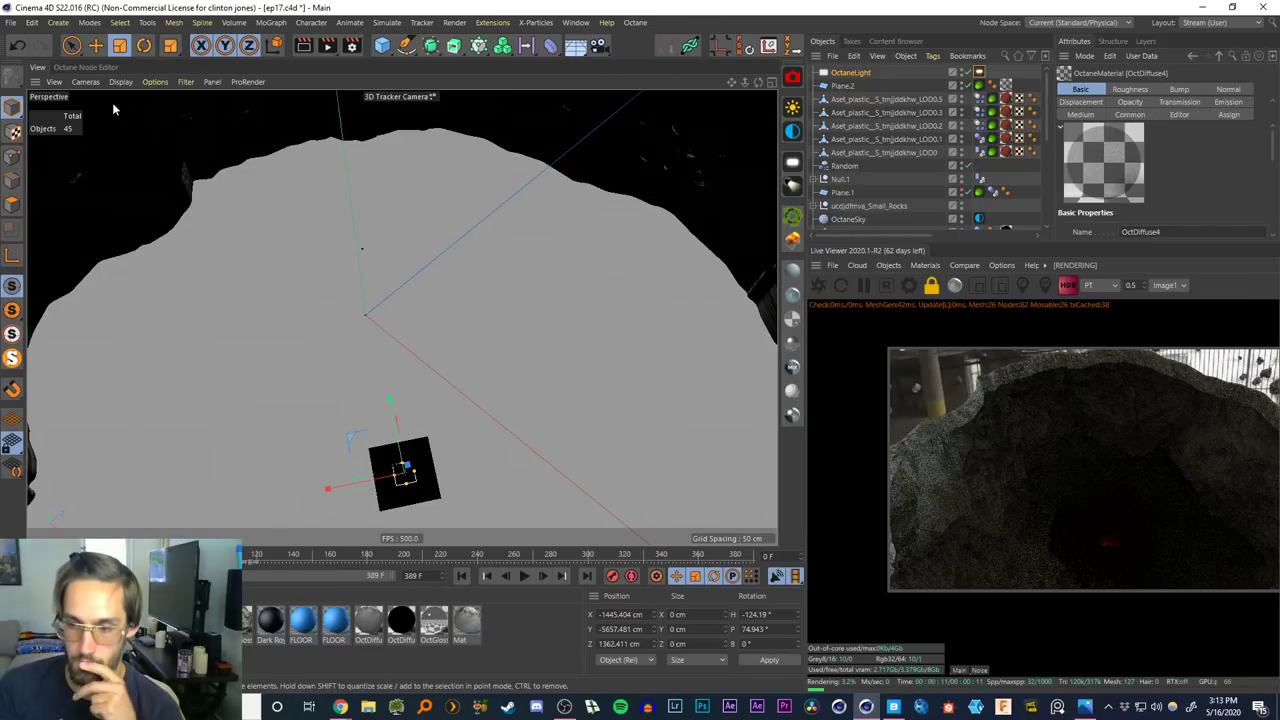
left_click(68, 45)
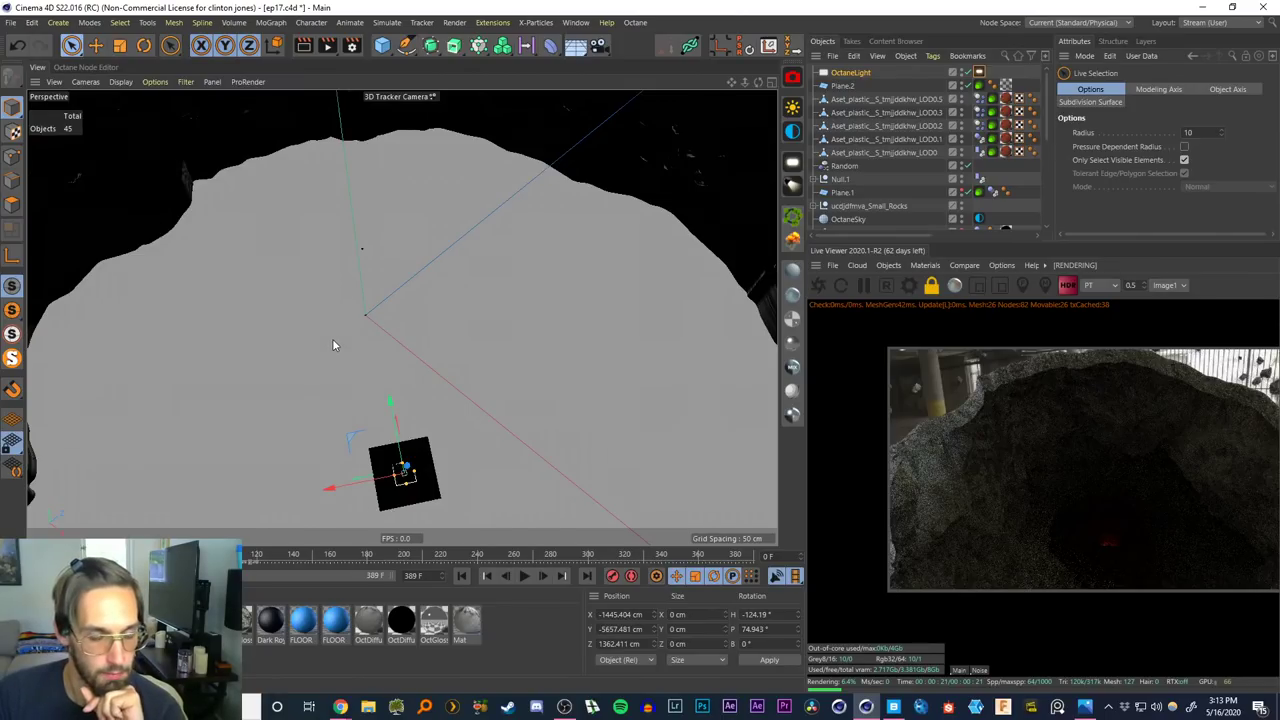
left_click(309, 382)
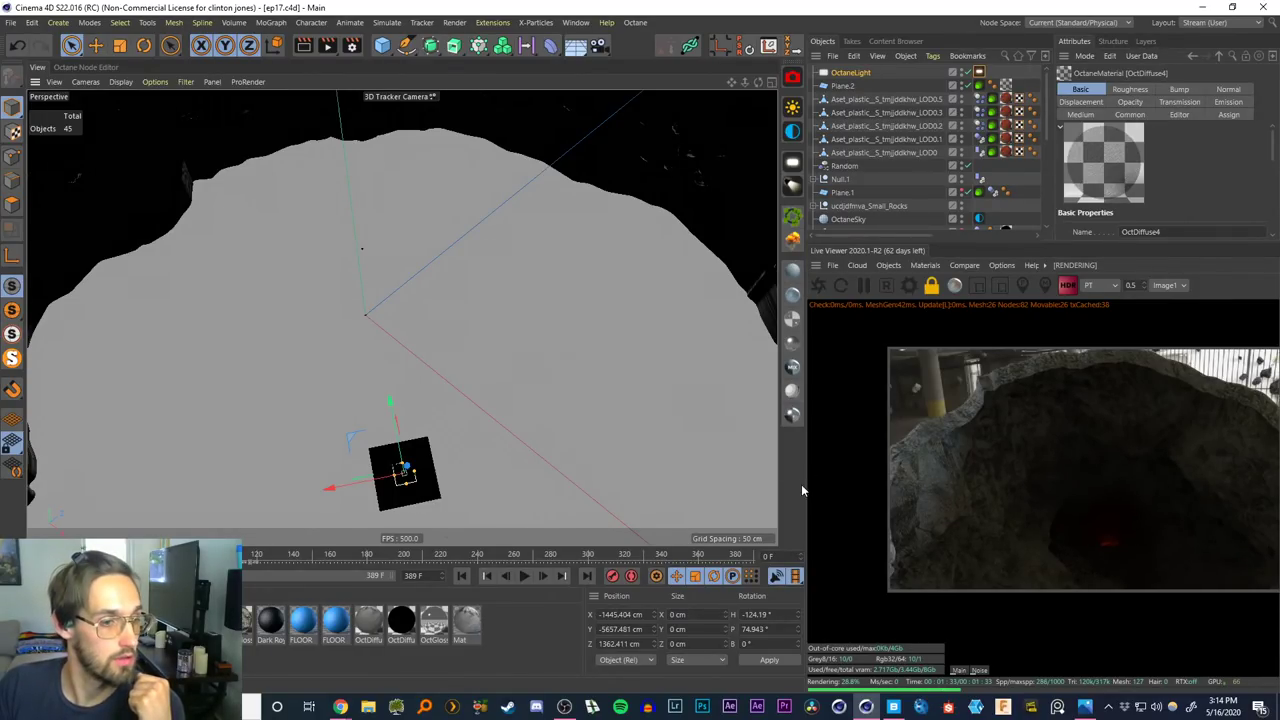
left_click(12, 24)
left_click(43, 142)
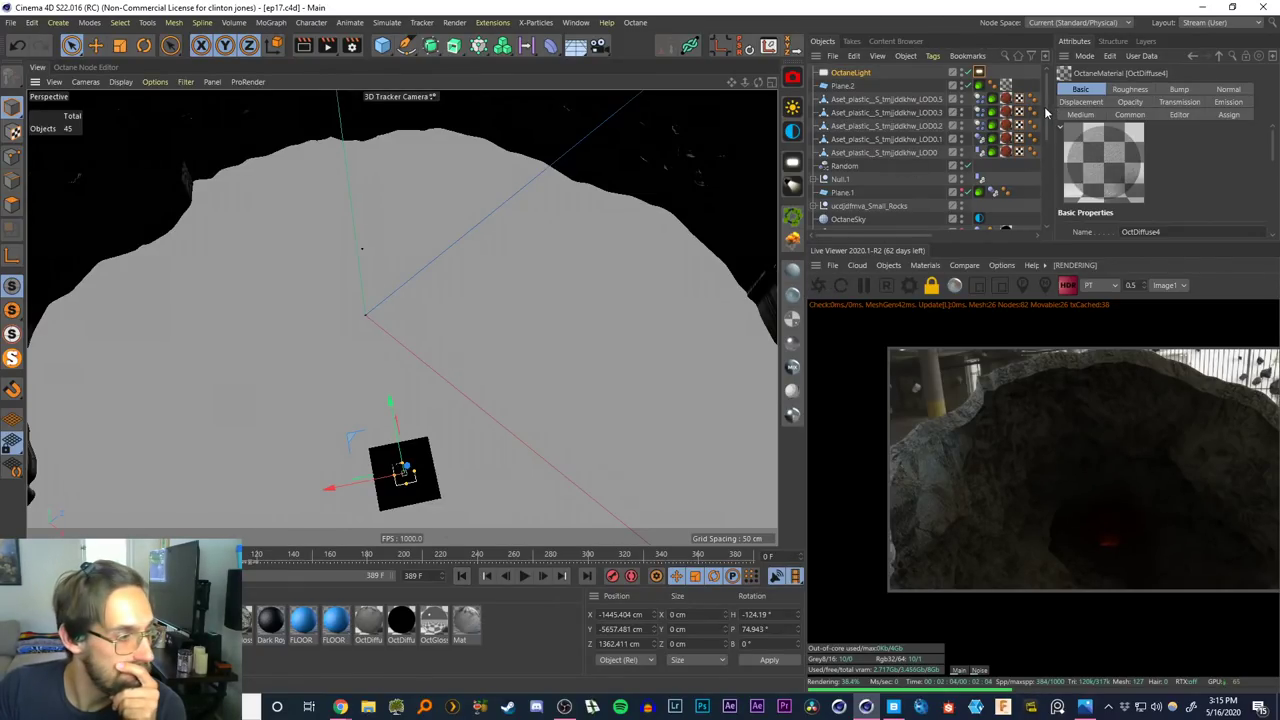
Disable Plane.2 and toggle the OctaneLight off and back on to compare the render
left_click(968, 85)
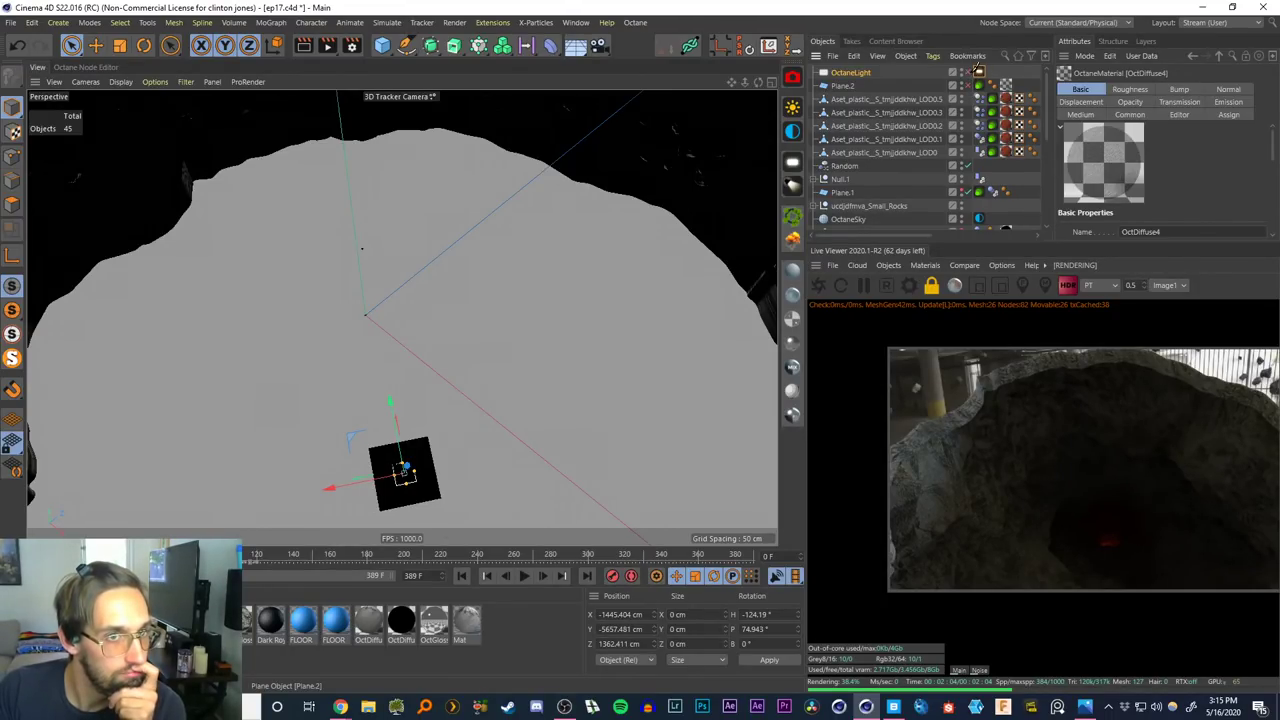
left_click(968, 72)
left_click(968, 73)
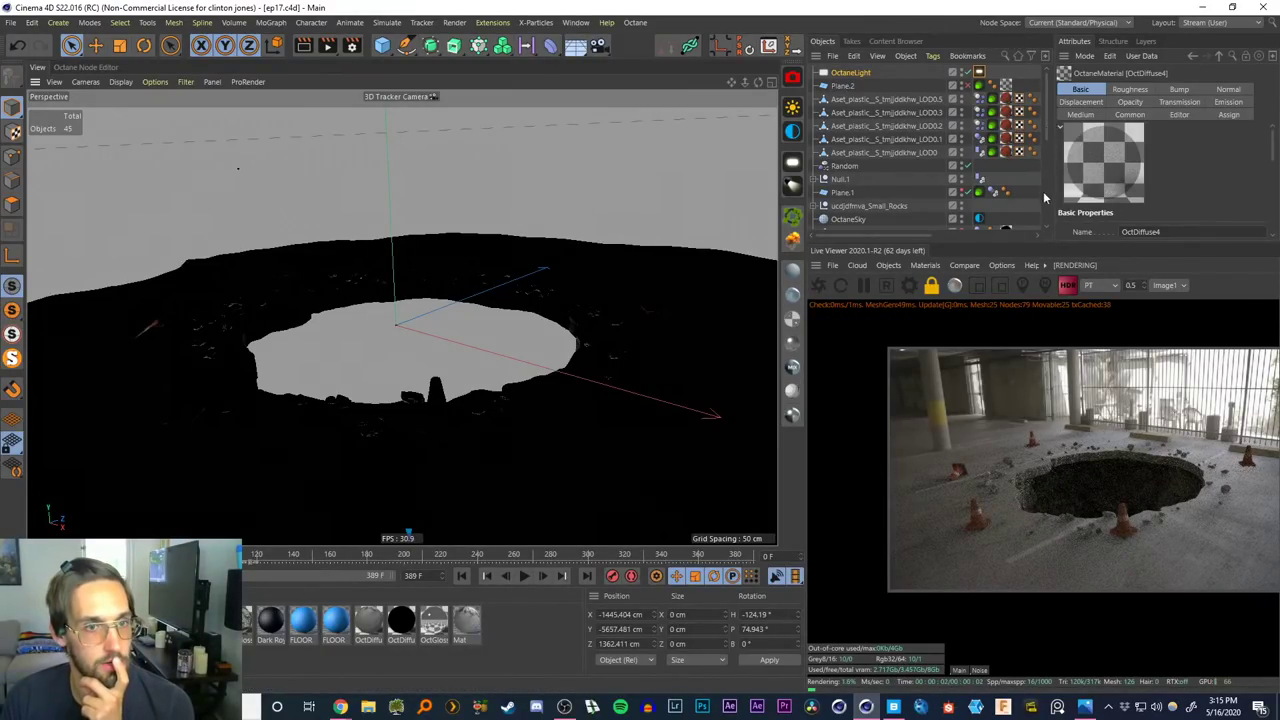
Enable motion blur in the 3D Tracker Camera's Octane camera tag with a shutter of 1/200 second
scroll(1040, 198, "down", 5)
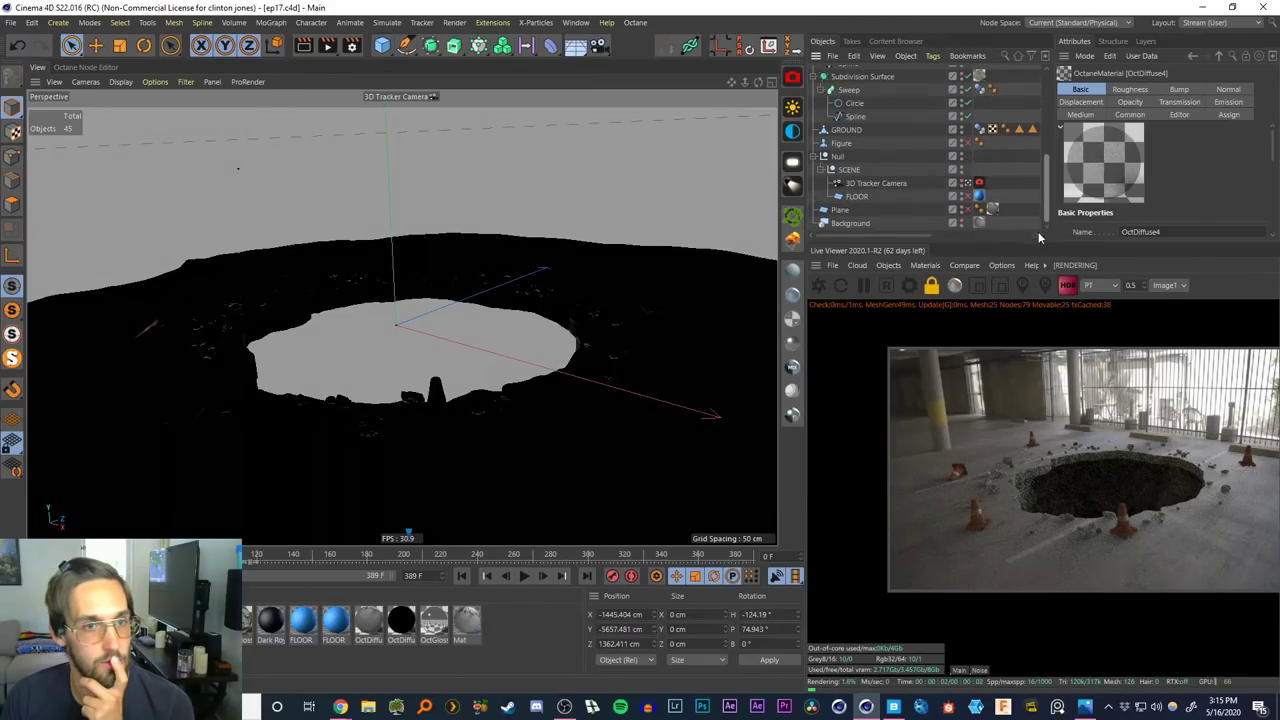
left_click(980, 185)
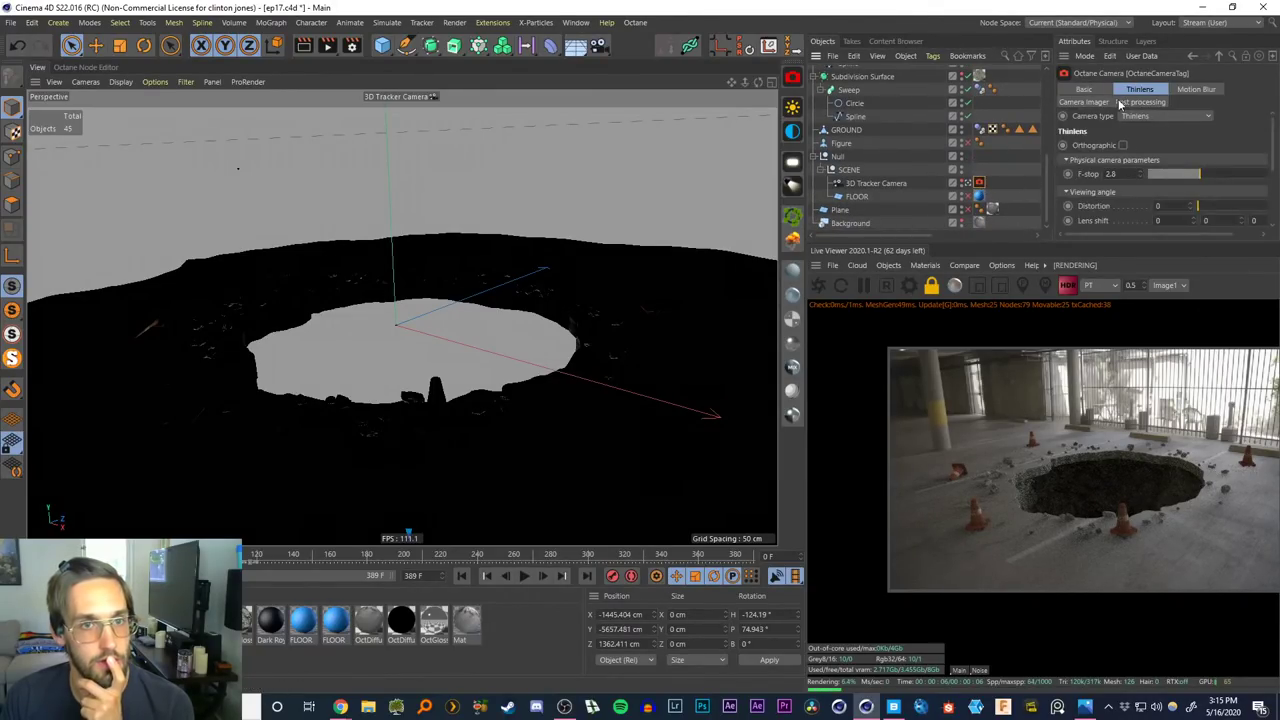
left_click(1190, 90)
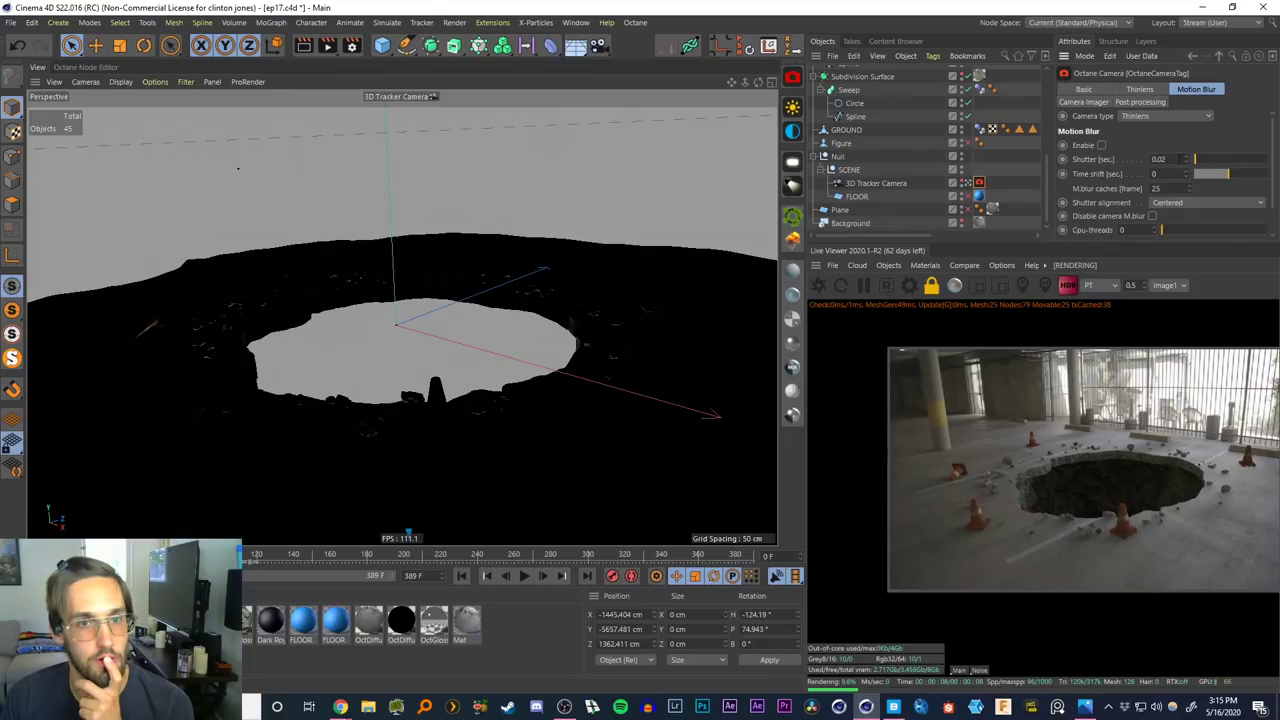
left_click_drag(1168, 159, 1140, 160)
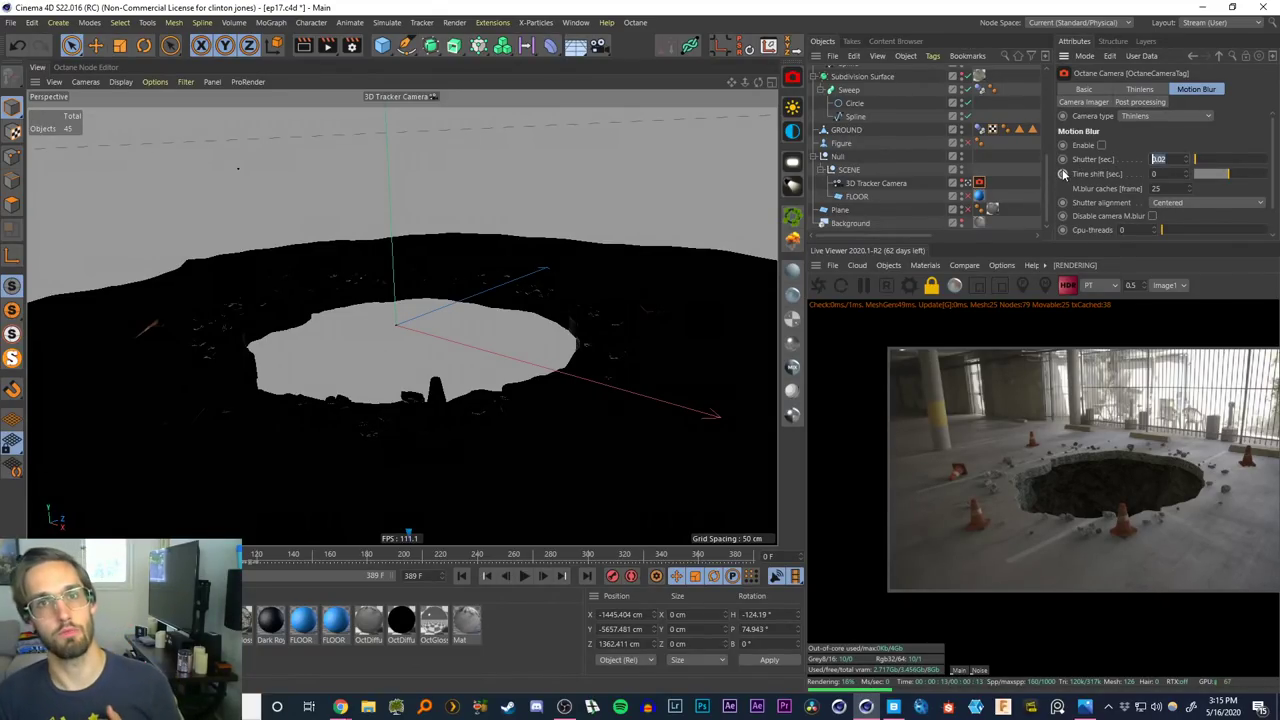
type("1")
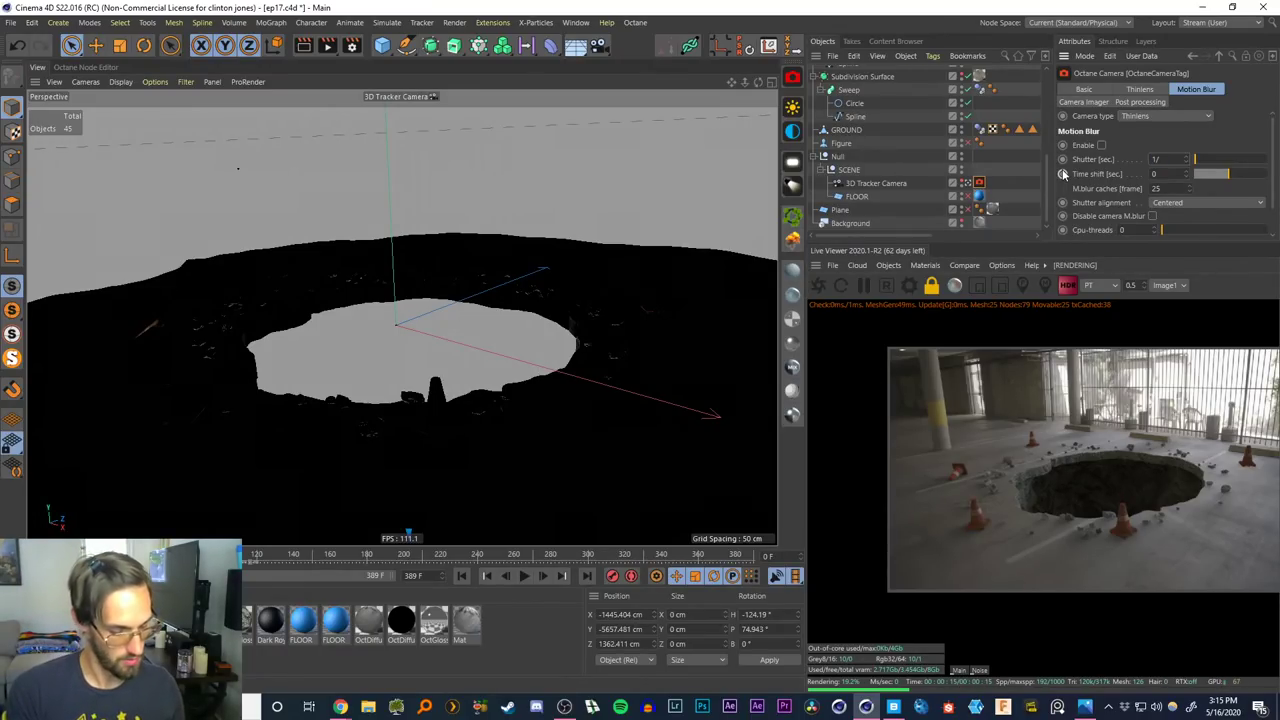
type("/200")
key("Return")
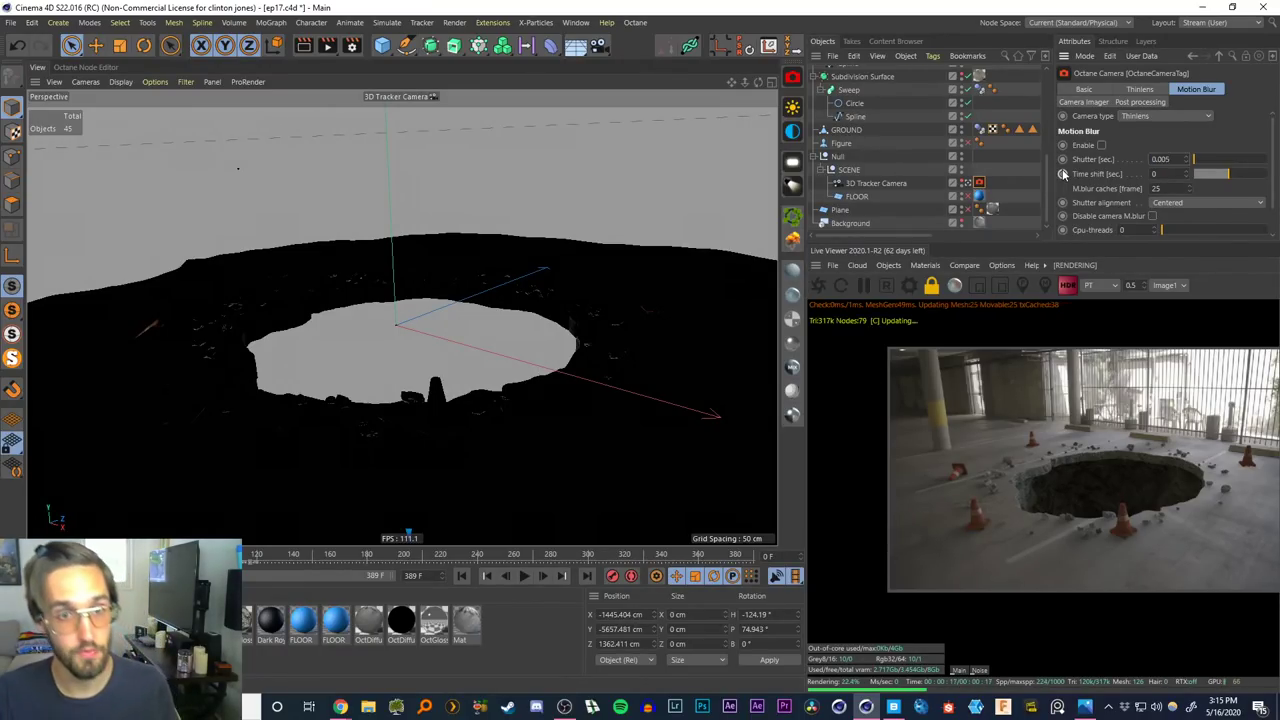
left_click(1101, 145)
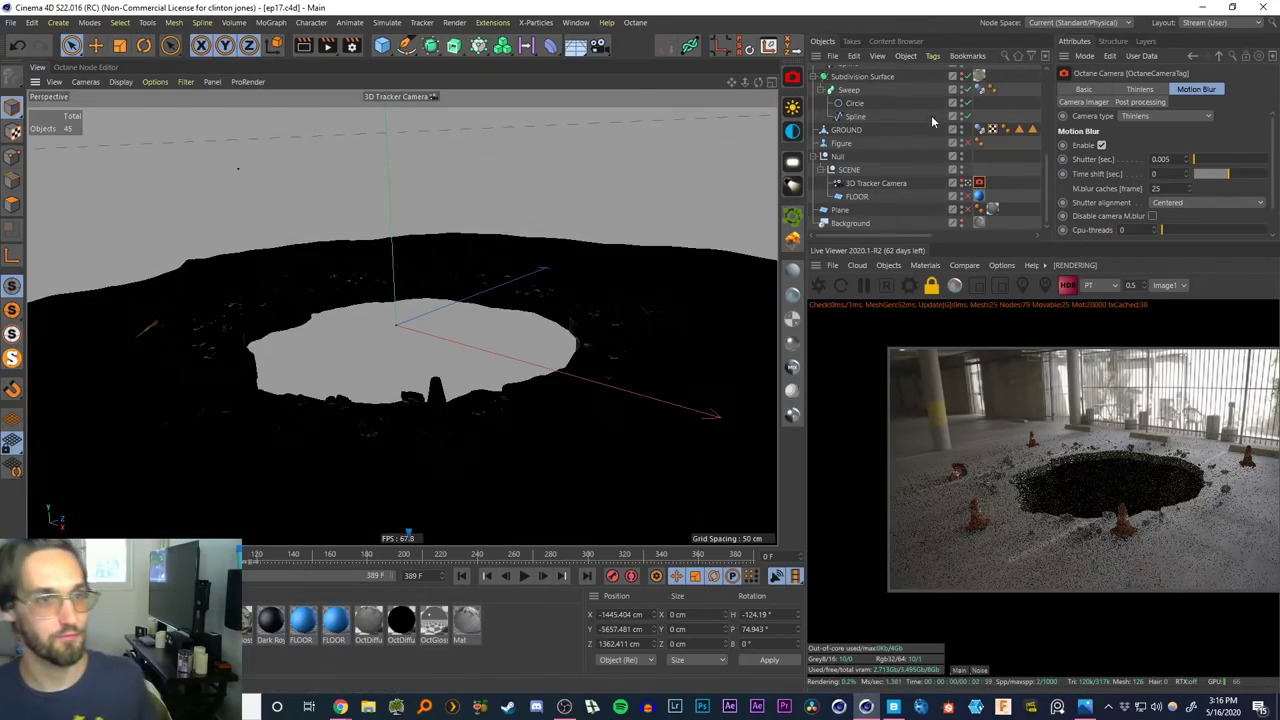
Open the Octane Settings and review the Pathtracing kernel values without changing them
left_click_drag(1048, 200, 1056, 92)
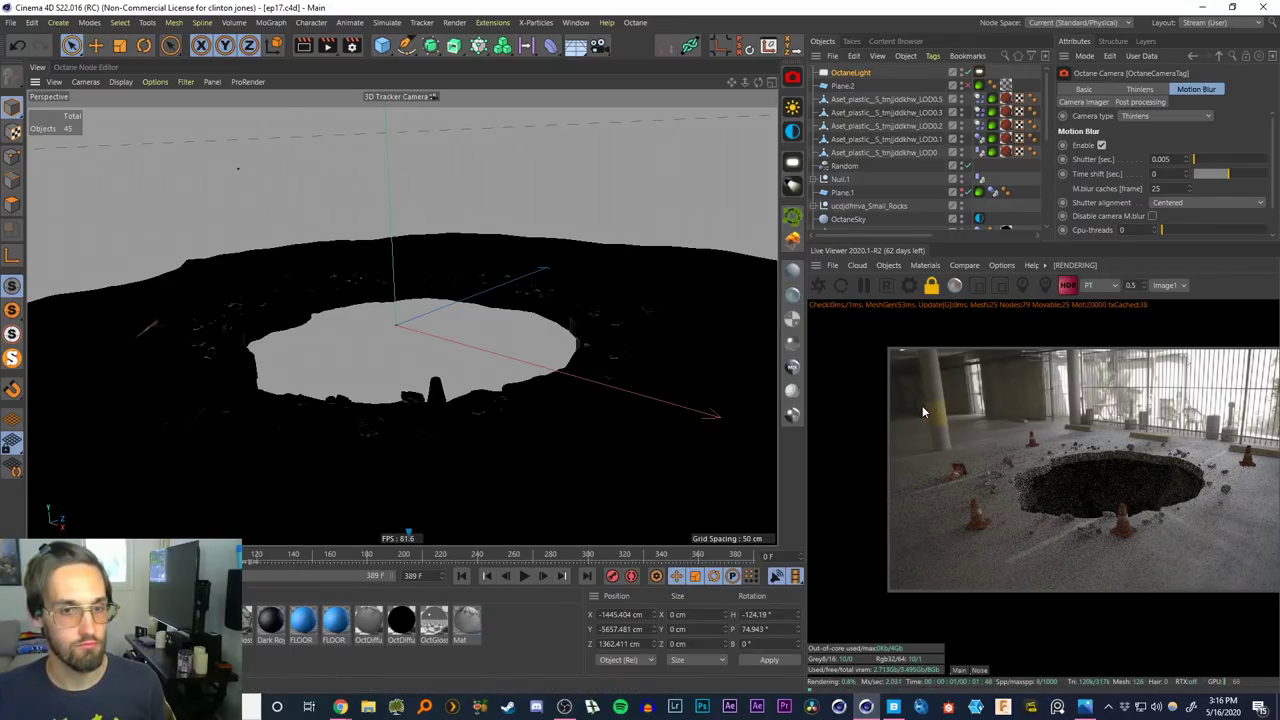
left_click(635, 22)
left_click(652, 74)
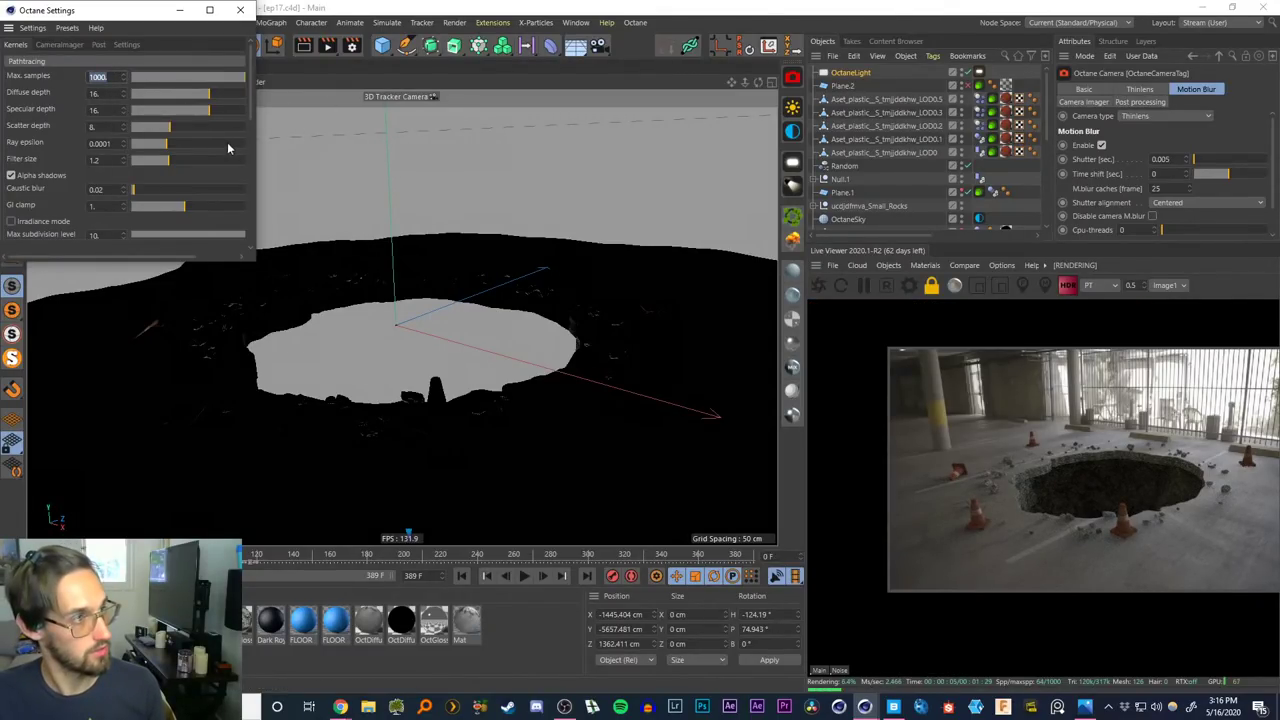
left_click_drag(254, 108, 254, 36)
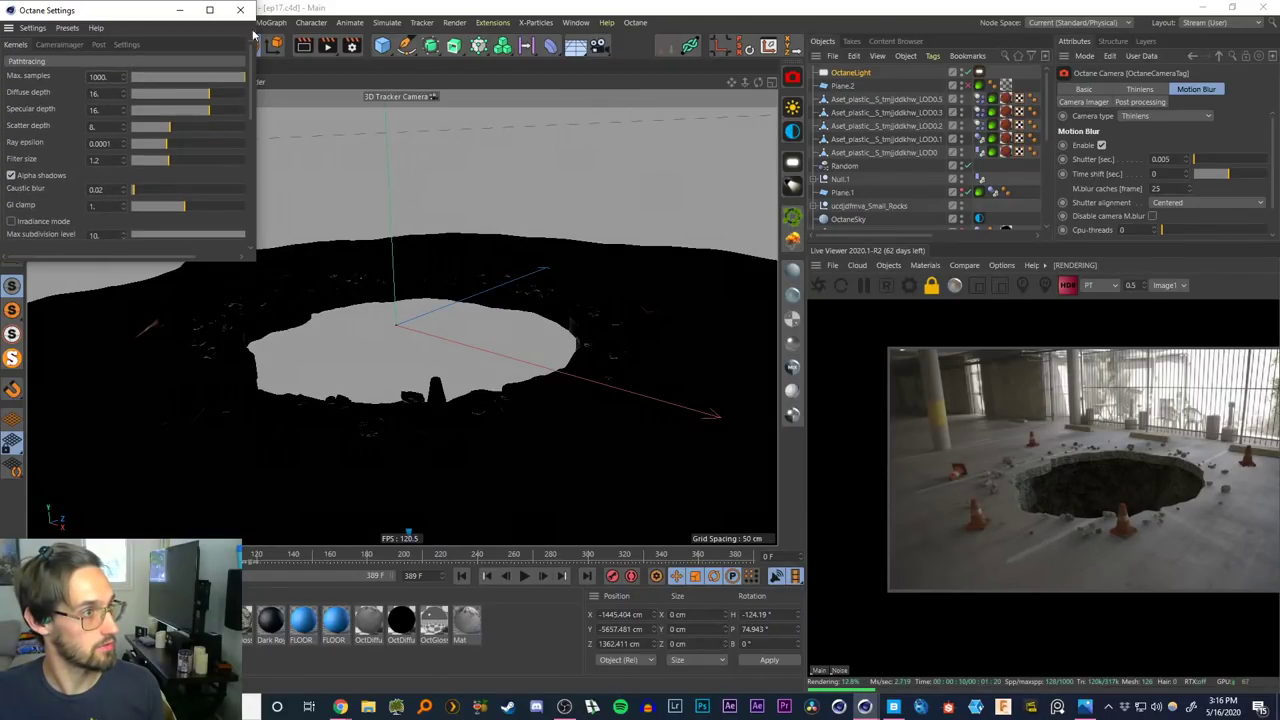
left_click(240, 10)
Enable the Spectral AI denoiser in the Camera Imager settings of the 3D Tracker Camera's Octane tag and reframe the render
scroll(1030, 204, "down", 5)
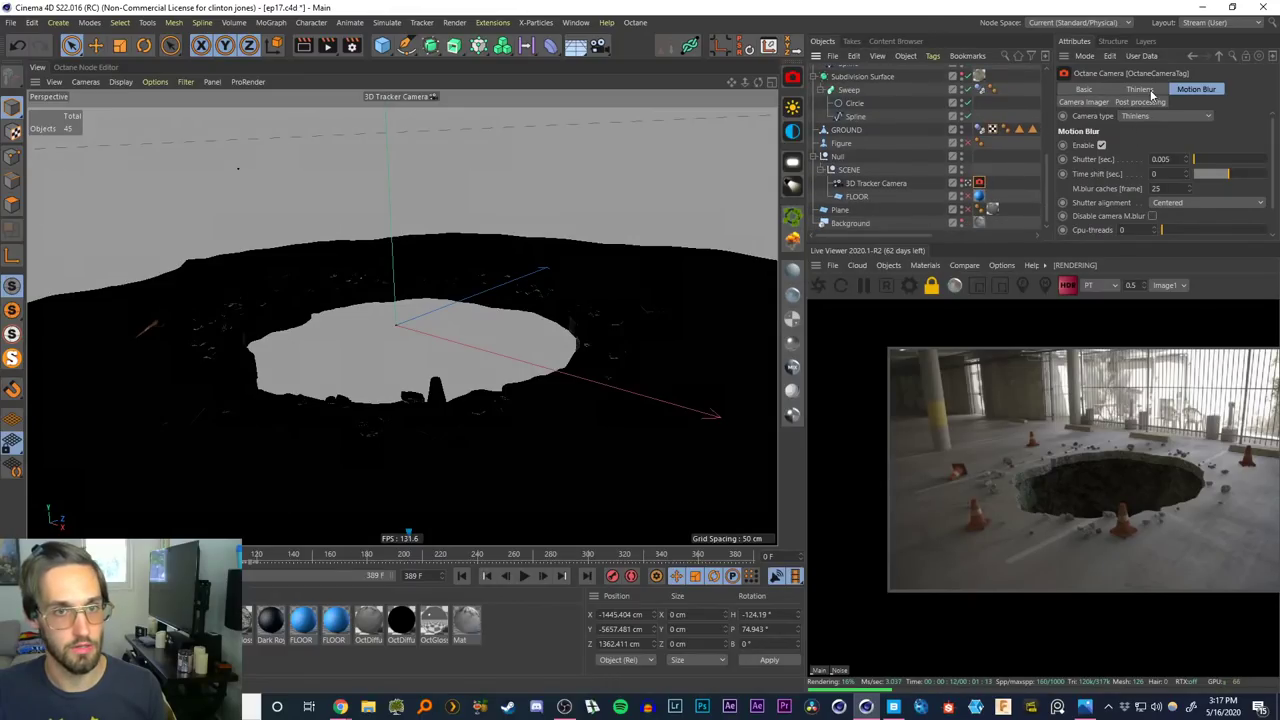
left_click(1088, 103)
left_click(1067, 163)
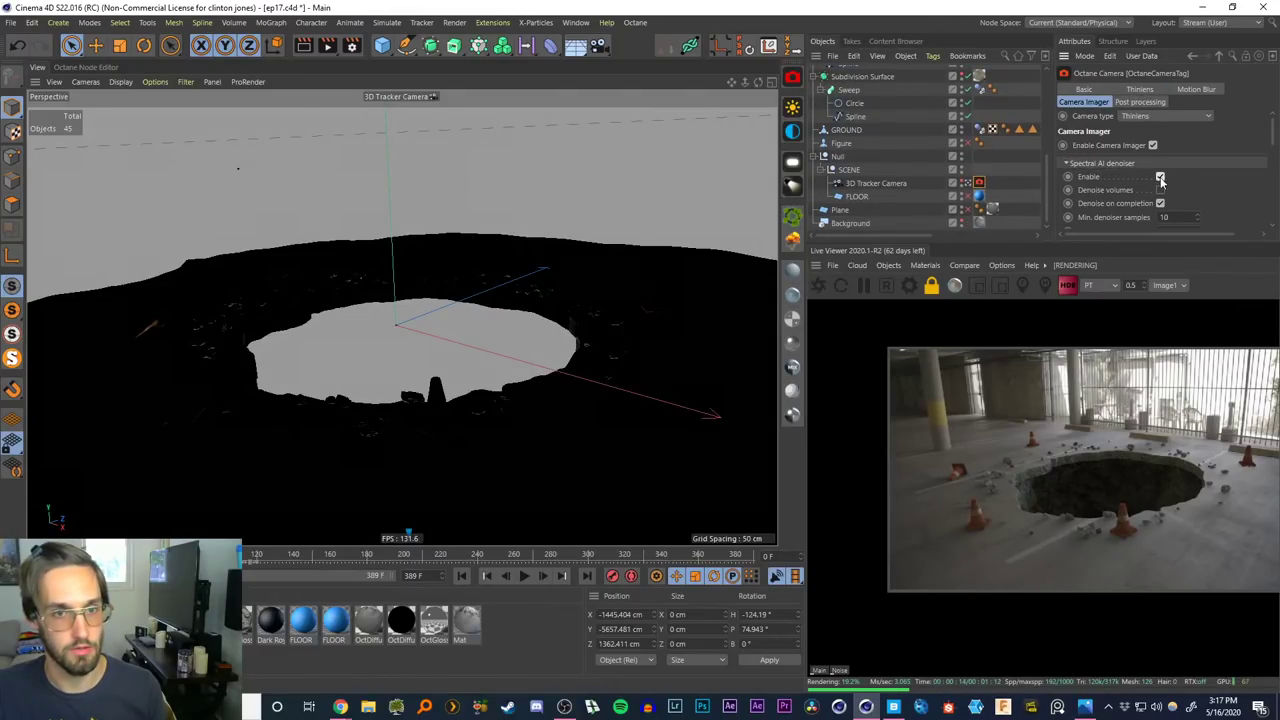
left_click_drag(1274, 142, 1273, 156)
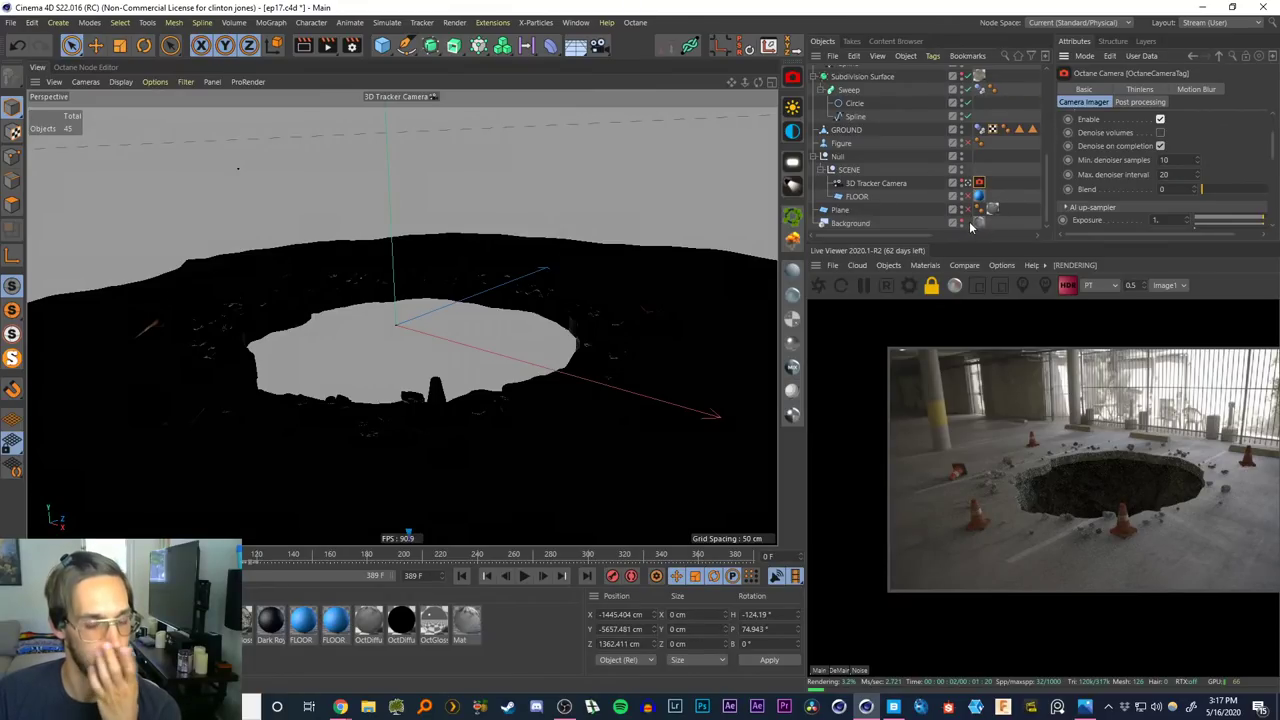
left_click_drag(1030, 511, 987, 530)
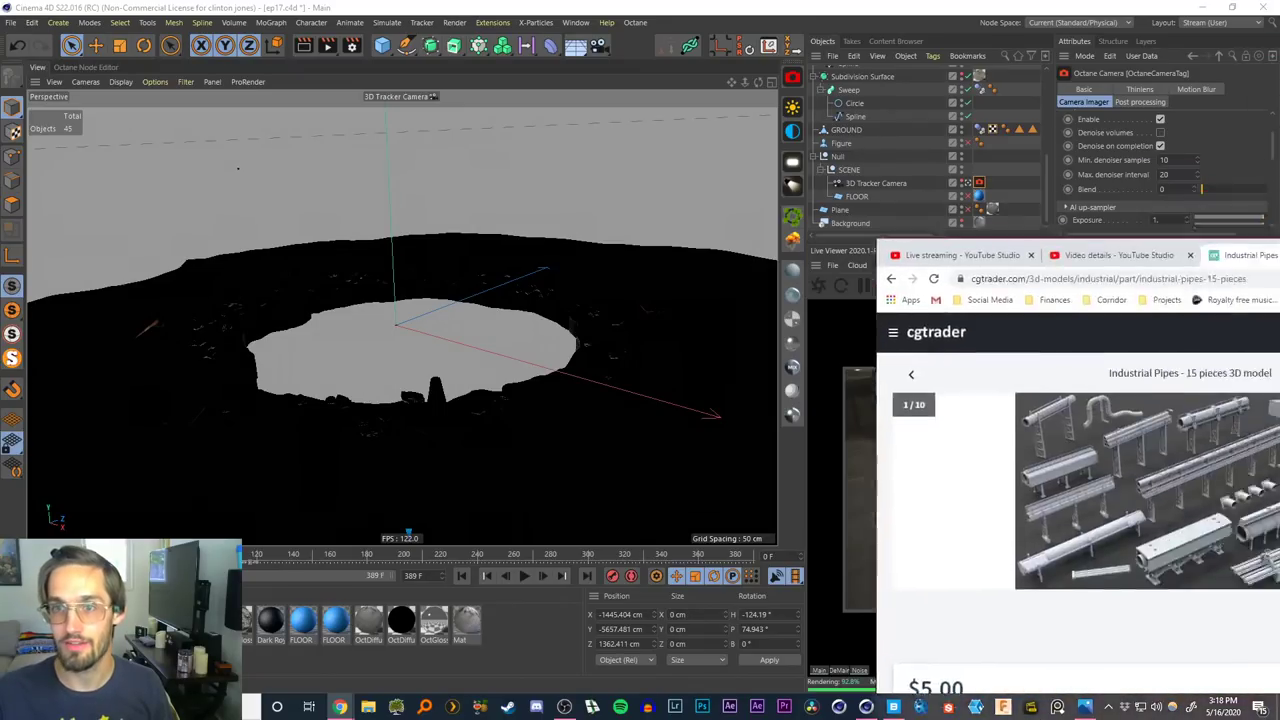
Look over the "Industrial Pipes - 15 pieces" model page on cgtrader in the browser, then return to Cinema 4D
scroll(527, 443, "down", 1)
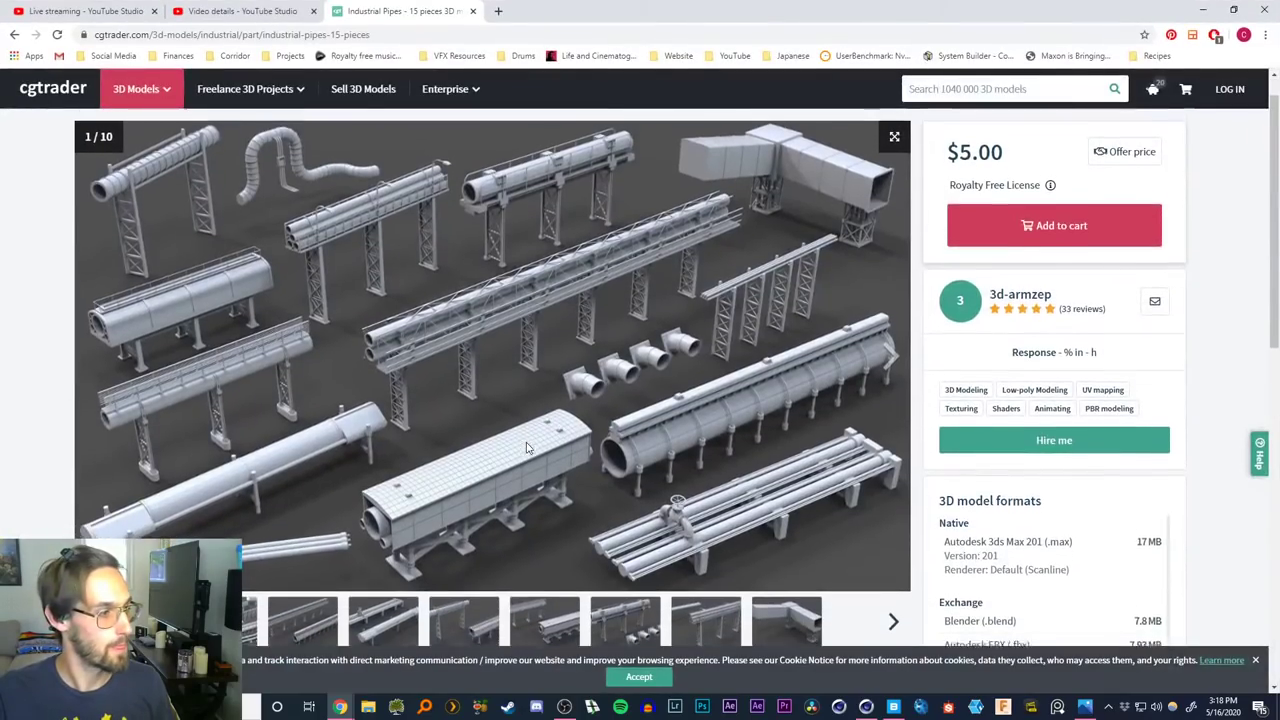
scroll(529, 388, "up", 1)
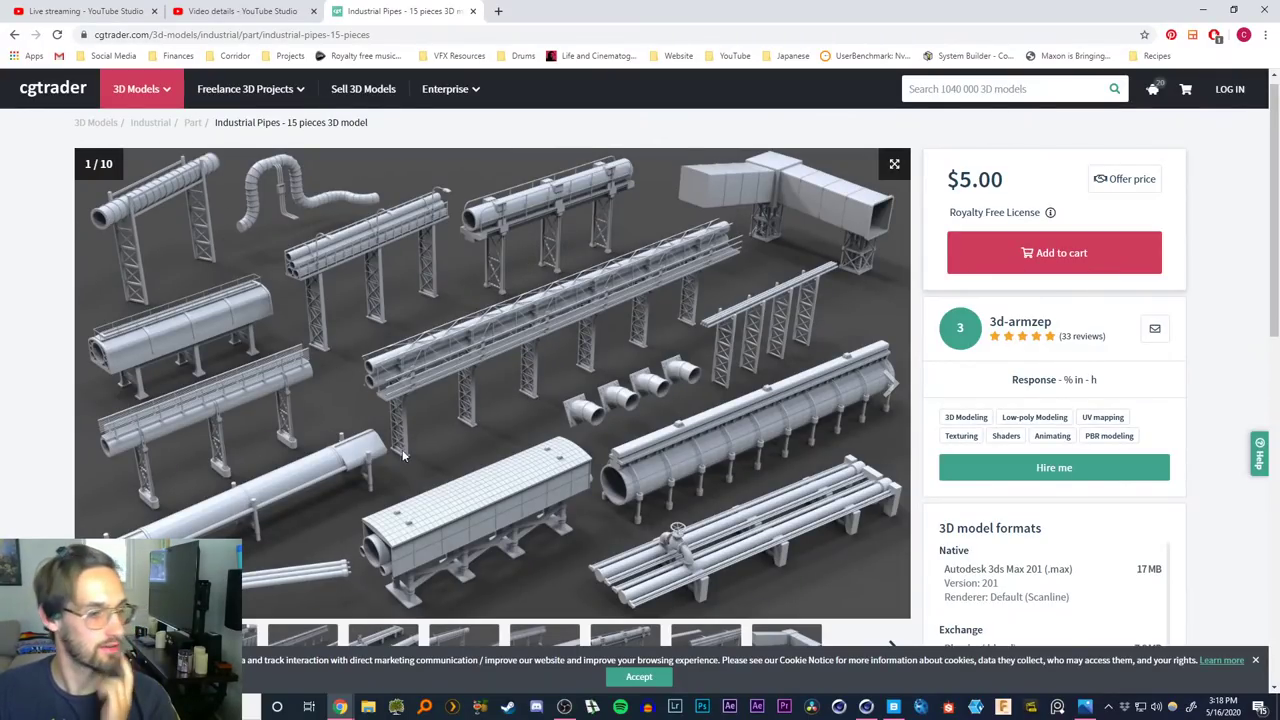
scroll(403, 456, "down", 3)
scroll(403, 458, "up", 3)
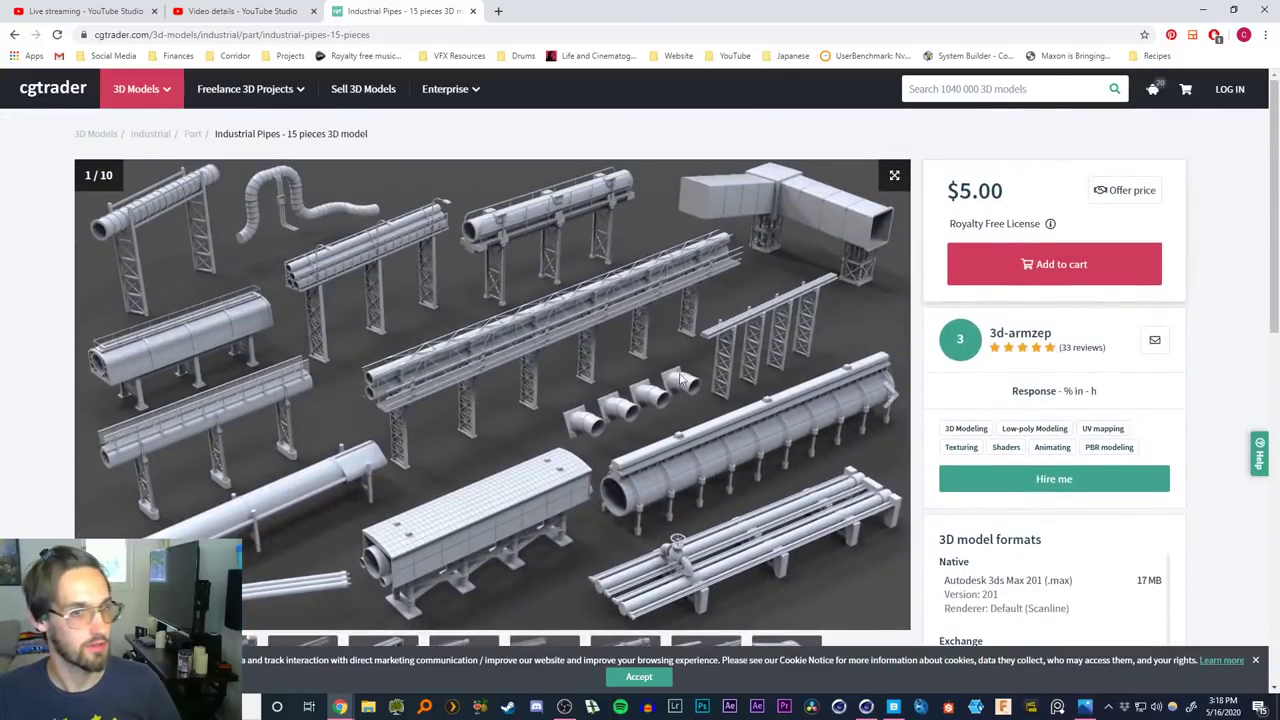
left_click_drag(722, 14, 1279, 110)
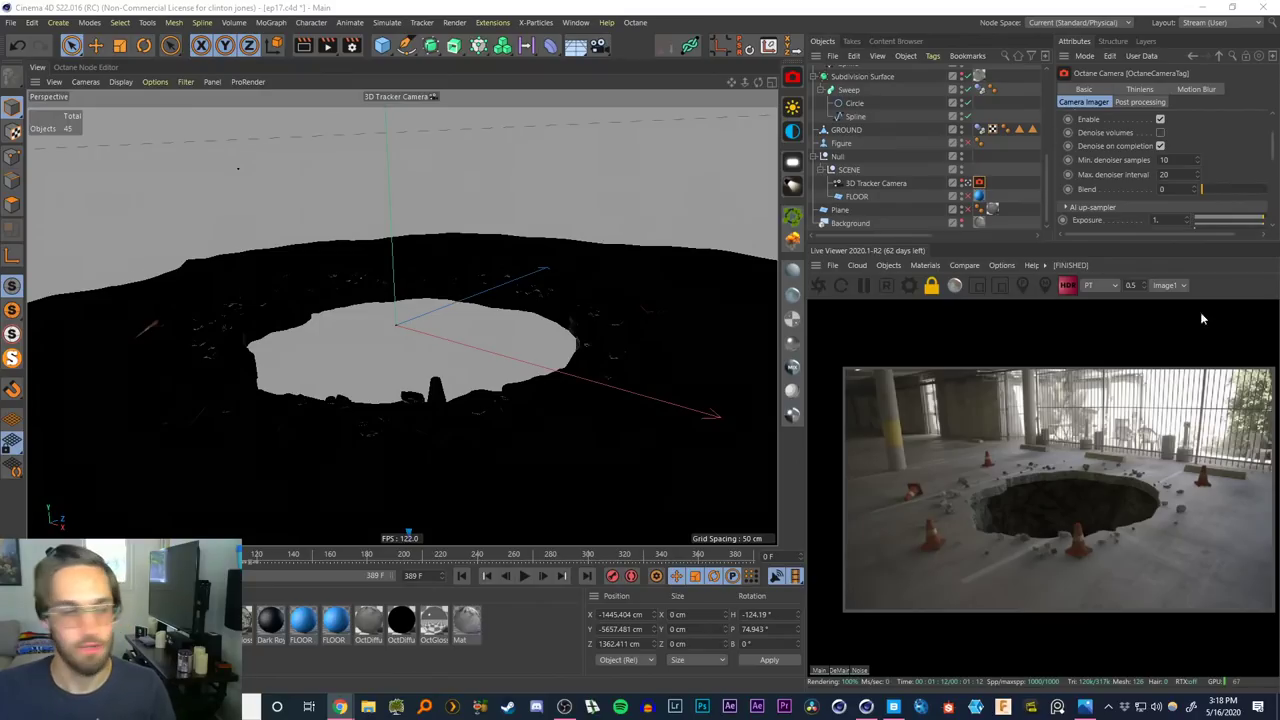
left_click(480, 12)
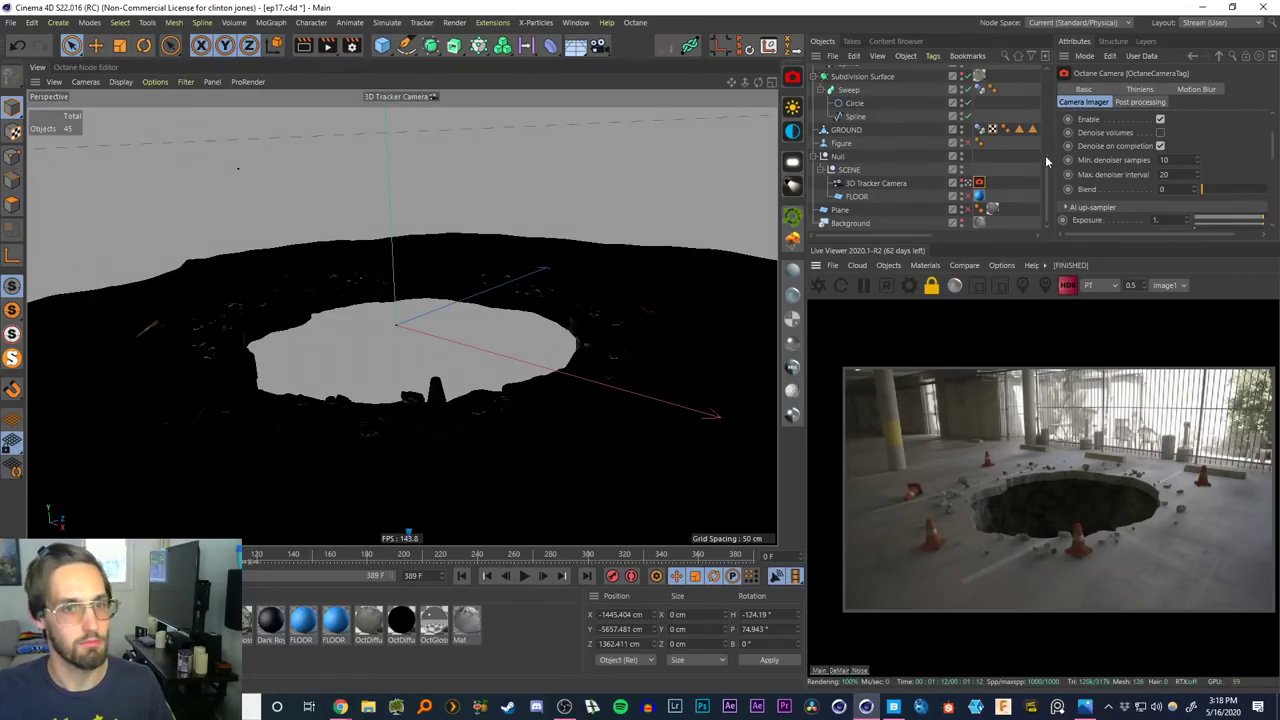
Leave the 3D Tracker Camera view and examine the sinkhole from above through the default camera
left_click(965, 185)
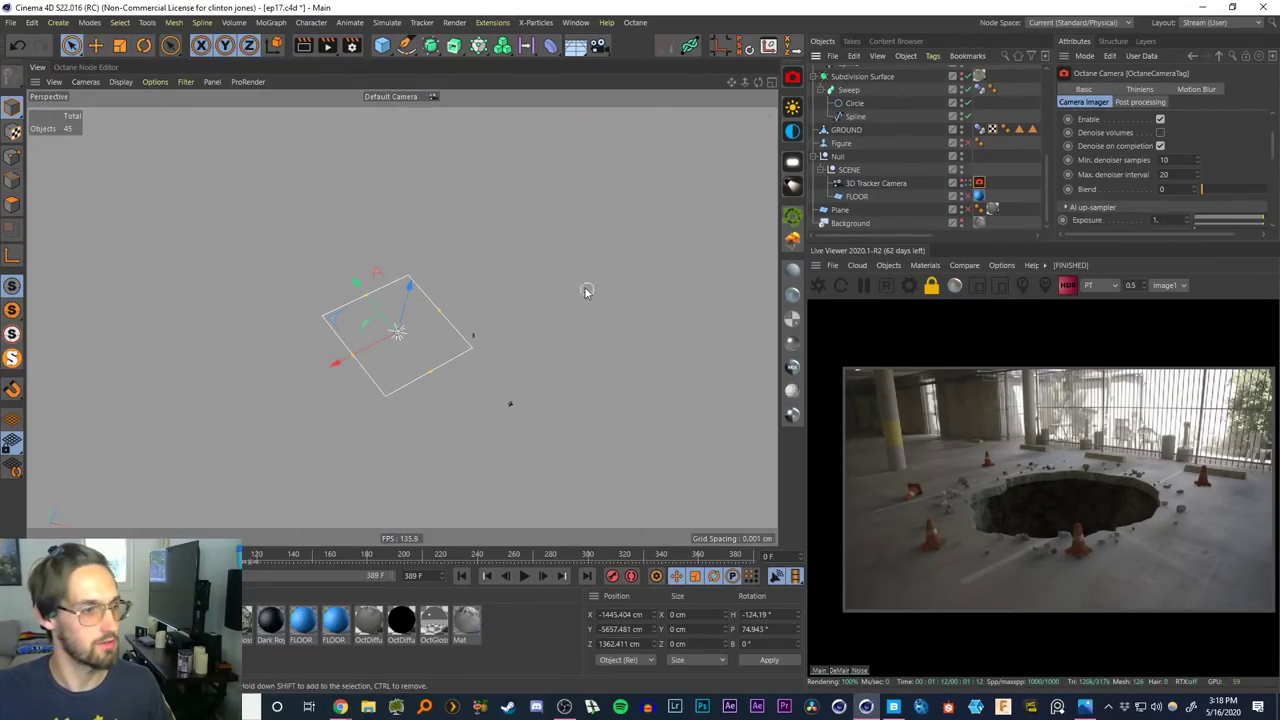
scroll(452, 325, "down", 3)
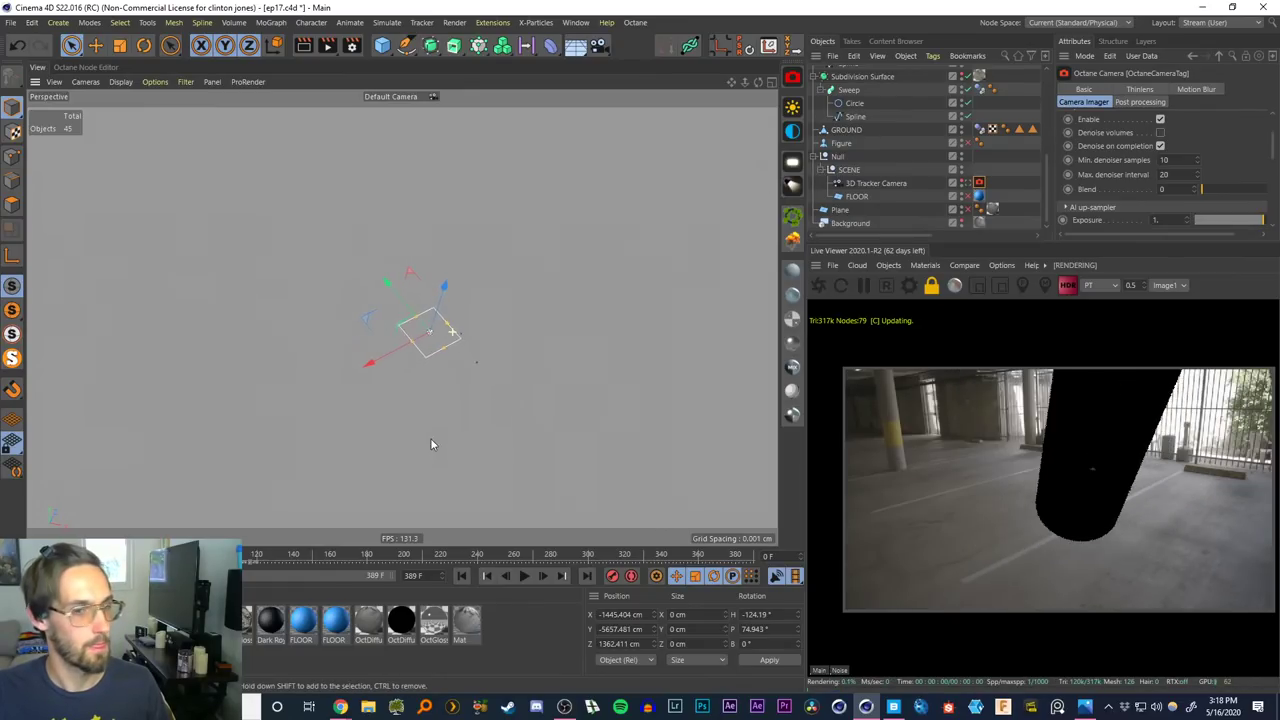
middle_click_drag(457, 300, 331, 437, "alt")
scroll(482, 264, "down", 5)
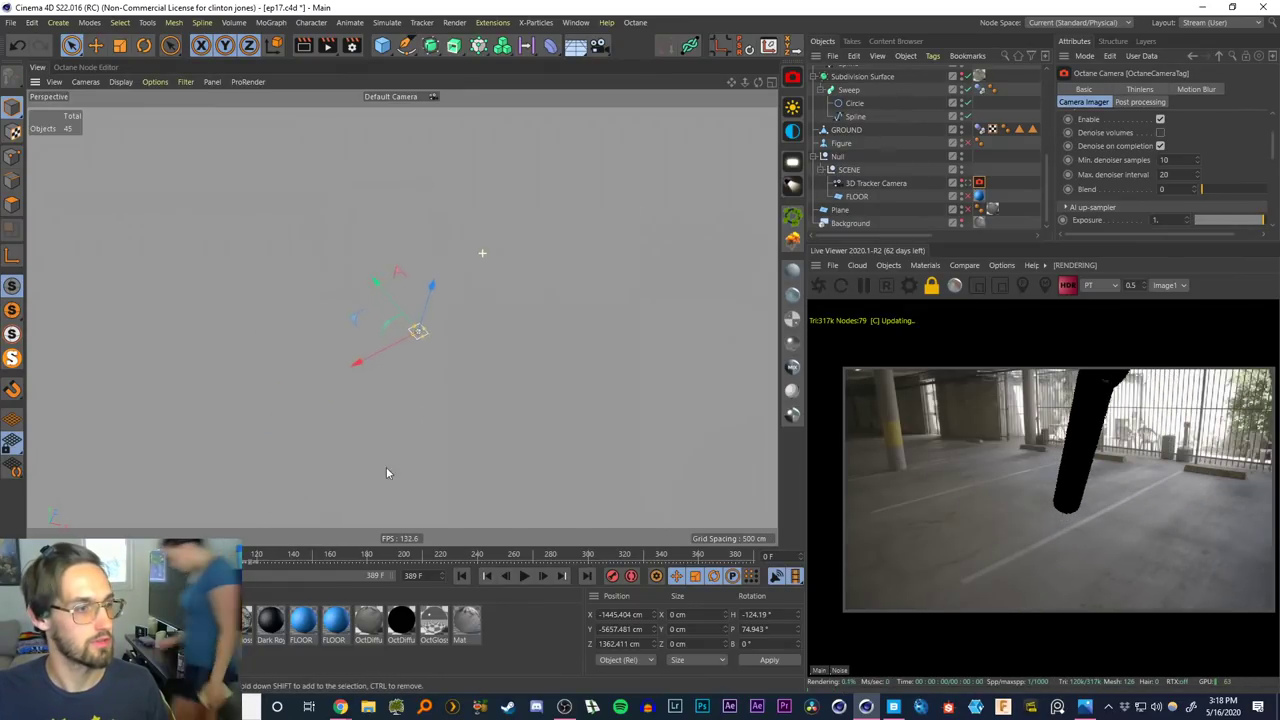
middle_click_drag(469, 281, 310, 524, "alt")
right_click_drag(456, 188, 528, 73, "alt")
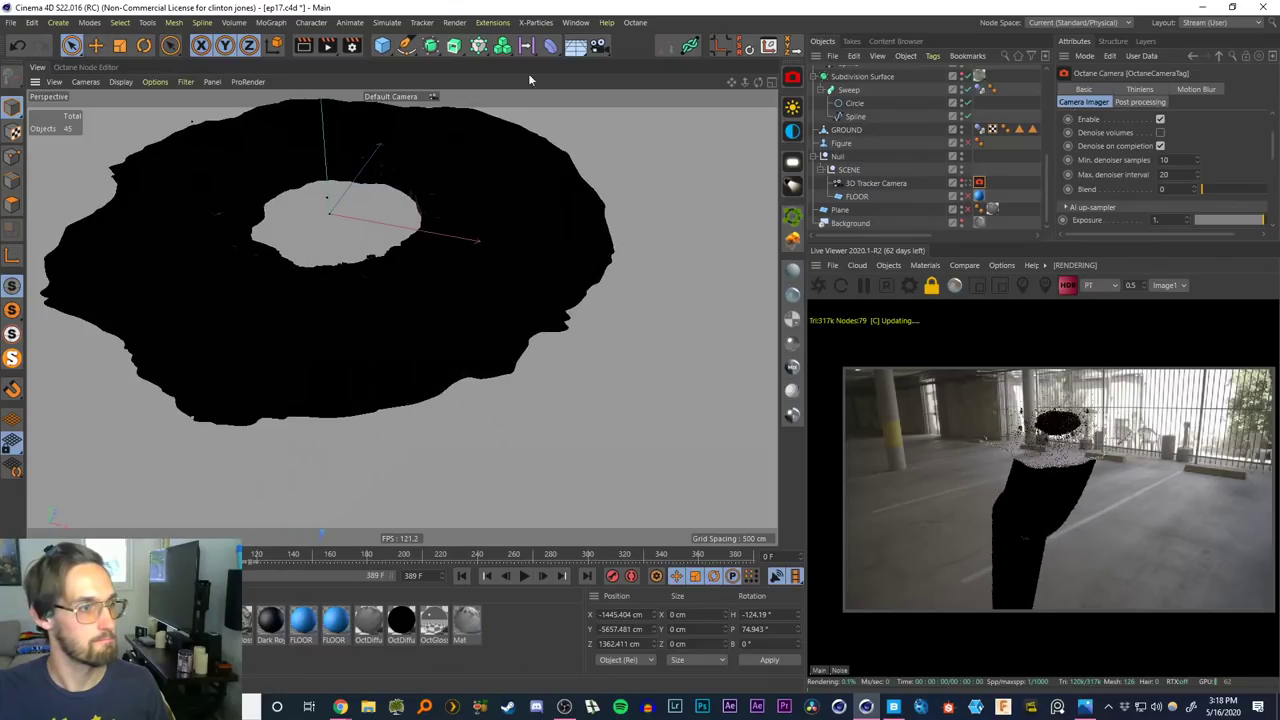
left_click_drag(434, 218, 446, 285, "alt")
right_click_drag(446, 285, 477, 214, "alt")
middle_click_drag(477, 214, 531, 208, "alt")
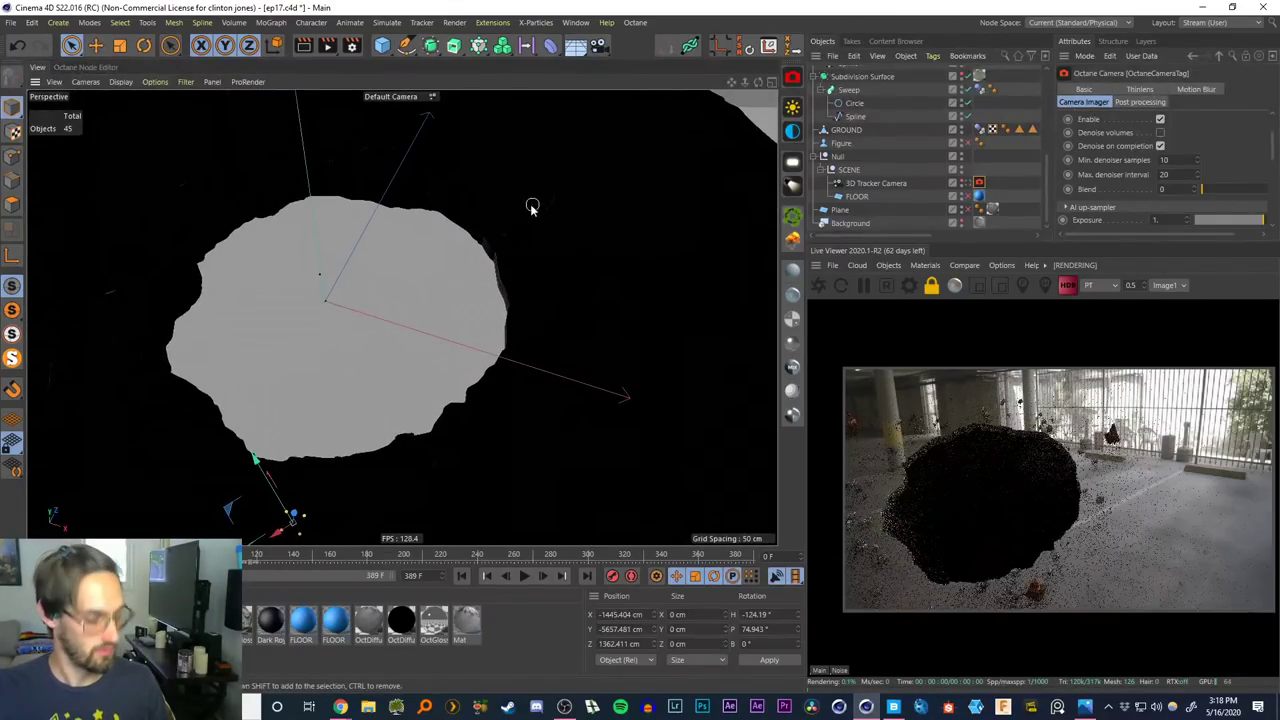
Start a new project and add a Figure and a Cylinder primitive
key("ctrl+n")
left_click(382, 45)
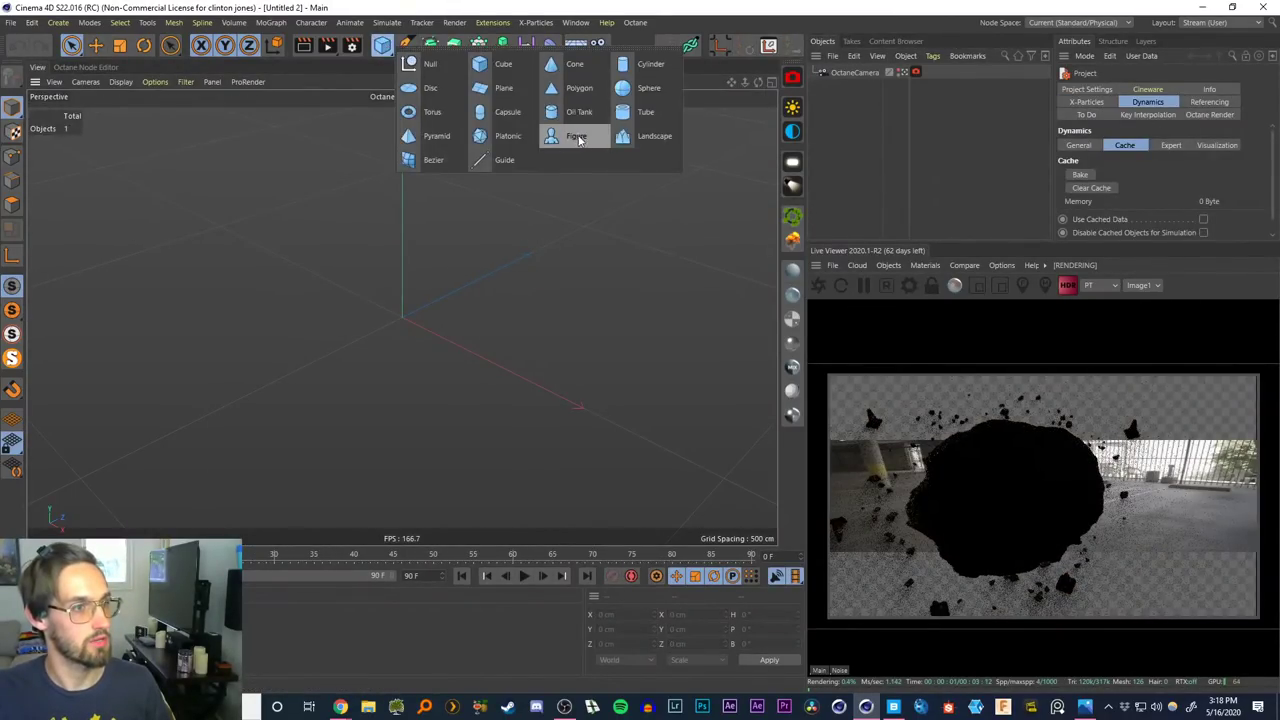
left_click(580, 131)
left_click_drag(382, 45, 642, 64)
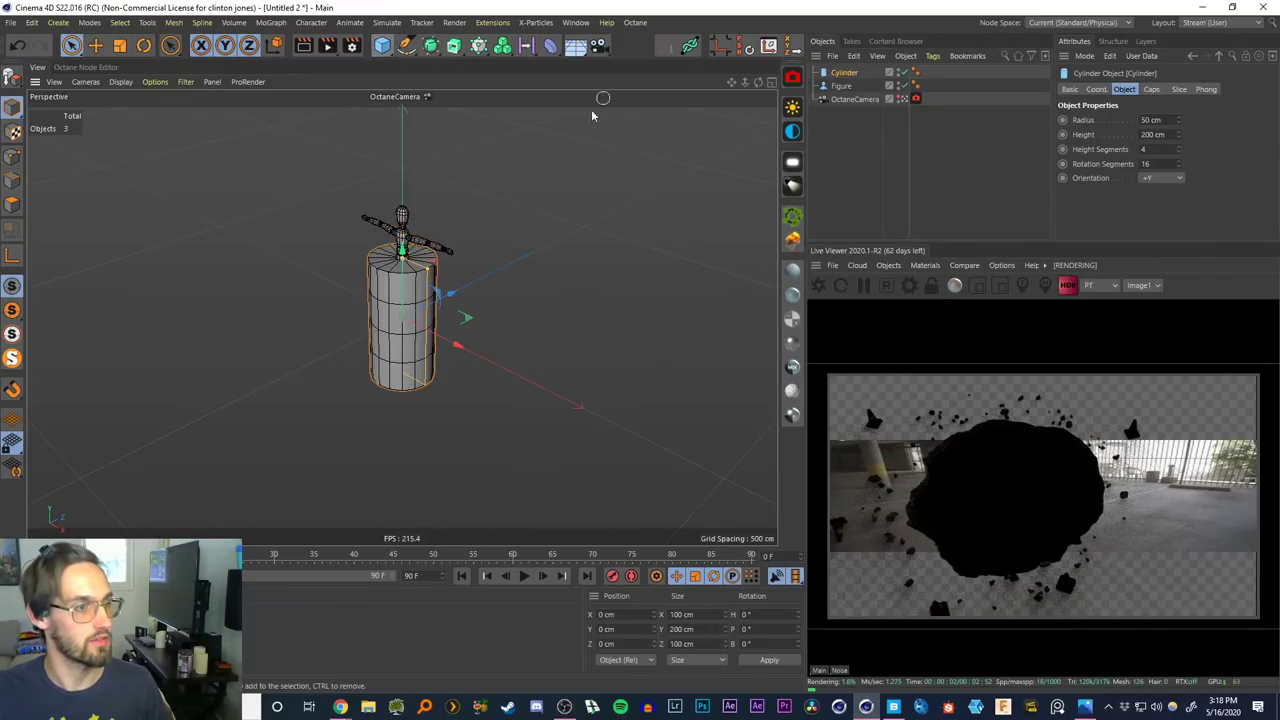
Rotate the cylinder to a 90° pitch so it lies horizontally and raise it to about 144 cm in Y
key("r")
left_click_drag(390, 295, 366, 362)
key("e")
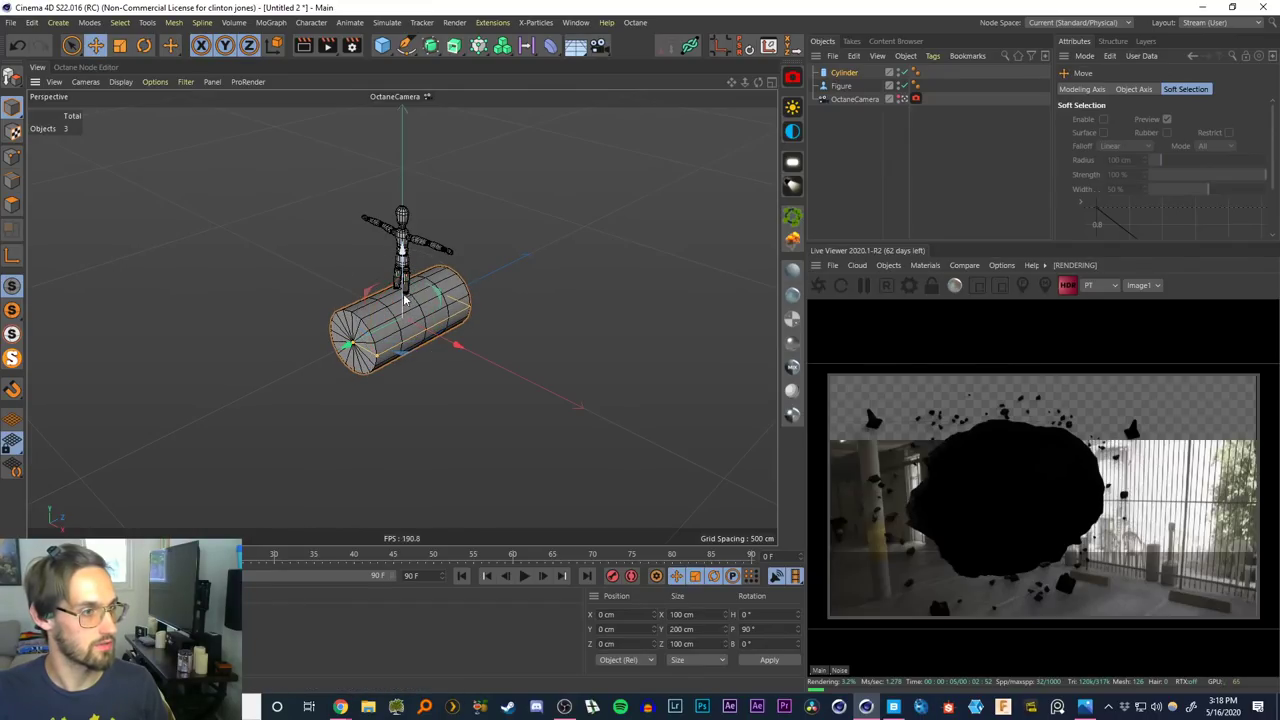
left_click_drag(405, 298, 409, 213)
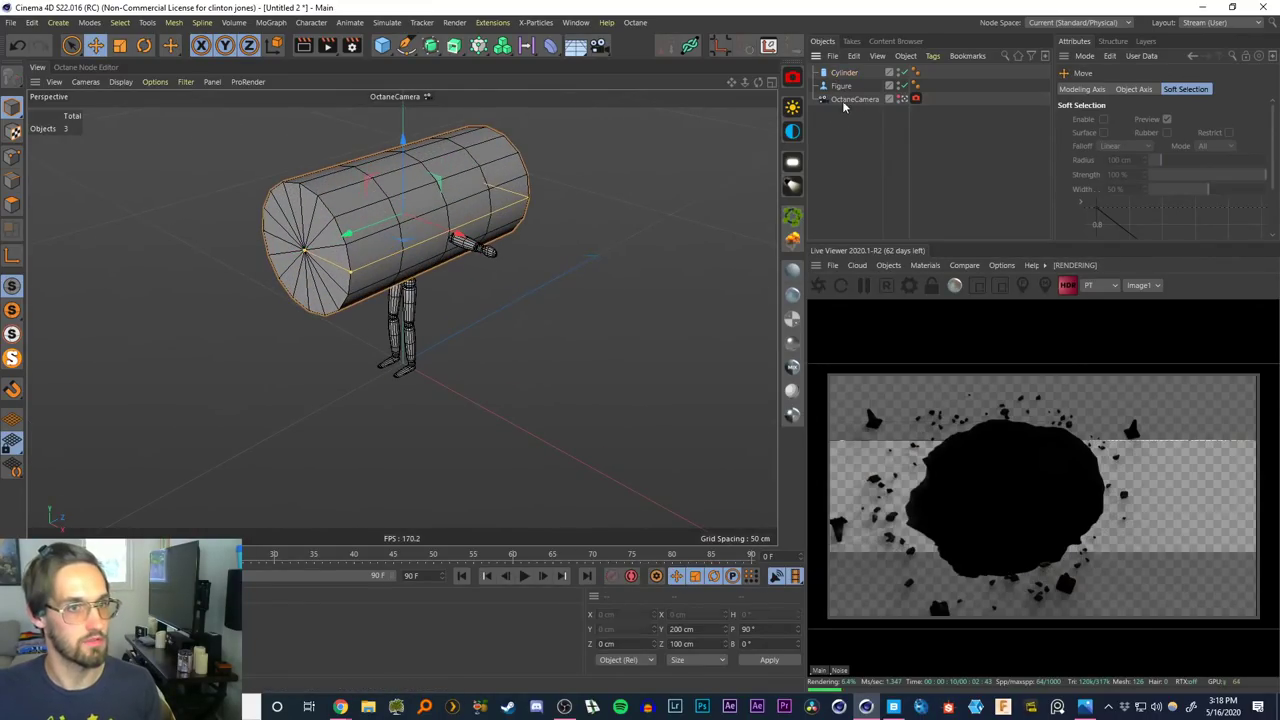
Delete the Figure and set the cylinder's rotation segments to 100
left_click(842, 86)
key("Delete")
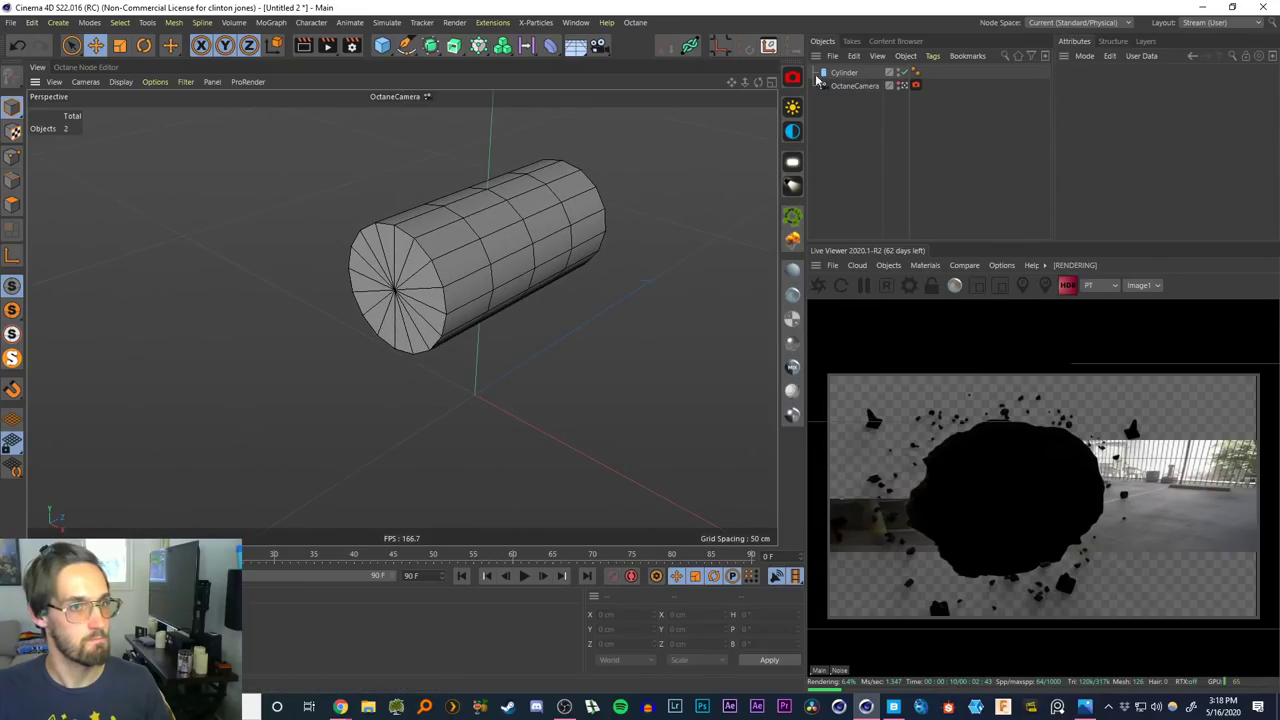
left_click(470, 250)
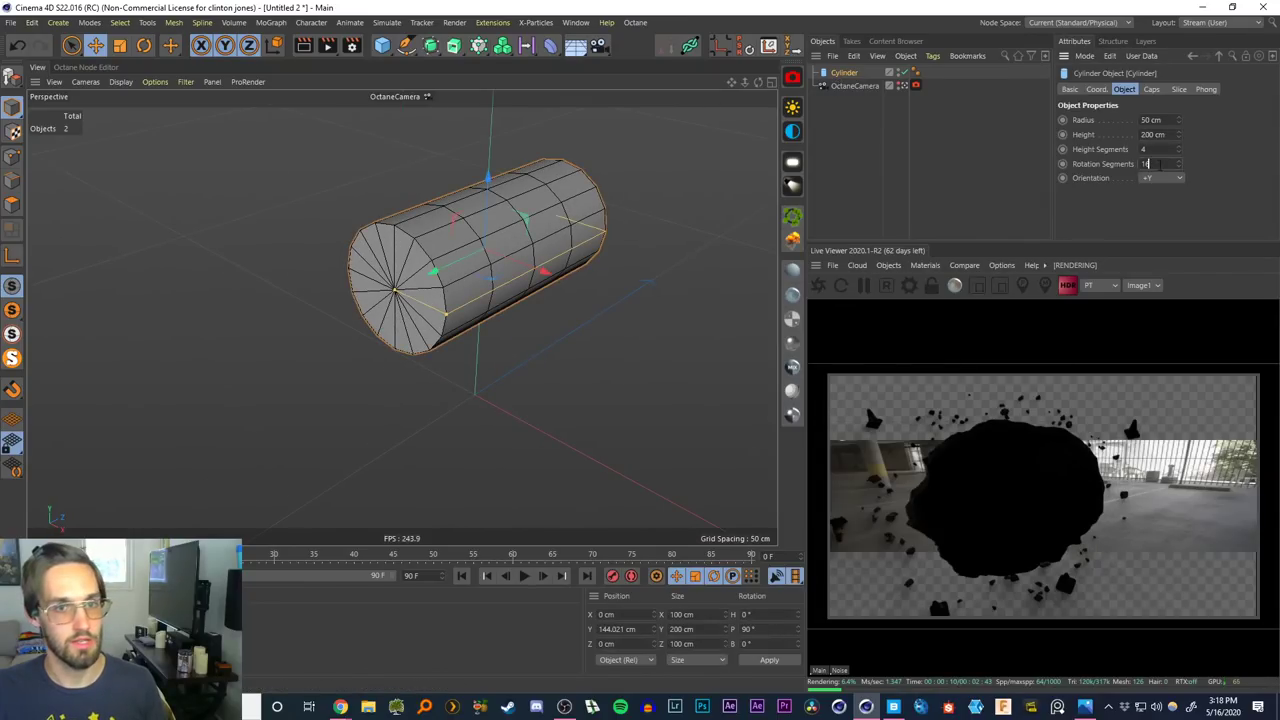
type("00")
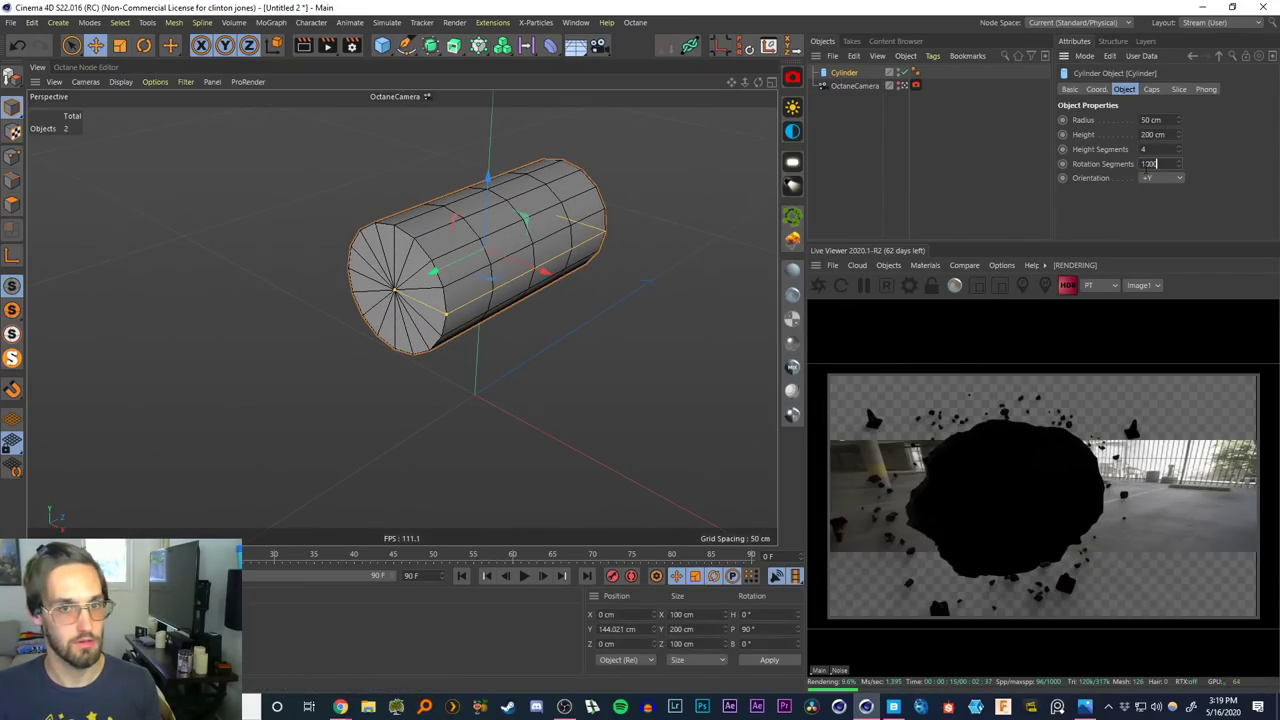
key("Return")
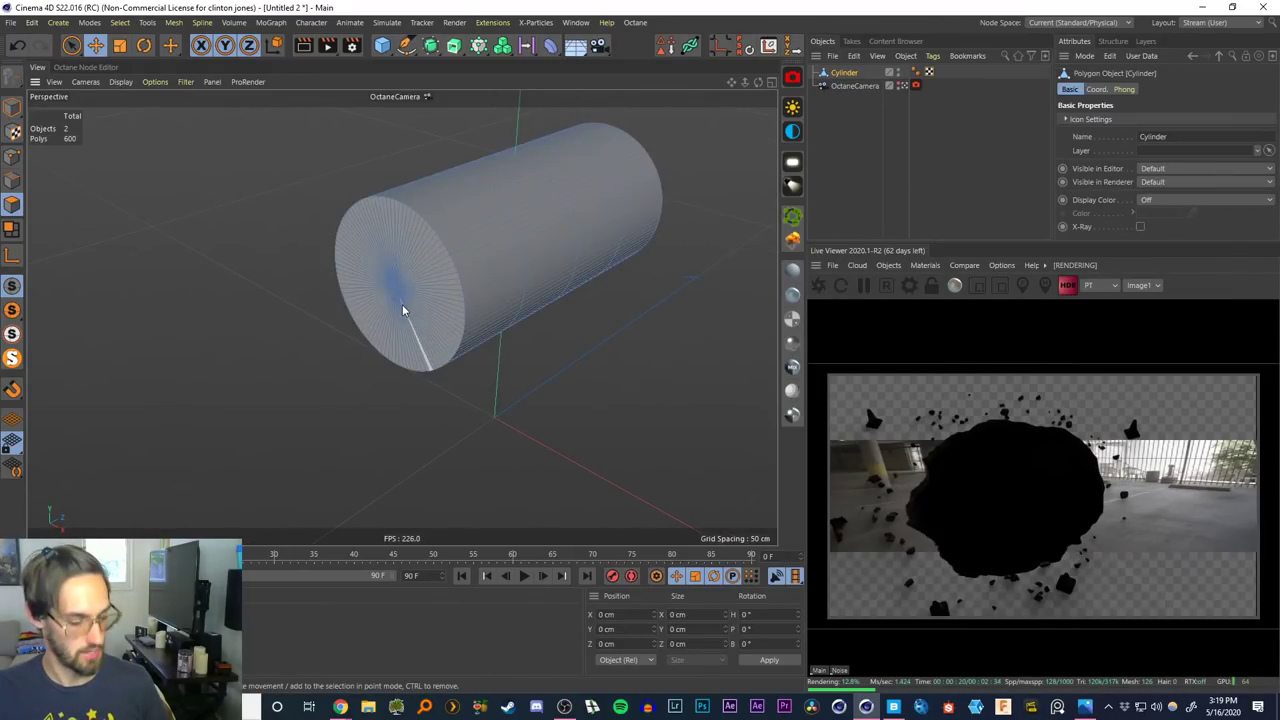
Loop-select the polygons of the cylinder's front cap and delete them to open that end
key("u")
key("l")
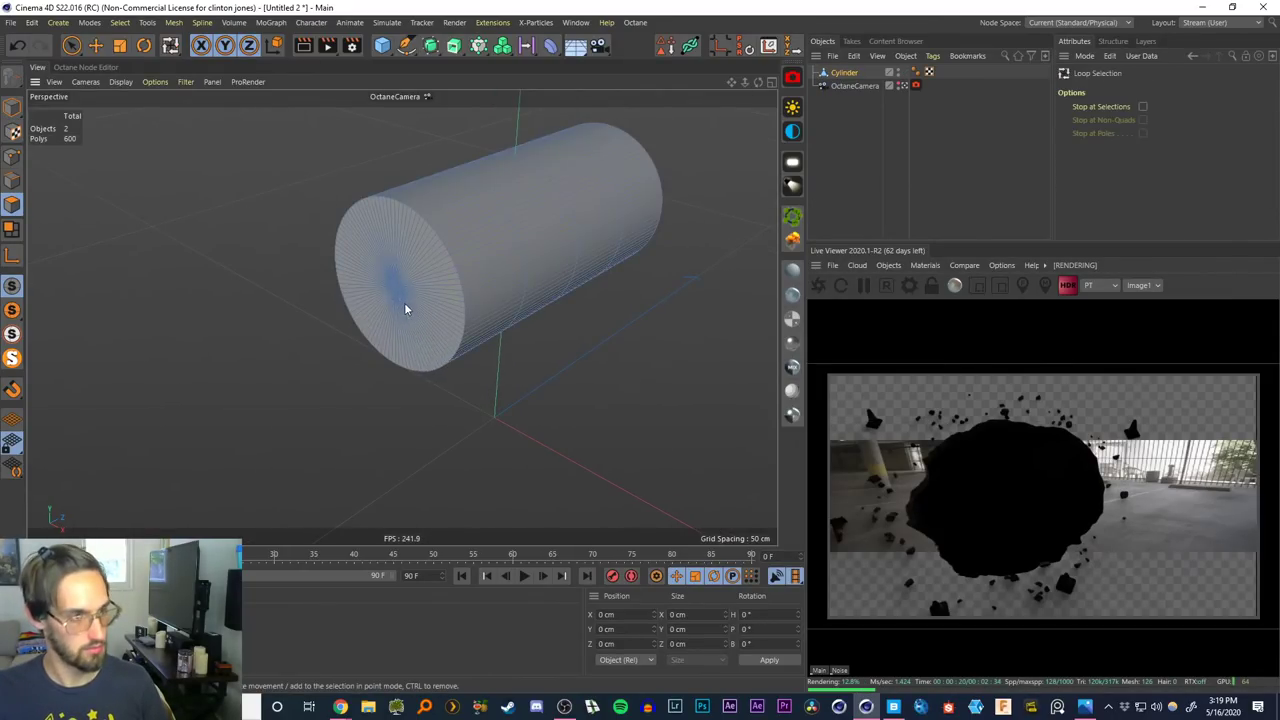
left_click(408, 310)
key("Delete")
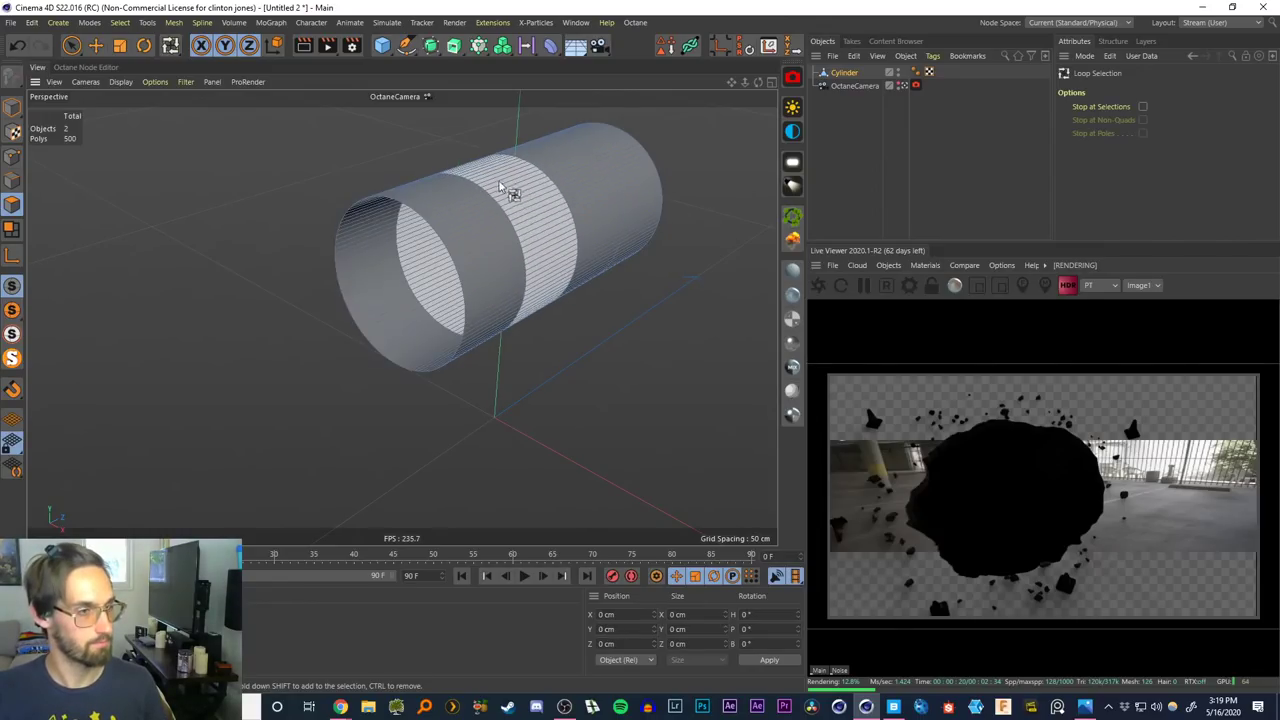
Extrude all of the cylinder's polygons outward by about 4 cm with caps to give the pipe wall thickness
mouse_move(537, 243)
left_mouse_down("alt")
mouse_move(600, 215)
mouse_move(537, 231)
left_mouse_up("alt")
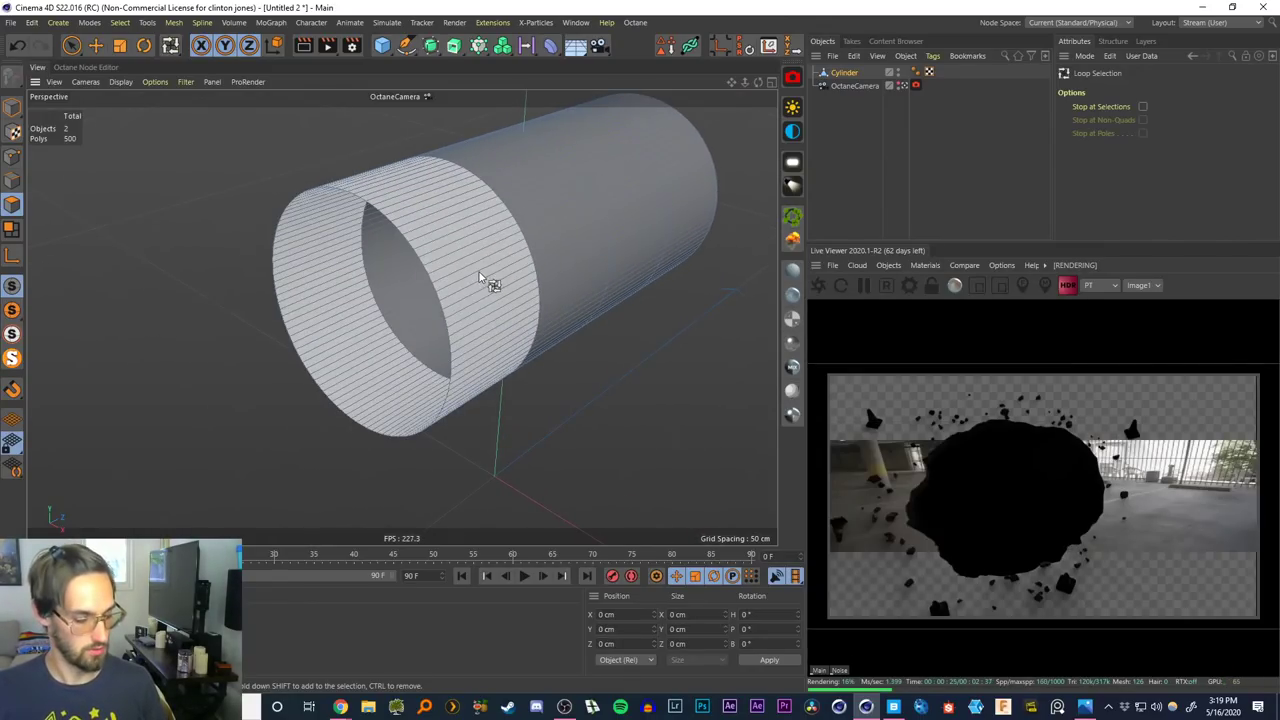
key("ctrl+a")
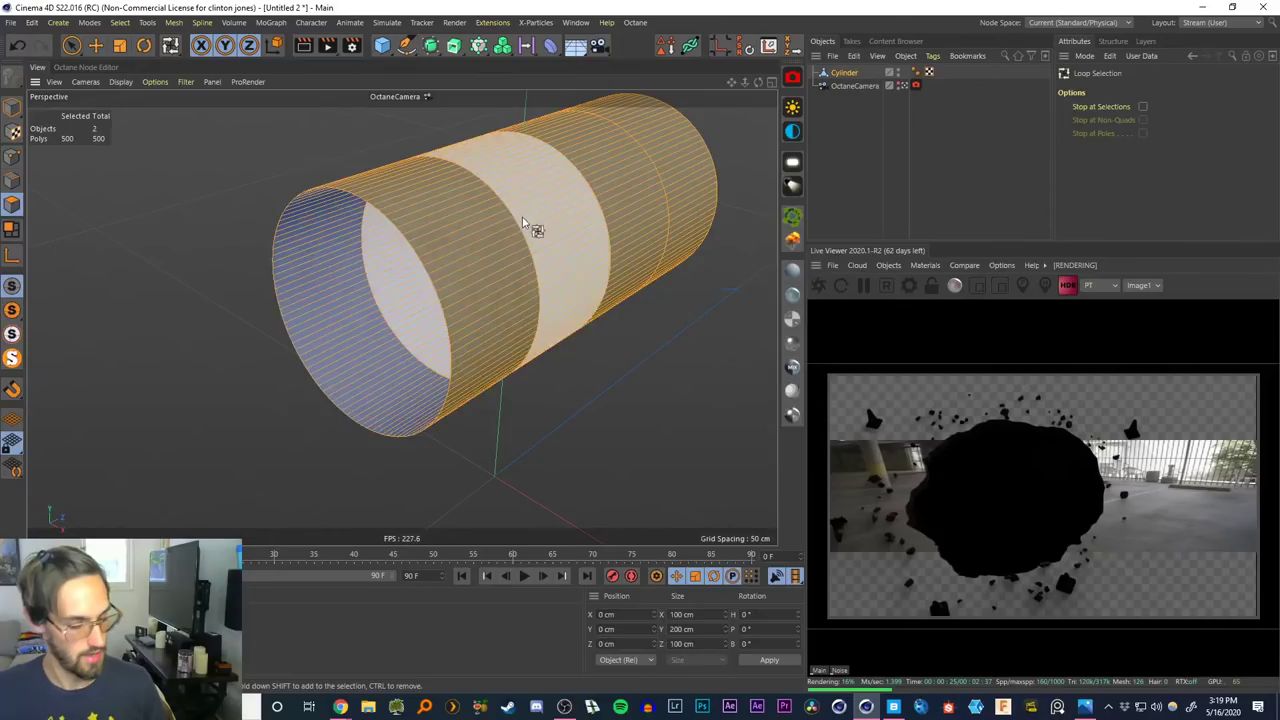
key("d")
scroll(467, 252, "up", 3)
left_click_drag(464, 262, 488, 287)
key("ctrl+z")
left_click(1138, 204)
Add four loop cuts around the pipe, one near the open rim and three close beside the existing segment loops
key("k")
key("l")
left_click_drag(432, 351, 466, 349, "alt")
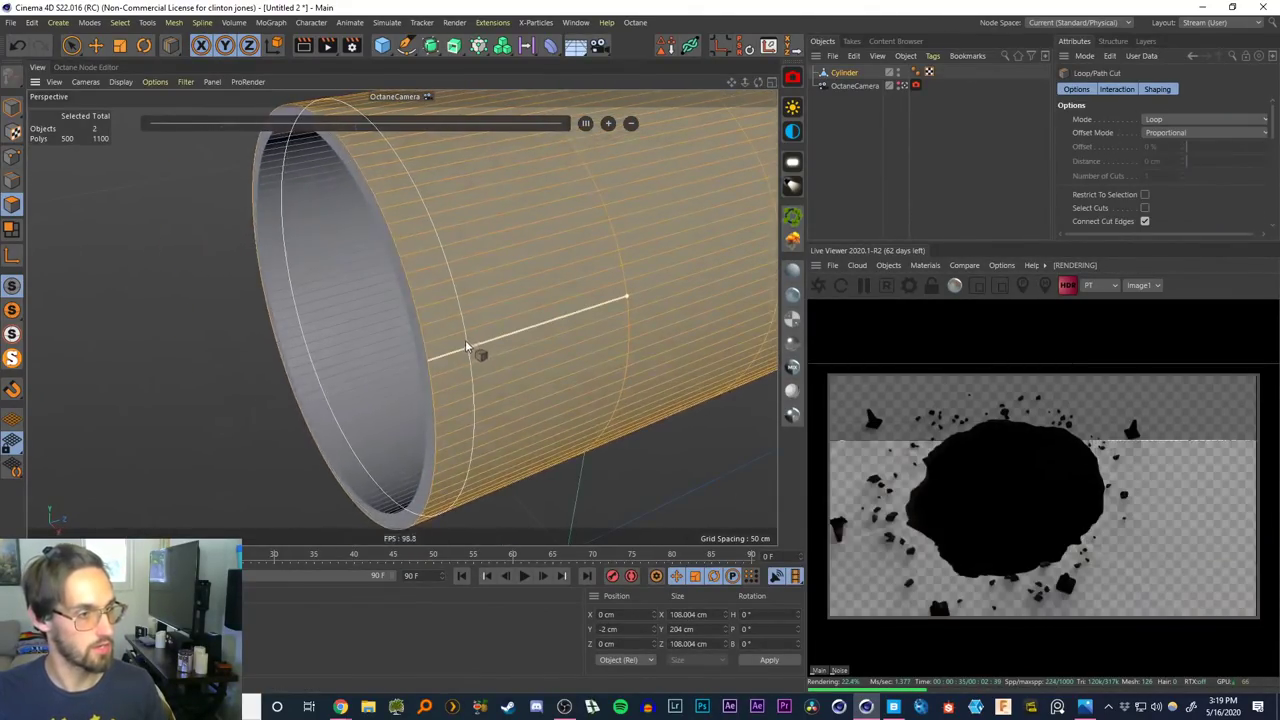
left_click(468, 347)
left_click_drag(508, 291, 457, 329, "alt")
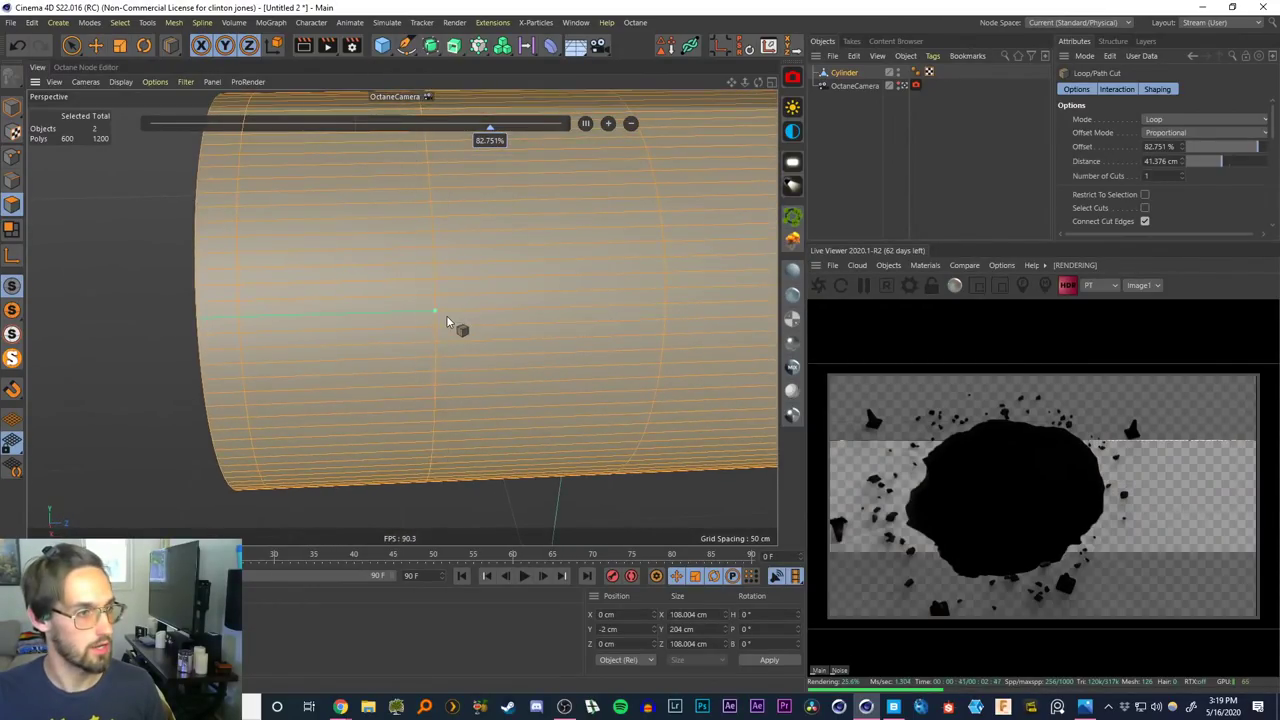
left_click(443, 315)
middle_click_drag(630, 275, 451, 283, "alt")
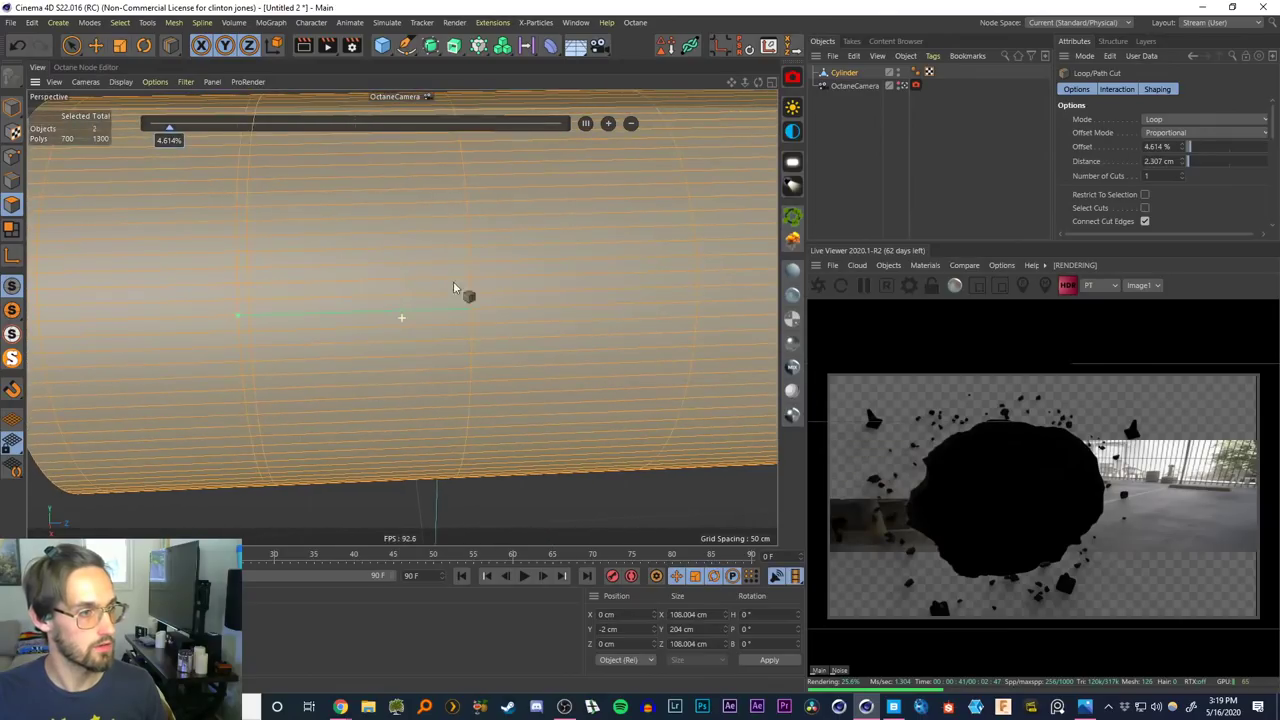
left_click(481, 317)
left_click_drag(481, 317, 53, 112, "alt")
left_click(519, 318)
Loop-select the three narrow polygon bands around the middle of the pipe
left_click_drag(73, 47, 821, 98)
left_click(840, 73)
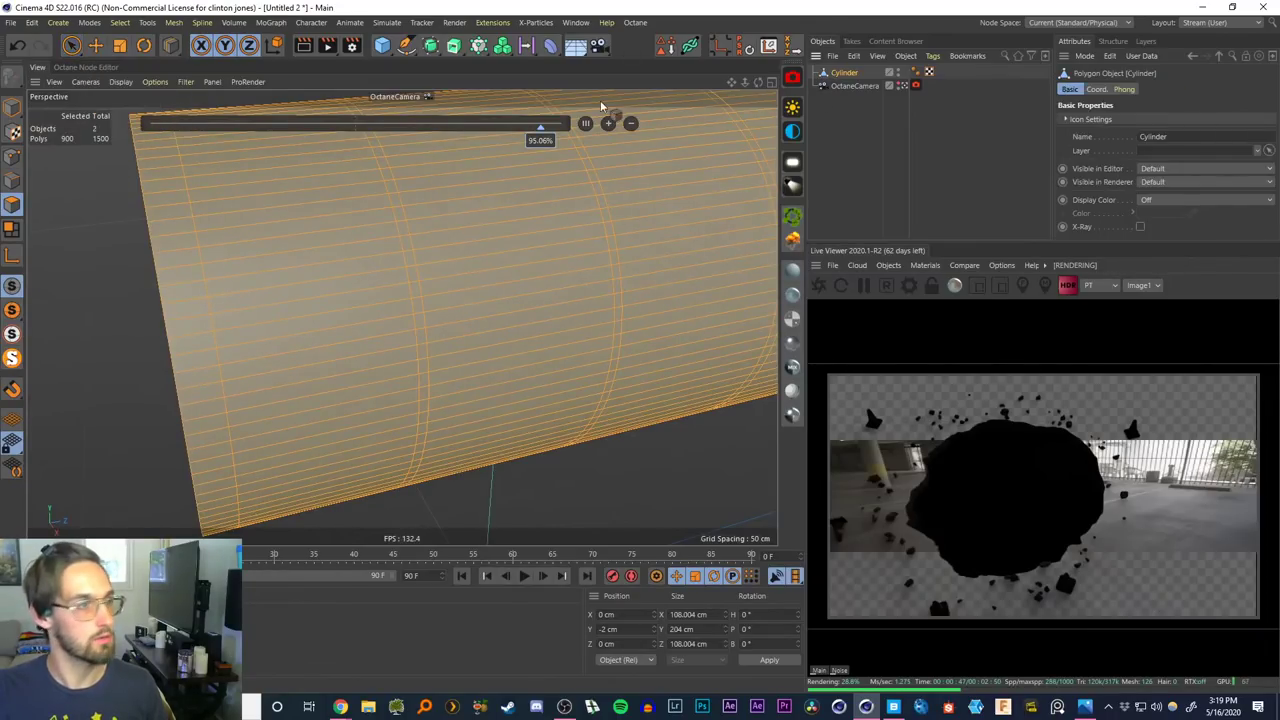
key("u")
key("l")
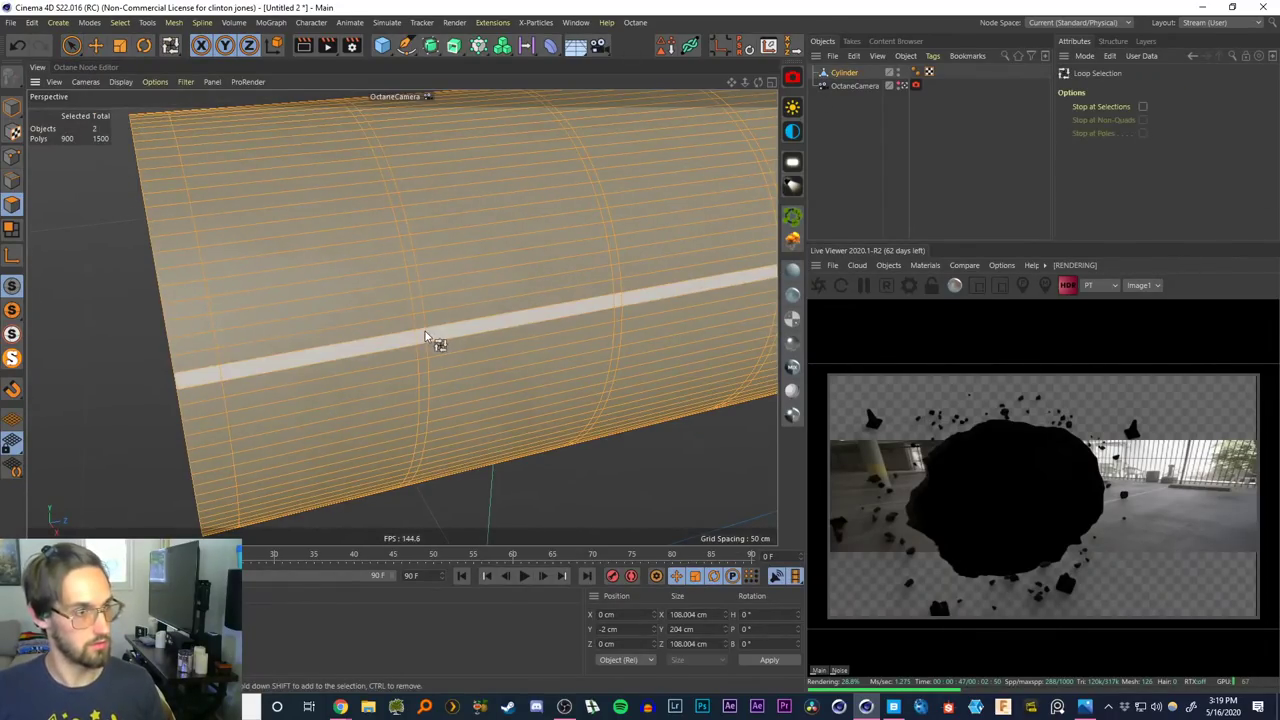
left_click(423, 349)
left_click(631, 331, "shift")
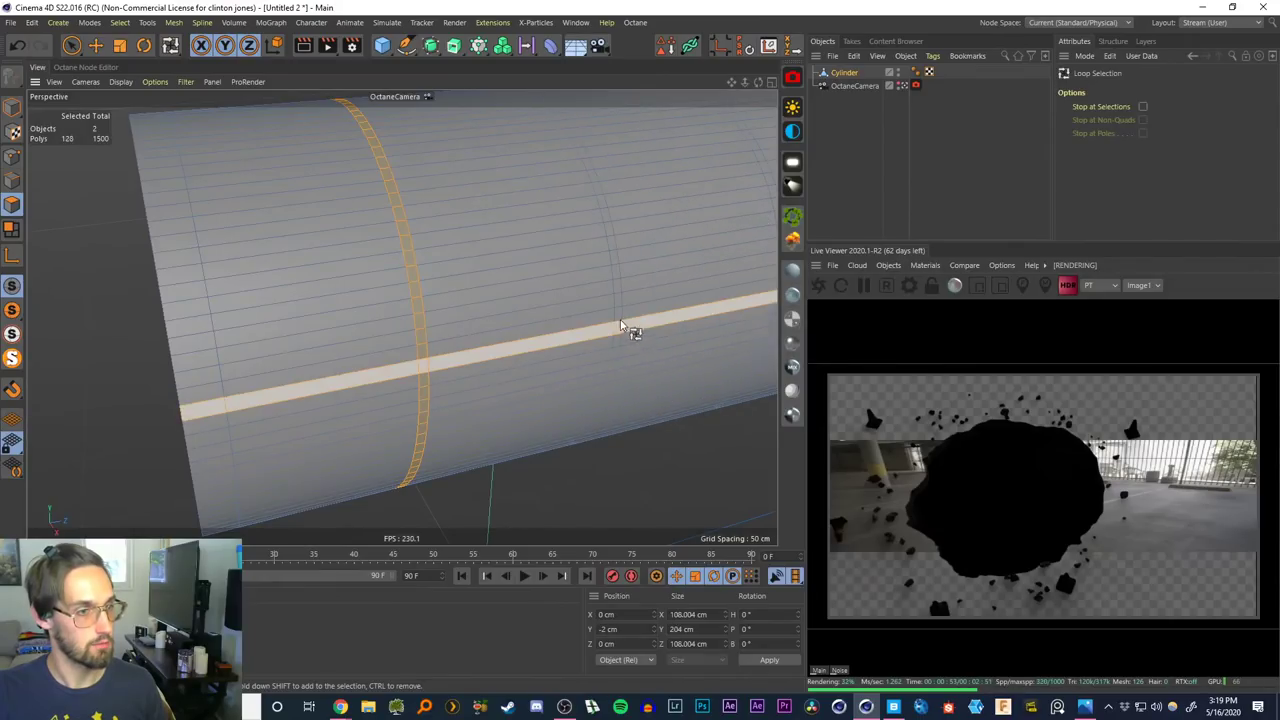
left_click(620, 328)
left_click(428, 366, "shift")
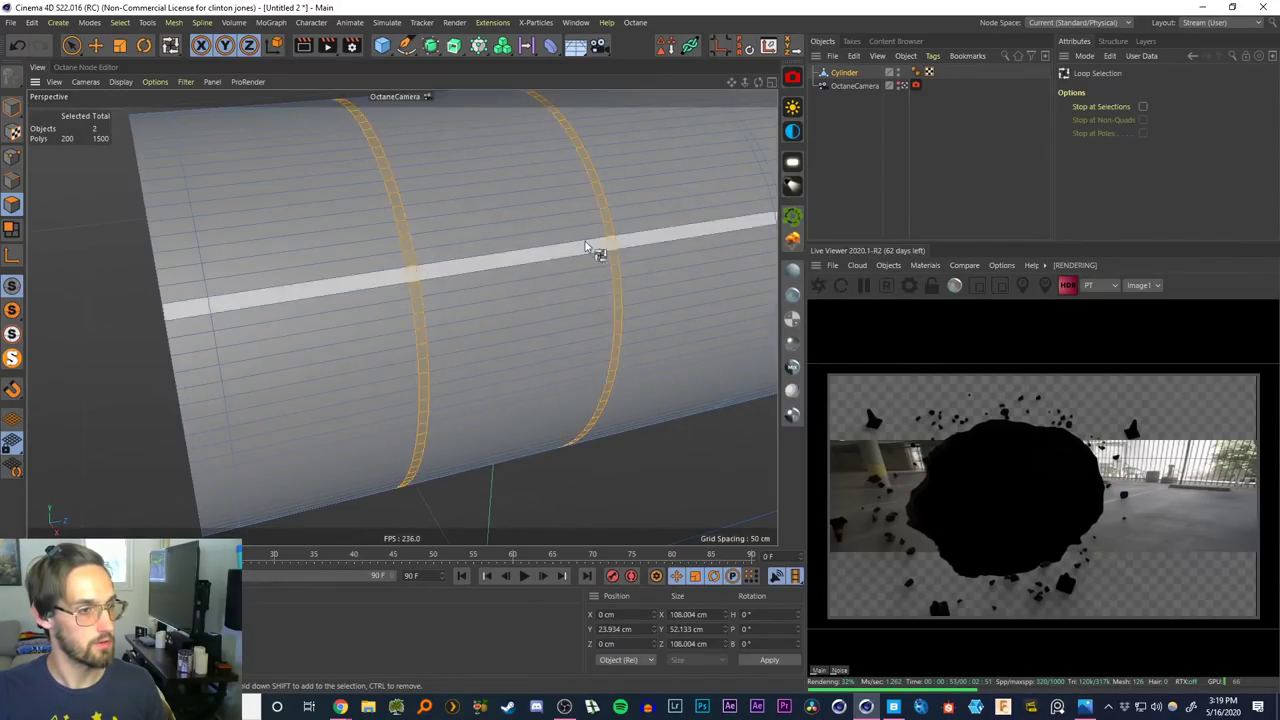
middle_click_drag(586, 246, 478, 257, "alt")
left_click_drag(697, 303, 694, 320, "alt")
left_click(591, 277, "shift")
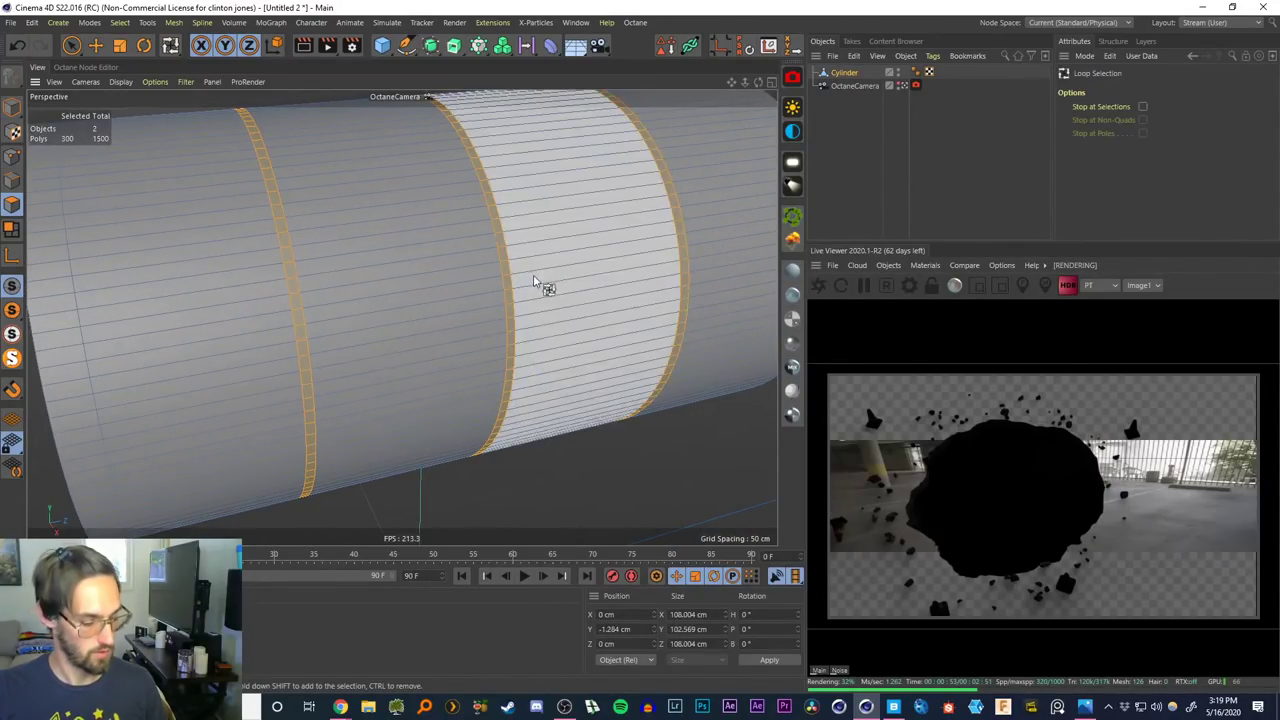
key("i")
mouse_move(449, 288)
left_mouse_down()
mouse_move(476, 287)
mouse_move(426, 289)
left_mouse_up()
key("ctrl+z")
key("m")
key("s")
key("ctrl+z")
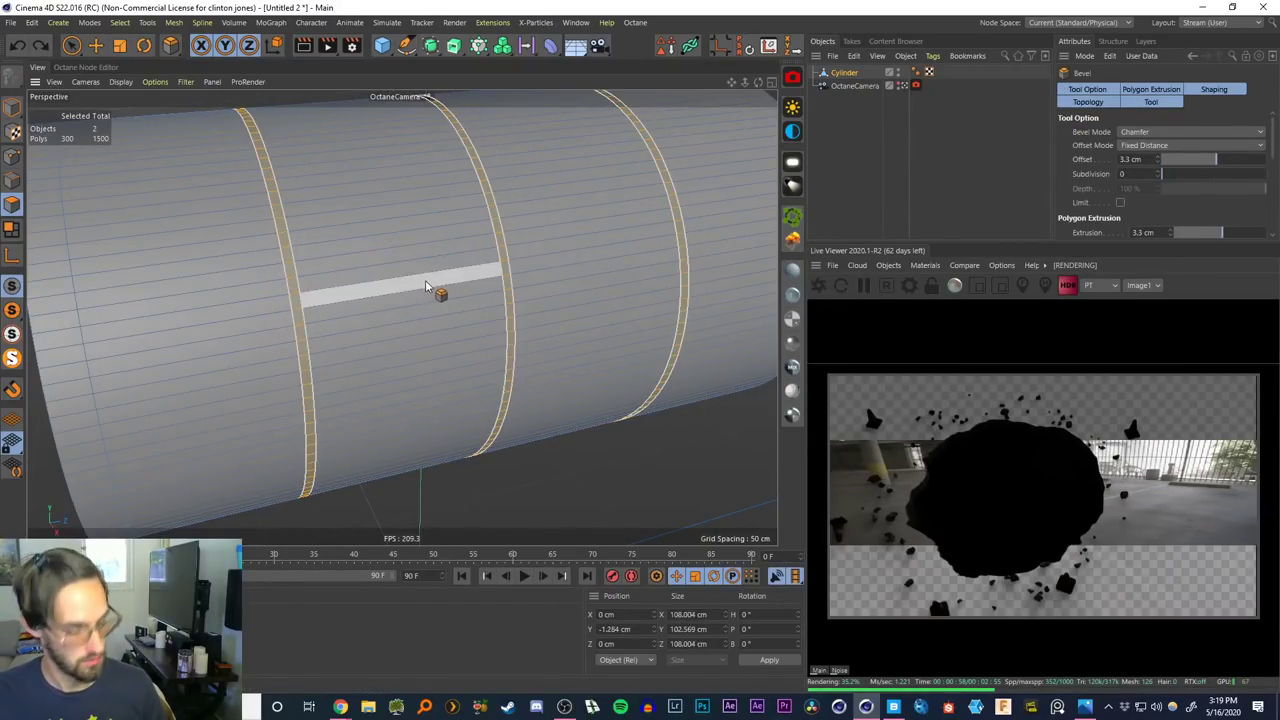
Extrude the three selected bands outward by 2.8 cm to form raised ribs
key("d")
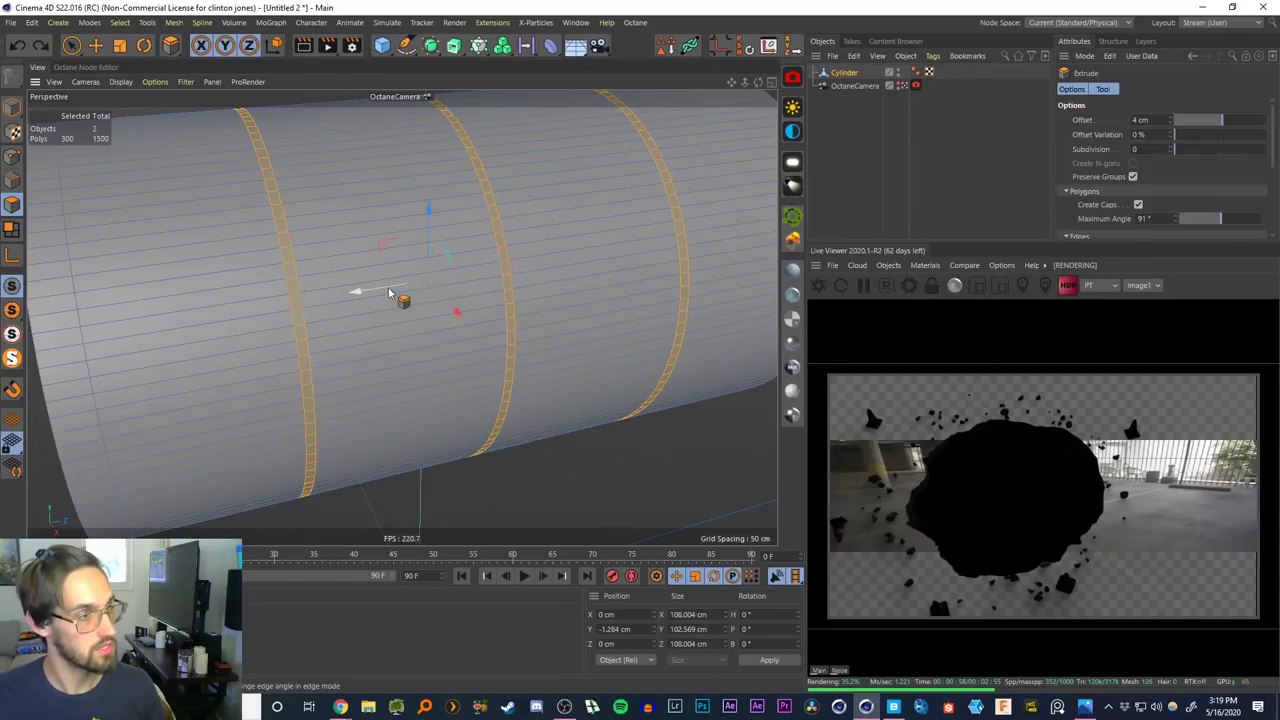
left_click_drag(398, 299, 419, 304)
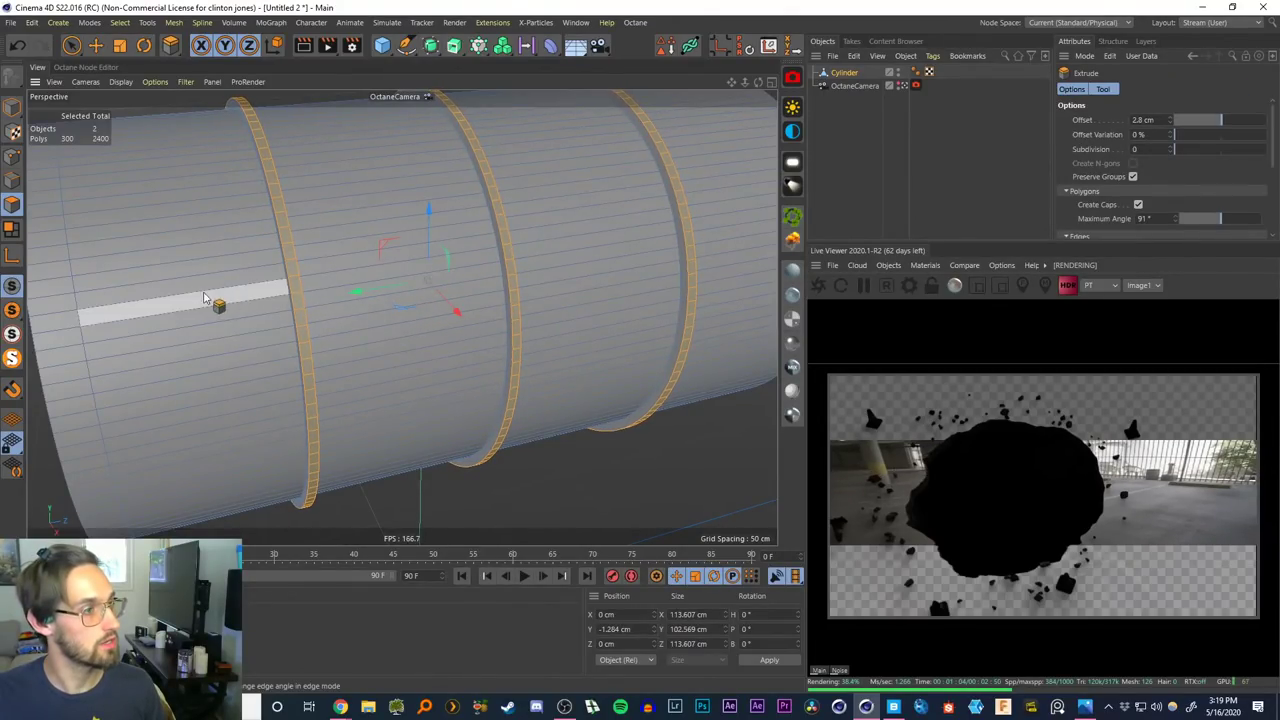
Loop-select the polygon band at the pipe's open rim and extrude it outward by about 9.3 cm to form a flange
middle_click_drag(78, 358, 208, 353, "alt")
key("u")
key("l")
left_click(214, 367)
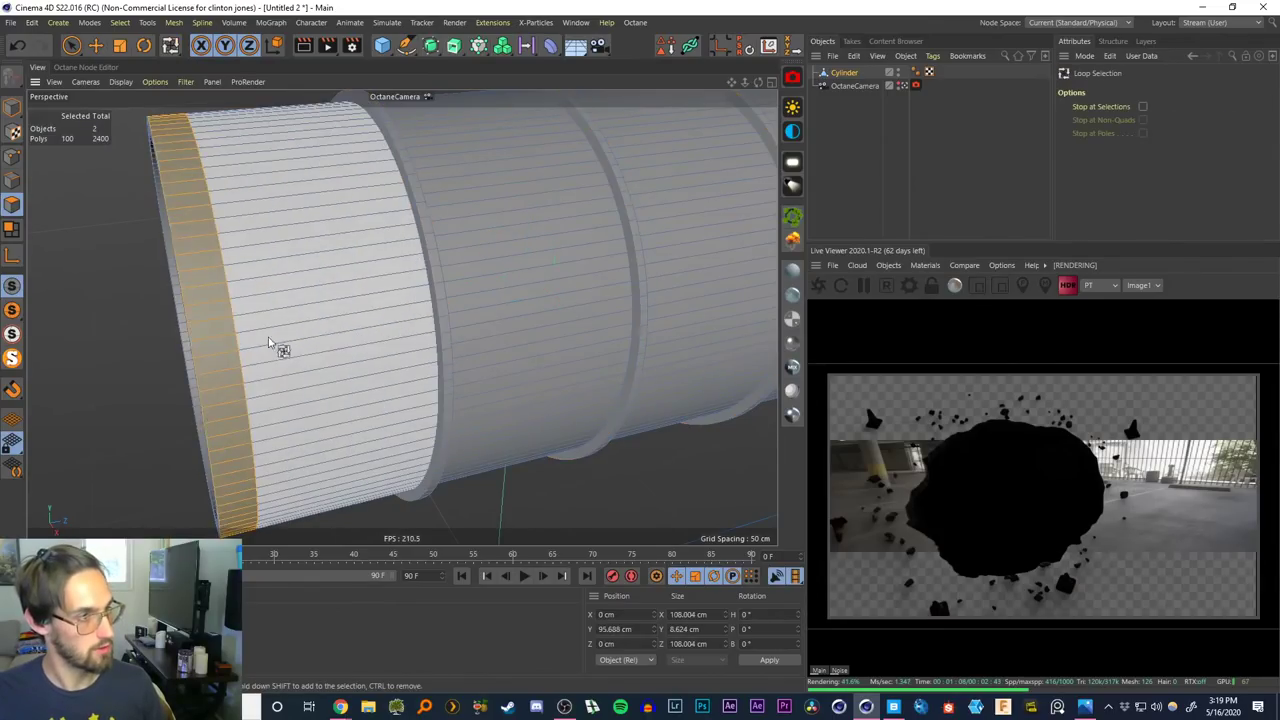
middle_click_drag(303, 300, 330, 308, "alt")
key("t")
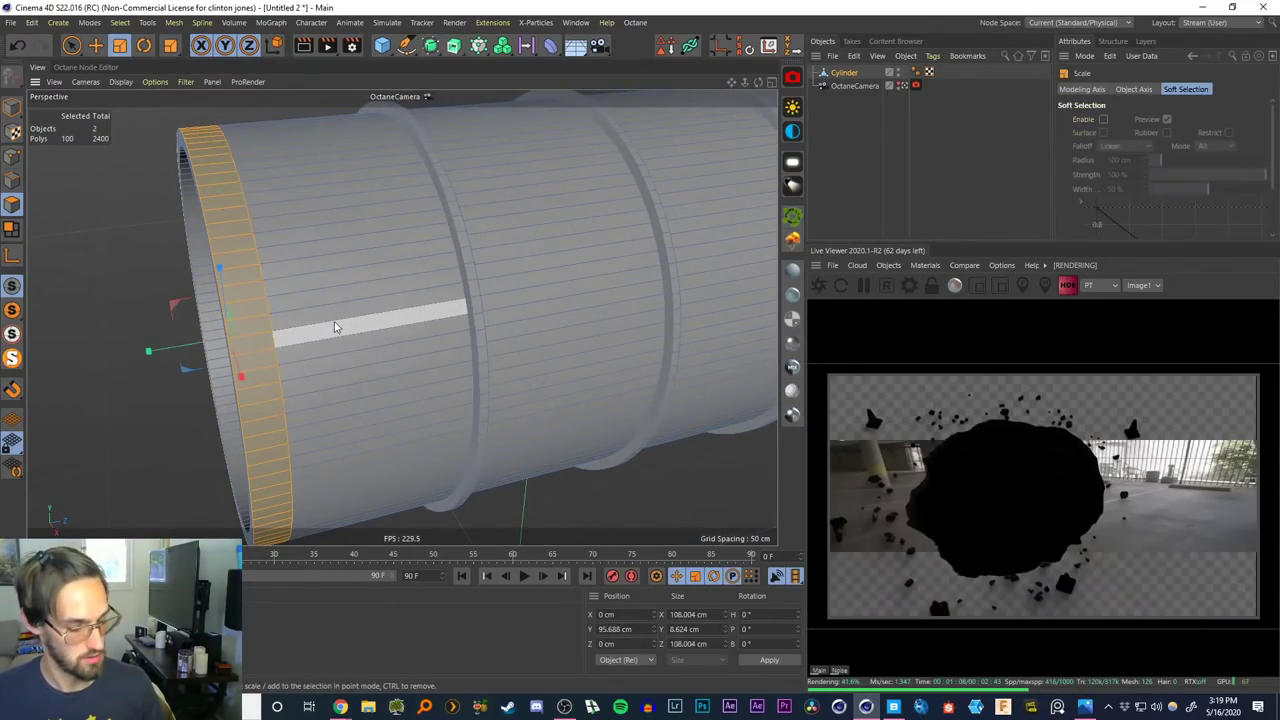
key("d")
left_click_drag(311, 301, 371, 287)
left_click_drag(365, 295, 418, 290)
scroll(383, 265, "down", 3)
left_click(833, 123)
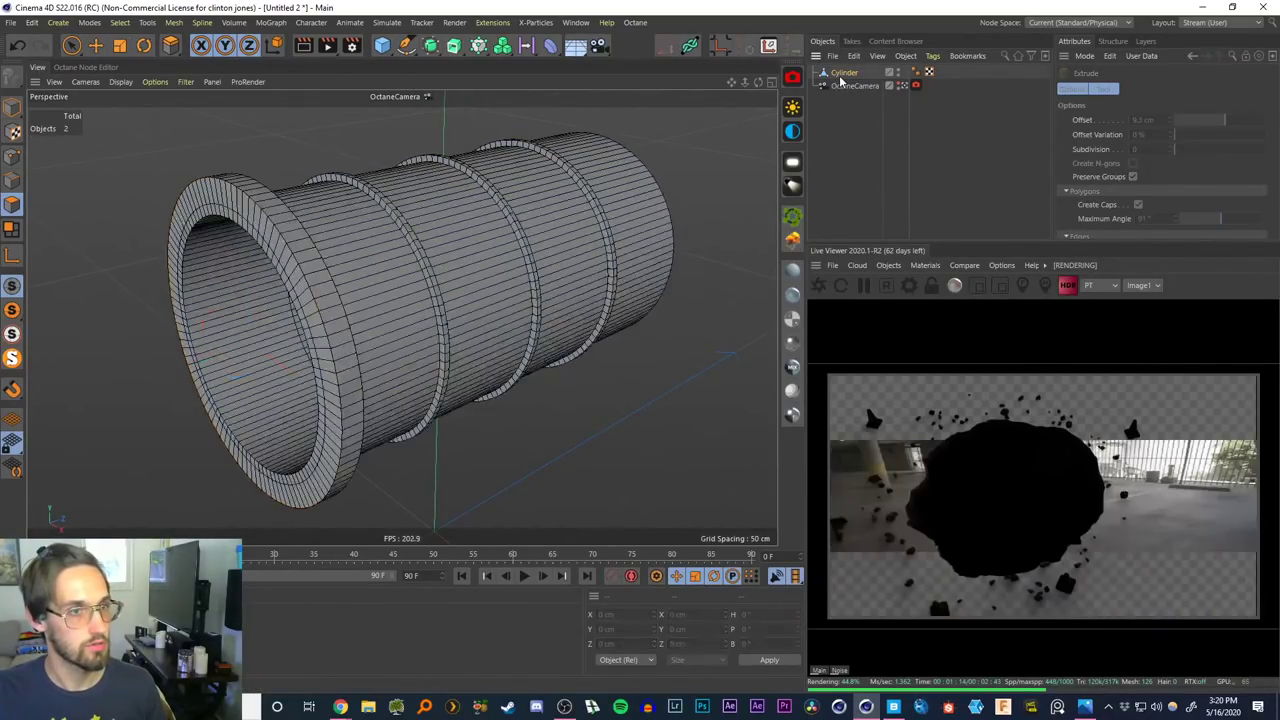
Add a Bevel deformer as a child of the Cylinder and set its subdivision to 5
left_click(839, 74)
left_click(70, 46)
scroll(437, 275, "down", 3)
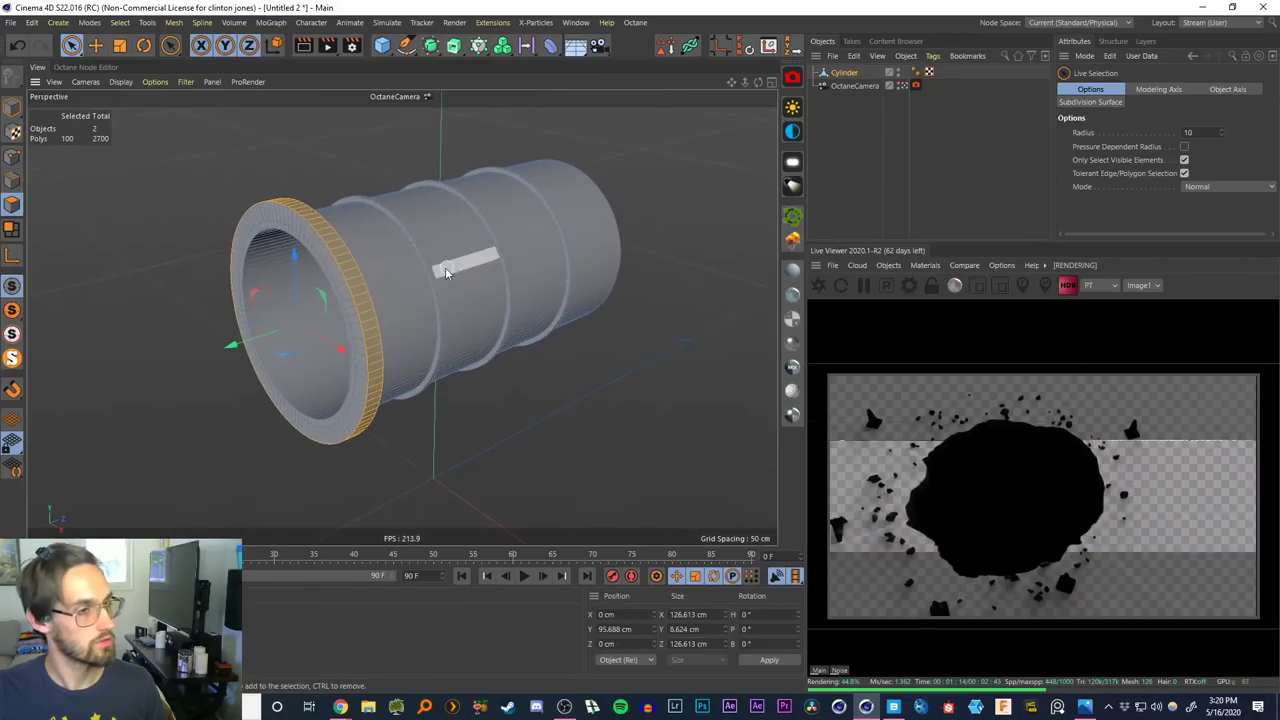
left_click_drag(443, 271, 617, 147, "alt")
left_click(840, 108)
left_click(838, 75)
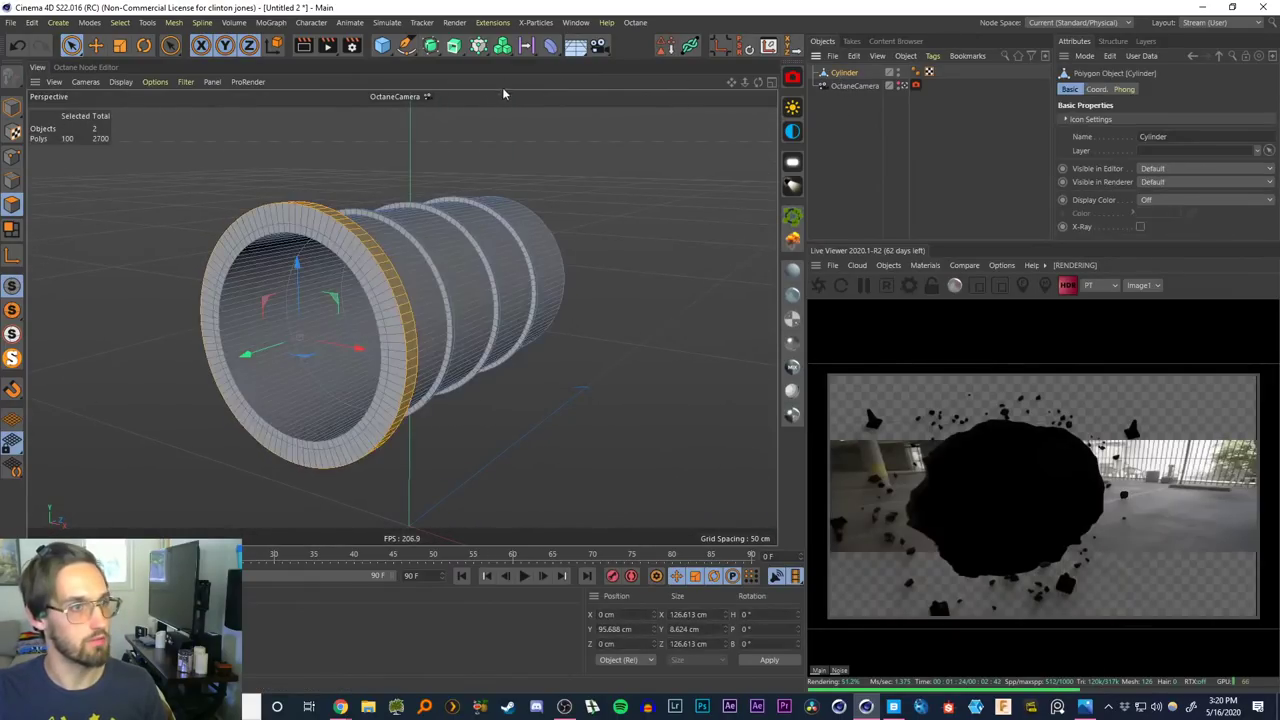
left_click_drag(550, 48, 694, 220, "shift")
scroll(412, 302, "up", 3)
left_click_drag(412, 302, 450, 290, "alt")
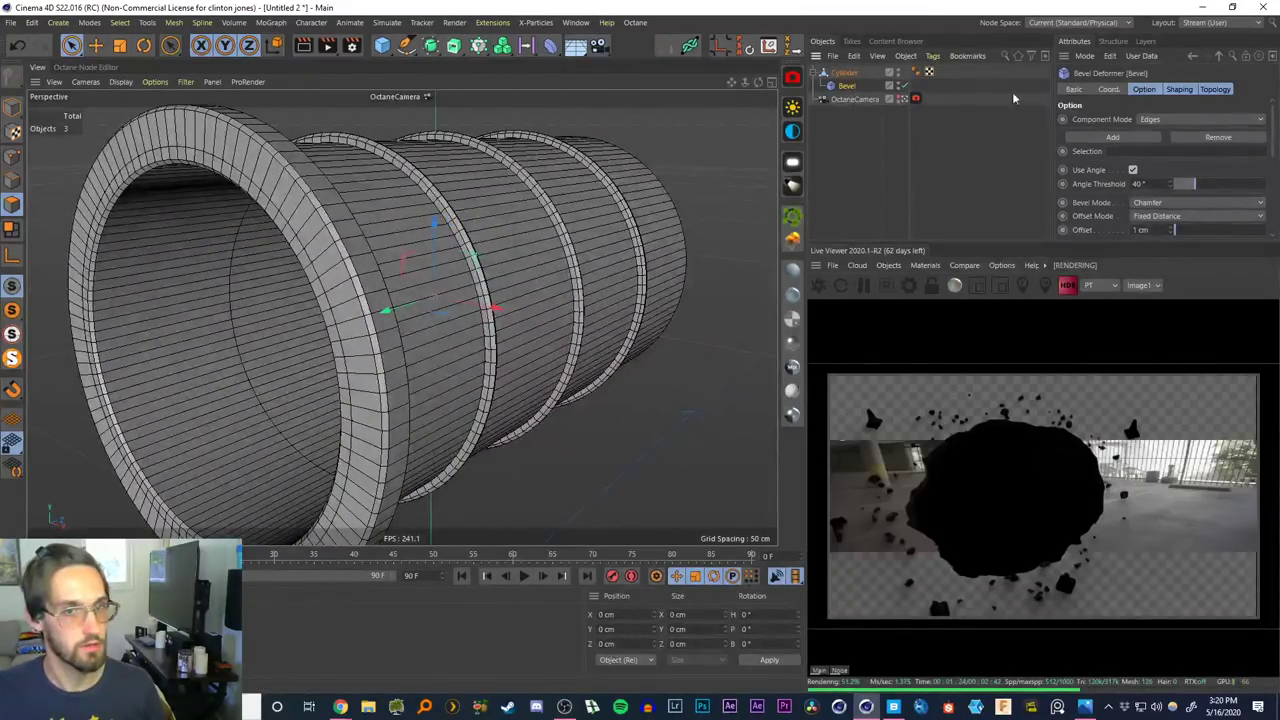
left_click_drag(1272, 160, 1274, 168)
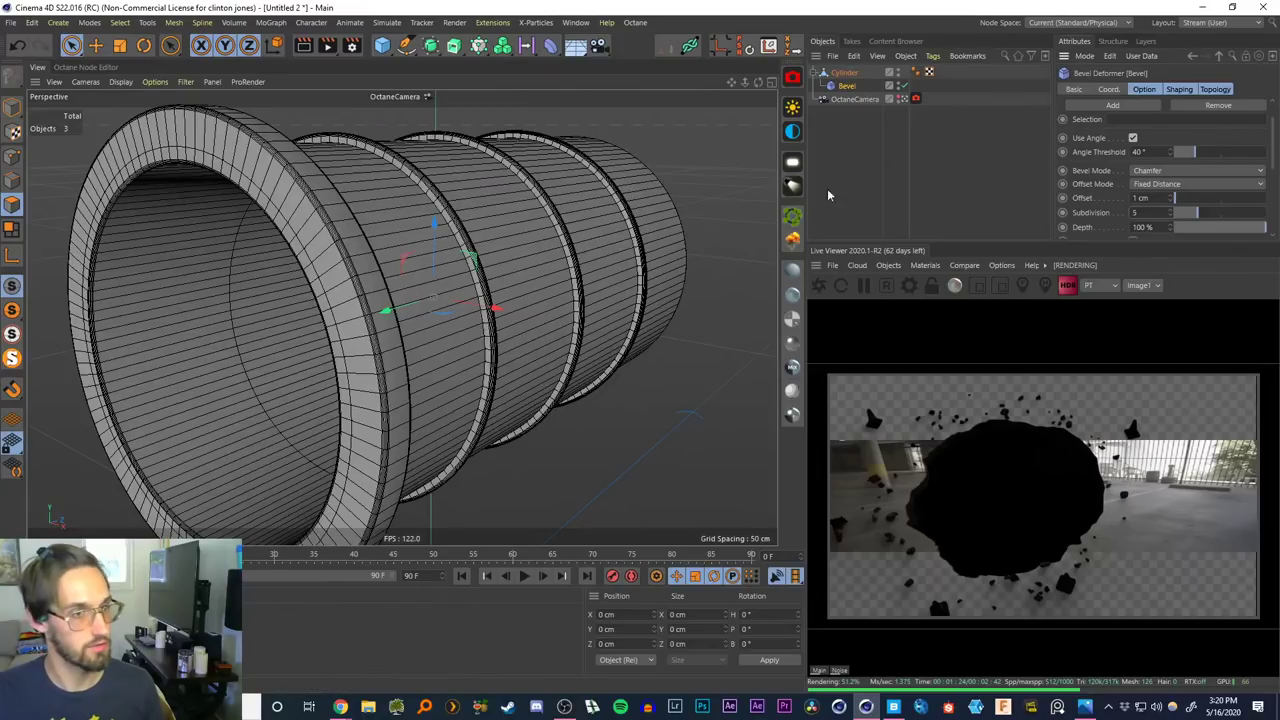
Render the beveled pipe in the Octane Live Viewer and inspect it from the side
left_click(920, 191)
left_click(820, 286)
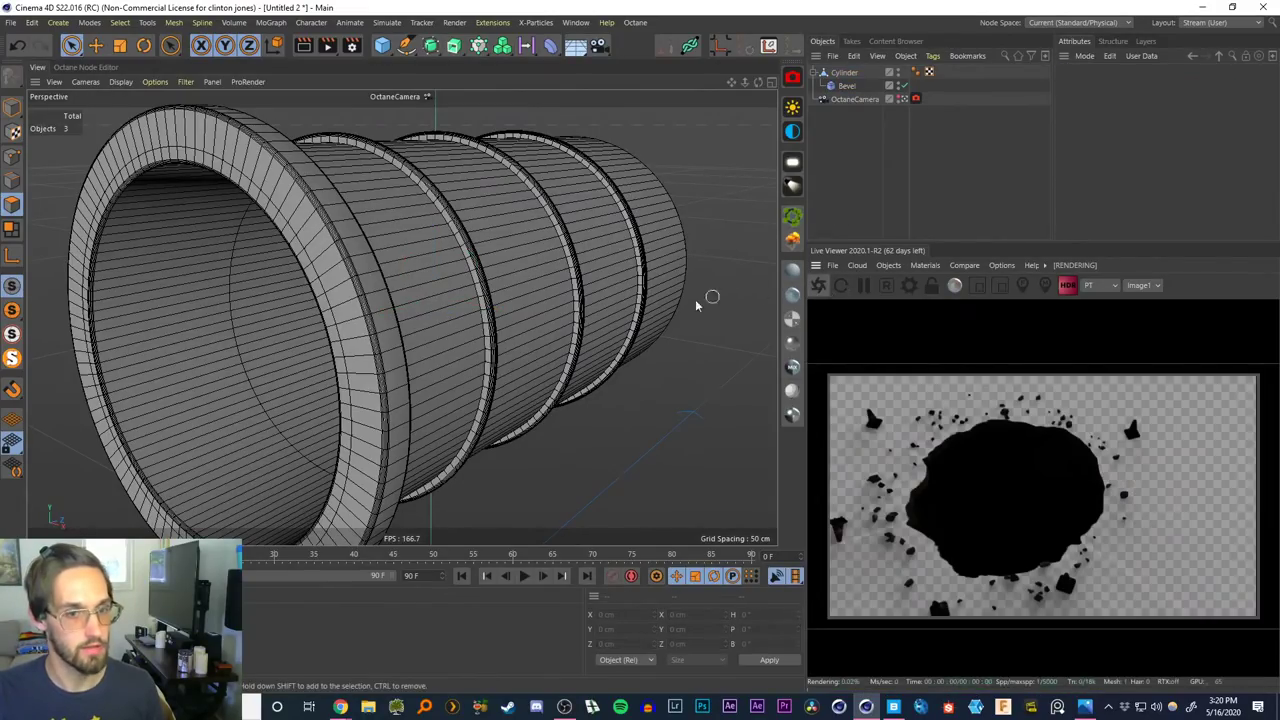
left_click_drag(455, 290, 503, 286, "alt")
middle_click_drag(503, 286, 382, 290, "alt")
right_click_drag(437, 283, 437, 334, "alt")
Rectangle-select the cylinder's points at the three ribs and back end and move them away from the flange to lengthen the first section
left_click(847, 86)
left_click(844, 72)
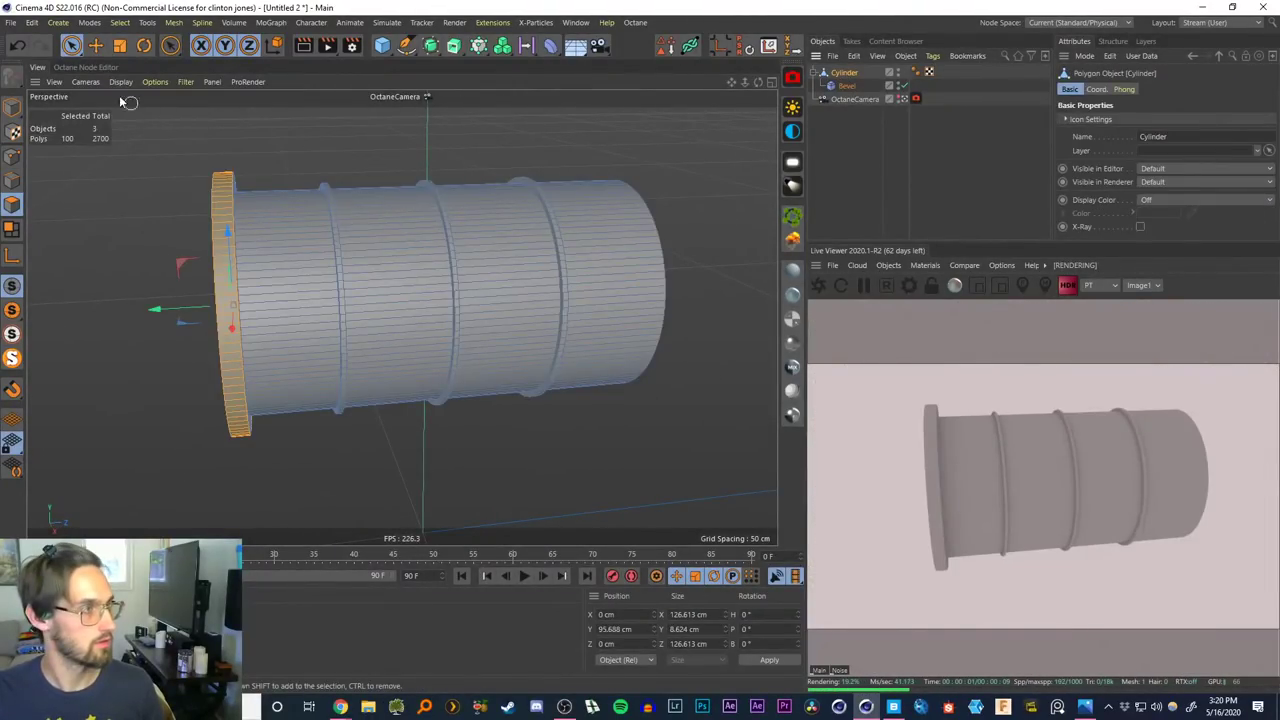
left_click(72, 46)
left_click(860, 133)
left_click(842, 73)
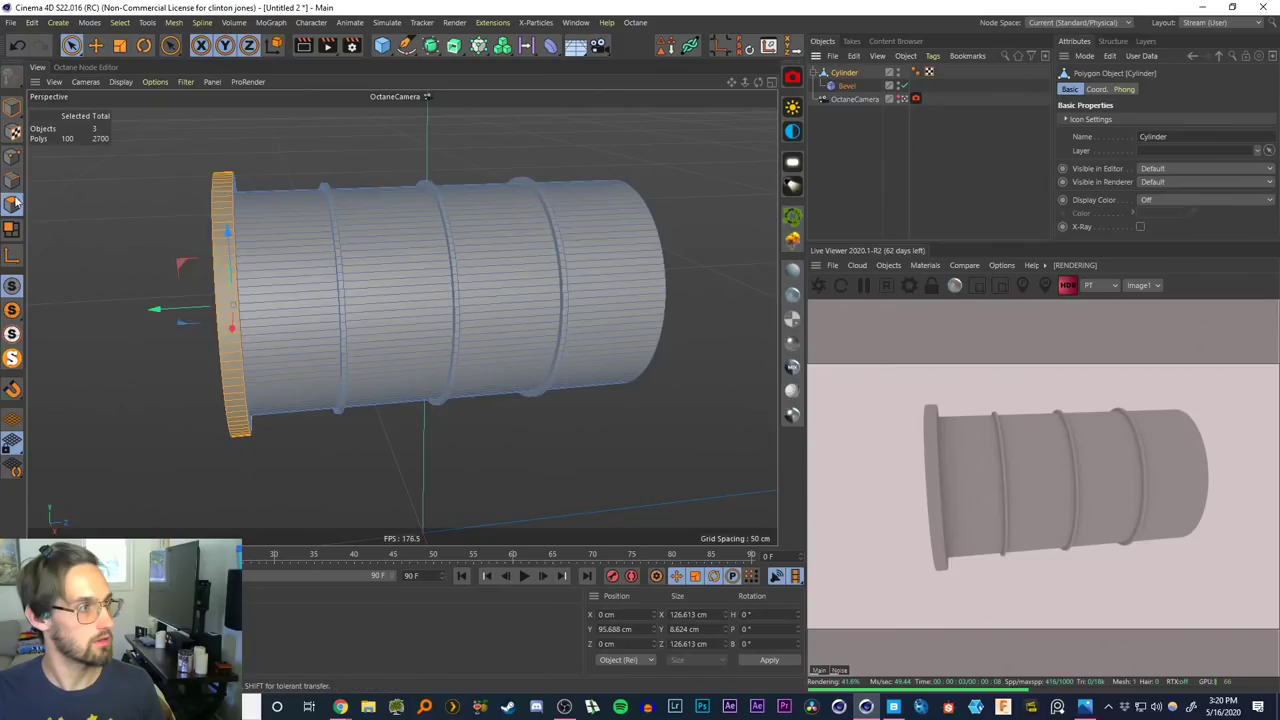
left_click_drag(72, 46, 140, 92)
right_click_drag(430, 251, 453, 281, "alt")
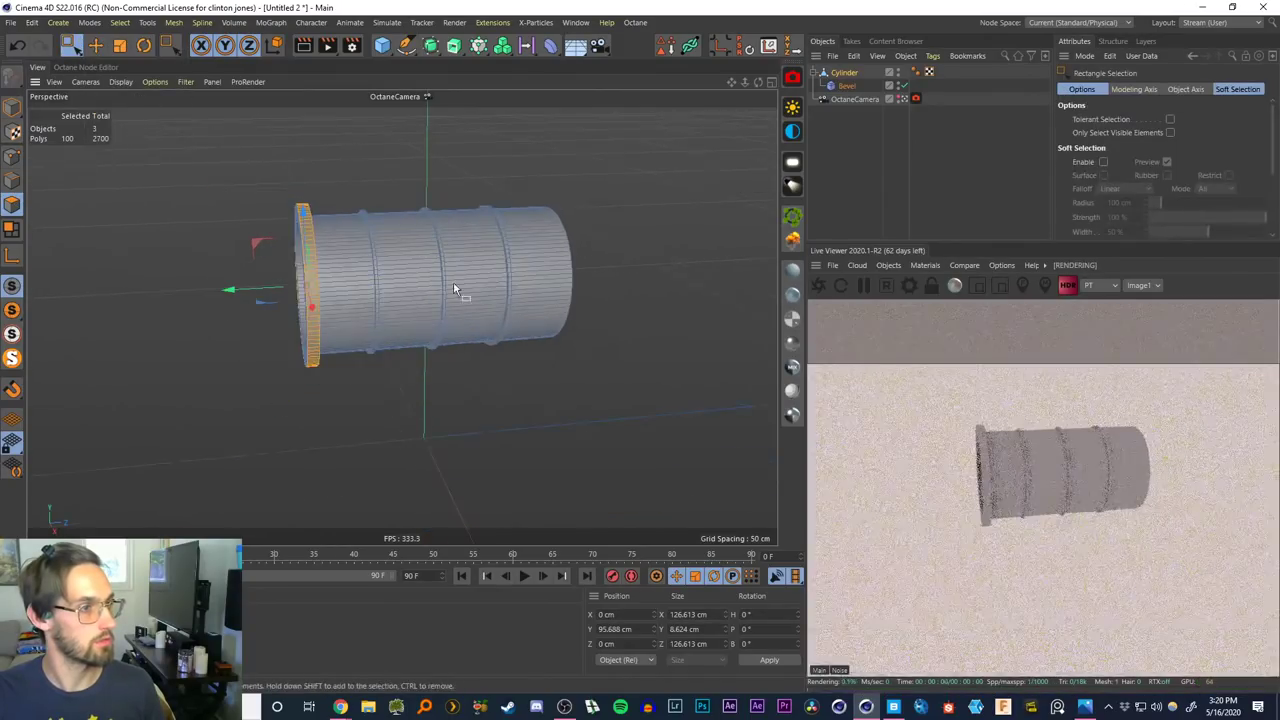
left_click_drag(453, 281, 445, 246, "alt")
middle_click_drag(445, 246, 414, 222, "alt")
key("Return")
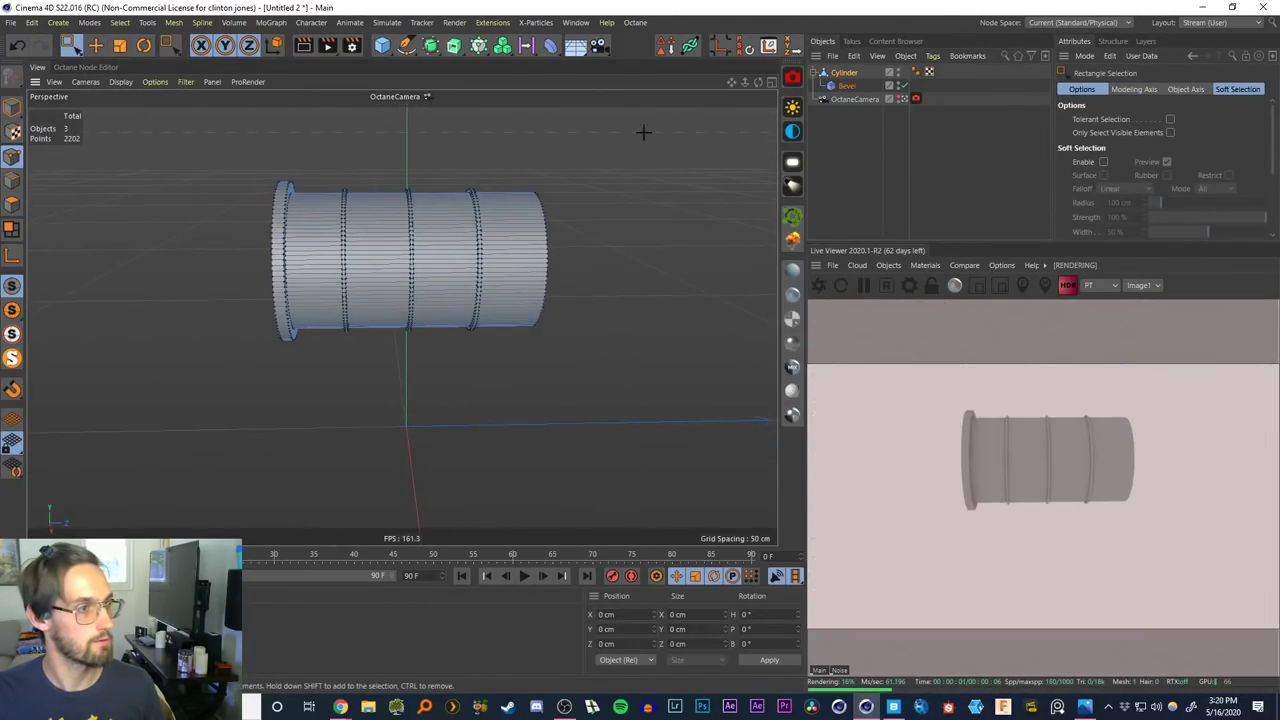
left_click_drag(648, 128, 320, 402)
left_click_drag(375, 263, 434, 266)
Lengthen the two middle sections by moving the rear two ribs with the back end, and the last rib with the end, farther from the flange
left_click_drag(706, 389, 453, 164)
middle_click_drag(472, 312, 352, 312, "alt")
left_click_drag(375, 263, 443, 265)
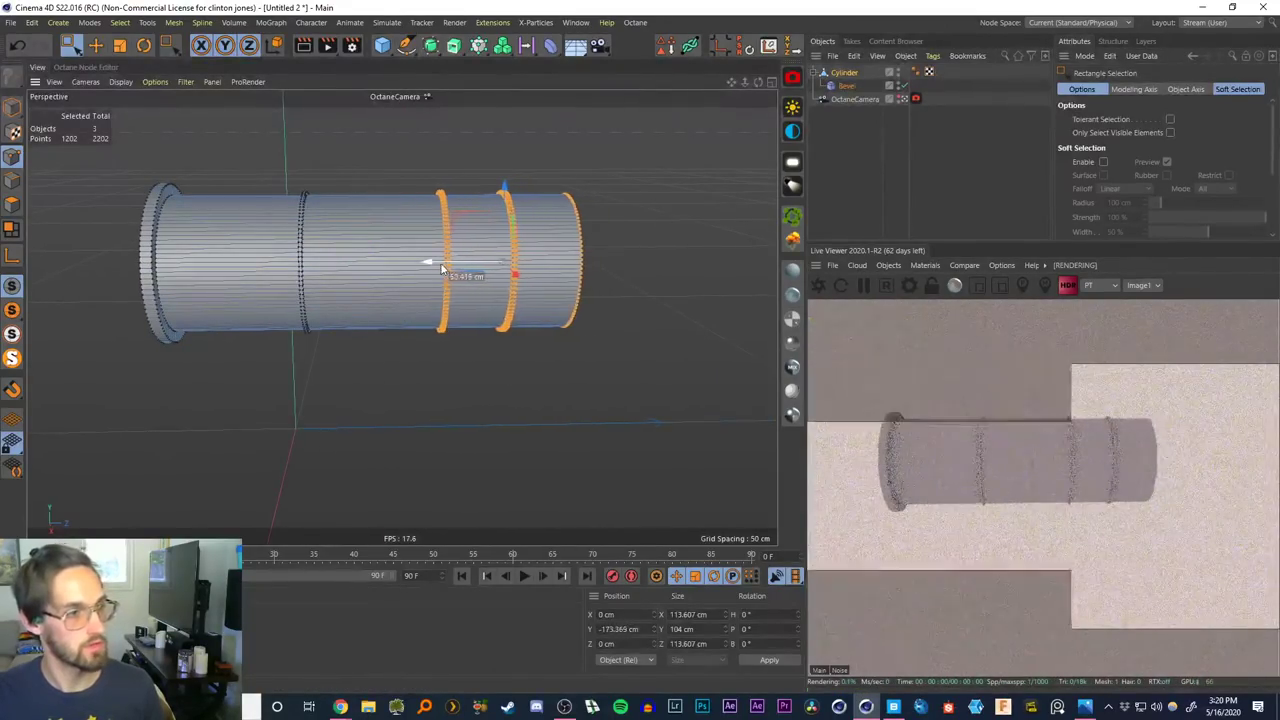
middle_click_drag(443, 265, 314, 268, "alt")
left_click_drag(550, 375, 364, 163)
left_click_drag(364, 266, 441, 276)
middle_click_drag(290, 260, 478, 281, "alt")
left_click_drag(478, 281, 486, 286, "alt")
left_click(866, 166)
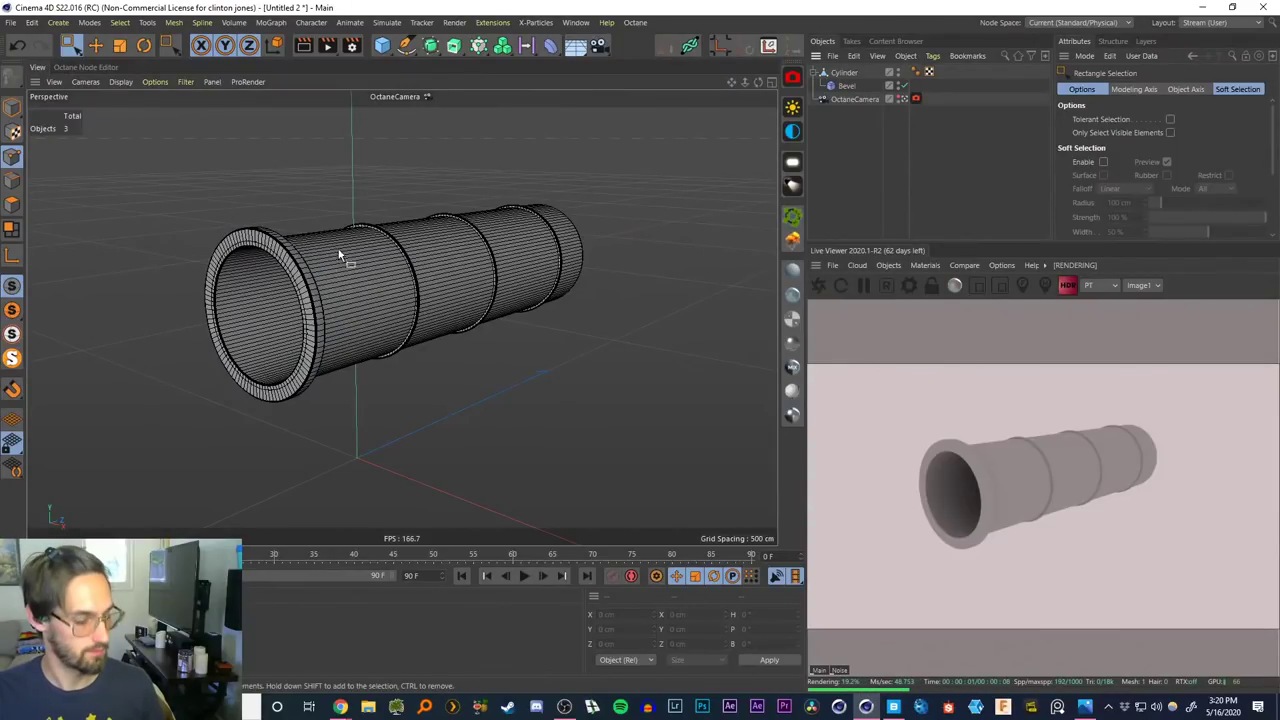
Save the project as "pipe" in the ep17 c4d folder
key("ctrl+s")
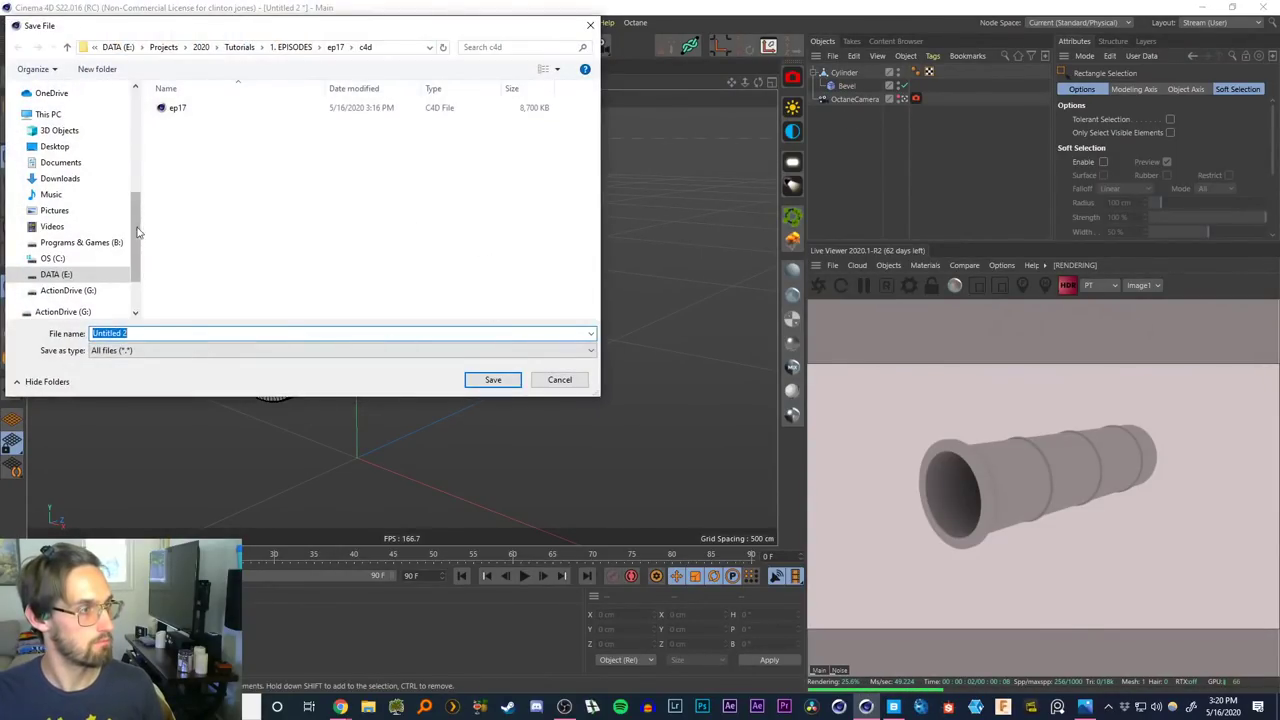
type("pip")
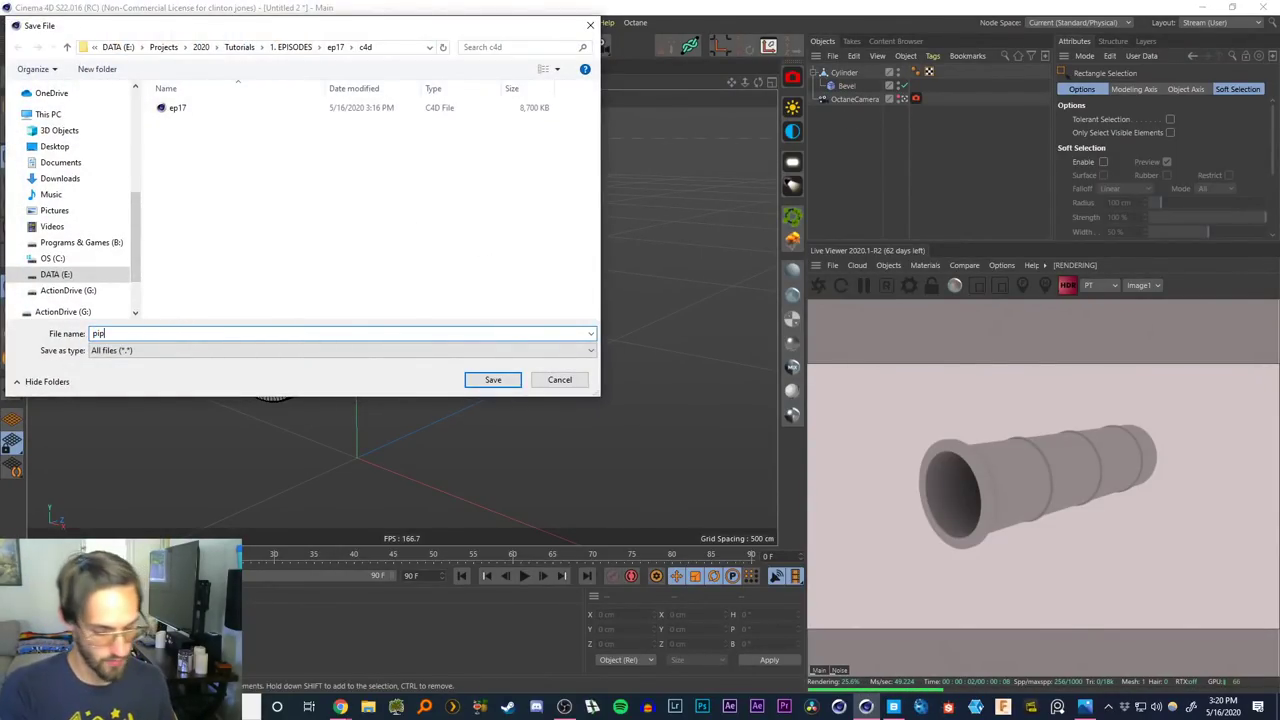
type("e")
key("Return")
Switch to Quixel Bridge and search the 3D assets for "metal"
left_click(893, 707)
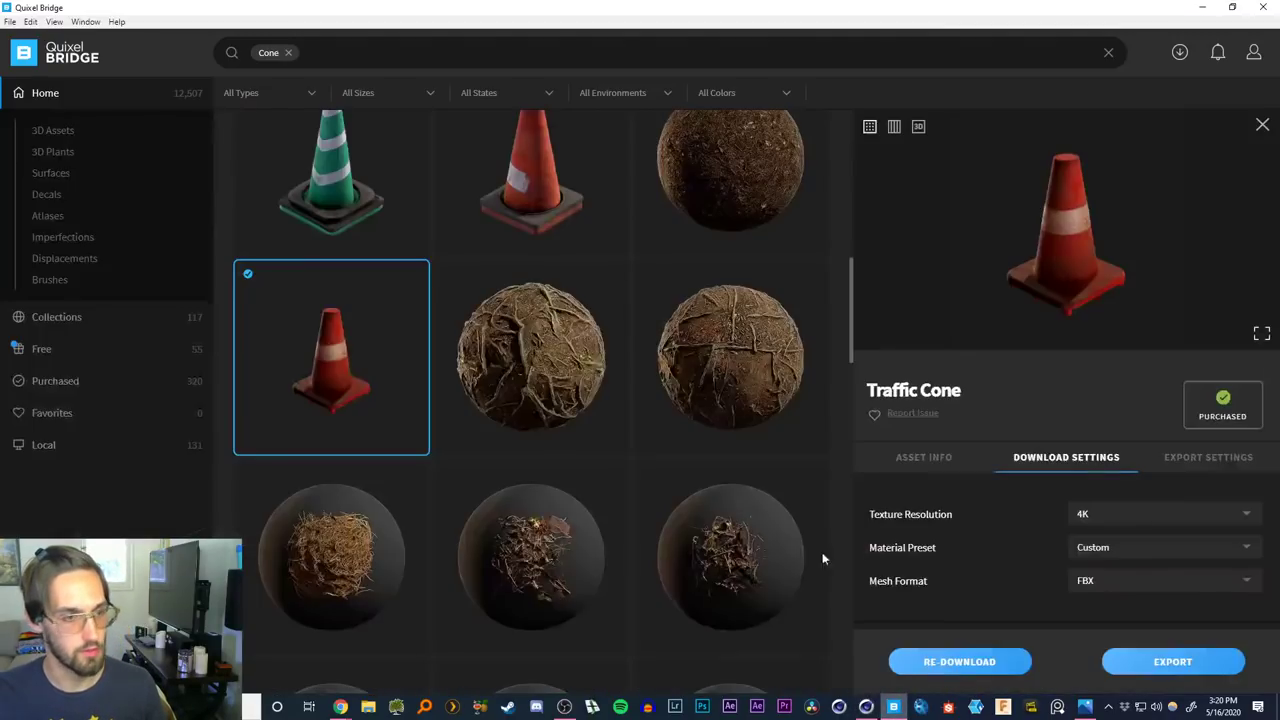
left_click(60, 131)
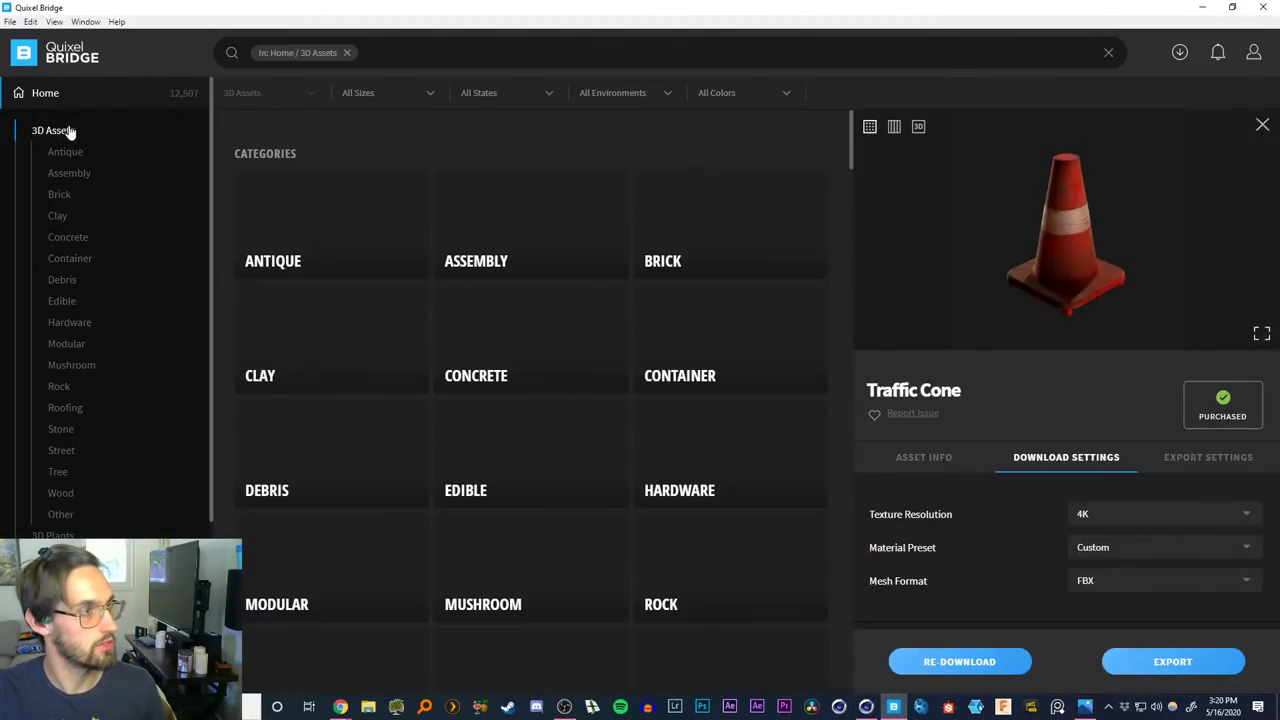
left_click(364, 57)
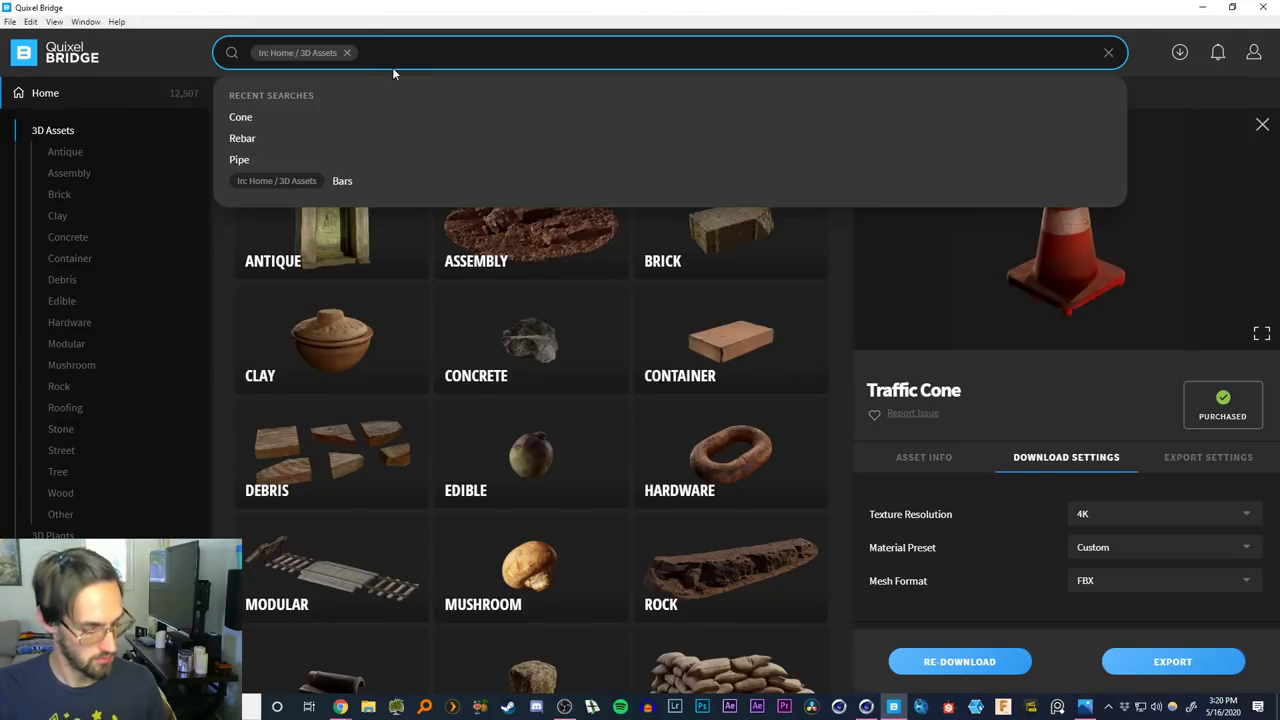
type("metal")
key("Return")
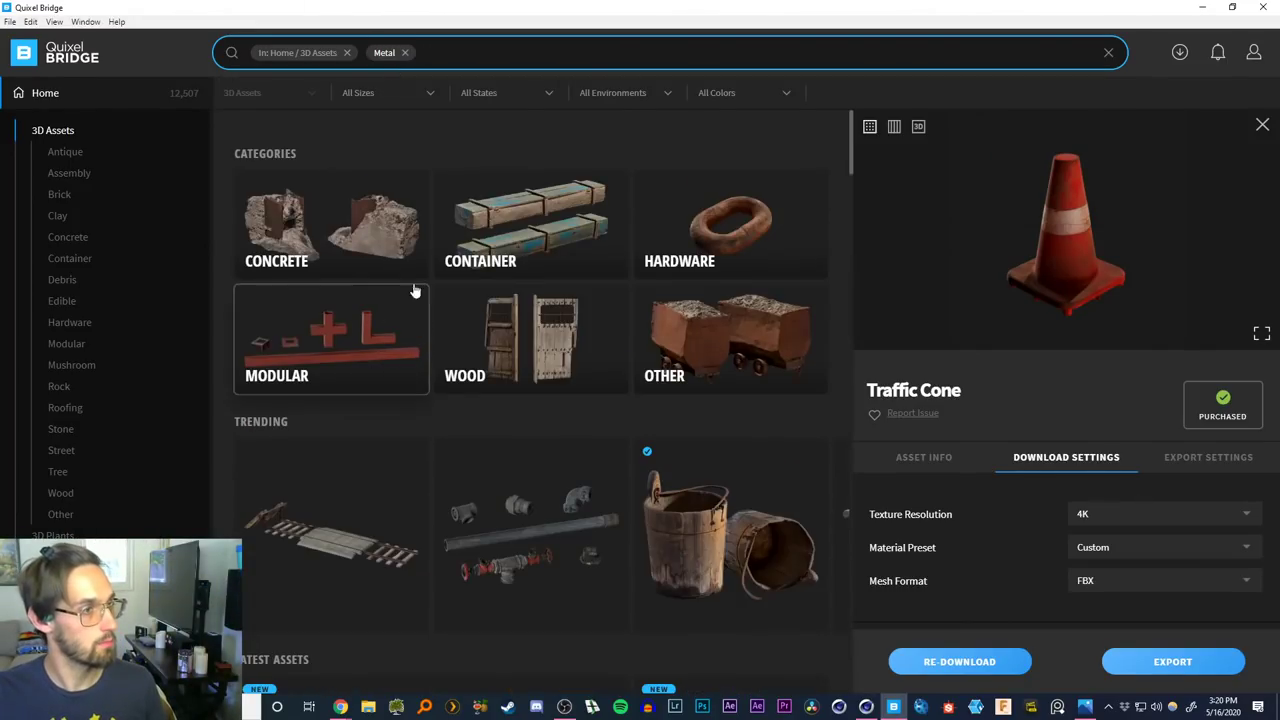
scroll(397, 291, "down", 3)
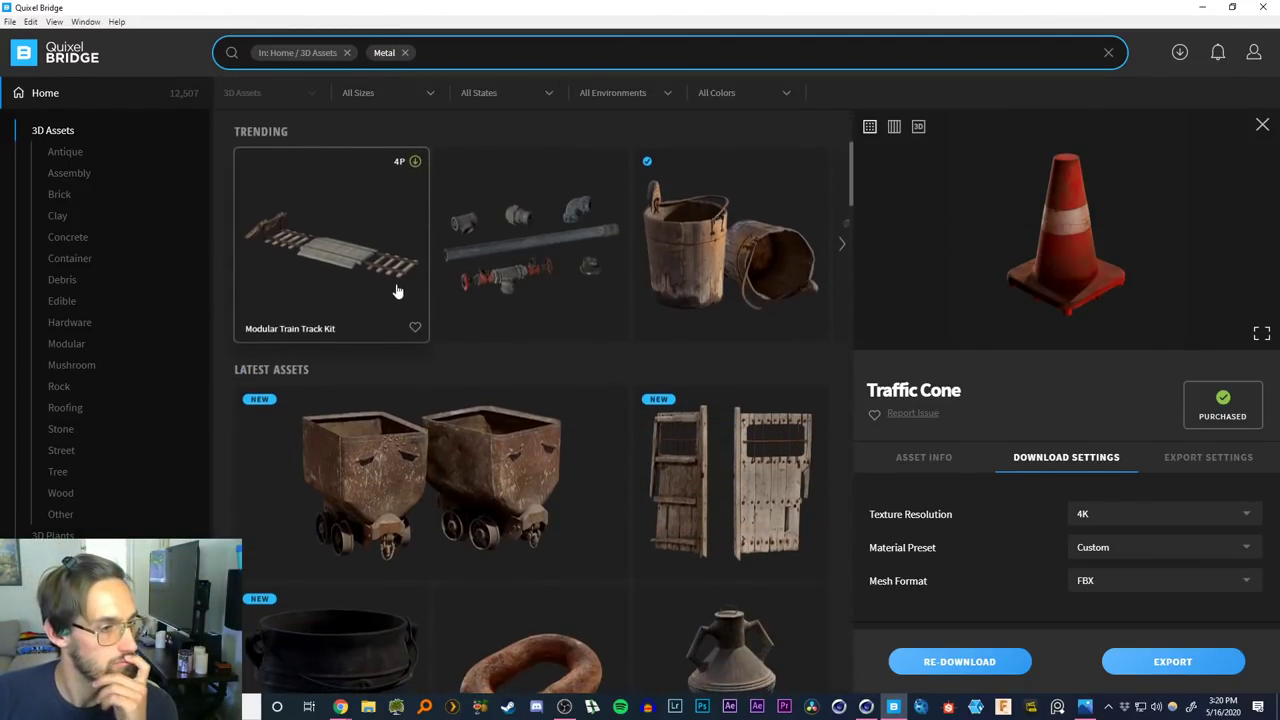
Clear the metal search and browse the surface materials to the Corroded category under Metal
left_click(57, 136)
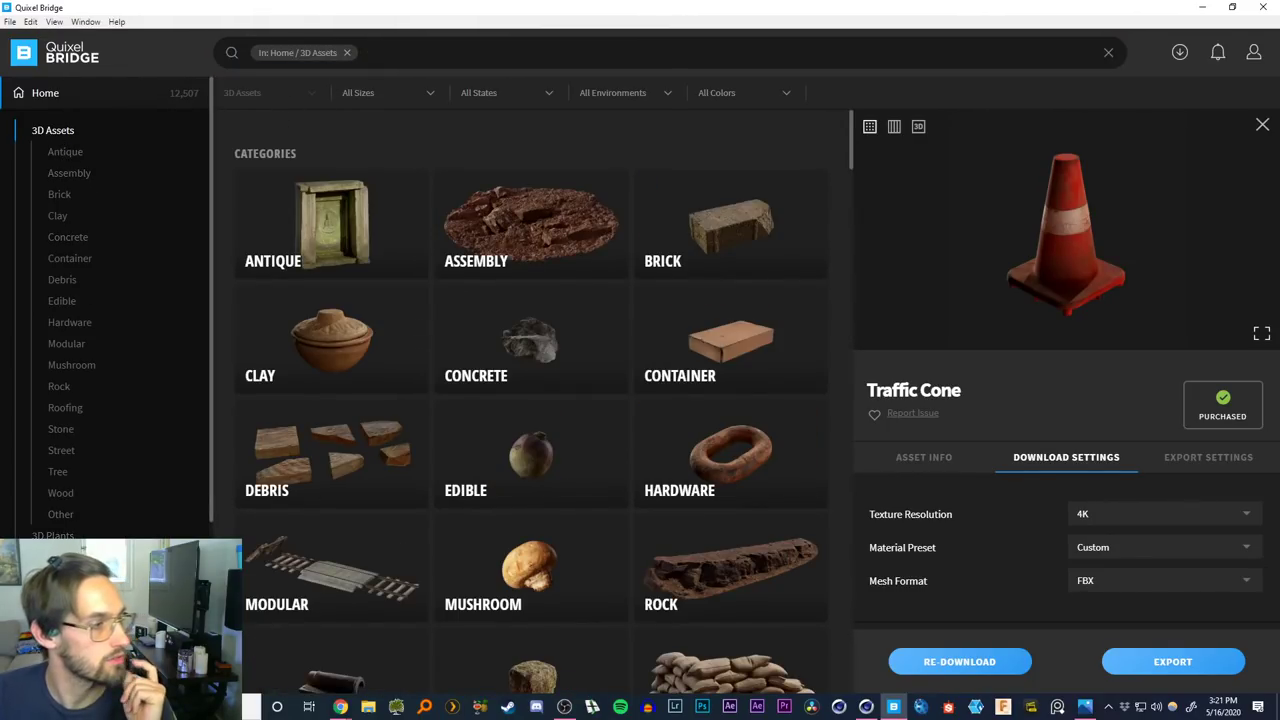
left_click(50, 556)
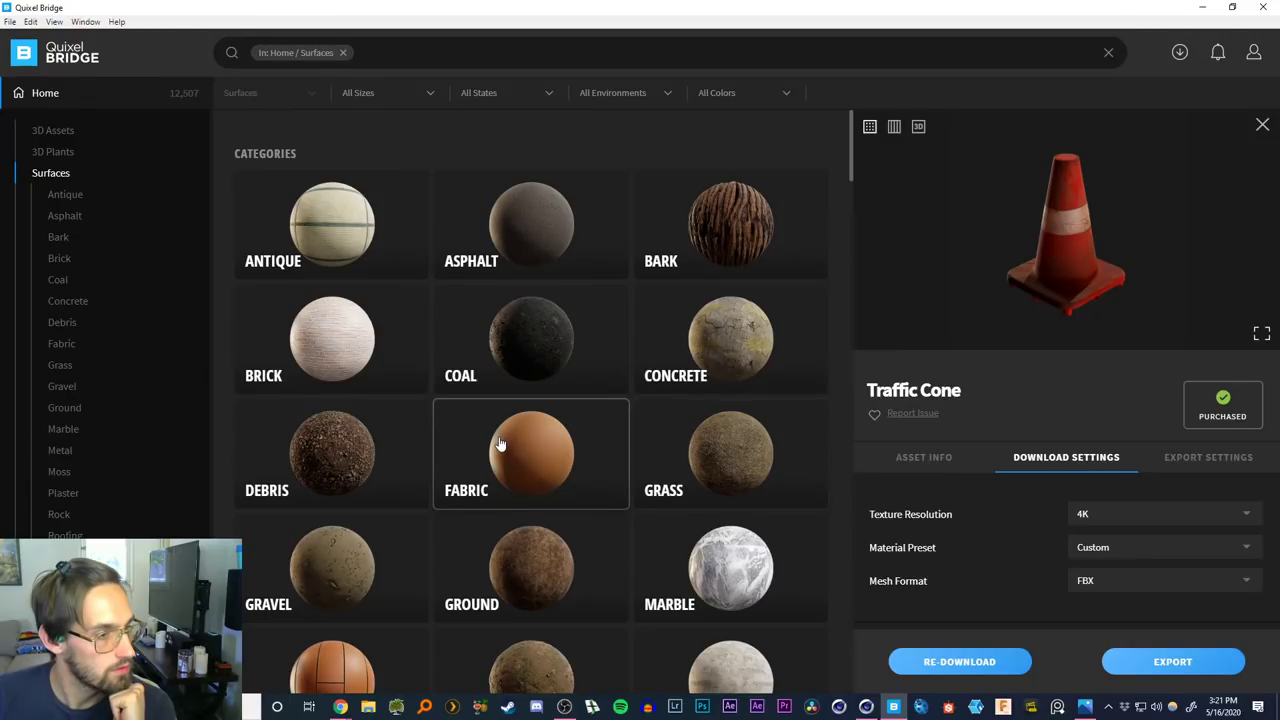
scroll(500, 444, "down", 3)
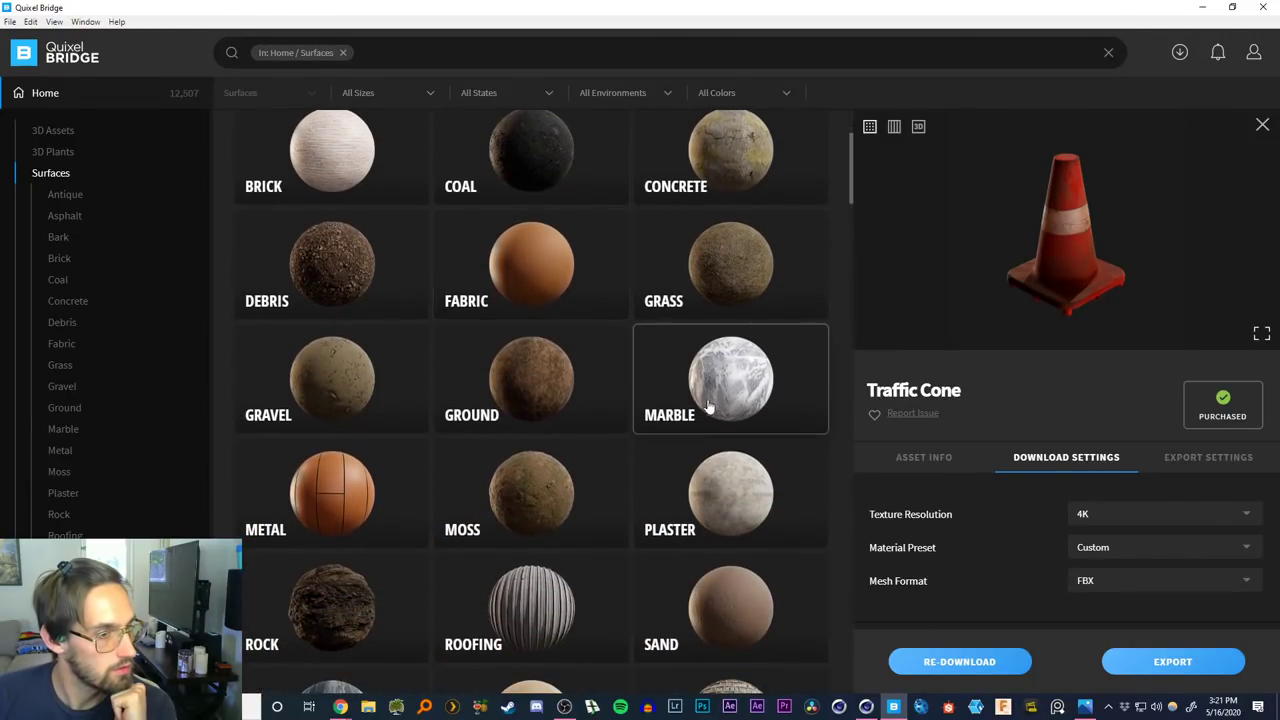
scroll(486, 400, "down", 2)
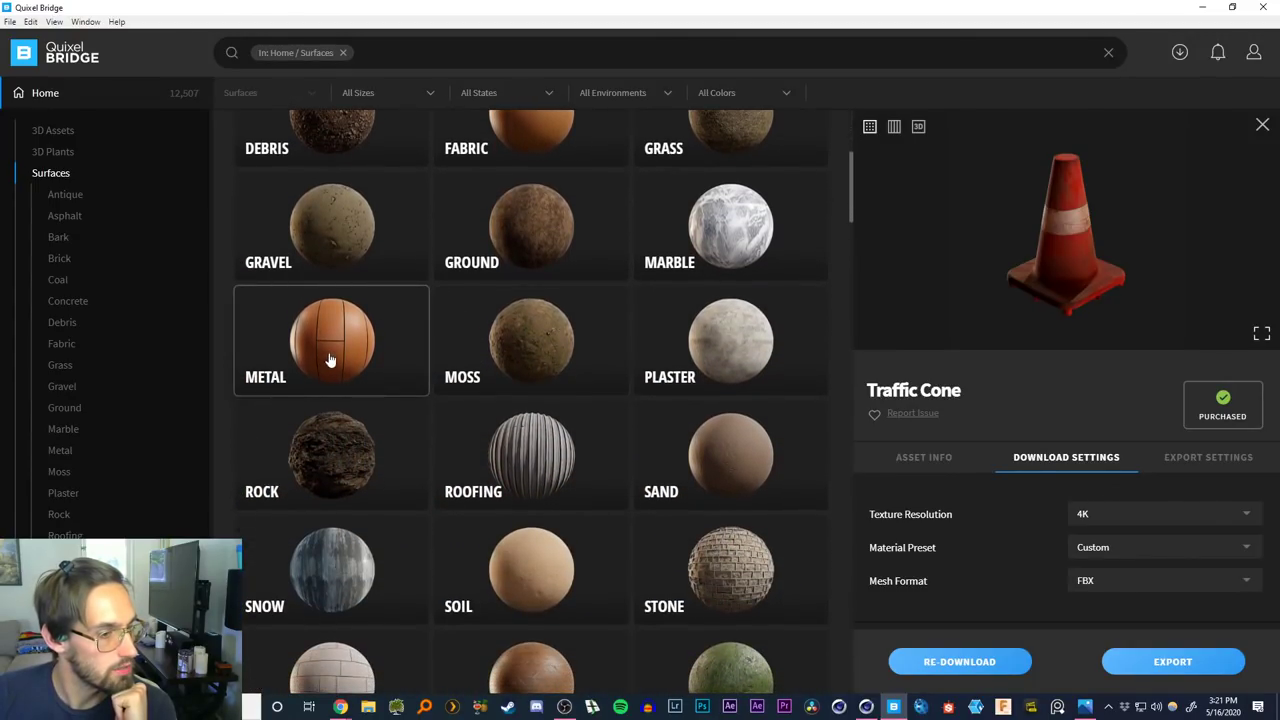
left_click(330, 360)
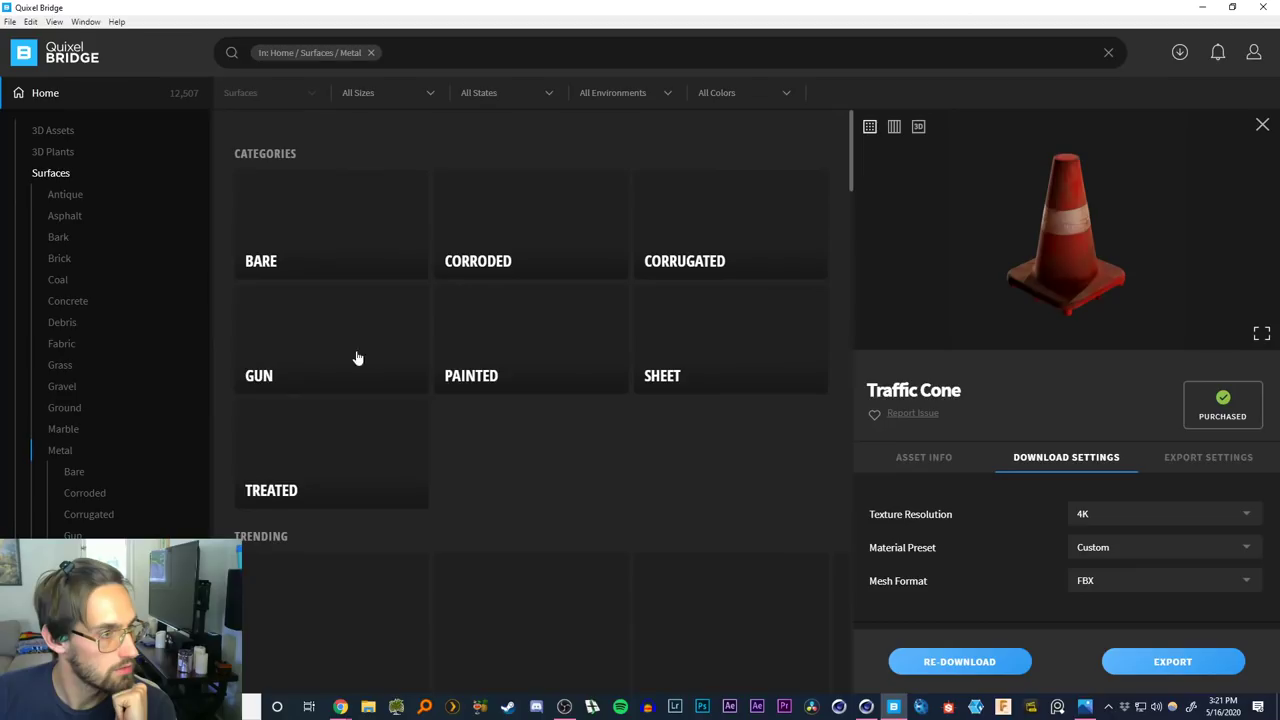
left_click(530, 228)
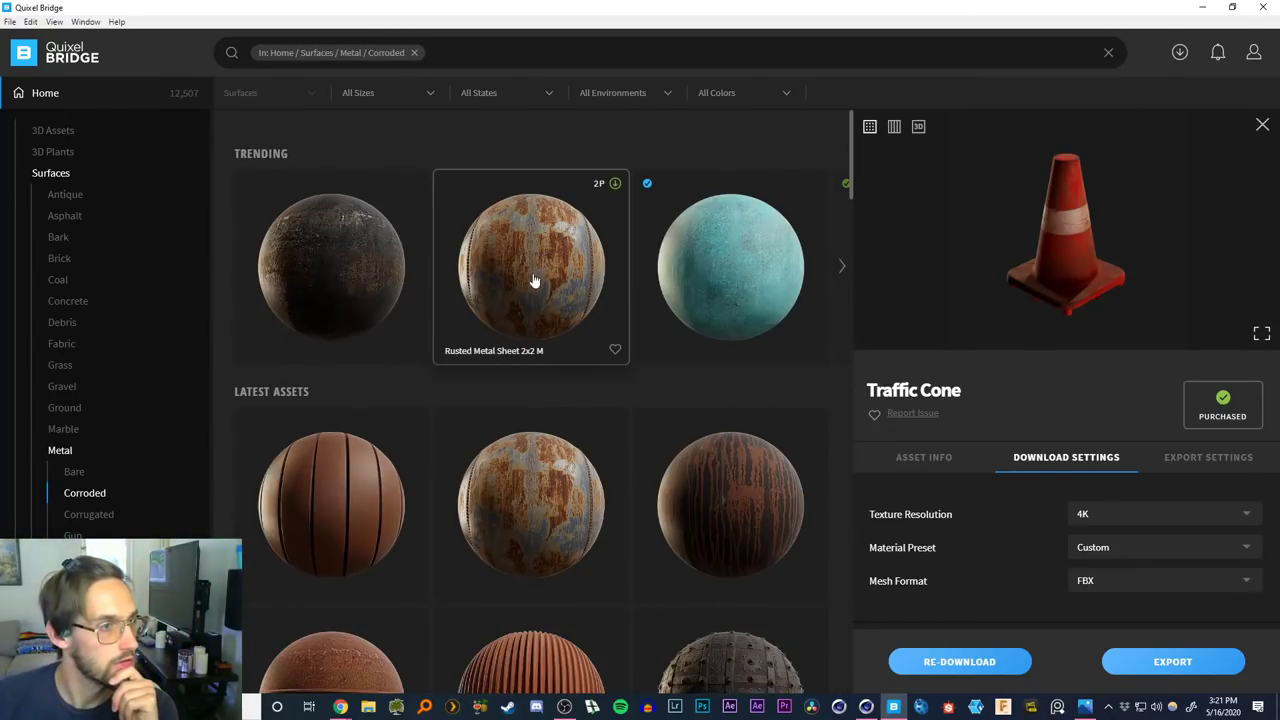
Browse the Corroded metal surfaces for a pipe material and preview the Rusted Boat Hull 2x2 M
scroll(548, 300, "down", 3)
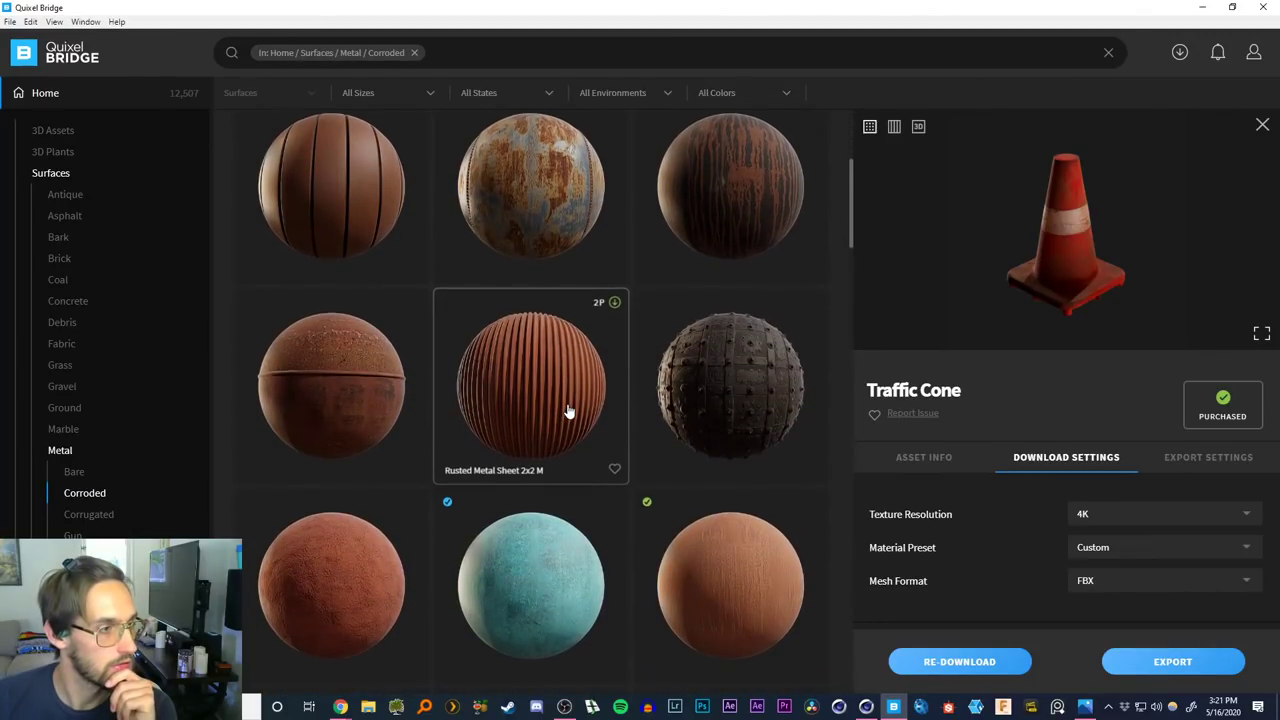
left_click(350, 380)
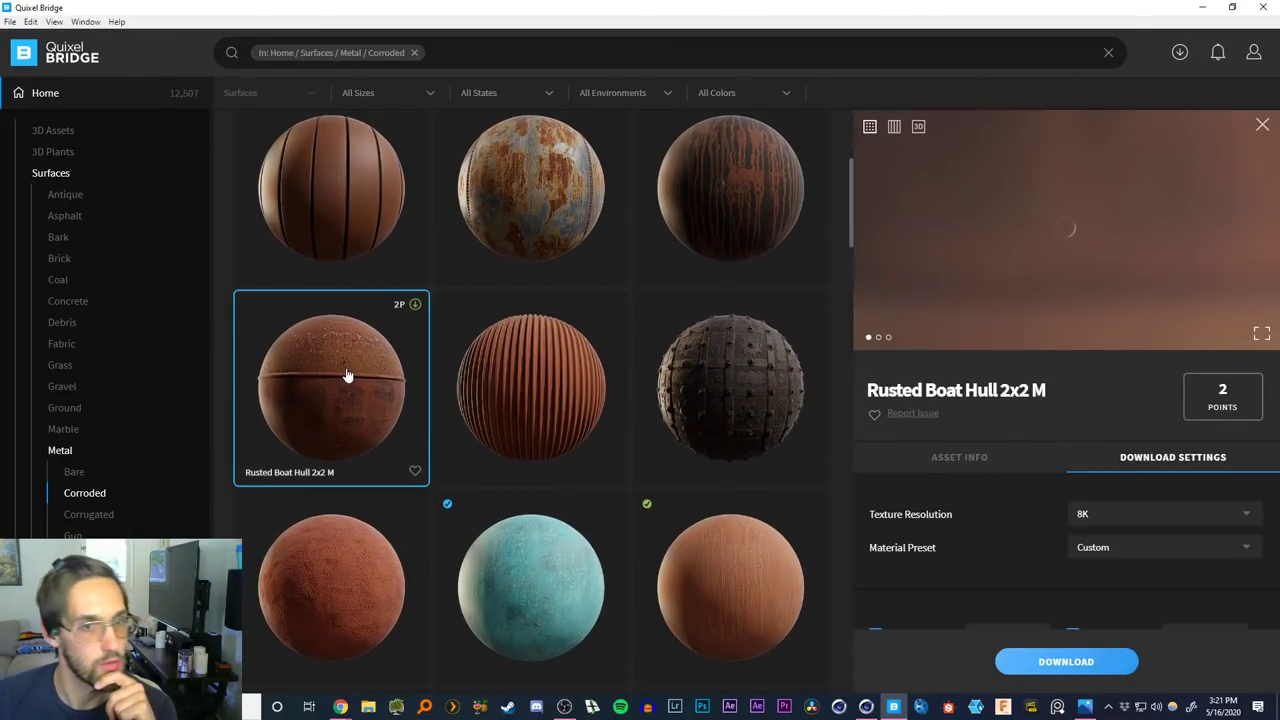
scroll(486, 457, "down", 3)
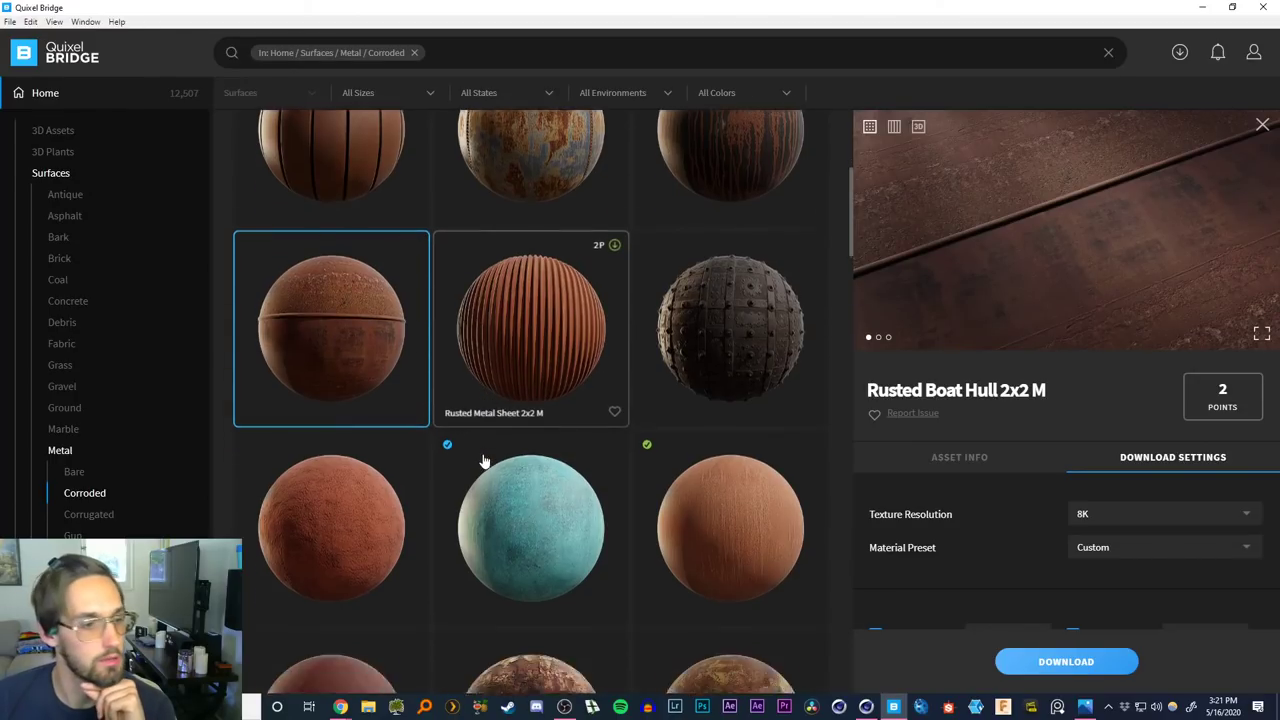
scroll(527, 435, "down", 2)
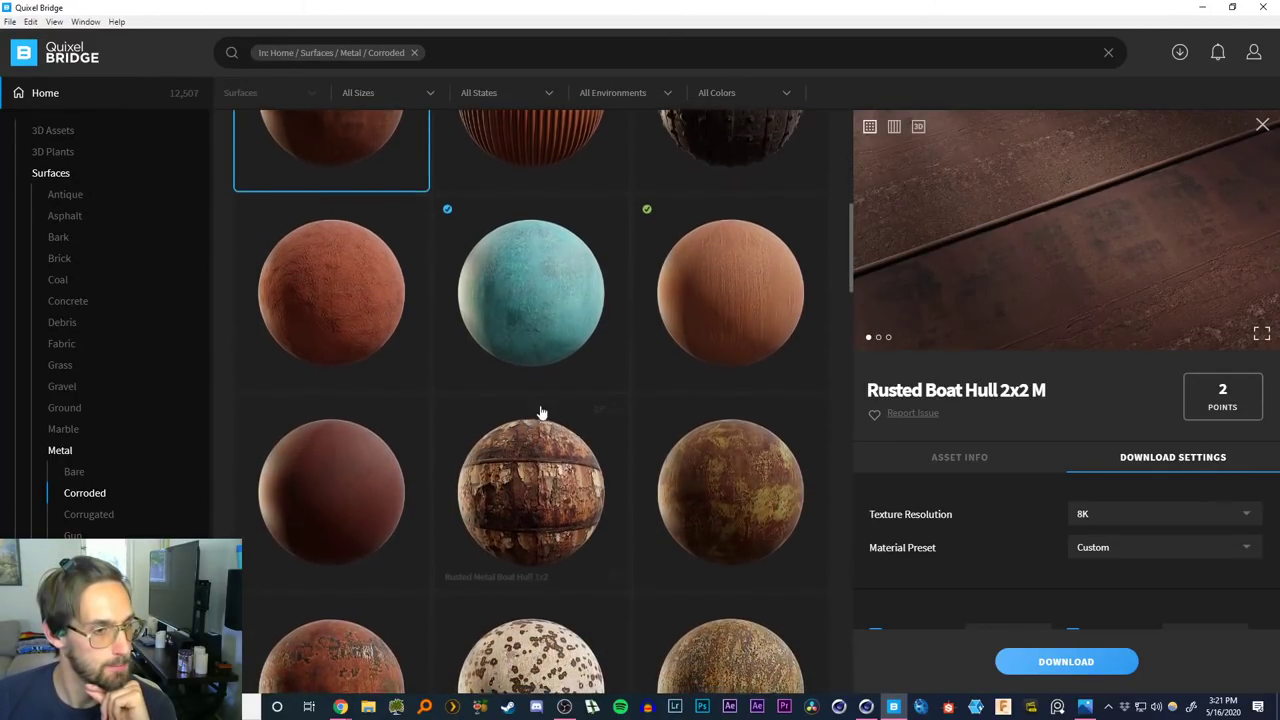
scroll(530, 520, "down", 3)
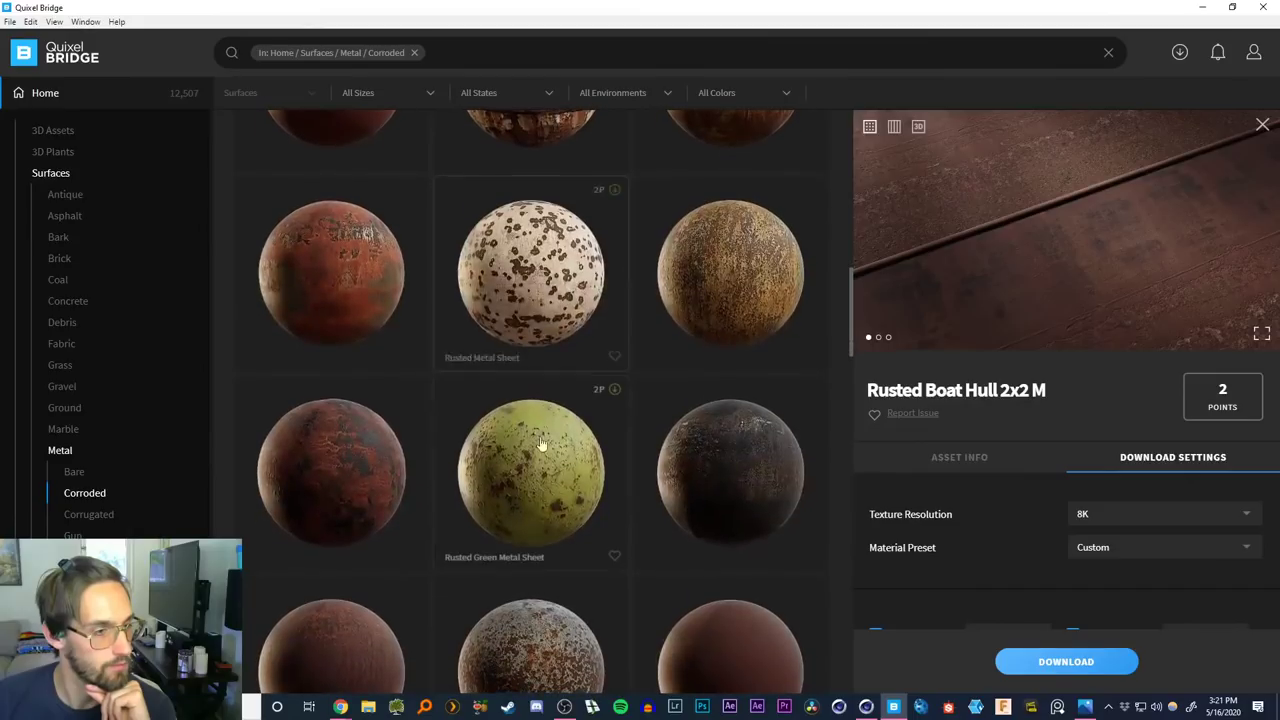
scroll(540, 460, "down", 2)
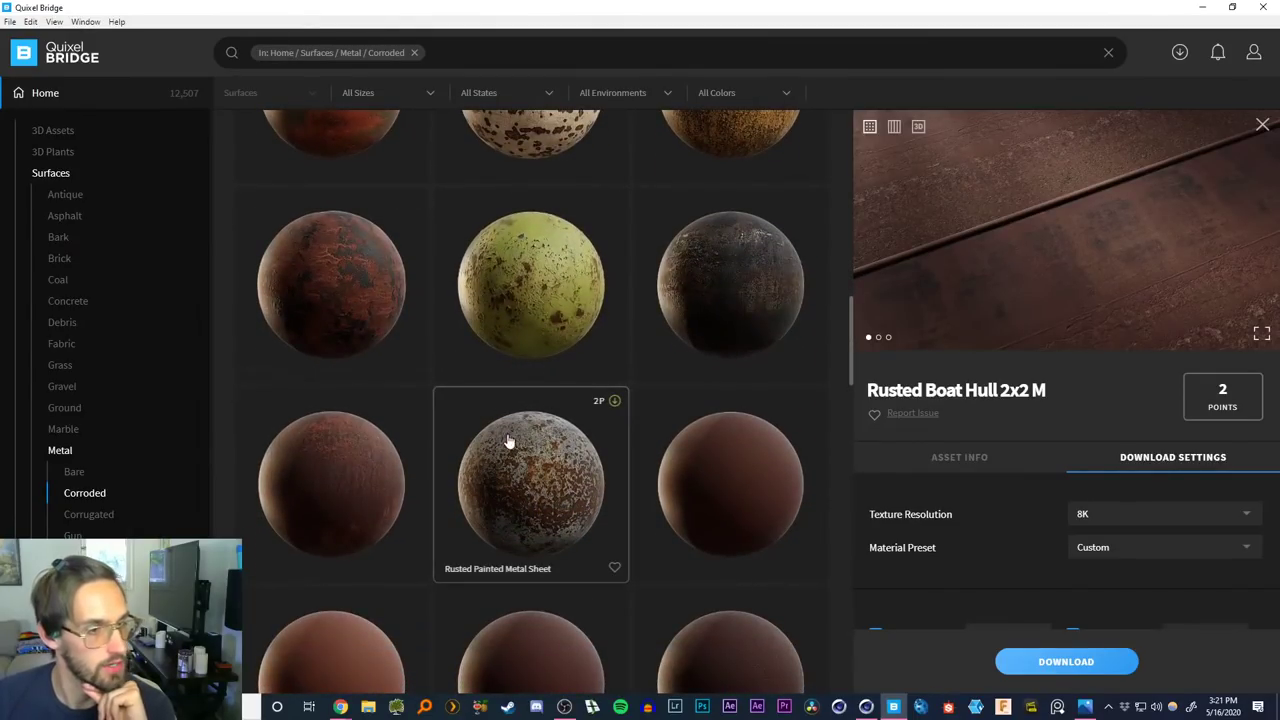
scroll(503, 492, "down", 1)
scroll(507, 503, "down", 5)
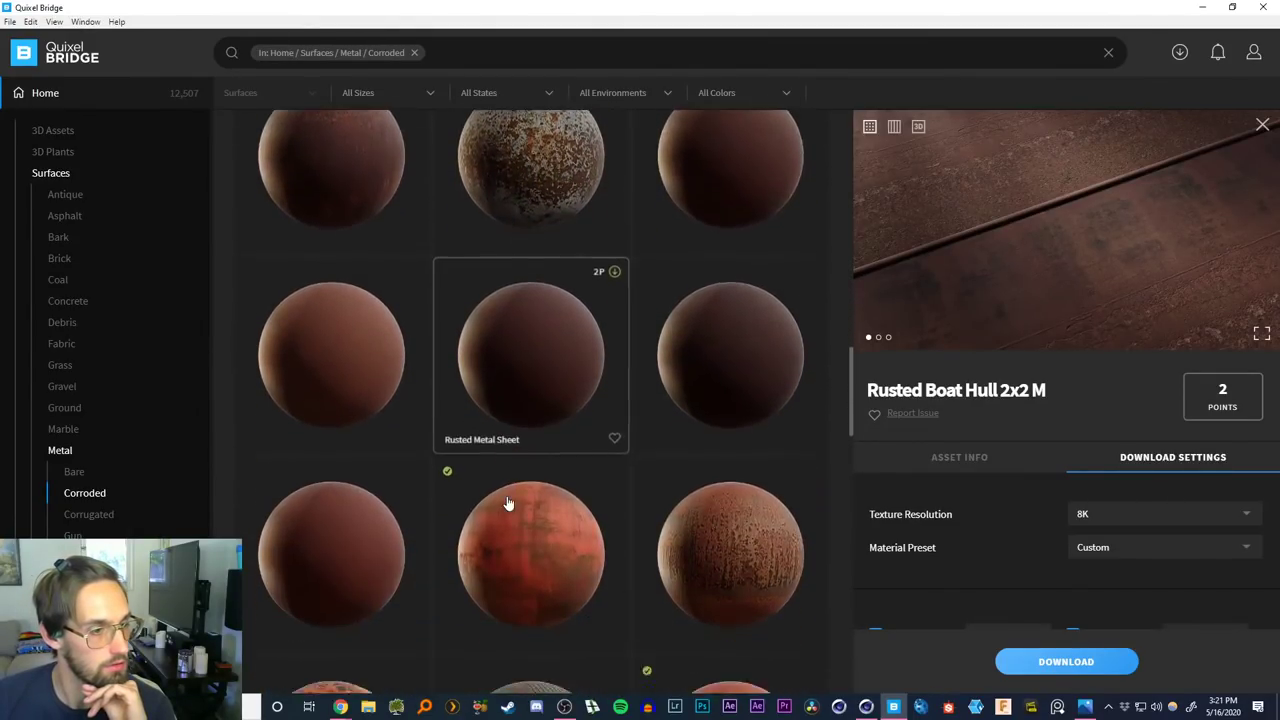
scroll(507, 503, "down", 5)
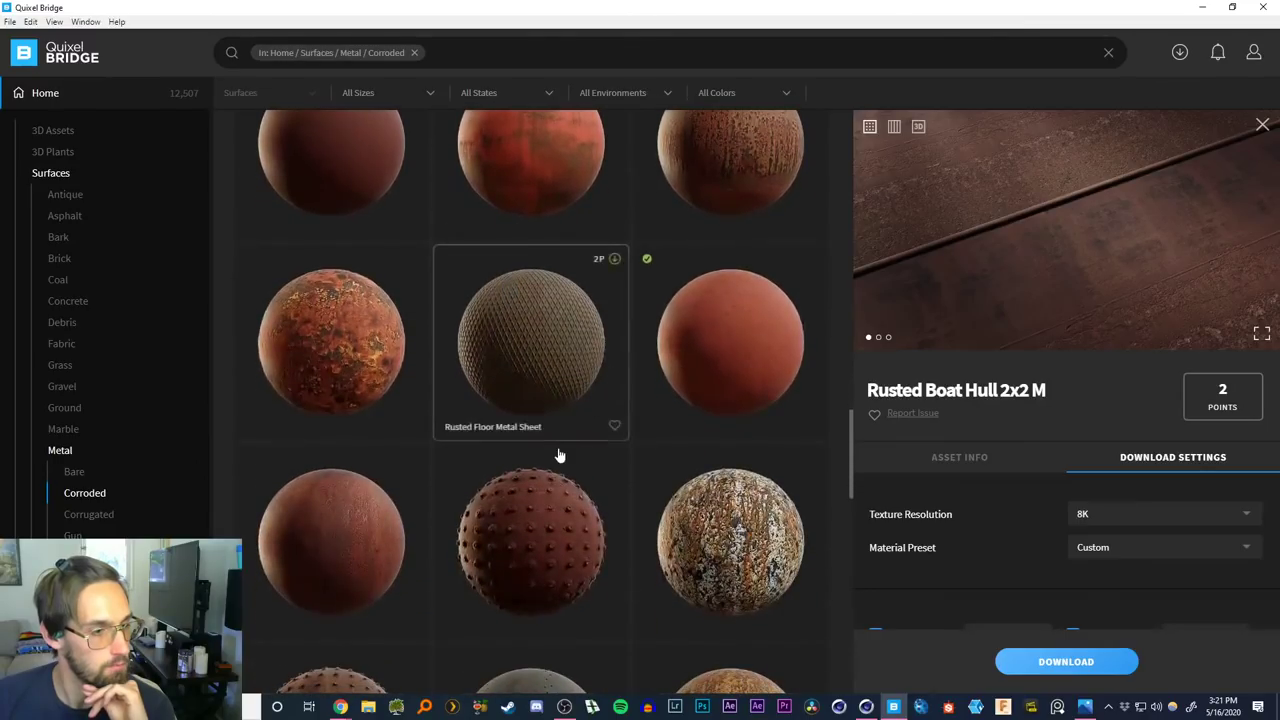
scroll(559, 457, "down", 2)
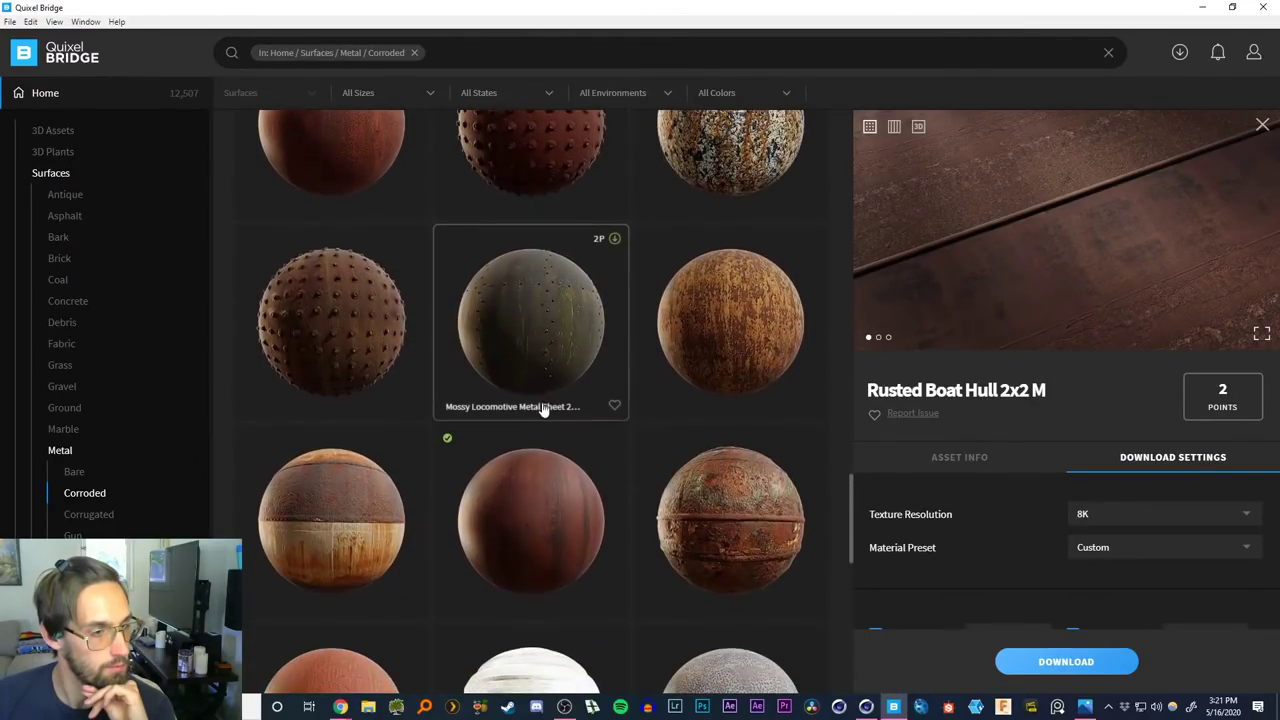
Compare the previews of the purchased Rusted Metal Sheet 2x2 M and the neighbouring Rusted Boat Hull 2x2 M
left_click(547, 519)
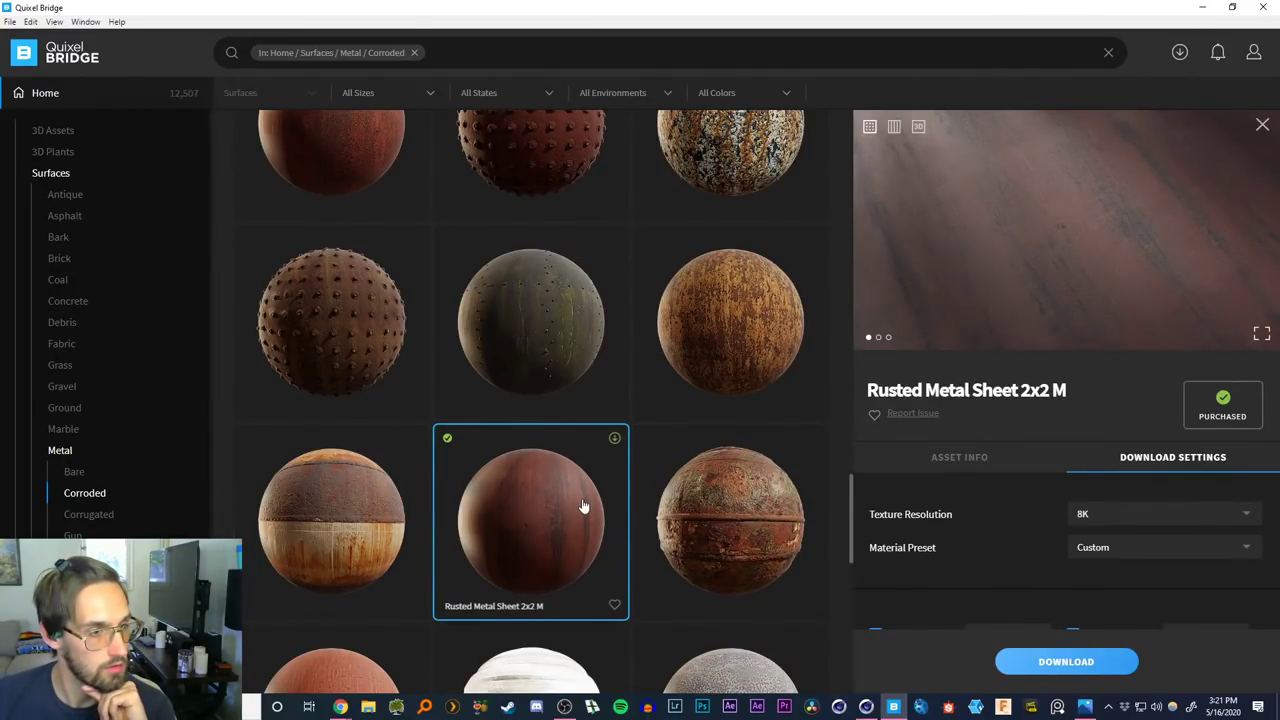
scroll(555, 473, "down", 2)
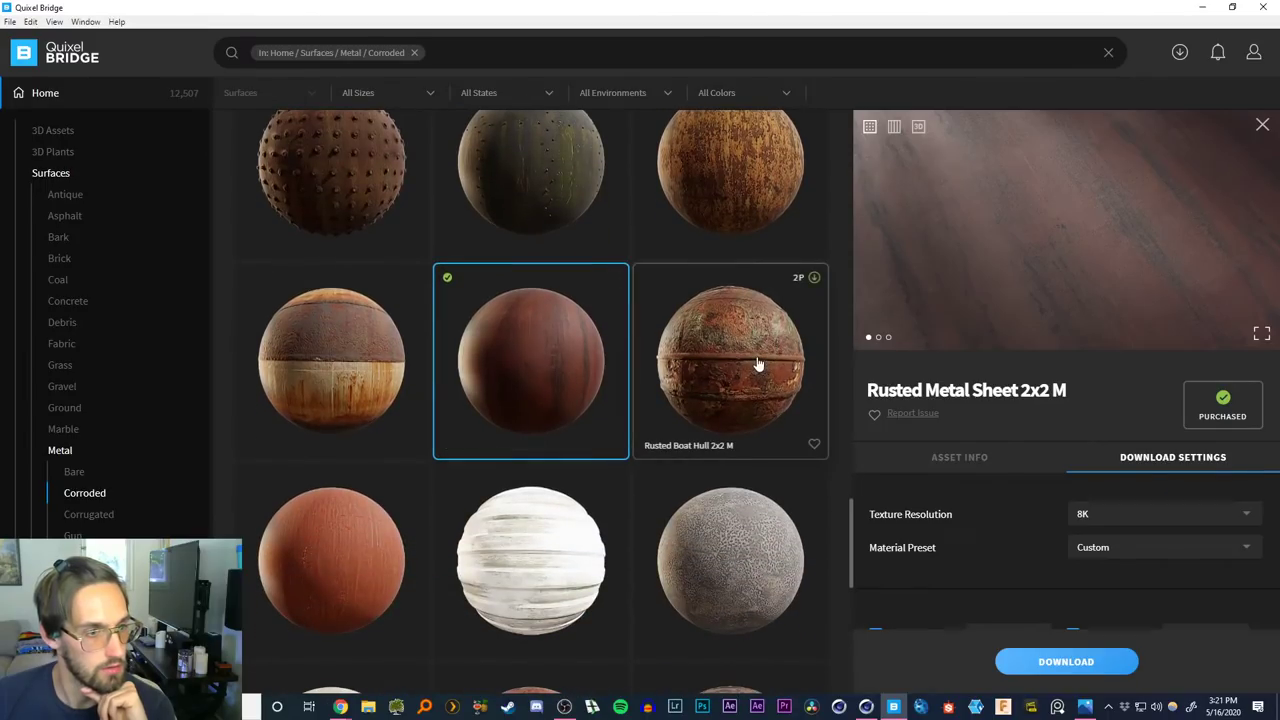
left_click(745, 358)
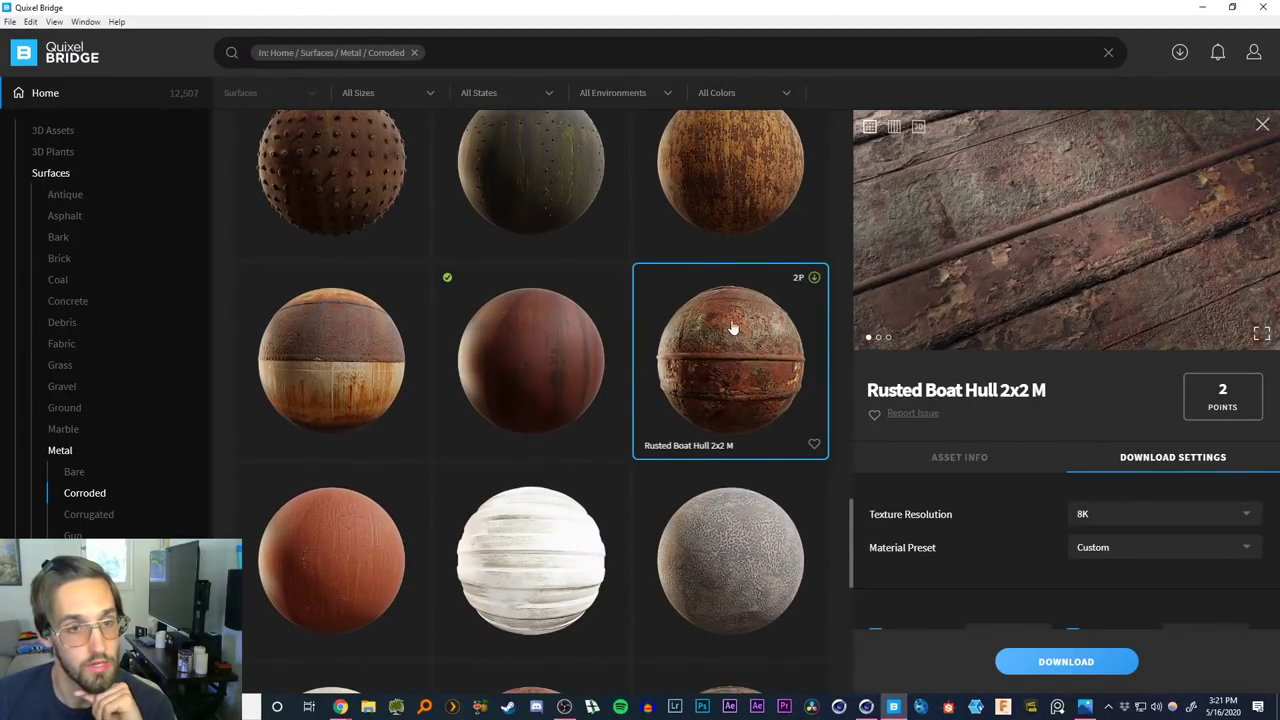
left_click(586, 352)
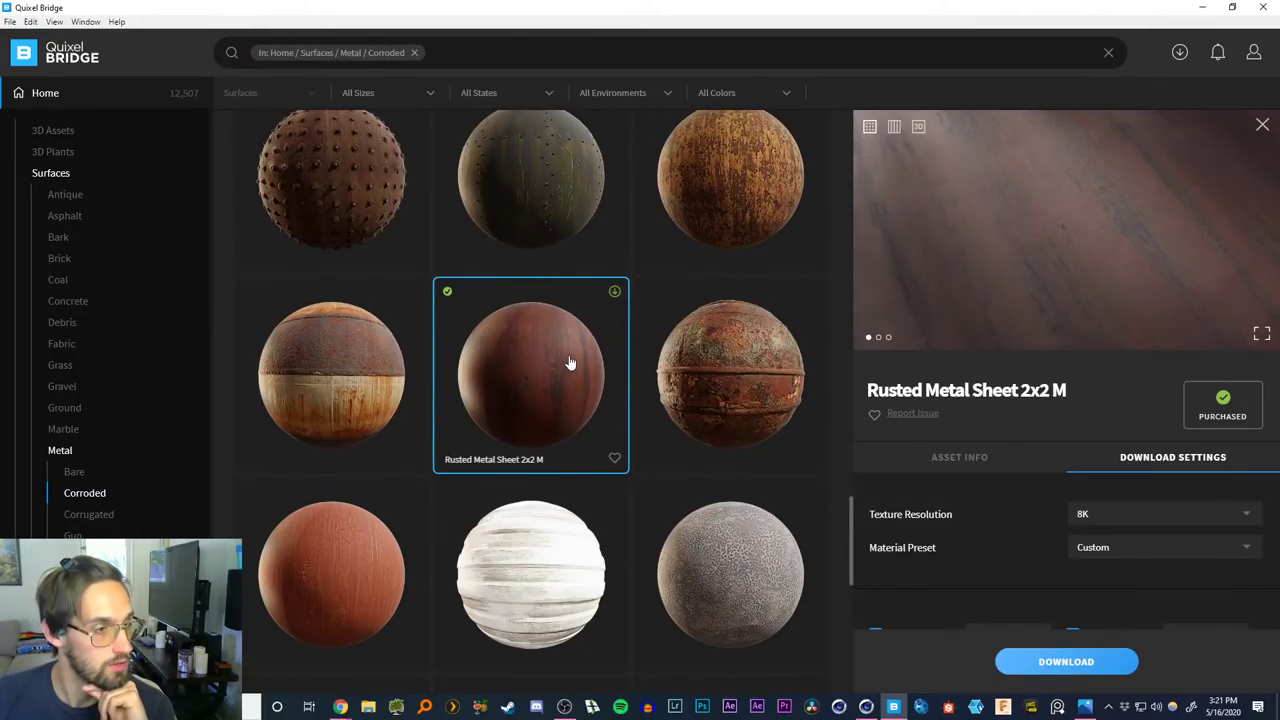
Find the Rusted Boat Hull 1x1 M surface further down the Corroded category and download it
scroll(571, 363, "down", 2)
left_click(574, 466)
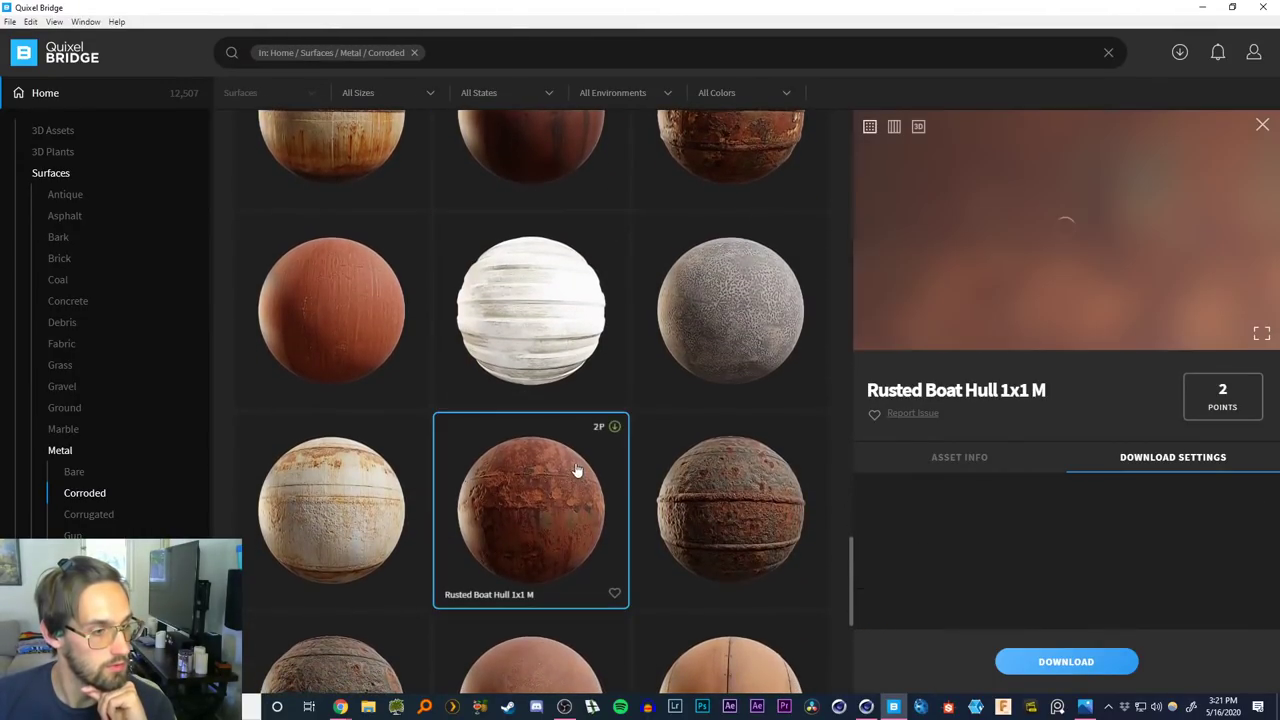
scroll(563, 376, "down", 1)
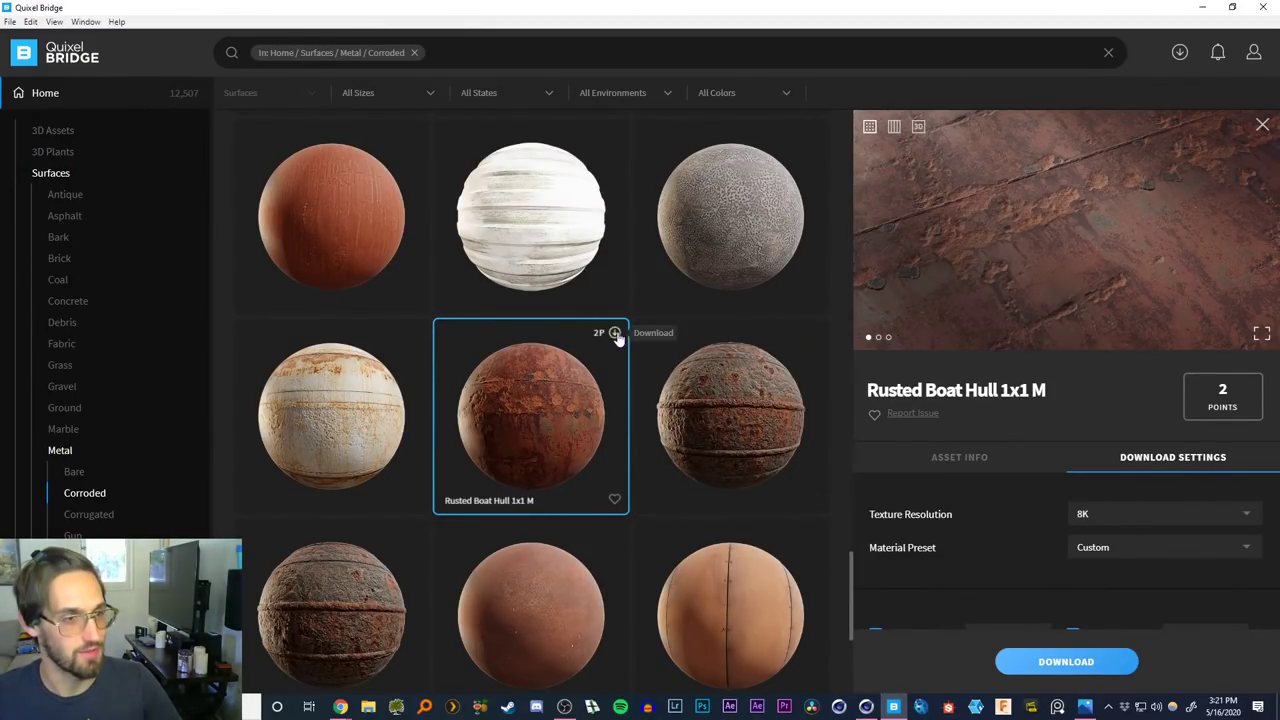
left_click(615, 333)
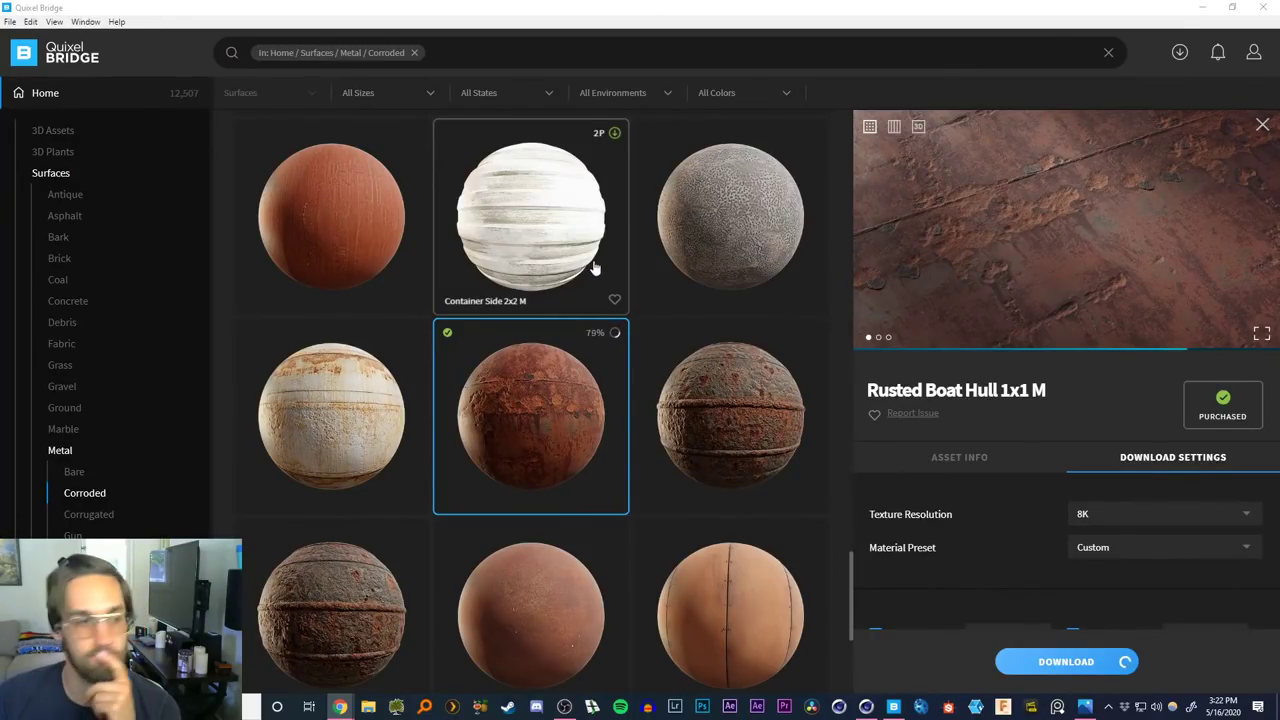
scroll(549, 420, "down", 4)
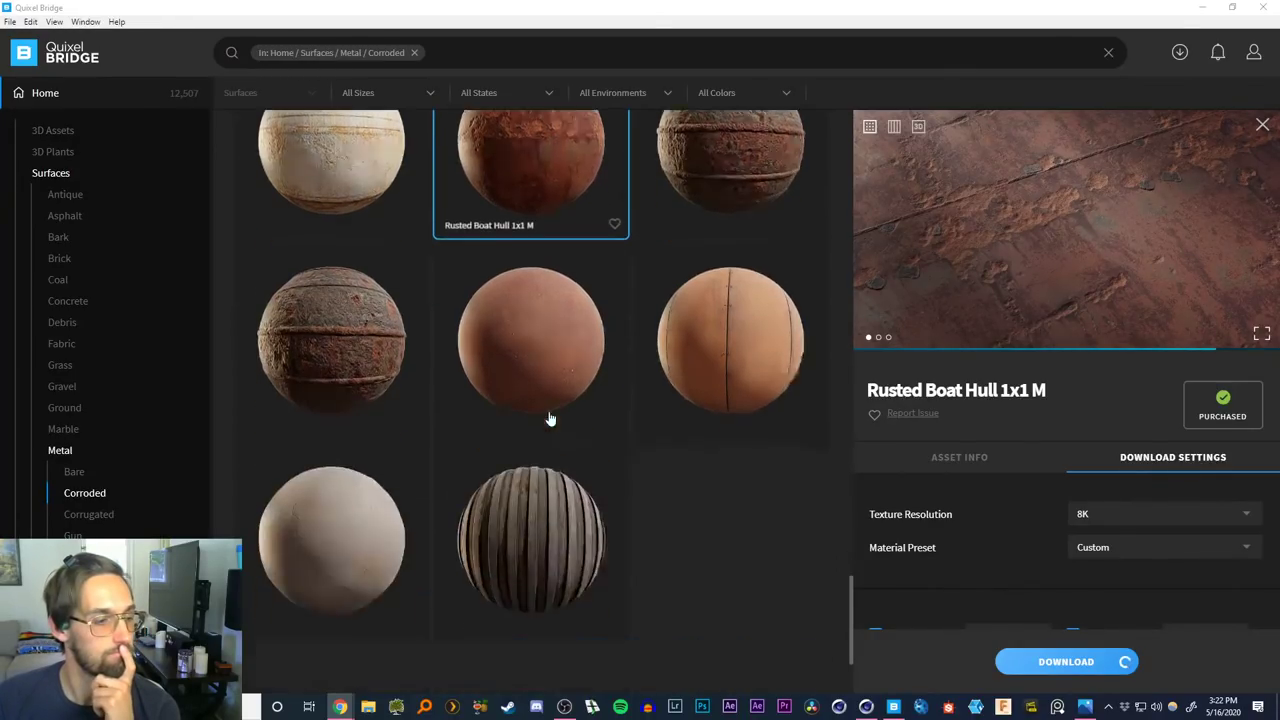
scroll(549, 420, "up", 3)
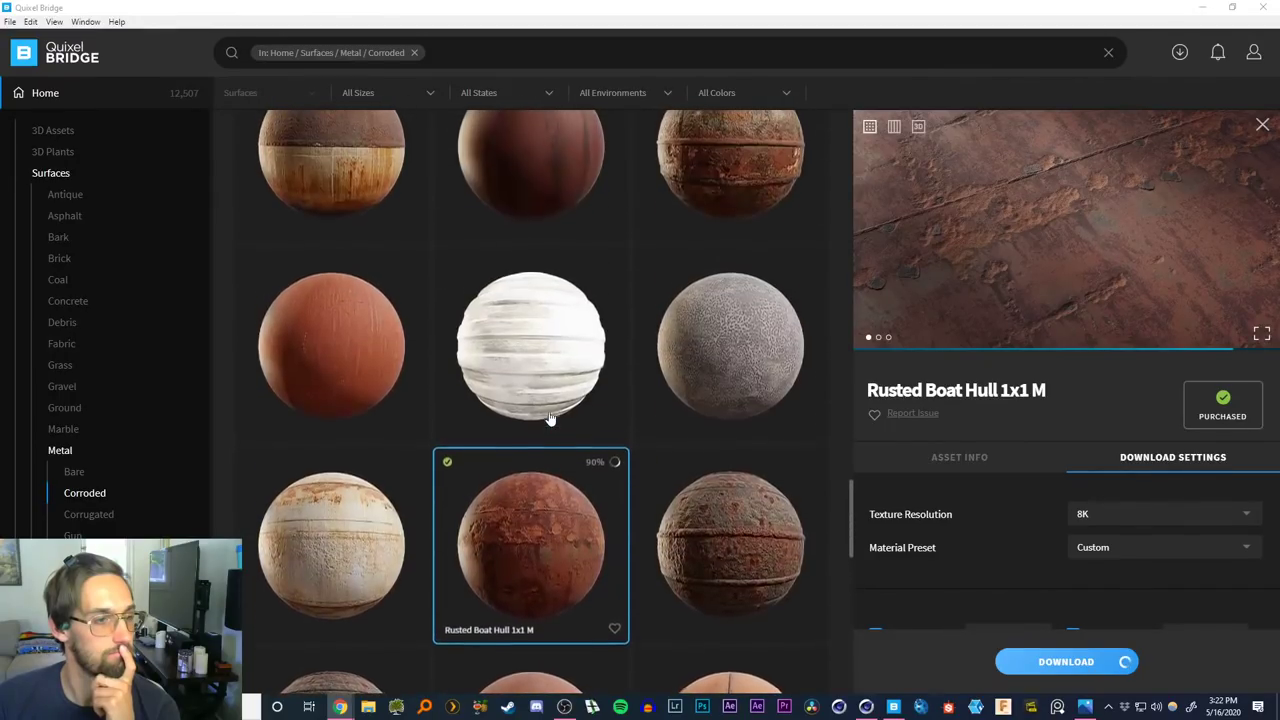
scroll(551, 422, "down", 1)
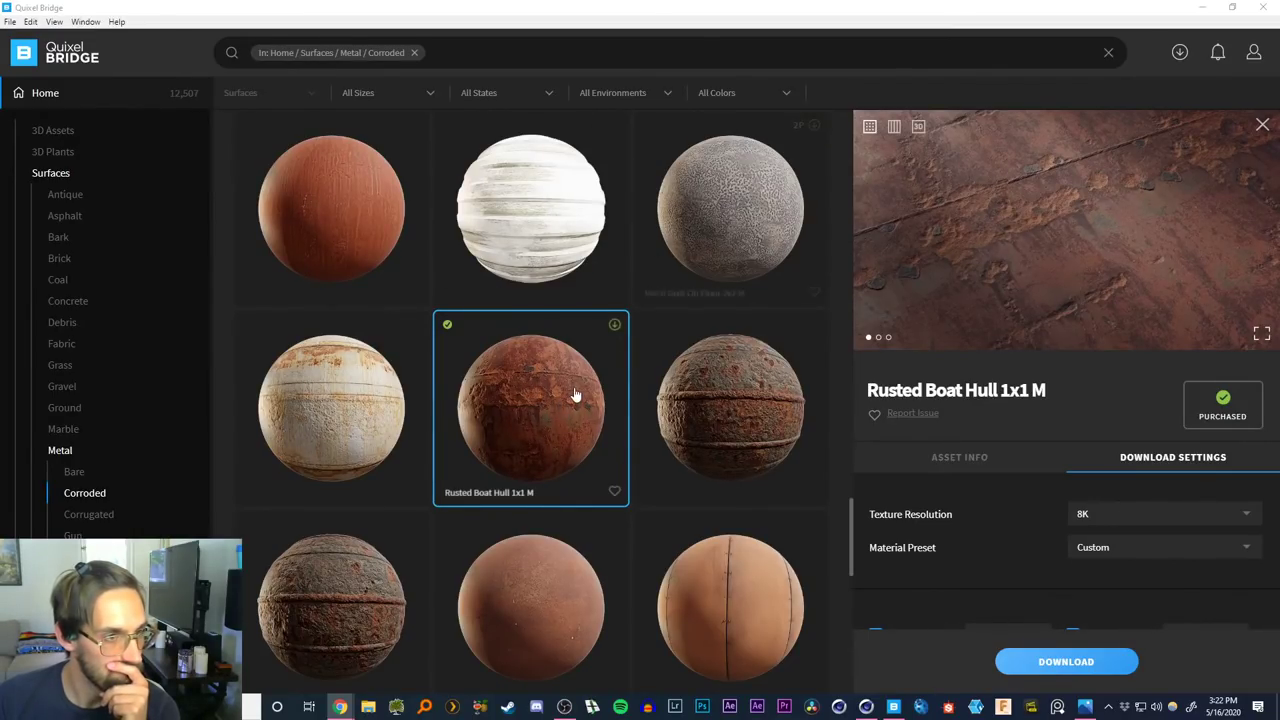
Set the Rusted Boat Hull 1x1 M to 4K resolution with the Offline Specular material preset, and export it
left_click(1154, 514)
left_click(1110, 565)
scroll(995, 528, "down", 3)
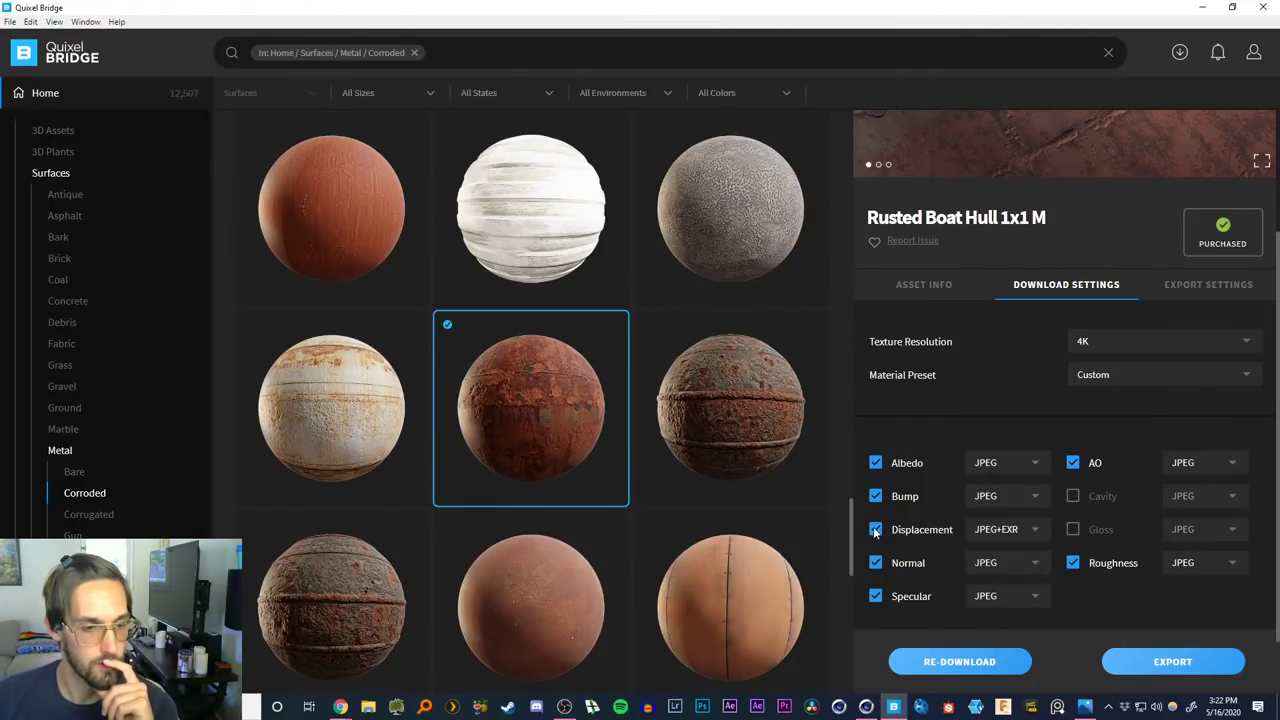
scroll(951, 417, "down", 1)
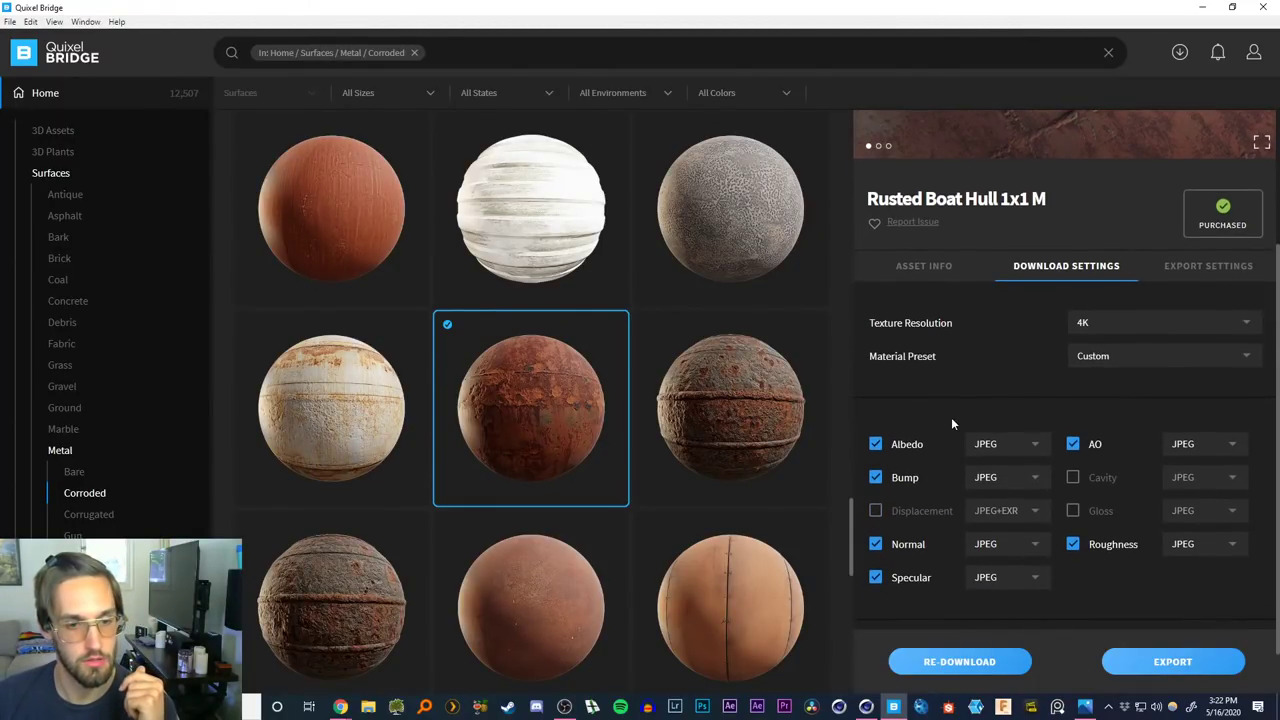
left_click(1246, 367)
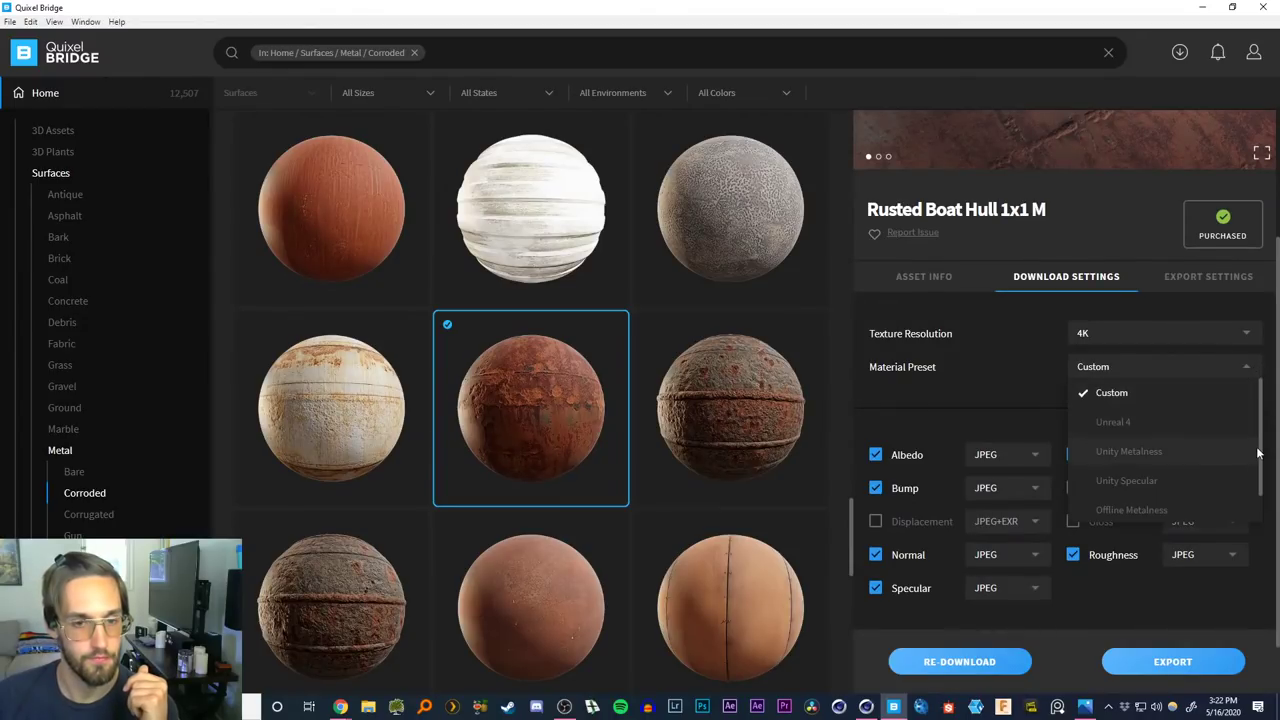
scroll(1262, 455, "down", 1)
left_click(1146, 510)
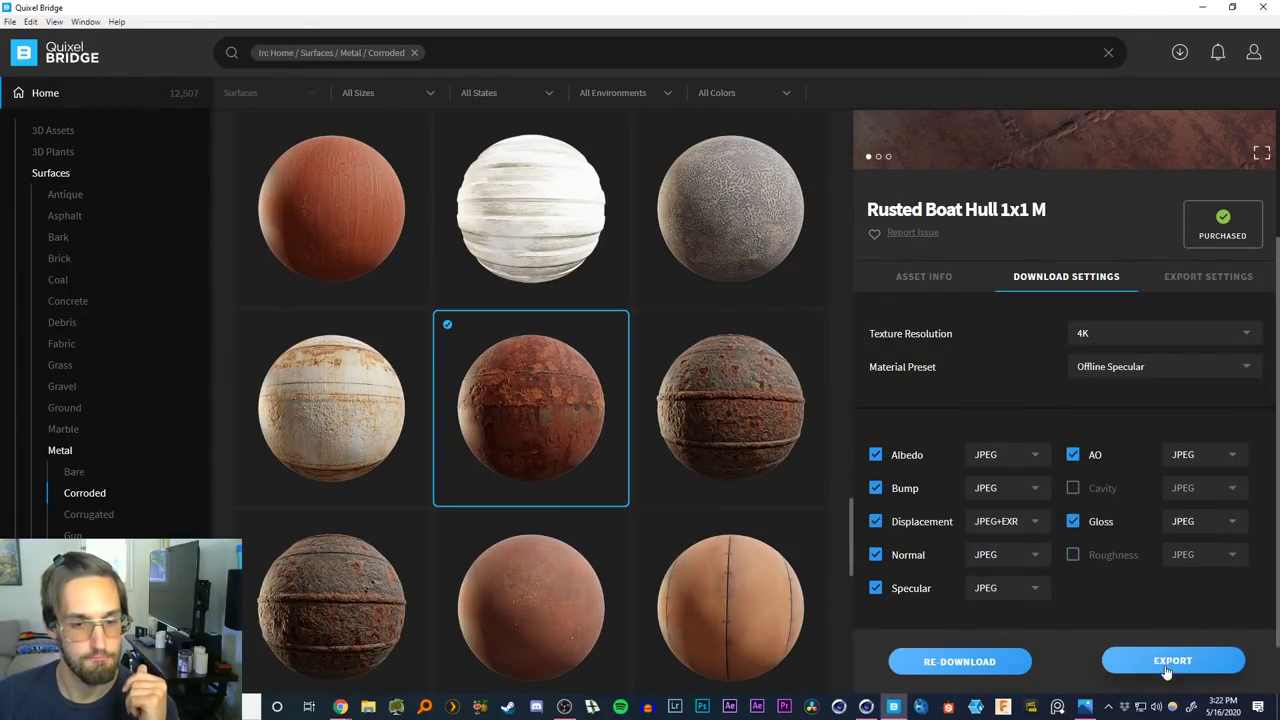
left_click(1168, 664)
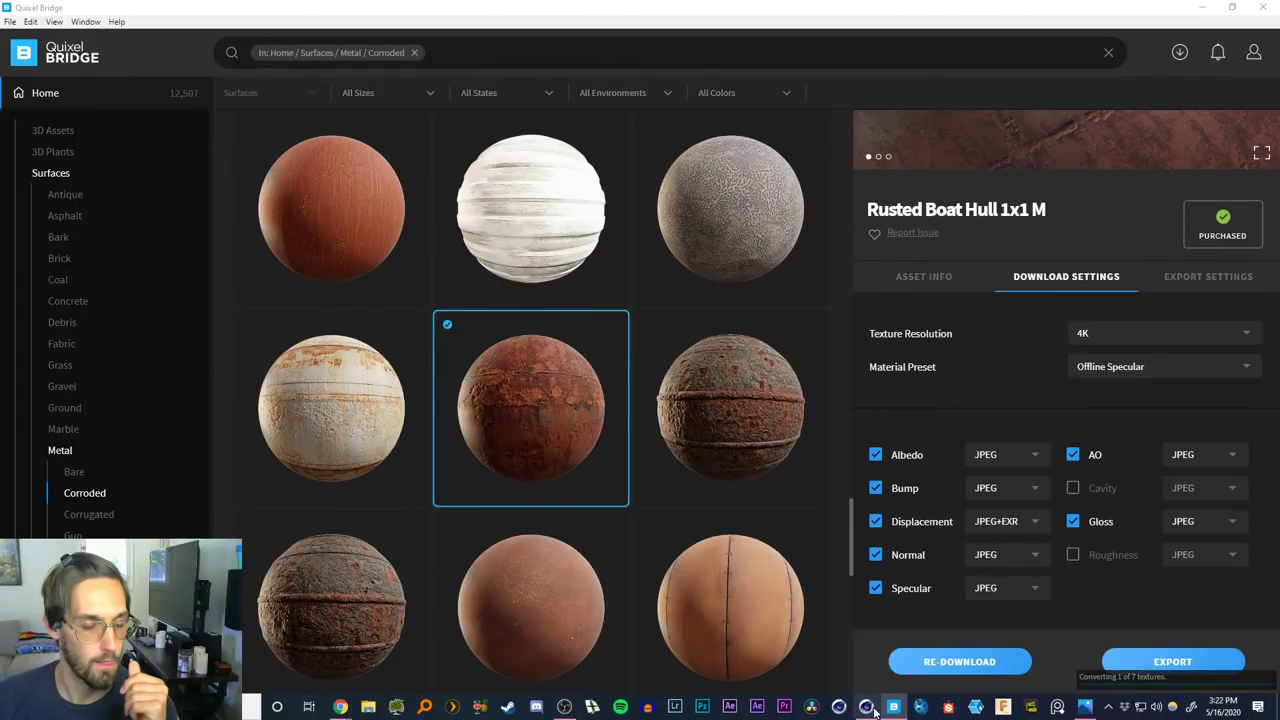
Switch to Cinema 4D and apply the exported Rusted_Boat material to the pipe cylinder
left_click(870, 709)
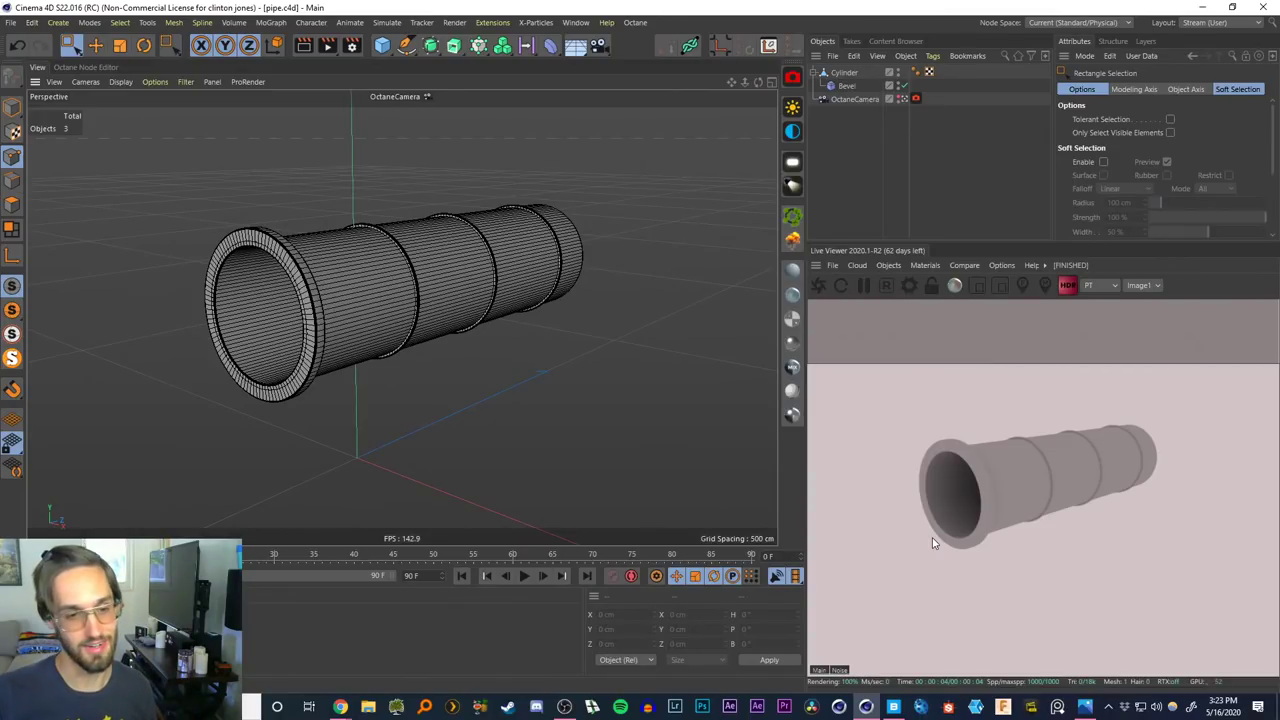
left_click(835, 74)
left_click(70, 45)
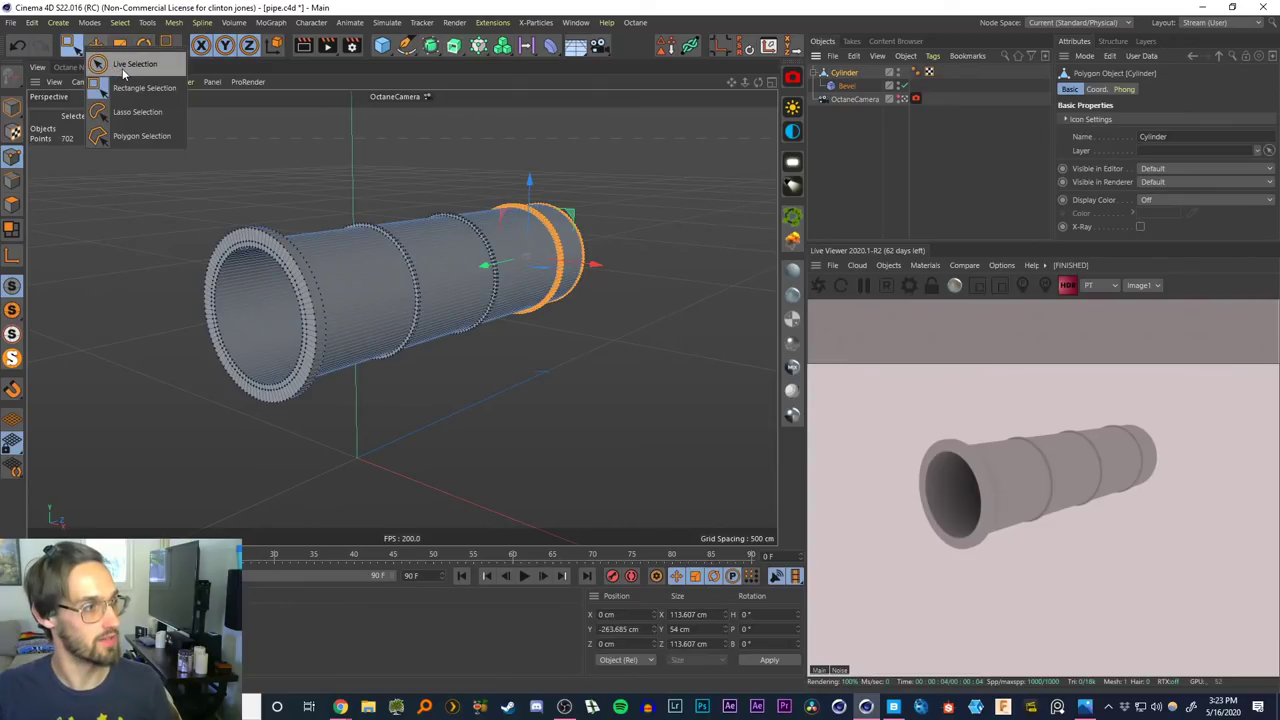
left_click(123, 73)
left_click_drag(474, 206, 435, 298, "alt")
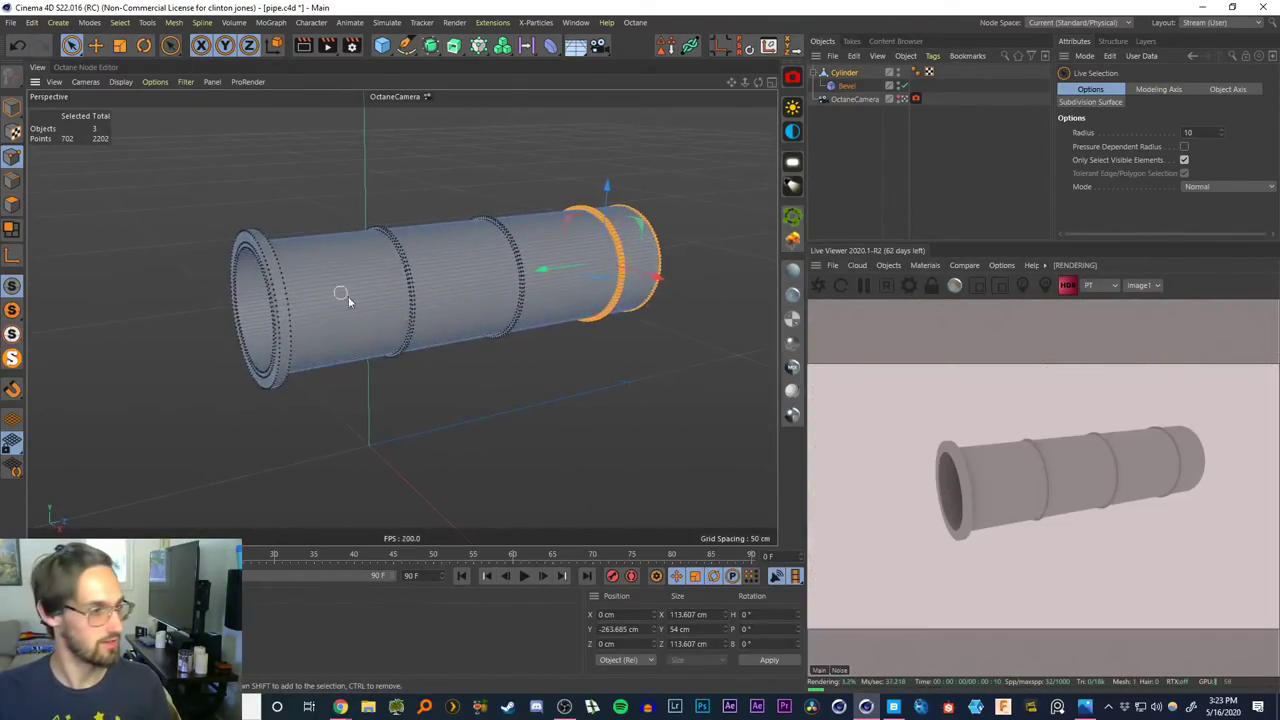
scroll(348, 296, "up", 4)
left_click_drag(338, 274, 356, 261, "alt")
middle_click_drag(356, 261, 396, 276, "alt")
left_click(838, 162)
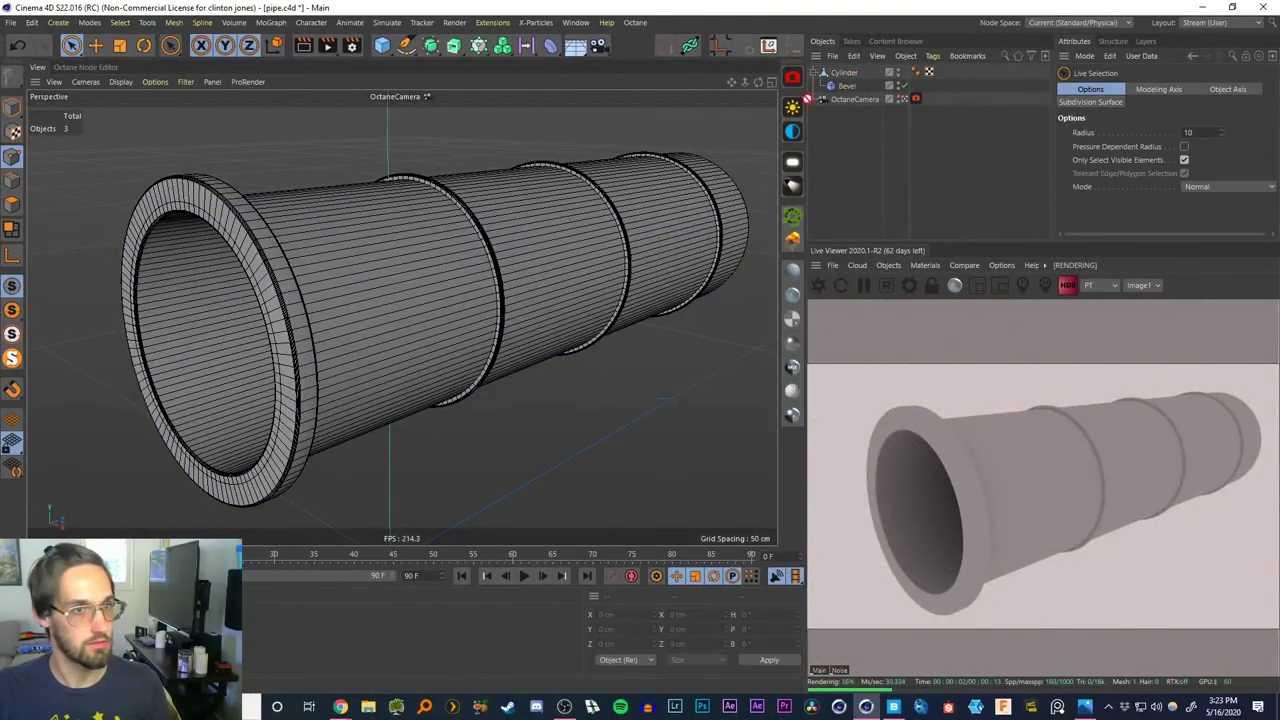
left_click_drag(848, 76, 846, 74)
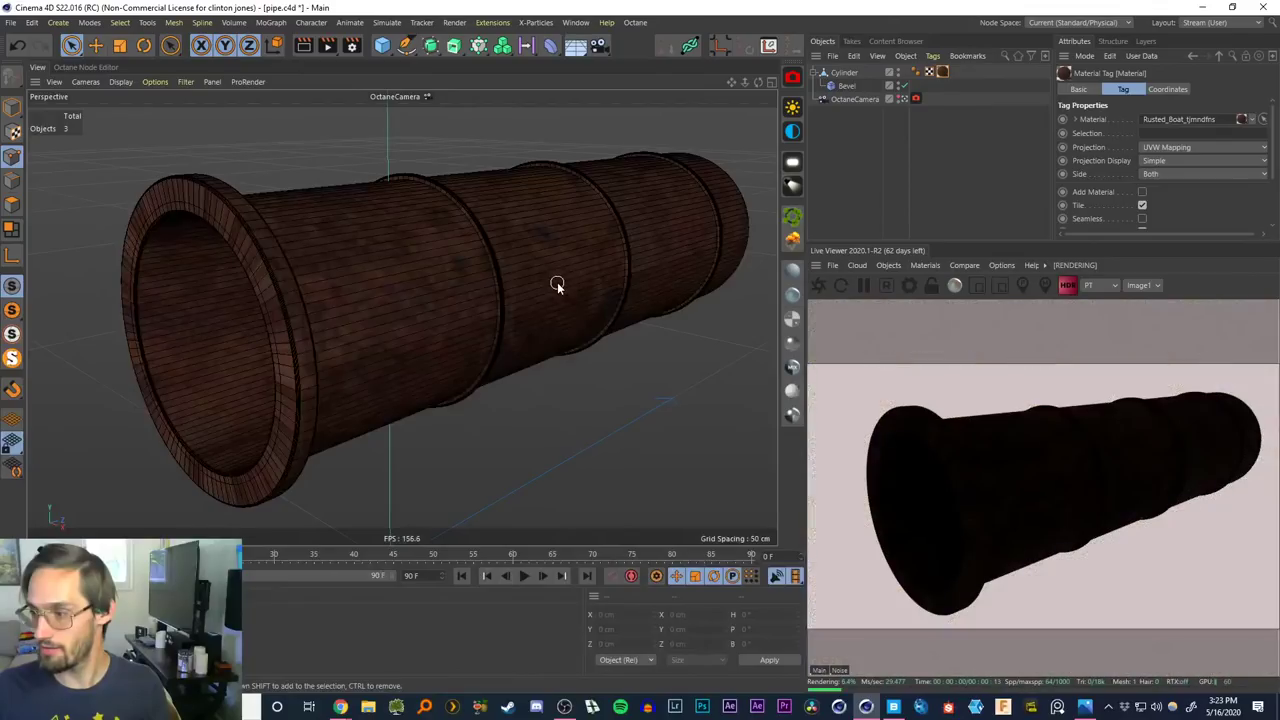
Toggle the Live Viewer's HDR display mode and inspect the rust texture on the pipe's ribs and flange up close
left_click_drag(365, 375, 437, 295, "alt")
middle_click_drag(523, 317, 463, 334, "alt")
left_click(1070, 287)
left_click(1067, 286)
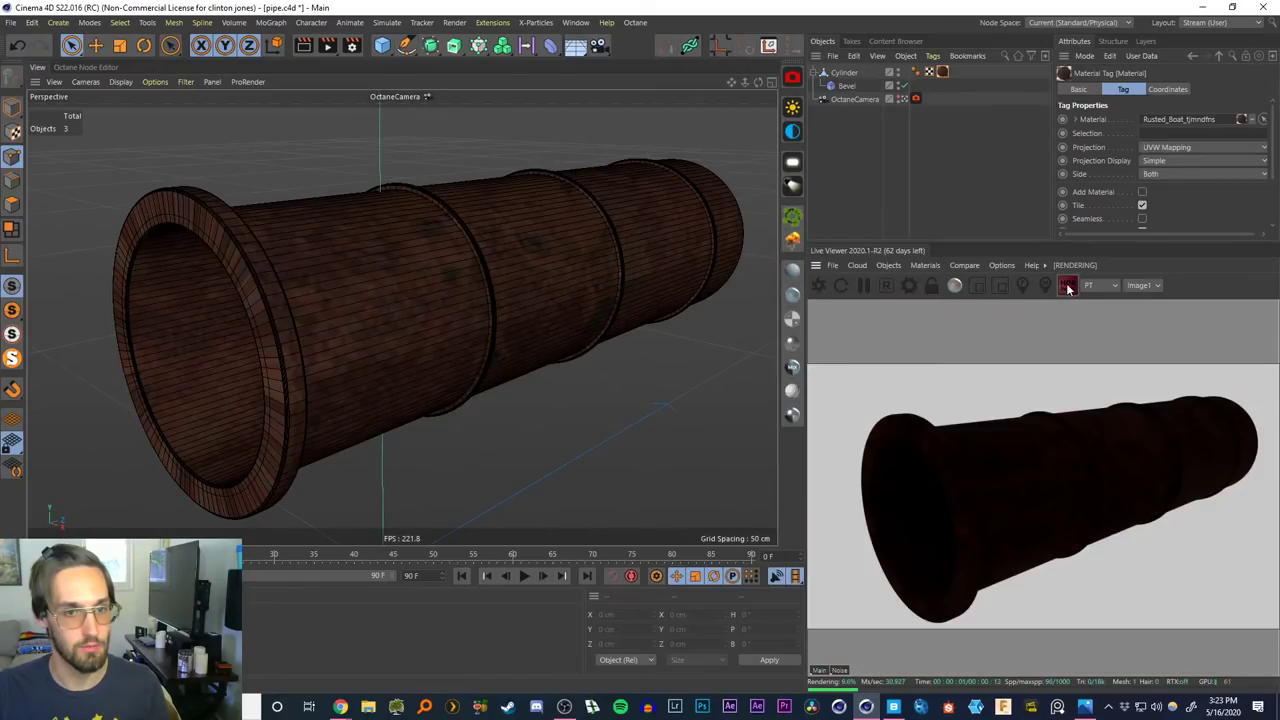
left_click(1067, 286)
left_click_drag(560, 307, 511, 286, "alt")
scroll(450, 305, "up", 5)
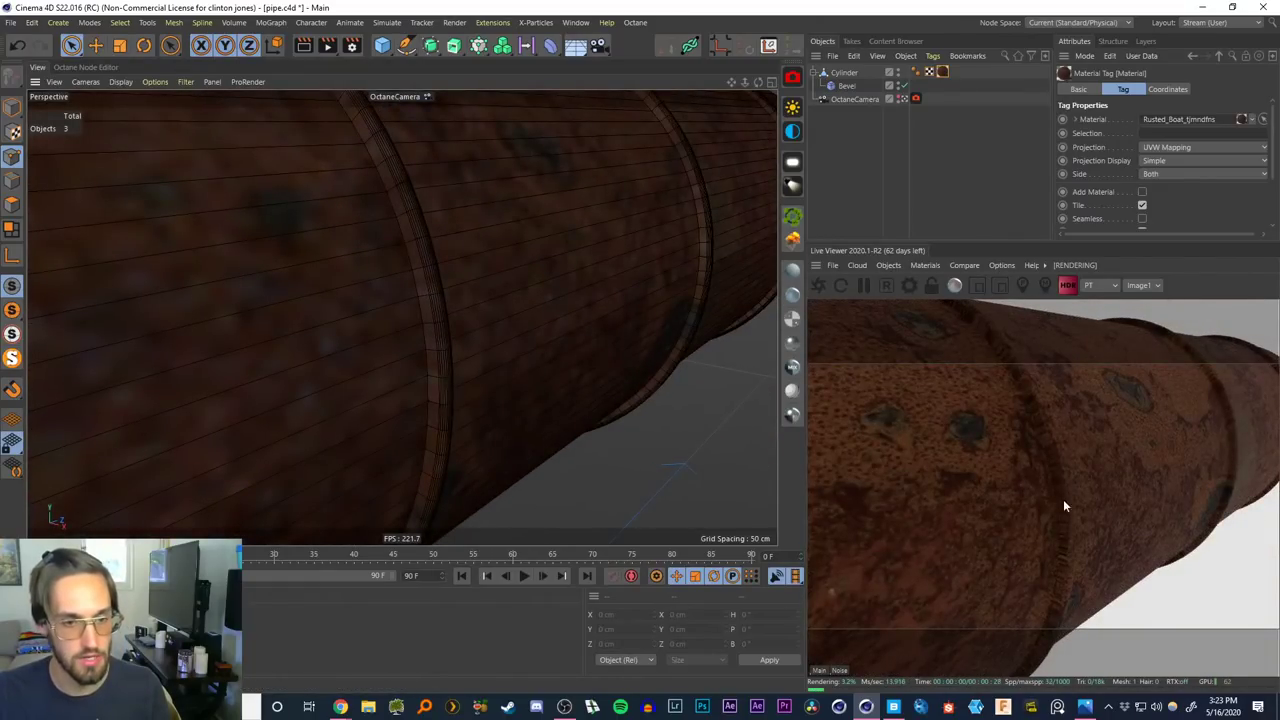
left_click_drag(262, 316, 520, 300, "alt")
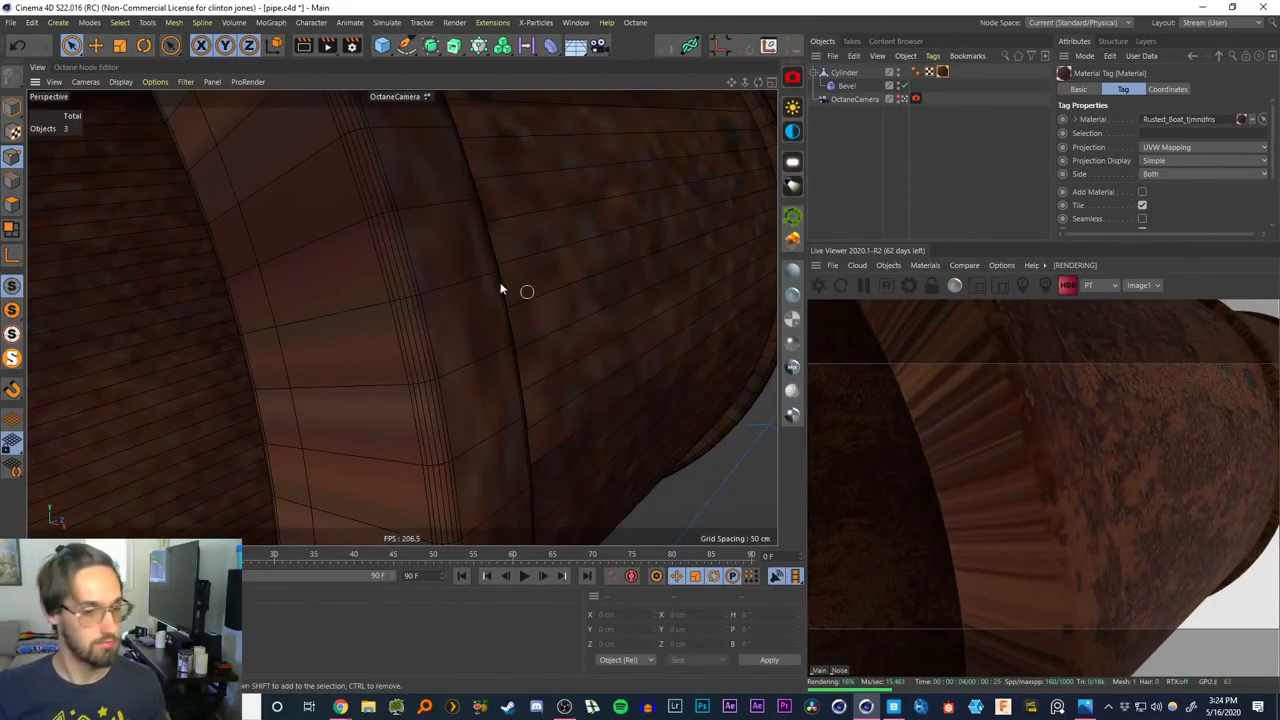
scroll(429, 262, "down", 5)
left_click_drag(429, 262, 370, 262, "alt")
Edit the Rusted_Boat material to use the Glossy material type and the Octane BRDF model
left_click(30, 625)
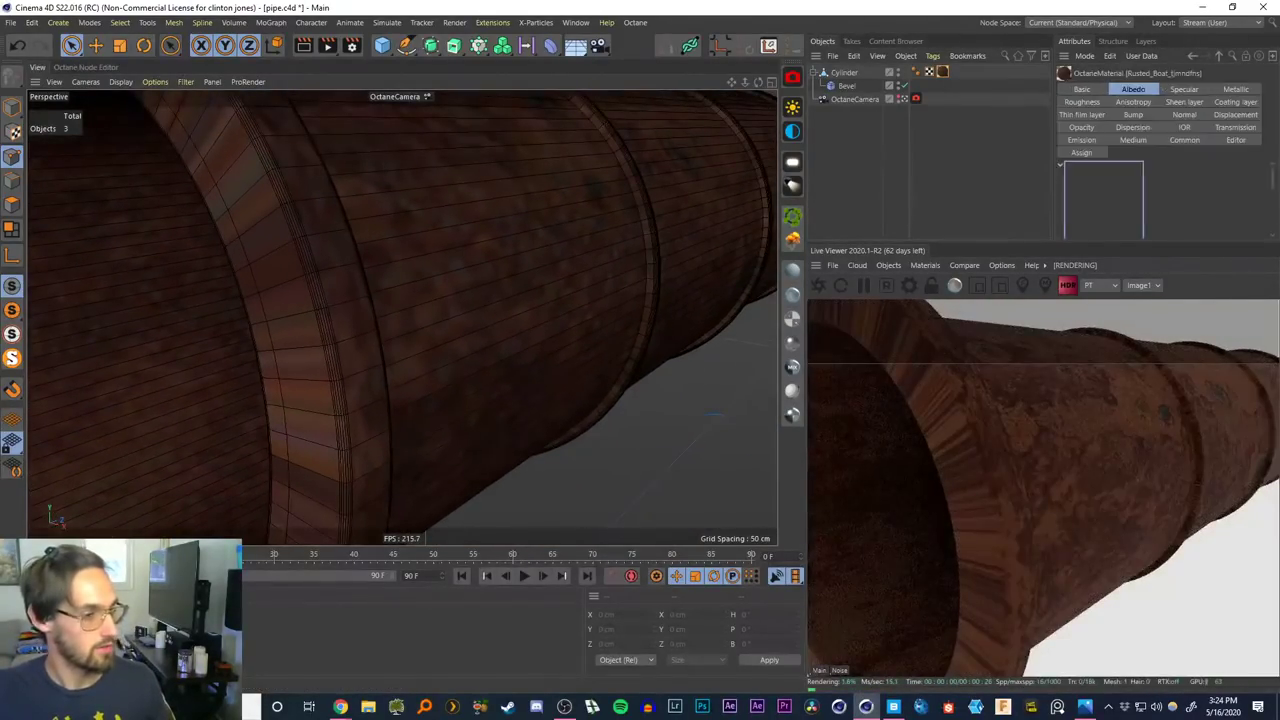
double_click(30, 625)
left_click(306, 254)
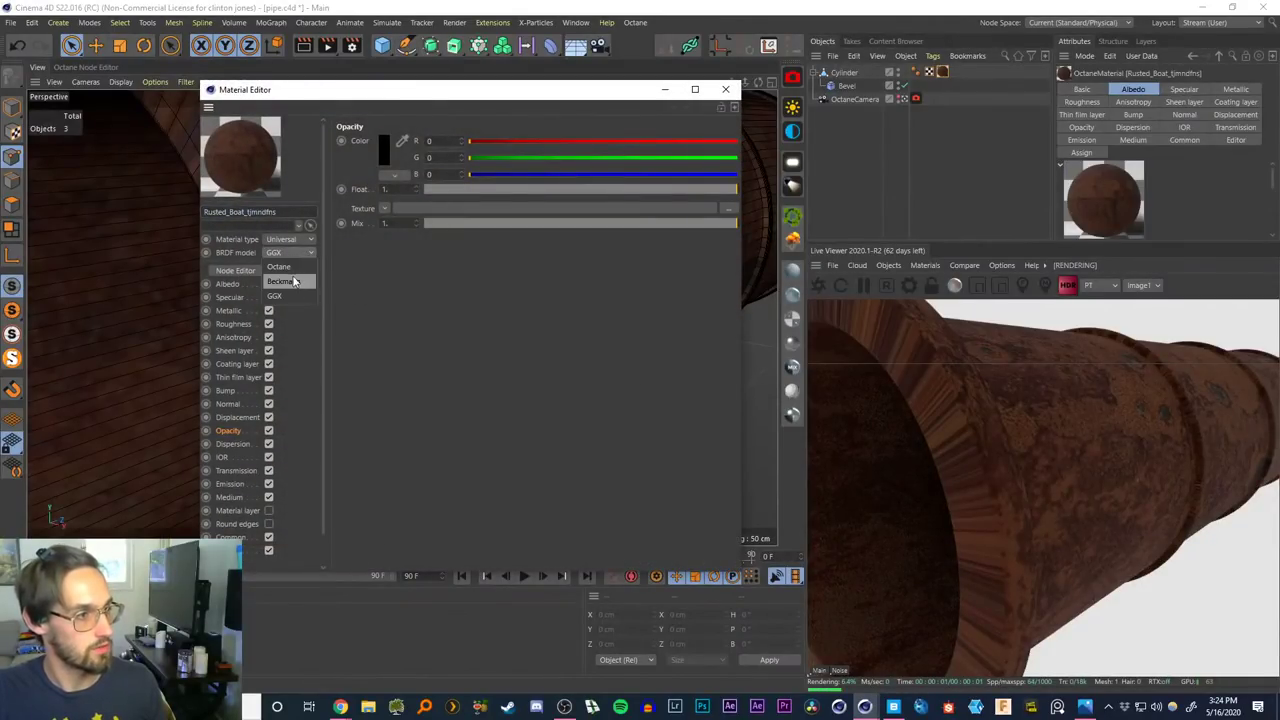
left_click(293, 282)
left_click(288, 239)
left_click(290, 267)
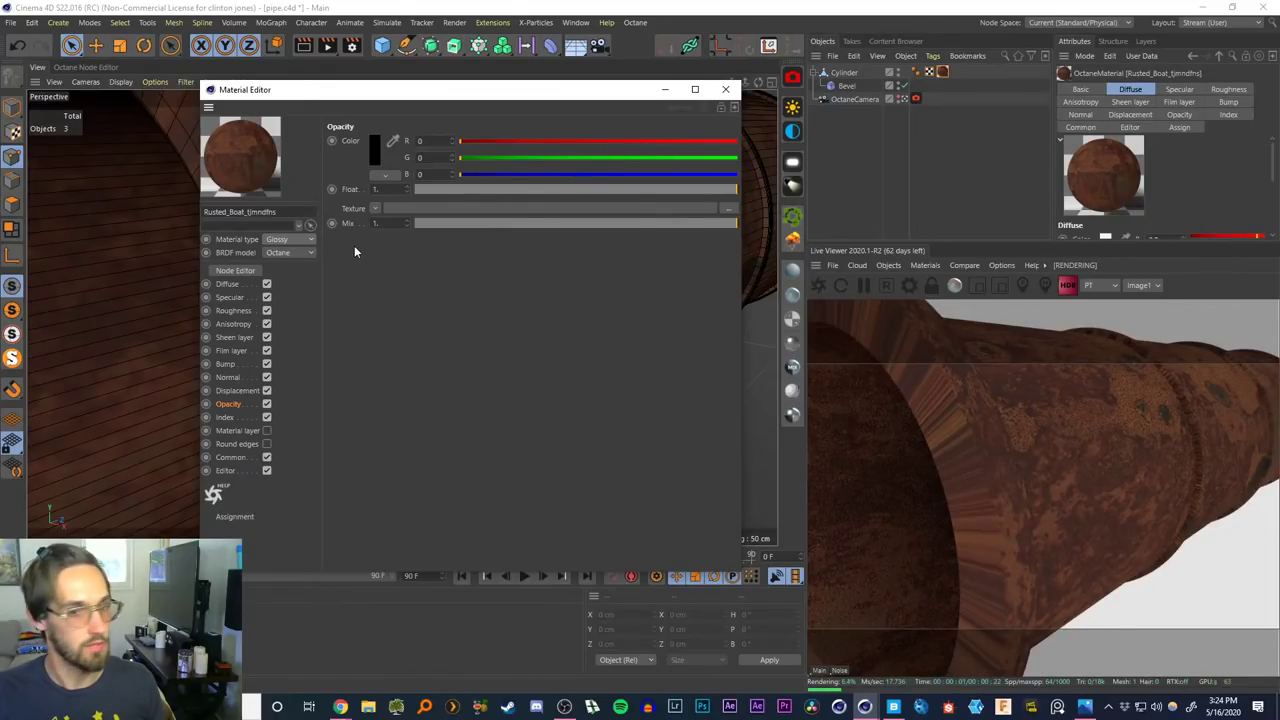
Add an Octane HDRI environment, load the HDR image from the hdmi folder without copying it into the project, and reframe the pipe
left_click(726, 89)
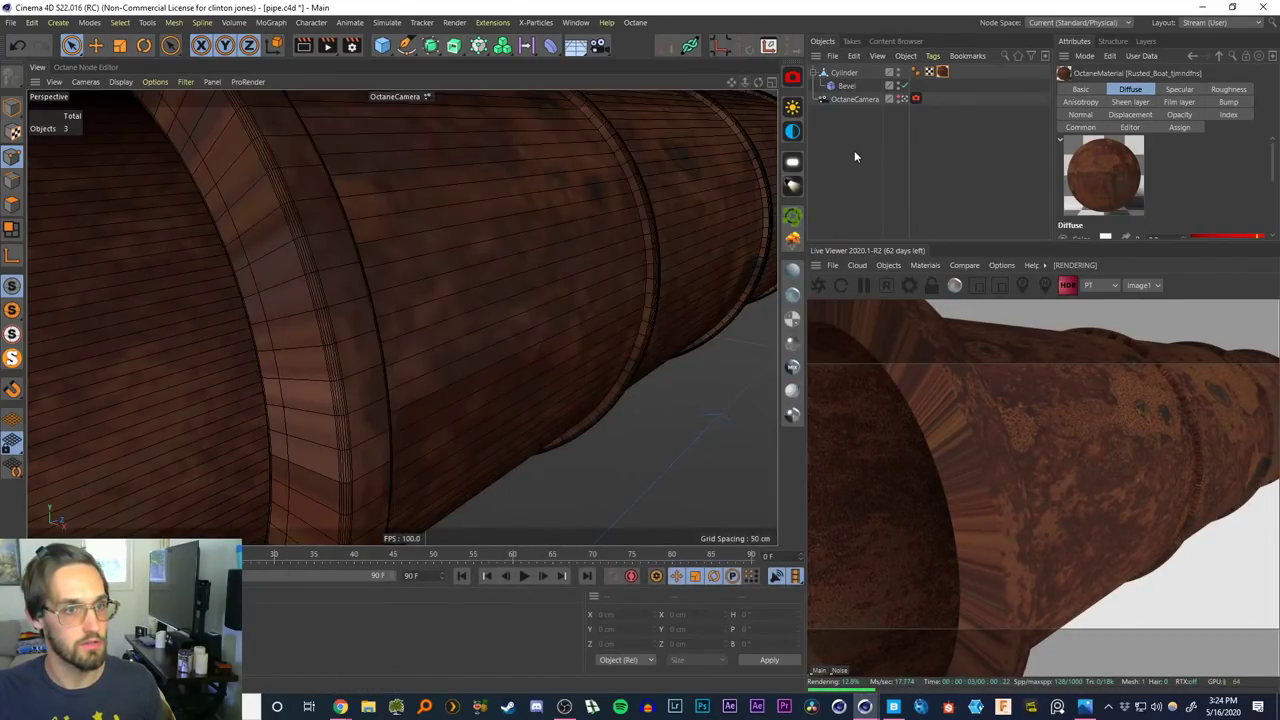
left_click(792, 131)
right_click(850, 77)
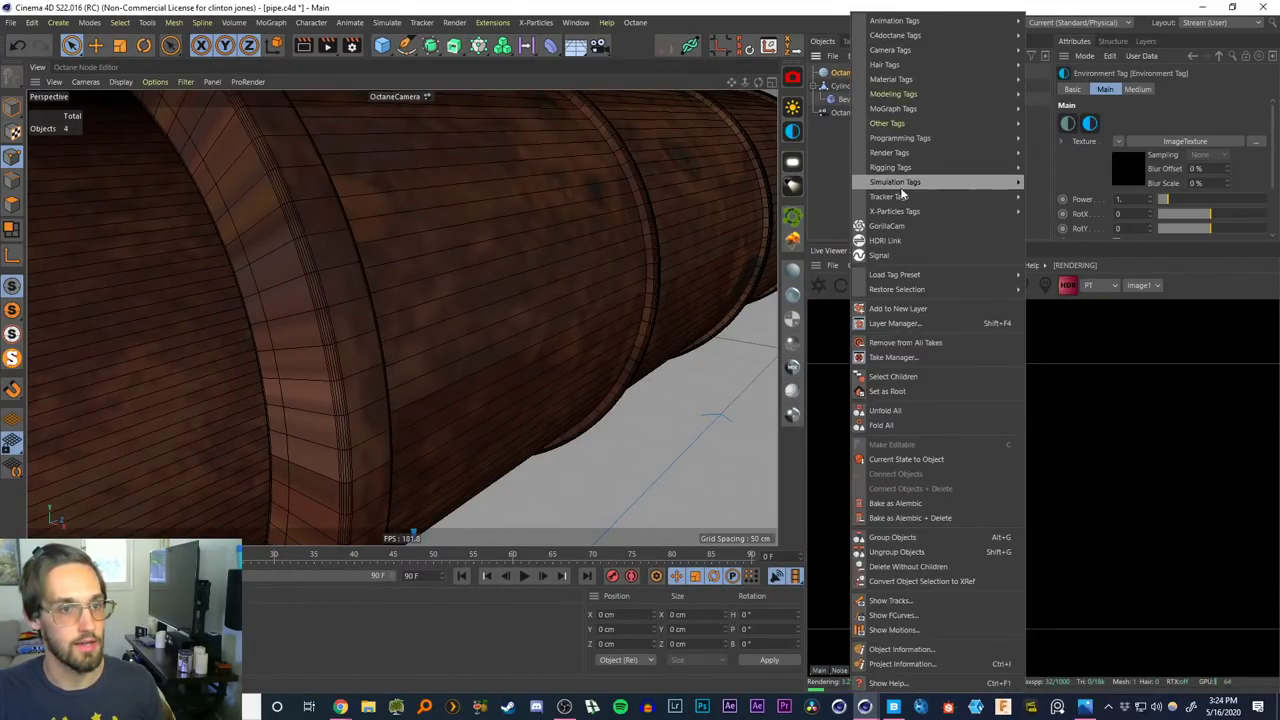
left_click(1127, 171)
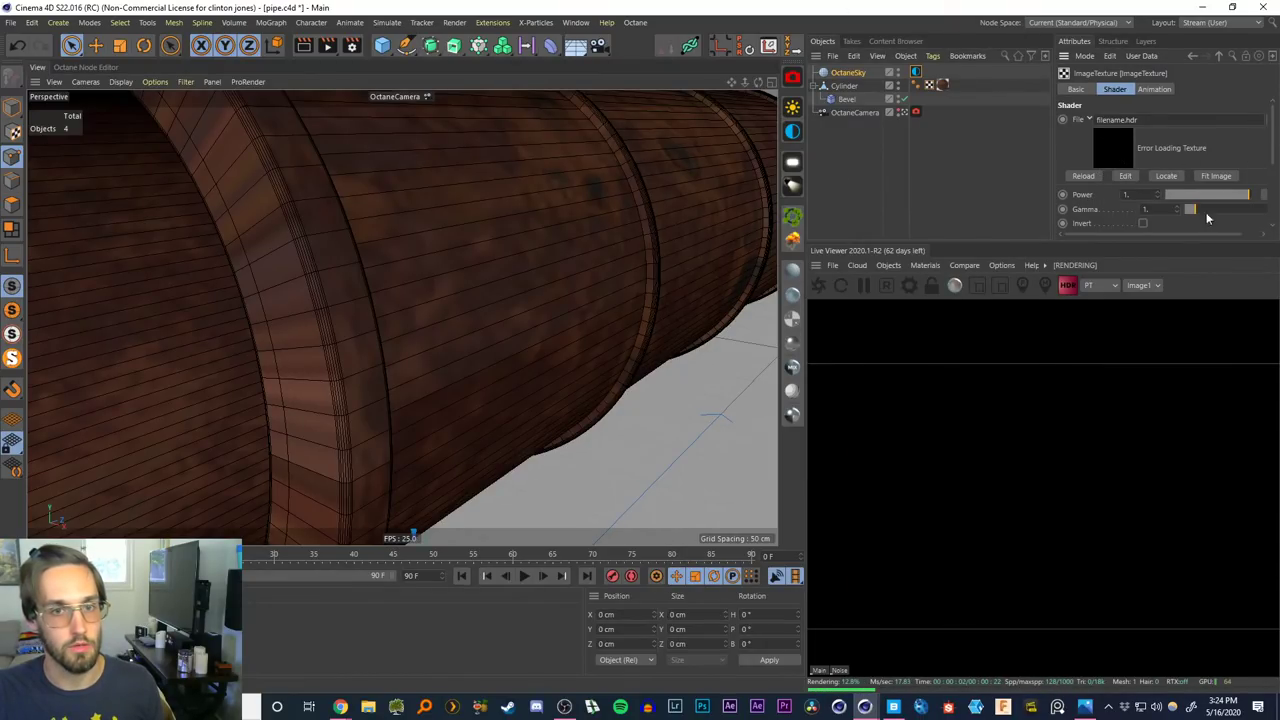
left_click(1255, 120)
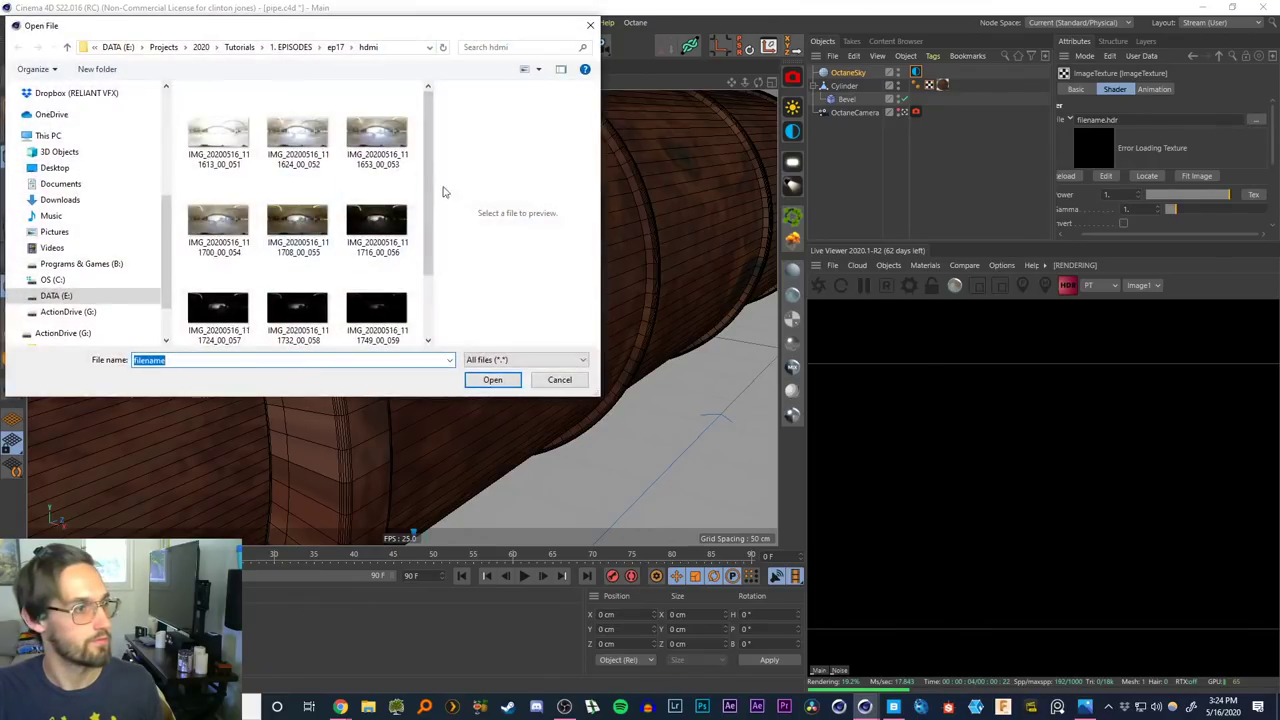
scroll(300, 220, "down", 3)
double_click(297, 290)
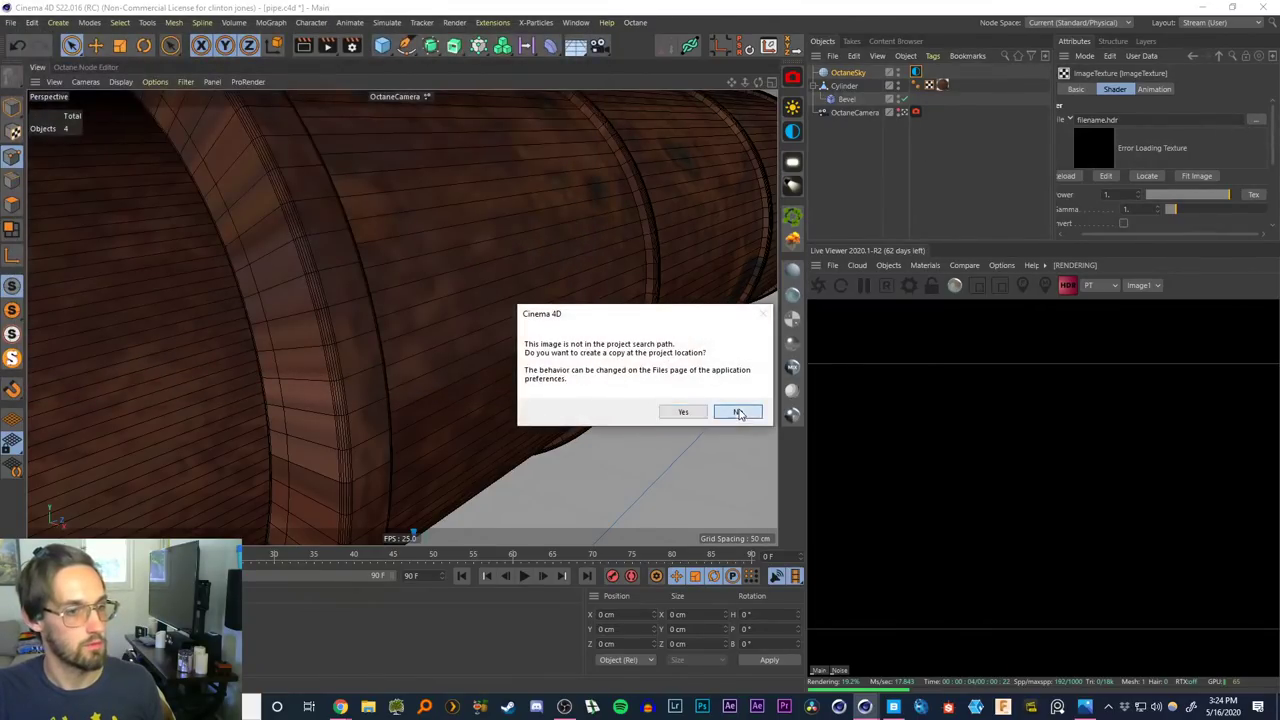
left_click(738, 412)
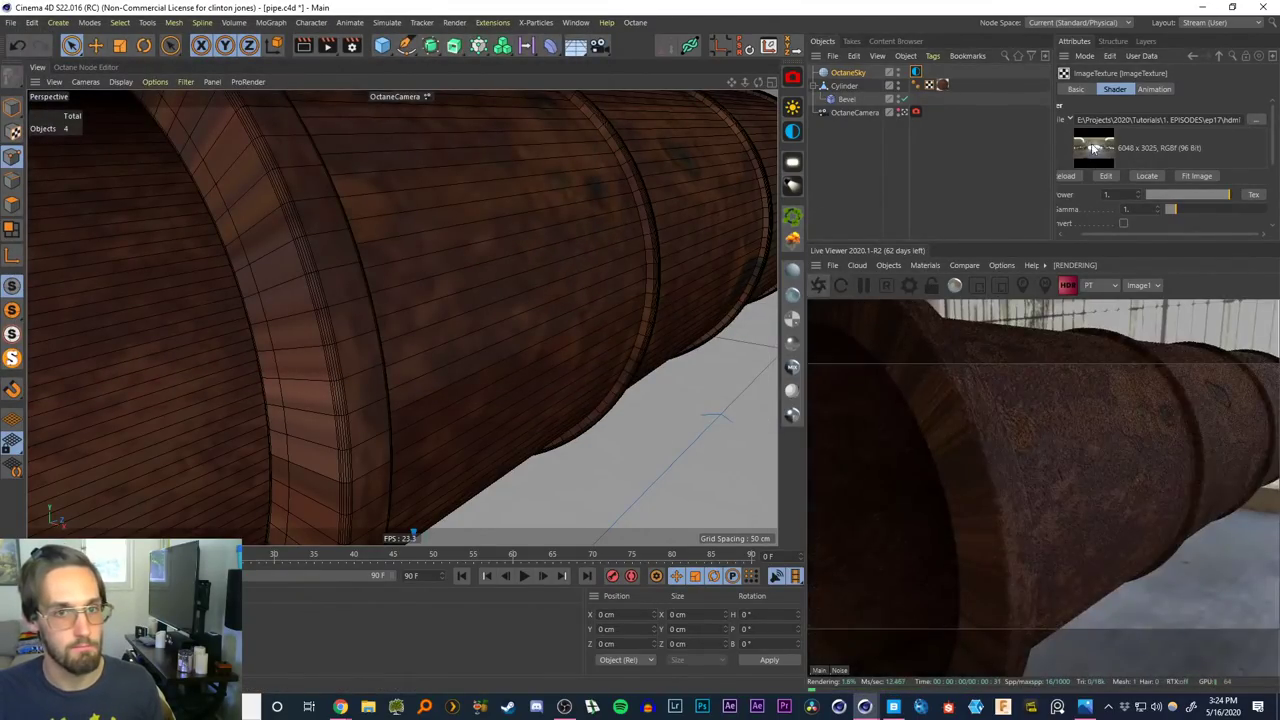
key("h")
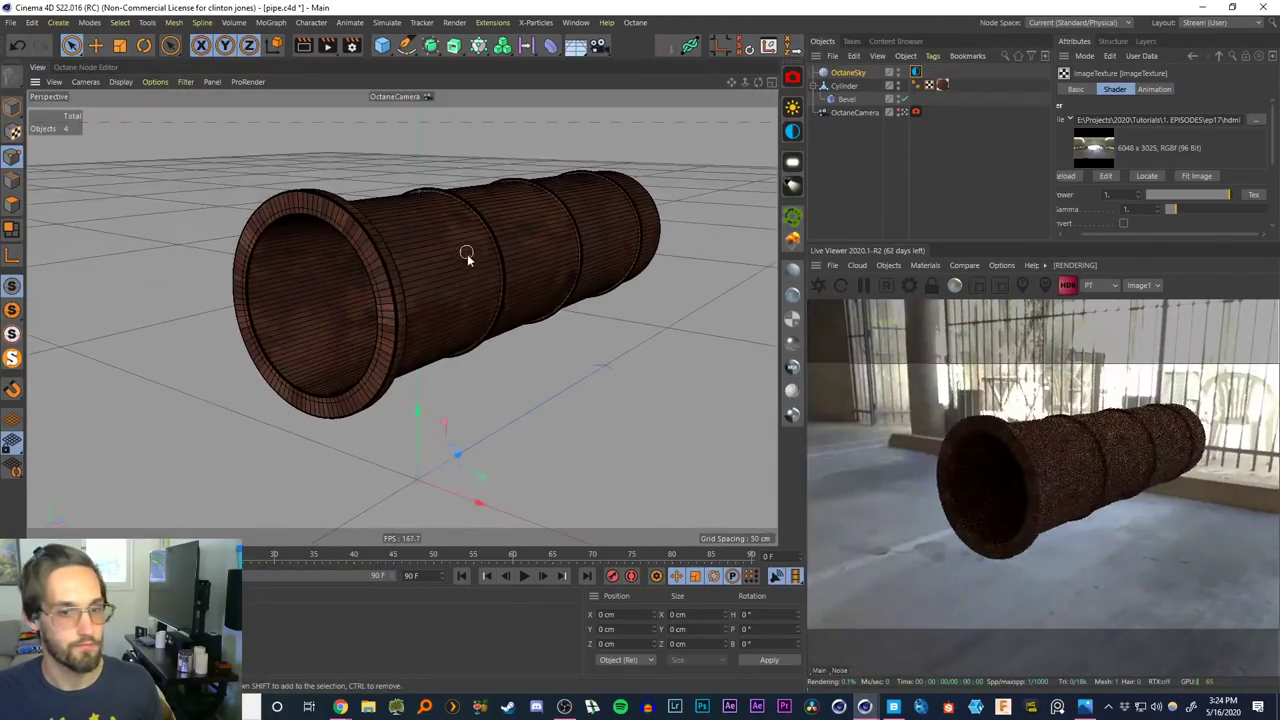
scroll(467, 254, "up", 5)
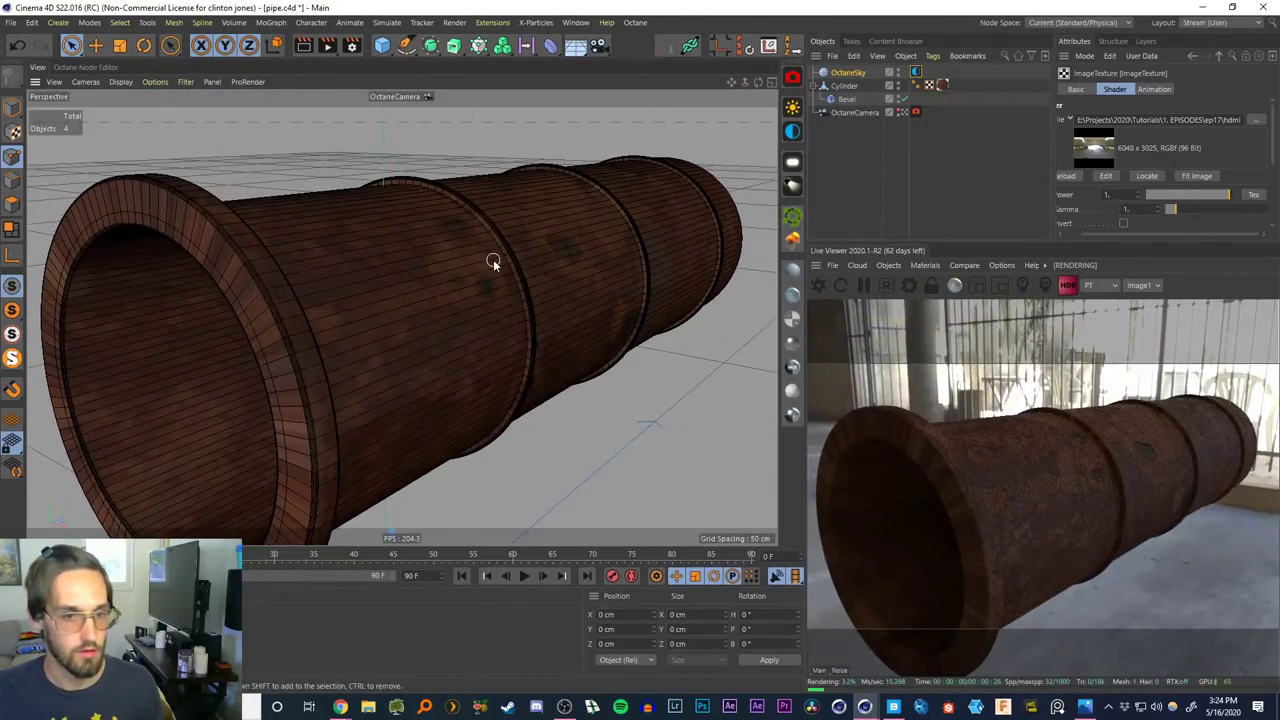
Open the Rusted_Boat material's node graph and add a Texture Projection node to its Roughness texture
double_click(30, 625)
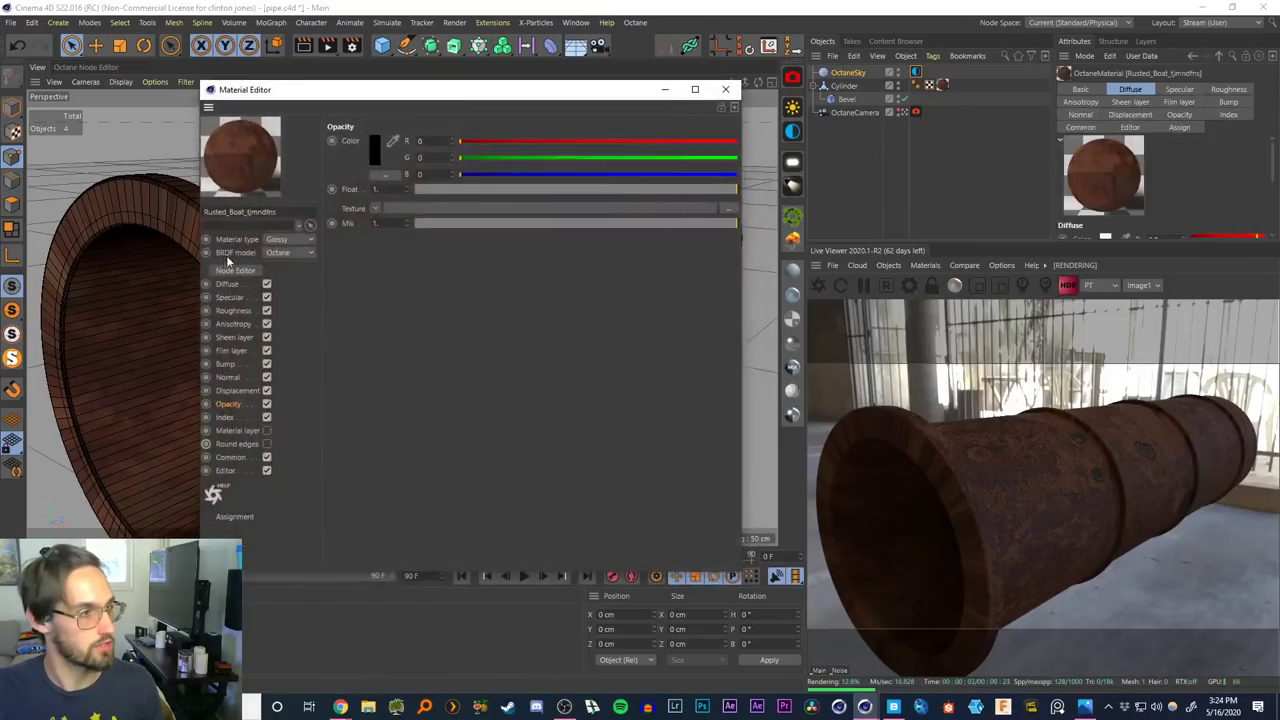
left_click(235, 271)
left_click(726, 89)
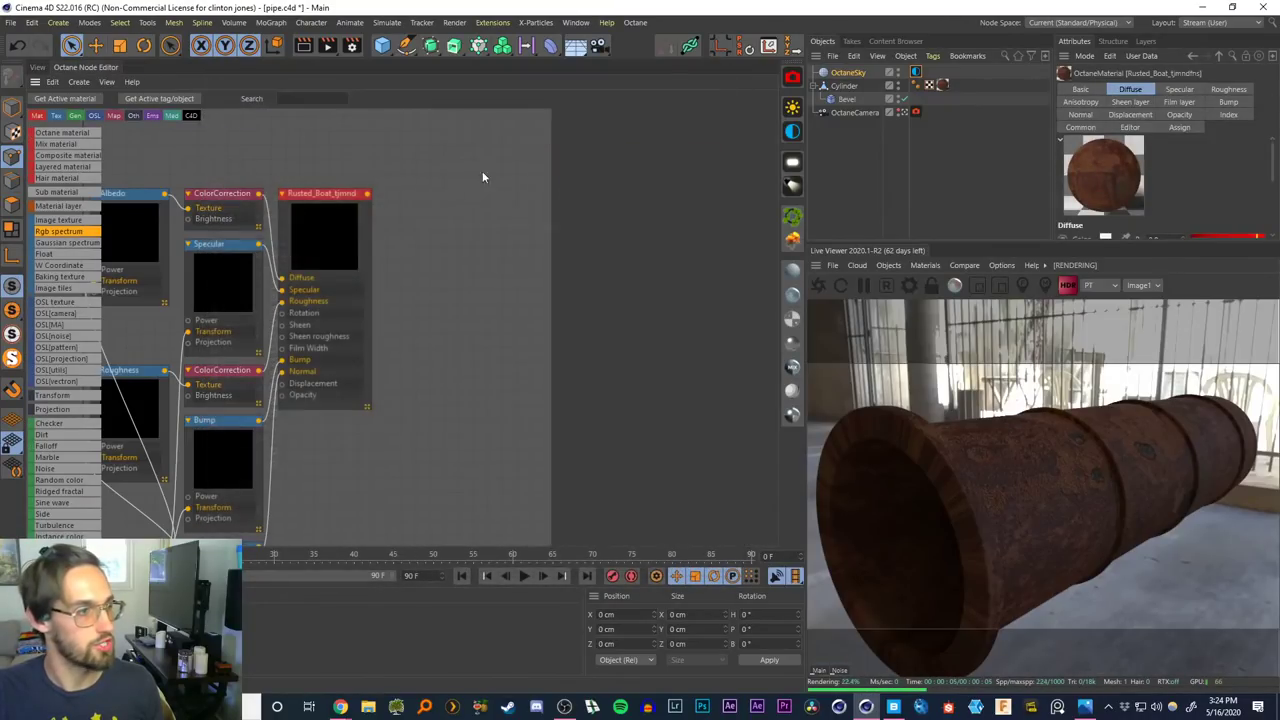
left_click_drag(329, 243, 388, 234)
middle_click_drag(359, 176, 474, 136)
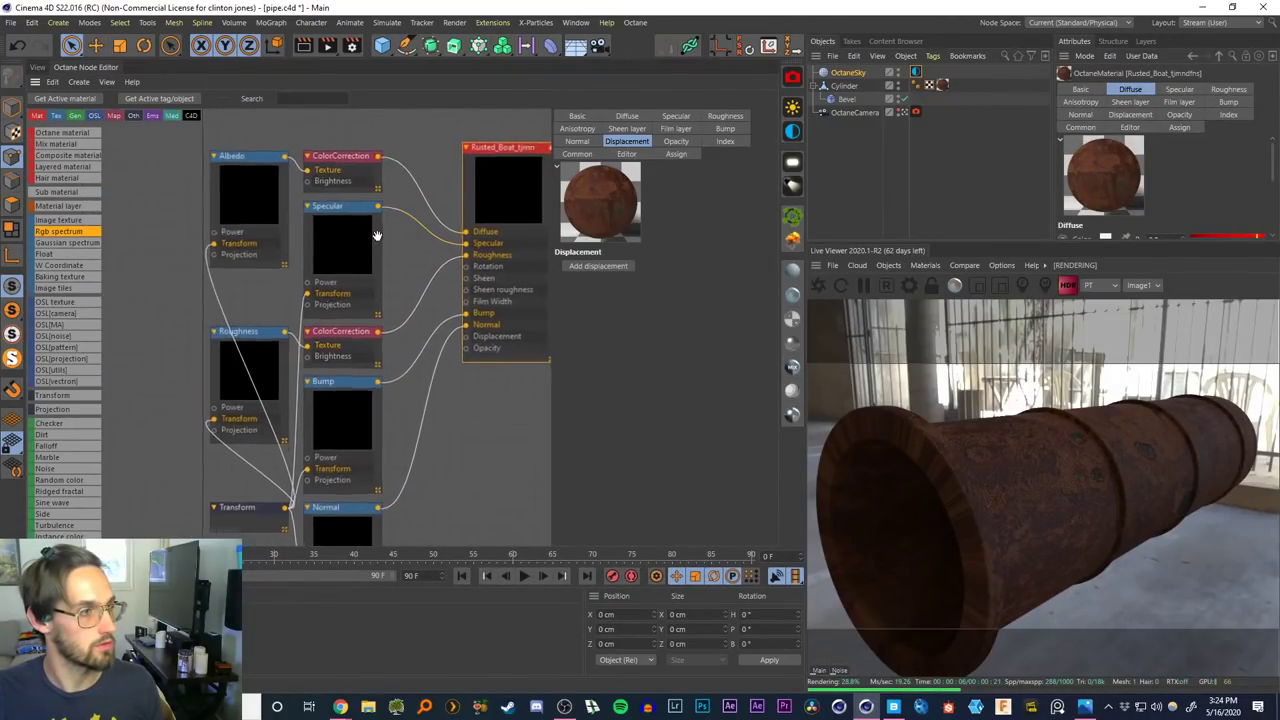
scroll(379, 235, "down", 3)
left_click(282, 332)
left_click(580, 334)
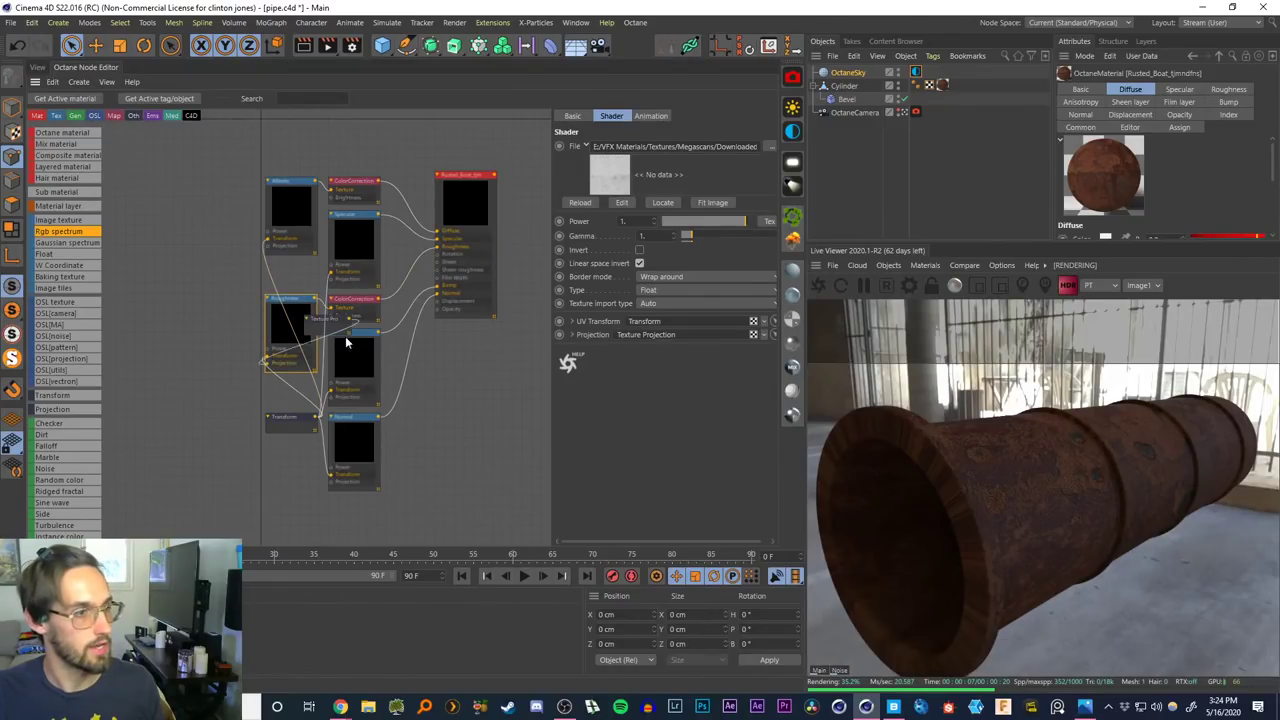
Connect the Texture Projection node to the Projection inputs of the Albedo, Specular, Bump and Normal textures
left_click_drag(320, 329, 283, 226)
left_click(230, 327)
scroll(226, 306, "up", 3)
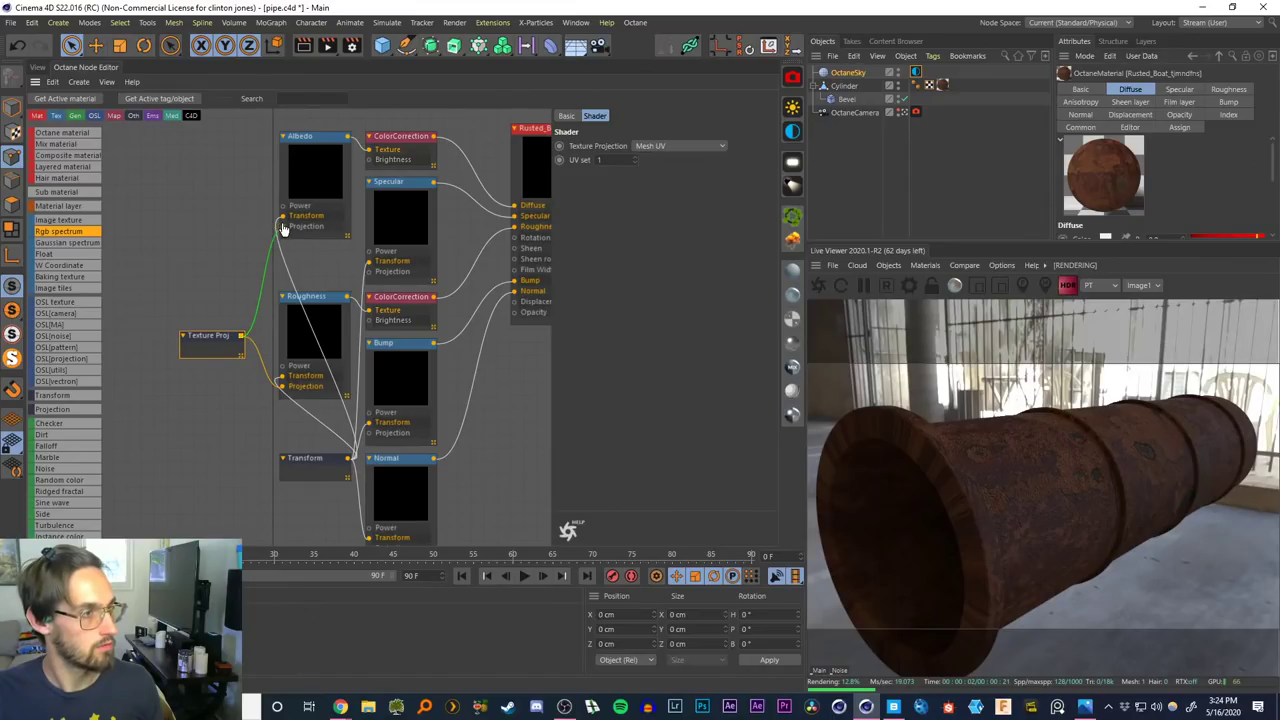
left_click_drag(338, 295, 368, 271)
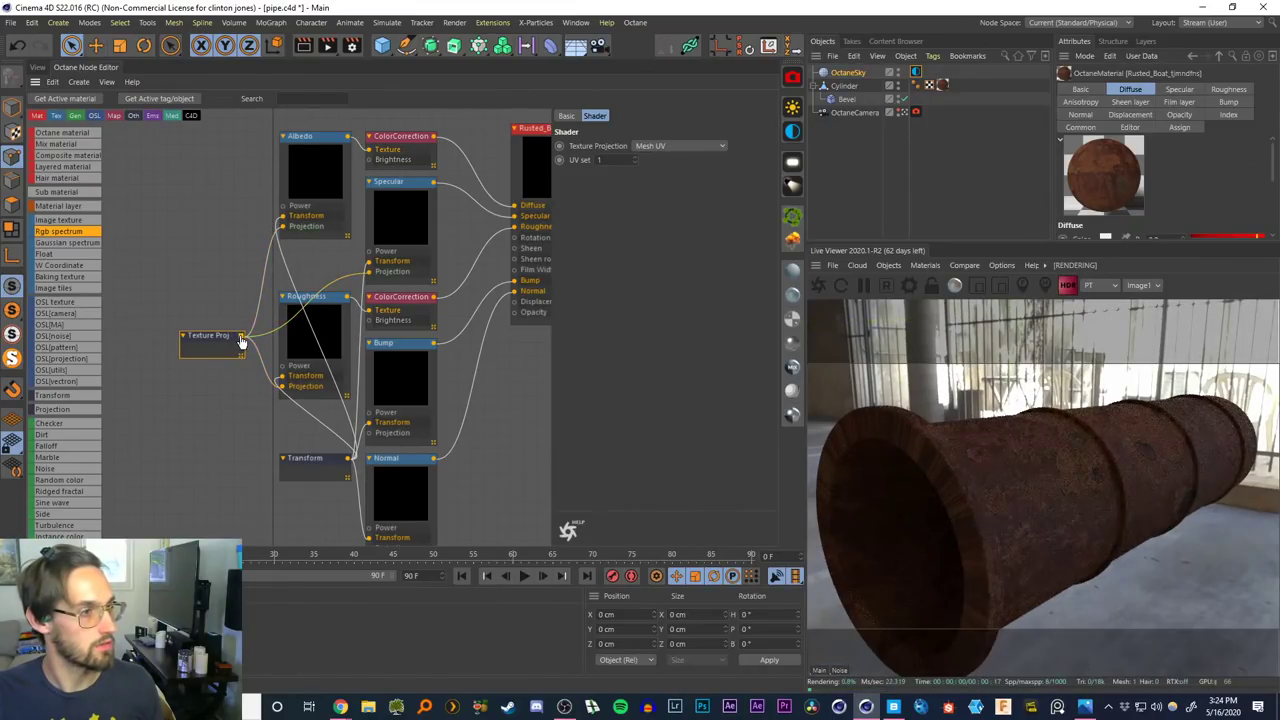
left_click_drag(243, 336, 366, 326)
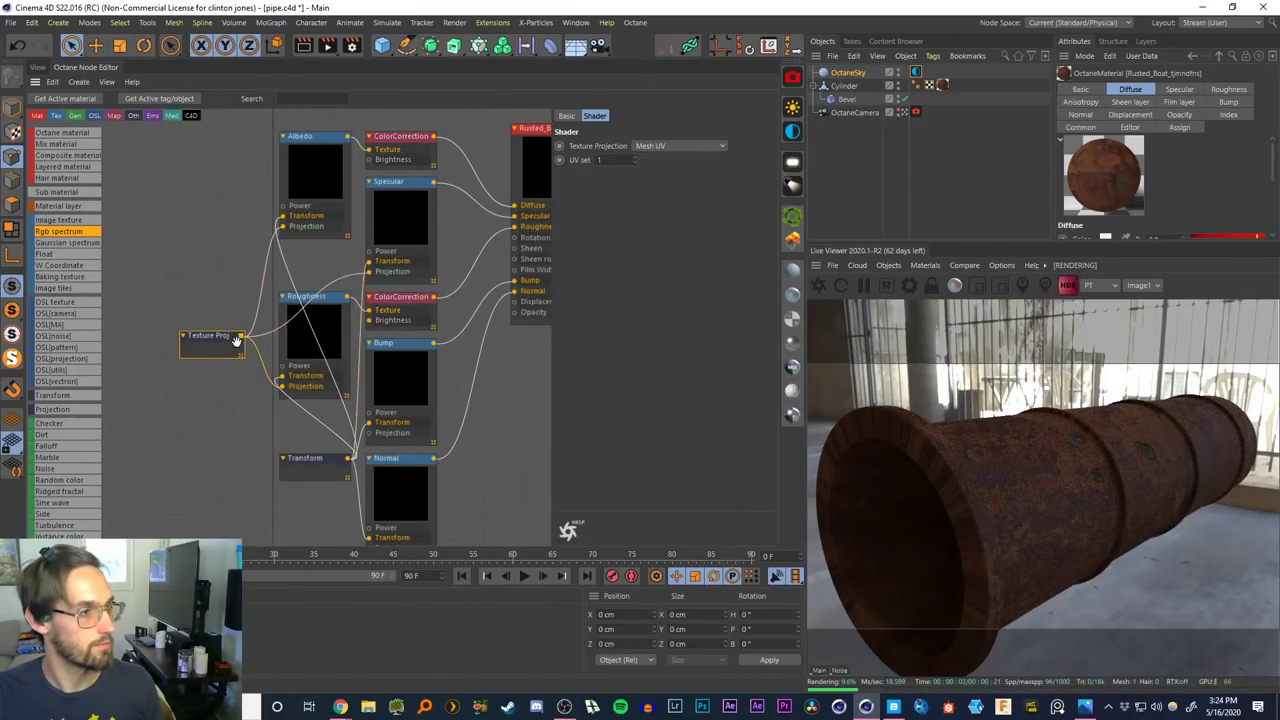
left_click_drag(241, 337, 369, 433)
middle_click_drag(214, 403, 202, 353)
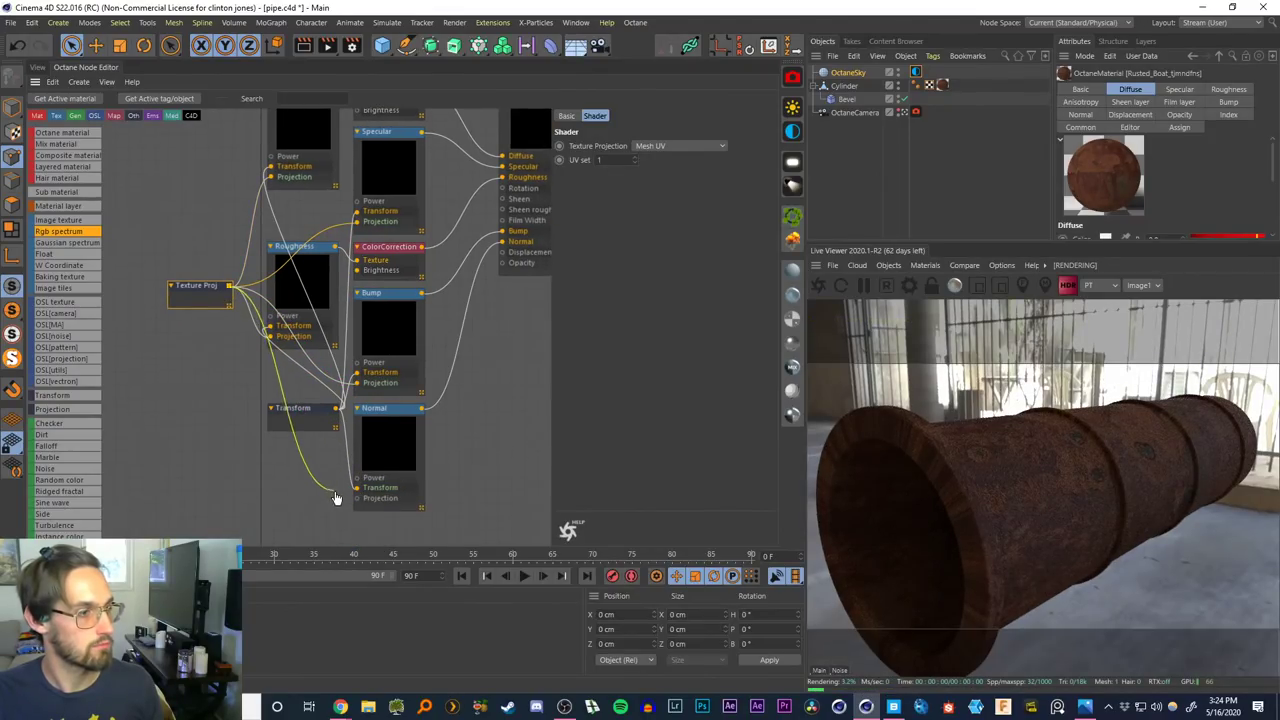
left_click_drag(198, 284, 184, 279)
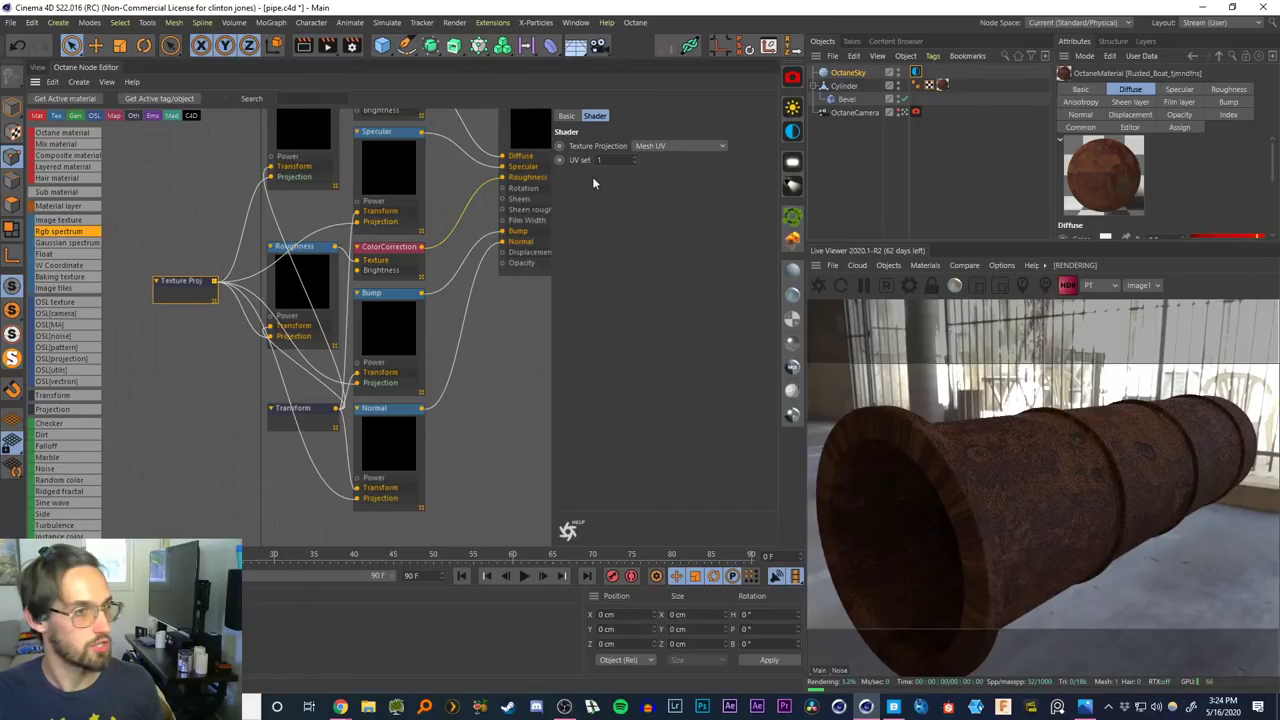
Set the Texture Projection to Box and activate the Live Selection tool
left_click(650, 147)
left_click(657, 167)
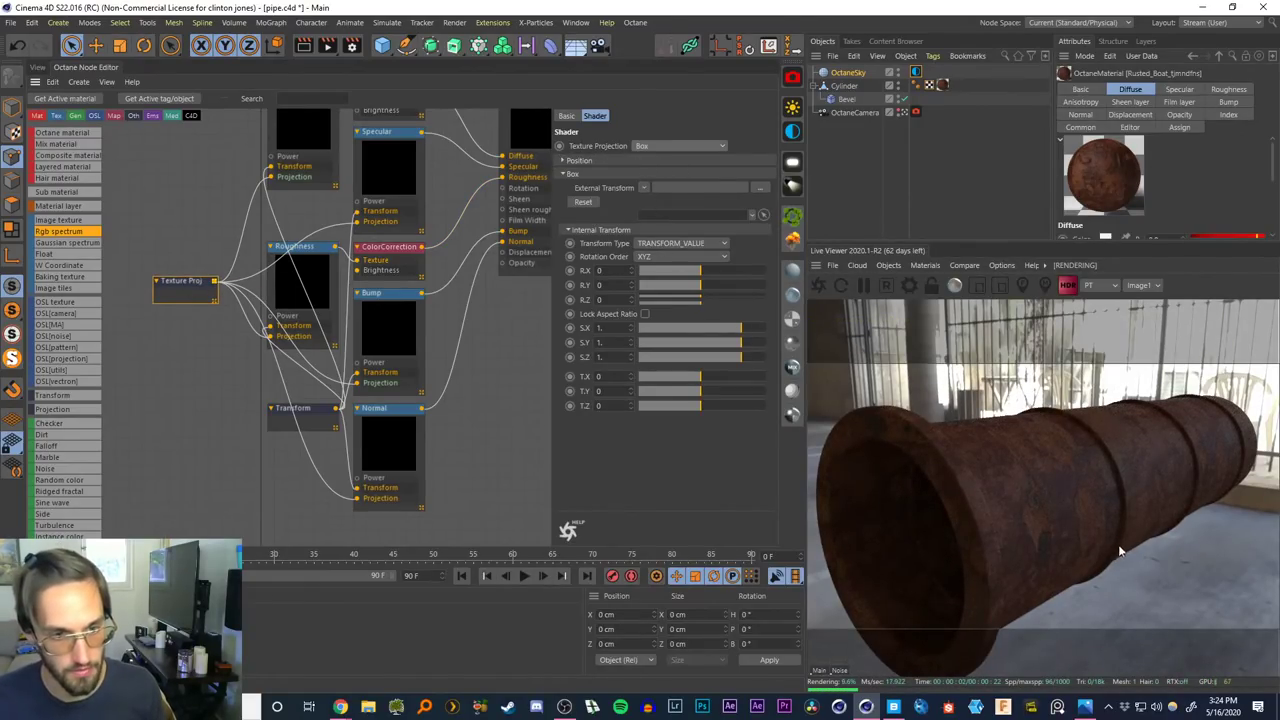
left_click(70, 46)
left_click(97, 63)
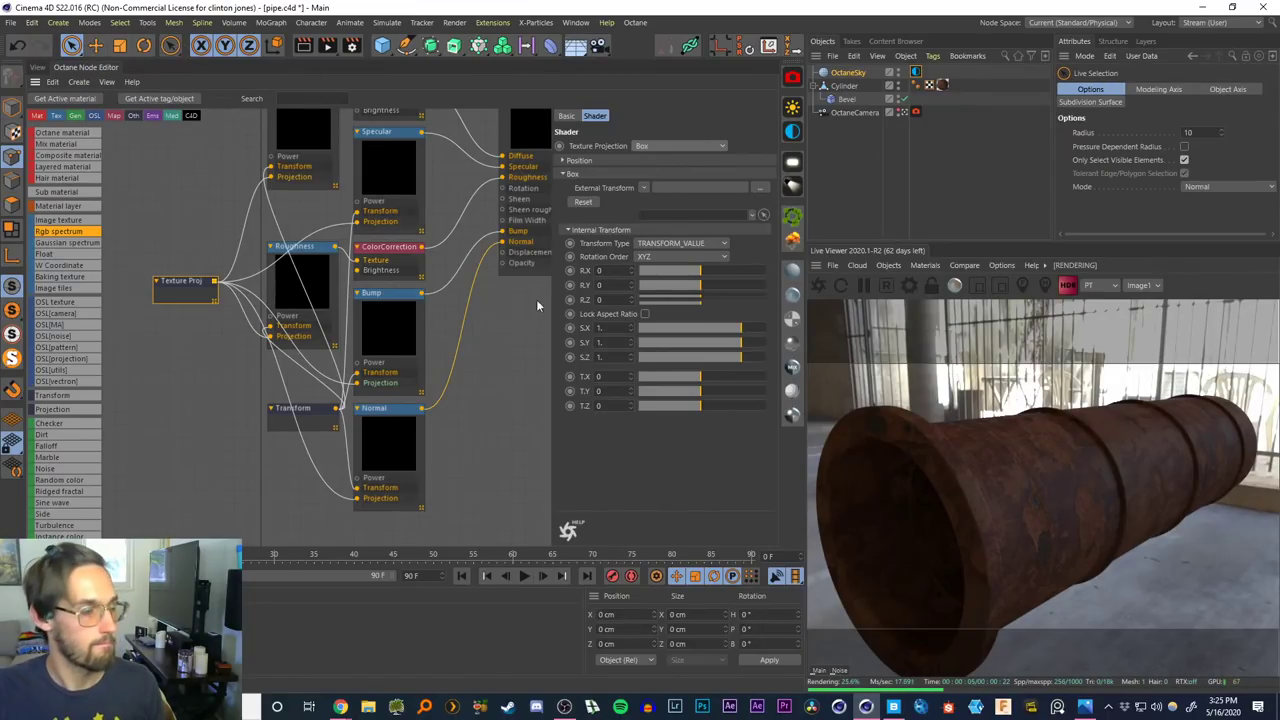
Create a new Octane Glossy material and set its Index to 1
scroll(510, 310, "down", 5)
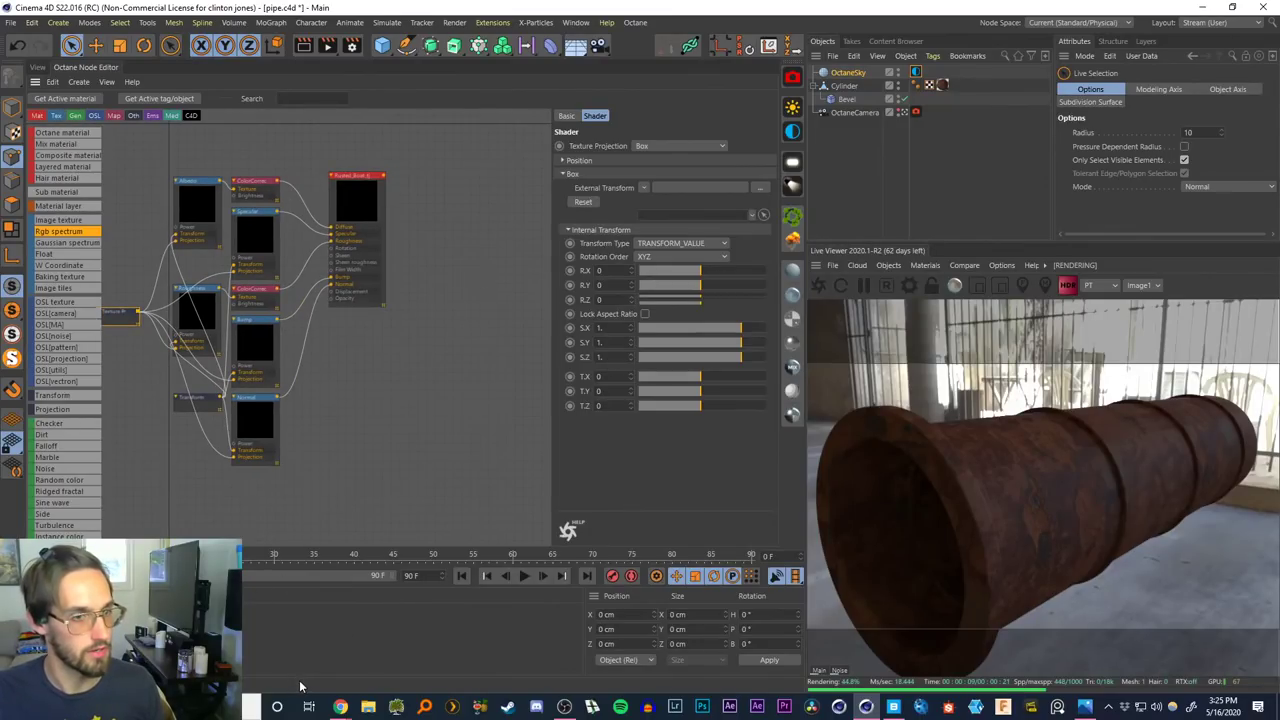
left_click(443, 429)
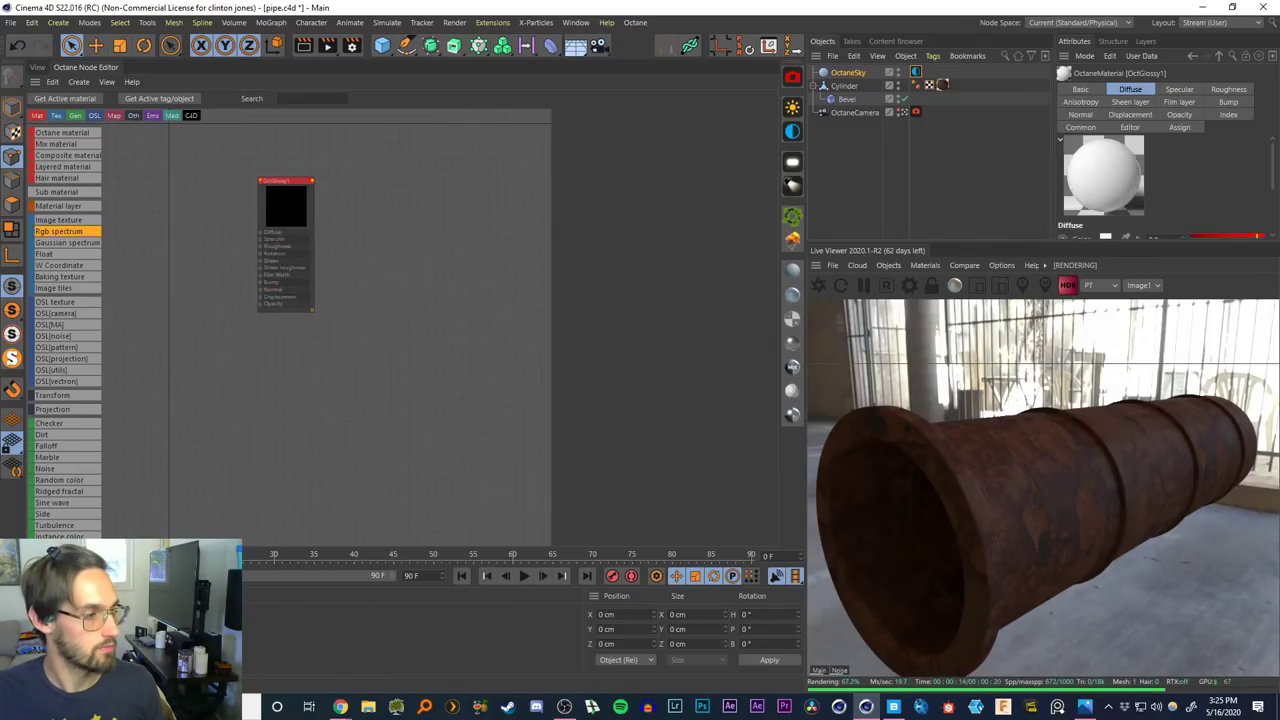
left_click(302, 218)
left_click(723, 141)
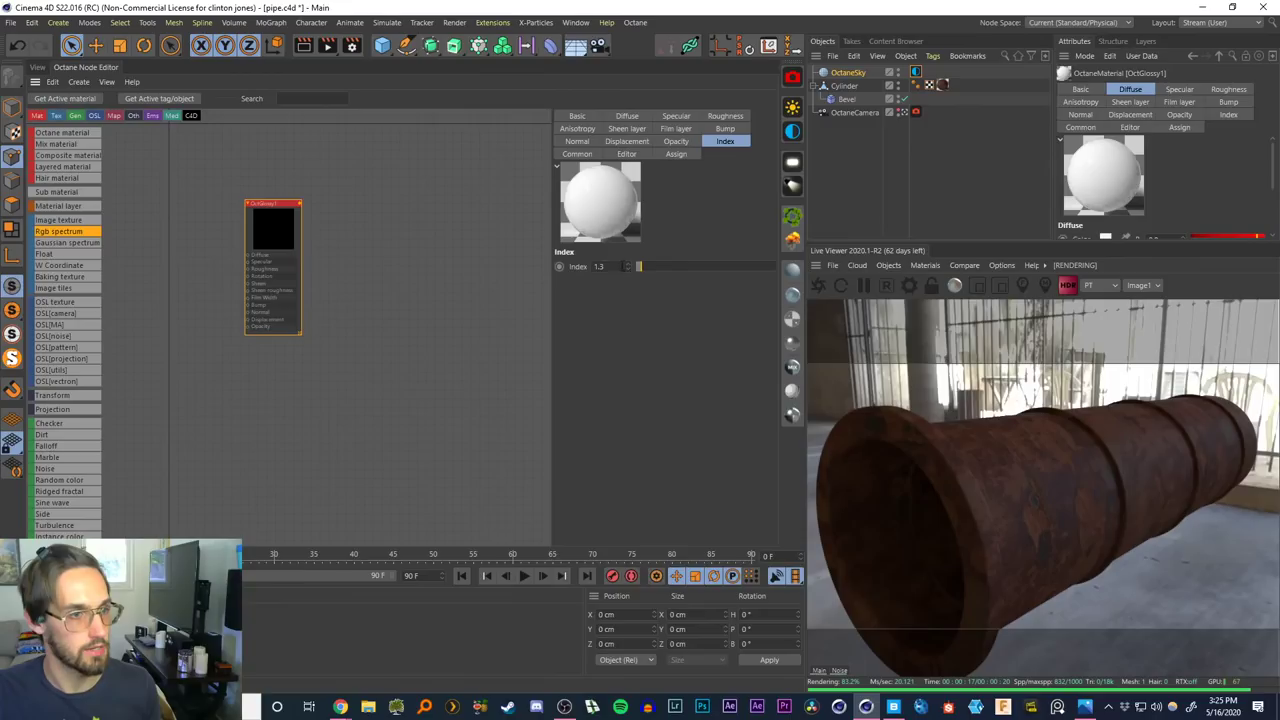
type("1.")
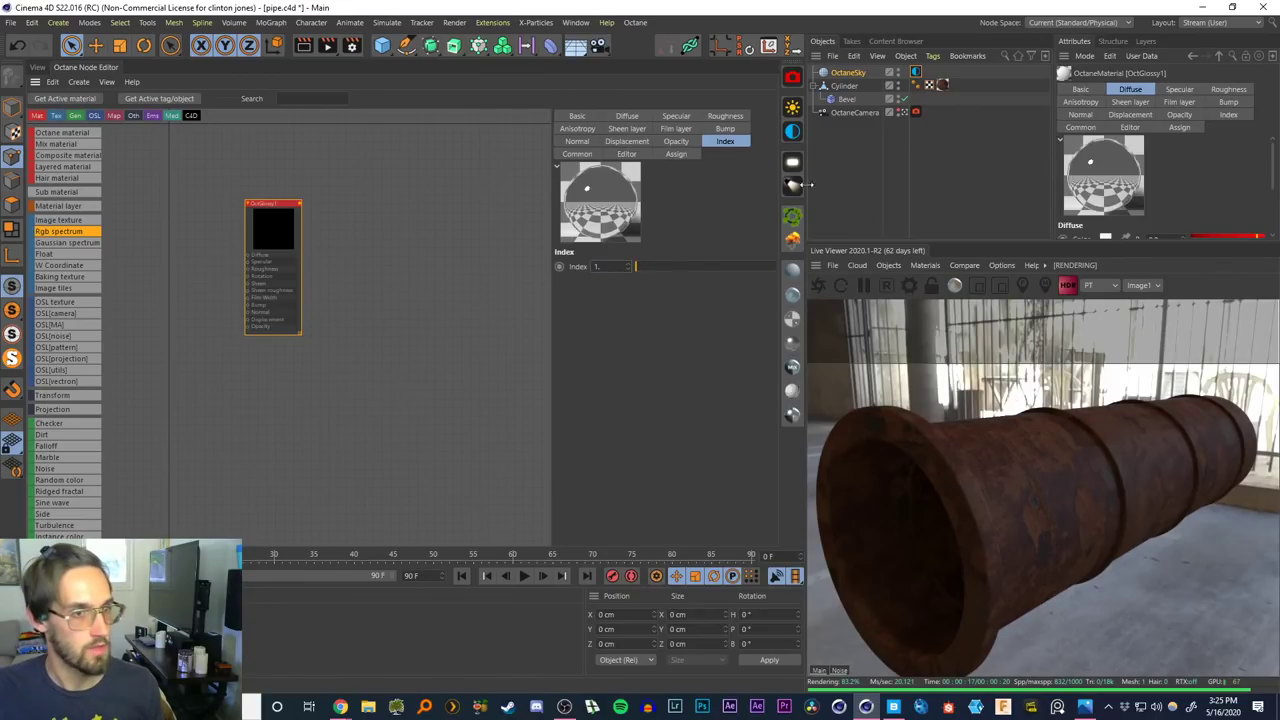
Create an Octane Mix material and lay out its node with the OctGlossy1 node and the Rusted_Boat network in one graph
left_click(792, 367)
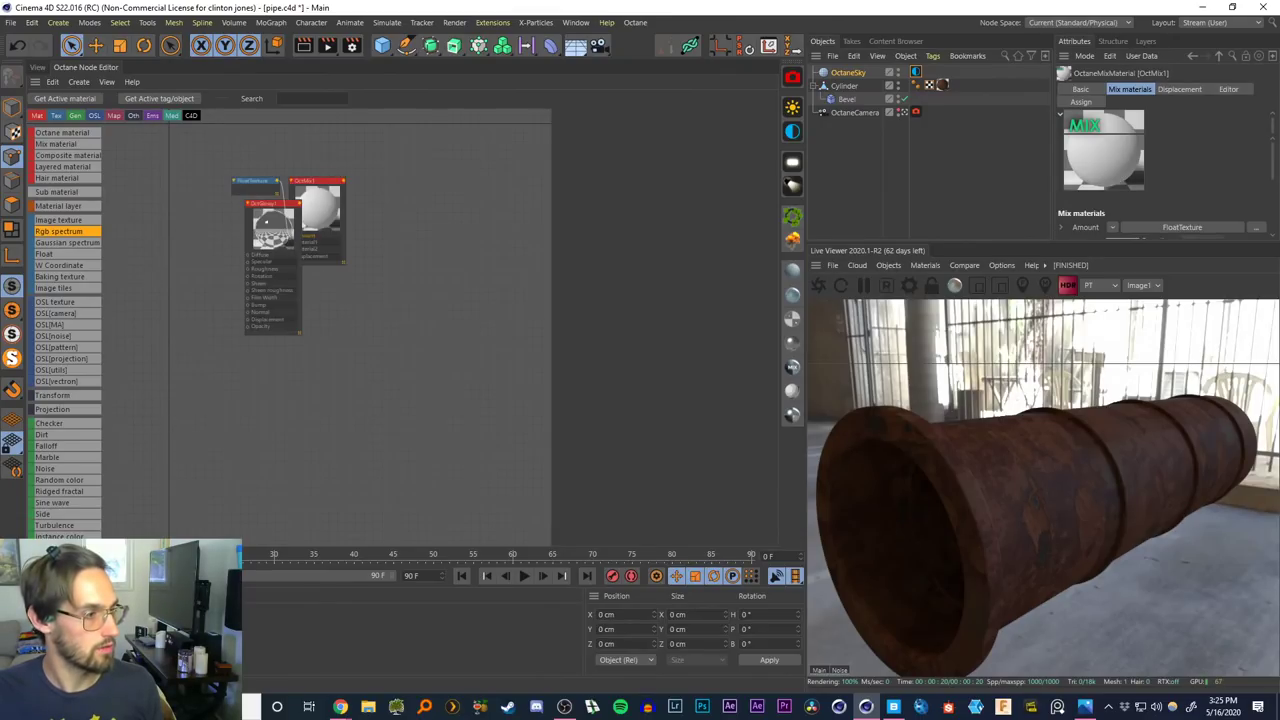
left_click_drag(299, 452, 372, 336)
left_click_drag(316, 199, 493, 263)
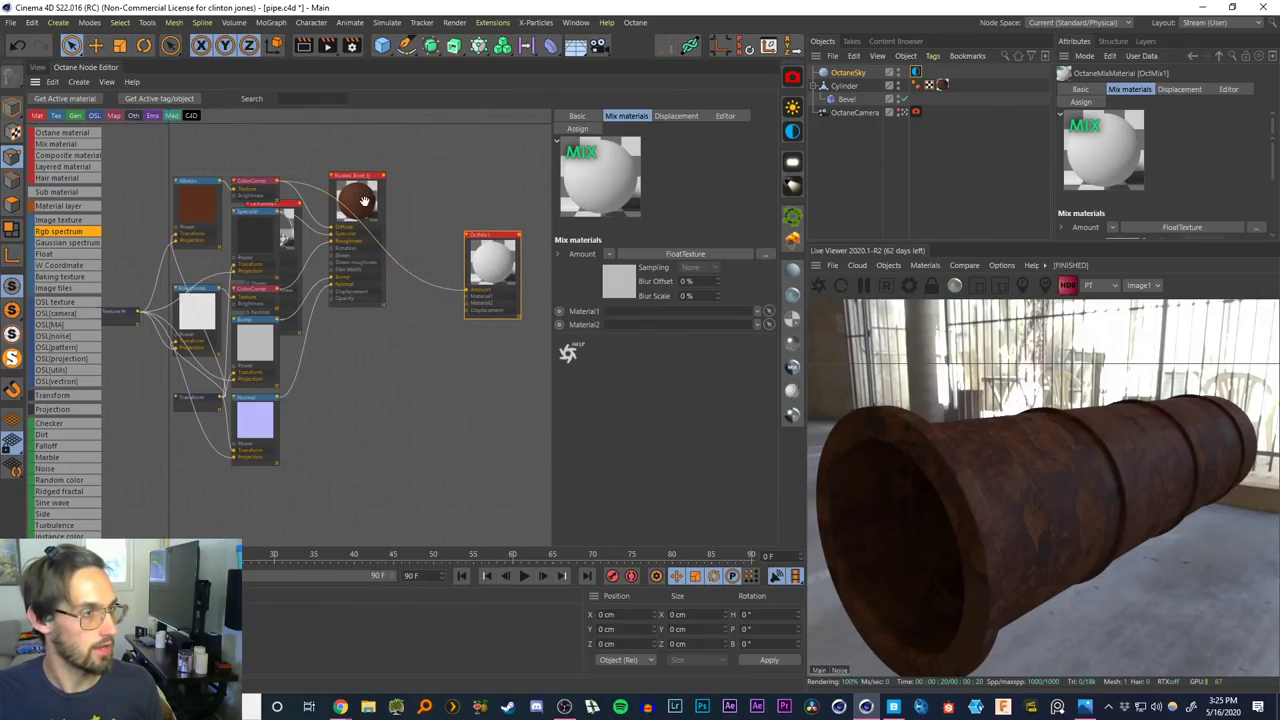
right_click(364, 201)
left_click(405, 276)
left_click_drag(376, 234, 352, 398)
Connect OctGlossy1 as Material1 and Rusted_Boat as Material2 of OctMix1, and delete the FloatTexture node from its Amount
left_click_drag(297, 202, 467, 297)
left_click_drag(360, 342, 466, 302)
left_click(262, 183)
key("Delete")
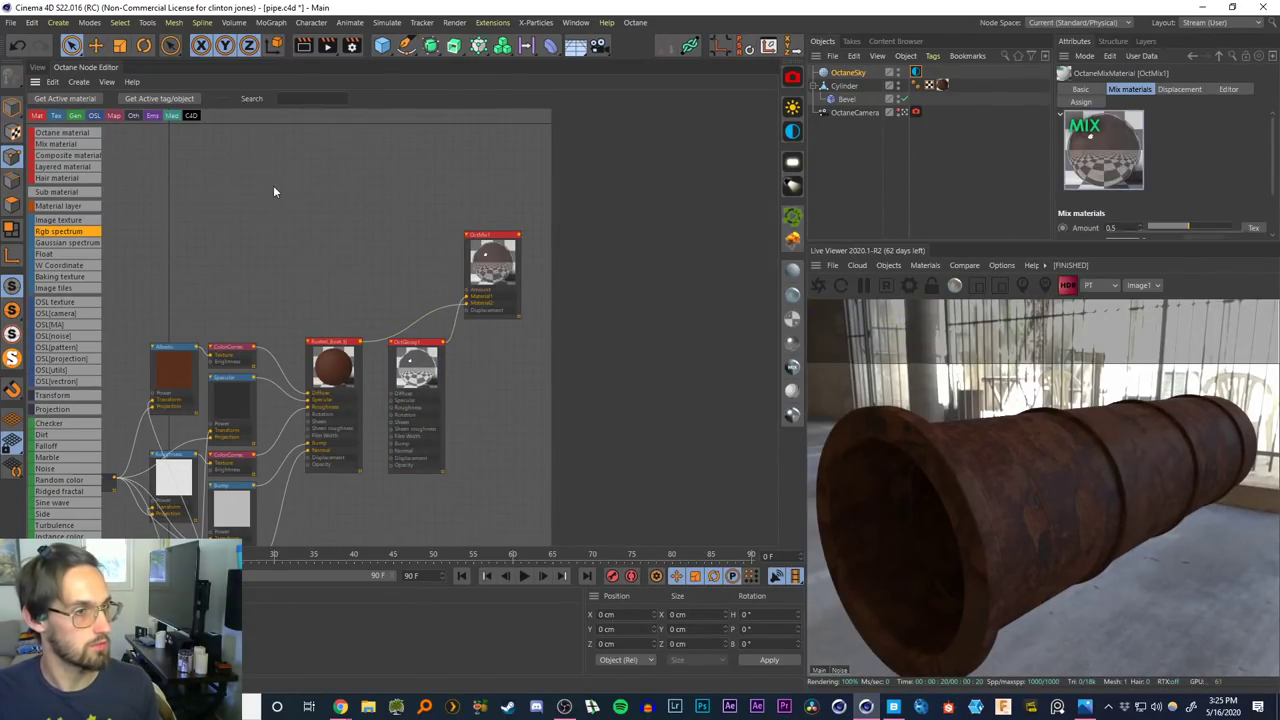
Apply OctMix1 to the pipe cylinder and restart the live render
left_click_drag(857, 90, 850, 87)
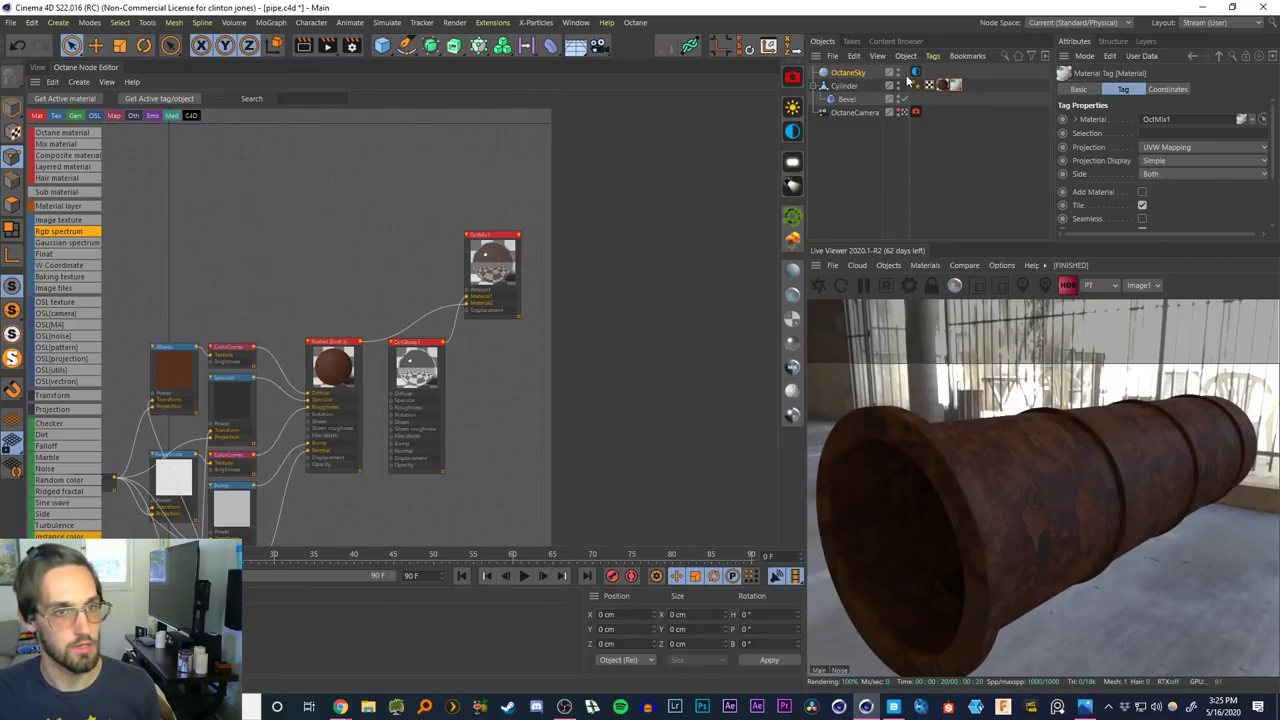
left_click(819, 285)
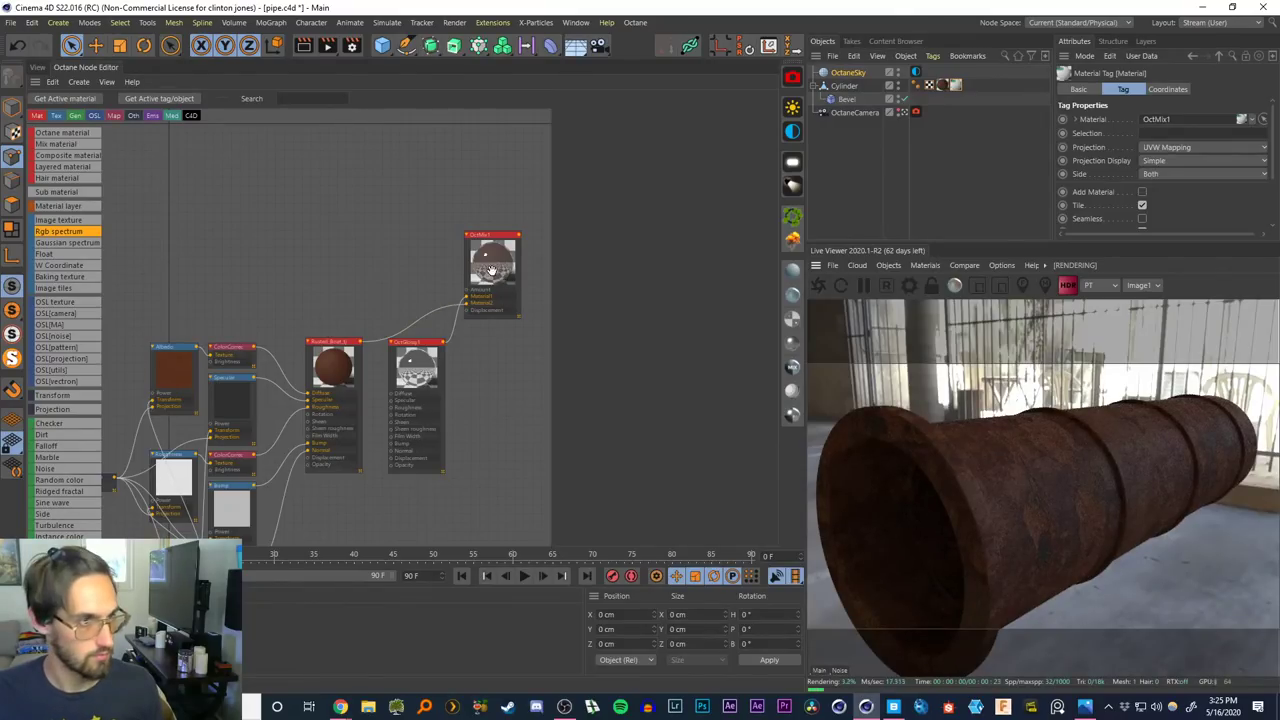
Rearrange the OctMix1 node and connect a new Dirt node to its Amount input
mouse_move(510, 270)
left_mouse_down()
mouse_move(522, 292)
mouse_move(518, 247)
left_mouse_up()
middle_click_drag(433, 241, 353, 257)
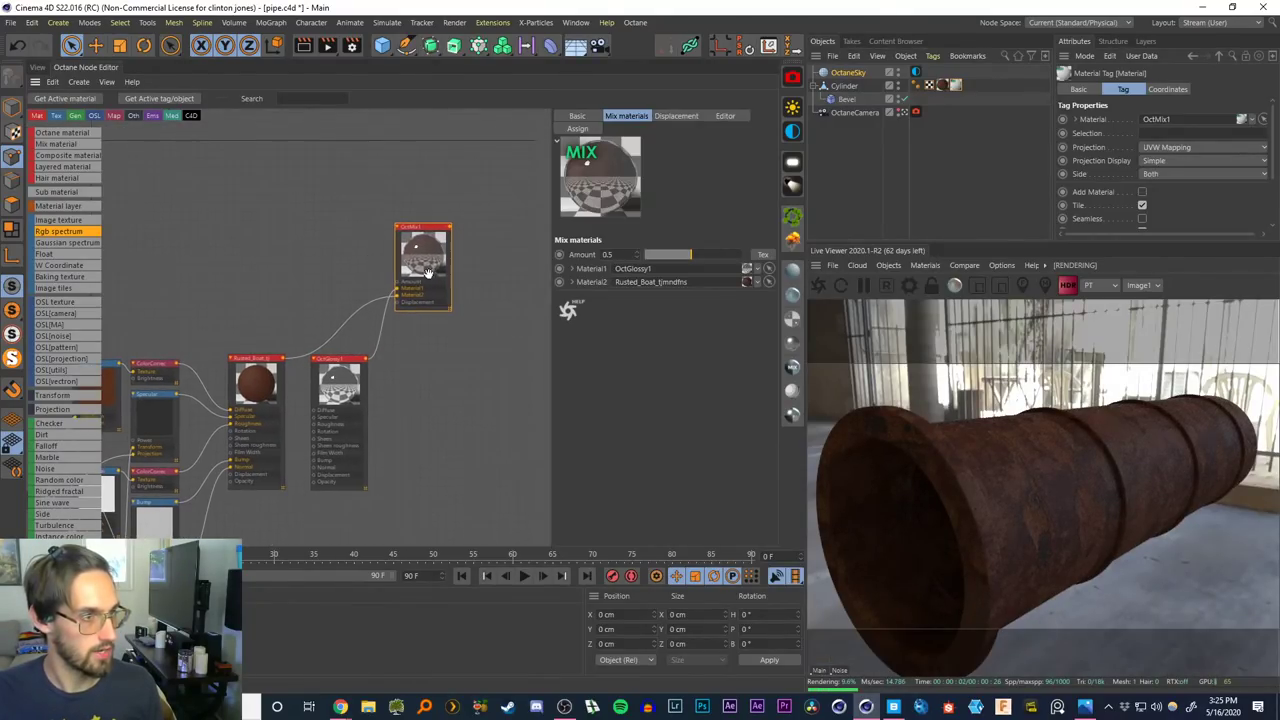
left_click_drag(420, 250, 459, 295)
middle_click_drag(376, 280, 318, 234)
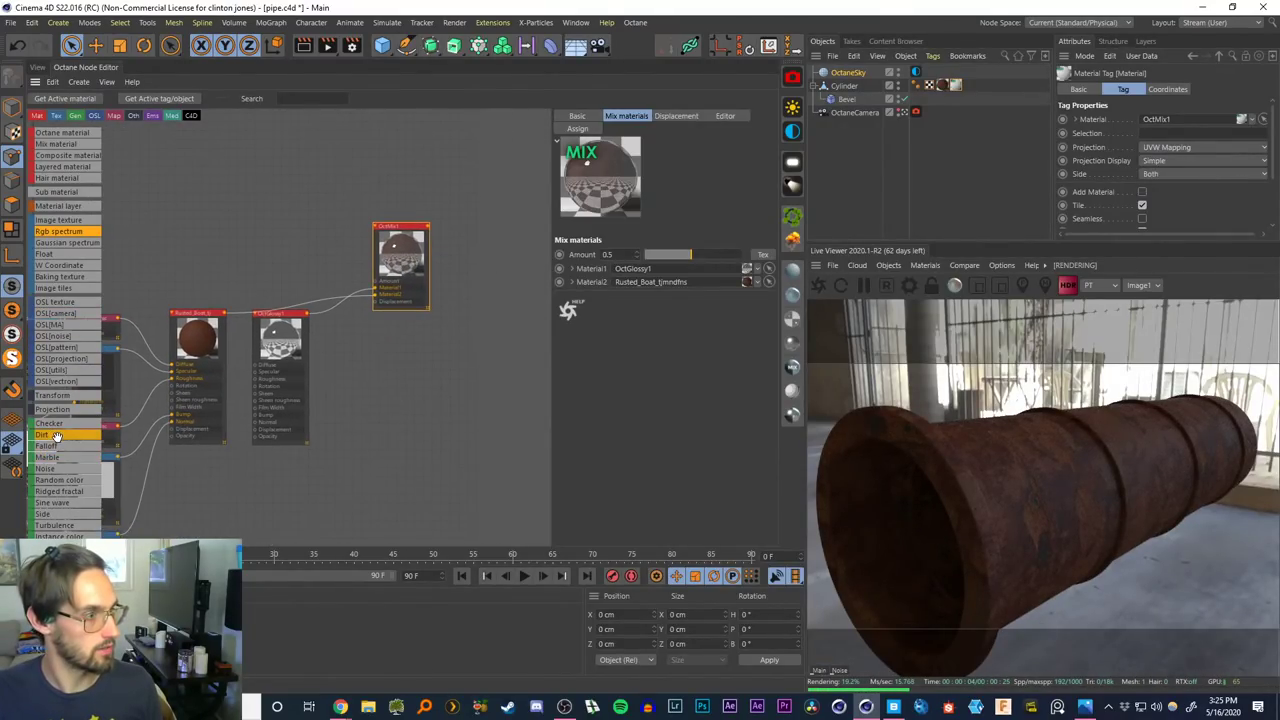
left_click_drag(45, 434, 389, 287)
scroll(343, 270, "up", 3)
left_click_drag(301, 214, 281, 257)
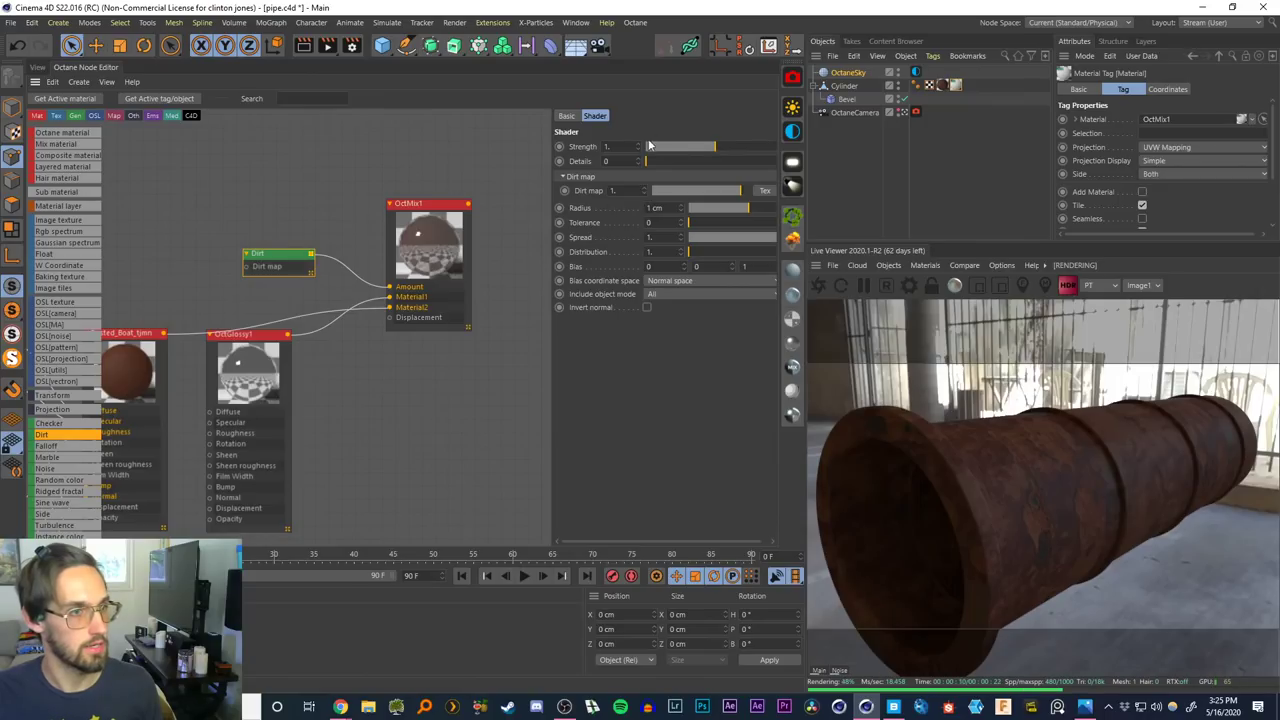
Set the Dirt node's Strength to 10 and solo the node in the live render
left_click_drag(700, 146, 776, 146)
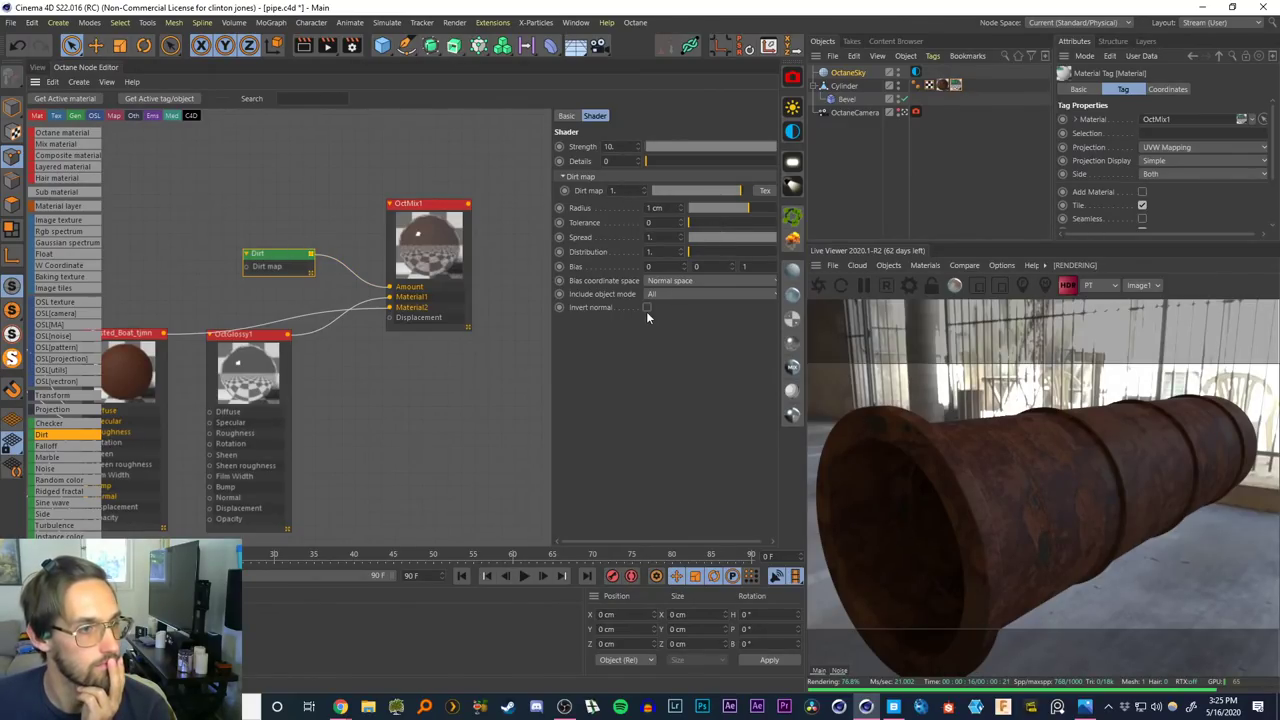
right_click(269, 256)
left_click(297, 273)
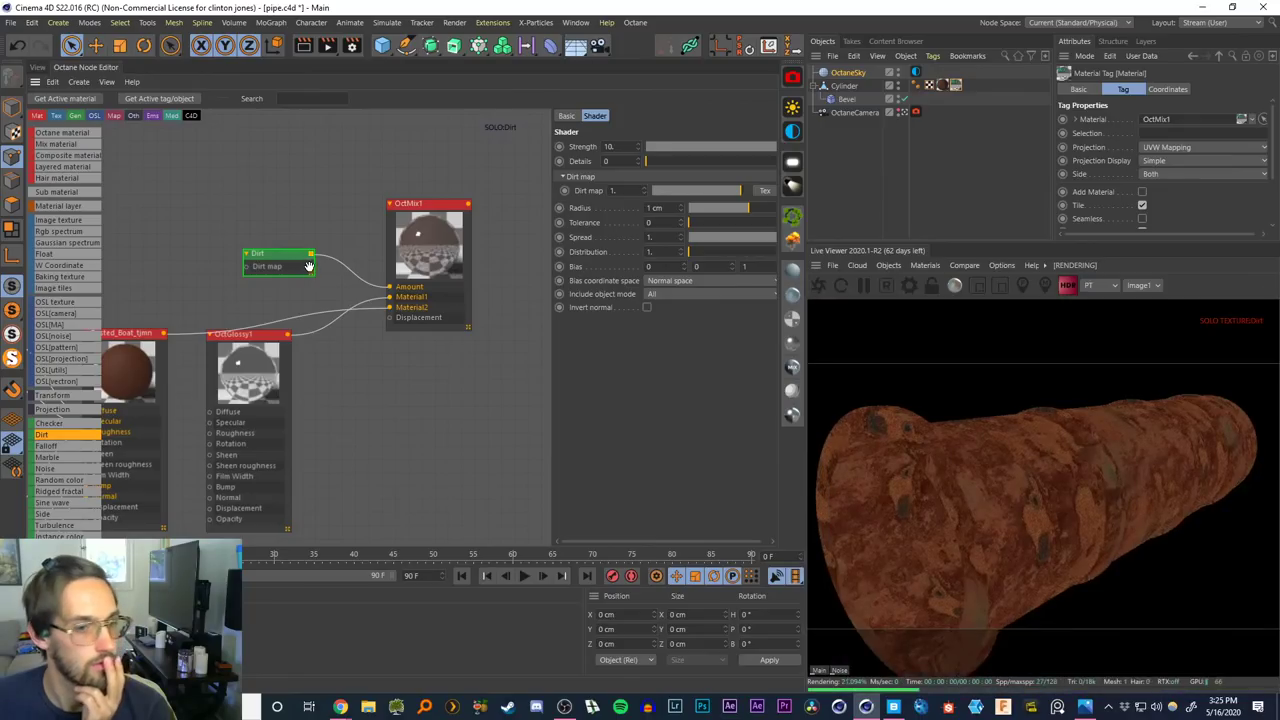
left_click_drag(281, 254, 280, 245)
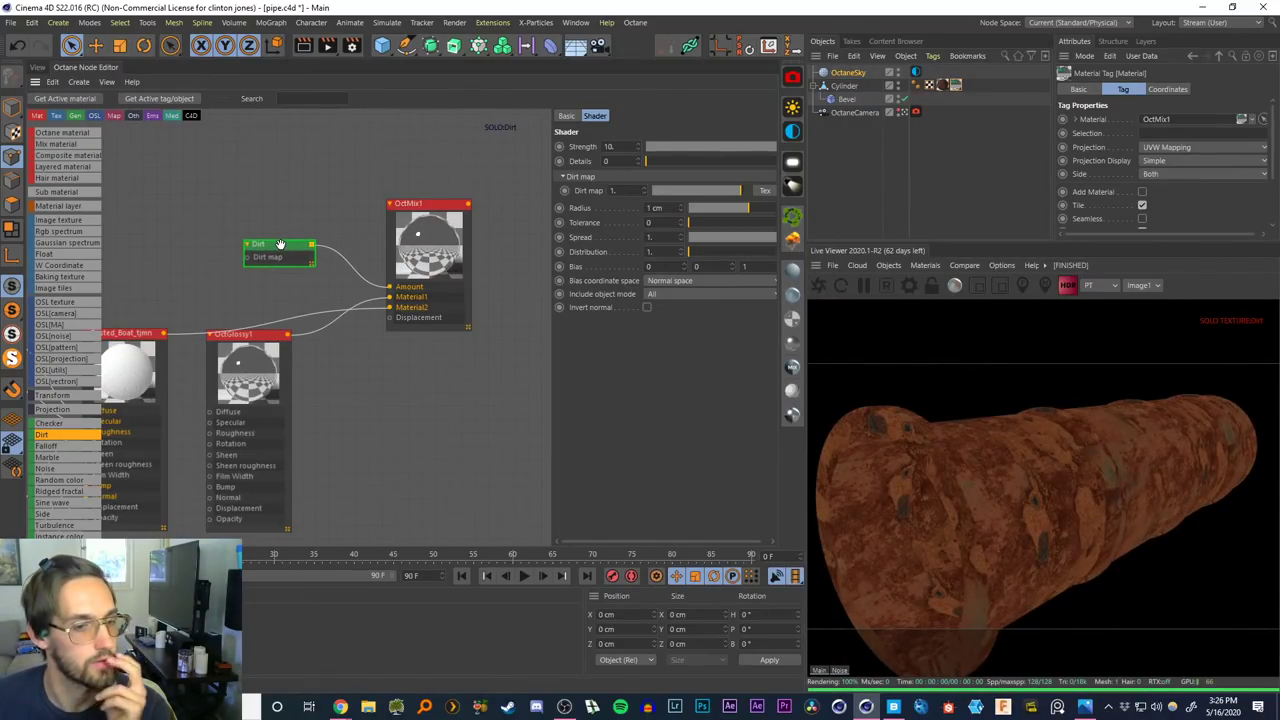
left_click_drag(280, 244, 276, 243)
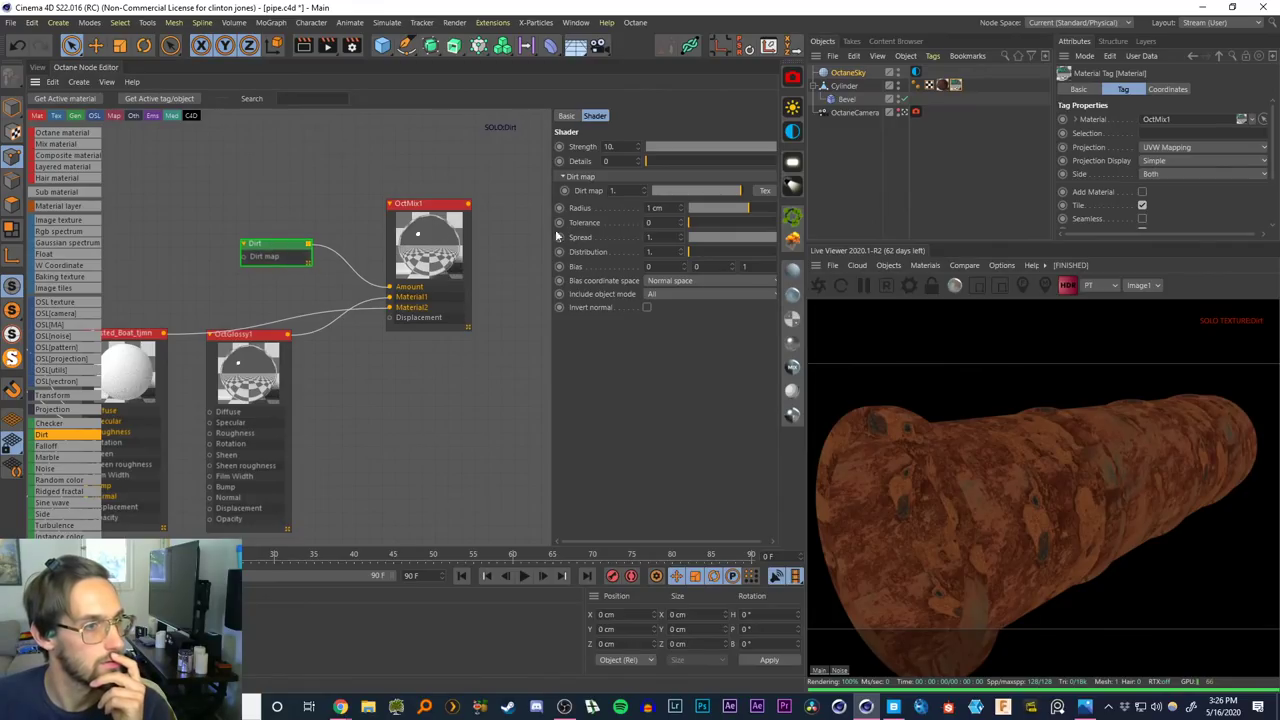
double_click(655, 207)
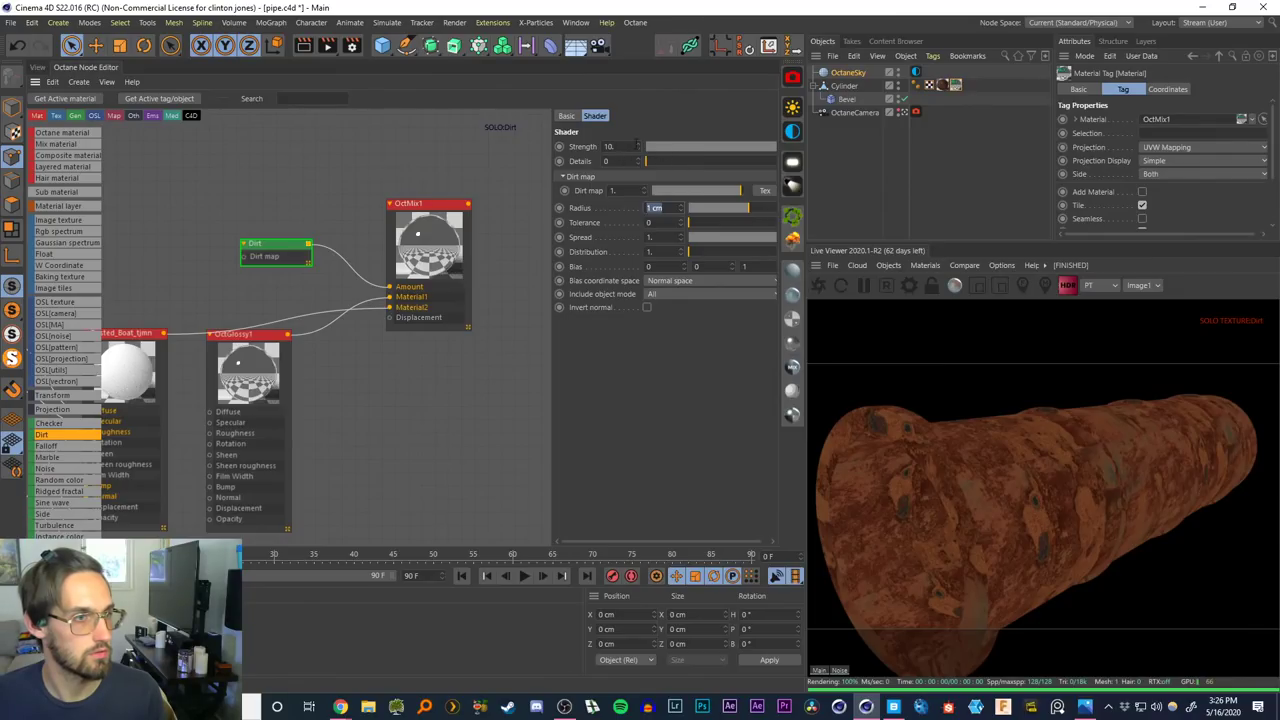
left_click(566, 177)
left_click(564, 177)
left_click(565, 178)
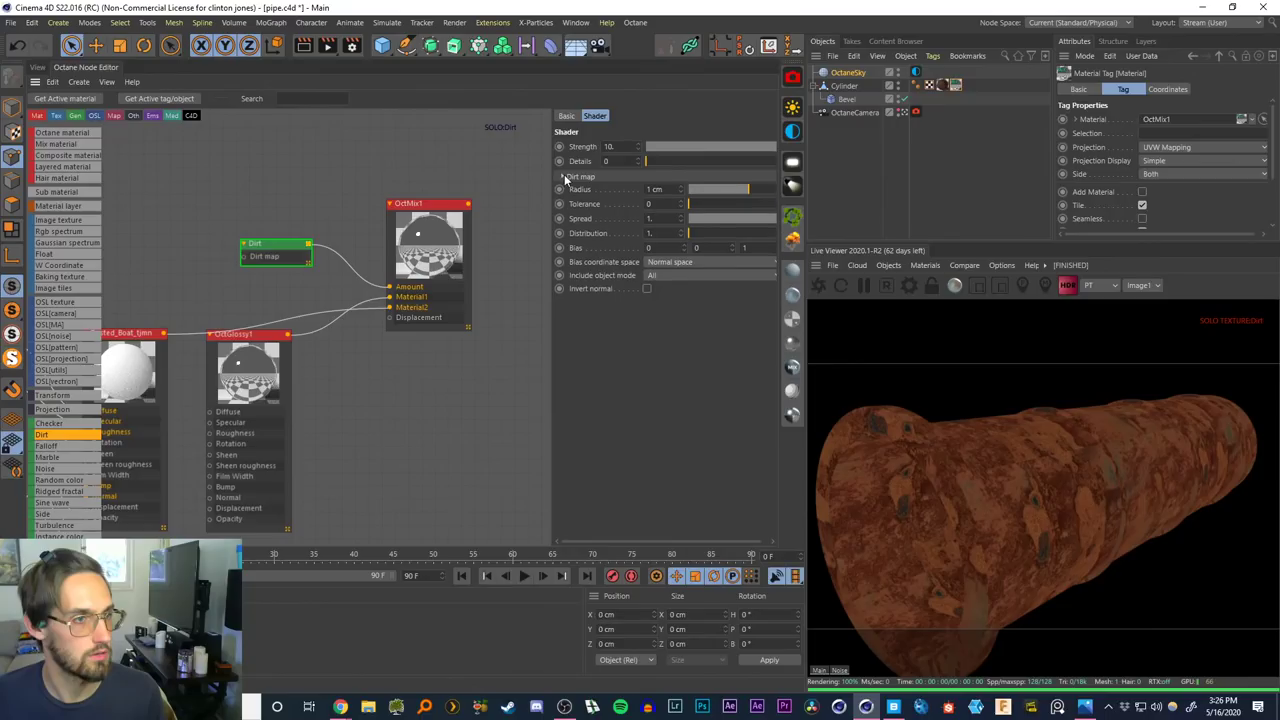
left_click(564, 177)
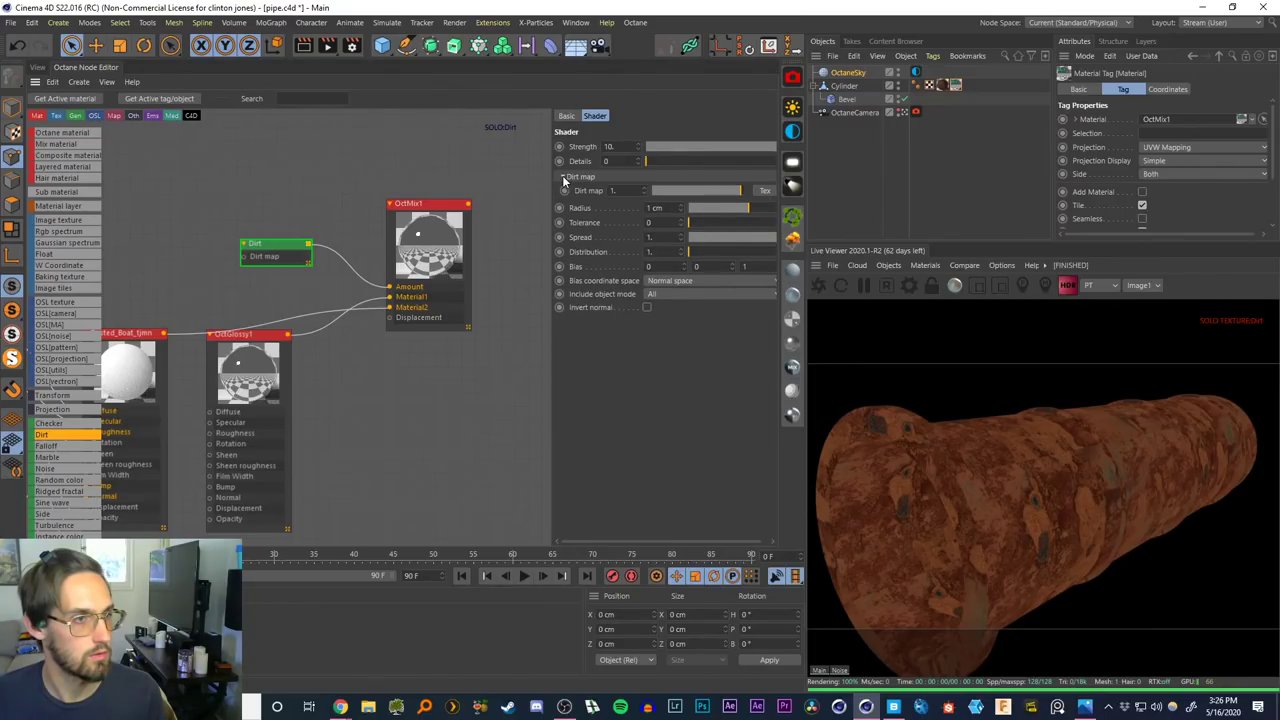
left_click(564, 177)
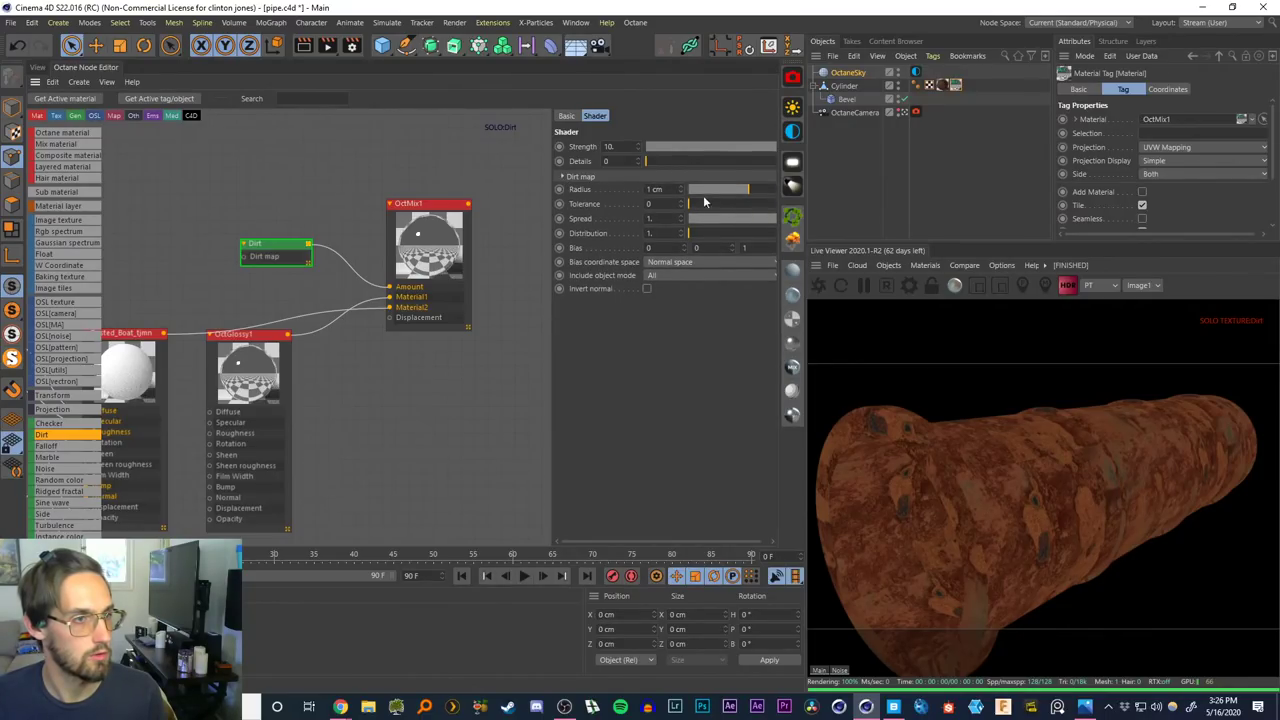
Try the Dirt node with Invert normal enabled and solo the node again in the live render
left_click(647, 289)
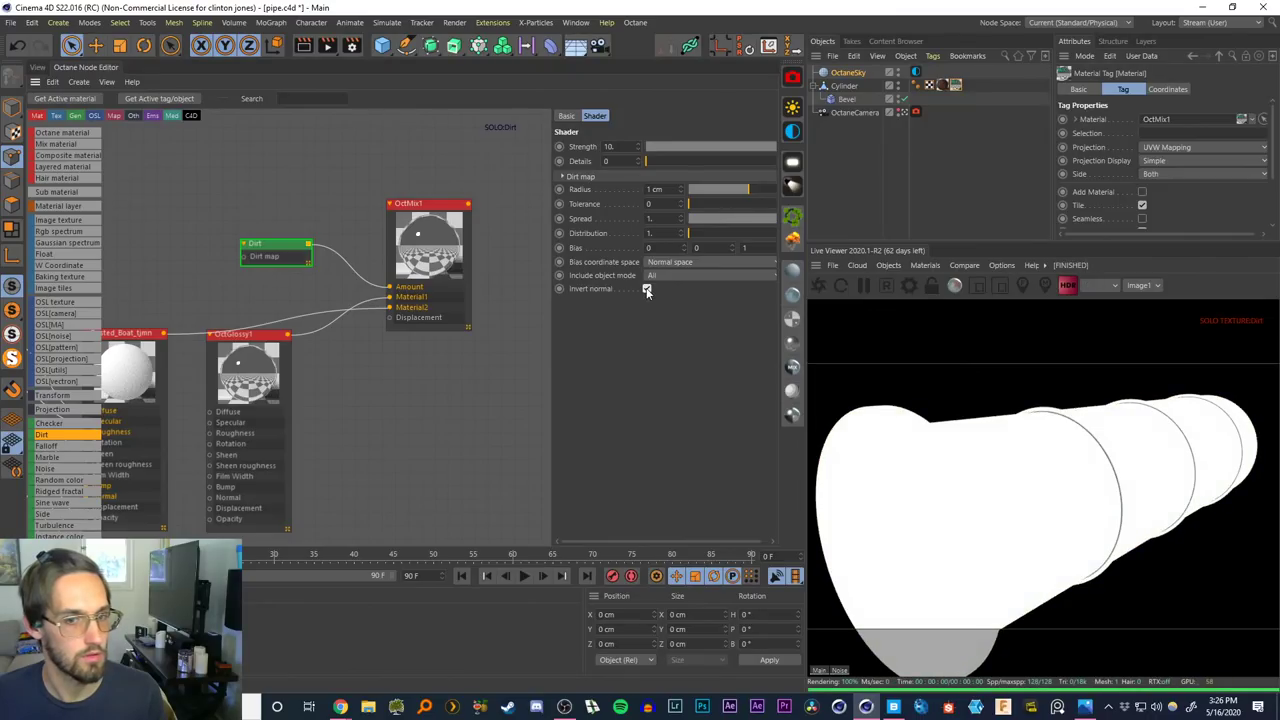
left_click(647, 289)
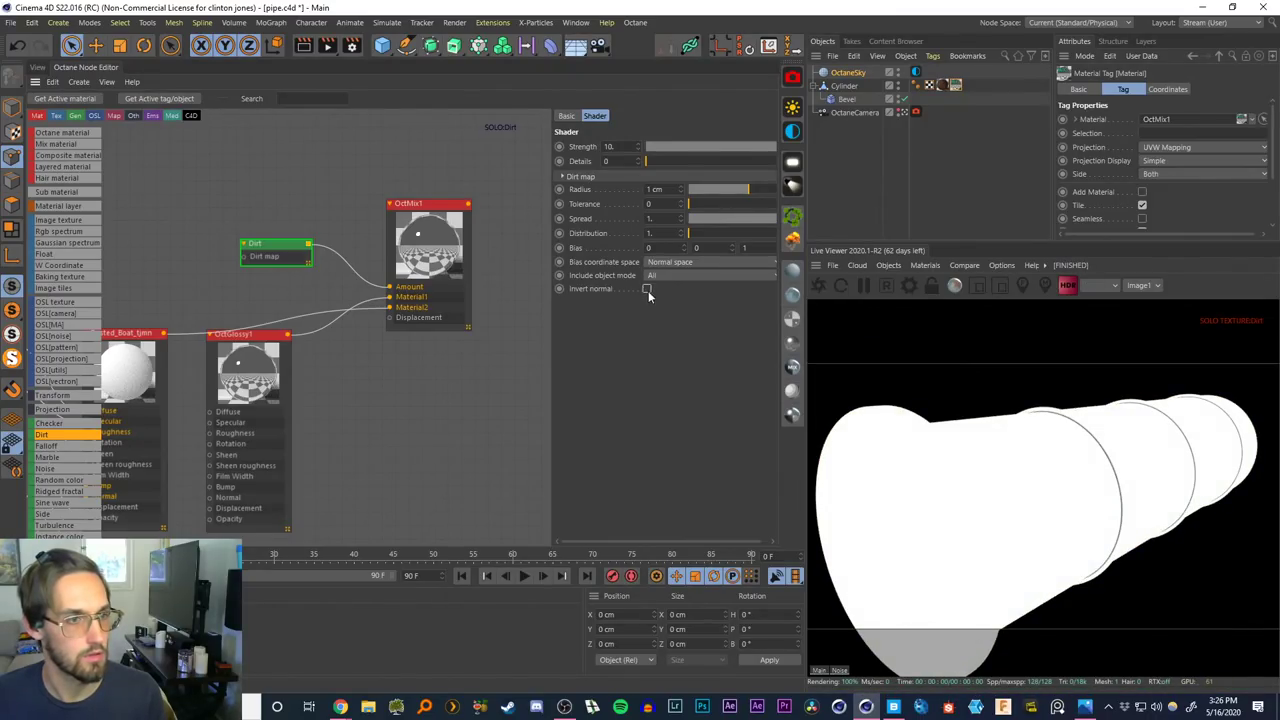
left_click(324, 276)
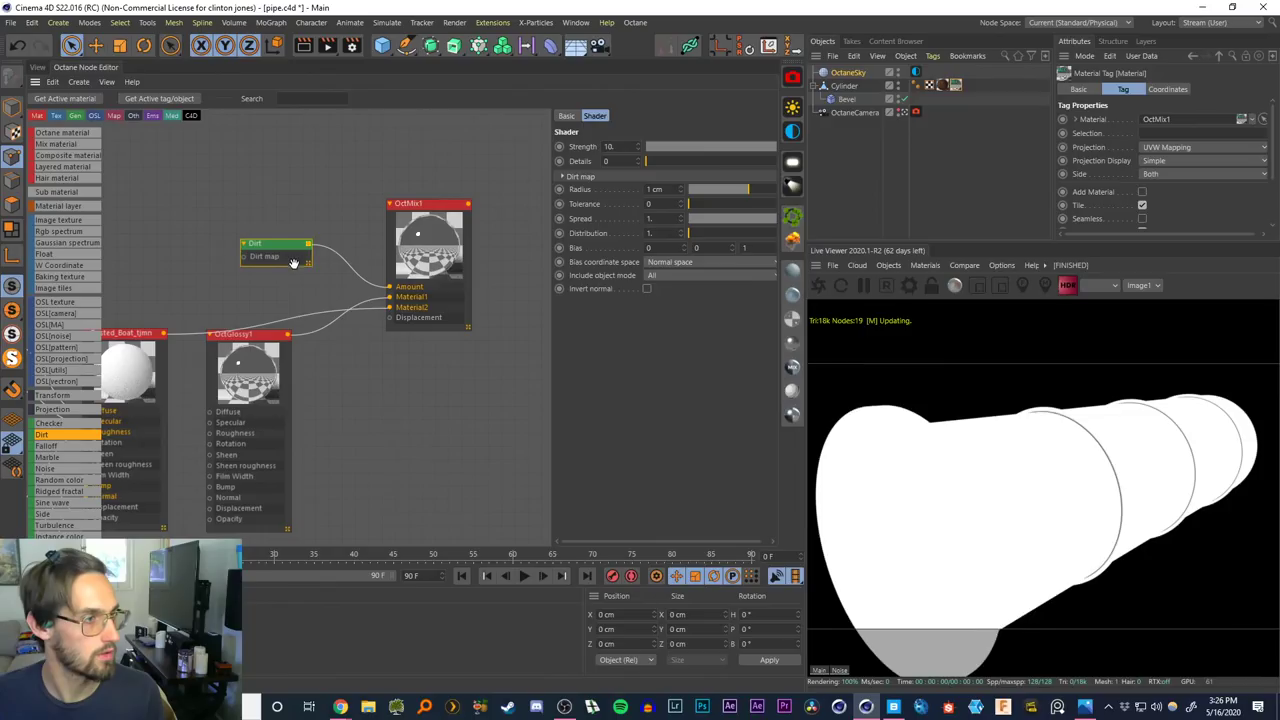
left_click_drag(280, 250, 288, 250)
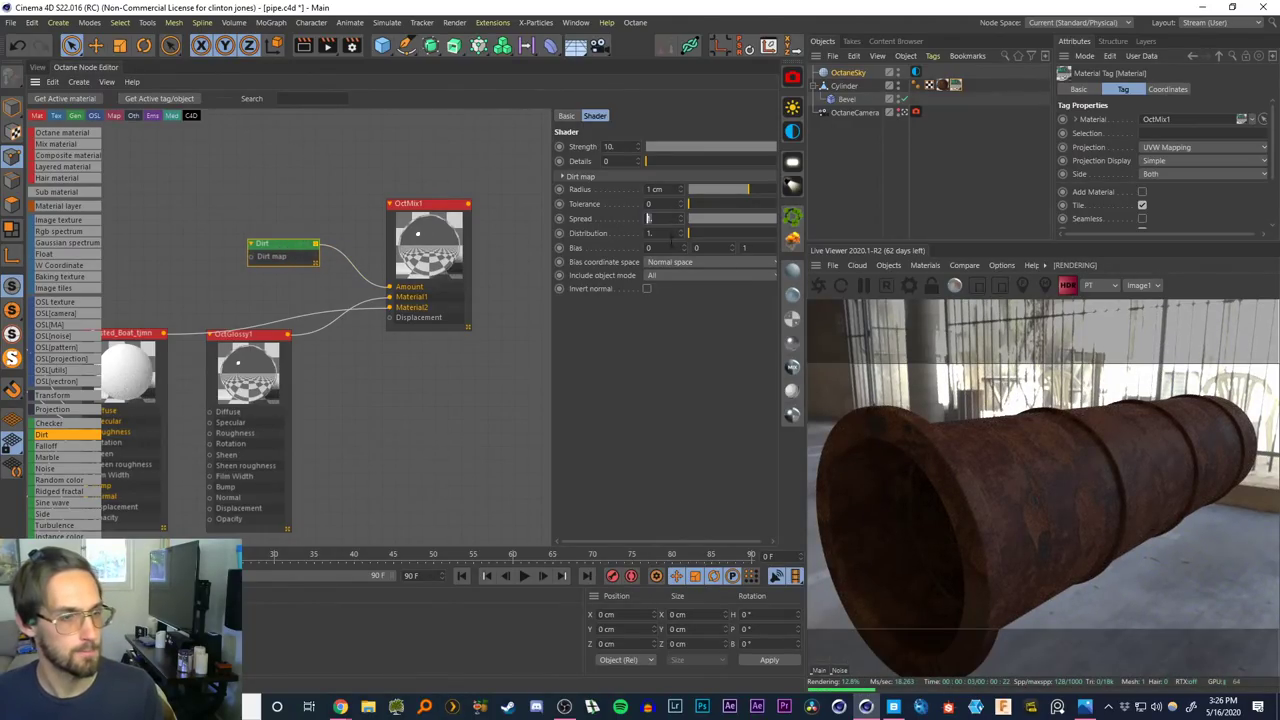
right_click(277, 256)
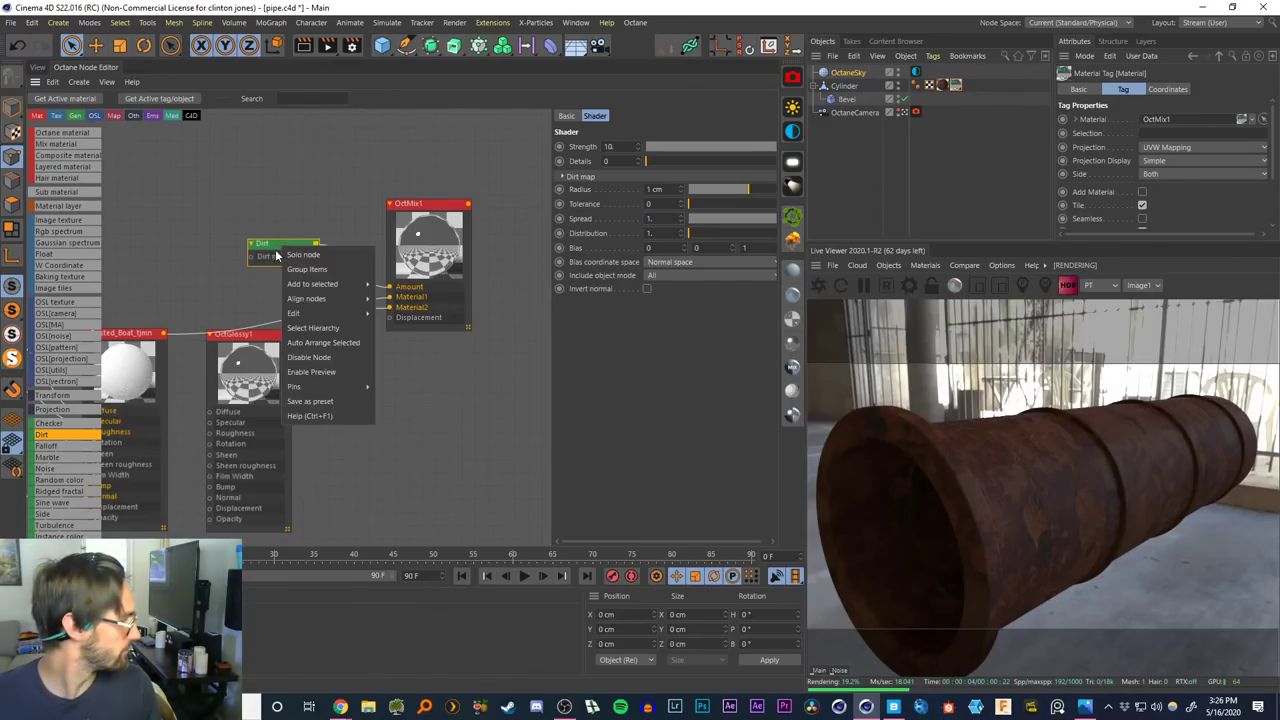
left_click(305, 254)
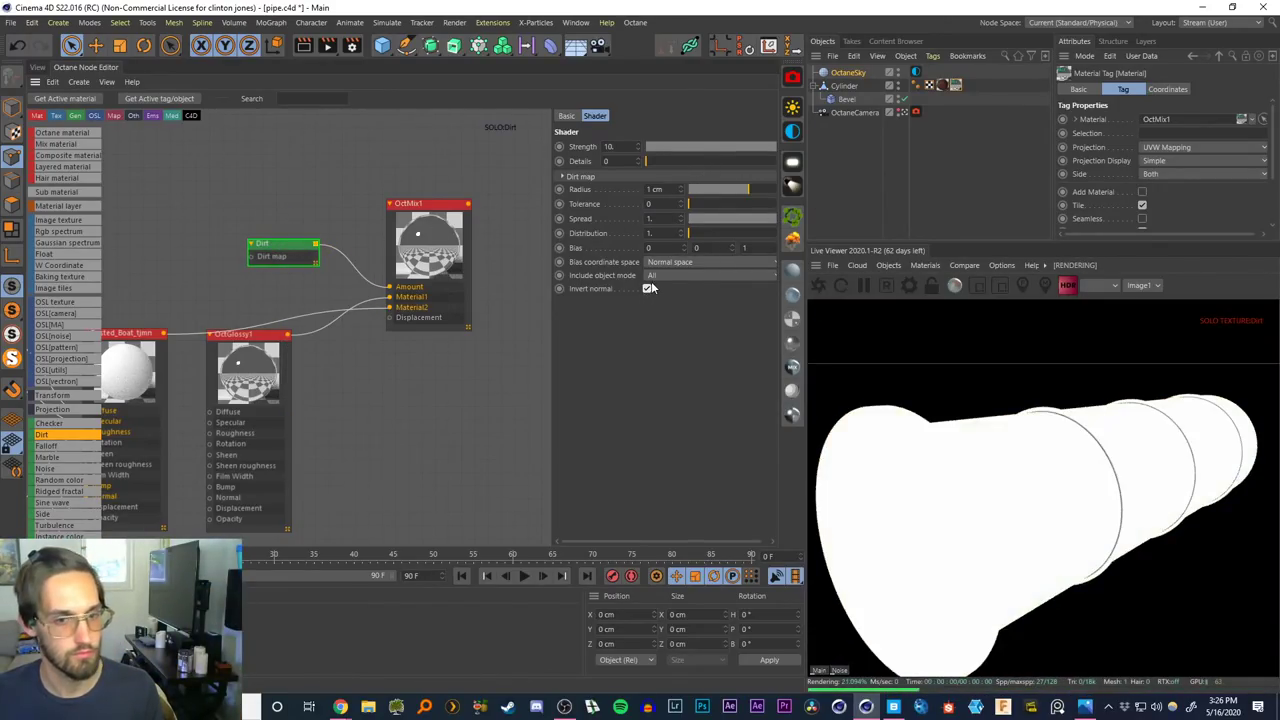
Set the Dirt node's Radius to about 69.4 cm, Tolerance to about 0.052, Distribution to about 39 and Bias coordinate space to Object space
left_click_drag(746, 190, 858, 191)
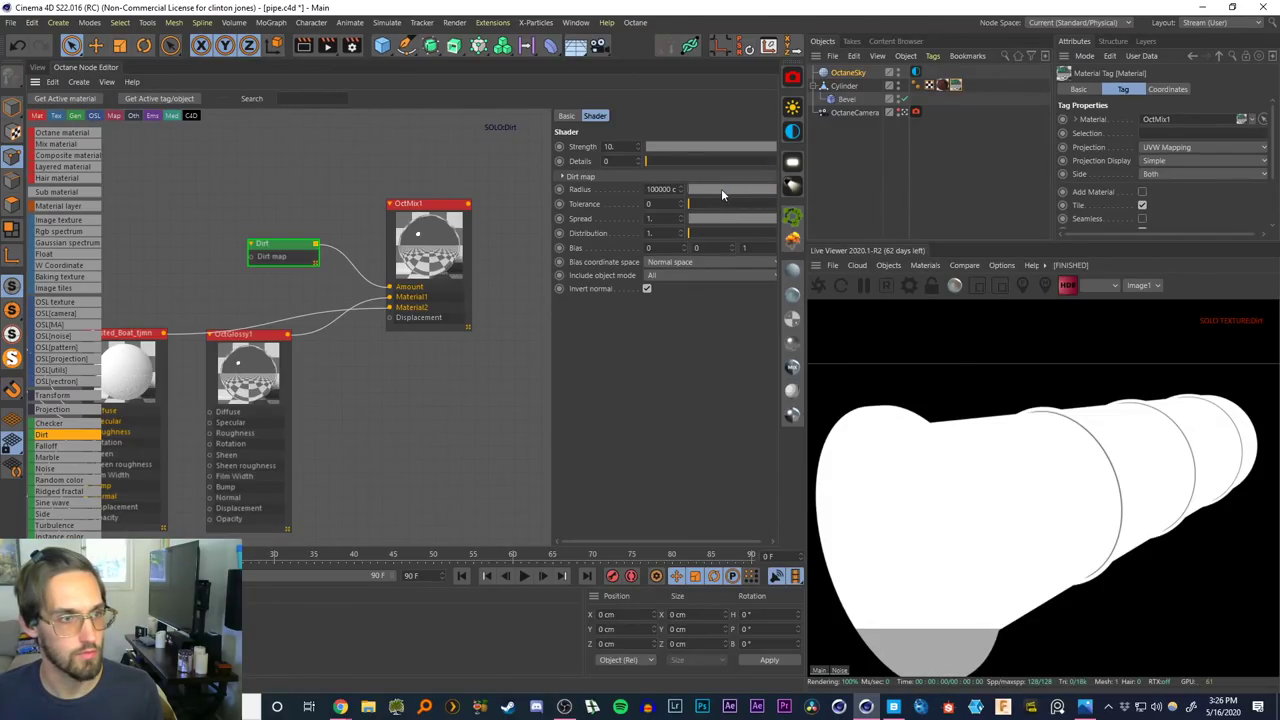
left_click_drag(721, 188, 707, 196)
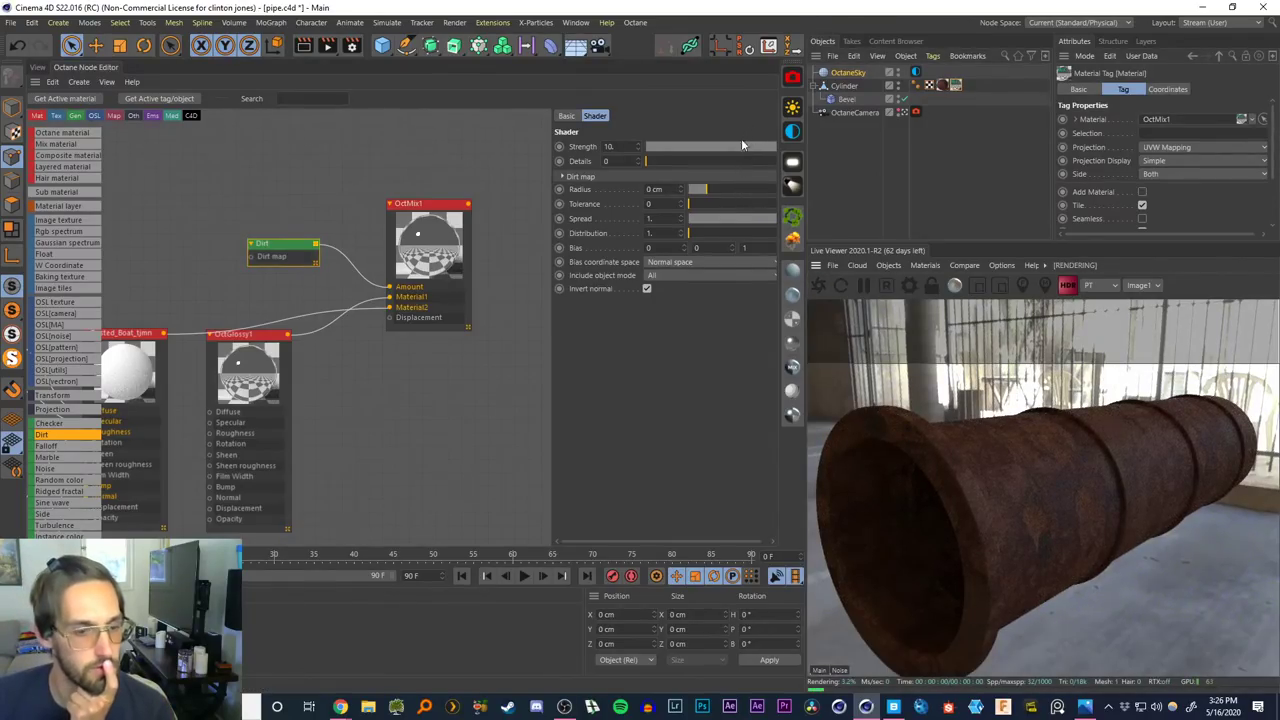
left_click_drag(722, 188, 862, 219)
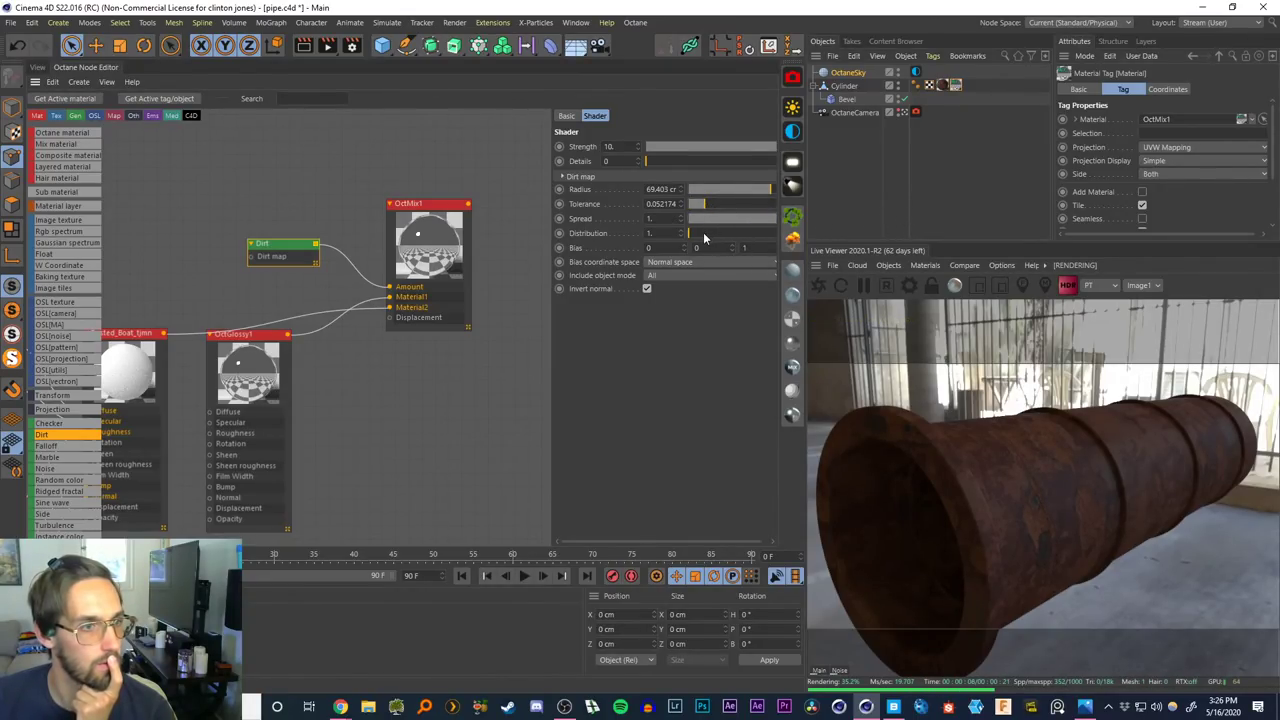
left_click_drag(703, 232, 742, 234)
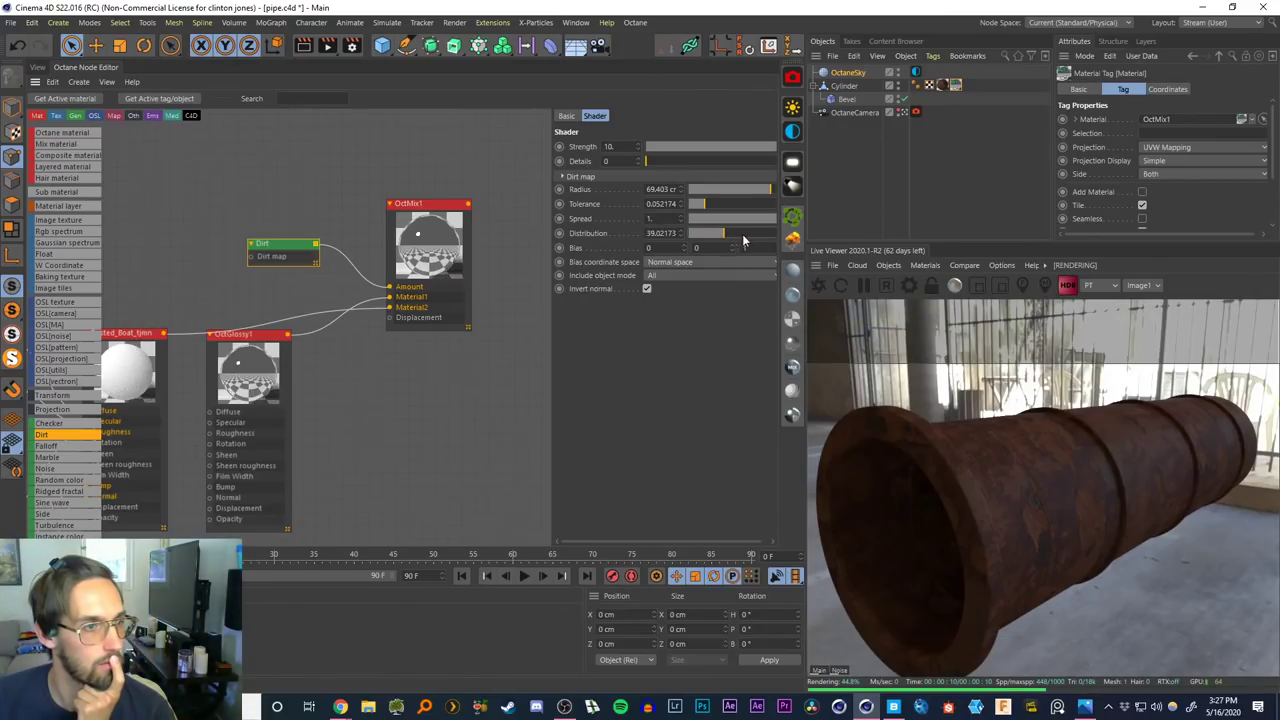
left_click(696, 262)
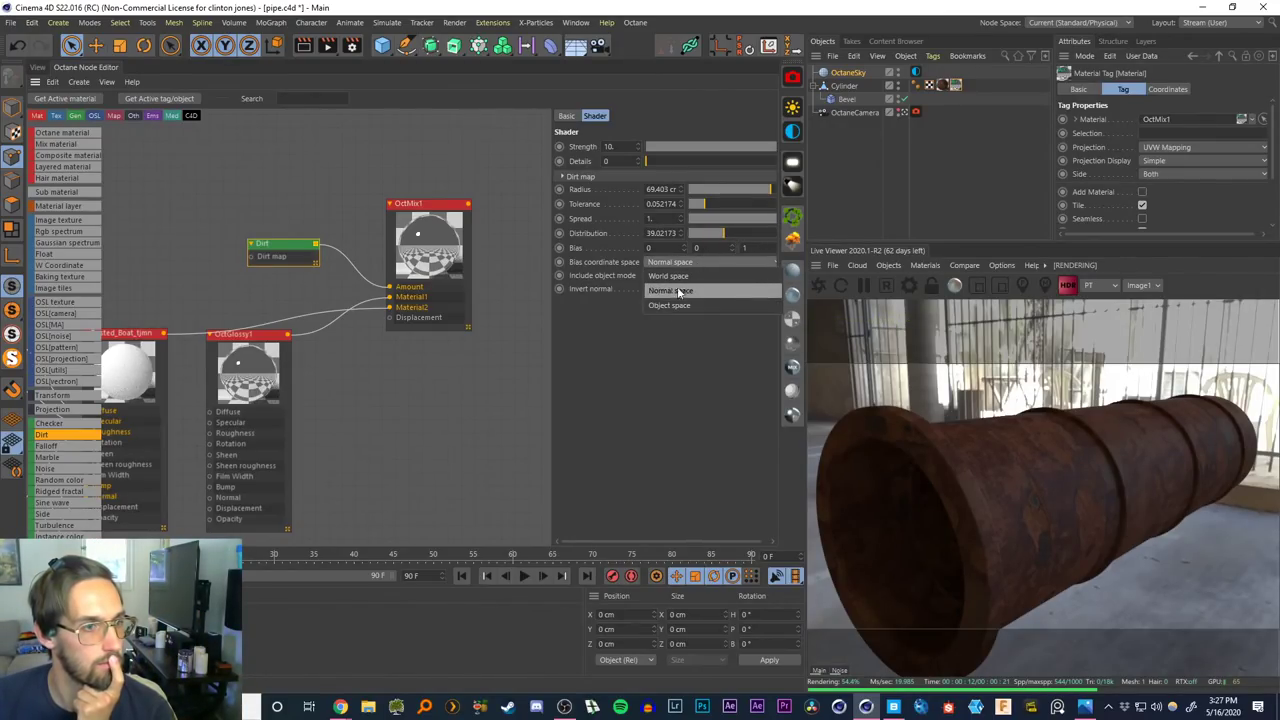
left_click(676, 303)
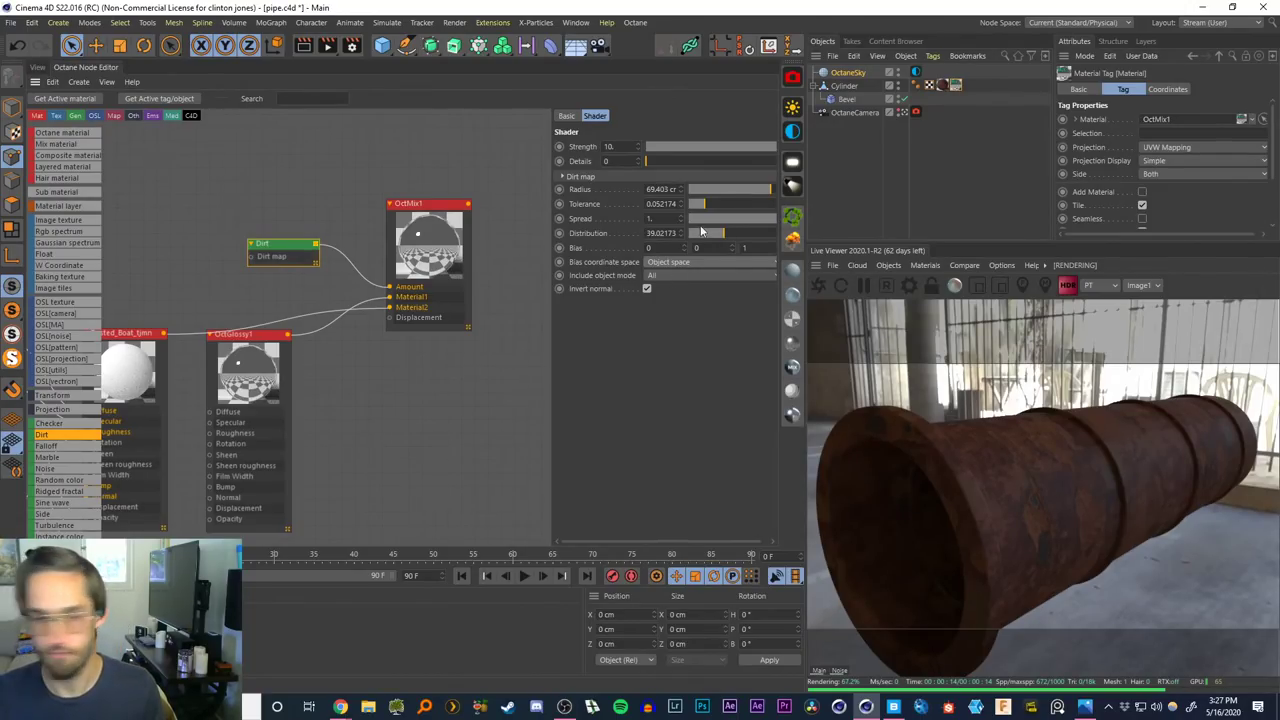
Connect a new Gradient node to the Dirt node's Dirt map input and solo the Dirt node
left_click_drag(286, 255, 278, 247)
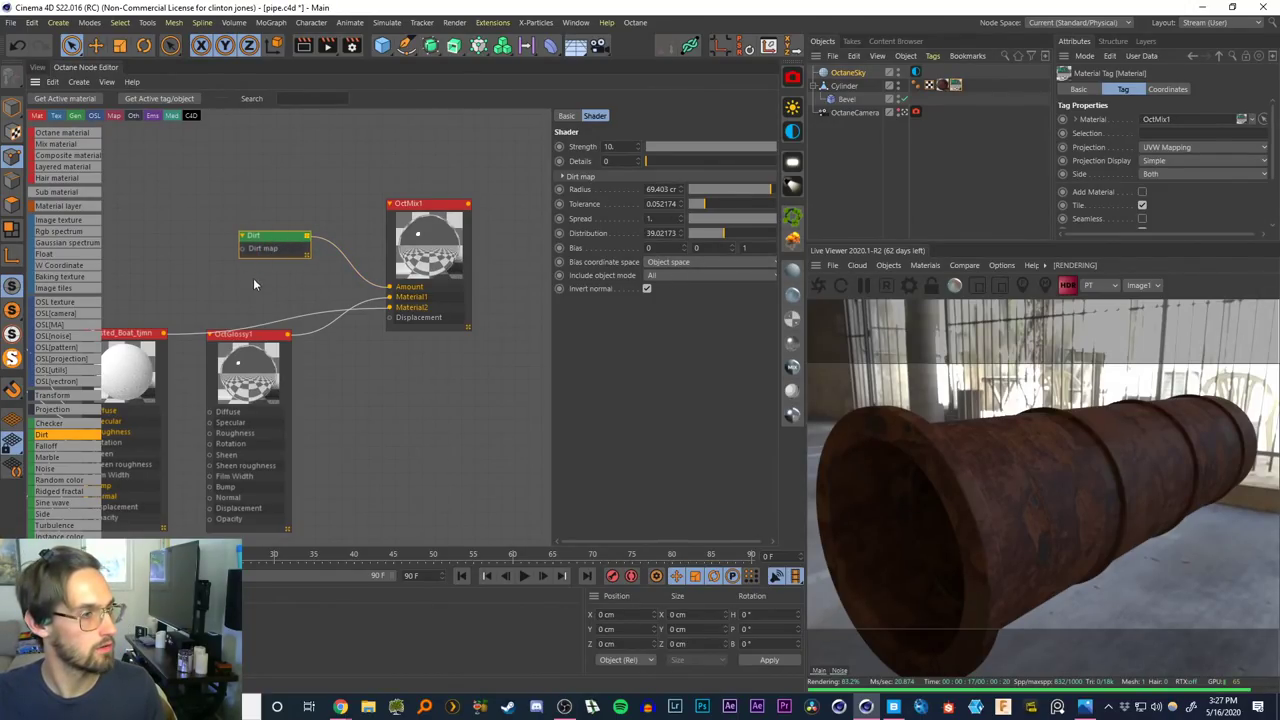
middle_click_drag(276, 286, 288, 275)
left_click(437, 239)
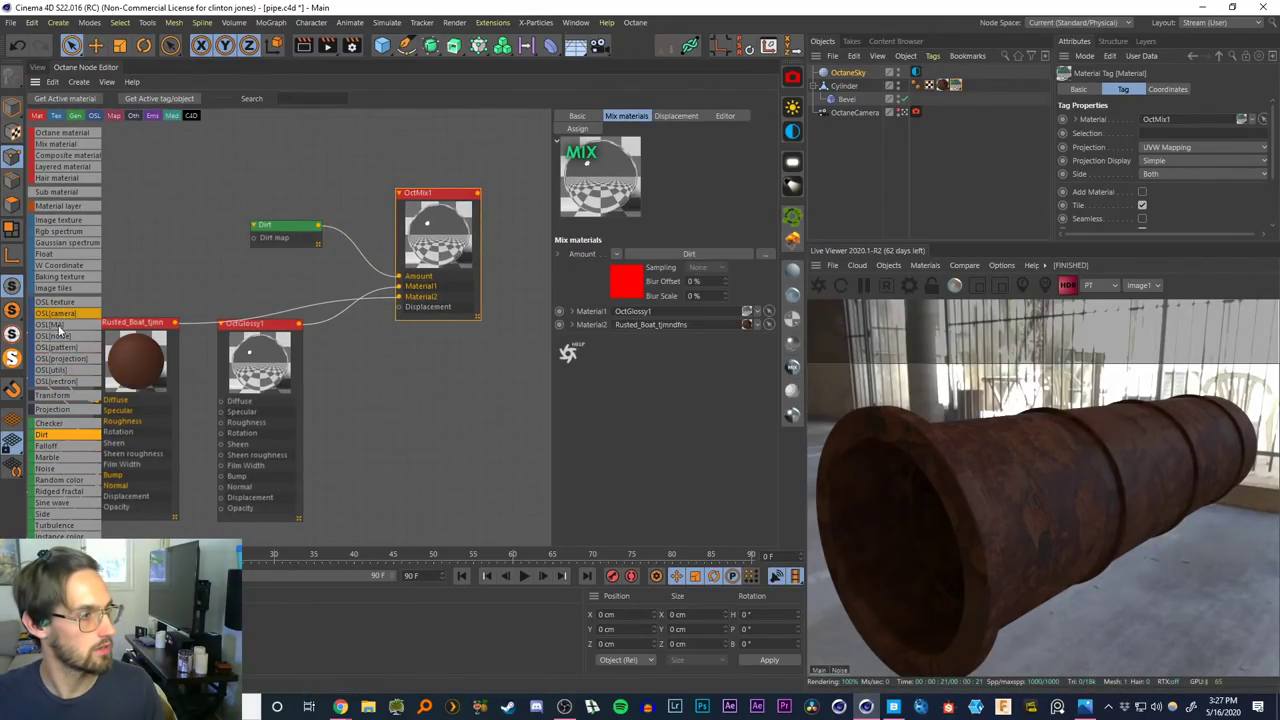
scroll(60, 330, "down", 5)
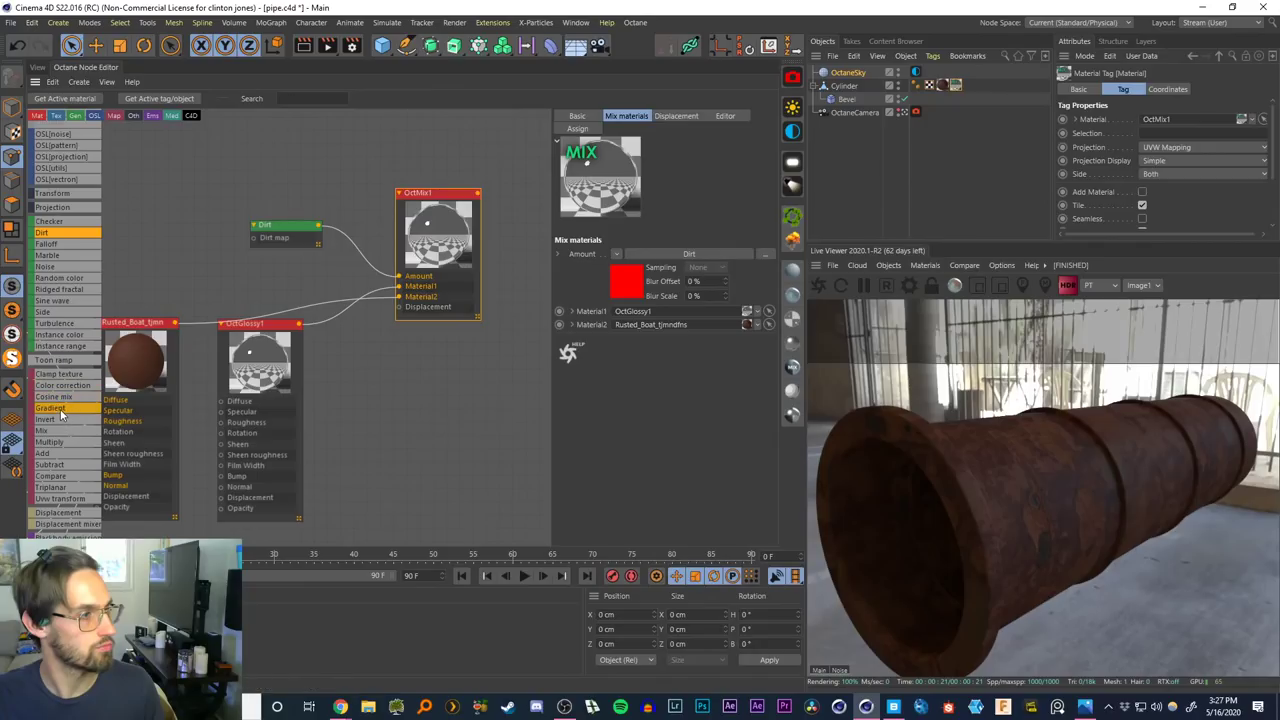
left_click_drag(60, 414, 181, 230)
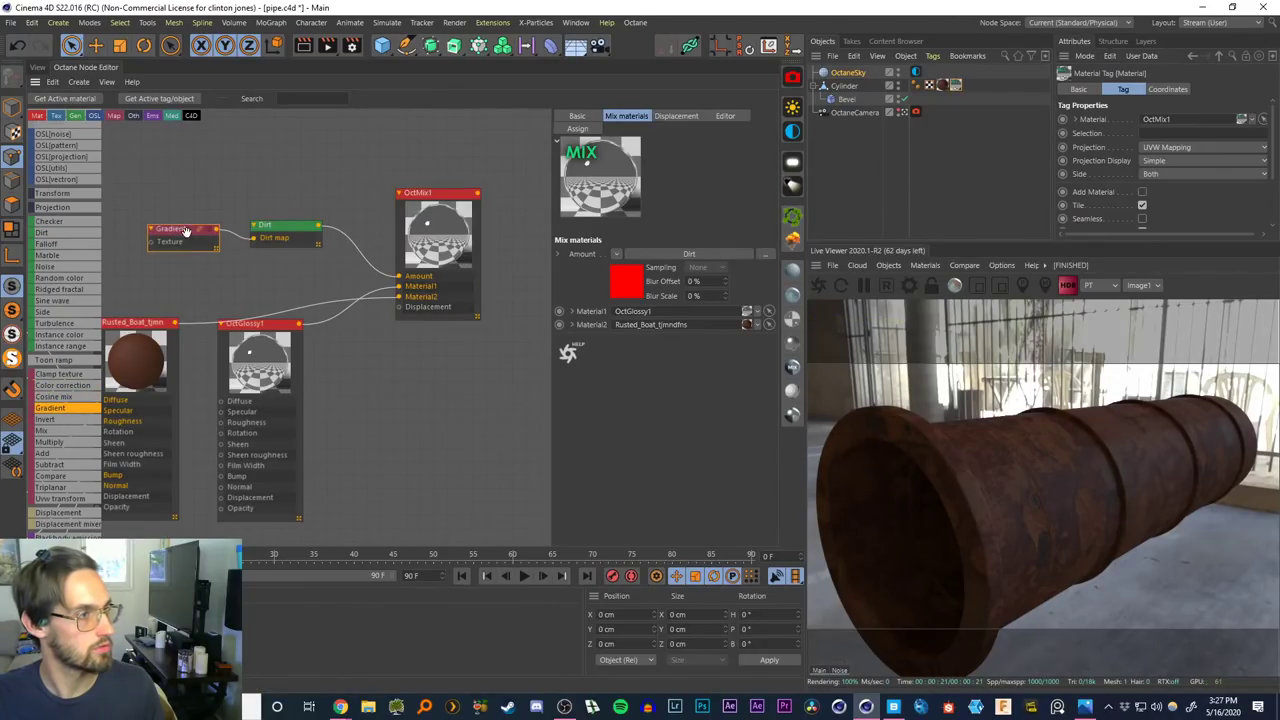
left_click_drag(290, 228, 302, 231)
right_click(306, 232)
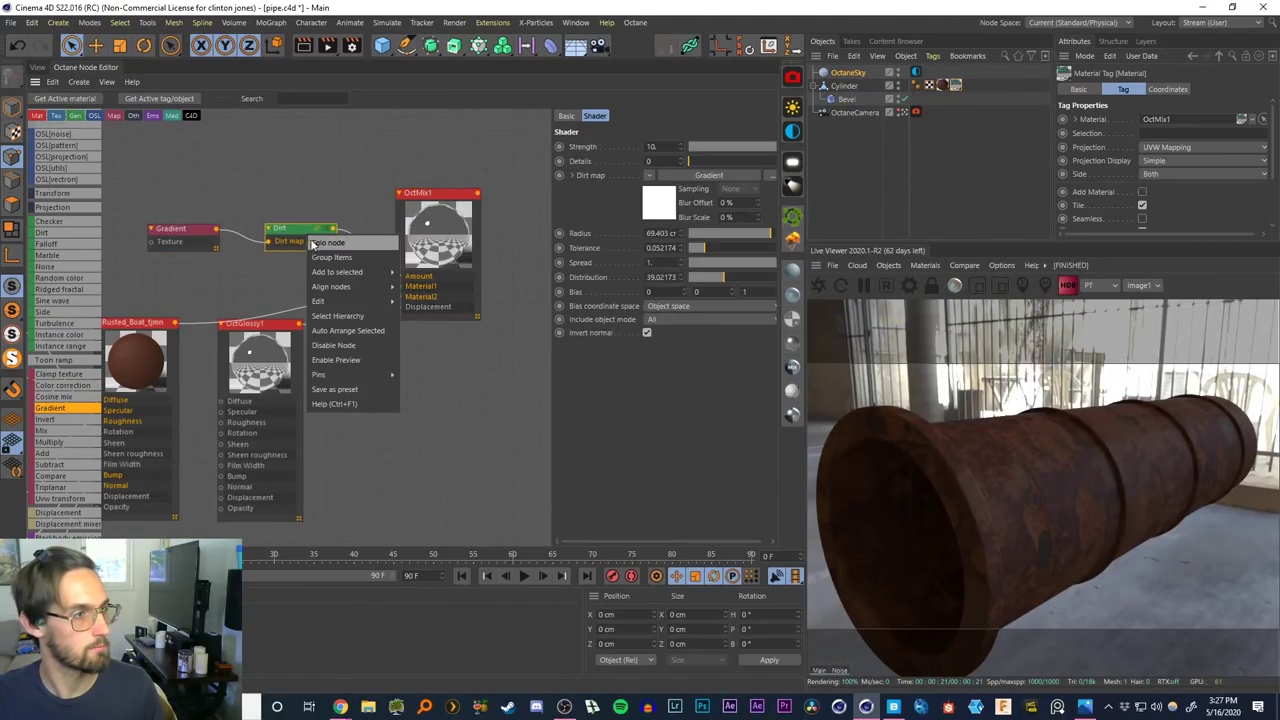
left_click(324, 242)
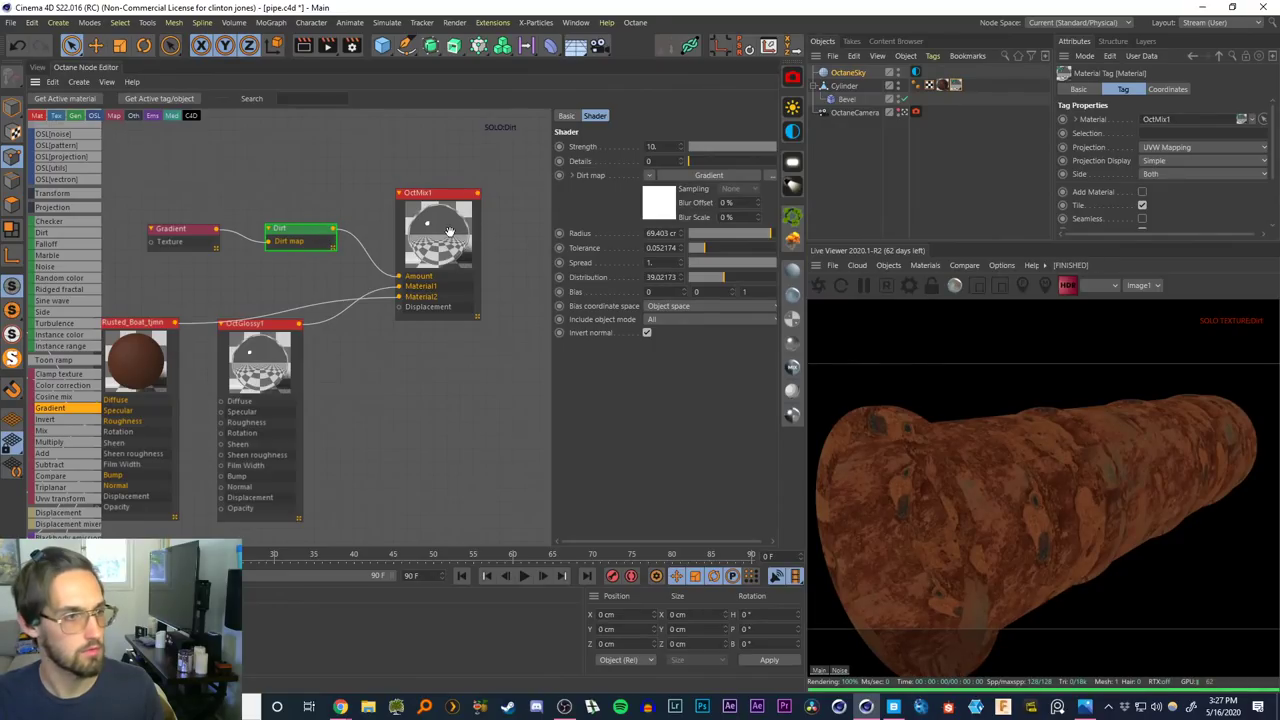
left_click_drag(449, 232, 445, 237)
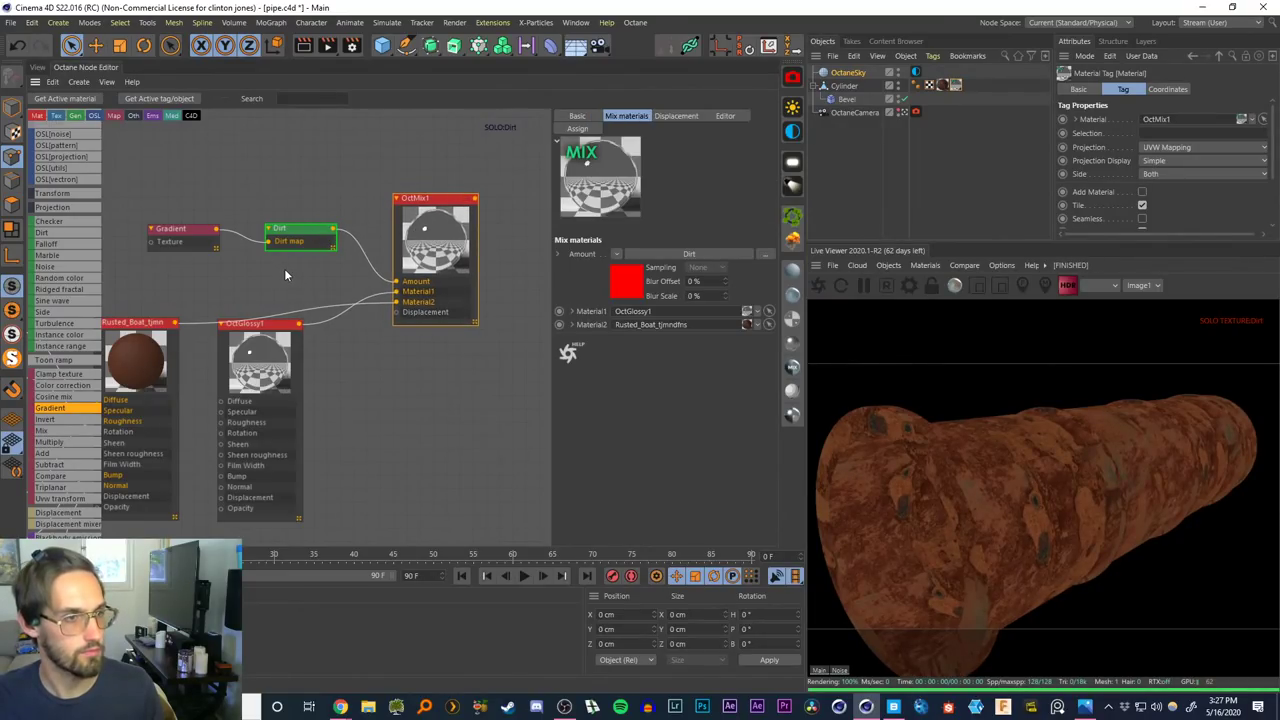
Set the Dirt node's Strength to 1
left_click(306, 240)
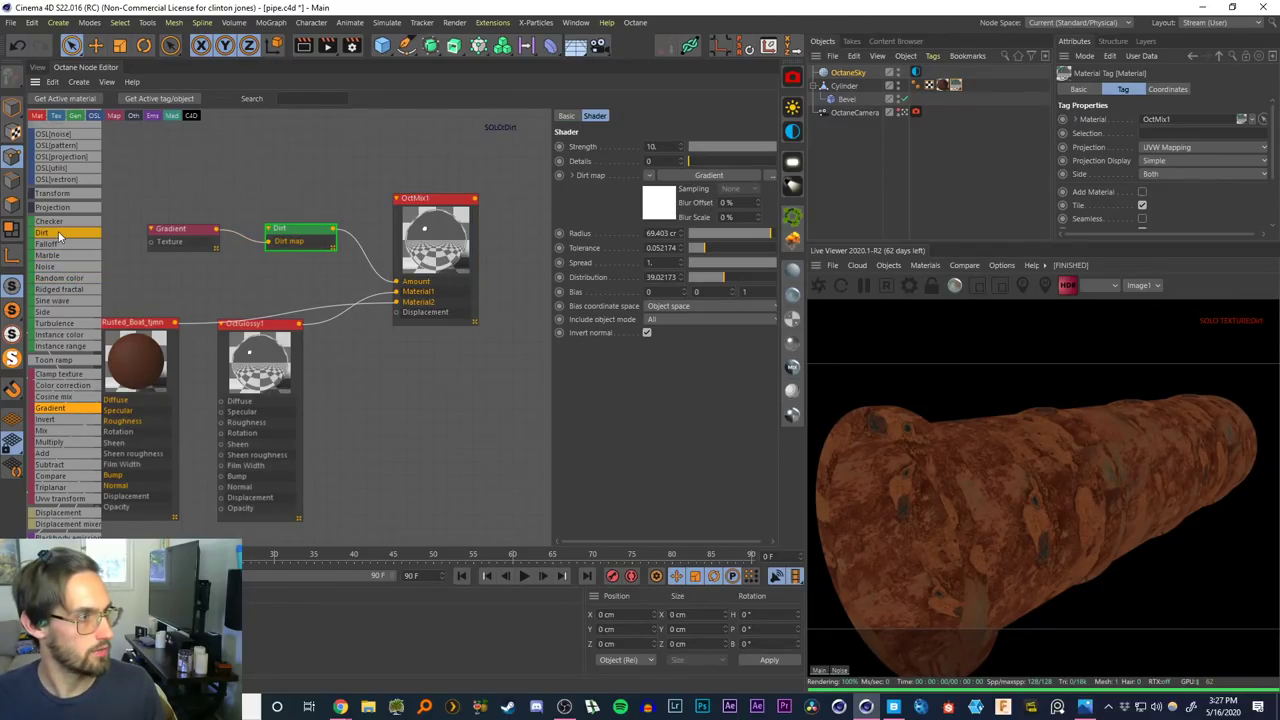
left_click_drag(299, 238, 296, 232)
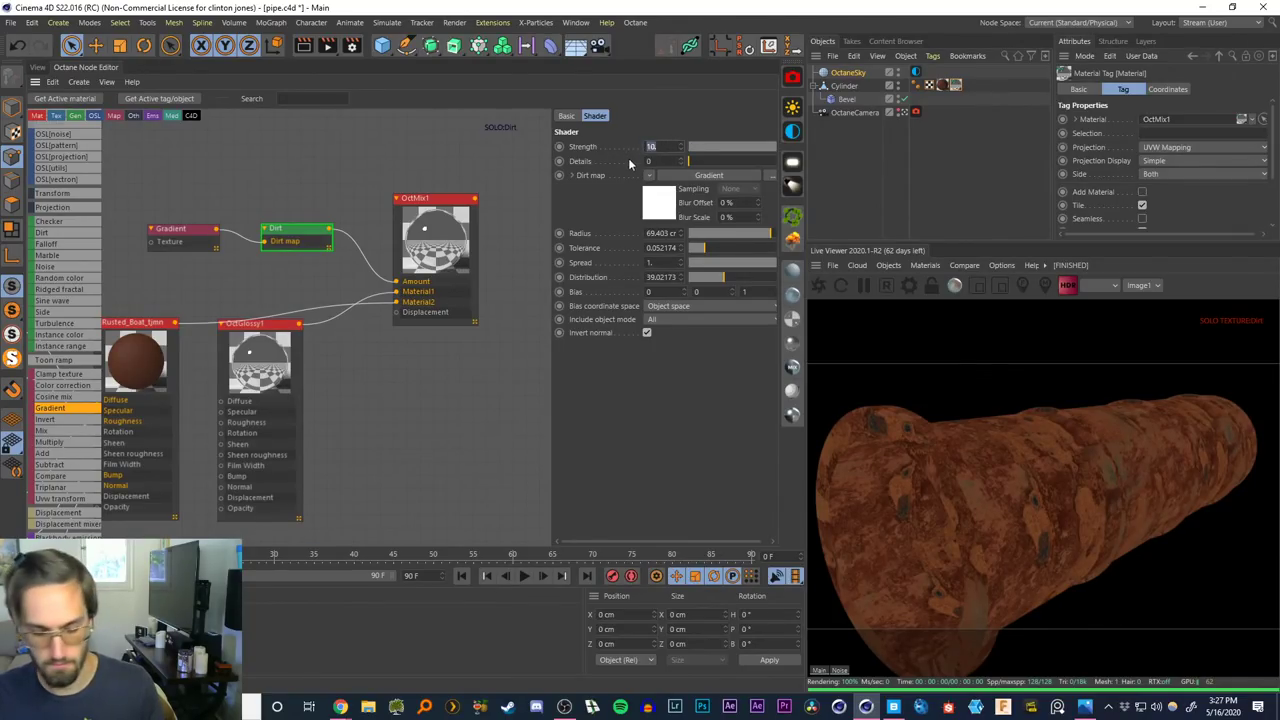
type("1")
key("Return")
right_click(302, 236)
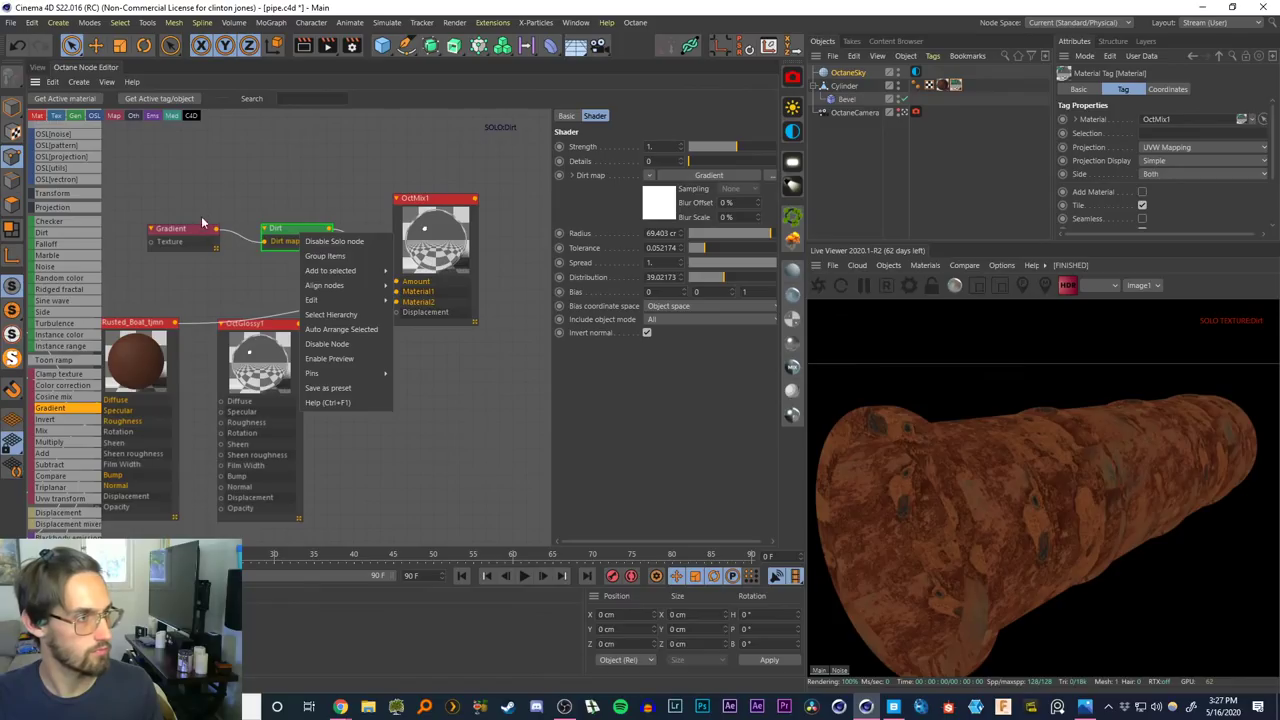
left_click(201, 218)
Delete the Gradient and Dirt nodes from the OctMix1 material graph
left_click(160, 229)
key("Delete")
left_click(295, 229)
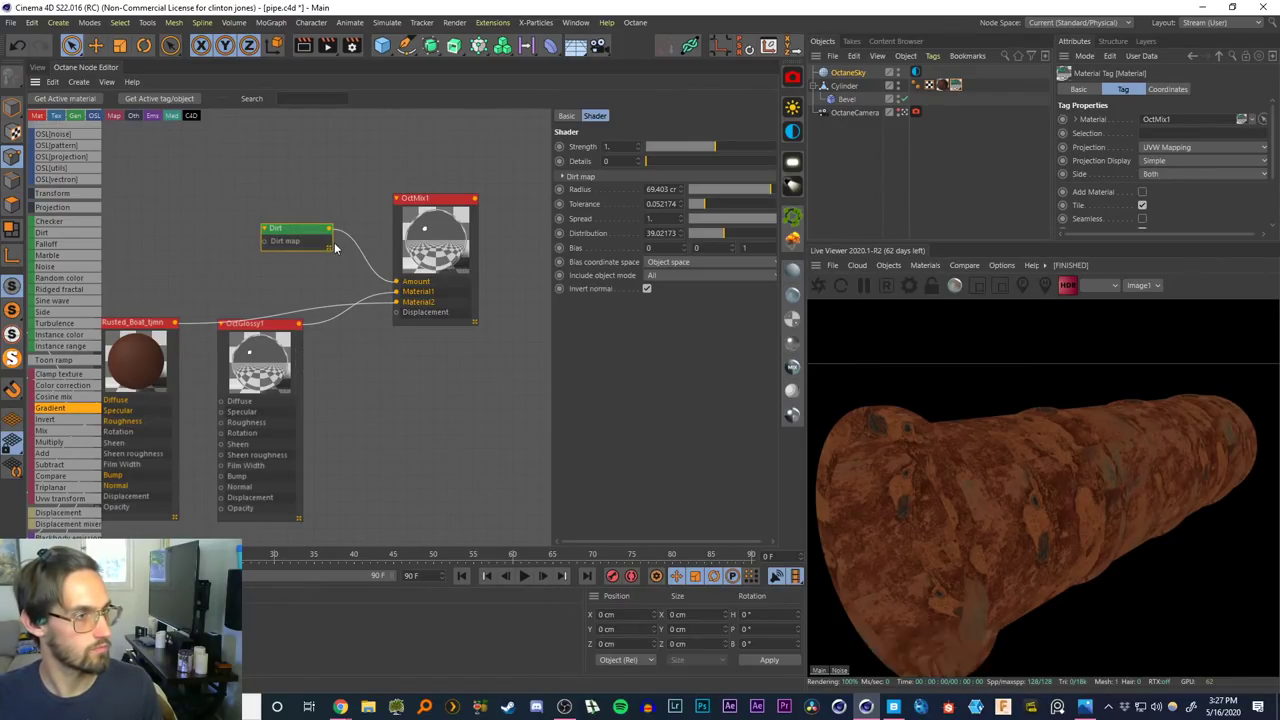
key("Delete")
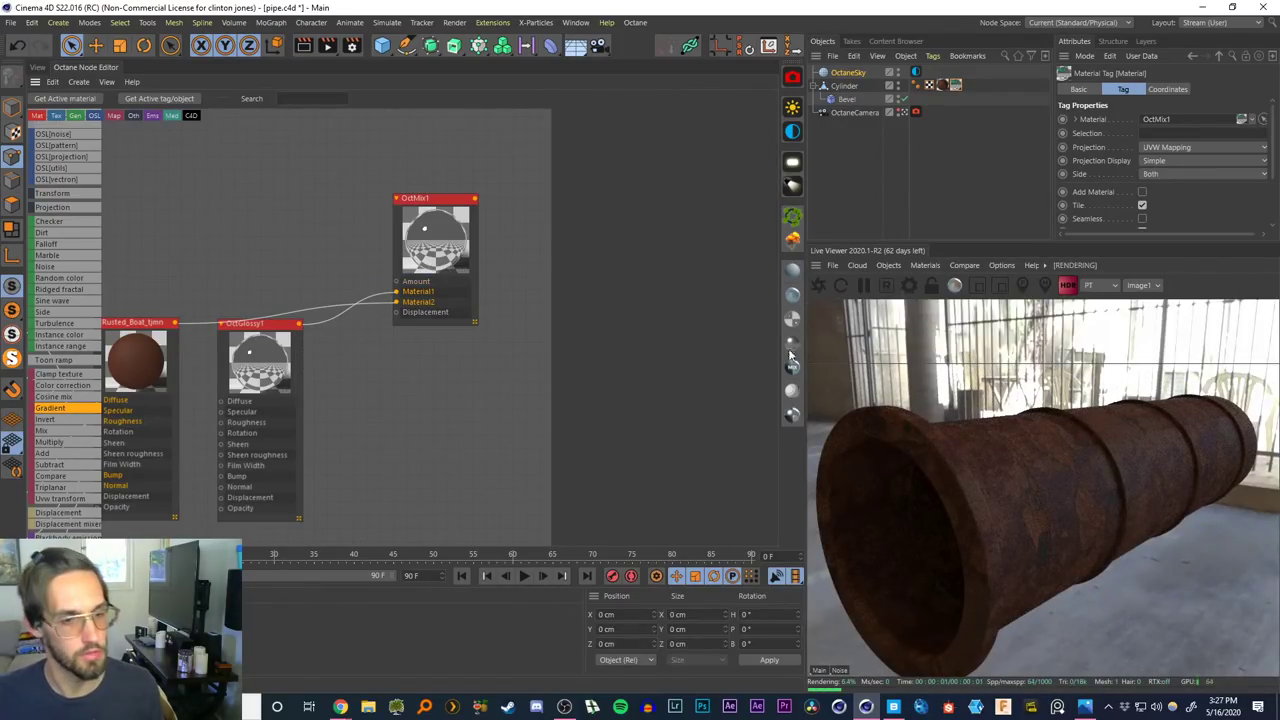
View the ep17.c4d scene in the perspective viewport and return to the pipe.c4d document
left_click(848, 166)
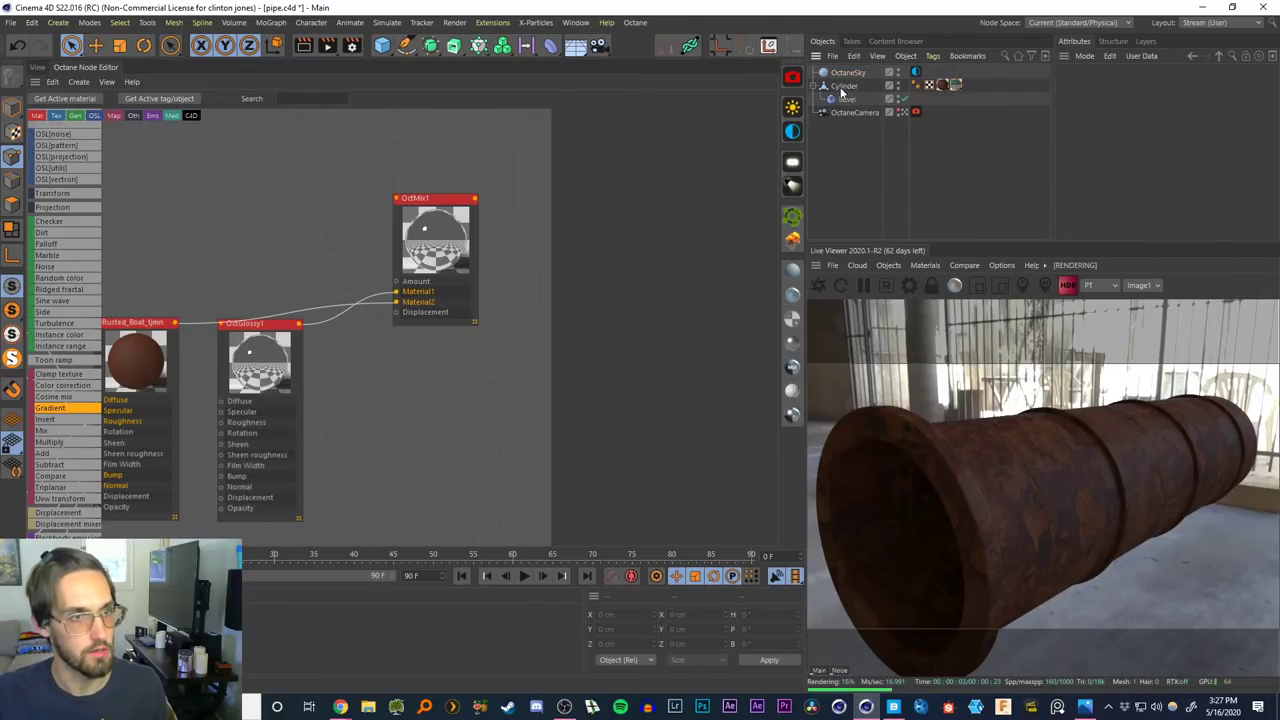
left_click(844, 86)
left_click(575, 22)
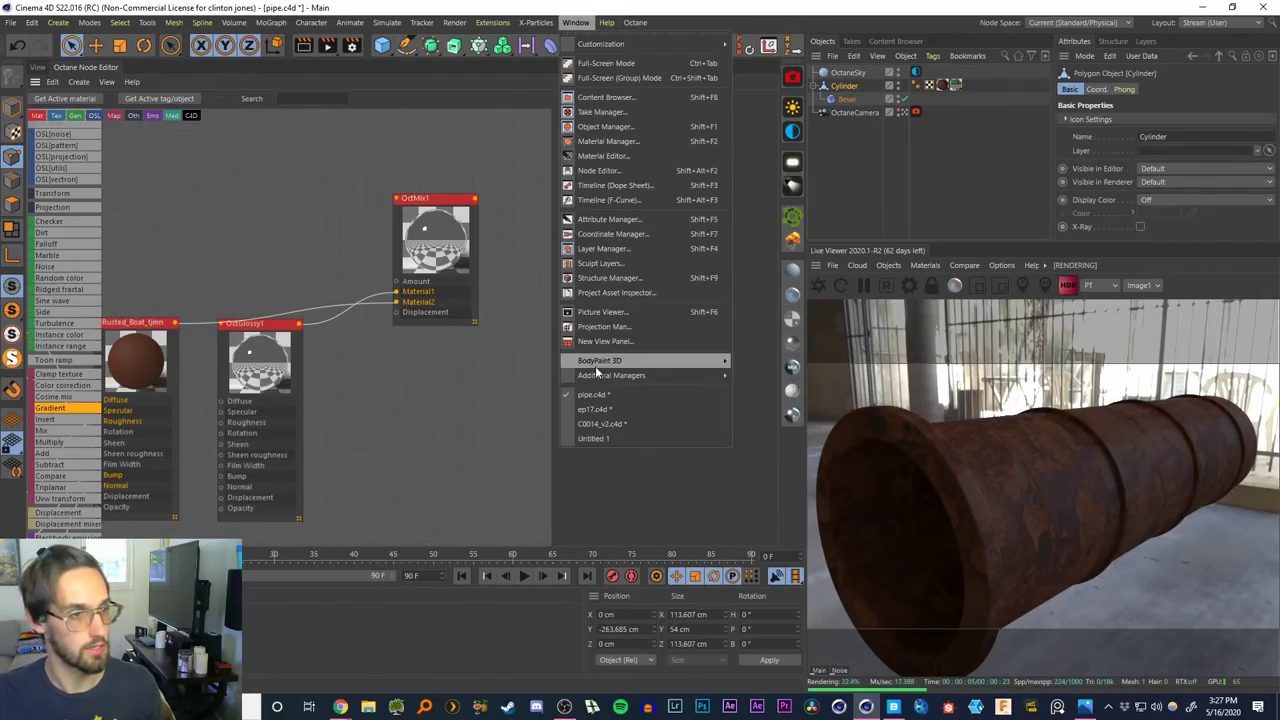
left_click(586, 410)
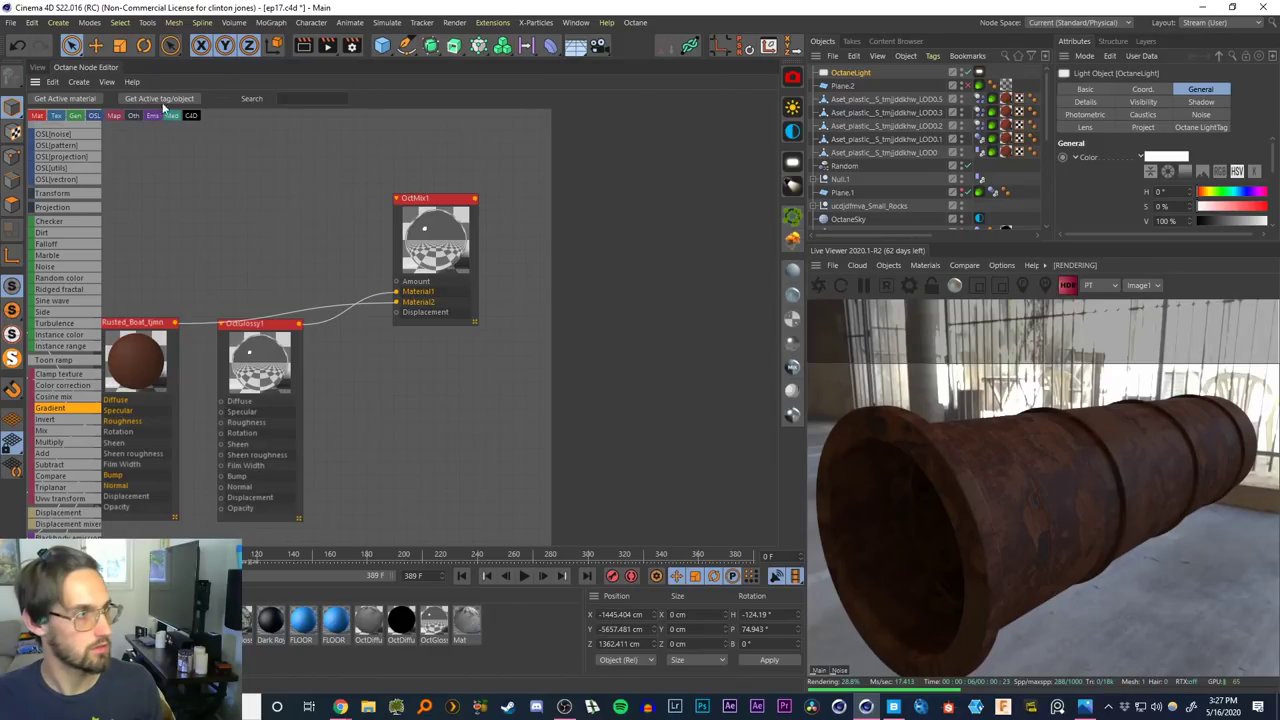
left_click(37, 67)
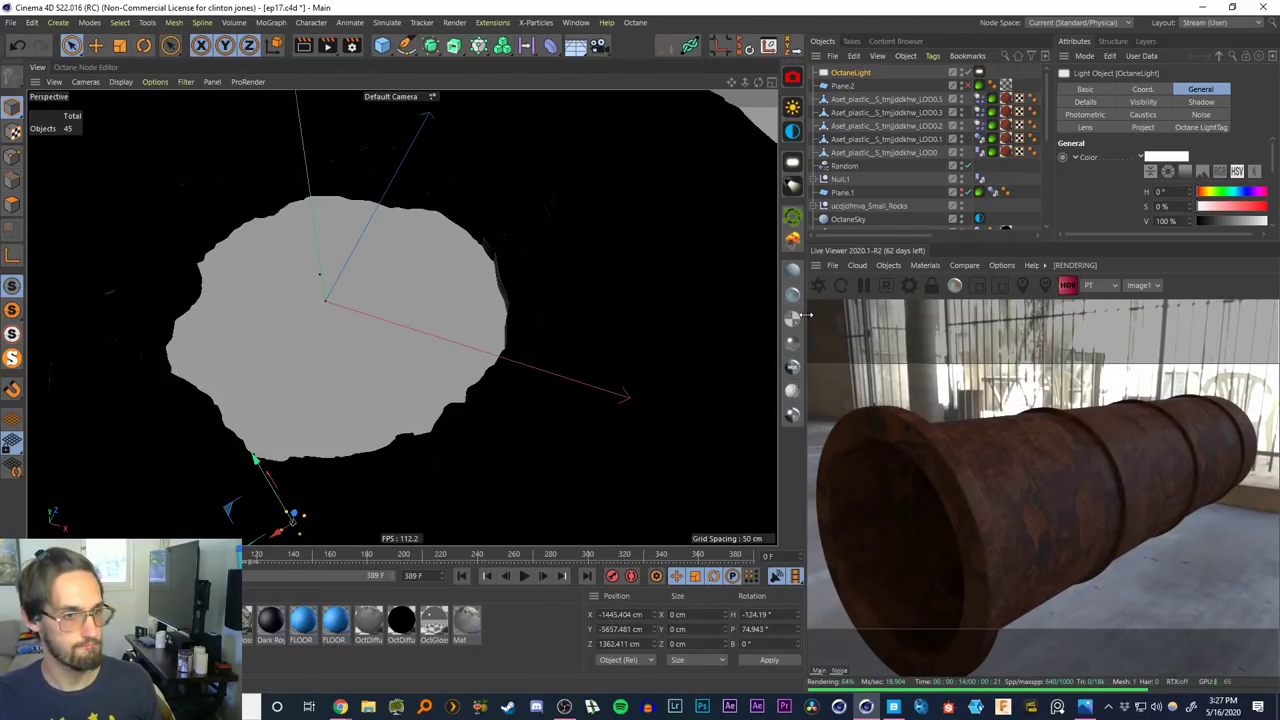
left_click(840, 74)
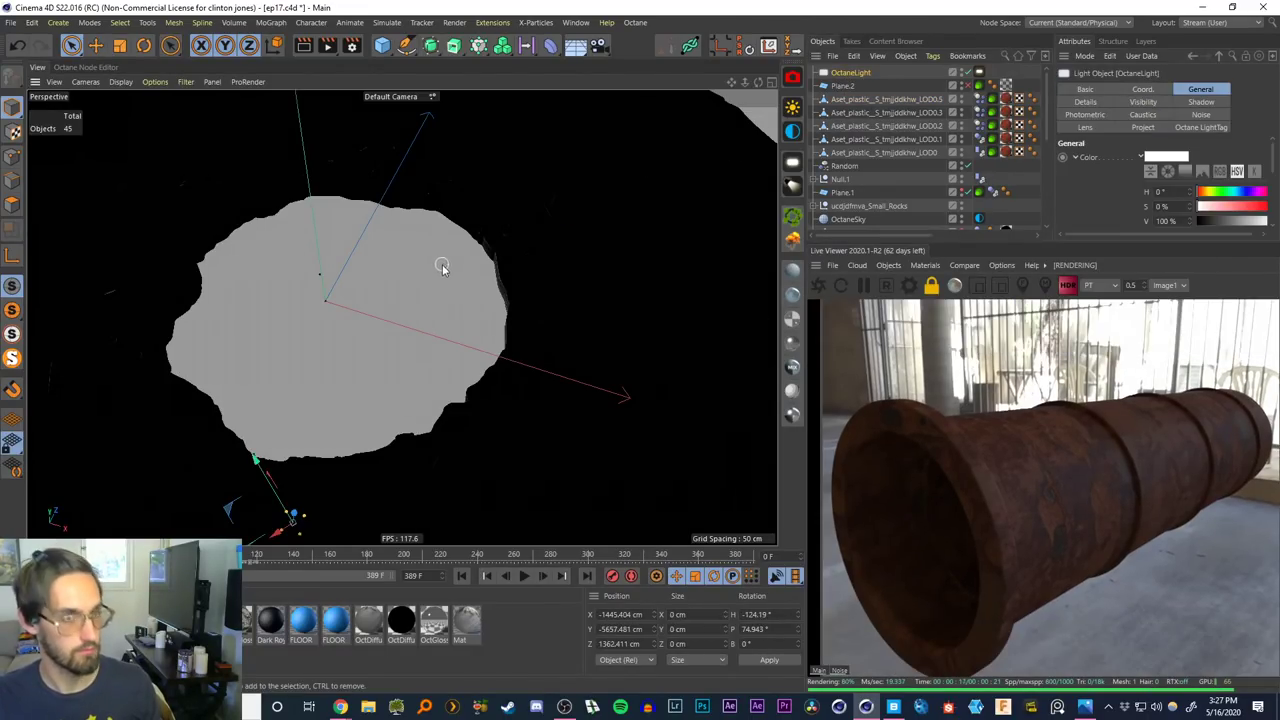
left_click(576, 22)
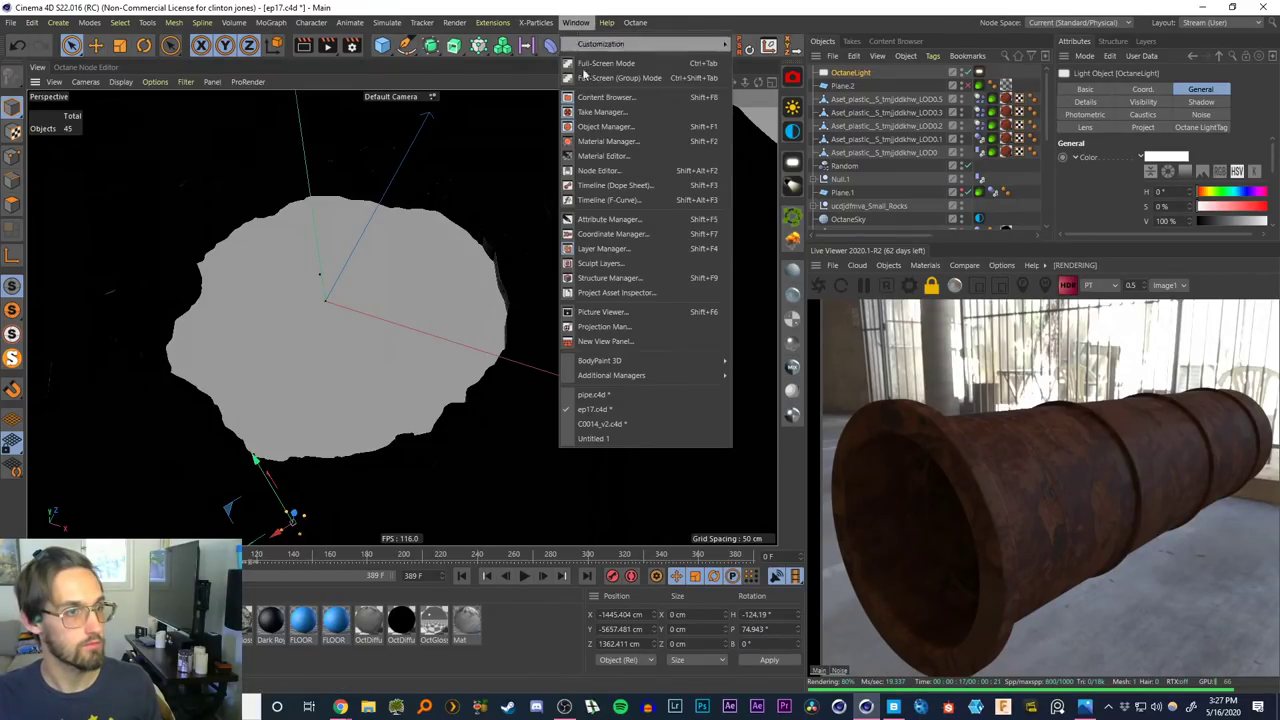
left_click(594, 394)
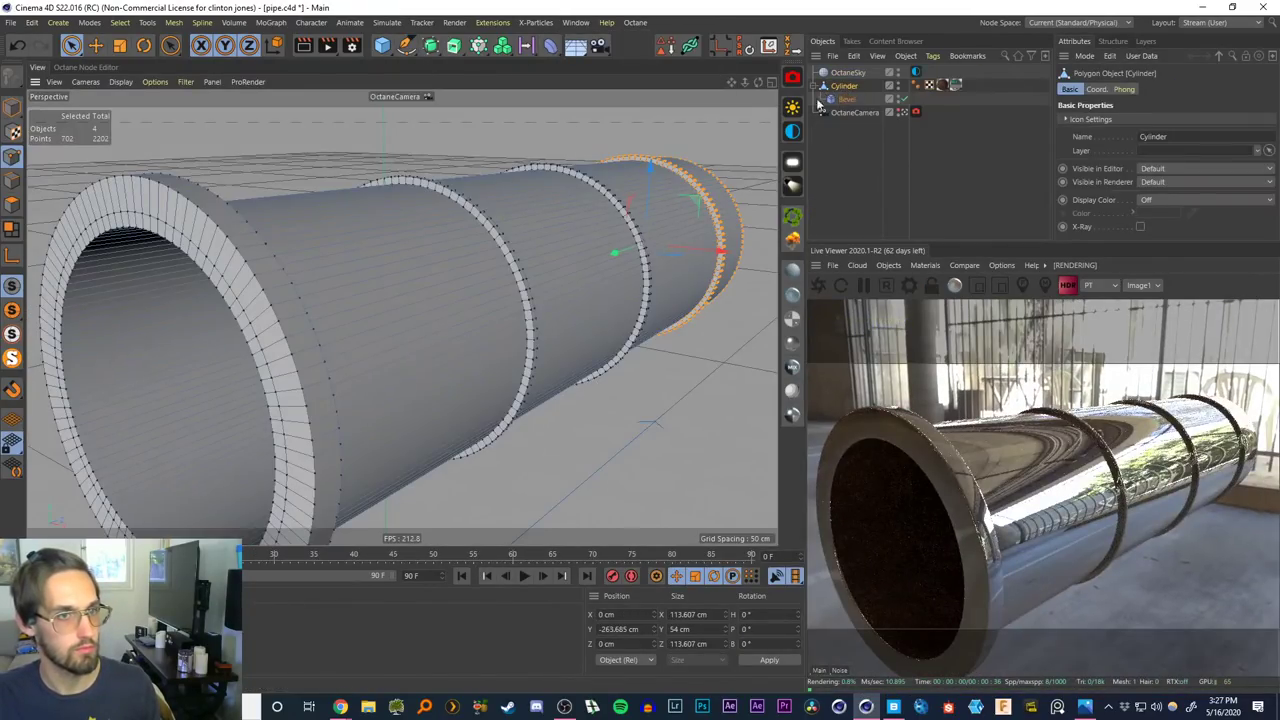
Delete the mix material's tag from the Cylinder, keeping its rusted metal material
left_click(812, 130)
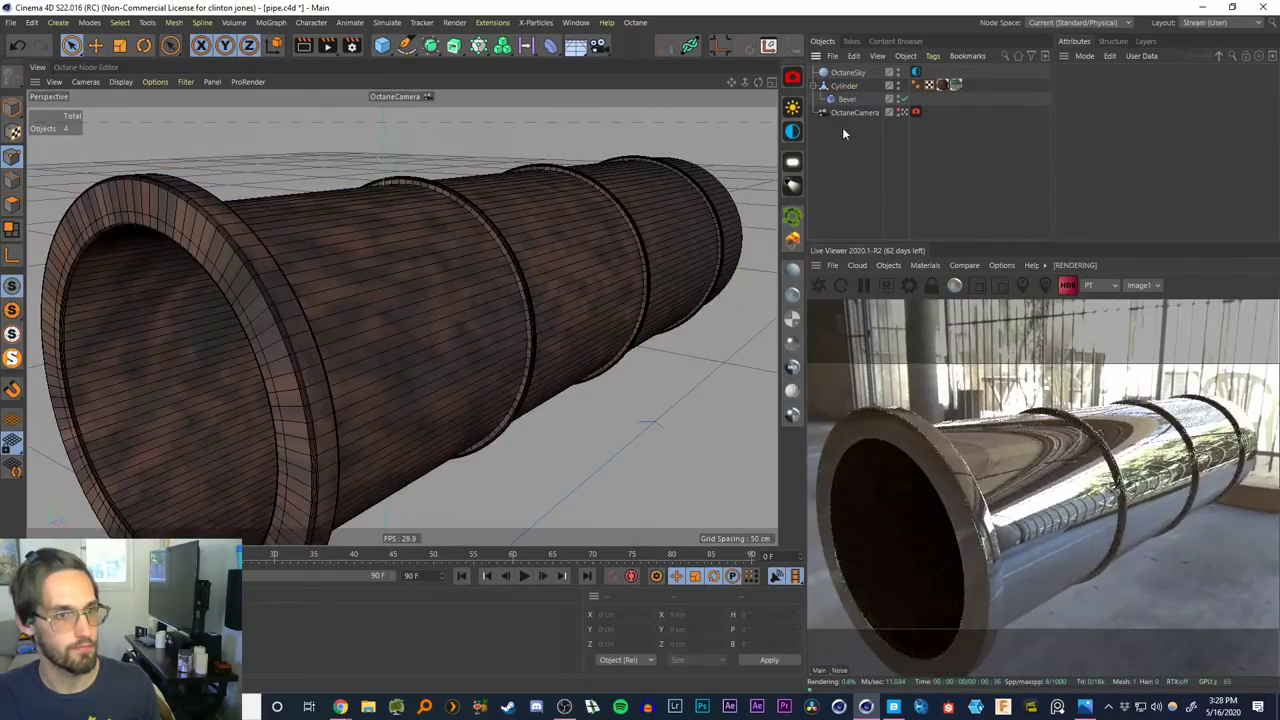
left_click(955, 85)
key("Delete")
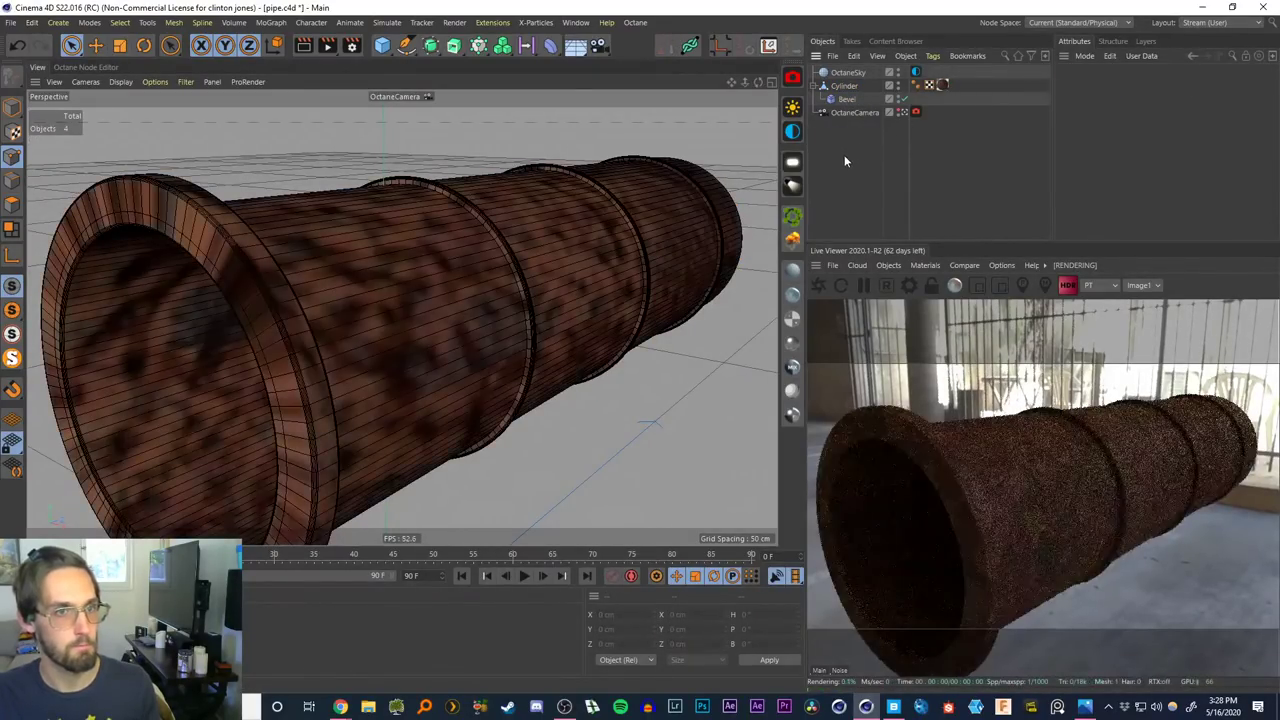
Copy the Cylinder pipe with its Bevel from pipe.c4d and paste it into the ep17.c4d scene
left_click(845, 86)
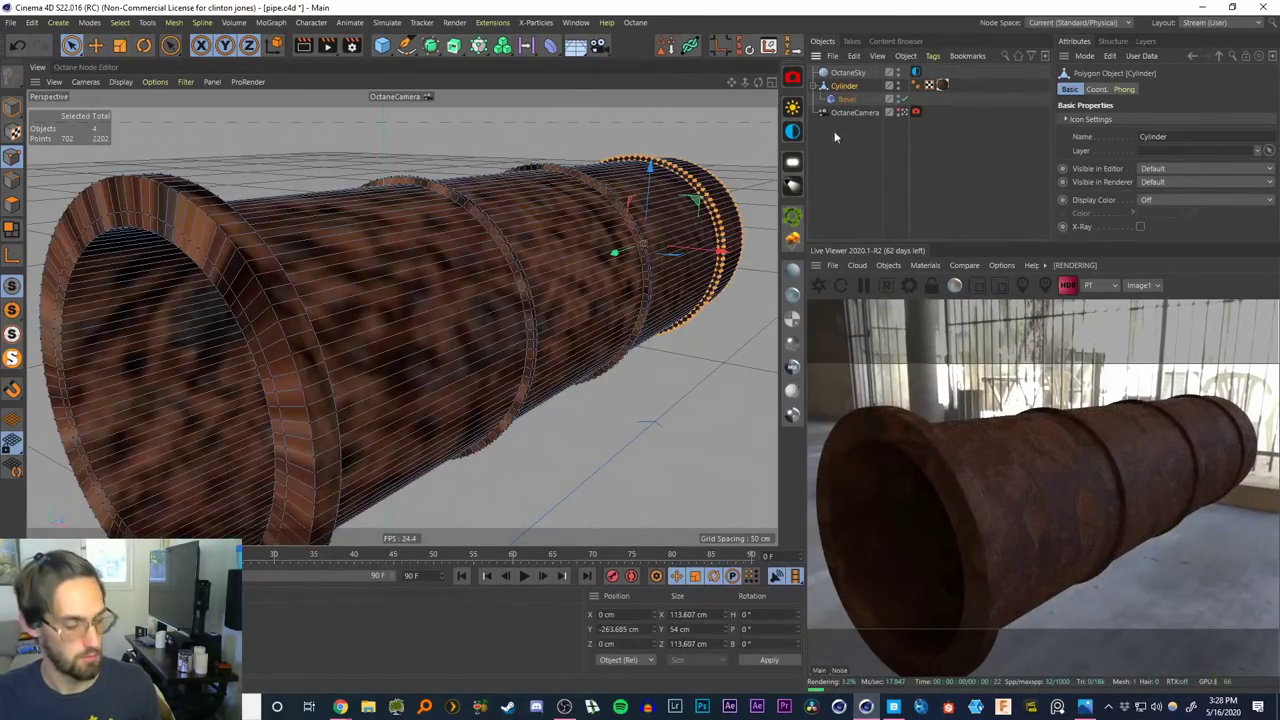
left_click(575, 22)
left_click(600, 414)
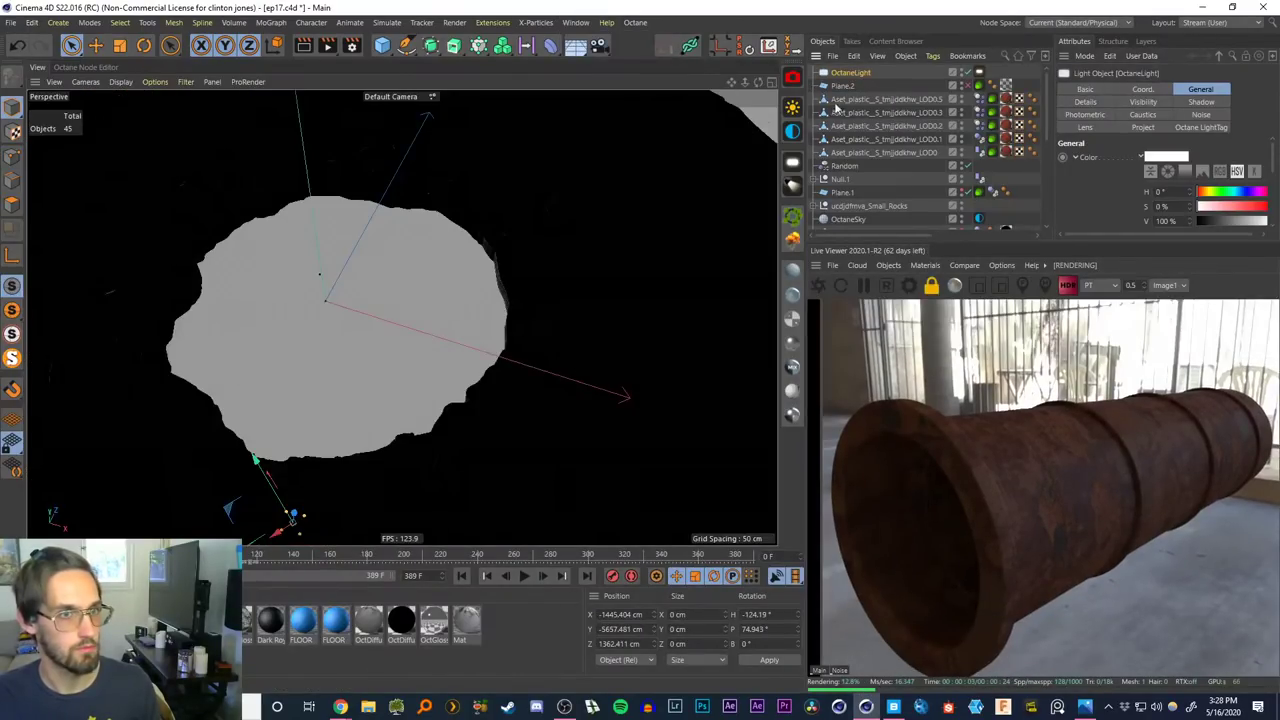
key("ctrl+v")
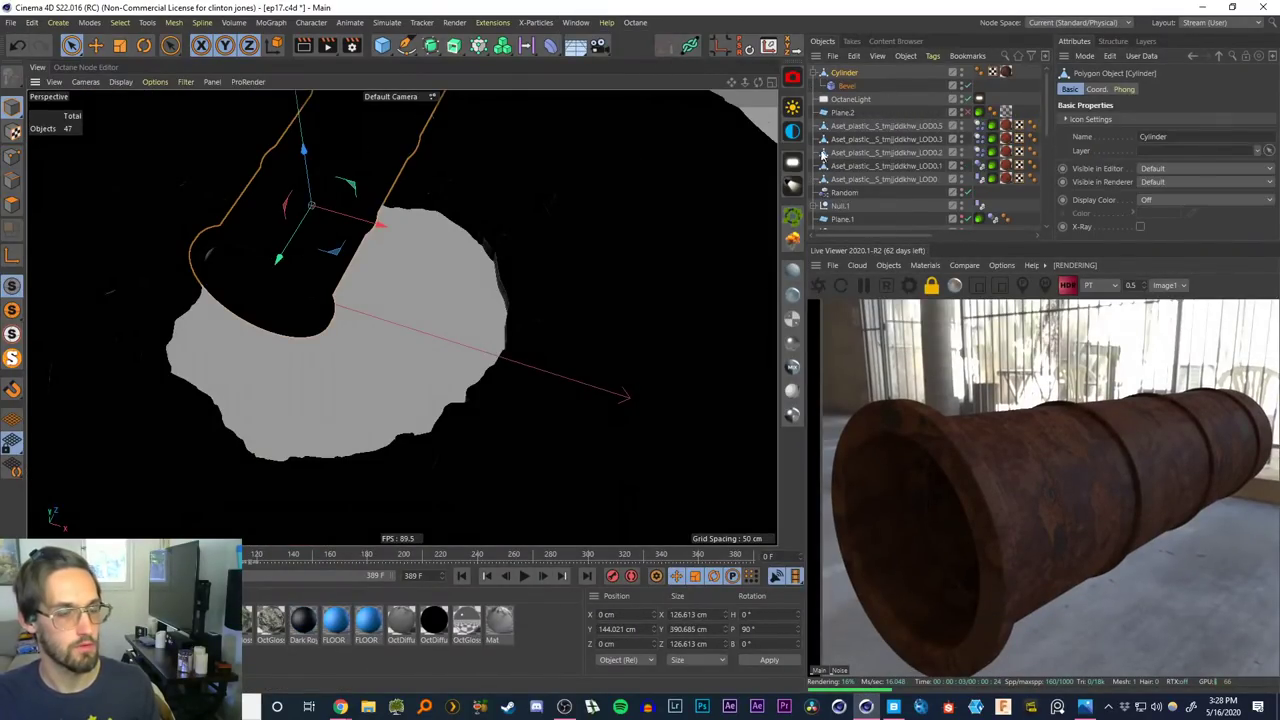
Move the pipe down into the sinkhole to about Y -200 cm, Z 207 cm, and view it through the 3D Tracker Camera at frame 85
left_click_drag(311, 303, 387, 303)
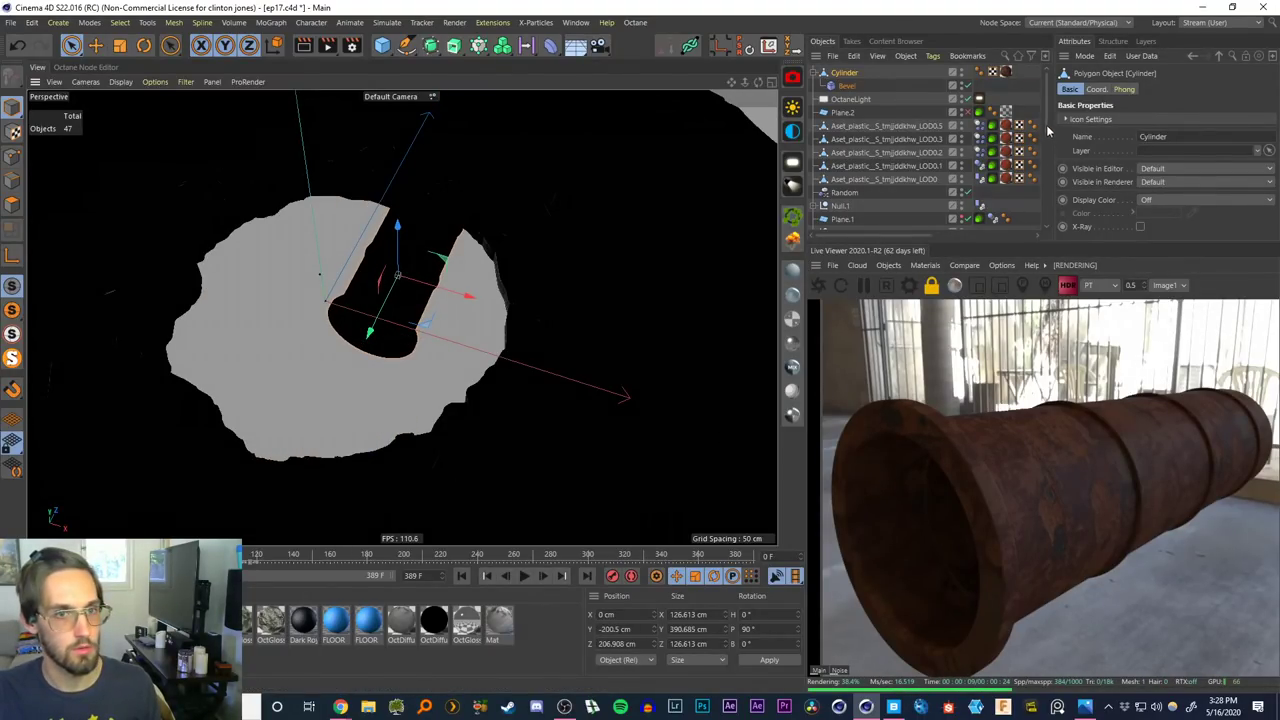
left_click_drag(1047, 129, 1046, 233)
left_click(967, 184)
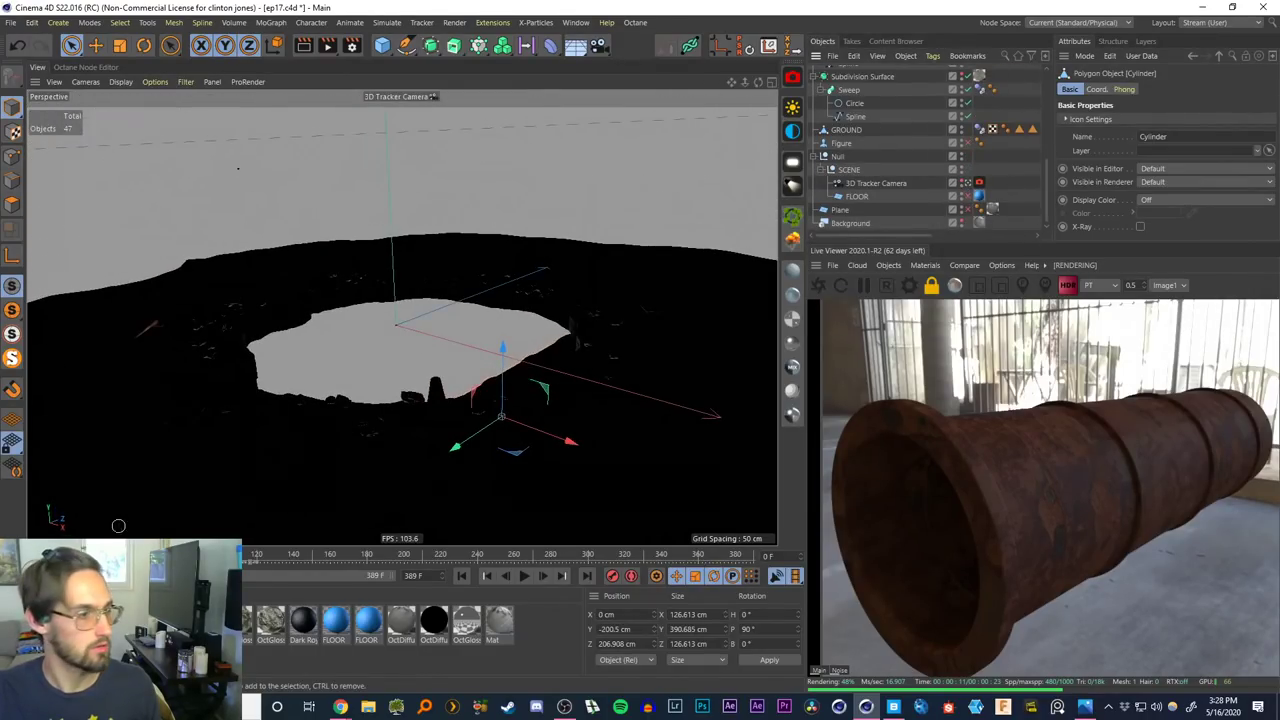
left_click_drag(36, 556, 192, 556)
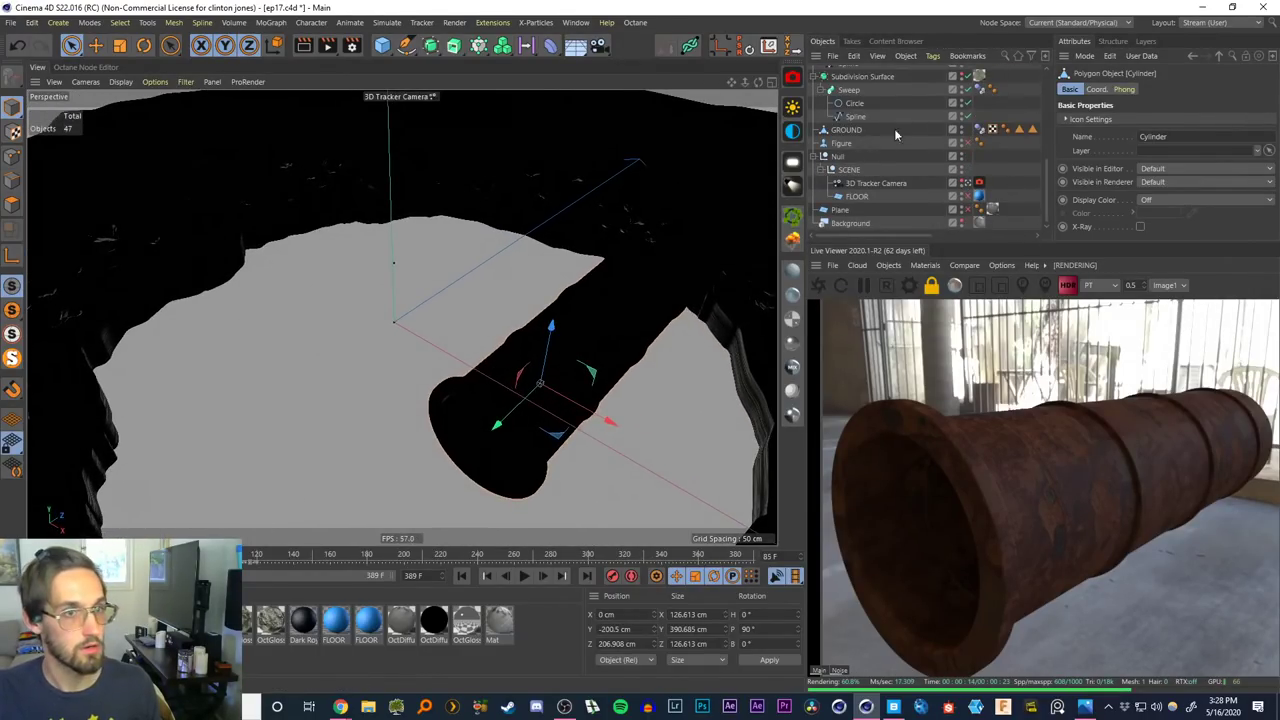
Show the tunnel's Subdivision Surface in the viewport and sink the pipe to about X -93, Y -439, Z 414 cm, checking it at frame 198
left_click(962, 75)
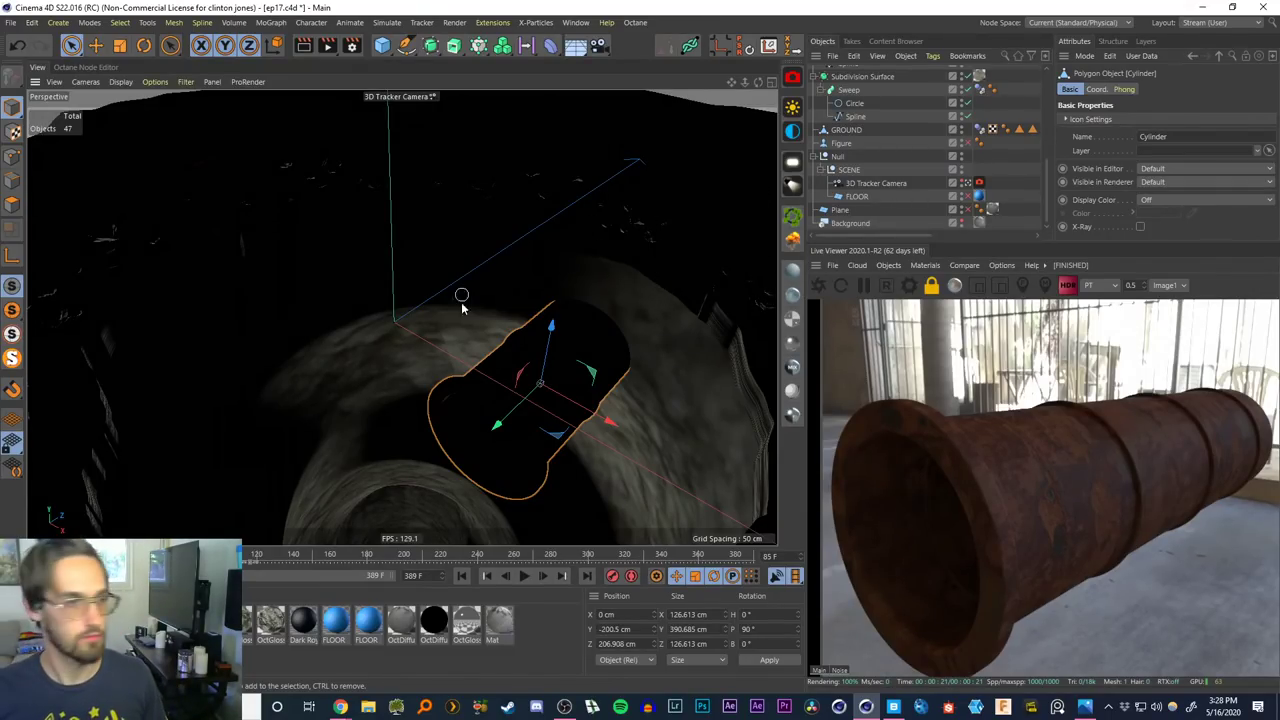
left_click_drag(549, 335, 592, 392)
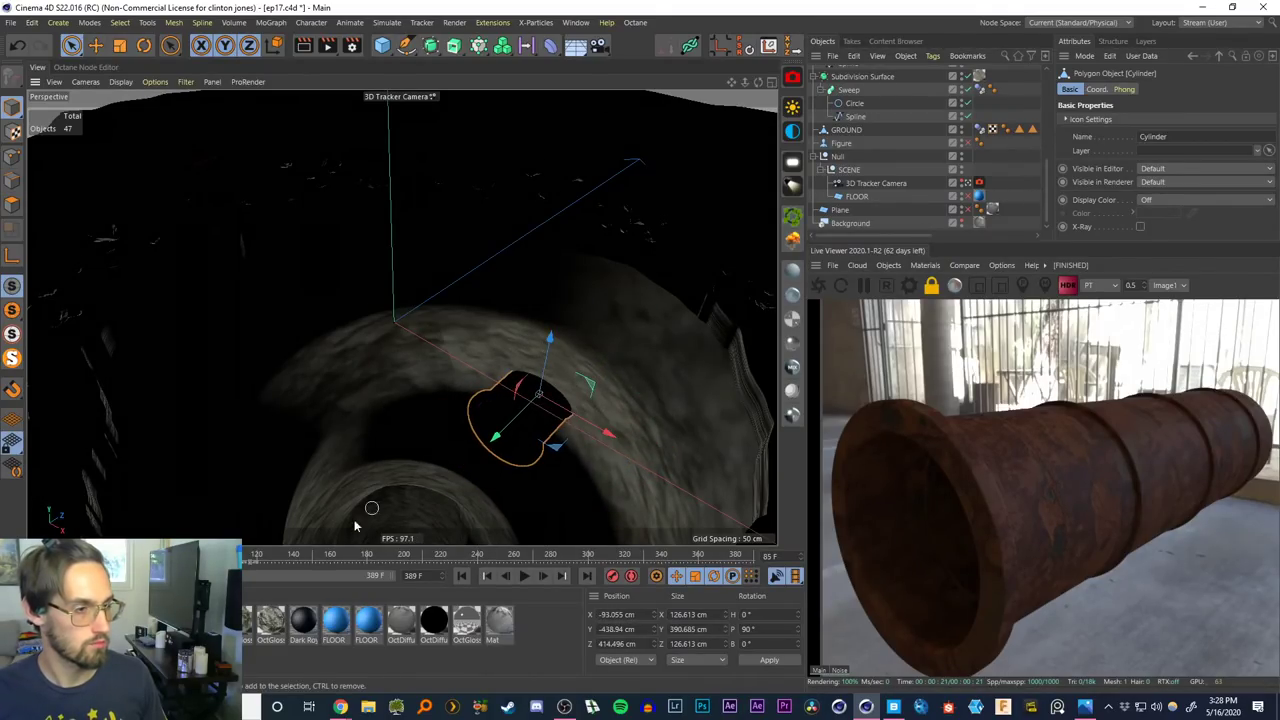
left_click_drag(192, 555, 400, 554)
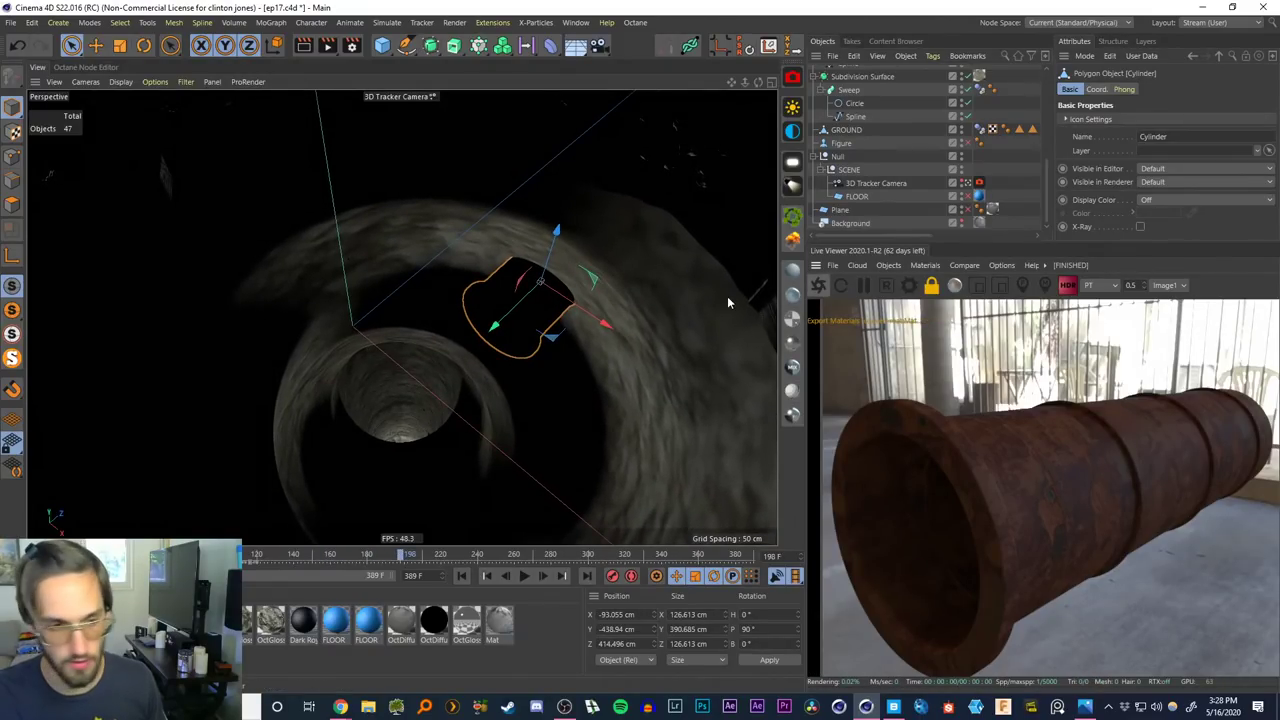
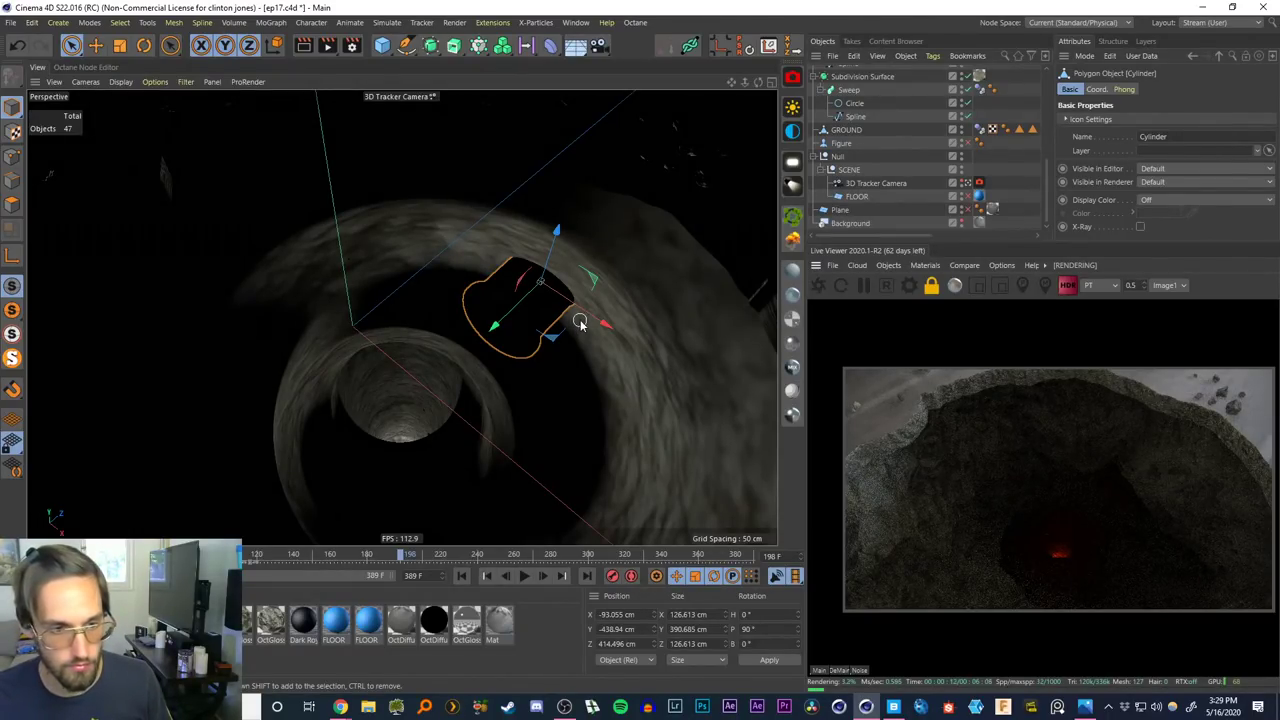
Rotate the pipe to a bank of about 115° and move it across the sinkhole to about X -280 cm, Z 4 cm
key("r")
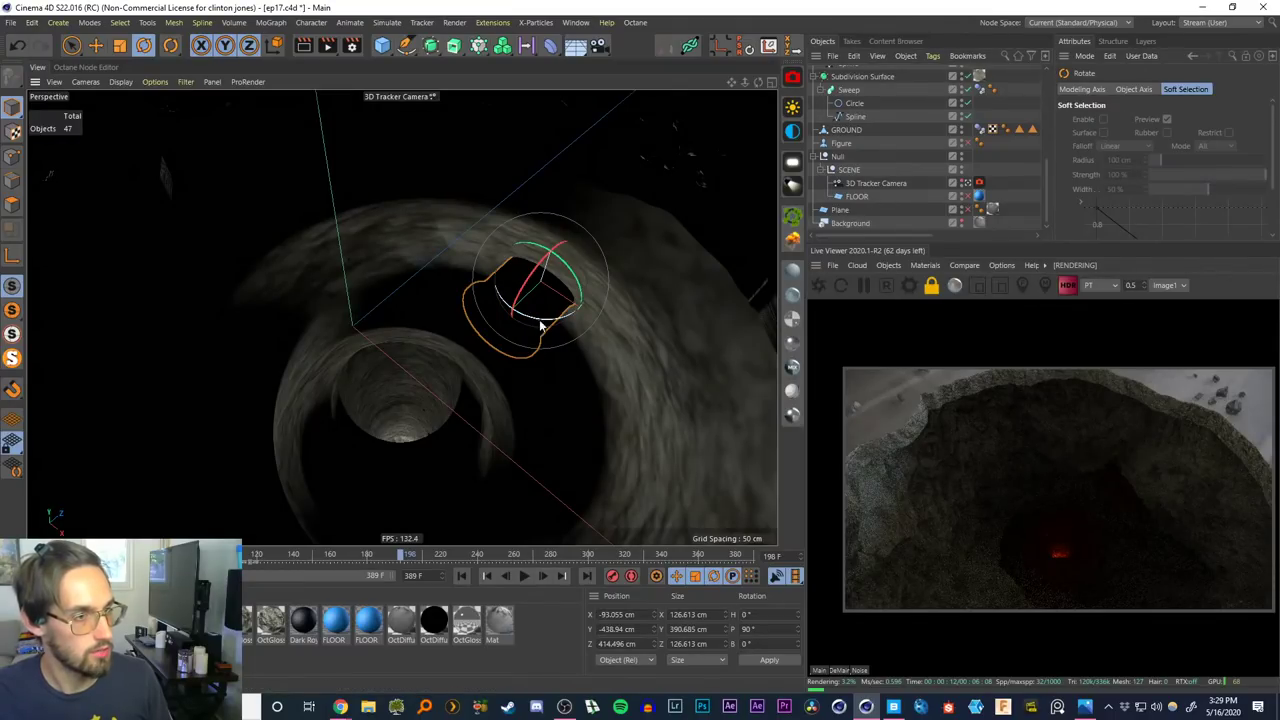
left_click_drag(540, 325, 296, 358)
key("e")
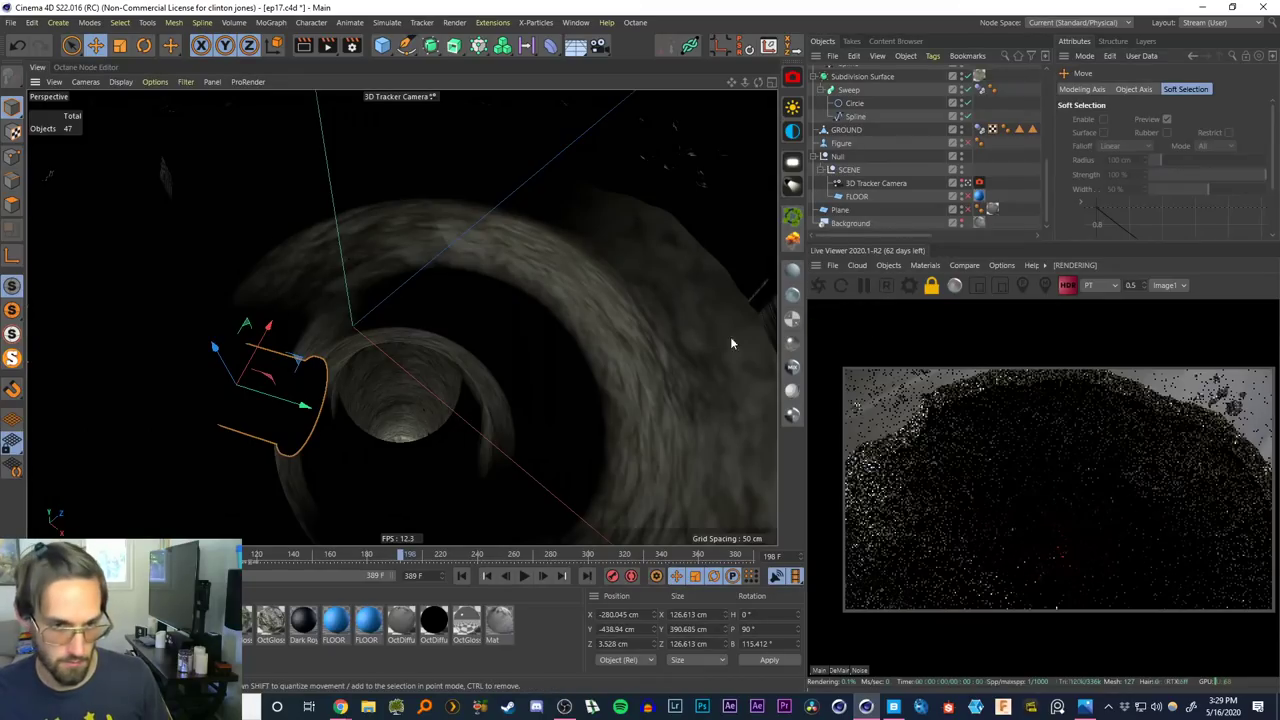
Draw a render region over the pipe in the Live Viewer and shift the pipe to about X -290 cm, Z 54 cm
left_click(978, 285)
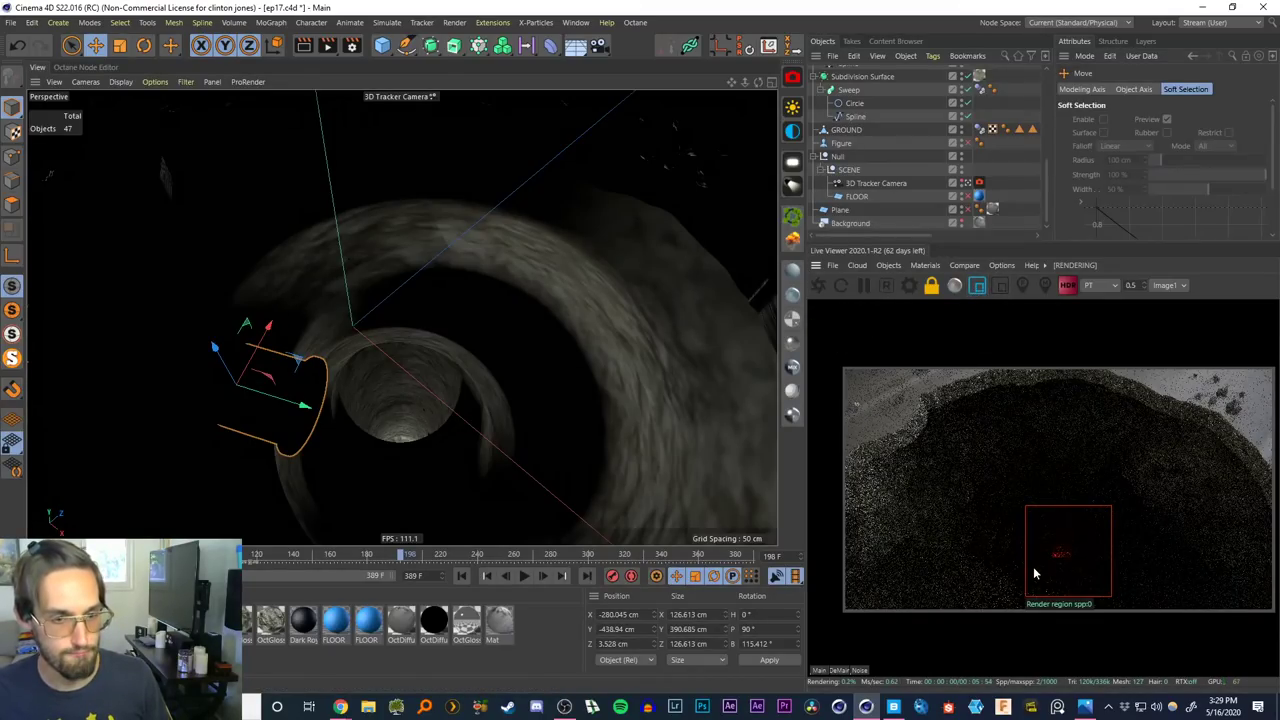
left_click_drag(955, 477, 1059, 590)
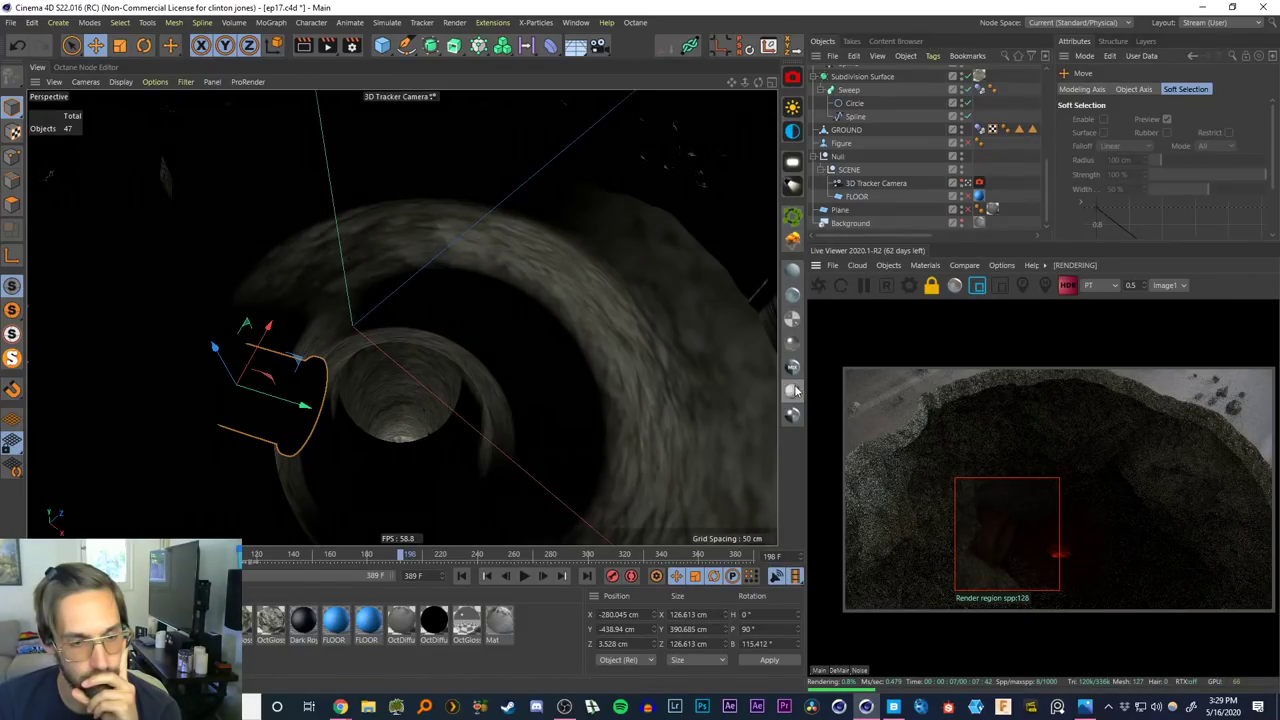
left_click_drag(297, 357, 288, 312)
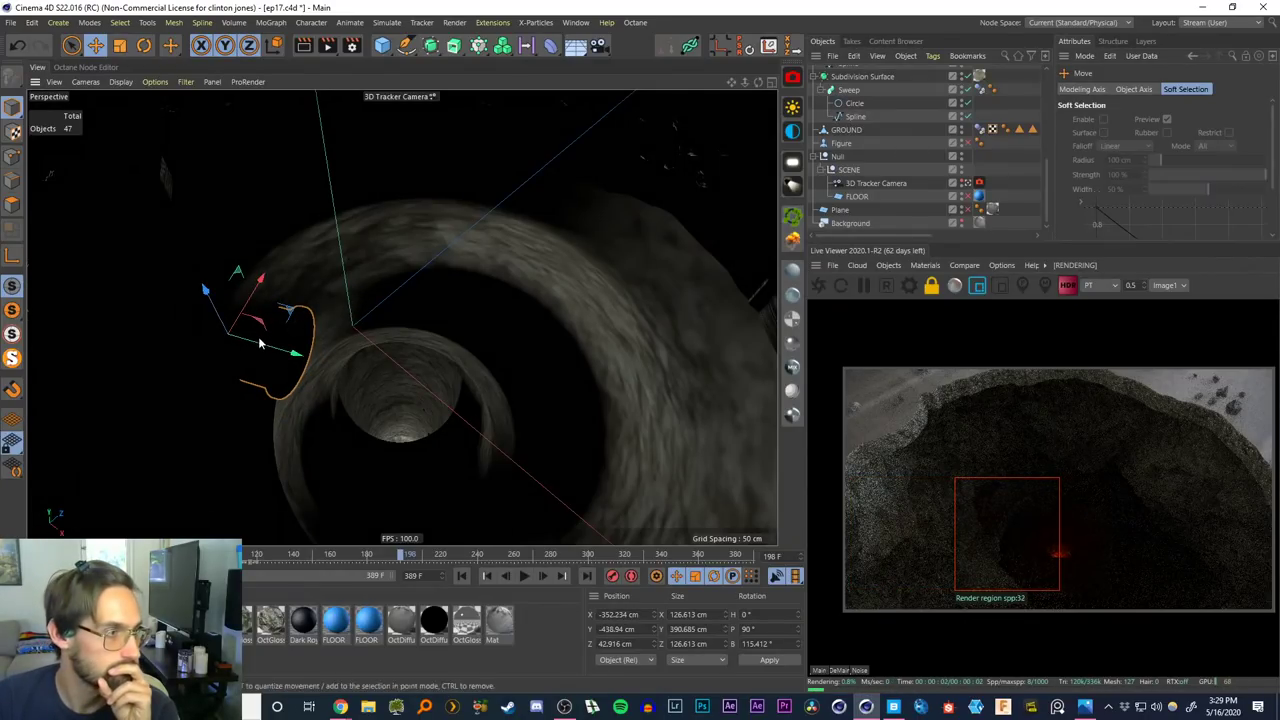
left_click_drag(278, 349, 307, 359)
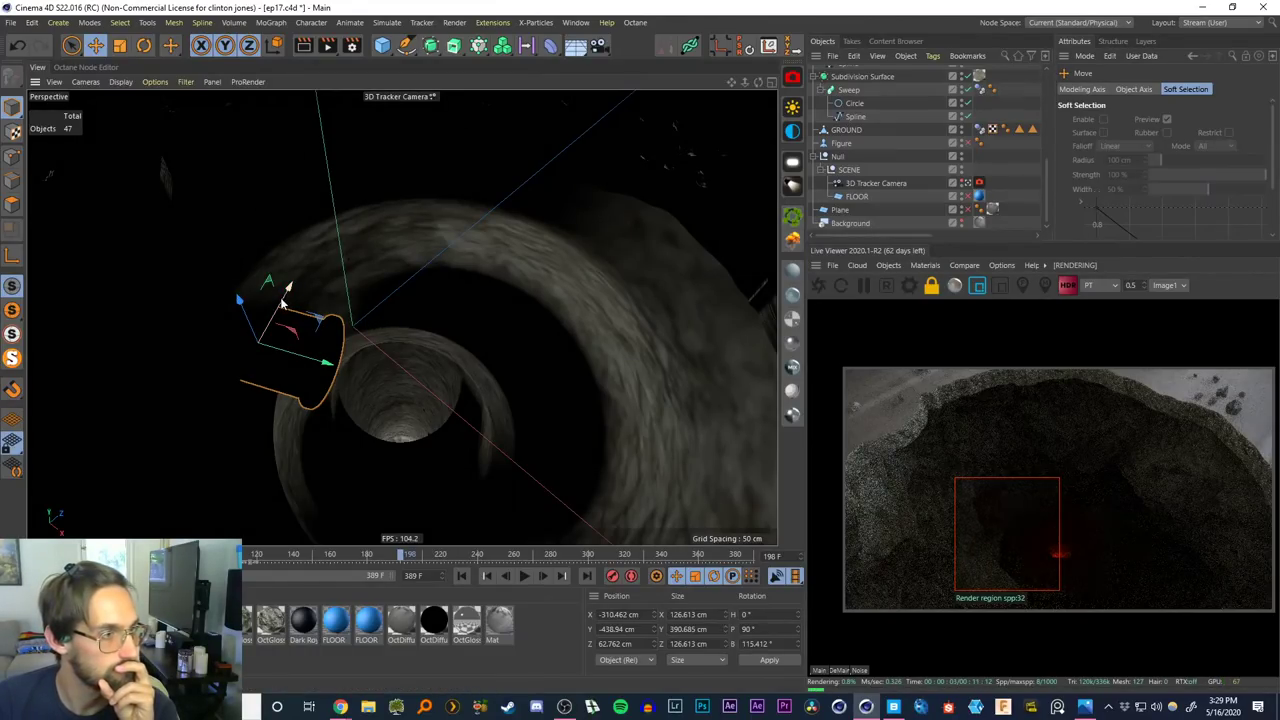
left_click_drag(285, 303, 313, 372)
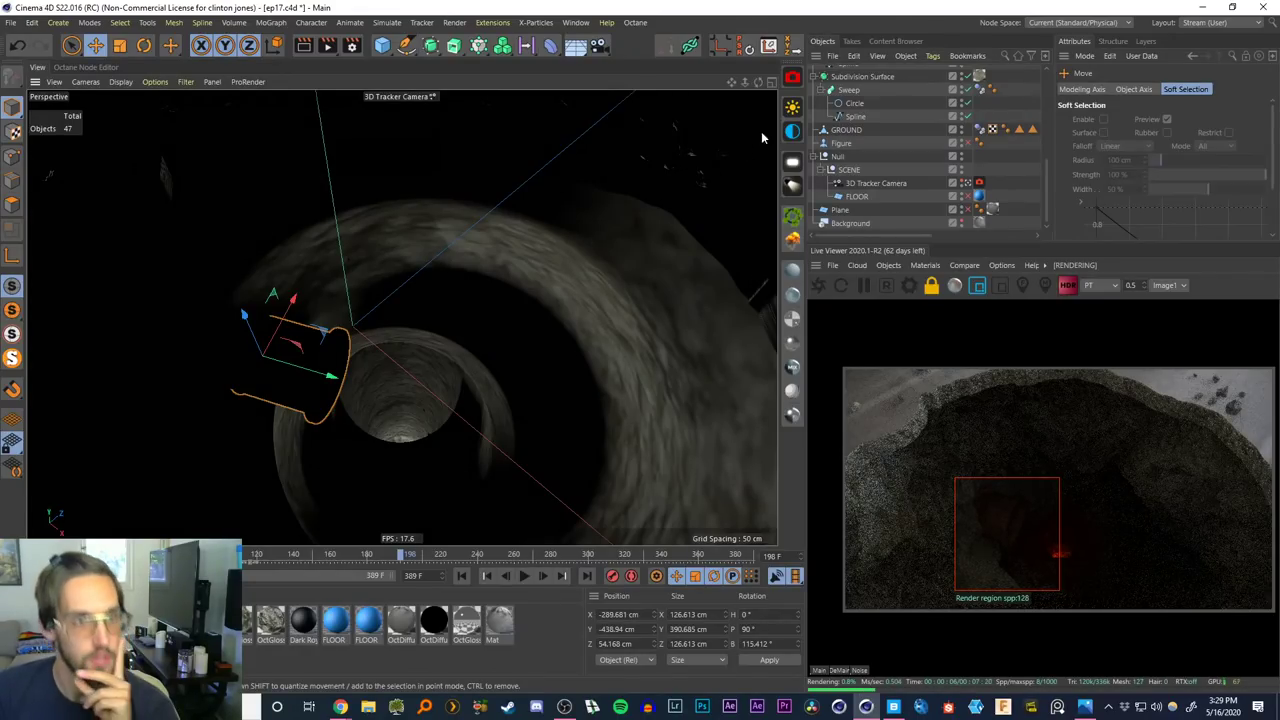
Rotate the pipe to a bank of about 244° and move it to the other side of the sinkhole, about X 157 cm, Z 55 cm
scroll(1045, 176, "up", 10)
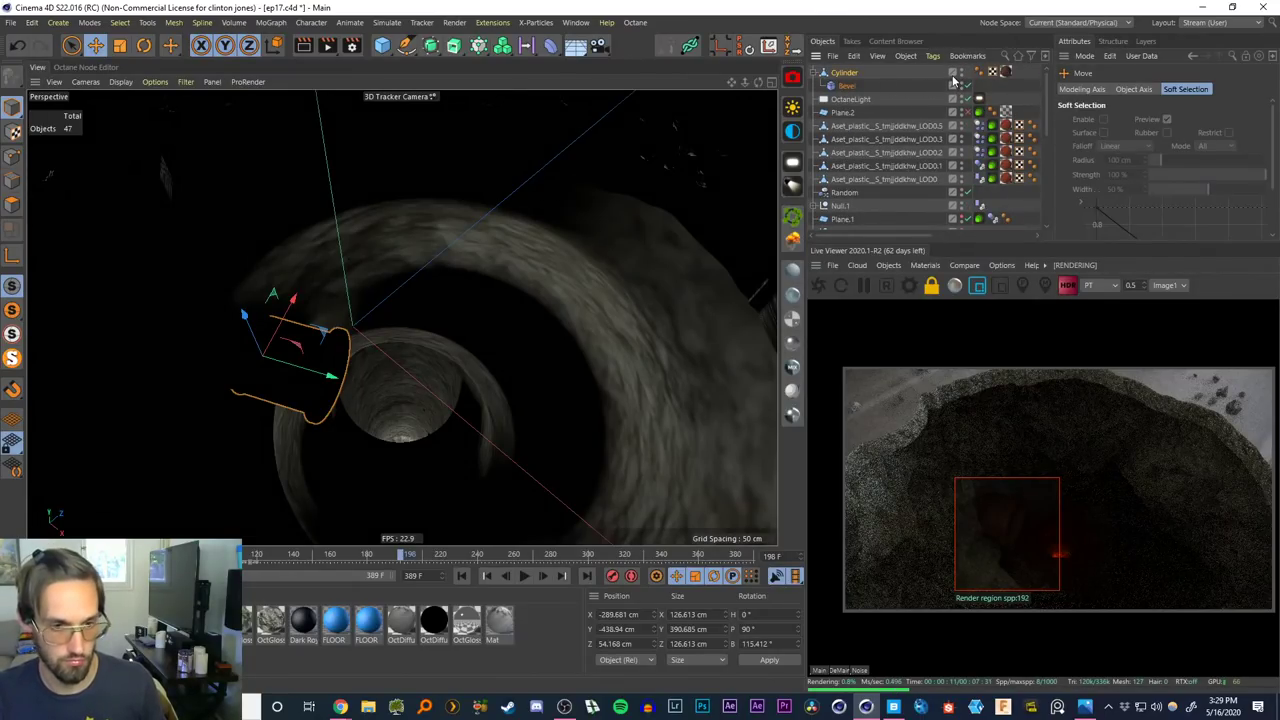
key("r")
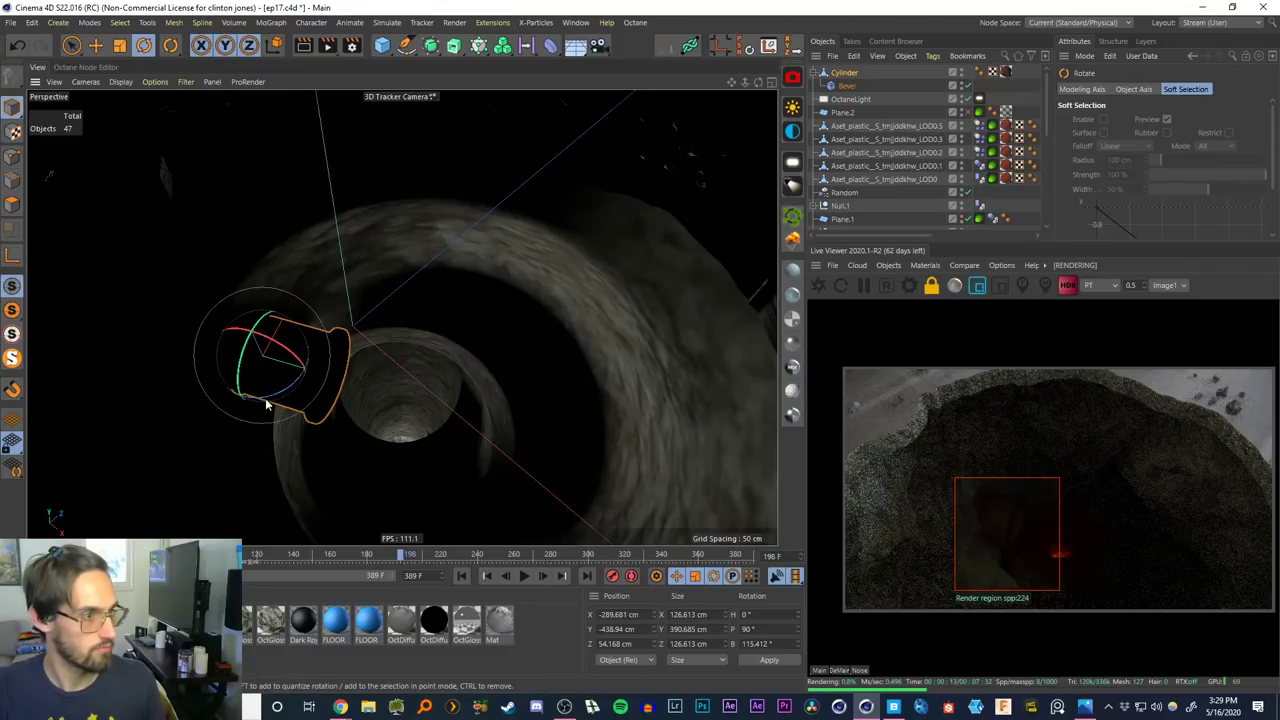
left_click_drag(275, 402, 335, 338)
left_click_drag(333, 286, 284, 350)
key("e")
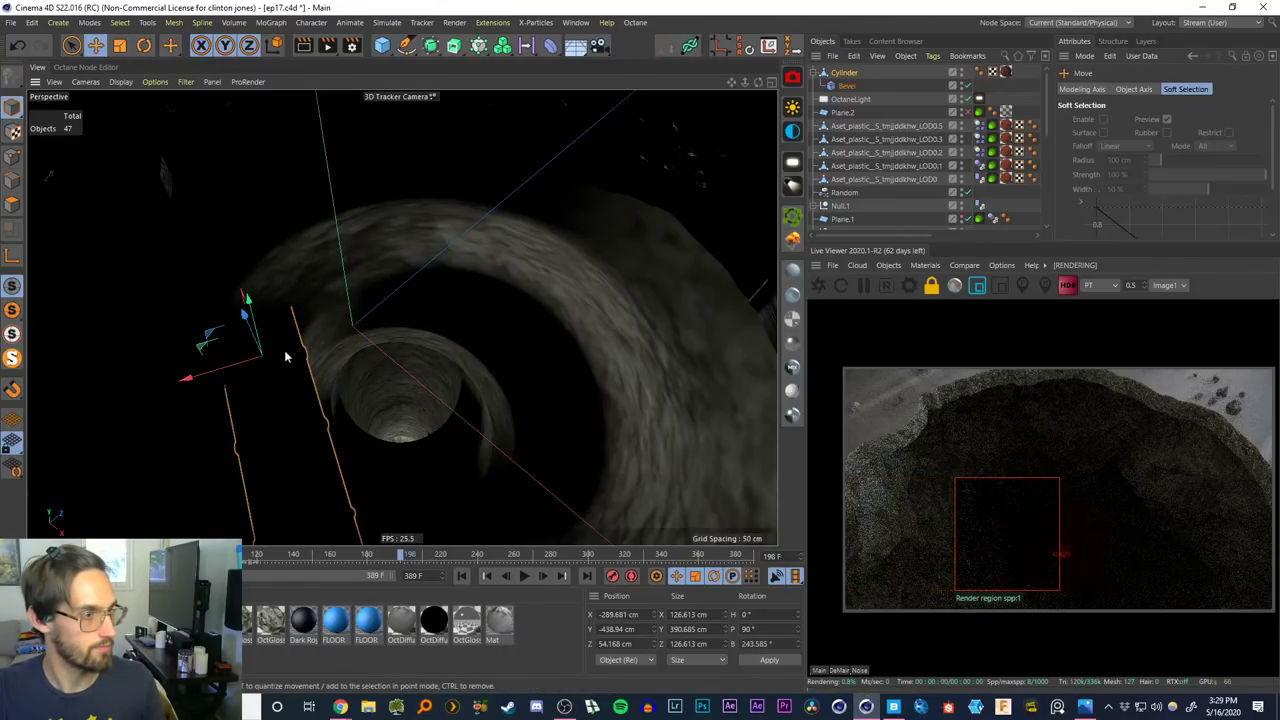
left_click_drag(208, 335, 515, 530)
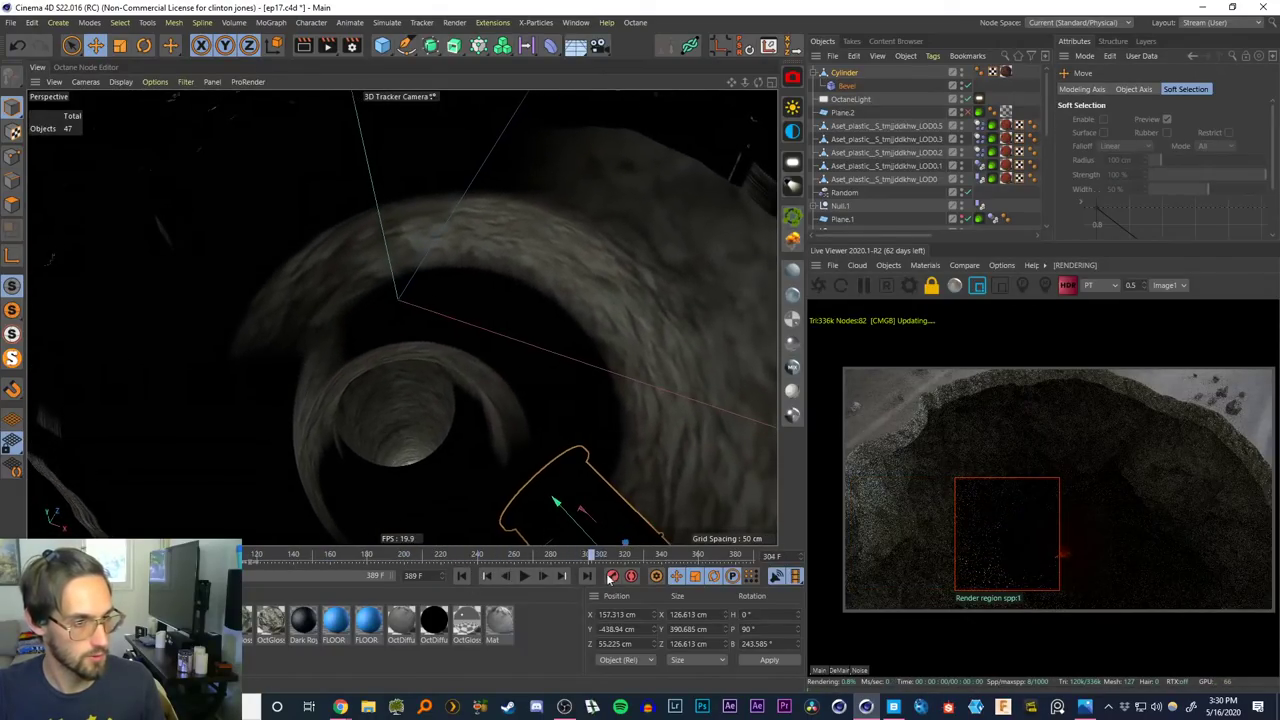
Clear the old render region at frame 355 and draw a new one around the relocated pipe
left_click(978, 285)
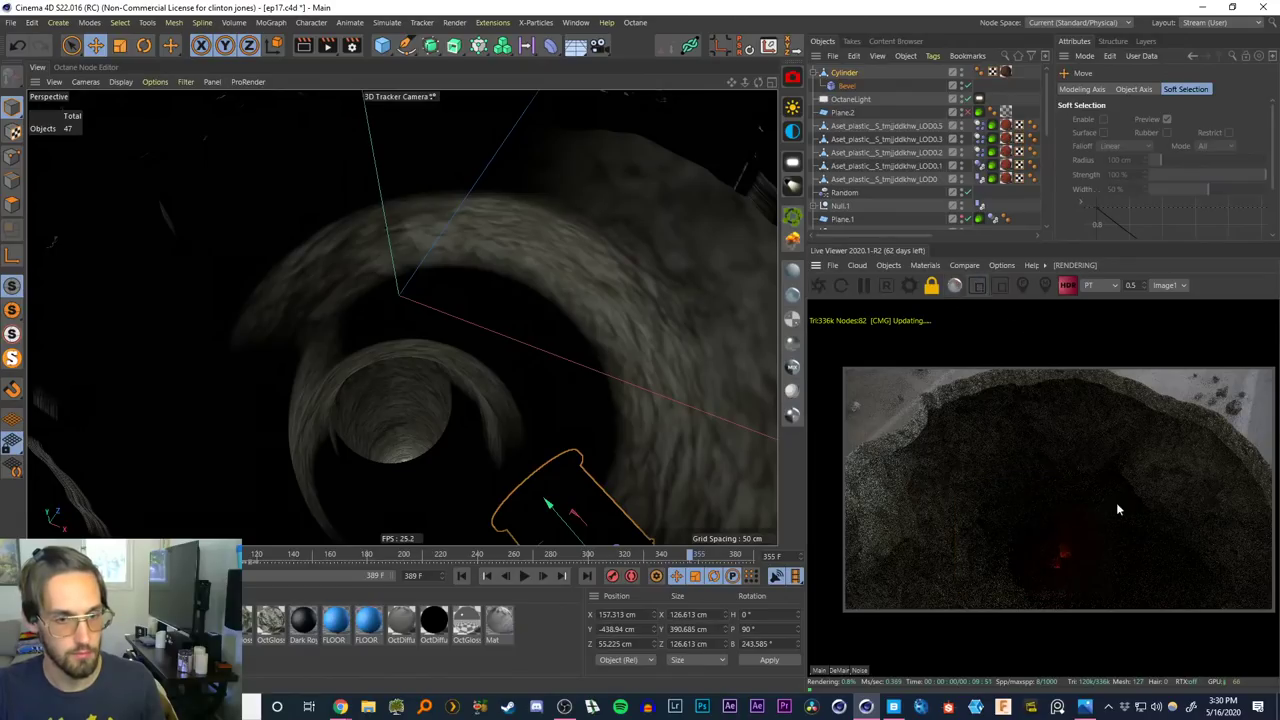
left_click(978, 285)
left_click_drag(1079, 538, 1201, 636)
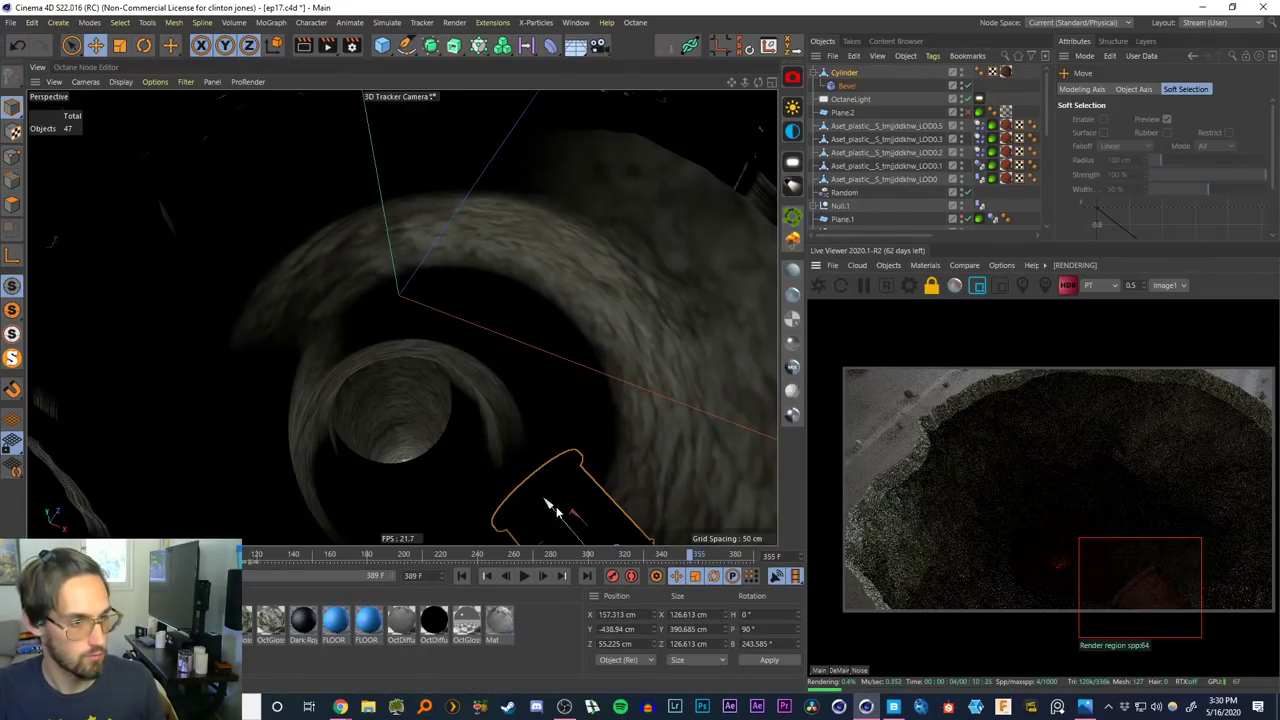
Rotate the pipe to a bank of about 292° and push it into the sinkhole wall at about X 249 cm, Z 187 cm
left_click_drag(556, 510, 491, 434)
key("r")
left_click_drag(514, 522, 545, 520)
key("e")
left_click_drag(525, 478, 684, 500)
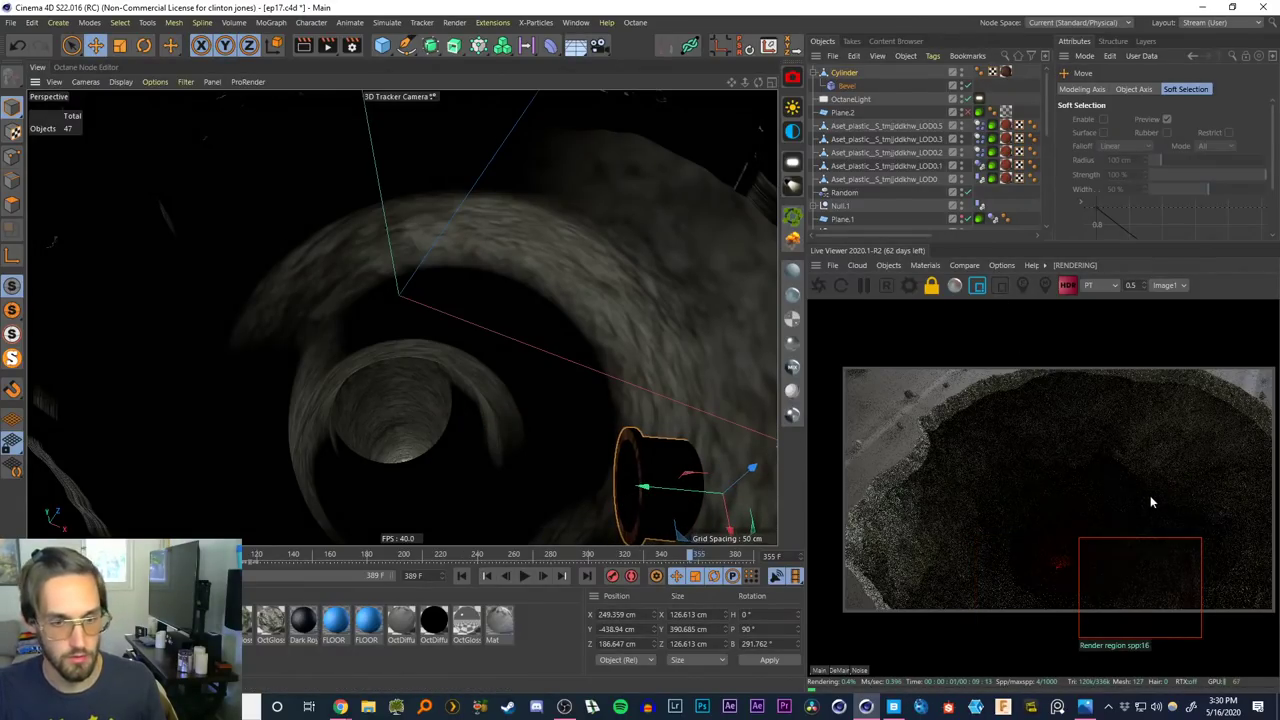
Redraw the render region over the wall and refine the pipe to a bank of about 279° at about X 271 cm, Z 181 cm
left_click_drag(1151, 492, 1237, 642)
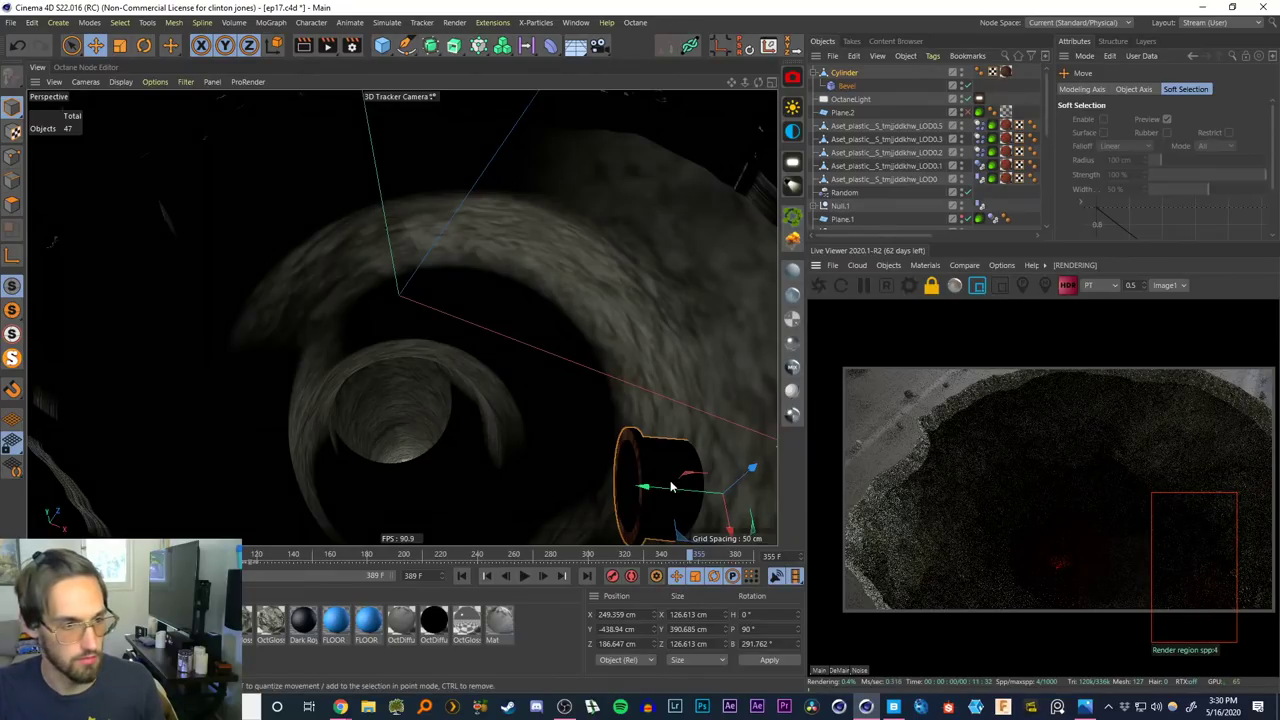
mouse_move(669, 487)
left_mouse_down()
mouse_move(641, 485)
mouse_move(652, 514)
mouse_move(672, 492)
left_mouse_up()
key("r")
key("e")
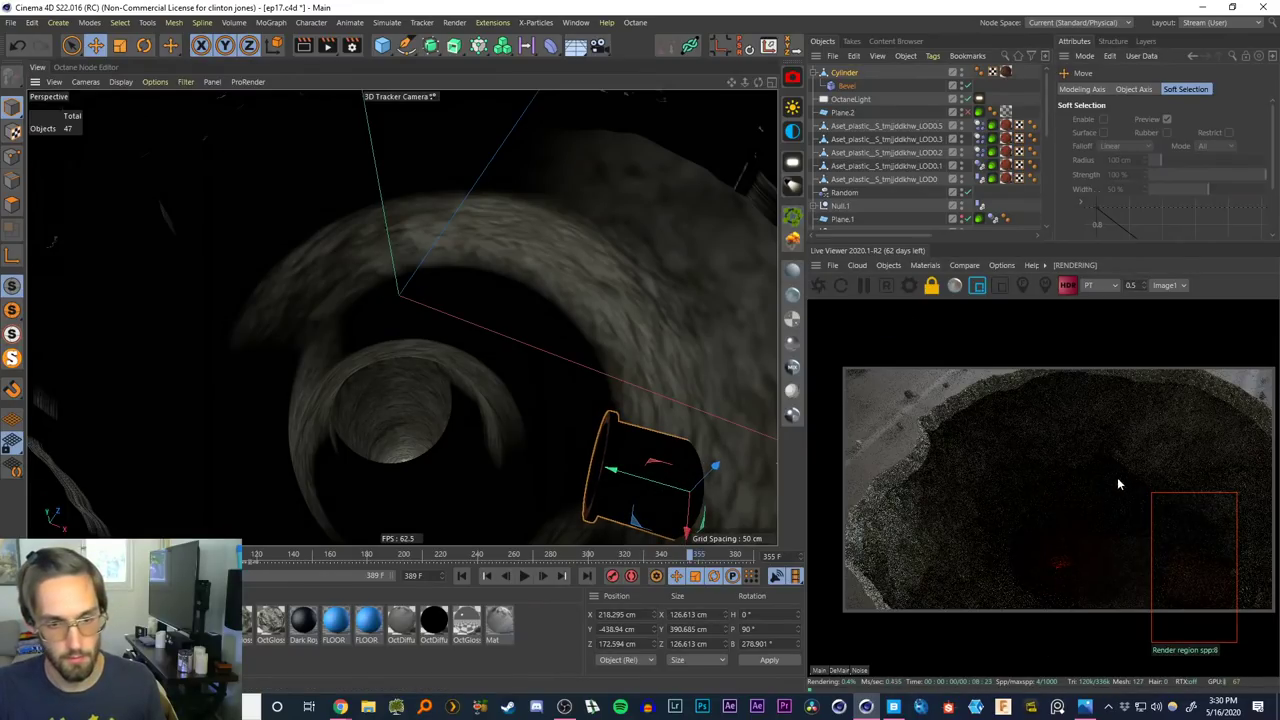
left_click_drag(659, 448, 704, 456)
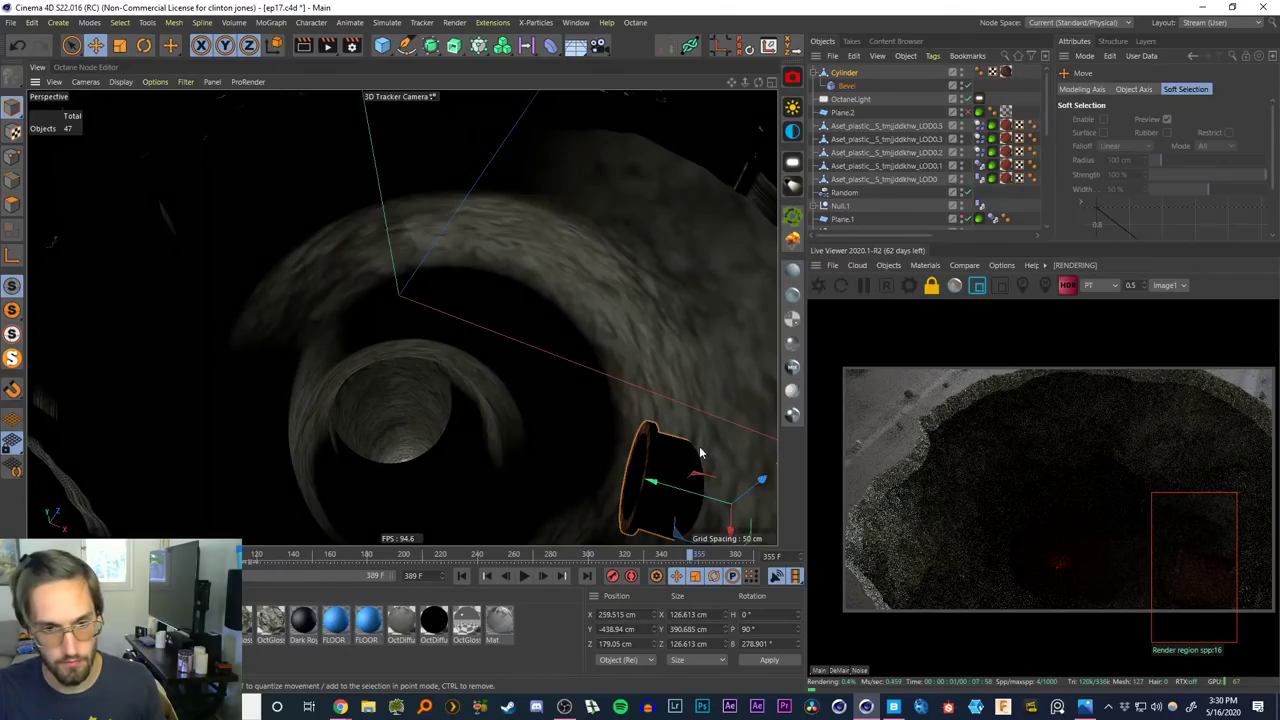
mouse_move(665, 487)
left_mouse_down()
mouse_move(687, 489)
mouse_move(674, 488)
left_mouse_up()
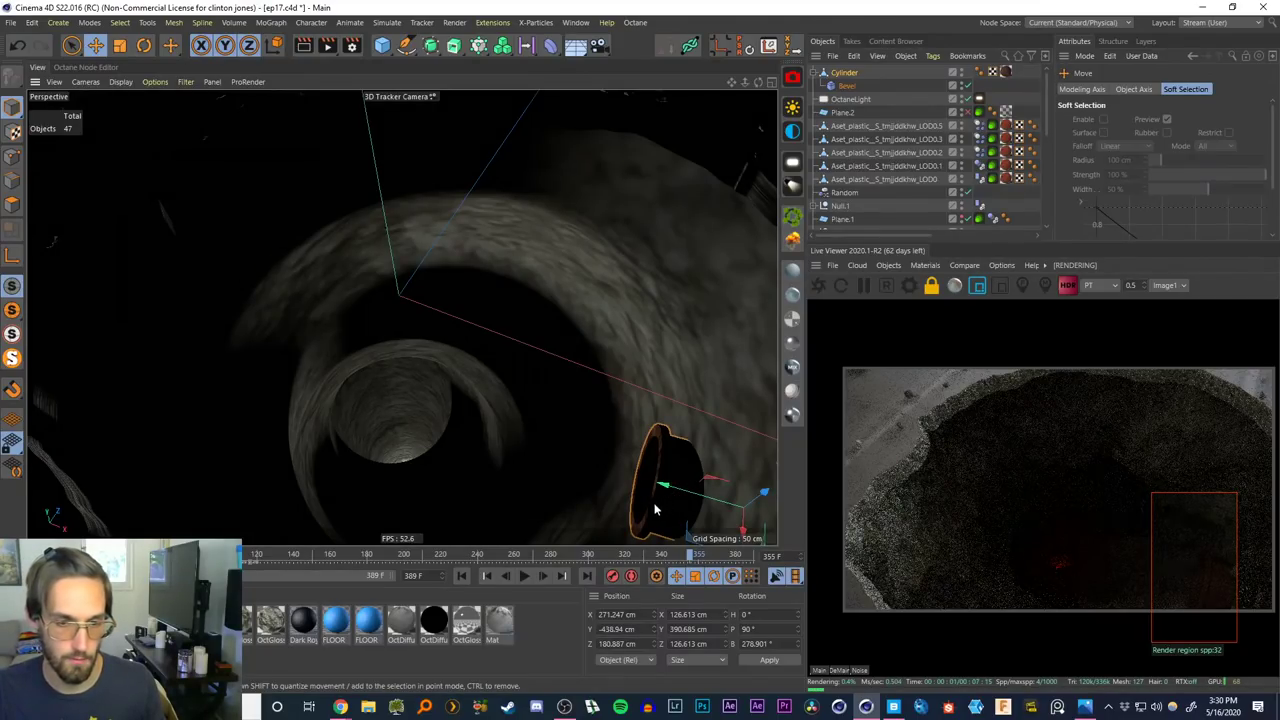
Set the Saturation of the Rusted_Boat_tjmndfns material's diffuse Albedo texture to 0.7 and lower it to 0.6
double_click(1006, 72)
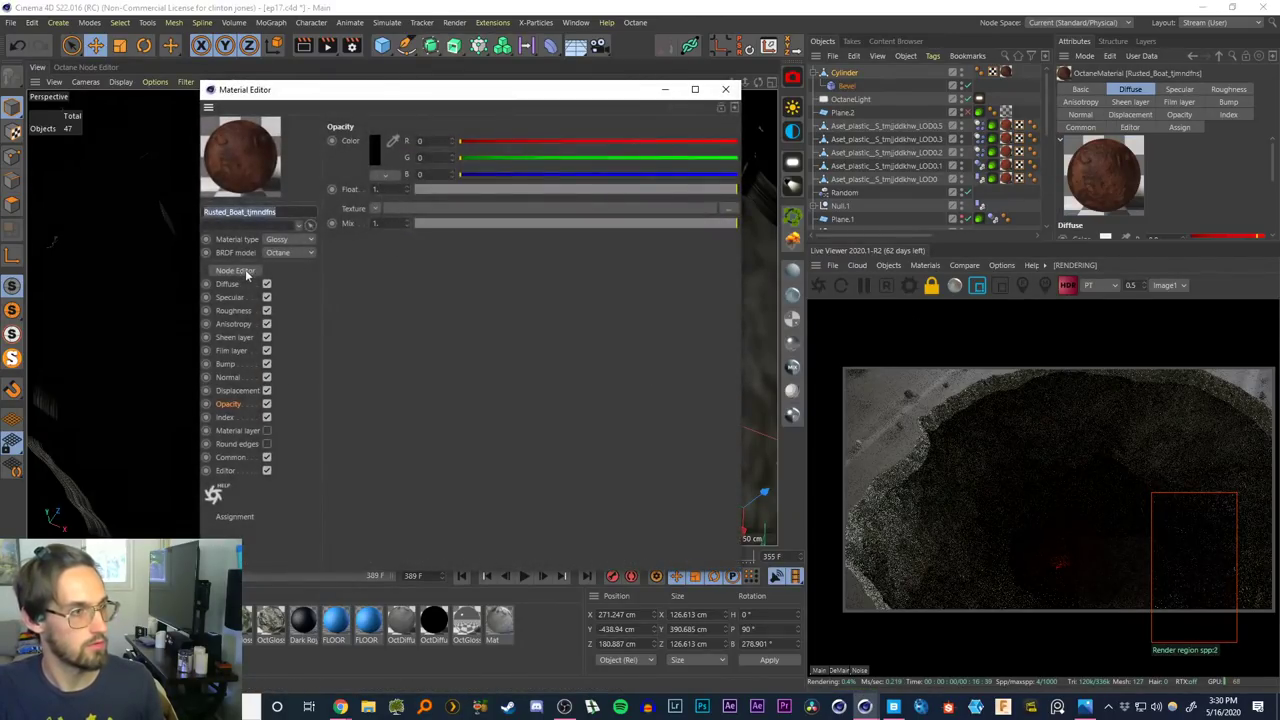
left_click(234, 286)
left_click(379, 248)
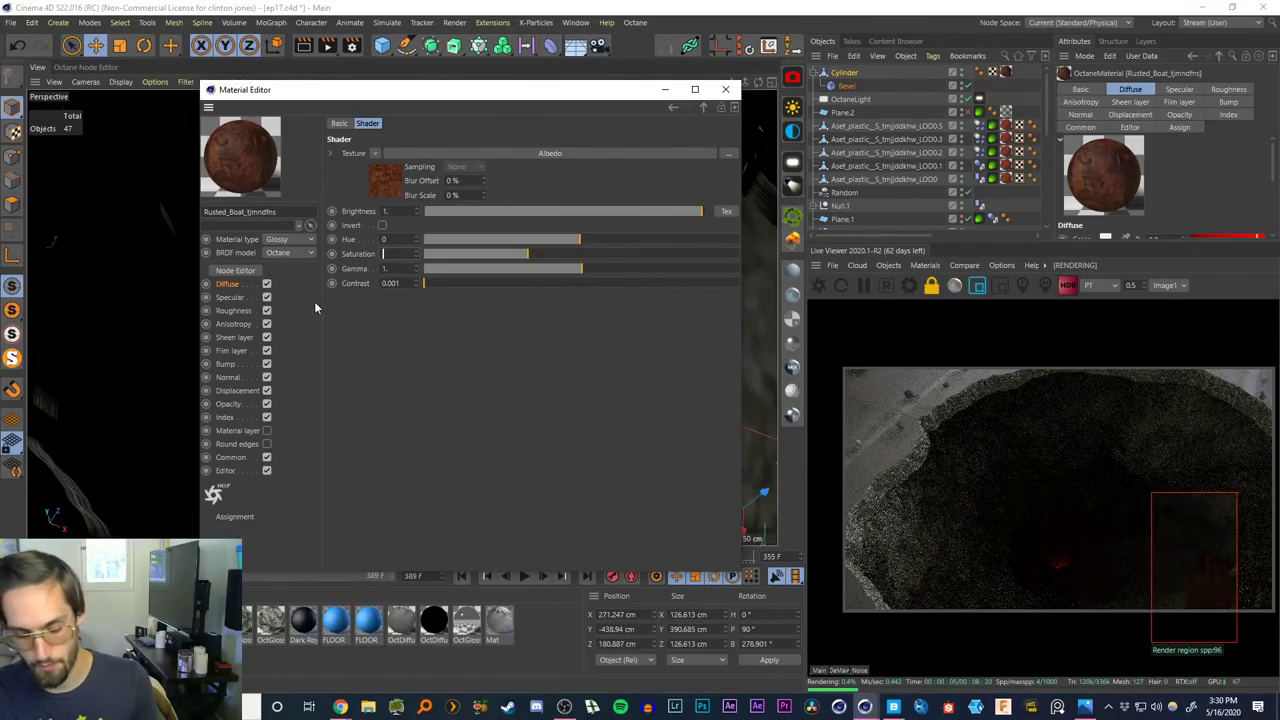
type("0.7")
key("Return")
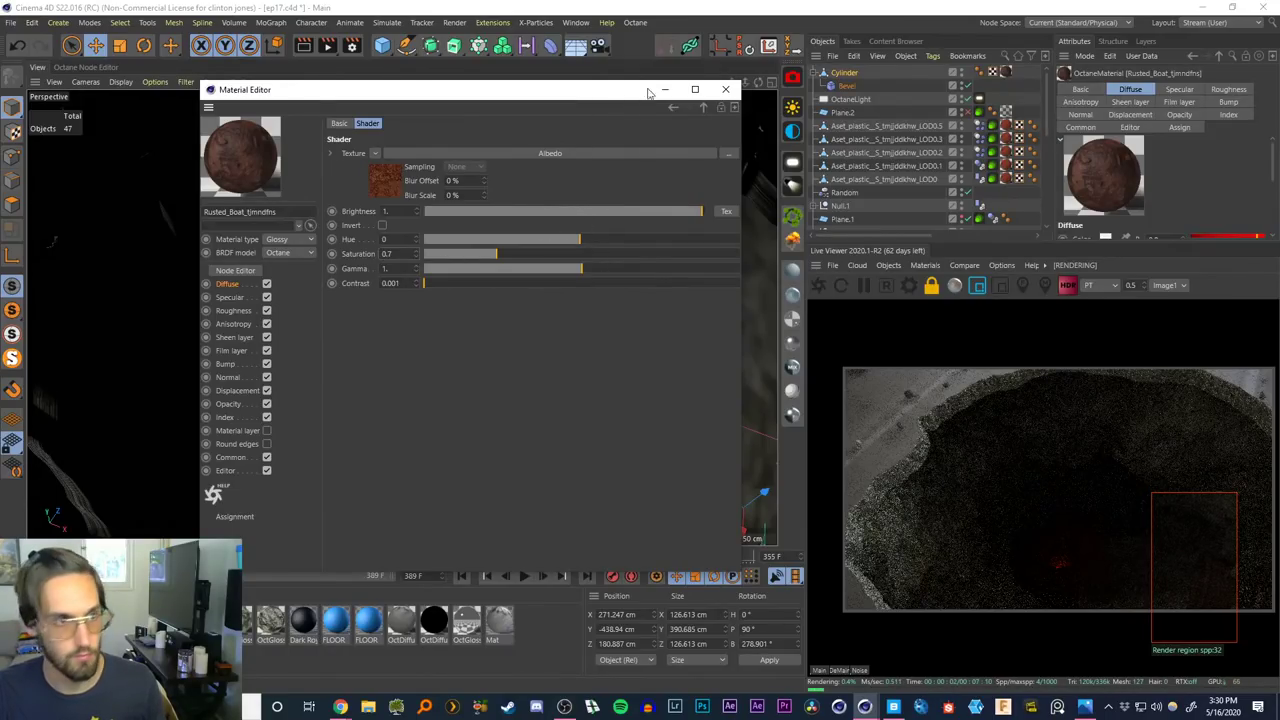
type("0.6")
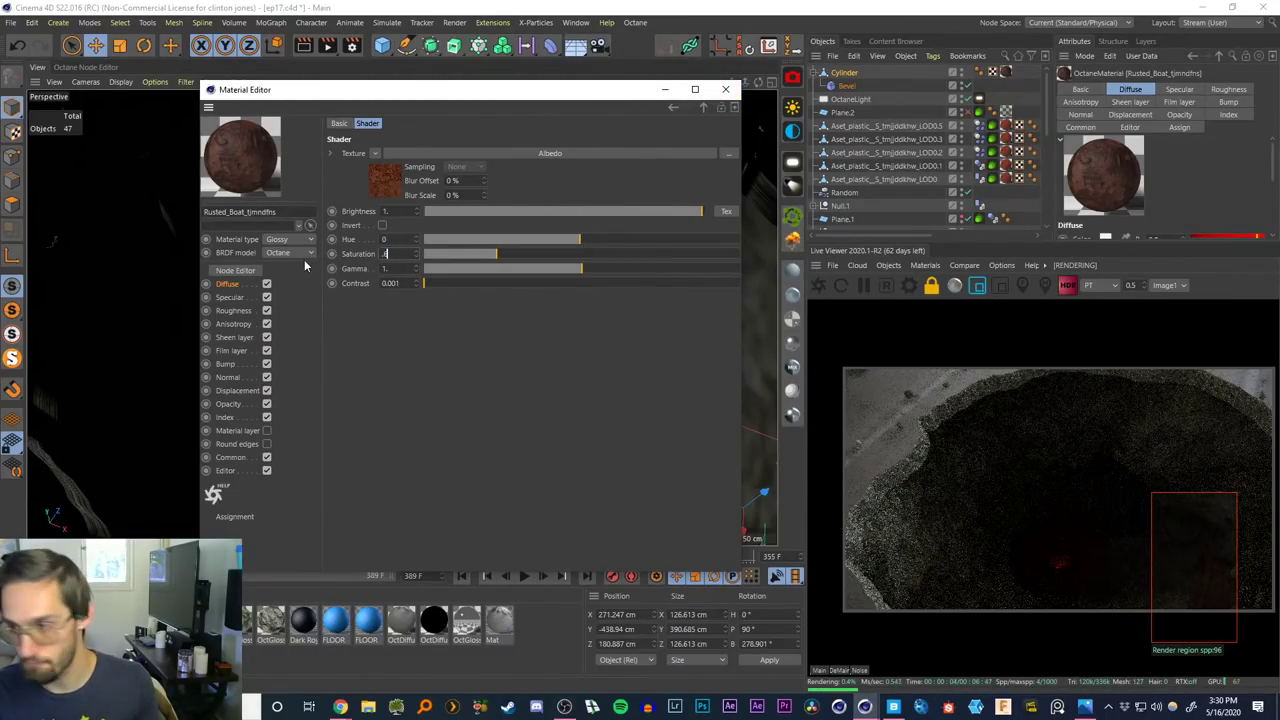
key("Return")
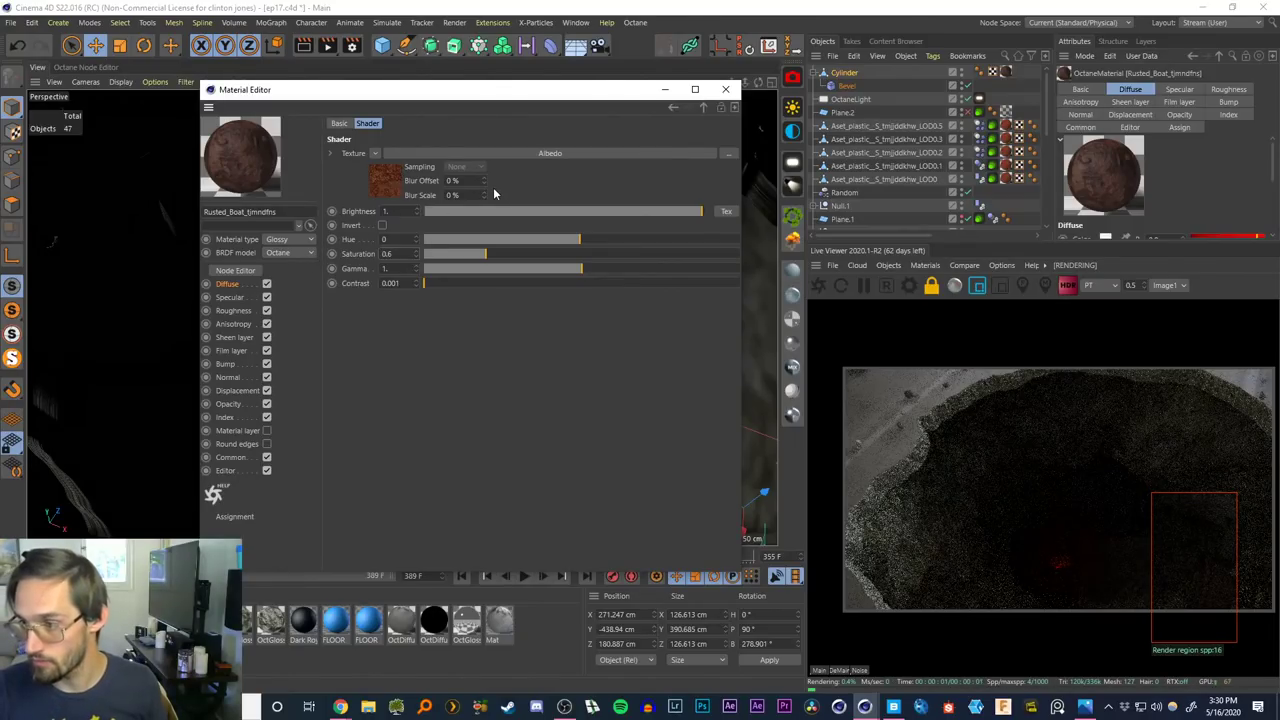
Clear the render region and hide the pipe cylinder in both the editor and the renderer
left_click(725, 89)
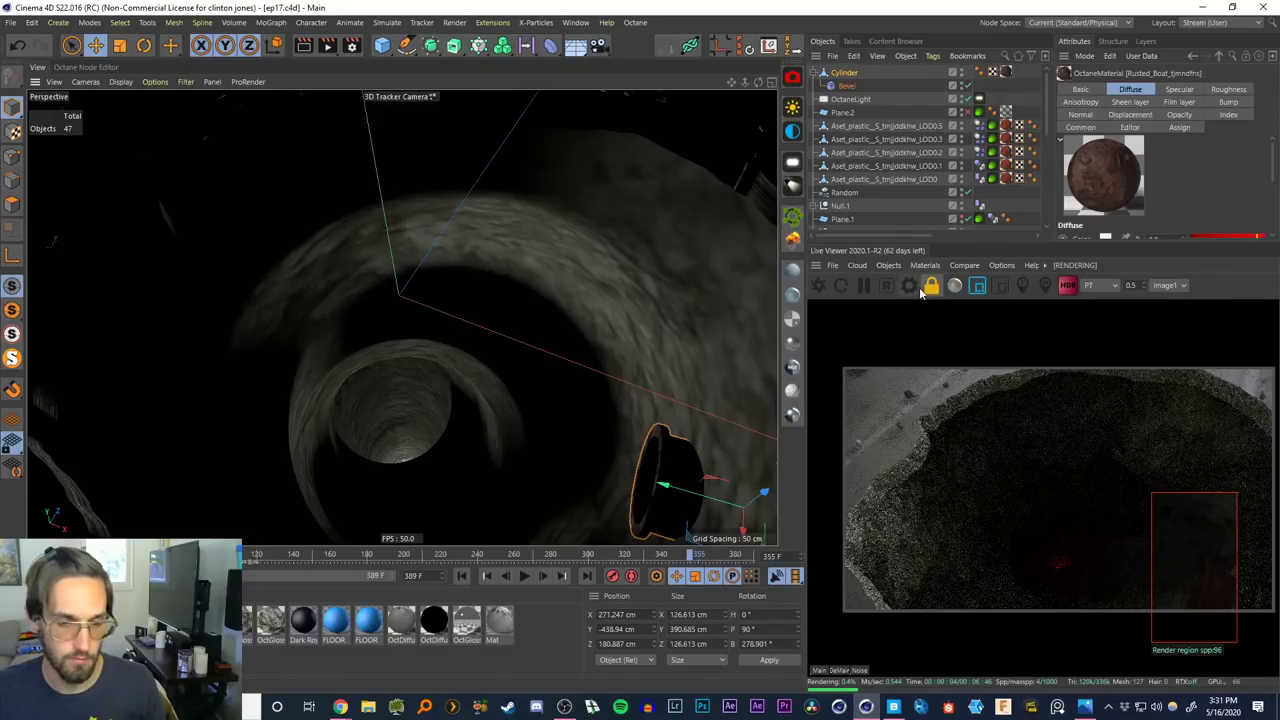
left_click(978, 285)
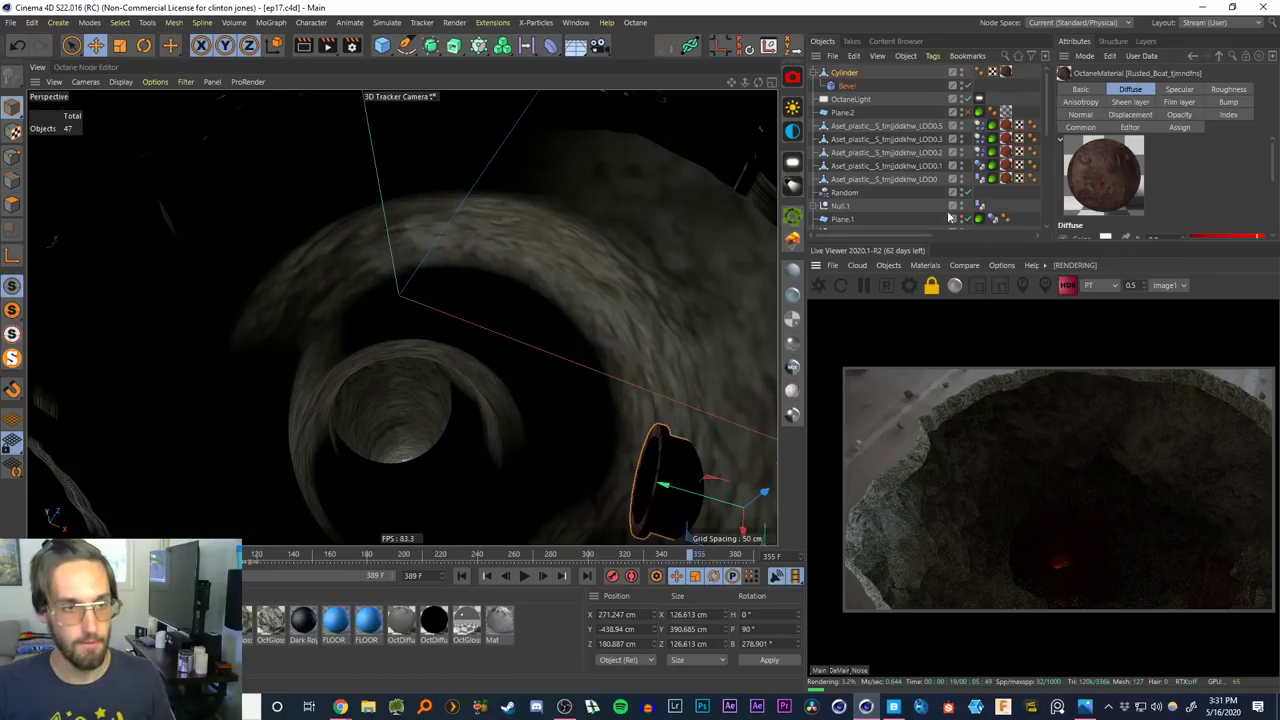
left_click(962, 74)
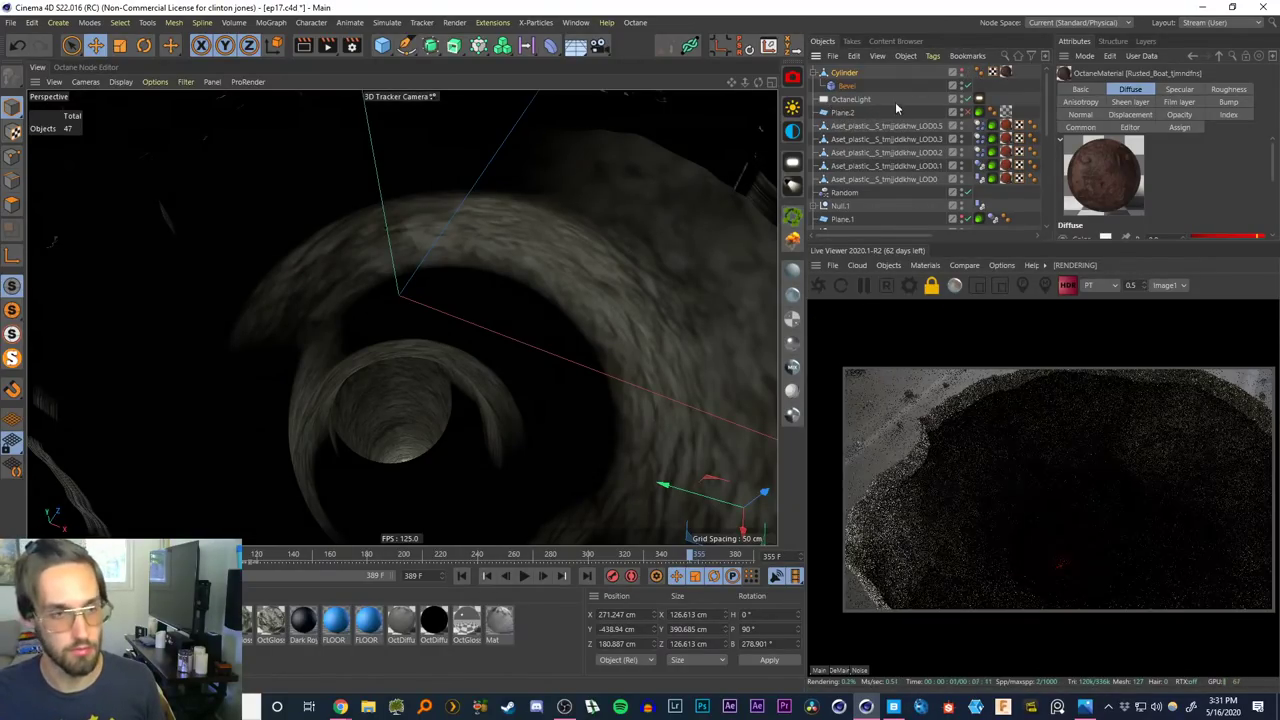
left_click(844, 76)
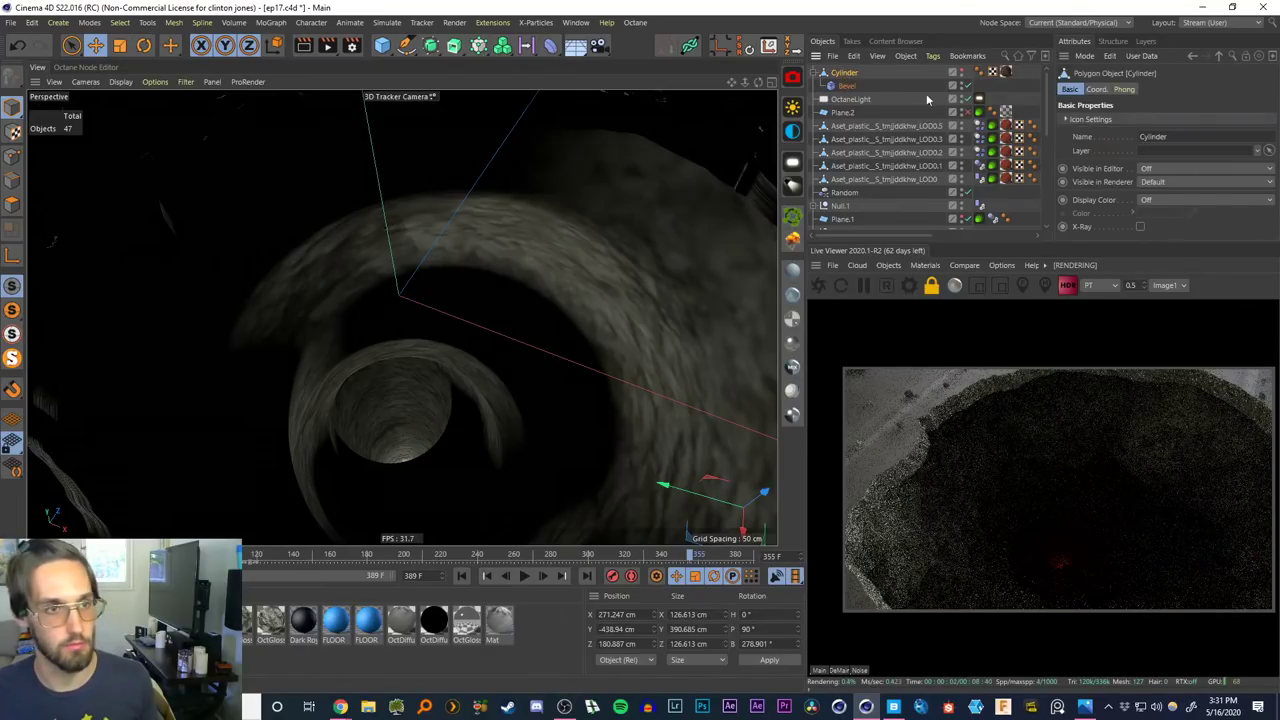
left_click(962, 80)
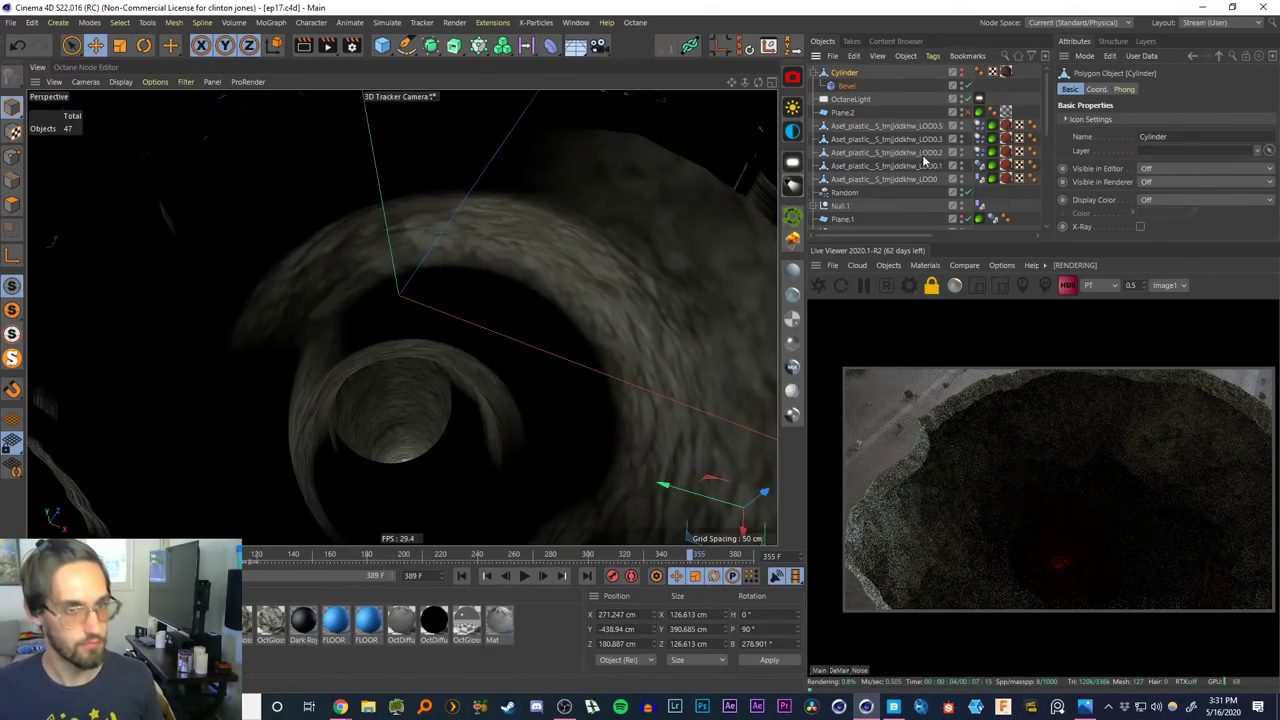
Return to frame 0 and set the render output to 1920 × 1080 pixels at a frame rate of 30
left_click(461, 576)
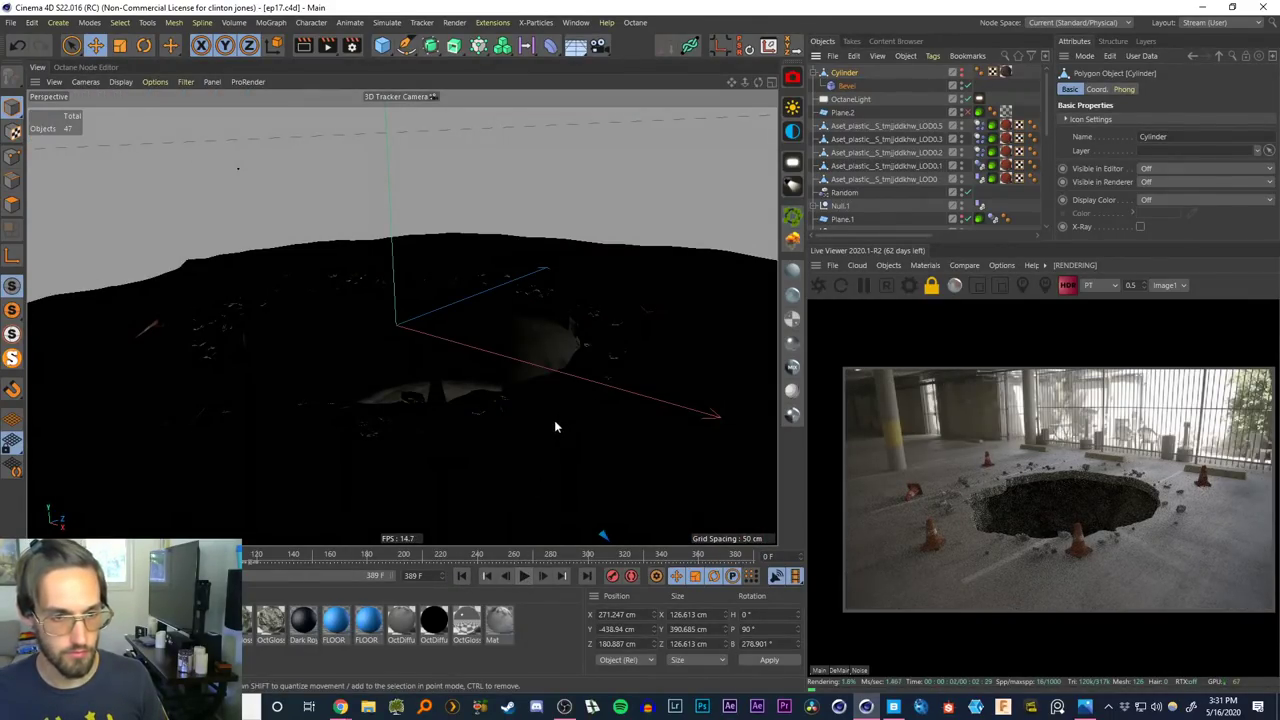
left_click(351, 45)
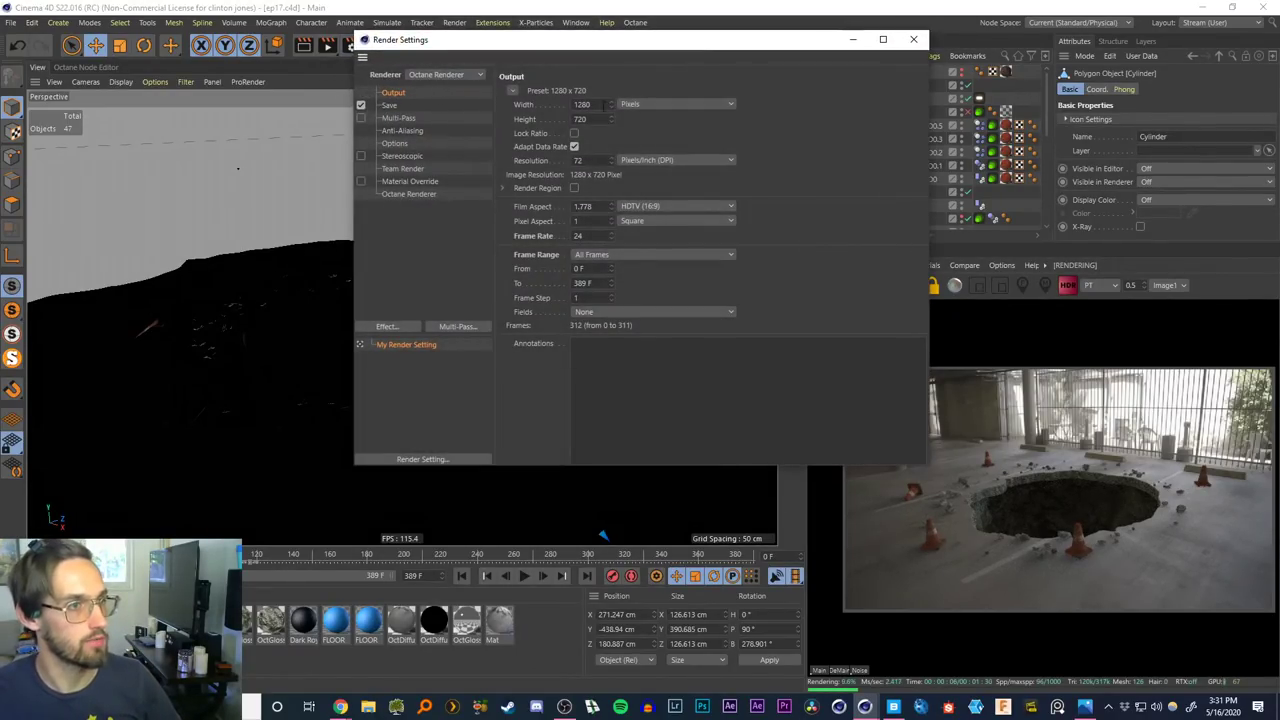
type("19")
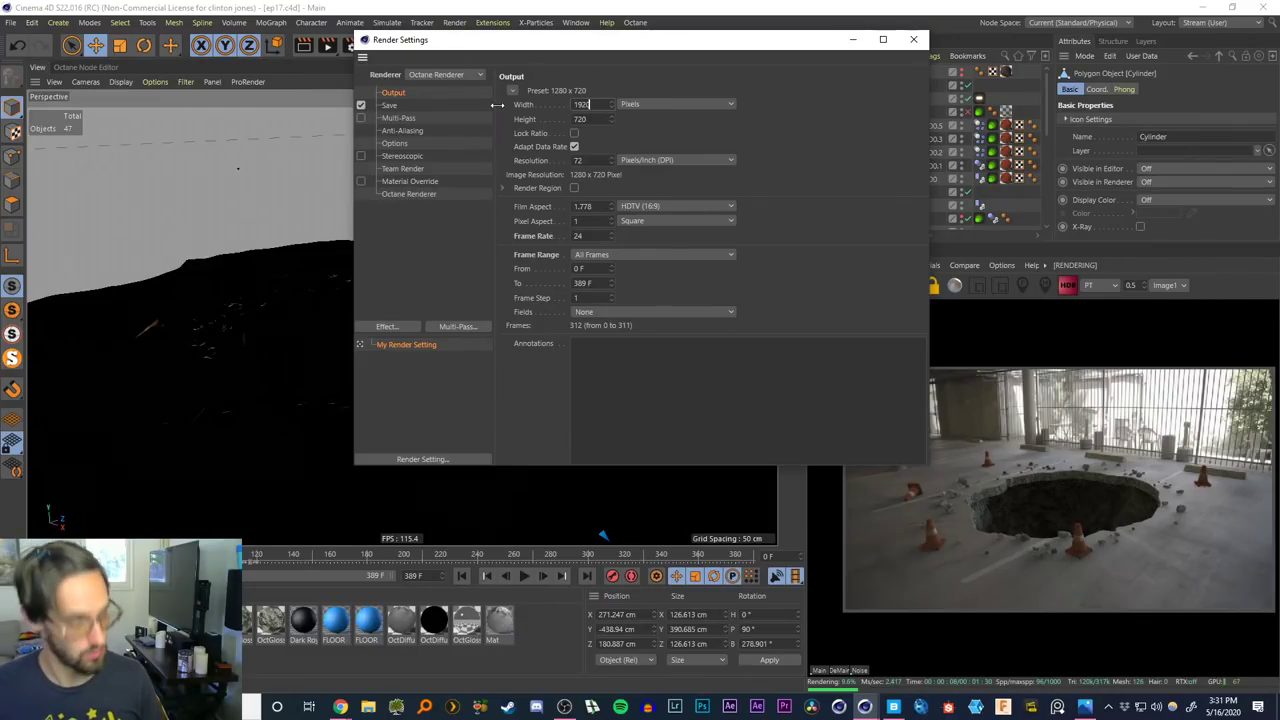
key("Tab")
key("Tab")
type("1080")
key("Return")
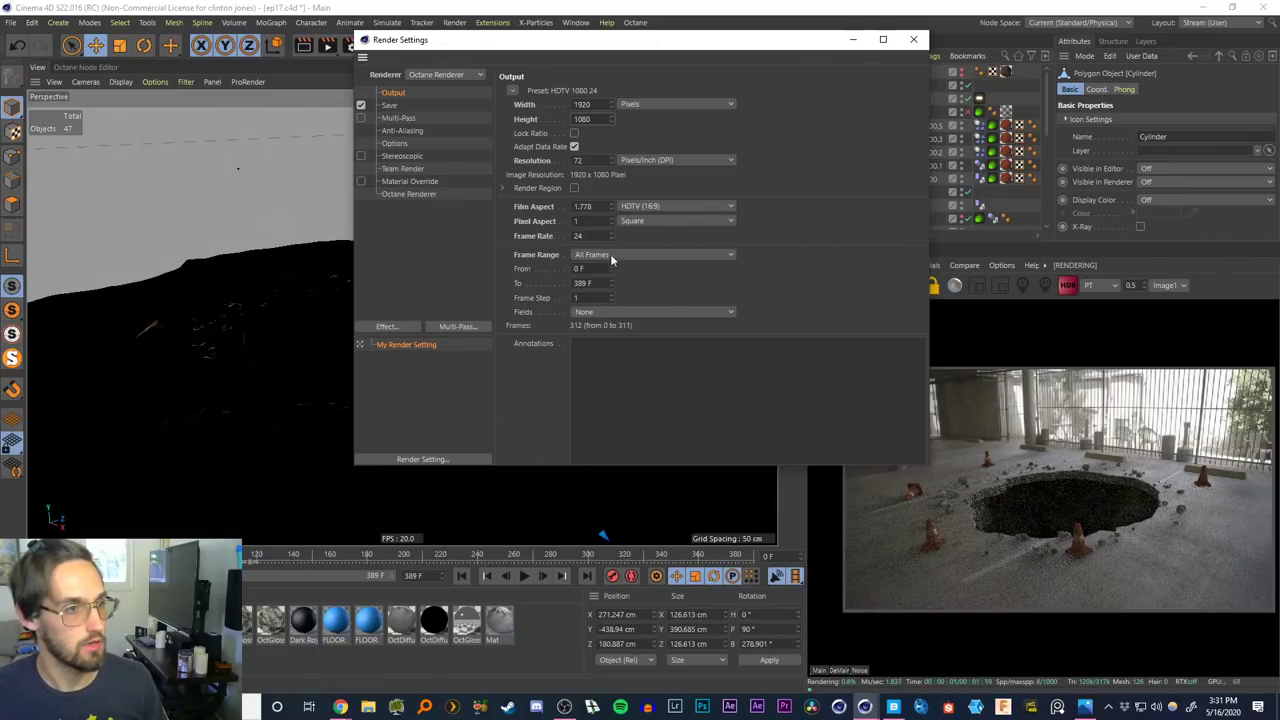
type("30")
key("Return")
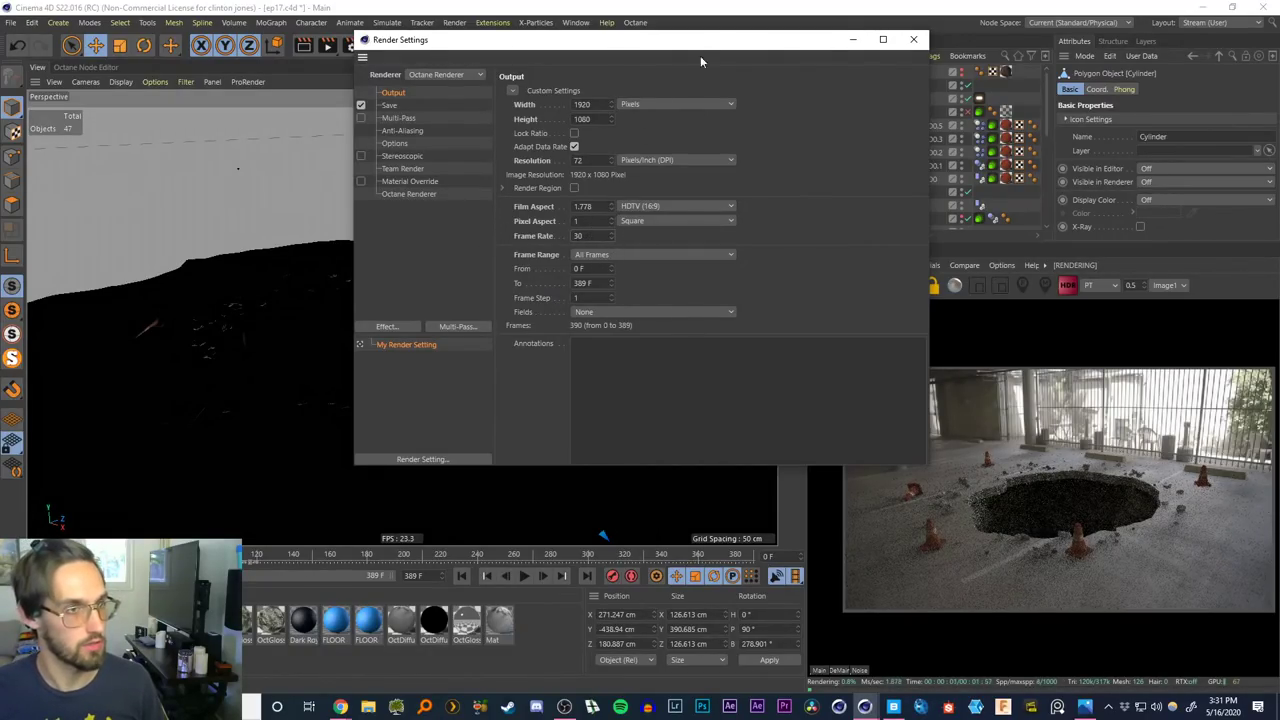
Check the project's FPS setting against the render output's frame rate
left_click_drag(700, 40, 440, 135)
key("ctrl+d")
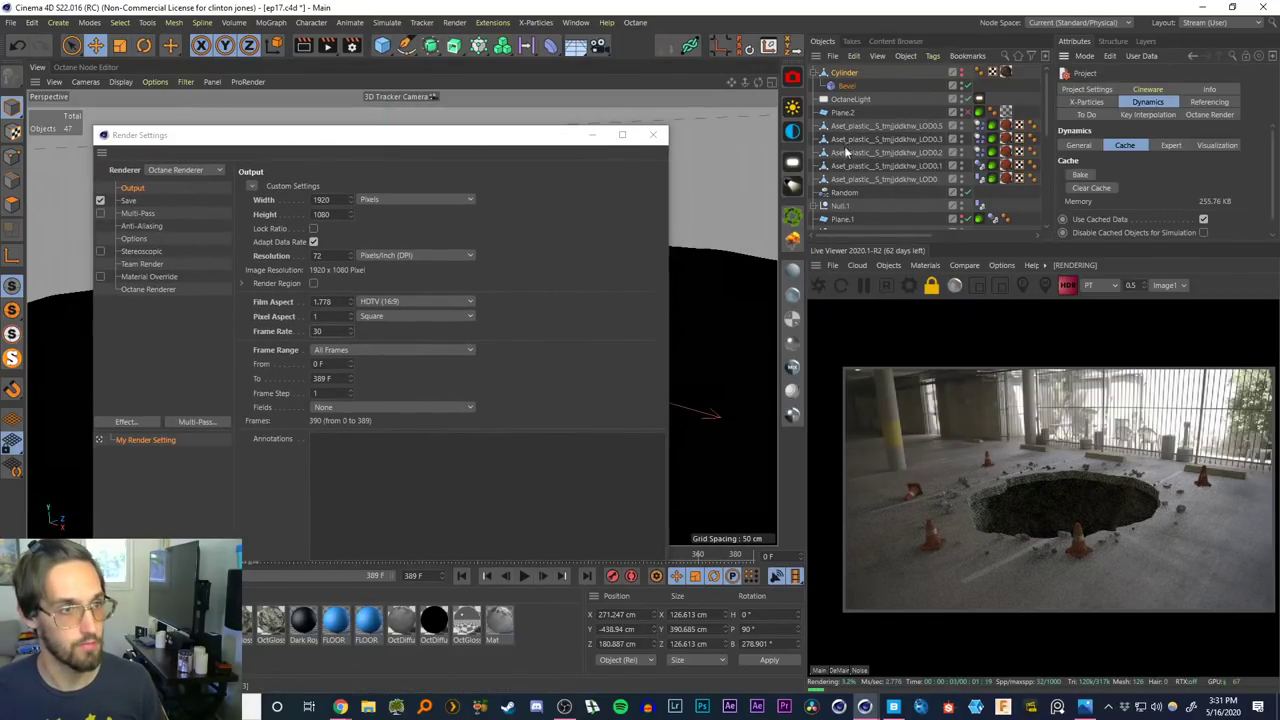
left_click(1088, 90)
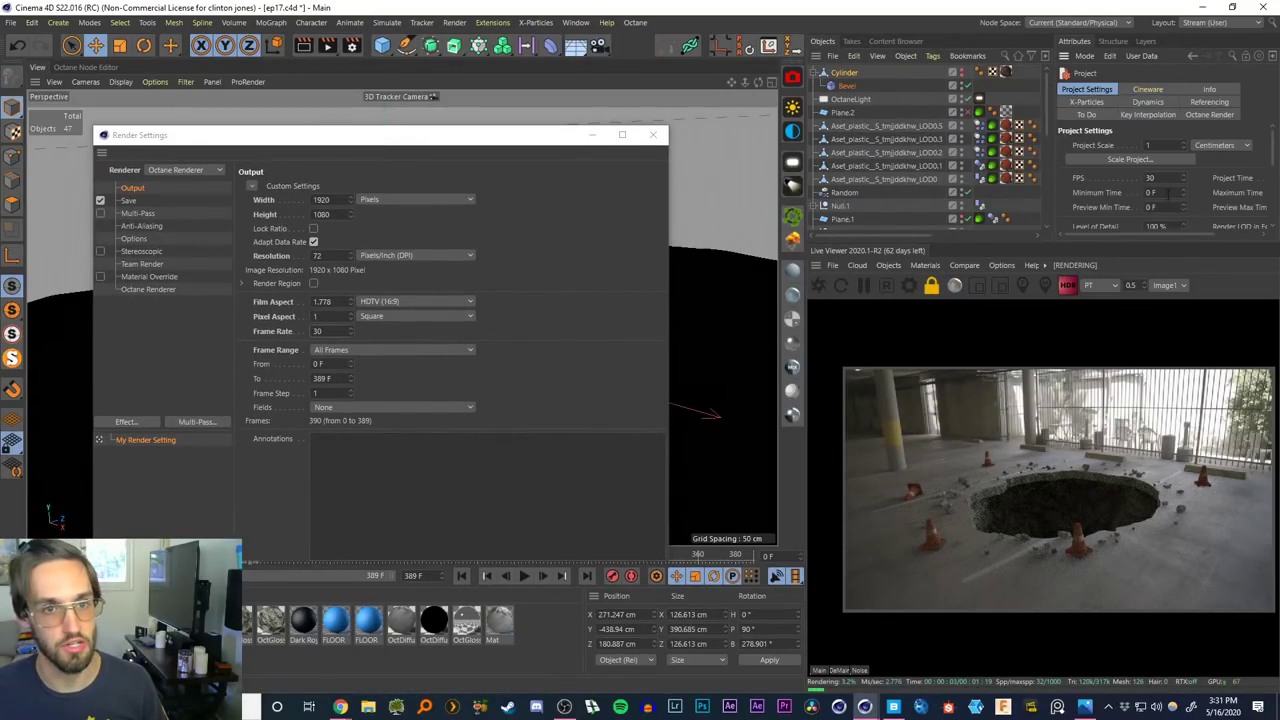
left_click_drag(476, 136, 536, 113)
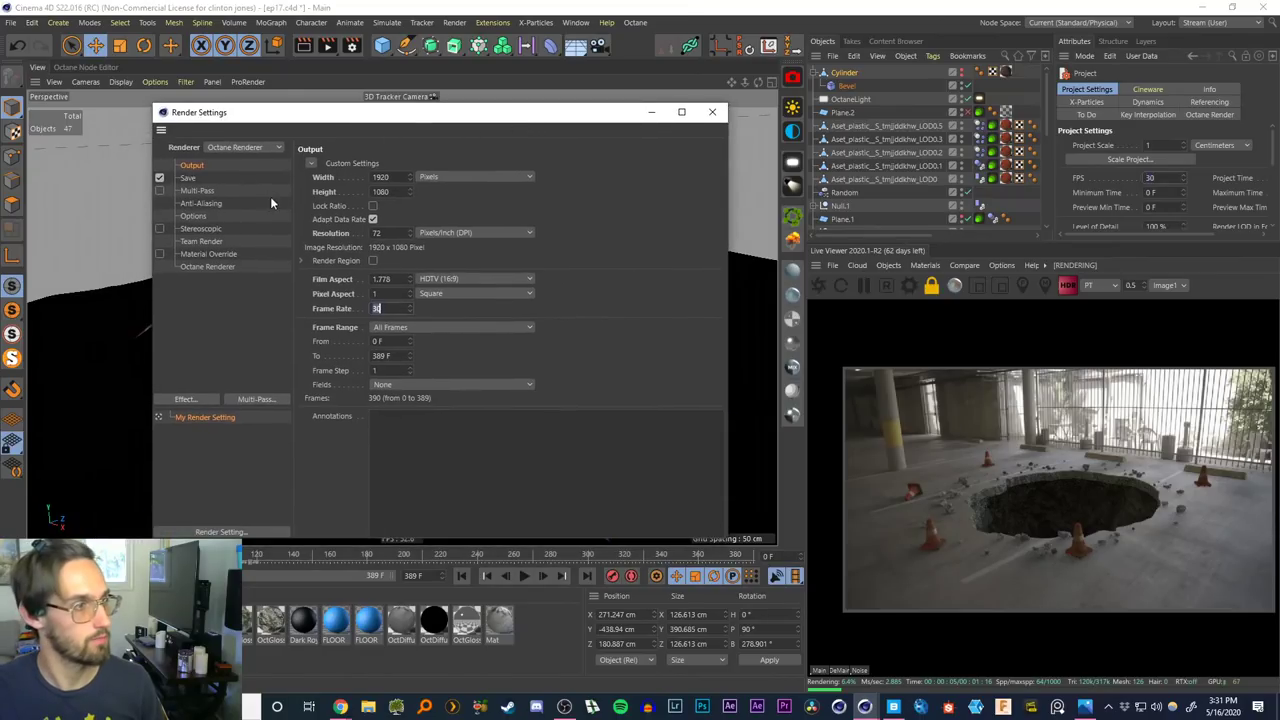
Enable the denoised beauty pass in the Octane Renderer's render settings
left_click(203, 266)
left_click_drag(443, 116, 431, 101)
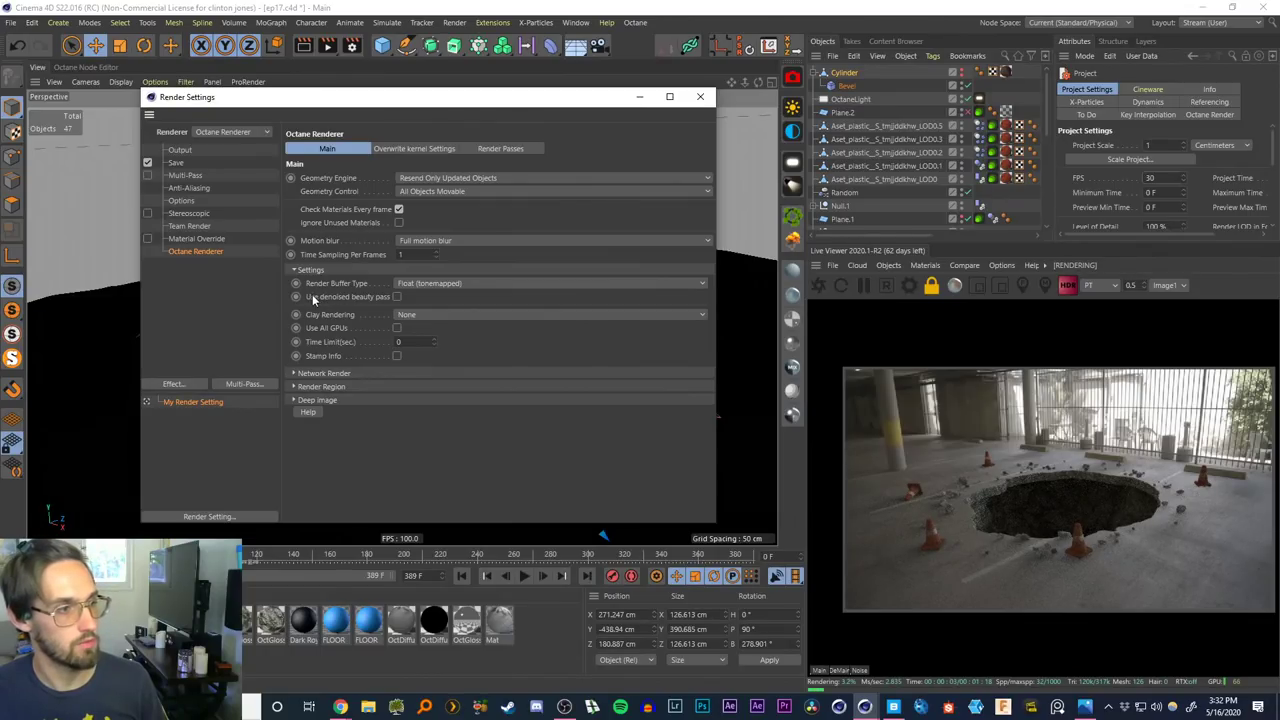
left_click(399, 297)
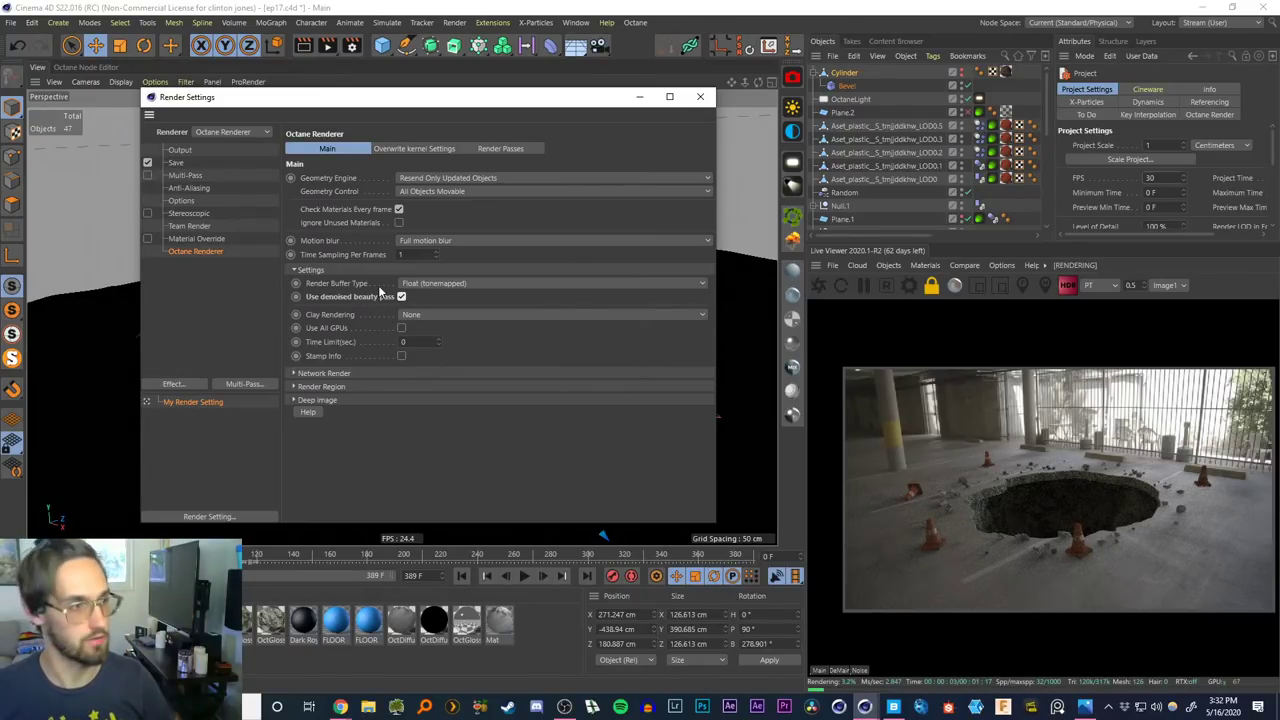
Choose a save location for the rendered images by browsing to the ep17 folder within Tutorials > 1. EPISODES
left_click(175, 164)
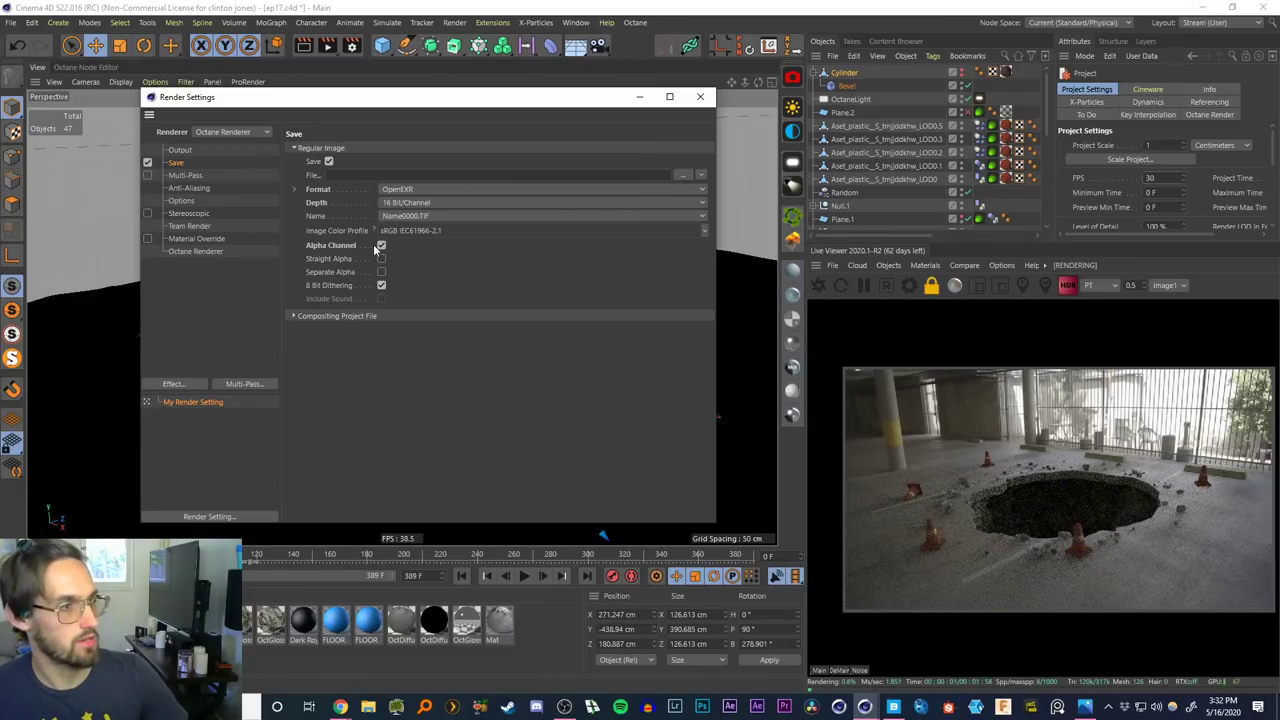
left_click(683, 177)
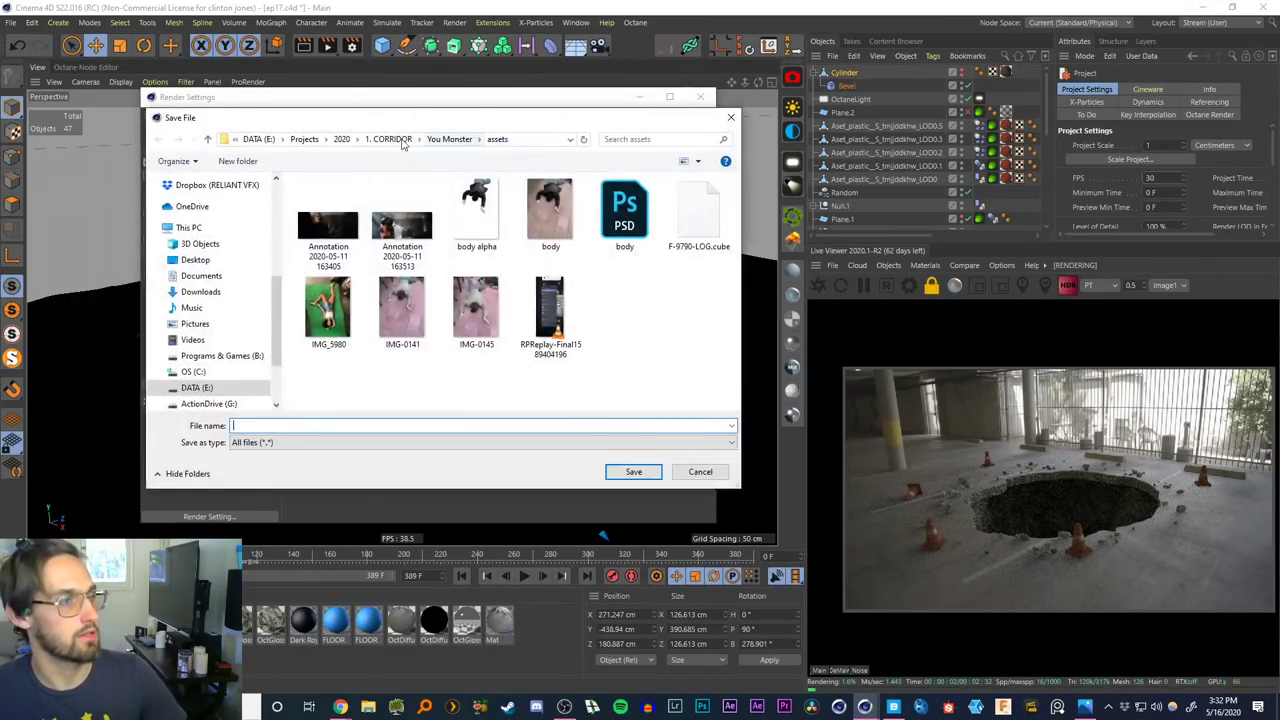
scroll(276, 289, "up", 5)
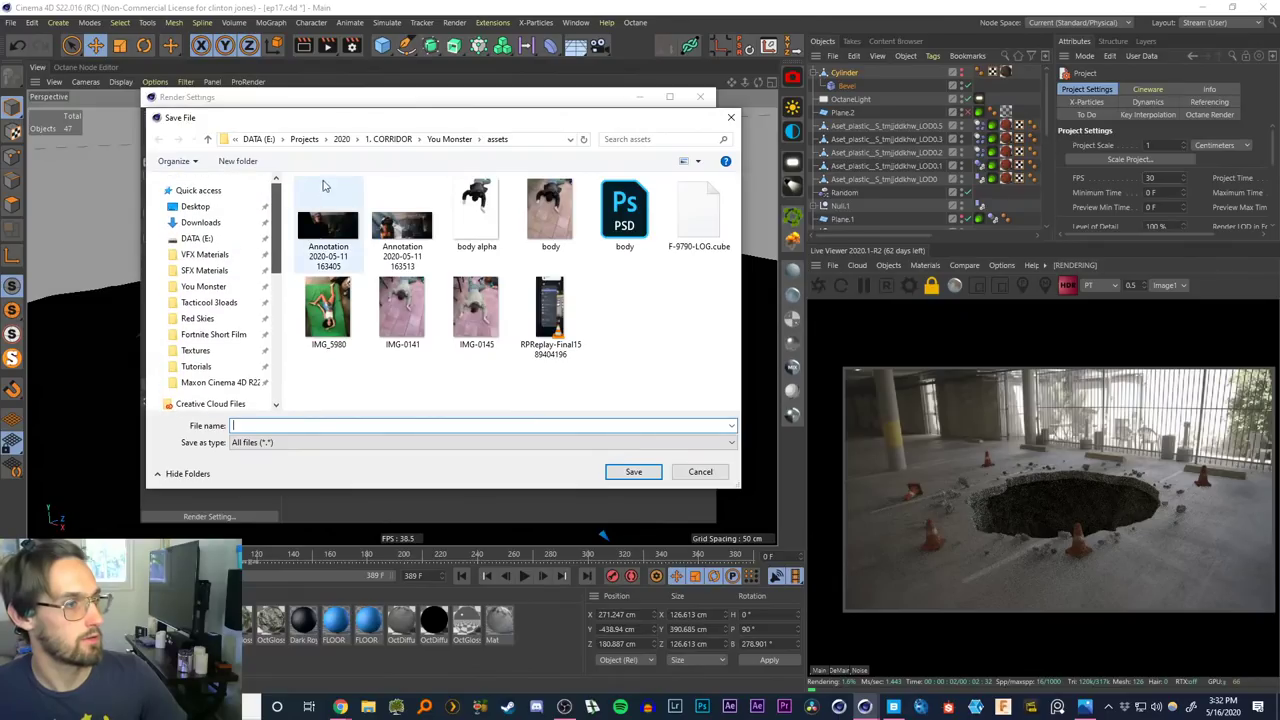
left_click(341, 139)
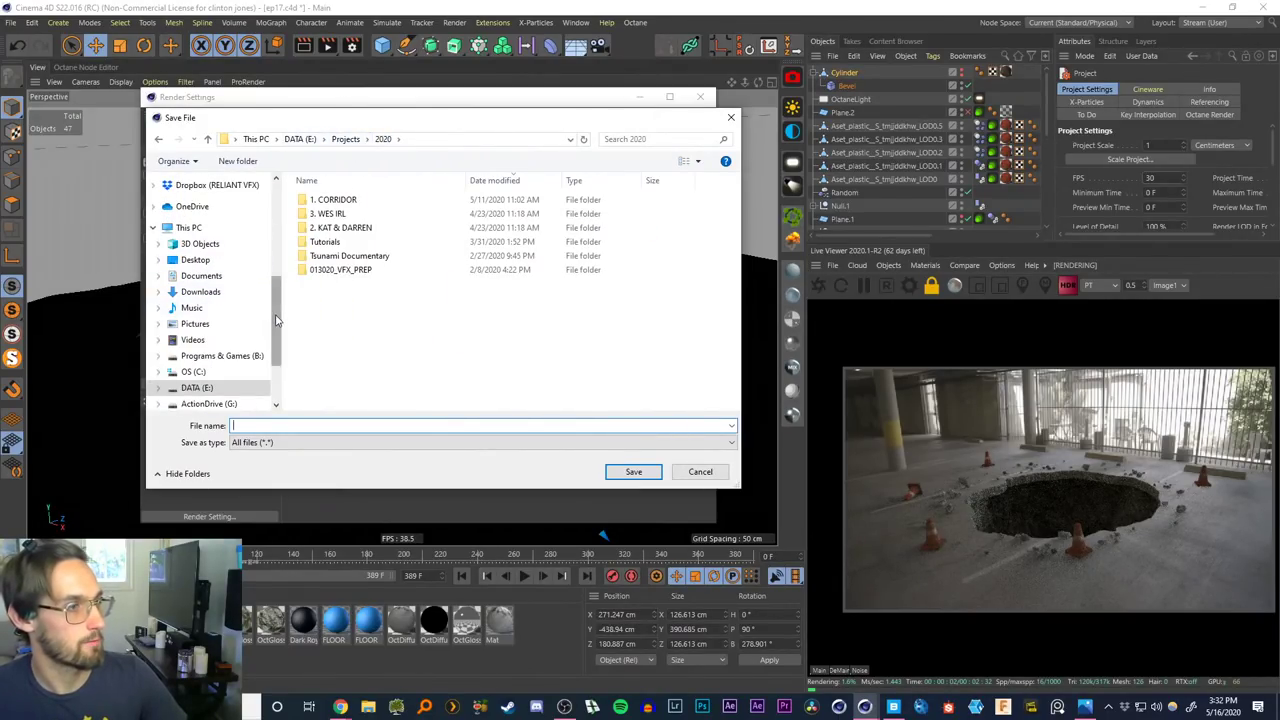
scroll(205, 320, "up", 5)
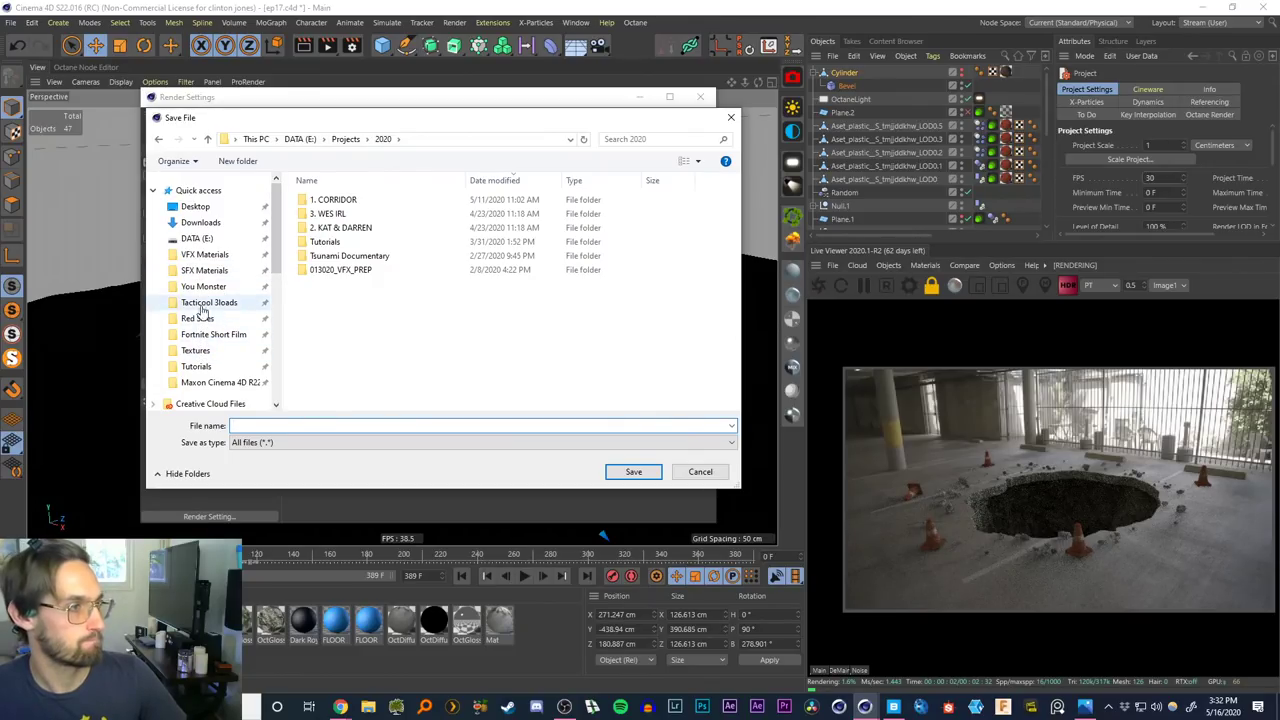
left_click(196, 367)
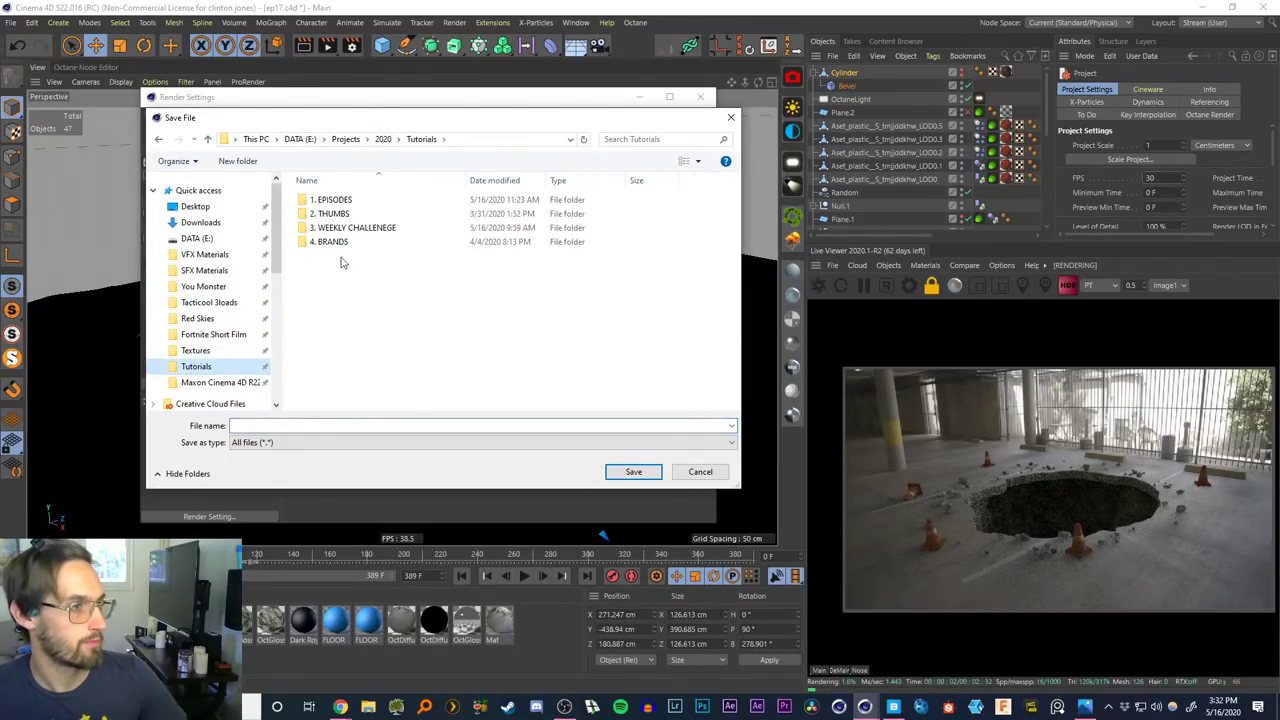
double_click(337, 200)
scroll(338, 400, "down", 3)
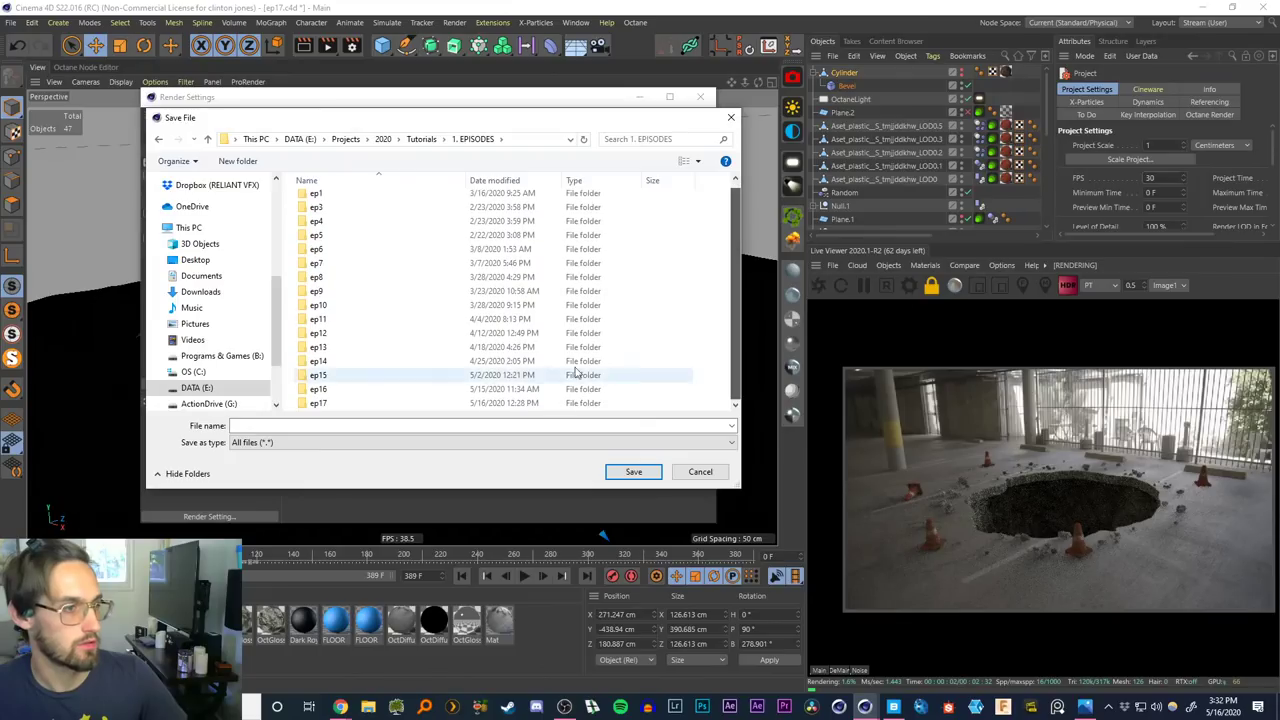
double_click(320, 402)
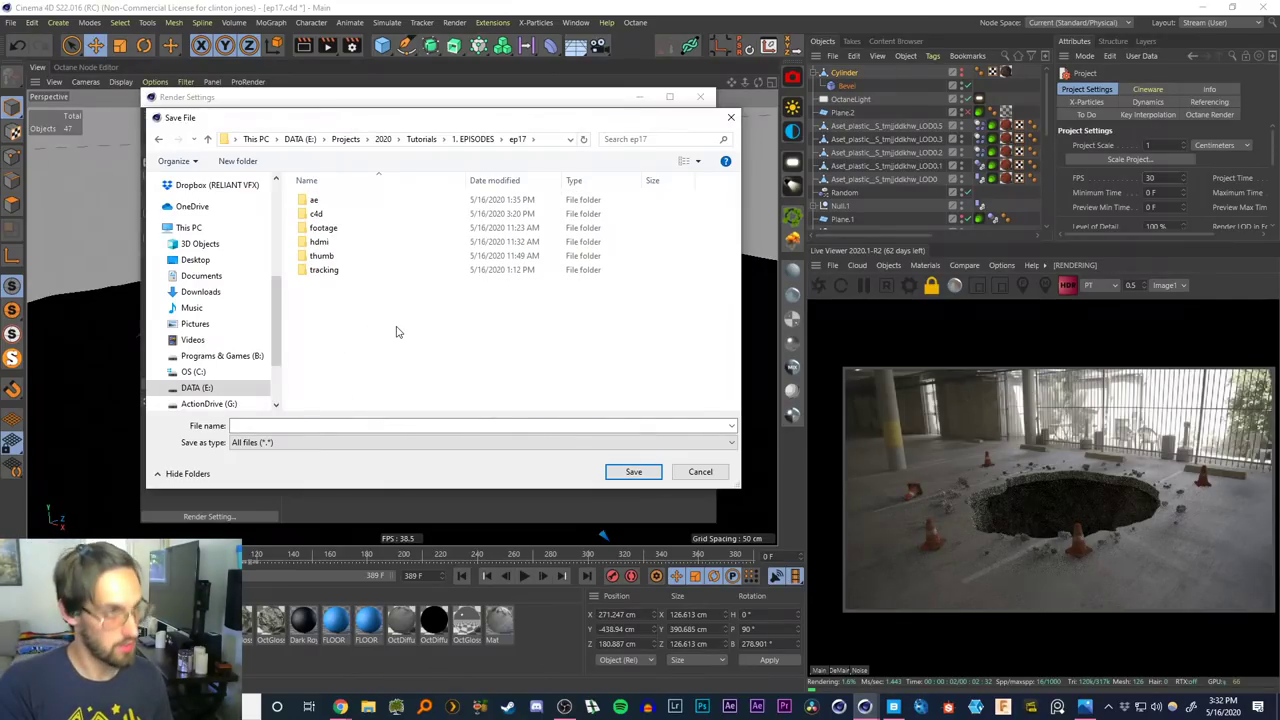
Create a folder named _renderoutput inside ep17 and open it
key("ctrl+shift+n")
type("_rende")
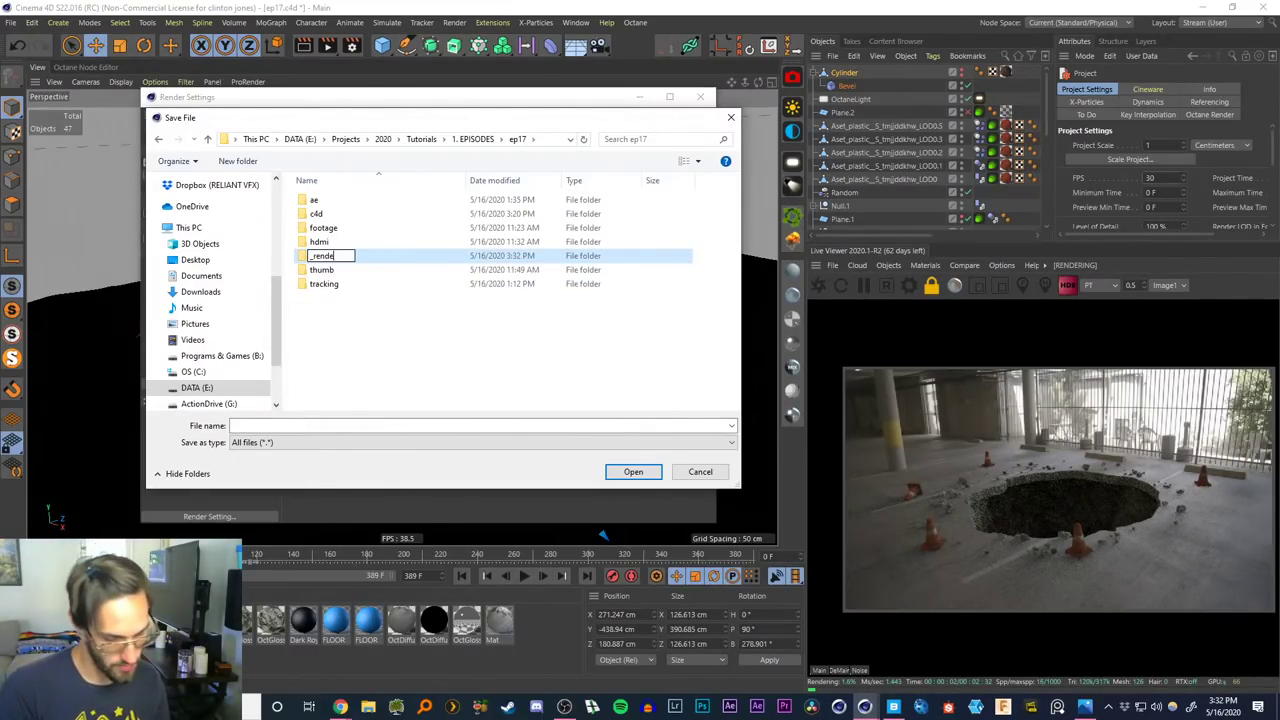
type("rou")
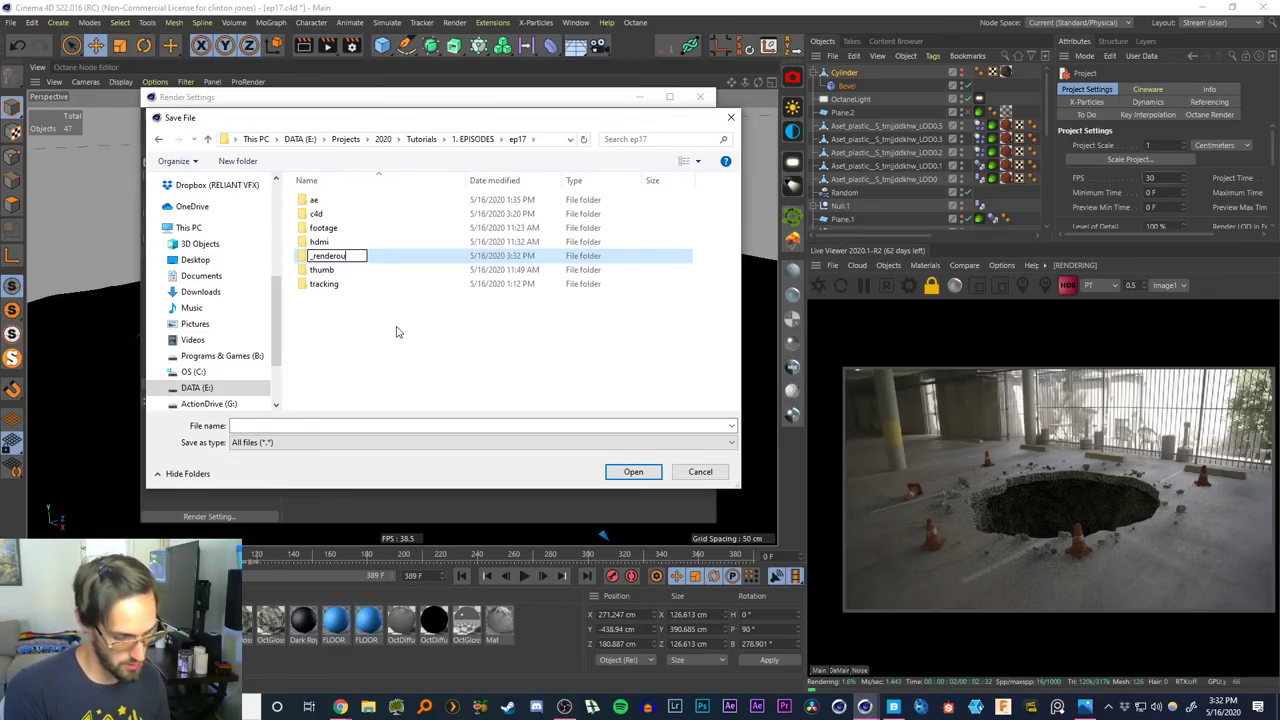
type("tput")
key("Return")
key("Return")
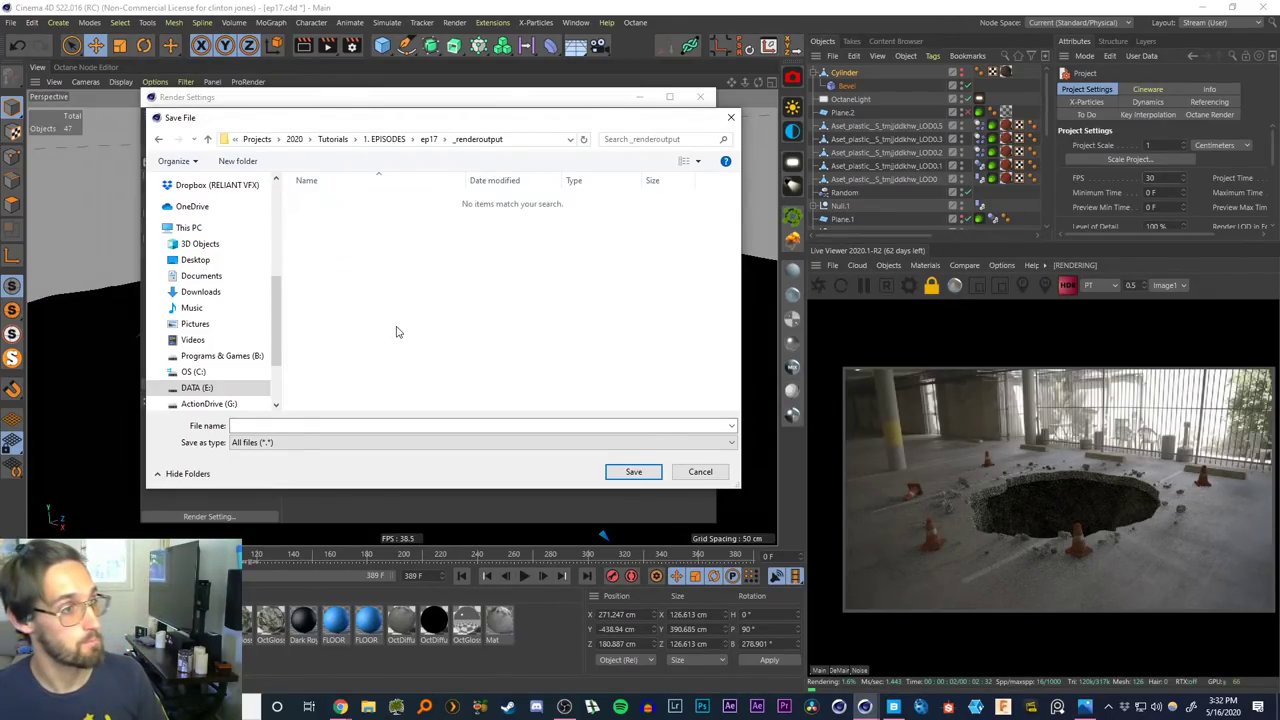
Name the render output file hole_v1_ and put the render settings away
left_click(353, 424)
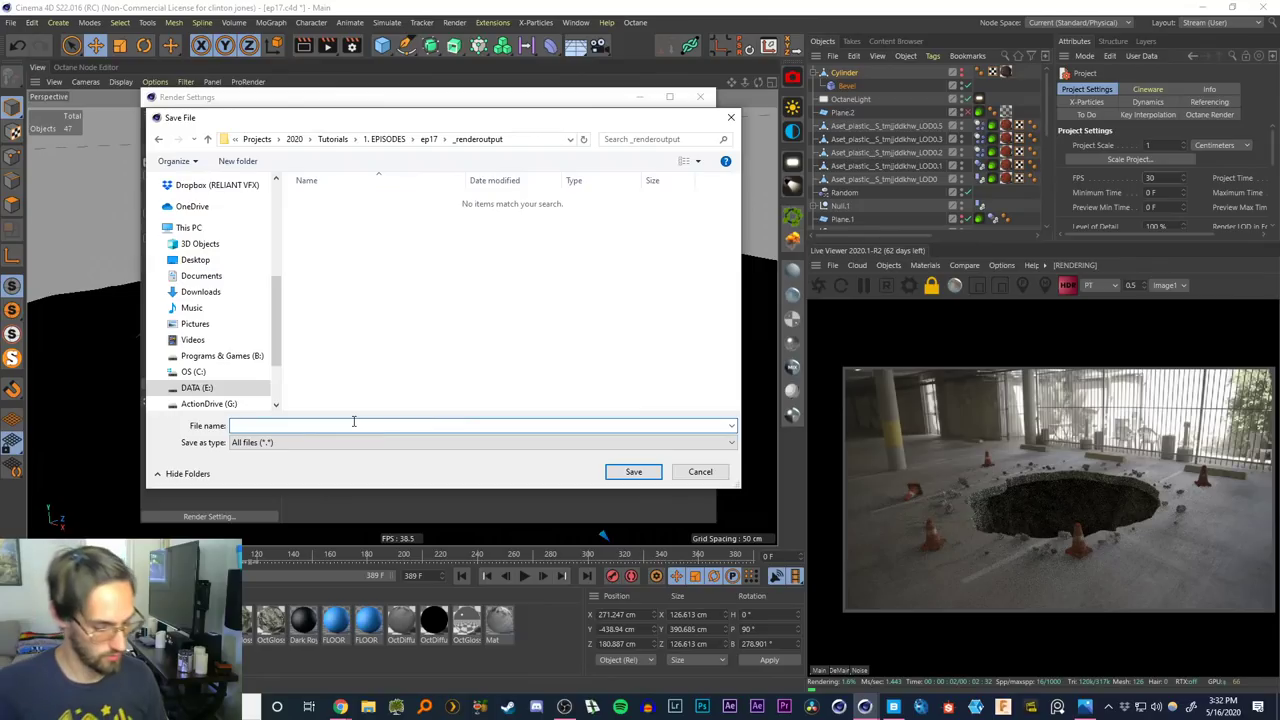
type("hole_v1")
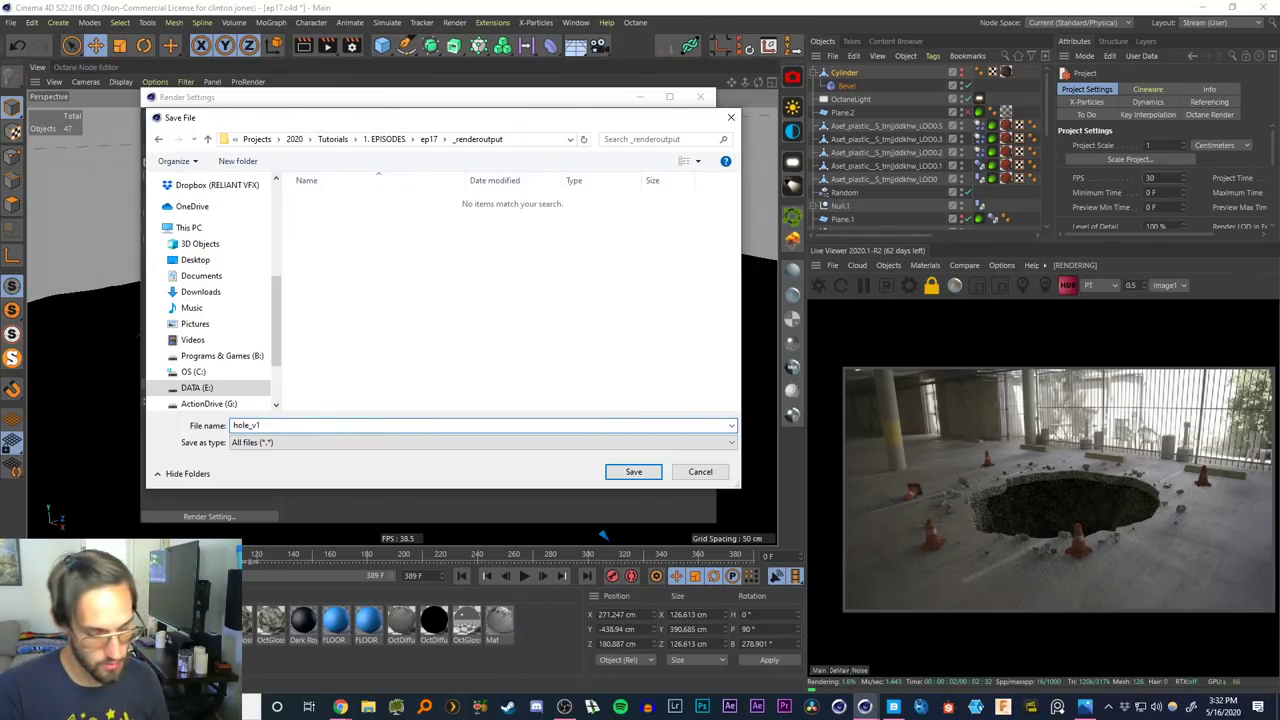
type("_")
key("Return")
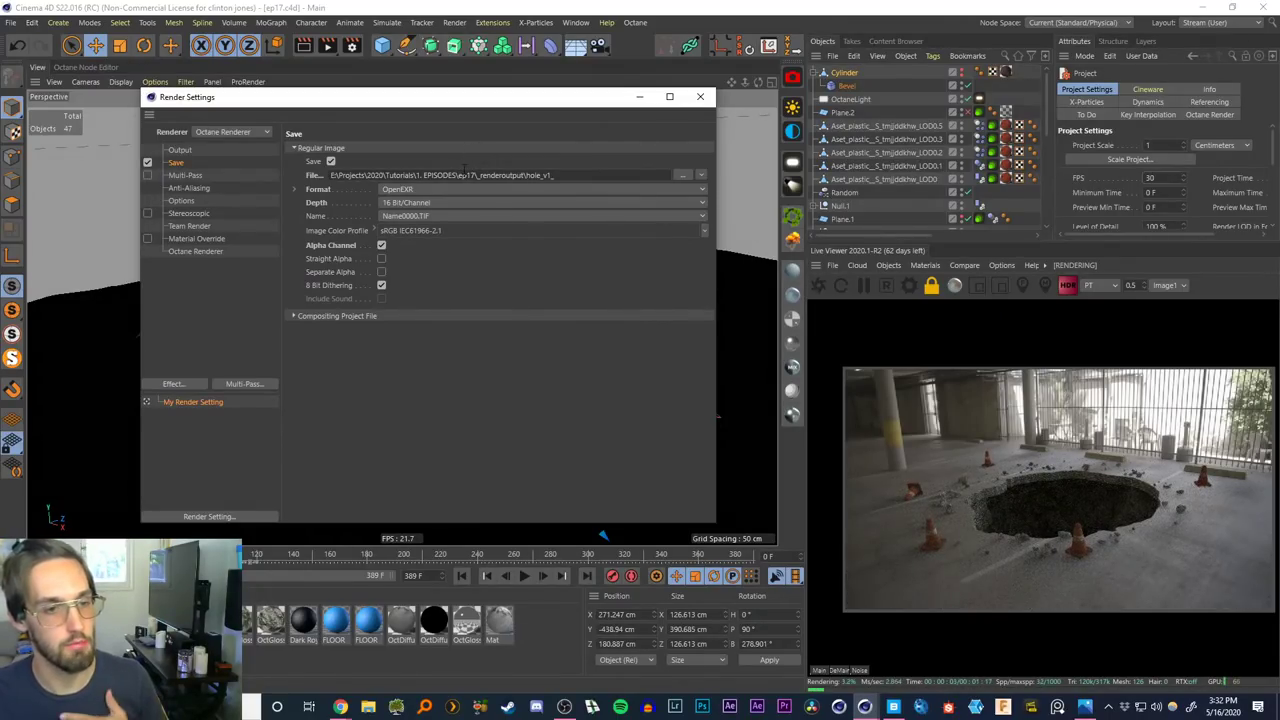
left_click(643, 99)
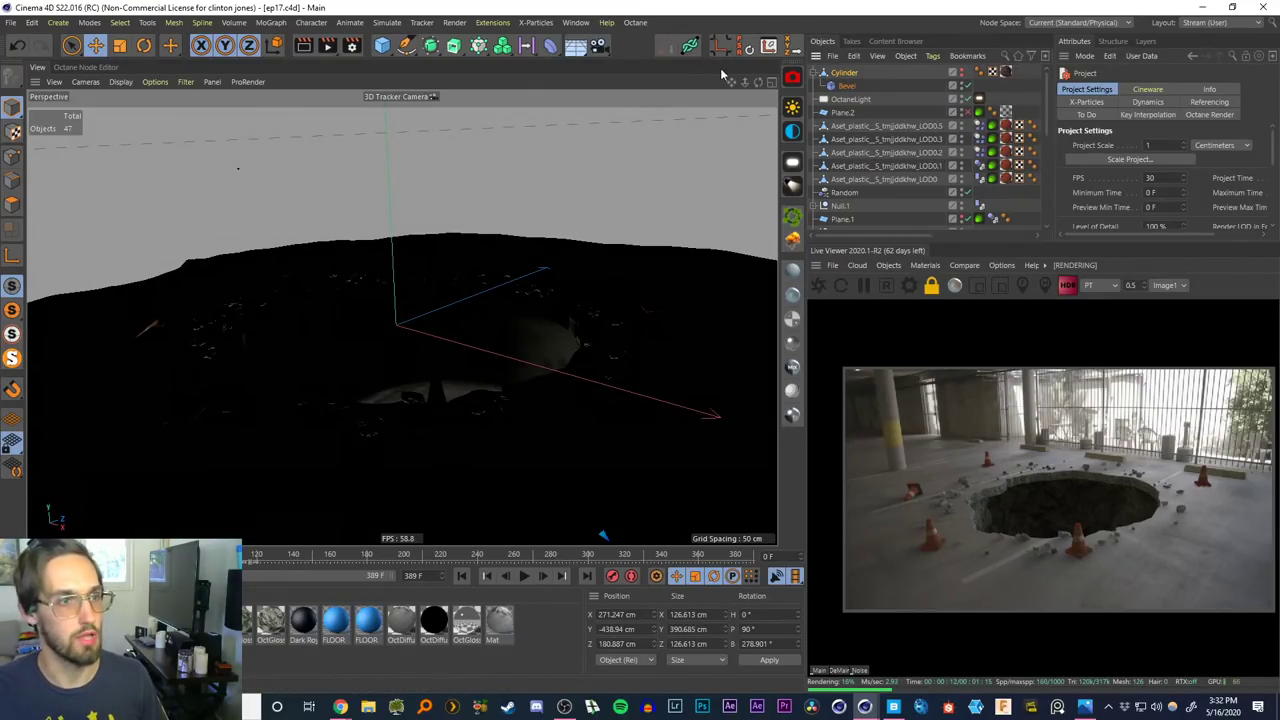
Add an Octane area light, rotate it to a pitch of -90° and raise it to about Y 325 cm above the hole
left_click(792, 162)
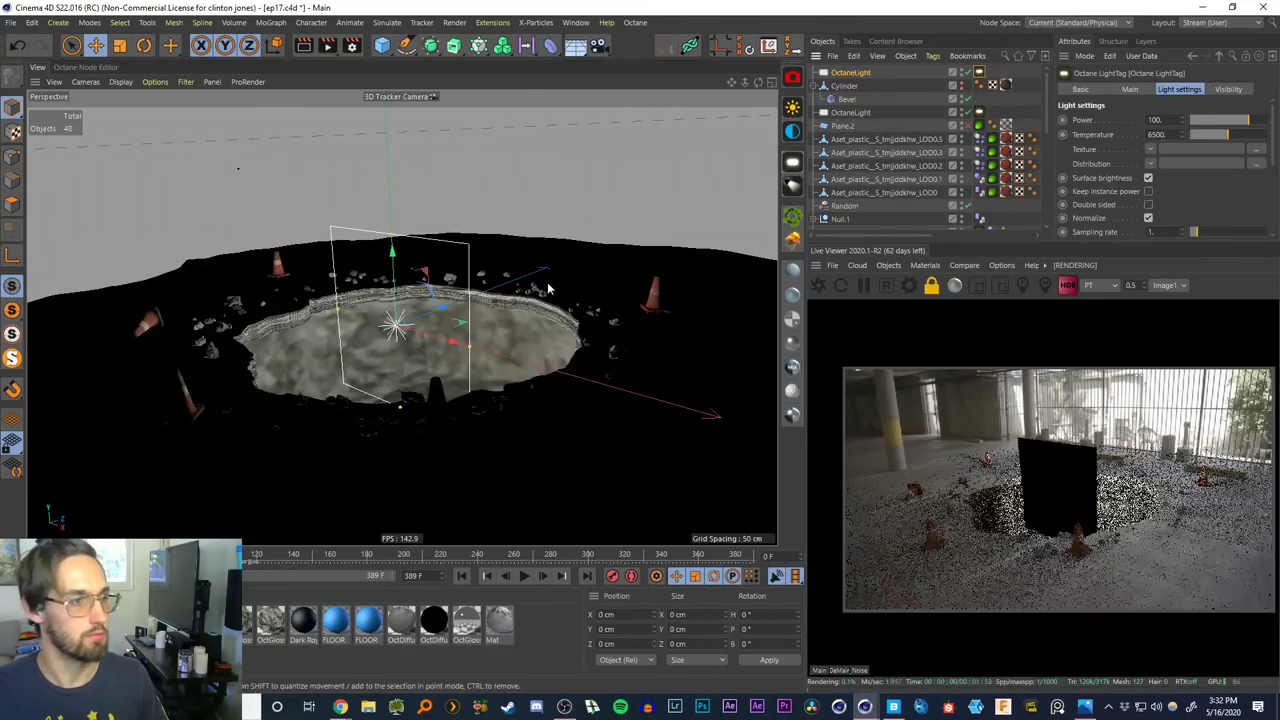
key("r")
left_click_drag(372, 313, 390, 130)
key("e")
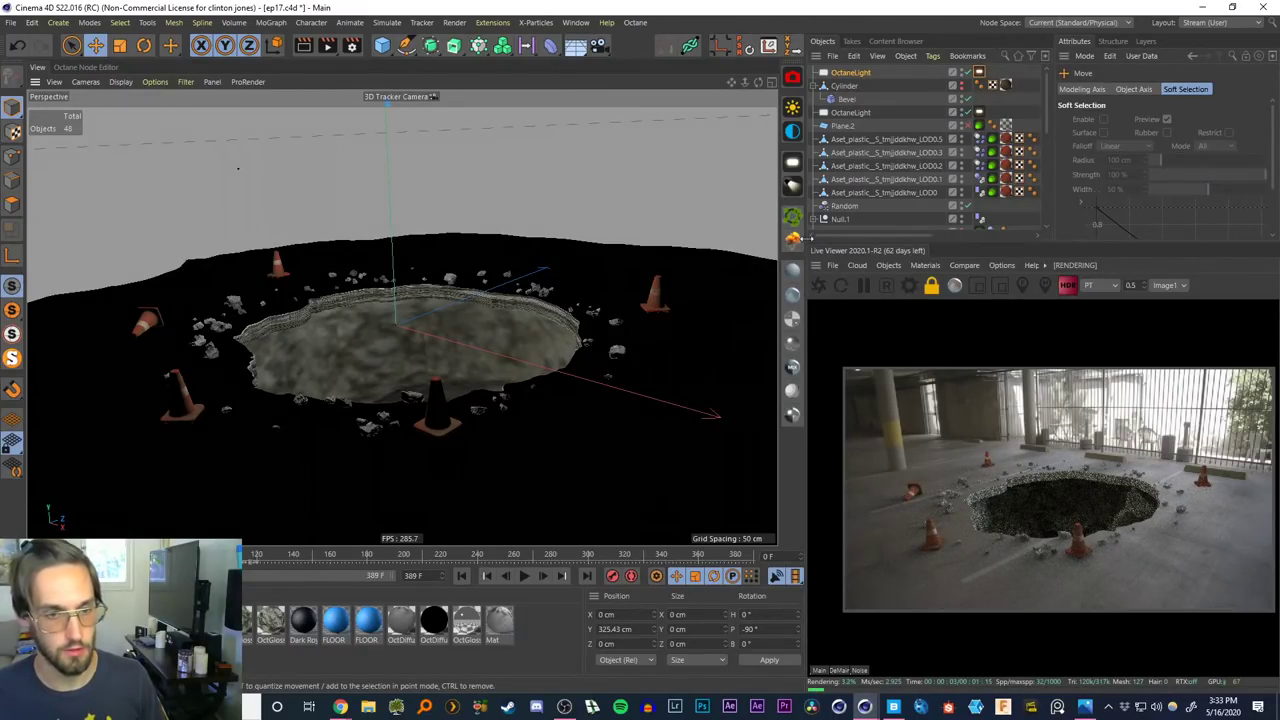
Set the new overhead light's power to 50 and preview the lighting at frame 30
left_click(980, 73)
left_click(1160, 119)
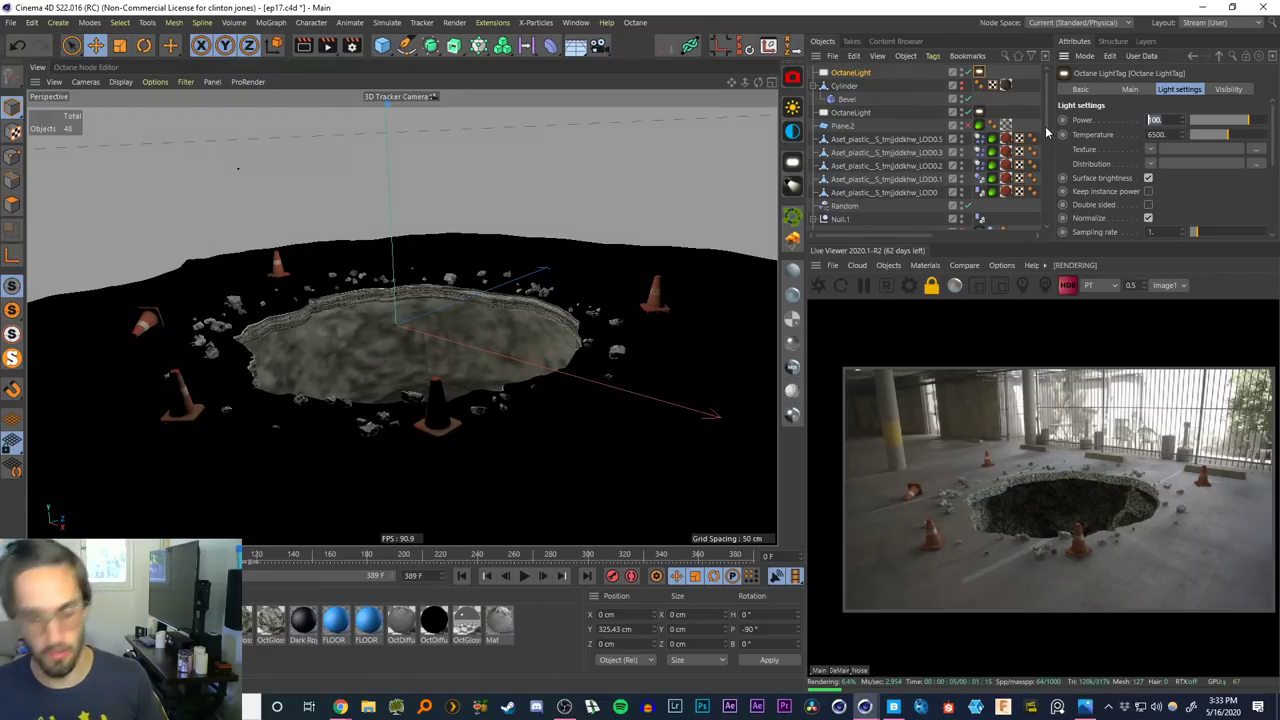
type("50")
key("Return")
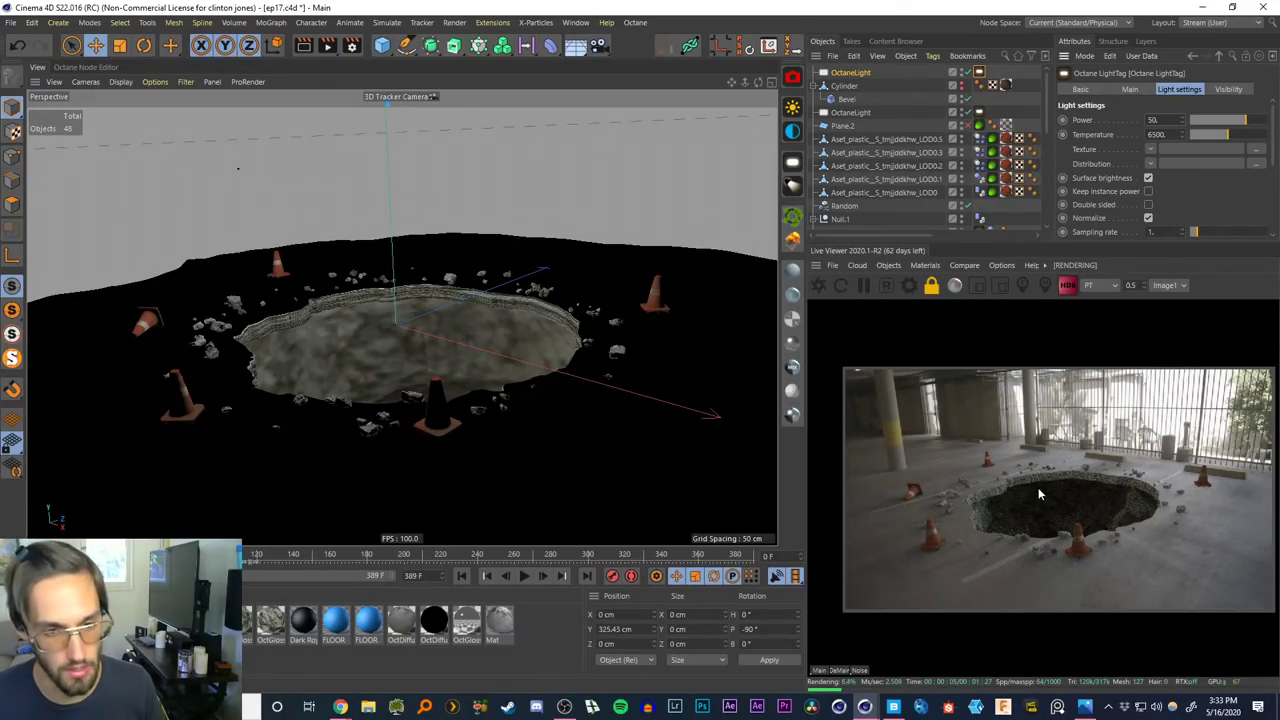
left_click_drag(36, 556, 91, 556)
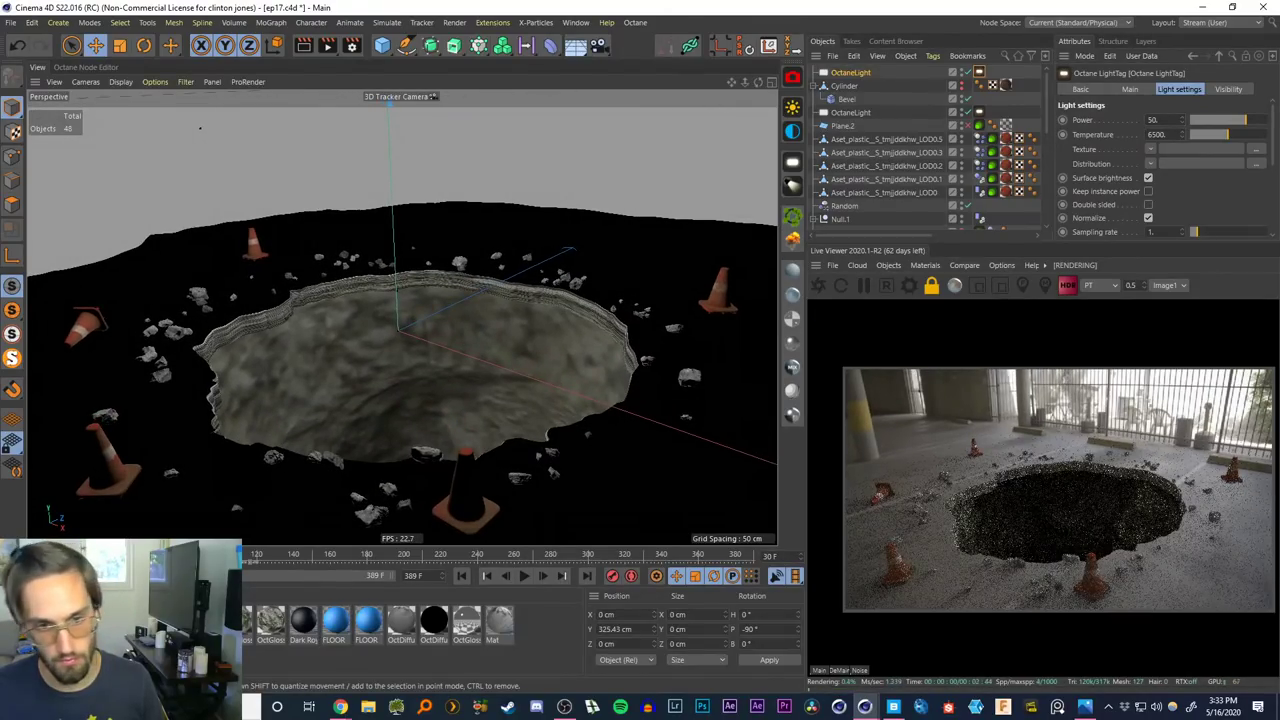
Preview the hole's right side in a render region with the overhead light off, and delete that light
left_click(977, 285)
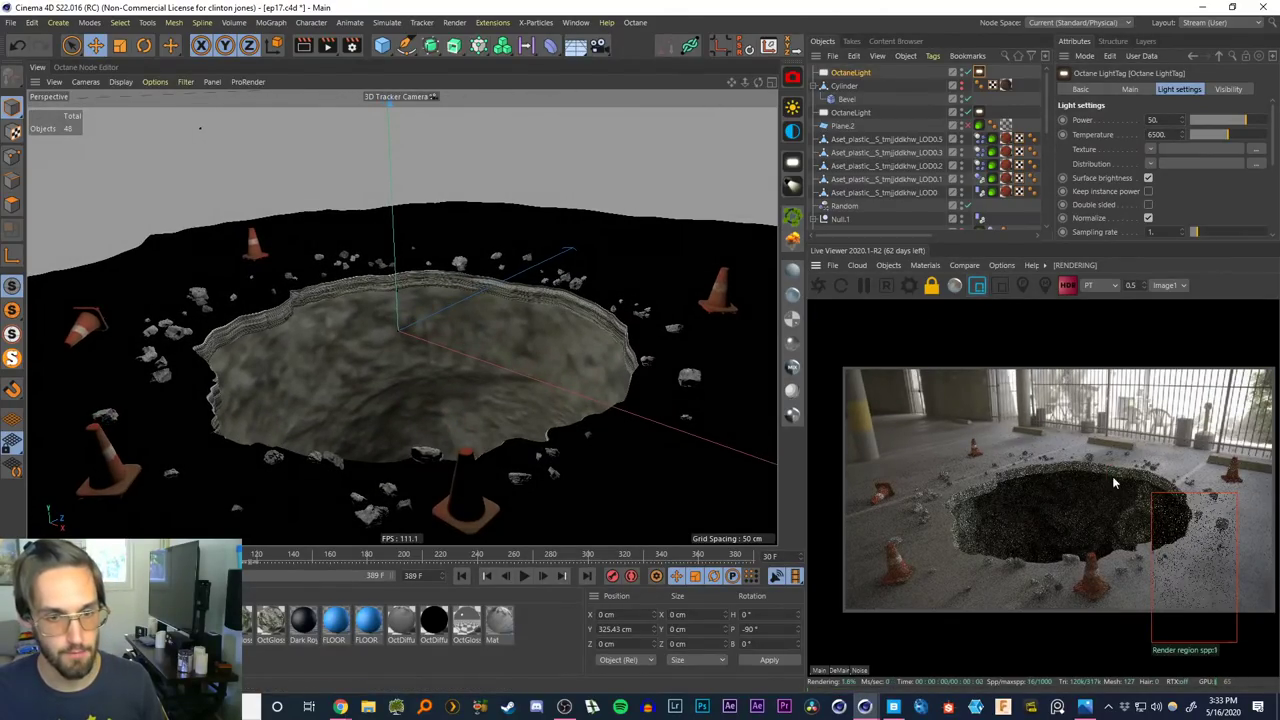
left_click_drag(1106, 464, 1196, 576)
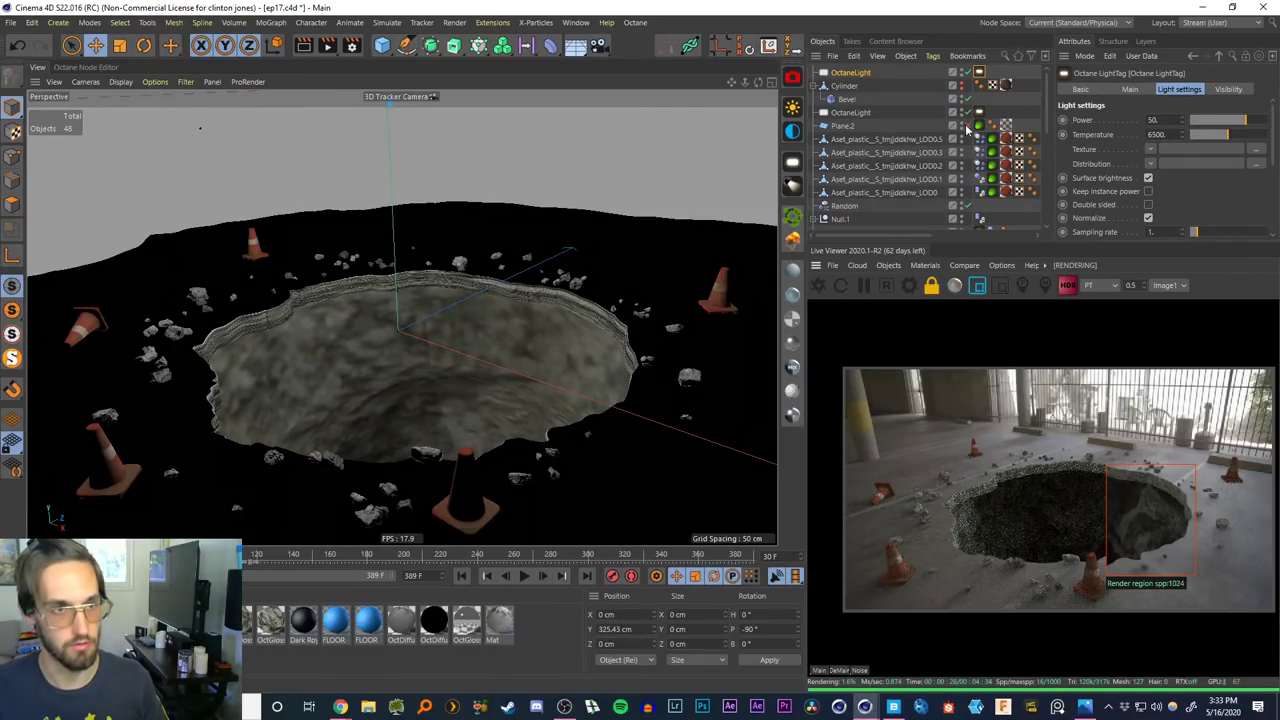
left_click(967, 72)
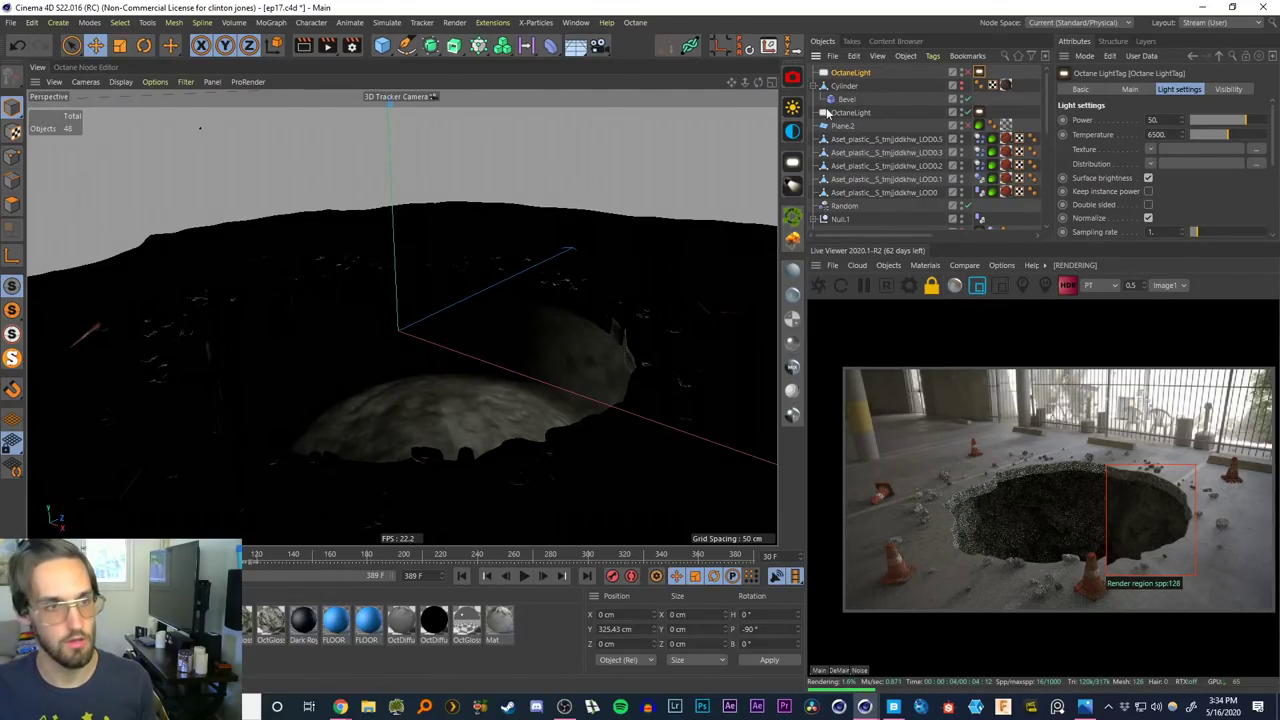
key("Delete")
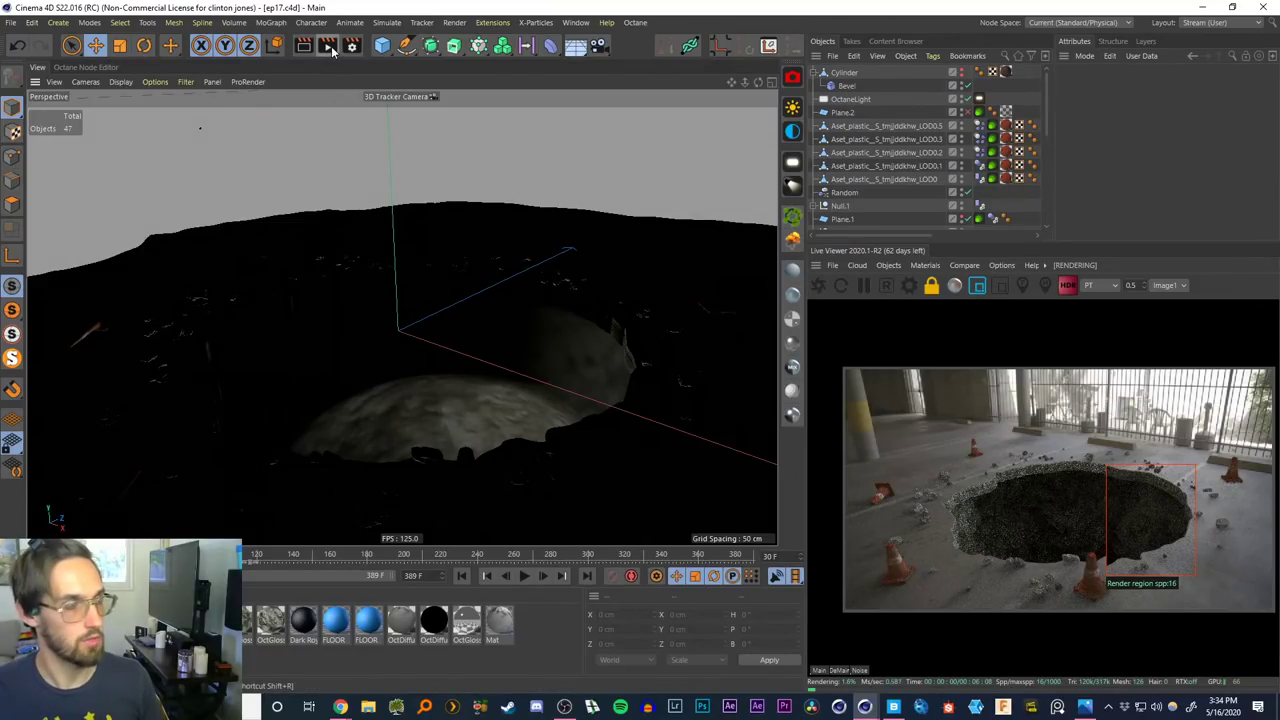
left_click(977, 286)
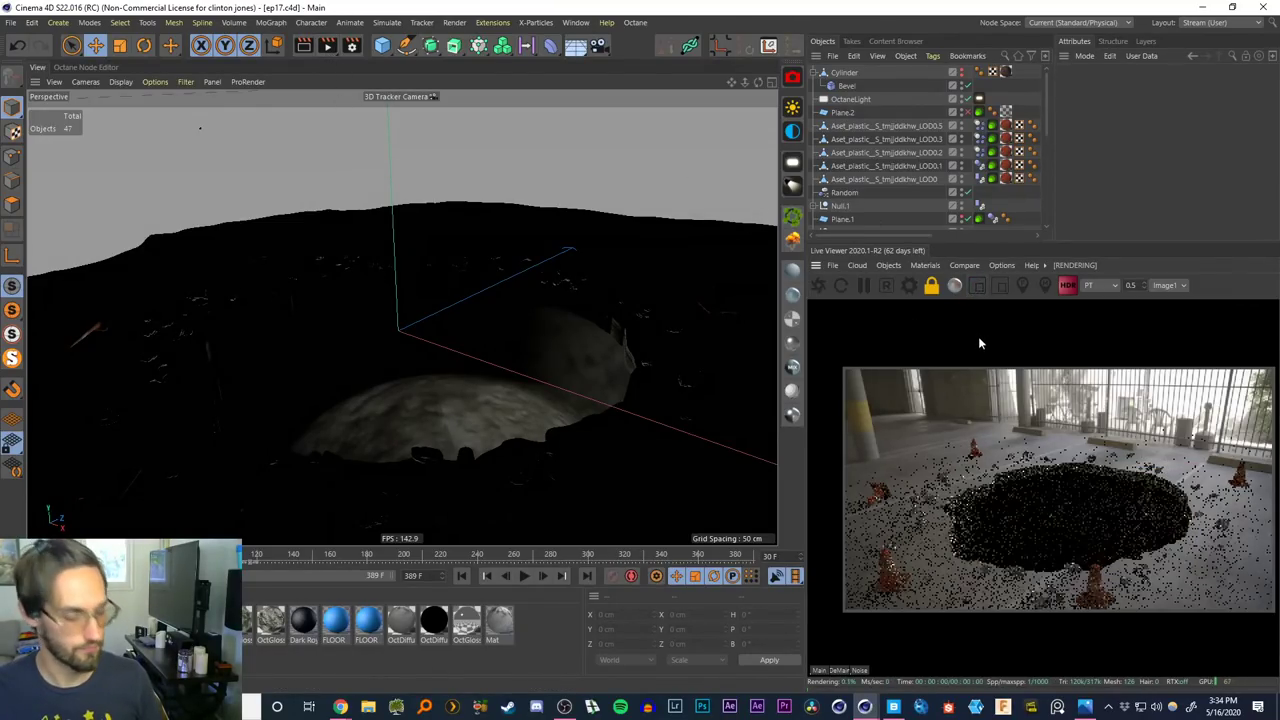
Review the denoiser and thin-lens settings in the 3D Tracker Camera's Octane camera tag
left_click(1068, 287)
left_click_drag(1044, 94, 1048, 175)
left_click(979, 183)
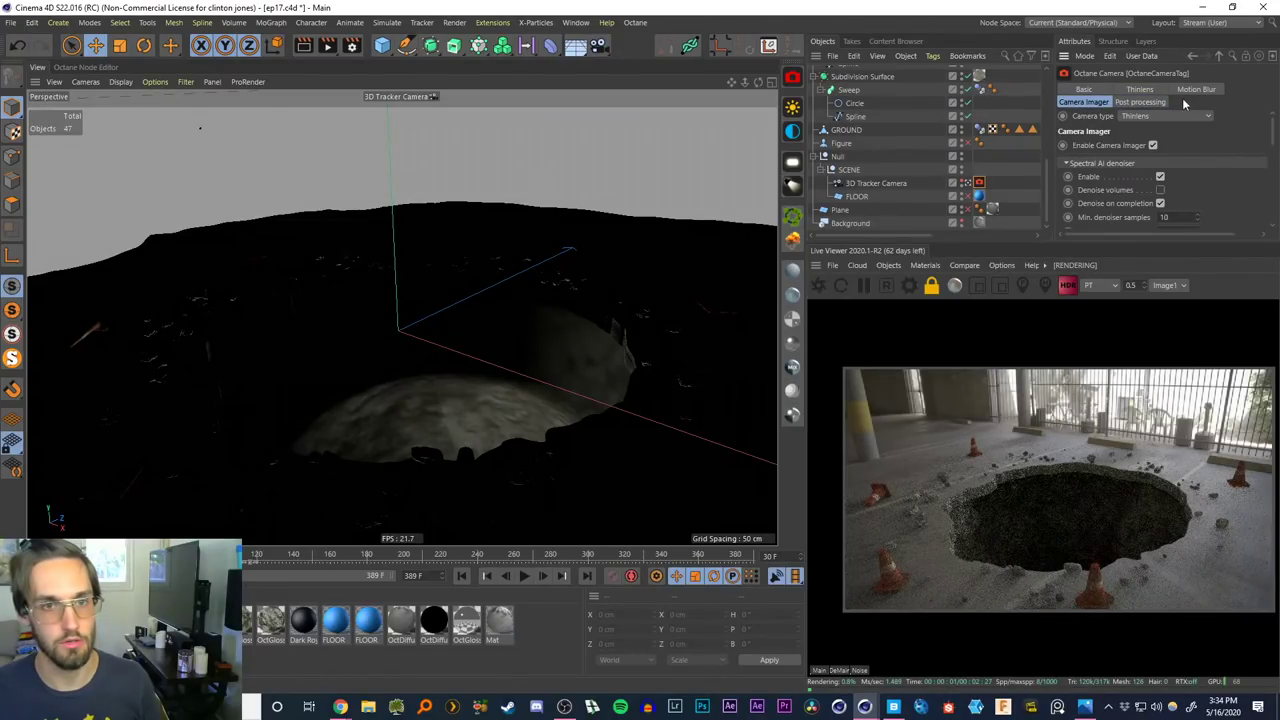
left_click_drag(1273, 133, 1271, 210)
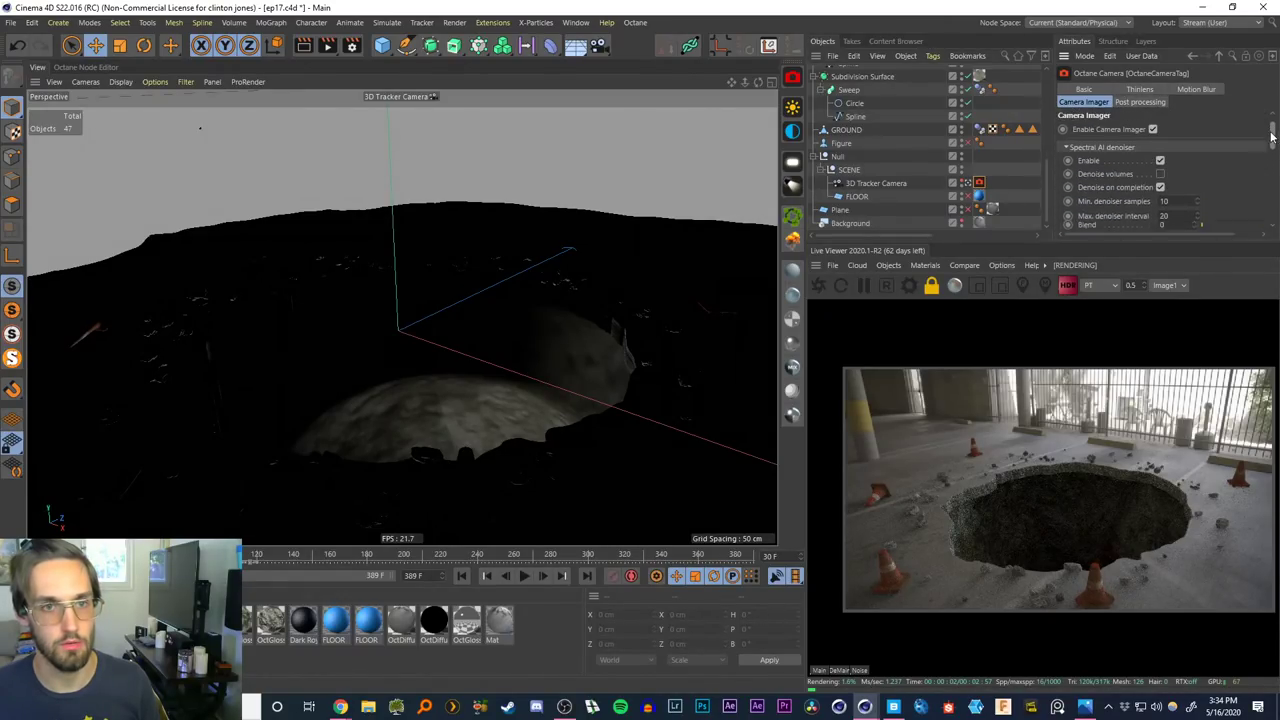
left_click(1141, 90)
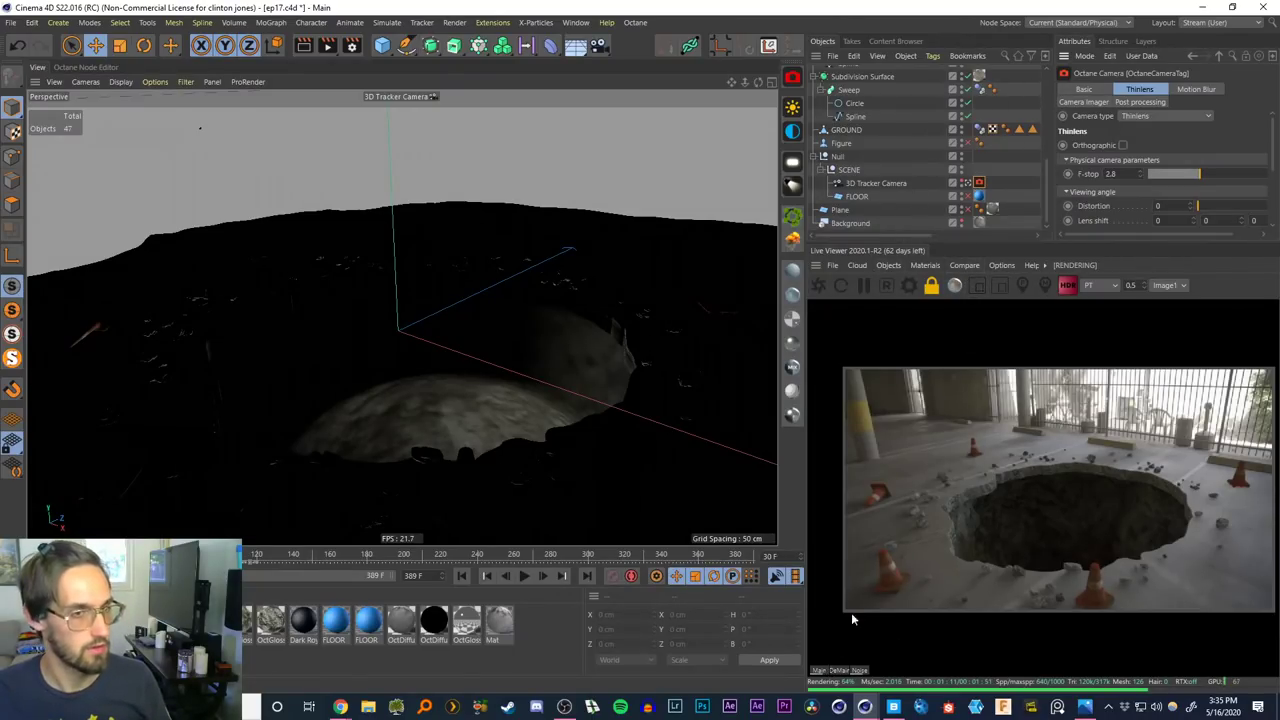
Enable render passes for the Octane Renderer in the render settings
left_click(348, 46)
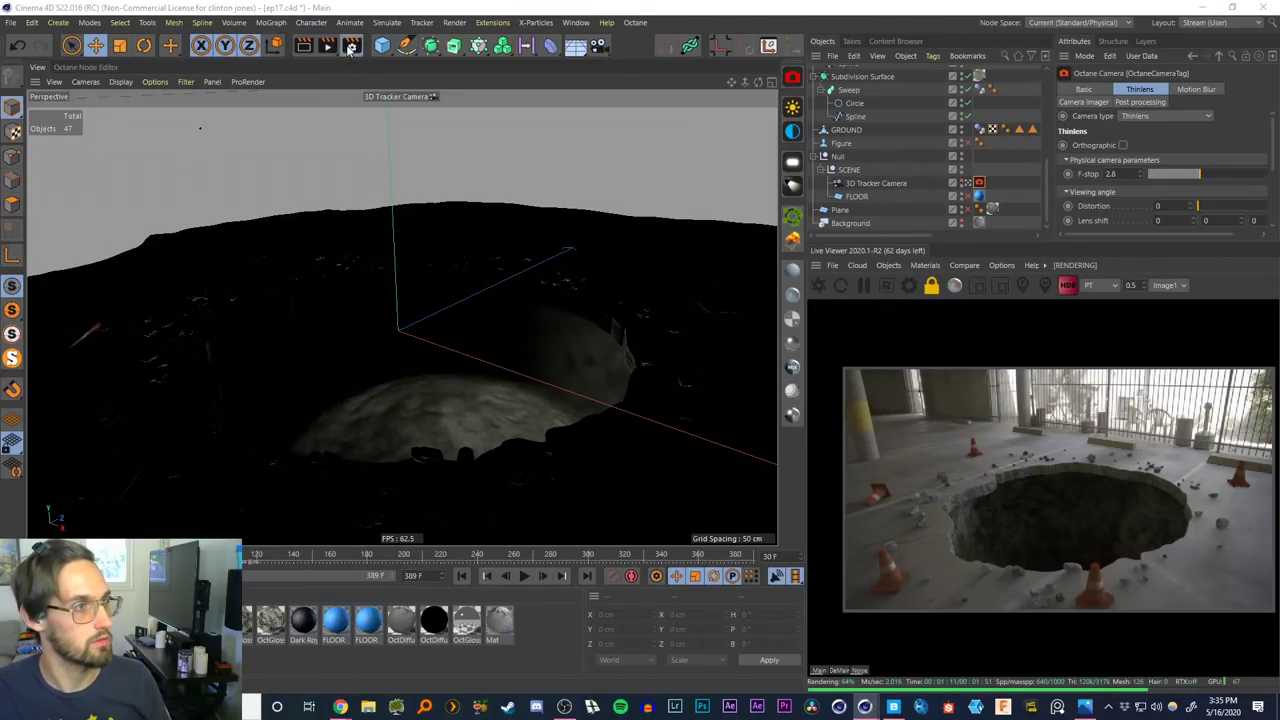
left_click(190, 250)
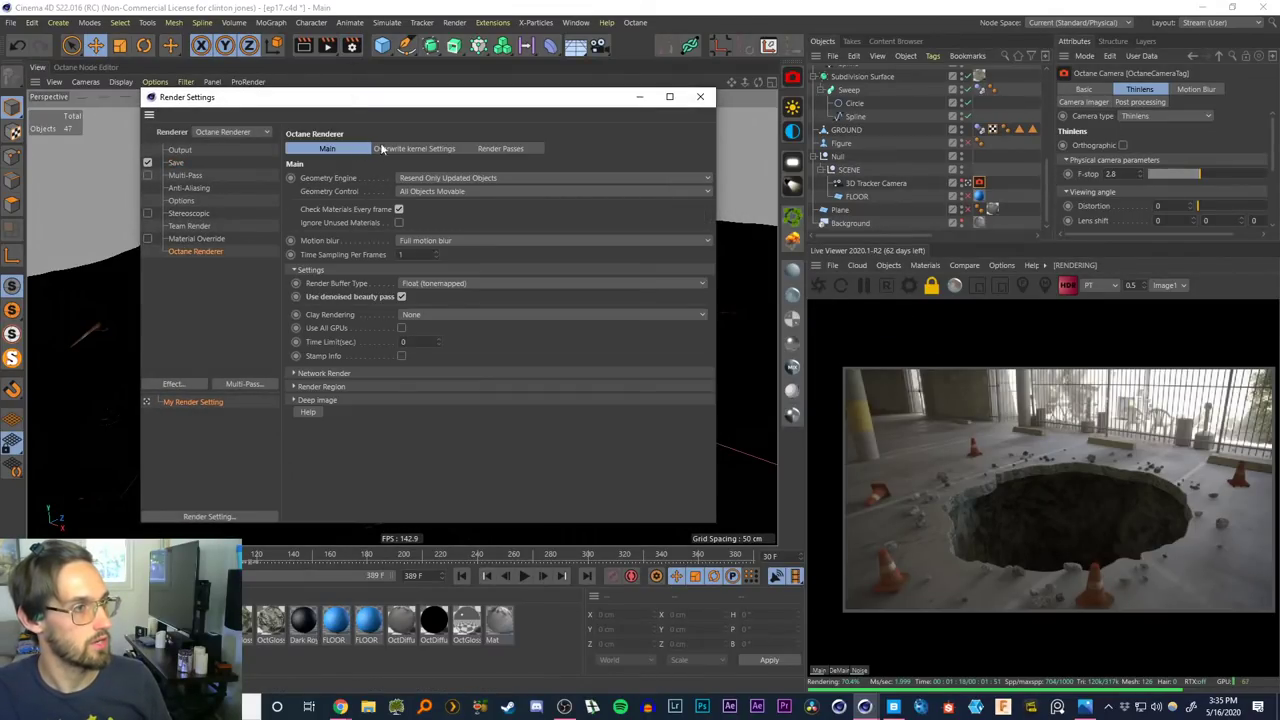
left_click(500, 148)
left_click(329, 178)
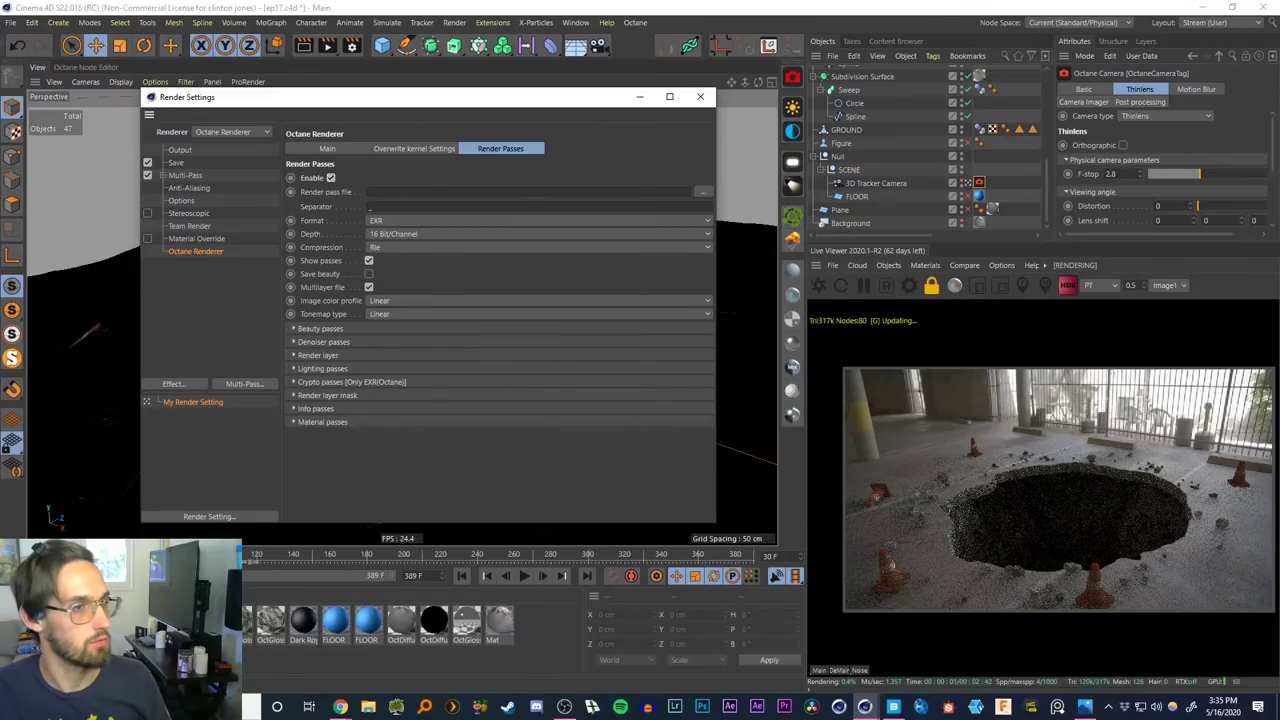
Set the render pass file to ao_ in the _renderoutput folder
left_click(700, 191)
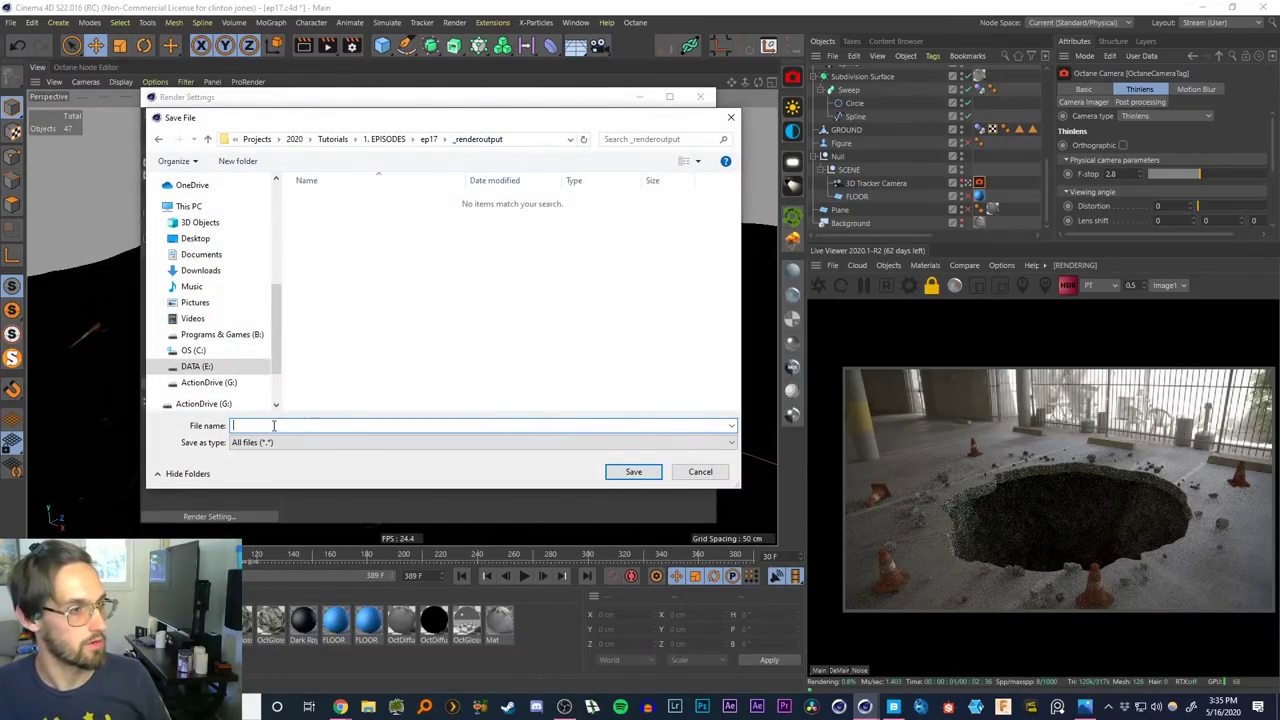
type("_m")
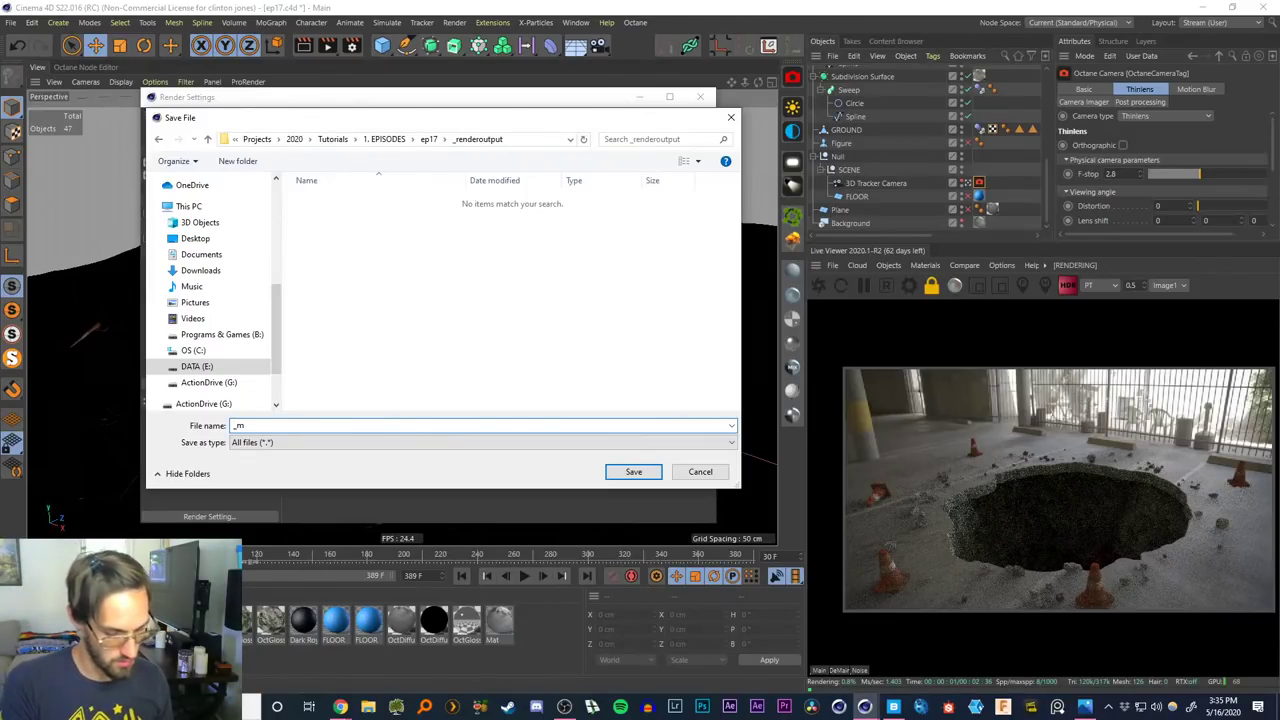
key("BackSpace")
key("BackSpace")
type("mult")
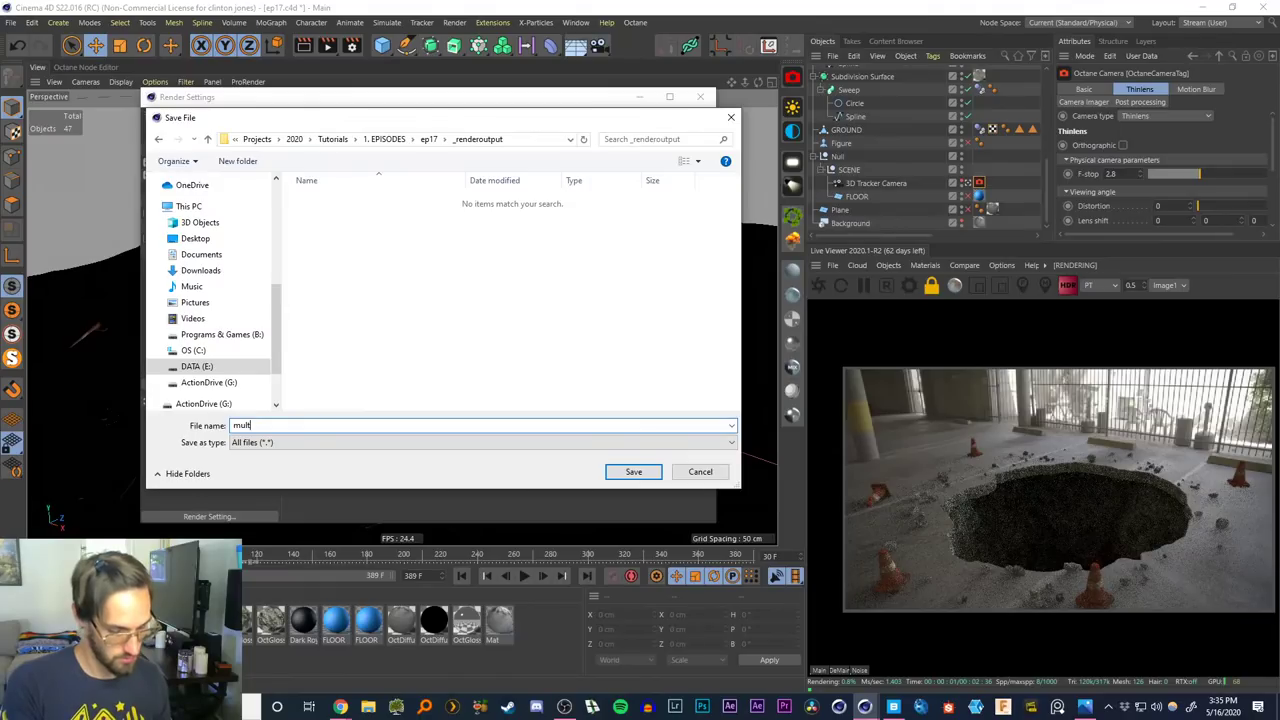
key("BackSpace")
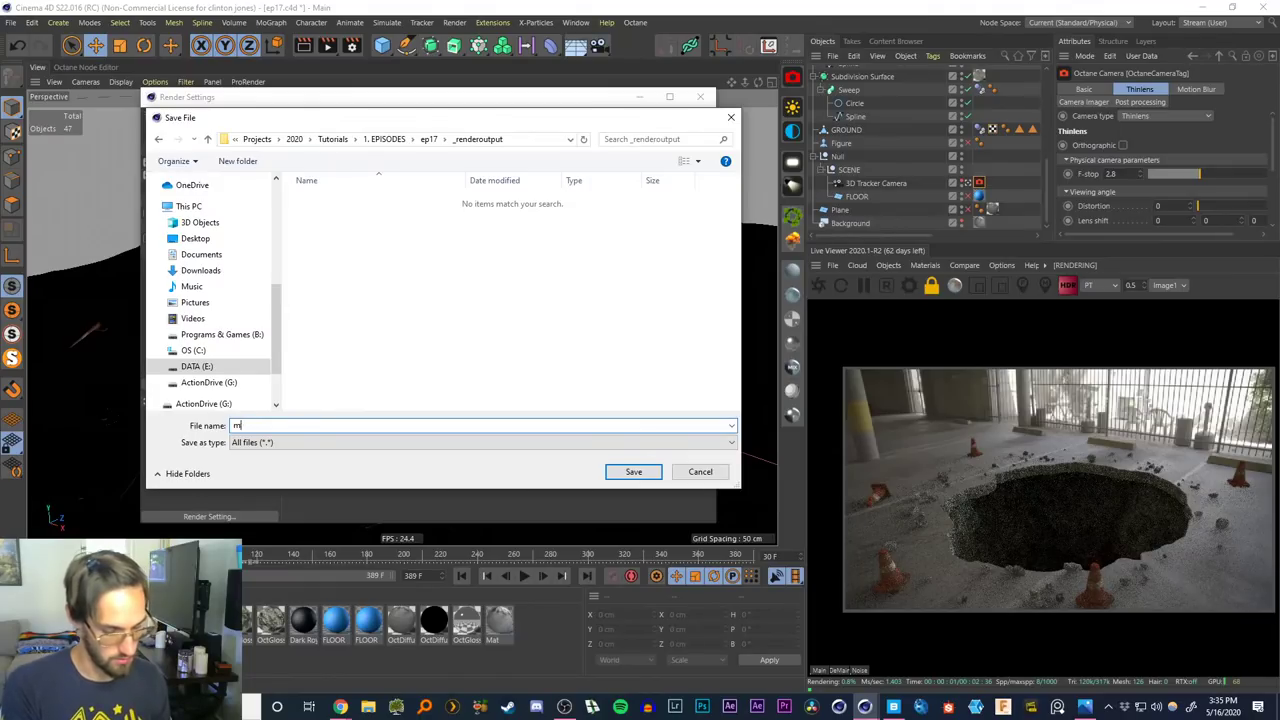
key("Return")
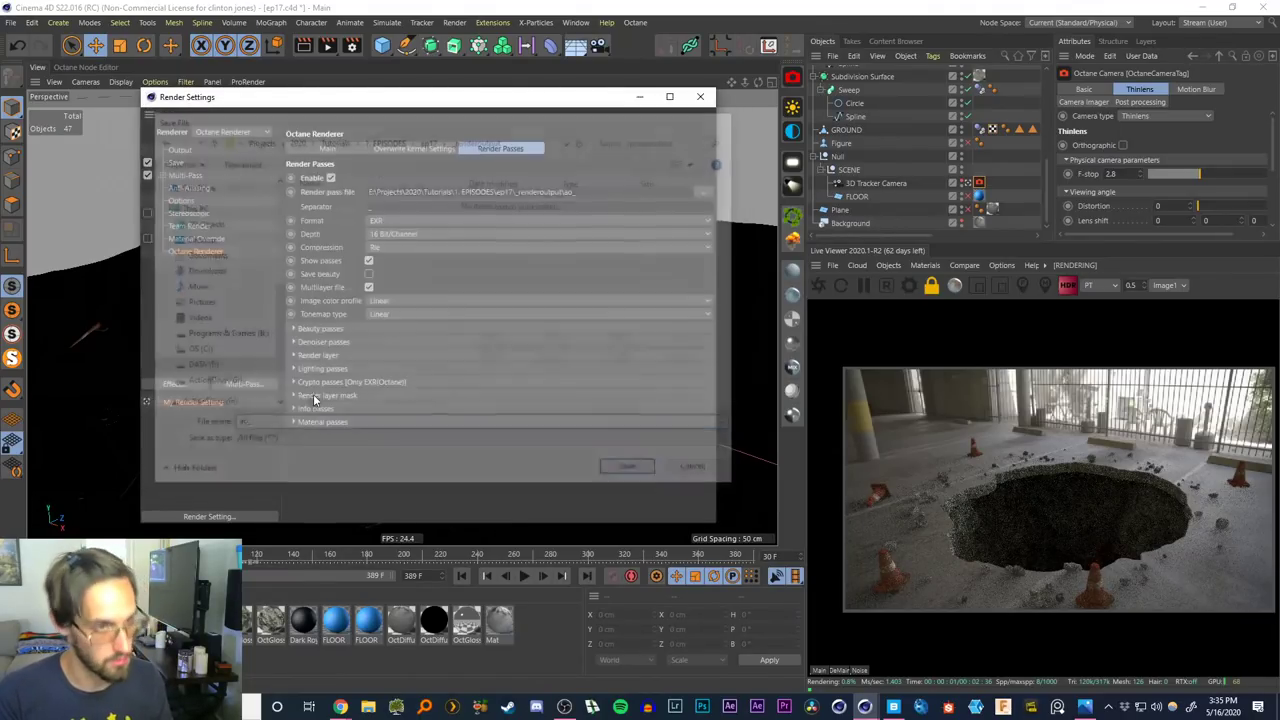
Enable the AO info pass and preview it in the Live Viewer
left_click(294, 409)
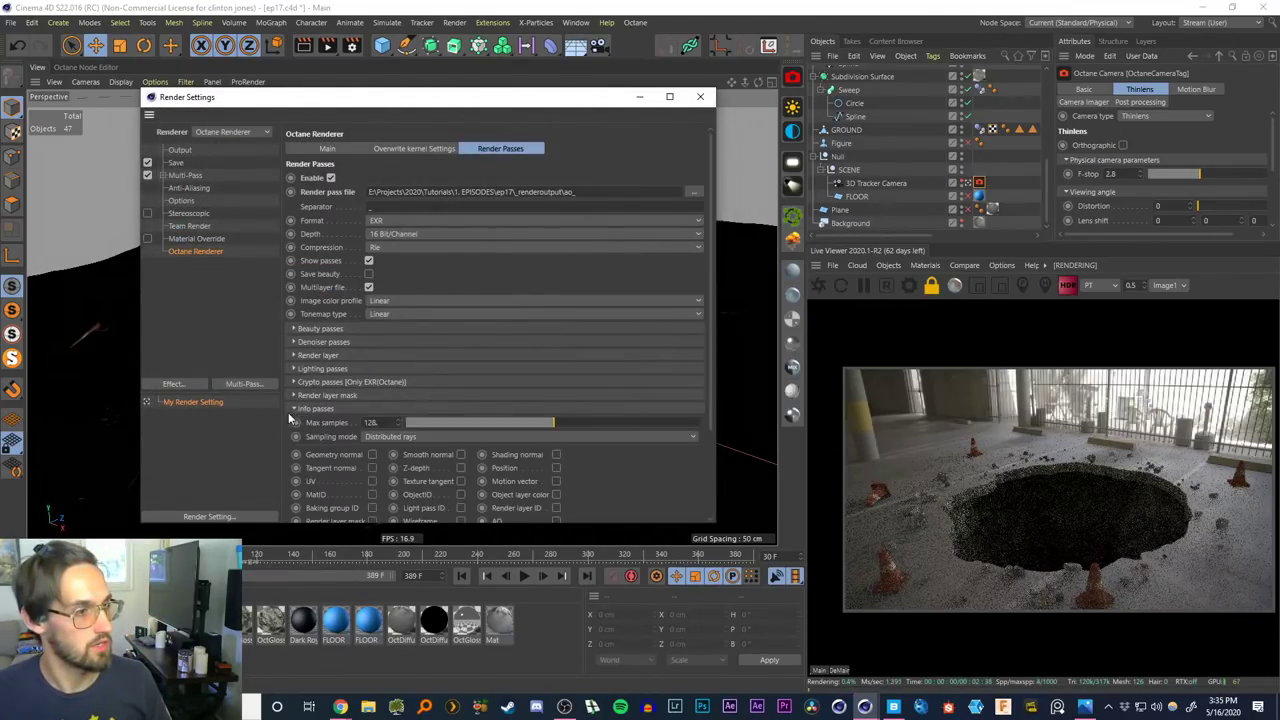
scroll(708, 402, "down", 3)
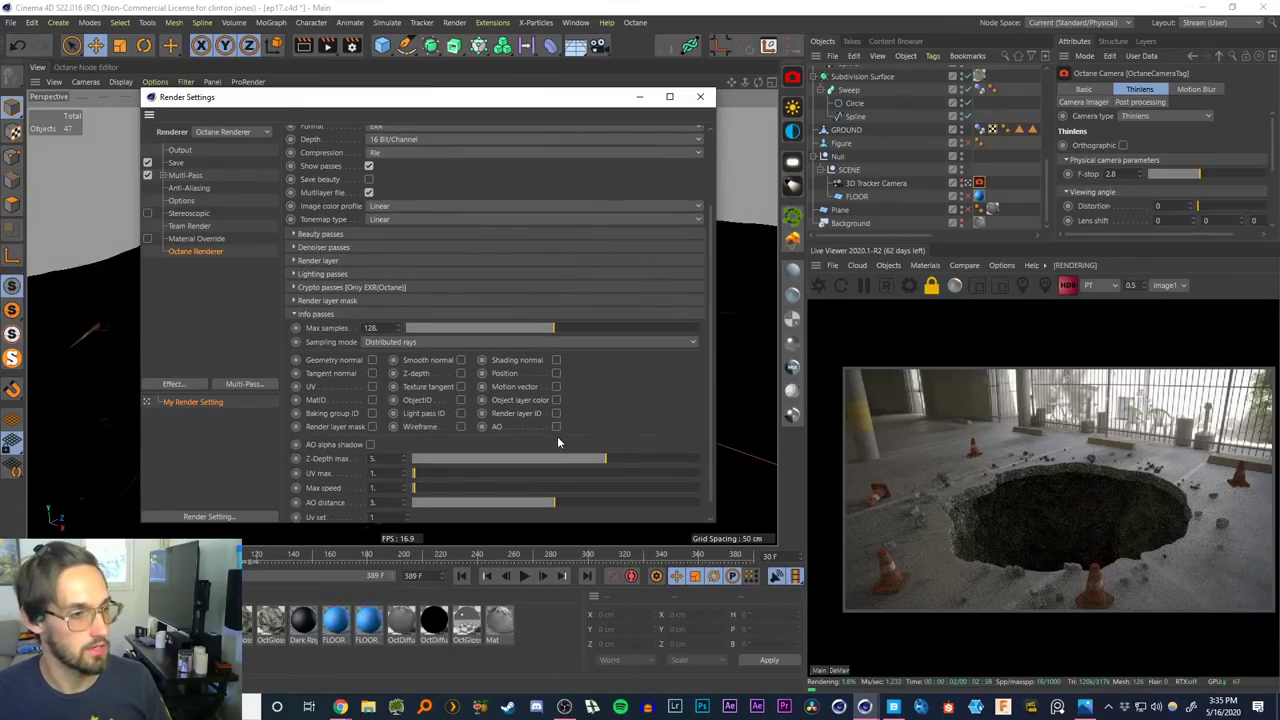
left_click(556, 426)
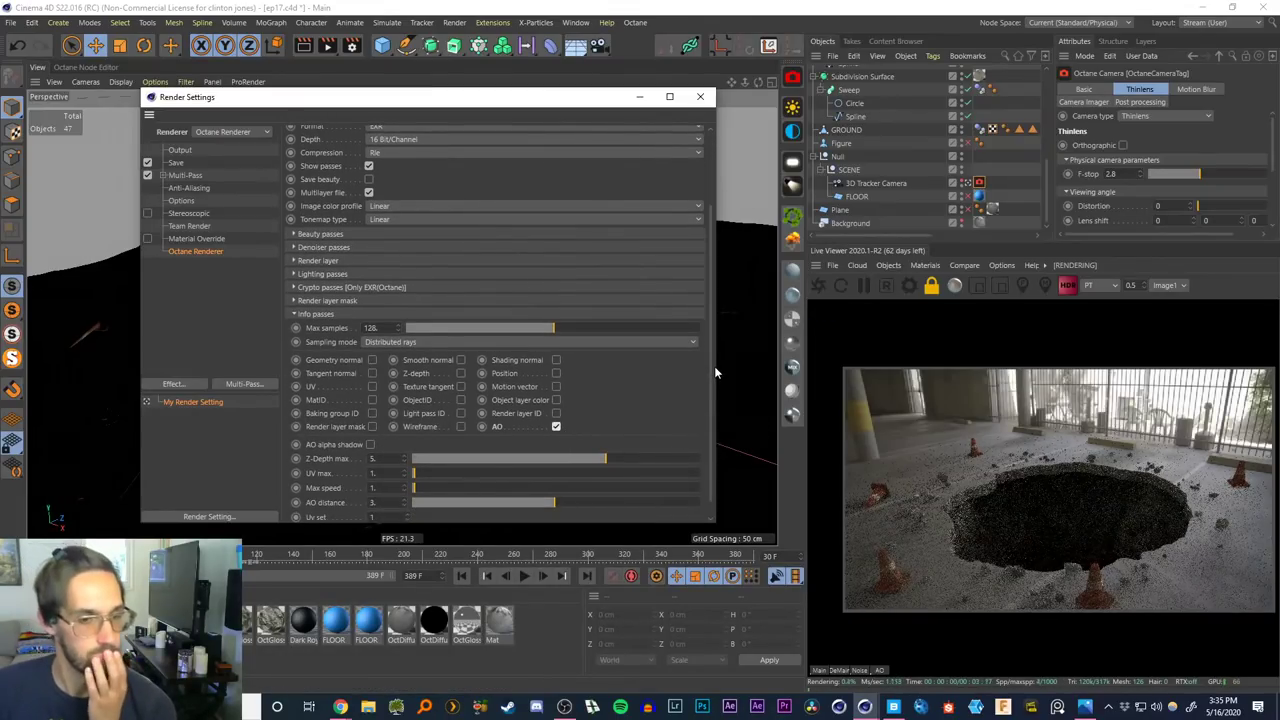
left_click(878, 671)
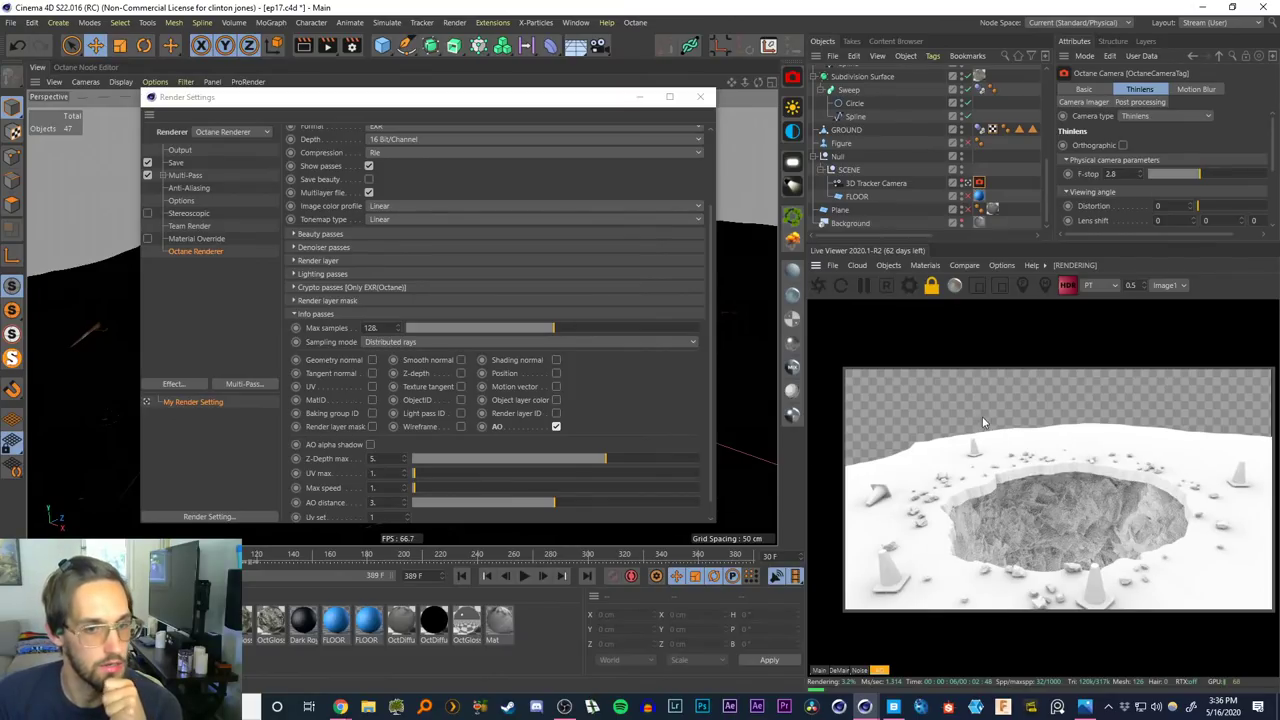
Enable the Z-depth info pass, preview it at frame 212 and raise its Z-Depth max to about 51.25
left_click_drag(710, 397, 710, 428)
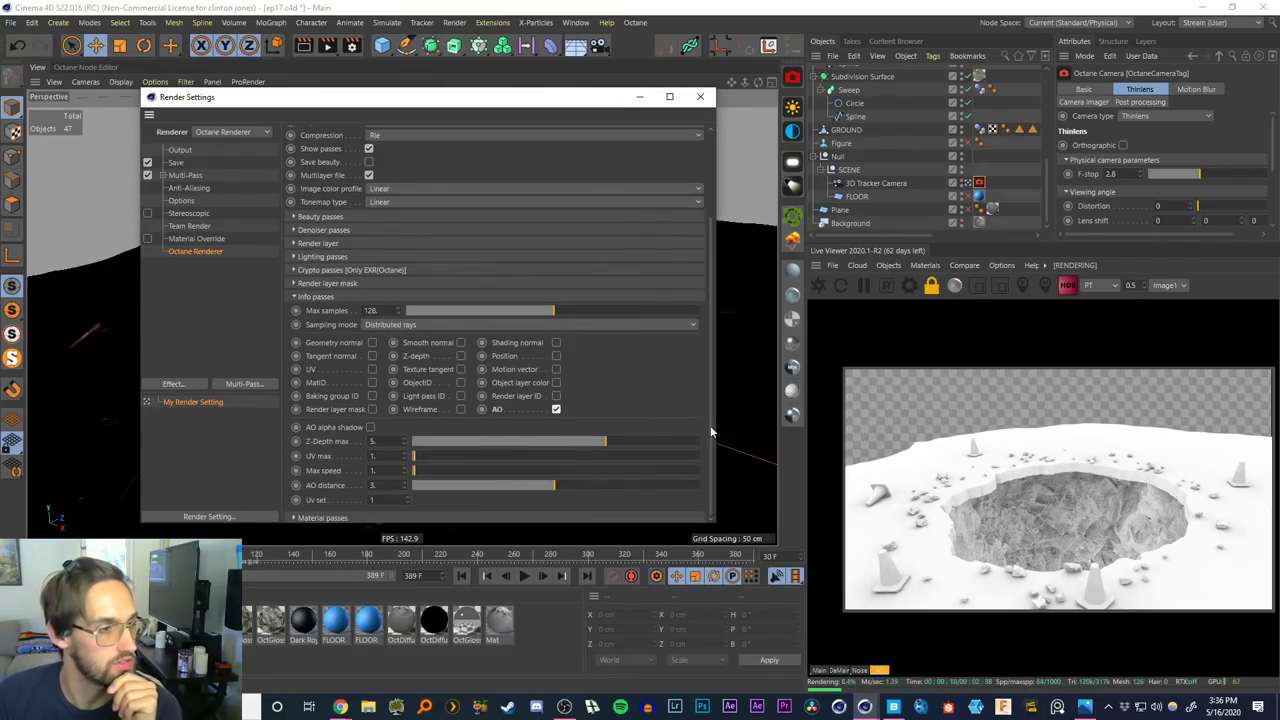
left_click(460, 356)
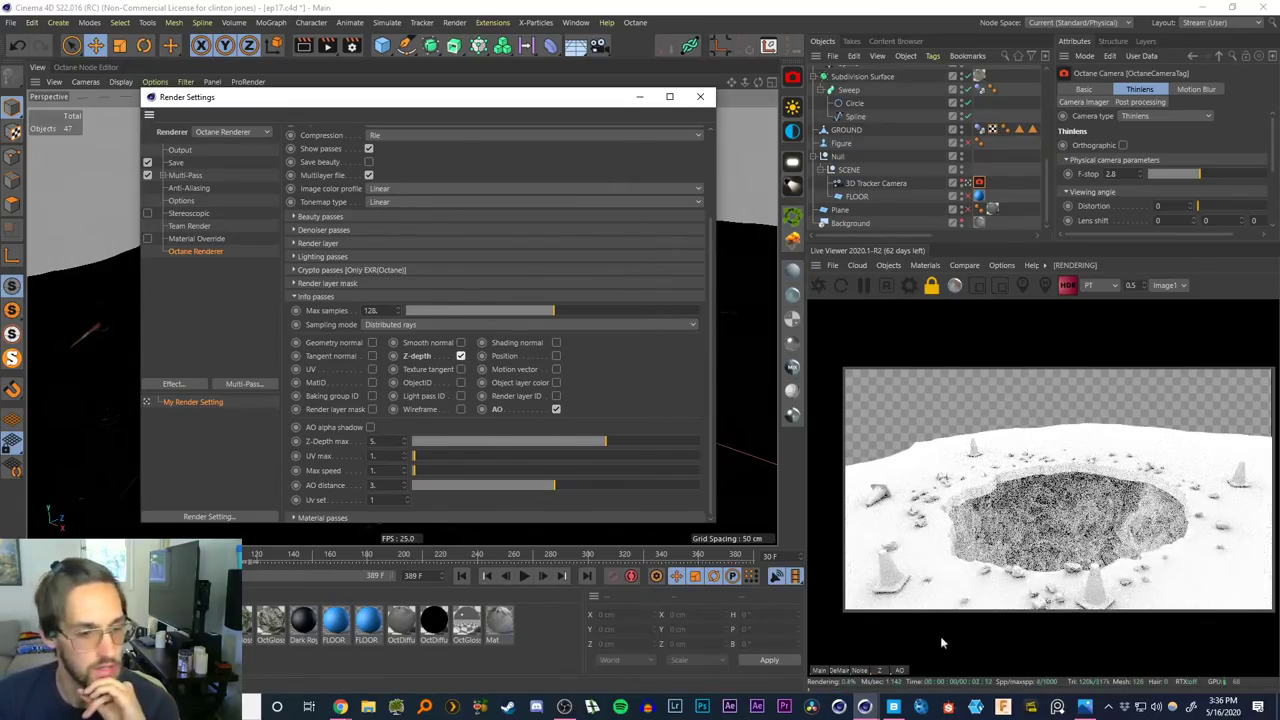
left_click(878, 670)
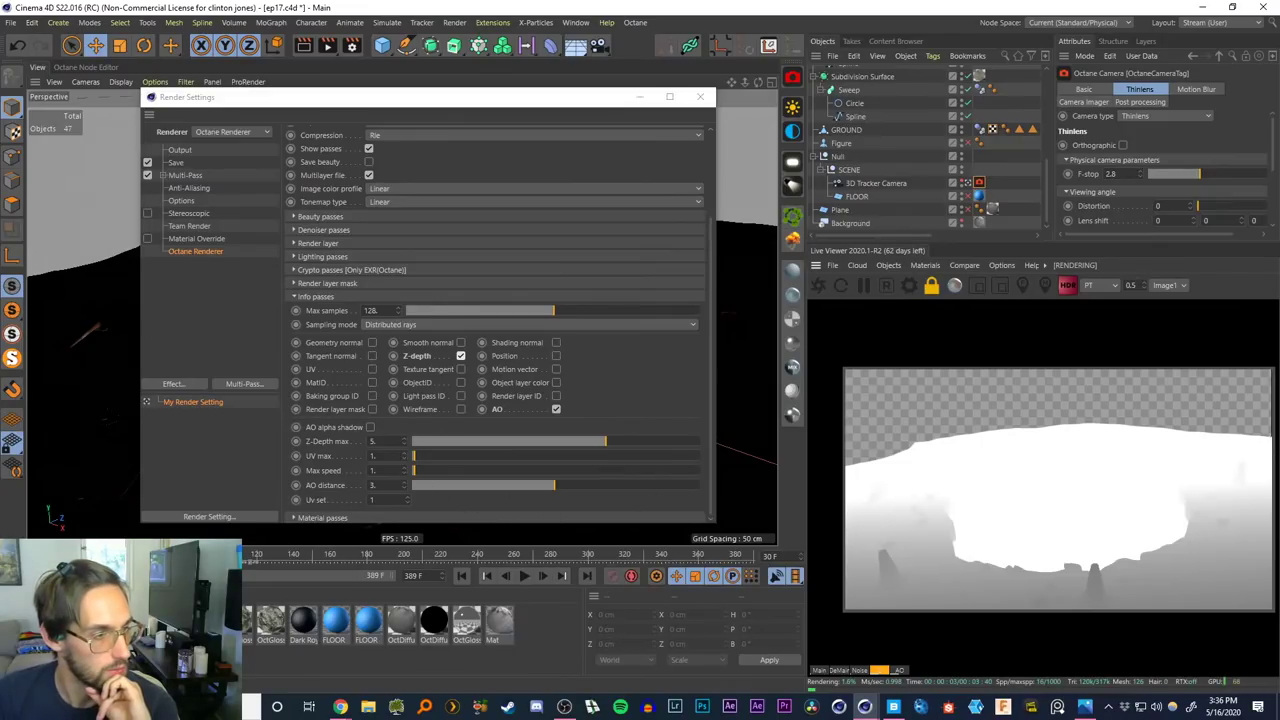
left_click_drag(92, 558, 432, 560)
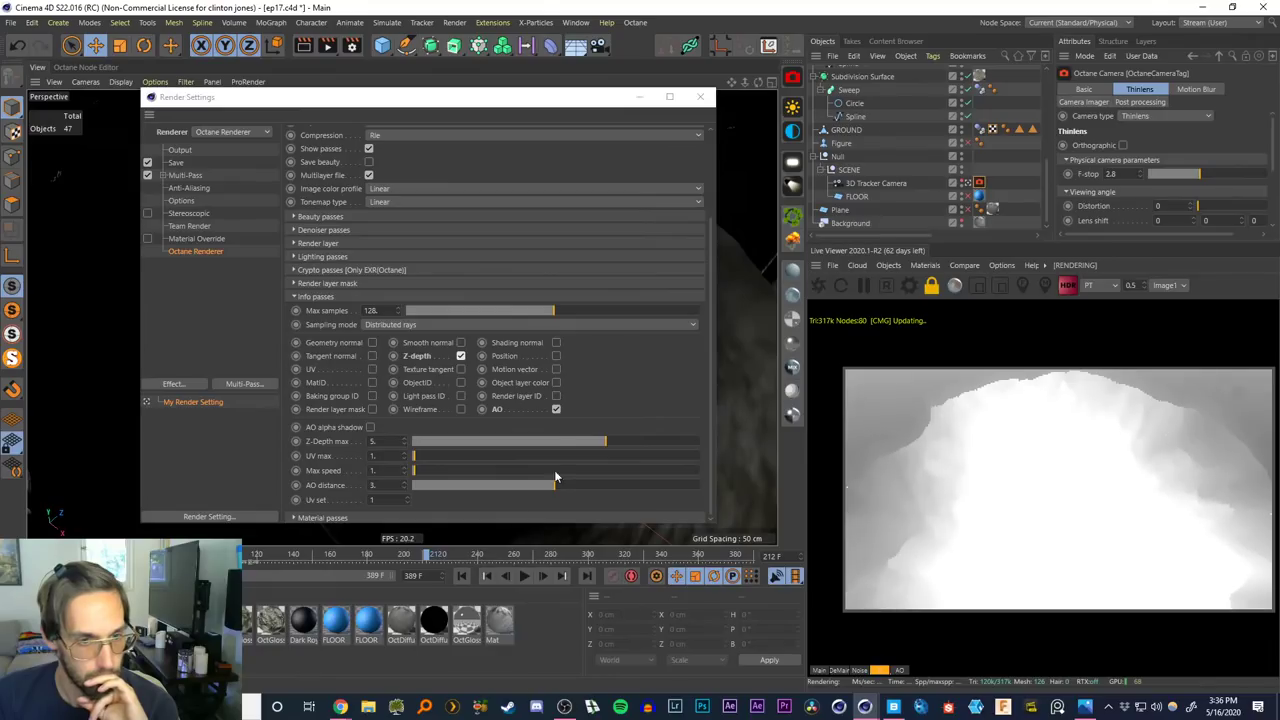
mouse_move(626, 440)
left_mouse_down()
mouse_move(573, 439)
mouse_move(647, 441)
left_mouse_up()
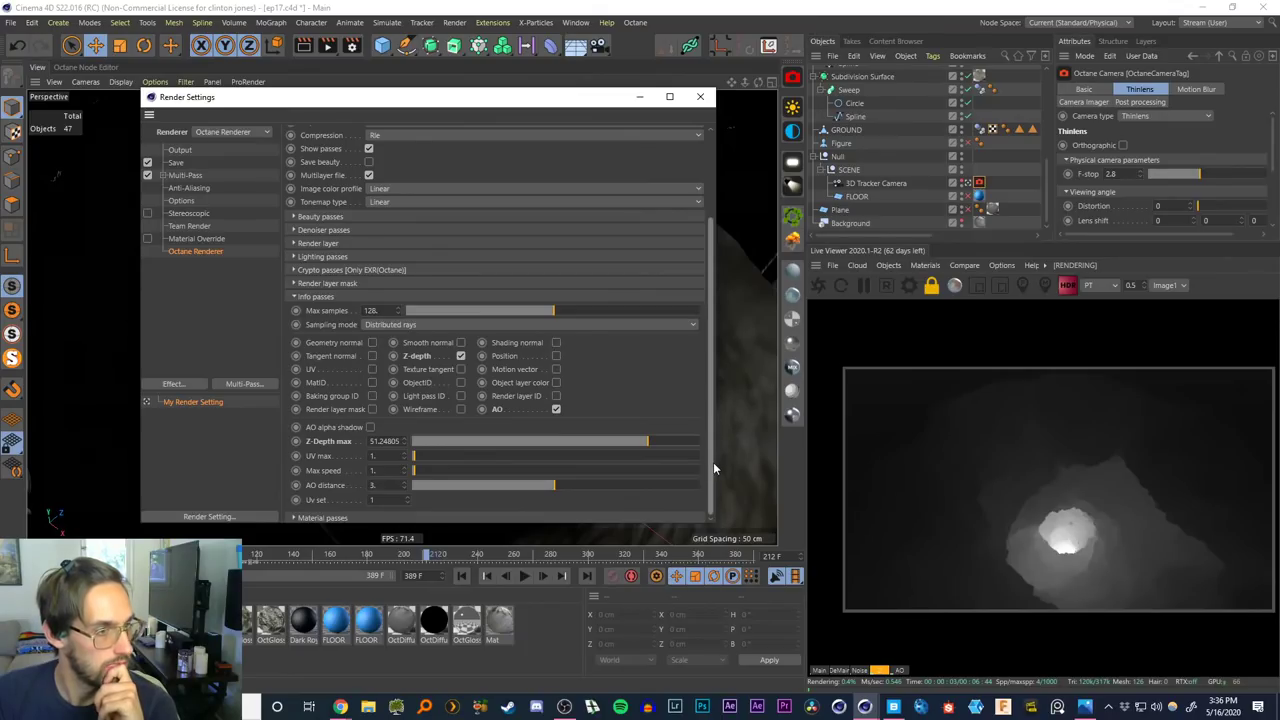
Set the info passes' max samples to 200 and close the render settings
double_click(370, 310)
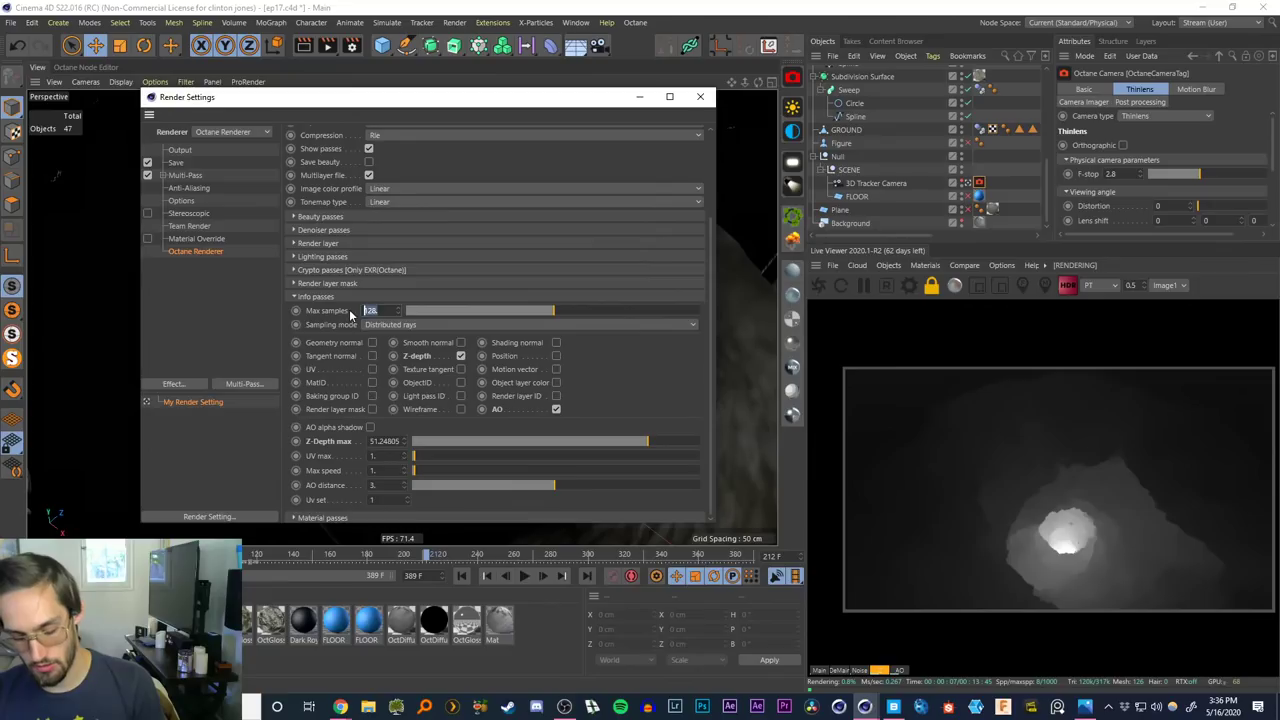
type("200")
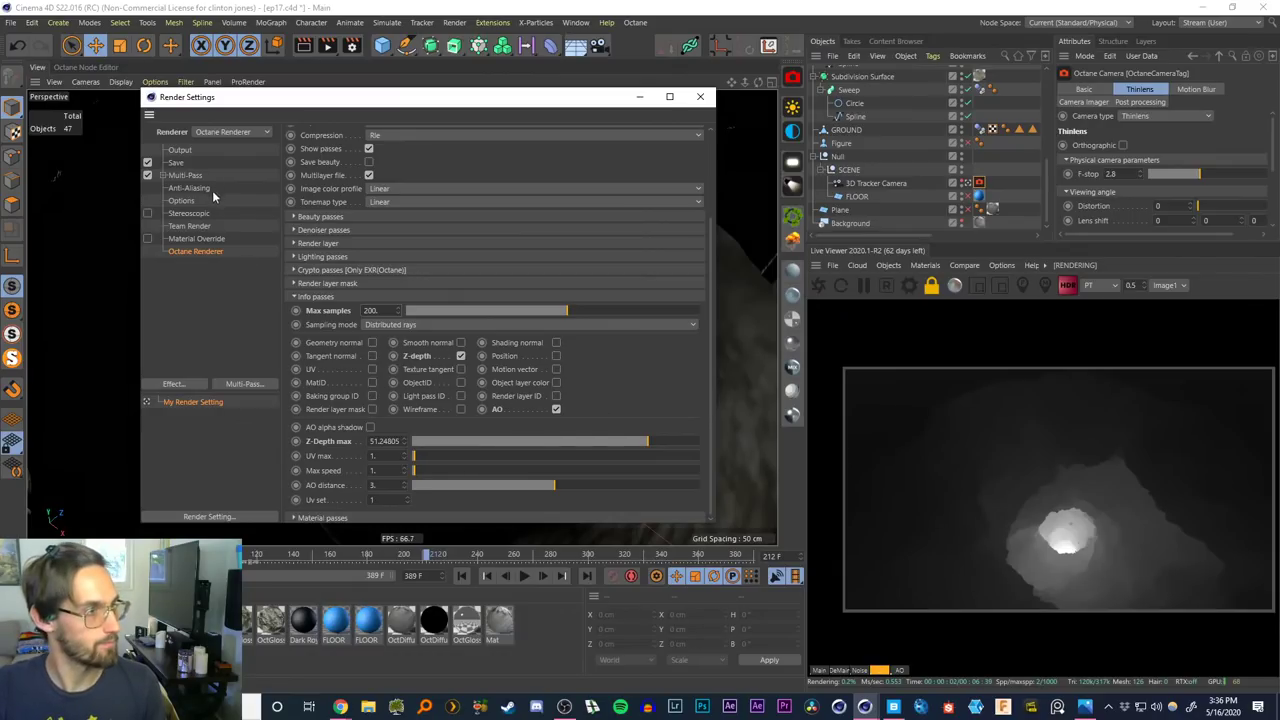
left_click(699, 98)
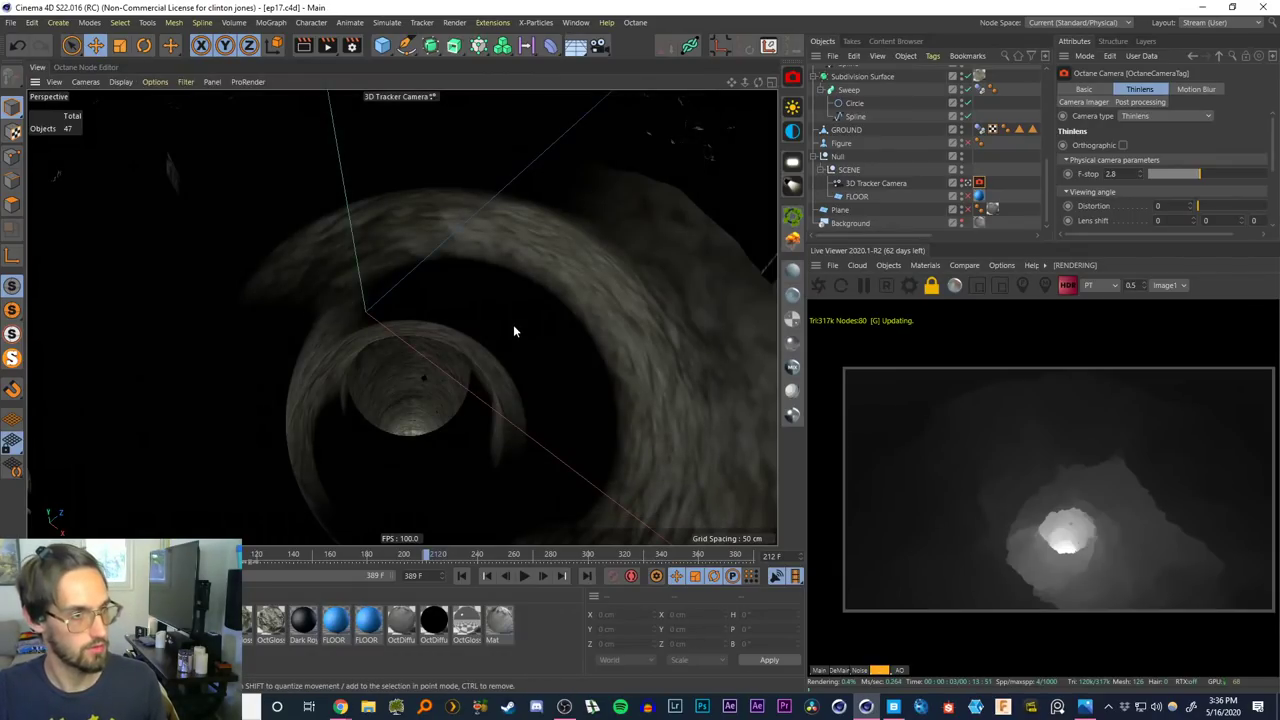
Start a test render of the animation in the Picture Viewer, inspect the first frame and stop the render
left_click(327, 45)
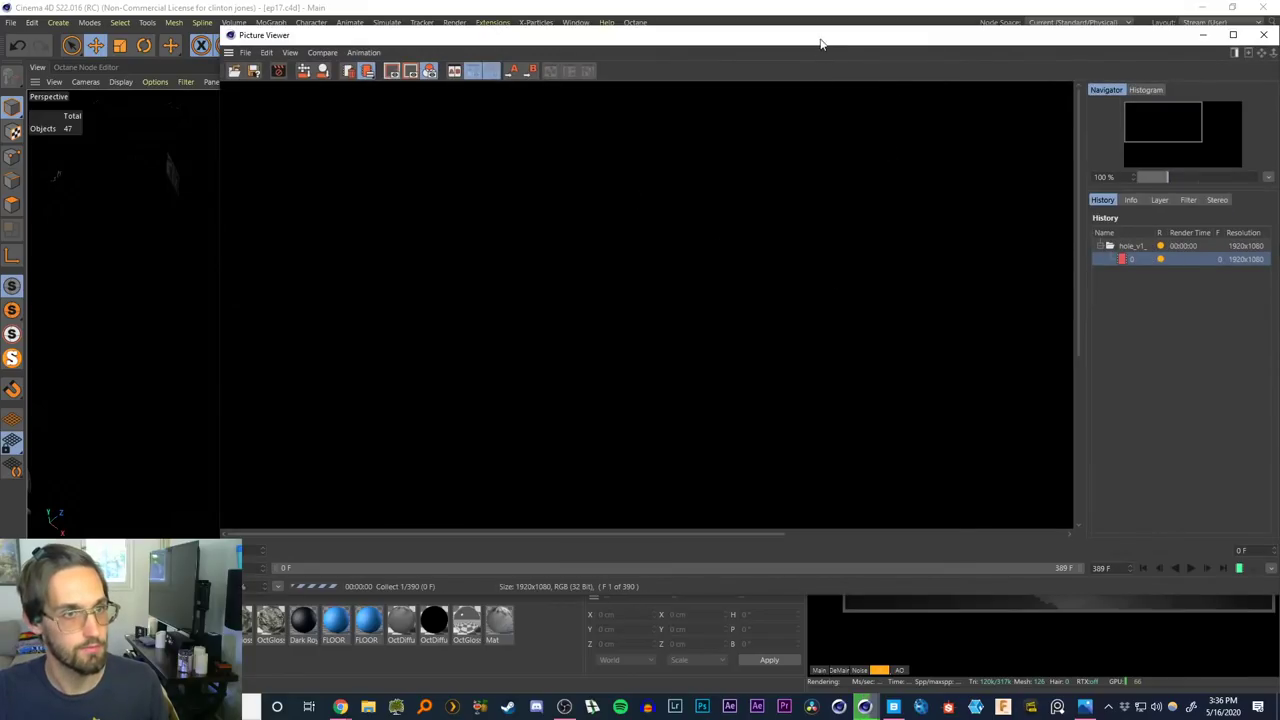
left_click_drag(823, 37, 743, 104)
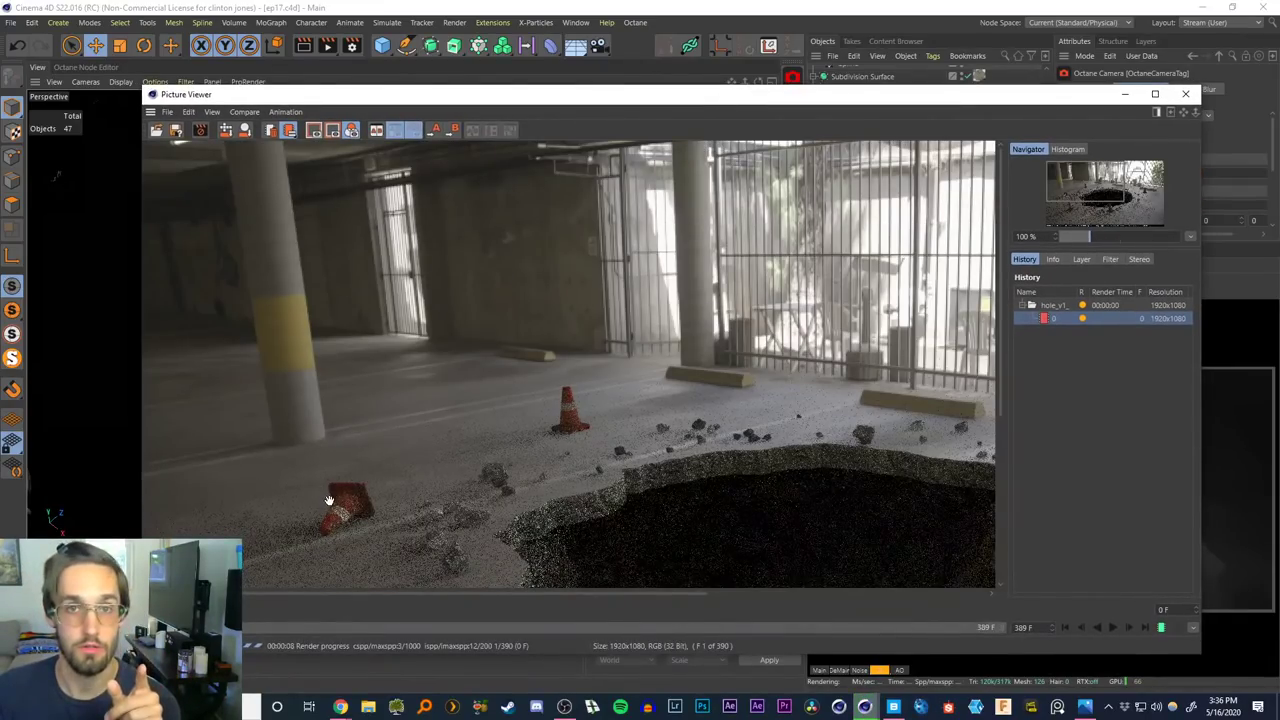
left_click_drag(800, 99, 715, 85)
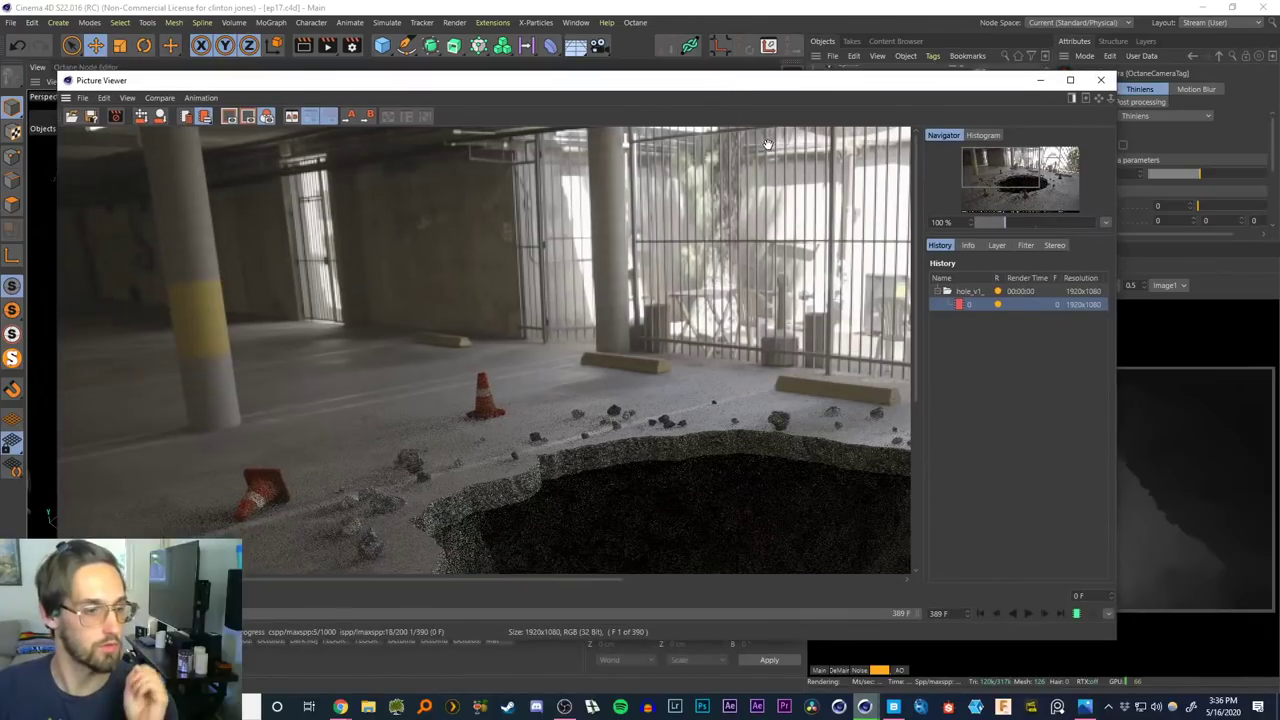
left_click(1105, 84)
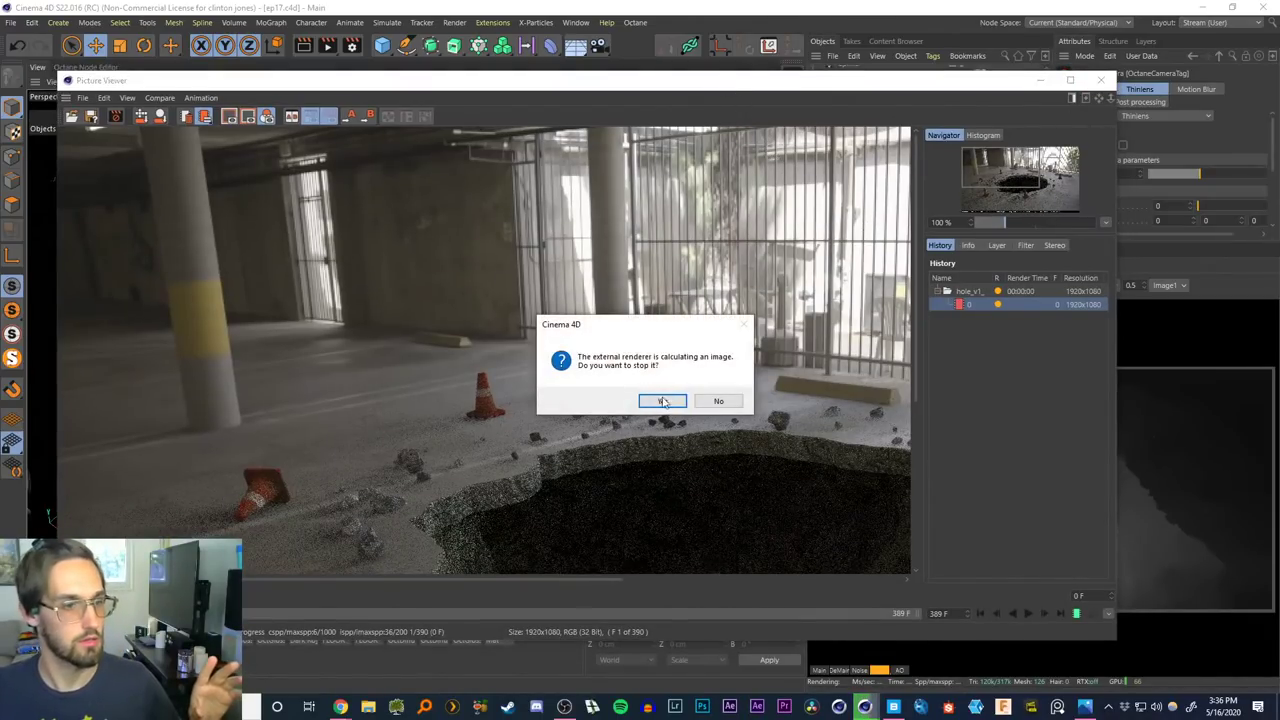
left_click(668, 399)
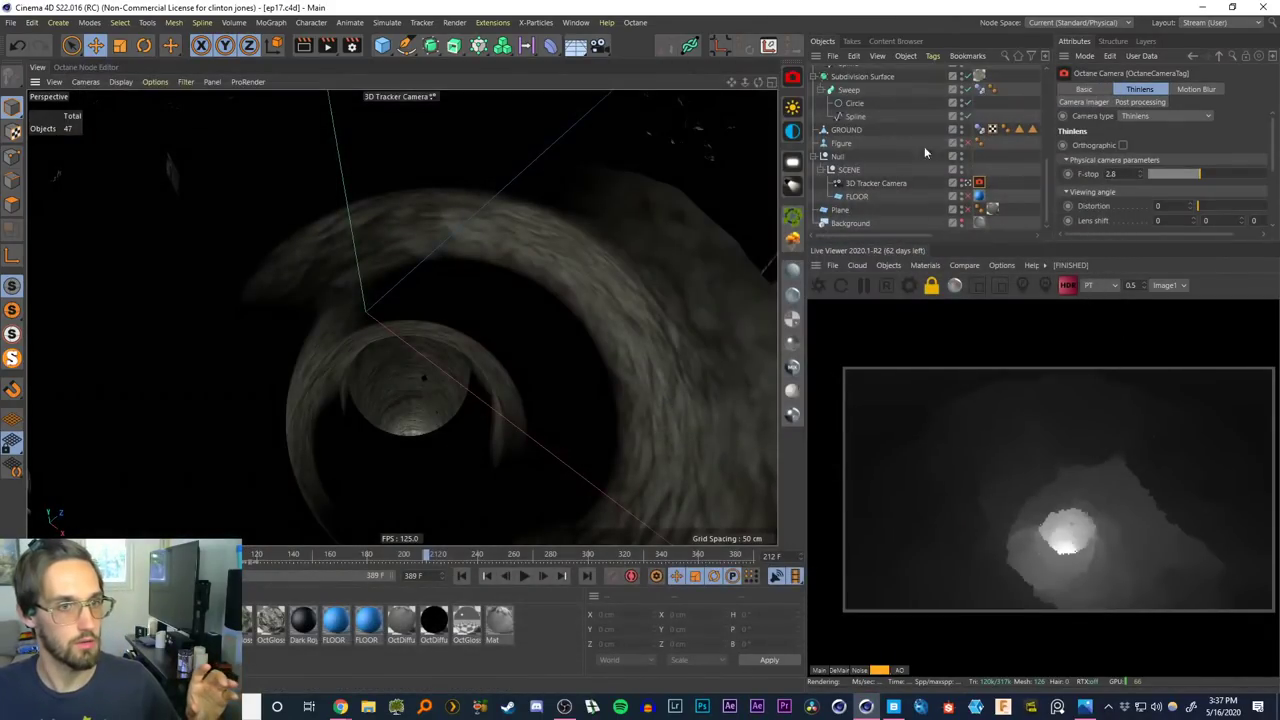
Collapse the Subdivision Surface hierarchy and start the animation render to the Picture Viewer again
left_click(814, 77)
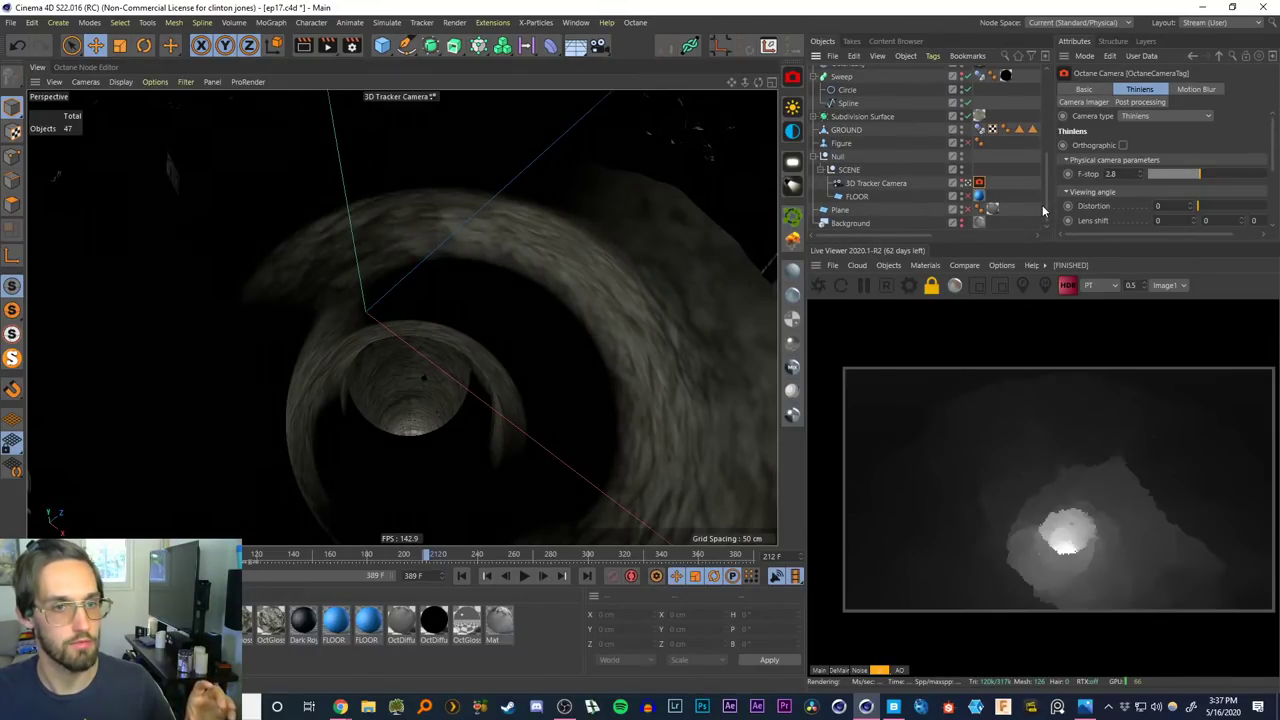
left_click(328, 46)
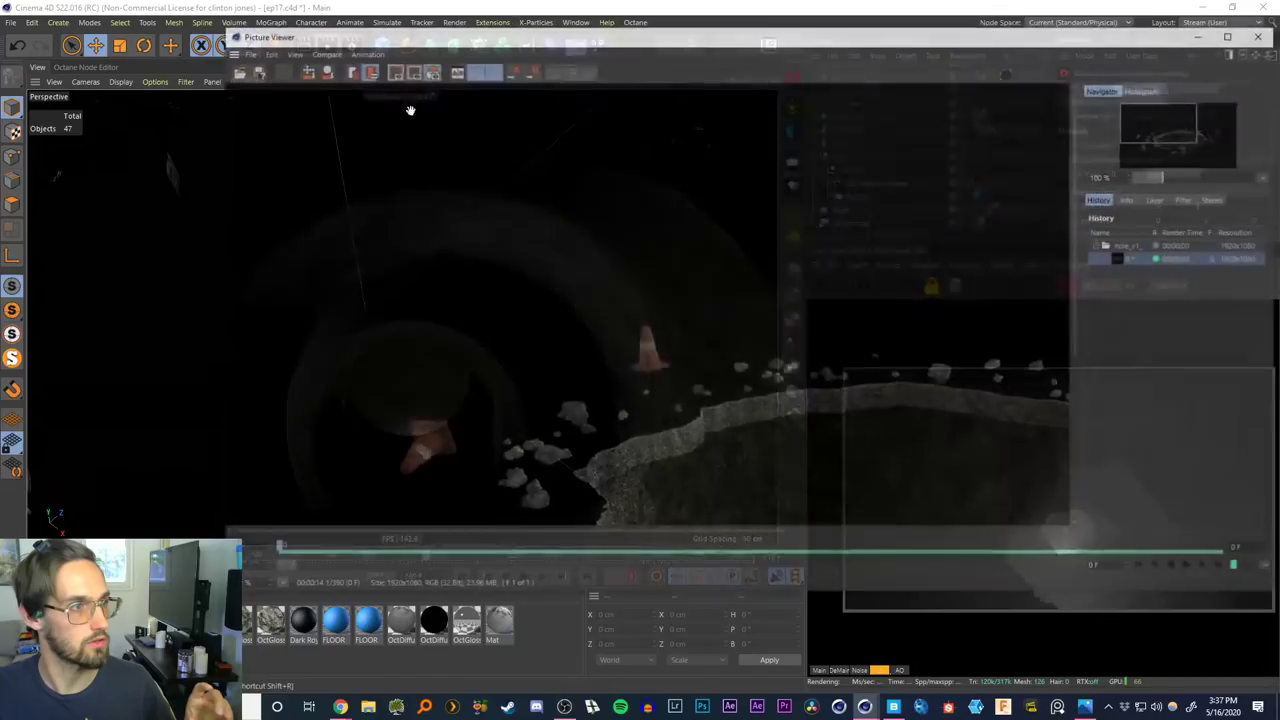
Maximize the Picture Viewer window and inspect the rendering sinkhole frame, first fitted to the screen and at 100% zoom
left_click_drag(897, 42, 812, 67)
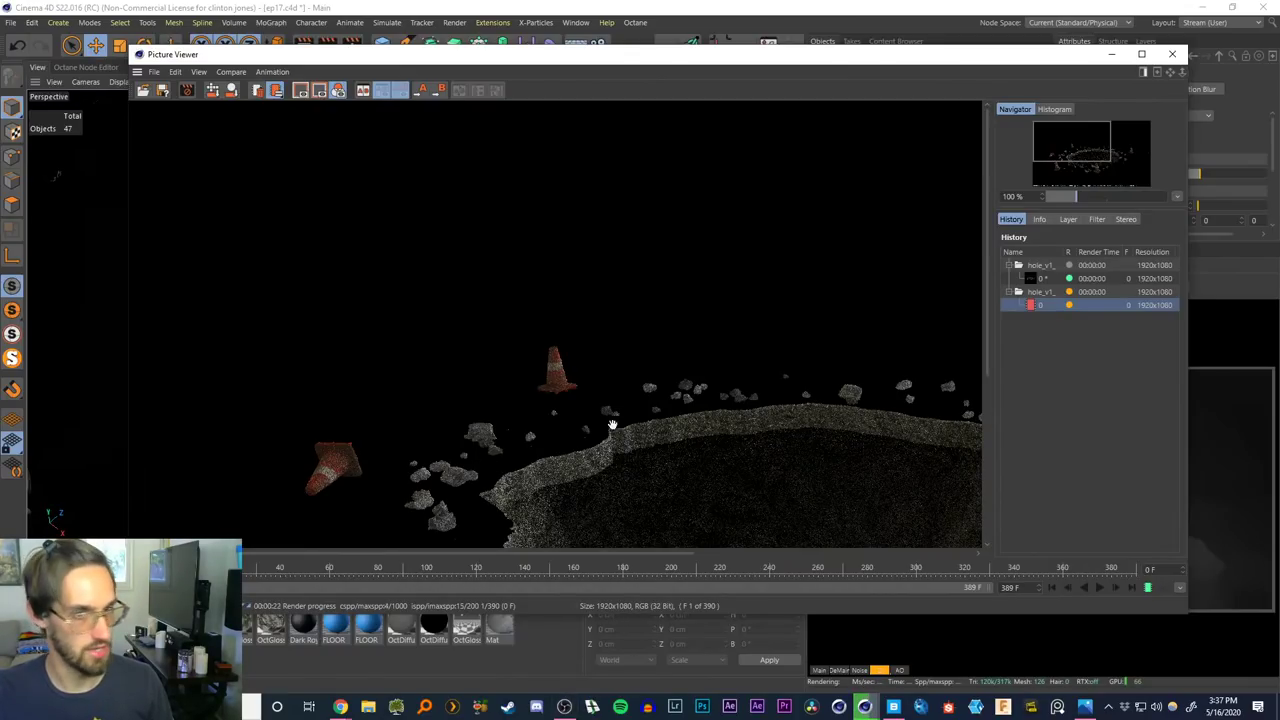
left_click_drag(603, 464, 394, 299)
right_click(184, 442)
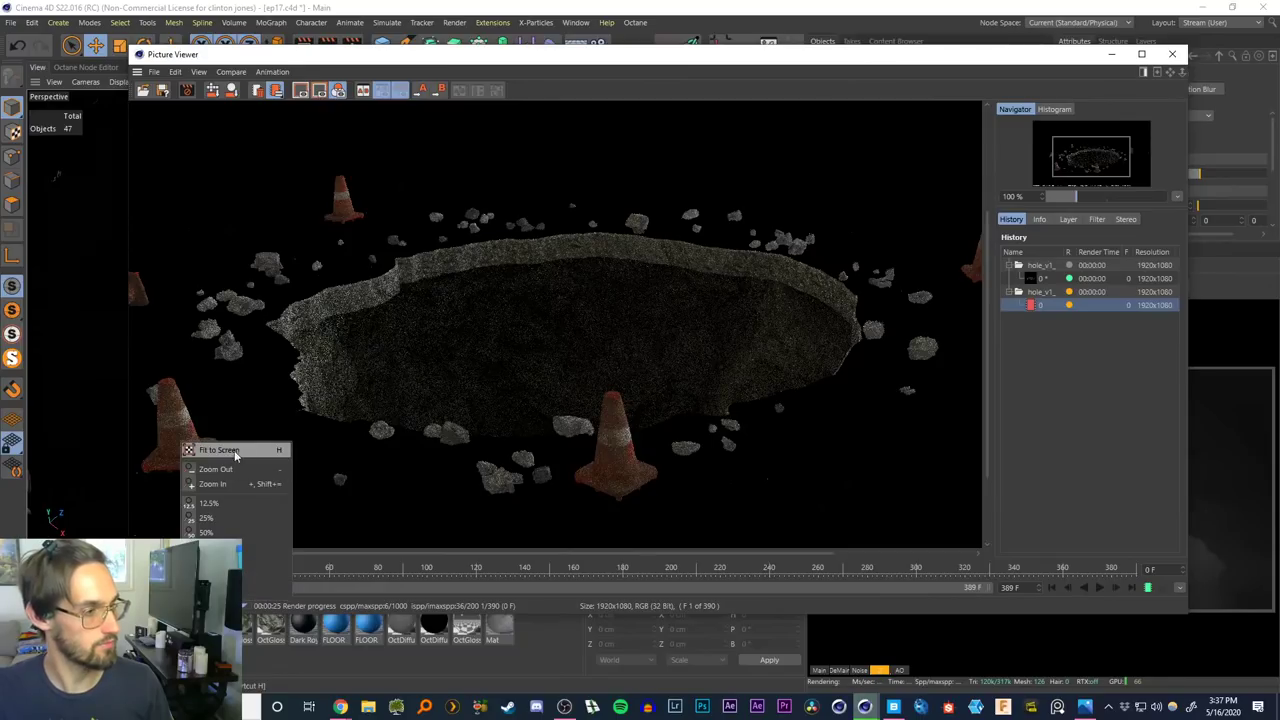
left_click(232, 458)
left_click_drag(621, 60, 628, 2)
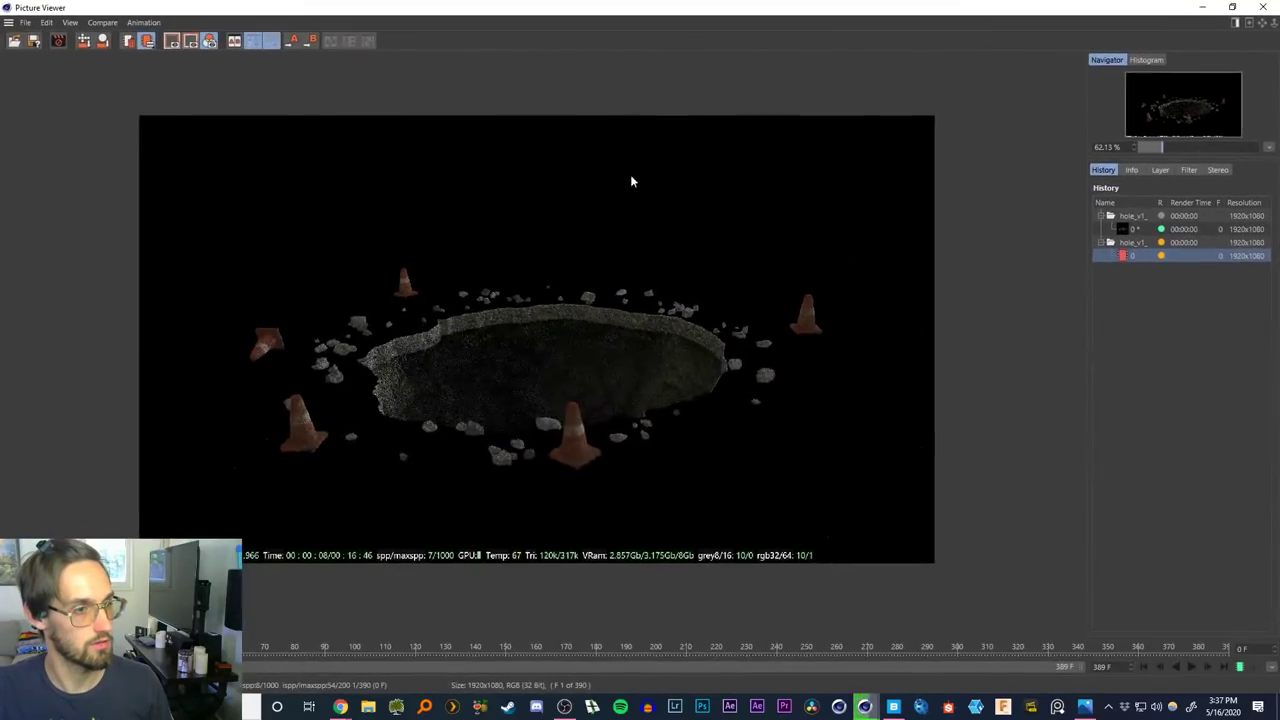
left_click(62, 685)
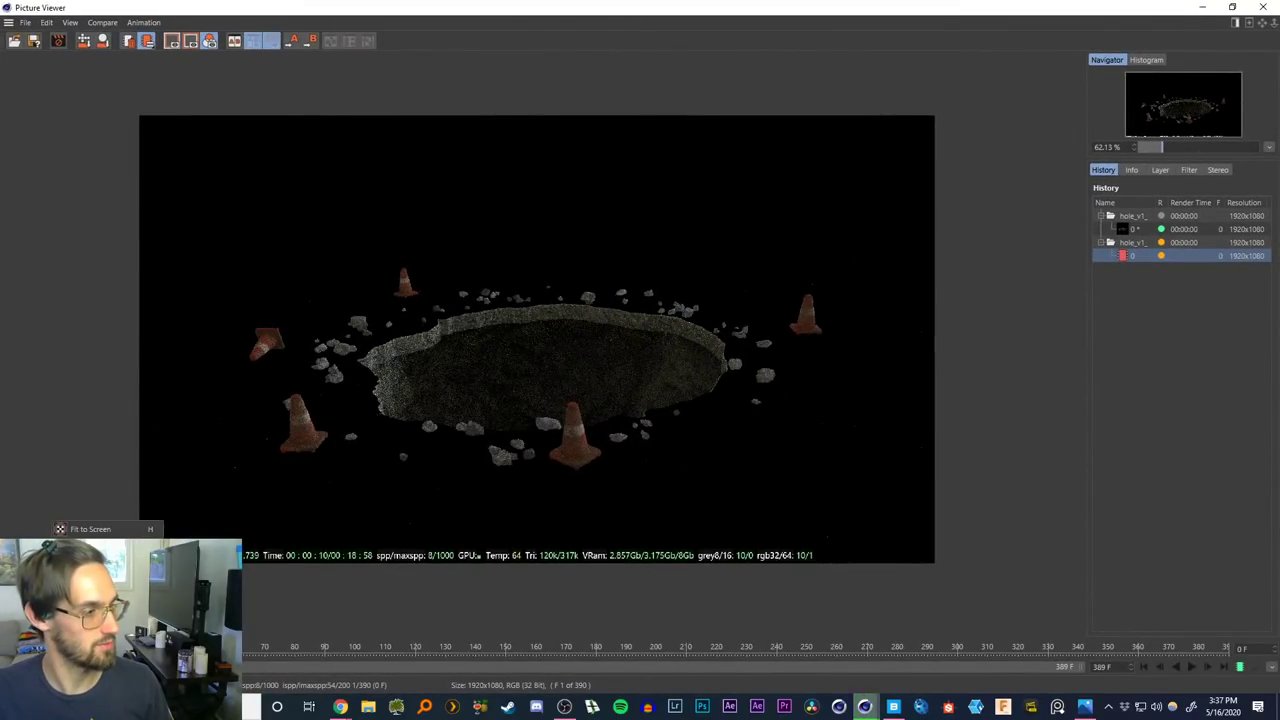
left_click(95, 606)
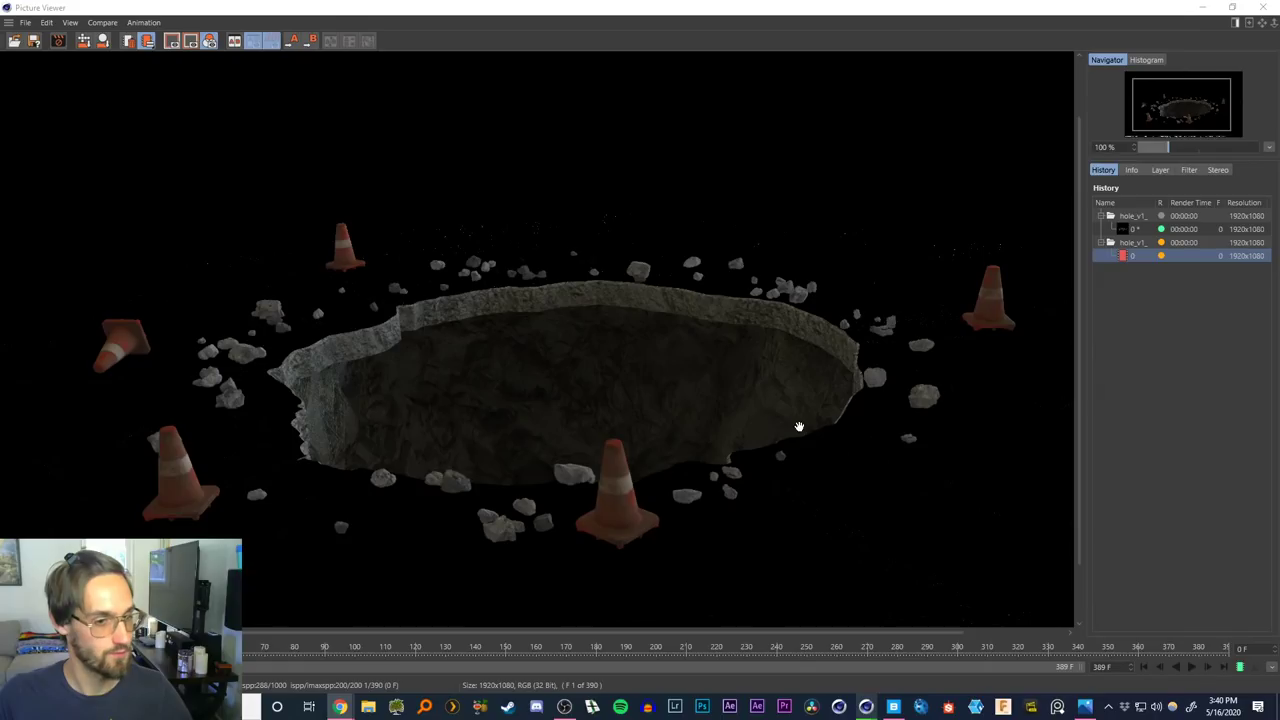
View the rendered frame's Alpha and AO layers individually in Single-Pass mode
left_click(1160, 170)
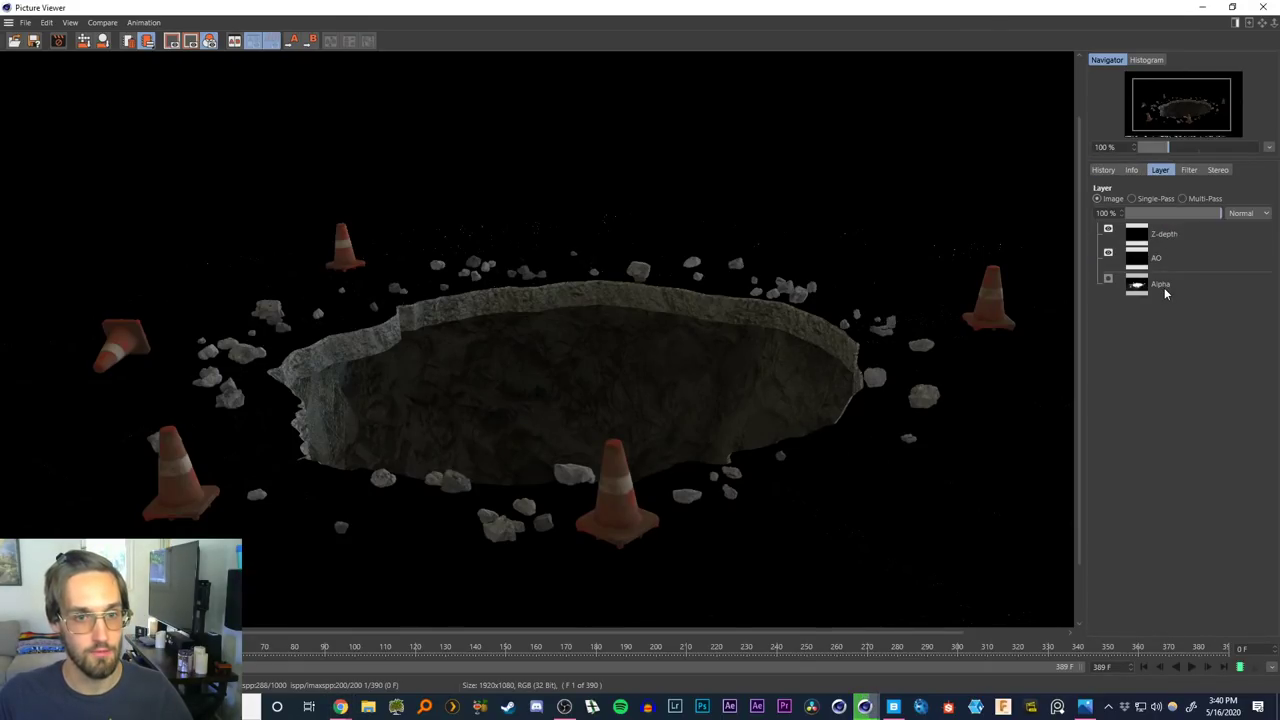
left_click(1163, 288)
left_click(1132, 199)
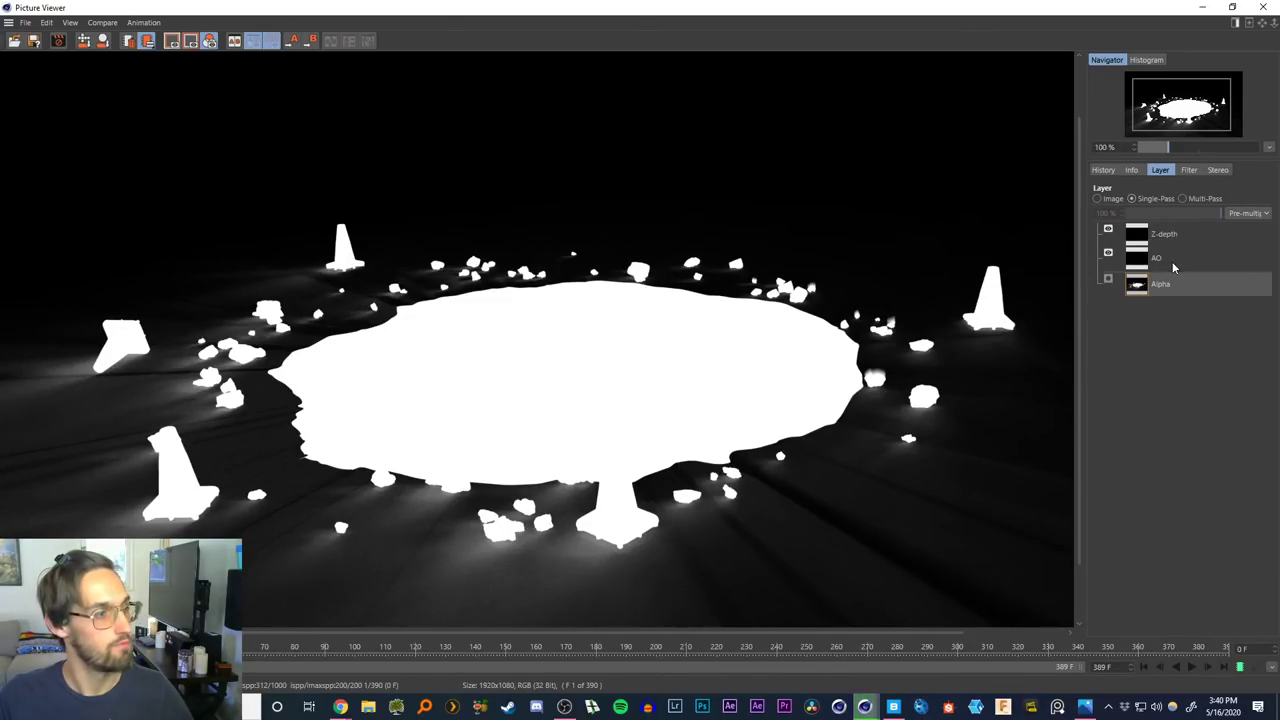
left_click(1172, 260)
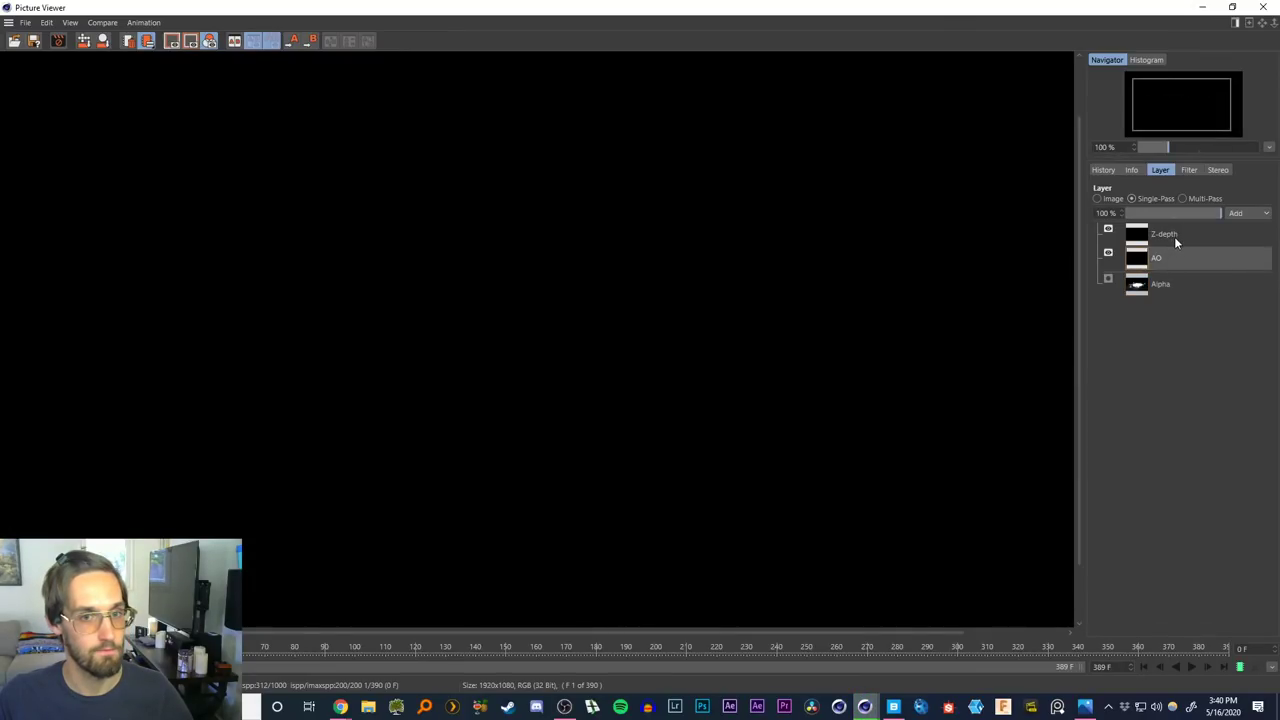
Check the Z-depth and AO passes of the sinkhole render, display the full image again, and show the render history
left_click(1169, 274)
left_click(1169, 236)
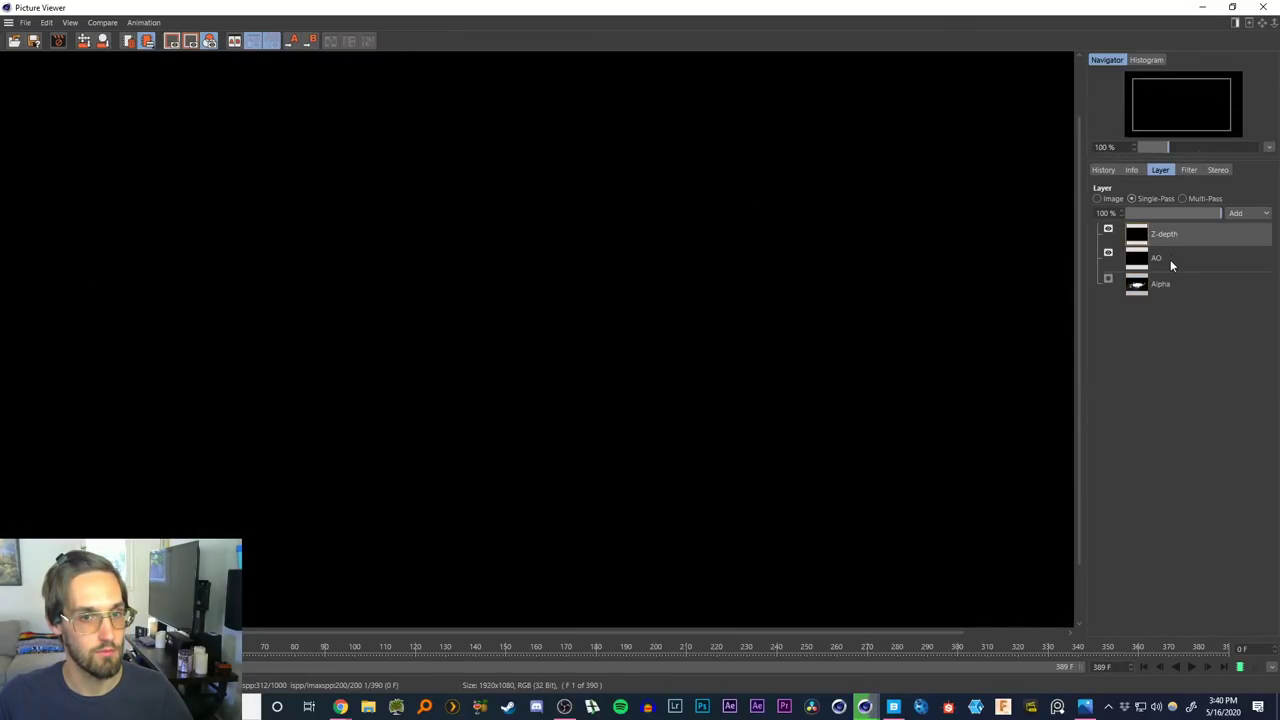
left_click(1172, 260)
left_click(1170, 235)
left_click(1097, 199)
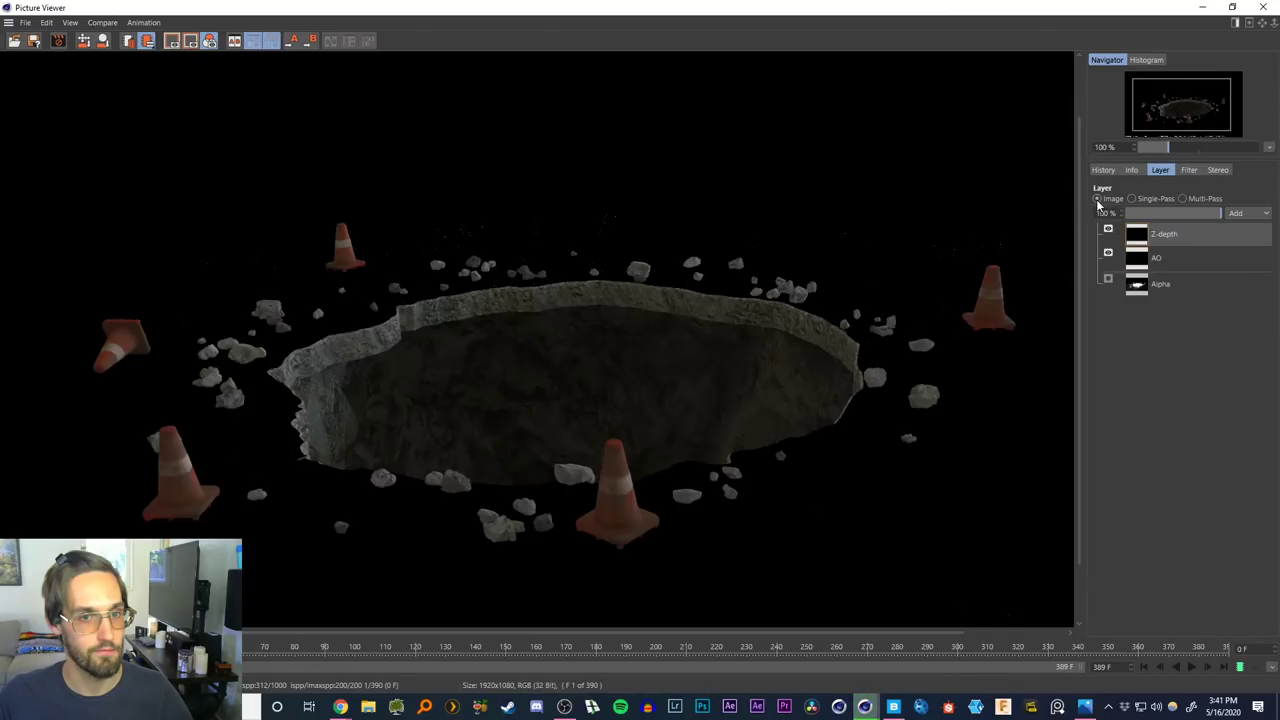
left_click(1103, 171)
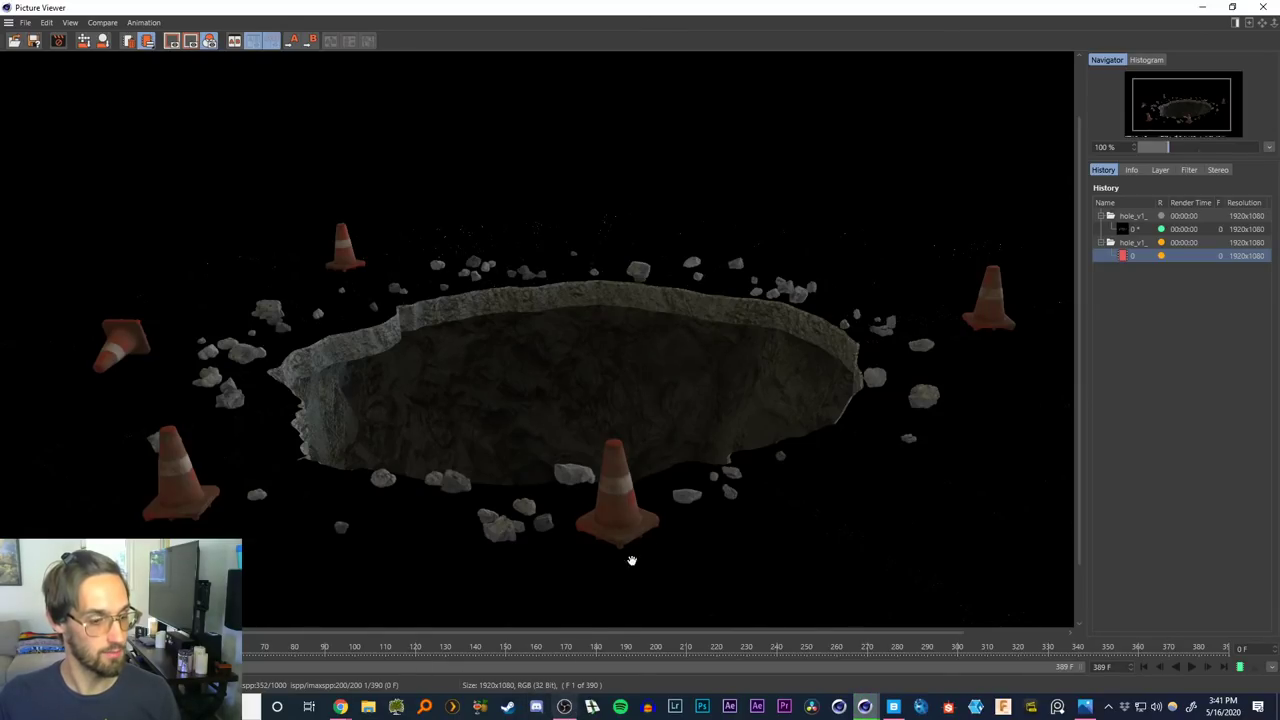
In File Explorer, open the "7. ngl" folder under Tutorials > 3. WEEKLY CHALLENEGE and move the window off to the side
key("super+e")
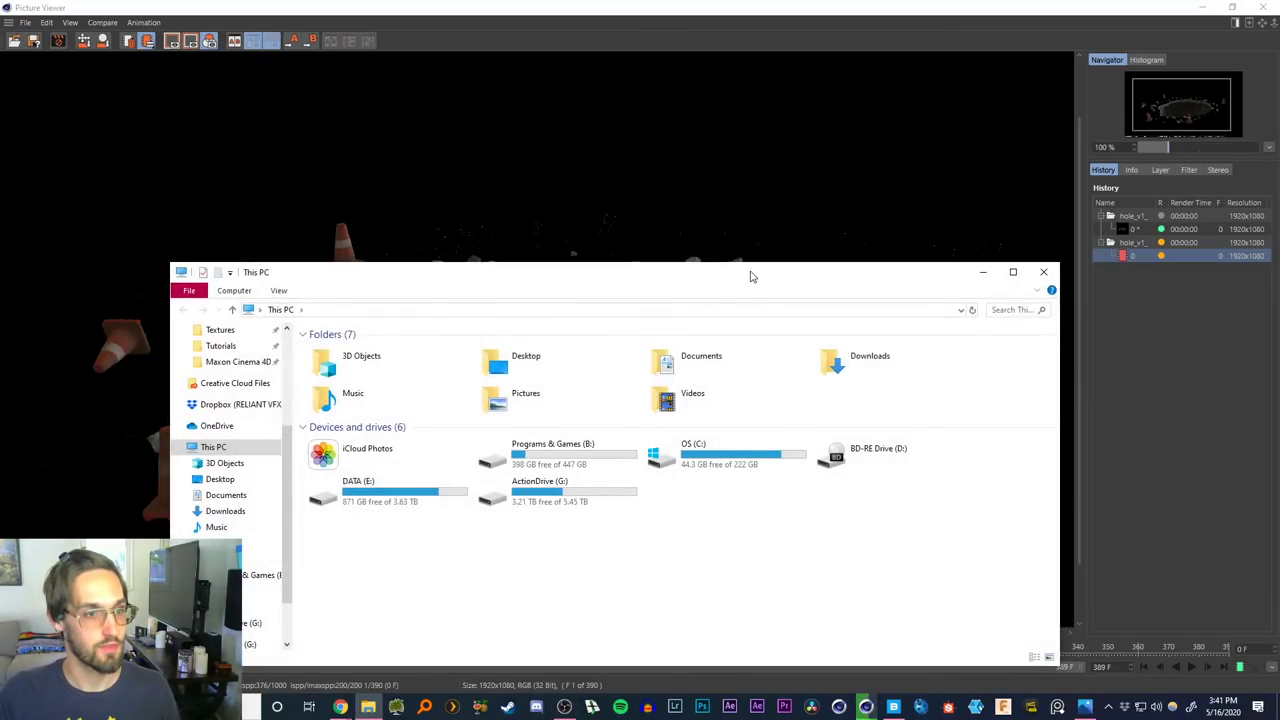
left_click_drag(749, 274, 791, 169)
scroll(300, 330, "up", 1)
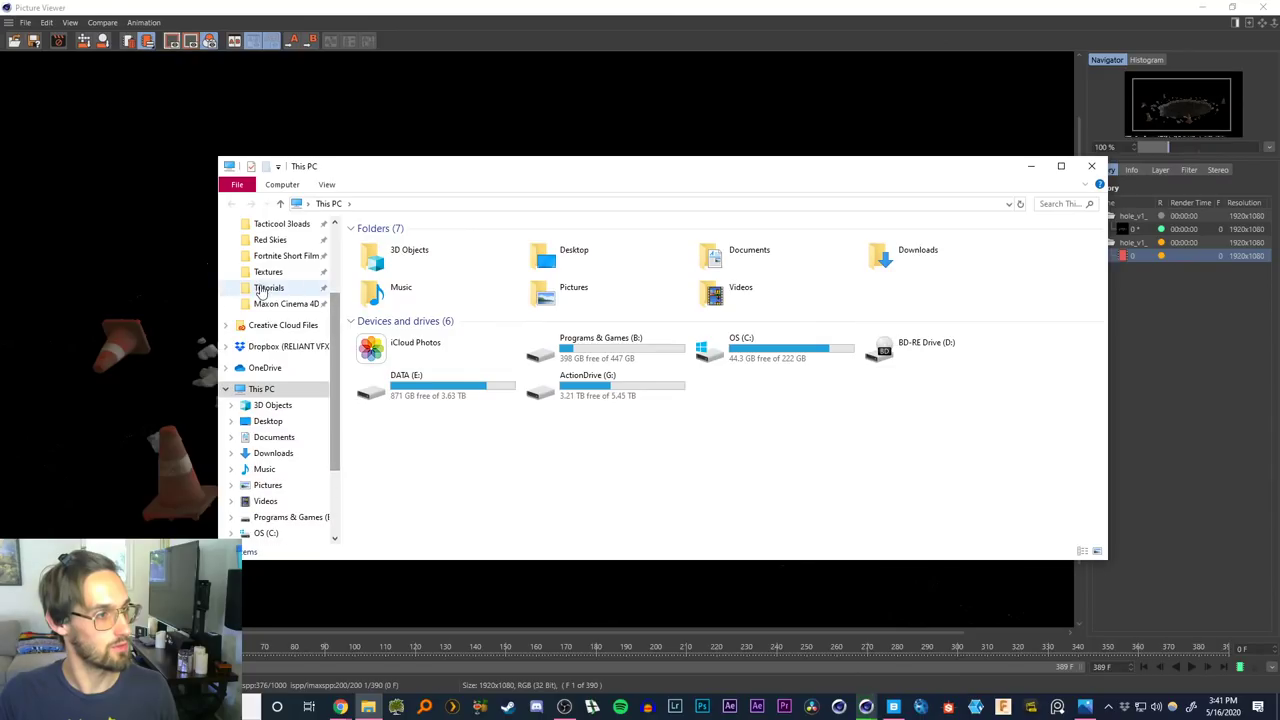
left_click(268, 287)
double_click(394, 278)
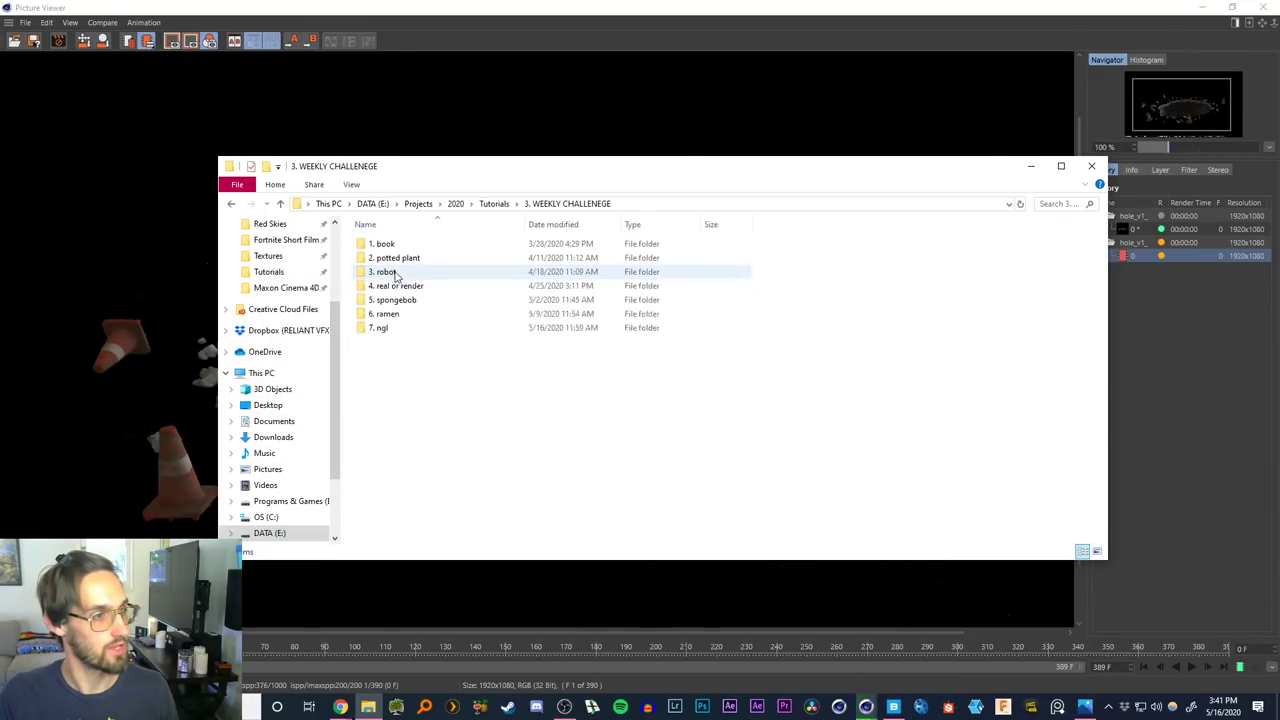
left_click(383, 332)
double_click(383, 332)
left_click_drag(864, 158, 1279, 182)
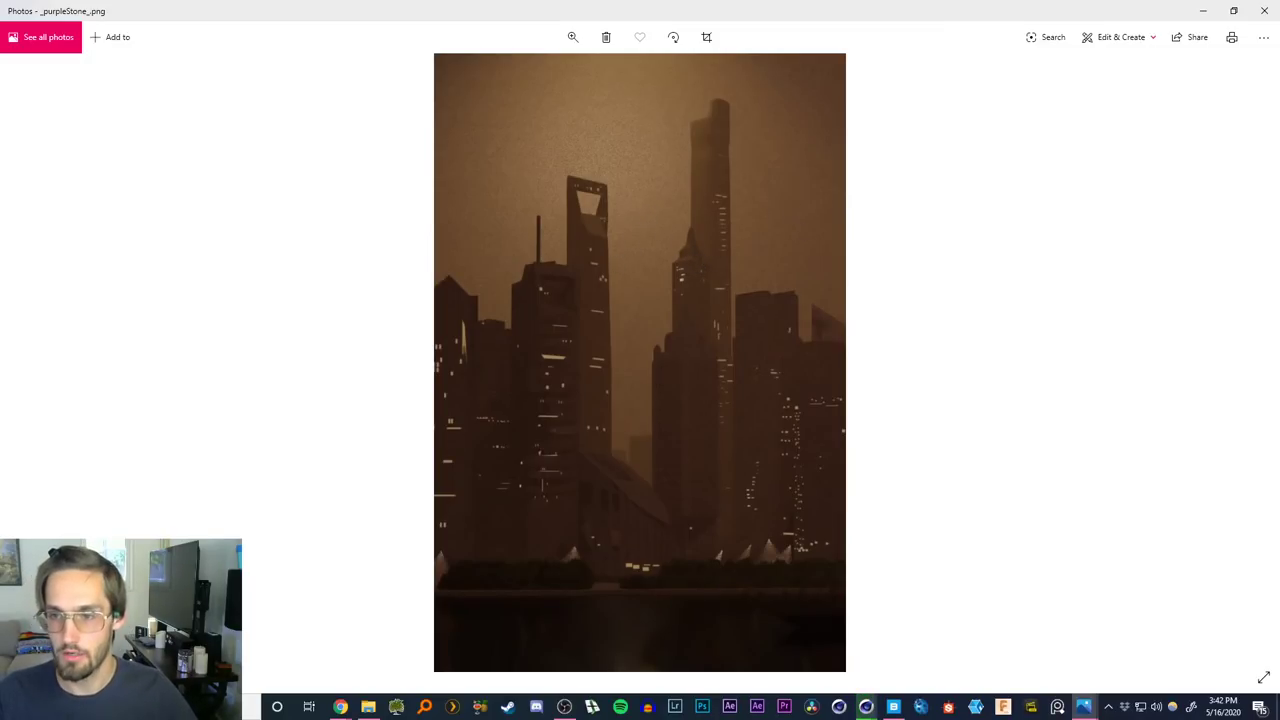
In Photos, compare the hazy brown city skyline submission with the sunset bedroom submission
key("Right")
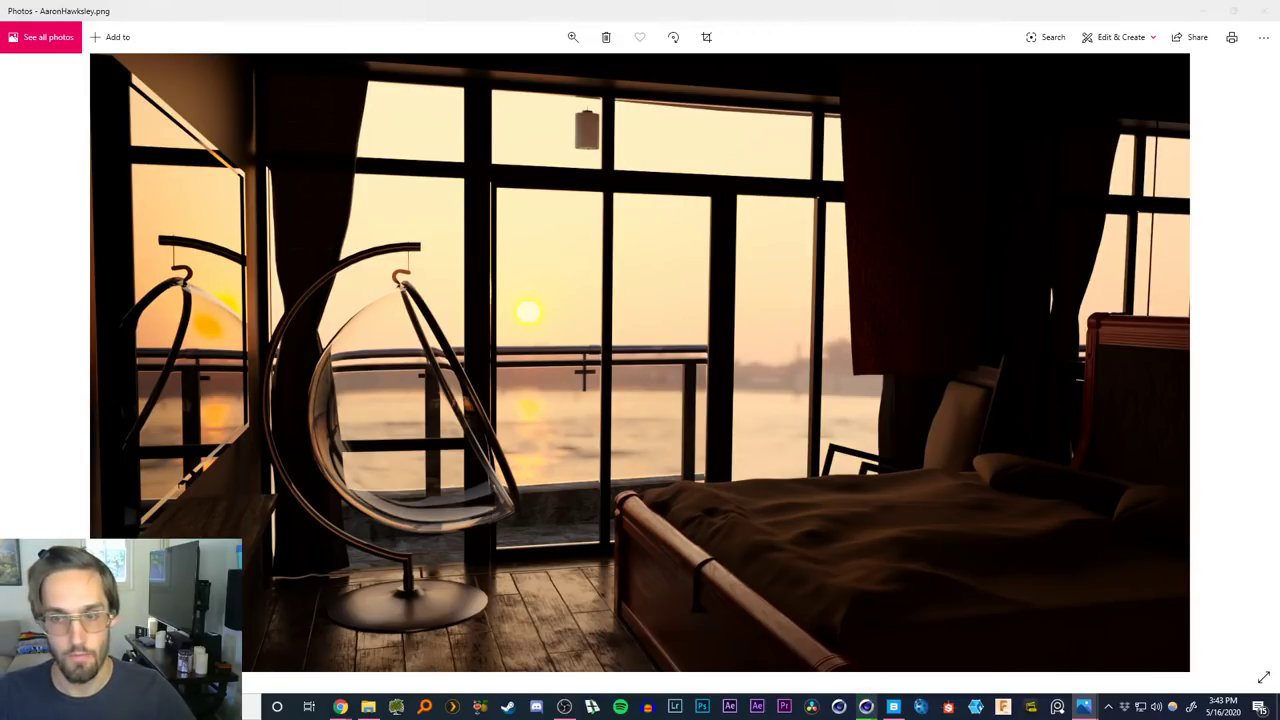
key("Left")
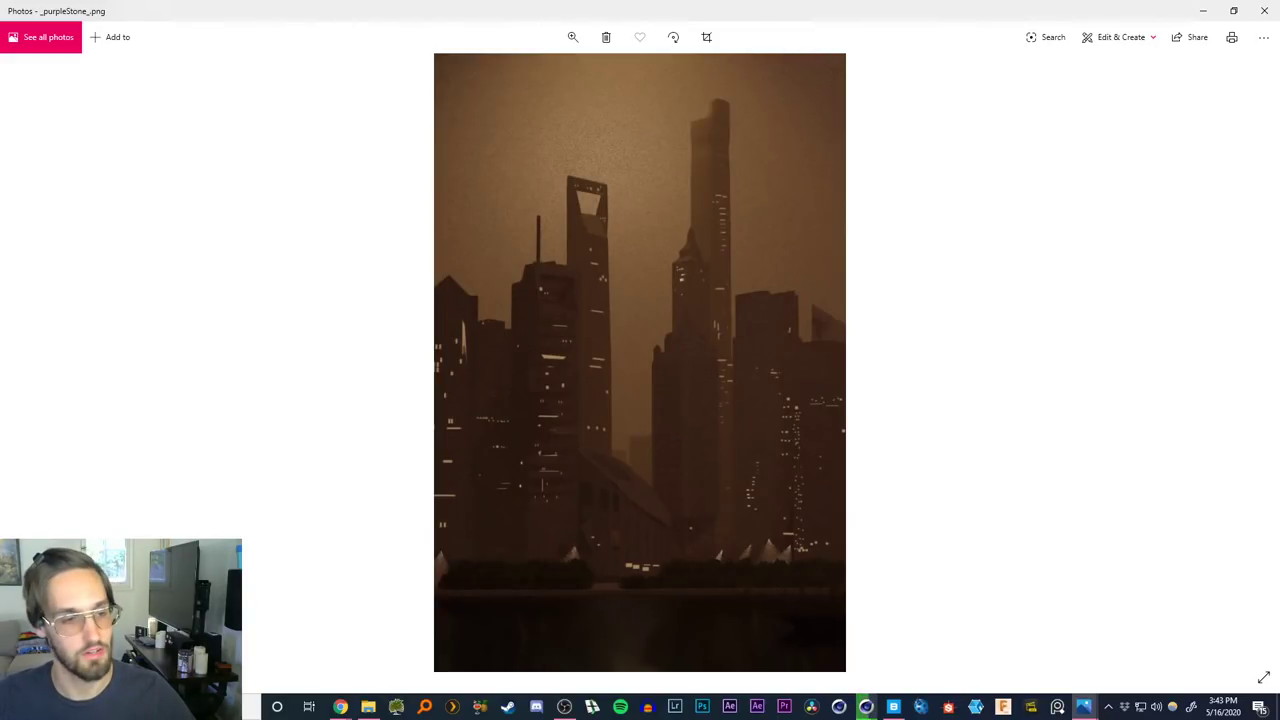
left_click(1246, 362)
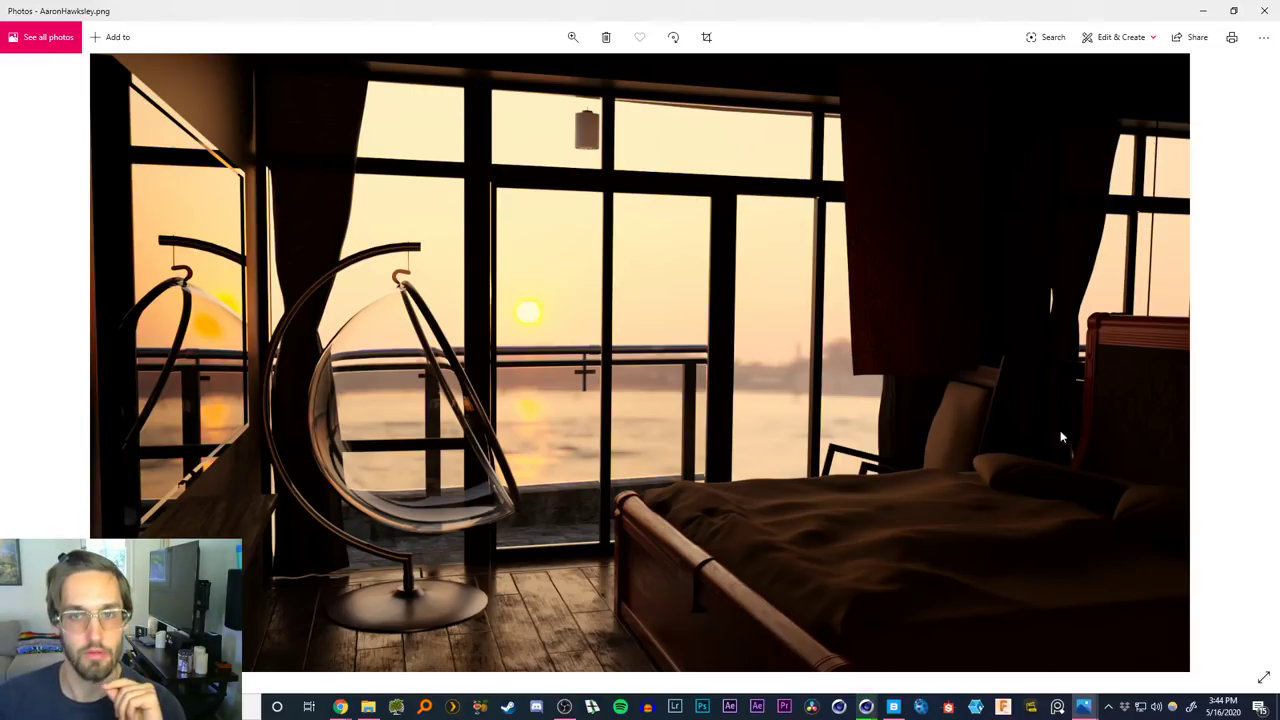
Review the submissions from the dusk house through the paper cranes, basketball court, foggy car and escalator to the red neon sign image
key("Right")
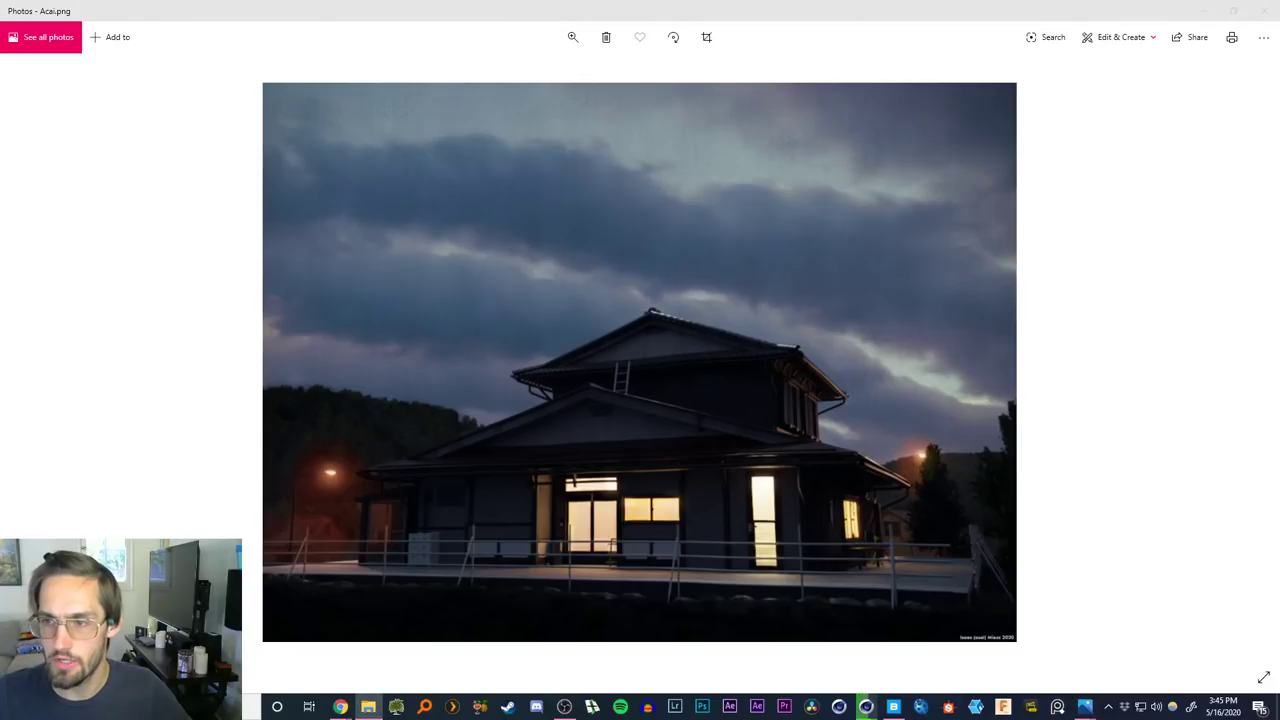
key("Right")
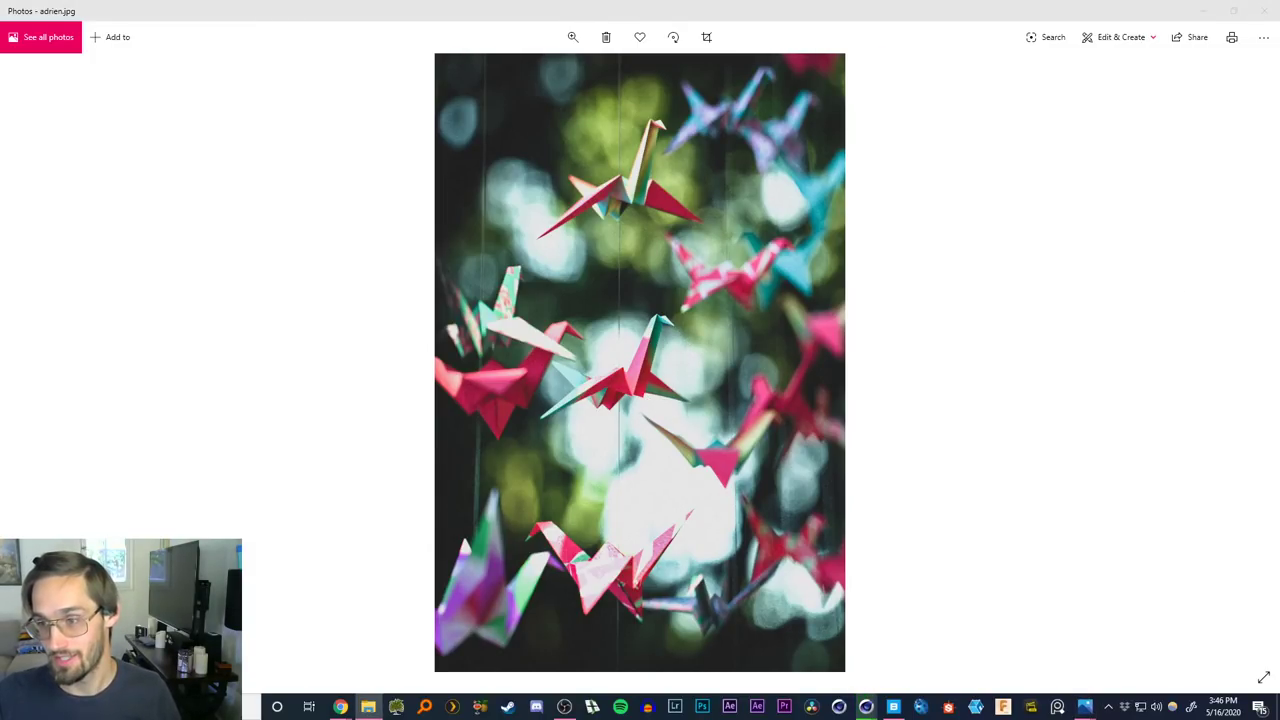
key("Right")
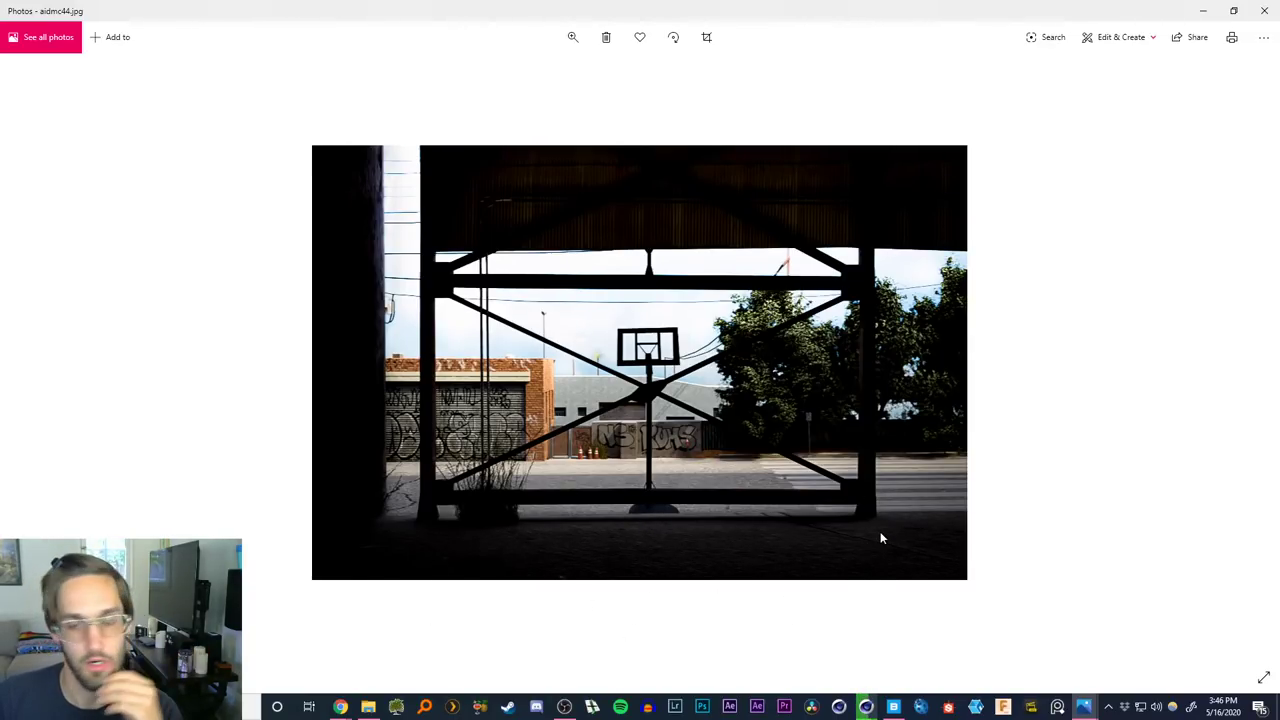
key("Right")
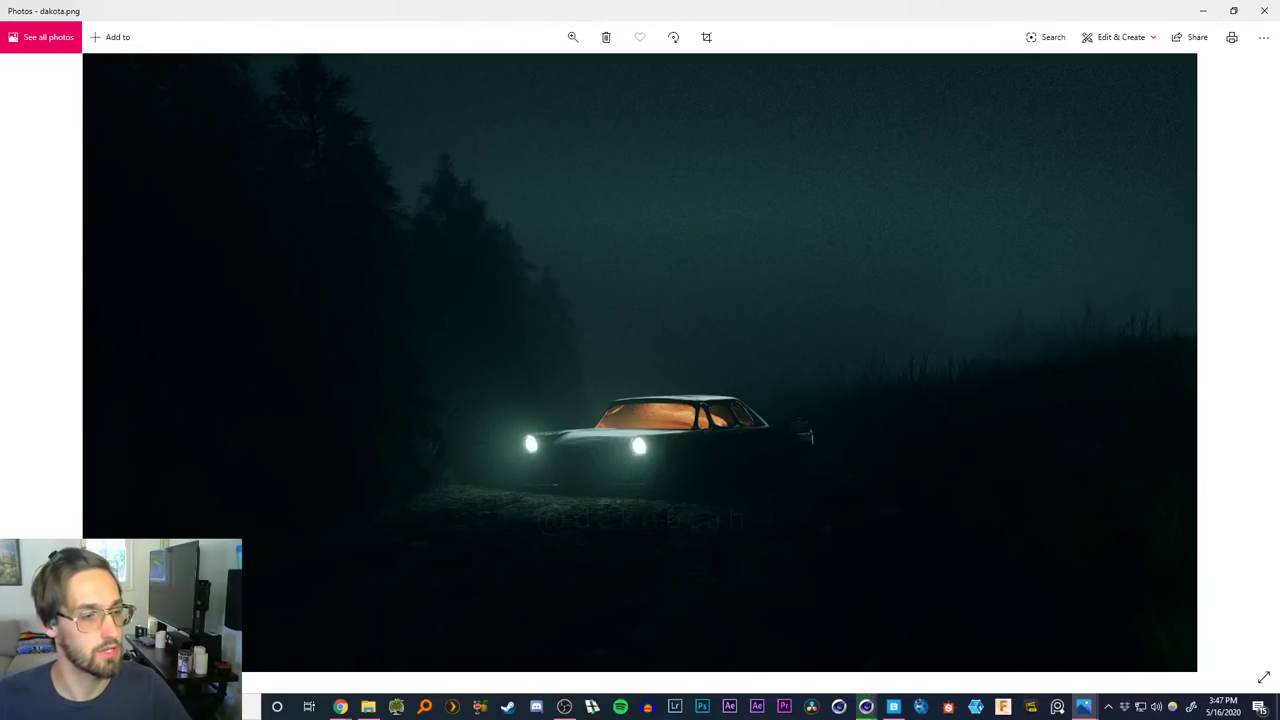
key("Right")
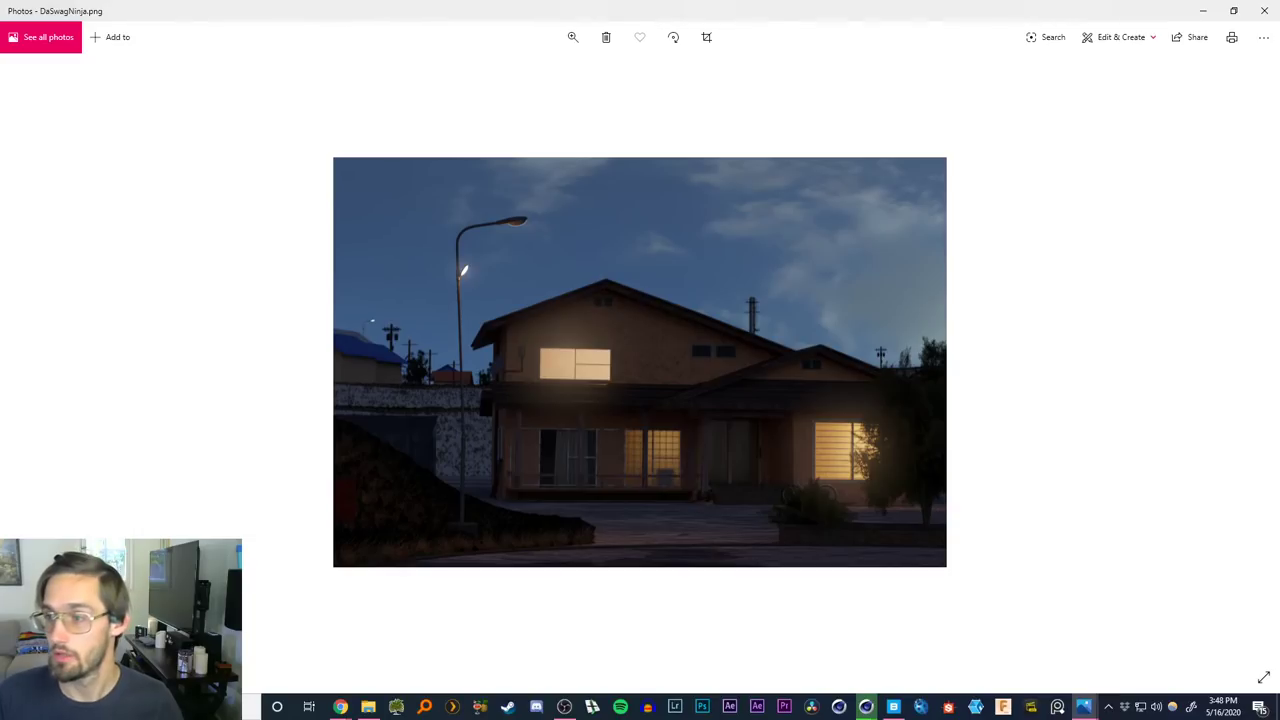
key("Right")
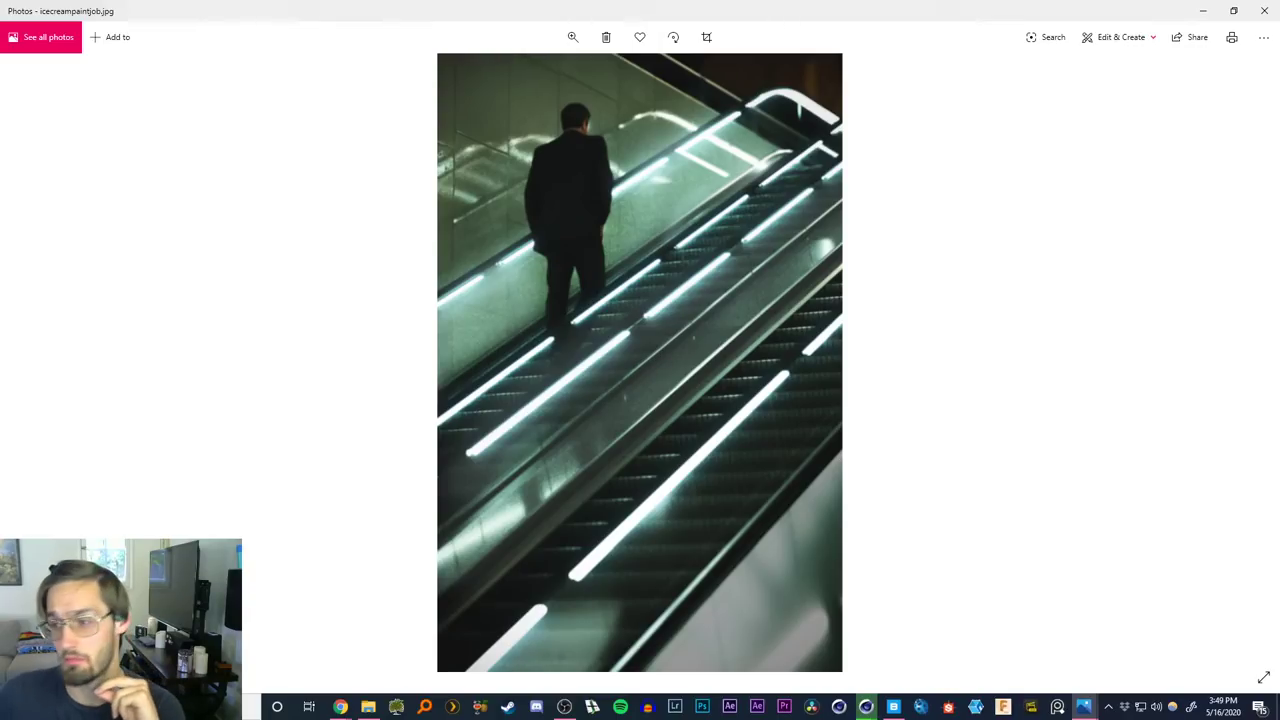
key("Right")
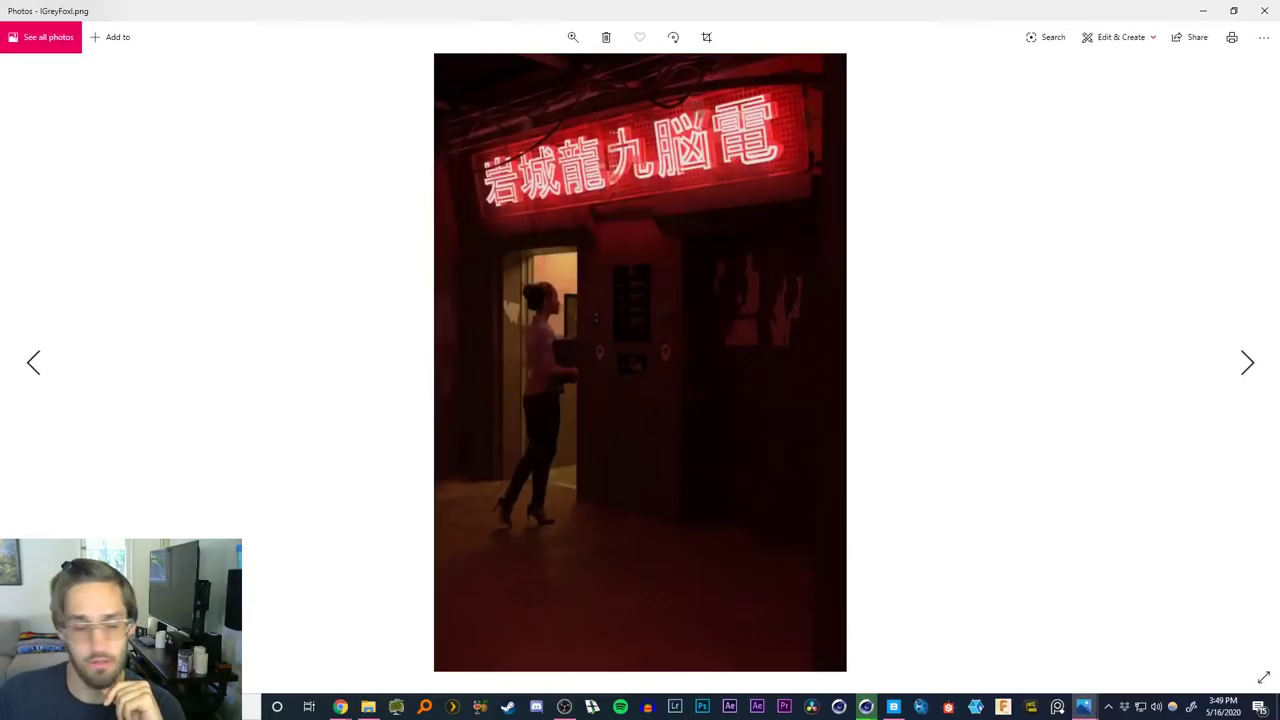
Examine the woman, elevator doorway, wall signs and floor of the neon sign image up close, and return to the full picture
scroll(547, 344, "up", 3)
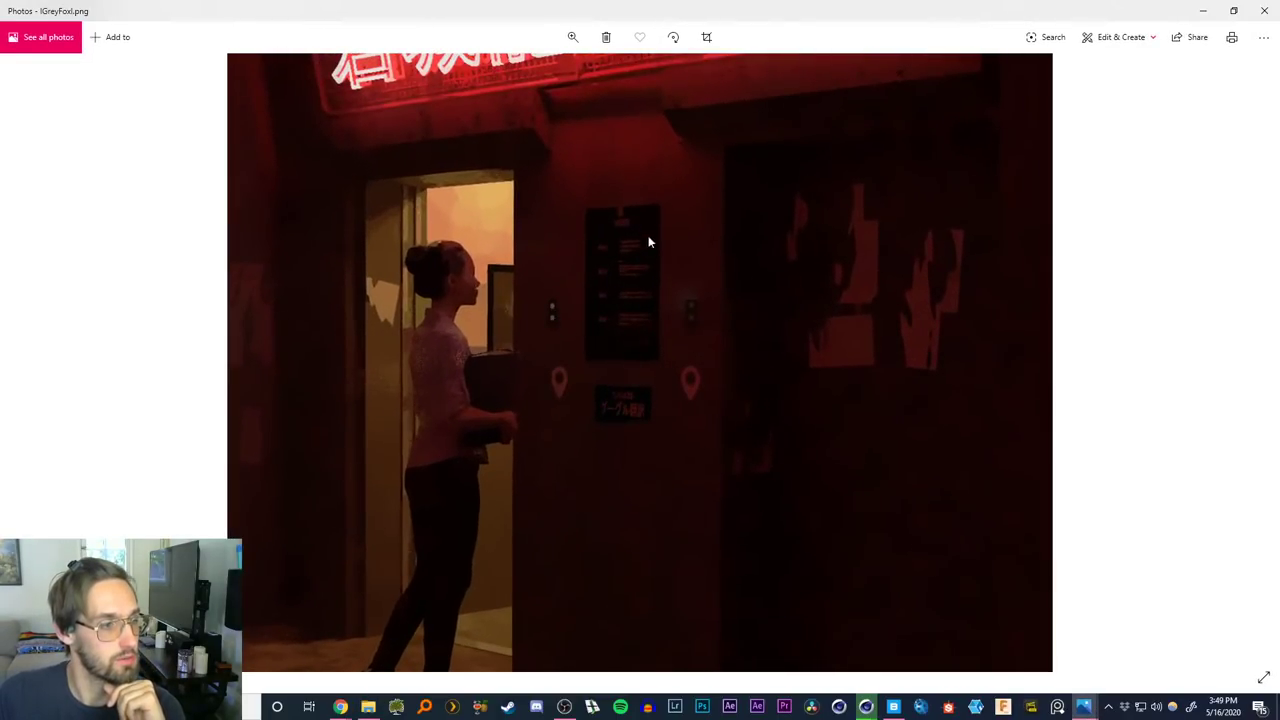
left_click_drag(648, 240, 642, 420)
left_click_drag(669, 512, 667, 161)
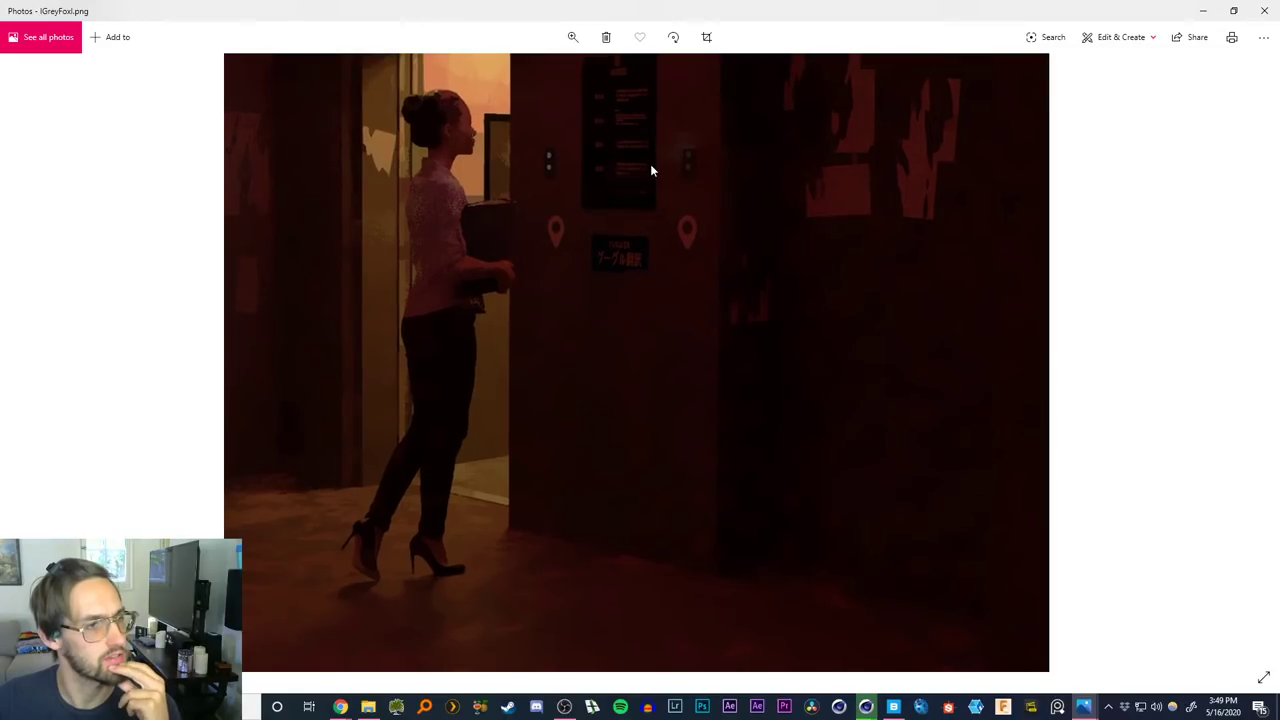
left_click_drag(650, 164, 663, 322)
left_click_drag(674, 246, 641, 443)
double_click(655, 410)
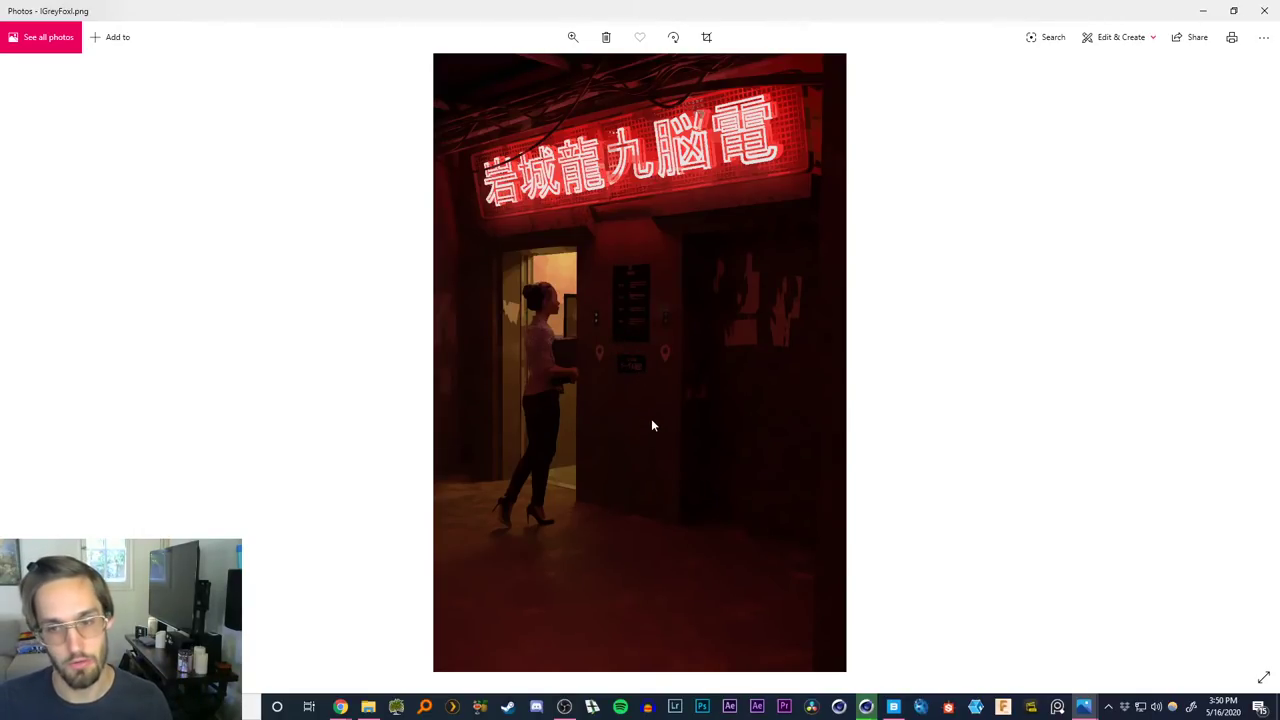
Compare the grimy washroom submission with the neon sign image, and inspect the latter's elevator area and glowing sign in detail
key("Right")
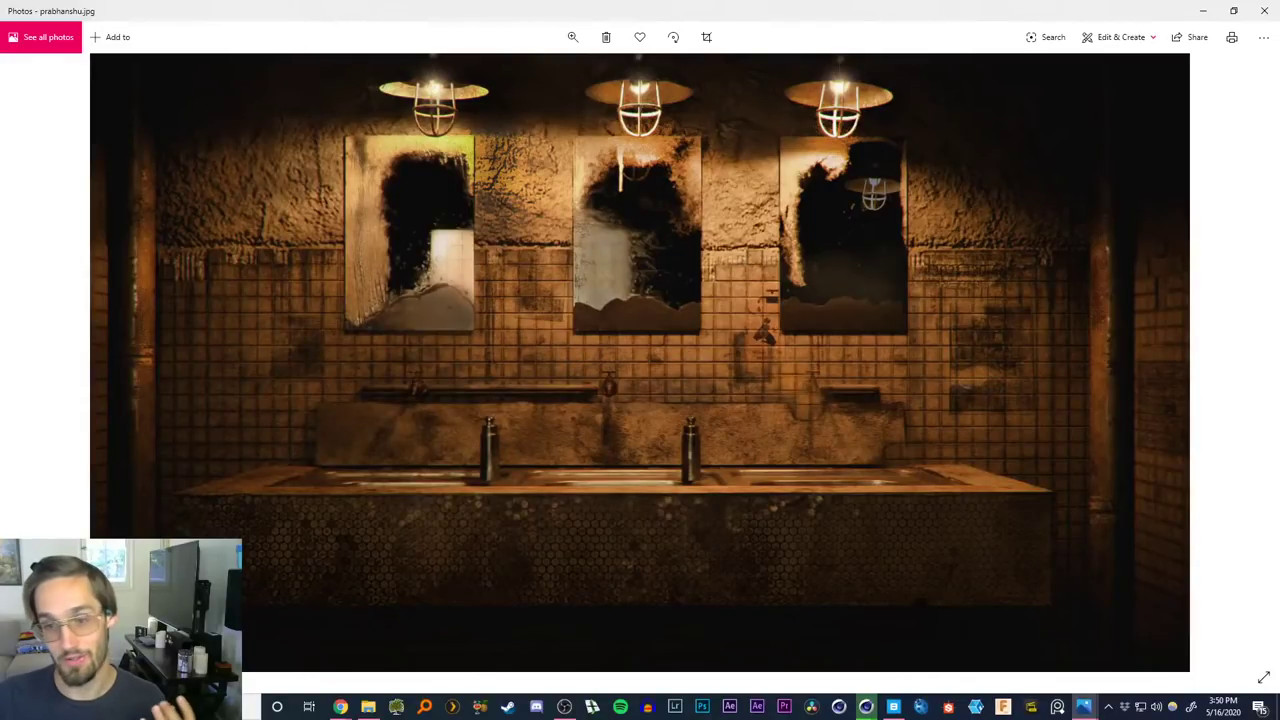
key("Left")
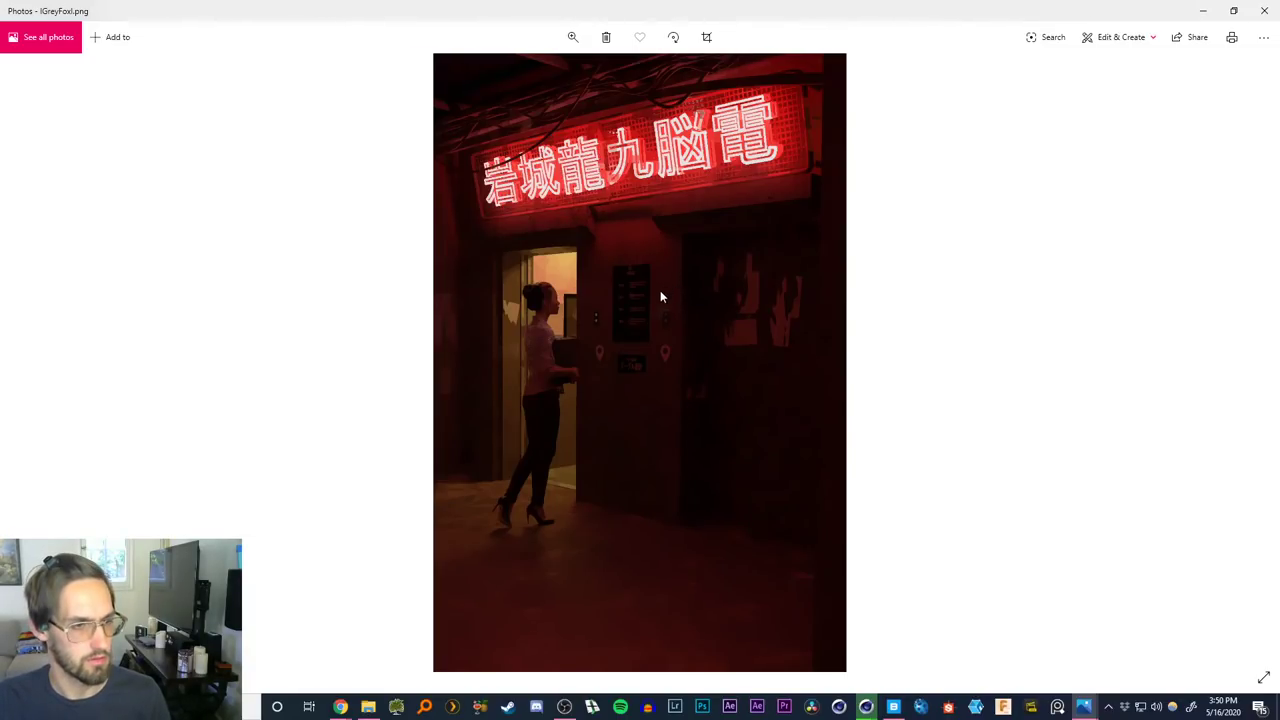
scroll(545, 351, "up", 3)
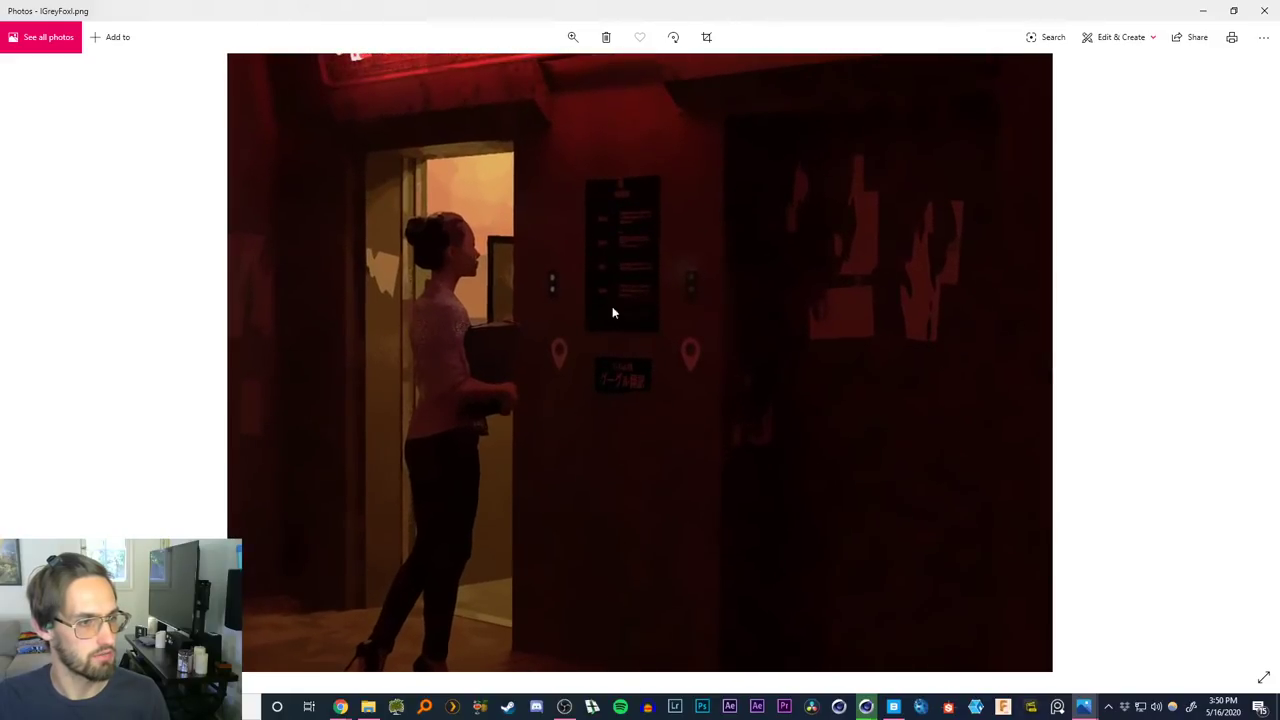
scroll(619, 398, "down", 3)
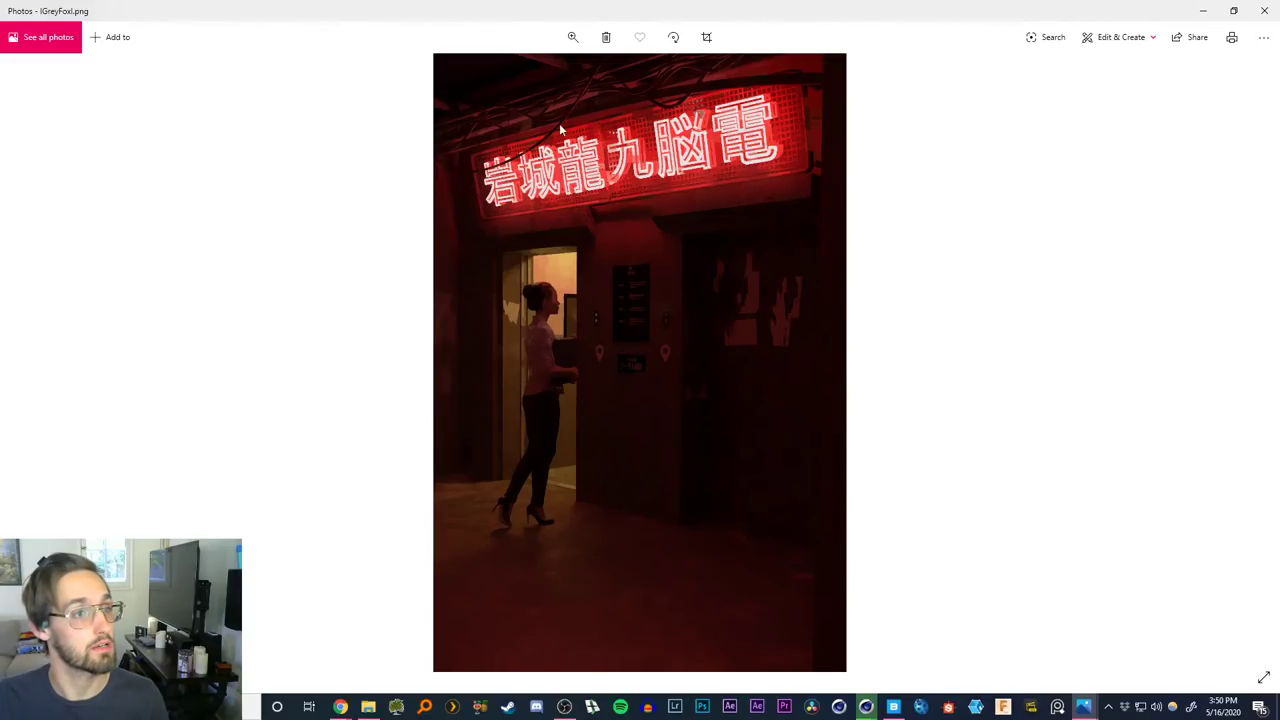
scroll(592, 105, "up", 2)
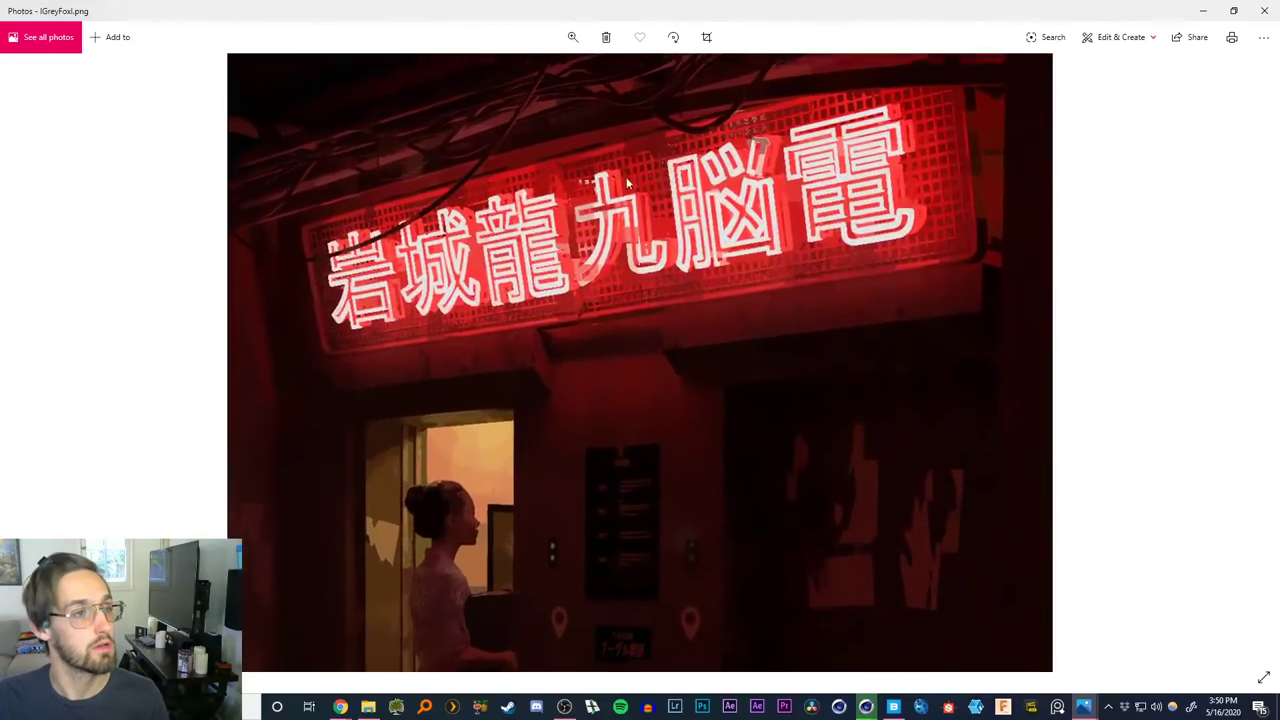
scroll(591, 168, "down", 2)
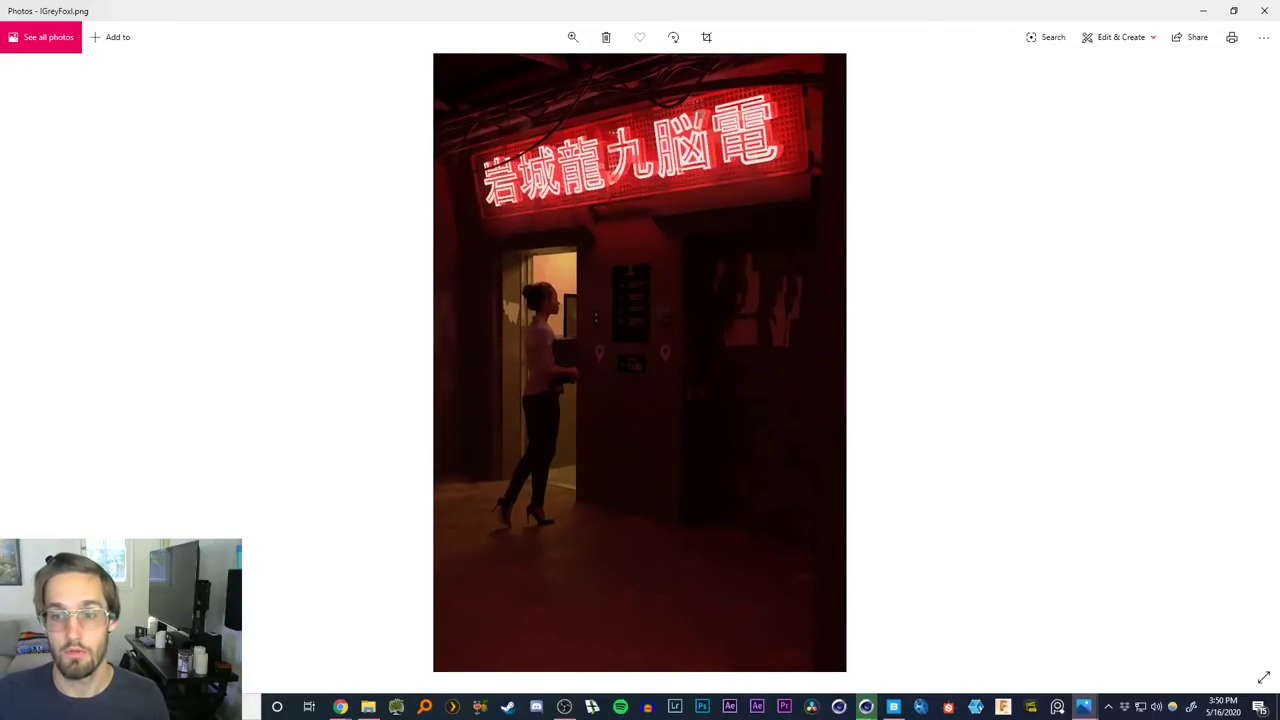
Move on past the leaf-strewn steps to the black-and-white octagonal tunnel submission and examine its railings, steps, walls and floor closely
left_click(1247, 362)
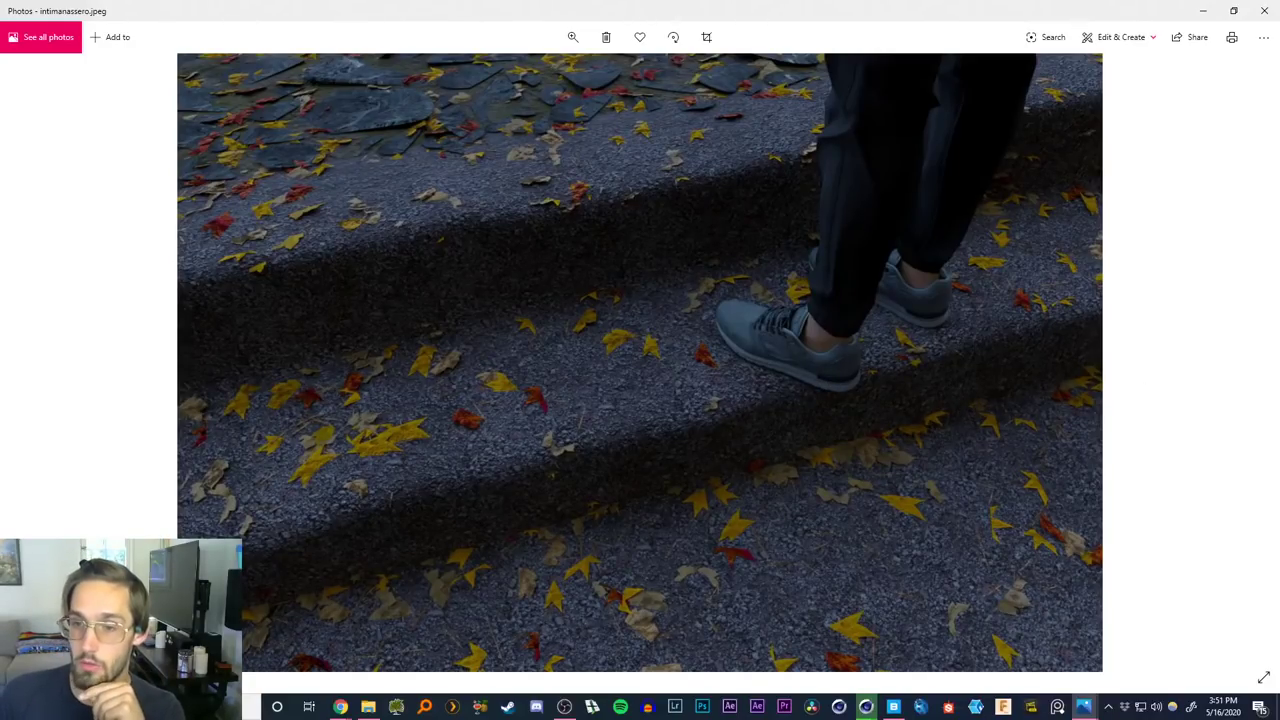
key("Right")
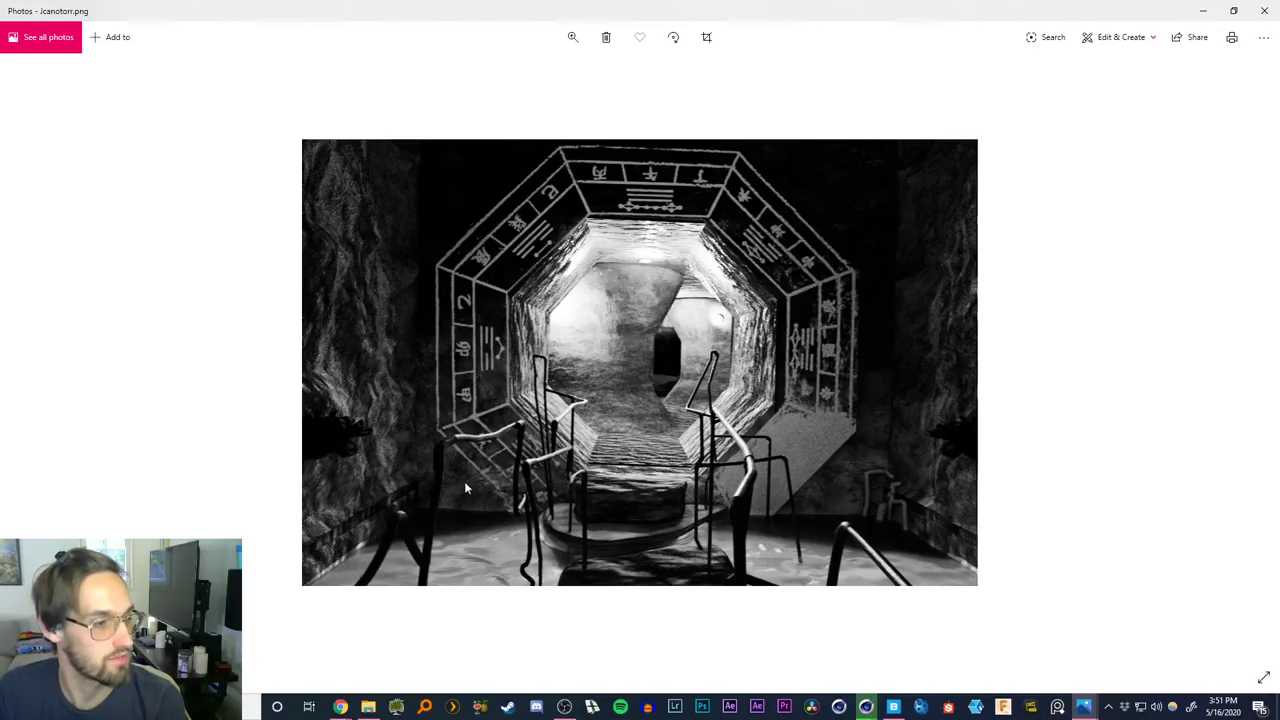
scroll(464, 481, "up", 3, "ctrl")
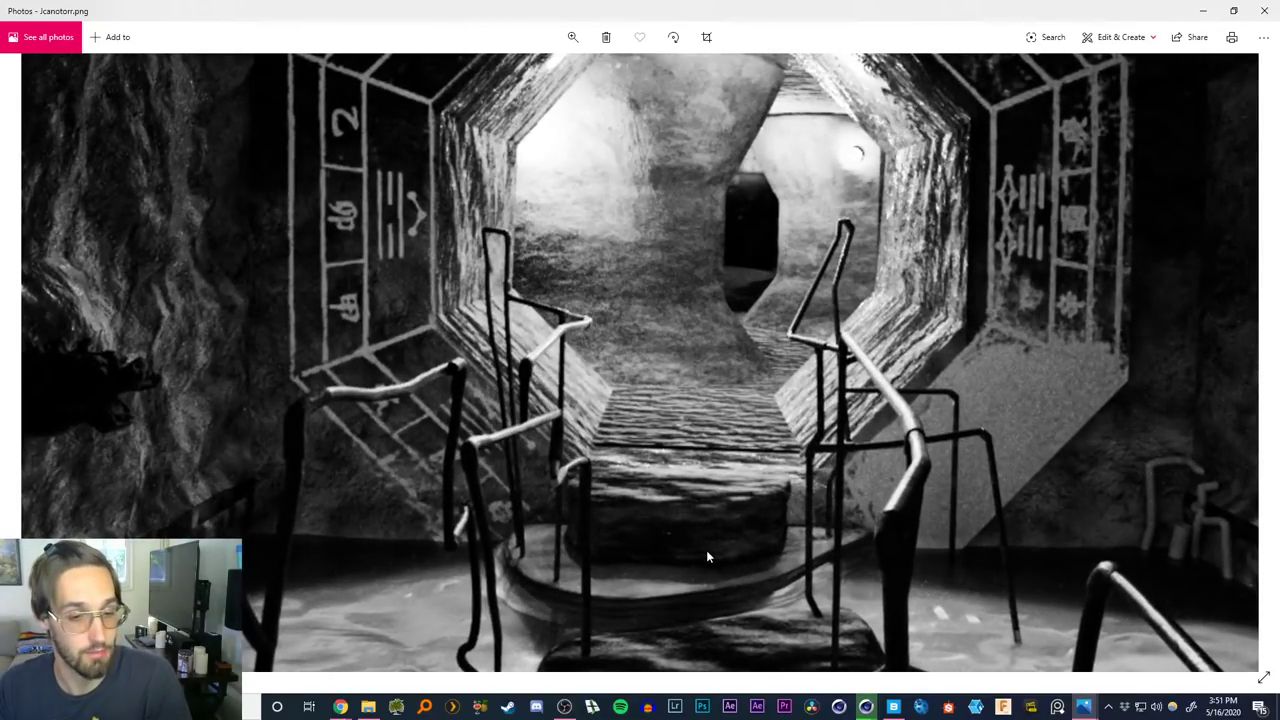
scroll(709, 536, "down", 3, "ctrl")
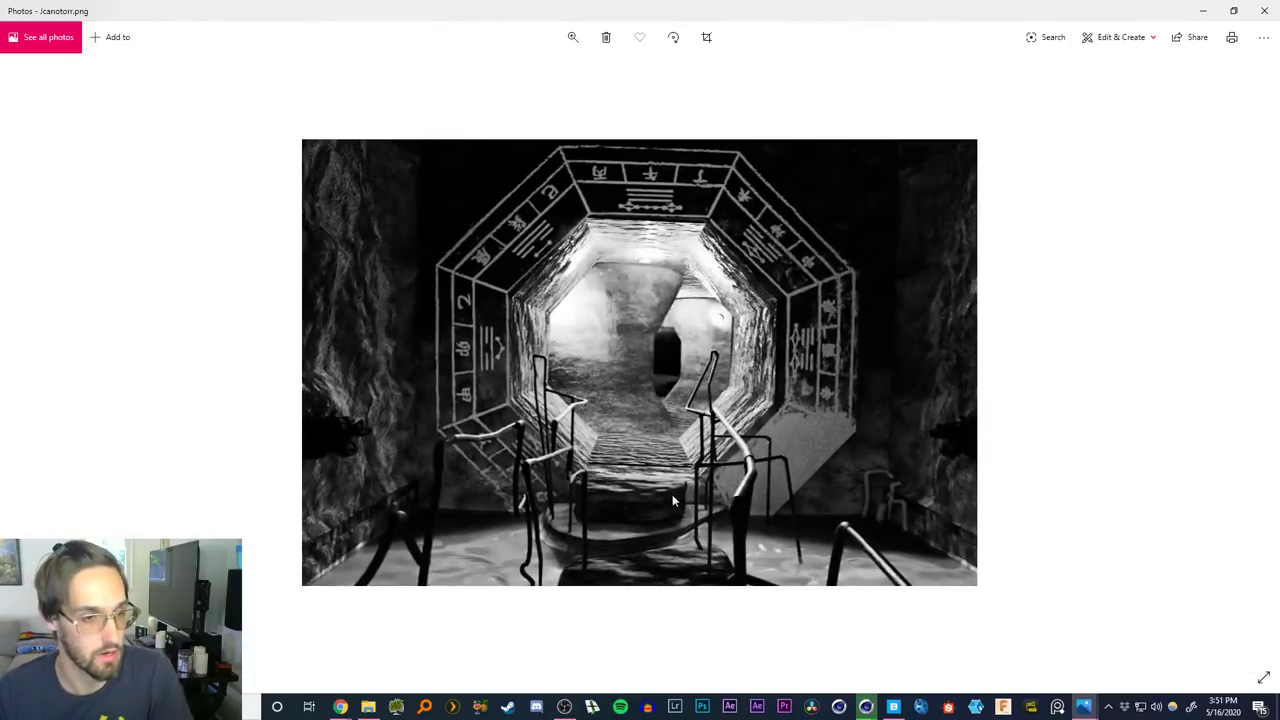
double_click(674, 505)
scroll(728, 414, "up", 1)
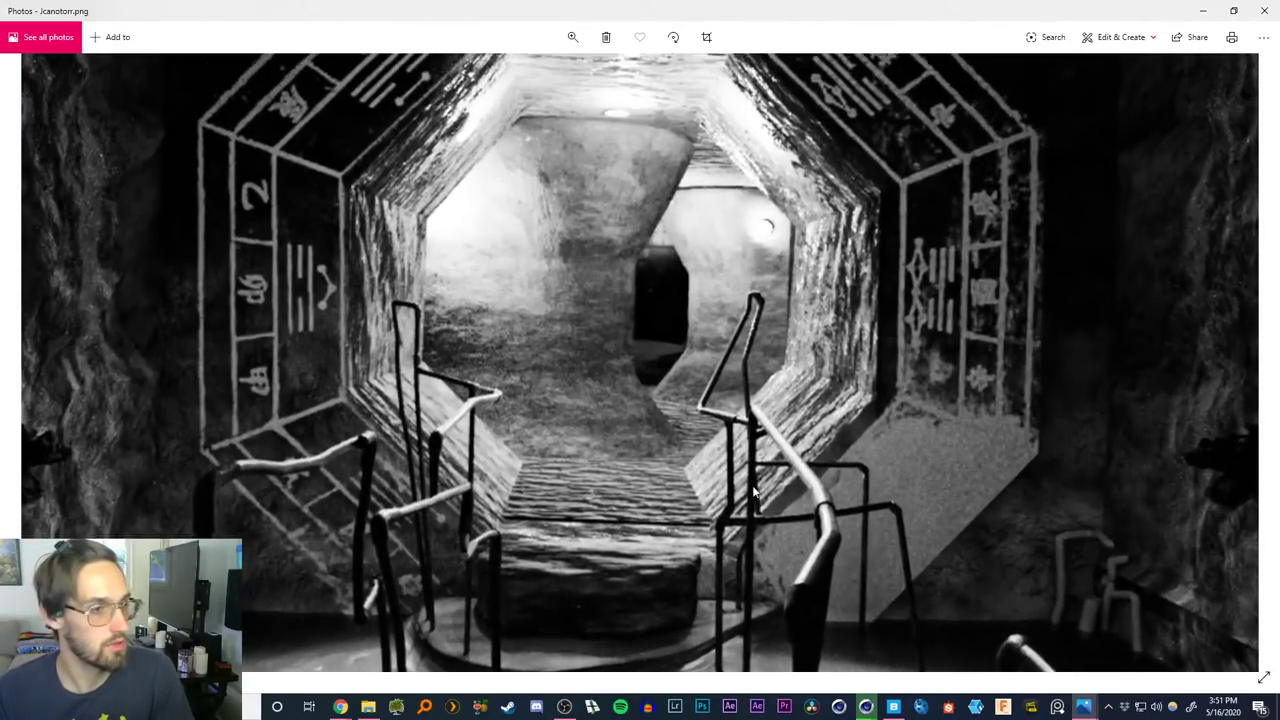
scroll(556, 447, "down", 3, "ctrl")
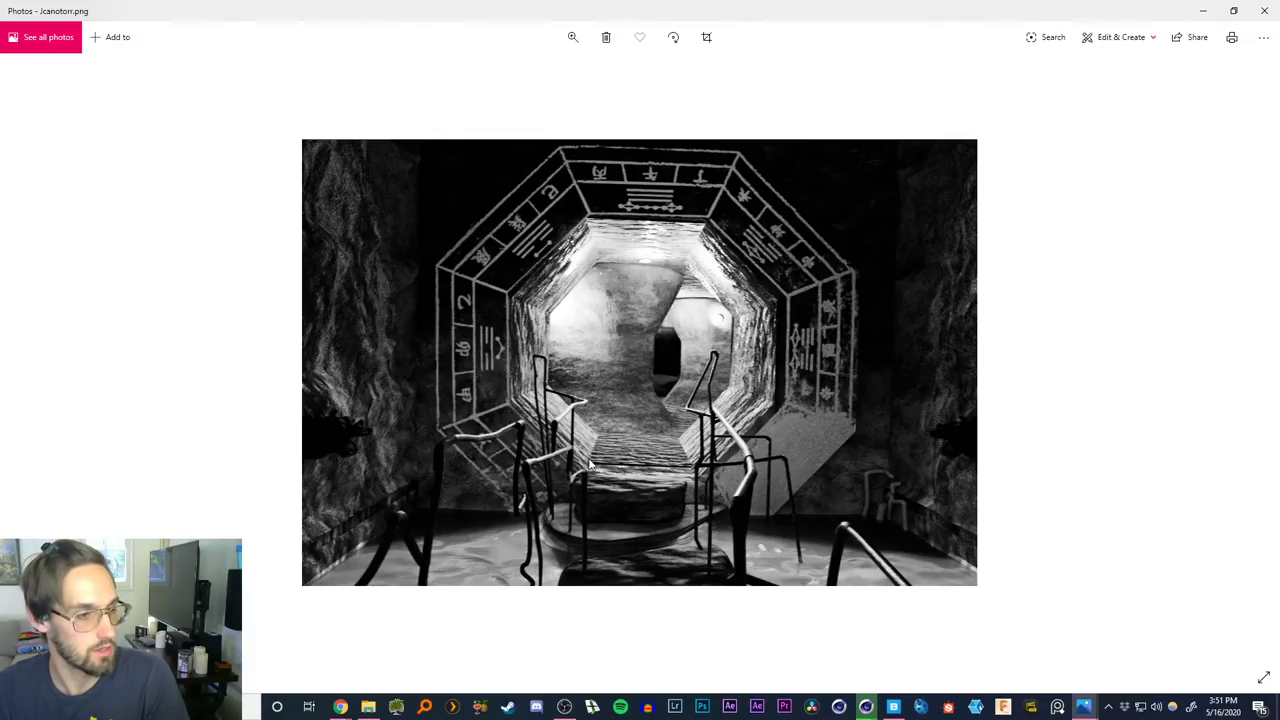
scroll(598, 452, "up", 2)
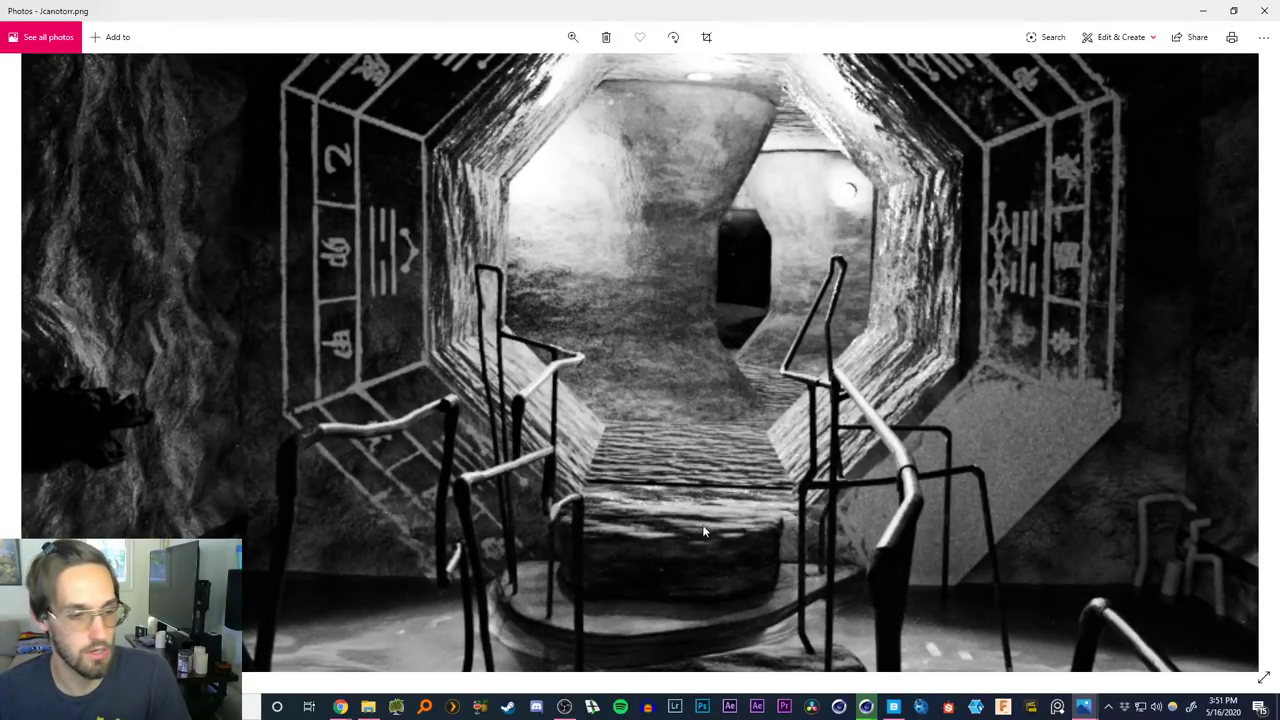
left_click_drag(703, 539, 704, 415)
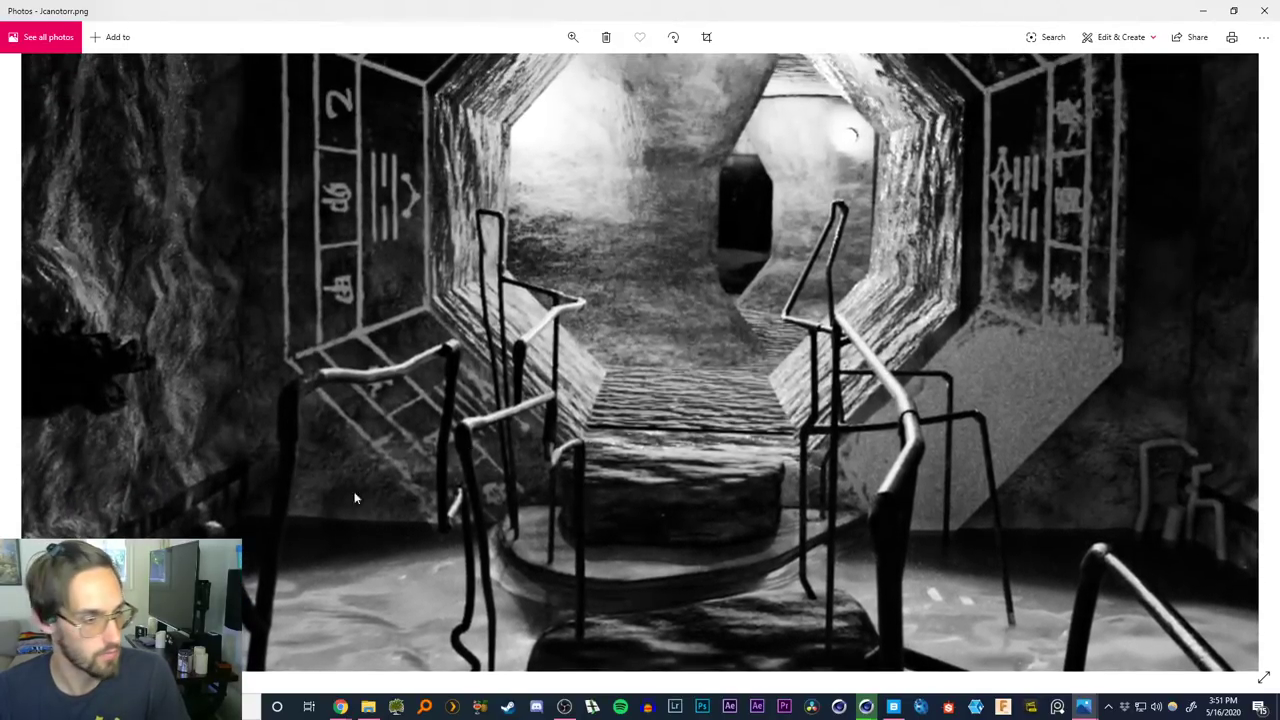
scroll(640, 565, "down", 2)
scroll(954, 572, "down", 2)
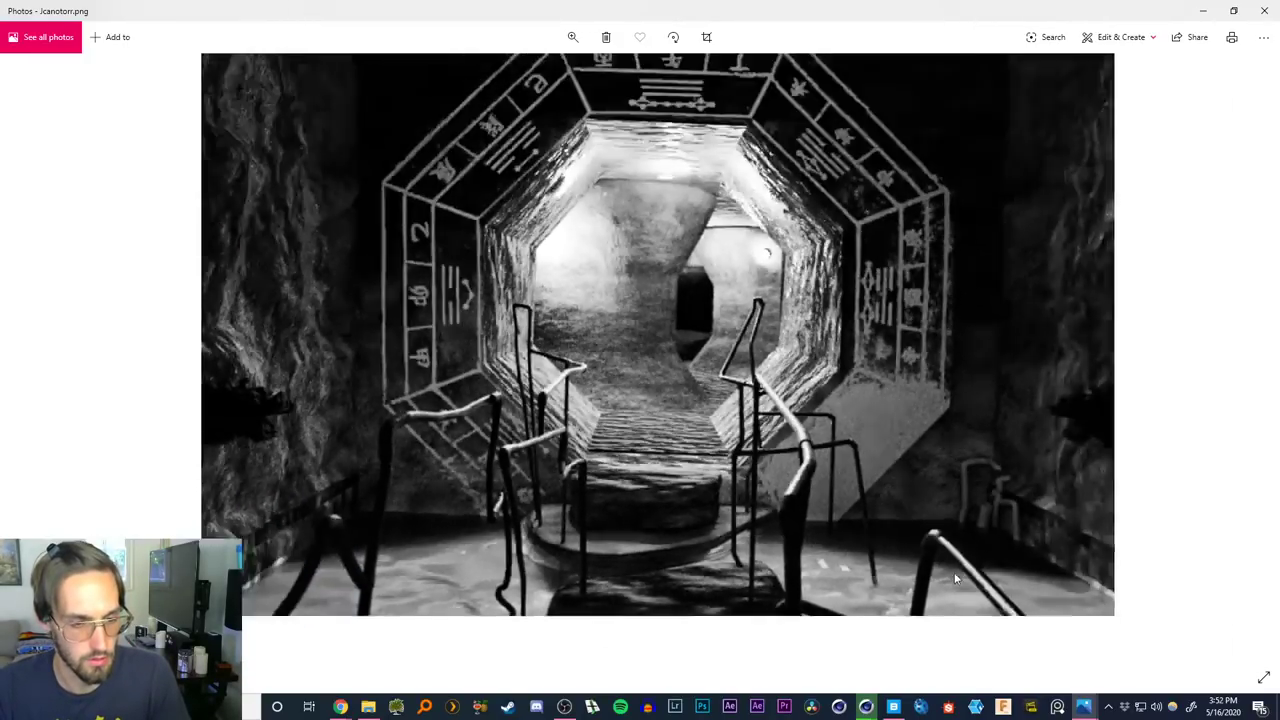
Examine the octagonal tunnel image's symbol ring, side walls, railings, steps and water up close, and return to the full picture
scroll(893, 486, "up", 3, "ctrl")
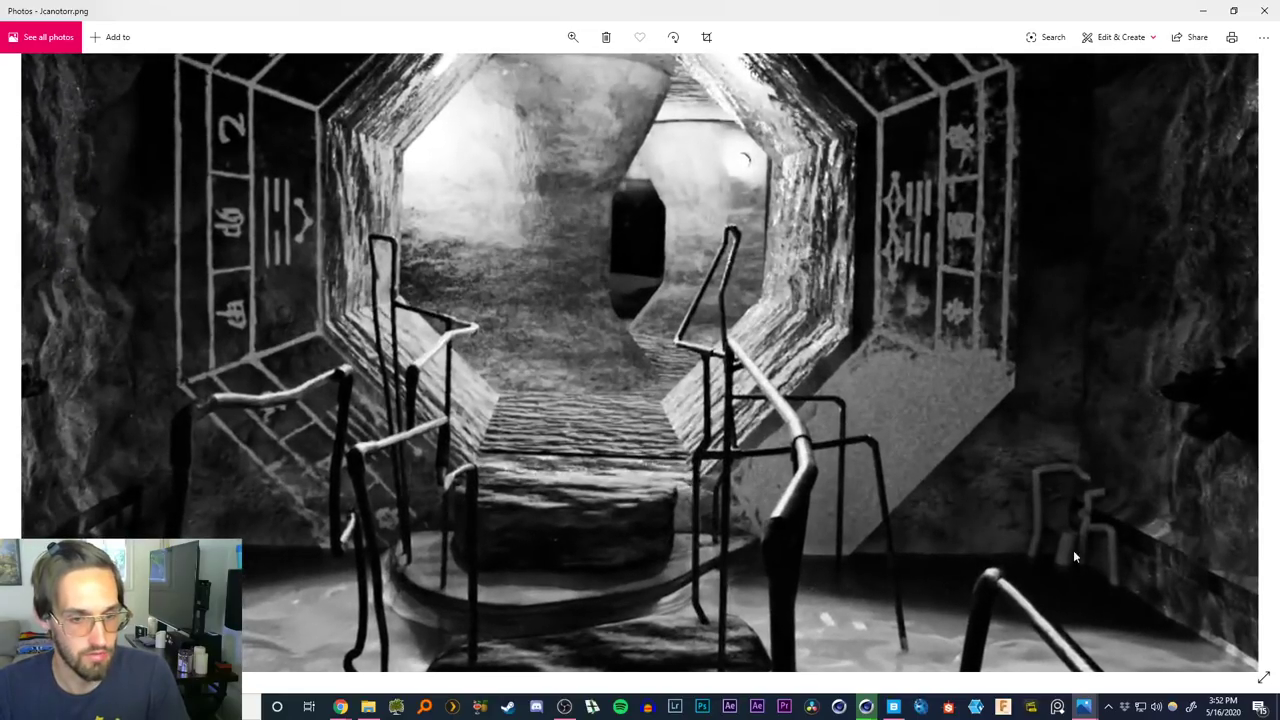
scroll(1085, 365, "down", 3)
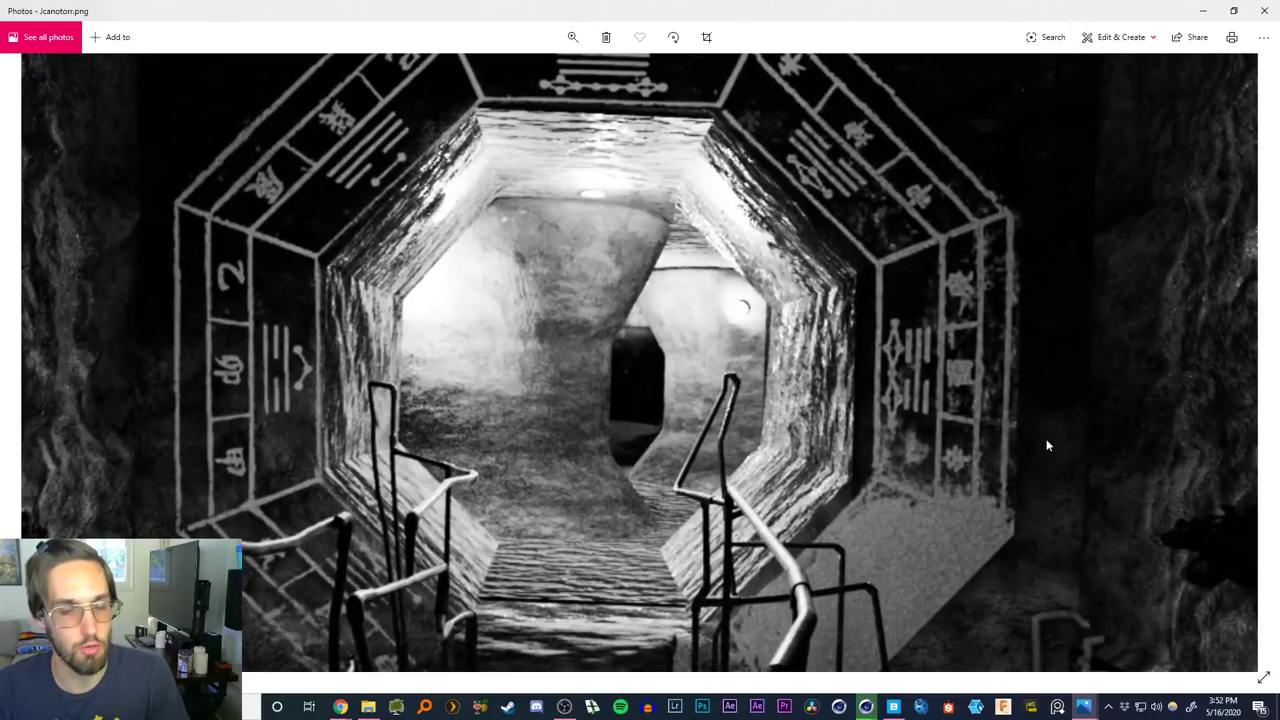
left_click_drag(375, 421, 504, 251)
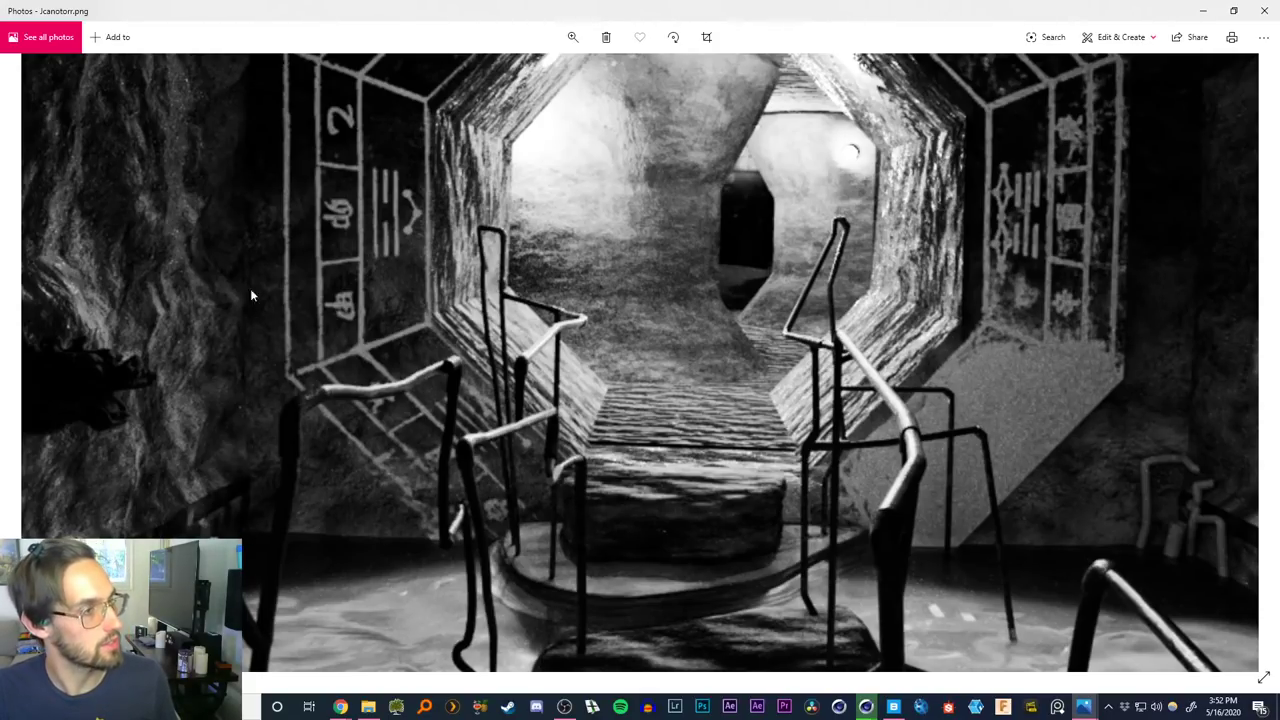
left_click_drag(1007, 419, 948, 401)
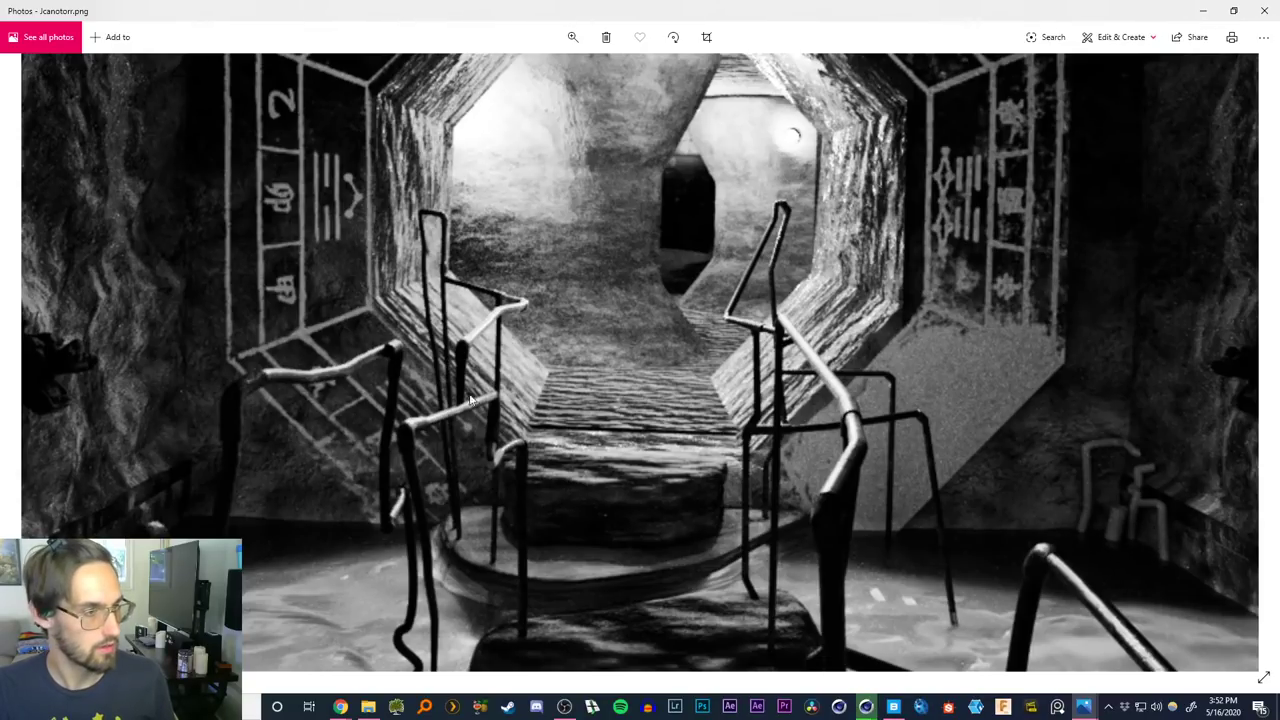
scroll(686, 370, "down", 3)
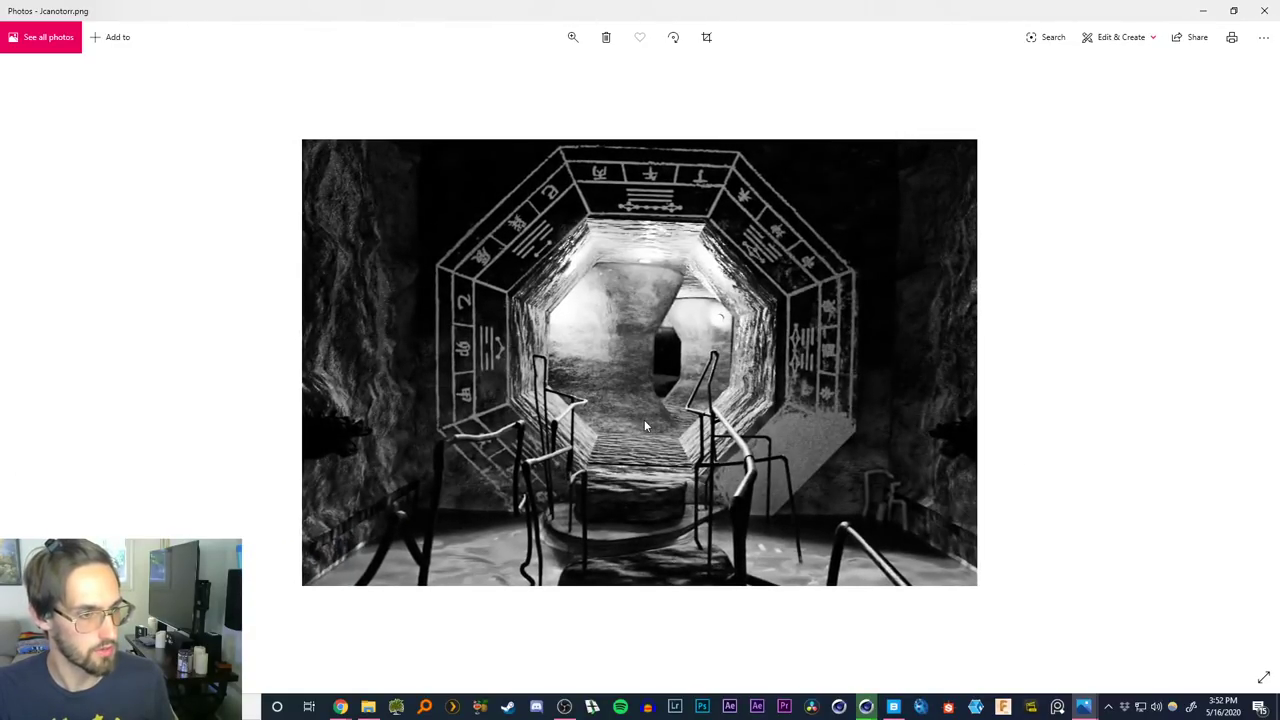
scroll(644, 419, "up", 3)
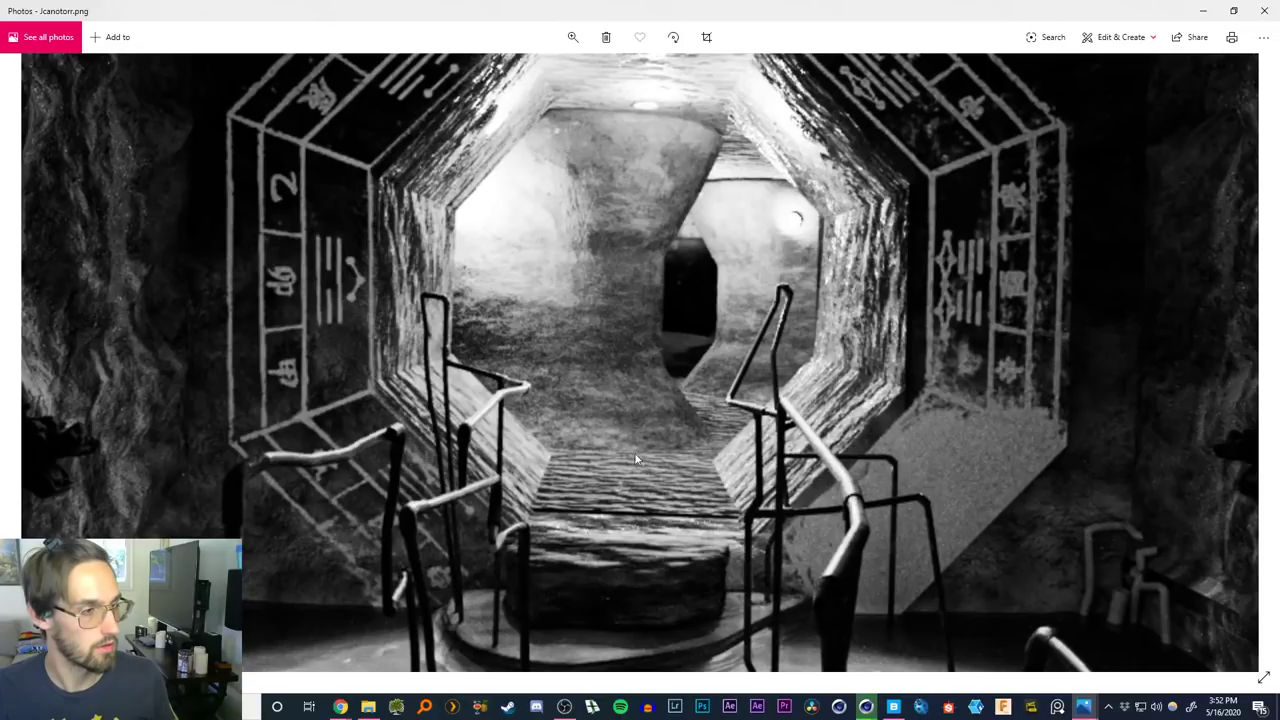
scroll(640, 471, "down", 3)
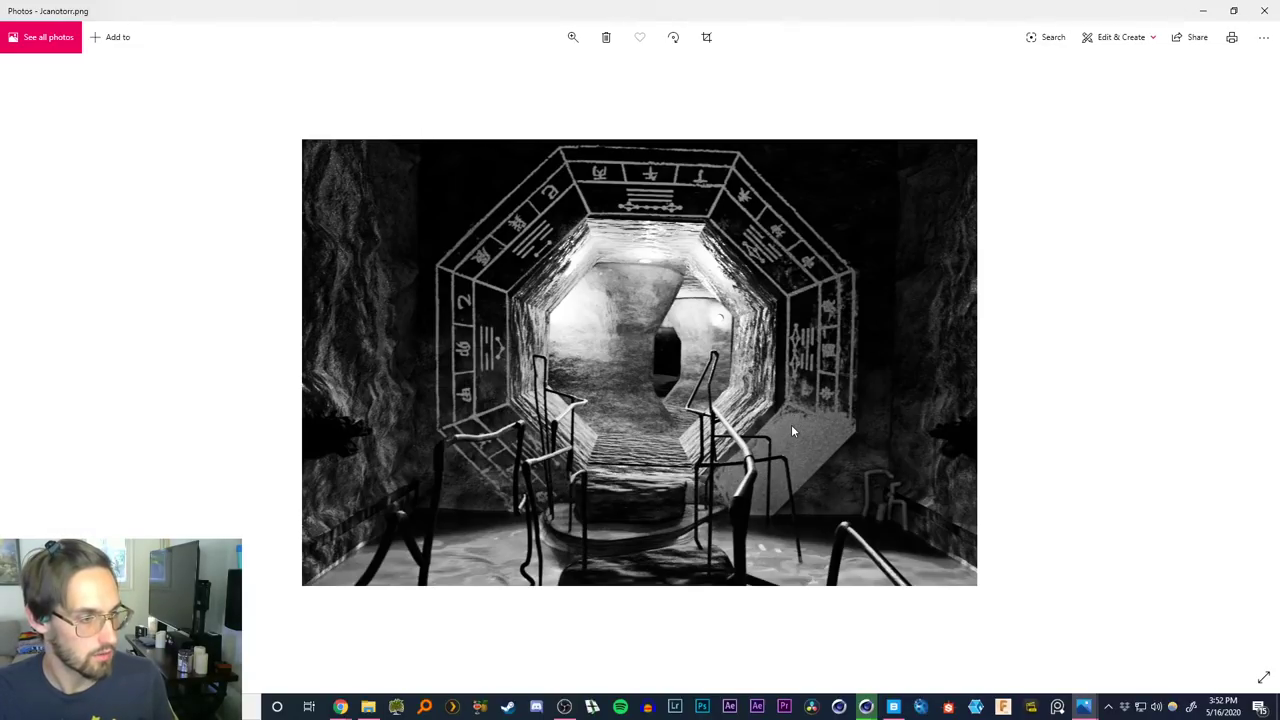
double_click(334, 560)
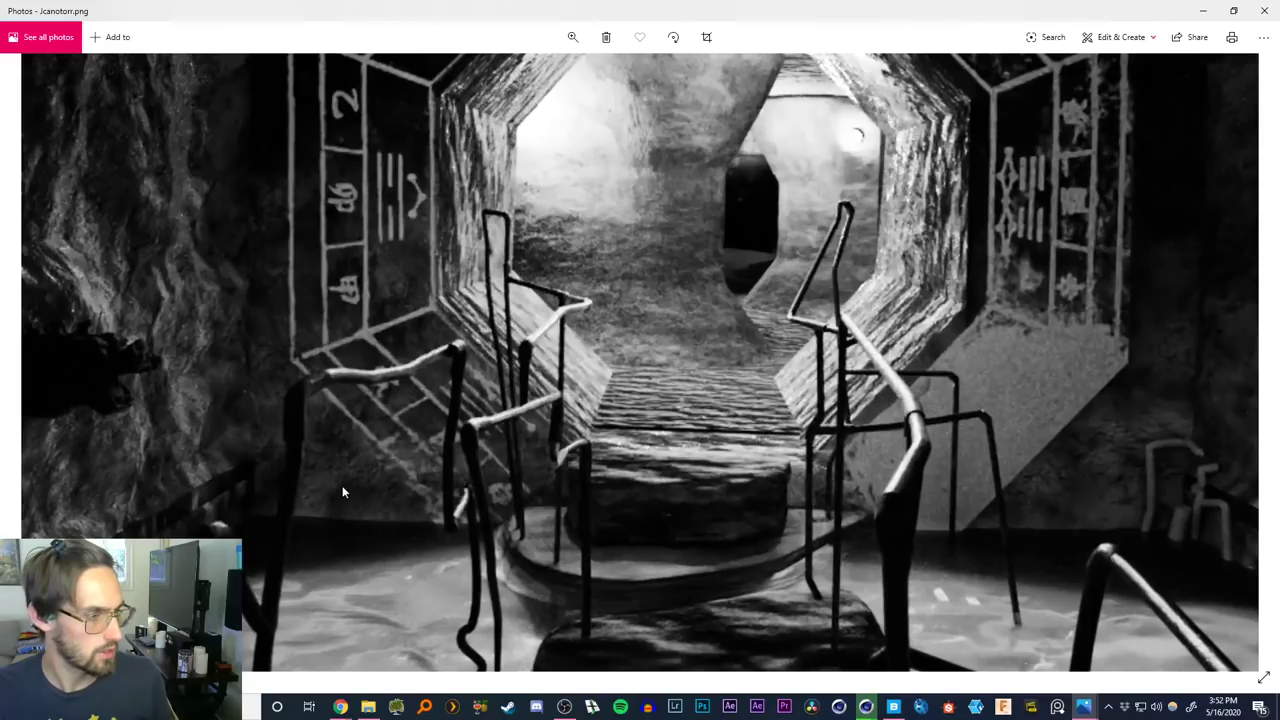
scroll(430, 460, "down", 3)
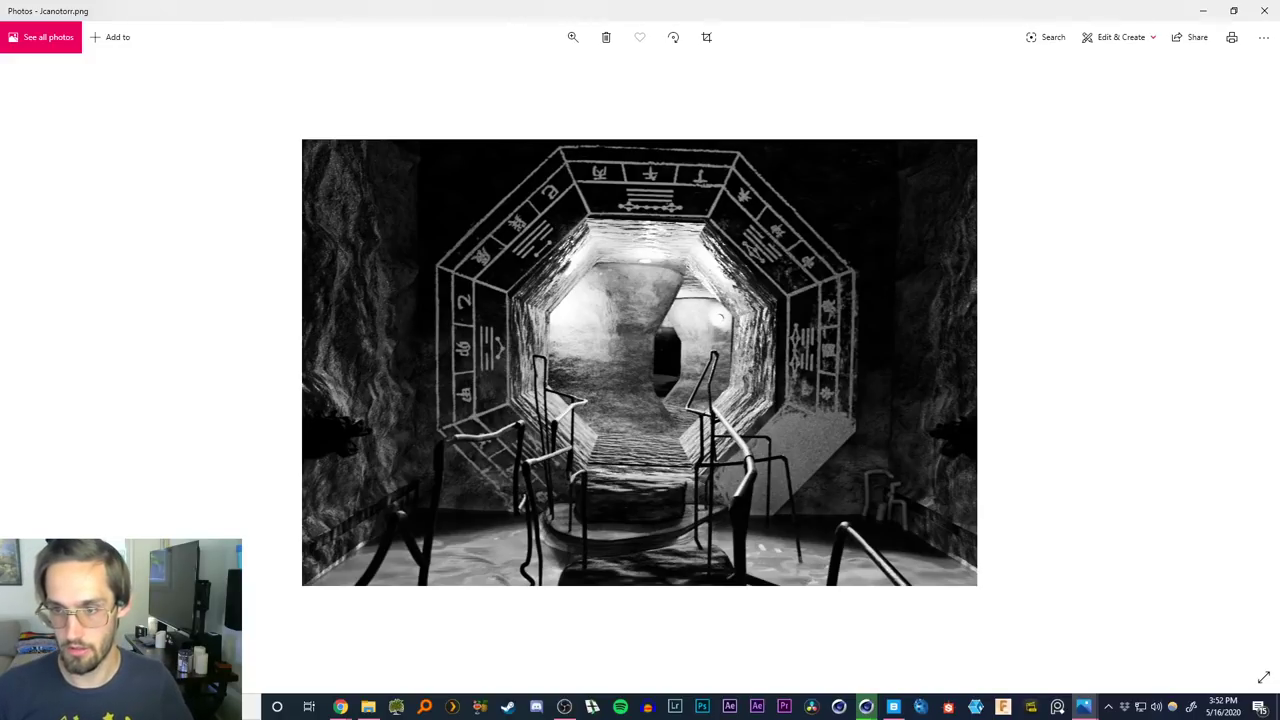
Move on to the escalator submission and inspect its steps, metal divider, handrails and the man in the suit, returning to the full picture
key("alt+Tab")
key("Return")
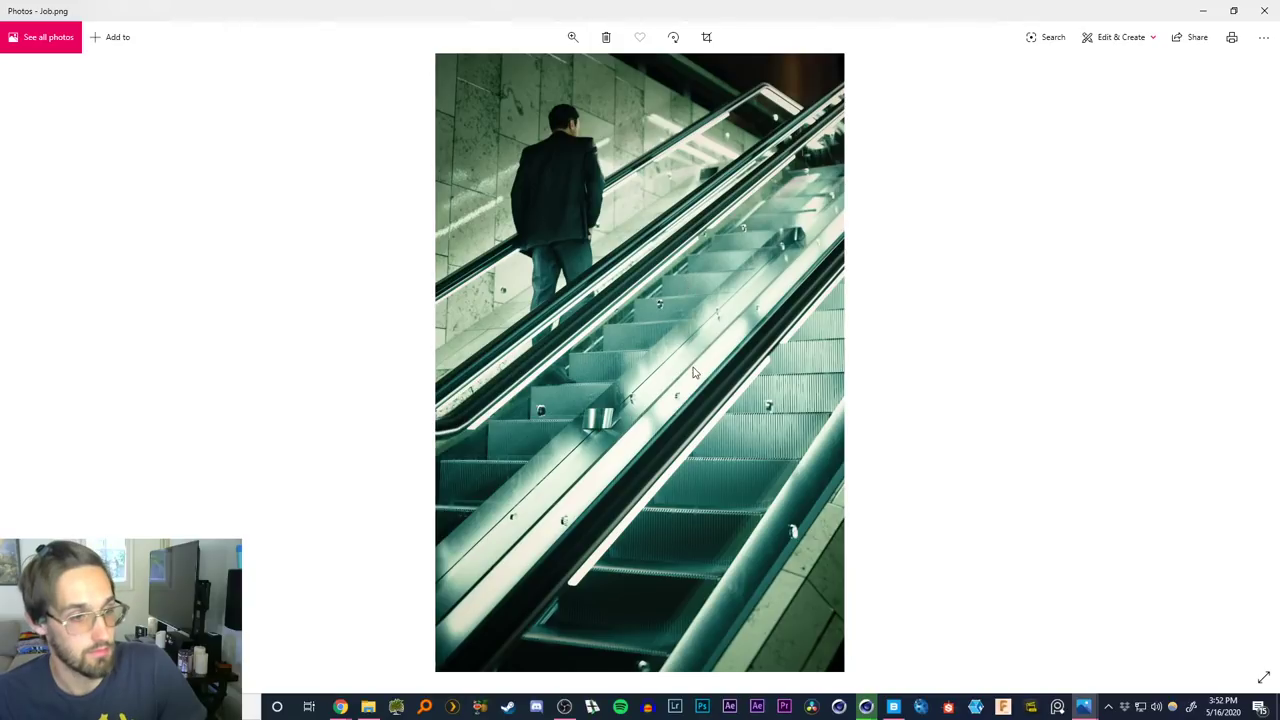
scroll(590, 380, "up", 2)
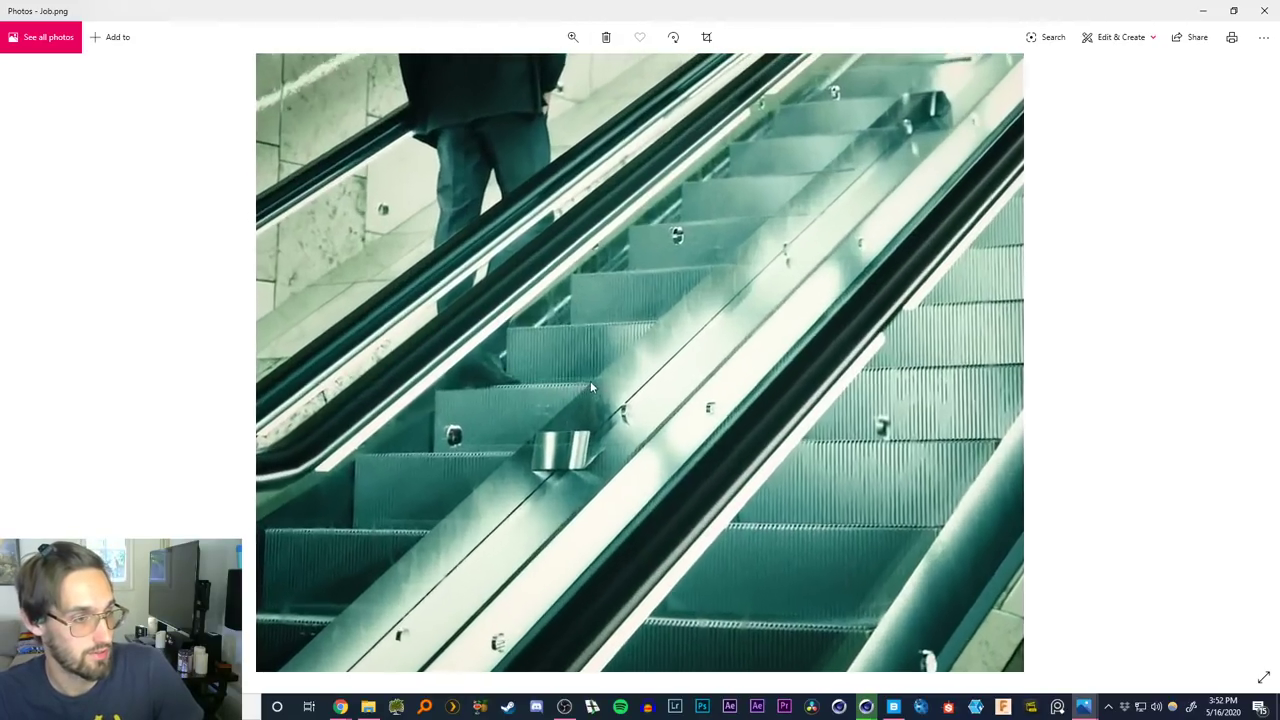
left_click_drag(678, 420, 677, 340)
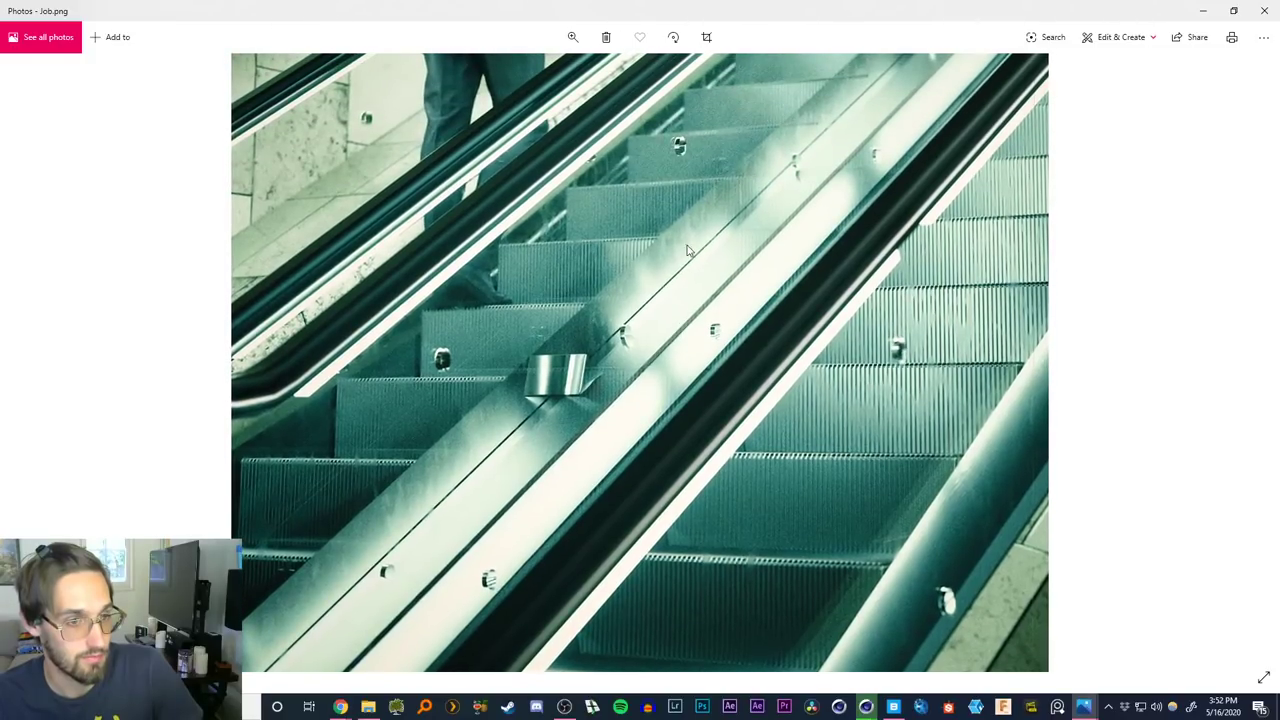
scroll(686, 202, "up", 5)
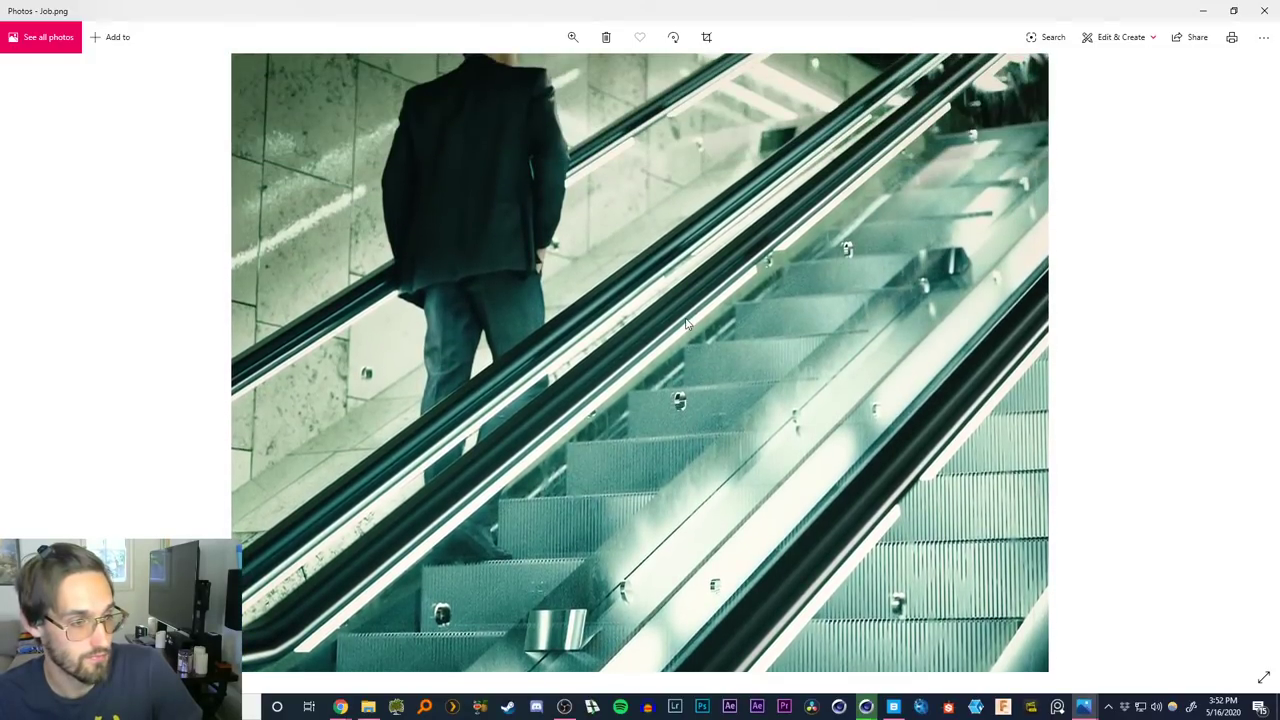
scroll(692, 240, "up", 3)
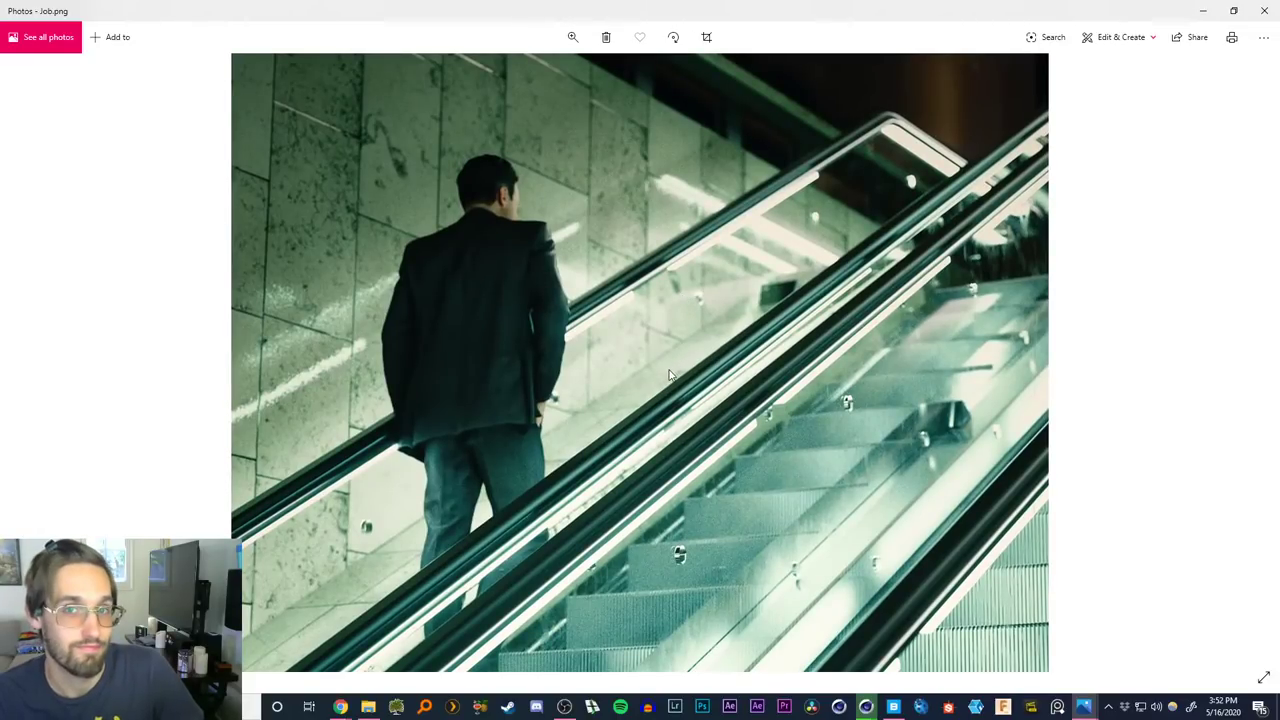
double_click(670, 411)
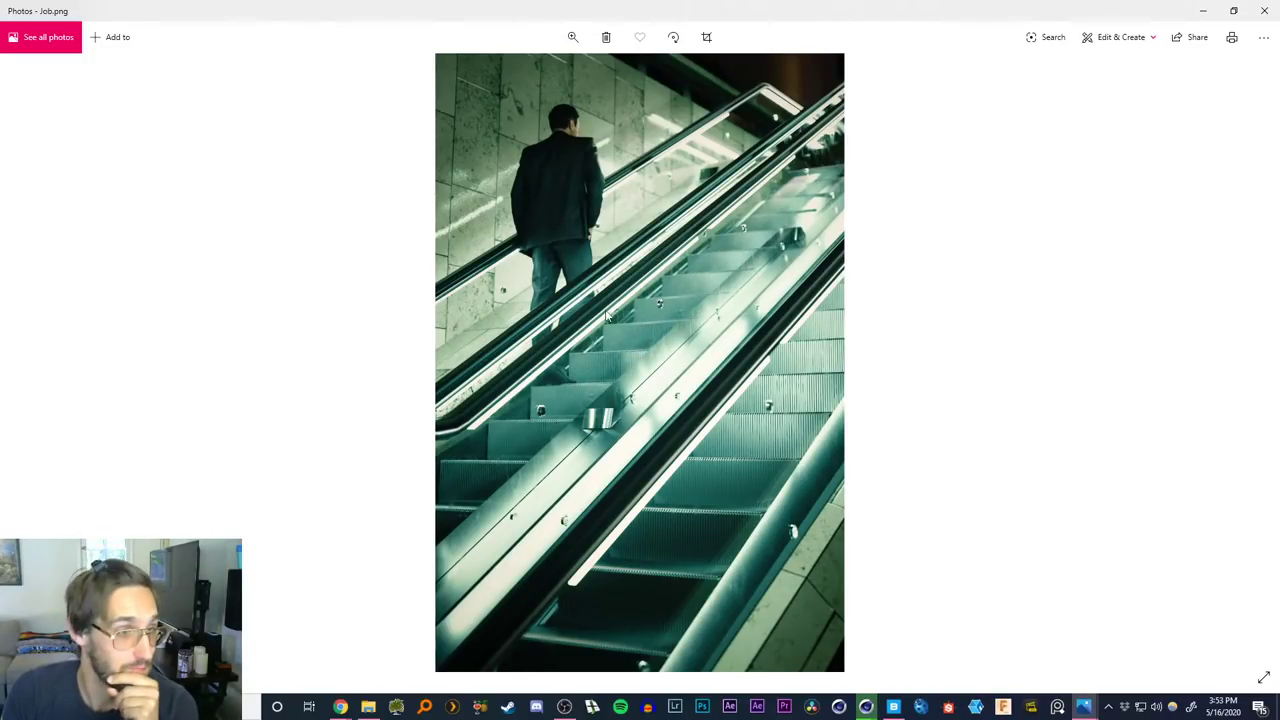
Move on to the foggy forest submission and examine the treetops and misty sky up close
left_click(1247, 363)
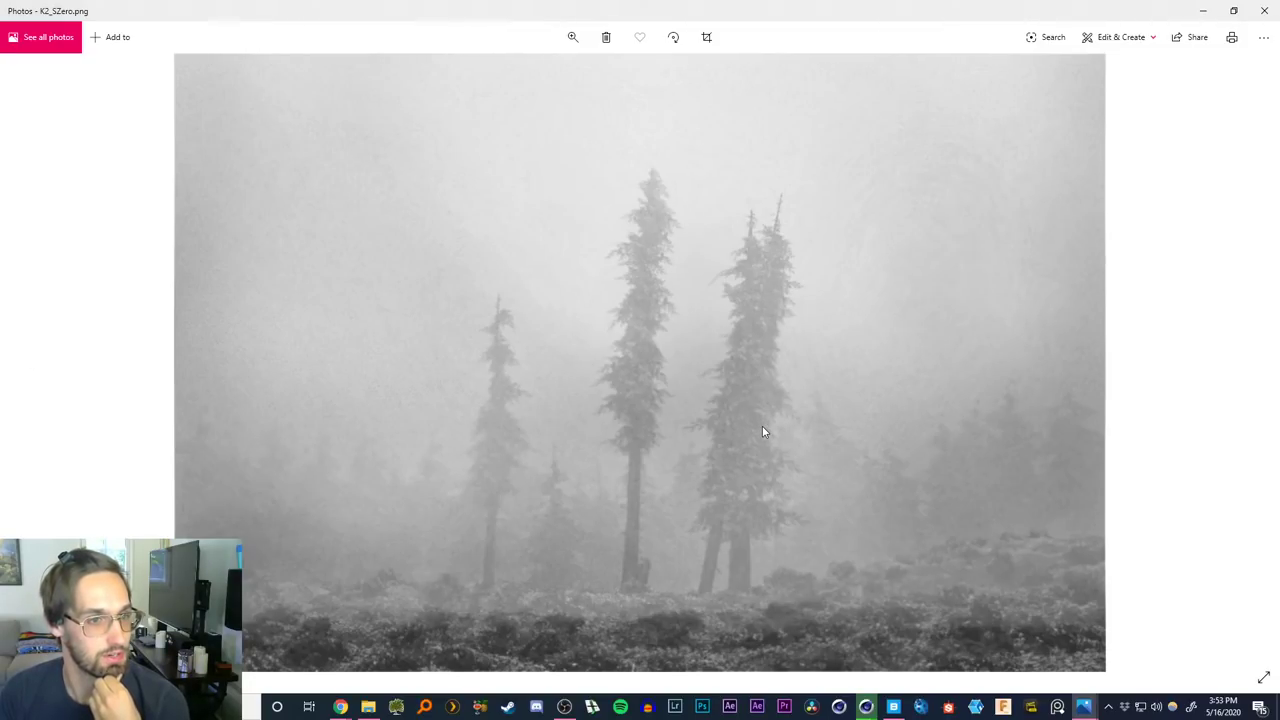
double_click(799, 166)
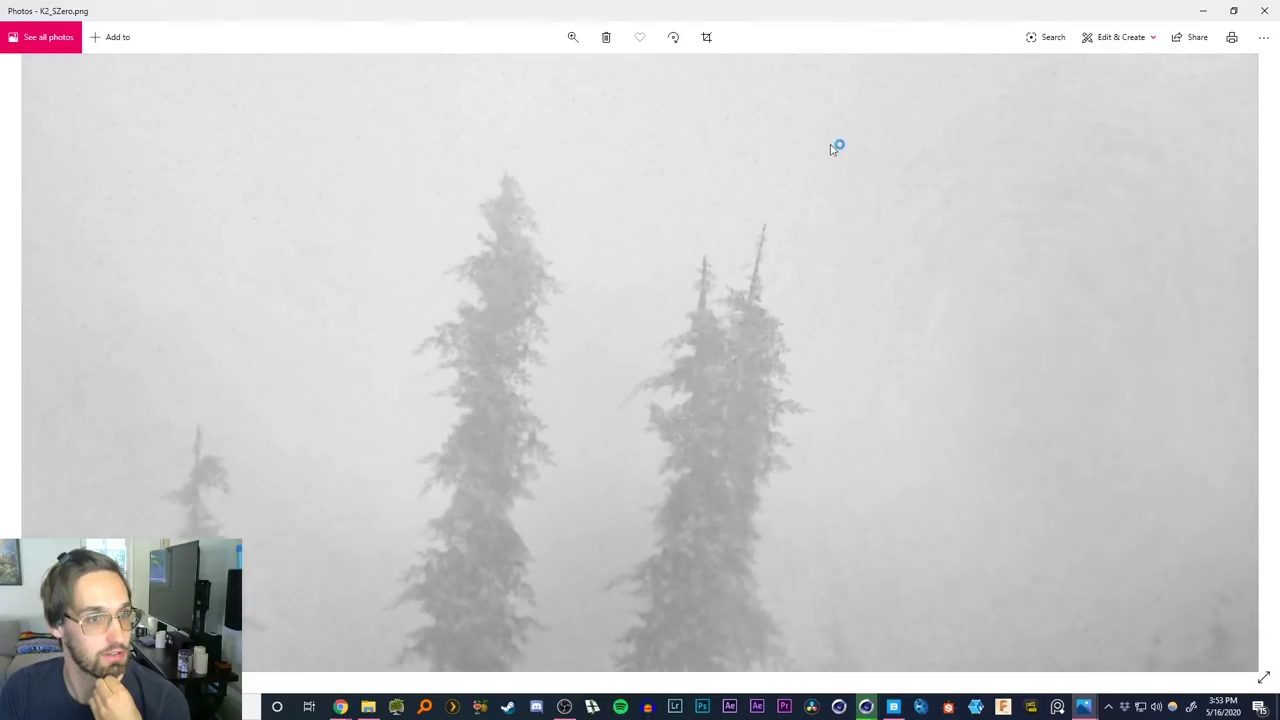
left_click_drag(830, 148, 700, 277)
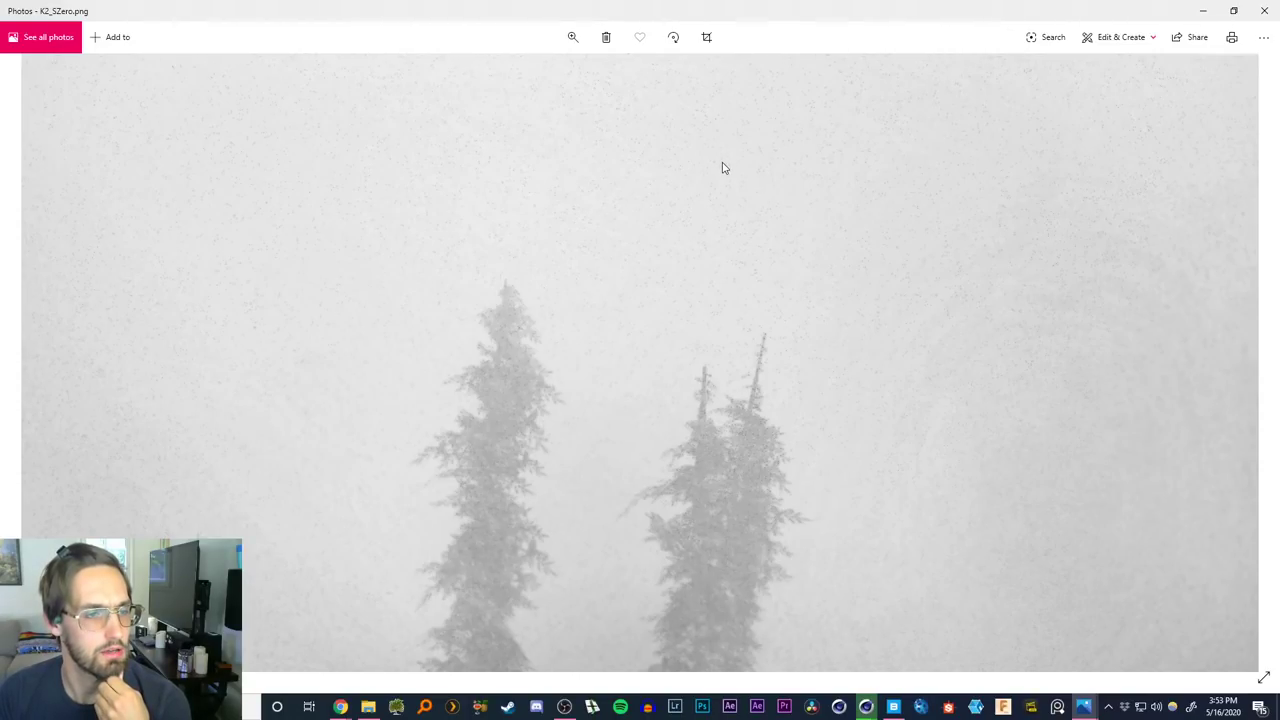
left_click_drag(574, 251, 868, 219)
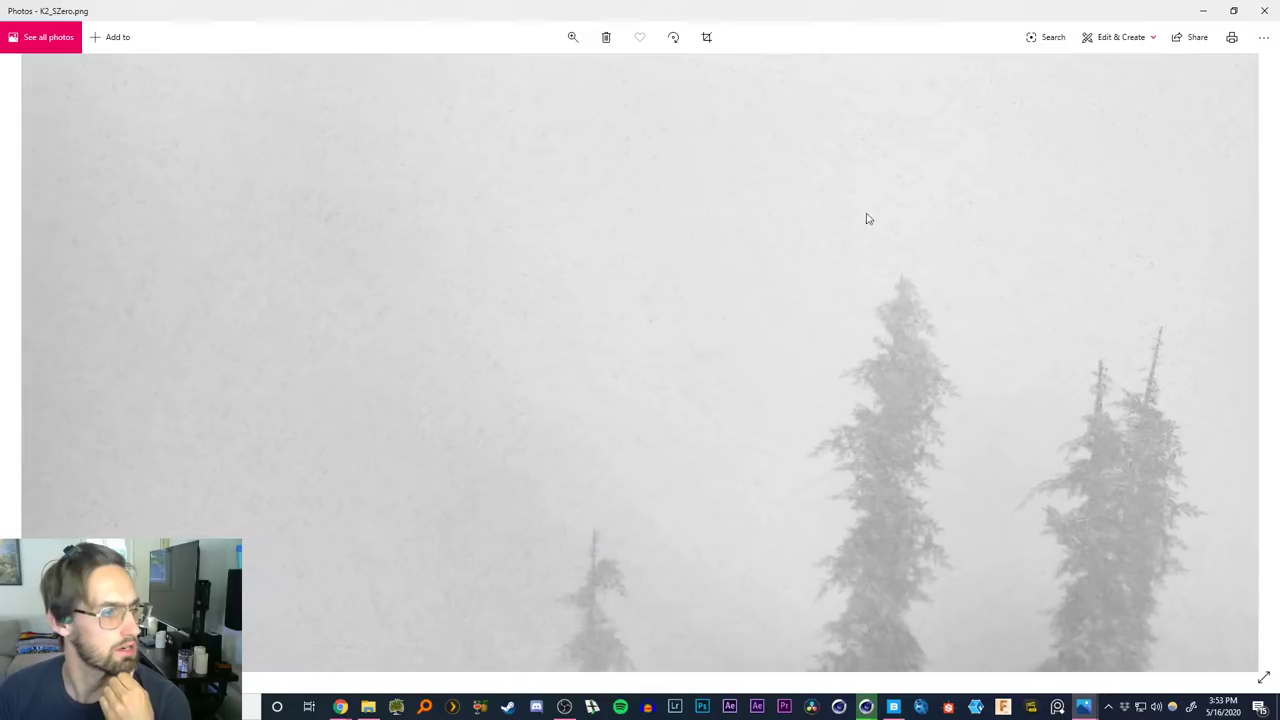
Inspect the foggy forest's tree trunks, background trees and undergrowth across the whole width, and return to the full picture
left_click_drag(743, 480, 772, 247)
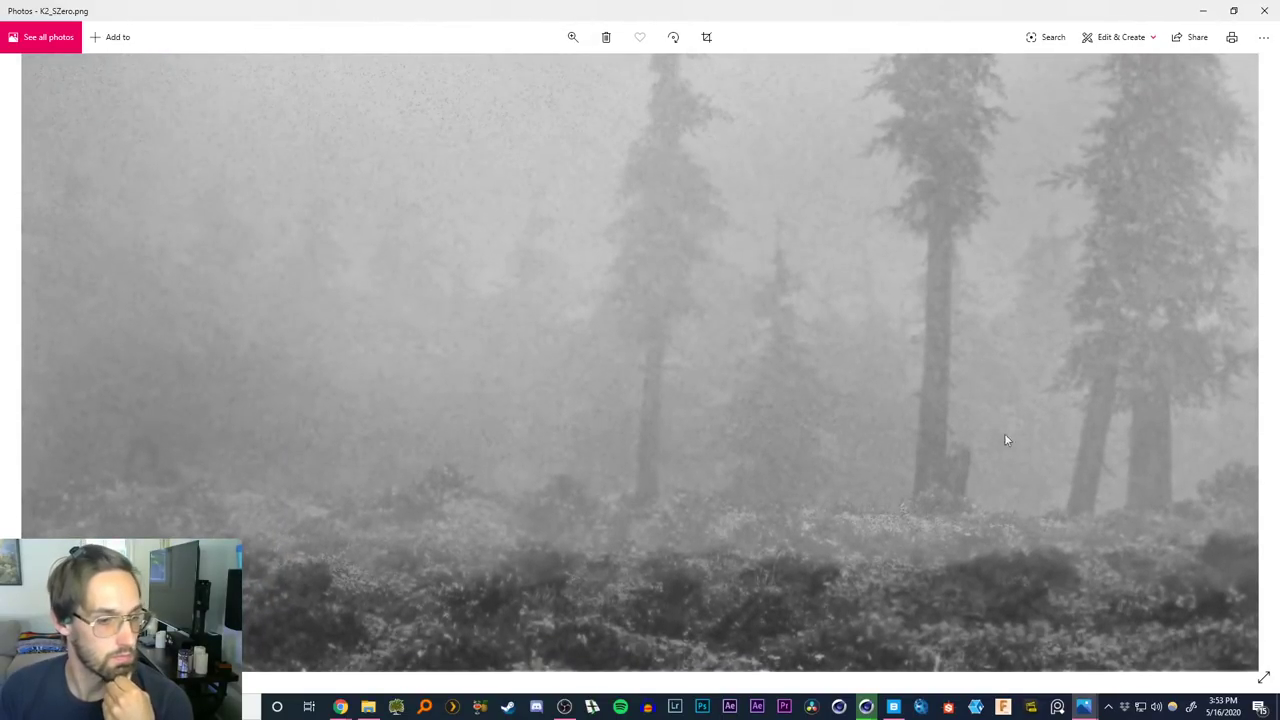
left_click_drag(1058, 591, 580, 478)
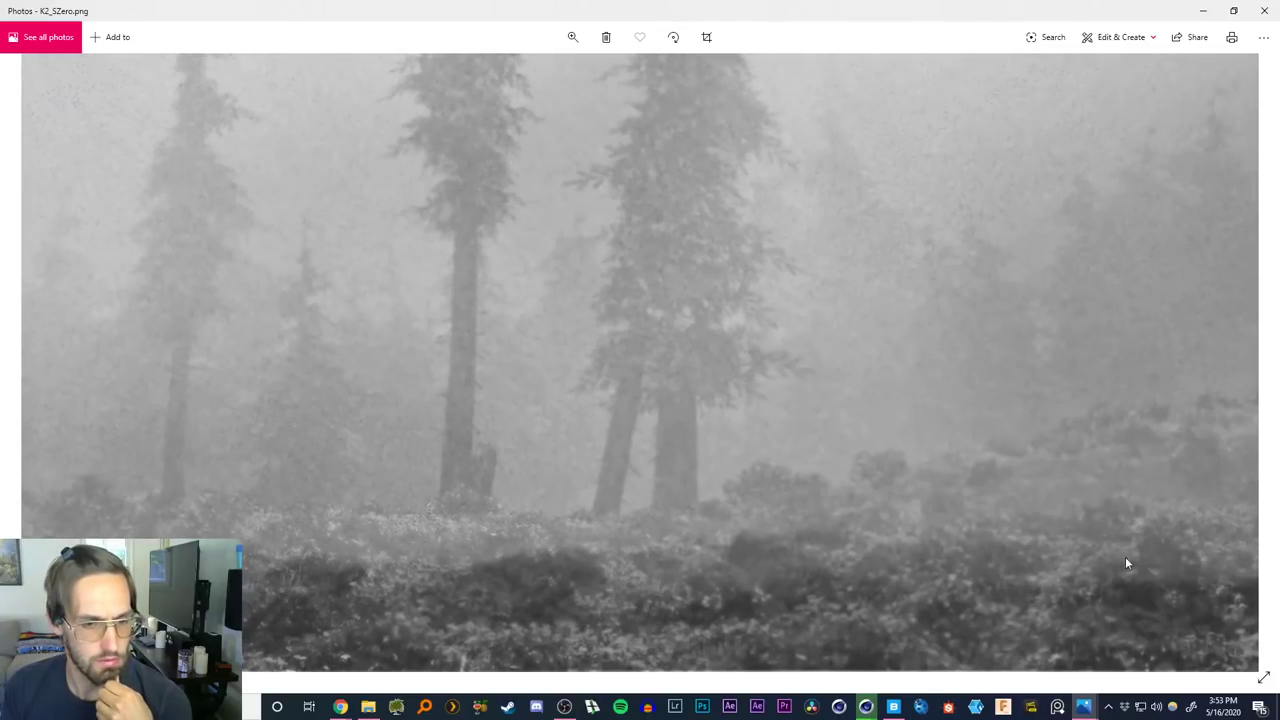
left_click_drag(581, 566, 913, 481)
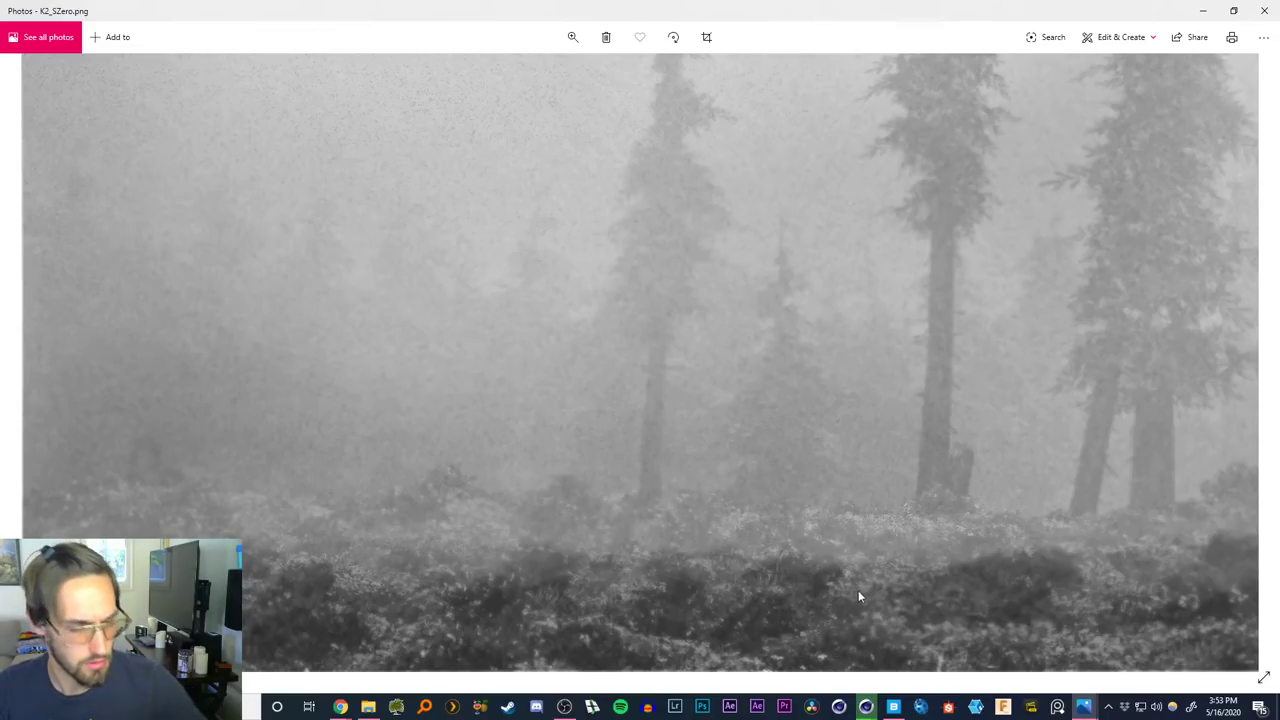
double_click(477, 560)
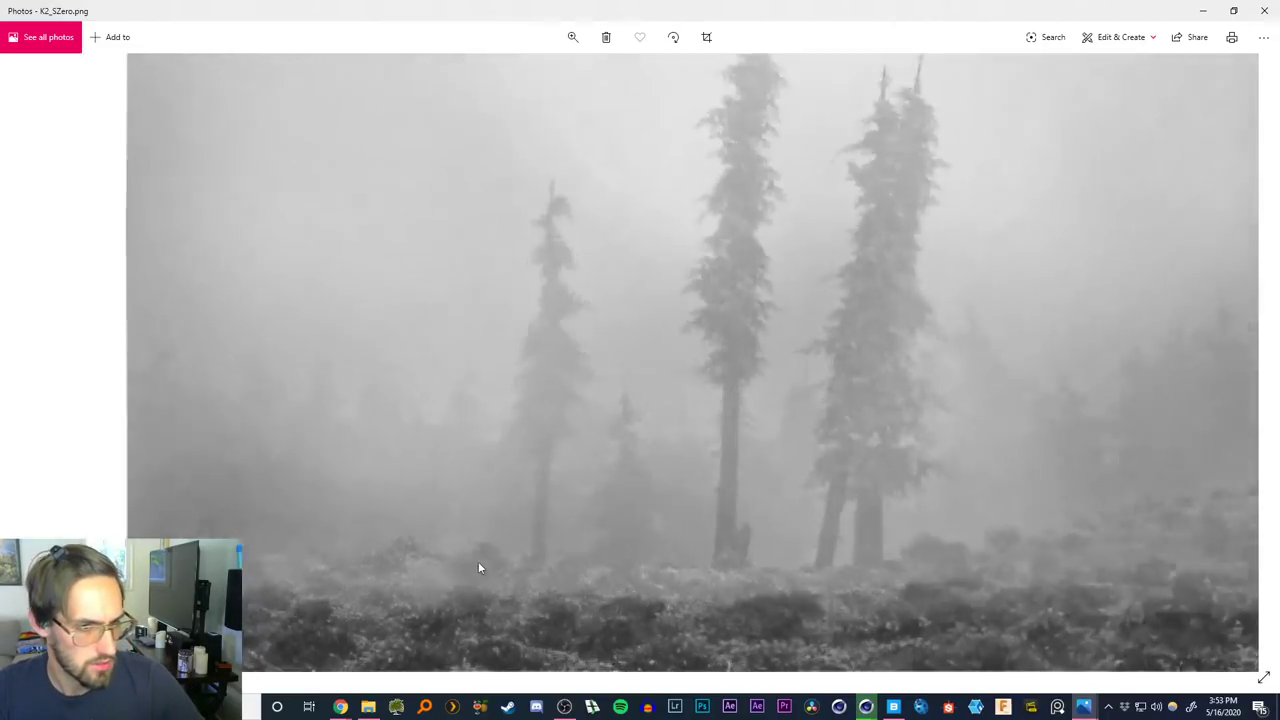
double_click(634, 555)
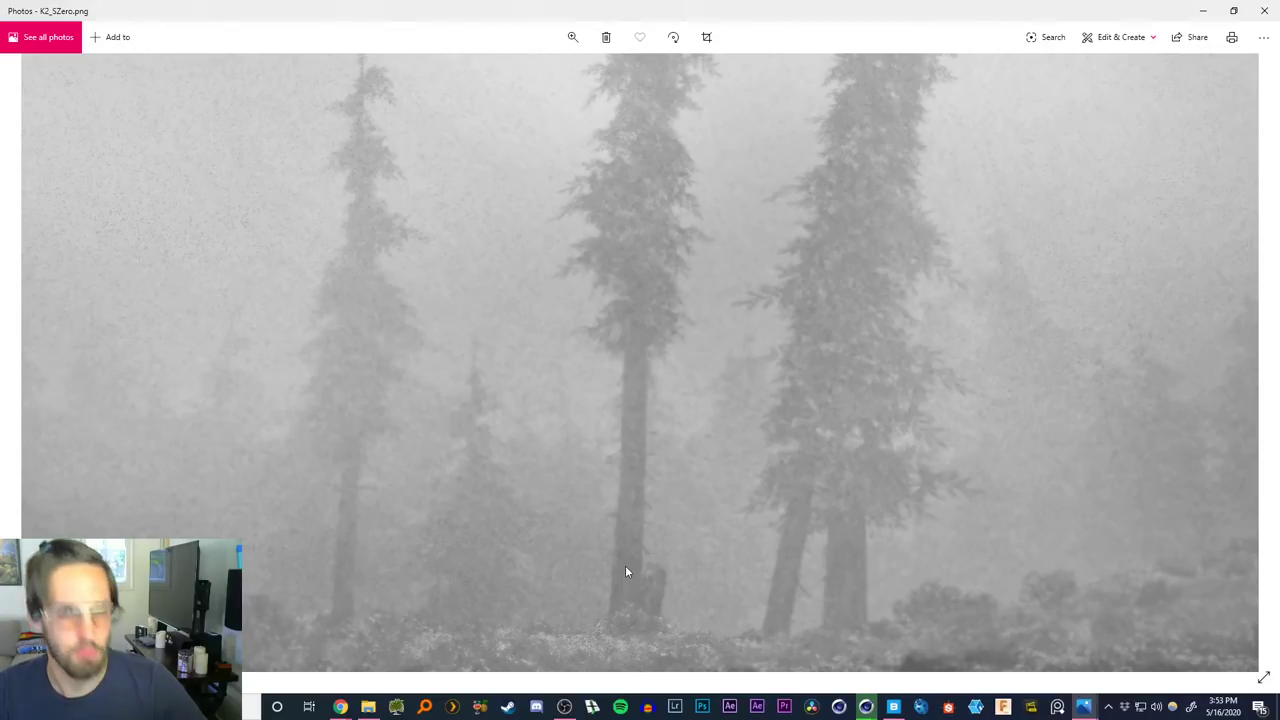
double_click(625, 570)
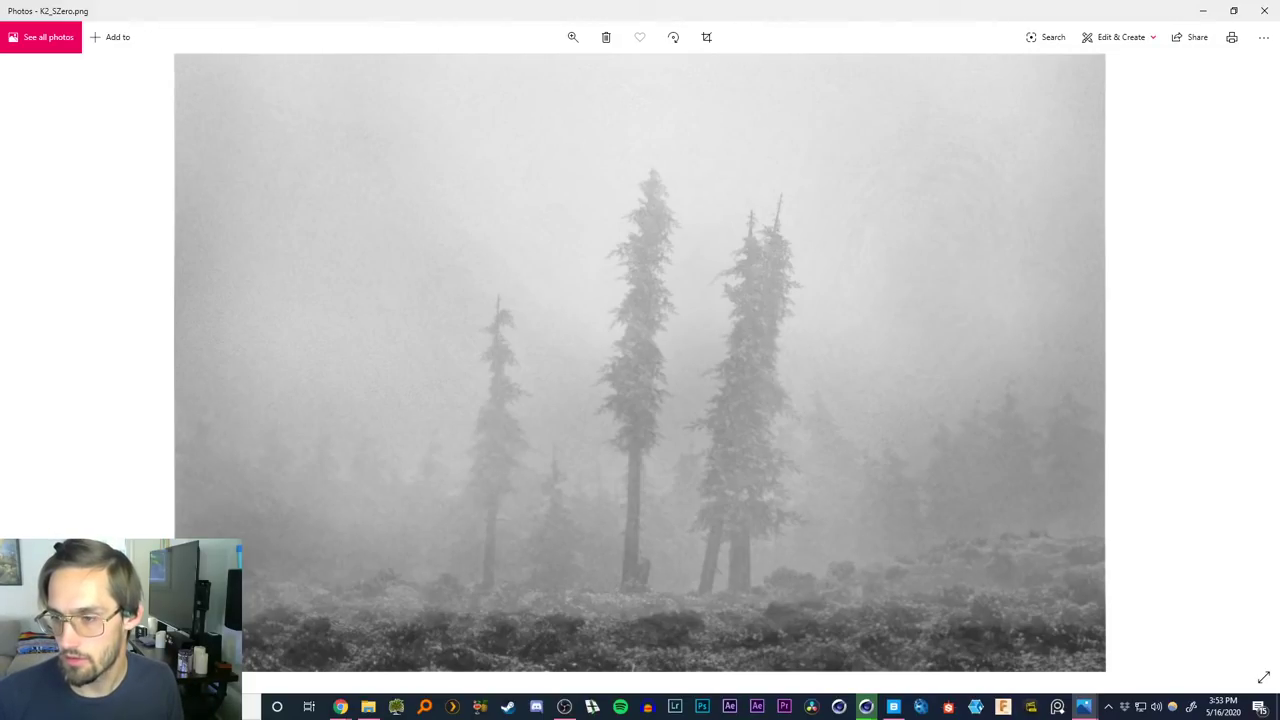
Move on to the pencil drawing of the octagonal tunnel and examine it enlarged and as the whole sketchbook page
key("Right")
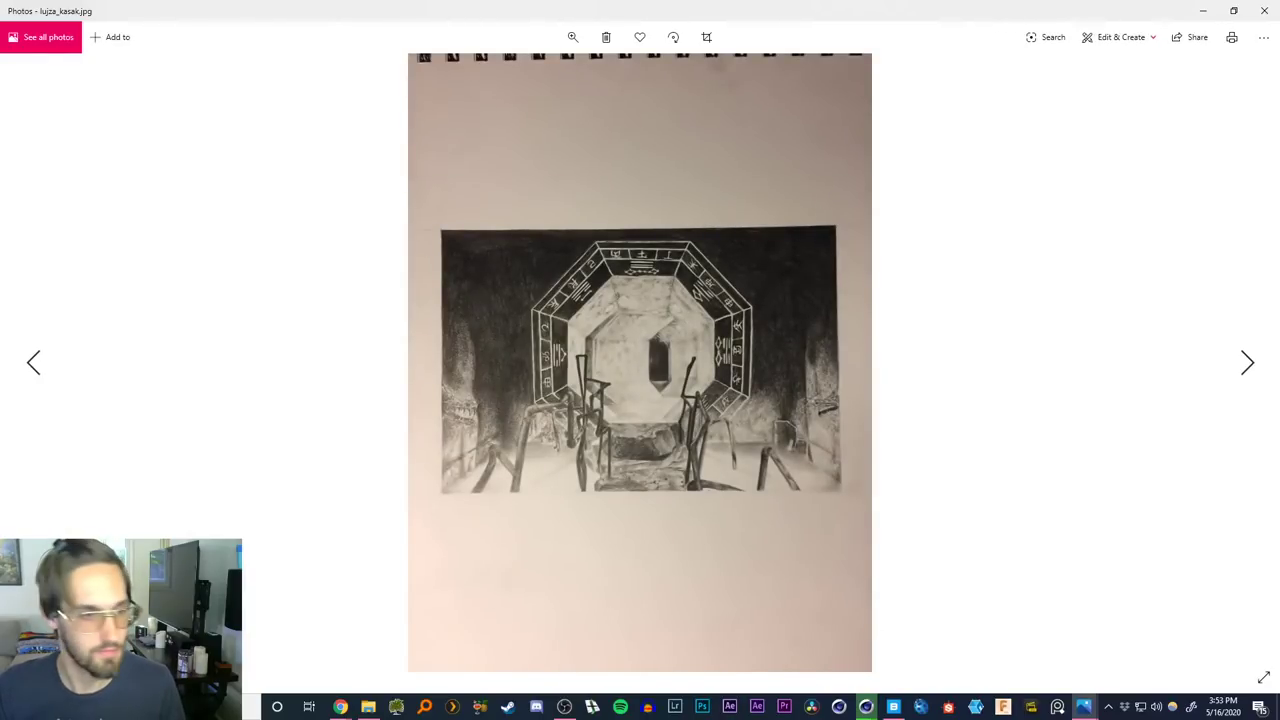
scroll(635, 380, "up", 2)
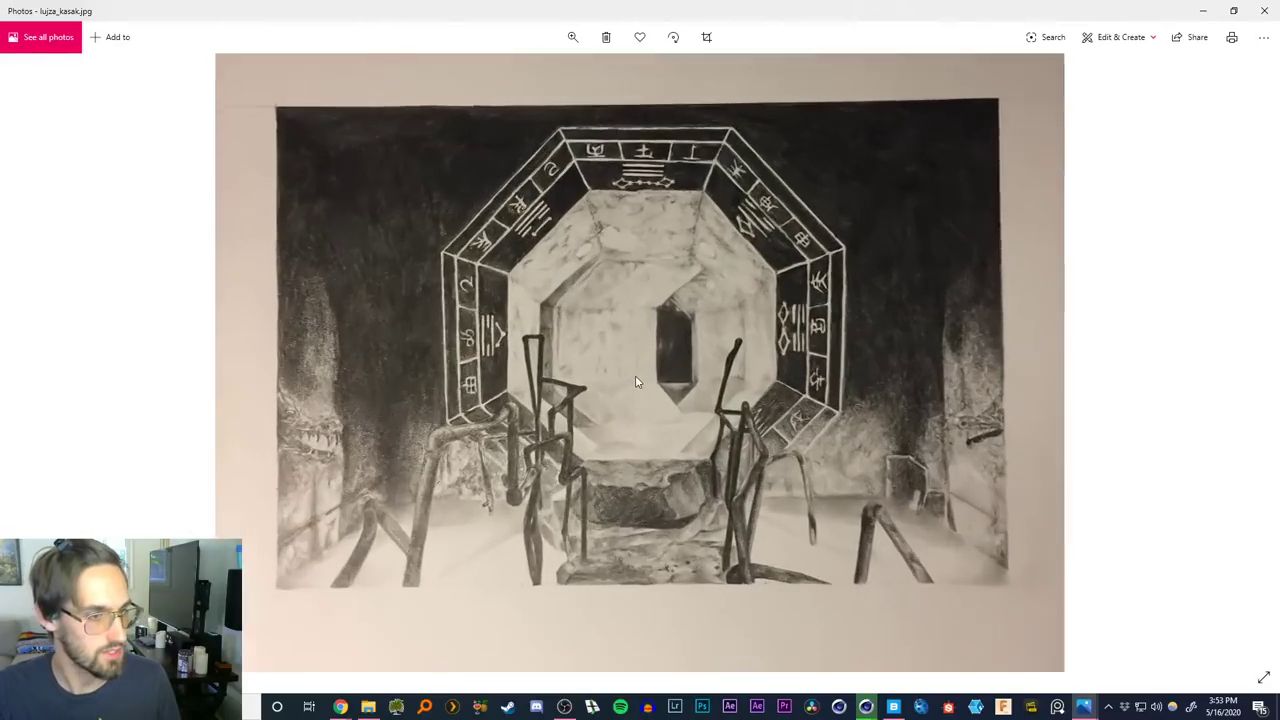
scroll(635, 375, "up", 1)
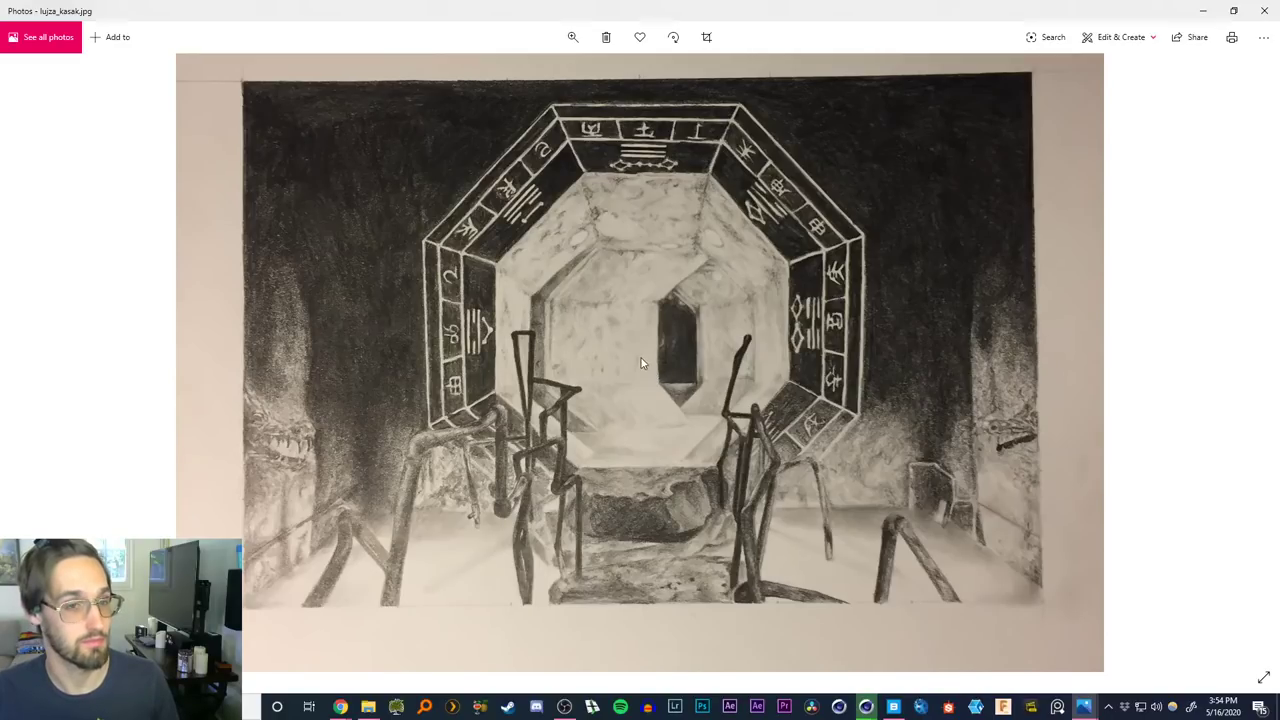
mouse_move(650, 352)
left_mouse_down()
mouse_move(650, 369)
mouse_move(665, 354)
left_mouse_up()
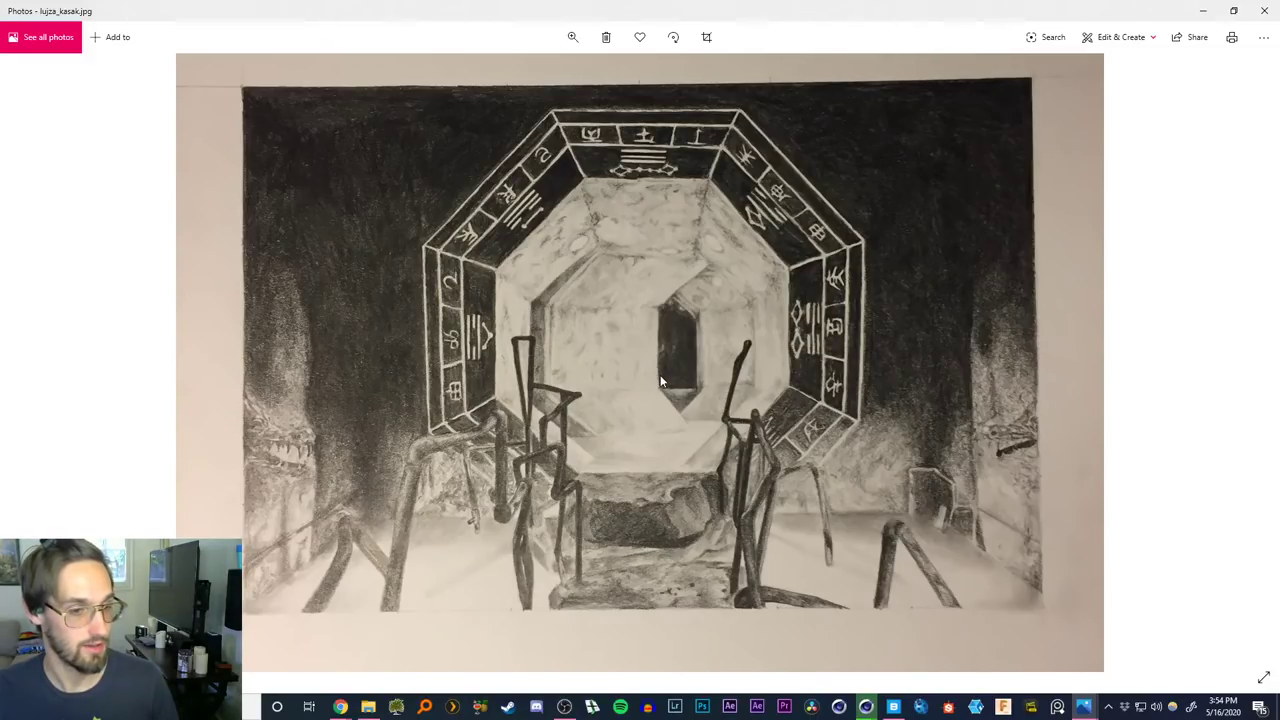
scroll(647, 369, "down", 3)
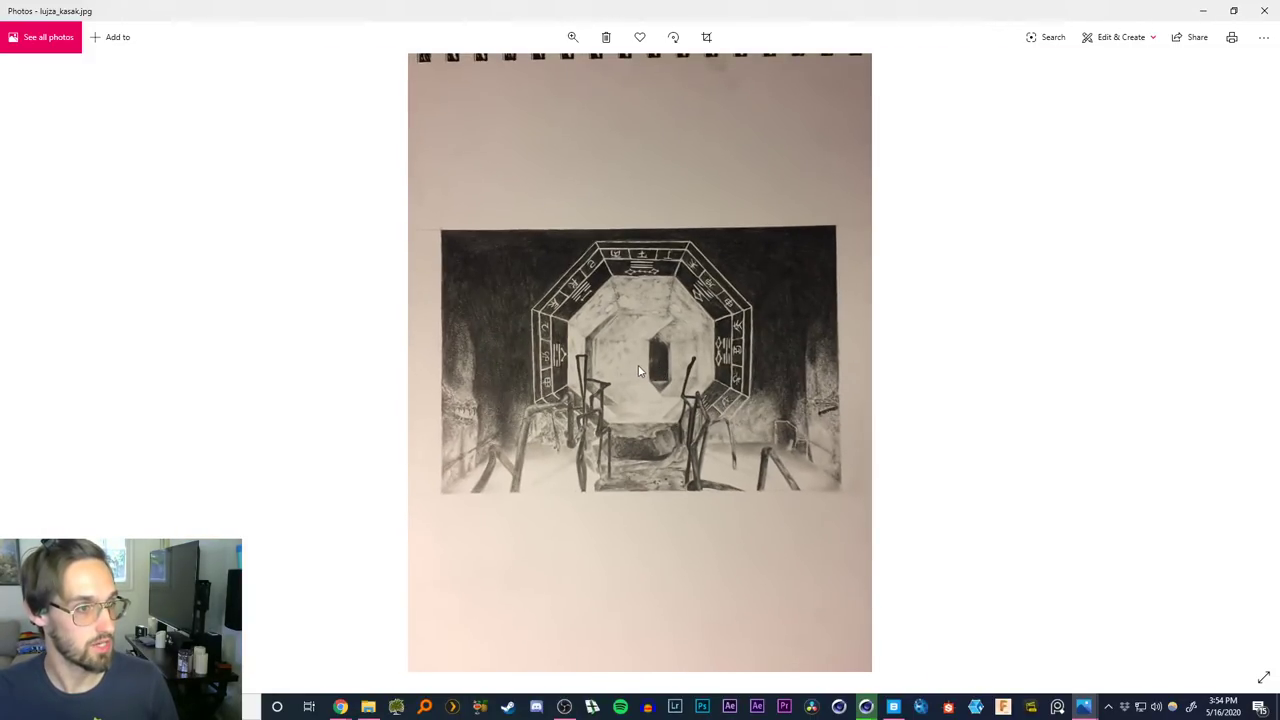
scroll(640, 371, "up", 3)
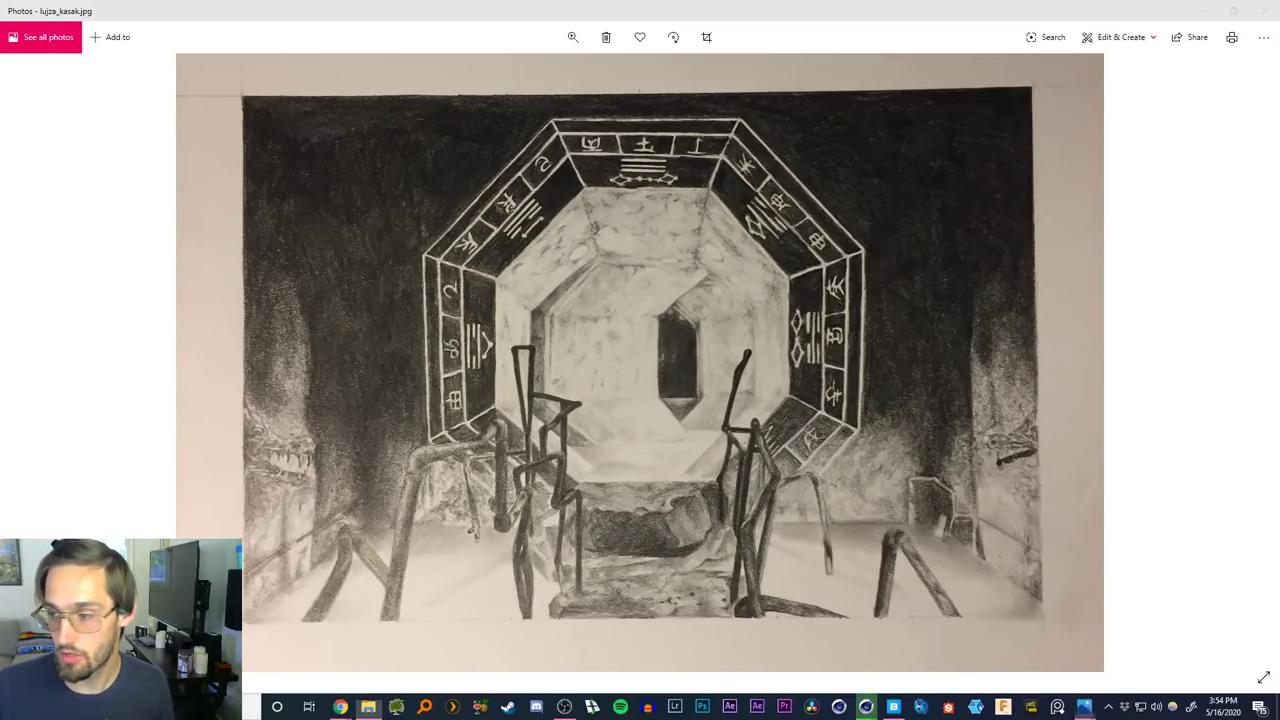
Inspect the grimy washroom submission's mirrors, tiles and sinks up close, and move on to the bedroom image with the hanging chair
key("Right")
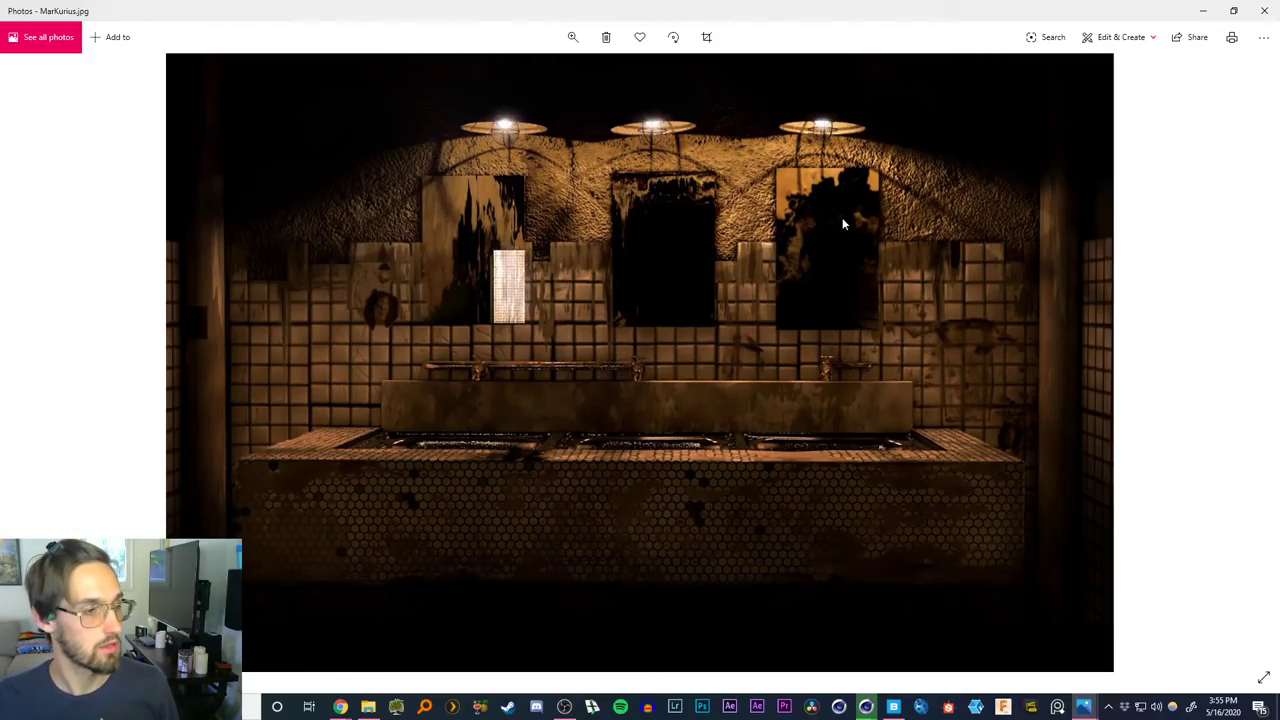
scroll(602, 371, "up", 3)
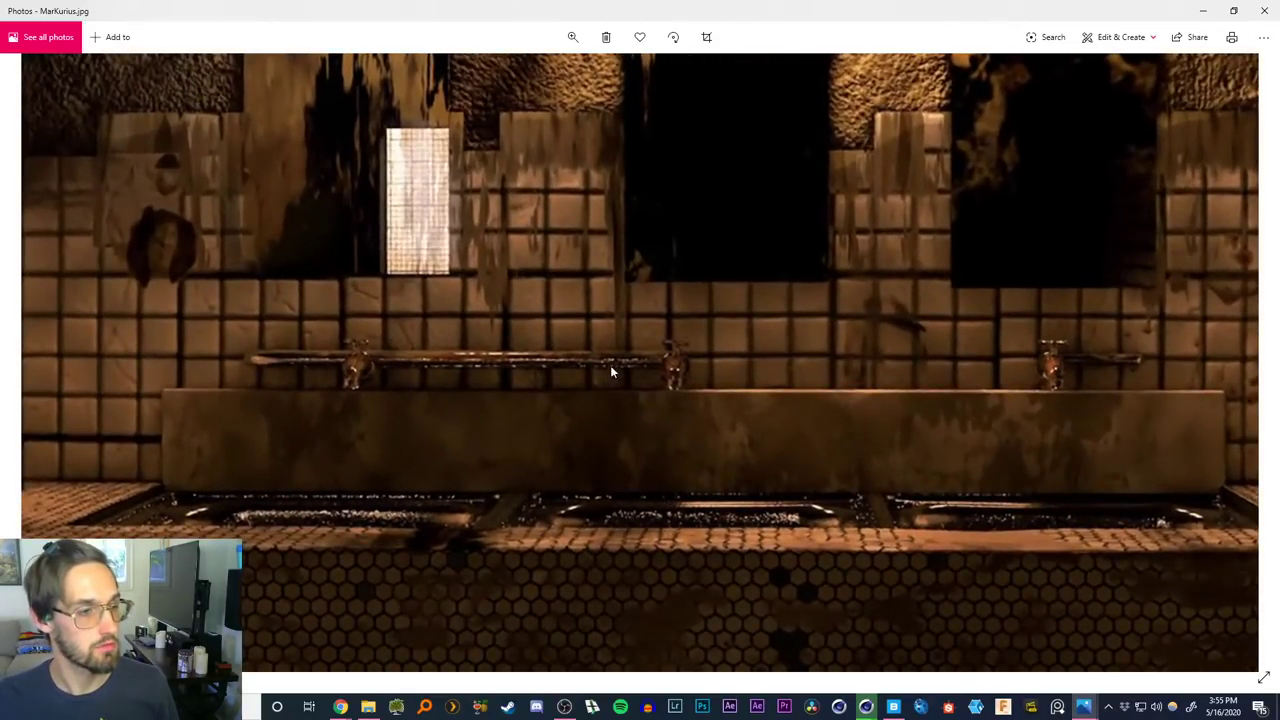
scroll(609, 370, "down", 3)
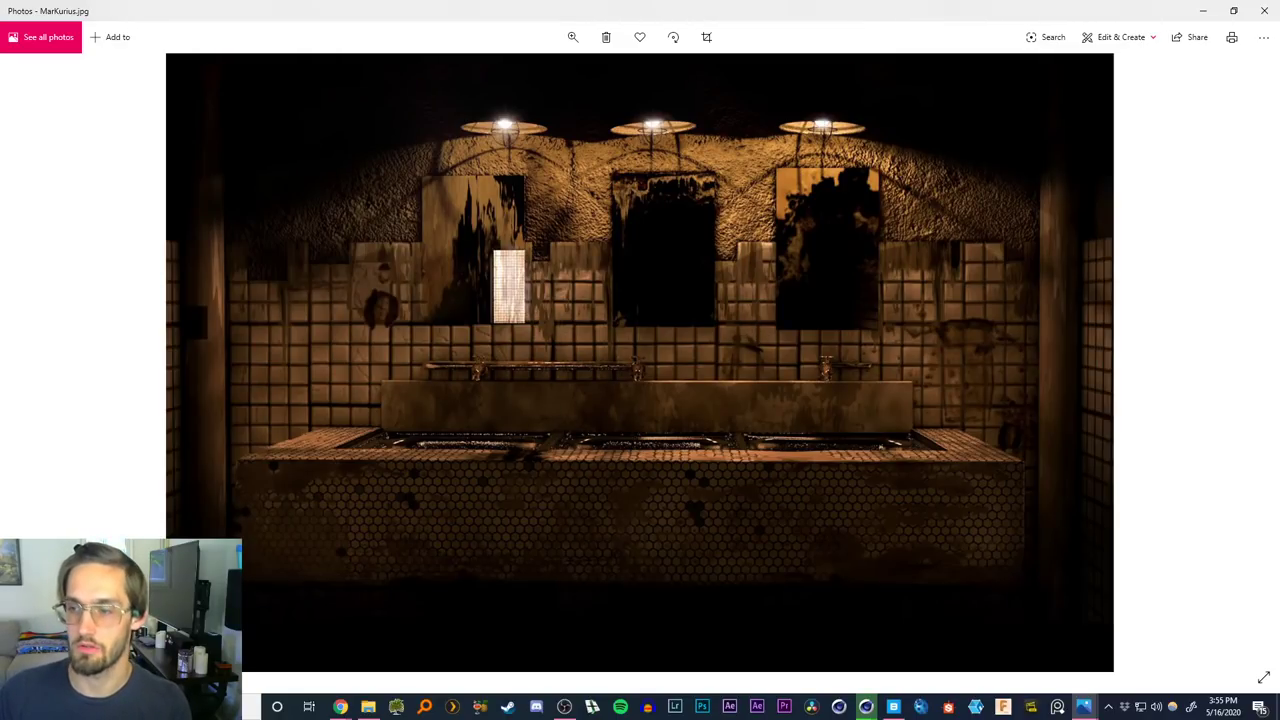
key("Right")
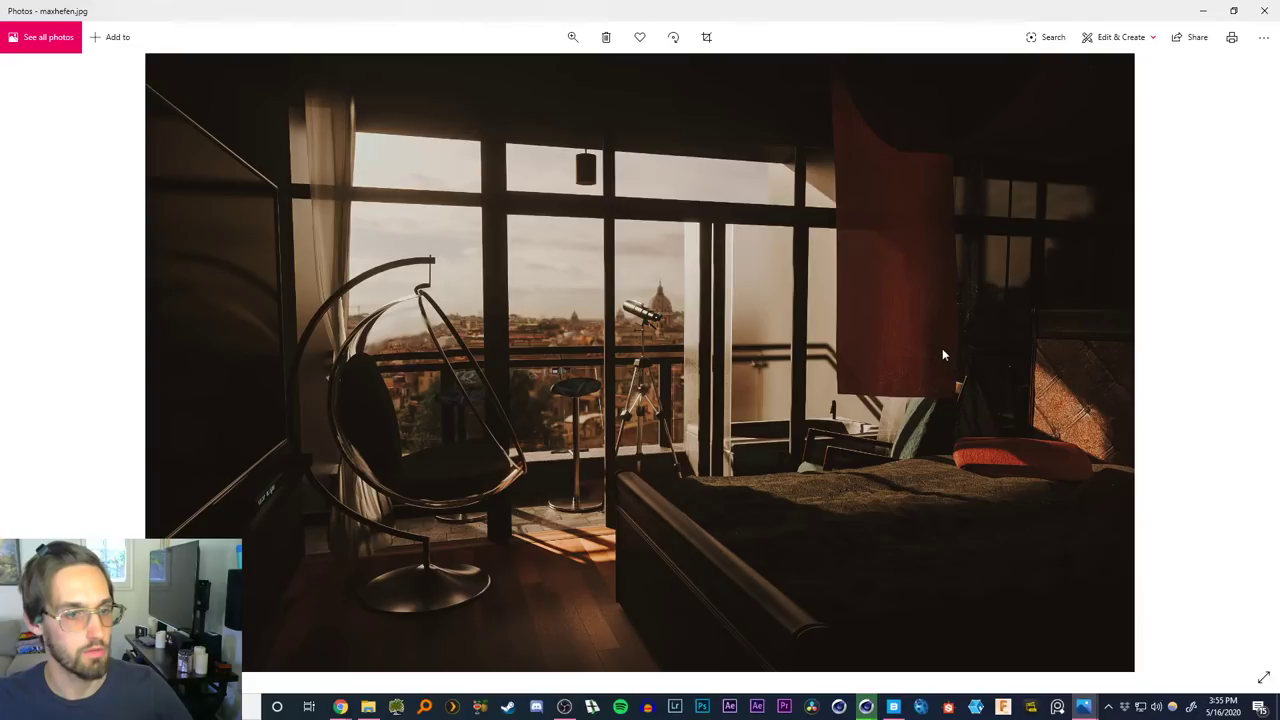
Inspect the bedroom image's bed, hanging chair, balcony stools and telescope up close, and return to the full picture
scroll(920, 341, "up", 3)
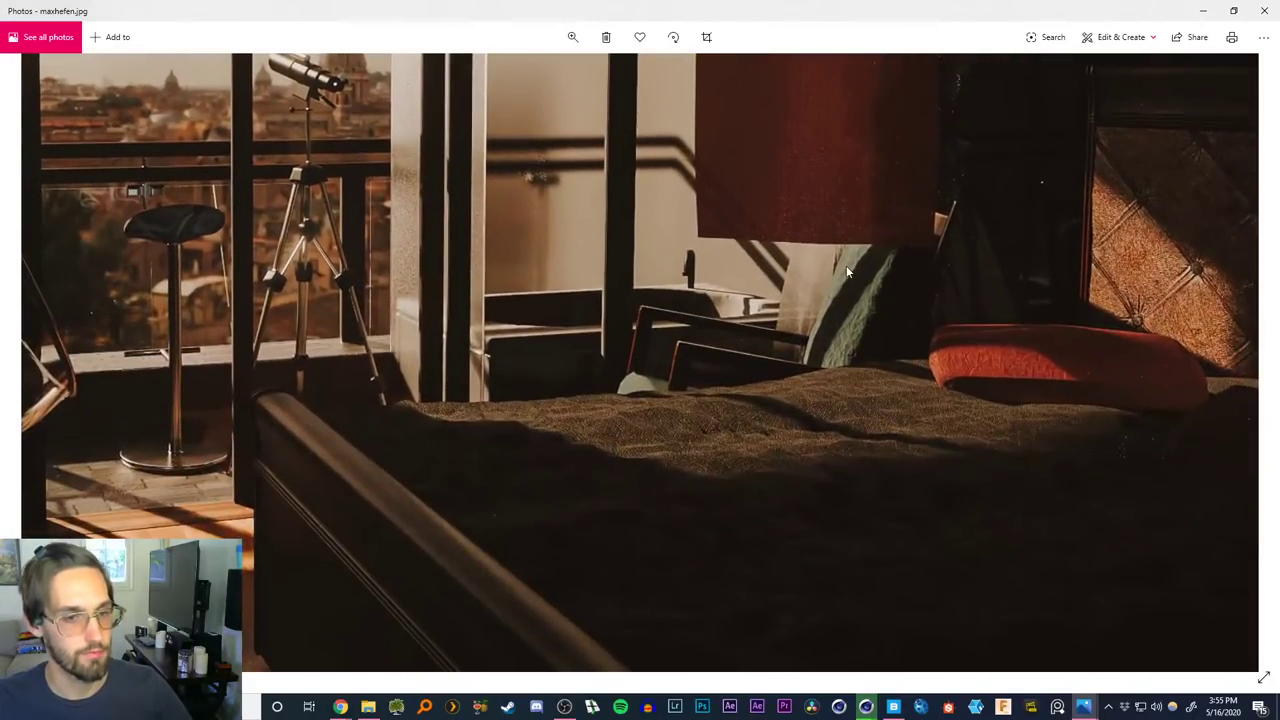
left_click_drag(506, 406, 1006, 343)
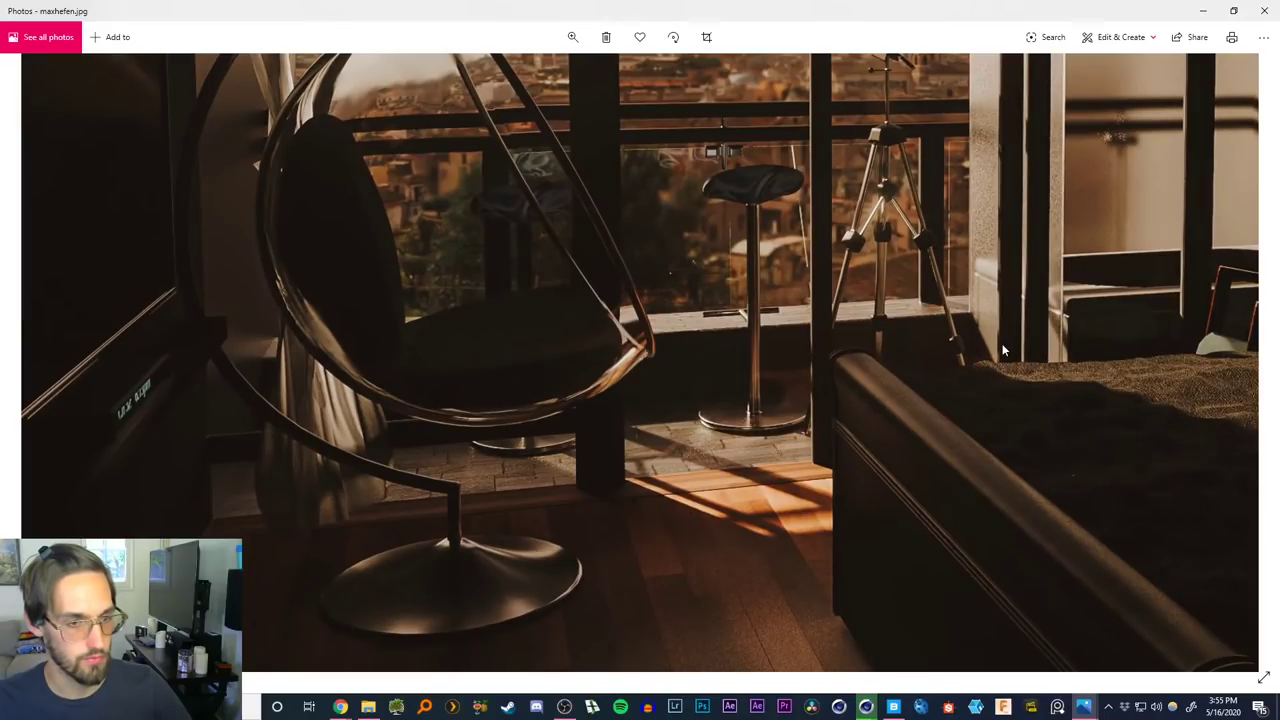
left_click_drag(590, 256, 632, 416)
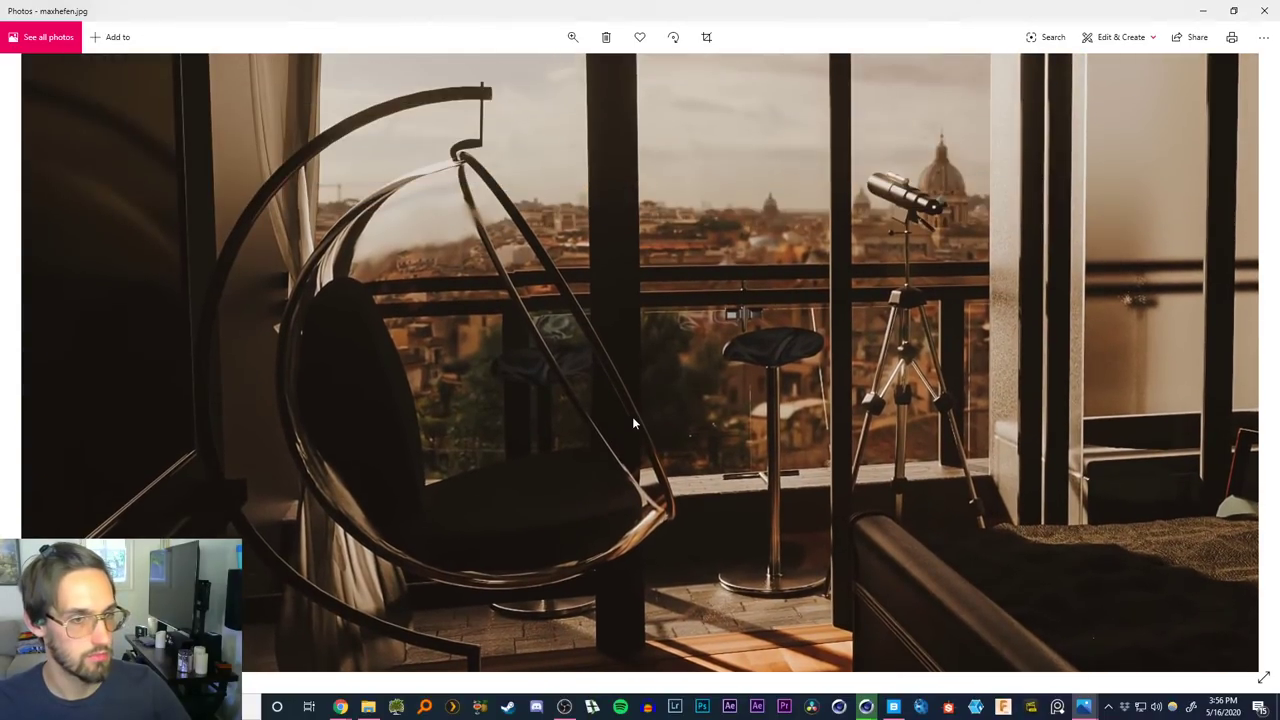
left_click_drag(896, 224, 746, 387)
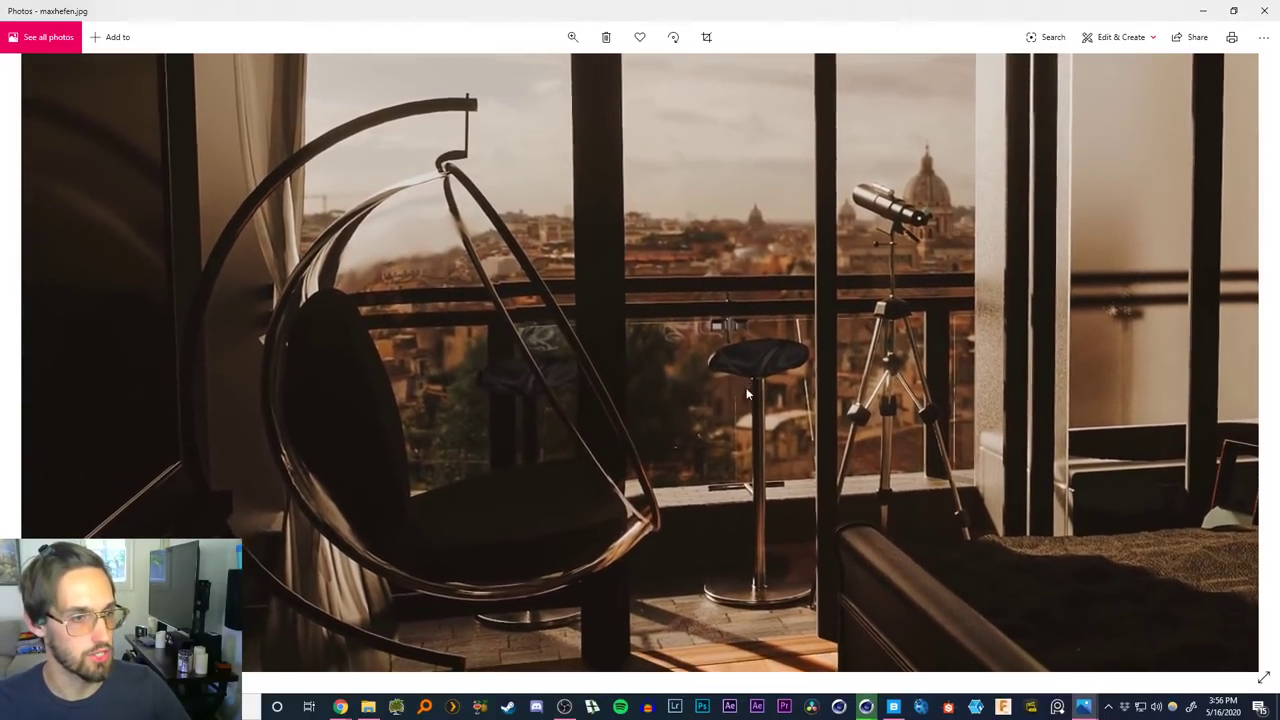
left_click_drag(873, 297, 818, 405)
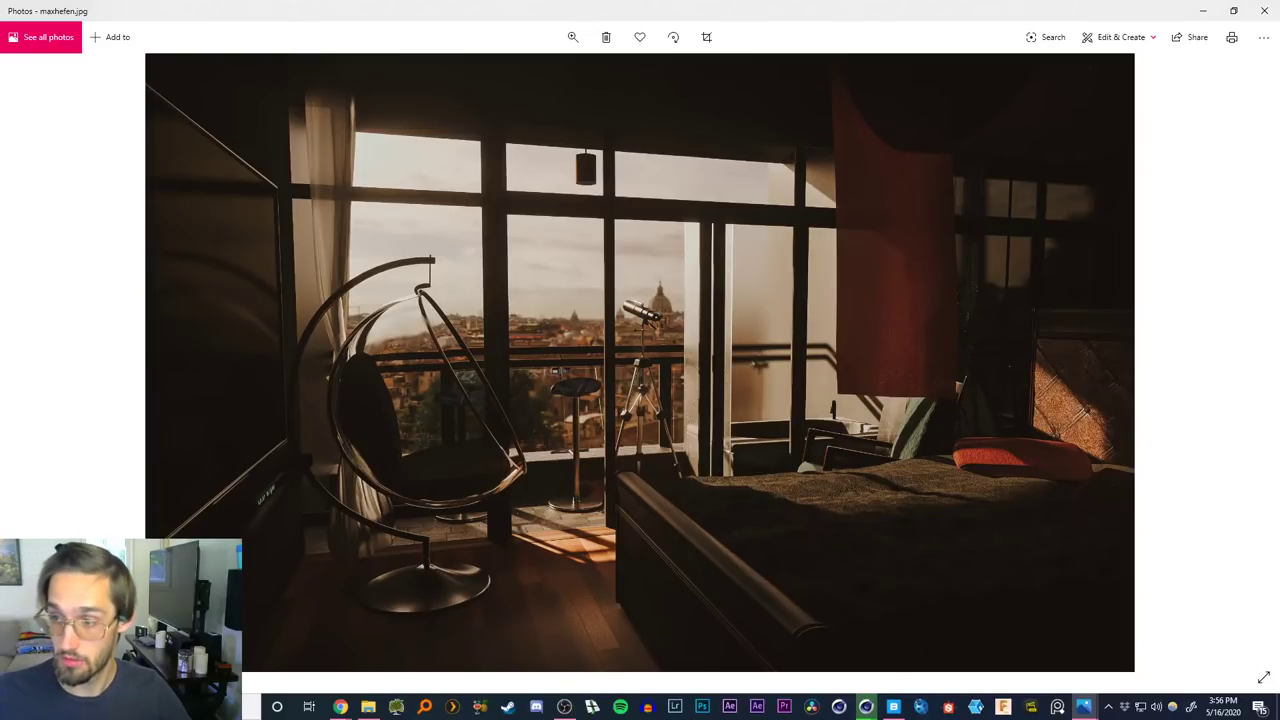
View the misty river, the pencil drawing of the man among shelves and the three-mirror washroom, and move on to the autumn leaves image
key("Right")
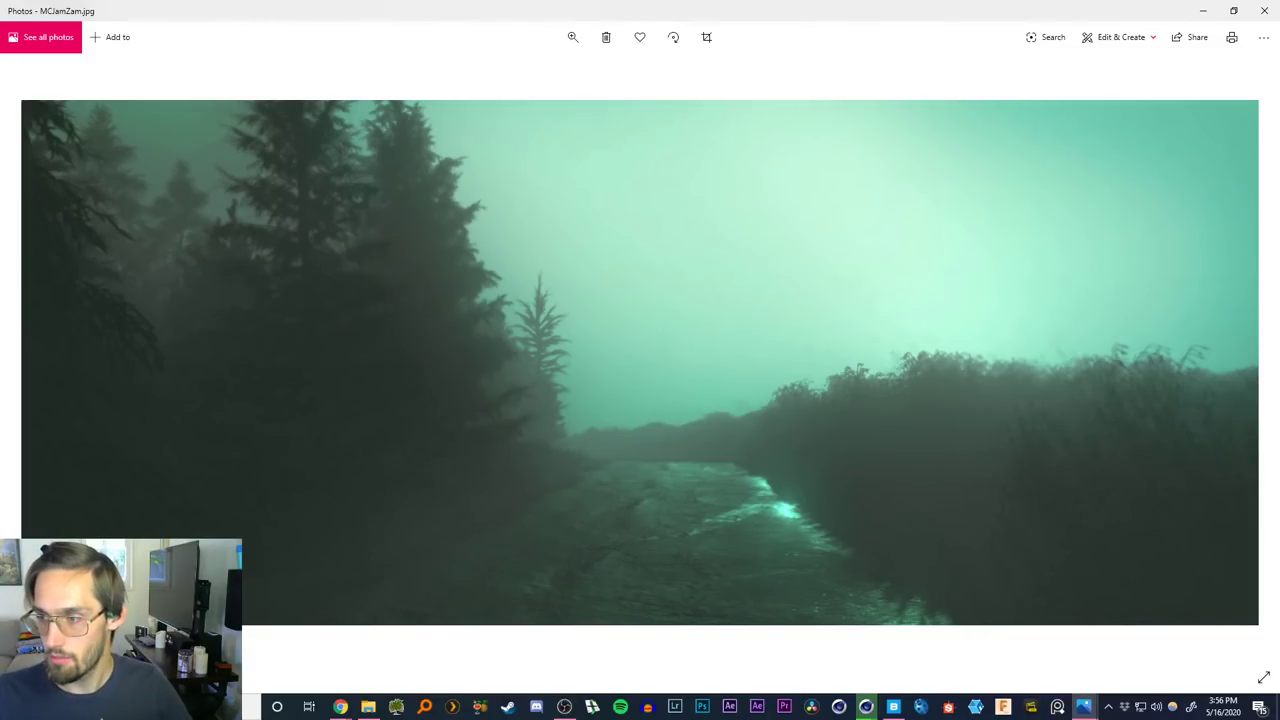
key("Right")
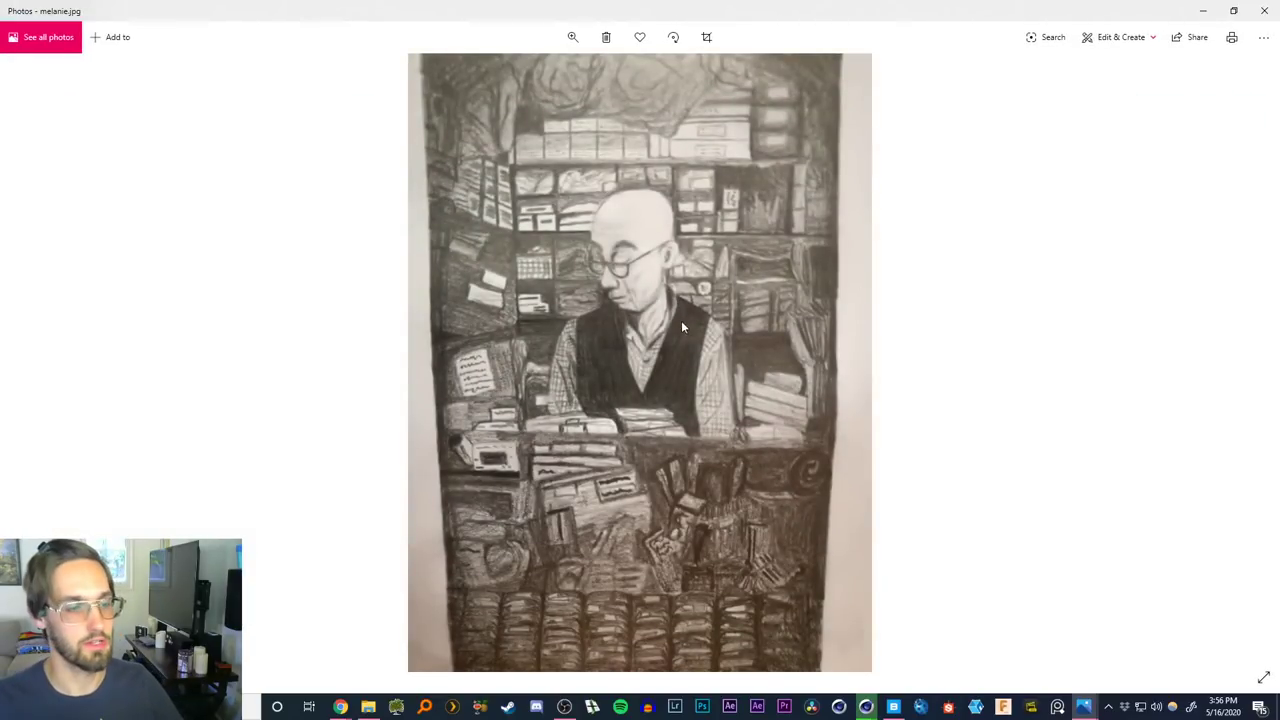
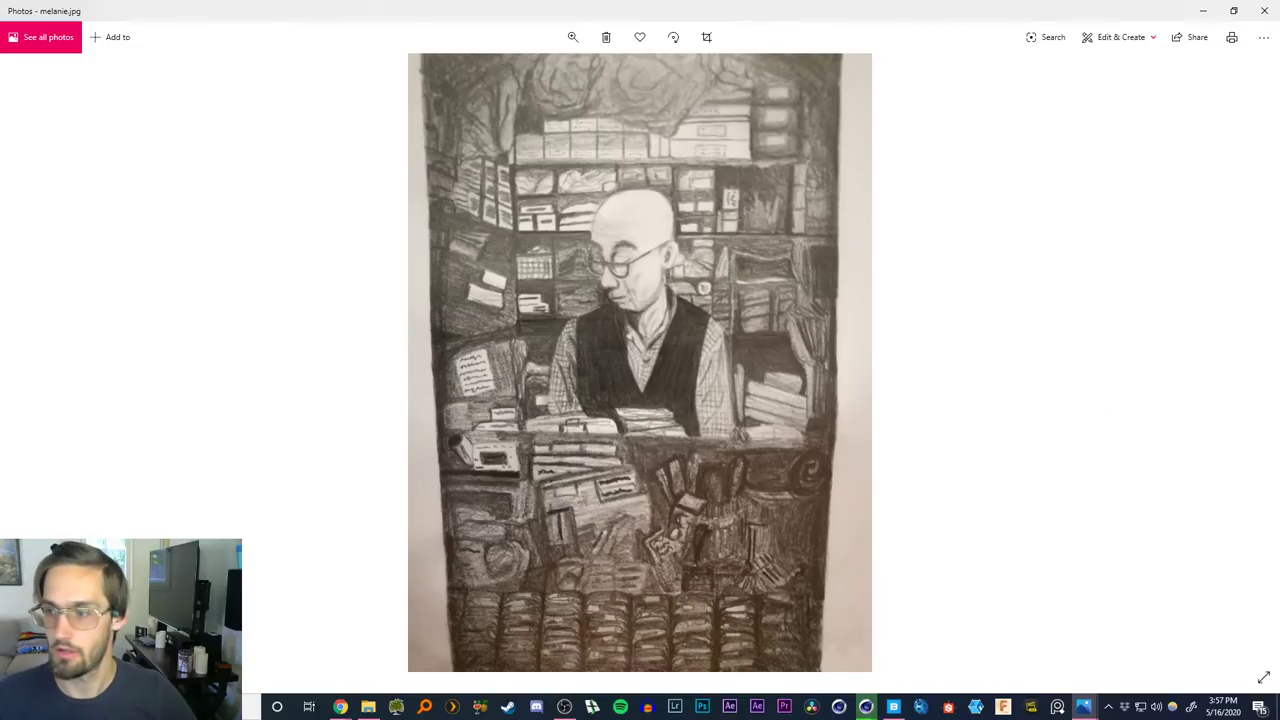
key("Right")
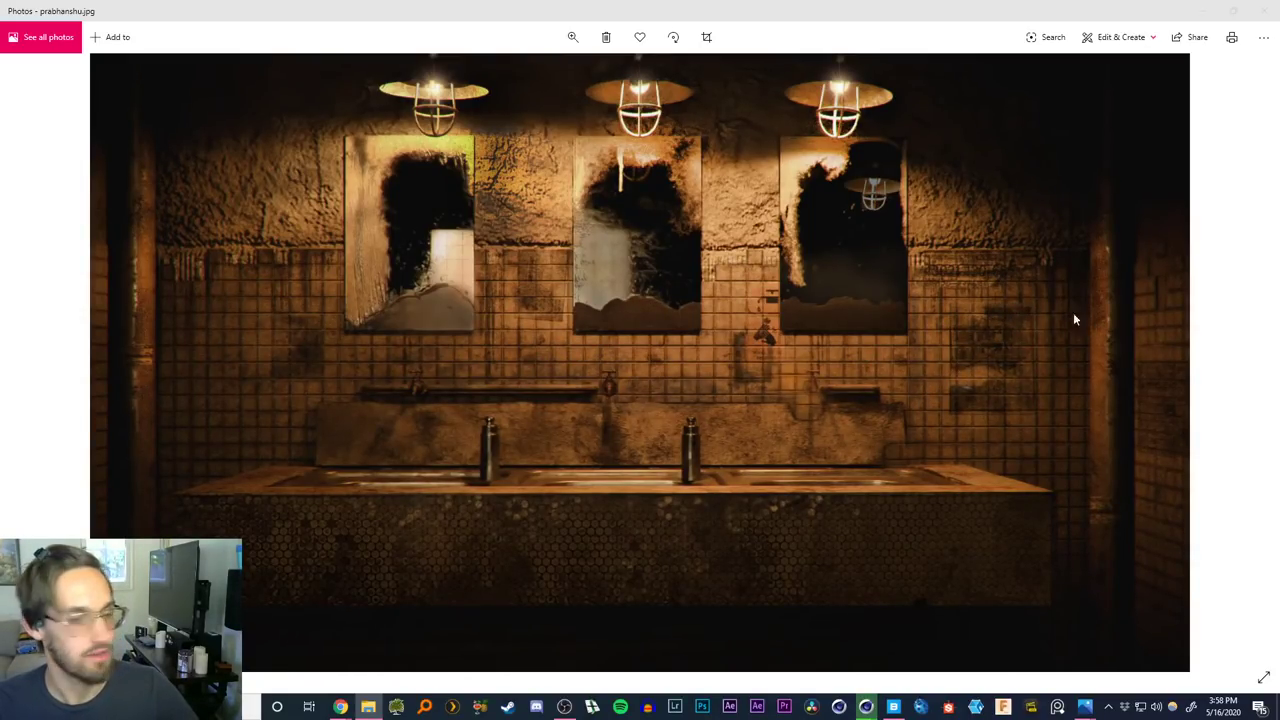
key("Right")
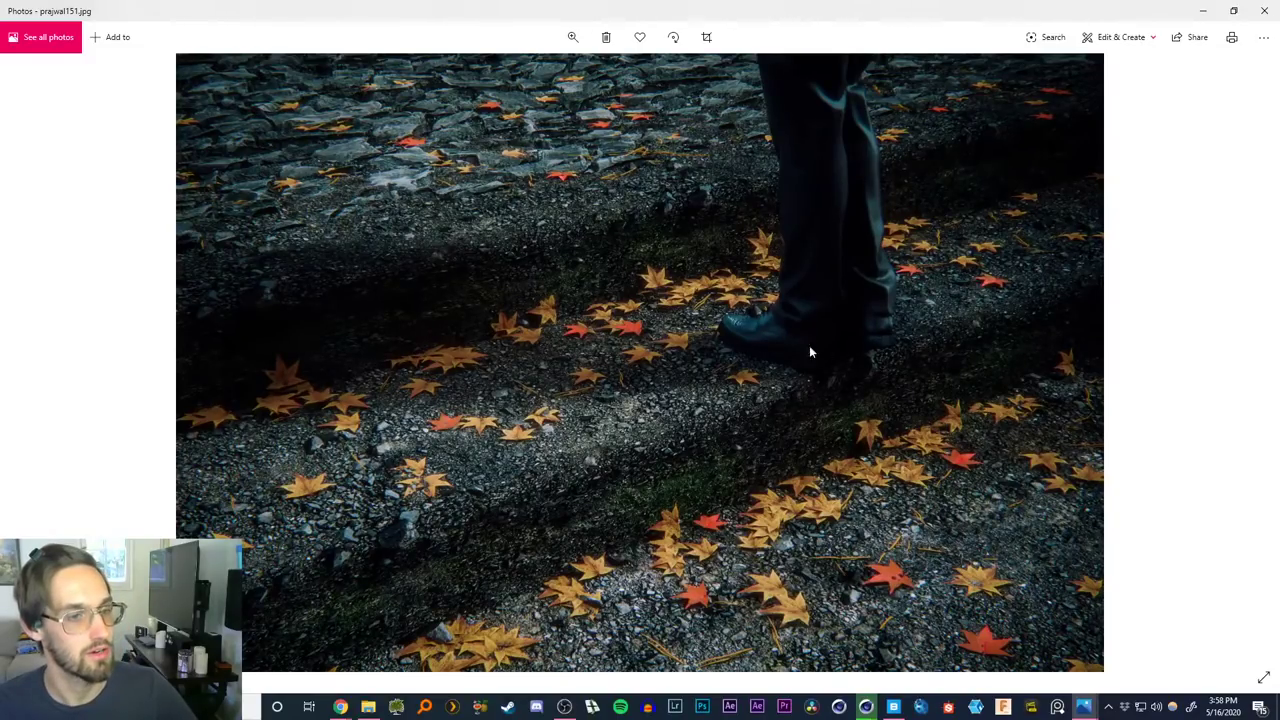
Examine the autumn leaves image's shoe, trouser legs, stone paving and scattered leaves up close, and return to the full picture
scroll(778, 338, "up", 1)
scroll(800, 380, "up", 1)
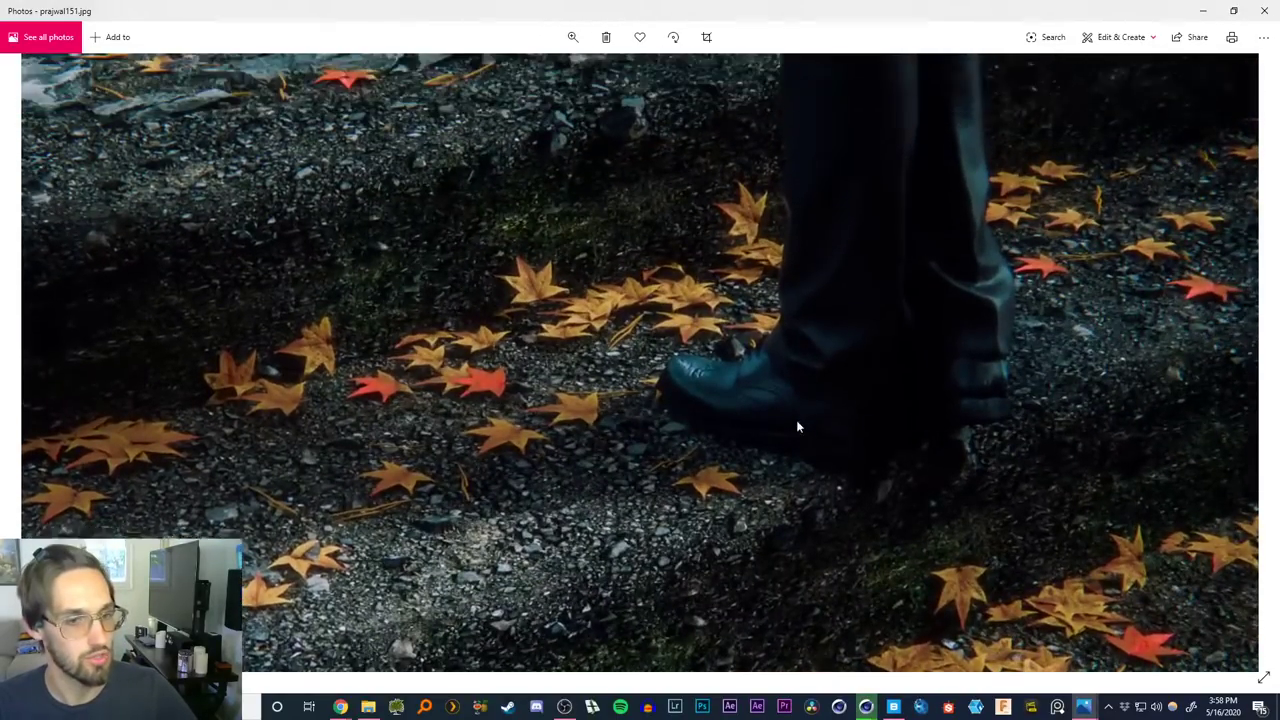
left_click_drag(797, 427, 800, 444)
left_click_drag(859, 193, 824, 459)
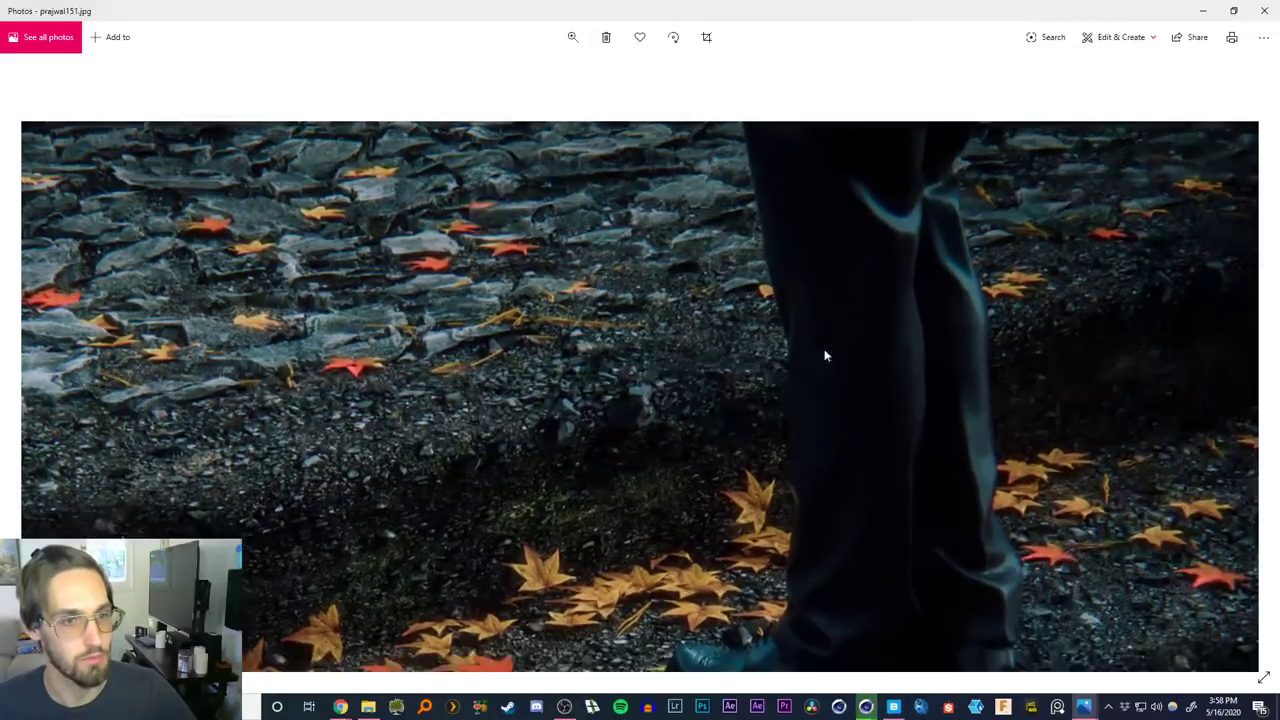
left_click_drag(825, 355, 820, 264)
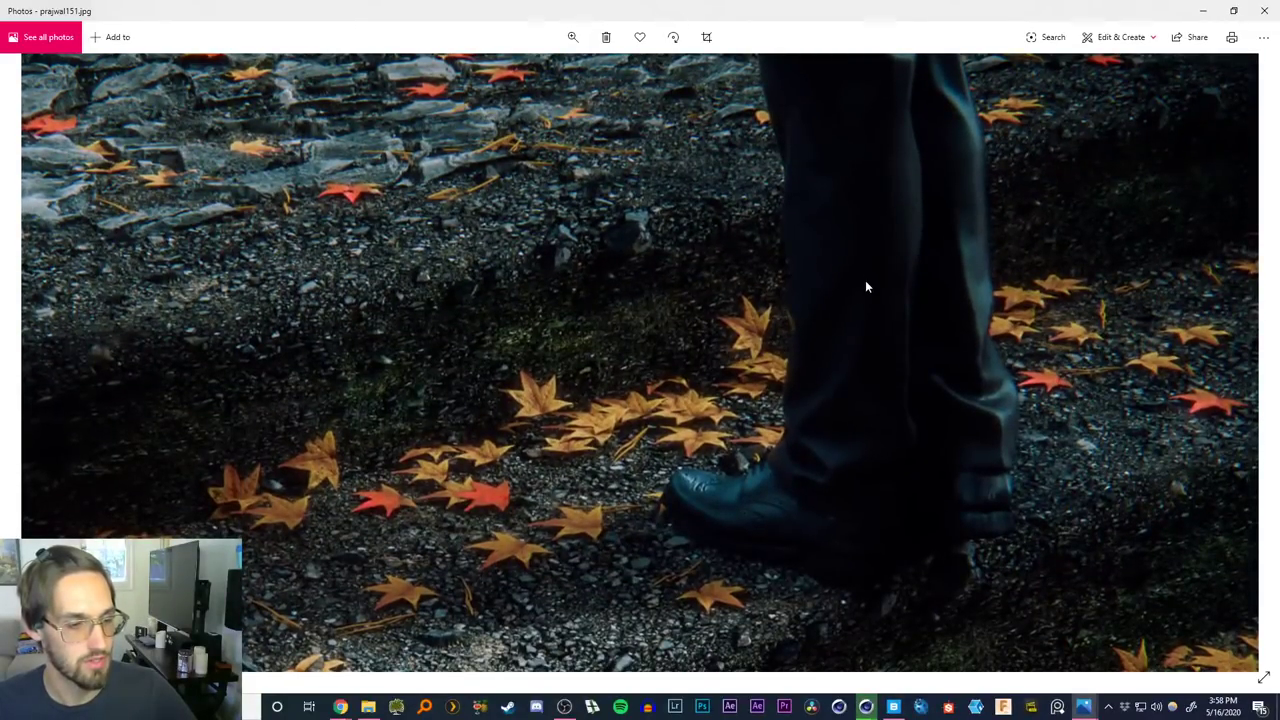
double_click(825, 487)
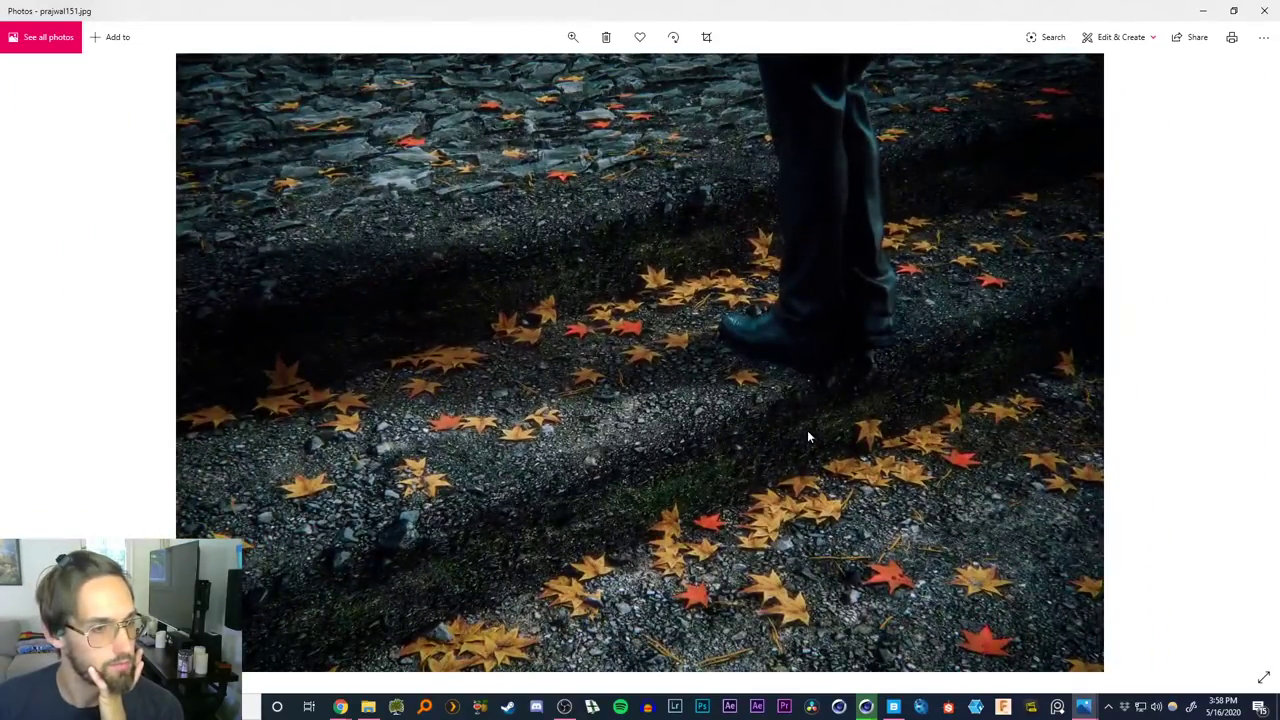
double_click(704, 366)
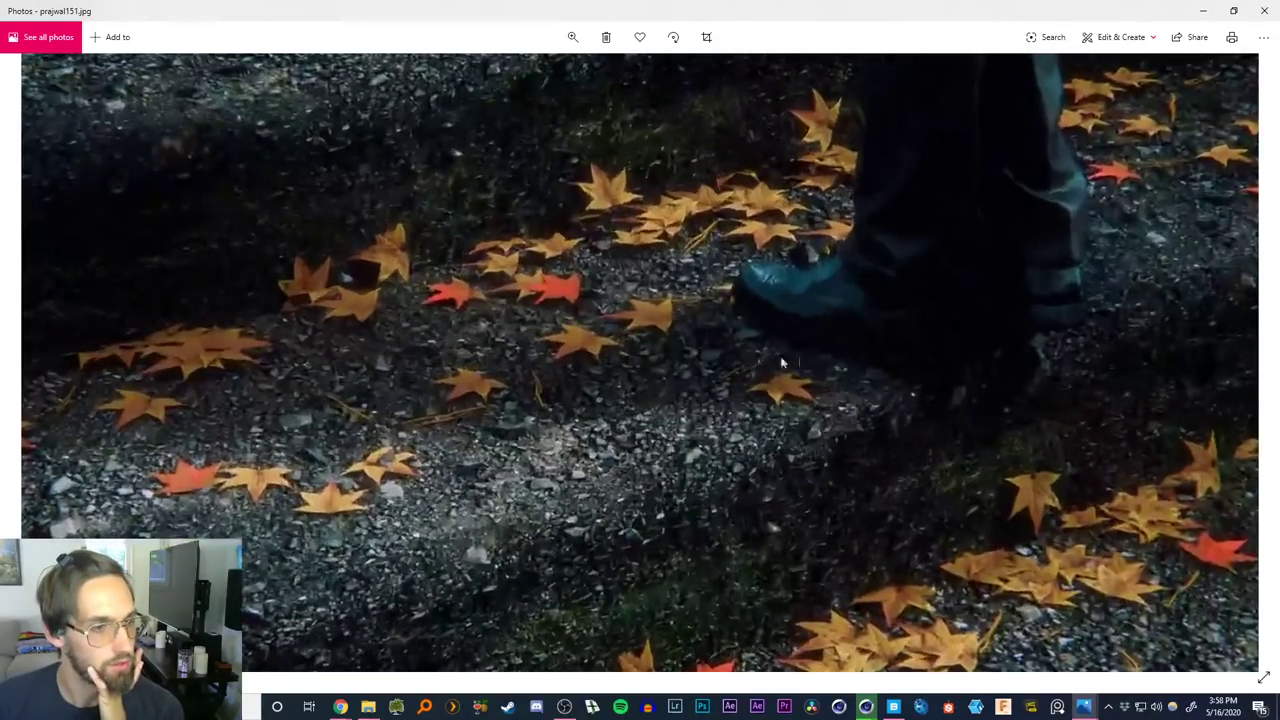
double_click(720, 357)
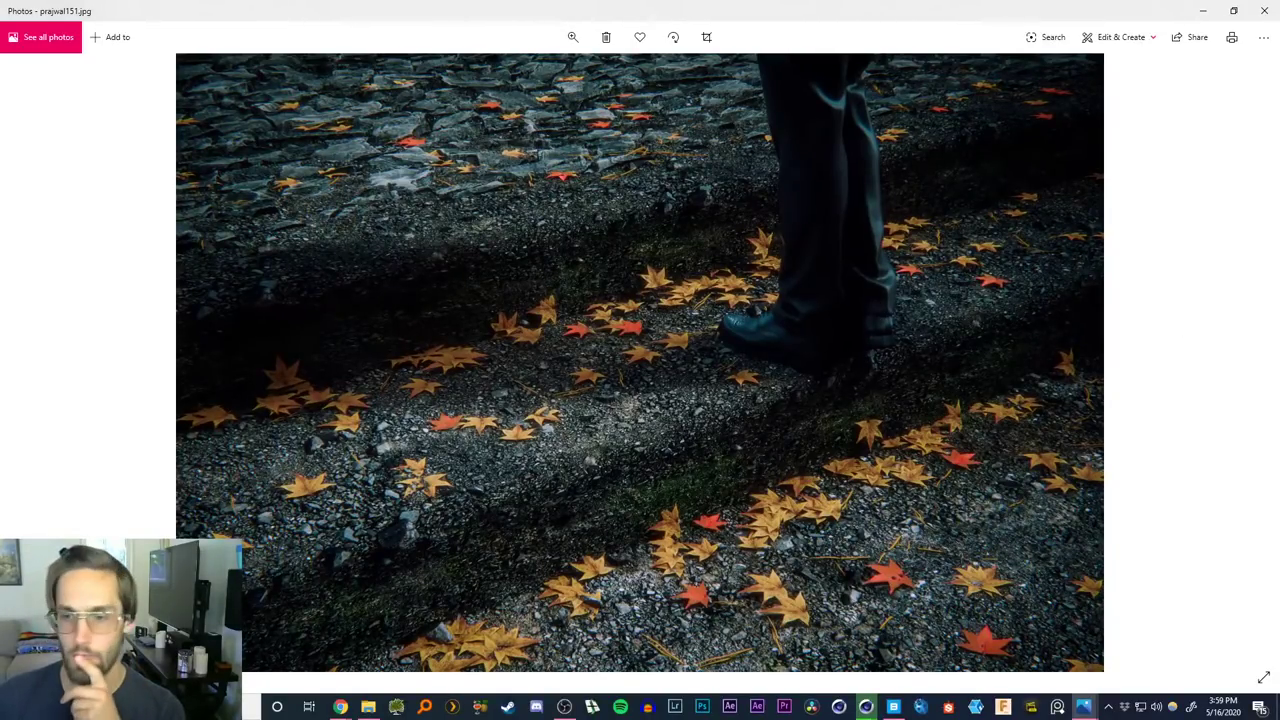
View the foggy field image with red light leaks, then inspect the wall signs and mirrors in the following dark washroom submission
key("Right")
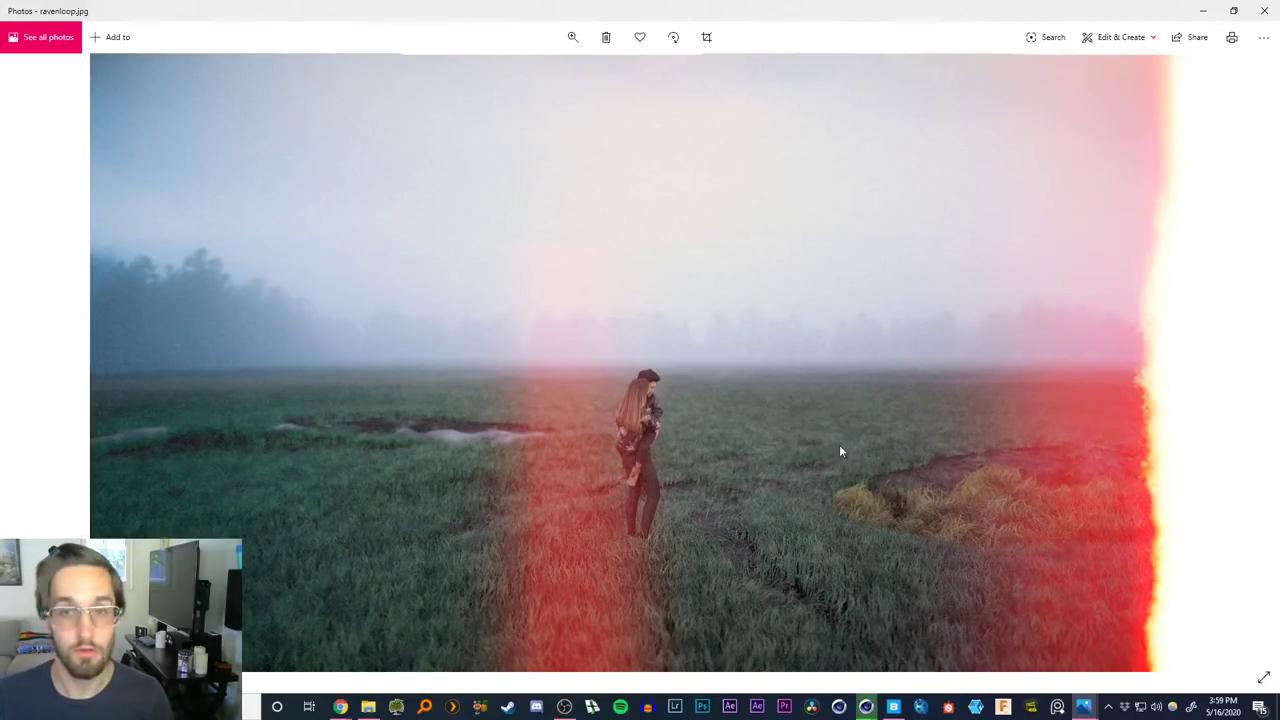
key("Right")
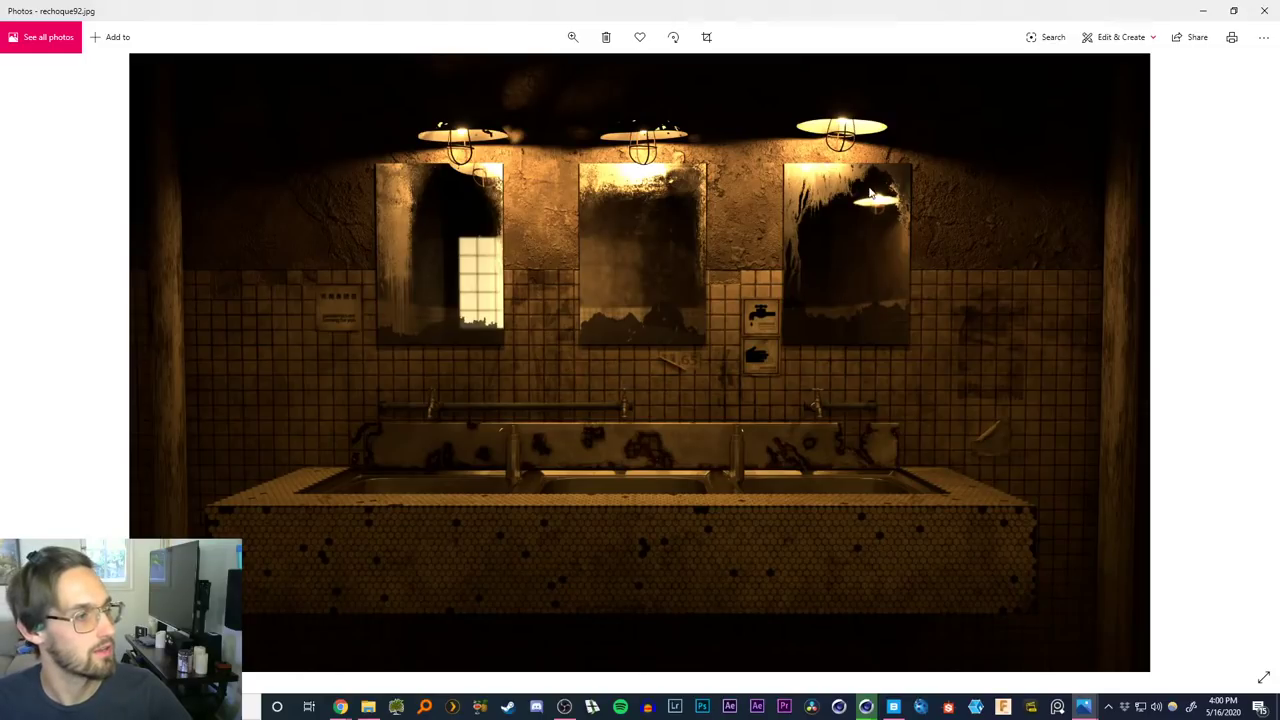
scroll(334, 316, "up", 4)
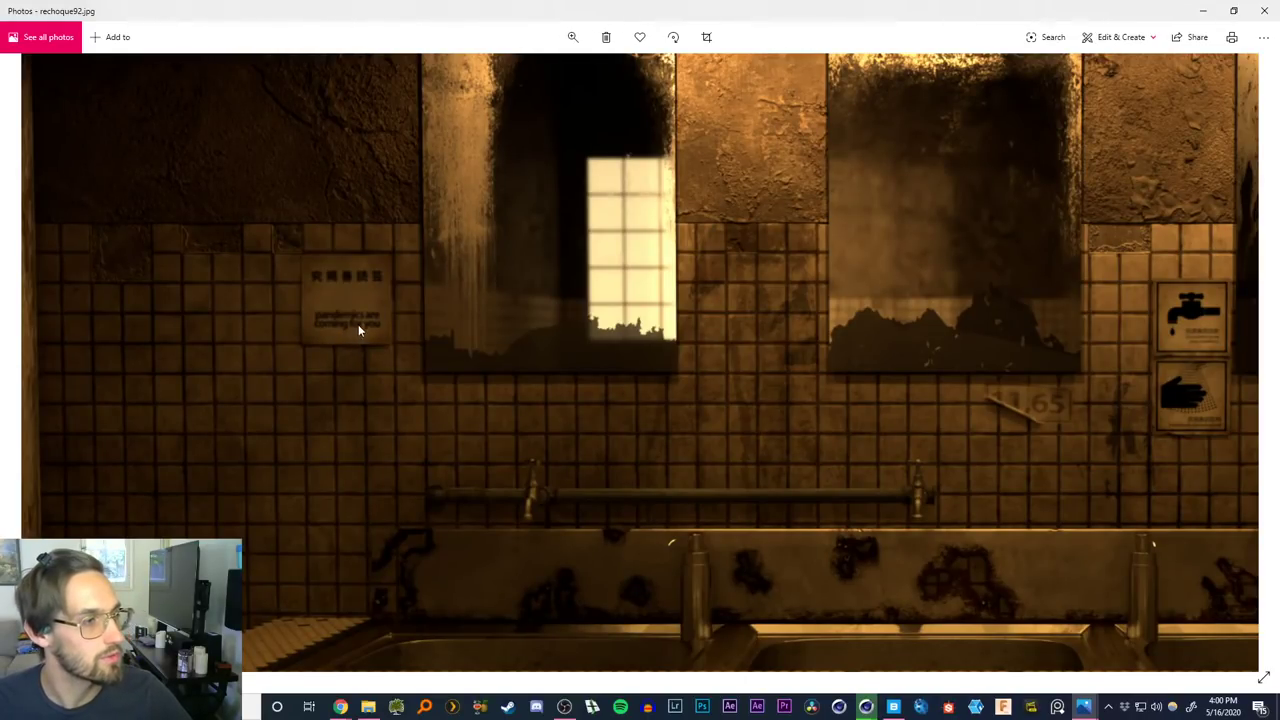
scroll(357, 325, "down", 4)
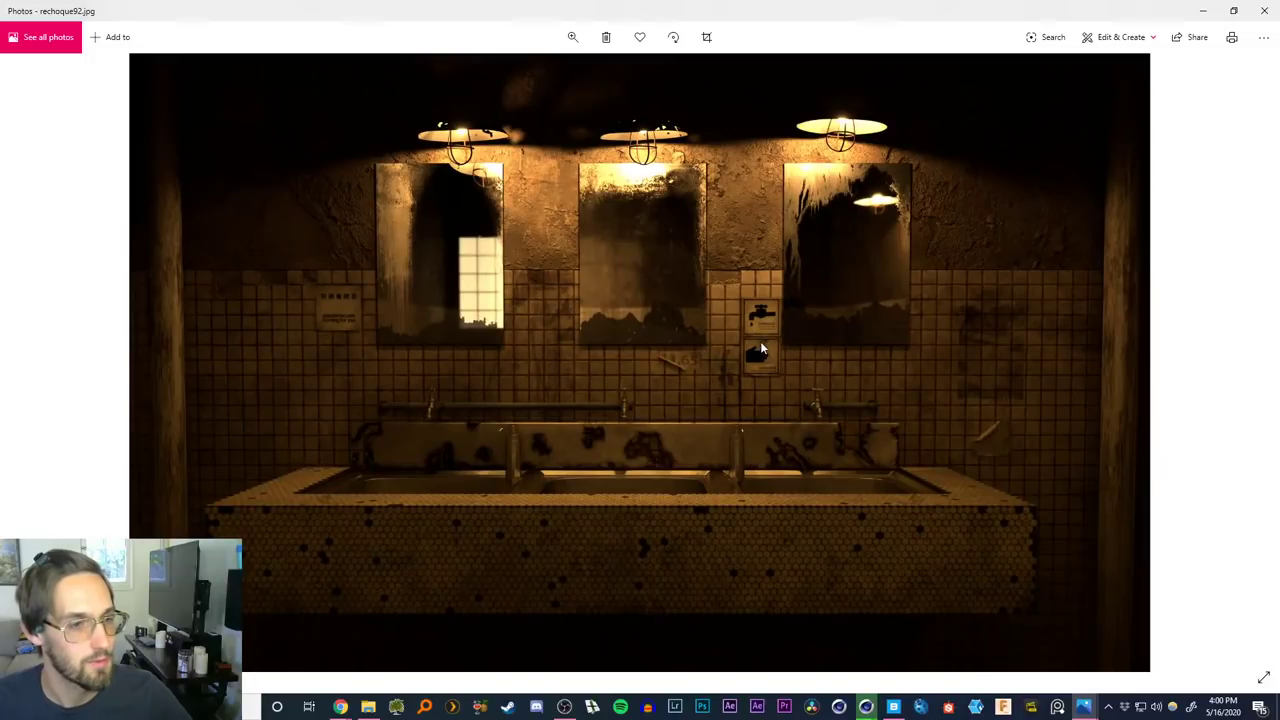
scroll(760, 341, "up", 4)
scroll(760, 364, "down", 4)
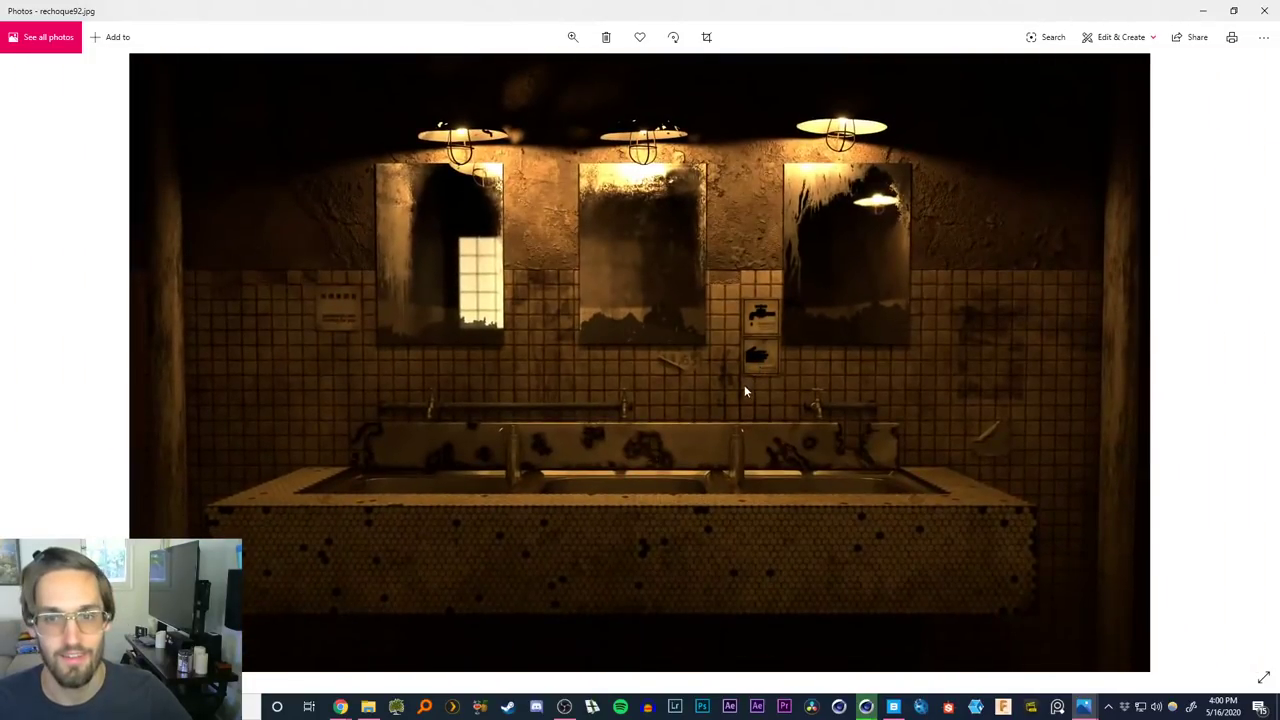
Move on to the orange-lit washroom submission and examine its sinks, hexagon-tiled counter and back wall across the width
key("Right")
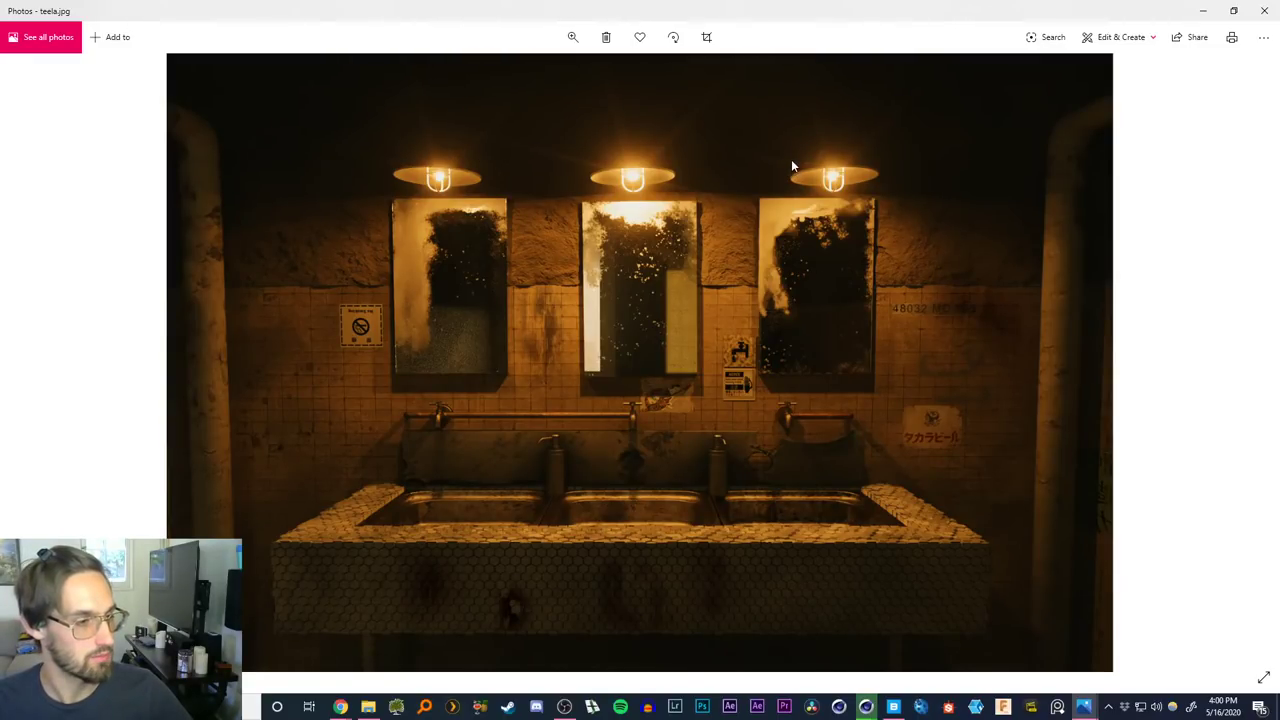
scroll(337, 515, "up", 2)
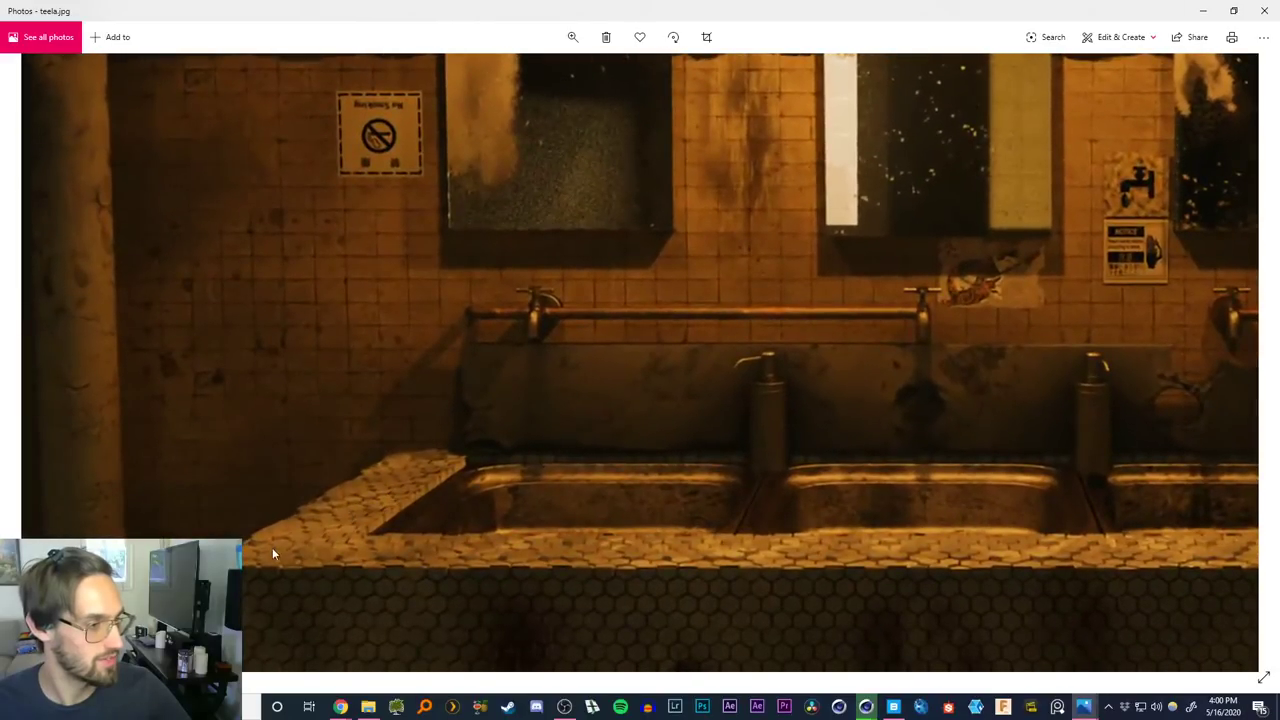
left_click_drag(838, 505, 570, 466)
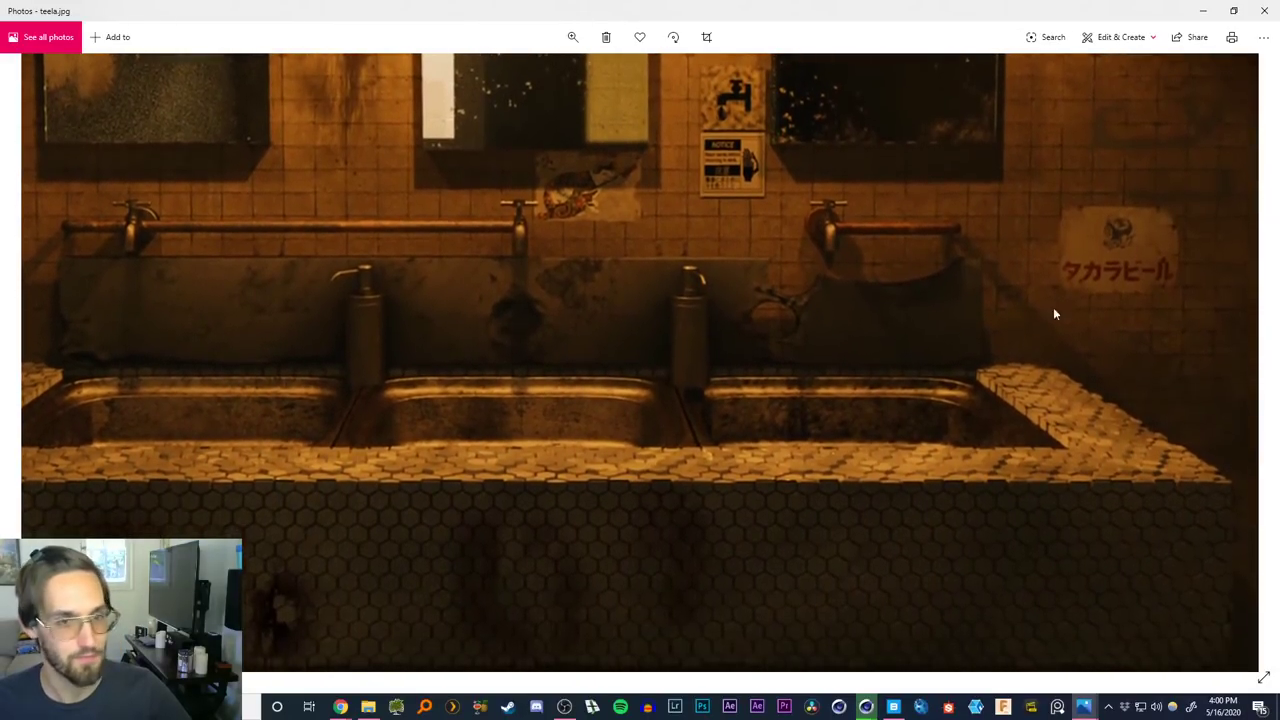
left_click_drag(1064, 301, 918, 371)
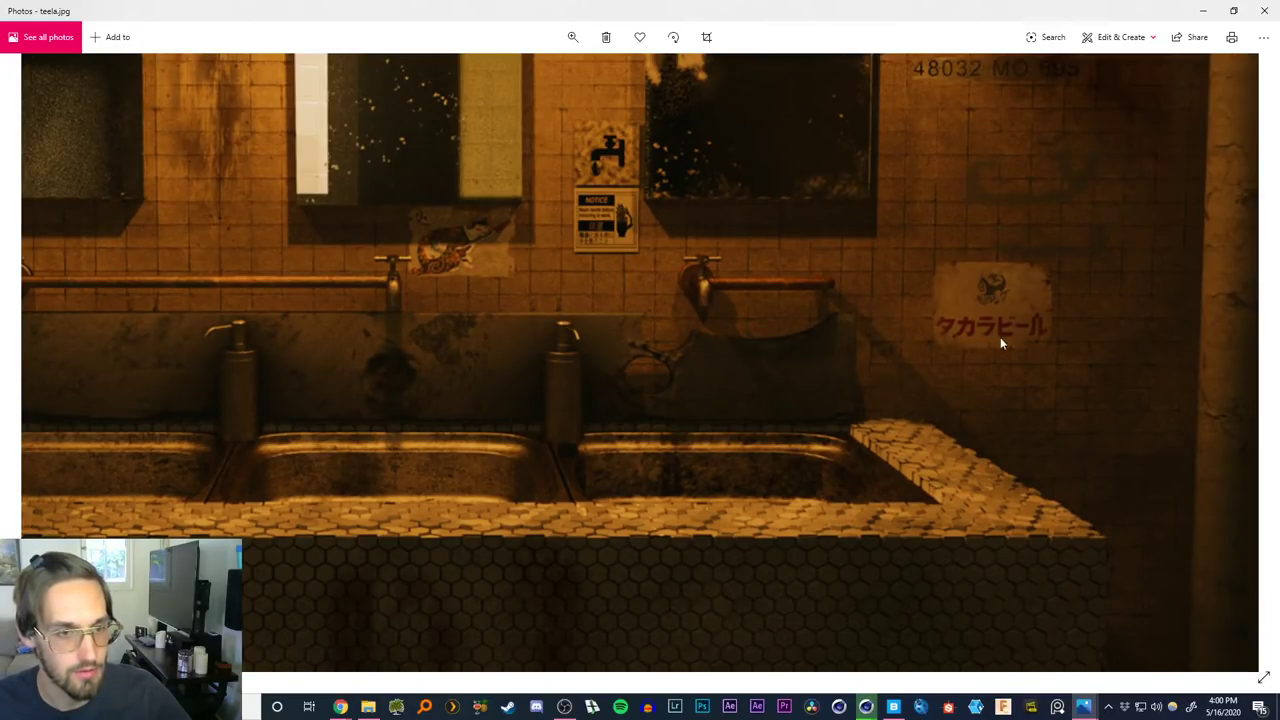
Inspect the same washroom's Japanese sign, wall lettering, mirrors and no-smoking sign up close, and return to the full picture
scroll(1000, 343, "up", 1)
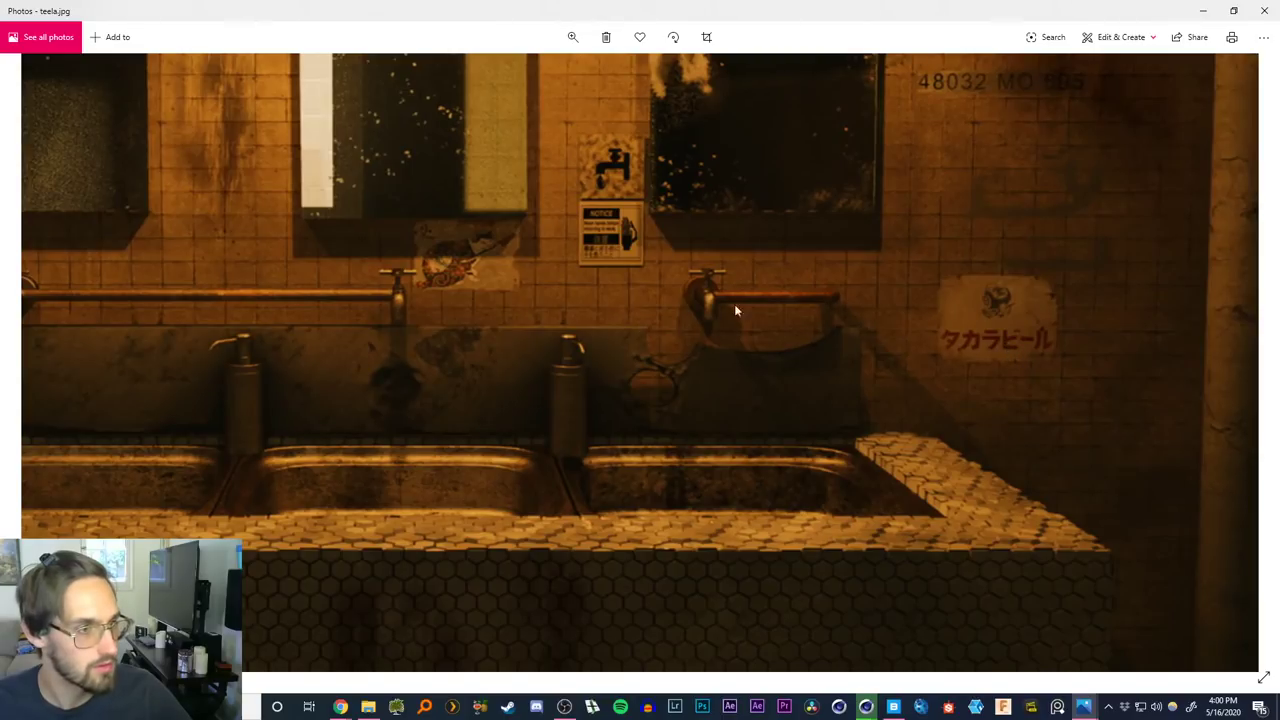
scroll(636, 409, "up", 2)
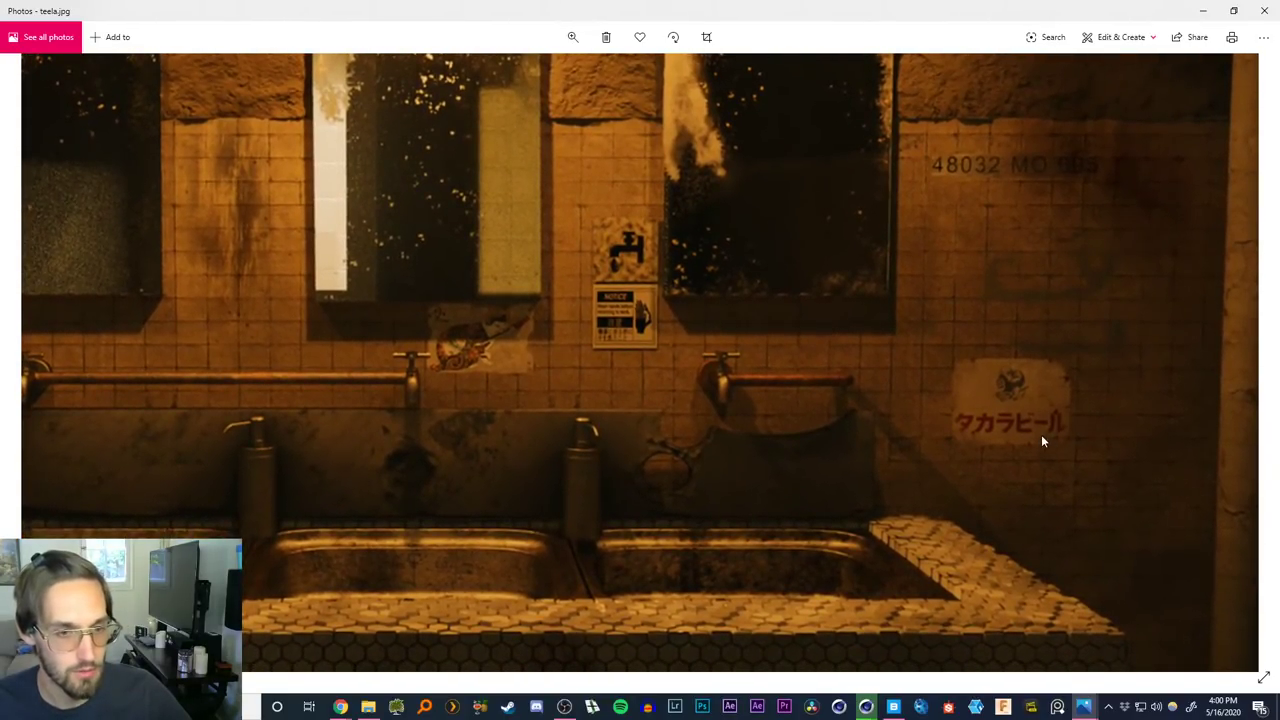
scroll(1034, 434, "up", 1)
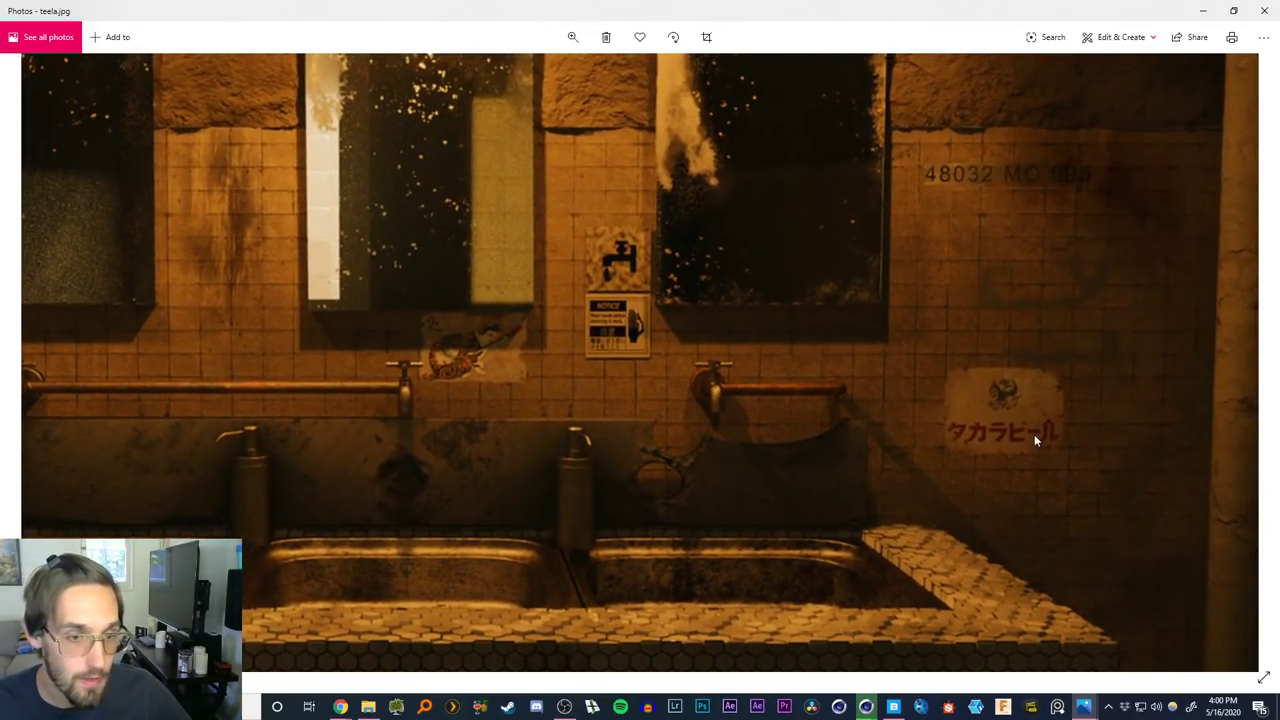
left_click_drag(1035, 441, 1040, 441)
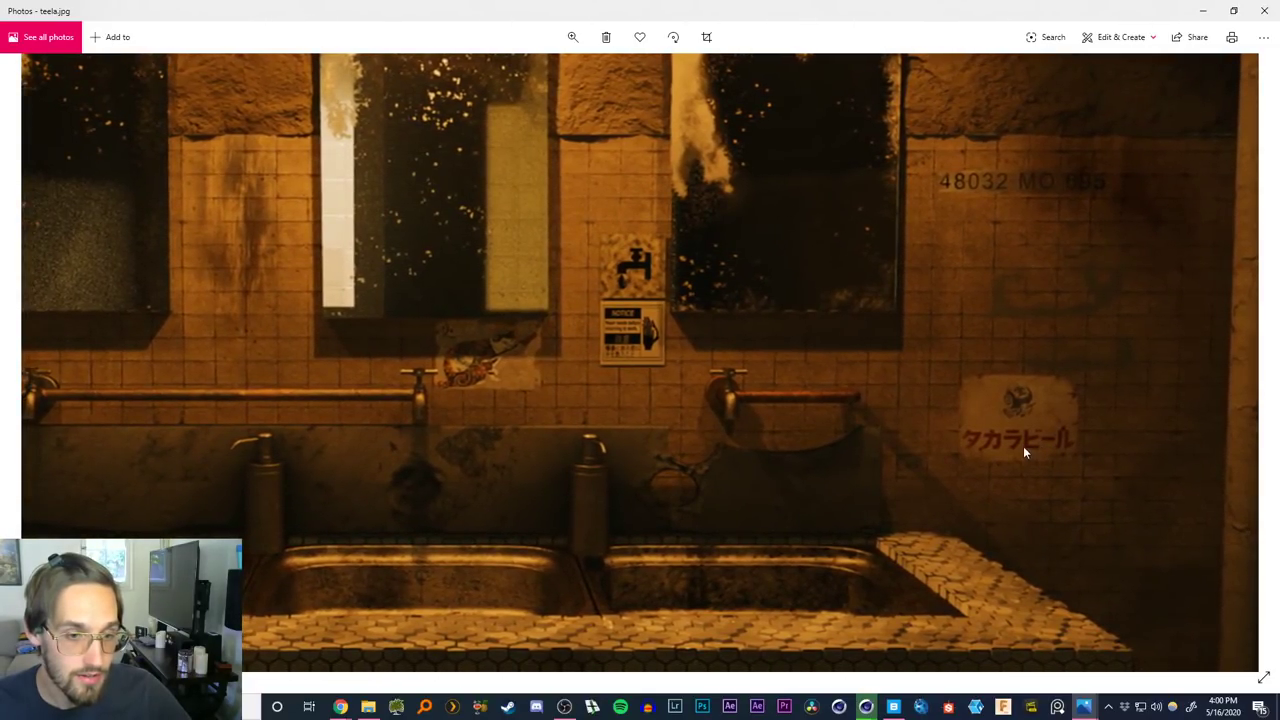
scroll(1024, 427, "down", 3)
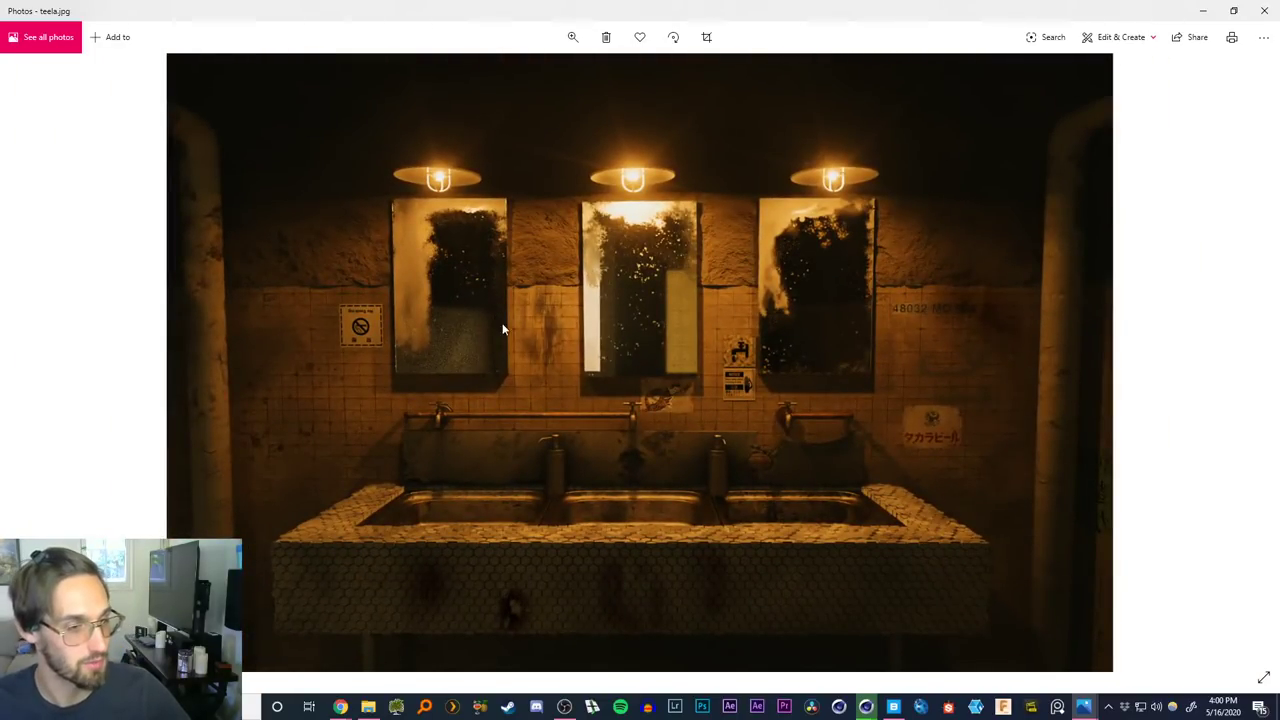
scroll(356, 346, "up", 3)
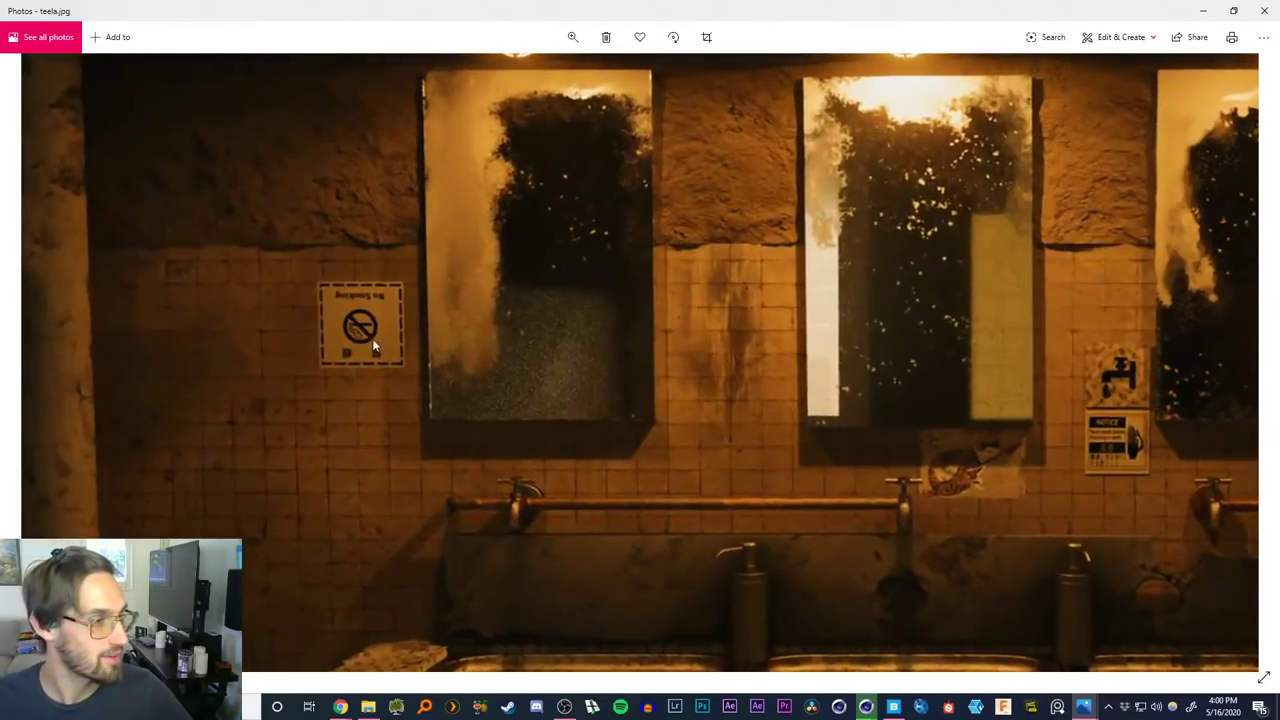
scroll(372, 342, "down", 4)
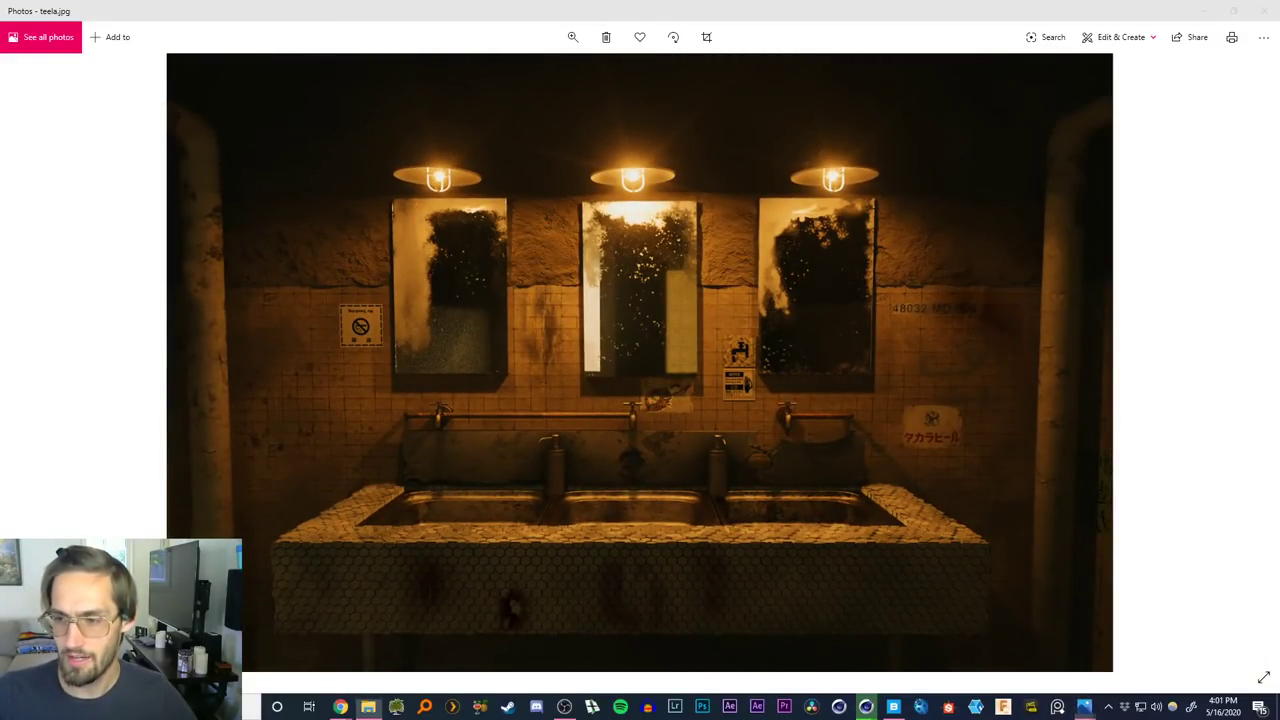
Move on to the train station submission, examine its tracks, speeding train, columns and platform figures up close, and return to the full picture
key("Right")
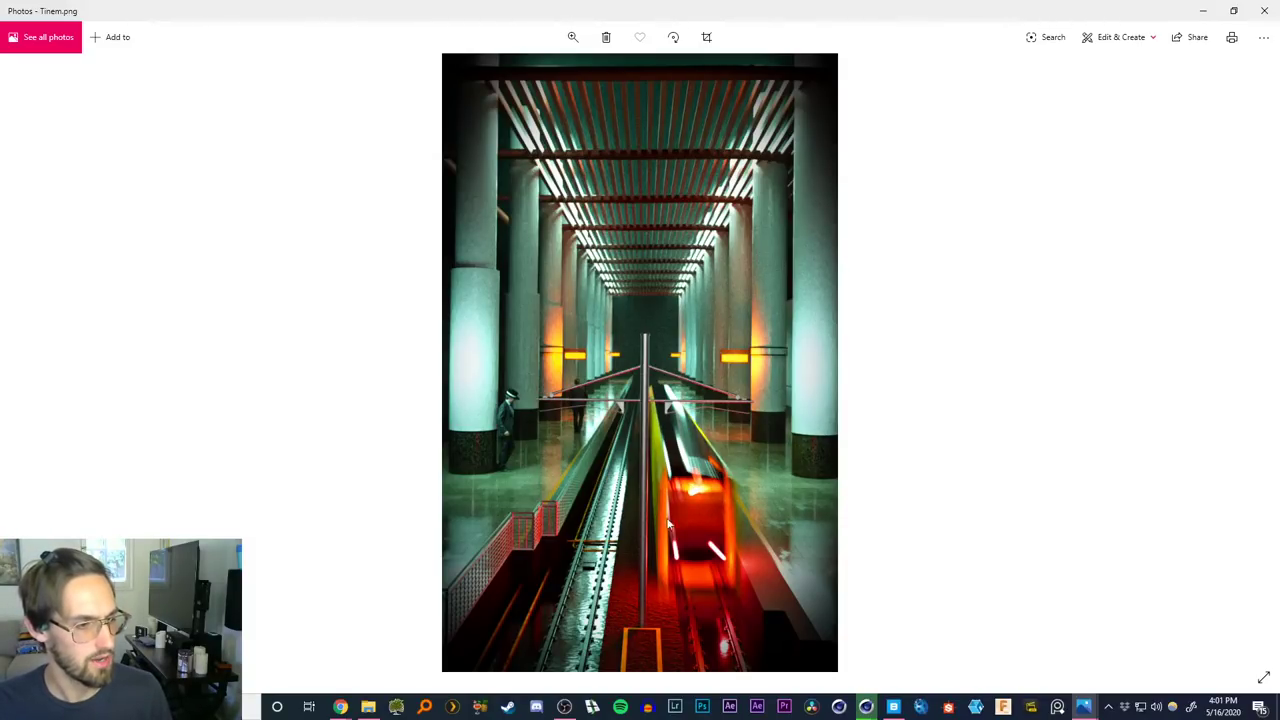
scroll(642, 576, "up", 3)
left_click_drag(671, 650, 624, 461)
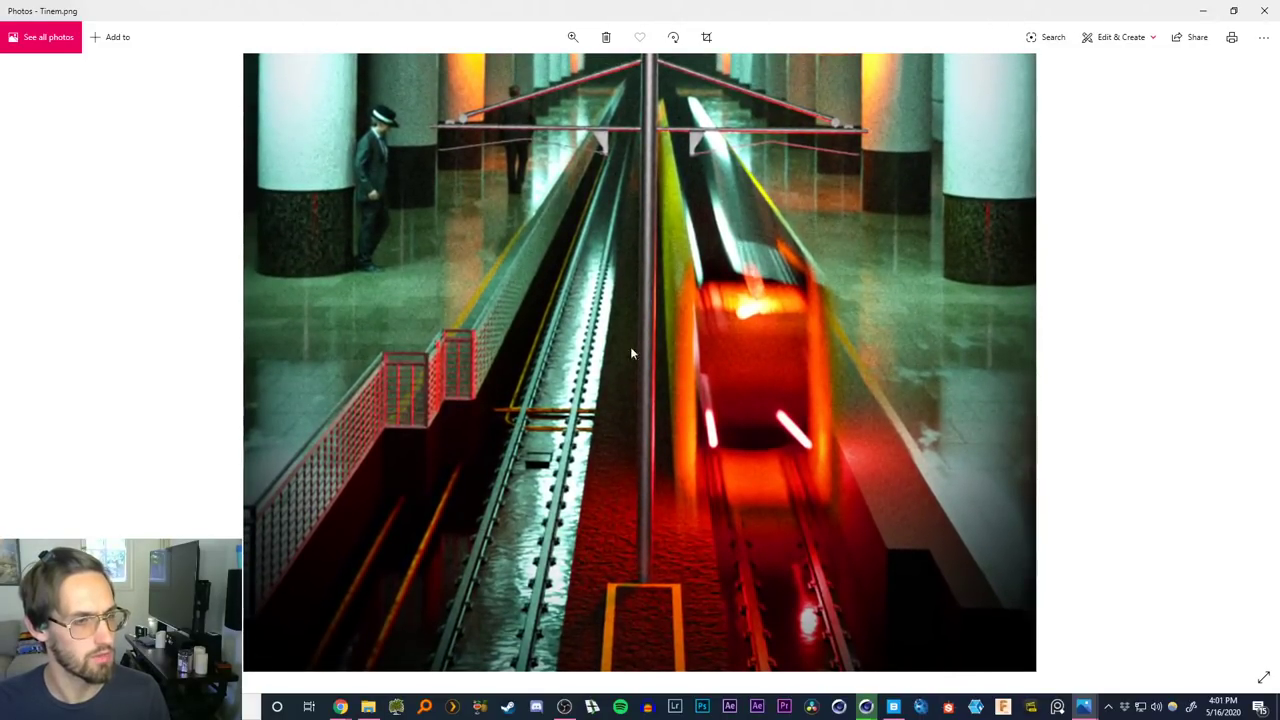
left_click_drag(628, 263, 639, 479)
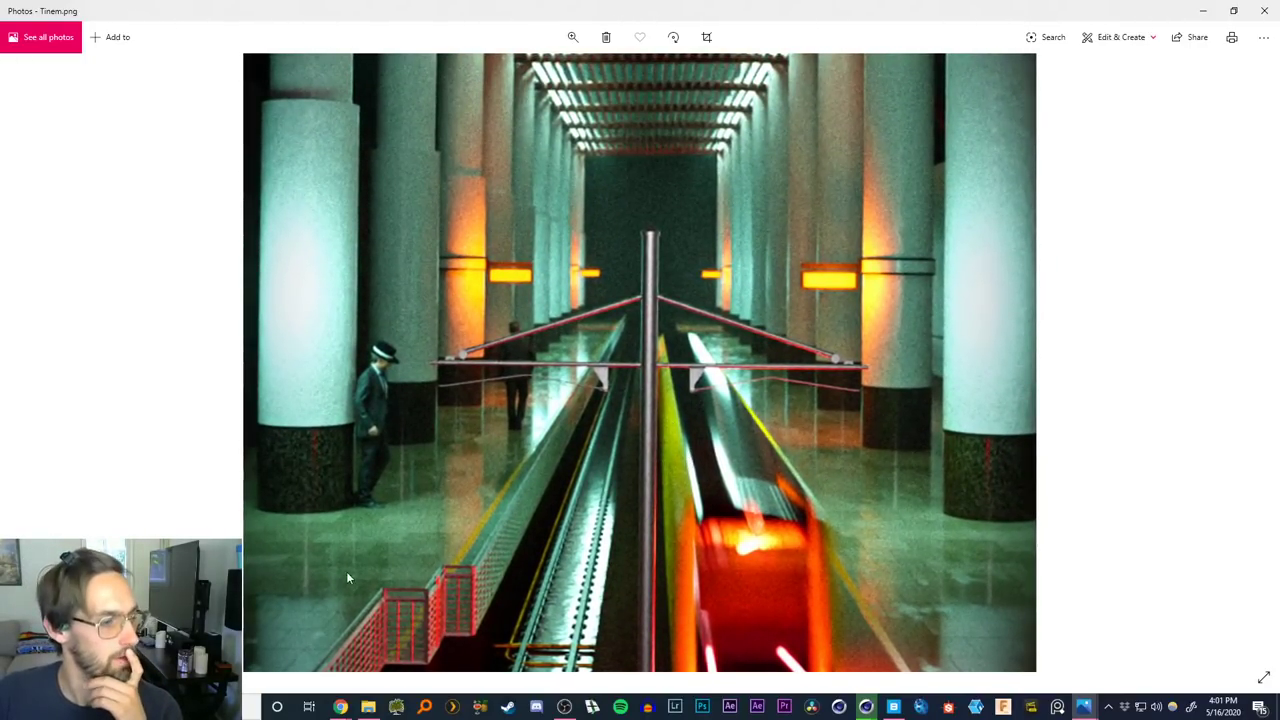
left_click_drag(880, 495, 768, 352)
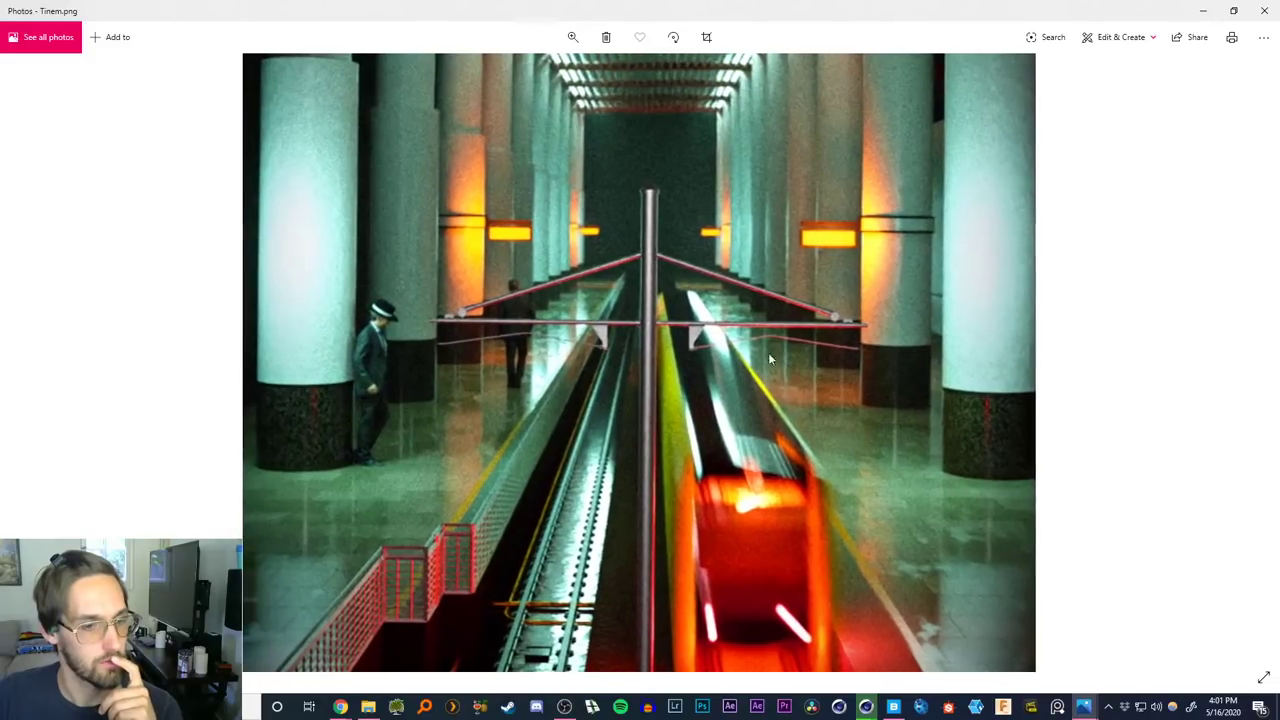
left_click_drag(922, 579, 912, 406)
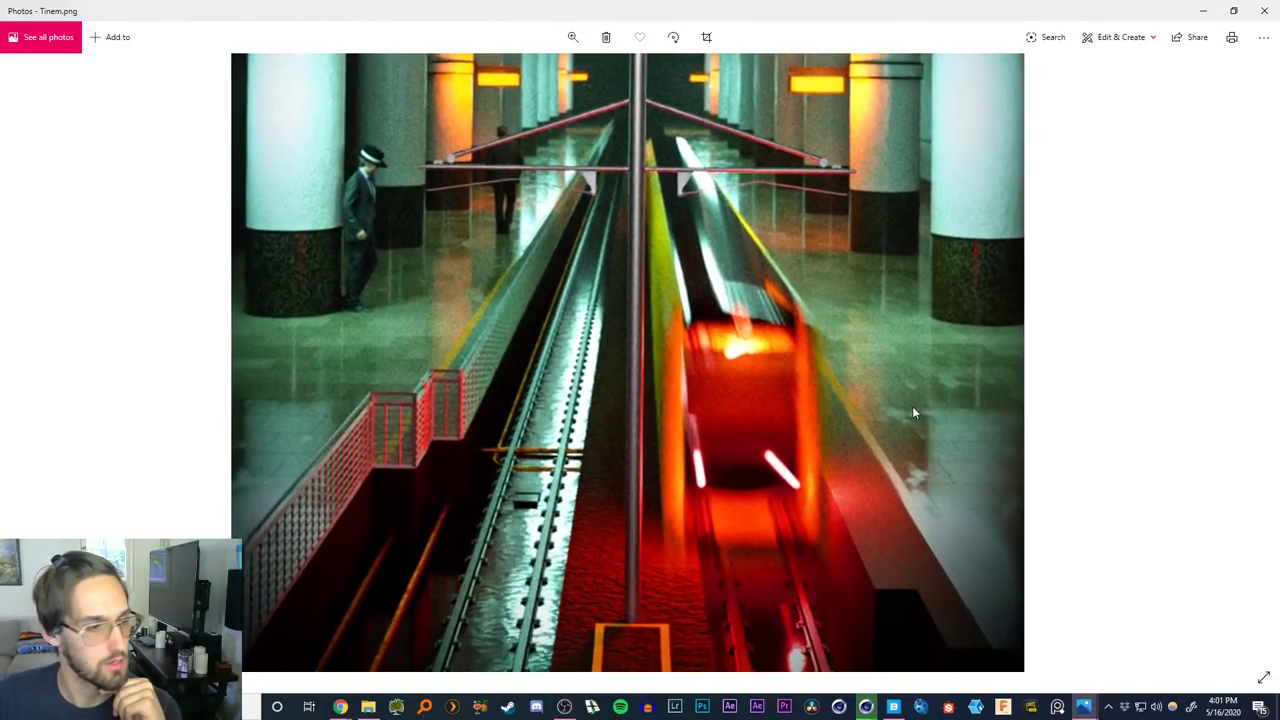
scroll(777, 454, "down", 5)
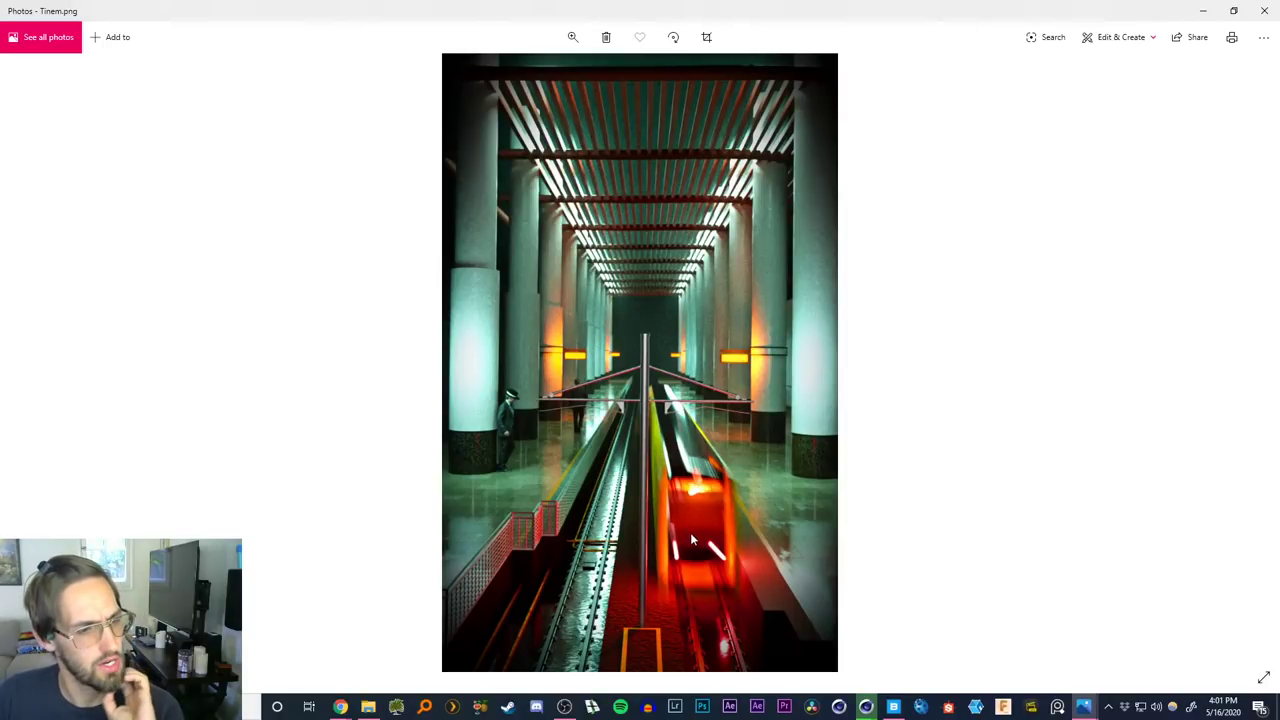
scroll(642, 628, "up", 5)
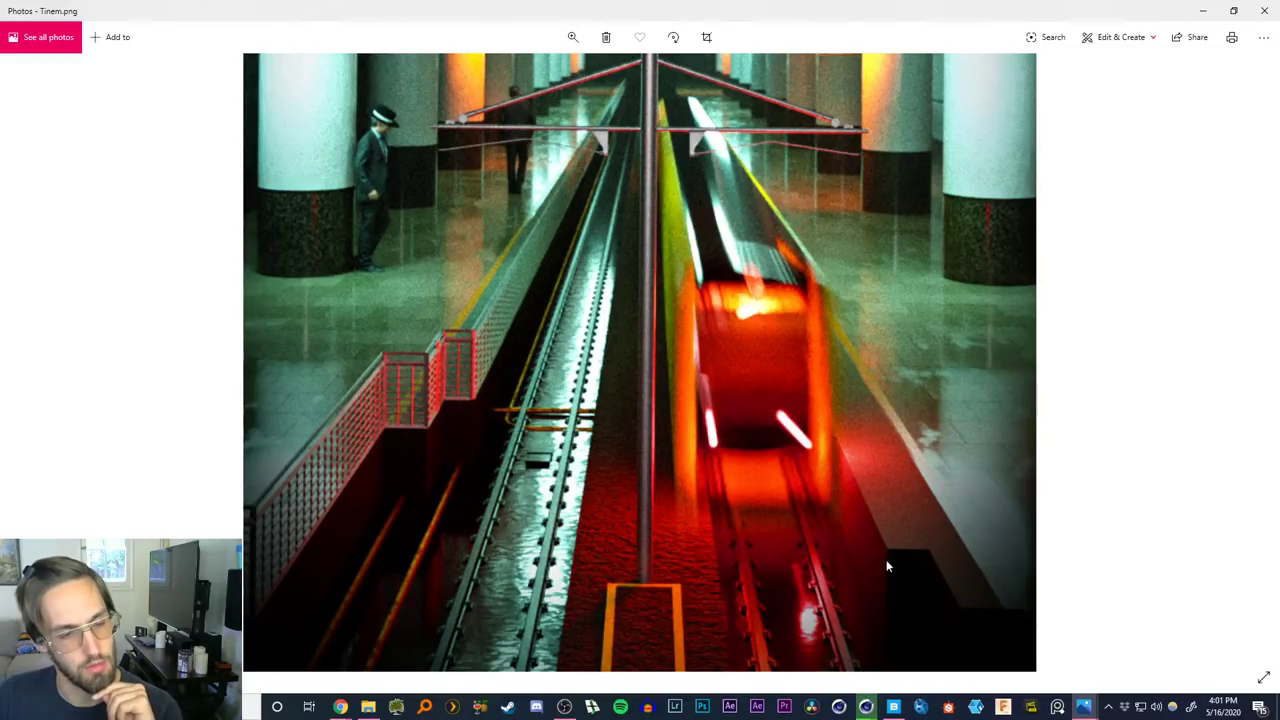
double_click(617, 509)
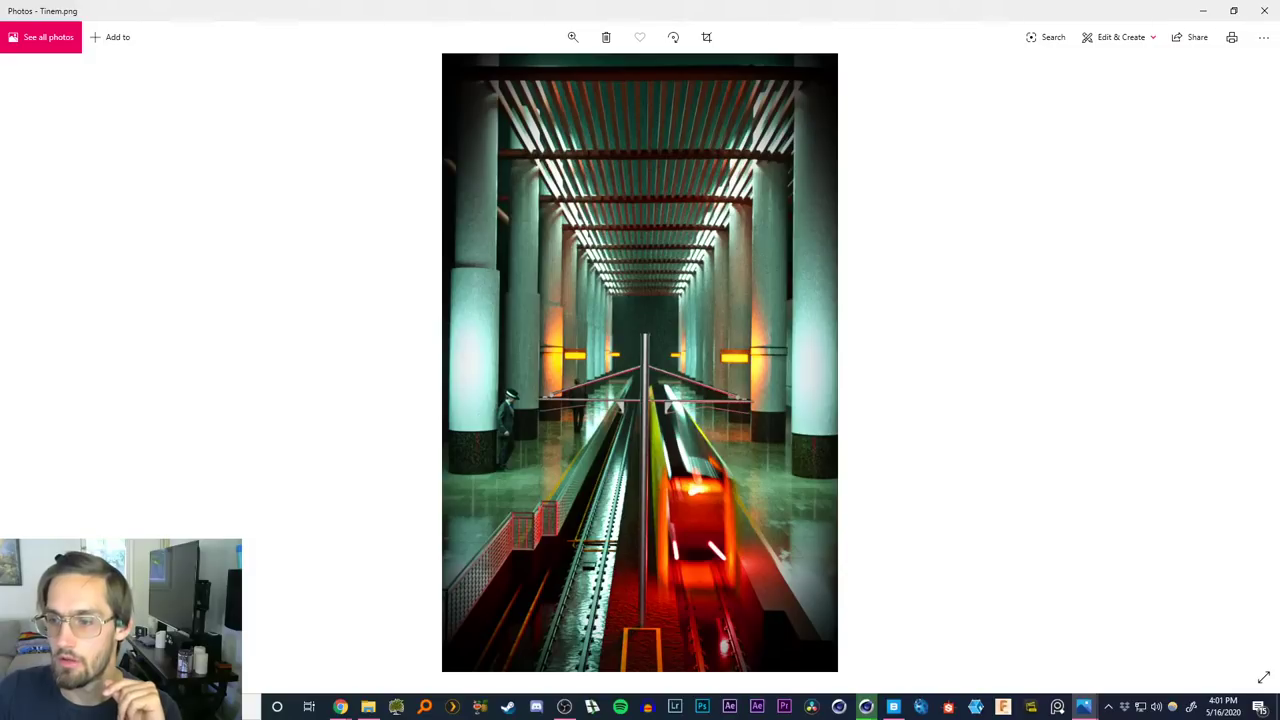
Move on to the black-and-white shopkeeper submission and examine the counter, the man, the back shelves and the blurred foreground overhead
key("Right")
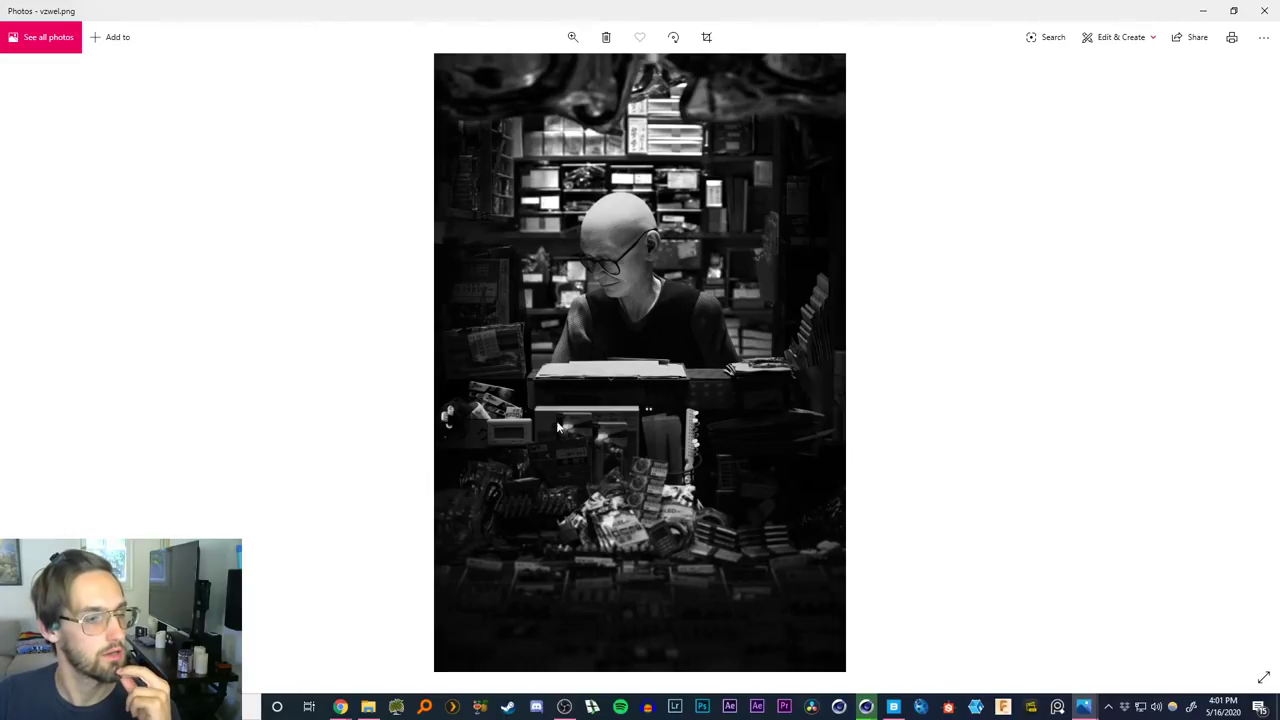
scroll(541, 404, "up", 2)
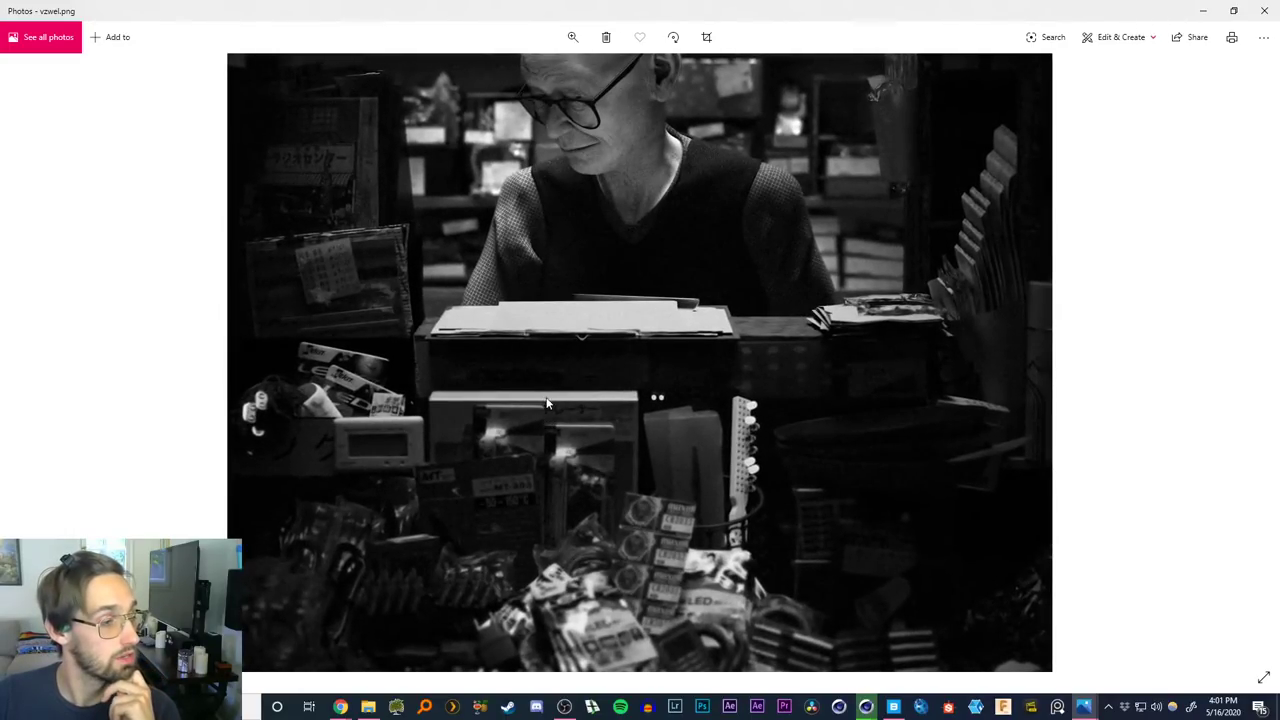
left_click_drag(545, 412, 613, 352)
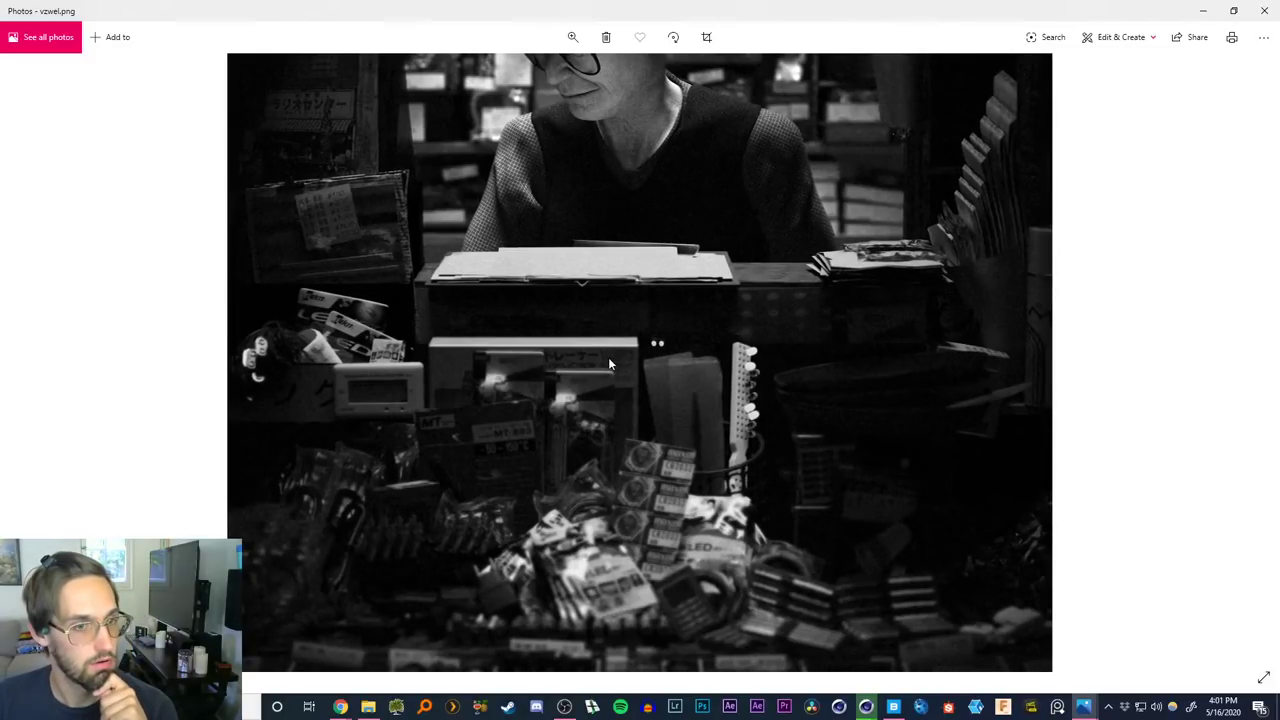
left_click_drag(513, 313, 525, 487)
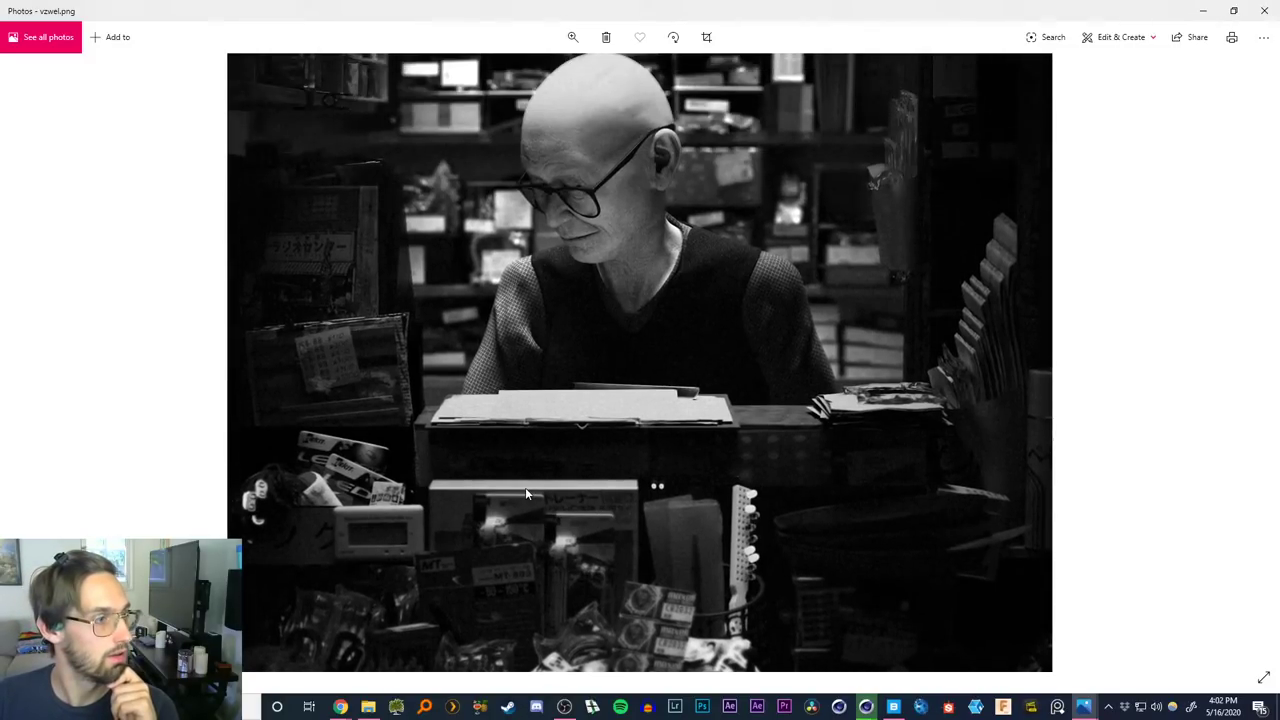
left_click_drag(620, 282, 596, 500)
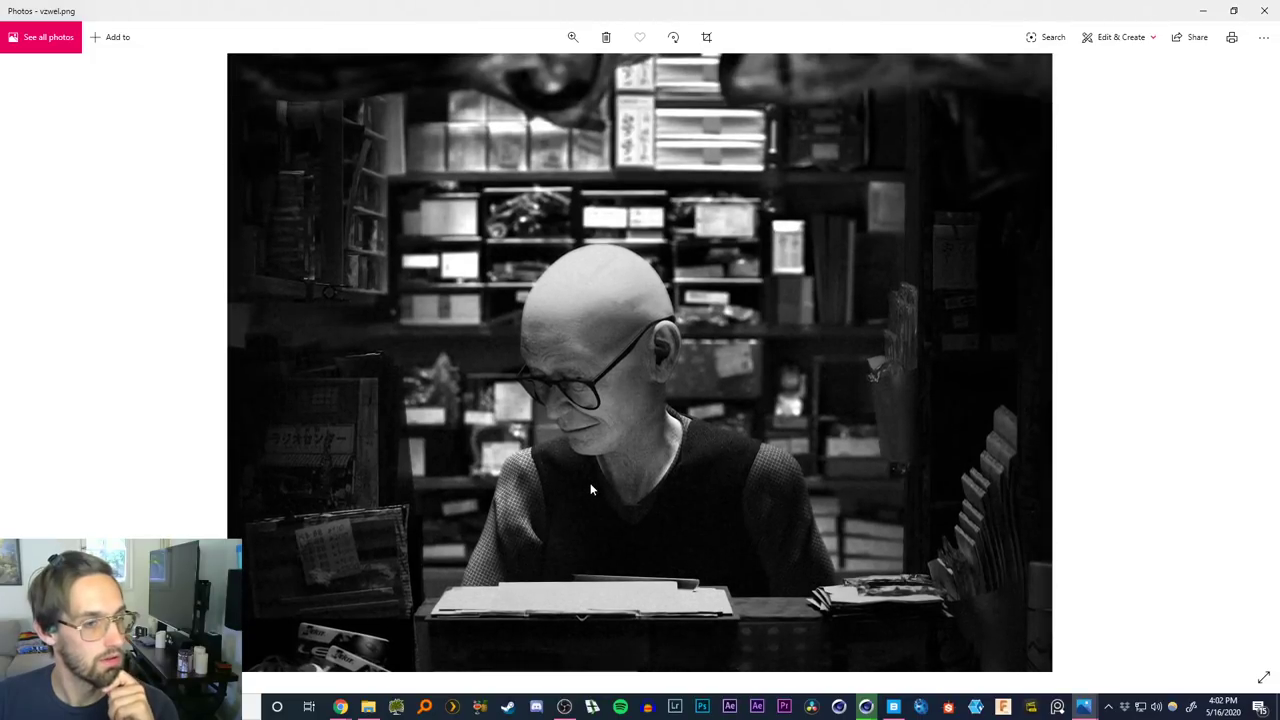
left_click_drag(605, 415, 603, 530)
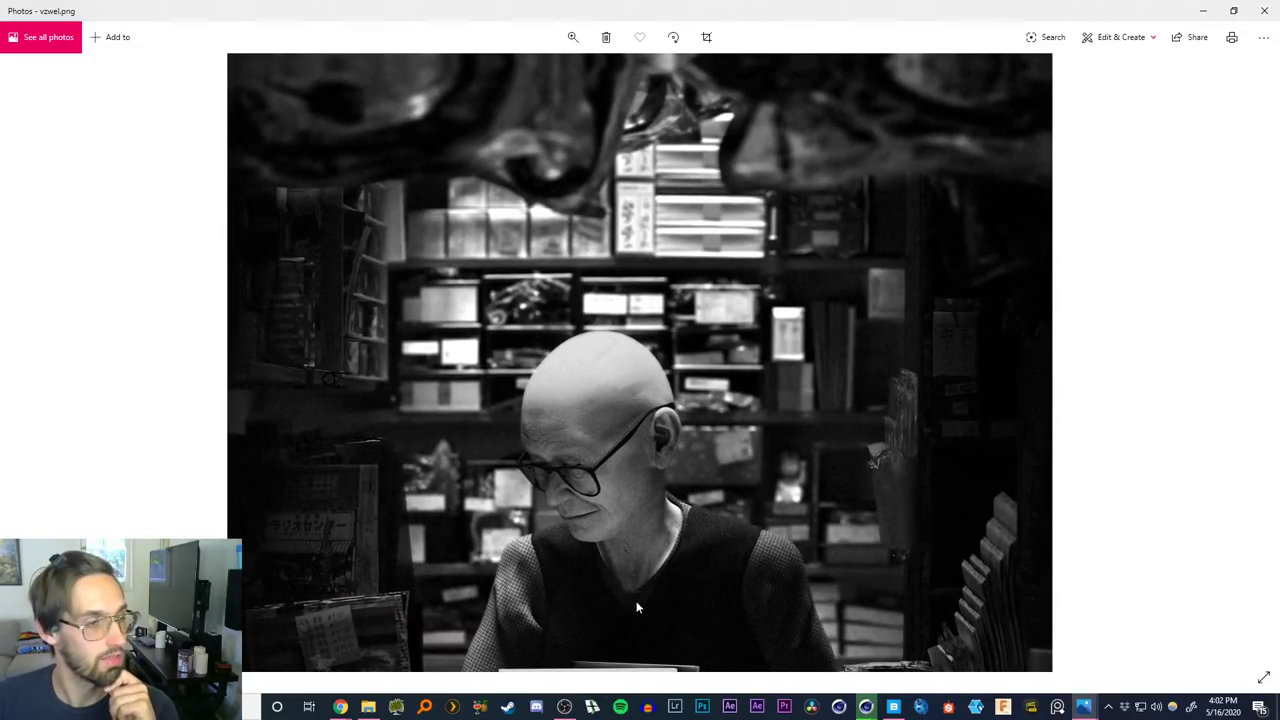
Inspect the cluttered goods below the shopkeeper's counter and the man's face and vest up close, and return to the full picture
left_click_drag(632, 596, 631, 313)
left_click_drag(624, 527, 631, 280)
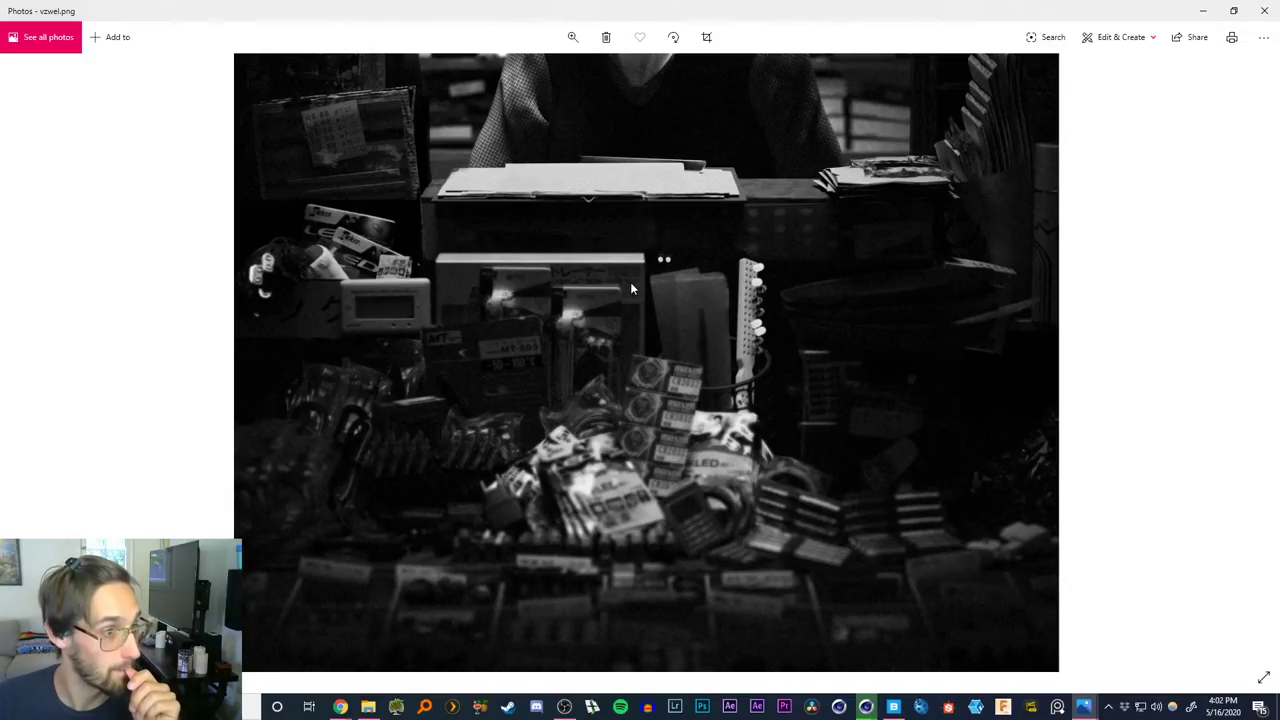
left_click_drag(631, 283, 620, 473)
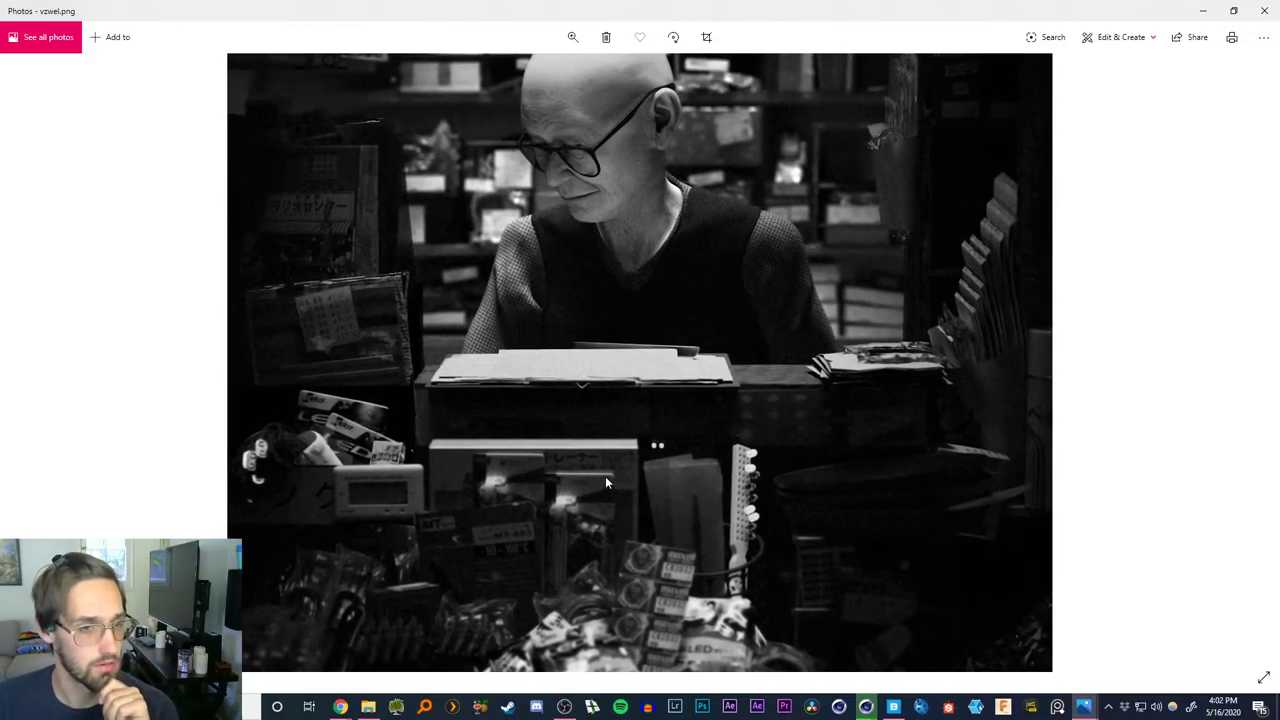
left_click_drag(600, 400, 588, 508)
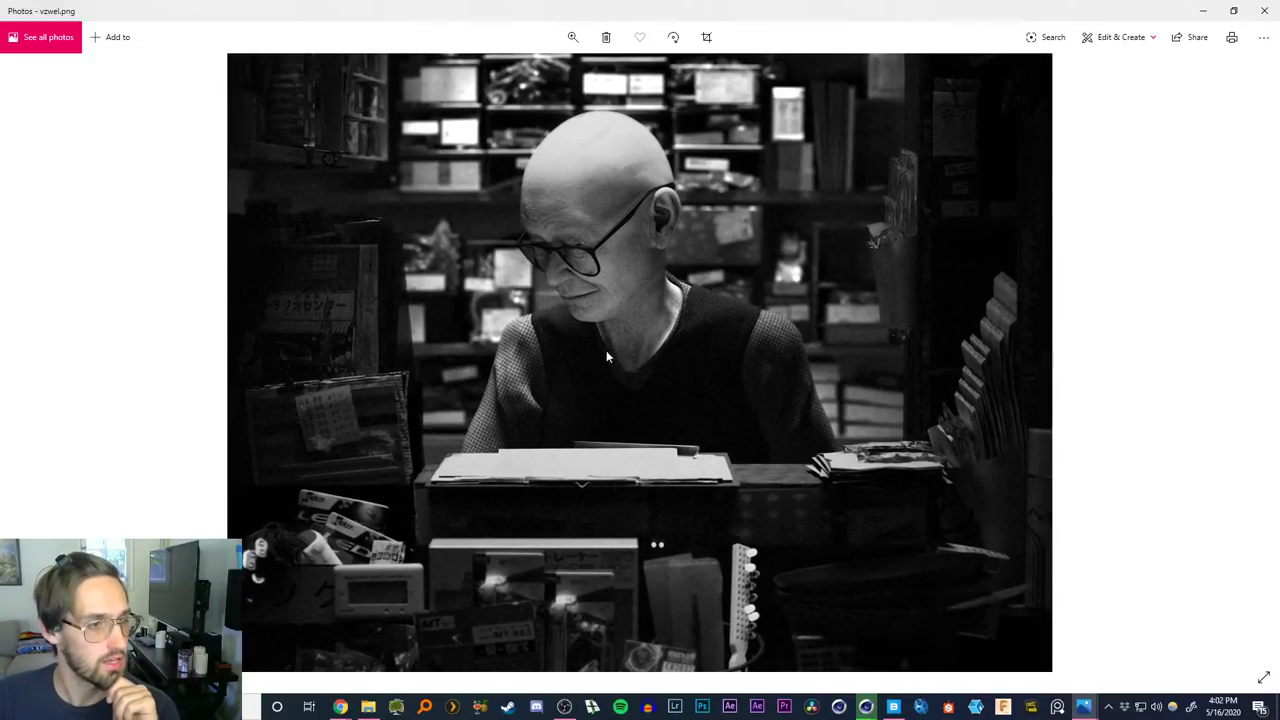
left_click_drag(631, 357, 635, 440)
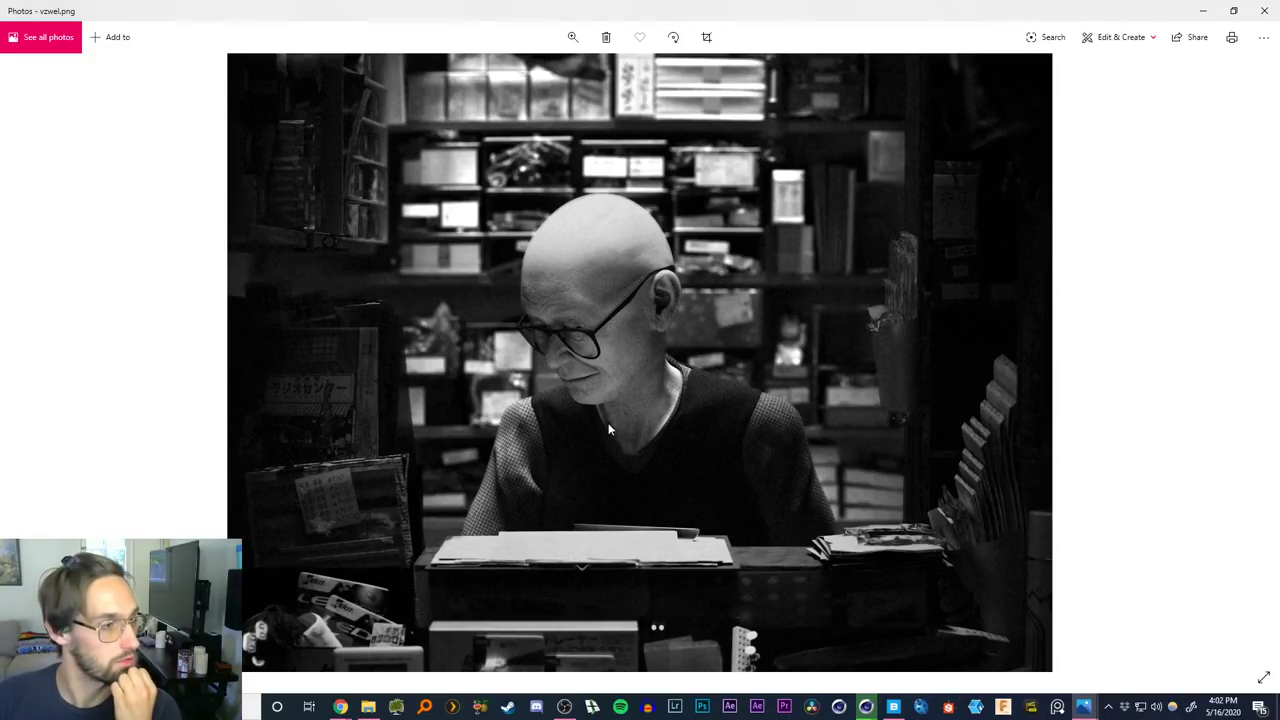
double_click(628, 455)
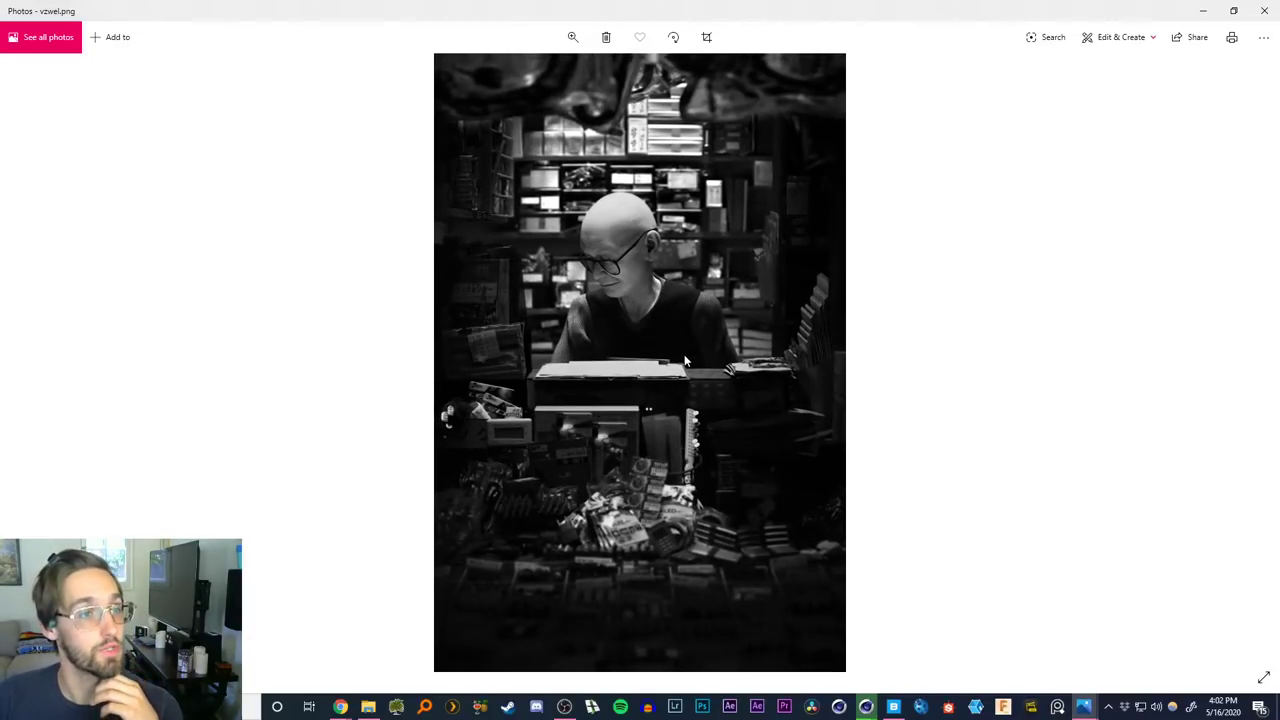
Take another close look at the shopkeeper's head, glasses and ear against the shelves, and return to the full picture
double_click(628, 259)
left_click_drag(625, 276, 626, 312)
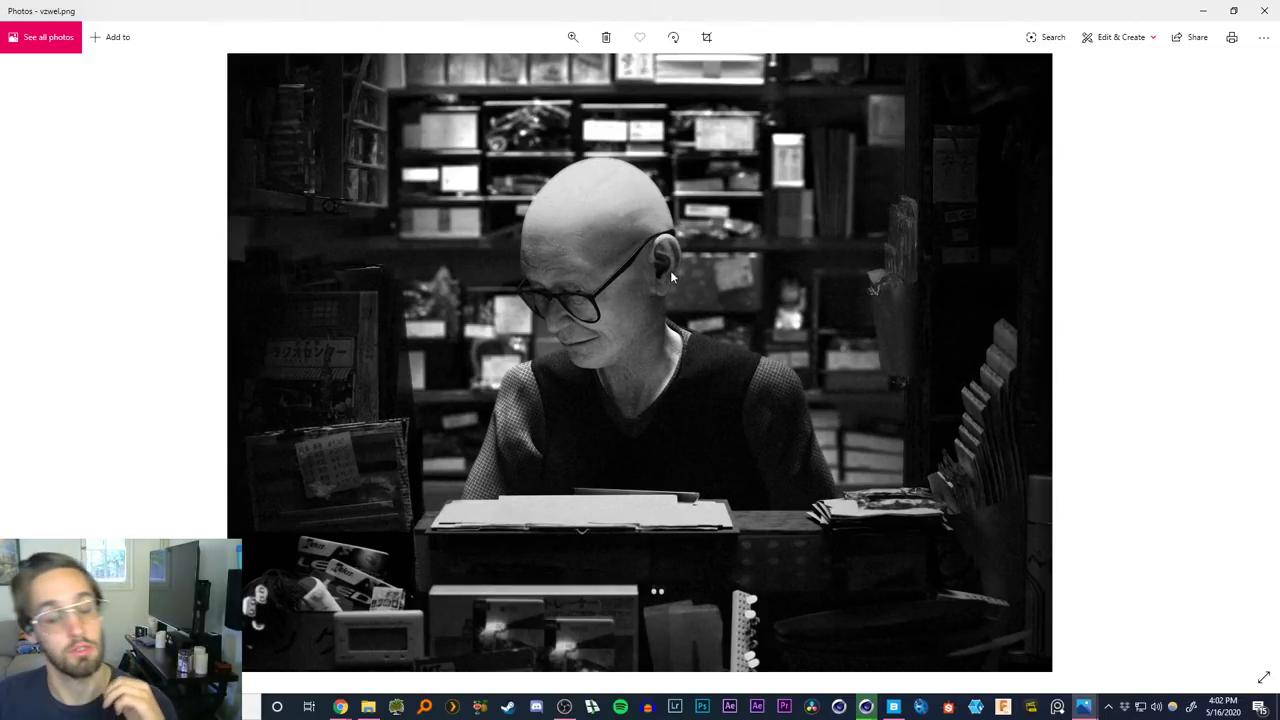
double_click(703, 394)
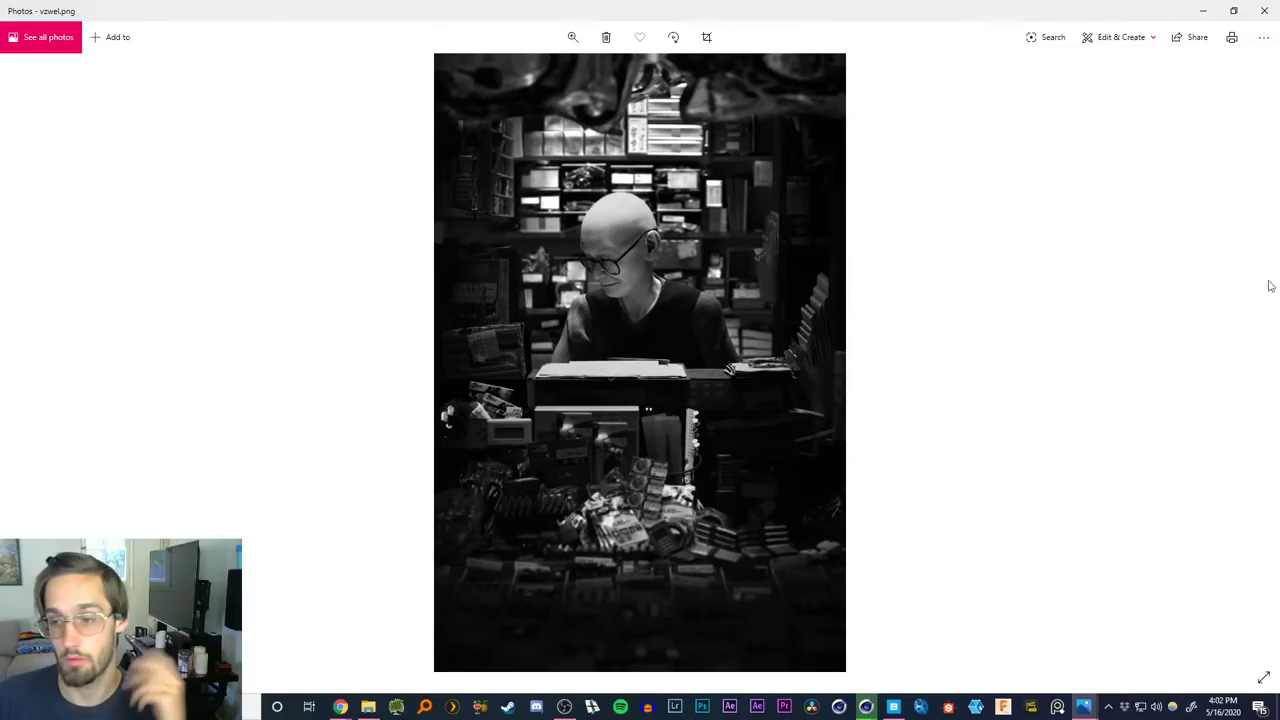
View the washroom submission wolf.exit.png, return to the shopkeeper image, and close Photos
key("Right")
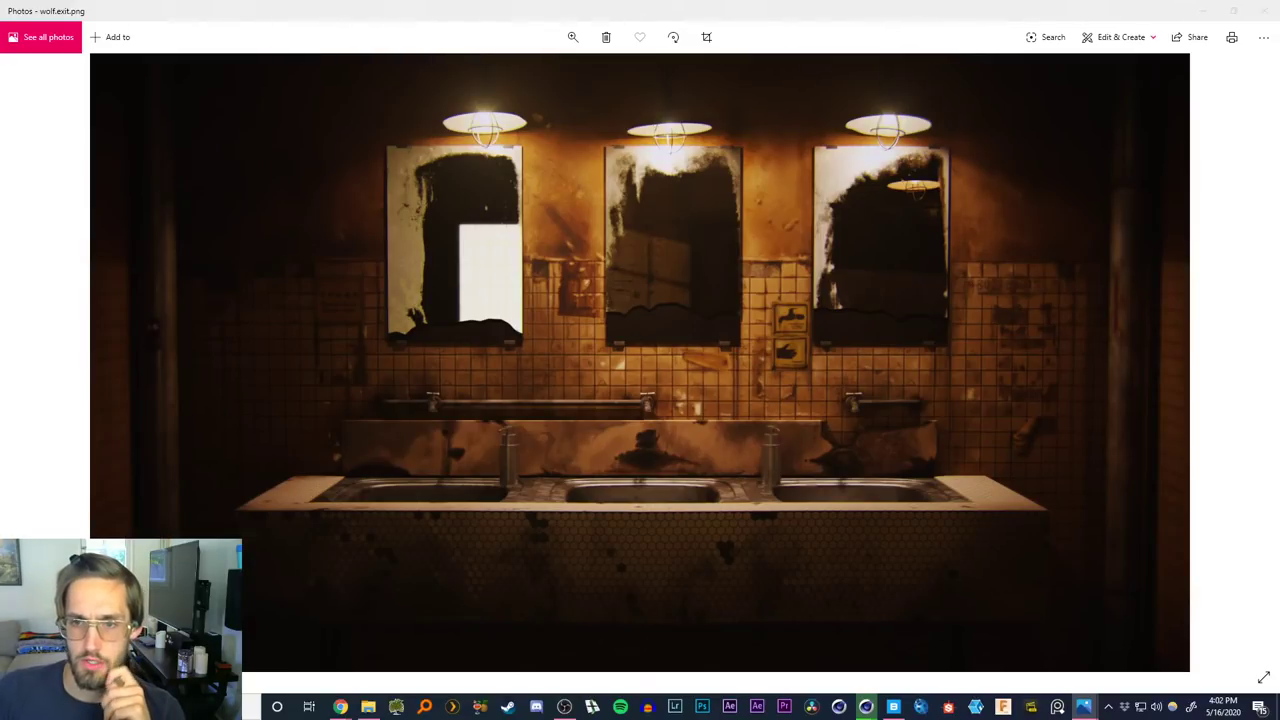
left_click(368, 706)
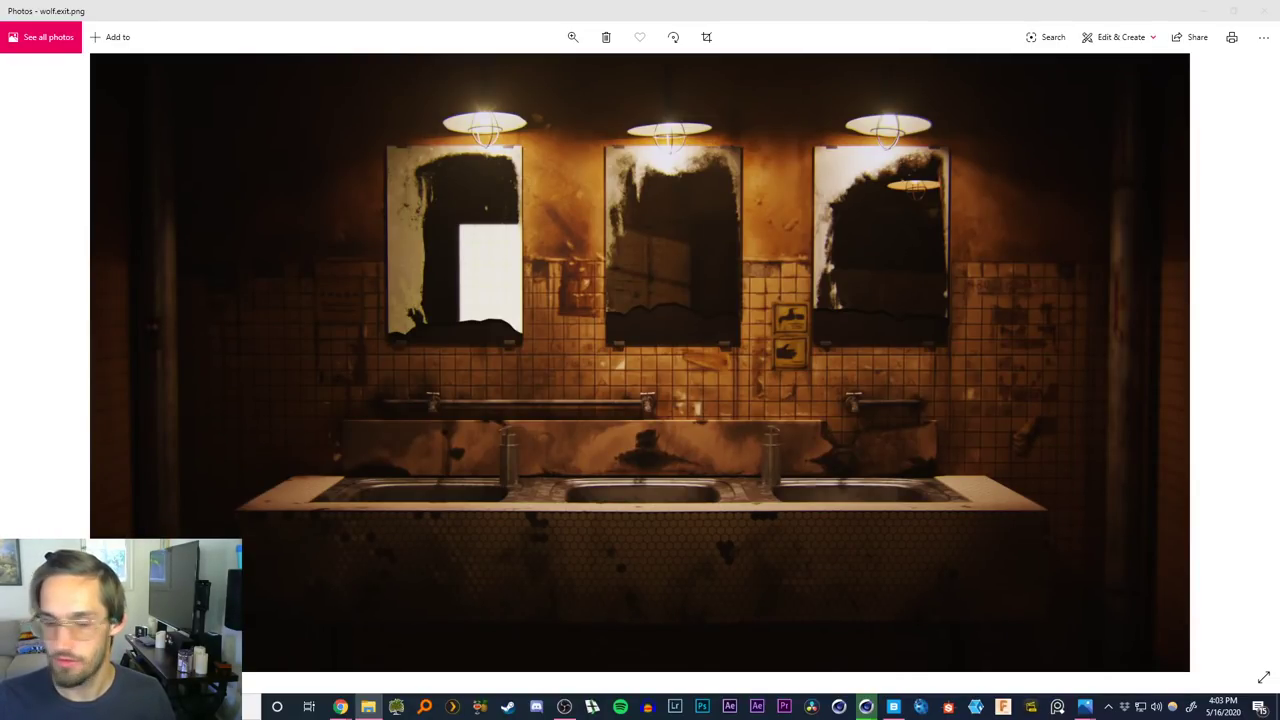
key("Right")
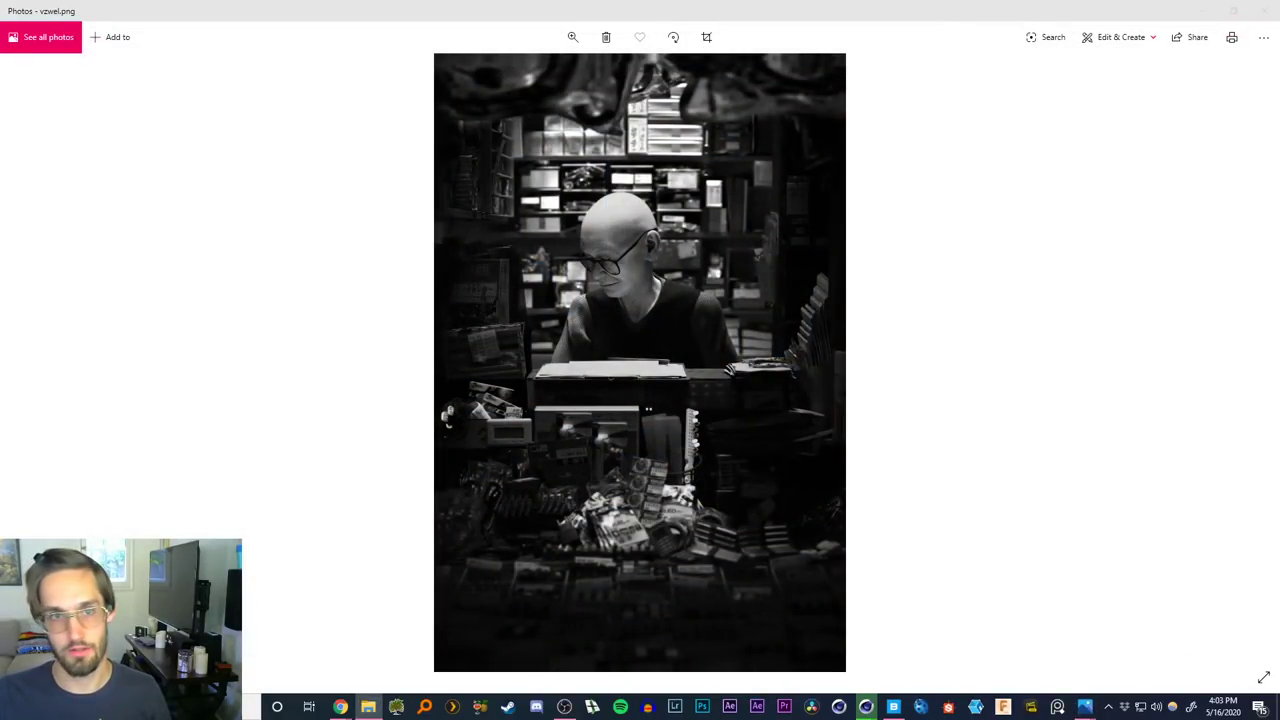
right_click(1084, 707)
left_click(1060, 675)
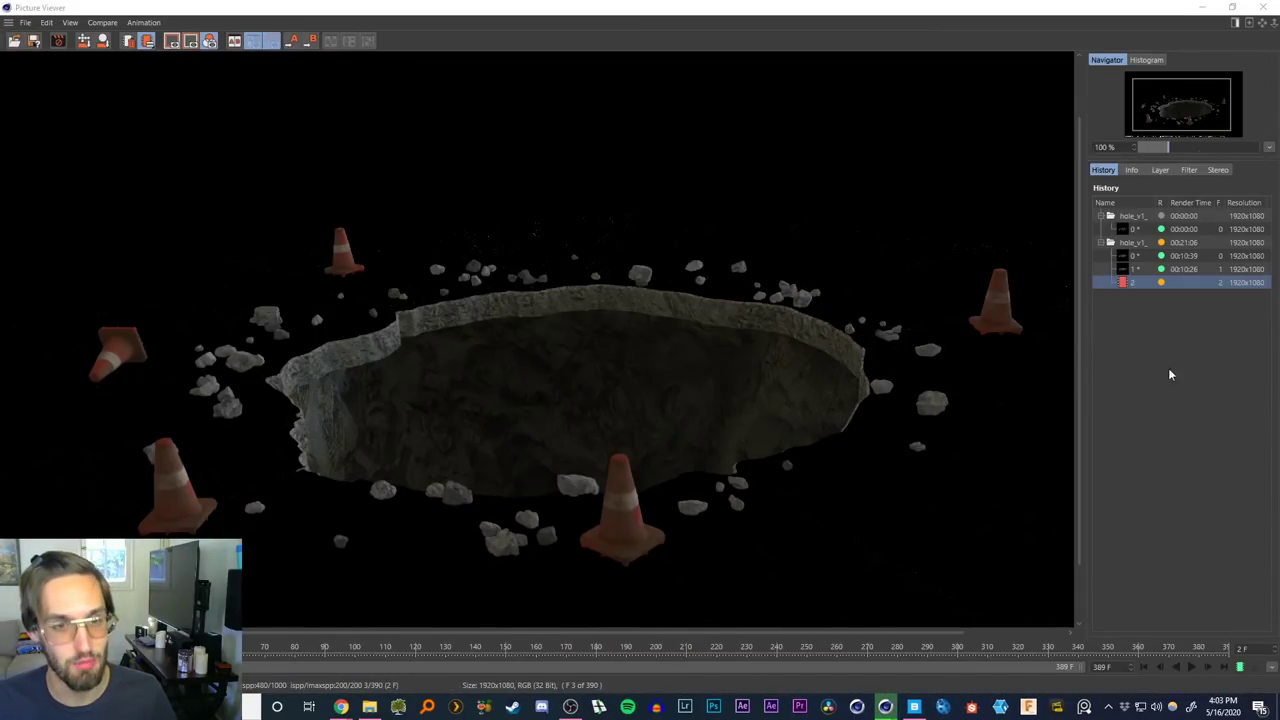
Compare rendered frames 0 and 1 of the hole animation in the Picture Viewer's render history
left_click(1184, 268)
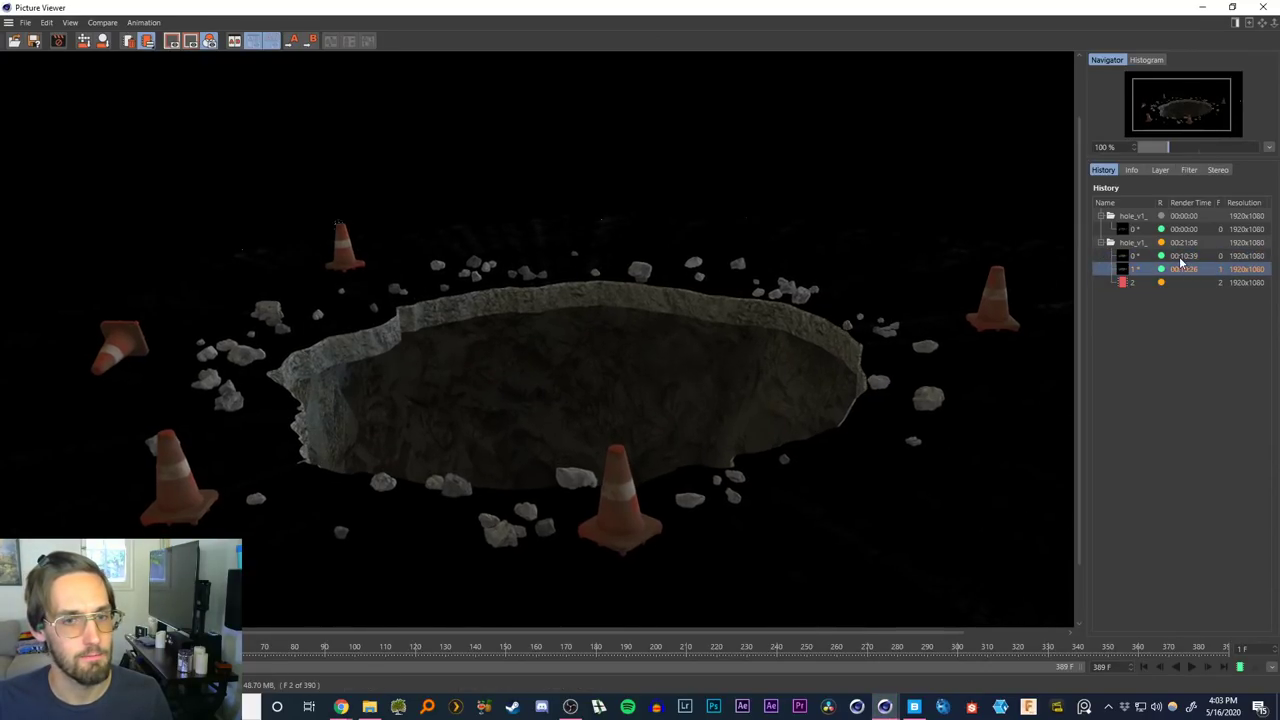
left_click(1181, 257)
left_click(1181, 270)
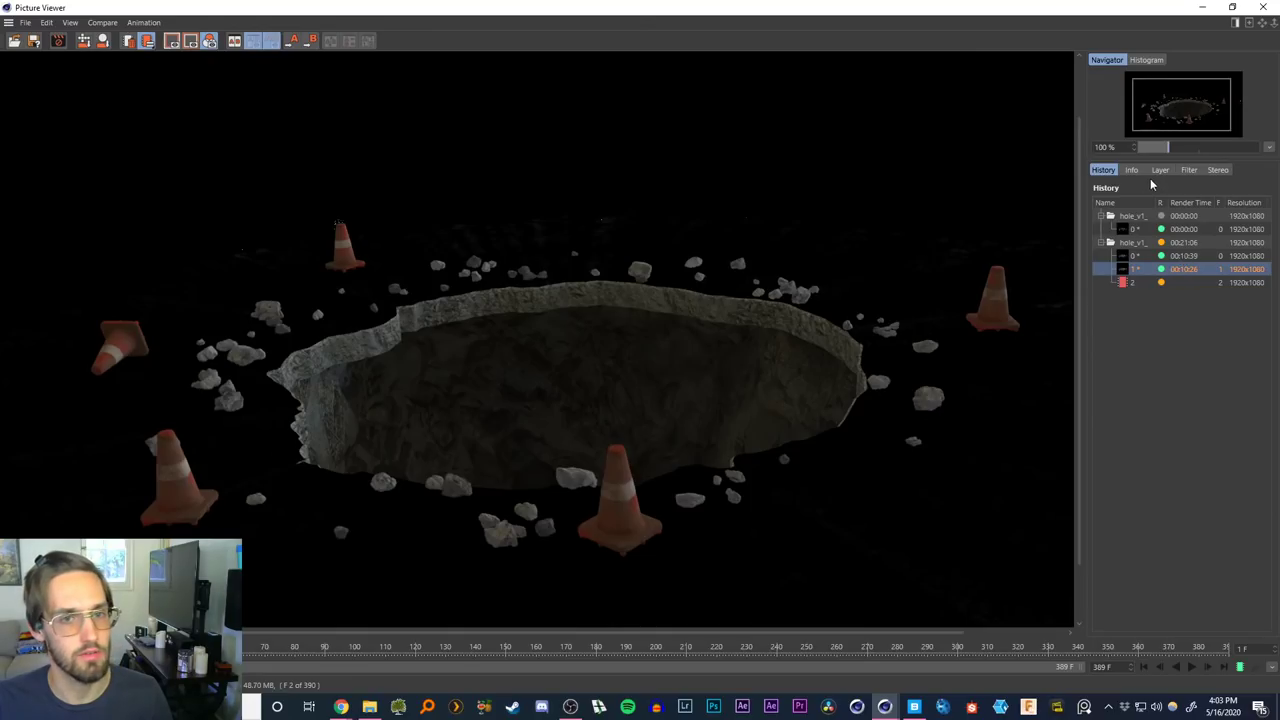
Inspect the frame's Z-depth, Alpha and AO layers as single passes, and return to the full image and the render history
left_click(1137, 171)
left_click(1160, 170)
left_click(1175, 258)
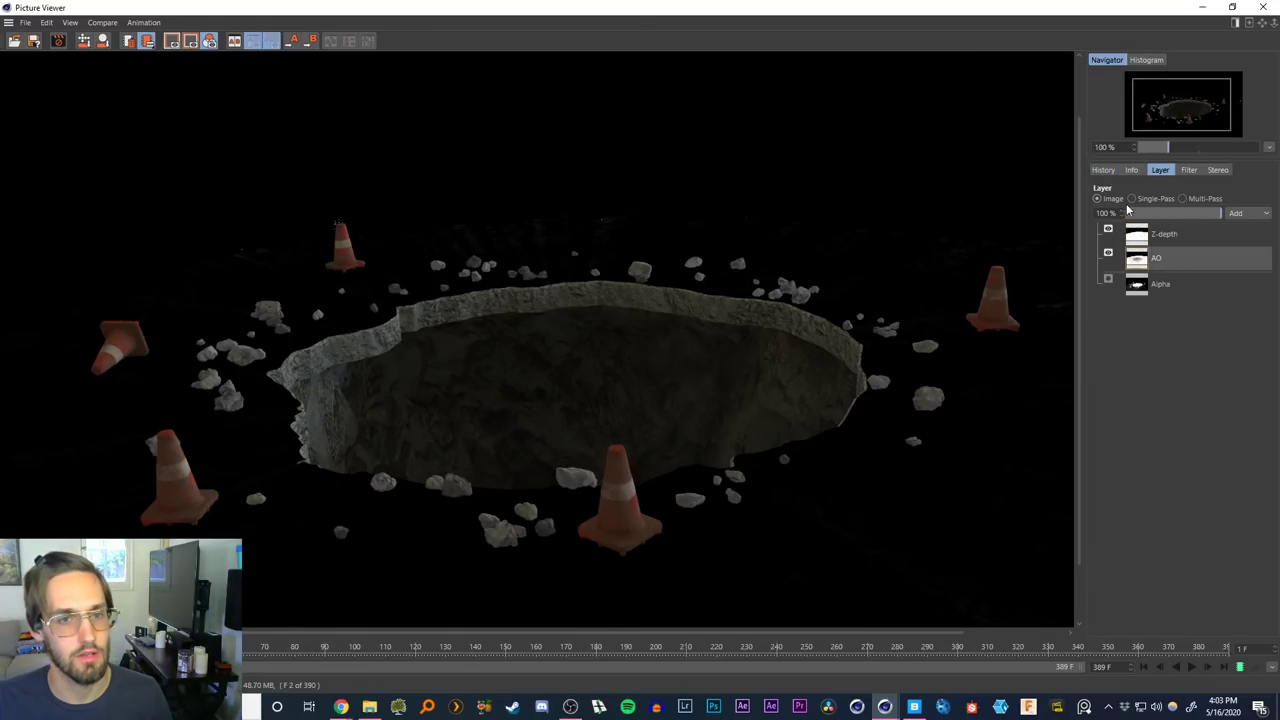
left_click(1131, 199)
left_click(1145, 233)
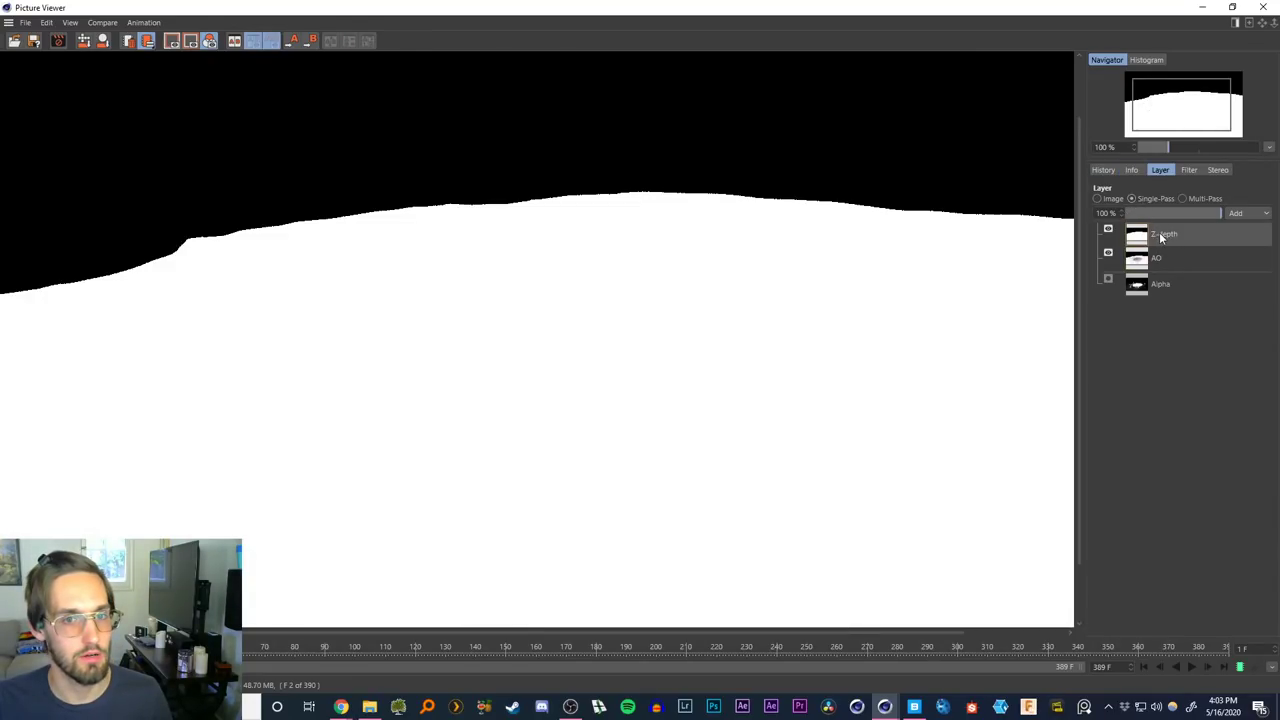
left_click(1160, 284)
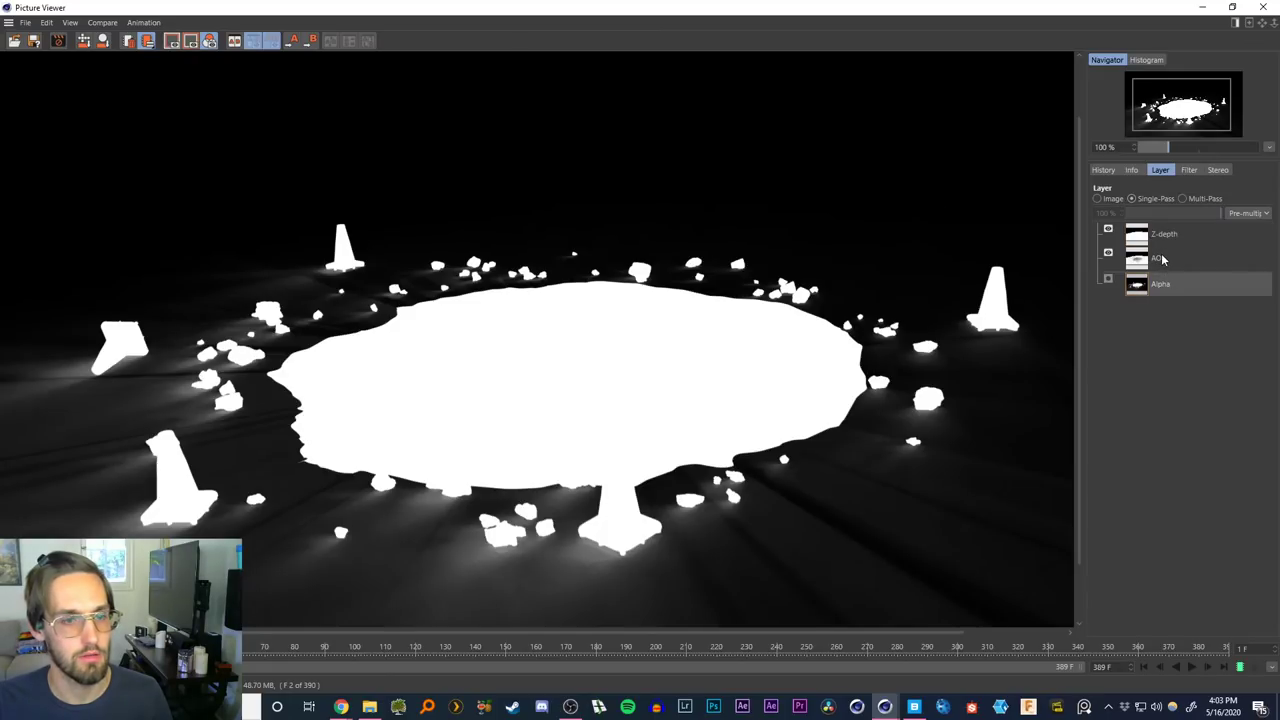
left_click(1160, 258)
left_click(1097, 198)
left_click(1102, 171)
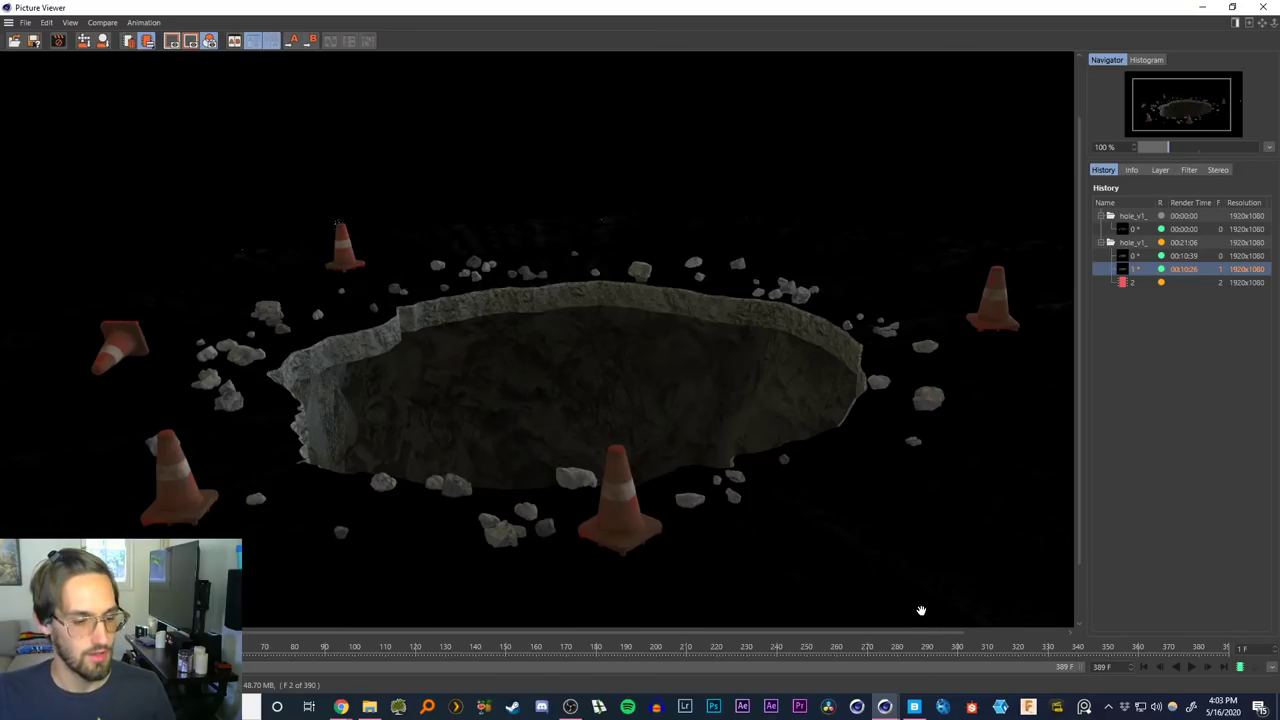
Minimise the Picture Viewer, Cinema 4D and Quixel Bridge windows, and open the recent ep17 project in After Effects
left_click(1203, 10)
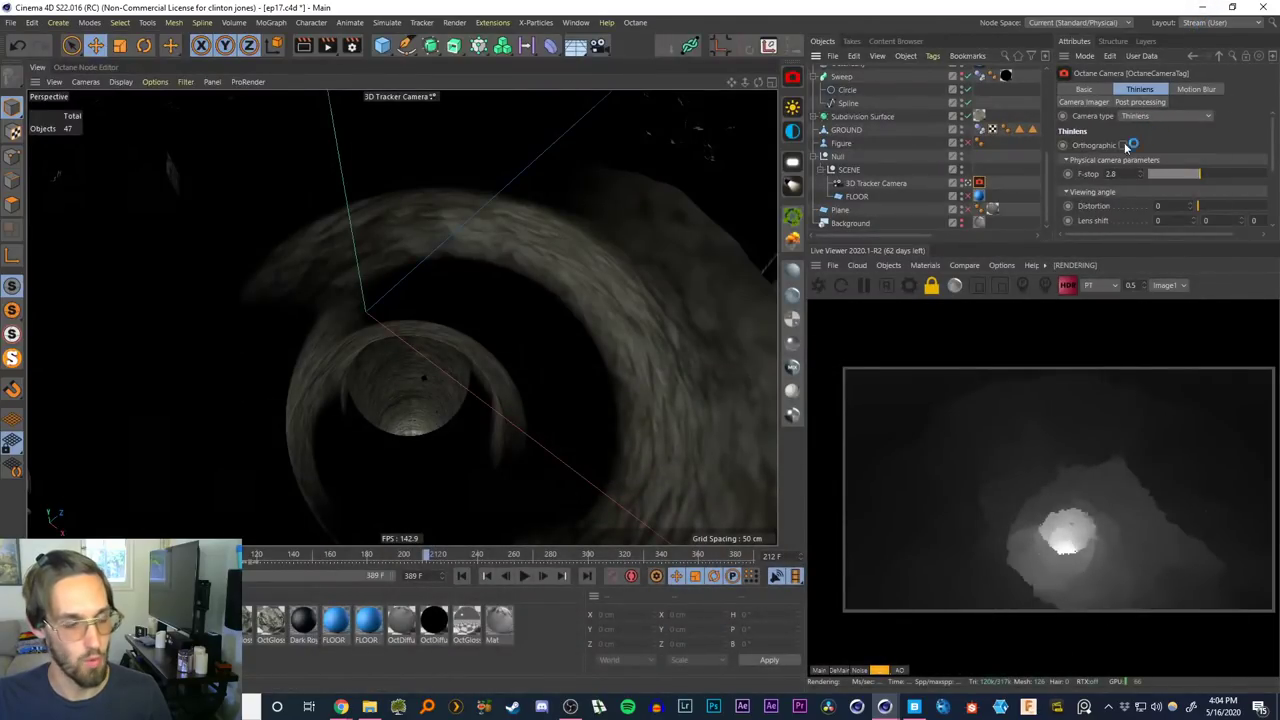
left_click(1203, 7)
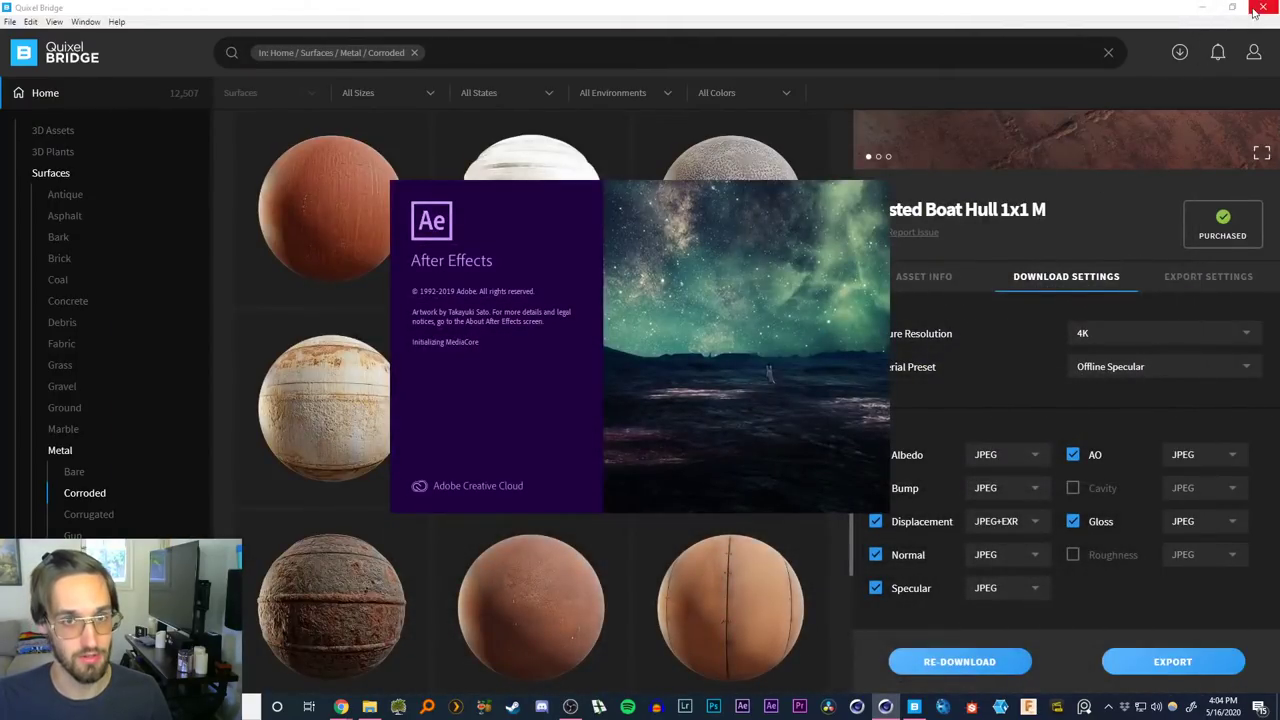
left_click(1203, 7)
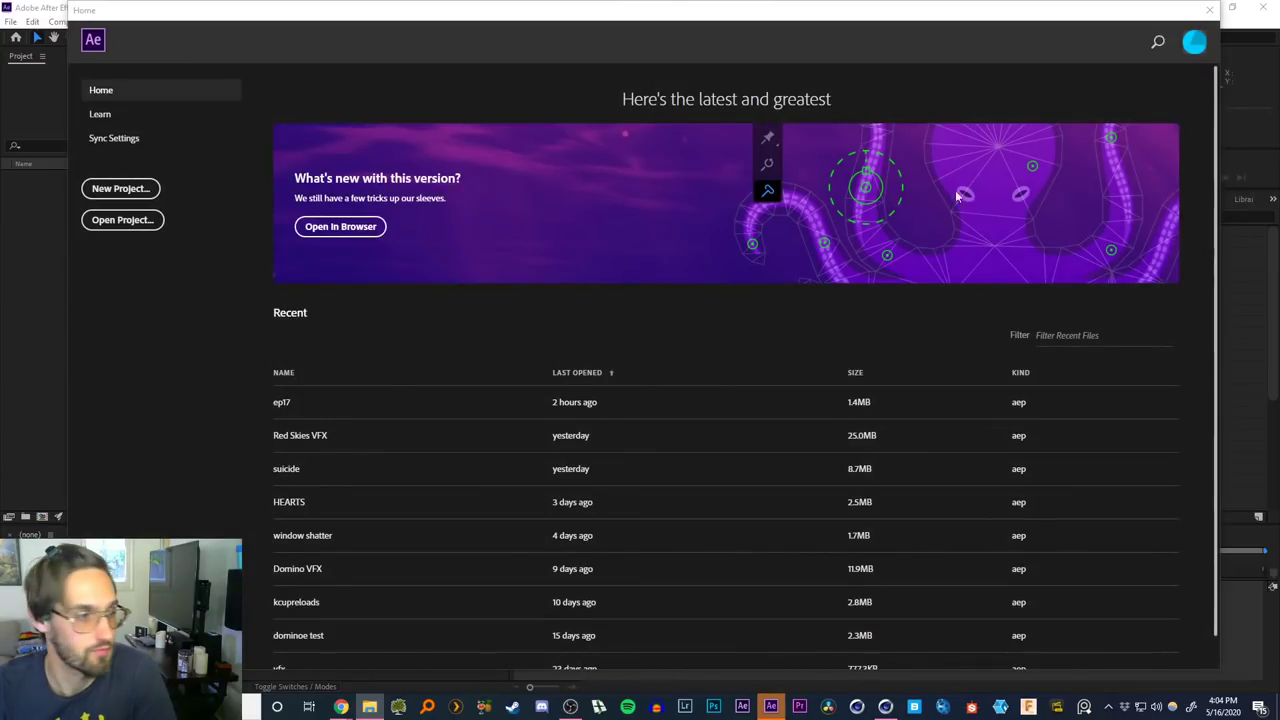
left_click(295, 403)
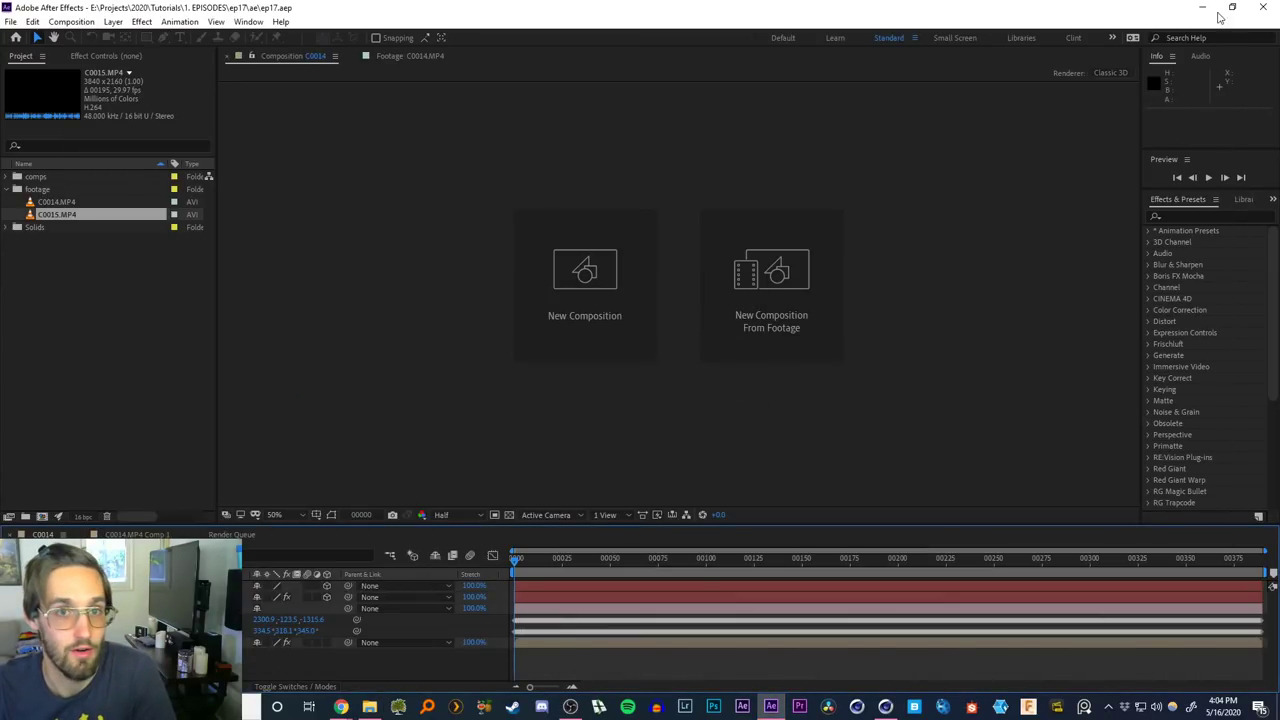
Minimise After Effects and examine the origami crane submission in Photos up close, including the middle and lower cranes, ending on the full image
left_click(1204, 9)
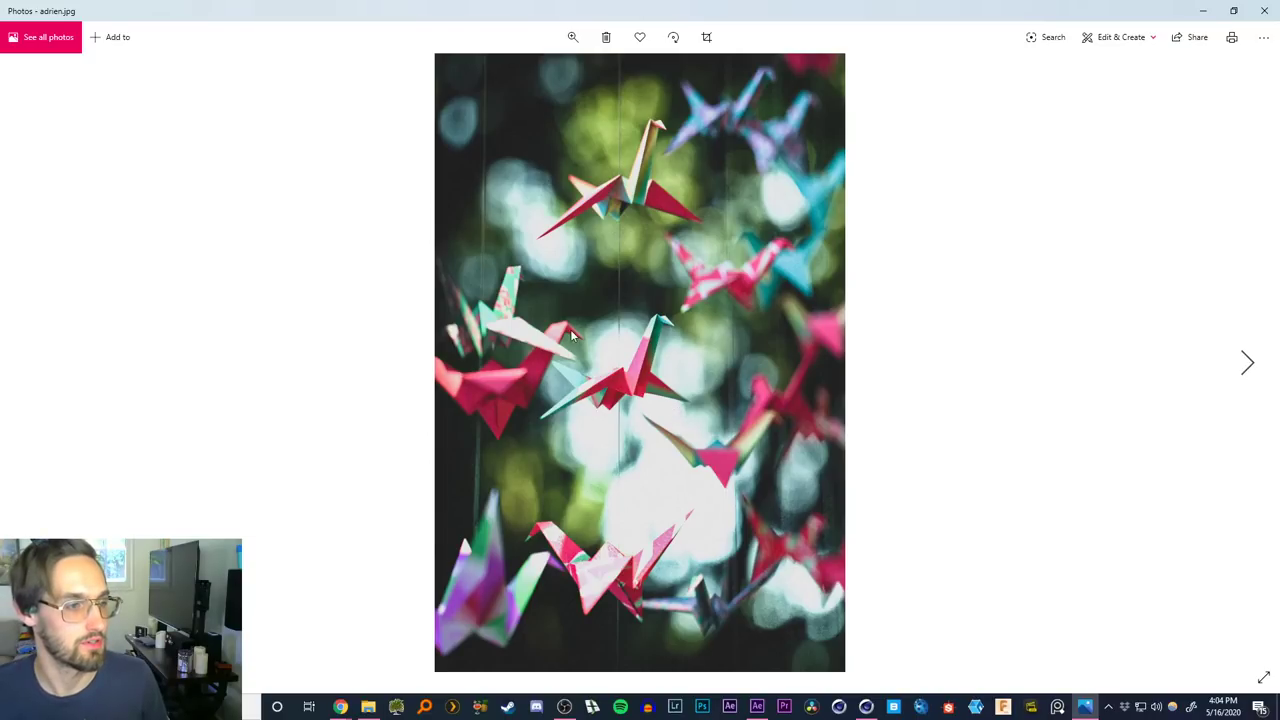
double_click(625, 370)
left_click_drag(650, 165, 648, 490)
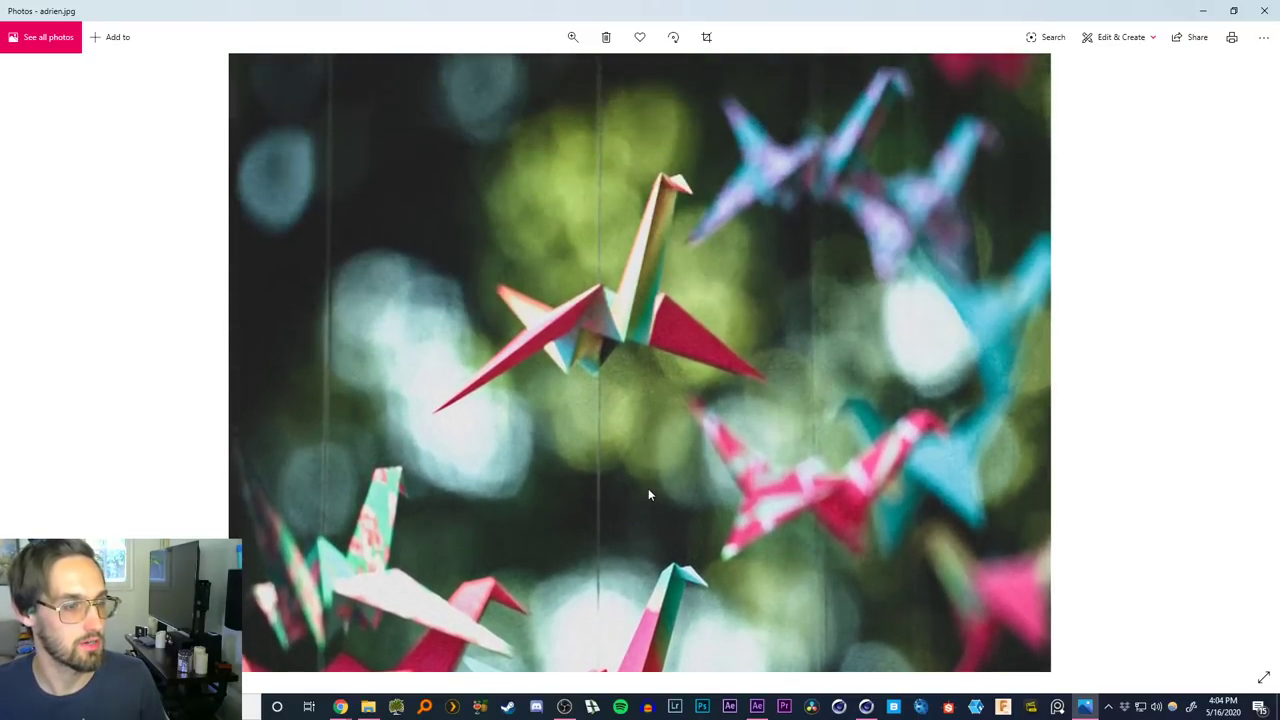
left_click_drag(659, 540, 653, 222)
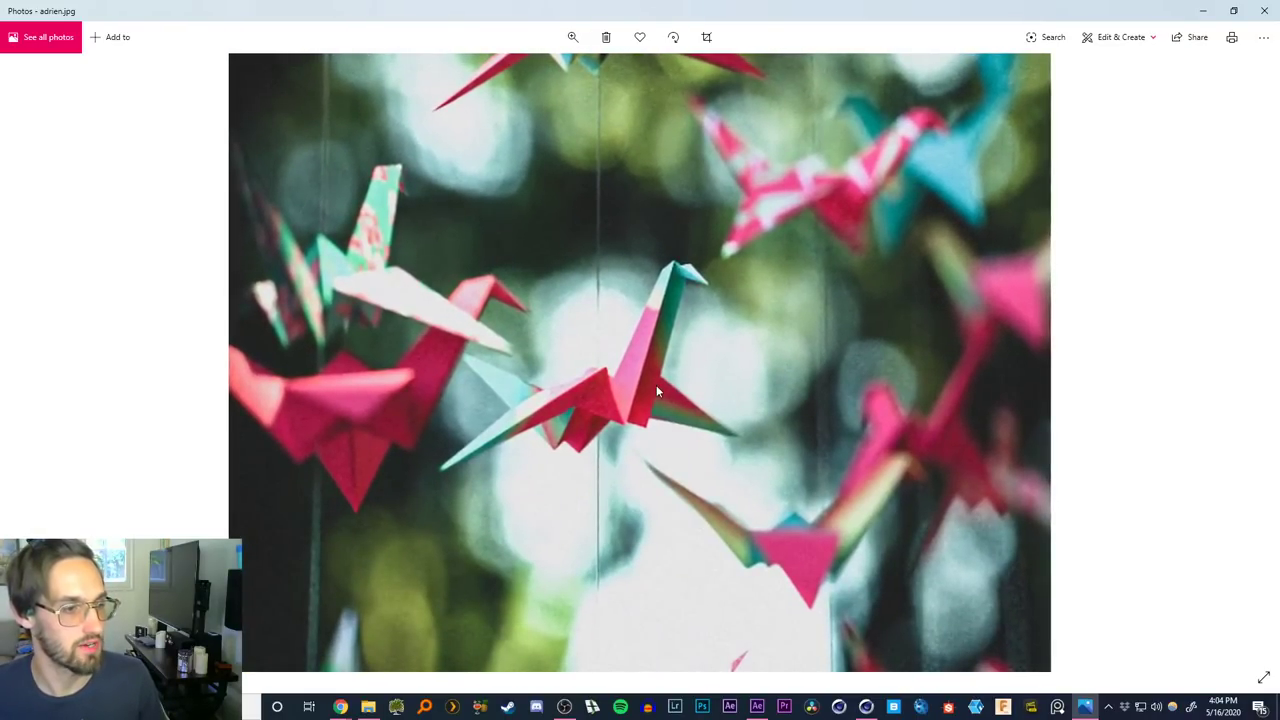
scroll(656, 390, "down", 2)
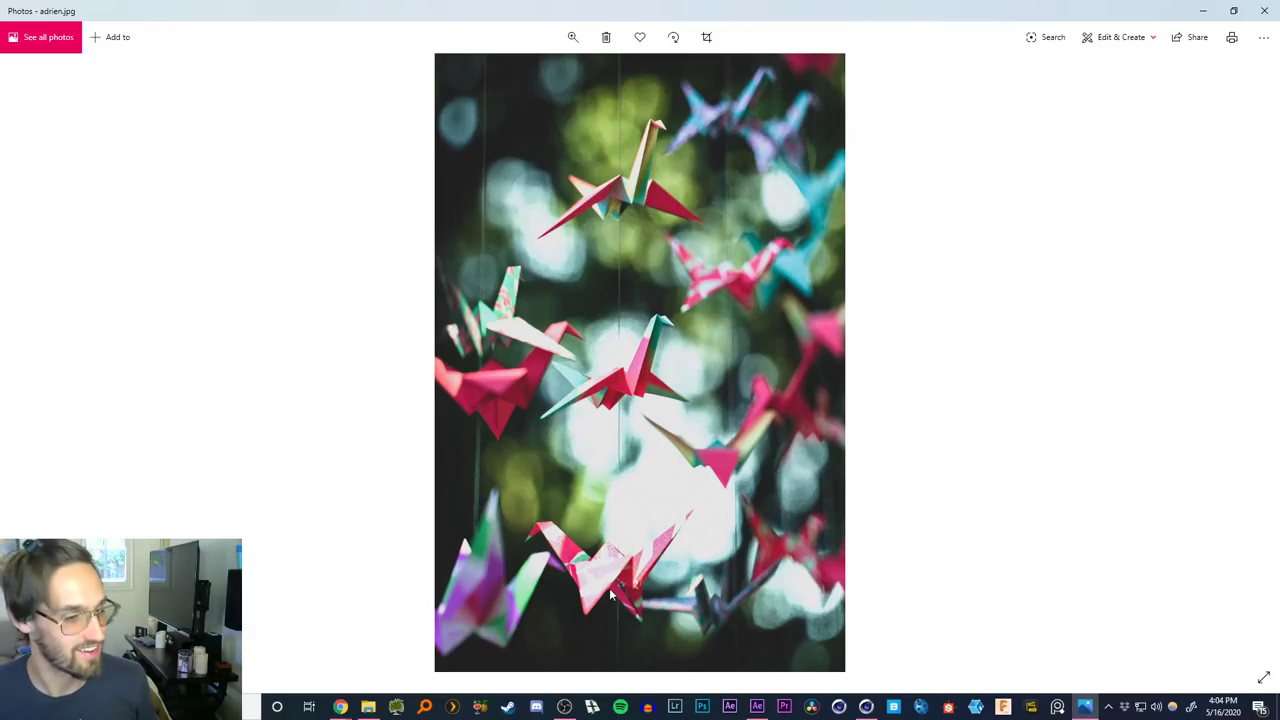
scroll(610, 588, "up", 1)
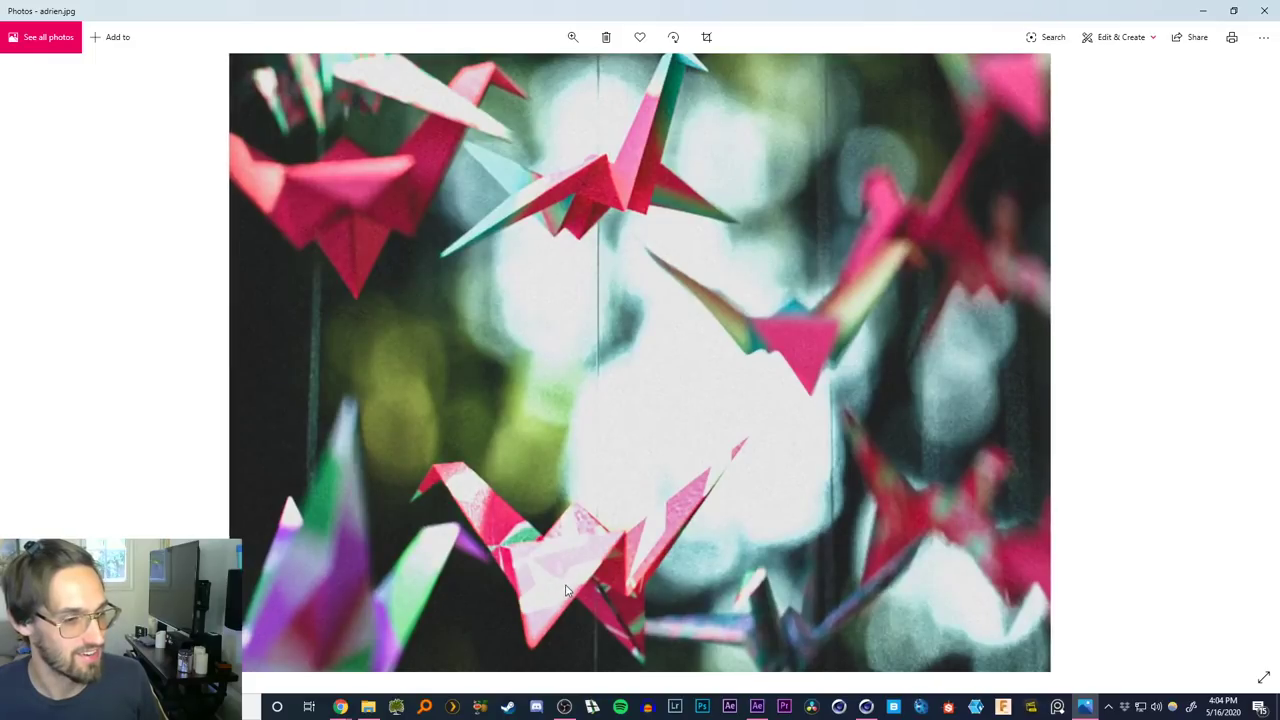
scroll(557, 590, "down", 1)
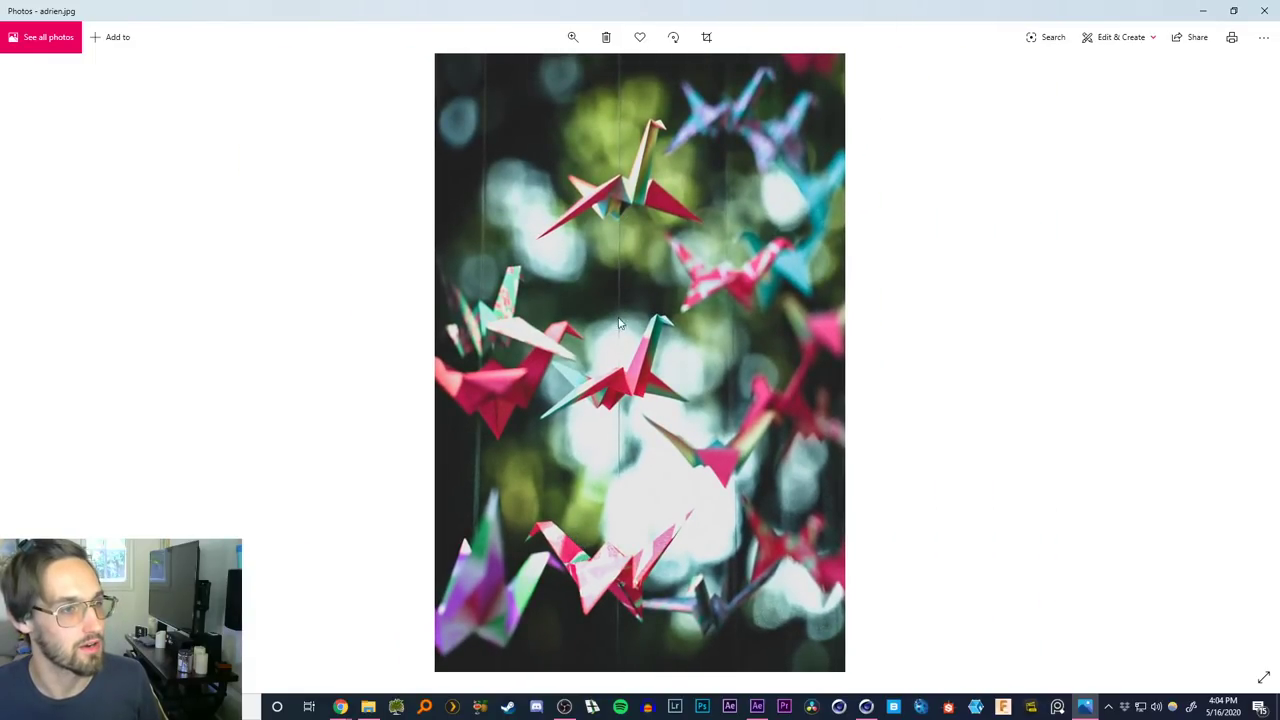
scroll(630, 352, "up", 1)
scroll(631, 376, "down", 1)
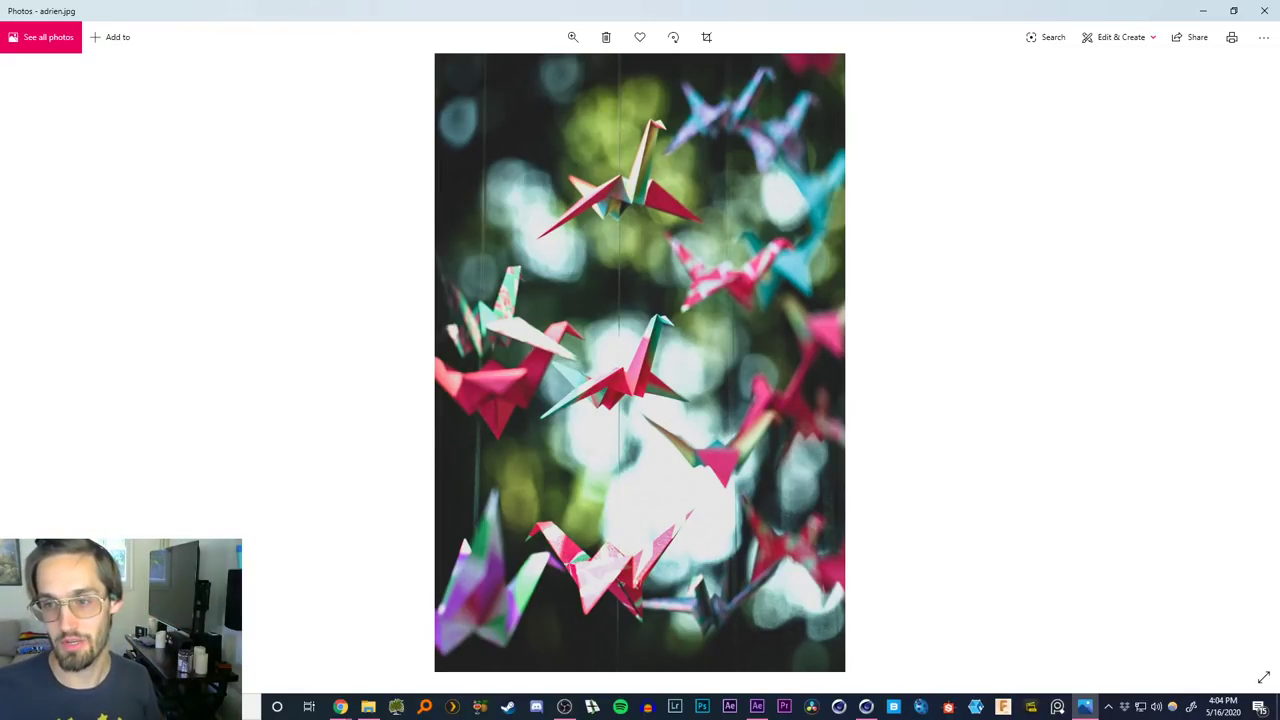
Go to the escalator submission, examine the small metallic objects along the divider and steps, and return to the full image
key("alt+Tab")
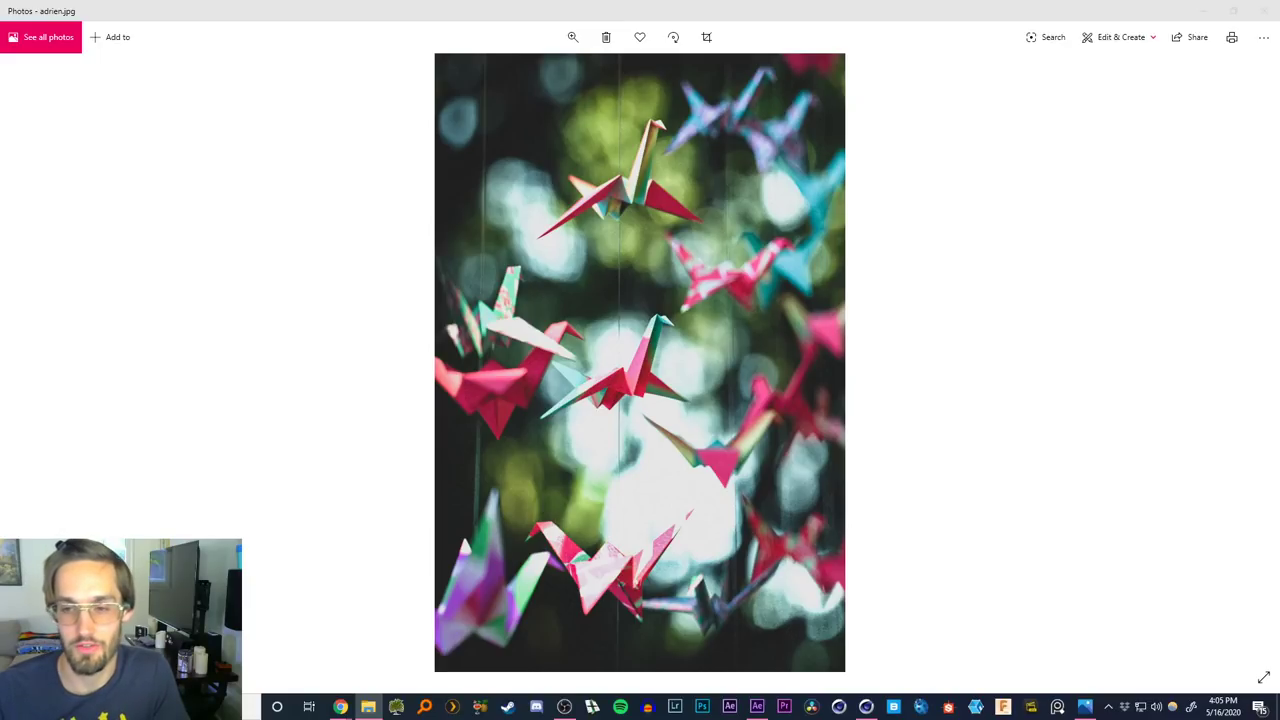
key("Right")
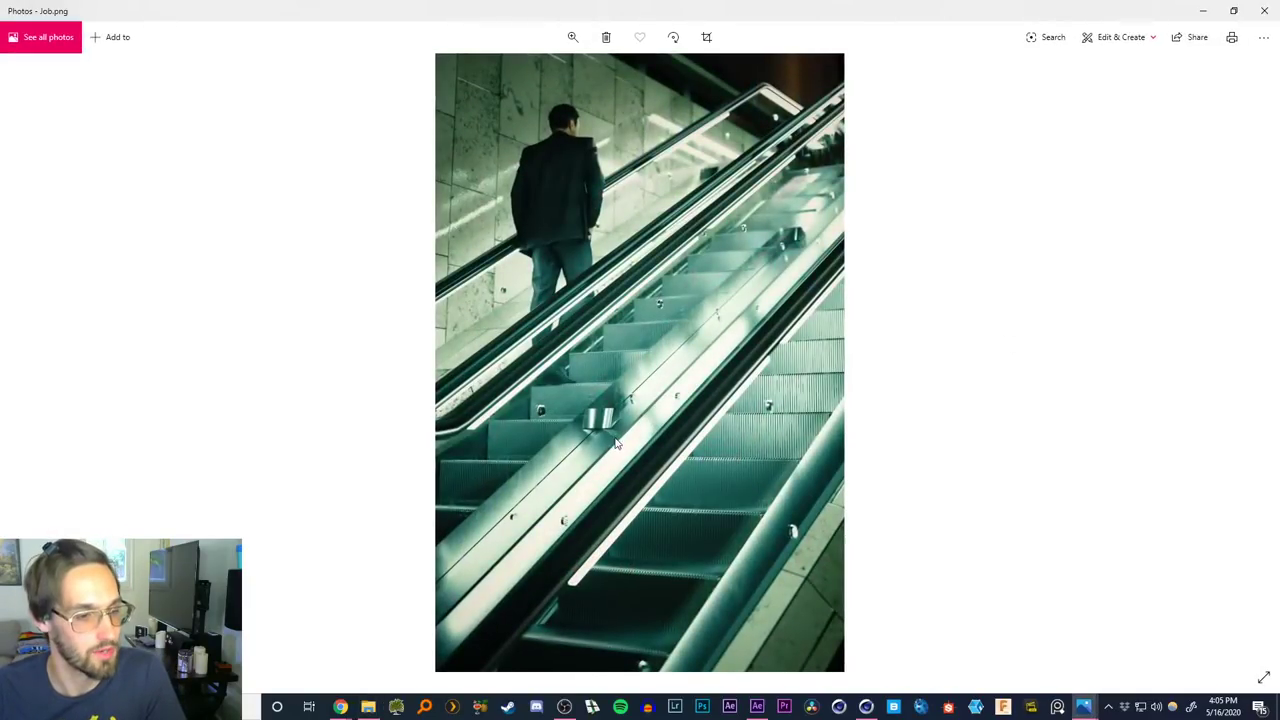
scroll(668, 565, "up", 3)
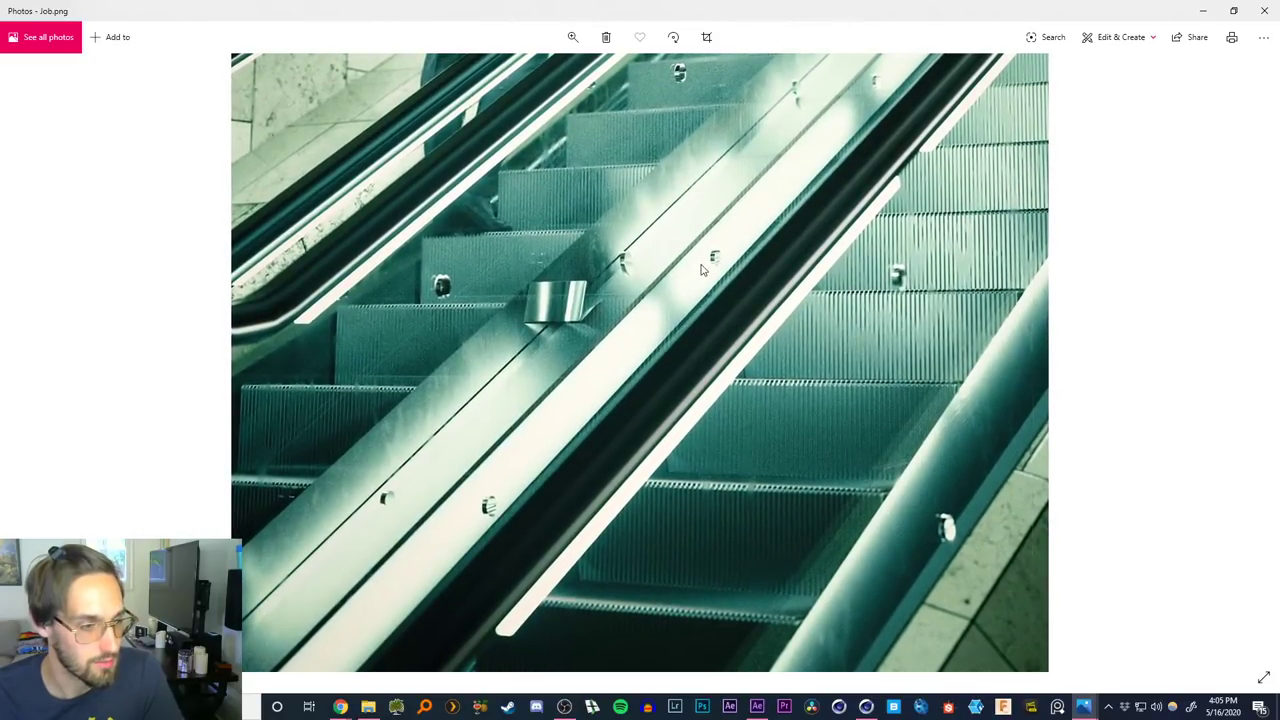
left_click_drag(693, 187, 689, 311)
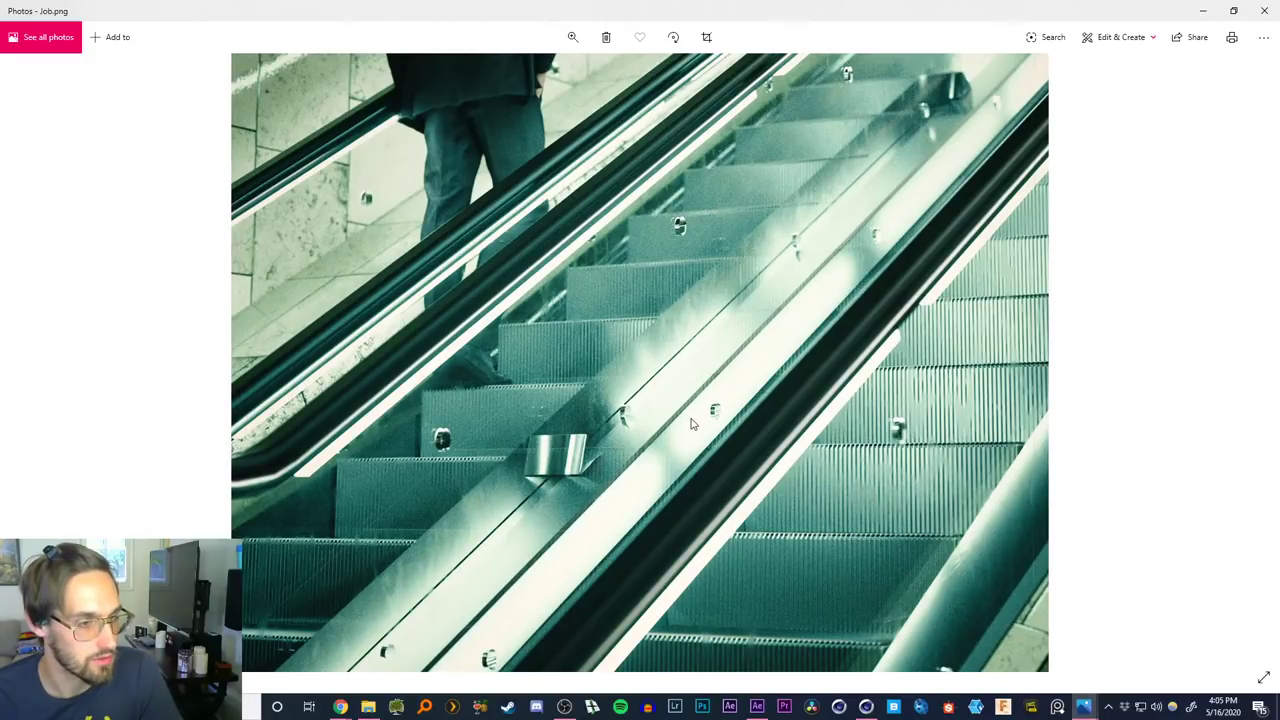
scroll(738, 308, "down", 3)
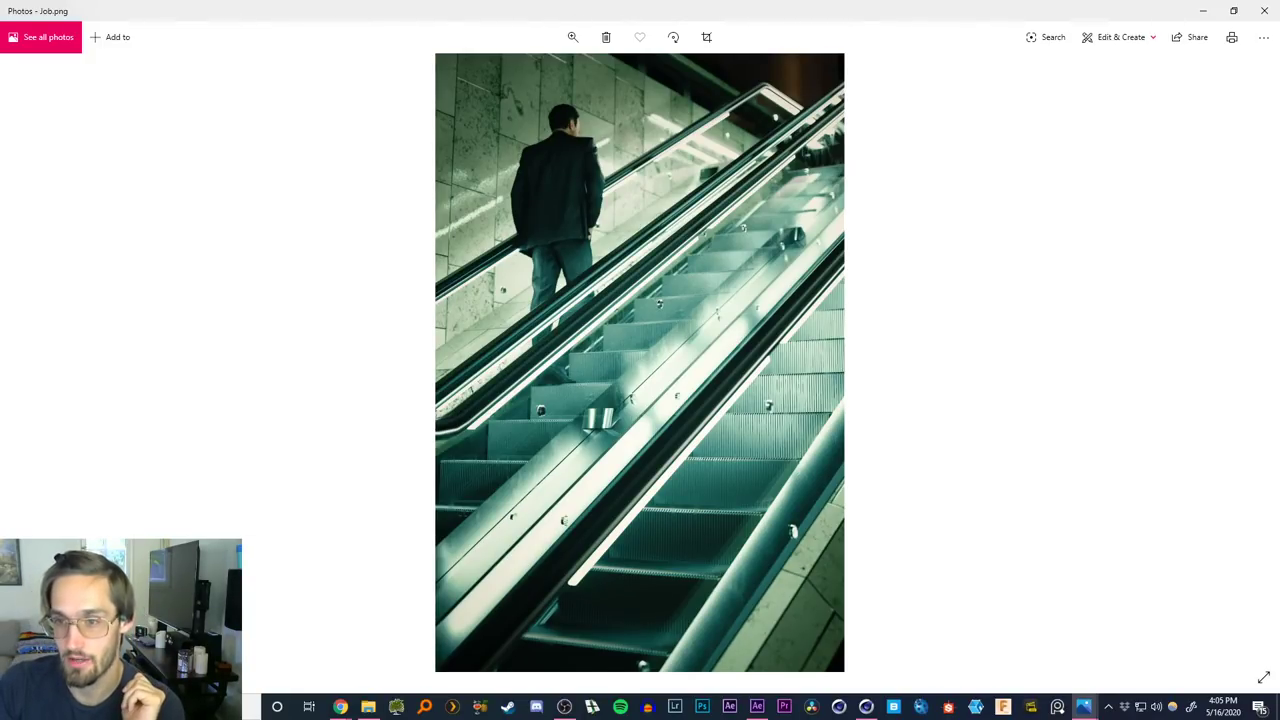
Go to the bedroom submission, examine the telescope and city view through the window, and return to the full image
key("super+e")
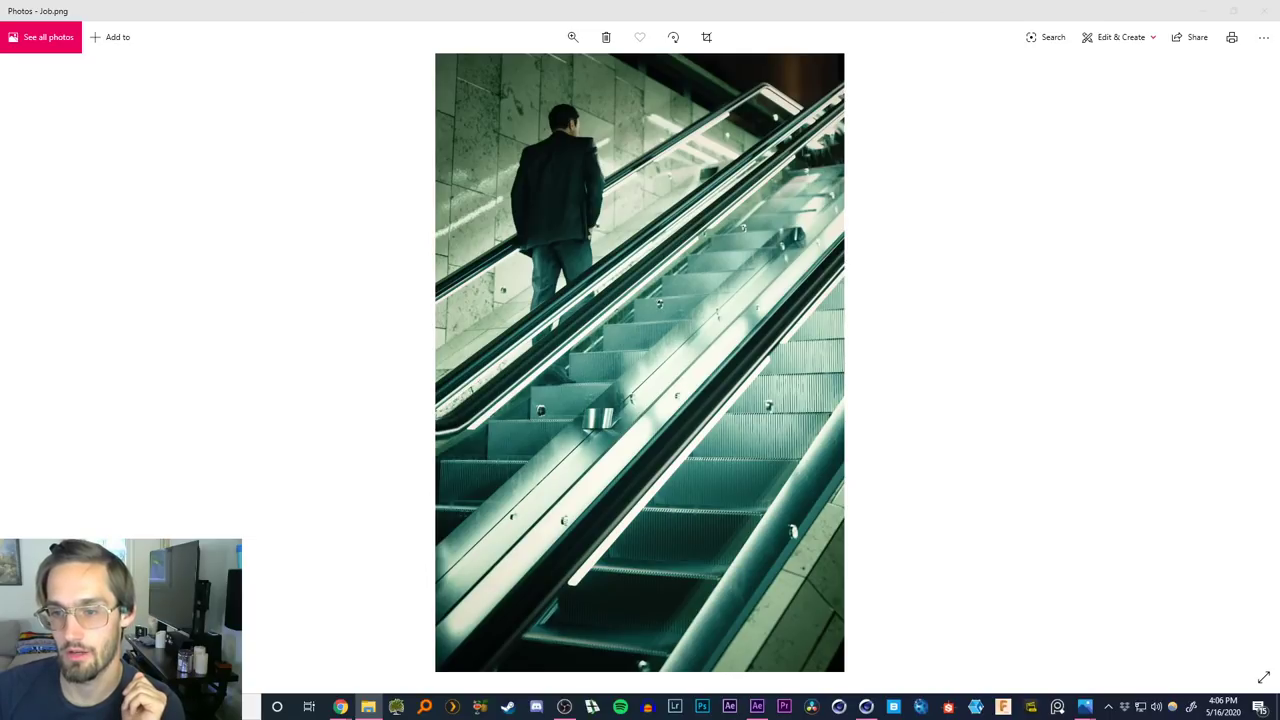
key("Right")
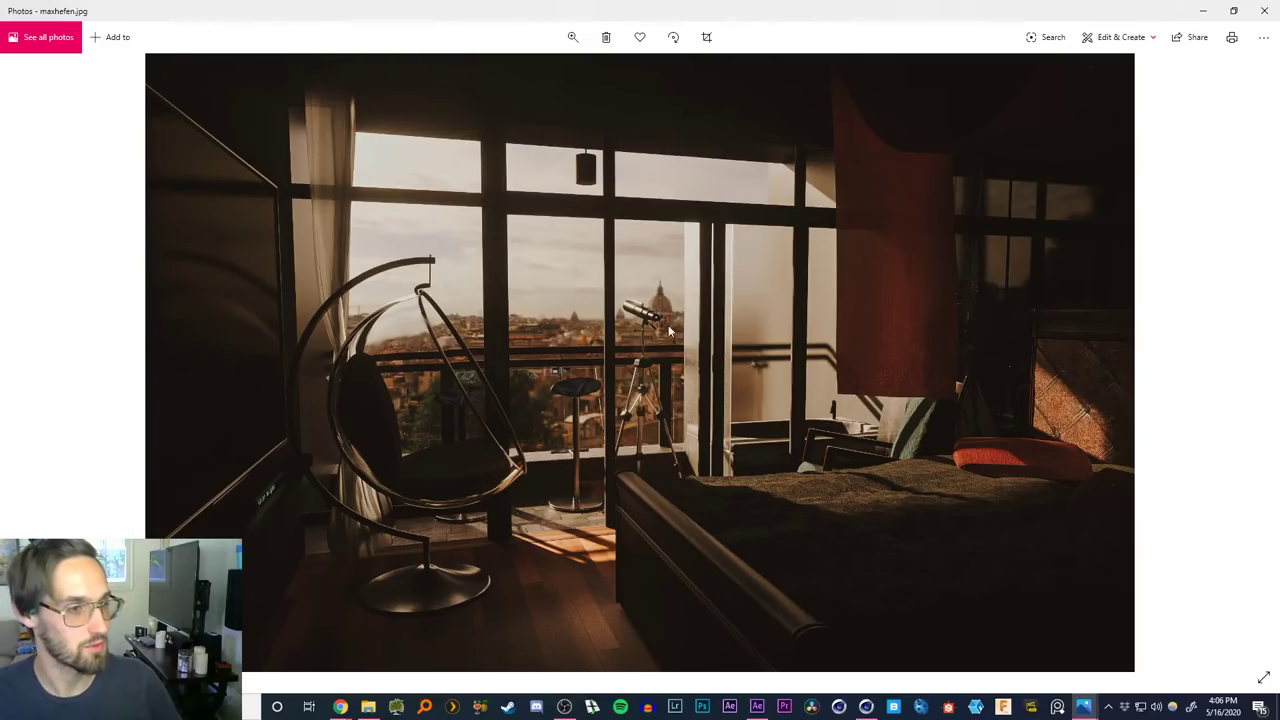
scroll(668, 311, "up", 2)
left_click_drag(679, 357, 705, 315)
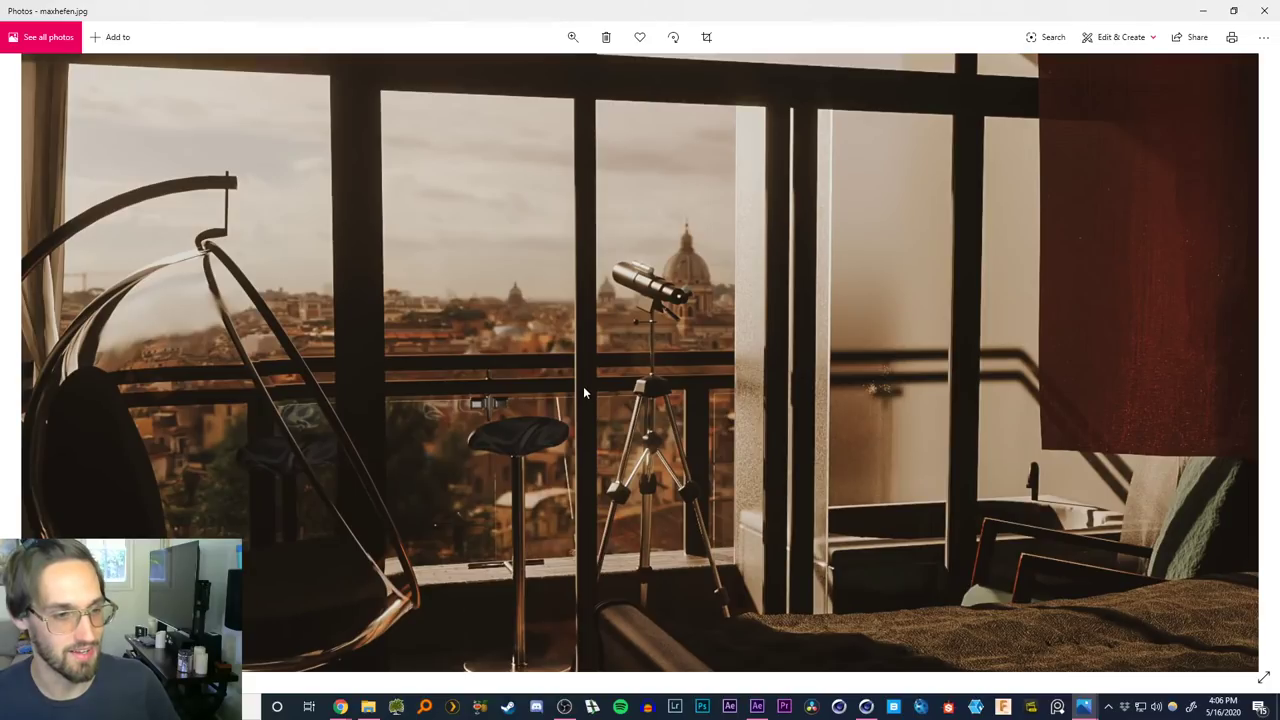
double_click(585, 384)
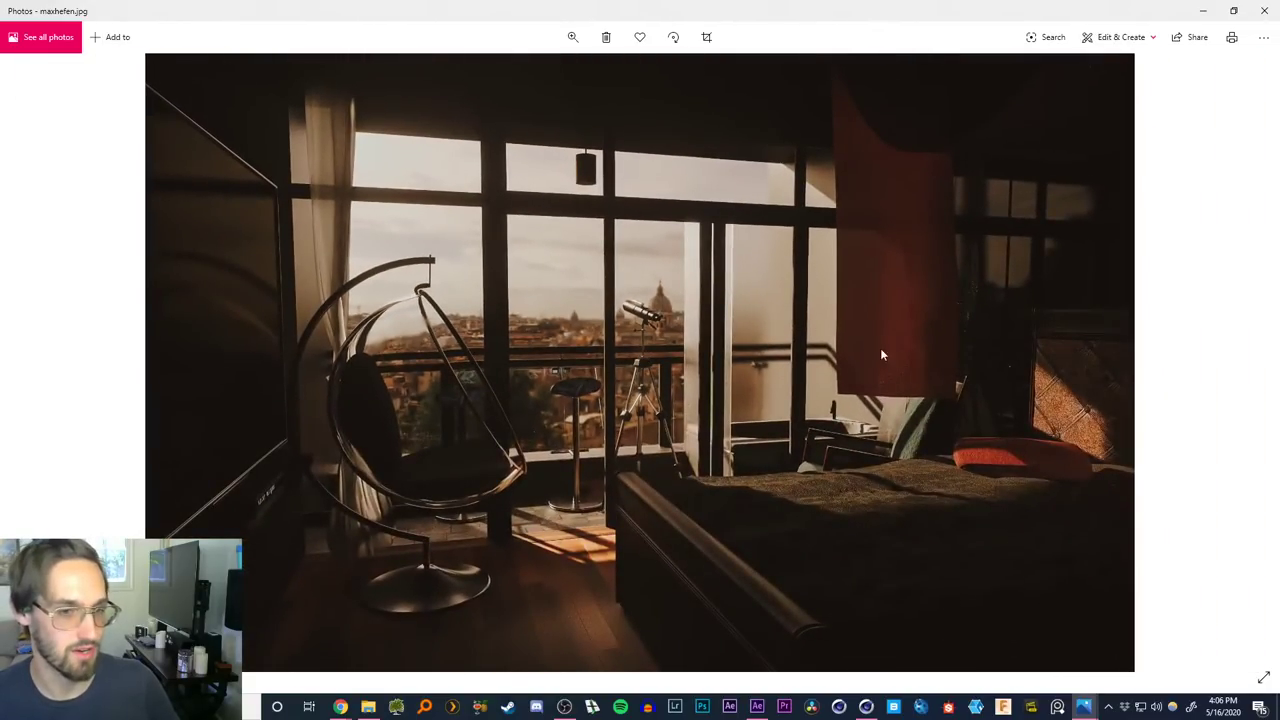
Examine the bedroom image's red hanging cloth, bed and hanging chair up close, and return to the full image
double_click(957, 337)
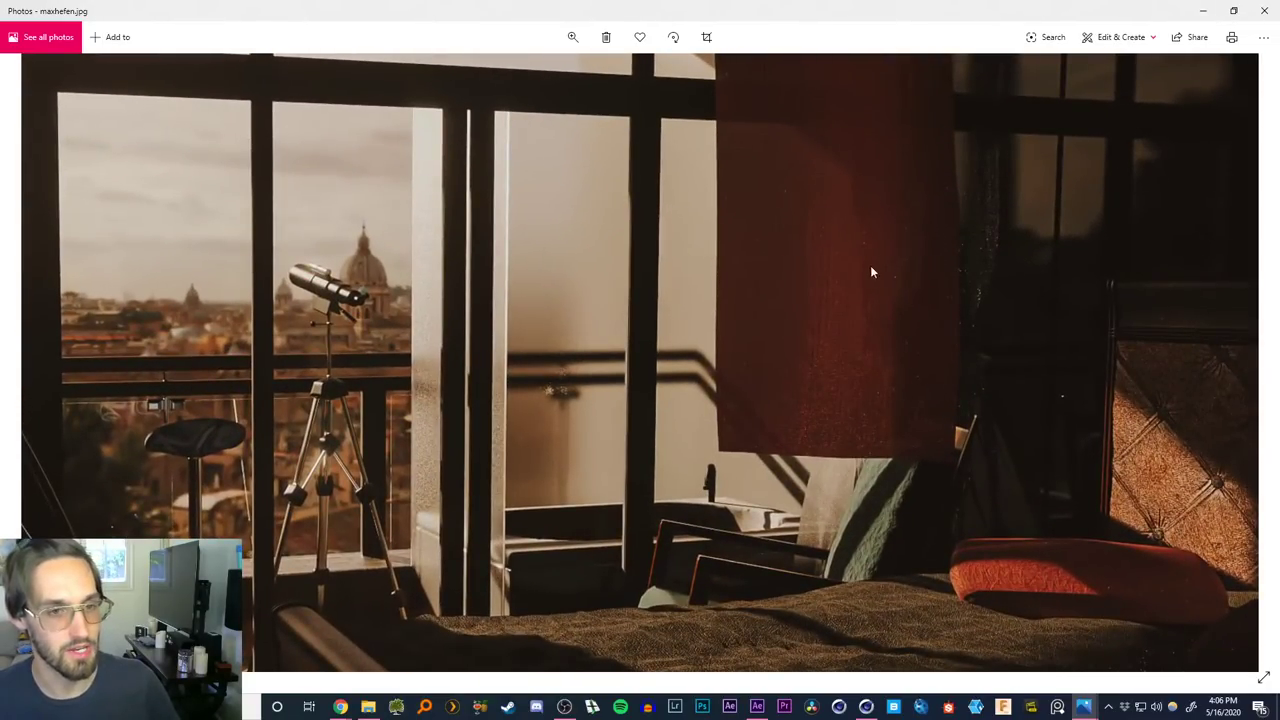
left_click_drag(870, 374, 844, 225)
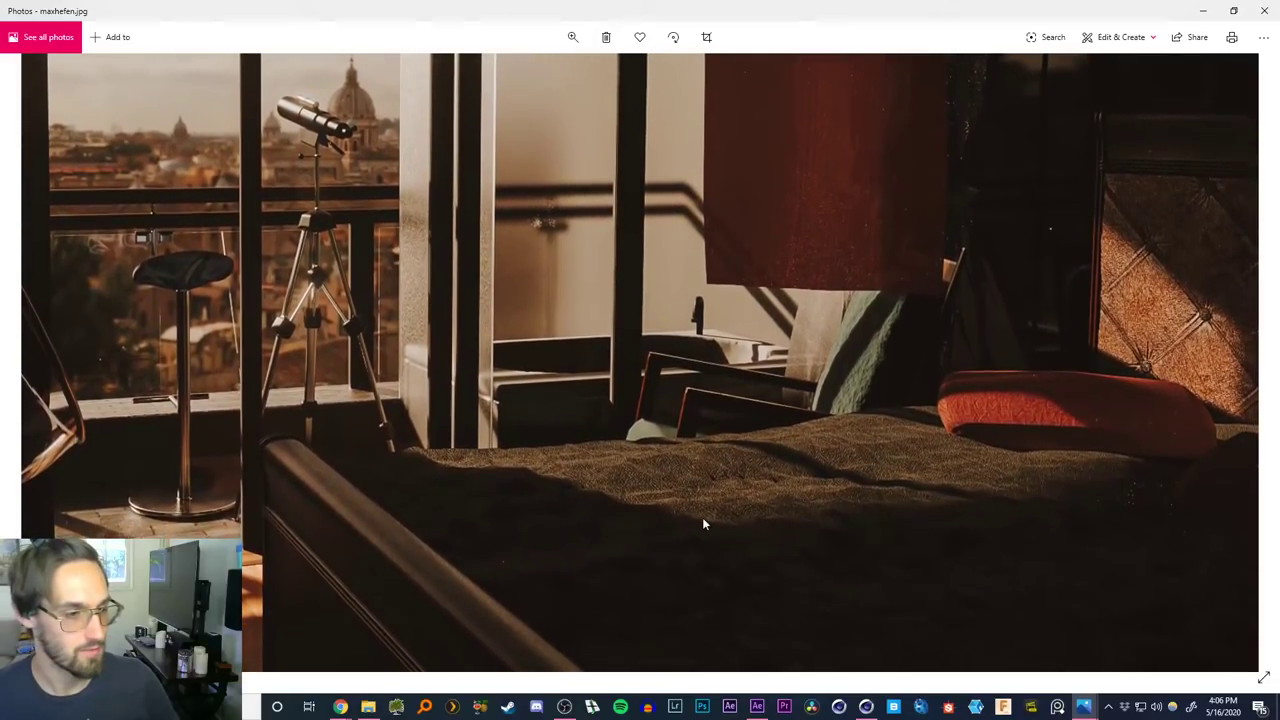
double_click(702, 514)
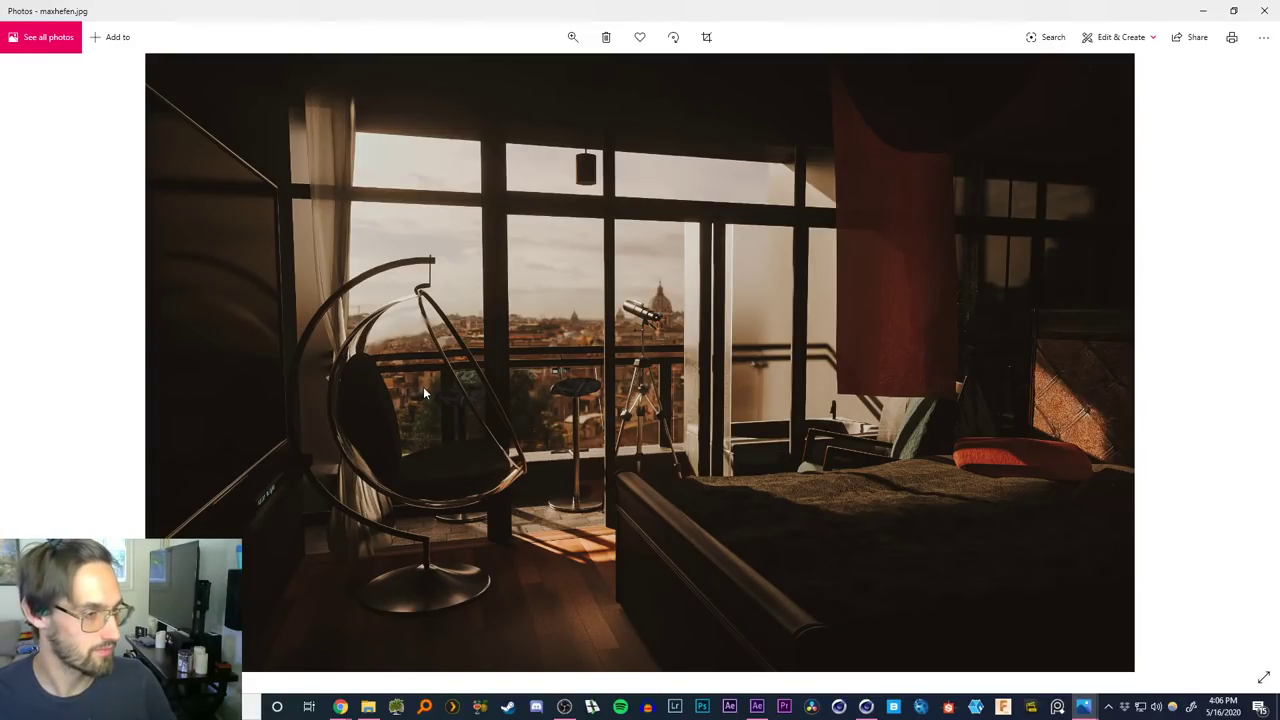
scroll(430, 397, "up", 3)
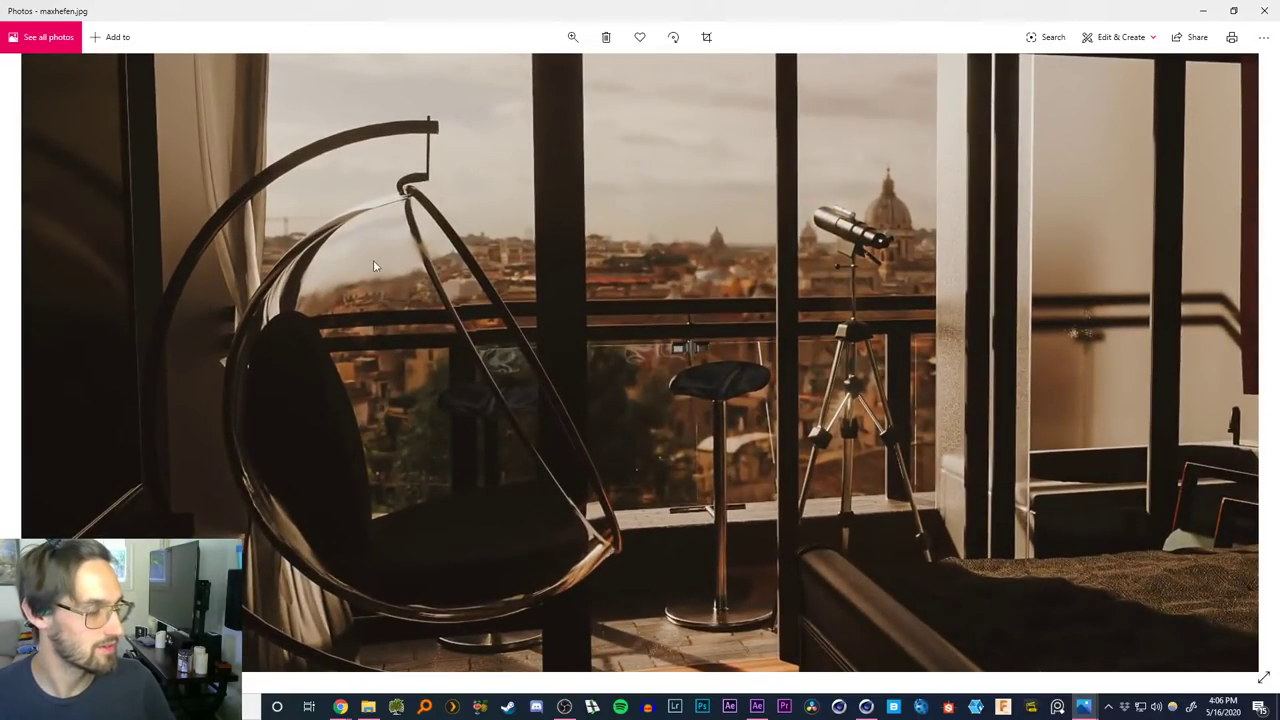
scroll(447, 478, "down", 4)
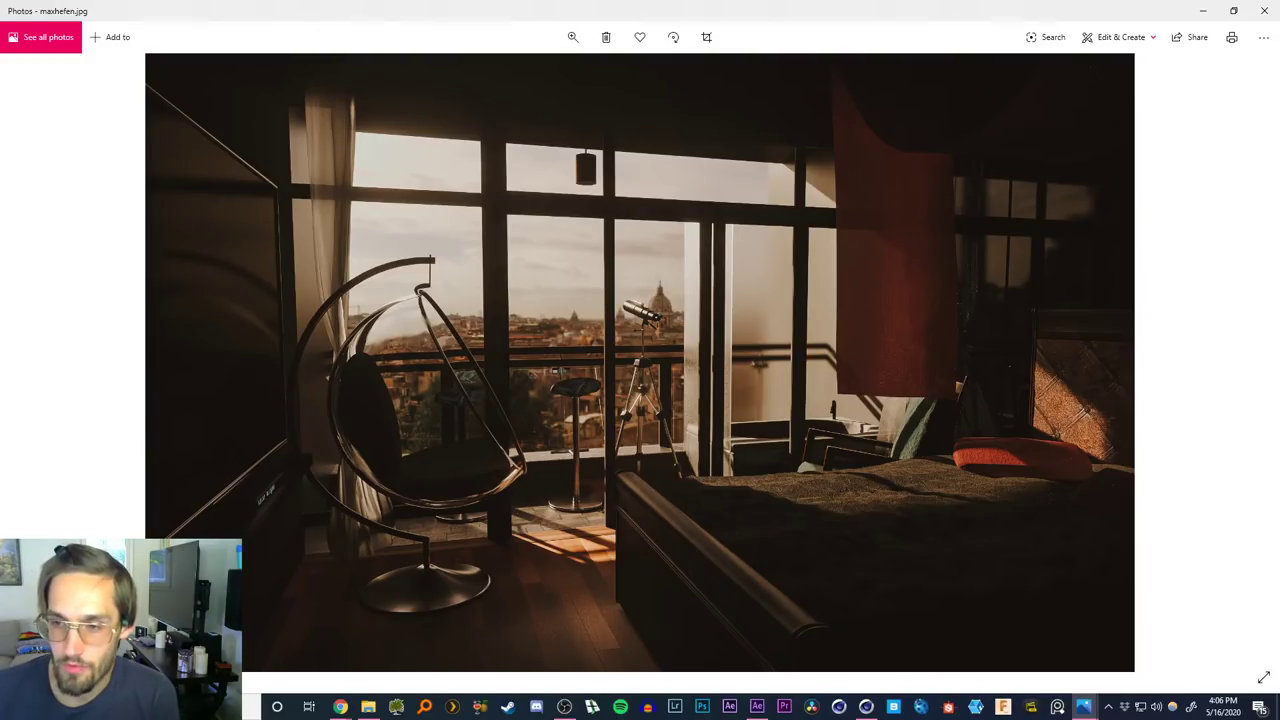
Go to the black-and-white shopkeeper submission, examine it from the counter clutter up to the back shelves, and return to the full image
key("alt+Tab")
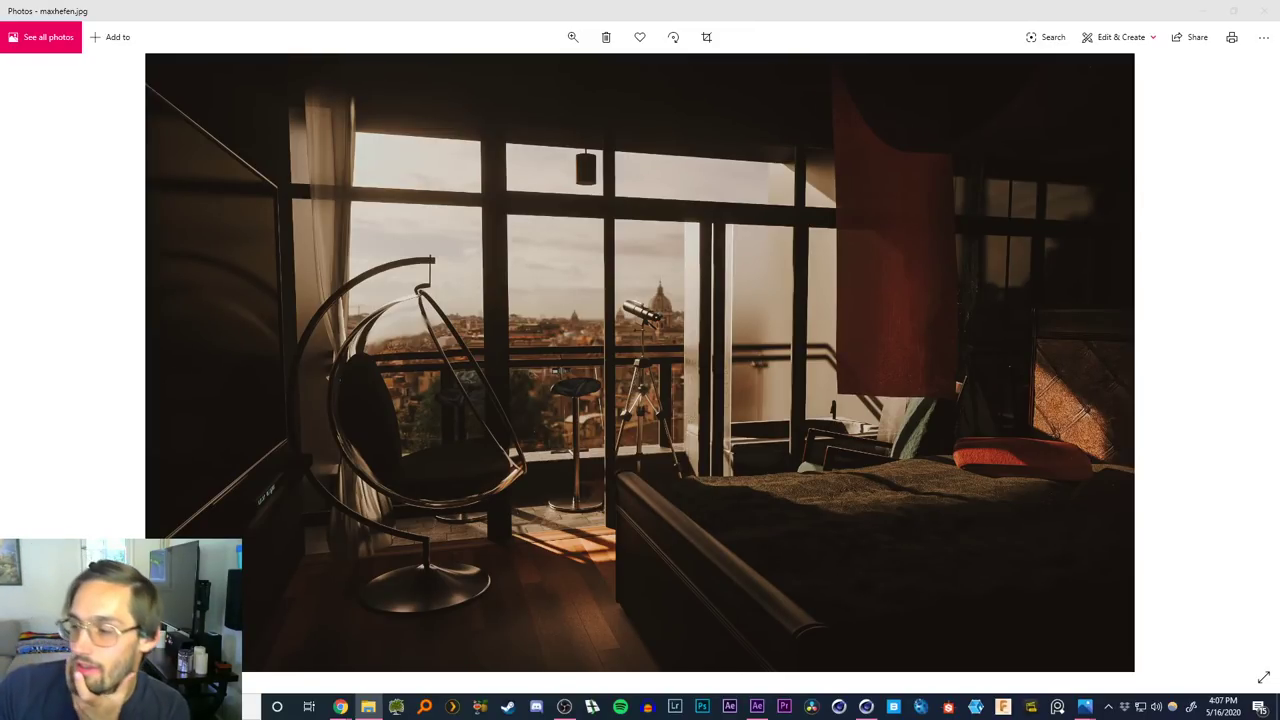
key("Right")
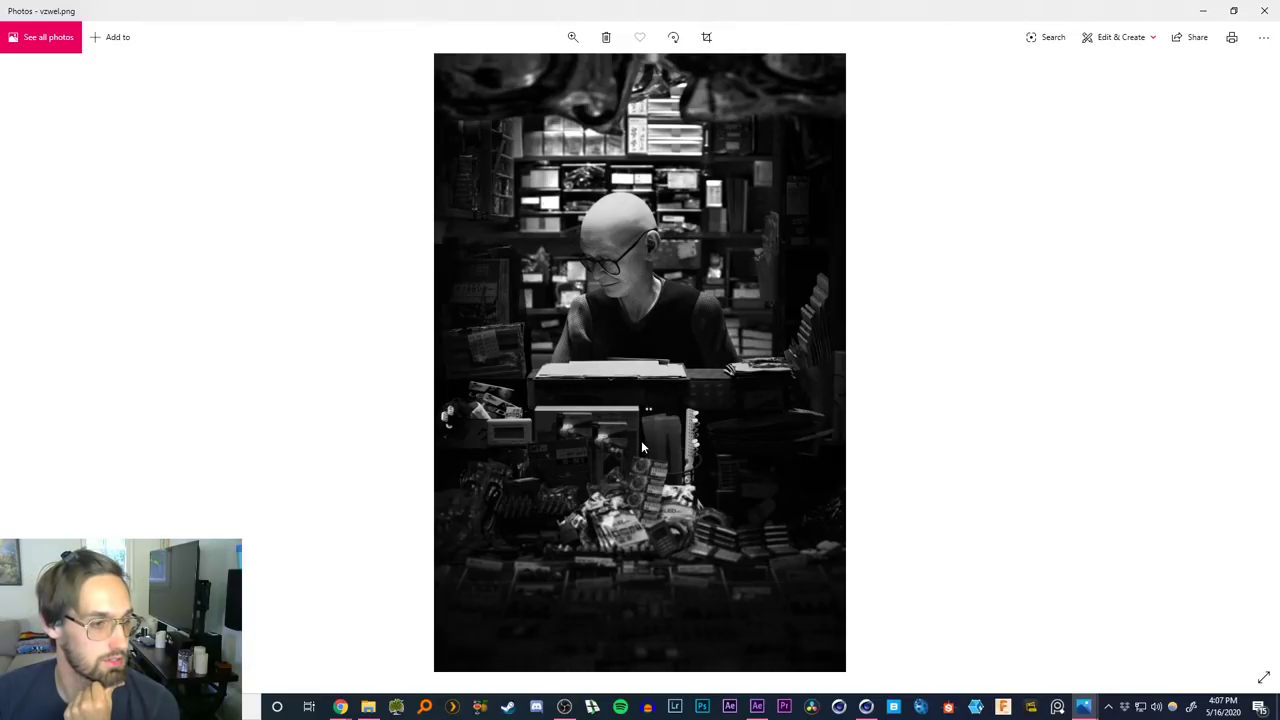
scroll(641, 440, "up", 2)
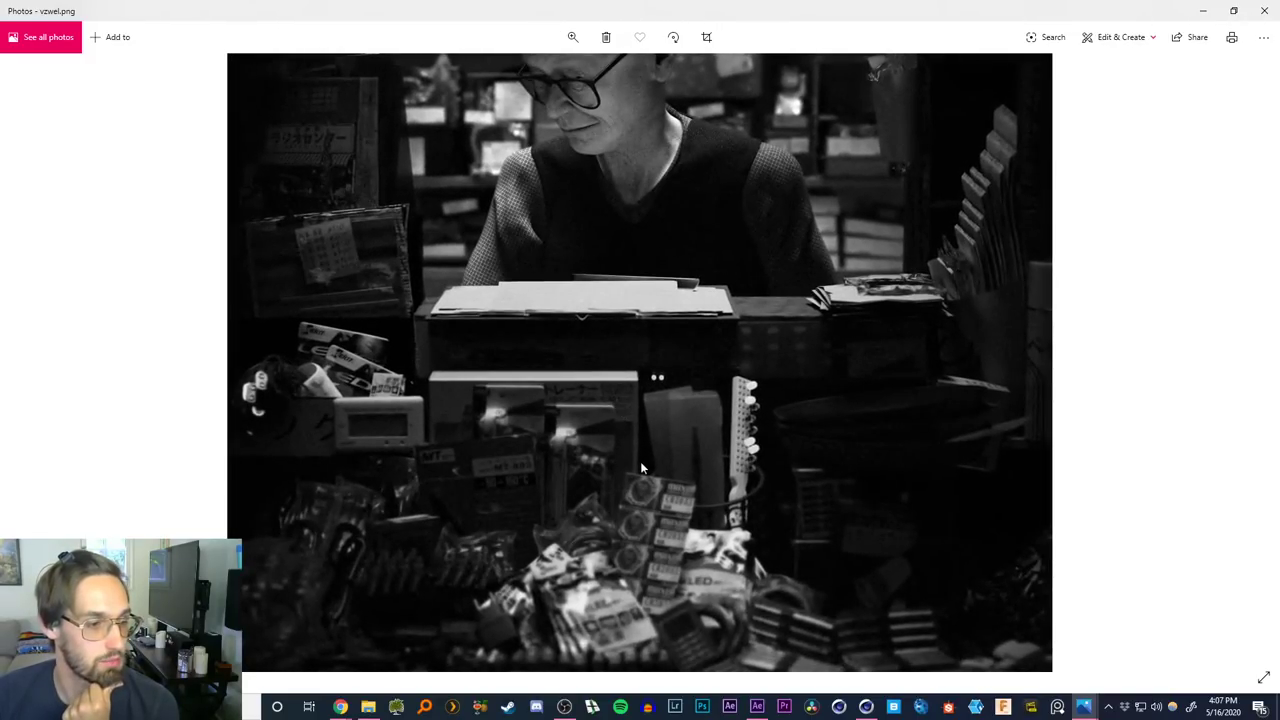
left_click_drag(641, 467, 655, 417)
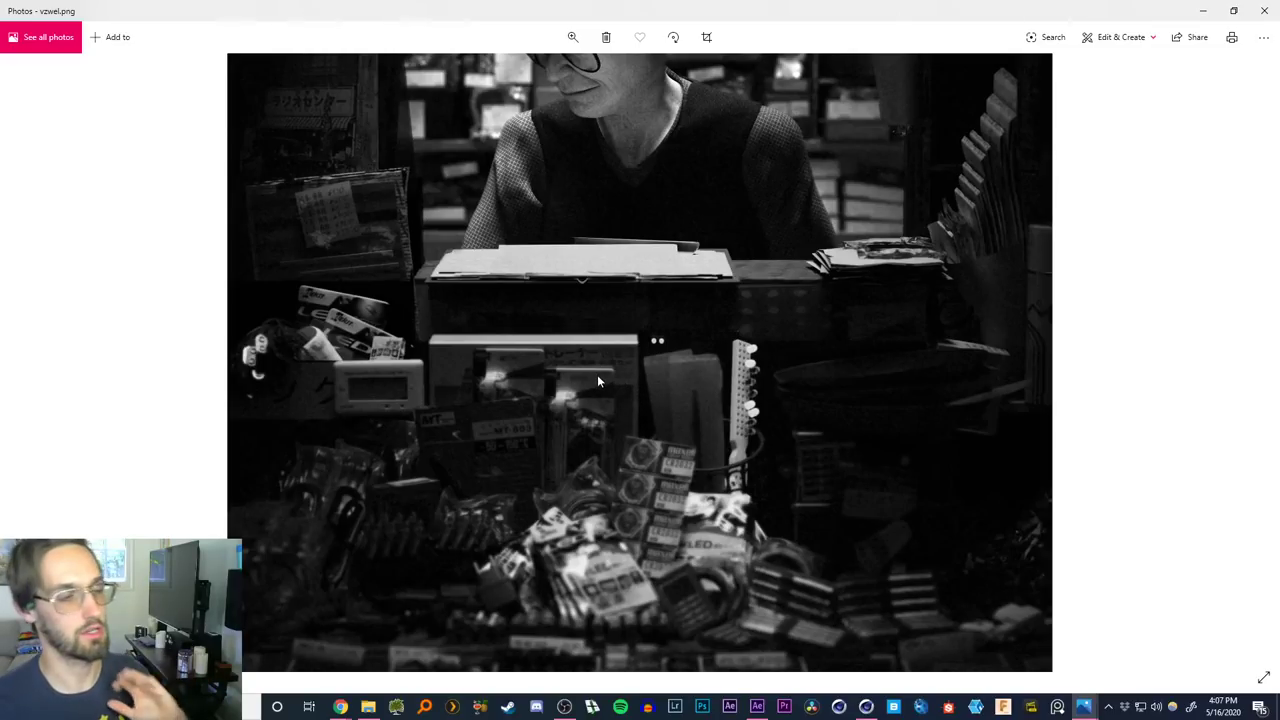
left_click_drag(597, 346, 608, 451)
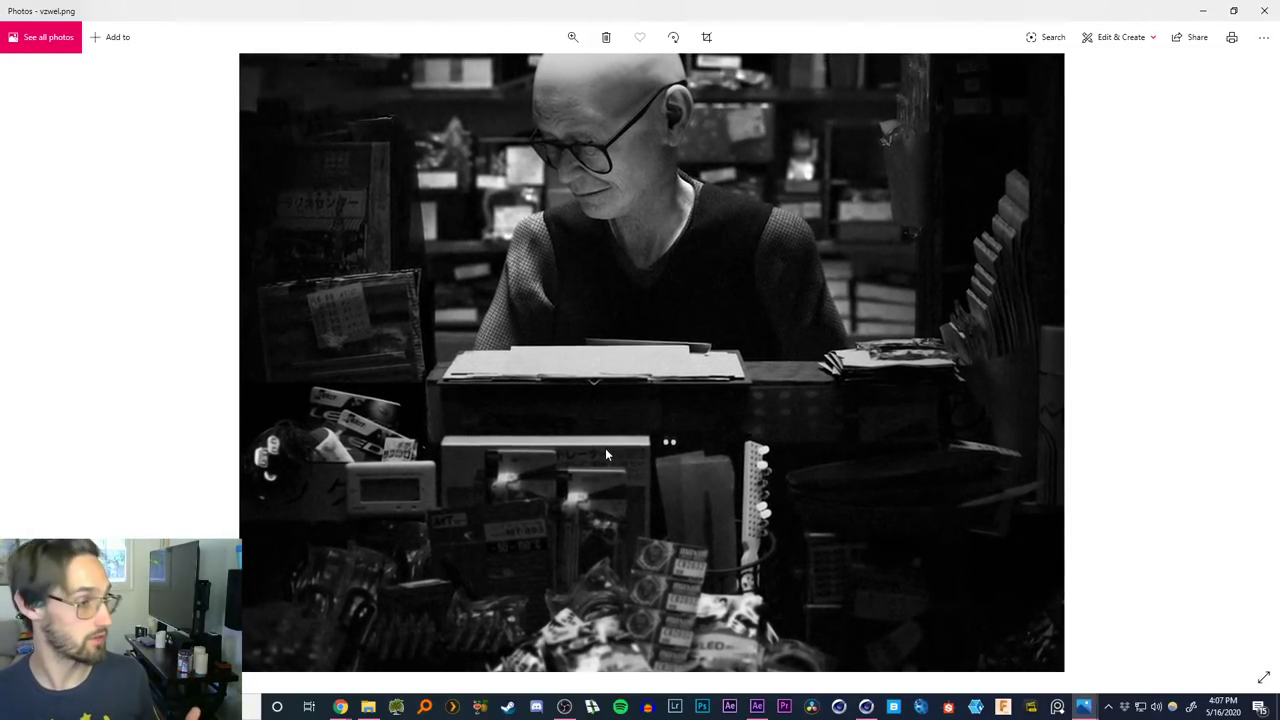
left_click_drag(423, 330, 420, 429)
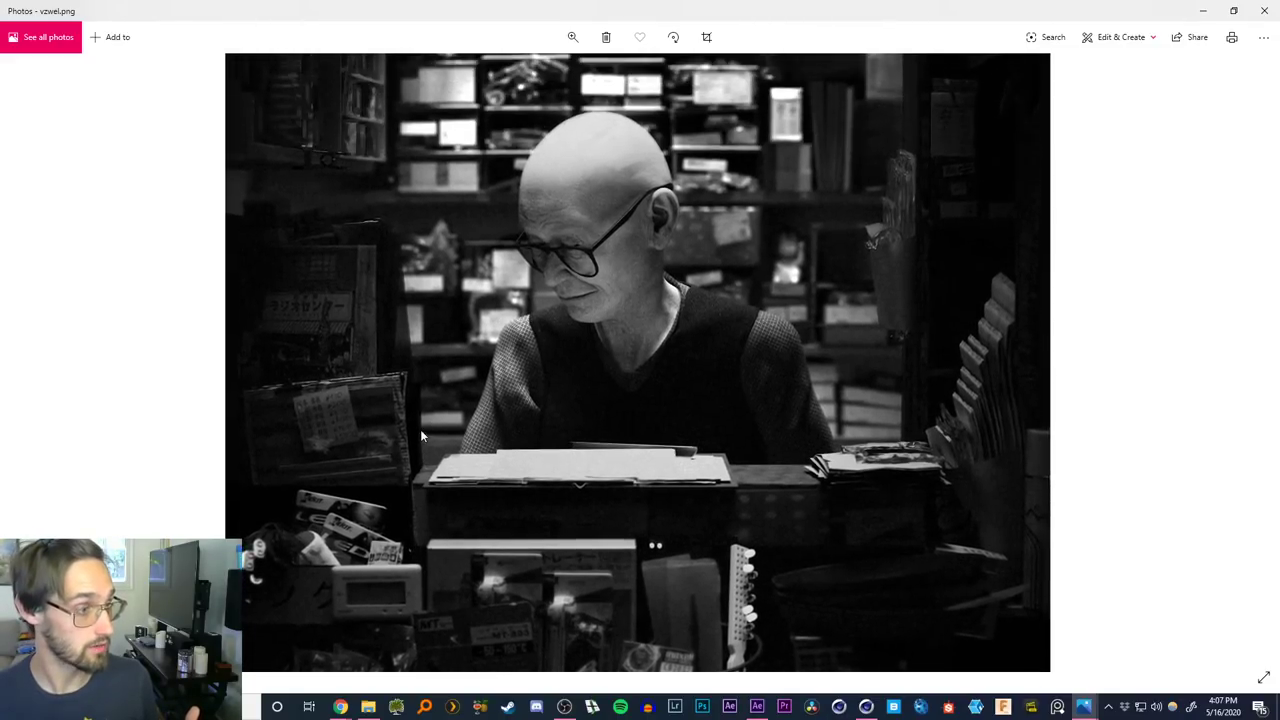
left_click_drag(561, 326, 532, 481)
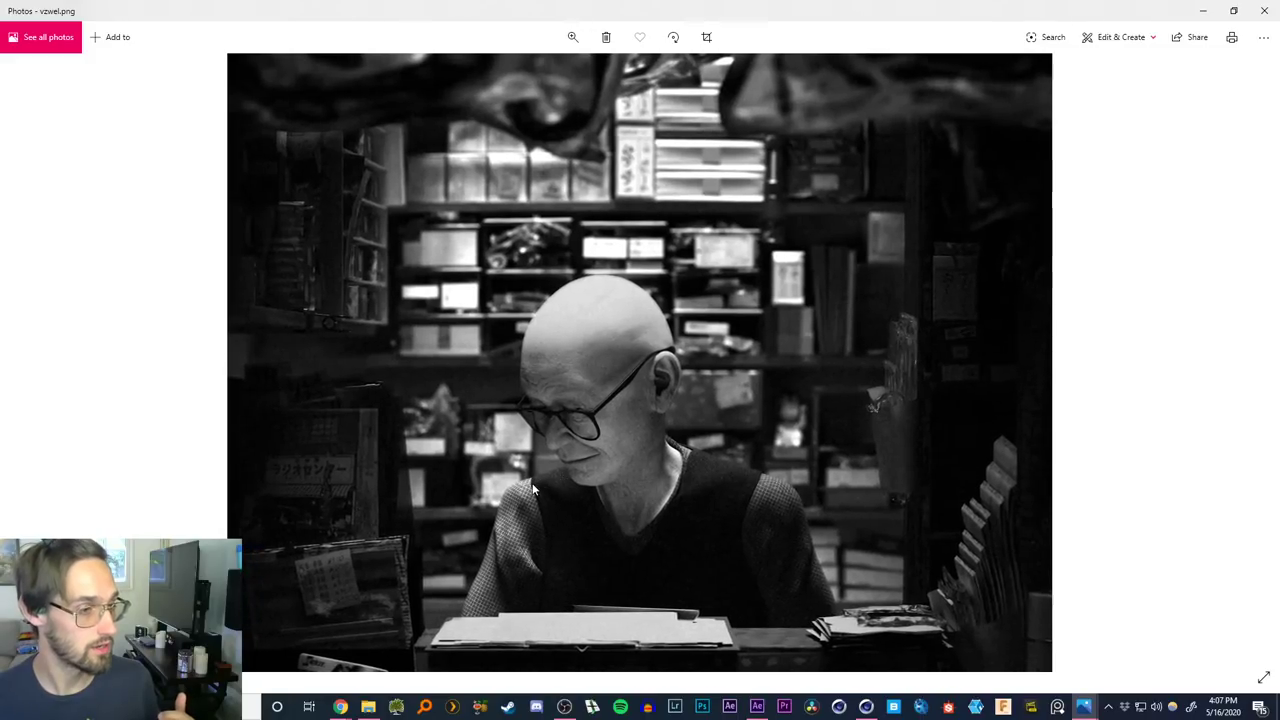
double_click(607, 458)
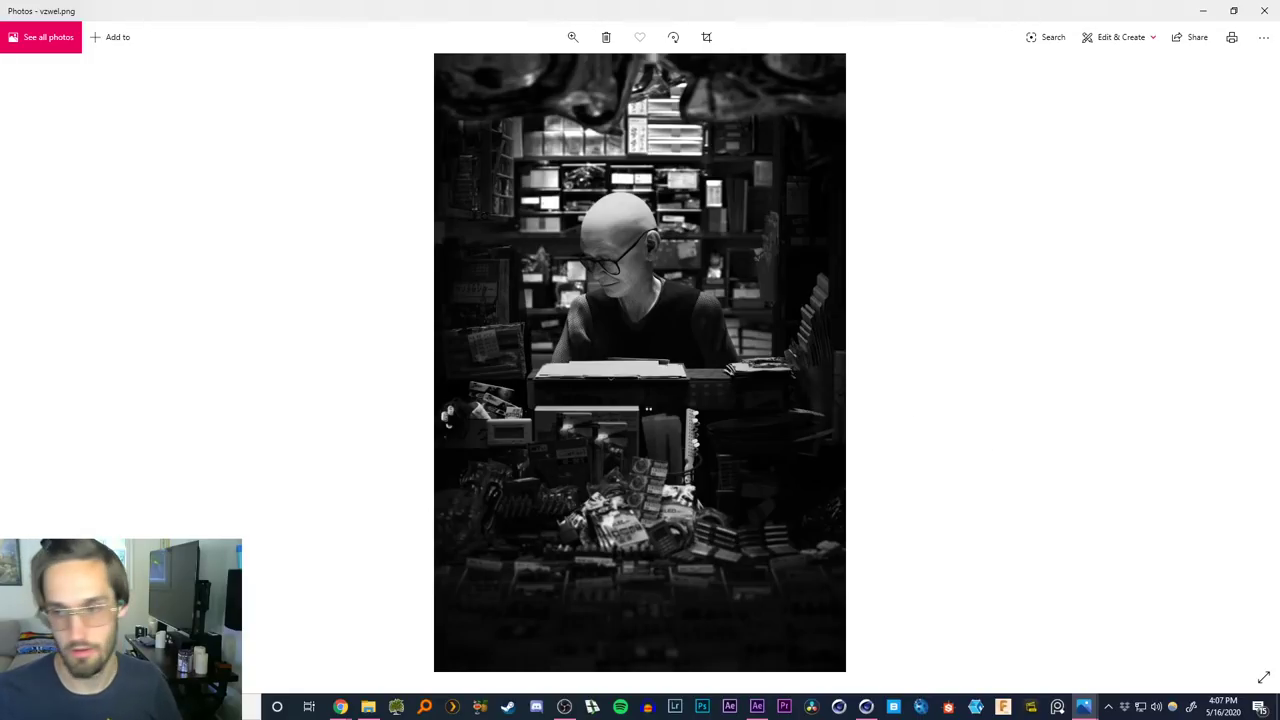
View the washroom submission with the three mirrors and sinks as a full image, and leave Photos
key("super+e")
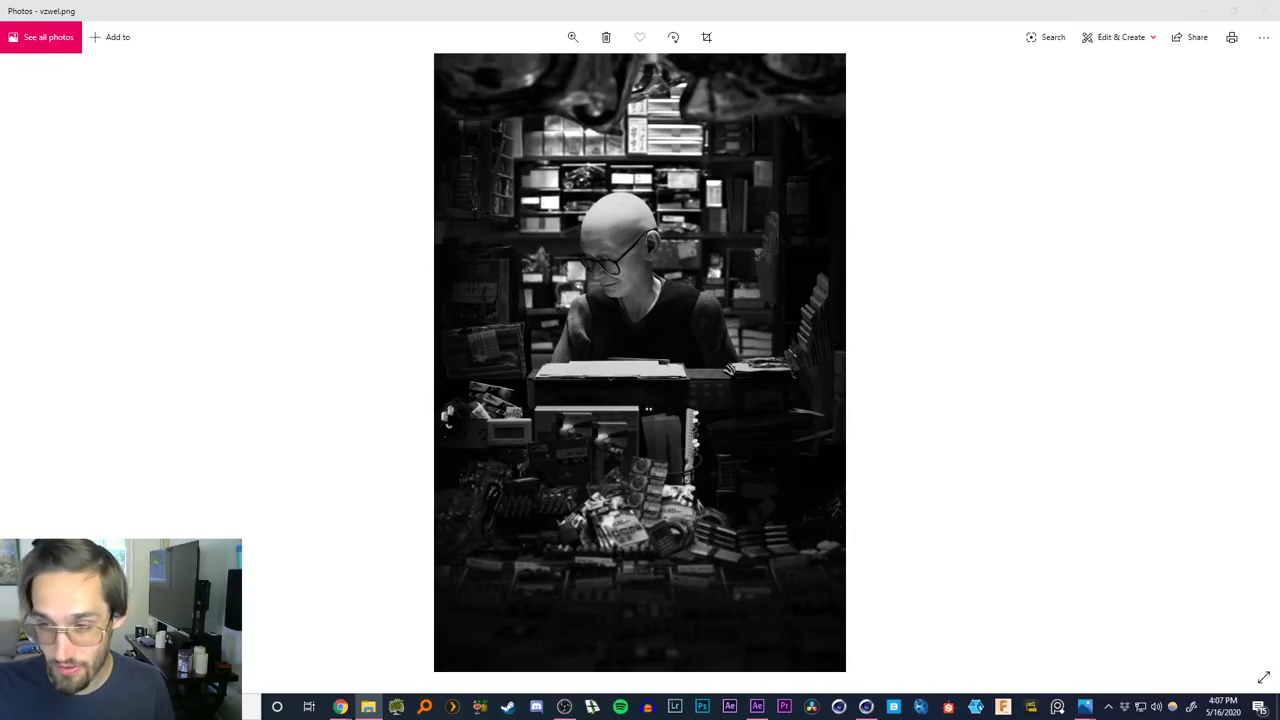
key("Right")
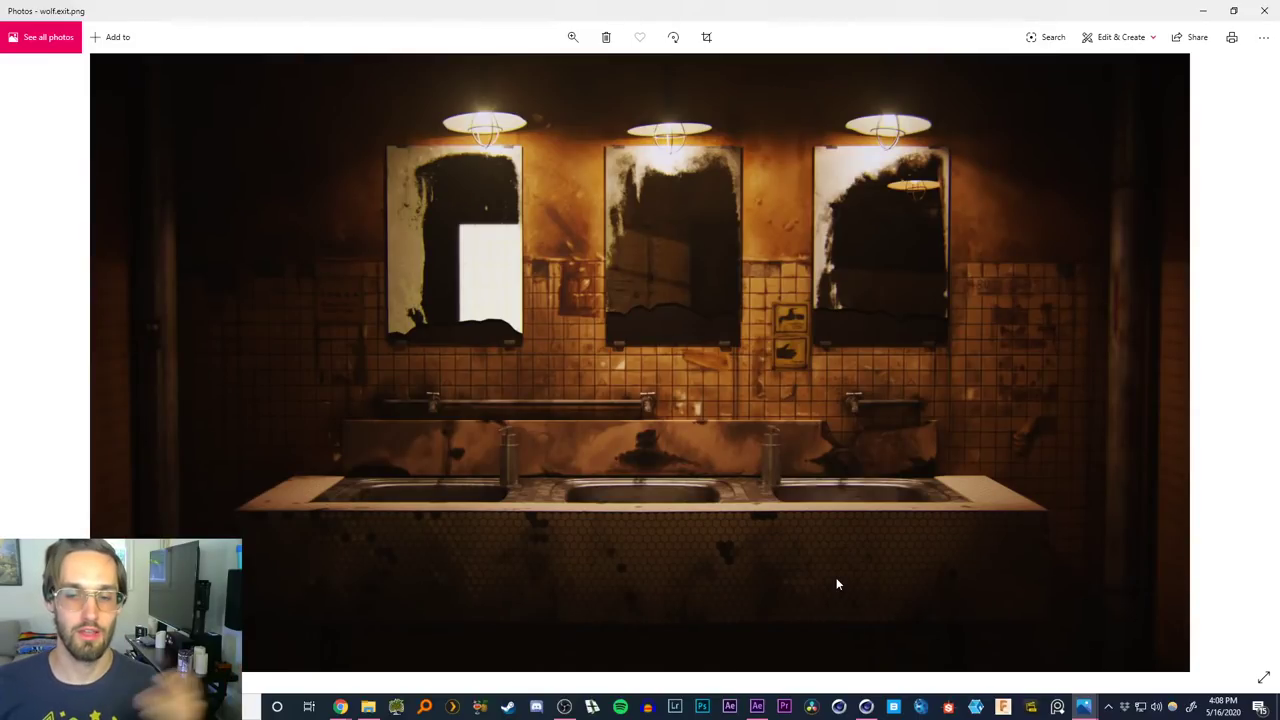
key("alt+Tab")
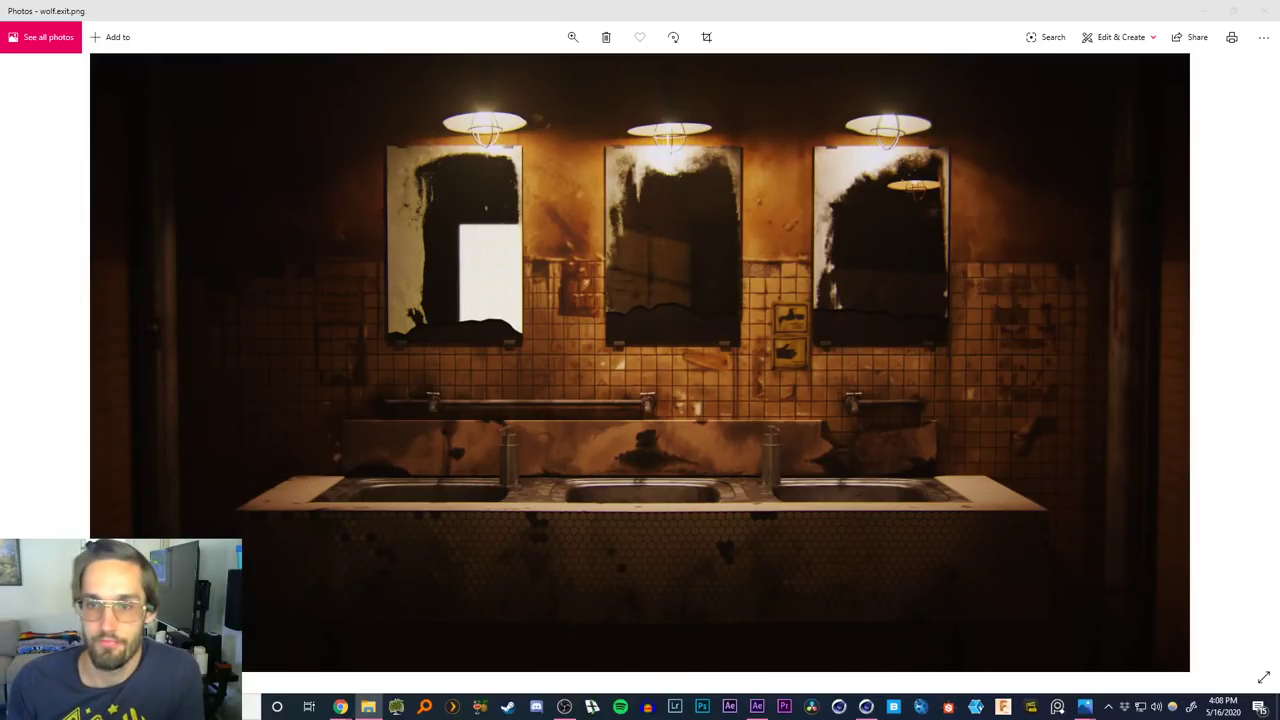
Switch to After Effects and solo the C0014.MP4 Comp 1 footage layer in the C0014 composition
left_click(757, 706)
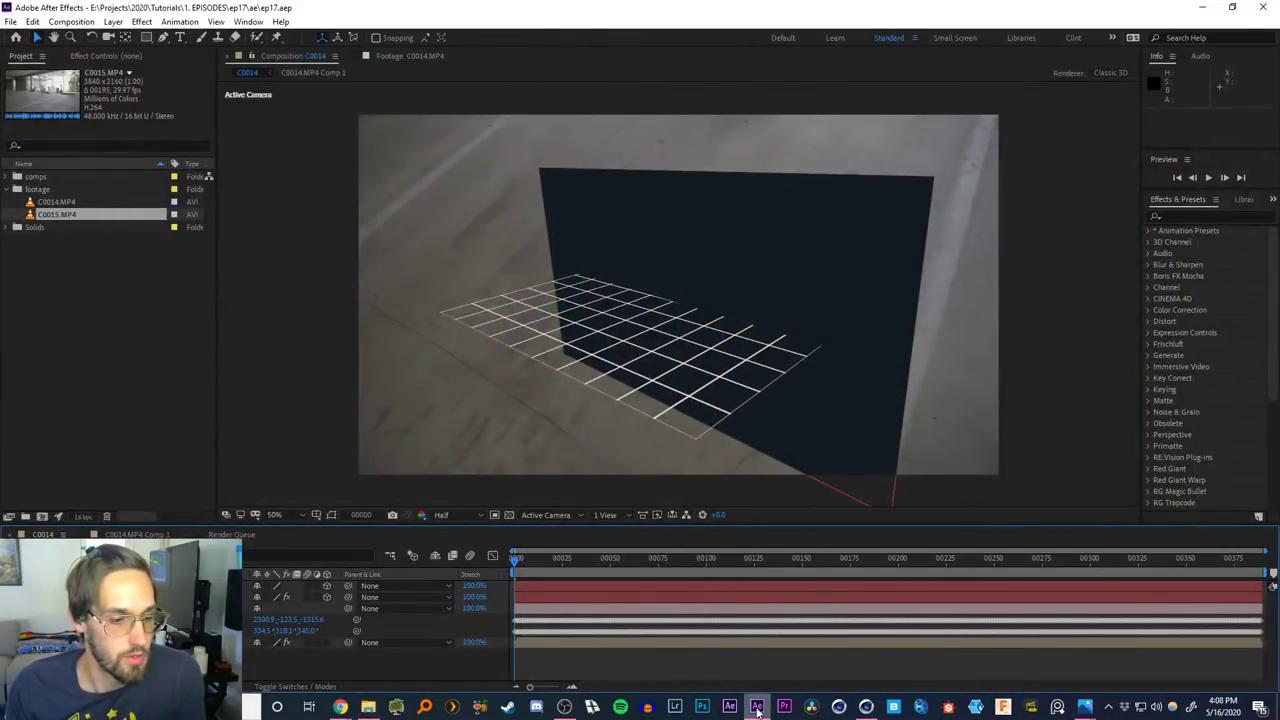
mouse_move(757, 706)
left_click(150, 642)
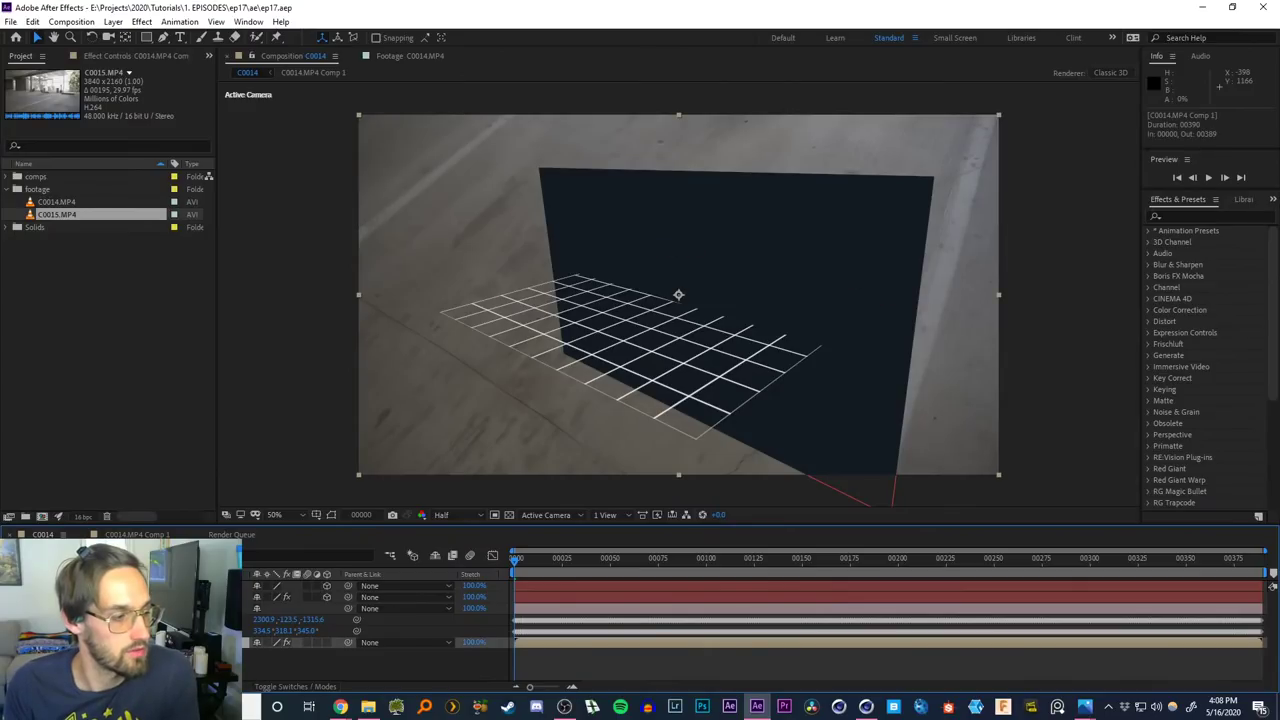
left_click(40, 642)
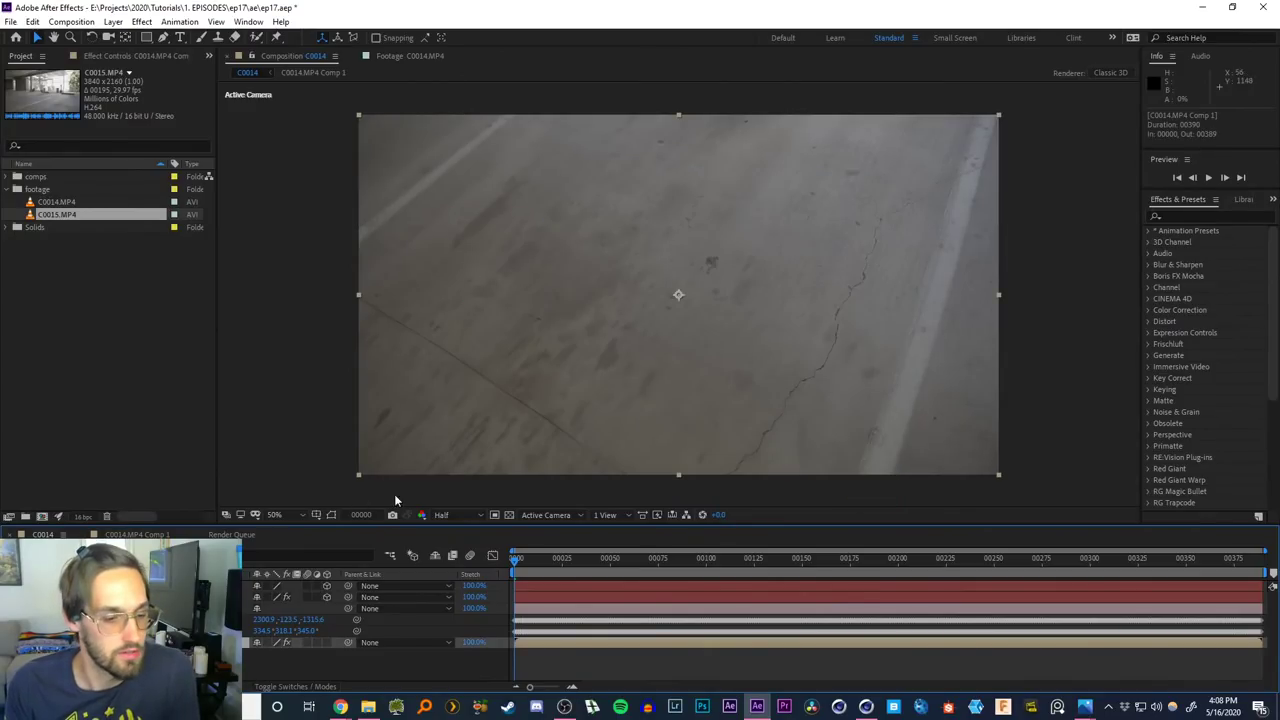
Switch to Discord and open the YouTube animation "Industry, Los Angeles, California" posted in the submissions channel
left_click(536, 707)
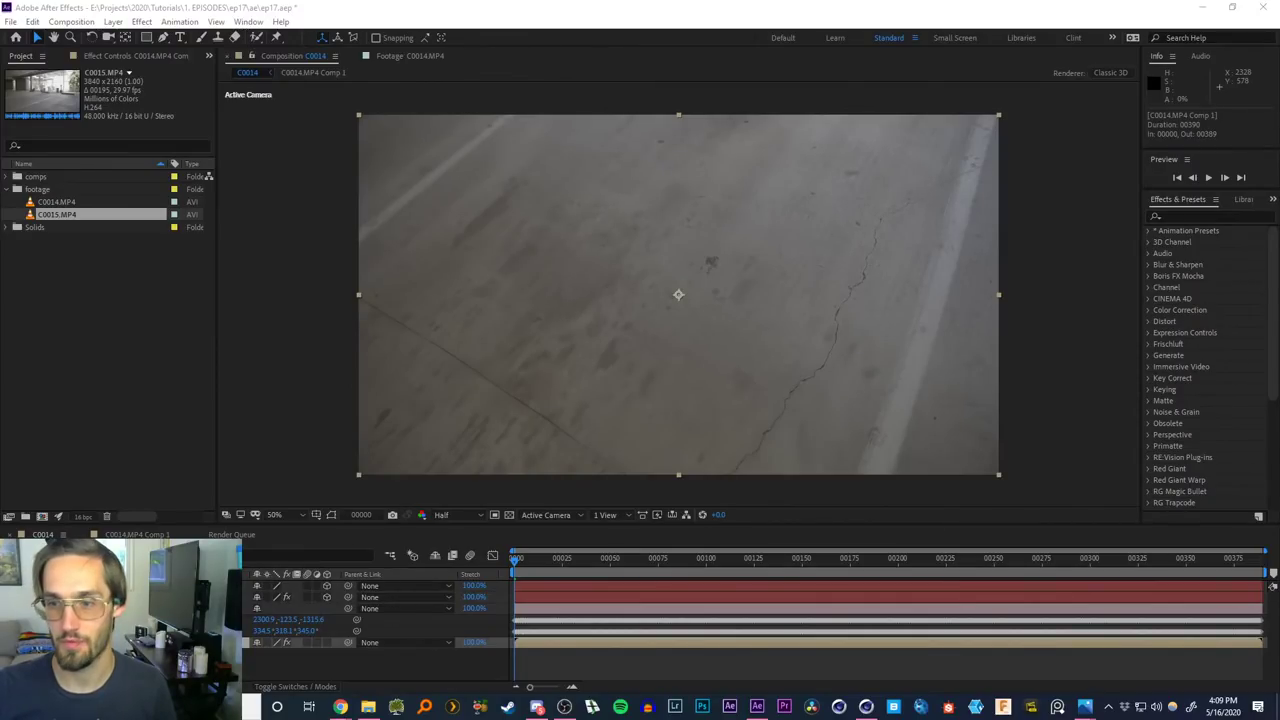
left_click_drag(1279, 8, 990, 0)
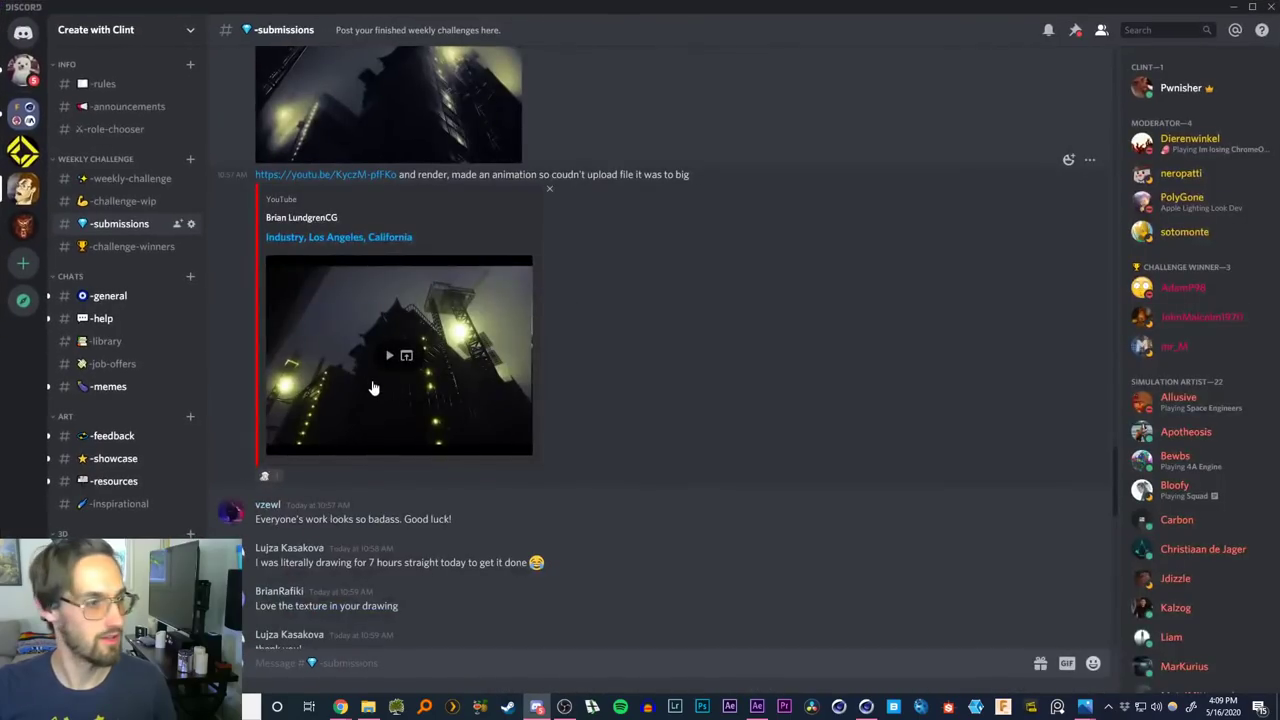
left_click(334, 240)
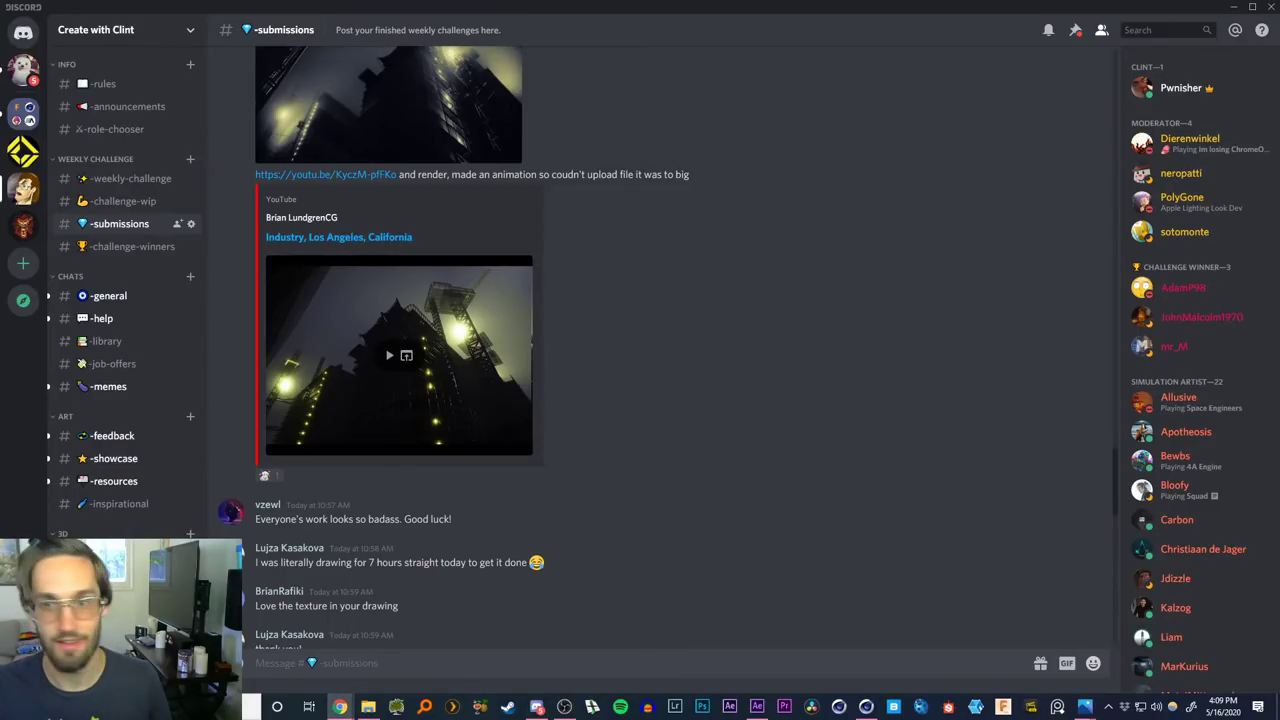
left_click_drag(1275, 168, 600, 3)
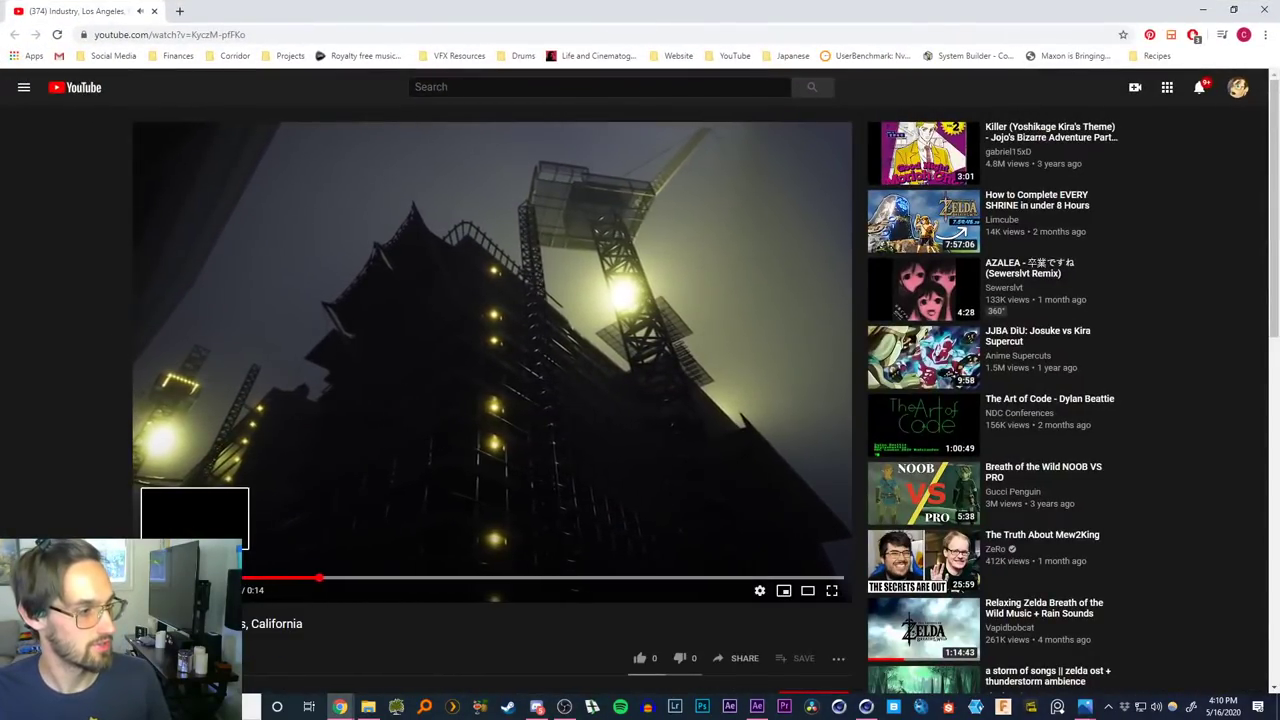
Restart the submitted animation from the beginning and watch it in full screen
left_click(146, 578)
key("space")
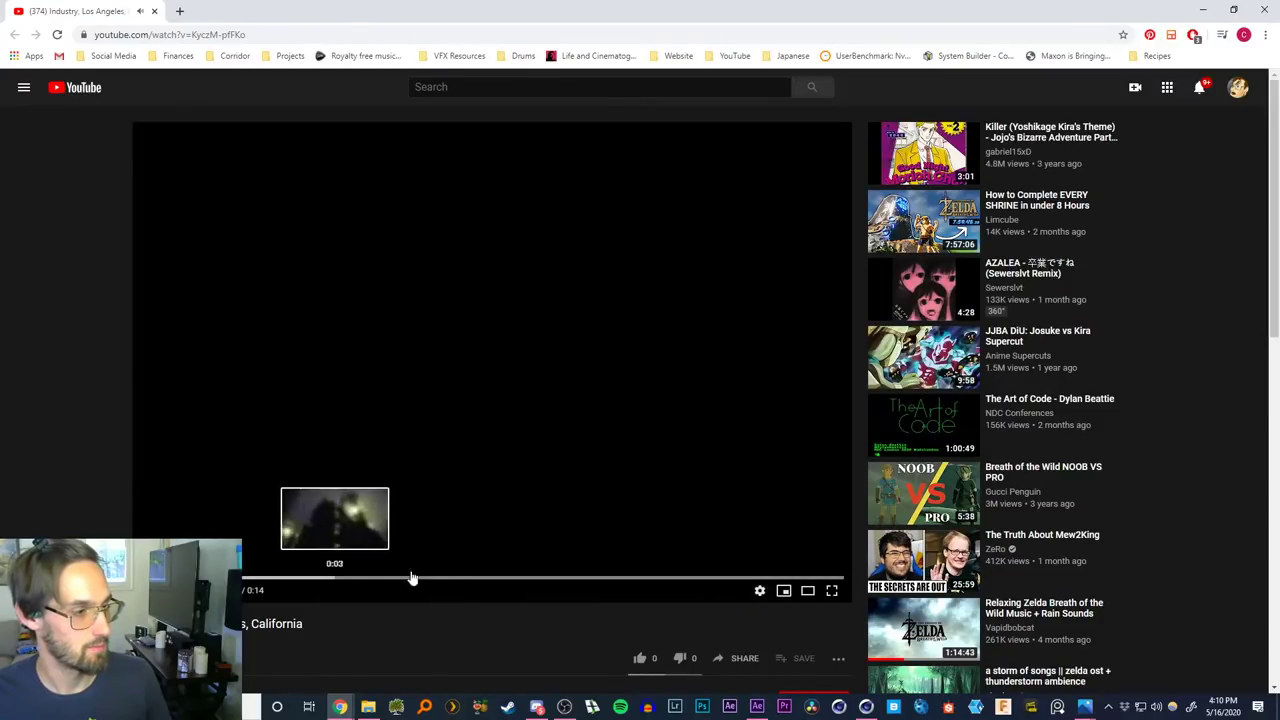
left_click(831, 590)
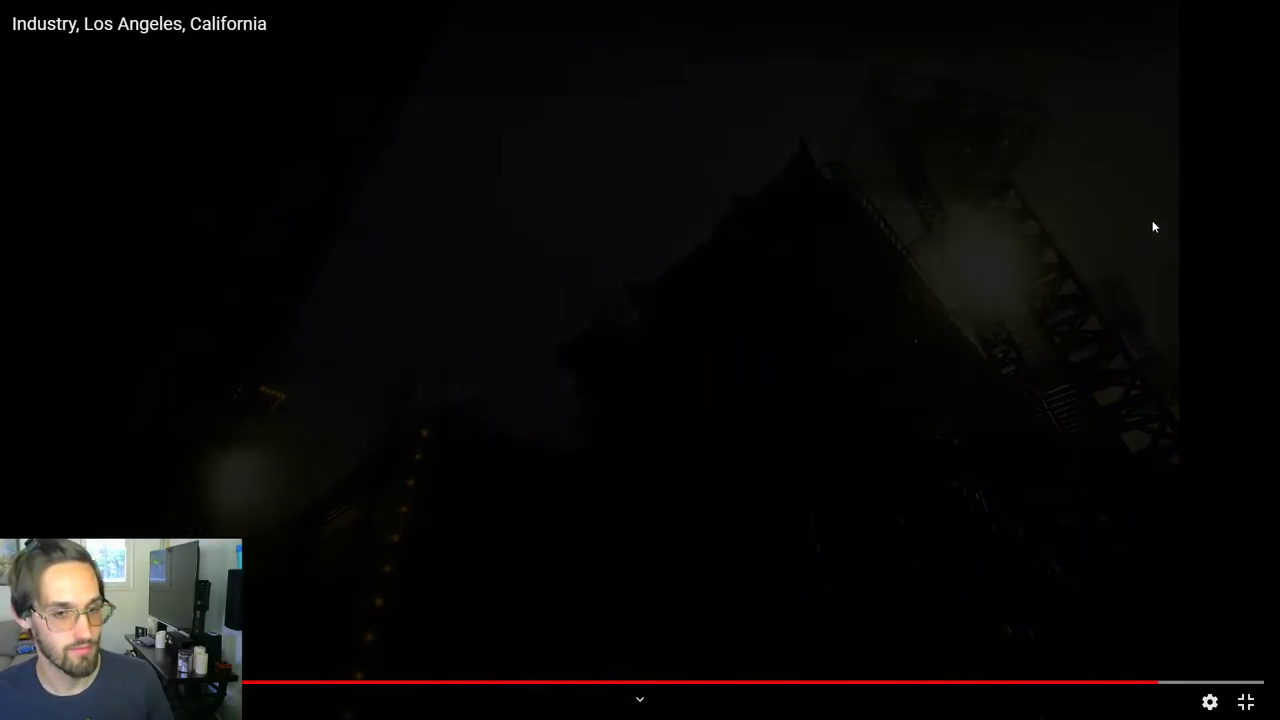
Return to Discord, examine the animation's reference image and the hazy skyline renders in the submissions channel, and go back to After Effects
key("alt+Tab")
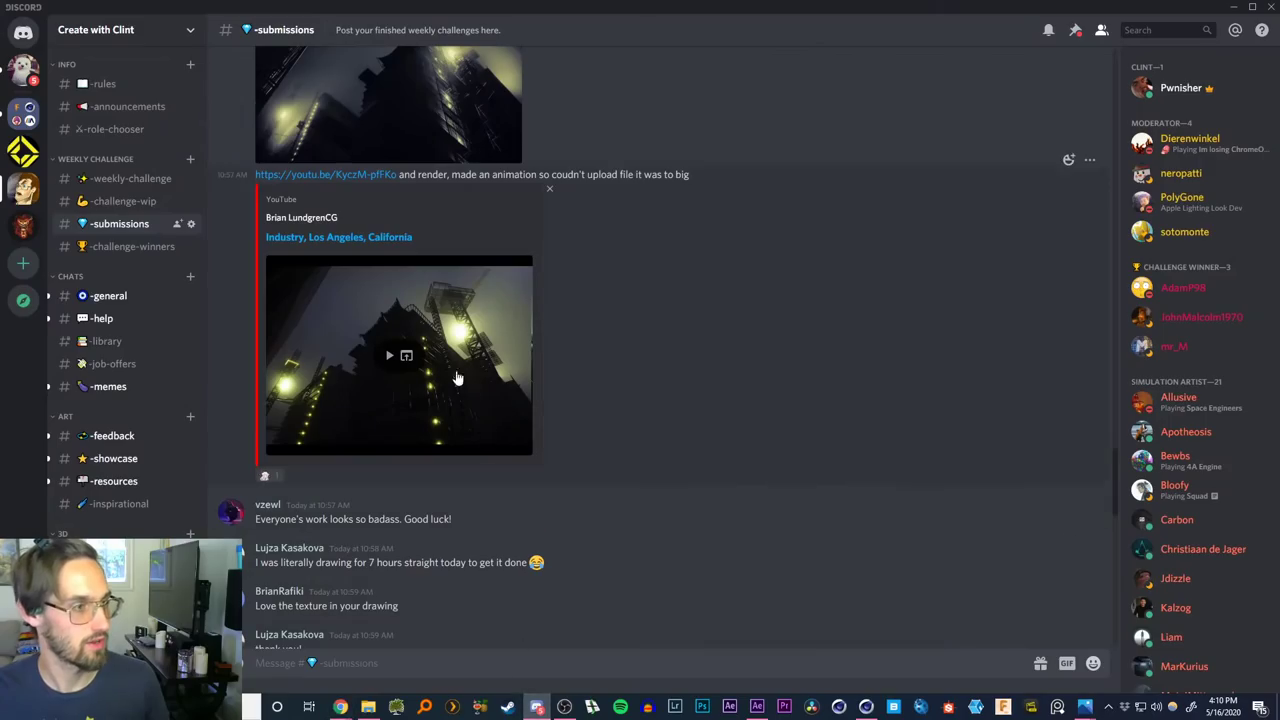
scroll(466, 362, "up", 5)
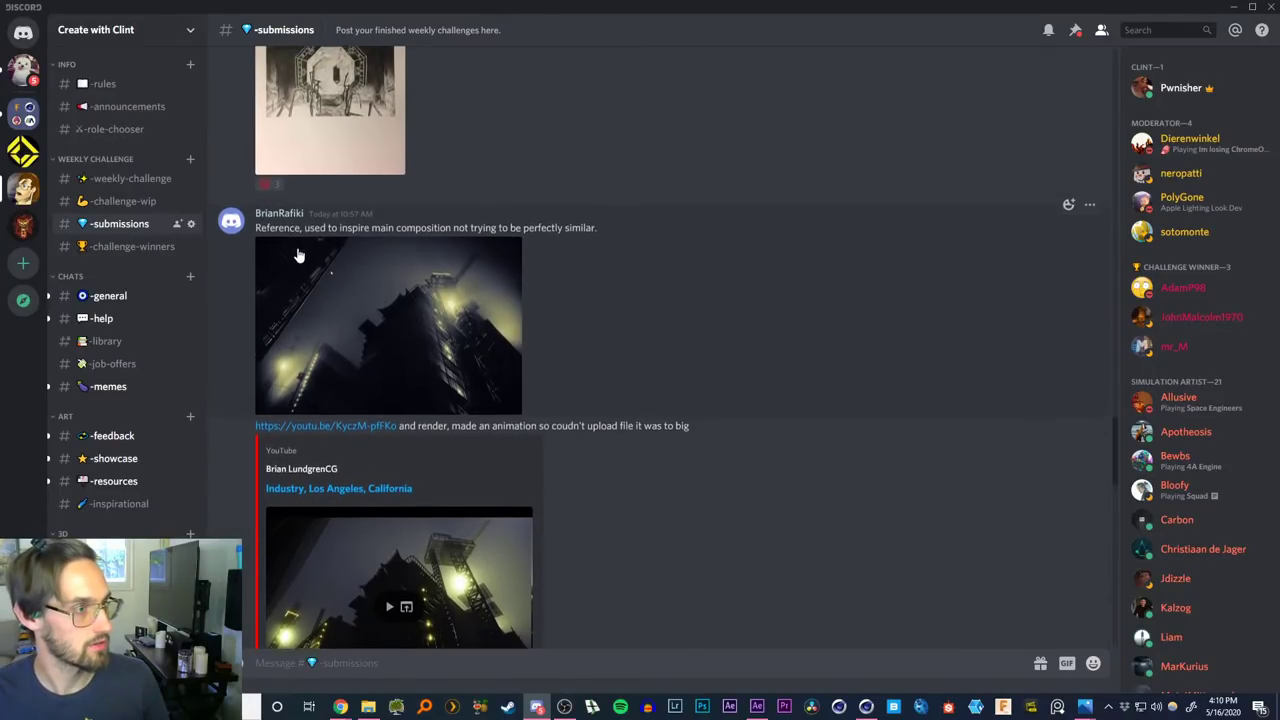
scroll(297, 252, "up", 3)
scroll(297, 252, "down", 3)
scroll(297, 256, "down", 8)
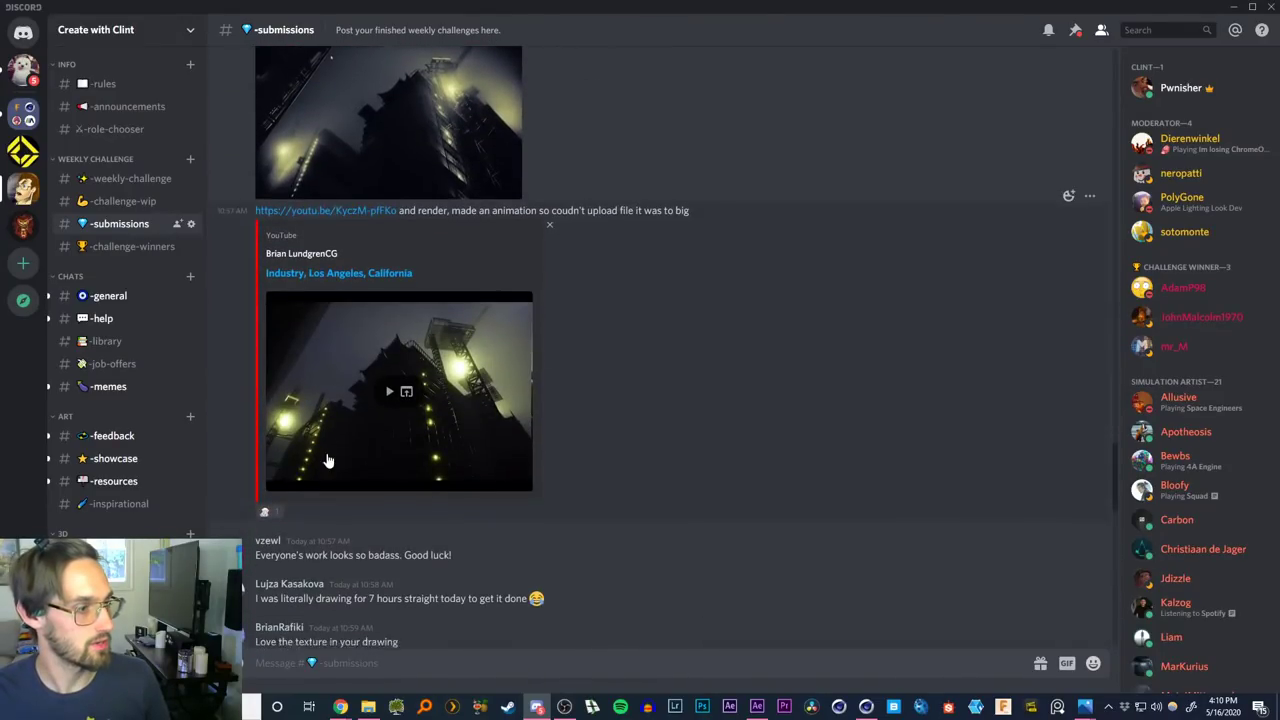
scroll(340, 400, "down", 3)
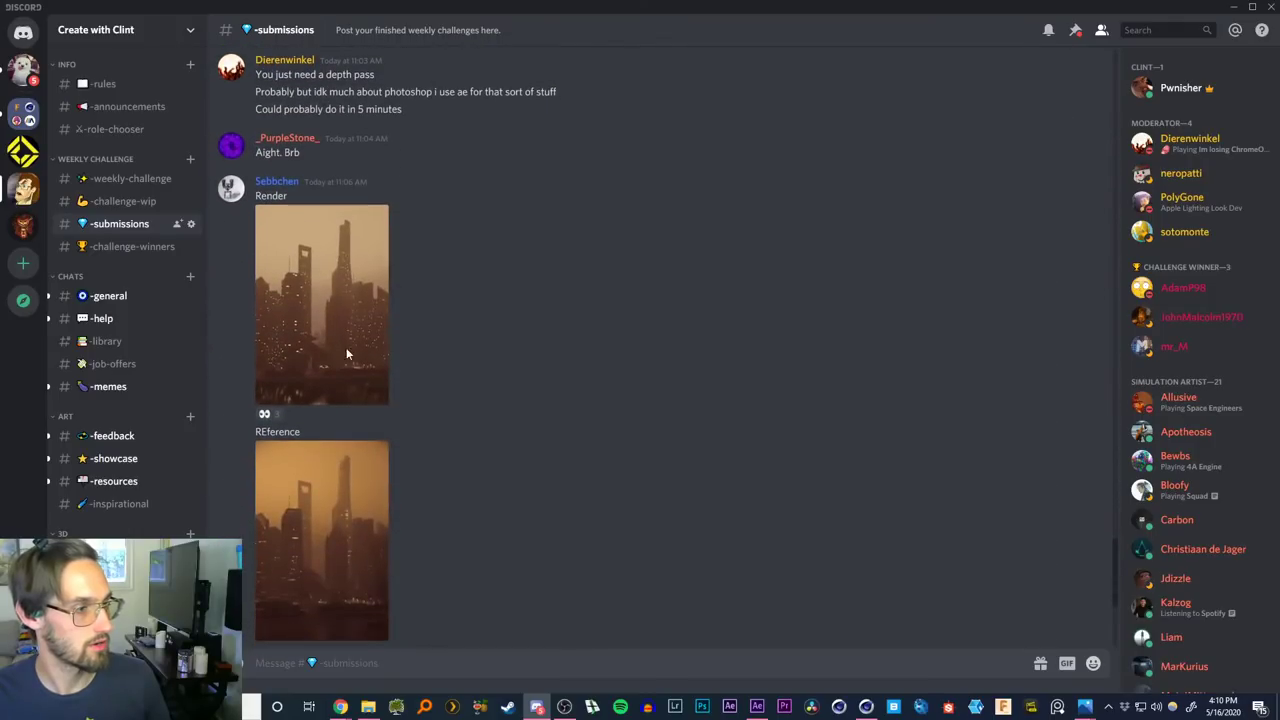
scroll(344, 386, "down", 4)
scroll(344, 380, "up", 5)
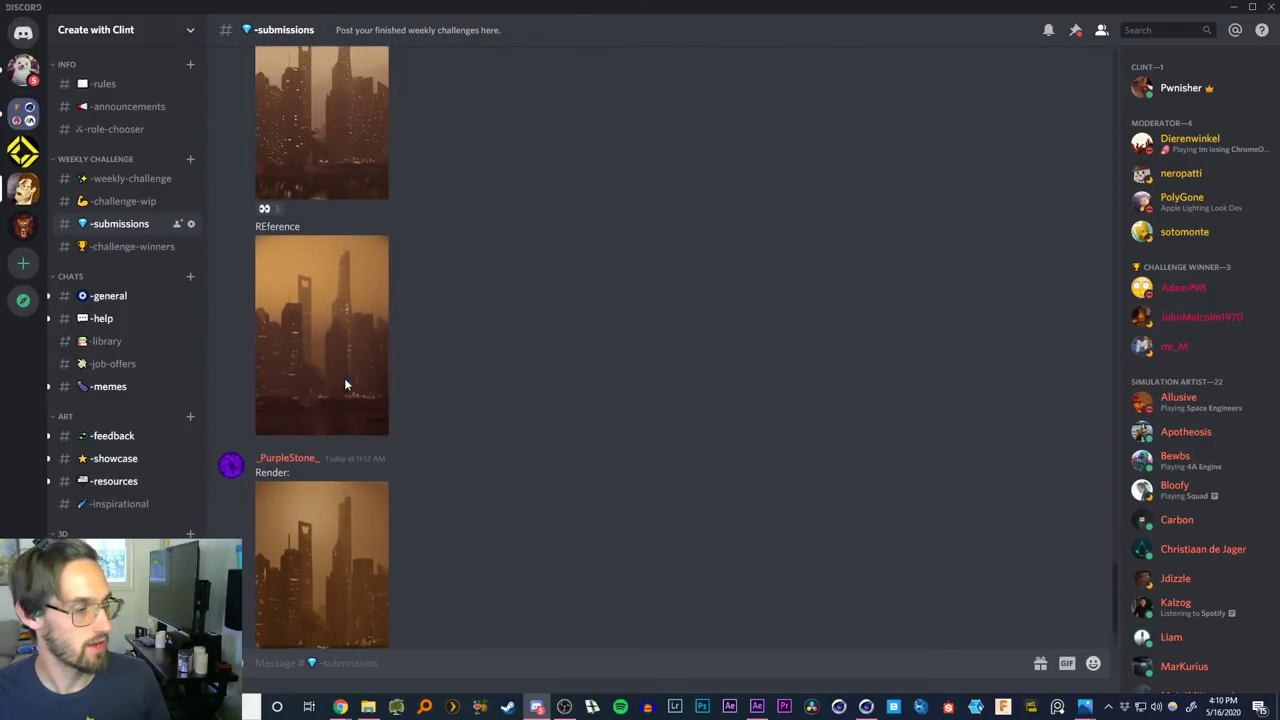
scroll(344, 383, "up", 3)
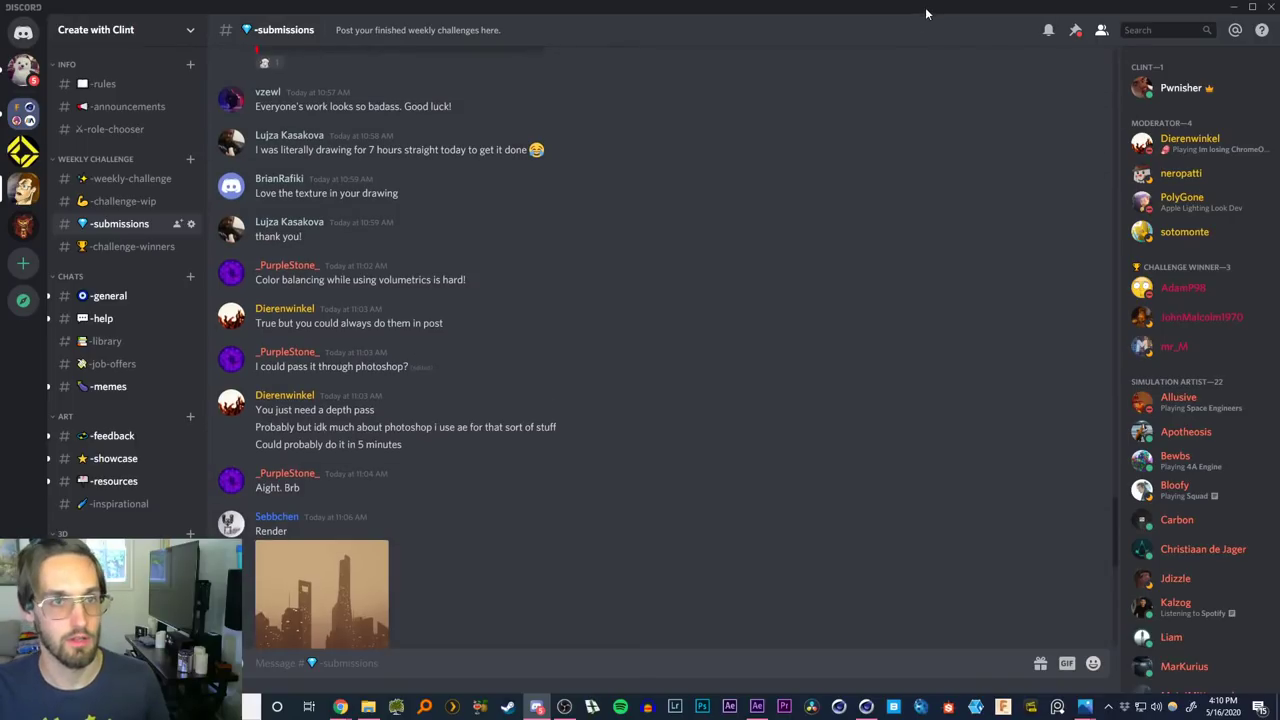
left_click_drag(925, 7, 1279, 240)
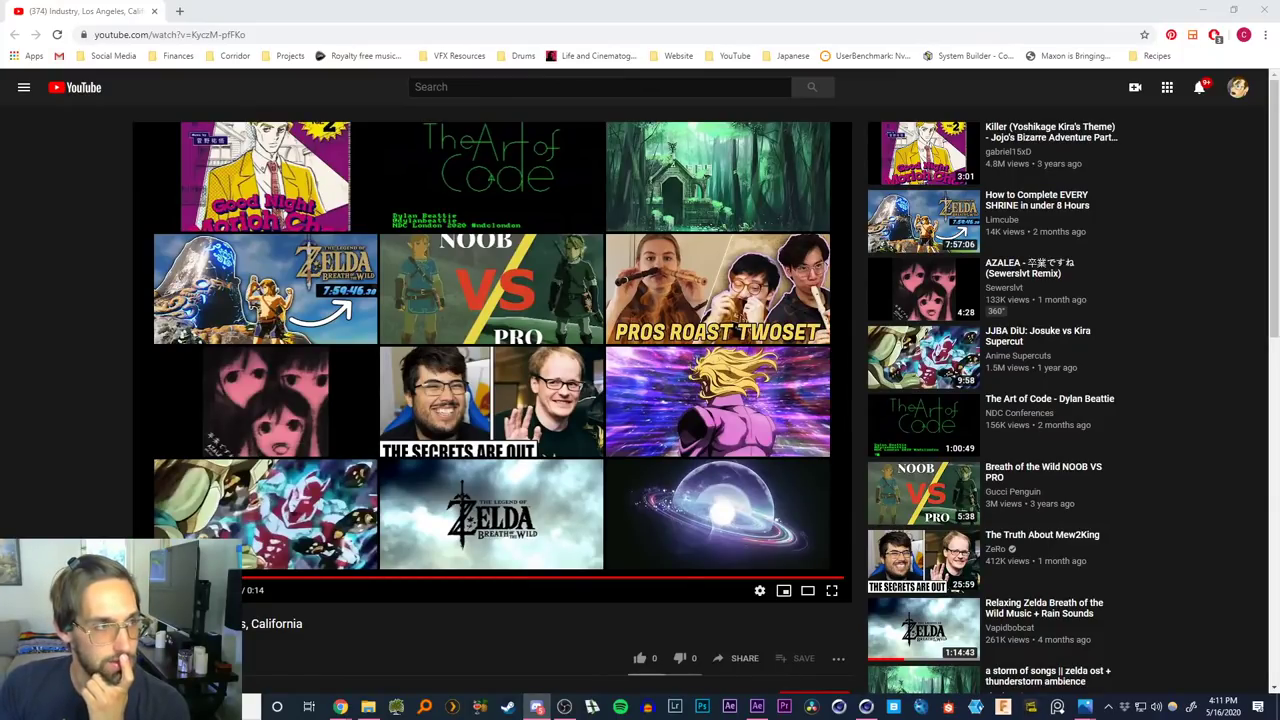
left_click(1204, 14)
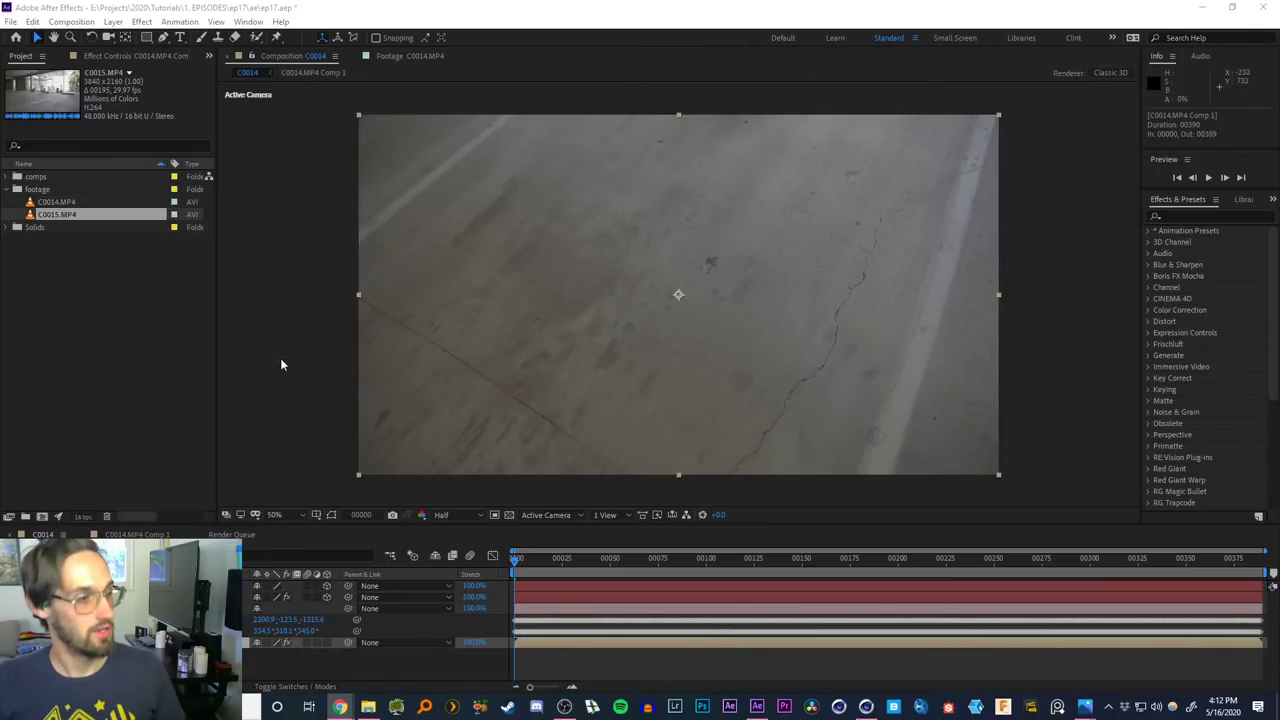
Deselect and collapse the C0014 layers, and import the single frame hole_v1_0000 from ep17's _renderoutput folder
left_click(318, 348)
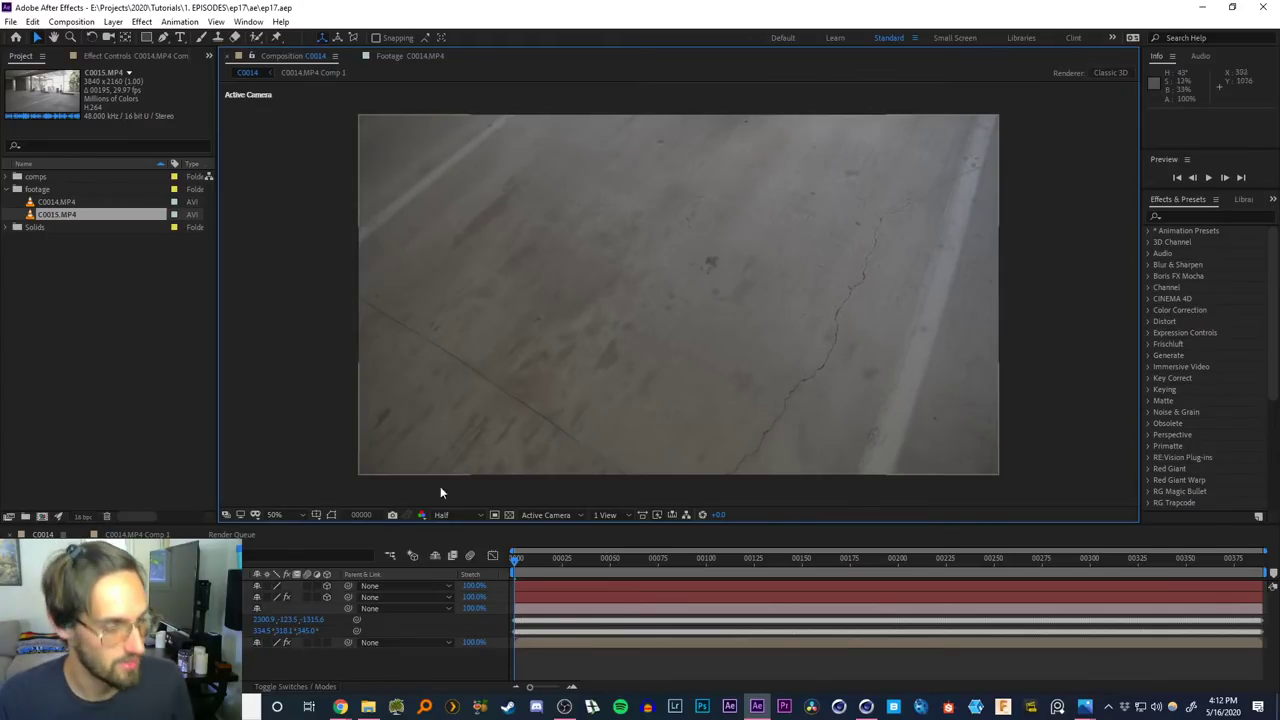
key("u")
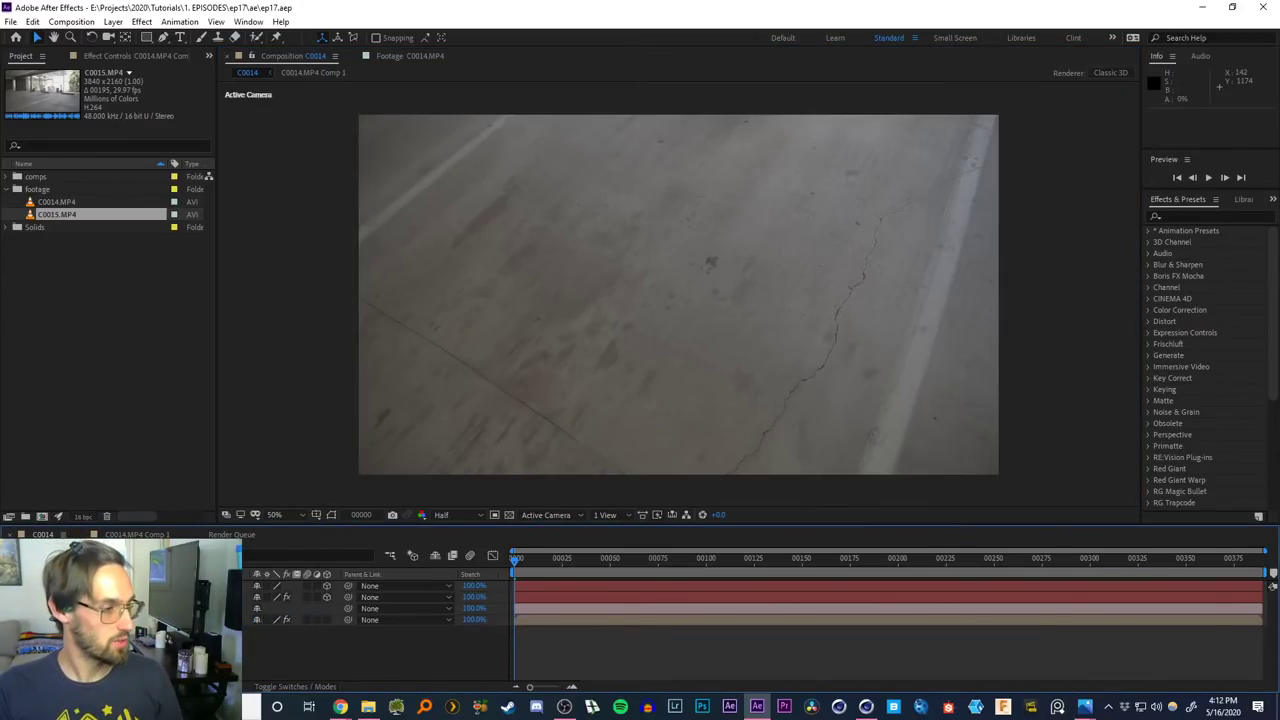
double_click(66, 319)
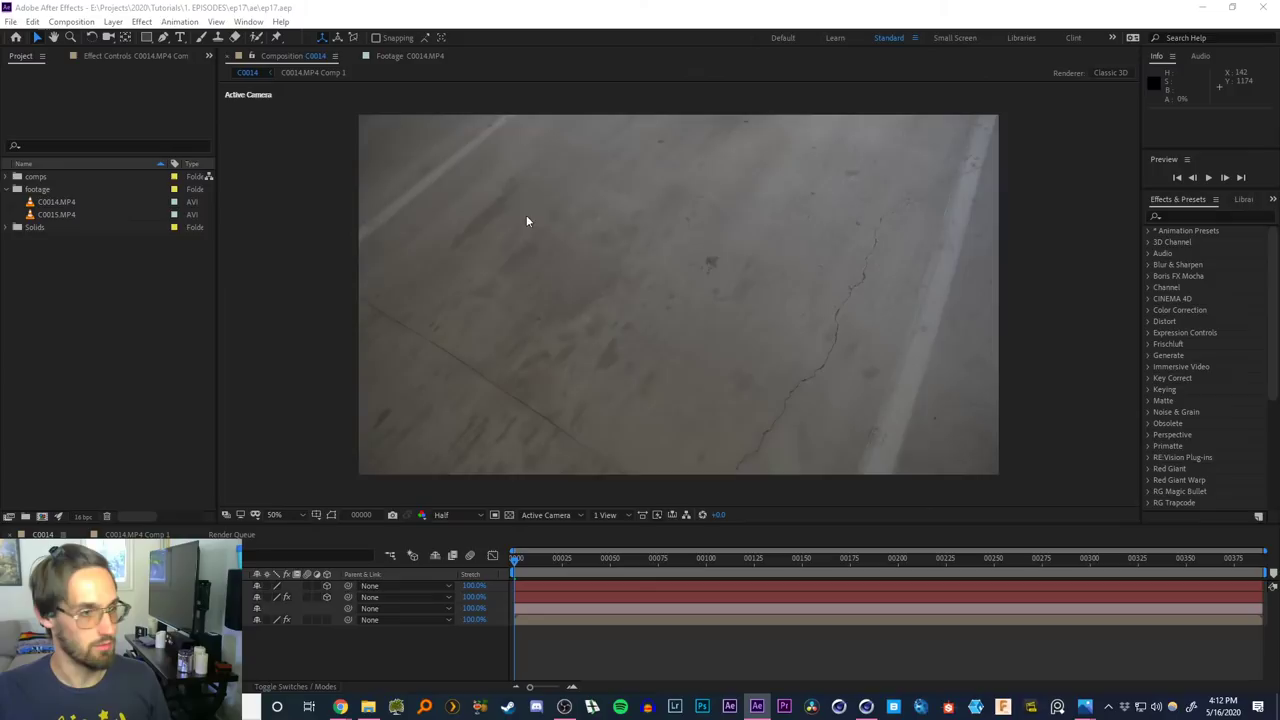
scroll(548, 338, "up", 5)
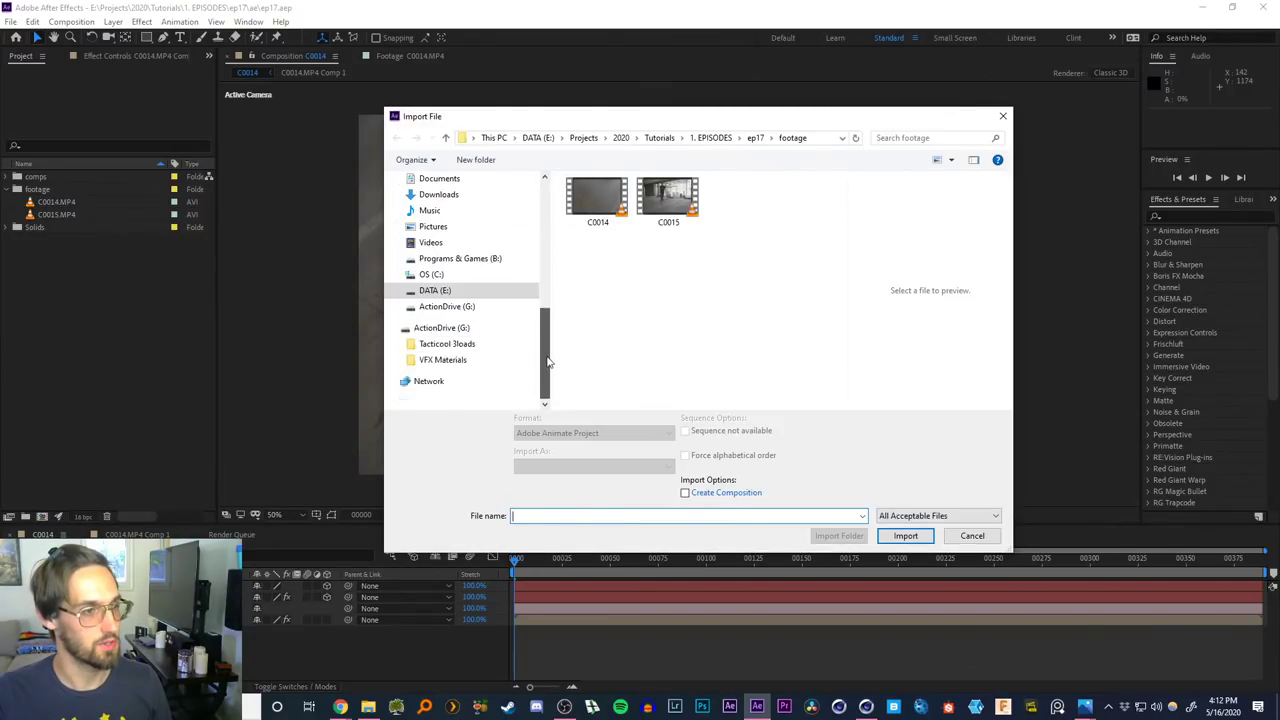
left_click(755, 138)
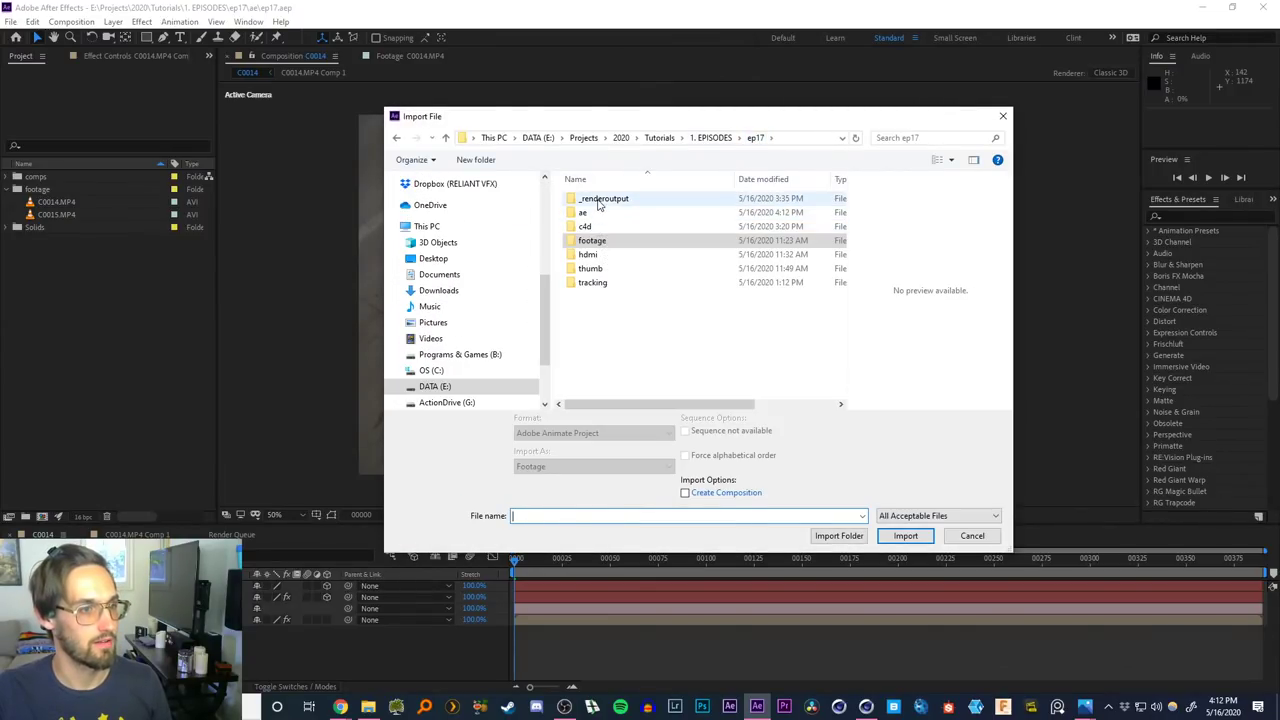
double_click(599, 199)
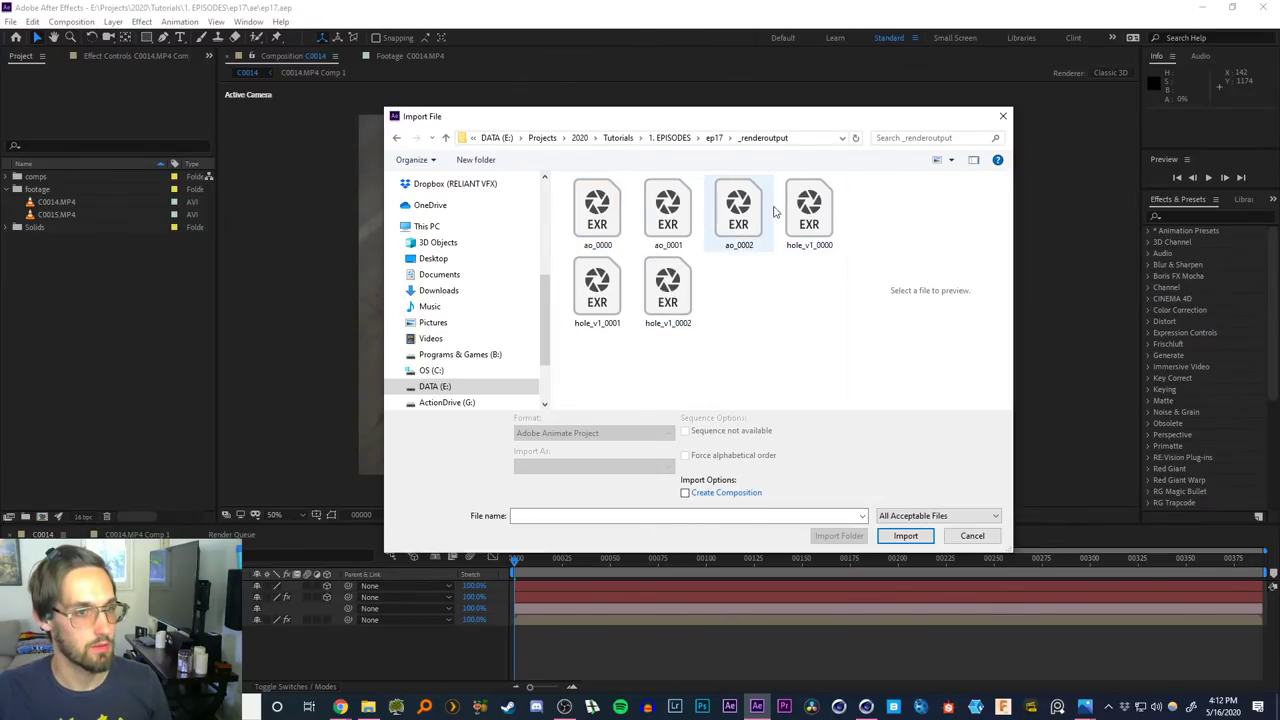
double_click(807, 208)
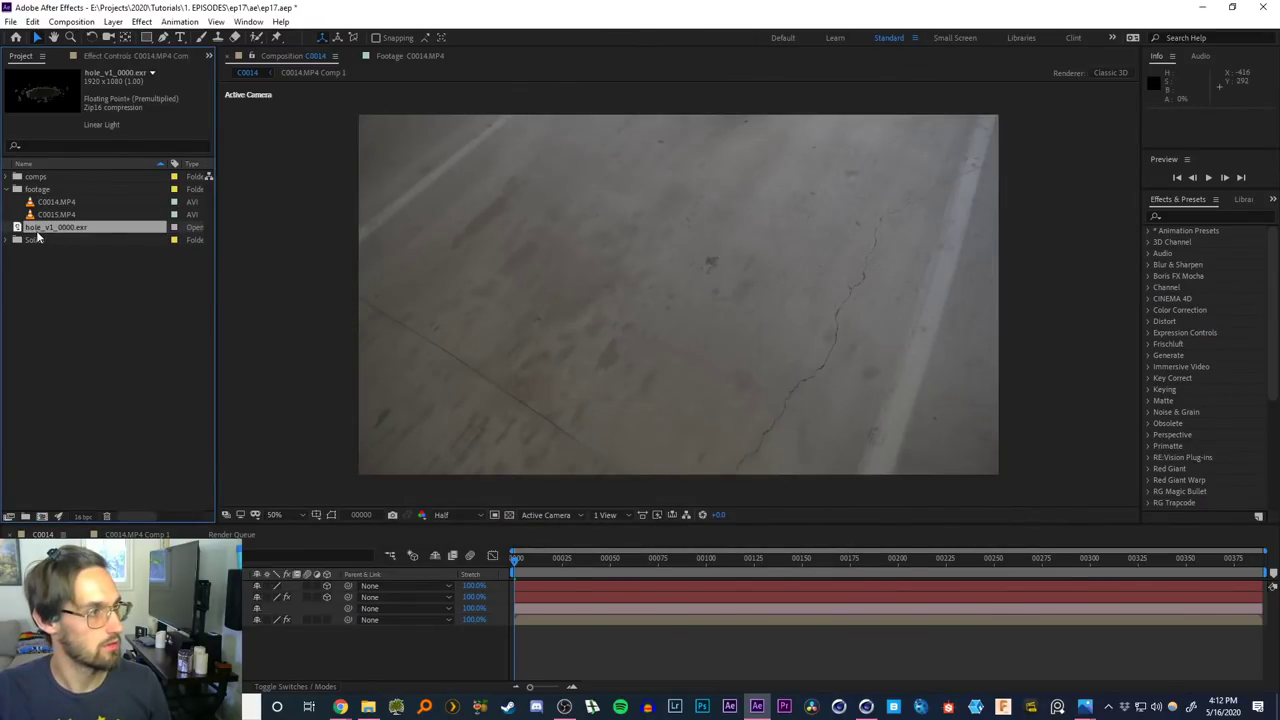
right_click(45, 228)
mouse_move(128, 330)
left_click(220, 327)
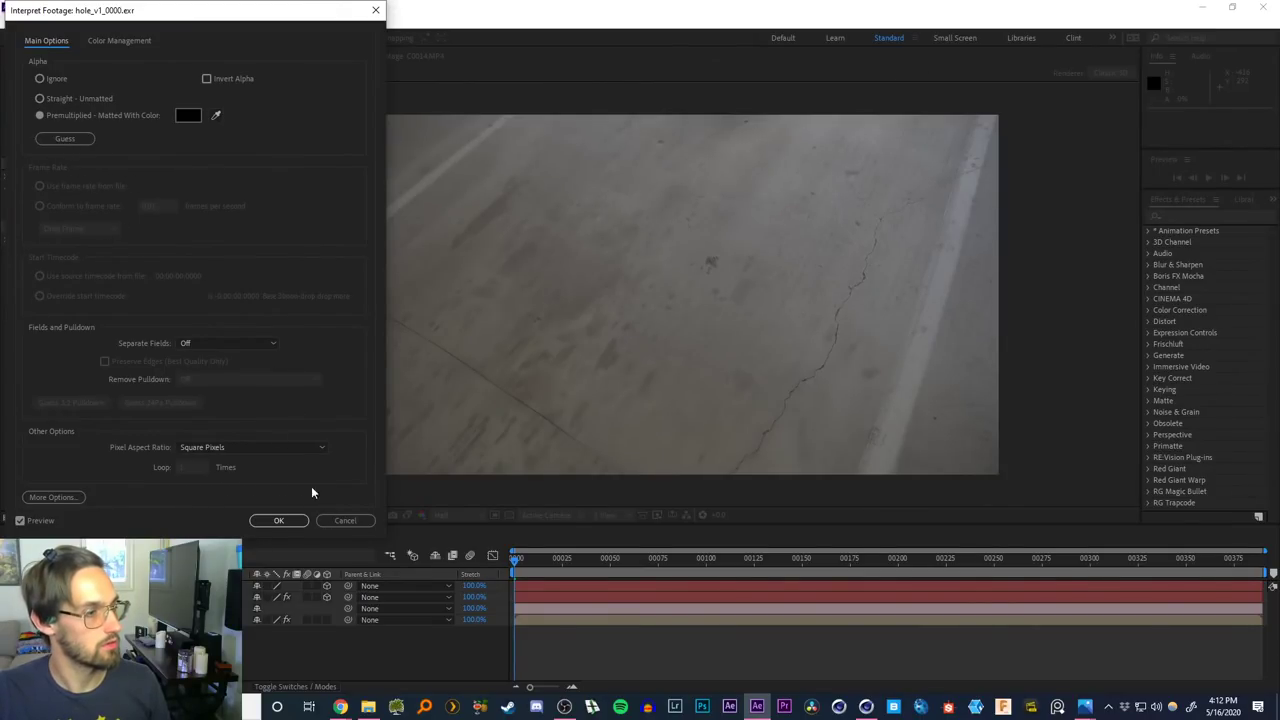
left_click(341, 522)
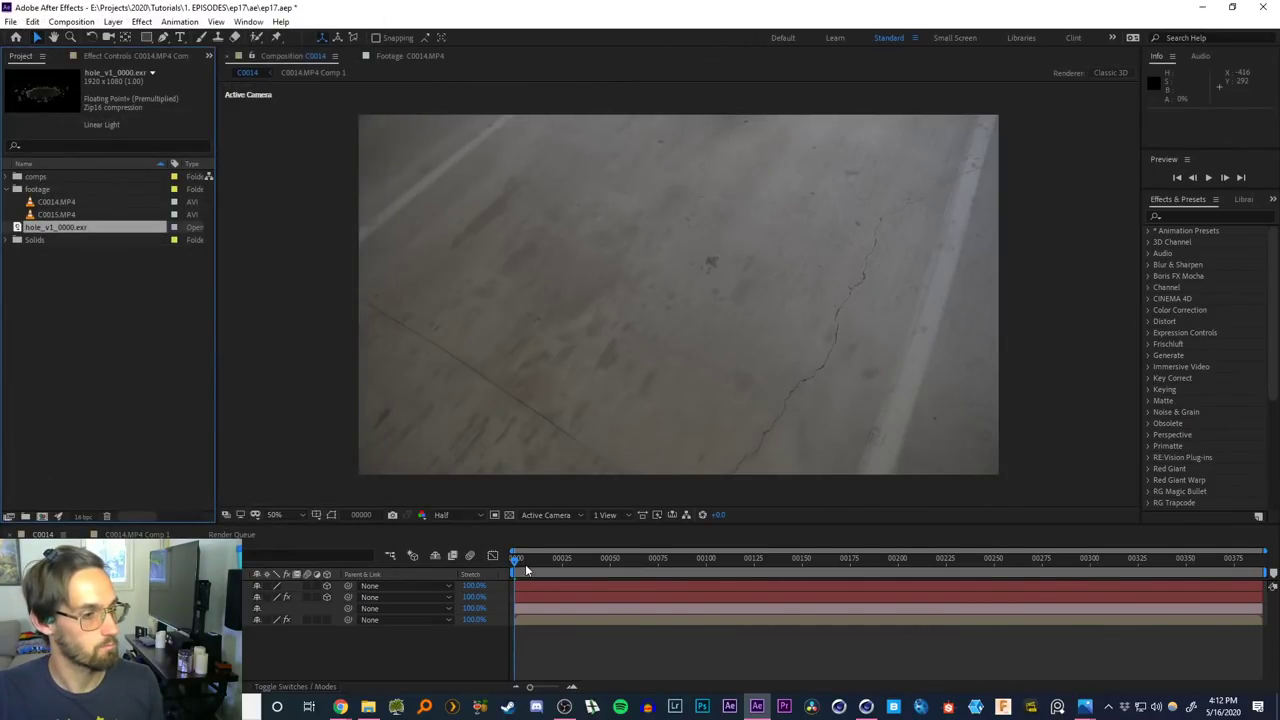
In C0014.MP4 Comp 1, set the footage layer's stretch factor to 100% starting at frame 0, and check frame 177 in the C0014 composition
left_click(335, 621)
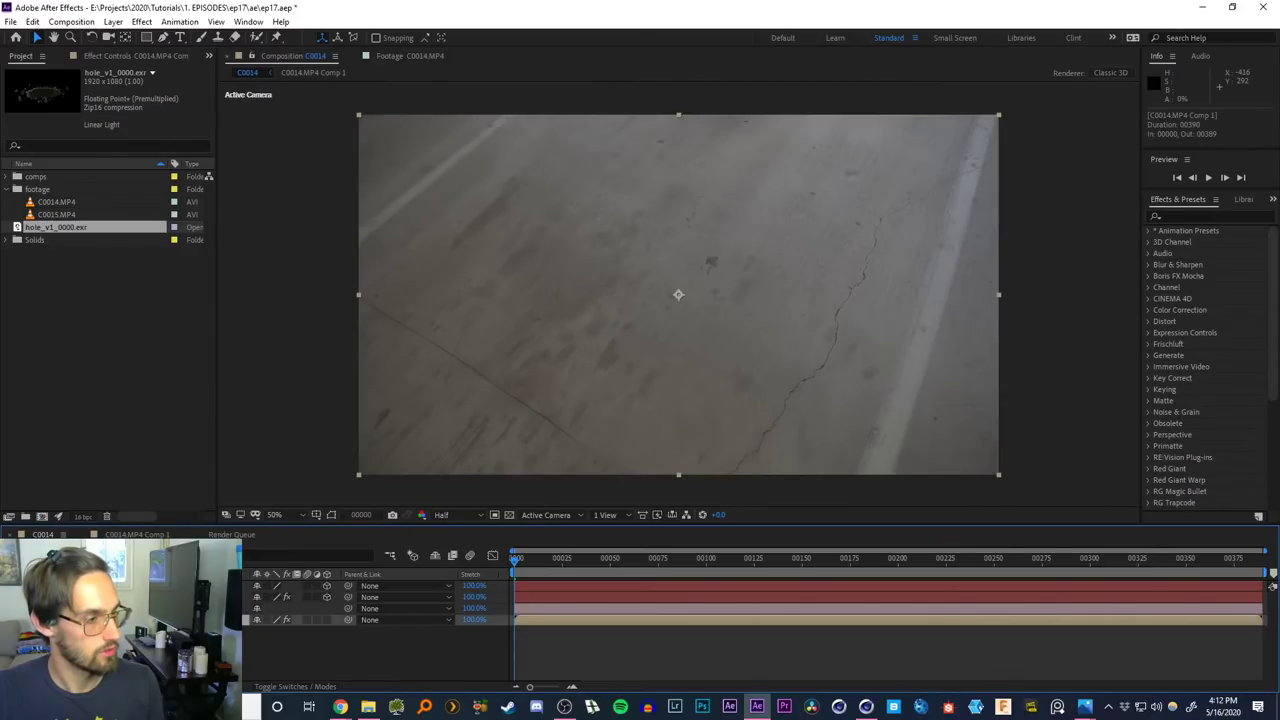
double_click(335, 620)
left_click(488, 587)
type("100")
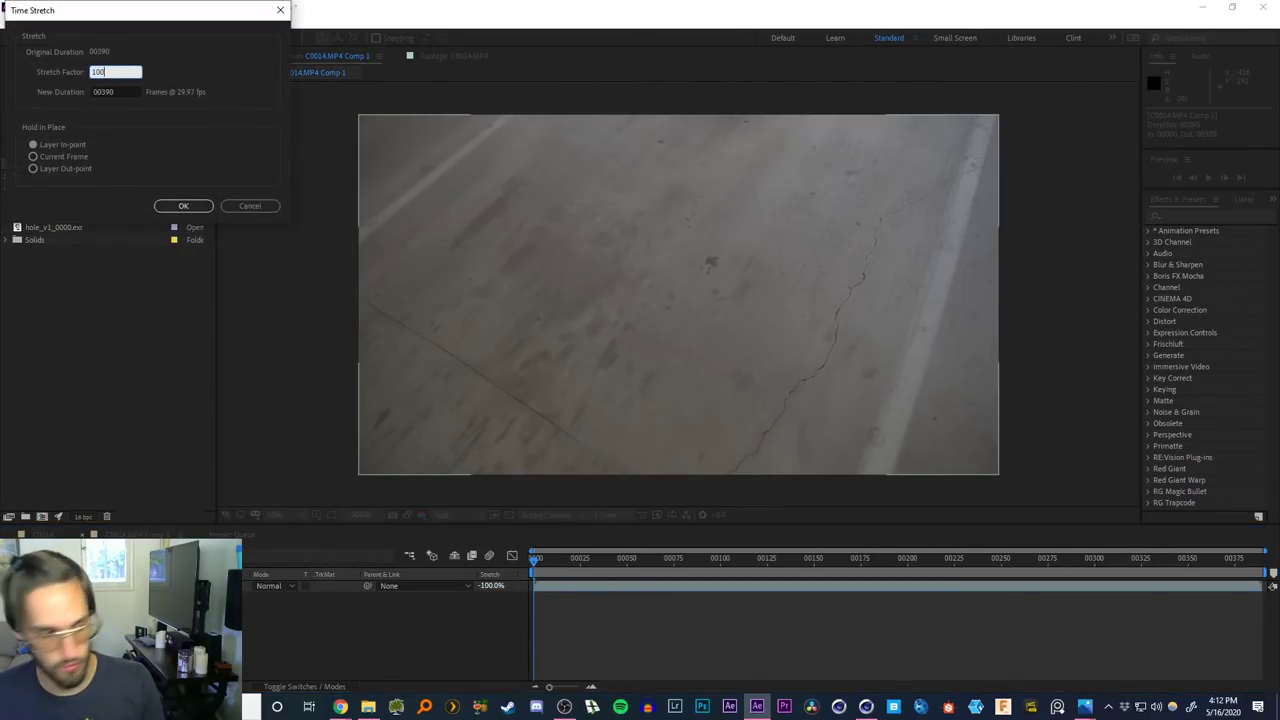
key("Return")
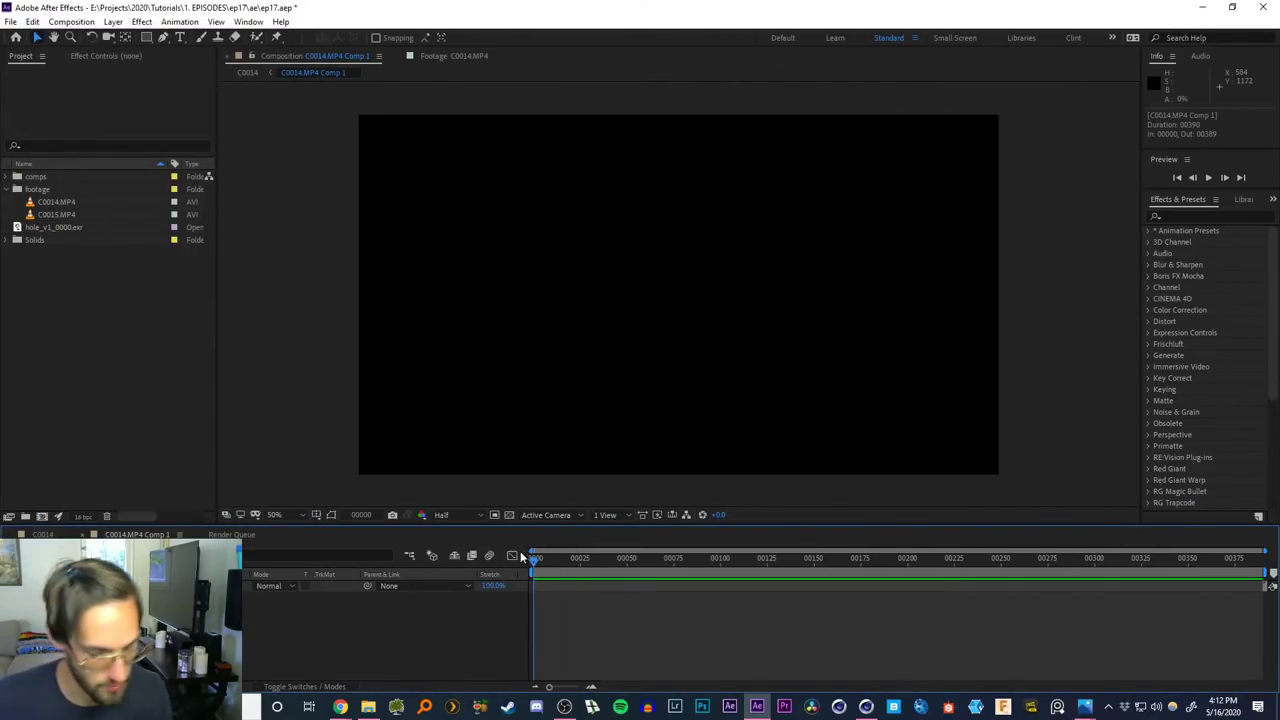
left_click(137, 586)
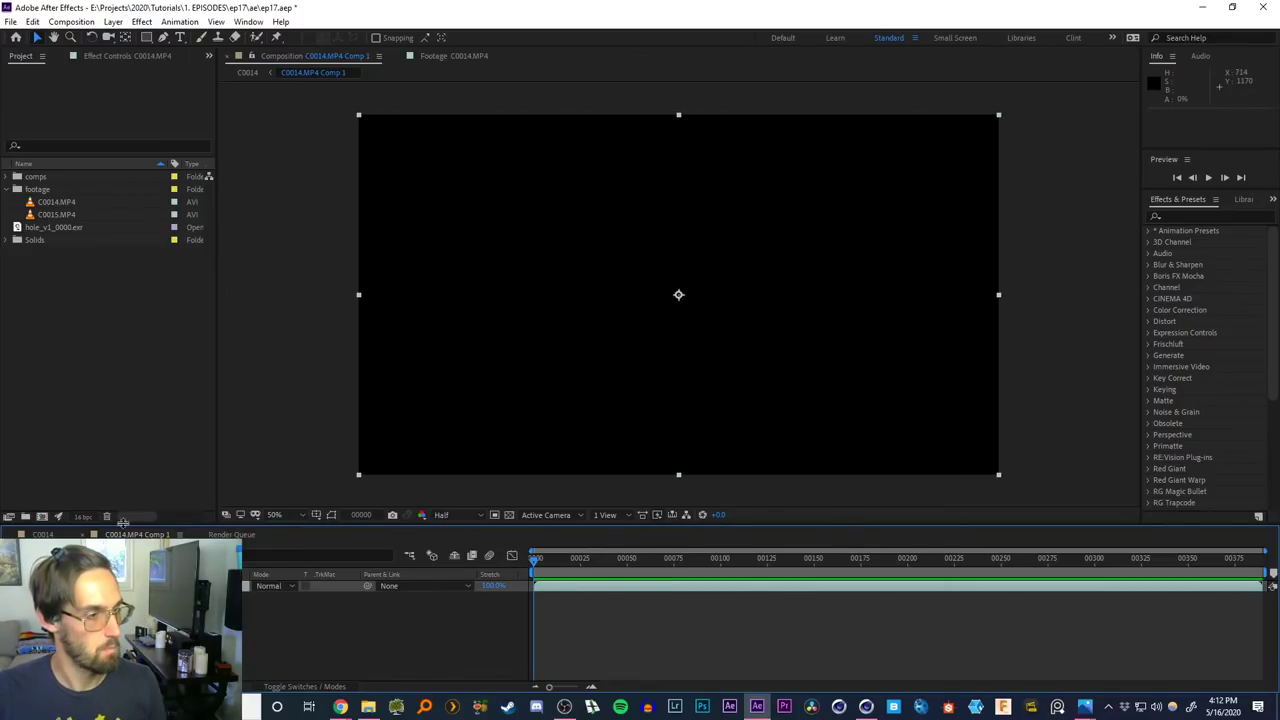
left_click(42, 534)
left_click_drag(587, 557, 854, 557)
Import hole_v1_0000 as an OpenEXR sequence, place it in C0014 between the 3D Tracker Camera and the footage, and go to frame 0
double_click(108, 336)
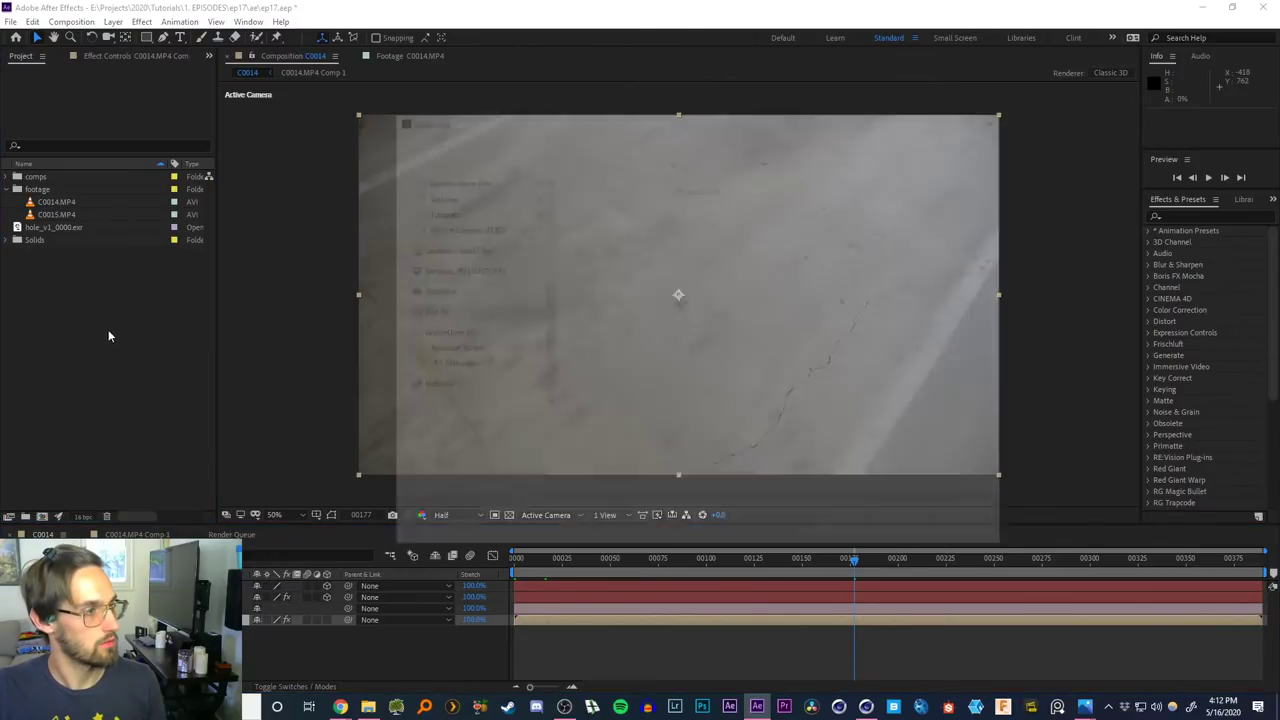
left_click(808, 214)
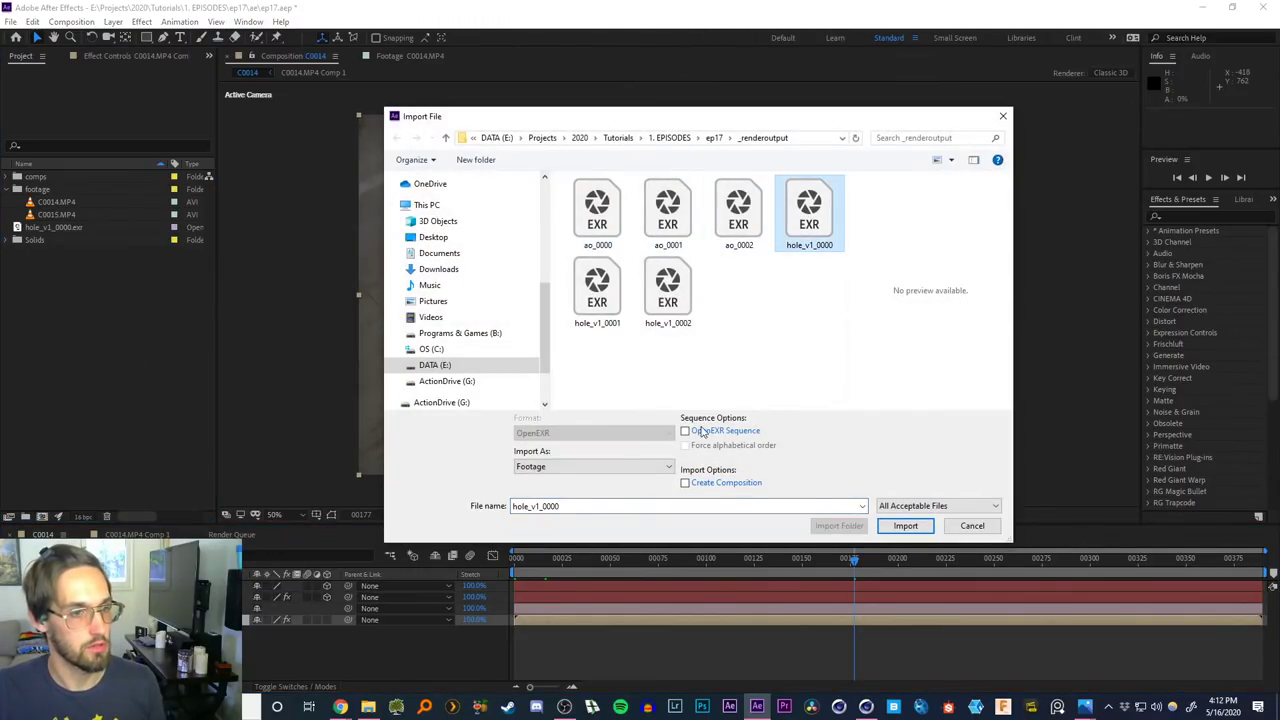
left_click(700, 432)
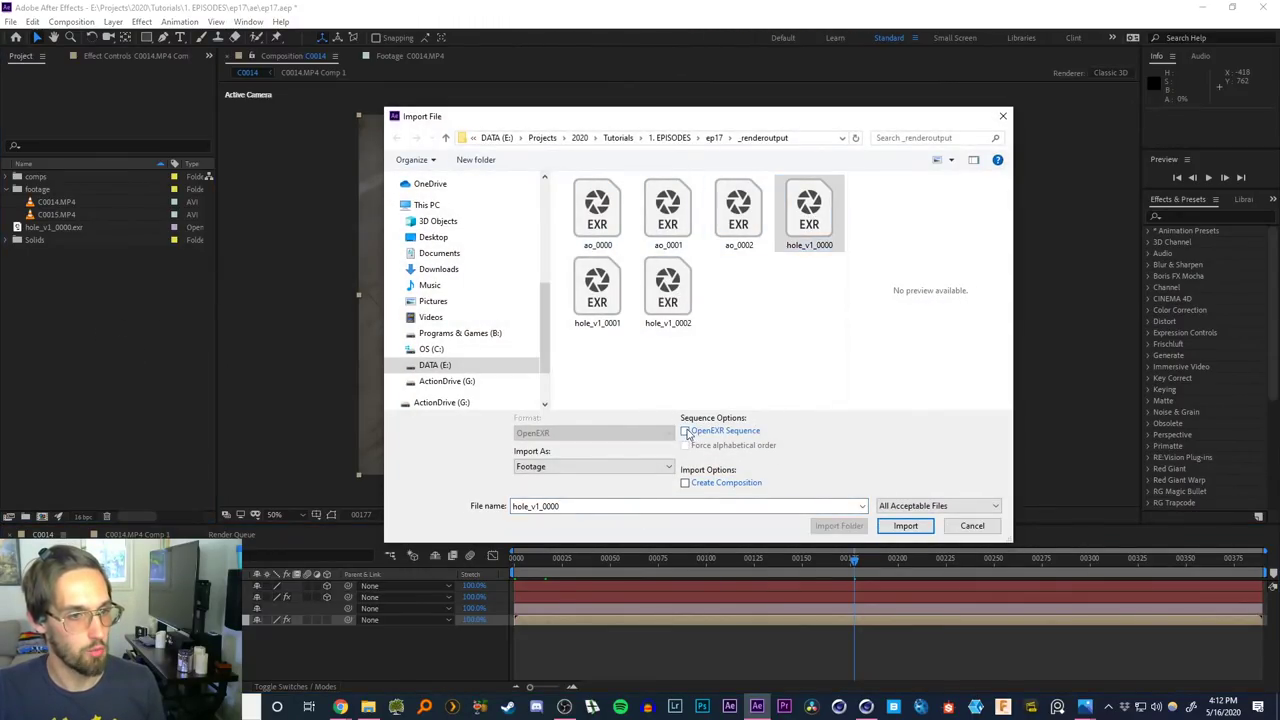
left_click(900, 526)
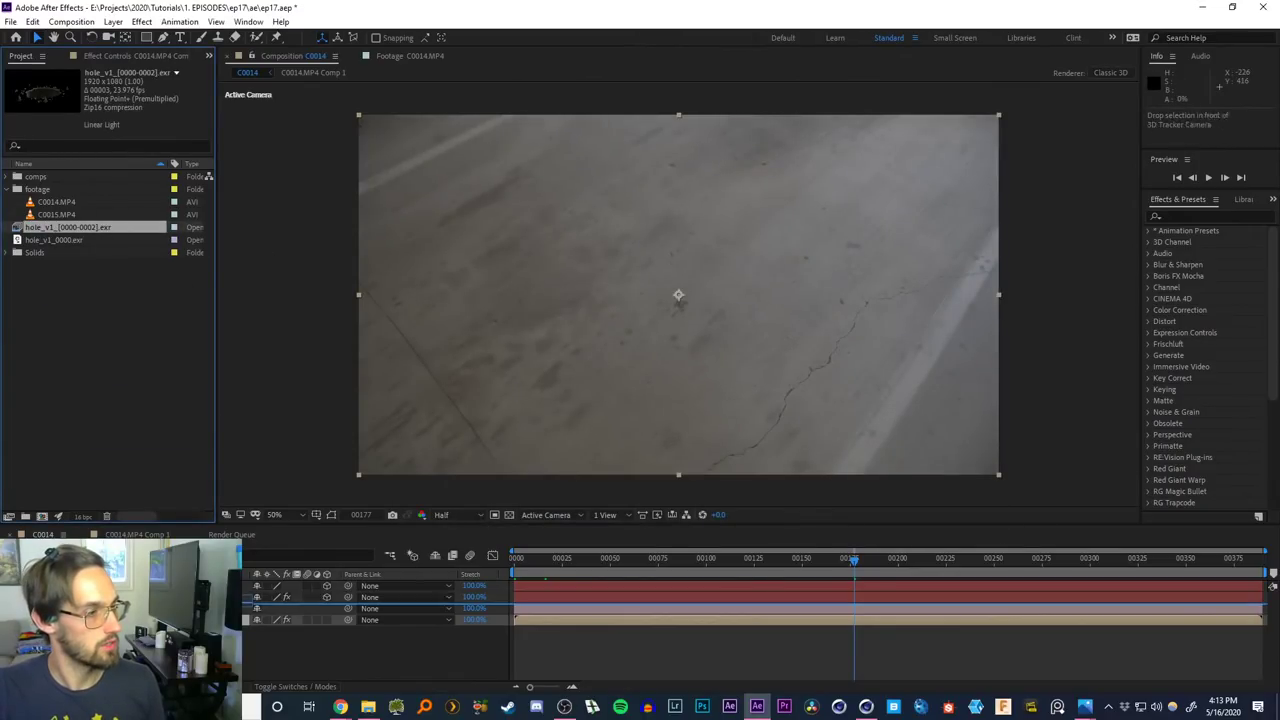
left_click_drag(246, 604, 277, 616)
left_click_drag(540, 560, 444, 566)
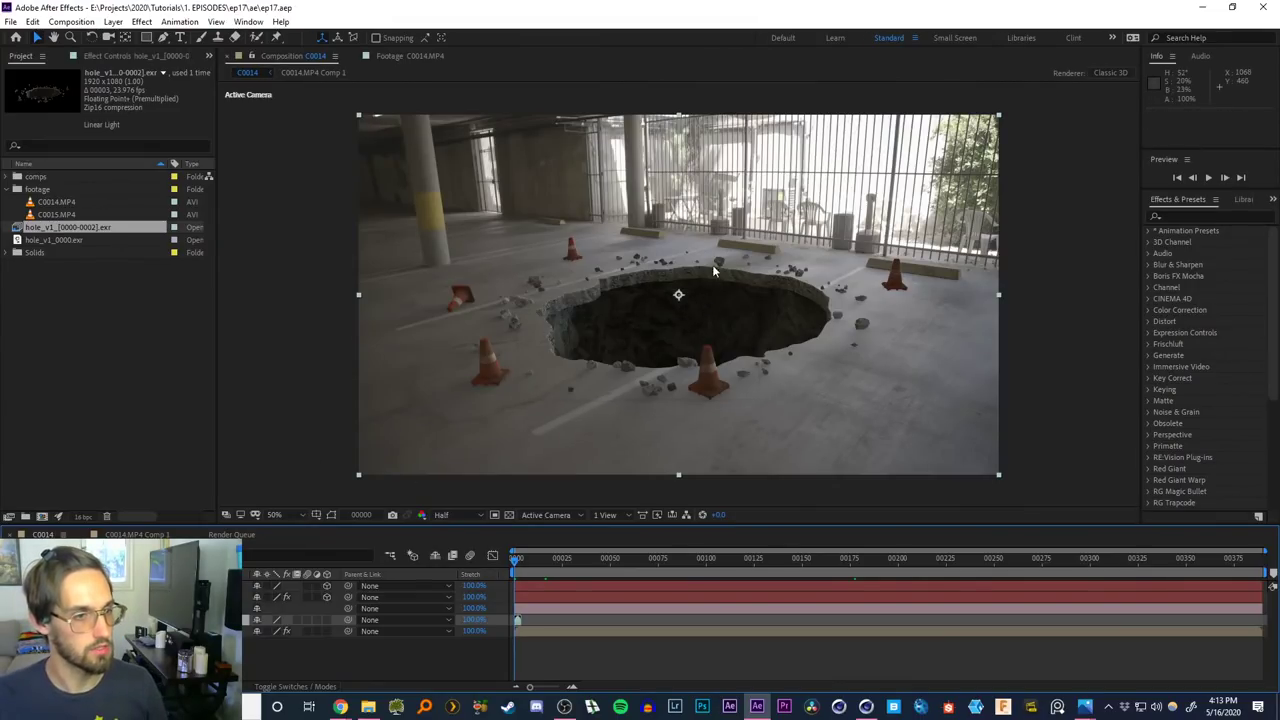
Set the composition preview to Full resolution and examine the rendered hole, rubble and traffic cones at 100% zoom
scroll(717, 281, "up", 2)
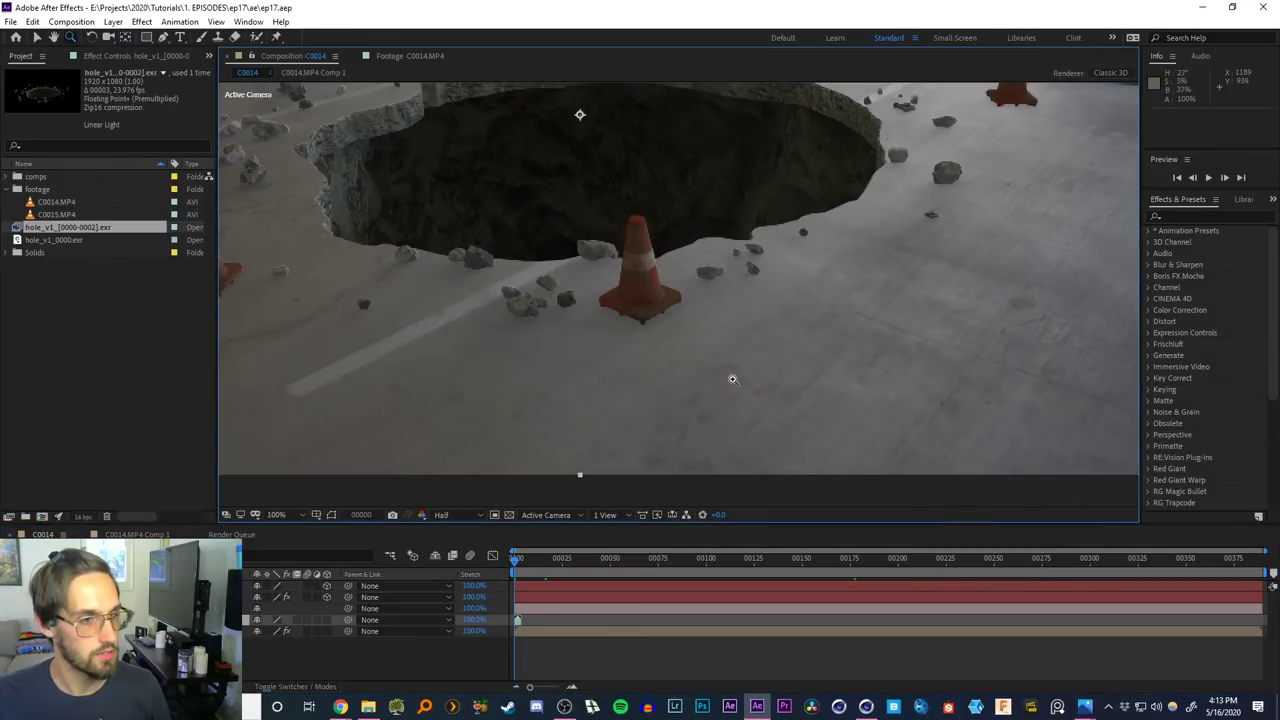
left_click_drag(717, 281, 691, 323)
left_click(460, 514)
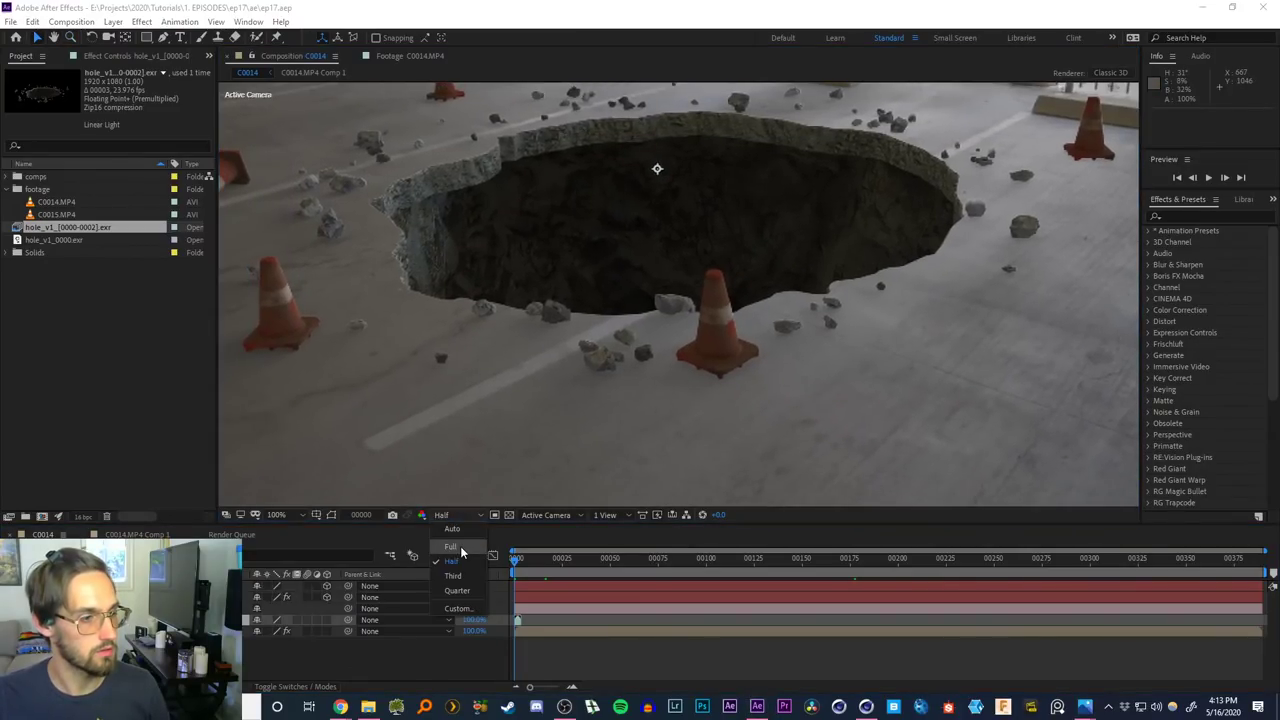
left_click(460, 551)
middle_click_drag(598, 324, 604, 344)
left_click_drag(603, 344, 688, 369)
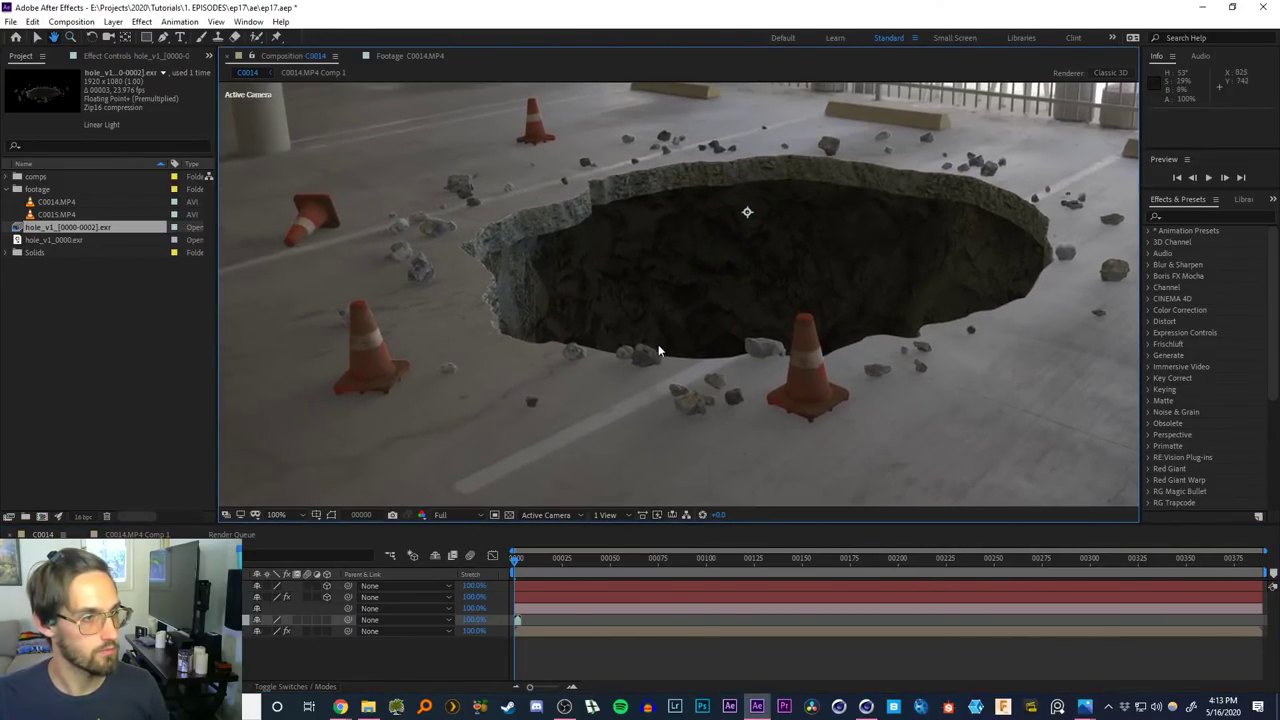
Interpret the hole_v1_[0000-0002].exr sequence at 30 frames per second with Straight - Unmatted alpha
left_click(583, 364)
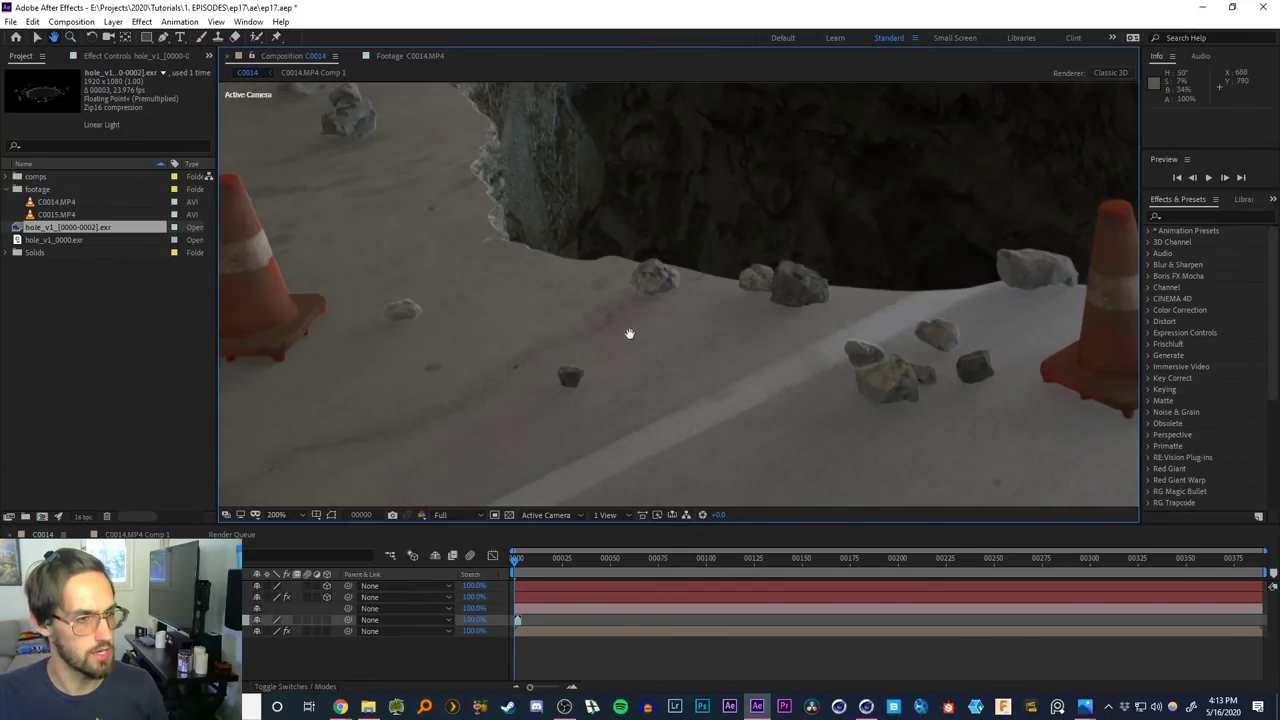
left_click_drag(730, 317, 629, 326)
left_click(709, 346, "alt")
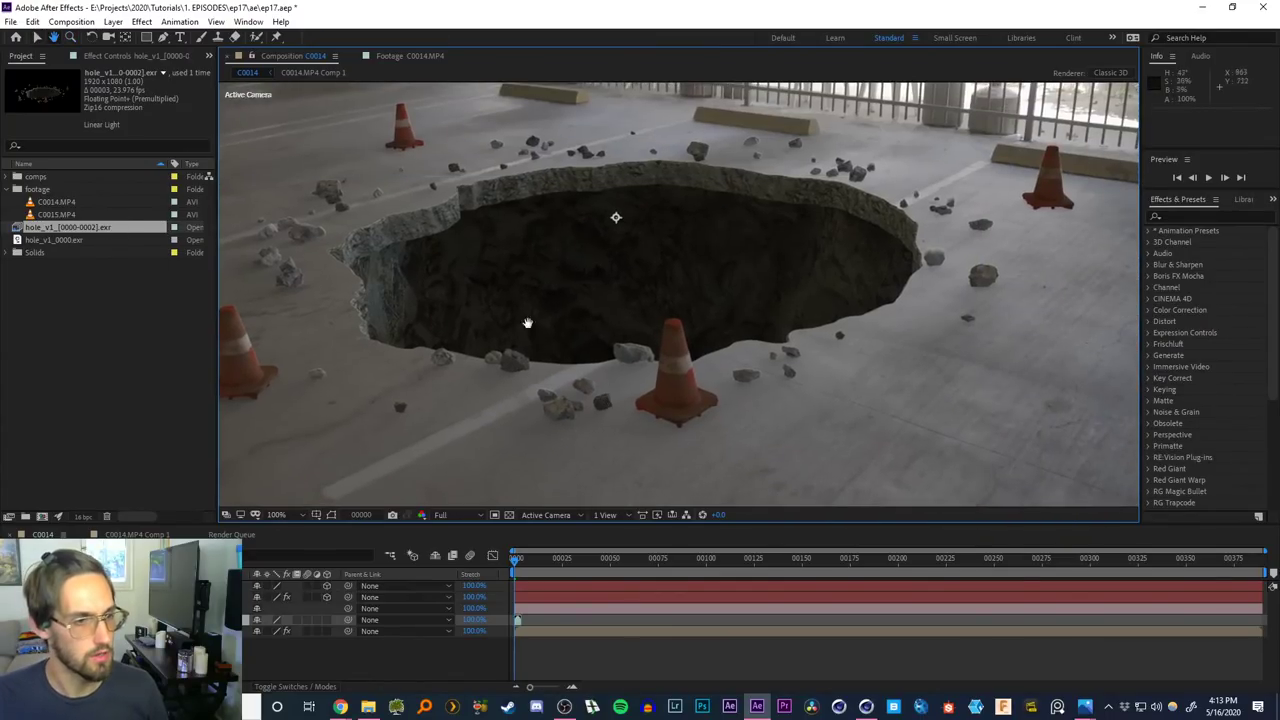
right_click(44, 231)
mouse_move(163, 331)
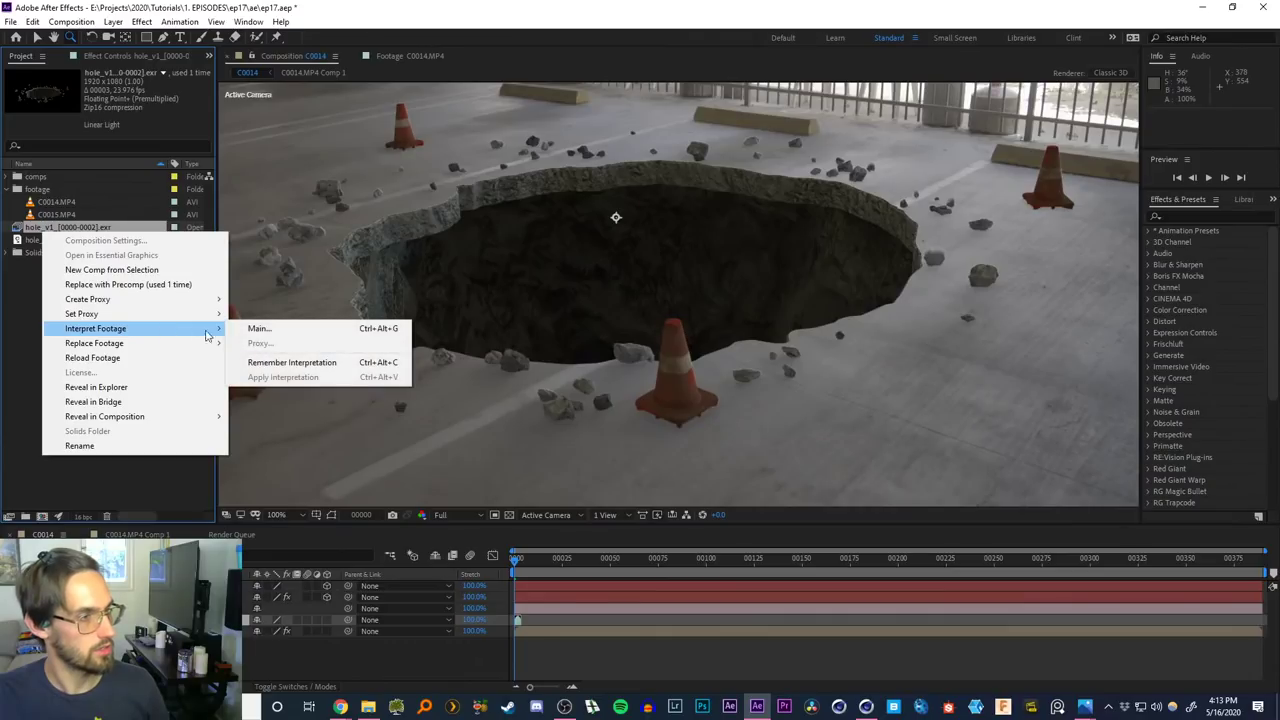
left_click(252, 328)
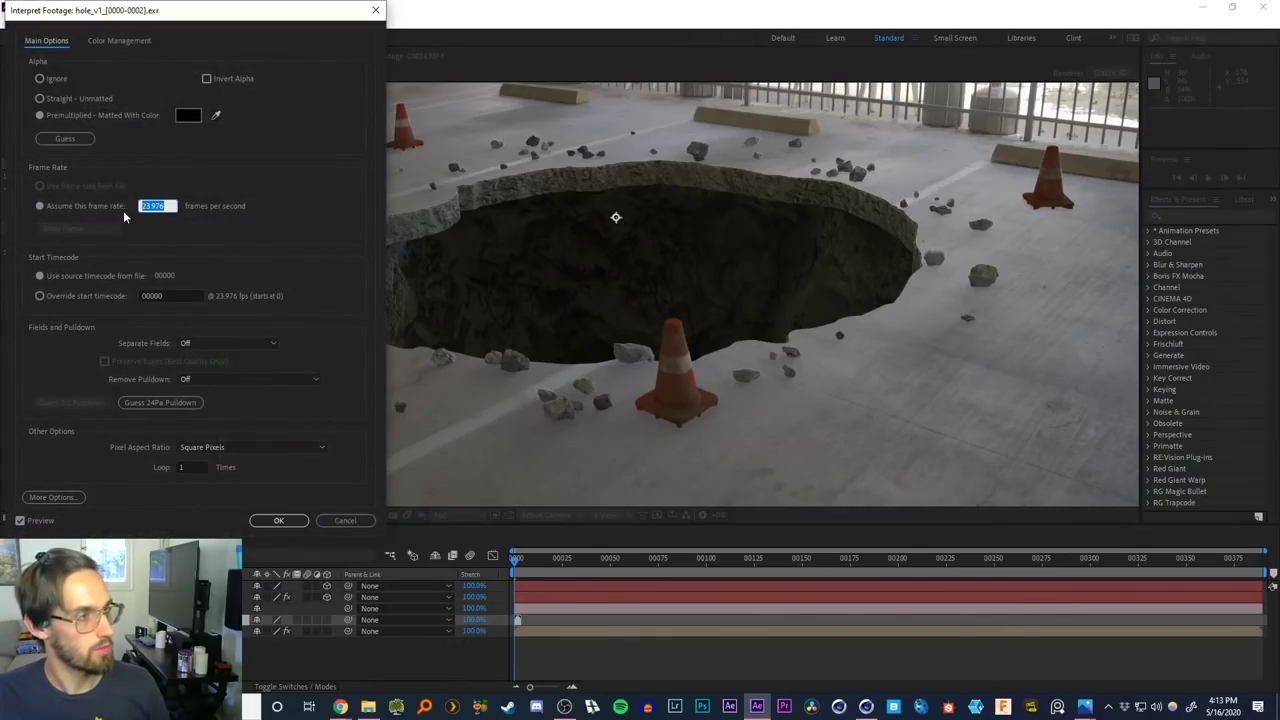
type("30")
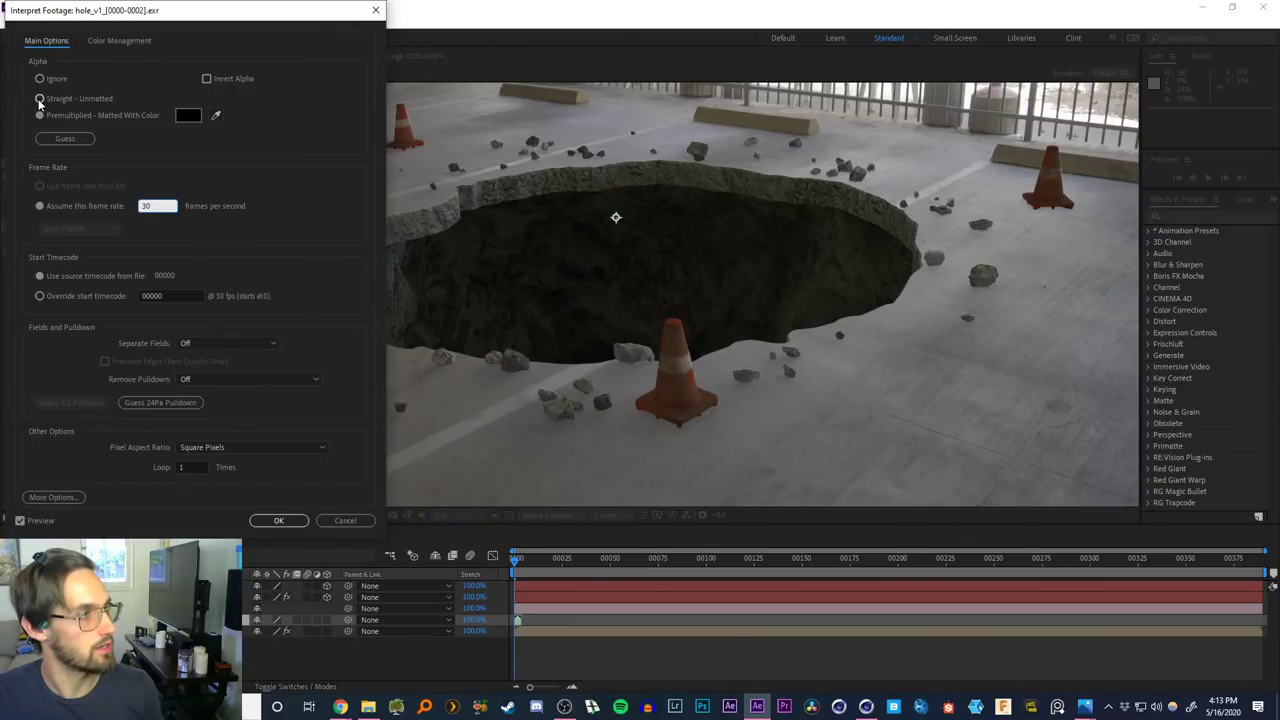
left_click(40, 100)
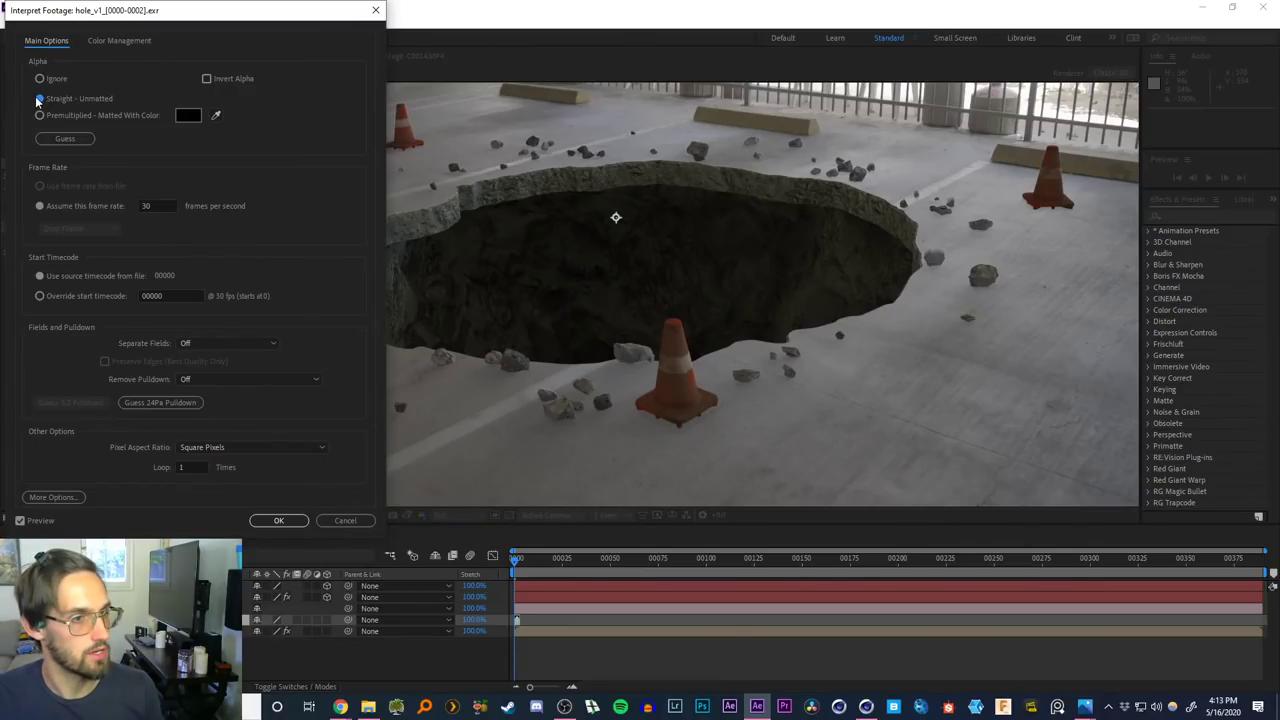
left_click(39, 117)
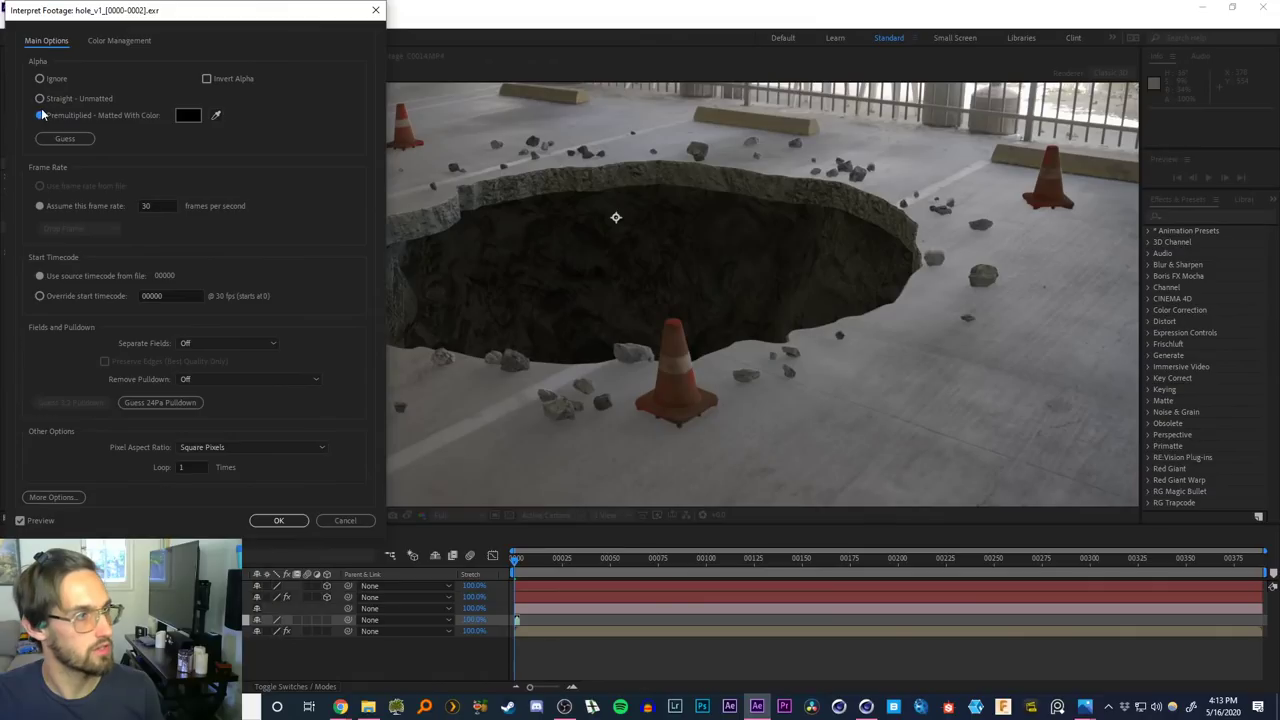
left_click(40, 100)
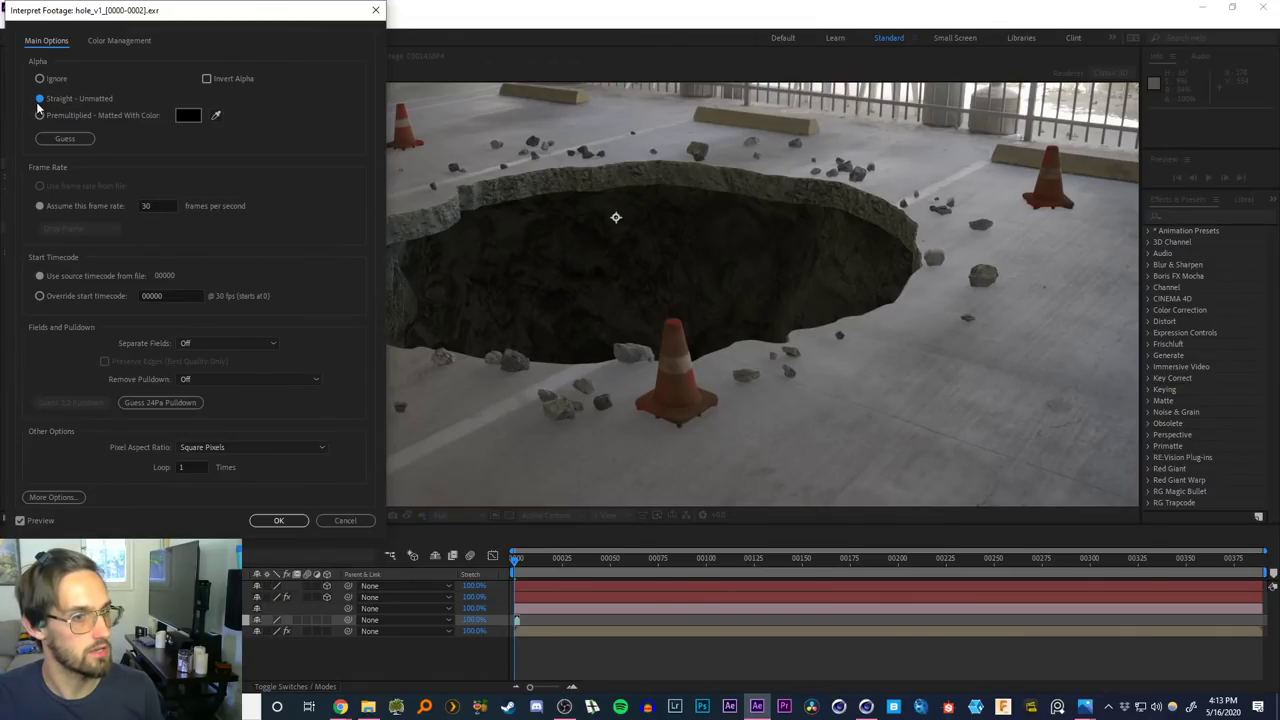
left_click(279, 520)
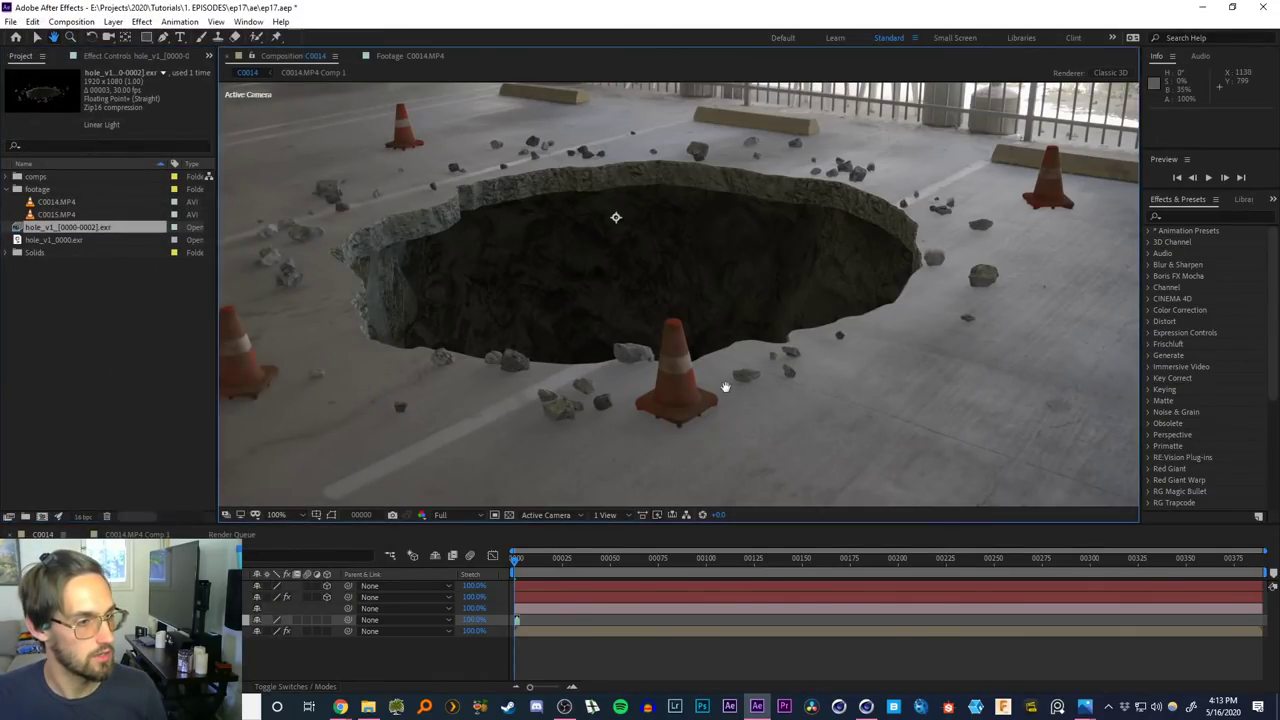
Compare Premultiplied and Straight alpha interpretation on the rubble edges beside the front cone at 400% zoom, keeping Straight - Unmatted
middle_click_drag(723, 386, 681, 350)
left_click(702, 336)
scroll(692, 312, "up", 1)
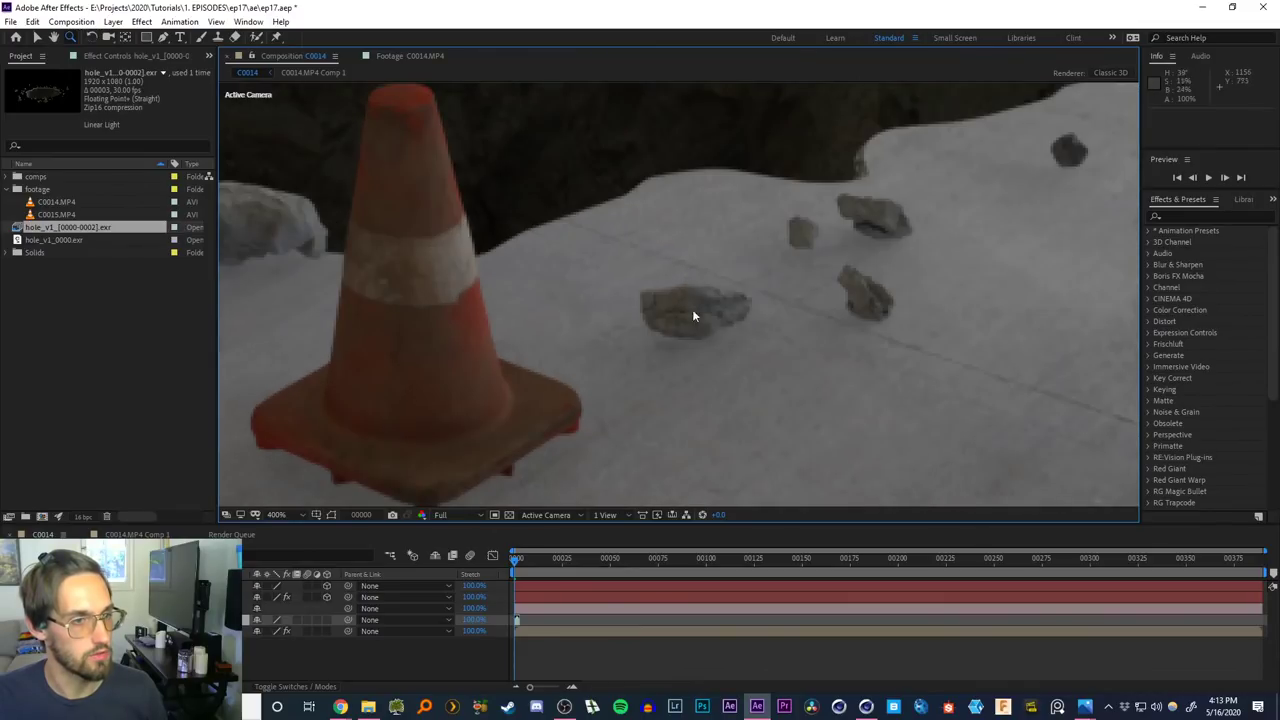
scroll(597, 306, "up", 1)
right_click(45, 227)
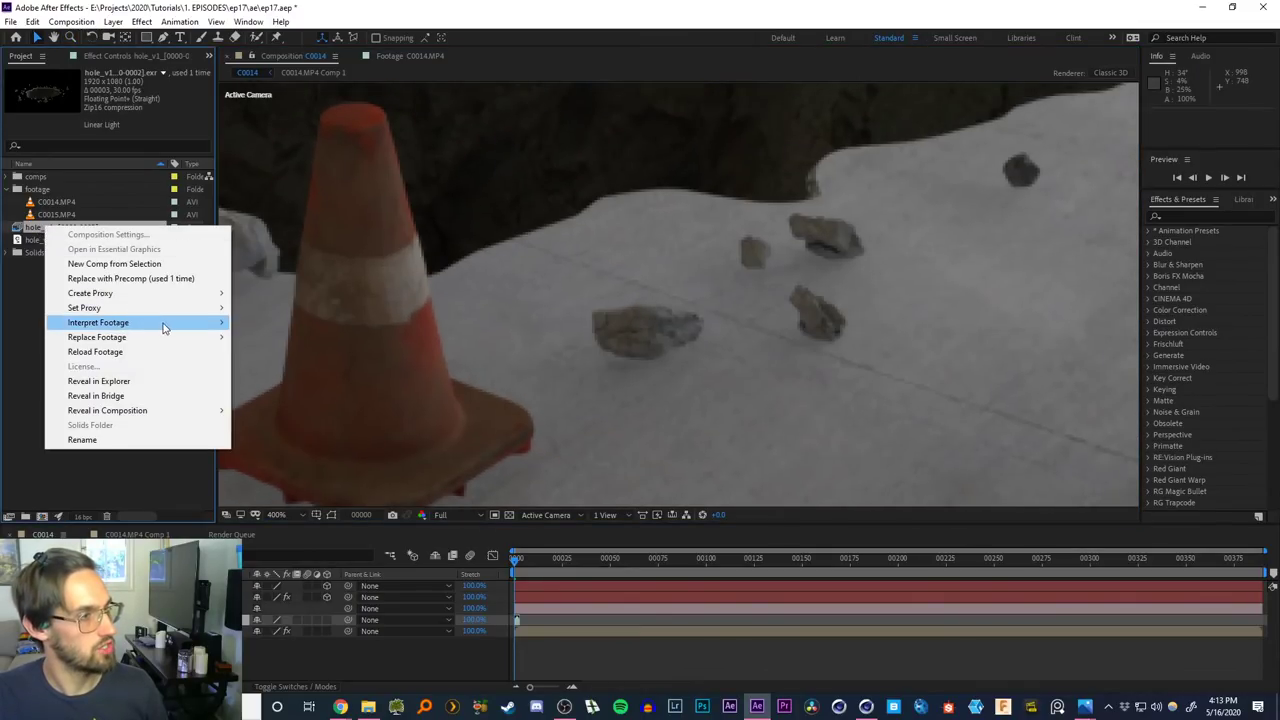
mouse_move(160, 322)
left_click(262, 323)
left_click(39, 117)
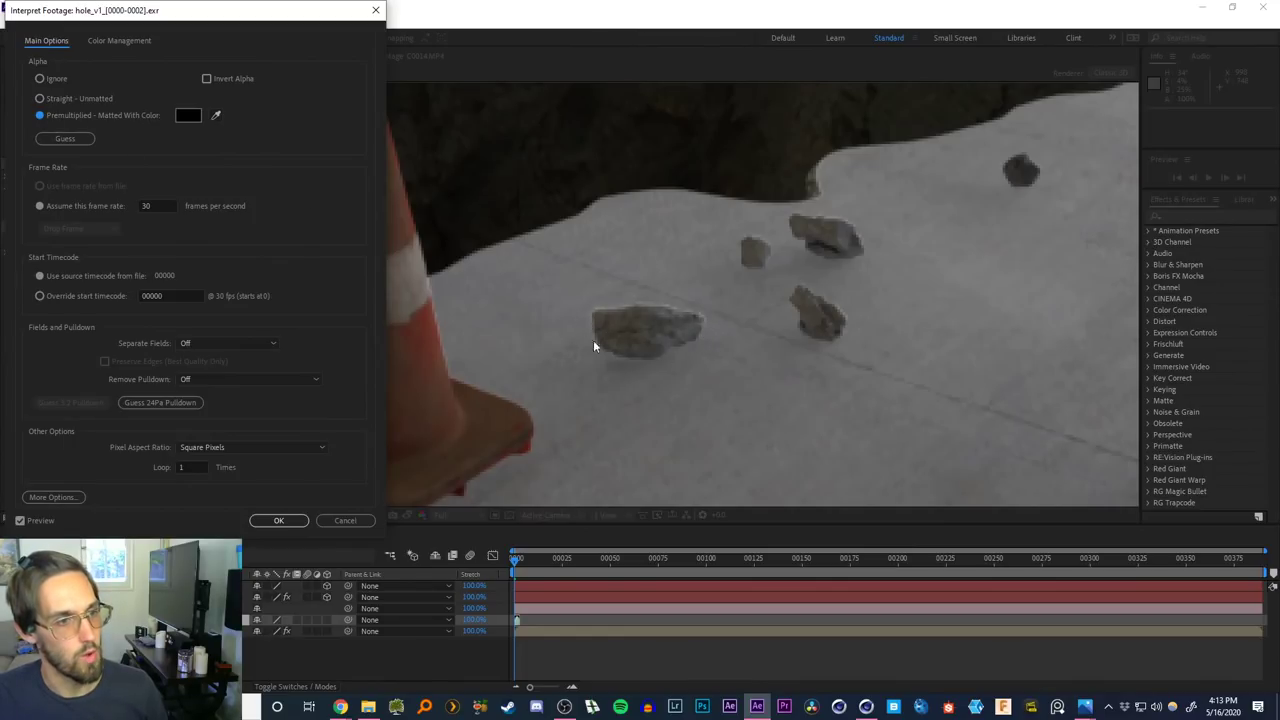
left_click(40, 99)
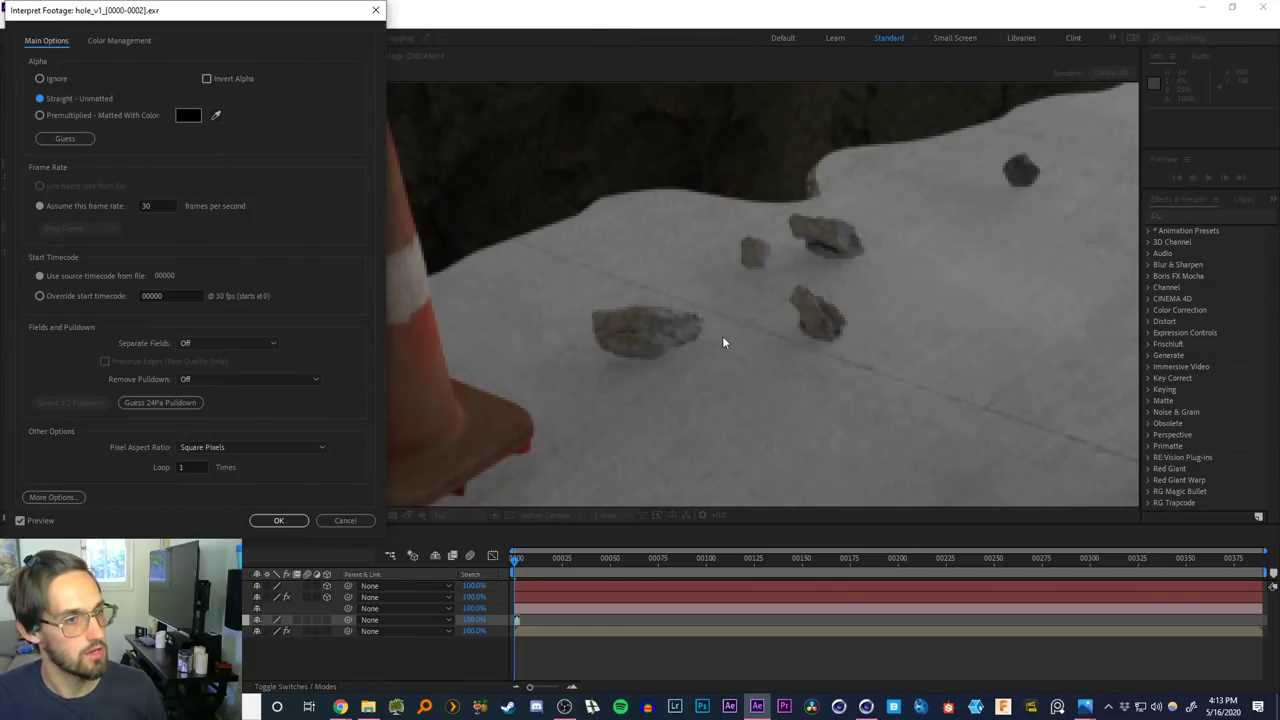
left_click(281, 517)
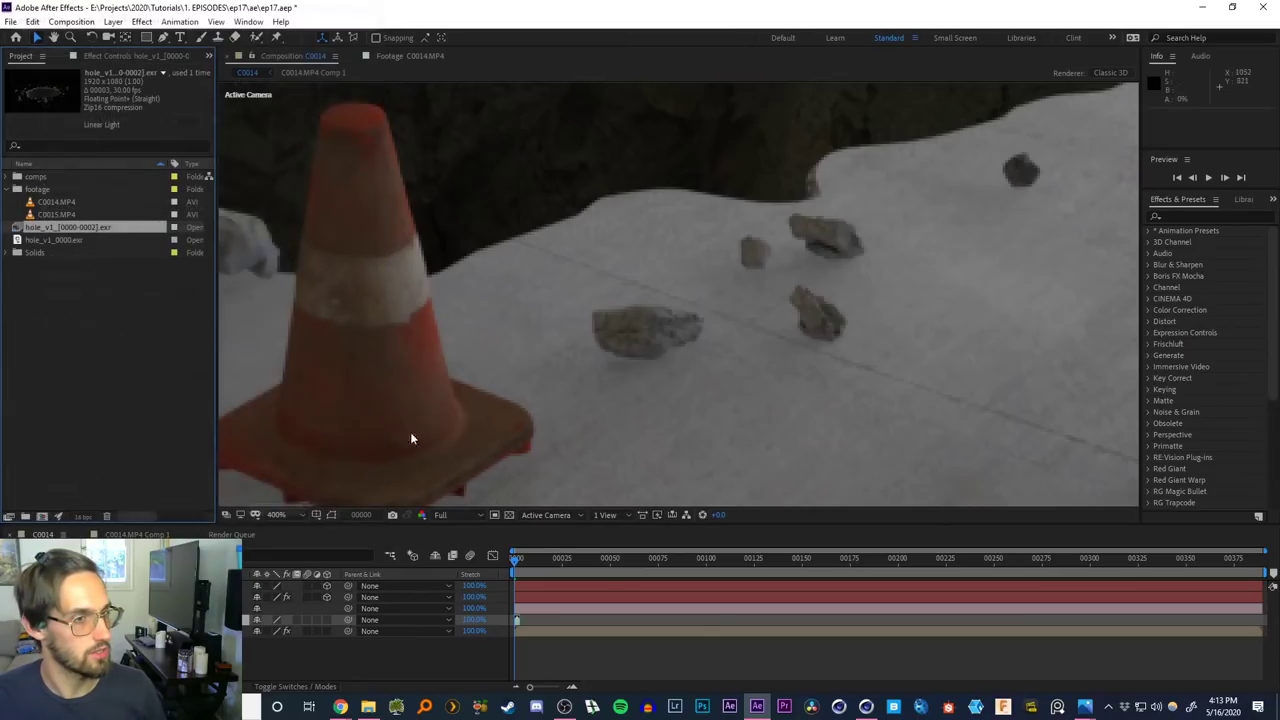
Step back and forth through the first frames of C0014 to check how the hole render follows the footage
scroll(674, 305, "down", 3)
middle_click_drag(628, 220, 639, 314)
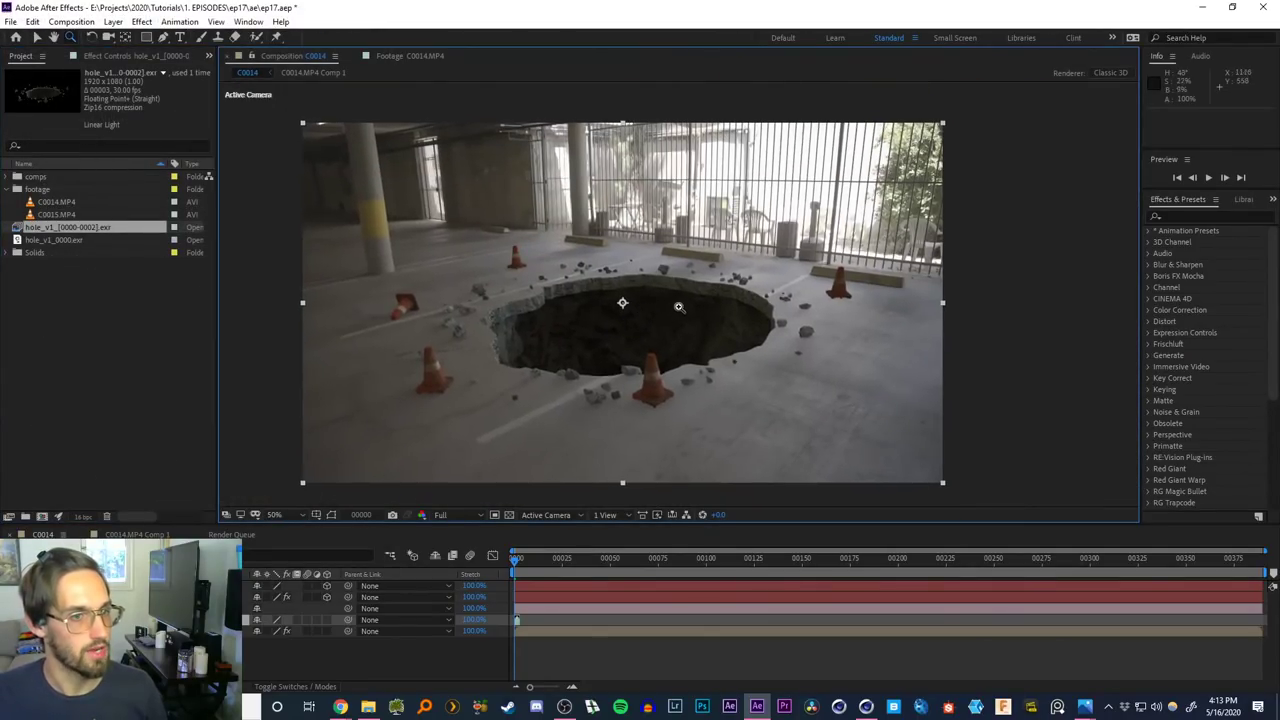
left_click_drag(641, 333, 630, 347)
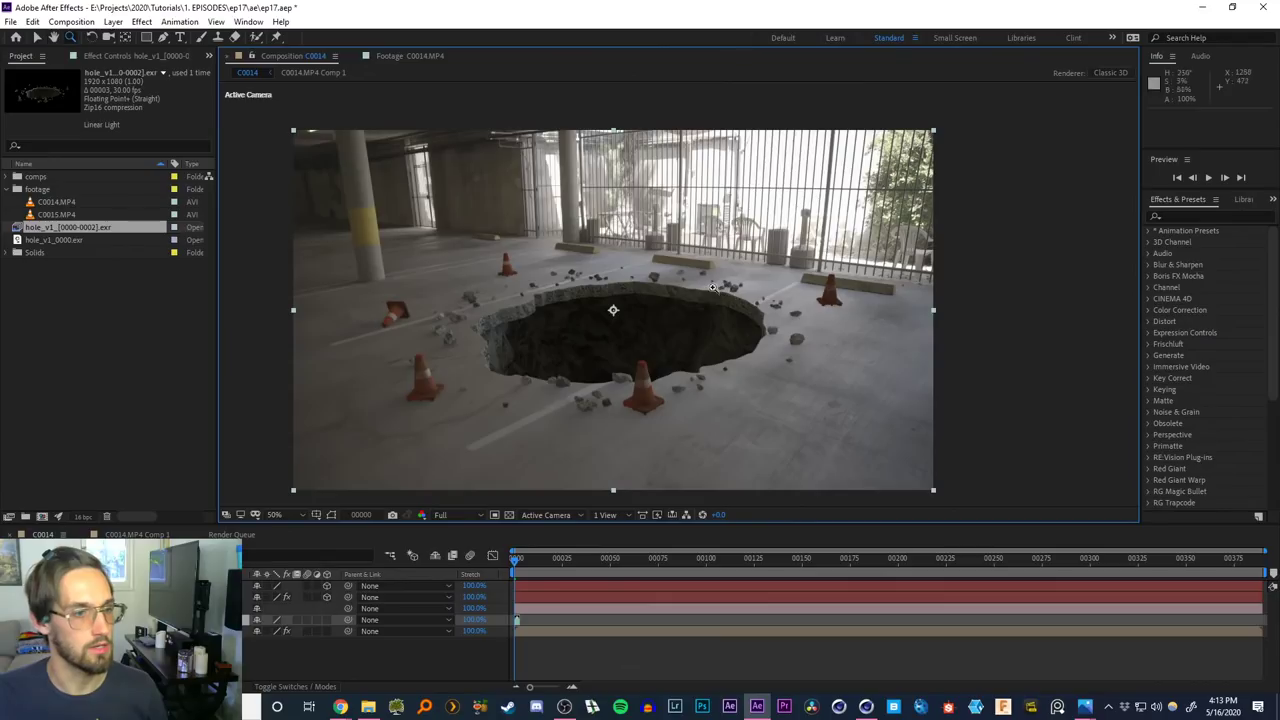
left_click(164, 655)
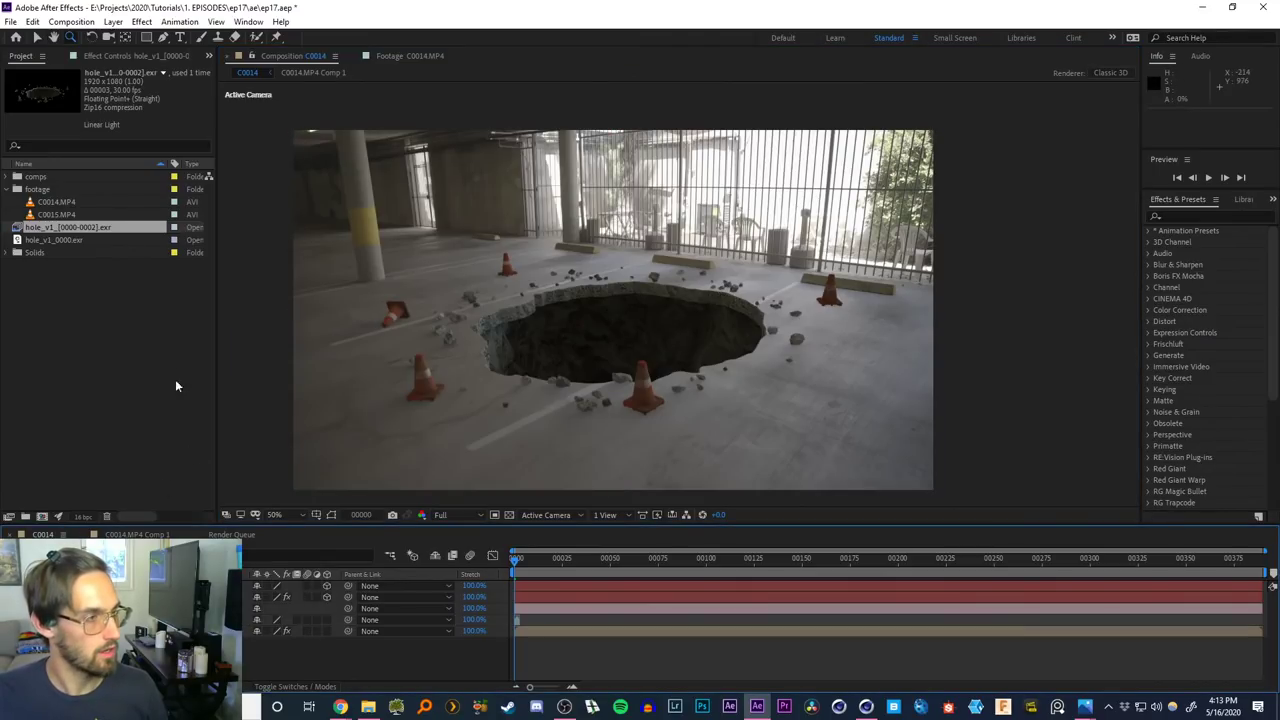
key("Page_Down")
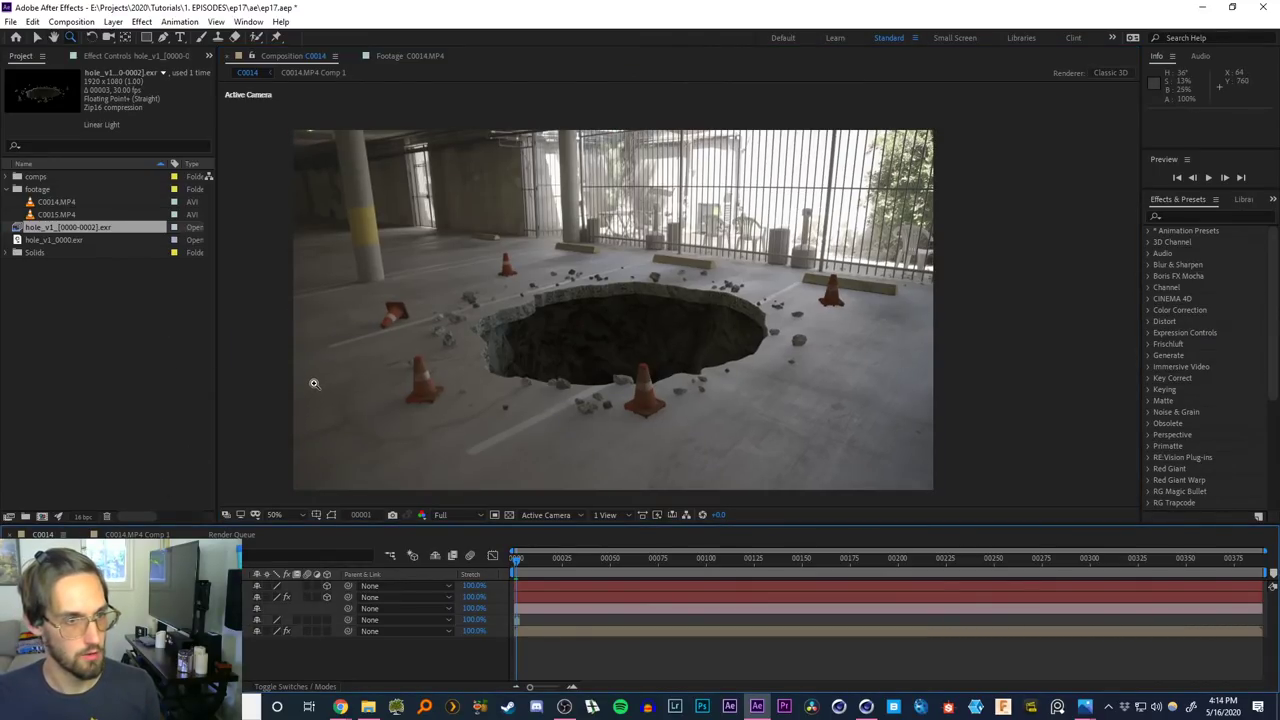
key("Page_Down")
key("Page_Up")
key("Page_Up")
key("Page_Up")
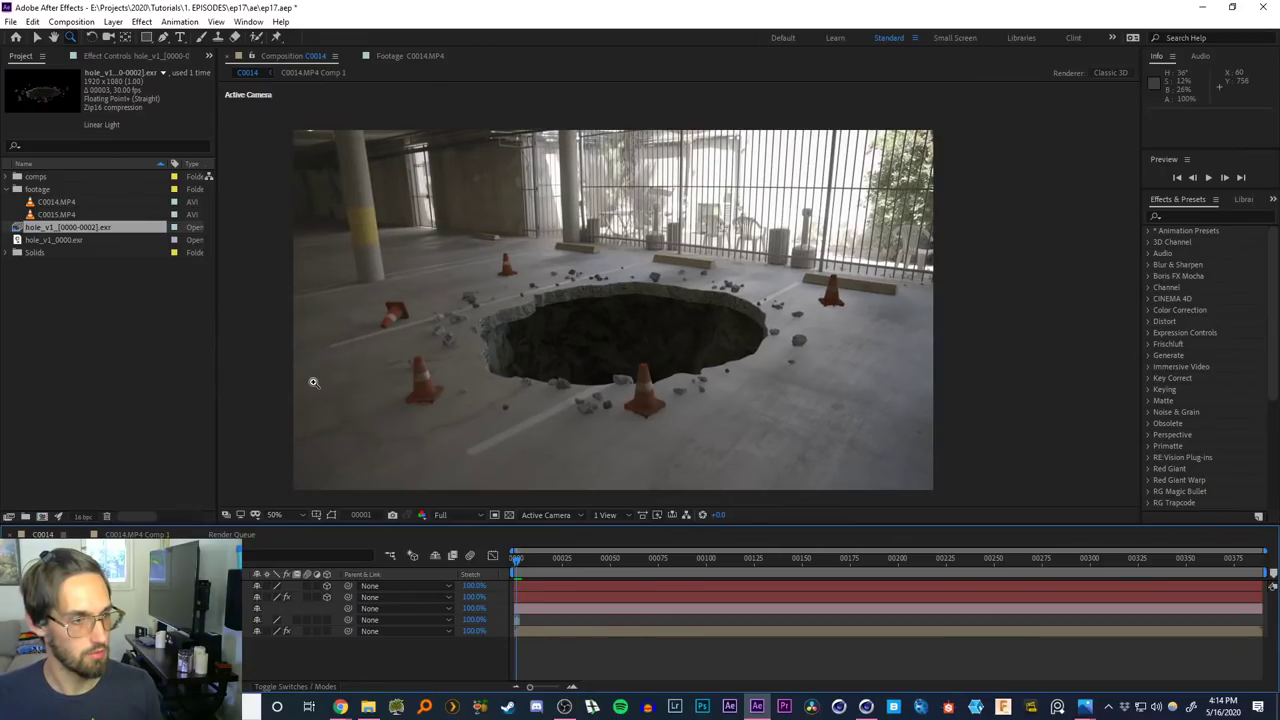
key("Page_Down")
key("Page_Down")
key("Page_Up")
key("Page_Up")
key("Page_Down")
key("Page_Down")
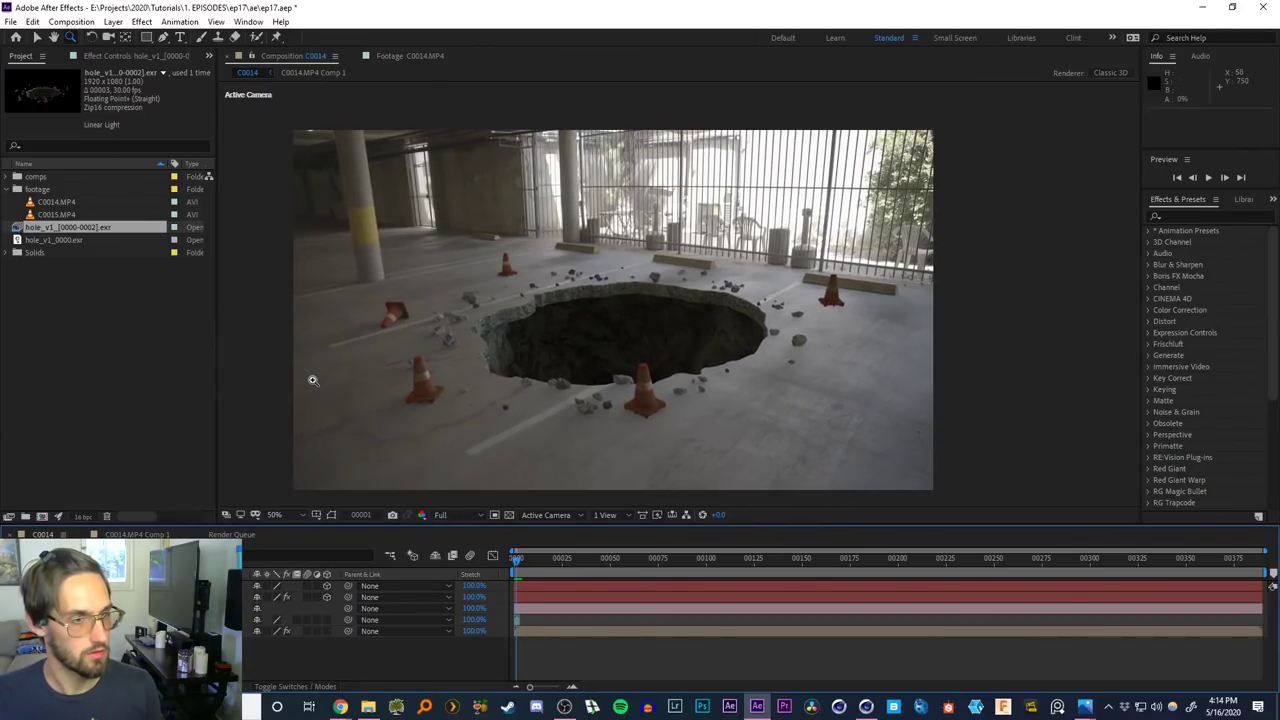
key("Page_Up")
key("Page_Up")
key("Page_Down")
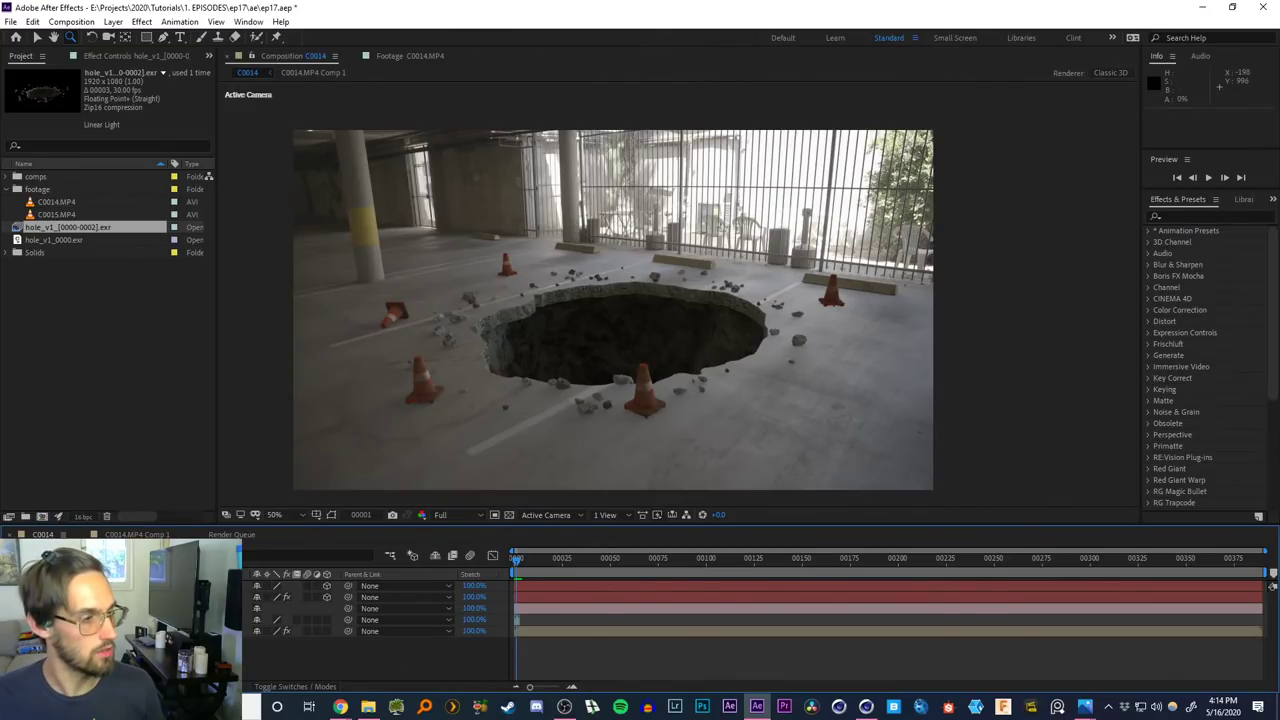
Apply the Levels effect to the hole sequence layer and raise its Output Black to 1028
left_click(300, 620)
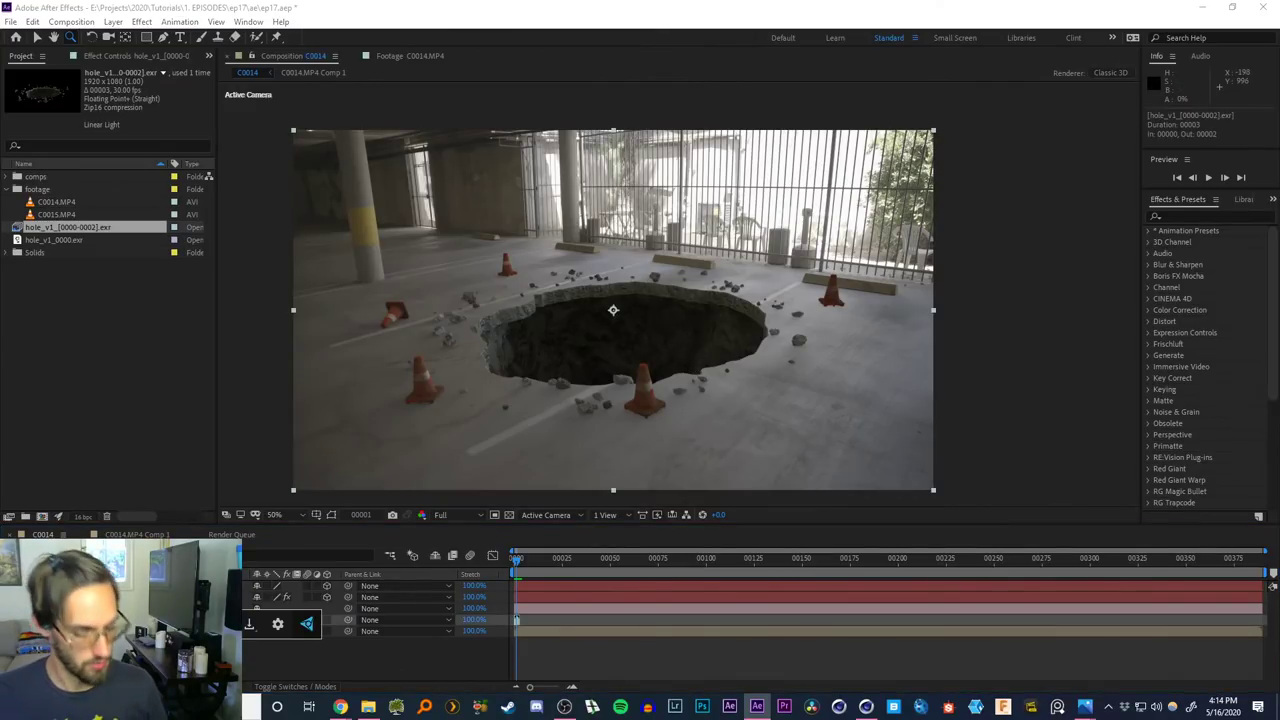
type("lev")
key("Return")
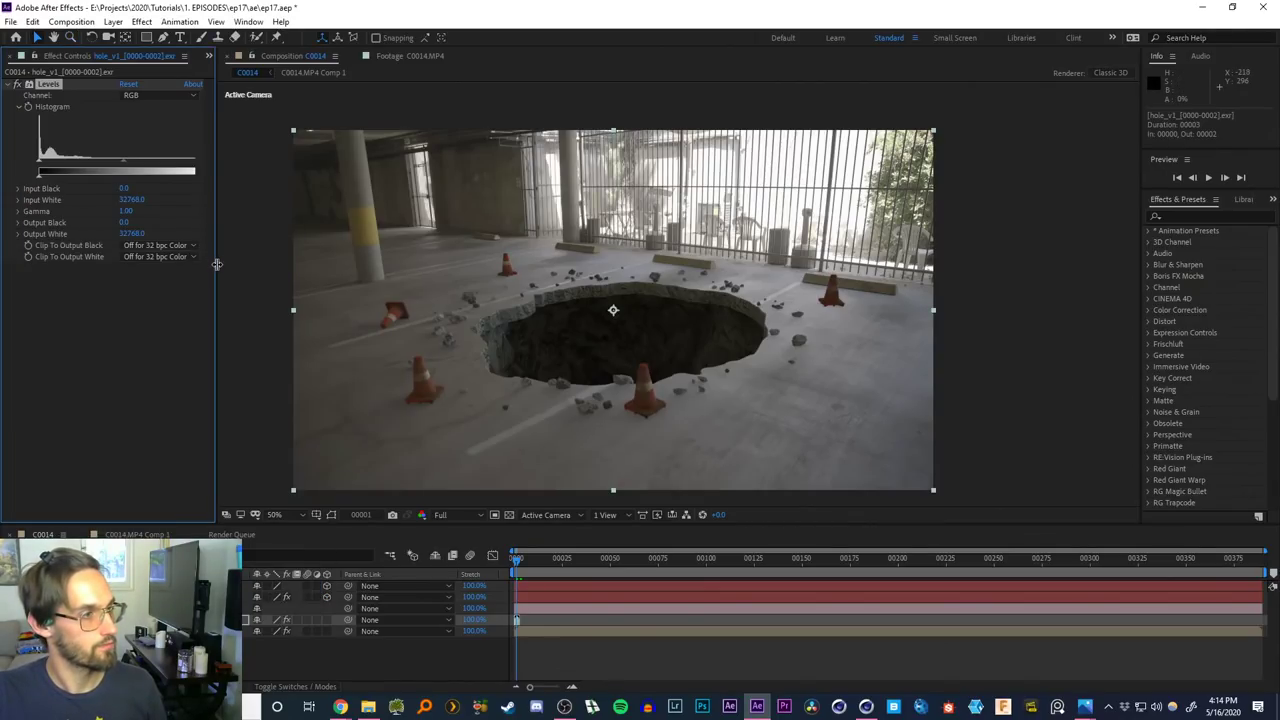
left_click_drag(216, 263, 241, 272)
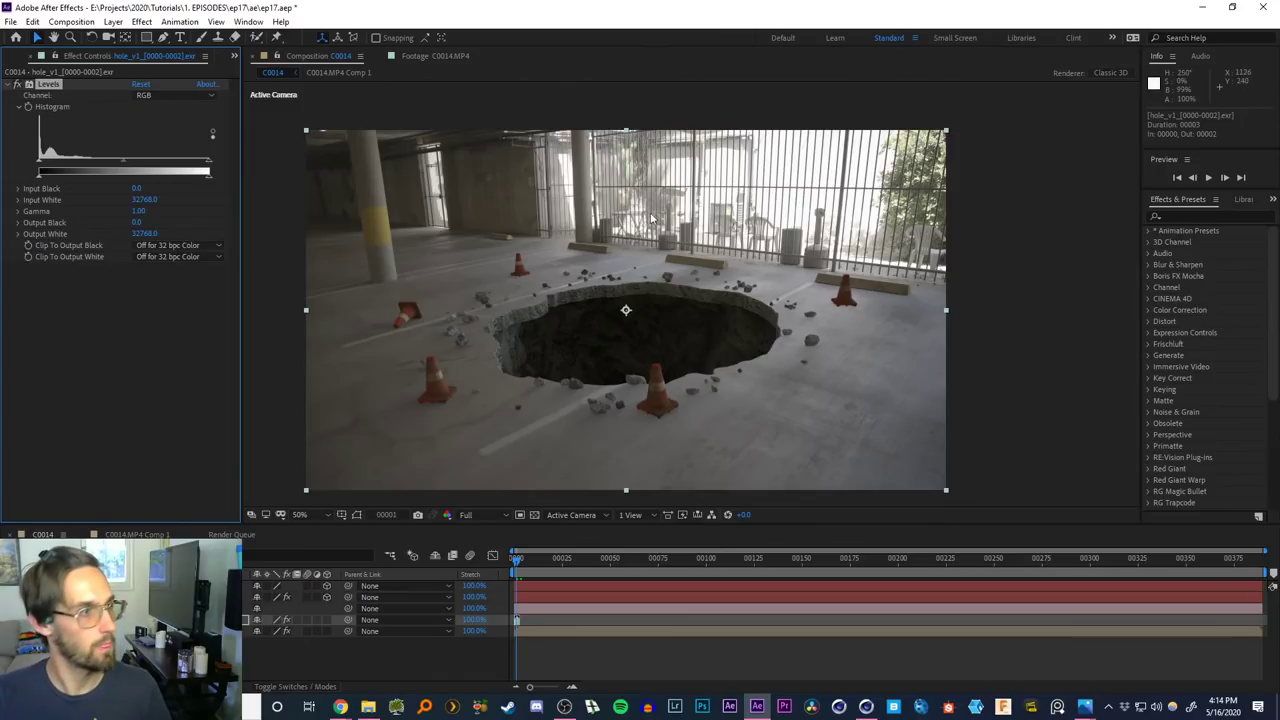
left_click(659, 327)
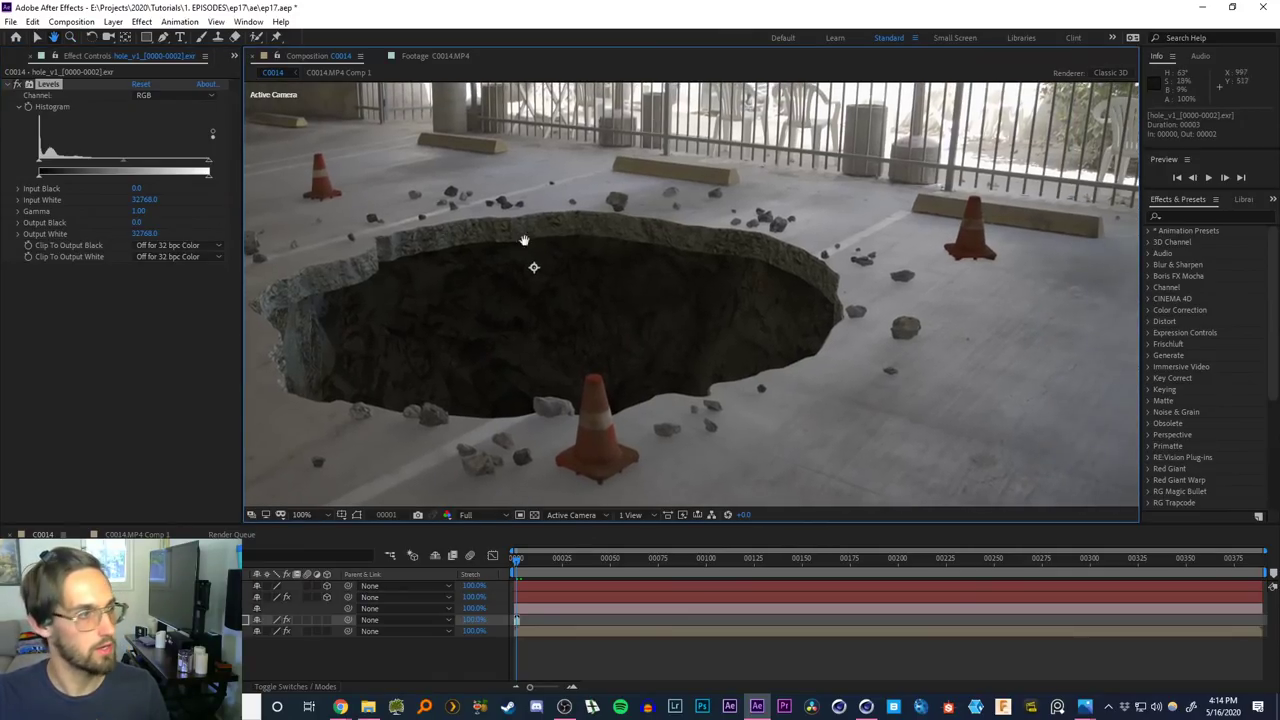
left_click_drag(42, 179, 45, 180)
Duplicate the hole sequence layer and draw an elliptical mask about 1110 × 1070 px on the copy around the far cone near the fence
middle_click_drag(724, 280, 700, 312)
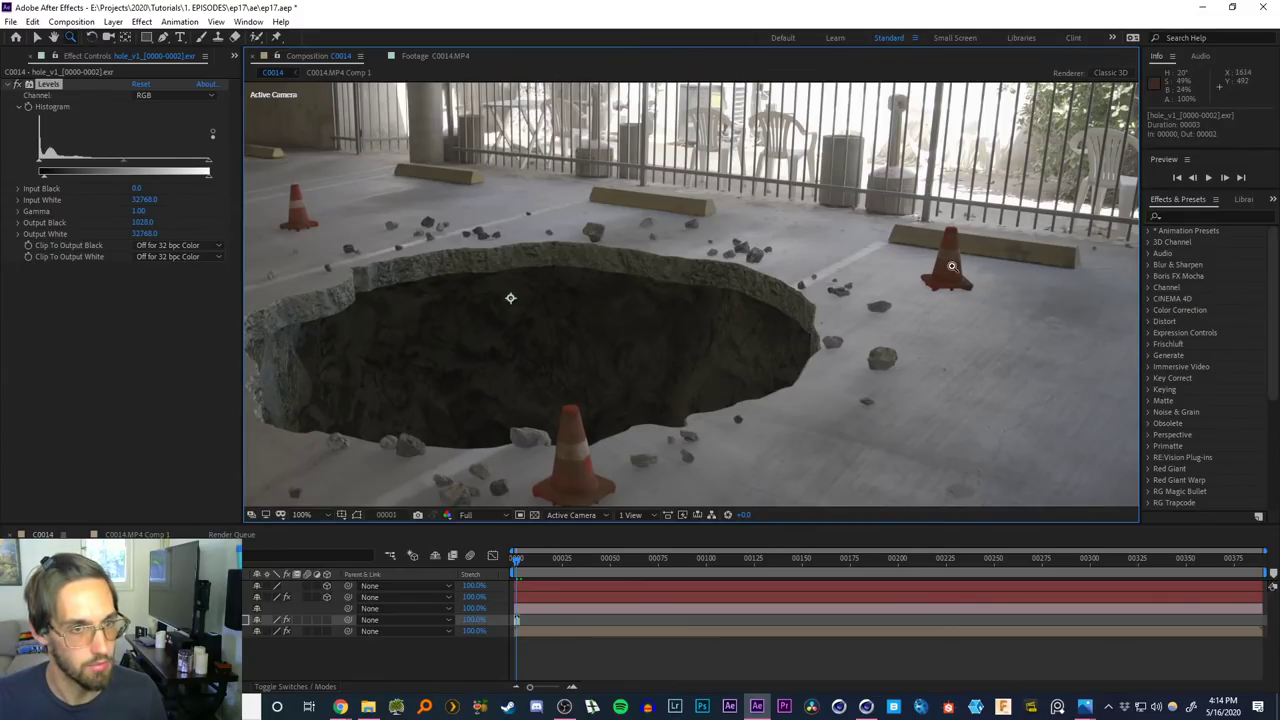
left_click(920, 280)
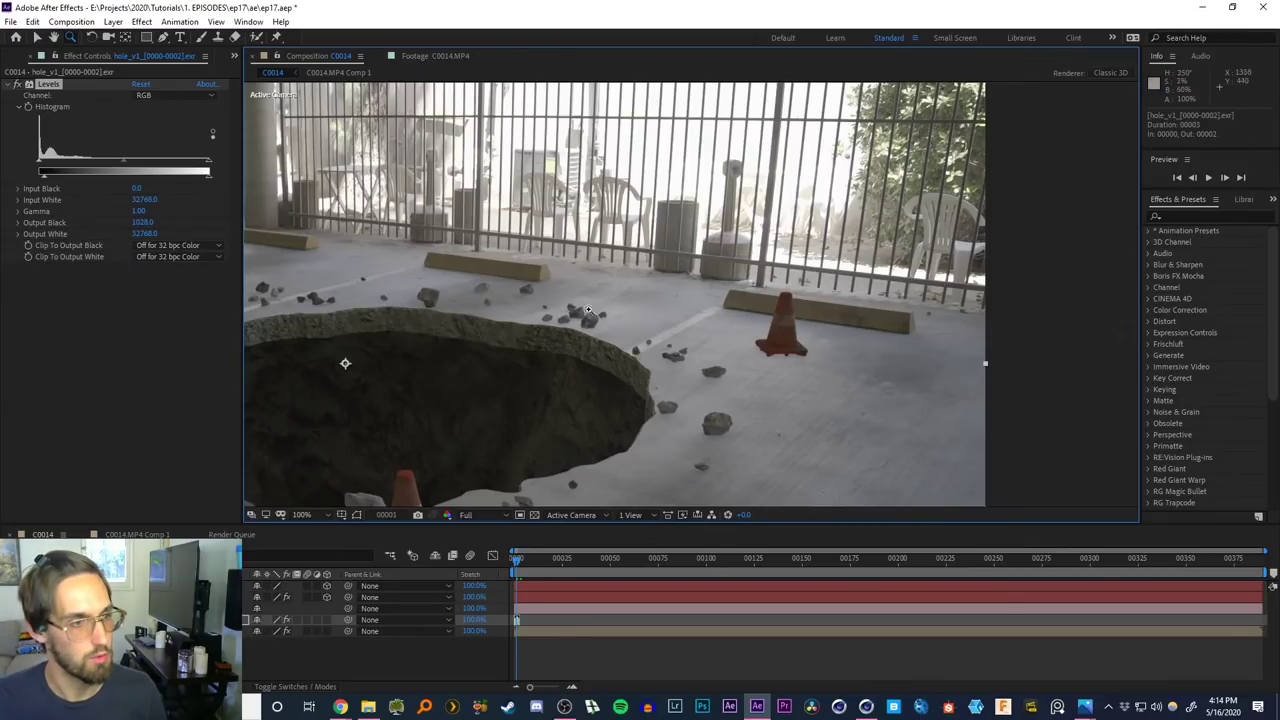
left_click(573, 351, "alt")
middle_click_drag(558, 323, 554, 335)
key("ctrl+d")
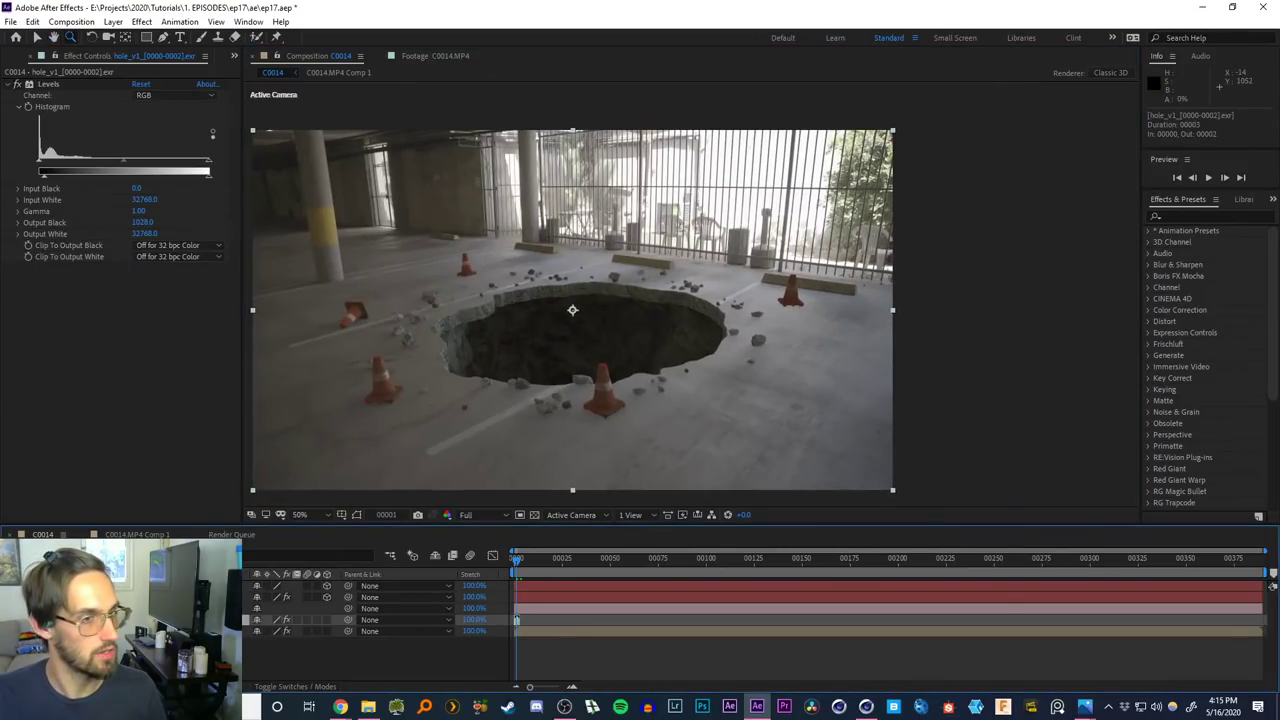
middle_click_drag(626, 328, 577, 323)
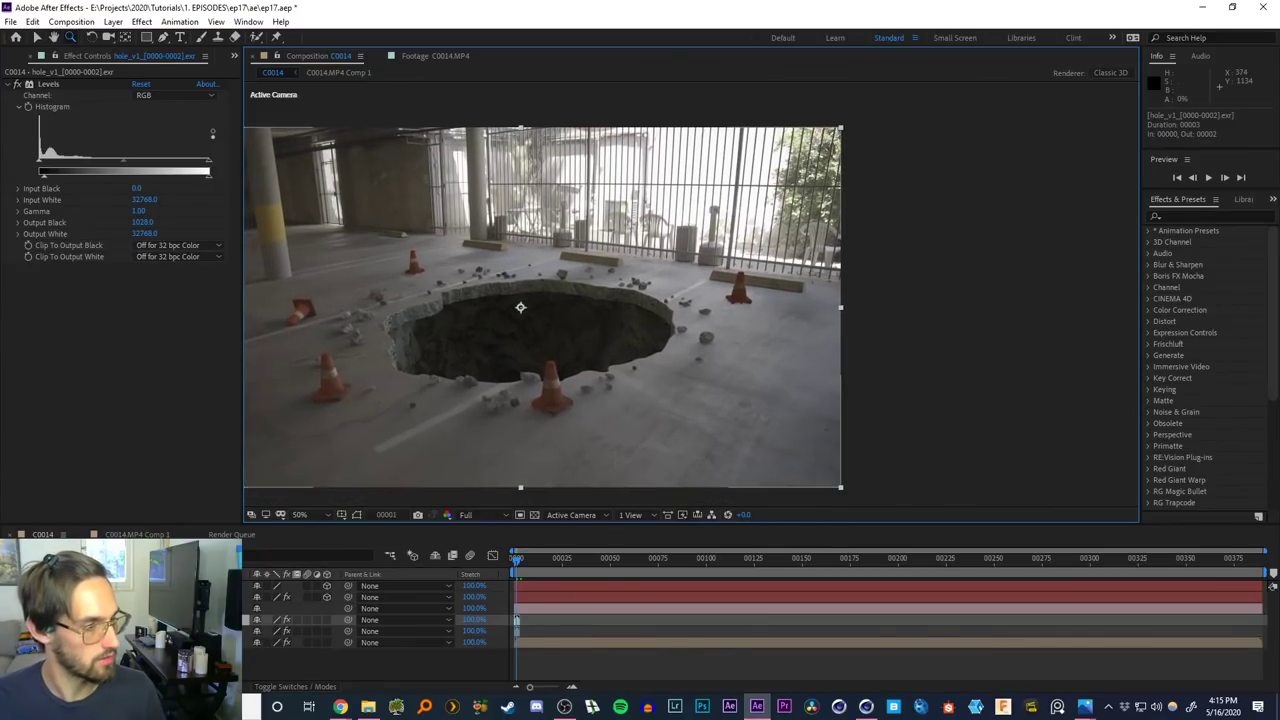
left_click_drag(146, 37, 182, 72)
left_click_drag(926, 98, 584, 388)
Solo the masked hole layer, feather its mask widely into a soft falloff, and turn the solo off
left_click(32, 620)
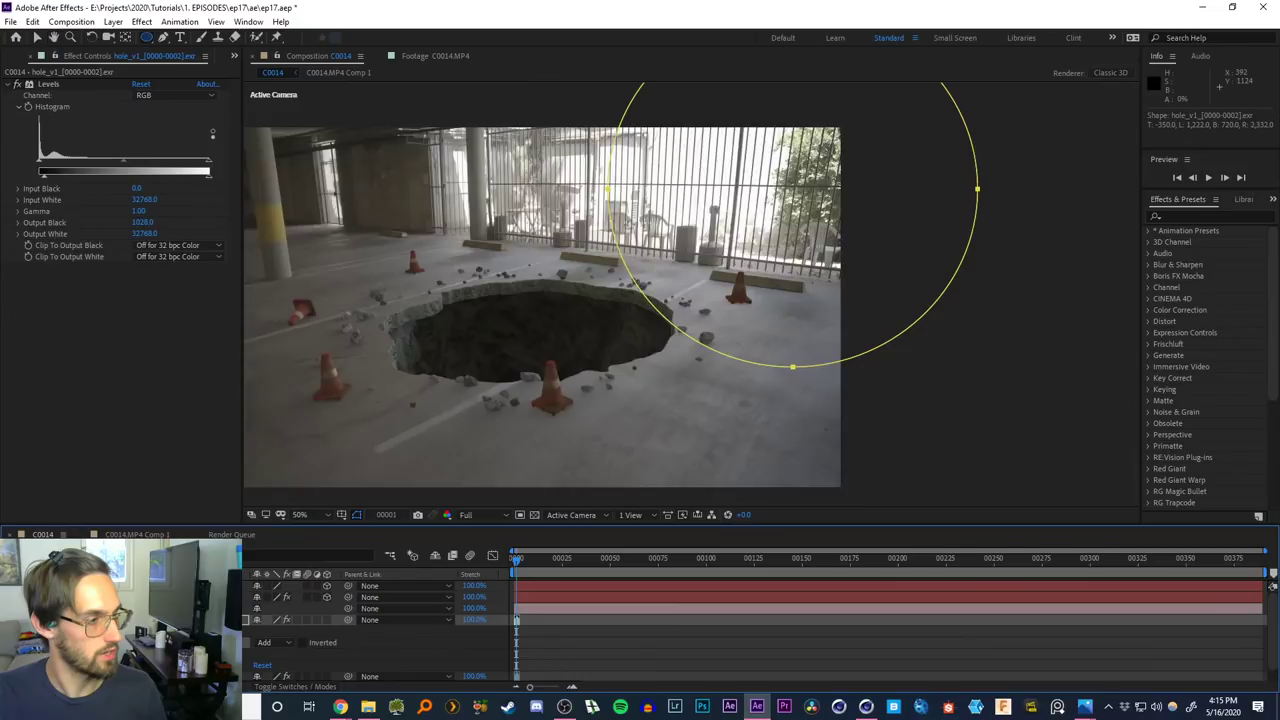
left_click(54, 620)
key("F2")
left_click(246, 620)
key("f")
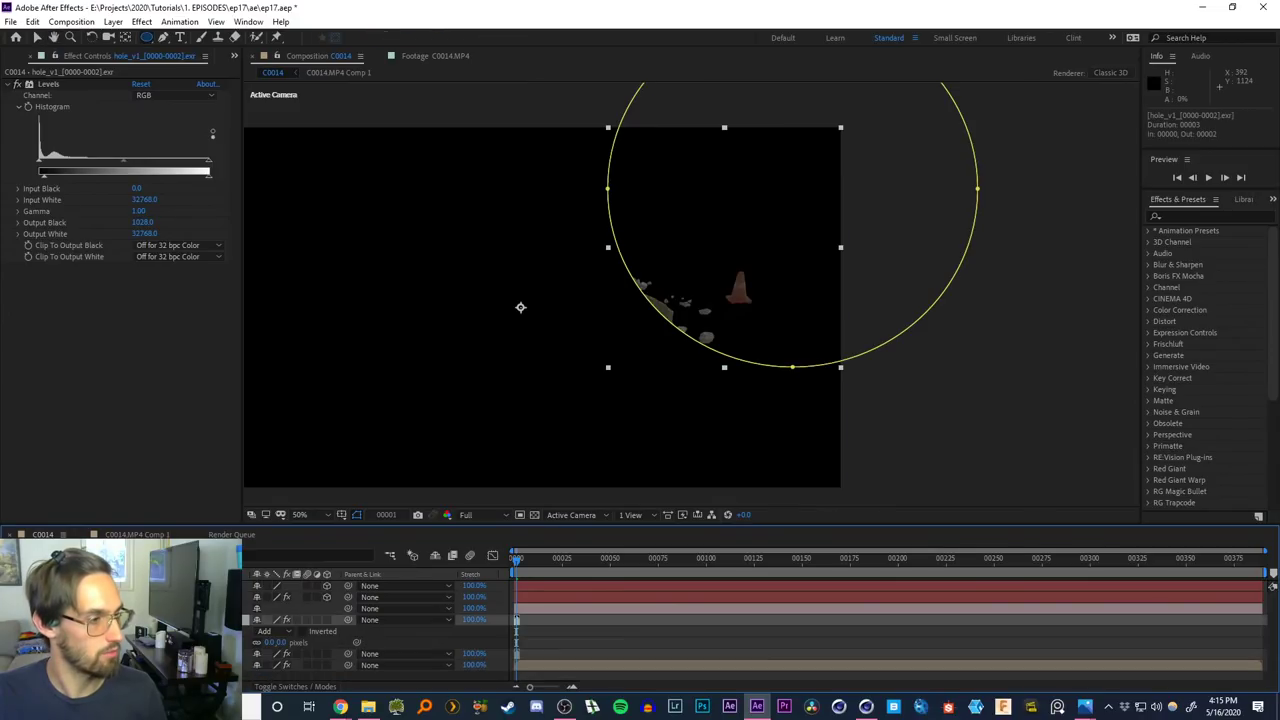
left_click_drag(290, 648, 560, 634)
key("f")
key("F2")
left_click(246, 620)
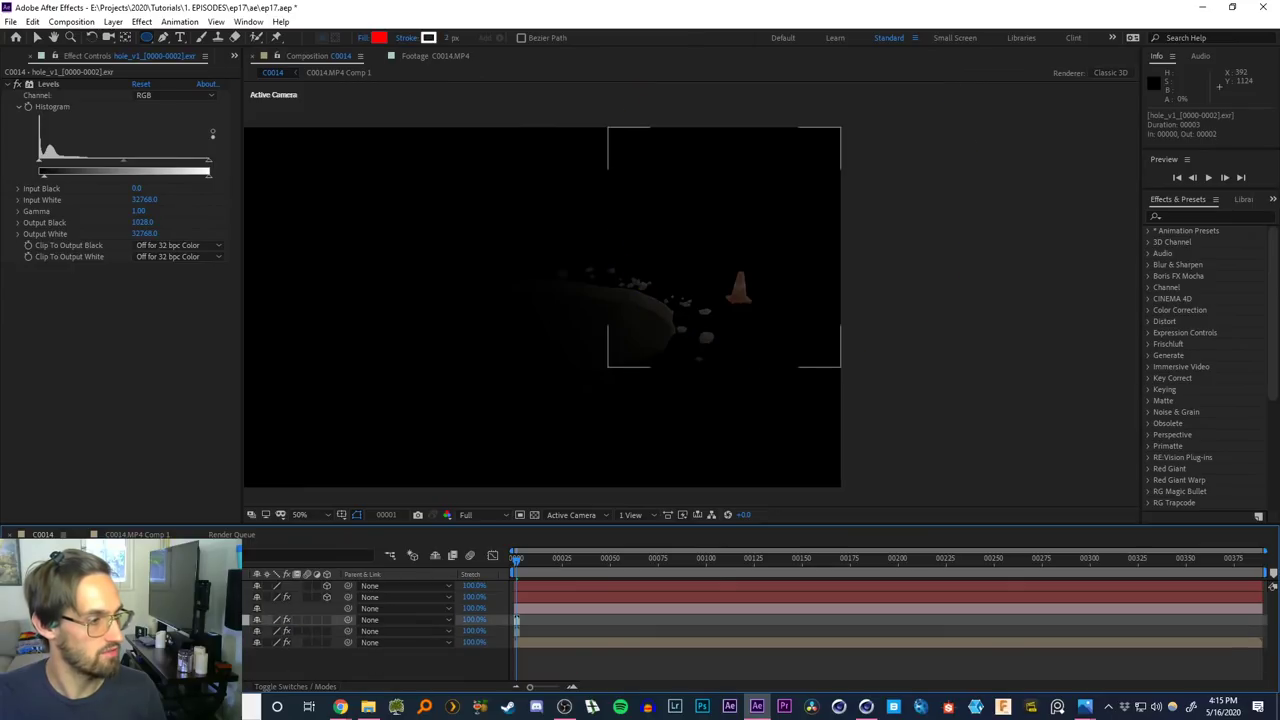
Lower the Levels Input White on the masked hole layer to 26214.4 to brighten the far cone
left_click(38, 620)
key("z")
left_click(738, 295)
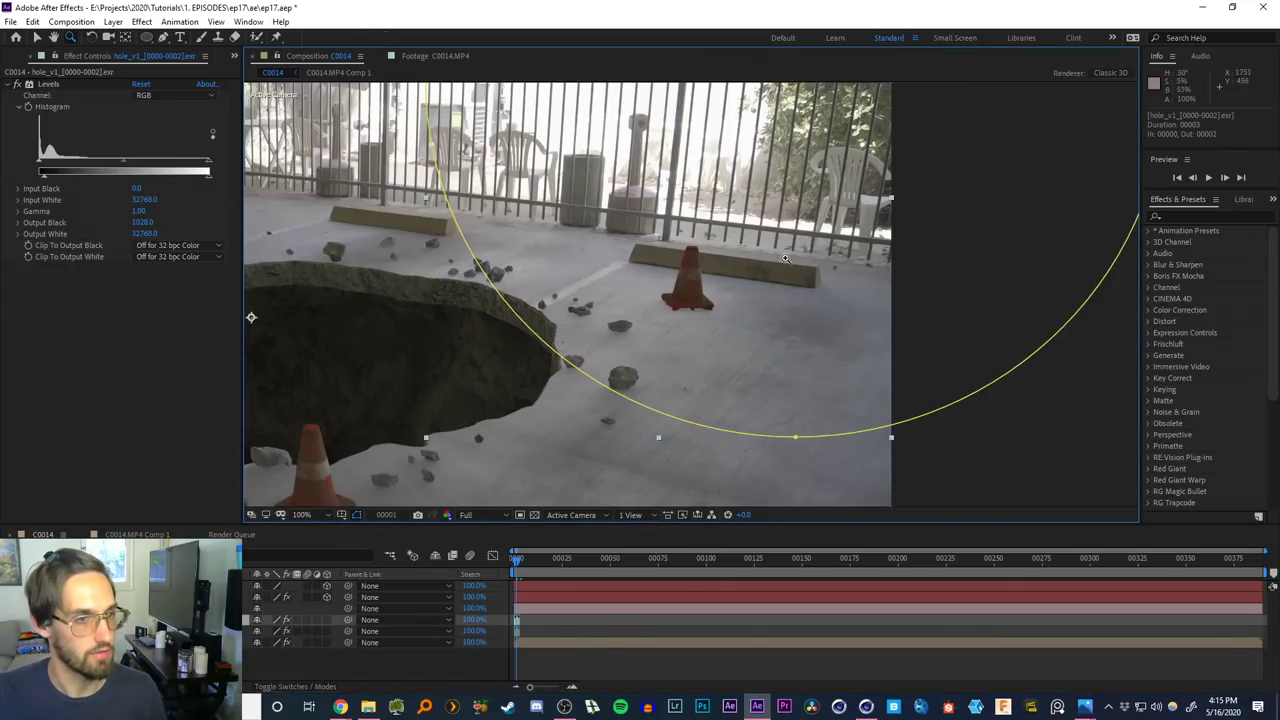
middle_click_drag(786, 259, 801, 282)
key("v")
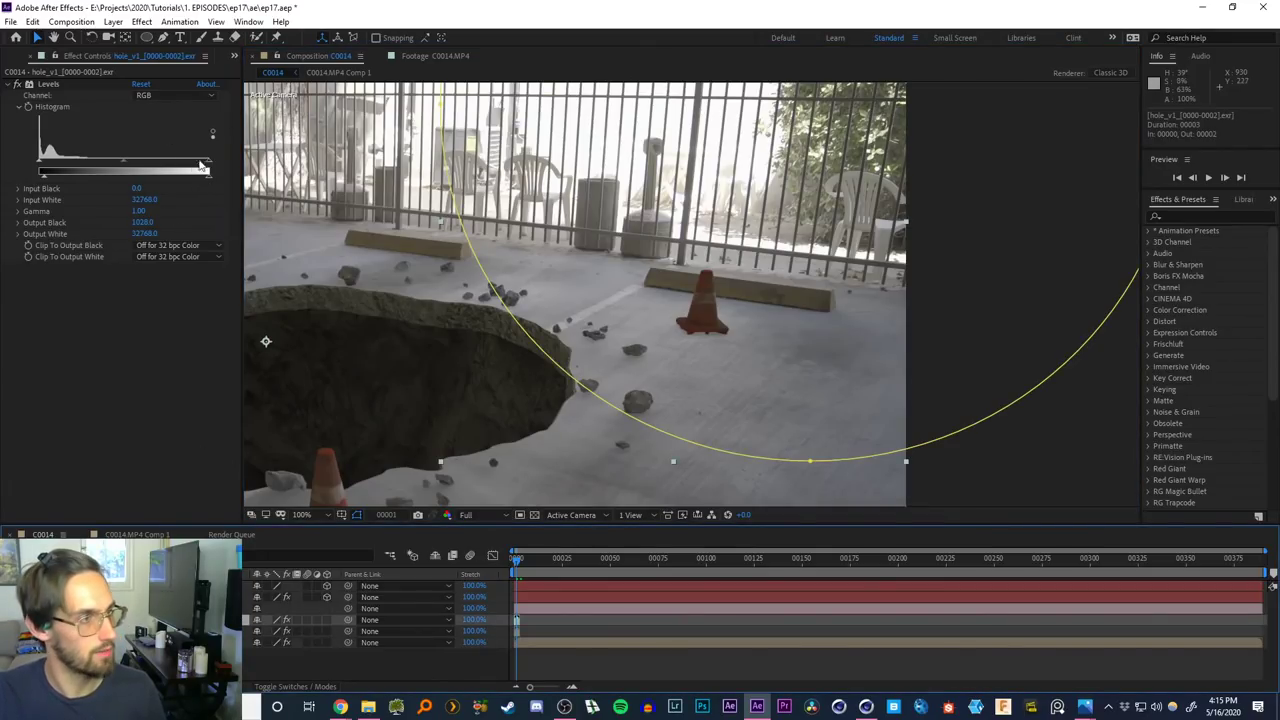
left_click_drag(209, 167, 174, 168)
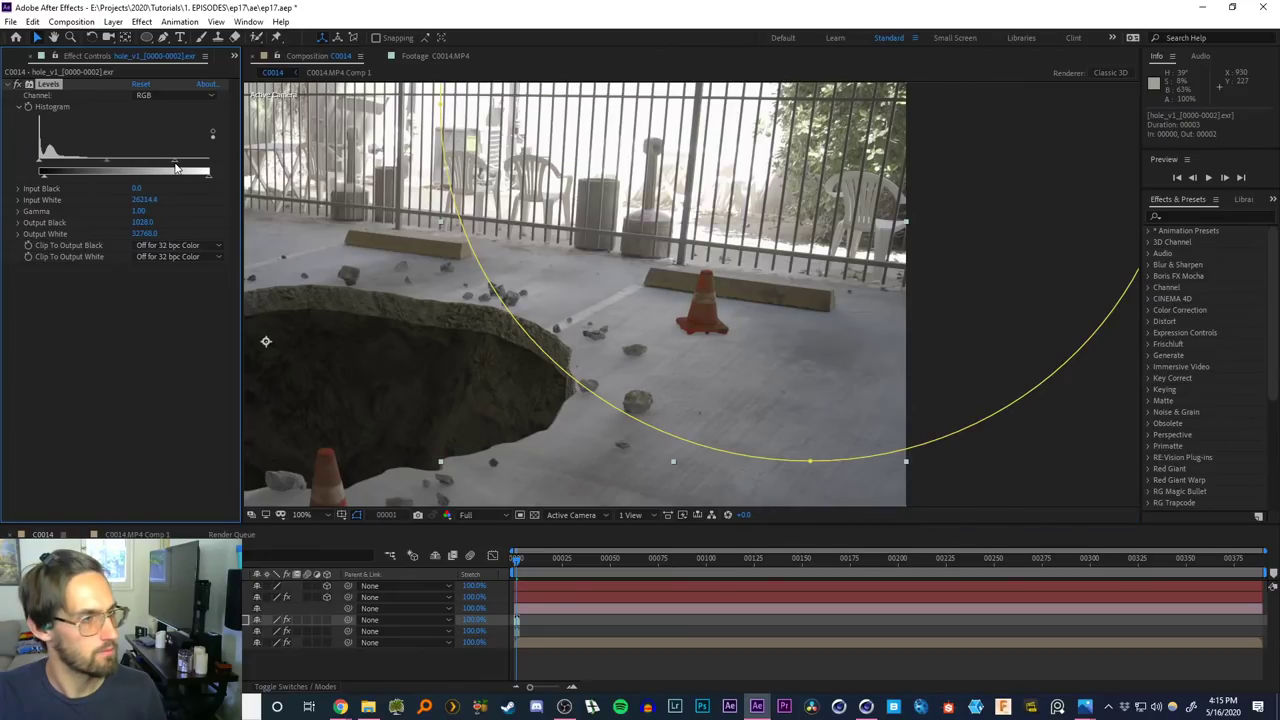
Adjust Levels on the masked hole layer to Output Black 2955.5 and Input White 25314.9, and hide the mask outline
left_click_drag(53, 180, 56, 182)
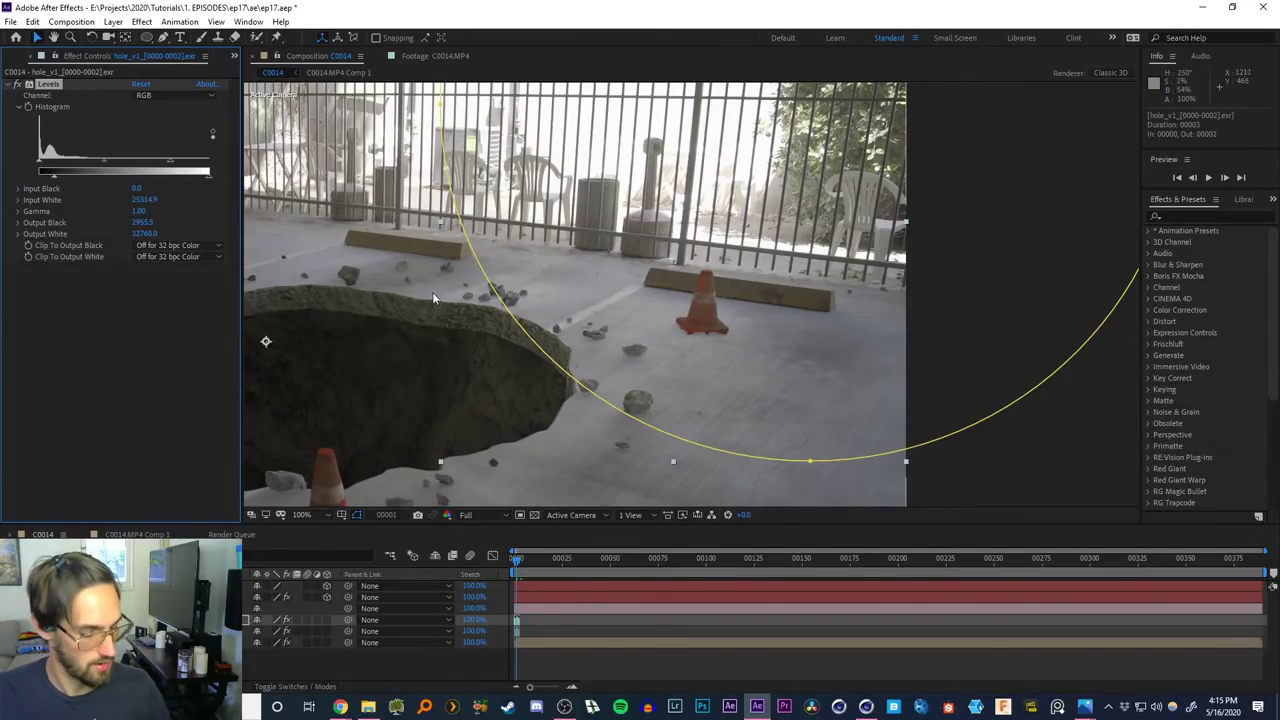
key("ctrl+shift+h")
middle_click_drag(576, 318, 636, 316)
scroll(608, 328, "down", 1)
key("z")
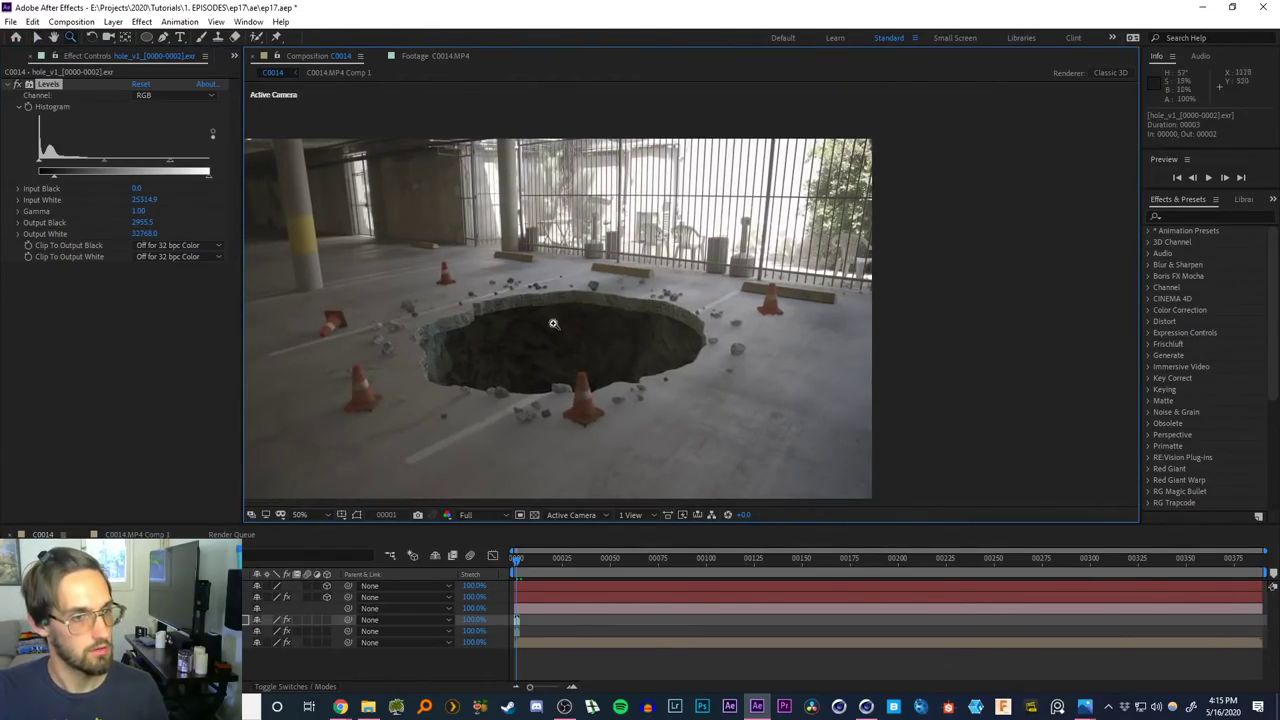
Set the elliptical mask's feather on the masked hole layer to 600 pixels
left_click(120, 619)
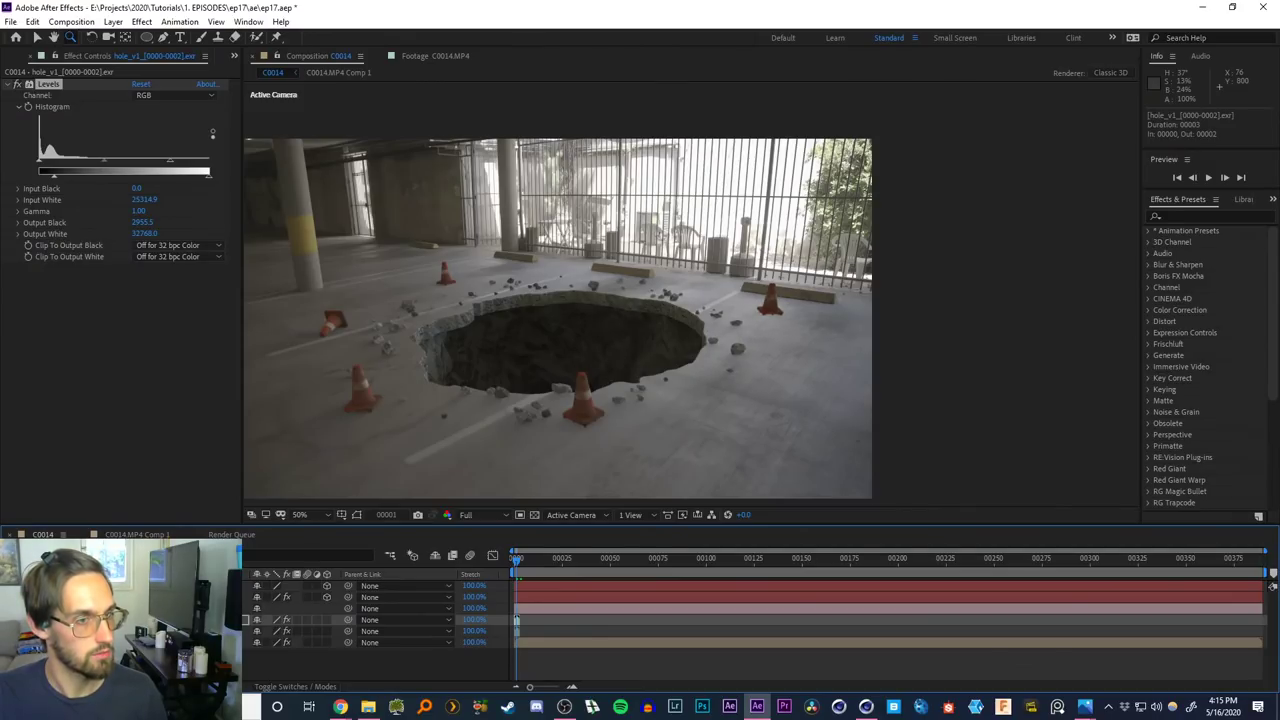
left_click(120, 619)
key("f")
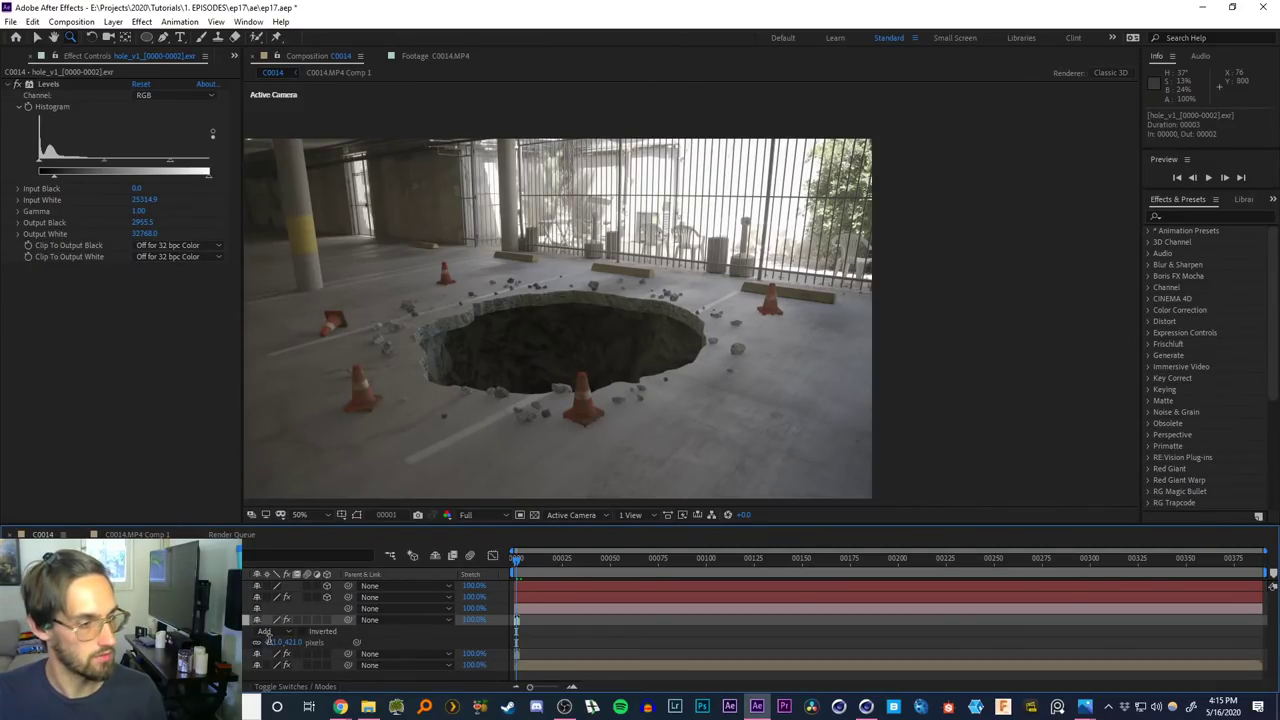
left_click(272, 642)
type("600")
key("Return")
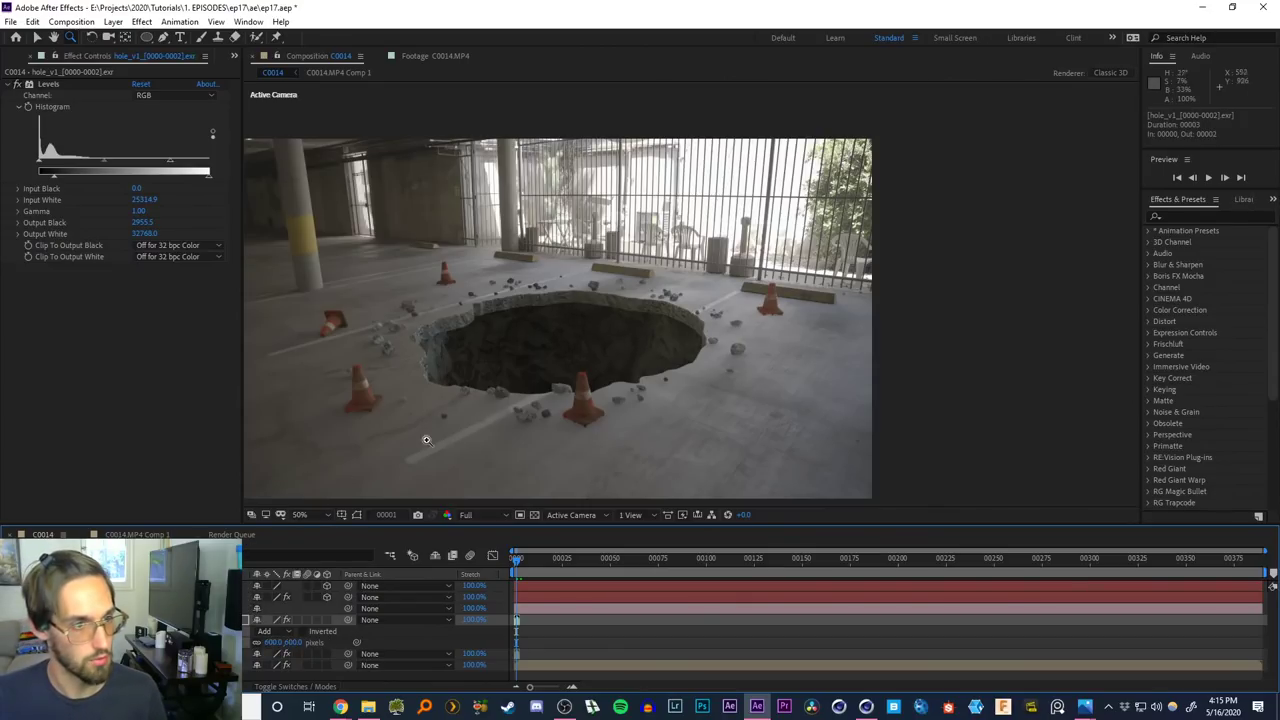
Show the mask outlines and draw a closed RotoBezier mask on the masked hole layer around most of the hole and the front cone
key("ctrl+shift+h")
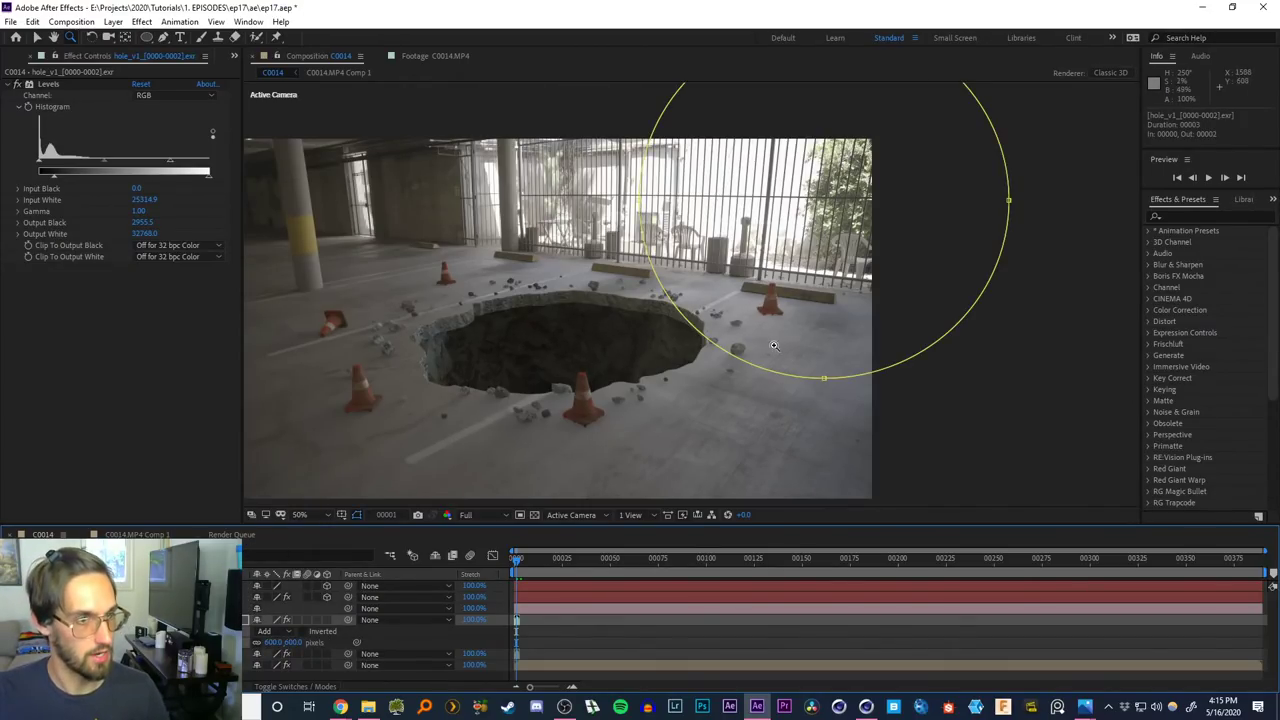
key("v")
key("g")
left_click(759, 429)
left_click(731, 337)
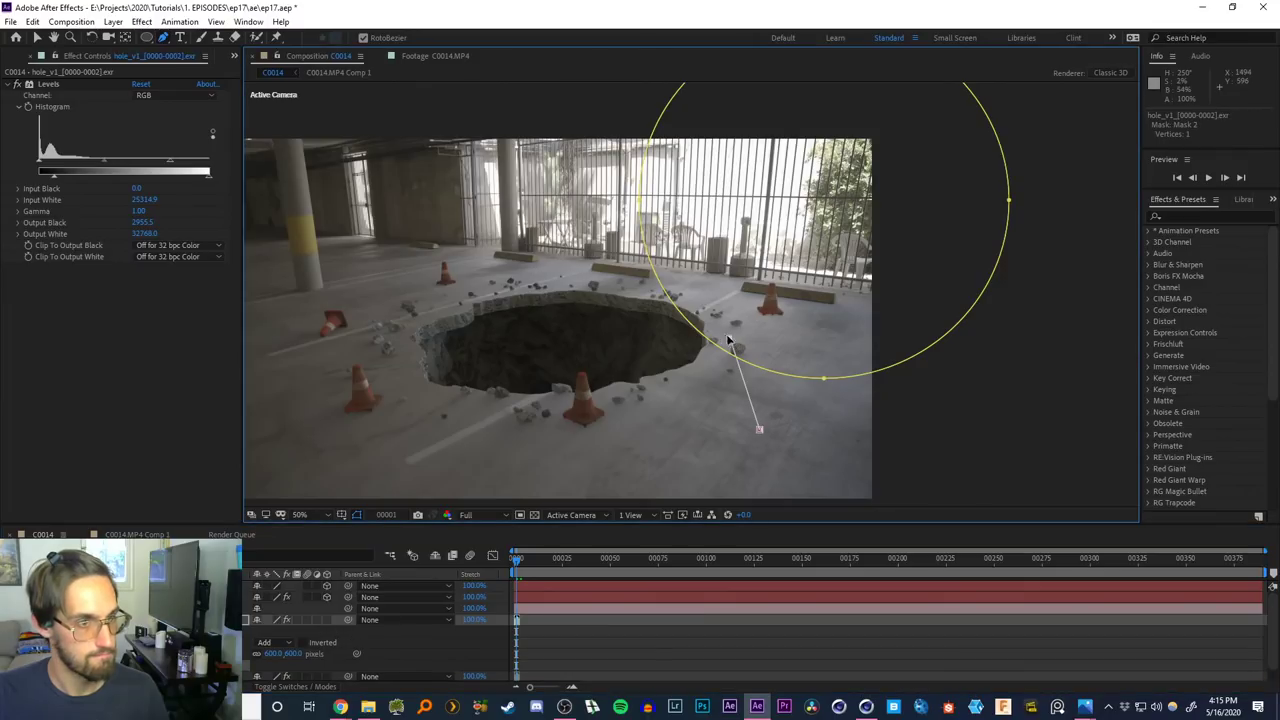
left_click(666, 301)
left_click(570, 290)
left_click(484, 318)
left_click(493, 447)
left_click(608, 480)
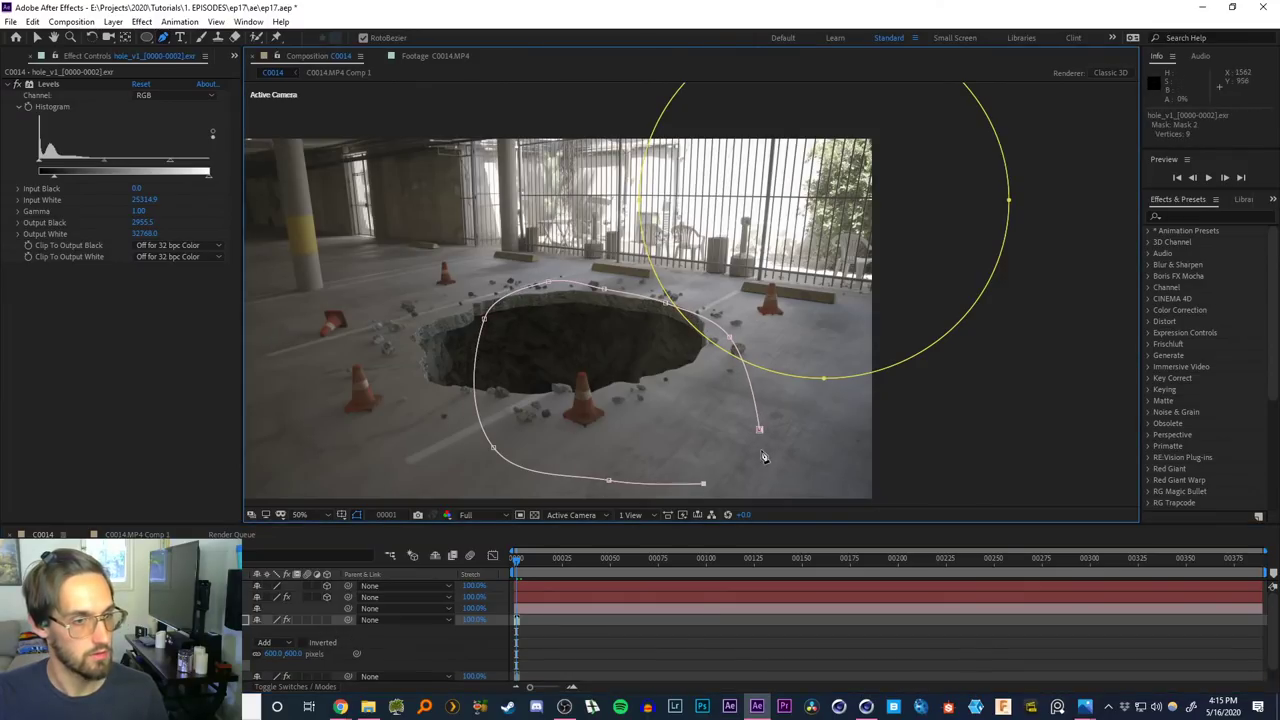
left_click(718, 477)
left_click(759, 429)
Set the new mask to Subtract with a 94-pixel feather, hide the mask outlines, and save the project
left_click(274, 653)
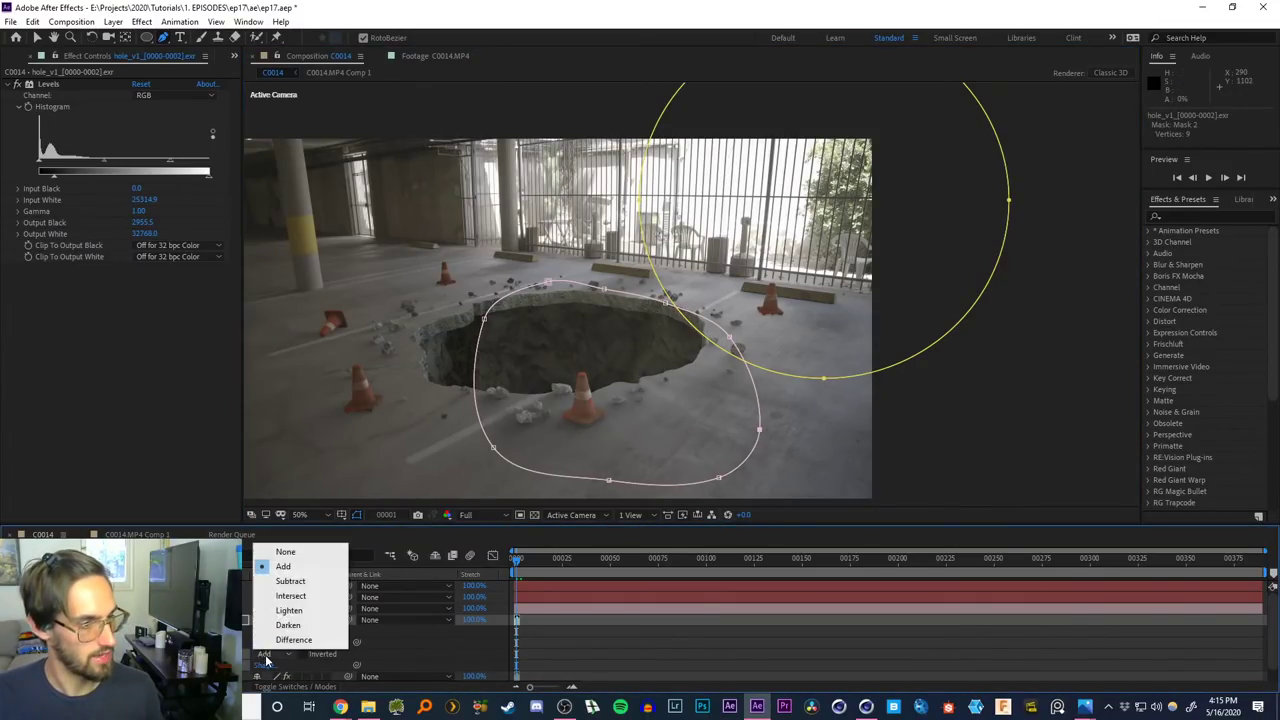
left_click(283, 583)
key("ctrl+shift+h")
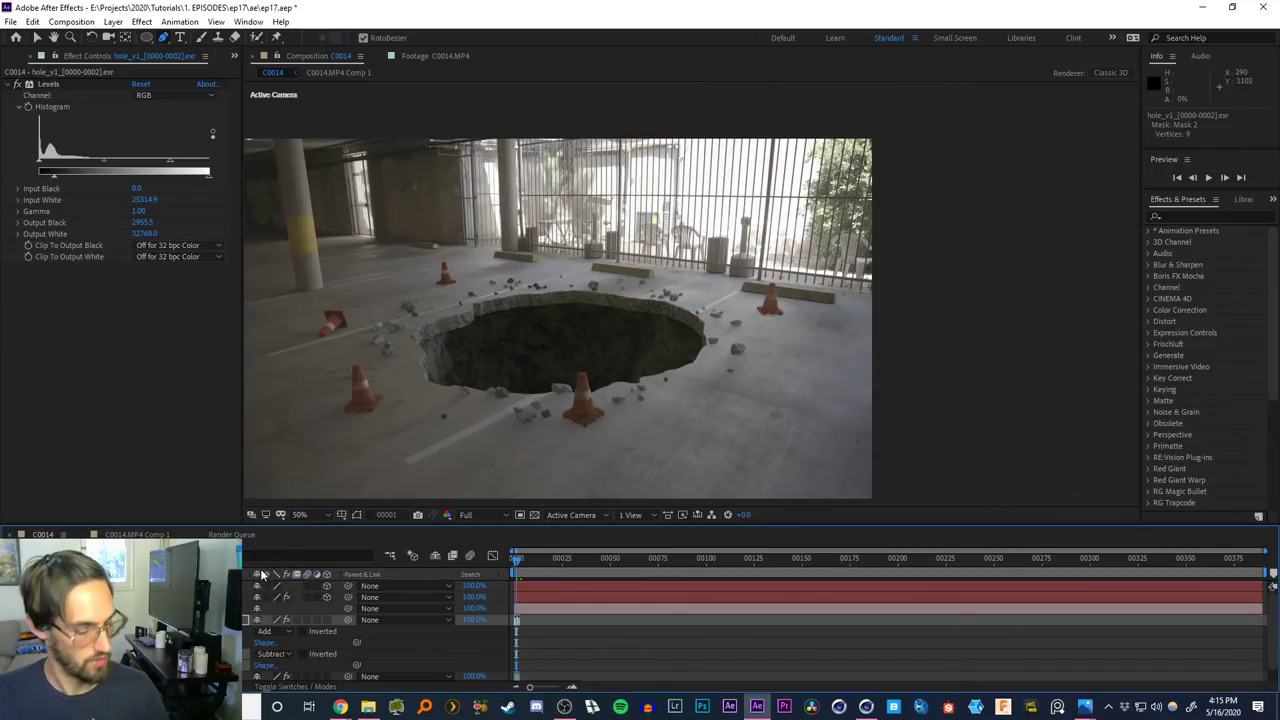
key("f")
middle_click_drag(317, 628, 308, 612)
left_click_drag(272, 651, 345, 651)
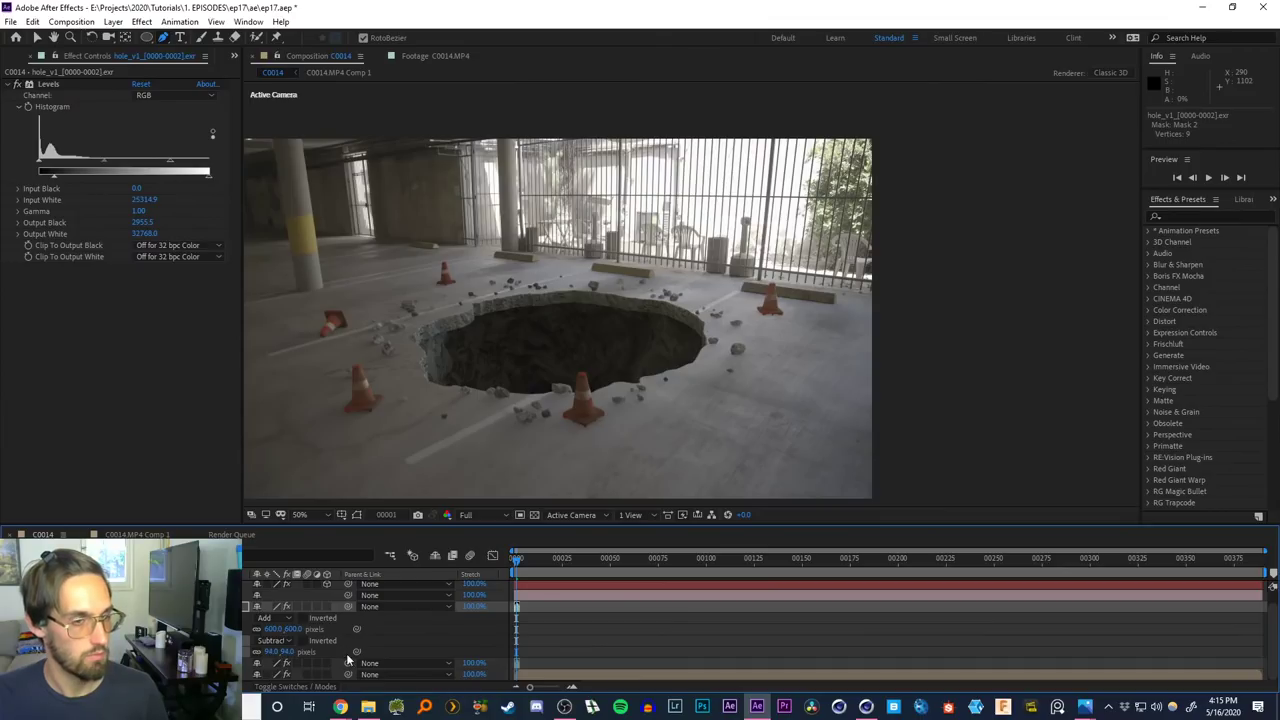
key("u")
key("ctrl+s")
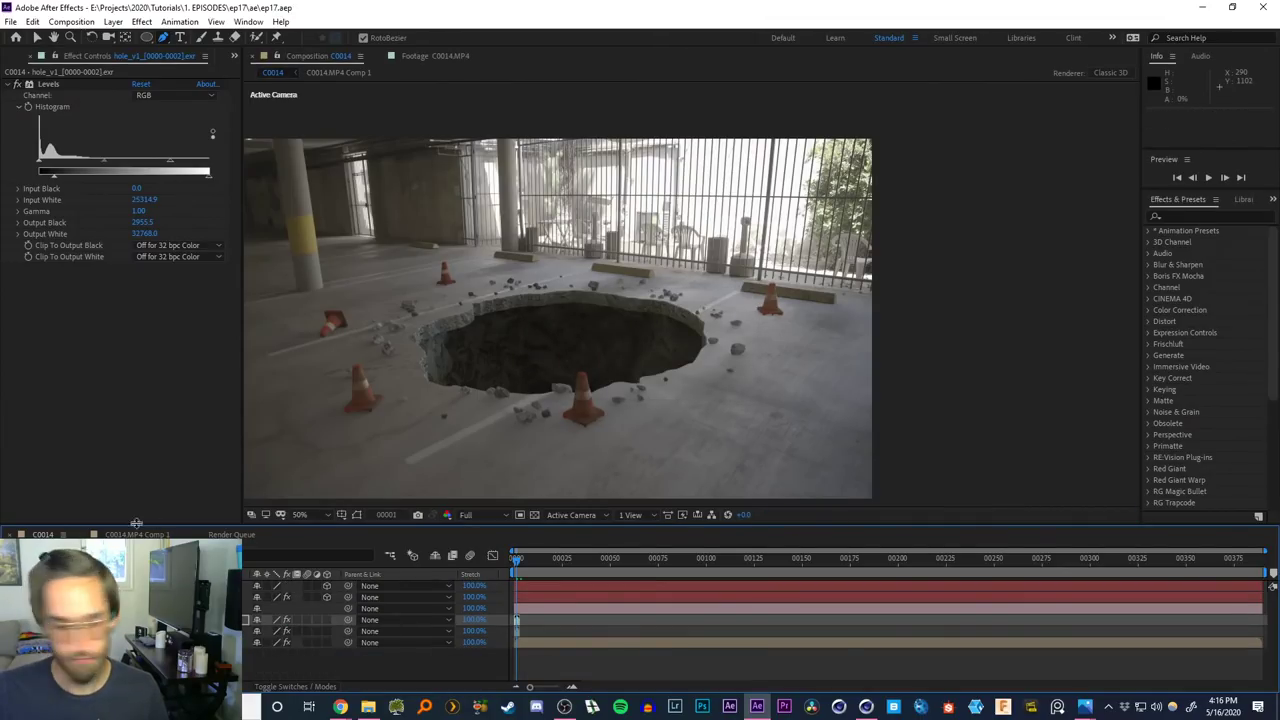
Apply the RSMB motion blur effect to the original, unmasked hole sequence layer
key("ctrl+shift+a")
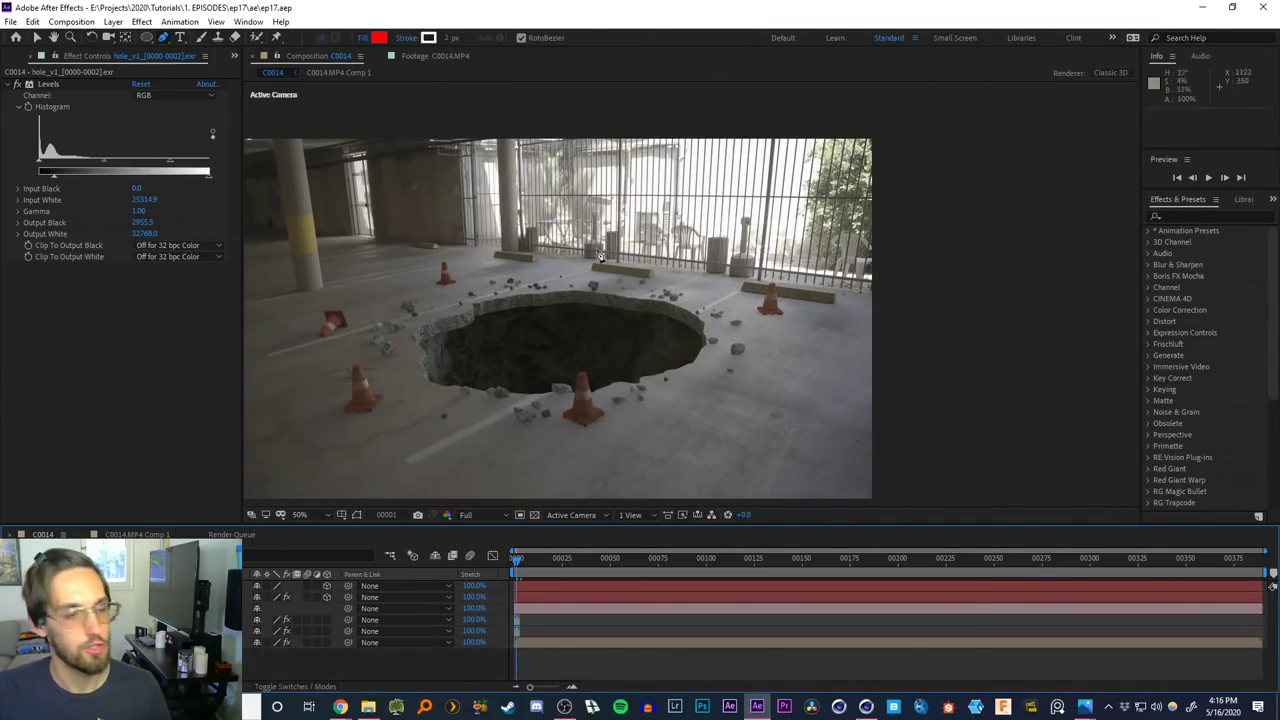
key("v")
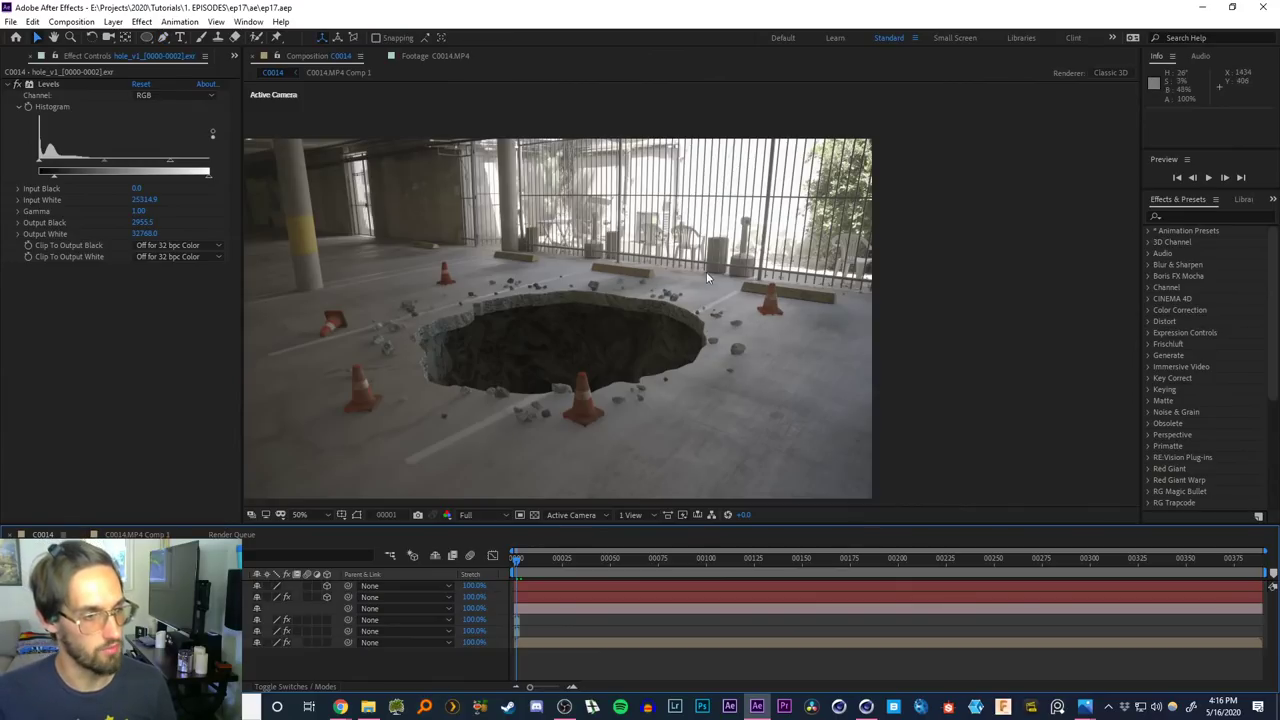
key("z")
left_click(574, 388)
middle_click_drag(705, 317, 643, 389)
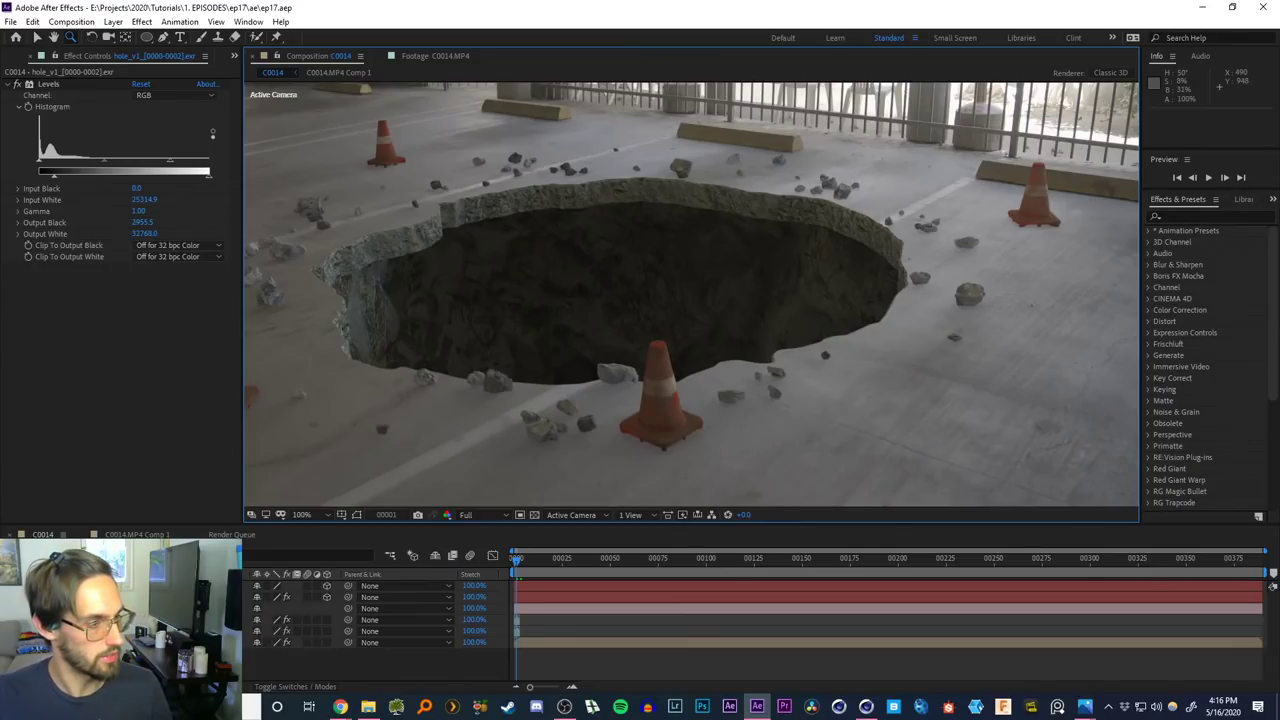
left_click(200, 631, "shift")
left_click(200, 631)
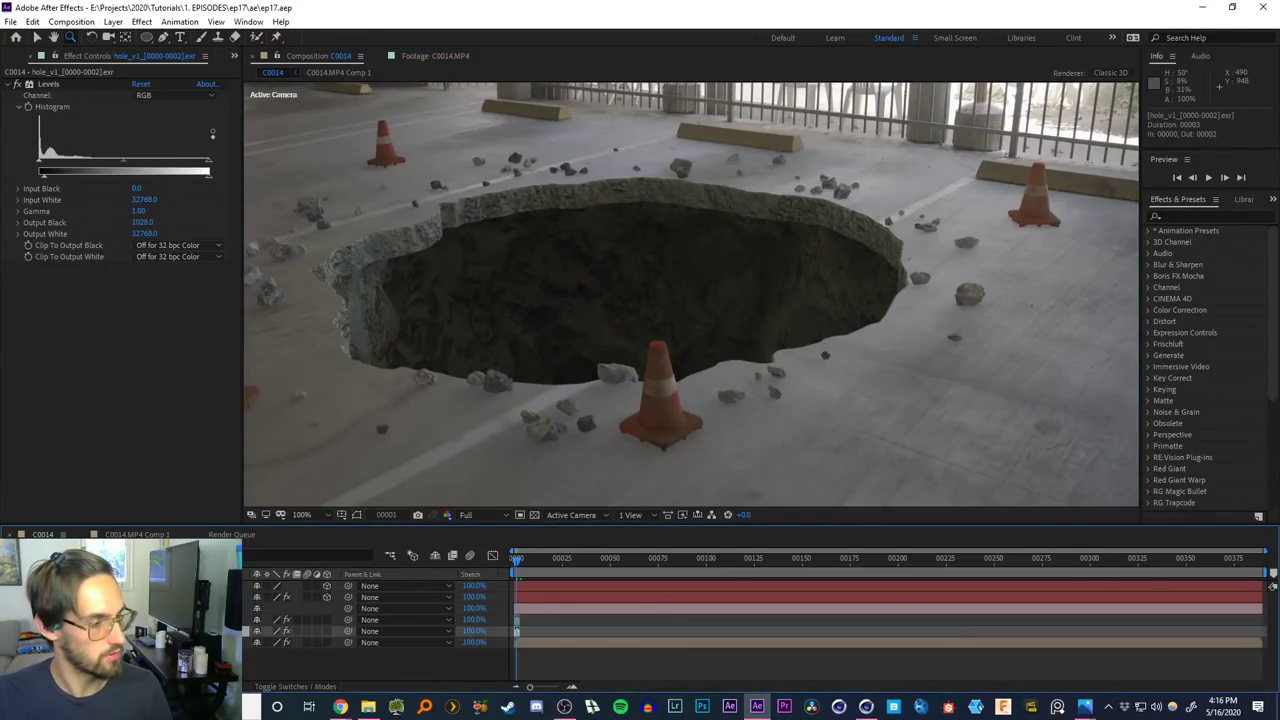
key("ctrl+space")
type("rsmb")
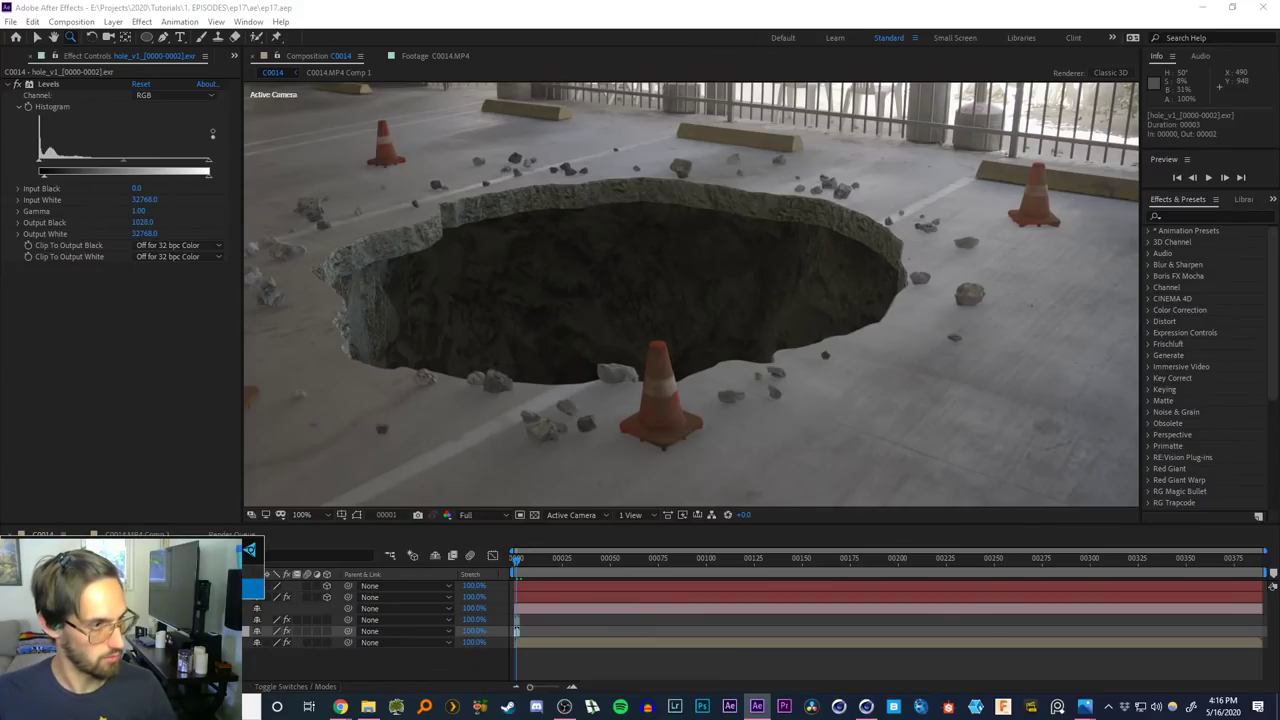
key("Return")
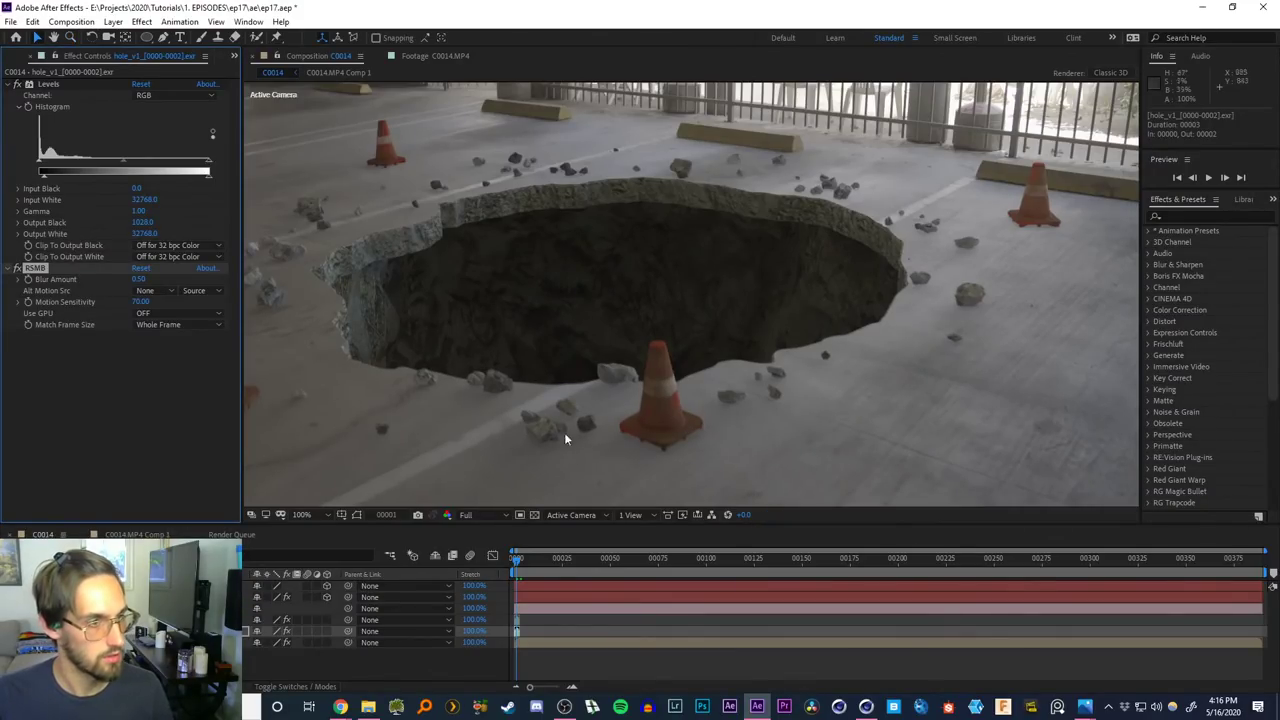
Set the RSMB Blur Amount on the unmasked hole layer to 0.20
scroll(566, 424, "up", 1)
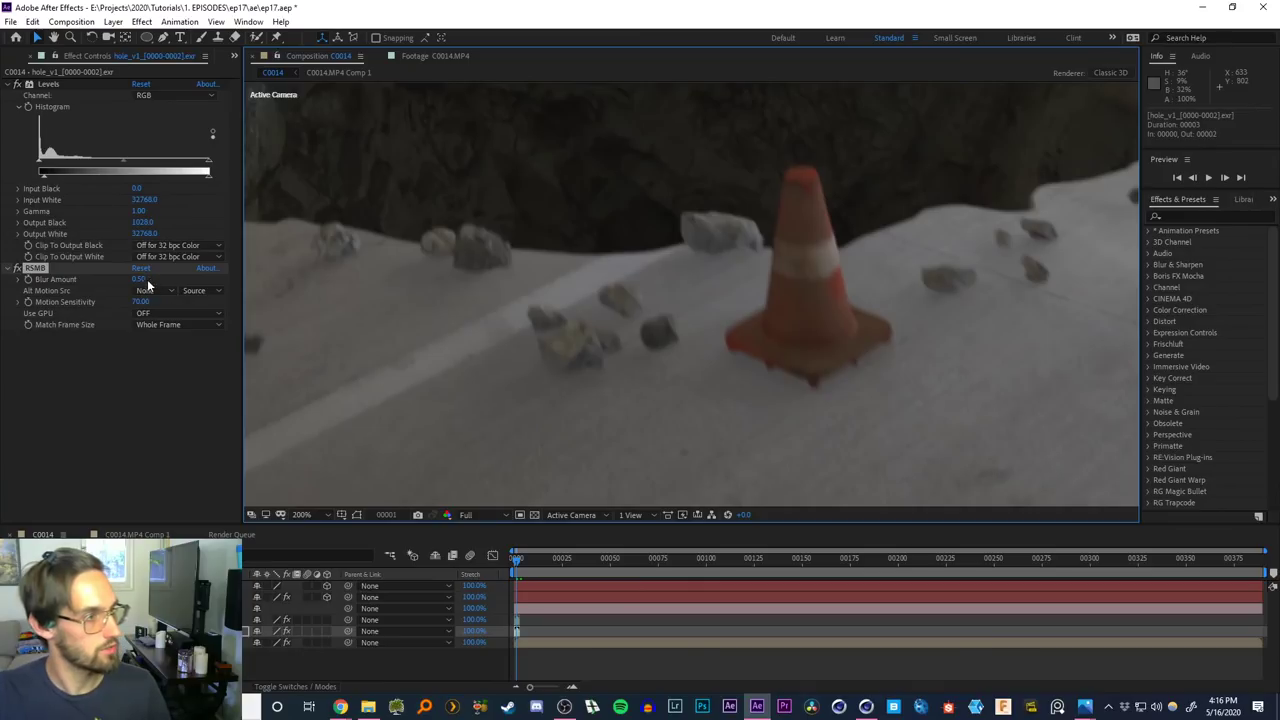
left_click(144, 279)
type(".2")
key("Return")
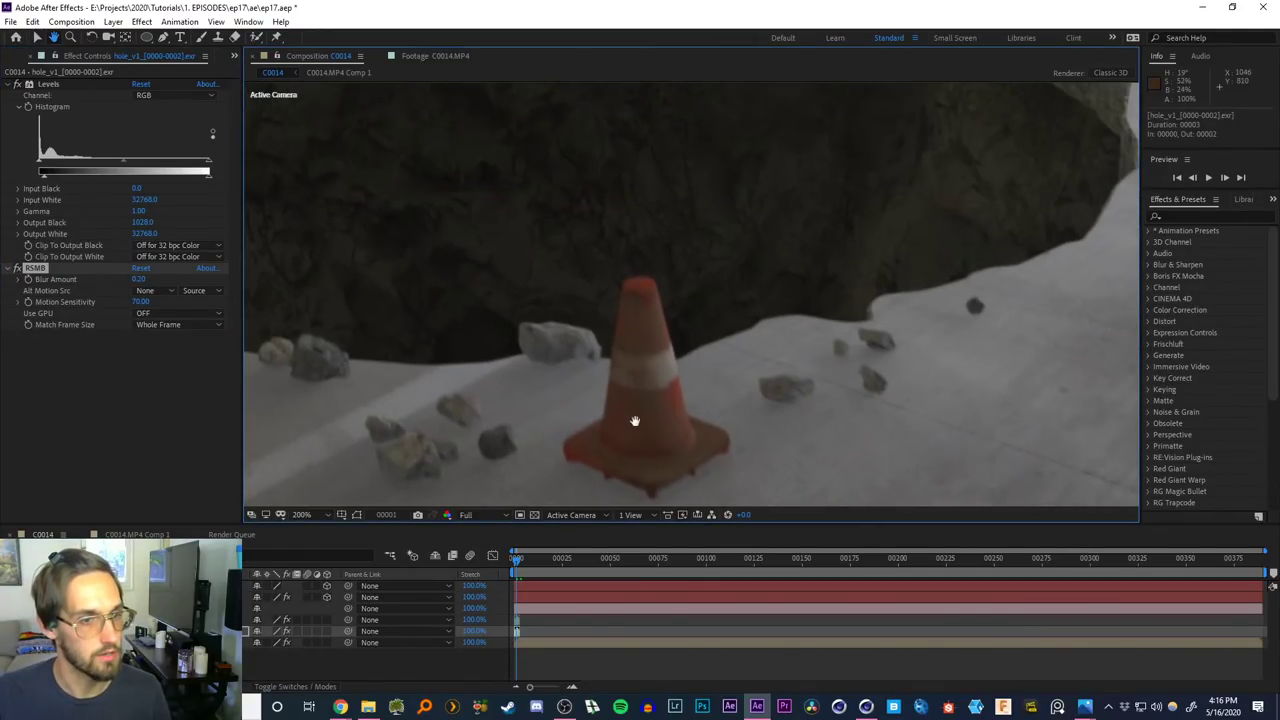
Copy the RSMB effect from the unmasked hole layer onto the masked hole layer
left_click(38, 279)
left_click(35, 269)
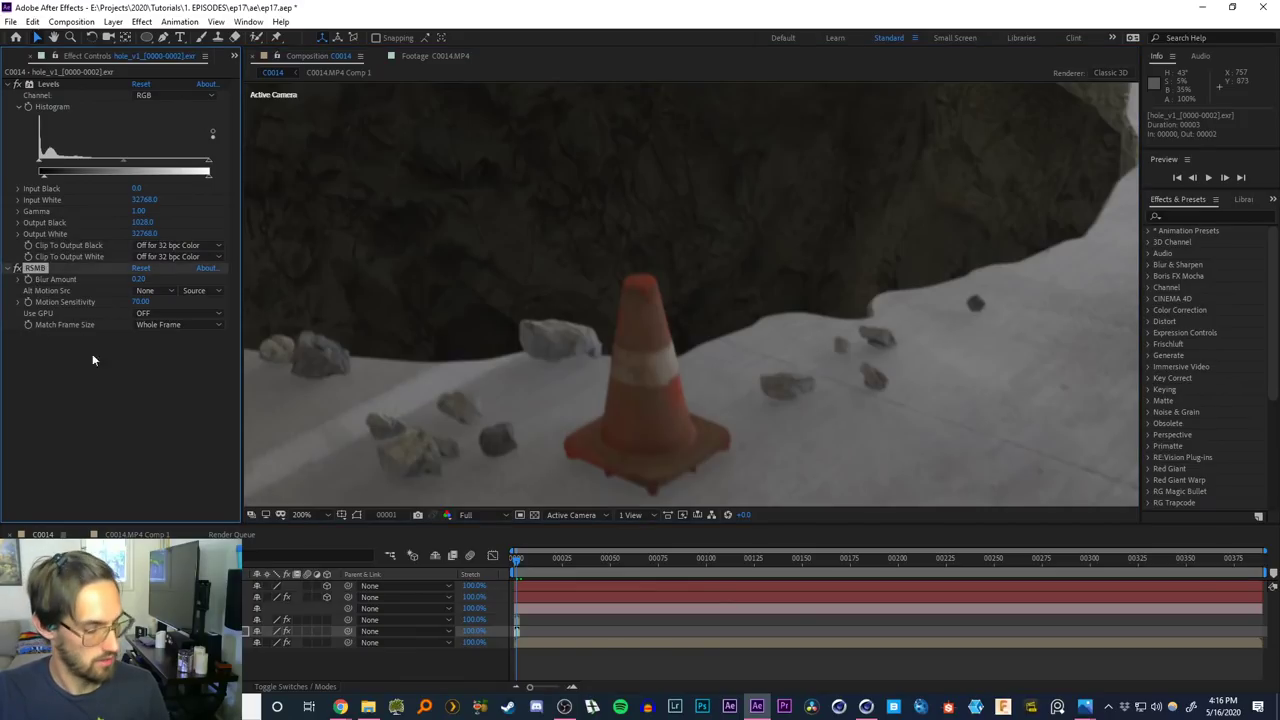
left_click(200, 619)
key("ctrl+v")
Rename the unmasked hole layer "rnder" and the masked hole layer "bloom"
left_click(200, 631)
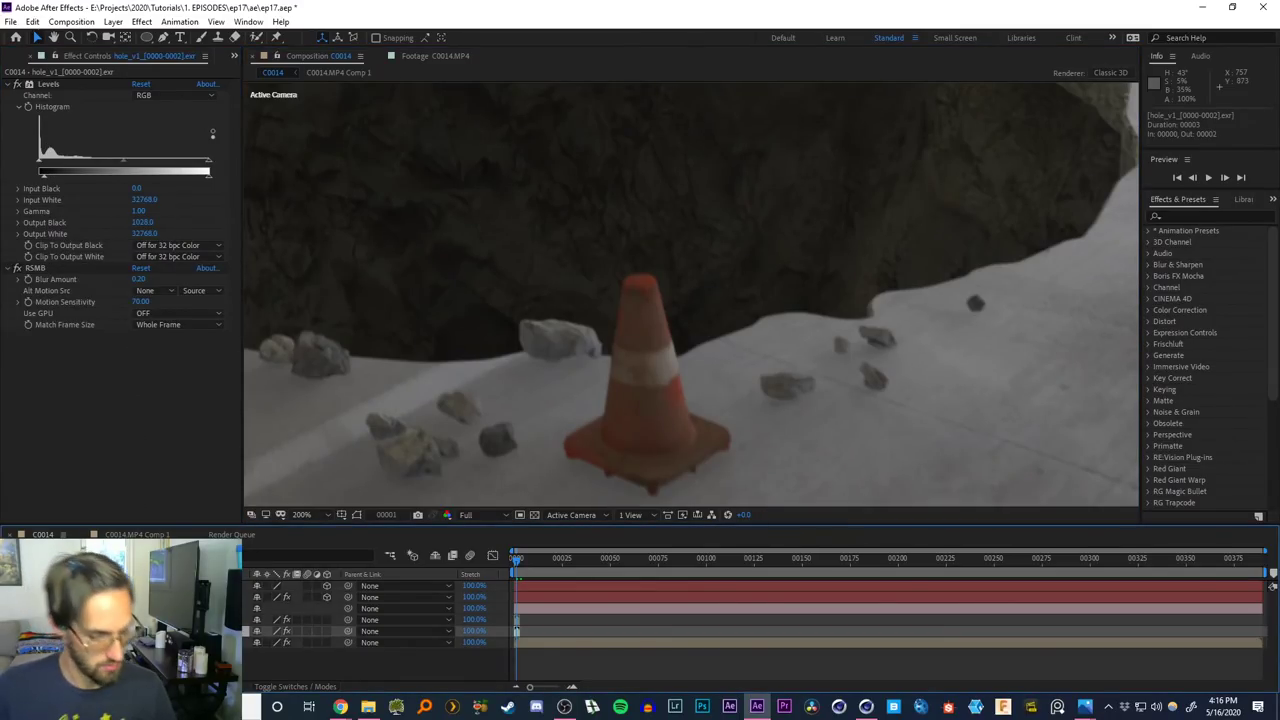
type("rnder")
key("Return")
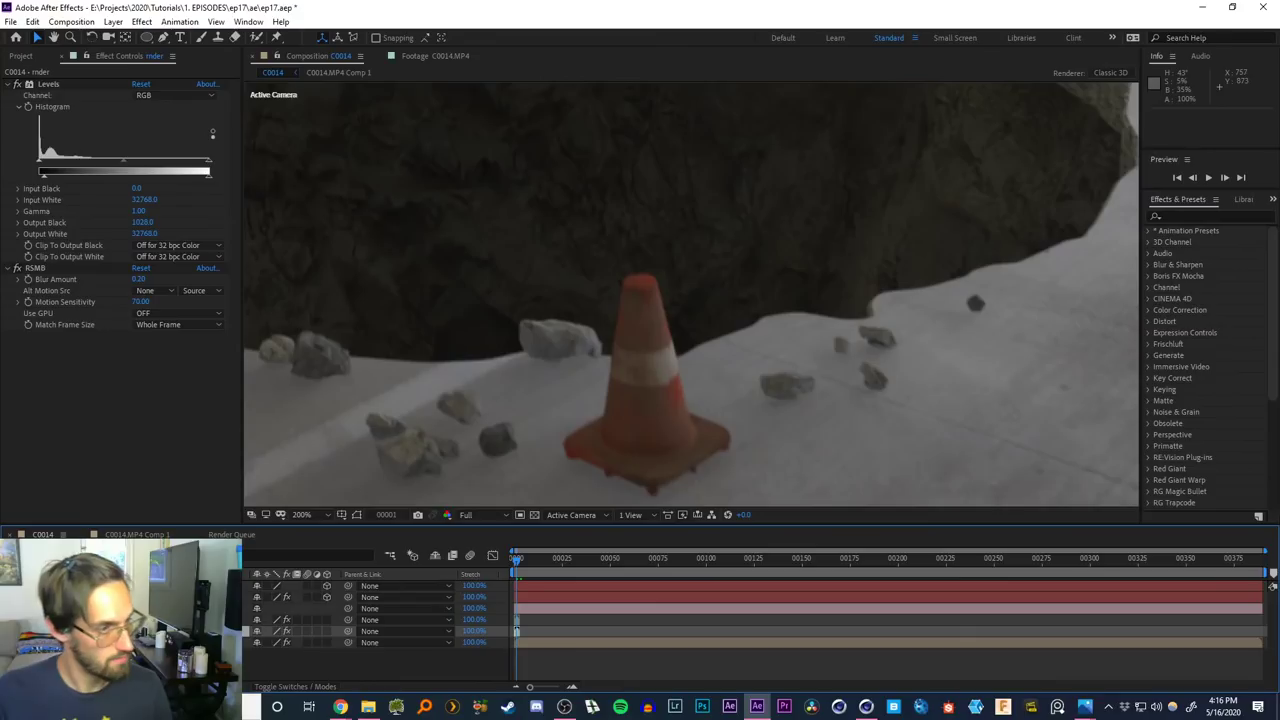
key("ctrl+Up")
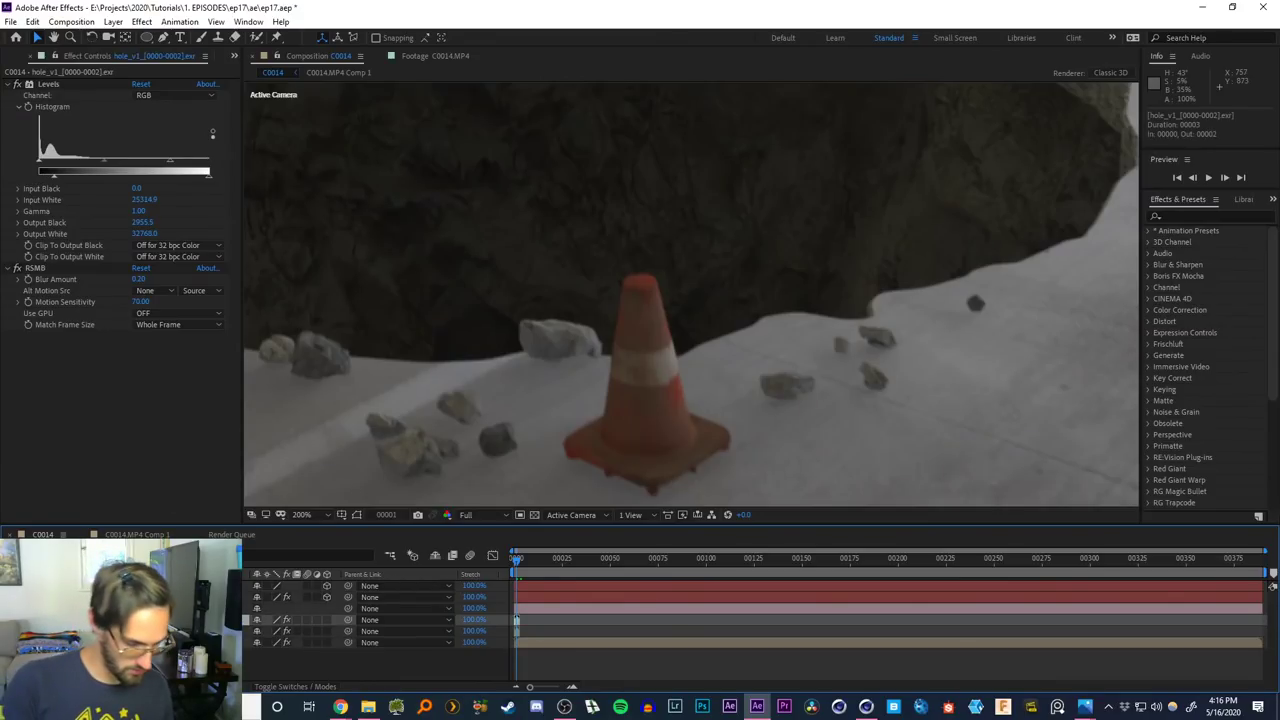
type("bloom")
key("Return")
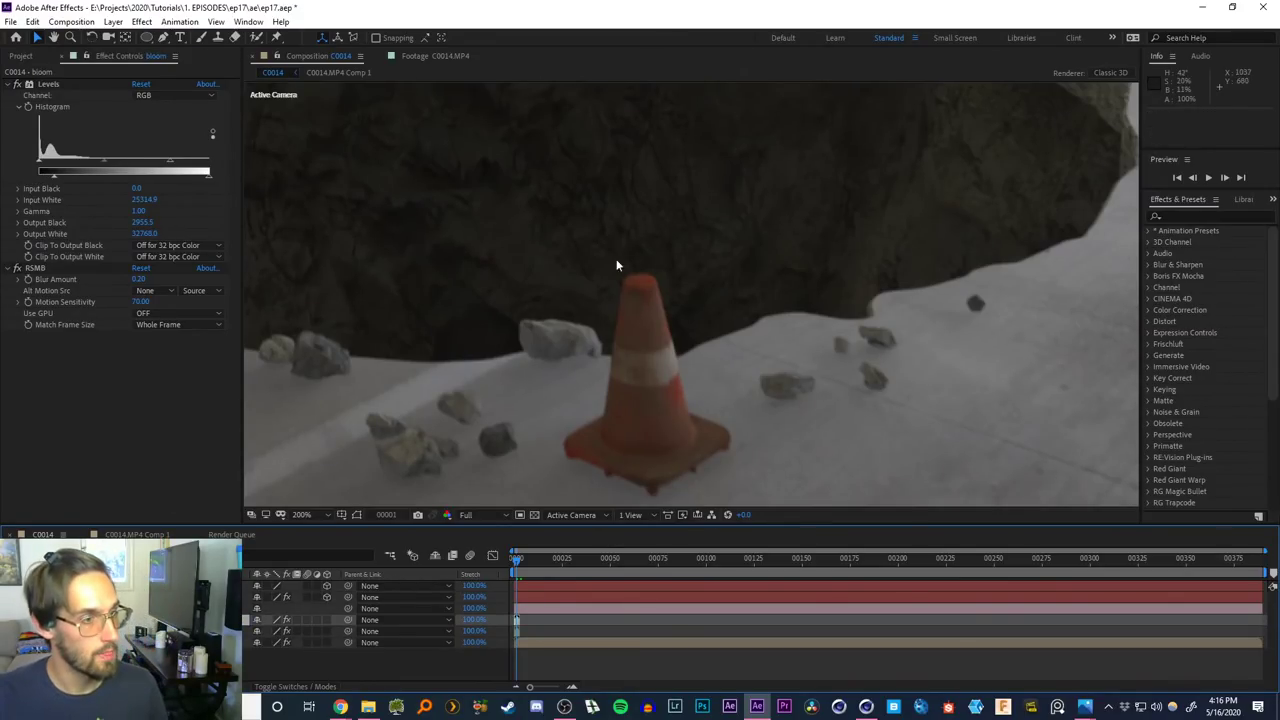
Turn off RSMB on the rnder layer and apply Fast Box Blur with a Blur Radius of 0.1
middle_click_drag(608, 344, 440, 316)
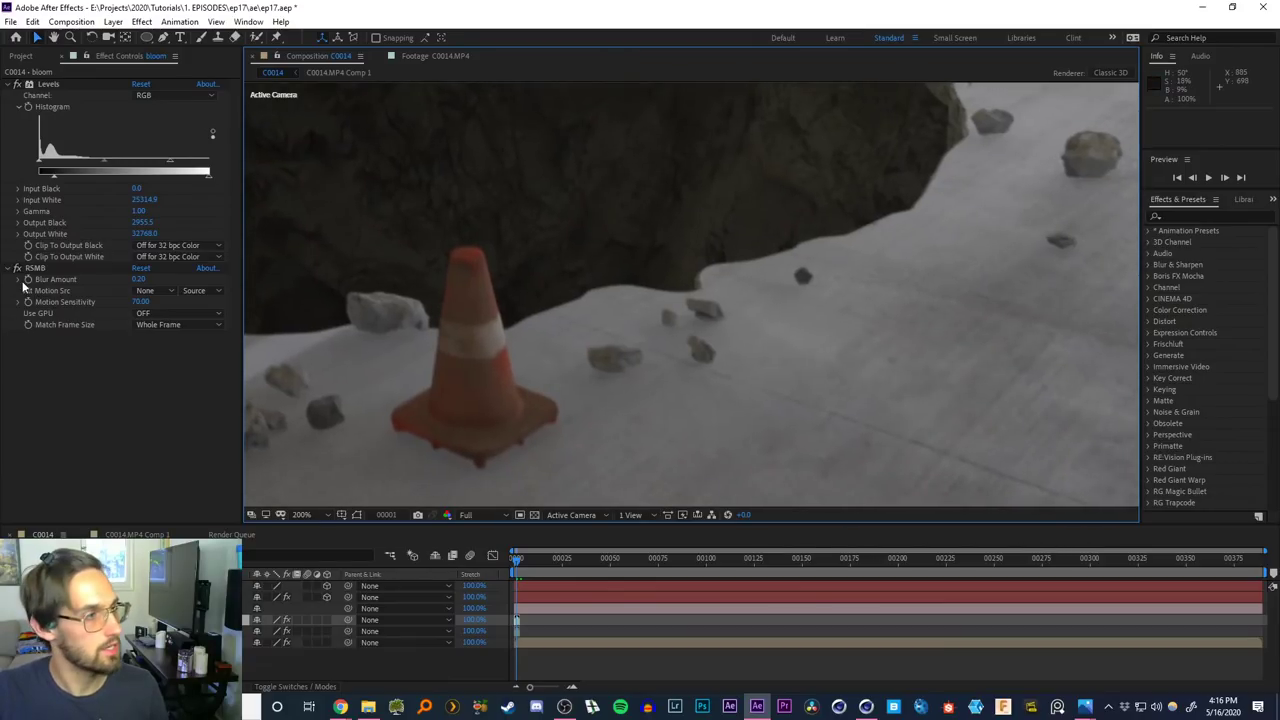
key("ctrl+Down")
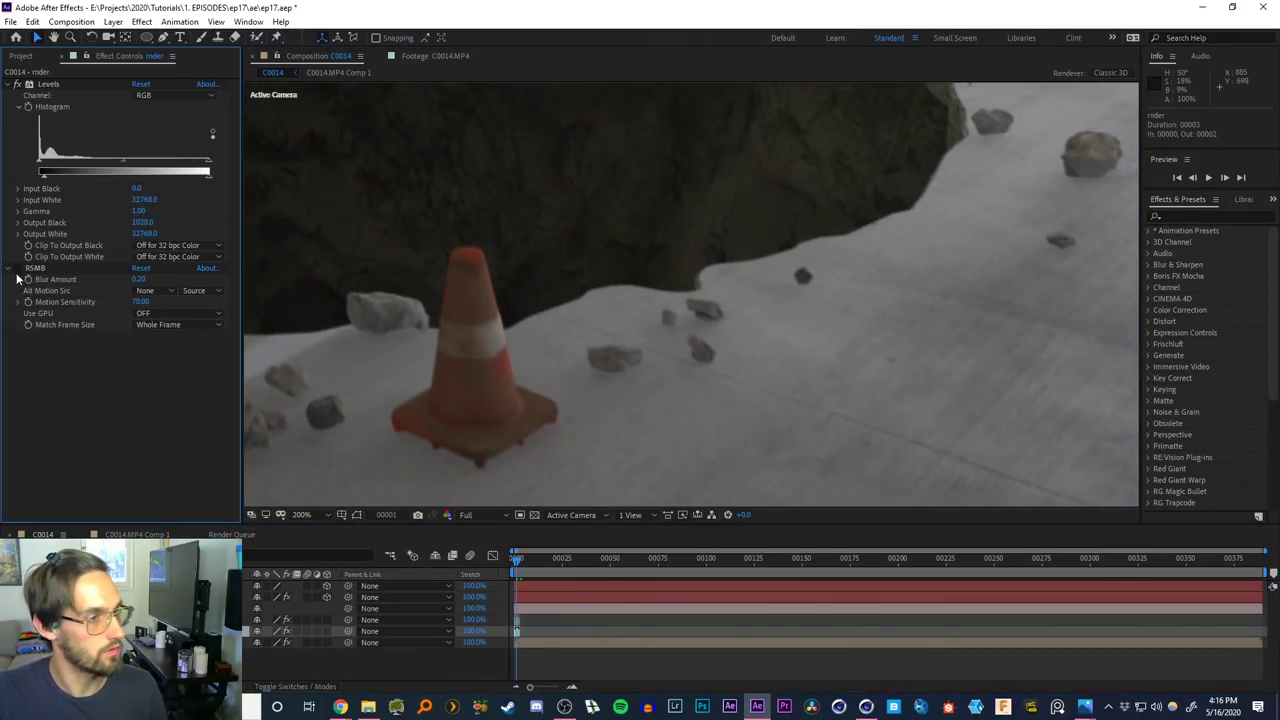
key("v")
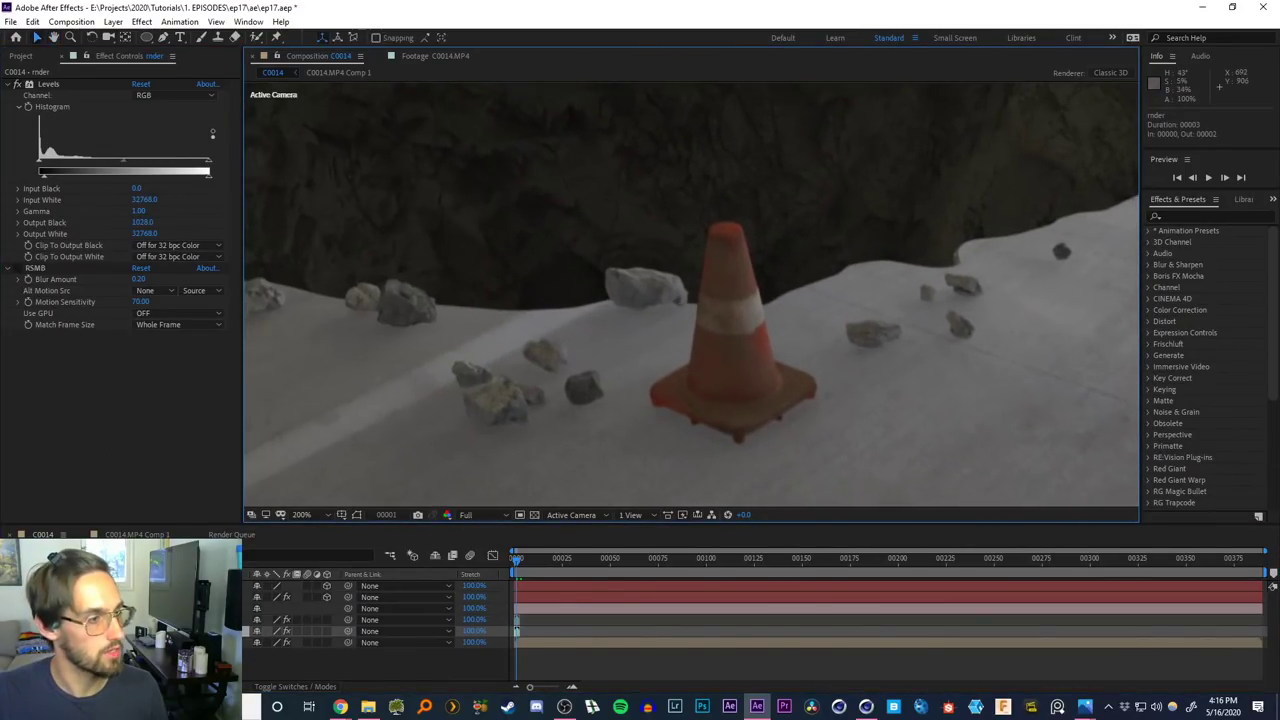
key("ctrl+space")
key("Return")
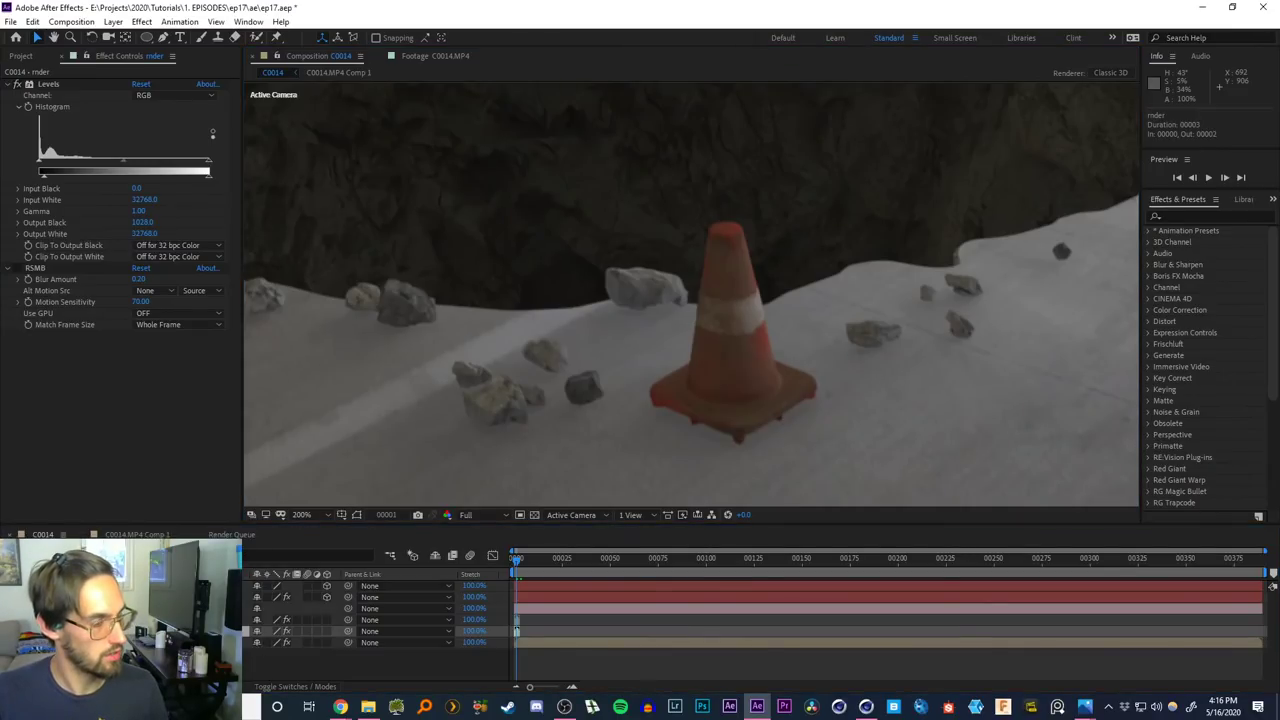
left_click(140, 347)
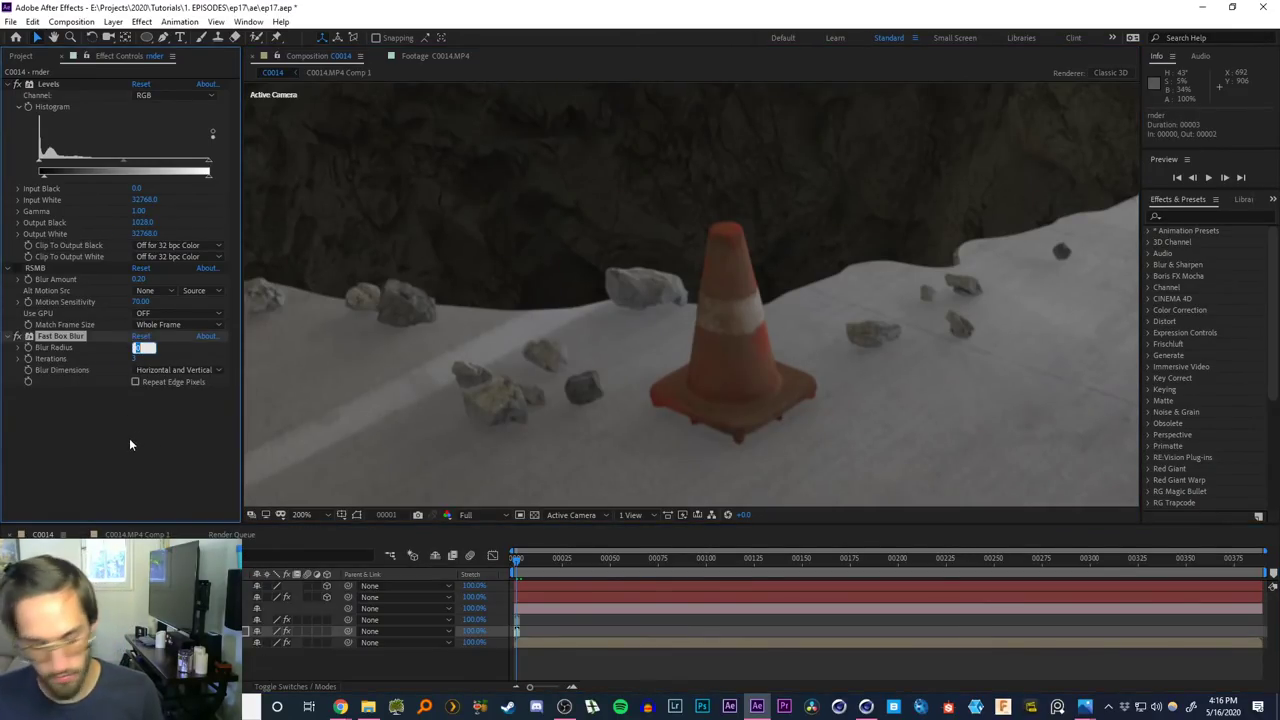
type("0.1")
key("Return")
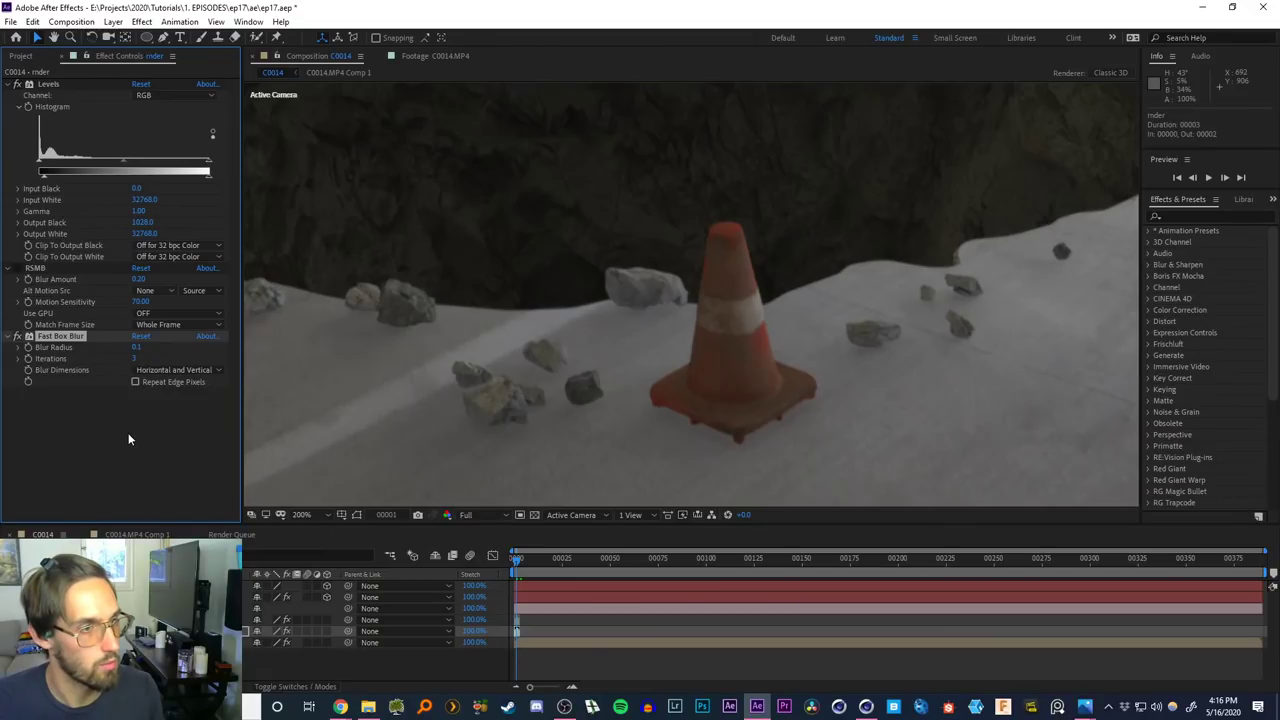
Turn RSMB back on, place it after Fast Box Blur on the rnder layer, save the project, and deselect the layer
left_click_drag(28, 278, 34, 443)
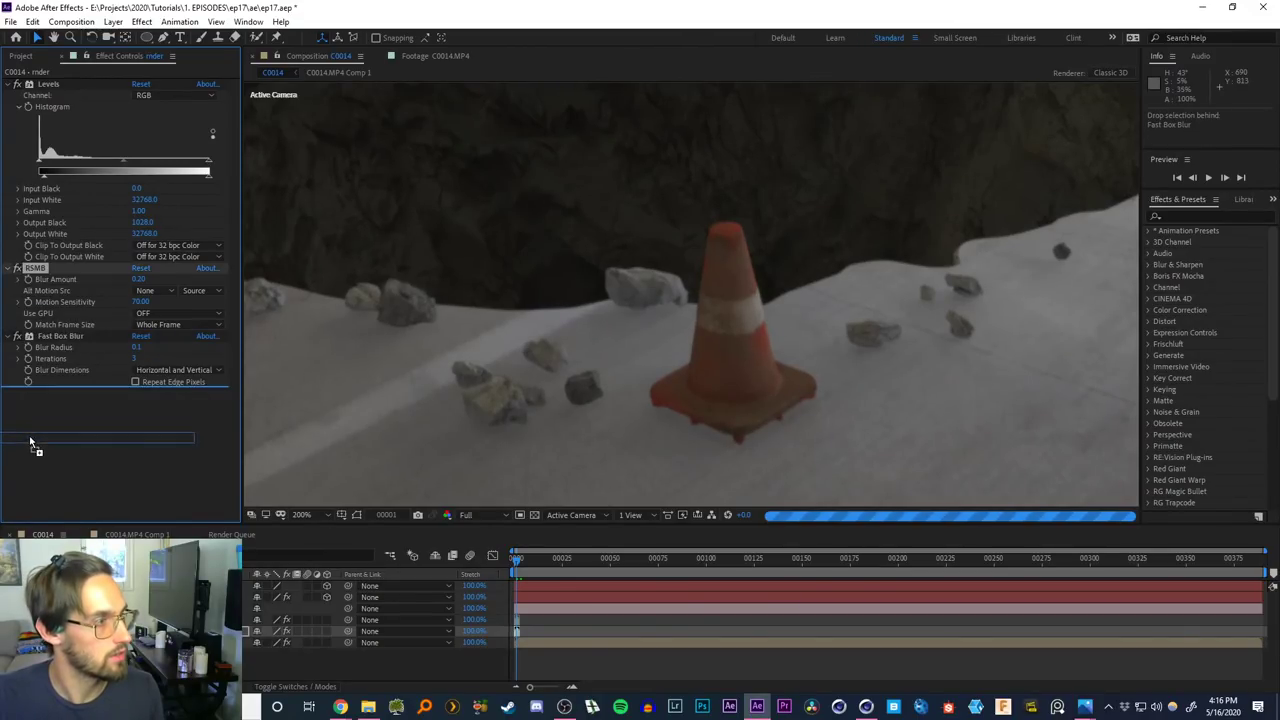
key("ctrl+s")
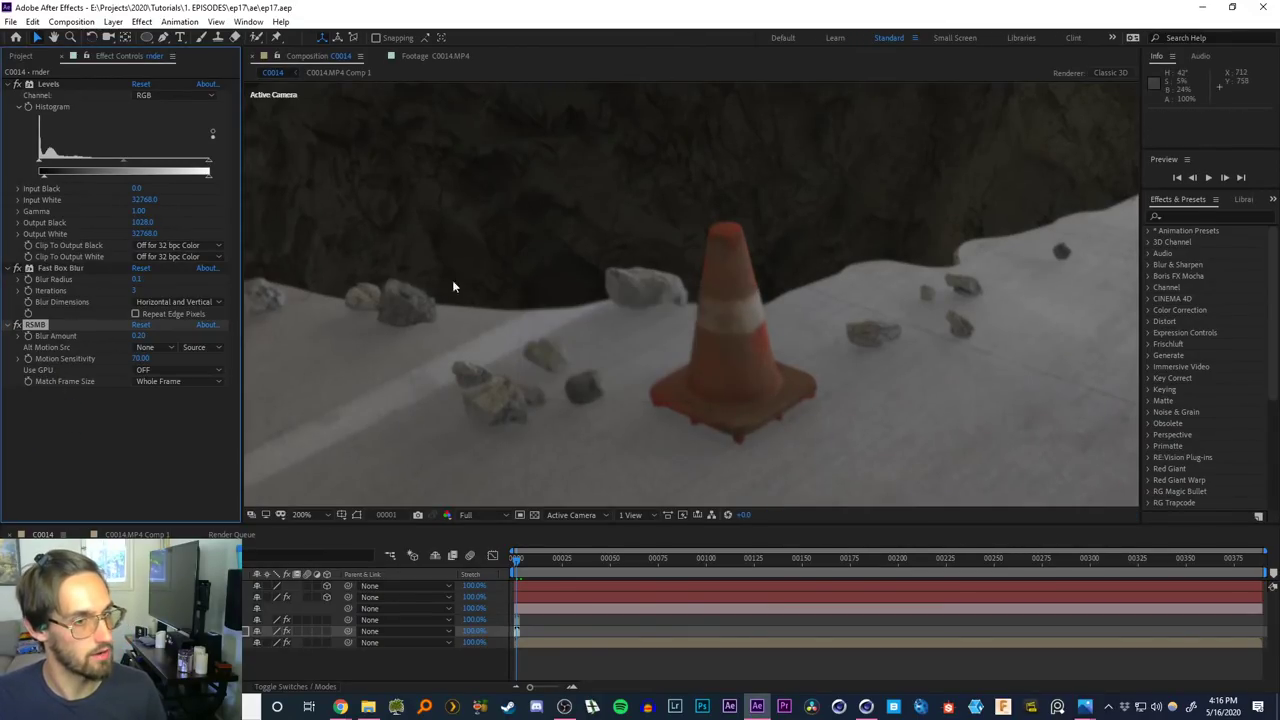
scroll(606, 328, "down", 2)
middle_click_drag(663, 274, 578, 342)
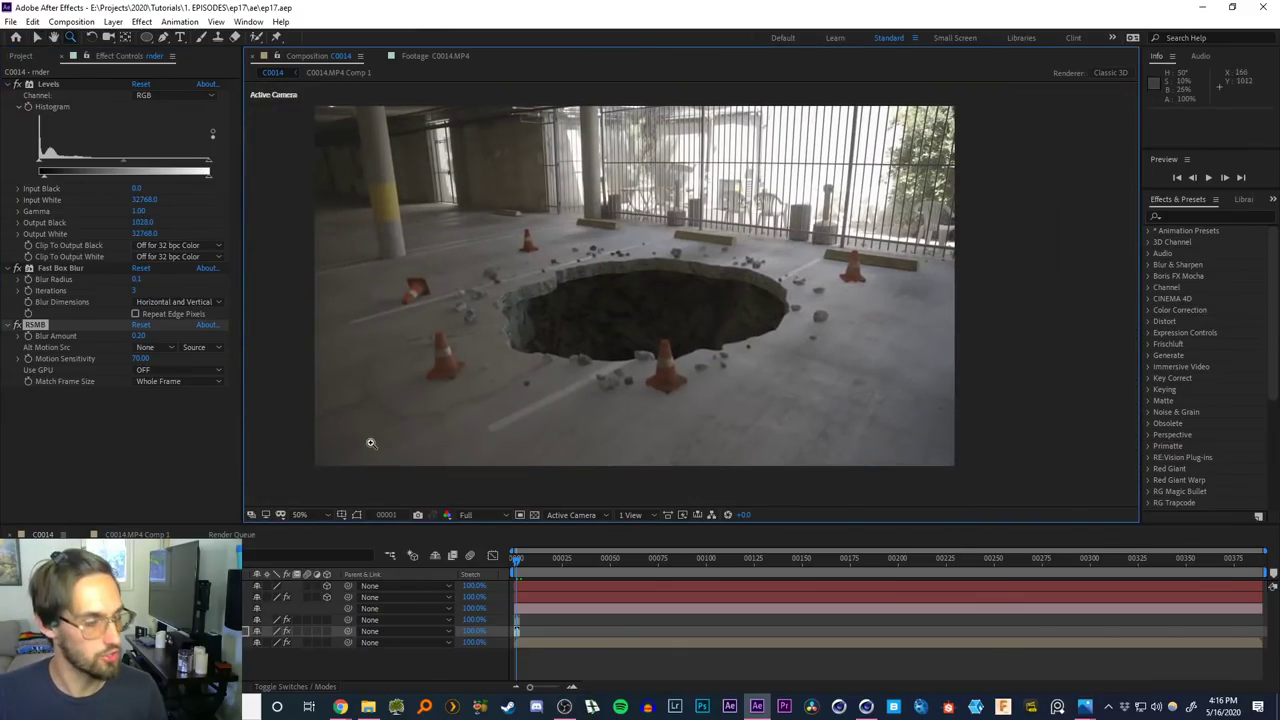
left_click(110, 430)
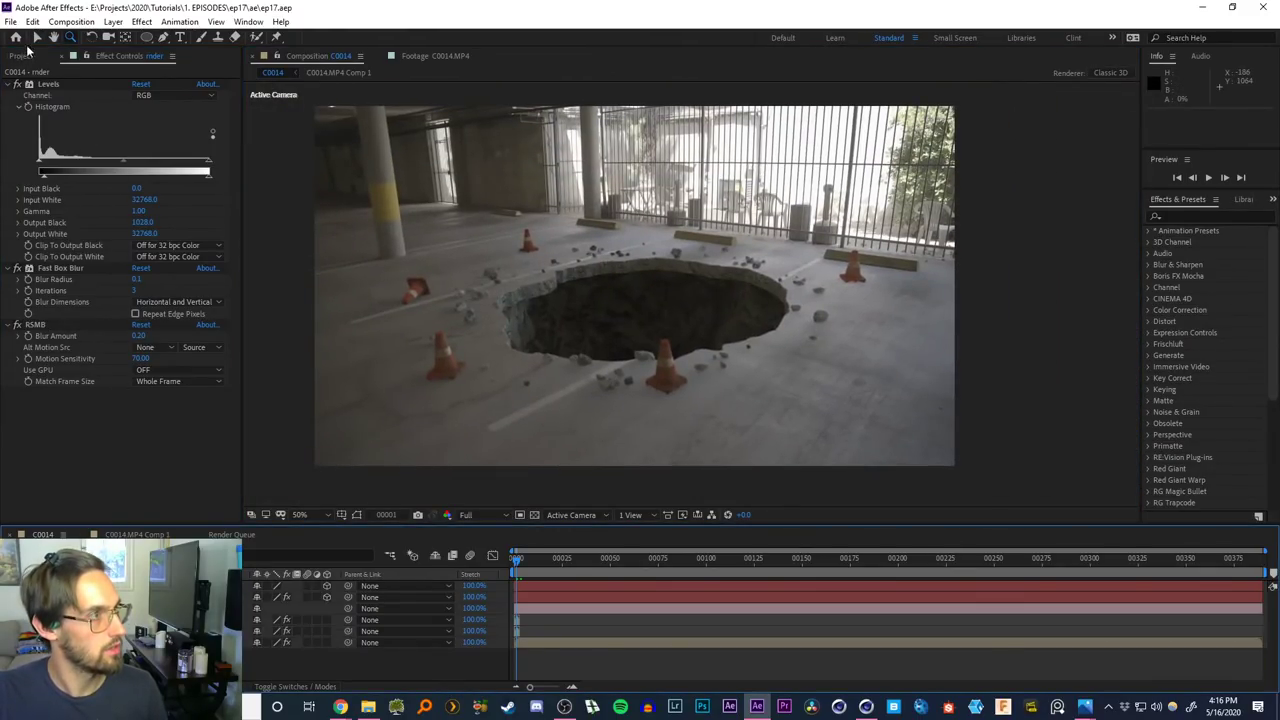
Import the ao_0000 file from the _renderoutput folder as an OpenEXR sequence
left_click(22, 56)
double_click(90, 308)
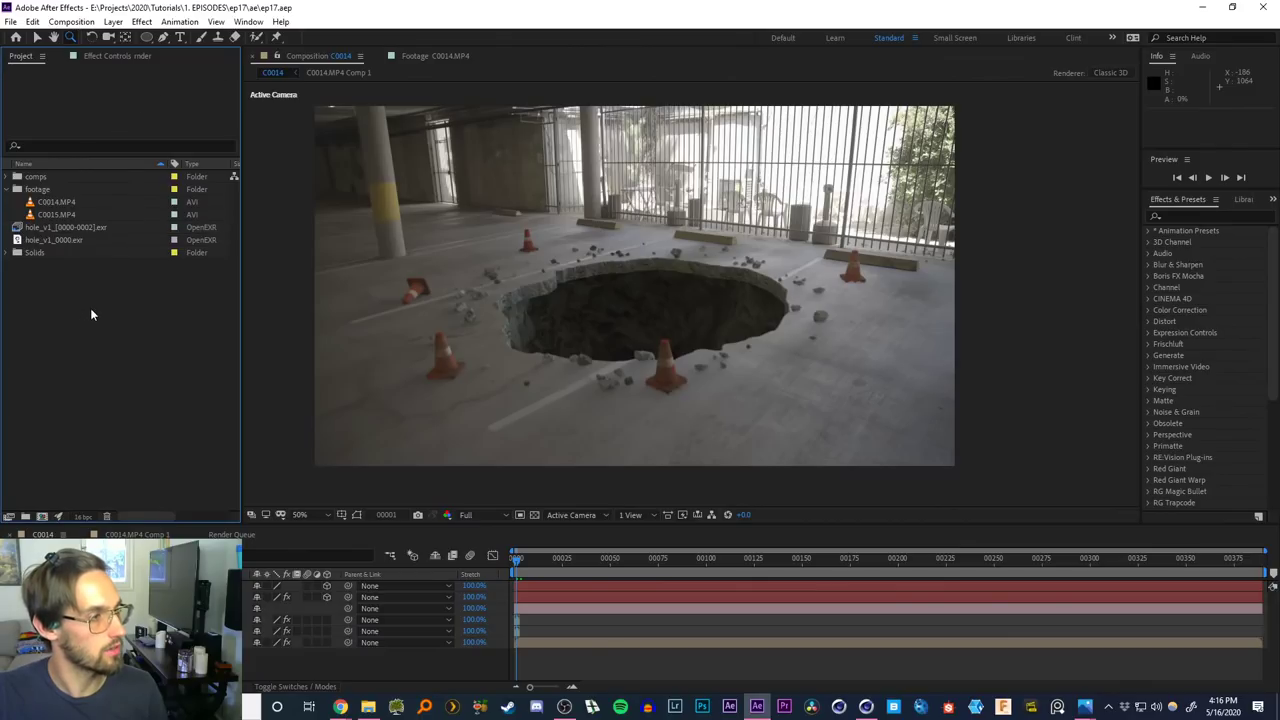
left_click(612, 220)
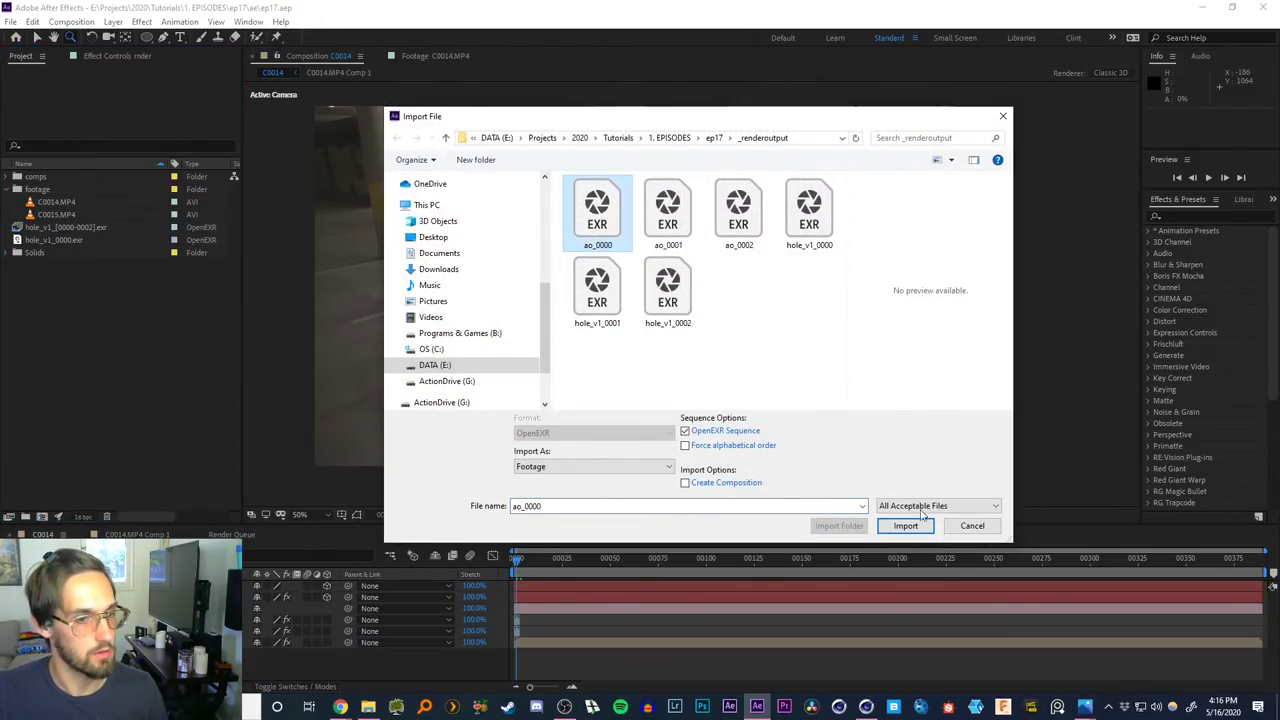
left_click(910, 525)
Interpret the ao_[0000-0002].exr sequence at 30 frames per second and add it to the C0014 composition directly above the hole render layers
right_click(47, 182)
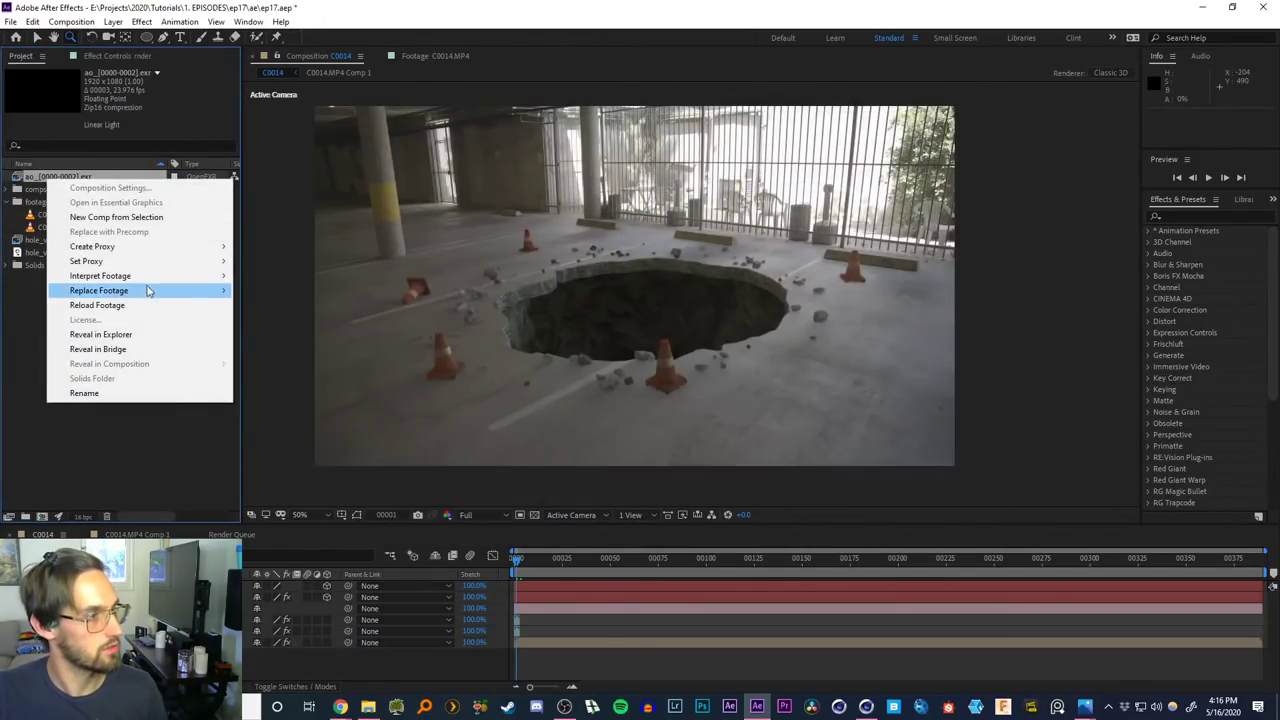
mouse_move(165, 277)
left_click(270, 276)
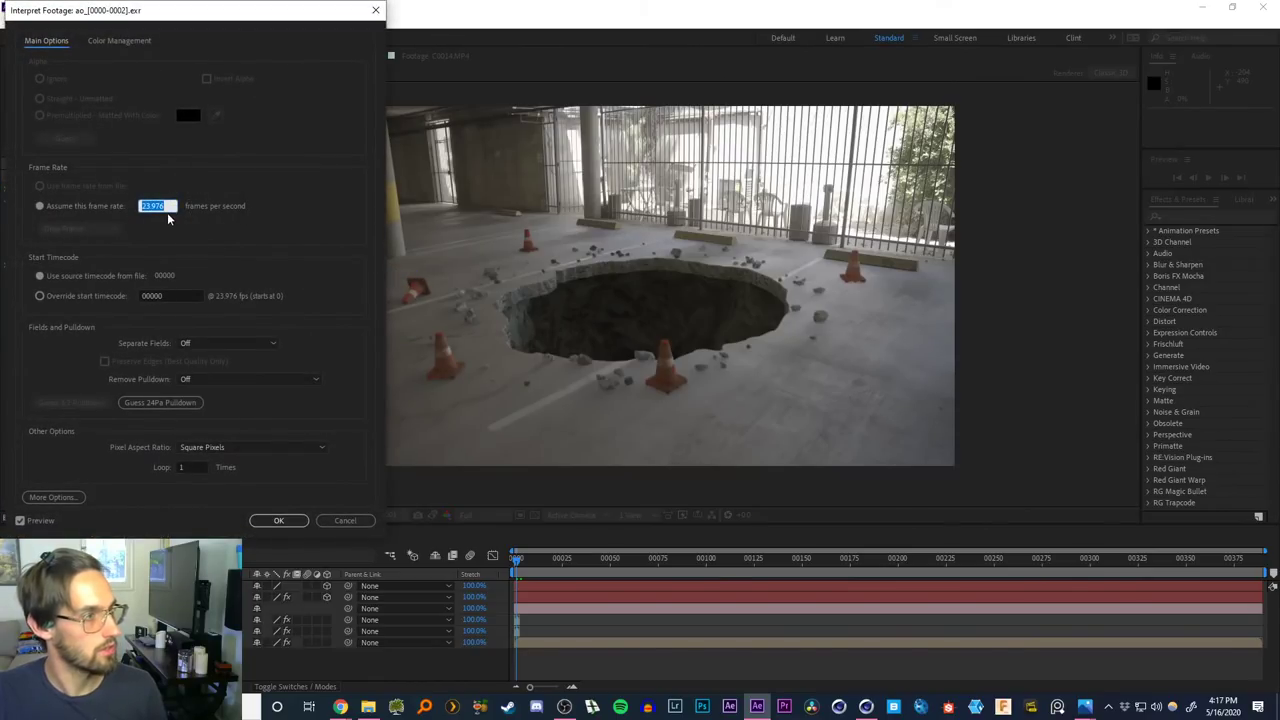
type("30")
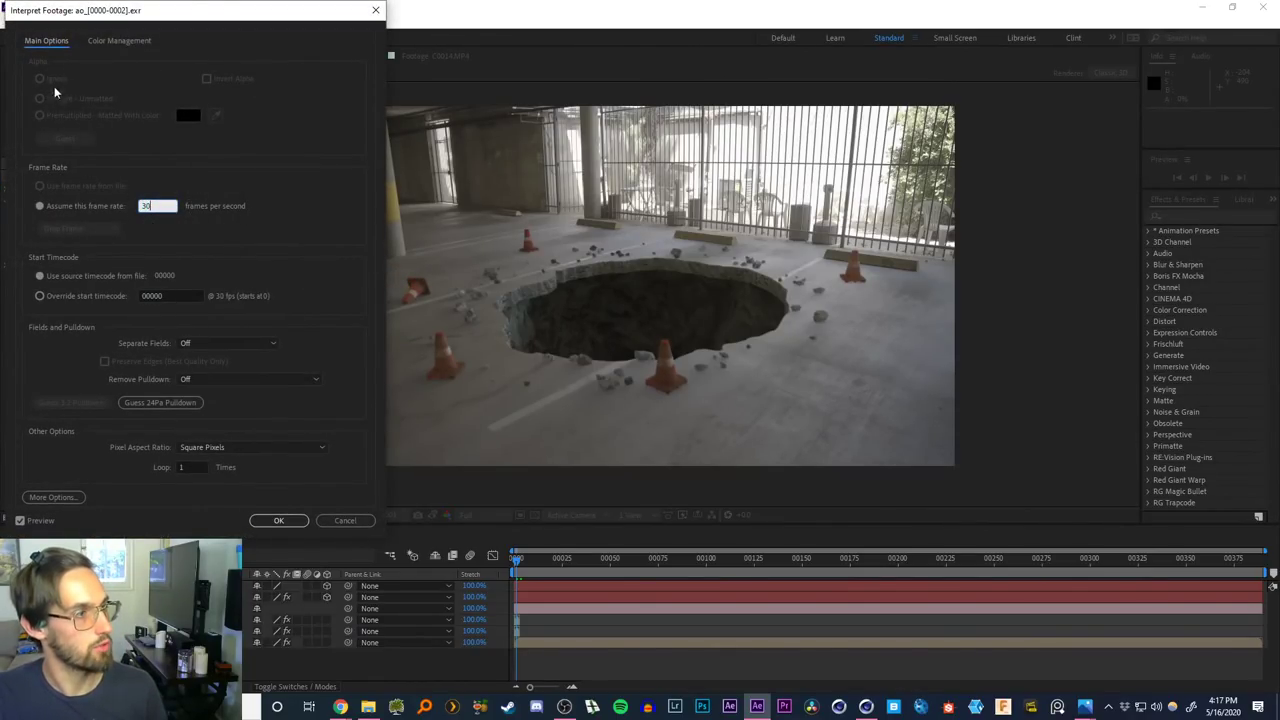
left_click(263, 520)
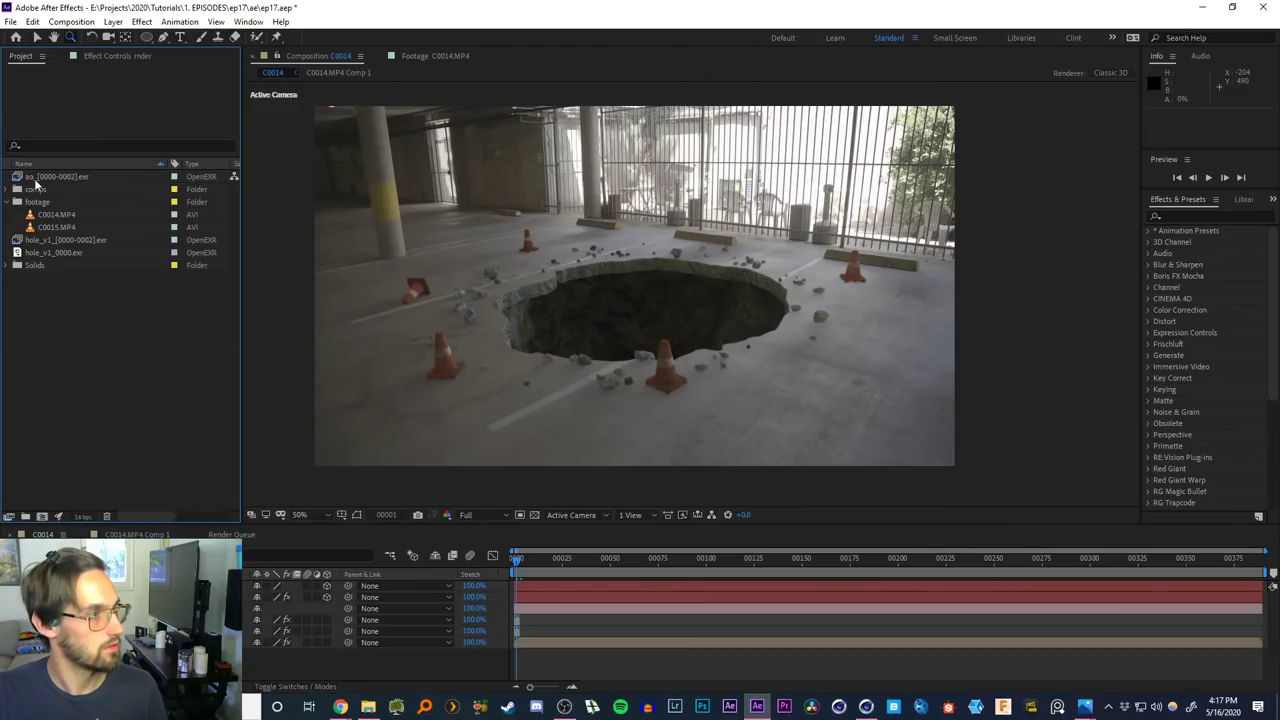
left_click_drag(35, 180, 150, 617)
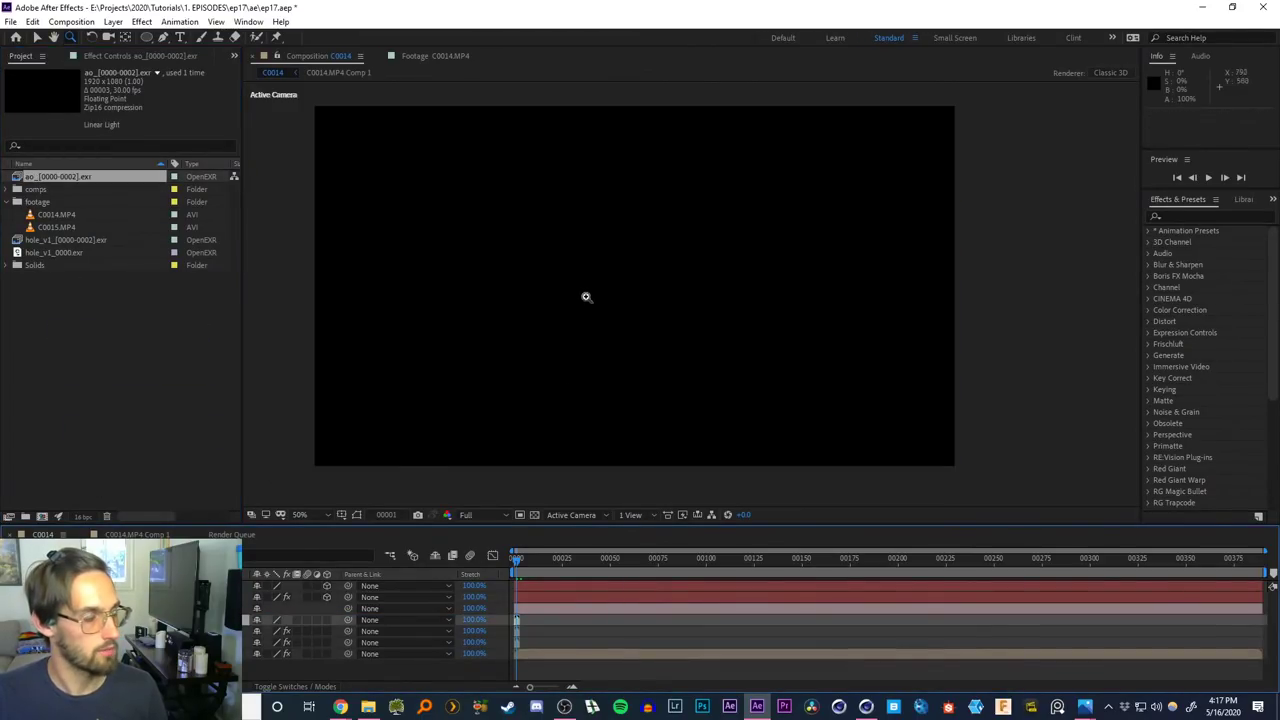
Apply EXtractoR to the ao_[0000-0002].exr layer and assign its channels to the Ambient occlusion layer
left_click(150, 631)
left_click(150, 619)
key("ctrl+space")
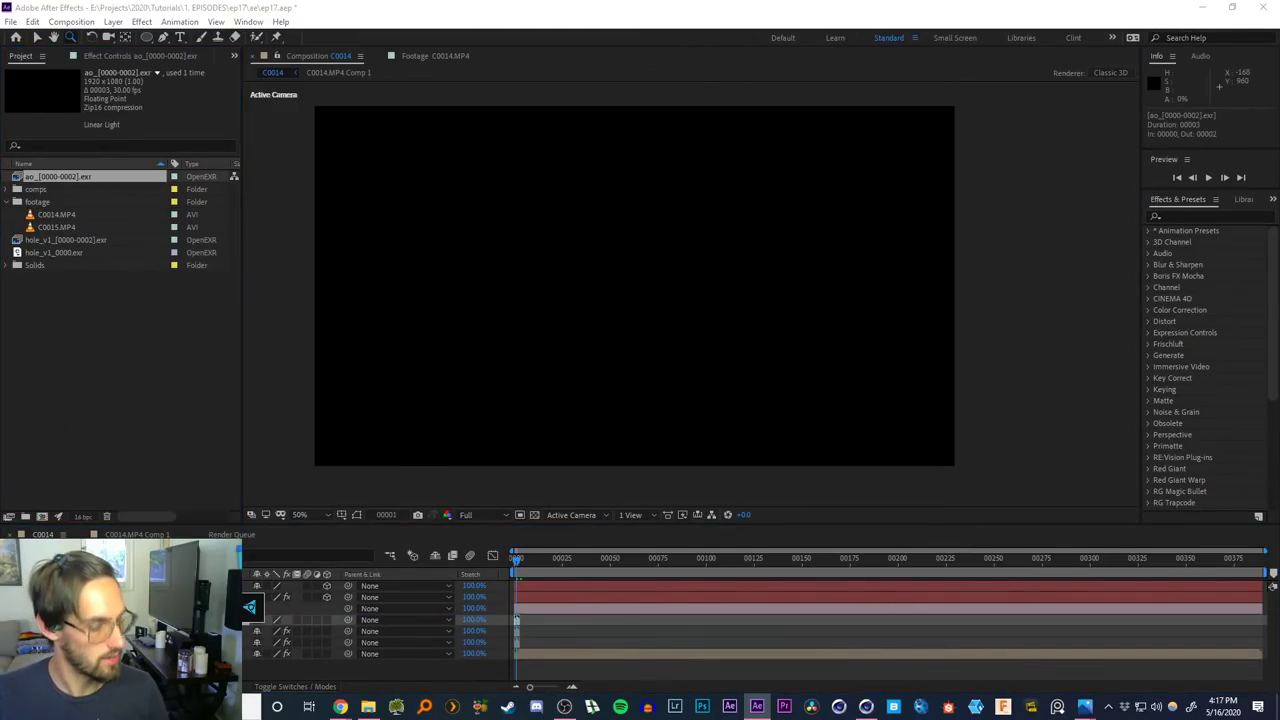
type("extr")
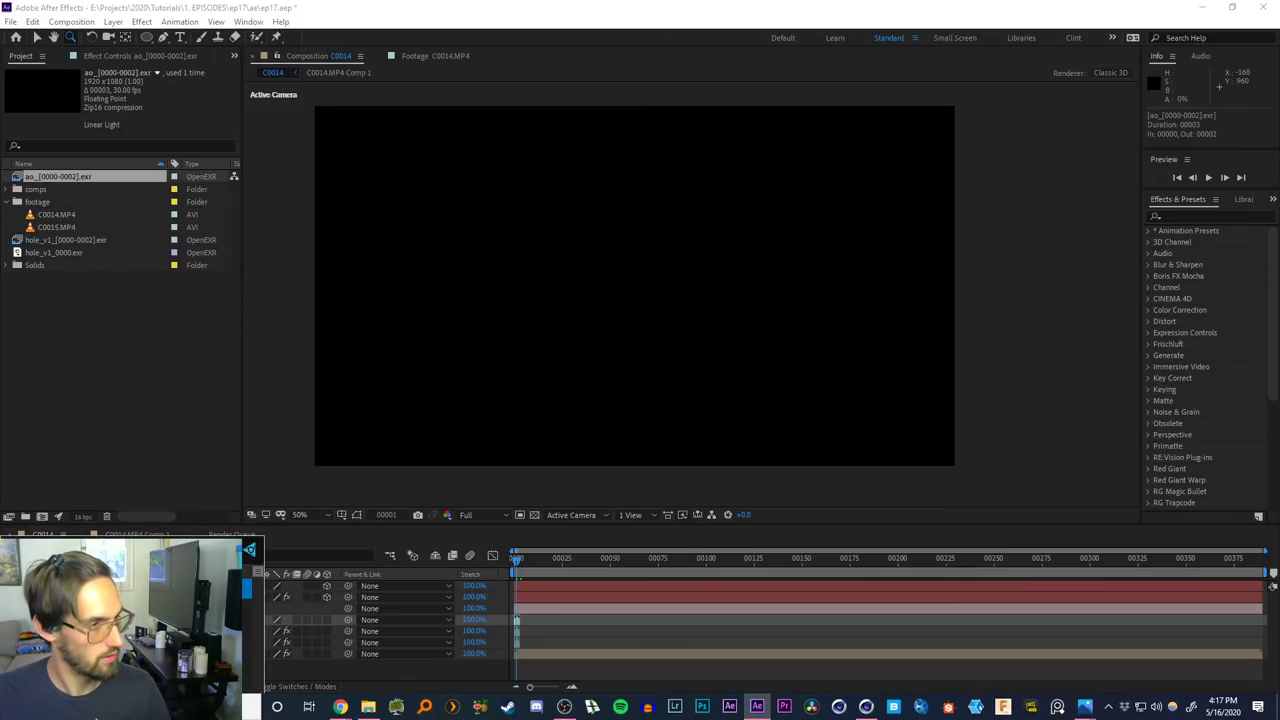
key("Return")
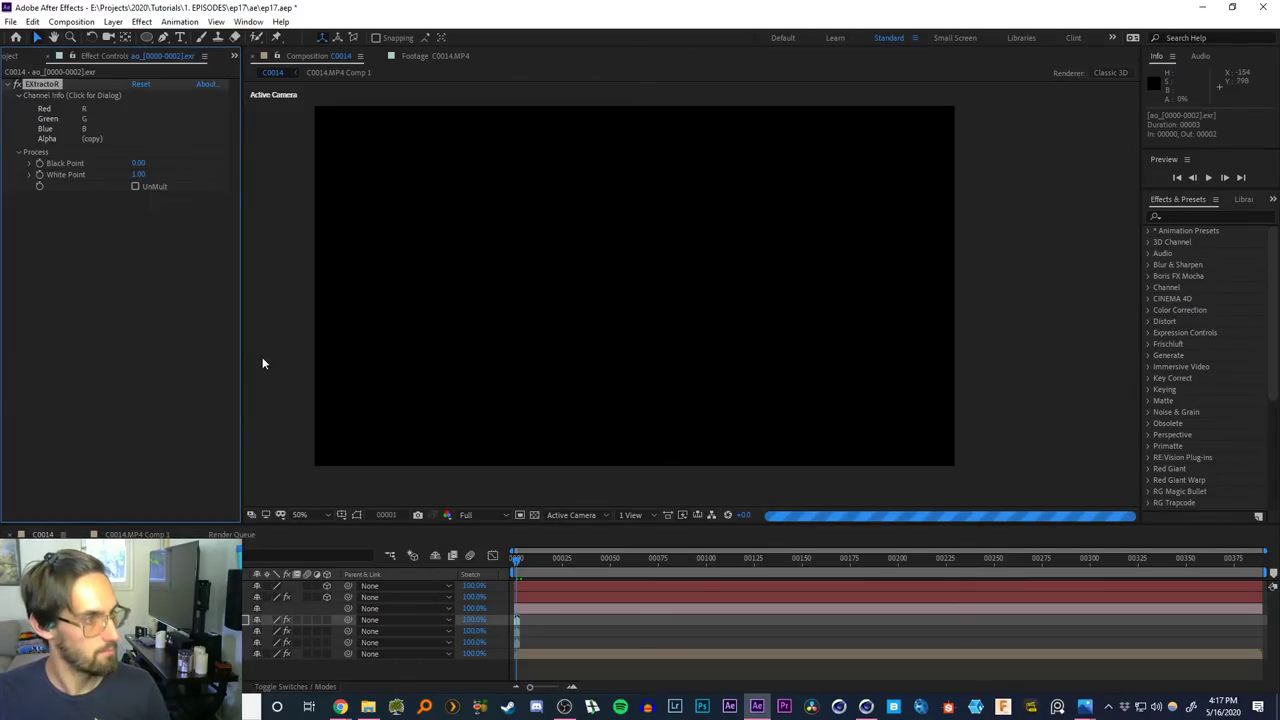
left_click(66, 122)
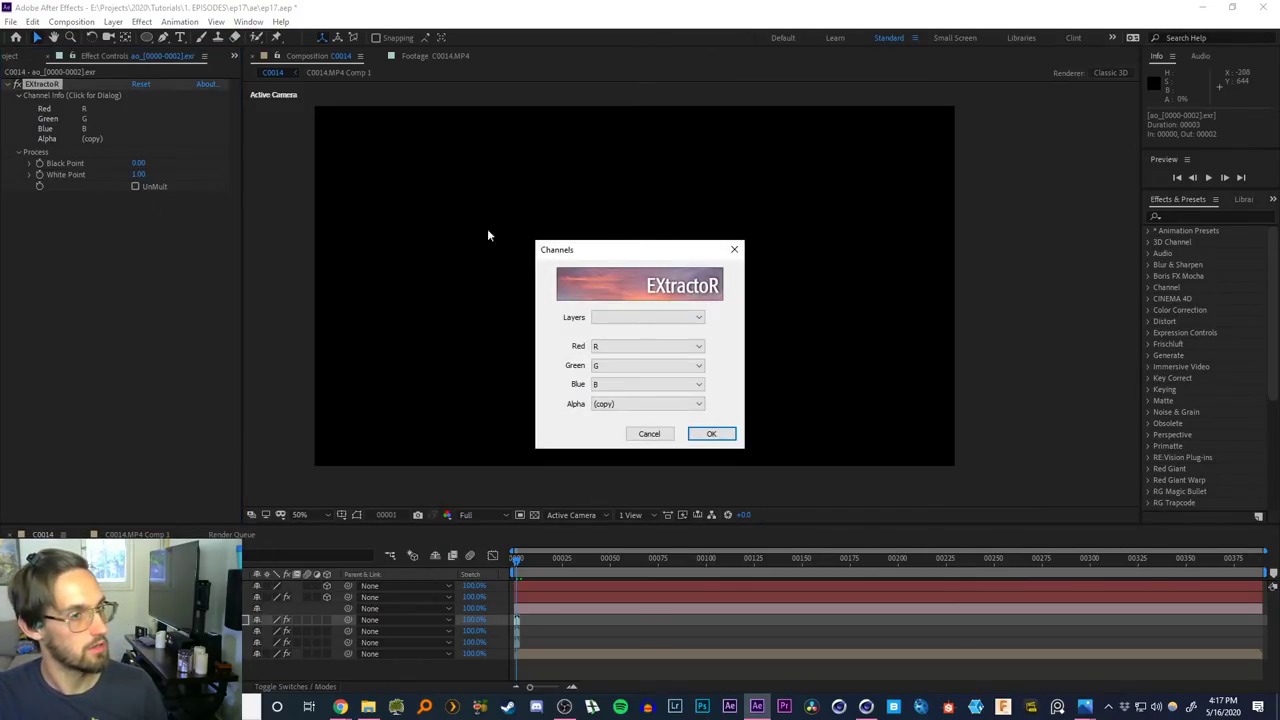
left_click(608, 318)
left_click(620, 337)
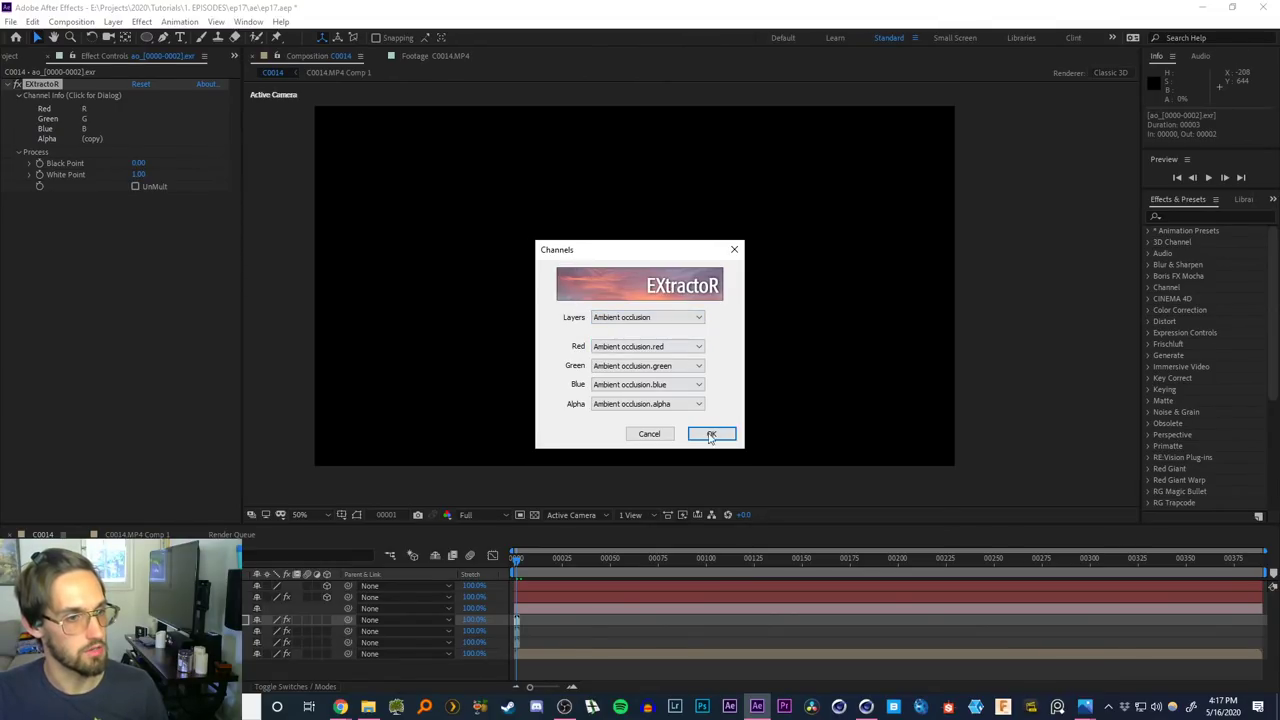
left_click(711, 434)
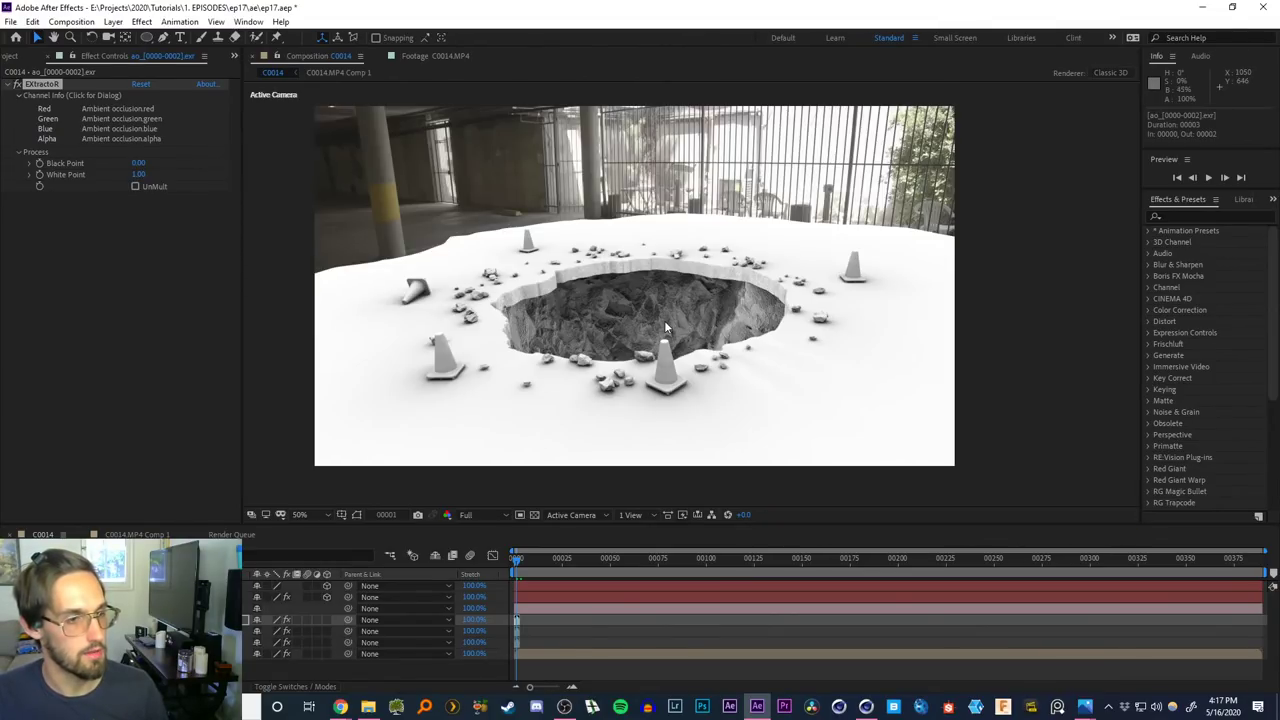
Set the ambient occlusion layer's blending mode to Multiply and examine the hole up close
left_click(297, 686)
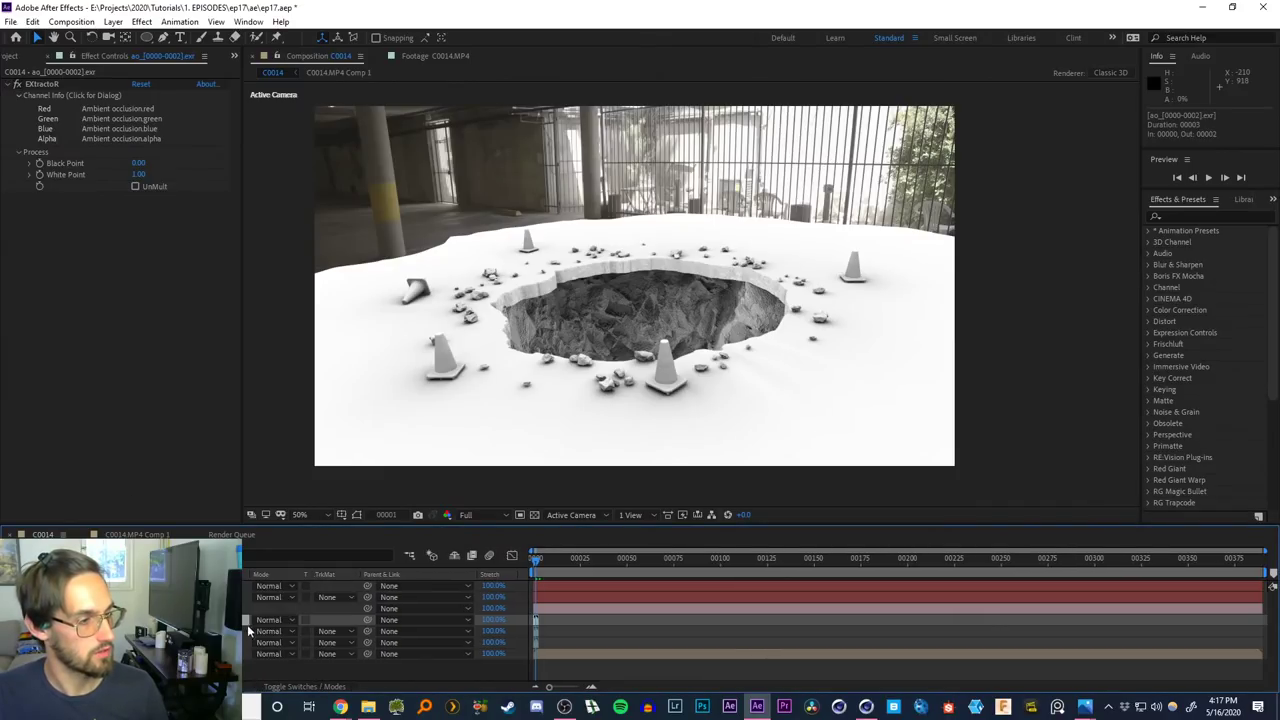
left_click(290, 620)
left_click(292, 94)
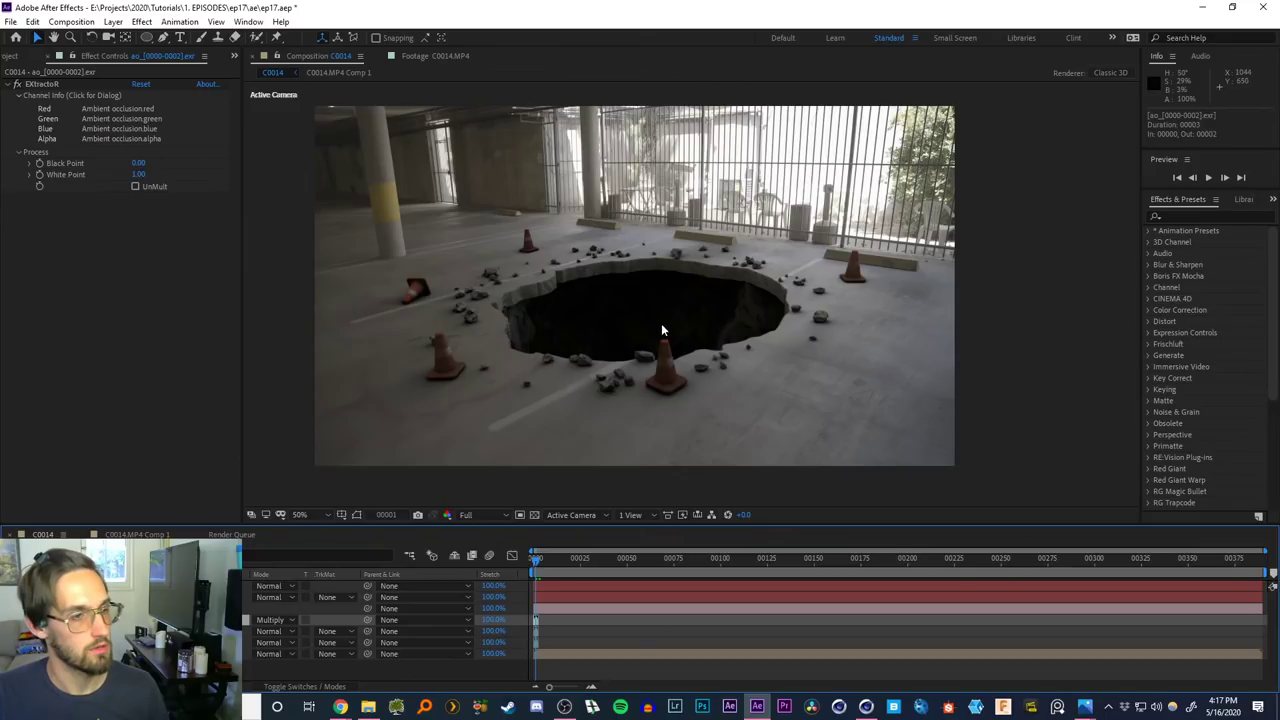
scroll(648, 341, "up", 2)
middle_click_drag(640, 323, 606, 317)
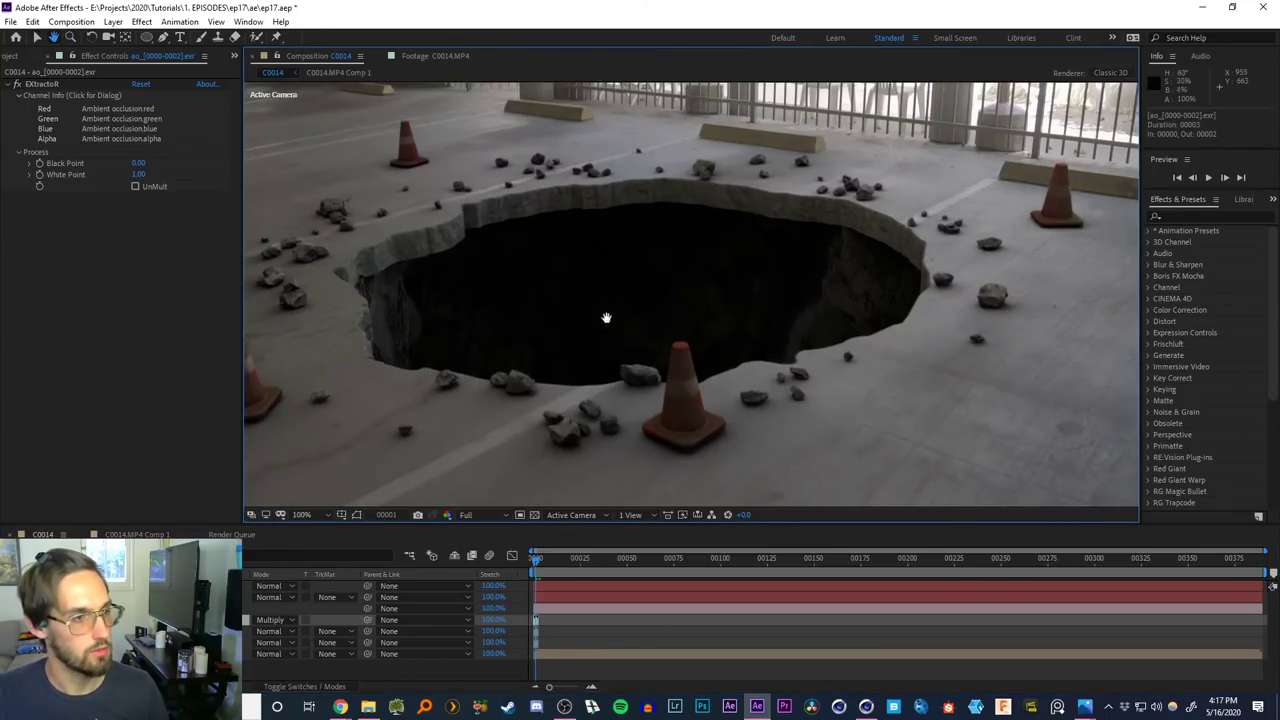
Try lower opacities on the ambient occlusion layer, including 0%, 10% and 40%
left_click(120, 631)
left_click(120, 620)
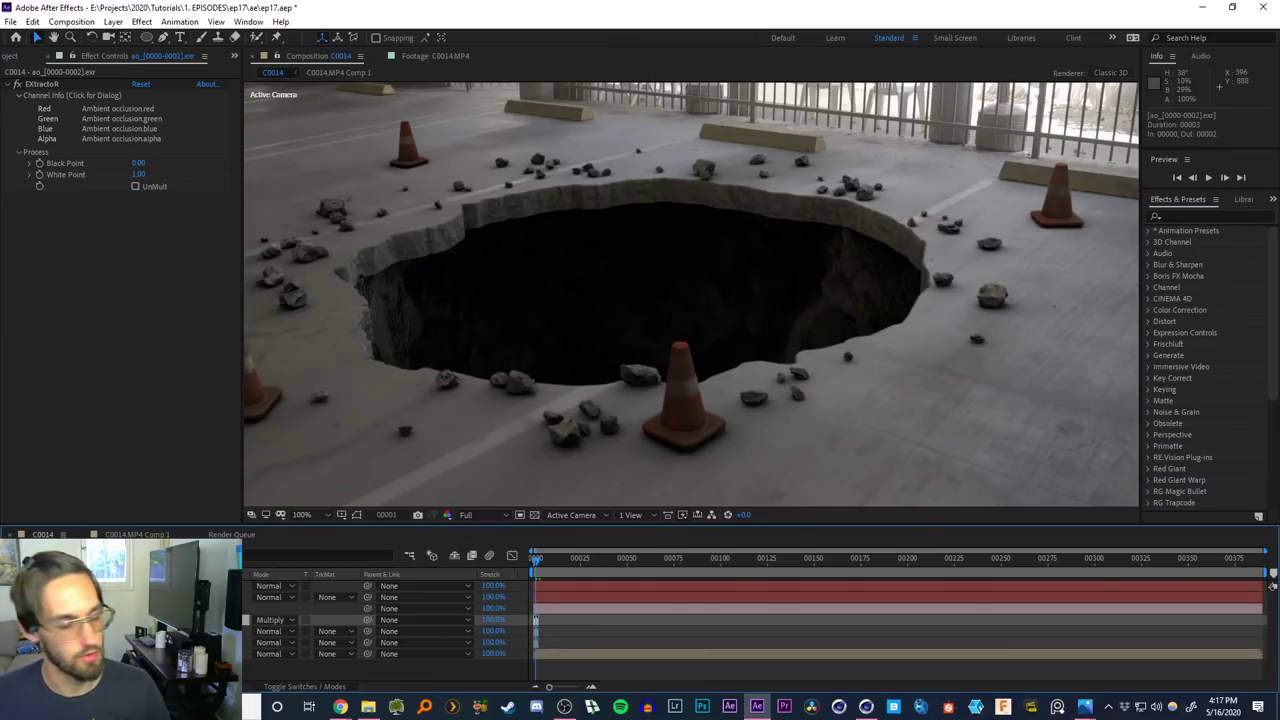
key("t")
left_click_drag(259, 631, 159, 631)
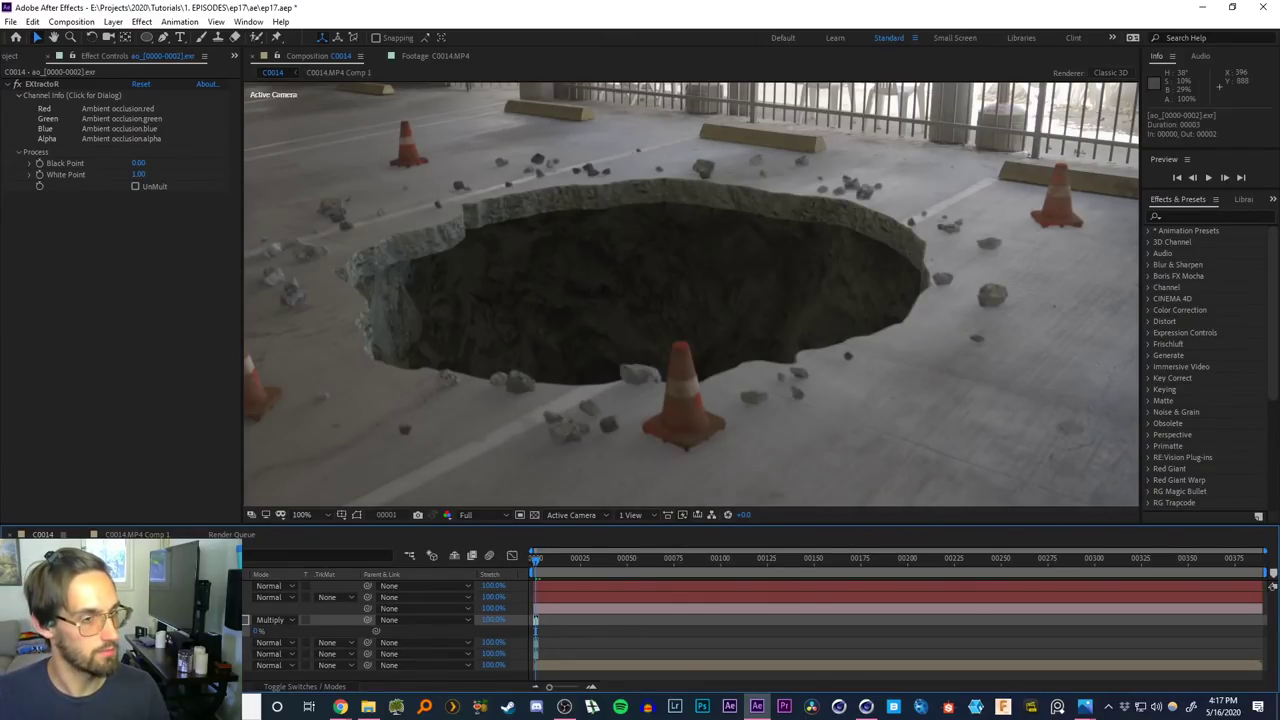
left_click_drag(267, 632, 274, 632)
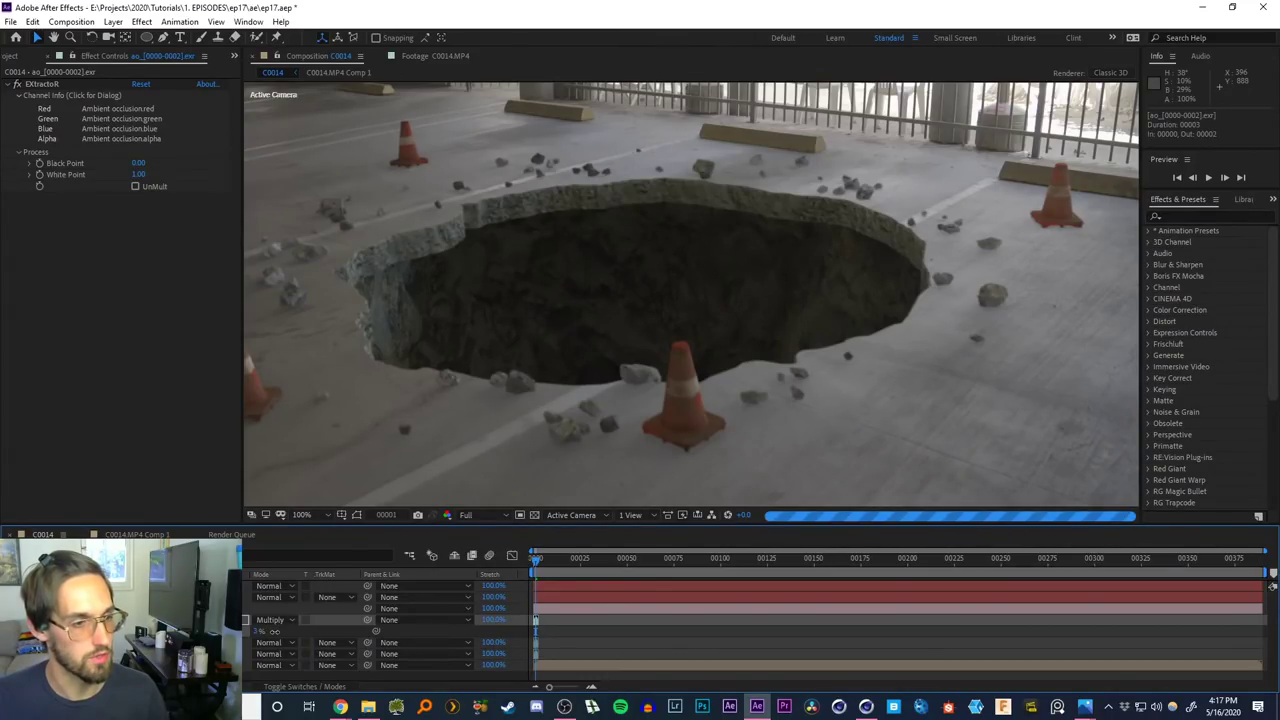
left_click(257, 632)
type("10")
key("Return")
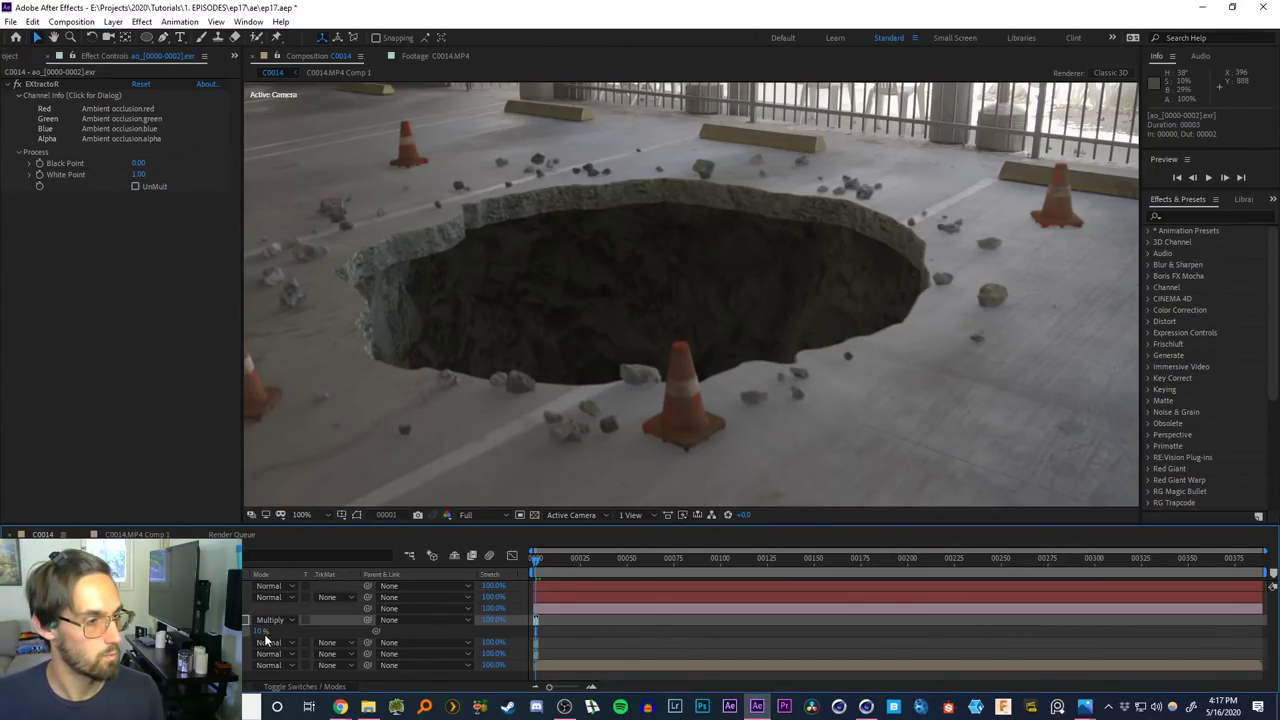
left_click_drag(256, 627, 251, 634)
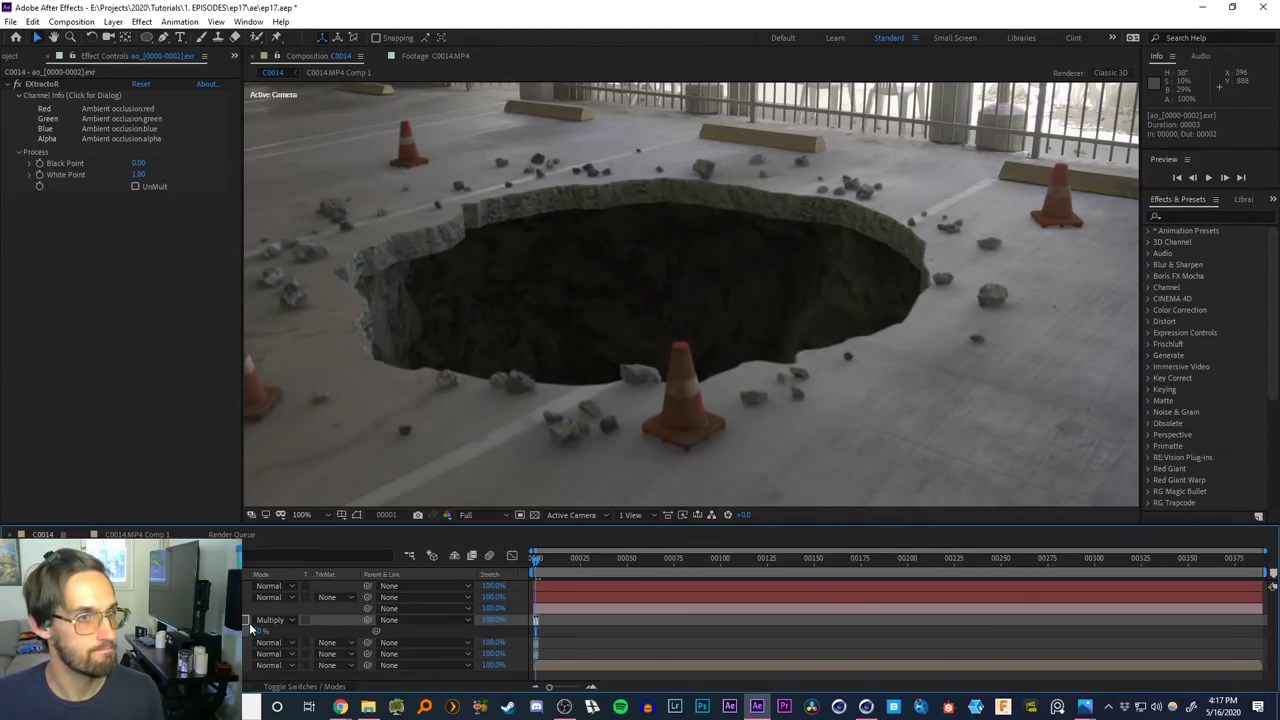
left_click_drag(257, 632, 253, 633)
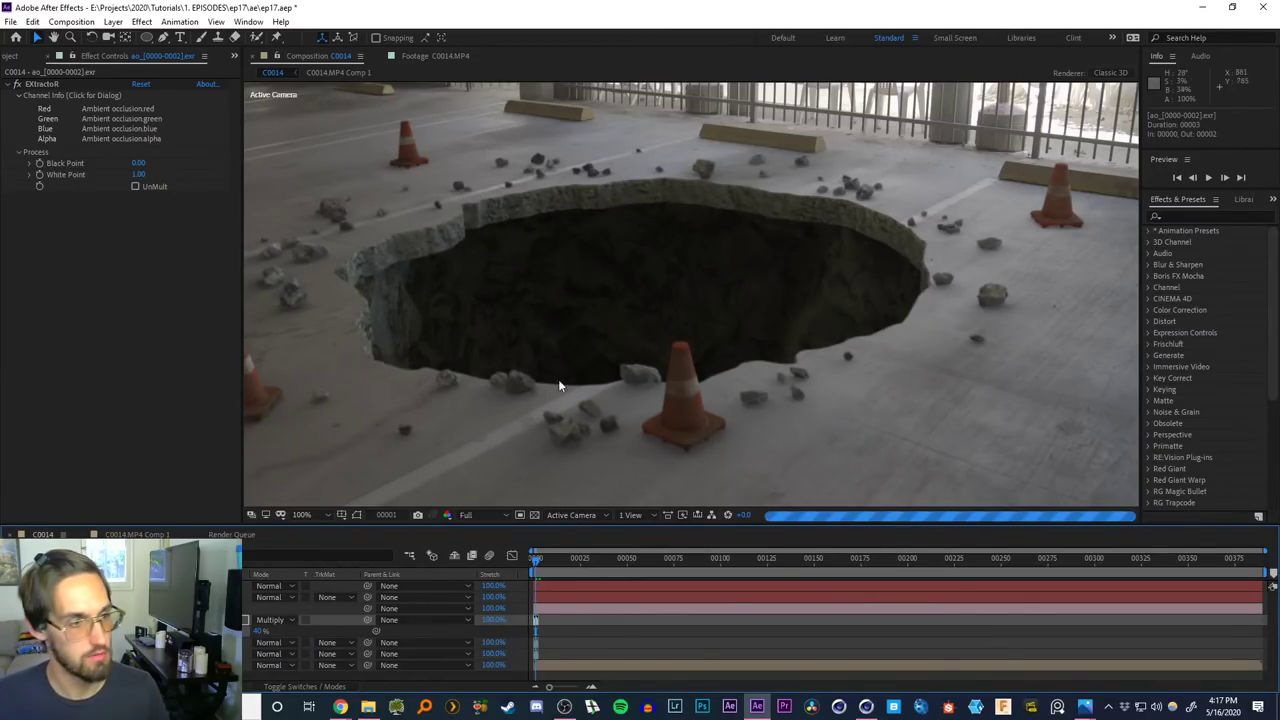
Check the contact shadows around the cones and rocks, and set the ambient occlusion layer's opacity to 50%
scroll(652, 366, "down", 1)
left_click(668, 355)
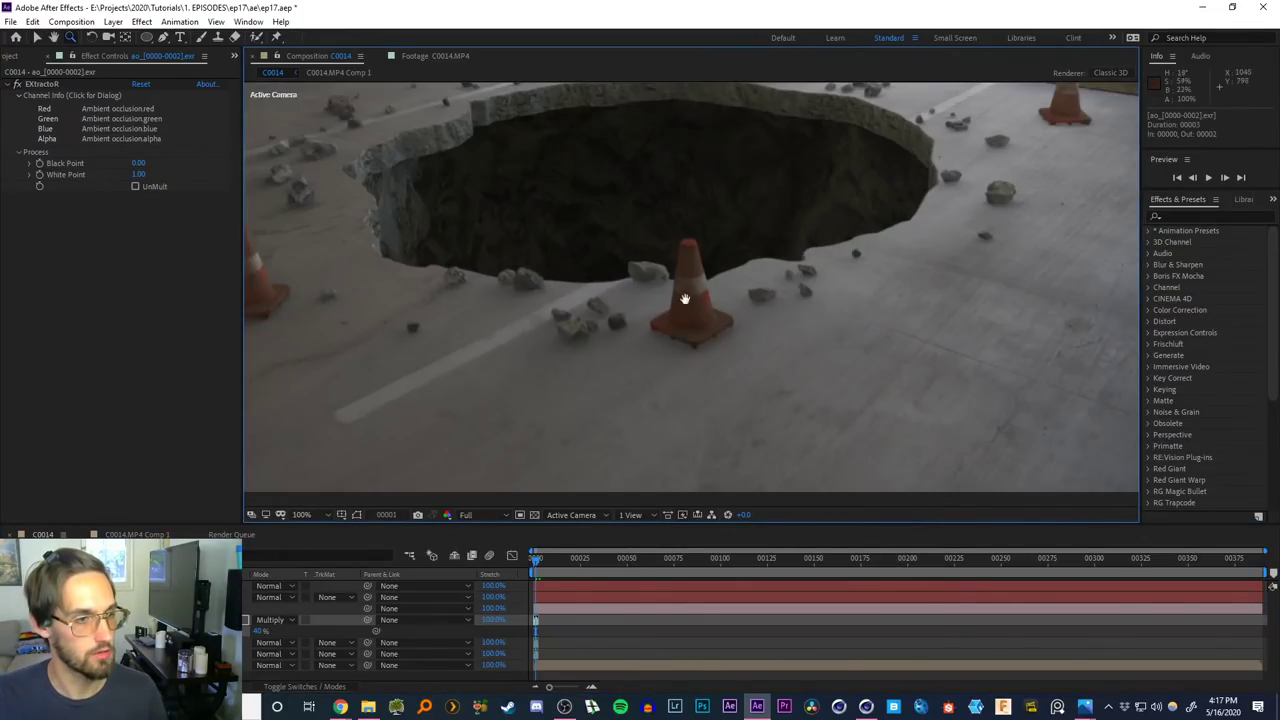
middle_click_drag(686, 300, 656, 366)
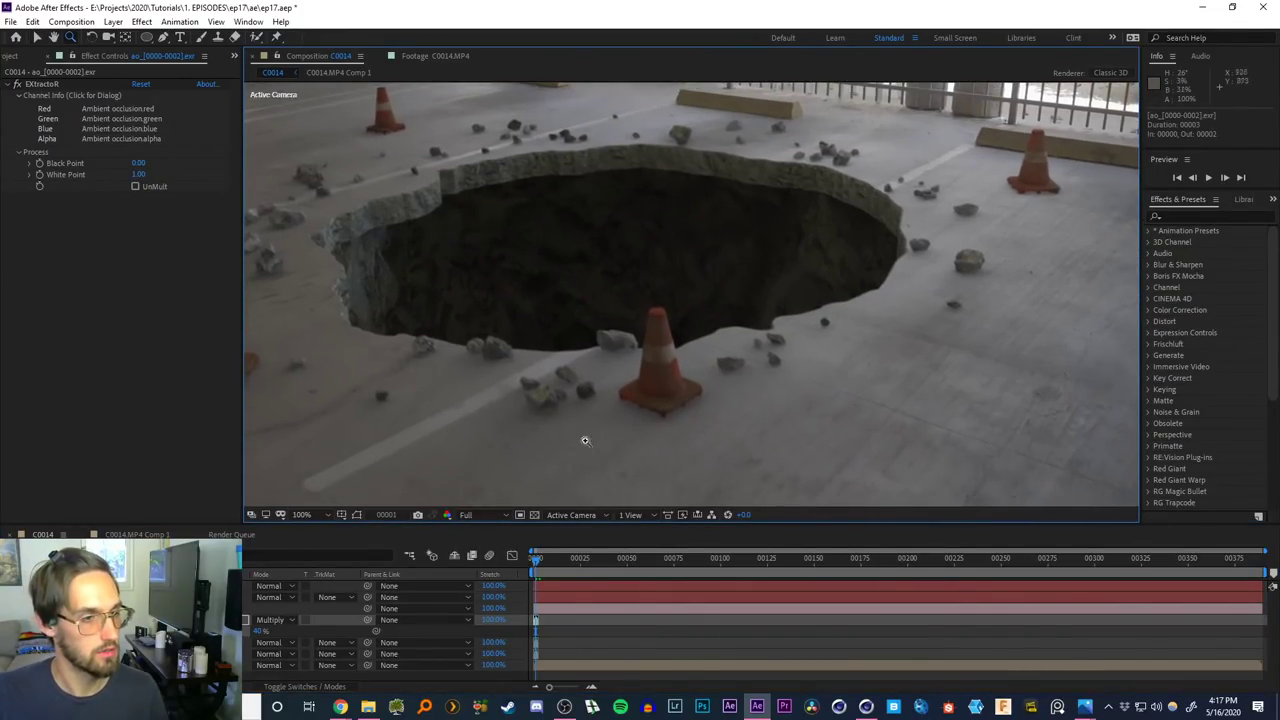
left_click(260, 632)
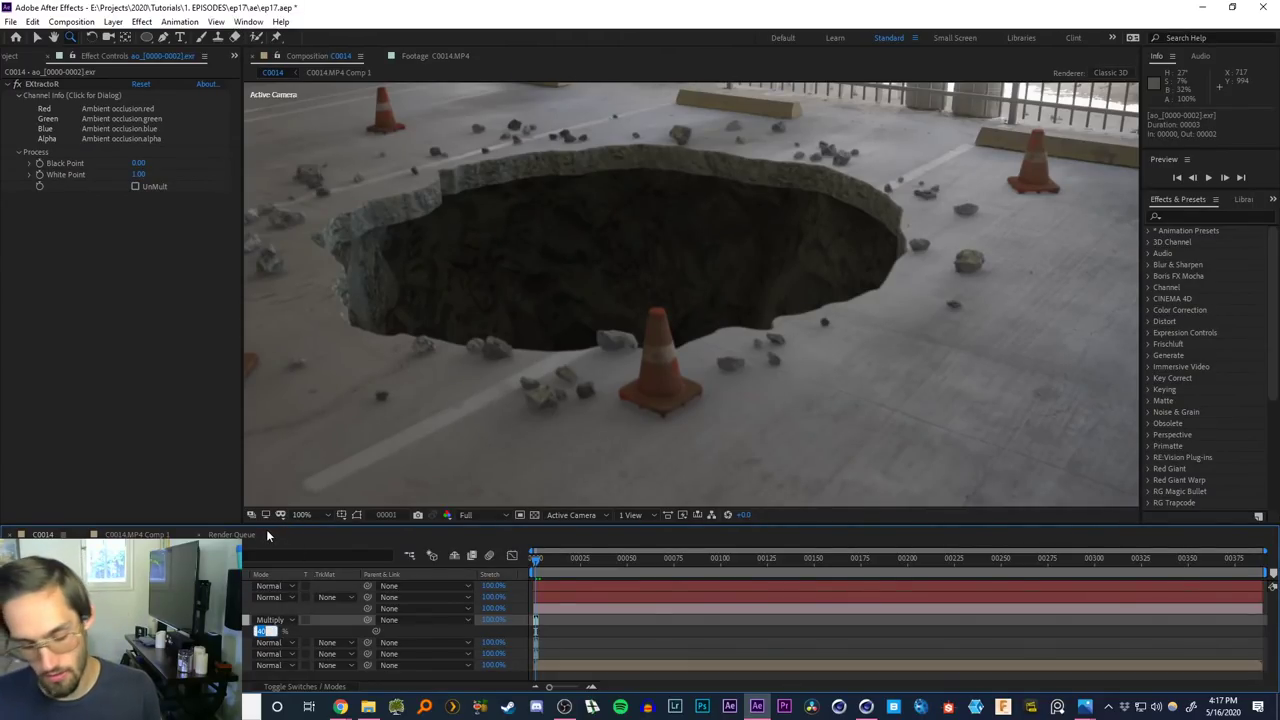
type("50")
key("Return")
Switch the ambient occlusion layer to Normal blending and apply Levels with Input White lowered to about 18247
left_click(283, 622)
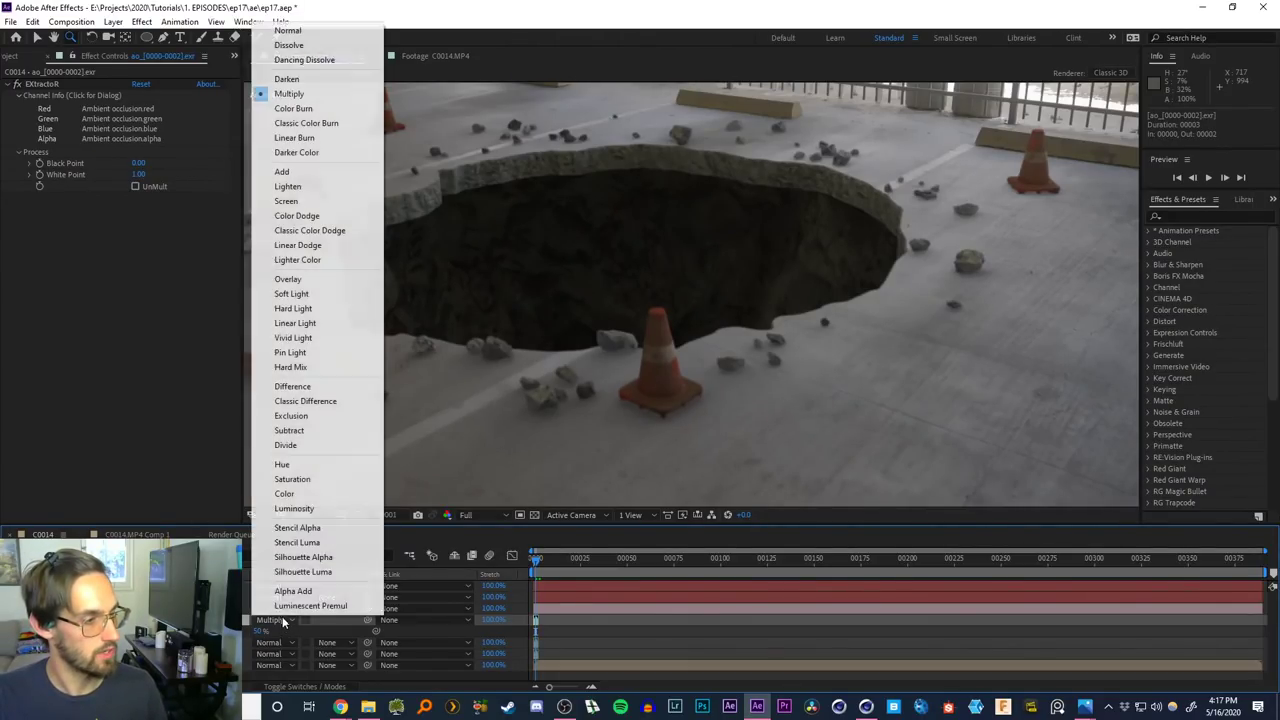
left_click(318, 44)
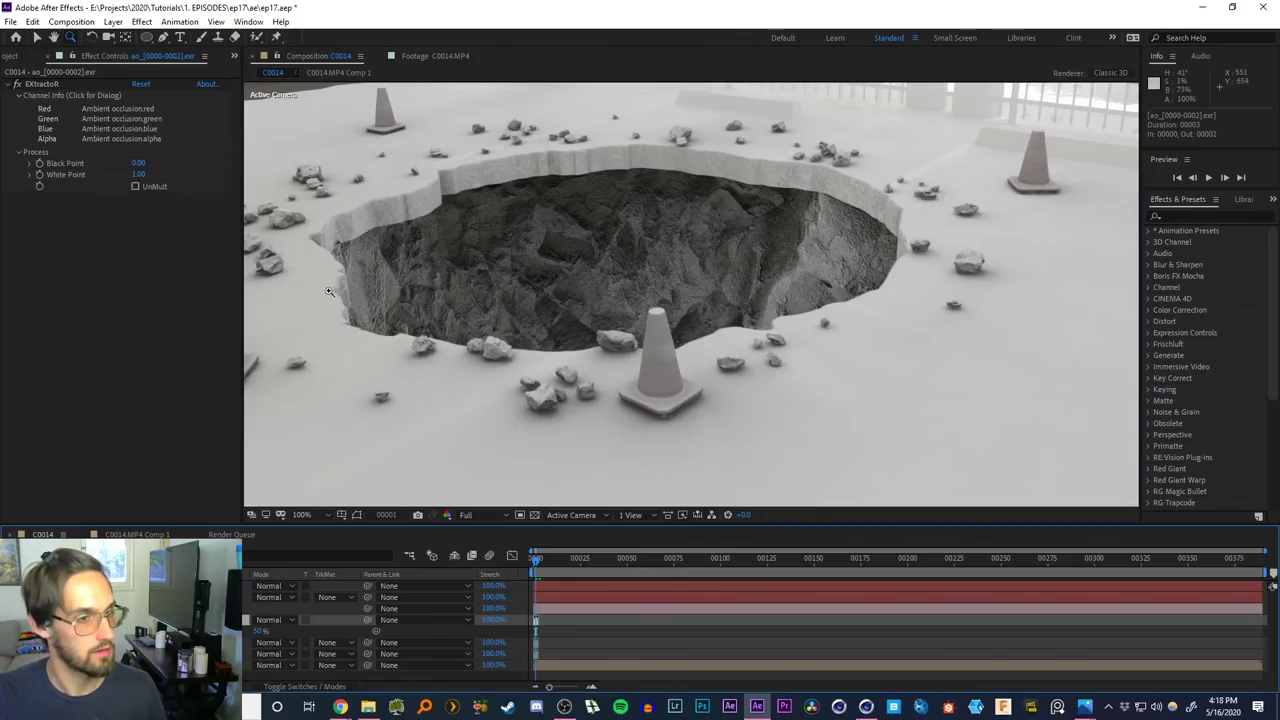
key("ctrl+space")
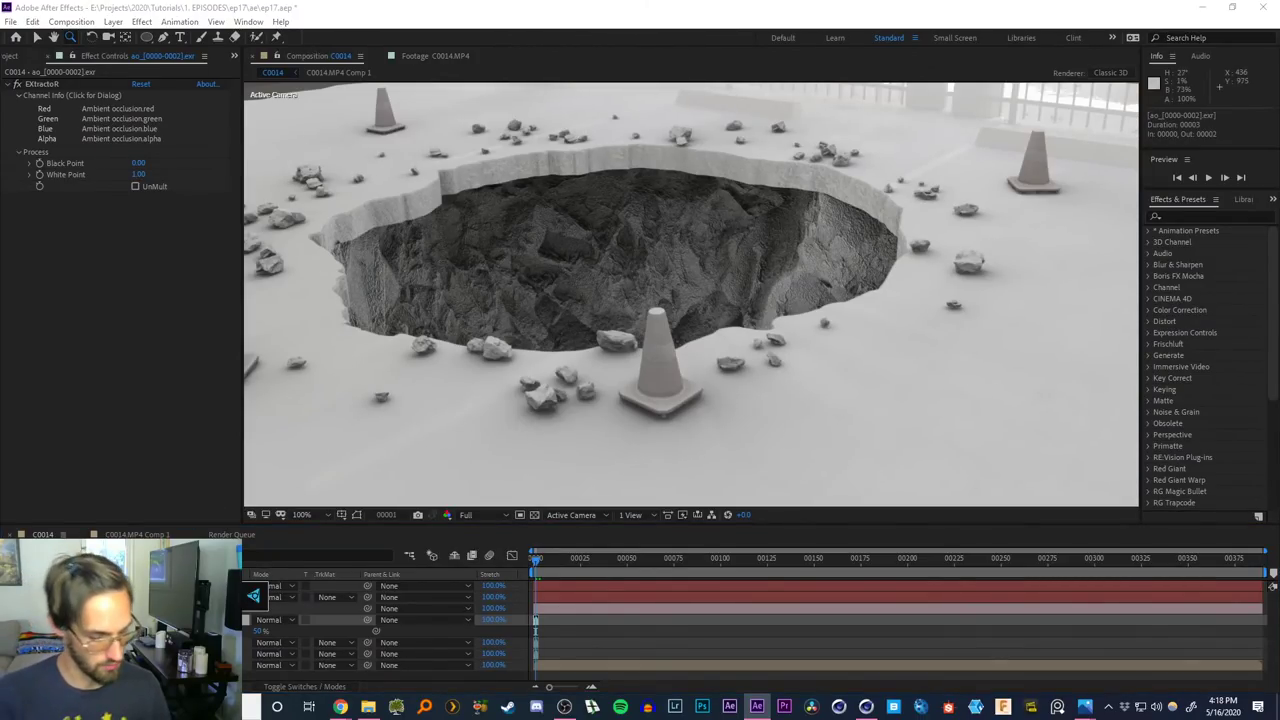
type("levels")
key("Return")
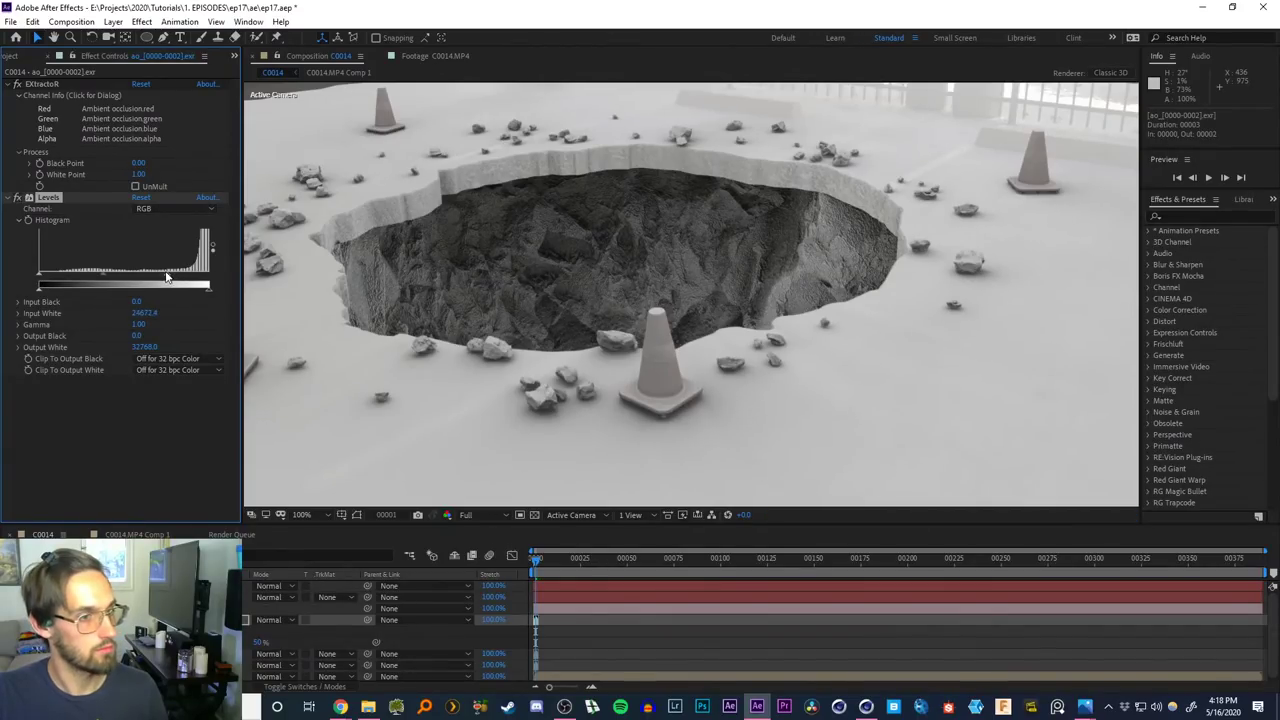
left_click_drag(167, 278, 134, 271)
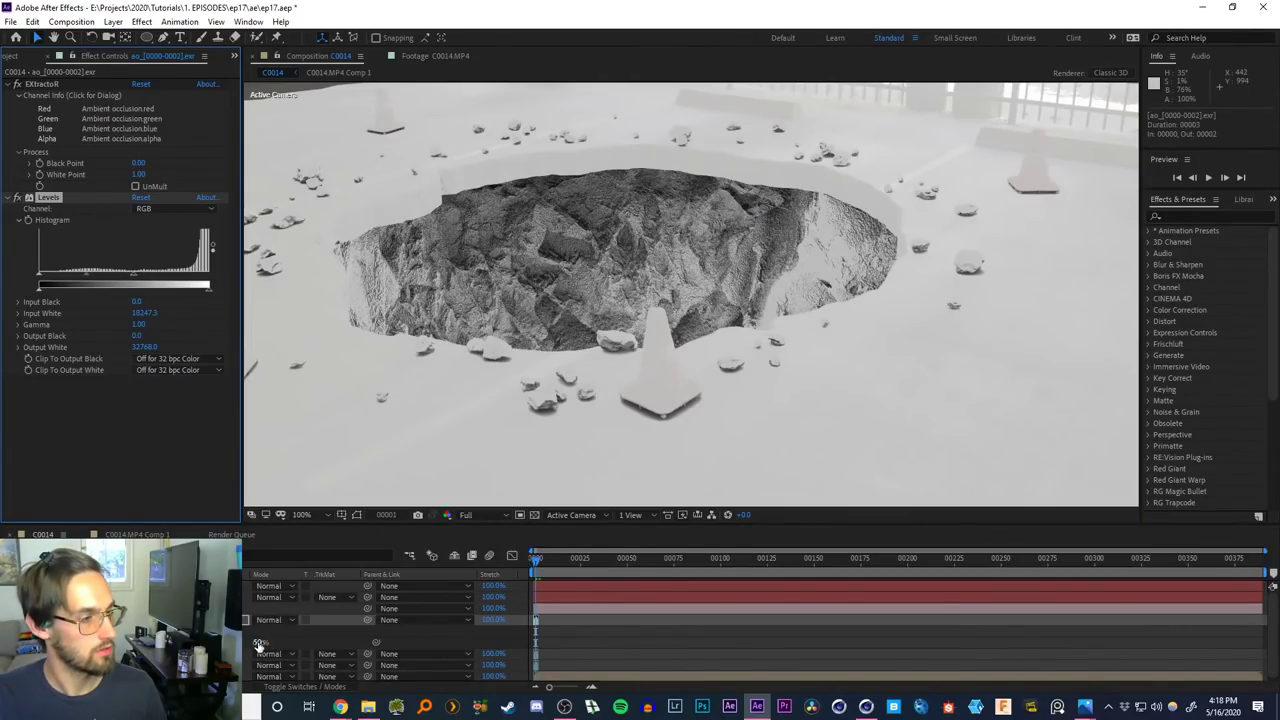
Return the ambient occlusion layer to Multiply blending and toggle its Levels effect to compare, leaving it enabled
left_click(274, 620)
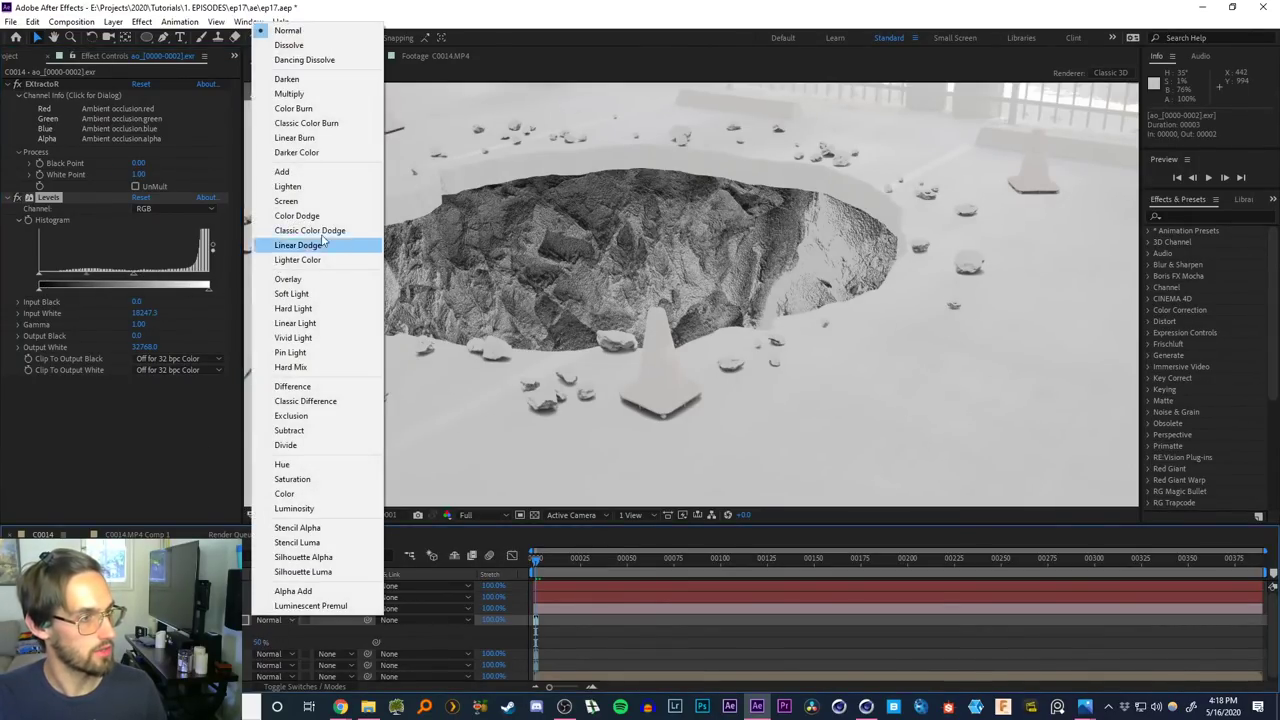
left_click(296, 96)
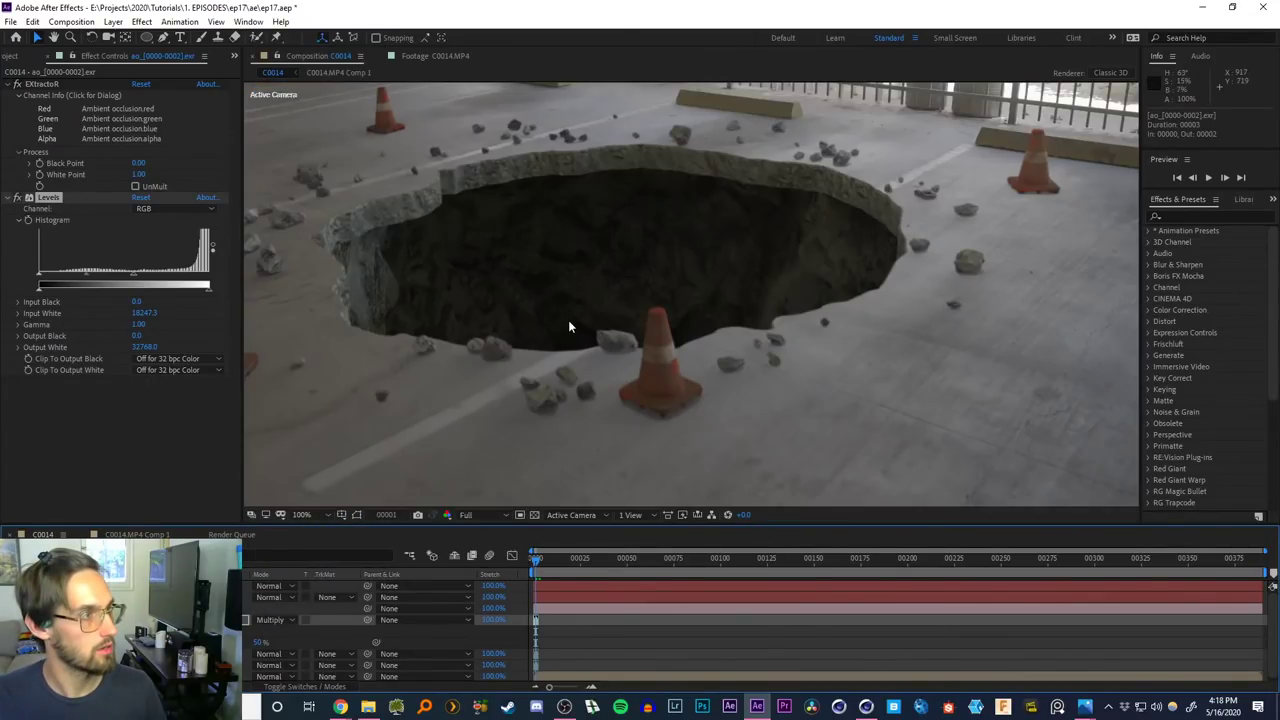
left_click(18, 200)
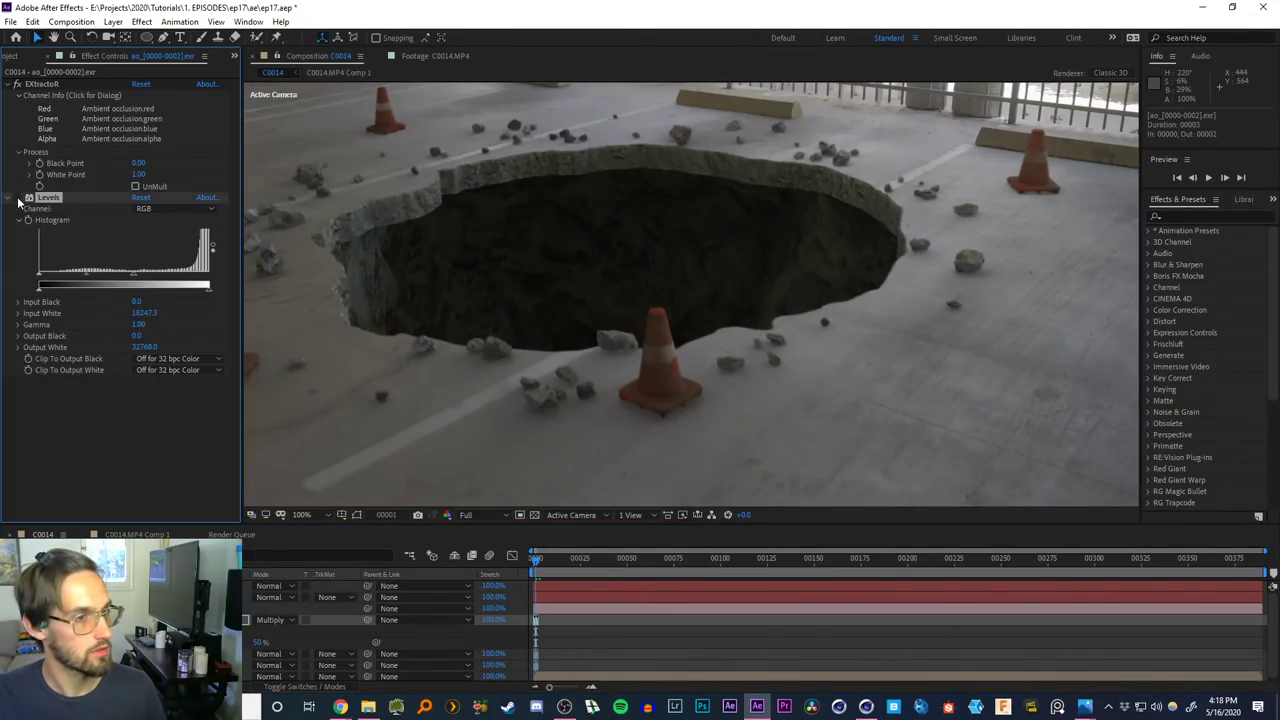
left_click(17, 200)
left_click(17, 200)
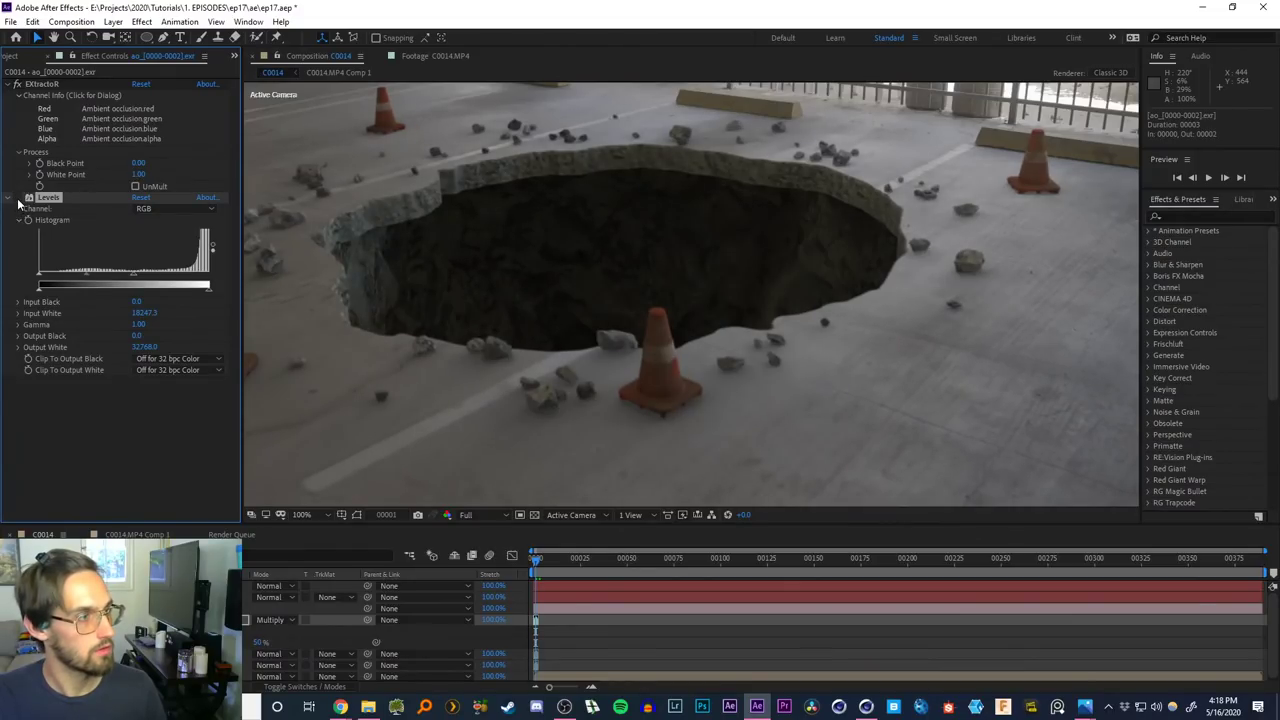
left_click(17, 200)
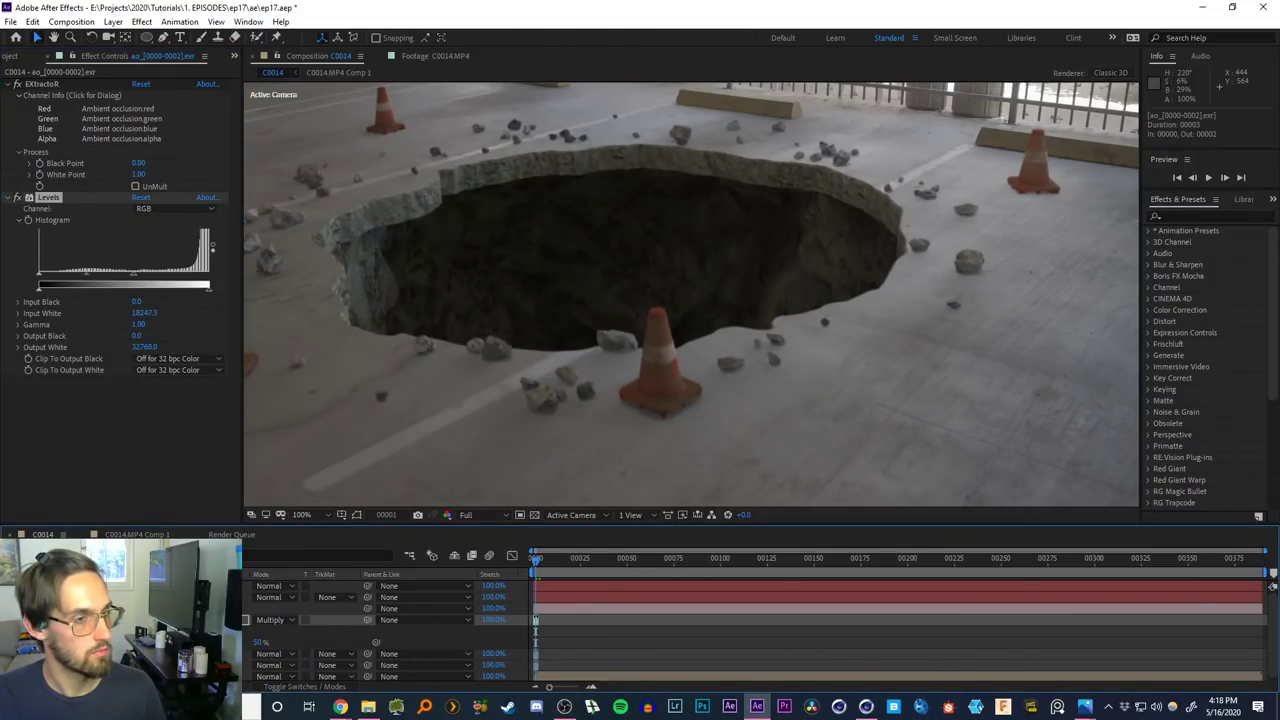
Raise the ambient occlusion layer's Levels Input White to about 26857, save the project and view the whole composite
left_click(130, 362)
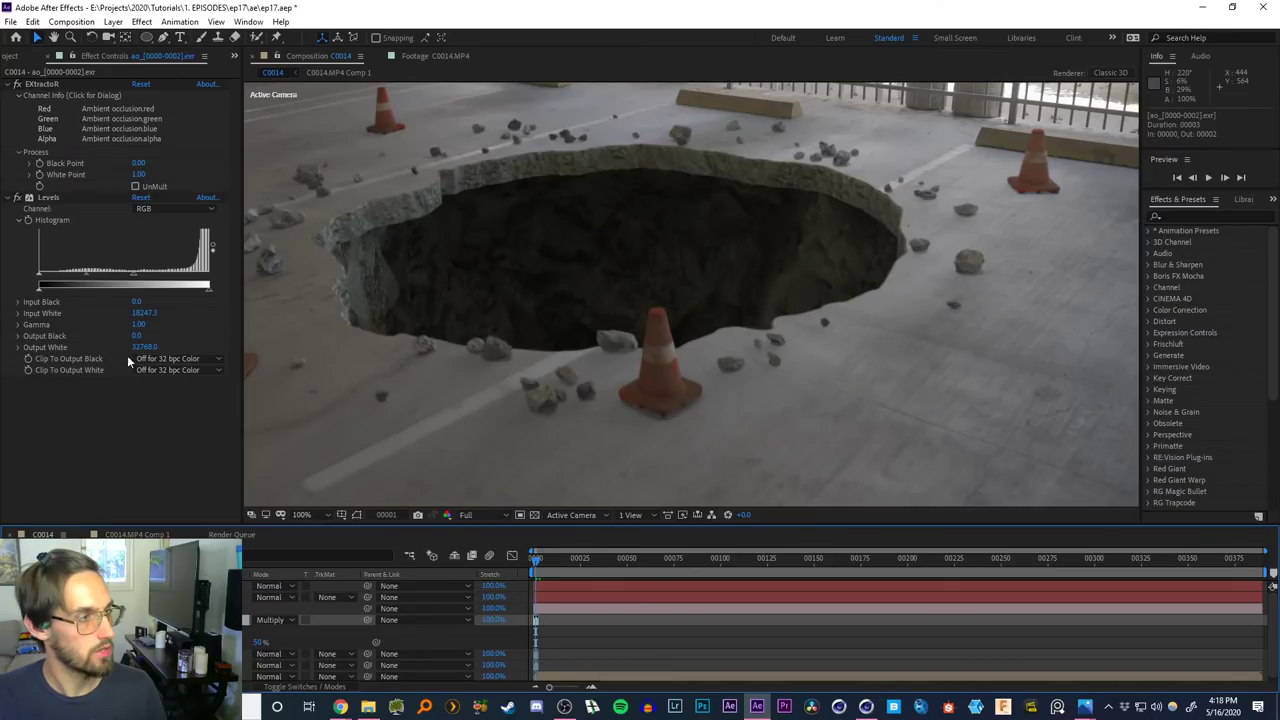
left_click_drag(136, 274, 187, 282)
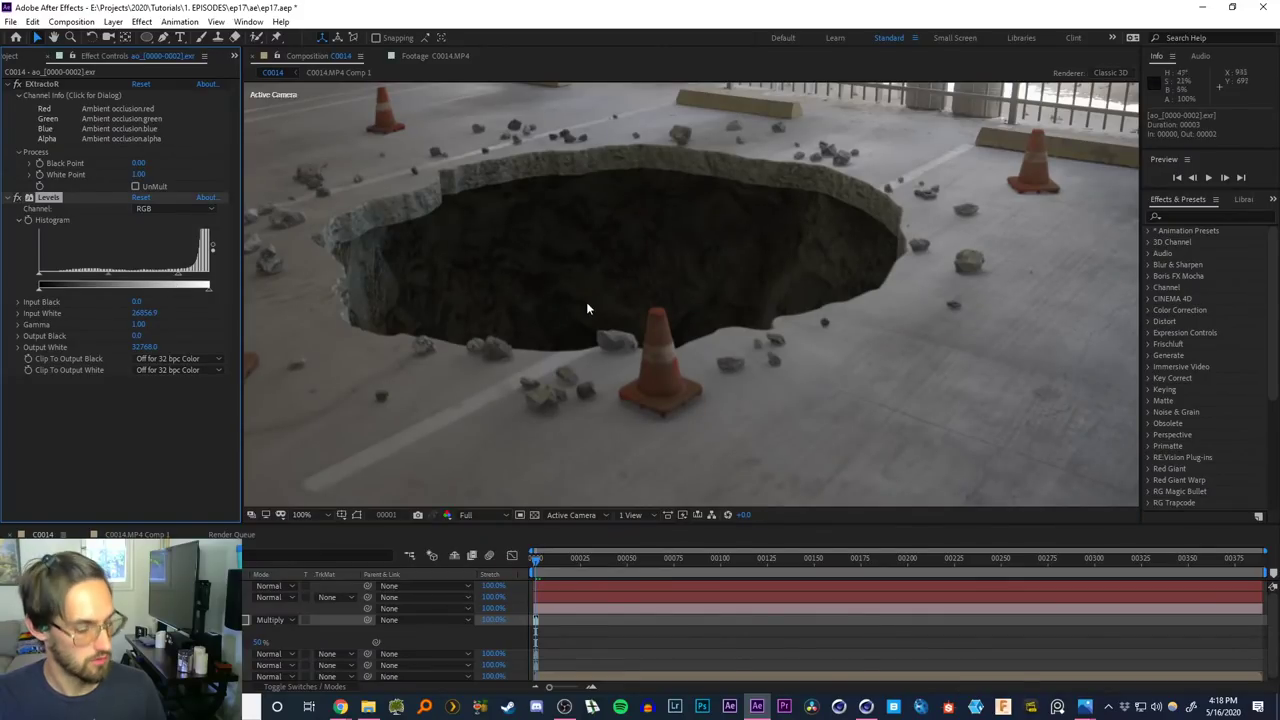
key("ctrl+s")
key("space")
left_click_drag(678, 273, 766, 344)
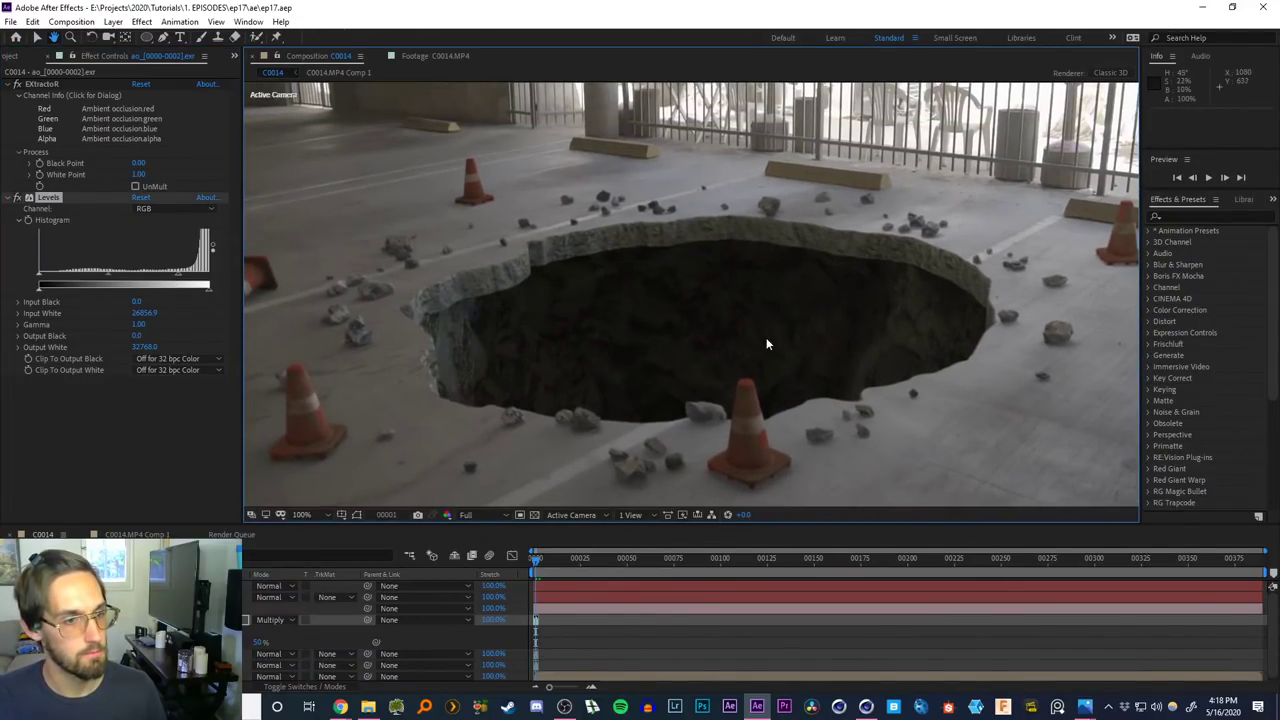
scroll(766, 344, "down", 1)
key("space")
left_click_drag(722, 274, 680, 297)
key("z")
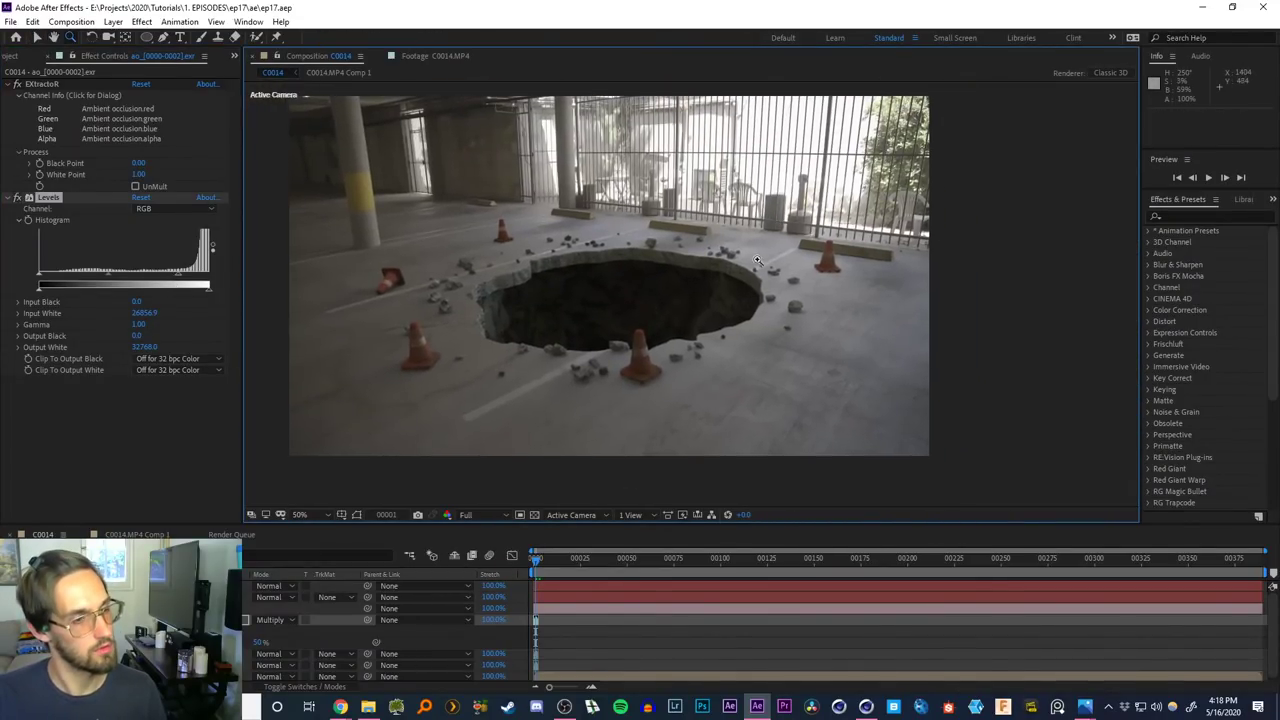
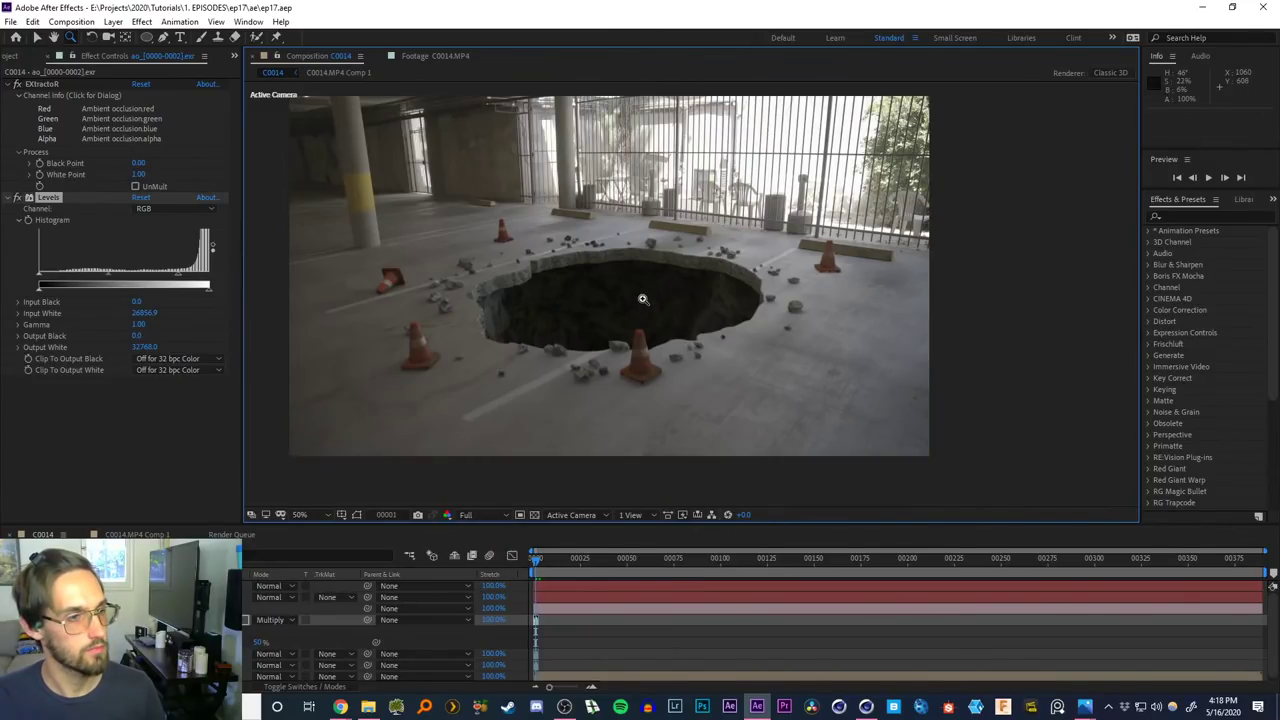
Raise Levels Output Black to about 2185 on the rnder layer and about 3855 on the bloom layer
left_click(62, 620)
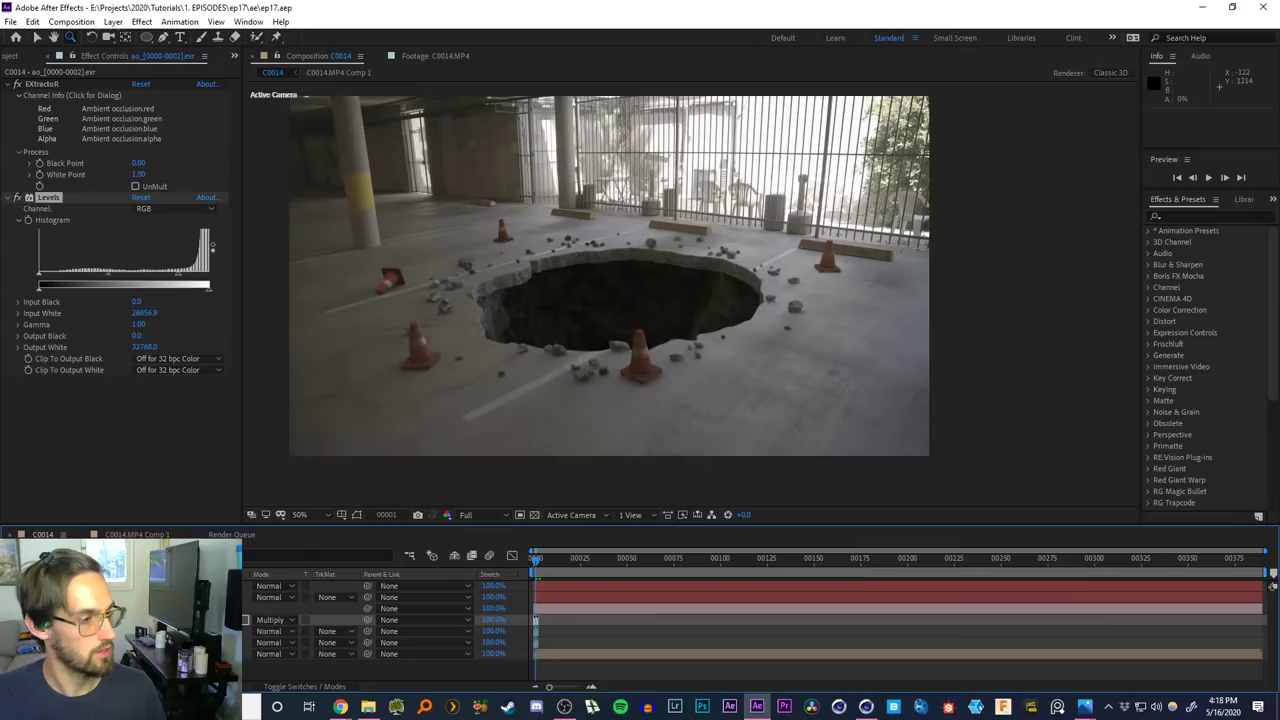
left_click(120, 642)
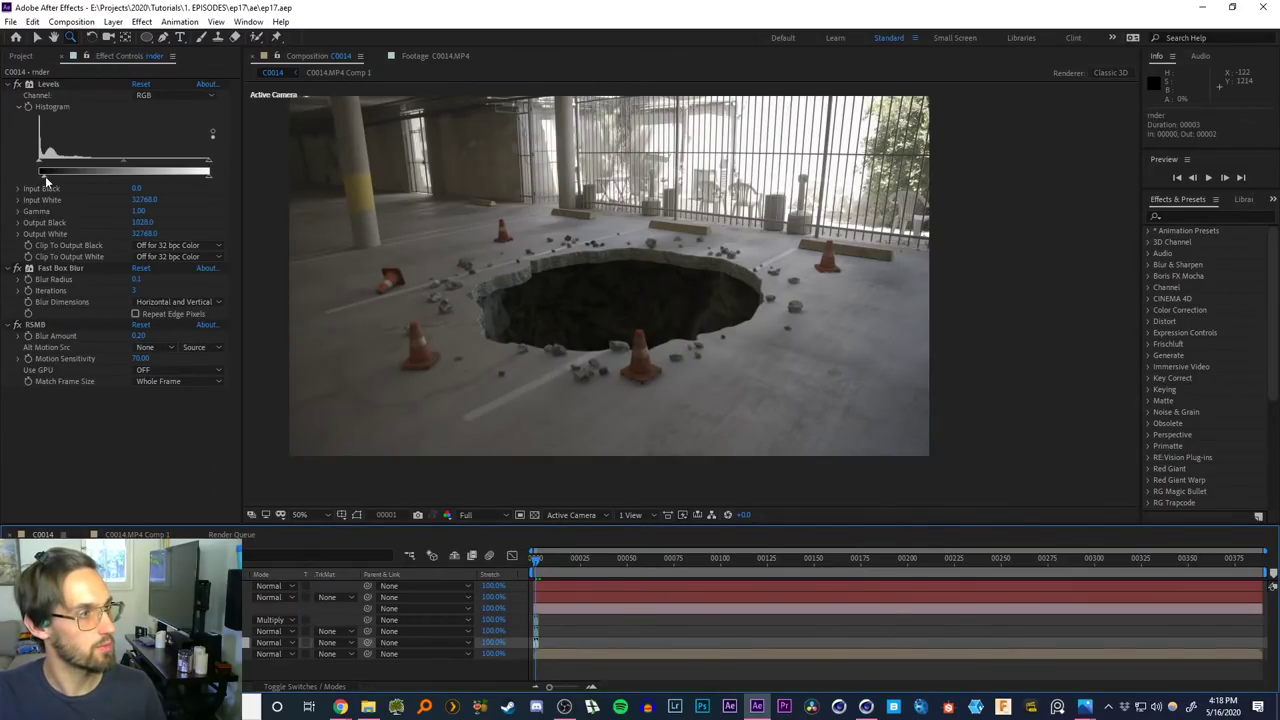
left_click_drag(45, 180, 50, 178)
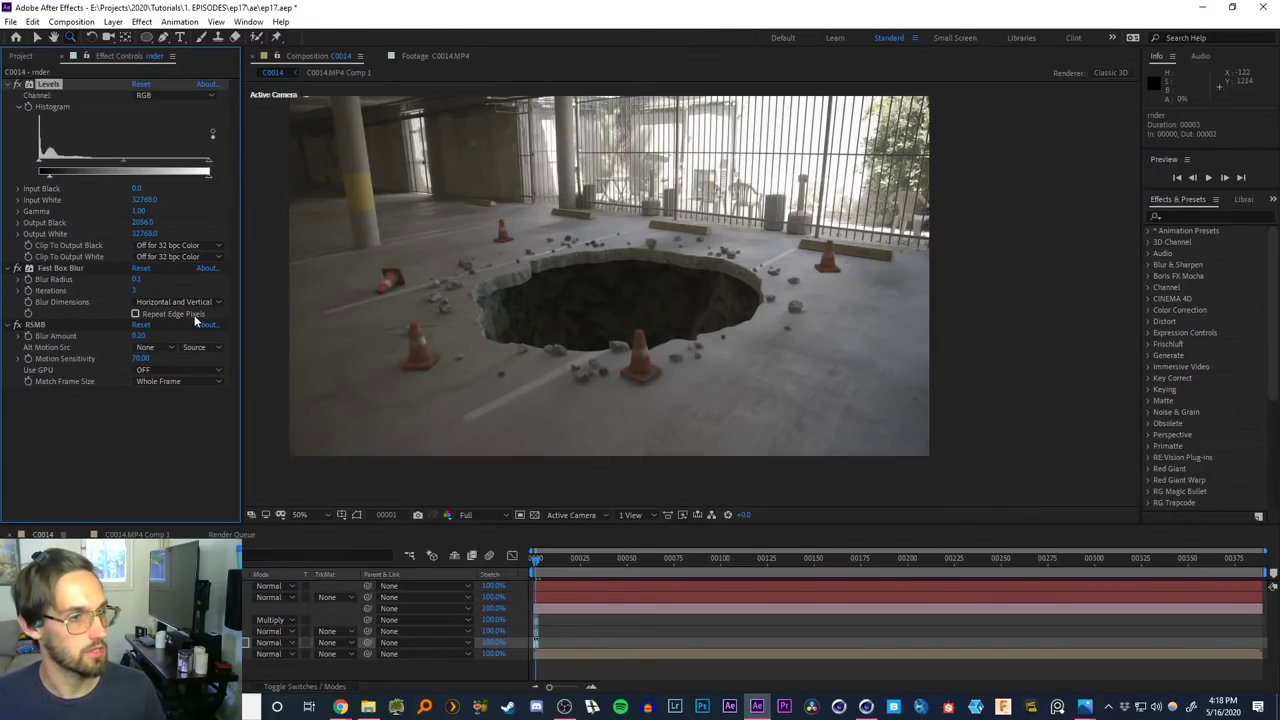
left_click_drag(48, 176, 50, 176)
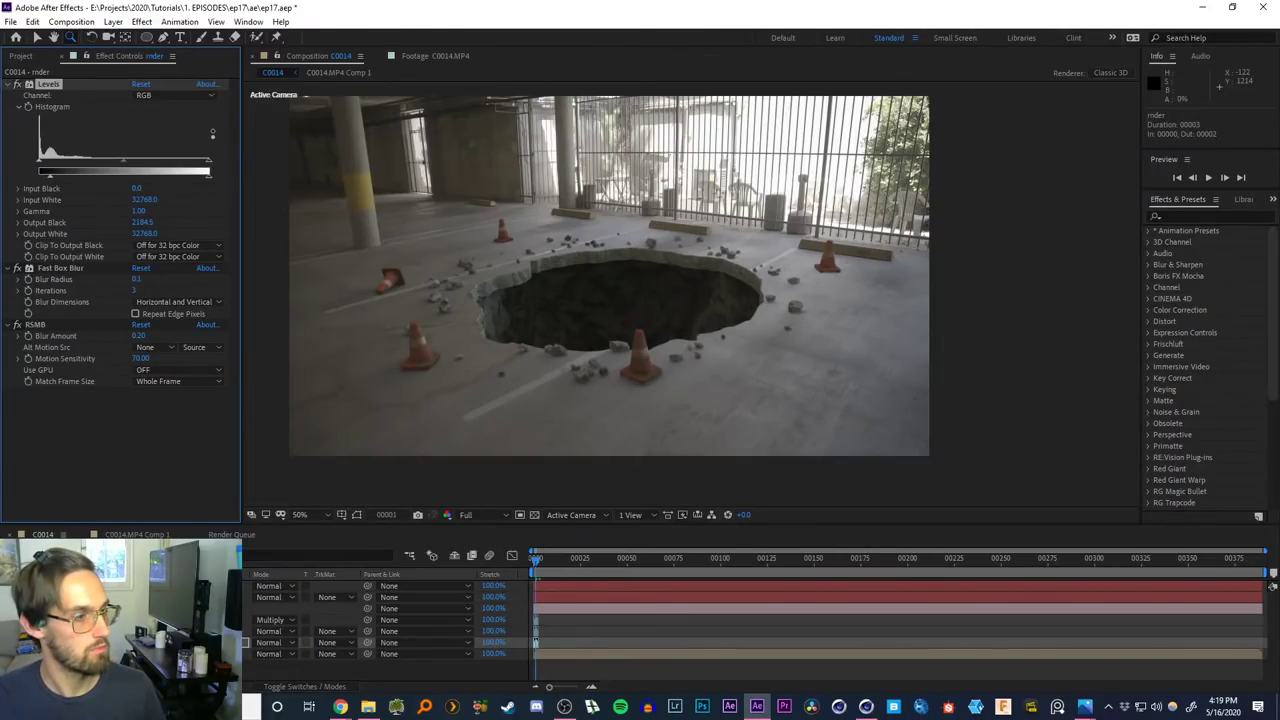
left_click(120, 631)
left_click_drag(56, 180, 59, 180)
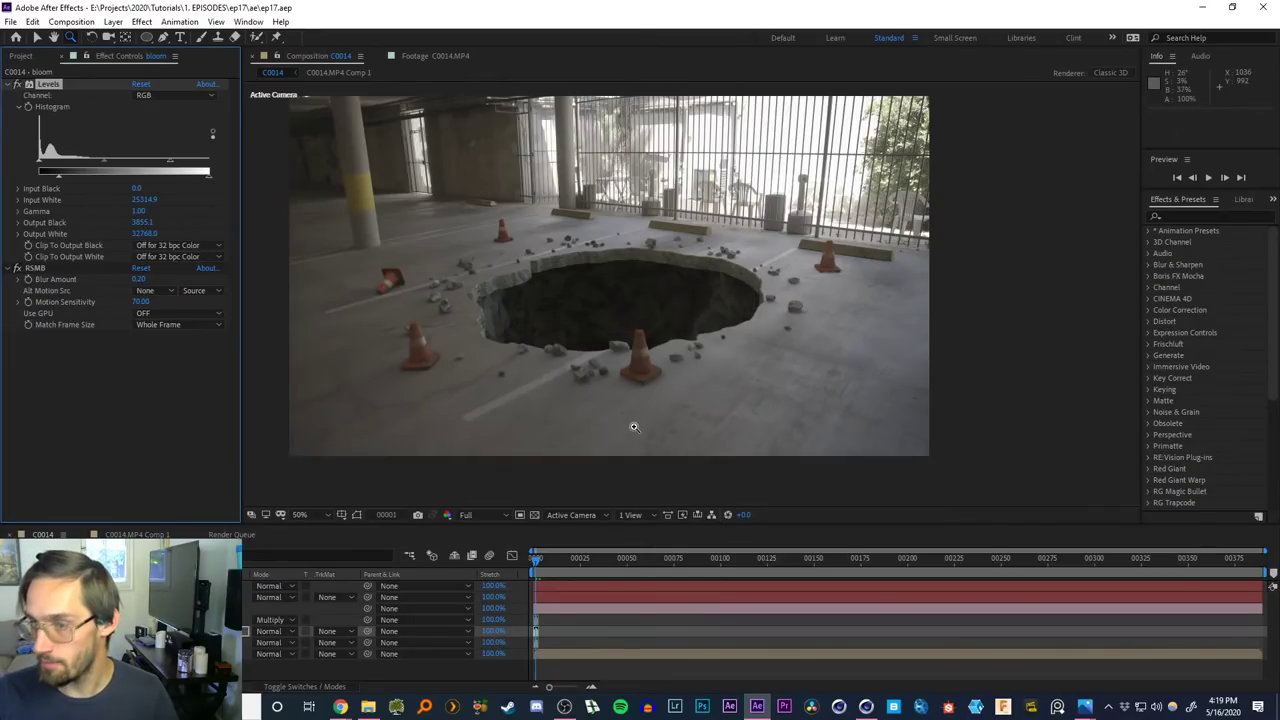
Compare the darkness and texture inside the hole with the dark walls and columns of the footage at 200% magnification
left_click(627, 324)
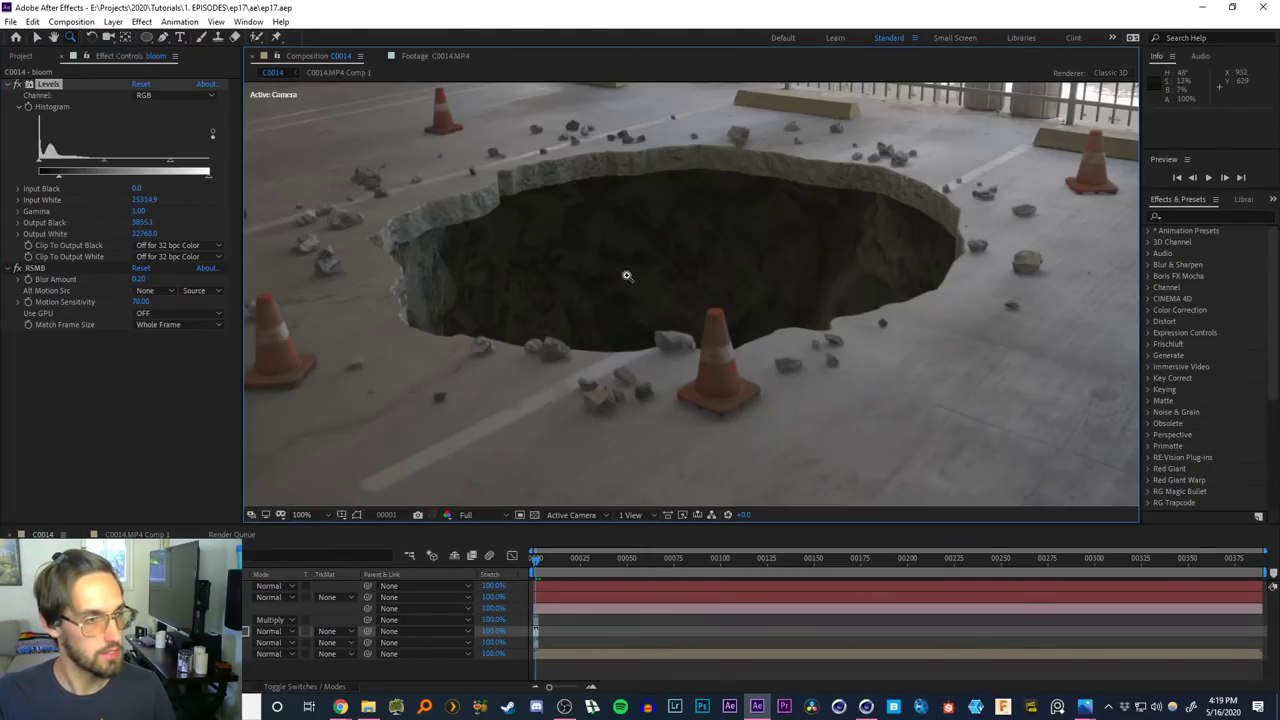
left_click(646, 297)
middle_click_drag(590, 308, 791, 309)
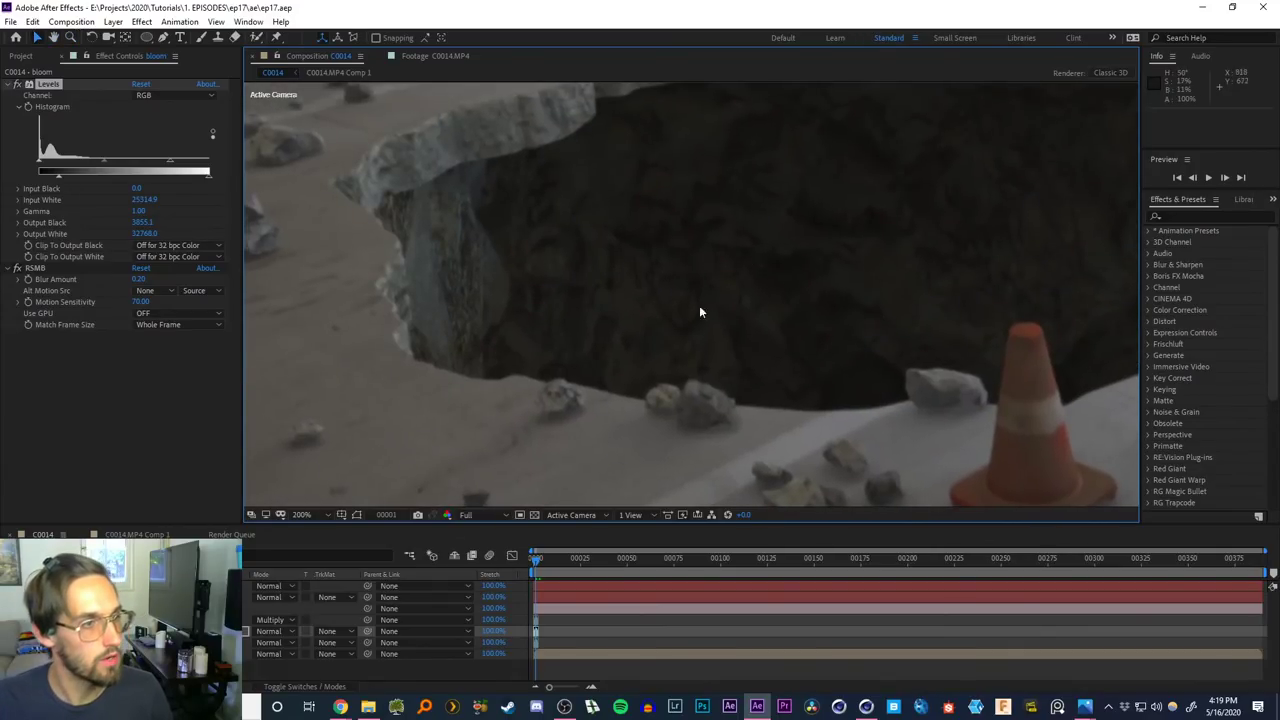
middle_click_drag(726, 256, 498, 358)
left_click_drag(498, 358, 680, 306)
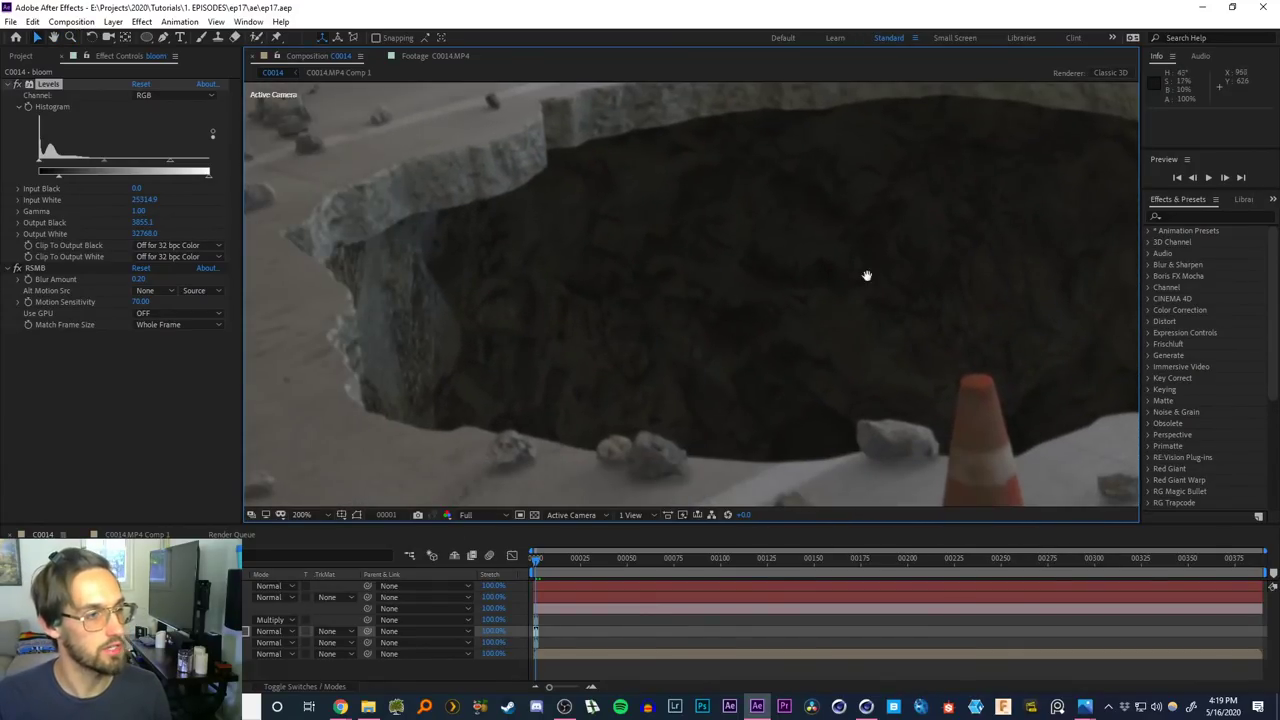
left_click_drag(866, 277, 774, 440)
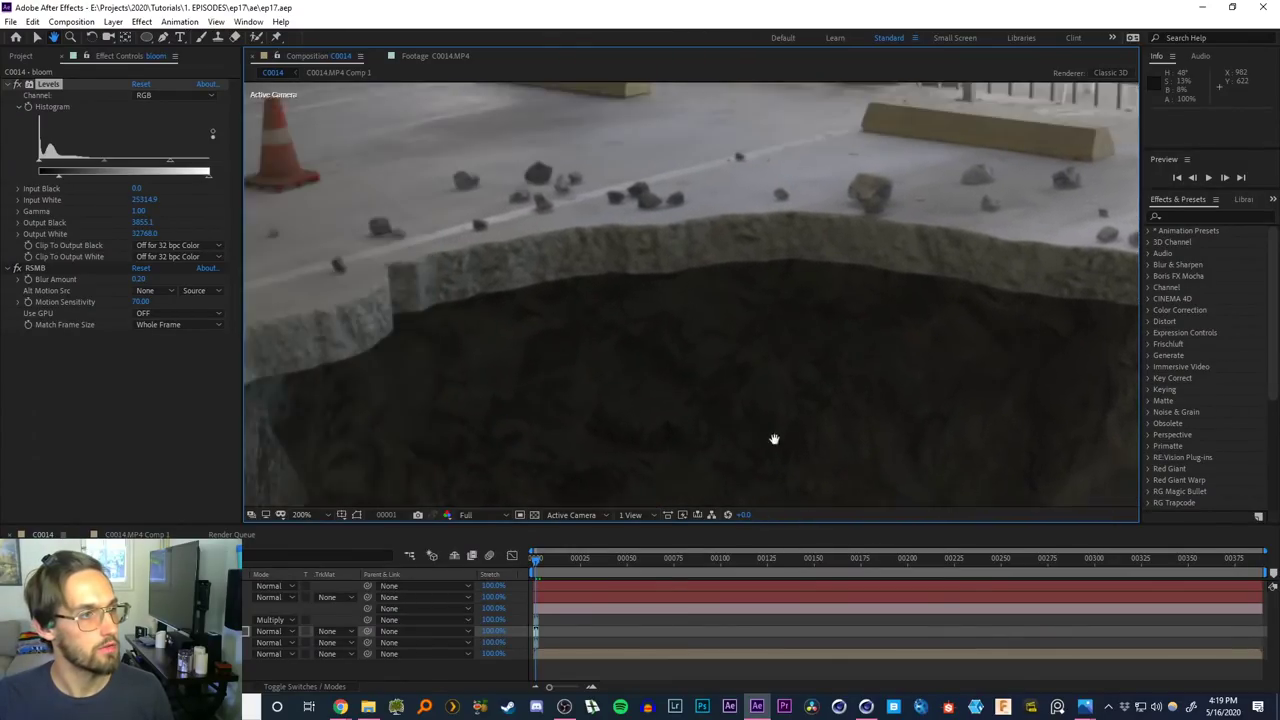
left_click_drag(600, 345, 666, 590)
left_click_drag(391, 253, 794, 377)
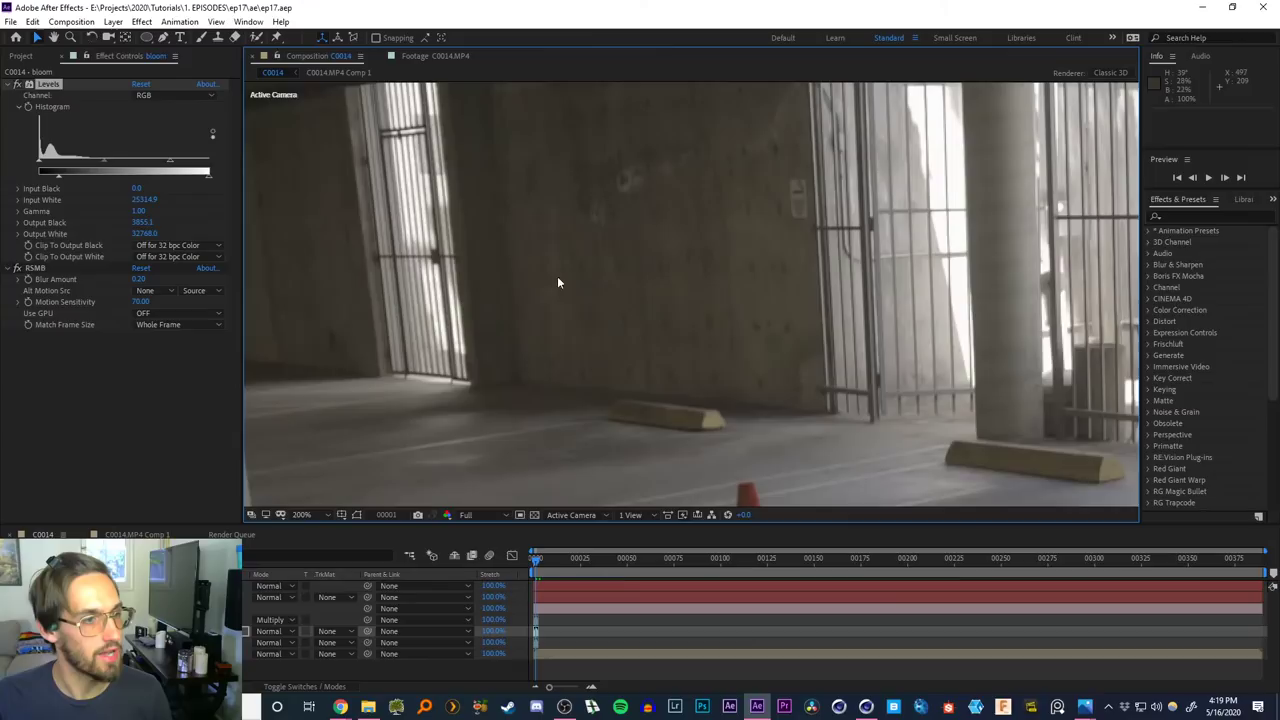
left_click_drag(405, 285, 603, 278)
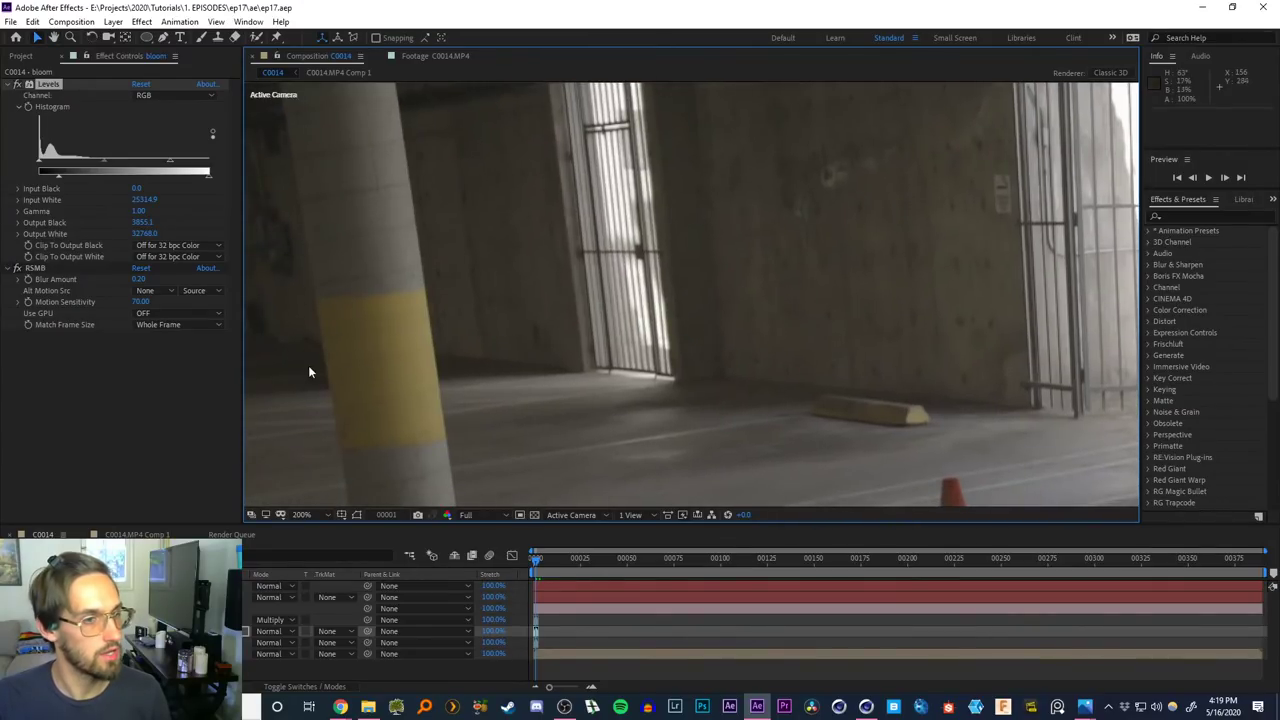
left_click_drag(308, 372, 586, 334)
left_click_drag(432, 223, 457, 323)
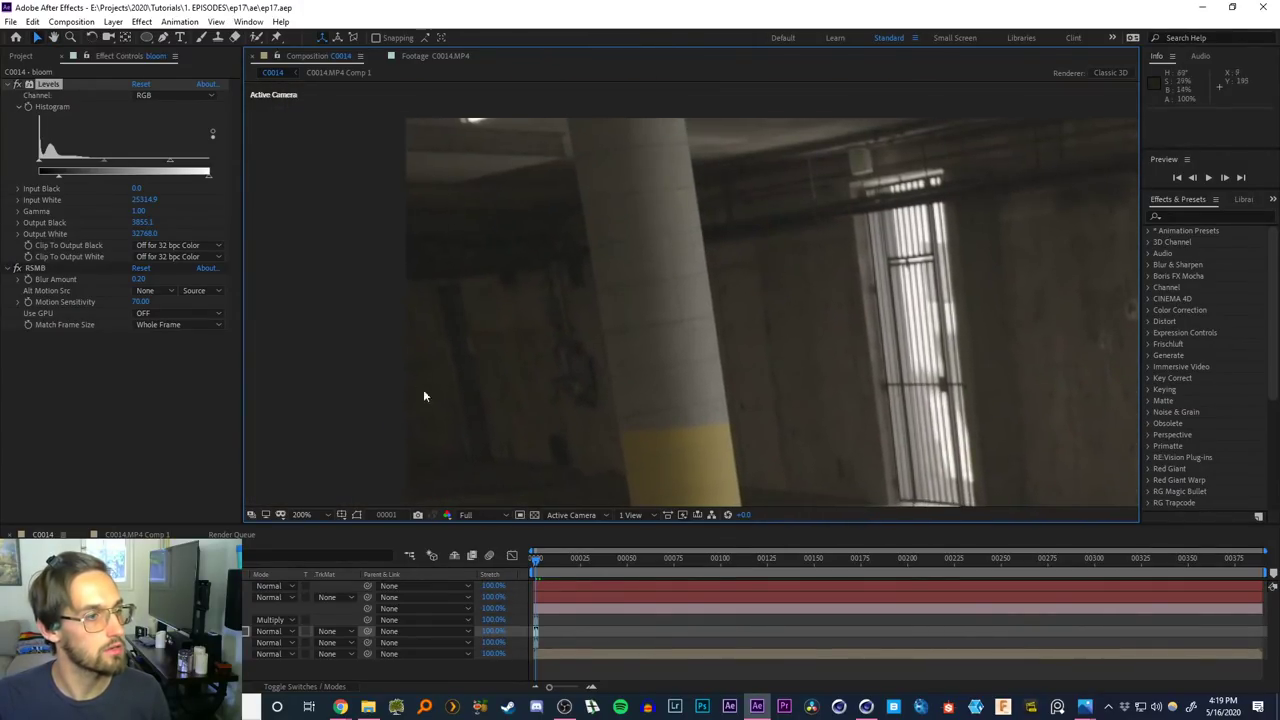
left_click_drag(939, 496, 619, 184)
left_click_drag(1117, 450, 705, 280)
left_click_drag(877, 358, 503, 154)
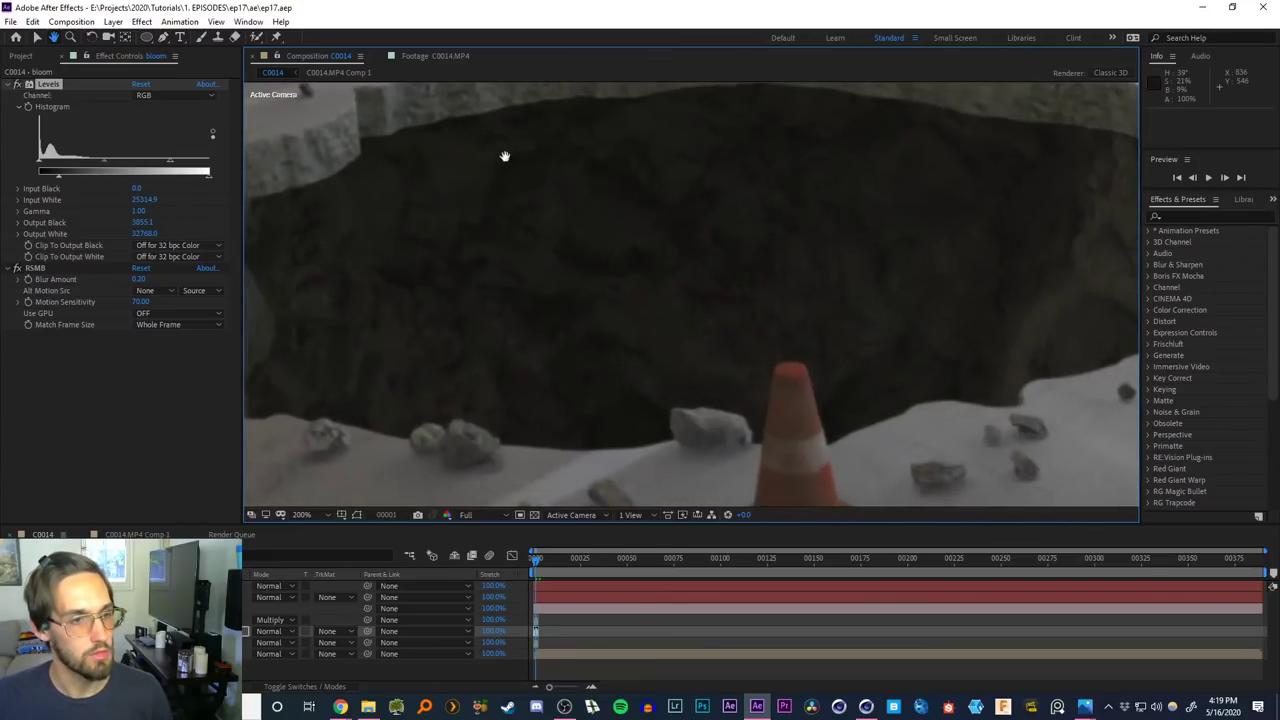
left_click_drag(655, 260, 787, 273)
Pre-compose the rnder, bloom and ambient occlusion layers into Pre-comp 1, moving all attributes into the new composition
left_click(120, 642)
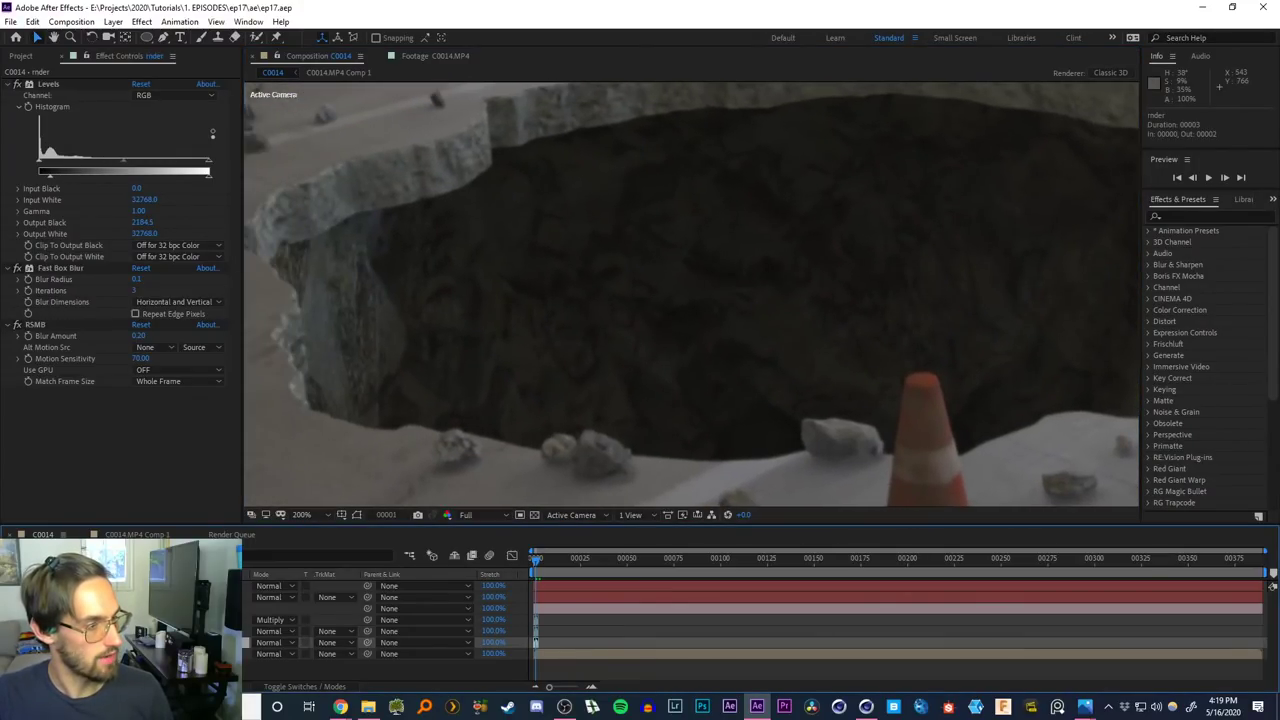
left_click(120, 620, "shift")
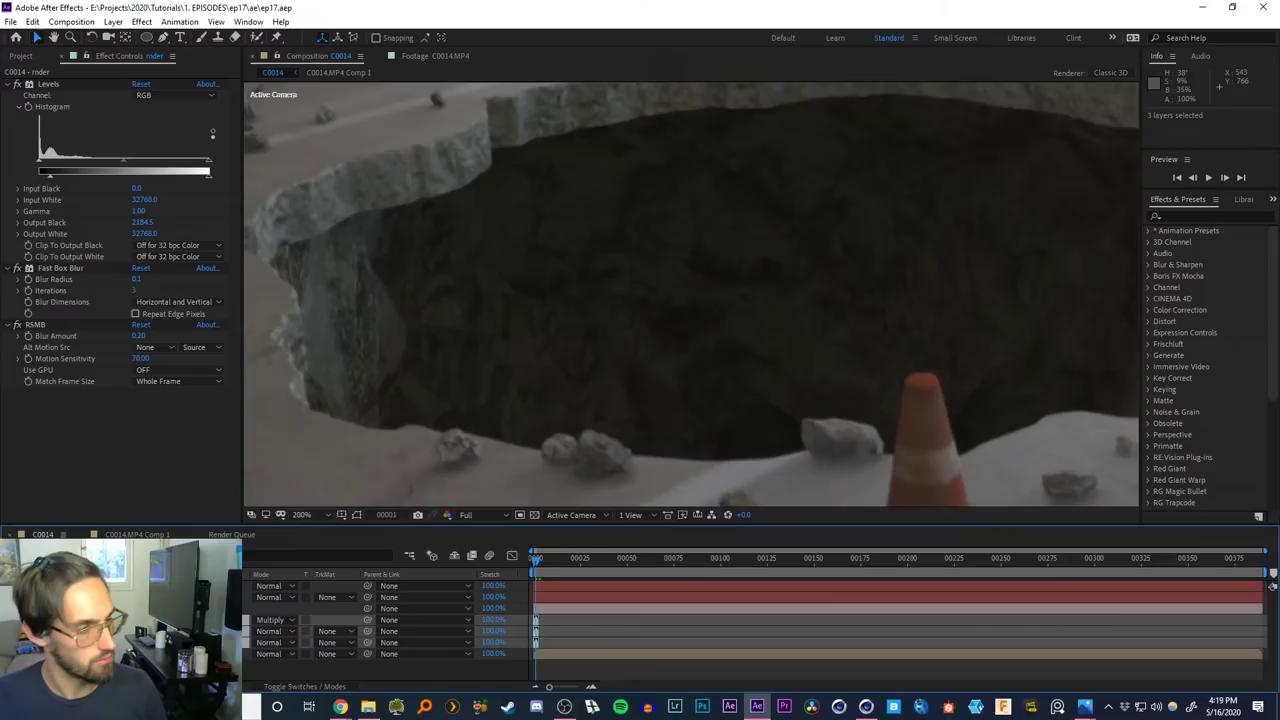
key("ctrl+shift+c")
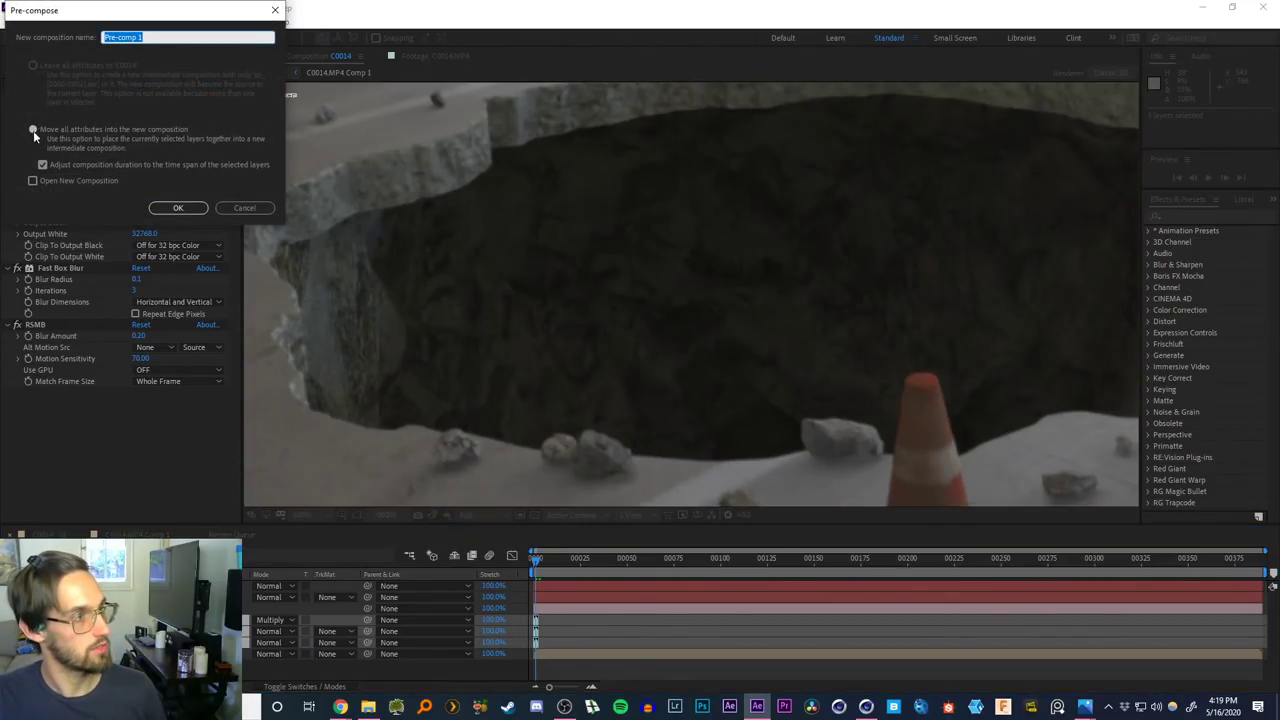
left_click(178, 207)
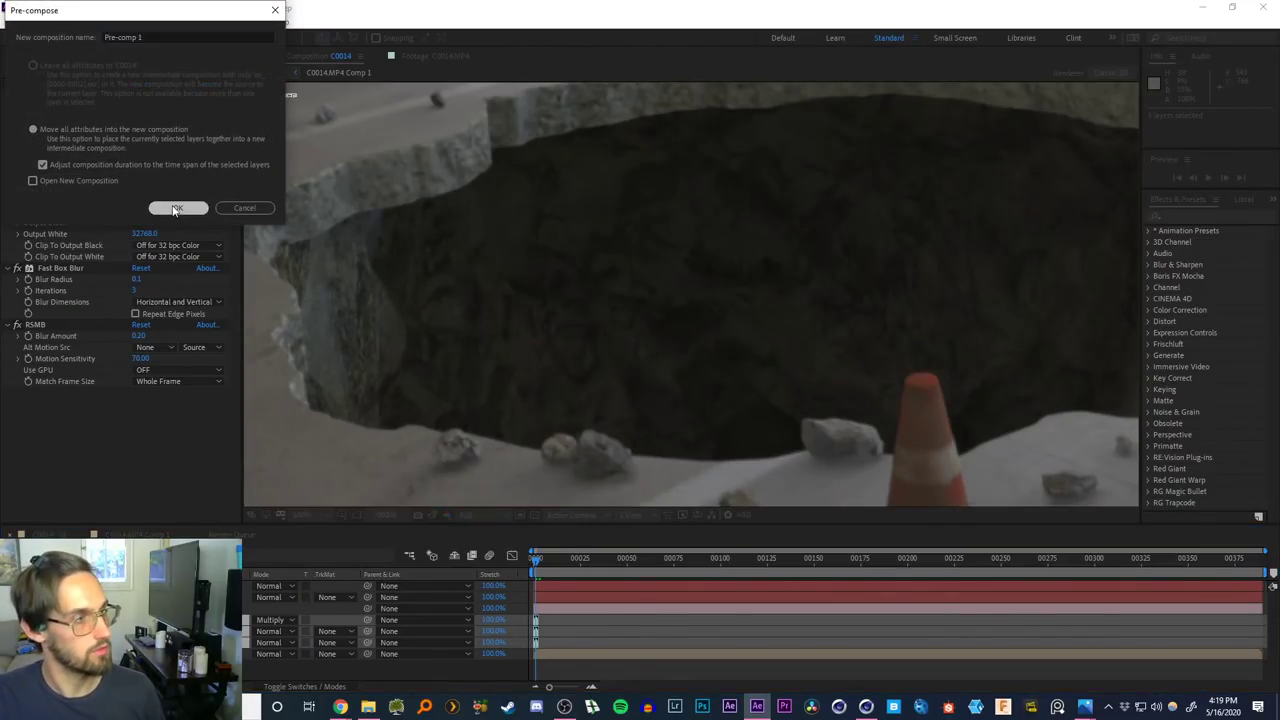
Enable Collapse Transformations on Pre-comp 1 so its blending carries through to the footage
middle_click_drag(457, 306, 586, 267)
key("z")
left_click(696, 305, "alt")
left_click(698, 304, "alt")
middle_click_drag(731, 253, 616, 294)
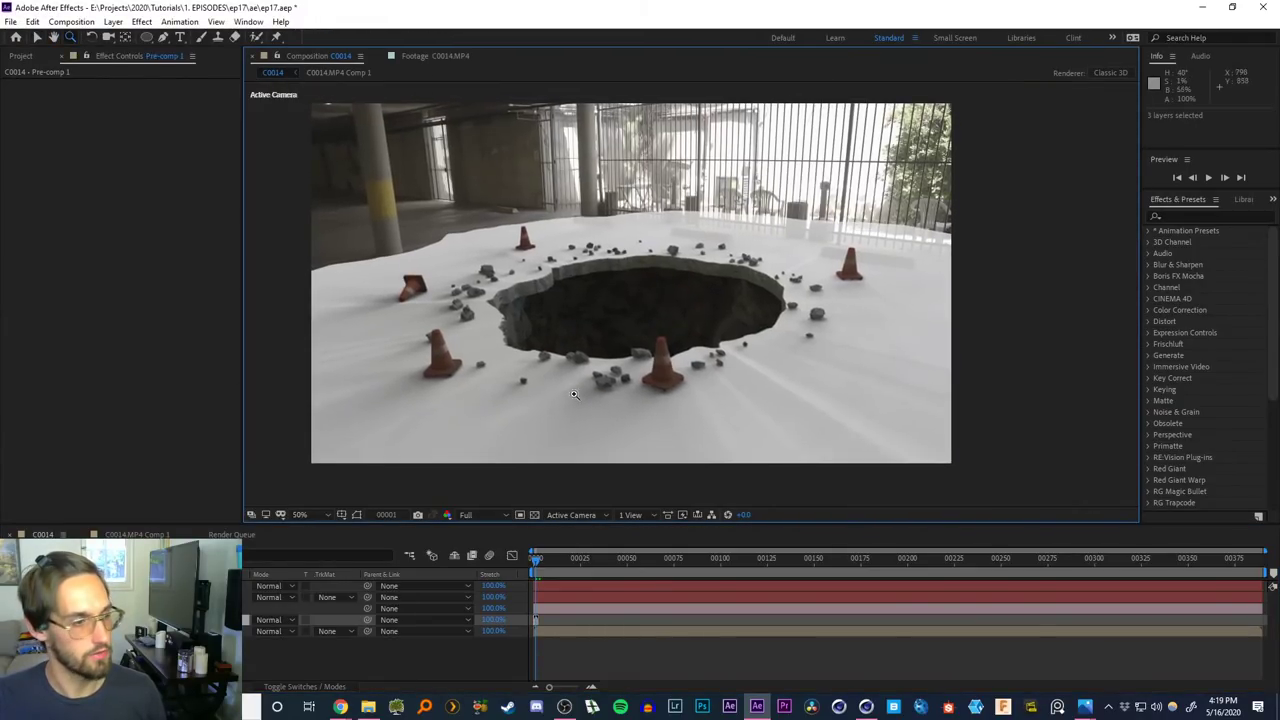
left_click(280, 685)
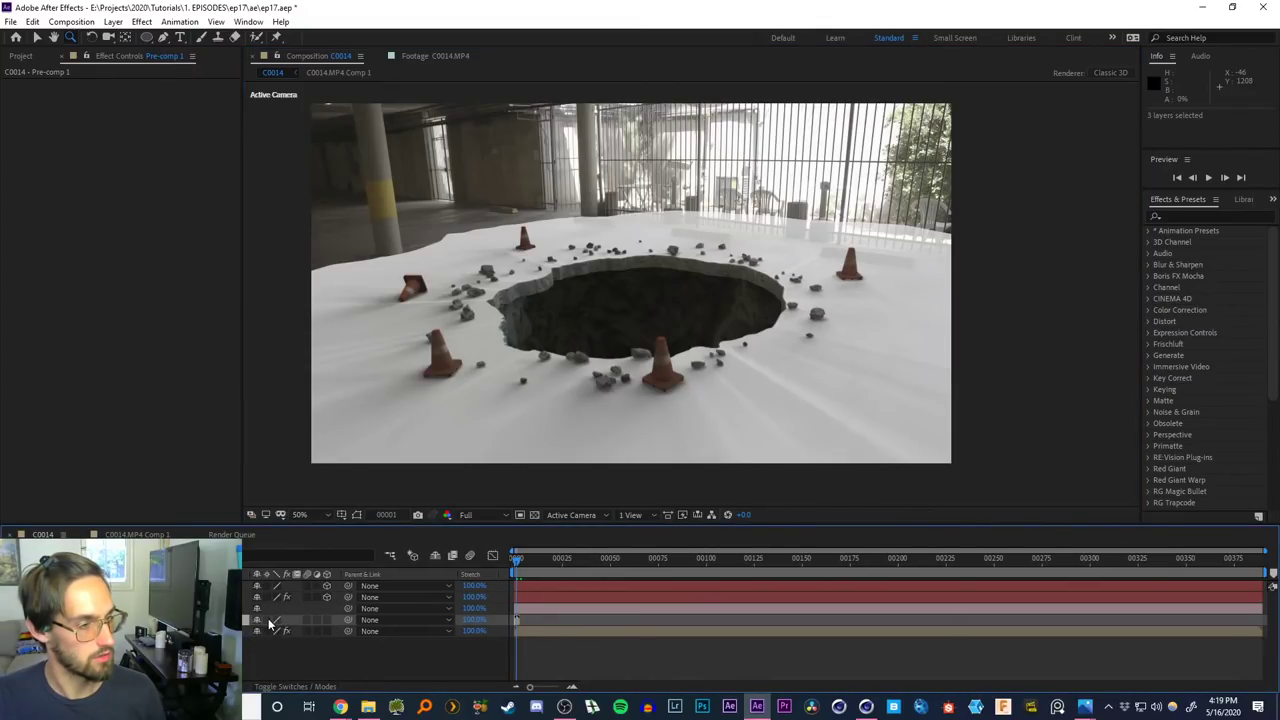
left_click(268, 621)
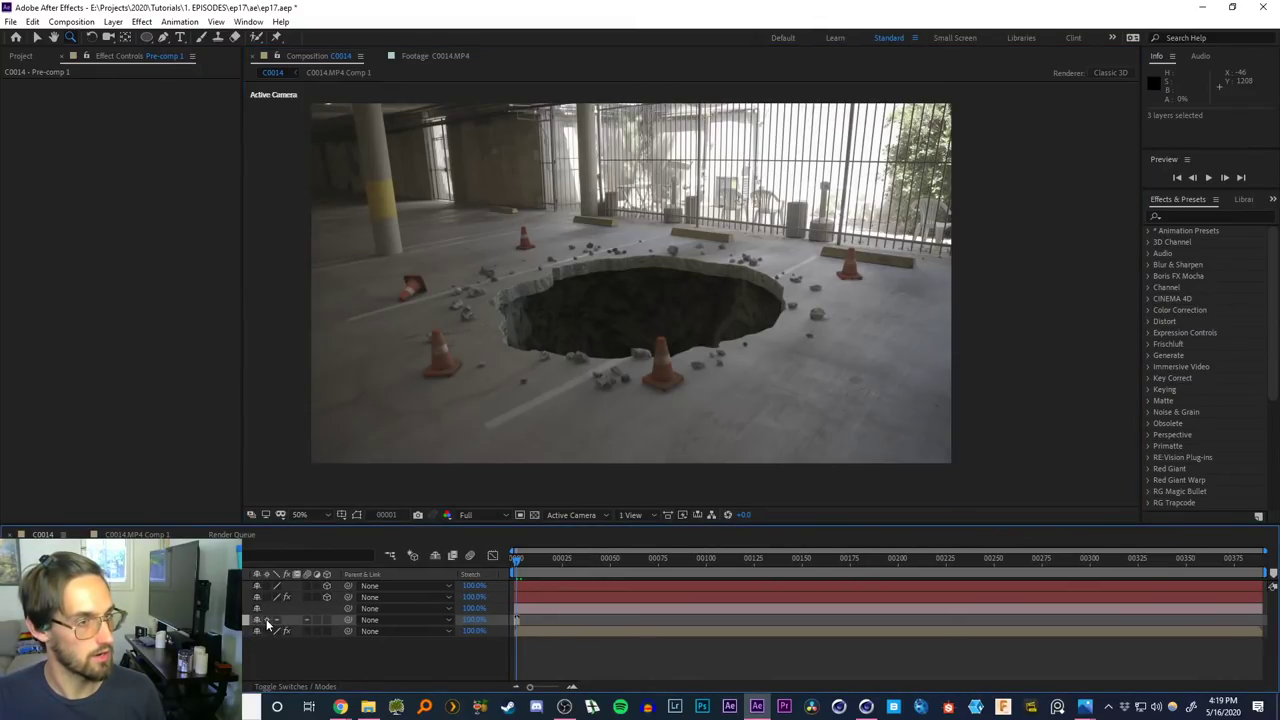
Check the layer blending modes inside Pre-comp 1, and toggle its Collapse Transformations switch in C0014 to compare
double_click(180, 620)
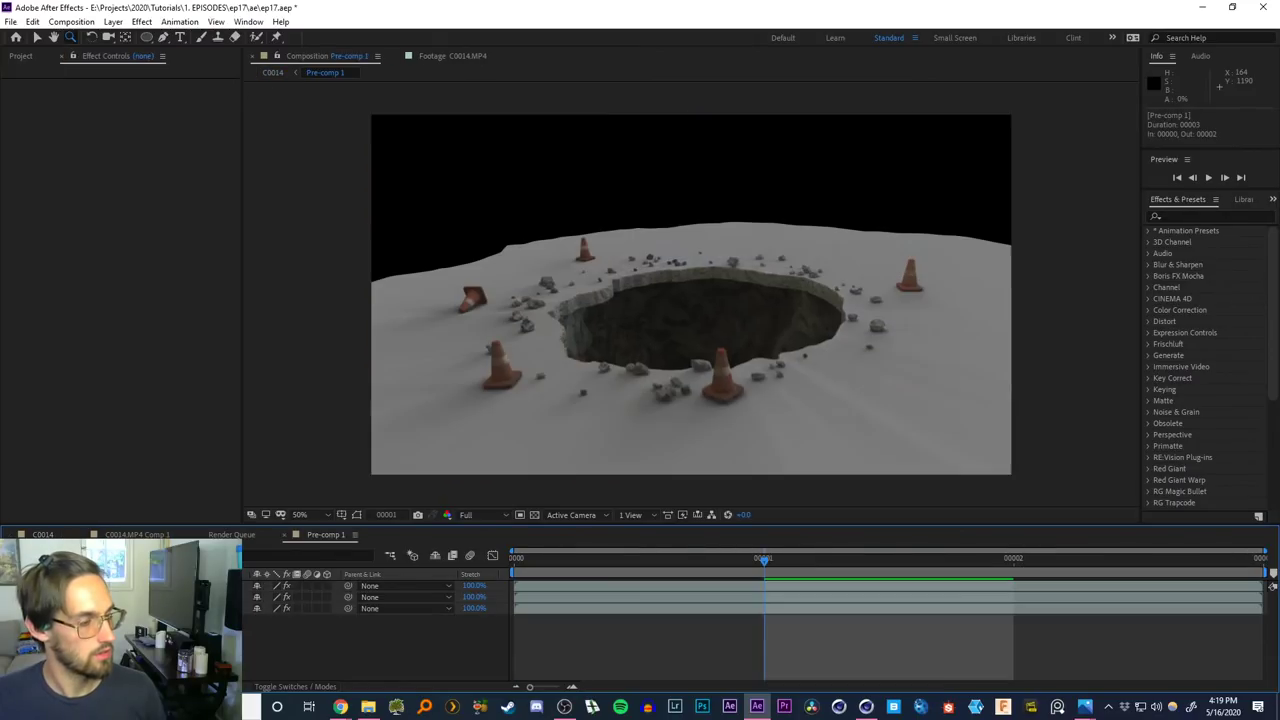
left_click(283, 685)
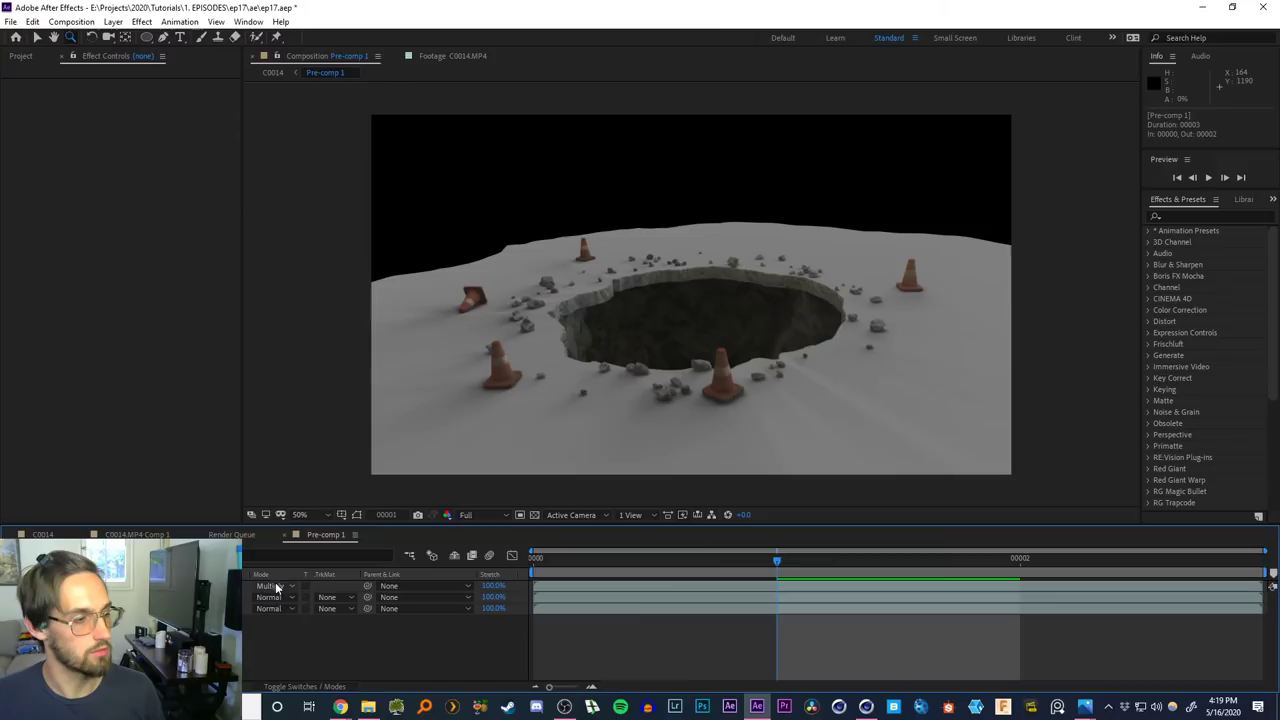
left_click(272, 74)
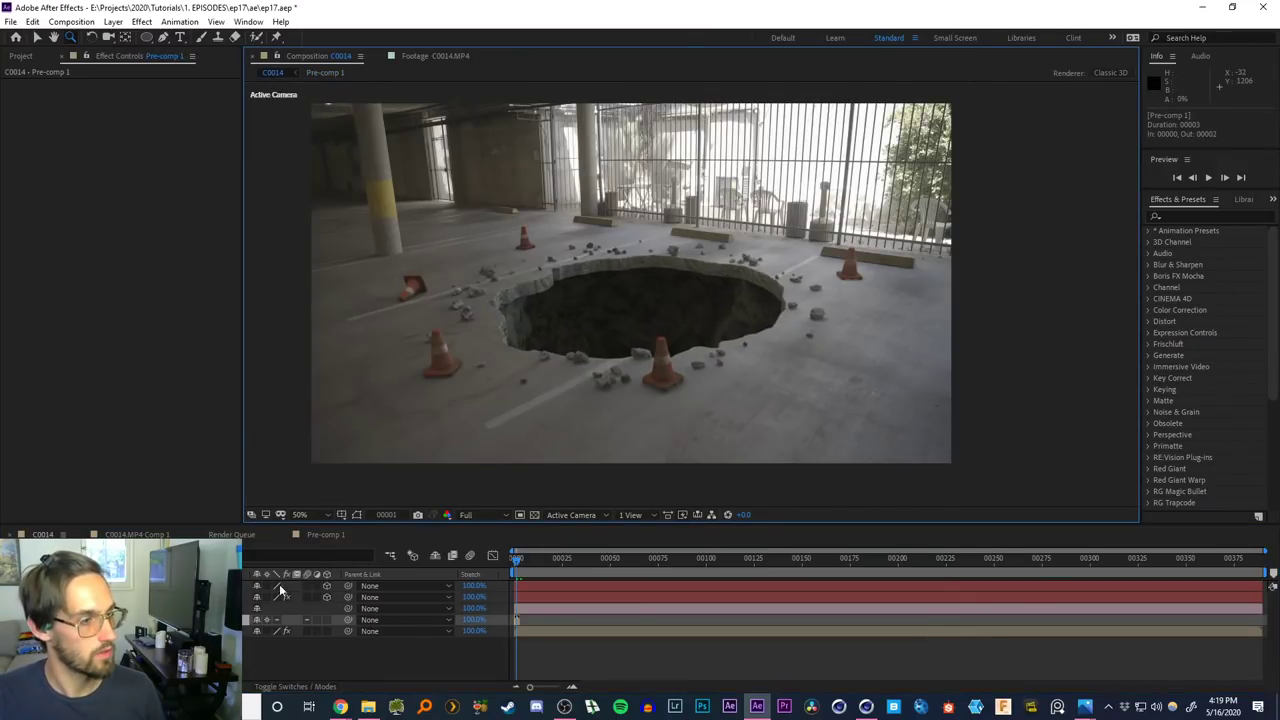
left_click(258, 620)
left_click(266, 620)
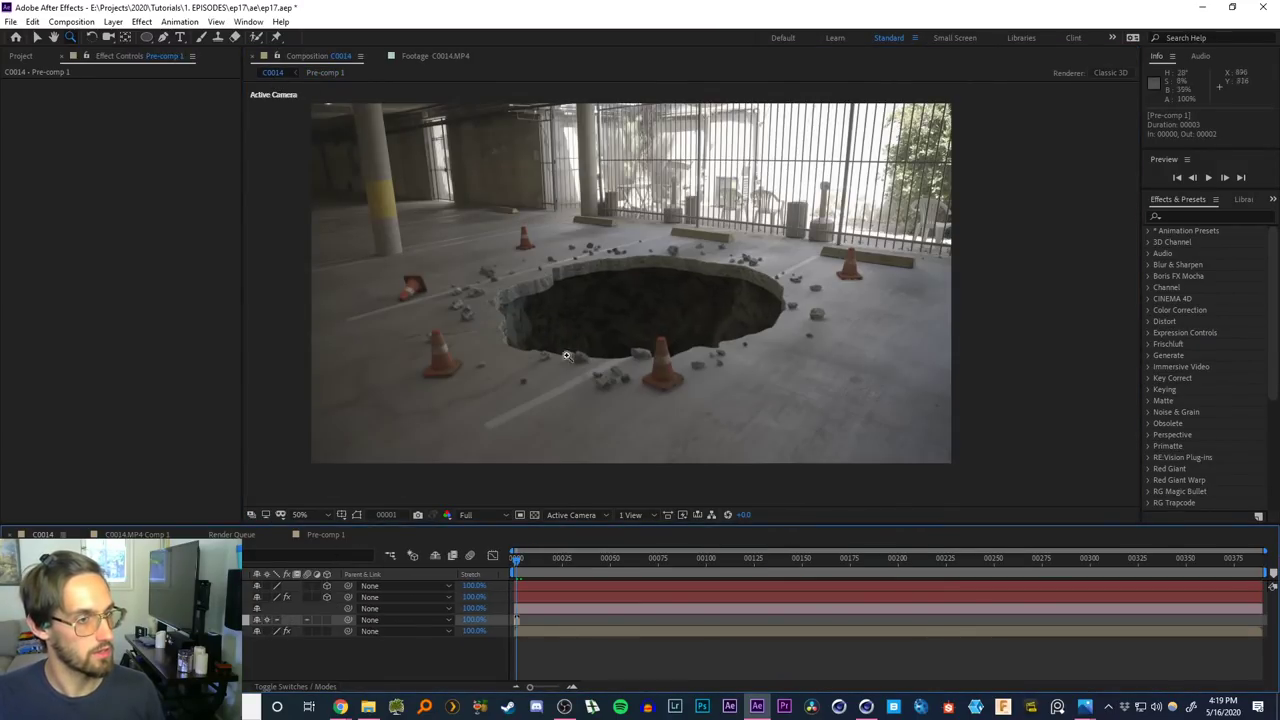
Apply the Add Grain effect to Pre-comp 1 and inspect the hole close up
left_click(646, 339)
middle_click_drag(661, 264, 577, 311)
left_click(608, 309)
left_click(230, 655)
key("ctrl+space")
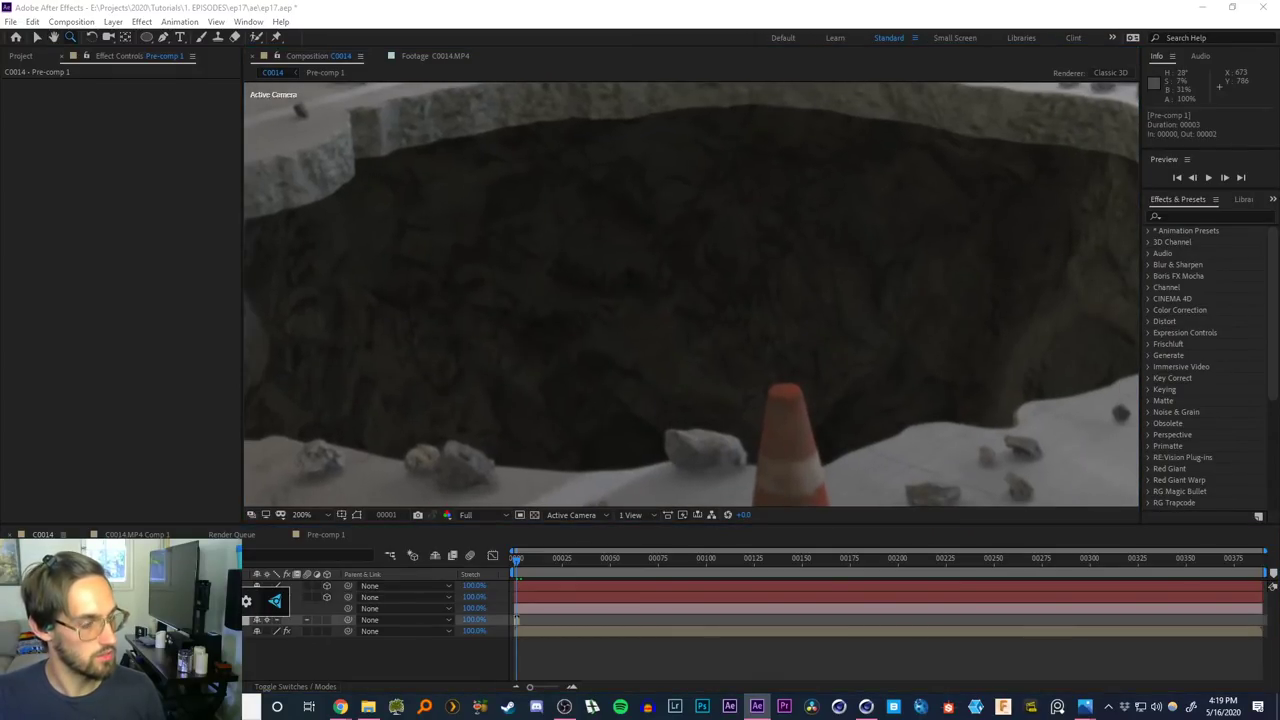
key("Return")
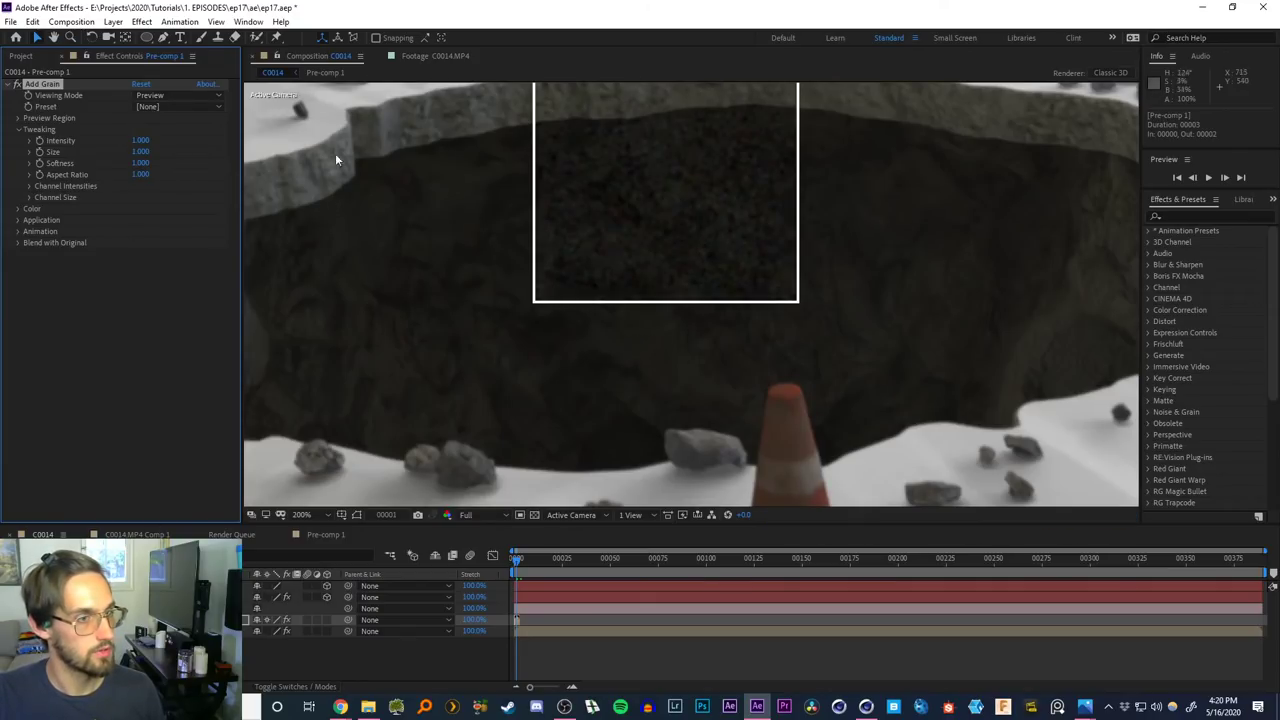
Set Add Grain's Viewing Mode to Final Output and examine the grain across the hole and surrounding ground
left_click(162, 105)
left_click(166, 95)
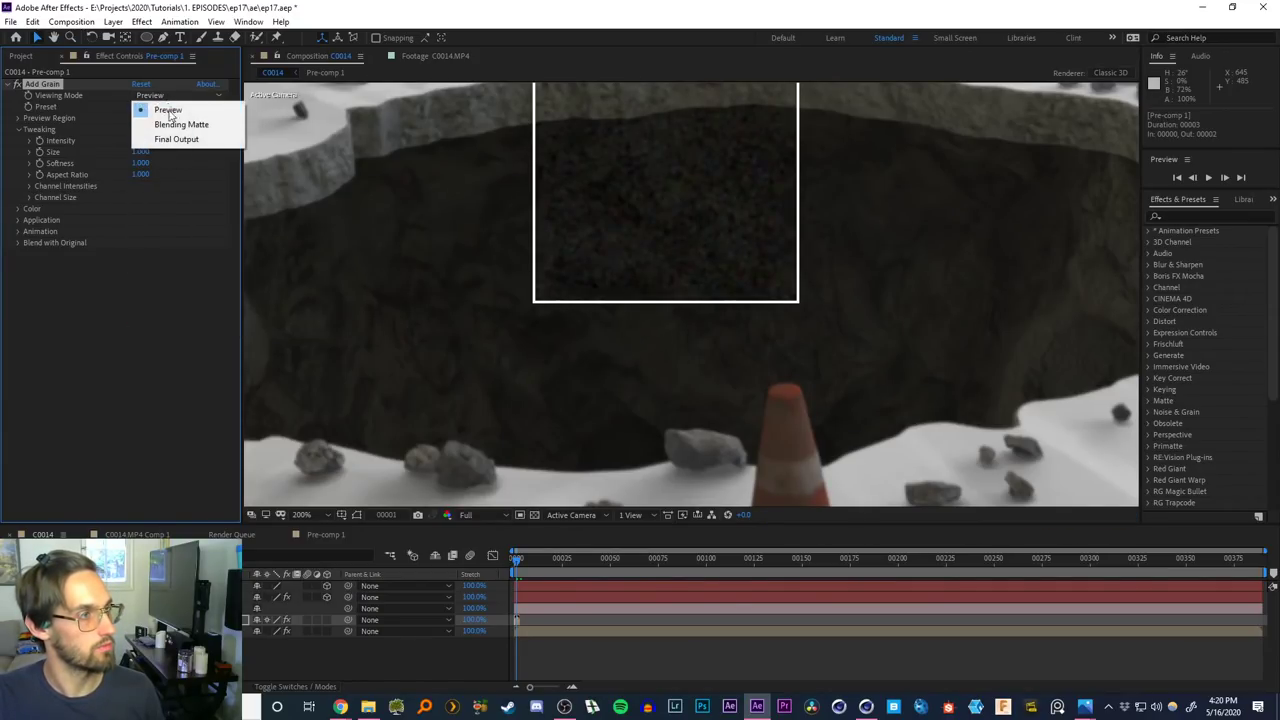
left_click(166, 140)
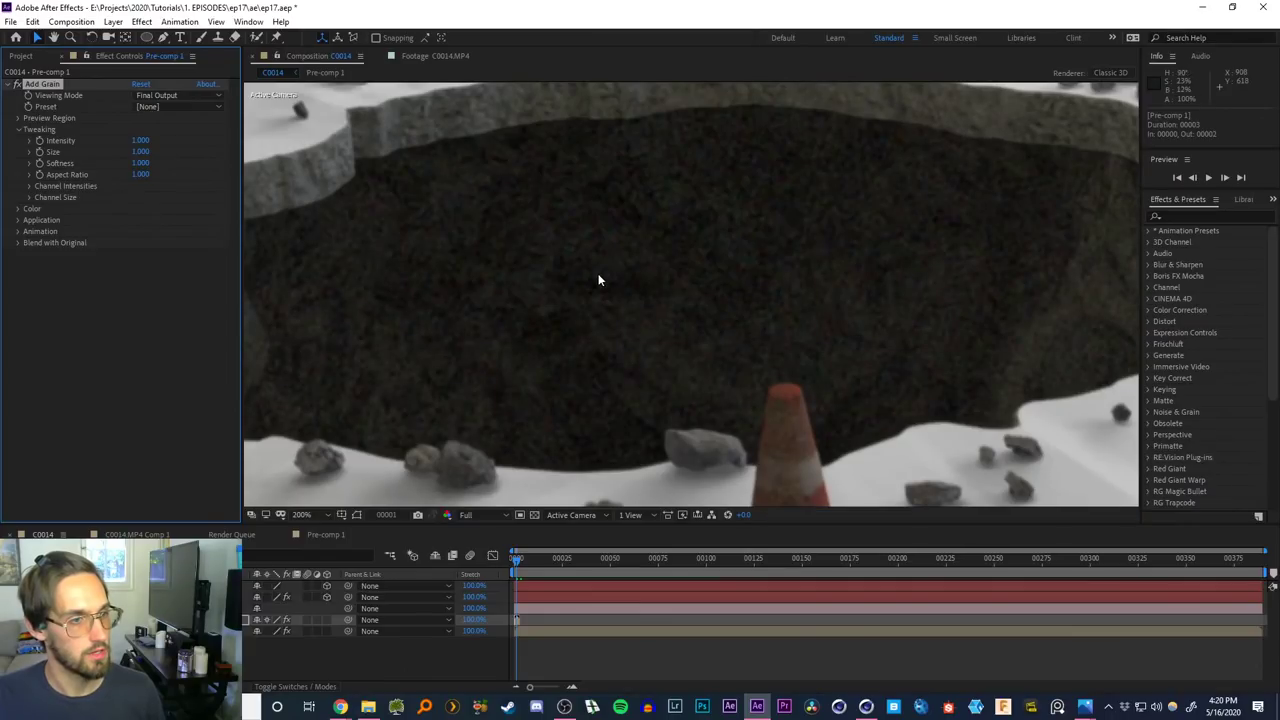
key("space")
scroll(543, 338, "down", 2)
left_click_drag(667, 245, 510, 294)
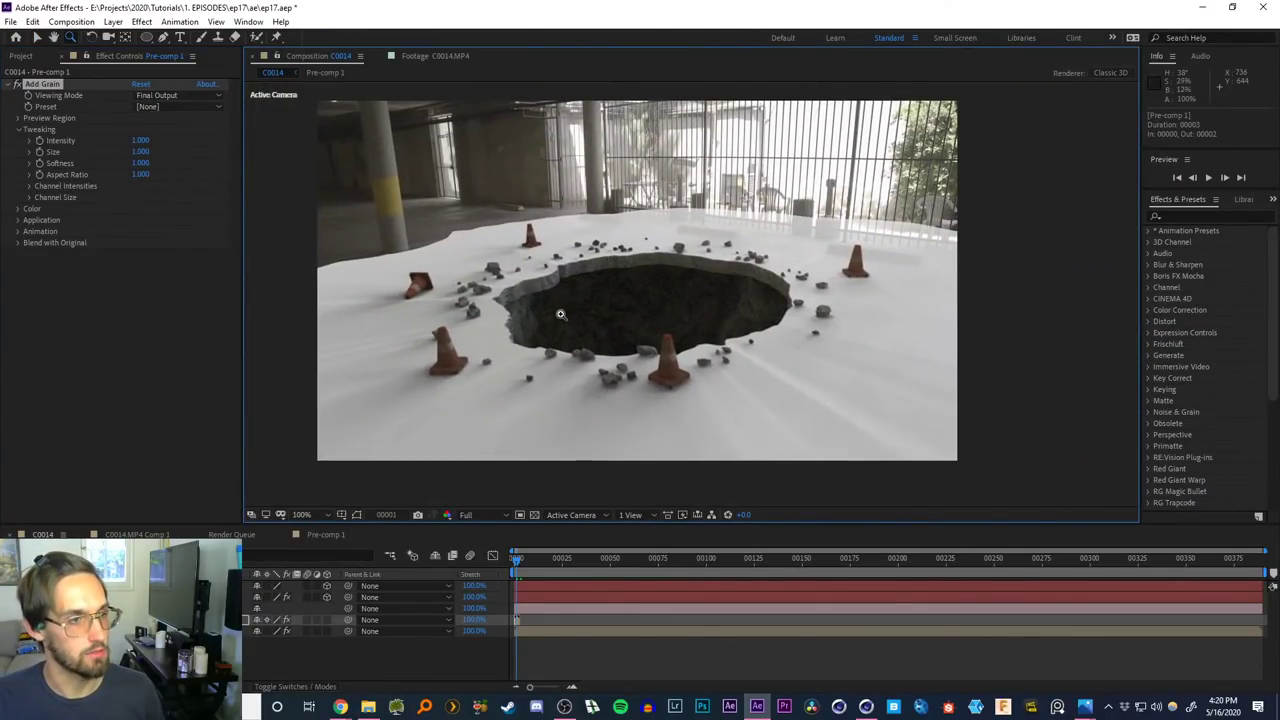
key("period")
key("period")
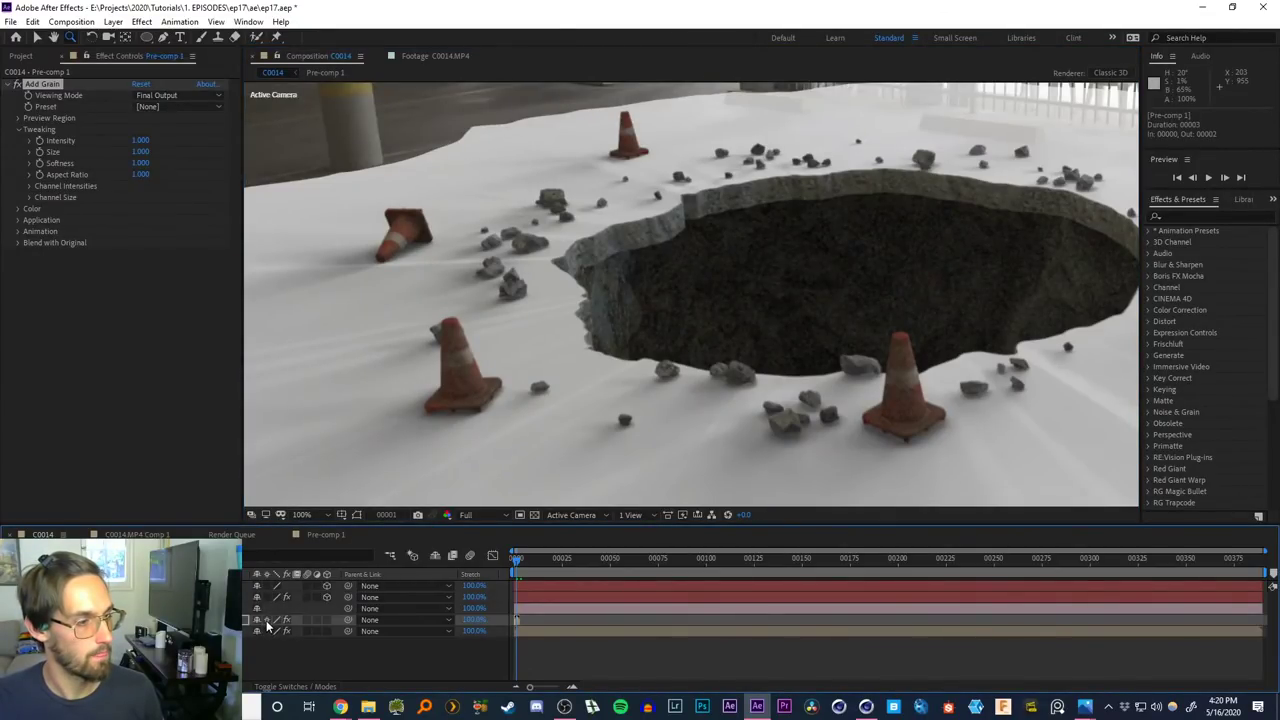
Remove Add Grain from Pre-comp 1 and try the Match Grain effect on it instead
middle_click_drag(701, 303, 515, 308)
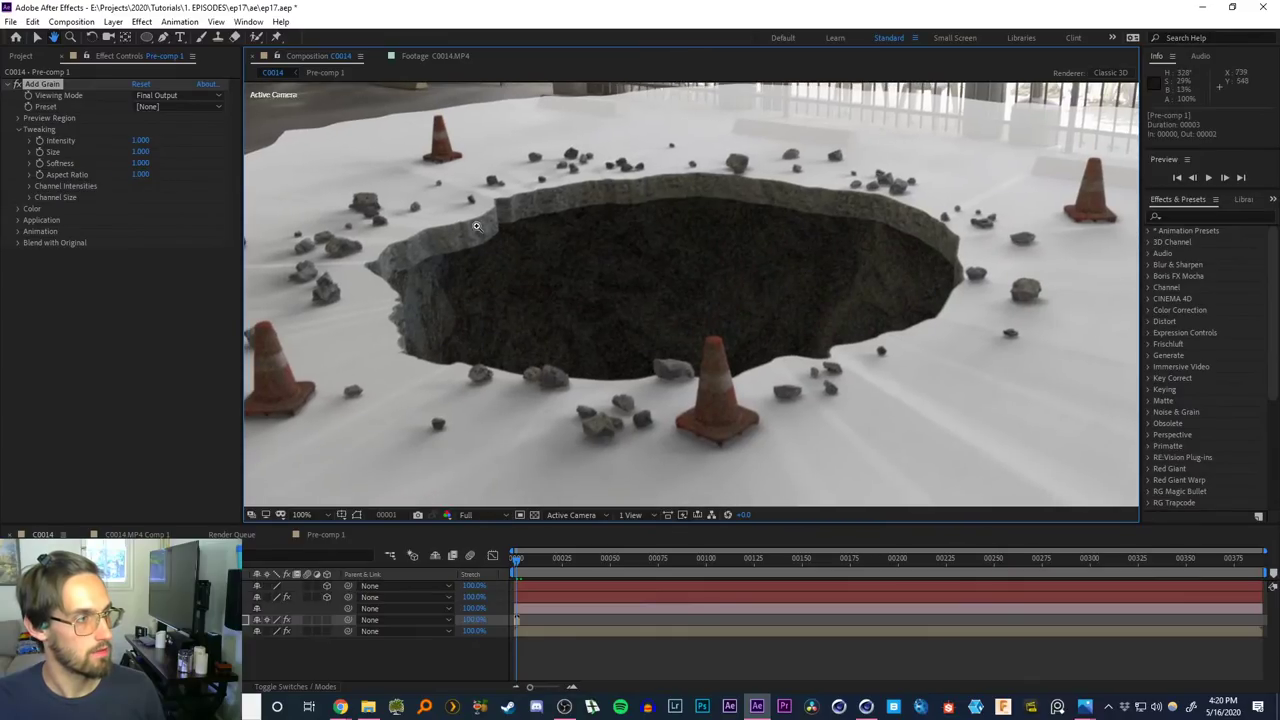
left_click(100, 140)
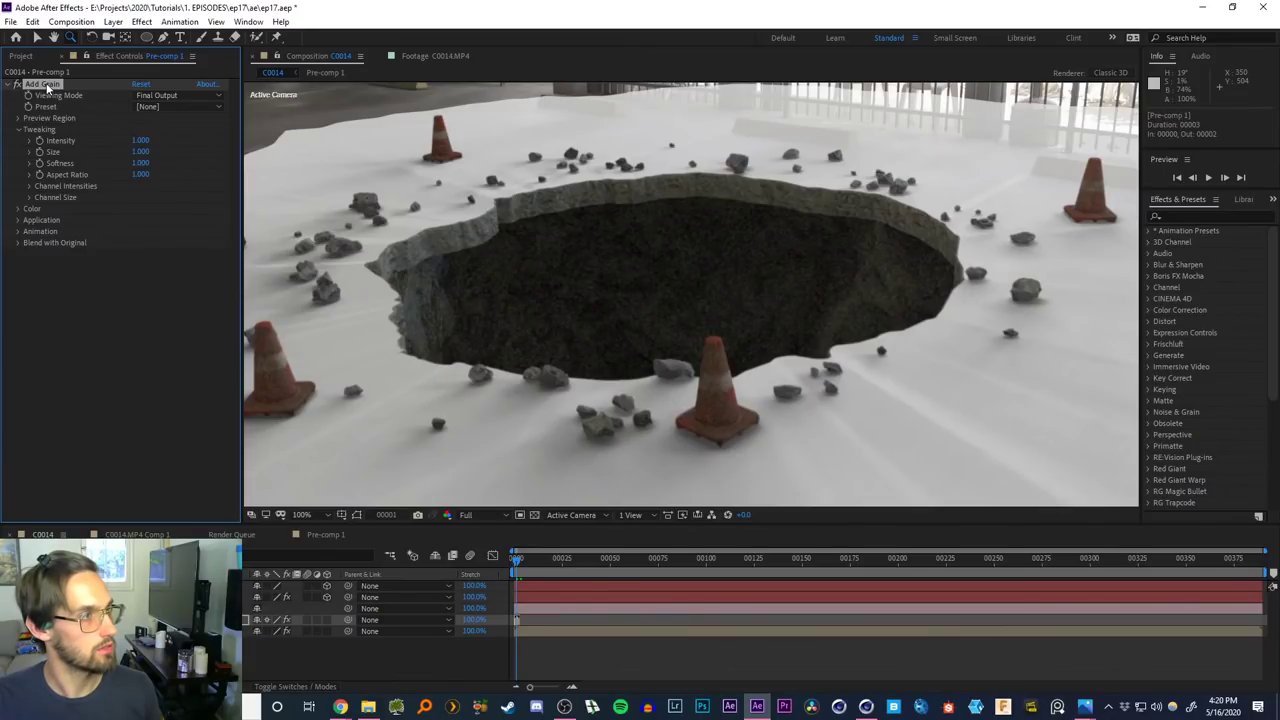
key("Delete")
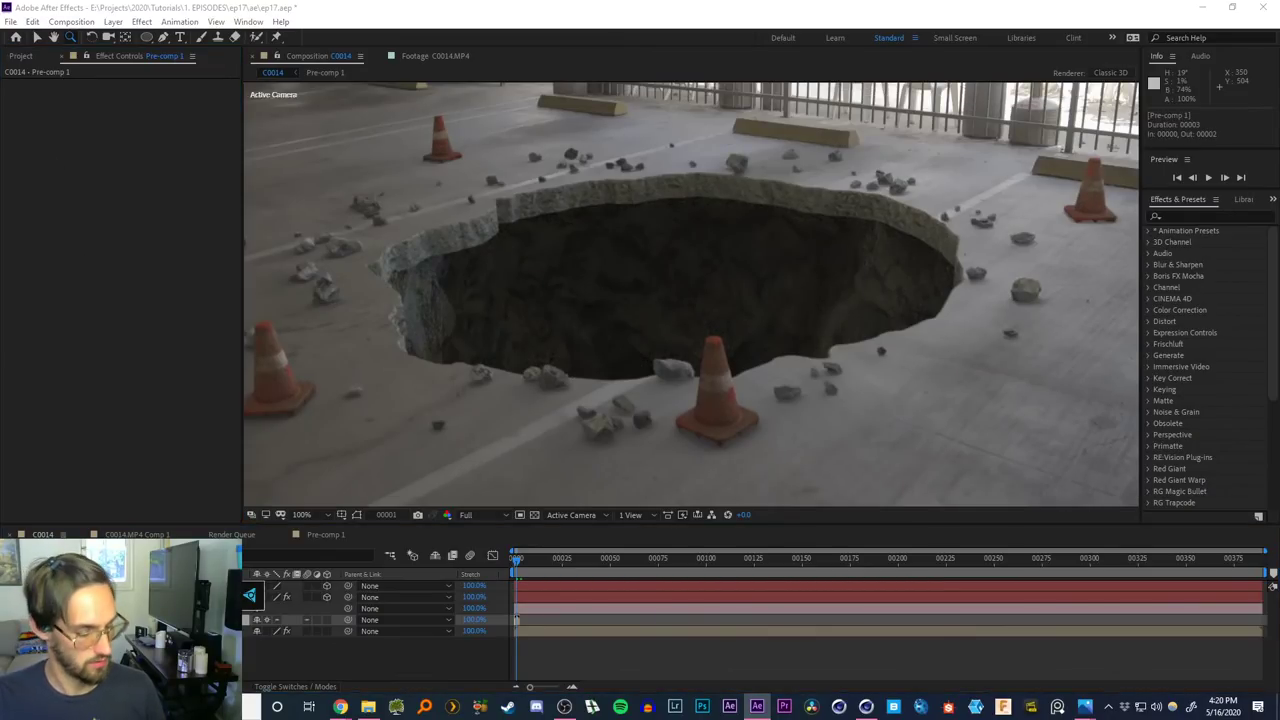
key("ctrl+z")
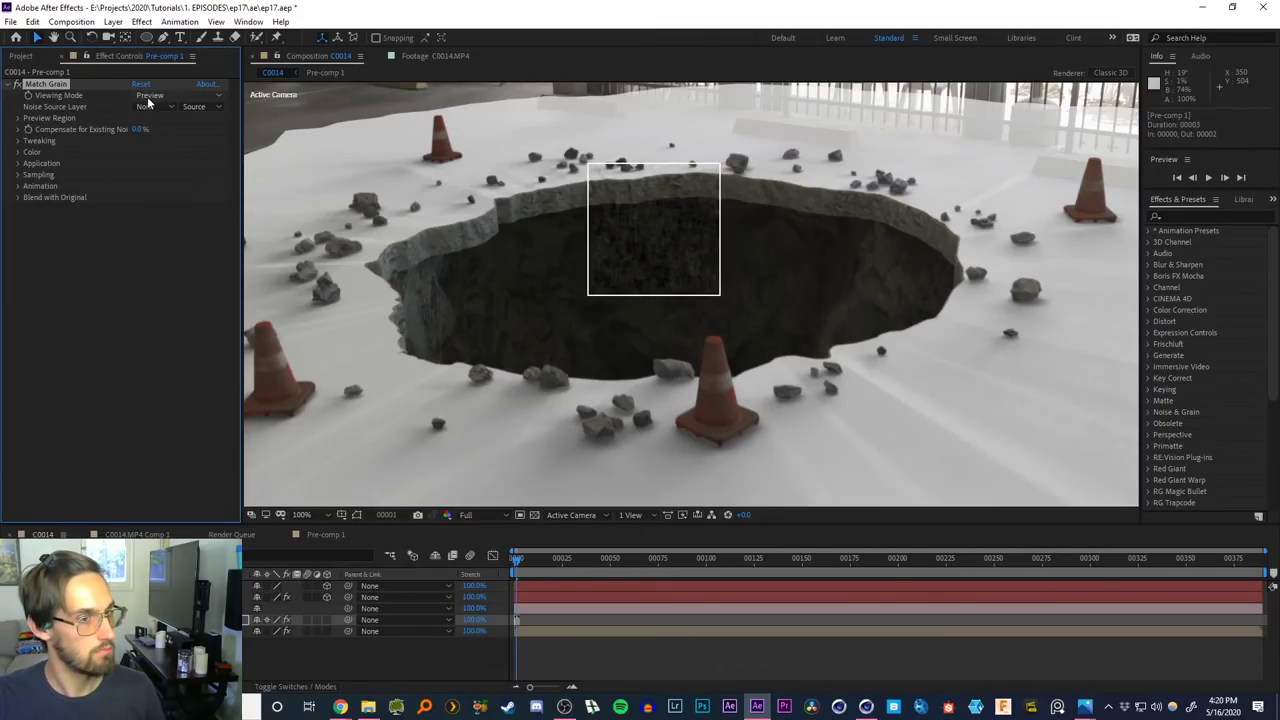
Swap Match Grain on Pre-comp 1 for the Noise effect as a trial
left_click(48, 85)
key("Delete")
key("ctrl+space")
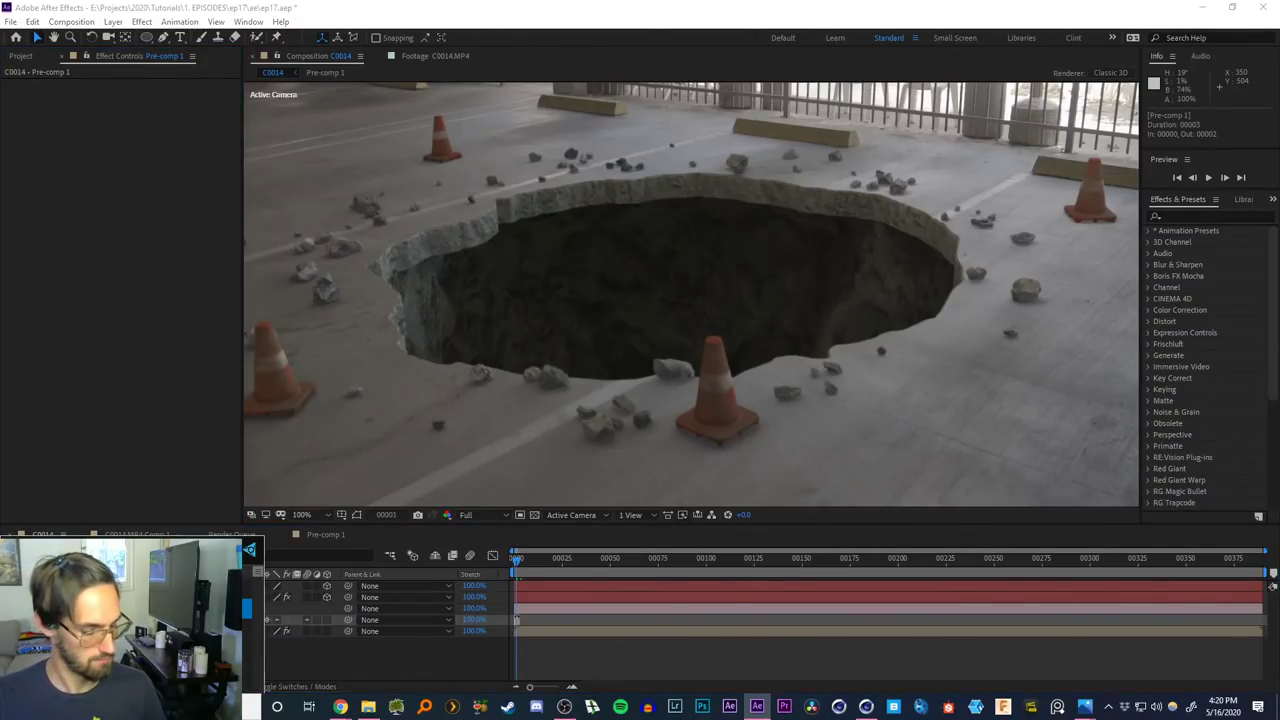
key("Return")
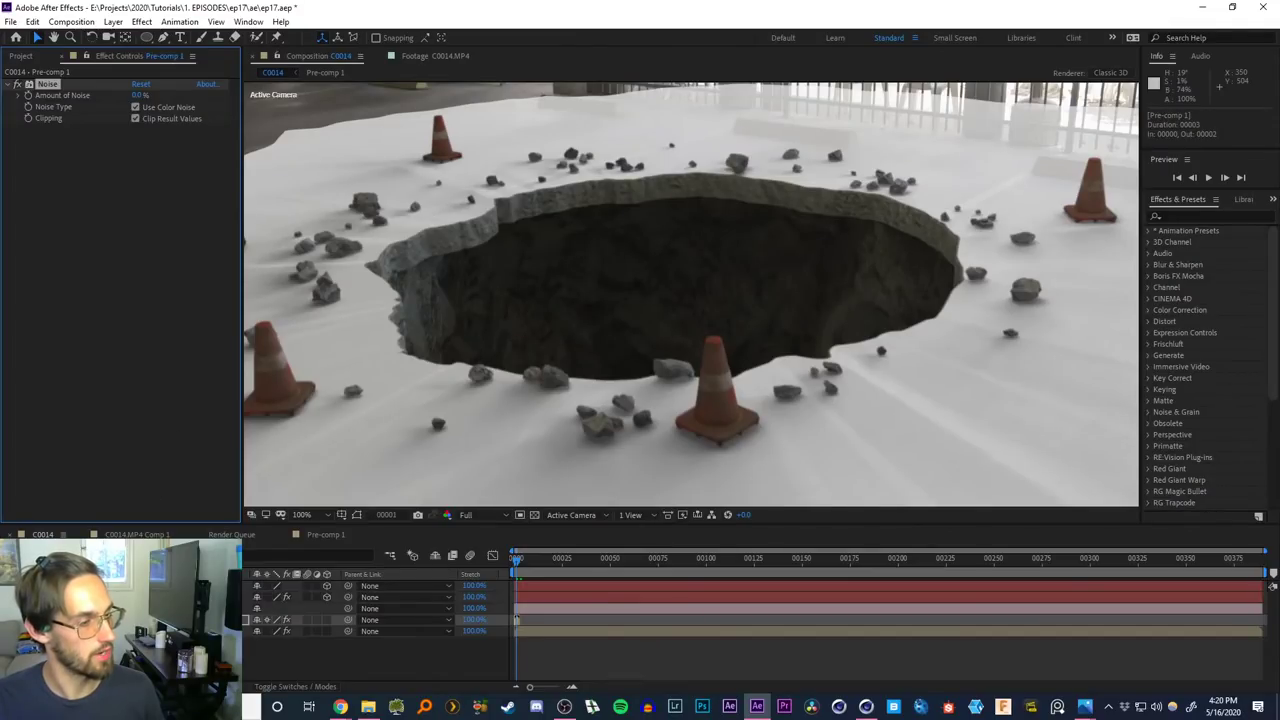
Move the ambient occlusion layer out of Pre-comp 1 into C0014, directly above the Pre-comp 1 layer
double_click(200, 620)
left_click(200, 586)
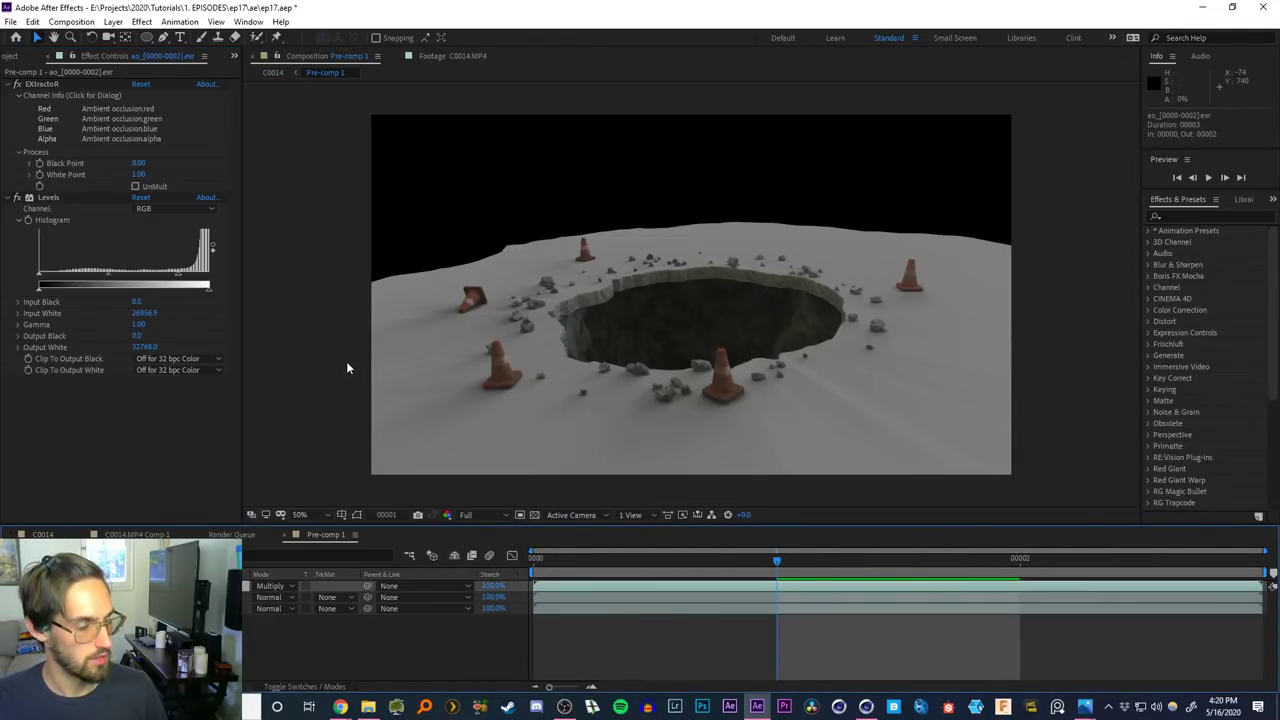
left_click(273, 73)
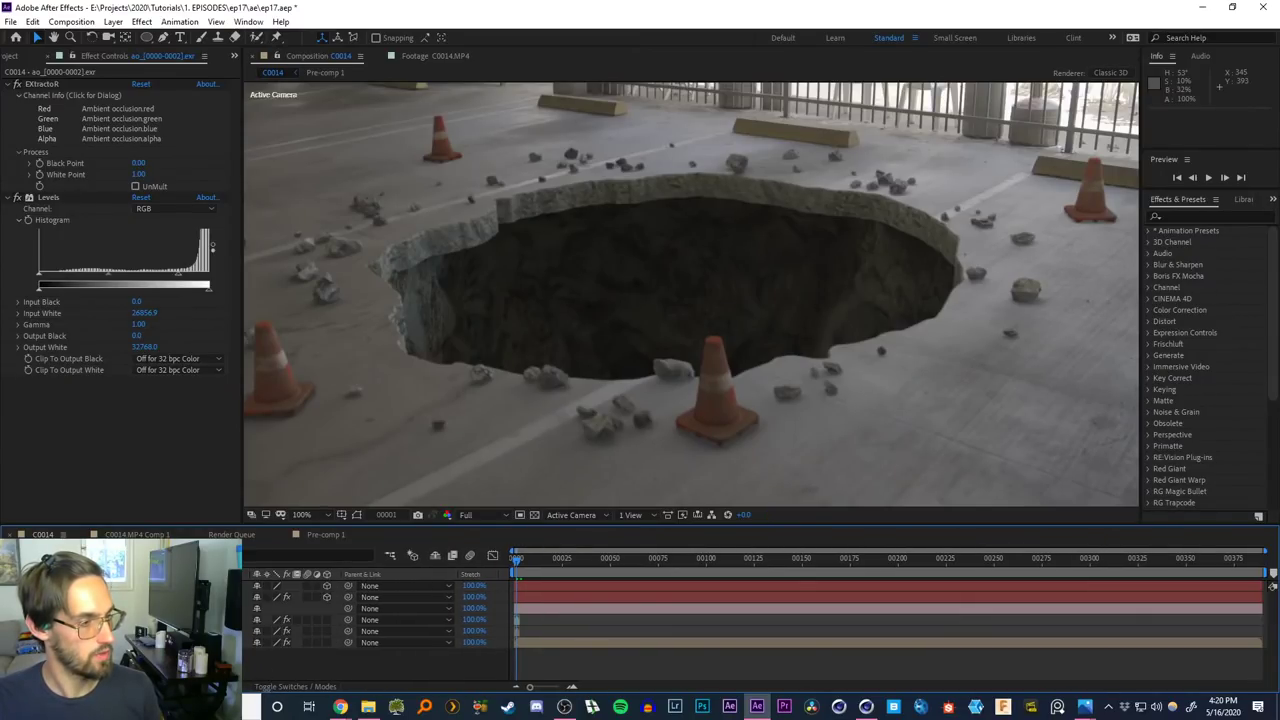
Replace the Noise effect on Pre-comp 1 with Add Grain and set its Viewing Mode to Final Output
left_click(200, 631)
left_click(46, 86)
key("Delete")
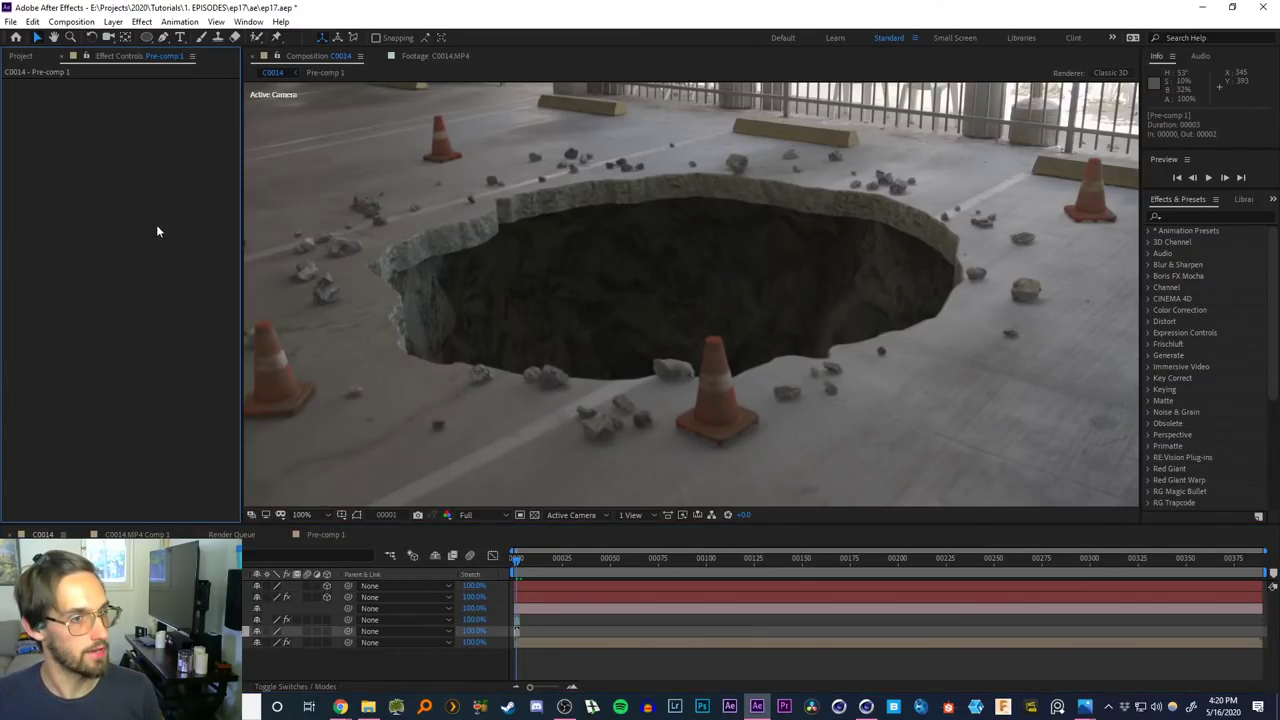
key("h")
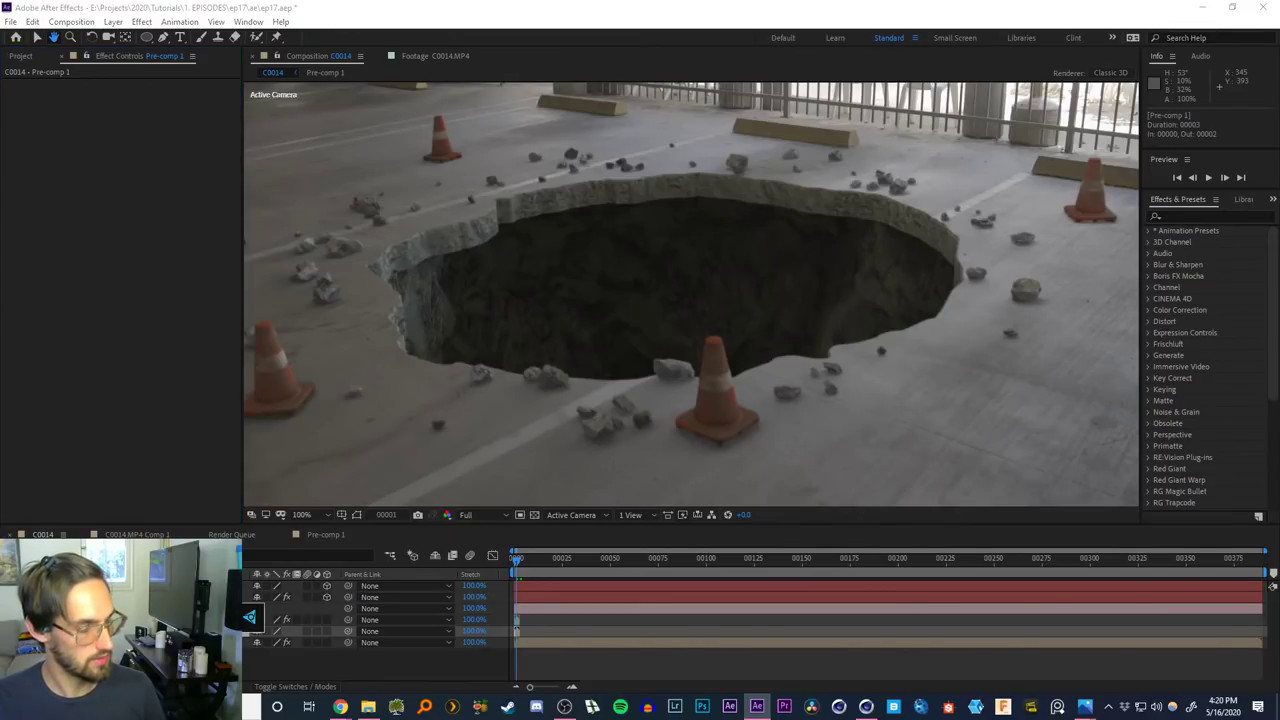
key("ctrl+z")
scroll(487, 240, "up", 2)
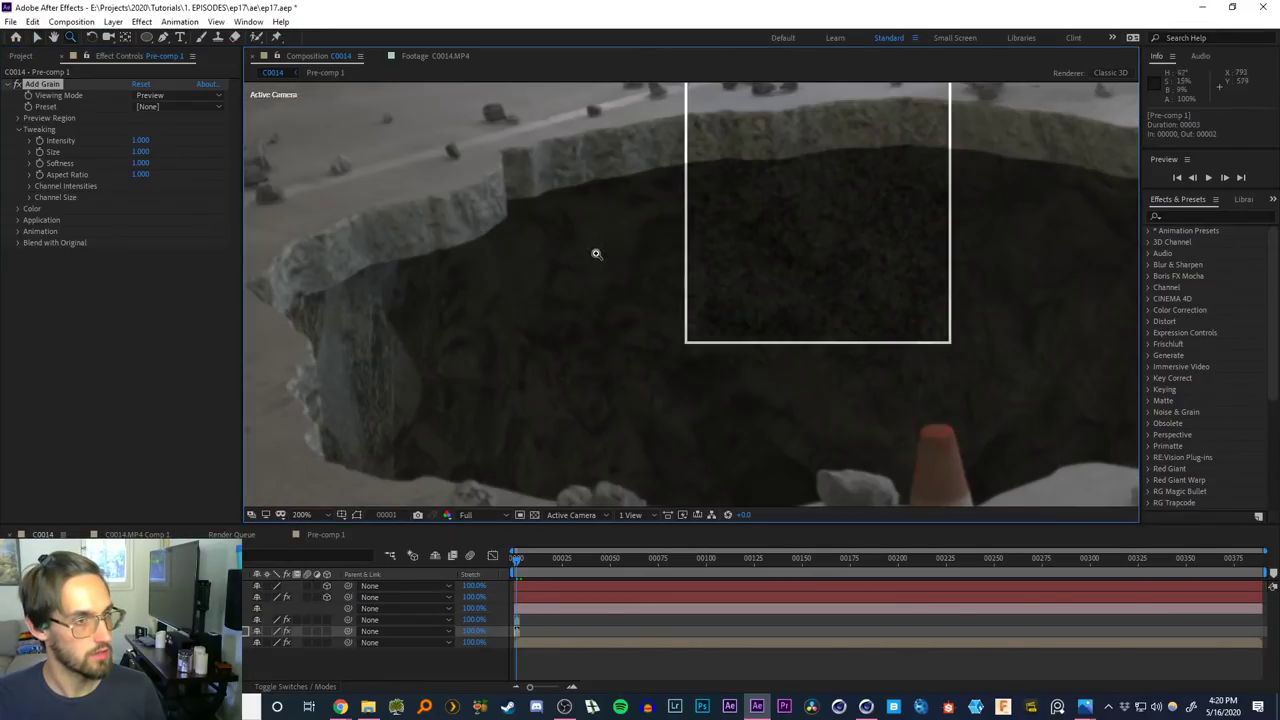
left_click(165, 96)
left_click(190, 139)
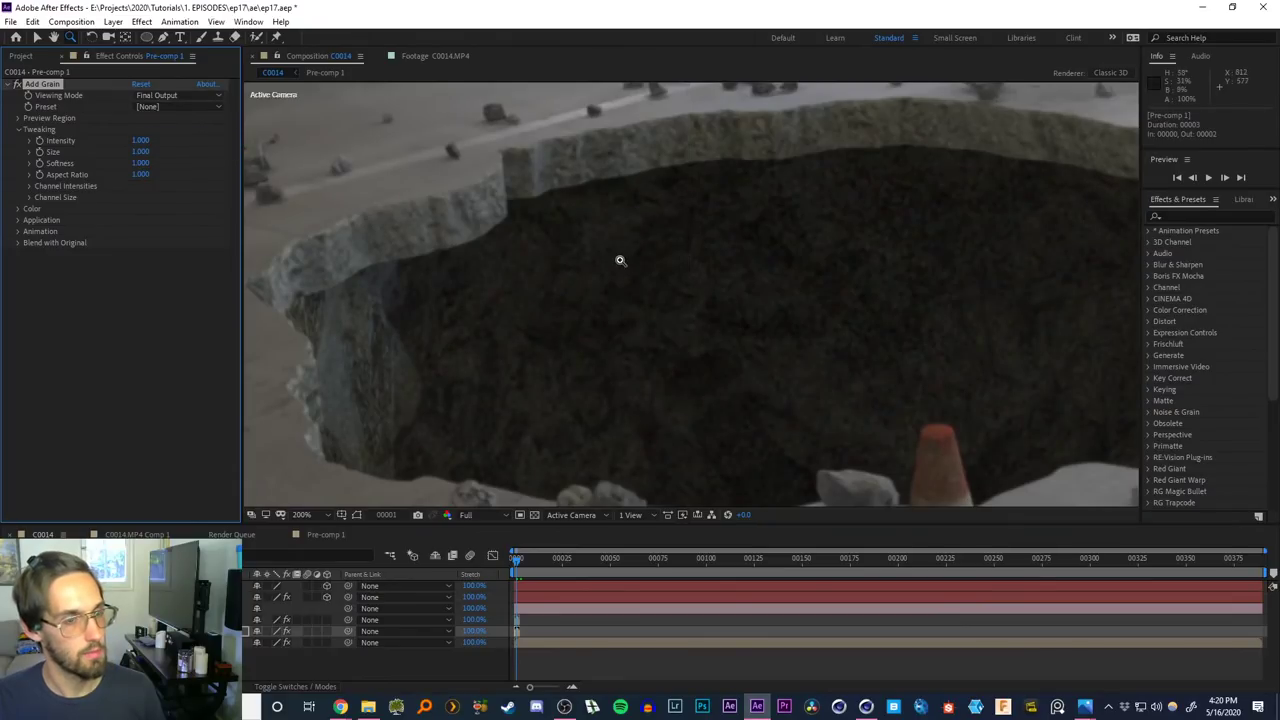
Set Add Grain's Size to 0.5 and its Intensity to 0.75
left_click(140, 151)
type("0.5")
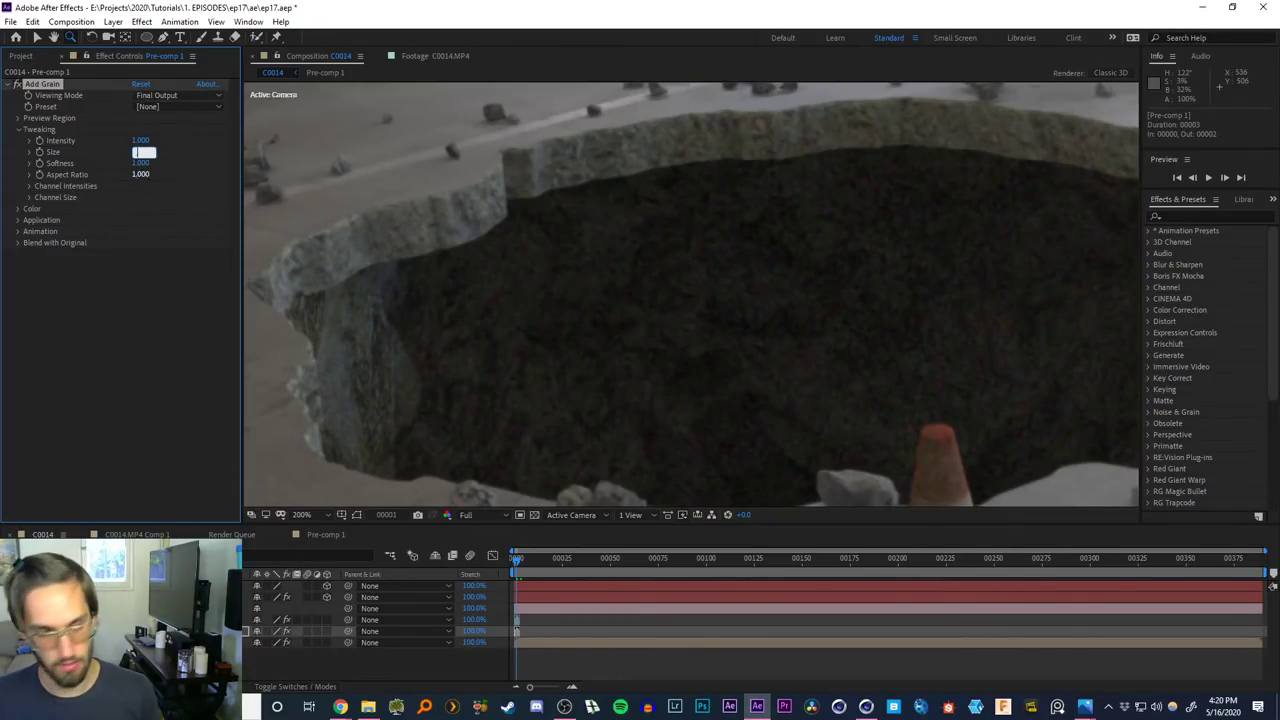
key("Return")
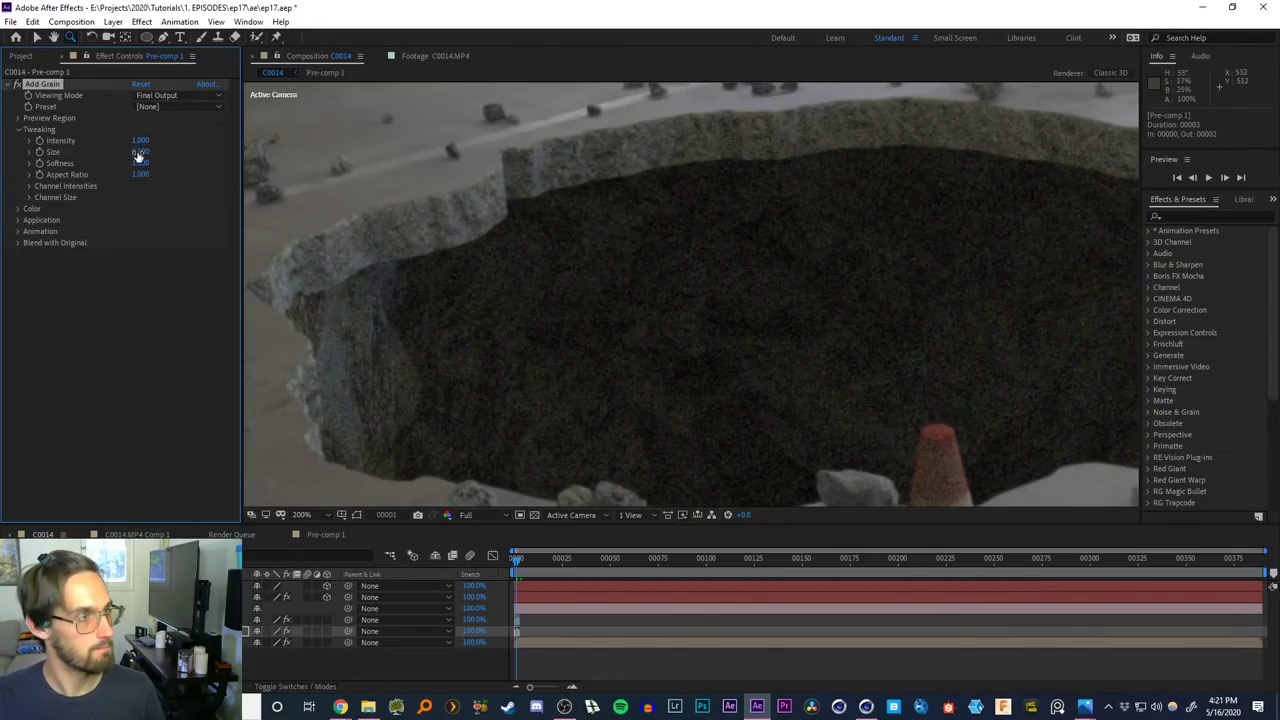
left_click(142, 141)
type("0.75")
key("Return")
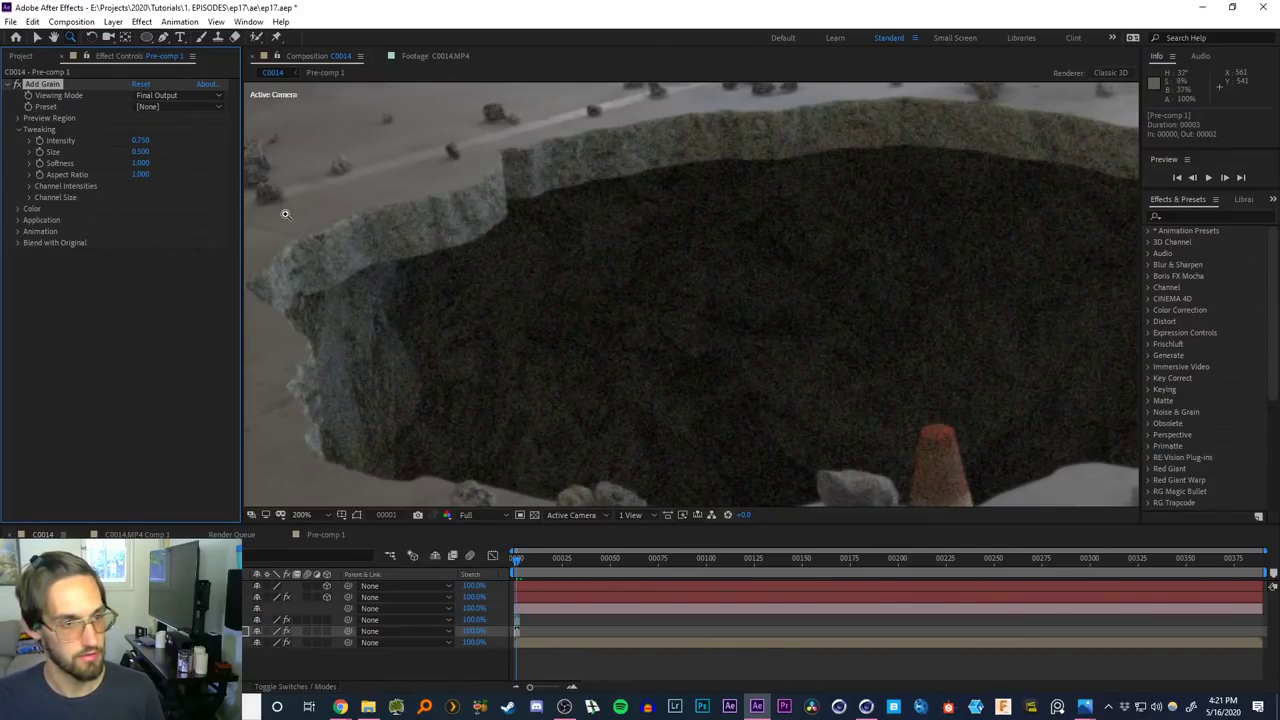
left_click(140, 140)
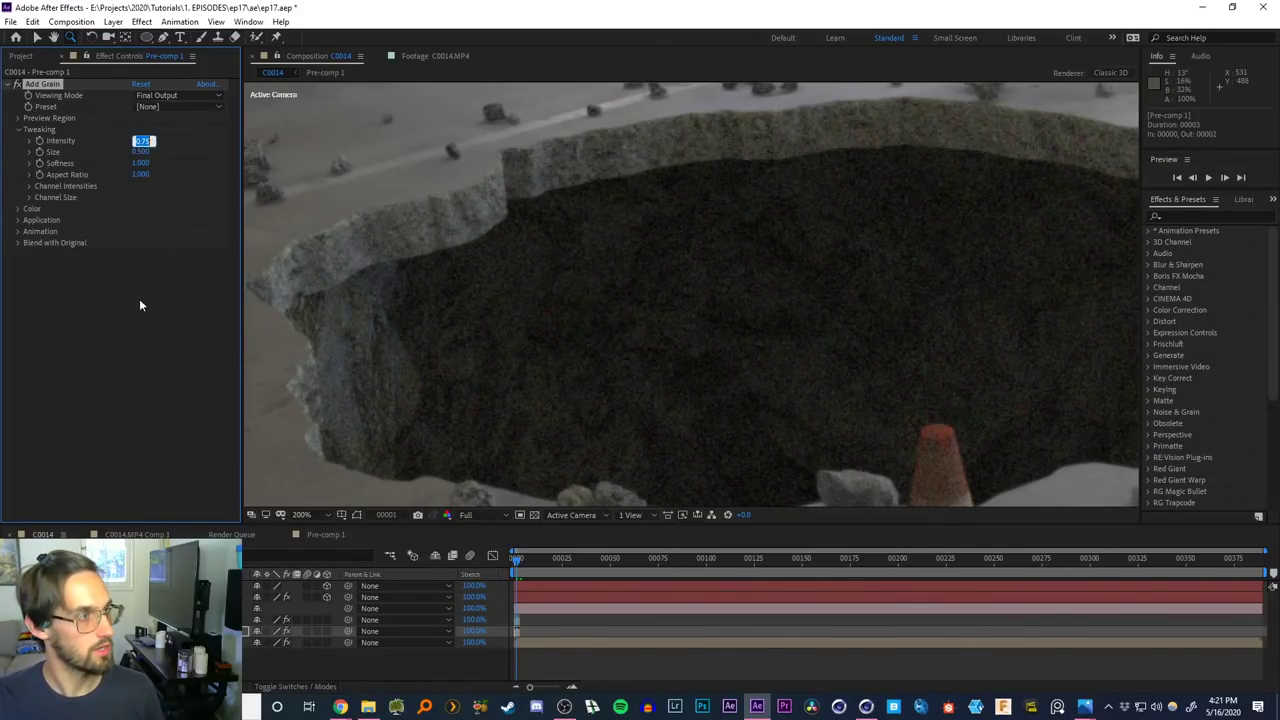
left_click(139, 298)
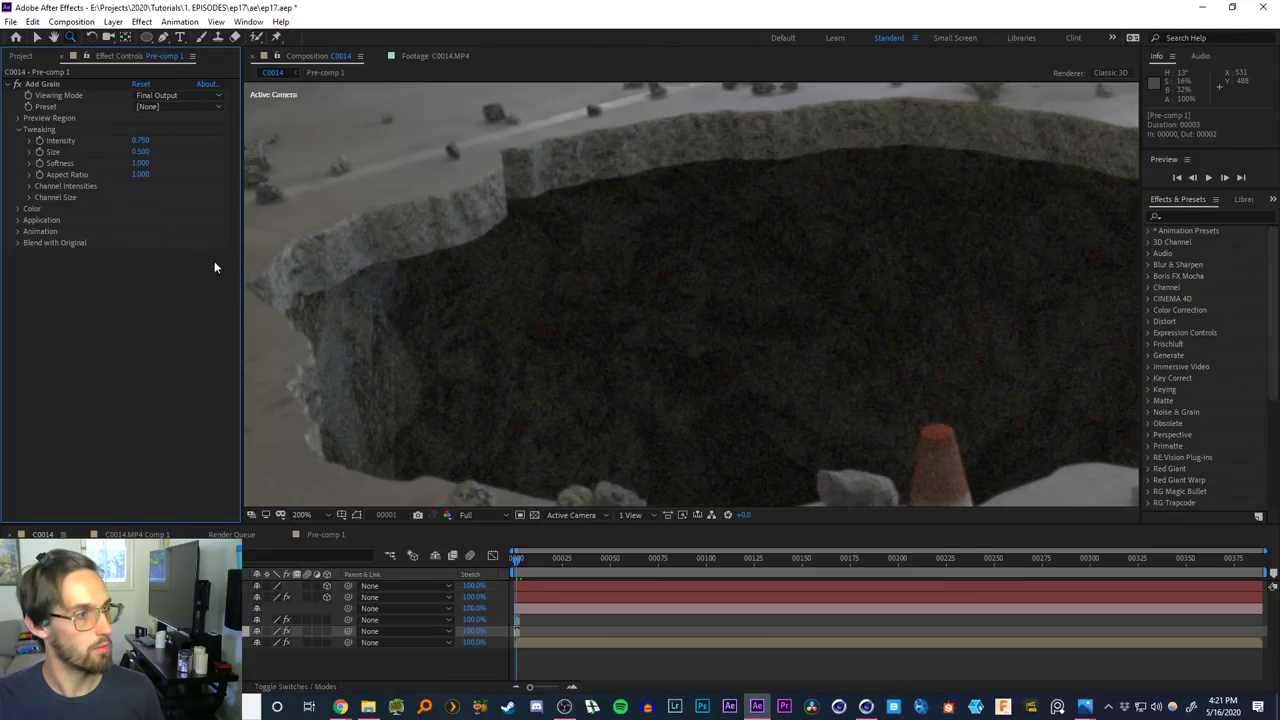
Try Add Grain's Blend with Original Amount at 33%, and return it to 0%
middle_click_drag(814, 396, 576, 142)
left_click_drag(575, 142, 526, 257)
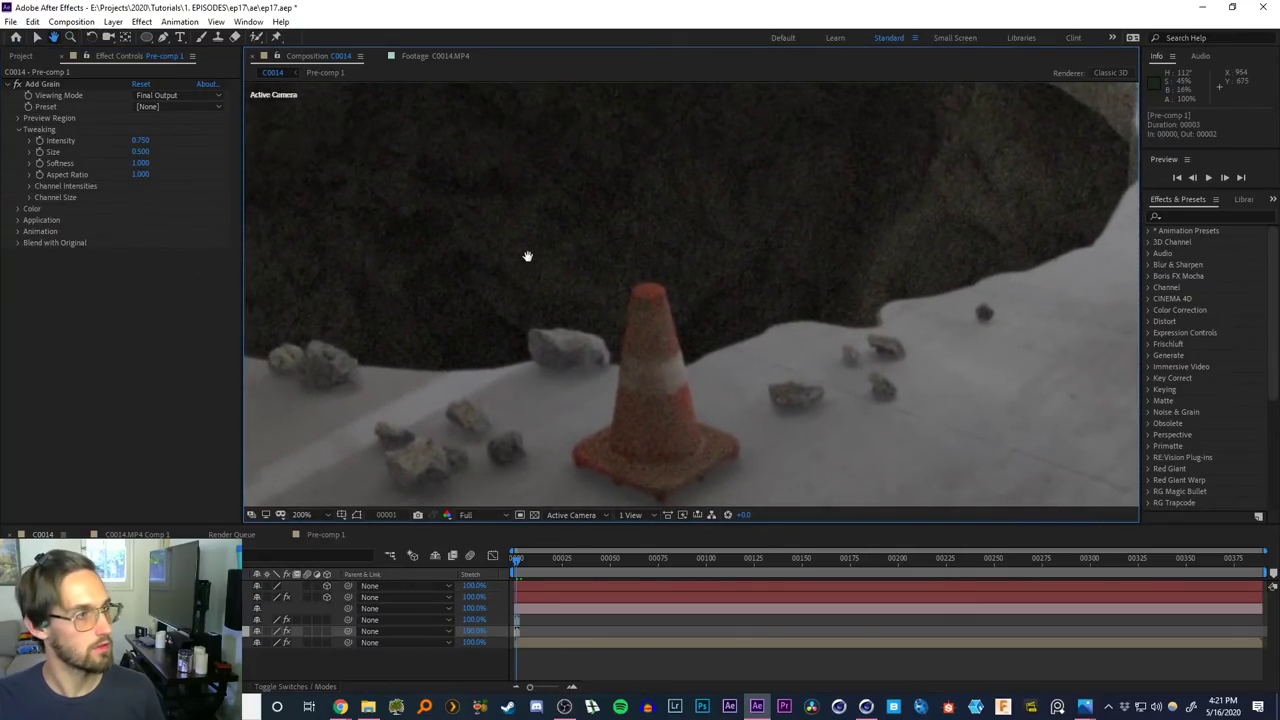
left_click(140, 151)
left_click(137, 163)
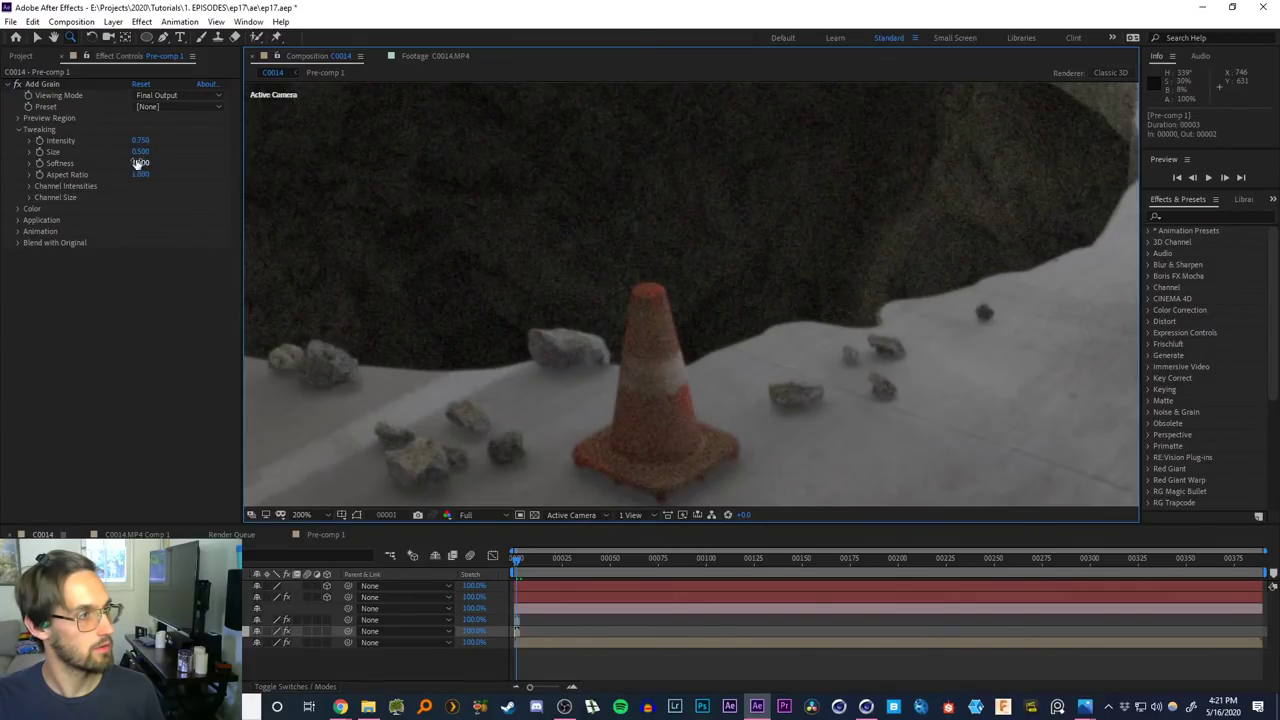
left_click(141, 141)
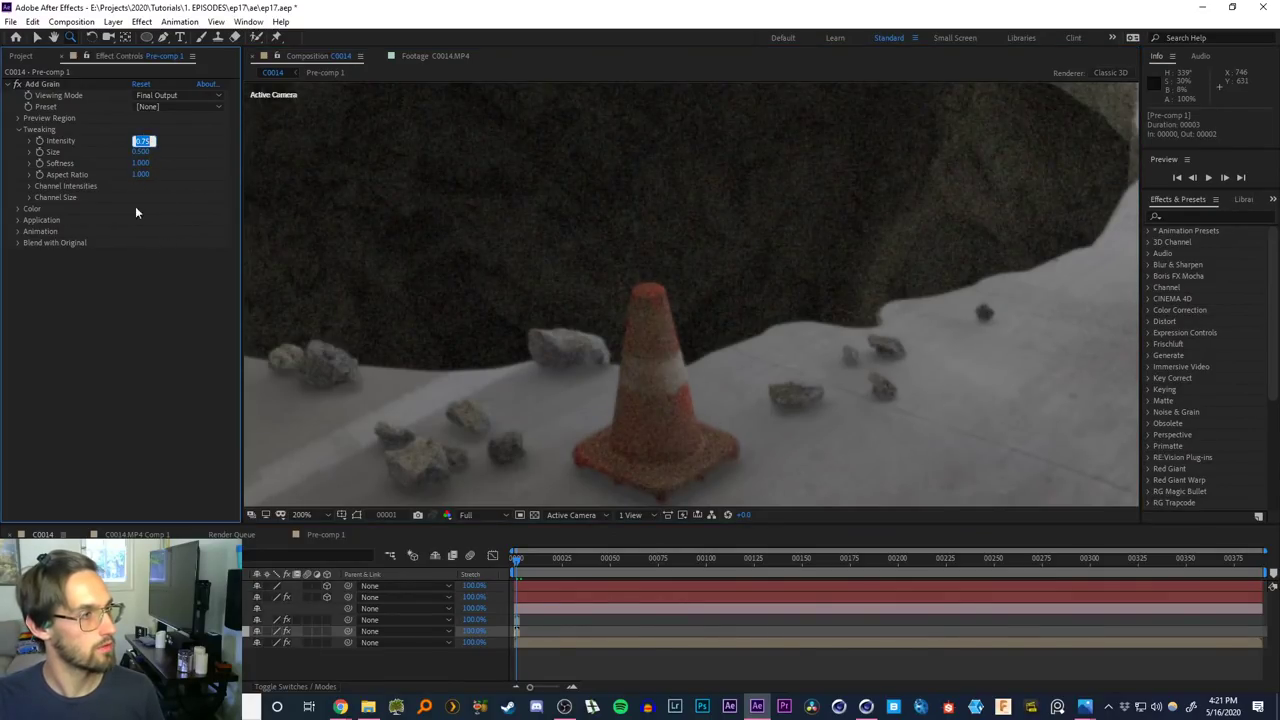
left_click(17, 242)
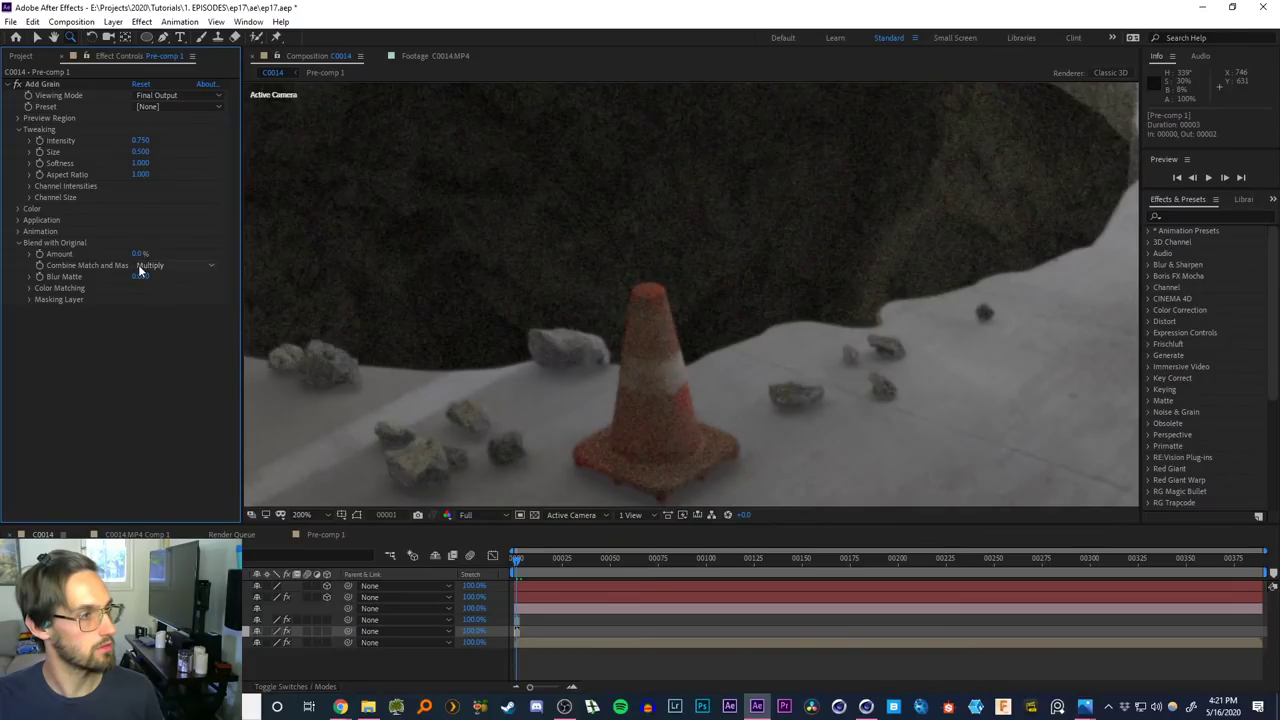
left_click_drag(135, 254, 167, 254)
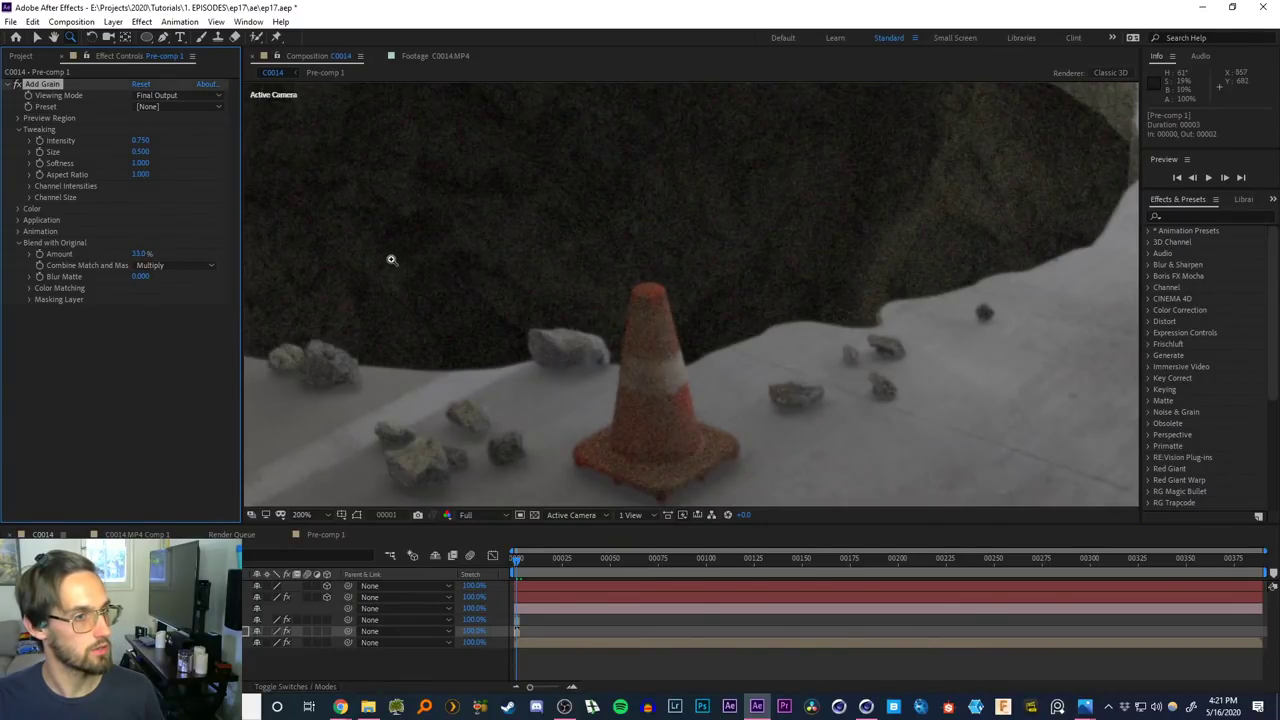
left_click_drag(143, 253, 77, 252)
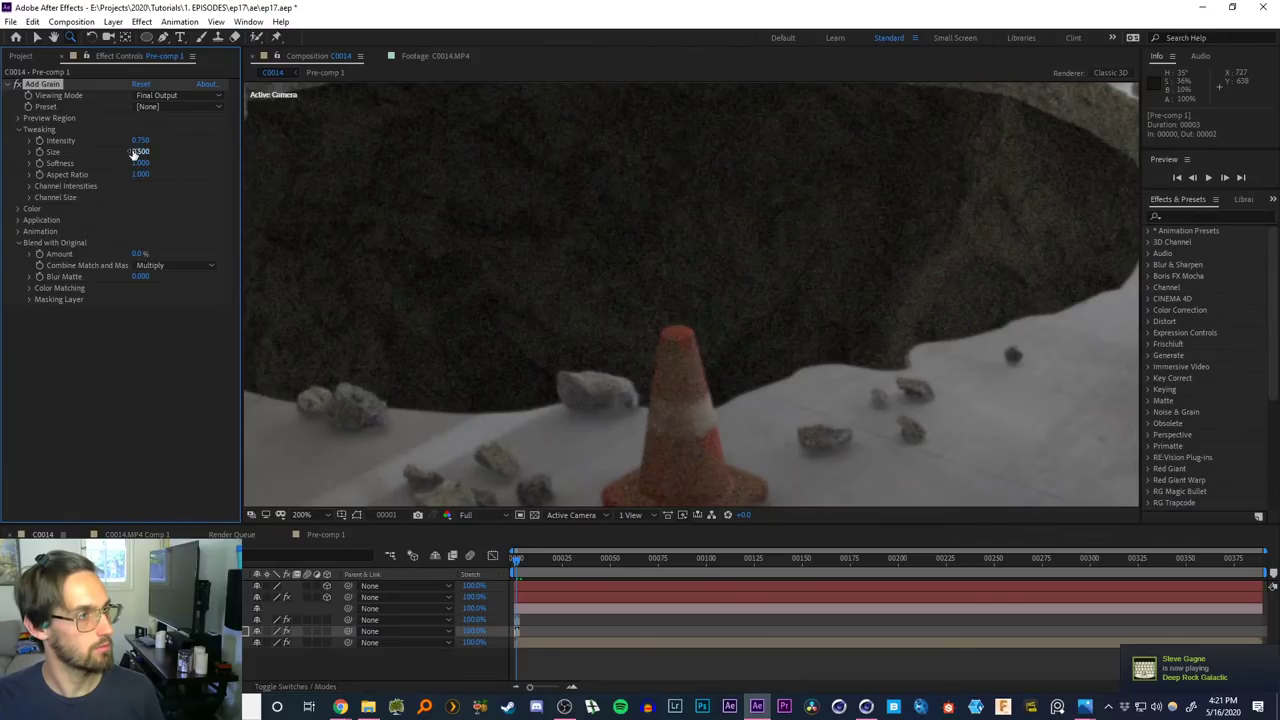
Lower Add Grain's Intensity to 0.25, save the project and check the whole frame
left_click_drag(140, 141, 107, 141)
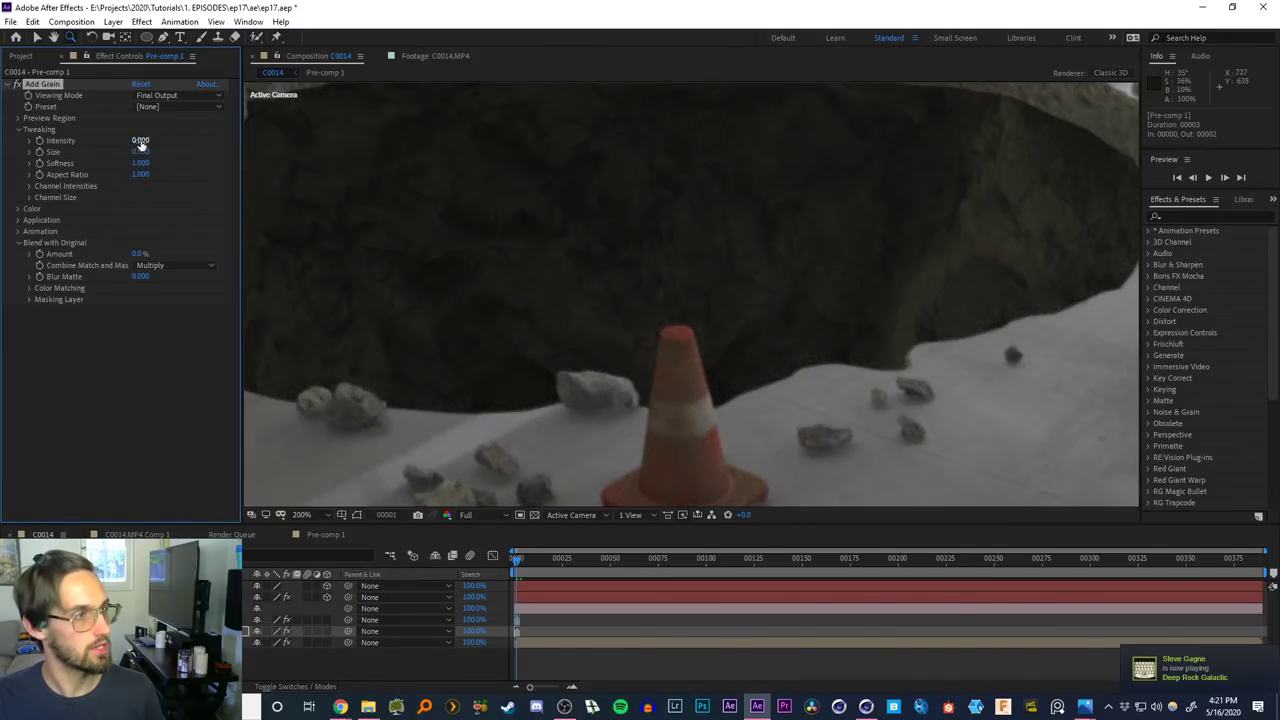
left_click(140, 141)
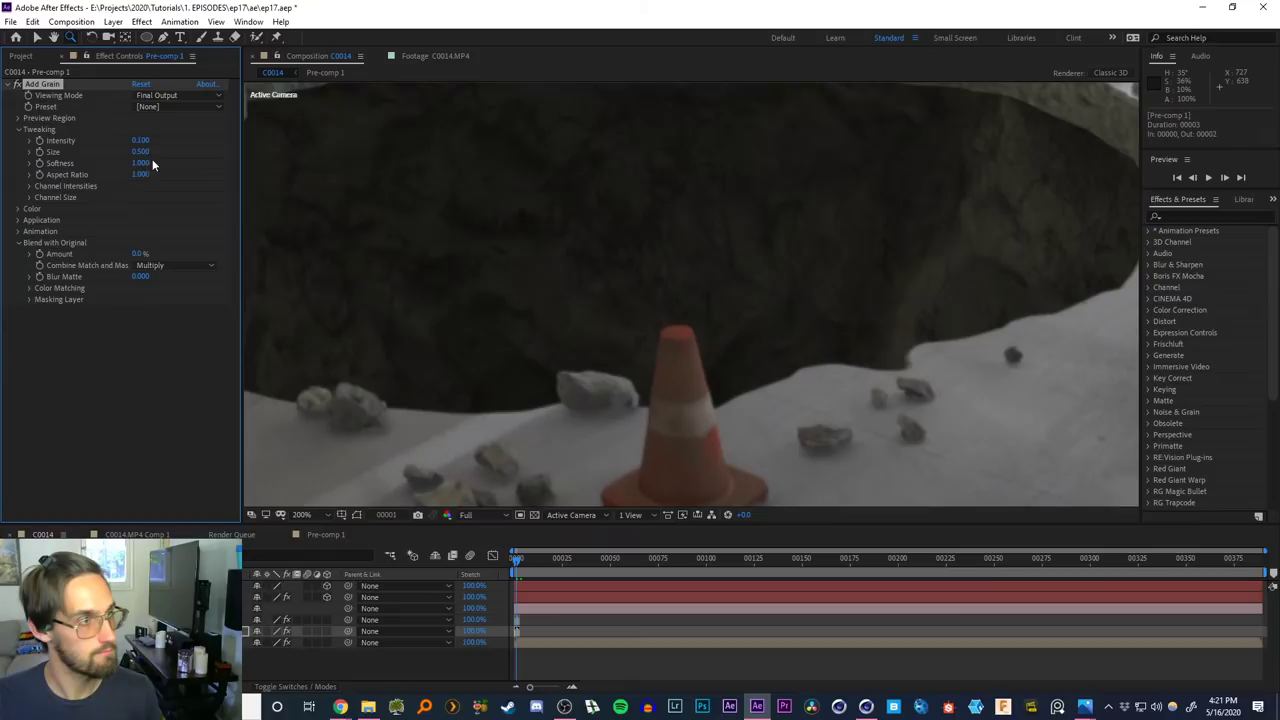
left_click(140, 141)
type(".25")
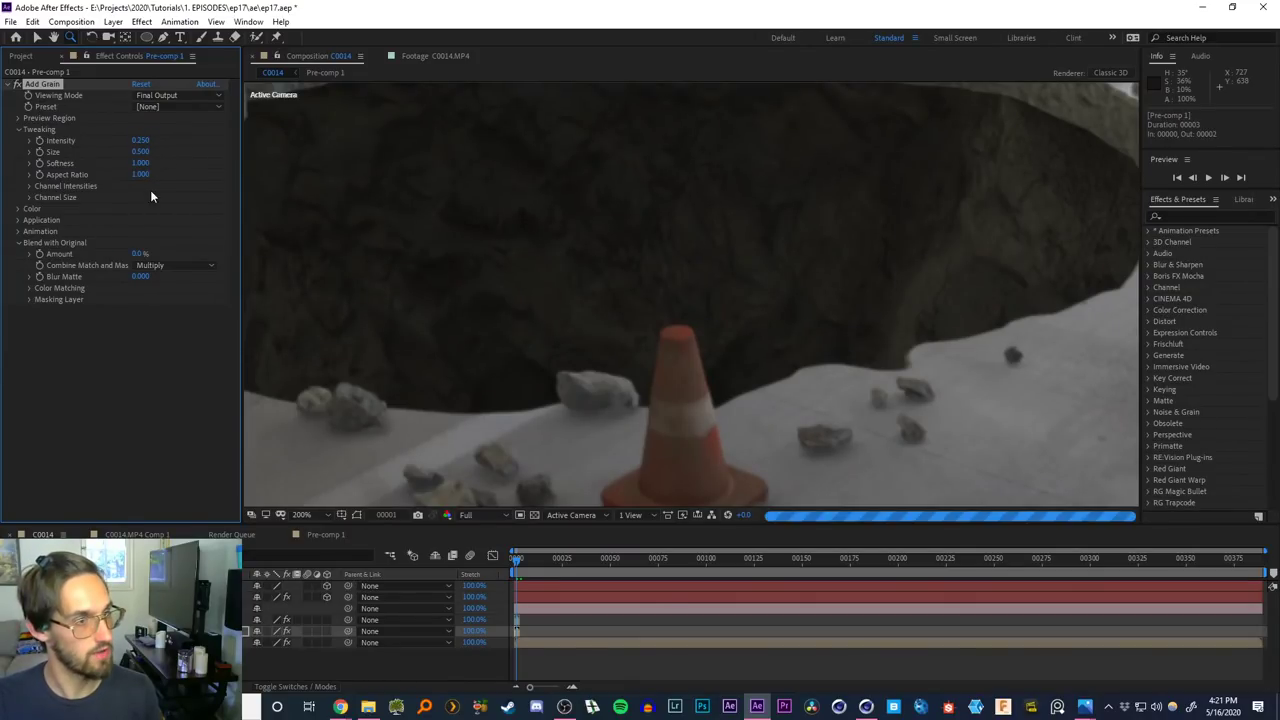
key("Return")
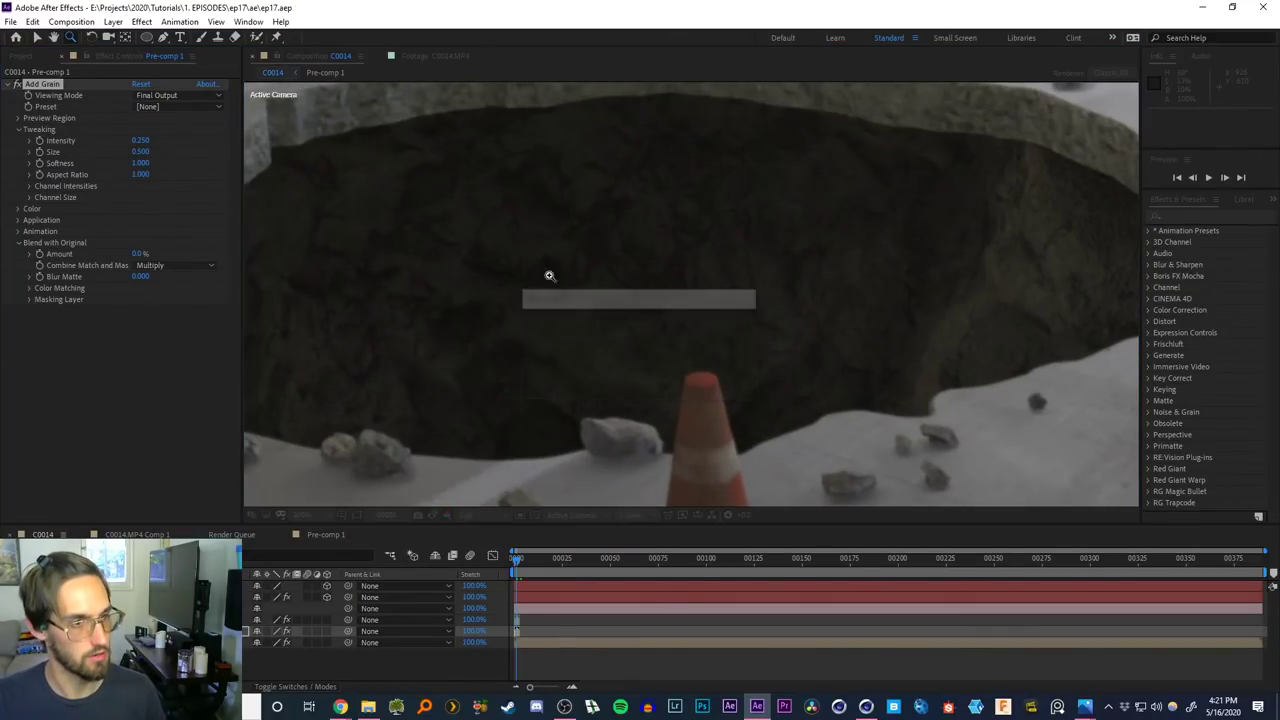
scroll(571, 277, "down", 4)
middle_click_drag(651, 258, 577, 270)
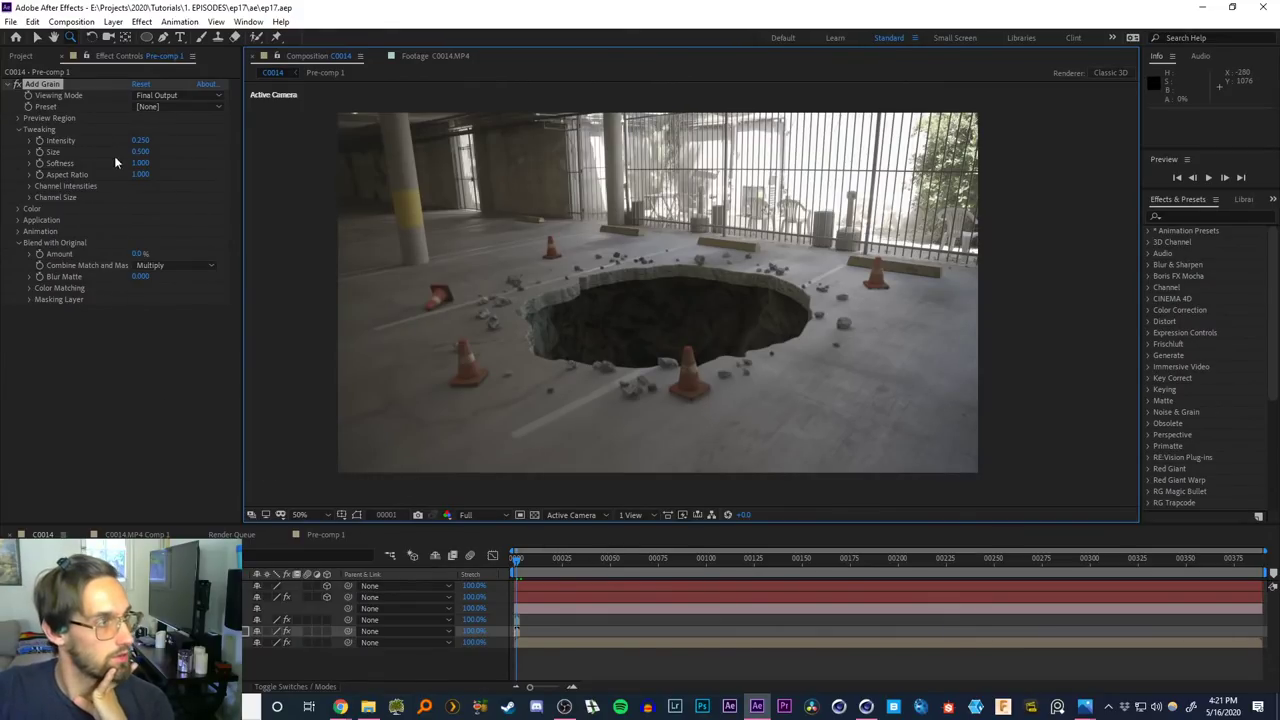
Reload the hole_v1 and ao EXR sequences in the project to bring in newly rendered frames
left_click(21, 56)
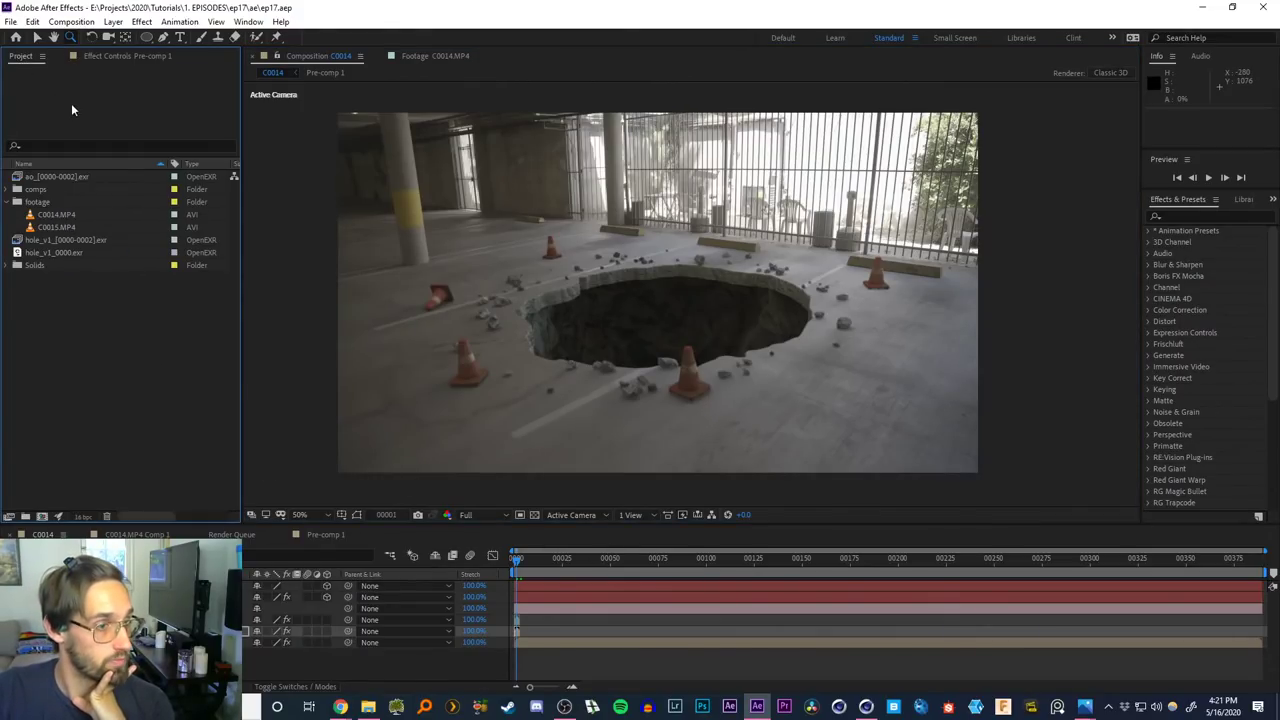
right_click(45, 240)
left_click(100, 366)
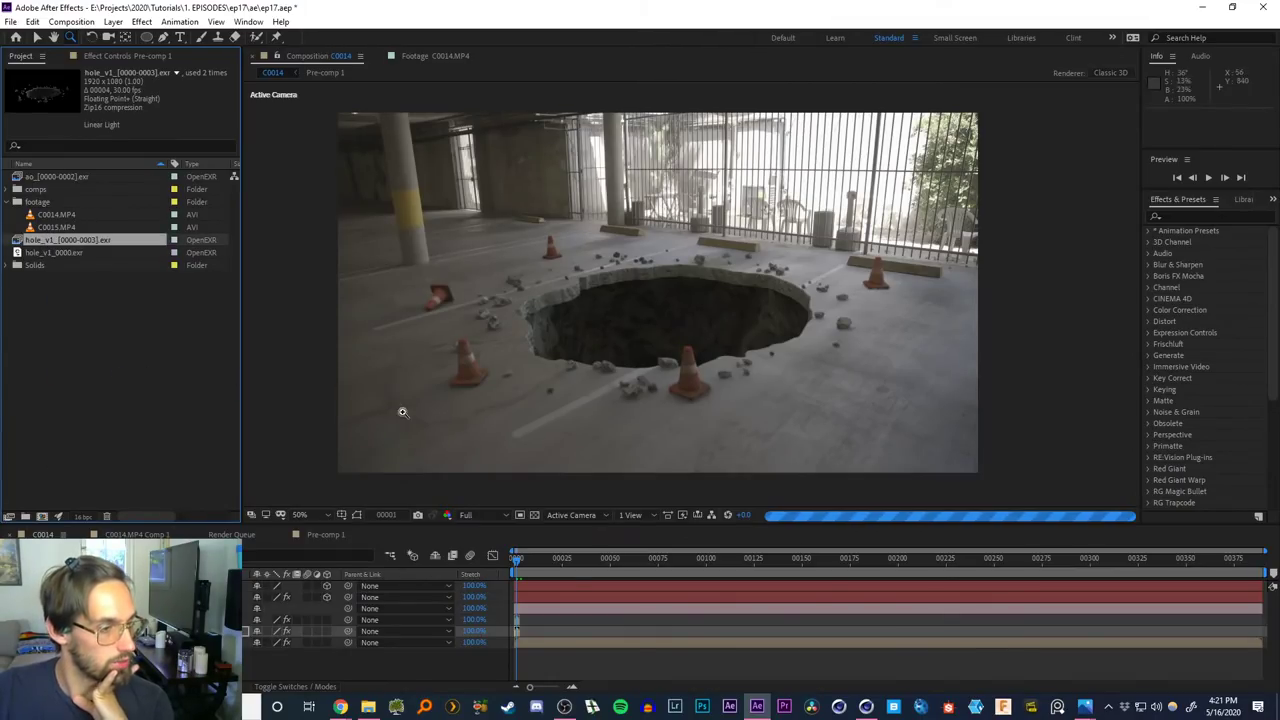
left_click(572, 687)
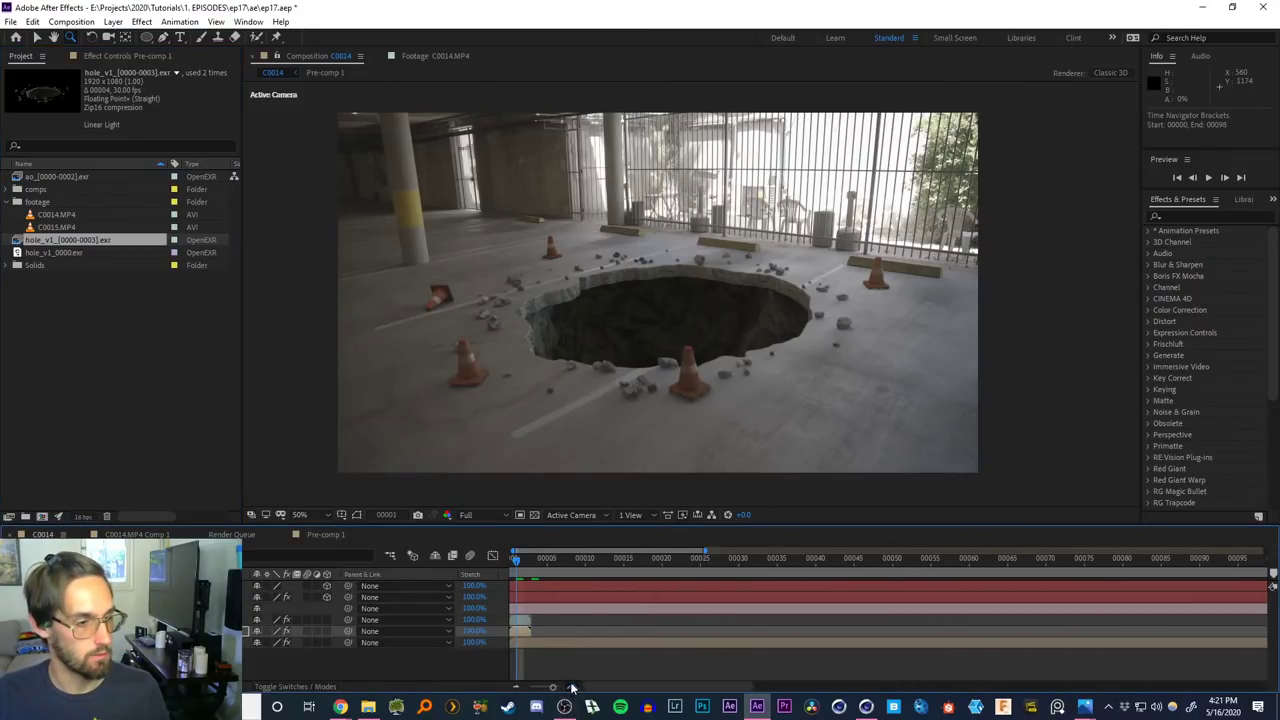
left_click(572, 687)
left_click_drag(597, 688, 556, 685)
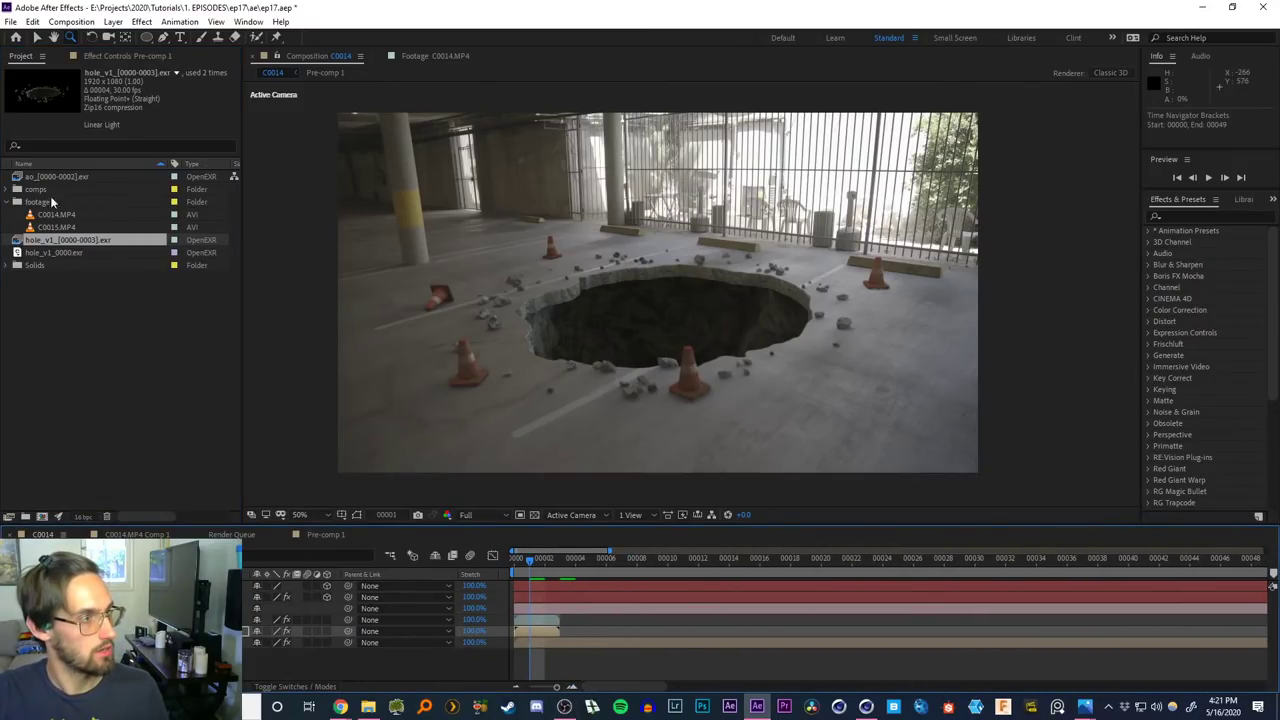
right_click(50, 177)
left_click(110, 306)
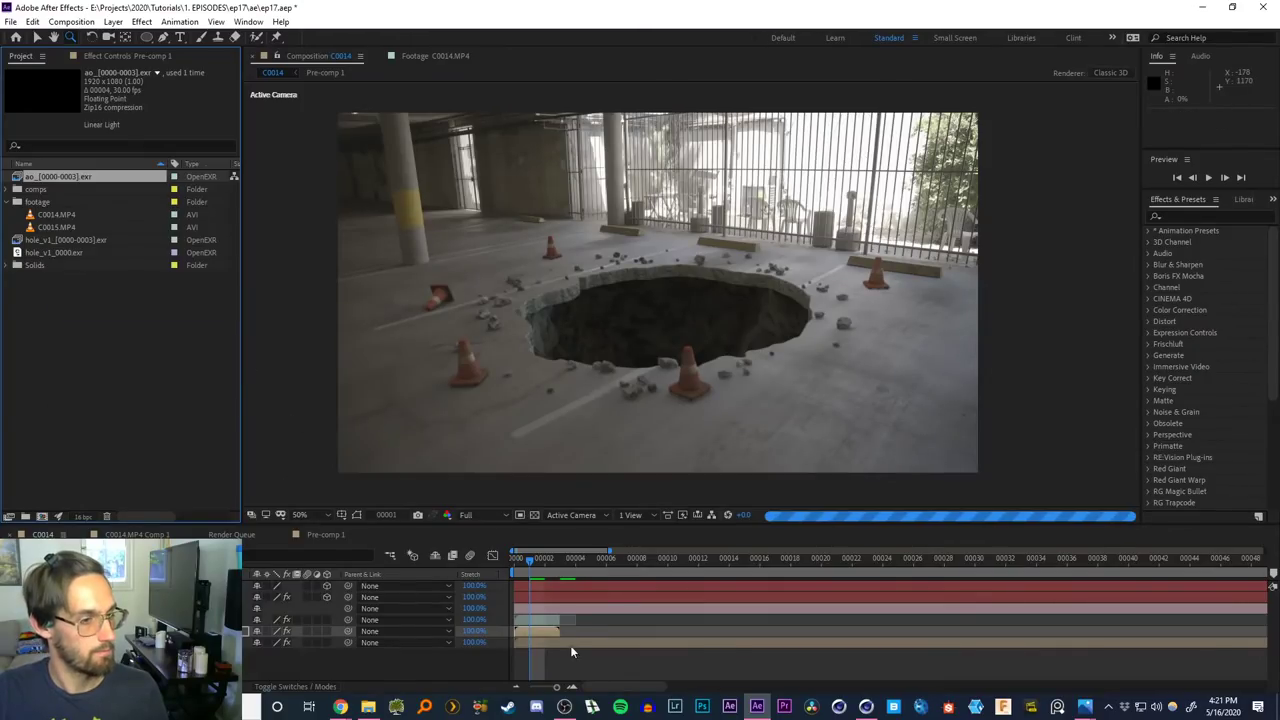
Set the duration of Pre-comp 1 to 400 frames and show its full time range
double_click(556, 621)
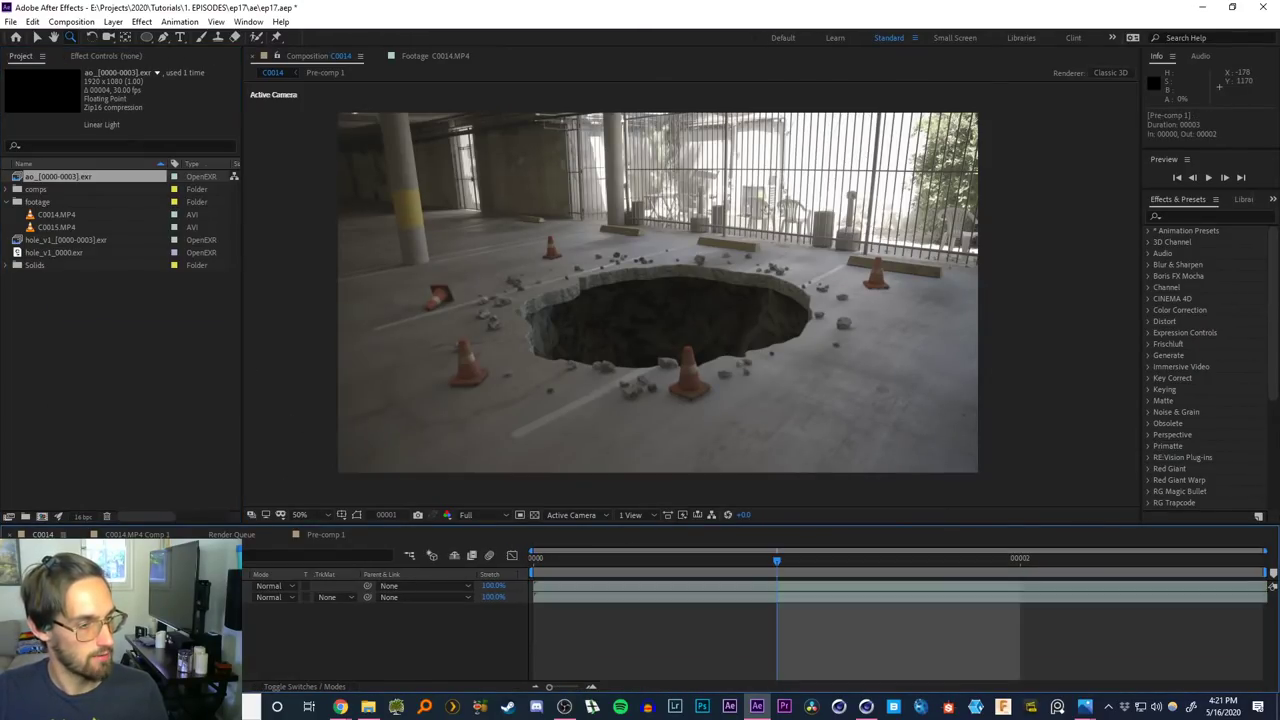
key("ctrl+k")
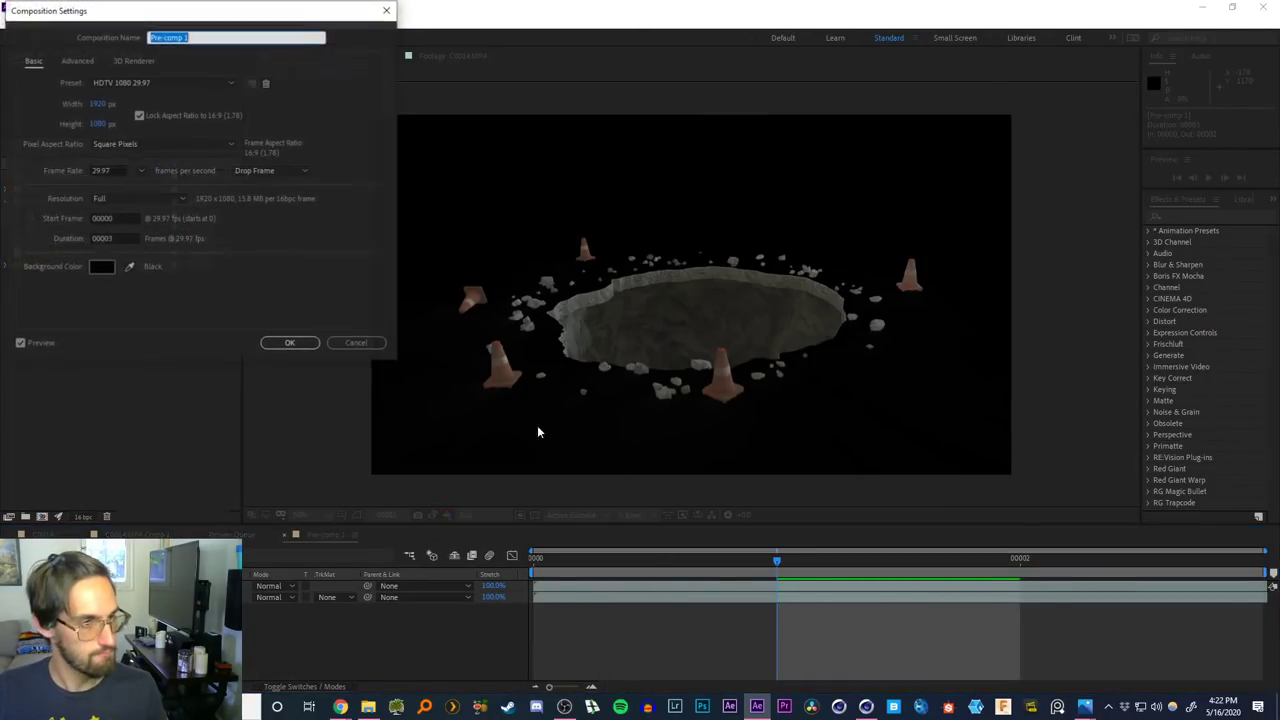
left_click(118, 238)
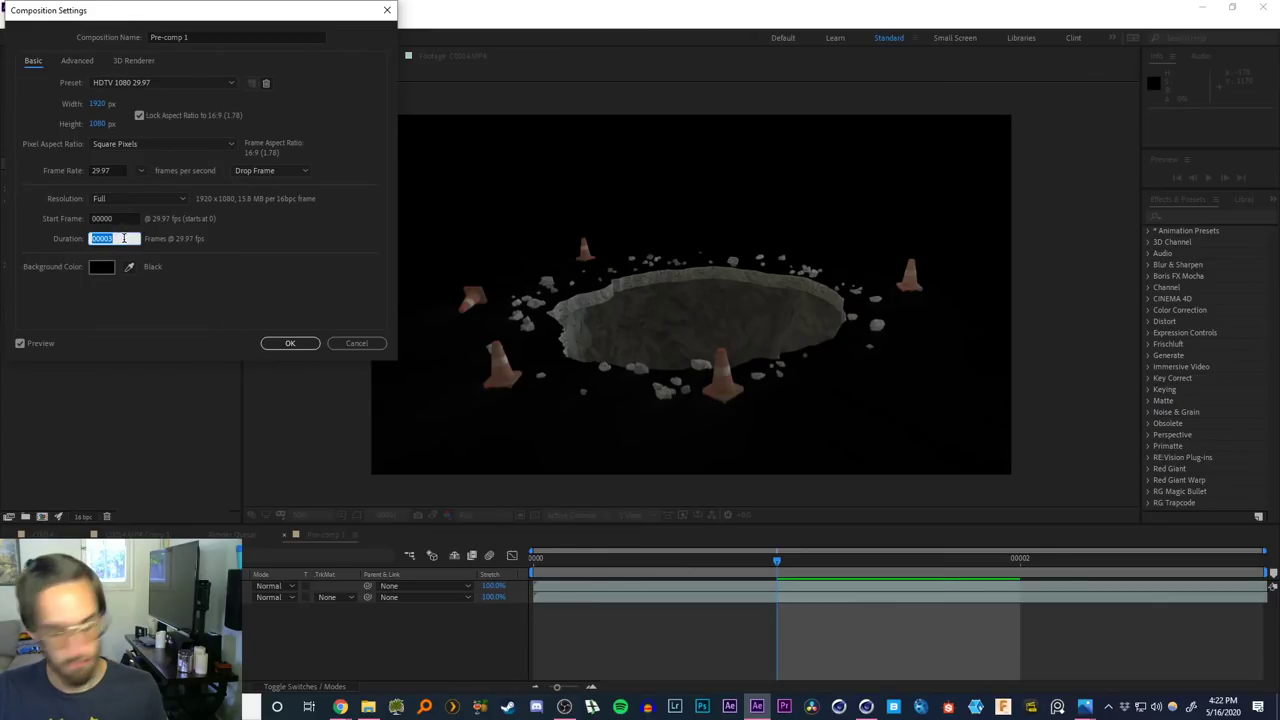
type("400")
key("Return")
left_click_drag(568, 688, 421, 671)
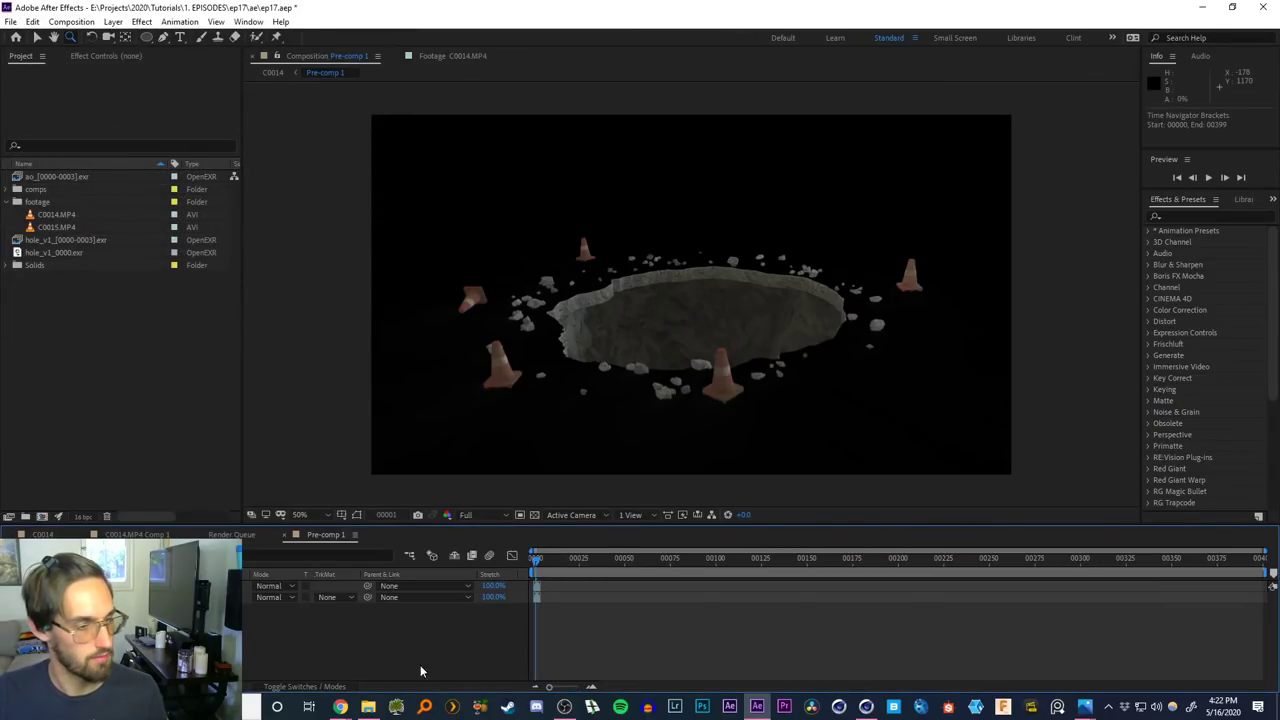
Return to the C0014 composition and check the composite at frame 0
left_click(272, 73)
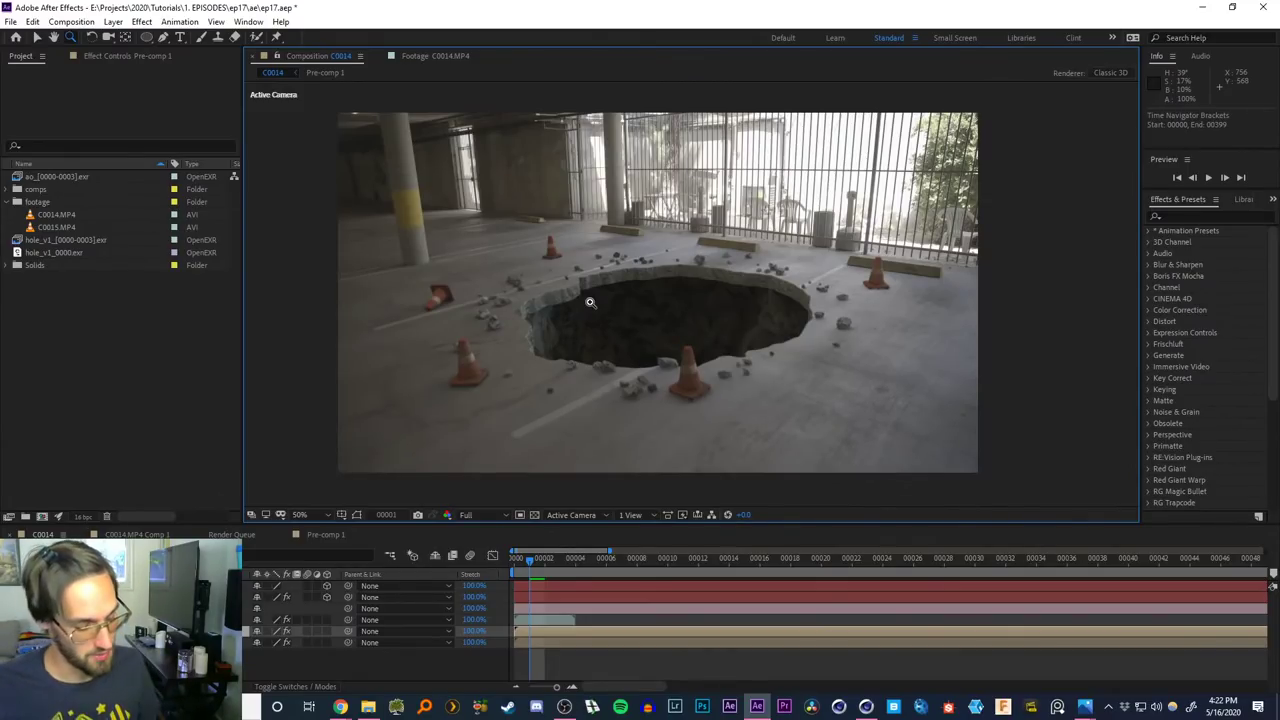
key("v")
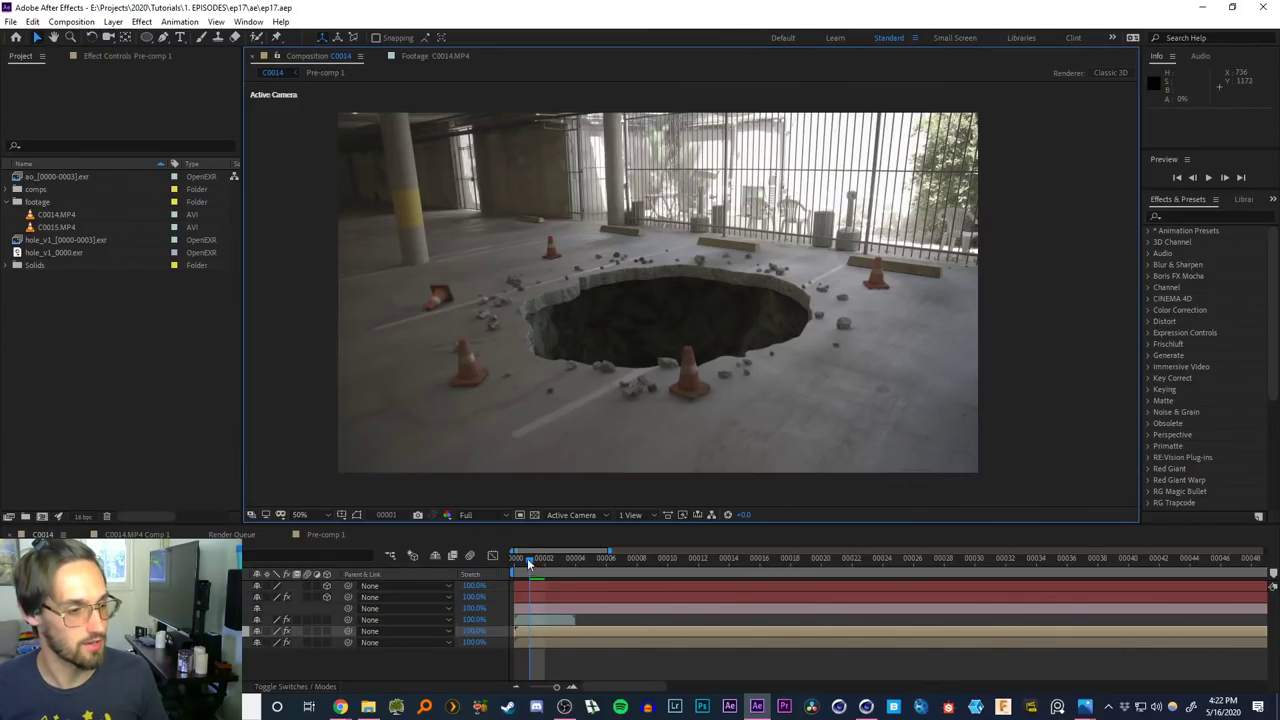
mouse_move(529, 563)
left_mouse_down()
mouse_move(562, 572)
mouse_move(514, 565)
left_mouse_up()
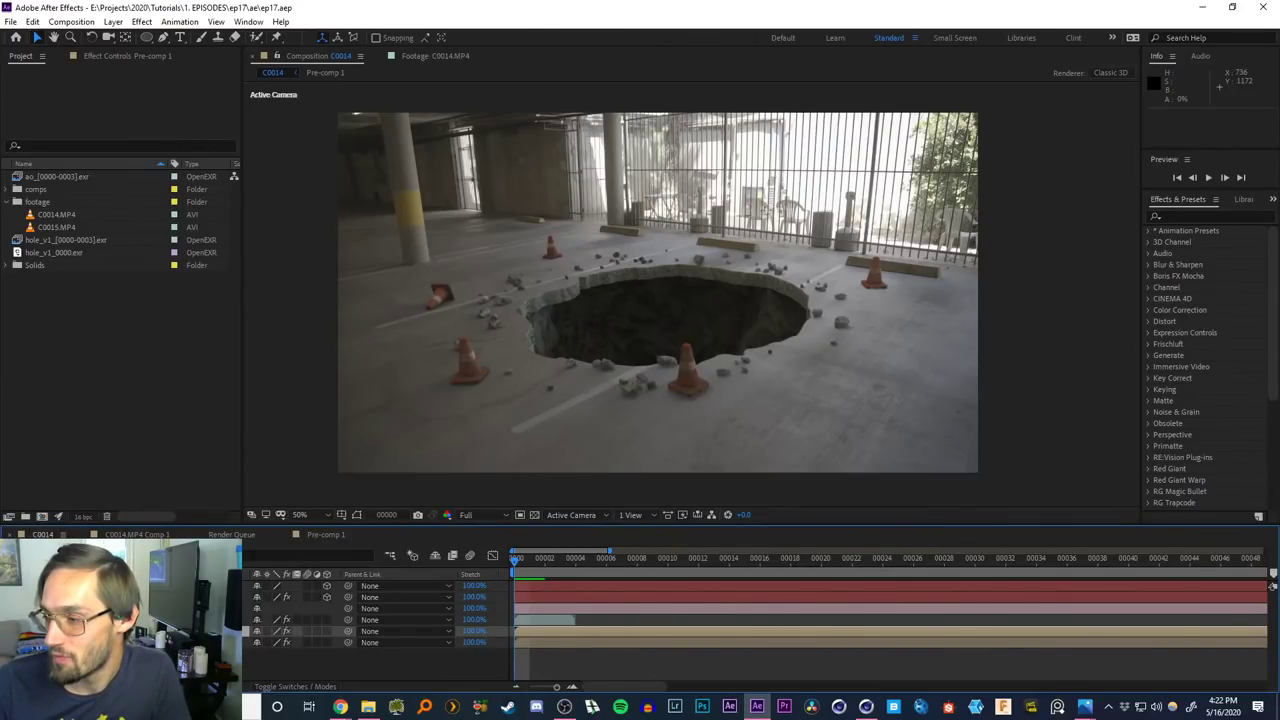
left_click(340, 707)
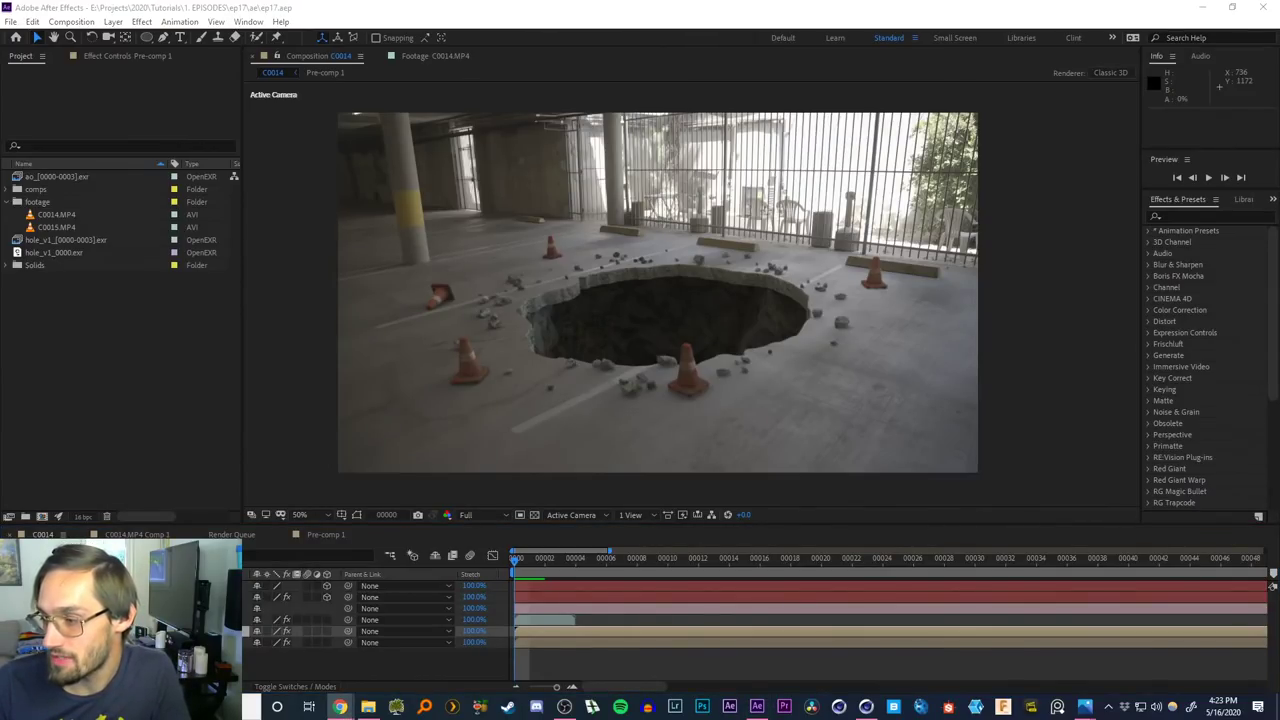